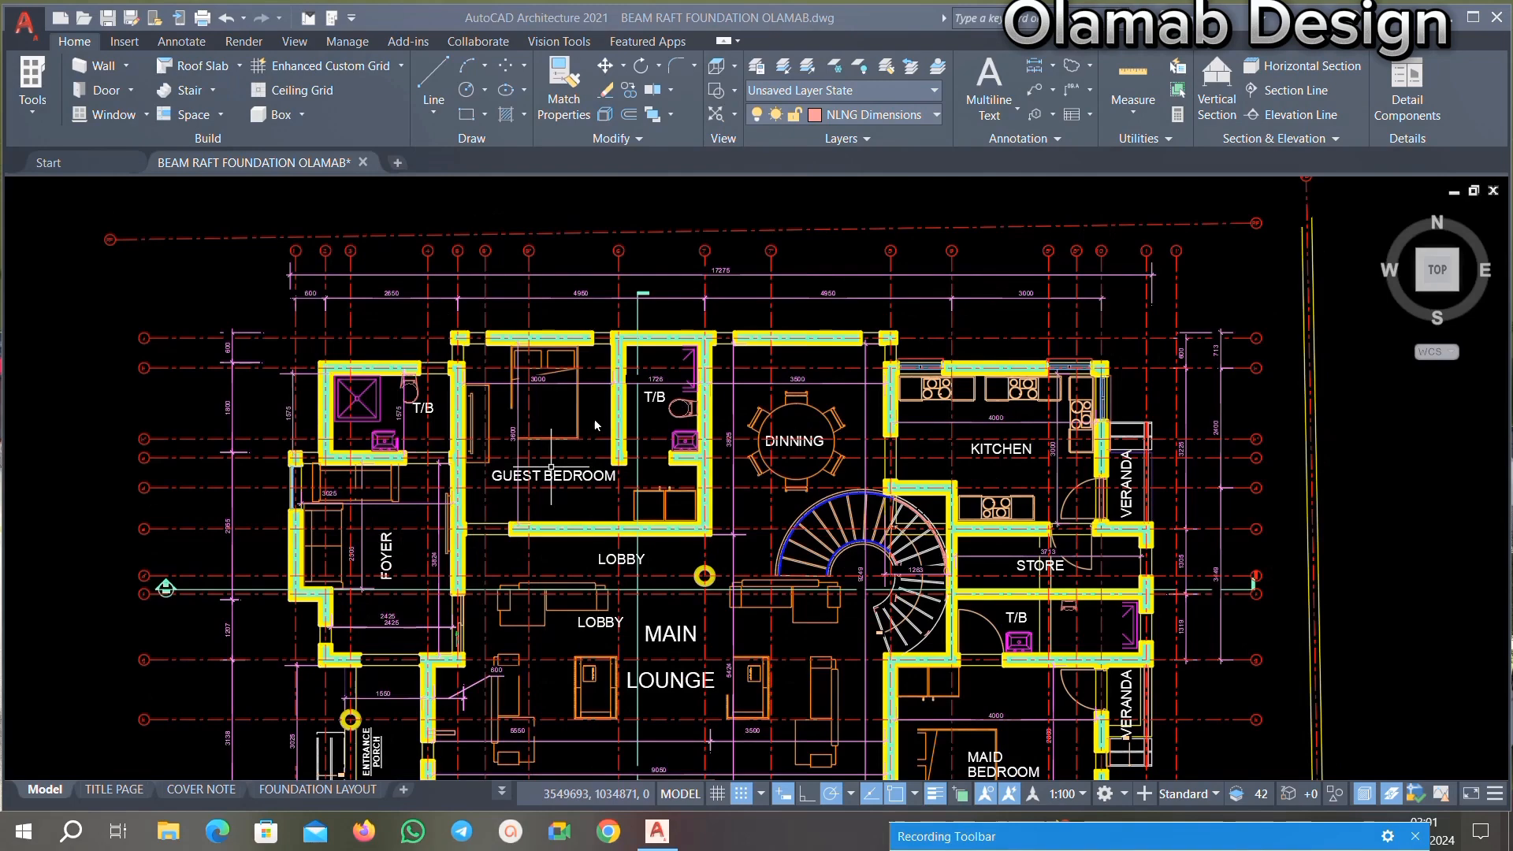
Step: Examine the ground floor plan's room layout, walls, grid lines and overall extents
{"action": "scroll", "coordinate": [594, 418], "scroll_direction": "down", "scroll_amount": 5}
{"action": "scroll", "coordinate": [602, 461], "scroll_direction": "up", "scroll_amount": 5}
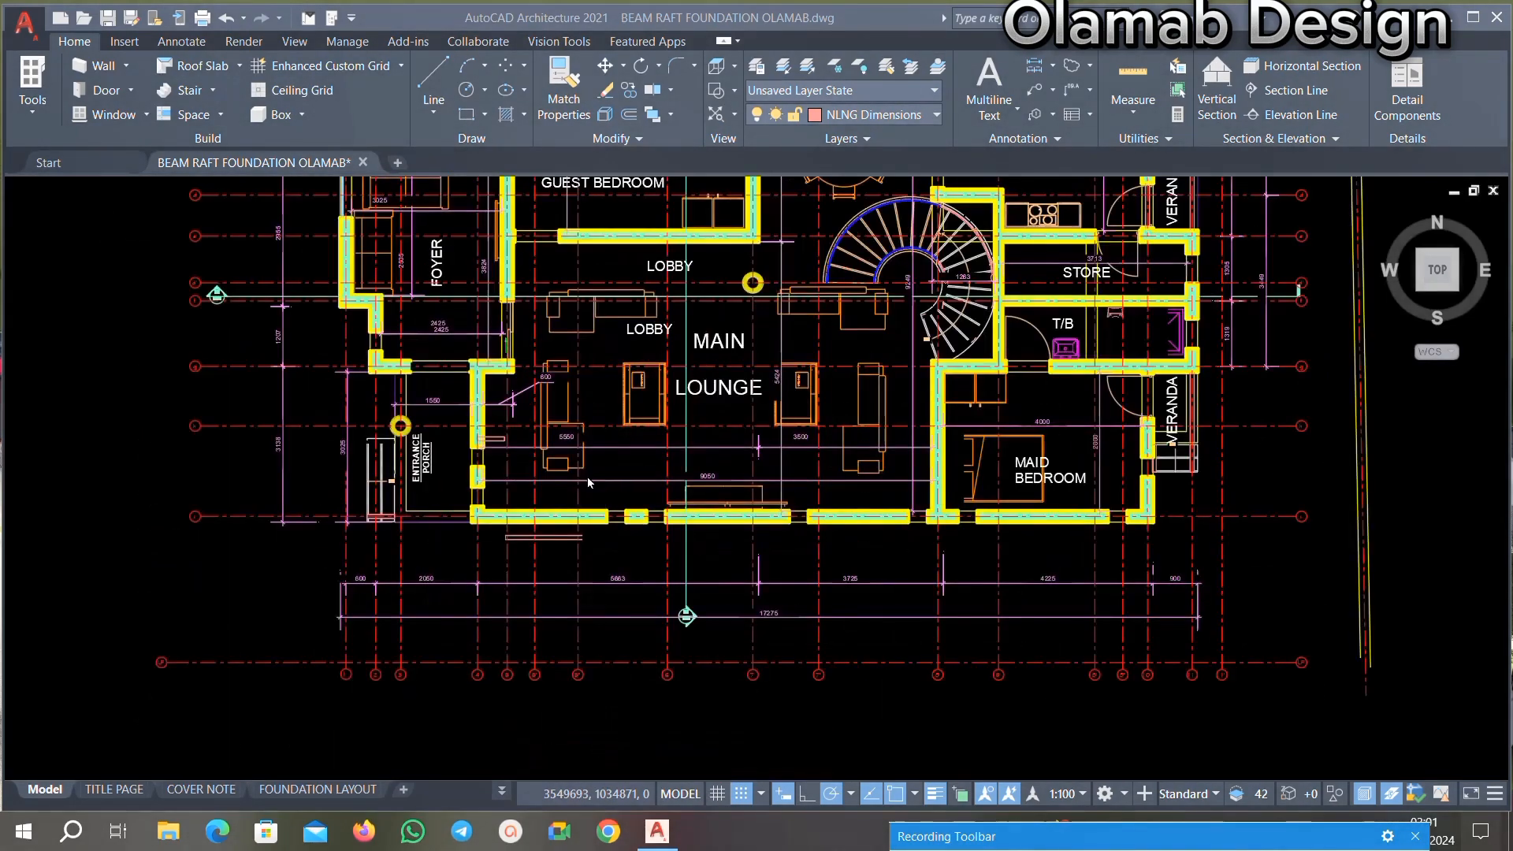
{"action": "scroll", "coordinate": [589, 482], "scroll_direction": "down", "scroll_amount": 3}
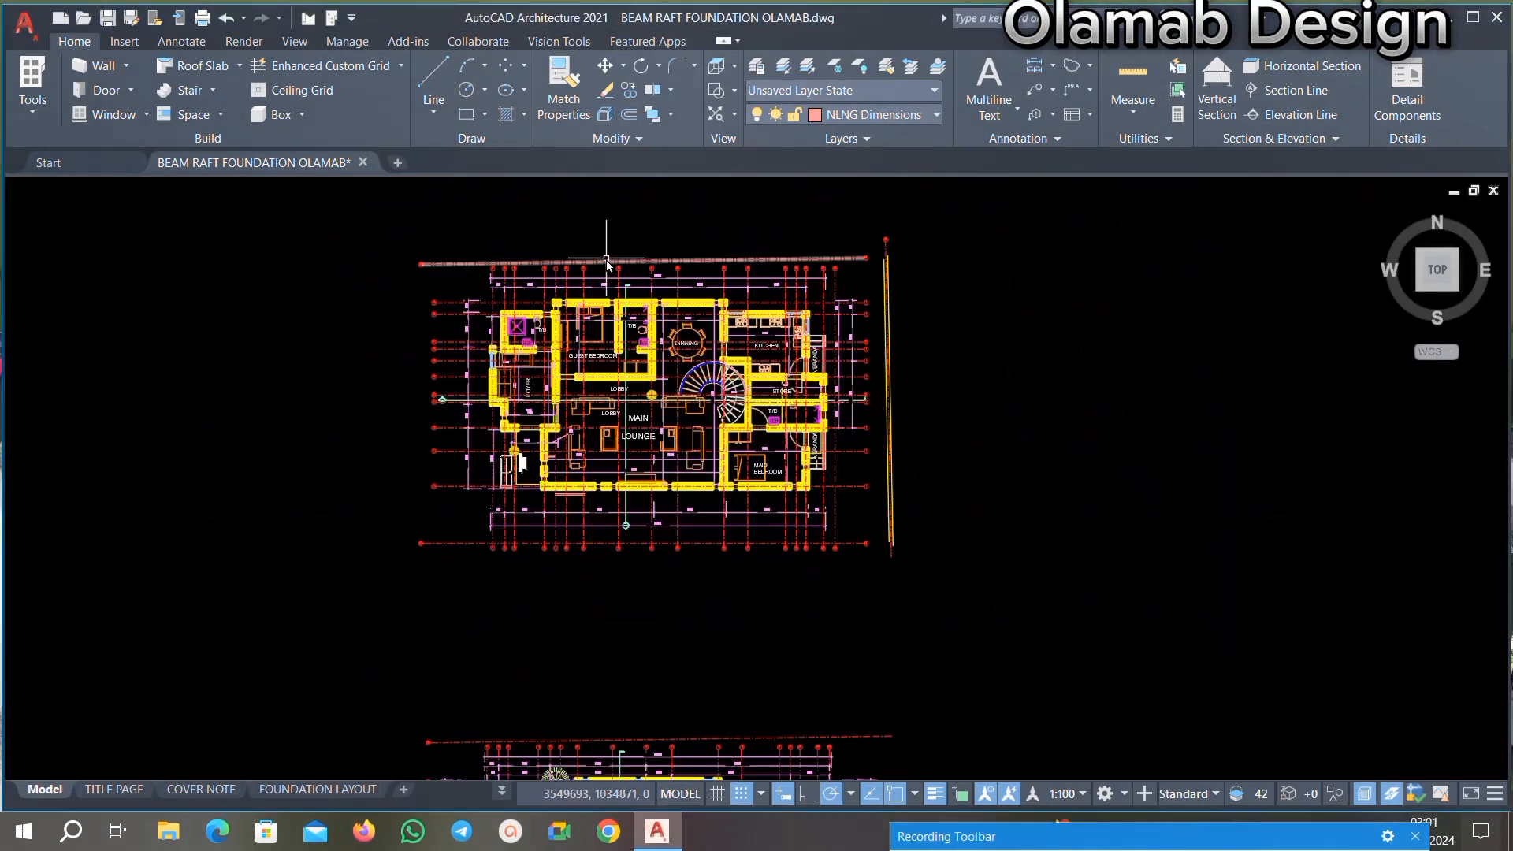
{"action": "scroll", "coordinate": [607, 261], "scroll_direction": "up", "scroll_amount": 2}
{"action": "mouse_move", "coordinate": [607, 265]}
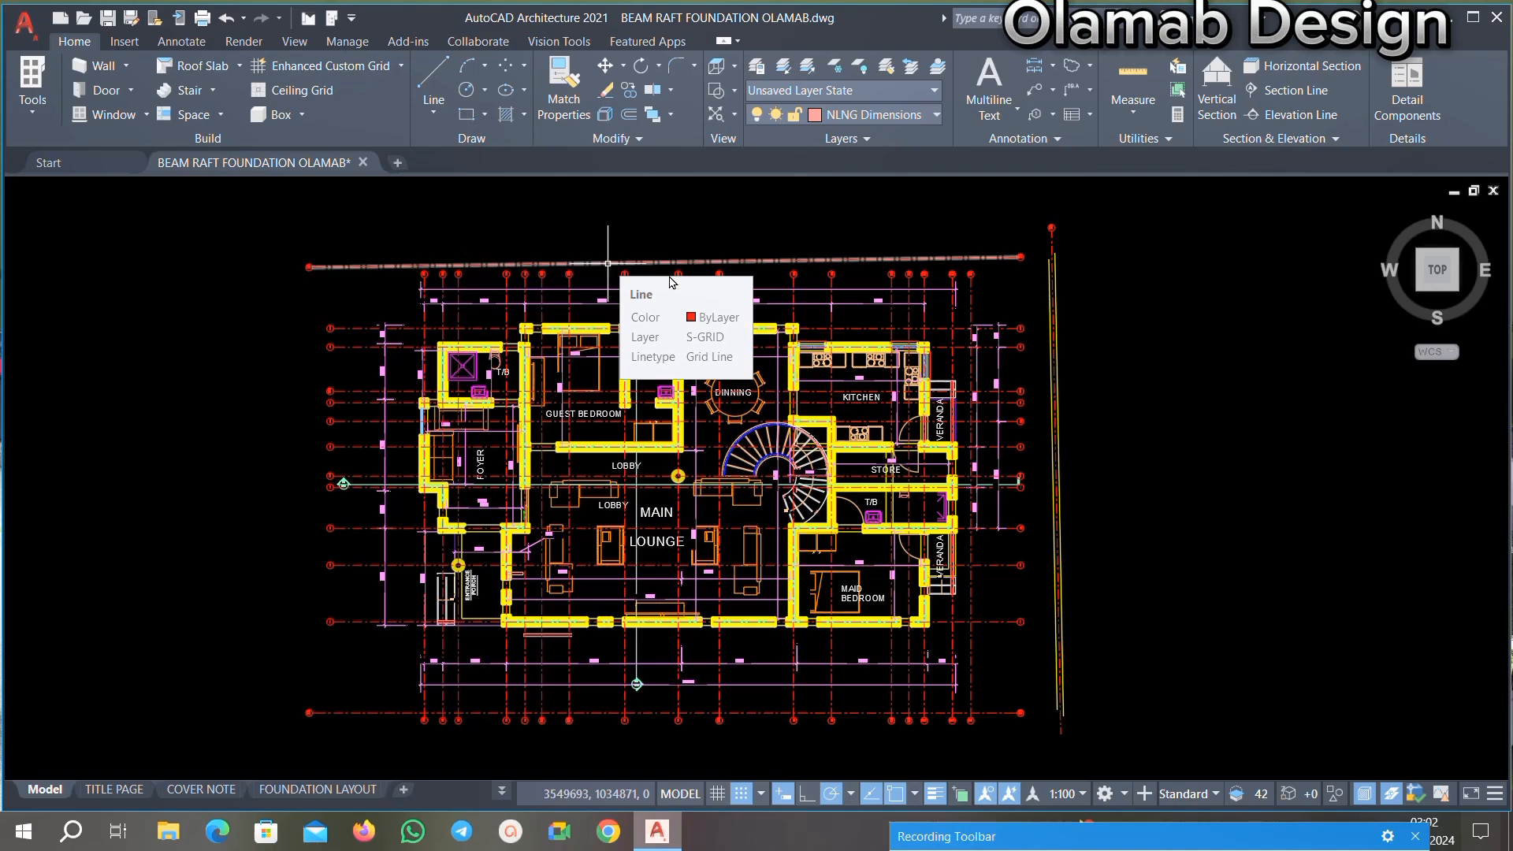
{"action": "scroll", "coordinate": [672, 282], "scroll_direction": "up", "scroll_amount": 3}
{"action": "scroll", "coordinate": [701, 354], "scroll_direction": "down", "scroll_amount": 6}
{"action": "scroll", "coordinate": [732, 423], "scroll_direction": "up", "scroll_amount": 4}
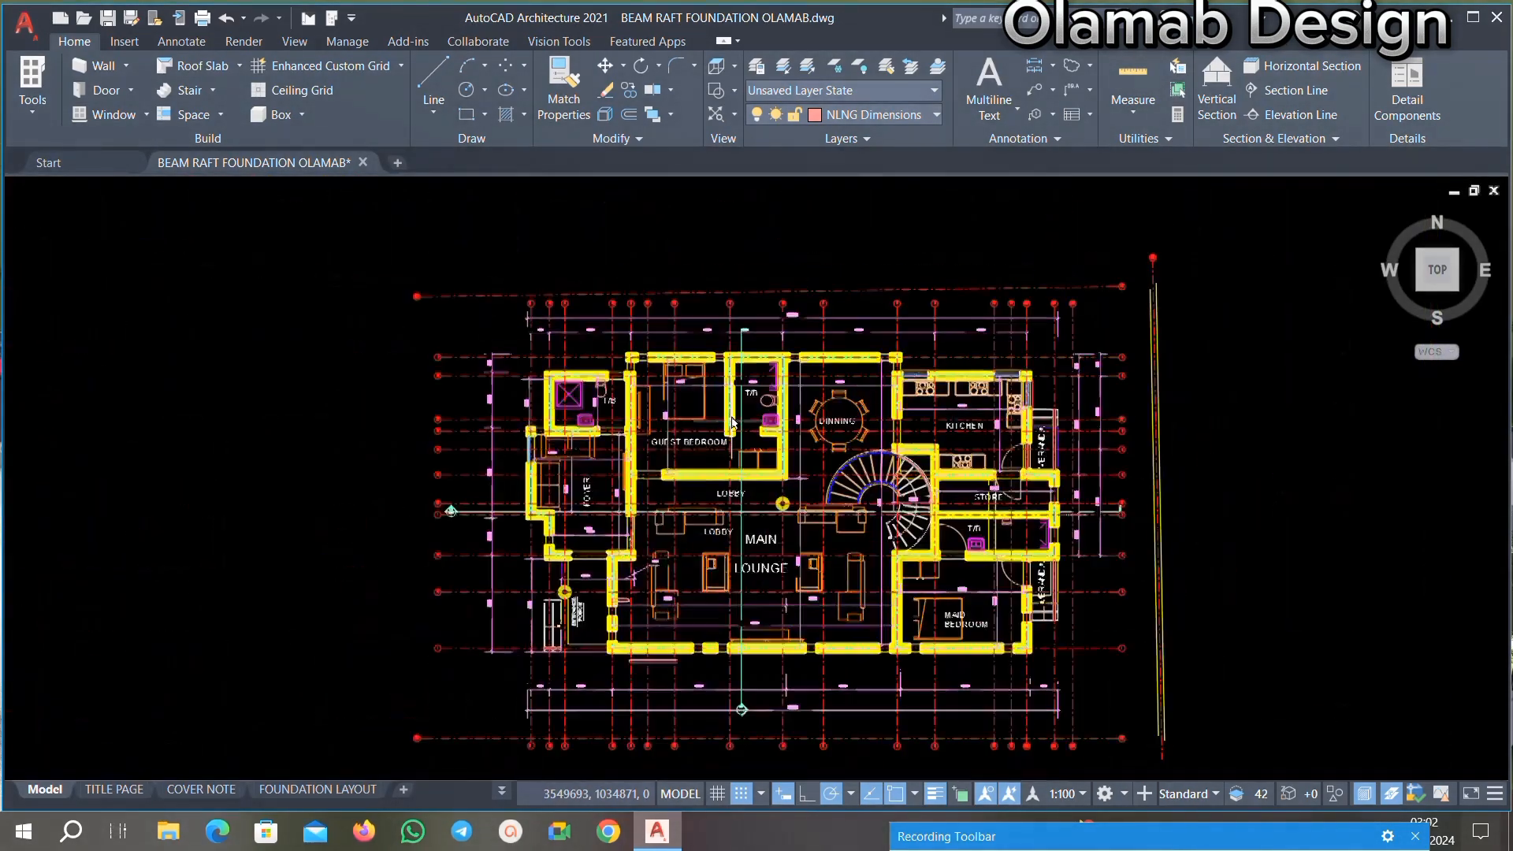
{"action": "scroll", "coordinate": [732, 422], "scroll_direction": "up", "scroll_amount": 3}
{"action": "scroll", "coordinate": [731, 394], "scroll_direction": "down", "scroll_amount": 6}
{"action": "scroll", "coordinate": [732, 362], "scroll_direction": "up", "scroll_amount": 4}
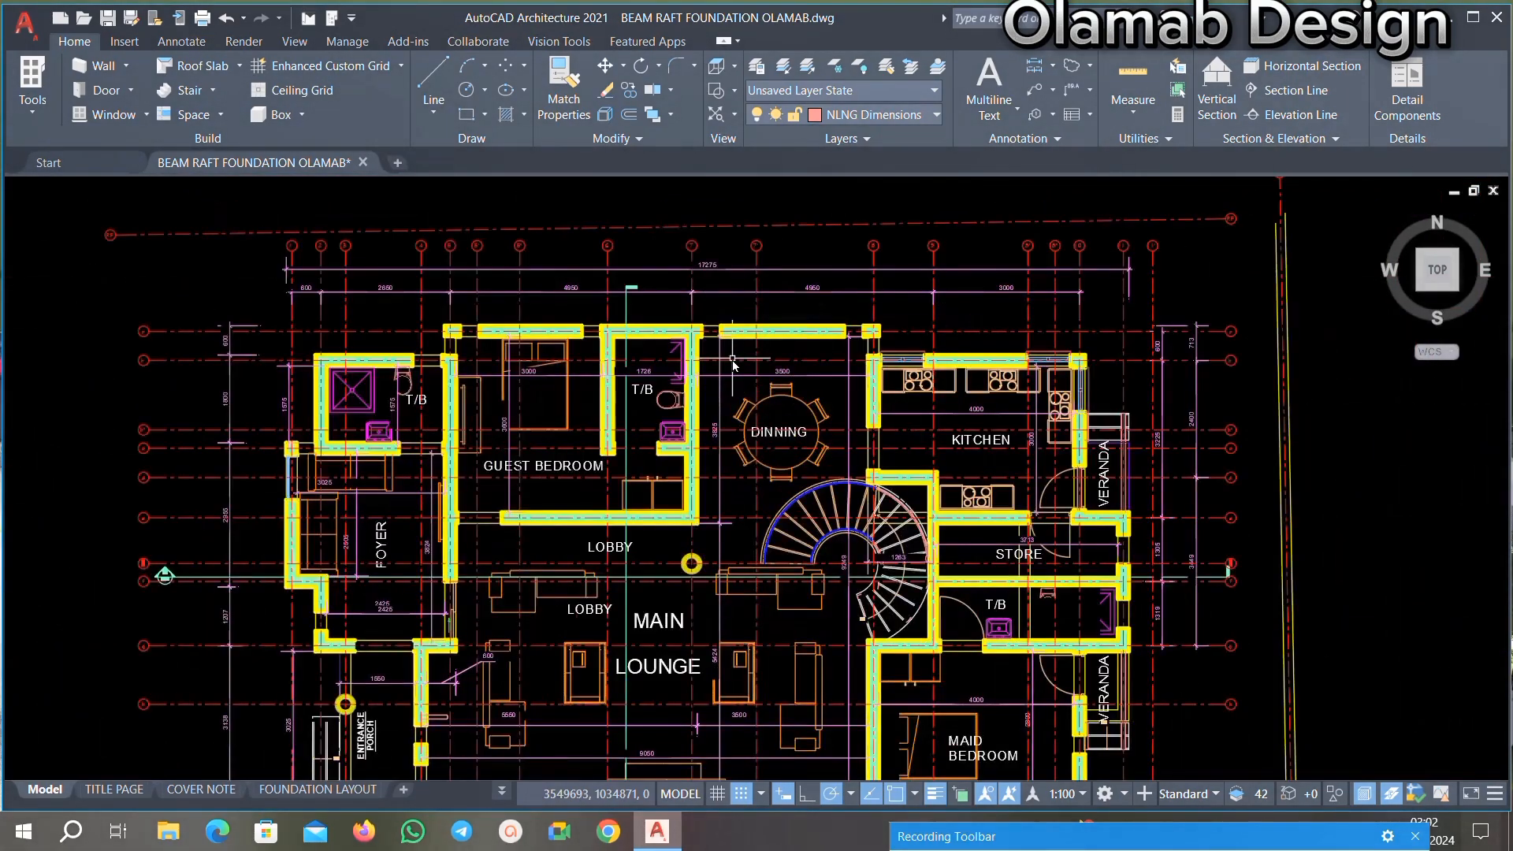
Step: Compare the upper floor plan with the ground floor plan above it
{"action": "scroll", "coordinate": [732, 364], "scroll_direction": "down", "scroll_amount": 6}
{"action": "scroll", "coordinate": [748, 682], "scroll_direction": "up", "scroll_amount": 4}
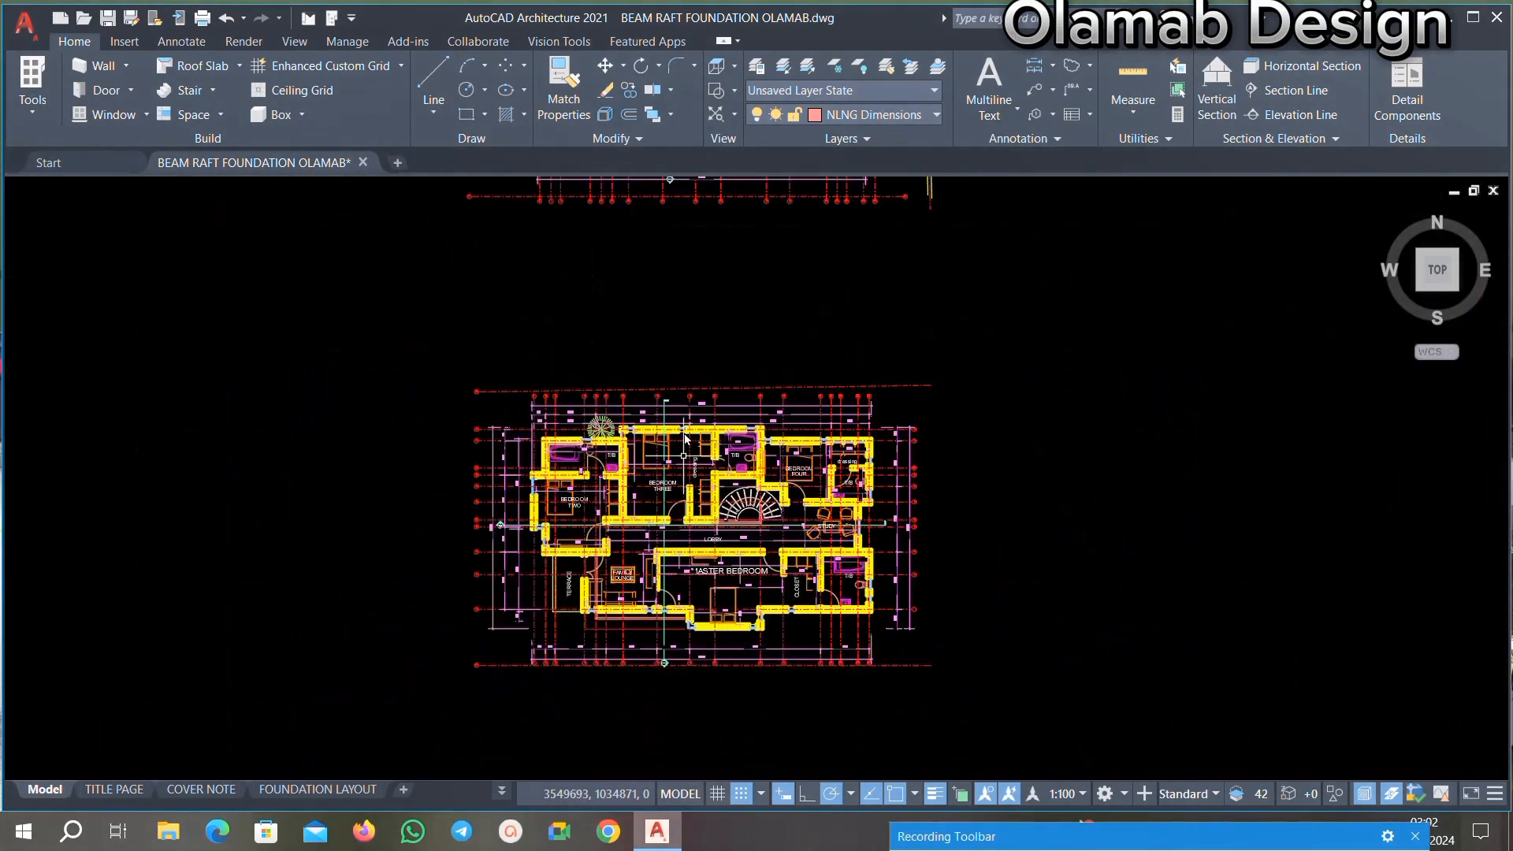
{"action": "scroll", "coordinate": [684, 433], "scroll_direction": "up", "scroll_amount": 3}
{"action": "scroll", "coordinate": [733, 491], "scroll_direction": "down", "scroll_amount": 3}
{"action": "middle_click_drag", "start_coordinate": [758, 359], "coordinate": [754, 550]}
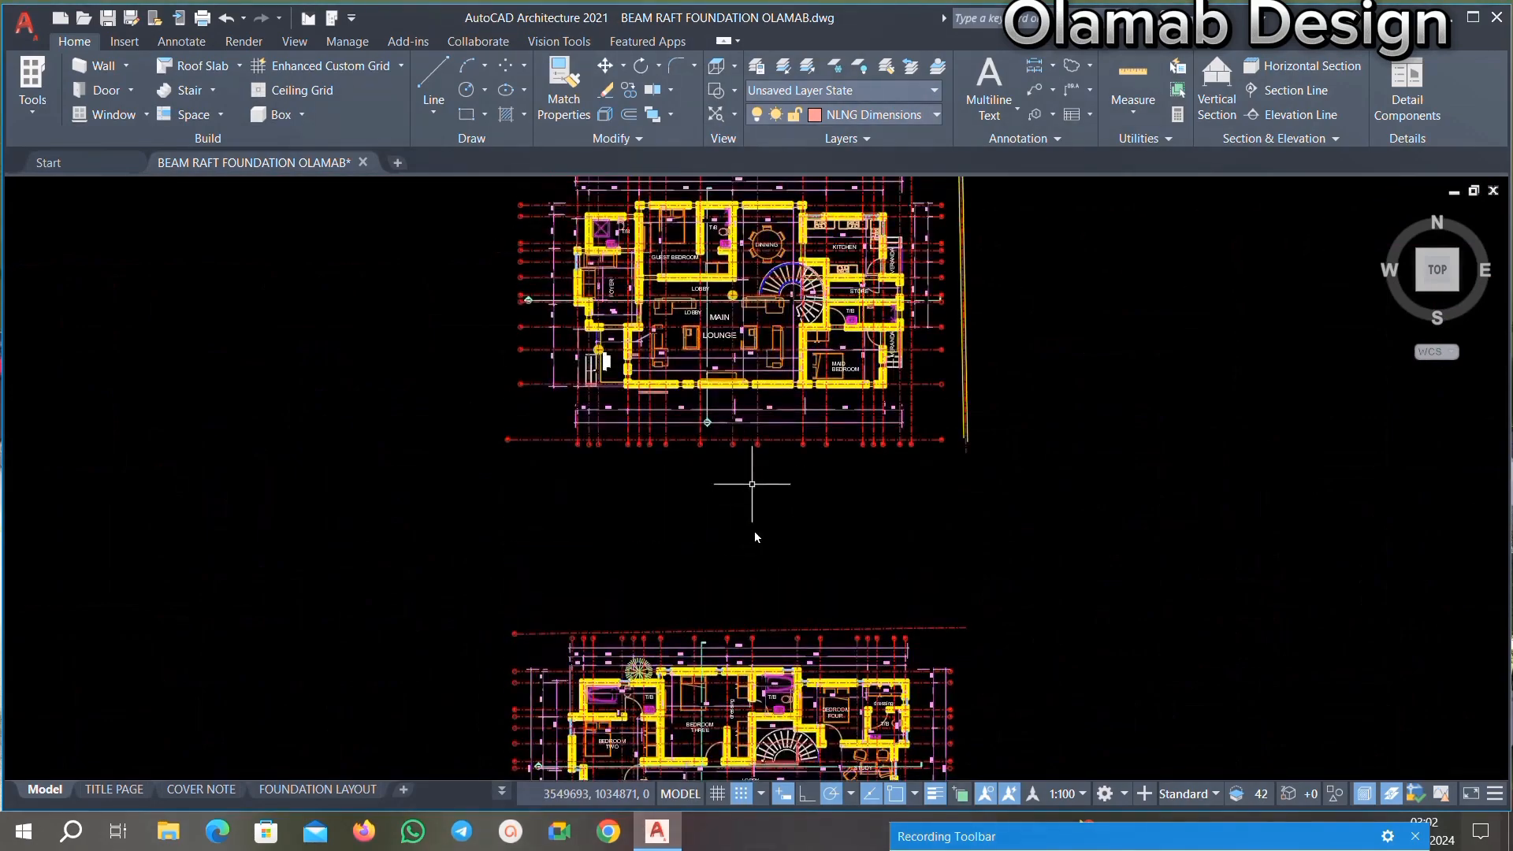
{"action": "scroll", "coordinate": [676, 299], "scroll_direction": "up", "scroll_amount": 4}
{"action": "scroll", "coordinate": [676, 299], "scroll_direction": "down", "scroll_amount": 4}
{"action": "scroll", "coordinate": [670, 315], "scroll_direction": "up", "scroll_amount": 4}
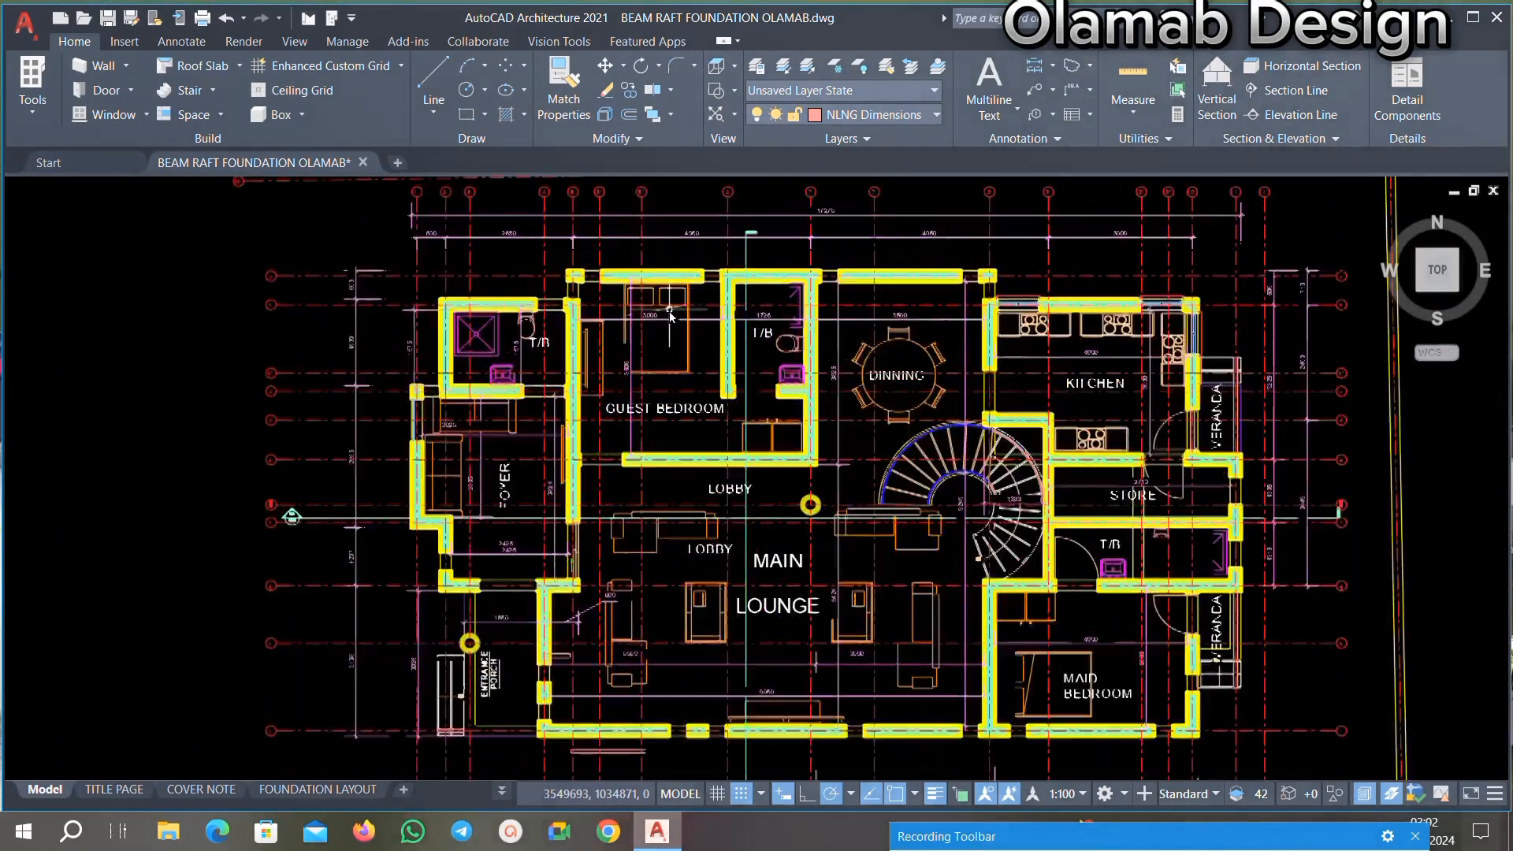
{"action": "scroll", "coordinate": [670, 315], "scroll_direction": "down", "scroll_amount": 4}
{"action": "scroll", "coordinate": [709, 362], "scroll_direction": "up", "scroll_amount": 4}
{"action": "scroll", "coordinate": [733, 389], "scroll_direction": "down", "scroll_amount": 4}
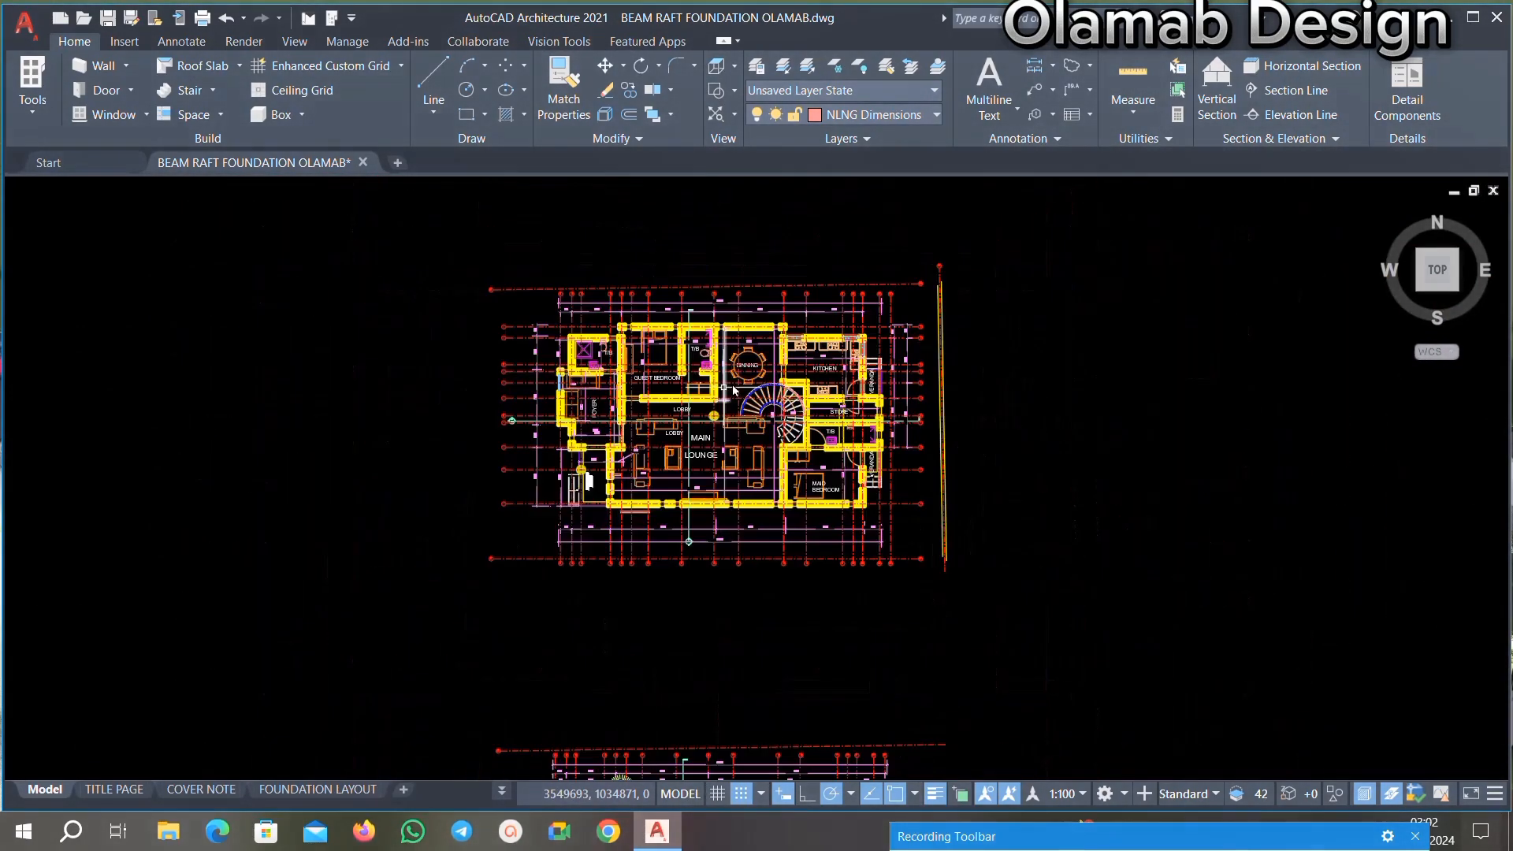
Step: Inspect the grid bubbles, dimensions and walls around the ground floor's guest bedroom, dining area and kitchen
{"action": "scroll", "coordinate": [732, 388], "scroll_direction": "up", "scroll_amount": 5}
{"action": "scroll", "coordinate": [737, 386], "scroll_direction": "down", "scroll_amount": 5}
{"action": "scroll", "coordinate": [739, 385], "scroll_direction": "up", "scroll_amount": 4}
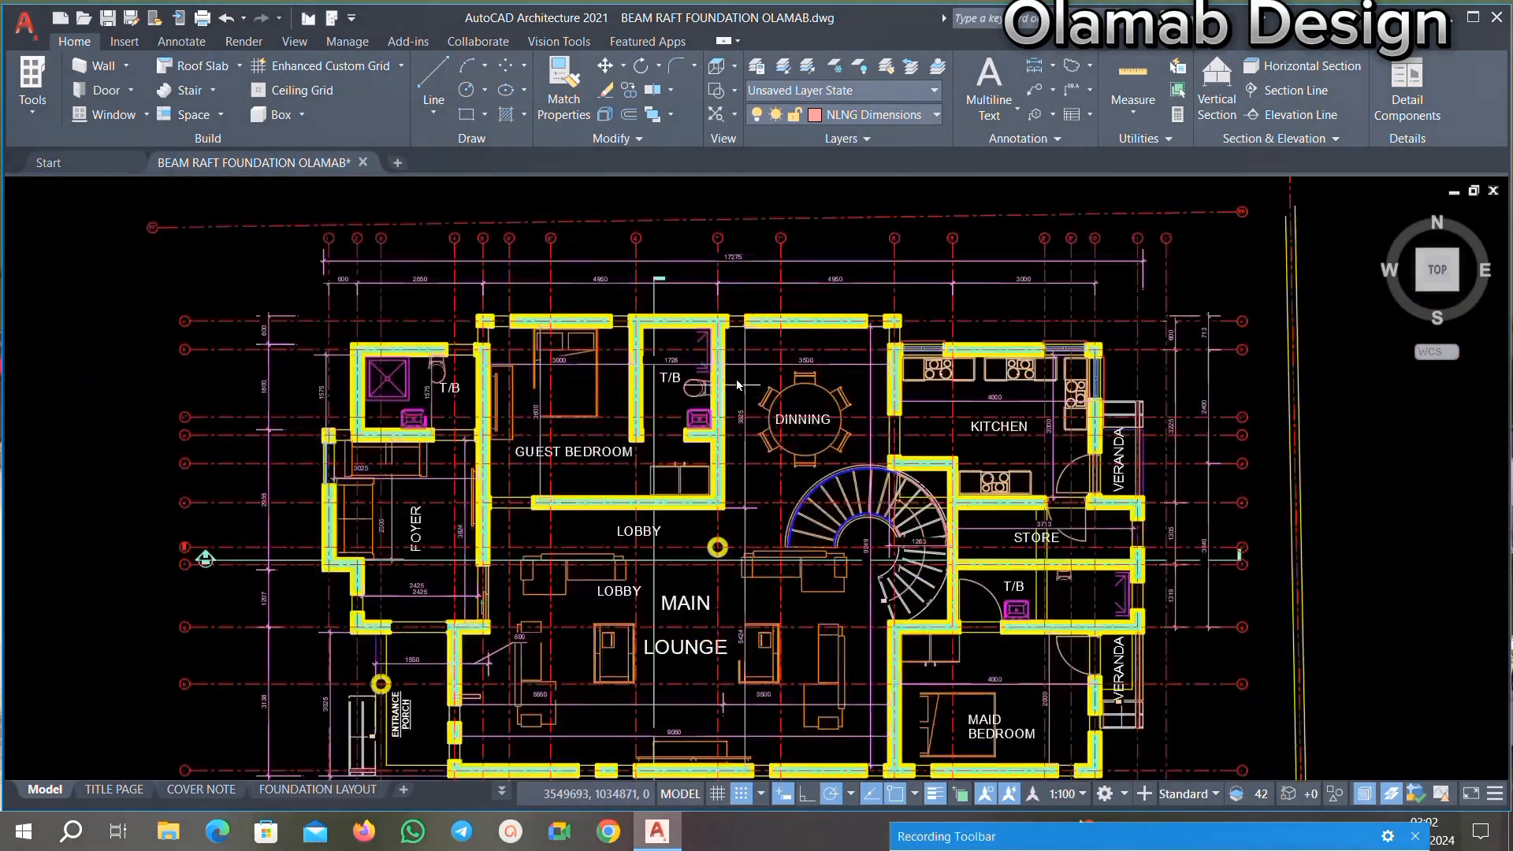
{"action": "scroll", "coordinate": [738, 385], "scroll_direction": "up", "scroll_amount": 4}
{"action": "scroll", "coordinate": [776, 339], "scroll_direction": "down", "scroll_amount": 4}
{"action": "scroll", "coordinate": [755, 253], "scroll_direction": "up", "scroll_amount": 5}
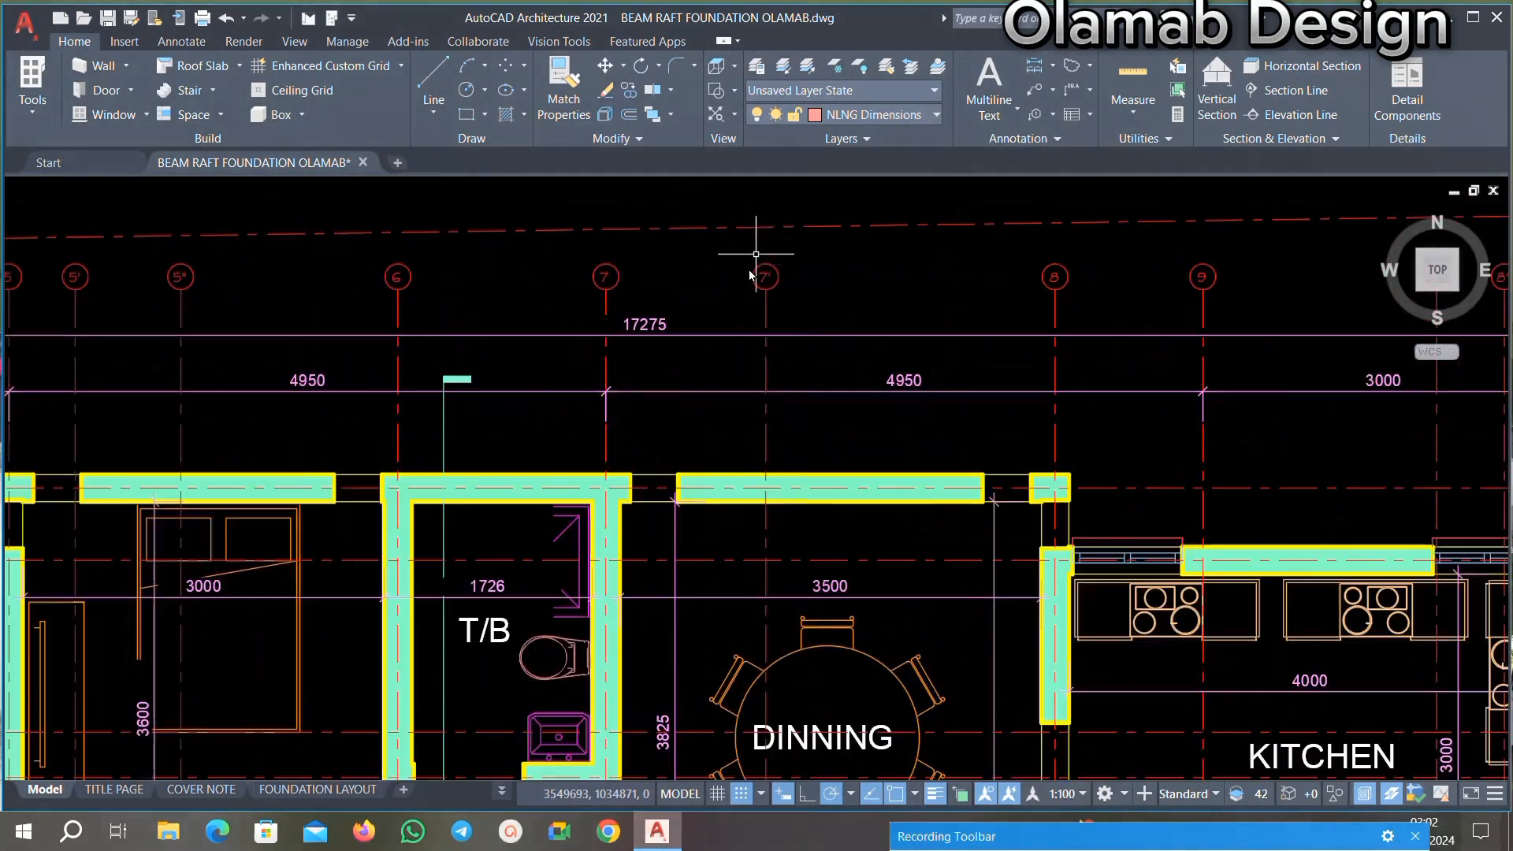
{"action": "scroll", "coordinate": [776, 311], "scroll_direction": "down", "scroll_amount": 5}
{"action": "scroll", "coordinate": [748, 457], "scroll_direction": "up", "scroll_amount": 3}
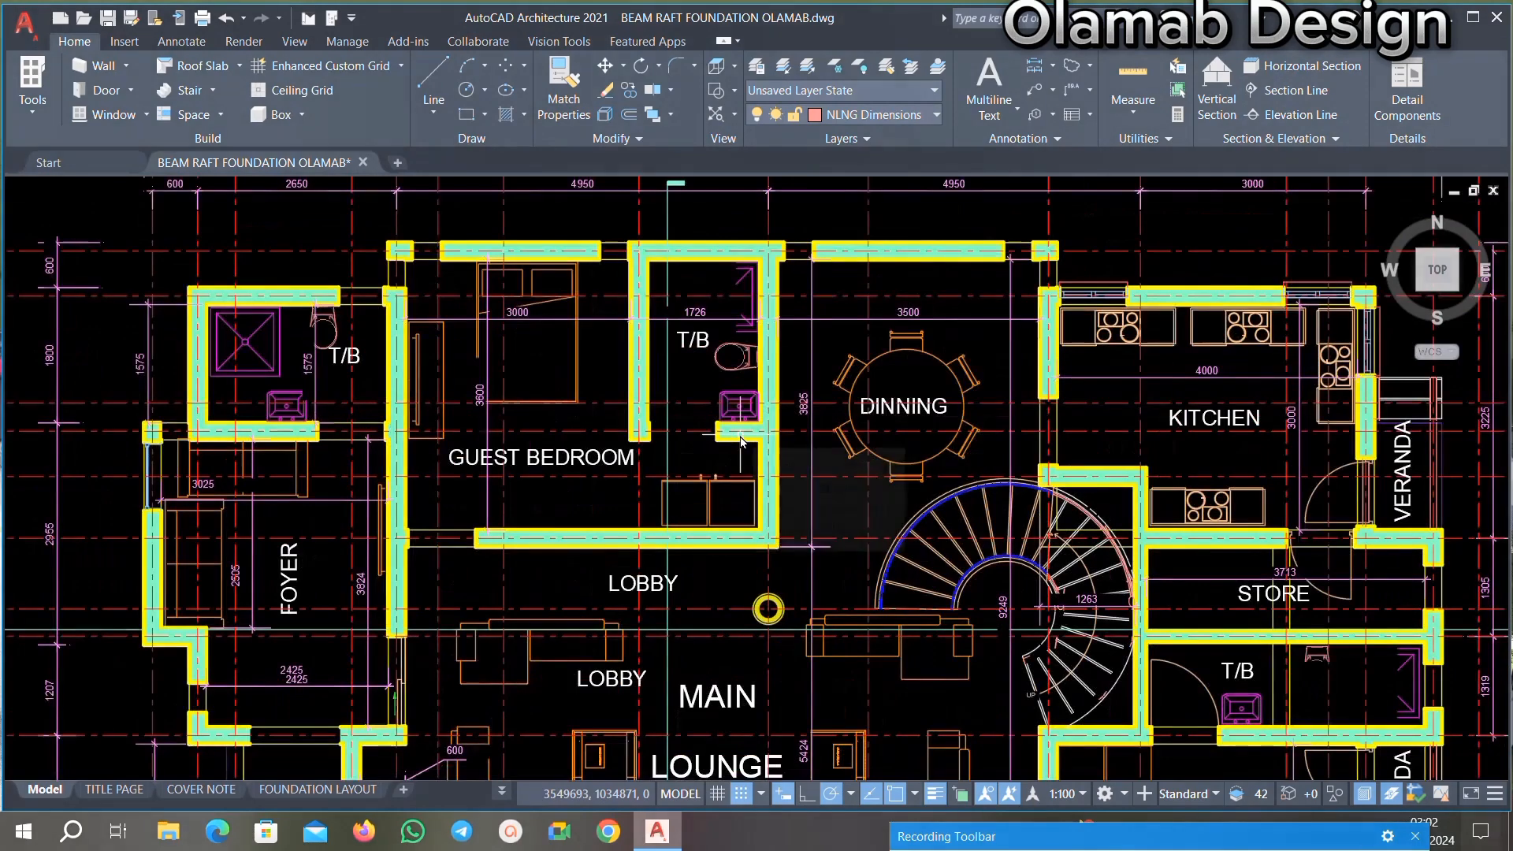
{"action": "middle_click_drag", "start_coordinate": [731, 439], "coordinate": [592, 395]}
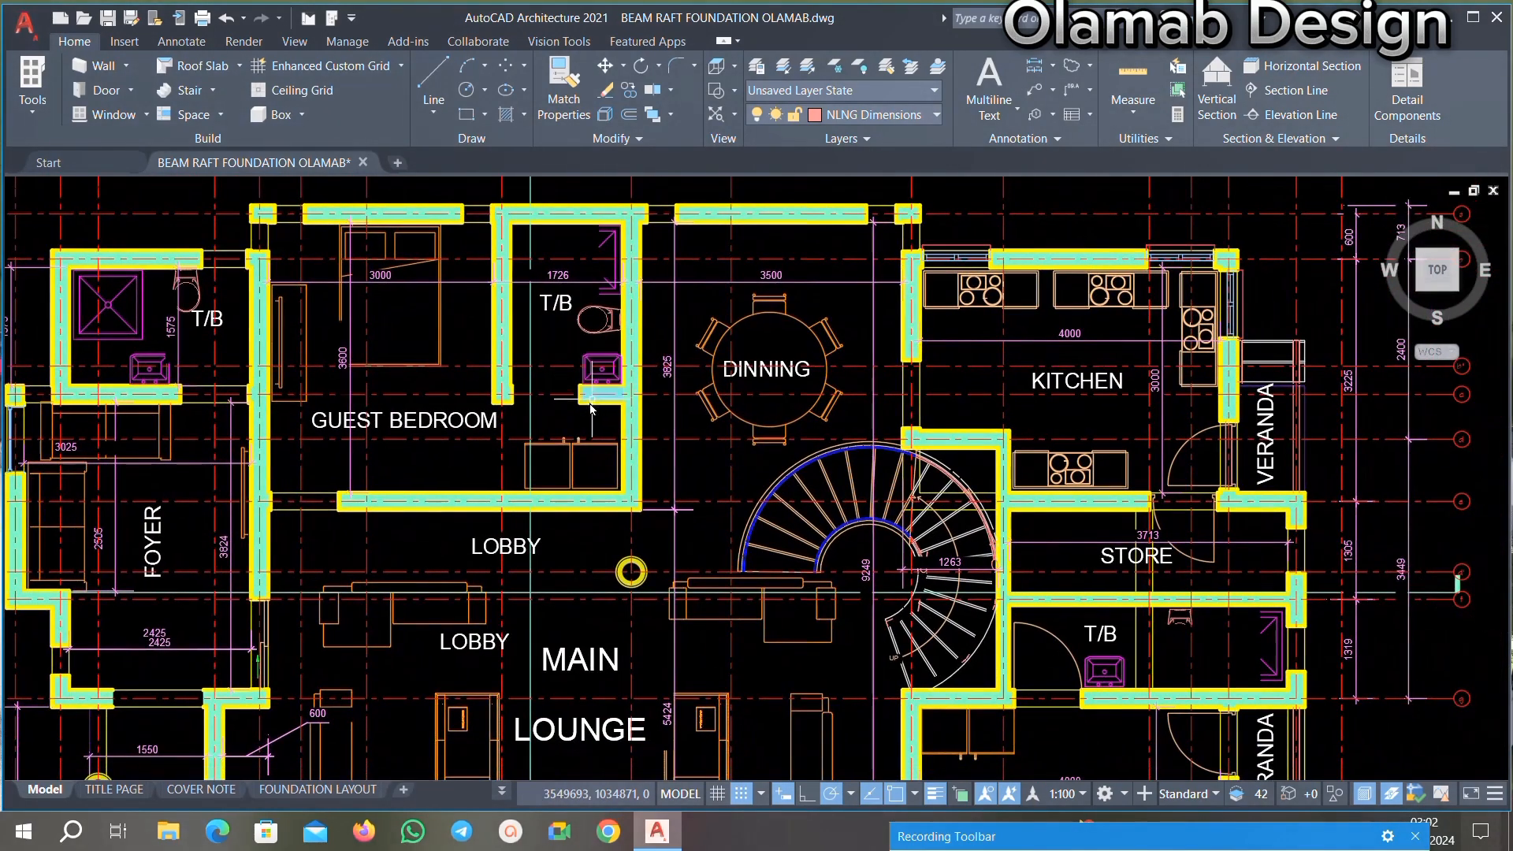
{"action": "scroll", "coordinate": [592, 396], "scroll_direction": "down", "scroll_amount": 4}
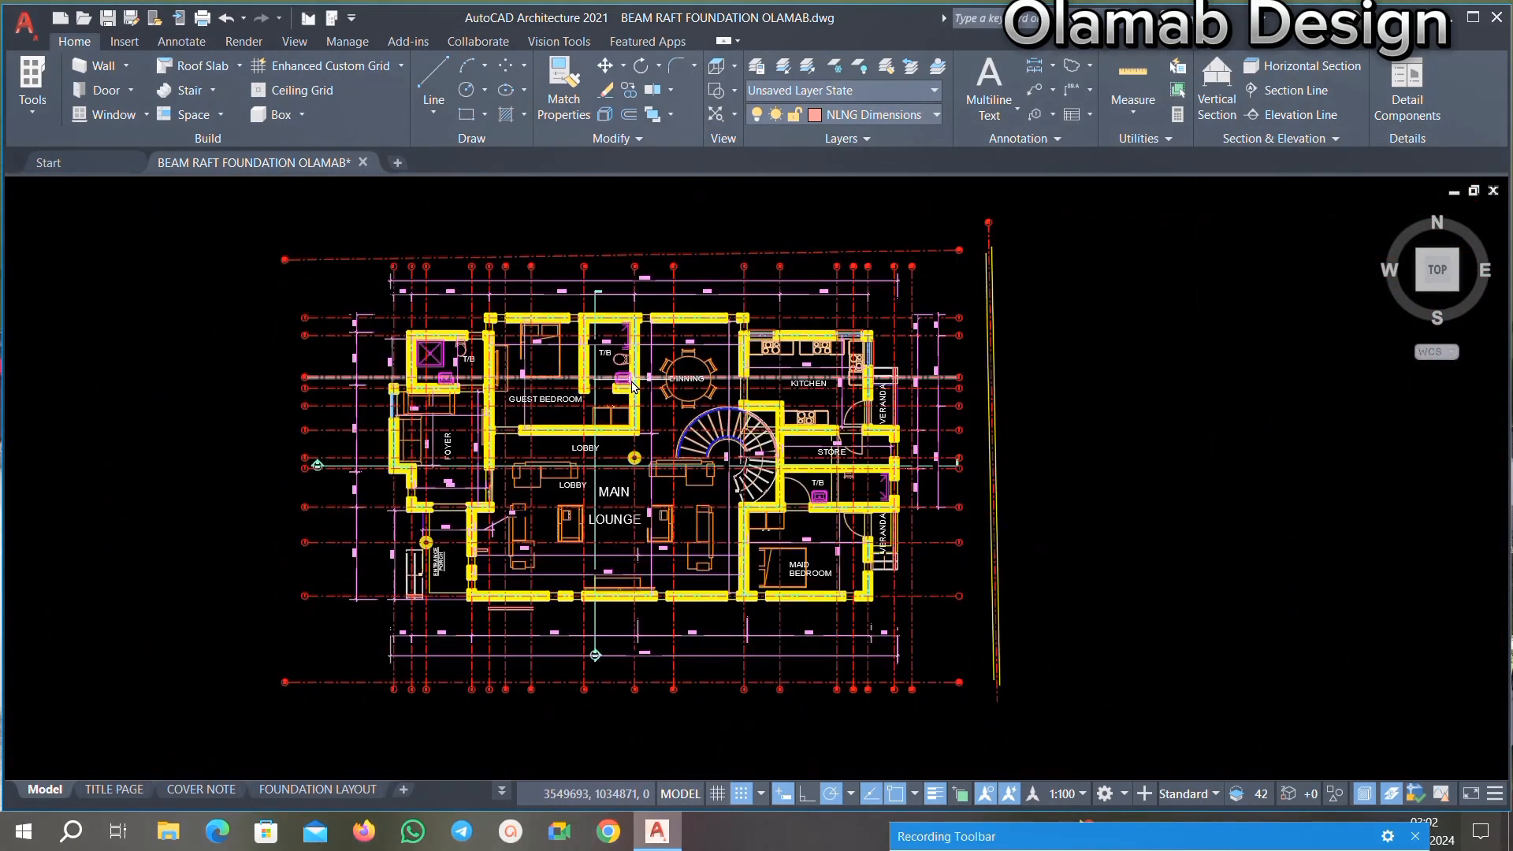
{"action": "scroll", "coordinate": [634, 386], "scroll_direction": "up", "scroll_amount": 2}
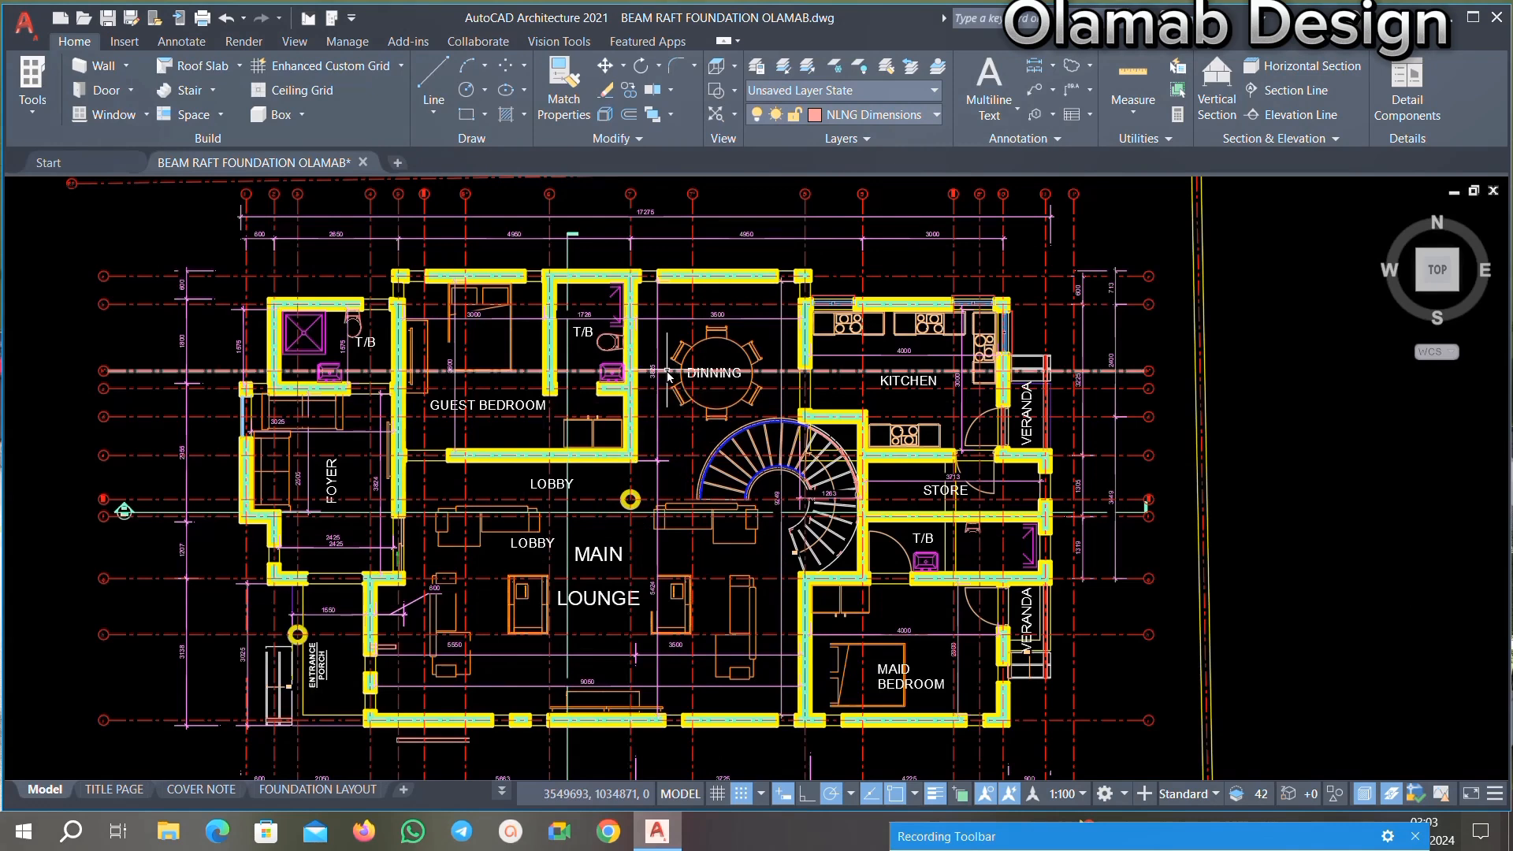
{"action": "mouse_move", "coordinate": [668, 376]}
{"action": "scroll", "coordinate": [659, 384], "scroll_direction": "down", "scroll_amount": 5}
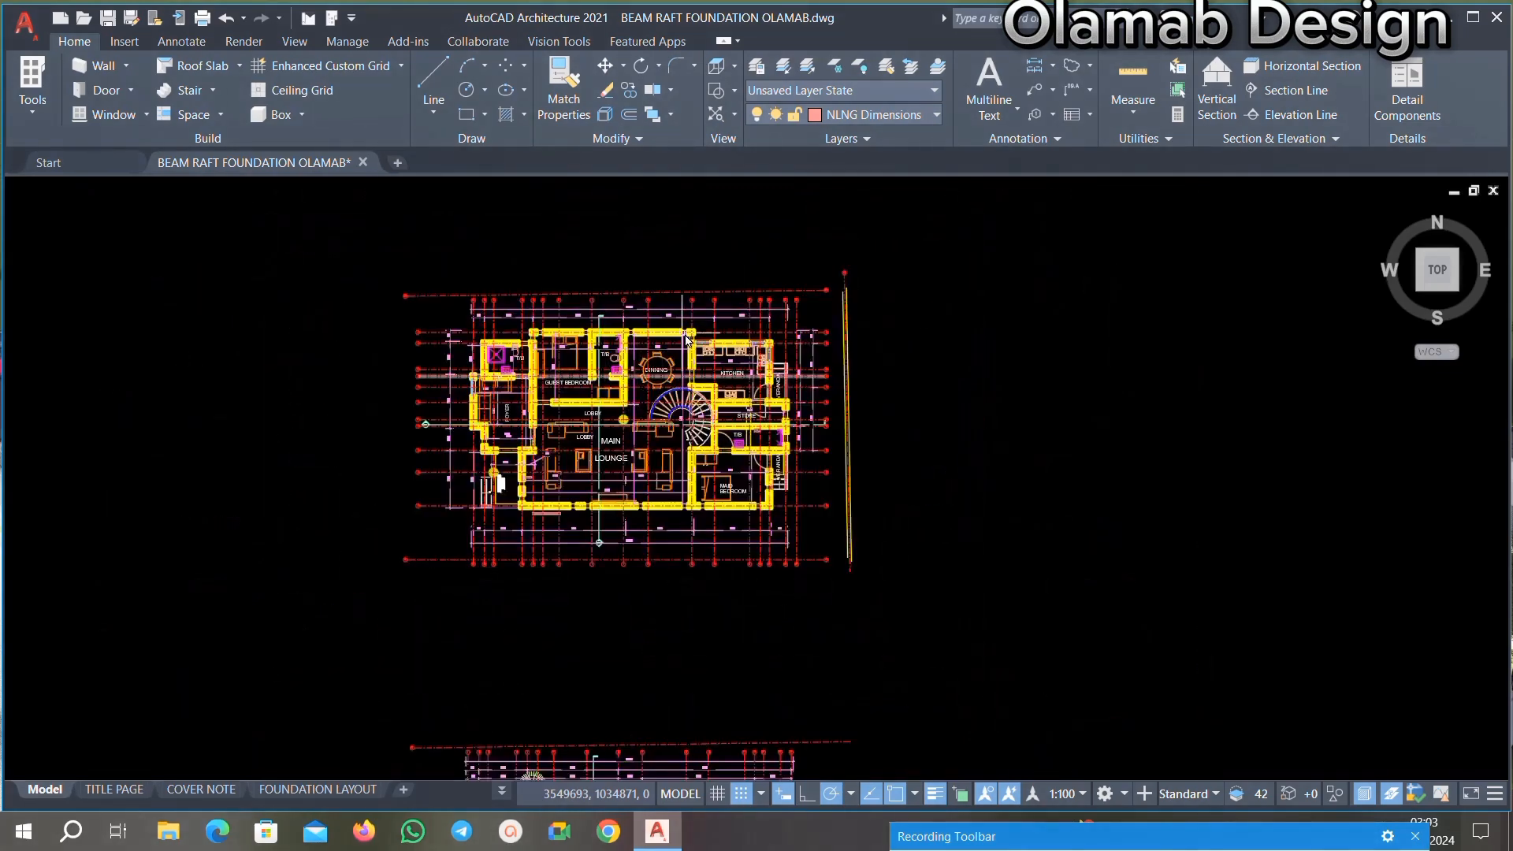
{"action": "scroll", "coordinate": [681, 271], "scroll_direction": "up", "scroll_amount": 3}
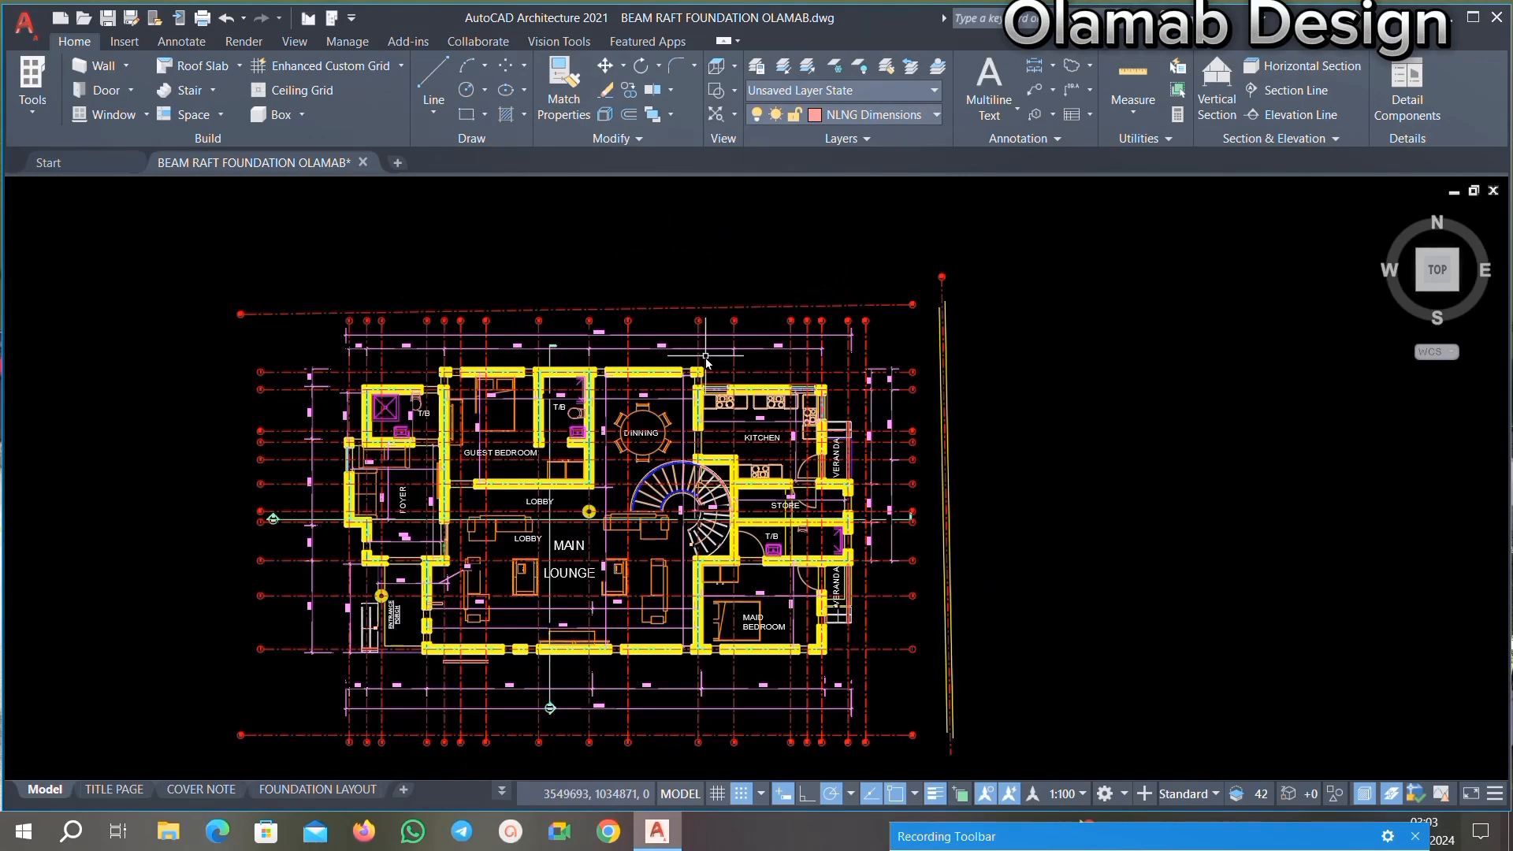
{"action": "scroll", "coordinate": [733, 286], "scroll_direction": "down", "scroll_amount": 4}
{"action": "scroll", "coordinate": [773, 295], "scroll_direction": "up", "scroll_amount": 2}
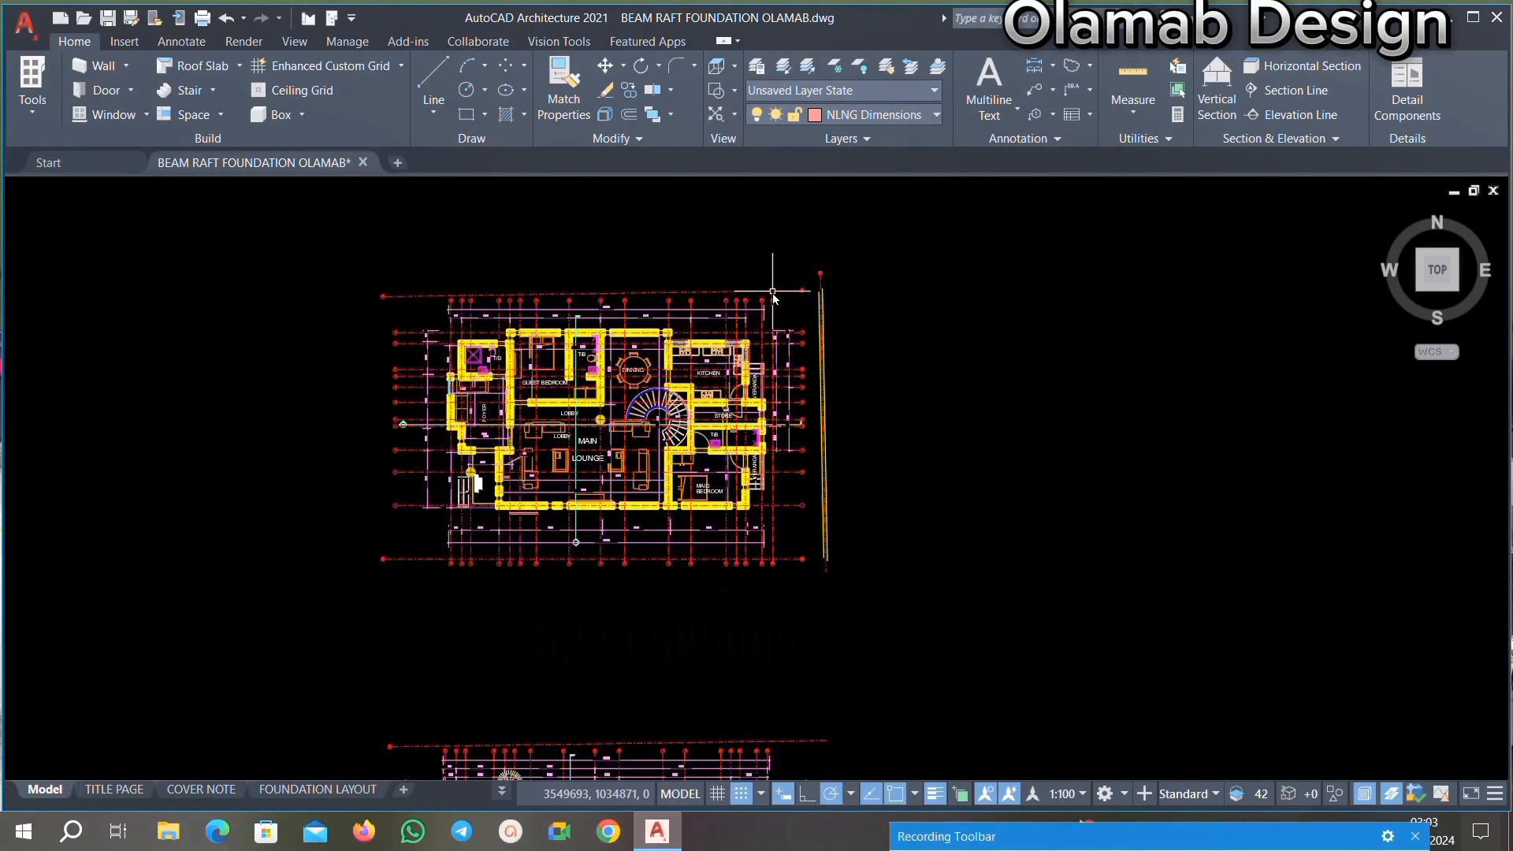
{"action": "scroll", "coordinate": [773, 295], "scroll_direction": "up", "scroll_amount": 3}
{"action": "scroll", "coordinate": [756, 330], "scroll_direction": "down", "scroll_amount": 3}
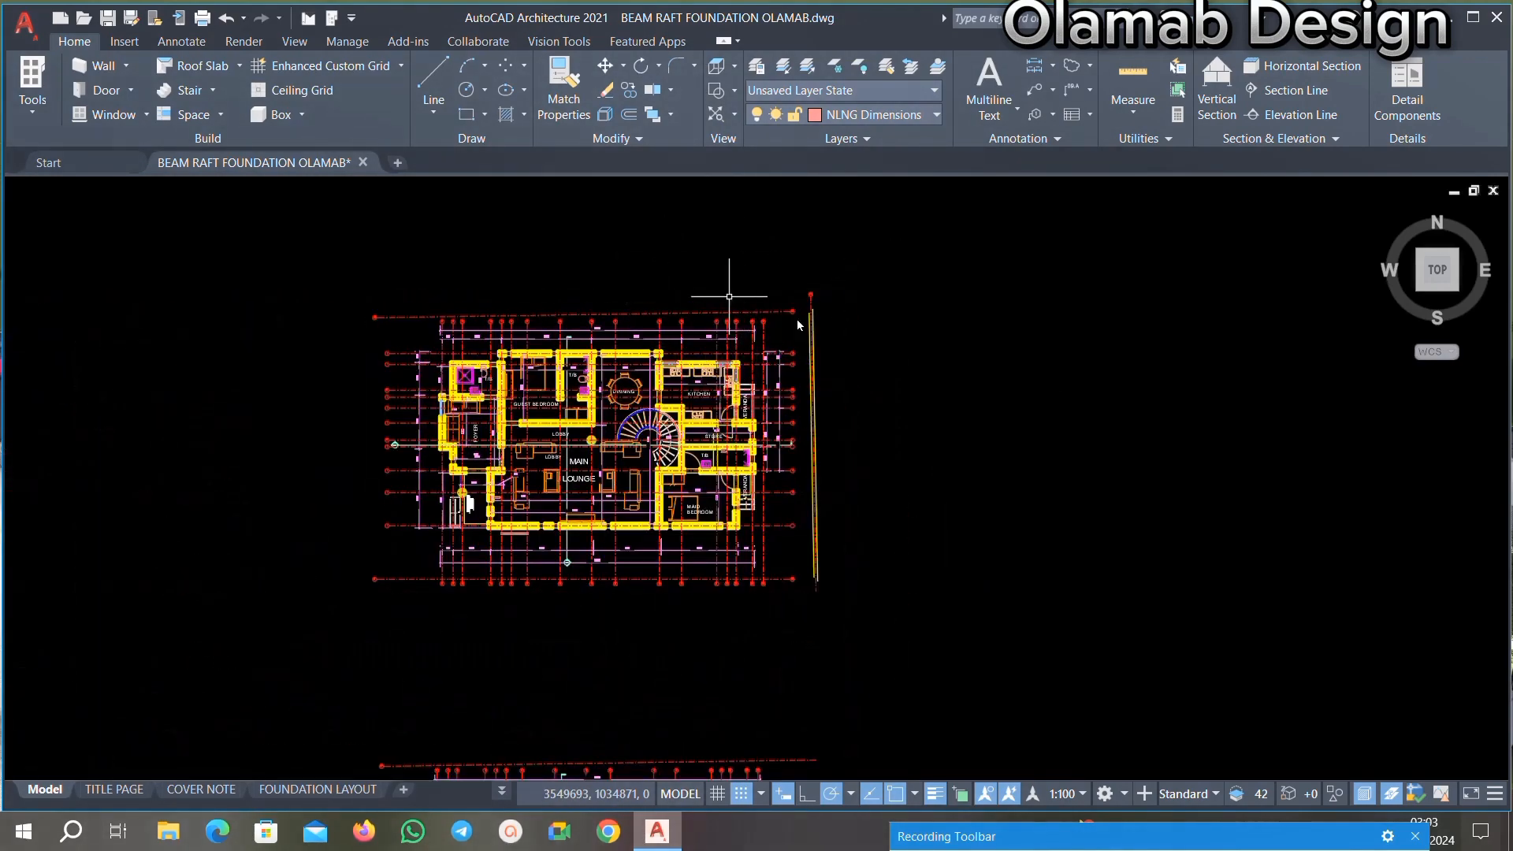
{"action": "scroll", "coordinate": [713, 354], "scroll_direction": "down", "scroll_amount": 3}
{"action": "scroll", "coordinate": [660, 367], "scroll_direction": "up", "scroll_amount": 4}
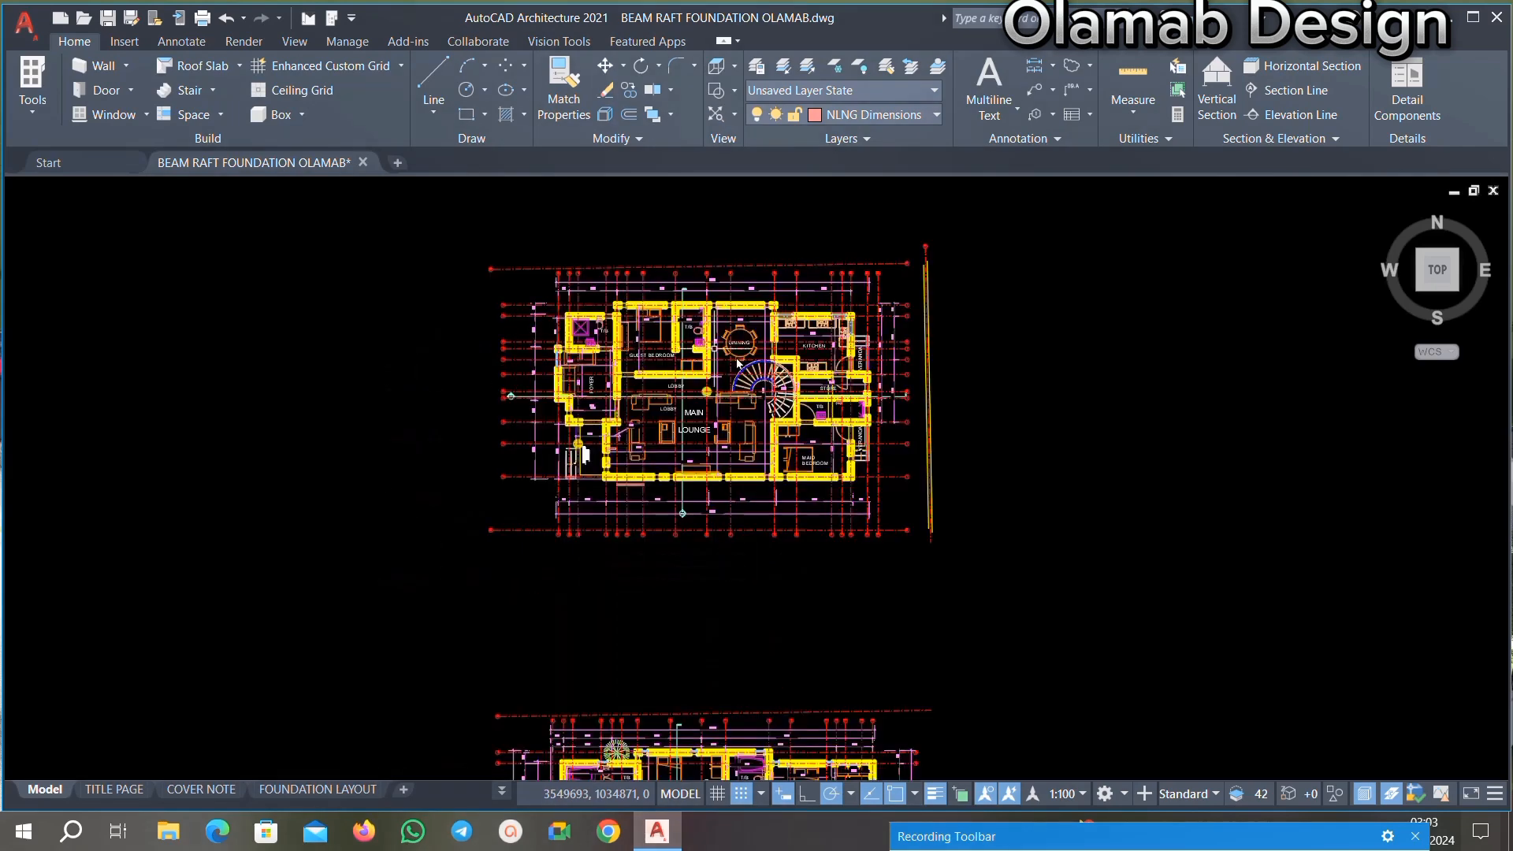
{"action": "scroll", "coordinate": [725, 296], "scroll_direction": "up", "scroll_amount": 3}
{"action": "scroll", "coordinate": [600, 355], "scroll_direction": "down", "scroll_amount": 3}
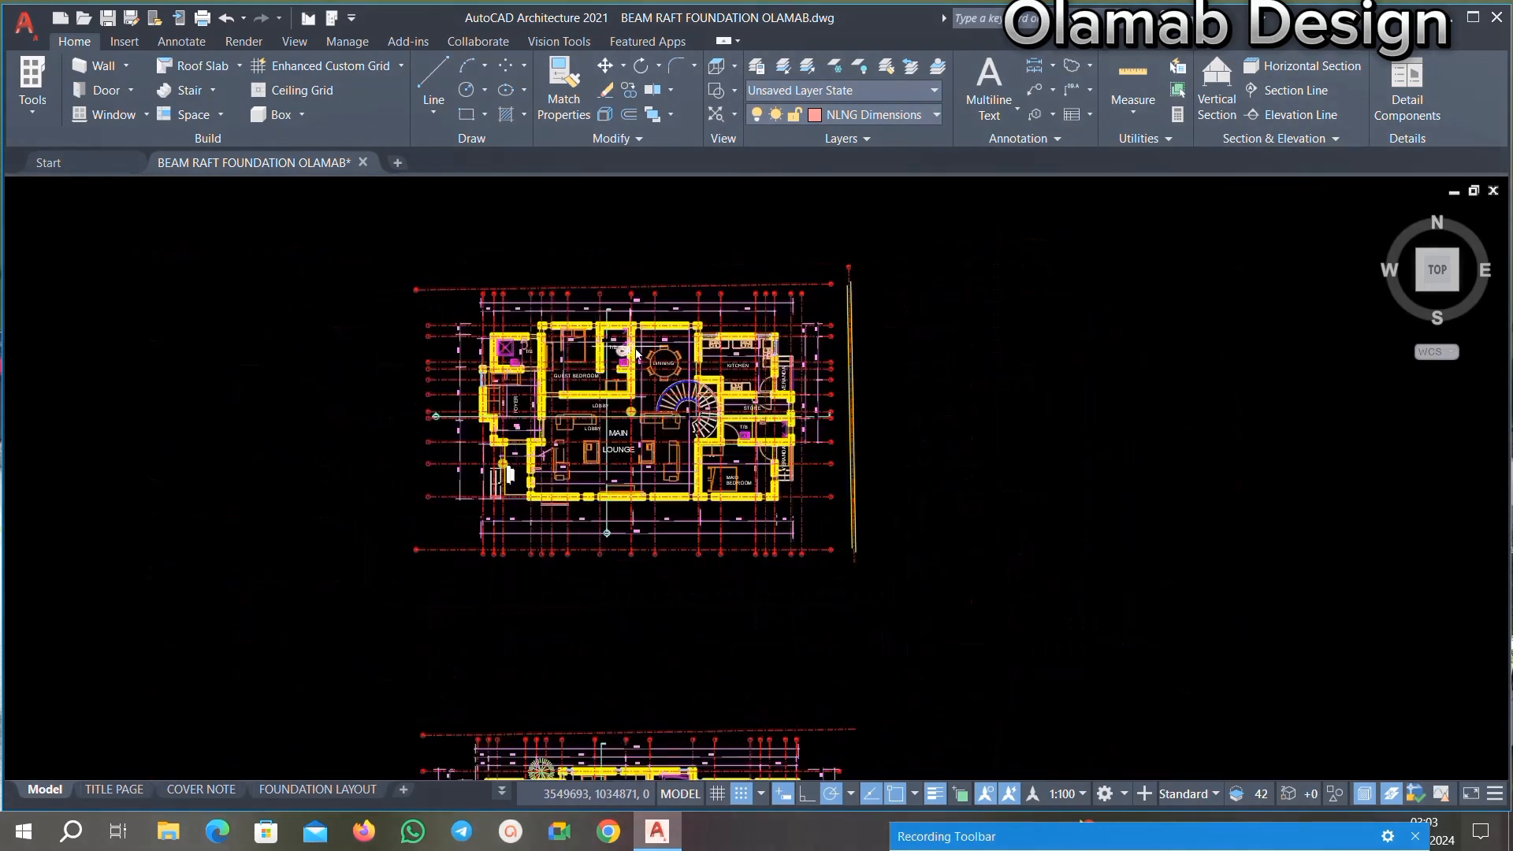
{"action": "scroll", "coordinate": [636, 353], "scroll_direction": "down", "scroll_amount": 2}
{"action": "scroll", "coordinate": [696, 343], "scroll_direction": "up", "scroll_amount": 4}
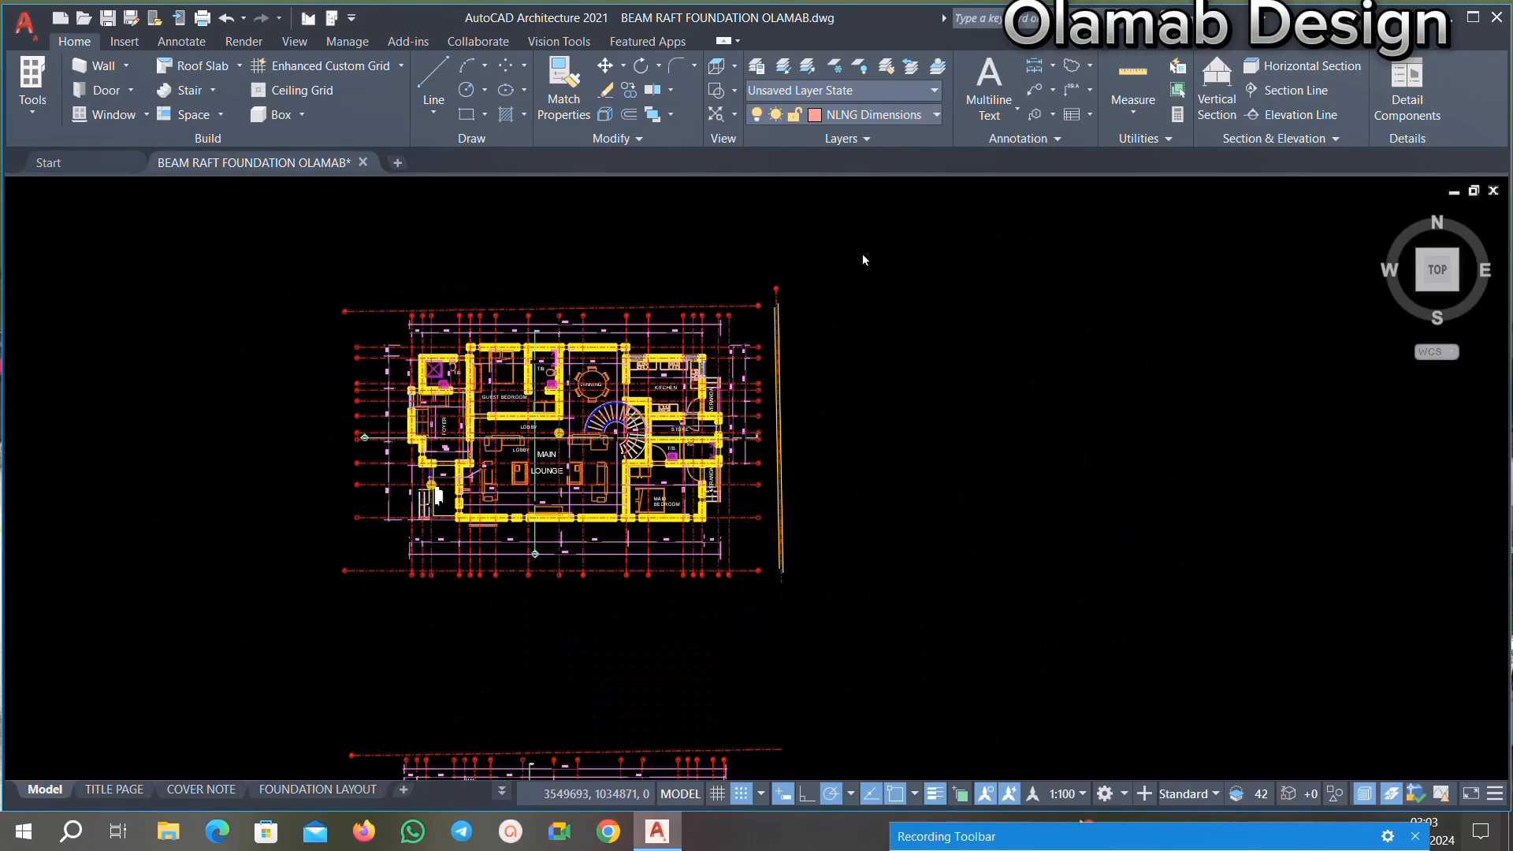
{"action": "left_click", "coordinate": [863, 260]}
{"action": "left_click", "coordinate": [277, 617]}
{"action": "scroll", "coordinate": [580, 400], "scroll_direction": "down", "scroll_amount": 3}
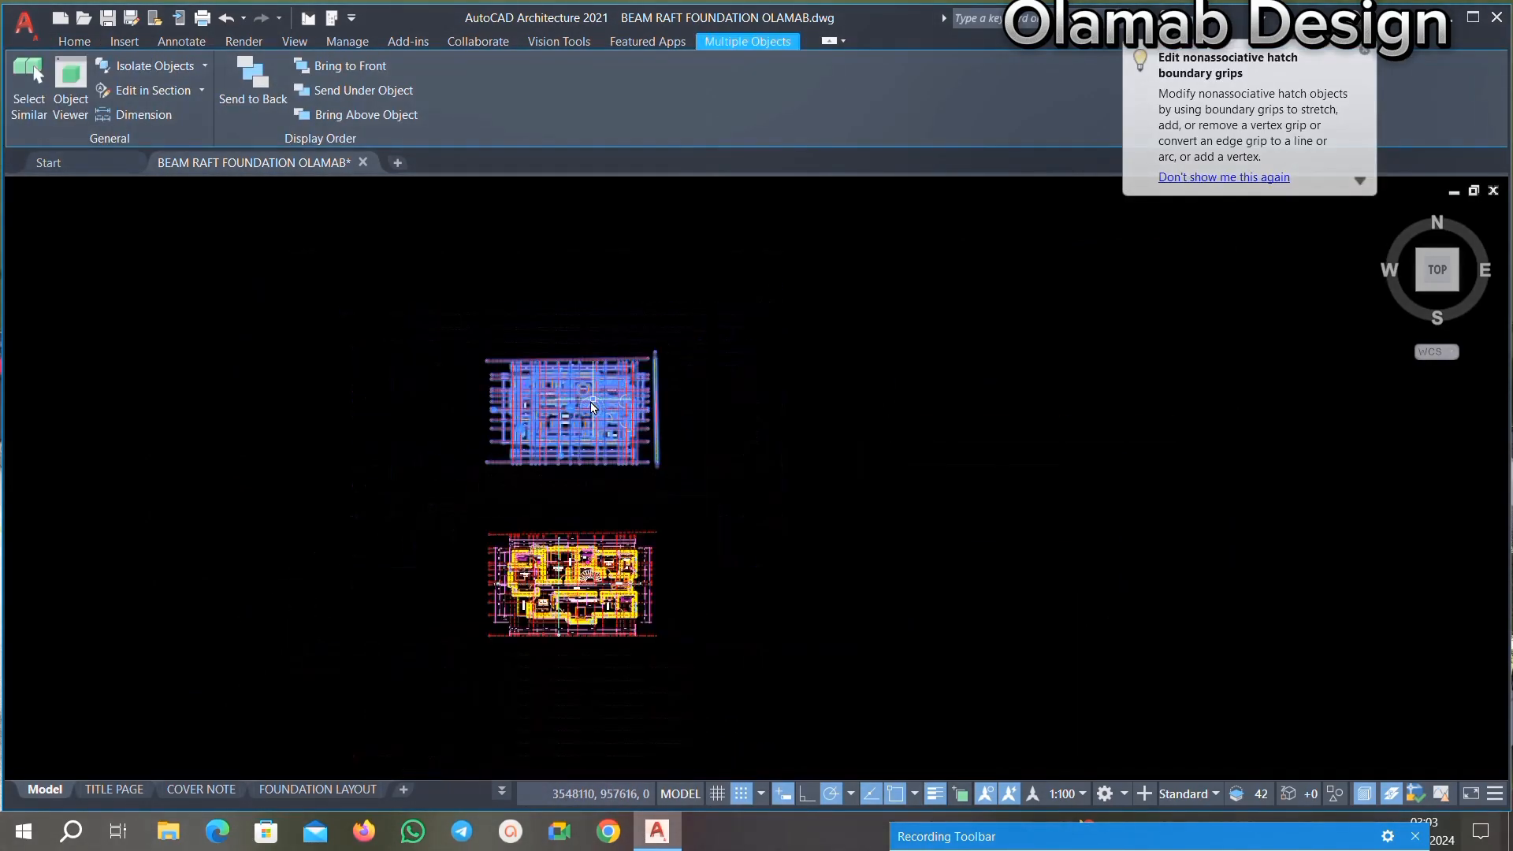
{"action": "scroll", "coordinate": [593, 407], "scroll_direction": "up", "scroll_amount": 5}
{"action": "key", "text": "Escape"}
{"action": "scroll", "coordinate": [646, 309], "scroll_direction": "up", "scroll_amount": 2}
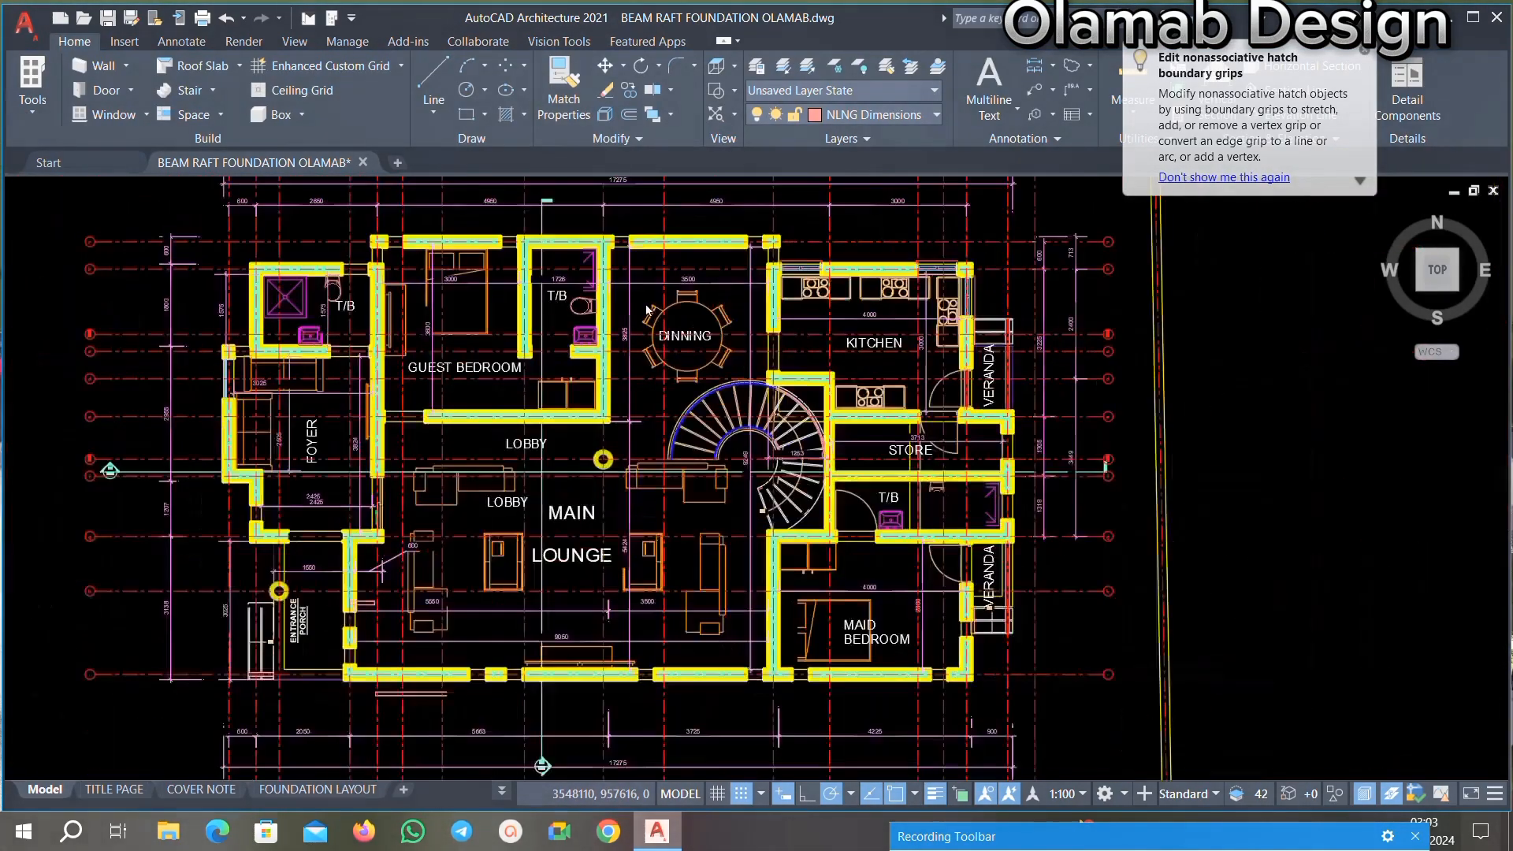
Step: Review the upper floor's bedroom layout and dimensions, and look over the ground floor plan again
{"action": "scroll", "coordinate": [649, 321], "scroll_direction": "down", "scroll_amount": 6}
{"action": "middle_click_drag", "start_coordinate": [653, 558], "coordinate": [655, 493]}
{"action": "scroll", "coordinate": [653, 544], "scroll_direction": "up", "scroll_amount": 8}
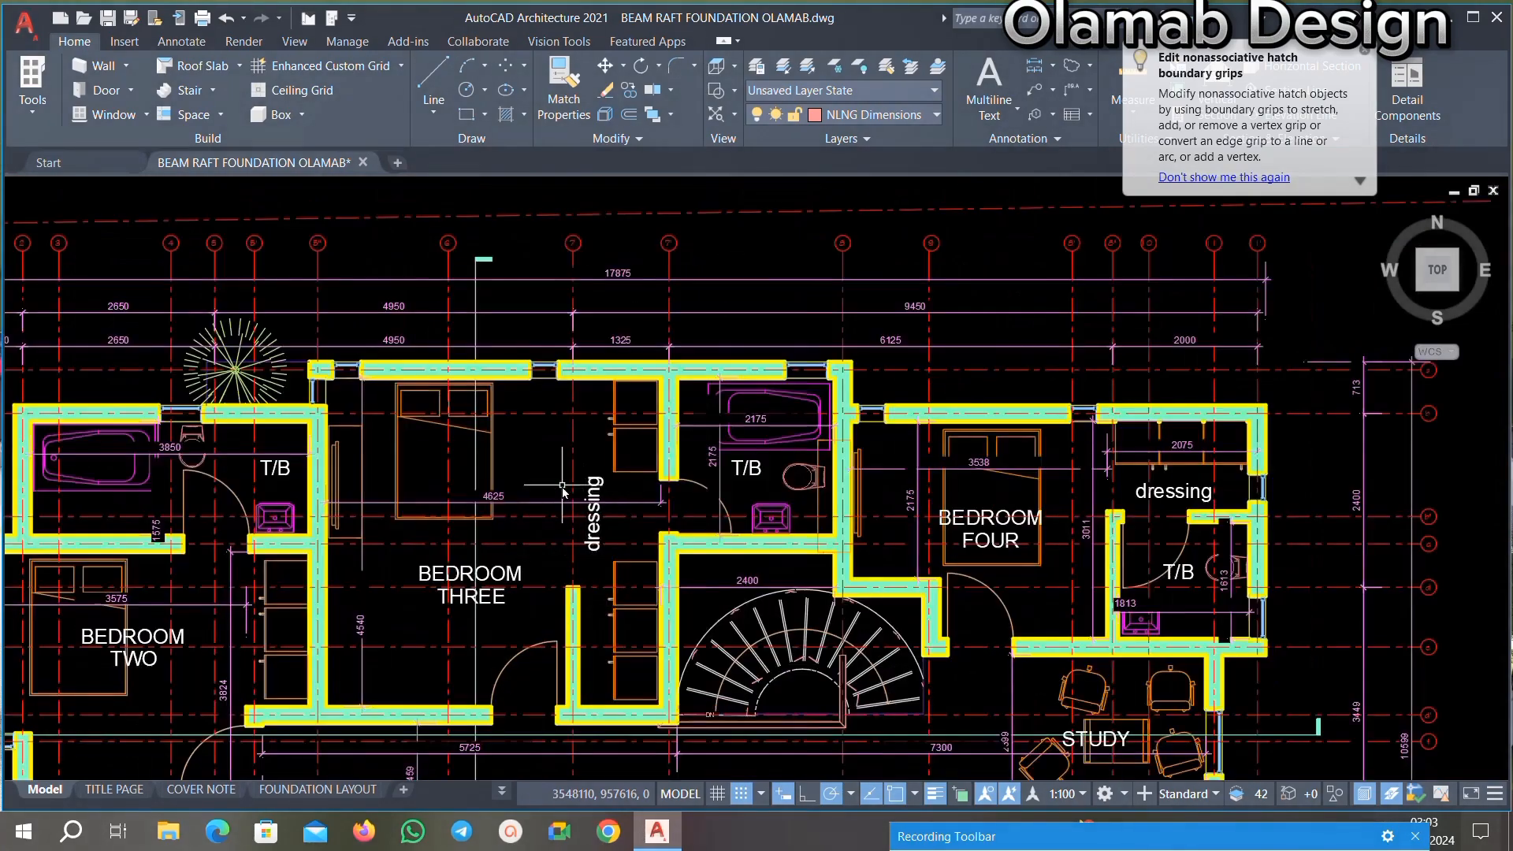
{"action": "scroll", "coordinate": [562, 488], "scroll_direction": "down", "scroll_amount": 3}
{"action": "scroll", "coordinate": [583, 472], "scroll_direction": "up", "scroll_amount": 2}
{"action": "scroll", "coordinate": [606, 457], "scroll_direction": "down", "scroll_amount": 4}
{"action": "scroll", "coordinate": [618, 446], "scroll_direction": "up", "scroll_amount": 5}
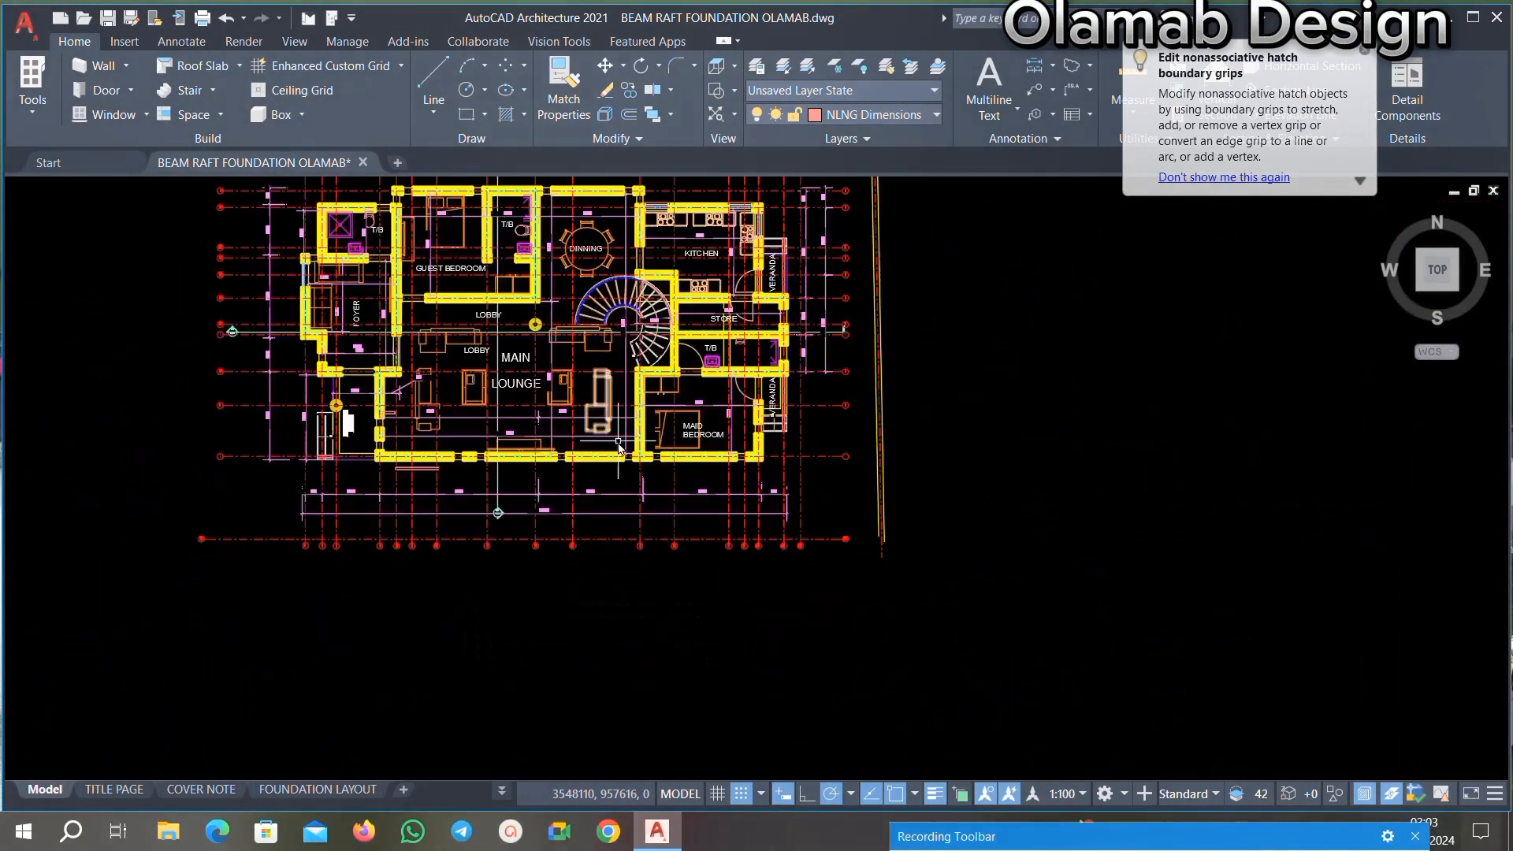
{"action": "scroll", "coordinate": [618, 441], "scroll_direction": "down", "scroll_amount": 1}
{"action": "middle_click_drag", "start_coordinate": [618, 441], "coordinate": [646, 591]}
{"action": "scroll", "coordinate": [646, 590], "scroll_direction": "up", "scroll_amount": 1}
{"action": "scroll", "coordinate": [835, 317], "scroll_direction": "down", "scroll_amount": 1}
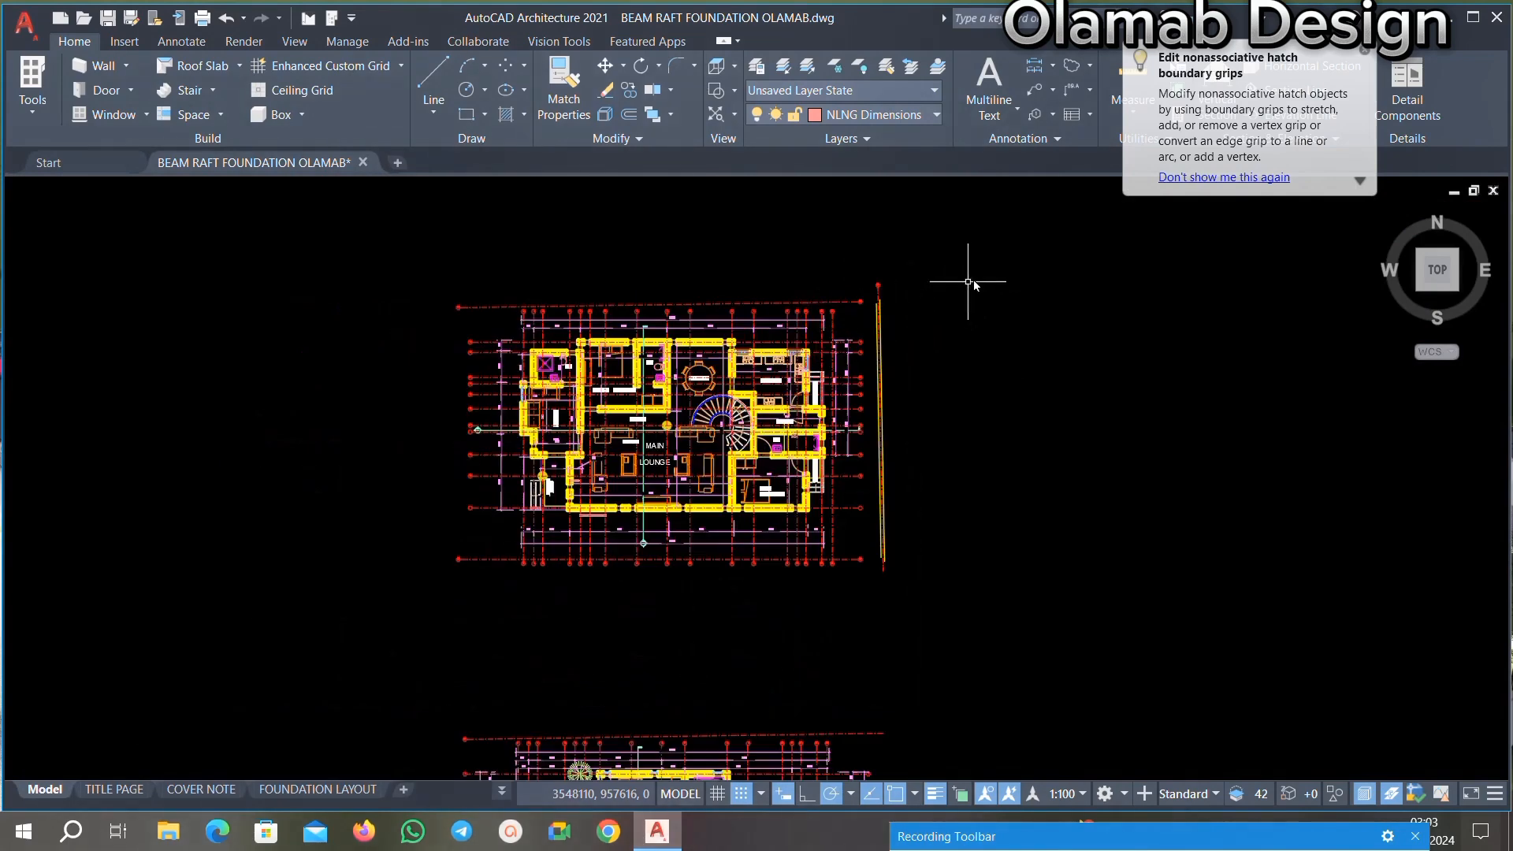
Step: Copy both complete floor plans together into the empty space to the right of the originals
{"action": "scroll", "coordinate": [967, 281], "scroll_direction": "down", "scroll_amount": 2}
{"action": "left_click", "coordinate": [1007, 226]}
{"action": "left_click", "coordinate": [453, 689]}
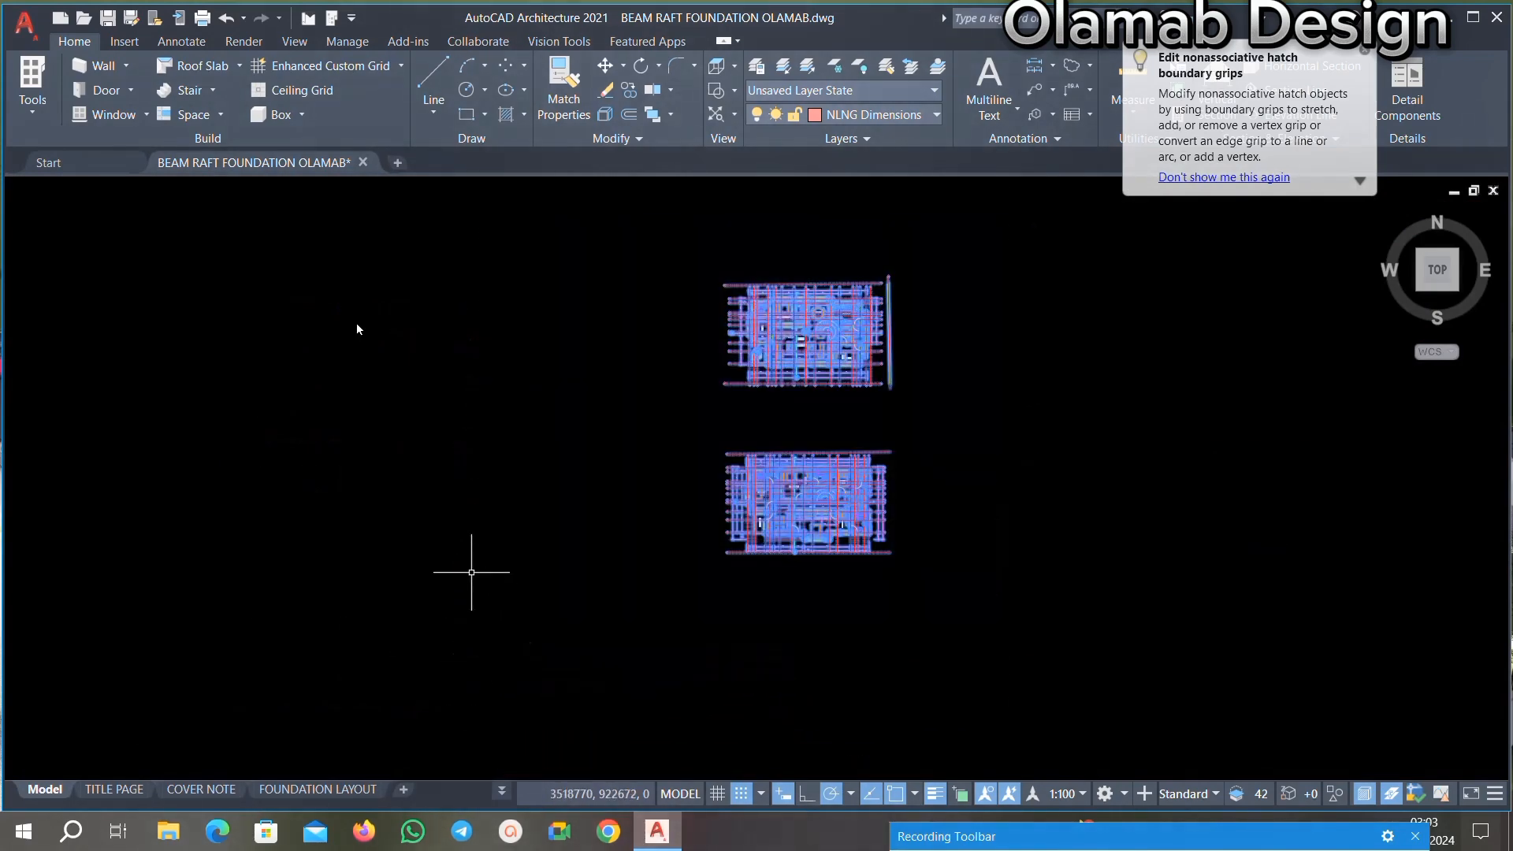
{"action": "left_click", "coordinate": [72, 45]}
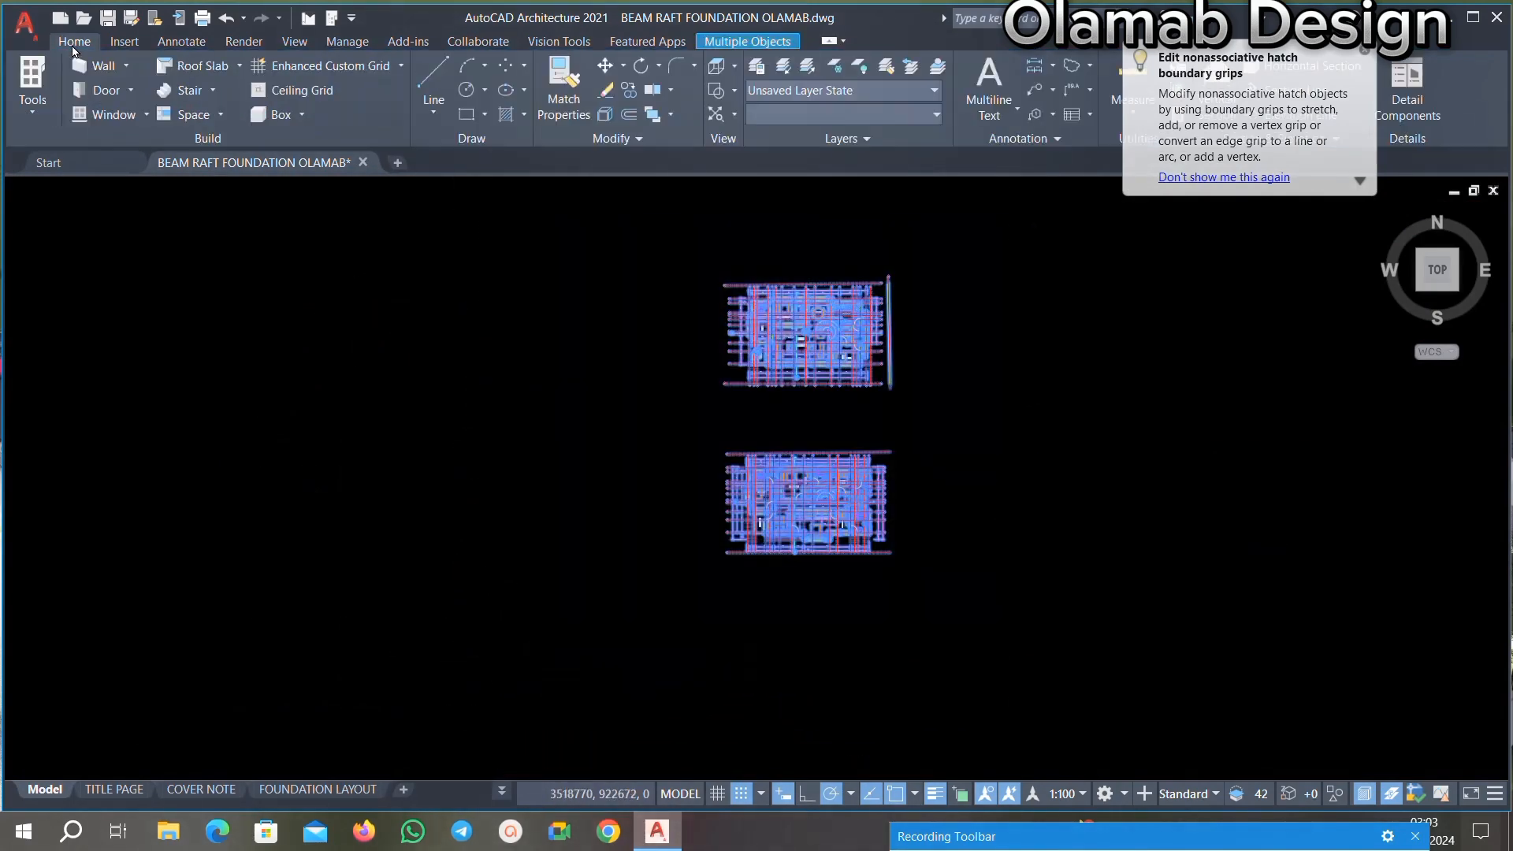
{"action": "left_click", "coordinate": [625, 95]}
{"action": "scroll", "coordinate": [521, 406], "scroll_direction": "down", "scroll_amount": 2}
{"action": "left_click", "coordinate": [637, 387]}
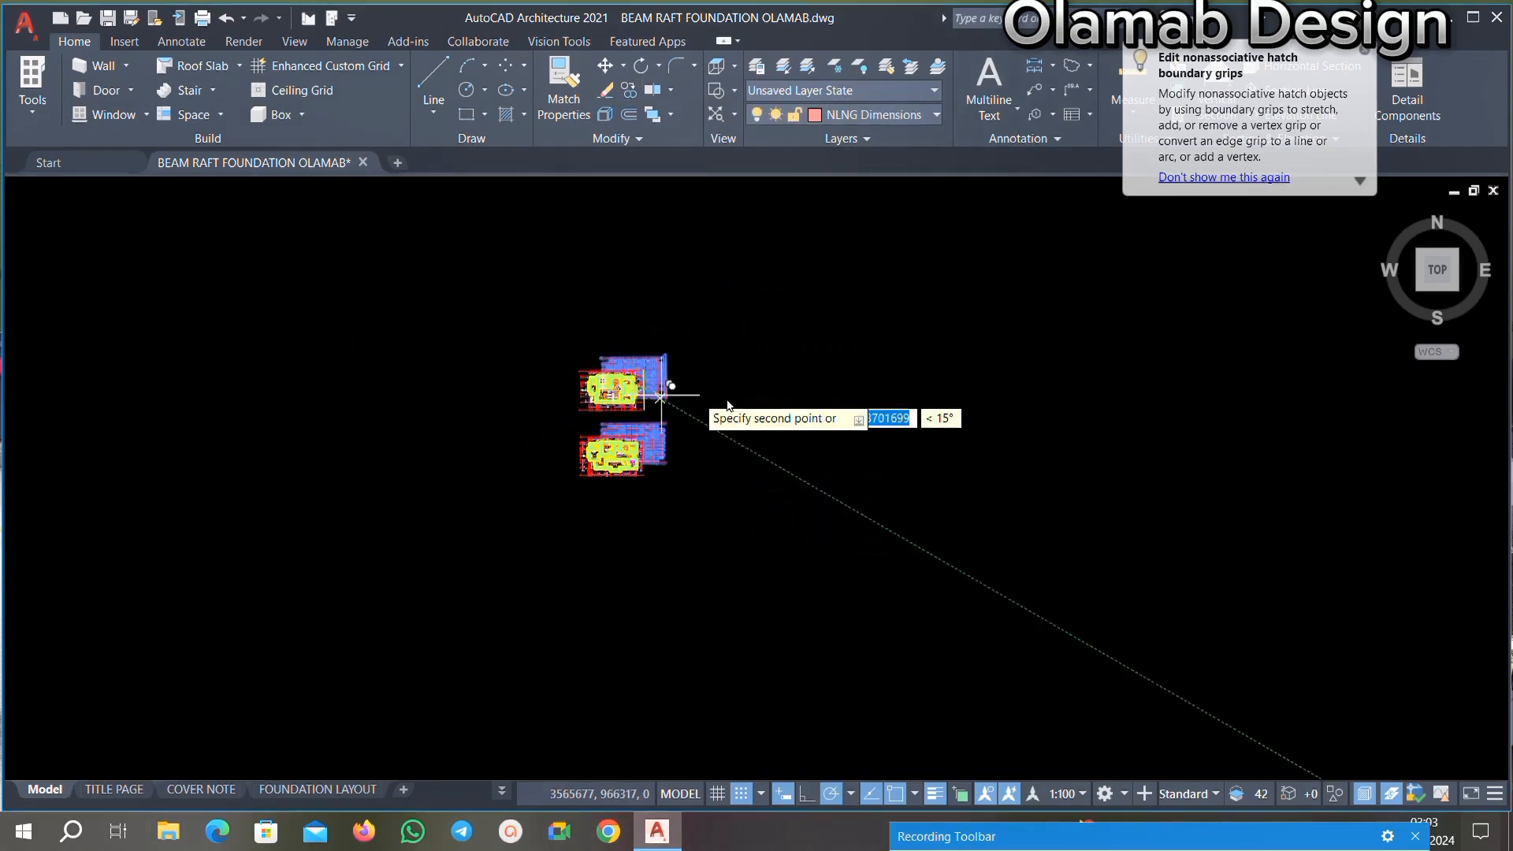
{"action": "scroll", "coordinate": [790, 397], "scroll_direction": "up", "scroll_amount": 1}
{"action": "scroll", "coordinate": [794, 387], "scroll_direction": "up", "scroll_amount": 1}
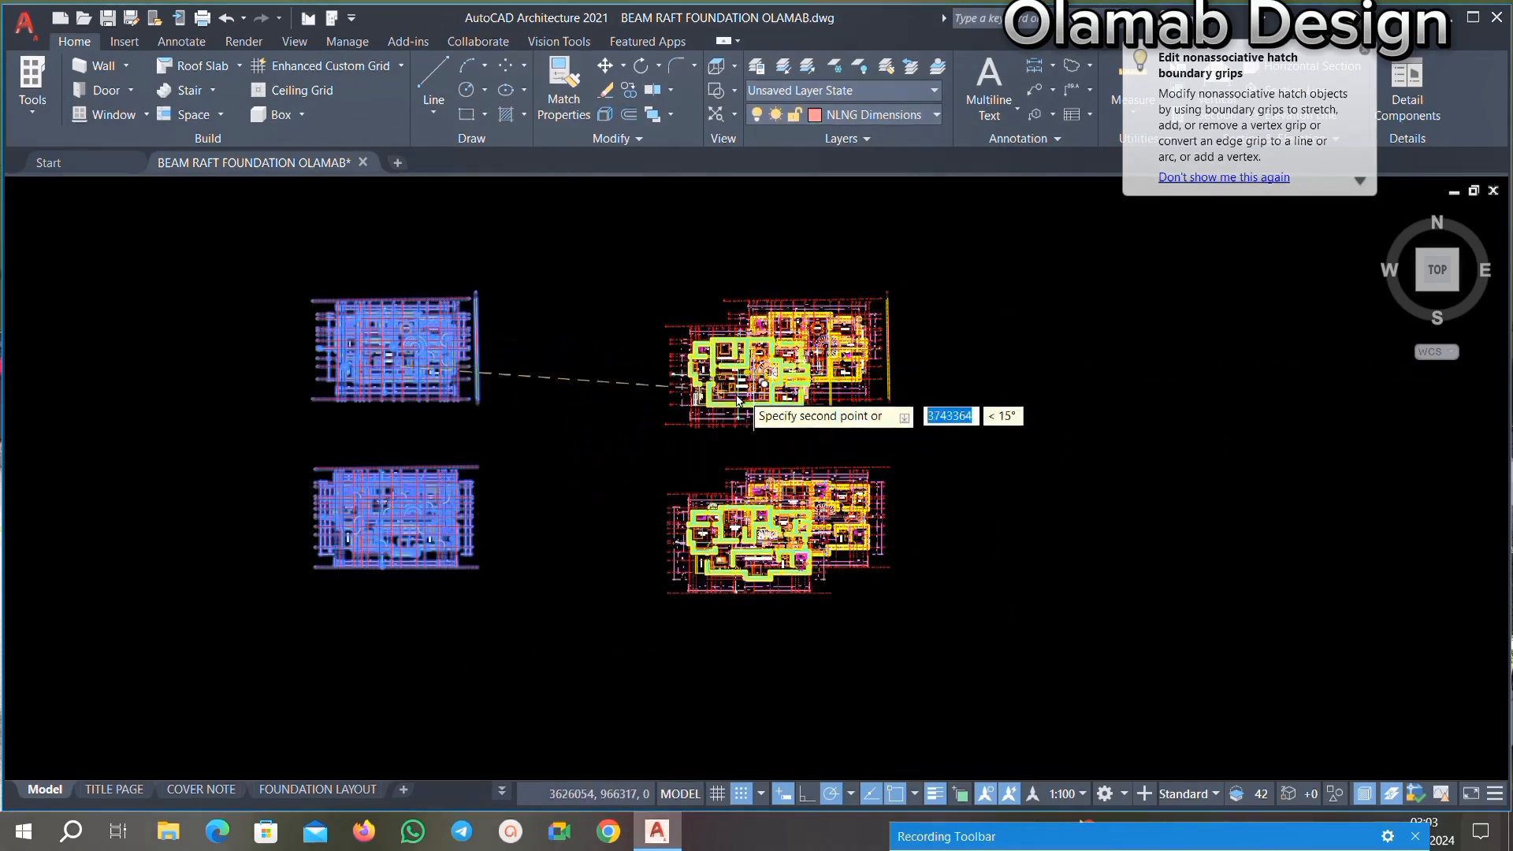
{"action": "left_click", "coordinate": [780, 395]}
{"action": "scroll", "coordinate": [867, 331], "scroll_direction": "up", "scroll_amount": 3}
{"action": "scroll", "coordinate": [536, 371], "scroll_direction": "down", "scroll_amount": 4}
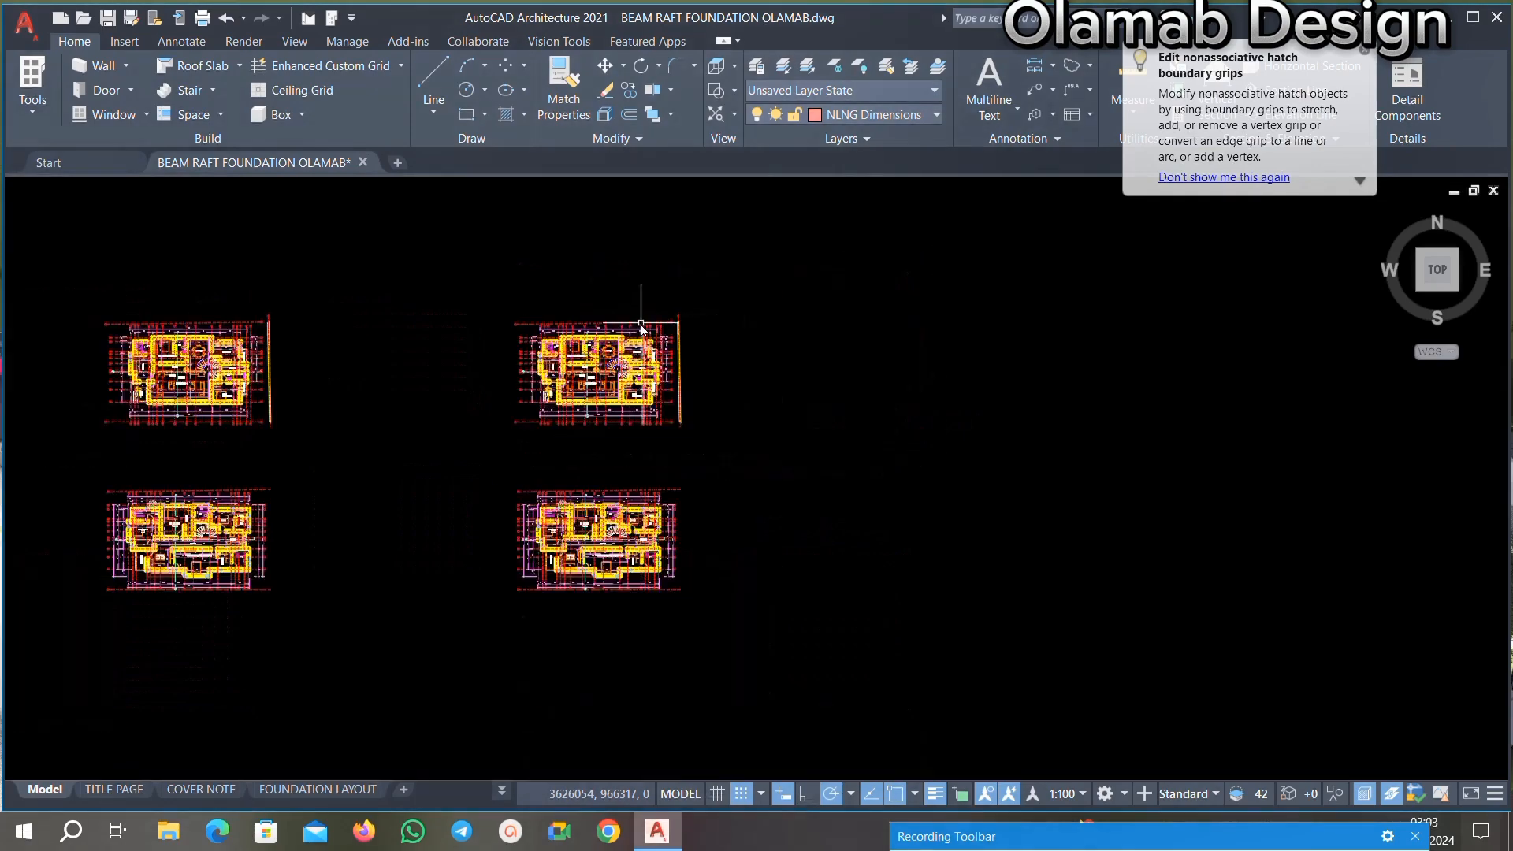
{"action": "scroll", "coordinate": [639, 331], "scroll_direction": "up", "scroll_amount": 4}
{"action": "scroll", "coordinate": [524, 405], "scroll_direction": "down", "scroll_amount": 2}
{"action": "scroll", "coordinate": [787, 378], "scroll_direction": "up", "scroll_amount": 2}
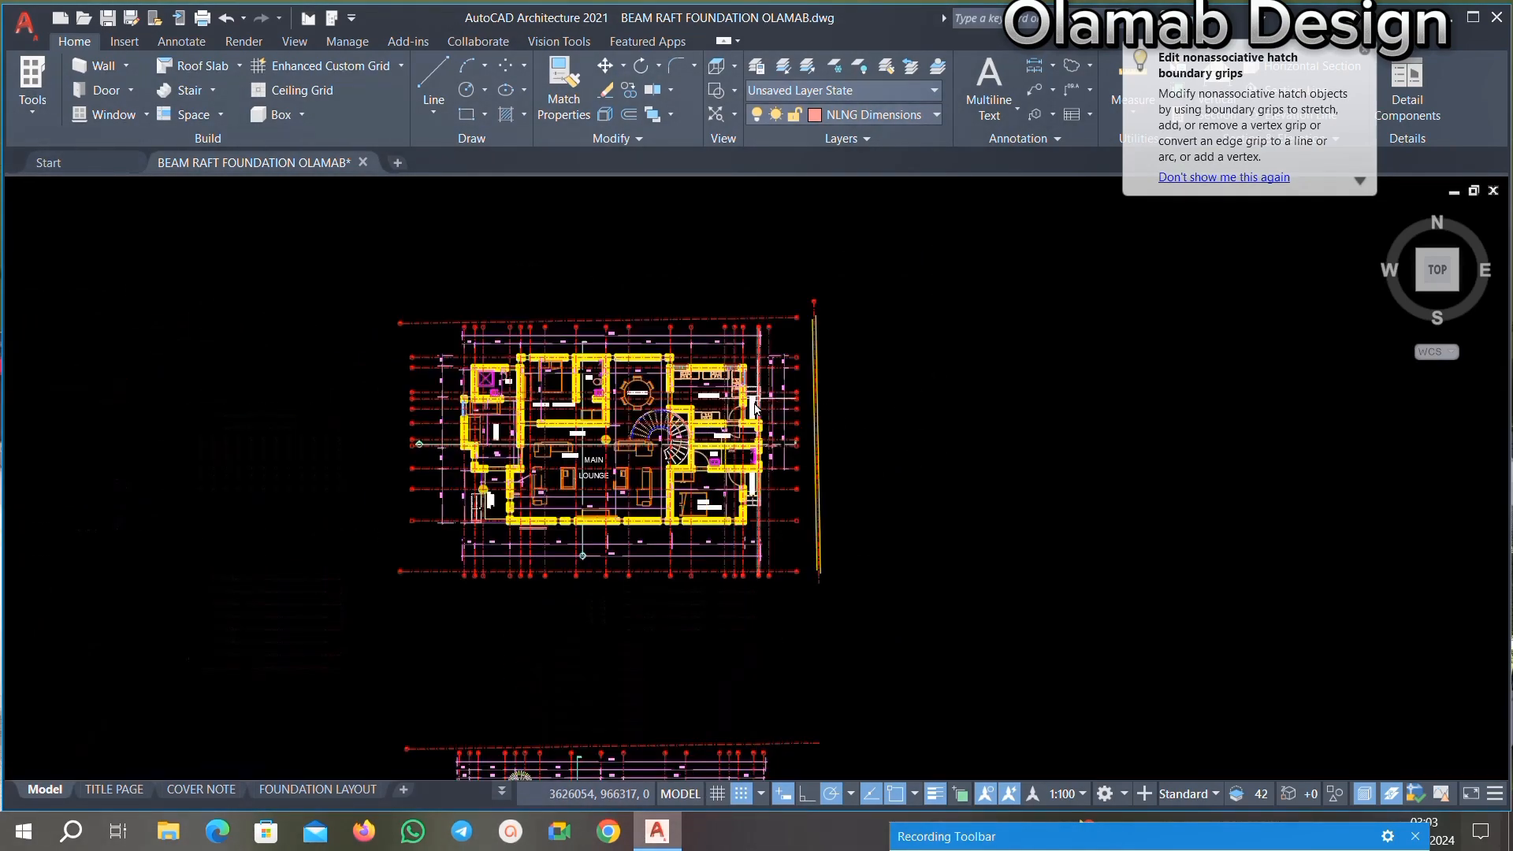
{"action": "scroll", "coordinate": [774, 315], "scroll_direction": "down", "scroll_amount": 4}
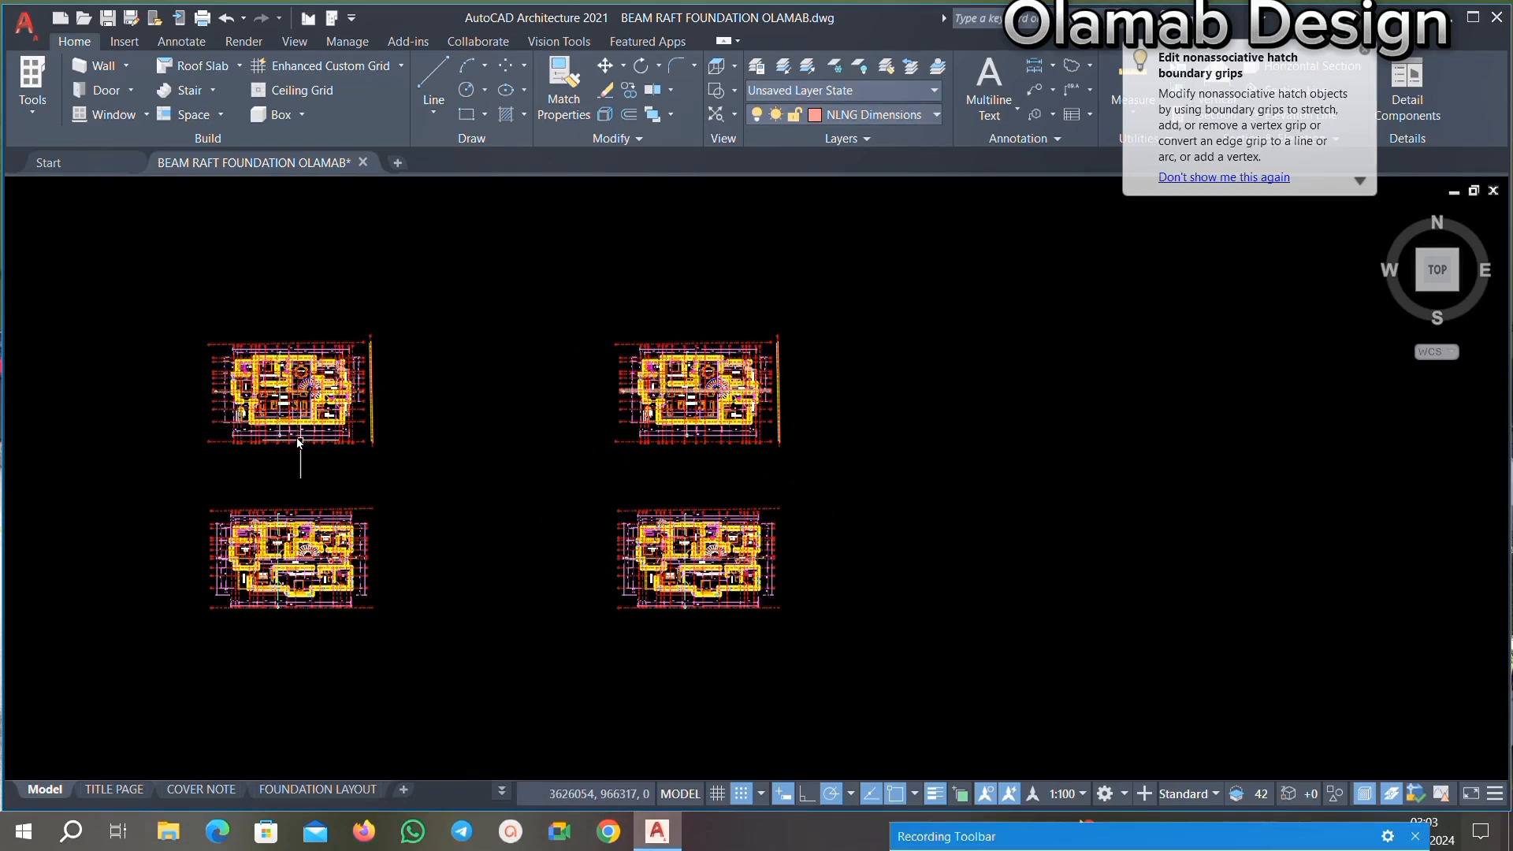
{"action": "scroll", "coordinate": [750, 364], "scroll_direction": "up", "scroll_amount": 2}
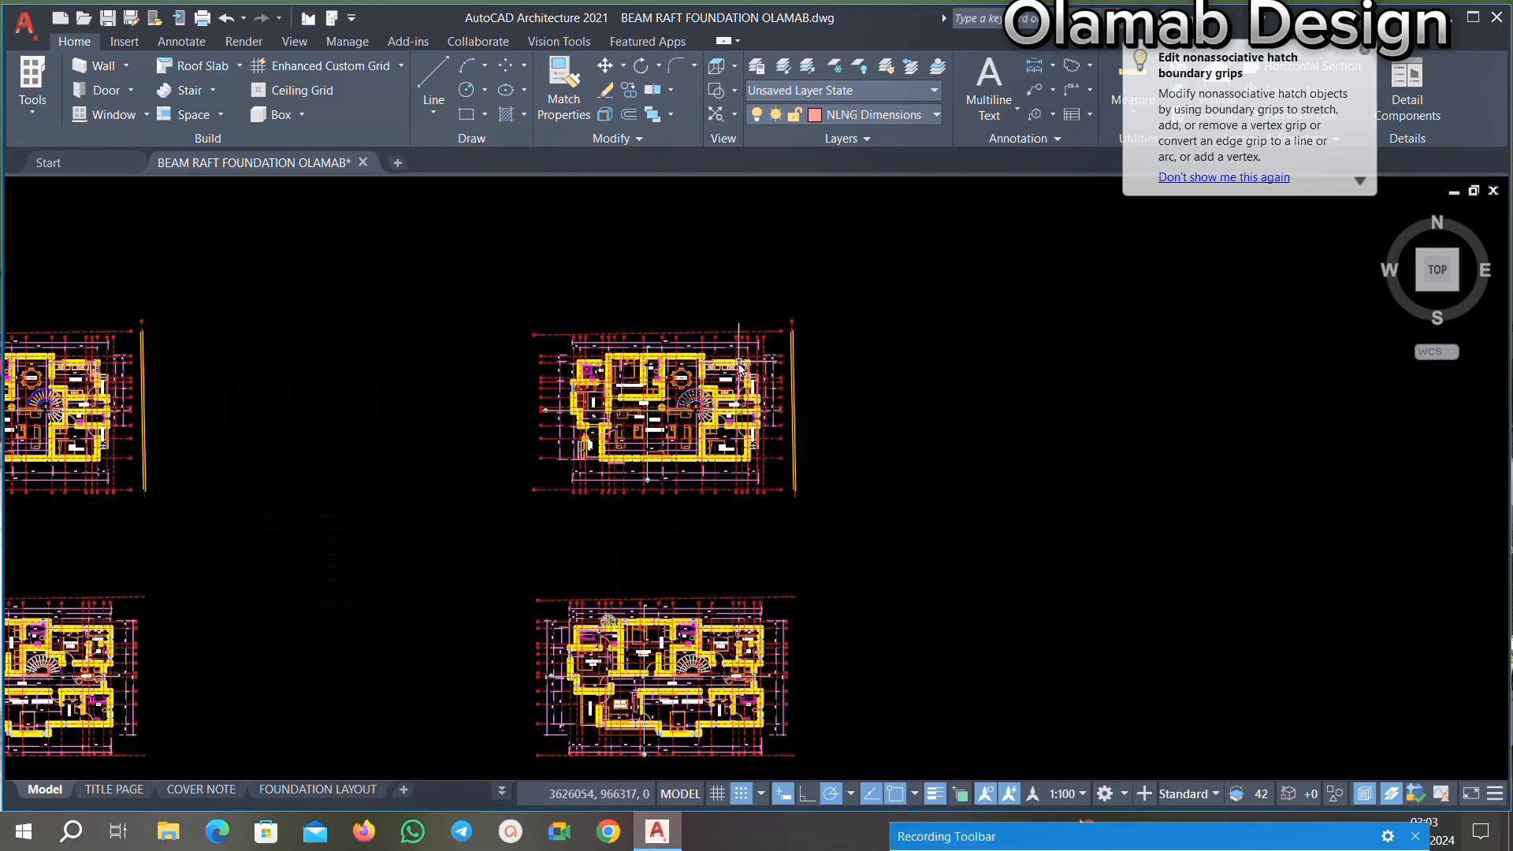
Step: Look over the copied ground floor plan, from its grid lines to the guest bedroom, dining area and kitchen
{"action": "scroll", "coordinate": [743, 370], "scroll_direction": "up", "scroll_amount": 2}
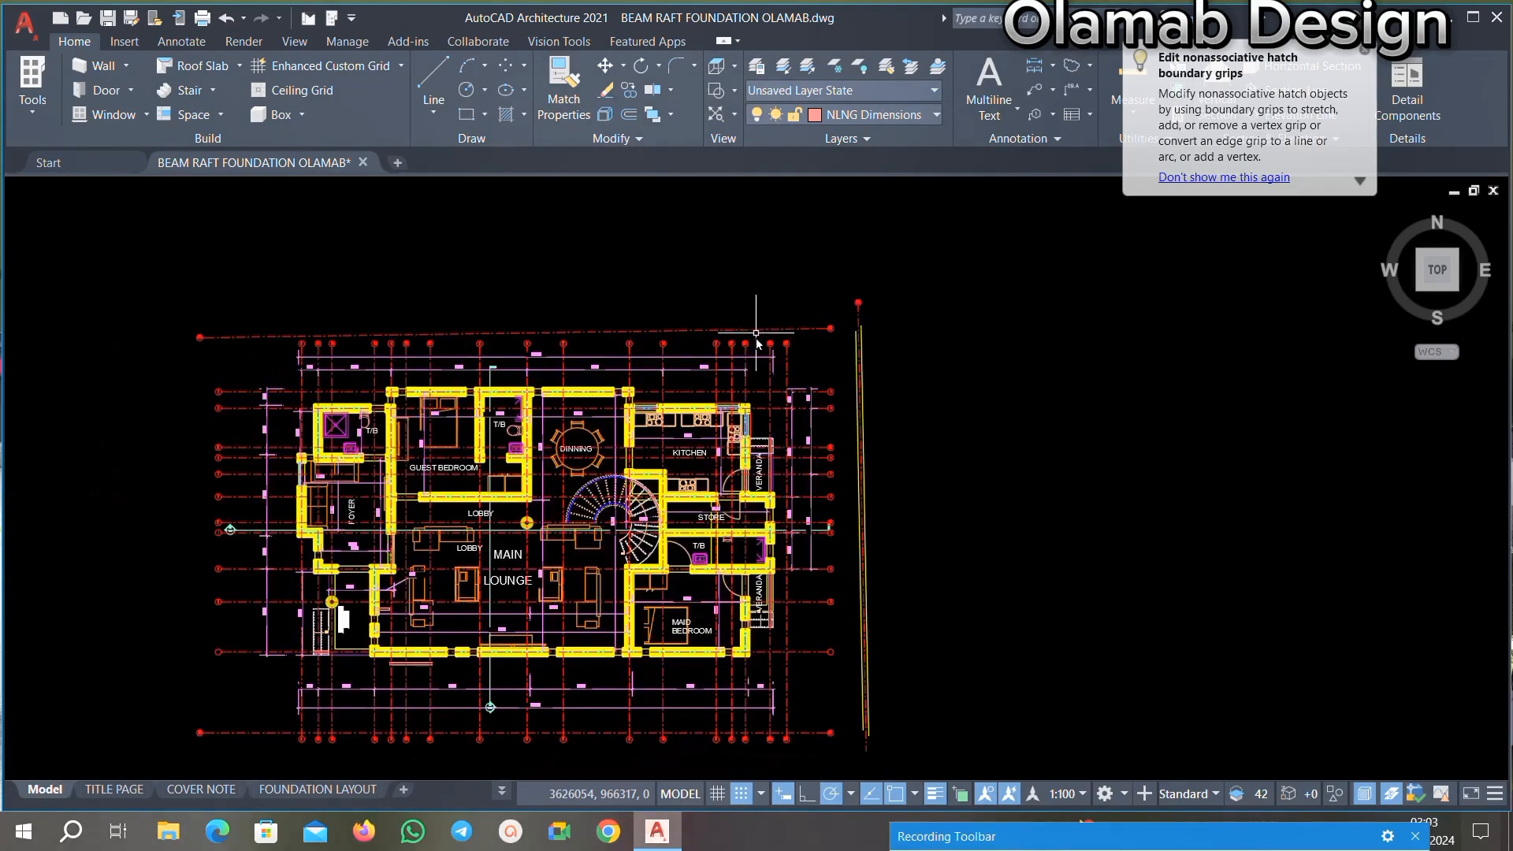
{"action": "scroll", "coordinate": [792, 307], "scroll_direction": "up", "scroll_amount": 1}
{"action": "scroll", "coordinate": [732, 339], "scroll_direction": "down", "scroll_amount": 2}
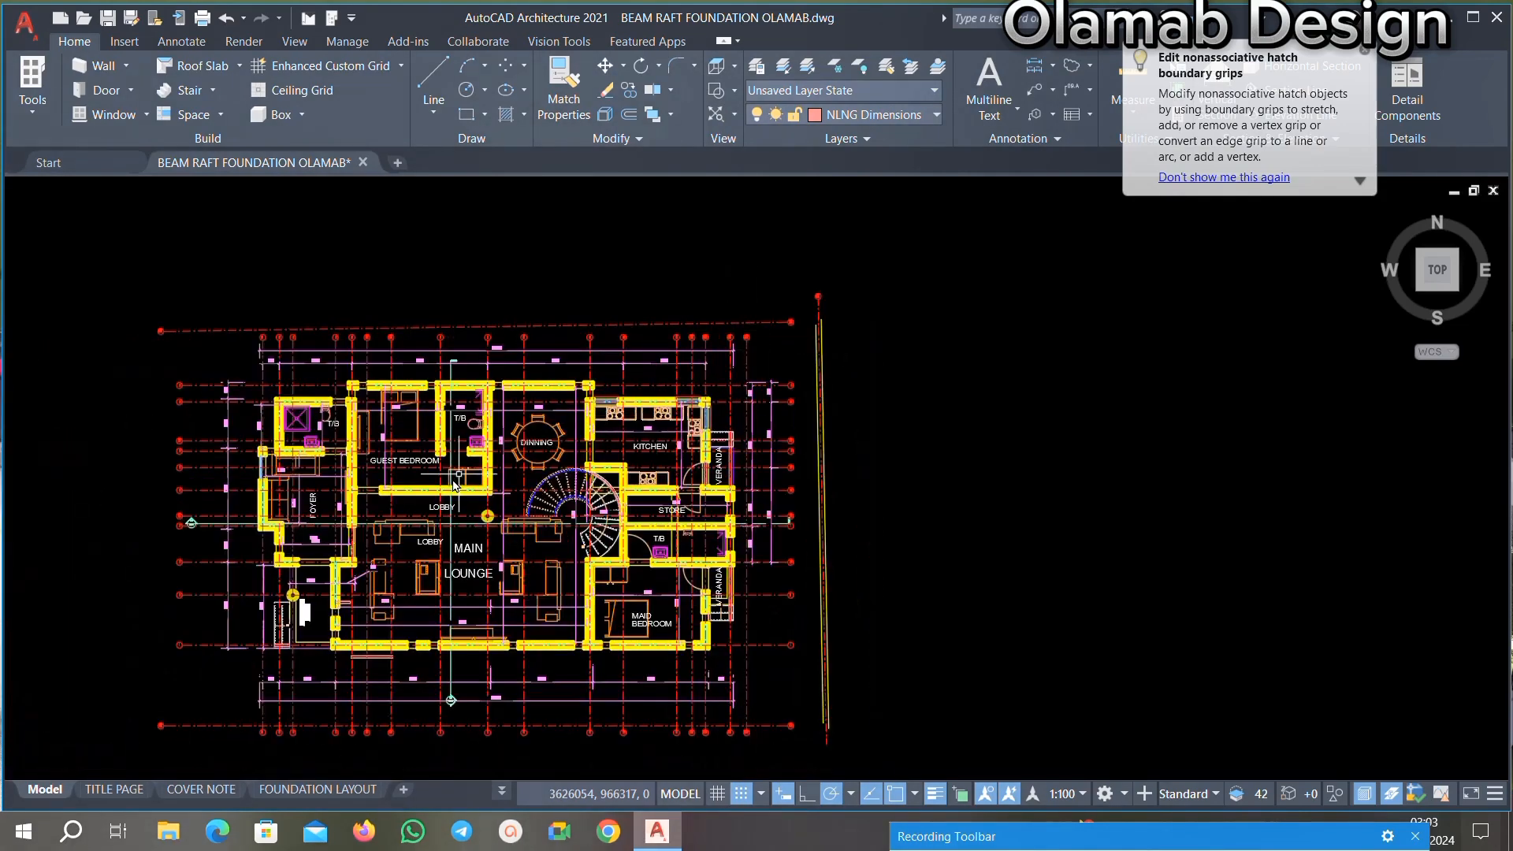
{"action": "scroll", "coordinate": [454, 484], "scroll_direction": "up", "scroll_amount": 3}
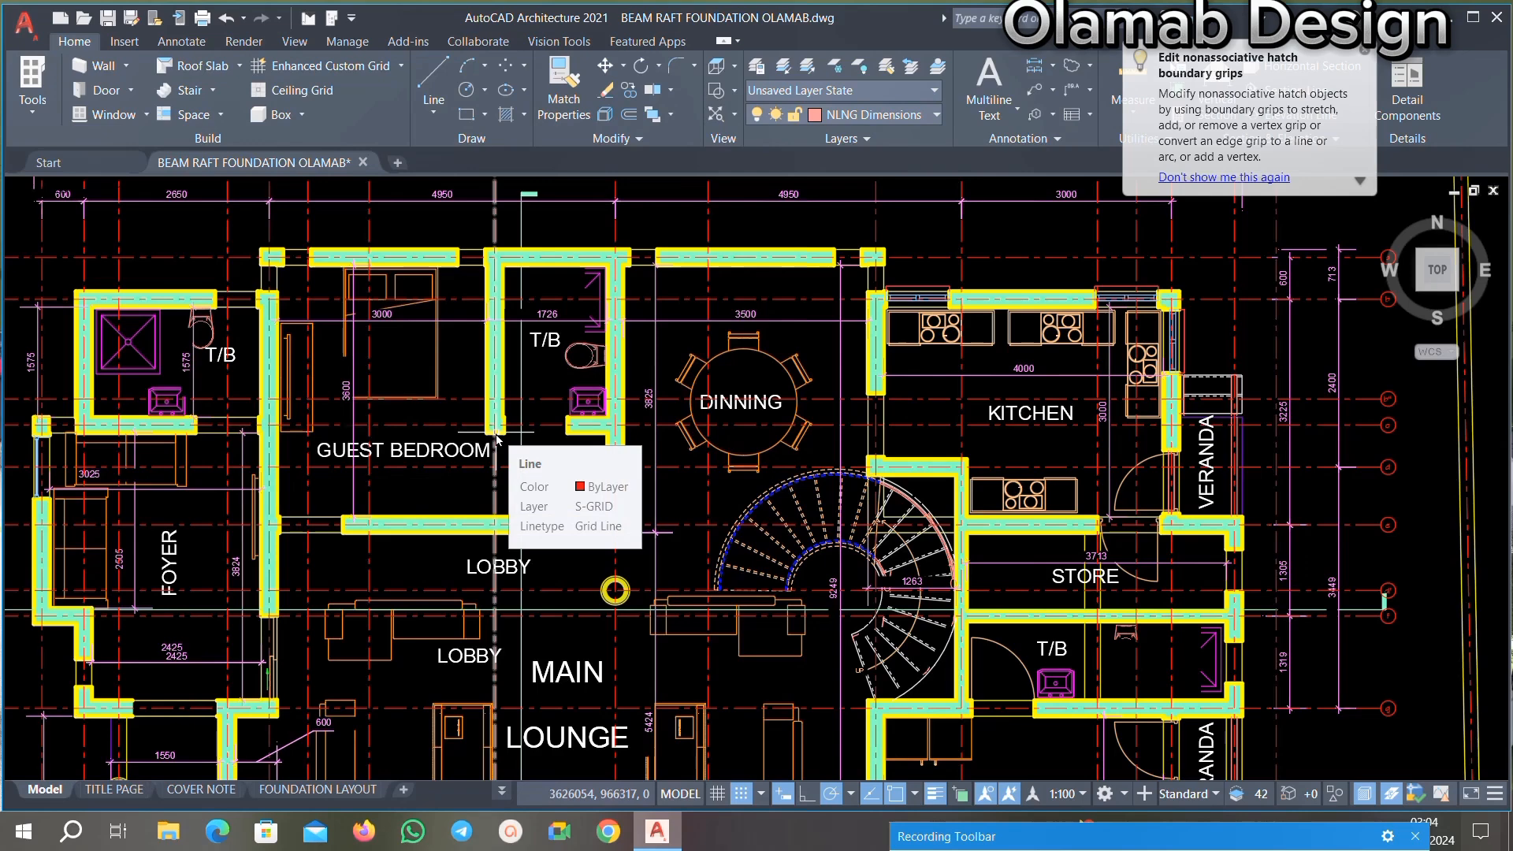
{"action": "scroll", "coordinate": [776, 295], "scroll_direction": "up", "scroll_amount": 2}
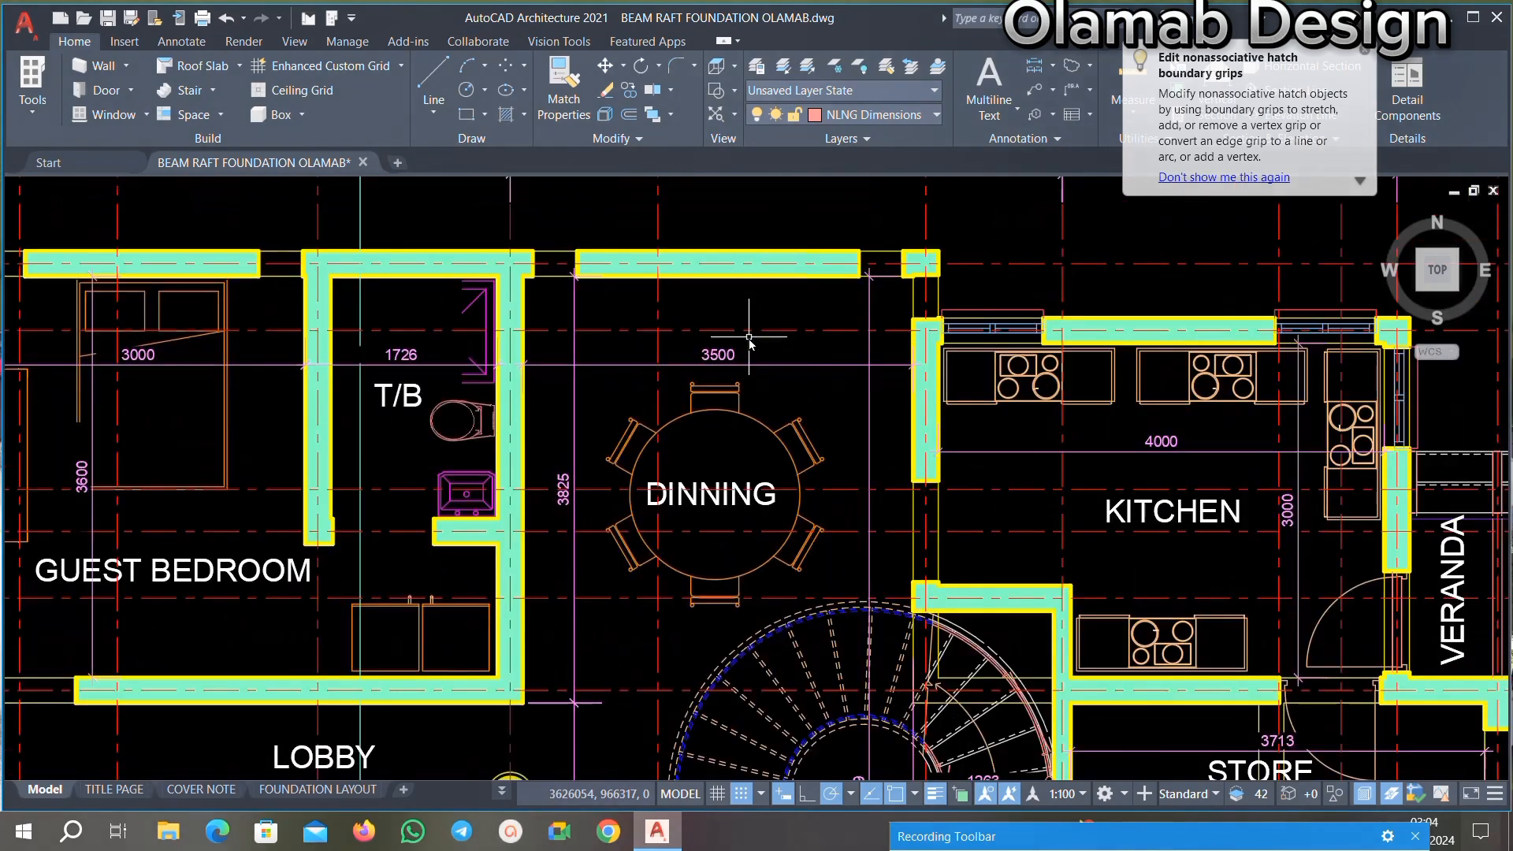
{"action": "scroll", "coordinate": [795, 418], "scroll_direction": "down", "scroll_amount": 5}
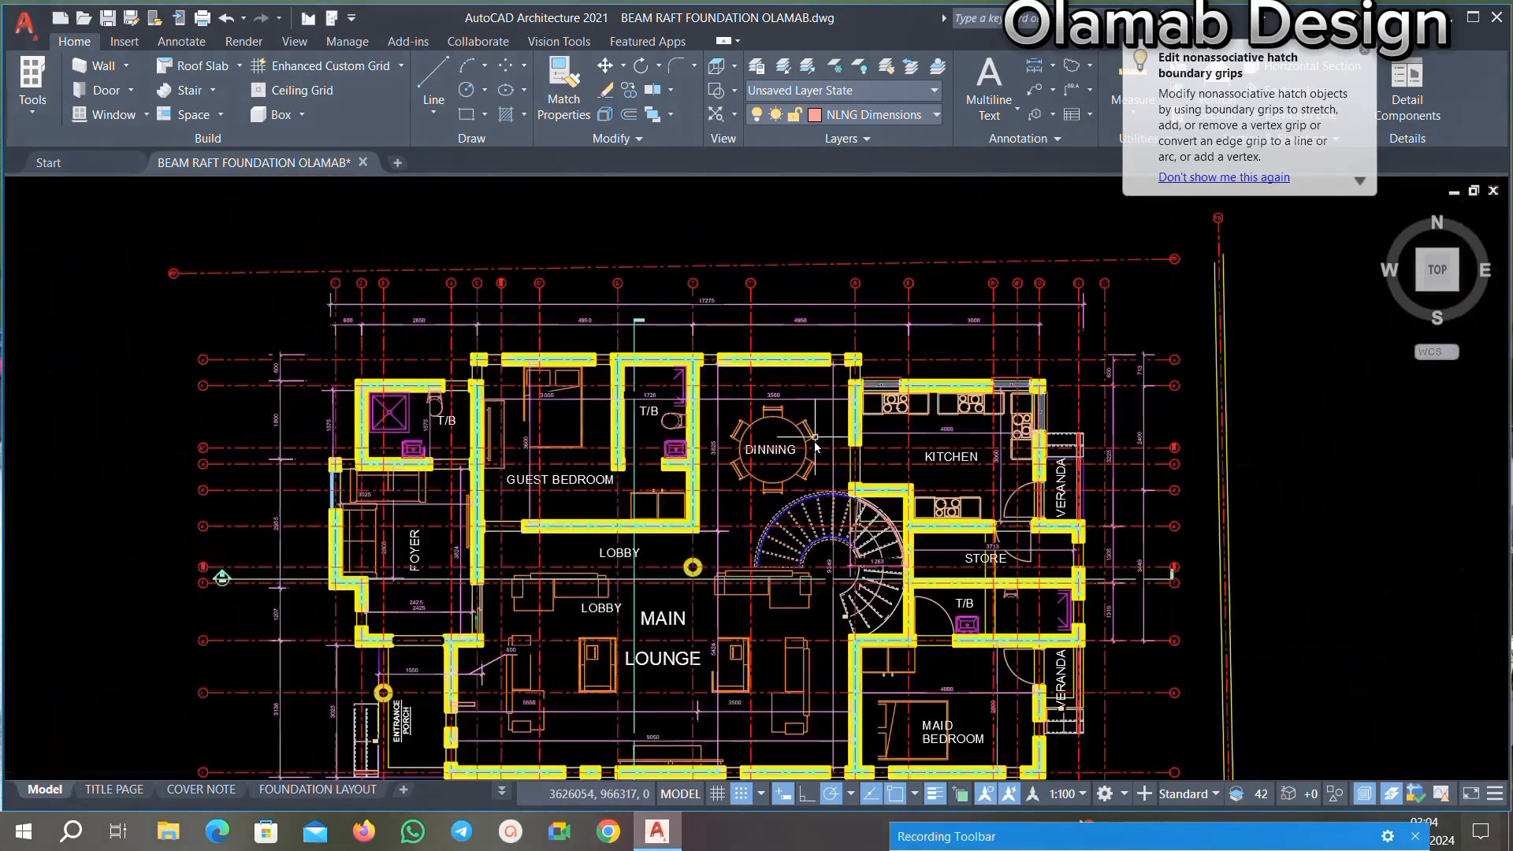
{"action": "scroll", "coordinate": [741, 455], "scroll_direction": "up", "scroll_amount": 5}
{"action": "scroll", "coordinate": [741, 455], "scroll_direction": "down", "scroll_amount": 4}
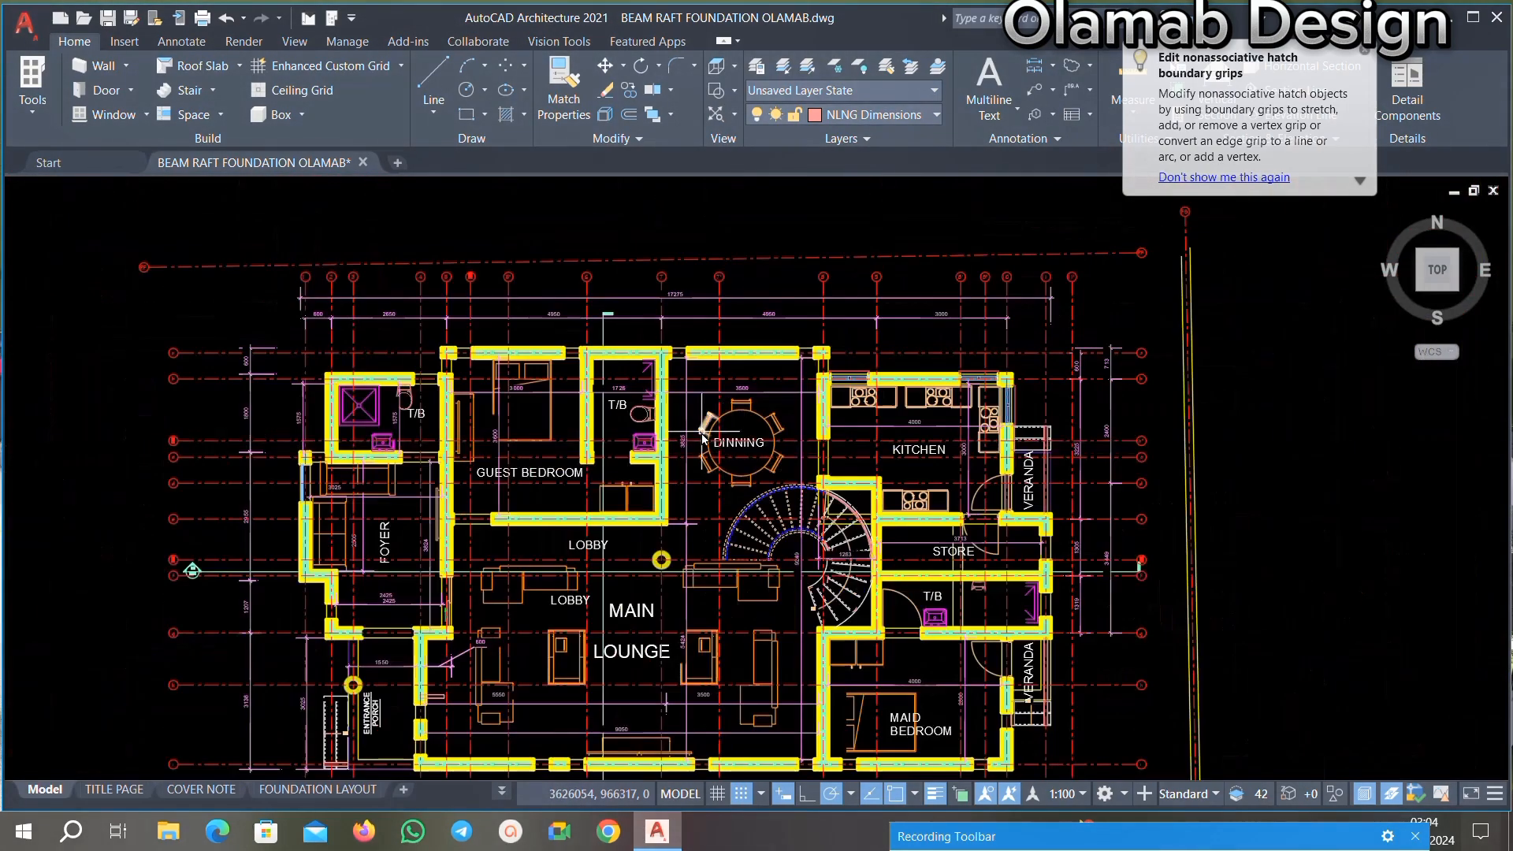
Step: Delete the GUEST BEDROOM label and the bed from the copied ground floor plan
{"action": "scroll", "coordinate": [619, 425], "scroll_direction": "up", "scroll_amount": 6}
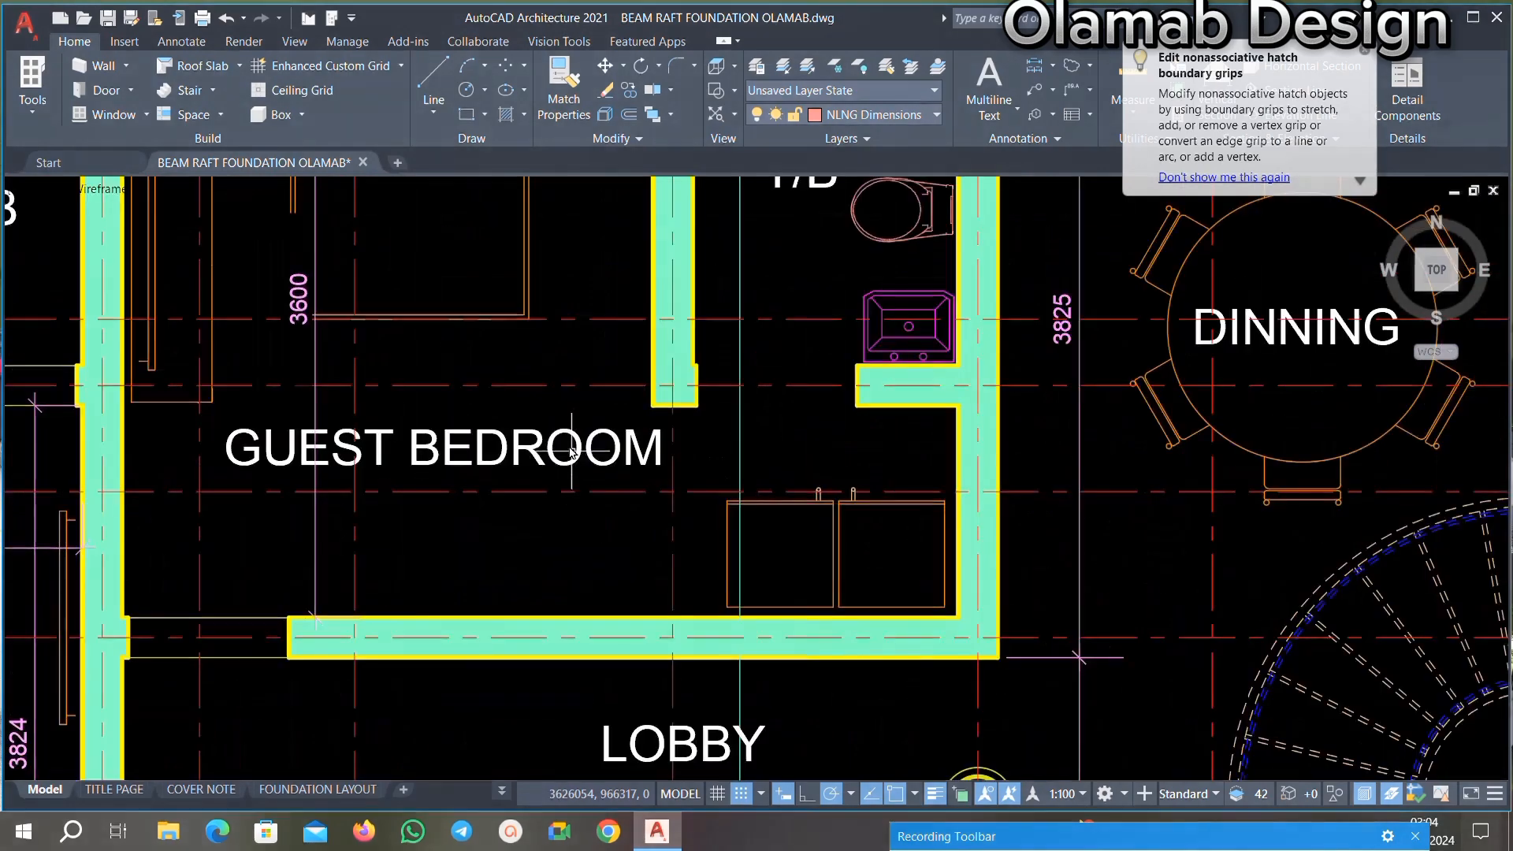
{"action": "scroll", "coordinate": [638, 432], "scroll_direction": "down", "scroll_amount": 2}
{"action": "scroll", "coordinate": [583, 441], "scroll_direction": "up", "scroll_amount": 3}
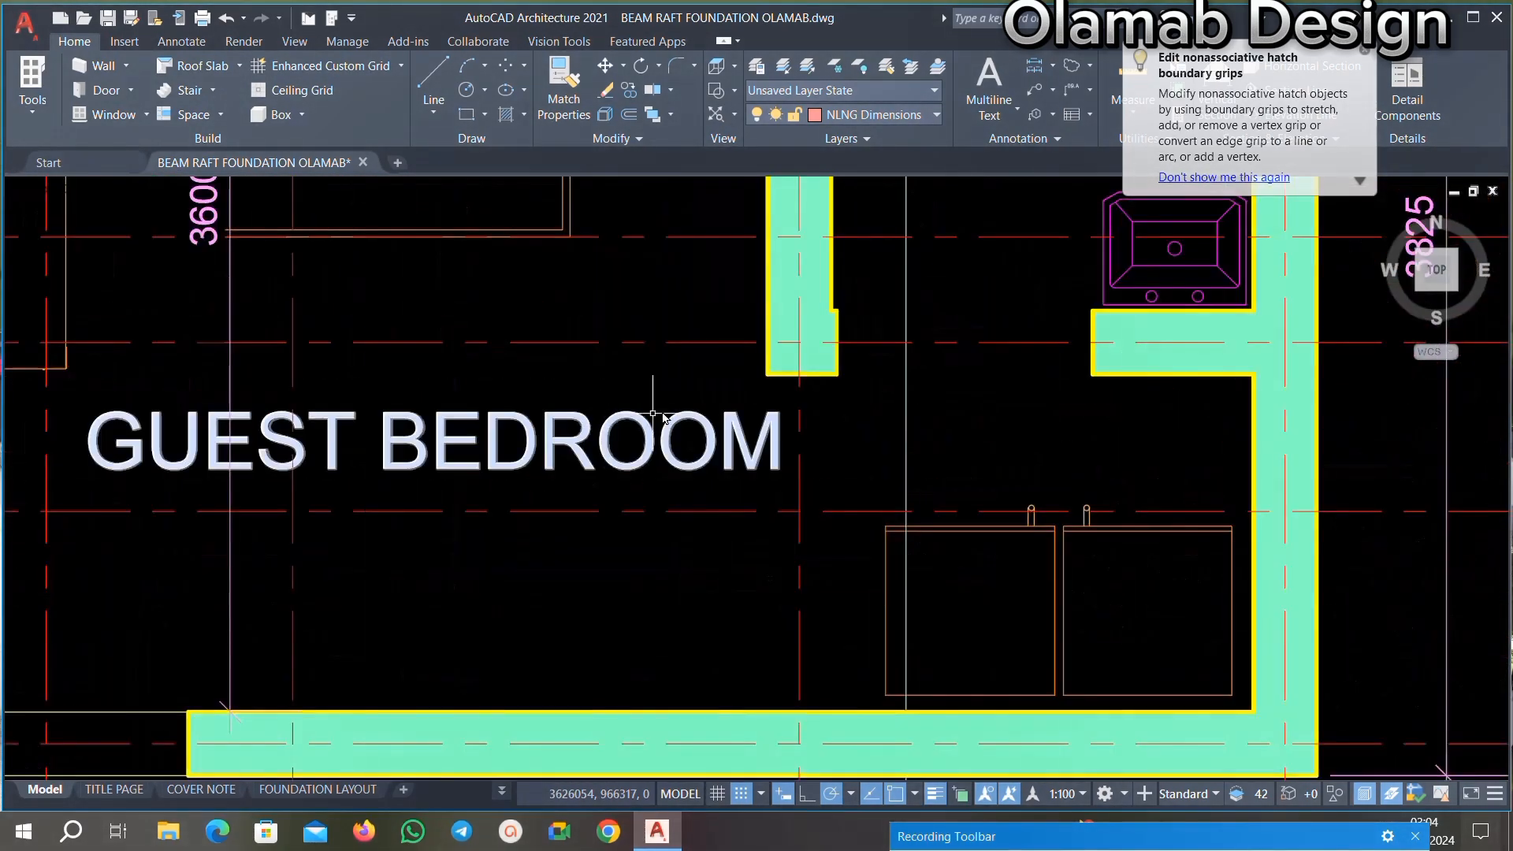
{"action": "left_click", "coordinate": [622, 457]}
{"action": "key", "text": "Delete"}
{"action": "scroll", "coordinate": [674, 483], "scroll_direction": "down", "scroll_amount": 2}
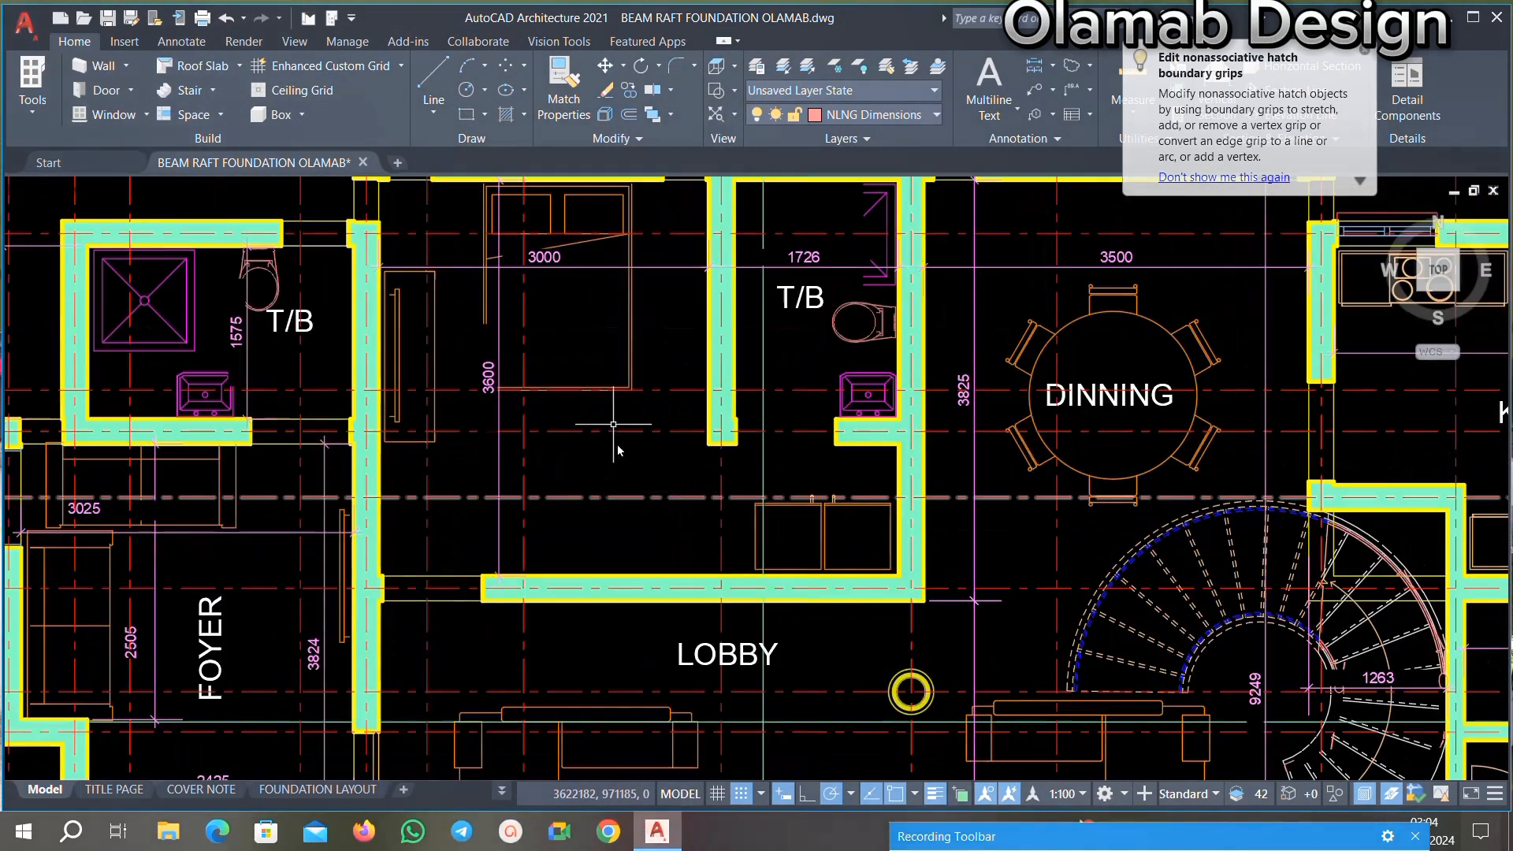
{"action": "scroll", "coordinate": [618, 326], "scroll_direction": "up", "scroll_amount": 3}
{"action": "left_click", "coordinate": [763, 339]}
{"action": "scroll", "coordinate": [490, 449], "scroll_direction": "down", "scroll_amount": 4}
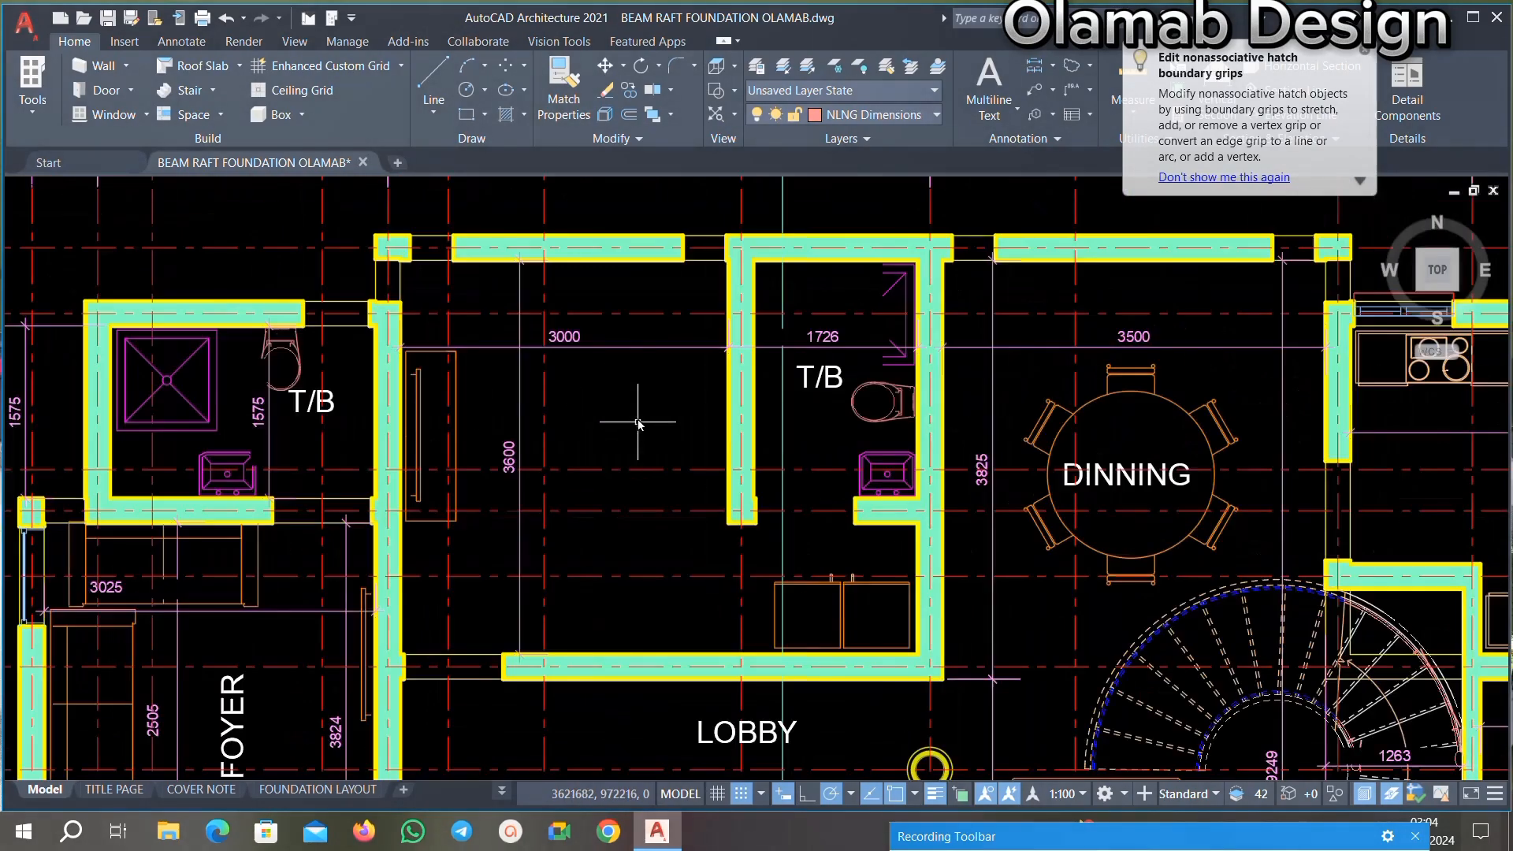
Step: Delete the 3000 and 3600 dimensions inside the guest bedroom
{"action": "scroll", "coordinate": [642, 412], "scroll_direction": "up", "scroll_amount": 4}
{"action": "left_click", "coordinate": [586, 417]}
{"action": "key", "text": "Delete"}
{"action": "scroll", "coordinate": [646, 398], "scroll_direction": "down", "scroll_amount": 2}
{"action": "scroll", "coordinate": [560, 403], "scroll_direction": "up", "scroll_amount": 4}
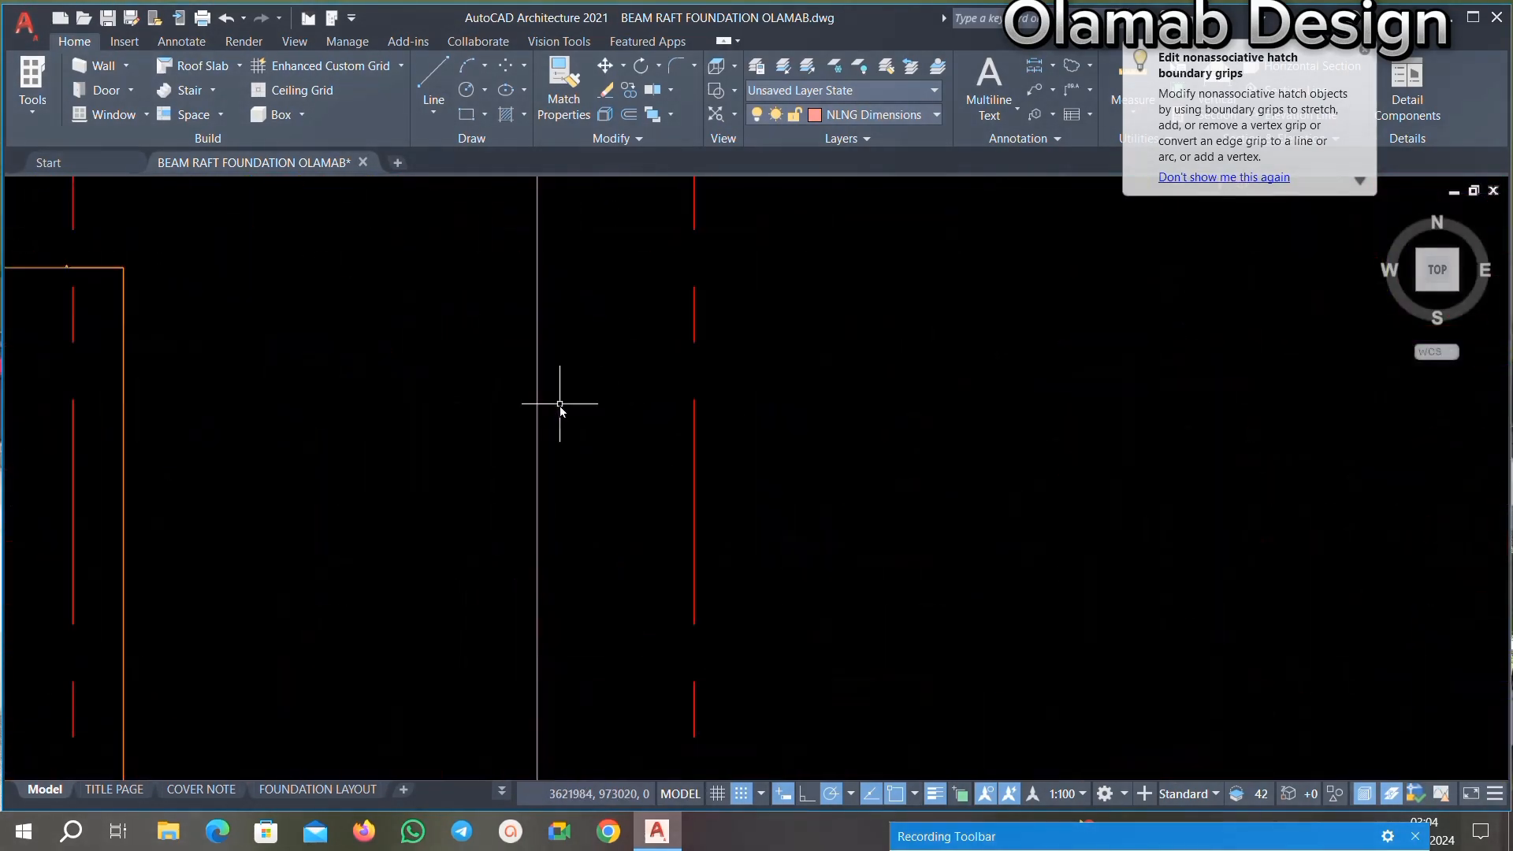
{"action": "left_click", "coordinate": [558, 403]}
{"action": "left_click", "coordinate": [431, 483]}
{"action": "key", "text": "Delete"}
{"action": "scroll", "coordinate": [632, 391], "scroll_direction": "down", "scroll_amount": 3}
{"action": "scroll", "coordinate": [642, 389], "scroll_direction": "down", "scroll_amount": 3}
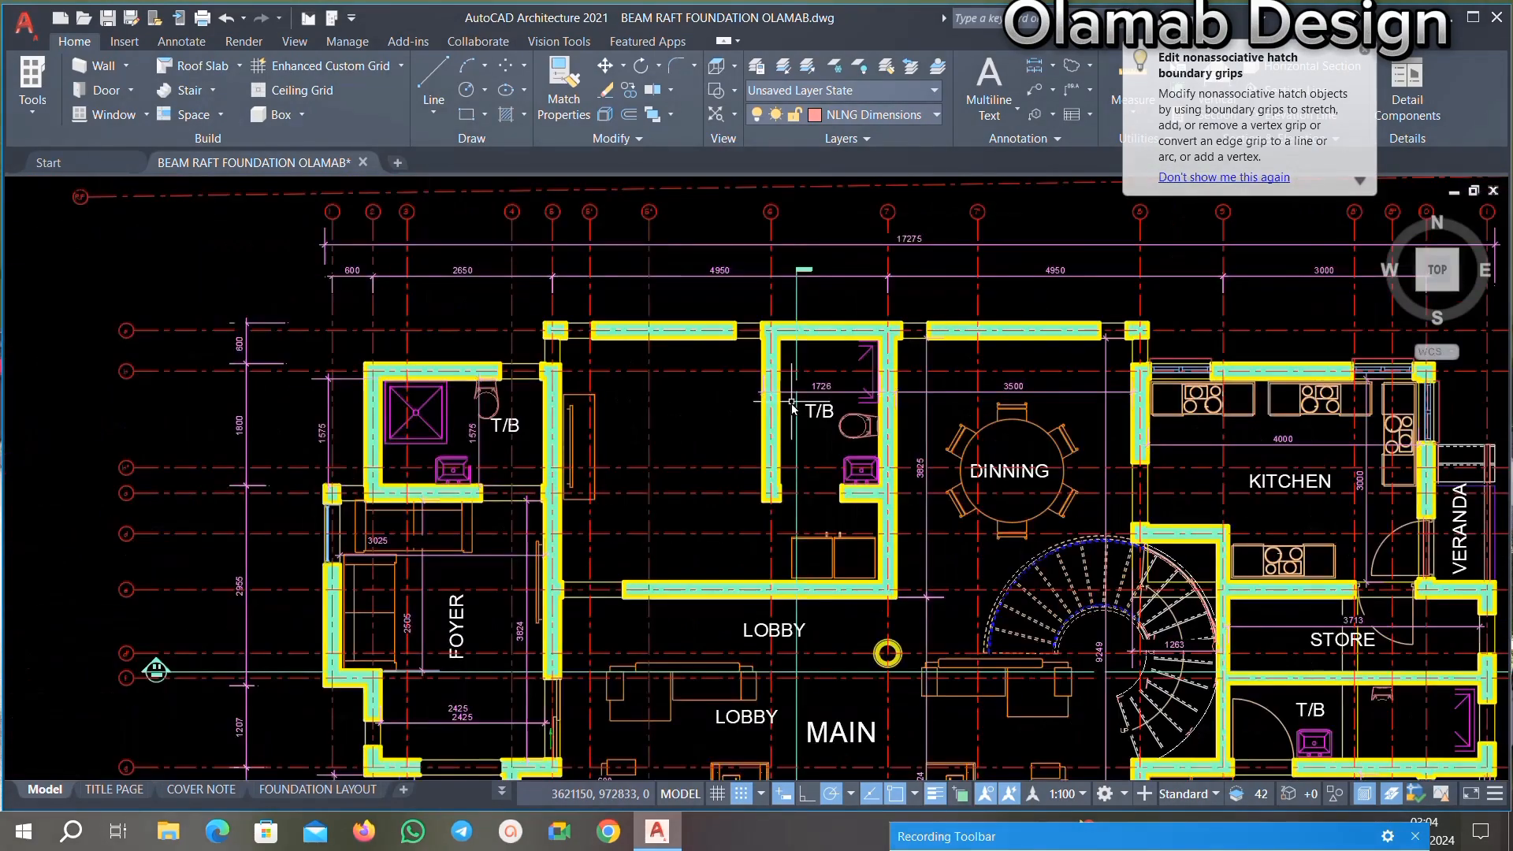
Step: Delete the 1726 dimension and the T/B label in the guest bedroom's bathroom
{"action": "scroll", "coordinate": [867, 378], "scroll_direction": "up", "scroll_amount": 4}
{"action": "left_click", "coordinate": [916, 349]}
{"action": "left_click", "coordinate": [737, 486]}
{"action": "key", "text": "Delete"}
{"action": "scroll", "coordinate": [709, 418], "scroll_direction": "down", "scroll_amount": 2}
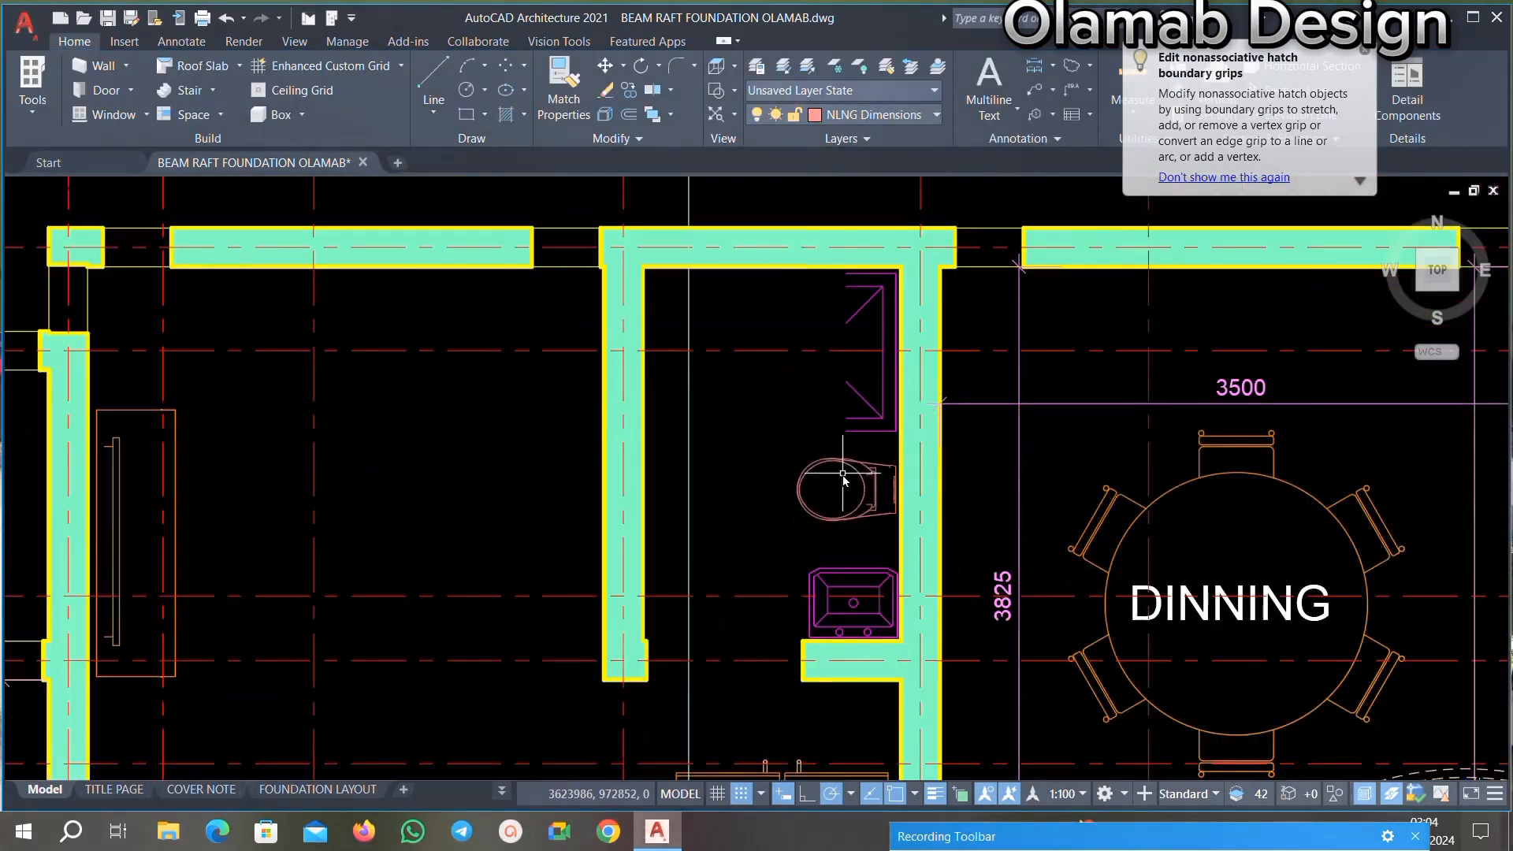
Step: Delete the toilet and the shower from the guest bedroom's bathroom
{"action": "scroll", "coordinate": [847, 476], "scroll_direction": "up", "scroll_amount": 3}
{"action": "left_click", "coordinate": [900, 410]}
{"action": "left_click", "coordinate": [837, 427]}
{"action": "key", "text": "Delete"}
{"action": "scroll", "coordinate": [781, 466], "scroll_direction": "down", "scroll_amount": 3}
{"action": "scroll", "coordinate": [876, 385], "scroll_direction": "up", "scroll_amount": 3}
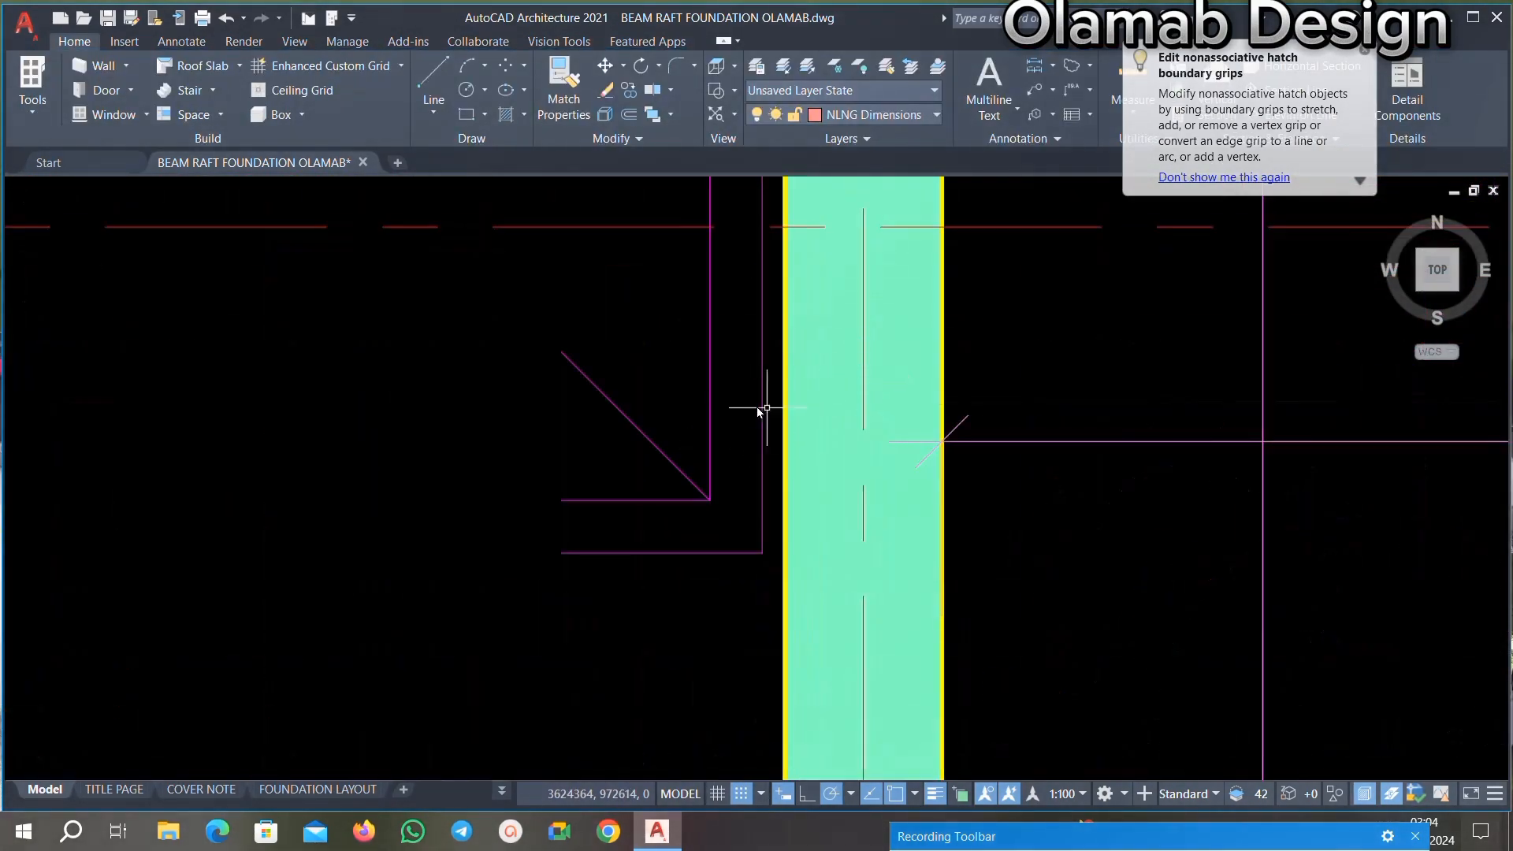
{"action": "left_click", "coordinate": [749, 378]}
{"action": "left_click", "coordinate": [592, 552]}
{"action": "key", "text": "Delete"}
{"action": "scroll", "coordinate": [743, 412], "scroll_direction": "down", "scroll_amount": 1}
{"action": "scroll", "coordinate": [754, 417], "scroll_direction": "down", "scroll_amount": 1}
{"action": "scroll", "coordinate": [914, 403], "scroll_direction": "up", "scroll_amount": 1}
Step: Delete the dining area's 3500 and 3825 dimensions along with the round table and its top and upper-right chairs
{"action": "left_click", "coordinate": [1100, 385]}
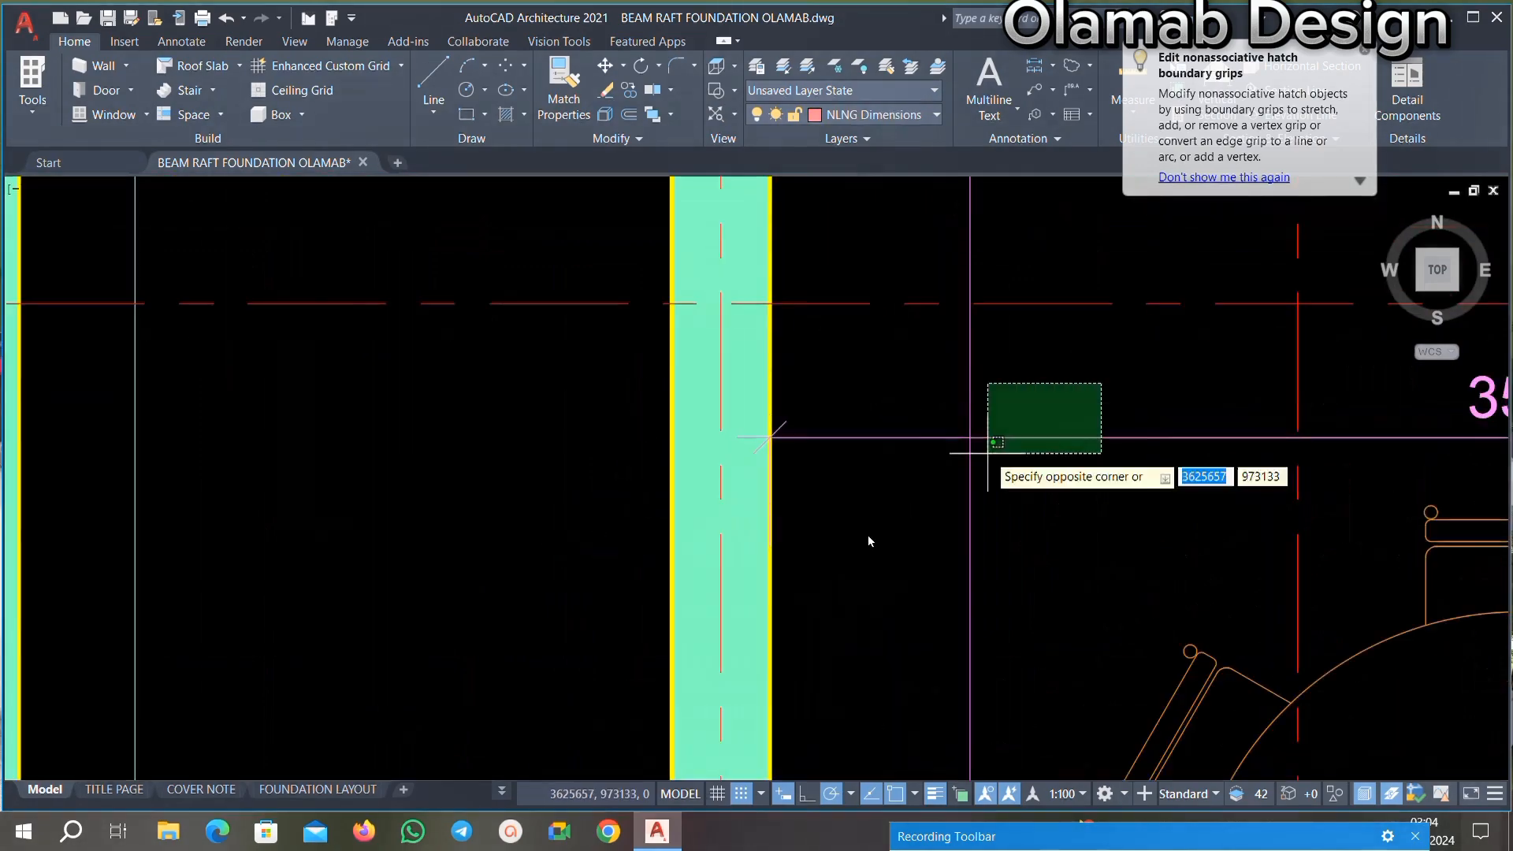
{"action": "left_click", "coordinate": [867, 540]}
{"action": "key", "text": "Delete"}
{"action": "scroll", "coordinate": [783, 435], "scroll_direction": "down", "scroll_amount": 4}
{"action": "scroll", "coordinate": [921, 465], "scroll_direction": "up", "scroll_amount": 1}
{"action": "scroll", "coordinate": [977, 445], "scroll_direction": "up", "scroll_amount": 2}
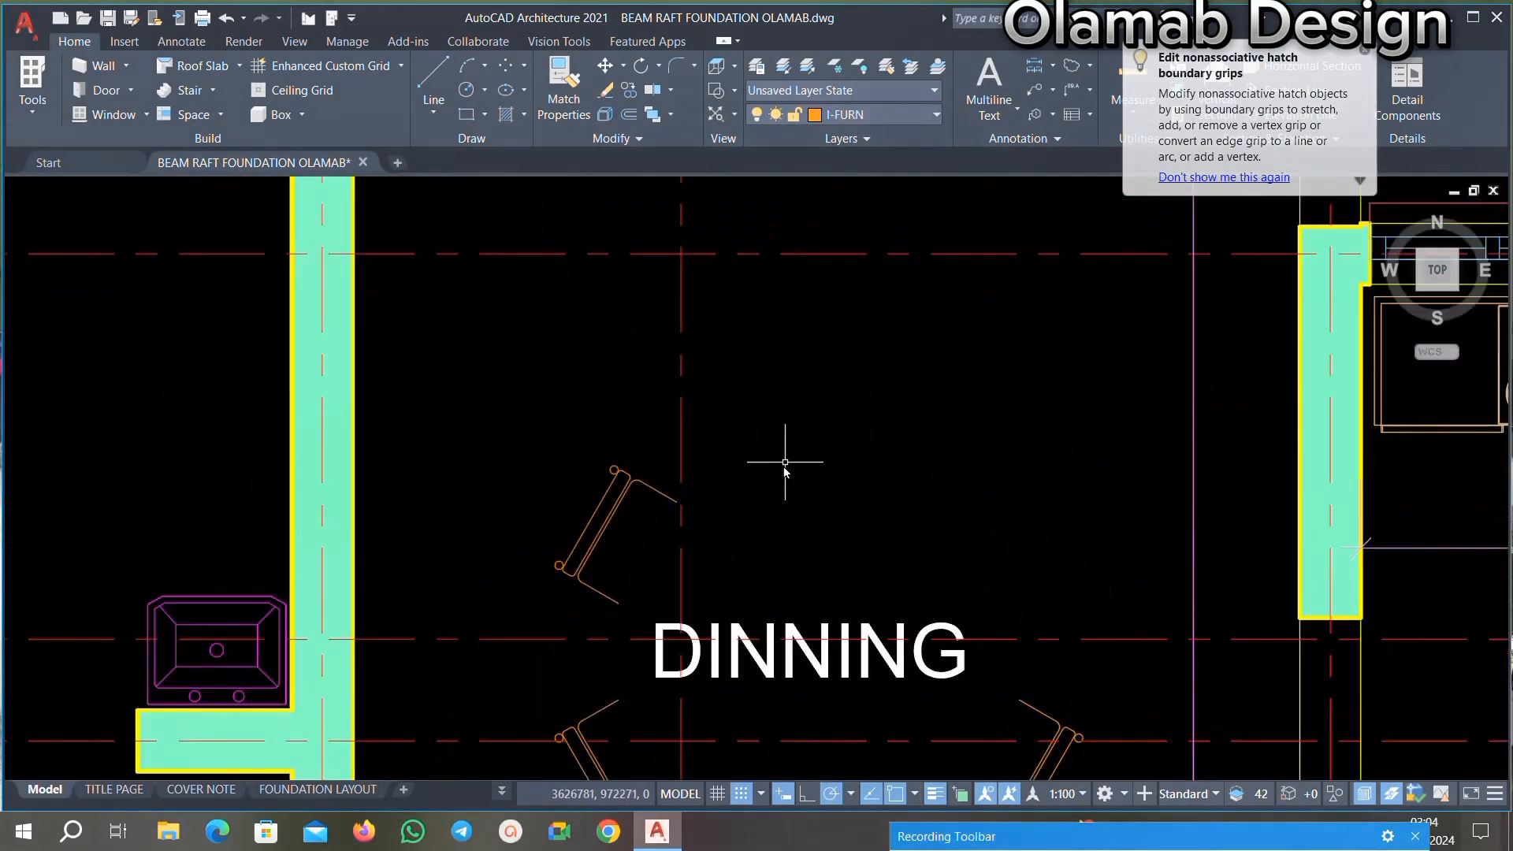
Step: Delete the DINNING label from the dining area
{"action": "scroll", "coordinate": [1034, 586], "scroll_direction": "up", "scroll_amount": 3}
{"action": "left_click", "coordinate": [1035, 587]}
{"action": "left_click", "coordinate": [782, 615]}
{"action": "key", "text": "Delete"}
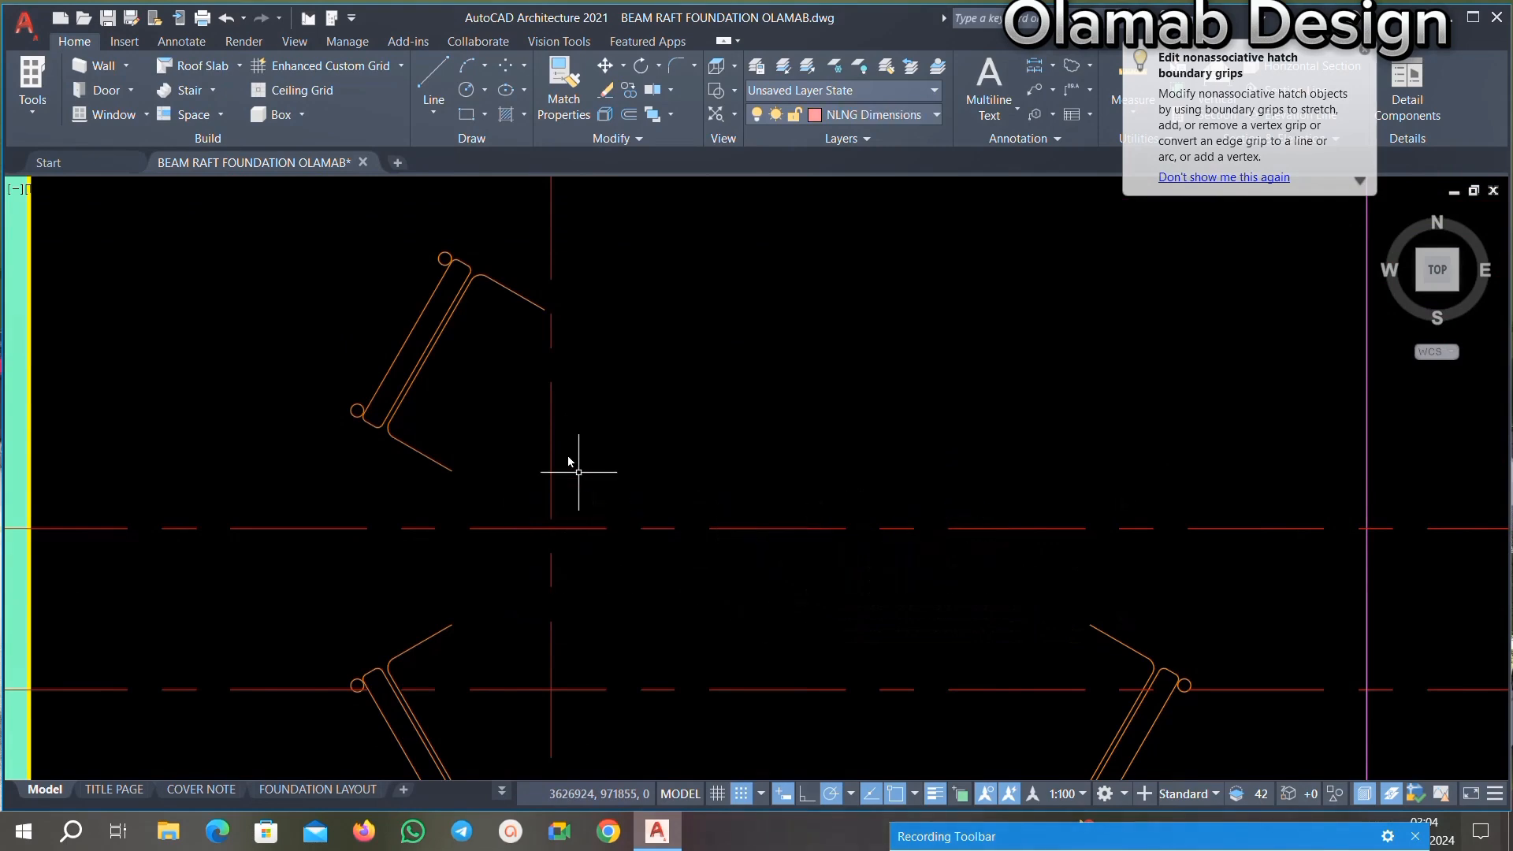
Step: Delete the remaining four dining chairs around the former table position
{"action": "left_click", "coordinate": [500, 243]}
{"action": "left_click", "coordinate": [333, 408]}
{"action": "scroll", "coordinate": [473, 473], "scroll_direction": "down", "scroll_amount": 4}
{"action": "scroll", "coordinate": [513, 557], "scroll_direction": "up", "scroll_amount": 4}
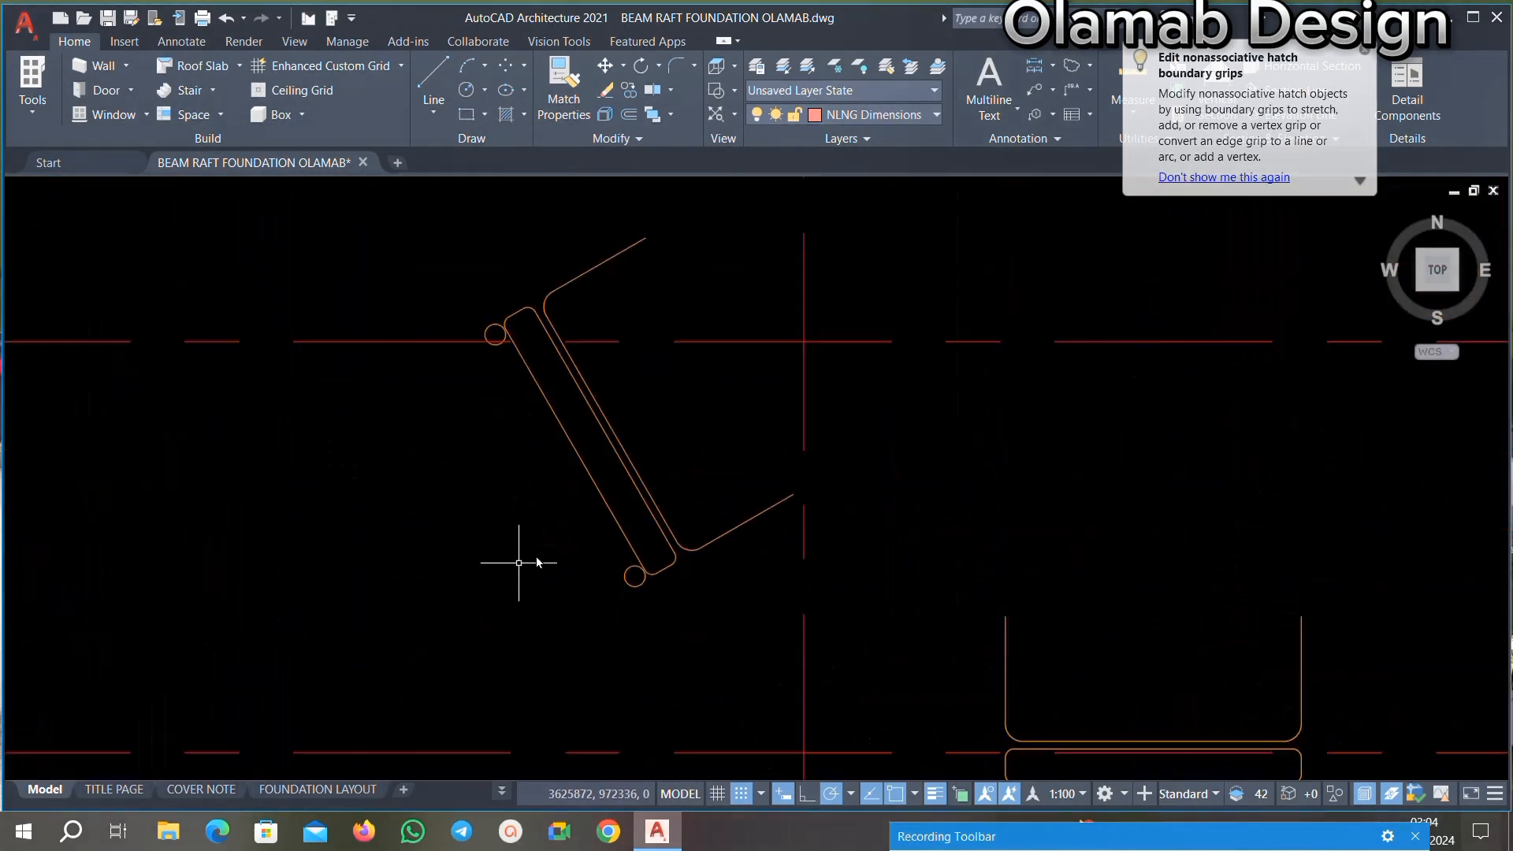
{"action": "left_click", "coordinate": [685, 445]}
{"action": "left_click", "coordinate": [574, 492]}
{"action": "key", "text": "Delete"}
{"action": "scroll", "coordinate": [568, 434], "scroll_direction": "down", "scroll_amount": 2}
{"action": "scroll", "coordinate": [886, 532], "scroll_direction": "up", "scroll_amount": 4}
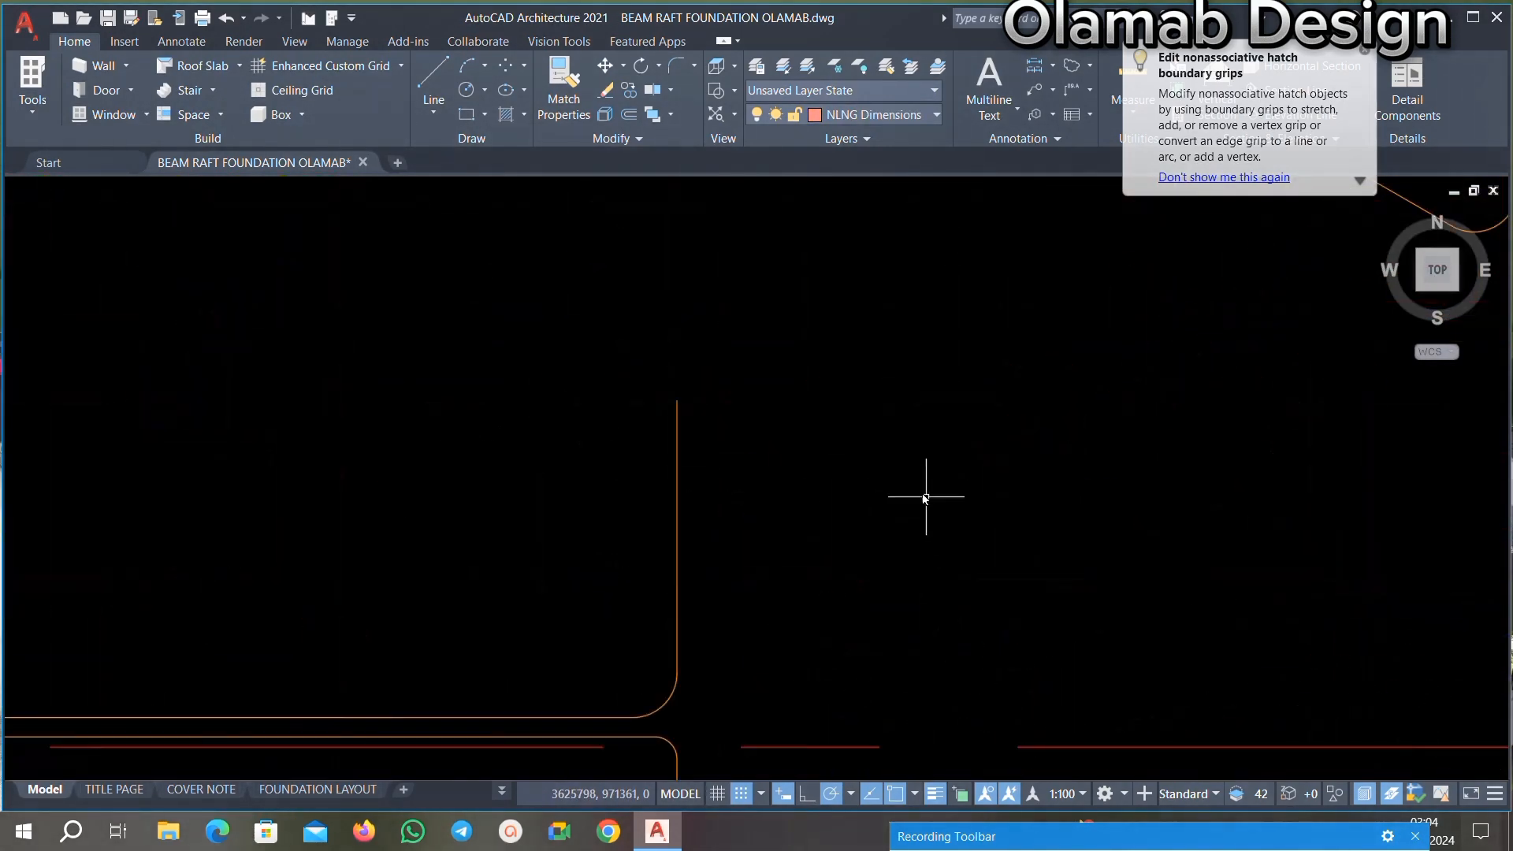
{"action": "left_click", "coordinate": [916, 459]}
{"action": "scroll", "coordinate": [461, 512], "scroll_direction": "down", "scroll_amount": 3}
{"action": "left_click", "coordinate": [336, 523]}
{"action": "key", "text": "Delete"}
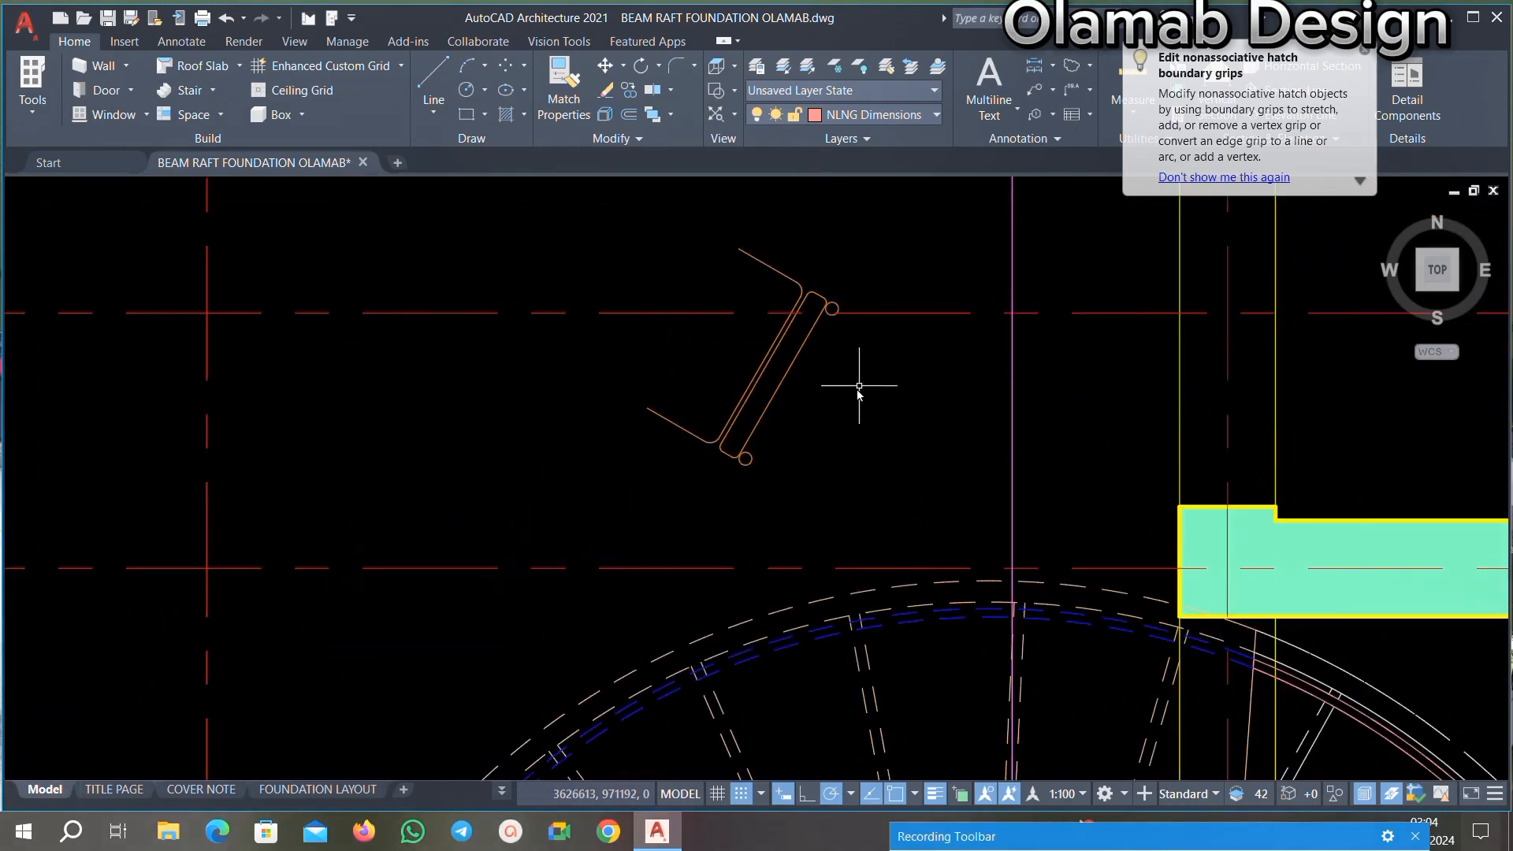
{"action": "left_click", "coordinate": [895, 376]}
{"action": "left_click", "coordinate": [555, 490]}
{"action": "key", "text": "Delete"}
Step: Delete the vertical 9249 dimension running through the dining area and the spiral staircase
{"action": "scroll", "coordinate": [652, 454], "scroll_direction": "down", "scroll_amount": 3}
{"action": "scroll", "coordinate": [762, 380], "scroll_direction": "up", "scroll_amount": 3}
{"action": "left_click", "coordinate": [685, 436]}
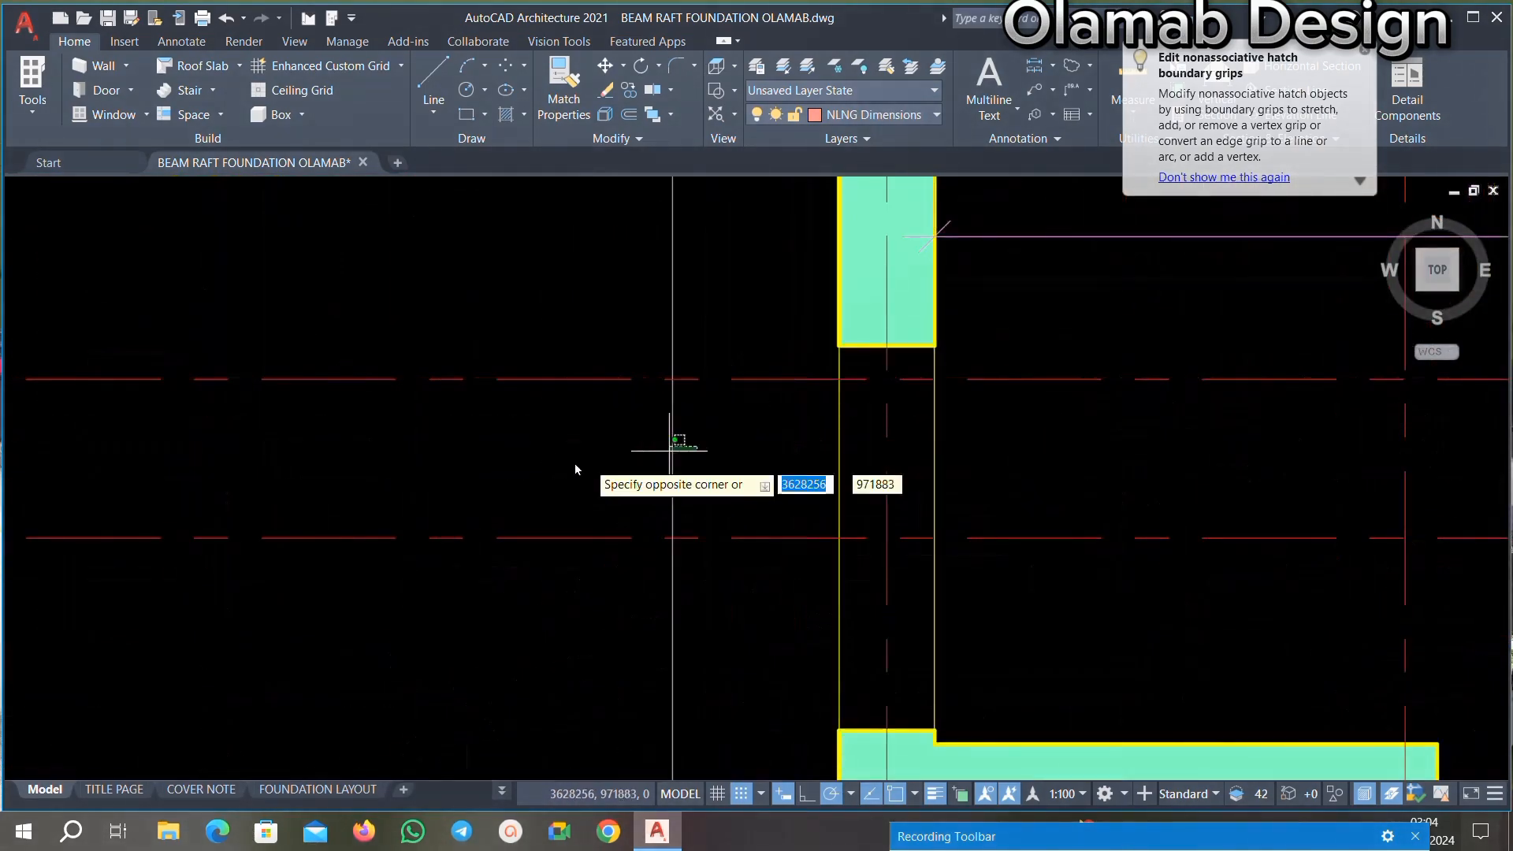
{"action": "left_click", "coordinate": [574, 461]}
{"action": "key", "text": "Delete"}
{"action": "scroll", "coordinate": [759, 419], "scroll_direction": "down", "scroll_amount": 2}
{"action": "scroll", "coordinate": [788, 410], "scroll_direction": "down", "scroll_amount": 3}
{"action": "scroll", "coordinate": [388, 605], "scroll_direction": "up", "scroll_amount": 2}
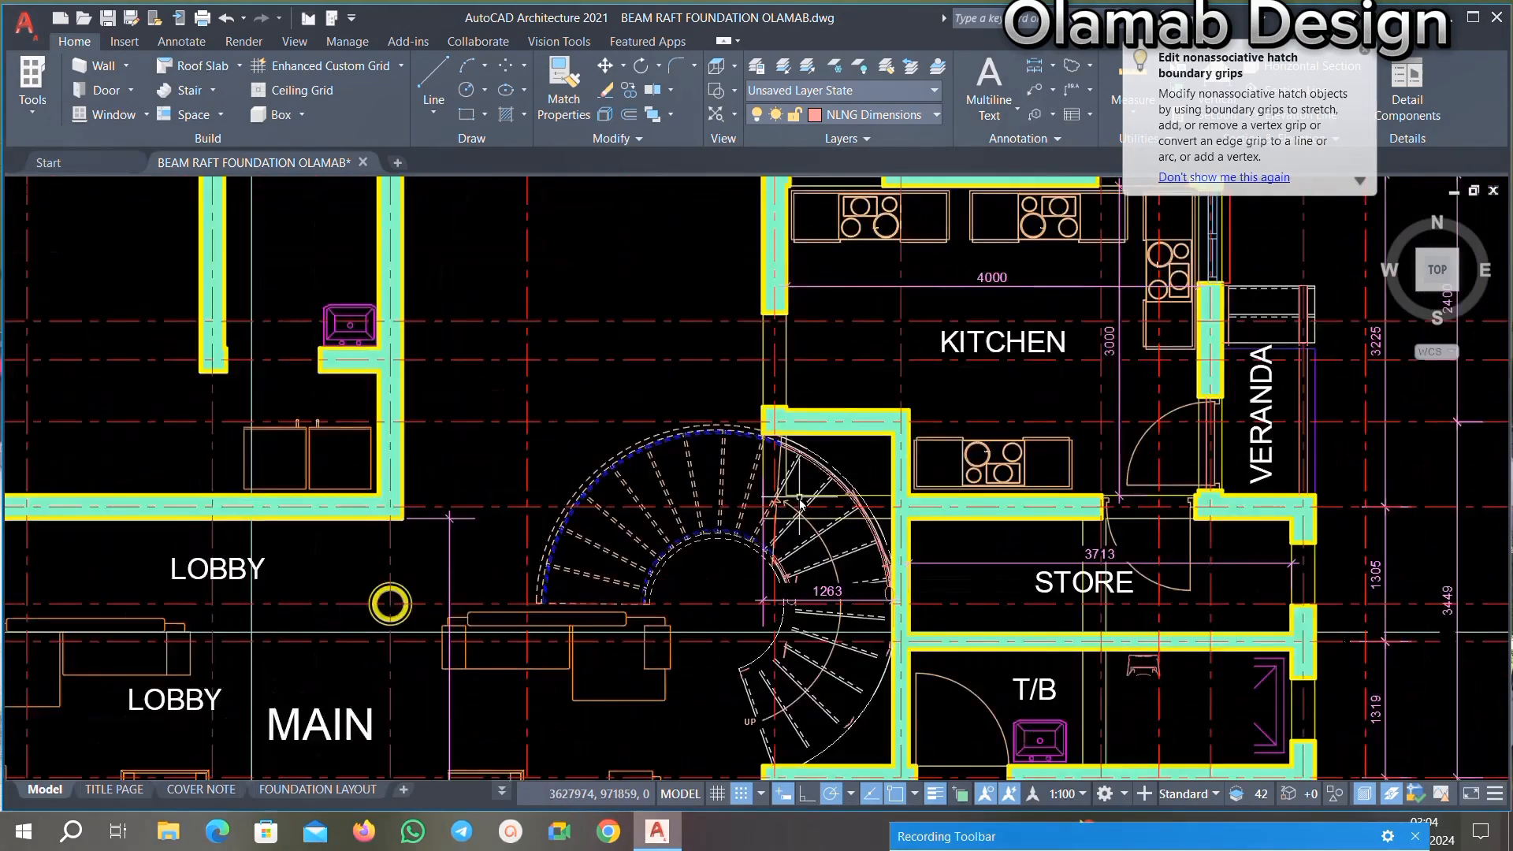
Step: Delete the kitchen's upper-left hob counter and the horizontal 4000 dimension below it
{"action": "scroll", "coordinate": [510, 541], "scroll_direction": "down", "scroll_amount": 2}
{"action": "scroll", "coordinate": [807, 306], "scroll_direction": "up", "scroll_amount": 3}
{"action": "scroll", "coordinate": [808, 306], "scroll_direction": "up", "scroll_amount": 2}
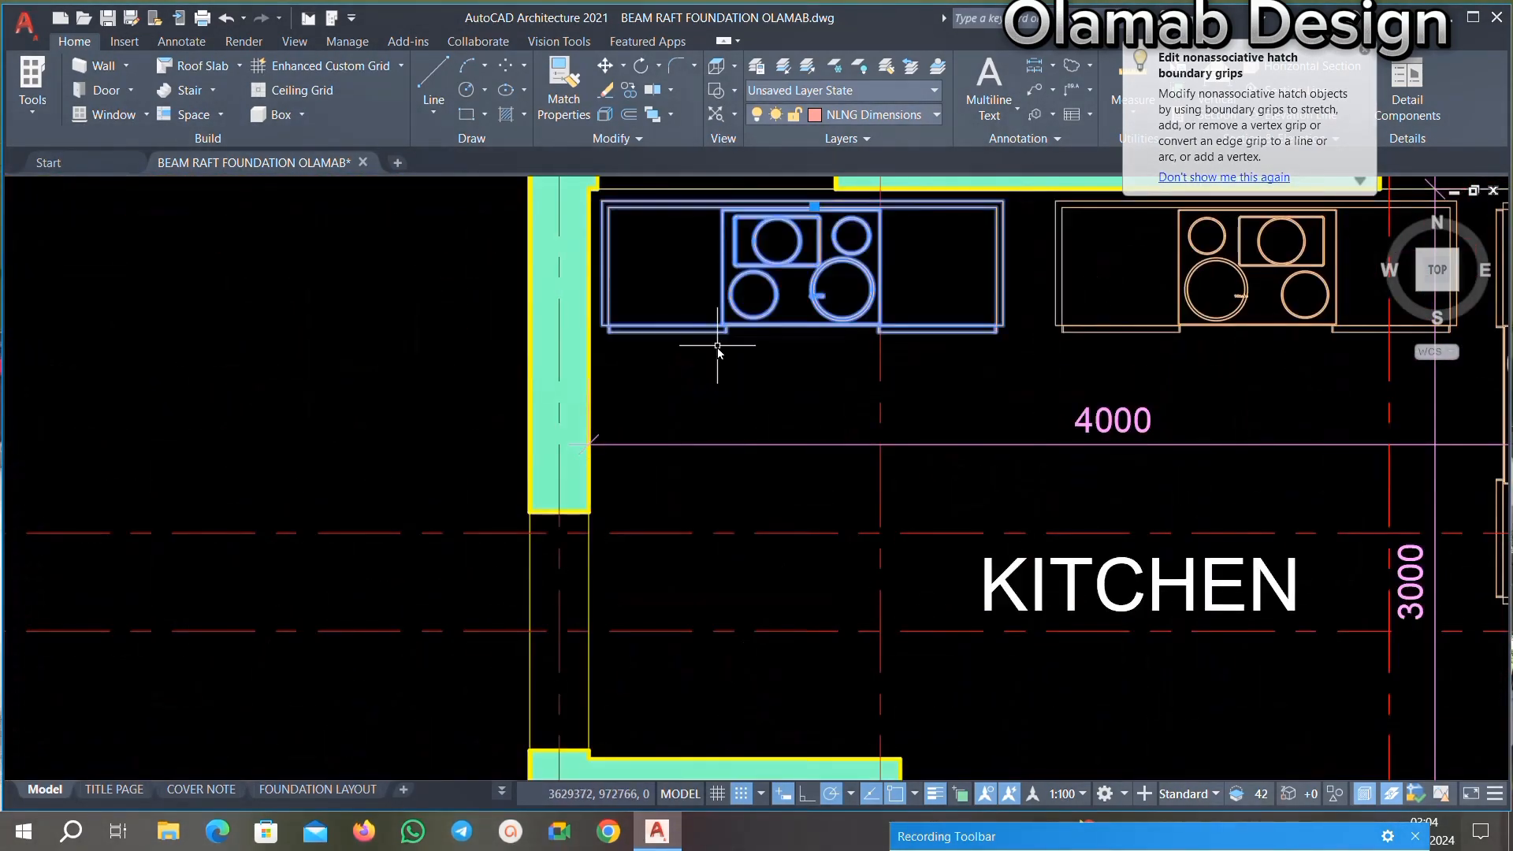
{"action": "scroll", "coordinate": [721, 337], "scroll_direction": "down", "scroll_amount": 5}
{"action": "scroll", "coordinate": [877, 376], "scroll_direction": "up", "scroll_amount": 7}
{"action": "left_click", "coordinate": [877, 375]}
{"action": "left_click", "coordinate": [604, 442]}
{"action": "key", "text": "Delete"}
{"action": "scroll", "coordinate": [725, 384], "scroll_direction": "down", "scroll_amount": 7}
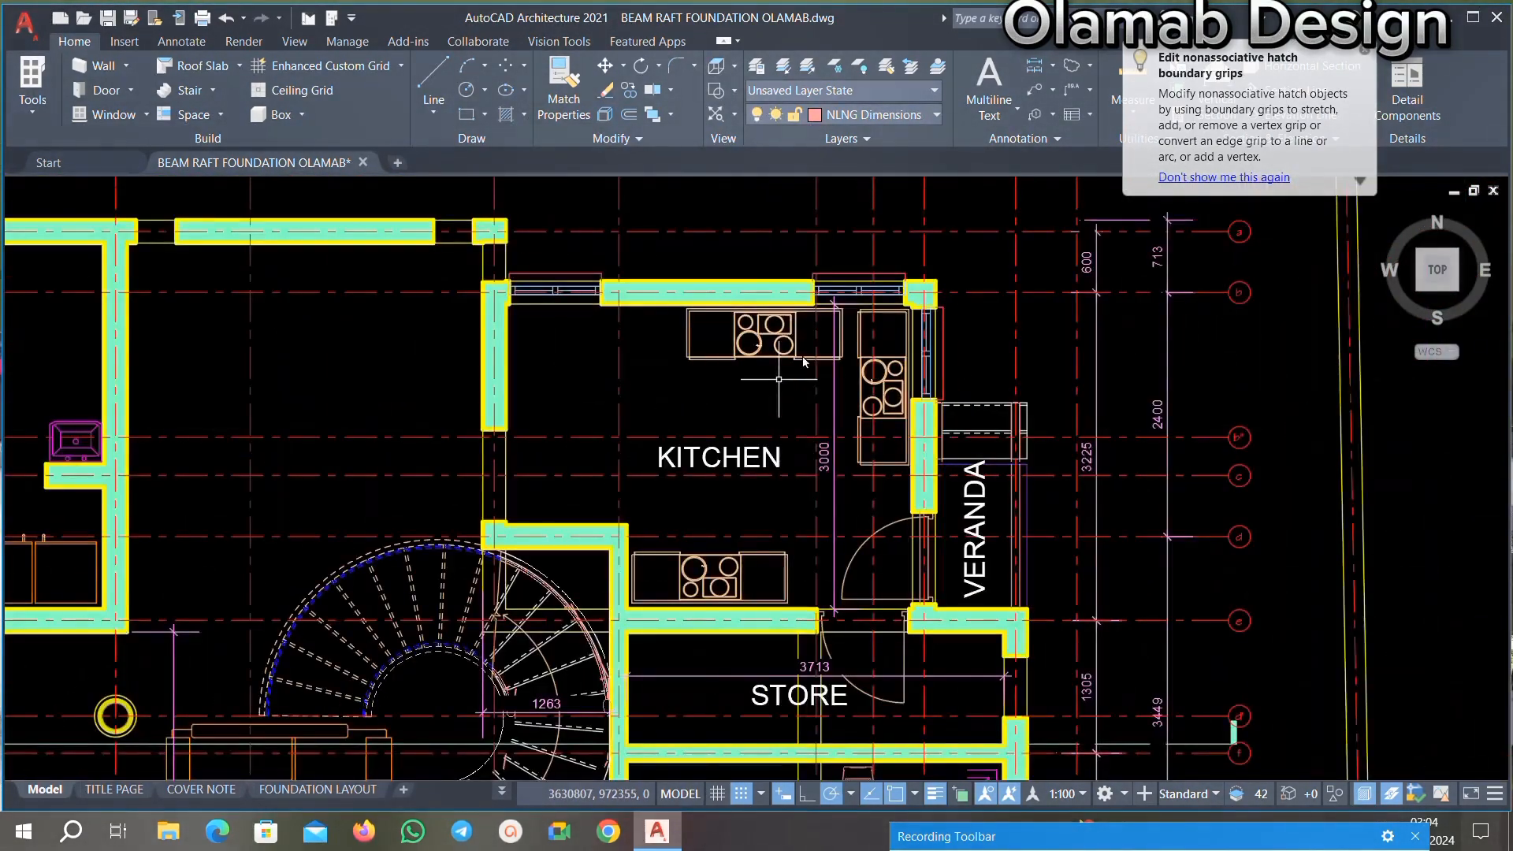
Step: Delete the second hob counter on the kitchen's upper wall and the one along its right wall
{"action": "scroll", "coordinate": [787, 335], "scroll_direction": "up", "scroll_amount": 7}
{"action": "left_click", "coordinate": [787, 318]}
{"action": "left_click", "coordinate": [527, 452]}
{"action": "key", "text": "Escape"}
{"action": "scroll", "coordinate": [526, 458], "scroll_direction": "down", "scroll_amount": 6}
{"action": "scroll", "coordinate": [709, 362], "scroll_direction": "up", "scroll_amount": 8}
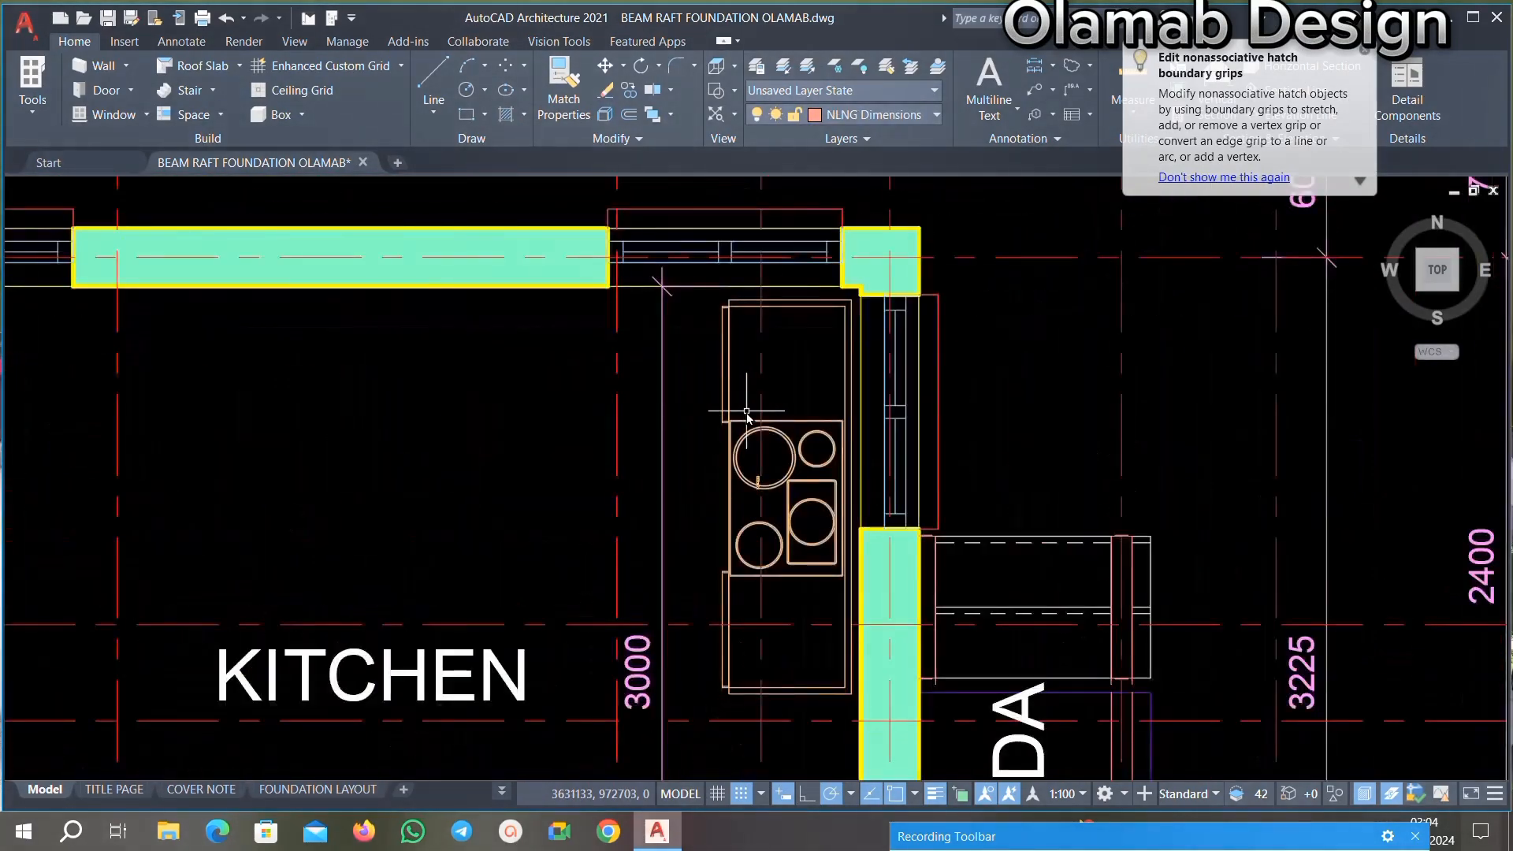
{"action": "left_click", "coordinate": [716, 349]}
{"action": "key", "text": "Delete"}
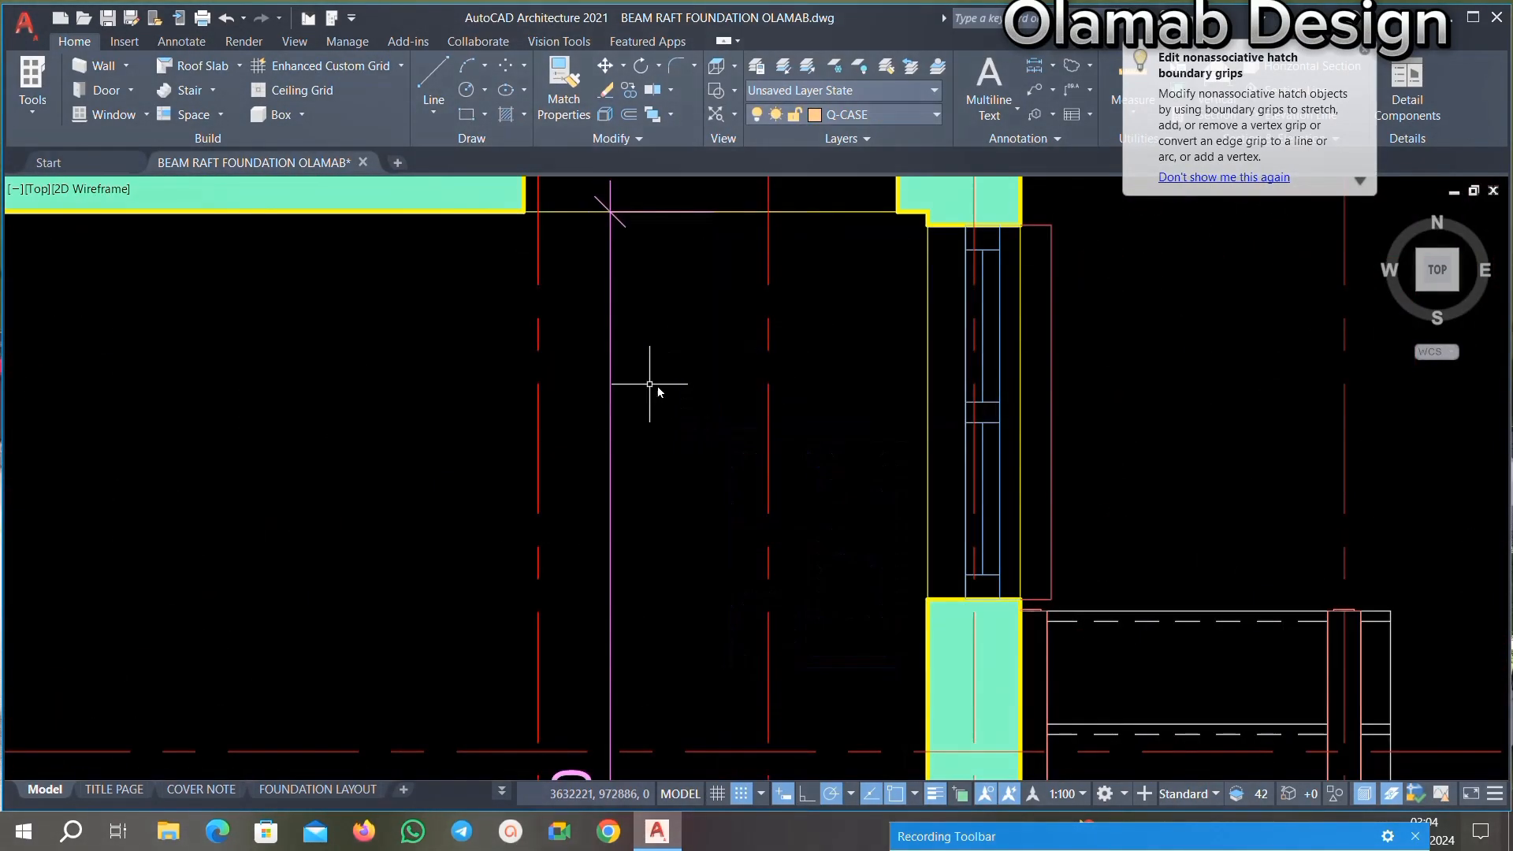
Step: Delete the vertical 3000 dimension and the KITCHEN label
{"action": "scroll", "coordinate": [655, 394], "scroll_direction": "down", "scroll_amount": 6}
{"action": "scroll", "coordinate": [742, 355], "scroll_direction": "up", "scroll_amount": 7}
{"action": "scroll", "coordinate": [641, 405], "scroll_direction": "down", "scroll_amount": 6}
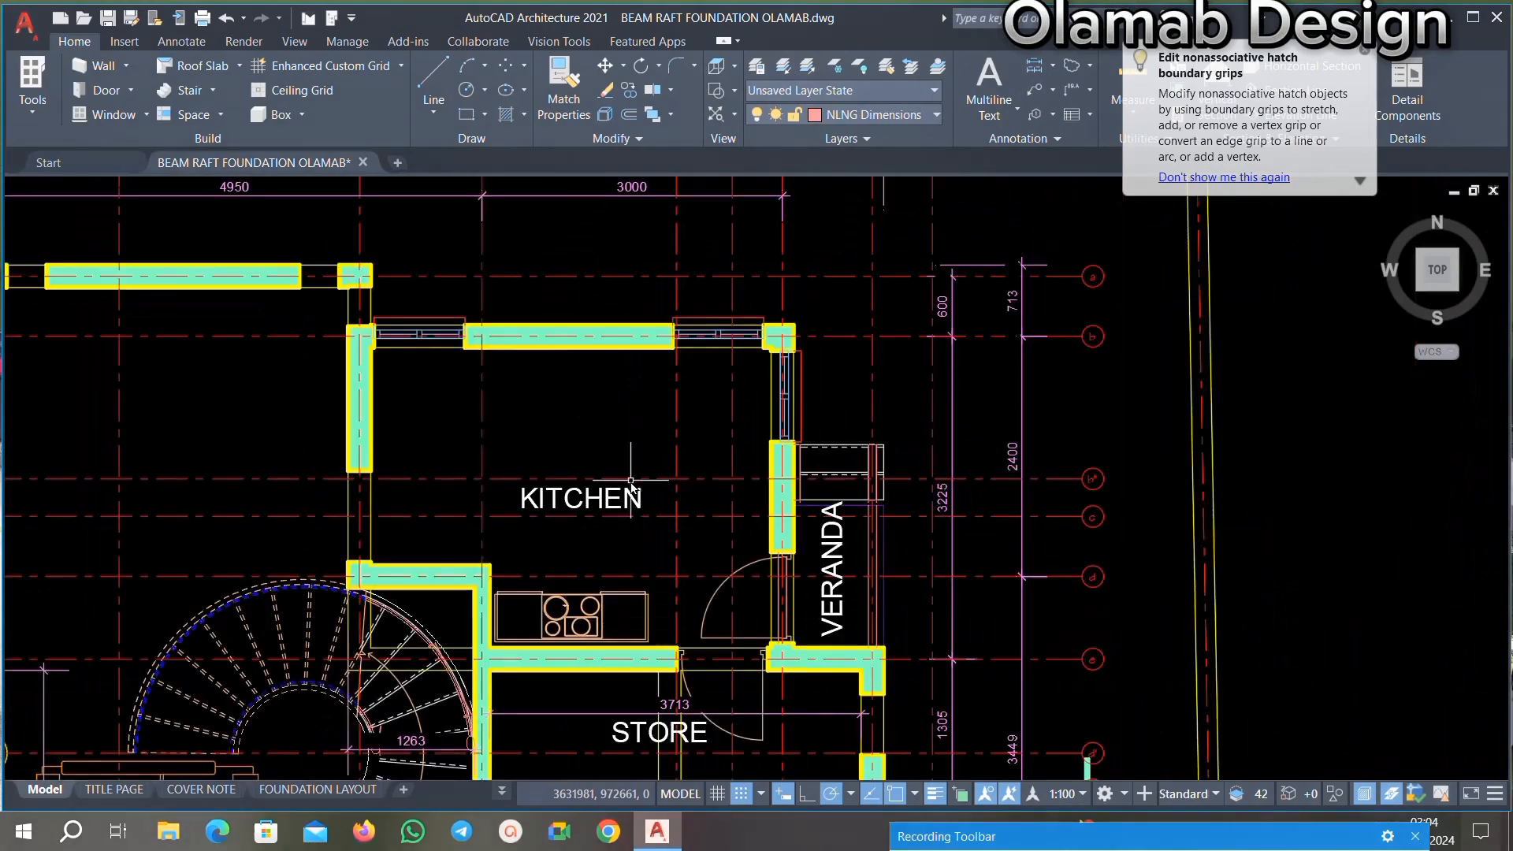
{"action": "scroll", "coordinate": [698, 512], "scroll_direction": "up", "scroll_amount": 7}
{"action": "left_click", "coordinate": [394, 579]}
{"action": "key", "text": "Delete"}
{"action": "scroll", "coordinate": [675, 433], "scroll_direction": "down", "scroll_amount": 6}
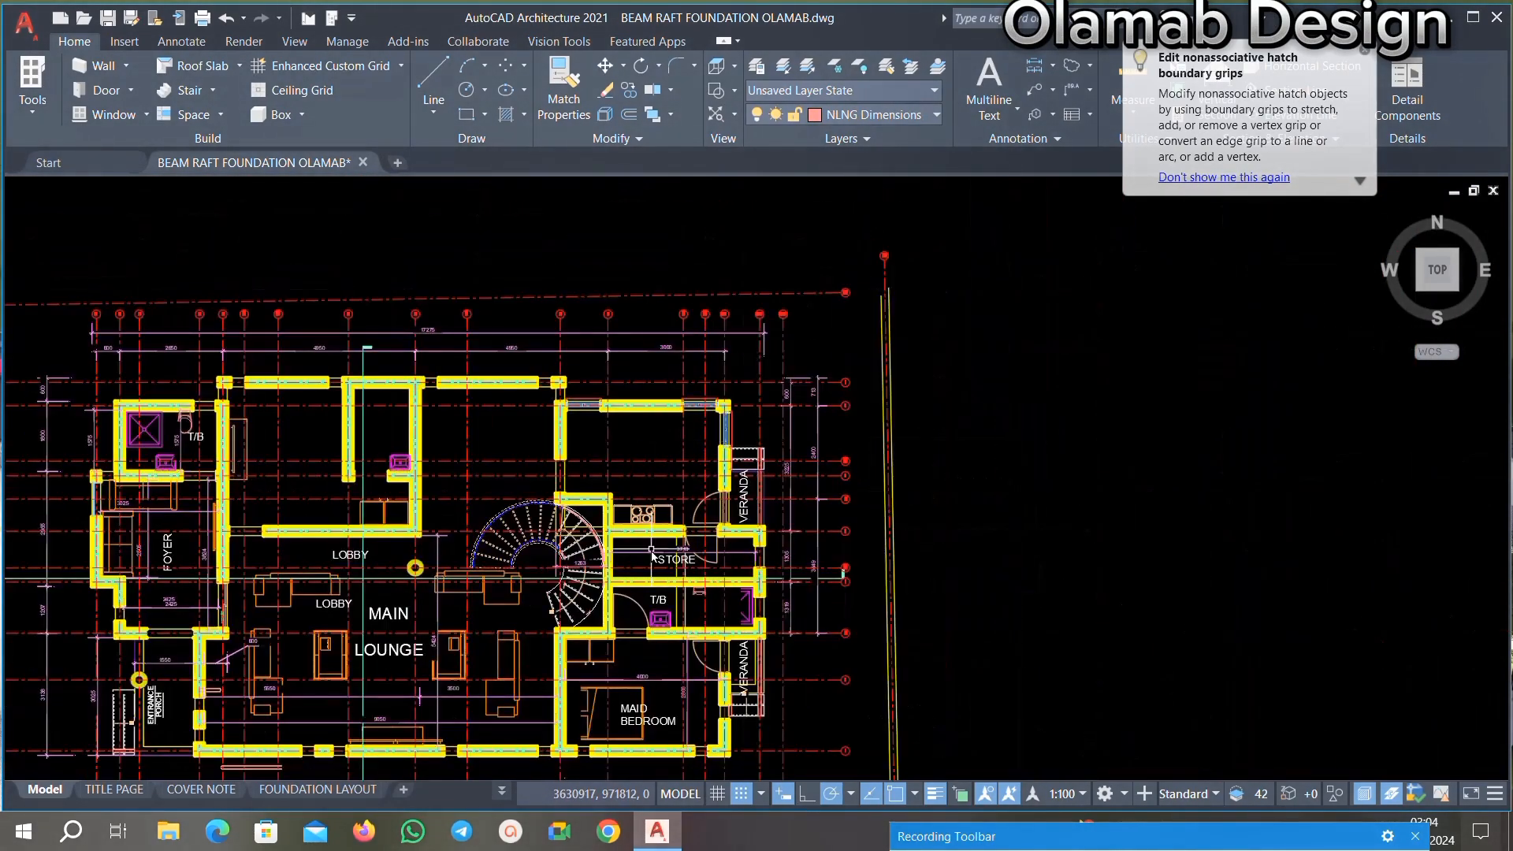
Step: Delete the last hob counter, on the kitchen wall next to the store
{"action": "scroll", "coordinate": [689, 423], "scroll_direction": "up", "scroll_amount": 7}
{"action": "left_click", "coordinate": [790, 361]}
{"action": "key", "text": "Delete"}
{"action": "scroll", "coordinate": [627, 393], "scroll_direction": "down", "scroll_amount": 4}
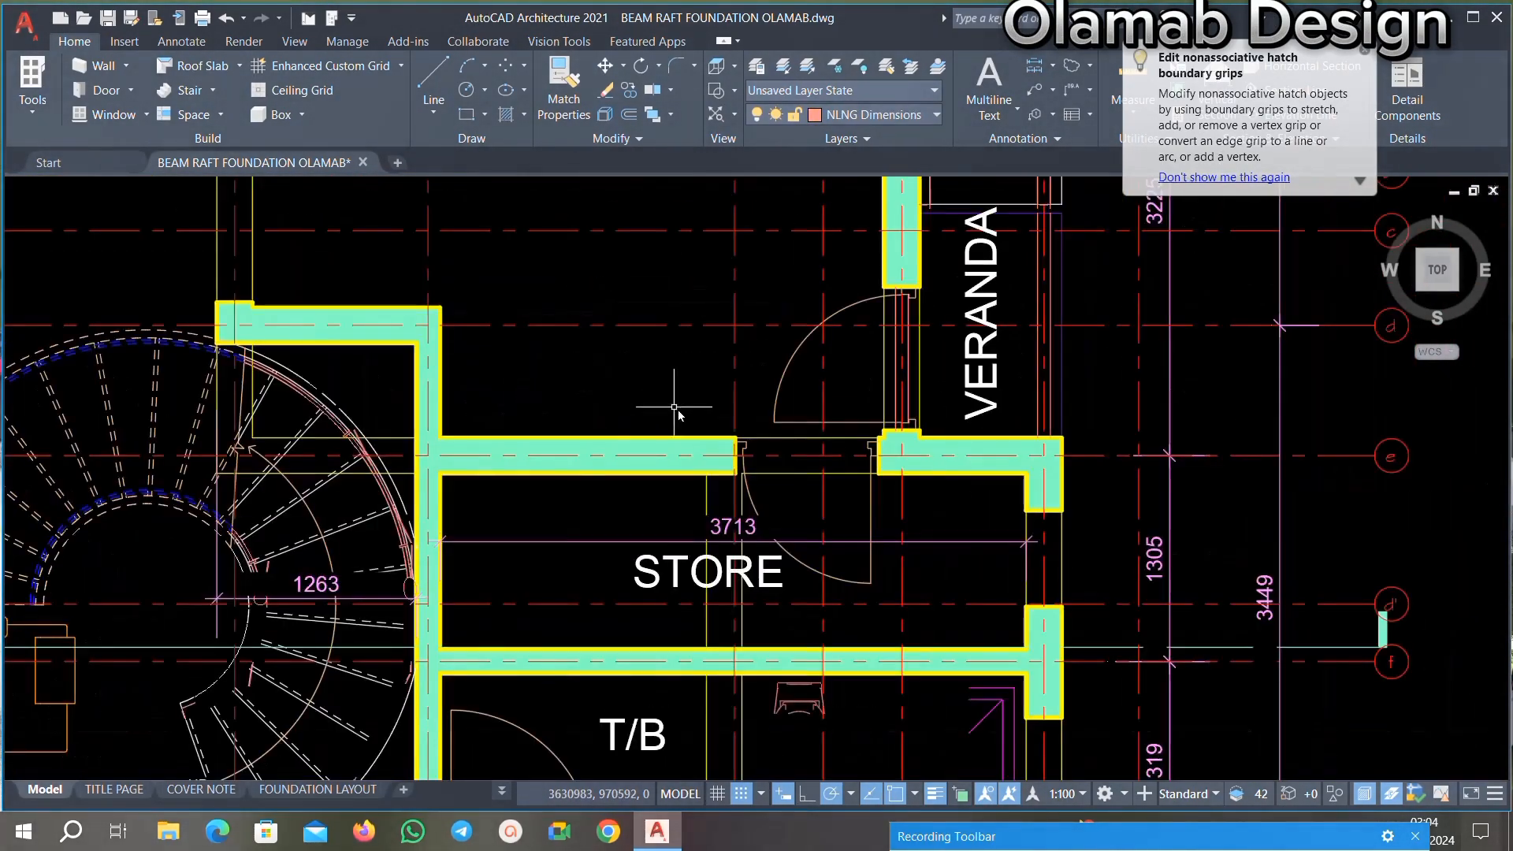
{"action": "scroll", "coordinate": [765, 484], "scroll_direction": "down", "scroll_amount": 4}
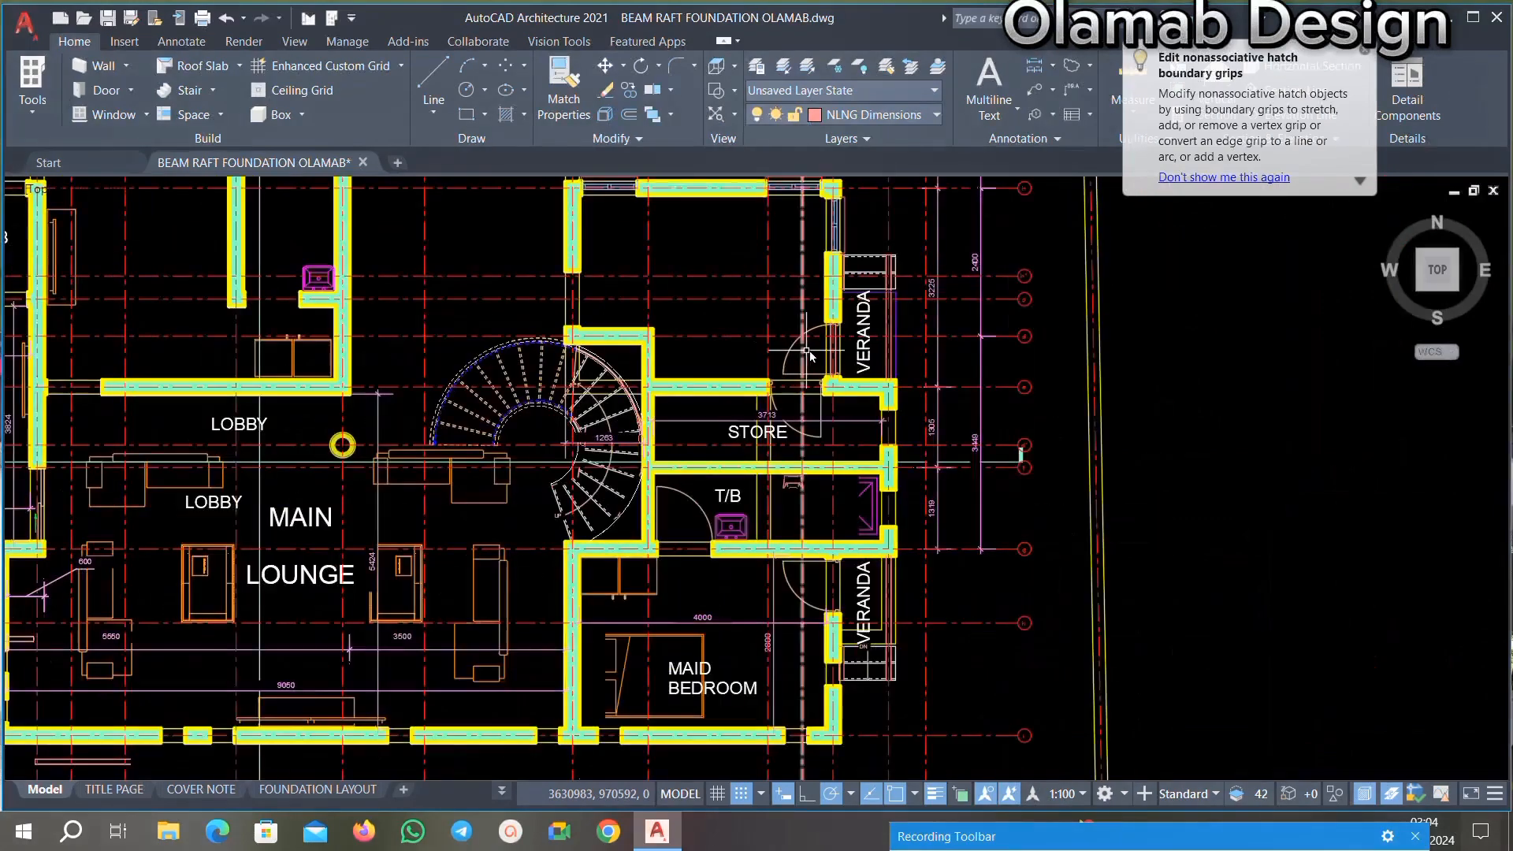
Step: Delete the door between the kitchen and the veranda
{"action": "scroll", "coordinate": [814, 338], "scroll_direction": "up", "scroll_amount": 6}
{"action": "left_click", "coordinate": [694, 376]}
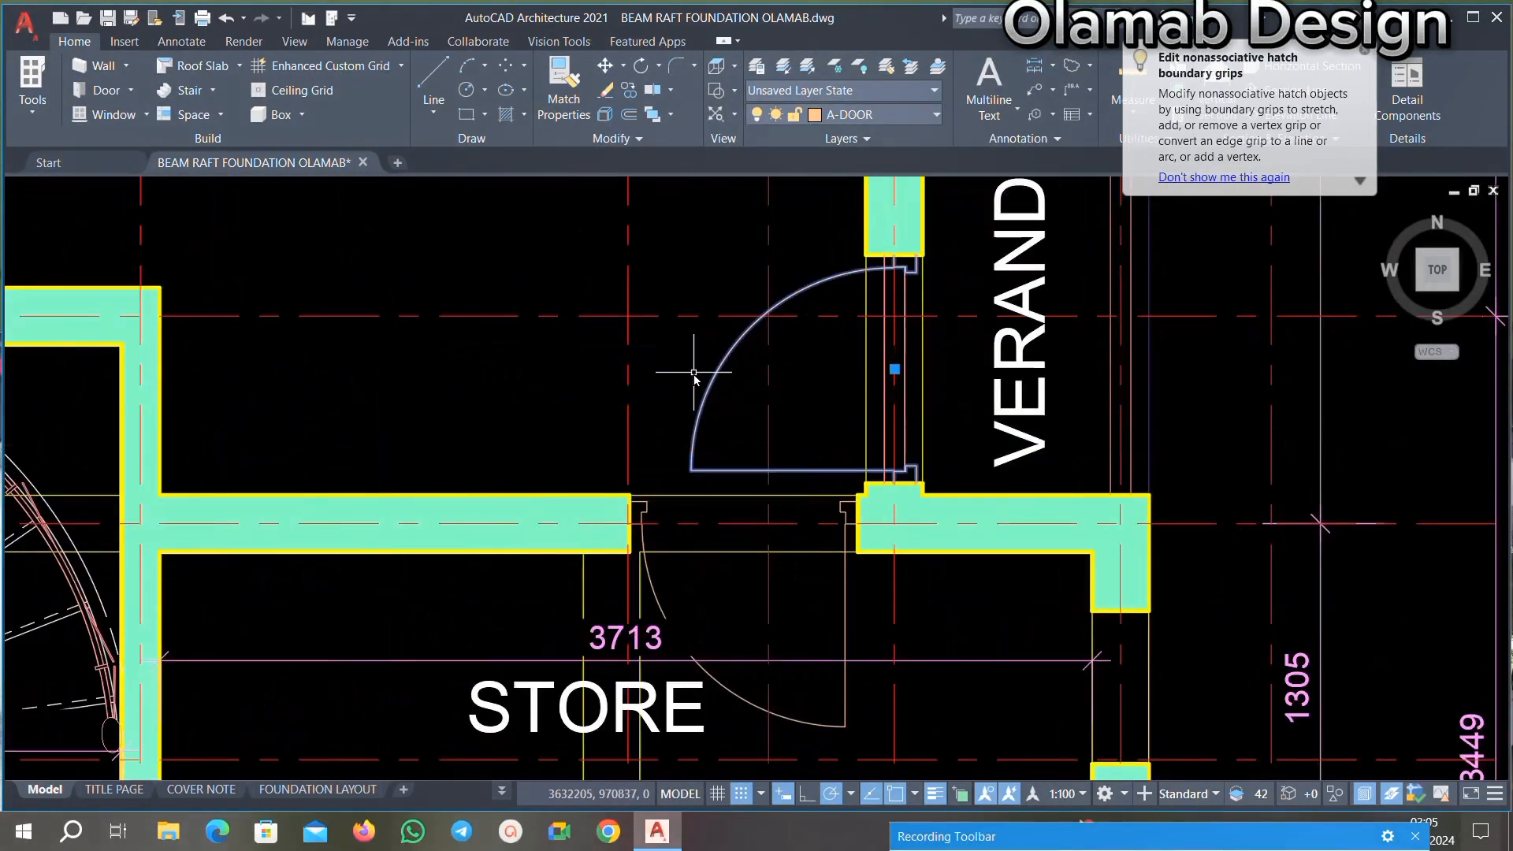
{"action": "key", "text": "Delete"}
{"action": "scroll", "coordinate": [808, 335], "scroll_direction": "down", "scroll_amount": 4}
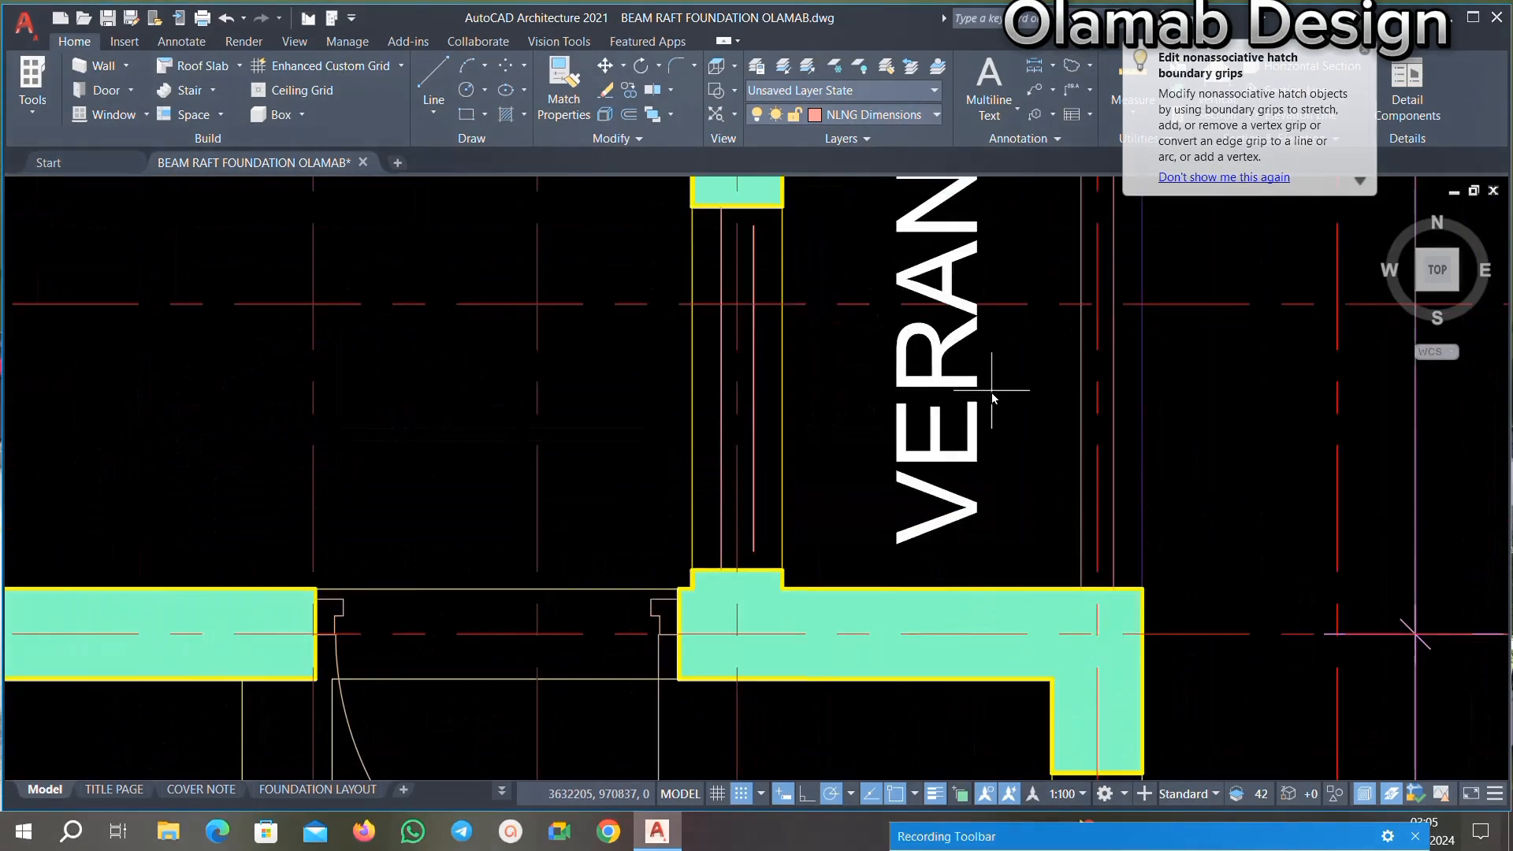
Step: Delete the door between the kitchen and the store
{"action": "scroll", "coordinate": [894, 367], "scroll_direction": "down", "scroll_amount": 2}
{"action": "scroll", "coordinate": [868, 367], "scroll_direction": "up", "scroll_amount": 2}
{"action": "scroll", "coordinate": [879, 348], "scroll_direction": "down", "scroll_amount": 1}
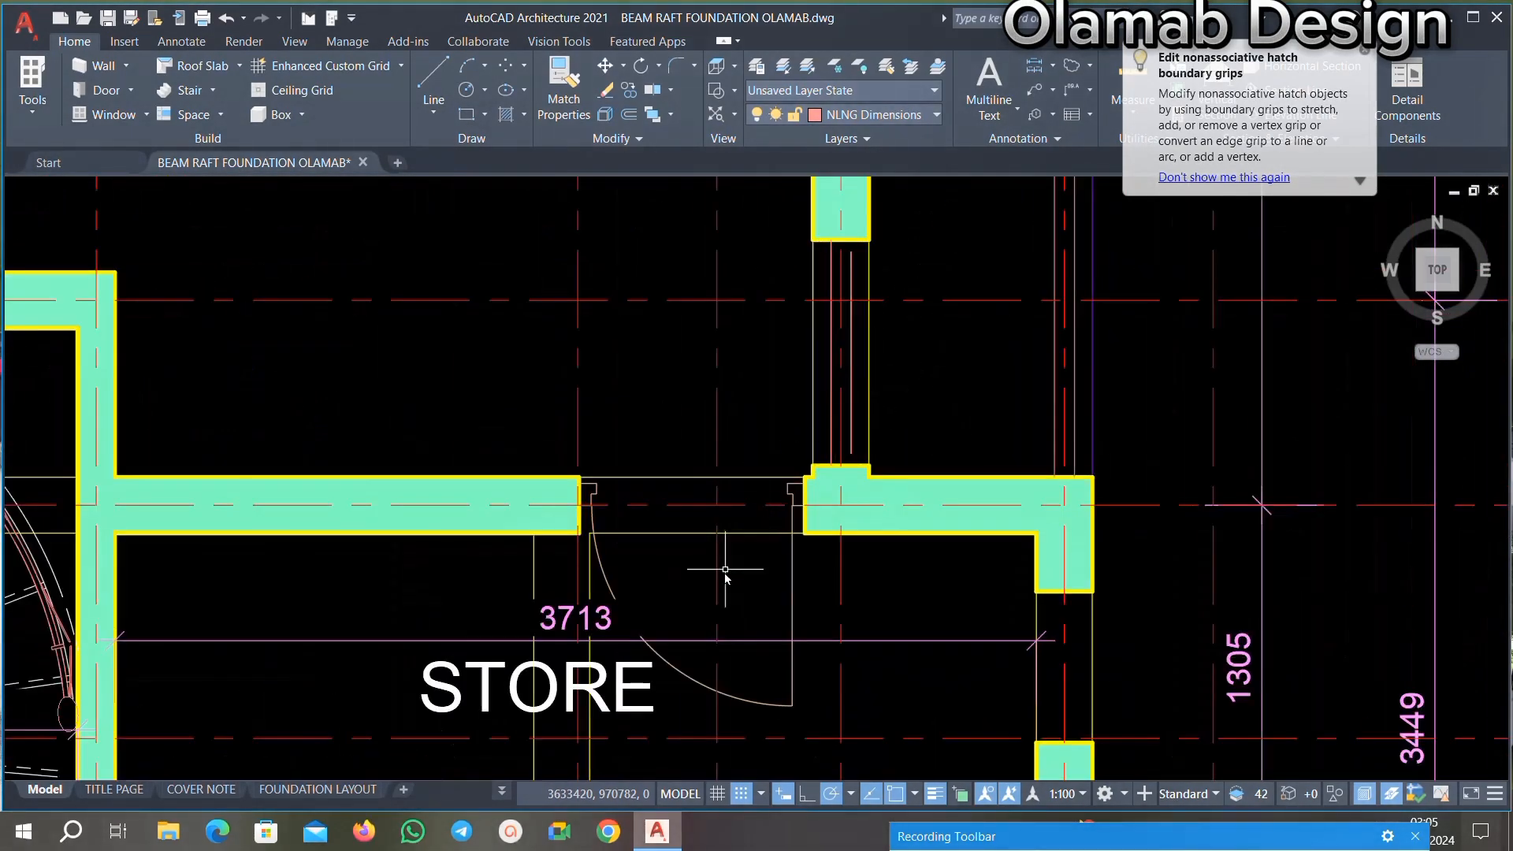
{"action": "scroll", "coordinate": [827, 422], "scroll_direction": "down", "scroll_amount": 1}
{"action": "scroll", "coordinate": [760, 516], "scroll_direction": "up", "scroll_amount": 5}
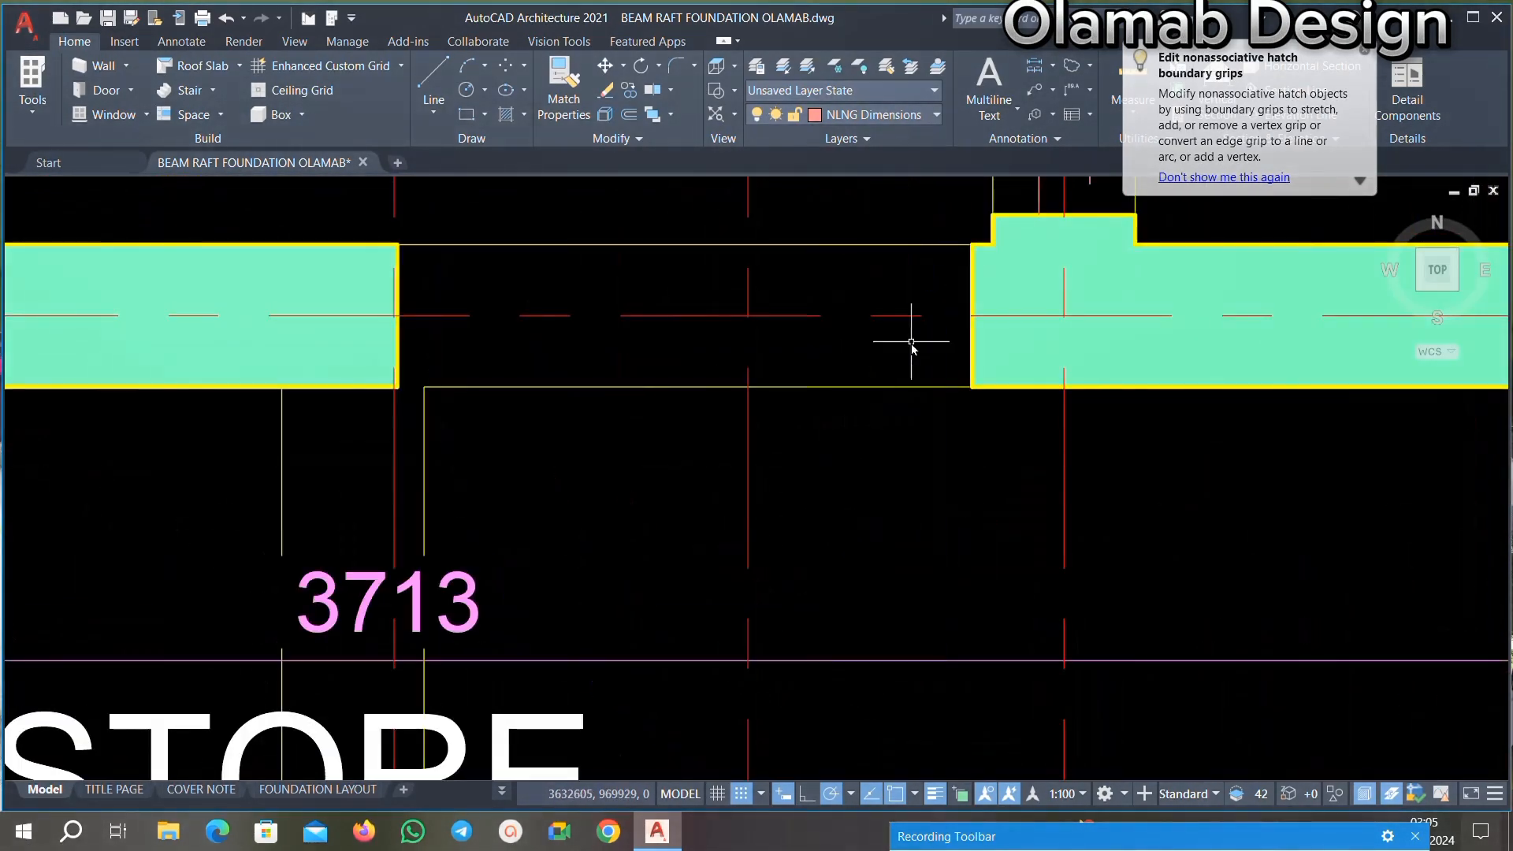
{"action": "scroll", "coordinate": [801, 418], "scroll_direction": "down", "scroll_amount": 3}
{"action": "scroll", "coordinate": [837, 371], "scroll_direction": "up", "scroll_amount": 2}
{"action": "scroll", "coordinate": [881, 409], "scroll_direction": "down", "scroll_amount": 2}
{"action": "scroll", "coordinate": [914, 367], "scroll_direction": "up", "scroll_amount": 3}
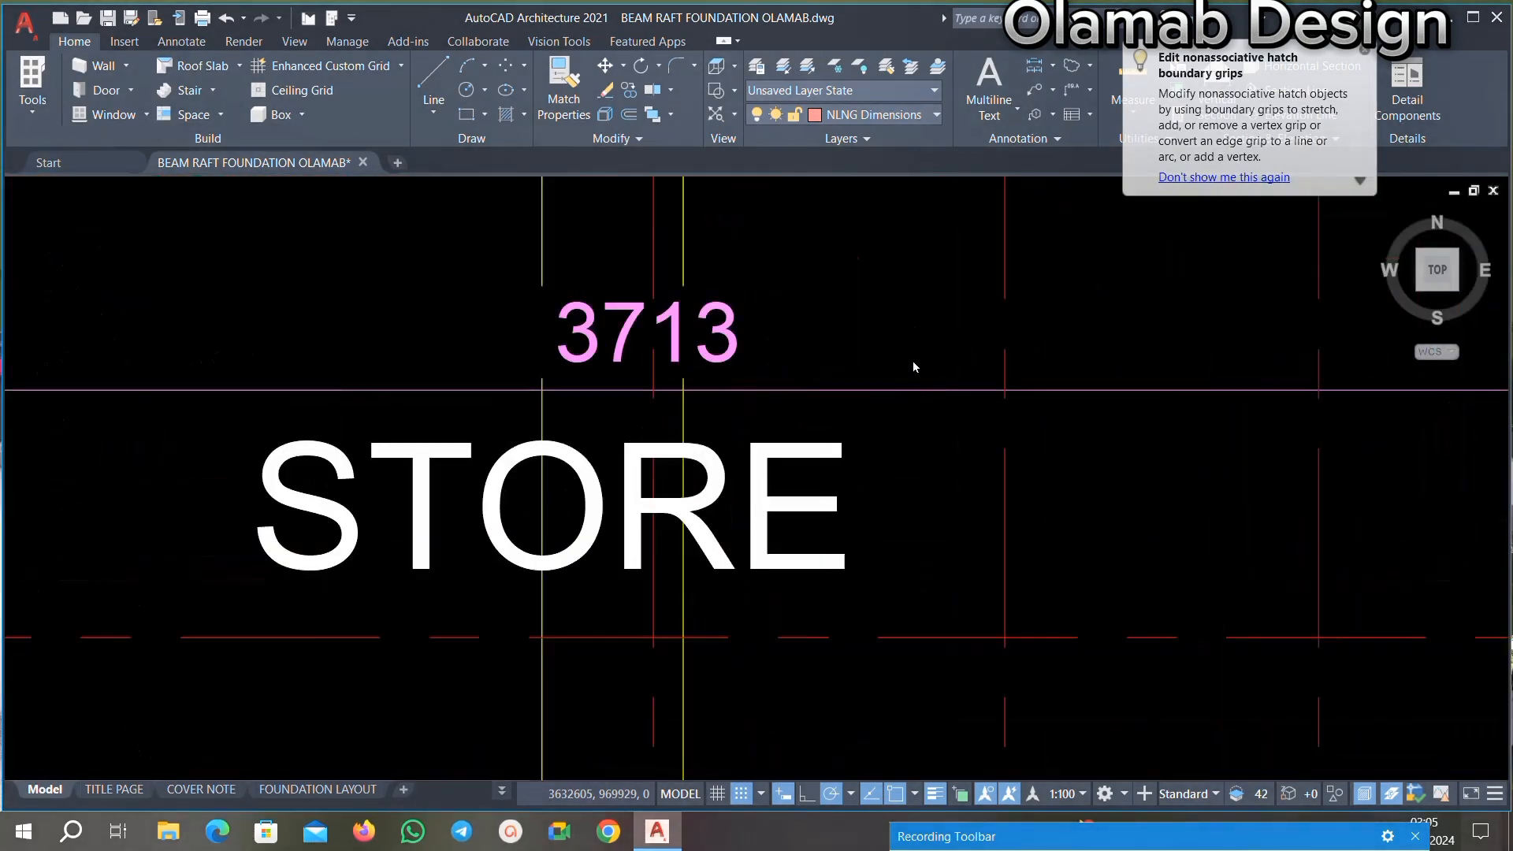
Step: Delete the STORE label together with the 3713 dimension running across the store
{"action": "left_click", "coordinate": [913, 367]}
{"action": "left_click", "coordinate": [749, 500]}
{"action": "key", "text": "Delete"}
{"action": "scroll", "coordinate": [859, 304], "scroll_direction": "down", "scroll_amount": 3}
{"action": "scroll", "coordinate": [808, 351], "scroll_direction": "up", "scroll_amount": 1}
{"action": "scroll", "coordinate": [836, 340], "scroll_direction": "down", "scroll_amount": 2}
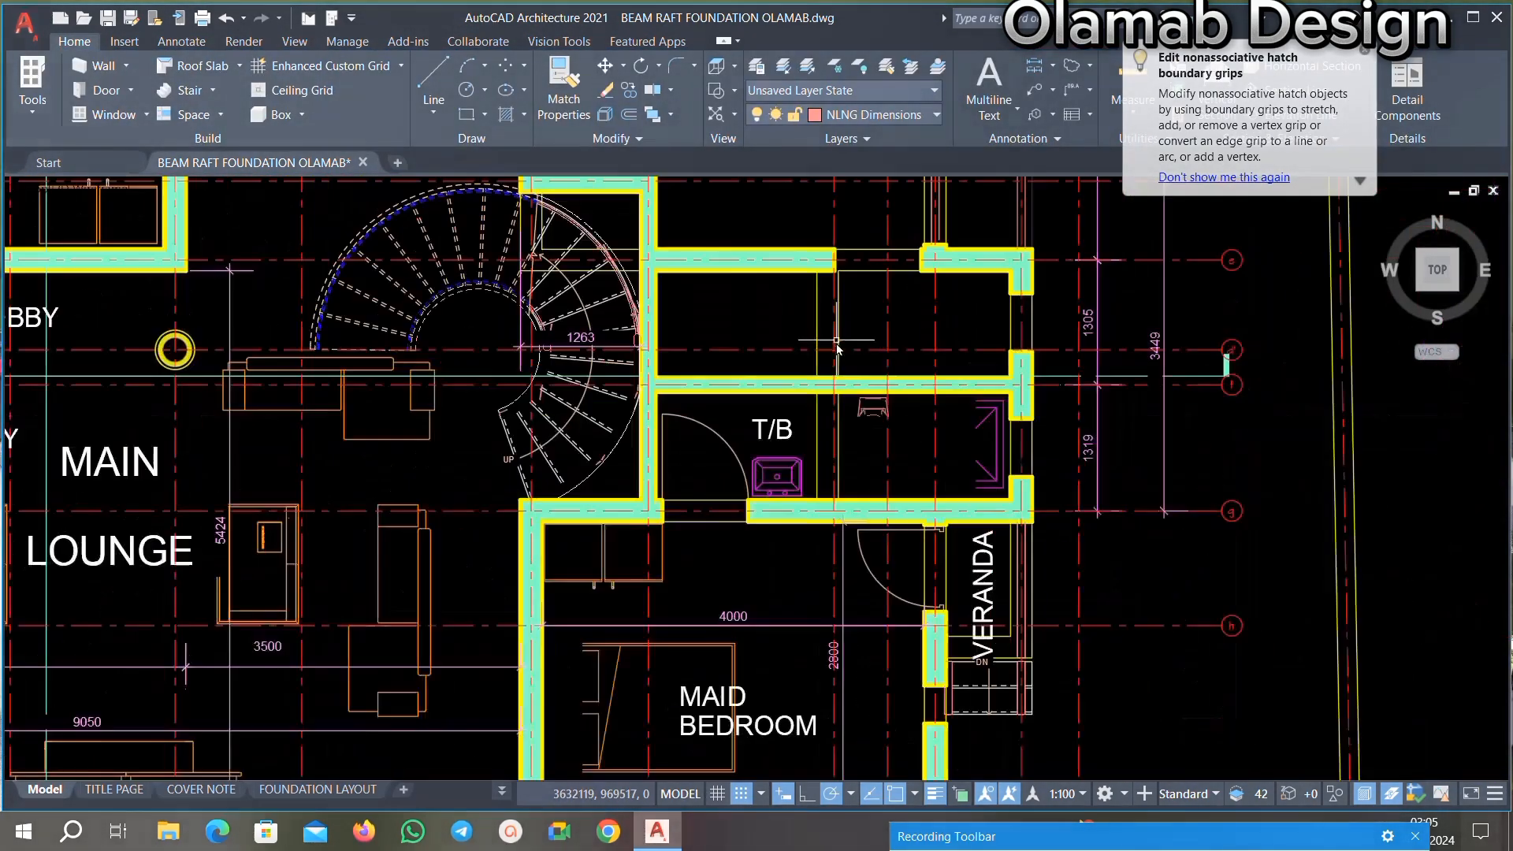
Step: Delete the T/B label and the washbasin from the toilet and bath room
{"action": "scroll", "coordinate": [837, 340], "scroll_direction": "up", "scroll_amount": 5}
{"action": "key", "text": "Delete"}
{"action": "scroll", "coordinate": [630, 541], "scroll_direction": "down", "scroll_amount": 5}
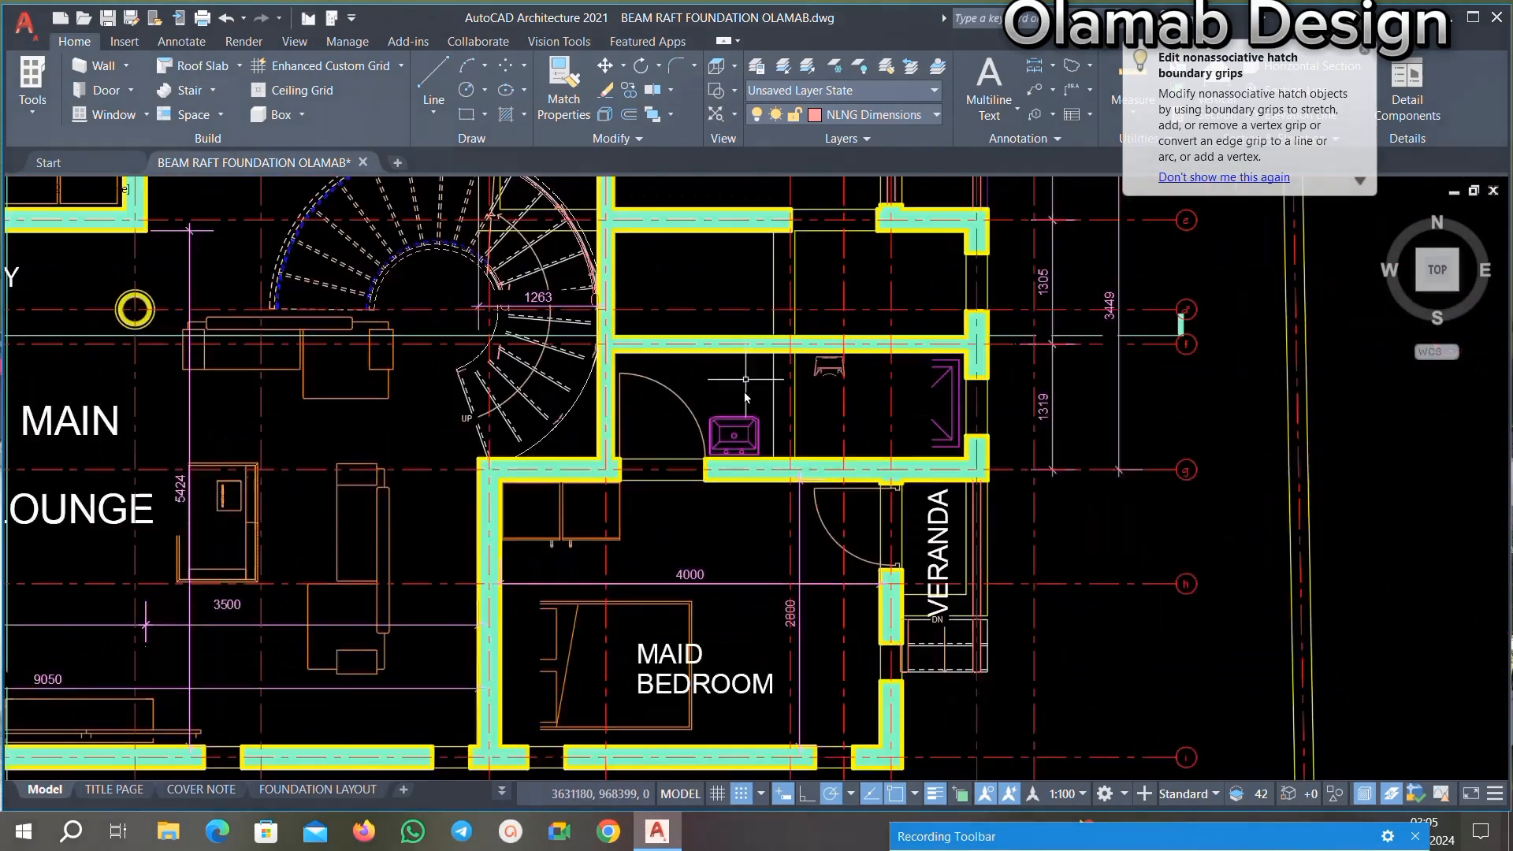
{"action": "scroll", "coordinate": [818, 358], "scroll_direction": "up", "scroll_amount": 5}
{"action": "left_click", "coordinate": [735, 432]}
{"action": "key", "text": "Delete"}
{"action": "scroll", "coordinate": [788, 354], "scroll_direction": "down", "scroll_amount": 5}
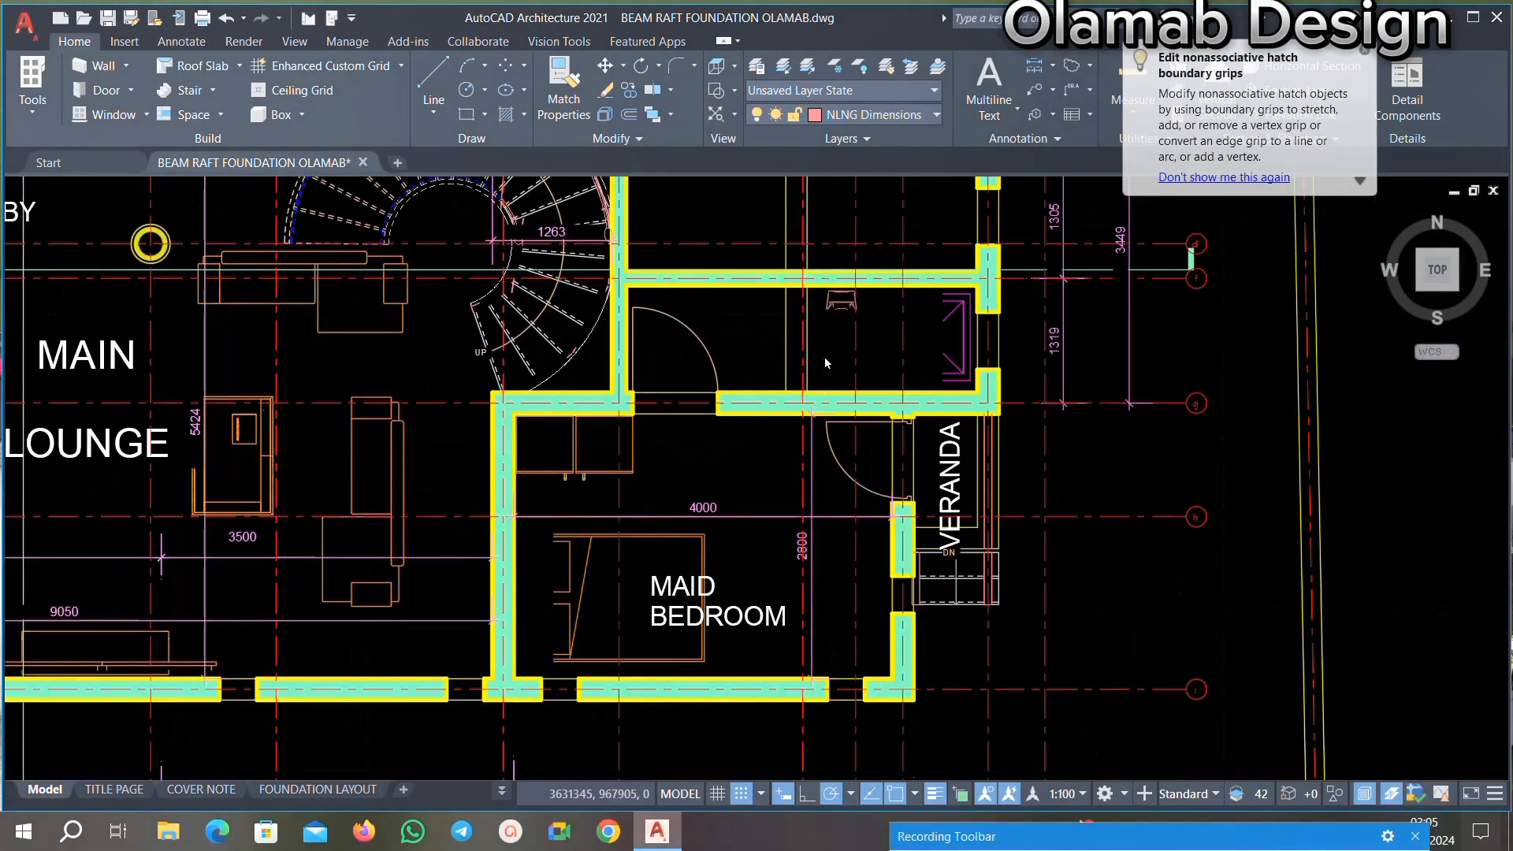
Step: Delete the toilet bowl from the T/B room beside the store
{"action": "scroll", "coordinate": [880, 258], "scroll_direction": "up", "scroll_amount": 5}
{"action": "scroll", "coordinate": [793, 225], "scroll_direction": "up", "scroll_amount": 4}
{"action": "left_click", "coordinate": [797, 232]}
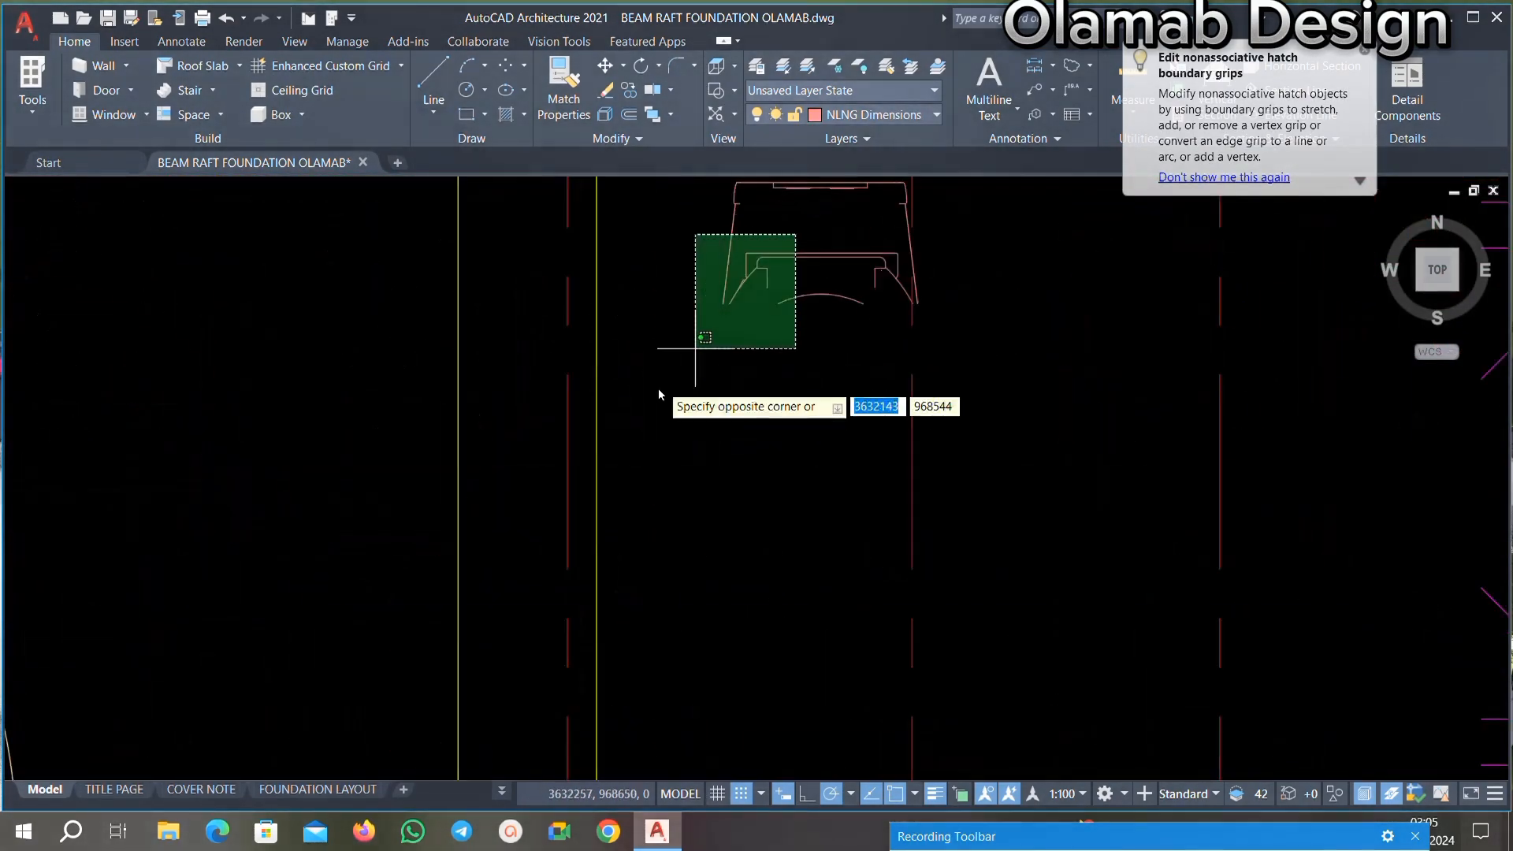
{"action": "left_click", "coordinate": [693, 347]}
{"action": "key", "text": "Delete"}
{"action": "scroll", "coordinate": [790, 346], "scroll_direction": "down", "scroll_amount": 6}
Step: Delete the shower fixture from the T/B room and the VERANDA label below it
{"action": "scroll", "coordinate": [929, 351], "scroll_direction": "up", "scroll_amount": 2}
{"action": "scroll", "coordinate": [1020, 356], "scroll_direction": "up", "scroll_amount": 3}
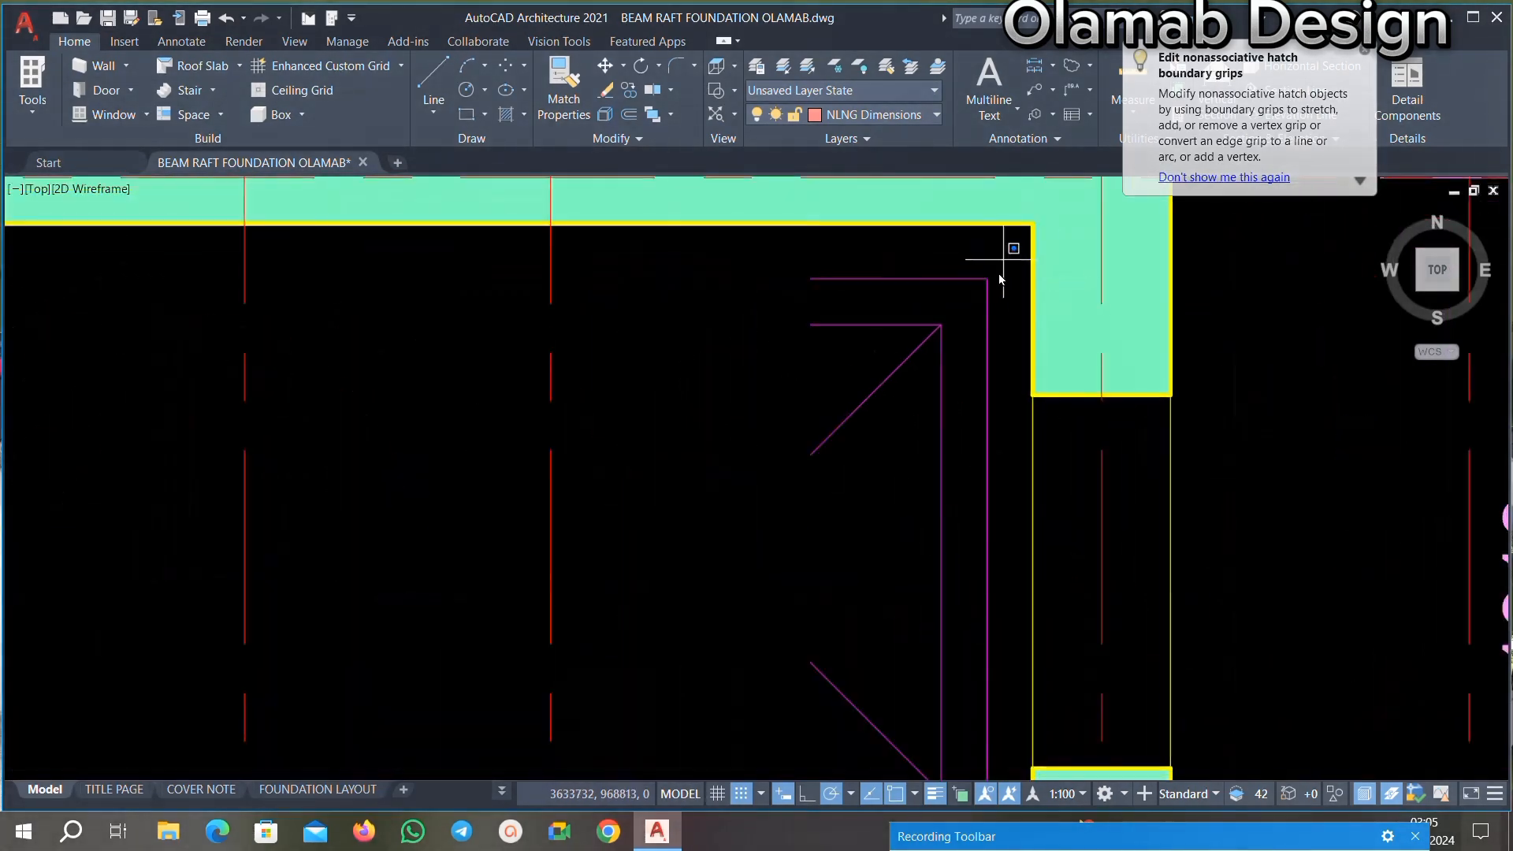
{"action": "scroll", "coordinate": [864, 300], "scroll_direction": "down", "scroll_amount": 3}
{"action": "scroll", "coordinate": [898, 536], "scroll_direction": "up", "scroll_amount": 3}
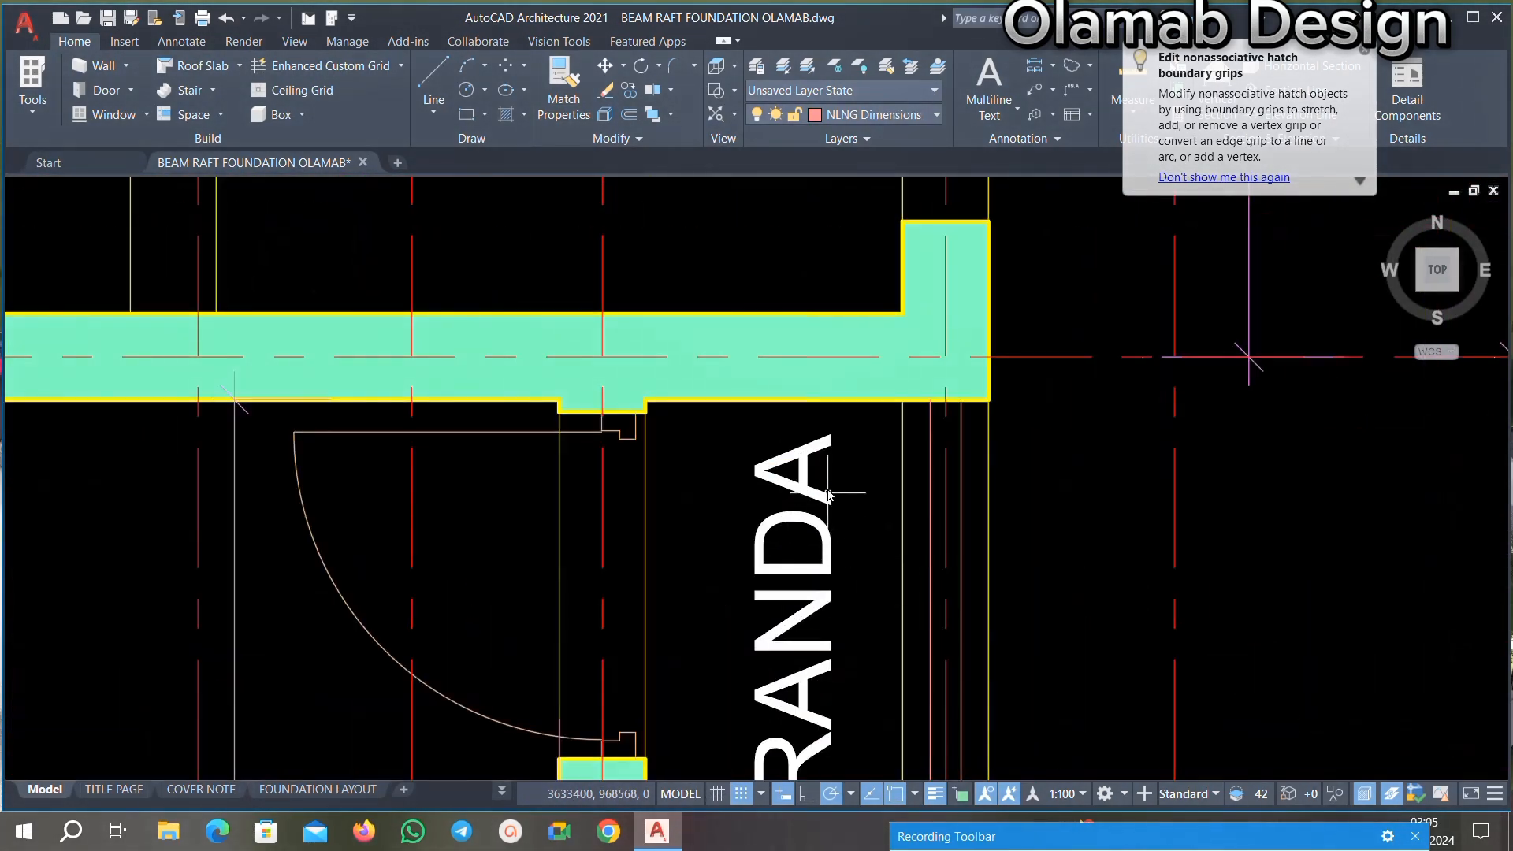
{"action": "scroll", "coordinate": [733, 559], "scroll_direction": "down", "scroll_amount": 4}
Step: Delete the MAID BEDROOM label and the bed from the maid bedroom
{"action": "scroll", "coordinate": [729, 499], "scroll_direction": "up", "scroll_amount": 7}
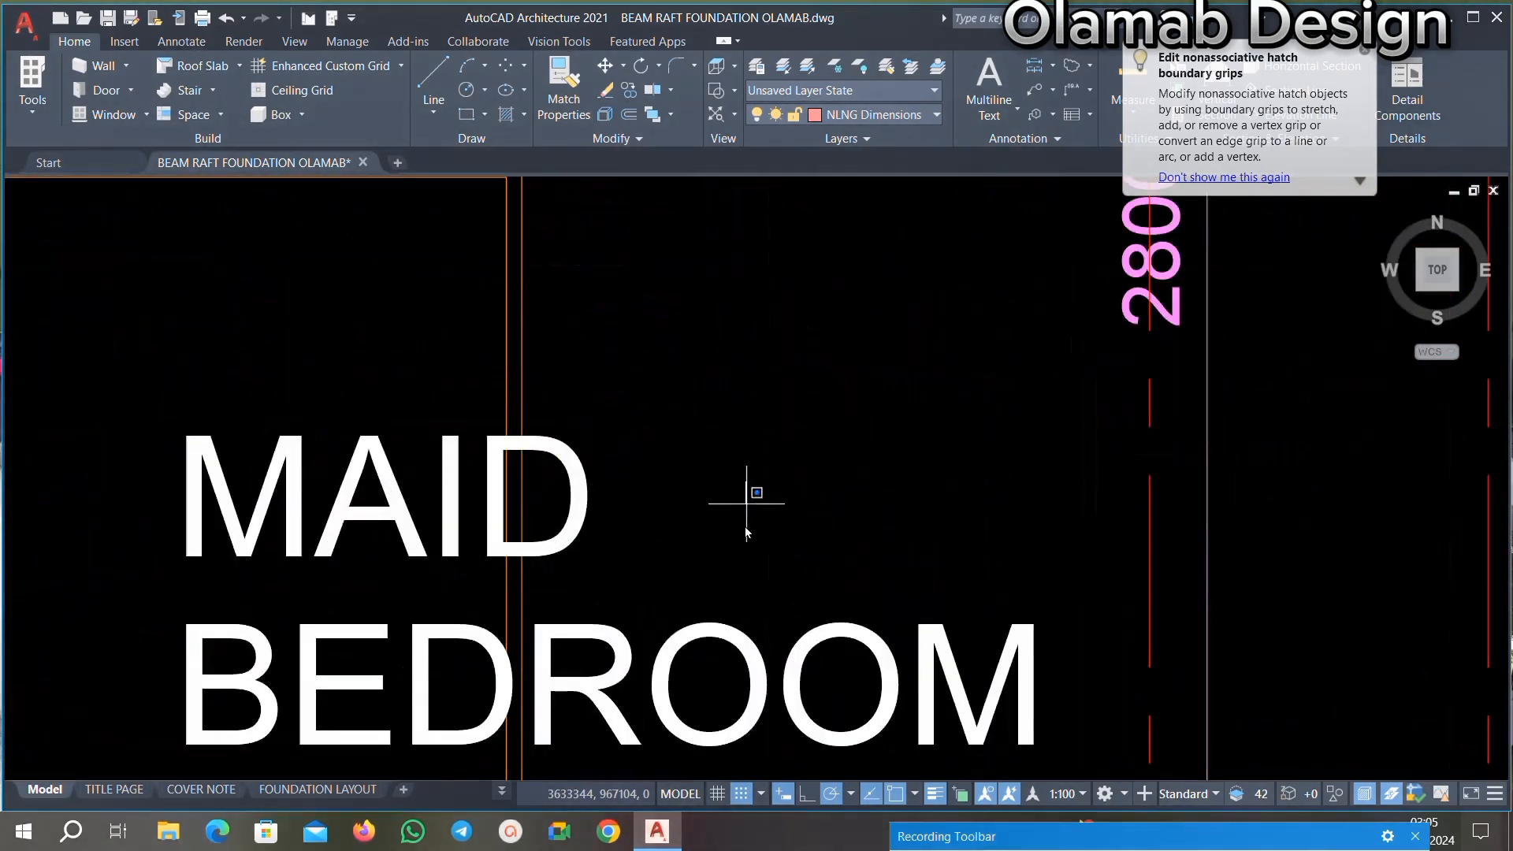
{"action": "left_click", "coordinate": [650, 704]}
{"action": "key", "text": "Delete"}
{"action": "scroll", "coordinate": [650, 704], "scroll_direction": "down", "scroll_amount": 4}
{"action": "scroll", "coordinate": [678, 406], "scroll_direction": "up", "scroll_amount": 3}
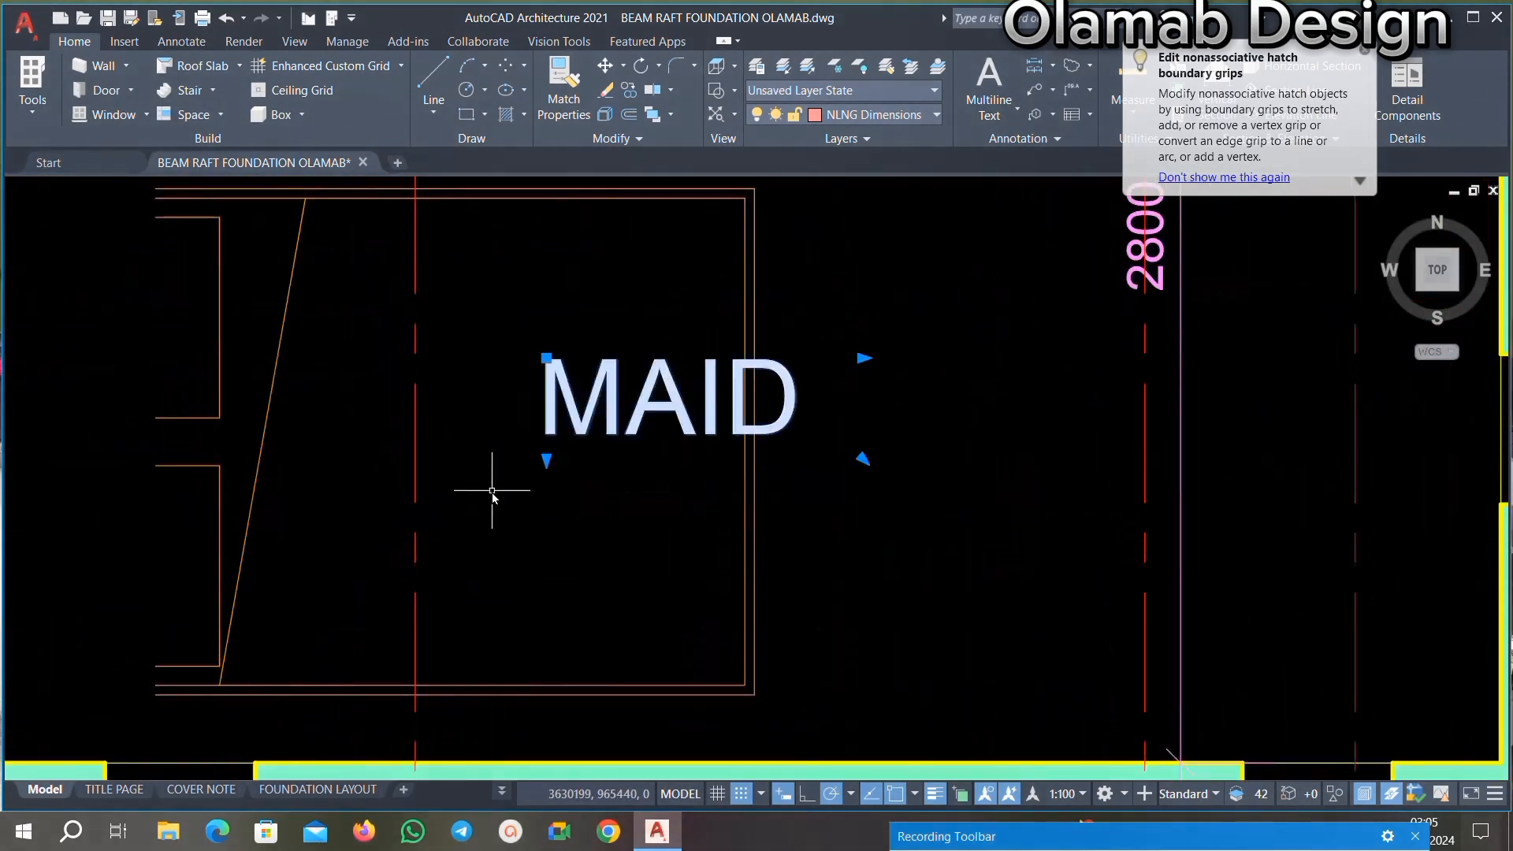
{"action": "scroll", "coordinate": [622, 394], "scroll_direction": "down", "scroll_amount": 4}
Step: Delete the horizontal 4000 and vertical 2800 dimensions from the maid bedroom
{"action": "scroll", "coordinate": [781, 348], "scroll_direction": "up", "scroll_amount": 4}
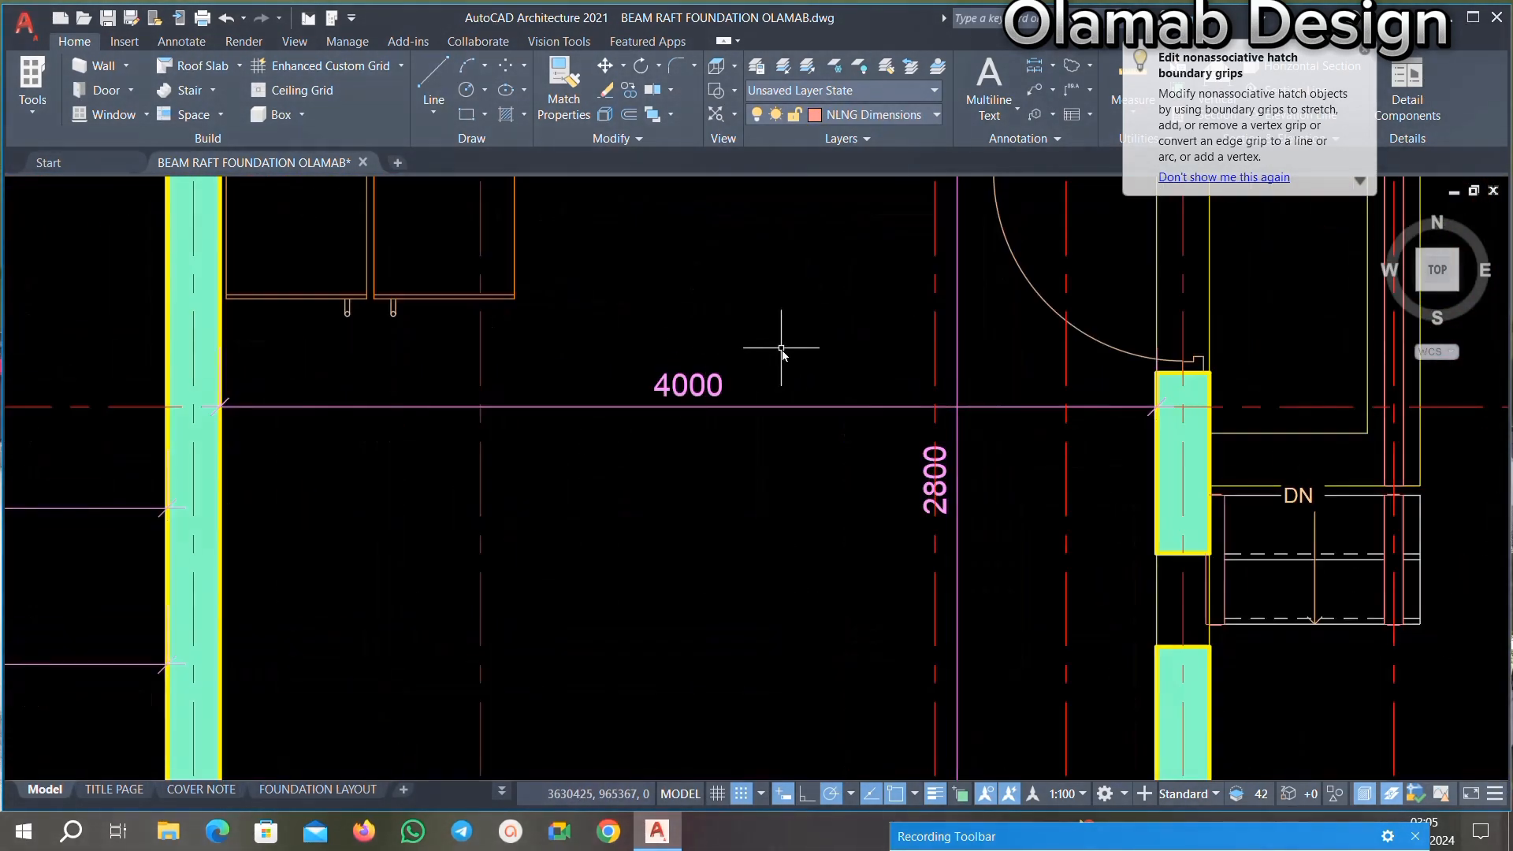
{"action": "scroll", "coordinate": [604, 455], "scroll_direction": "down", "scroll_amount": 4}
{"action": "scroll", "coordinate": [791, 342], "scroll_direction": "up", "scroll_amount": 4}
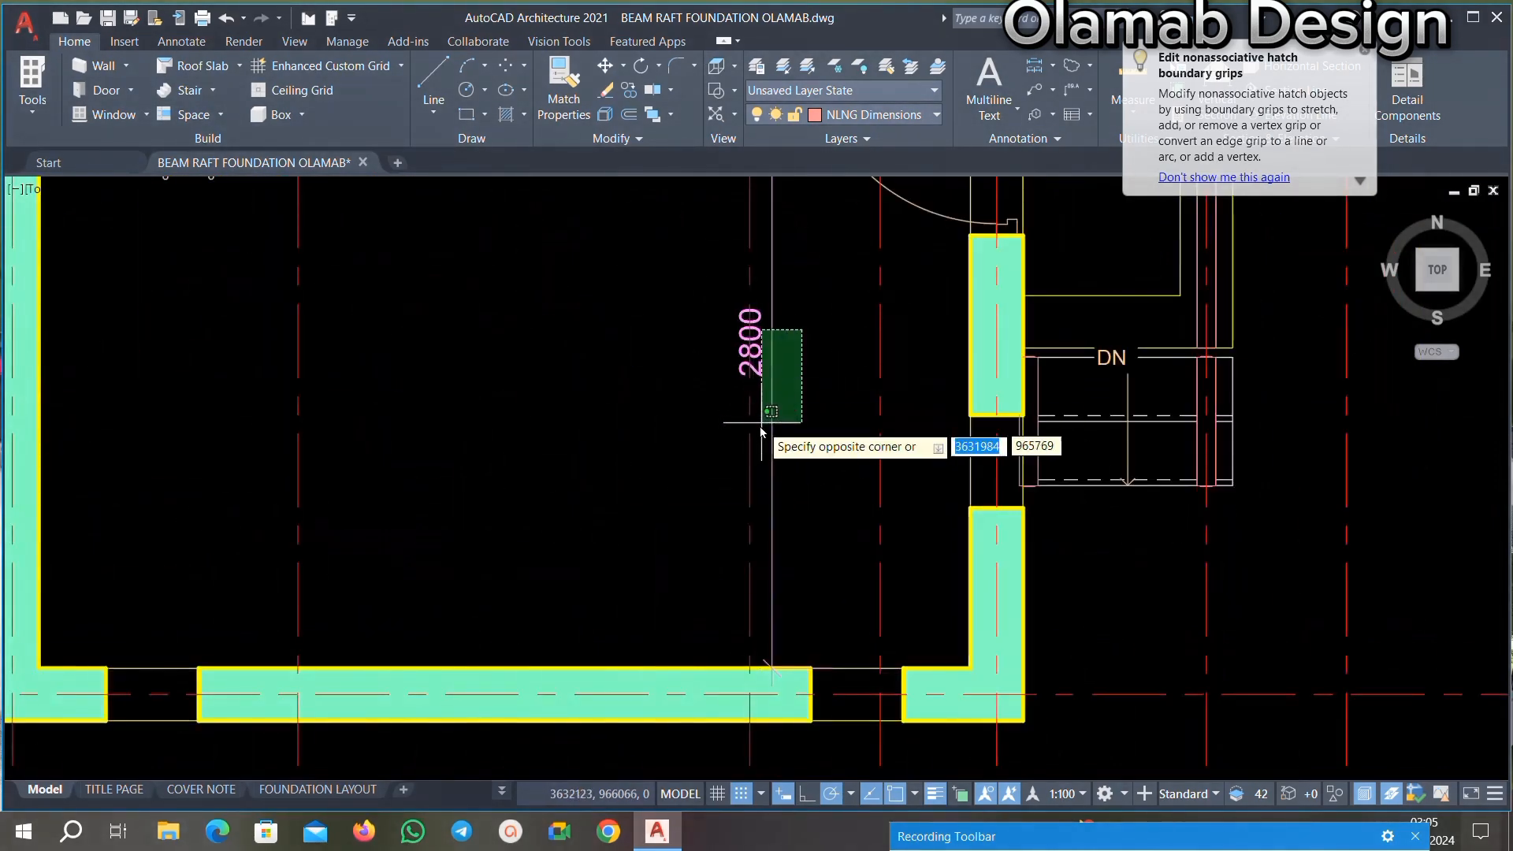
{"action": "scroll", "coordinate": [759, 442], "scroll_direction": "up", "scroll_amount": 4}
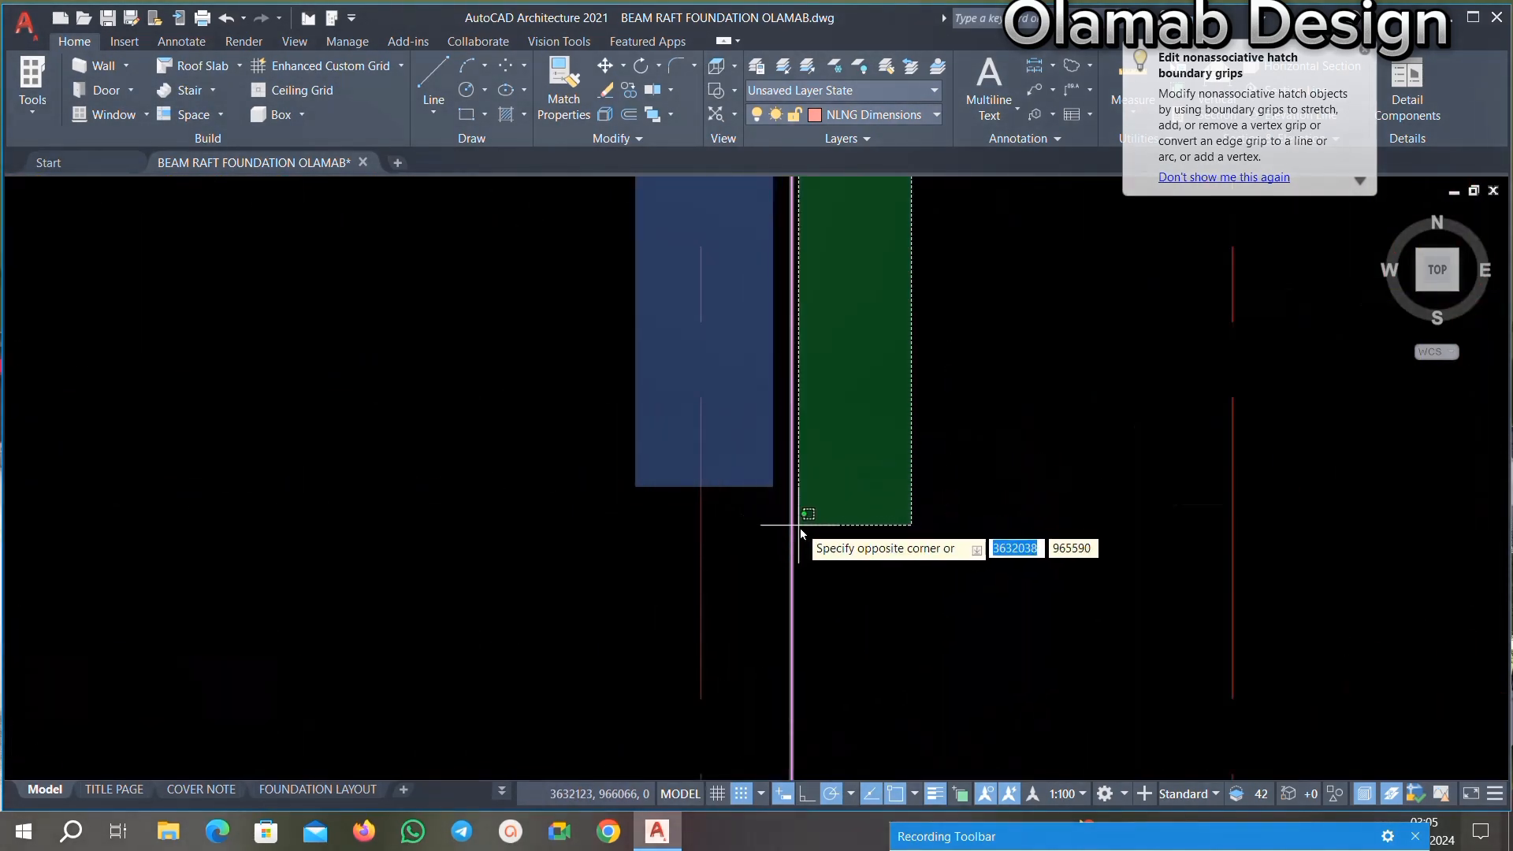
{"action": "left_click", "coordinate": [800, 527]}
{"action": "scroll", "coordinate": [780, 536], "scroll_direction": "down", "scroll_amount": 4}
Step: Delete the direction arrow and the tread lines of the veranda entrance steps
{"action": "scroll", "coordinate": [870, 370], "scroll_direction": "up", "scroll_amount": 3}
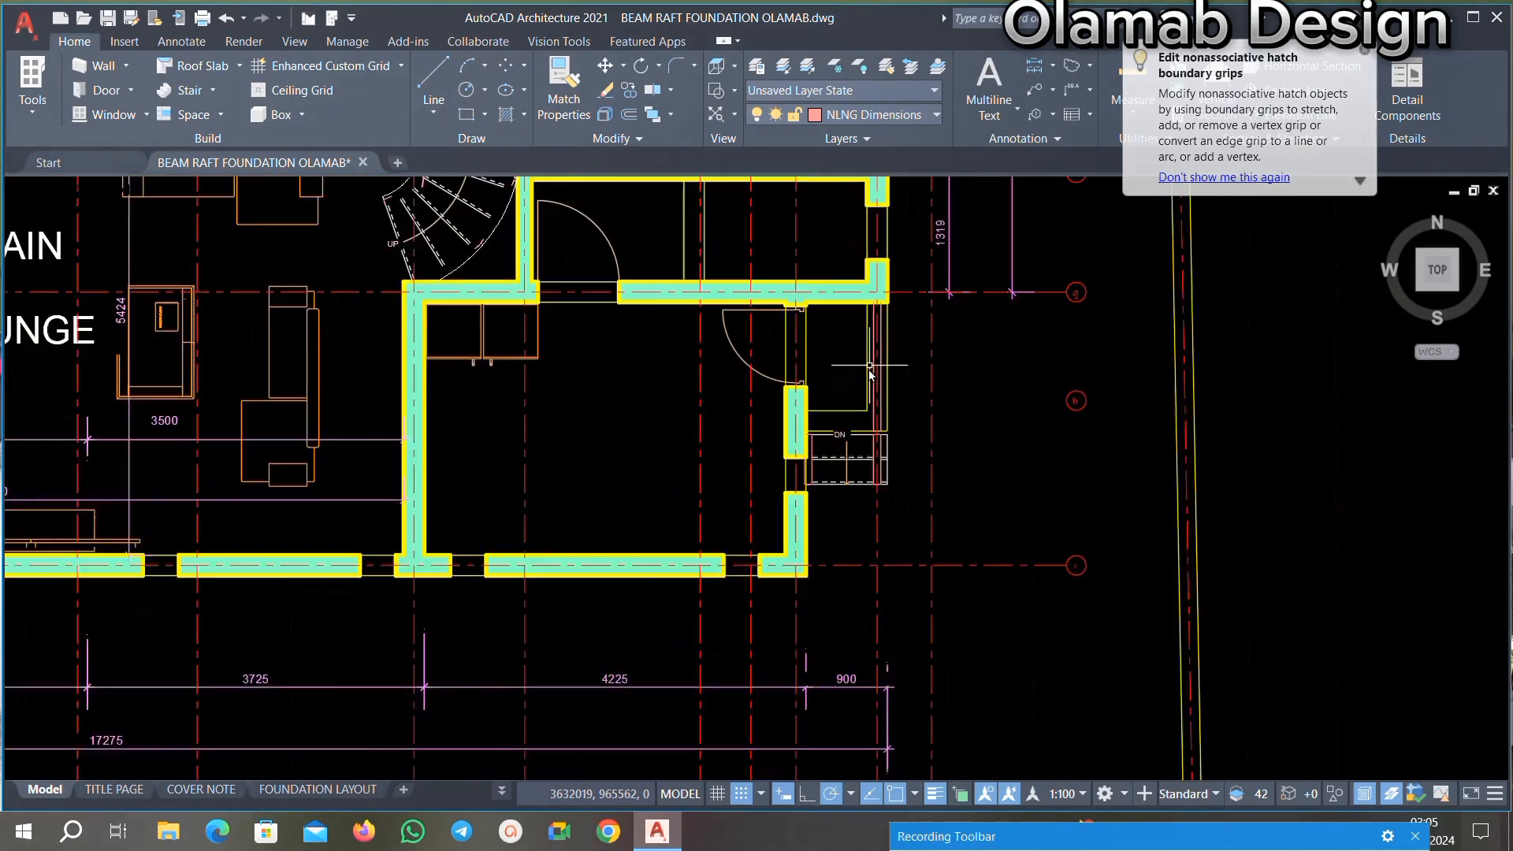
{"action": "scroll", "coordinate": [803, 520], "scroll_direction": "up", "scroll_amount": 4}
{"action": "scroll", "coordinate": [697, 520], "scroll_direction": "down", "scroll_amount": 2}
{"action": "scroll", "coordinate": [713, 567], "scroll_direction": "up", "scroll_amount": 2}
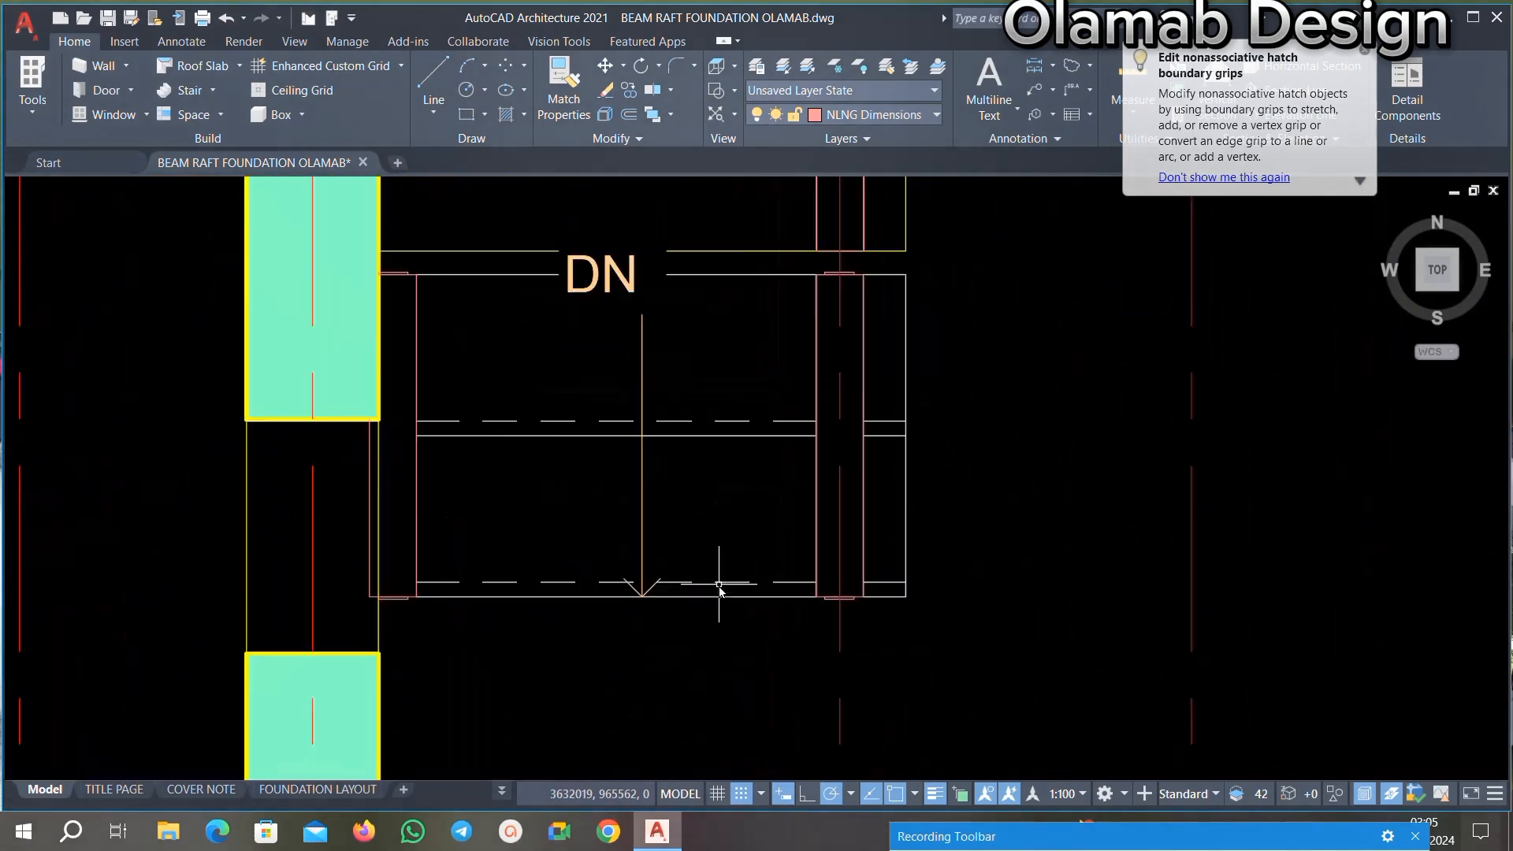
{"action": "scroll", "coordinate": [719, 587], "scroll_direction": "down", "scroll_amount": 3}
{"action": "scroll", "coordinate": [712, 457], "scroll_direction": "up", "scroll_amount": 4}
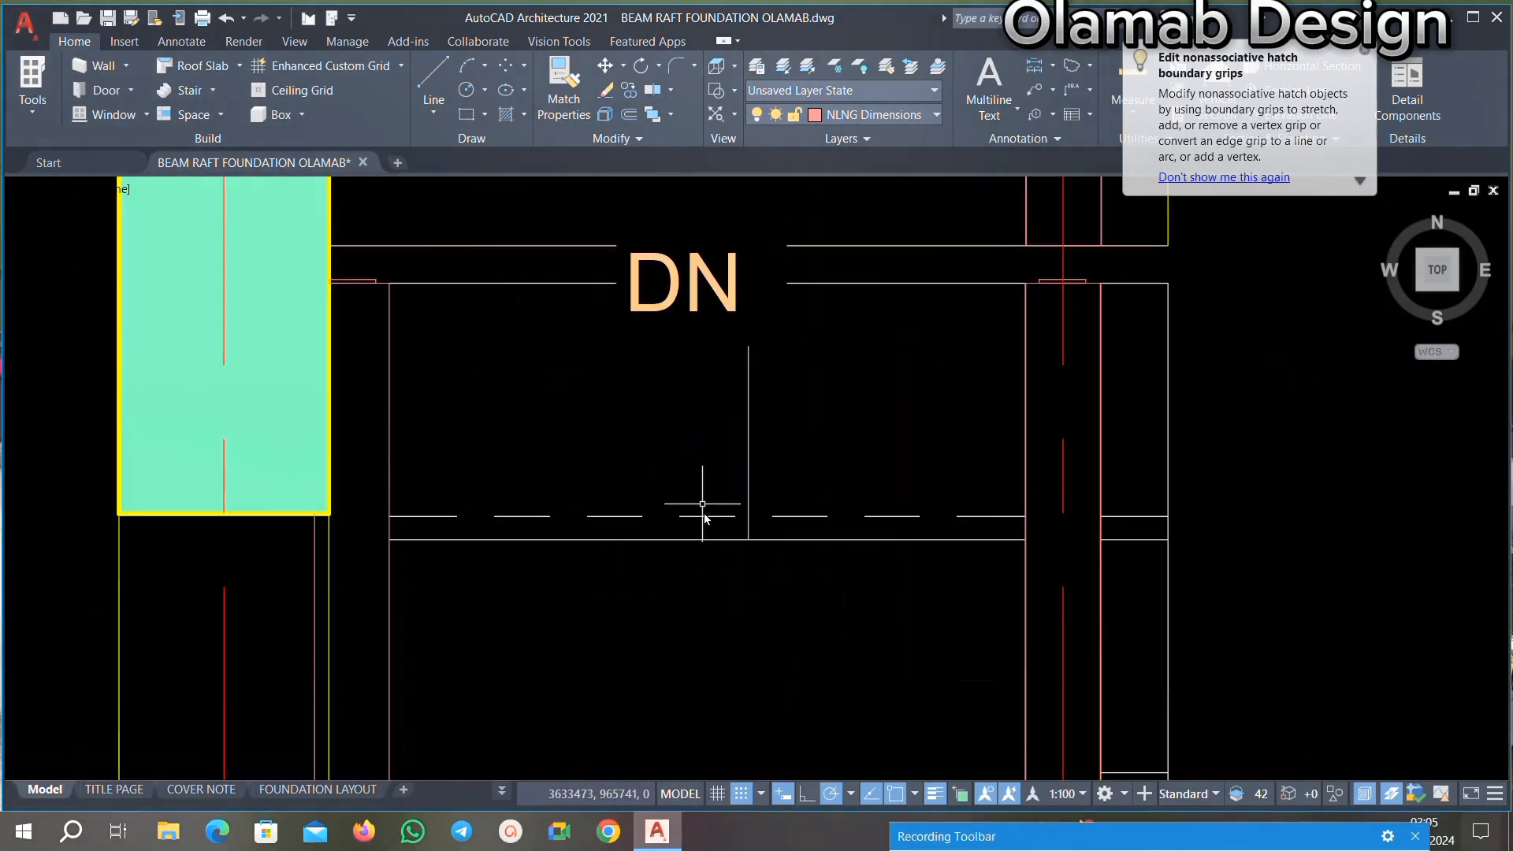
{"action": "scroll", "coordinate": [714, 486], "scroll_direction": "up", "scroll_amount": 1}
{"action": "scroll", "coordinate": [732, 421], "scroll_direction": "down", "scroll_amount": 3}
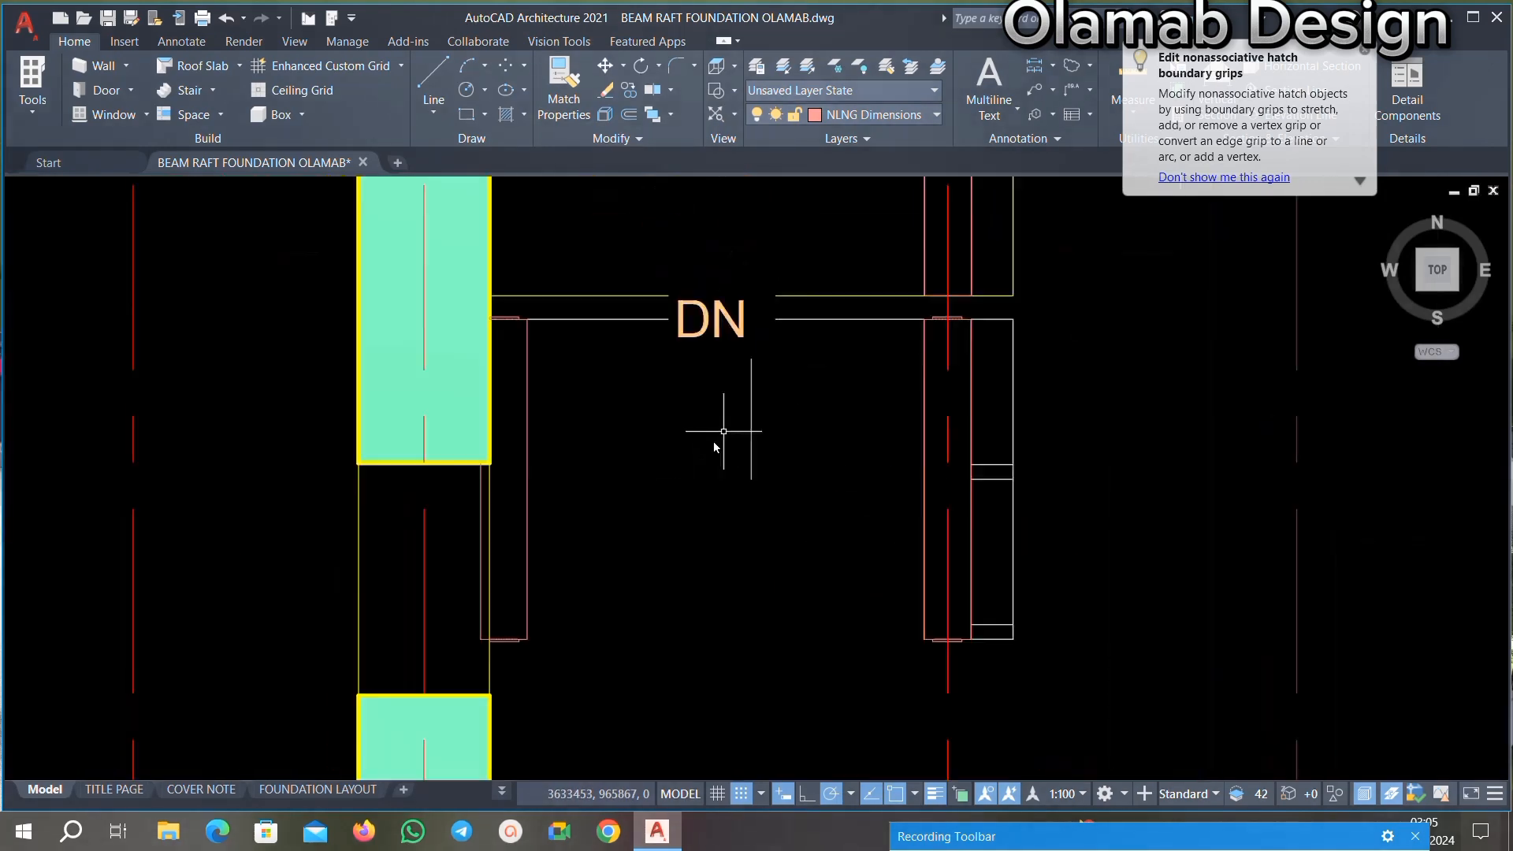
Step: Delete the DN label and the top riser line of the veranda steps
{"action": "scroll", "coordinate": [805, 355], "scroll_direction": "up", "scroll_amount": 4}
{"action": "left_click", "coordinate": [804, 358]}
{"action": "left_click", "coordinate": [388, 597]}
{"action": "key", "text": "Delete"}
{"action": "scroll", "coordinate": [666, 424], "scroll_direction": "down", "scroll_amount": 4}
Step: Delete the leftover vertical line of the veranda steps and the railing next to the maid bedroom wall
{"action": "scroll", "coordinate": [711, 425], "scroll_direction": "up", "scroll_amount": 2}
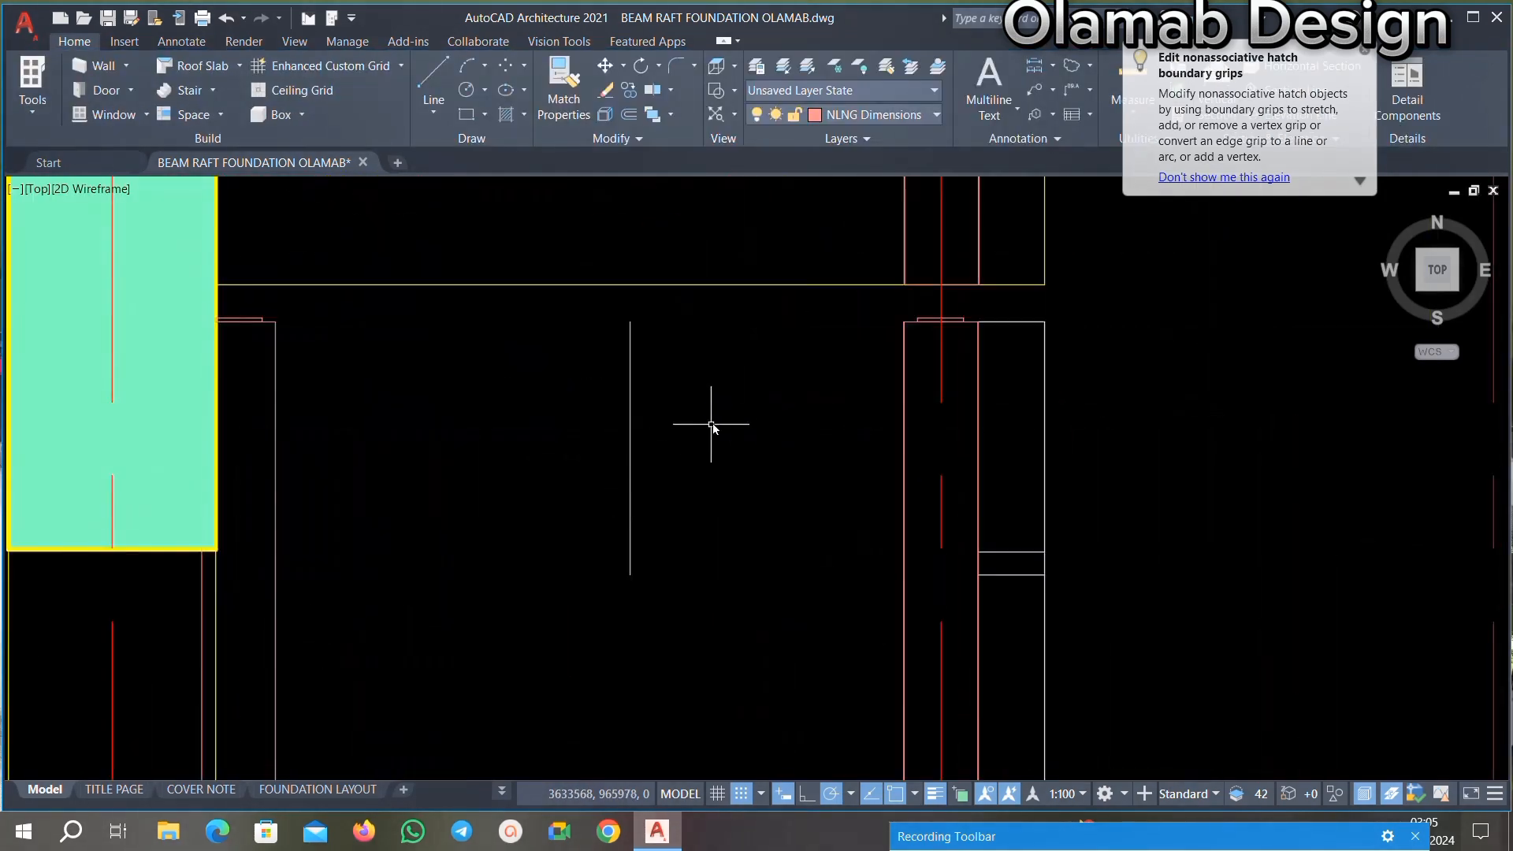
{"action": "key", "text": "Delete"}
{"action": "scroll", "coordinate": [634, 421], "scroll_direction": "down", "scroll_amount": 2}
{"action": "scroll", "coordinate": [526, 432], "scroll_direction": "up", "scroll_amount": 3}
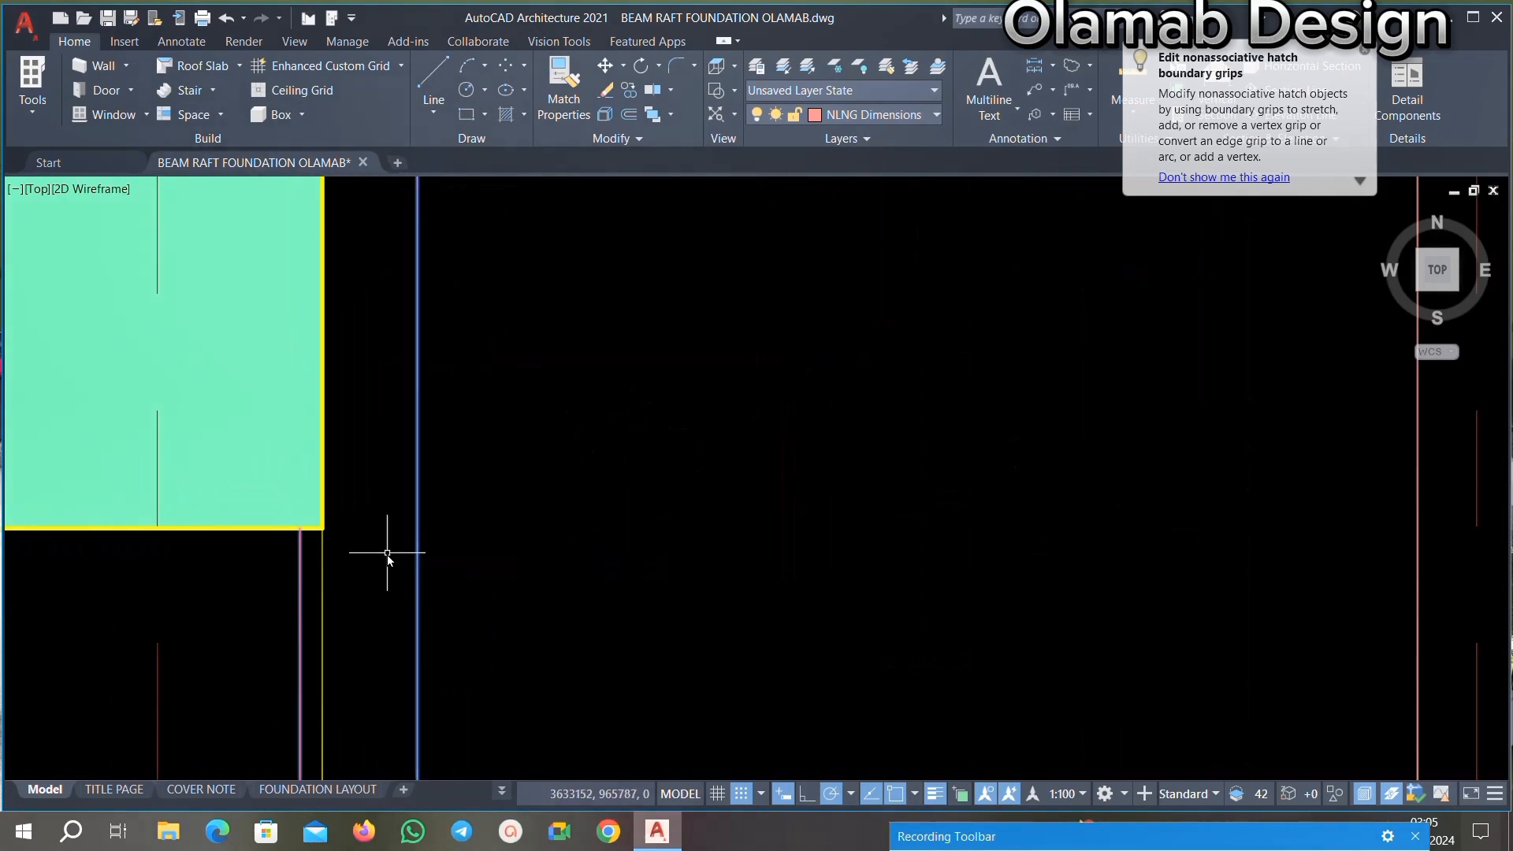
{"action": "scroll", "coordinate": [387, 552], "scroll_direction": "down", "scroll_amount": 4}
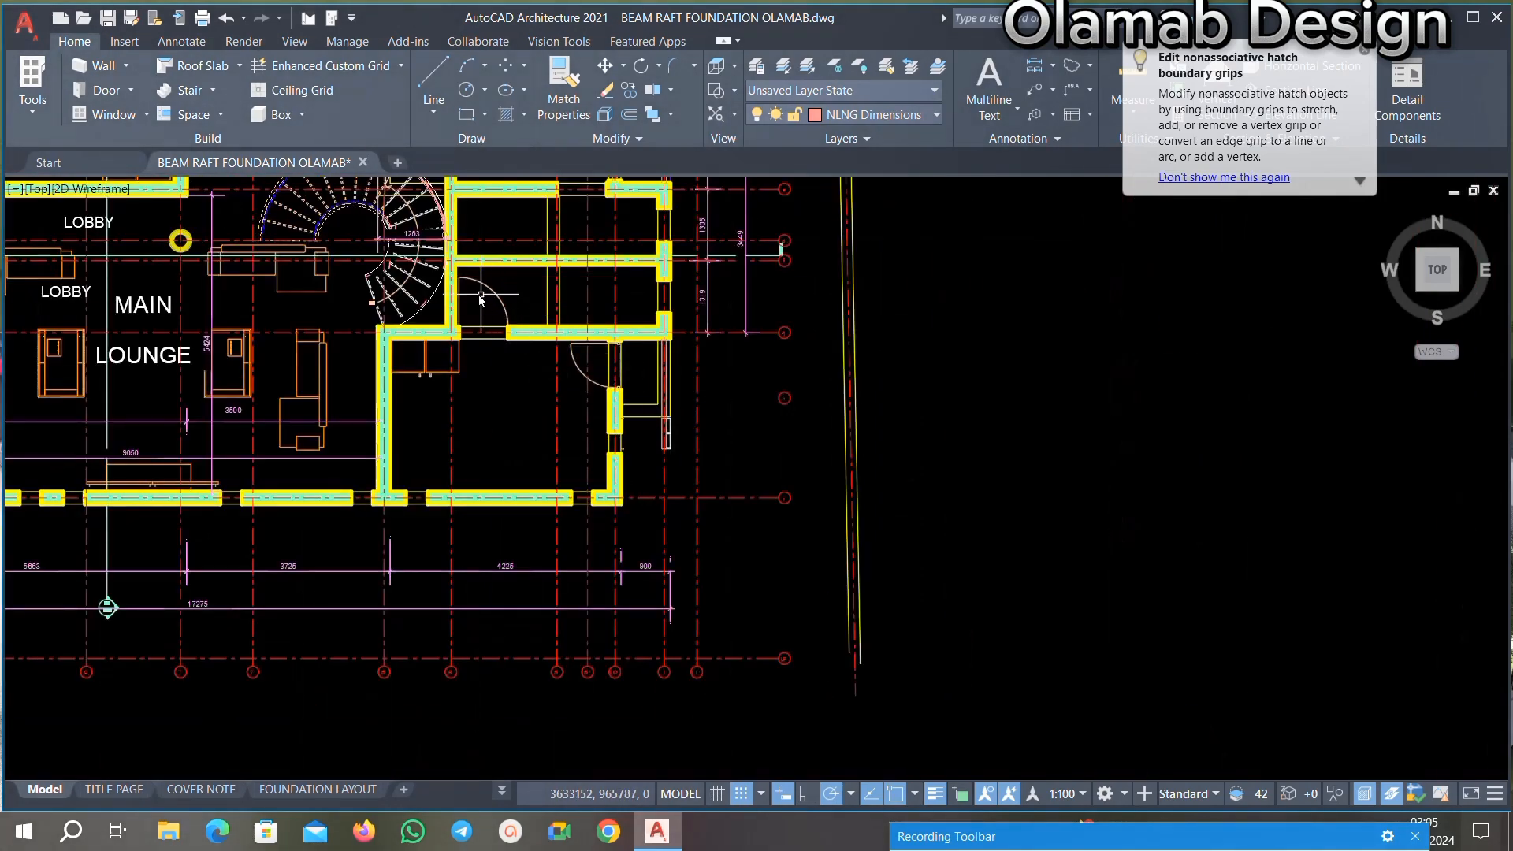
Step: Delete the wardrobe from the corner of the maid bedroom
{"action": "scroll", "coordinate": [479, 295], "scroll_direction": "up", "scroll_amount": 4}
{"action": "left_click", "coordinate": [430, 298]}
{"action": "key", "text": "Delete"}
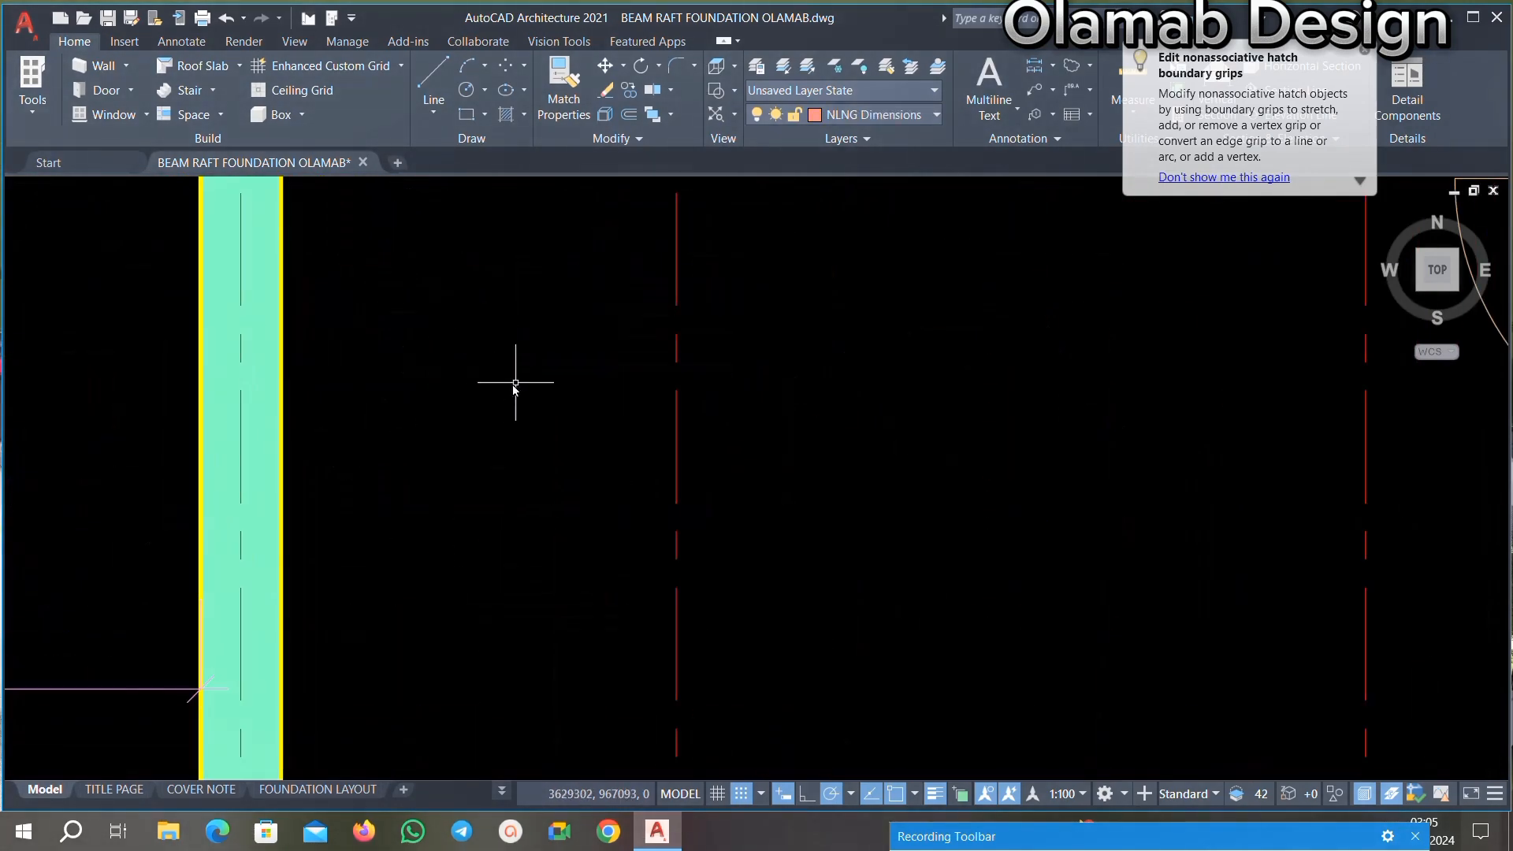
{"action": "scroll", "coordinate": [588, 391], "scroll_direction": "down", "scroll_amount": 4}
Step: Delete the sofa in the main lounge nearest the maid bedroom wall
{"action": "scroll", "coordinate": [492, 399], "scroll_direction": "up", "scroll_amount": 4}
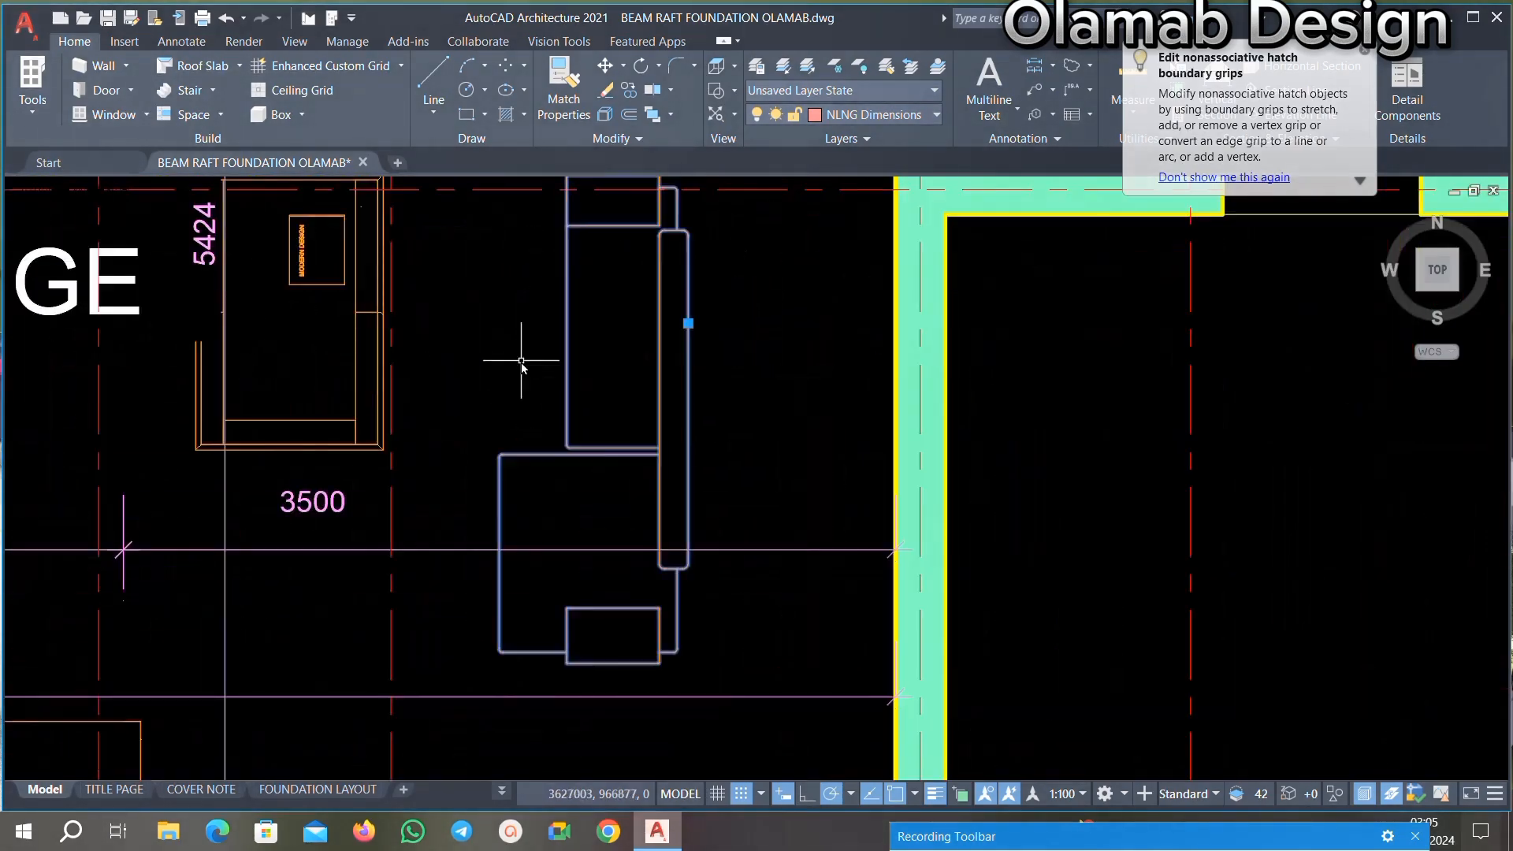
{"action": "scroll", "coordinate": [473, 512], "scroll_direction": "down", "scroll_amount": 4}
{"action": "scroll", "coordinate": [564, 399], "scroll_direction": "up", "scroll_amount": 6}
{"action": "scroll", "coordinate": [643, 313], "scroll_direction": "down", "scroll_amount": 2}
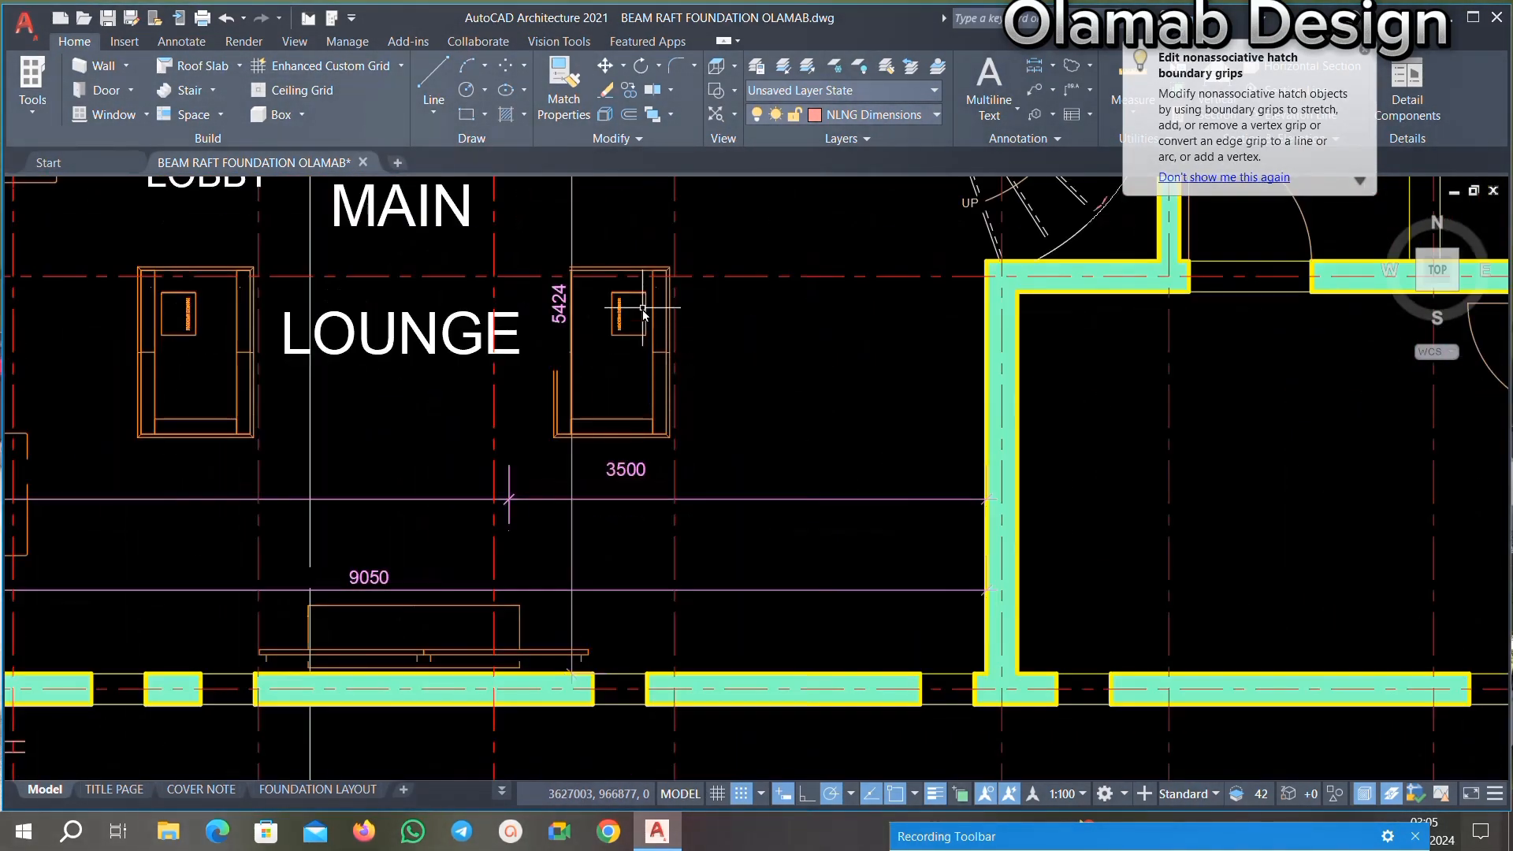
Step: Delete the lounge armchair standing beside the 5424 dimension
{"action": "scroll", "coordinate": [640, 306], "scroll_direction": "up", "scroll_amount": 6}
{"action": "left_click", "coordinate": [676, 249]}
{"action": "left_click", "coordinate": [509, 403]}
{"action": "key", "text": "Delete"}
{"action": "scroll", "coordinate": [643, 332], "scroll_direction": "down", "scroll_amount": 7}
Step: Delete the vertical 5424 and horizontal 3500 dimensions from the main lounge
{"action": "scroll", "coordinate": [584, 387], "scroll_direction": "up", "scroll_amount": 2}
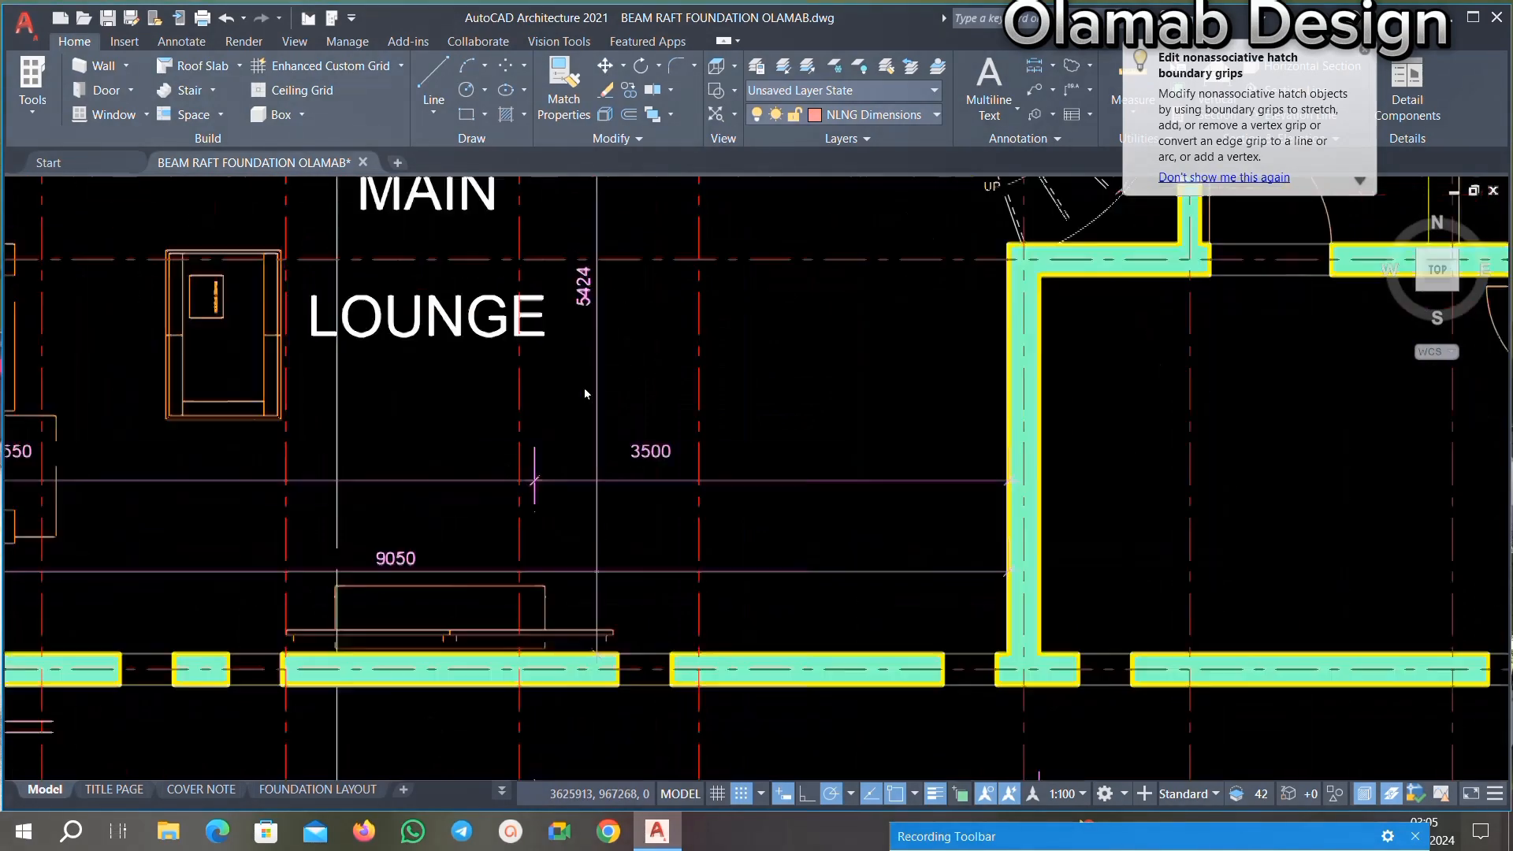
{"action": "scroll", "coordinate": [584, 387], "scroll_direction": "up", "scroll_amount": 4}
{"action": "left_click", "coordinate": [694, 320]}
{"action": "left_click", "coordinate": [542, 638]}
{"action": "key", "text": "Delete"}
{"action": "scroll", "coordinate": [661, 385], "scroll_direction": "down", "scroll_amount": 5}
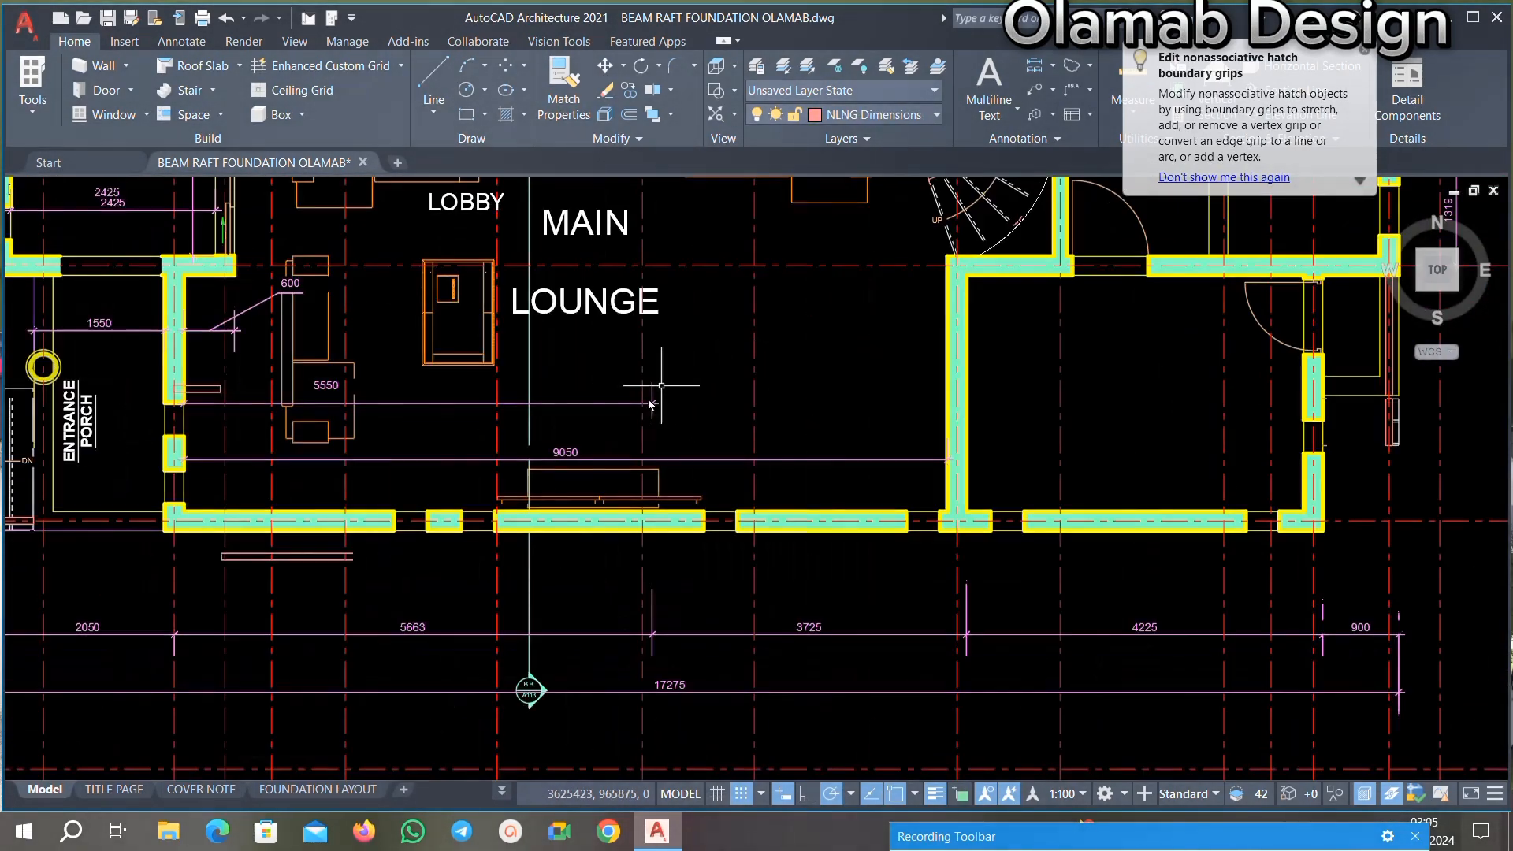
Step: Delete the 5550 and 9050 dimensions from the main lounge
{"action": "scroll", "coordinate": [661, 385], "scroll_direction": "up", "scroll_amount": 3}
{"action": "left_click", "coordinate": [675, 274]}
{"action": "left_click", "coordinate": [514, 436]}
{"action": "key", "text": "Delete"}
{"action": "scroll", "coordinate": [624, 377], "scroll_direction": "down", "scroll_amount": 5}
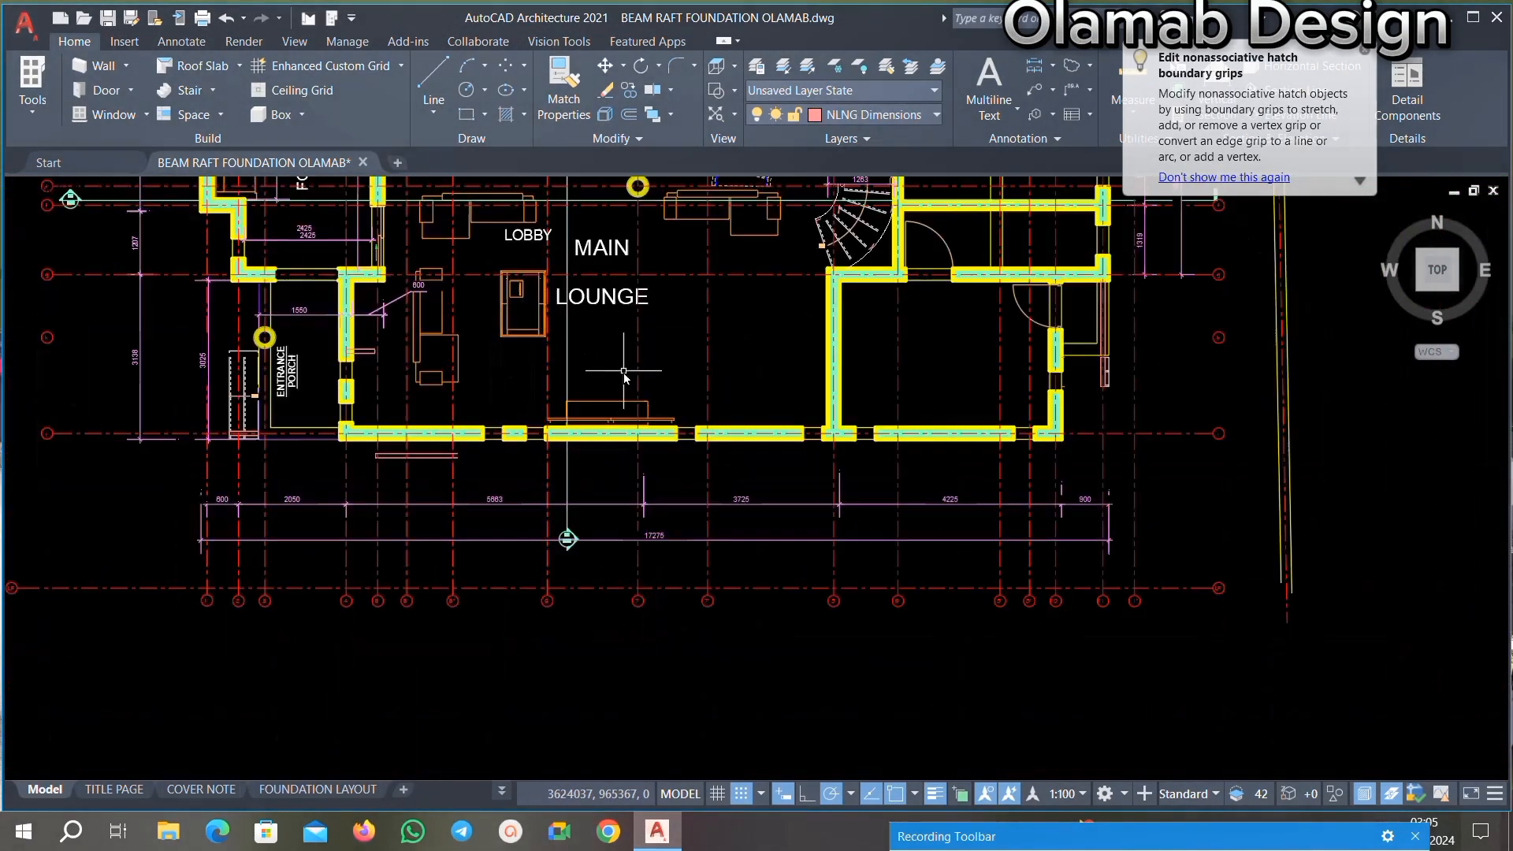
Step: Delete the lounge sofa nearest the entrance porch wall
{"action": "scroll", "coordinate": [623, 377], "scroll_direction": "up", "scroll_amount": 2}
{"action": "scroll", "coordinate": [414, 339], "scroll_direction": "up", "scroll_amount": 4}
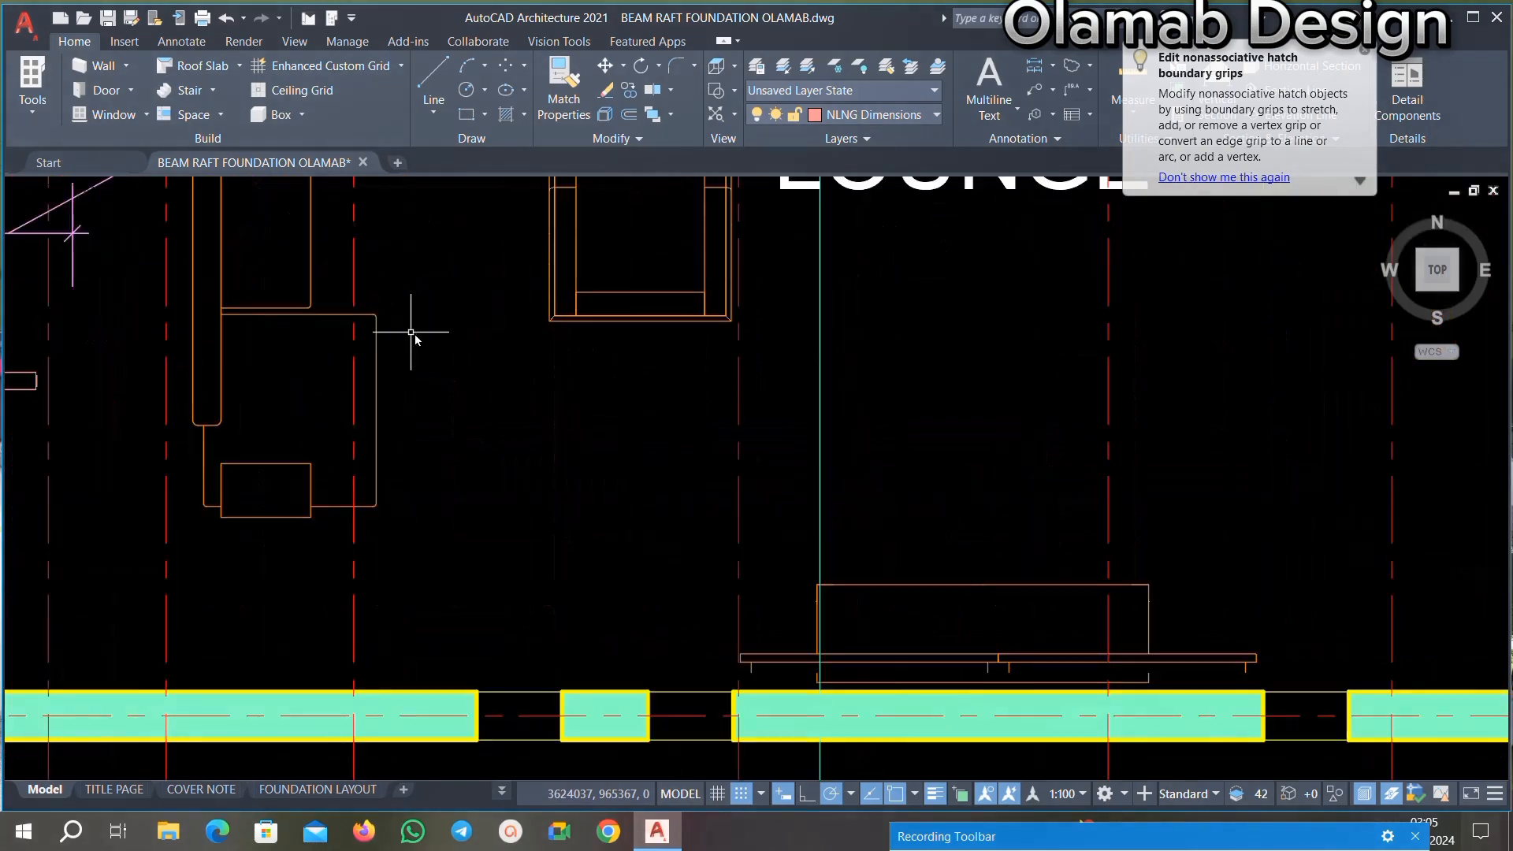
{"action": "left_click", "coordinate": [343, 281]}
{"action": "left_click", "coordinate": [213, 483]}
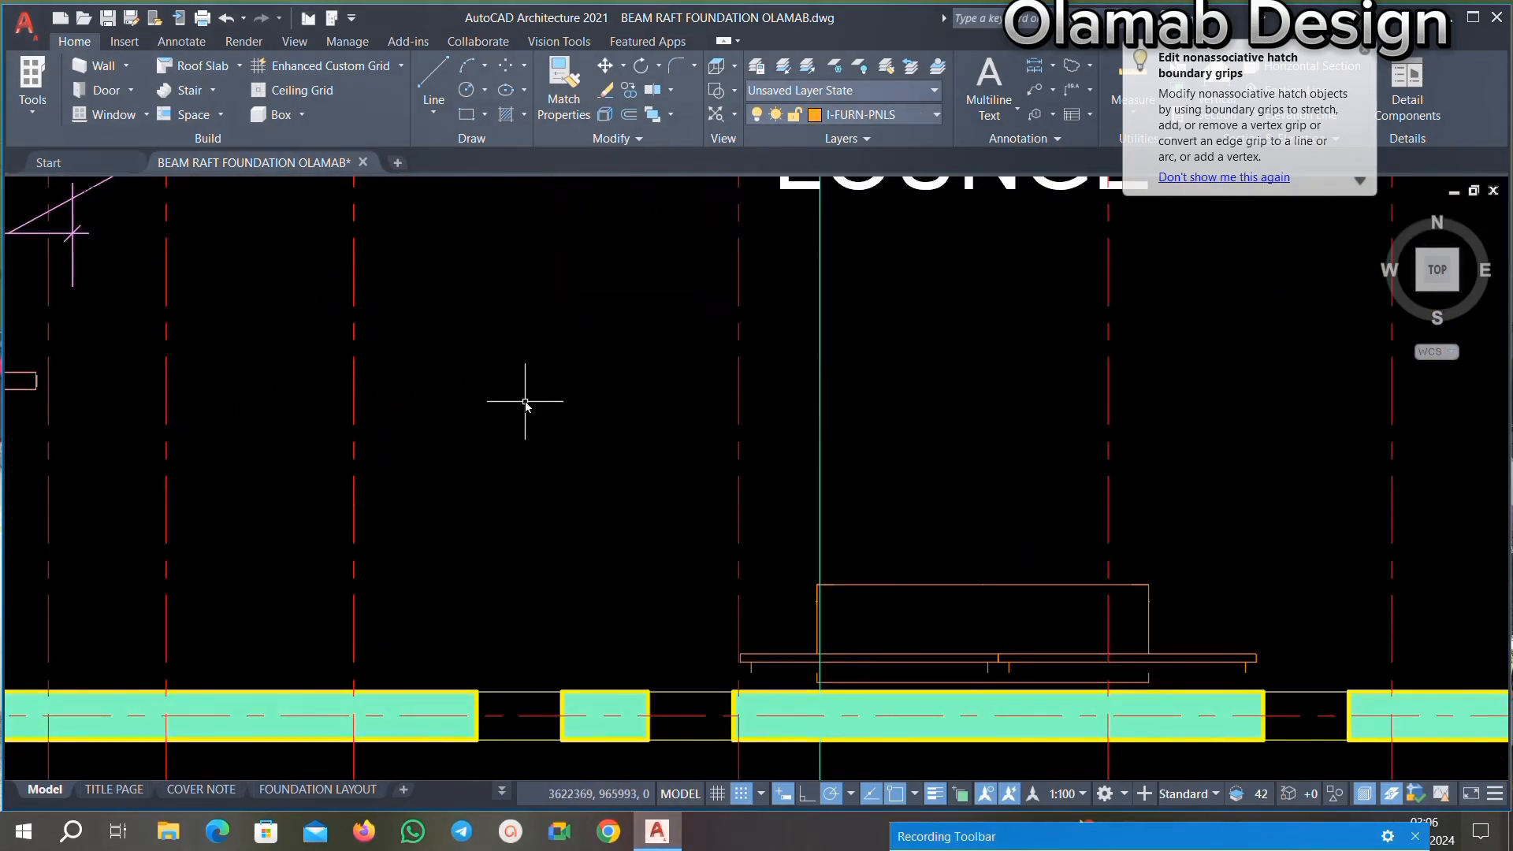
{"action": "scroll", "coordinate": [524, 401], "scroll_direction": "down", "scroll_amount": 5}
Step: Delete the remaining lounge armchair and the MAIN LOUNGE label
{"action": "scroll", "coordinate": [740, 347], "scroll_direction": "up", "scroll_amount": 6}
{"action": "scroll", "coordinate": [630, 419], "scroll_direction": "down", "scroll_amount": 5}
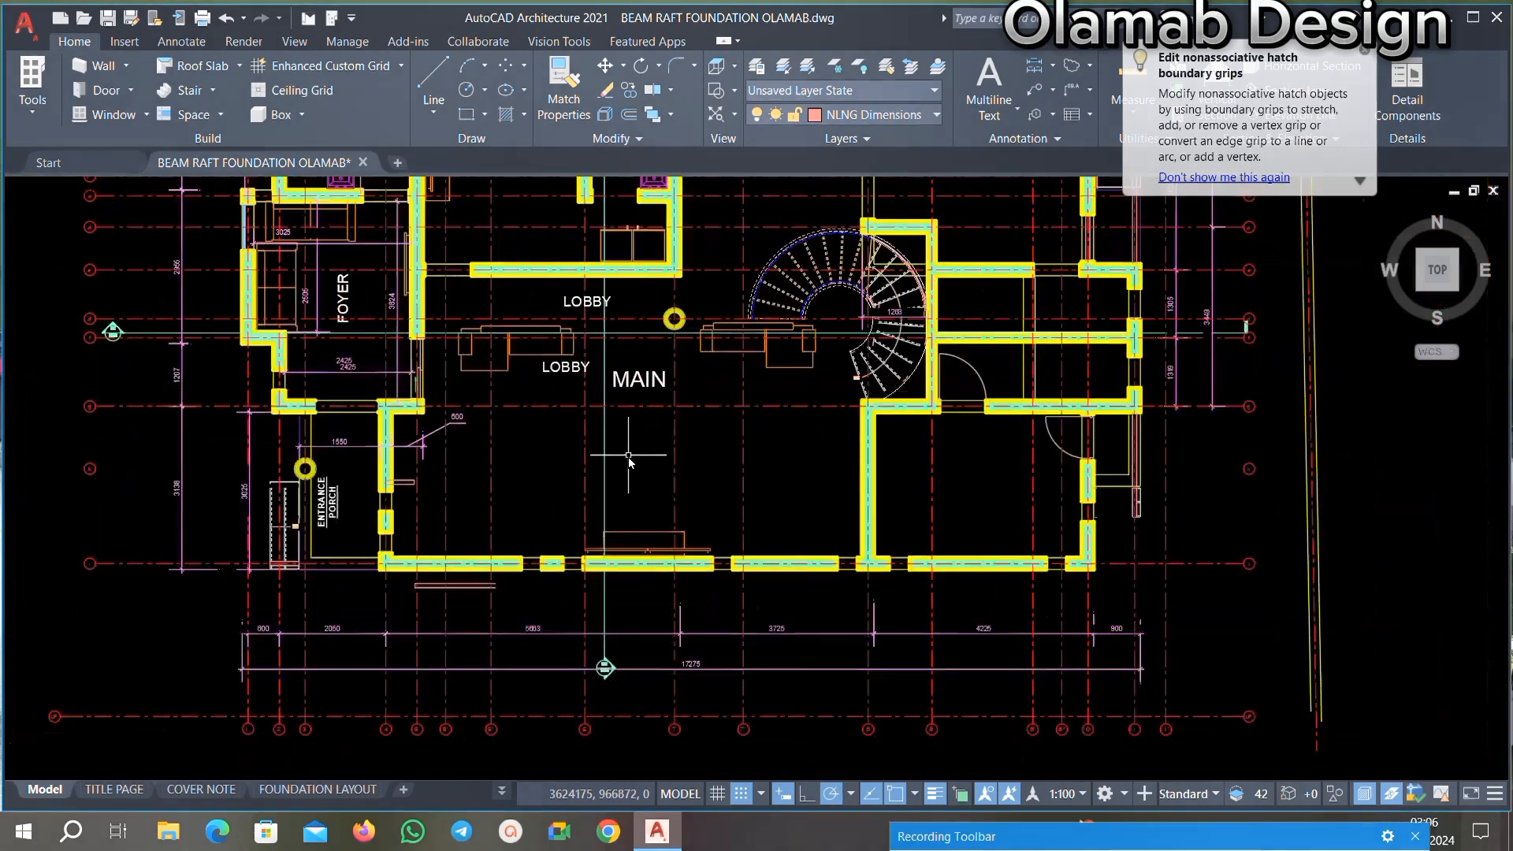
{"action": "scroll", "coordinate": [667, 358], "scroll_direction": "up", "scroll_amount": 6}
{"action": "scroll", "coordinate": [562, 419], "scroll_direction": "down", "scroll_amount": 5}
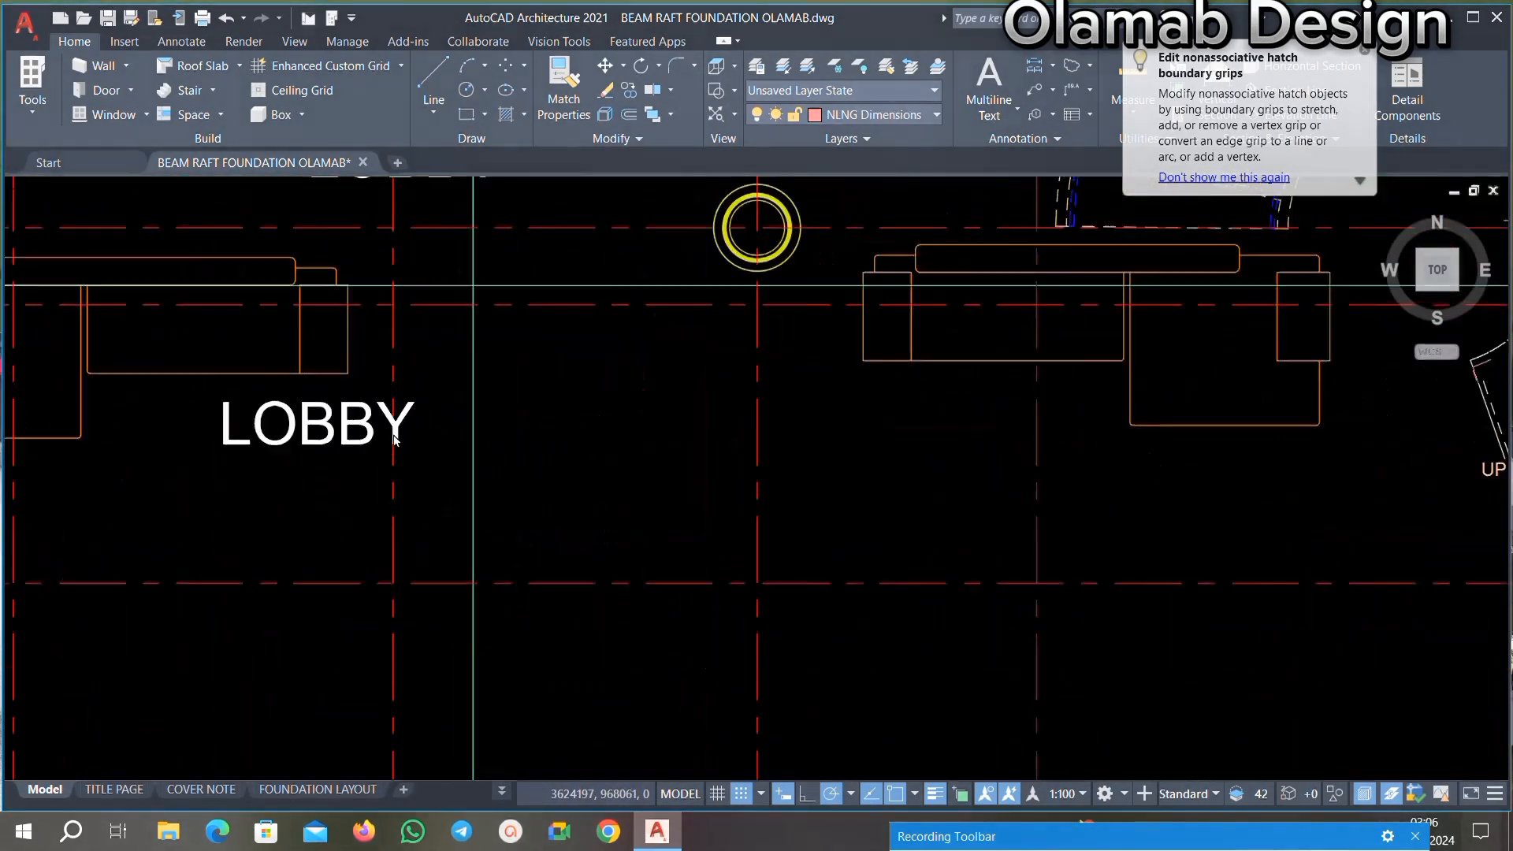
Step: Delete the lower LOBBY label and the adjacent sofa on the foyer side of the lounge
{"action": "scroll", "coordinate": [311, 399], "scroll_direction": "up", "scroll_amount": 6}
{"action": "scroll", "coordinate": [519, 489], "scroll_direction": "down", "scroll_amount": 5}
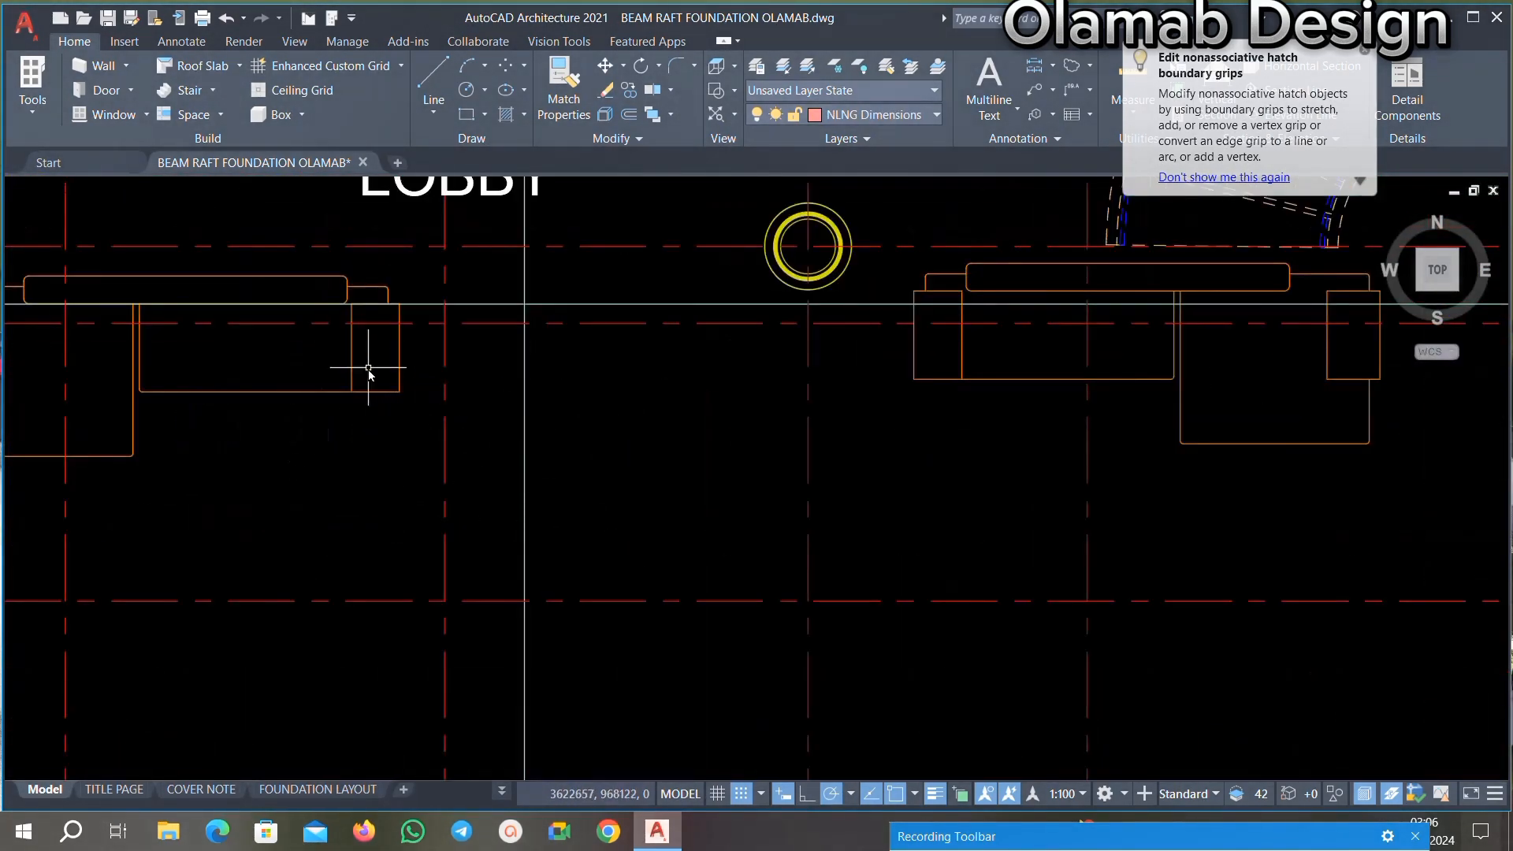
{"action": "scroll", "coordinate": [498, 328], "scroll_direction": "up", "scroll_amount": 6}
{"action": "scroll", "coordinate": [474, 388], "scroll_direction": "down", "scroll_amount": 5}
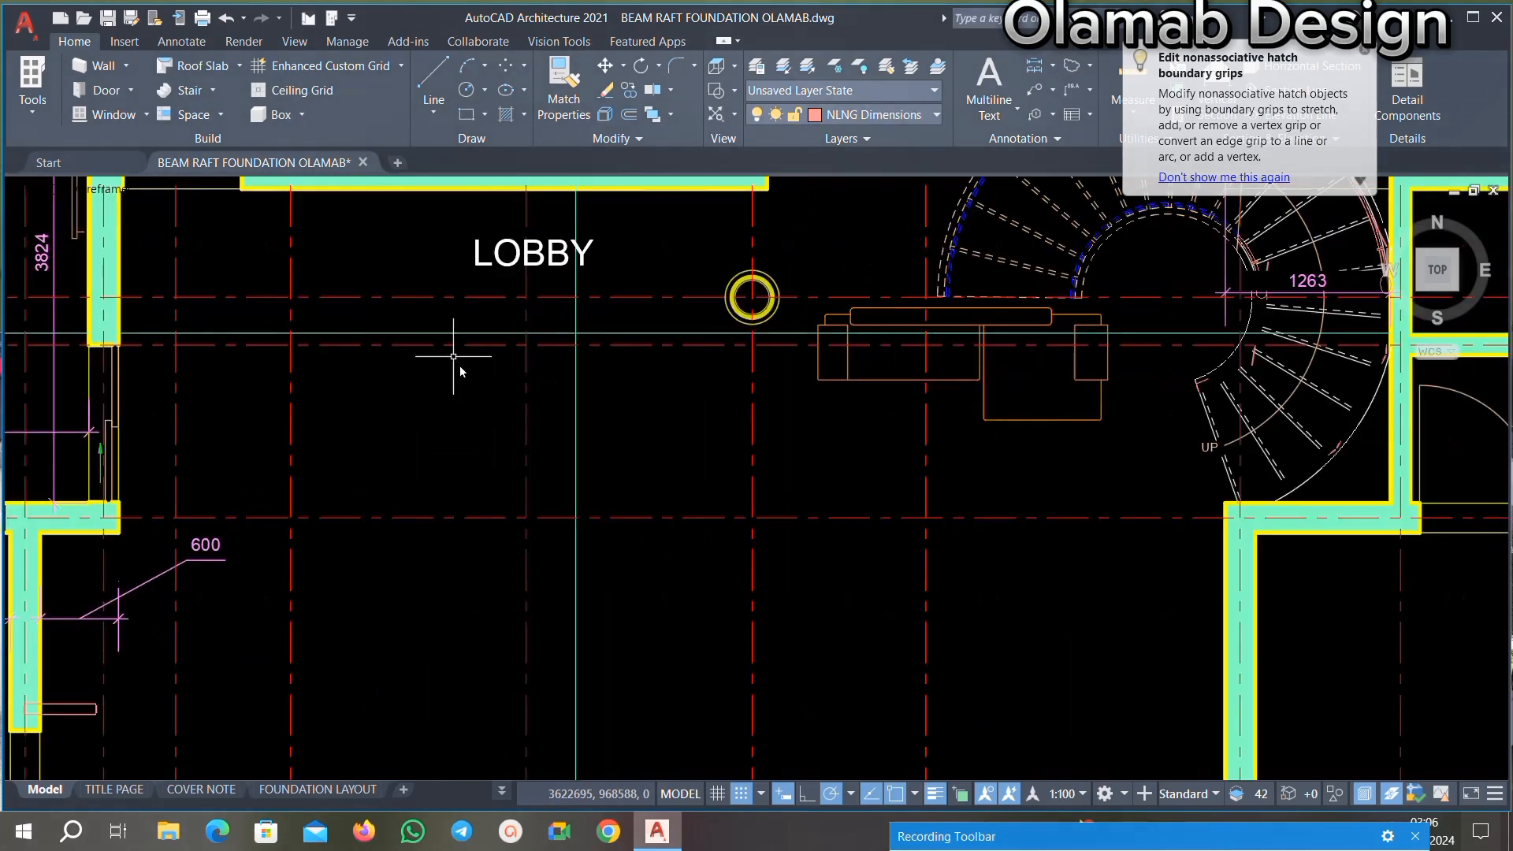
{"action": "scroll", "coordinate": [425, 386], "scroll_direction": "down", "scroll_amount": 3}
Step: Delete the 600 leader dimension and the 1550 dimension around the wall between porch and lounge
{"action": "scroll", "coordinate": [337, 460], "scroll_direction": "up", "scroll_amount": 6}
{"action": "left_click", "coordinate": [381, 391]}
{"action": "left_click", "coordinate": [306, 610]}
{"action": "key", "text": "Delete"}
{"action": "scroll", "coordinate": [437, 447], "scroll_direction": "down", "scroll_amount": 2}
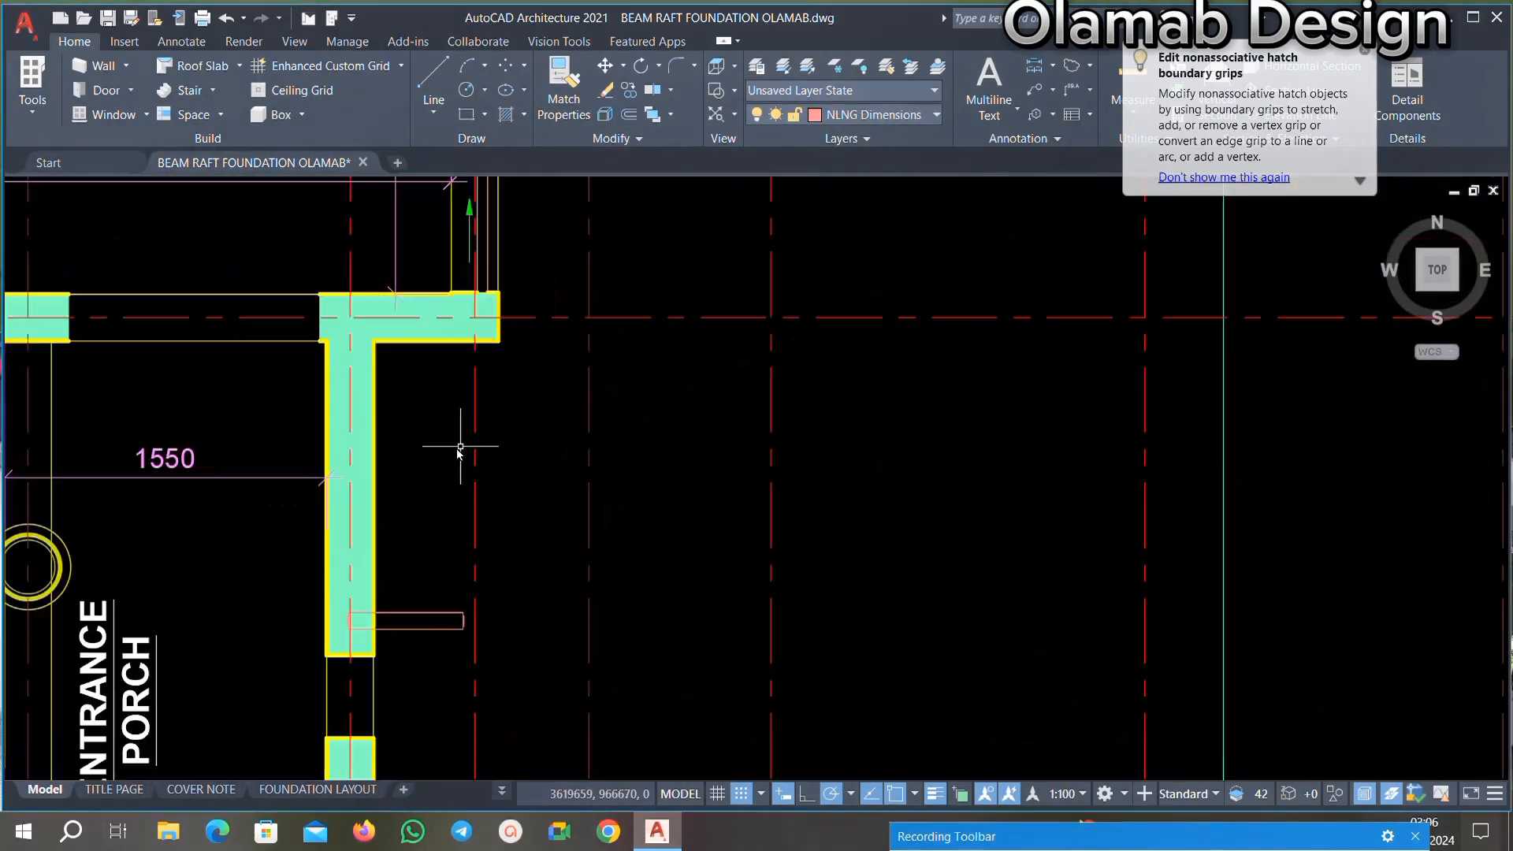
{"action": "scroll", "coordinate": [458, 451], "scroll_direction": "down", "scroll_amount": 3}
{"action": "scroll", "coordinate": [328, 435], "scroll_direction": "up", "scroll_amount": 4}
{"action": "scroll", "coordinate": [425, 454], "scroll_direction": "down", "scroll_amount": 4}
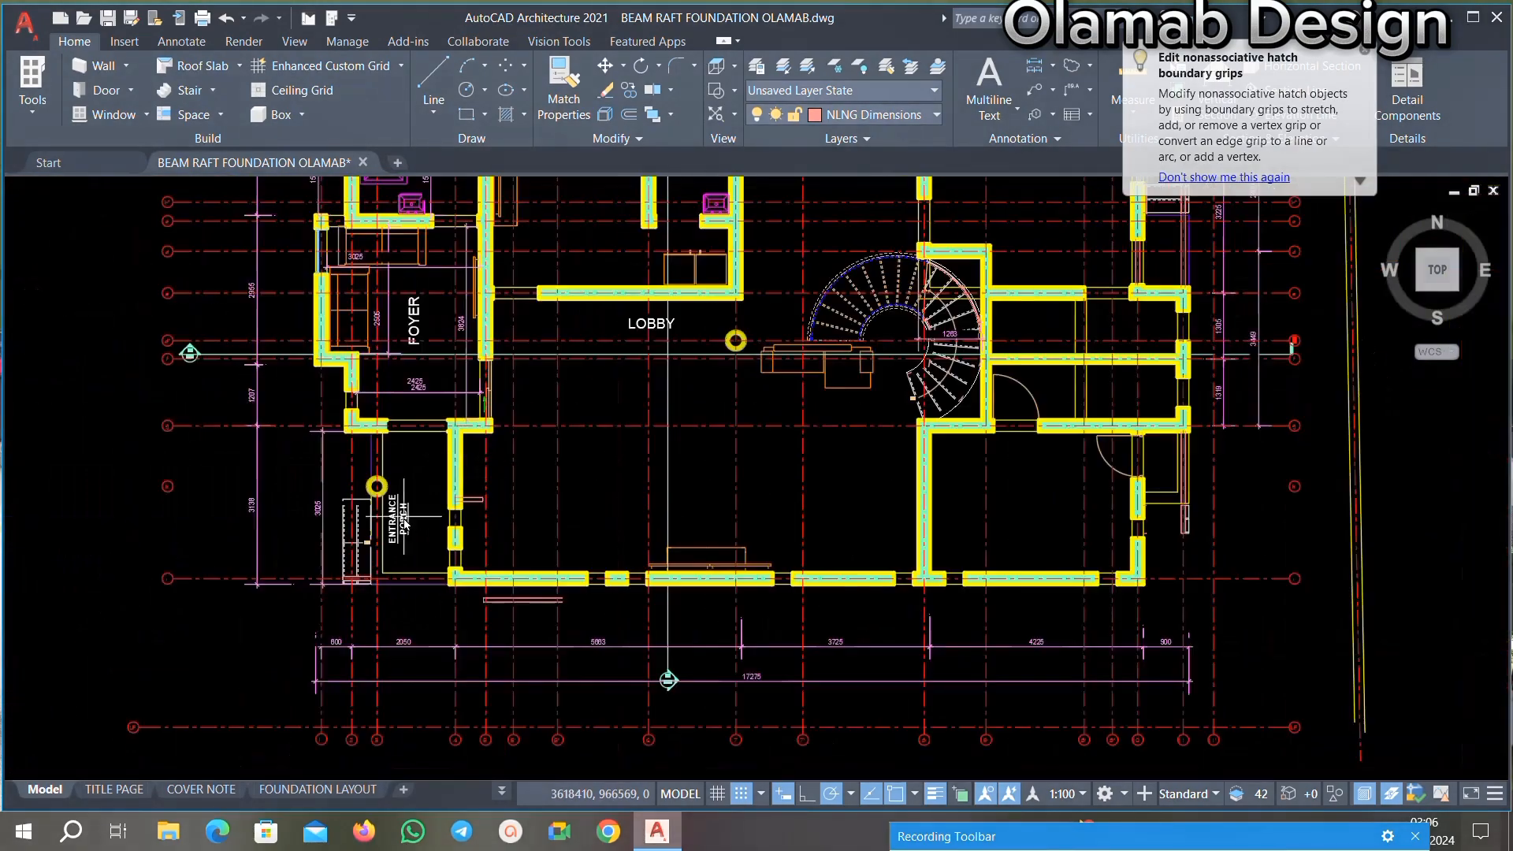
Step: Delete the ENTRANCE PORCH label
{"action": "scroll", "coordinate": [467, 418], "scroll_direction": "up", "scroll_amount": 4}
{"action": "left_click", "coordinate": [346, 637]}
{"action": "key", "text": "Delete"}
{"action": "scroll", "coordinate": [473, 469], "scroll_direction": "down", "scroll_amount": 2}
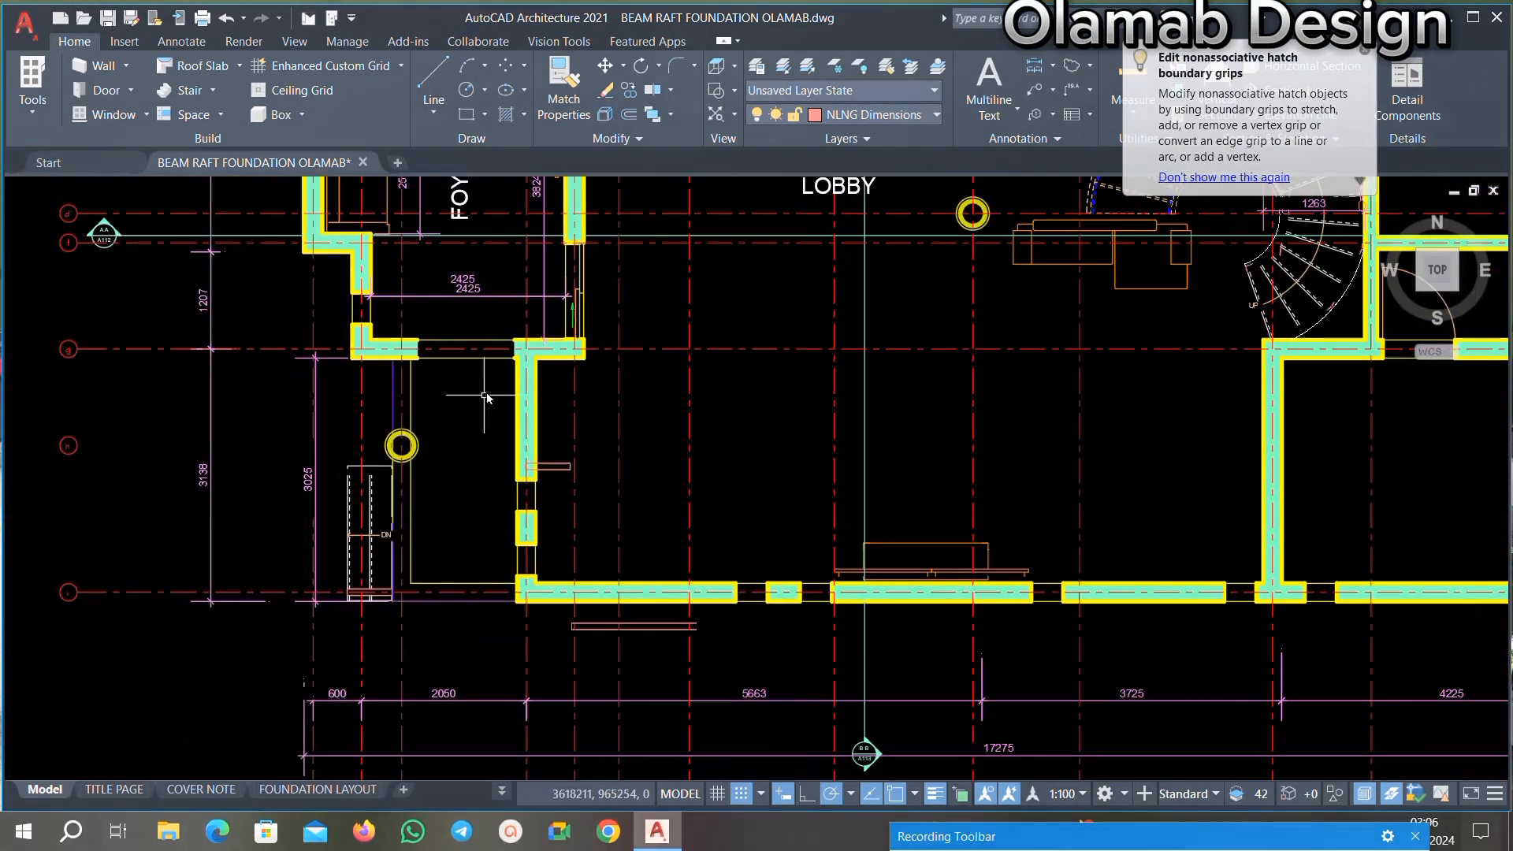
Step: Delete the overlapping 2425 dimensions at the foyer entrance
{"action": "scroll", "coordinate": [476, 321], "scroll_direction": "up", "scroll_amount": 1}
{"action": "middle_click_drag", "start_coordinate": [483, 302], "coordinate": [509, 432]}
{"action": "scroll", "coordinate": [520, 445], "scroll_direction": "up", "scroll_amount": 6}
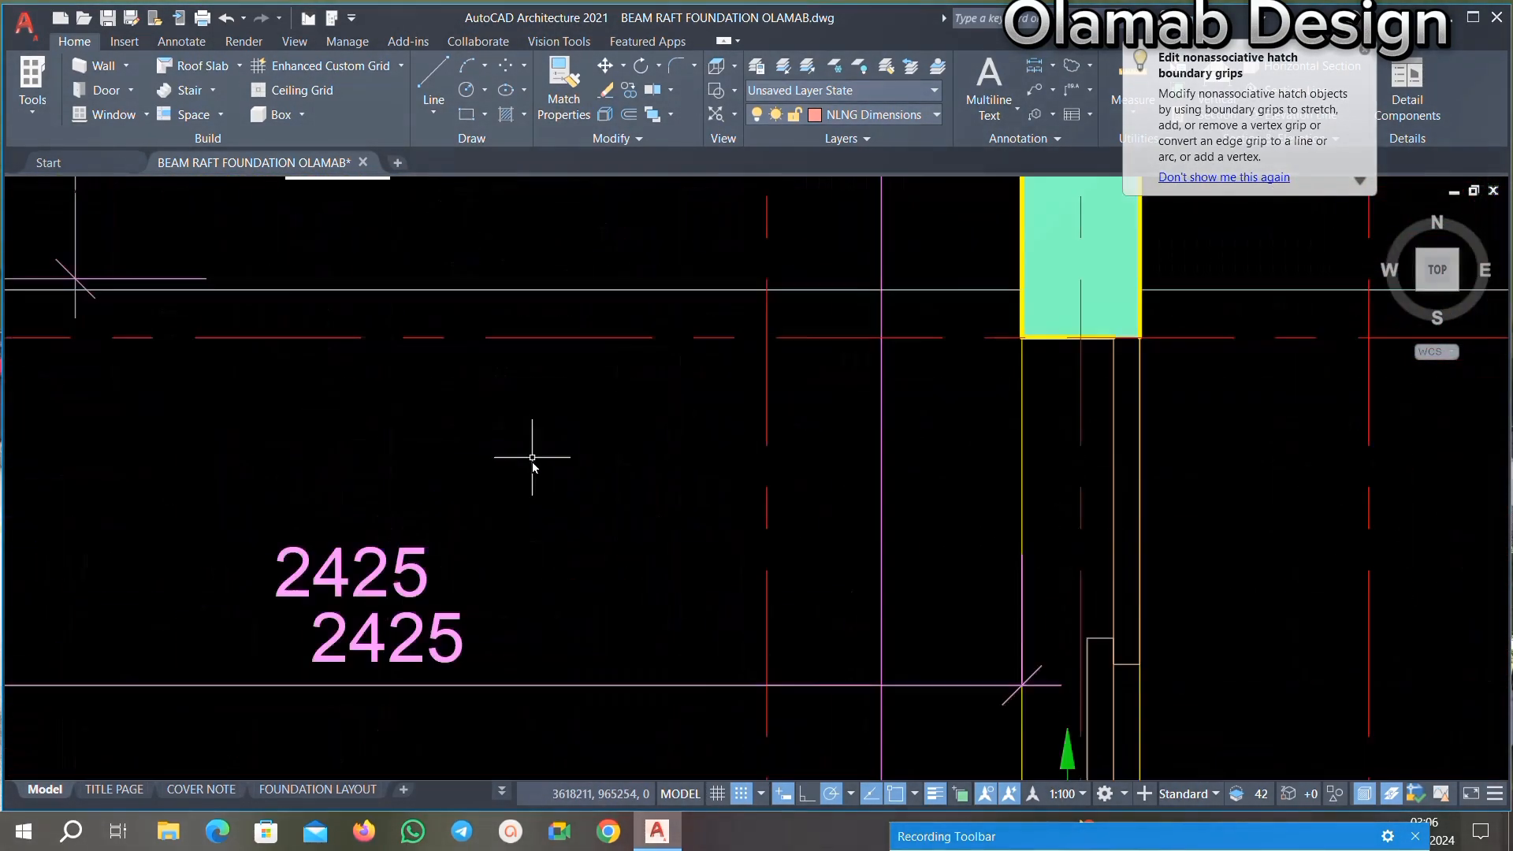
{"action": "left_click", "coordinate": [303, 663]}
{"action": "key", "text": "Delete"}
{"action": "scroll", "coordinate": [500, 536], "scroll_direction": "down", "scroll_amount": 8}
Step: Delete the FOYER label between the 2505 and 3824 dimensions
{"action": "scroll", "coordinate": [496, 449], "scroll_direction": "up", "scroll_amount": 6}
{"action": "left_click", "coordinate": [580, 384]}
{"action": "left_click", "coordinate": [400, 527]}
{"action": "key", "text": "Delete"}
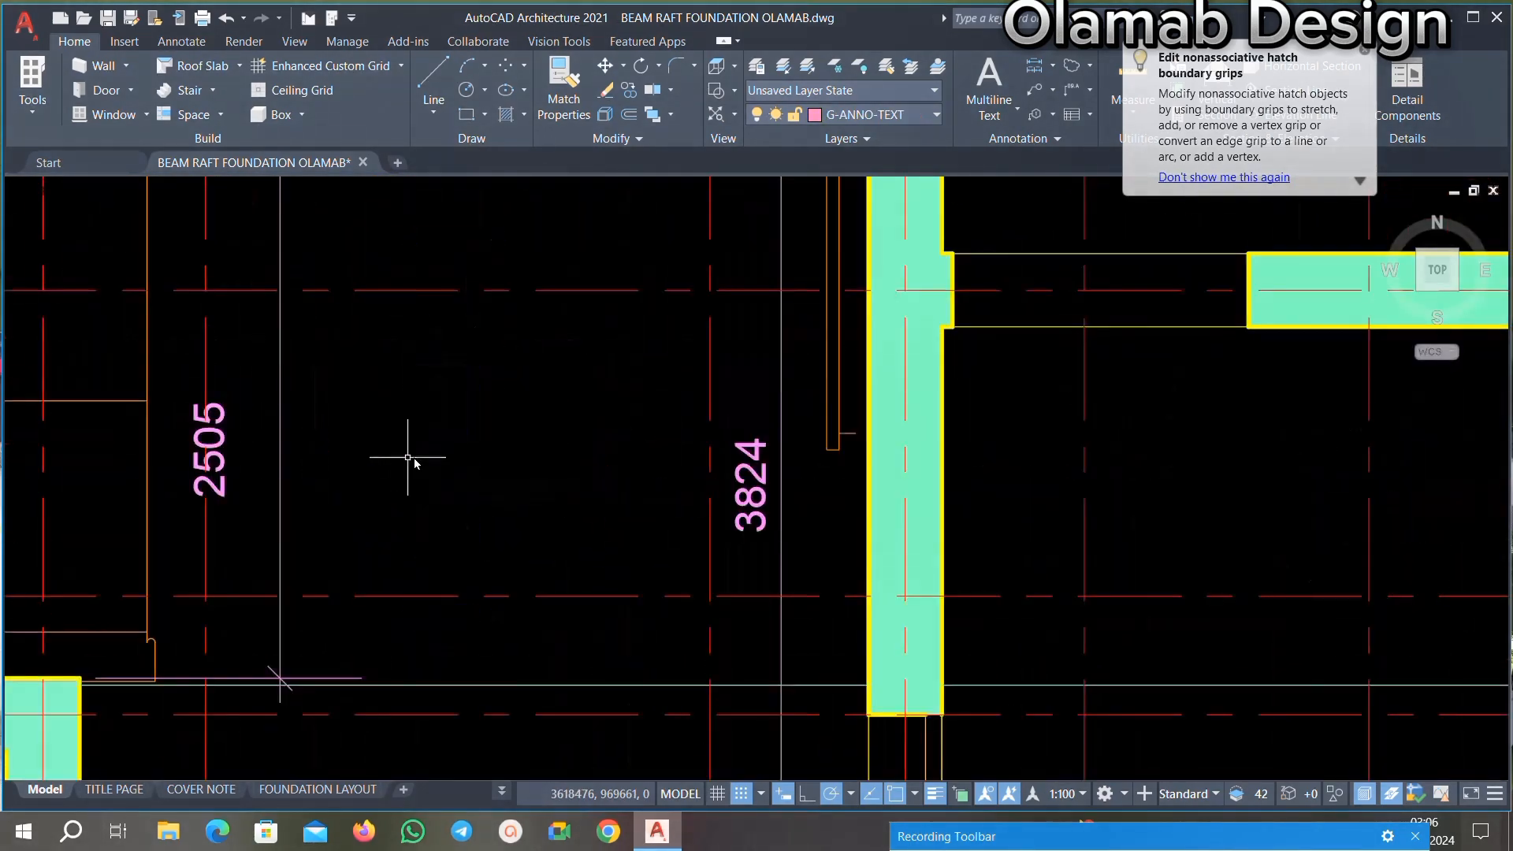
Step: Delete the 2505 dimension inside the foyer
{"action": "scroll", "coordinate": [450, 480], "scroll_direction": "down", "scroll_amount": 3}
{"action": "scroll", "coordinate": [414, 477], "scroll_direction": "up", "scroll_amount": 5}
{"action": "left_click", "coordinate": [505, 389]}
{"action": "left_click", "coordinate": [293, 485]}
{"action": "key", "text": "Delete"}
{"action": "scroll", "coordinate": [488, 465], "scroll_direction": "down", "scroll_amount": 5}
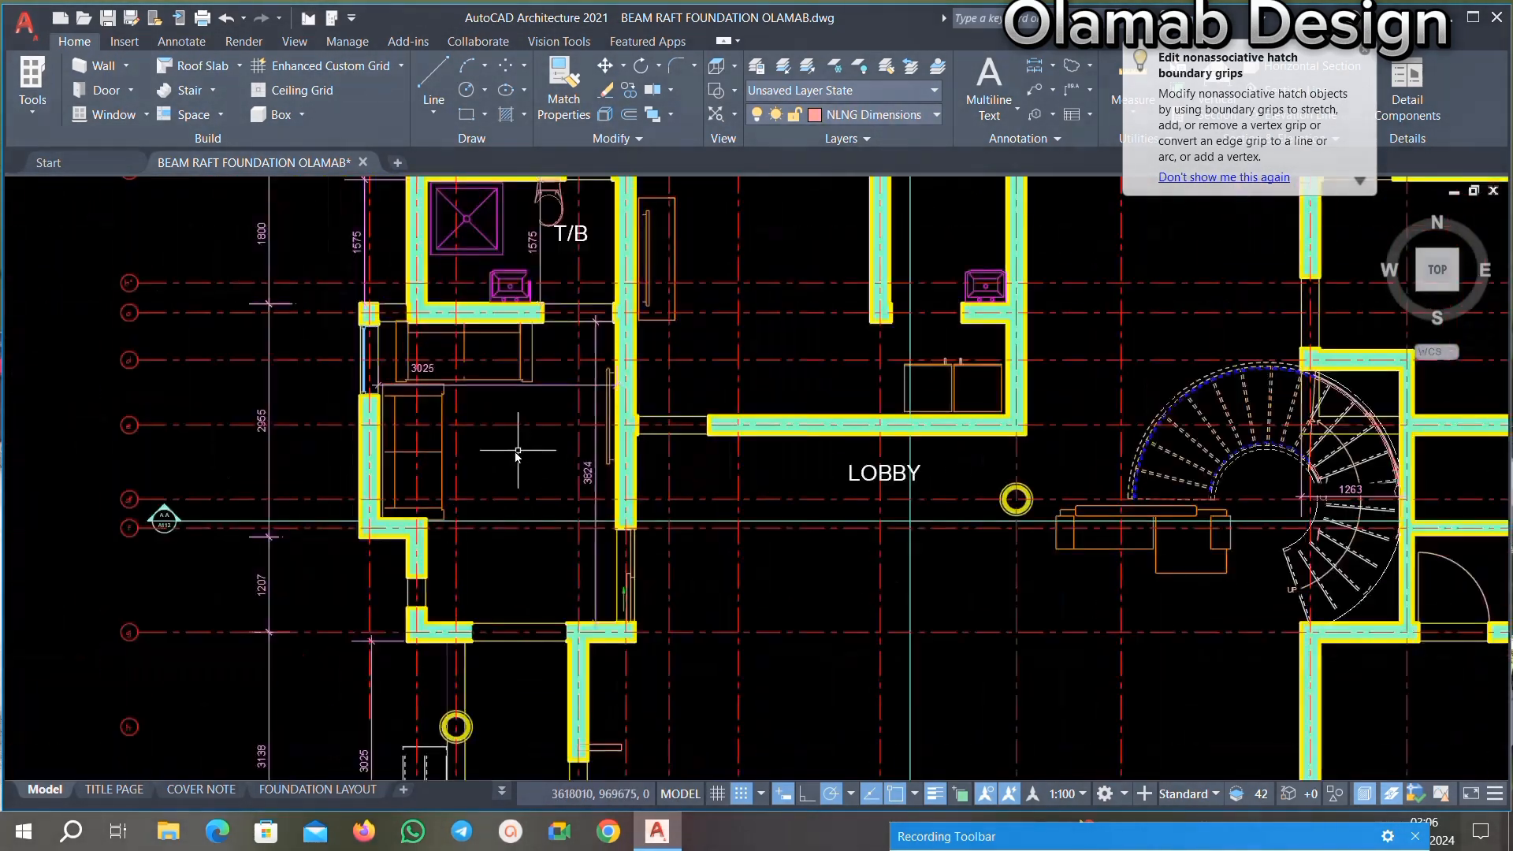
Step: Delete the 3824 dimension along the foyer's inner wall
{"action": "scroll", "coordinate": [605, 477], "scroll_direction": "up", "scroll_amount": 10}
{"action": "left_click", "coordinate": [555, 439]}
{"action": "left_click", "coordinate": [378, 588]}
{"action": "key", "text": "Delete"}
{"action": "scroll", "coordinate": [473, 508], "scroll_direction": "down", "scroll_amount": 5}
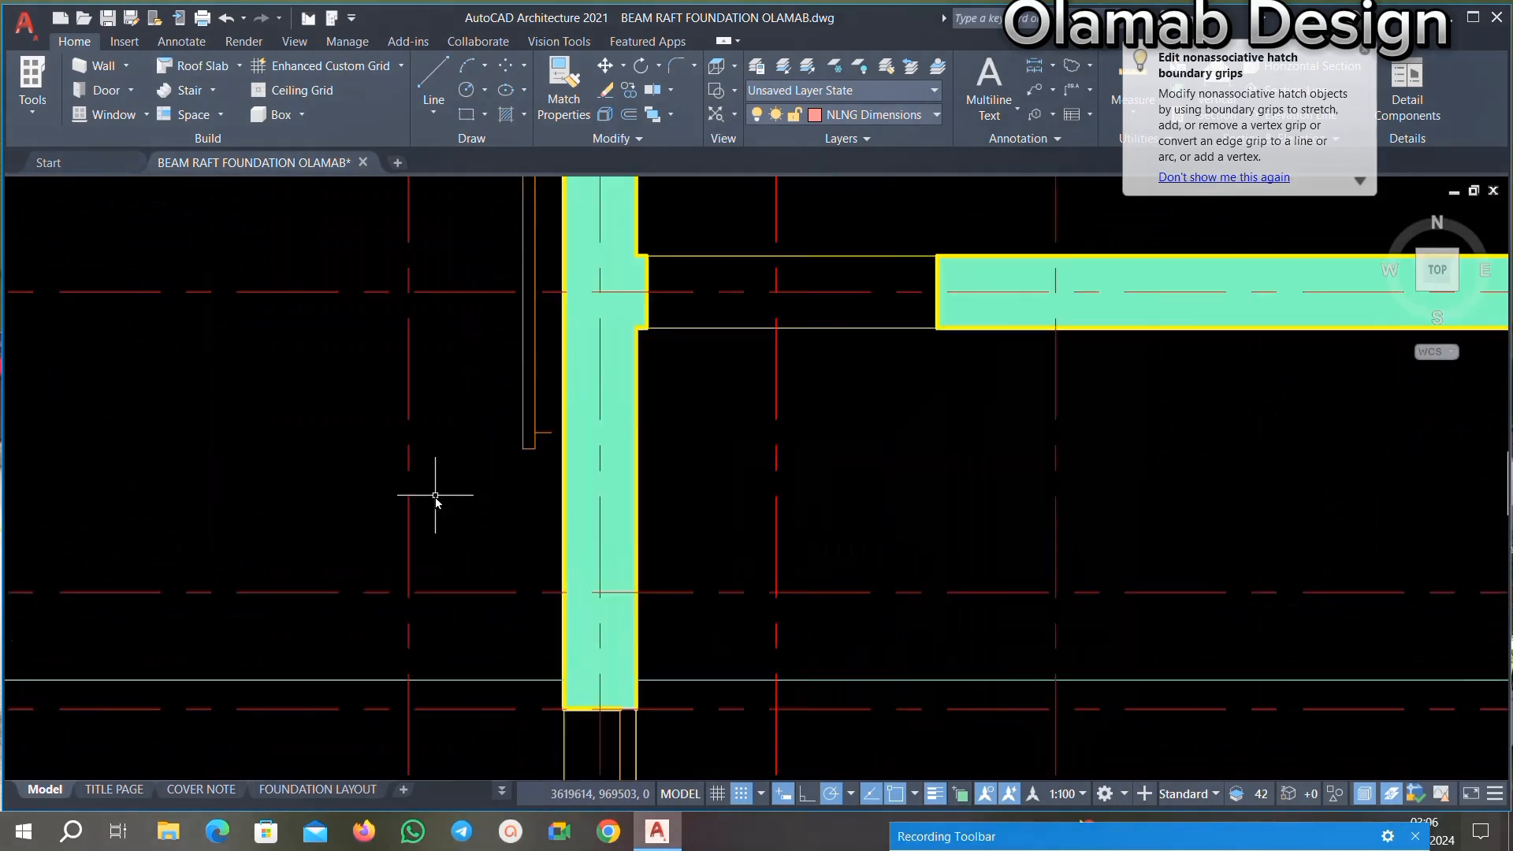
Step: Delete the thin furniture unit on the foyer's inner wall and the horizontal 3025 dimension across the room
{"action": "scroll", "coordinate": [533, 439], "scroll_direction": "down", "scroll_amount": 6}
{"action": "scroll", "coordinate": [583, 413], "scroll_direction": "up", "scroll_amount": 12}
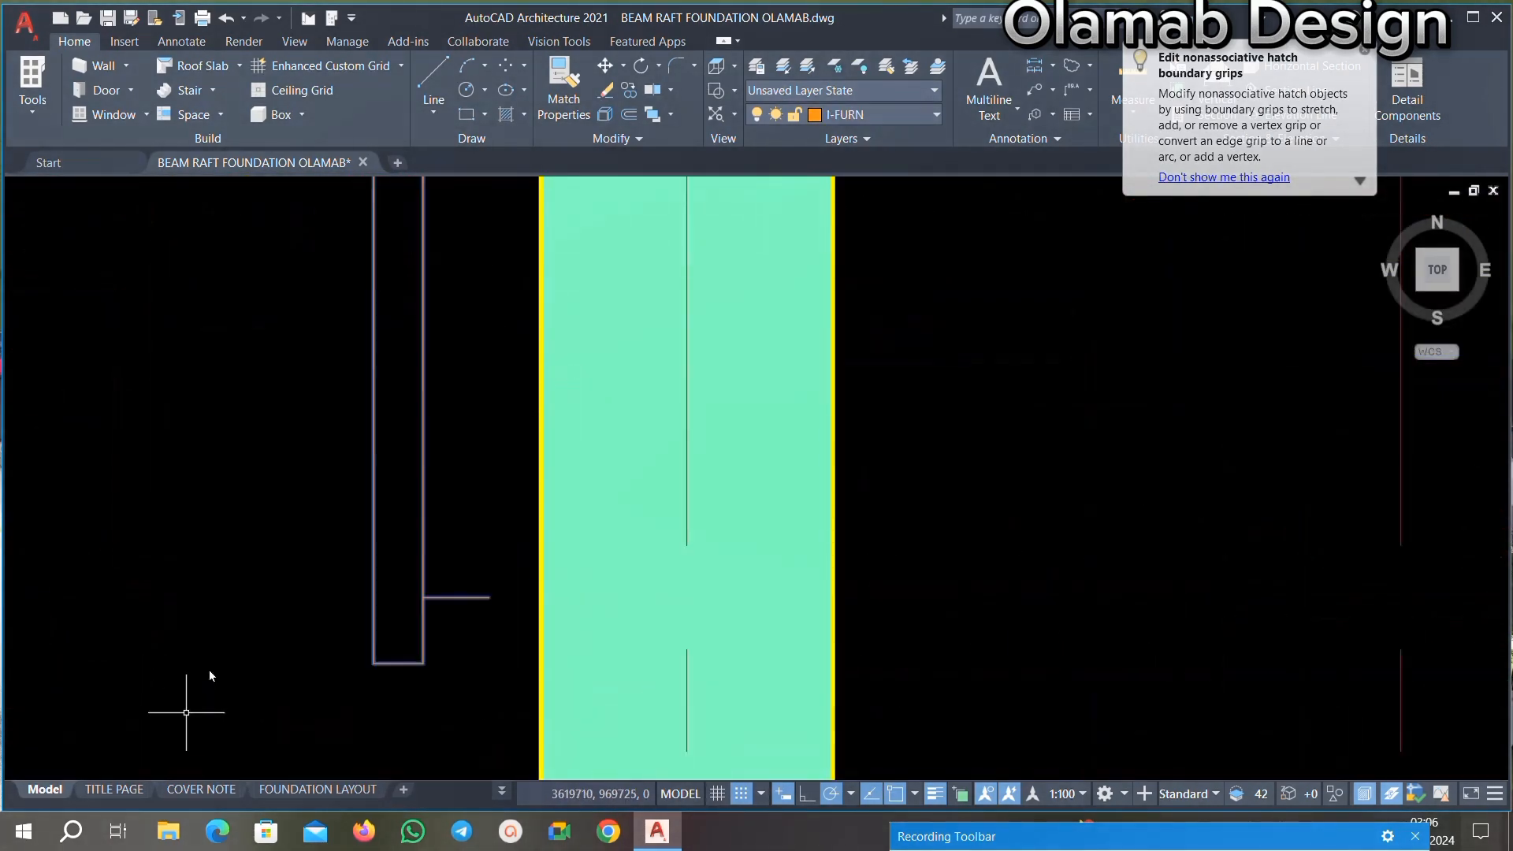
{"action": "scroll", "coordinate": [504, 512], "scroll_direction": "down", "scroll_amount": 6}
{"action": "scroll", "coordinate": [575, 354], "scroll_direction": "up", "scroll_amount": 8}
{"action": "scroll", "coordinate": [496, 473], "scroll_direction": "down", "scroll_amount": 3}
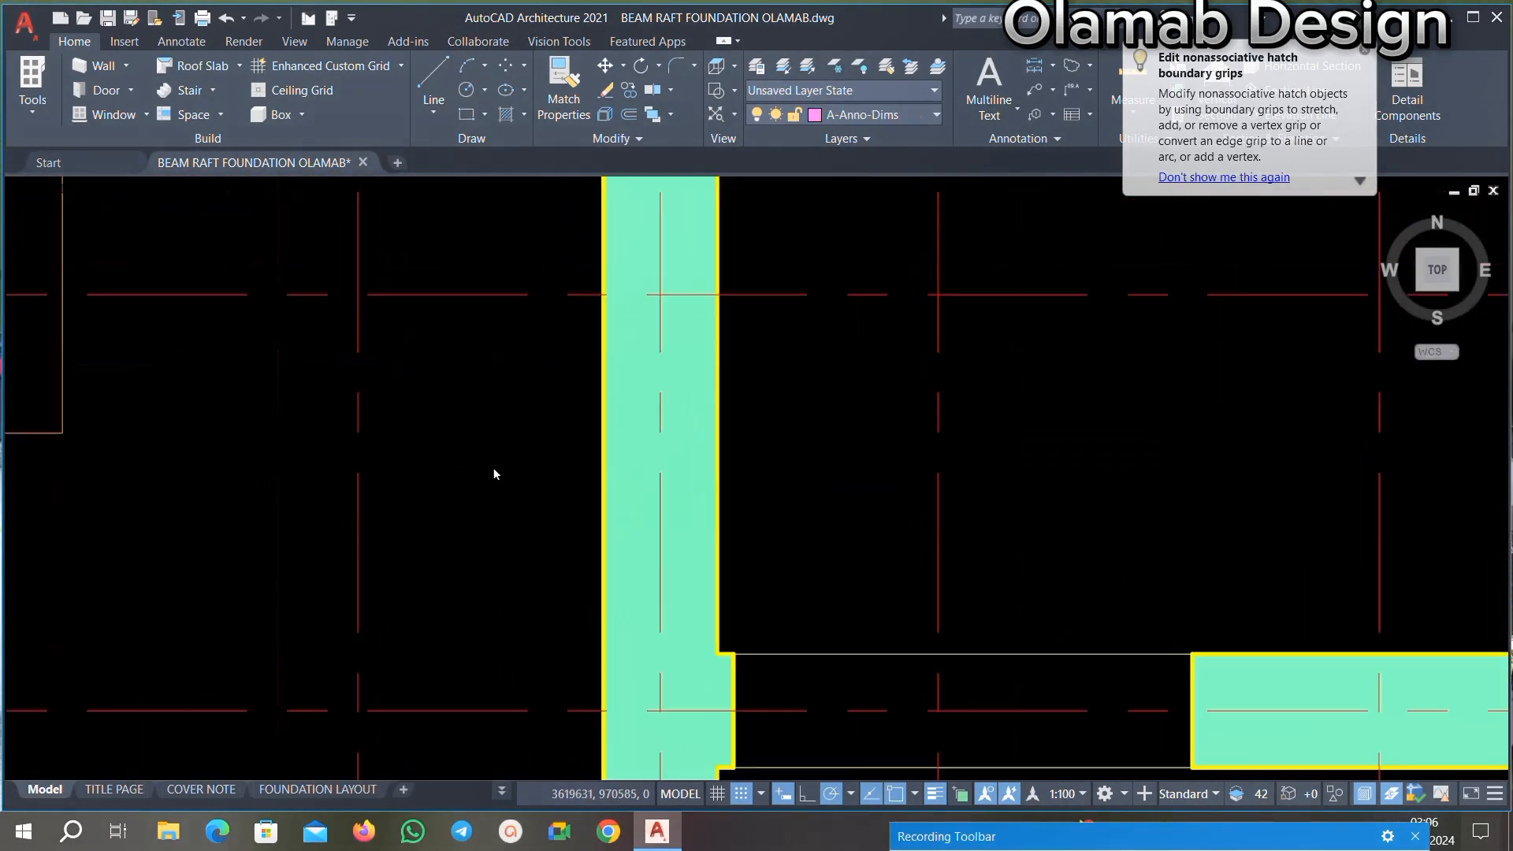
Step: Delete the two sofas in the room below the T/B
{"action": "scroll", "coordinate": [270, 473], "scroll_direction": "down", "scroll_amount": 3}
{"action": "scroll", "coordinate": [473, 392], "scroll_direction": "up", "scroll_amount": 8}
{"action": "scroll", "coordinate": [201, 480], "scroll_direction": "down", "scroll_amount": 5}
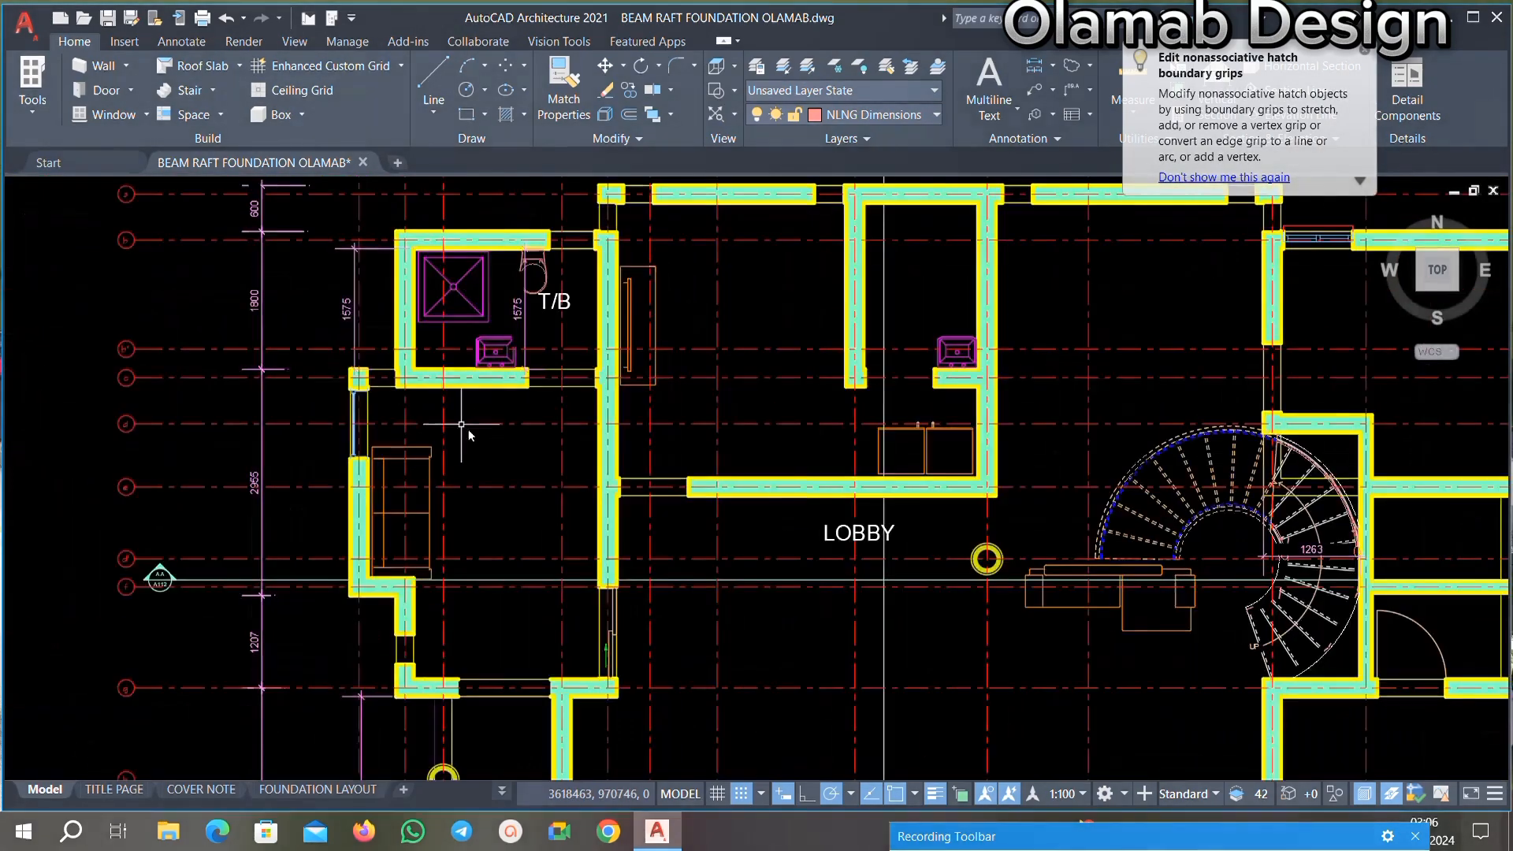
{"action": "scroll", "coordinate": [367, 476], "scroll_direction": "up", "scroll_amount": 5}
{"action": "scroll", "coordinate": [418, 513], "scroll_direction": "down", "scroll_amount": 5}
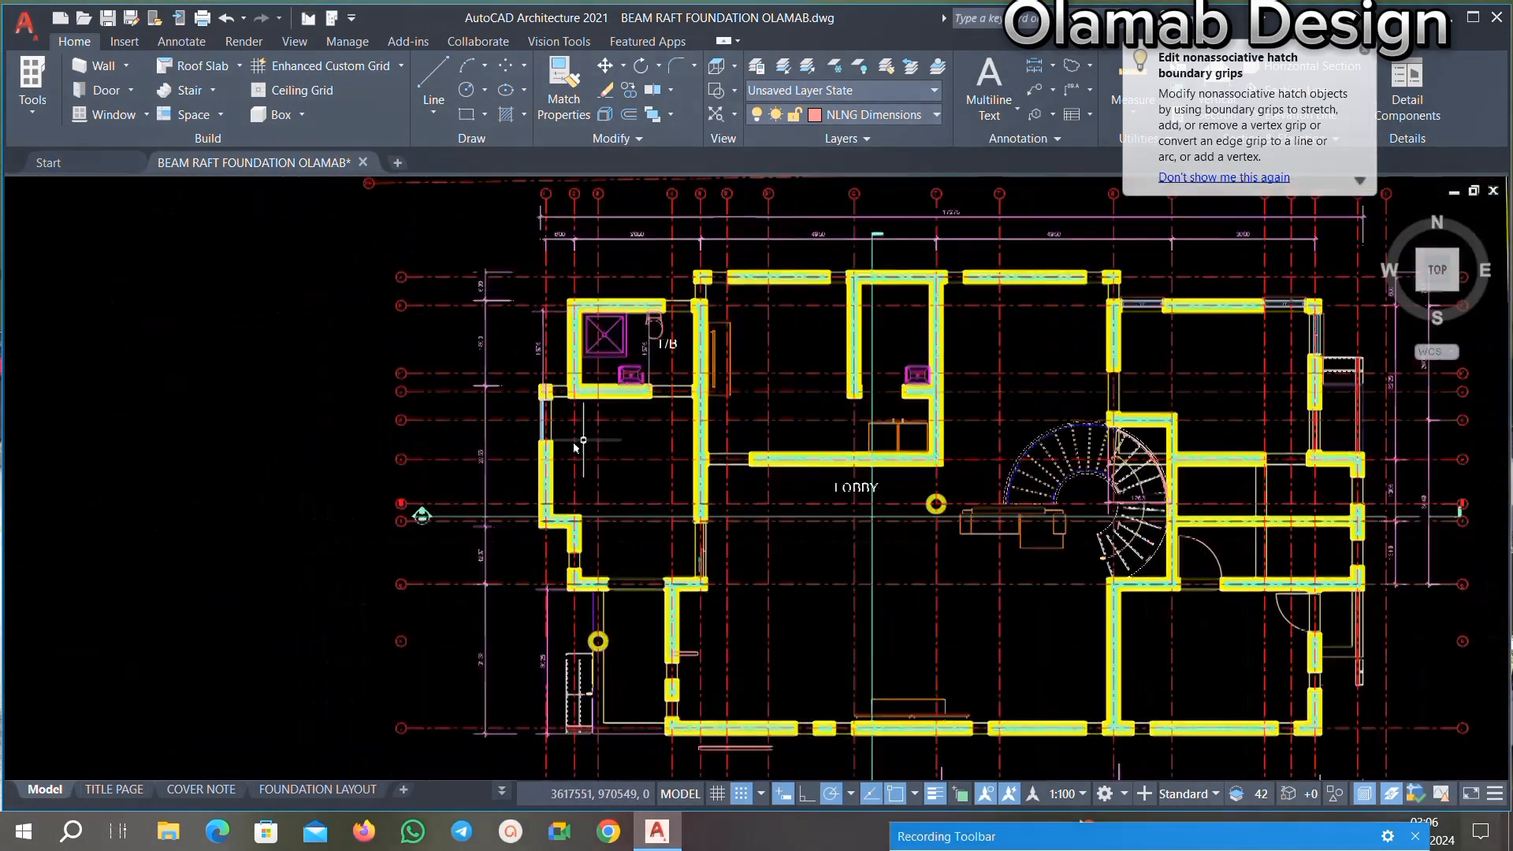
Step: Delete the 1207 and 3138 dimensions outside the west side of the plan
{"action": "scroll", "coordinate": [311, 426], "scroll_direction": "up", "scroll_amount": 4}
{"action": "scroll", "coordinate": [468, 519], "scroll_direction": "up", "scroll_amount": 3}
{"action": "scroll", "coordinate": [389, 348], "scroll_direction": "down", "scroll_amount": 5}
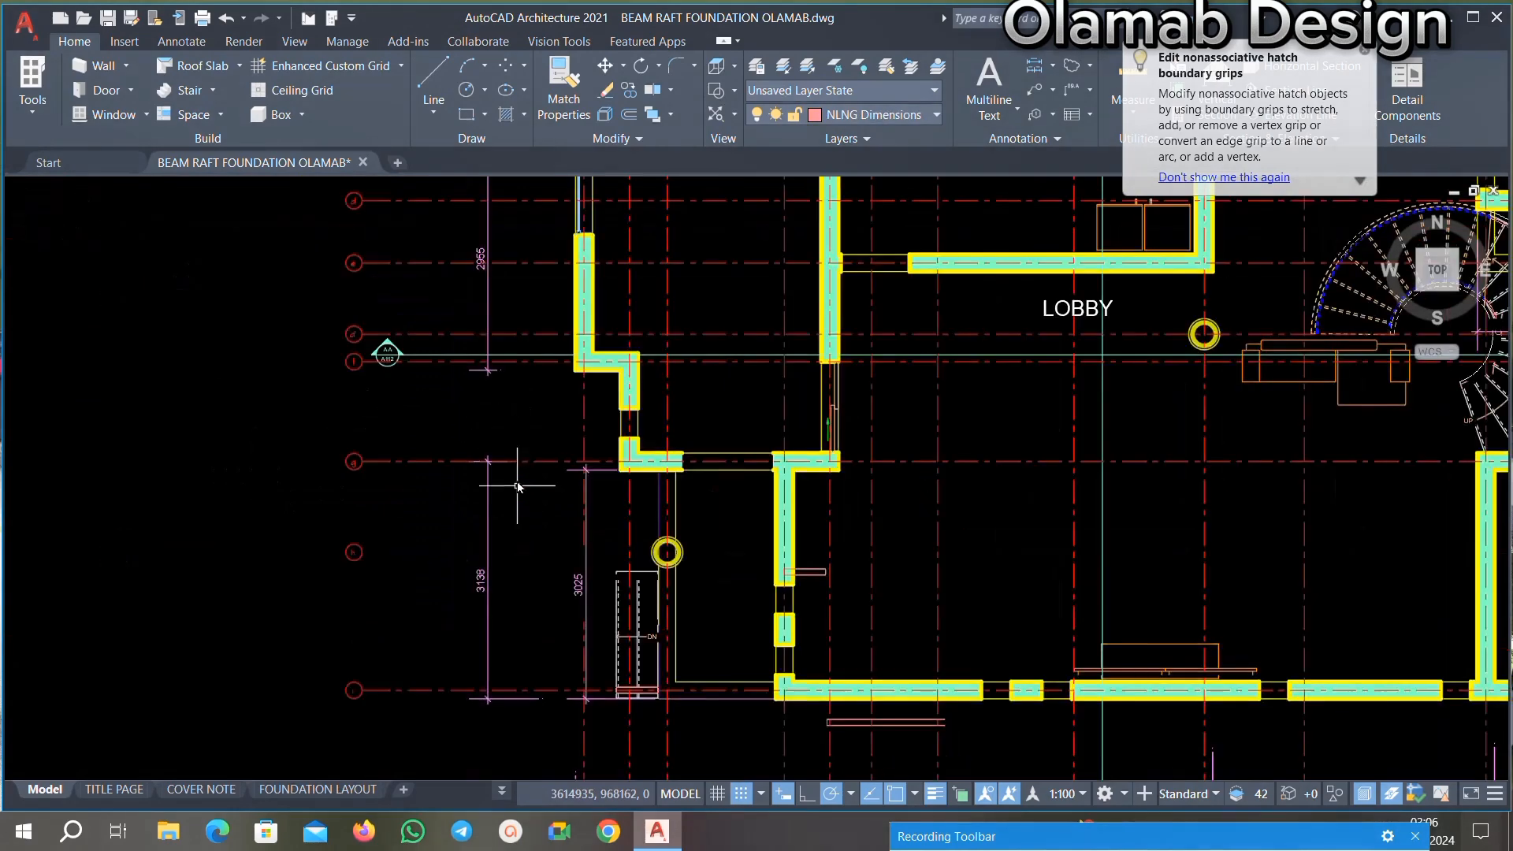
{"action": "scroll", "coordinate": [513, 527], "scroll_direction": "up", "scroll_amount": 5}
Step: Try to delete the vertical 3025 dimension beside the entrance steps
{"action": "scroll", "coordinate": [502, 520], "scroll_direction": "up", "scroll_amount": 2}
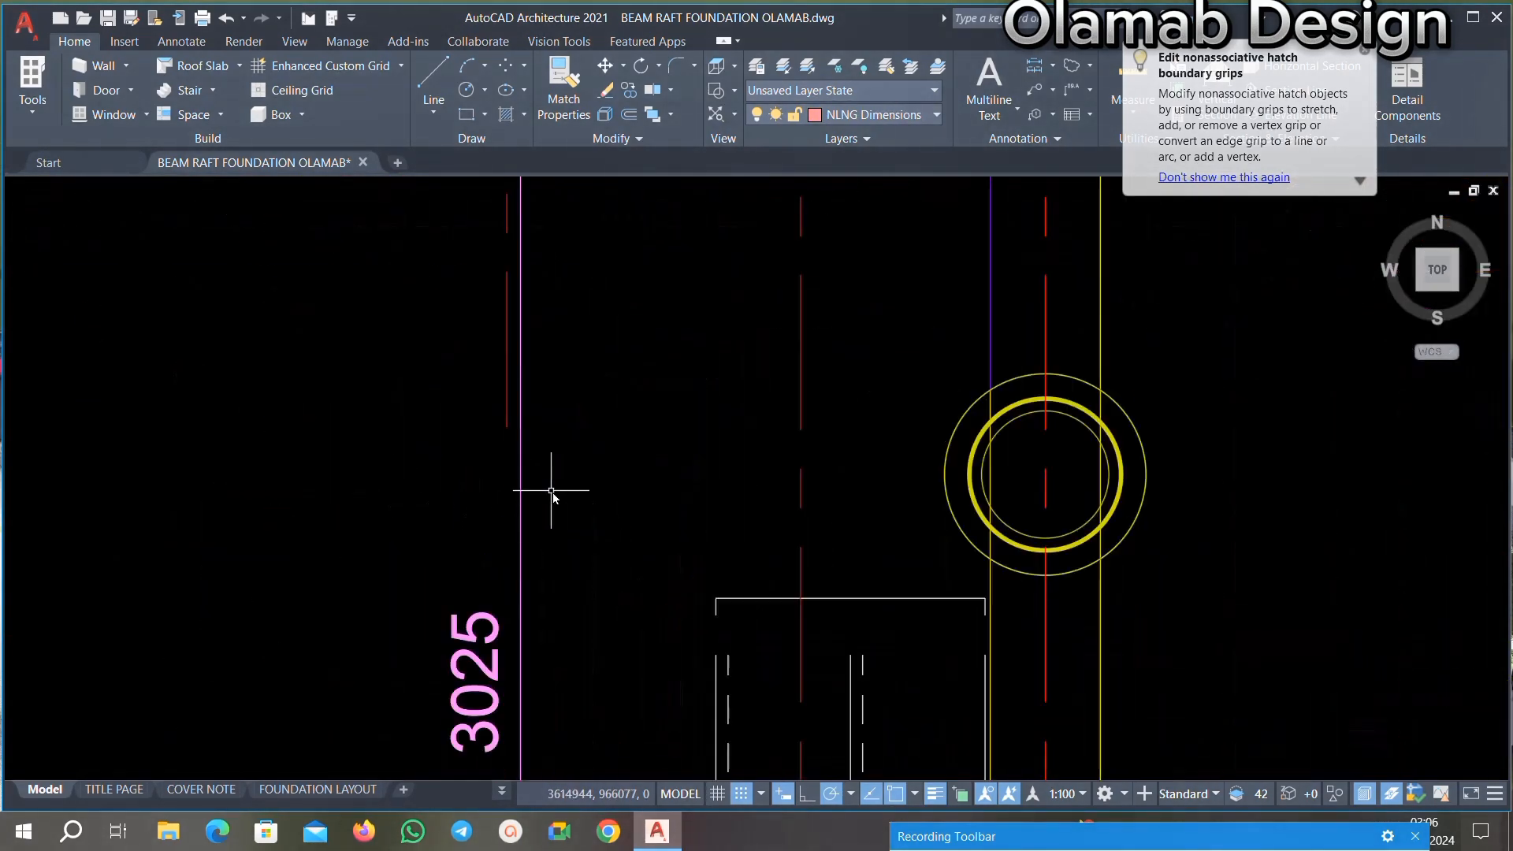
{"action": "scroll", "coordinate": [507, 486], "scroll_direction": "down", "scroll_amount": 7}
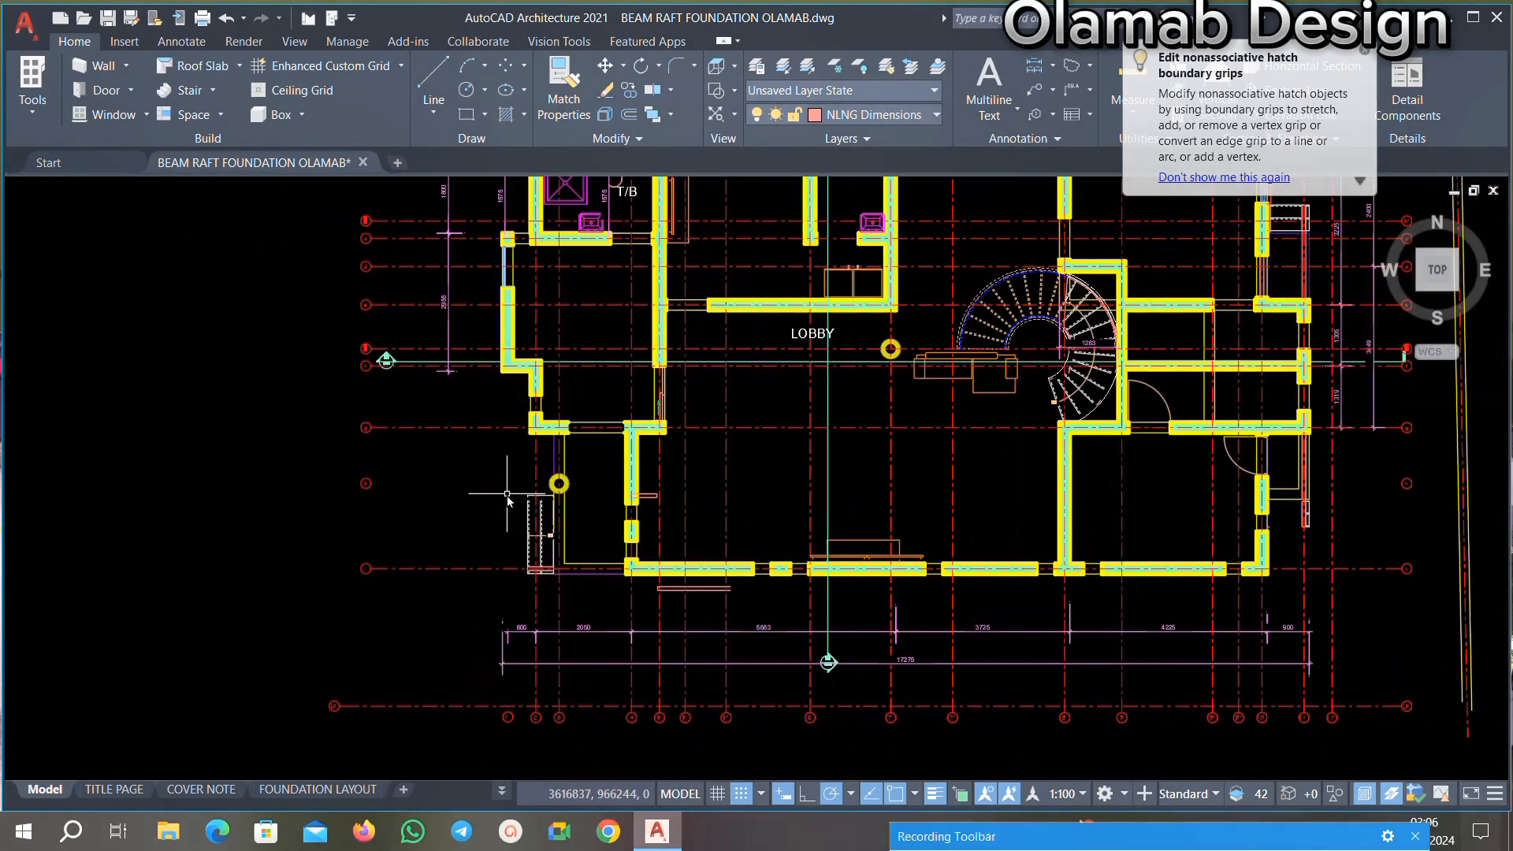
{"action": "scroll", "coordinate": [507, 497], "scroll_direction": "up", "scroll_amount": 7}
{"action": "scroll", "coordinate": [524, 504], "scroll_direction": "down", "scroll_amount": 4}
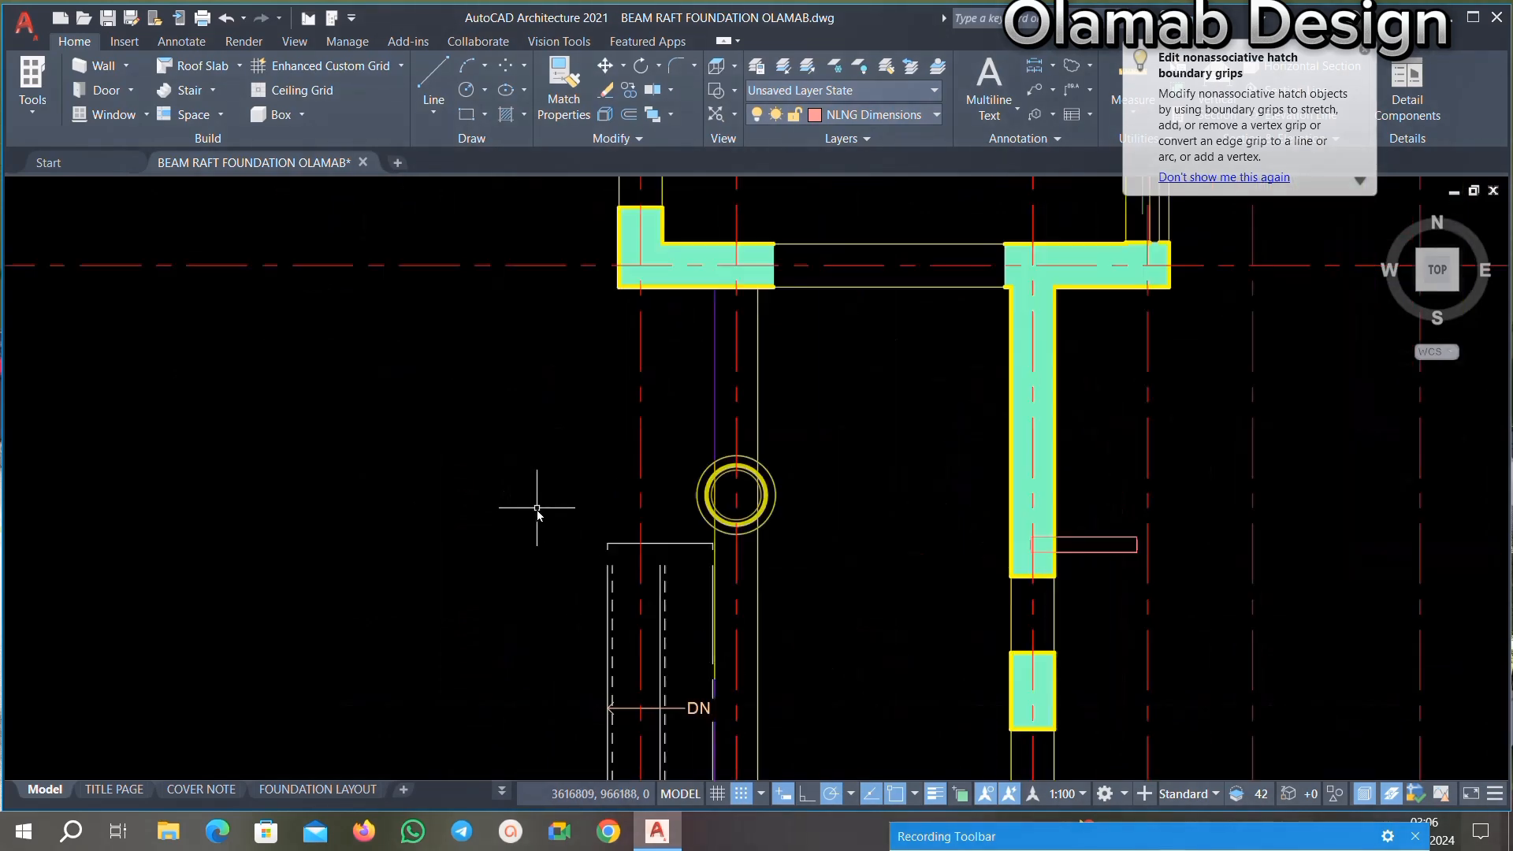
{"action": "scroll", "coordinate": [535, 517], "scroll_direction": "up", "scroll_amount": 4}
{"action": "scroll", "coordinate": [536, 517], "scroll_direction": "down", "scroll_amount": 4}
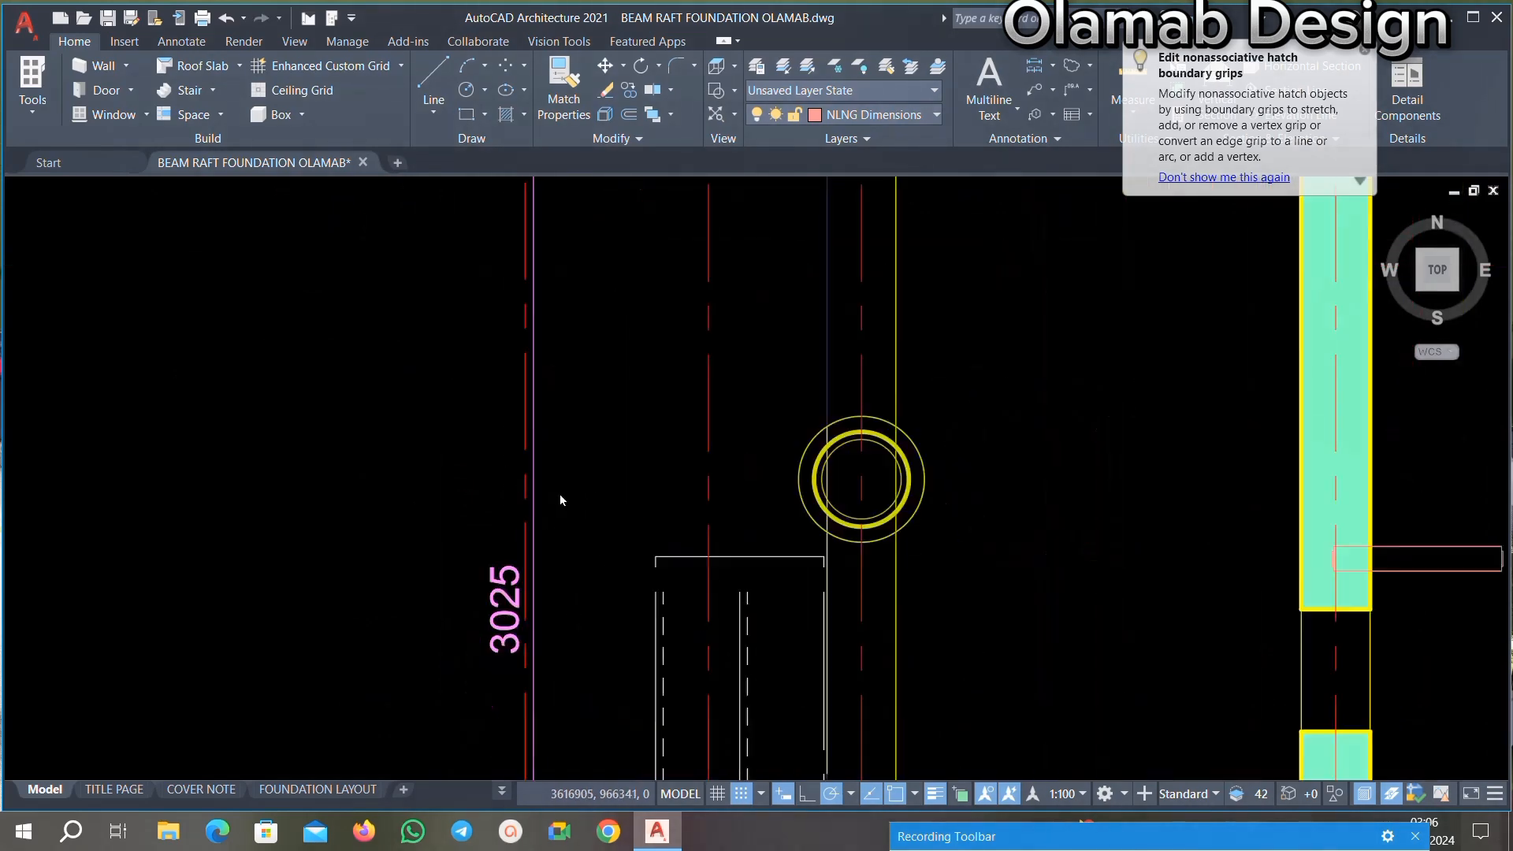
Step: Delete the vertical 3025 dimension beside the entrance steps, keeping the adjacent grid line
{"action": "scroll", "coordinate": [551, 538], "scroll_direction": "up", "scroll_amount": 4}
{"action": "scroll", "coordinate": [452, 338], "scroll_direction": "up", "scroll_amount": 4}
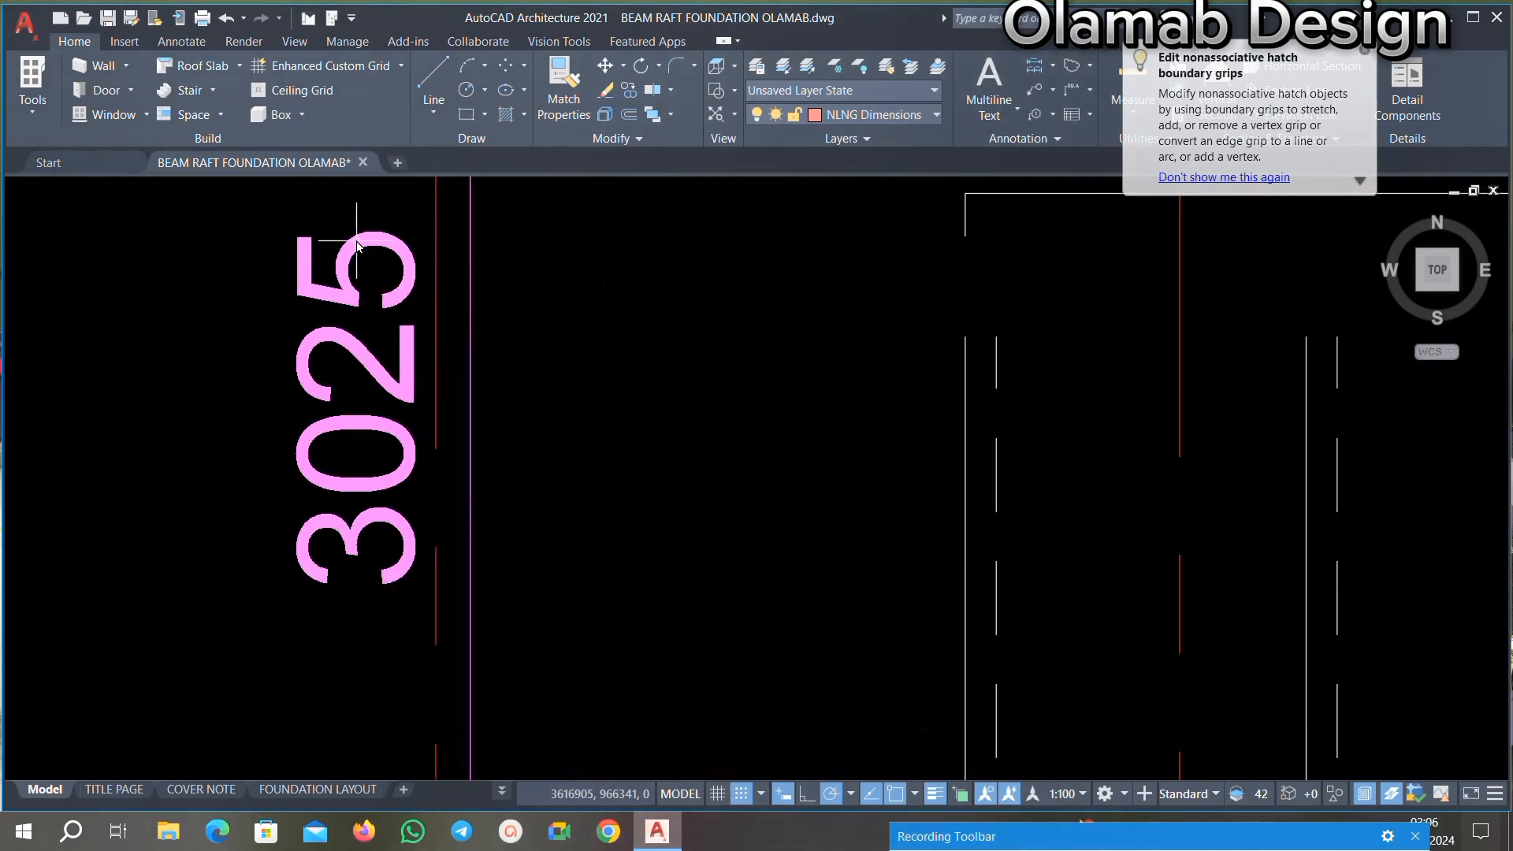
{"action": "left_click", "coordinate": [354, 221]}
{"action": "left_click", "coordinate": [211, 510]}
{"action": "key", "text": "Delete"}
{"action": "scroll", "coordinate": [388, 473], "scroll_direction": "down", "scroll_amount": 5}
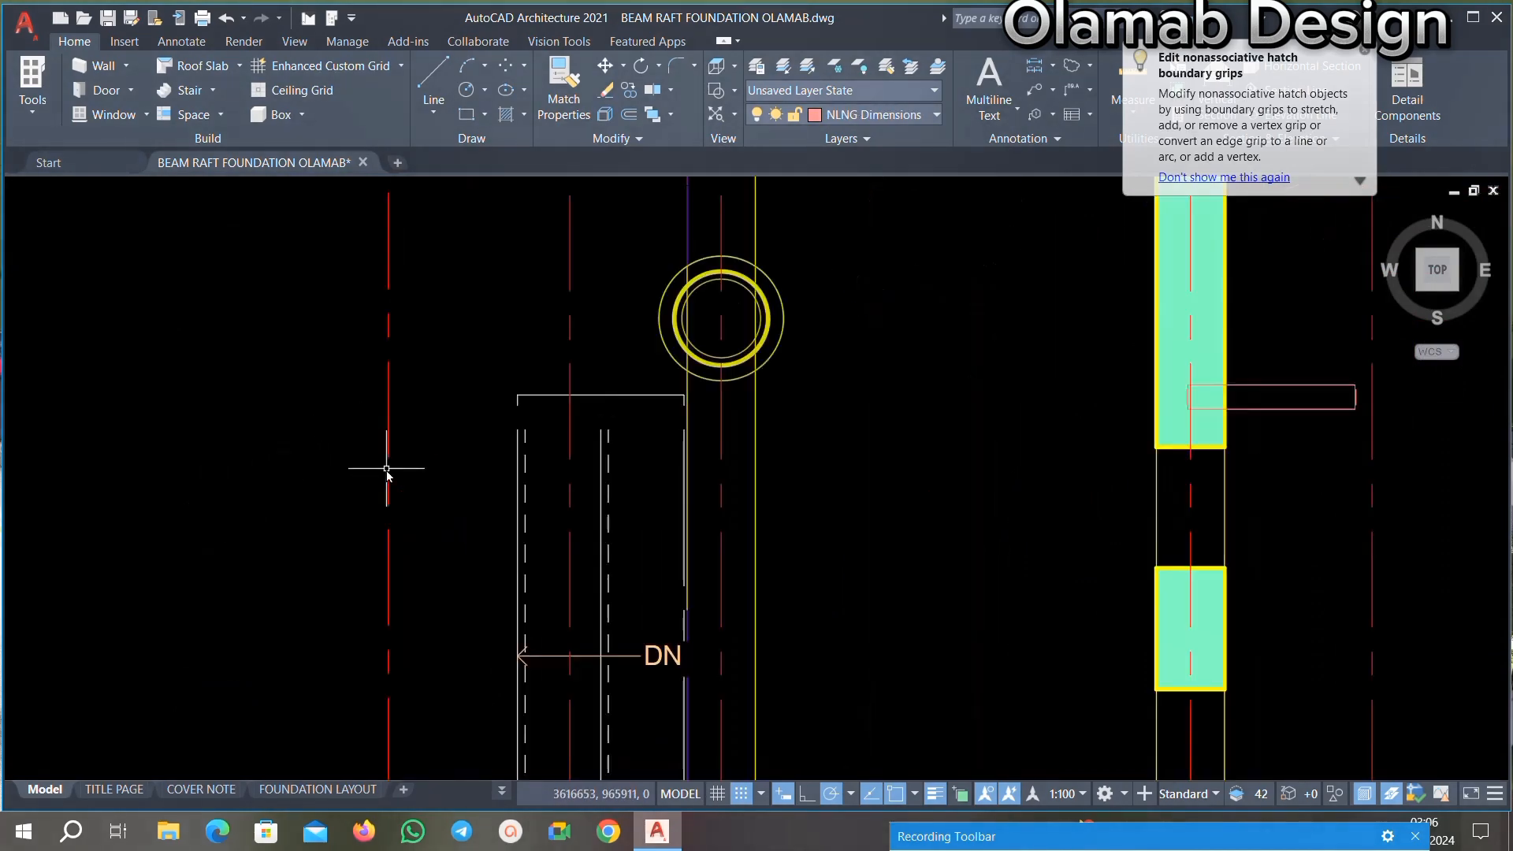
Step: Delete the DN label and the upper outline of the entrance steps near the round column
{"action": "scroll", "coordinate": [487, 406], "scroll_direction": "up", "scroll_amount": 5}
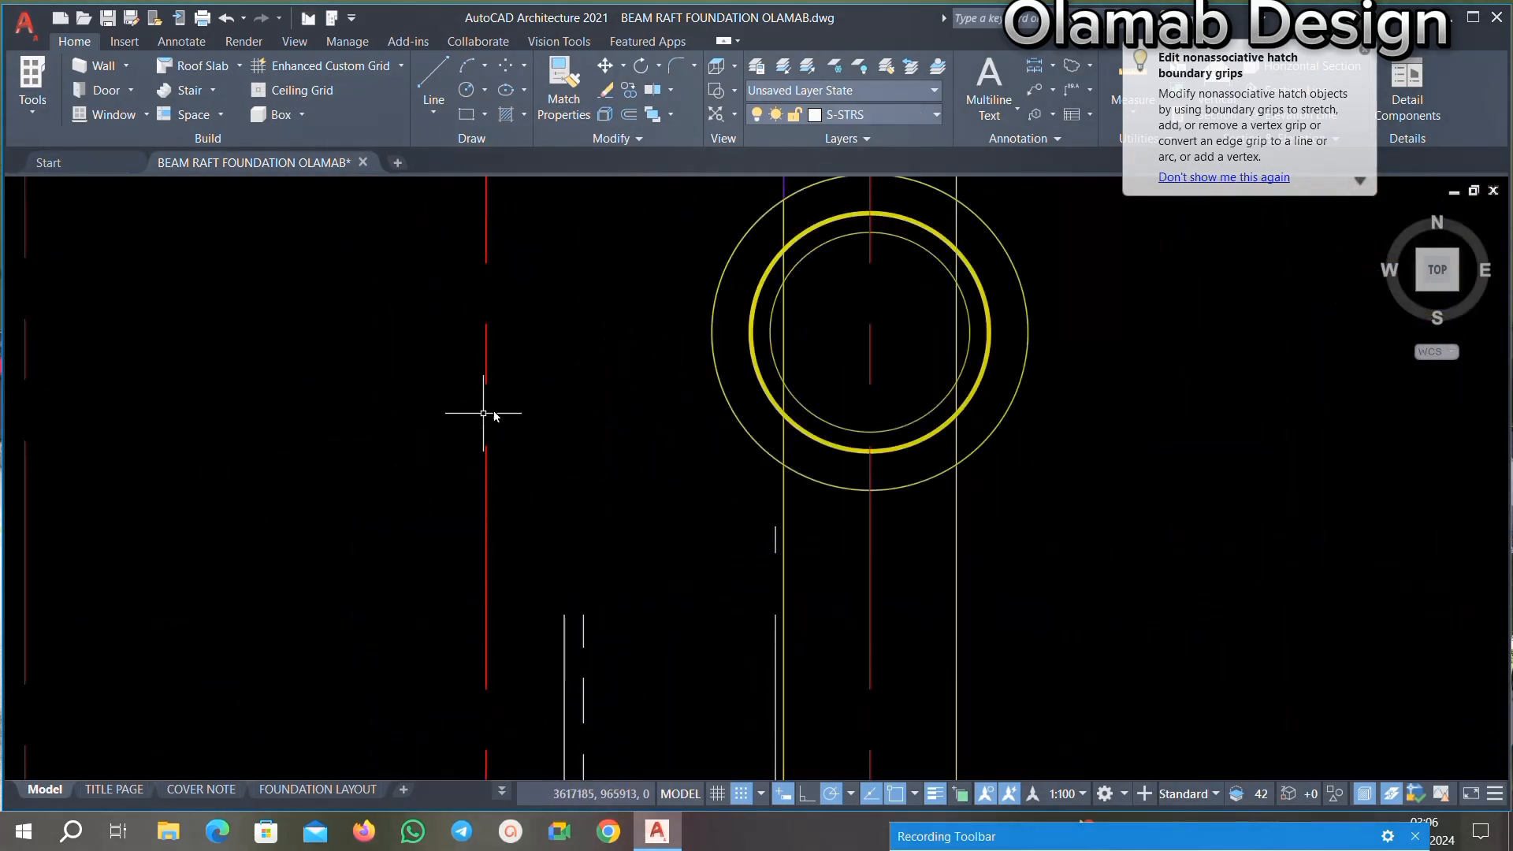
{"action": "scroll", "coordinate": [483, 413], "scroll_direction": "down", "scroll_amount": 4}
{"action": "scroll", "coordinate": [607, 528], "scroll_direction": "up", "scroll_amount": 6}
{"action": "left_click", "coordinate": [394, 507]}
{"action": "left_click", "coordinate": [265, 681]}
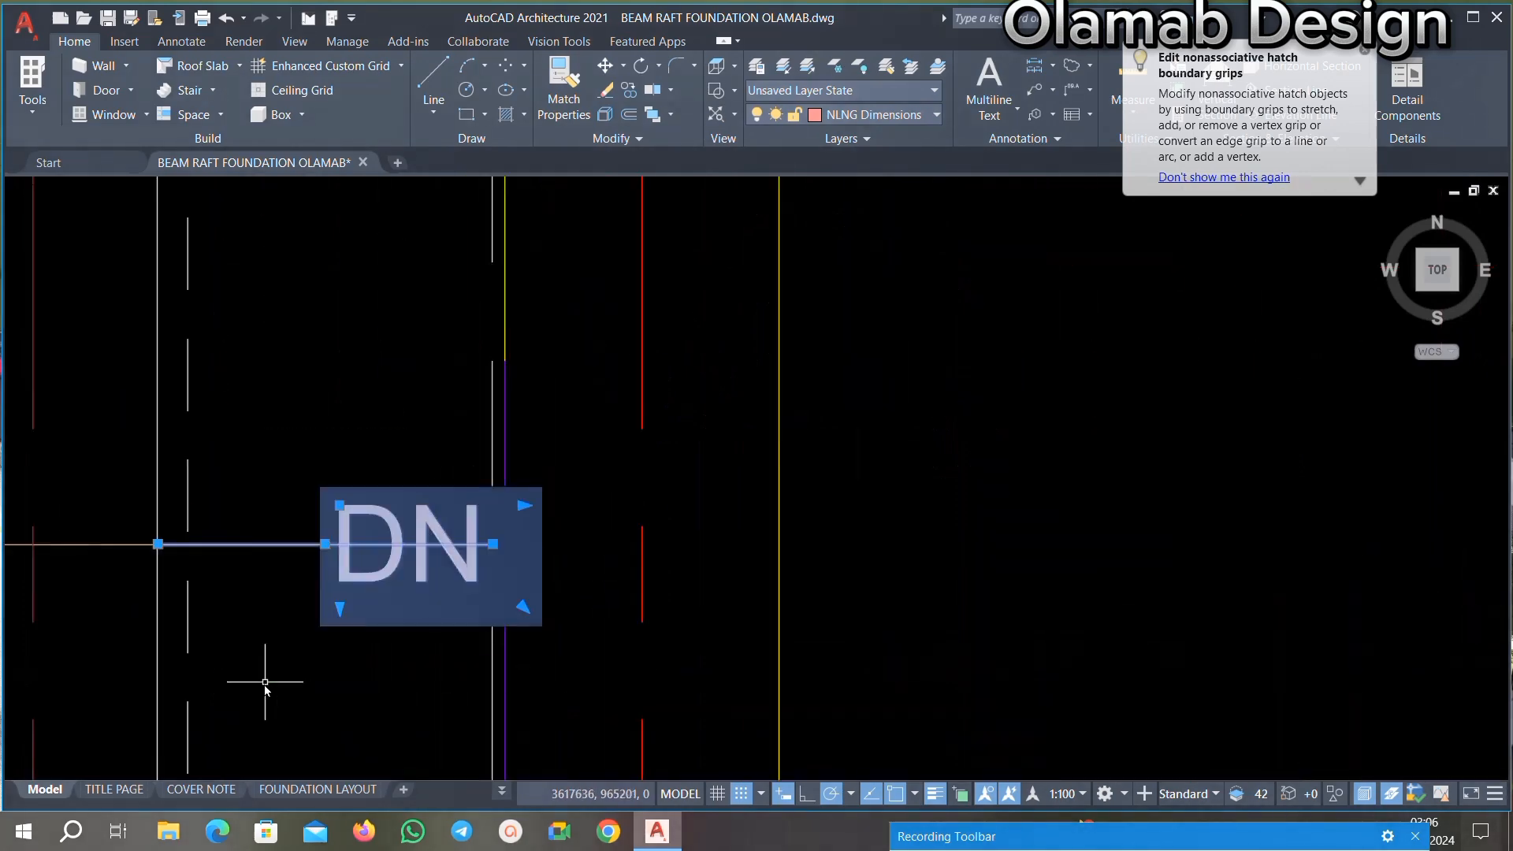
{"action": "key", "text": "Delete"}
{"action": "scroll", "coordinate": [536, 516], "scroll_direction": "down", "scroll_amount": 5}
Step: Delete the remaining tread lines and the direction arrow of the entrance steps
{"action": "scroll", "coordinate": [412, 518], "scroll_direction": "up", "scroll_amount": 7}
{"action": "scroll", "coordinate": [476, 547], "scroll_direction": "down", "scroll_amount": 12}
{"action": "scroll", "coordinate": [468, 530], "scroll_direction": "up", "scroll_amount": 4}
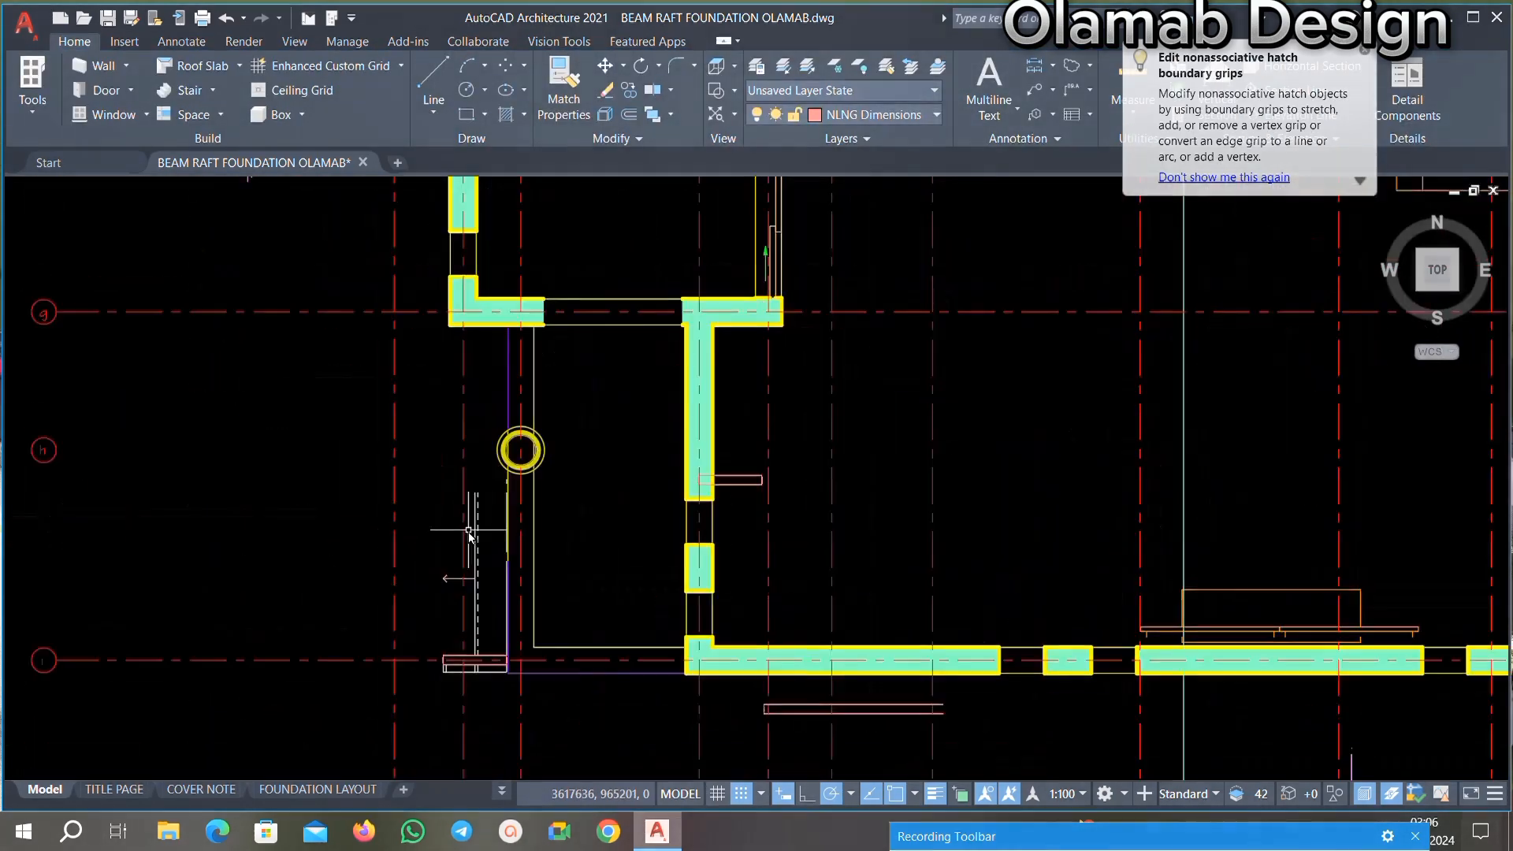
{"action": "scroll", "coordinate": [468, 530], "scroll_direction": "up", "scroll_amount": 5}
{"action": "scroll", "coordinate": [487, 479], "scroll_direction": "down", "scroll_amount": 3}
{"action": "scroll", "coordinate": [473, 558], "scroll_direction": "up", "scroll_amount": 4}
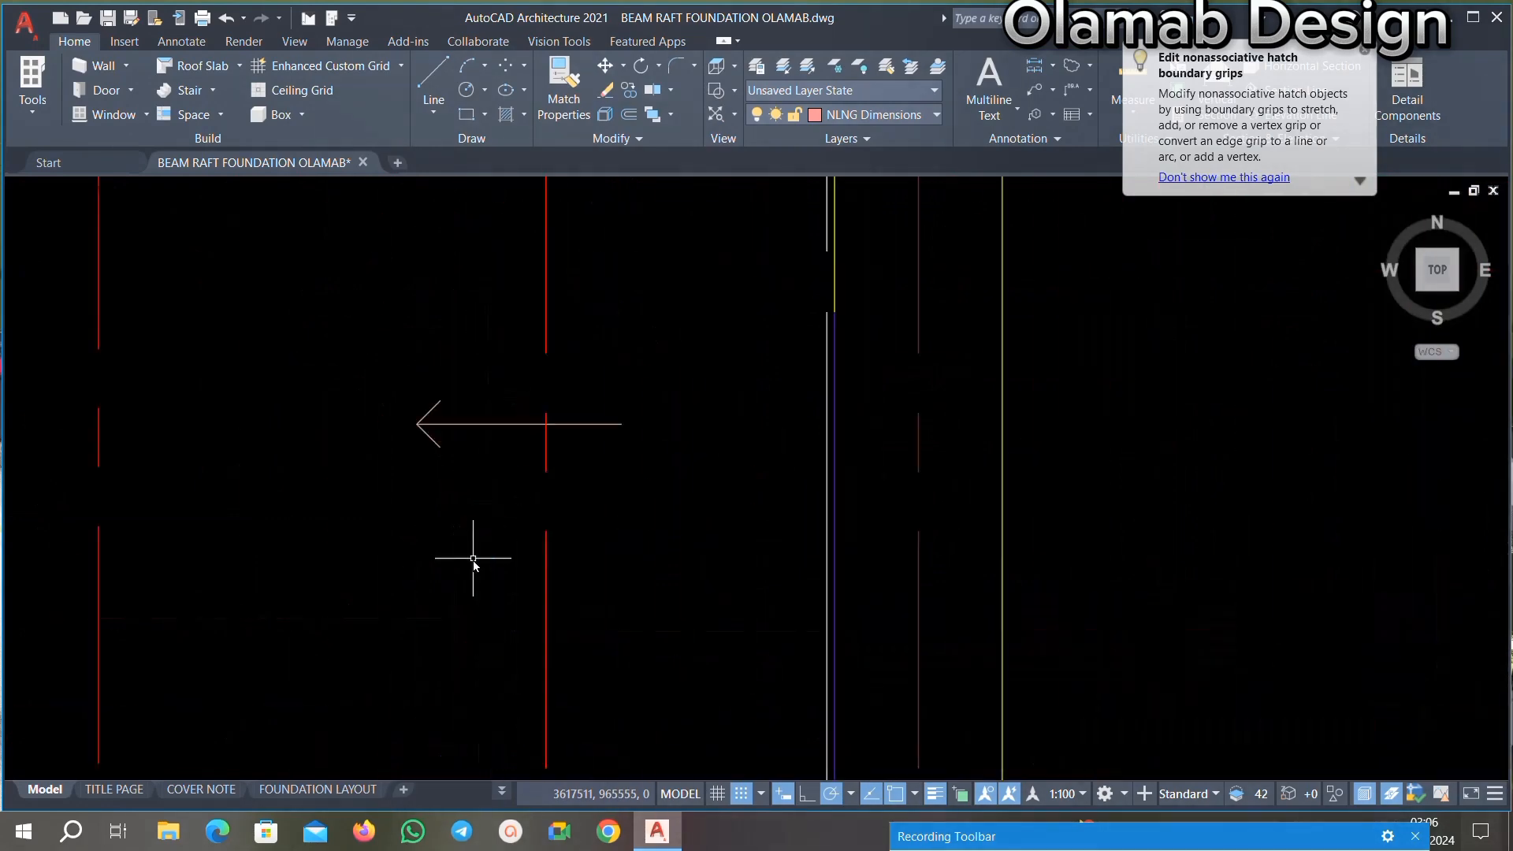
{"action": "scroll", "coordinate": [504, 551], "scroll_direction": "down", "scroll_amount": 5}
{"action": "scroll", "coordinate": [523, 591], "scroll_direction": "up", "scroll_amount": 6}
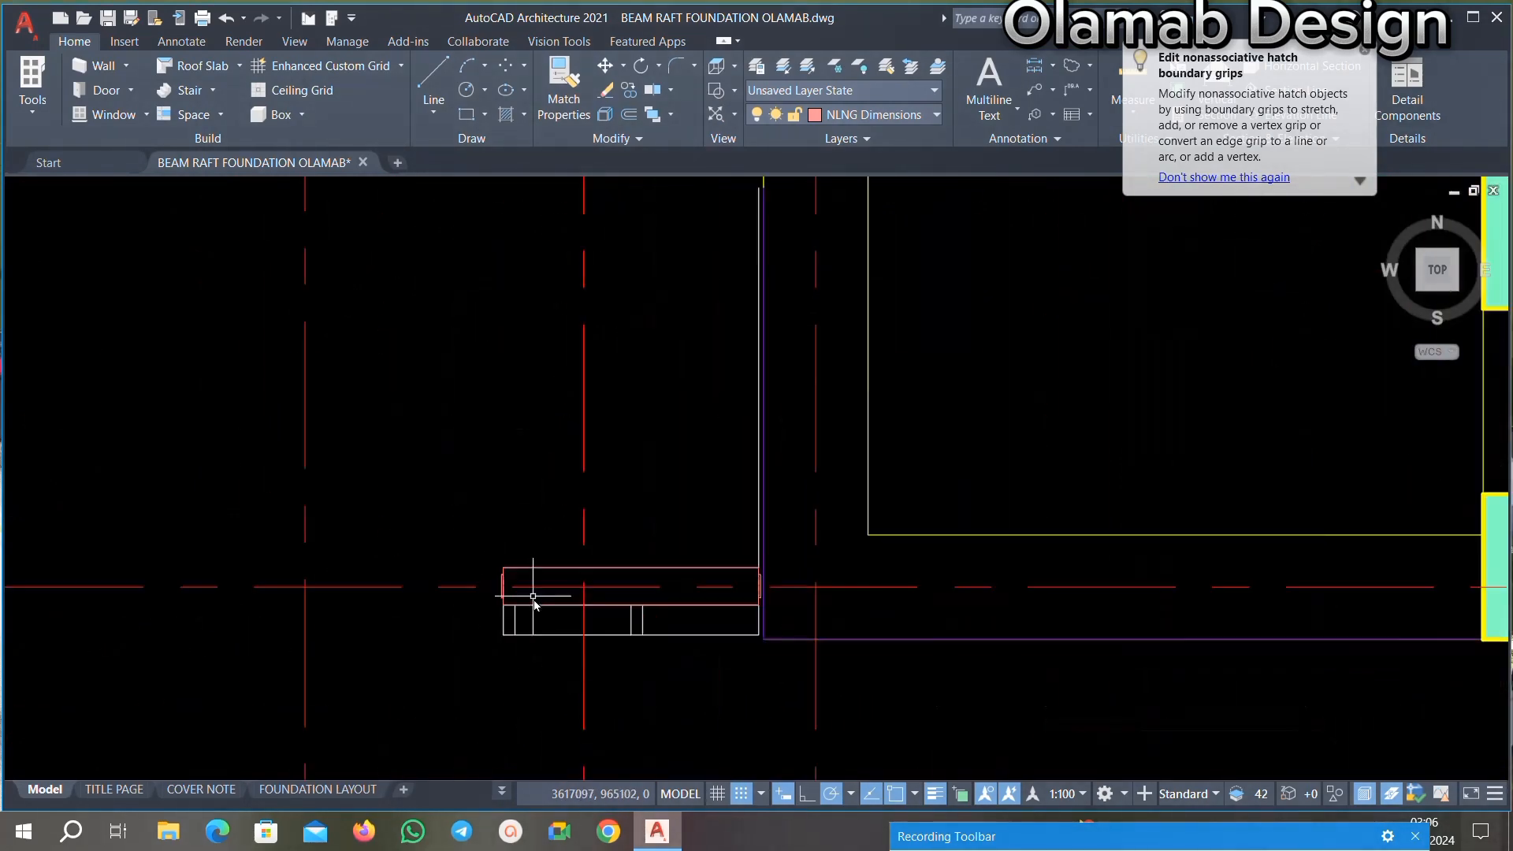
Step: Delete the handrail at the foot of the entrance steps, including its leftover end piece
{"action": "left_click", "coordinate": [292, 731]}
{"action": "key", "text": "Delete"}
{"action": "scroll", "coordinate": [502, 625], "scroll_direction": "down", "scroll_amount": 6}
{"action": "scroll", "coordinate": [501, 557], "scroll_direction": "up", "scroll_amount": 9}
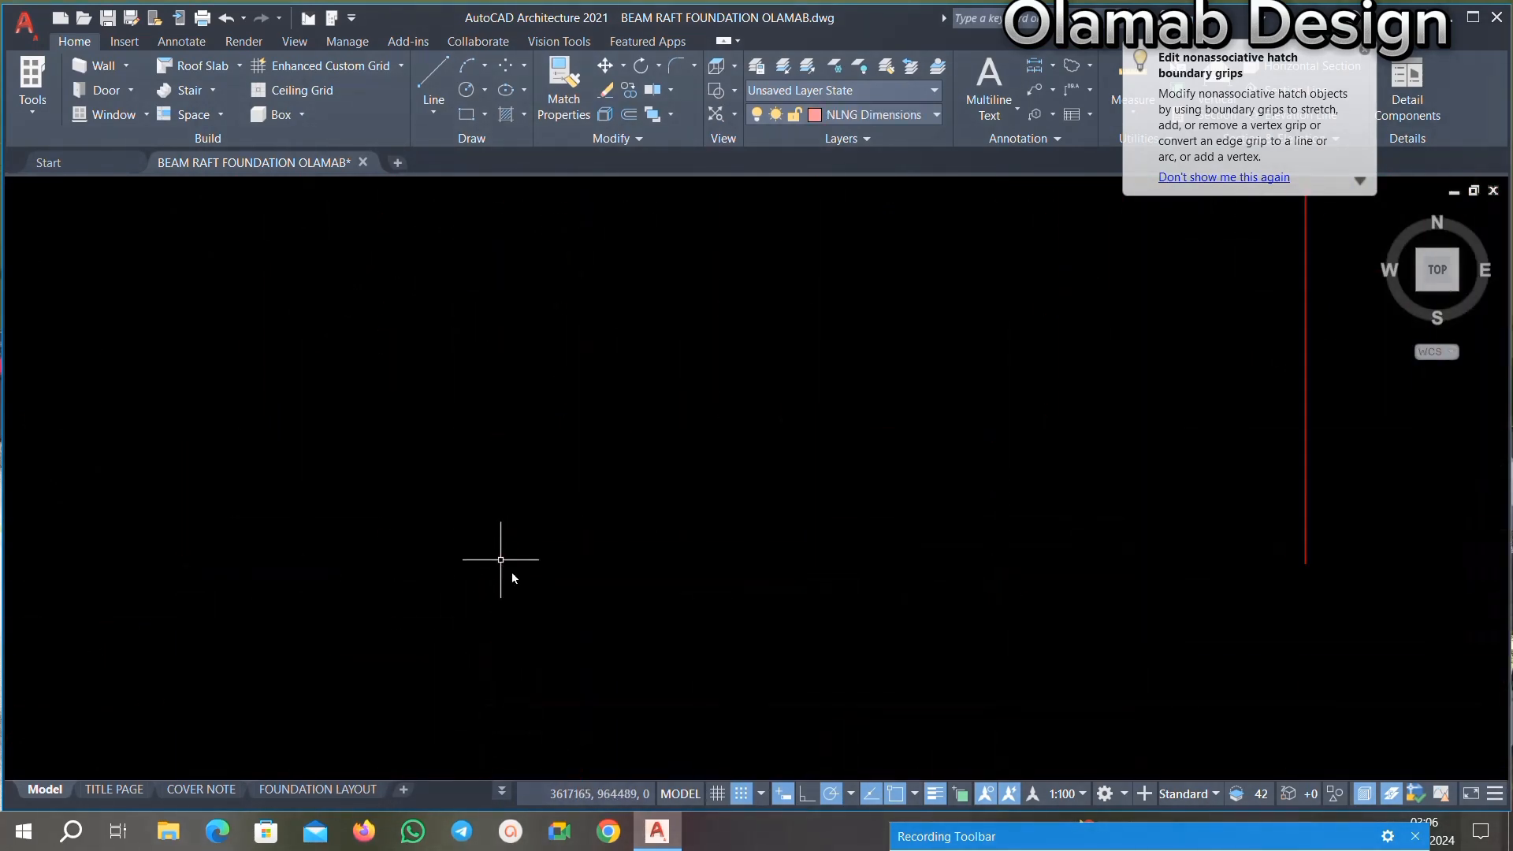
{"action": "scroll", "coordinate": [576, 532], "scroll_direction": "down", "scroll_amount": 2}
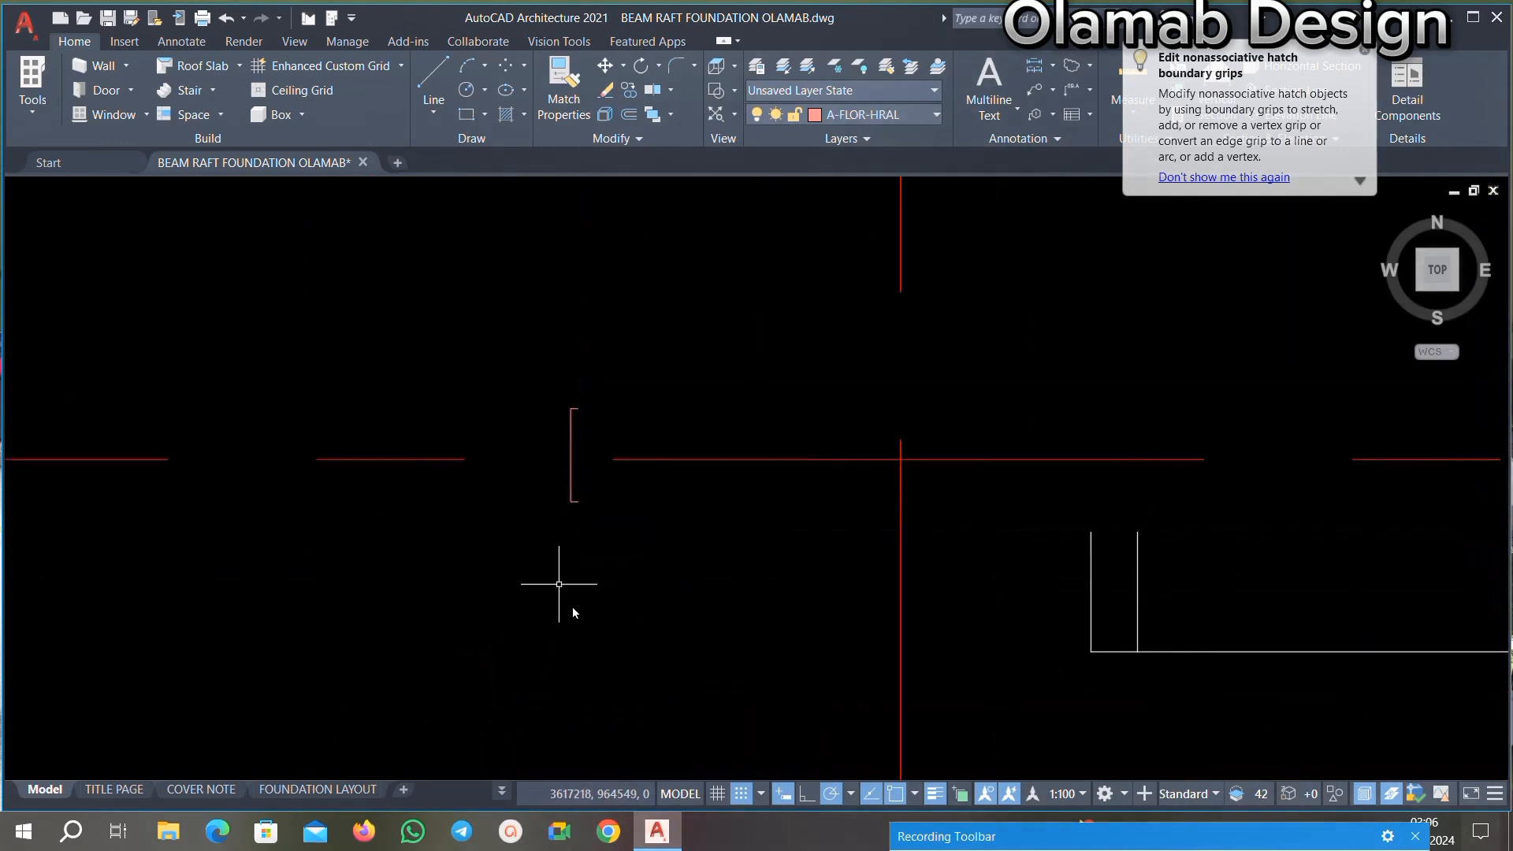
{"action": "left_click", "coordinate": [613, 567]}
{"action": "scroll", "coordinate": [553, 559], "scroll_direction": "down", "scroll_amount": 1}
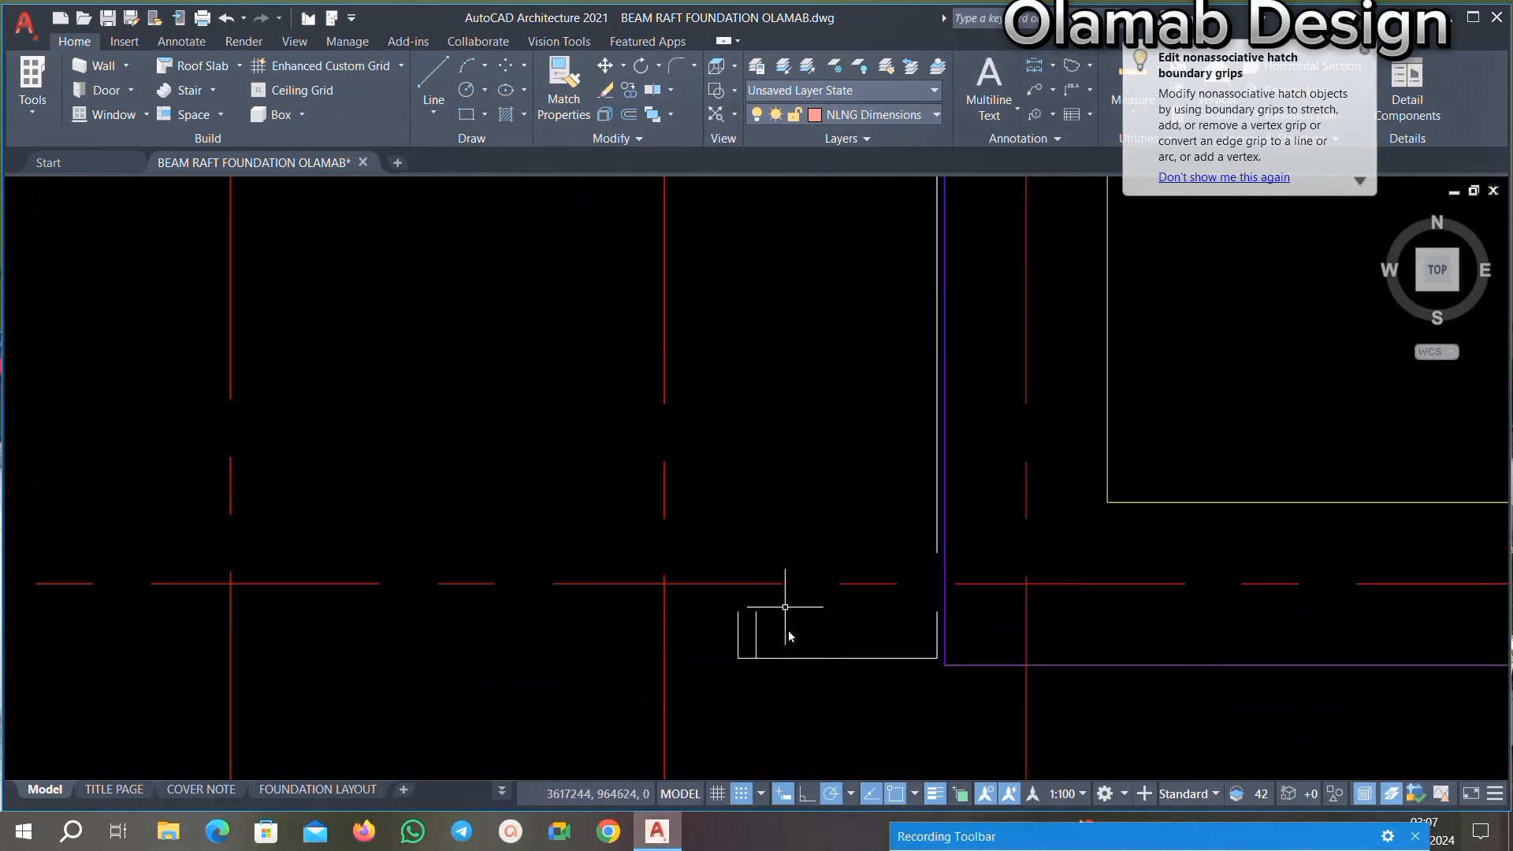
Step: Delete the remaining step outline at the porch corner
{"action": "scroll", "coordinate": [789, 668], "scroll_direction": "up", "scroll_amount": 3}
{"action": "left_click", "coordinate": [848, 566]}
{"action": "left_click", "coordinate": [455, 689]}
{"action": "key", "text": "Delete"}
{"action": "scroll", "coordinate": [610, 595], "scroll_direction": "down", "scroll_amount": 4}
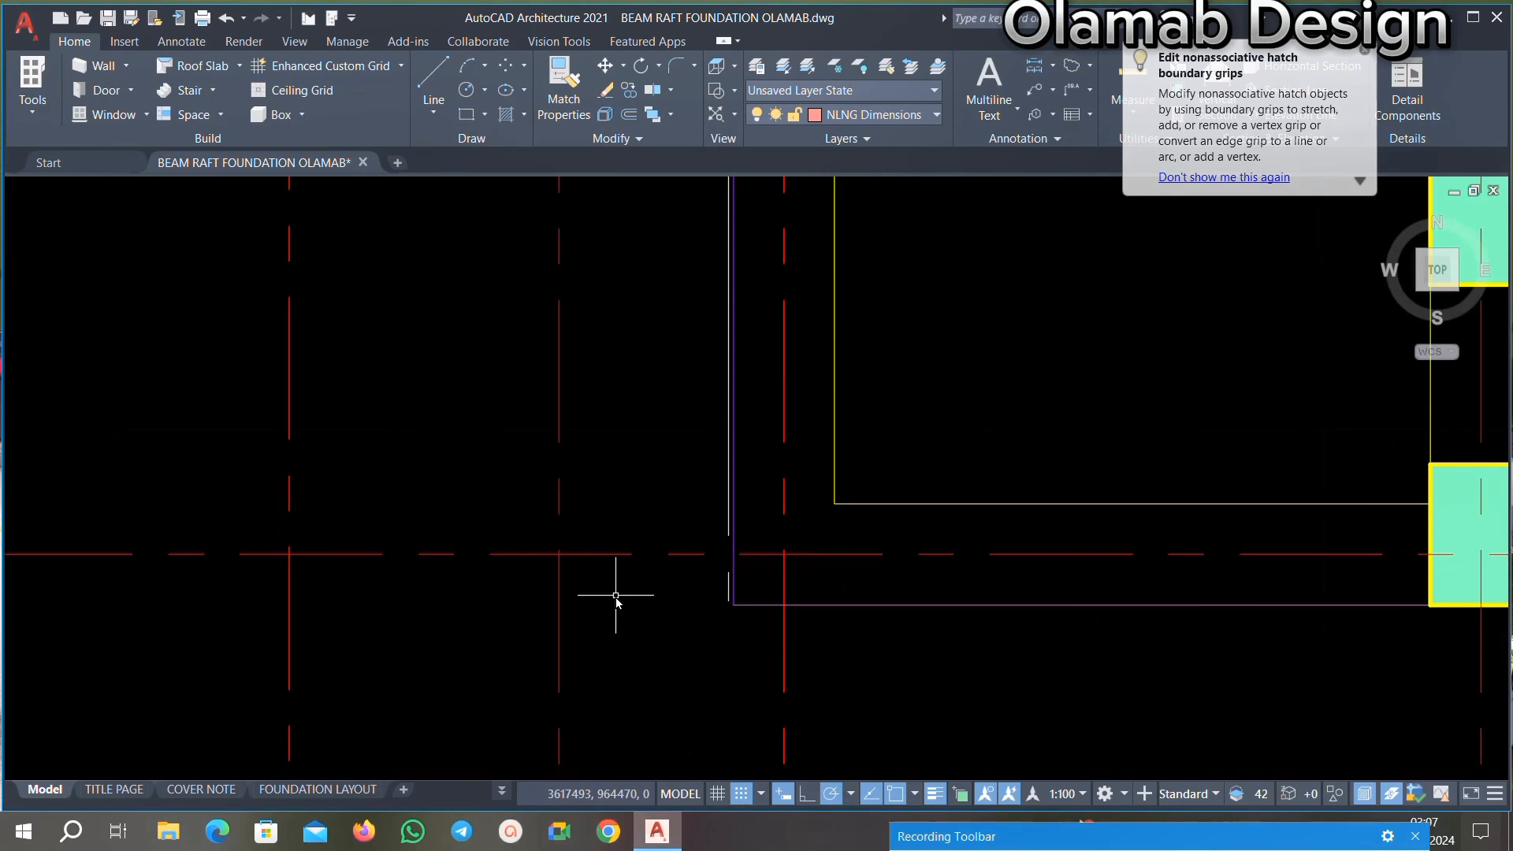
Step: Delete the 2050 dimension and the overall 17275 dimension below the plan
{"action": "scroll", "coordinate": [617, 599], "scroll_direction": "down", "scroll_amount": 4}
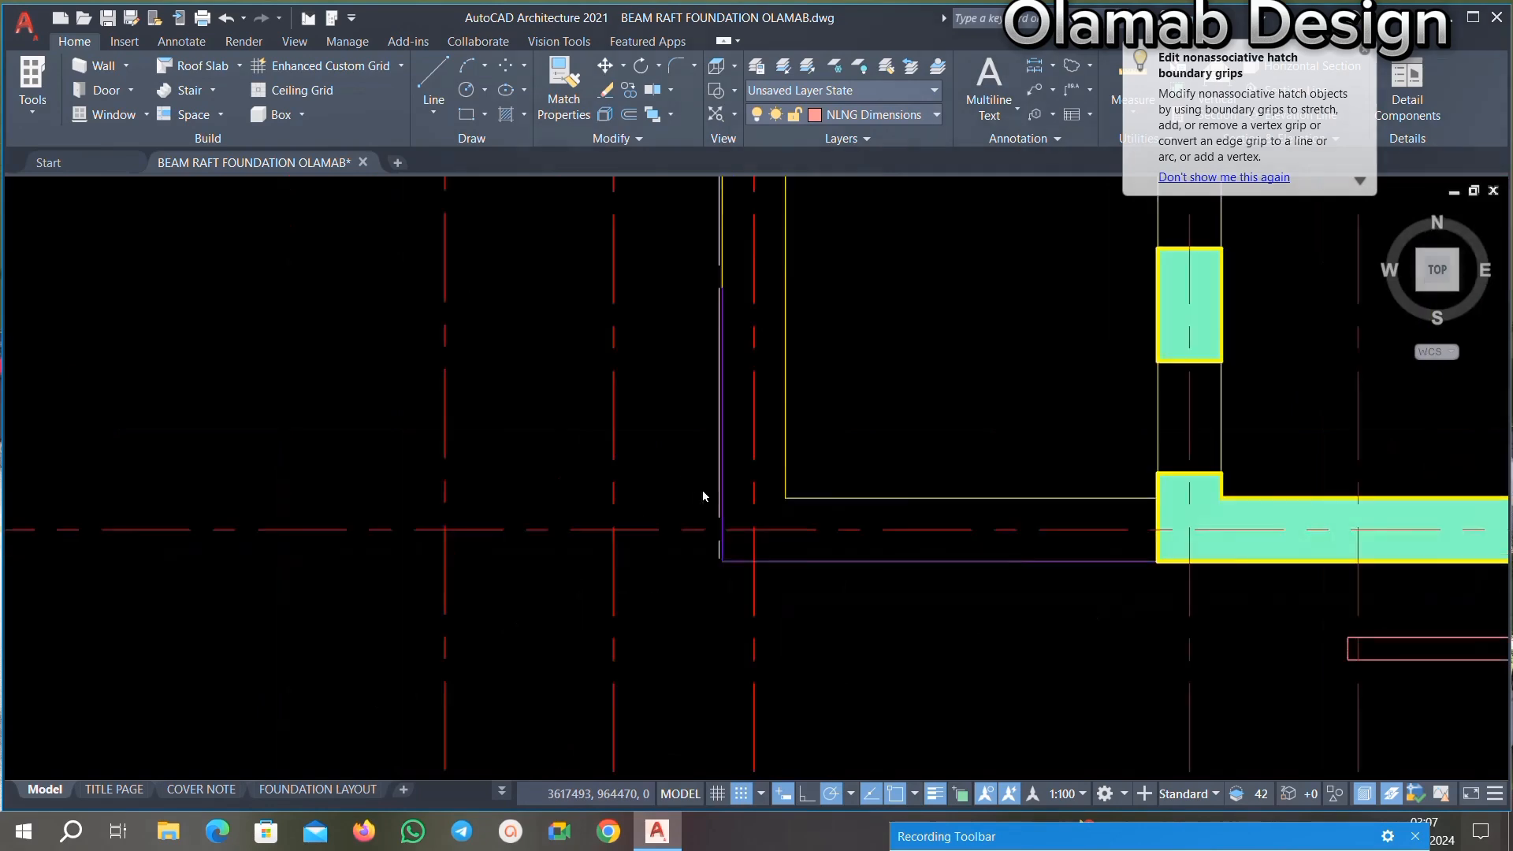
{"action": "scroll", "coordinate": [780, 600], "scroll_direction": "up", "scroll_amount": 1}
{"action": "scroll", "coordinate": [780, 606], "scroll_direction": "up", "scroll_amount": 2}
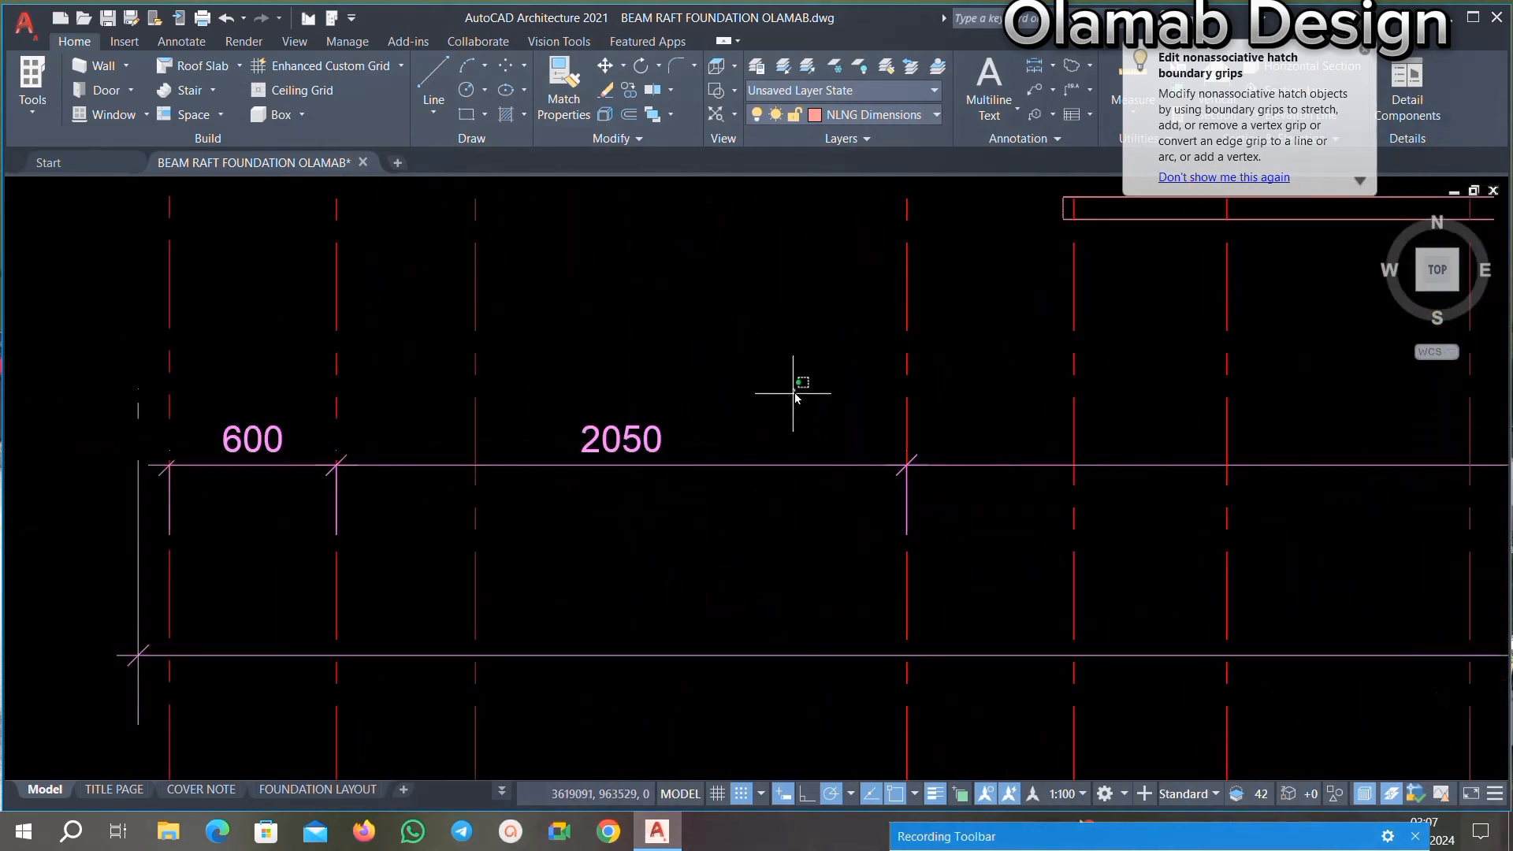
{"action": "left_click", "coordinate": [797, 388]}
{"action": "left_click", "coordinate": [669, 749]}
{"action": "key", "text": "Delete"}
Step: Delete the 600 dimension below the plan
{"action": "scroll", "coordinate": [631, 433], "scroll_direction": "down", "scroll_amount": 4}
{"action": "scroll", "coordinate": [575, 434], "scroll_direction": "up", "scroll_amount": 3}
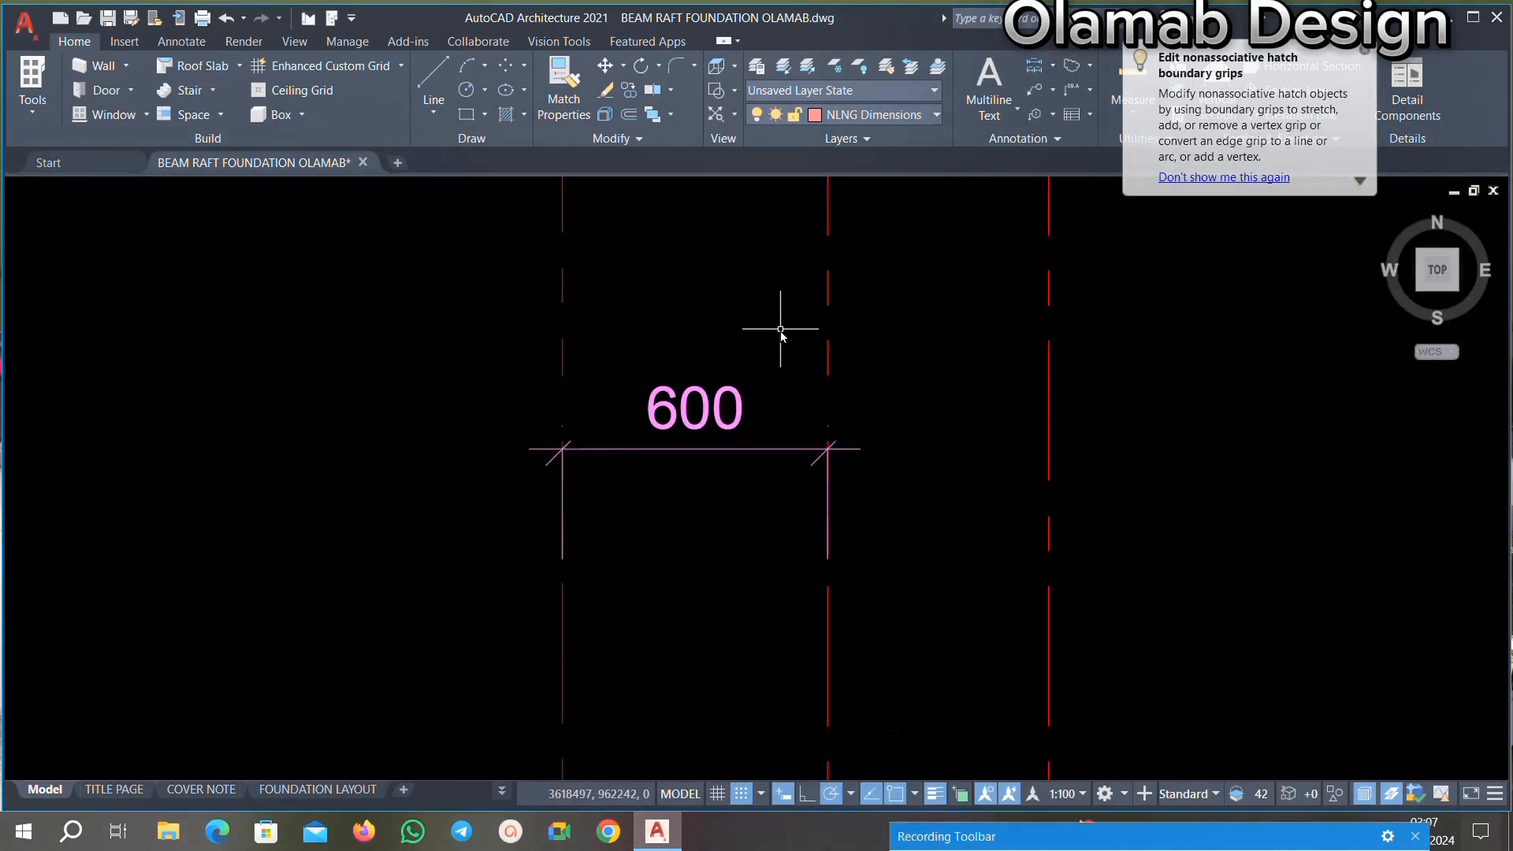
{"action": "left_click", "coordinate": [780, 328]}
{"action": "left_click", "coordinate": [688, 549]}
{"action": "key", "text": "Delete"}
{"action": "scroll", "coordinate": [641, 434], "scroll_direction": "down", "scroll_amount": 3}
{"action": "scroll", "coordinate": [628, 491], "scroll_direction": "down", "scroll_amount": 2}
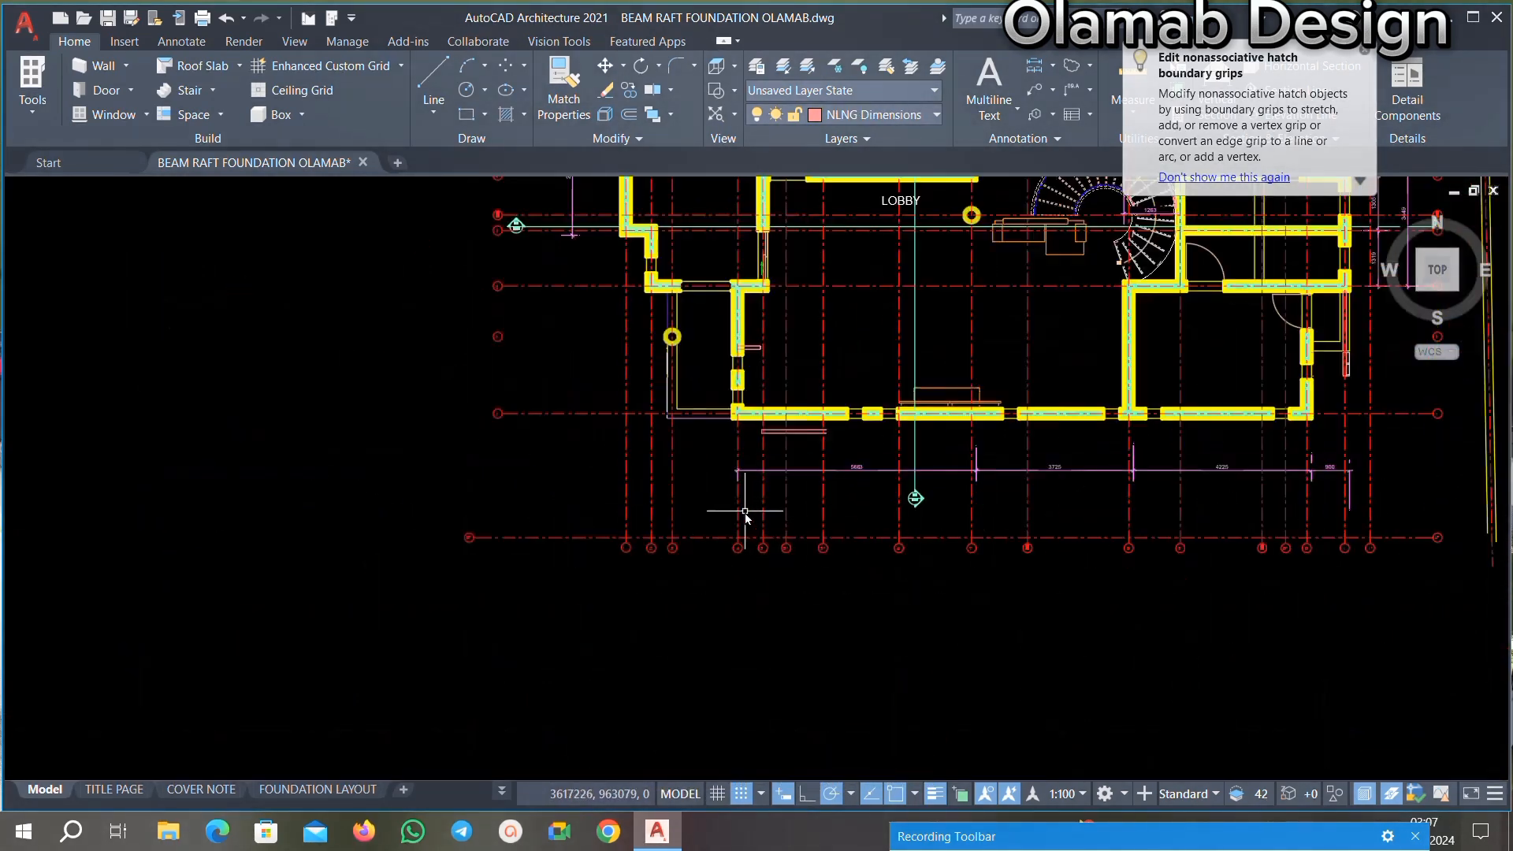
Step: Delete the horizontal LF grid line running just above the grid bubbles below the plan
{"action": "scroll", "coordinate": [745, 512], "scroll_direction": "down", "scroll_amount": 2}
{"action": "scroll", "coordinate": [1214, 522], "scroll_direction": "up", "scroll_amount": 2}
{"action": "scroll", "coordinate": [1210, 508], "scroll_direction": "up", "scroll_amount": 5}
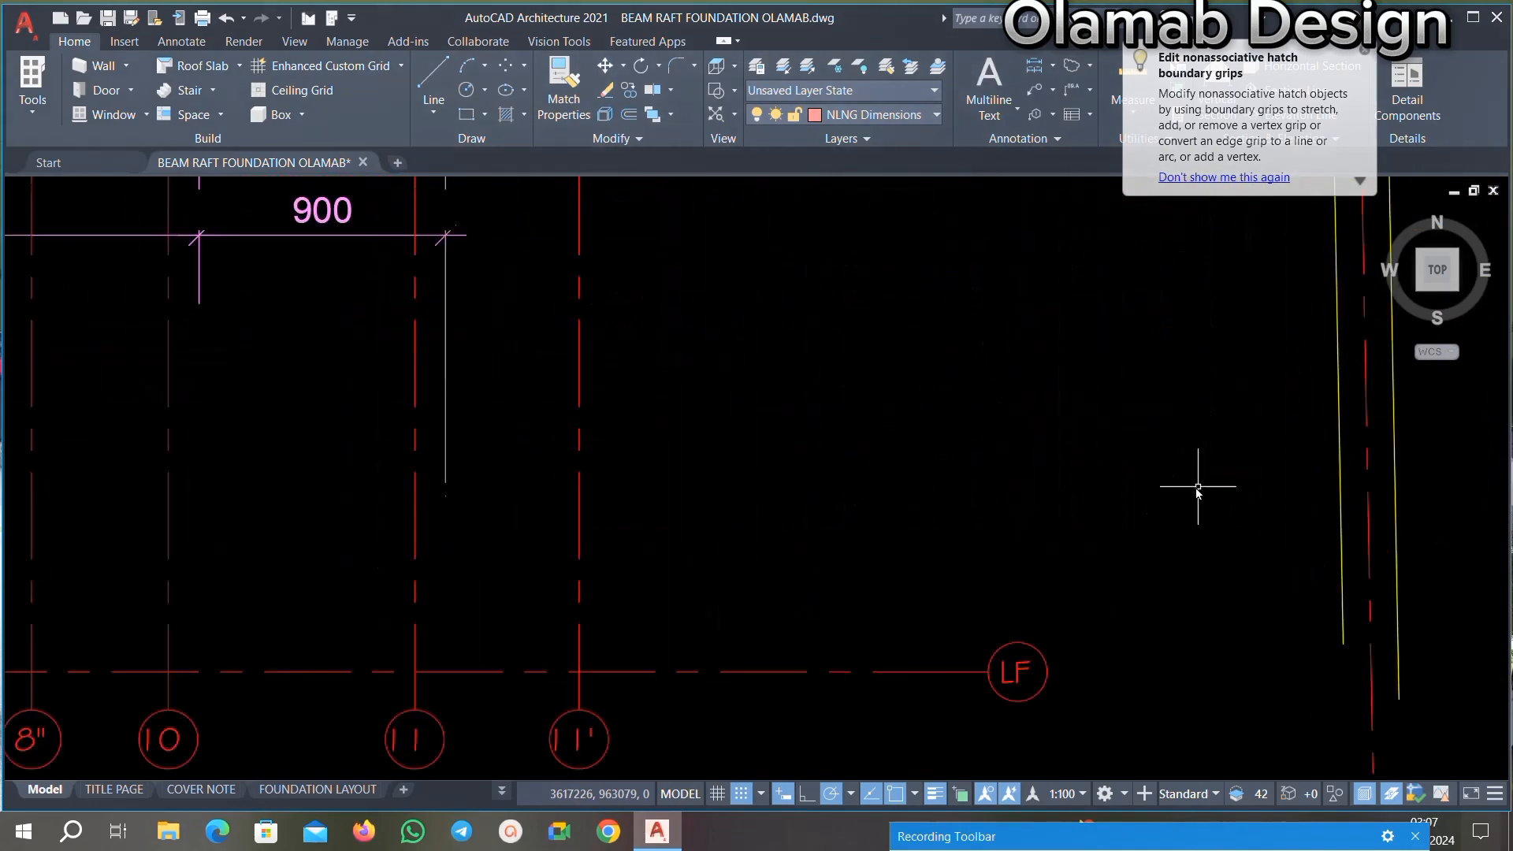
{"action": "scroll", "coordinate": [989, 487], "scroll_direction": "down", "scroll_amount": 5}
{"action": "scroll", "coordinate": [382, 512], "scroll_direction": "up", "scroll_amount": 2}
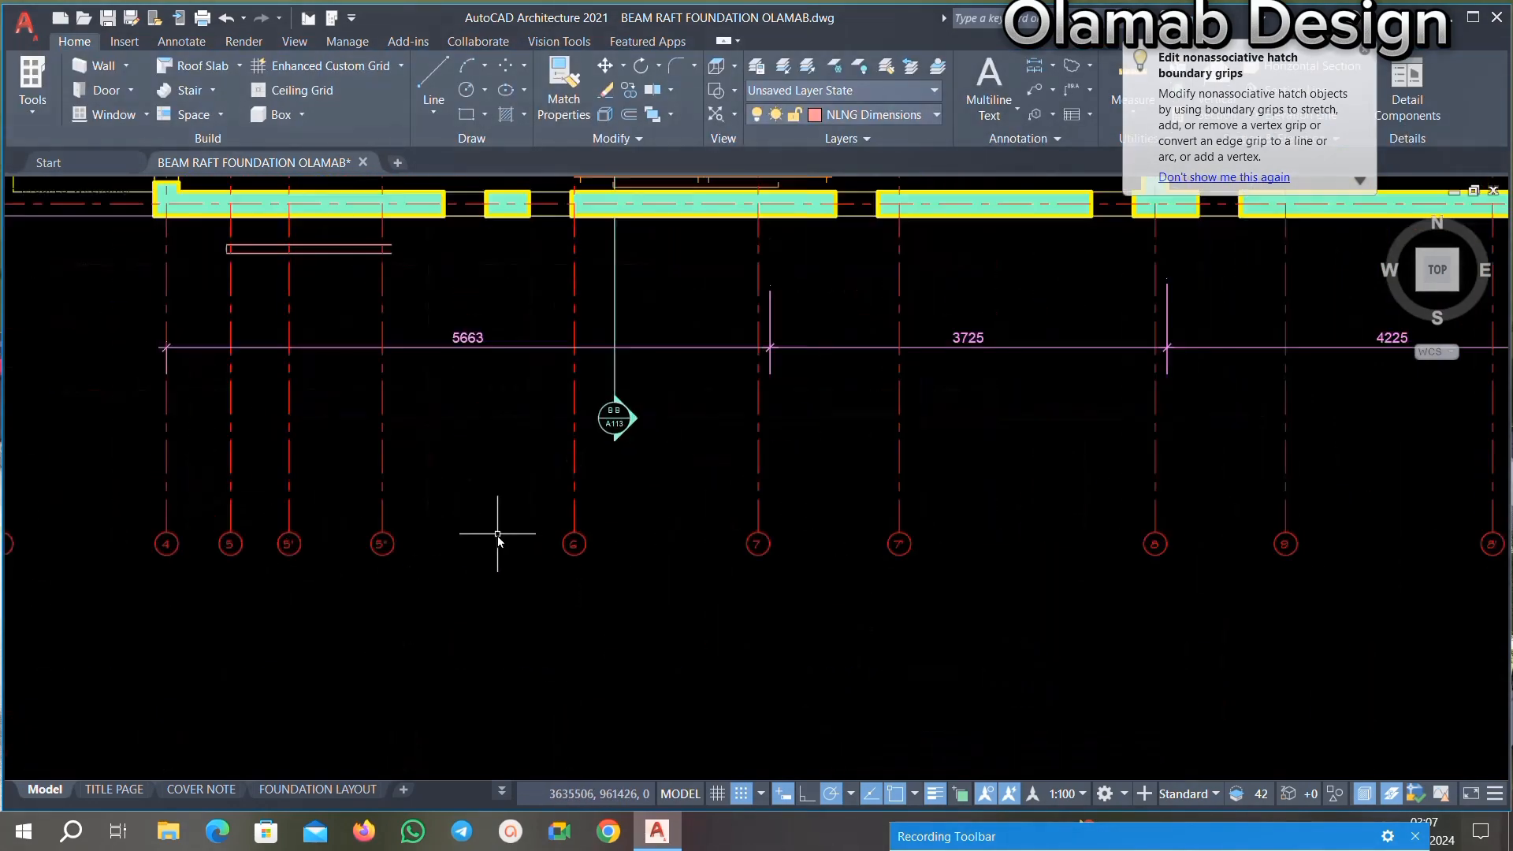
Step: Delete the leftover bubble at the west end of the removed LF grid line
{"action": "scroll", "coordinate": [422, 517], "scroll_direction": "down", "scroll_amount": 3}
{"action": "scroll", "coordinate": [191, 489], "scroll_direction": "up", "scroll_amount": 3}
{"action": "left_click", "coordinate": [334, 497]}
{"action": "left_click", "coordinate": [161, 698]}
{"action": "key", "text": "Delete"}
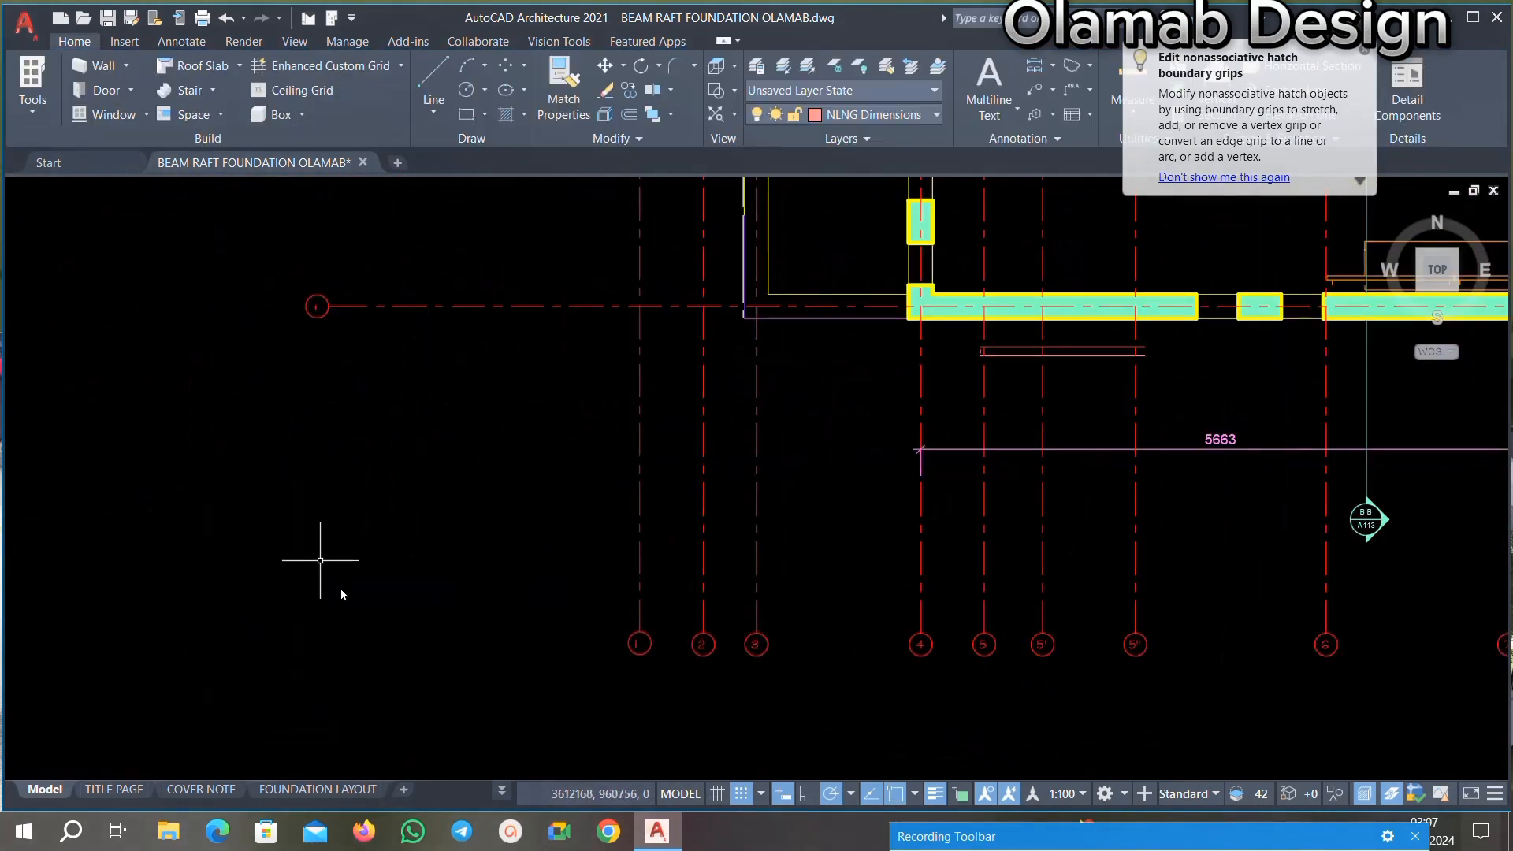
Step: Delete the 3725 and 5663 dimensions below the south wall
{"action": "scroll", "coordinate": [341, 584], "scroll_direction": "down", "scroll_amount": 3}
{"action": "scroll", "coordinate": [650, 542], "scroll_direction": "up", "scroll_amount": 3}
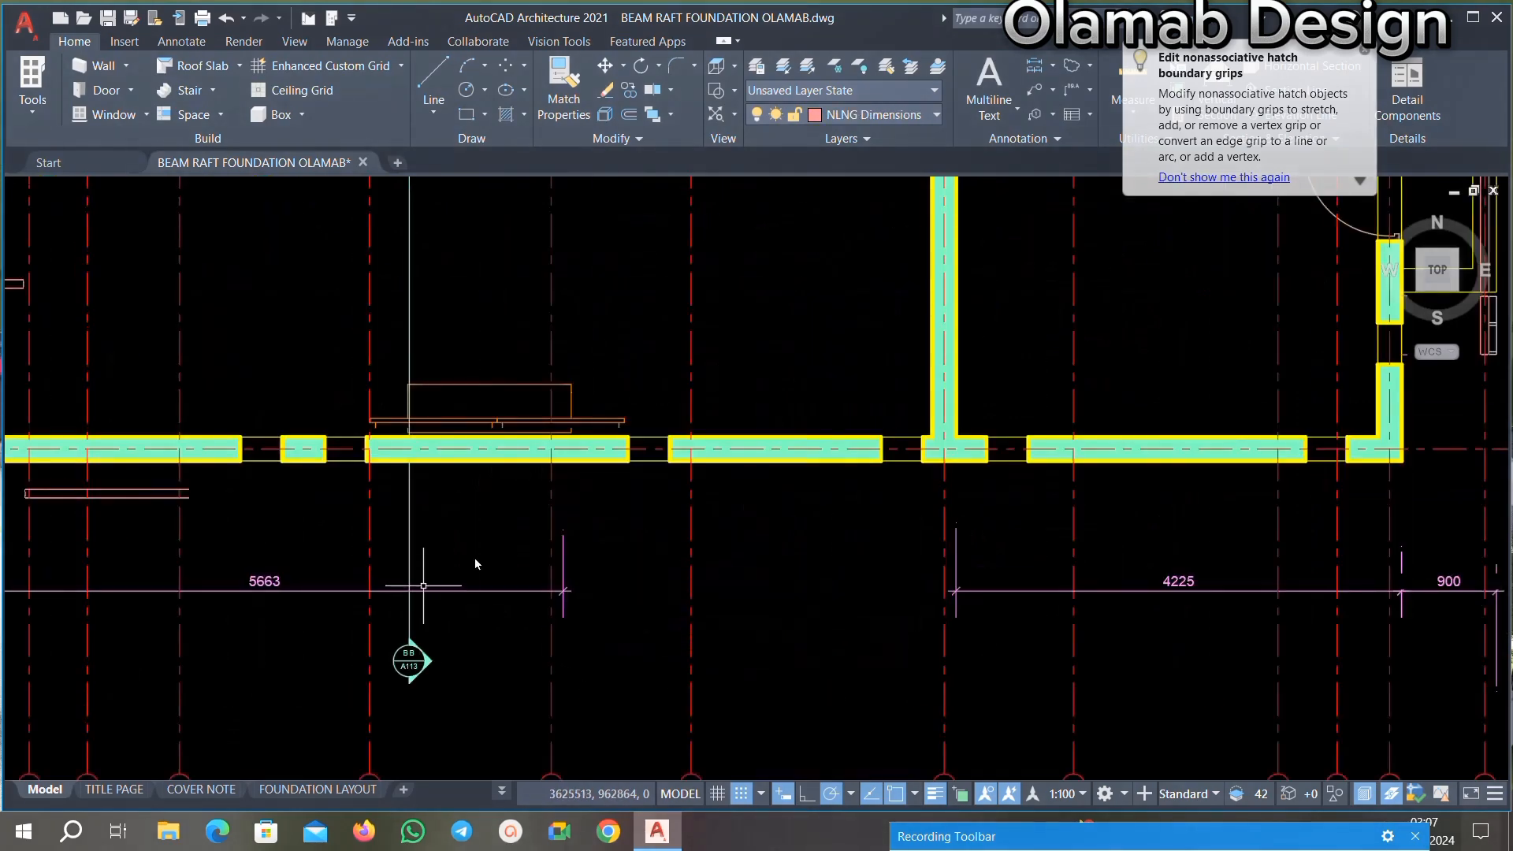
{"action": "scroll", "coordinate": [371, 583], "scroll_direction": "up", "scroll_amount": 3}
{"action": "left_click", "coordinate": [294, 516]}
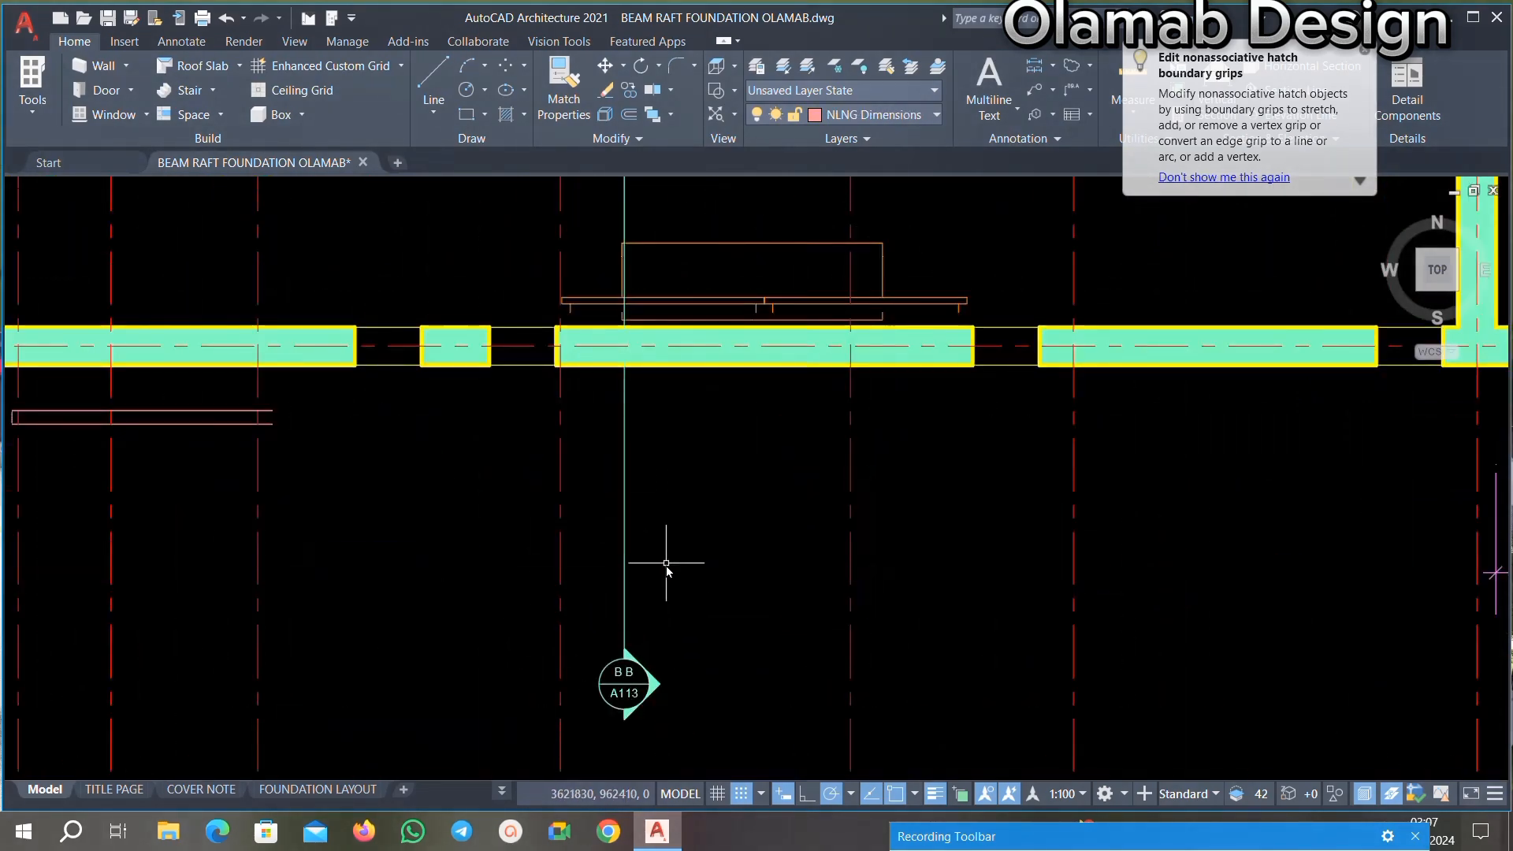
Step: Delete the B-B section line with its A113 marker
{"action": "left_click", "coordinate": [579, 721]}
{"action": "key", "text": "Delete"}
{"action": "scroll", "coordinate": [579, 599], "scroll_direction": "down", "scroll_amount": 2}
Step: Delete the rectangular furniture box and the west half of the cabinet against the lounge's south wall
{"action": "scroll", "coordinate": [618, 489], "scroll_direction": "up", "scroll_amount": 4}
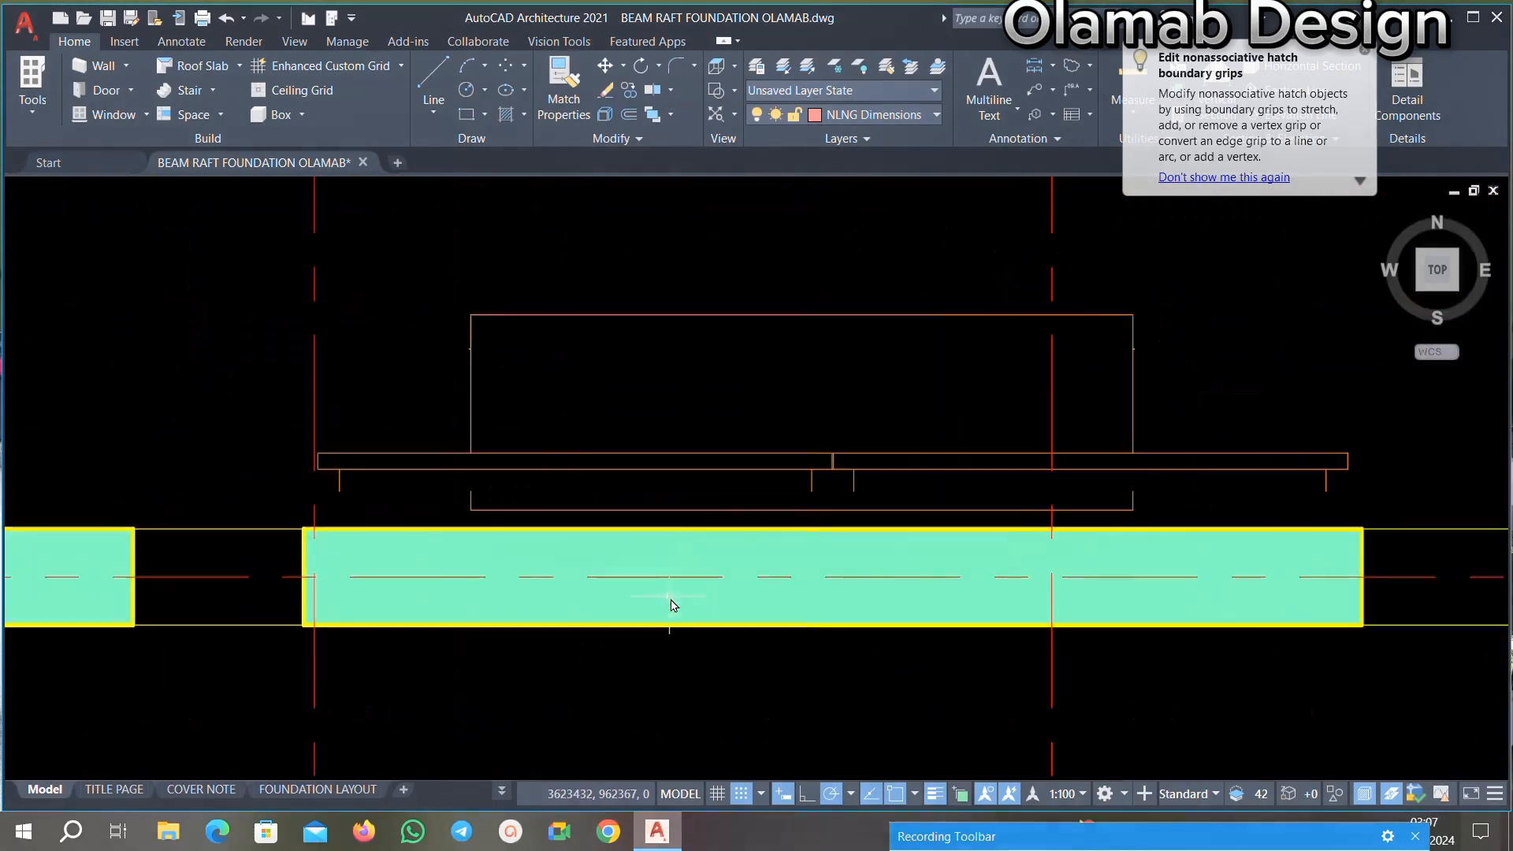
{"action": "left_click", "coordinate": [746, 309]}
{"action": "left_click", "coordinate": [410, 498]}
{"action": "key", "text": "Delete"}
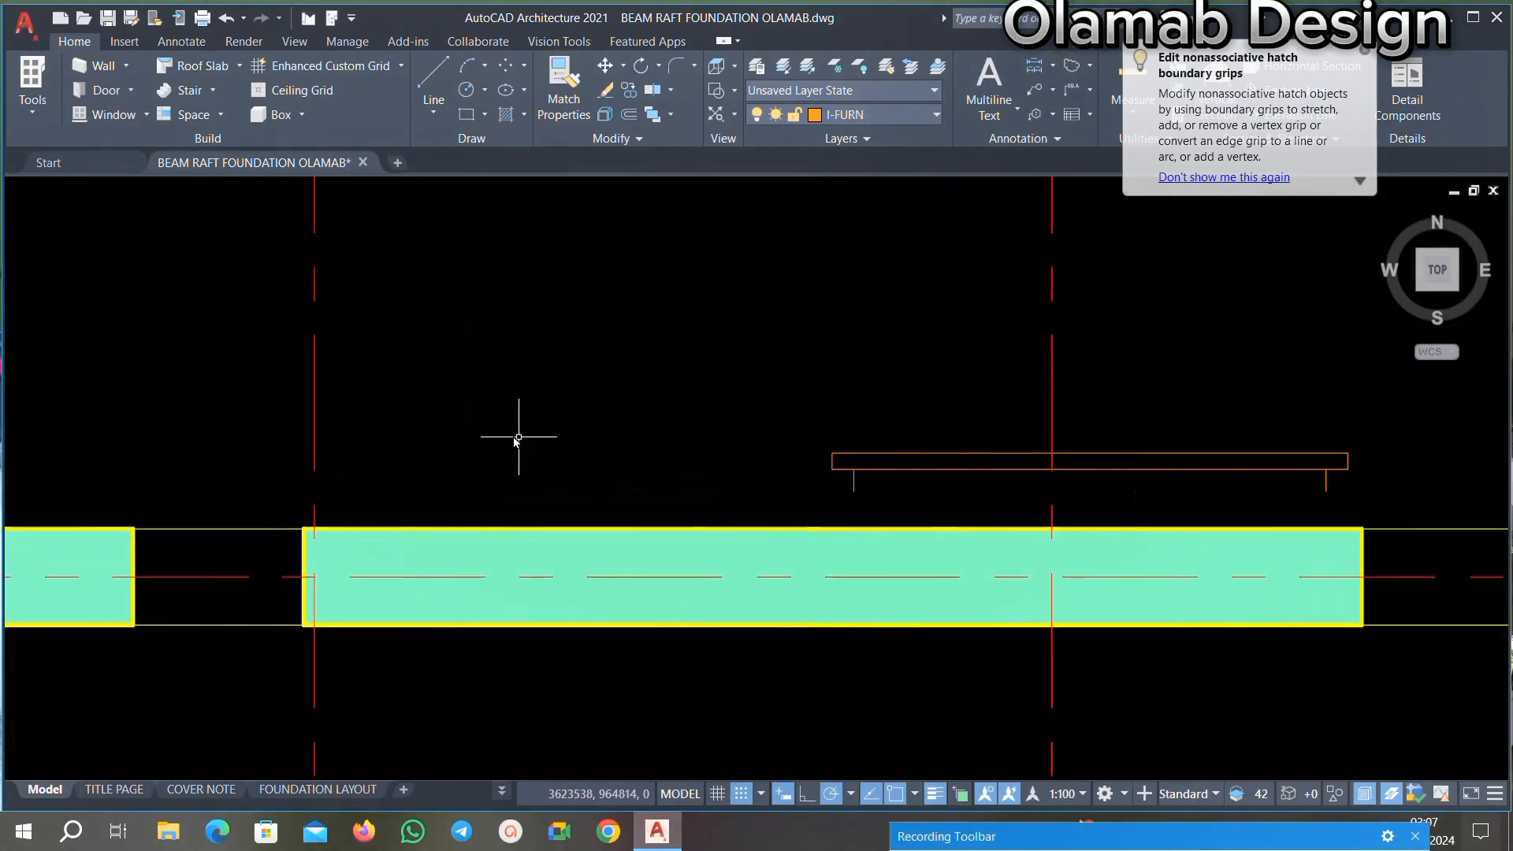
Step: Delete the cabinet's remaining east half and the narrow pink strip outside the south wall
{"action": "scroll", "coordinate": [780, 465], "scroll_direction": "up", "scroll_amount": 2}
{"action": "scroll", "coordinate": [760, 472], "scroll_direction": "down", "scroll_amount": 6}
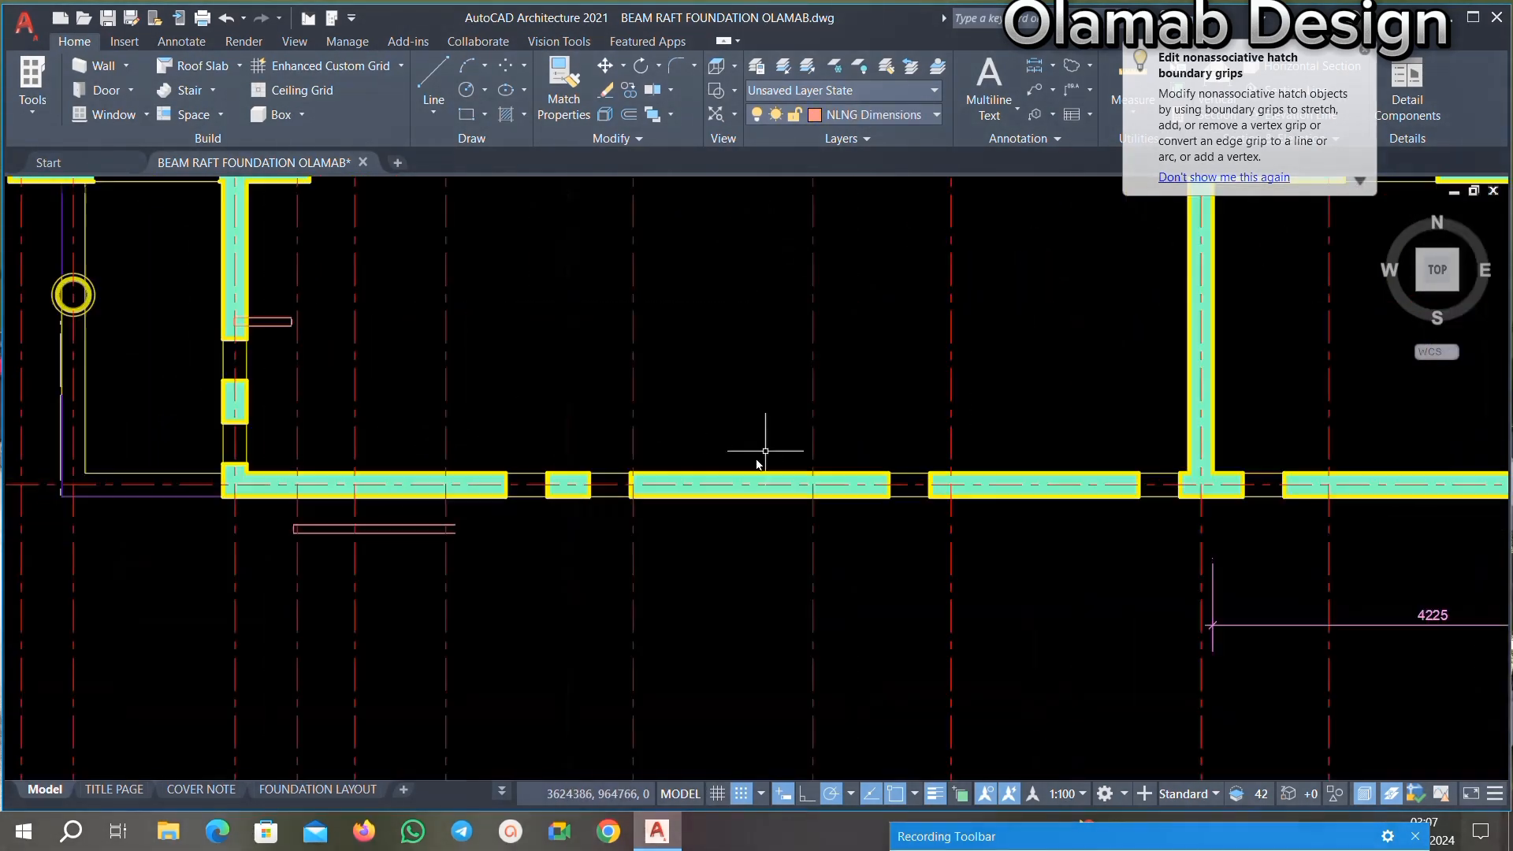
{"action": "scroll", "coordinate": [693, 498], "scroll_direction": "up", "scroll_amount": 5}
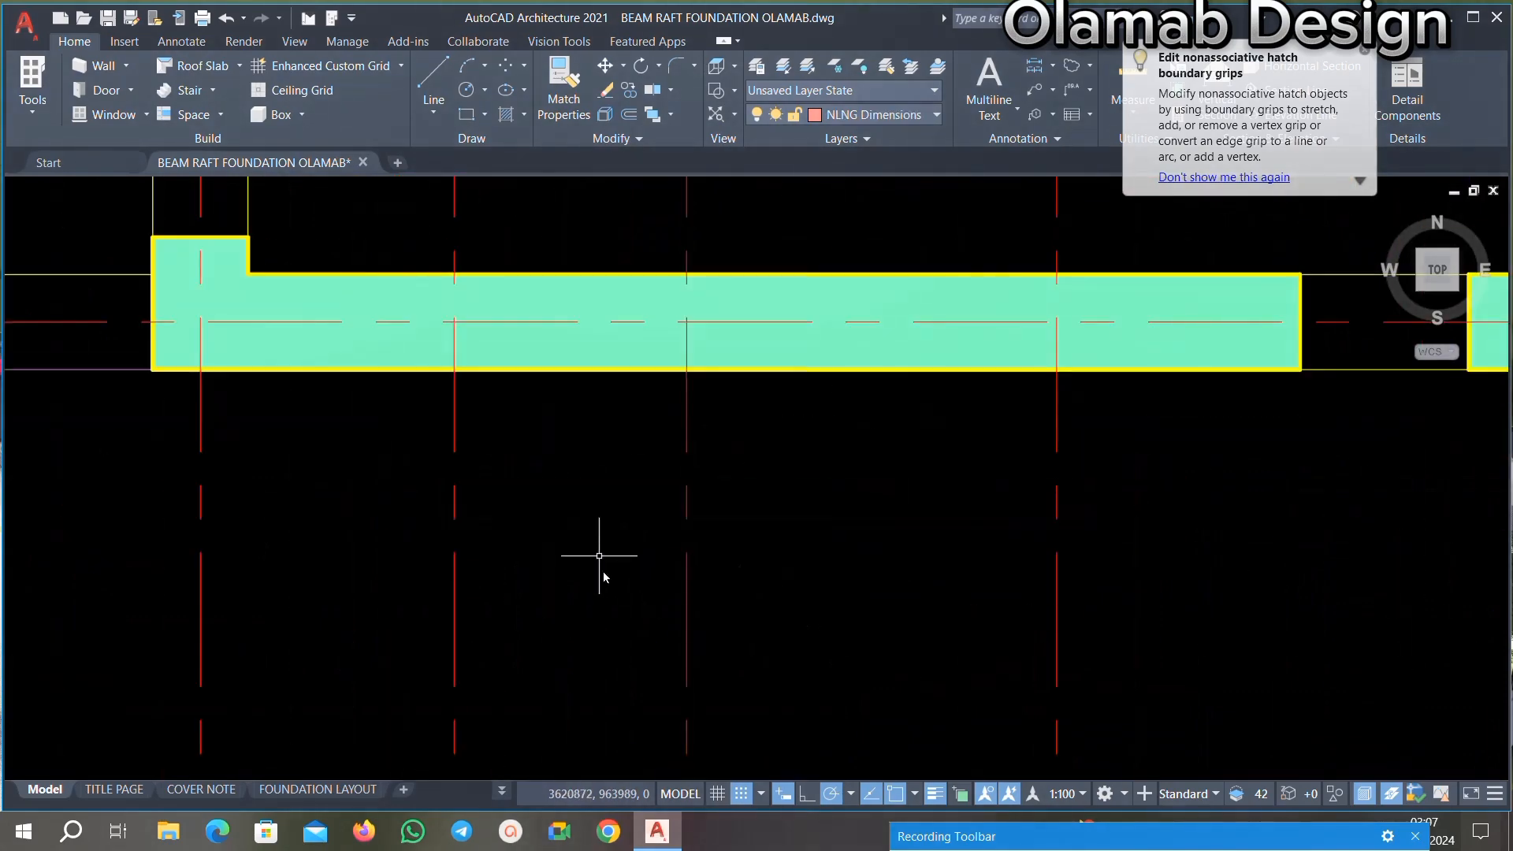
Step: Delete the LOBBY room label
{"action": "scroll", "coordinate": [599, 555], "scroll_direction": "down", "scroll_amount": 5}
{"action": "scroll", "coordinate": [786, 360], "scroll_direction": "up", "scroll_amount": 6}
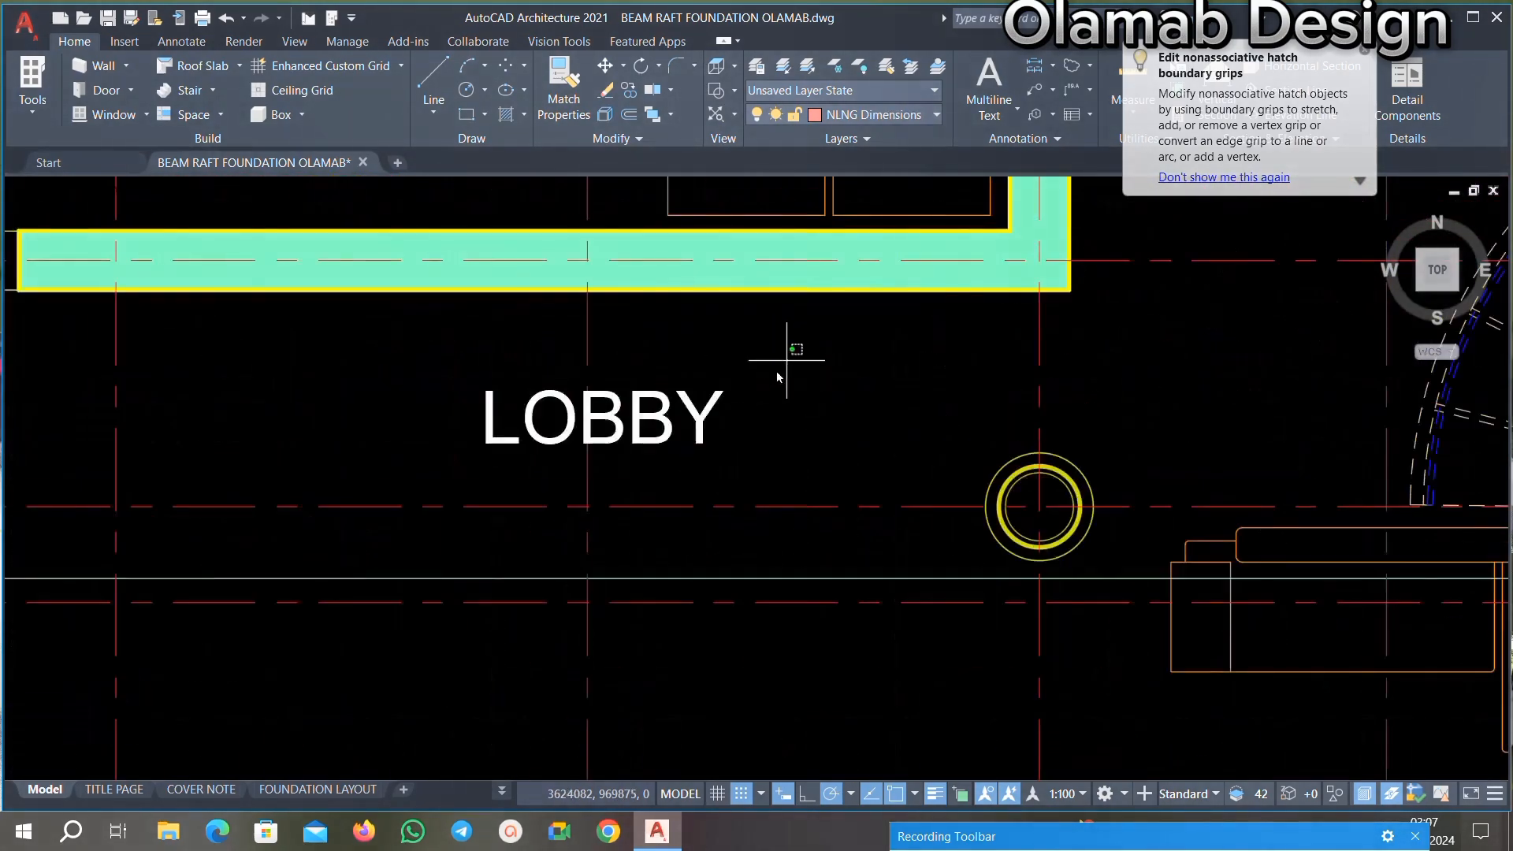
{"action": "scroll", "coordinate": [977, 489], "scroll_direction": "down", "scroll_amount": 3}
{"action": "scroll", "coordinate": [1032, 479], "scroll_direction": "up", "scroll_amount": 6}
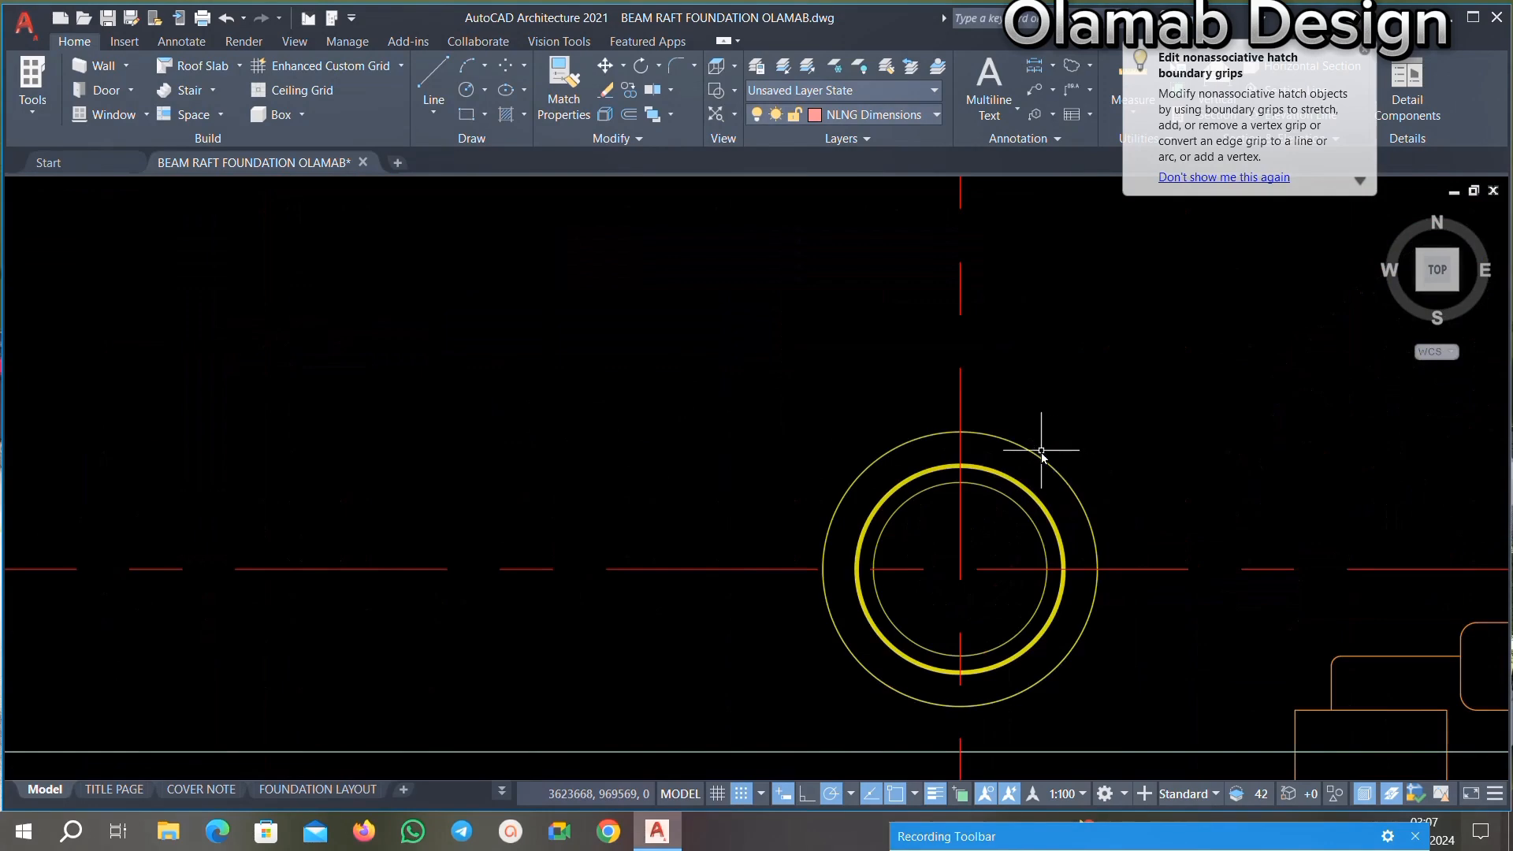
Step: Delete the round column in the lobby and the horizontal section line running just below it
{"action": "scroll", "coordinate": [1024, 461], "scroll_direction": "down", "scroll_amount": 5}
{"action": "scroll", "coordinate": [983, 433], "scroll_direction": "up", "scroll_amount": 7}
{"action": "scroll", "coordinate": [803, 432], "scroll_direction": "down", "scroll_amount": 4}
{"action": "scroll", "coordinate": [757, 430], "scroll_direction": "up", "scroll_amount": 2}
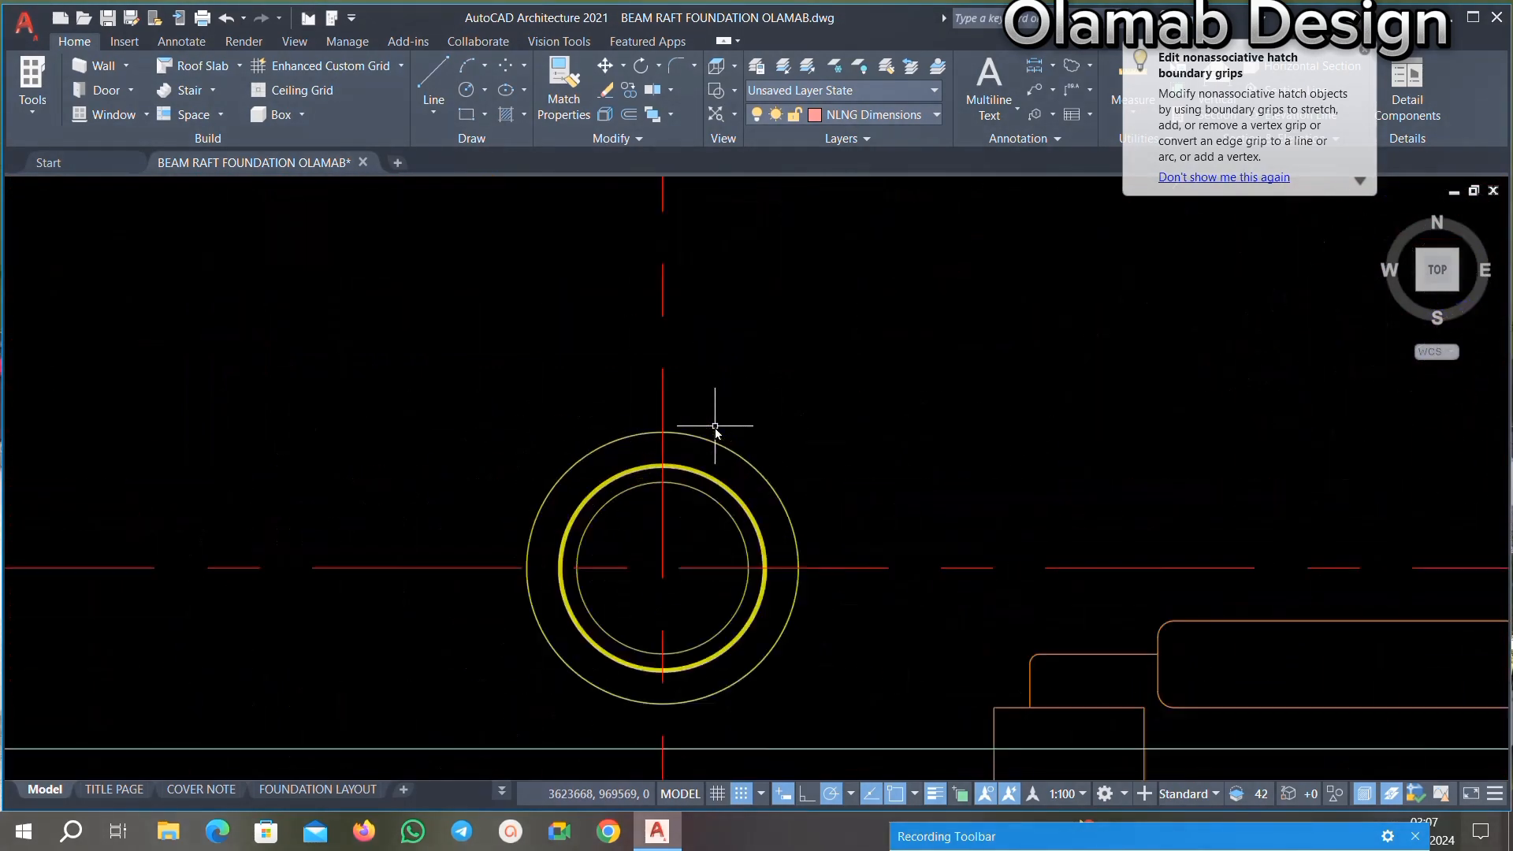
{"action": "scroll", "coordinate": [715, 427], "scroll_direction": "up", "scroll_amount": 2}
{"action": "scroll", "coordinate": [872, 427], "scroll_direction": "down", "scroll_amount": 4}
{"action": "scroll", "coordinate": [841, 504], "scroll_direction": "up", "scroll_amount": 4}
{"action": "left_click", "coordinate": [1003, 351]}
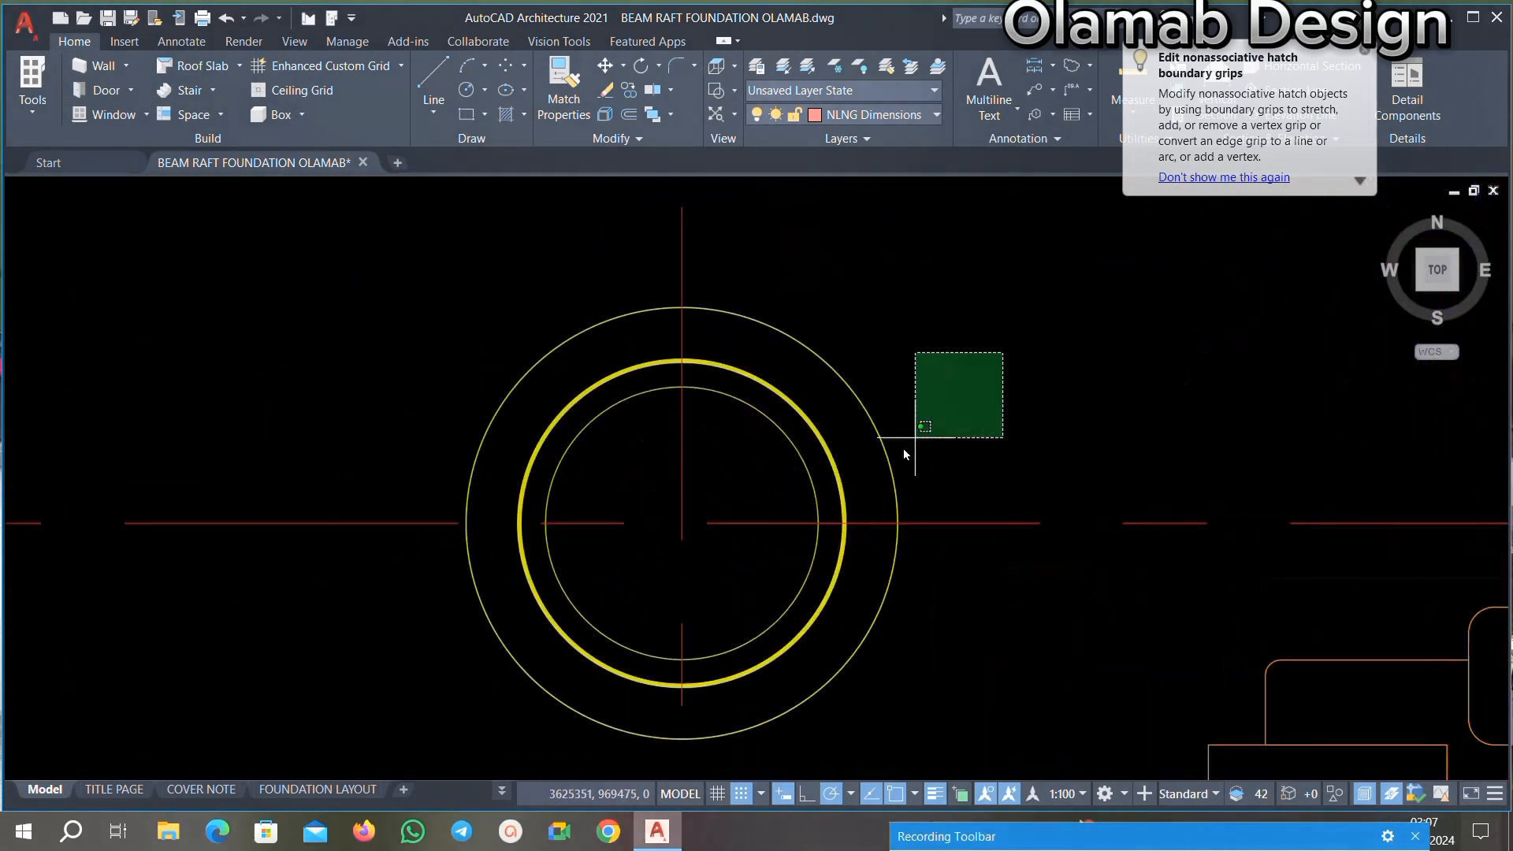
{"action": "left_click", "coordinate": [778, 471]}
{"action": "scroll", "coordinate": [891, 359], "scroll_direction": "down", "scroll_amount": 6}
{"action": "scroll", "coordinate": [865, 470], "scroll_direction": "down", "scroll_amount": 2}
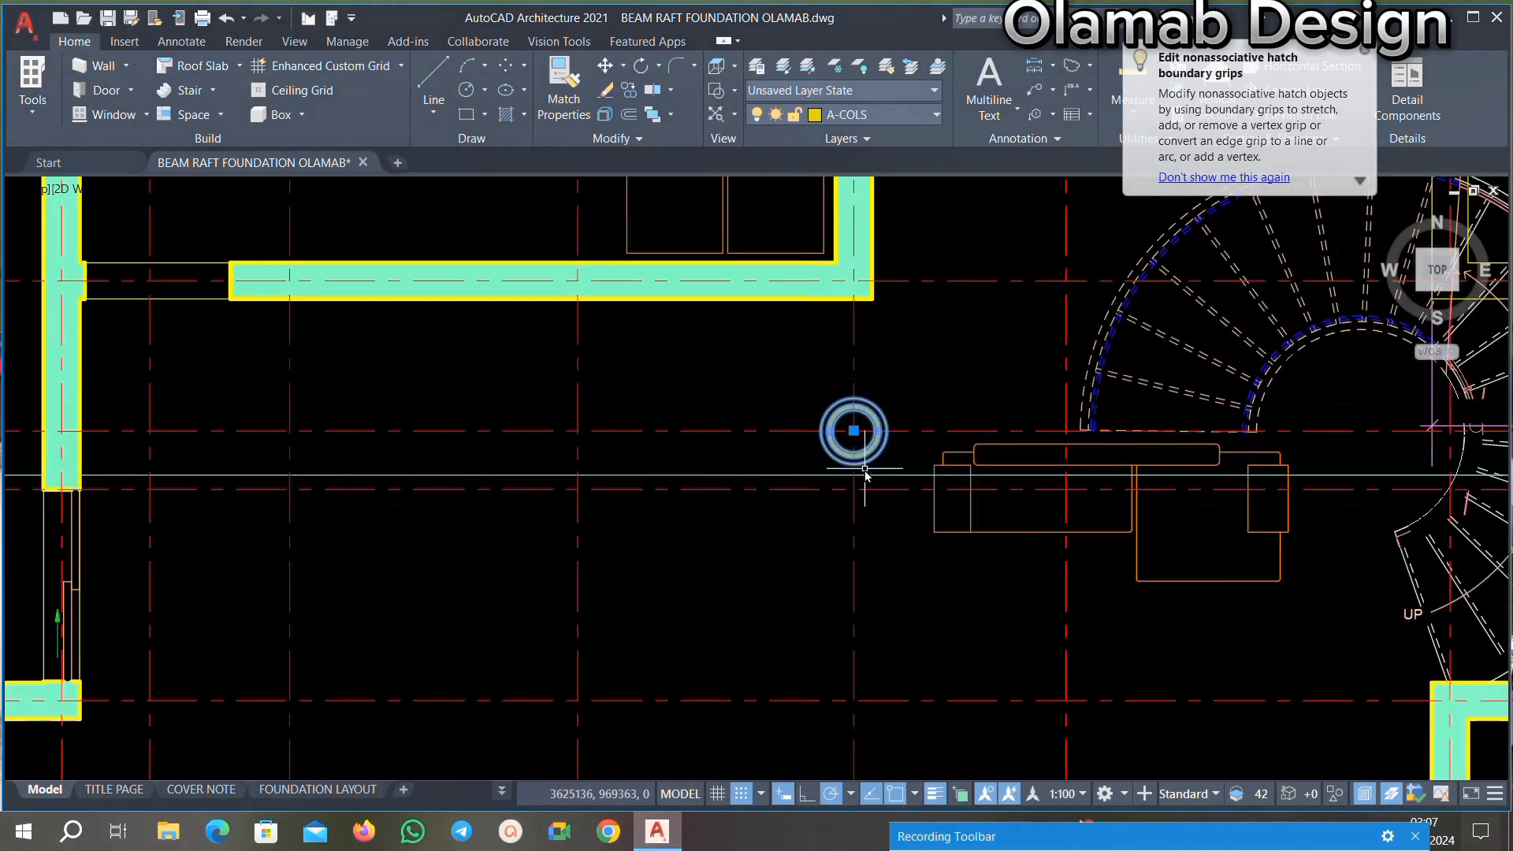
{"action": "scroll", "coordinate": [822, 471], "scroll_direction": "up", "scroll_amount": 5}
{"action": "scroll", "coordinate": [689, 504], "scroll_direction": "down", "scroll_amount": 4}
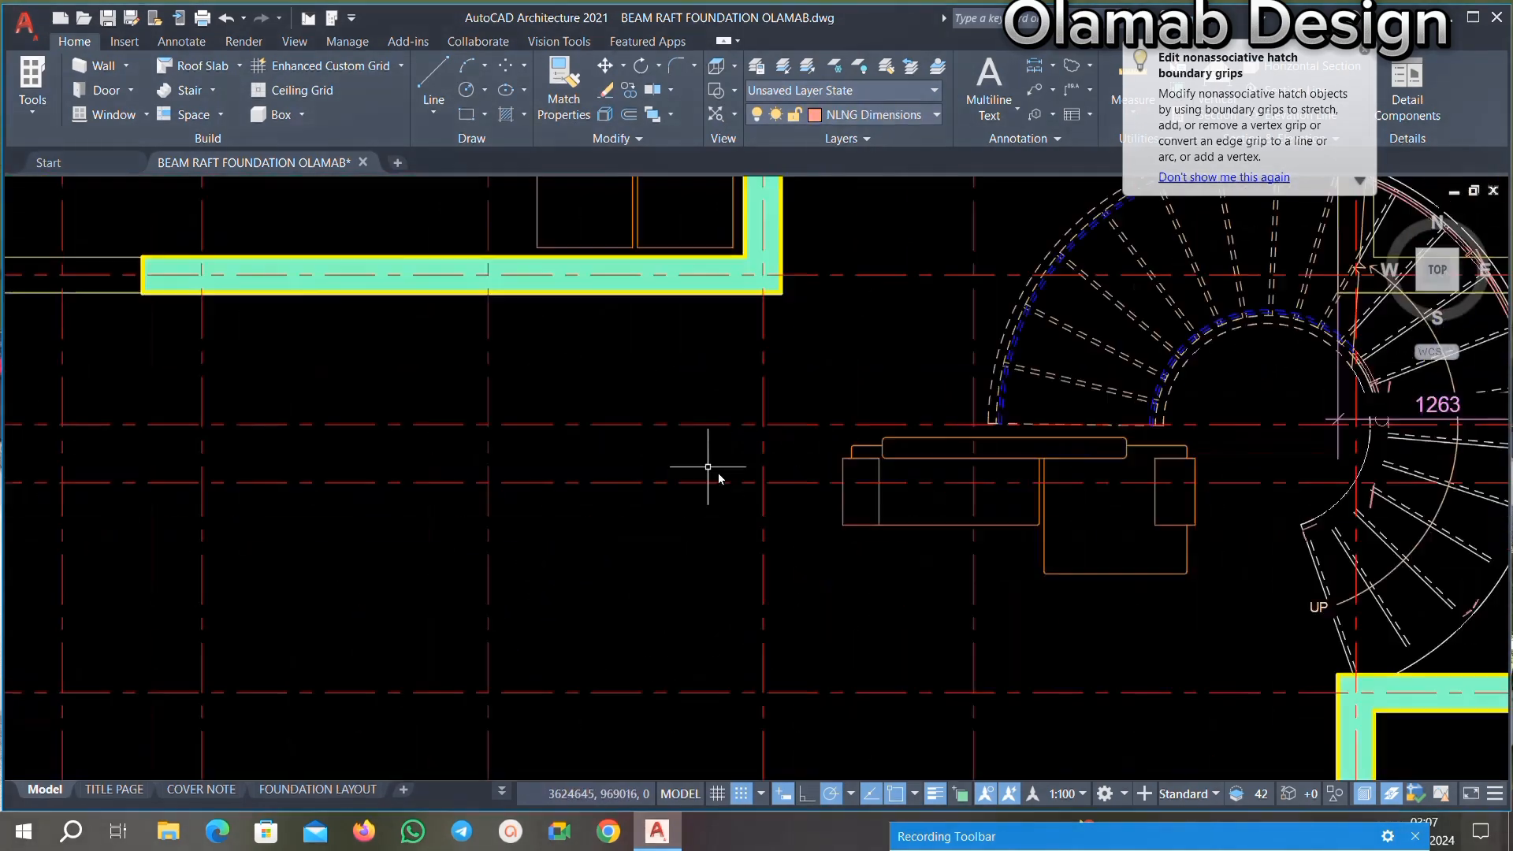
Step: Delete the L-shaped sofa southwest of the curved staircase
{"action": "scroll", "coordinate": [977, 466], "scroll_direction": "up", "scroll_amount": 4}
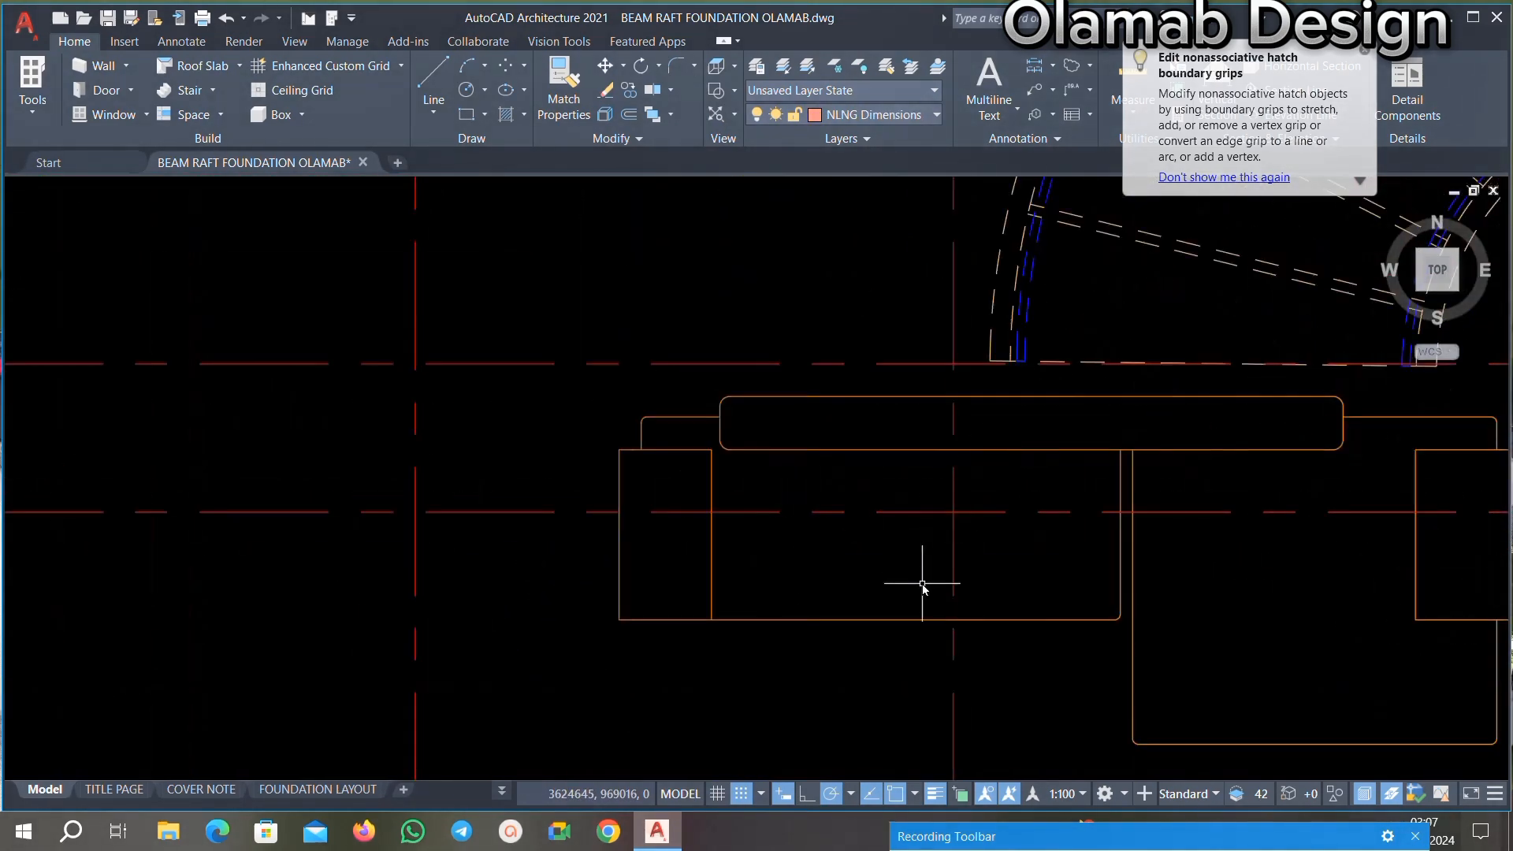
{"action": "left_click", "coordinate": [708, 552]}
{"action": "scroll", "coordinate": [739, 549], "scroll_direction": "down", "scroll_amount": 6}
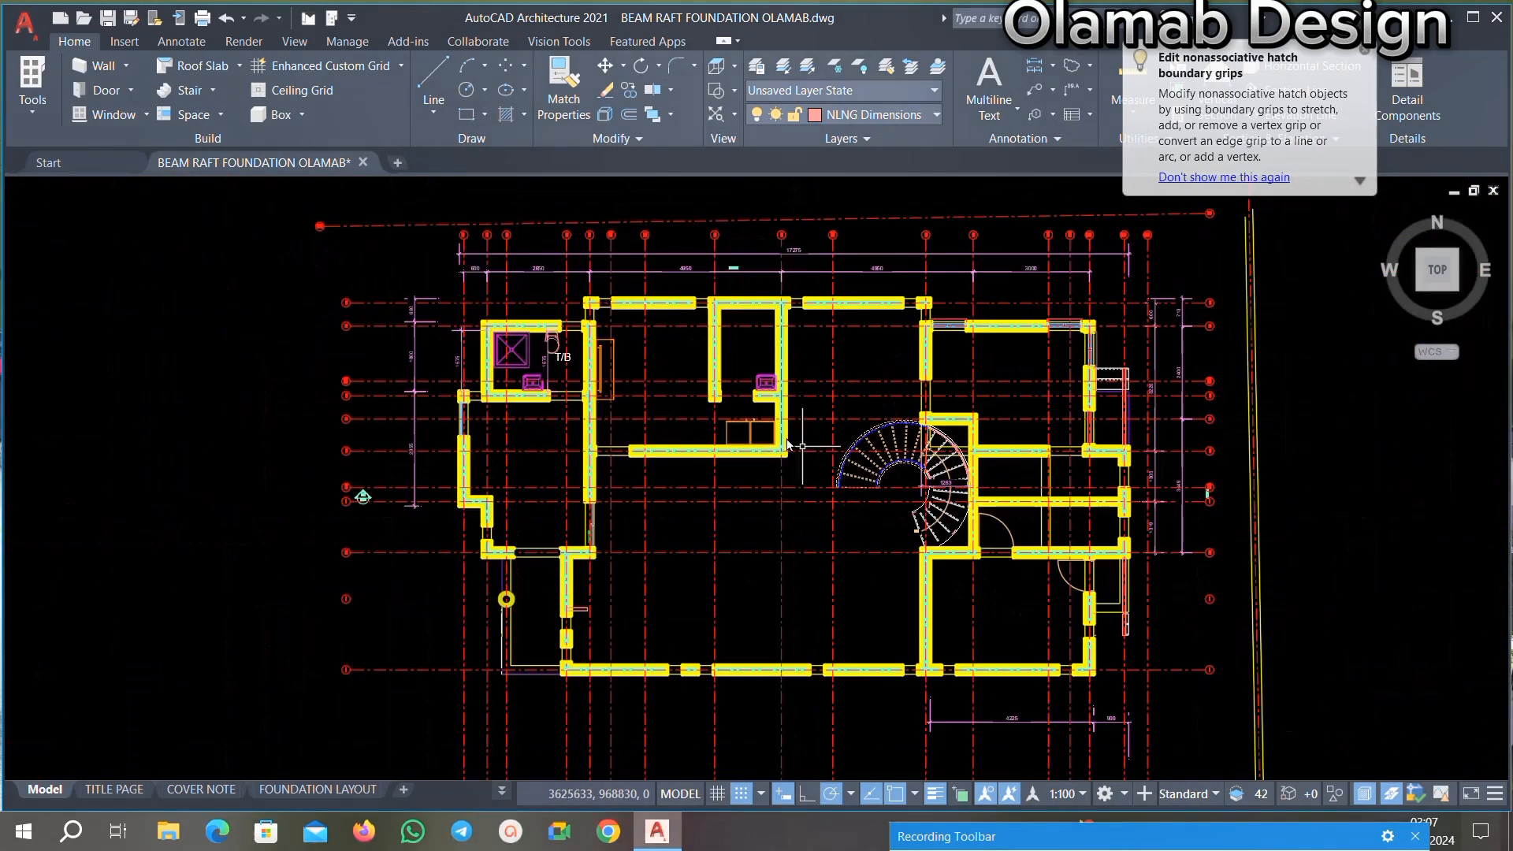
Step: Delete the washbasin in the small room between grids 6 and 7
{"action": "scroll", "coordinate": [749, 370], "scroll_direction": "up", "scroll_amount": 6}
{"action": "scroll", "coordinate": [816, 390], "scroll_direction": "up", "scroll_amount": 6}
{"action": "left_click", "coordinate": [867, 305]}
{"action": "left_click", "coordinate": [645, 409]}
{"action": "key", "text": "Delete"}
{"action": "scroll", "coordinate": [839, 400], "scroll_direction": "down", "scroll_amount": 6}
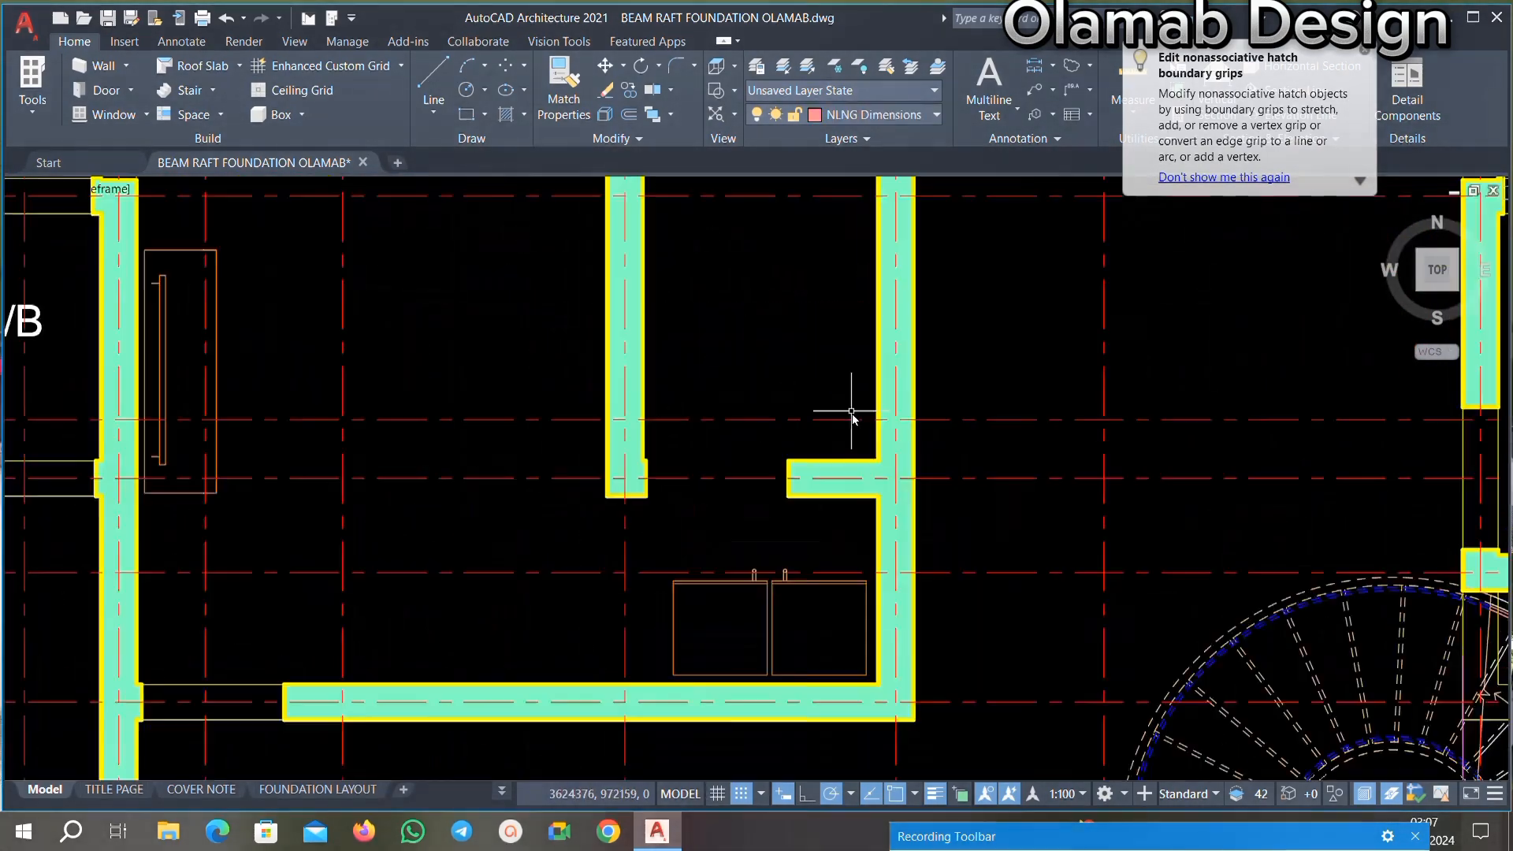
Step: Delete the wardrobe outline and its inner rail in the room east of the T/B bathroom
{"action": "scroll", "coordinate": [709, 370], "scroll_direction": "down", "scroll_amount": 6}
{"action": "scroll", "coordinate": [583, 347], "scroll_direction": "up", "scroll_amount": 8}
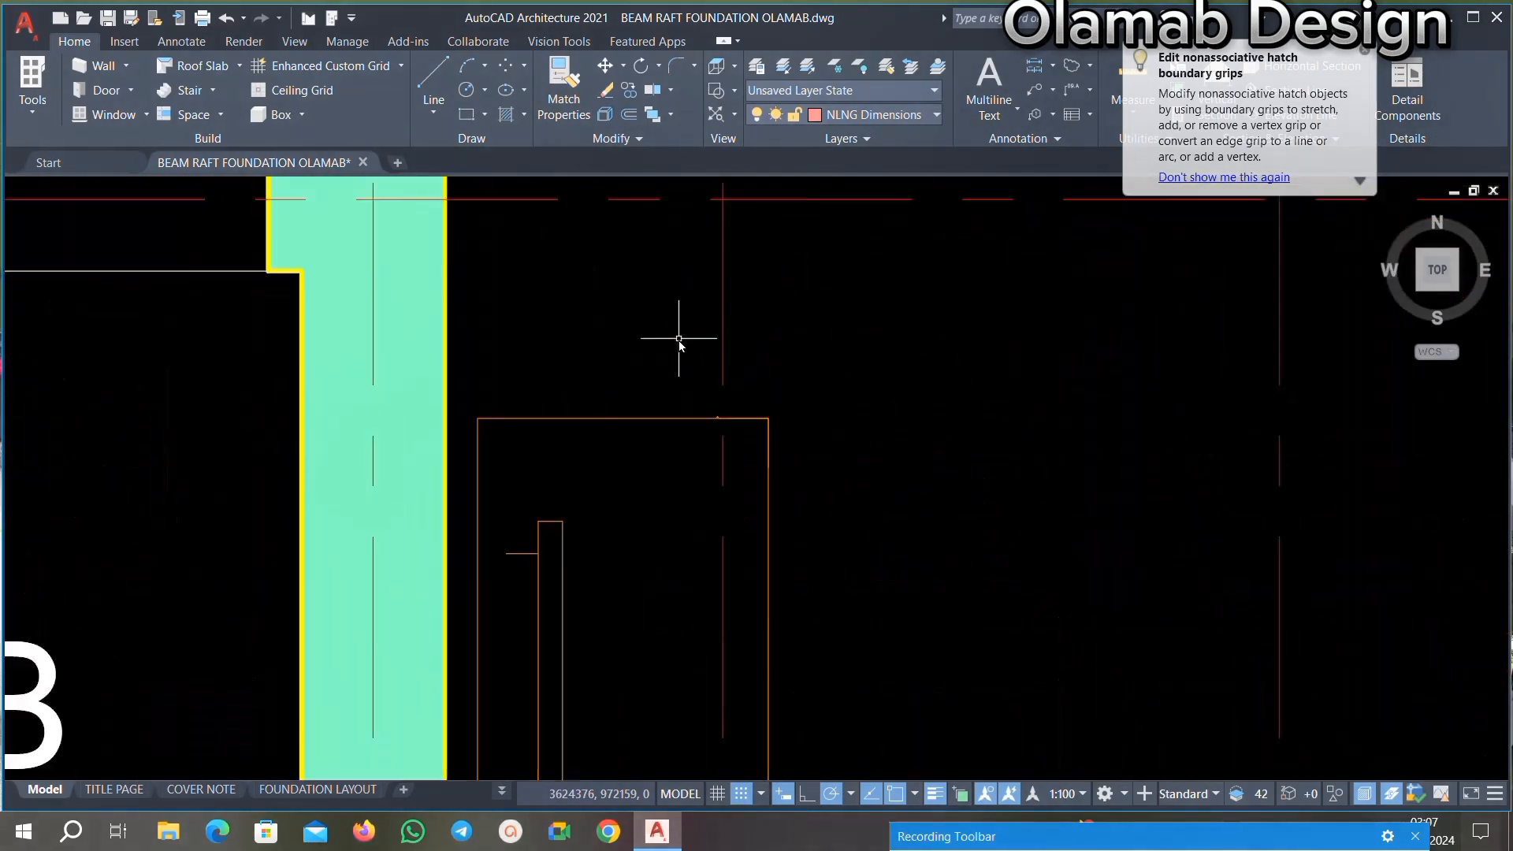
{"action": "scroll", "coordinate": [555, 546], "scroll_direction": "down", "scroll_amount": 6}
{"action": "scroll", "coordinate": [662, 408], "scroll_direction": "up", "scroll_amount": 6}
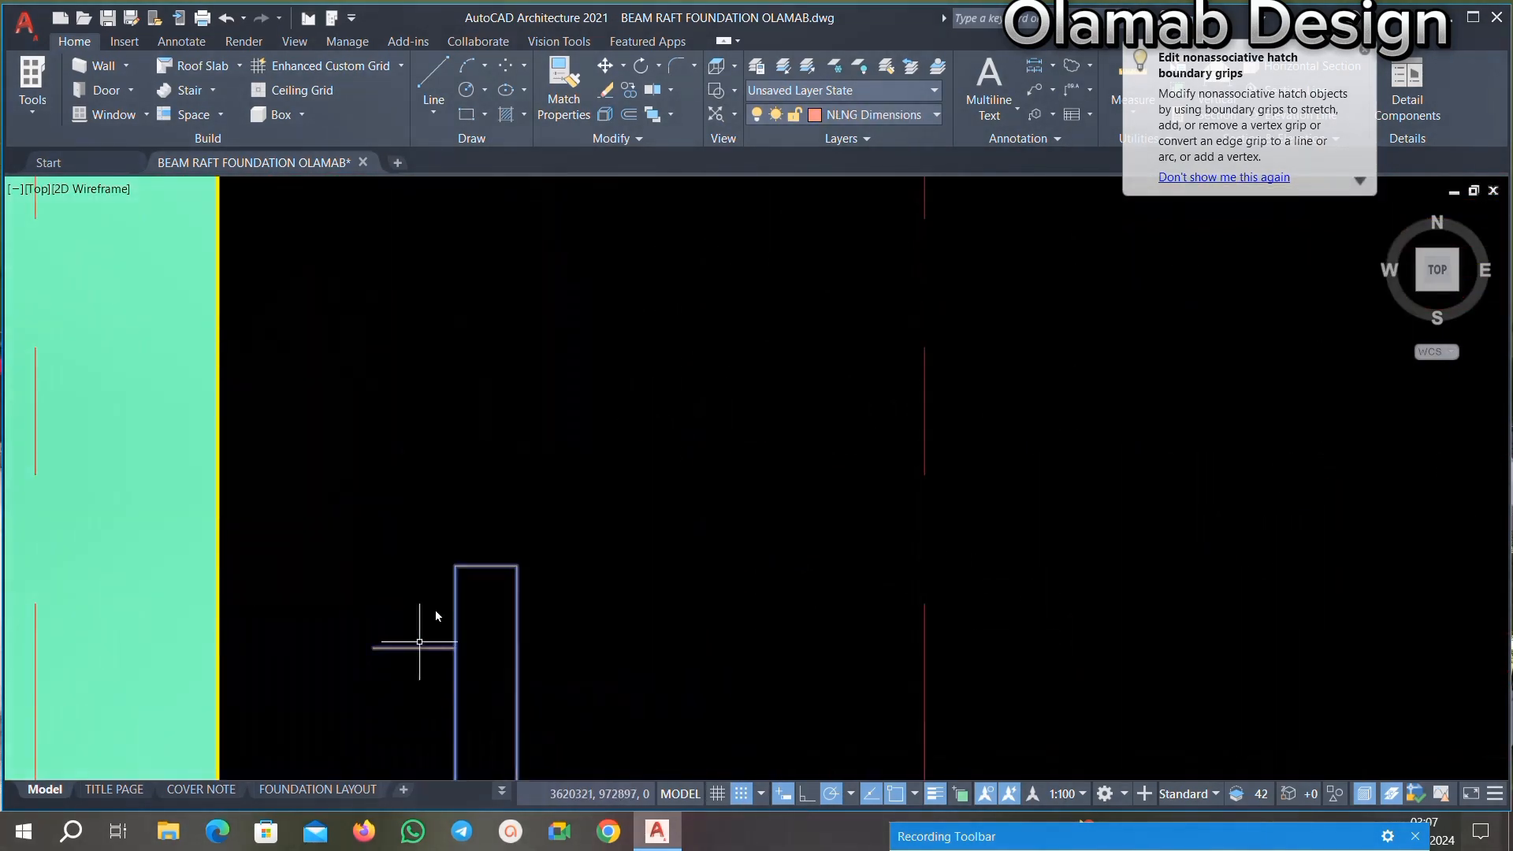
{"action": "scroll", "coordinate": [442, 623], "scroll_direction": "down", "scroll_amount": 5}
Step: Delete the T/B label and the toilet in the northwest bathroom
{"action": "scroll", "coordinate": [560, 461], "scroll_direction": "up", "scroll_amount": 4}
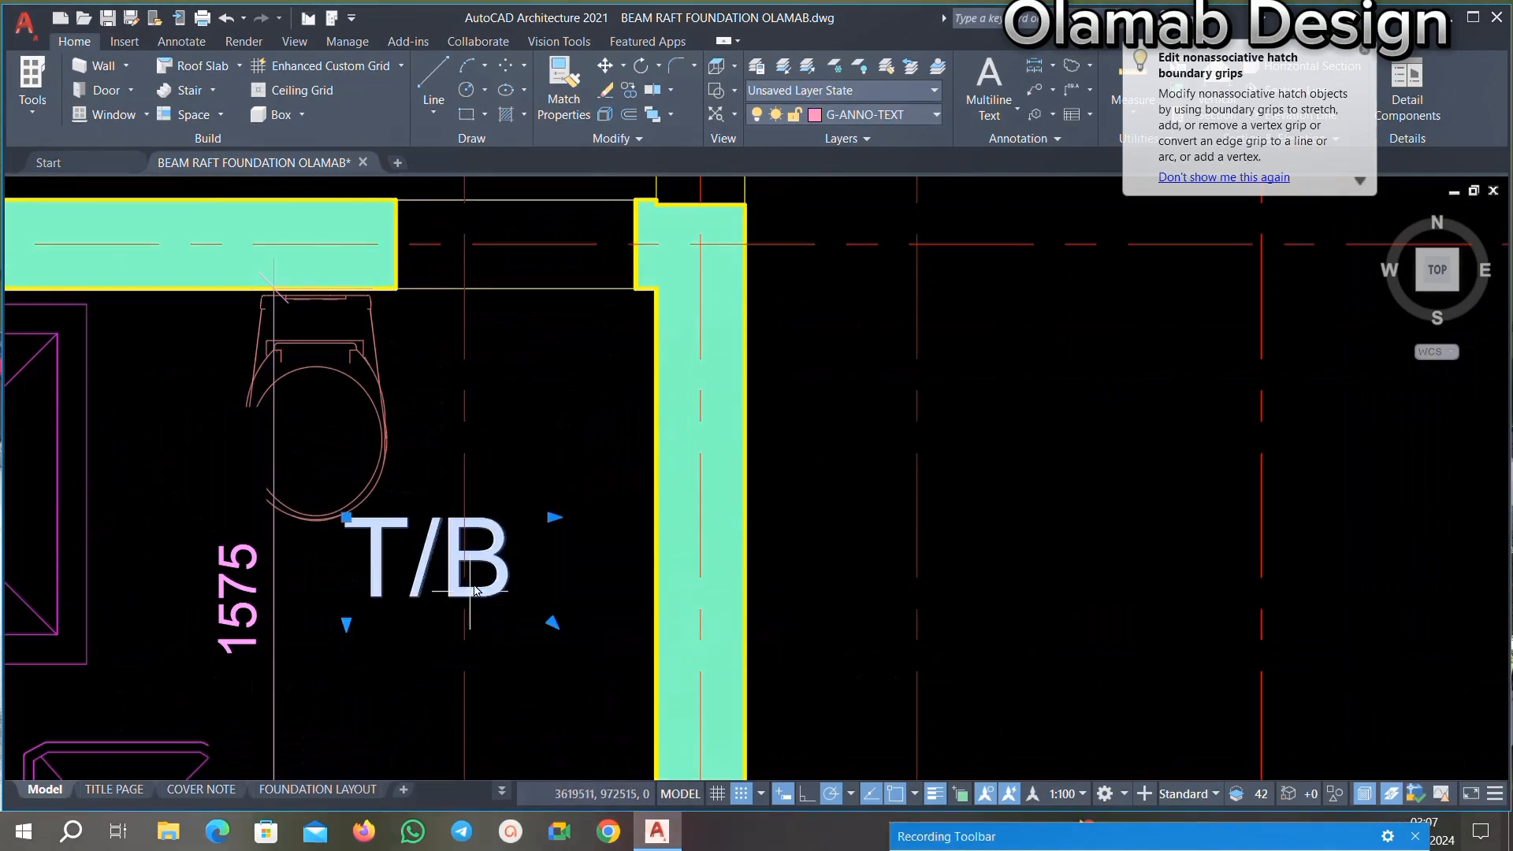
{"action": "key", "text": "Delete"}
{"action": "scroll", "coordinate": [619, 507], "scroll_direction": "down", "scroll_amount": 4}
{"action": "scroll", "coordinate": [563, 482], "scroll_direction": "up", "scroll_amount": 5}
{"action": "left_click", "coordinate": [624, 423]}
{"action": "left_click", "coordinate": [261, 666]}
{"action": "key", "text": "Delete"}
{"action": "scroll", "coordinate": [561, 486], "scroll_direction": "down", "scroll_amount": 5}
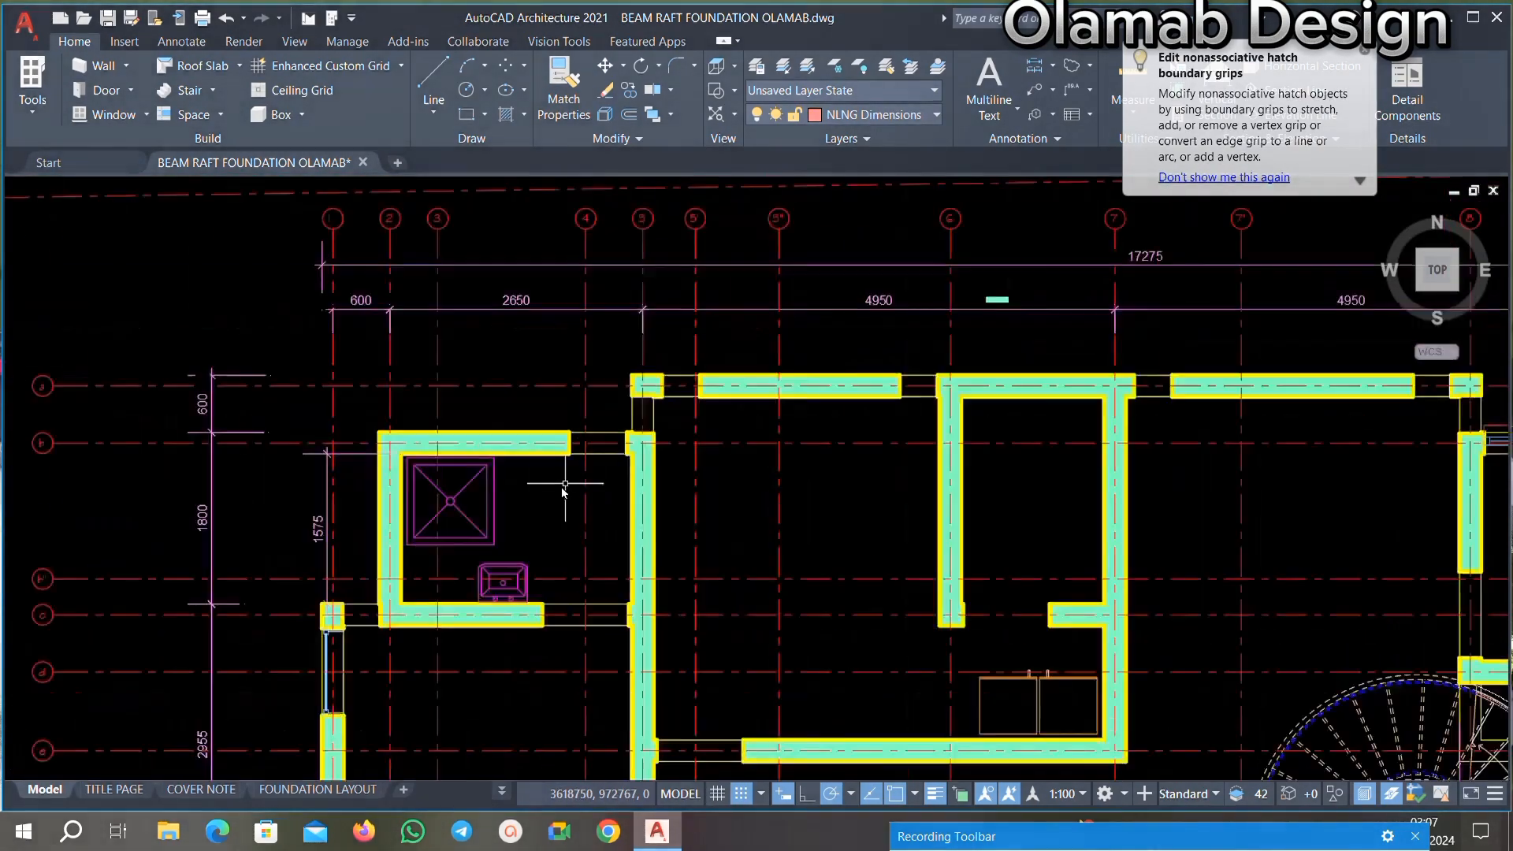
Step: Delete the shower tray and the washbasin in the northwest bathroom
{"action": "scroll", "coordinate": [583, 496], "scroll_direction": "up", "scroll_amount": 5}
{"action": "scroll", "coordinate": [653, 504], "scroll_direction": "down", "scroll_amount": 6}
{"action": "scroll", "coordinate": [677, 481], "scroll_direction": "up", "scroll_amount": 6}
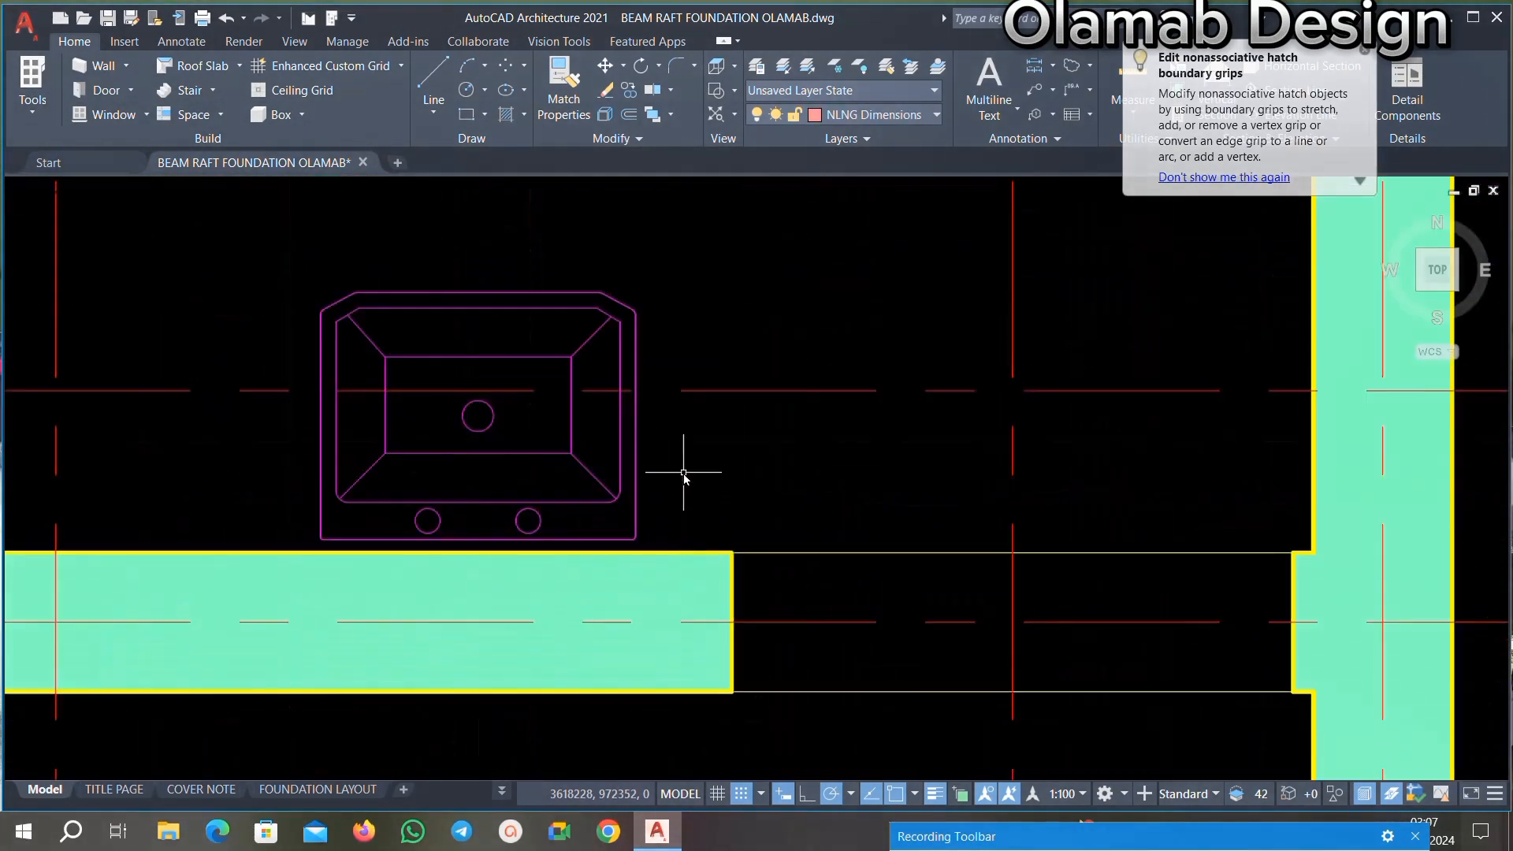
{"action": "scroll", "coordinate": [683, 473], "scroll_direction": "up", "scroll_amount": 5}
{"action": "scroll", "coordinate": [626, 422], "scroll_direction": "down", "scroll_amount": 8}
{"action": "scroll", "coordinate": [442, 351], "scroll_direction": "up", "scroll_amount": 2}
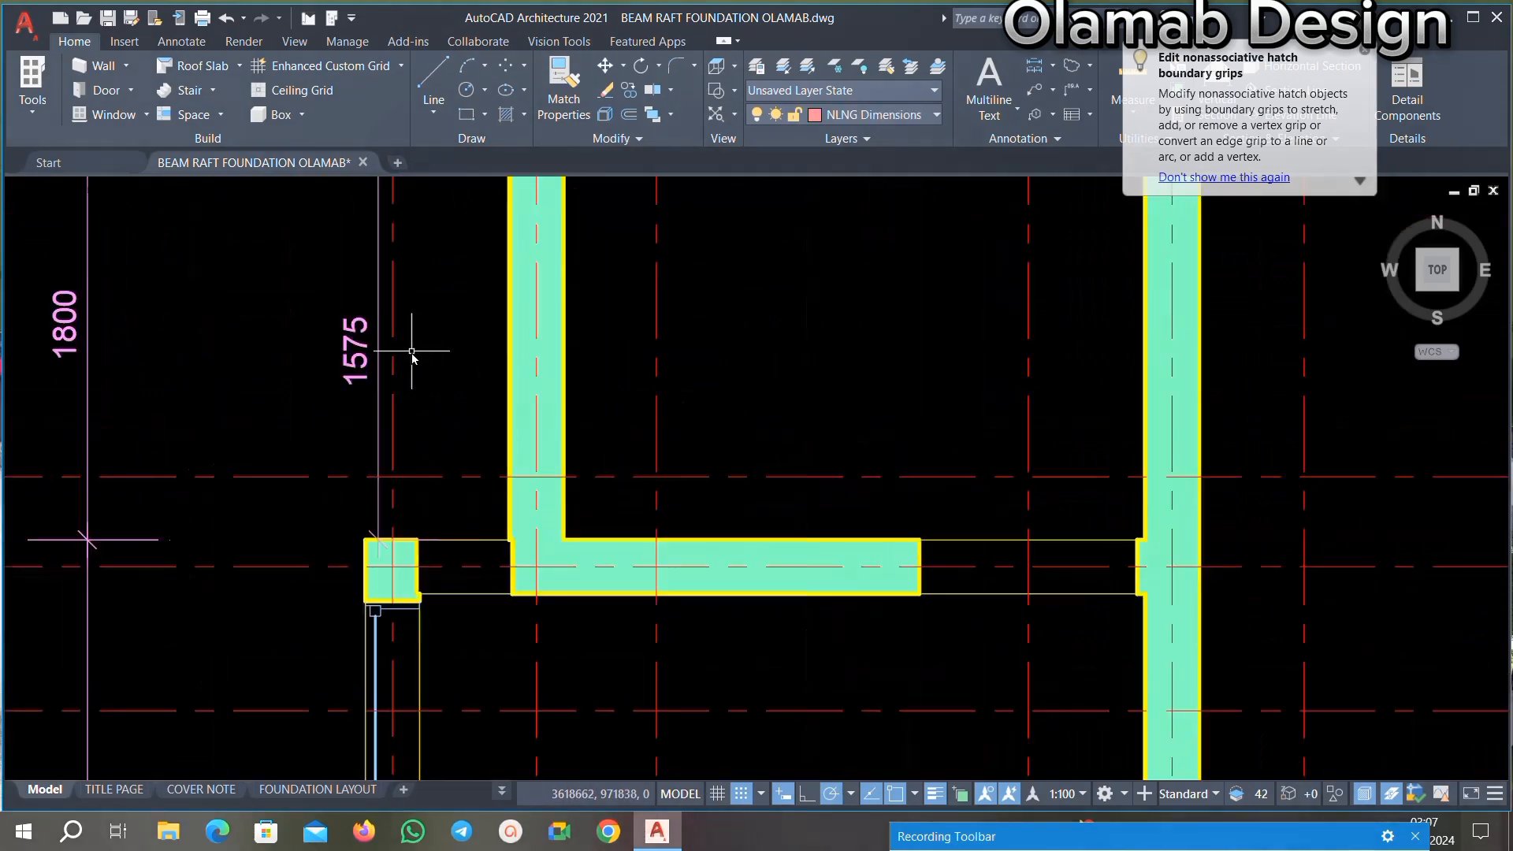
Step: Delete the 1575, 1800 and 2955 vertical dimensions on the west side of the plan
{"action": "scroll", "coordinate": [411, 351], "scroll_direction": "up", "scroll_amount": 4}
{"action": "left_click", "coordinate": [327, 405]}
{"action": "key", "text": "Delete"}
{"action": "scroll", "coordinate": [584, 426], "scroll_direction": "down", "scroll_amount": 8}
{"action": "scroll", "coordinate": [469, 394], "scroll_direction": "up", "scroll_amount": 4}
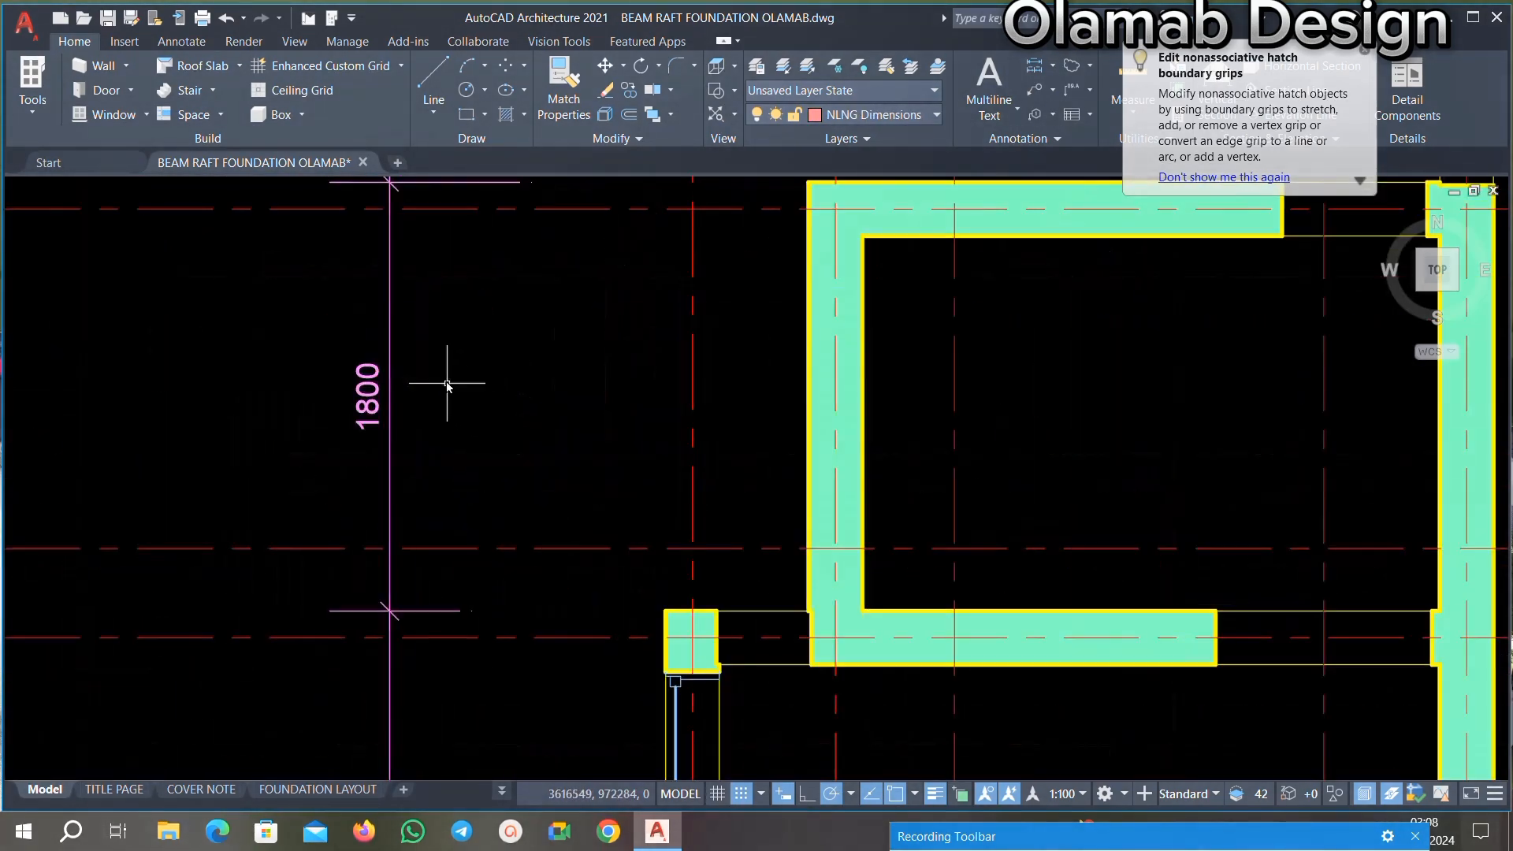
{"action": "key", "text": "Delete"}
{"action": "scroll", "coordinate": [490, 429], "scroll_direction": "down", "scroll_amount": 3}
{"action": "scroll", "coordinate": [484, 493], "scroll_direction": "up", "scroll_amount": 4}
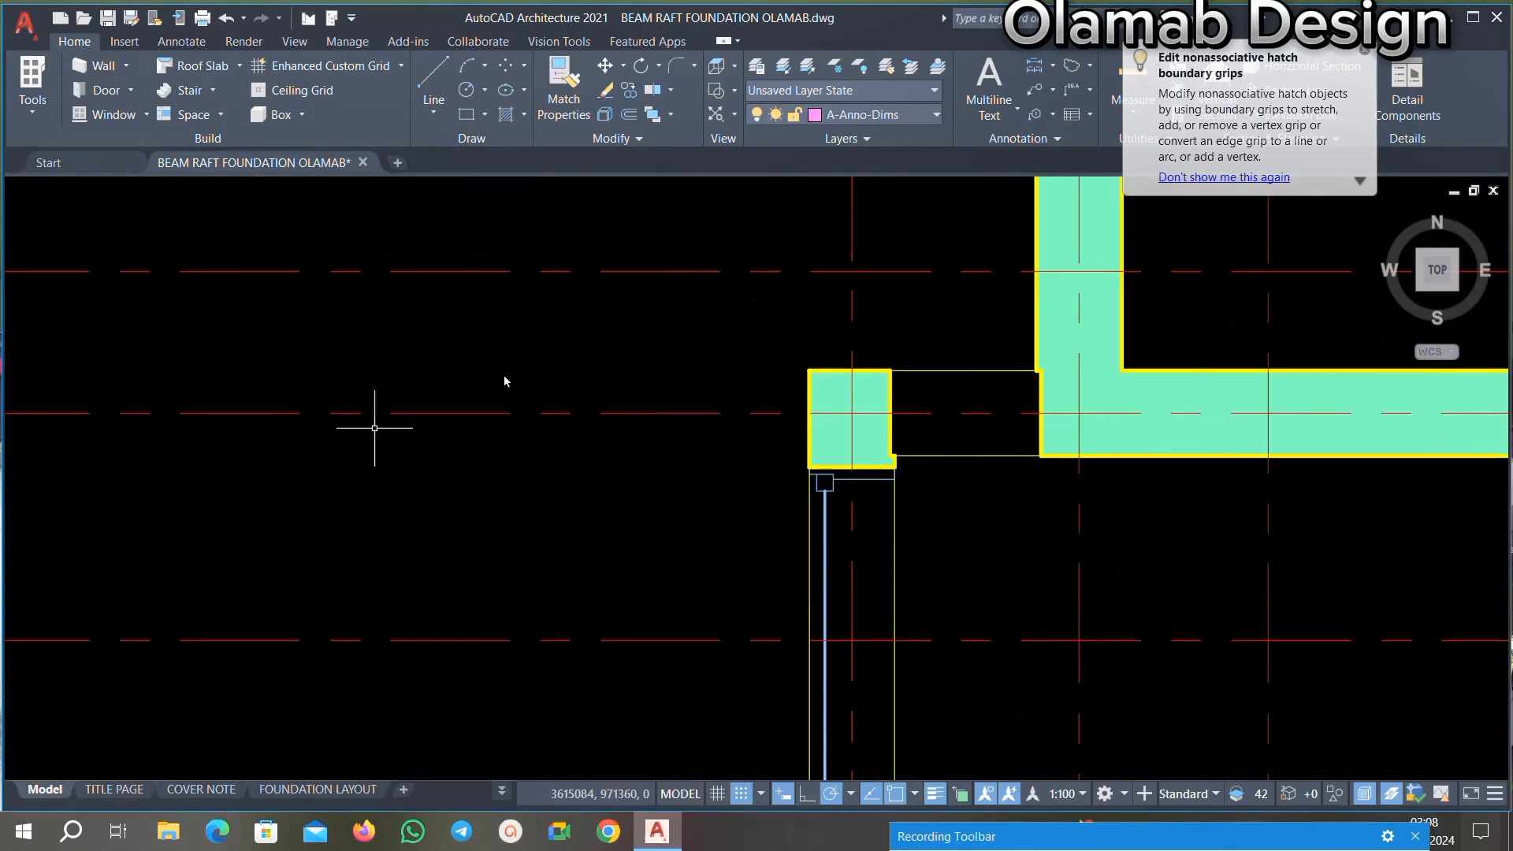
Step: Delete the A-A section marker A112 beside the west bubbles of grids d' and f
{"action": "scroll", "coordinate": [504, 381], "scroll_direction": "down", "scroll_amount": 8}
{"action": "scroll", "coordinate": [481, 509], "scroll_direction": "up", "scroll_amount": 5}
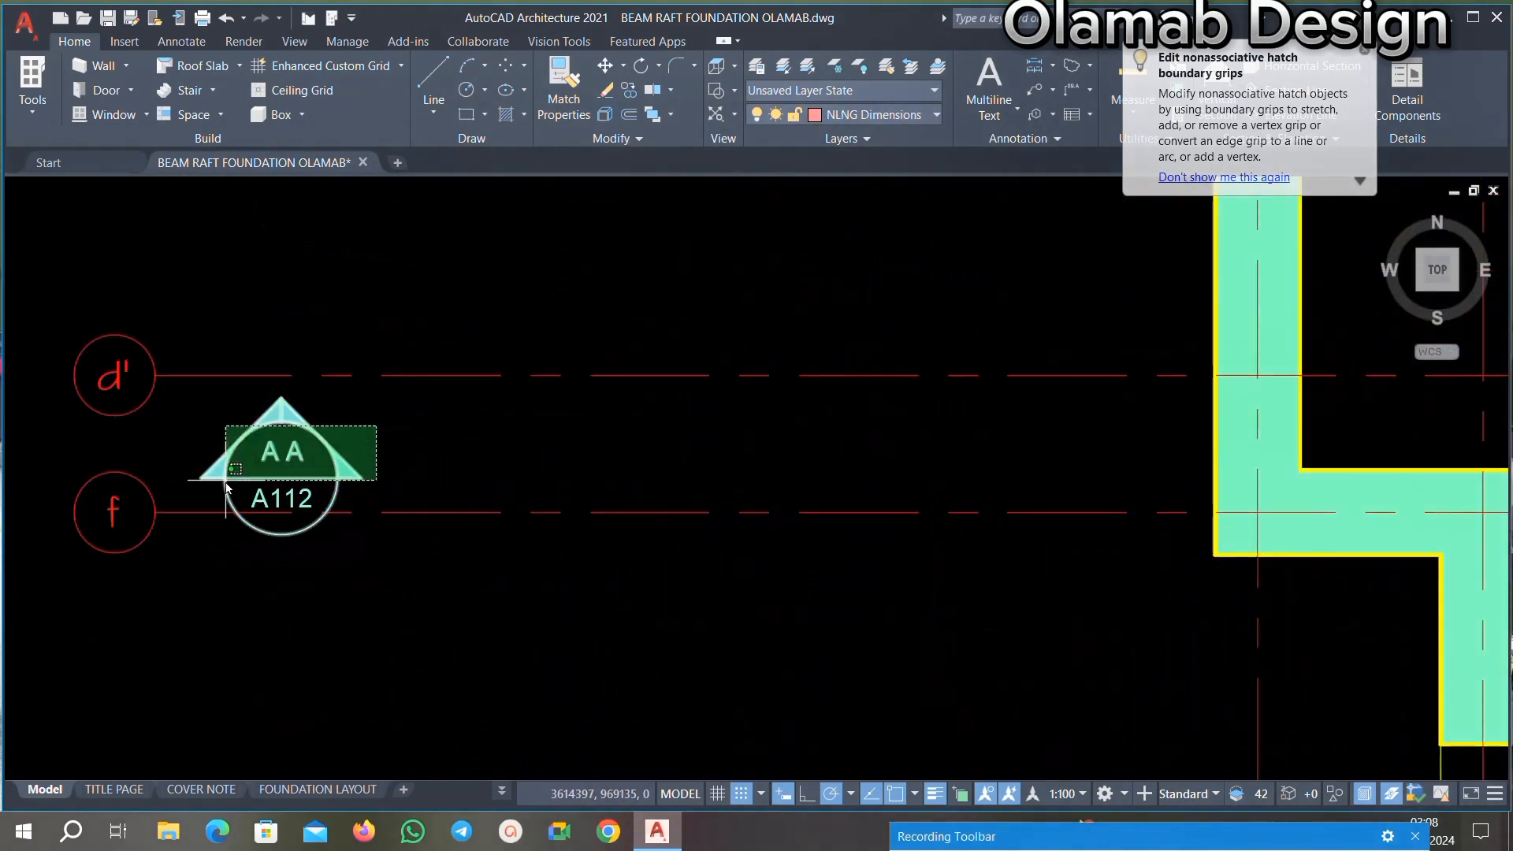
{"action": "key", "text": "Delete"}
{"action": "scroll", "coordinate": [315, 480], "scroll_direction": "down", "scroll_amount": 8}
{"action": "scroll", "coordinate": [339, 482], "scroll_direction": "up", "scroll_amount": 9}
{"action": "left_click", "coordinate": [254, 529]}
{"action": "key", "text": "Delete"}
{"action": "scroll", "coordinate": [456, 492], "scroll_direction": "down", "scroll_amount": 8}
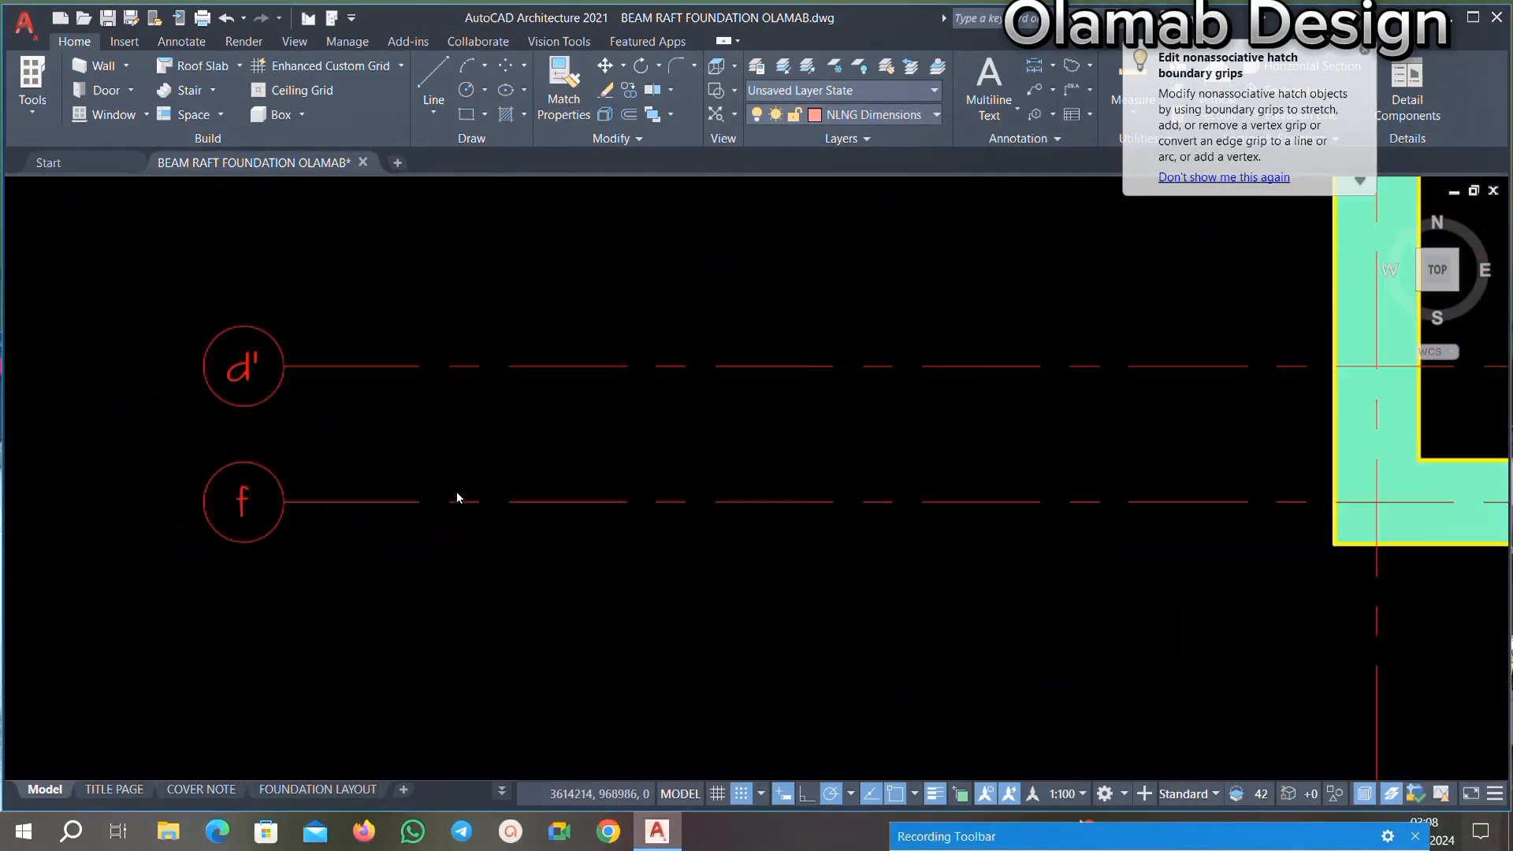
Step: Delete the vertical 600 dimension northwest of the bathroom
{"action": "scroll", "coordinate": [516, 425], "scroll_direction": "up", "scroll_amount": 9}
{"action": "left_click", "coordinate": [534, 316]}
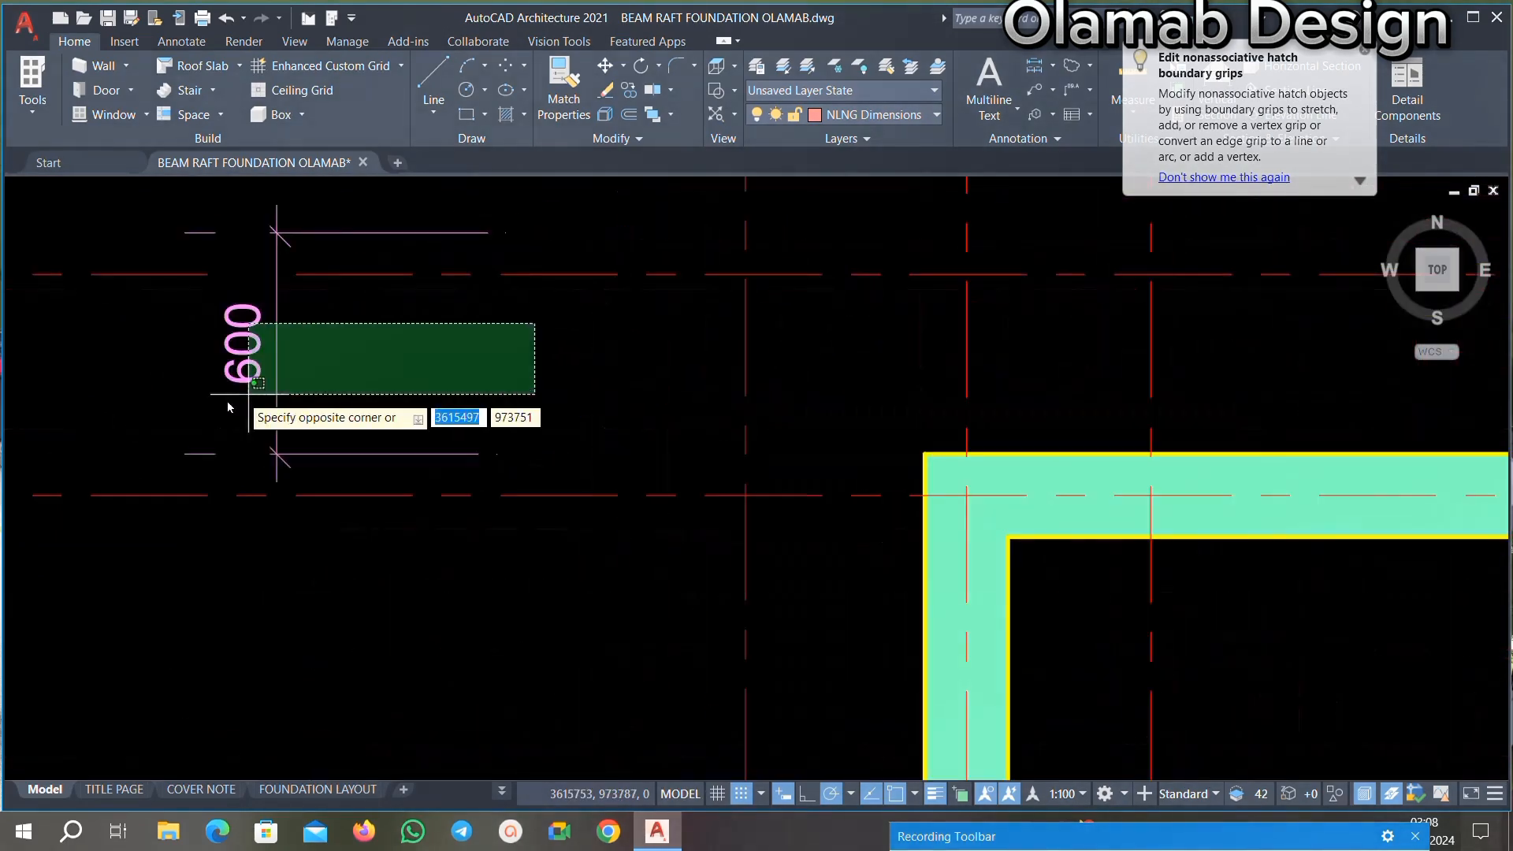
{"action": "left_click", "coordinate": [270, 389]}
{"action": "key", "text": "Delete"}
Step: Delete the horizontal 600 and 2650 dimensions and the overall 17275 dimension north of the plan
{"action": "scroll", "coordinate": [331, 415], "scroll_direction": "down", "scroll_amount": 8}
{"action": "scroll", "coordinate": [646, 344], "scroll_direction": "up", "scroll_amount": 9}
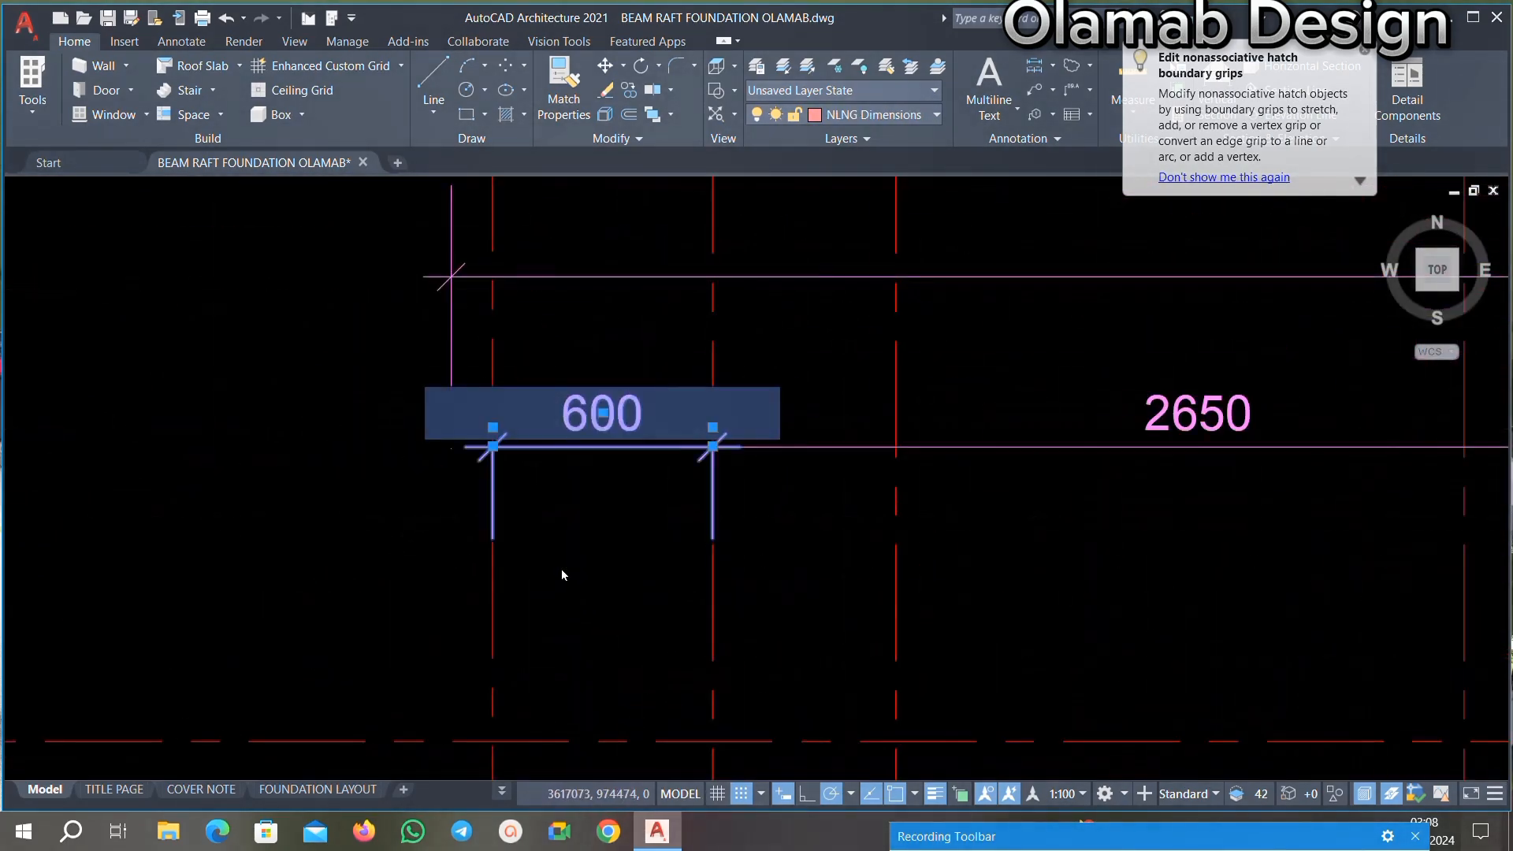
{"action": "key", "text": "Delete"}
{"action": "scroll", "coordinate": [521, 545], "scroll_direction": "down", "scroll_amount": 7}
{"action": "scroll", "coordinate": [574, 449], "scroll_direction": "up", "scroll_amount": 5}
{"action": "left_click", "coordinate": [925, 494]}
{"action": "left_click", "coordinate": [833, 665]}
{"action": "key", "text": "Delete"}
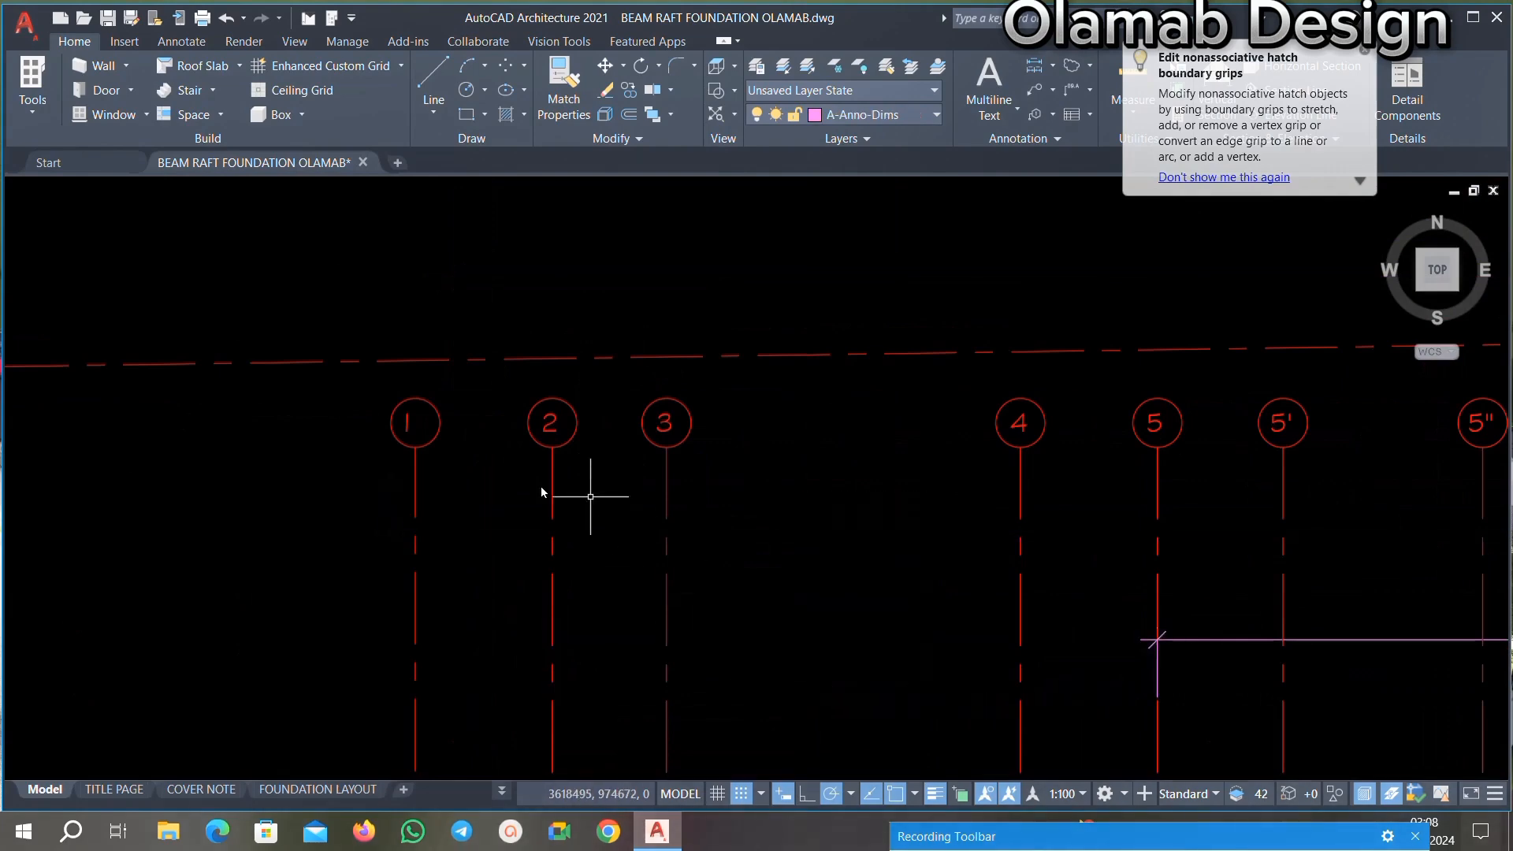
Step: Delete the two 4950 dimensions above the north wall, from grid 5 to 7 and from grid 7 eastward
{"action": "scroll", "coordinate": [511, 458], "scroll_direction": "down", "scroll_amount": 7}
{"action": "scroll", "coordinate": [851, 544], "scroll_direction": "up", "scroll_amount": 7}
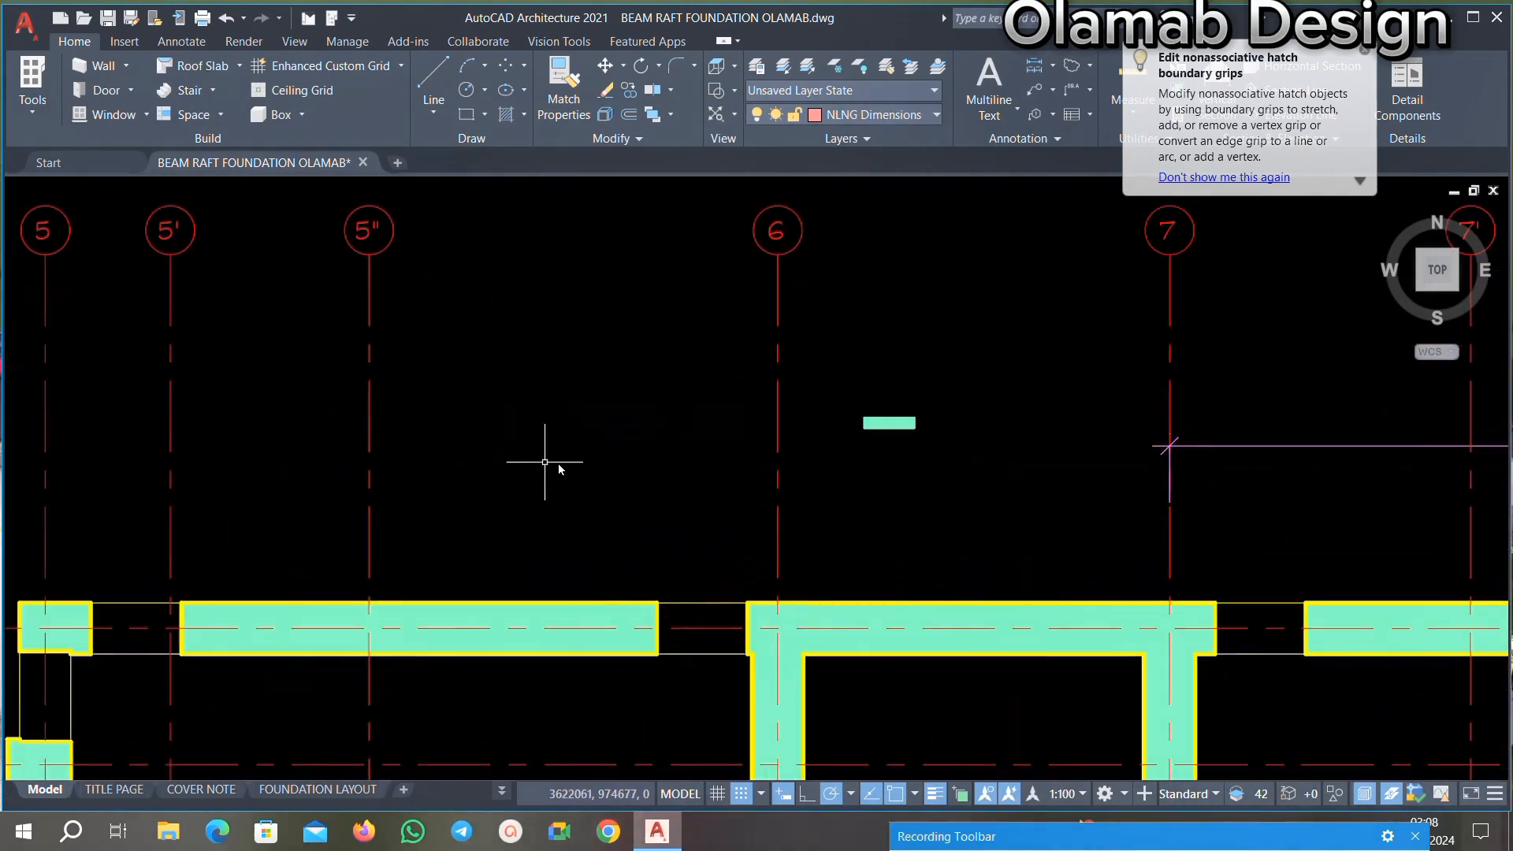
{"action": "scroll", "coordinate": [690, 458], "scroll_direction": "down", "scroll_amount": 8}
{"action": "scroll", "coordinate": [818, 447], "scroll_direction": "up", "scroll_amount": 8}
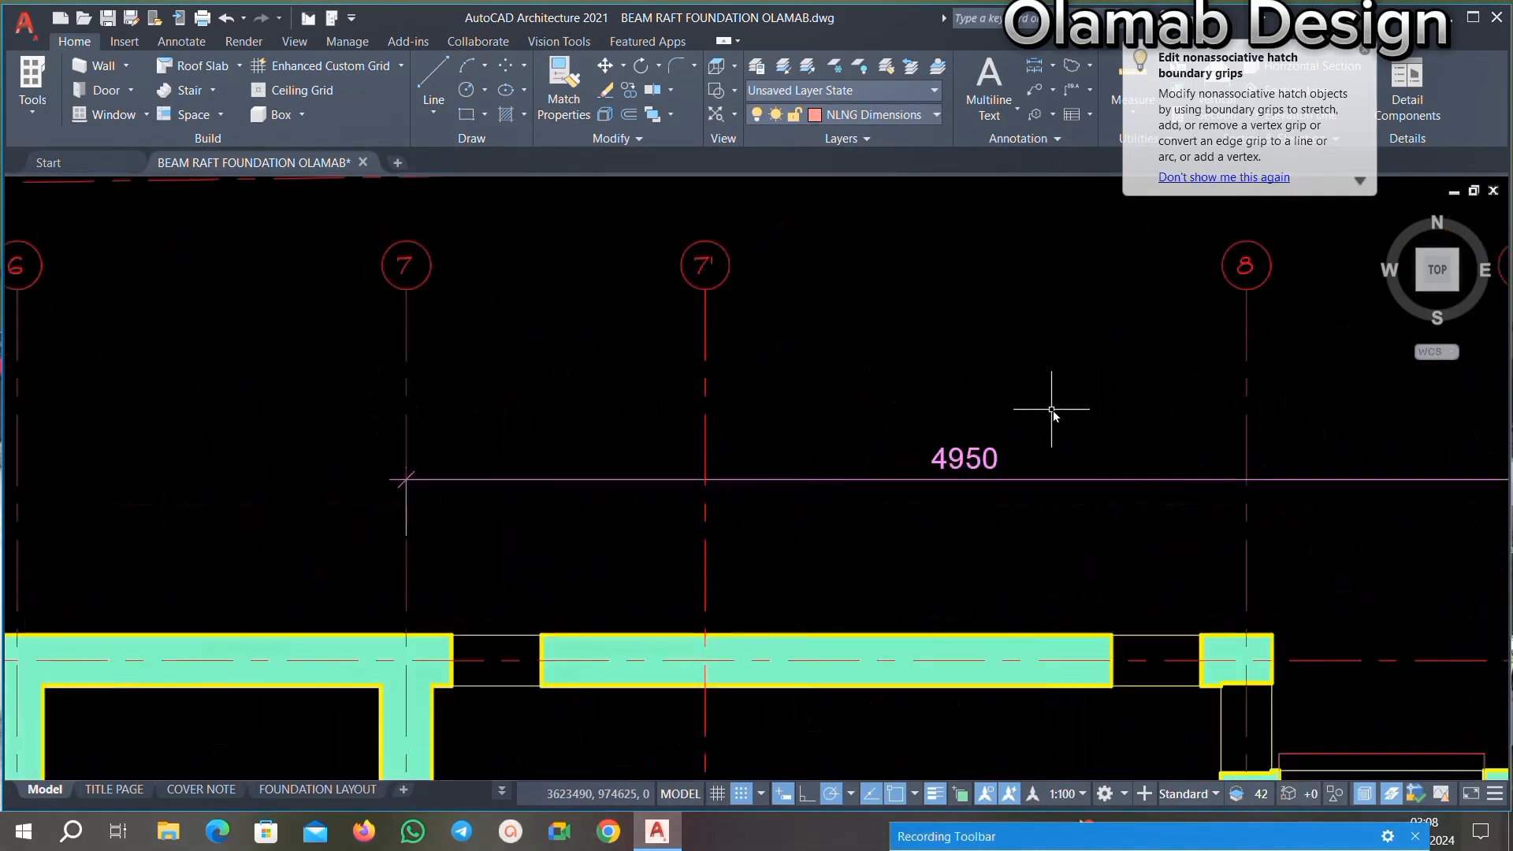
{"action": "left_click", "coordinate": [1051, 412]}
{"action": "left_click", "coordinate": [870, 538]}
{"action": "key", "text": "Delete"}
Step: Delete the 3000 dimension between grids 9 and 10 above the north wall
{"action": "scroll", "coordinate": [830, 490], "scroll_direction": "down", "scroll_amount": 4}
{"action": "scroll", "coordinate": [972, 489], "scroll_direction": "up", "scroll_amount": 3}
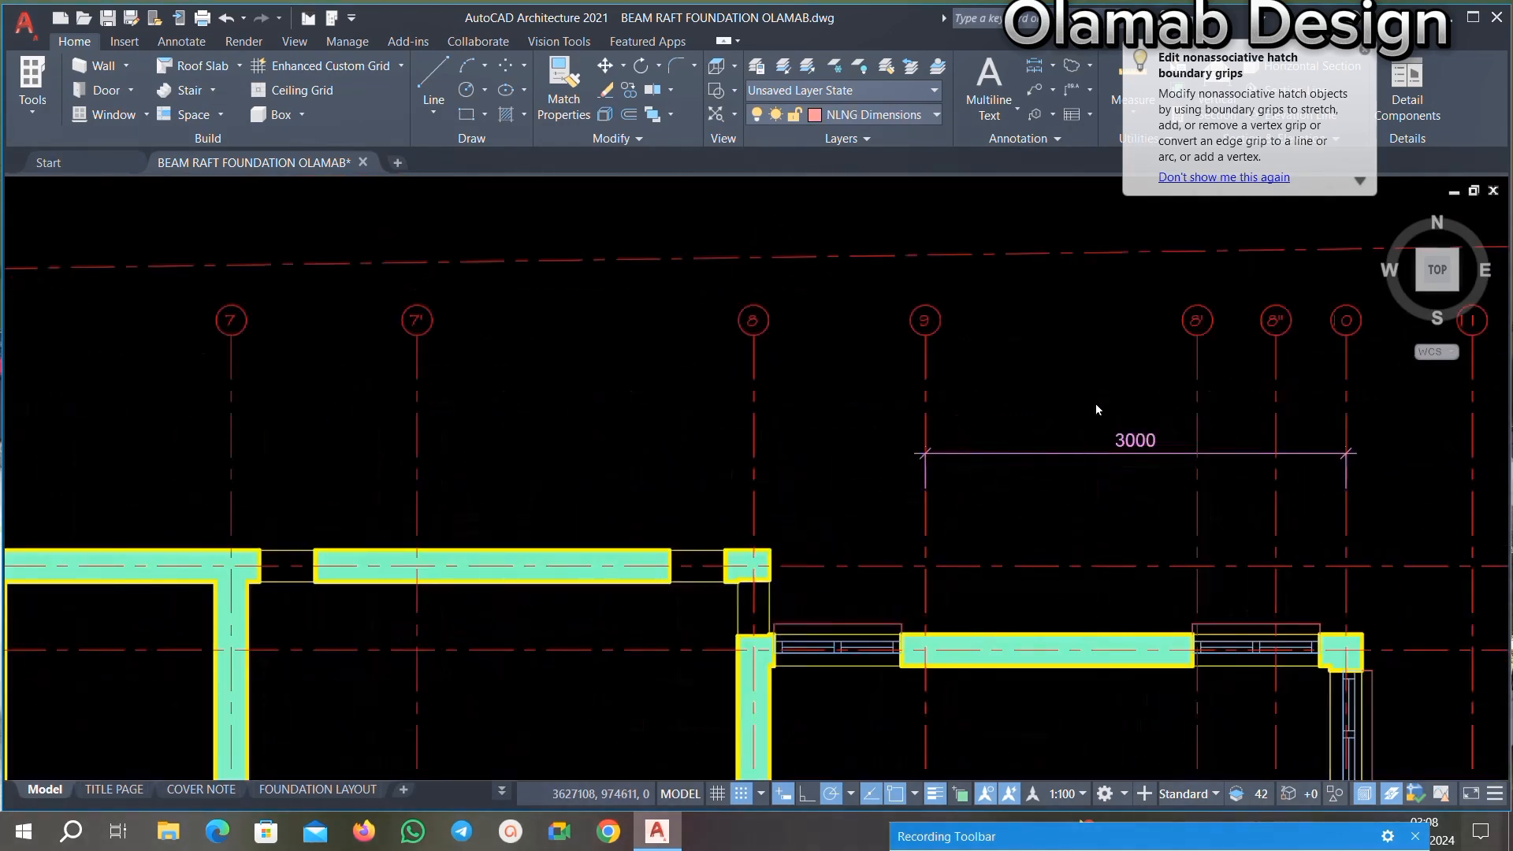
{"action": "scroll", "coordinate": [873, 444], "scroll_direction": "down", "scroll_amount": 3}
{"action": "scroll", "coordinate": [1239, 483], "scroll_direction": "up", "scroll_amount": 5}
{"action": "scroll", "coordinate": [1174, 433], "scroll_direction": "down", "scroll_amount": 2}
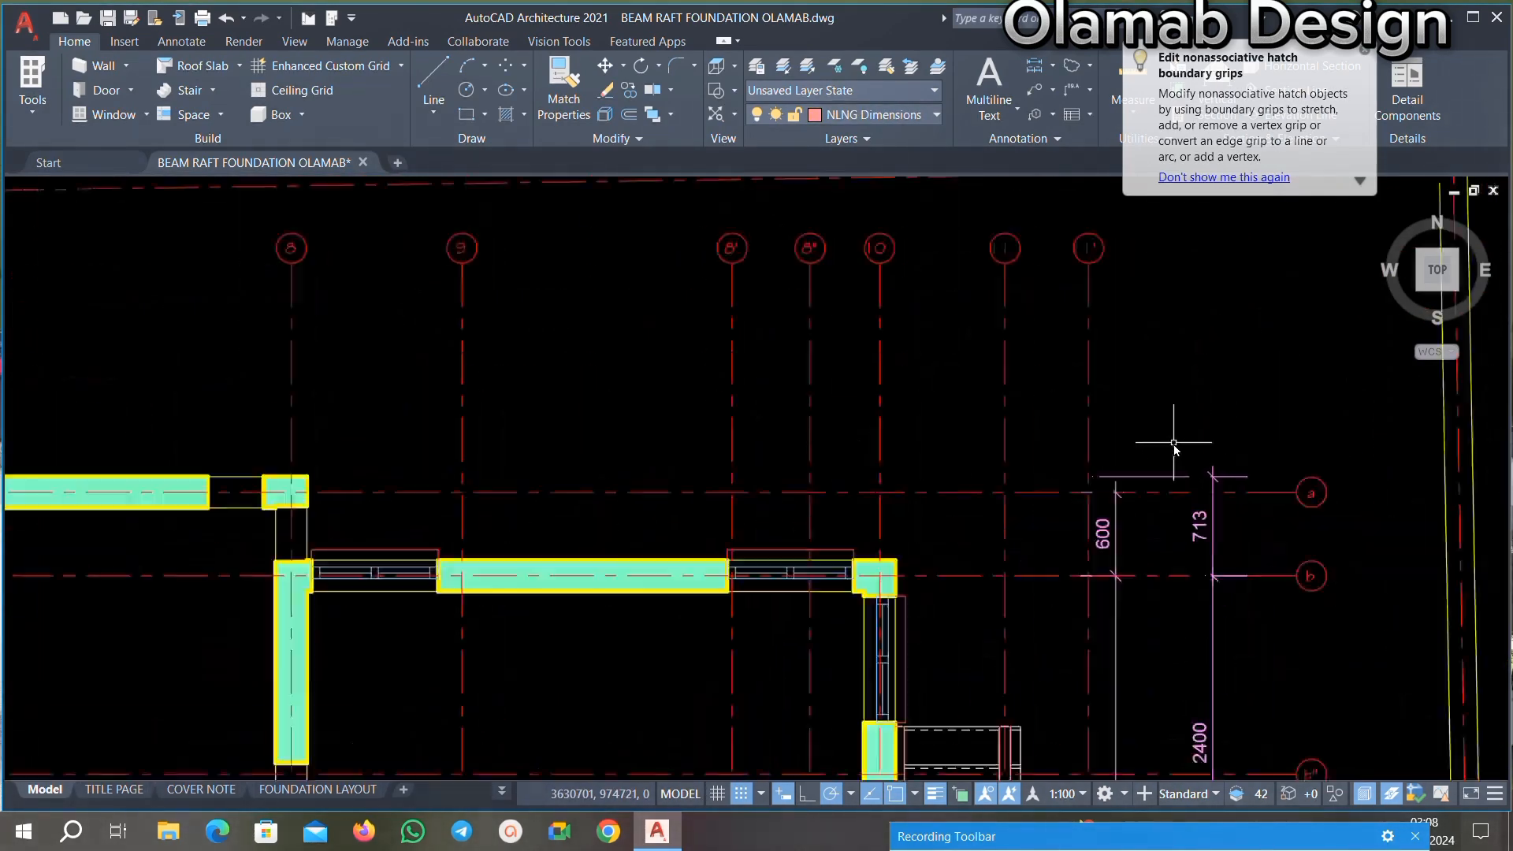
Step: Delete the 713 and 600 dimensions near grids a and b on the east side
{"action": "scroll", "coordinate": [1249, 540], "scroll_direction": "up", "scroll_amount": 3}
{"action": "left_click", "coordinate": [1251, 467]}
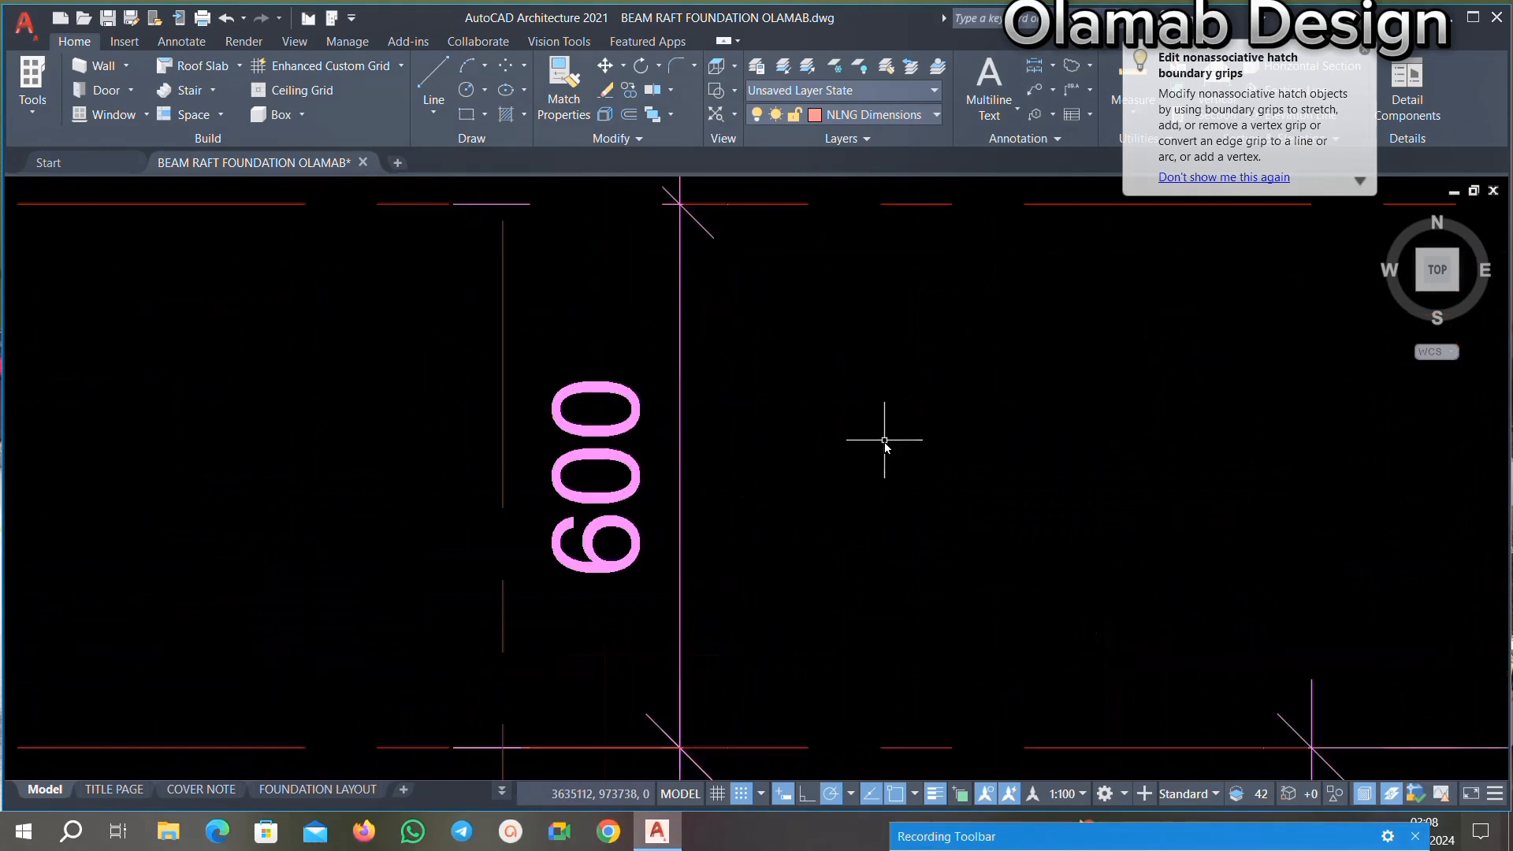
{"action": "left_click", "coordinate": [888, 435]}
{"action": "left_click", "coordinate": [603, 552]}
{"action": "key", "text": "Delete"}
{"action": "scroll", "coordinate": [774, 460], "scroll_direction": "down", "scroll_amount": 4}
Step: Delete the 2400 dimension and the parallel dimension beside it, south of grid b on the east side
{"action": "scroll", "coordinate": [943, 688], "scroll_direction": "up", "scroll_amount": 2}
{"action": "left_click", "coordinate": [1046, 578]}
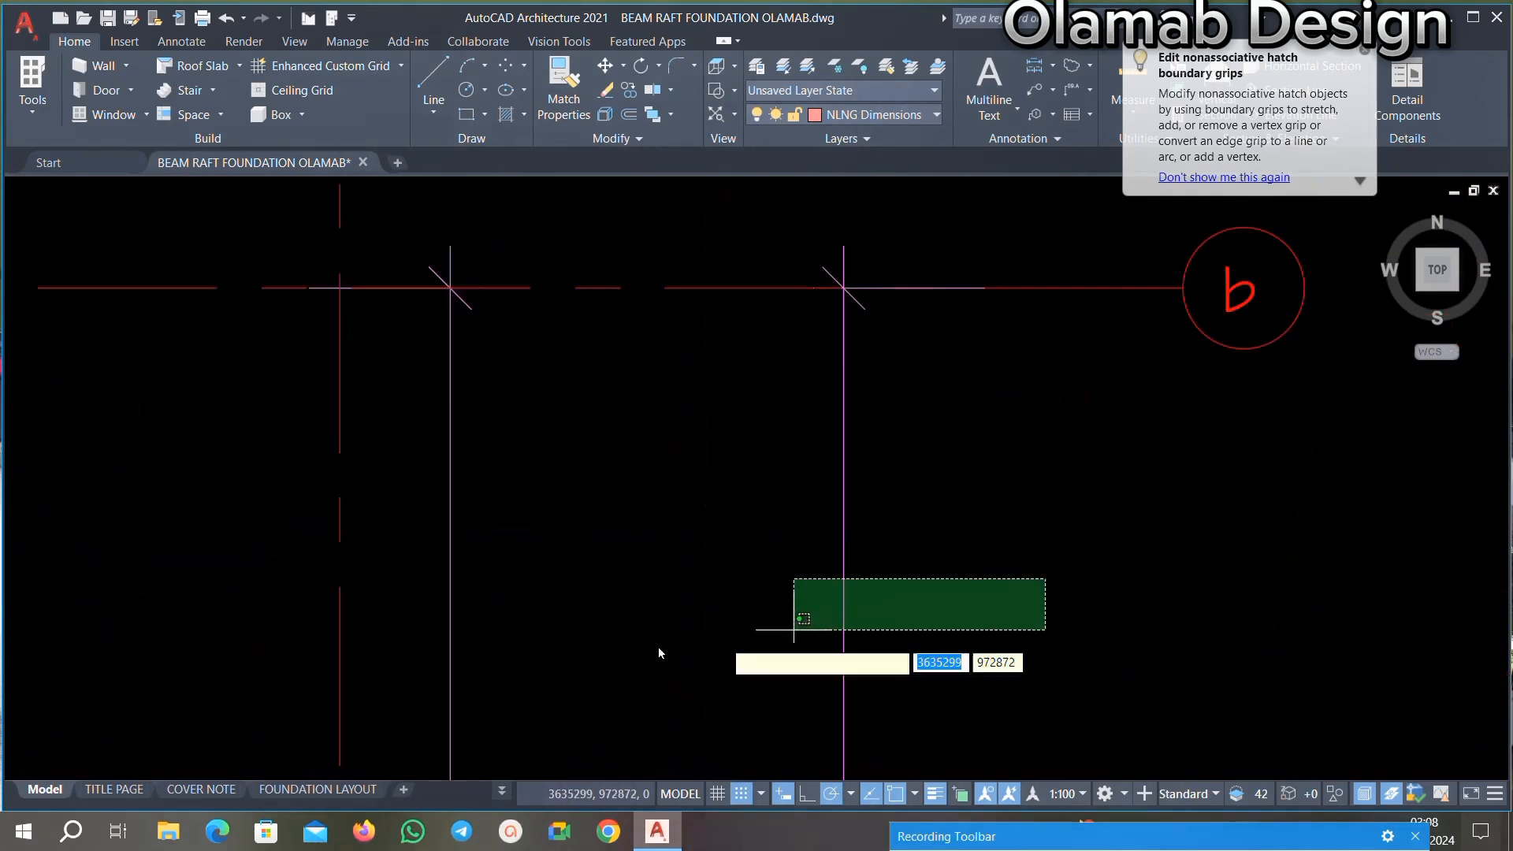
{"action": "left_click", "coordinate": [399, 602]}
{"action": "key", "text": "Delete"}
{"action": "scroll", "coordinate": [674, 438], "scroll_direction": "down", "scroll_amount": 3}
{"action": "scroll", "coordinate": [790, 375], "scroll_direction": "down", "scroll_amount": 1}
Step: Delete the east-side dimension running south from grid d and the 1305 dimension between grids e and f
{"action": "scroll", "coordinate": [770, 624], "scroll_direction": "up", "scroll_amount": 5}
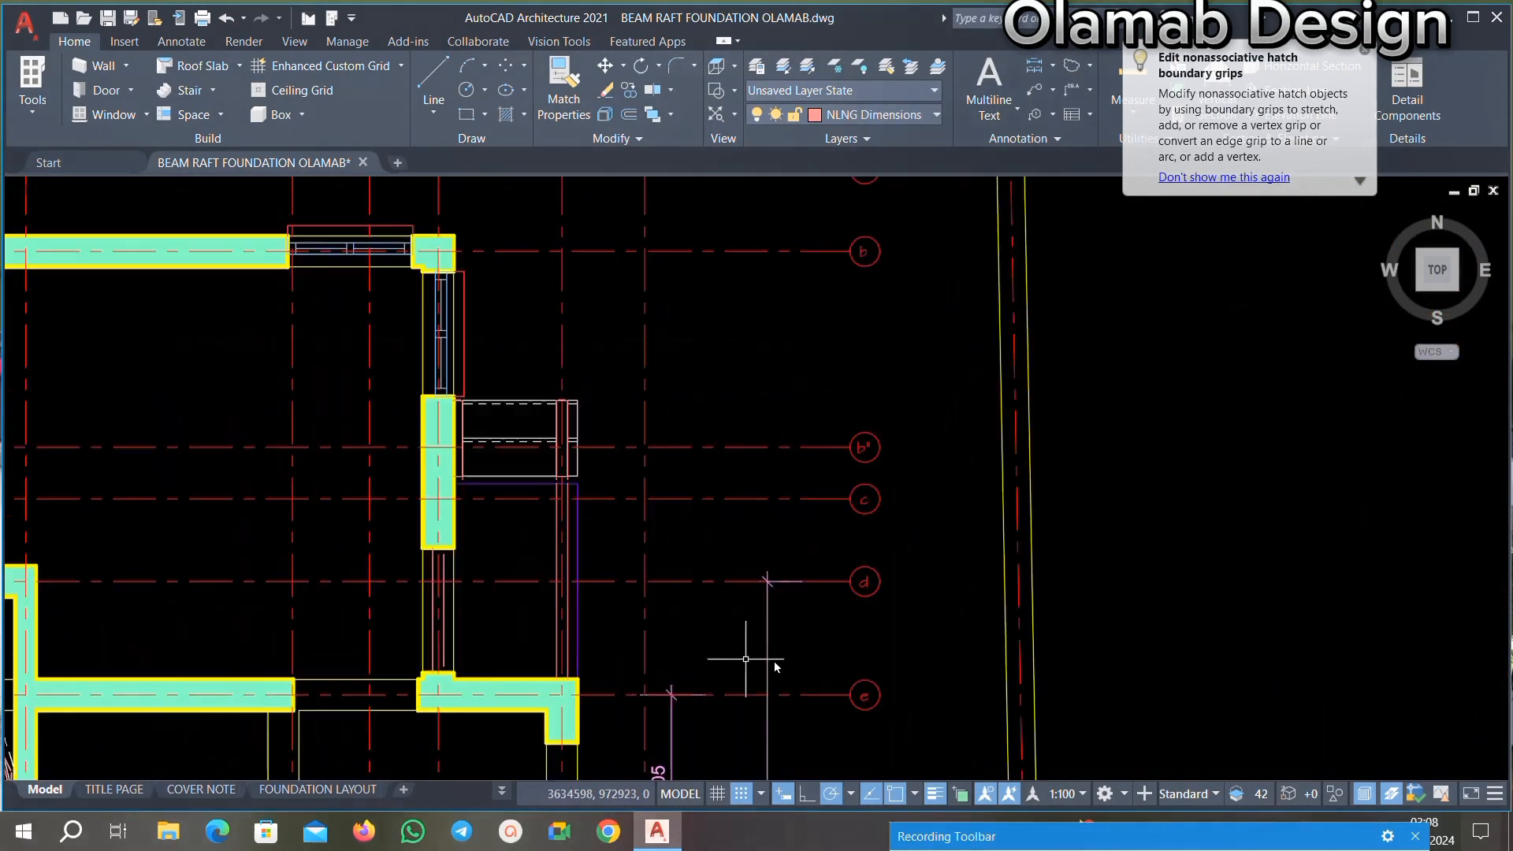
{"action": "scroll", "coordinate": [571, 667], "scroll_direction": "down", "scroll_amount": 4}
{"action": "scroll", "coordinate": [726, 541], "scroll_direction": "up", "scroll_amount": 4}
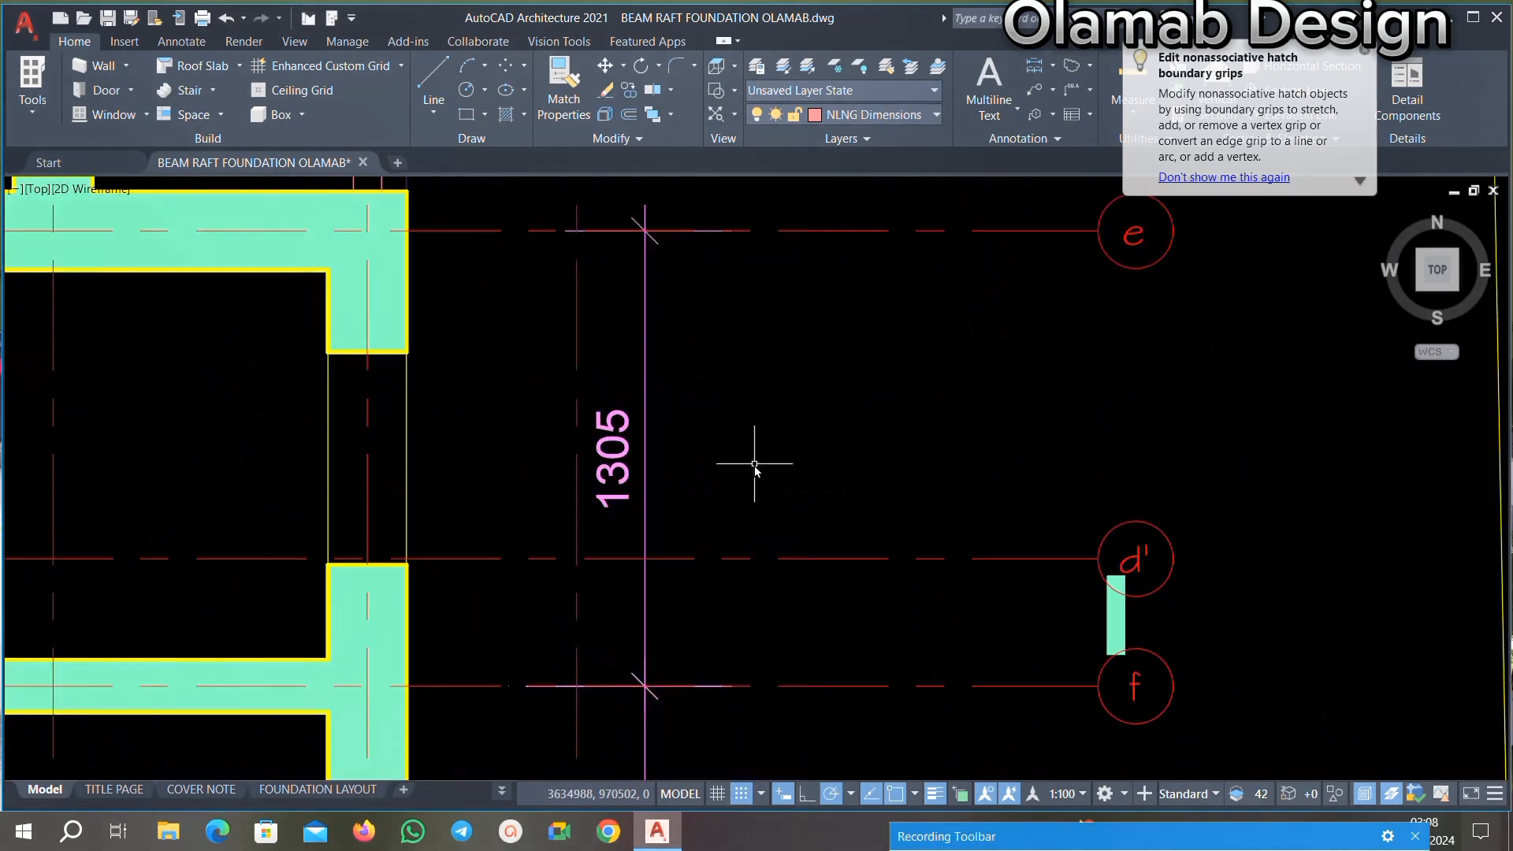
{"action": "scroll", "coordinate": [693, 466], "scroll_direction": "down", "scroll_amount": 3}
{"action": "scroll", "coordinate": [702, 624], "scroll_direction": "up", "scroll_amount": 4}
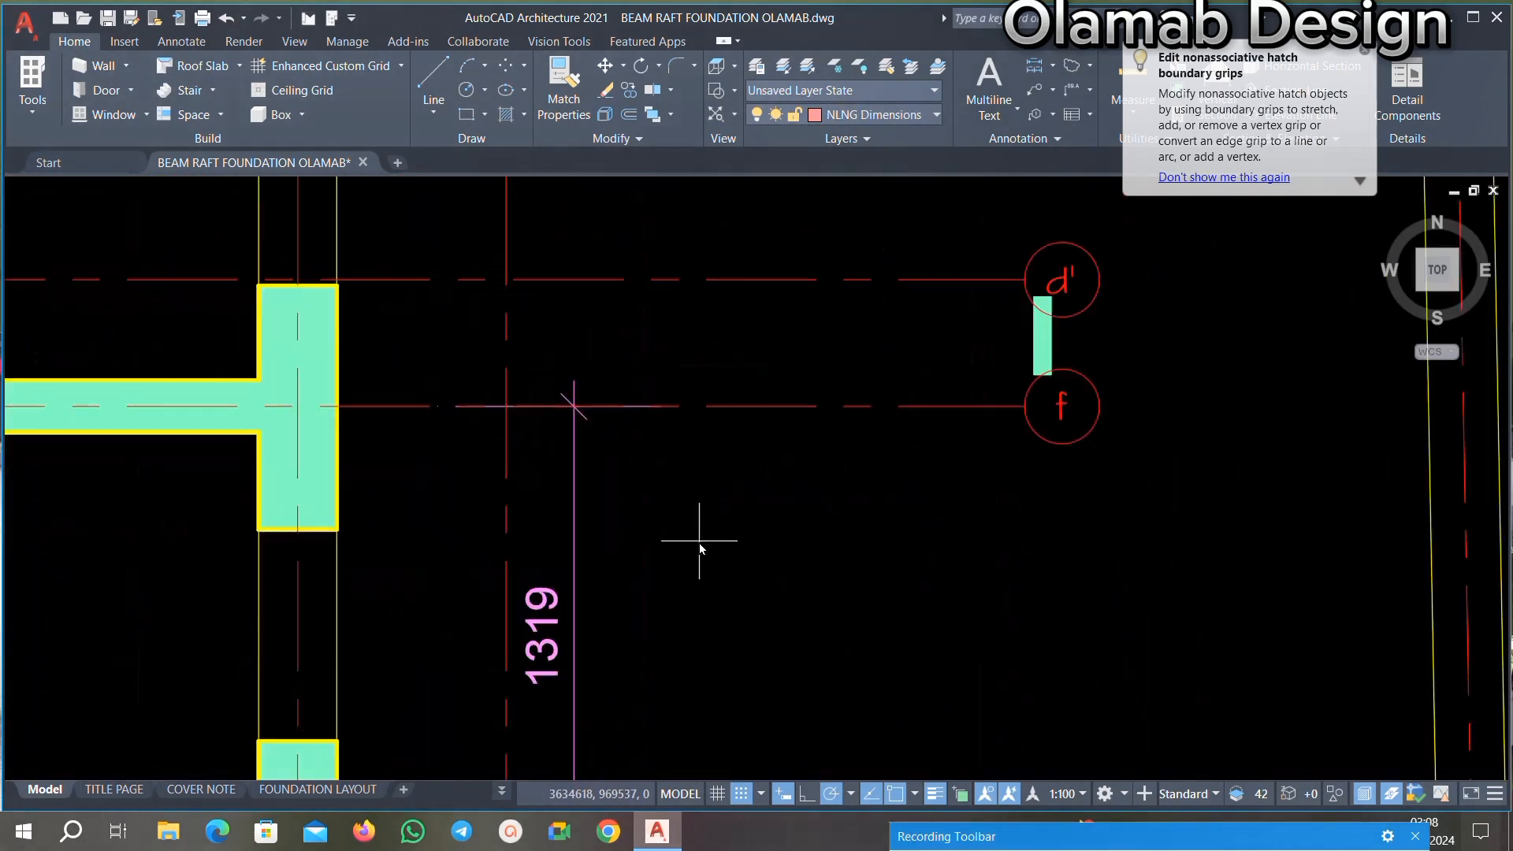
Step: Delete the 1319 dimension south of grid f and the green hatch strip between the d' and f bubbles
{"action": "scroll", "coordinate": [526, 660], "scroll_direction": "down", "scroll_amount": 4}
{"action": "scroll", "coordinate": [763, 501], "scroll_direction": "up", "scroll_amount": 5}
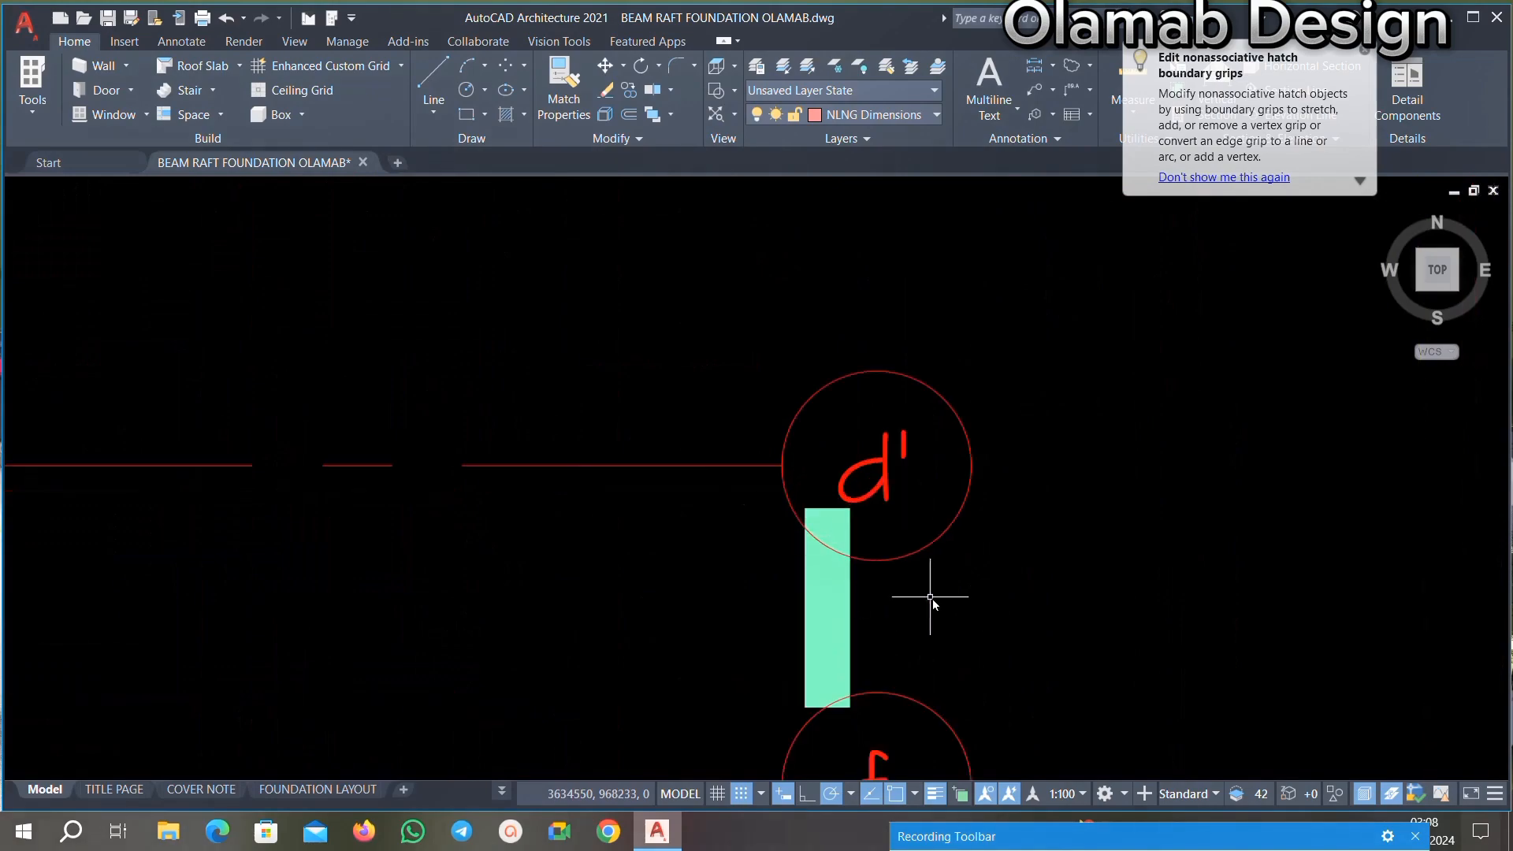
{"action": "scroll", "coordinate": [657, 614], "scroll_direction": "down", "scroll_amount": 5}
{"action": "scroll", "coordinate": [839, 536], "scroll_direction": "up", "scroll_amount": 2}
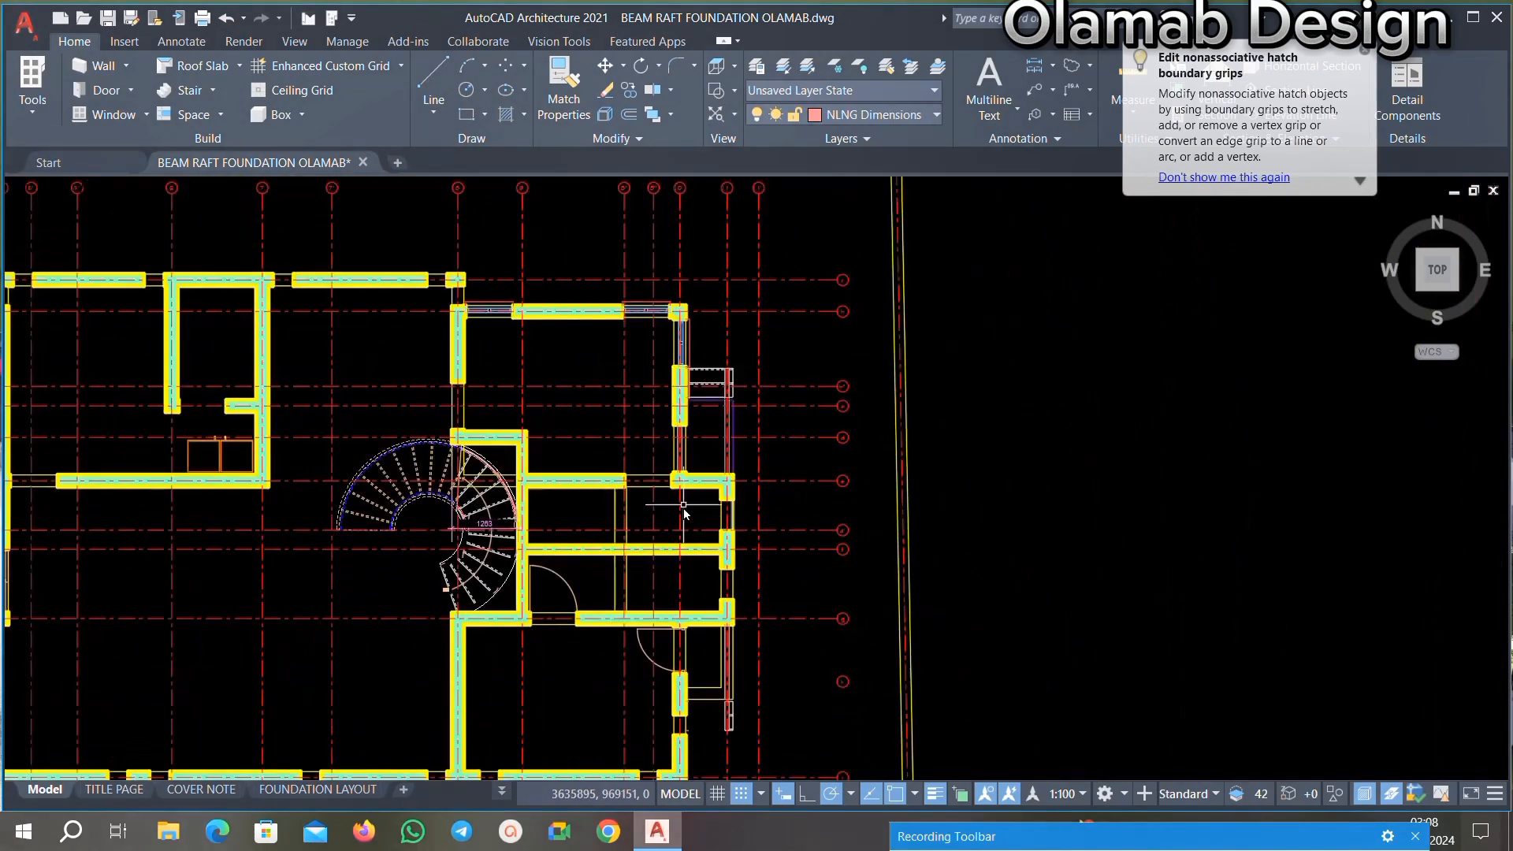
Step: Delete the 4225 and 900 dimensions south of the plan
{"action": "scroll", "coordinate": [684, 512], "scroll_direction": "down", "scroll_amount": 3}
{"action": "scroll", "coordinate": [677, 551], "scroll_direction": "up", "scroll_amount": 4}
{"action": "scroll", "coordinate": [654, 567], "scroll_direction": "down", "scroll_amount": 5}
{"action": "scroll", "coordinate": [683, 630], "scroll_direction": "up", "scroll_amount": 4}
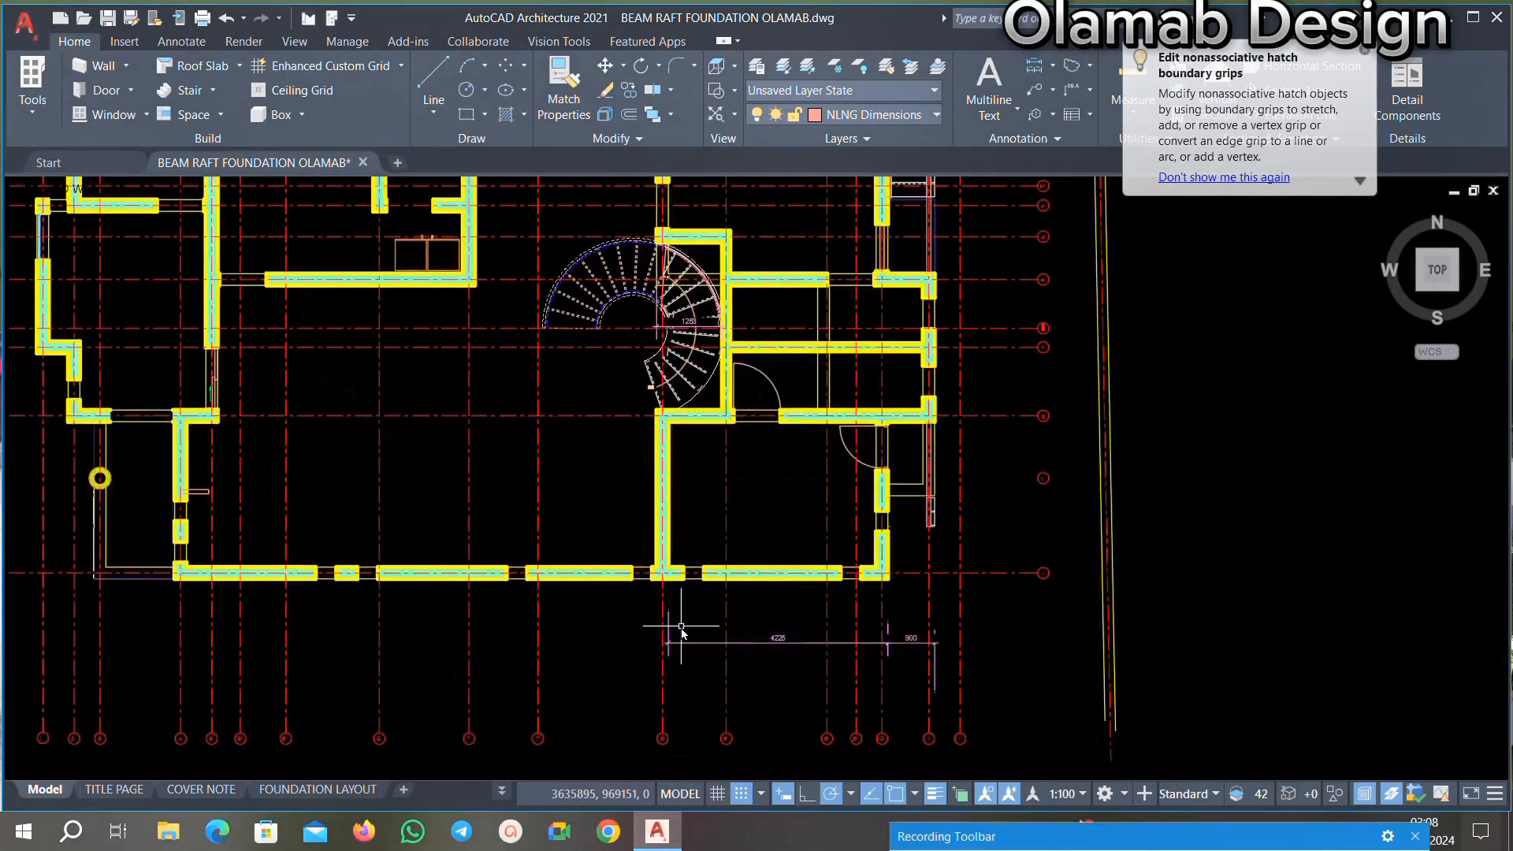
{"action": "scroll", "coordinate": [682, 630], "scroll_direction": "up", "scroll_amount": 9}
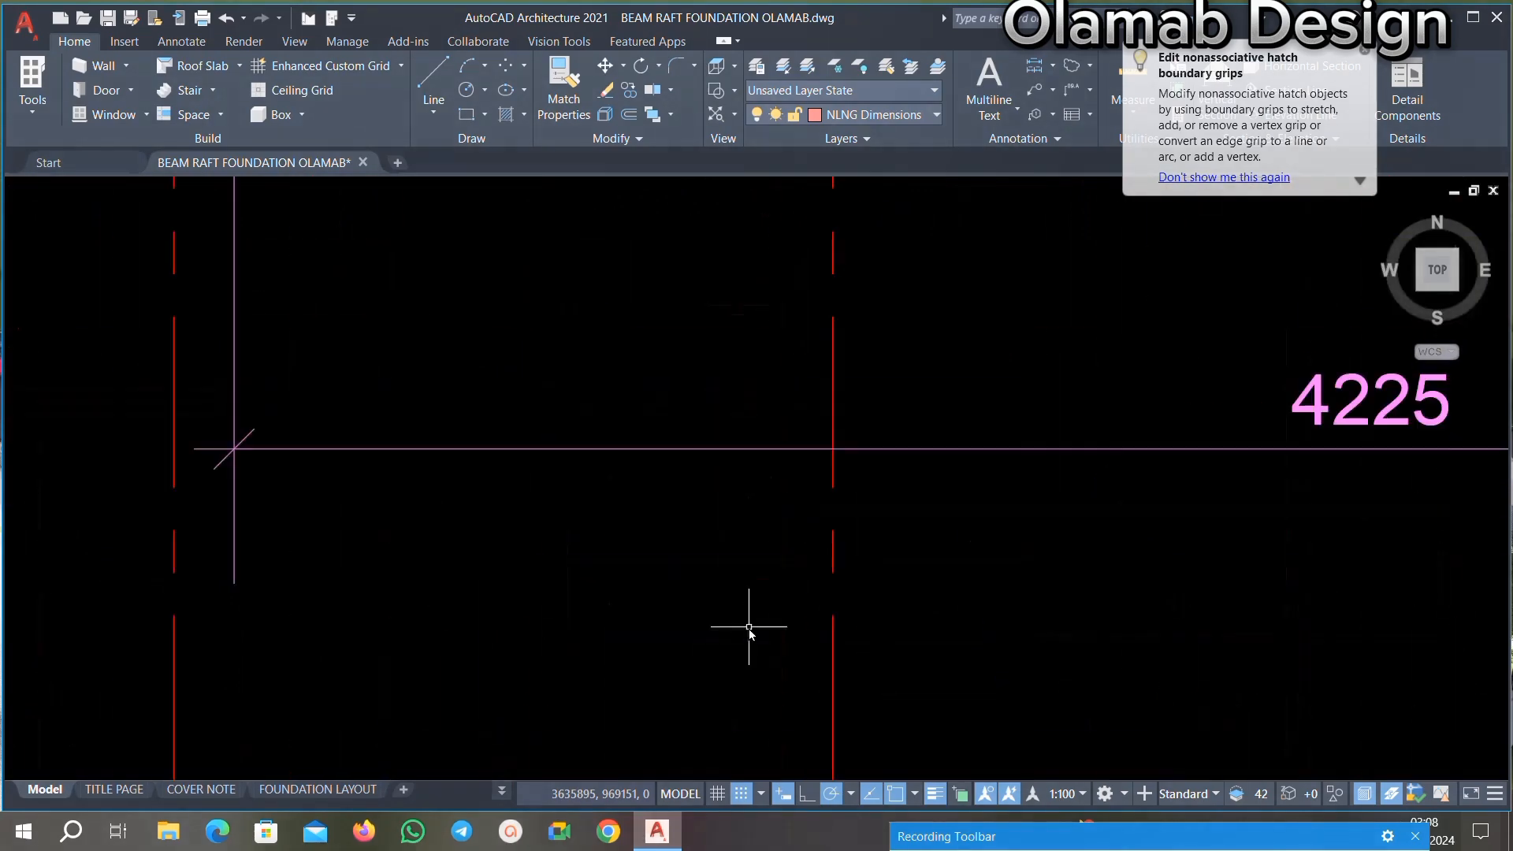
{"action": "scroll", "coordinate": [631, 543], "scroll_direction": "down", "scroll_amount": 3}
{"action": "scroll", "coordinate": [787, 512], "scroll_direction": "up", "scroll_amount": 6}
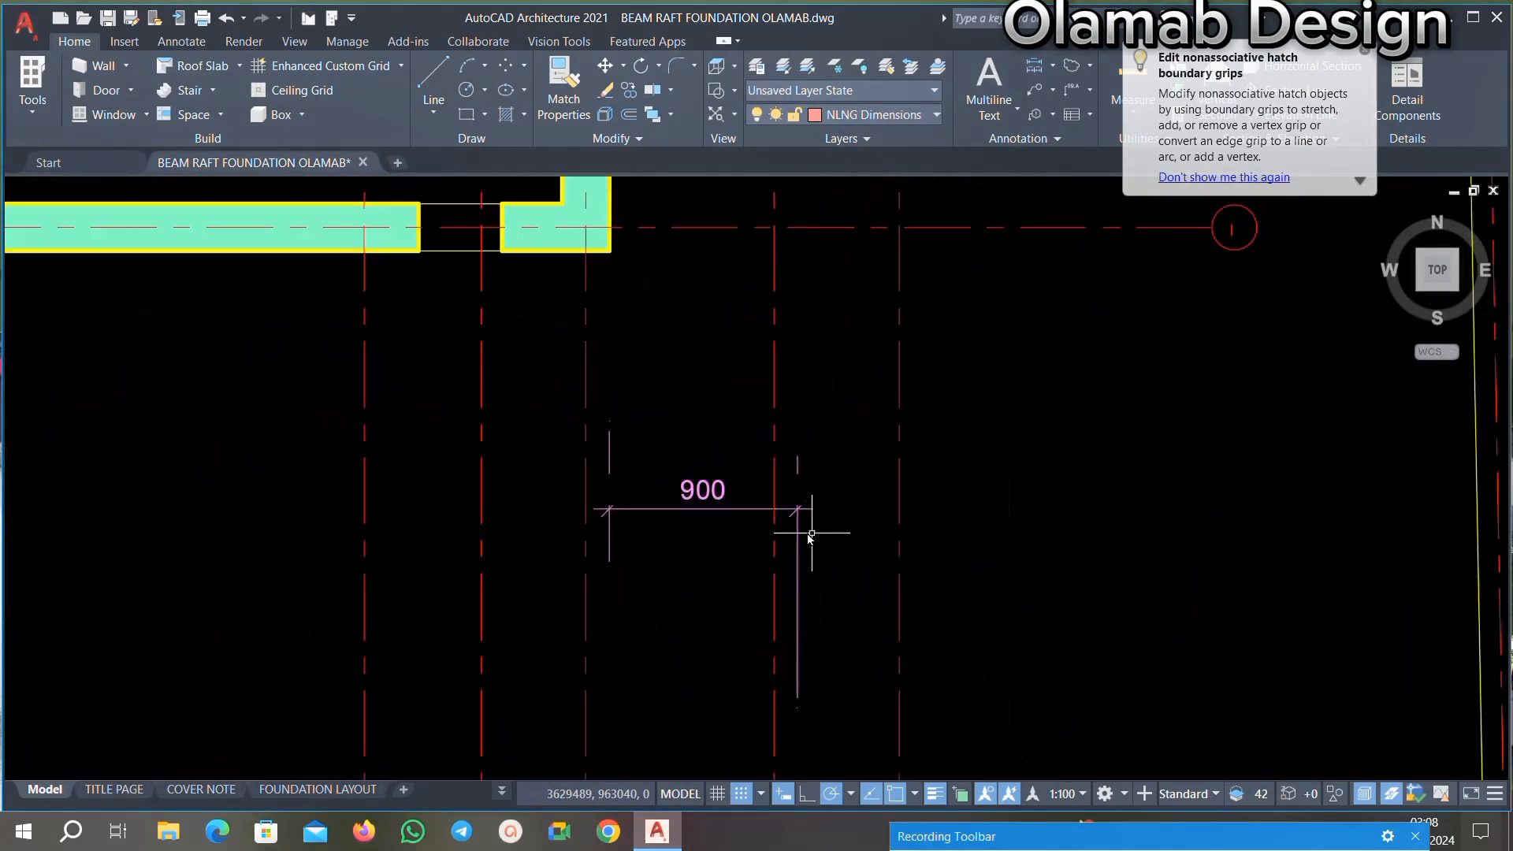
{"action": "scroll", "coordinate": [725, 457], "scroll_direction": "down", "scroll_amount": 6}
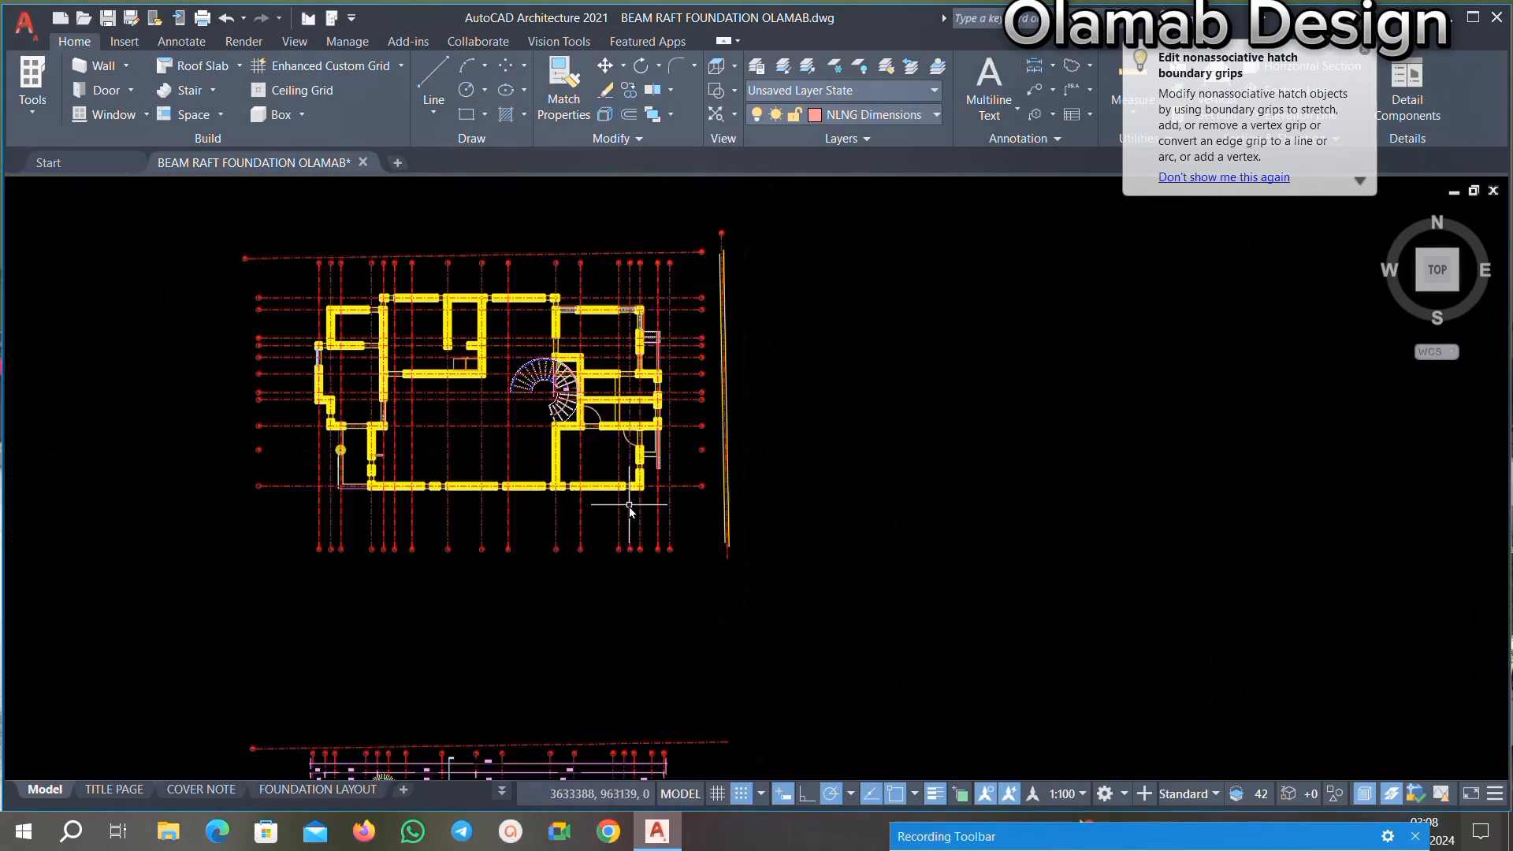
Step: Delete the handrail lines running between grids b'' and e outside the east wall
{"action": "scroll", "coordinate": [593, 457], "scroll_direction": "up", "scroll_amount": 10}
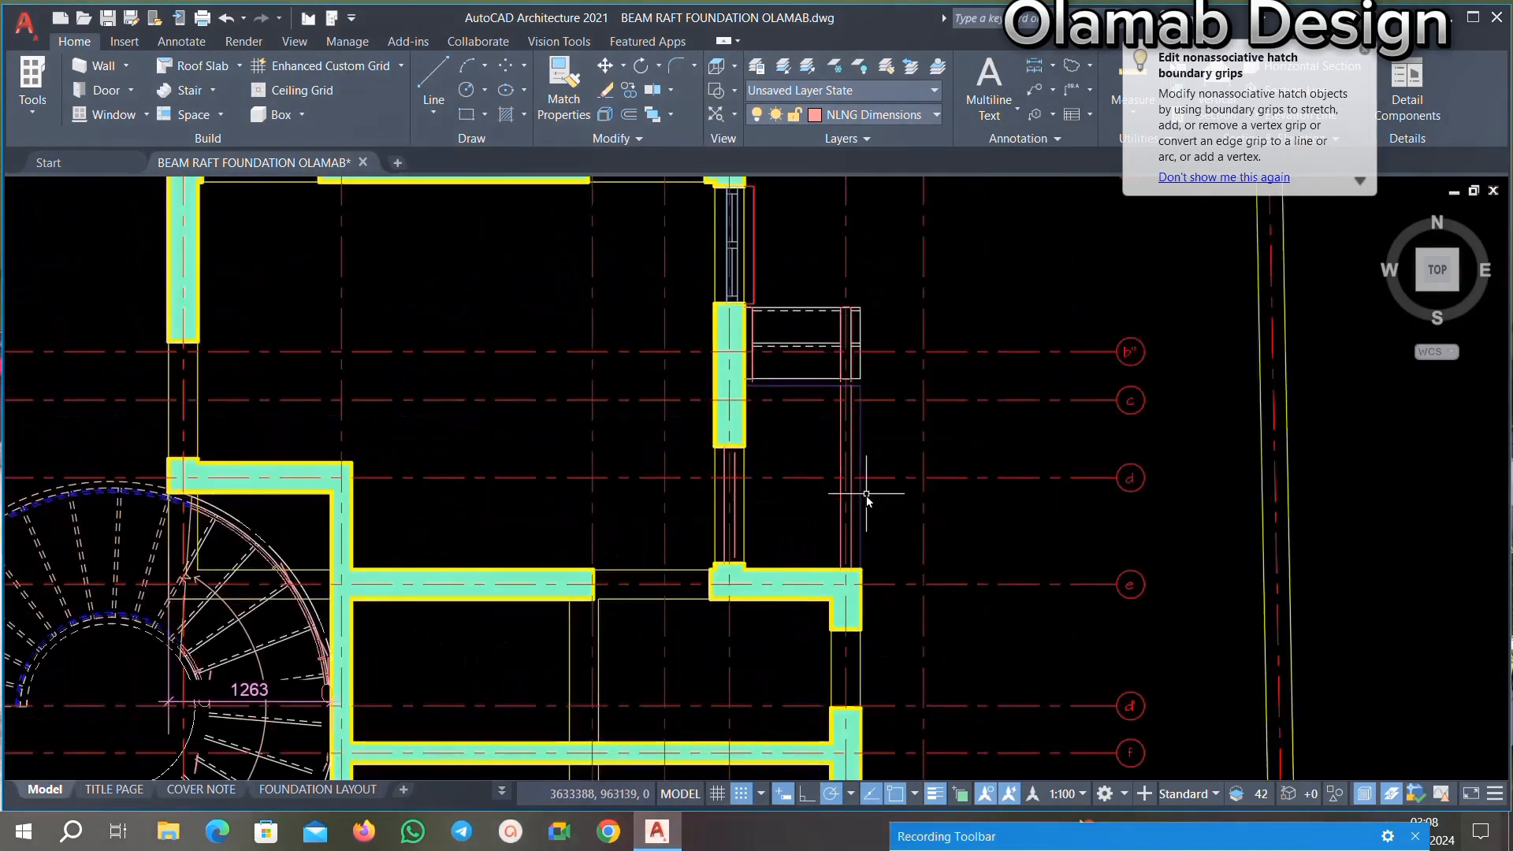
{"action": "scroll", "coordinate": [873, 400], "scroll_direction": "down", "scroll_amount": 8}
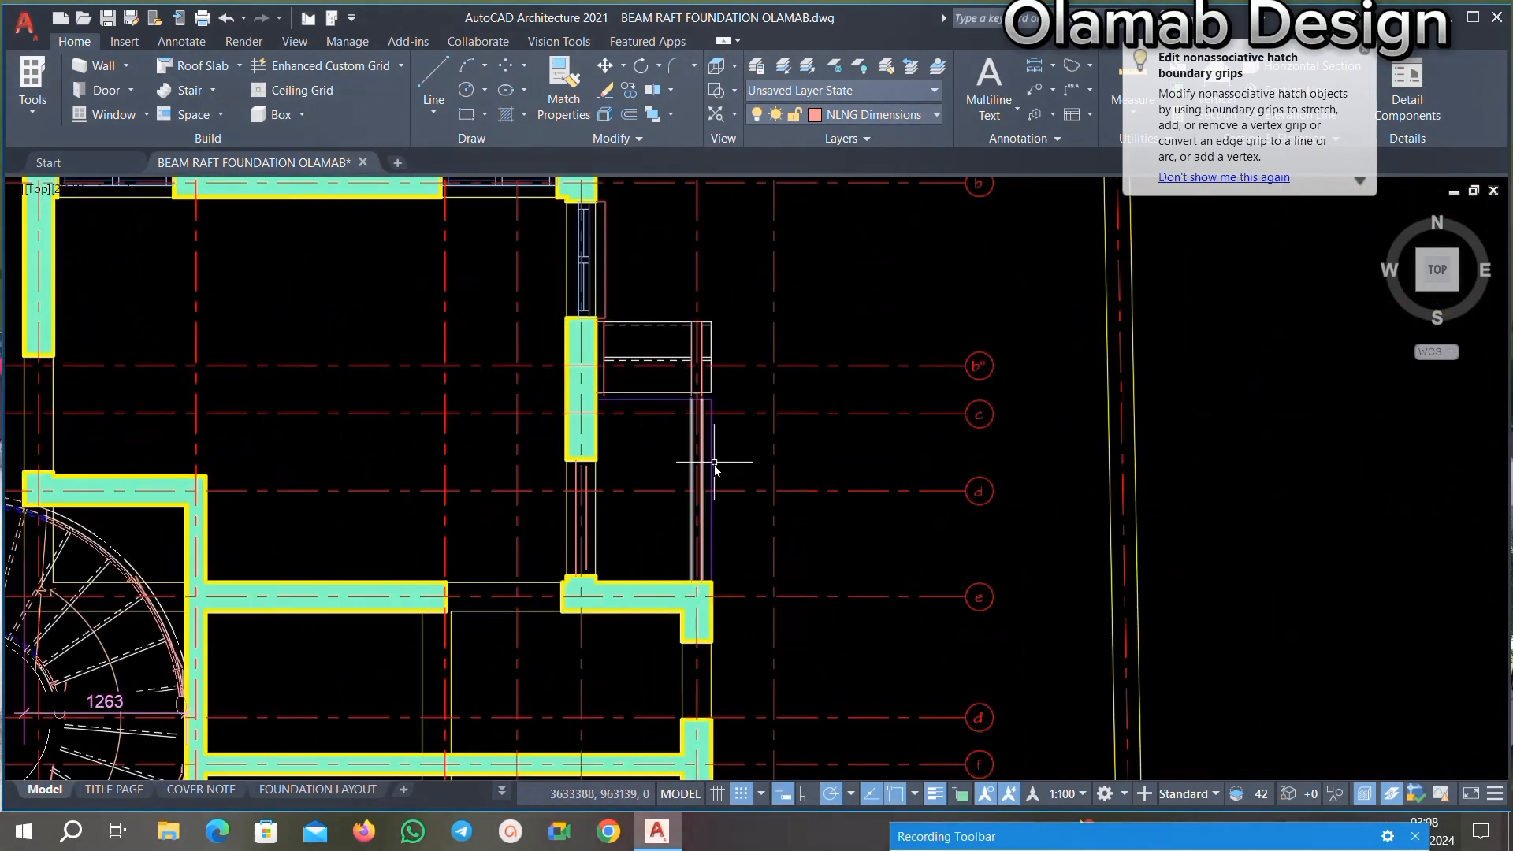
{"action": "scroll", "coordinate": [705, 456], "scroll_direction": "up", "scroll_amount": 4}
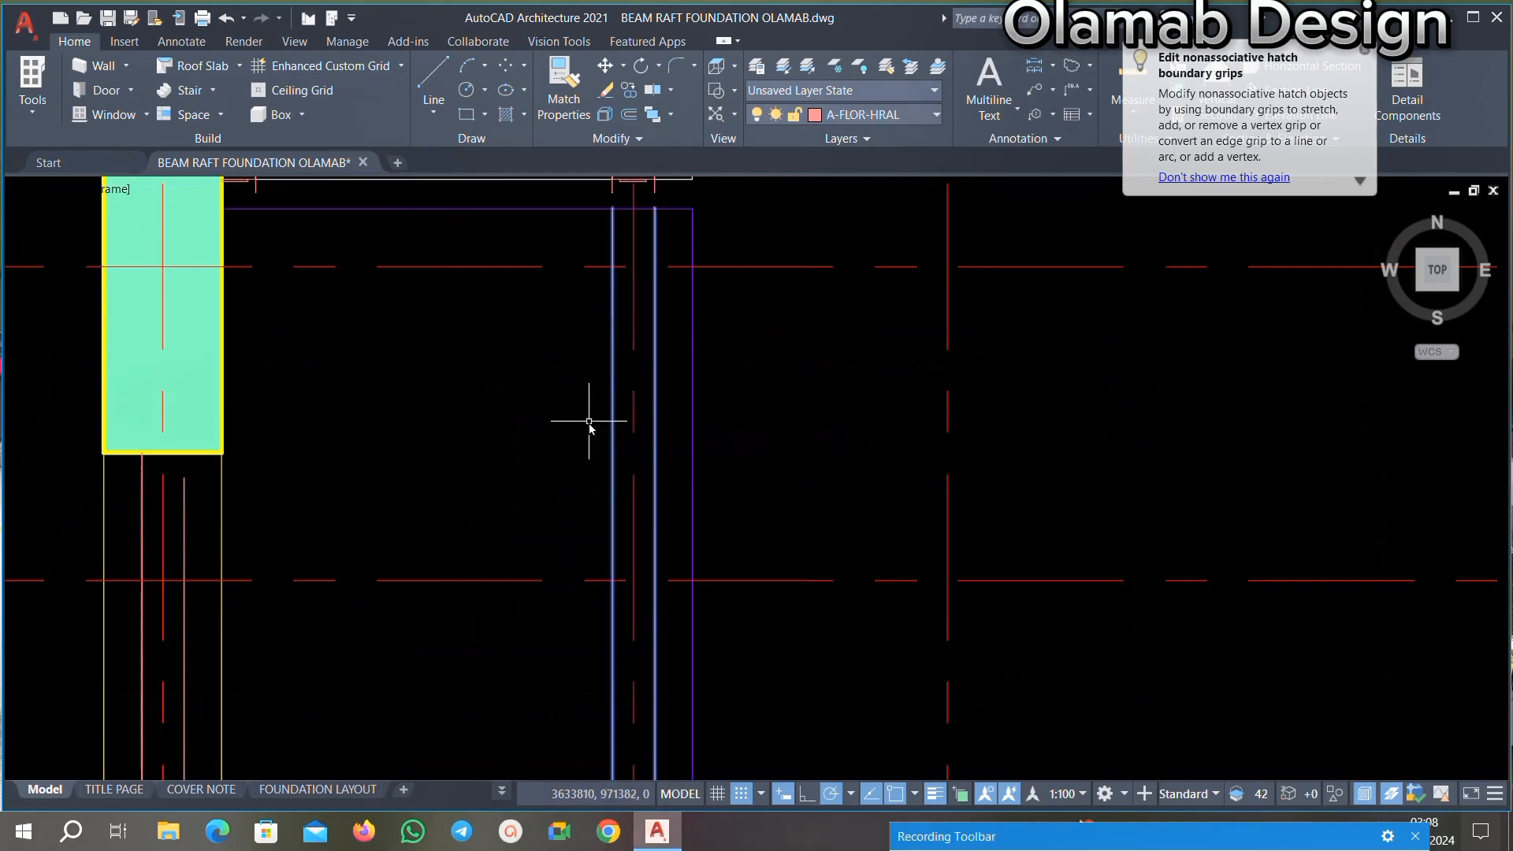
{"action": "scroll", "coordinate": [707, 429], "scroll_direction": "down", "scroll_amount": 5}
{"action": "scroll", "coordinate": [750, 407], "scroll_direction": "down", "scroll_amount": 2}
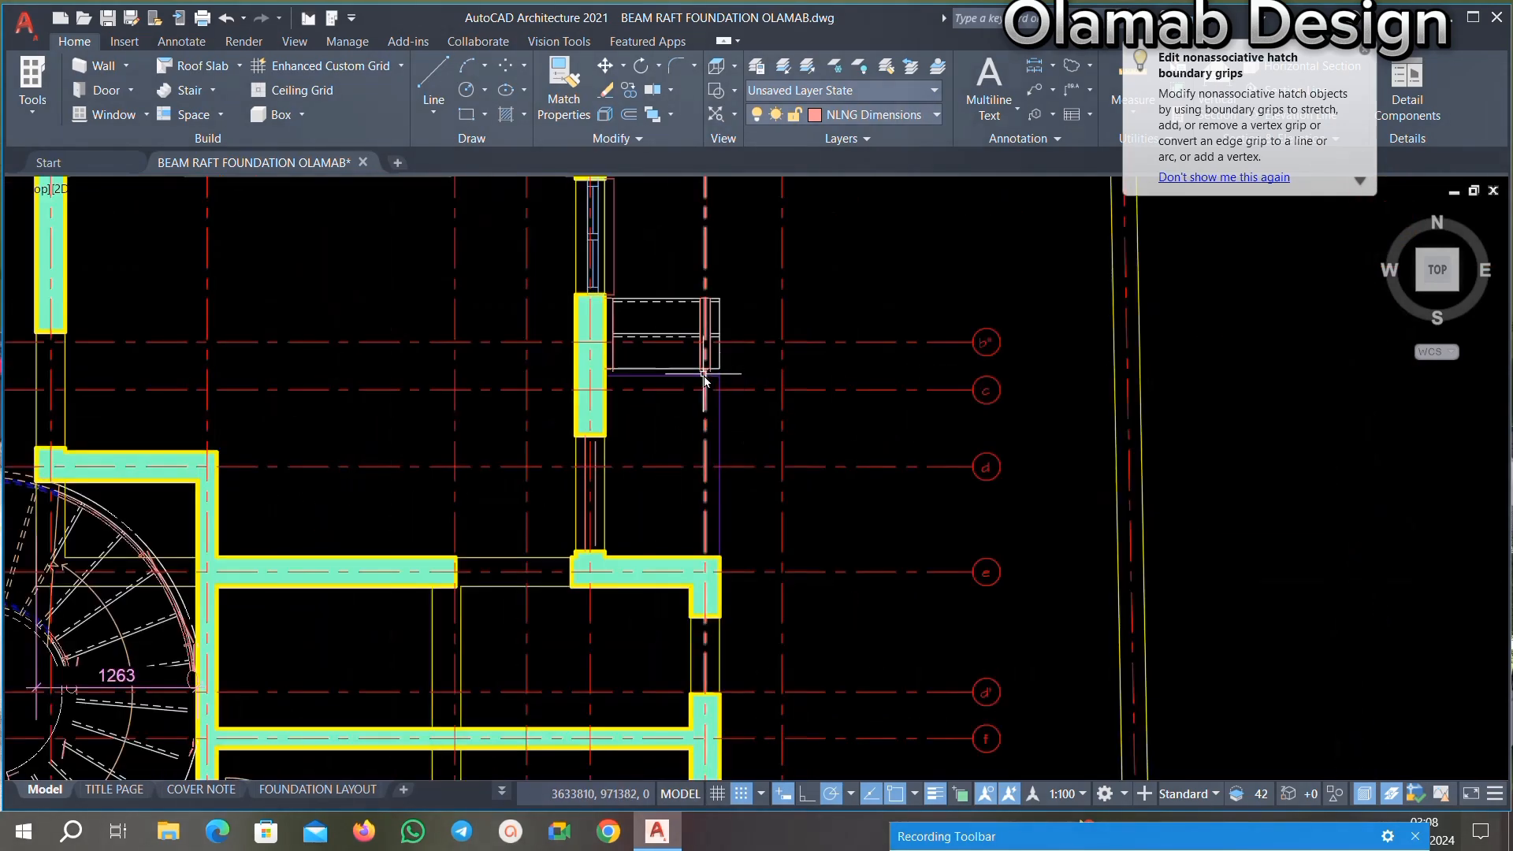
Step: Delete the northernmost tread lines of the east entrance steps near grid b'', including the short pieces outside the handrail
{"action": "scroll", "coordinate": [697, 283], "scroll_direction": "up", "scroll_amount": 4}
{"action": "key", "text": "Delete"}
{"action": "scroll", "coordinate": [683, 327], "scroll_direction": "down", "scroll_amount": 2}
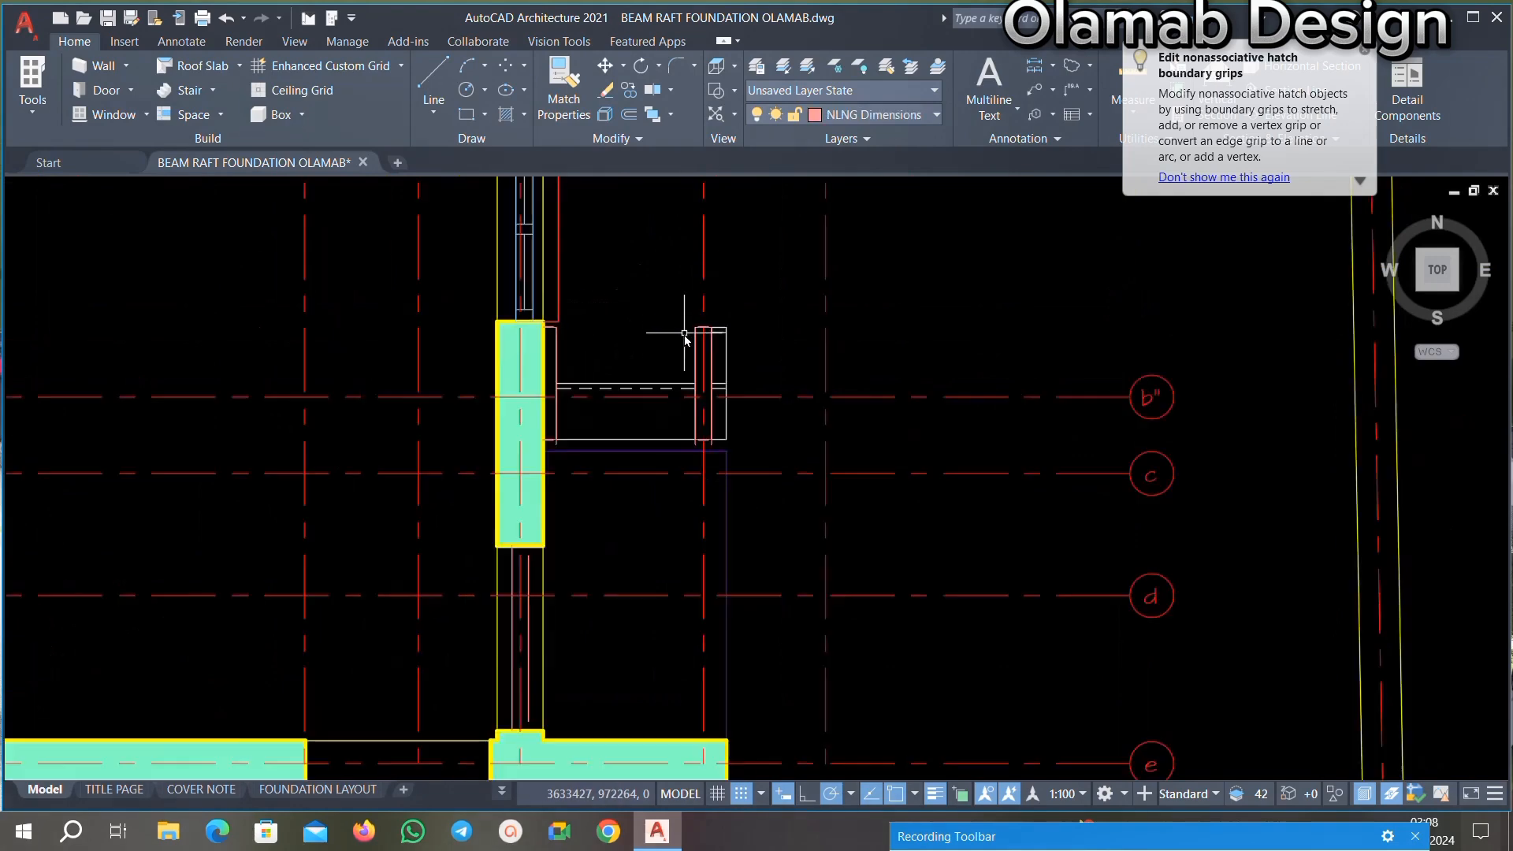
{"action": "scroll", "coordinate": [728, 333], "scroll_direction": "up", "scroll_amount": 8}
{"action": "left_click", "coordinate": [800, 315]}
{"action": "scroll", "coordinate": [800, 342], "scroll_direction": "down", "scroll_amount": 5}
{"action": "scroll", "coordinate": [771, 324], "scroll_direction": "up", "scroll_amount": 5}
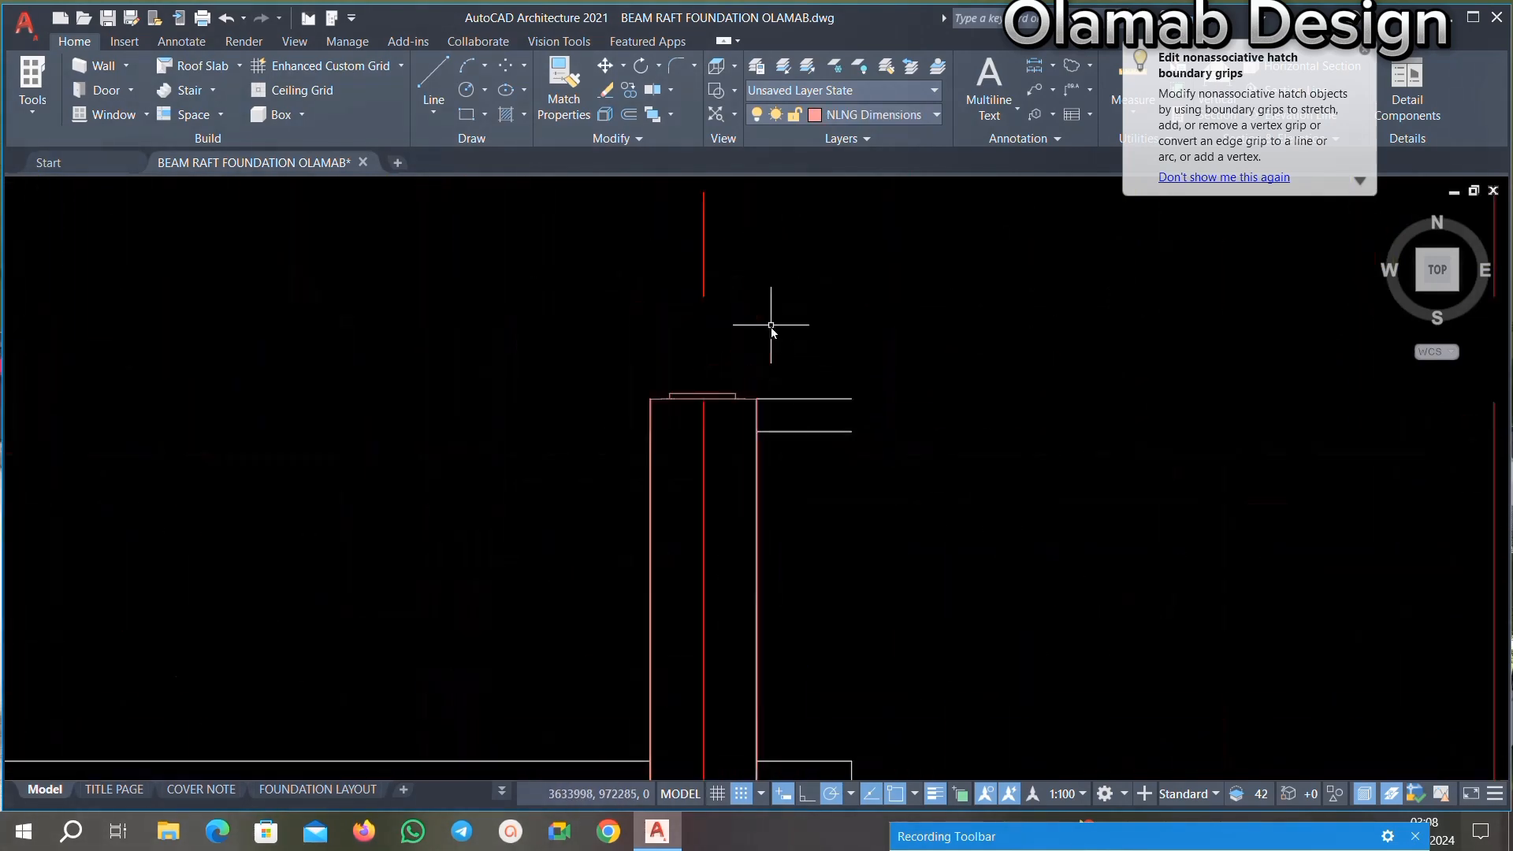
{"action": "left_click", "coordinate": [1005, 388]}
{"action": "left_click", "coordinate": [793, 701]}
{"action": "key", "text": "Delete"}
{"action": "scroll", "coordinate": [830, 490], "scroll_direction": "down", "scroll_amount": 5}
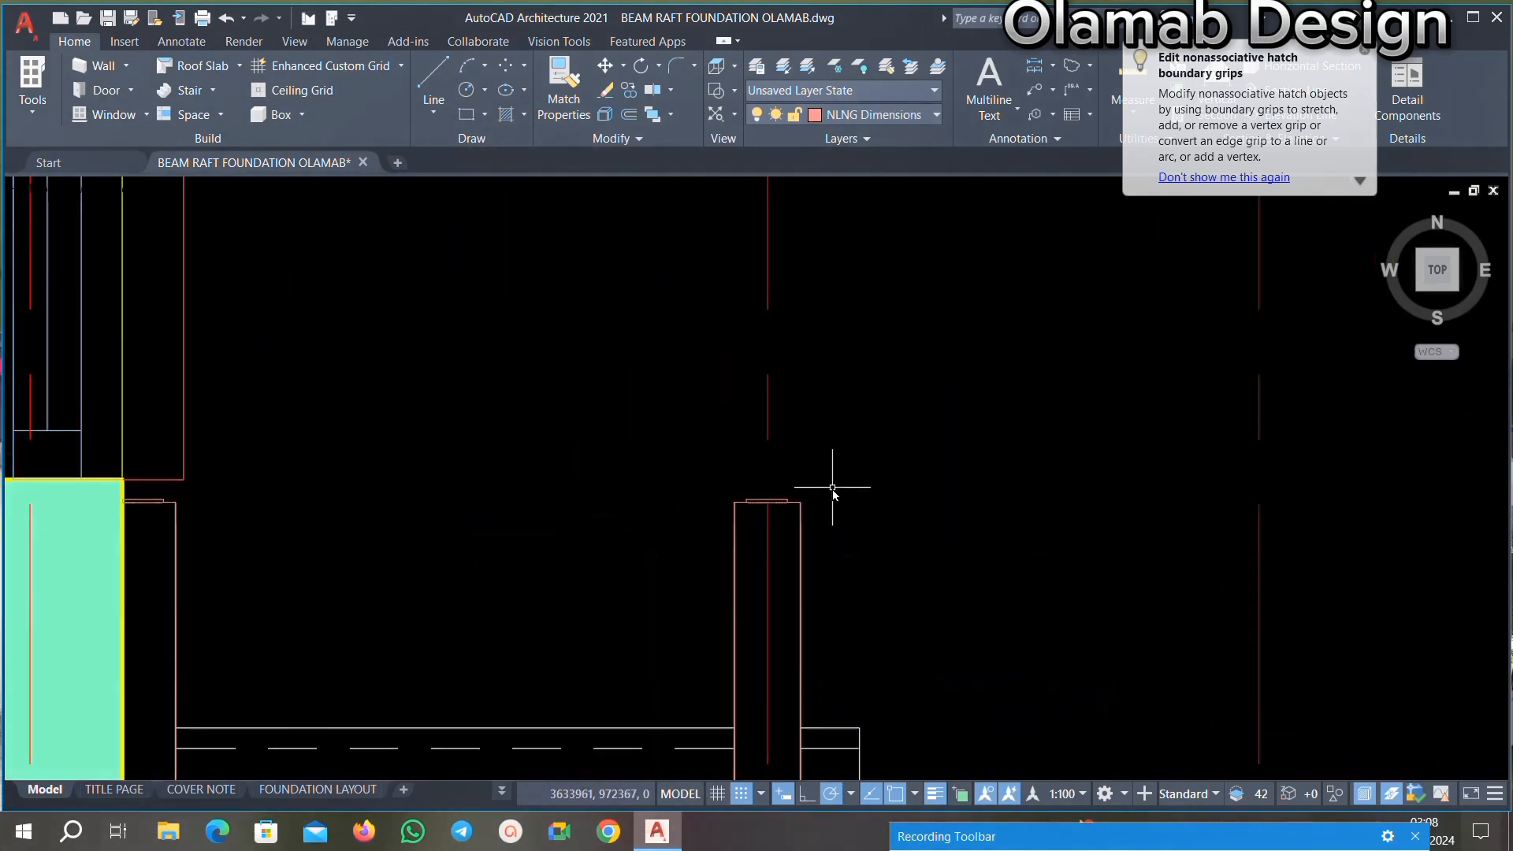
Step: Delete the outer handrail of the east steps at grid b'' along with the long tread lines and east edge
{"action": "scroll", "coordinate": [794, 561], "scroll_direction": "up", "scroll_amount": 4}
{"action": "scroll", "coordinate": [906, 364], "scroll_direction": "down", "scroll_amount": 4}
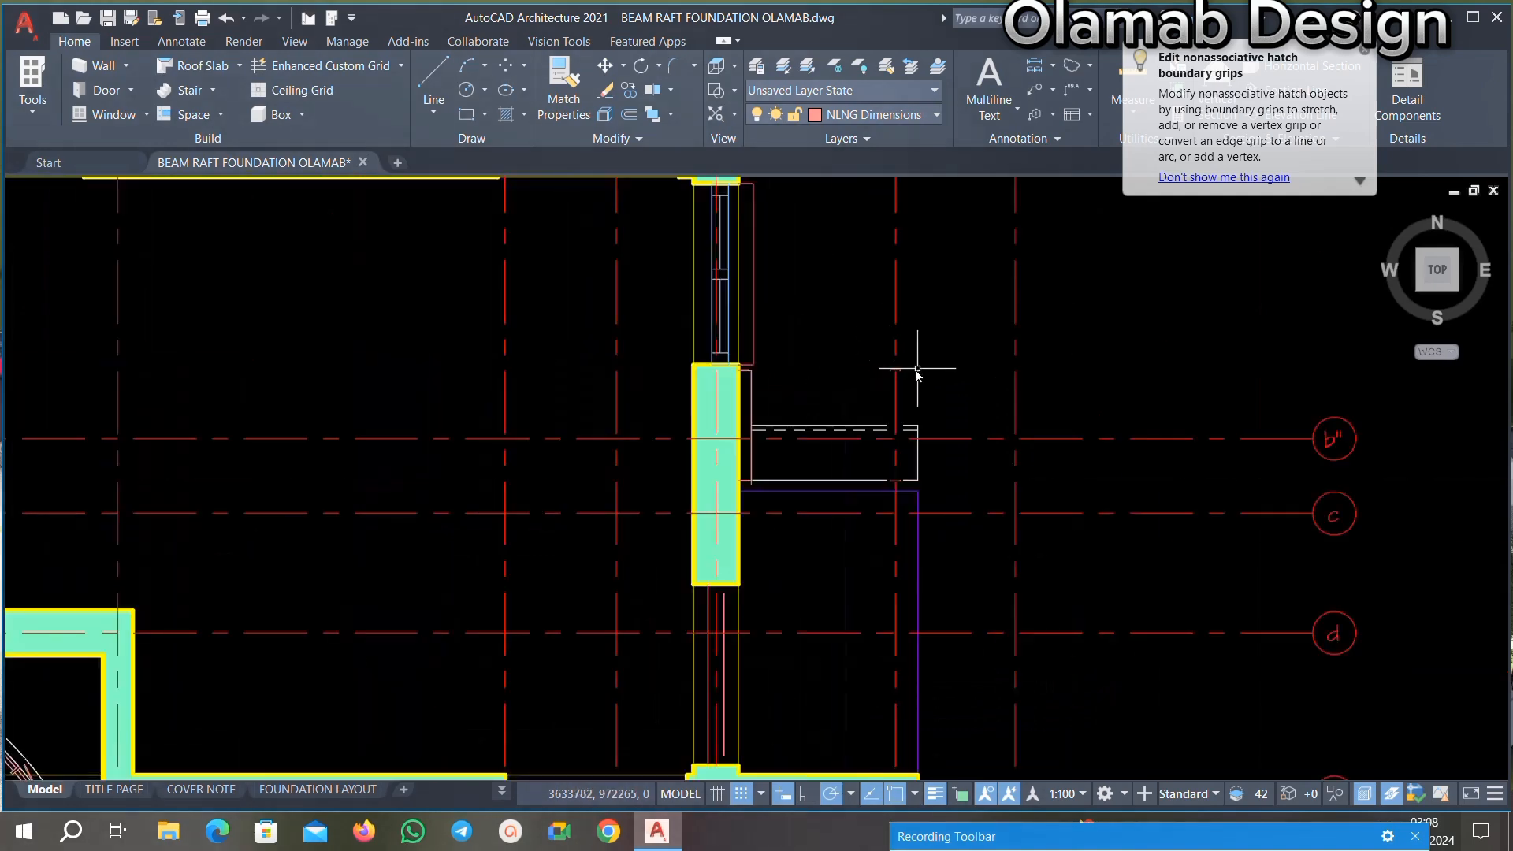
{"action": "scroll", "coordinate": [886, 363], "scroll_direction": "up", "scroll_amount": 4}
{"action": "scroll", "coordinate": [726, 461], "scroll_direction": "down", "scroll_amount": 4}
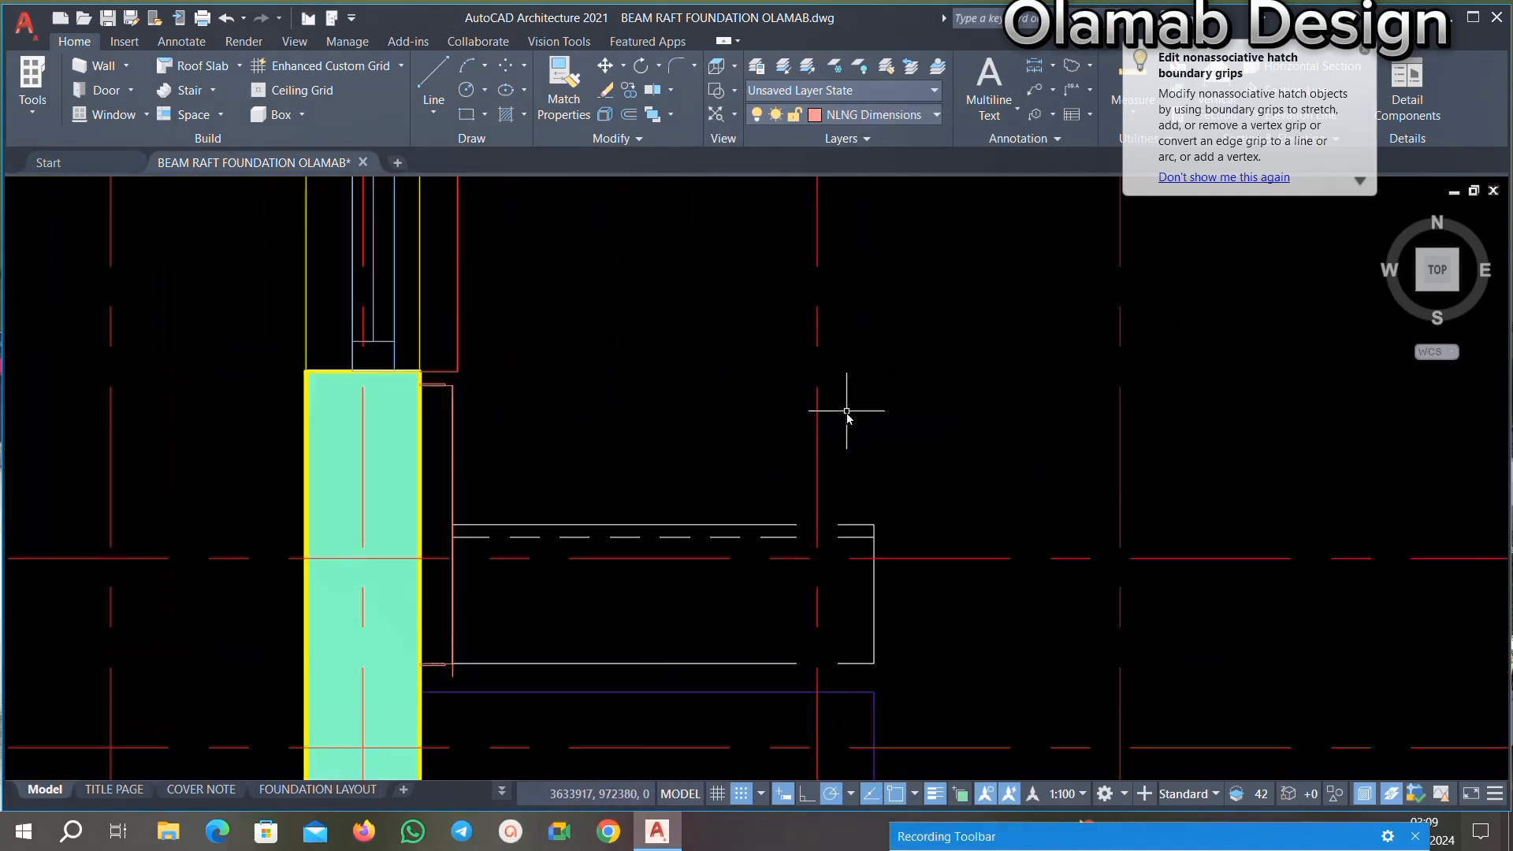
{"action": "scroll", "coordinate": [844, 412], "scroll_direction": "up", "scroll_amount": 4}
{"action": "scroll", "coordinate": [513, 473], "scroll_direction": "down", "scroll_amount": 4}
{"action": "scroll", "coordinate": [719, 422], "scroll_direction": "up", "scroll_amount": 8}
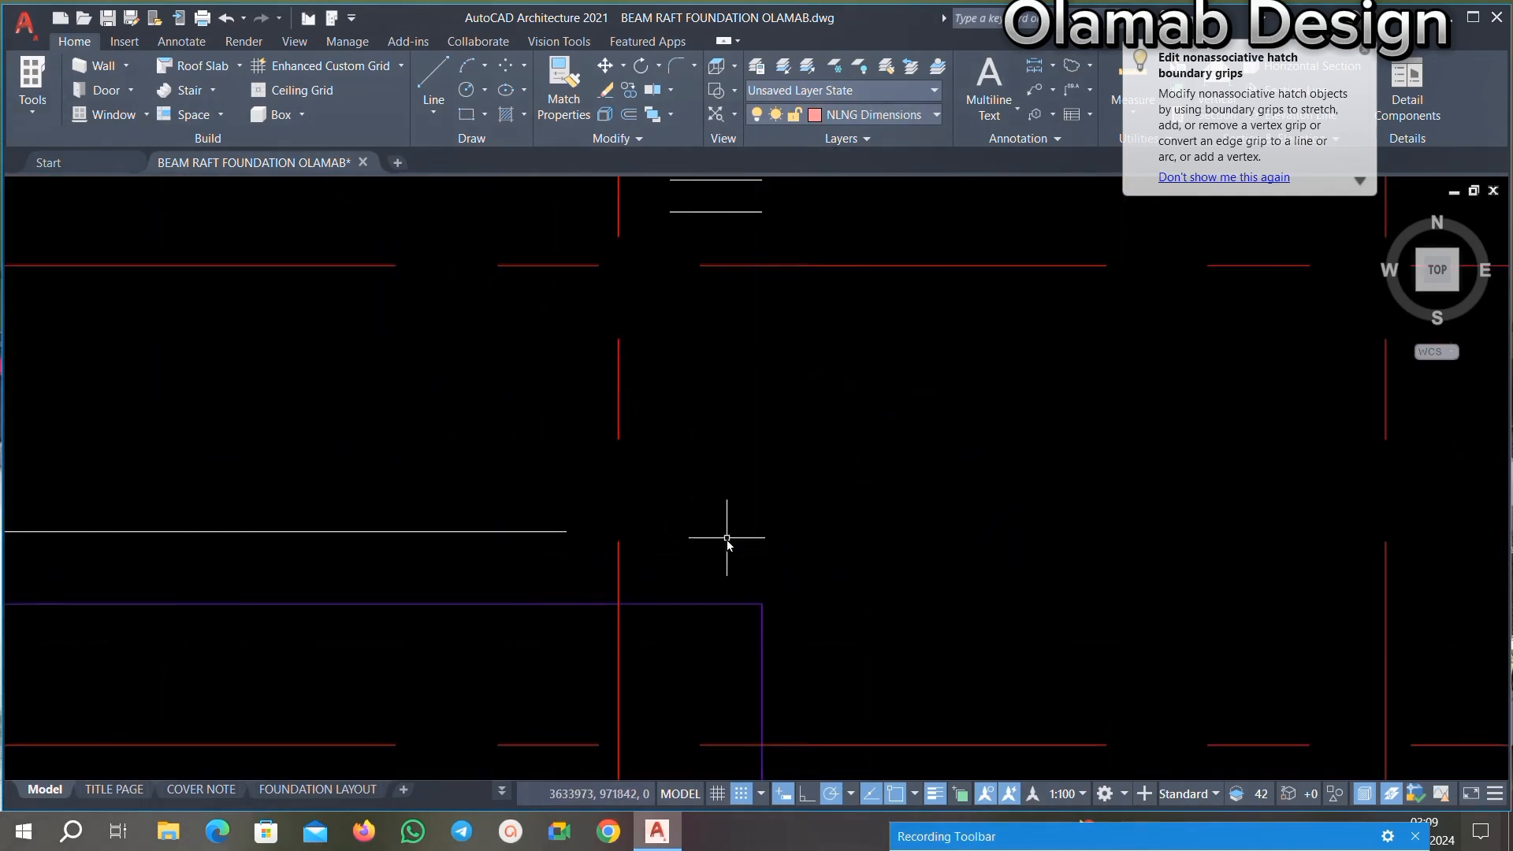
Step: Delete the steps' south line, the handrail against the east wall and the two leftover short lines near grid b''
{"action": "scroll", "coordinate": [620, 529], "scroll_direction": "down", "scroll_amount": 3}
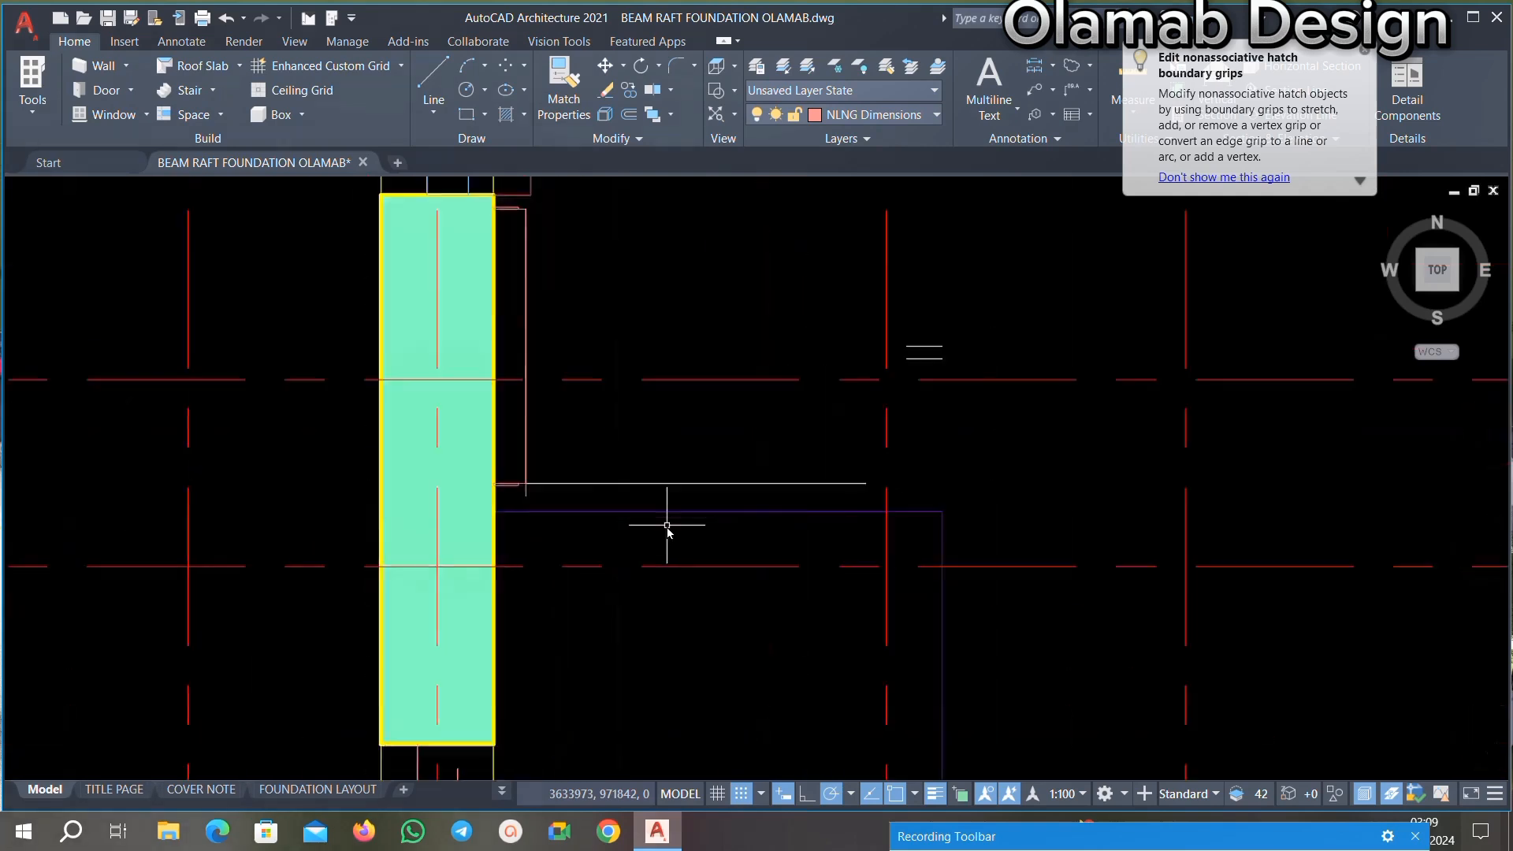
{"action": "scroll", "coordinate": [791, 396], "scroll_direction": "up", "scroll_amount": 6}
{"action": "scroll", "coordinate": [803, 404], "scroll_direction": "down", "scroll_amount": 4}
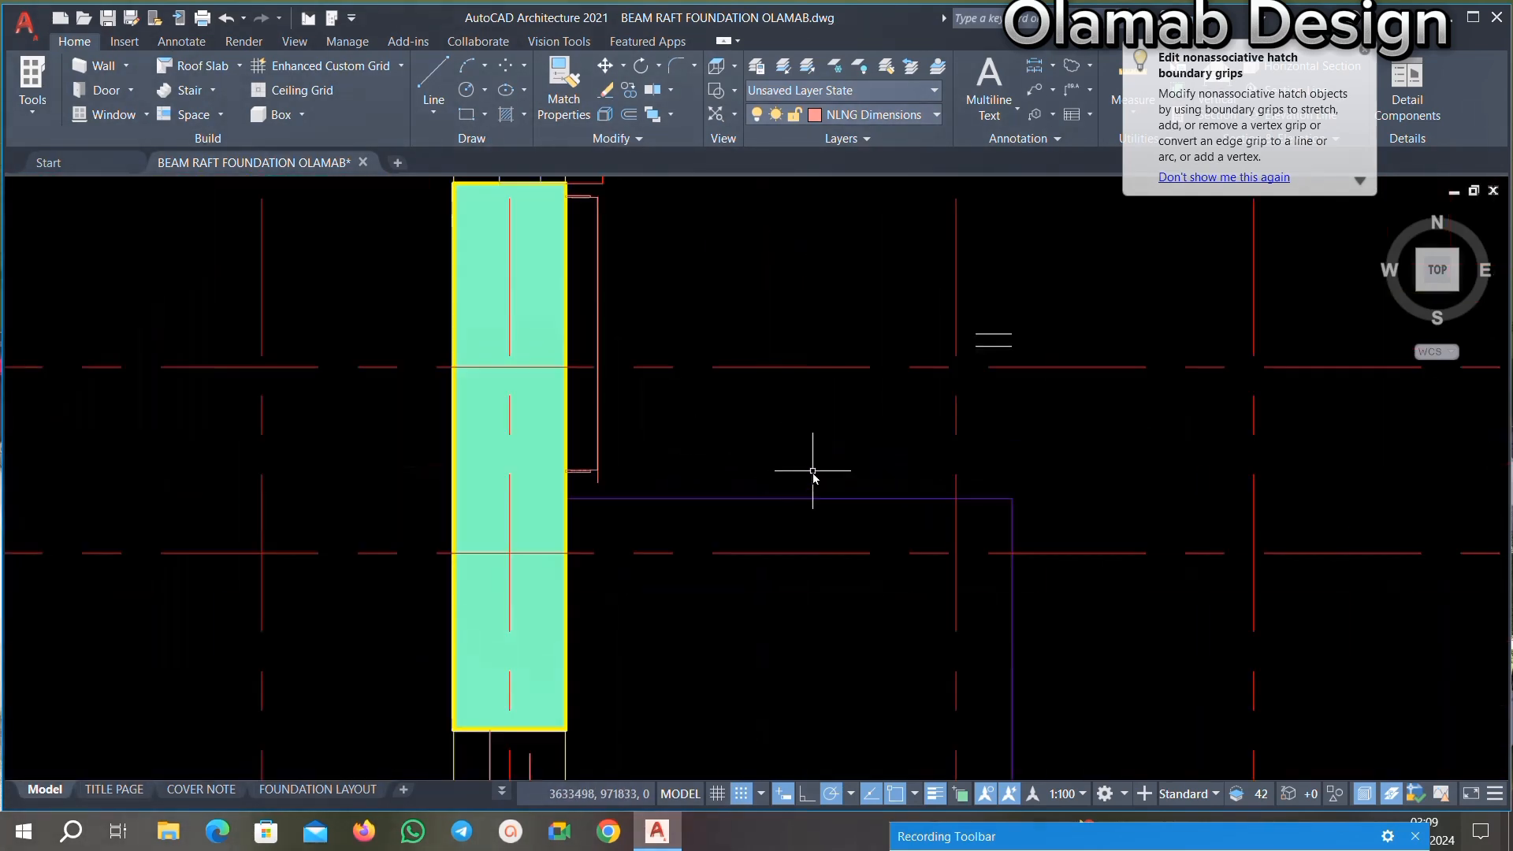
{"action": "scroll", "coordinate": [594, 458], "scroll_direction": "up", "scroll_amount": 4}
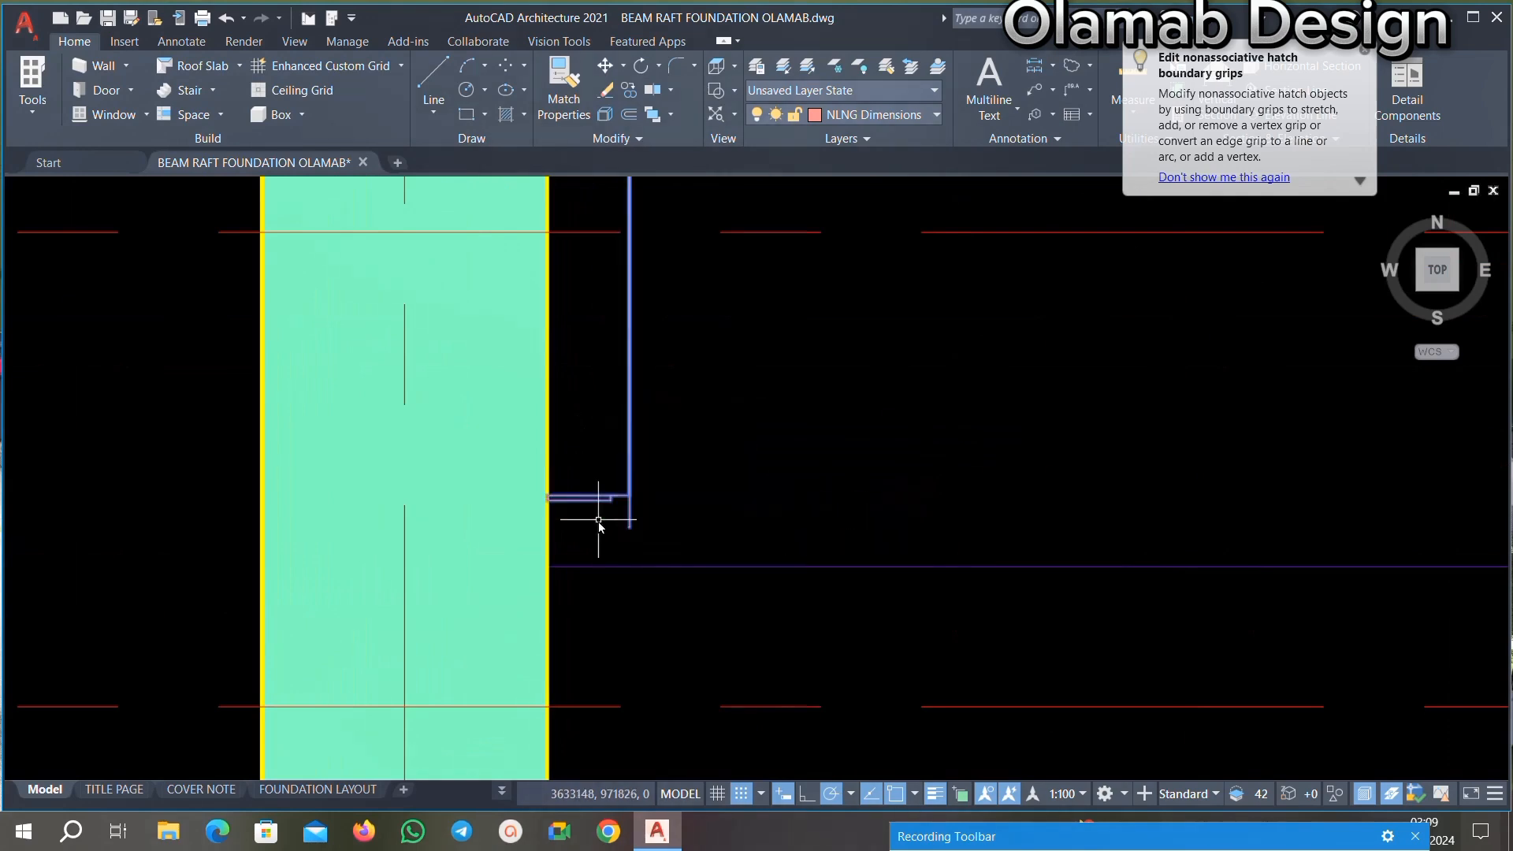
{"action": "scroll", "coordinate": [599, 520], "scroll_direction": "down", "scroll_amount": 6}
{"action": "scroll", "coordinate": [914, 450], "scroll_direction": "up", "scroll_amount": 5}
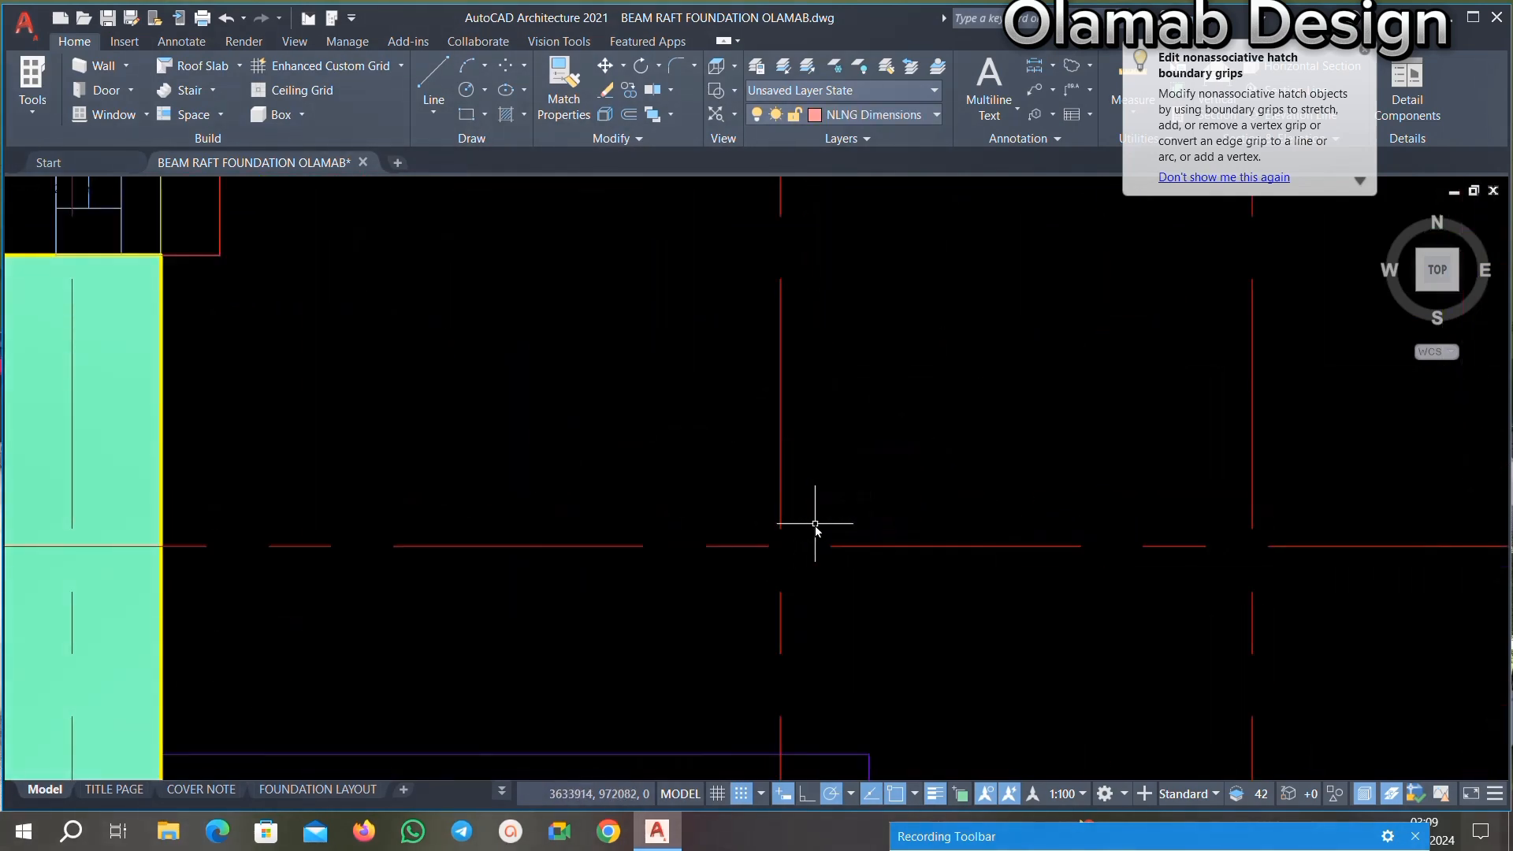
Step: Delete the green hatch from the south exterior wall starting at the plan's southwest corner
{"action": "scroll", "coordinate": [815, 524], "scroll_direction": "down", "scroll_amount": 6}
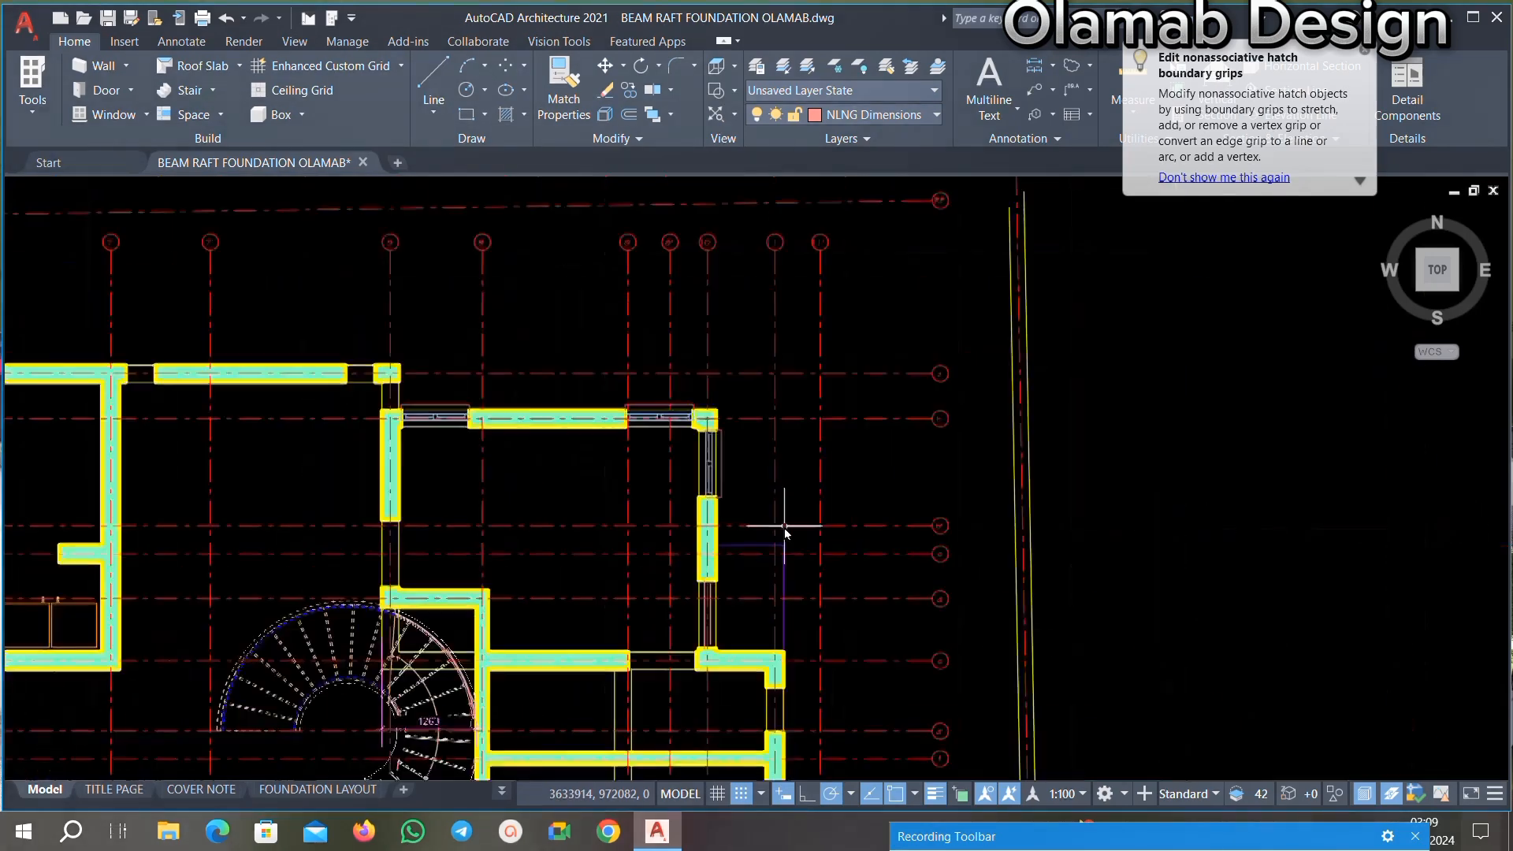
{"action": "scroll", "coordinate": [700, 553], "scroll_direction": "down", "scroll_amount": 2}
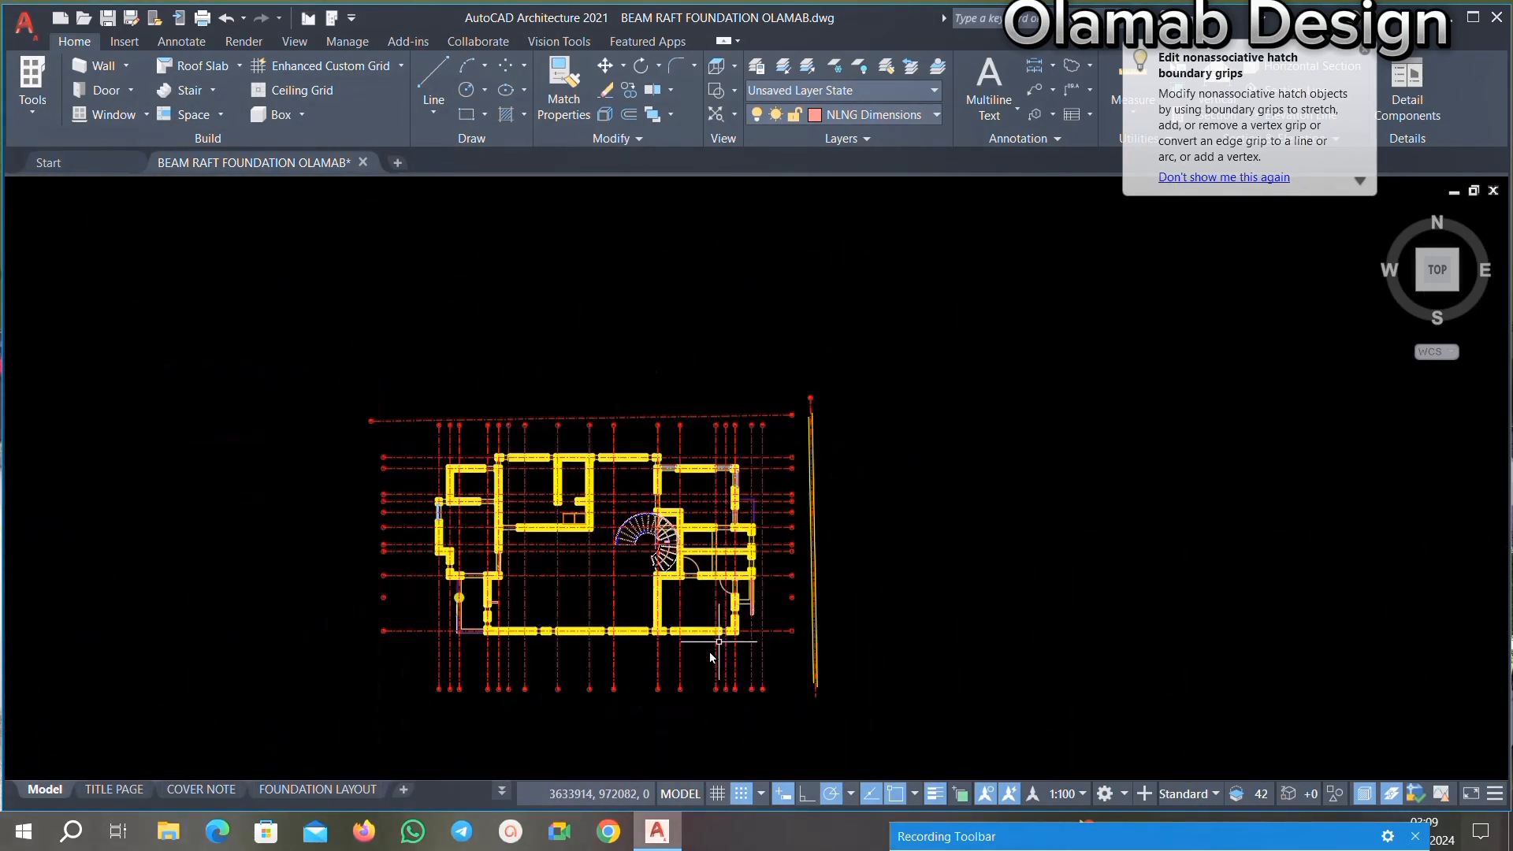
{"action": "scroll", "coordinate": [709, 650], "scroll_direction": "up", "scroll_amount": 6}
{"action": "scroll", "coordinate": [553, 526], "scroll_direction": "down", "scroll_amount": 3}
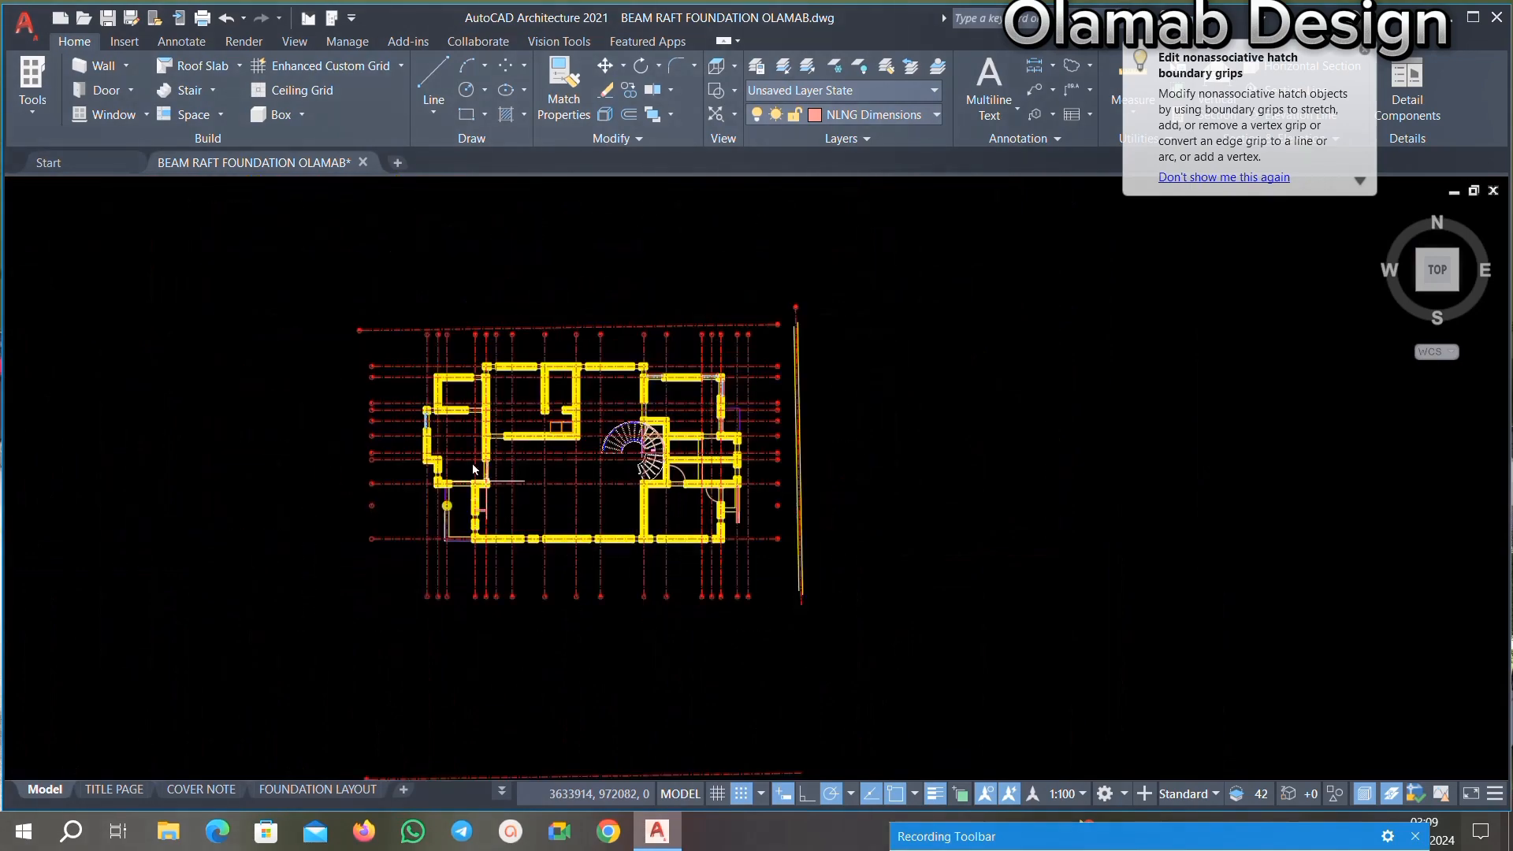
{"action": "scroll", "coordinate": [471, 461], "scroll_direction": "up", "scroll_amount": 4}
{"action": "scroll", "coordinate": [478, 587], "scroll_direction": "down", "scroll_amount": 3}
{"action": "scroll", "coordinate": [478, 587], "scroll_direction": "up", "scroll_amount": 1}
{"action": "scroll", "coordinate": [478, 591], "scroll_direction": "up", "scroll_amount": 4}
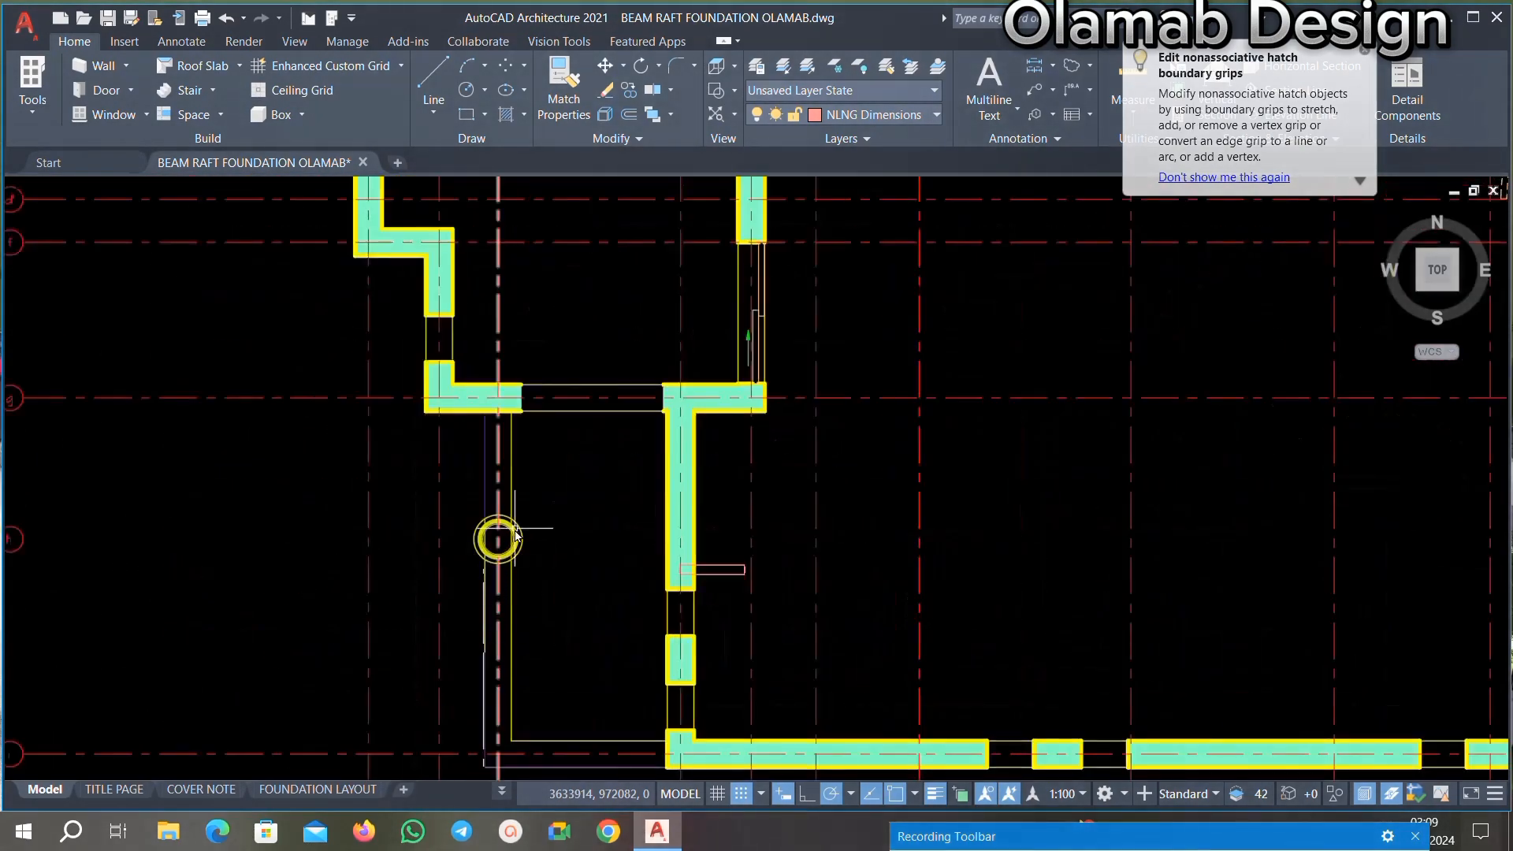
{"action": "scroll", "coordinate": [536, 575], "scroll_direction": "down", "scroll_amount": 1}
{"action": "scroll", "coordinate": [807, 550], "scroll_direction": "up", "scroll_amount": 6}
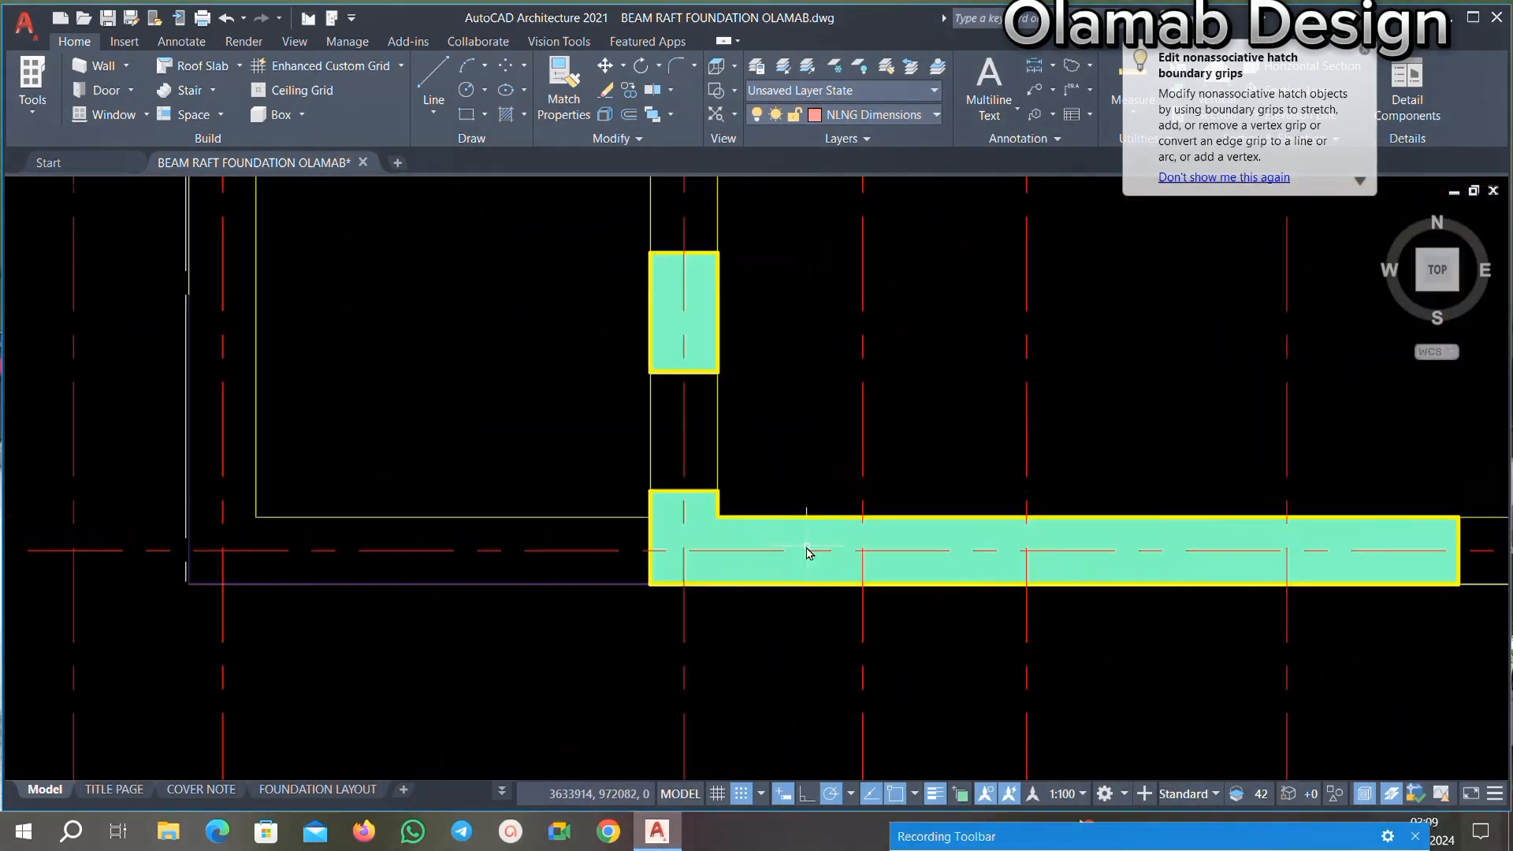
{"action": "key", "text": "Delete"}
{"action": "scroll", "coordinate": [622, 528], "scroll_direction": "down", "scroll_amount": 1}
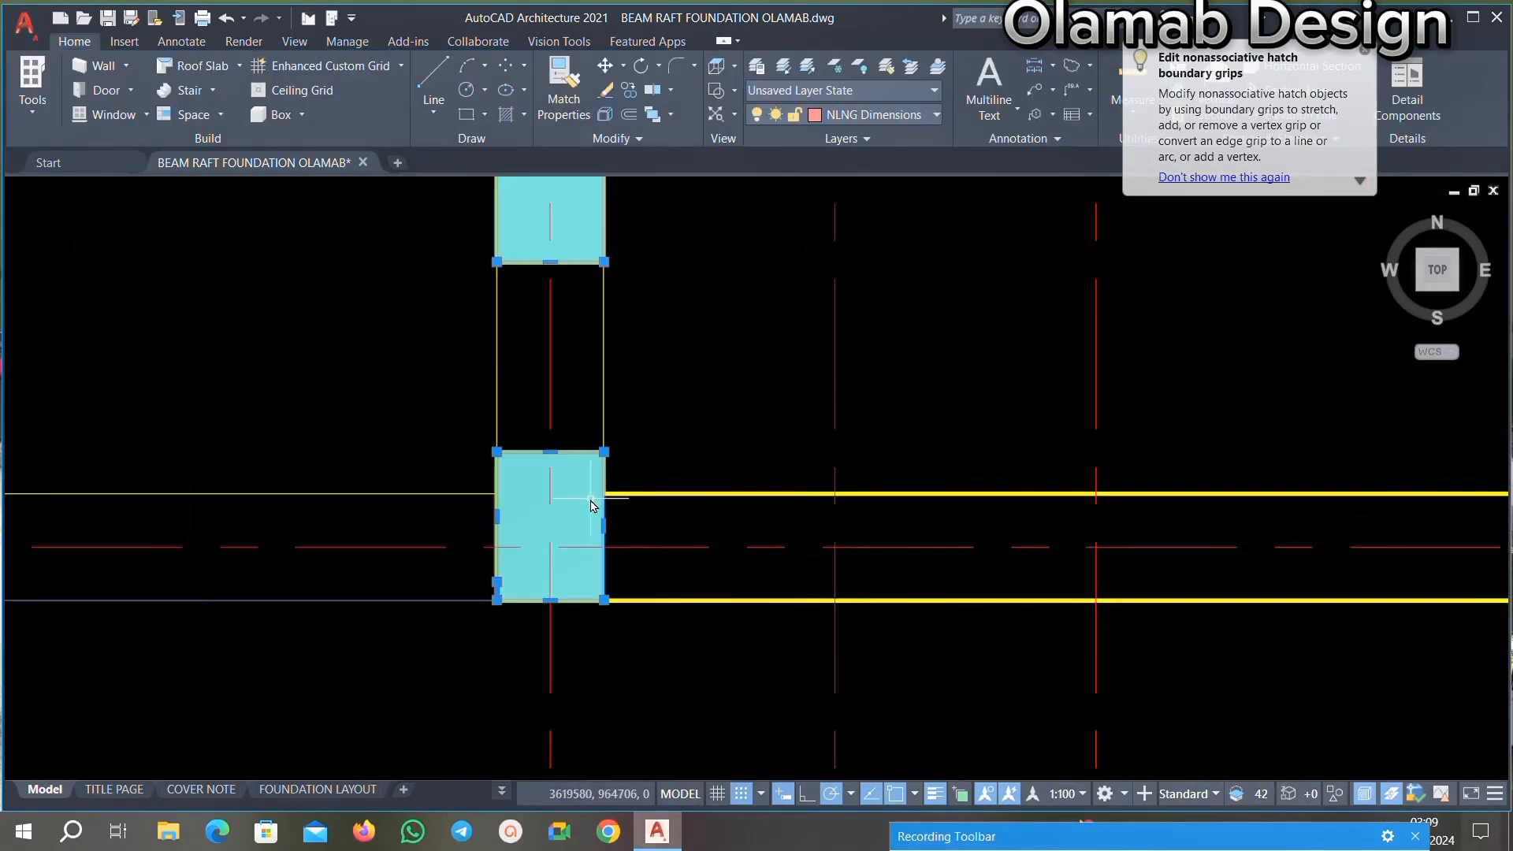
Step: Delete the hatches from the southwest corner and the wall pieces north of it, plus the narrow red rectangle crossing that wall
{"action": "scroll", "coordinate": [593, 505], "scroll_direction": "down", "scroll_amount": 3}
{"action": "scroll", "coordinate": [641, 422], "scroll_direction": "up", "scroll_amount": 4}
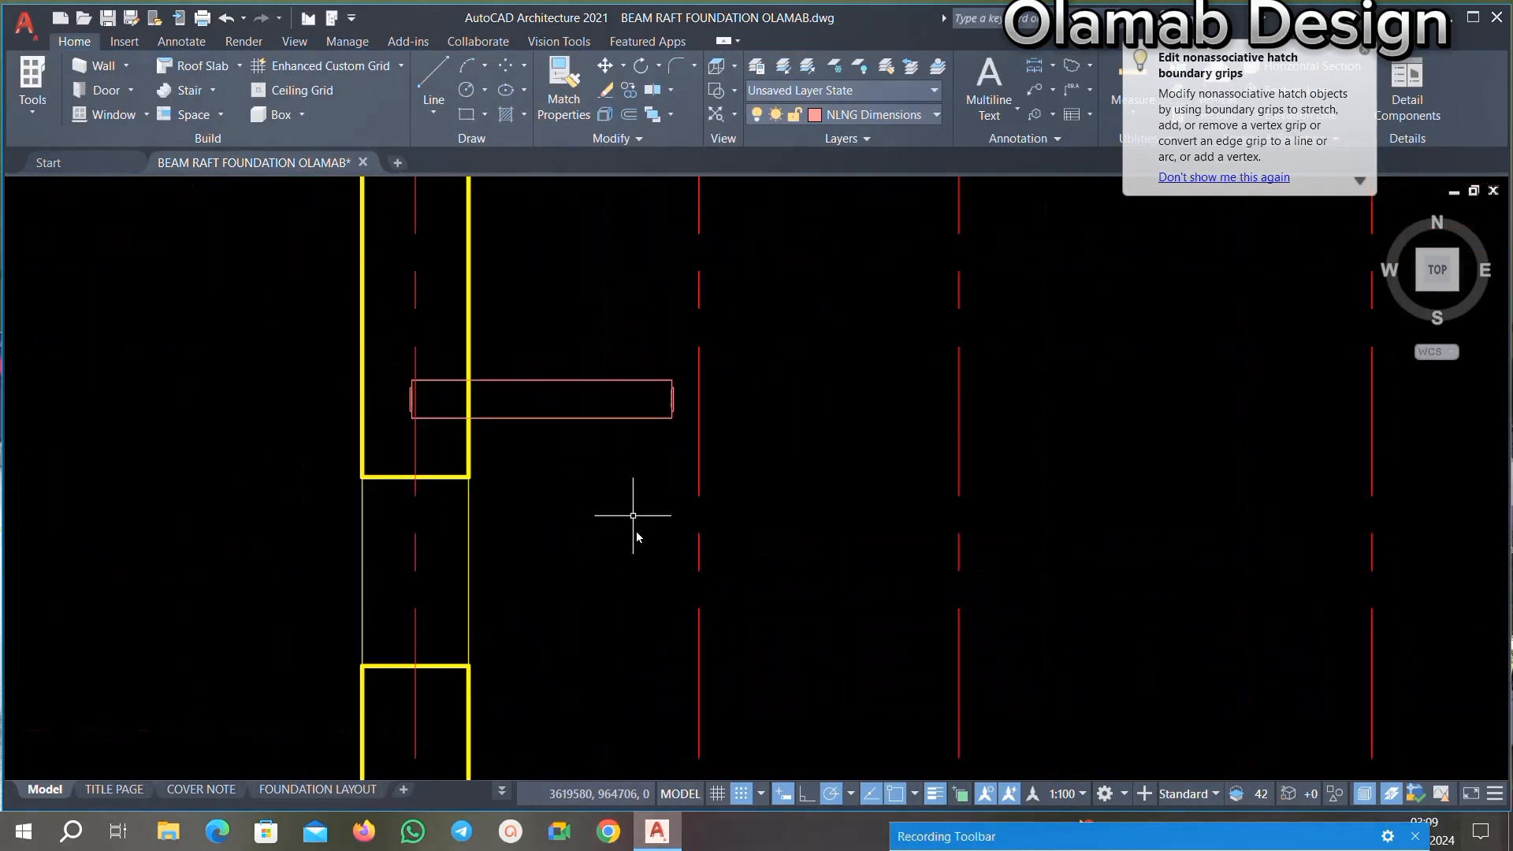
{"action": "left_click", "coordinate": [595, 465]}
{"action": "key", "text": "Delete"}
{"action": "scroll", "coordinate": [648, 462], "scroll_direction": "down", "scroll_amount": 2}
{"action": "middle_click_drag", "start_coordinate": [649, 397], "coordinate": [655, 508]}
{"action": "scroll", "coordinate": [621, 315], "scroll_direction": "up", "scroll_amount": 2}
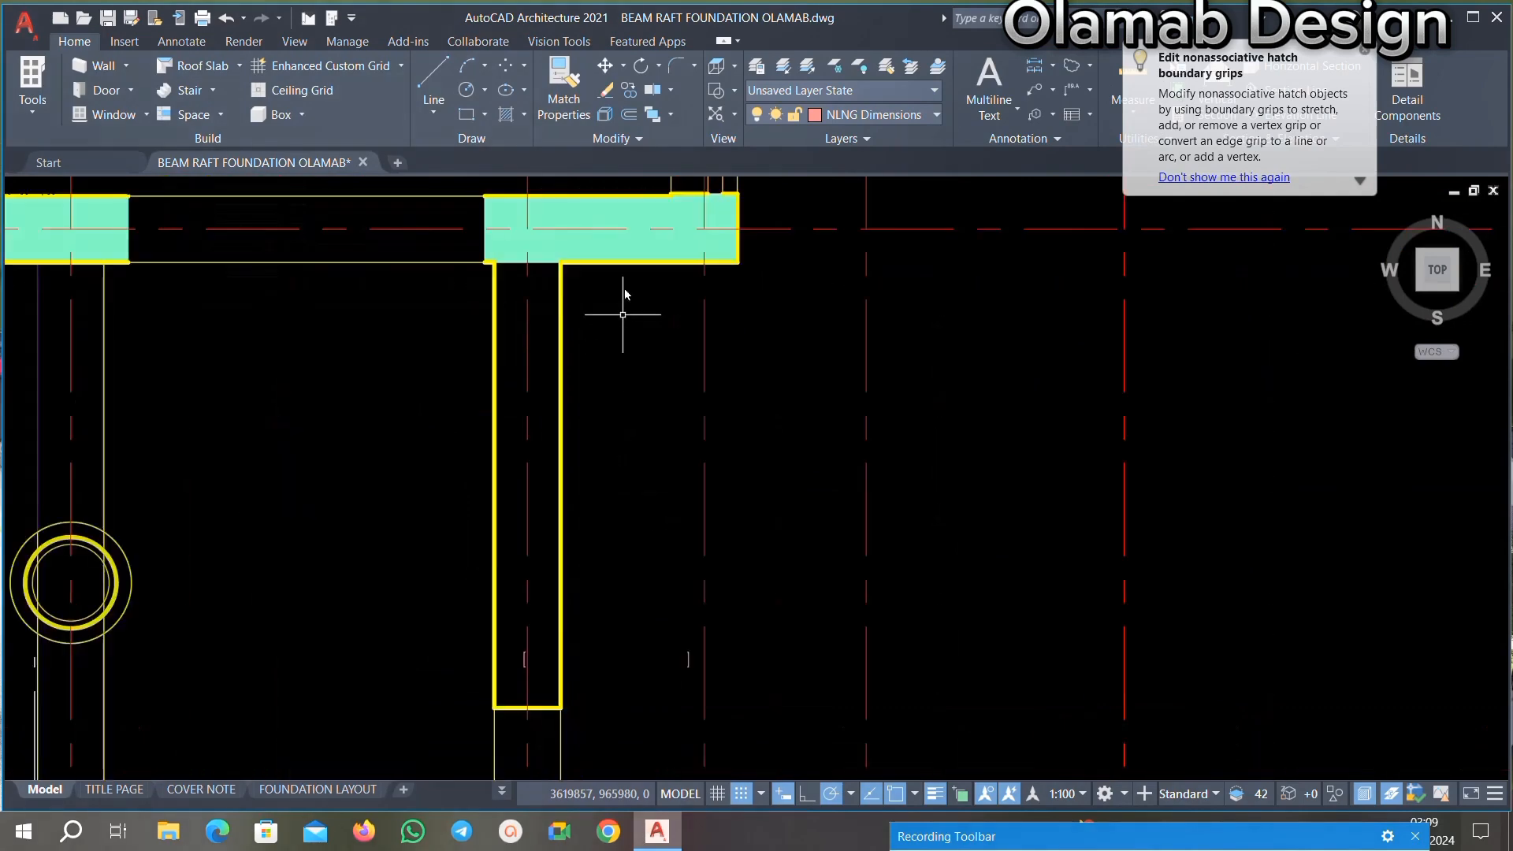
Step: Delete the hatches from the horizontal wall at grid g where it meets the southwest vertical wall
{"action": "middle_click_drag", "start_coordinate": [612, 374], "coordinate": [628, 629]}
{"action": "scroll", "coordinate": [591, 442], "scroll_direction": "up", "scroll_amount": 6}
{"action": "left_click", "coordinate": [610, 449]}
{"action": "key", "text": "Delete"}
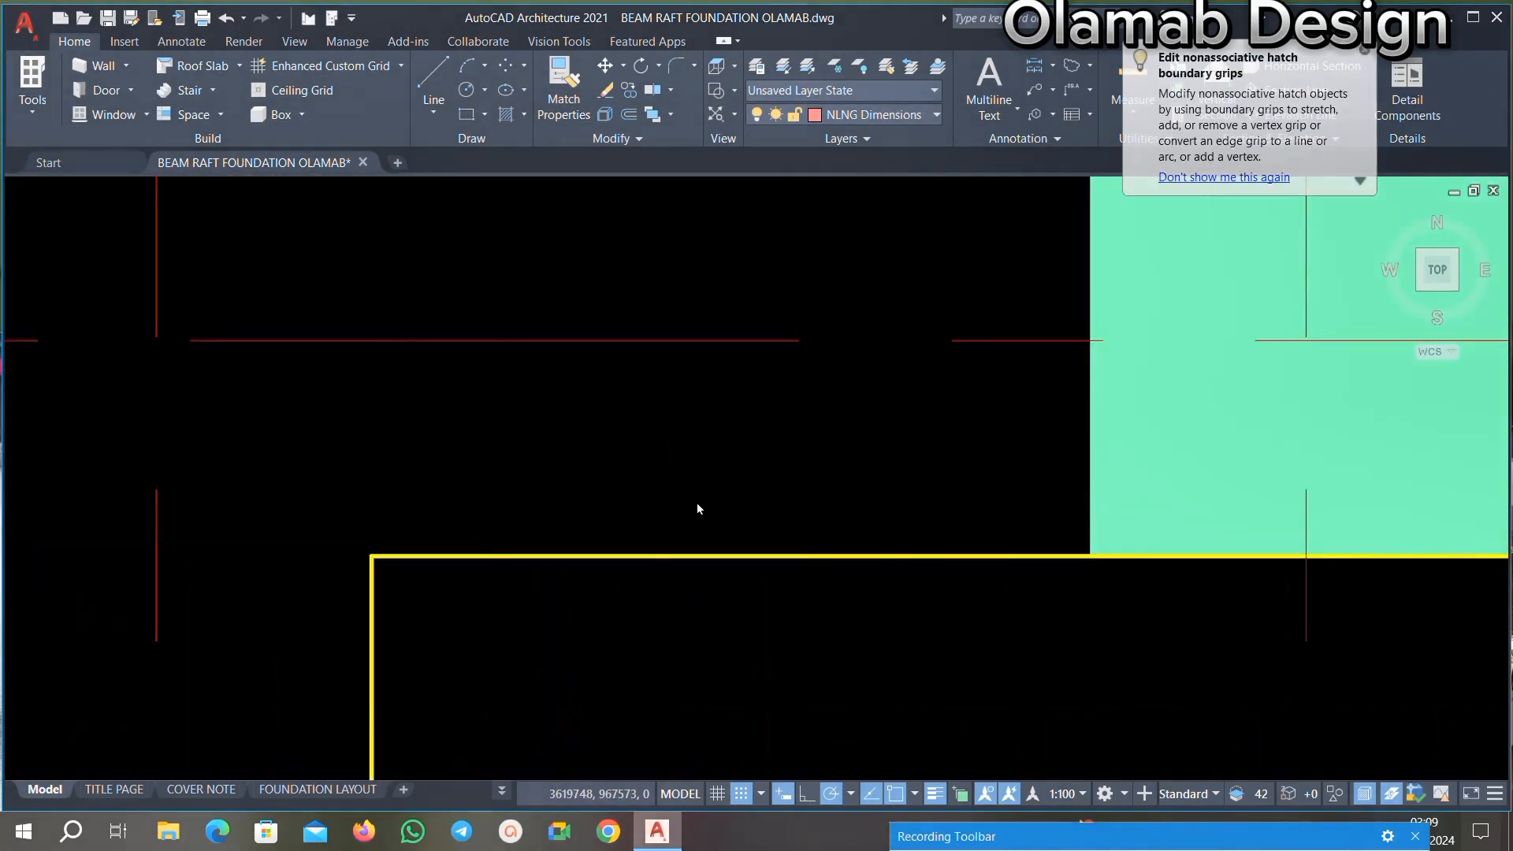
{"action": "scroll", "coordinate": [699, 506], "scroll_direction": "down", "scroll_amount": 8}
{"action": "scroll", "coordinate": [756, 500], "scroll_direction": "up", "scroll_amount": 5}
{"action": "key", "text": "Delete"}
{"action": "scroll", "coordinate": [517, 472], "scroll_direction": "down", "scroll_amount": 8}
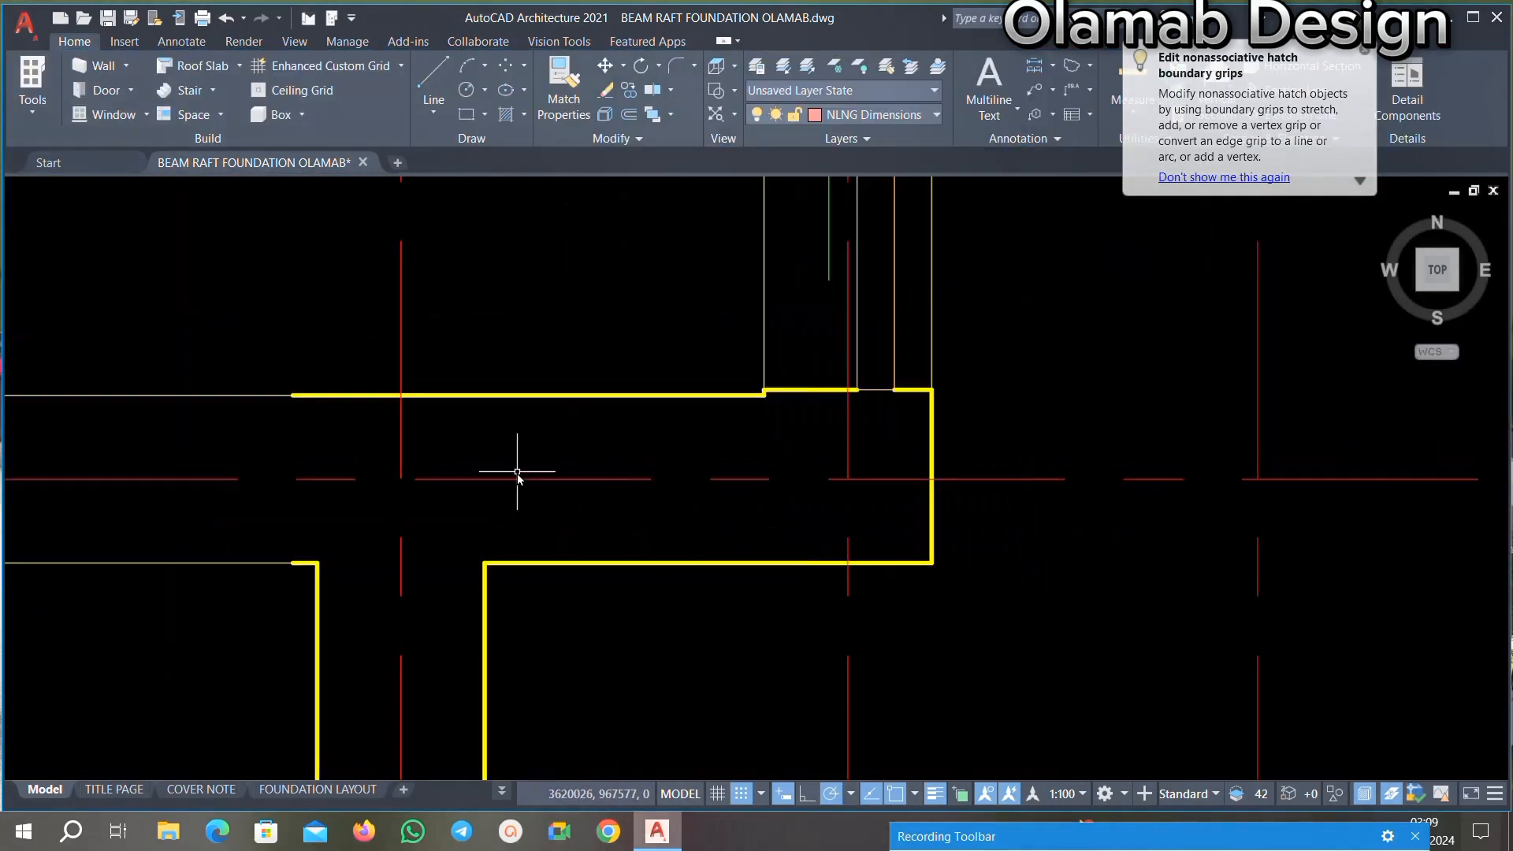
Step: Delete the hatches from both legs of the L-shaped wall at the west end of grid g
{"action": "scroll", "coordinate": [256, 473], "scroll_direction": "up", "scroll_amount": 8}
{"action": "scroll", "coordinate": [256, 473], "scroll_direction": "up", "scroll_amount": 3}
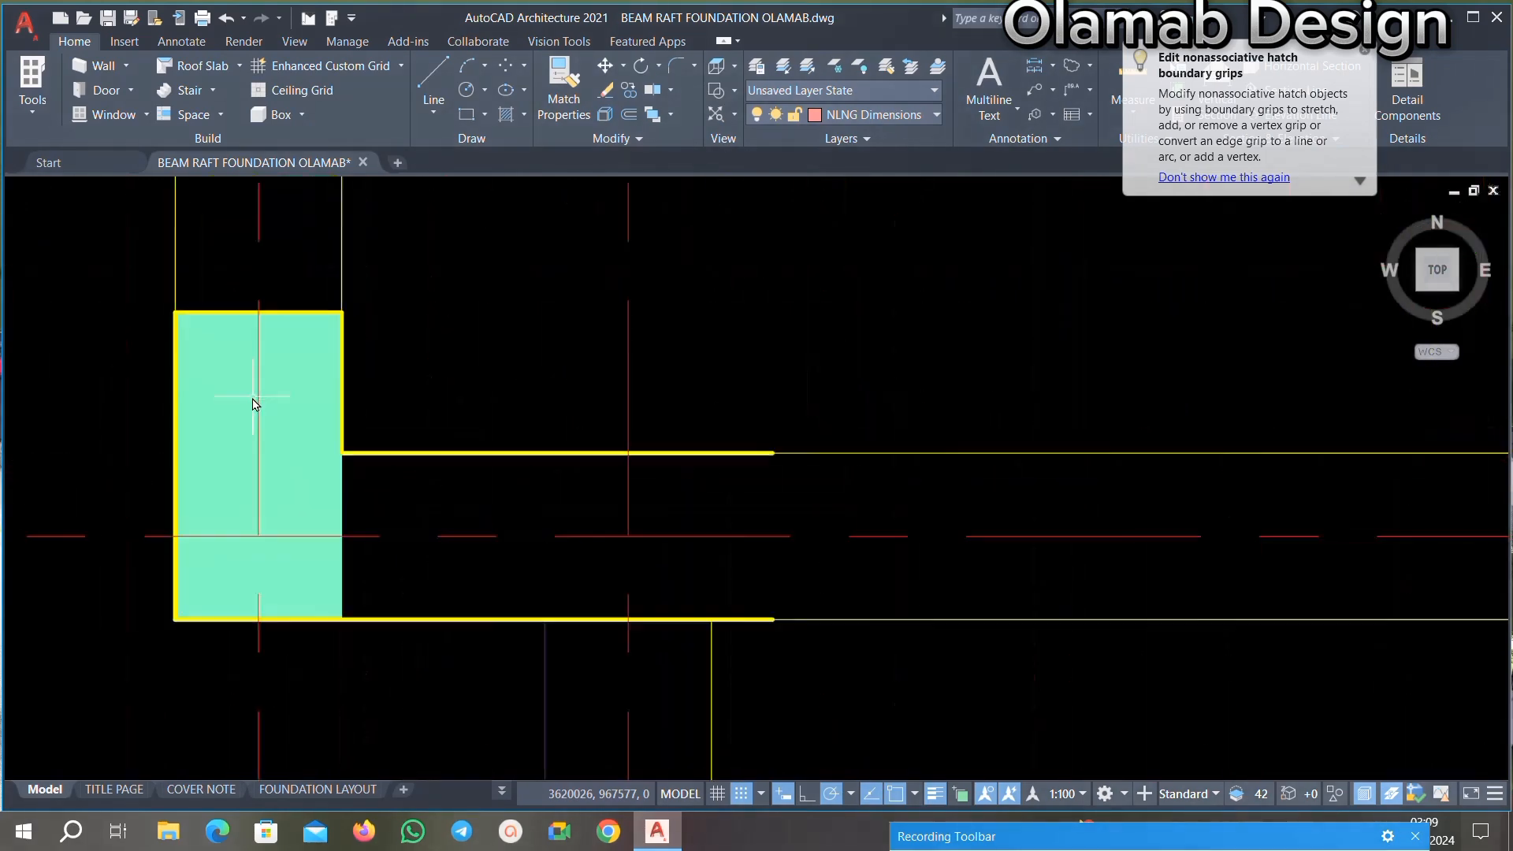
{"action": "left_click", "coordinate": [327, 347]}
{"action": "key", "text": "Delete"}
{"action": "scroll", "coordinate": [489, 532], "scroll_direction": "down", "scroll_amount": 8}
{"action": "scroll", "coordinate": [419, 367], "scroll_direction": "up", "scroll_amount": 4}
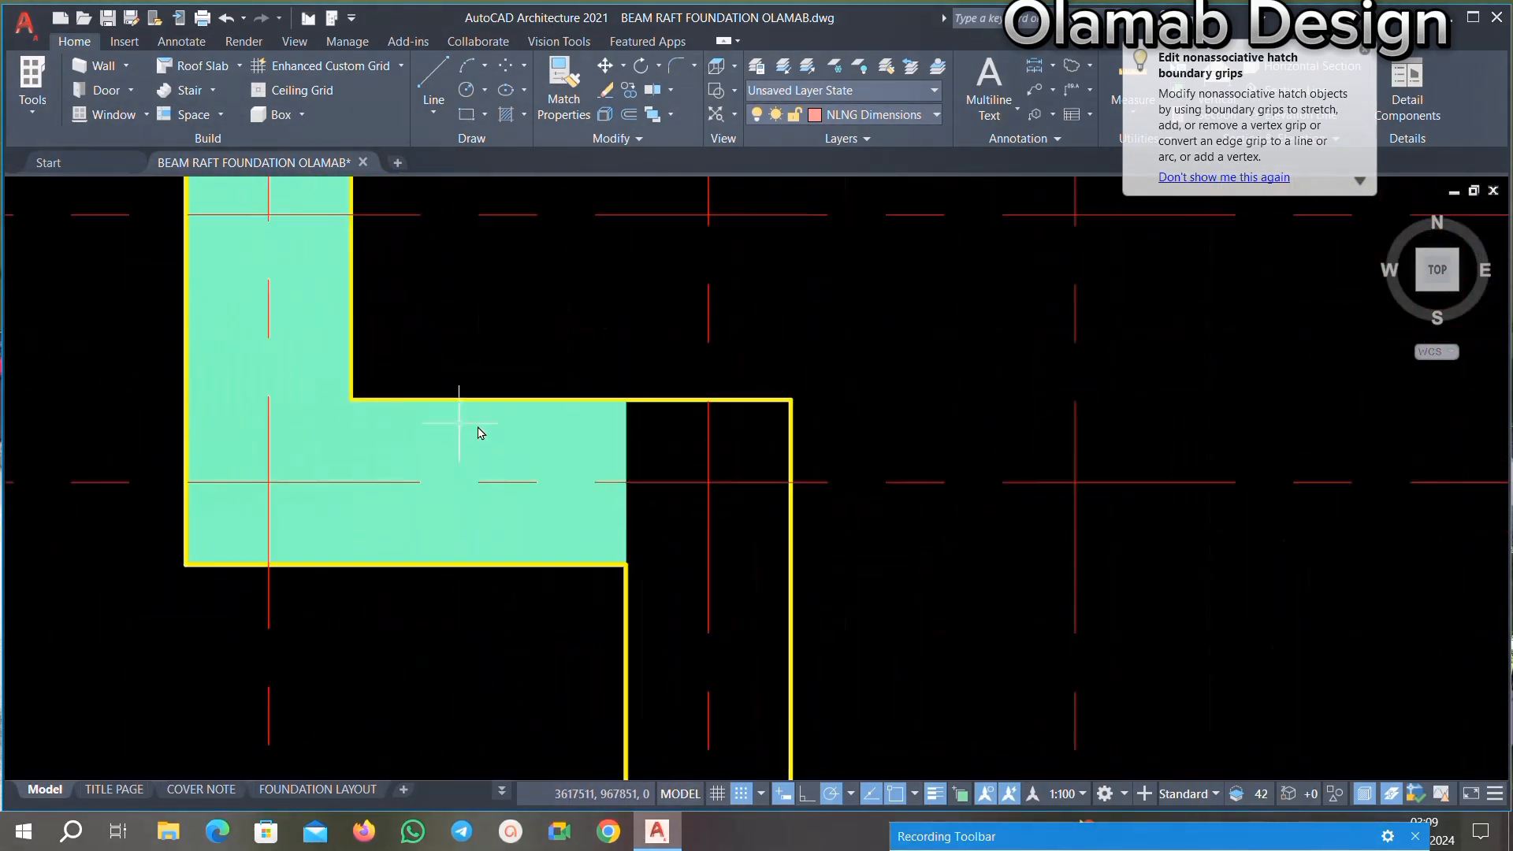
Step: Delete the hatches from the stepped wall at grid f and the west exterior wall running north from it
{"action": "left_click", "coordinate": [433, 457]}
{"action": "key", "text": "Delete"}
{"action": "scroll", "coordinate": [526, 499], "scroll_direction": "down", "scroll_amount": 4}
{"action": "scroll", "coordinate": [483, 433], "scroll_direction": "up", "scroll_amount": 2}
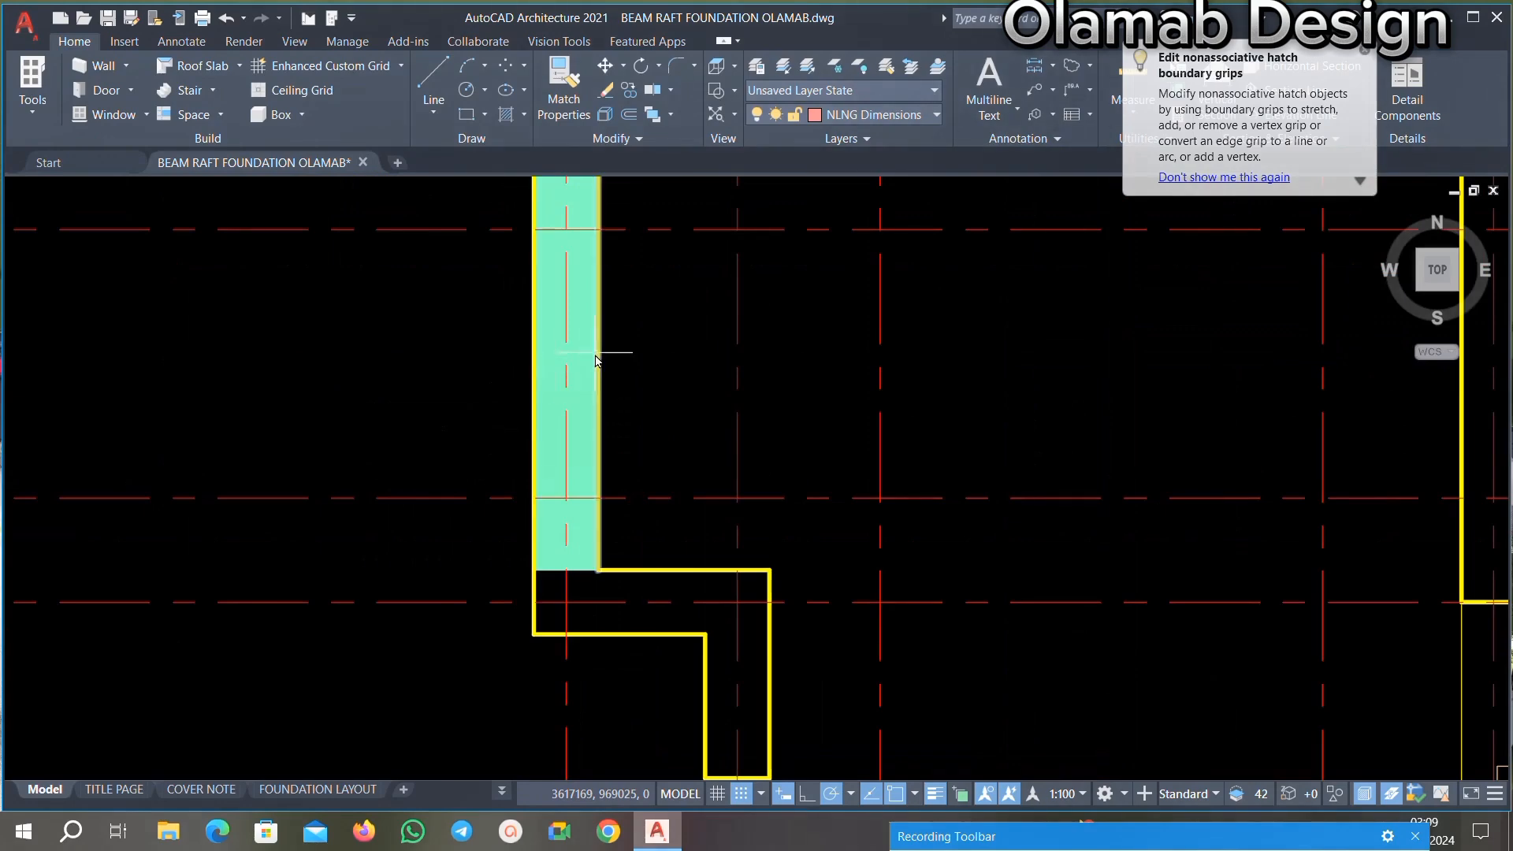
{"action": "key", "text": "Delete"}
{"action": "scroll", "coordinate": [594, 353], "scroll_direction": "down", "scroll_amount": 5}
{"action": "scroll", "coordinate": [557, 327], "scroll_direction": "up", "scroll_amount": 5}
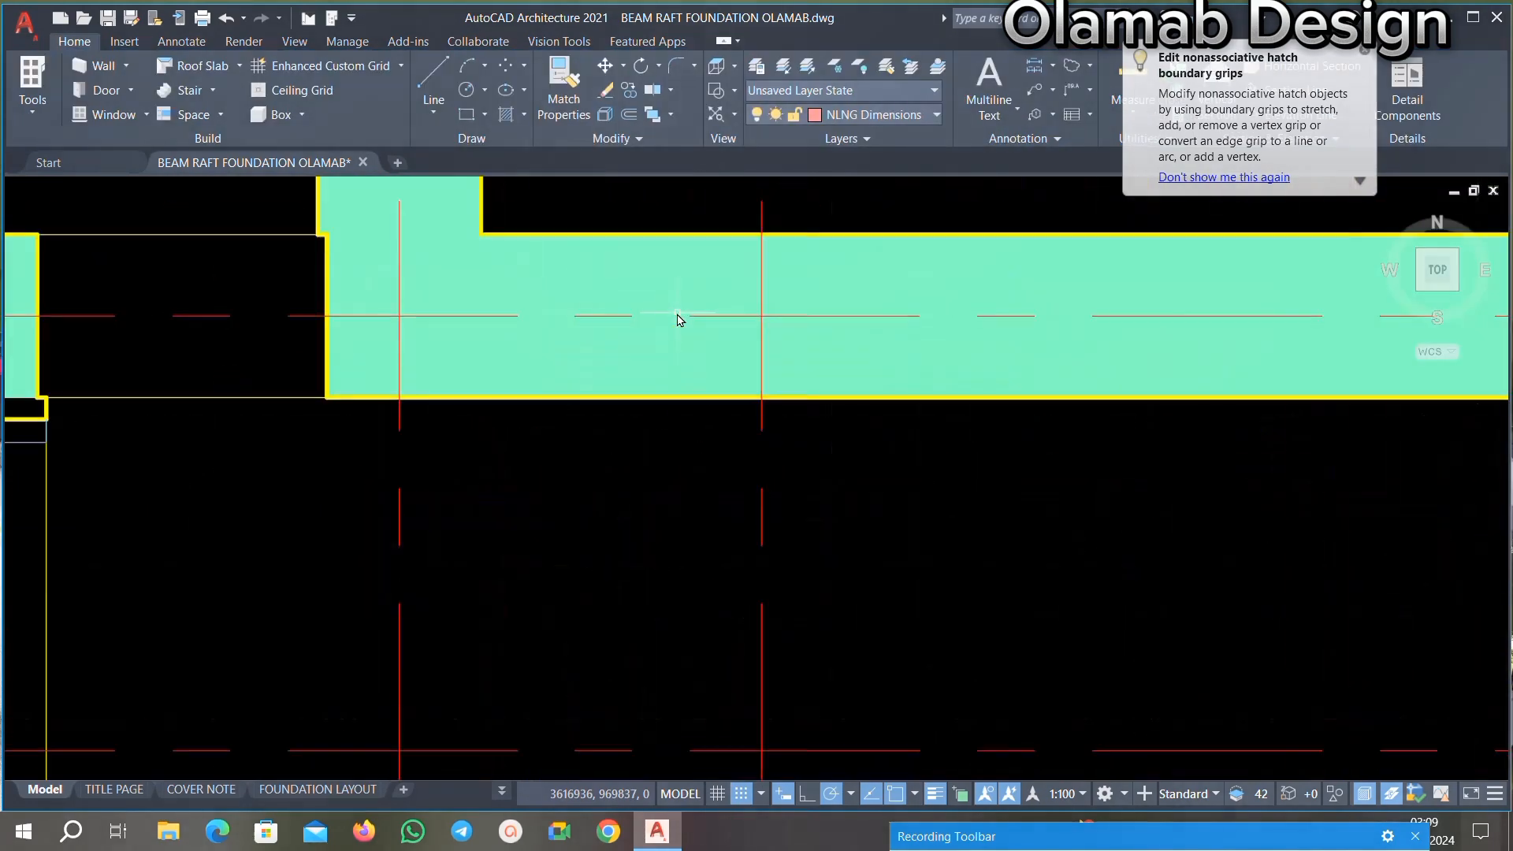
Step: Delete the hatch from the northwest room's south wall
{"action": "left_click", "coordinate": [664, 355]}
{"action": "key", "text": "Delete"}
{"action": "scroll", "coordinate": [541, 449], "scroll_direction": "down", "scroll_amount": 4}
{"action": "scroll", "coordinate": [508, 374], "scroll_direction": "up", "scroll_amount": 5}
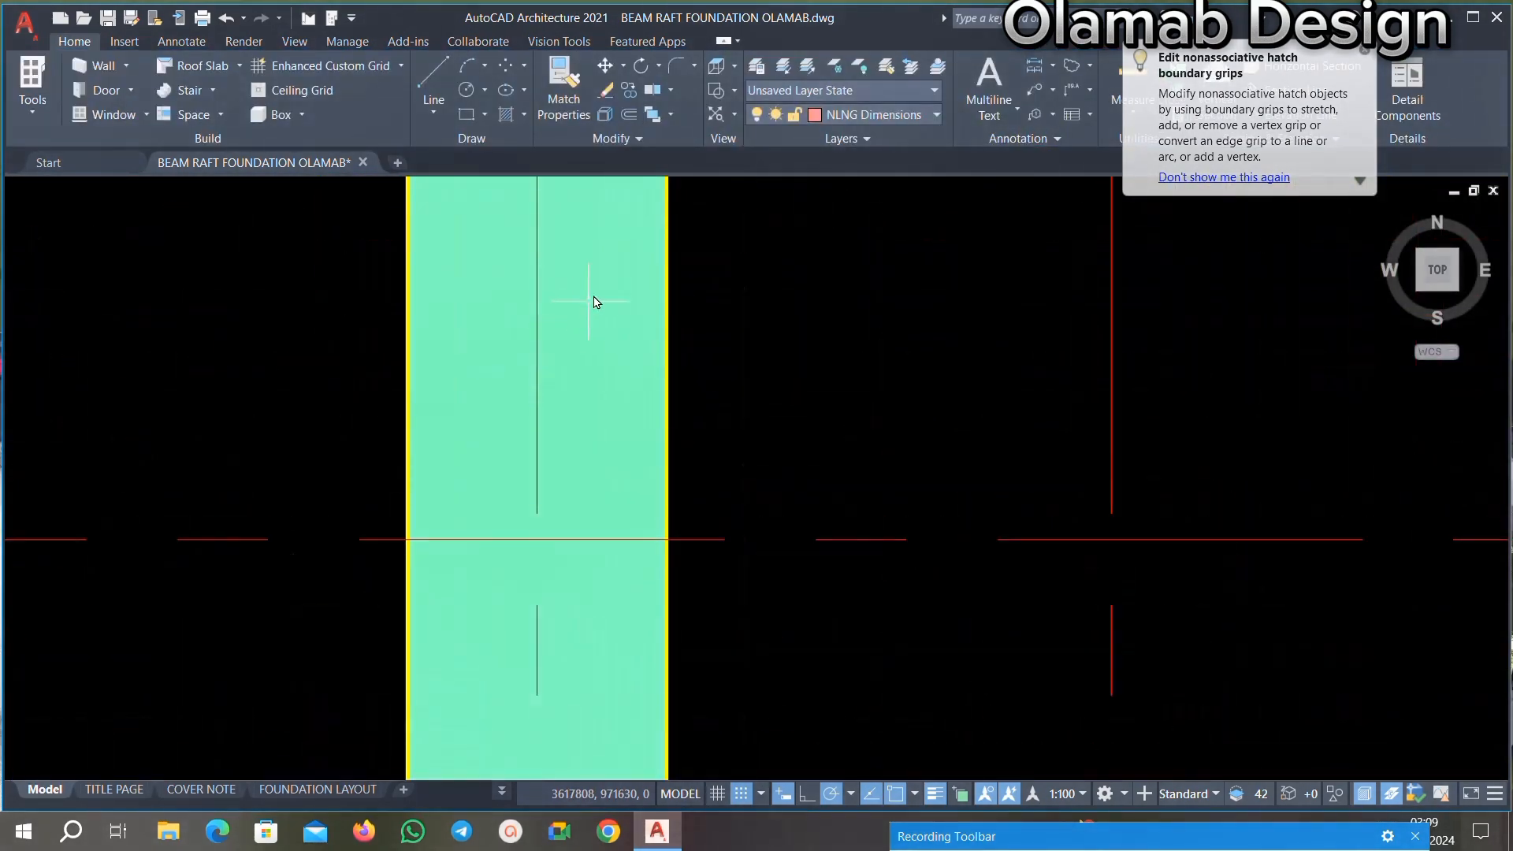
Step: Delete the hatches from the northwest room's west and north walls
{"action": "left_click", "coordinate": [600, 319]}
{"action": "key", "text": "Delete"}
{"action": "scroll", "coordinate": [557, 499], "scroll_direction": "down", "scroll_amount": 4}
{"action": "scroll", "coordinate": [608, 394], "scroll_direction": "up", "scroll_amount": 5}
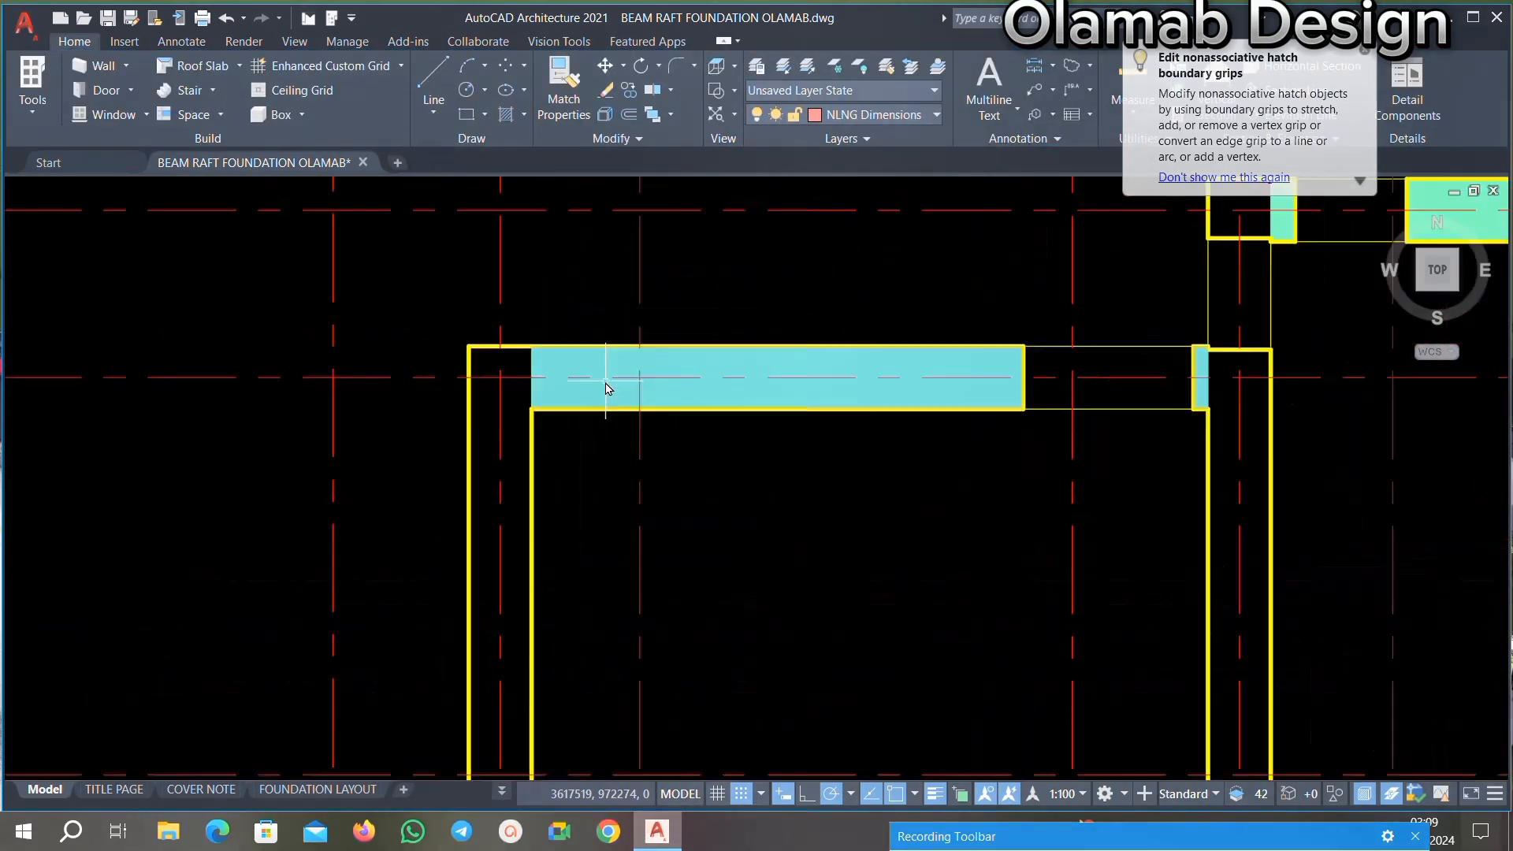
{"action": "left_click", "coordinate": [606, 405]}
{"action": "key", "text": "Delete"}
{"action": "scroll", "coordinate": [462, 439], "scroll_direction": "down", "scroll_amount": 4}
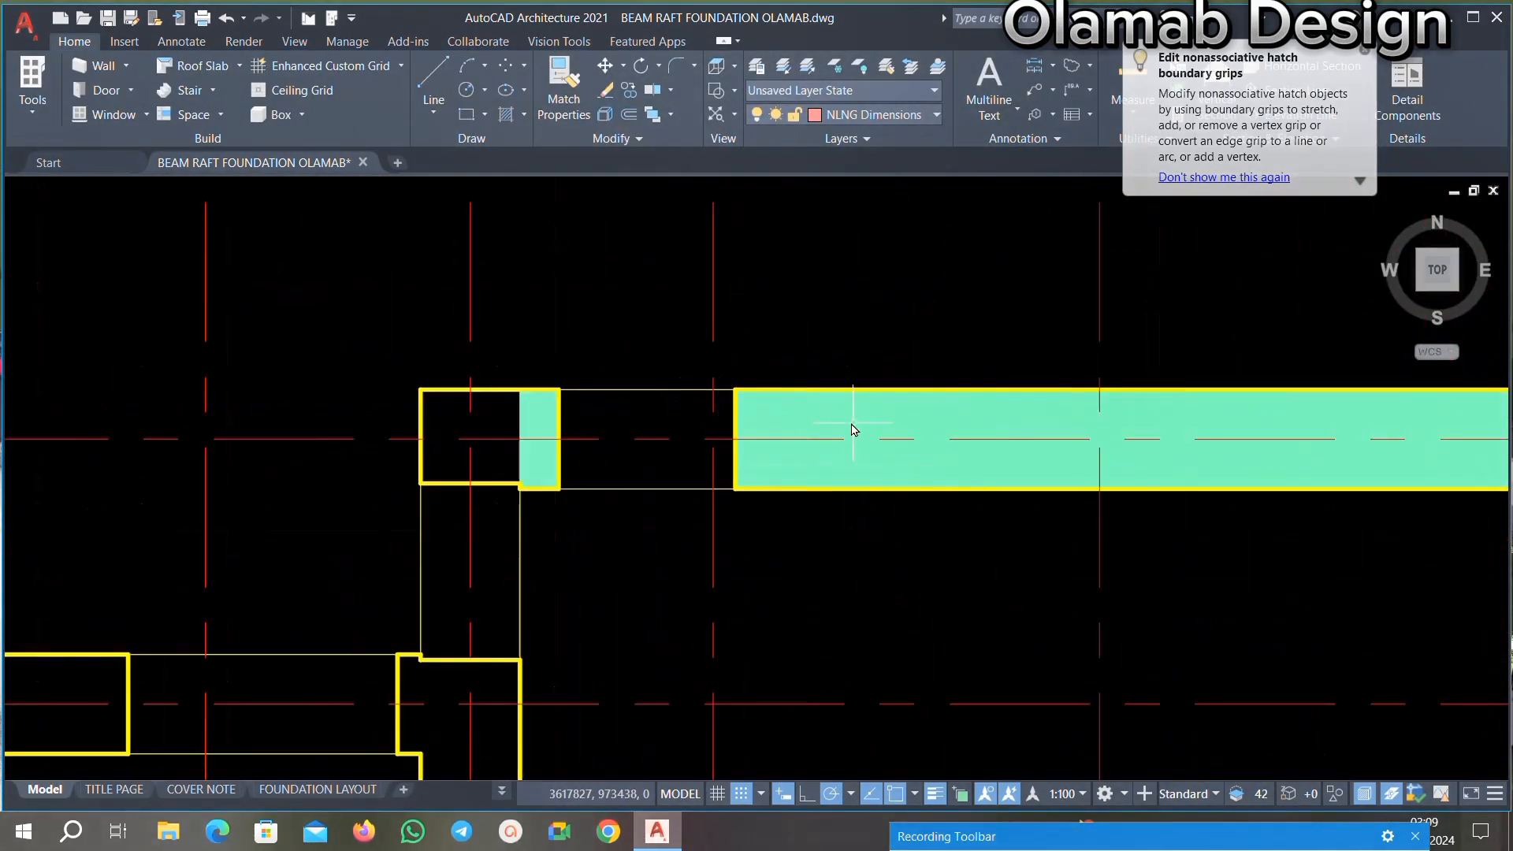
Step: Delete the hatches from the north exterior wall and the first interior wall running south from it
{"action": "scroll", "coordinate": [693, 386], "scroll_direction": "up", "scroll_amount": 5}
{"action": "left_click", "coordinate": [888, 420]}
{"action": "key", "text": "Delete"}
{"action": "scroll", "coordinate": [573, 452], "scroll_direction": "down", "scroll_amount": 4}
{"action": "scroll", "coordinate": [874, 512], "scroll_direction": "up", "scroll_amount": 5}
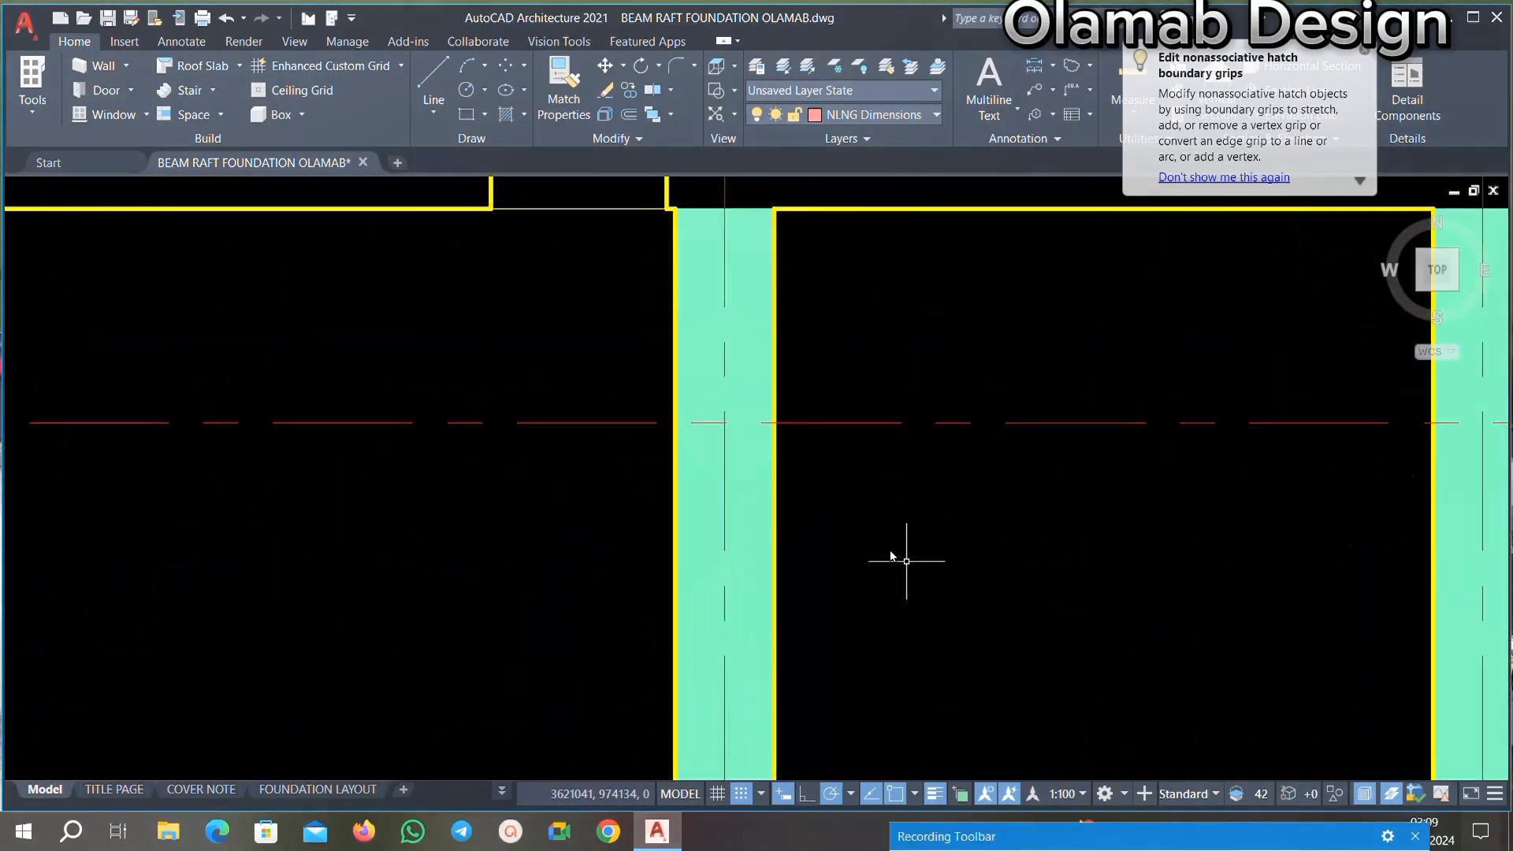
{"action": "left_click", "coordinate": [761, 371]}
{"action": "key", "text": "Delete"}
{"action": "scroll", "coordinate": [761, 394], "scroll_direction": "down", "scroll_amount": 4}
{"action": "scroll", "coordinate": [702, 426], "scroll_direction": "up", "scroll_amount": 5}
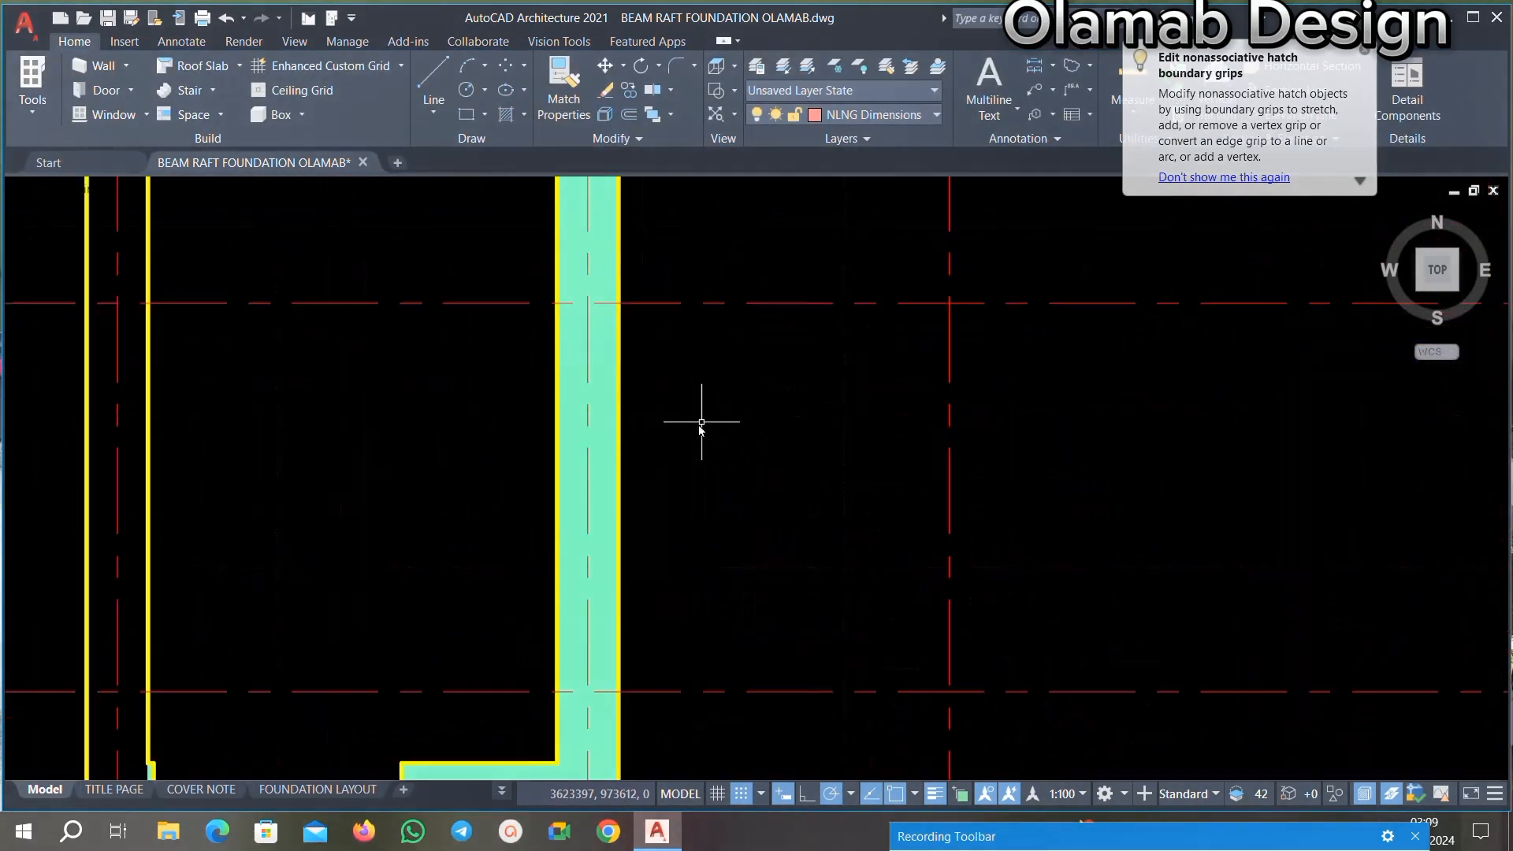
{"action": "left_click", "coordinate": [617, 441]}
{"action": "key", "text": "Delete"}
{"action": "scroll", "coordinate": [697, 429], "scroll_direction": "down", "scroll_amount": 4}
{"action": "scroll", "coordinate": [675, 438], "scroll_direction": "up", "scroll_amount": 3}
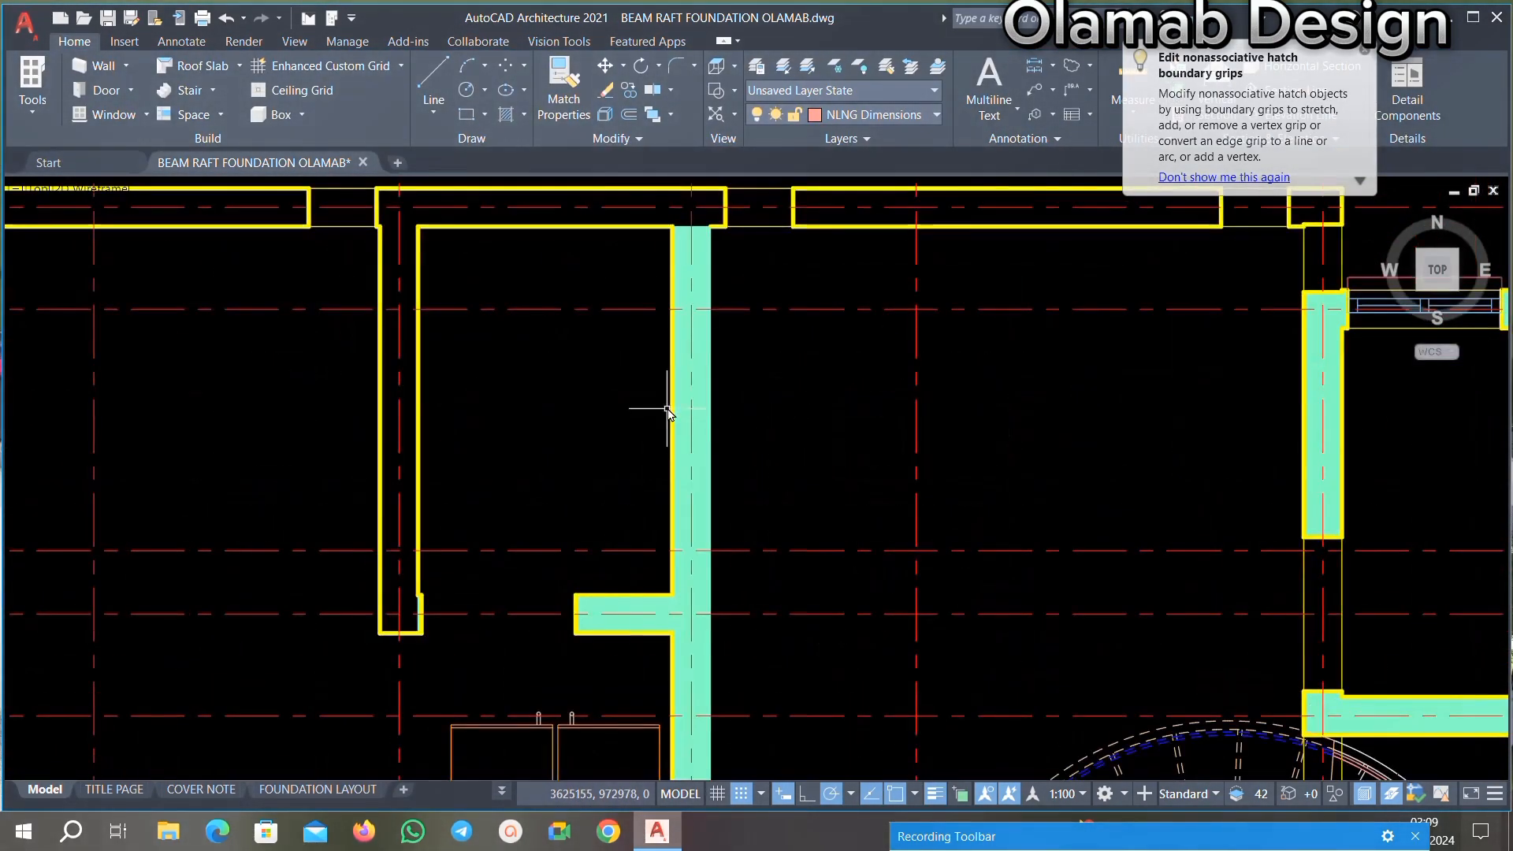
{"action": "scroll", "coordinate": [689, 386], "scroll_direction": "up", "scroll_amount": 2}
{"action": "left_click", "coordinate": [693, 430]}
{"action": "key", "text": "Delete"}
{"action": "scroll", "coordinate": [719, 423], "scroll_direction": "down", "scroll_amount": 5}
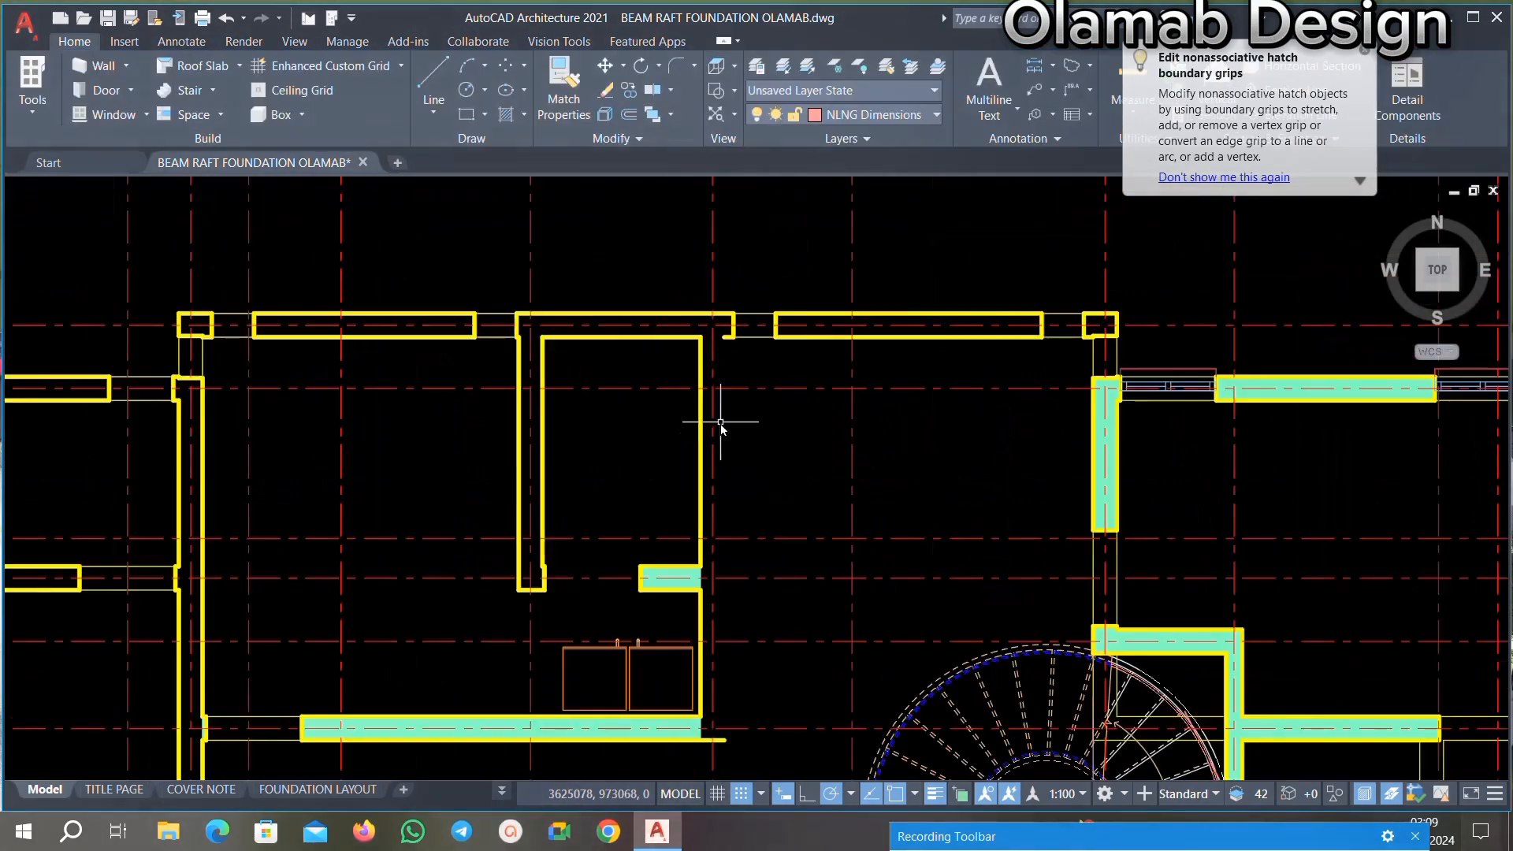
{"action": "scroll", "coordinate": [719, 434], "scroll_direction": "up", "scroll_amount": 6}
{"action": "key", "text": "ctrl+z"}
{"action": "key", "text": "ctrl+z"}
{"action": "key", "text": "ctrl+z"}
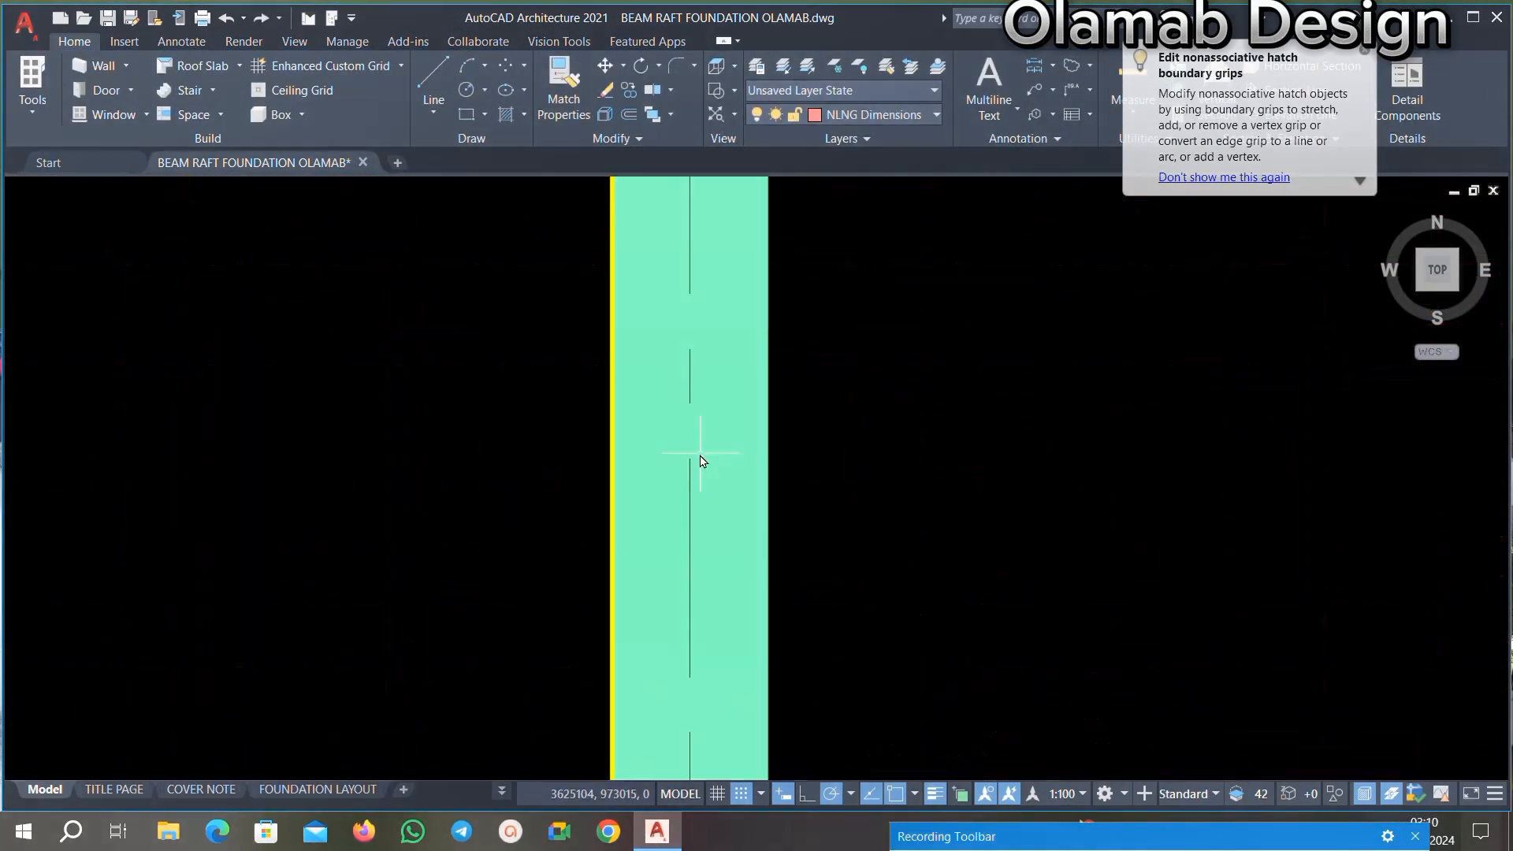
Step: Delete the hatches from the second interior wall south of the north wall and from its short west stub
{"action": "scroll", "coordinate": [607, 449], "scroll_direction": "up", "scroll_amount": 6}
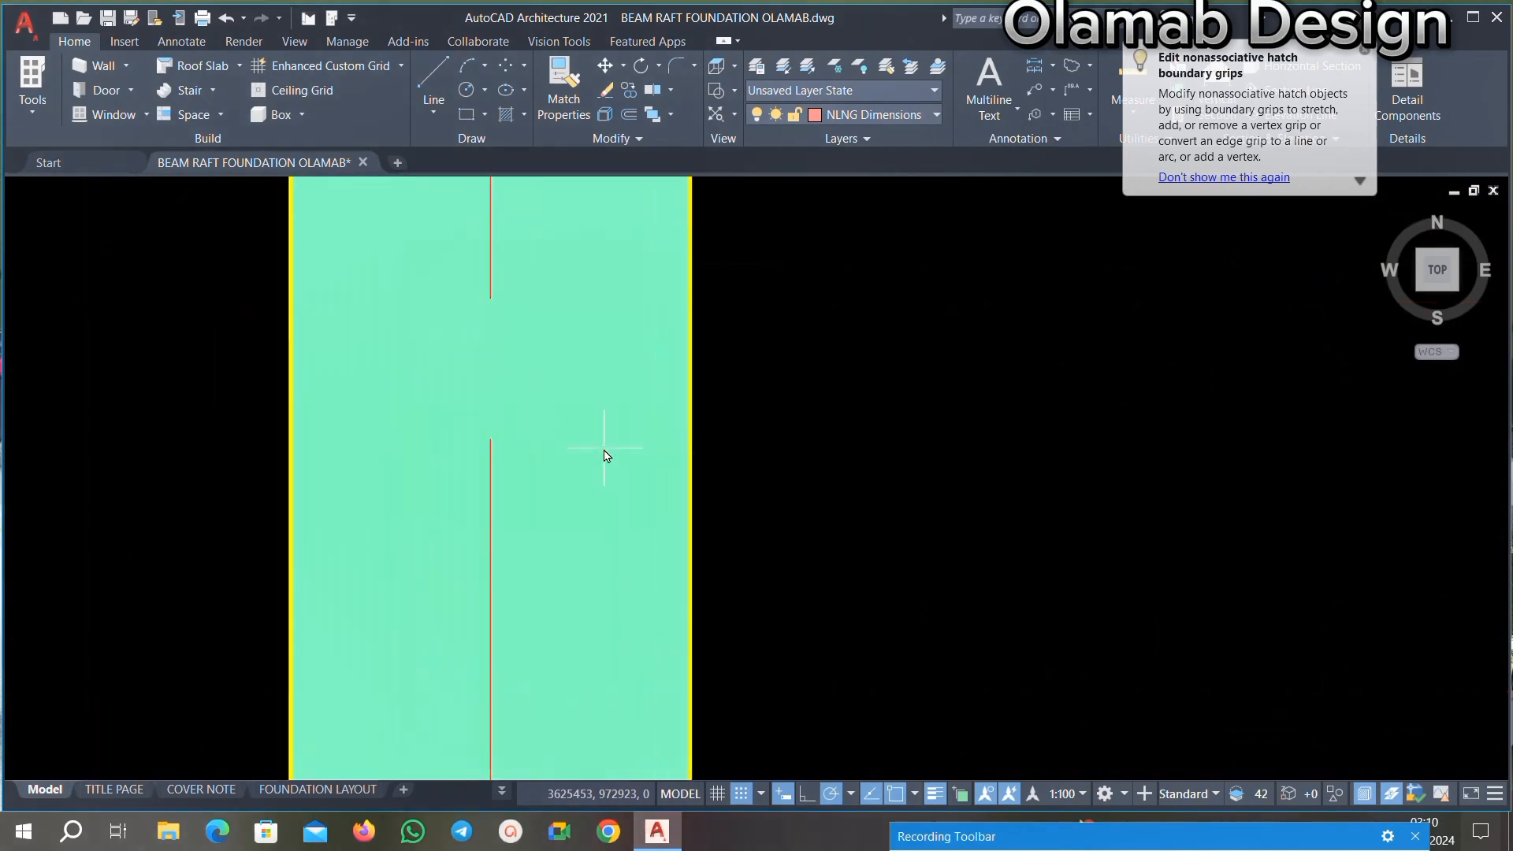
{"action": "left_click", "coordinate": [597, 442]}
{"action": "key", "text": "Delete"}
{"action": "scroll", "coordinate": [718, 429], "scroll_direction": "down", "scroll_amount": 8}
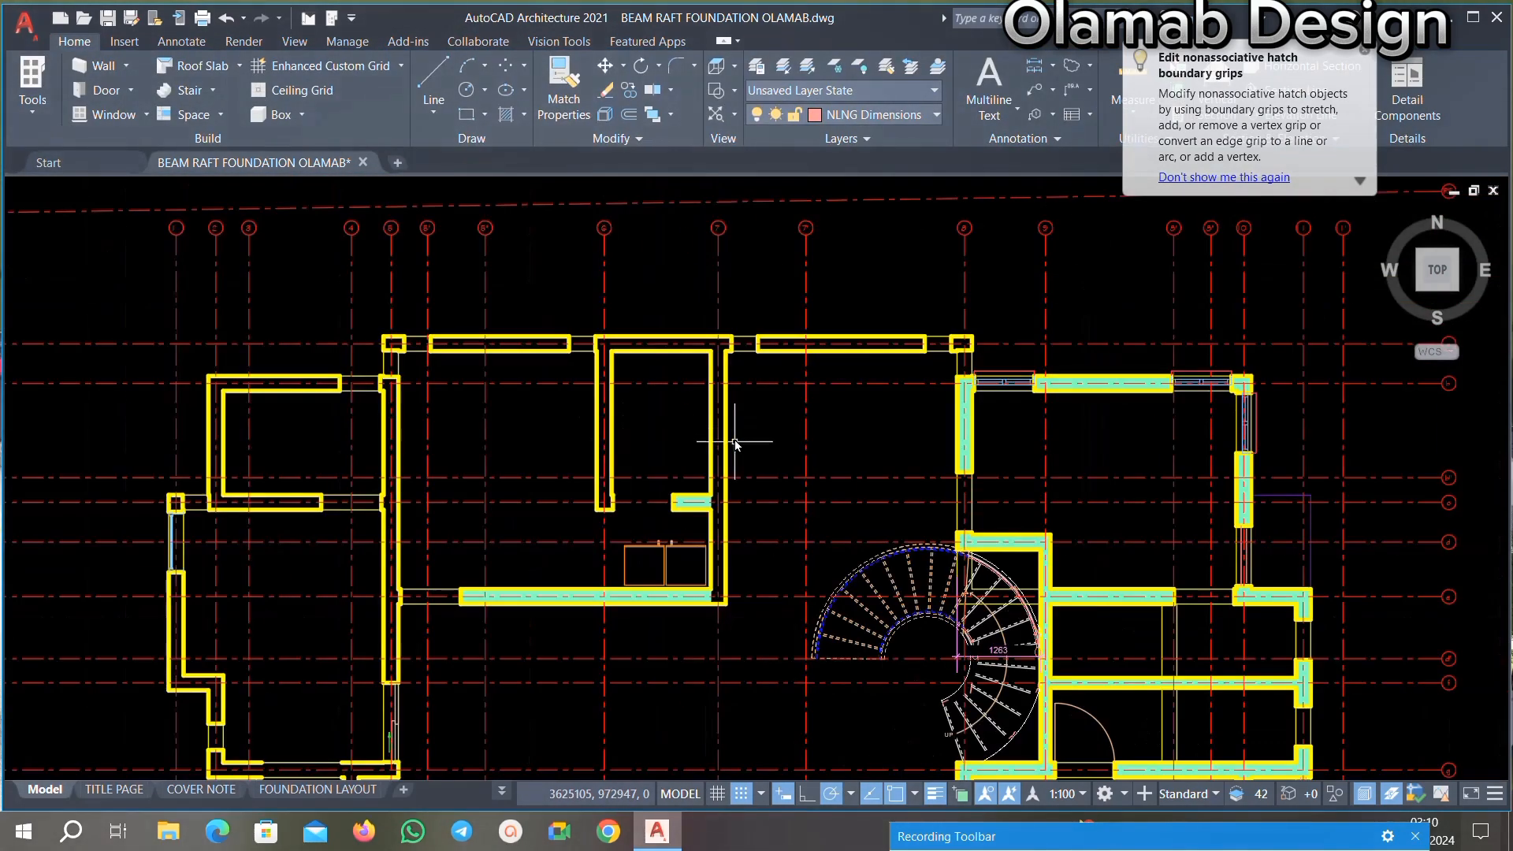
{"action": "scroll", "coordinate": [684, 506], "scroll_direction": "up", "scroll_amount": 5}
{"action": "scroll", "coordinate": [784, 422], "scroll_direction": "down", "scroll_amount": 8}
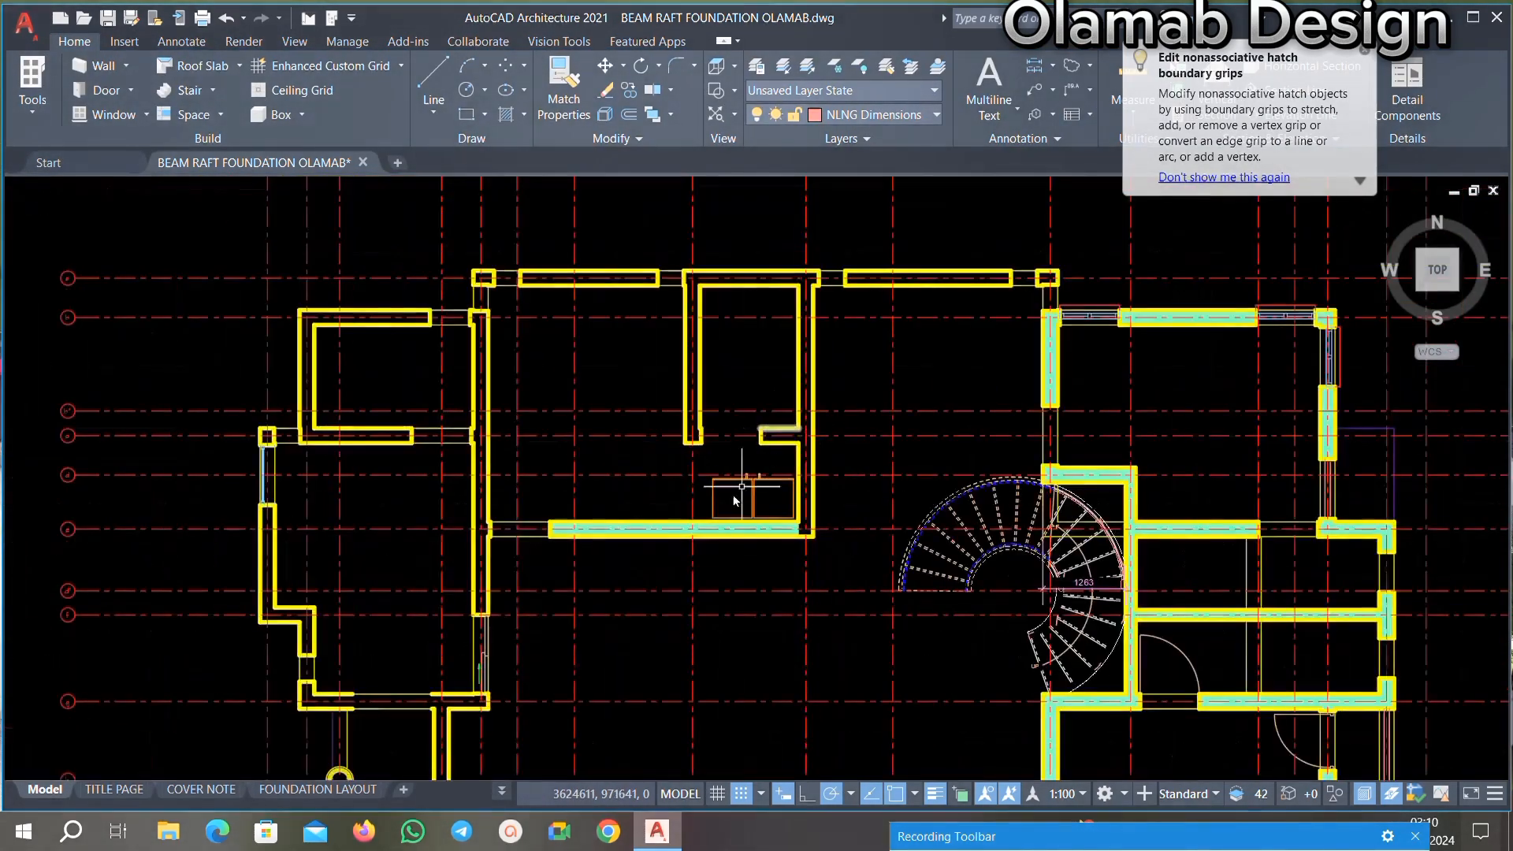
Step: Delete the double rectangular fixture in the corner between the second interior wall and the grid e wall
{"action": "scroll", "coordinate": [705, 516], "scroll_direction": "up", "scroll_amount": 8}
{"action": "left_click", "coordinate": [934, 328]}
{"action": "left_click", "coordinate": [613, 417]}
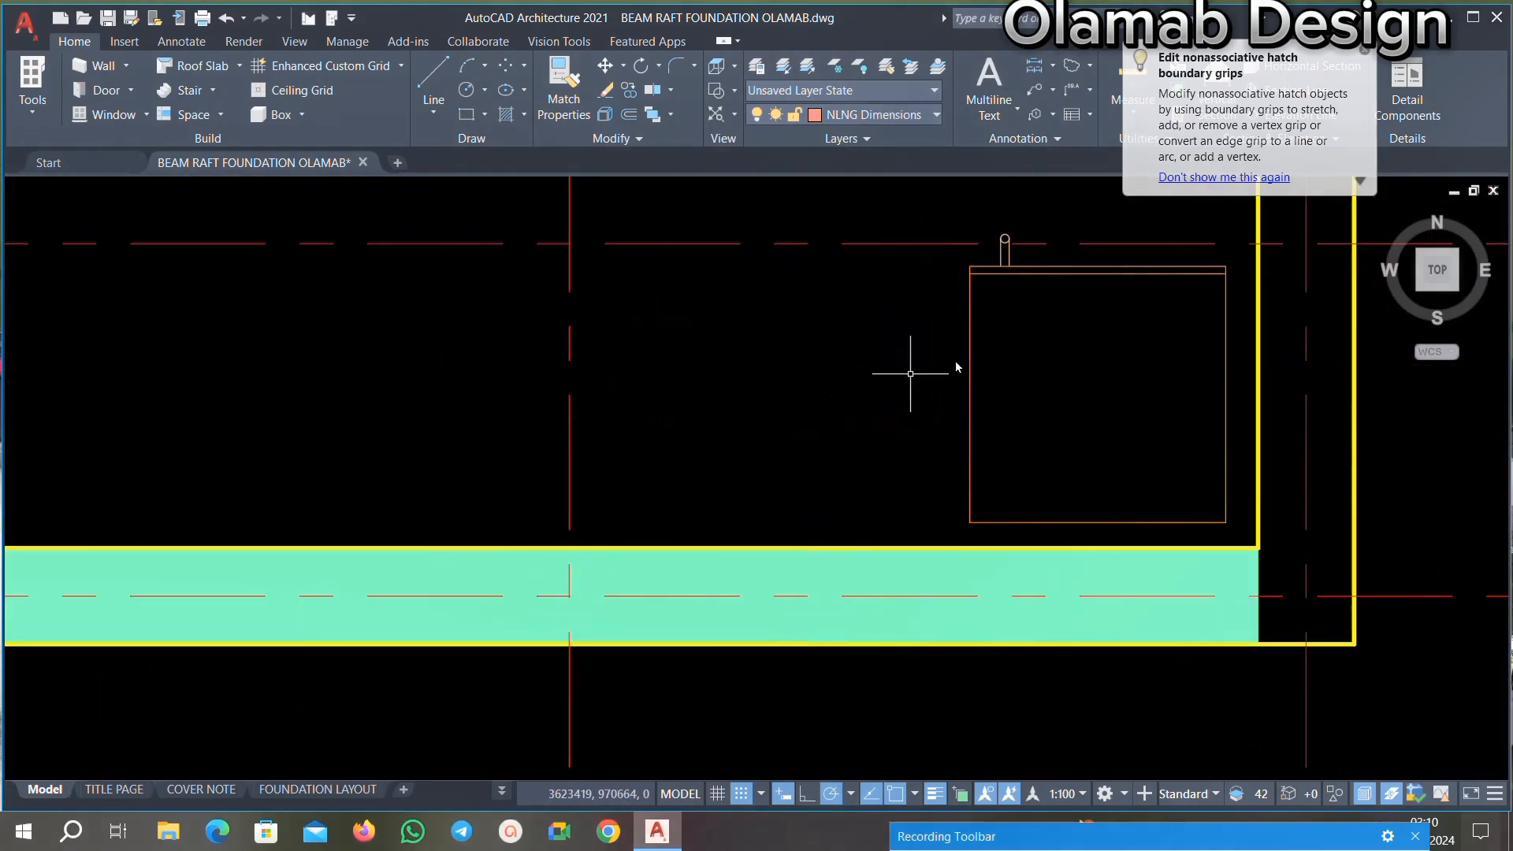
{"action": "key", "text": "Delete"}
{"action": "scroll", "coordinate": [956, 331], "scroll_direction": "down", "scroll_amount": 5}
Step: Delete the hatch from the grid e wall west of the spiral stair
{"action": "scroll", "coordinate": [867, 409], "scroll_direction": "up", "scroll_amount": 7}
{"action": "left_click", "coordinate": [869, 459]}
{"action": "key", "text": "Delete"}
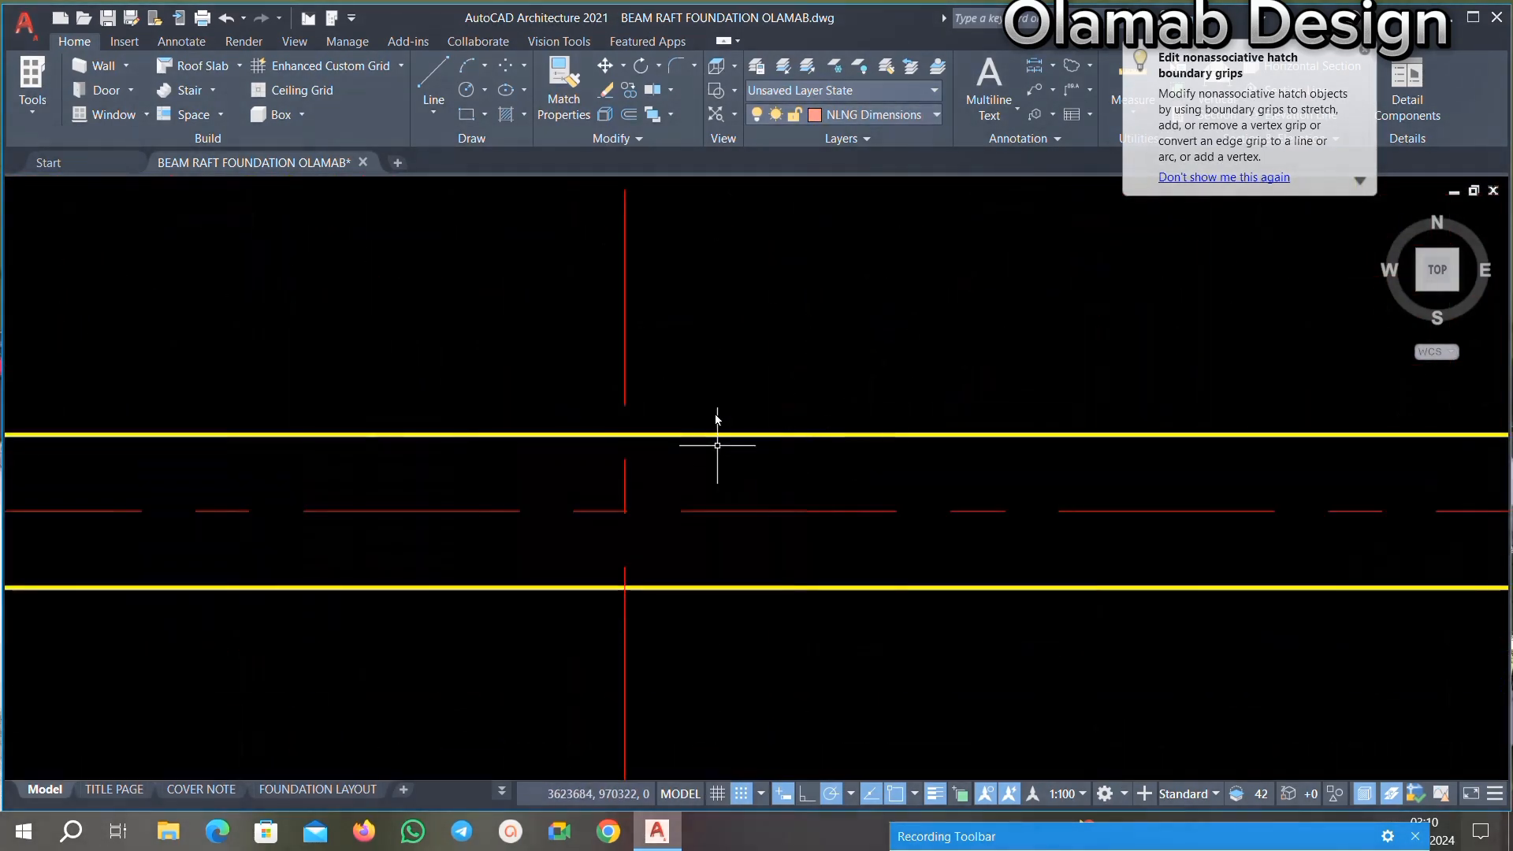
{"action": "scroll", "coordinate": [922, 323], "scroll_direction": "down", "scroll_amount": 9}
{"action": "scroll", "coordinate": [861, 361], "scroll_direction": "down", "scroll_amount": 5}
Step: Delete the hatches from the short wall above the spiral stair and from the wall continuing north of its west end
{"action": "scroll", "coordinate": [957, 412], "scroll_direction": "up", "scroll_amount": 9}
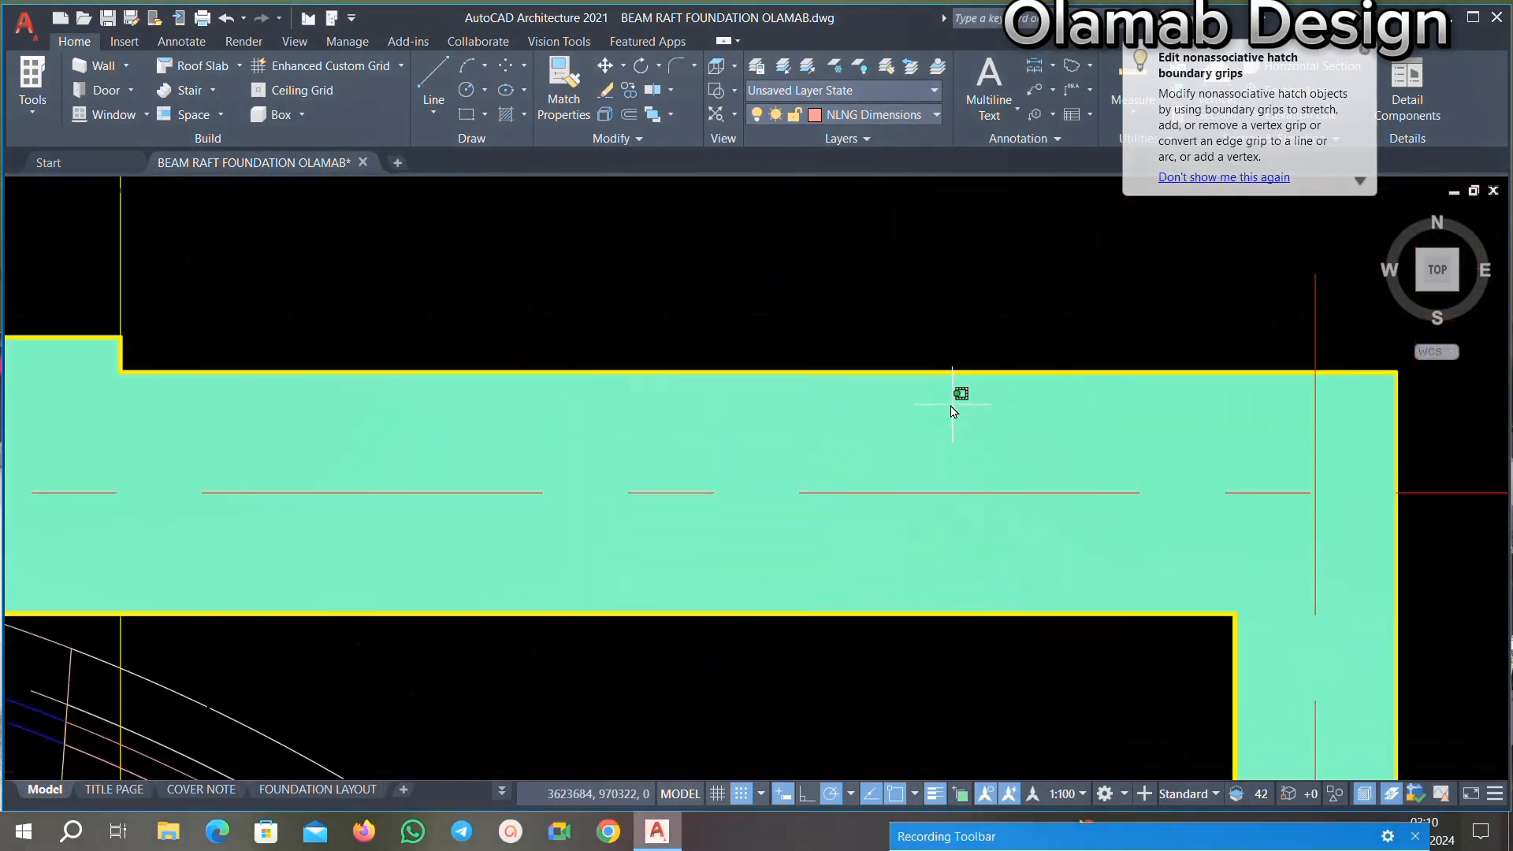
{"action": "left_click", "coordinate": [954, 409]}
{"action": "key", "text": "Delete"}
{"action": "scroll", "coordinate": [786, 331], "scroll_direction": "down", "scroll_amount": 4}
{"action": "scroll", "coordinate": [712, 397], "scroll_direction": "up", "scroll_amount": 6}
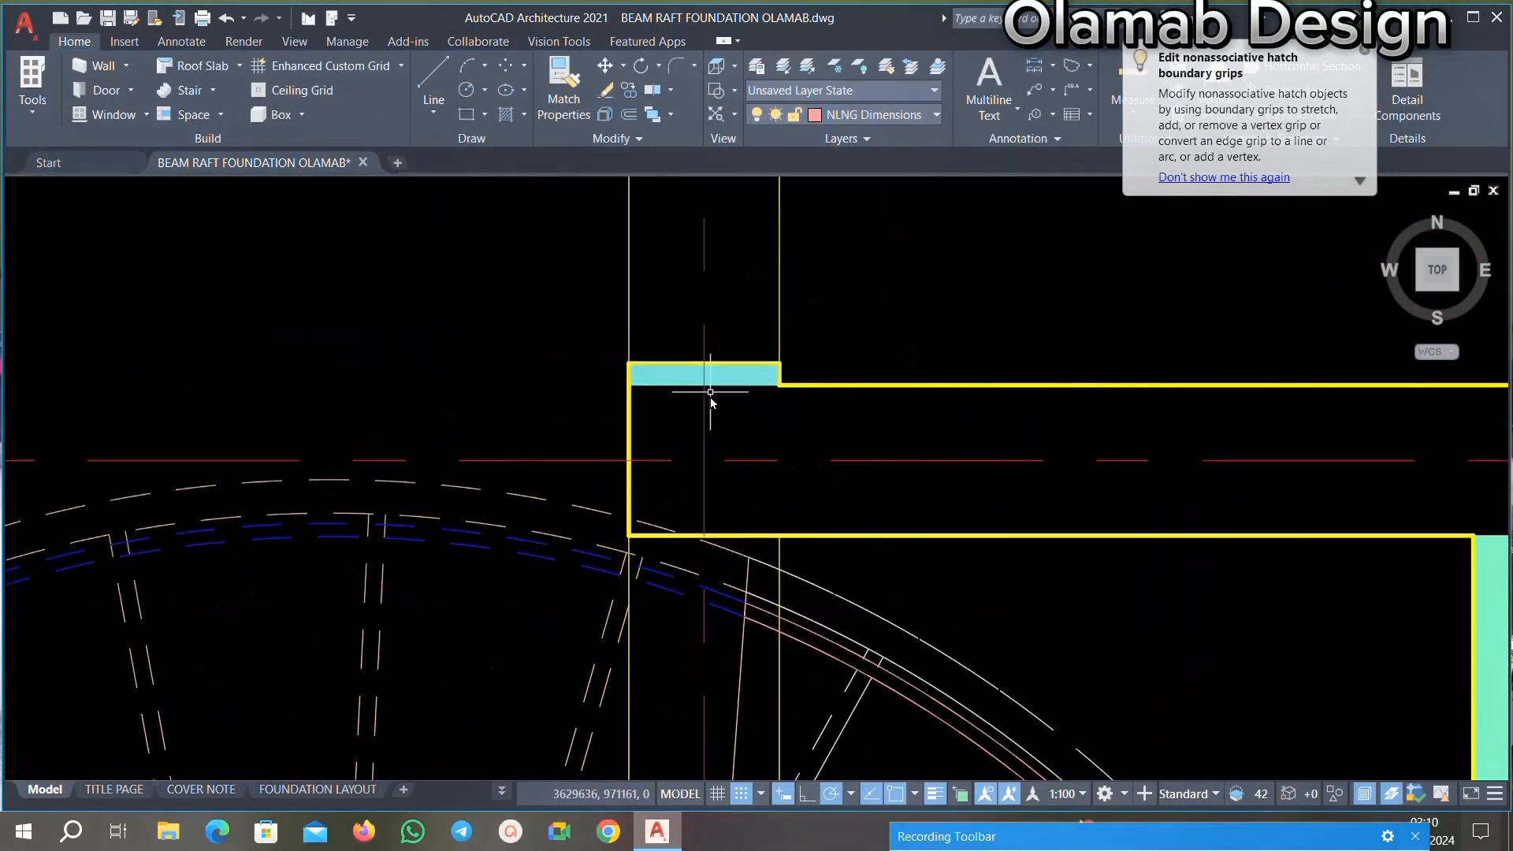
{"action": "left_click", "coordinate": [807, 310]}
{"action": "key", "text": "Delete"}
{"action": "scroll", "coordinate": [783, 402], "scroll_direction": "down", "scroll_amount": 6}
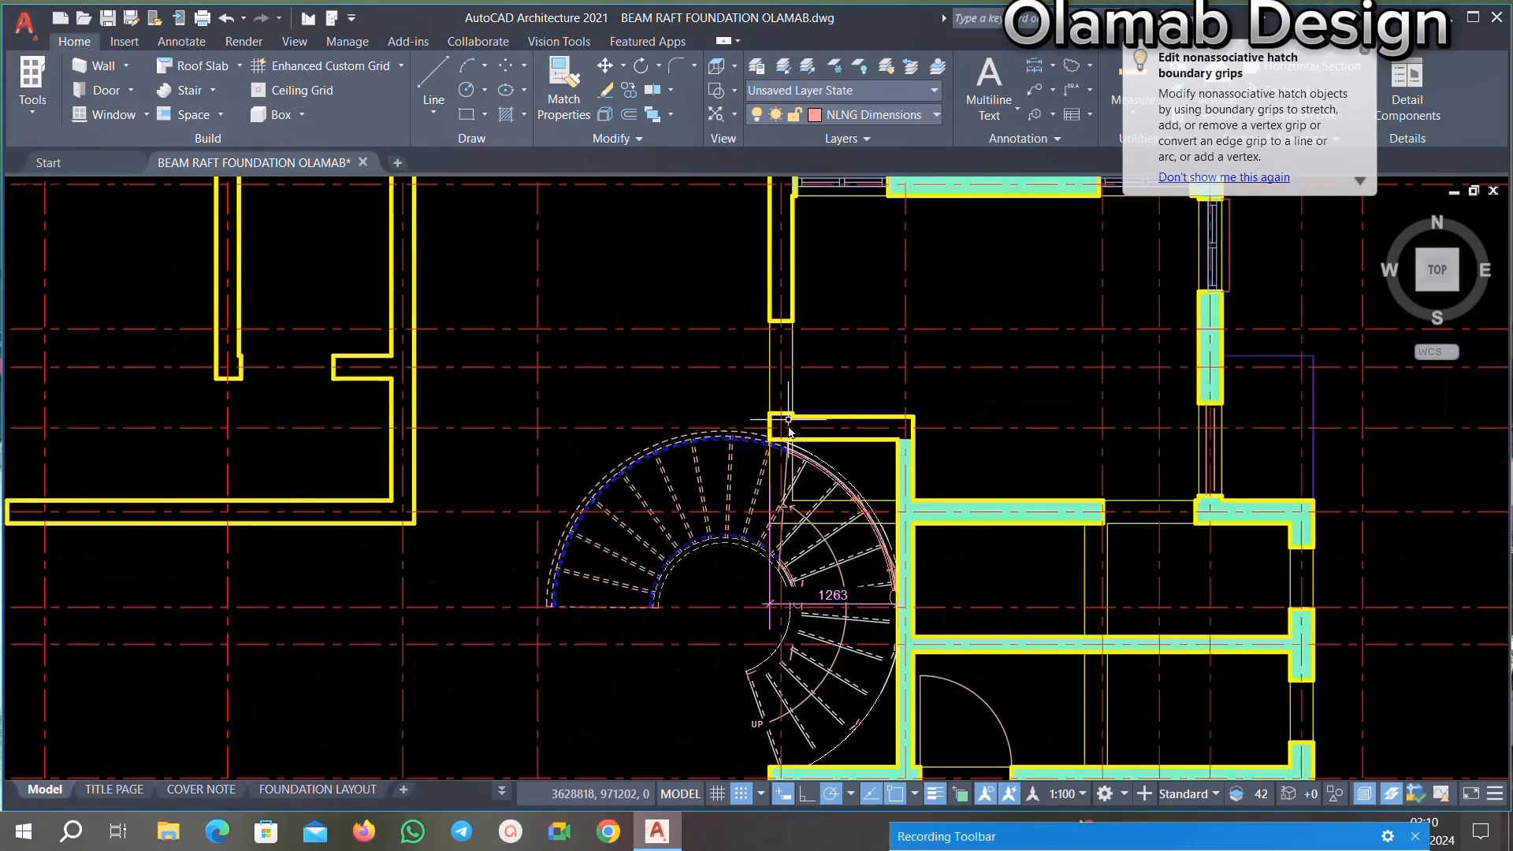
Step: Delete the hatch from the northeast room's north wall
{"action": "middle_click_drag", "start_coordinate": [799, 374], "coordinate": [792, 400]}
{"action": "scroll", "coordinate": [867, 331], "scroll_direction": "up", "scroll_amount": 8}
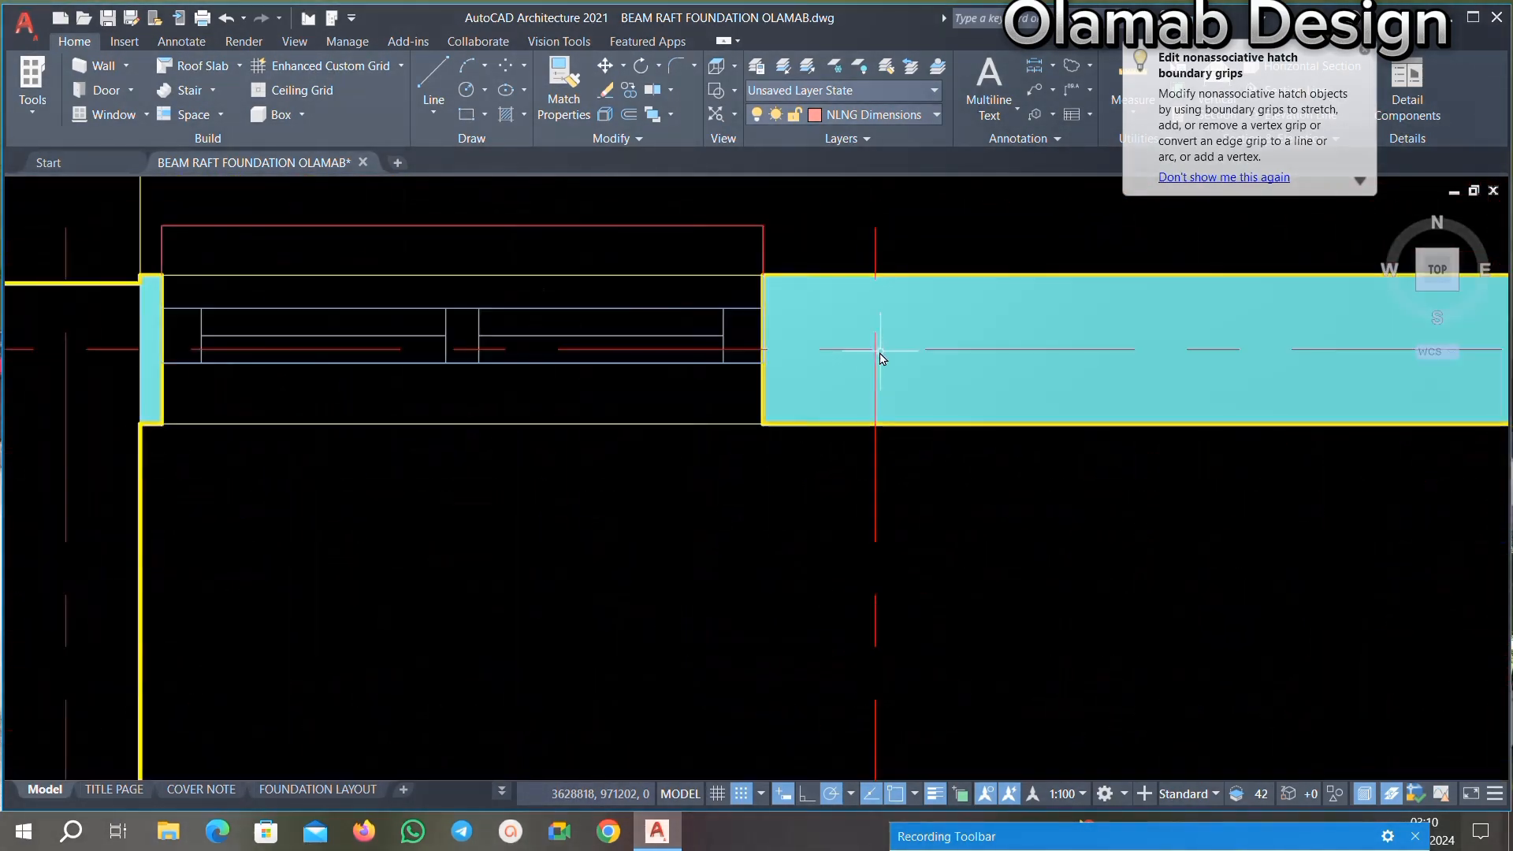
{"action": "left_click", "coordinate": [812, 296]}
{"action": "key", "text": "Delete"}
{"action": "scroll", "coordinate": [622, 332], "scroll_direction": "down", "scroll_amount": 6}
{"action": "scroll", "coordinate": [706, 400], "scroll_direction": "up", "scroll_amount": 3}
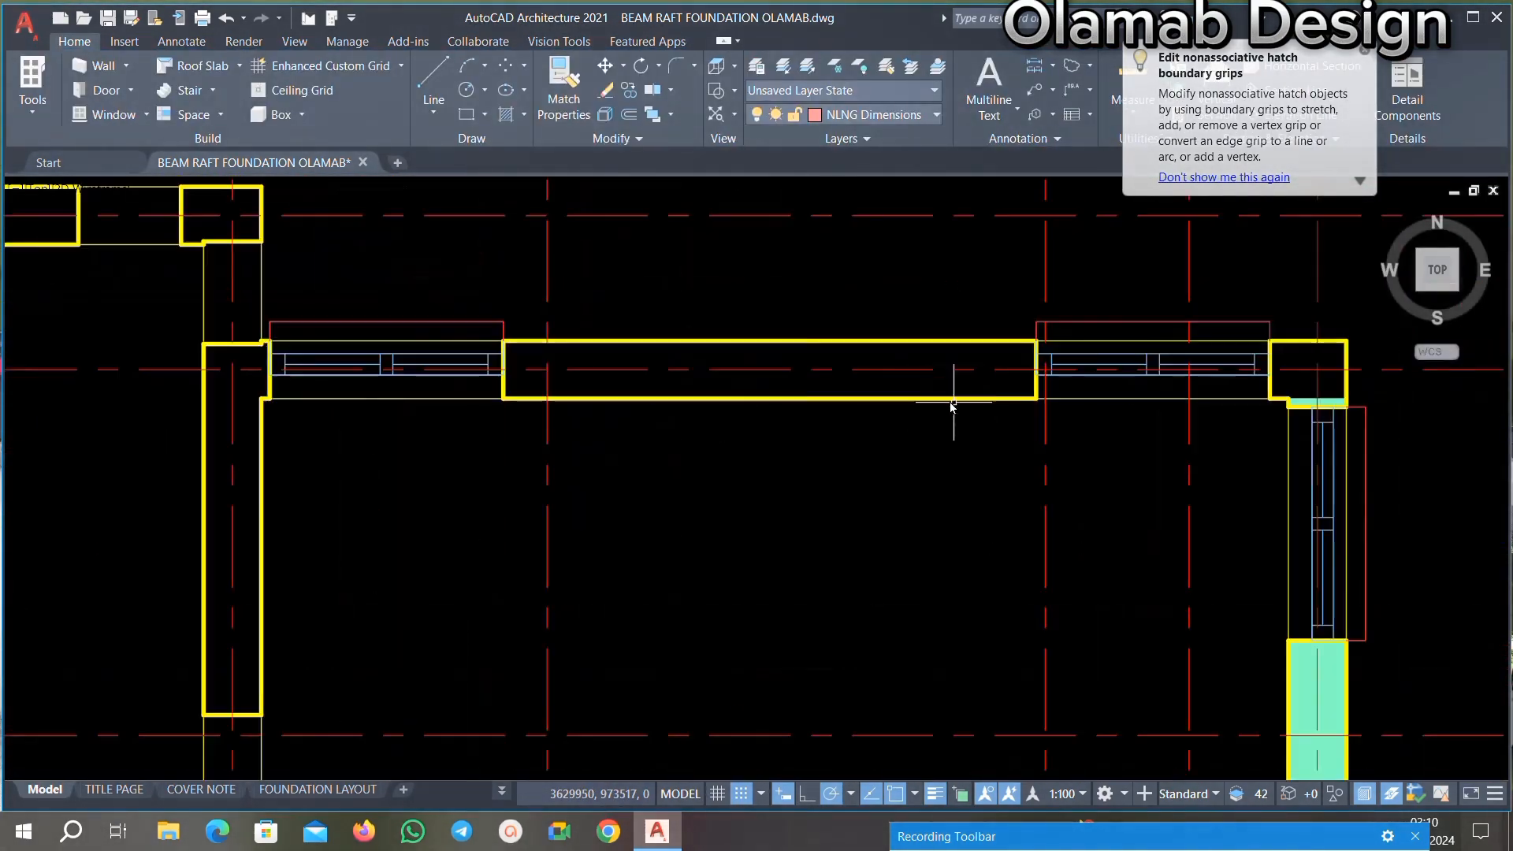
{"action": "scroll", "coordinate": [1014, 414], "scroll_direction": "up", "scroll_amount": 5}
{"action": "left_click", "coordinate": [830, 415]}
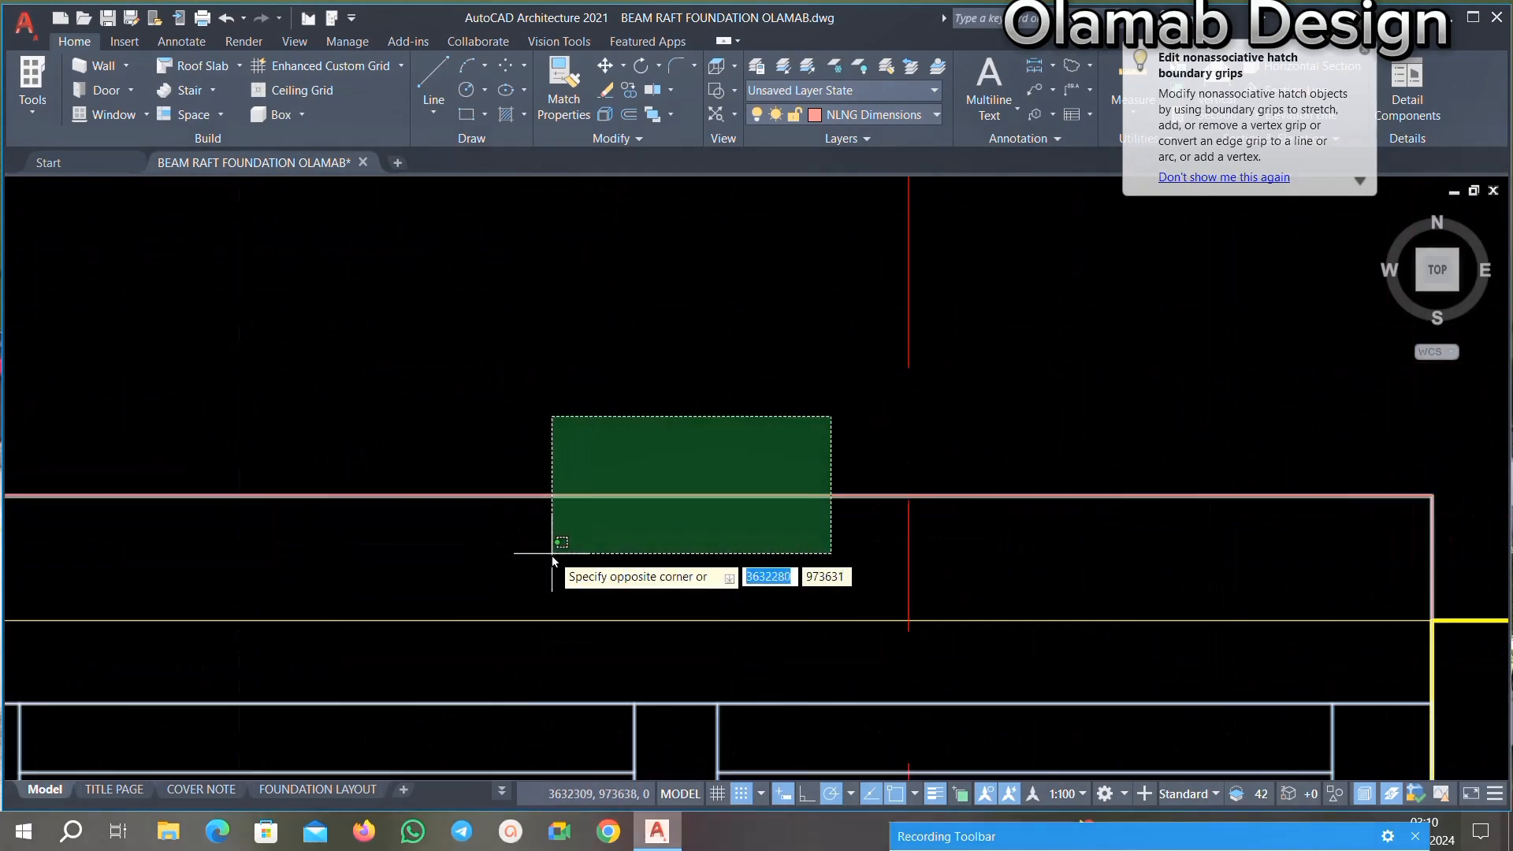
{"action": "left_click", "coordinate": [551, 548]}
{"action": "key", "text": "Escape"}
Step: Delete the hatch from the northeast room's east wall
{"action": "scroll", "coordinate": [855, 429], "scroll_direction": "down", "scroll_amount": 6}
{"action": "scroll", "coordinate": [783, 422], "scroll_direction": "up", "scroll_amount": 6}
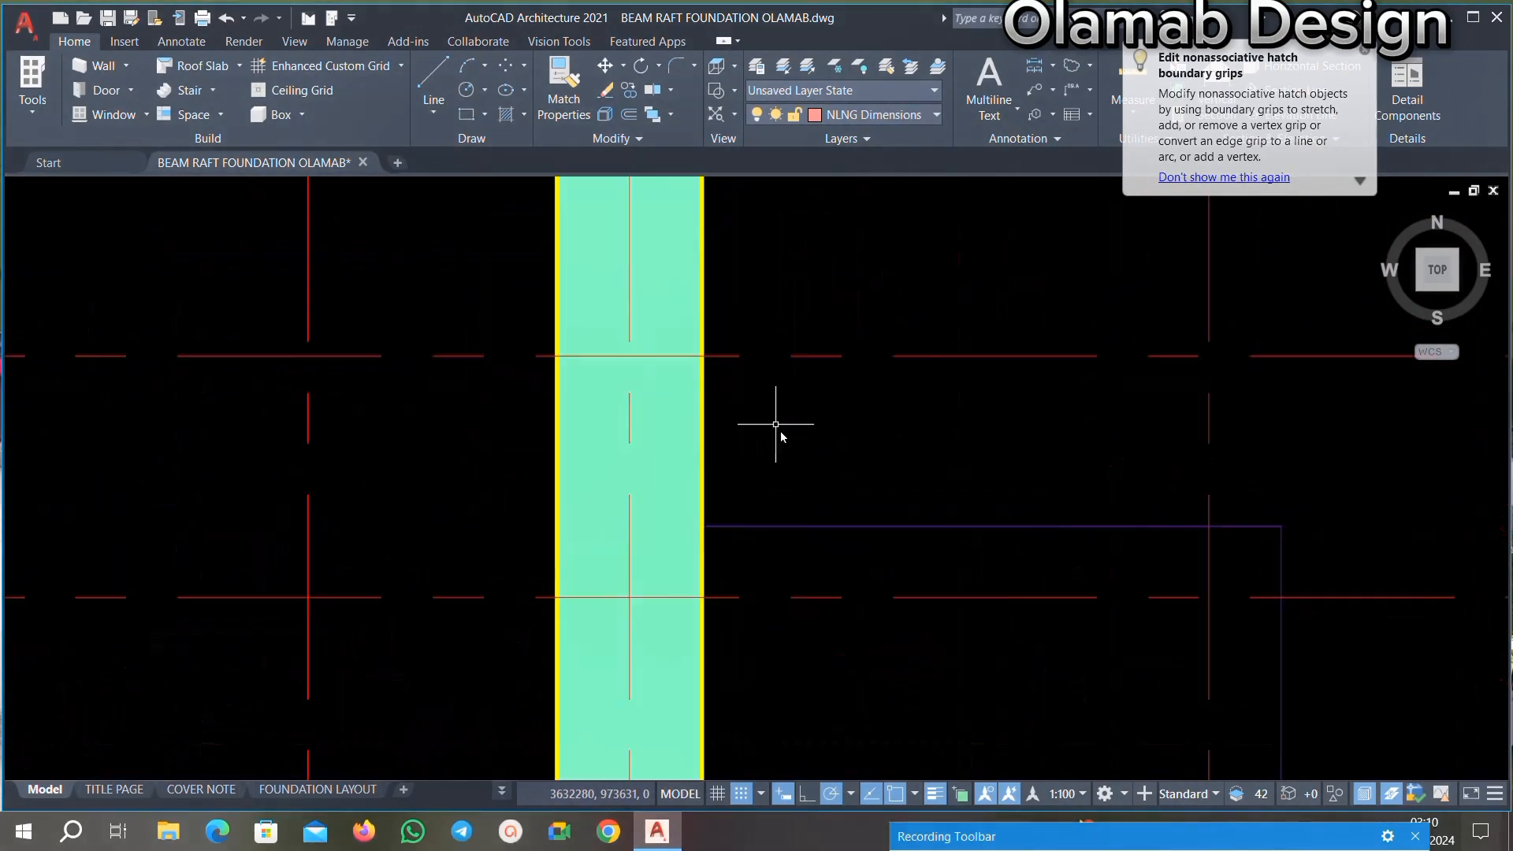
{"action": "left_click", "coordinate": [658, 439]}
{"action": "key", "text": "Delete"}
{"action": "scroll", "coordinate": [655, 361], "scroll_direction": "down", "scroll_amount": 6}
Step: Delete the hatches from the northeast room's grid e wall and the wall along the east side of the spiral stair
{"action": "scroll", "coordinate": [705, 506], "scroll_direction": "up", "scroll_amount": 6}
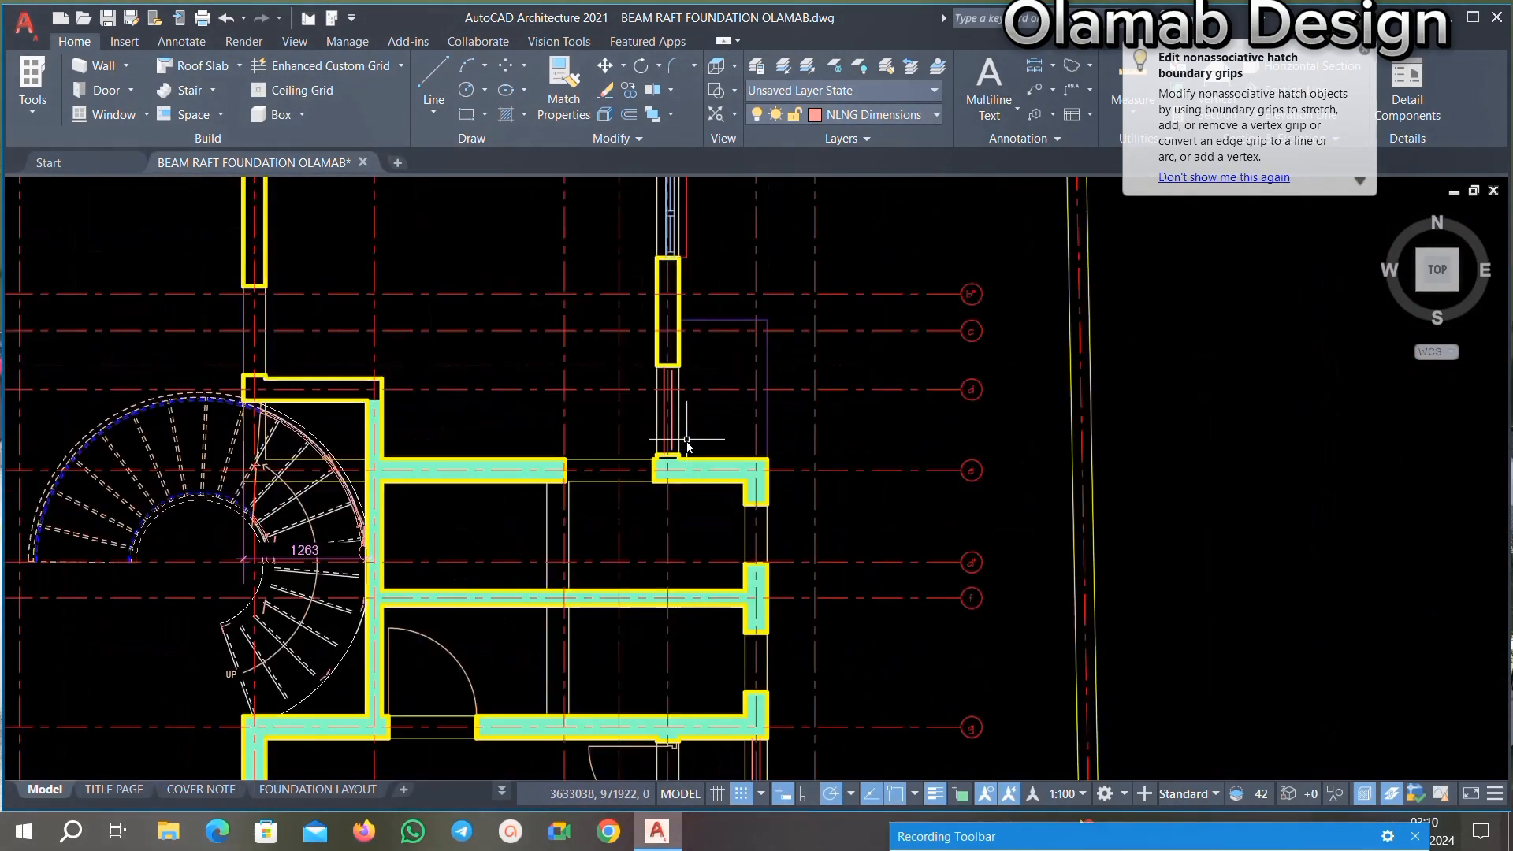
{"action": "left_click", "coordinate": [752, 540]}
{"action": "key", "text": "Delete"}
{"action": "scroll", "coordinate": [777, 381], "scroll_direction": "down", "scroll_amount": 4}
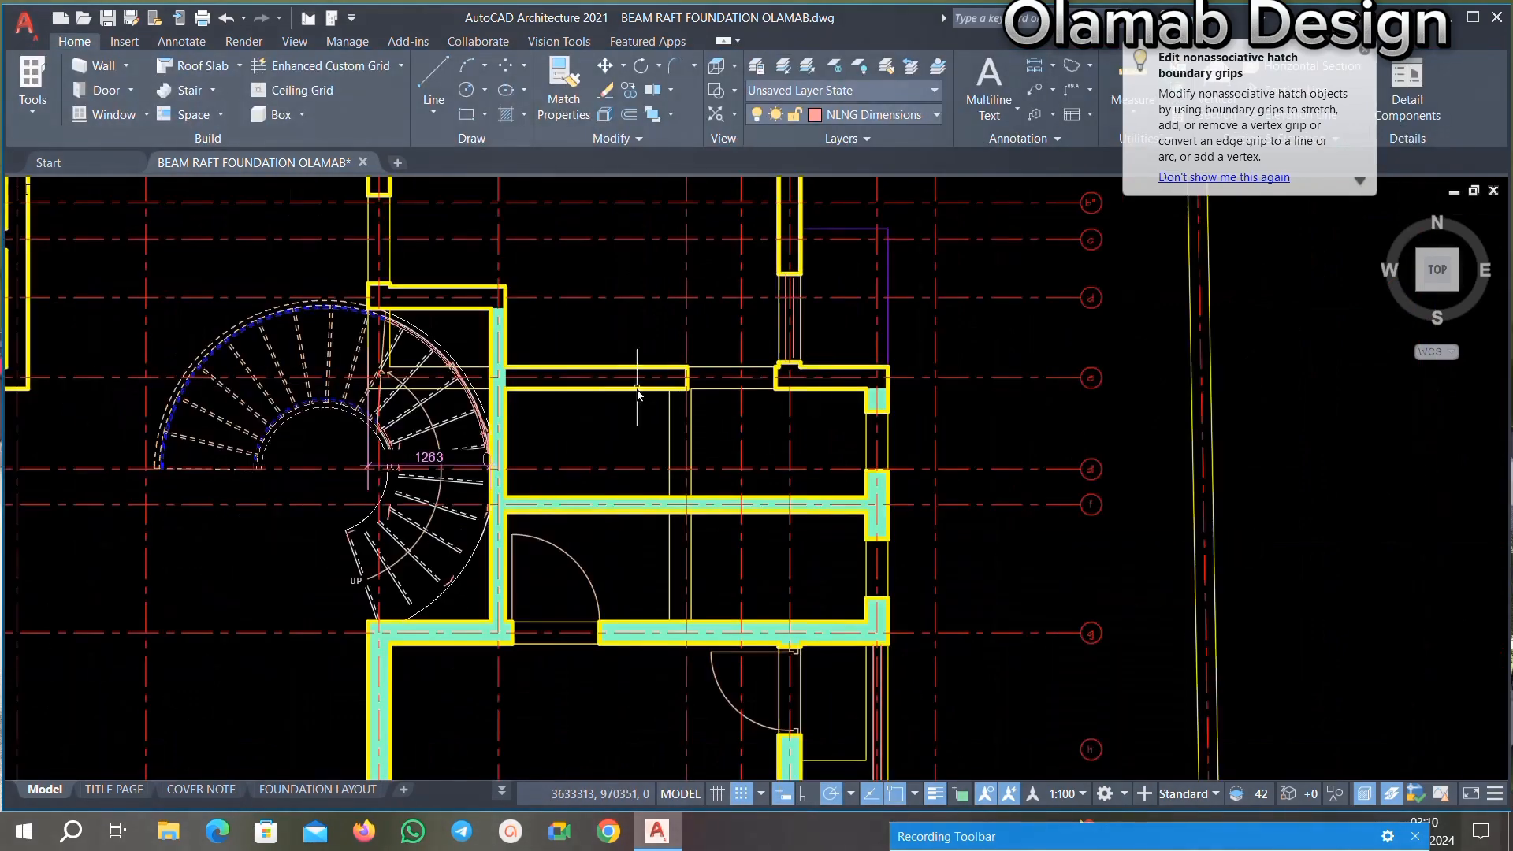
{"action": "scroll", "coordinate": [497, 371], "scroll_direction": "up", "scroll_amount": 6}
{"action": "left_click", "coordinate": [424, 351]}
{"action": "key", "text": "Delete"}
{"action": "scroll", "coordinate": [423, 350], "scroll_direction": "down", "scroll_amount": 5}
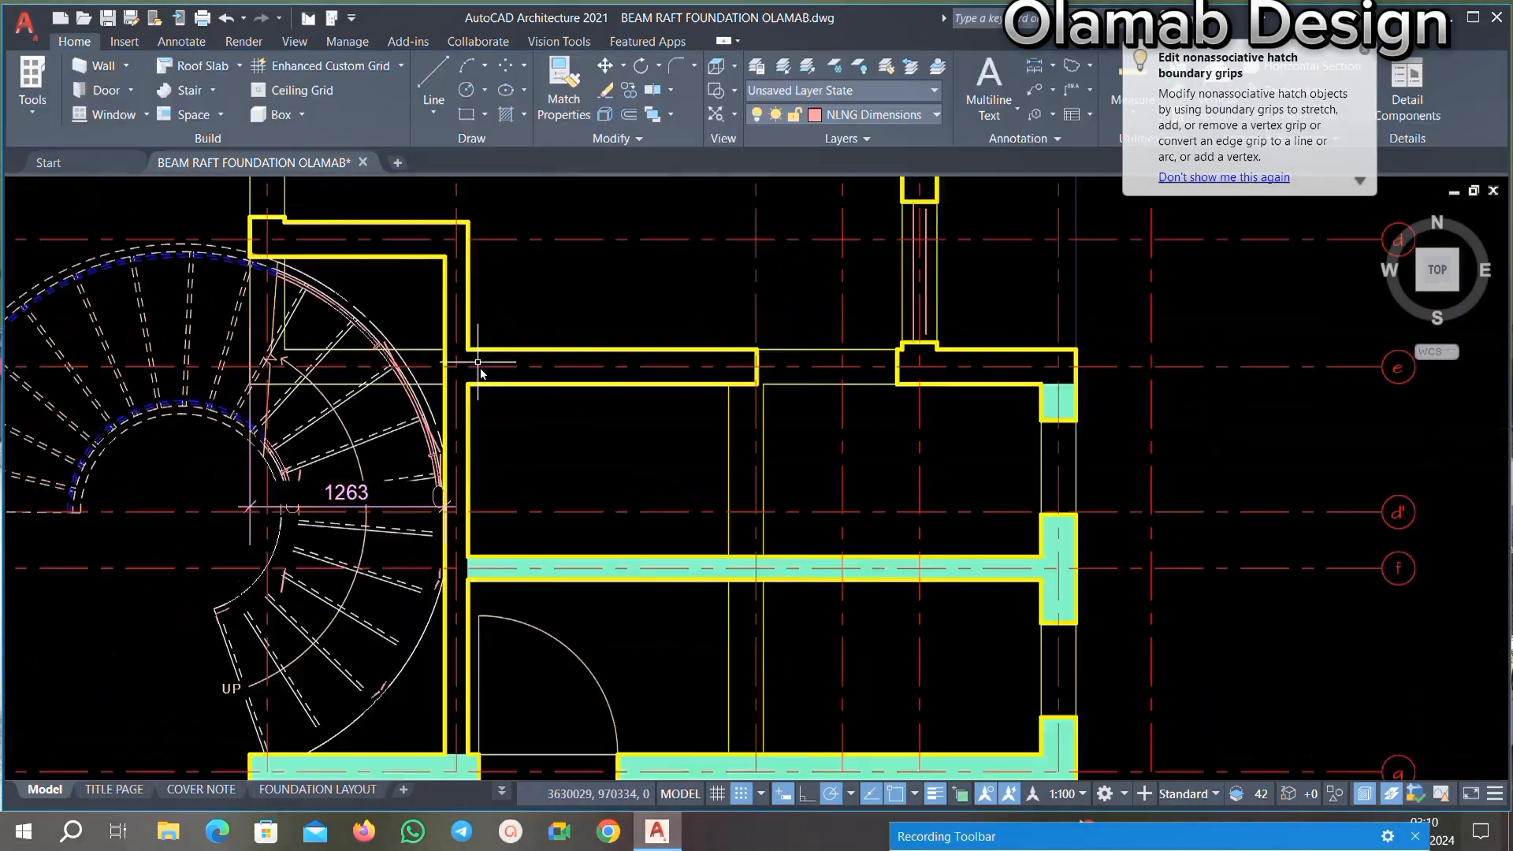
Step: Delete the hatch from the grid f wall east of the spiral stair
{"action": "scroll", "coordinate": [616, 463], "scroll_direction": "up", "scroll_amount": 6}
{"action": "scroll", "coordinate": [616, 463], "scroll_direction": "up", "scroll_amount": 4}
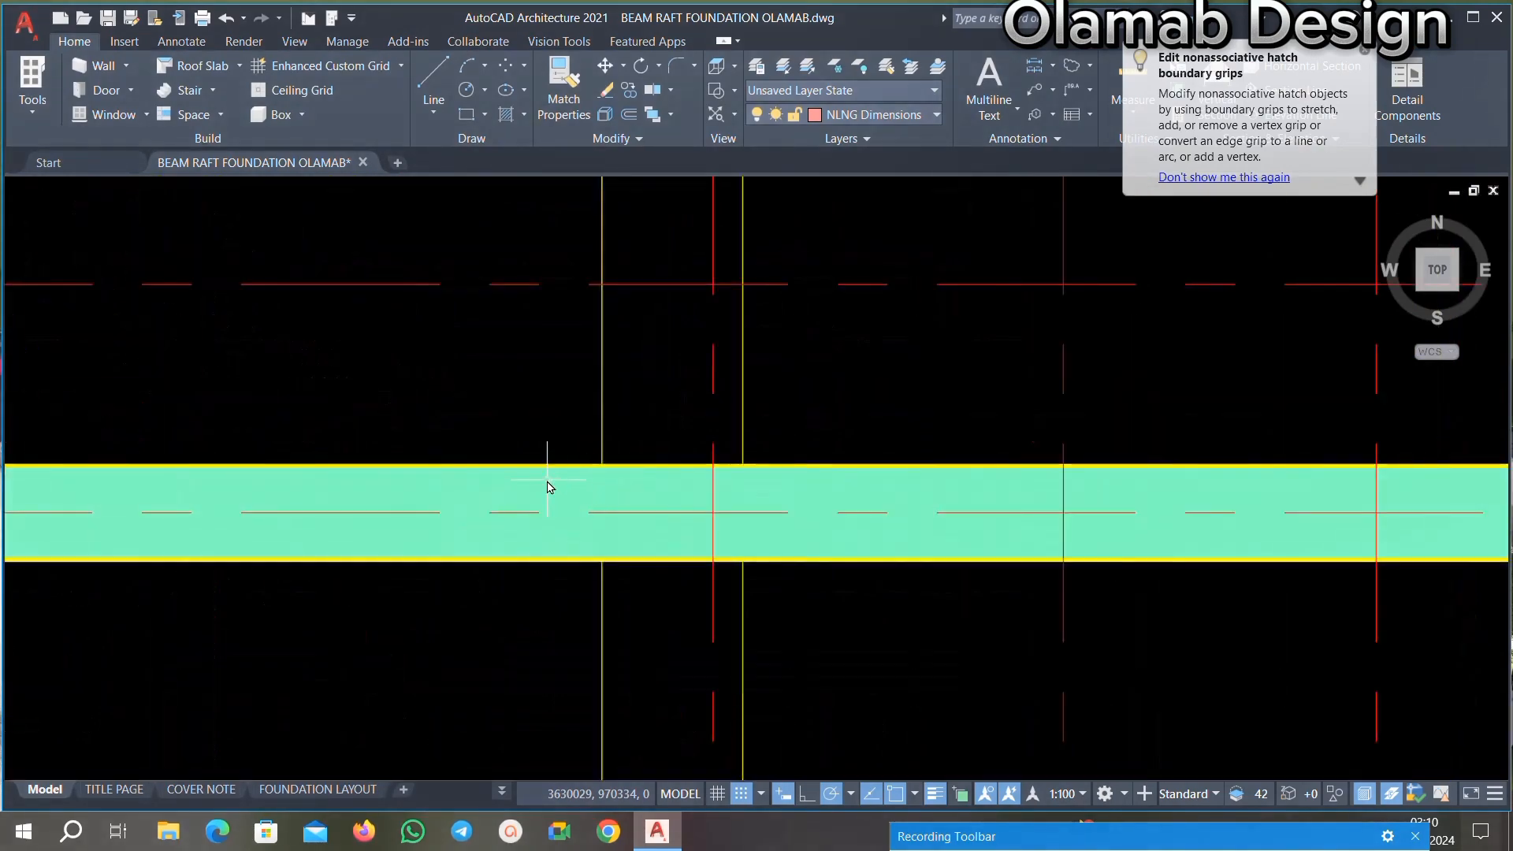
{"action": "left_click", "coordinate": [523, 496]}
{"action": "key", "text": "Delete"}
{"action": "scroll", "coordinate": [662, 386], "scroll_direction": "down", "scroll_amount": 5}
Step: Delete the hatch from the grid g wall at the foot of the spiral stair and east of it
{"action": "scroll", "coordinate": [672, 547], "scroll_direction": "up", "scroll_amount": 5}
{"action": "scroll", "coordinate": [672, 546], "scroll_direction": "up", "scroll_amount": 4}
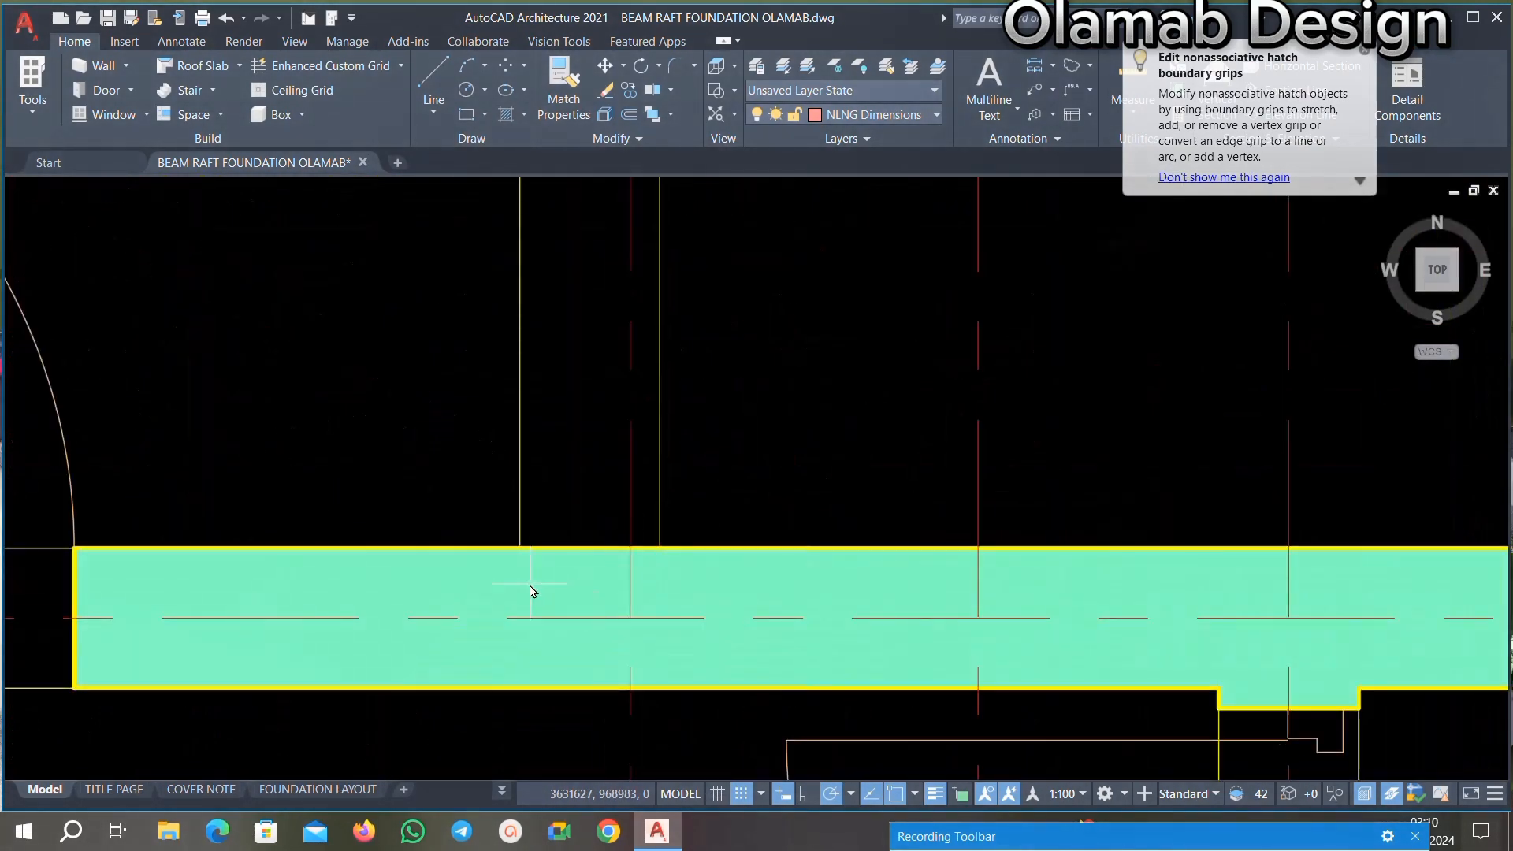
{"action": "left_click", "coordinate": [412, 581]}
{"action": "key", "text": "Delete"}
{"action": "scroll", "coordinate": [473, 551], "scroll_direction": "down", "scroll_amount": 5}
Step: Delete the hatch from the wall running south from the west end of the grid g wall
{"action": "scroll", "coordinate": [520, 480], "scroll_direction": "up", "scroll_amount": 5}
{"action": "scroll", "coordinate": [518, 475], "scroll_direction": "up", "scroll_amount": 1}
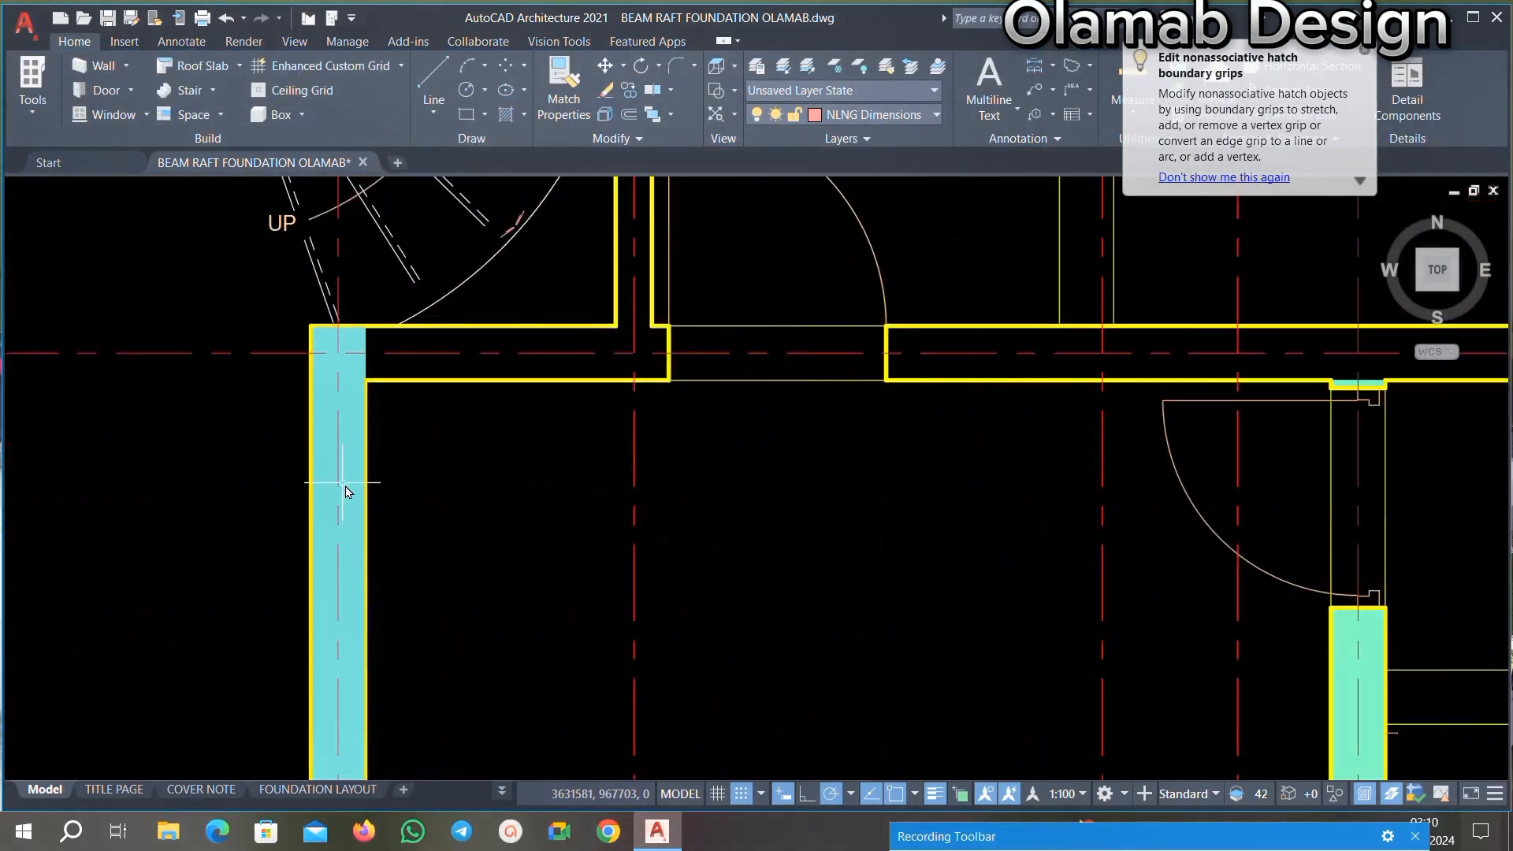
{"action": "scroll", "coordinate": [341, 483], "scroll_direction": "up", "scroll_amount": 2}
{"action": "left_click", "coordinate": [371, 405]}
{"action": "key", "text": "Delete"}
{"action": "scroll", "coordinate": [448, 347], "scroll_direction": "down", "scroll_amount": 6}
Step: Delete the hatch from the south exterior wall of the southeast room
{"action": "scroll", "coordinate": [508, 372], "scroll_direction": "up", "scroll_amount": 3}
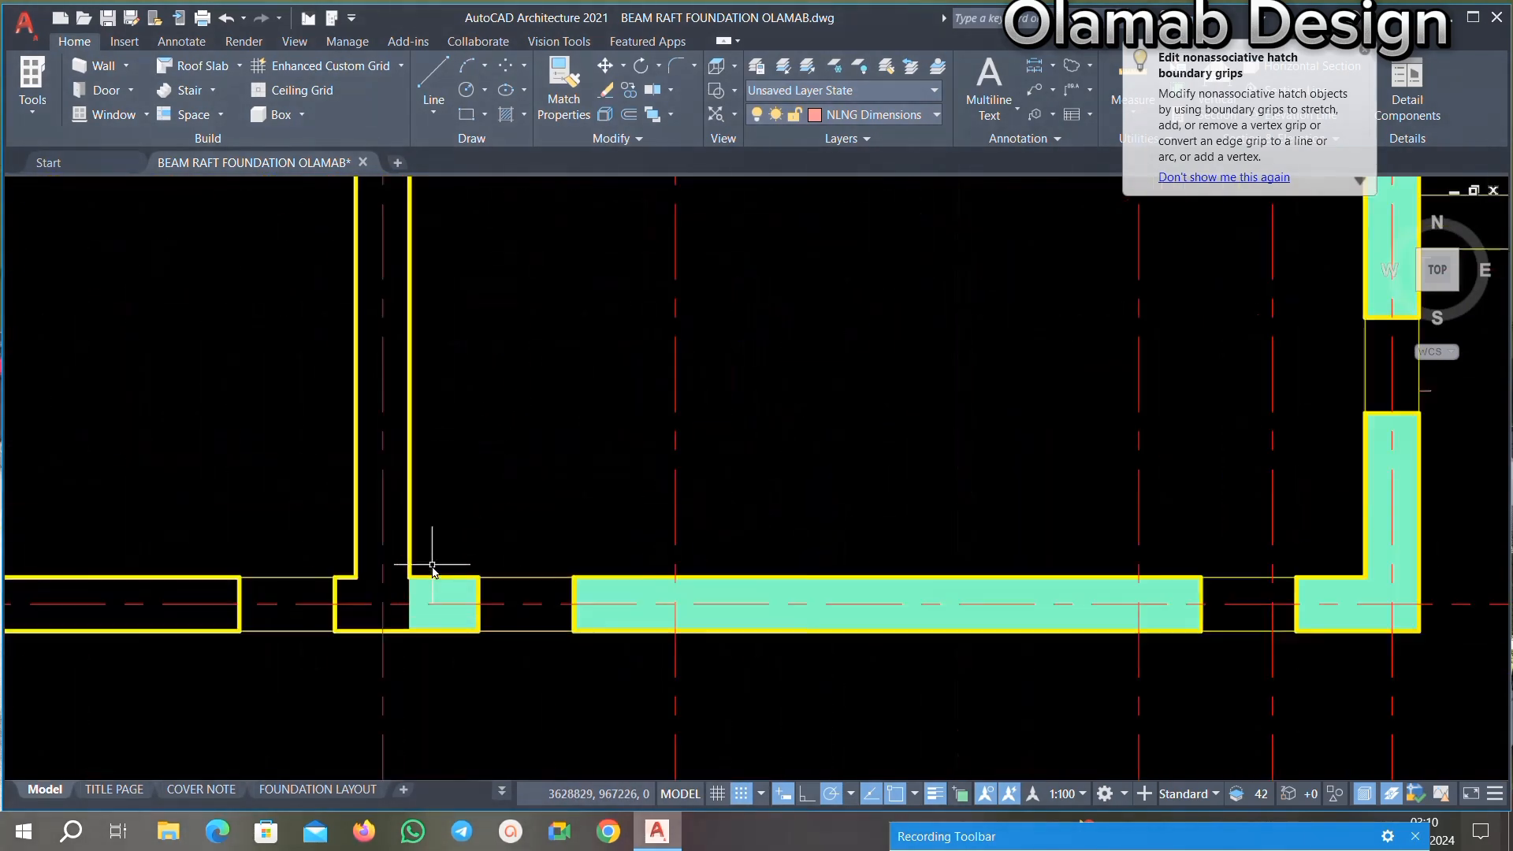
{"action": "scroll", "coordinate": [433, 575], "scroll_direction": "up", "scroll_amount": 2}
{"action": "left_click", "coordinate": [456, 628]}
{"action": "key", "text": "Delete"}
{"action": "scroll", "coordinate": [758, 310], "scroll_direction": "down", "scroll_amount": 3}
{"action": "scroll", "coordinate": [709, 331], "scroll_direction": "down", "scroll_amount": 3}
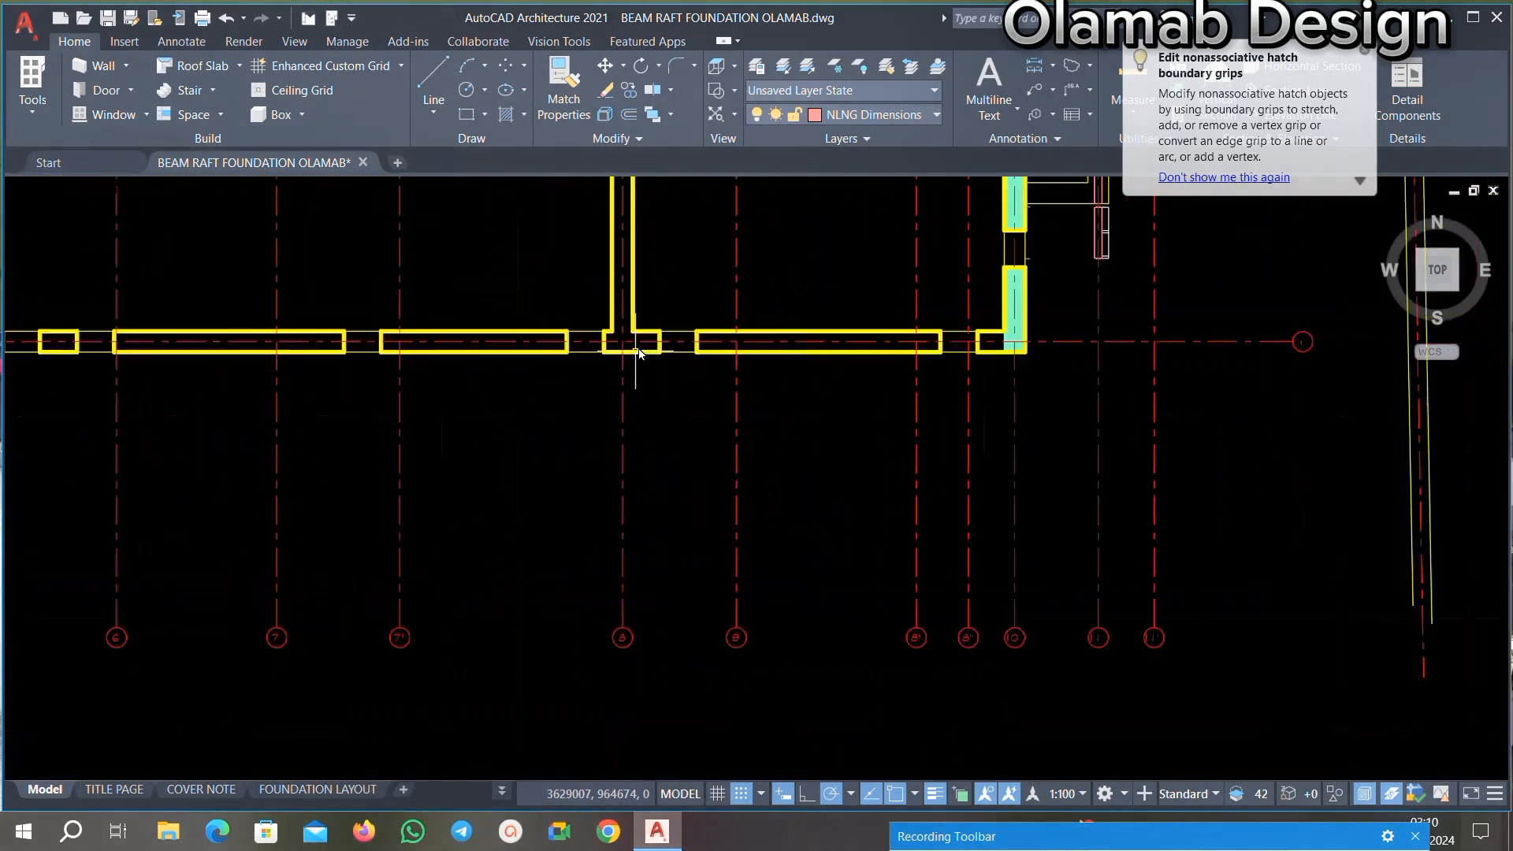
Step: Delete the hatch from the southeast room's east wall
{"action": "scroll", "coordinate": [793, 260], "scroll_direction": "up", "scroll_amount": 6}
{"action": "left_click", "coordinate": [802, 439]}
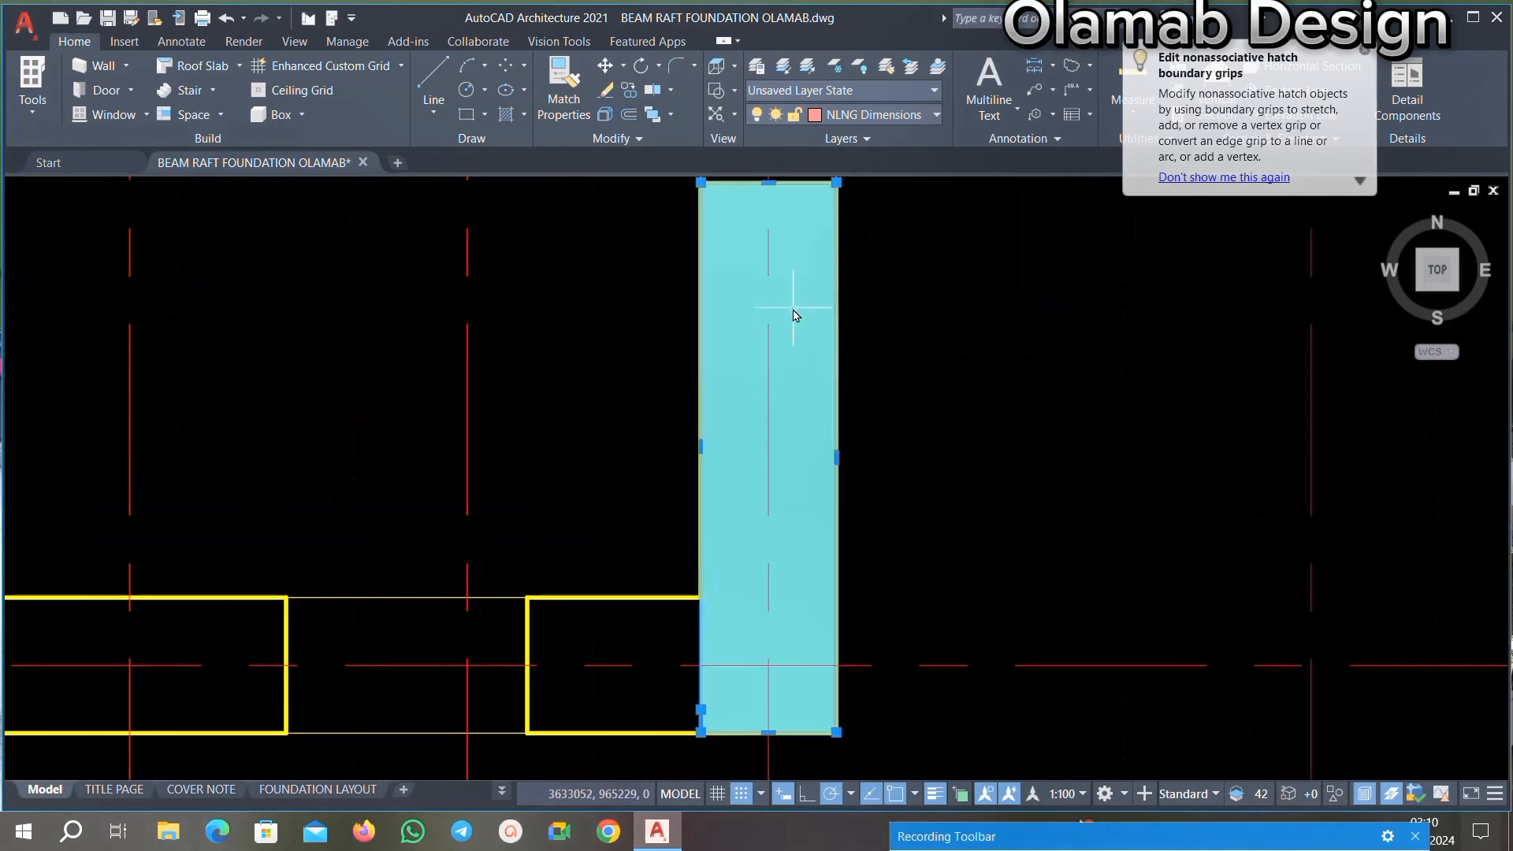
{"action": "scroll", "coordinate": [788, 354], "scroll_direction": "down", "scroll_amount": 4}
{"action": "scroll", "coordinate": [864, 482], "scroll_direction": "down", "scroll_amount": 2}
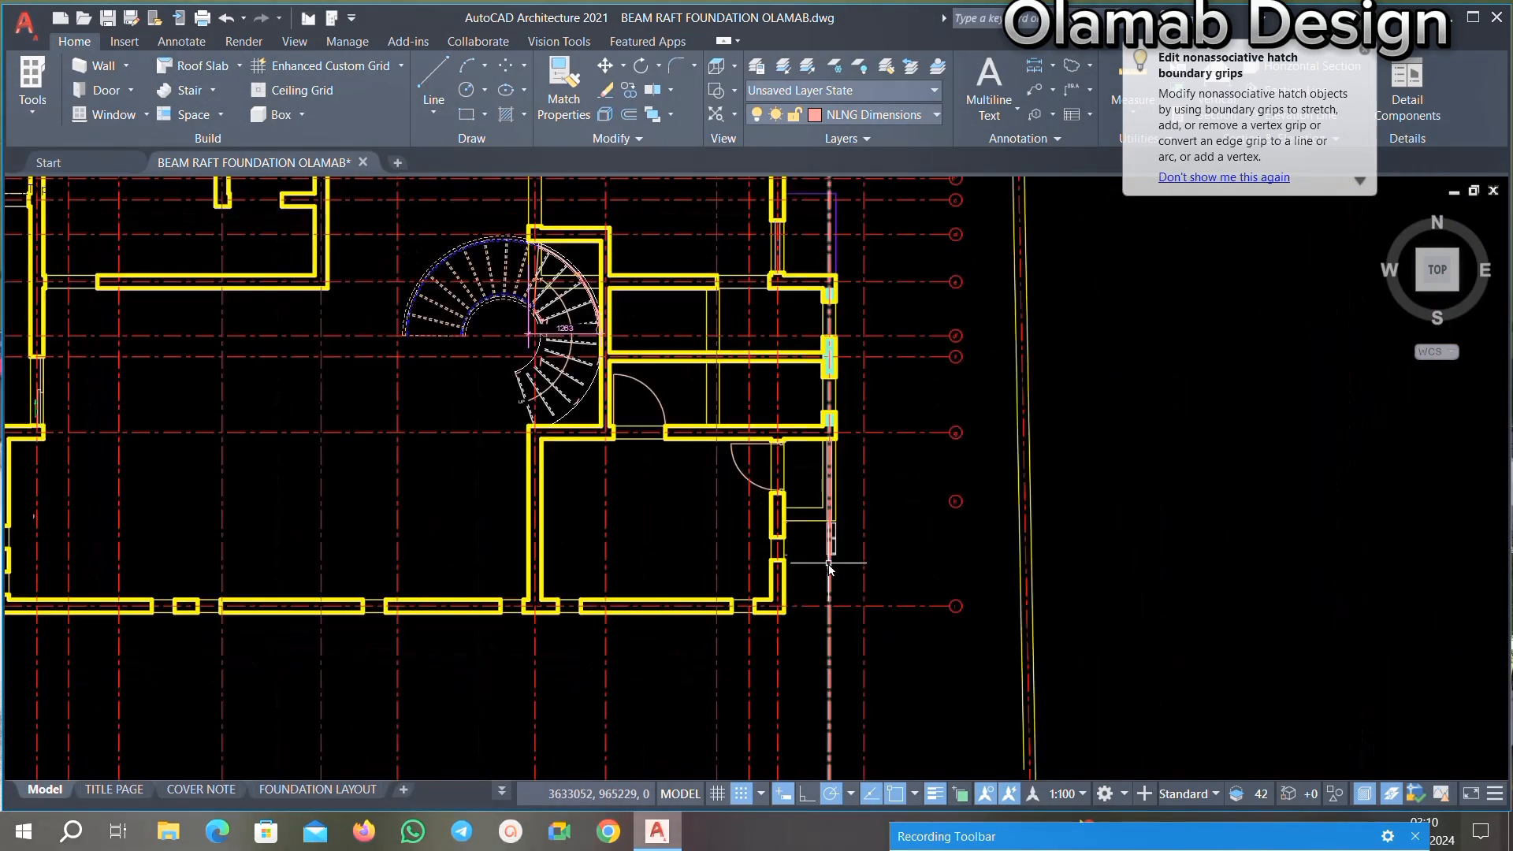
Step: Delete the narrow rectangular outline south of the side entrance landing, outside the southeast room's east wall
{"action": "scroll", "coordinate": [864, 484], "scroll_direction": "up", "scroll_amount": 6}
{"action": "left_click", "coordinate": [902, 444]}
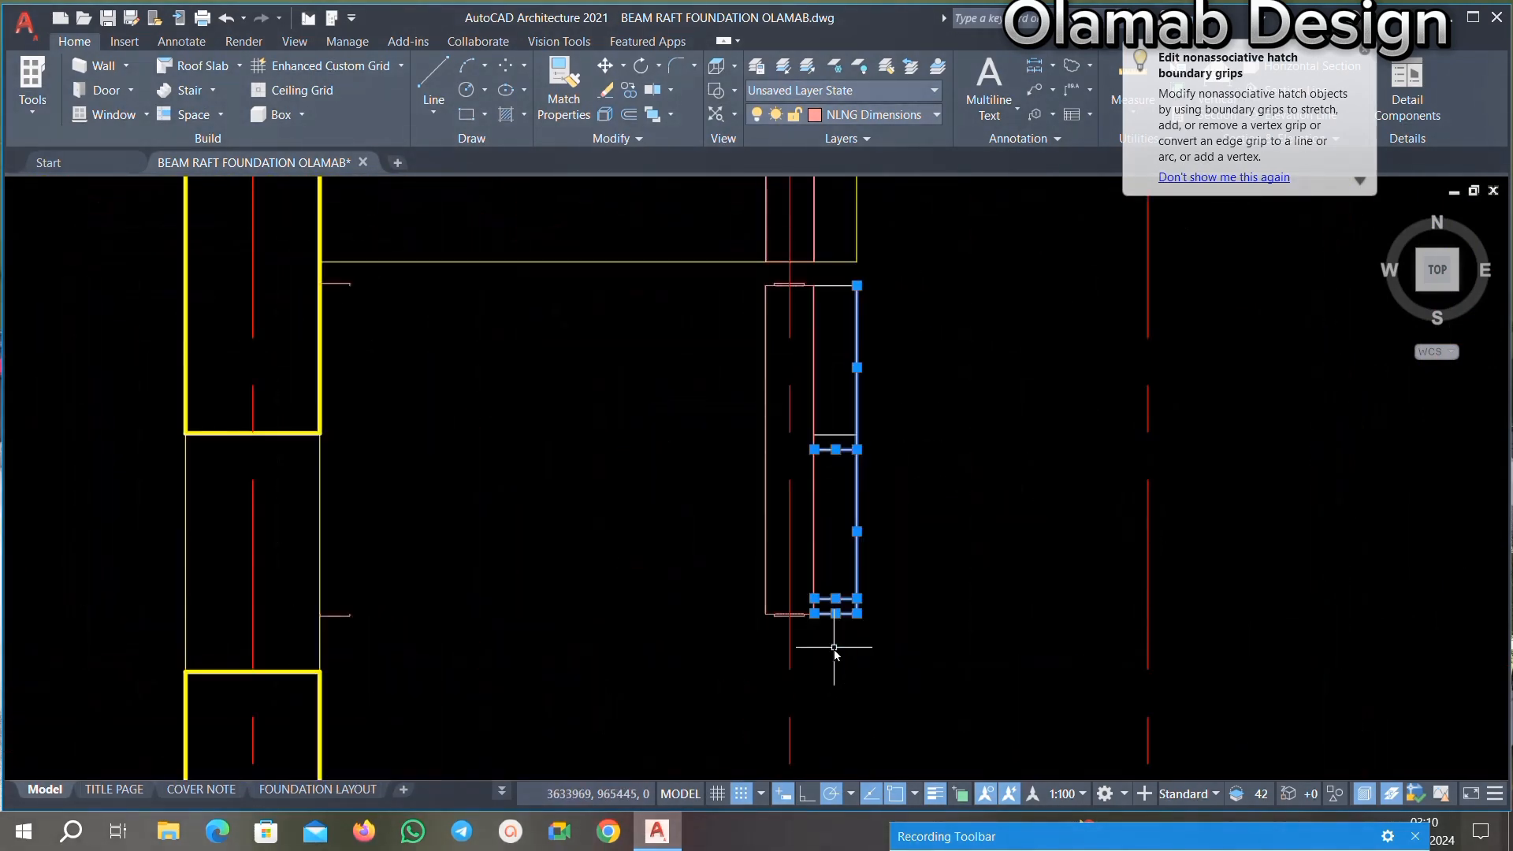
{"action": "scroll", "coordinate": [792, 564], "scroll_direction": "up", "scroll_amount": 4}
{"action": "scroll", "coordinate": [619, 687], "scroll_direction": "down", "scroll_amount": 3}
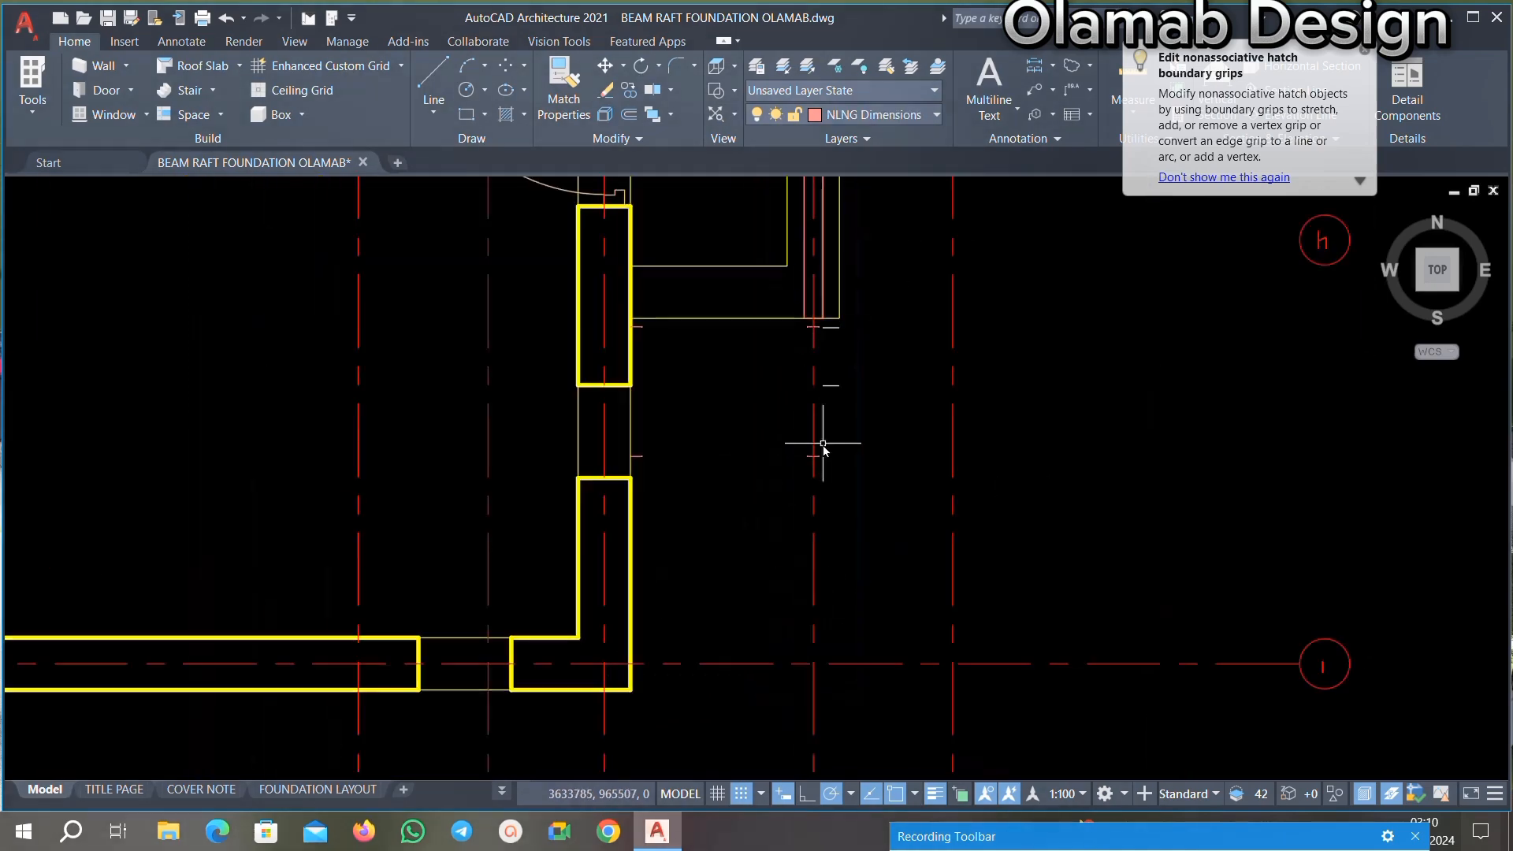
Step: Delete the vertical lines along the east edge of the side entrance landing south of grid g
{"action": "middle_click_drag", "start_coordinate": [803, 334], "coordinate": [811, 540]}
{"action": "scroll", "coordinate": [864, 504], "scroll_direction": "up", "scroll_amount": 5}
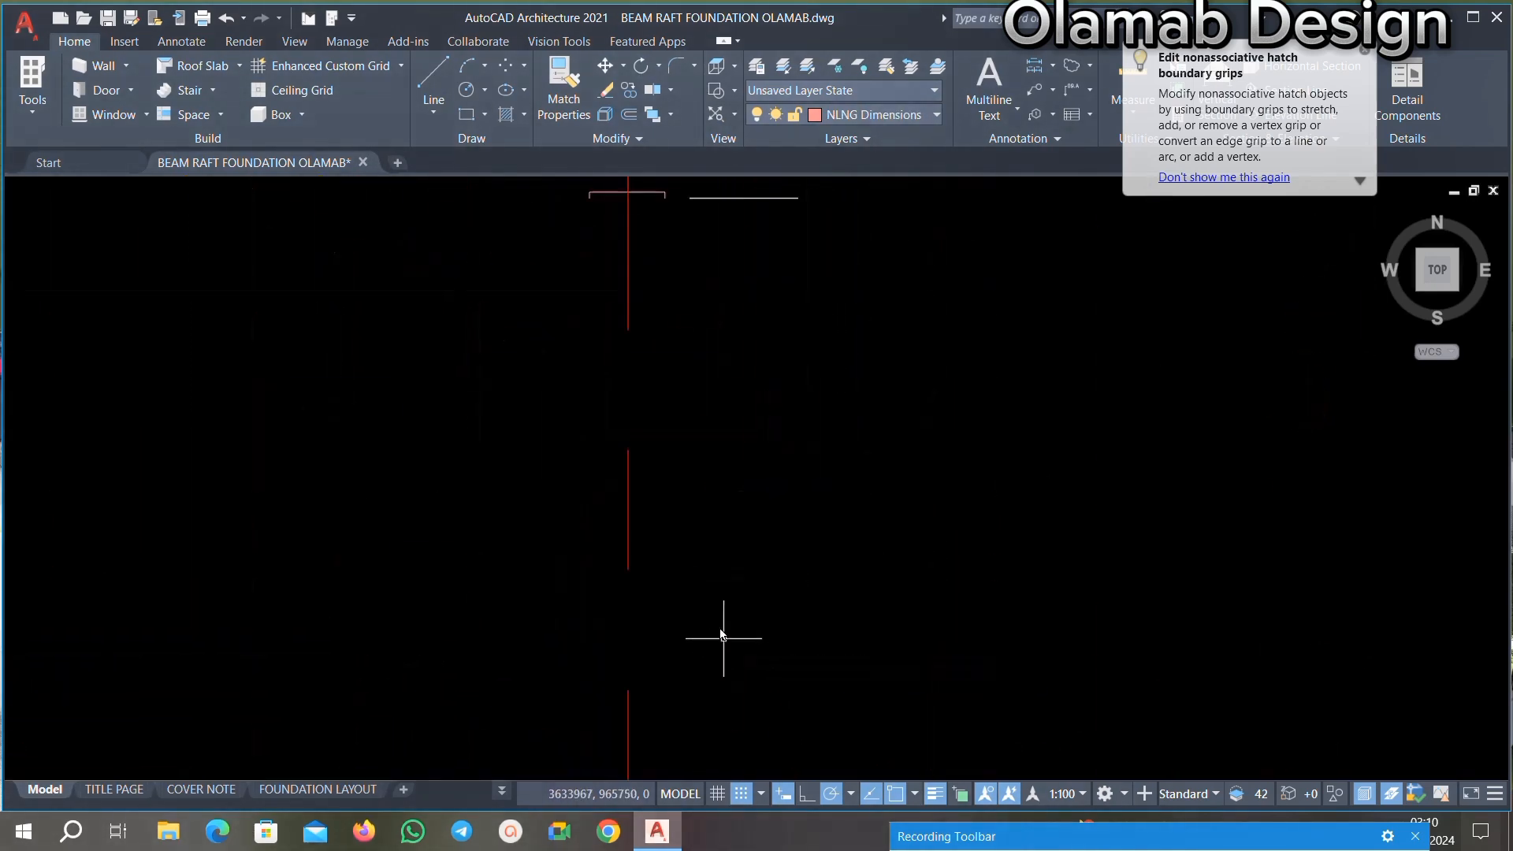
{"action": "scroll", "coordinate": [722, 635], "scroll_direction": "down", "scroll_amount": 4}
{"action": "scroll", "coordinate": [806, 406], "scroll_direction": "up", "scroll_amount": 3}
{"action": "scroll", "coordinate": [660, 619], "scroll_direction": "down", "scroll_amount": 4}
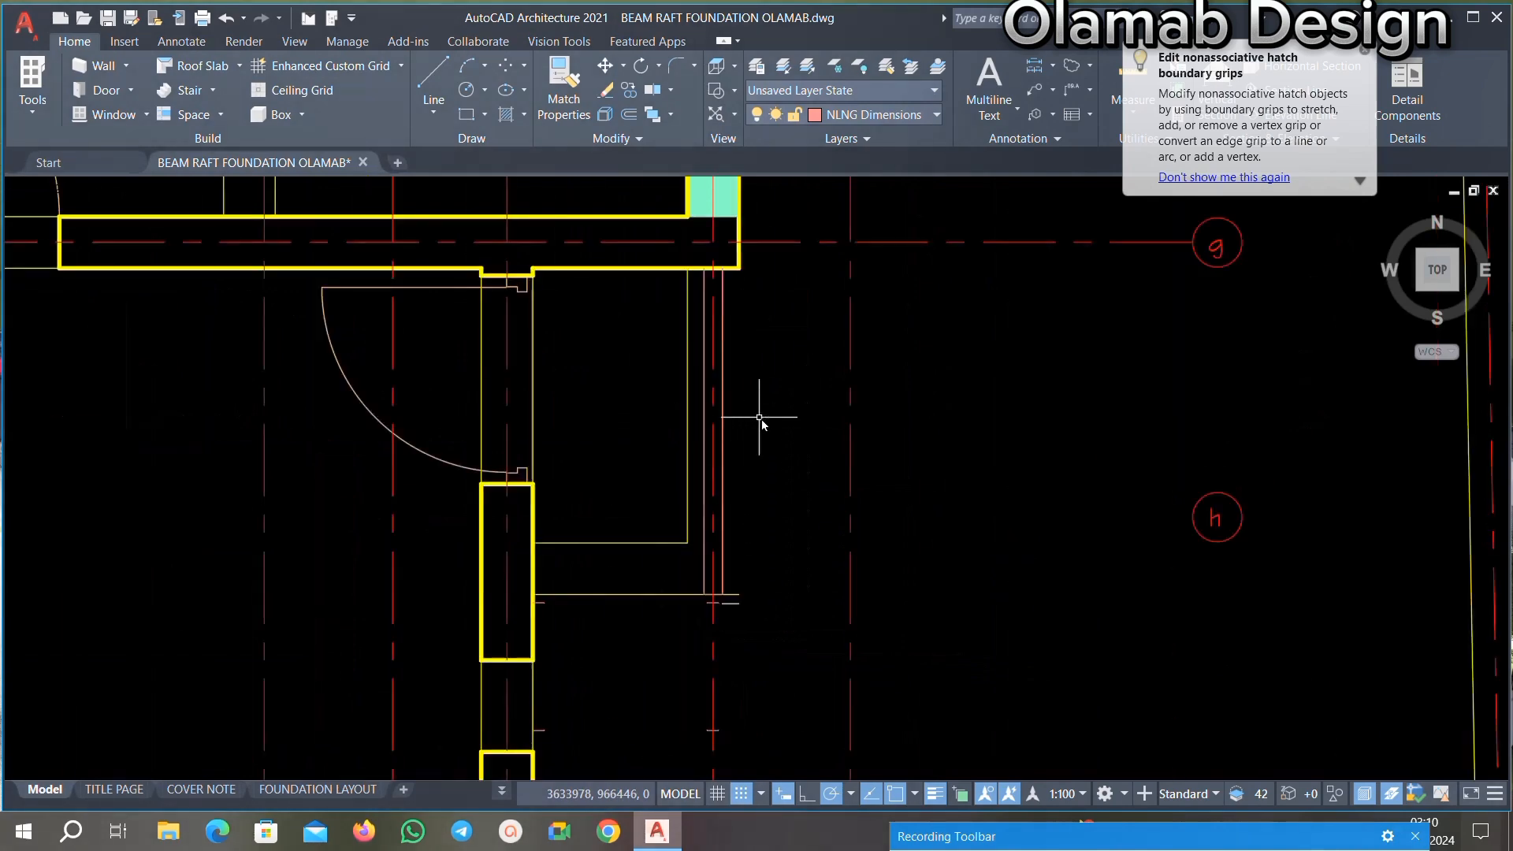
{"action": "scroll", "coordinate": [783, 557], "scroll_direction": "up", "scroll_amount": 5}
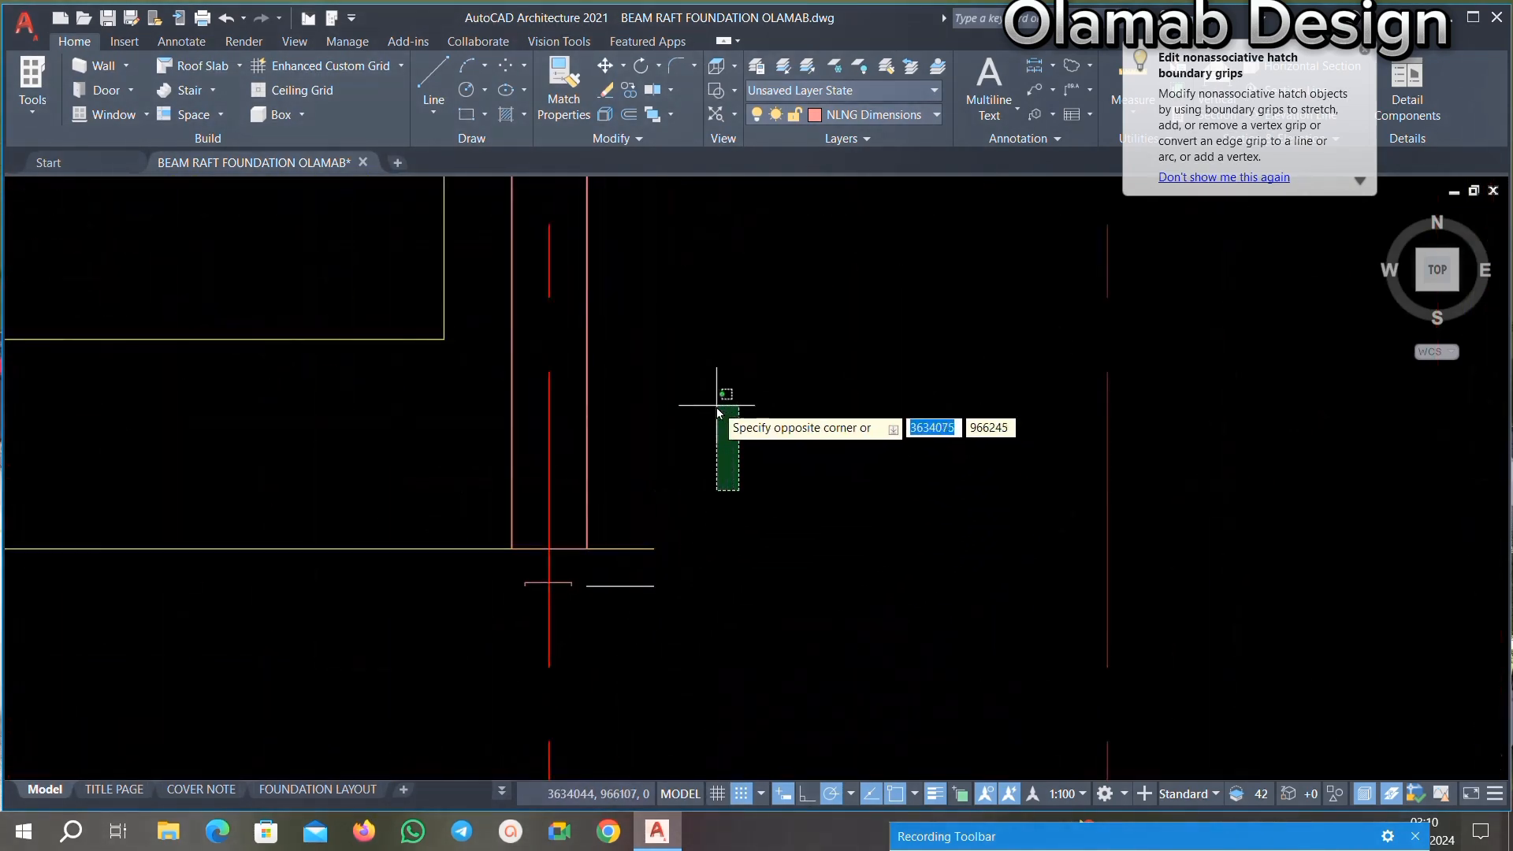
{"action": "scroll", "coordinate": [630, 473], "scroll_direction": "down", "scroll_amount": 3}
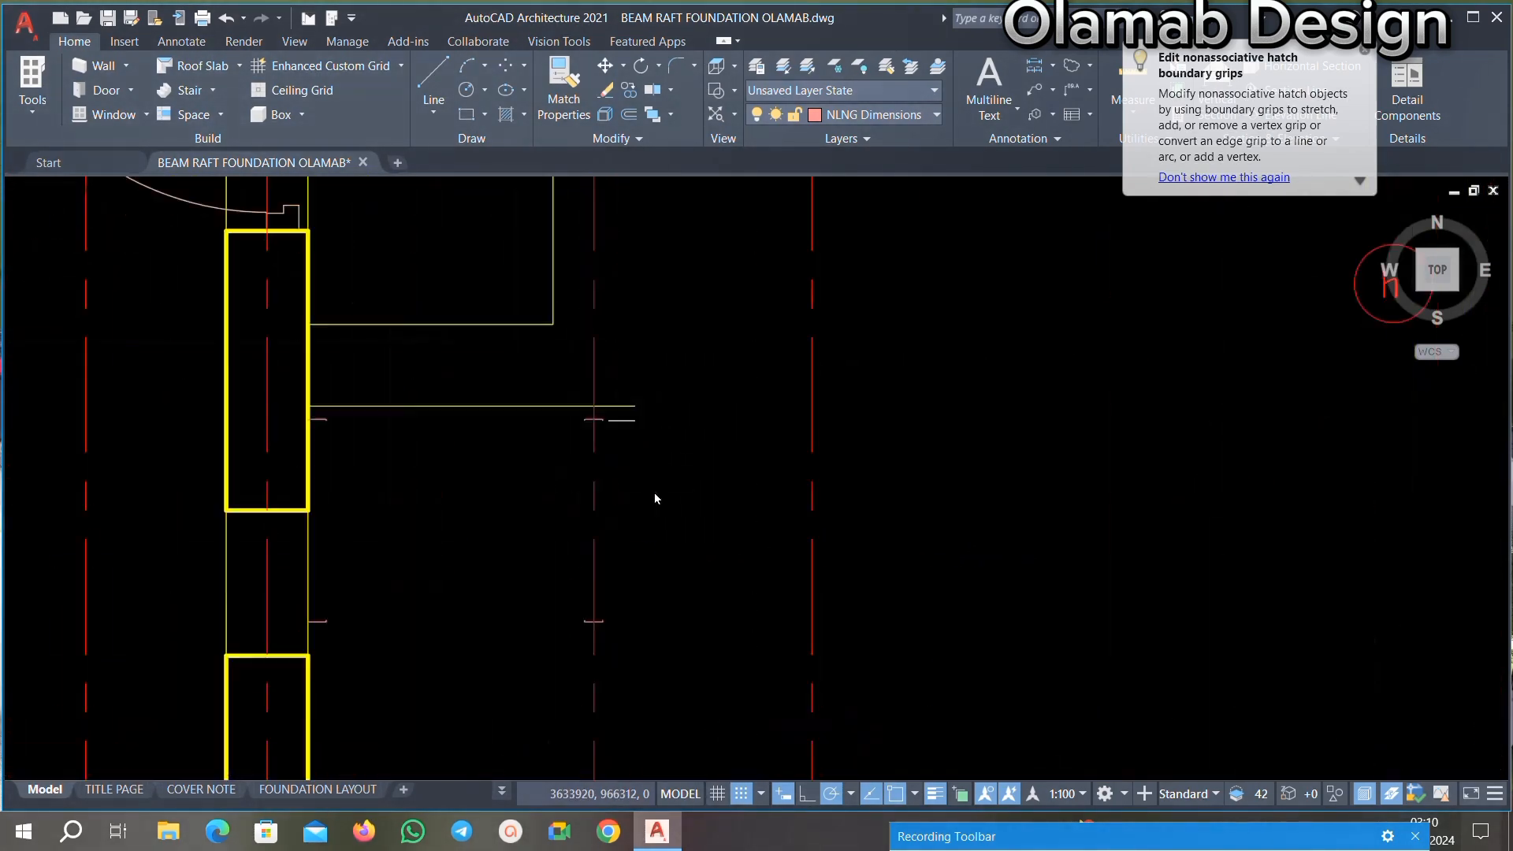
Step: Delete the small bracket marks and the short leftover line below the side entrance landing's outer edge
{"action": "left_click", "coordinate": [411, 605]}
{"action": "key", "text": "Delete"}
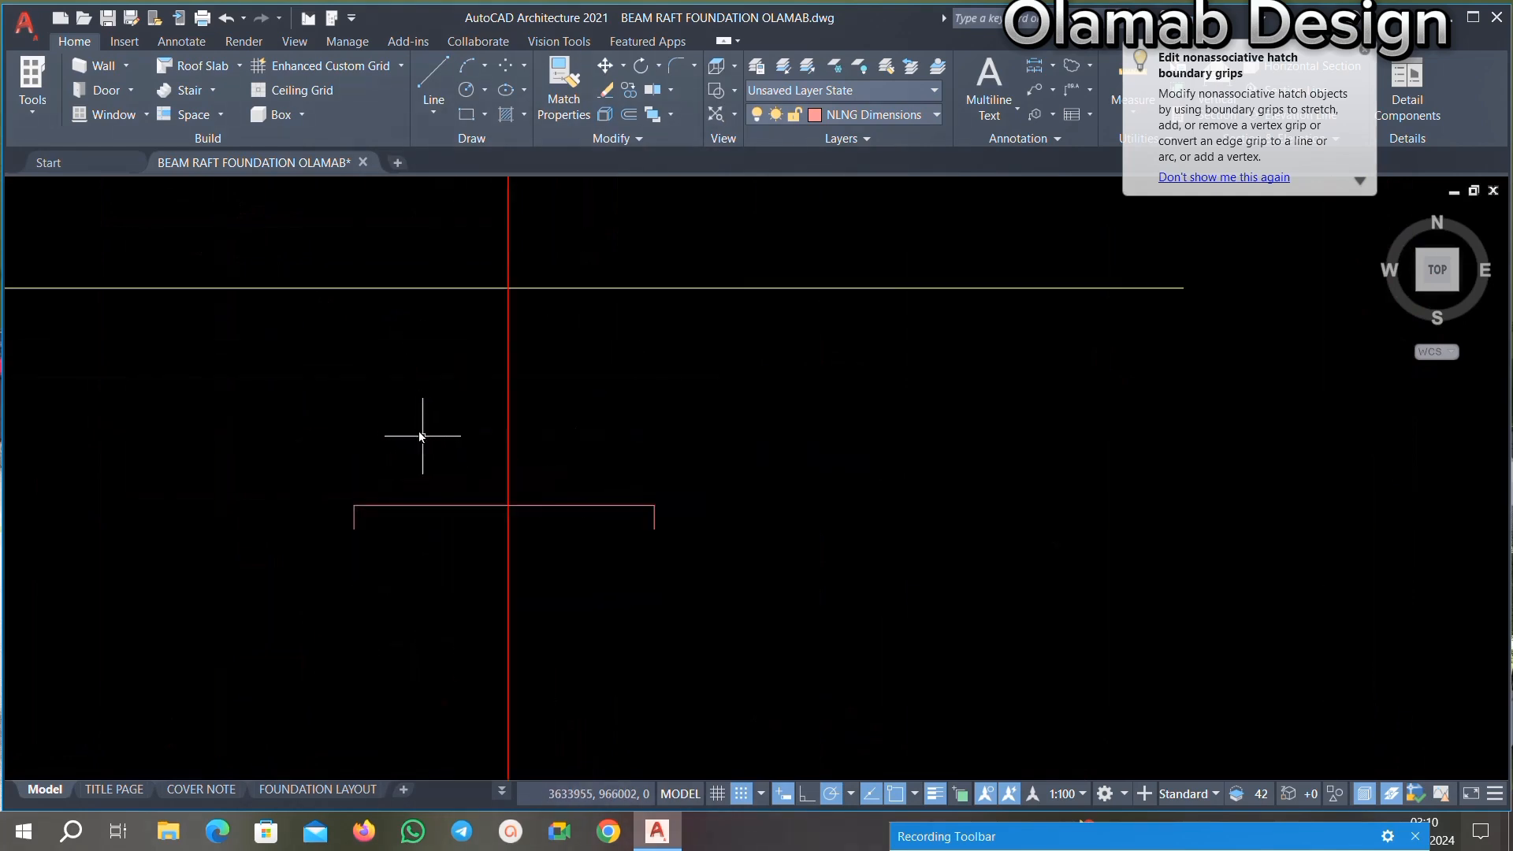
{"action": "scroll", "coordinate": [665, 462], "scroll_direction": "up", "scroll_amount": 1}
{"action": "left_click", "coordinate": [671, 454]}
{"action": "left_click", "coordinate": [525, 651]}
{"action": "key", "text": "Delete"}
{"action": "scroll", "coordinate": [693, 510], "scroll_direction": "down", "scroll_amount": 10}
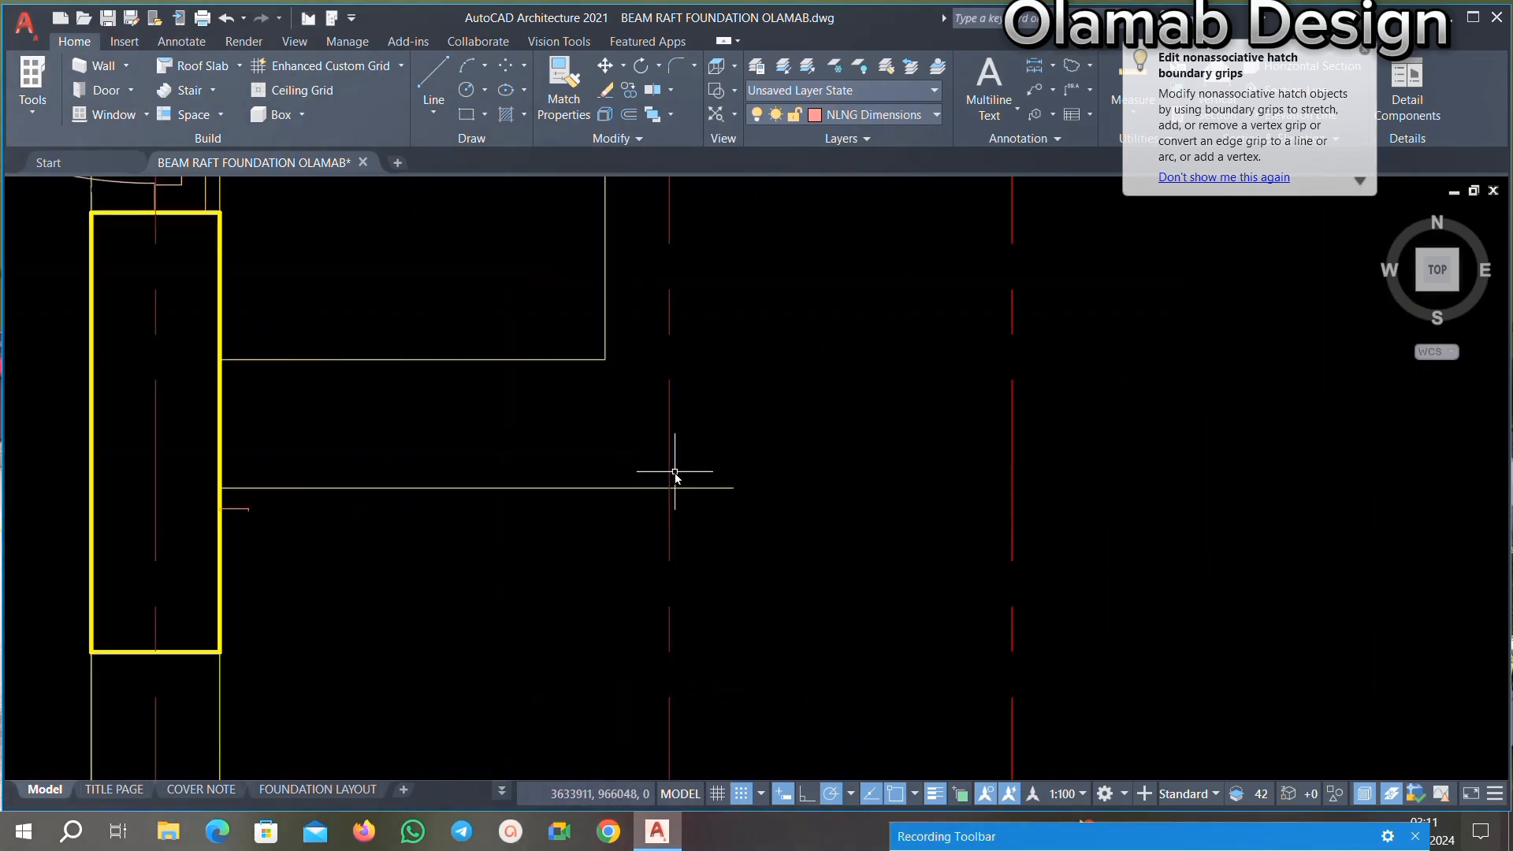
Step: Examine the stripped ground floor plan for leftover objects around the side entrance, east rooms and spiral stair
{"action": "scroll", "coordinate": [713, 319], "scroll_direction": "down", "scroll_amount": 8}
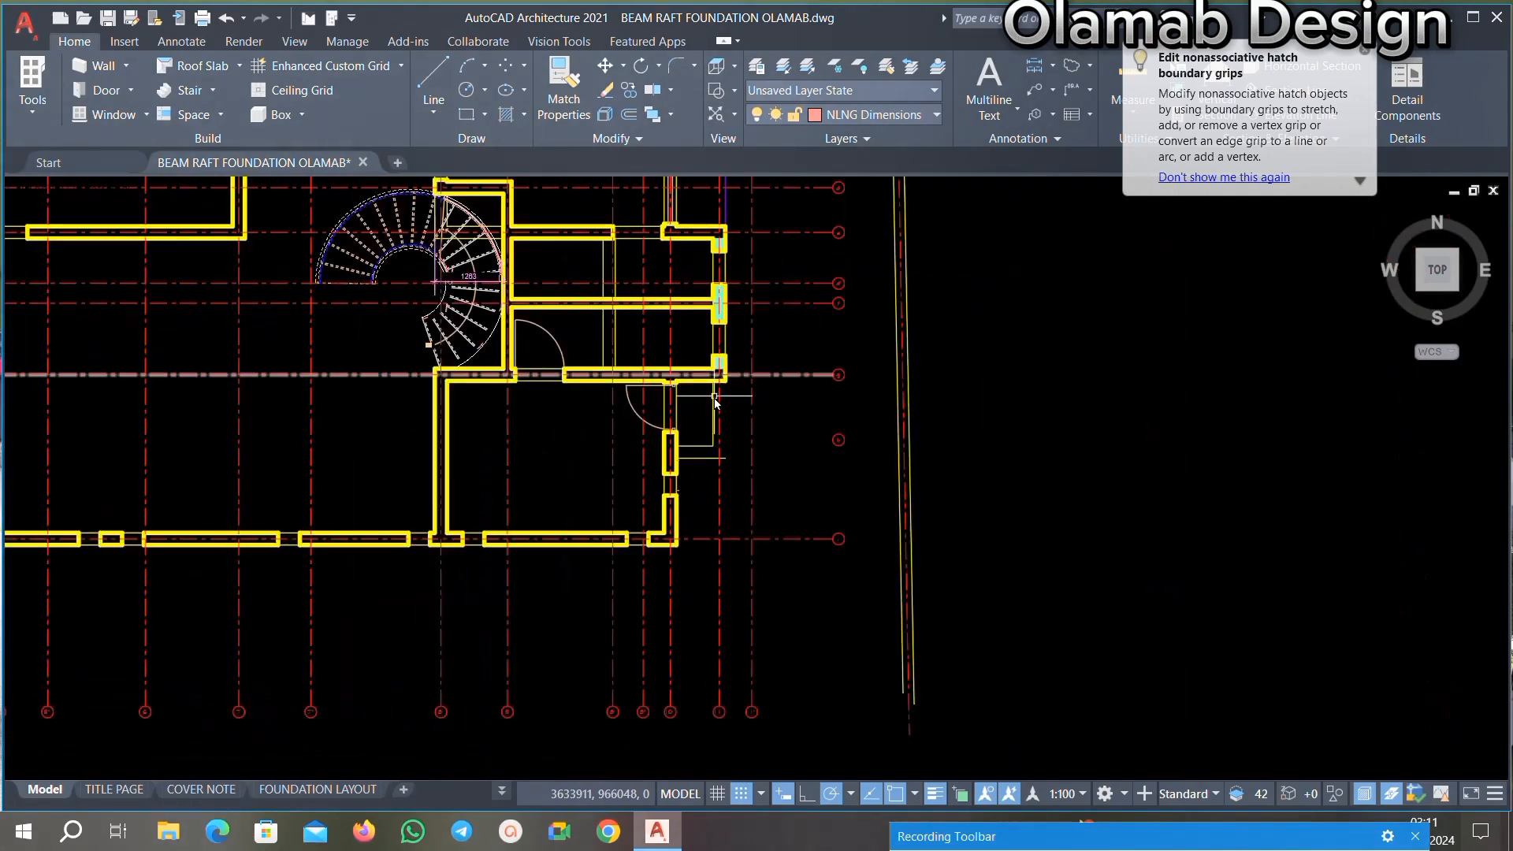
{"action": "scroll", "coordinate": [665, 471], "scroll_direction": "up", "scroll_amount": 5}
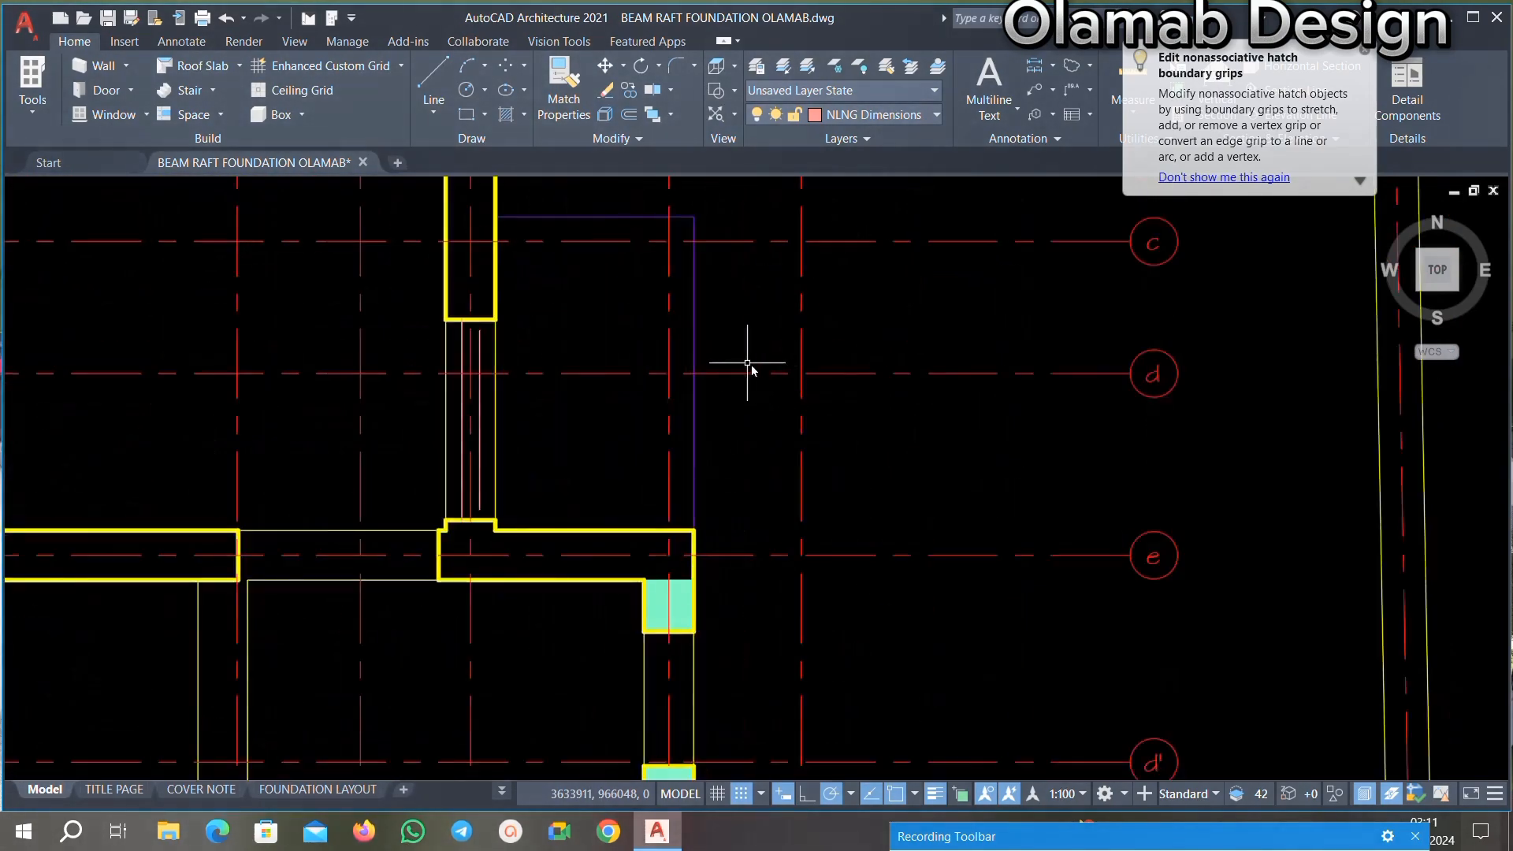
{"action": "scroll", "coordinate": [749, 361], "scroll_direction": "down", "scroll_amount": 4}
{"action": "middle_click_drag", "start_coordinate": [222, 484], "coordinate": [338, 483]}
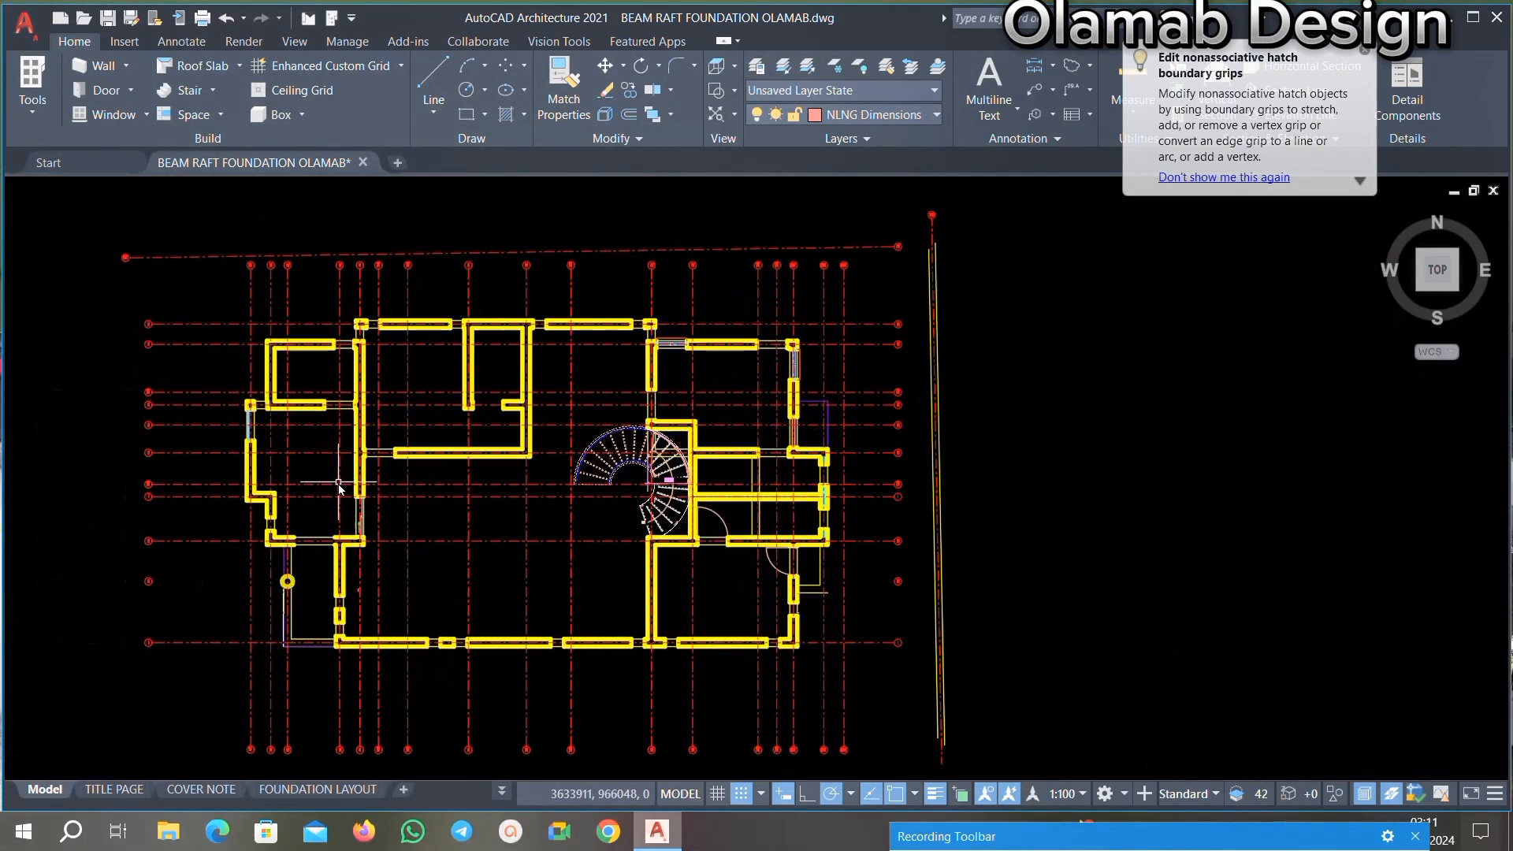
{"action": "scroll", "coordinate": [394, 586], "scroll_direction": "up", "scroll_amount": 2}
{"action": "middle_click_drag", "start_coordinate": [836, 371], "coordinate": [734, 511]}
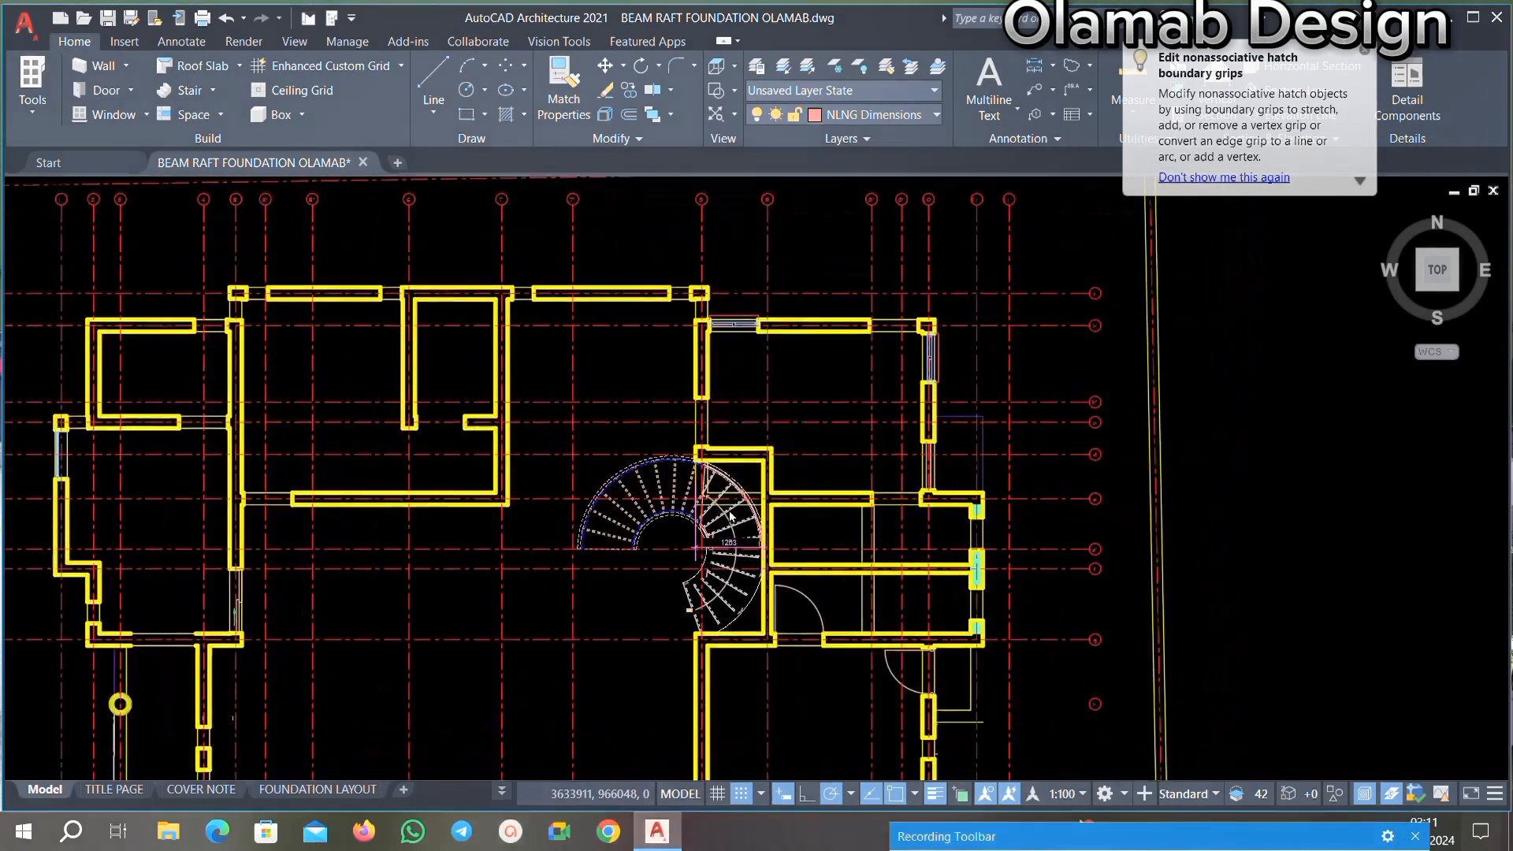
{"action": "scroll", "coordinate": [743, 327], "scroll_direction": "up", "scroll_amount": 4}
{"action": "scroll", "coordinate": [747, 411], "scroll_direction": "down", "scroll_amount": 6}
{"action": "scroll", "coordinate": [703, 385], "scroll_direction": "down", "scroll_amount": 4}
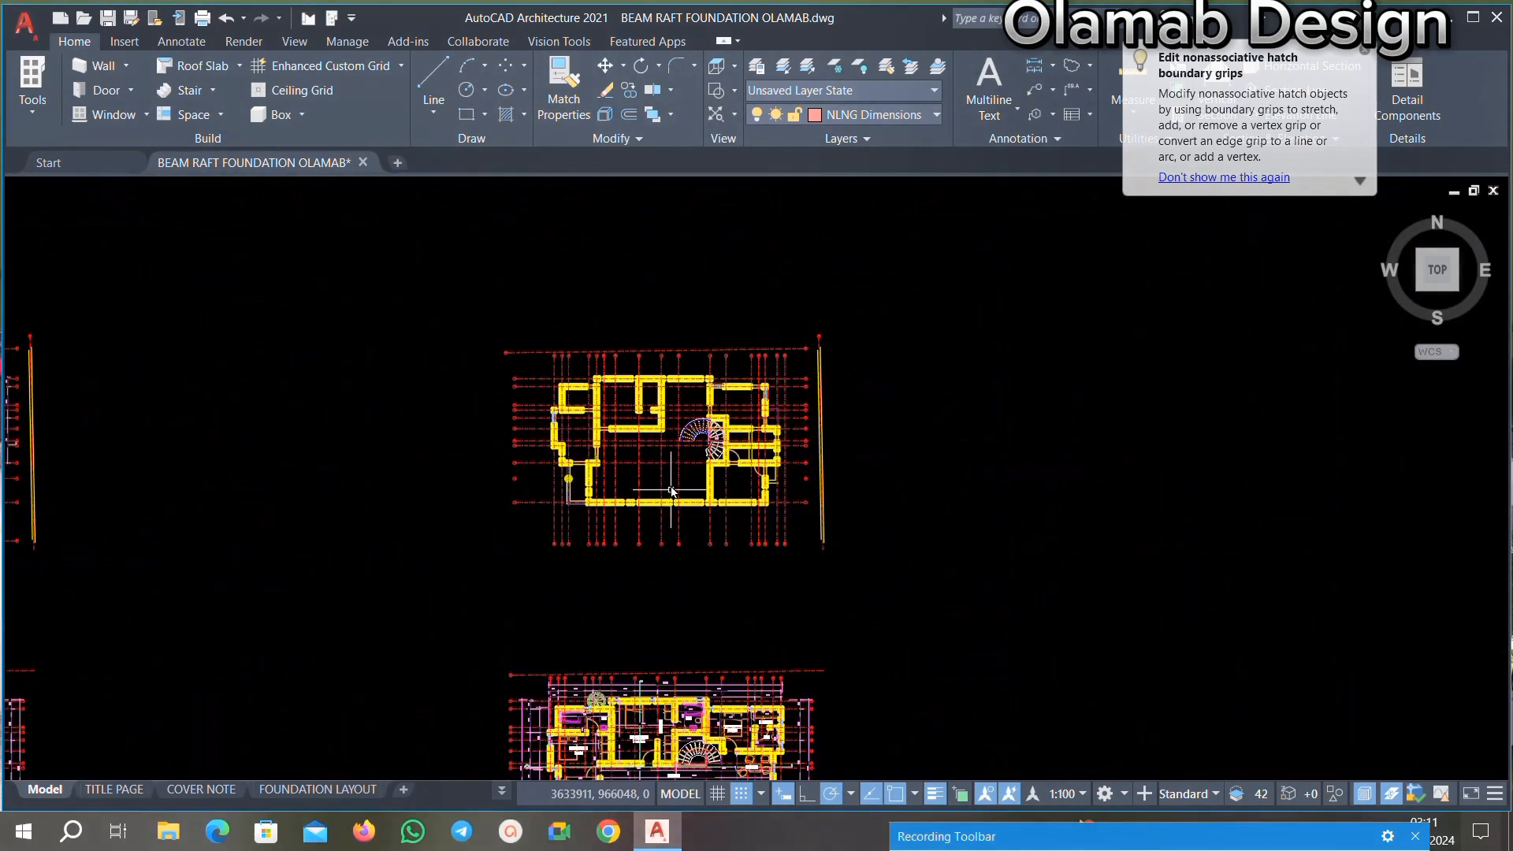
Step: Delete the sloping dash-dot line north of the ground floor plan and its west end bubble
{"action": "scroll", "coordinate": [743, 315], "scroll_direction": "up", "scroll_amount": 8}
{"action": "key", "text": "Delete"}
{"action": "scroll", "coordinate": [824, 378], "scroll_direction": "down", "scroll_amount": 4}
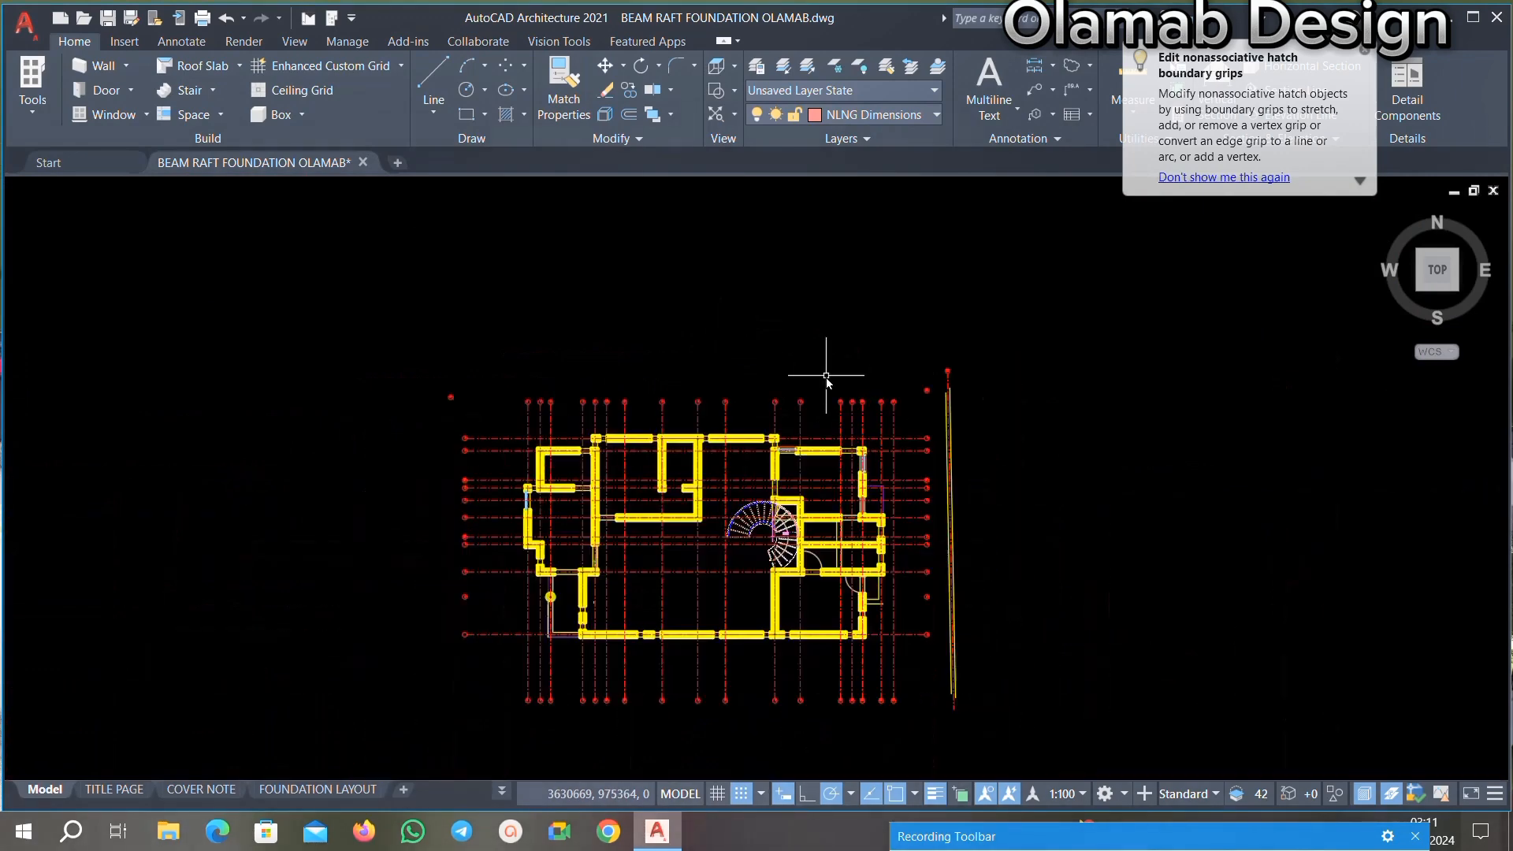
{"action": "scroll", "coordinate": [496, 392], "scroll_direction": "up", "scroll_amount": 3}
{"action": "left_click", "coordinate": [411, 332]}
{"action": "left_click", "coordinate": [290, 443]}
{"action": "key", "text": "Delete"}
Step: Delete the stray end bubble northeast of the grid and the sloping boundary lines east of the plan
{"action": "scroll", "coordinate": [401, 394], "scroll_direction": "down", "scroll_amount": 1}
{"action": "scroll", "coordinate": [400, 400], "scroll_direction": "down", "scroll_amount": 3}
{"action": "scroll", "coordinate": [831, 387], "scroll_direction": "up", "scroll_amount": 3}
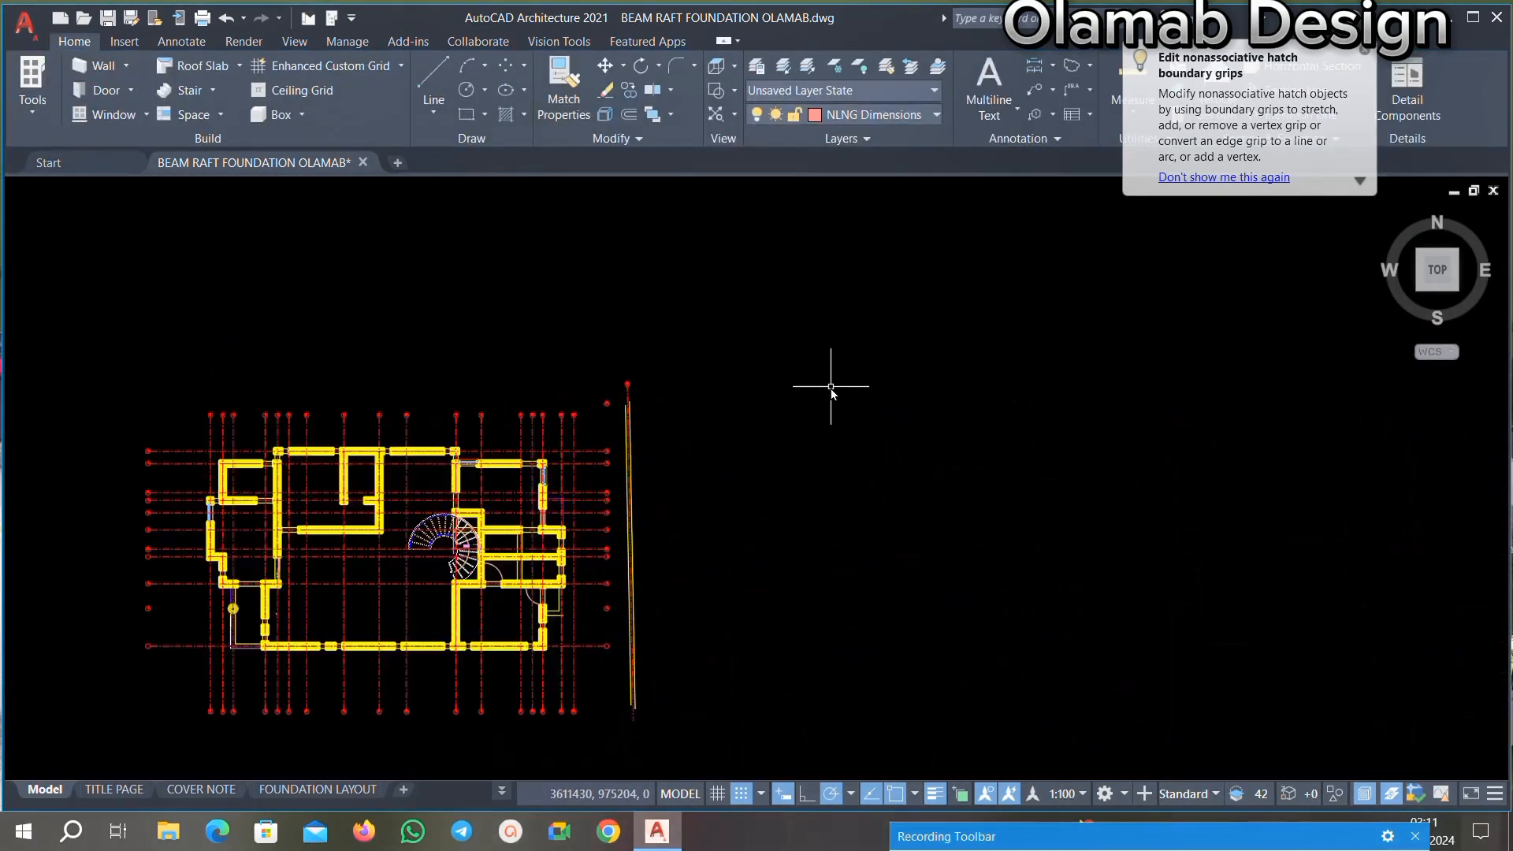
{"action": "left_click", "coordinate": [499, 412]}
{"action": "key", "text": "Delete"}
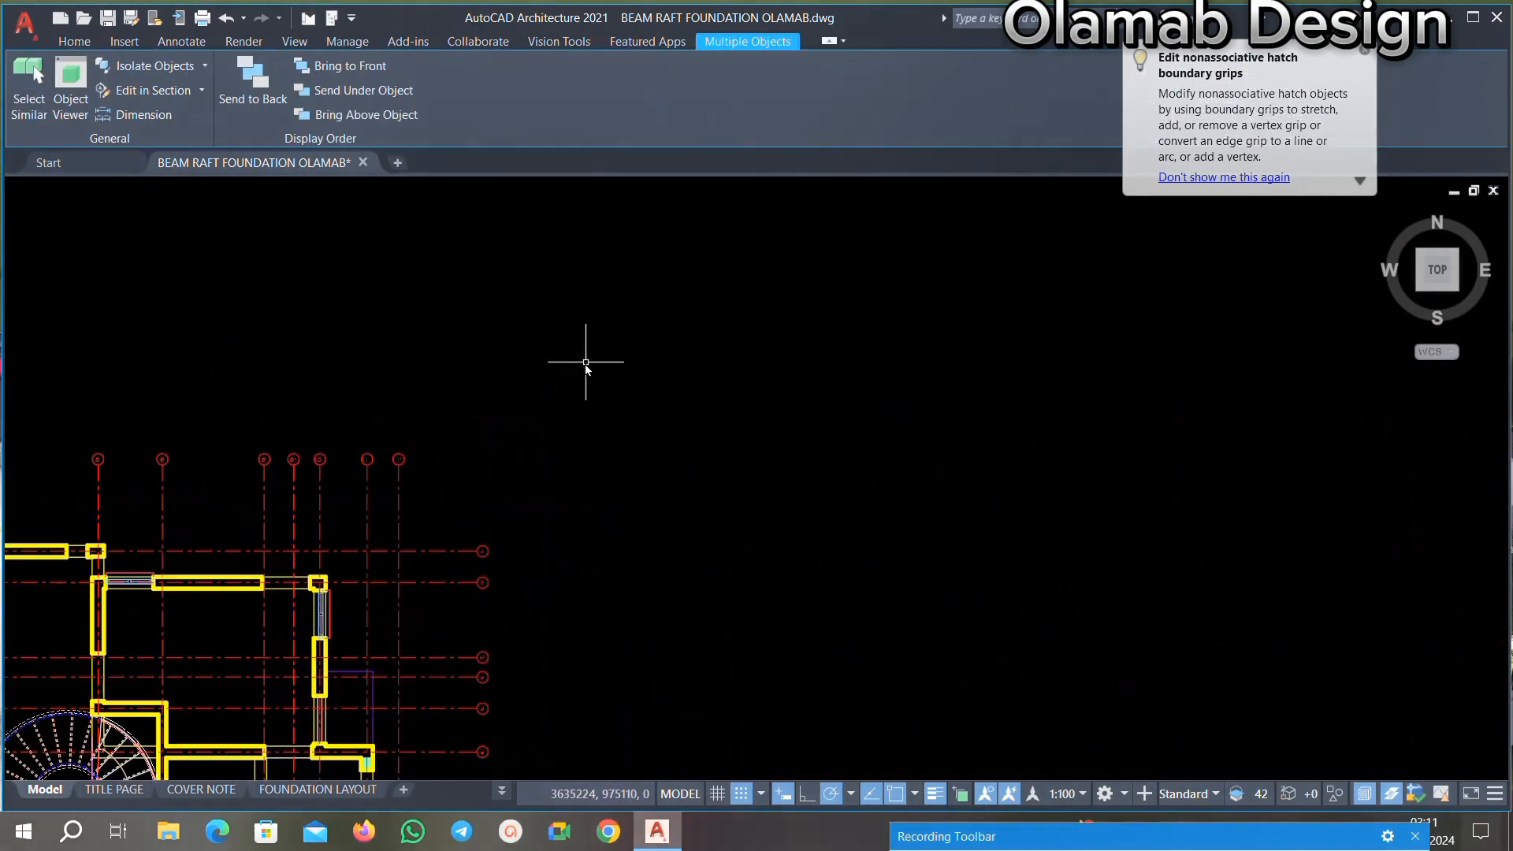
Step: Check the cleaned ground floor plan and locate the copied upper floor plan below it
{"action": "scroll", "coordinate": [432, 446], "scroll_direction": "down", "scroll_amount": 4}
{"action": "scroll", "coordinate": [601, 491], "scroll_direction": "up", "scroll_amount": 4}
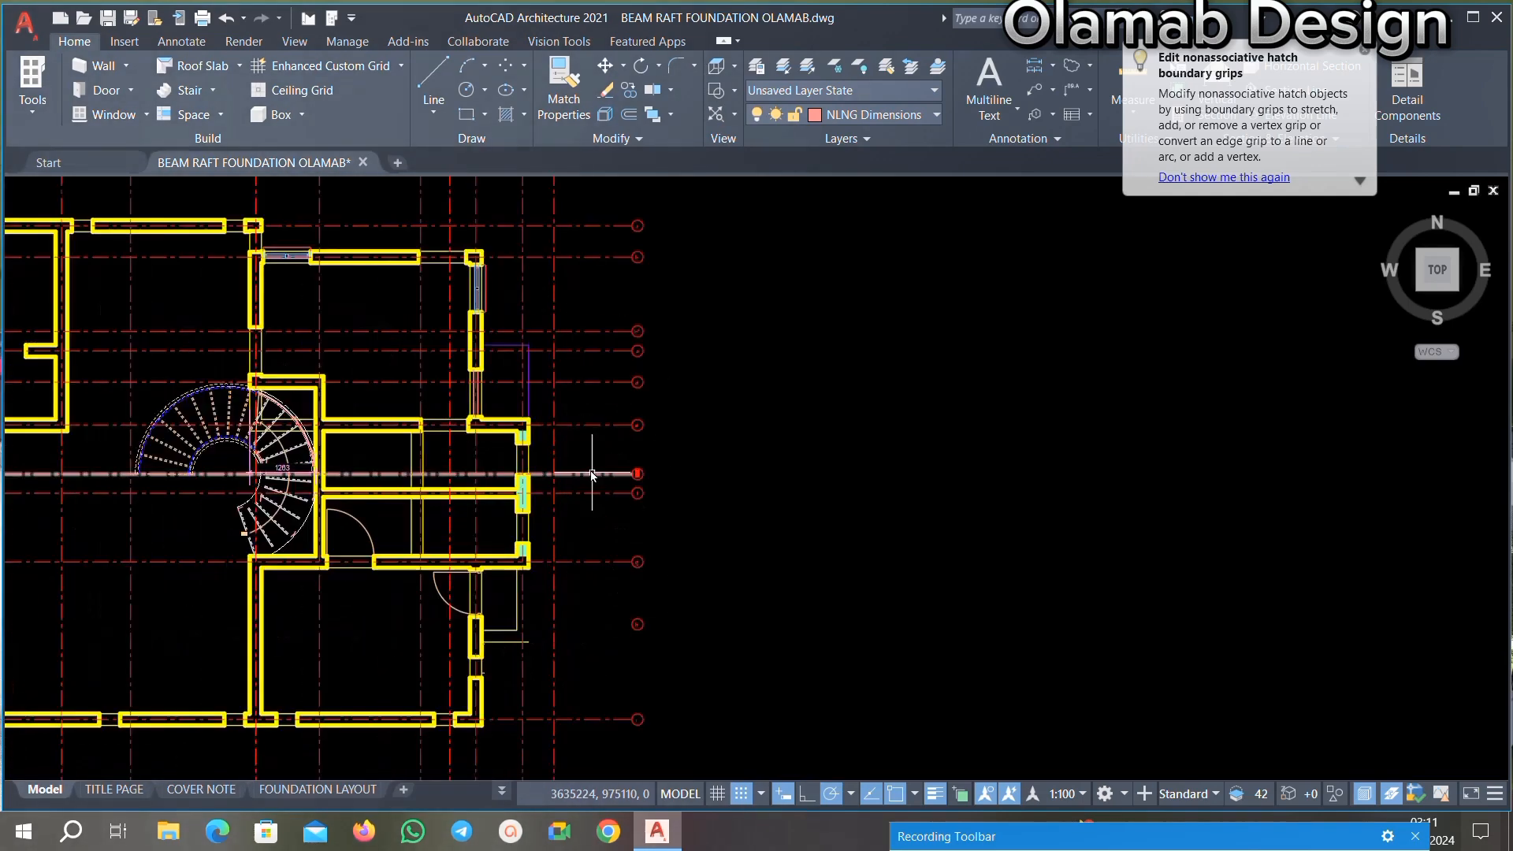
{"action": "scroll", "coordinate": [585, 449], "scroll_direction": "down", "scroll_amount": 2}
{"action": "scroll", "coordinate": [675, 347], "scroll_direction": "down", "scroll_amount": 2}
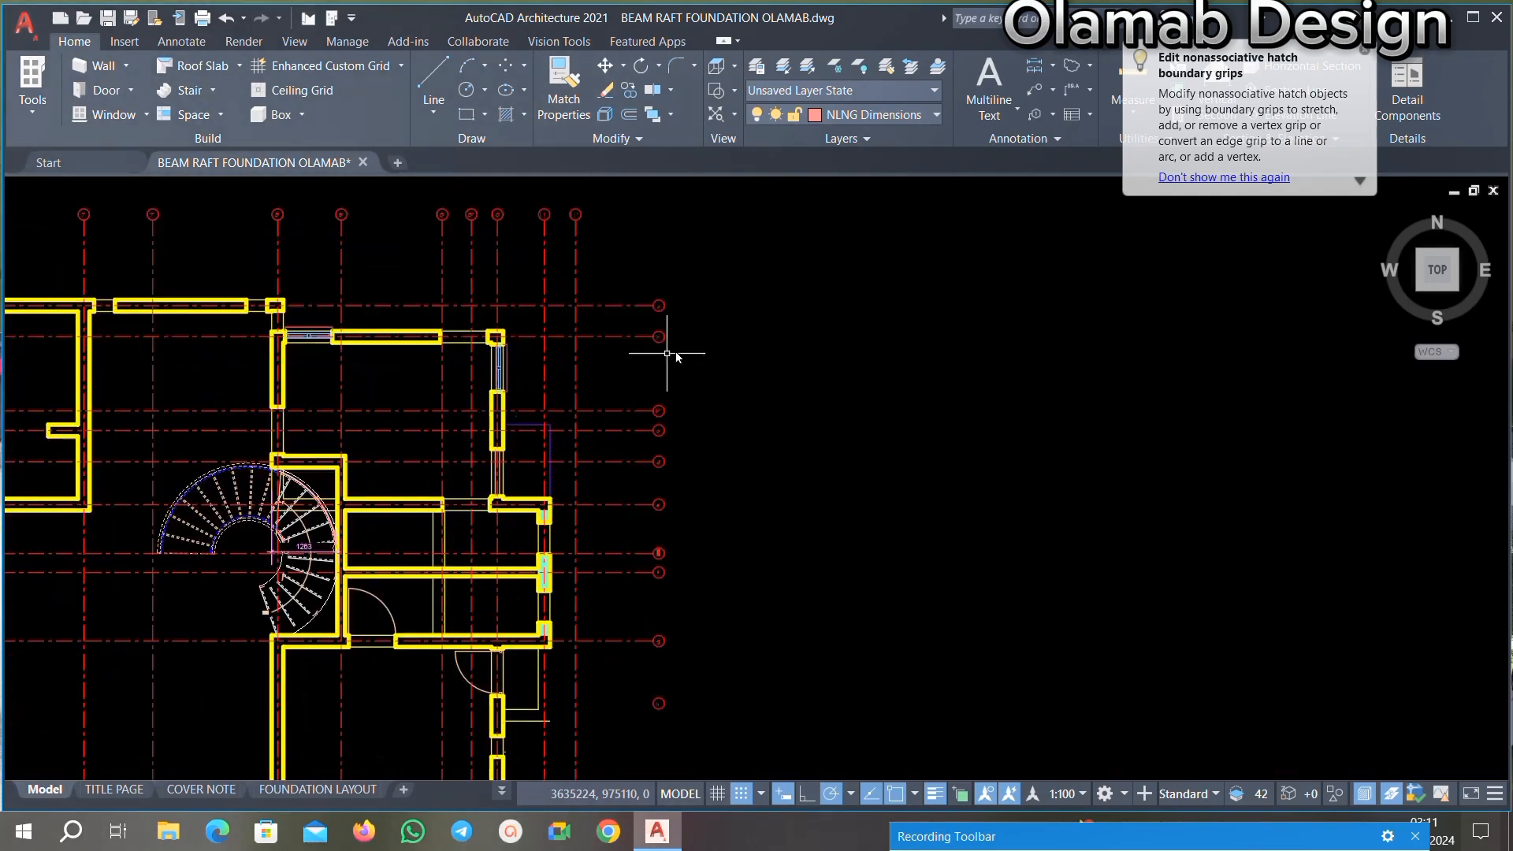
{"action": "scroll", "coordinate": [697, 365], "scroll_direction": "down", "scroll_amount": 2}
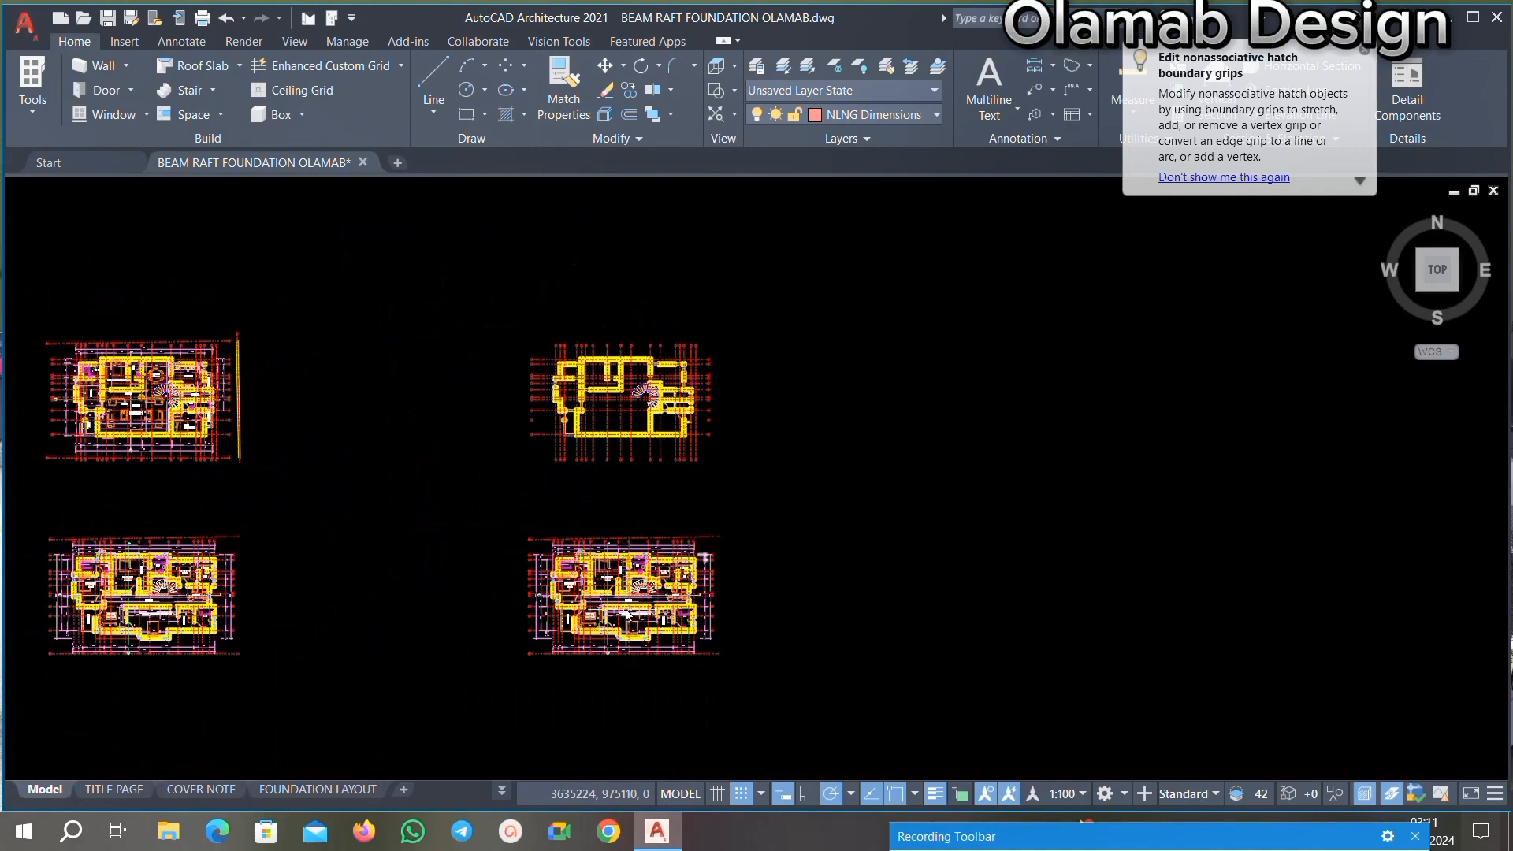
{"action": "scroll", "coordinate": [628, 613], "scroll_direction": "up", "scroll_amount": 6}
{"action": "scroll", "coordinate": [723, 402], "scroll_direction": "down", "scroll_amount": 5}
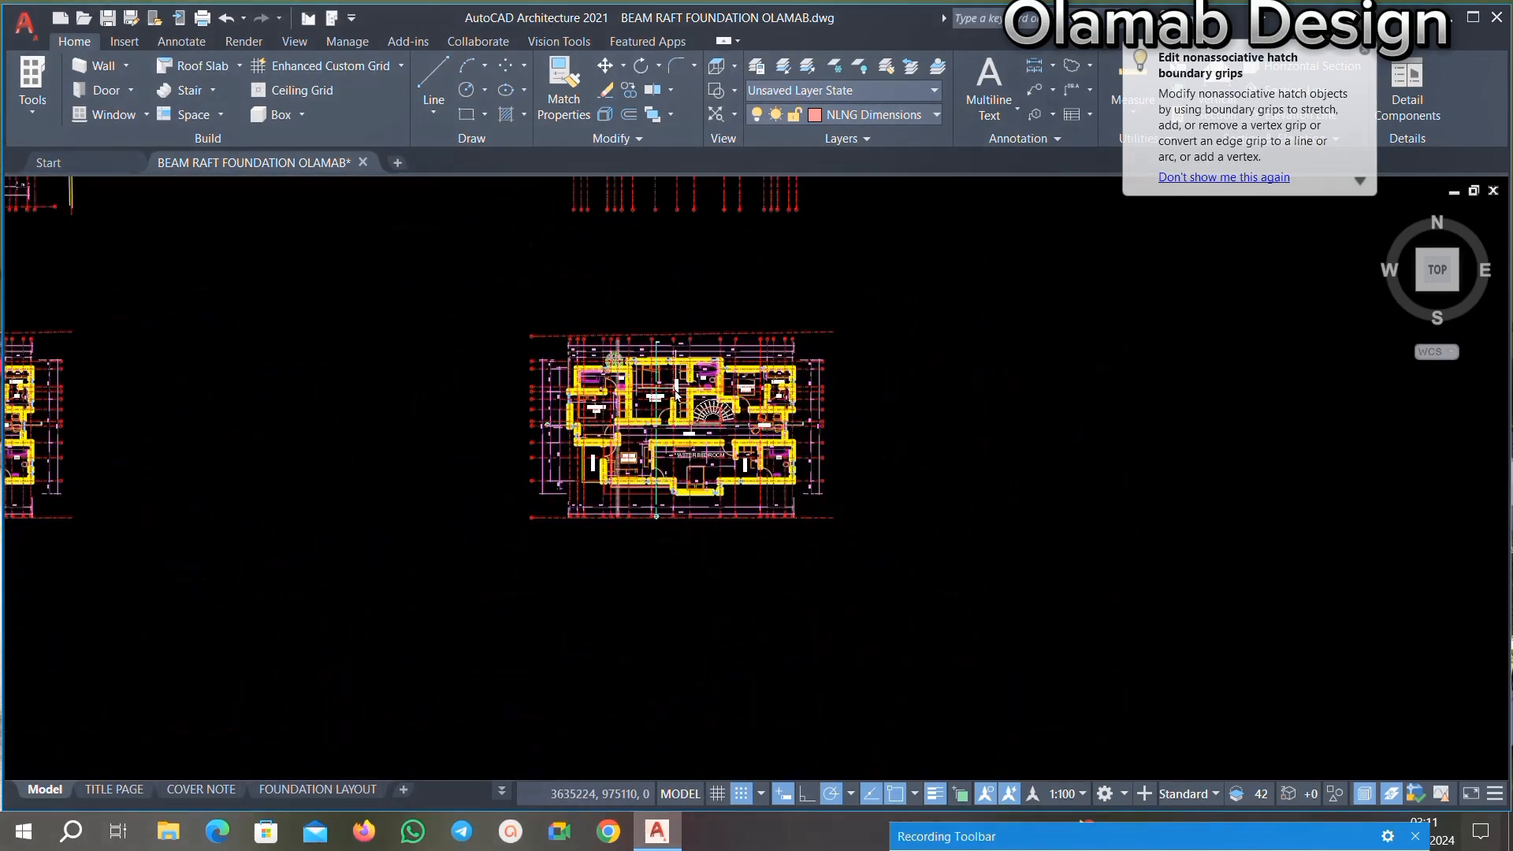
Step: Delete the bathtub and the 3850 dimension from Bedroom Two's bathroom on the copied upper floor plan
{"action": "scroll", "coordinate": [676, 392], "scroll_direction": "up", "scroll_amount": 5}
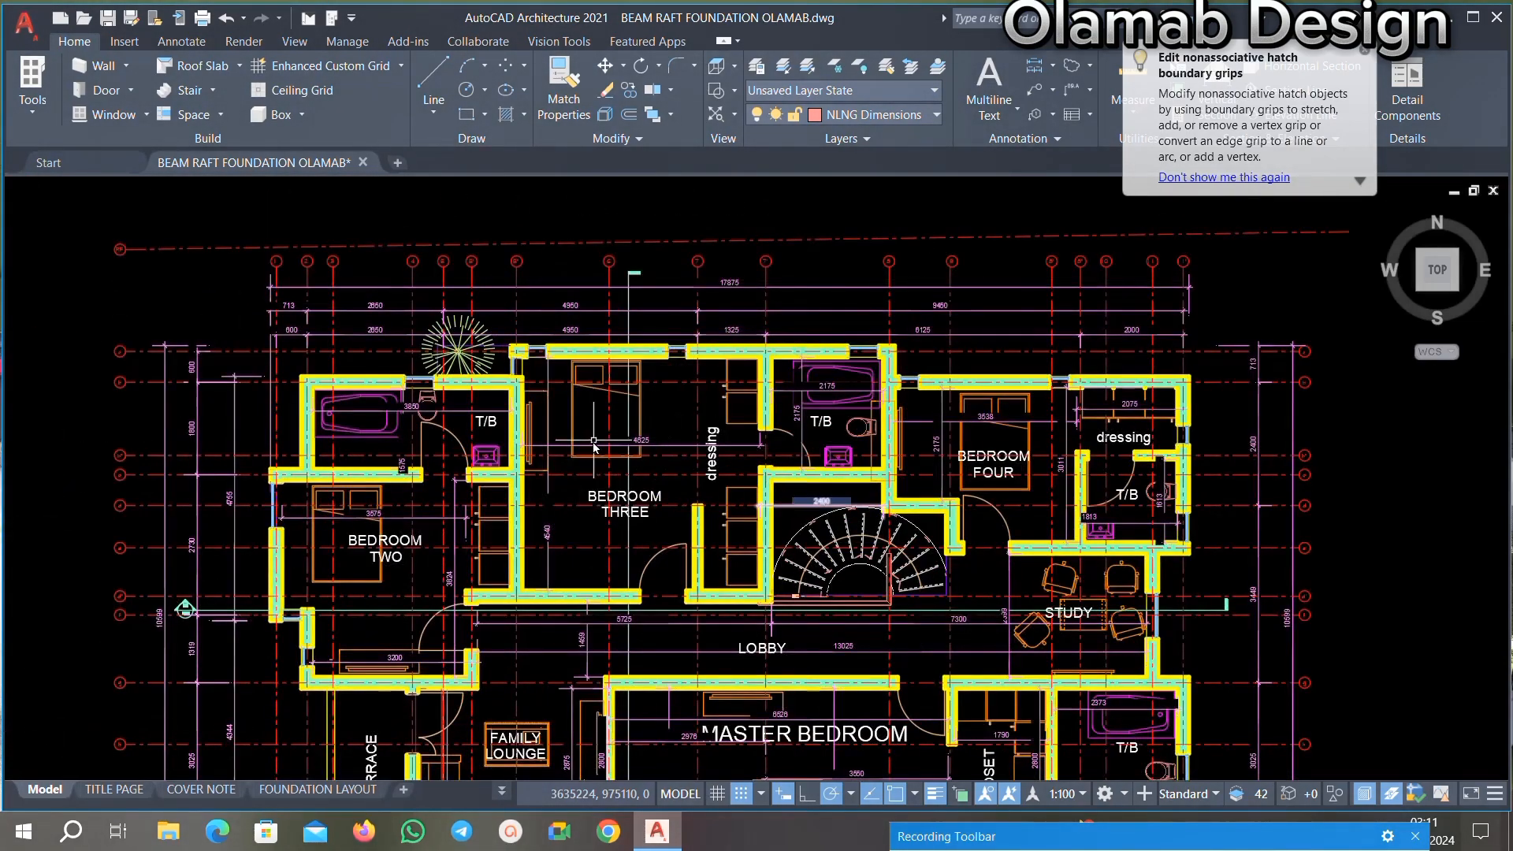
{"action": "scroll", "coordinate": [593, 445], "scroll_direction": "up", "scroll_amount": 2}
{"action": "scroll", "coordinate": [583, 441], "scroll_direction": "down", "scroll_amount": 2}
{"action": "scroll", "coordinate": [549, 437], "scroll_direction": "up", "scroll_amount": 10}
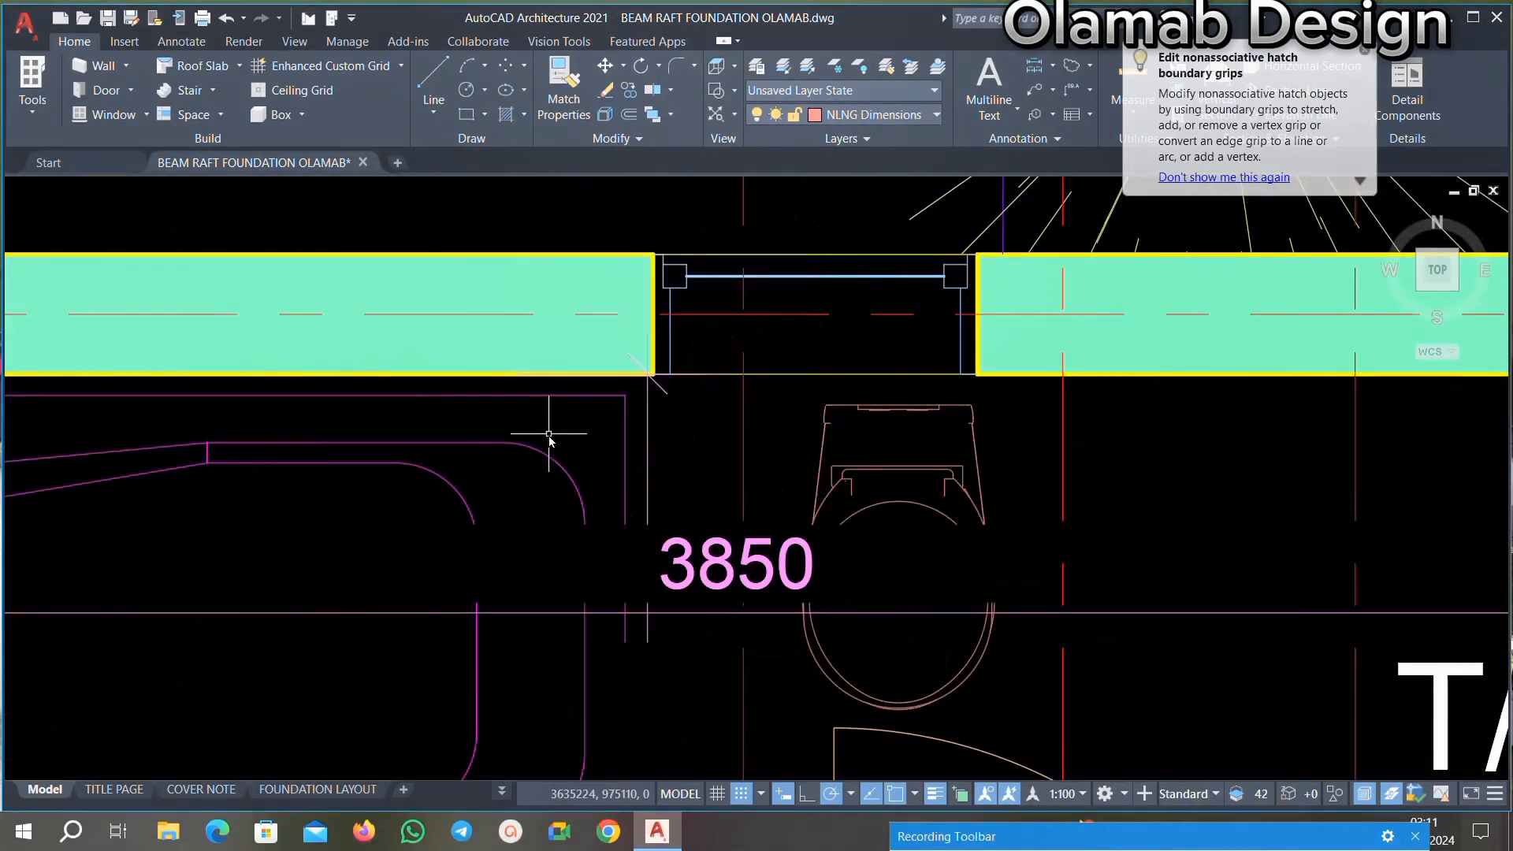
{"action": "left_click", "coordinate": [293, 612]}
{"action": "scroll", "coordinate": [606, 440], "scroll_direction": "down", "scroll_amount": 6}
{"action": "key", "text": "Escape"}
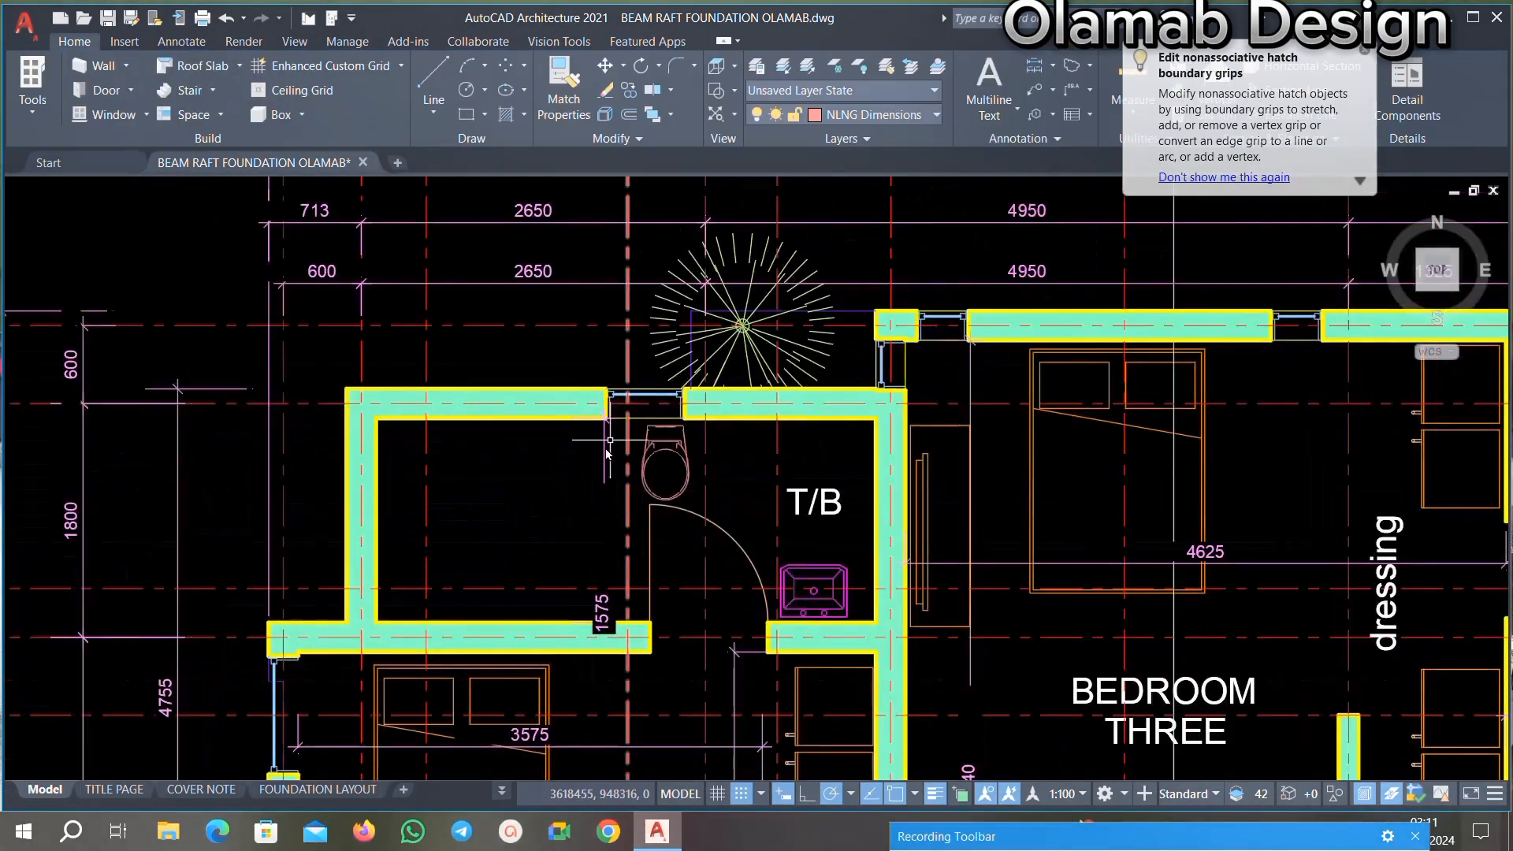
Step: Delete the two 2650 dimensions and the overall dimension line above Bedroom Two's bathroom
{"action": "scroll", "coordinate": [627, 270], "scroll_direction": "down", "scroll_amount": 2}
{"action": "scroll", "coordinate": [627, 271], "scroll_direction": "up", "scroll_amount": 6}
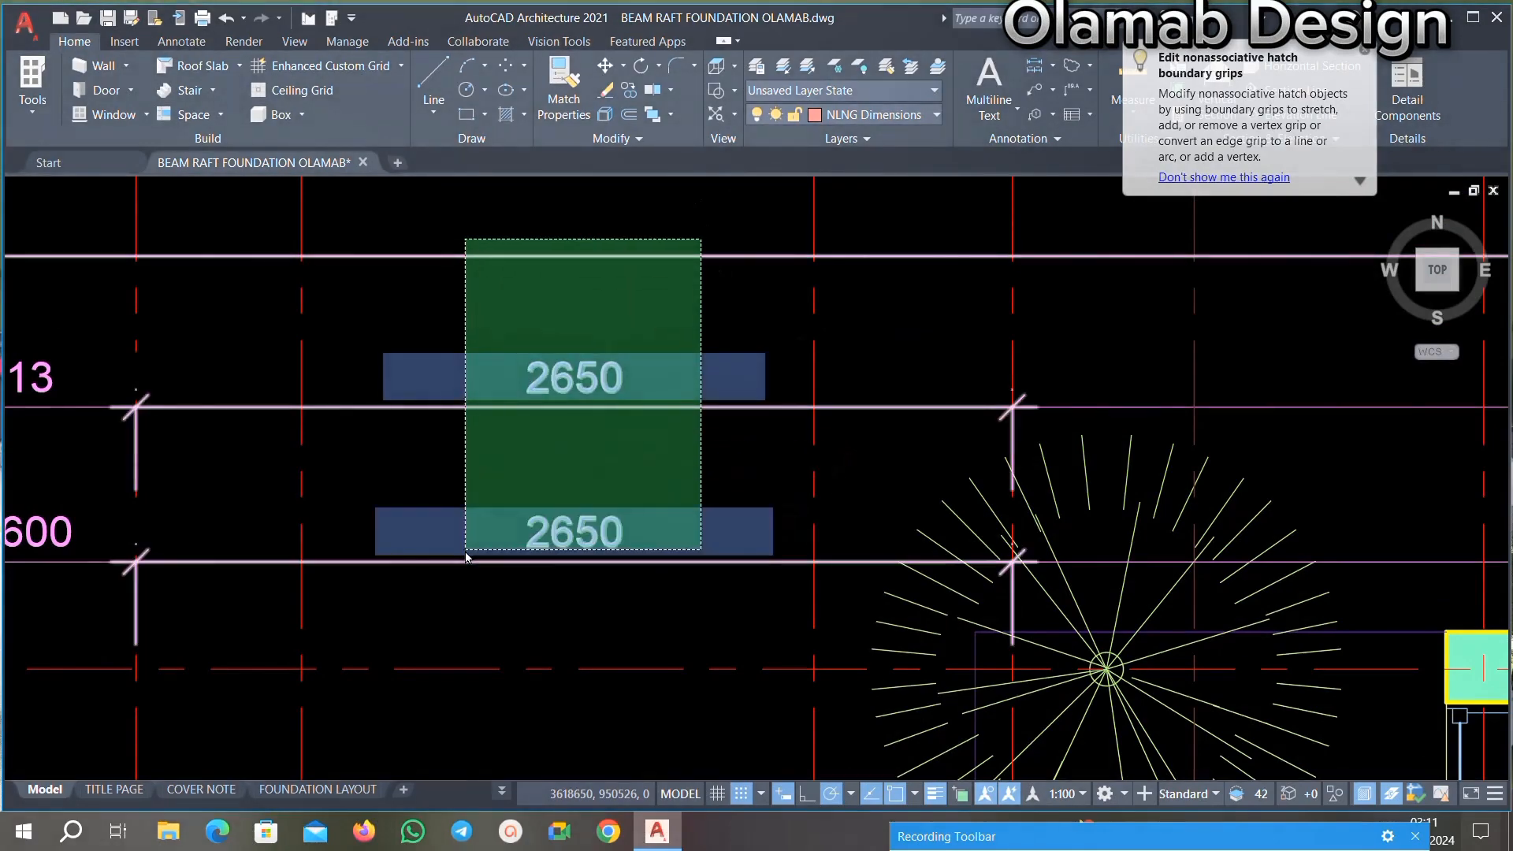
{"action": "left_click", "coordinate": [466, 557]}
{"action": "key", "text": "Delete"}
Step: Delete the plant symbol and the 4950 dimensions north of Bedroom Three
{"action": "scroll", "coordinate": [650, 371], "scroll_direction": "down", "scroll_amount": 6}
{"action": "scroll", "coordinate": [810, 398], "scroll_direction": "up", "scroll_amount": 7}
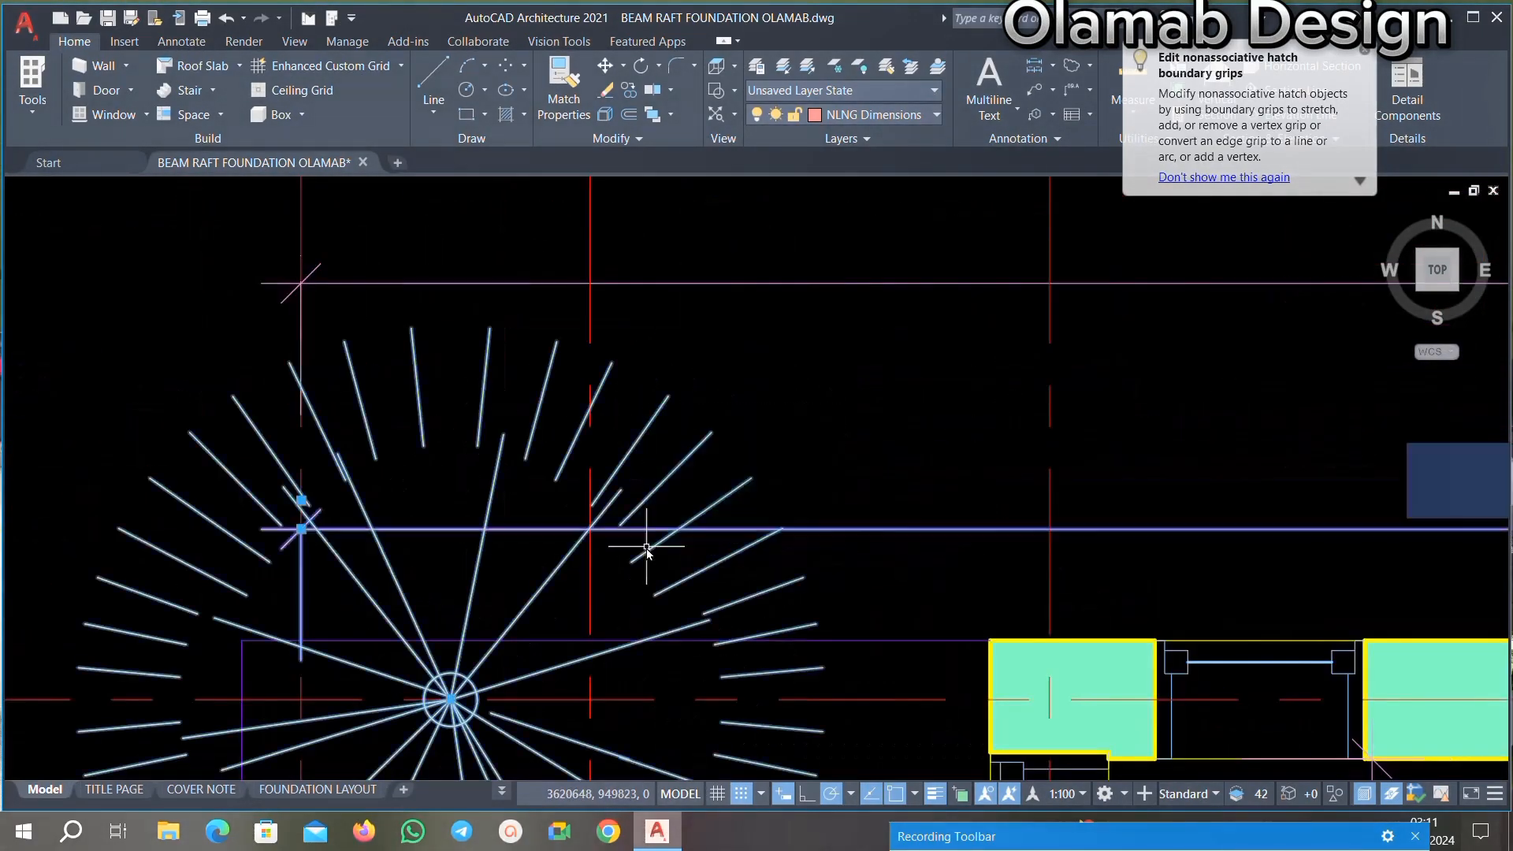
{"action": "scroll", "coordinate": [297, 512], "scroll_direction": "down", "scroll_amount": 6}
{"action": "scroll", "coordinate": [788, 270], "scroll_direction": "up", "scroll_amount": 7}
{"action": "scroll", "coordinate": [667, 364], "scroll_direction": "down", "scroll_amount": 6}
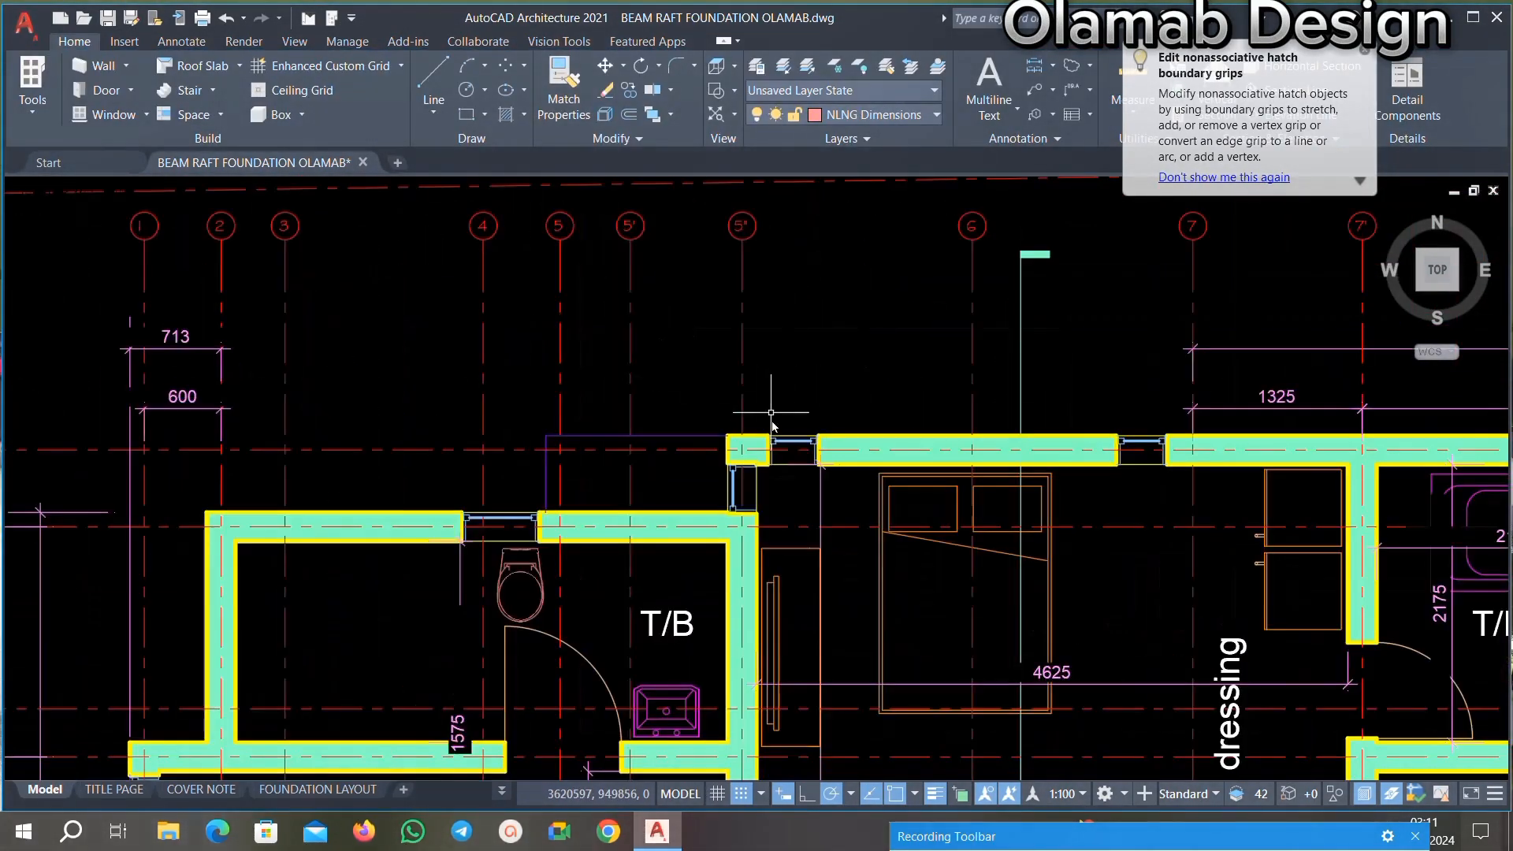
Step: Delete the hatch from the north wall of Bedroom Three and its northwest corner pier
{"action": "scroll", "coordinate": [773, 368], "scroll_direction": "up", "scroll_amount": 7}
{"action": "scroll", "coordinate": [771, 382], "scroll_direction": "up", "scroll_amount": 4}
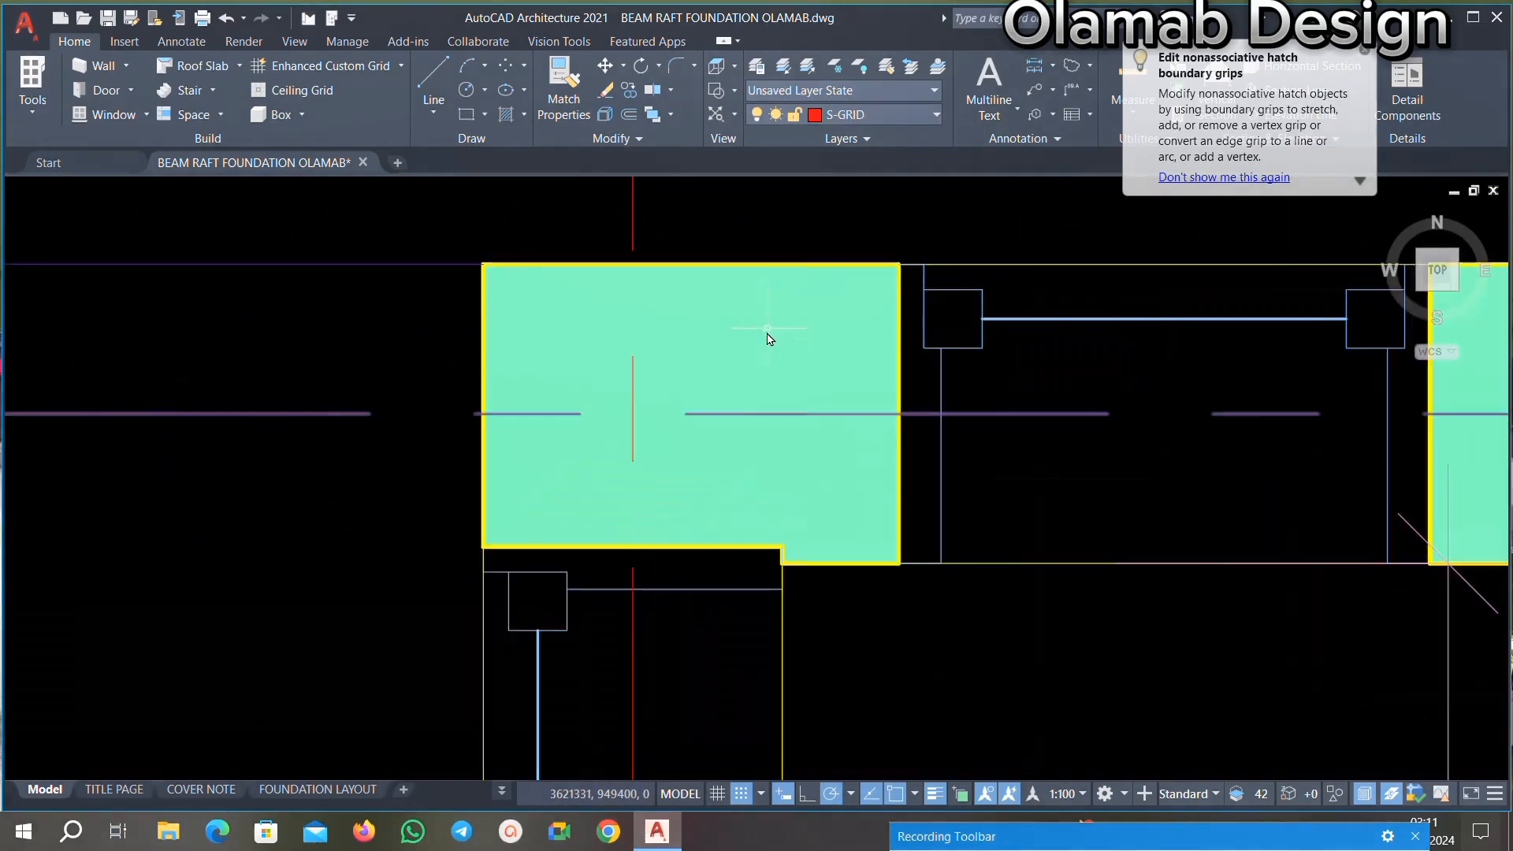
{"action": "left_click", "coordinate": [760, 344]}
{"action": "key", "text": "Delete"}
{"action": "scroll", "coordinate": [758, 308], "scroll_direction": "down", "scroll_amount": 6}
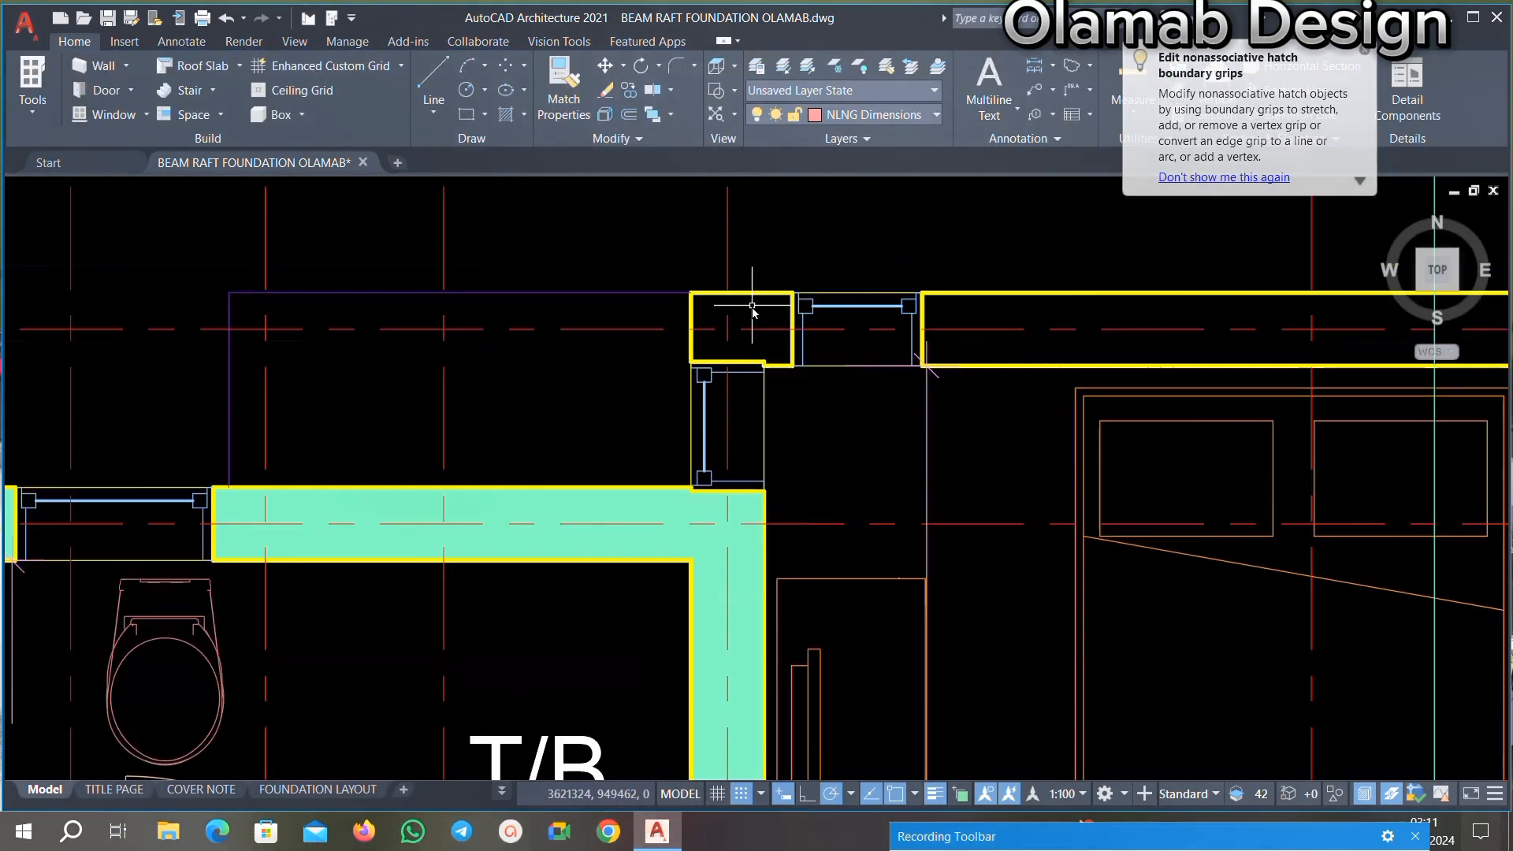
Step: Delete the vertical dimension near Bedroom Three's west wall and the bed in that room
{"action": "scroll", "coordinate": [850, 286], "scroll_direction": "up", "scroll_amount": 4}
{"action": "scroll", "coordinate": [847, 283], "scroll_direction": "down", "scroll_amount": 6}
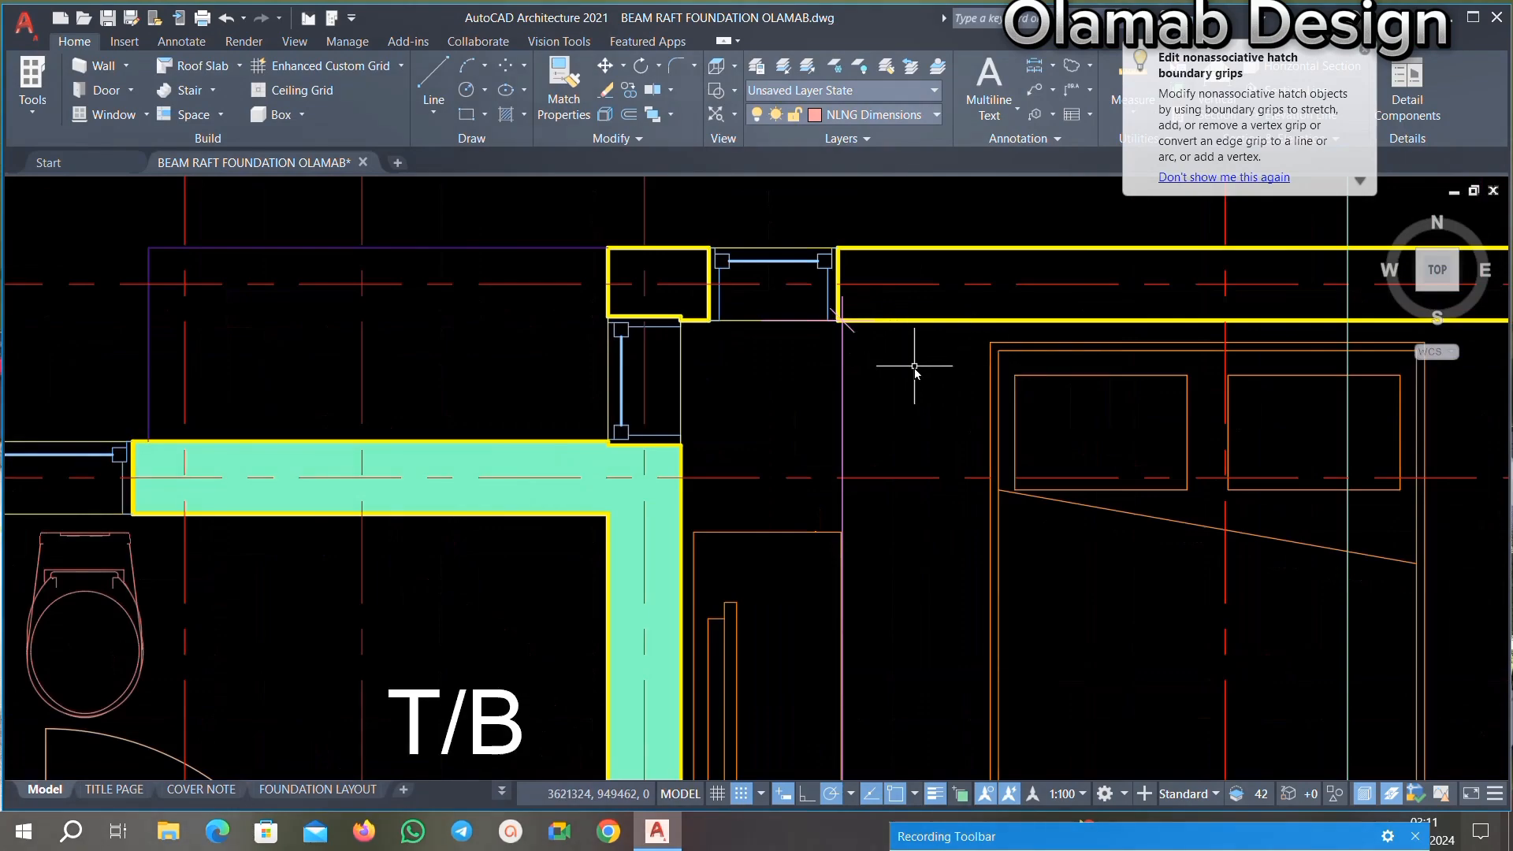
{"action": "scroll", "coordinate": [784, 357], "scroll_direction": "down", "scroll_amount": 3}
{"action": "scroll", "coordinate": [894, 332], "scroll_direction": "up", "scroll_amount": 4}
{"action": "left_click", "coordinate": [888, 324]}
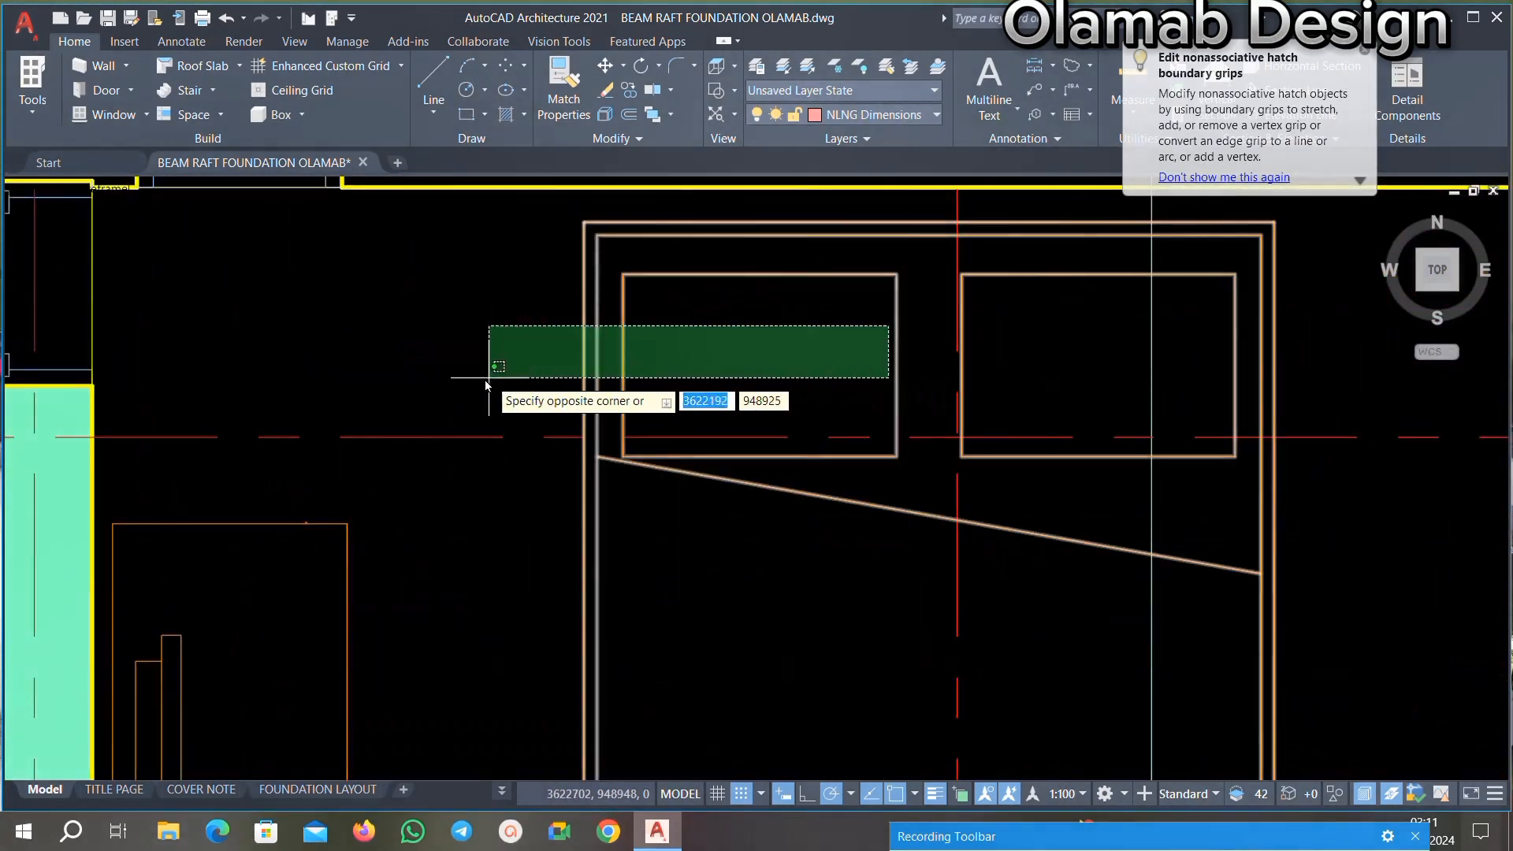
{"action": "left_click", "coordinate": [487, 379]}
{"action": "key", "text": "Delete"}
Step: Delete the cabinet outline and the narrow shapes inside it along Bedroom Three's west wall
{"action": "scroll", "coordinate": [886, 309], "scroll_direction": "down", "scroll_amount": 4}
{"action": "scroll", "coordinate": [789, 400], "scroll_direction": "up", "scroll_amount": 4}
{"action": "left_click", "coordinate": [841, 382]}
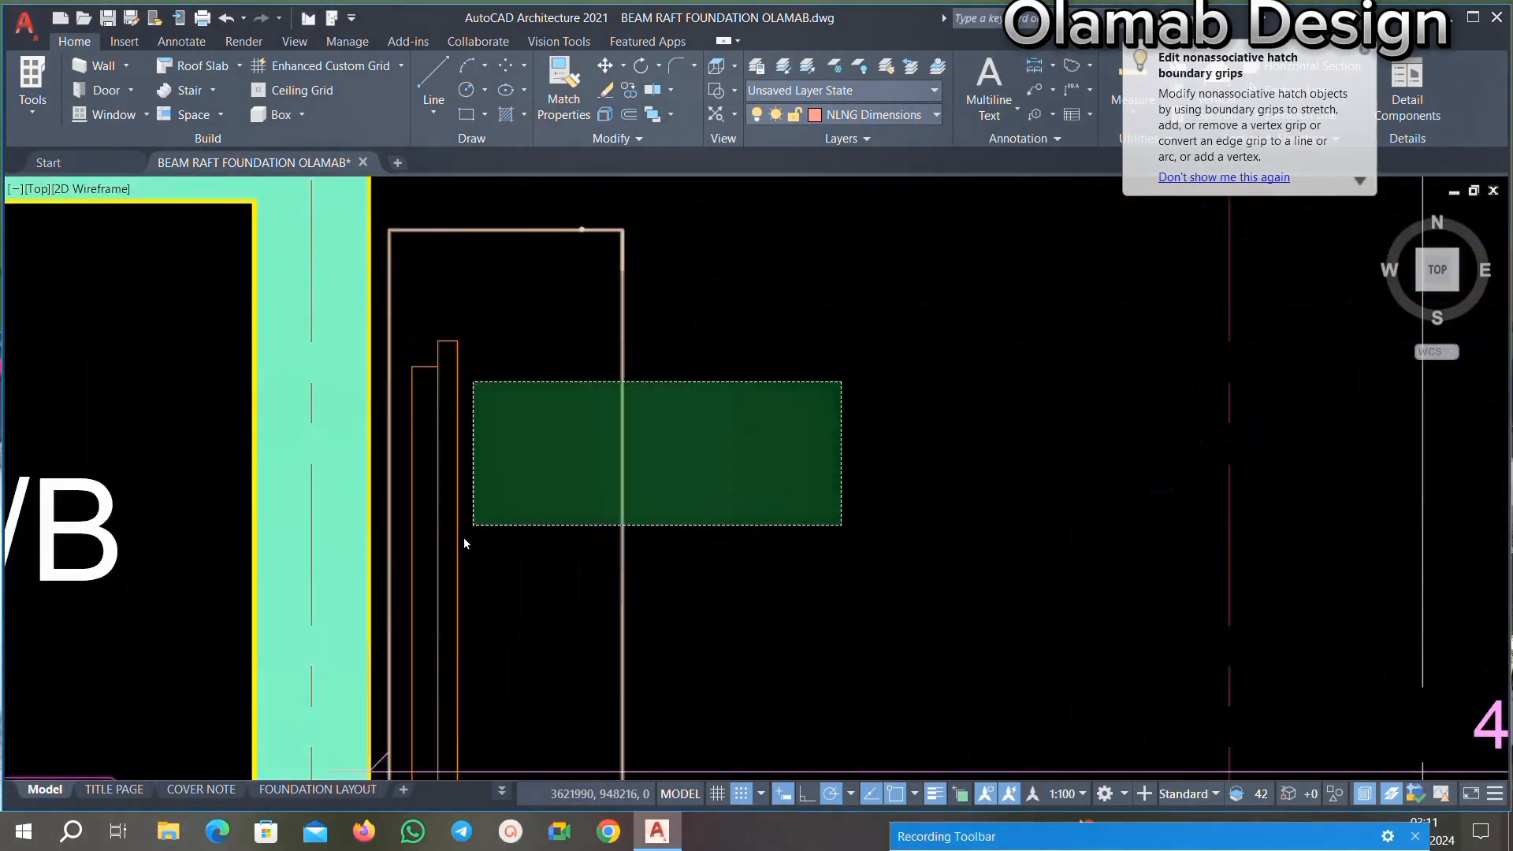
{"action": "left_click", "coordinate": [466, 532]}
{"action": "key", "text": "Delete"}
{"action": "scroll", "coordinate": [760, 375], "scroll_direction": "down", "scroll_amount": 4}
{"action": "scroll", "coordinate": [732, 374], "scroll_direction": "up", "scroll_amount": 4}
{"action": "left_click", "coordinate": [746, 337]}
{"action": "left_click", "coordinate": [462, 489]}
{"action": "key", "text": "Delete"}
{"action": "scroll", "coordinate": [504, 441], "scroll_direction": "down", "scroll_amount": 4}
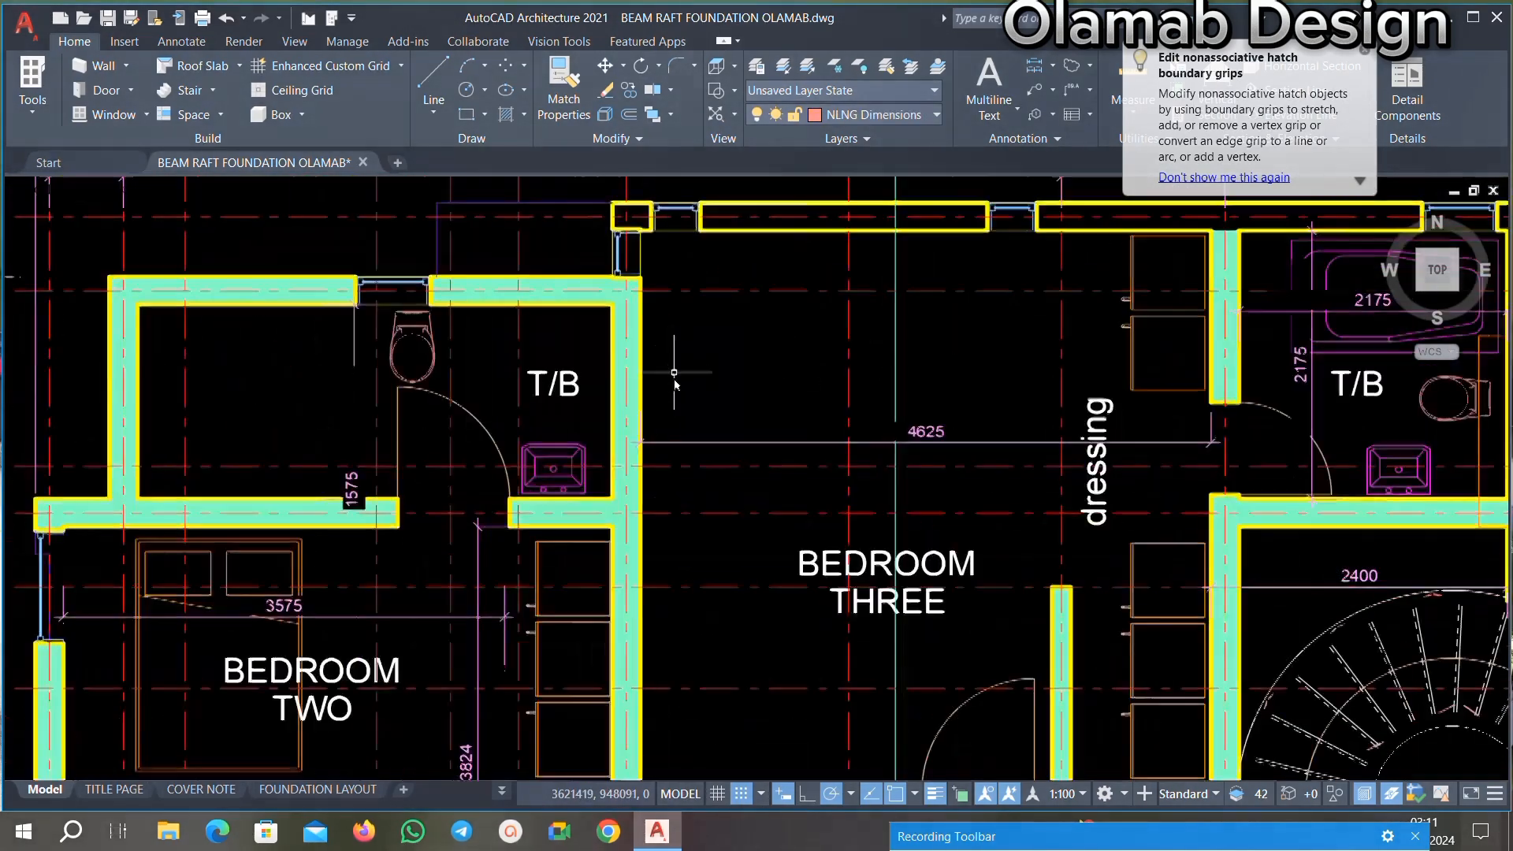
Step: Delete the T/B label, the toilet and the door swing from Bedroom Two's bathroom
{"action": "scroll", "coordinate": [534, 391], "scroll_direction": "up", "scroll_amount": 4}
{"action": "left_click", "coordinate": [684, 304]}
{"action": "left_click", "coordinate": [477, 497]}
{"action": "key", "text": "Delete"}
{"action": "scroll", "coordinate": [608, 395], "scroll_direction": "down", "scroll_amount": 4}
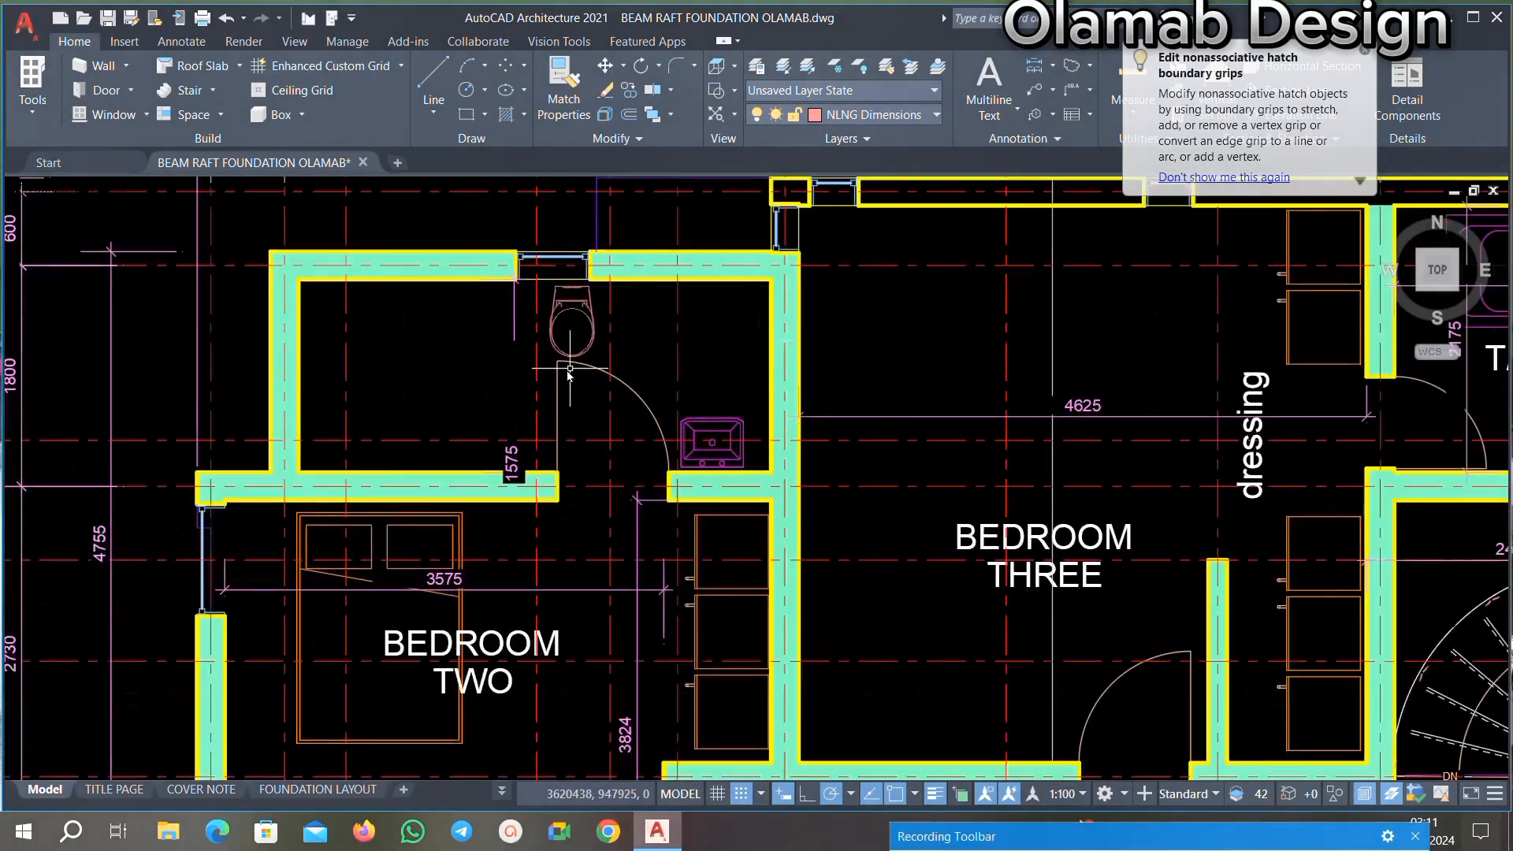
{"action": "scroll", "coordinate": [674, 307], "scroll_direction": "up", "scroll_amount": 4}
{"action": "key", "text": "Delete"}
{"action": "scroll", "coordinate": [530, 428], "scroll_direction": "down", "scroll_amount": 4}
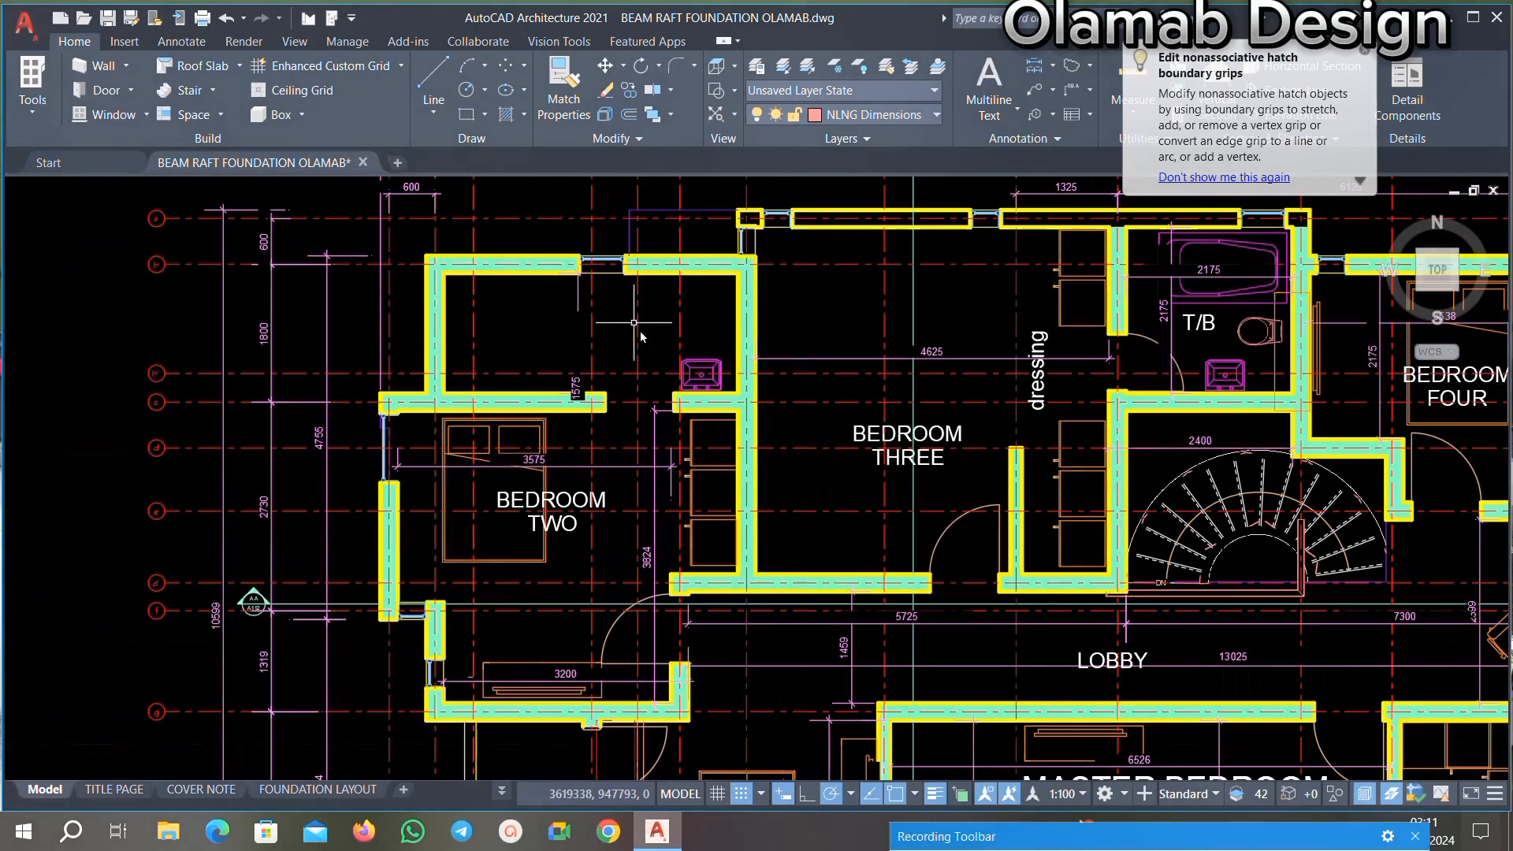
Step: Delete the washbasin and the vertical 1575 dimension from Bedroom Two's bathroom
{"action": "scroll", "coordinate": [763, 357], "scroll_direction": "up", "scroll_amount": 4}
{"action": "scroll", "coordinate": [706, 349], "scroll_direction": "down", "scroll_amount": 4}
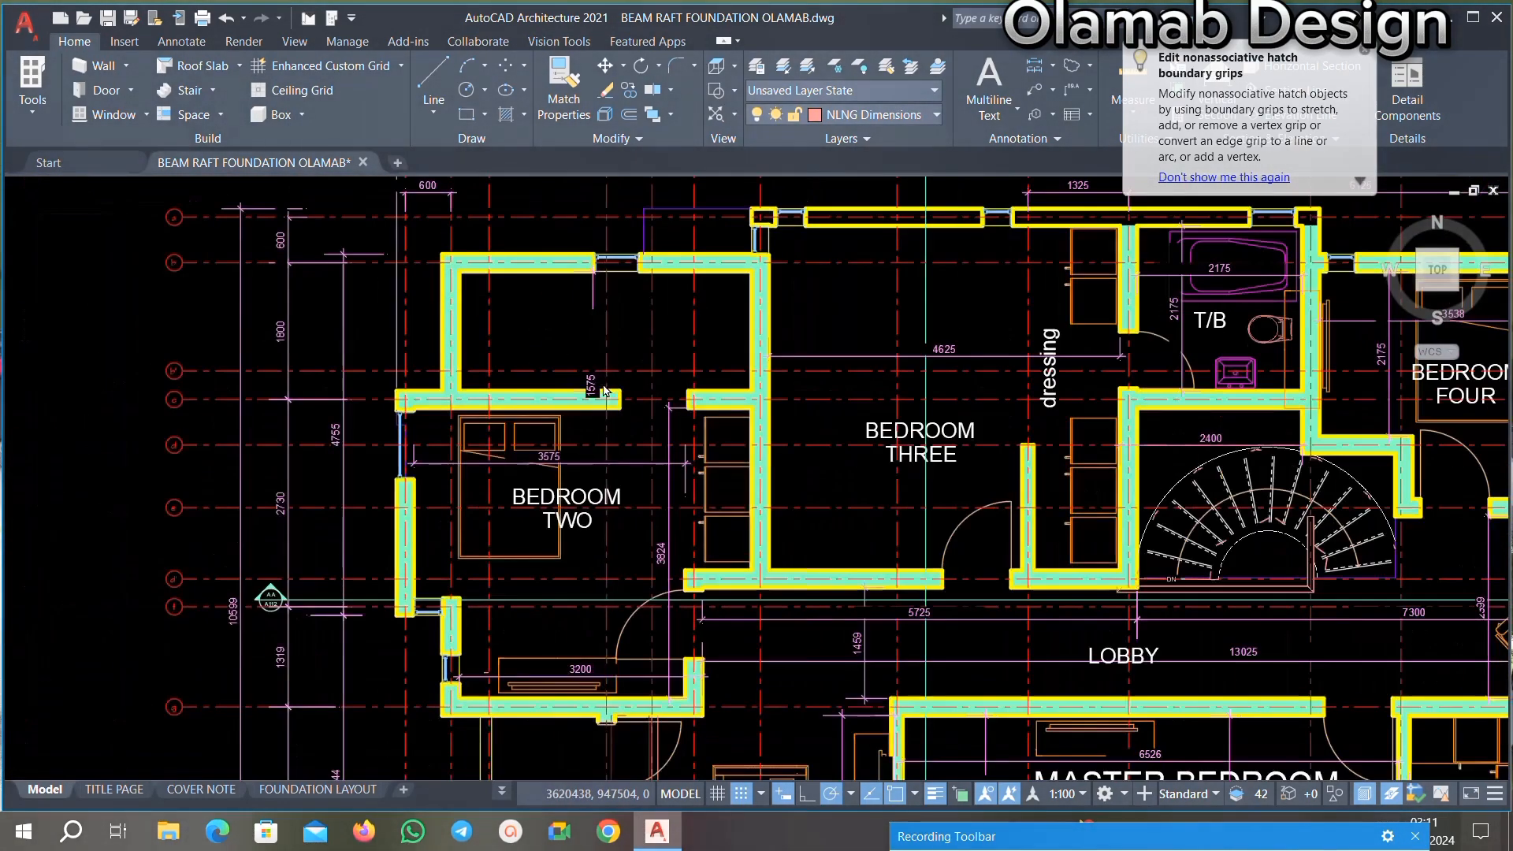
{"action": "scroll", "coordinate": [551, 367], "scroll_direction": "up", "scroll_amount": 4}
{"action": "scroll", "coordinate": [431, 386], "scroll_direction": "down", "scroll_amount": 4}
Step: Delete the bed, the 3575 dimension and the word BEDROOM from Bedroom Two
{"action": "scroll", "coordinate": [609, 410], "scroll_direction": "up", "scroll_amount": 5}
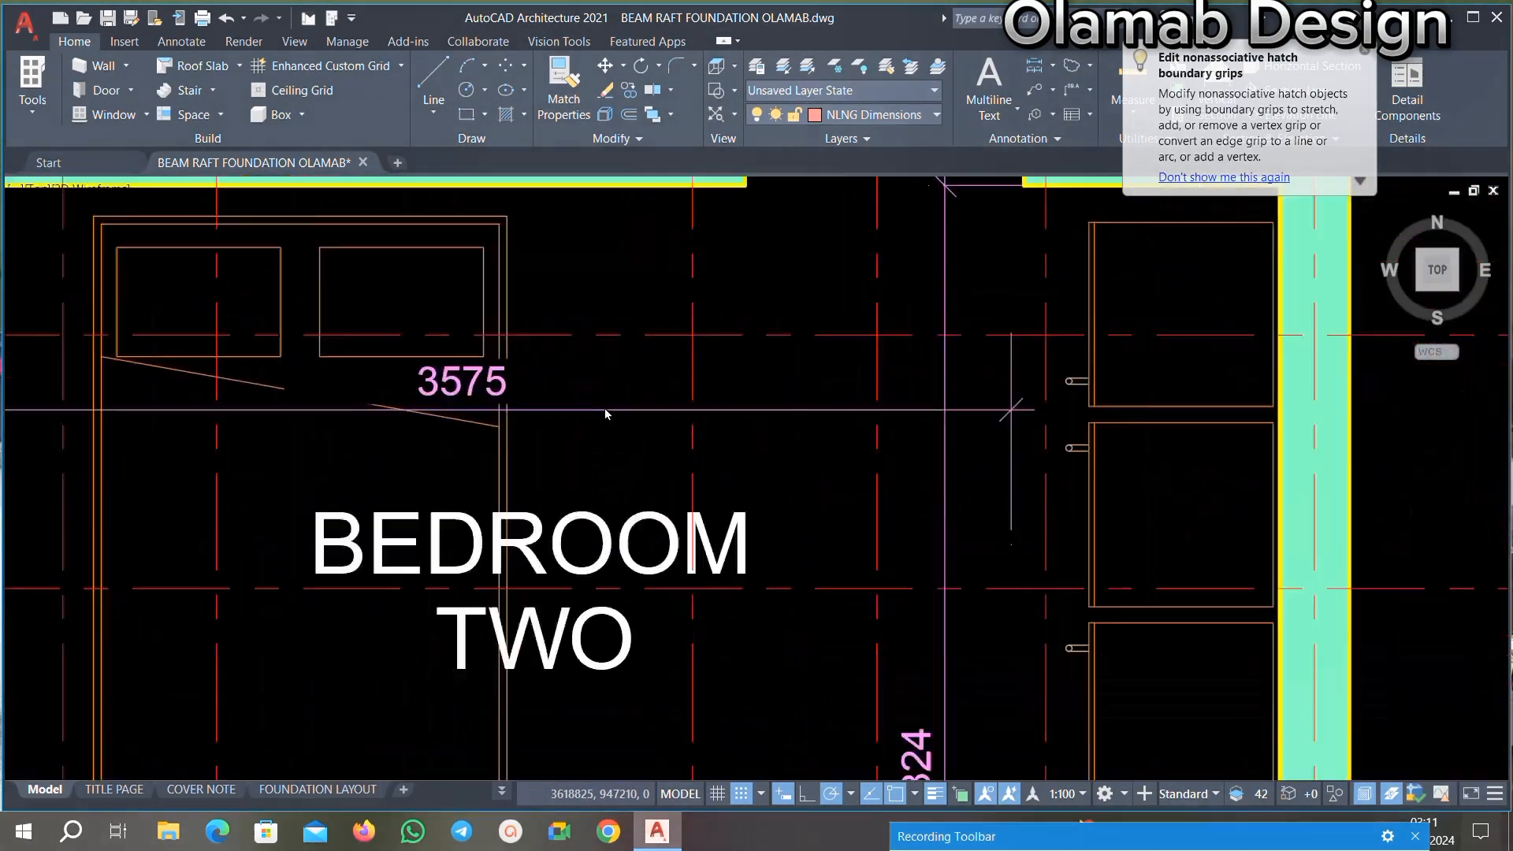
{"action": "left_click", "coordinate": [619, 375]}
{"action": "scroll", "coordinate": [402, 453], "scroll_direction": "down", "scroll_amount": 4}
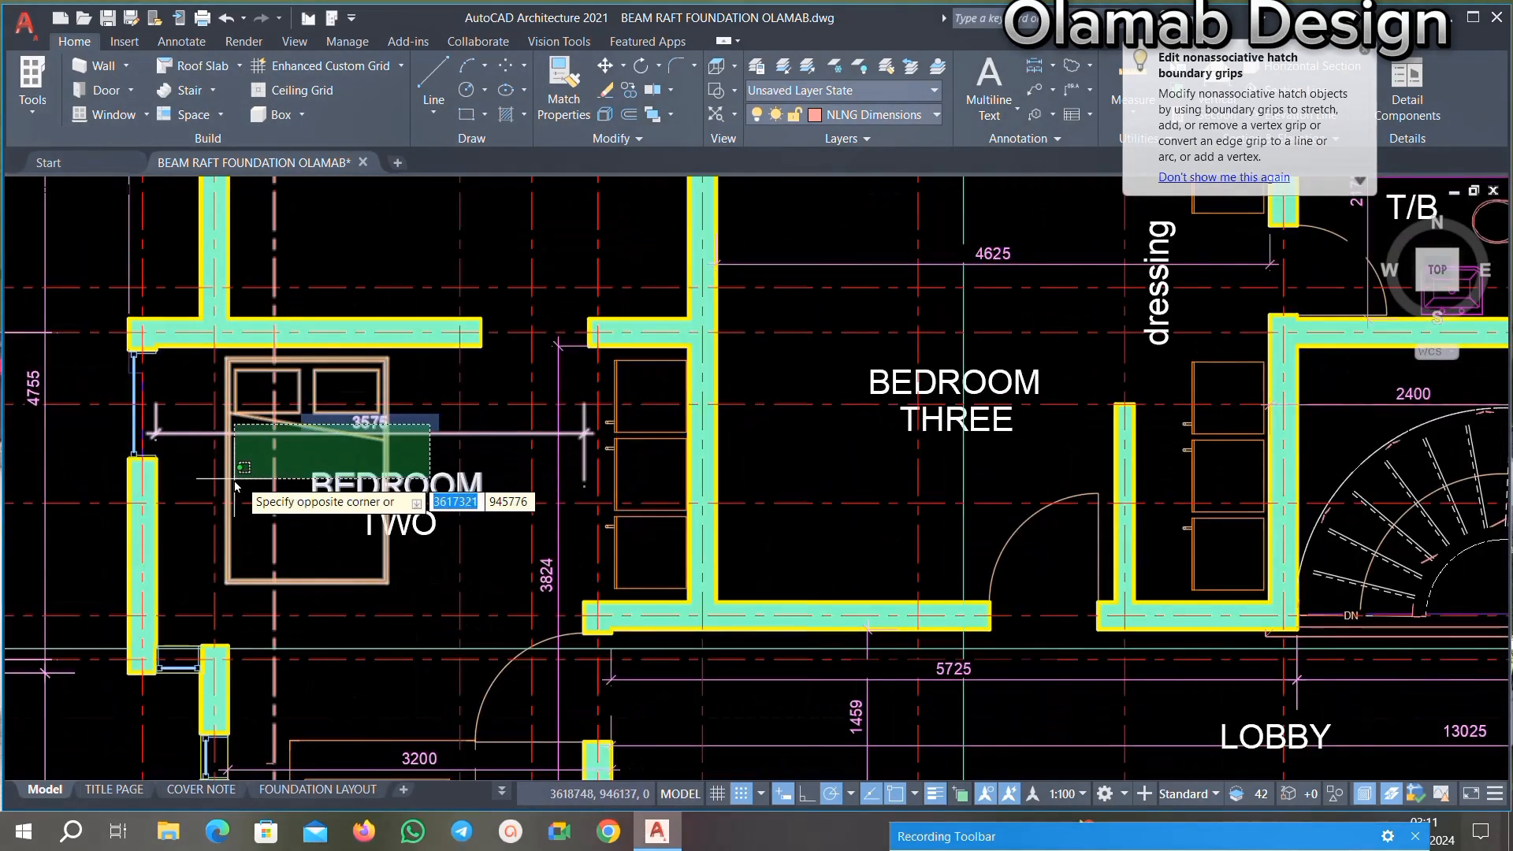
{"action": "scroll", "coordinate": [394, 488], "scroll_direction": "up", "scroll_amount": 4}
{"action": "scroll", "coordinate": [384, 498], "scroll_direction": "down", "scroll_amount": 4}
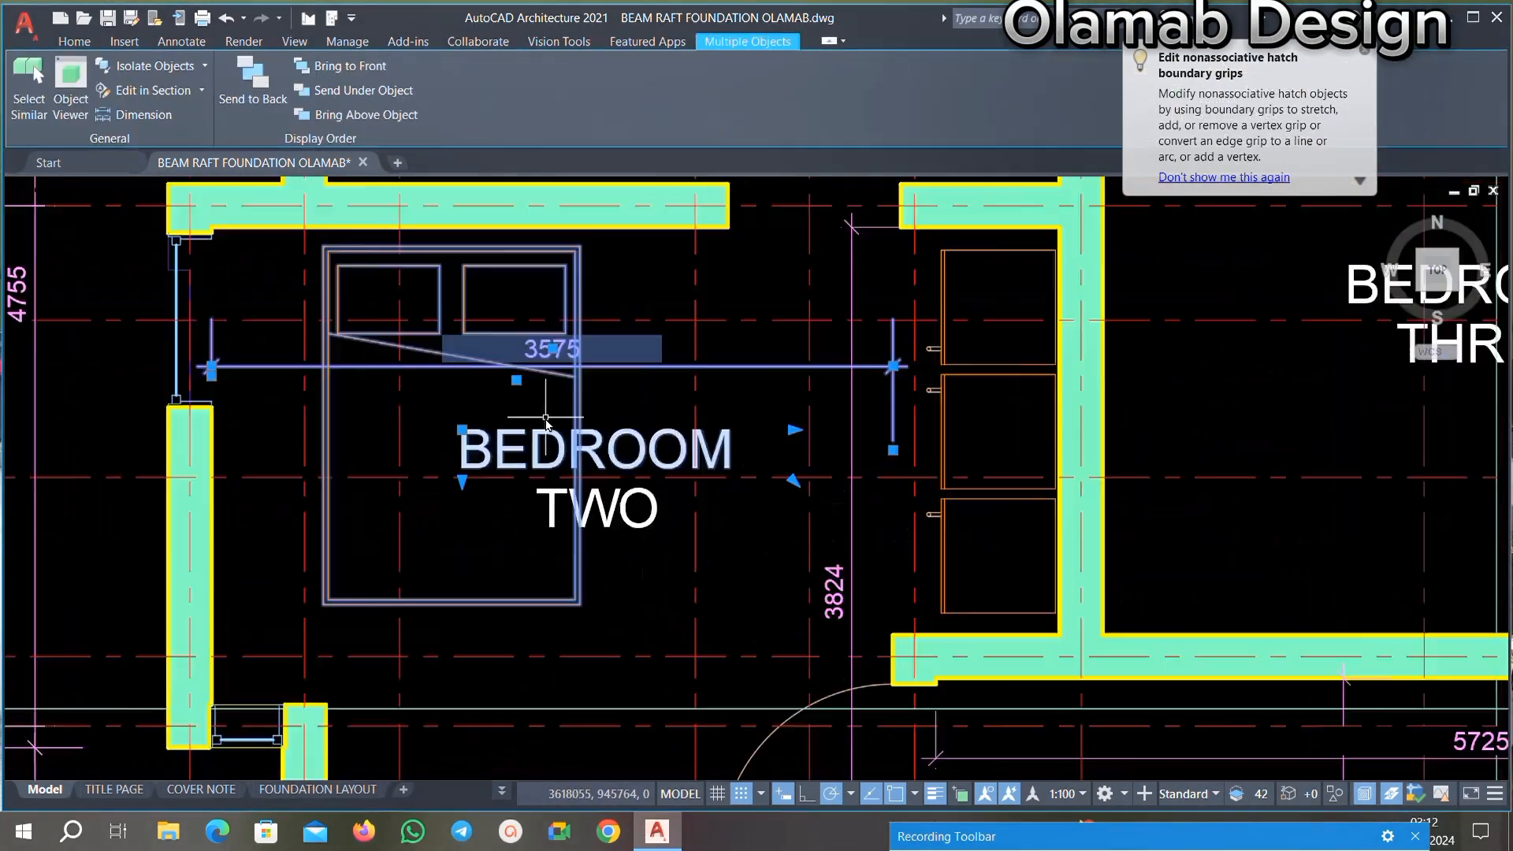
{"action": "scroll", "coordinate": [550, 420], "scroll_direction": "up", "scroll_amount": 1}
Step: Delete the remaining word TWO of Bedroom Two's room label
{"action": "scroll", "coordinate": [587, 473], "scroll_direction": "up", "scroll_amount": 5}
{"action": "left_click", "coordinate": [726, 432]}
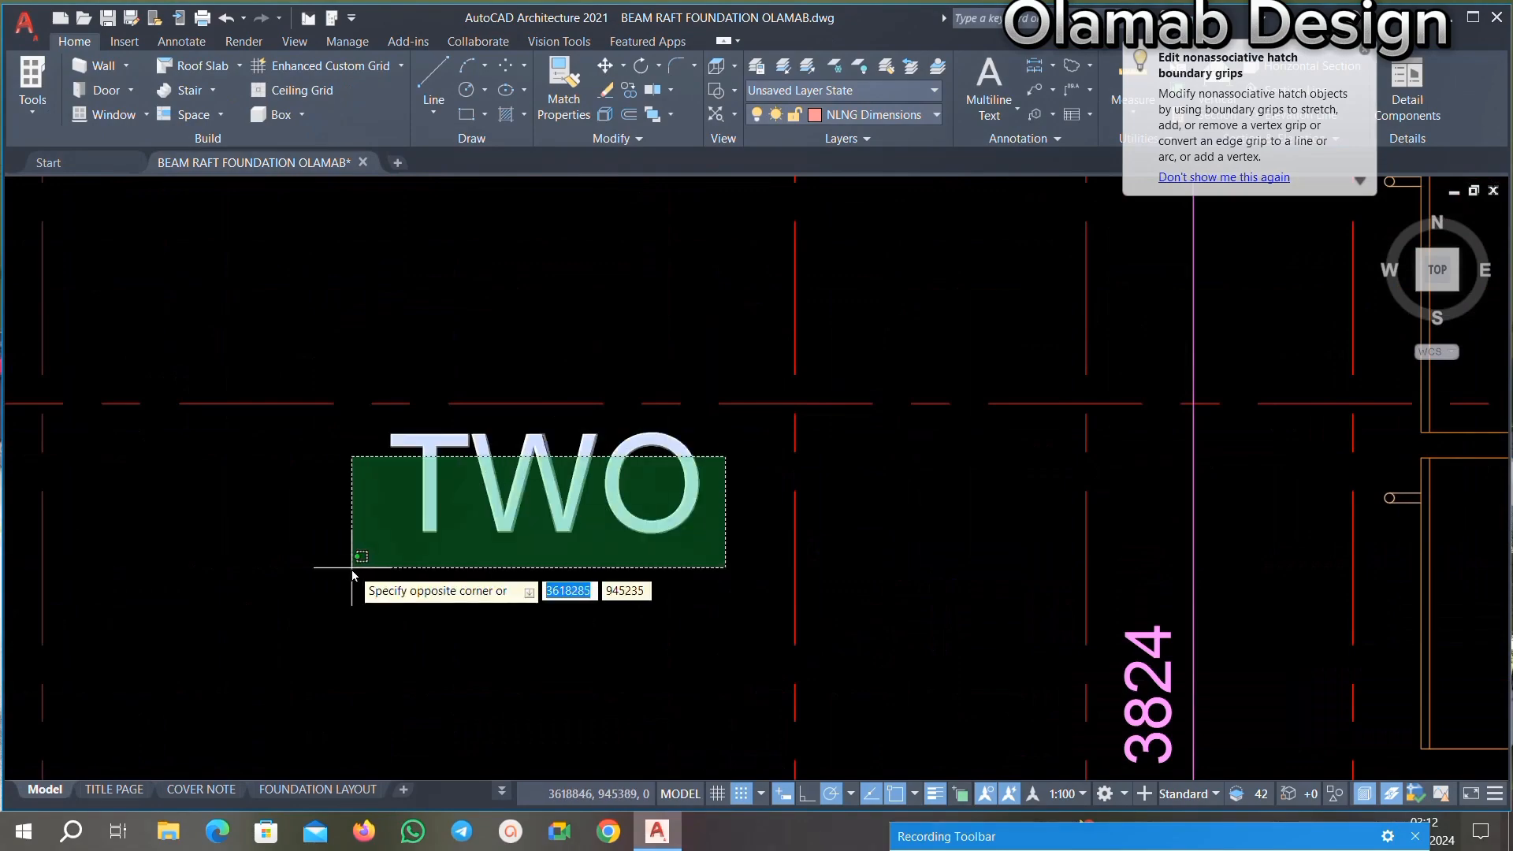
{"action": "left_click", "coordinate": [359, 569]}
{"action": "key", "text": "Delete"}
{"action": "scroll", "coordinate": [538, 430], "scroll_direction": "down", "scroll_amount": 5}
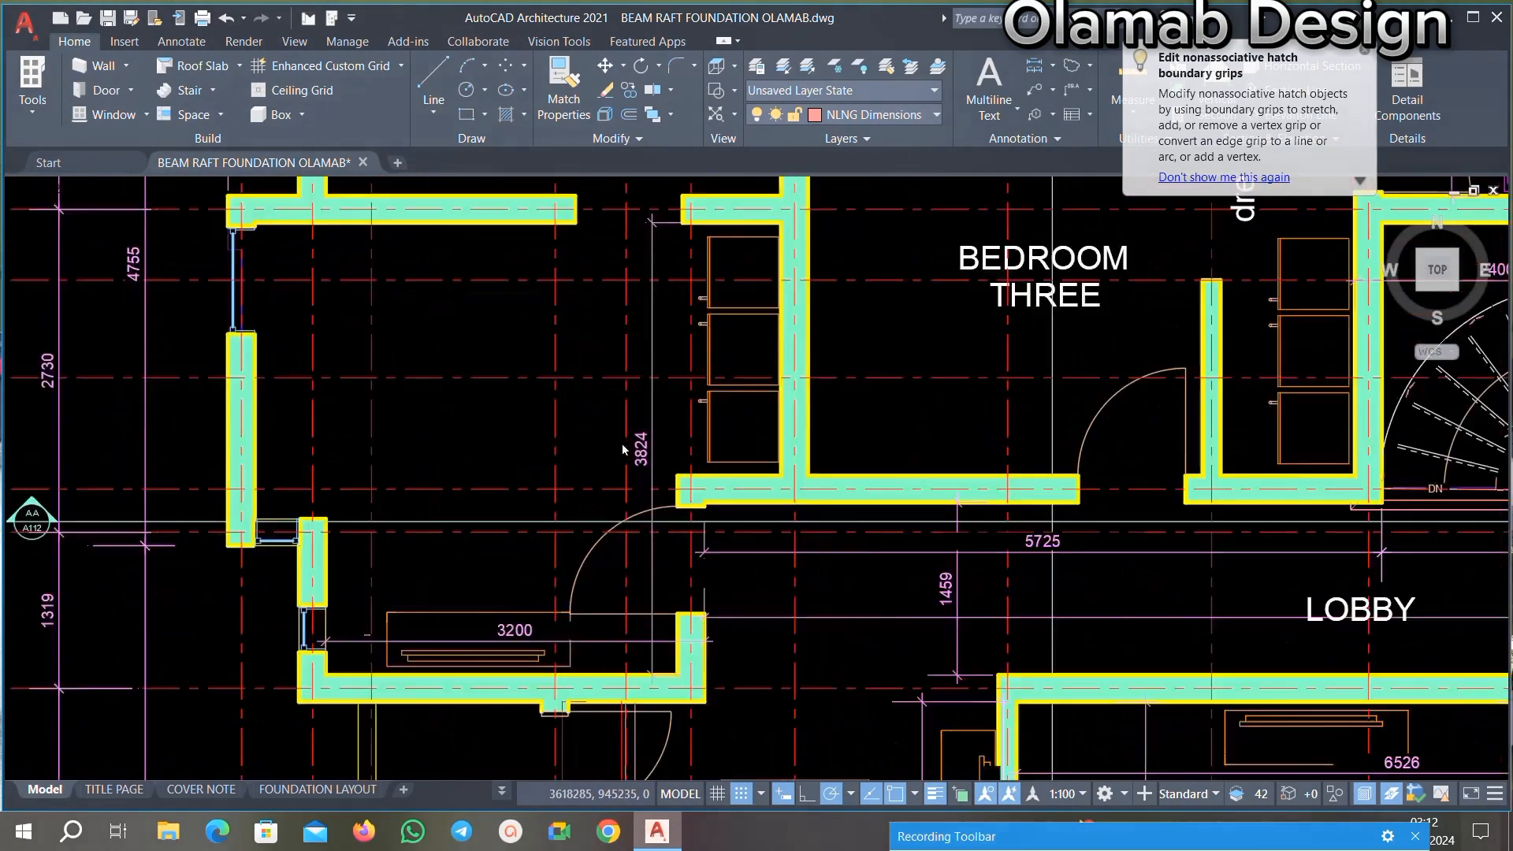
Step: Delete the vertical 3824 dimension and the two northern wardrobe units from Bedroom Two
{"action": "scroll", "coordinate": [702, 405], "scroll_direction": "up", "scroll_amount": 5}
{"action": "scroll", "coordinate": [628, 404], "scroll_direction": "down", "scroll_amount": 7}
{"action": "scroll", "coordinate": [628, 404], "scroll_direction": "up", "scroll_amount": 5}
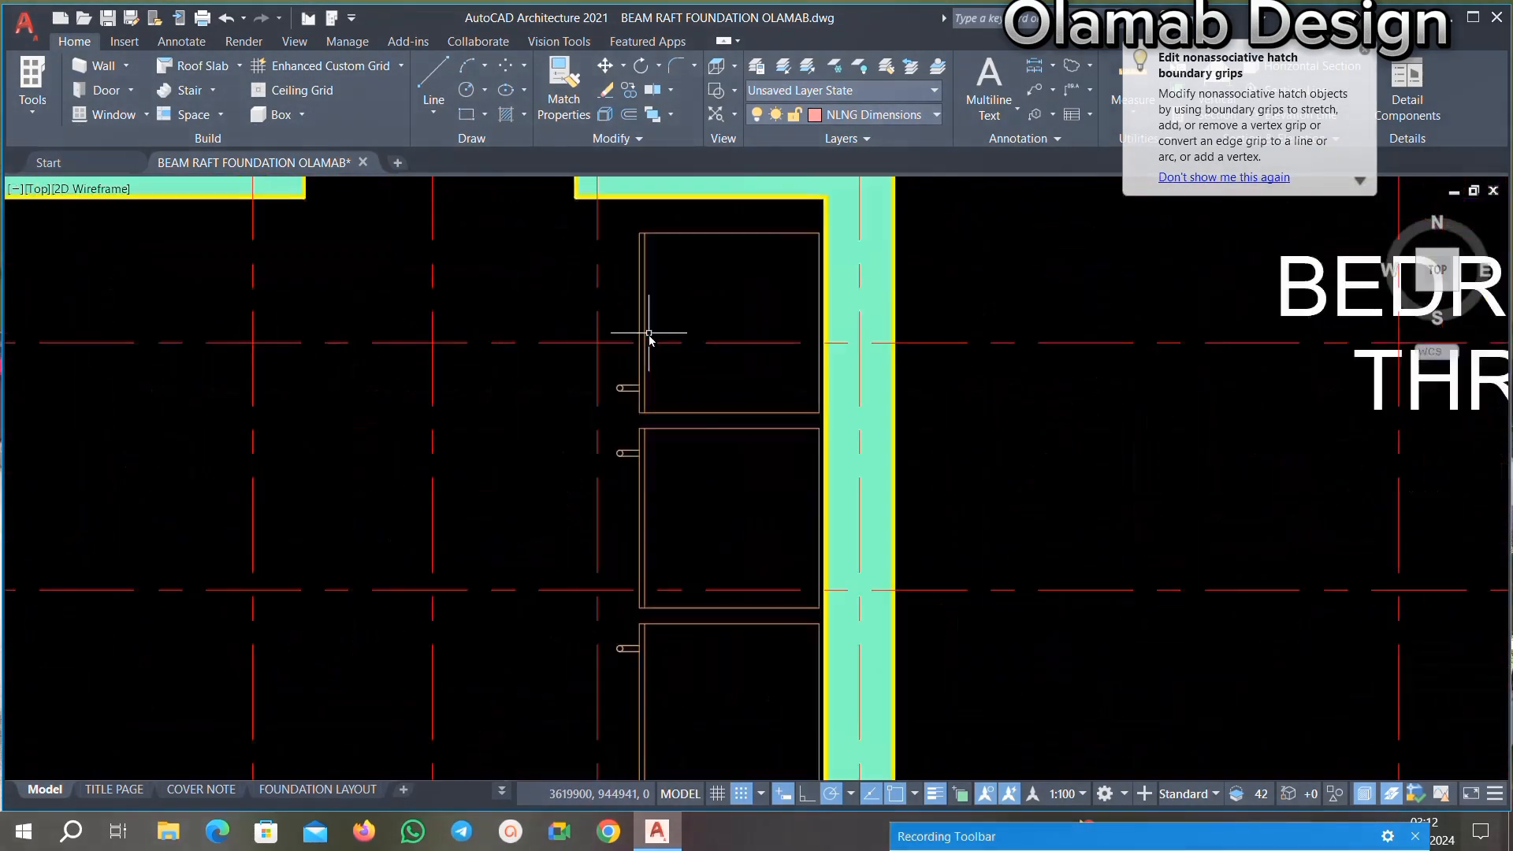
{"action": "left_click", "coordinate": [741, 388]}
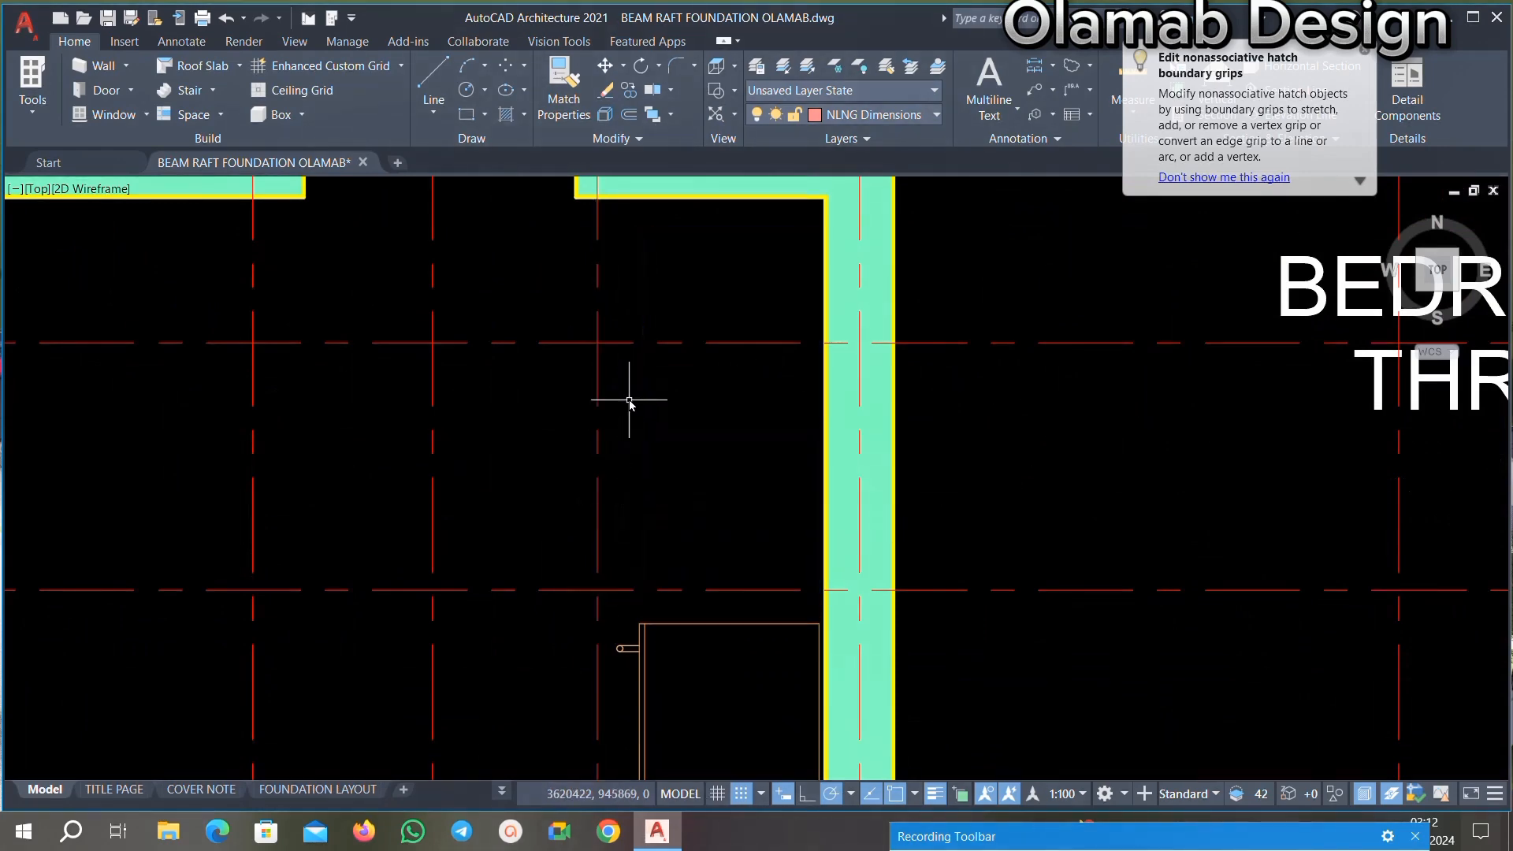
Step: Delete the remaining wardrobe unit at the southern end of Bedroom Two
{"action": "scroll", "coordinate": [664, 408], "scroll_direction": "down", "scroll_amount": 1}
{"action": "scroll", "coordinate": [676, 603], "scroll_direction": "up", "scroll_amount": 4}
{"action": "middle_click_drag", "start_coordinate": [735, 302], "coordinate": [675, 368]}
{"action": "scroll", "coordinate": [676, 368], "scroll_direction": "down", "scroll_amount": 2}
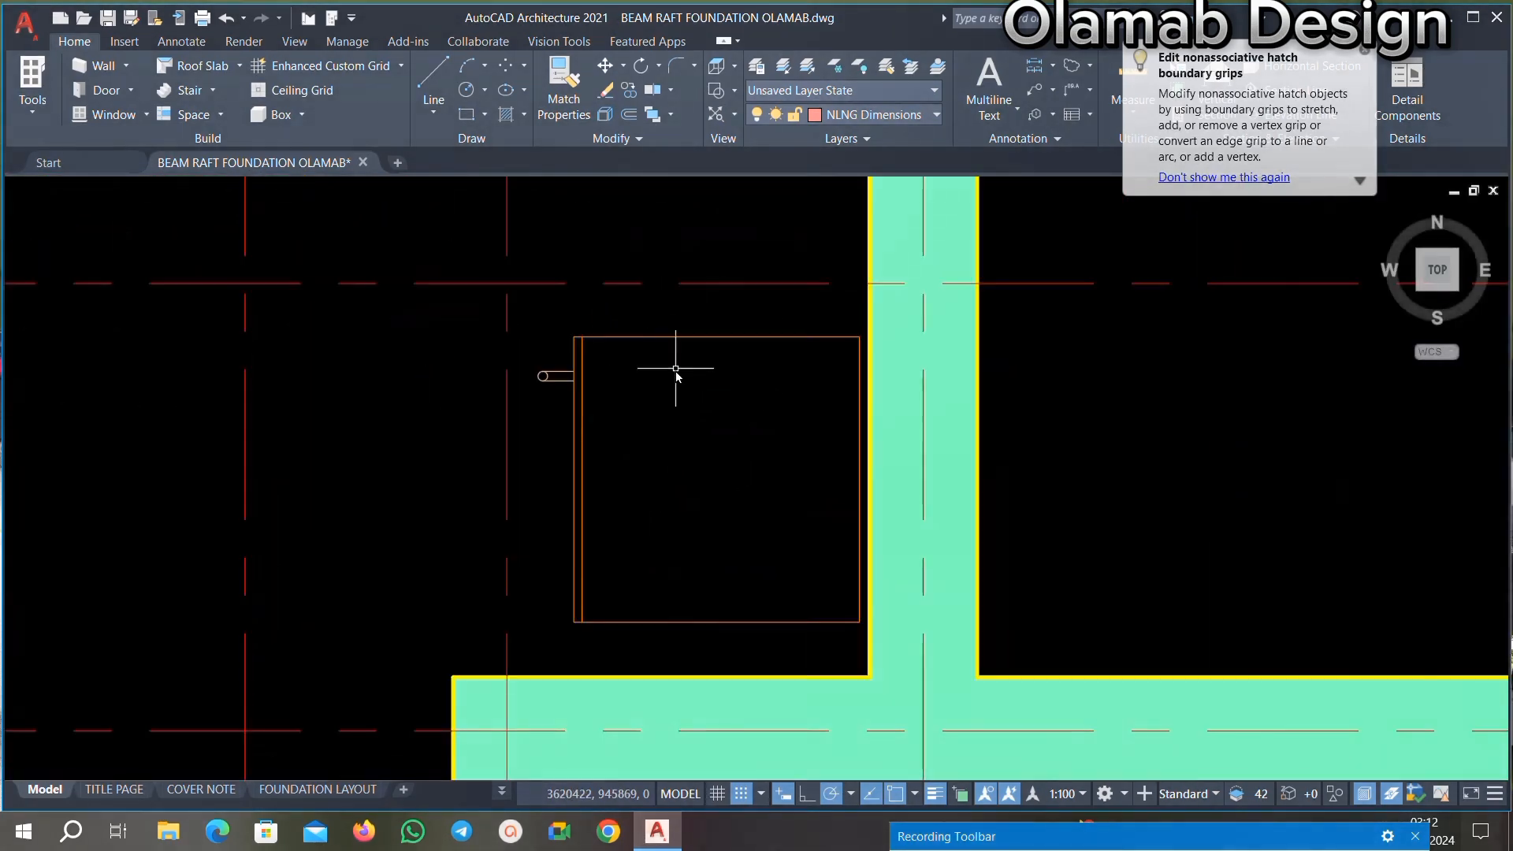
{"action": "scroll", "coordinate": [573, 379], "scroll_direction": "down", "scroll_amount": 5}
{"action": "scroll", "coordinate": [630, 404], "scroll_direction": "up", "scroll_amount": 5}
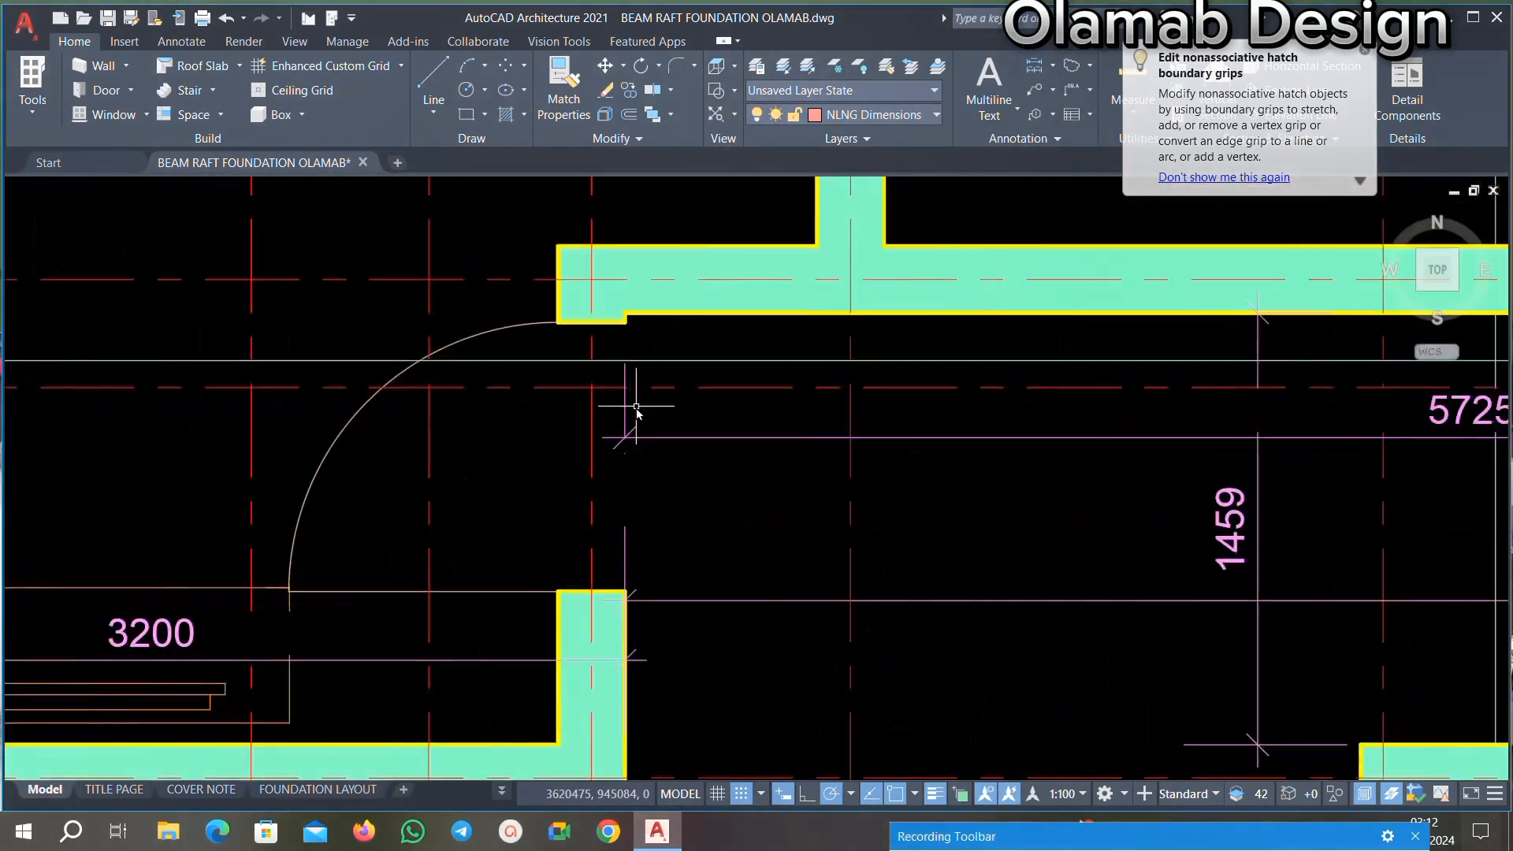
Step: Delete the solid wall hatches around the lobby wall junction between Bedroom Two and Bedroom Three
{"action": "left_click", "coordinate": [616, 314]}
{"action": "scroll", "coordinate": [607, 308], "scroll_direction": "up", "scroll_amount": 5}
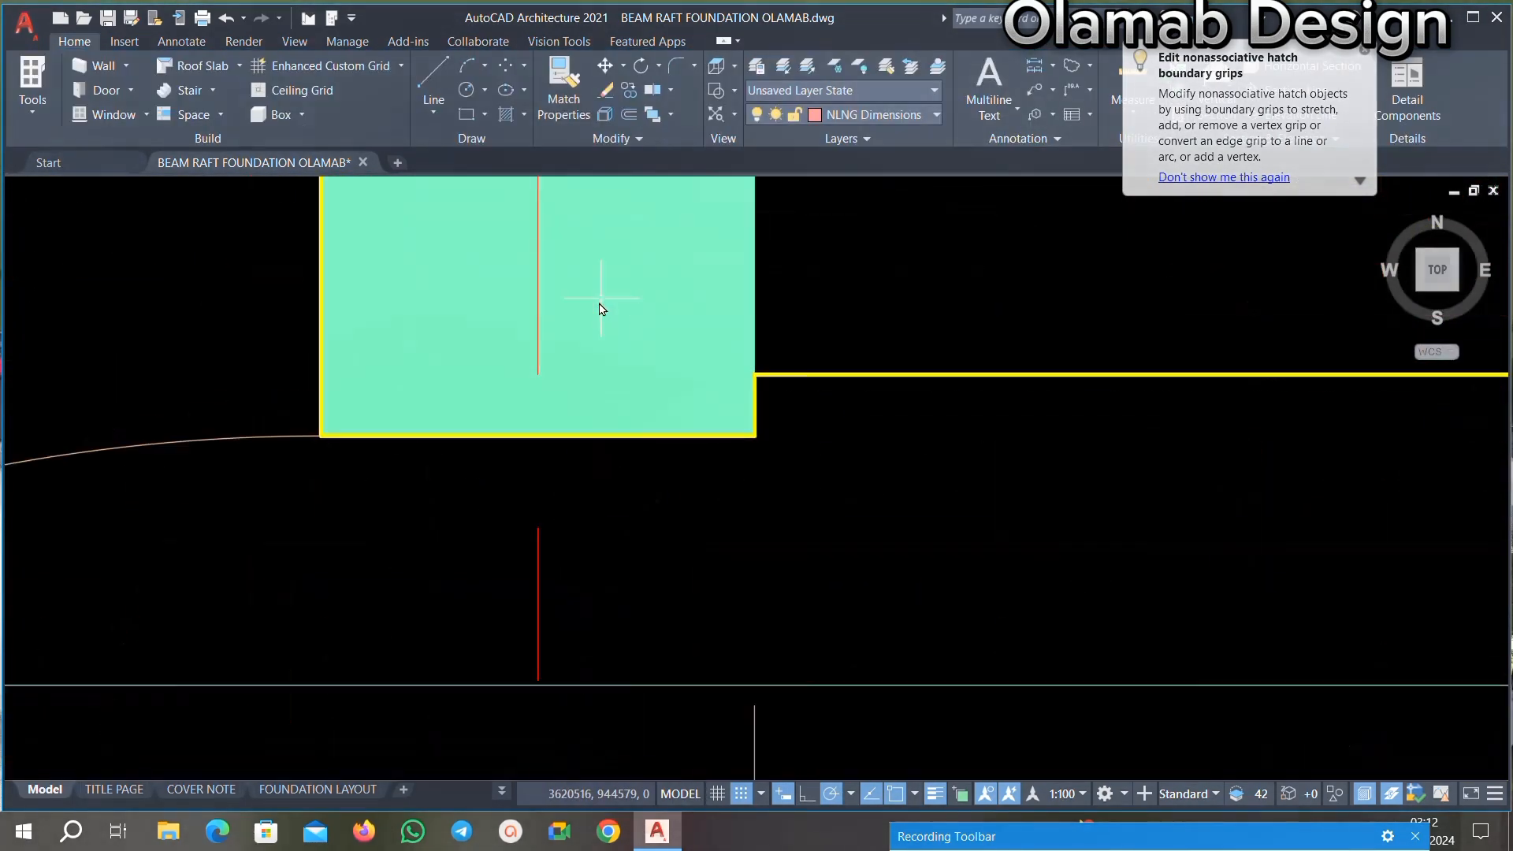
{"action": "scroll", "coordinate": [591, 380], "scroll_direction": "down", "scroll_amount": 5}
{"action": "key", "text": "Escape"}
{"action": "scroll", "coordinate": [554, 379], "scroll_direction": "down", "scroll_amount": 3}
{"action": "scroll", "coordinate": [696, 295], "scroll_direction": "up", "scroll_amount": 5}
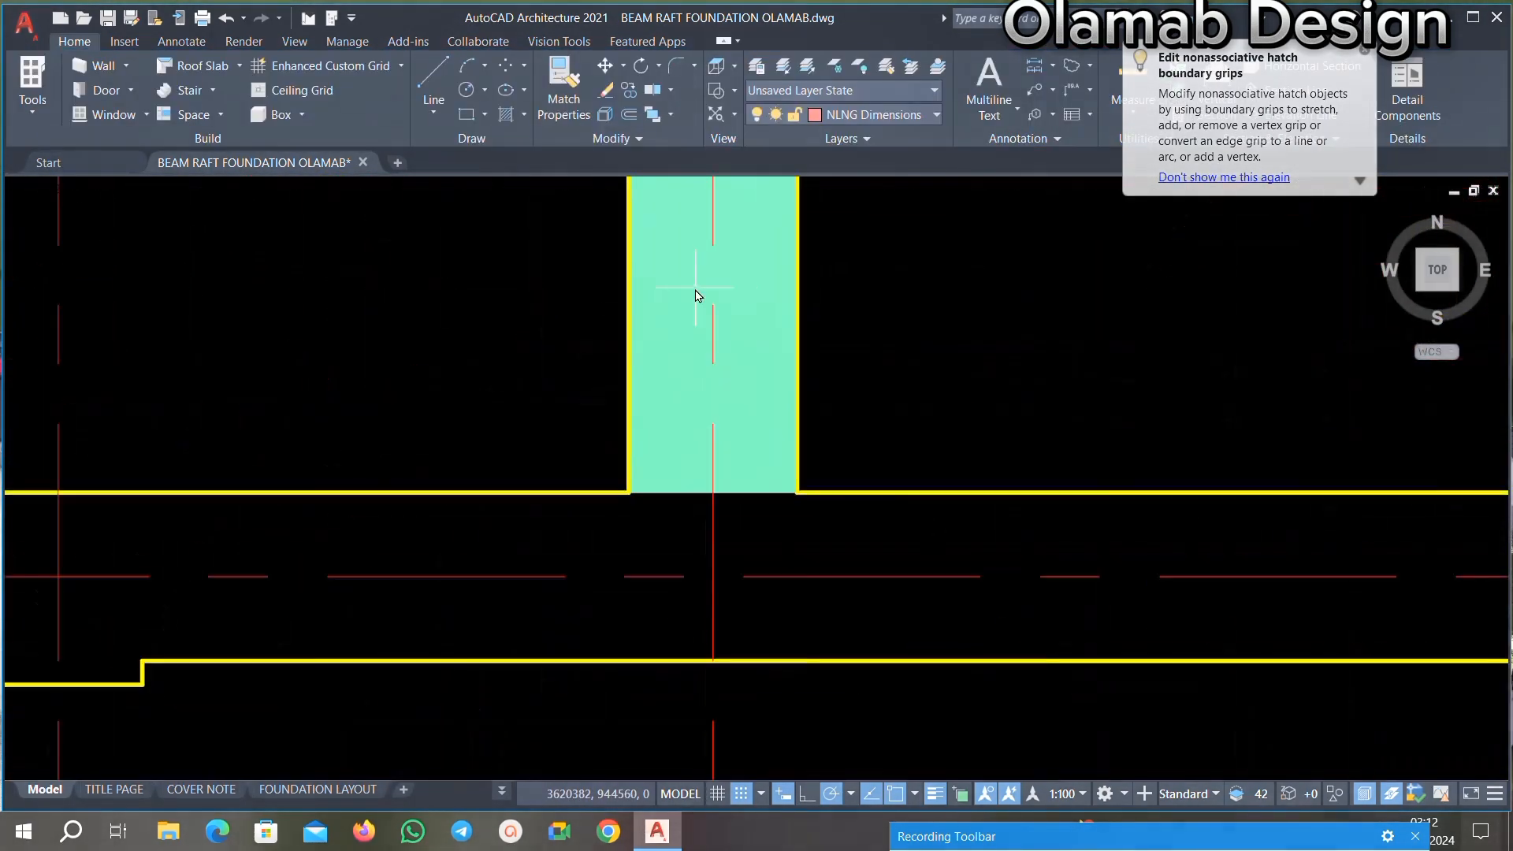
{"action": "scroll", "coordinate": [743, 283], "scroll_direction": "down", "scroll_amount": 6}
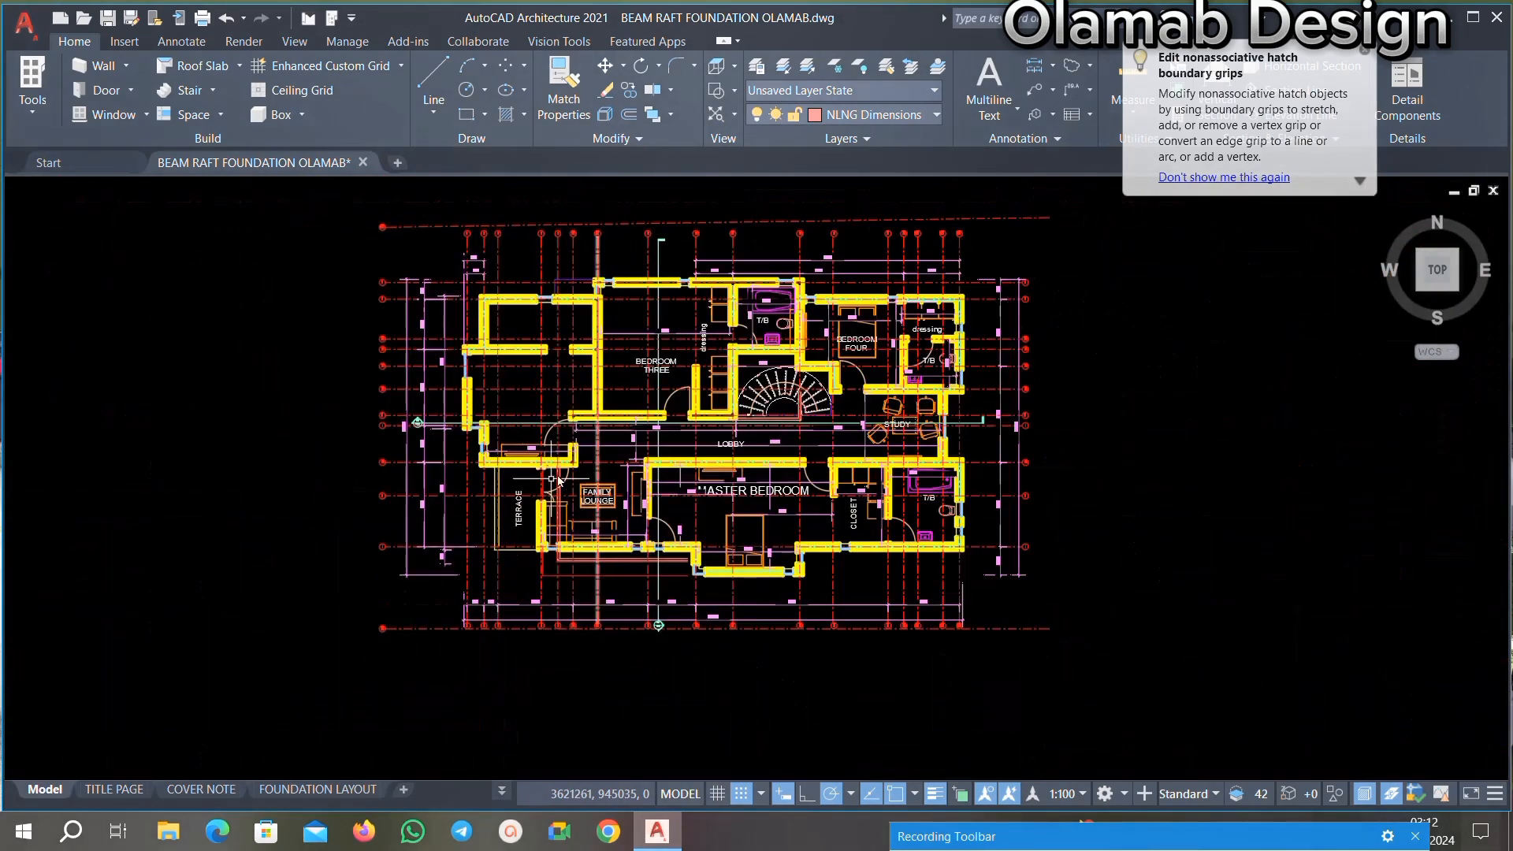
Step: Delete the television, its cabinet and the 3200 dimension from the space north of the terrace
{"action": "scroll", "coordinate": [587, 449], "scroll_direction": "up", "scroll_amount": 4}
{"action": "scroll", "coordinate": [587, 449], "scroll_direction": "up", "scroll_amount": 2}
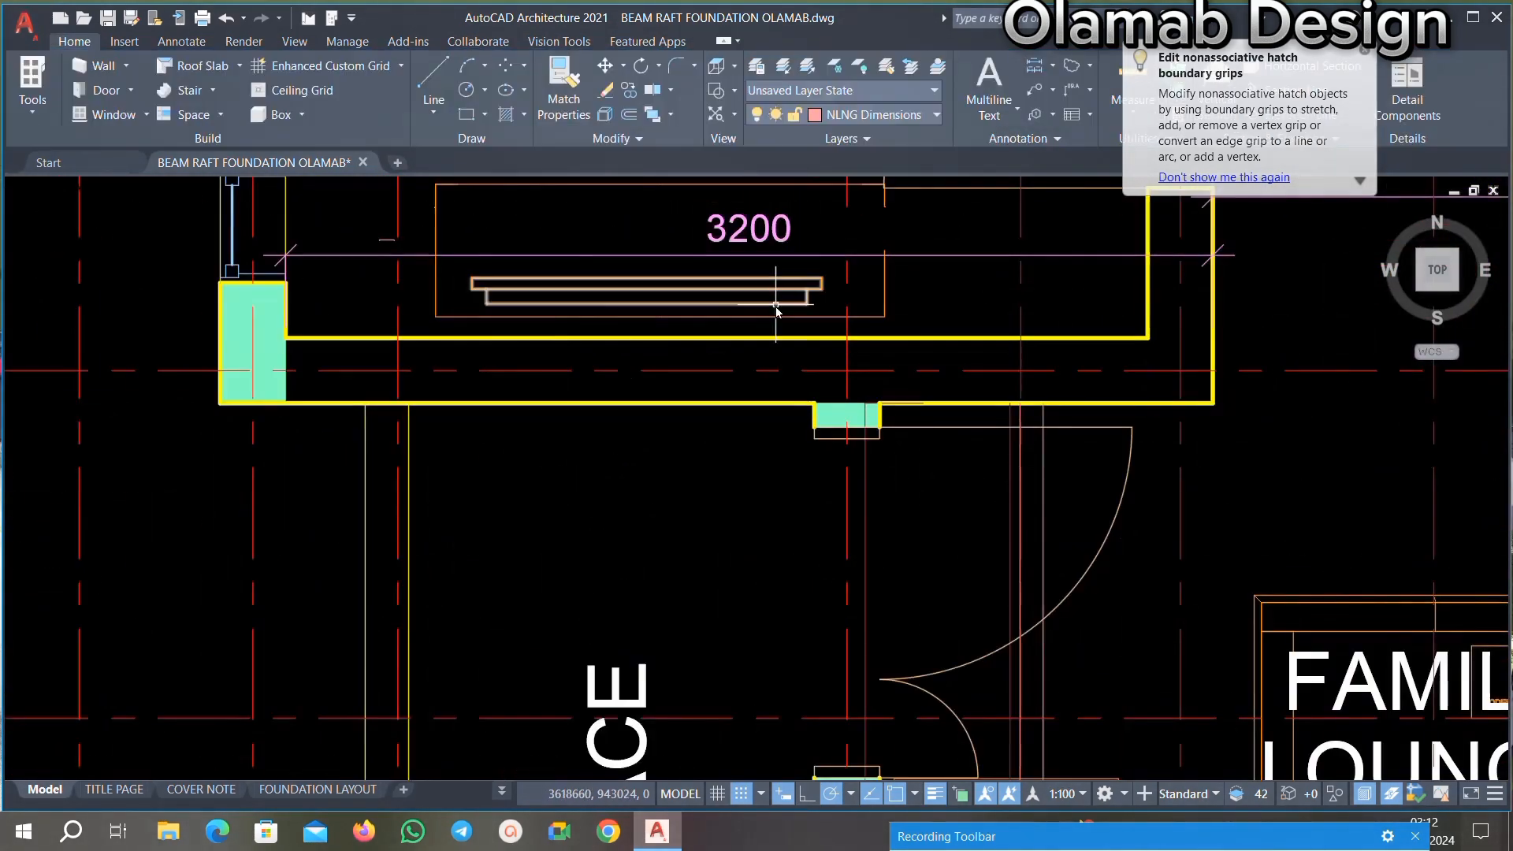
{"action": "scroll", "coordinate": [867, 276], "scroll_direction": "up", "scroll_amount": 4}
{"action": "left_click", "coordinate": [805, 270]}
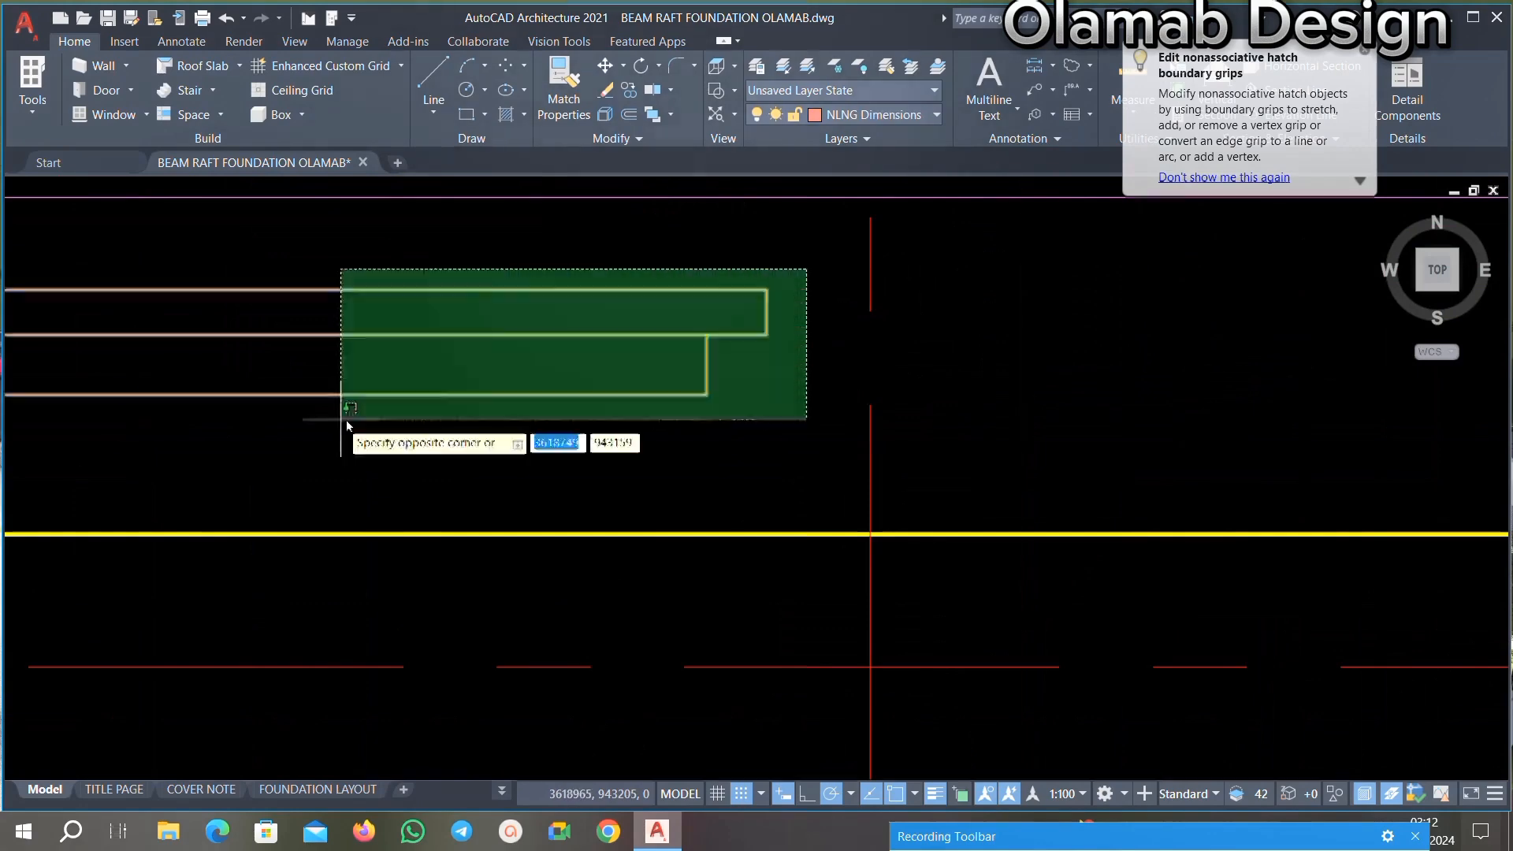
{"action": "left_click", "coordinate": [341, 419]}
{"action": "key", "text": "Delete"}
{"action": "scroll", "coordinate": [697, 350], "scroll_direction": "down", "scroll_amount": 4}
{"action": "scroll", "coordinate": [679, 284], "scroll_direction": "up", "scroll_amount": 3}
{"action": "left_click", "coordinate": [684, 322]}
{"action": "left_click", "coordinate": [395, 545]}
{"action": "scroll", "coordinate": [658, 364], "scroll_direction": "down", "scroll_amount": 4}
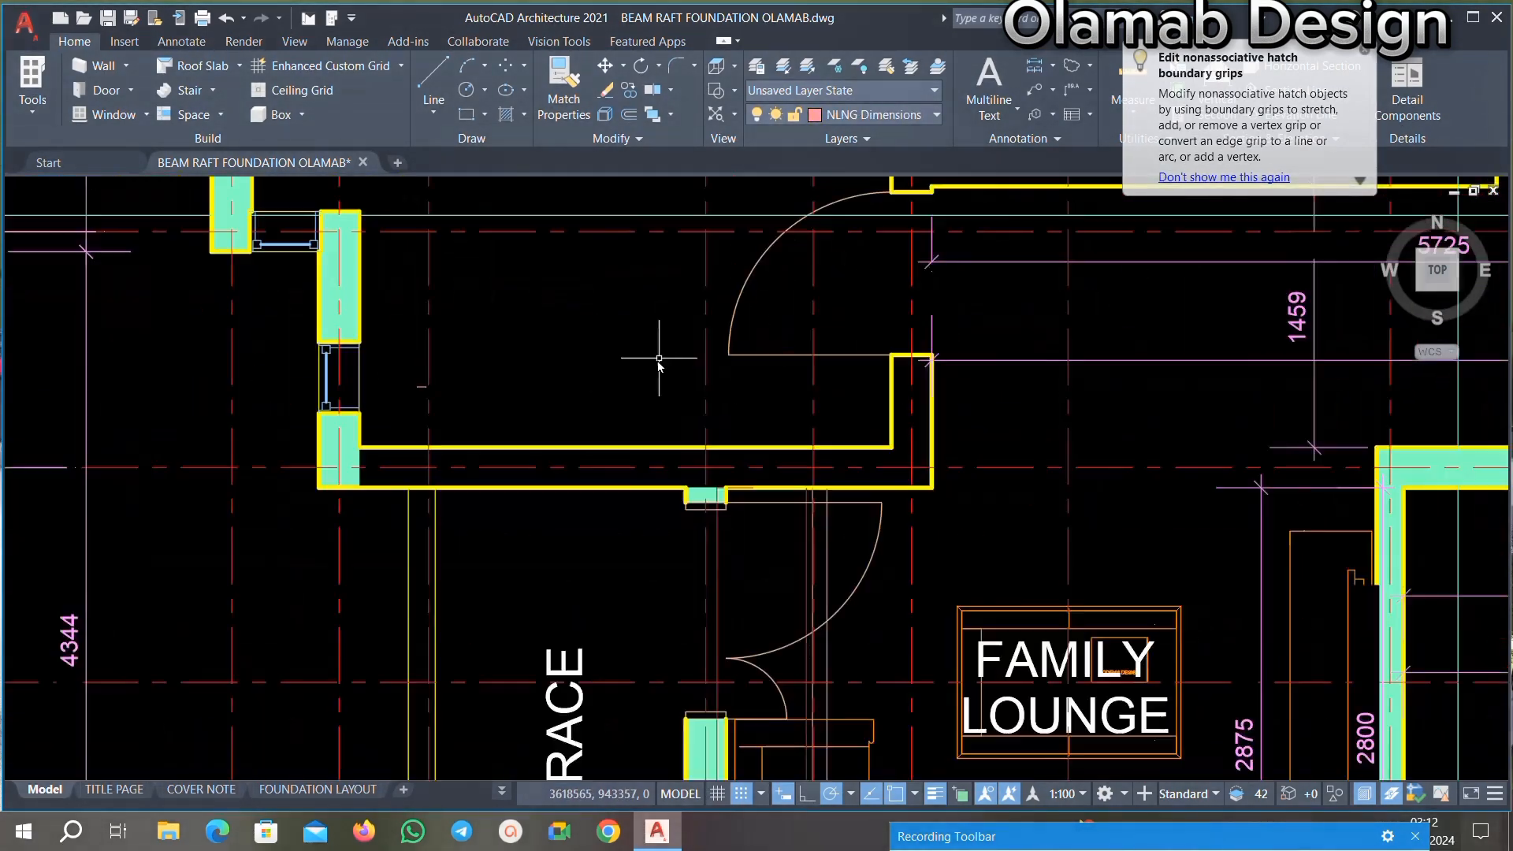
Step: Delete the solid hatches from the corner and western wall segments north of the terrace
{"action": "scroll", "coordinate": [357, 405], "scroll_direction": "up", "scroll_amount": 5}
{"action": "left_click", "coordinate": [347, 399]}
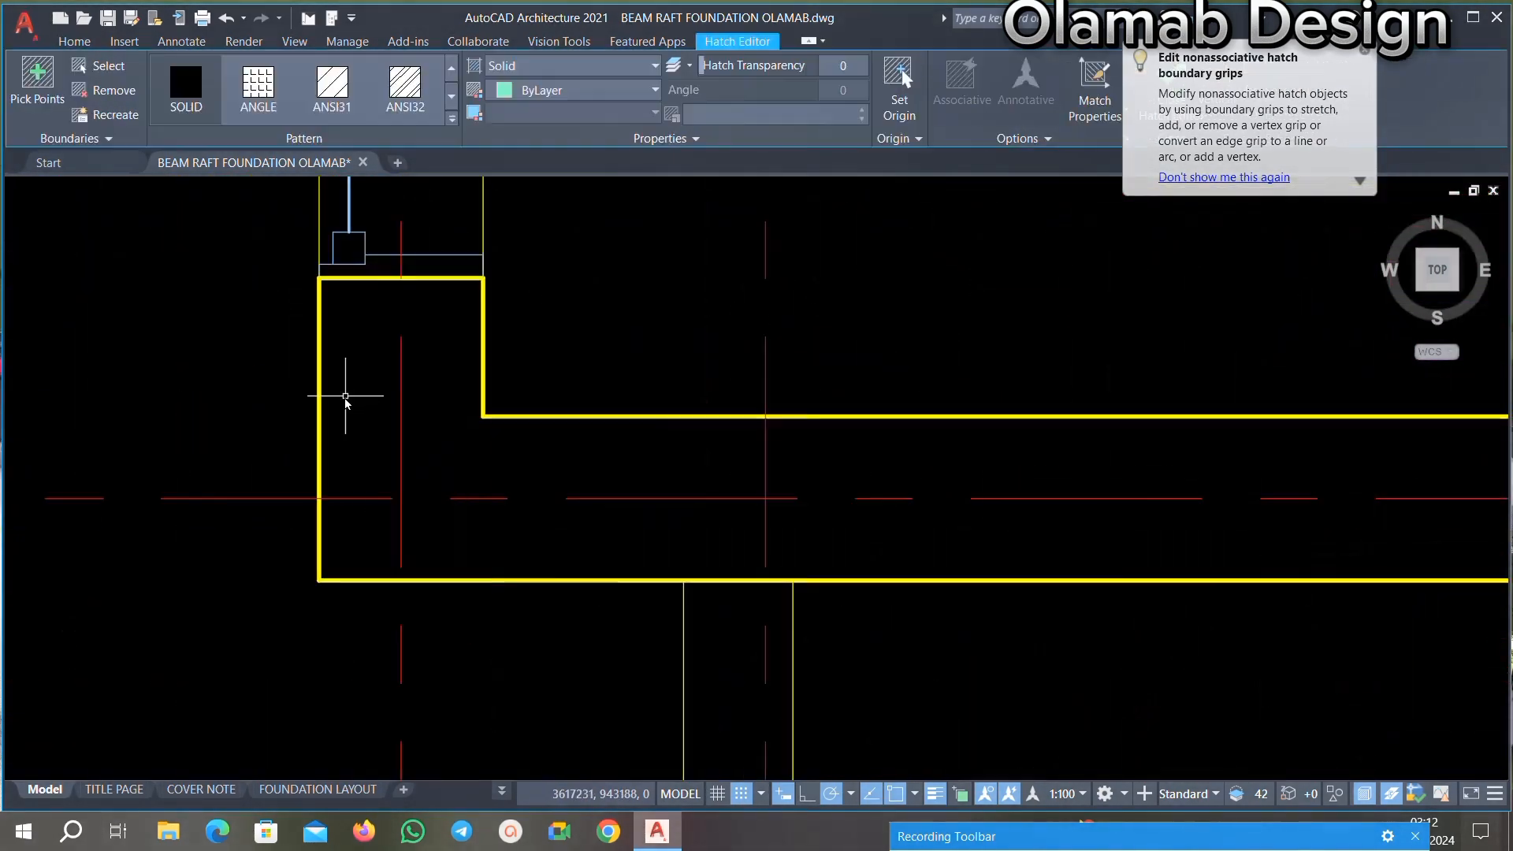
{"action": "key", "text": "Delete"}
{"action": "scroll", "coordinate": [527, 397], "scroll_direction": "down", "scroll_amount": 5}
{"action": "scroll", "coordinate": [527, 396], "scroll_direction": "down", "scroll_amount": 6}
{"action": "scroll", "coordinate": [560, 486], "scroll_direction": "up", "scroll_amount": 4}
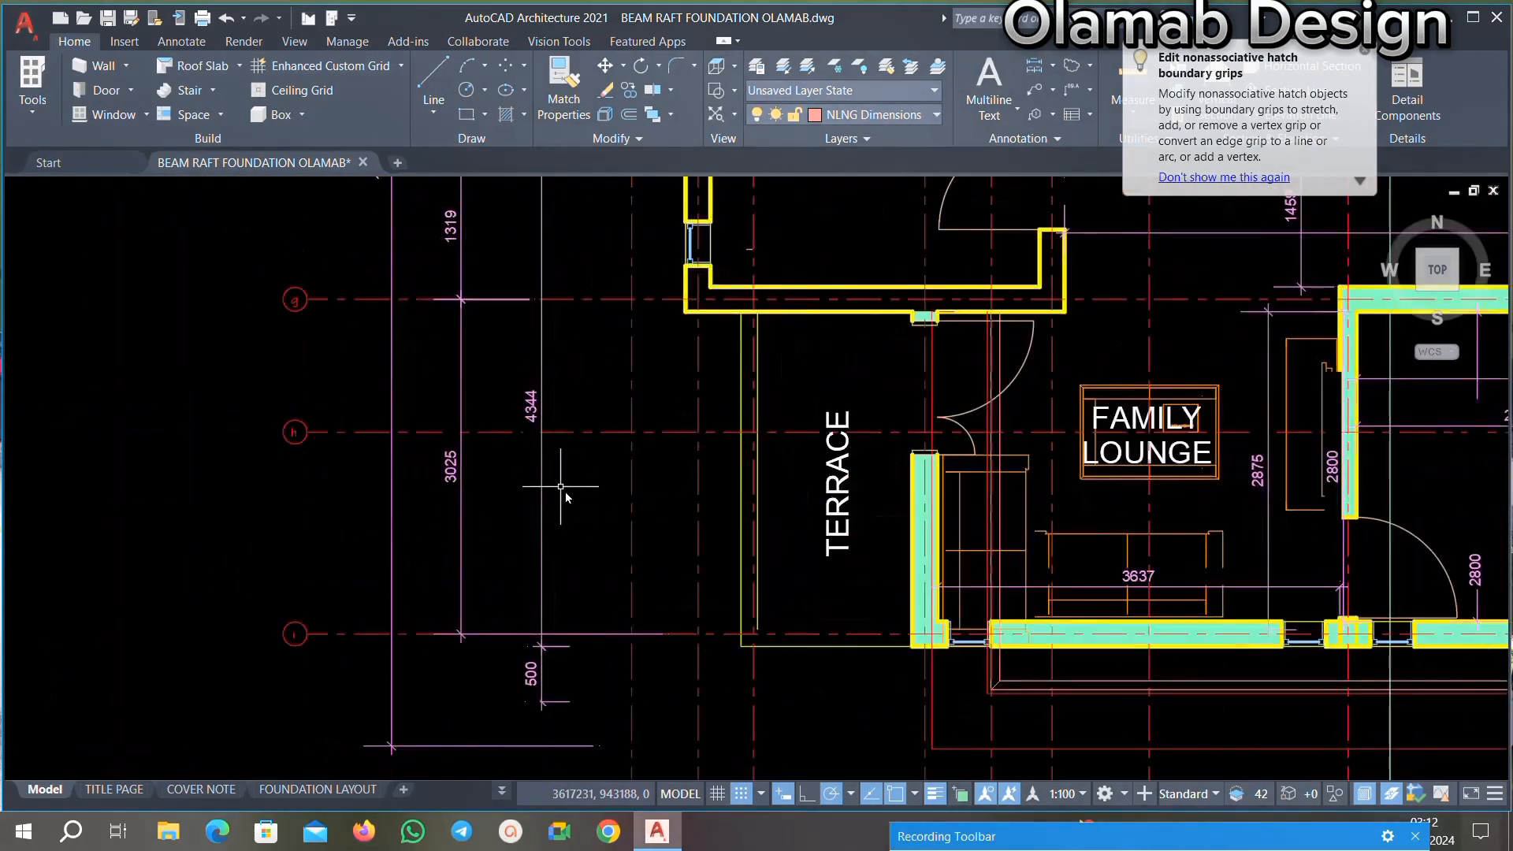
Step: Delete the vertical exterior dimensions on the plan's western side, including the 500 dimension
{"action": "scroll", "coordinate": [485, 442], "scroll_direction": "down", "scroll_amount": 1}
{"action": "scroll", "coordinate": [520, 611], "scroll_direction": "up", "scroll_amount": 4}
{"action": "left_click", "coordinate": [604, 509]}
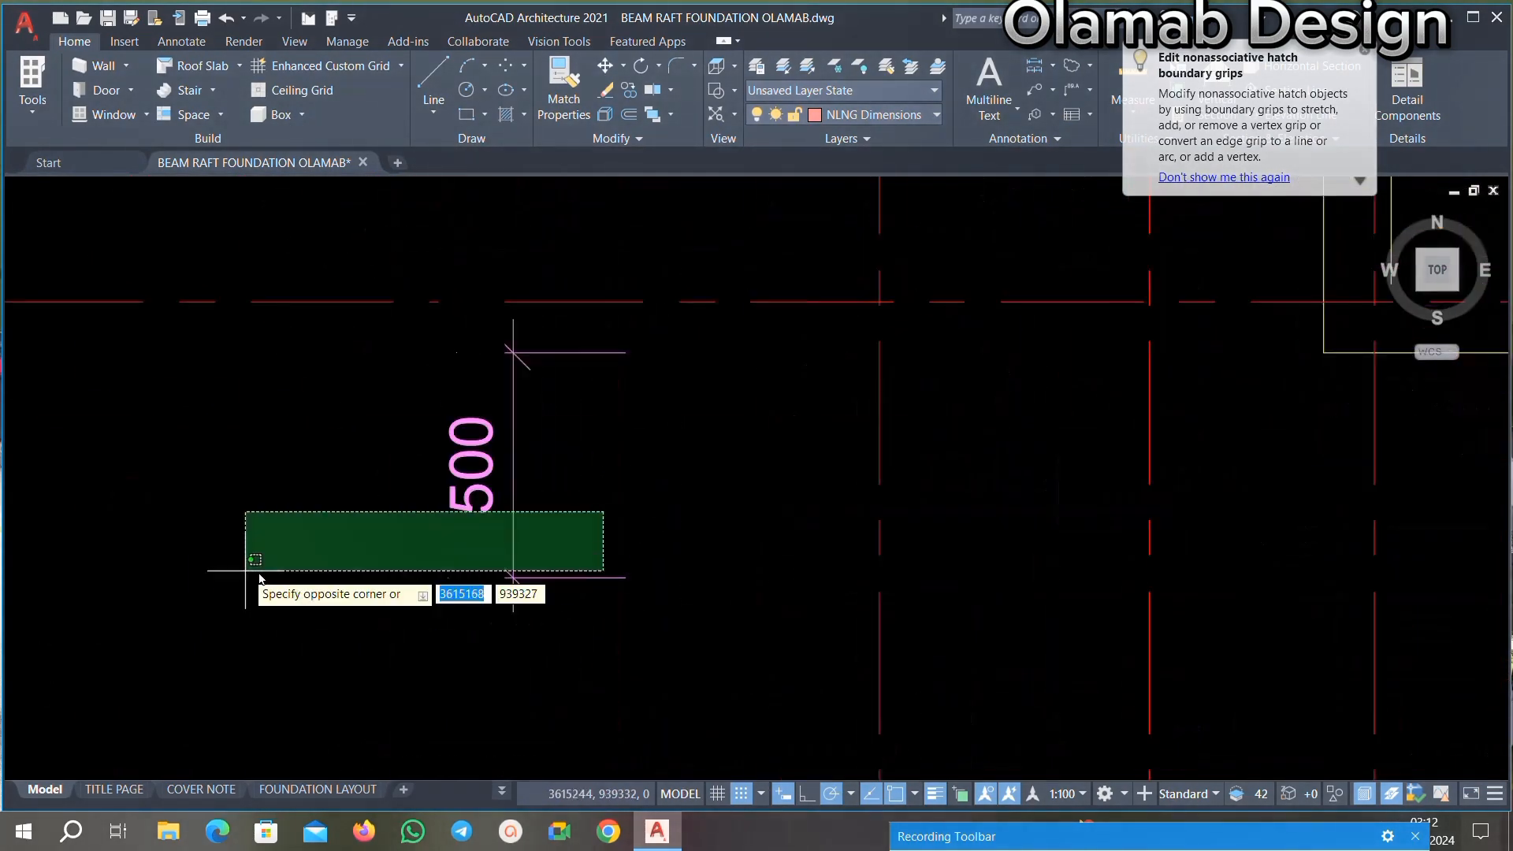
{"action": "left_click", "coordinate": [248, 570]}
{"action": "key", "text": "Delete"}
{"action": "scroll", "coordinate": [499, 461], "scroll_direction": "down", "scroll_amount": 1}
{"action": "scroll", "coordinate": [498, 463], "scroll_direction": "down", "scroll_amount": 3}
Step: Delete the 600 dimension and the overall horizontal dimension south of the plan
{"action": "scroll", "coordinate": [506, 489], "scroll_direction": "up", "scroll_amount": 7}
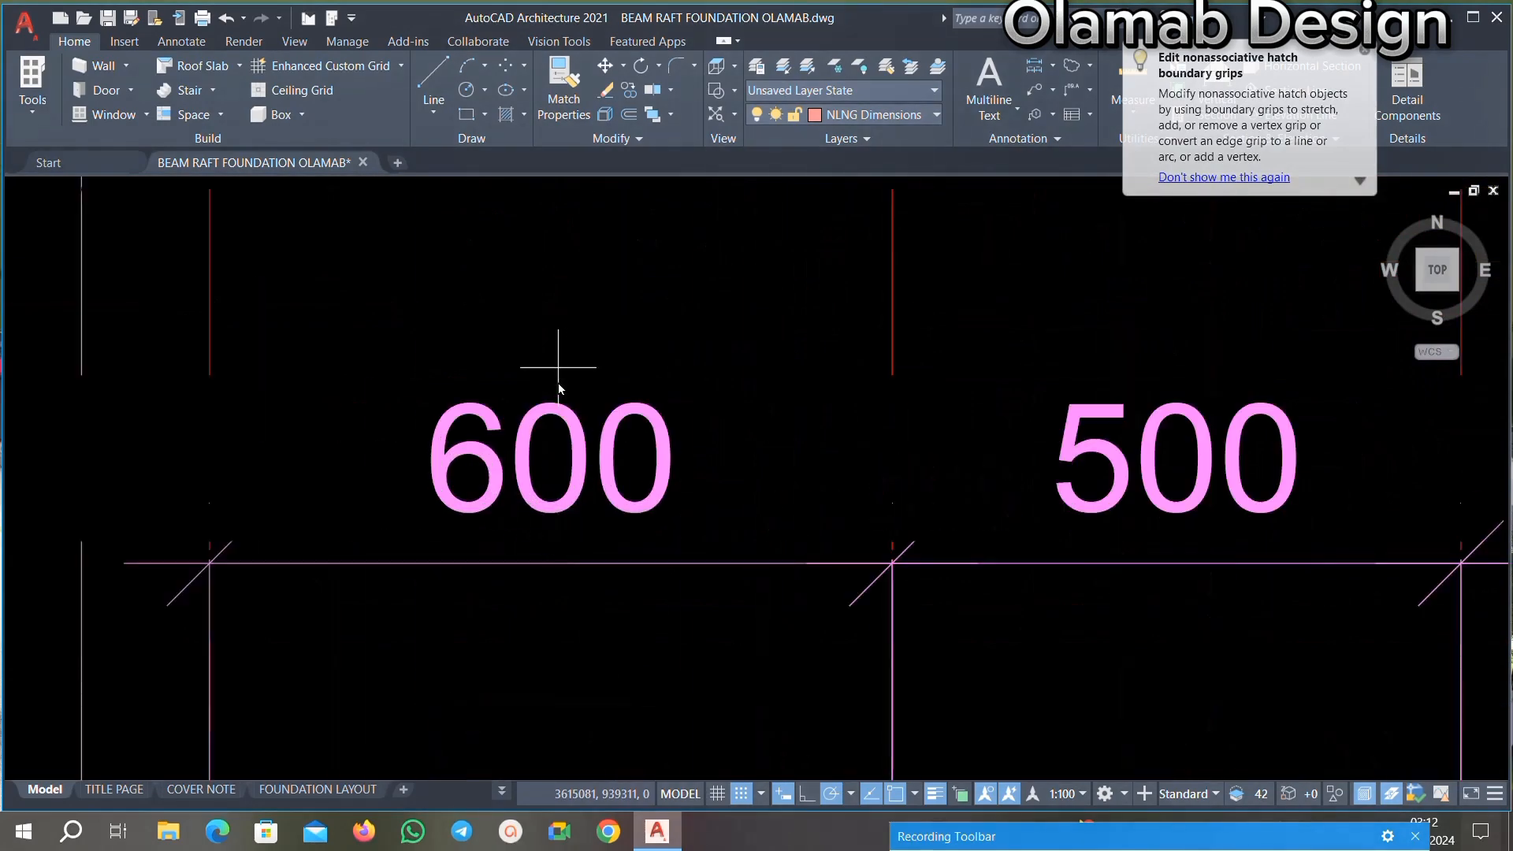
{"action": "scroll", "coordinate": [430, 488], "scroll_direction": "down", "scroll_amount": 6}
{"action": "scroll", "coordinate": [541, 523], "scroll_direction": "up", "scroll_amount": 6}
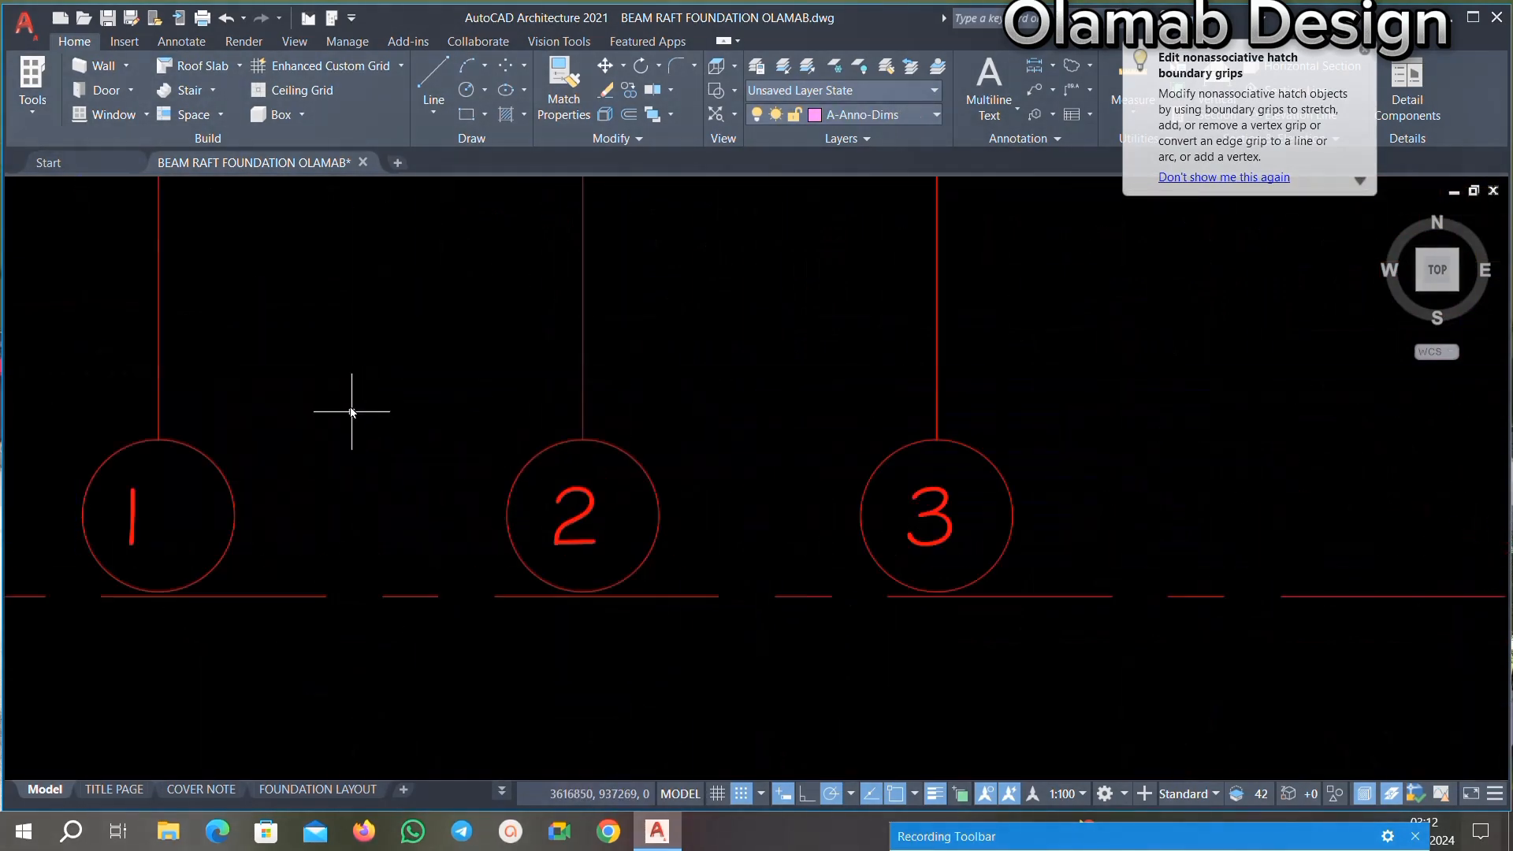
Step: Delete the southernmost horizontal grid line and its grid bubble
{"action": "scroll", "coordinate": [400, 405], "scroll_direction": "down", "scroll_amount": 4}
{"action": "scroll", "coordinate": [420, 459], "scroll_direction": "up", "scroll_amount": 2}
{"action": "left_click", "coordinate": [144, 306]}
{"action": "scroll", "coordinate": [480, 336], "scroll_direction": "down", "scroll_amount": 3}
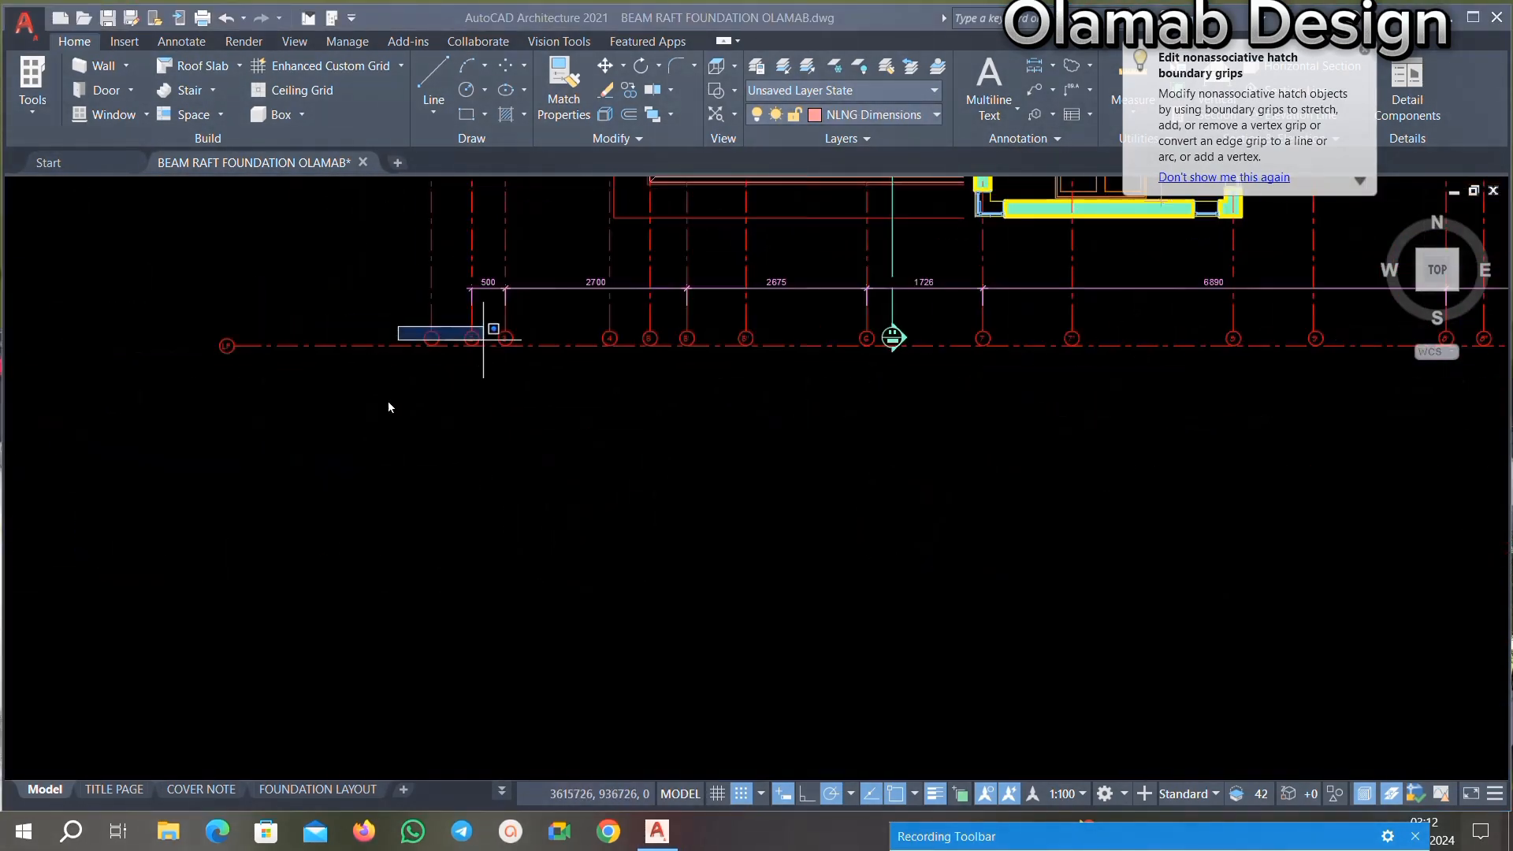
{"action": "left_click", "coordinate": [332, 275]}
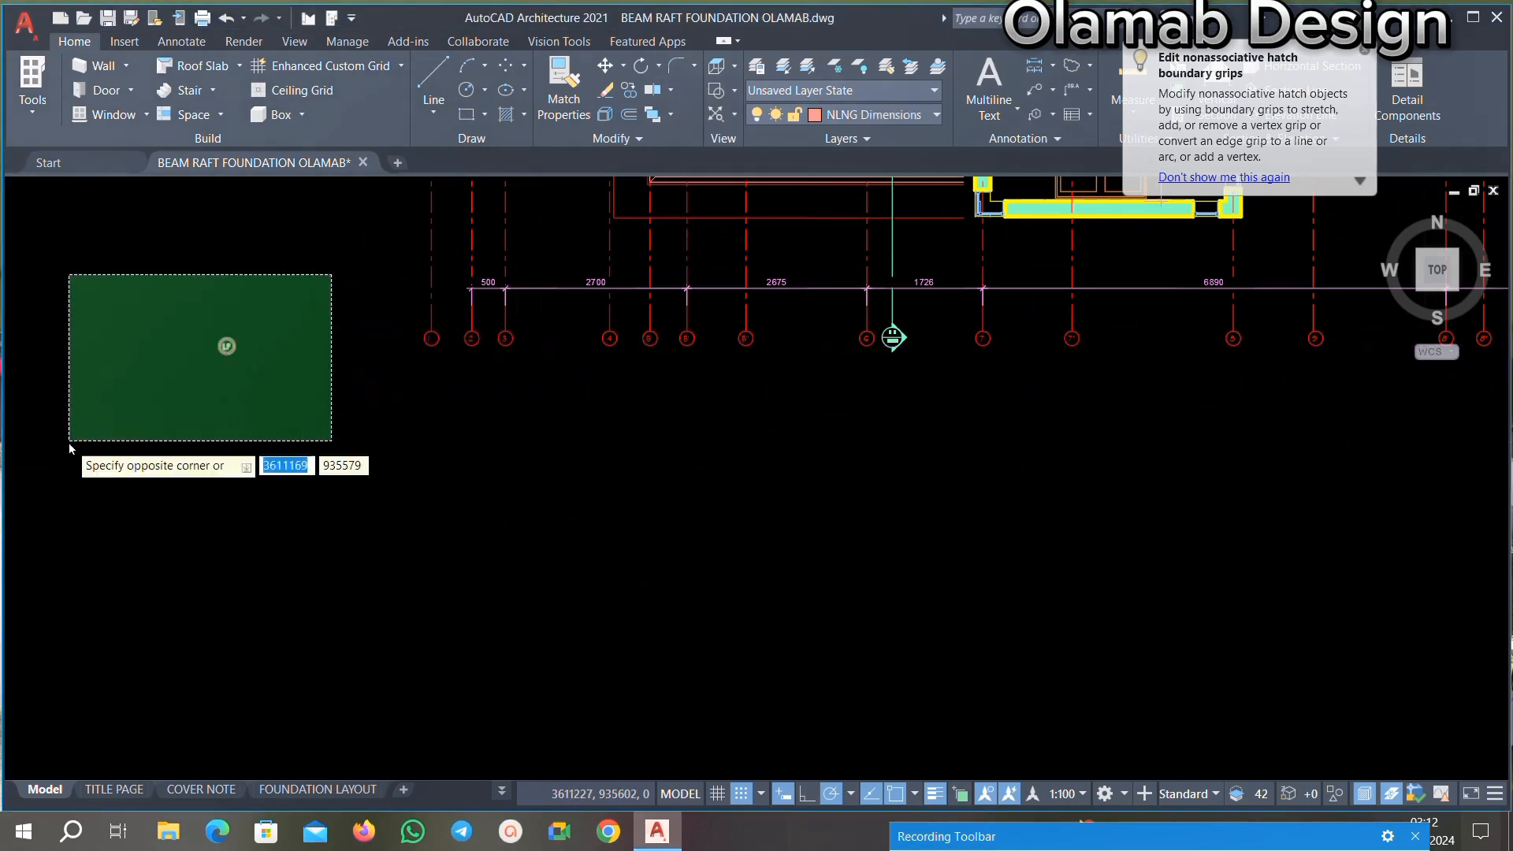
{"action": "left_click", "coordinate": [69, 443]}
{"action": "key", "text": "Delete"}
Step: Delete the 2700, 500, 2675 and 1726 dimensions from the chain south of the plan
{"action": "scroll", "coordinate": [599, 283], "scroll_direction": "up", "scroll_amount": 4}
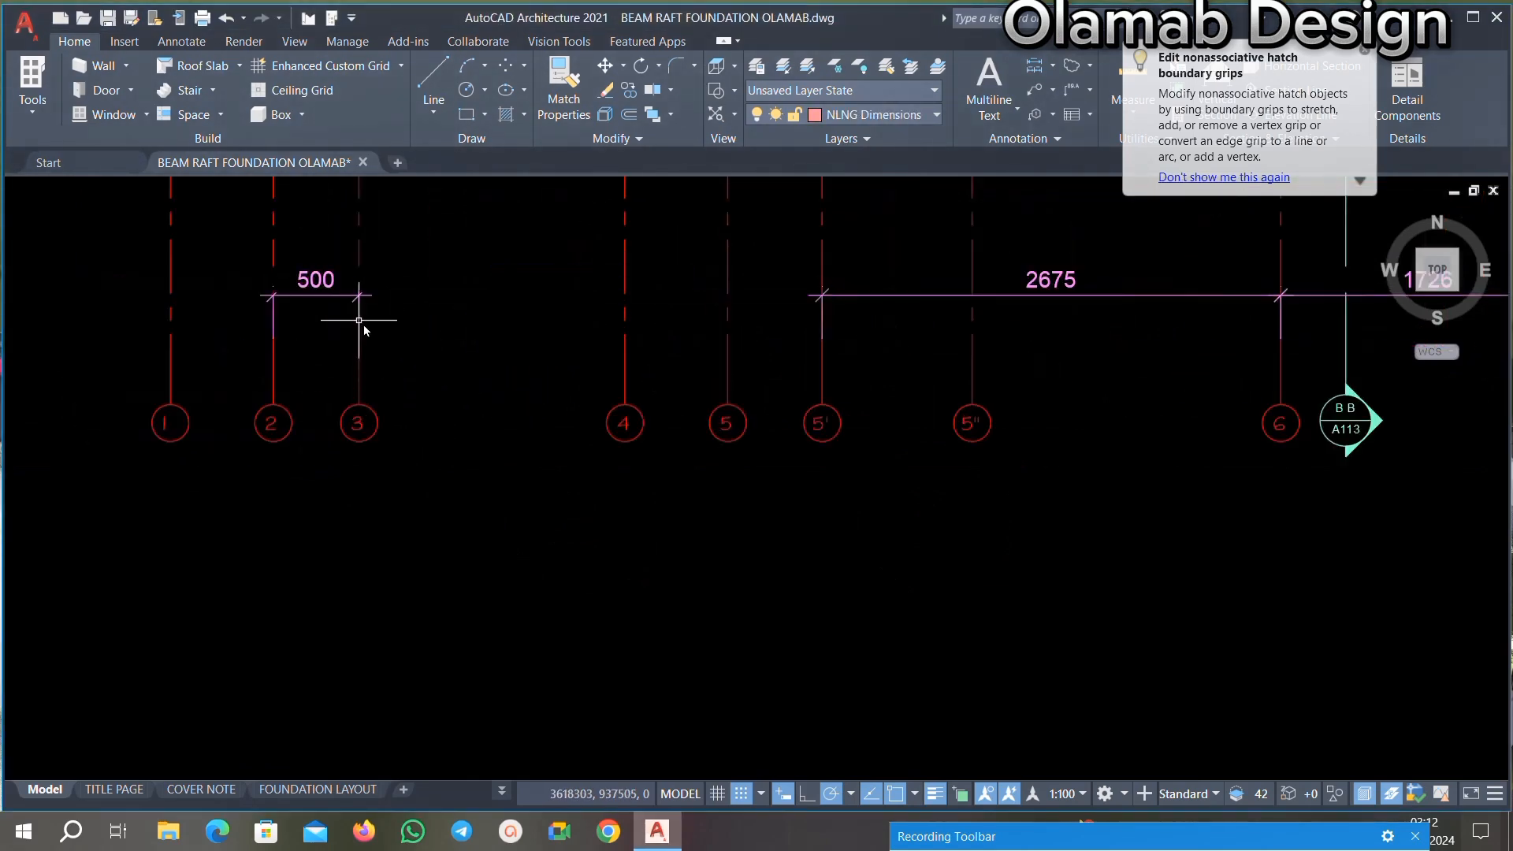
{"action": "scroll", "coordinate": [431, 405], "scroll_direction": "down", "scroll_amount": 3}
{"action": "scroll", "coordinate": [784, 372], "scroll_direction": "up", "scroll_amount": 3}
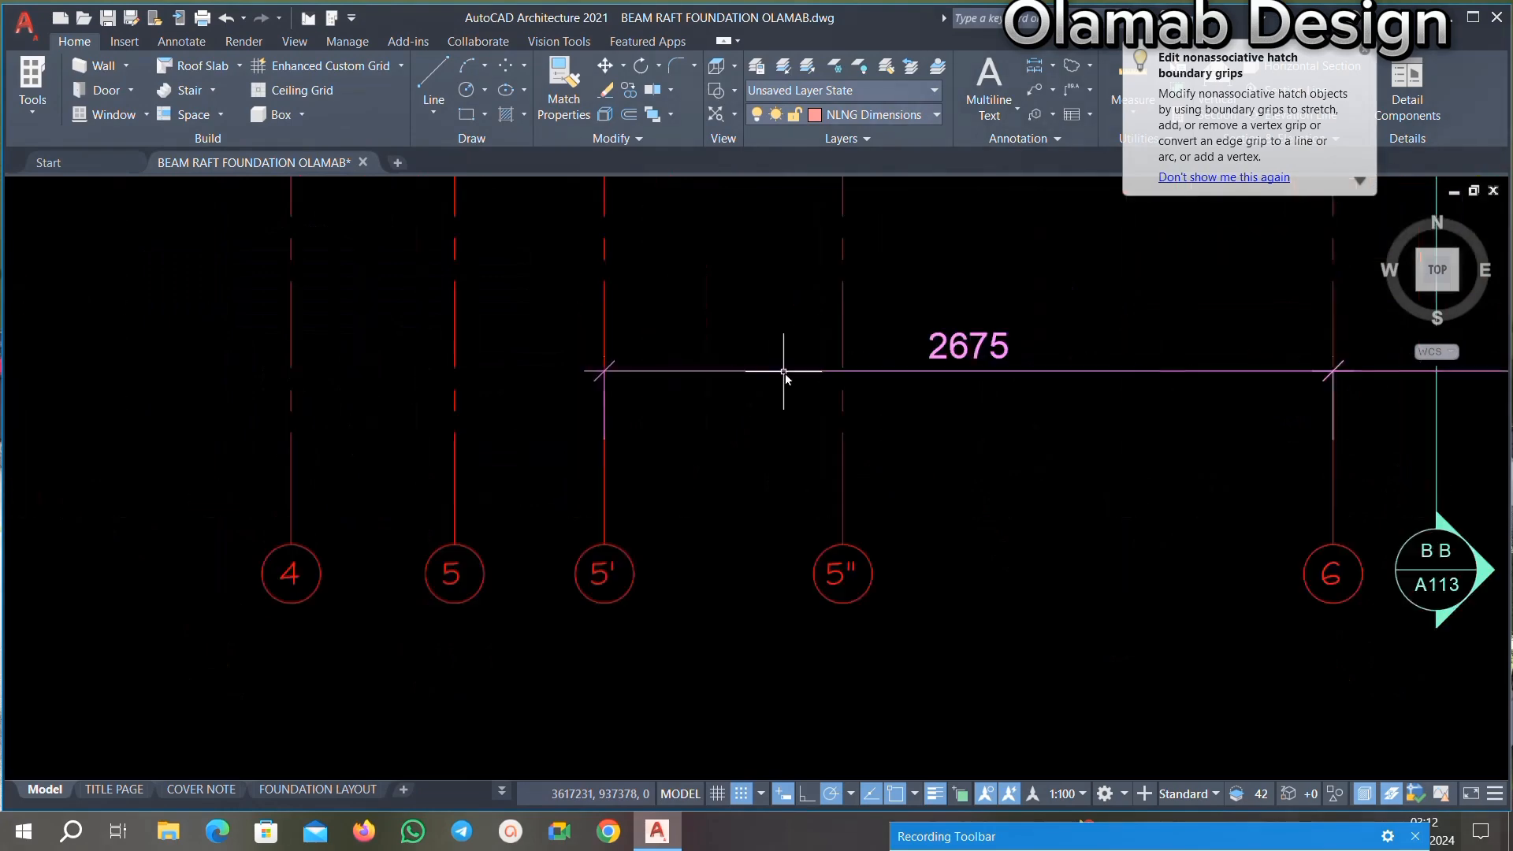
{"action": "left_click", "coordinate": [682, 450]}
{"action": "scroll", "coordinate": [611, 453], "scroll_direction": "down", "scroll_amount": 3}
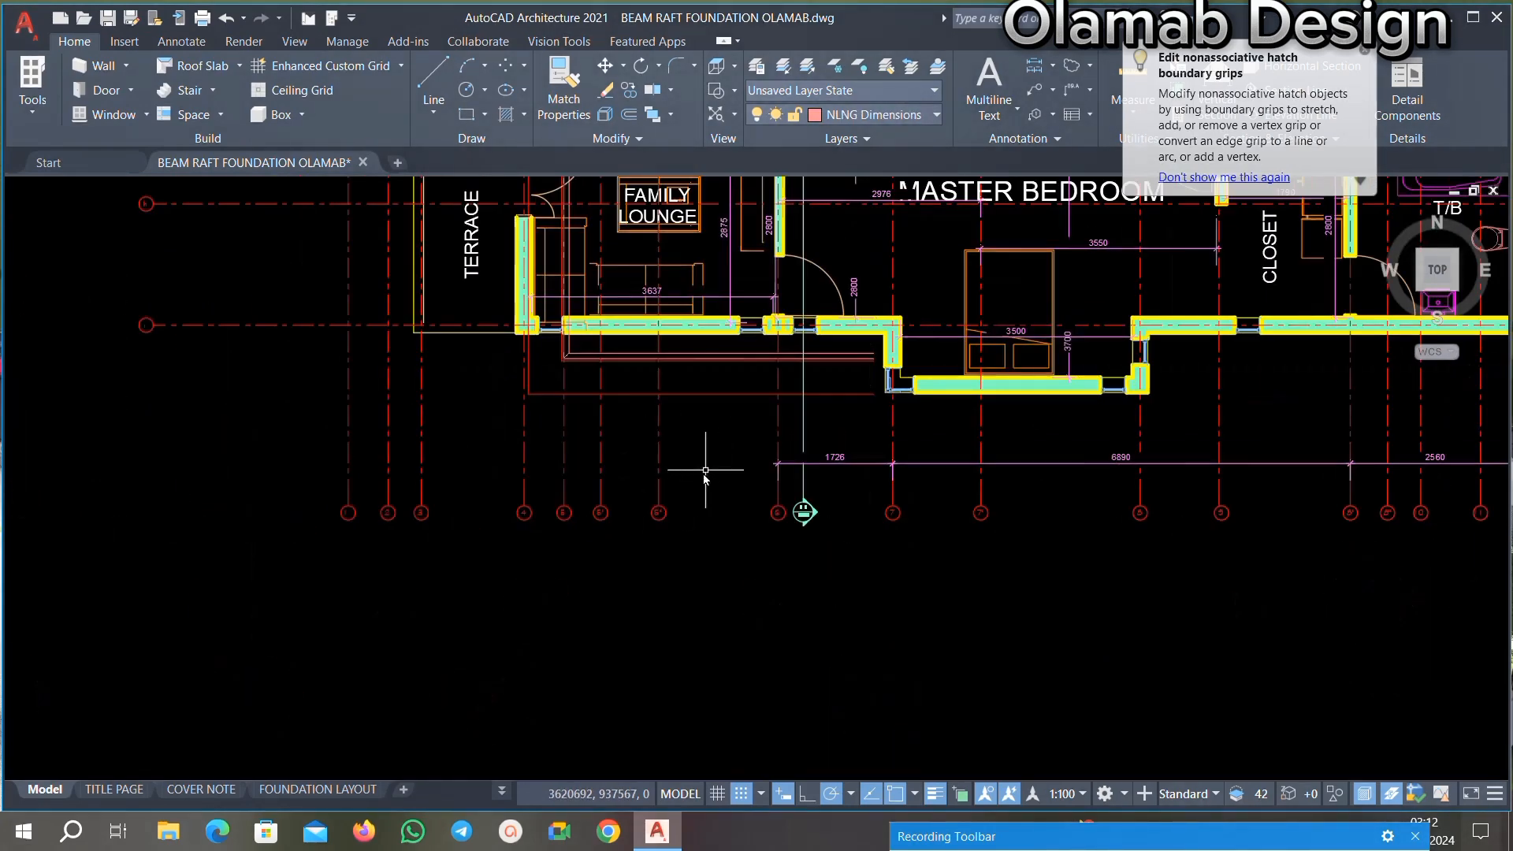
{"action": "scroll", "coordinate": [873, 454], "scroll_direction": "up", "scroll_amount": 3}
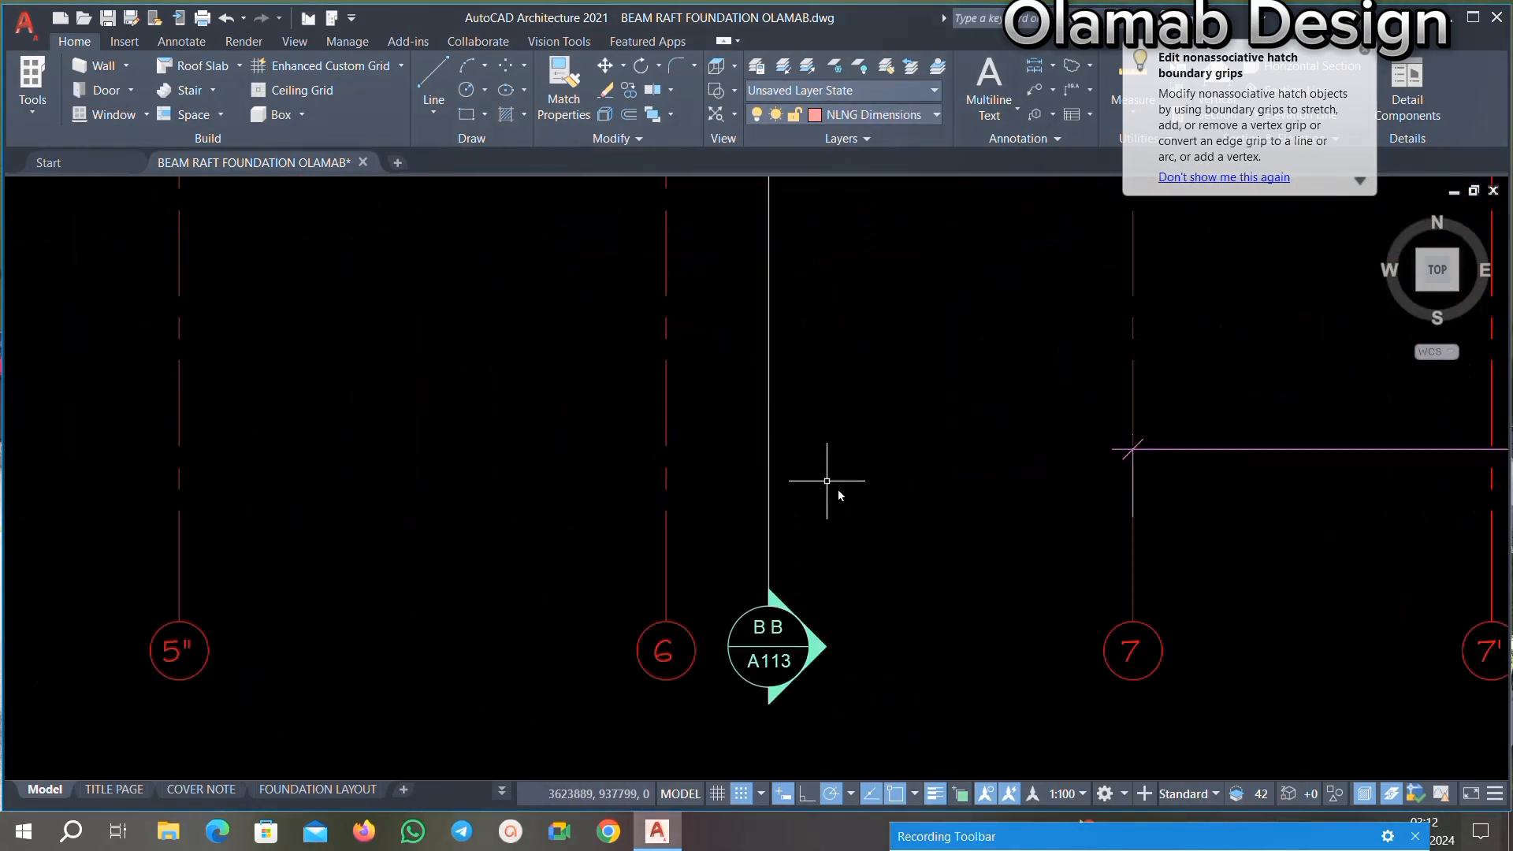
{"action": "scroll", "coordinate": [627, 410], "scroll_direction": "down", "scroll_amount": 3}
{"action": "scroll", "coordinate": [688, 502], "scroll_direction": "up", "scroll_amount": 3}
Step: Delete the B-B section line and its A113 marker
{"action": "scroll", "coordinate": [700, 377], "scroll_direction": "down", "scroll_amount": 5}
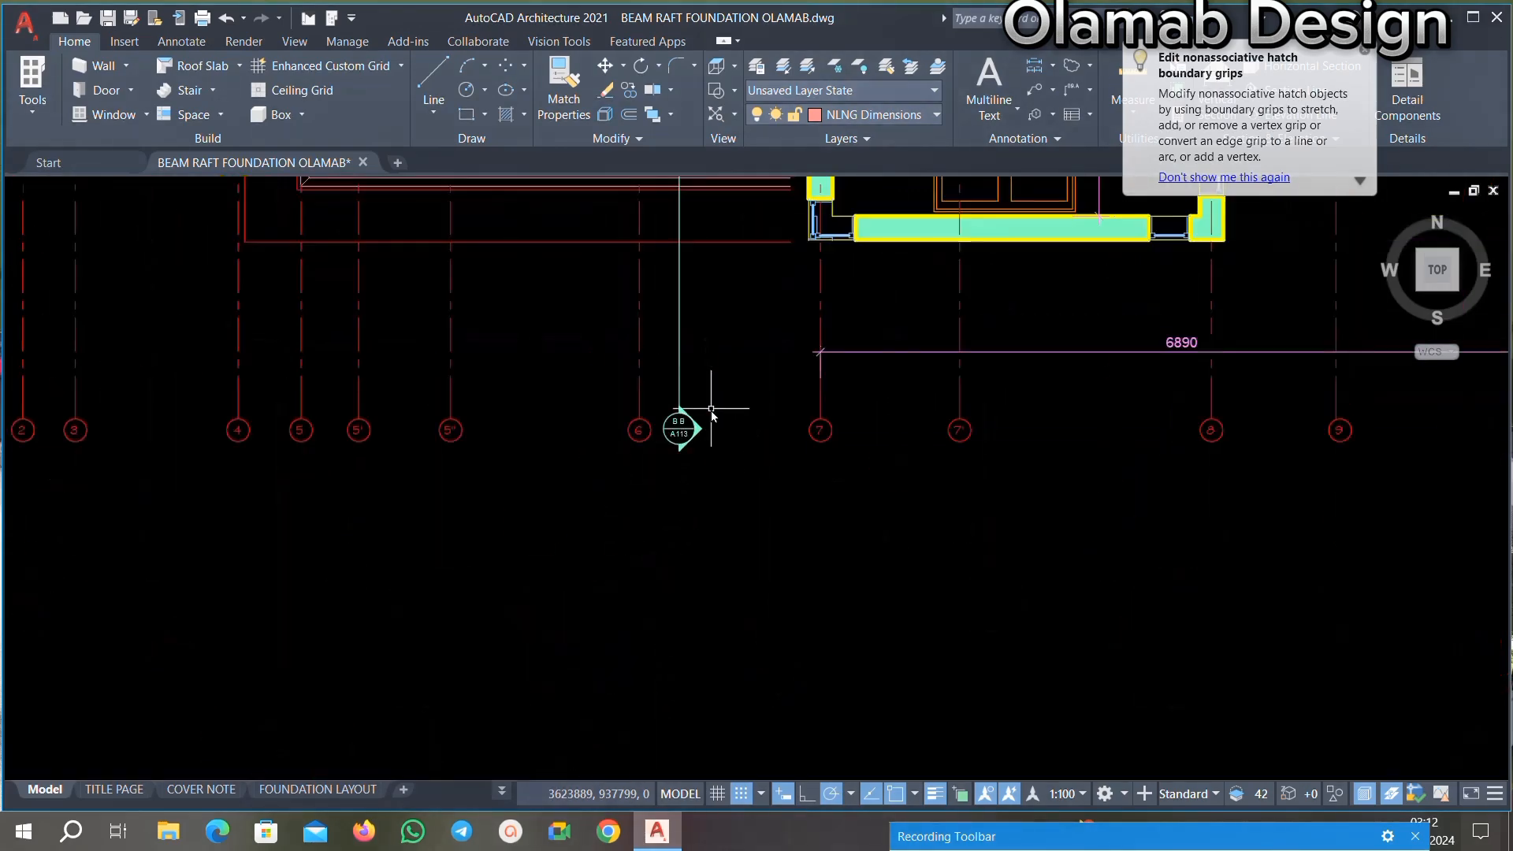
{"action": "scroll", "coordinate": [658, 505], "scroll_direction": "up", "scroll_amount": 3}
{"action": "left_click", "coordinate": [679, 474]}
{"action": "scroll", "coordinate": [659, 509], "scroll_direction": "down", "scroll_amount": 8}
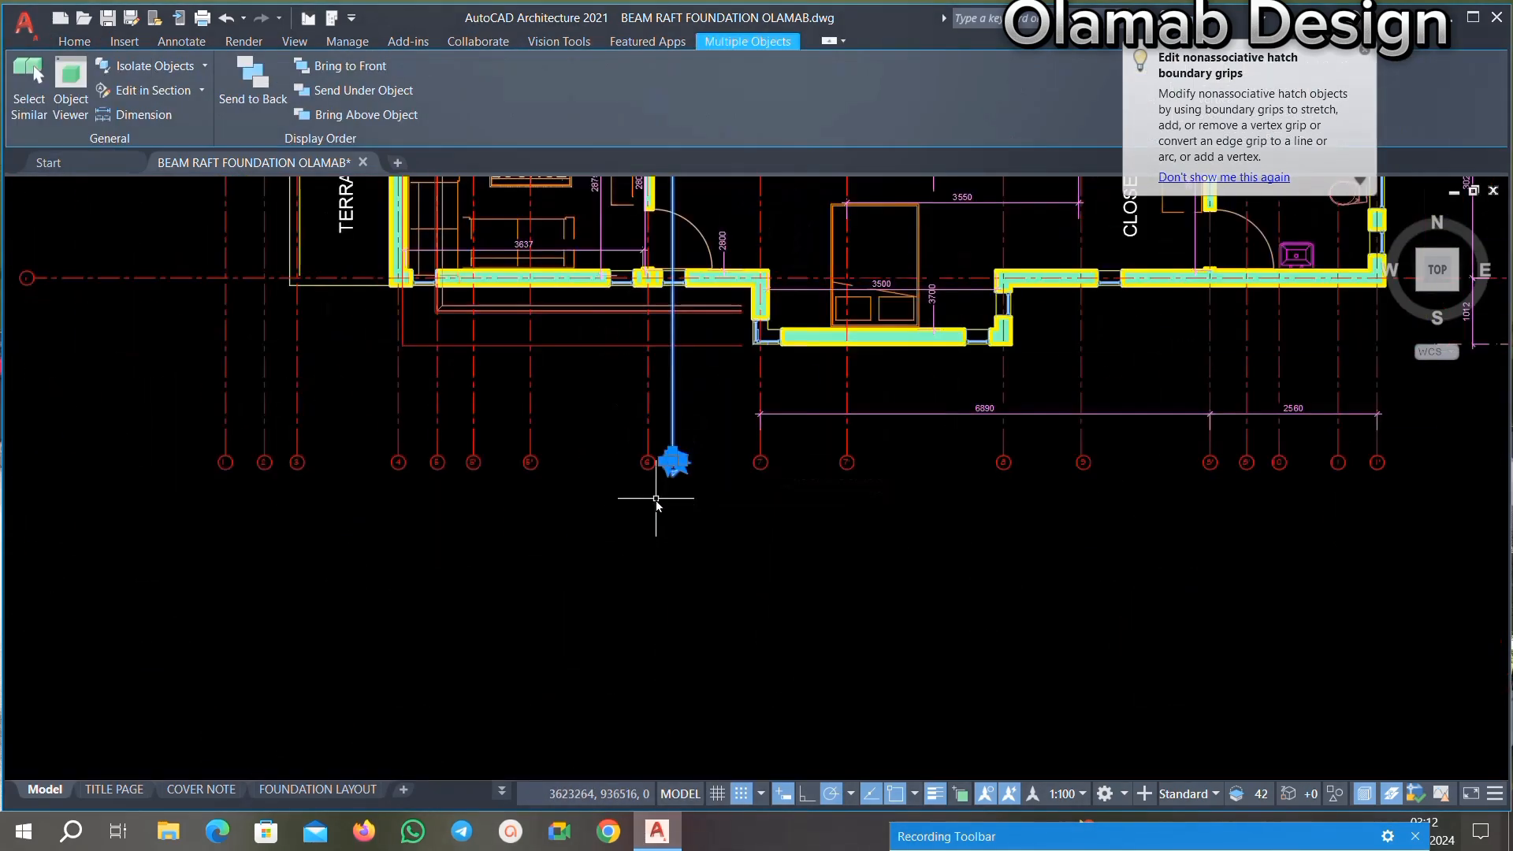
{"action": "key", "text": "Escape"}
Step: Delete the remaining 6890 and 2560 dimensions south of the plan
{"action": "scroll", "coordinate": [733, 470], "scroll_direction": "up", "scroll_amount": 8}
{"action": "scroll", "coordinate": [696, 490], "scroll_direction": "down", "scroll_amount": 6}
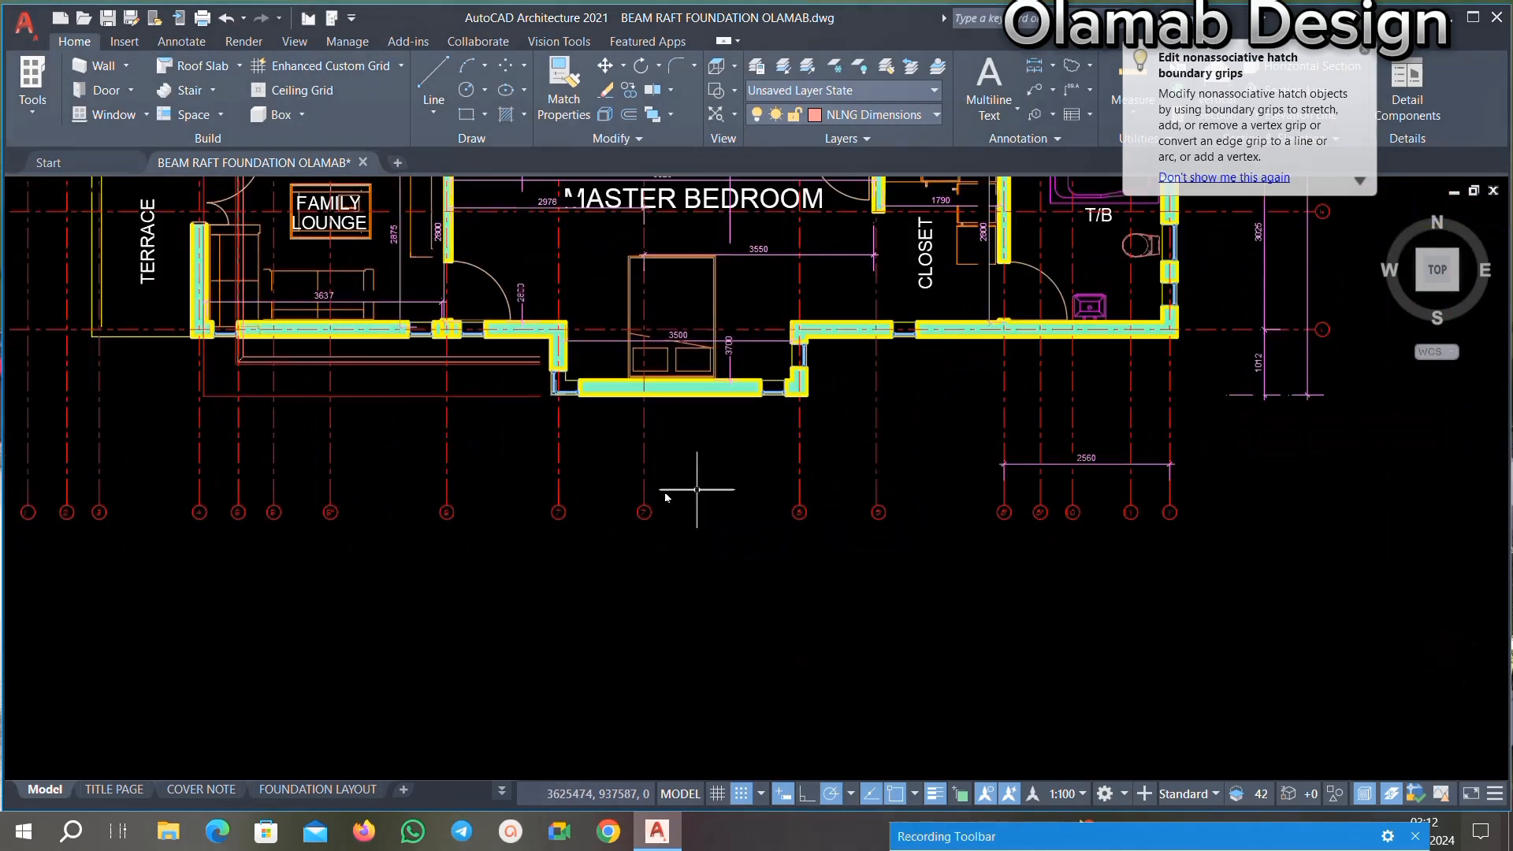
{"action": "scroll", "coordinate": [1017, 478], "scroll_direction": "up", "scroll_amount": 8}
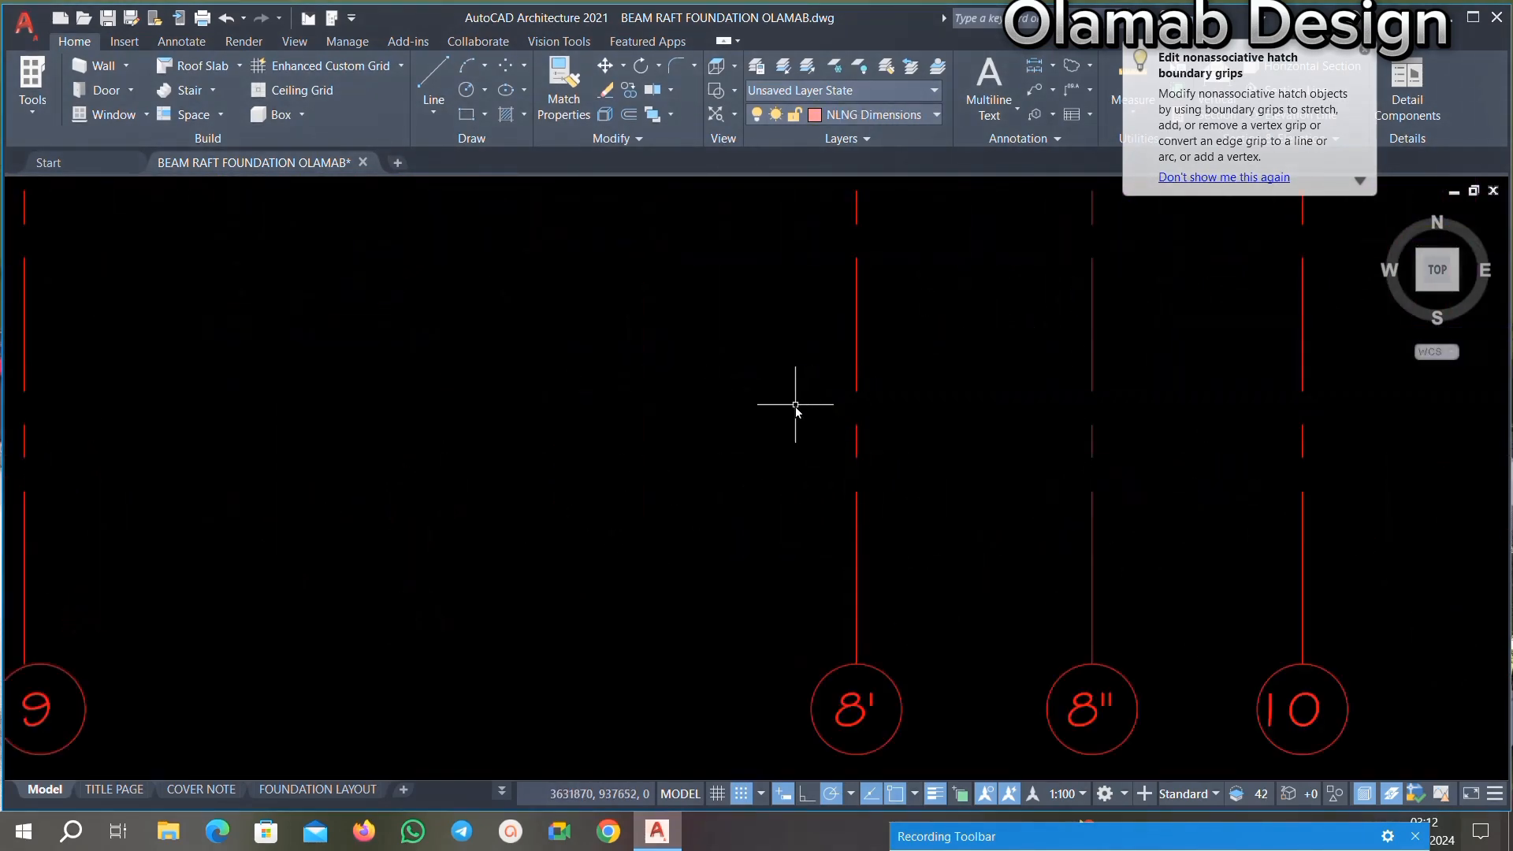
{"action": "scroll", "coordinate": [795, 404], "scroll_direction": "down", "scroll_amount": 6}
Step: Delete the 1012 dimension and the overall vertical dimension on the plan's eastern side
{"action": "scroll", "coordinate": [872, 494], "scroll_direction": "up", "scroll_amount": 8}
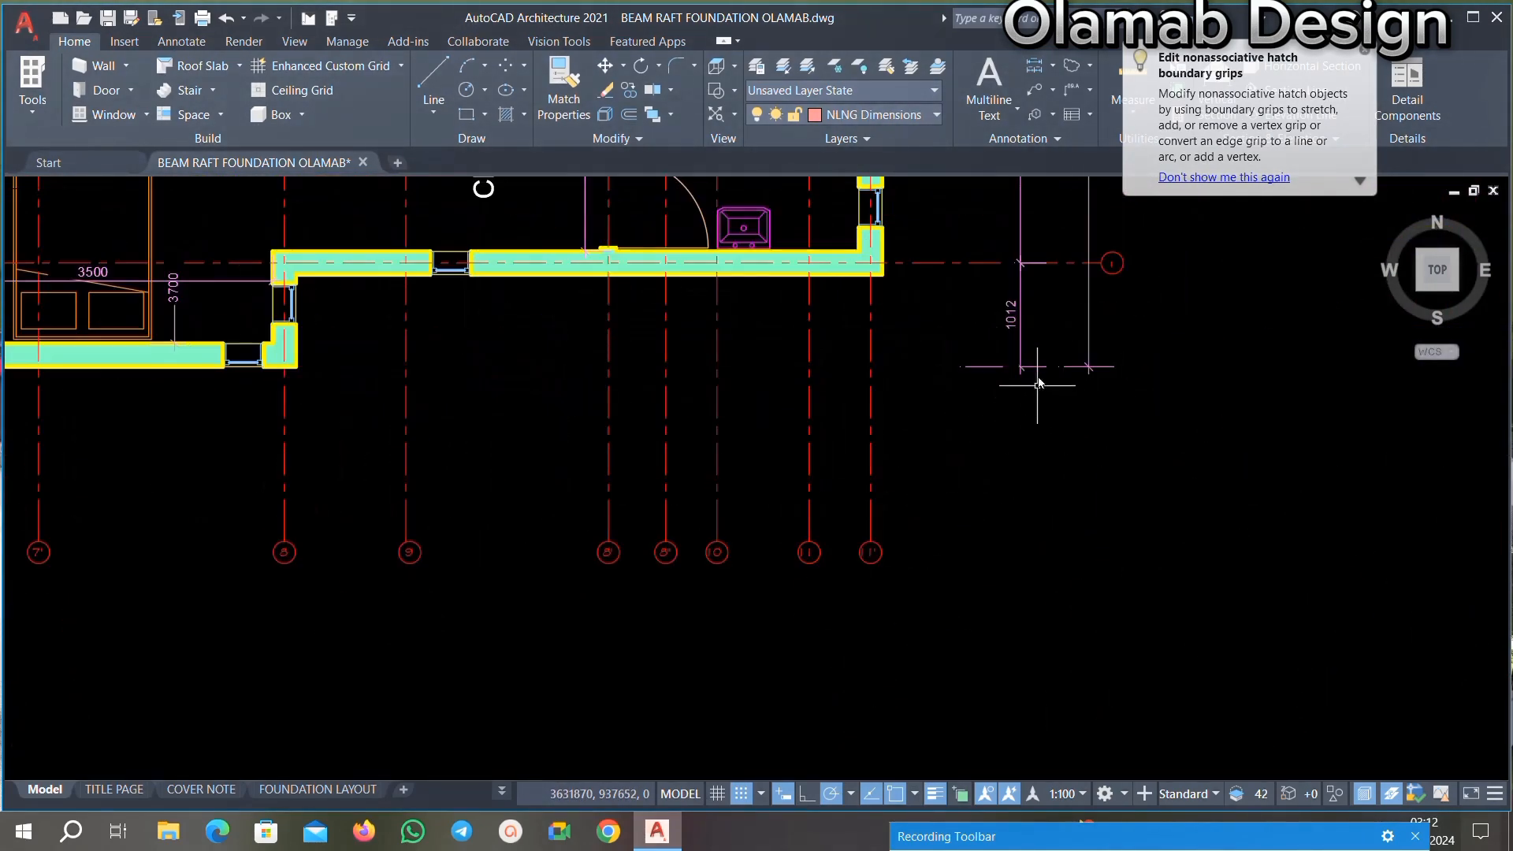
{"action": "left_click", "coordinate": [1054, 312]}
{"action": "left_click", "coordinate": [718, 620]}
{"action": "scroll", "coordinate": [756, 566], "scroll_direction": "down", "scroll_amount": 6}
{"action": "key", "text": "Delete"}
{"action": "scroll", "coordinate": [895, 516], "scroll_direction": "up", "scroll_amount": 6}
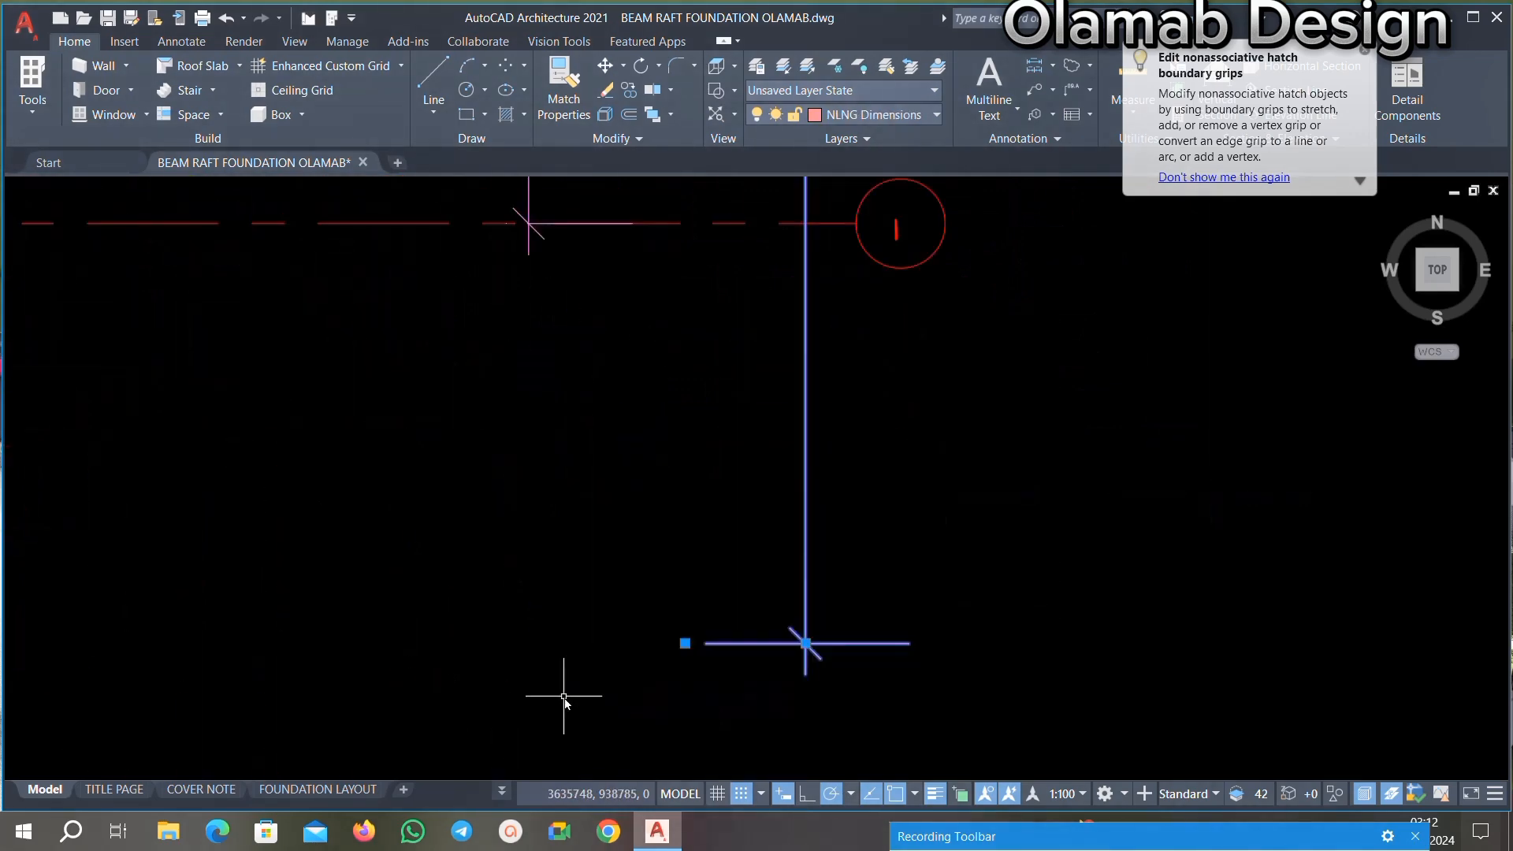
{"action": "scroll", "coordinate": [790, 500], "scroll_direction": "down", "scroll_amount": 5}
{"action": "scroll", "coordinate": [945, 423], "scroll_direction": "up", "scroll_amount": 5}
Step: Delete the vertical exterior dimension beside the study, east of the plan
{"action": "scroll", "coordinate": [670, 499], "scroll_direction": "up", "scroll_amount": 3}
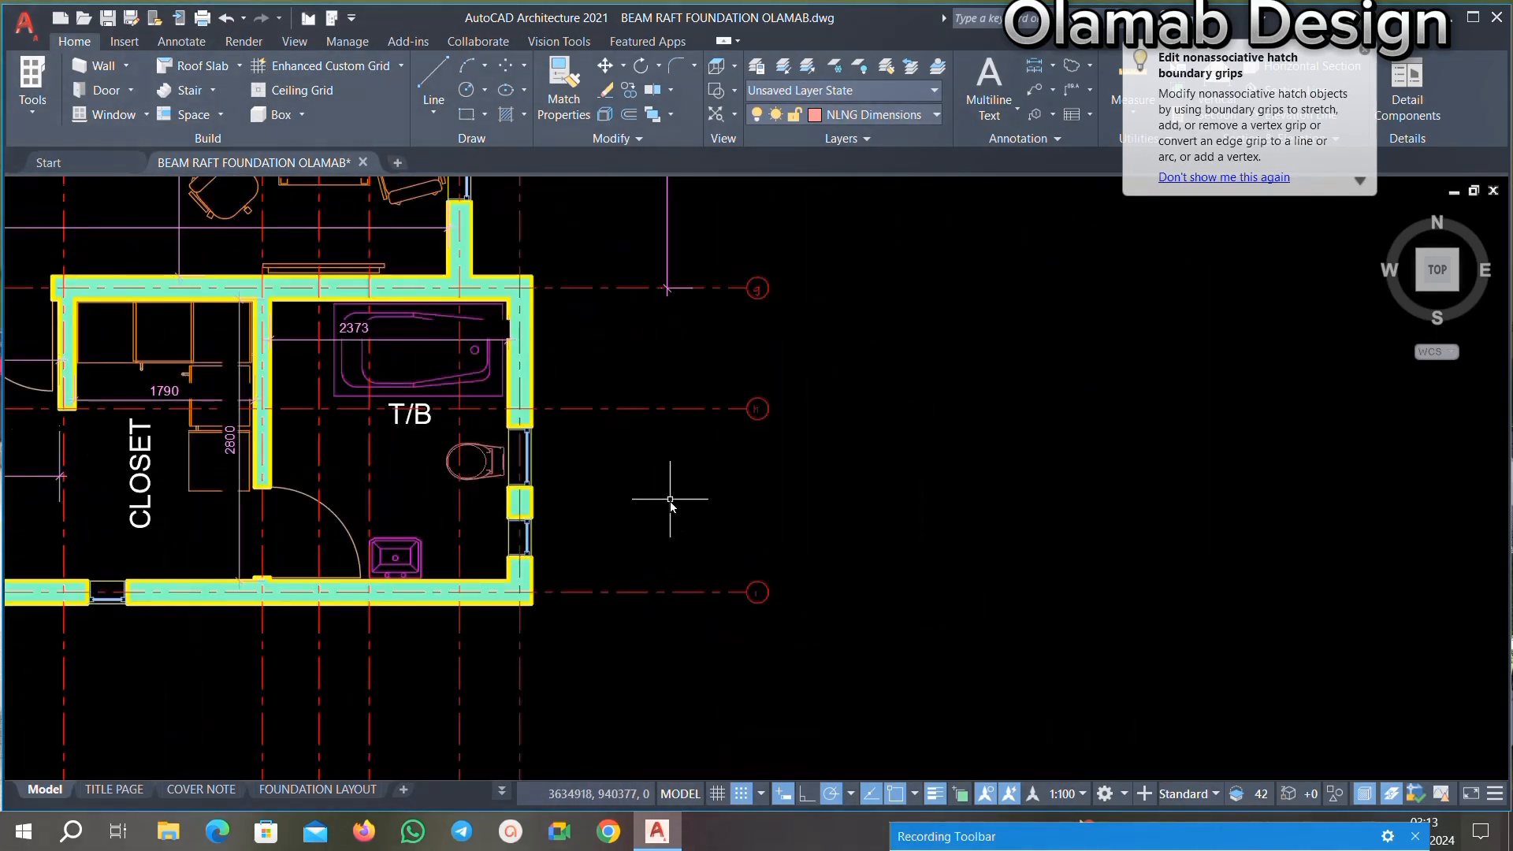
{"action": "scroll", "coordinate": [670, 499], "scroll_direction": "down", "scroll_amount": 1}
{"action": "scroll", "coordinate": [659, 331], "scroll_direction": "up", "scroll_amount": 3}
{"action": "left_click", "coordinate": [817, 357]}
{"action": "left_click", "coordinate": [500, 439]}
{"action": "key", "text": "Delete"}
{"action": "scroll", "coordinate": [649, 513], "scroll_direction": "down", "scroll_amount": 4}
Step: Delete the 2400 and 713 vertical dimensions at the northeastern side of the plan
{"action": "scroll", "coordinate": [646, 268], "scroll_direction": "up", "scroll_amount": 2}
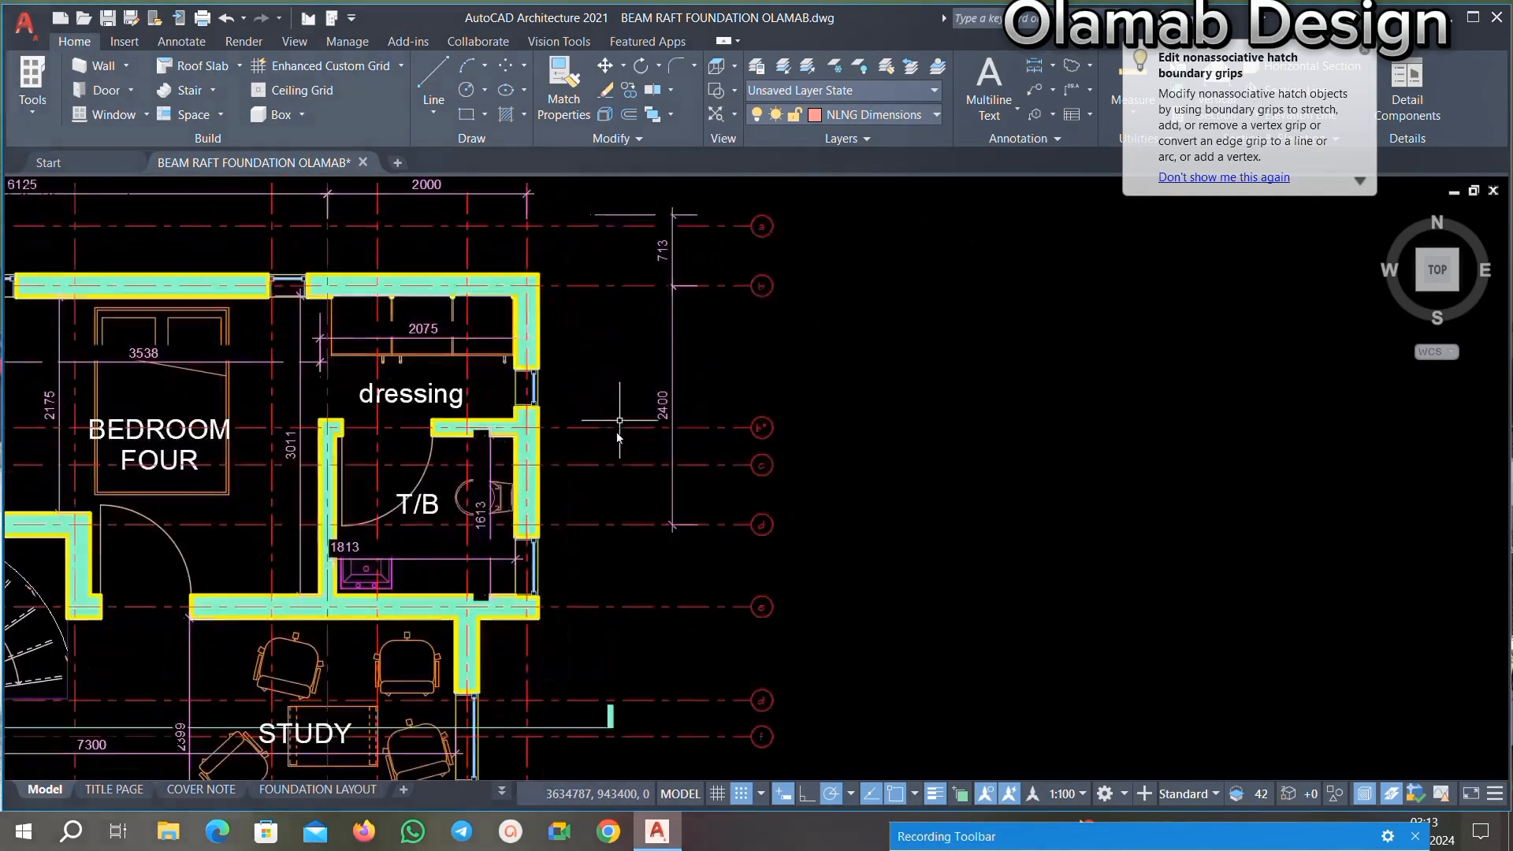
{"action": "scroll", "coordinate": [617, 430], "scroll_direction": "up", "scroll_amount": 3}
{"action": "left_click", "coordinate": [887, 253]}
{"action": "left_click", "coordinate": [638, 438]}
{"action": "key", "text": "Delete"}
{"action": "scroll", "coordinate": [757, 435], "scroll_direction": "down", "scroll_amount": 4}
{"action": "scroll", "coordinate": [756, 282], "scroll_direction": "up", "scroll_amount": 4}
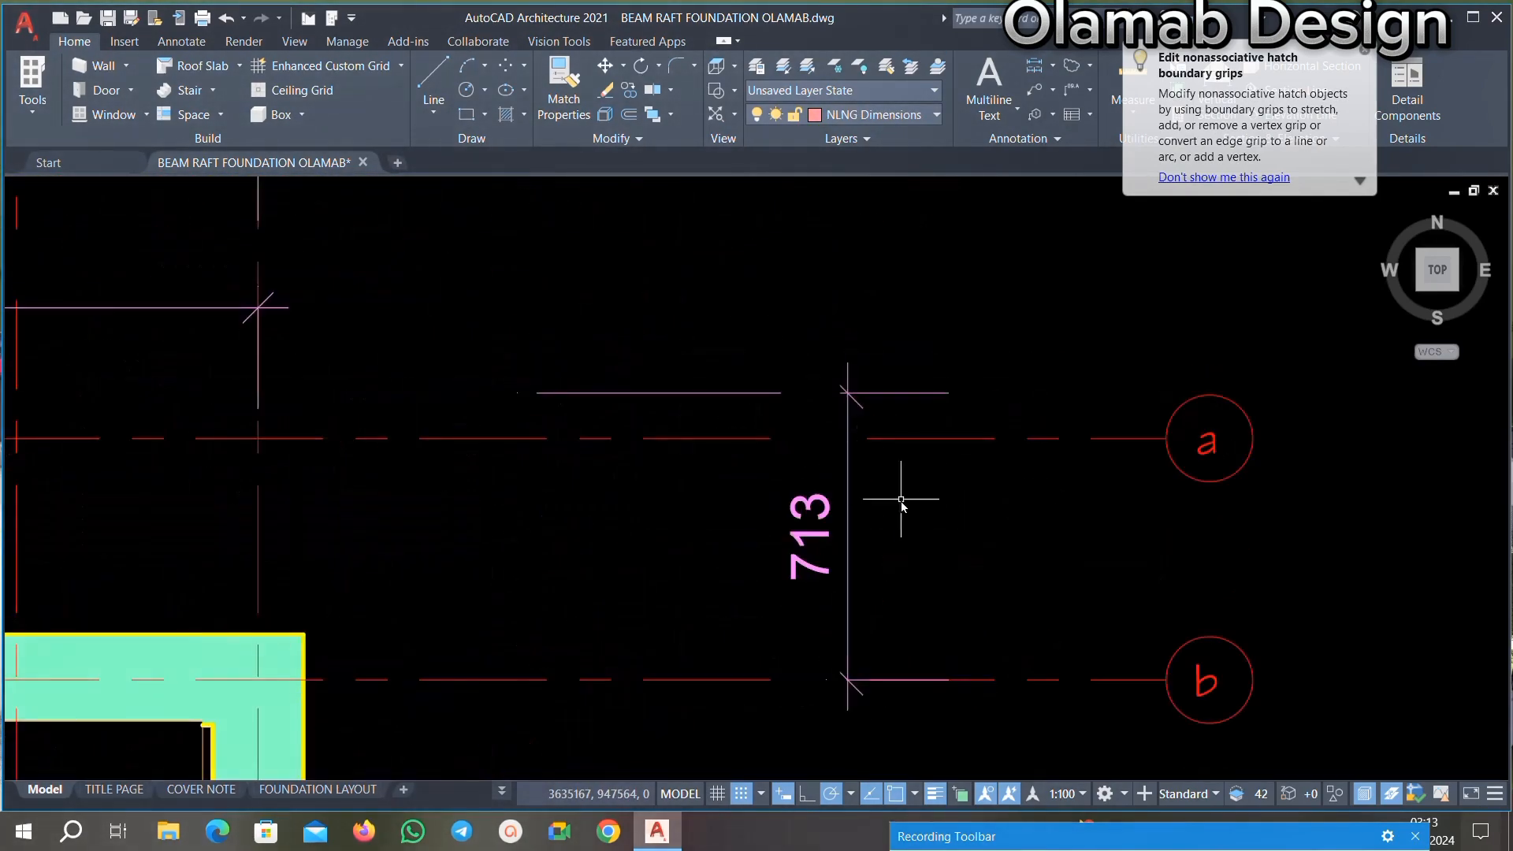
{"action": "scroll", "coordinate": [534, 567], "scroll_direction": "down", "scroll_amount": 4}
Step: Delete the 2000, 6125 and overall horizontal dimensions north of the plan
{"action": "scroll", "coordinate": [771, 432], "scroll_direction": "up", "scroll_amount": 4}
{"action": "left_click", "coordinate": [732, 423]}
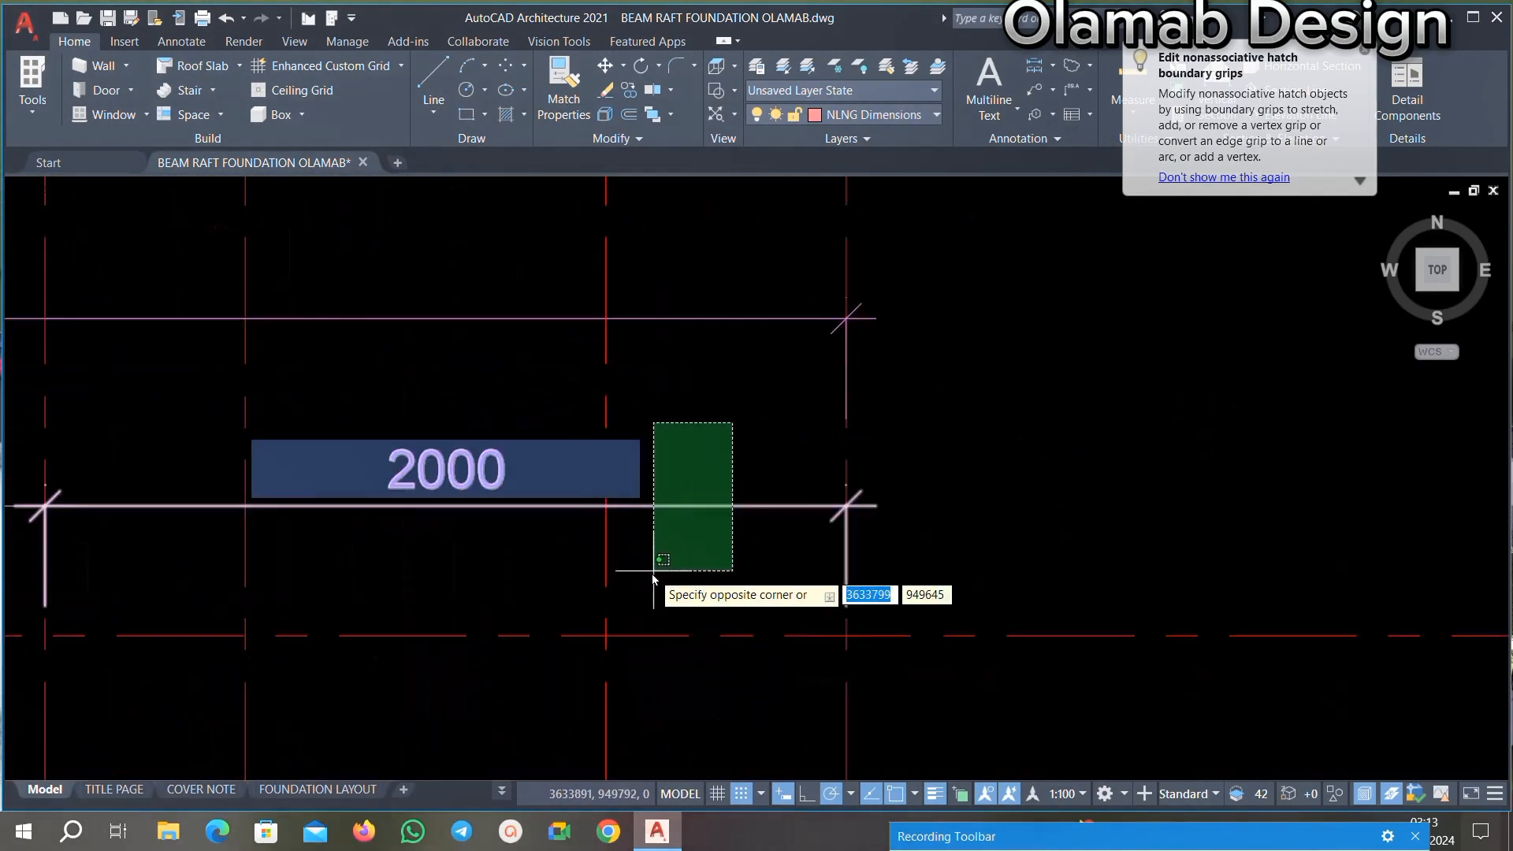
{"action": "scroll", "coordinate": [389, 469], "scroll_direction": "down", "scroll_amount": 3}
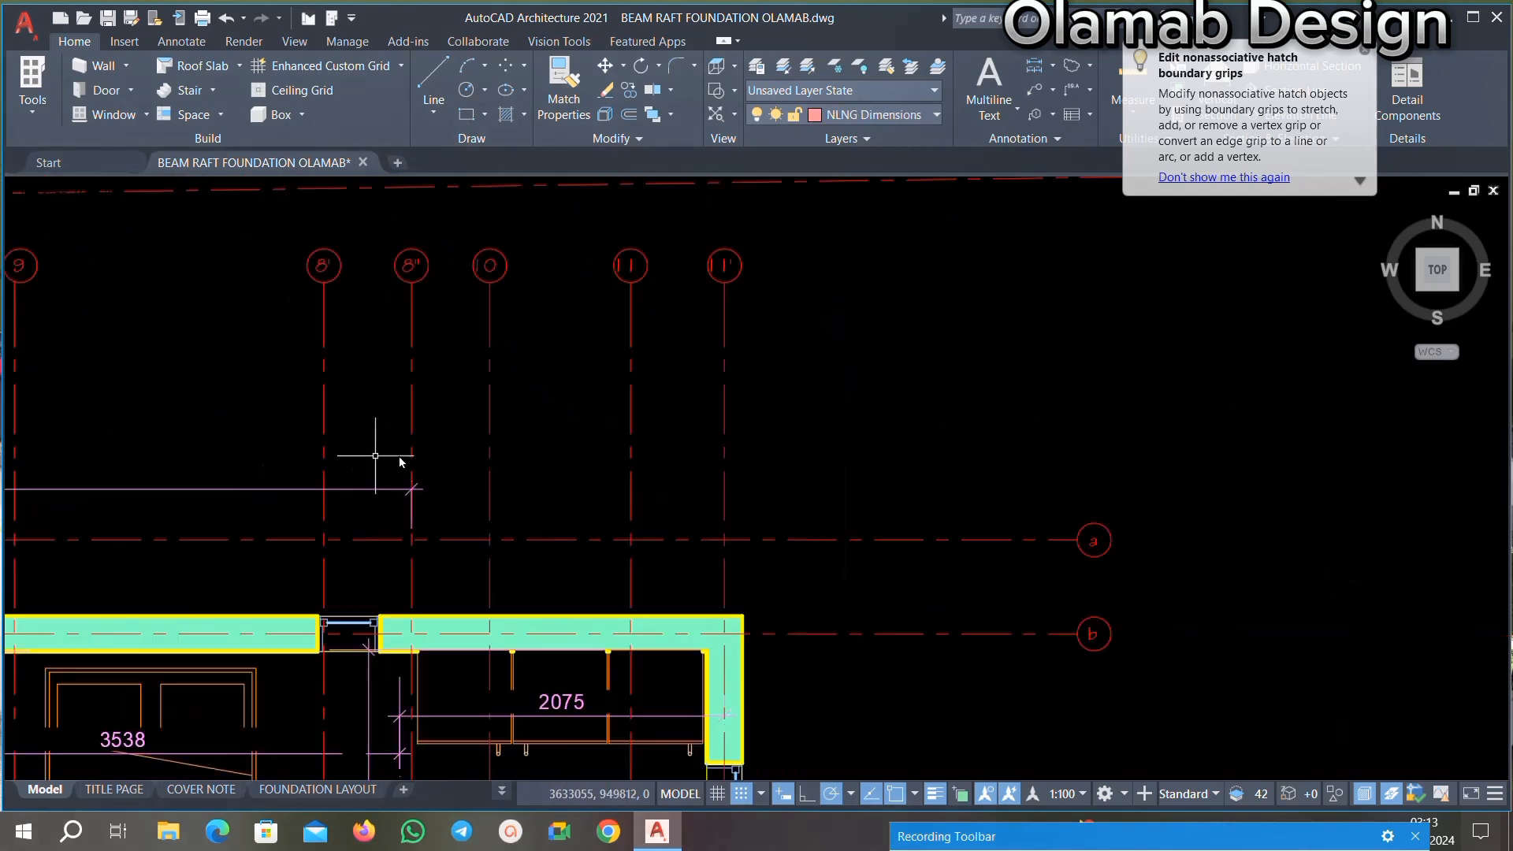
{"action": "scroll", "coordinate": [211, 531], "scroll_direction": "up", "scroll_amount": 3}
{"action": "scroll", "coordinate": [235, 438], "scroll_direction": "down", "scroll_amount": 4}
{"action": "scroll", "coordinate": [261, 474], "scroll_direction": "down", "scroll_amount": 2}
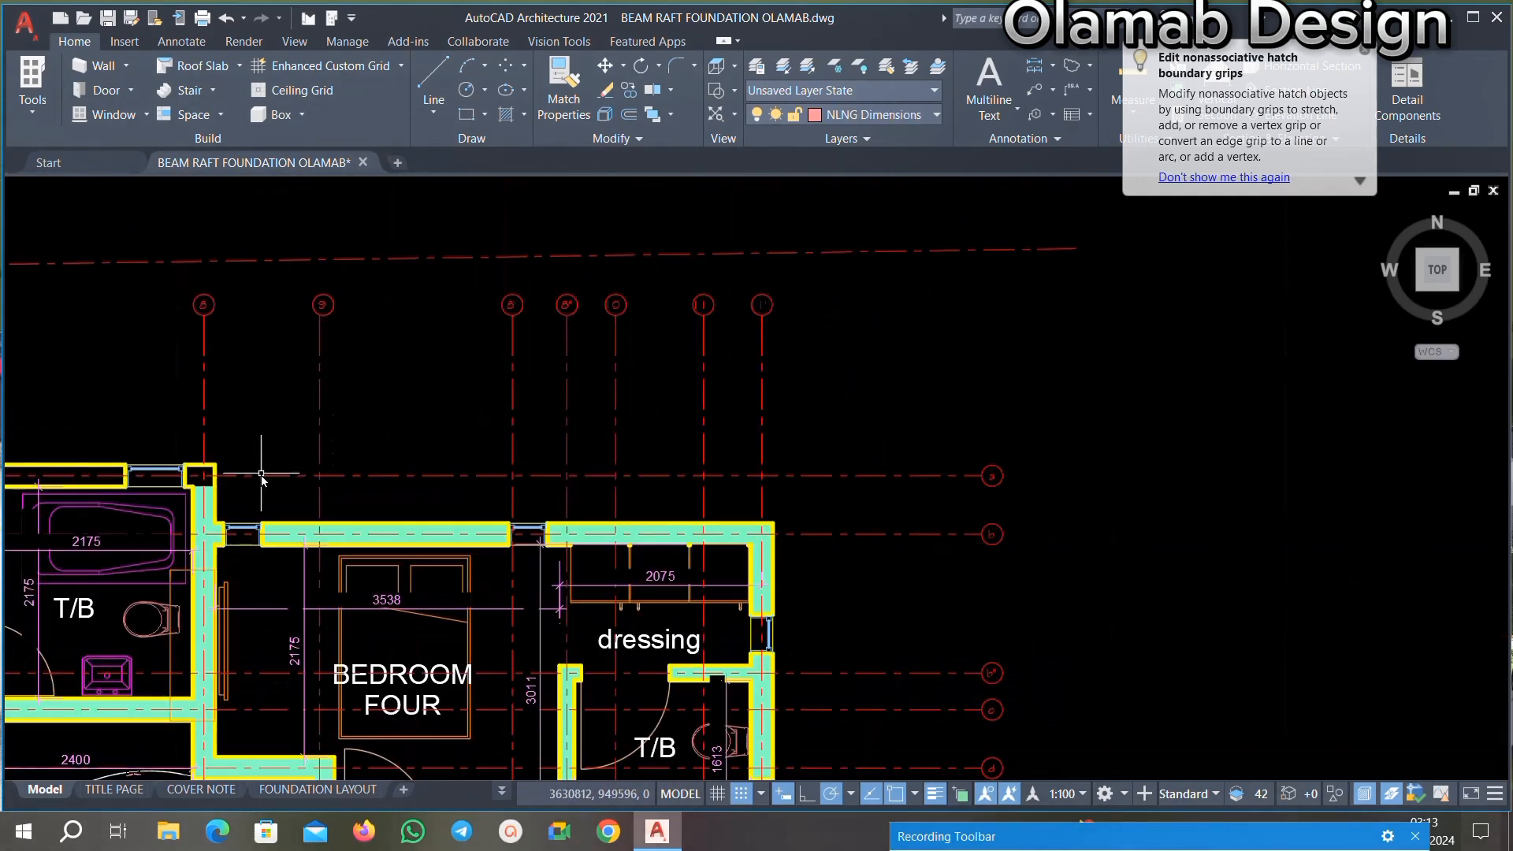
Step: Delete the horizontal 3538 and vertical 2175 dimensions from Bedroom Four
{"action": "middle_click_drag", "start_coordinate": [288, 625], "coordinate": [346, 526]}
{"action": "scroll", "coordinate": [329, 527], "scroll_direction": "up", "scroll_amount": 4}
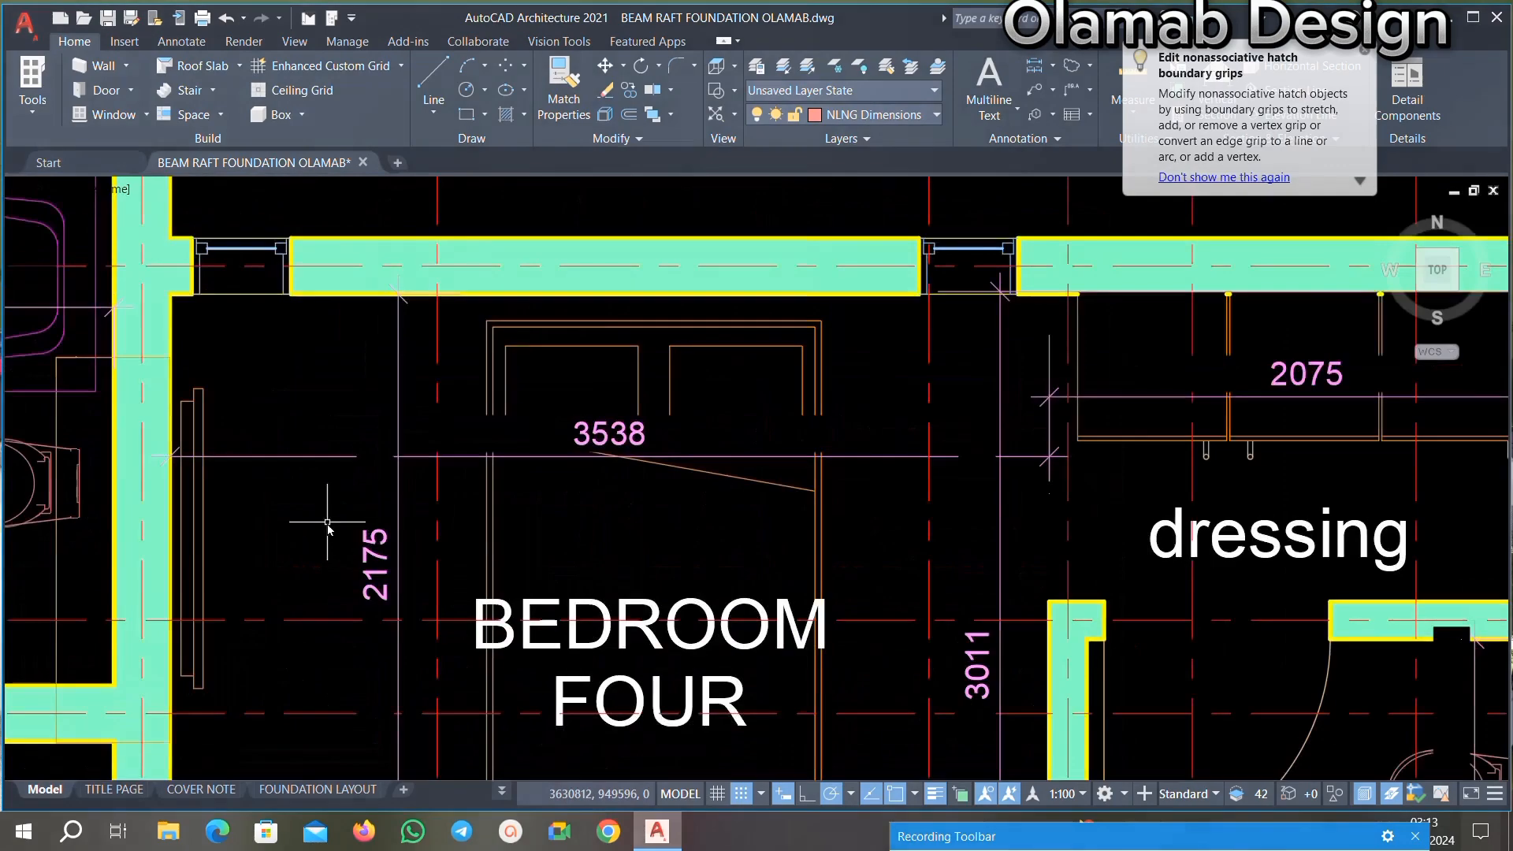
{"action": "left_click", "coordinate": [414, 422]}
{"action": "left_click", "coordinate": [280, 513]}
{"action": "key", "text": "Delete"}
{"action": "scroll", "coordinate": [481, 450], "scroll_direction": "down", "scroll_amount": 5}
{"action": "scroll", "coordinate": [680, 477], "scroll_direction": "up", "scroll_amount": 5}
Step: Delete the bed from Bedroom Four
{"action": "left_click", "coordinate": [568, 392]}
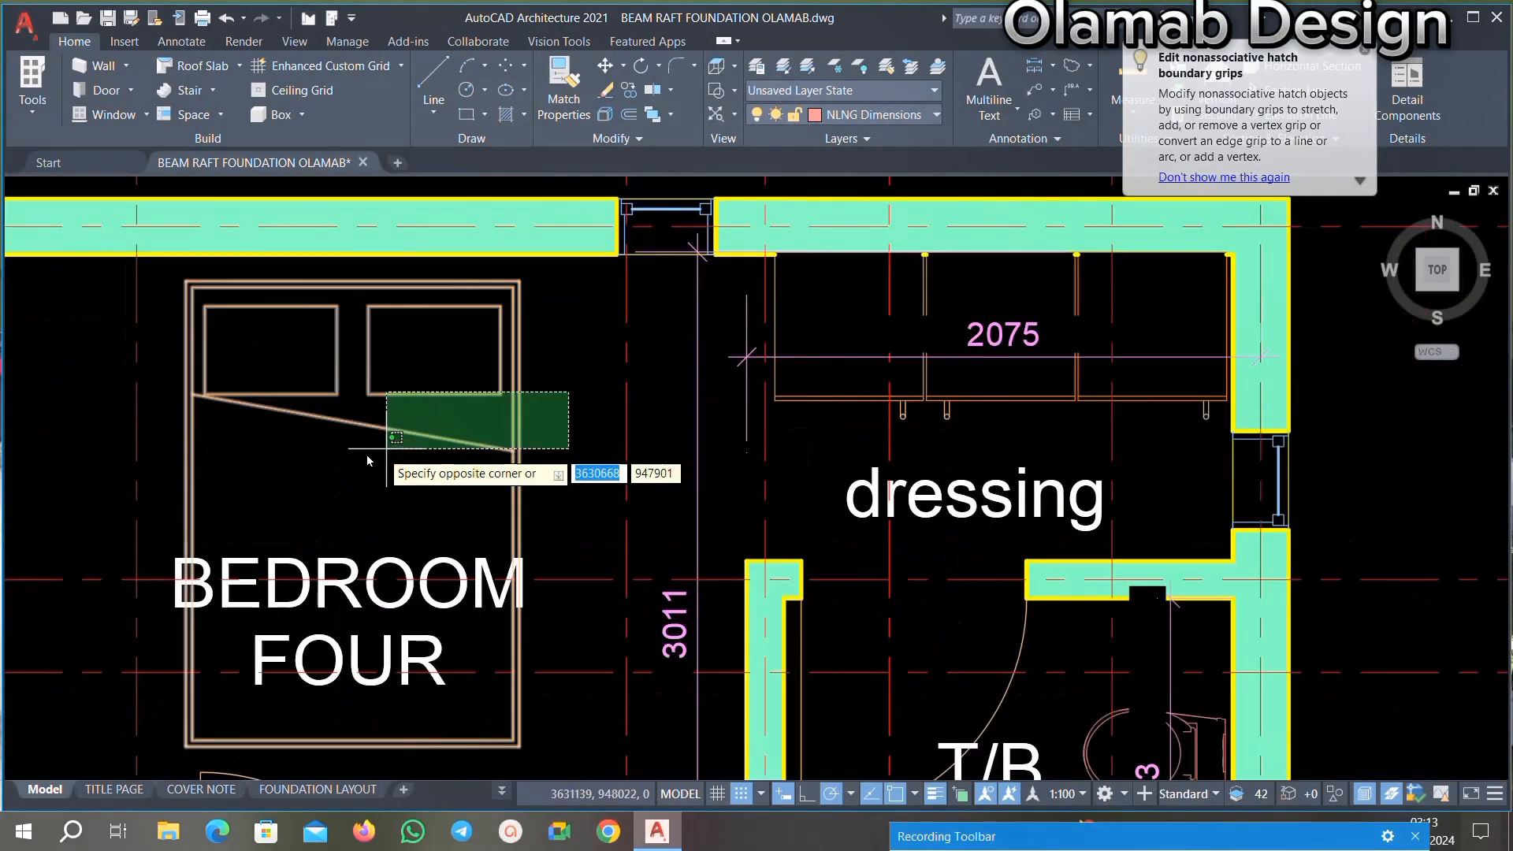
{"action": "left_click", "coordinate": [367, 461]}
{"action": "key", "text": "Delete"}
Step: Delete the BEDROOM FOUR room label
{"action": "scroll", "coordinate": [520, 571], "scroll_direction": "up", "scroll_amount": 2}
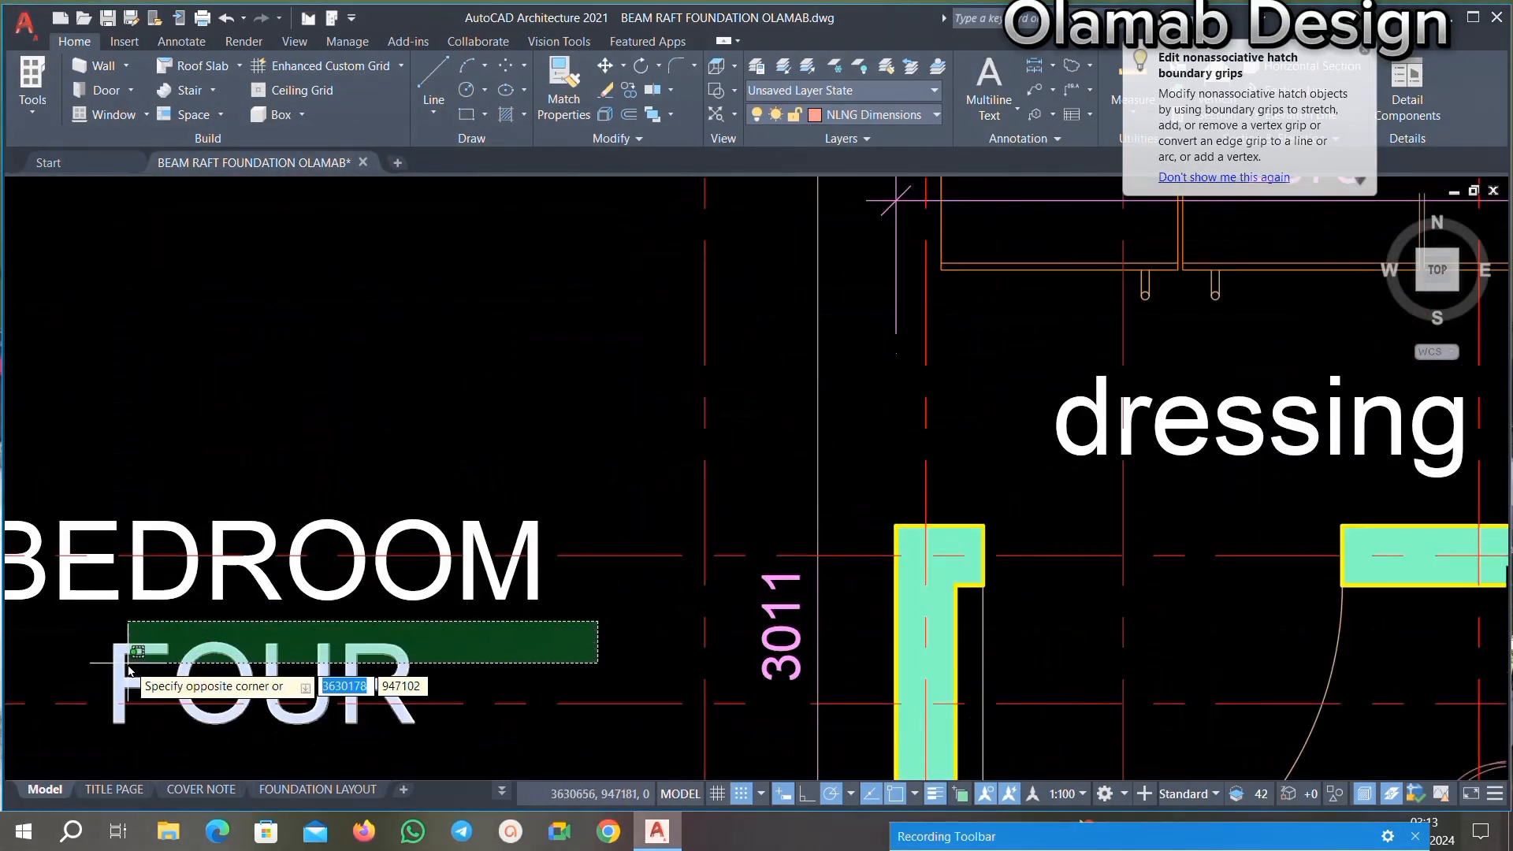
{"action": "scroll", "coordinate": [260, 579], "scroll_direction": "down", "scroll_amount": 3}
{"action": "scroll", "coordinate": [675, 489], "scroll_direction": "up", "scroll_amount": 3}
{"action": "left_click", "coordinate": [666, 489]}
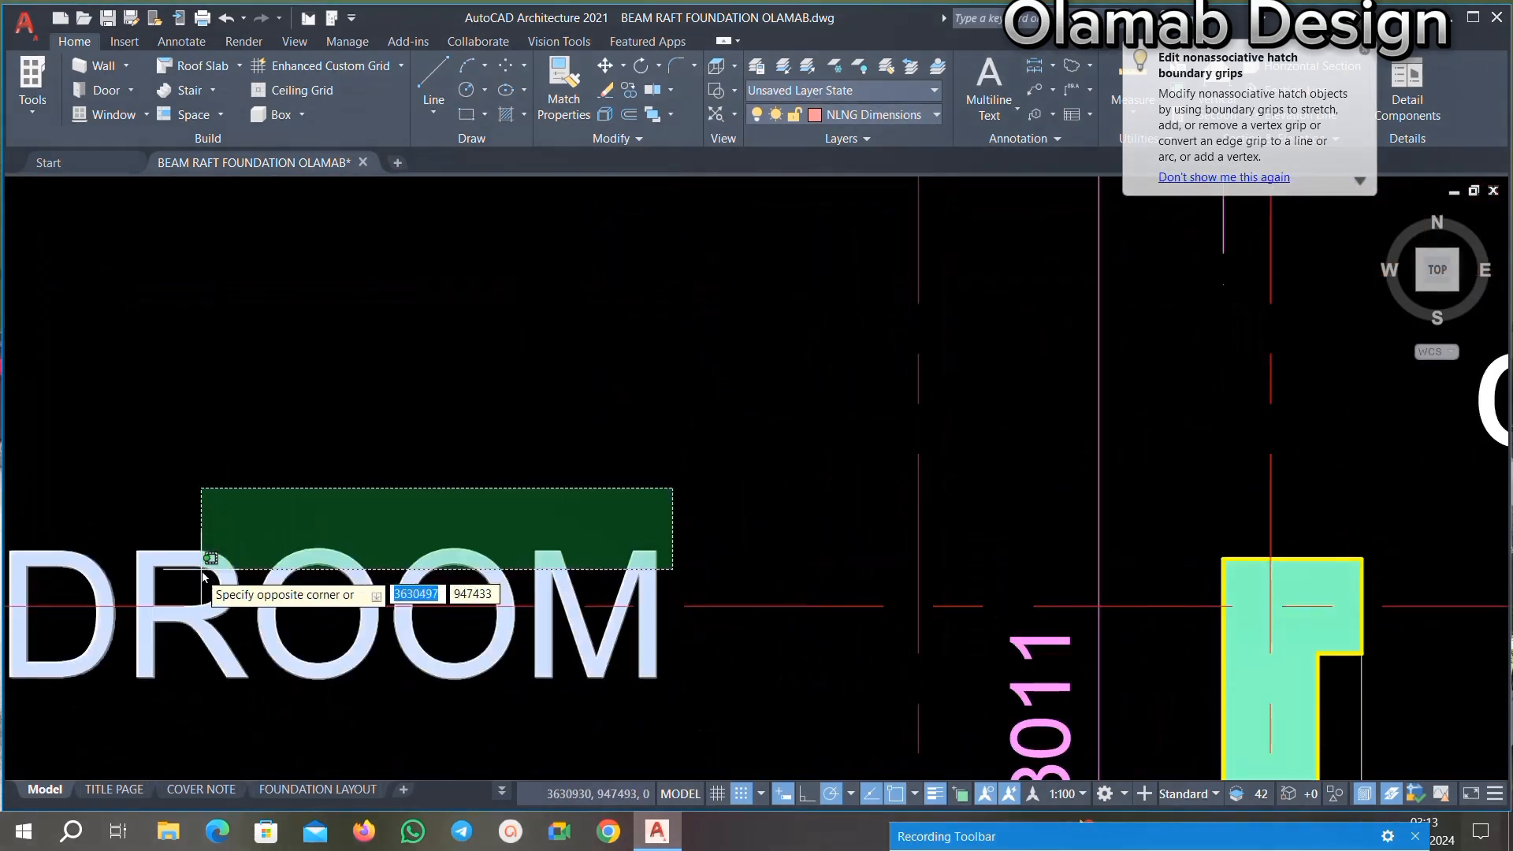
{"action": "left_click", "coordinate": [202, 568]}
{"action": "key", "text": "Delete"}
Step: Delete the vertical 3011 dimension and the dressing label at the east side of Bedroom Four
{"action": "scroll", "coordinate": [441, 495], "scroll_direction": "down", "scroll_amount": 3}
{"action": "scroll", "coordinate": [587, 426], "scroll_direction": "up", "scroll_amount": 3}
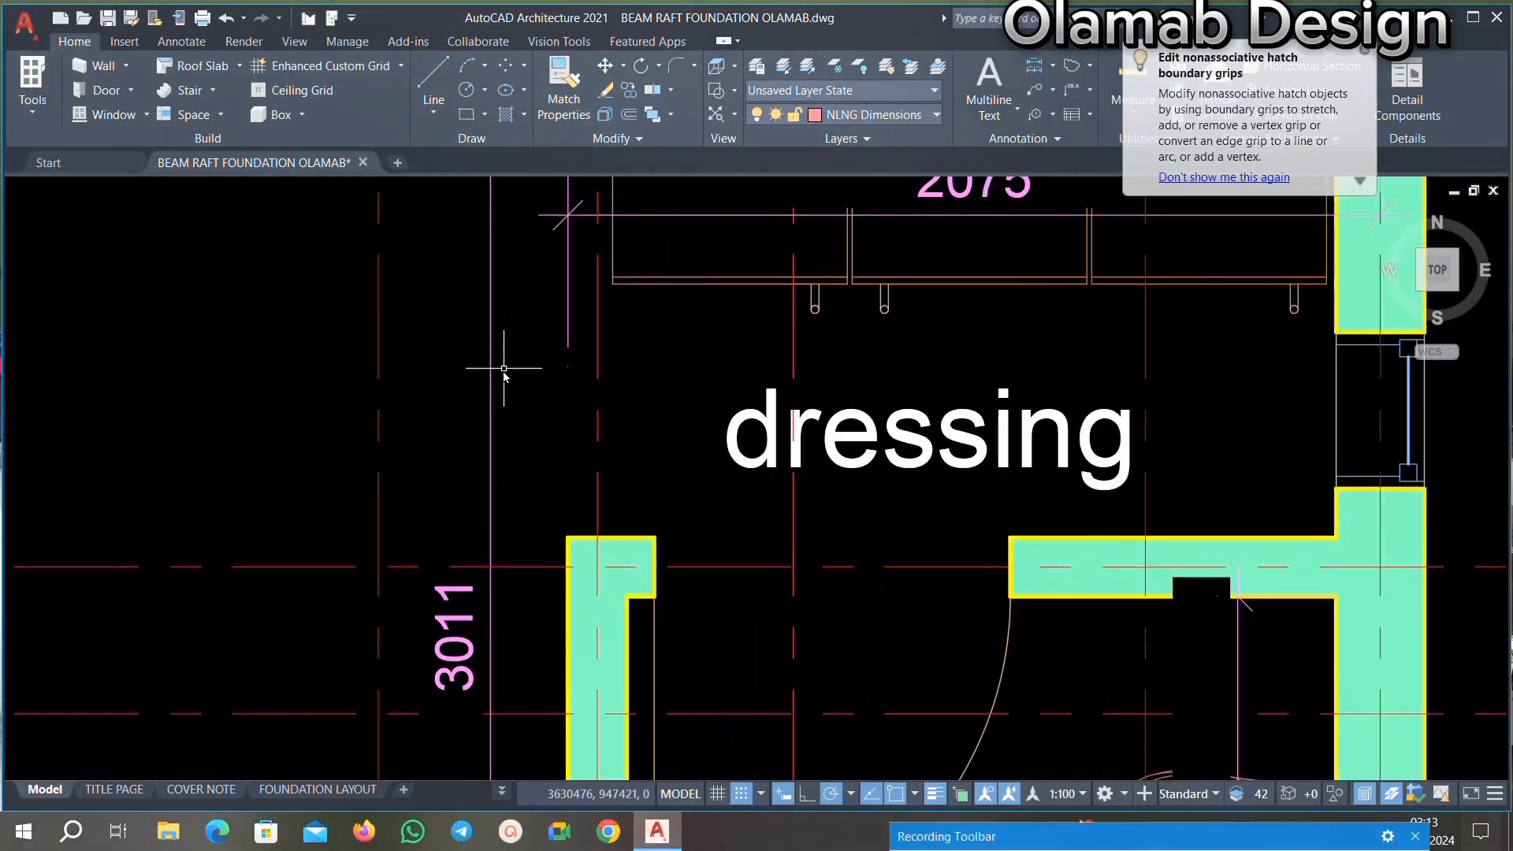
{"action": "scroll", "coordinate": [465, 567], "scroll_direction": "down", "scroll_amount": 3}
{"action": "scroll", "coordinate": [658, 360], "scroll_direction": "up", "scroll_amount": 3}
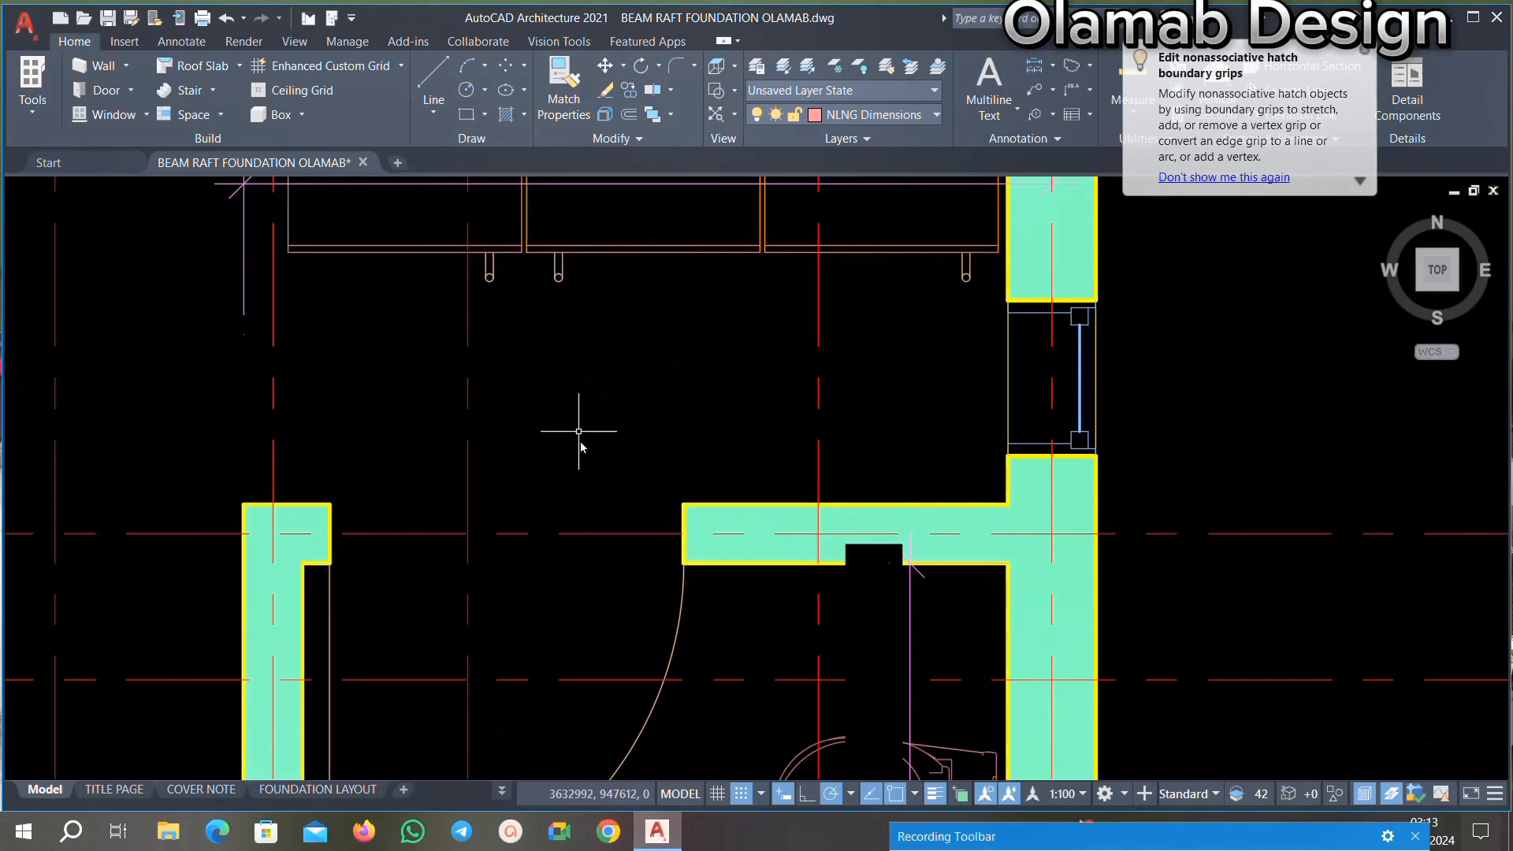
Step: Delete the horizontal 2075 dimension and the wardrobes along the north wall of Bedroom Four's dressing area
{"action": "scroll", "coordinate": [579, 431], "scroll_direction": "down", "scroll_amount": 3}
{"action": "scroll", "coordinate": [739, 273], "scroll_direction": "up", "scroll_amount": 3}
{"action": "left_click", "coordinate": [691, 256]}
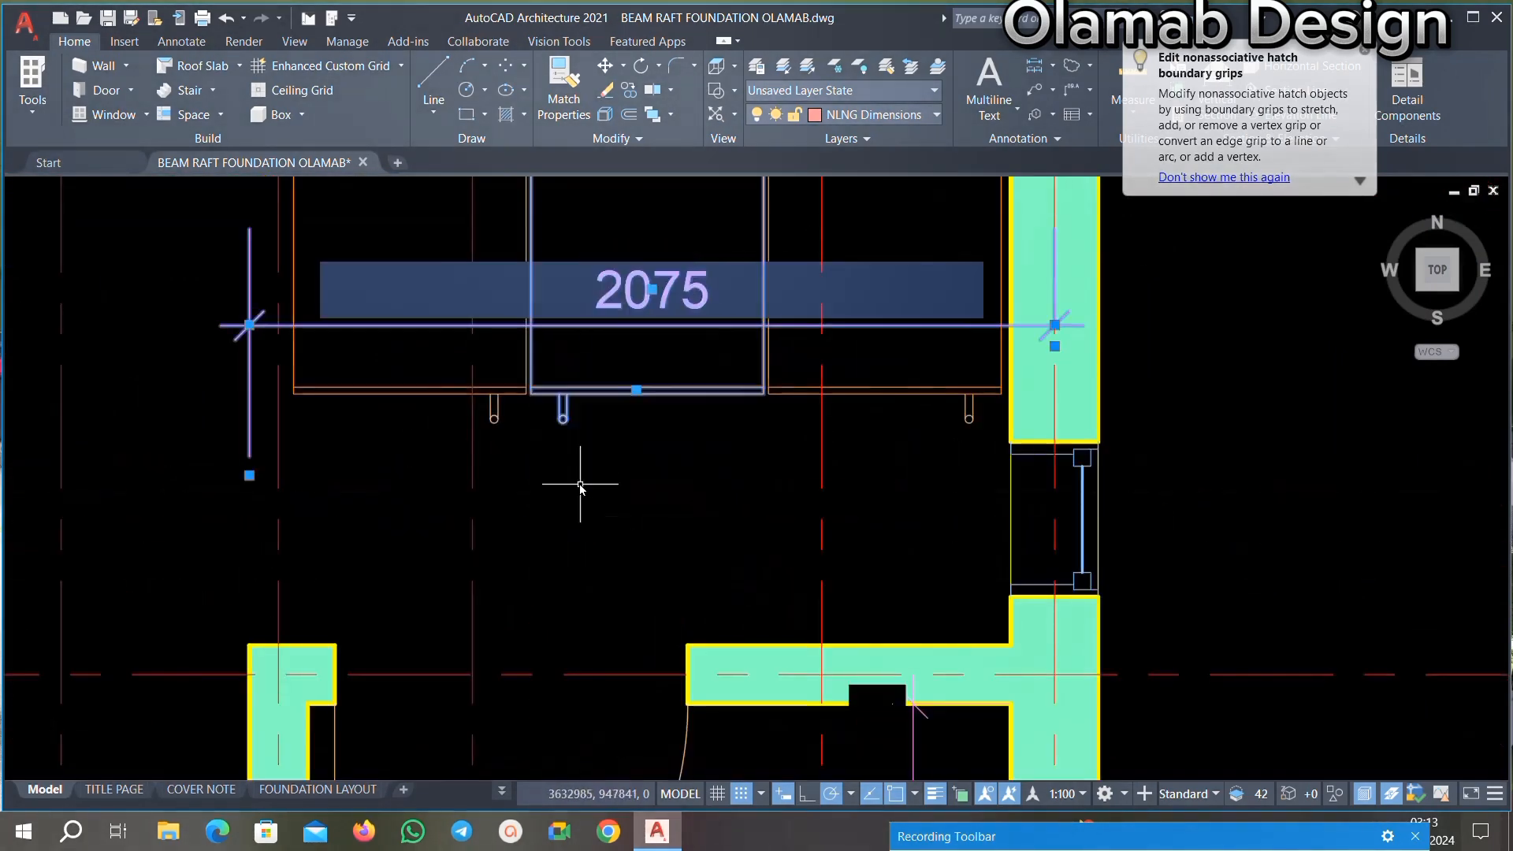
{"action": "key", "text": "Delete"}
{"action": "scroll", "coordinate": [616, 336], "scroll_direction": "up", "scroll_amount": 4}
{"action": "scroll", "coordinate": [533, 425], "scroll_direction": "down", "scroll_amount": 2}
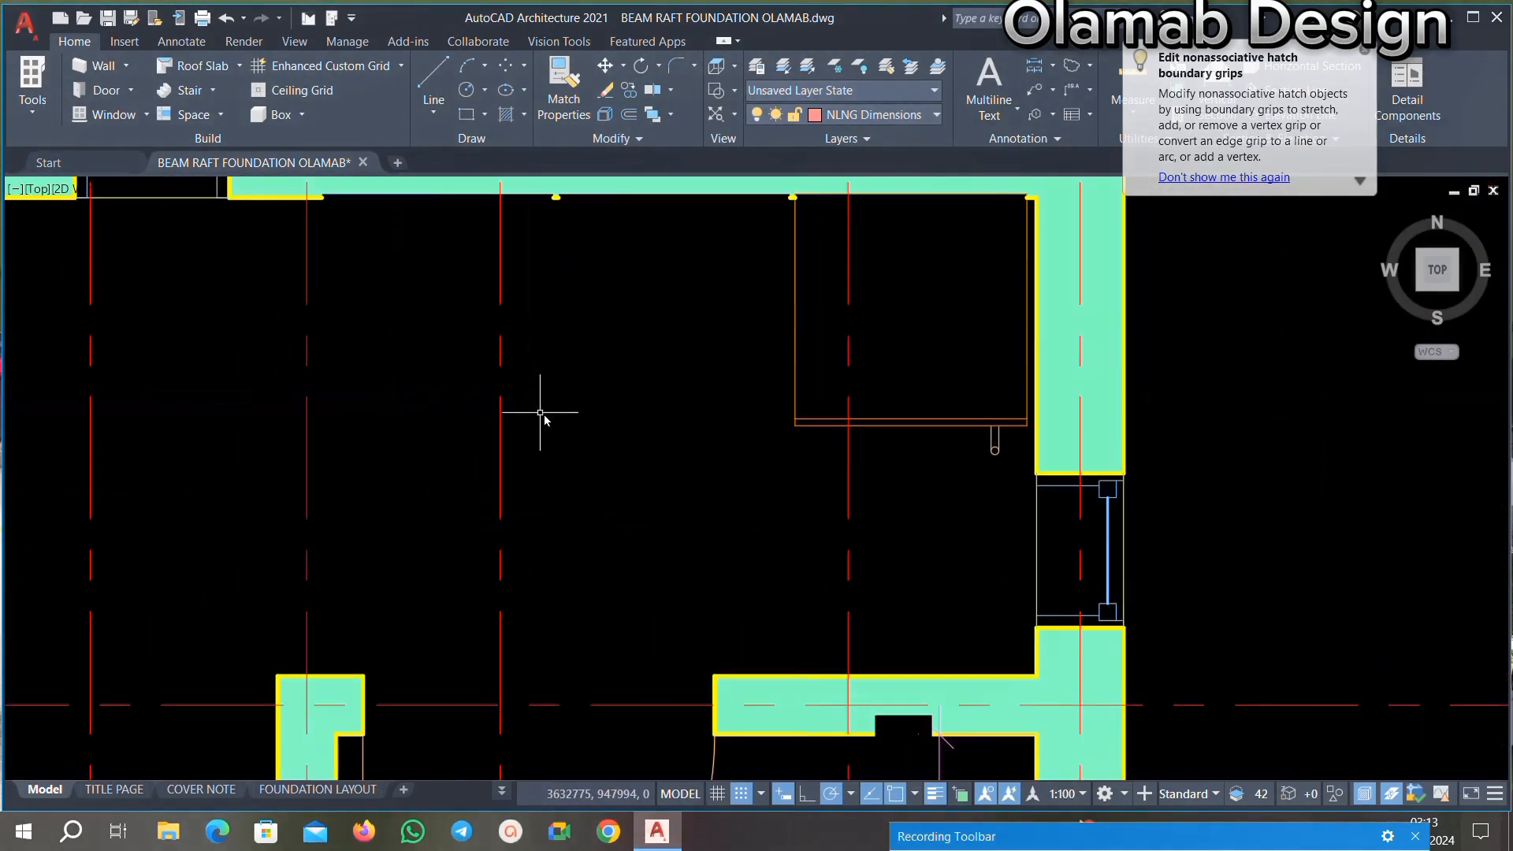
{"action": "scroll", "coordinate": [820, 401], "scroll_direction": "up", "scroll_amount": 2}
{"action": "left_click", "coordinate": [817, 371]}
{"action": "left_click", "coordinate": [541, 641]}
{"action": "key", "text": "Delete"}
Step: Delete the narrow furniture unit along Bedroom Four's west wall
{"action": "scroll", "coordinate": [697, 520], "scroll_direction": "down", "scroll_amount": 3}
{"action": "scroll", "coordinate": [703, 530], "scroll_direction": "down", "scroll_amount": 4}
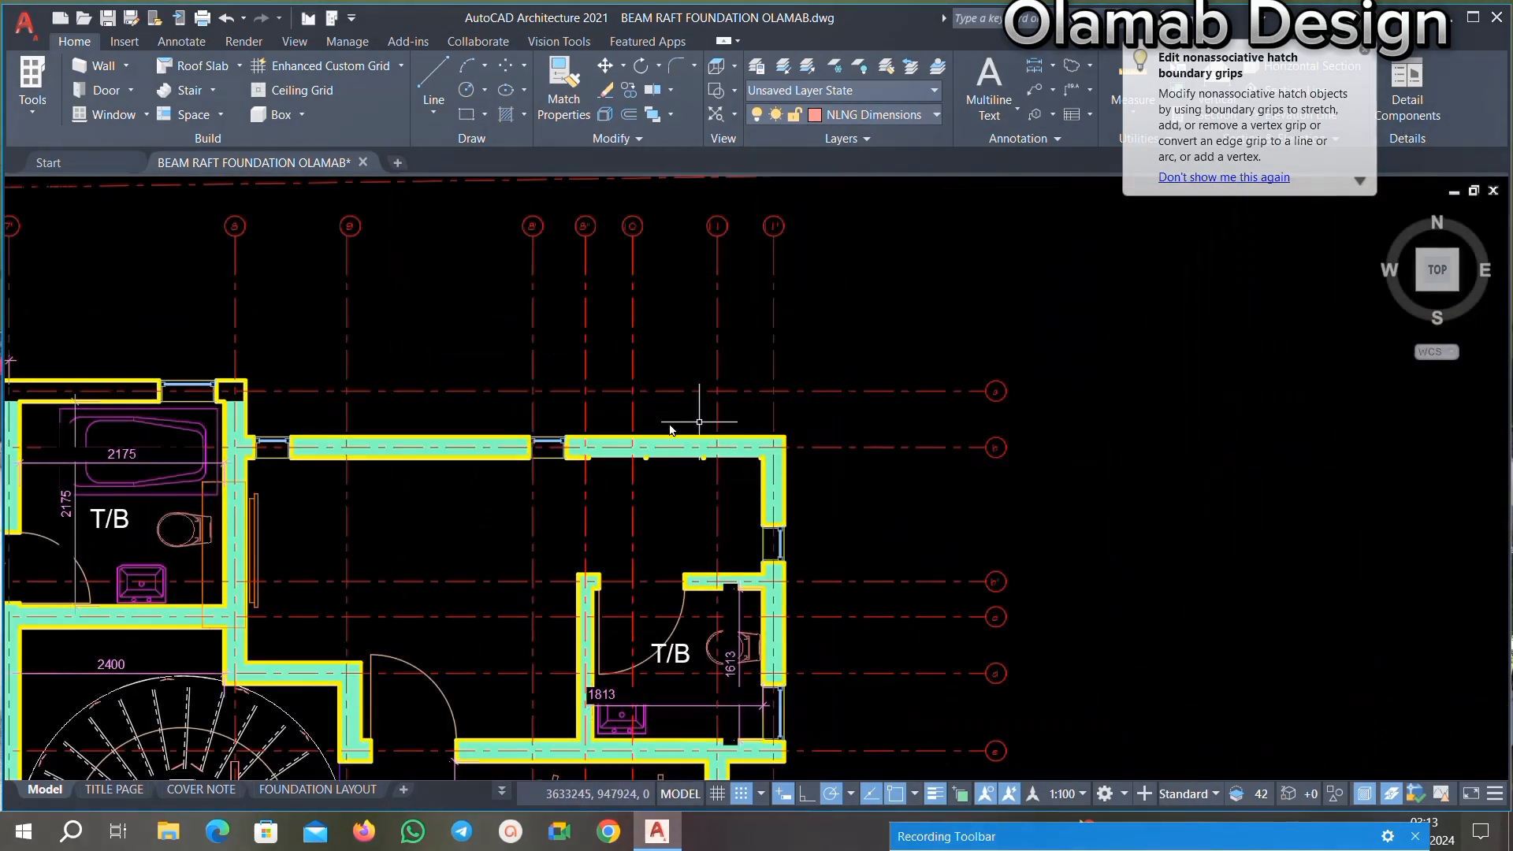
{"action": "scroll", "coordinate": [558, 496], "scroll_direction": "up", "scroll_amount": 5}
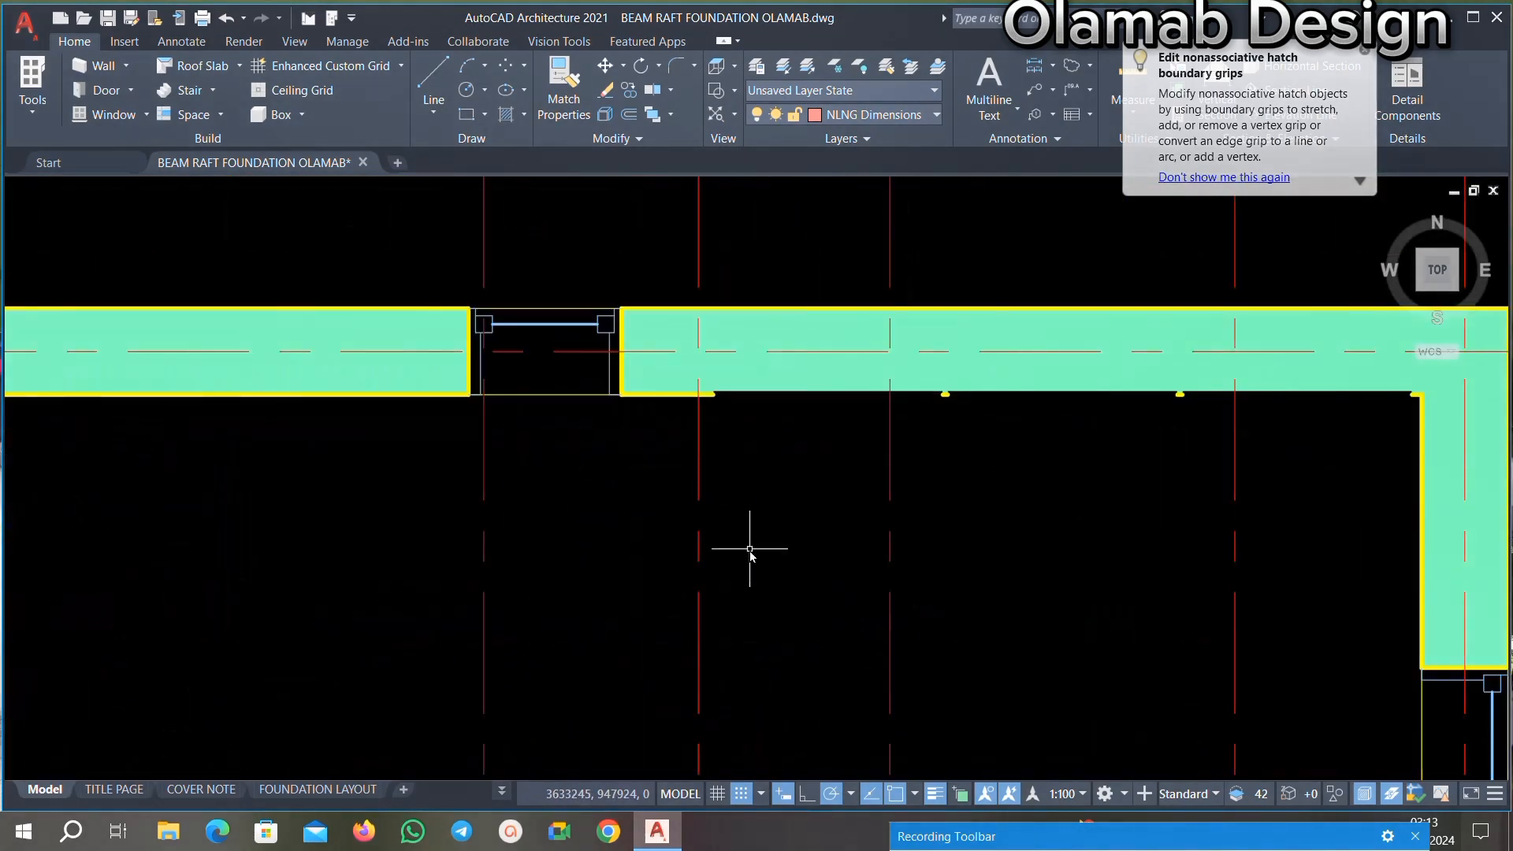
{"action": "scroll", "coordinate": [749, 549], "scroll_direction": "down", "scroll_amount": 3}
{"action": "scroll", "coordinate": [720, 564], "scroll_direction": "up", "scroll_amount": 2}
{"action": "middle_click_drag", "start_coordinate": [681, 589], "coordinate": [706, 483]}
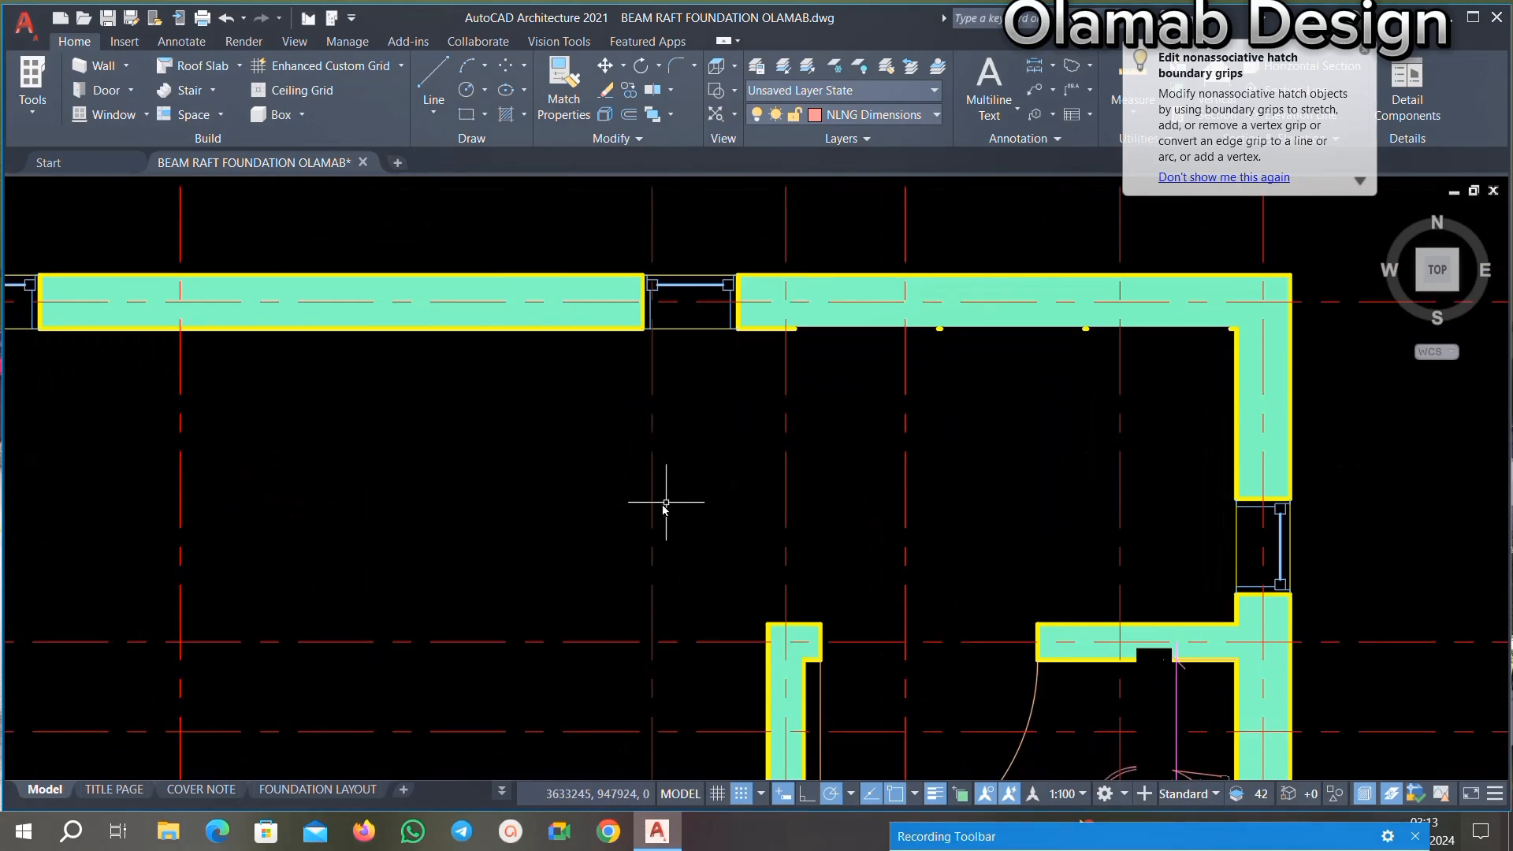
{"action": "scroll", "coordinate": [666, 502], "scroll_direction": "down", "scroll_amount": 4}
{"action": "scroll", "coordinate": [487, 527], "scroll_direction": "up", "scroll_amount": 2}
{"action": "scroll", "coordinate": [432, 418], "scroll_direction": "up", "scroll_amount": 4}
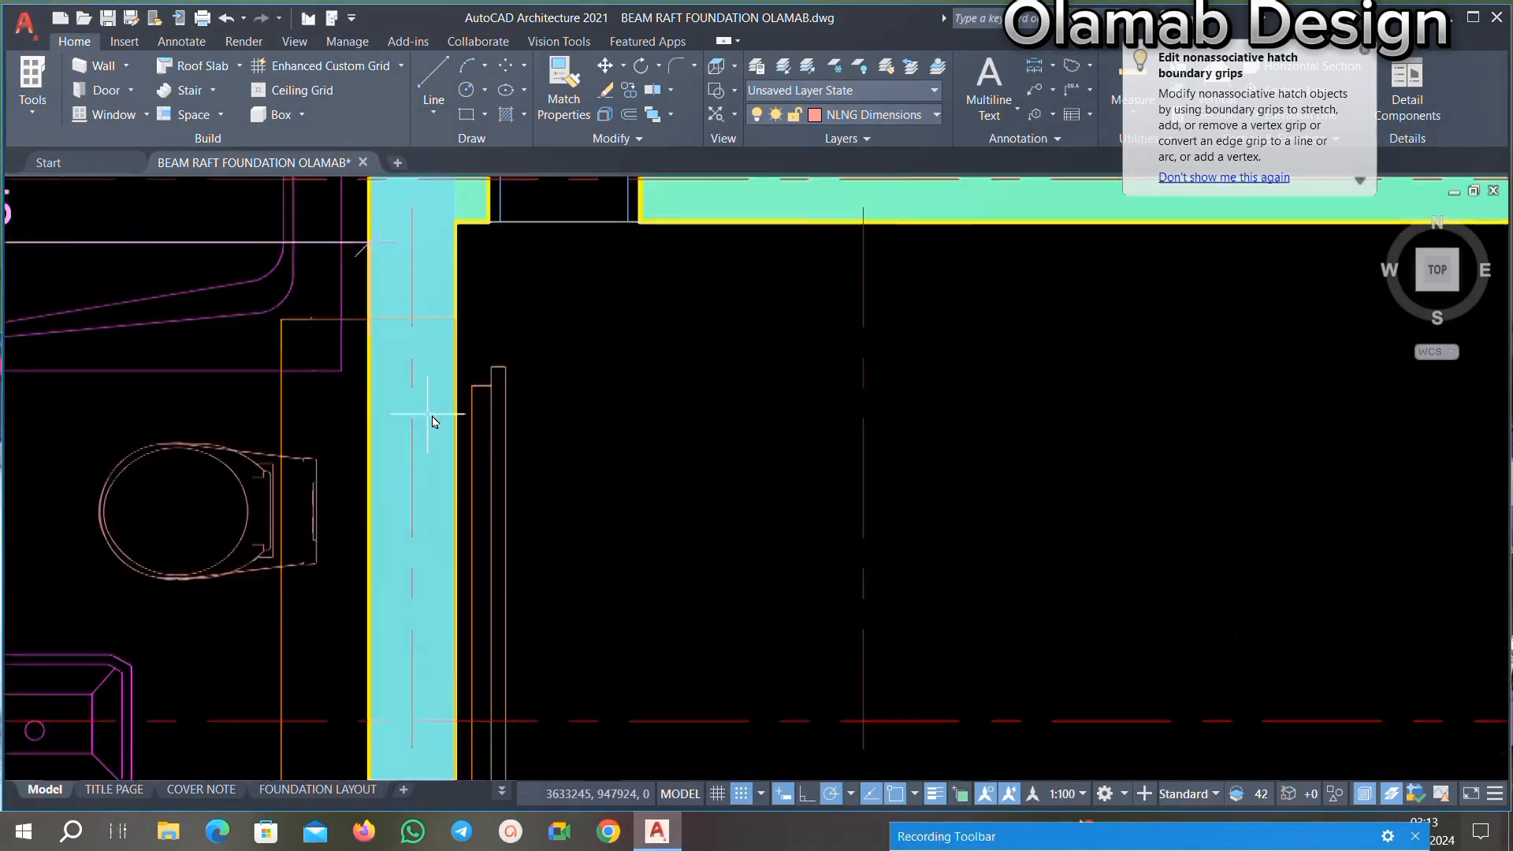
{"action": "scroll", "coordinate": [431, 418], "scroll_direction": "up", "scroll_amount": 2}
{"action": "left_click", "coordinate": [512, 519]}
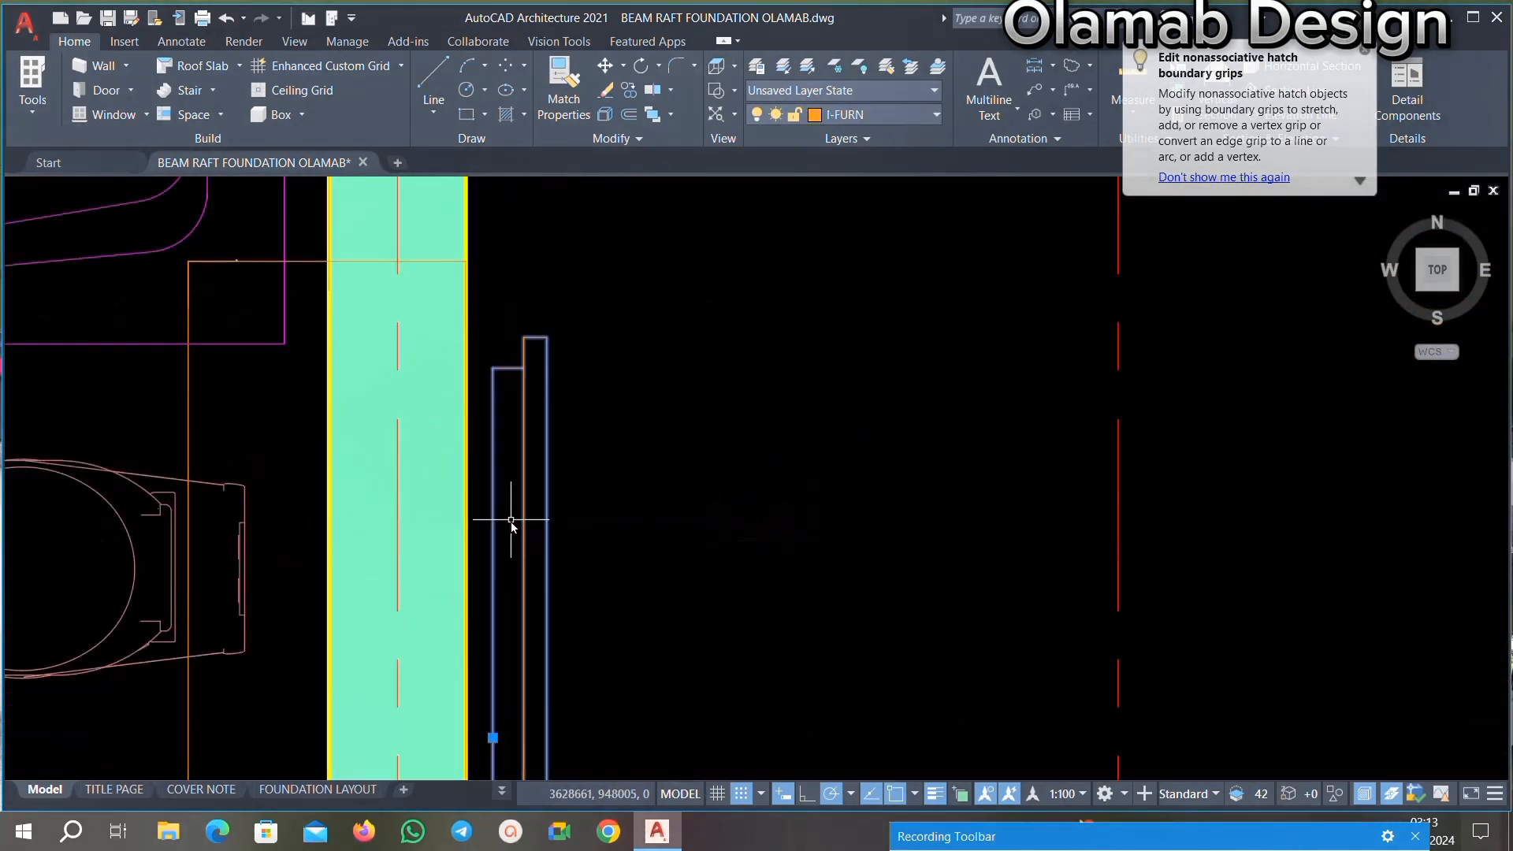
{"action": "key", "text": "Delete"}
Step: Delete the toilet, bathtub and T/B label from the bathroom directly west of Bedroom Four
{"action": "scroll", "coordinate": [611, 431], "scroll_direction": "down", "scroll_amount": 4}
{"action": "scroll", "coordinate": [458, 431], "scroll_direction": "up", "scroll_amount": 2}
{"action": "scroll", "coordinate": [457, 434], "scroll_direction": "up", "scroll_amount": 2}
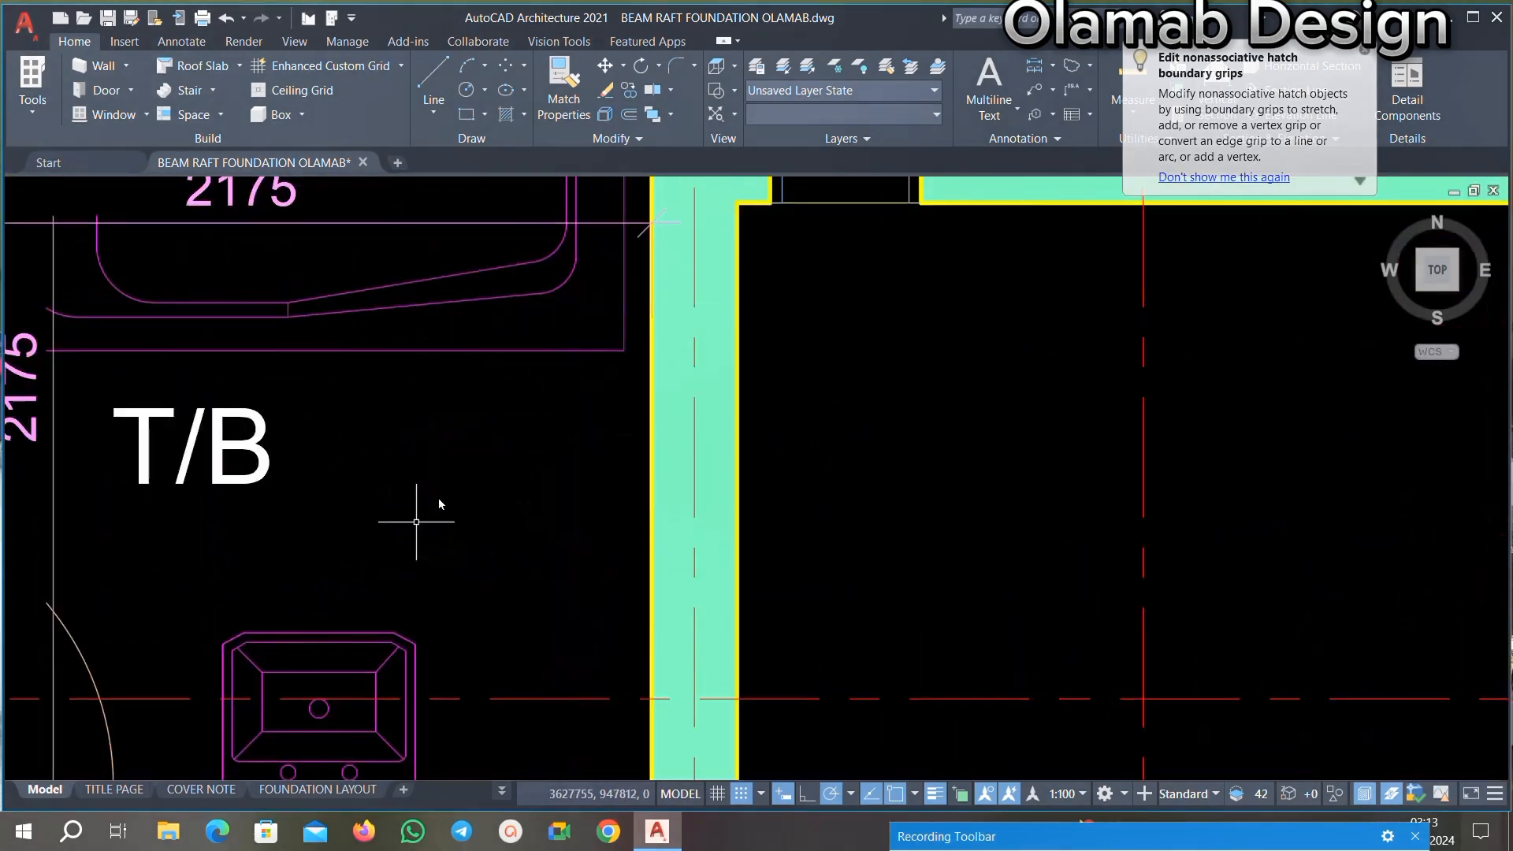
{"action": "scroll", "coordinate": [416, 521], "scroll_direction": "down", "scroll_amount": 4}
{"action": "scroll", "coordinate": [557, 321], "scroll_direction": "up", "scroll_amount": 5}
{"action": "scroll", "coordinate": [539, 448], "scroll_direction": "down", "scroll_amount": 5}
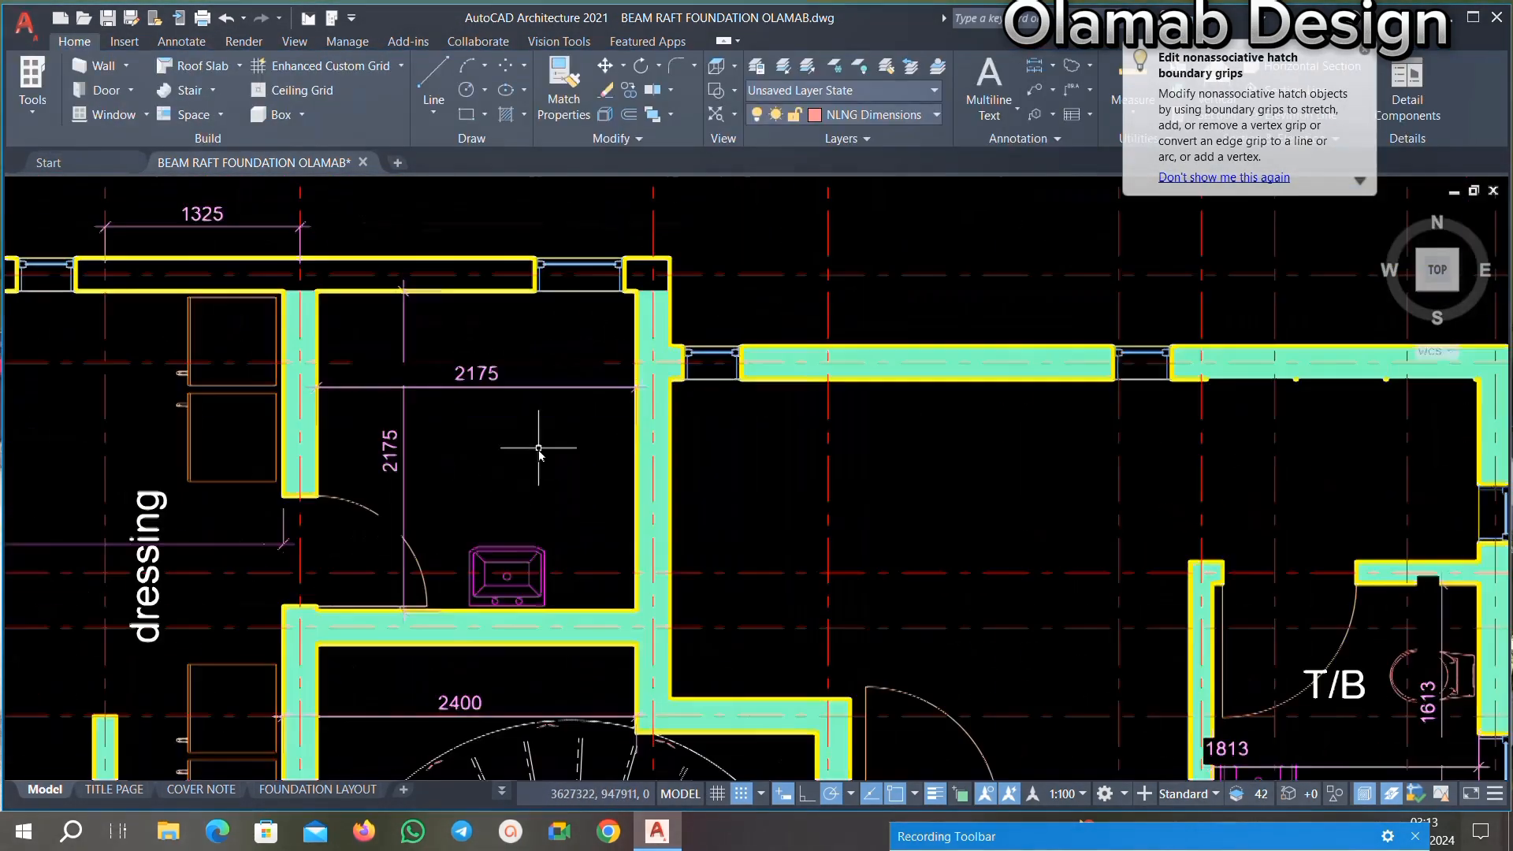
Step: Delete the horizontal and vertical 2175 dimensions from the bathroom west of Bedroom Four
{"action": "scroll", "coordinate": [506, 366], "scroll_direction": "up", "scroll_amount": 6}
{"action": "left_click", "coordinate": [540, 388]}
{"action": "left_click", "coordinate": [209, 526]}
{"action": "key", "text": "Delete"}
{"action": "scroll", "coordinate": [528, 423], "scroll_direction": "down", "scroll_amount": 6}
{"action": "scroll", "coordinate": [398, 506], "scroll_direction": "up", "scroll_amount": 6}
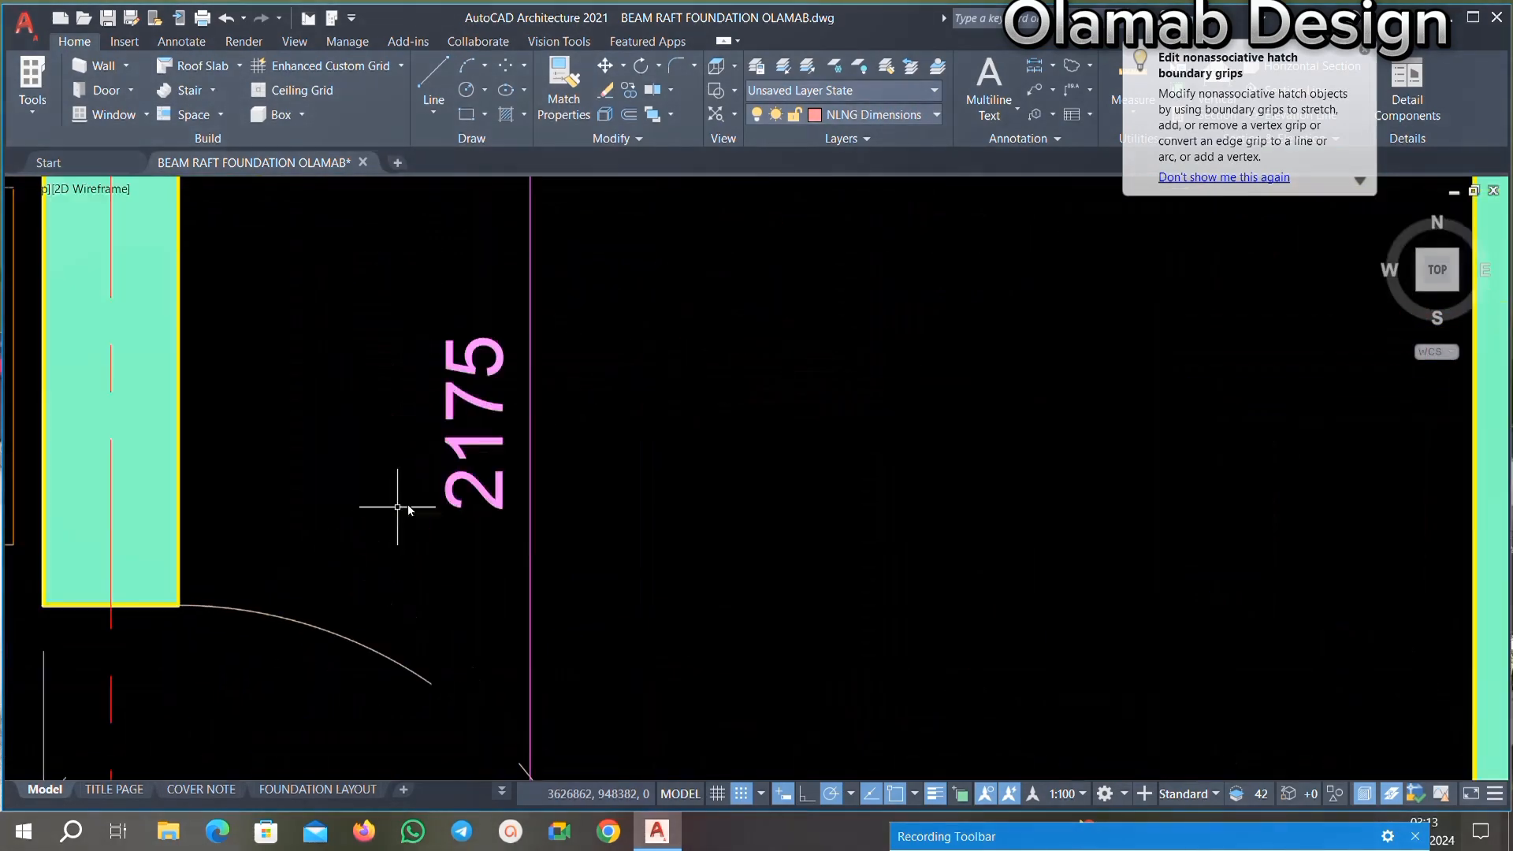
{"action": "left_click", "coordinate": [641, 371]}
{"action": "left_click", "coordinate": [321, 489]}
{"action": "key", "text": "Delete"}
Step: Delete the washbasin at the south wall of the bathroom west of Bedroom Four
{"action": "scroll", "coordinate": [506, 399], "scroll_direction": "down", "scroll_amount": 6}
{"action": "scroll", "coordinate": [575, 499], "scroll_direction": "up", "scroll_amount": 4}
{"action": "scroll", "coordinate": [738, 359], "scroll_direction": "up", "scroll_amount": 4}
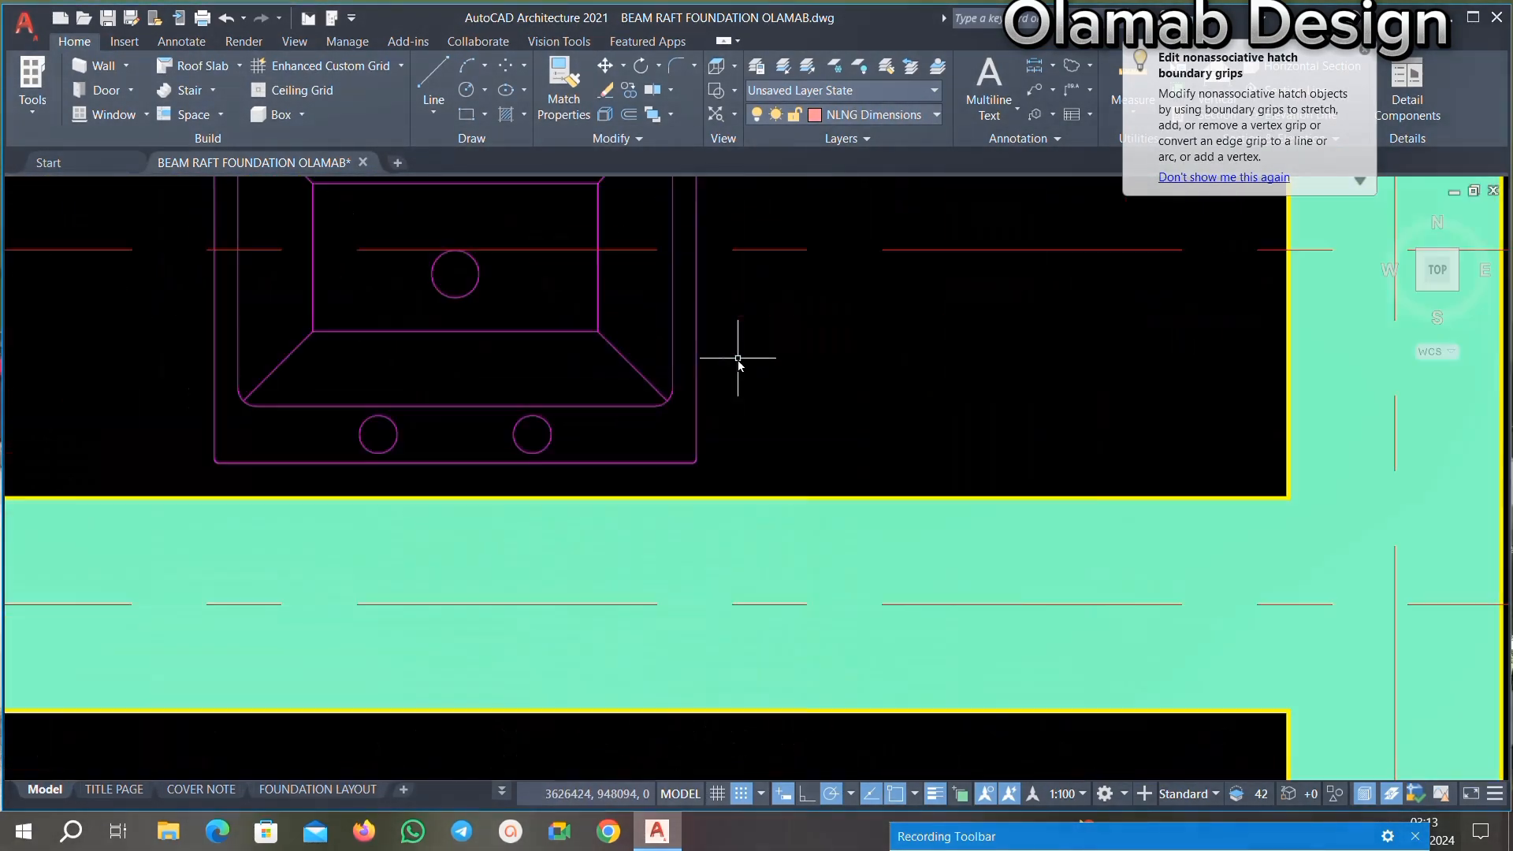
{"action": "left_click", "coordinate": [791, 362]}
{"action": "left_click", "coordinate": [285, 445]}
{"action": "key", "text": "Delete"}
Step: Delete the hatch from the wall between the bathroom and the spiral stair
{"action": "scroll", "coordinate": [567, 355], "scroll_direction": "down", "scroll_amount": 5}
{"action": "scroll", "coordinate": [536, 417], "scroll_direction": "up", "scroll_amount": 6}
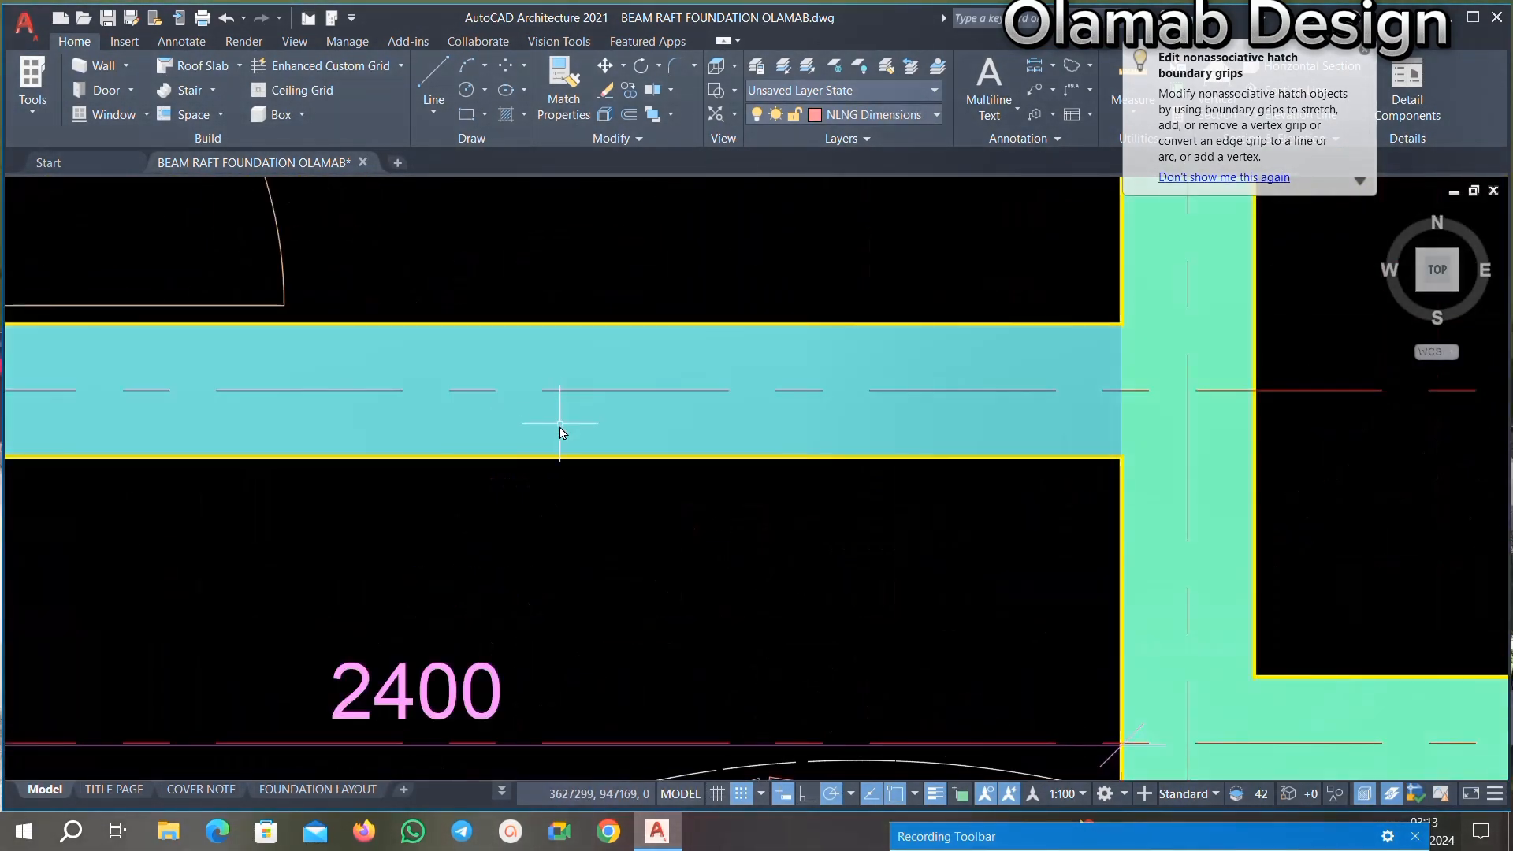
{"action": "left_click", "coordinate": [560, 423]}
{"action": "key", "text": "Delete"}
Step: Delete the horizontal 2400 dimension above the spiral stair
{"action": "scroll", "coordinate": [520, 368], "scroll_direction": "down", "scroll_amount": 6}
{"action": "scroll", "coordinate": [515, 459], "scroll_direction": "up", "scroll_amount": 6}
{"action": "left_click", "coordinate": [405, 414]}
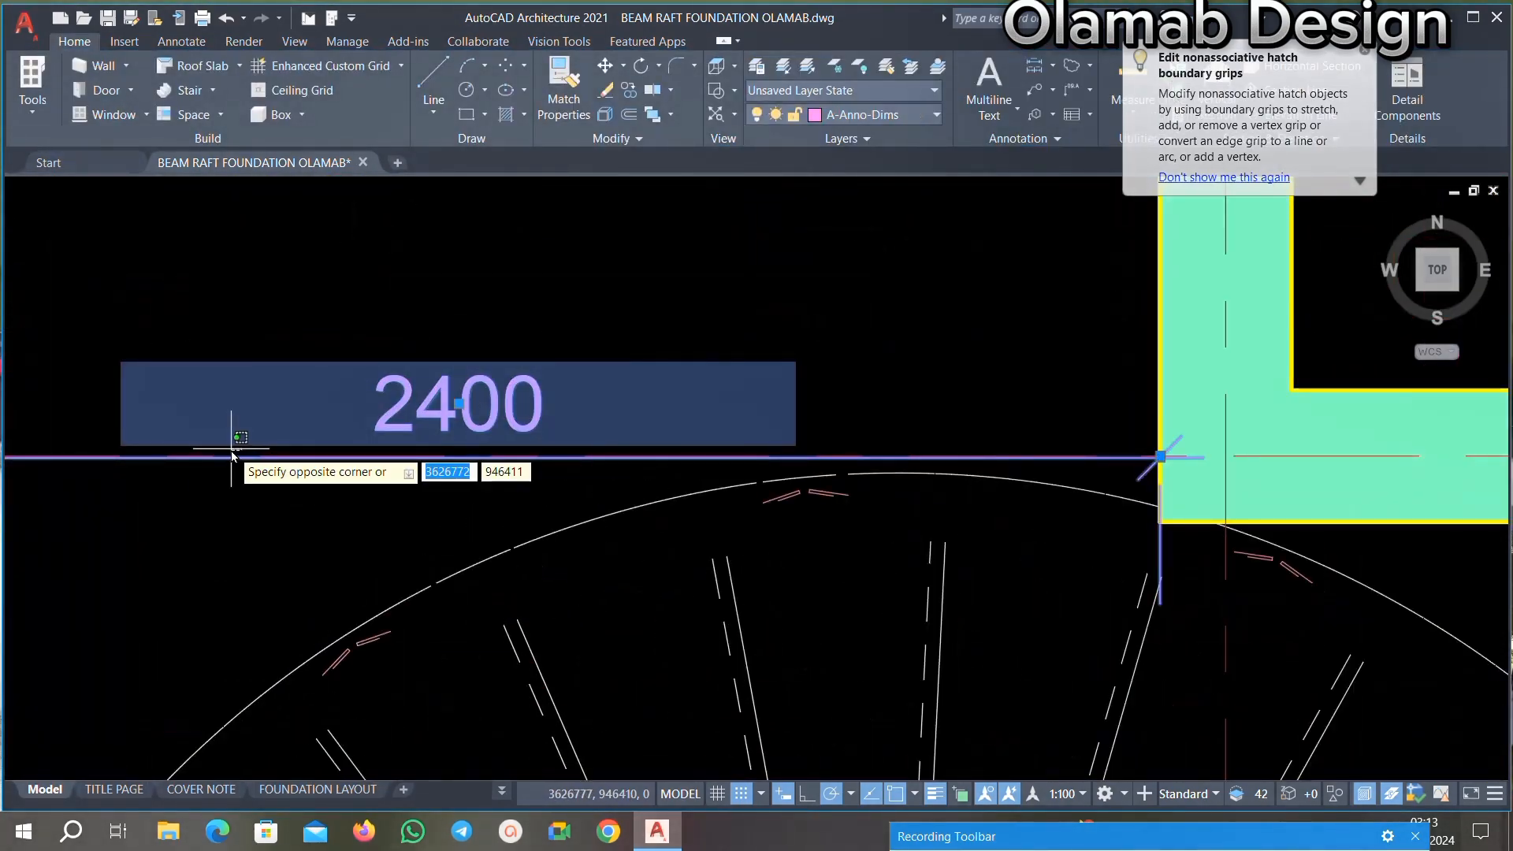
{"action": "key", "text": "Delete"}
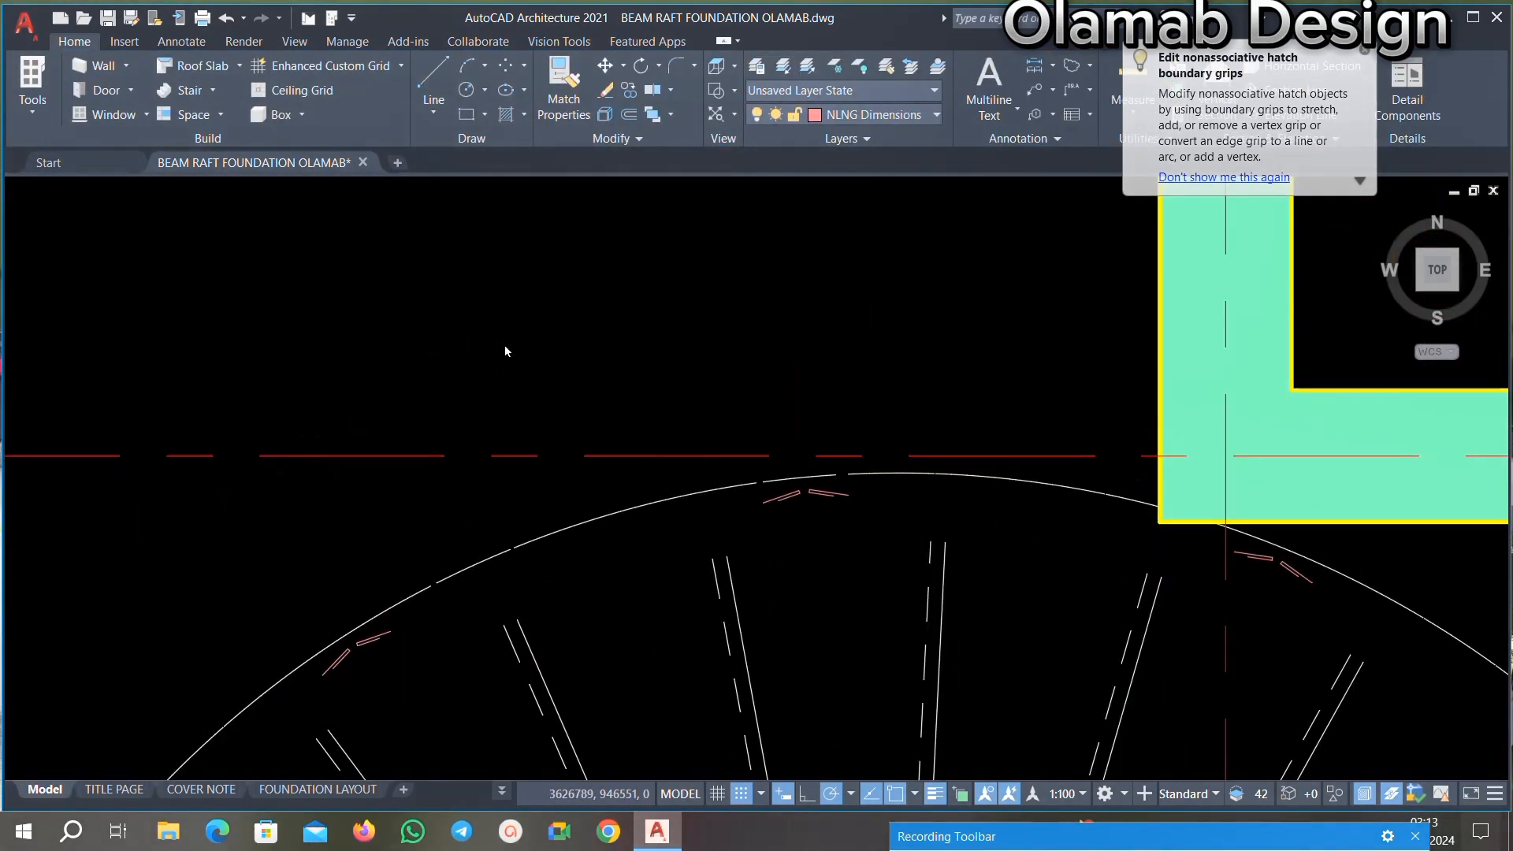
Step: Delete the two northern wardrobes of the group in the dressing area west of the spiral stair
{"action": "scroll", "coordinate": [505, 351], "scroll_direction": "down", "scroll_amount": 2}
{"action": "left_click", "coordinate": [483, 311]}
{"action": "scroll", "coordinate": [431, 237], "scroll_direction": "down", "scroll_amount": 5}
{"action": "scroll", "coordinate": [405, 253], "scroll_direction": "up", "scroll_amount": 5}
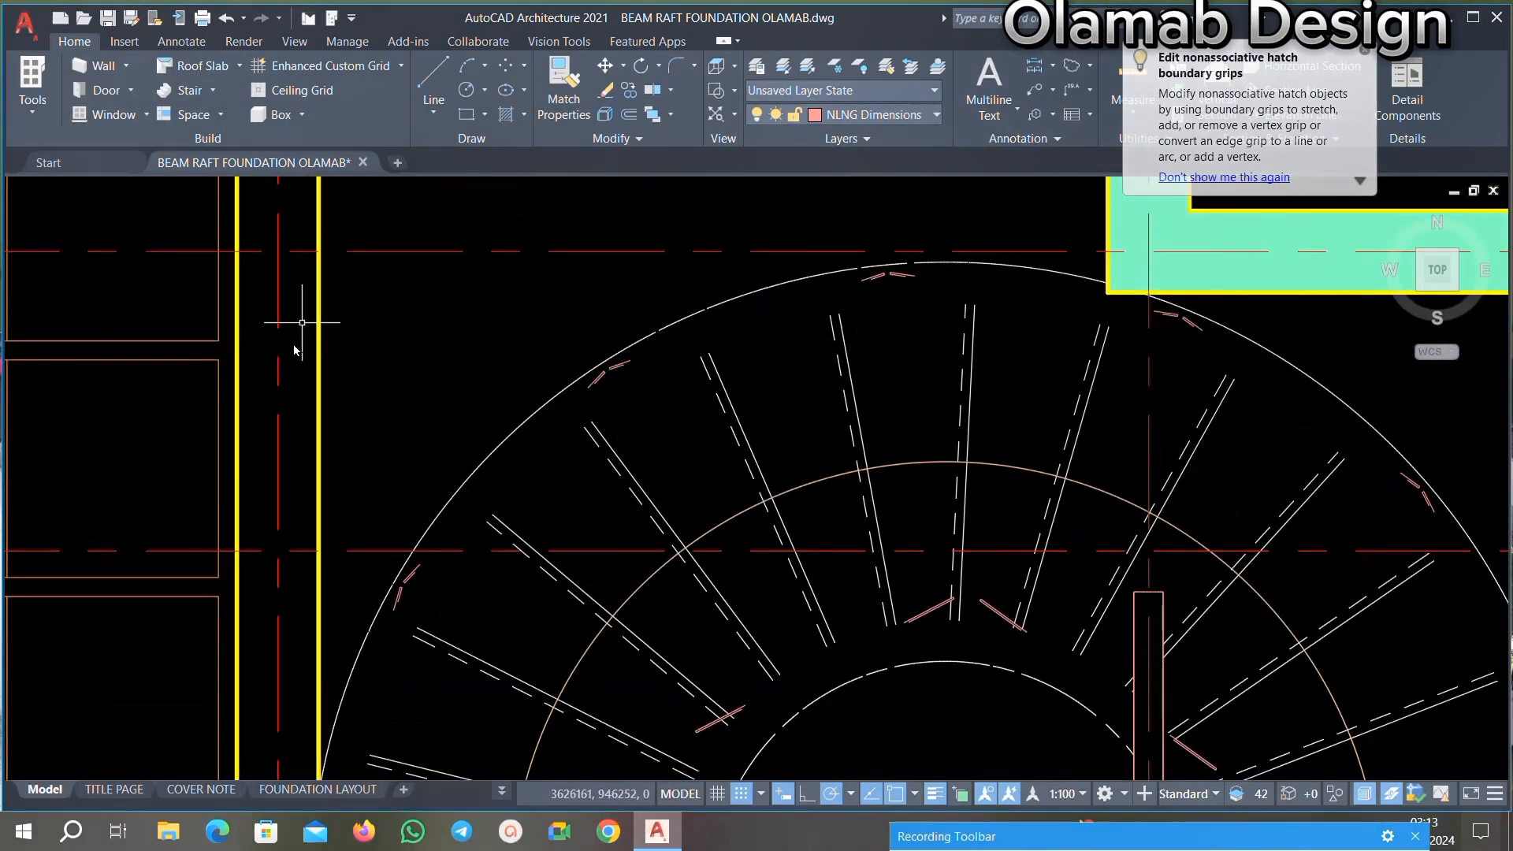
{"action": "scroll", "coordinate": [306, 325], "scroll_direction": "down", "scroll_amount": 4}
{"action": "scroll", "coordinate": [361, 354], "scroll_direction": "up", "scroll_amount": 4}
{"action": "scroll", "coordinate": [236, 513], "scroll_direction": "down", "scroll_amount": 4}
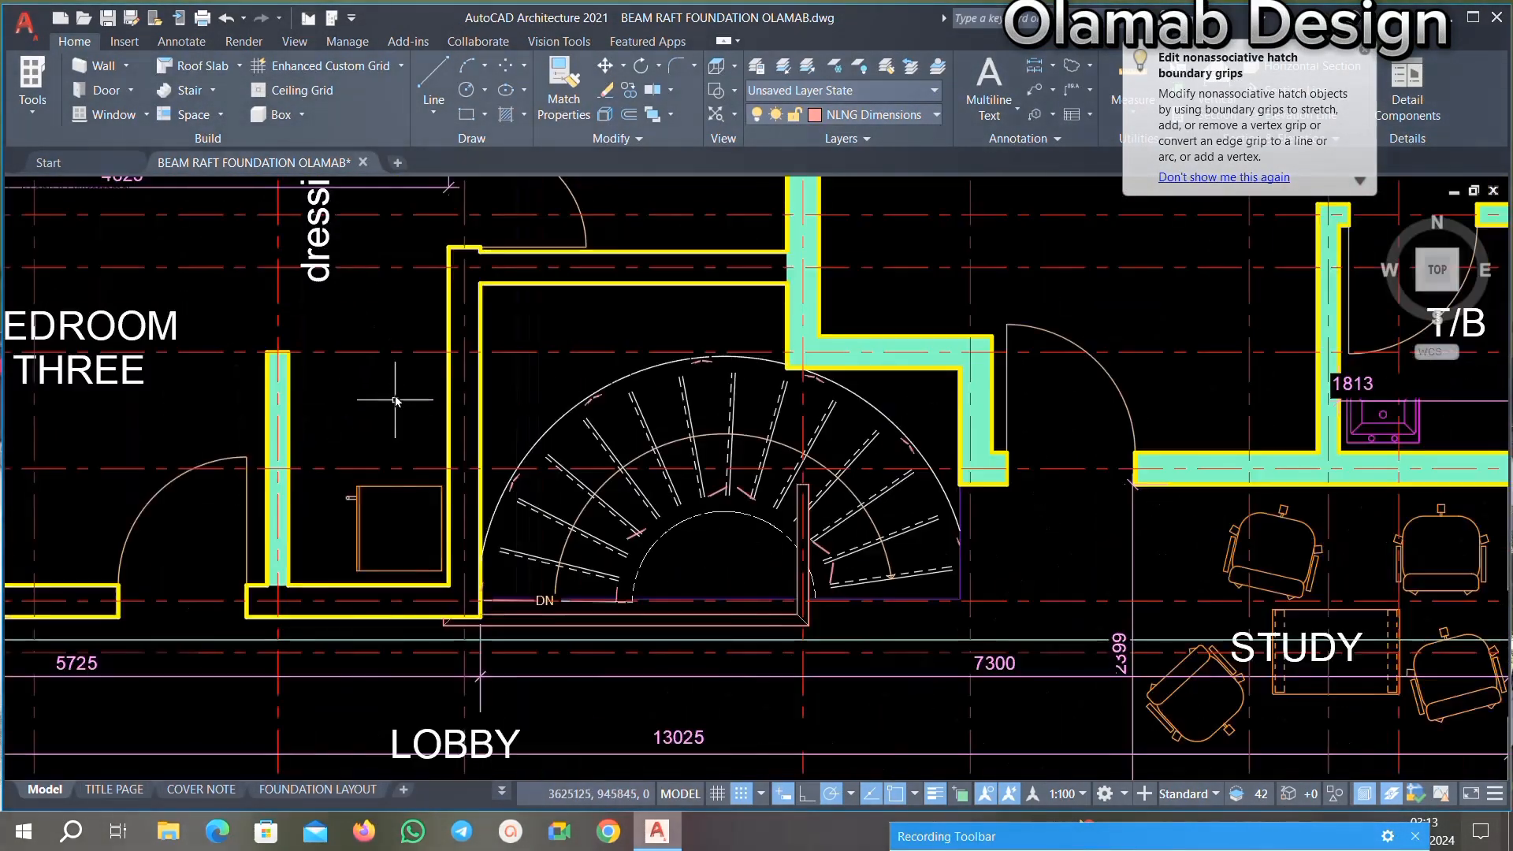
Step: Delete the last wardrobe west of the spiral stair and the hatch of the short partition beside it
{"action": "scroll", "coordinate": [405, 496], "scroll_direction": "up", "scroll_amount": 5}
{"action": "scroll", "coordinate": [253, 479], "scroll_direction": "down", "scroll_amount": 4}
{"action": "scroll", "coordinate": [378, 433], "scroll_direction": "up", "scroll_amount": 7}
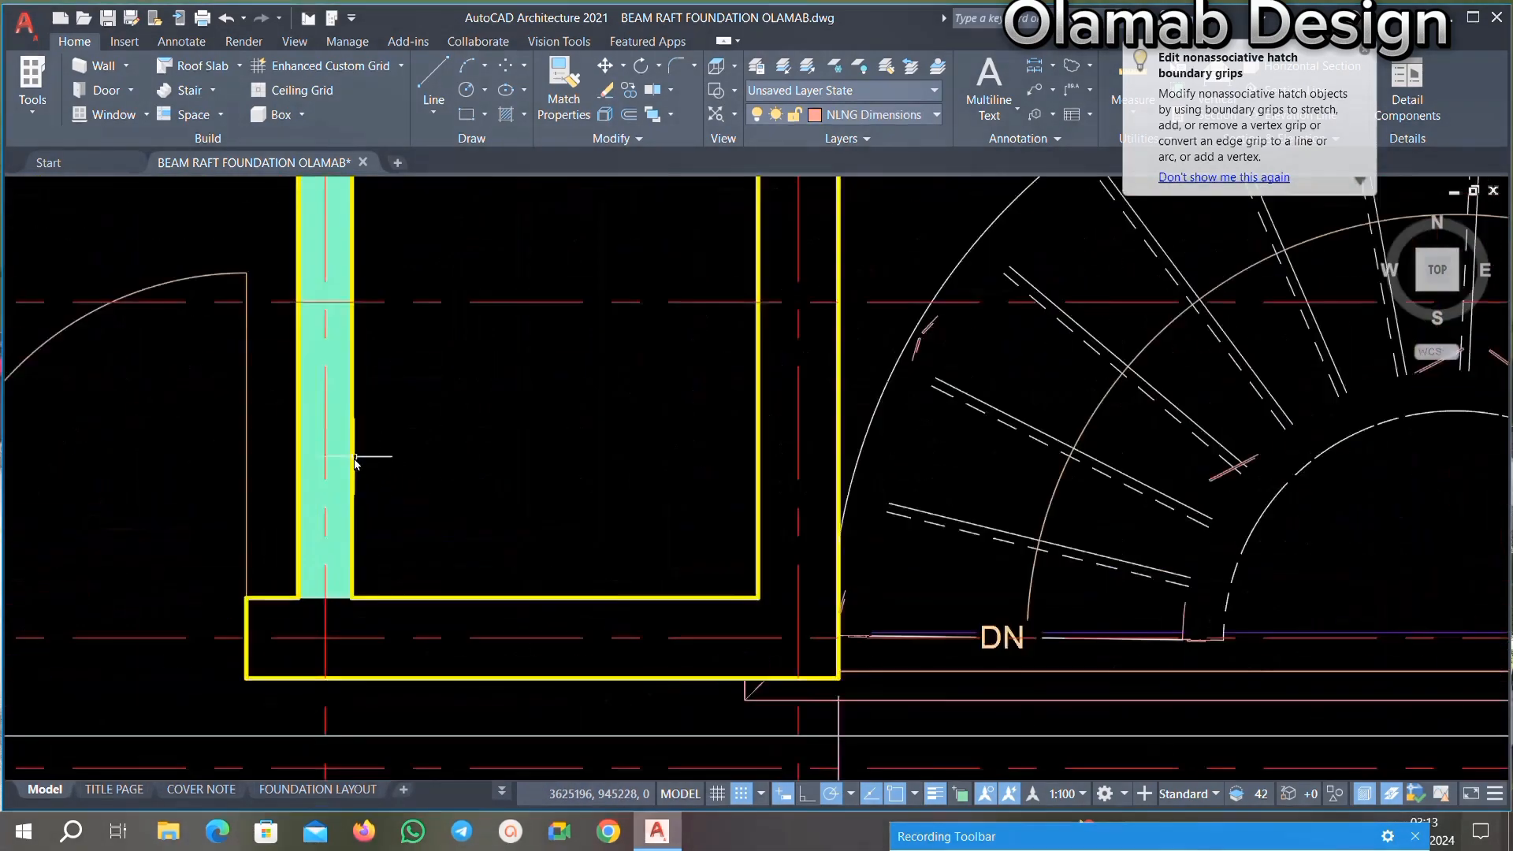
{"action": "scroll", "coordinate": [453, 473], "scroll_direction": "down", "scroll_amount": 4}
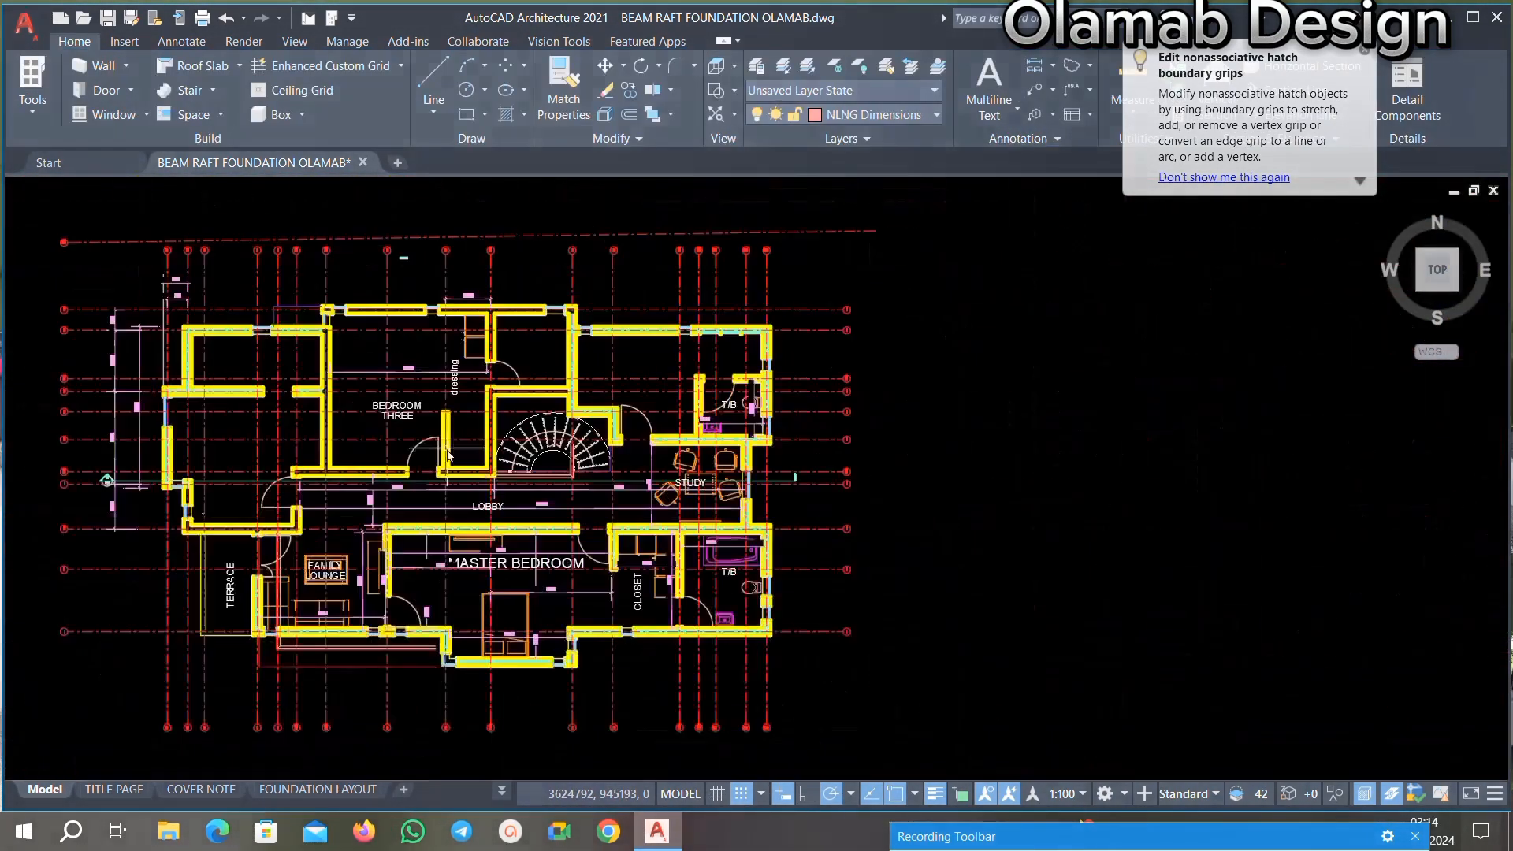
Step: Delete the BEDROOM THREE room label
{"action": "scroll", "coordinate": [562, 418], "scroll_direction": "up", "scroll_amount": 6}
{"action": "scroll", "coordinate": [348, 507], "scroll_direction": "down", "scroll_amount": 4}
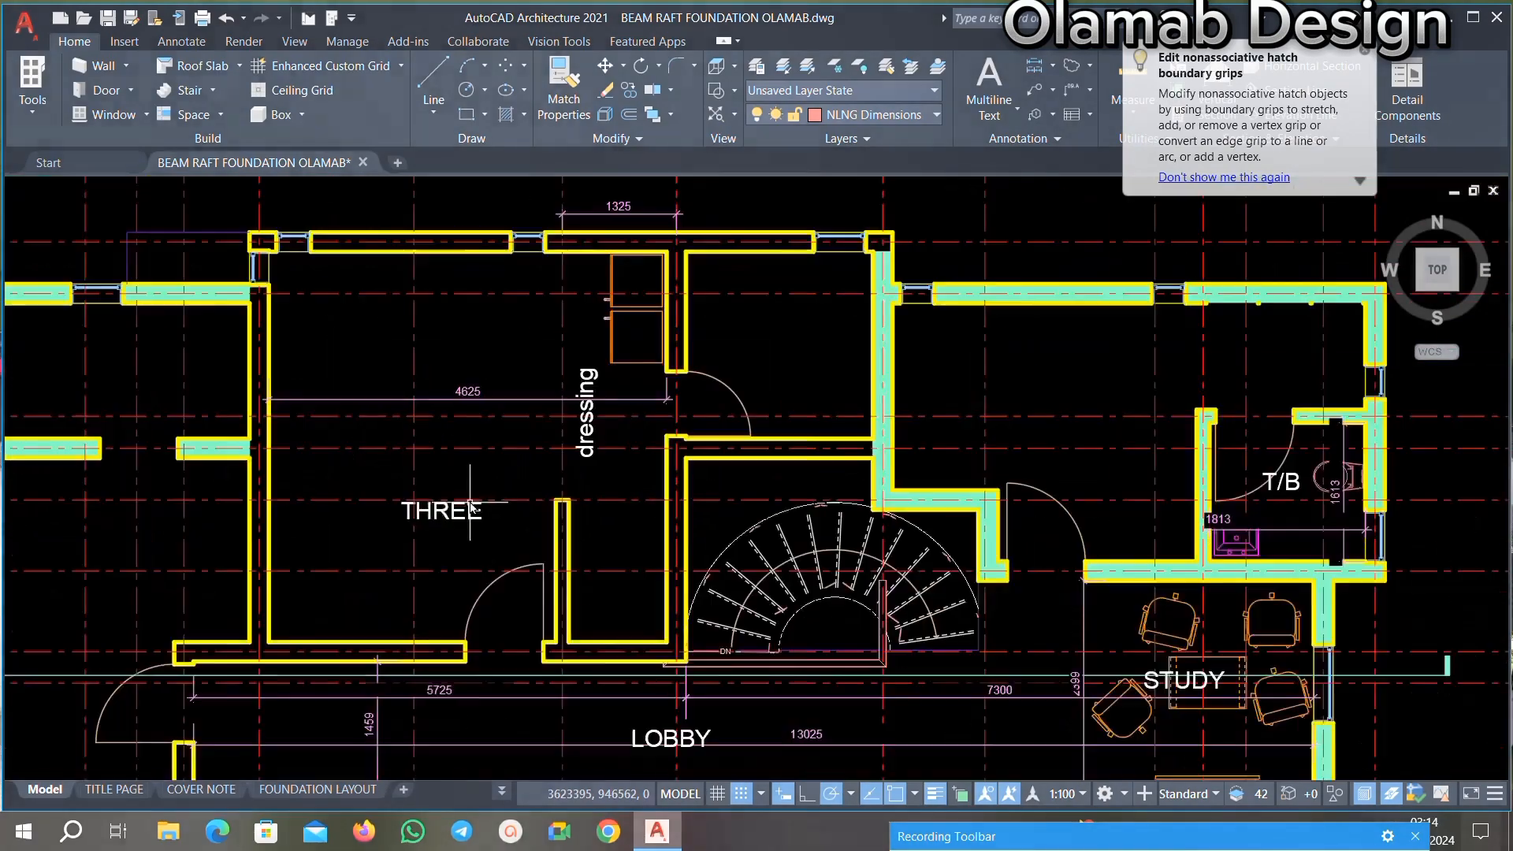
{"action": "scroll", "coordinate": [593, 519], "scroll_direction": "up", "scroll_amount": 6}
{"action": "scroll", "coordinate": [374, 605], "scroll_direction": "down", "scroll_amount": 4}
{"action": "scroll", "coordinate": [439, 607], "scroll_direction": "up", "scroll_amount": 6}
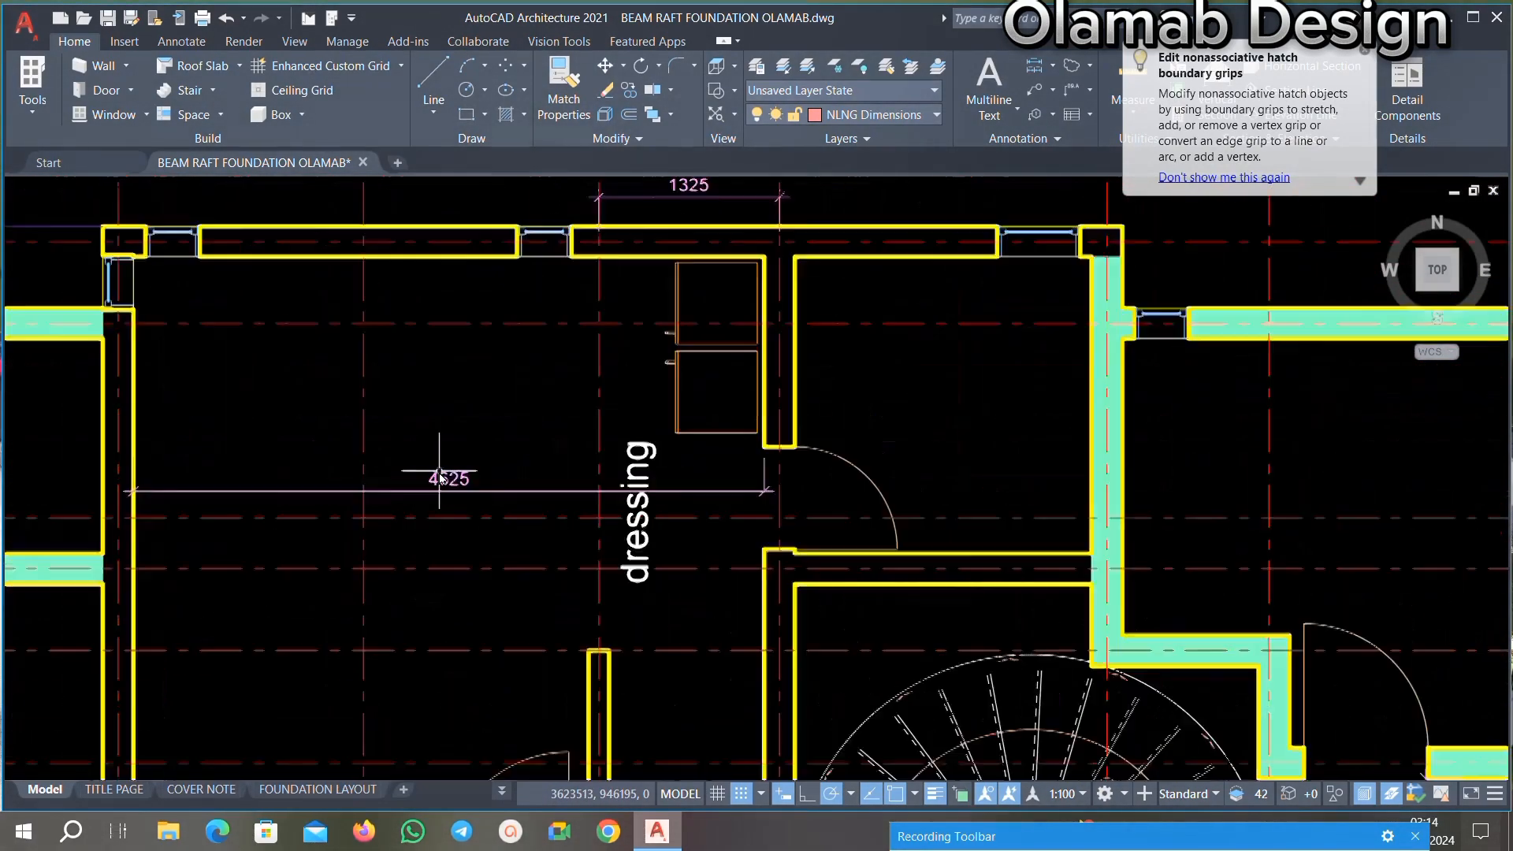
Step: Delete the horizontal 4625 dimension and the vertical dressing label from Bedroom Three
{"action": "left_click", "coordinate": [541, 438]}
{"action": "scroll", "coordinate": [583, 523], "scroll_direction": "up", "scroll_amount": 3}
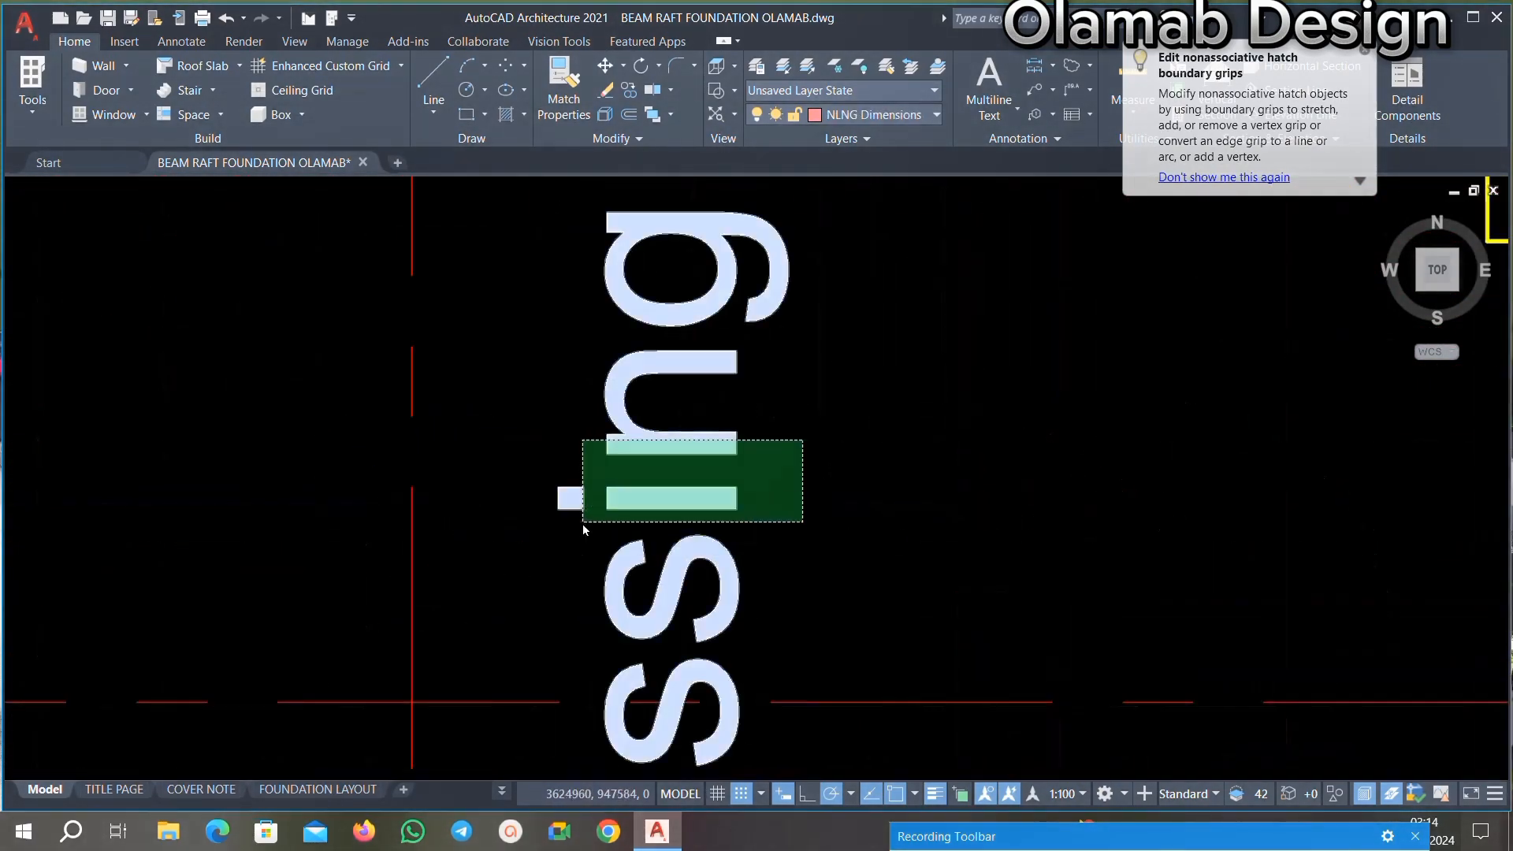
{"action": "scroll", "coordinate": [591, 449], "scroll_direction": "down", "scroll_amount": 5}
Step: Delete the two remaining wardrobes in Bedroom Three's dressing area
{"action": "scroll", "coordinate": [612, 443], "scroll_direction": "up", "scroll_amount": 8}
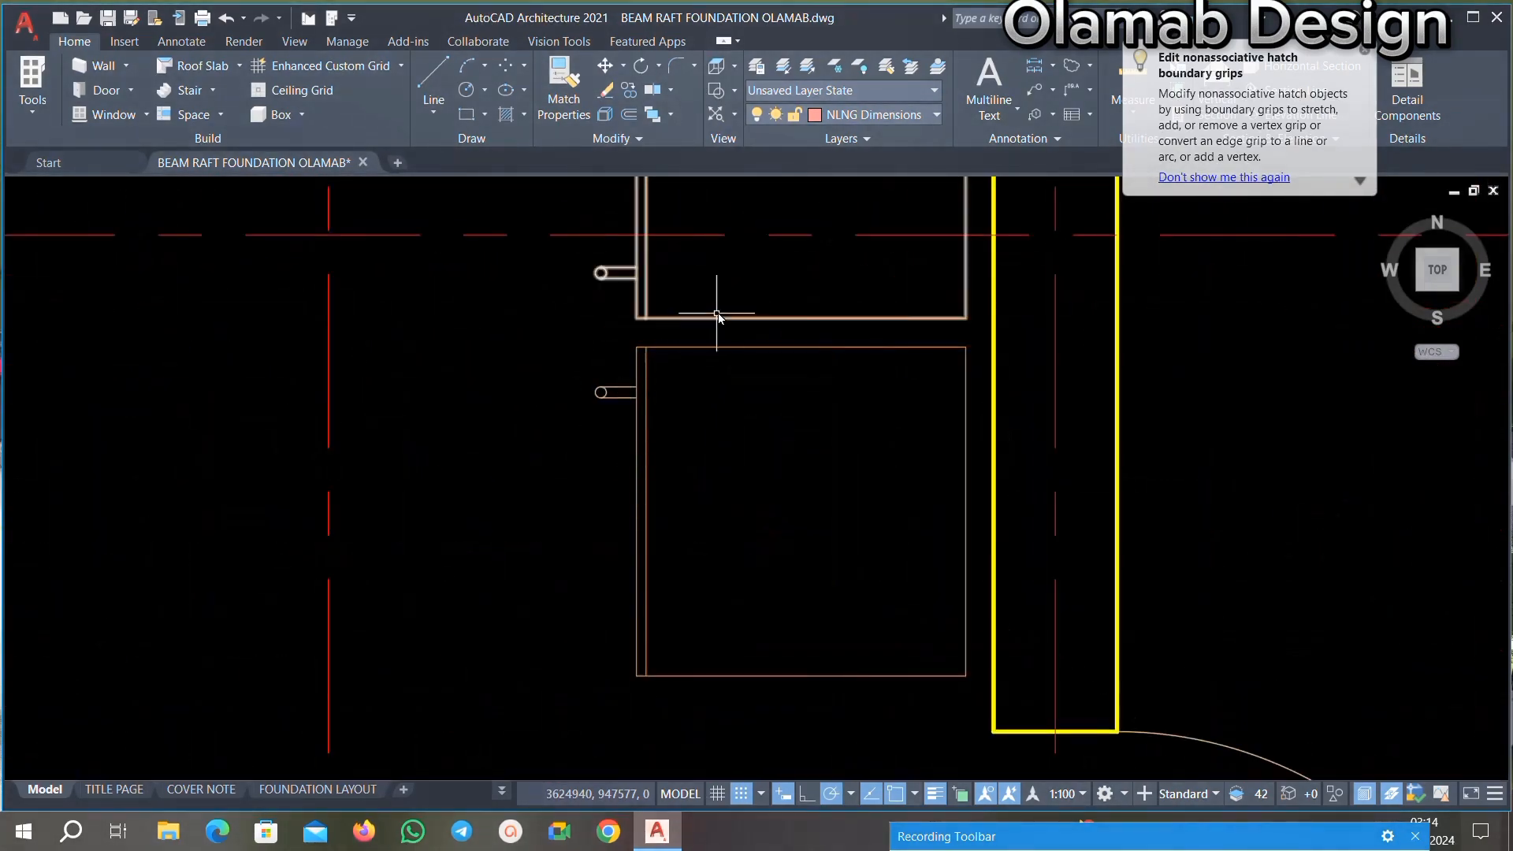
{"action": "left_click", "coordinate": [725, 280]}
{"action": "left_click", "coordinate": [585, 594]}
{"action": "key", "text": "Delete"}
Step: Delete the 1325 dimension north of the plan and the small solid teal mark between grid lines 6 and 7
{"action": "scroll", "coordinate": [579, 546], "scroll_direction": "down", "scroll_amount": 6}
{"action": "scroll", "coordinate": [621, 335], "scroll_direction": "up", "scroll_amount": 6}
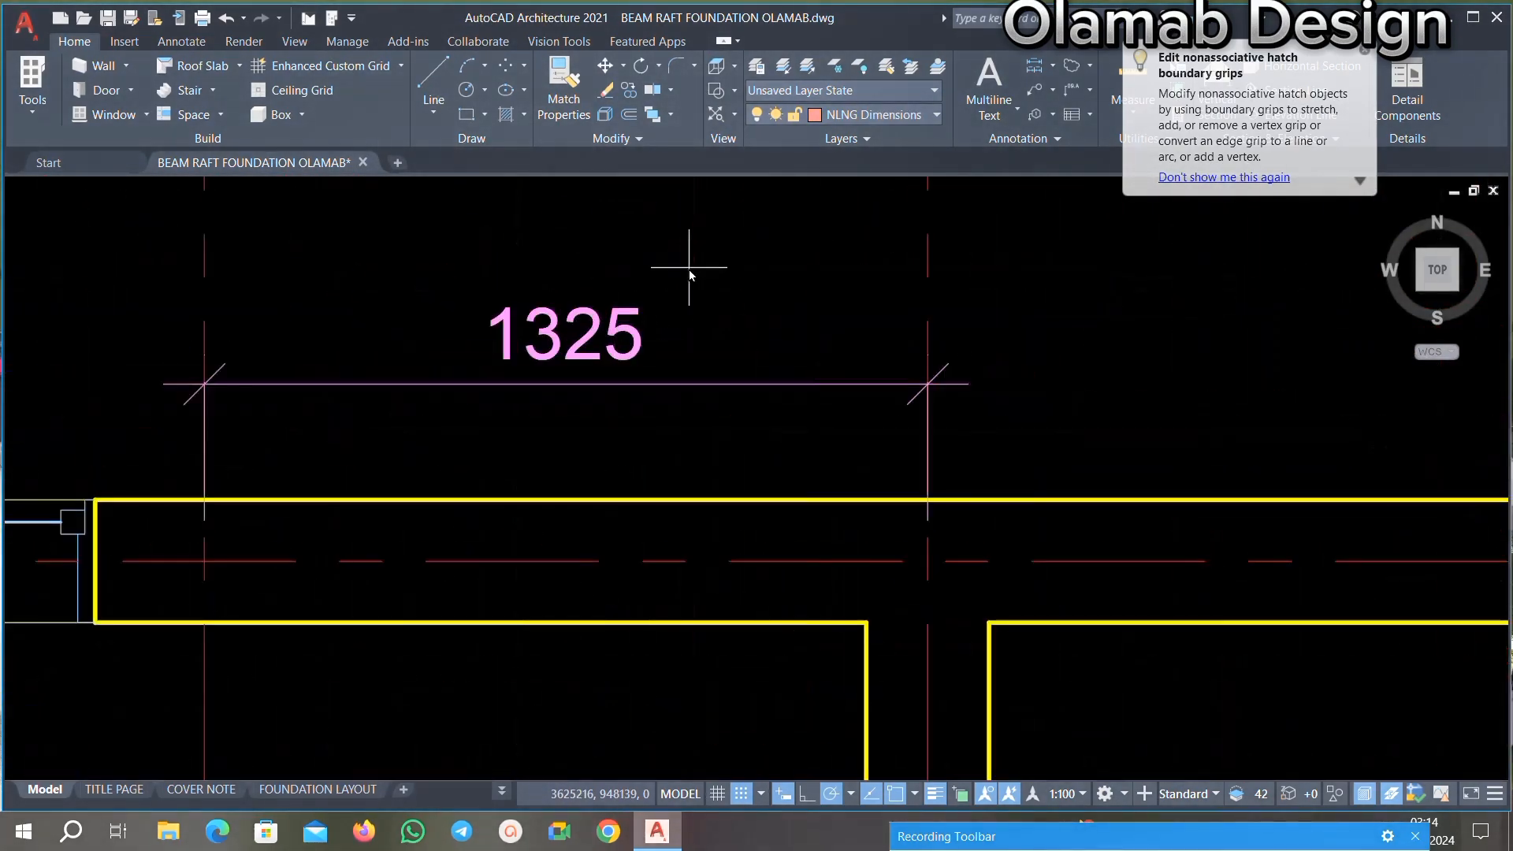
{"action": "left_click", "coordinate": [530, 338]}
{"action": "key", "text": "Delete"}
{"action": "scroll", "coordinate": [524, 386], "scroll_direction": "down", "scroll_amount": 5}
{"action": "scroll", "coordinate": [439, 334], "scroll_direction": "up", "scroll_amount": 4}
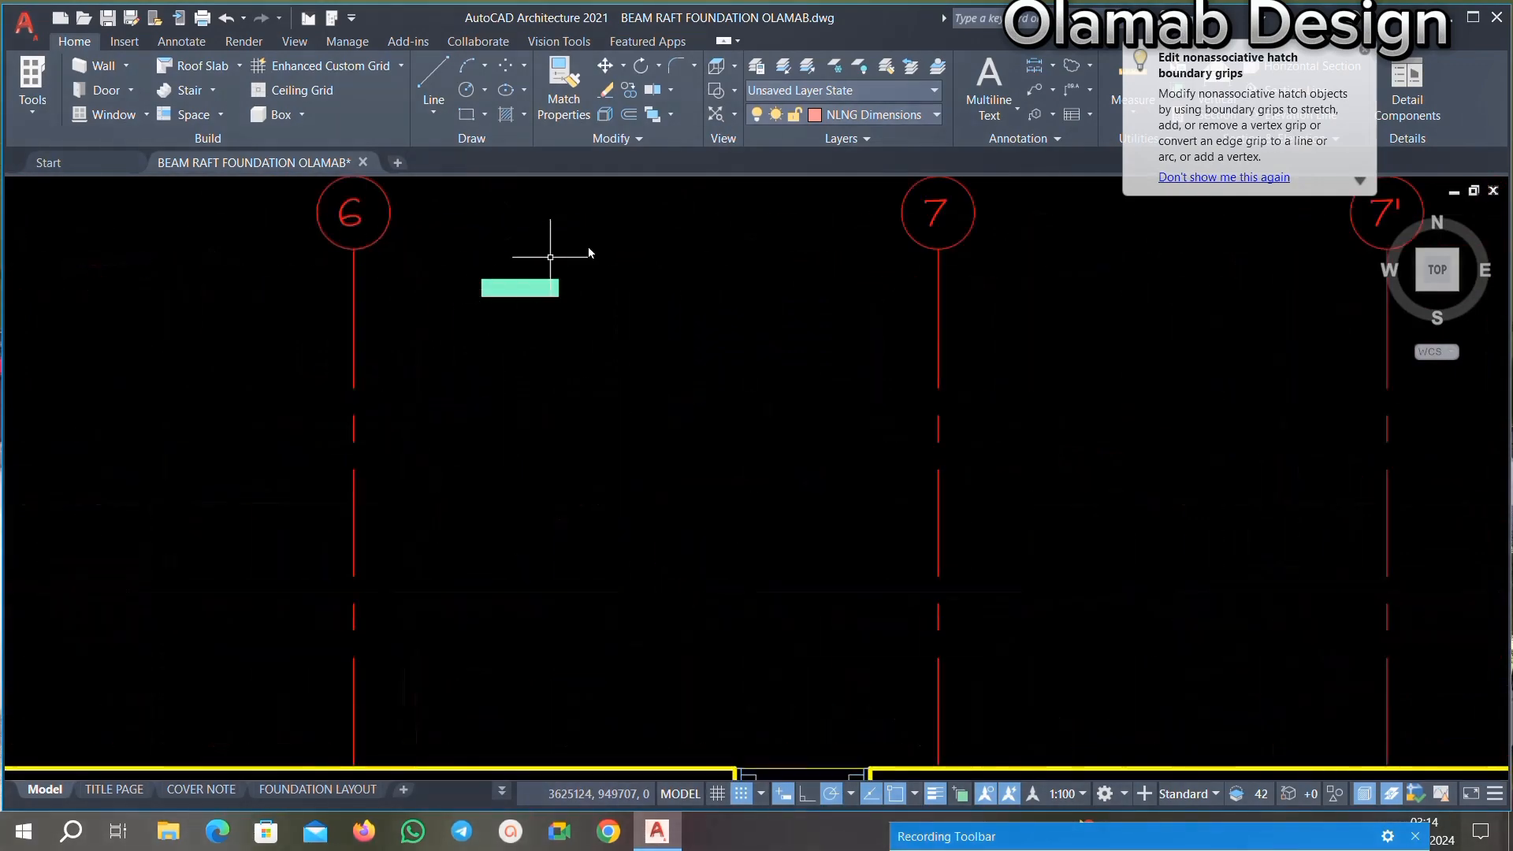
{"action": "key", "text": "Delete"}
Step: Delete the horizontal 713 and 600 dimensions at the northwest corner of the plan
{"action": "scroll", "coordinate": [535, 339], "scroll_direction": "down", "scroll_amount": 6}
{"action": "scroll", "coordinate": [415, 412], "scroll_direction": "up", "scroll_amount": 5}
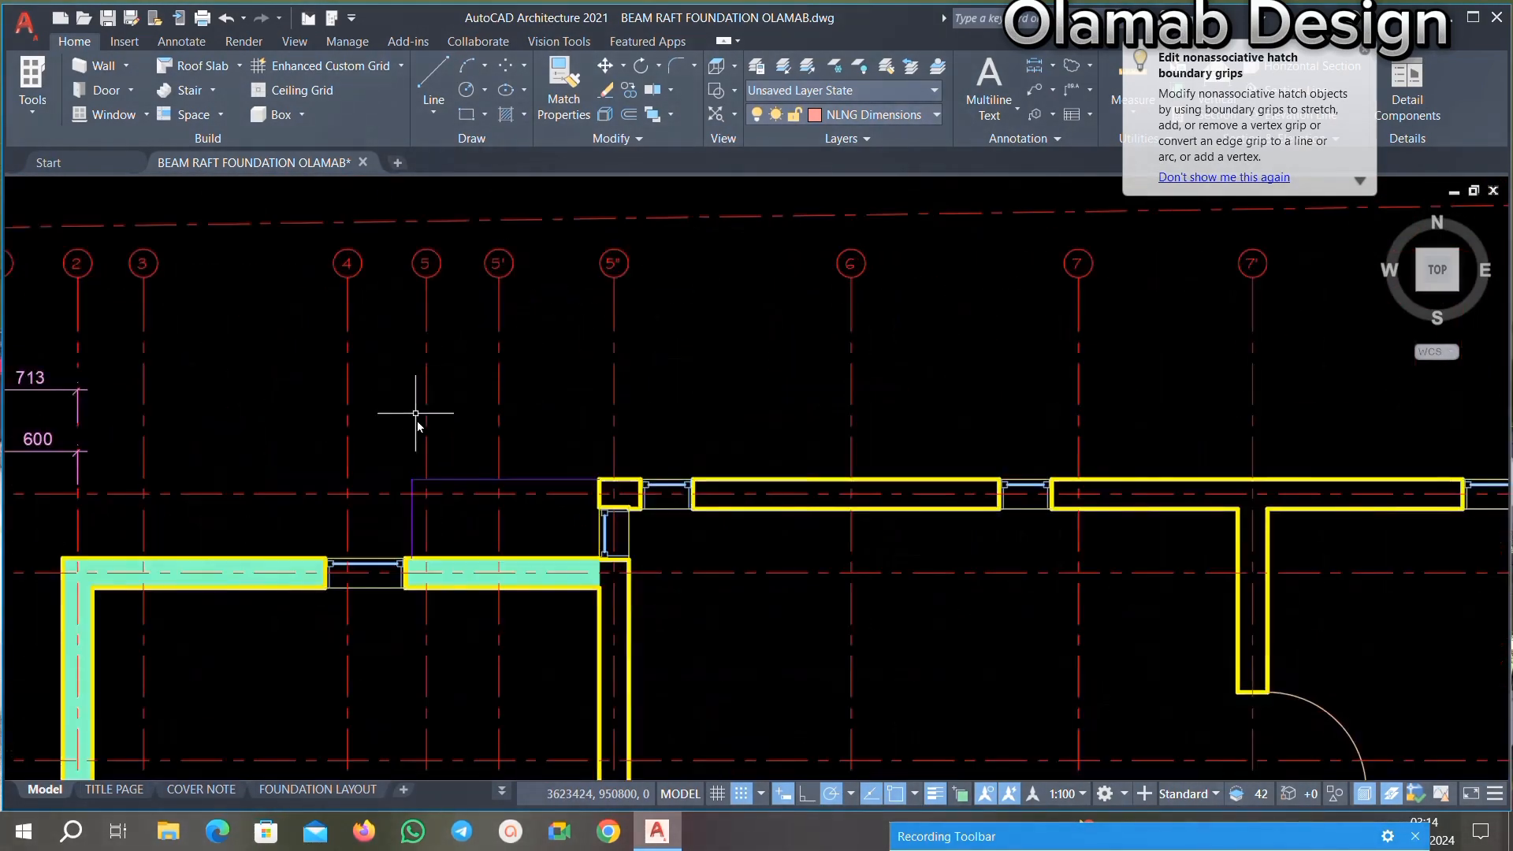
{"action": "scroll", "coordinate": [258, 378], "scroll_direction": "up", "scroll_amount": 4}
{"action": "left_click", "coordinate": [175, 323]}
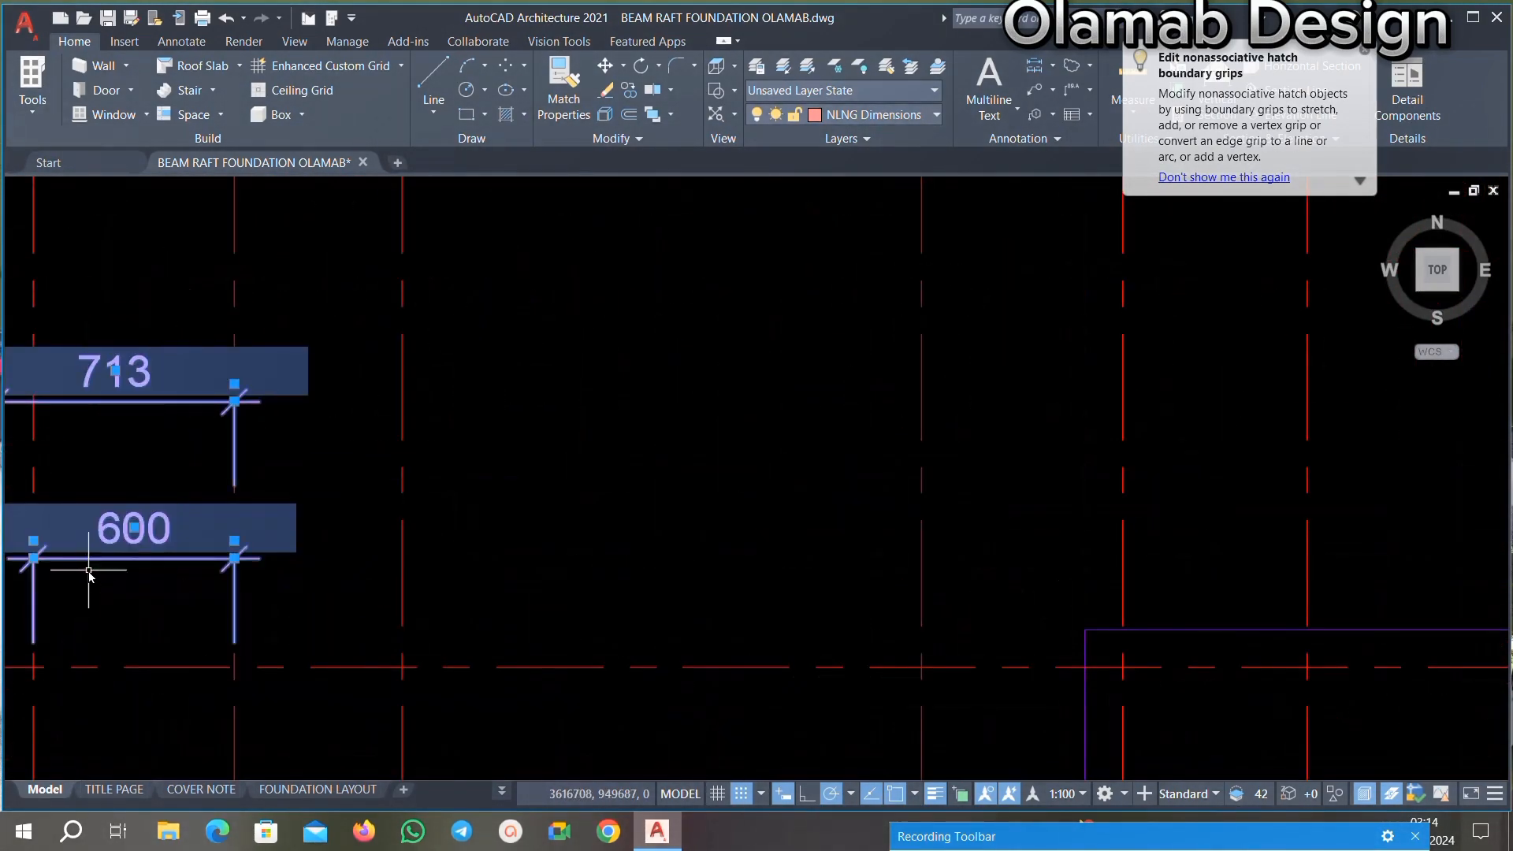
{"action": "key", "text": "Delete"}
Step: Delete the vertical 1800 dimension, the long dimension beside it and the vertical 600 dimension northwest of the plan
{"action": "scroll", "coordinate": [483, 399], "scroll_direction": "down", "scroll_amount": 5}
{"action": "scroll", "coordinate": [262, 519], "scroll_direction": "up", "scroll_amount": 5}
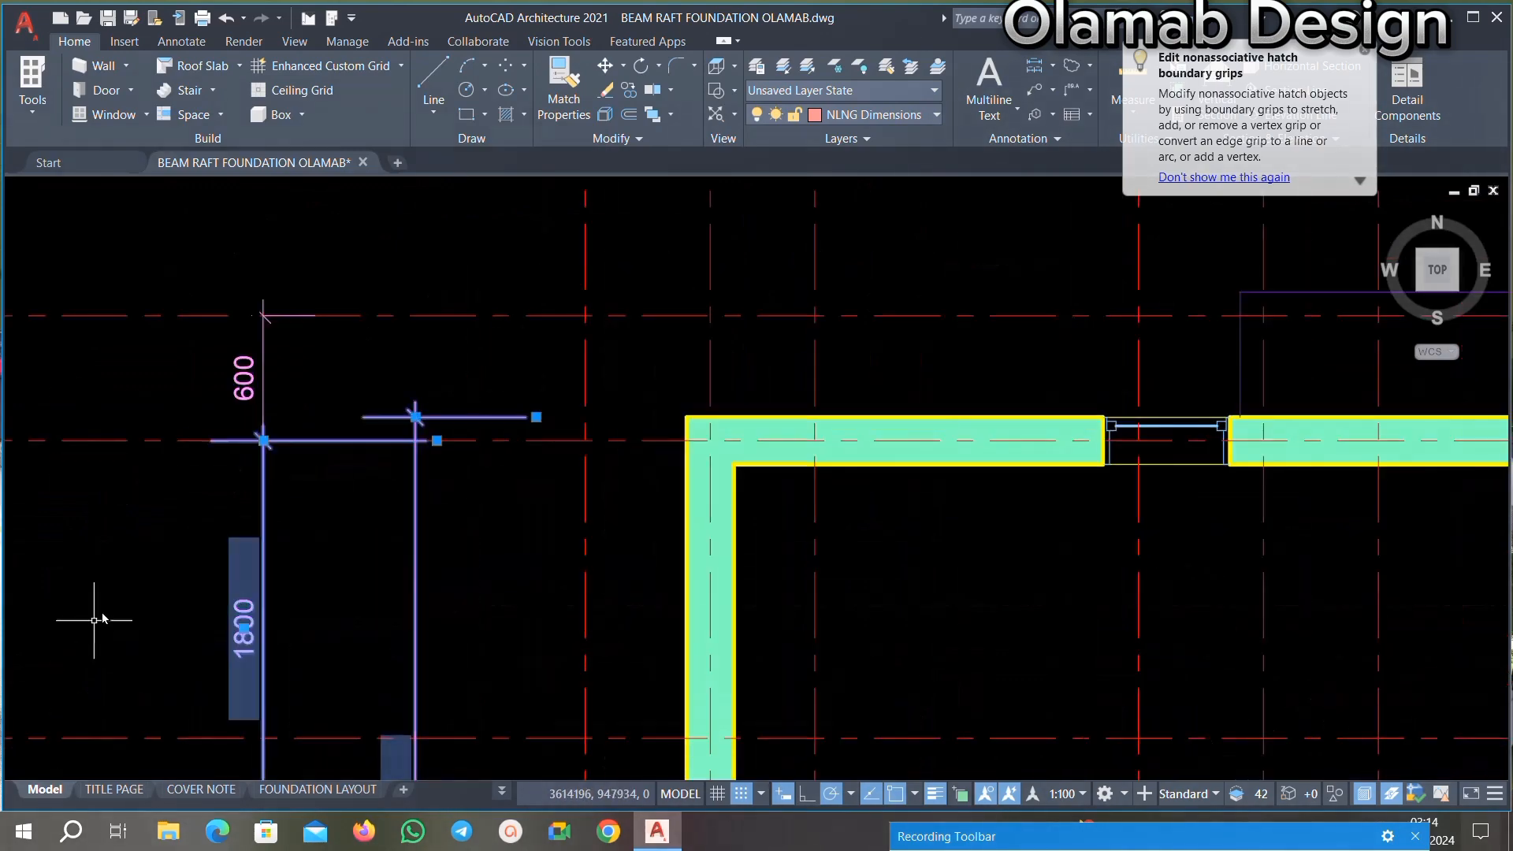
{"action": "key", "text": "Delete"}
{"action": "scroll", "coordinate": [362, 456], "scroll_direction": "down", "scroll_amount": 2}
{"action": "scroll", "coordinate": [309, 384], "scroll_direction": "up", "scroll_amount": 4}
{"action": "left_click", "coordinate": [482, 574]}
{"action": "left_click", "coordinate": [94, 640]}
{"action": "key", "text": "Delete"}
Step: Delete the two remaining vertical dimensions along the west side of the plan
{"action": "scroll", "coordinate": [460, 337], "scroll_direction": "down", "scroll_amount": 5}
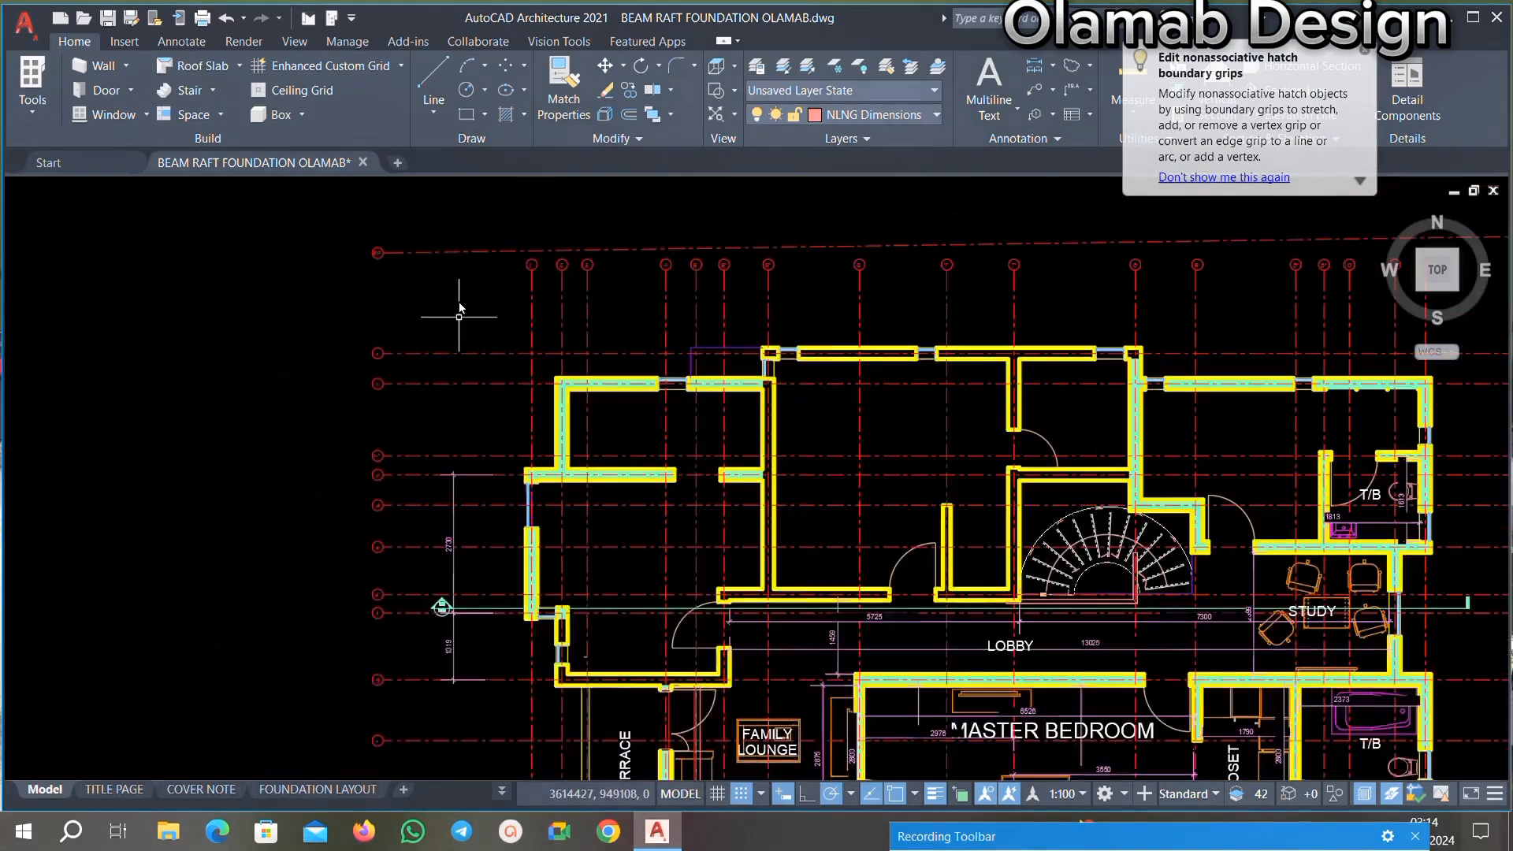
{"action": "scroll", "coordinate": [460, 511], "scroll_direction": "up", "scroll_amount": 5}
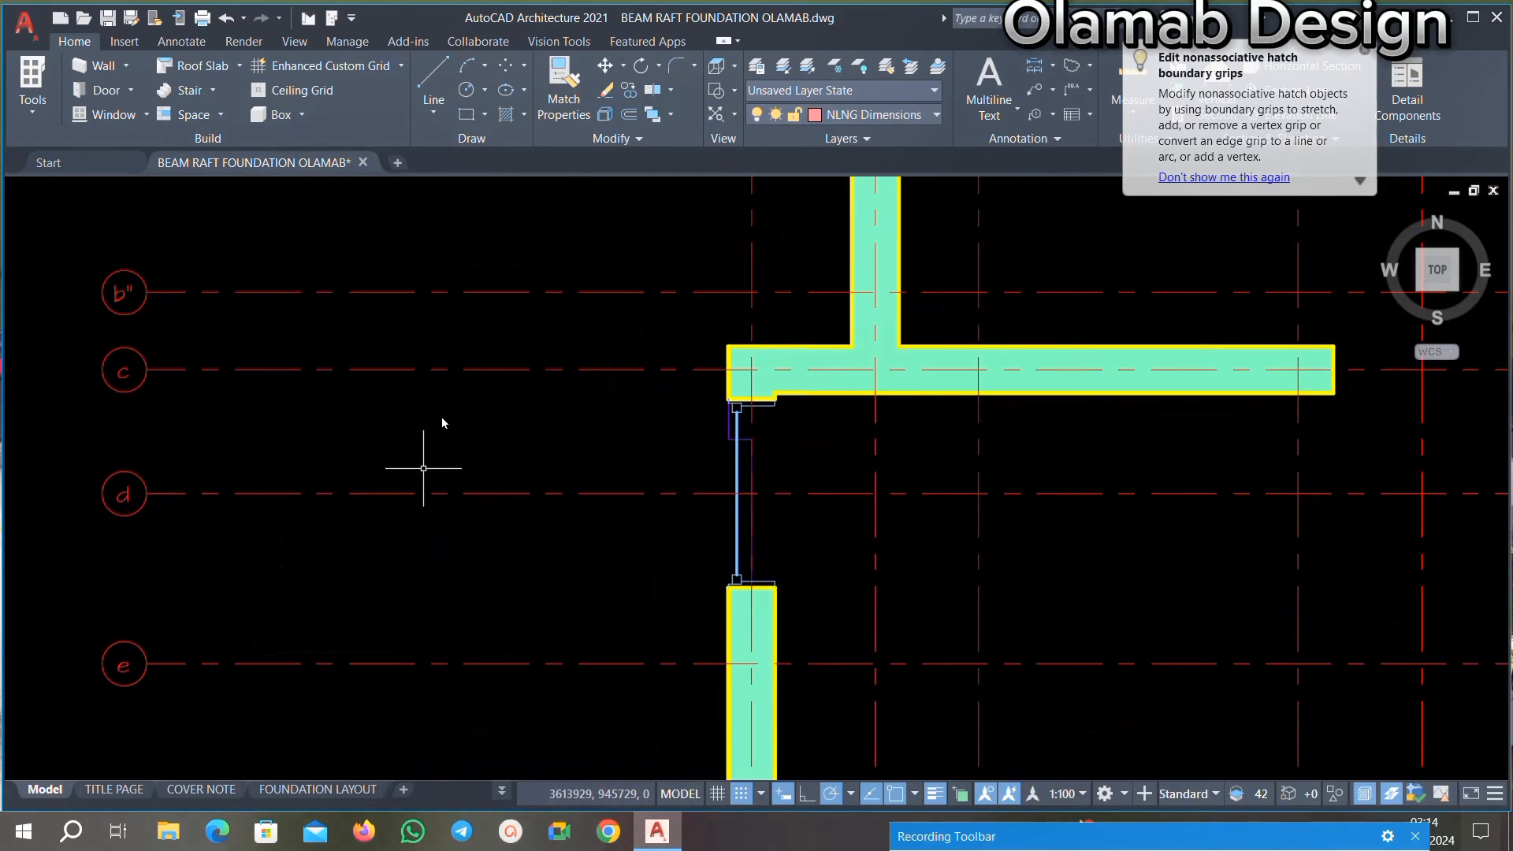
{"action": "scroll", "coordinate": [450, 394], "scroll_direction": "down", "scroll_amount": 5}
{"action": "scroll", "coordinate": [480, 597], "scroll_direction": "up", "scroll_amount": 5}
{"action": "scroll", "coordinate": [472, 363], "scroll_direction": "down", "scroll_amount": 6}
{"action": "scroll", "coordinate": [461, 481], "scroll_direction": "up", "scroll_amount": 11}
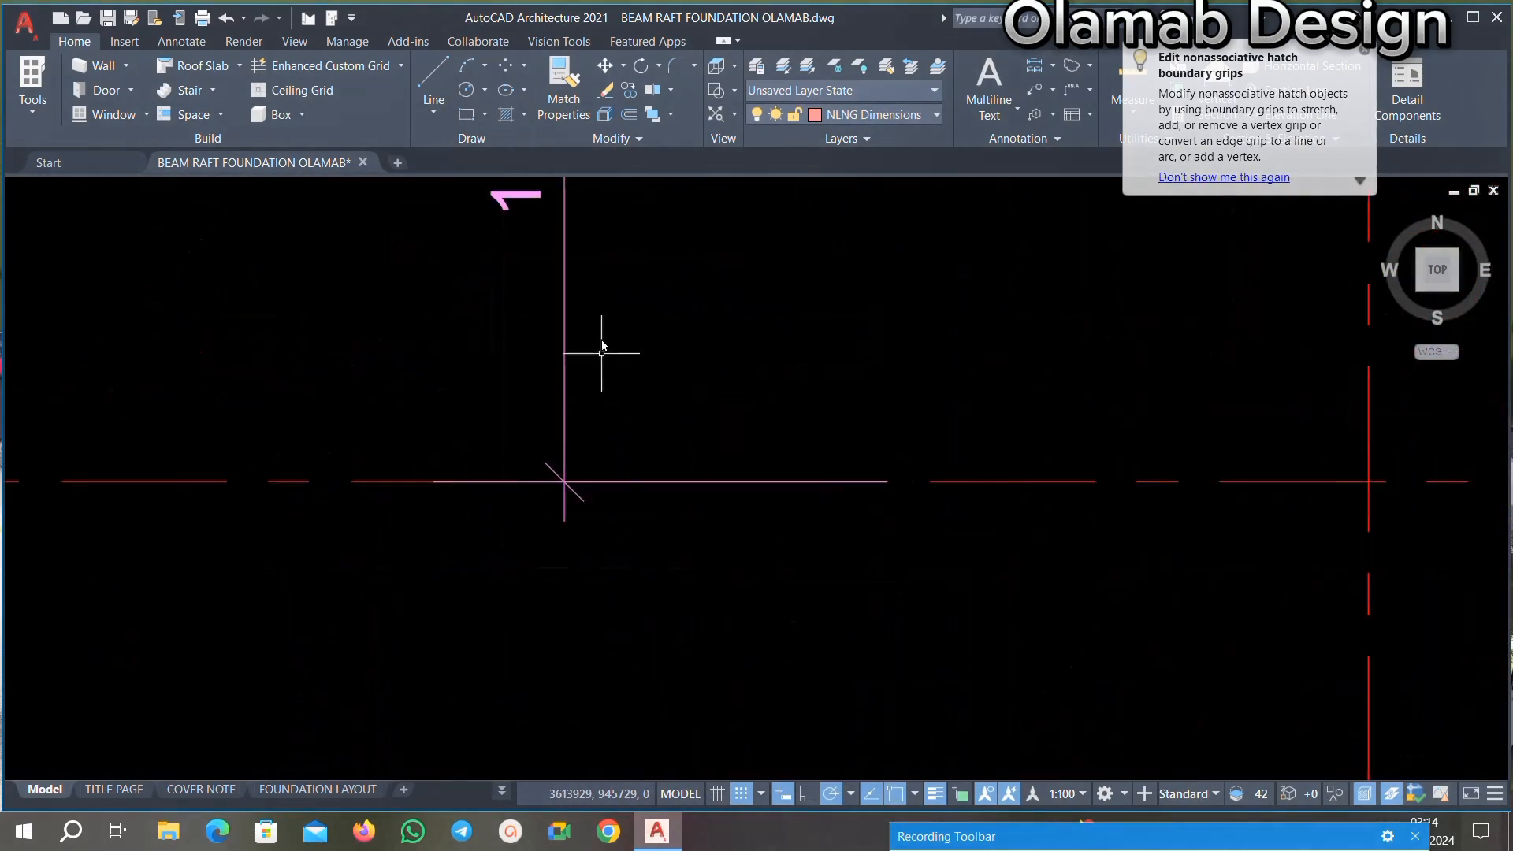
{"action": "scroll", "coordinate": [537, 478], "scroll_direction": "down", "scroll_amount": 5}
{"action": "scroll", "coordinate": [585, 379], "scroll_direction": "up", "scroll_amount": 5}
{"action": "left_click", "coordinate": [625, 354]}
{"action": "left_click", "coordinate": [285, 496]}
{"action": "key", "text": "Delete"}
{"action": "scroll", "coordinate": [327, 537], "scroll_direction": "down", "scroll_amount": 6}
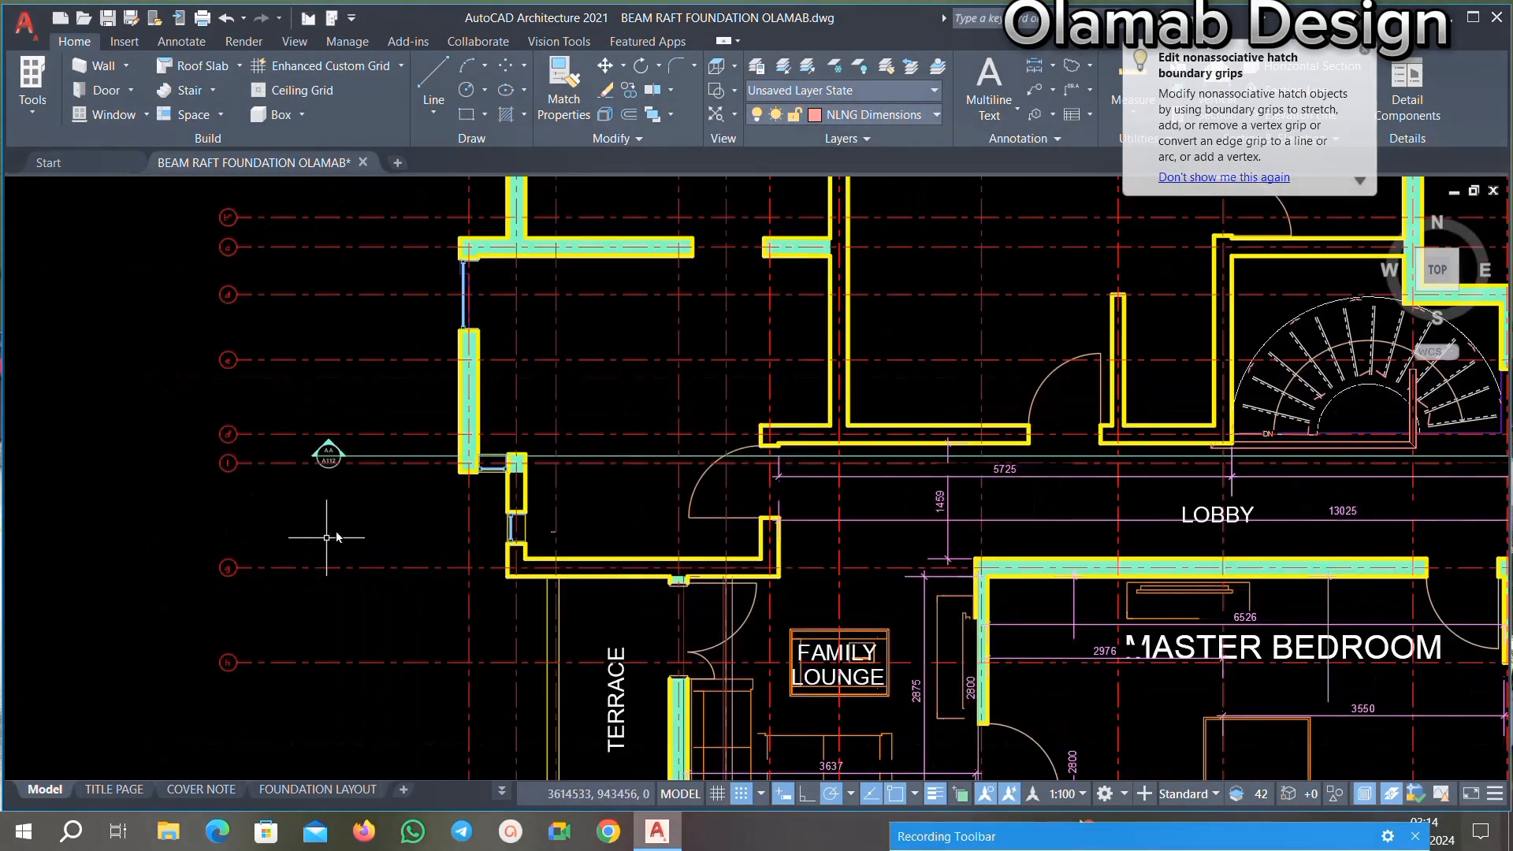
Step: Delete the A-A section mark with its section line on the west side of the plan
{"action": "scroll", "coordinate": [315, 505], "scroll_direction": "up", "scroll_amount": 10}
{"action": "scroll", "coordinate": [412, 483], "scroll_direction": "down", "scroll_amount": 4}
{"action": "scroll", "coordinate": [483, 513], "scroll_direction": "up", "scroll_amount": 4}
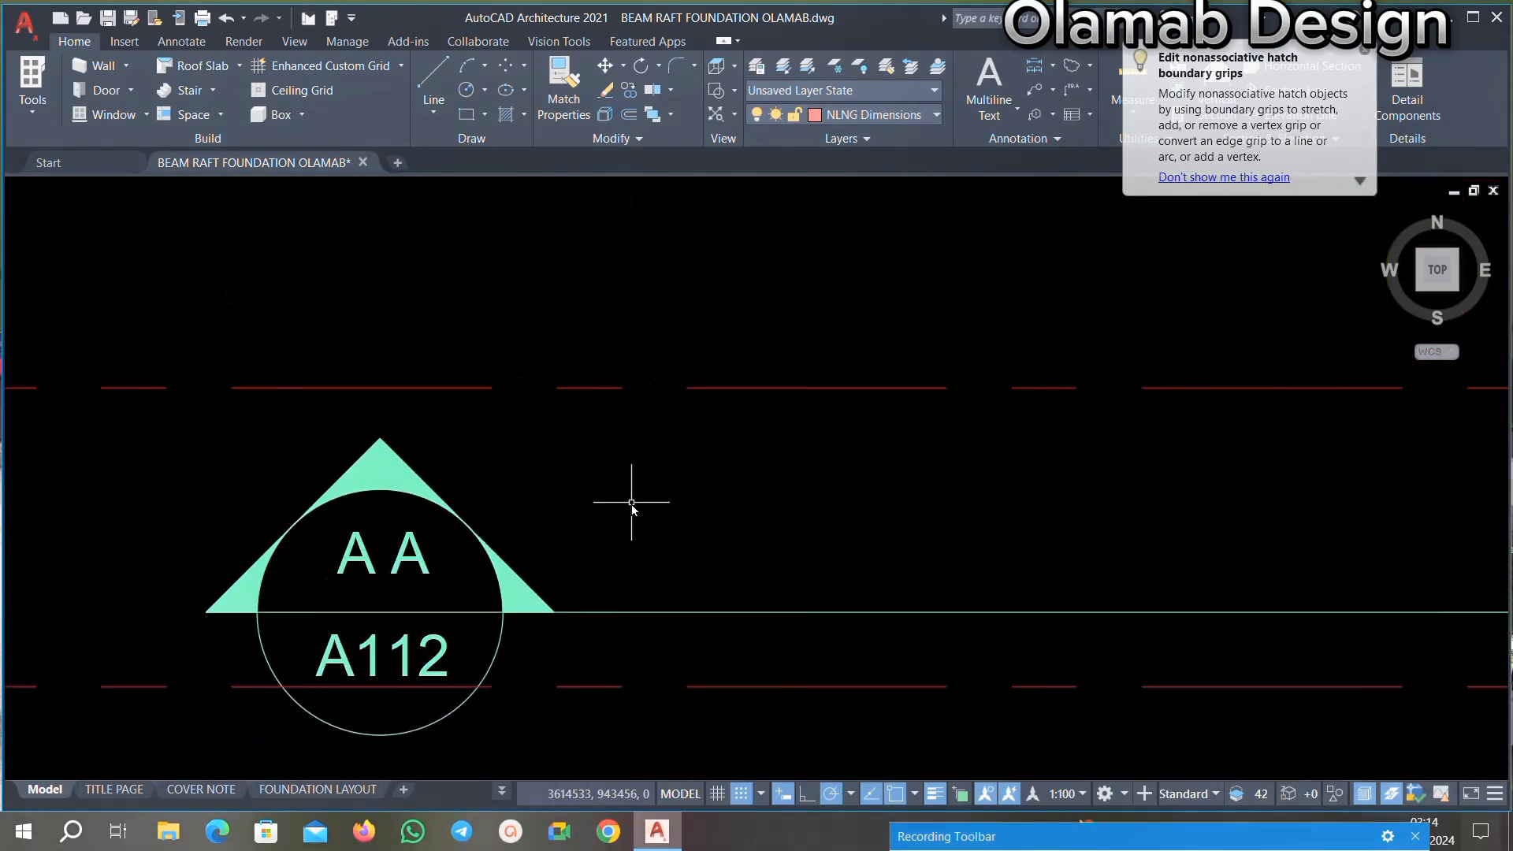
{"action": "left_click", "coordinate": [631, 502]}
{"action": "left_click", "coordinate": [192, 628]}
{"action": "key", "text": "Delete"}
{"action": "scroll", "coordinate": [388, 506], "scroll_direction": "down", "scroll_amount": 5}
{"action": "scroll", "coordinate": [619, 543], "scroll_direction": "up", "scroll_amount": 4}
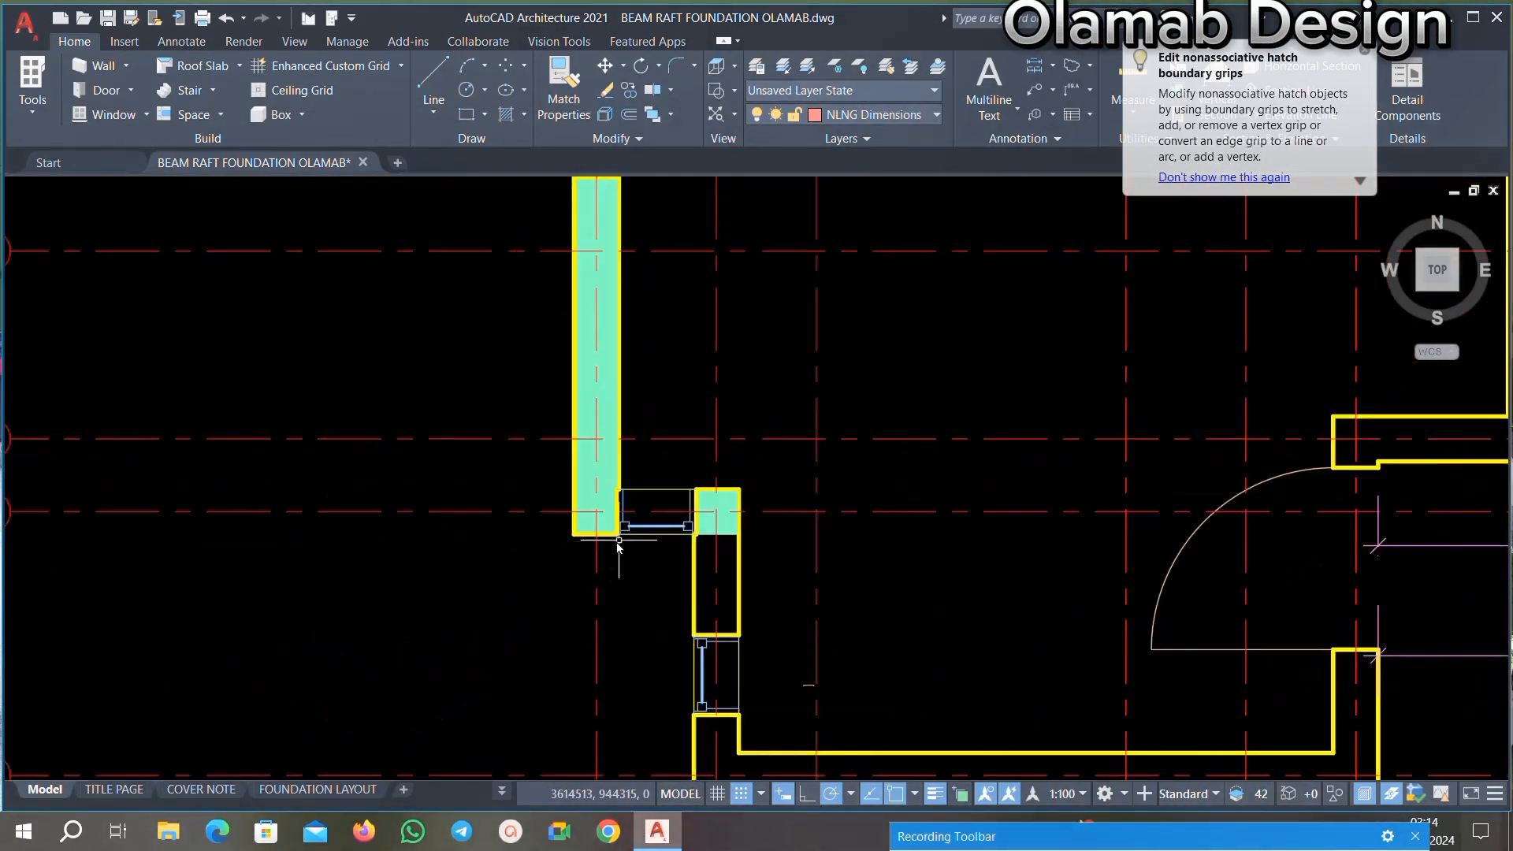
Step: Delete the TERRACE label west of the family lounge
{"action": "scroll", "coordinate": [502, 407], "scroll_direction": "down", "scroll_amount": 5}
{"action": "scroll", "coordinate": [622, 603], "scroll_direction": "up", "scroll_amount": 6}
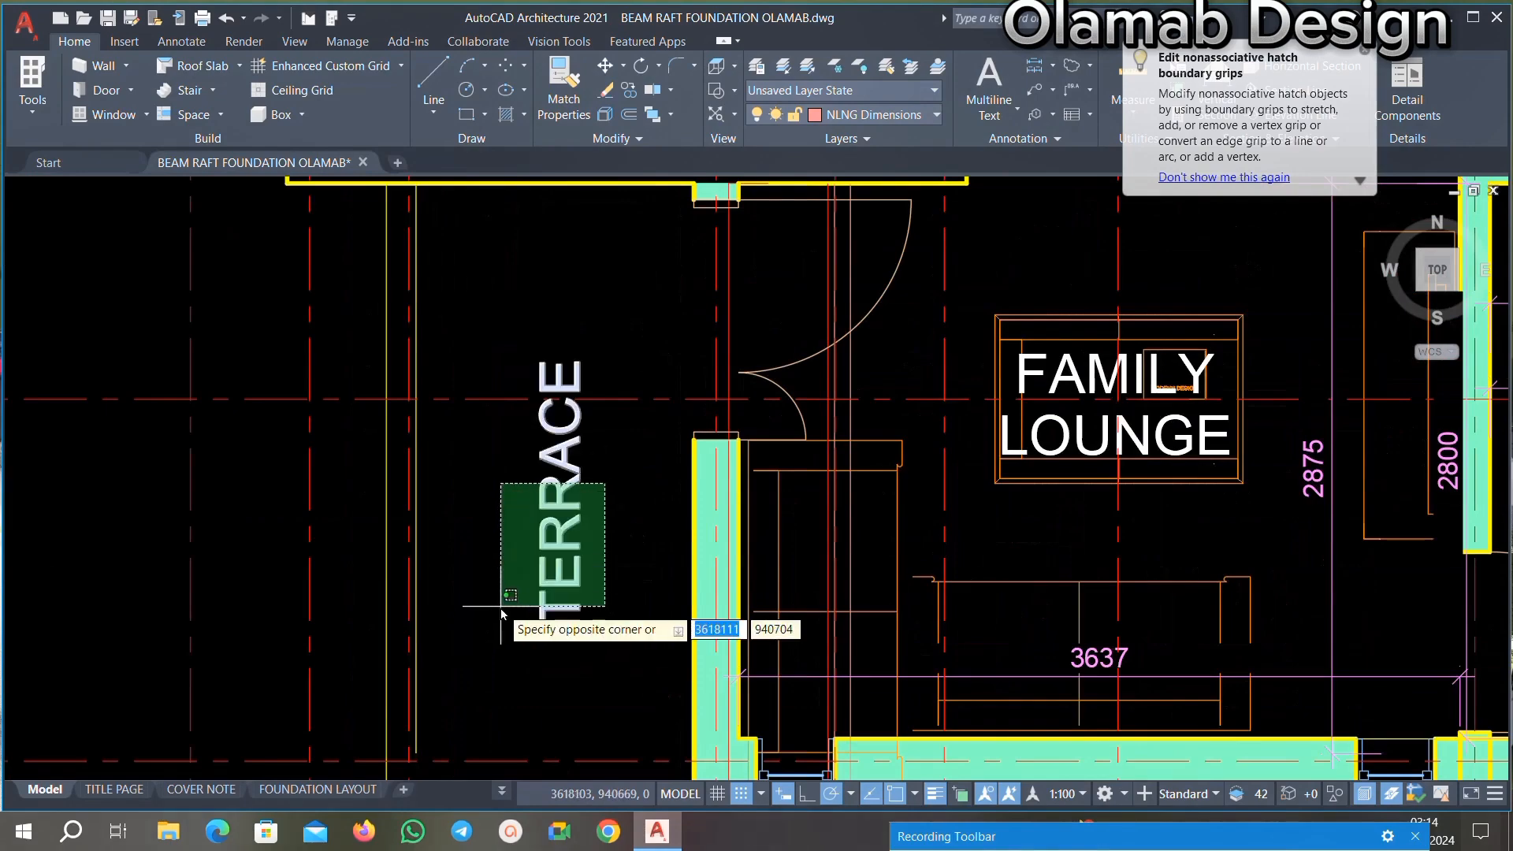
{"action": "scroll", "coordinate": [504, 472], "scroll_direction": "down", "scroll_amount": 5}
Step: Delete the coffee table, the LOUNGE text and the sofa along the south wall of the family lounge
{"action": "scroll", "coordinate": [683, 445], "scroll_direction": "up", "scroll_amount": 5}
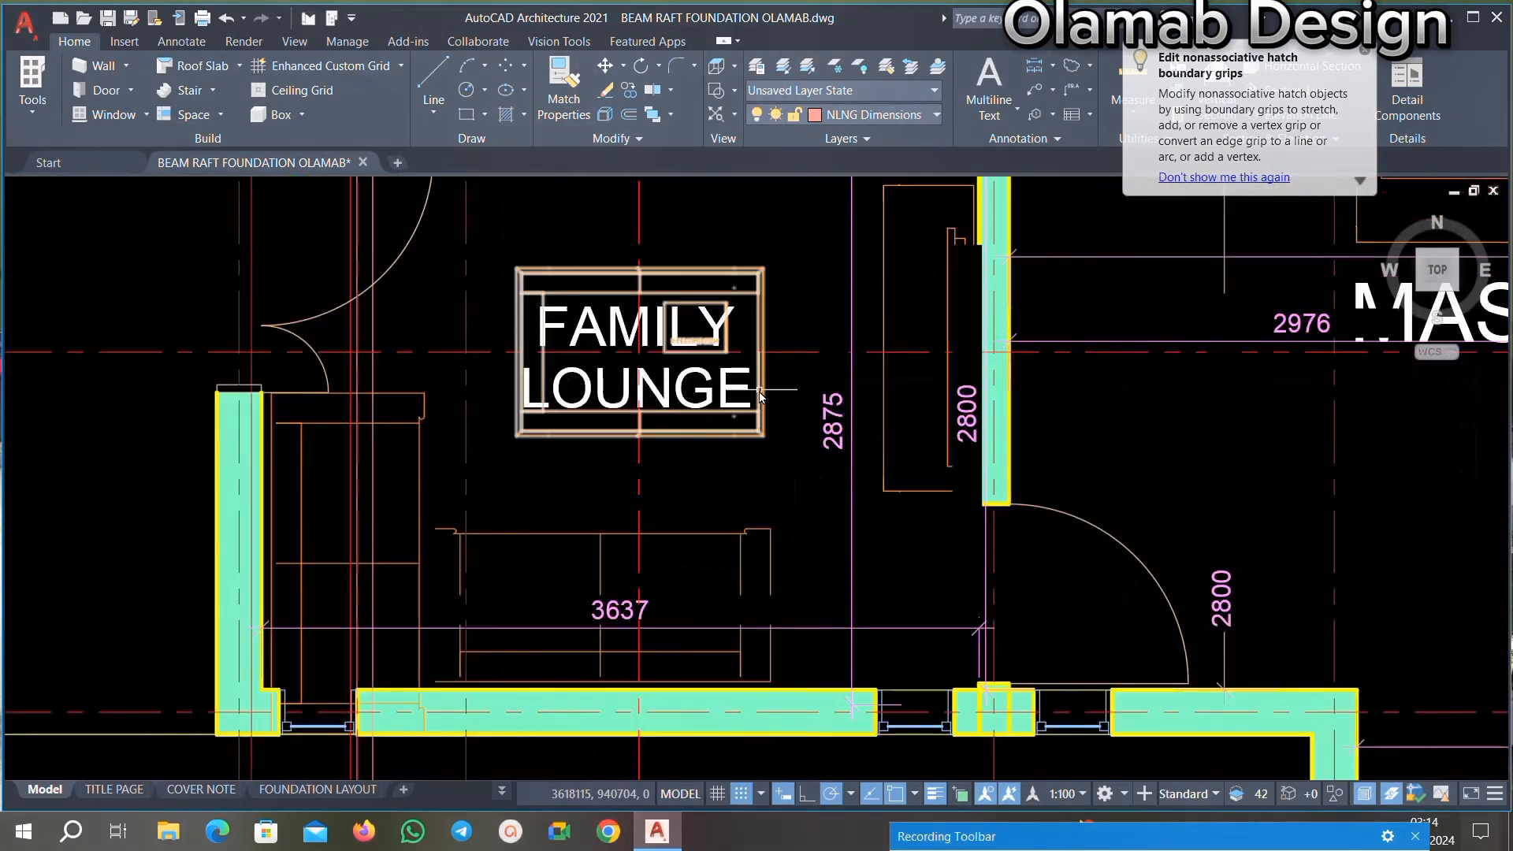
{"action": "scroll", "coordinate": [658, 461], "scroll_direction": "down", "scroll_amount": 5}
{"action": "scroll", "coordinate": [630, 512], "scroll_direction": "up", "scroll_amount": 5}
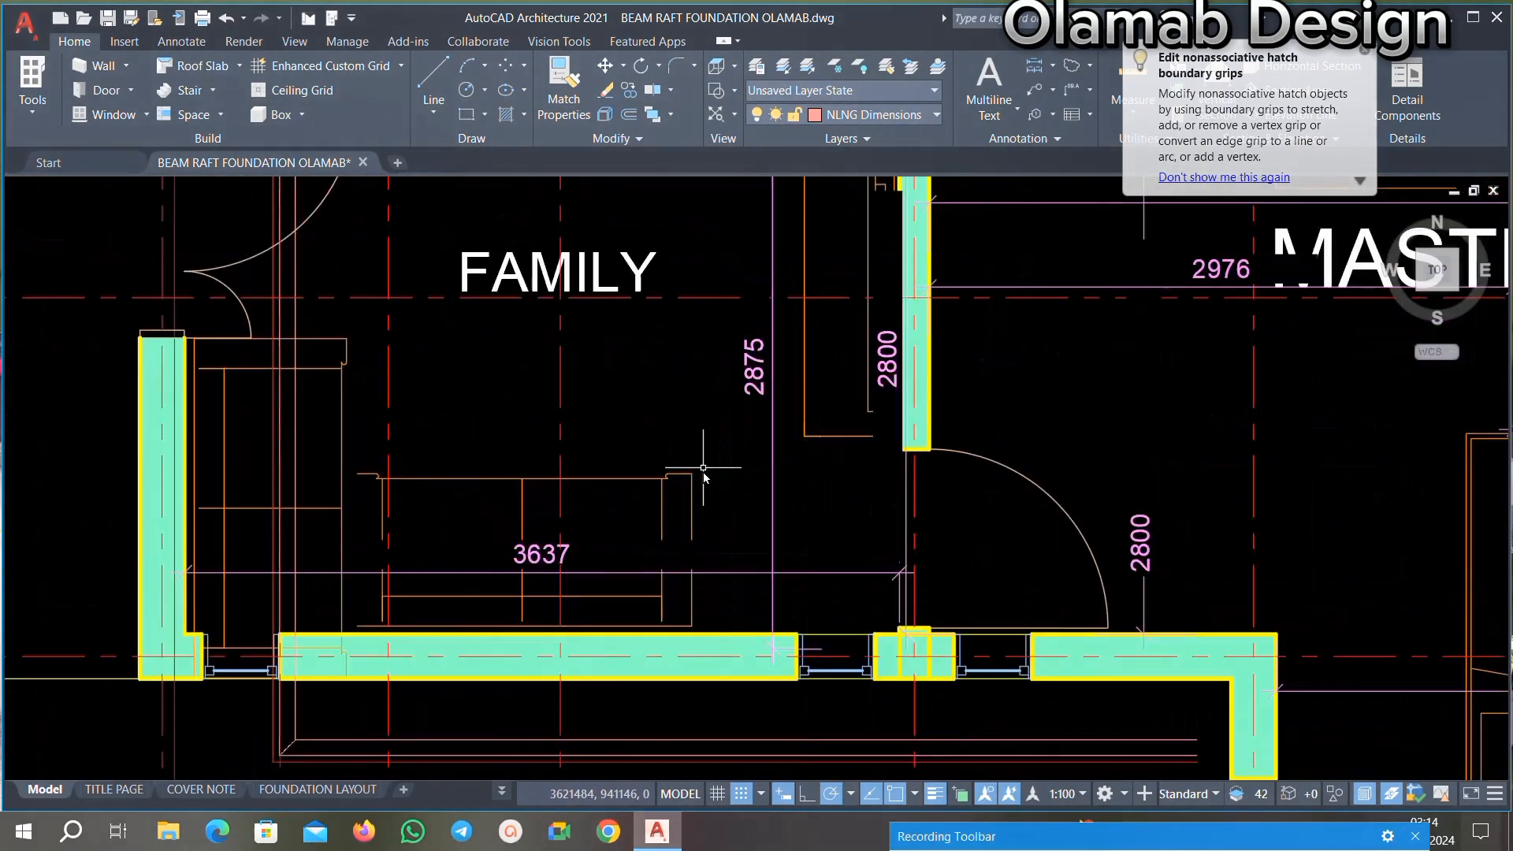
{"action": "scroll", "coordinate": [545, 475], "scroll_direction": "down", "scroll_amount": 5}
{"action": "scroll", "coordinate": [551, 488], "scroll_direction": "down", "scroll_amount": 5}
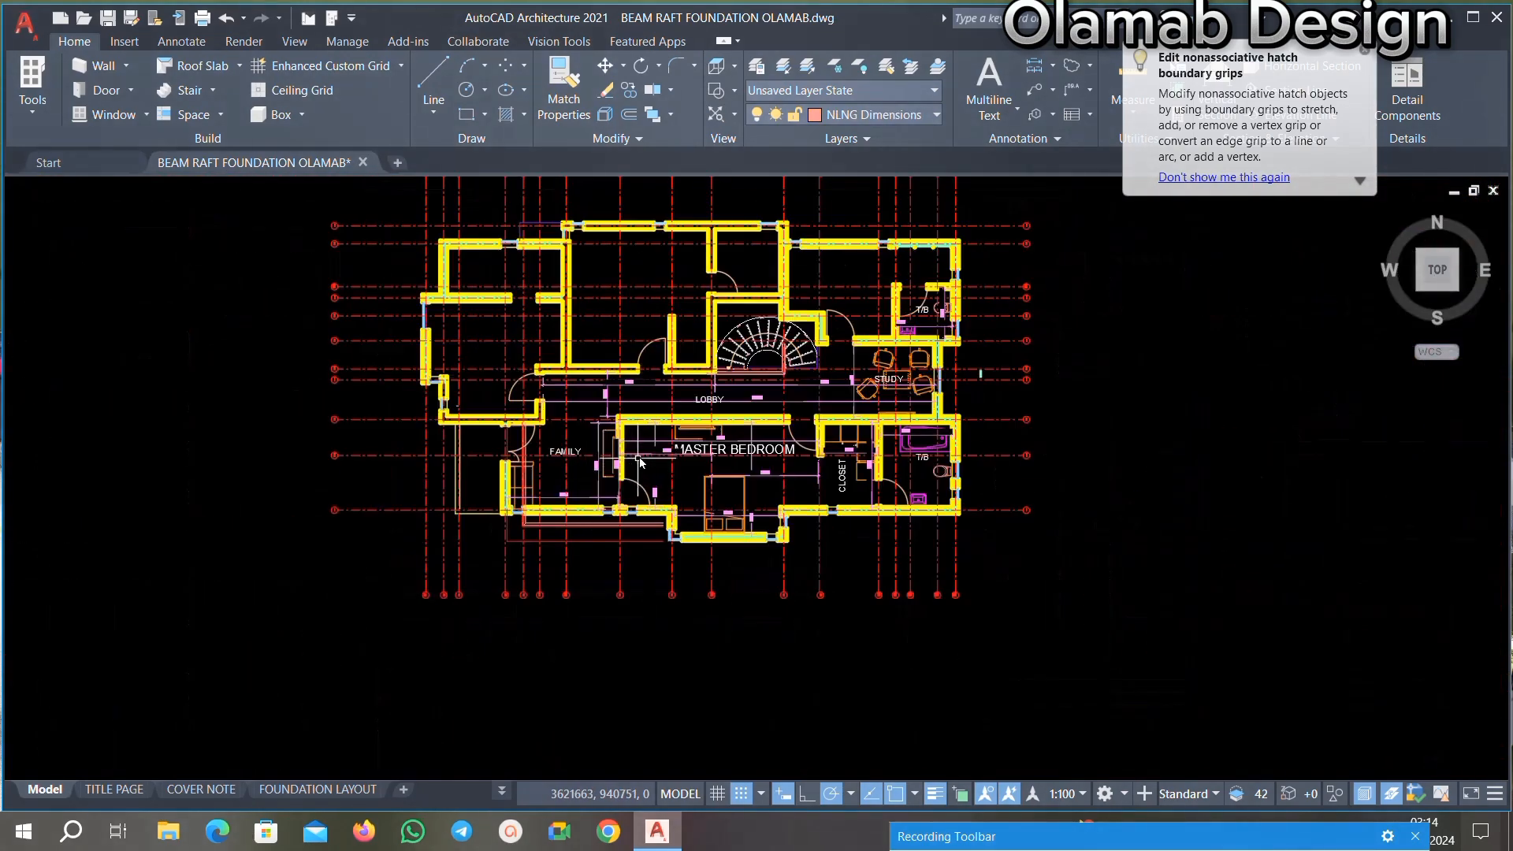
Step: Delete the FAMILY label and the vertical 2875 dimension in the family lounge
{"action": "scroll", "coordinate": [639, 462], "scroll_direction": "up", "scroll_amount": 2}
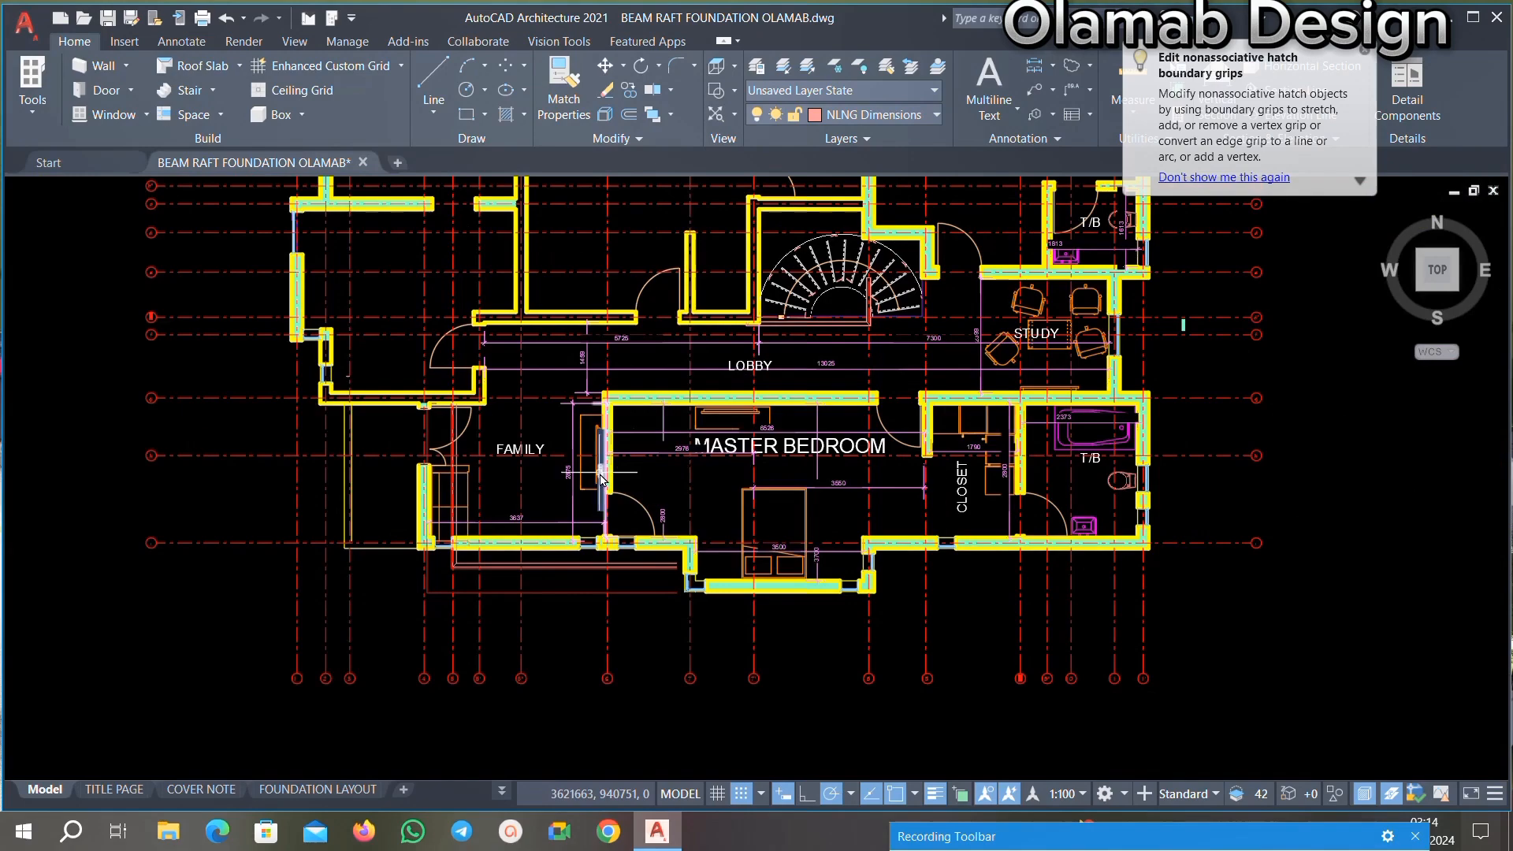
{"action": "scroll", "coordinate": [499, 465], "scroll_direction": "up", "scroll_amount": 7}
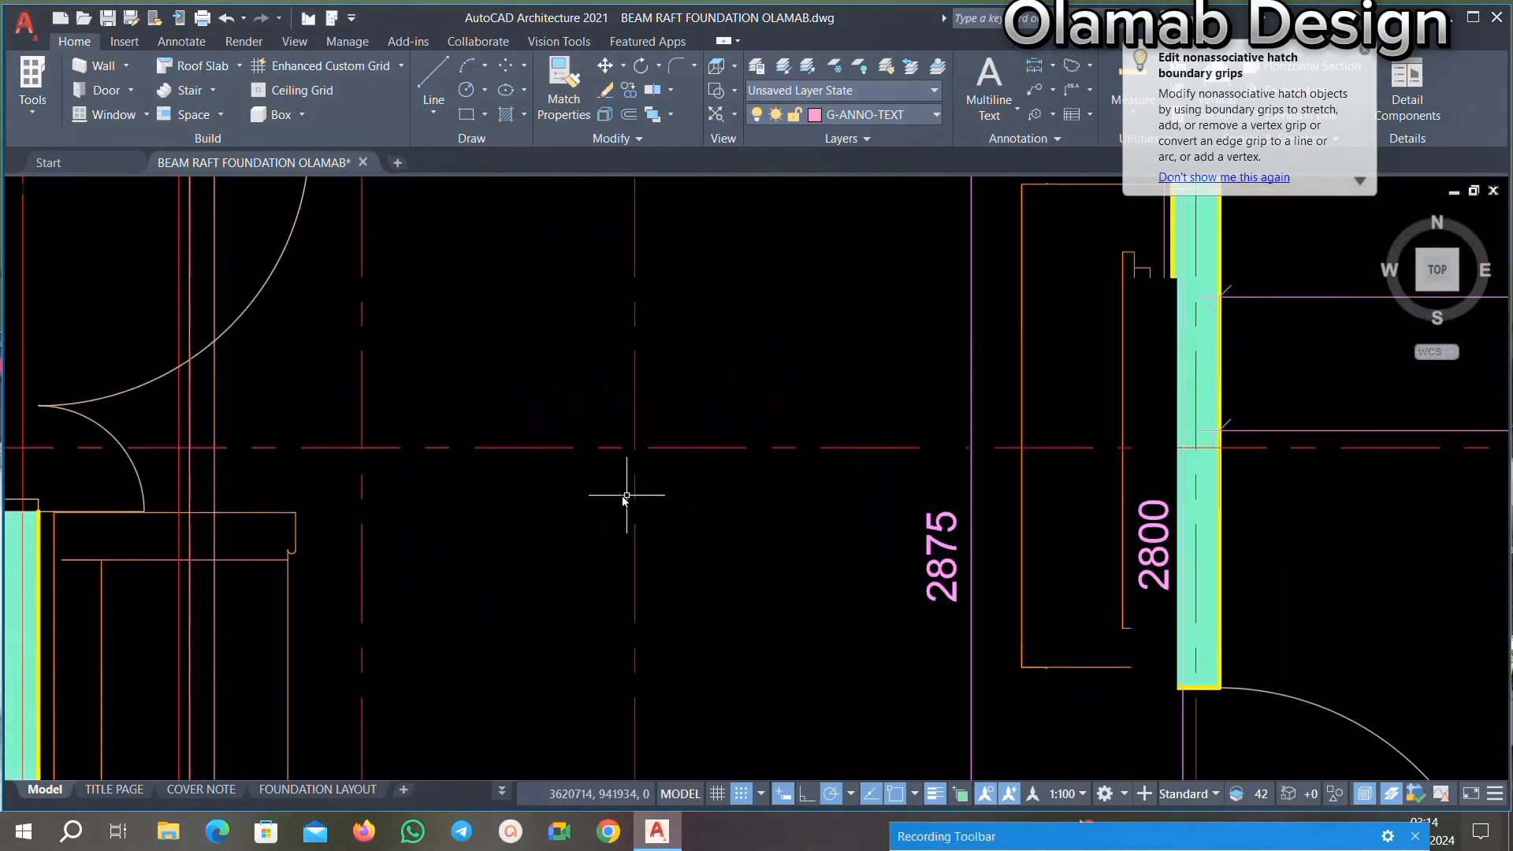
{"action": "scroll", "coordinate": [626, 495], "scroll_direction": "down", "scroll_amount": 4}
{"action": "scroll", "coordinate": [751, 540], "scroll_direction": "up", "scroll_amount": 8}
{"action": "left_click", "coordinate": [837, 468]}
{"action": "key", "text": "Delete"}
{"action": "scroll", "coordinate": [556, 512], "scroll_direction": "down", "scroll_amount": 6}
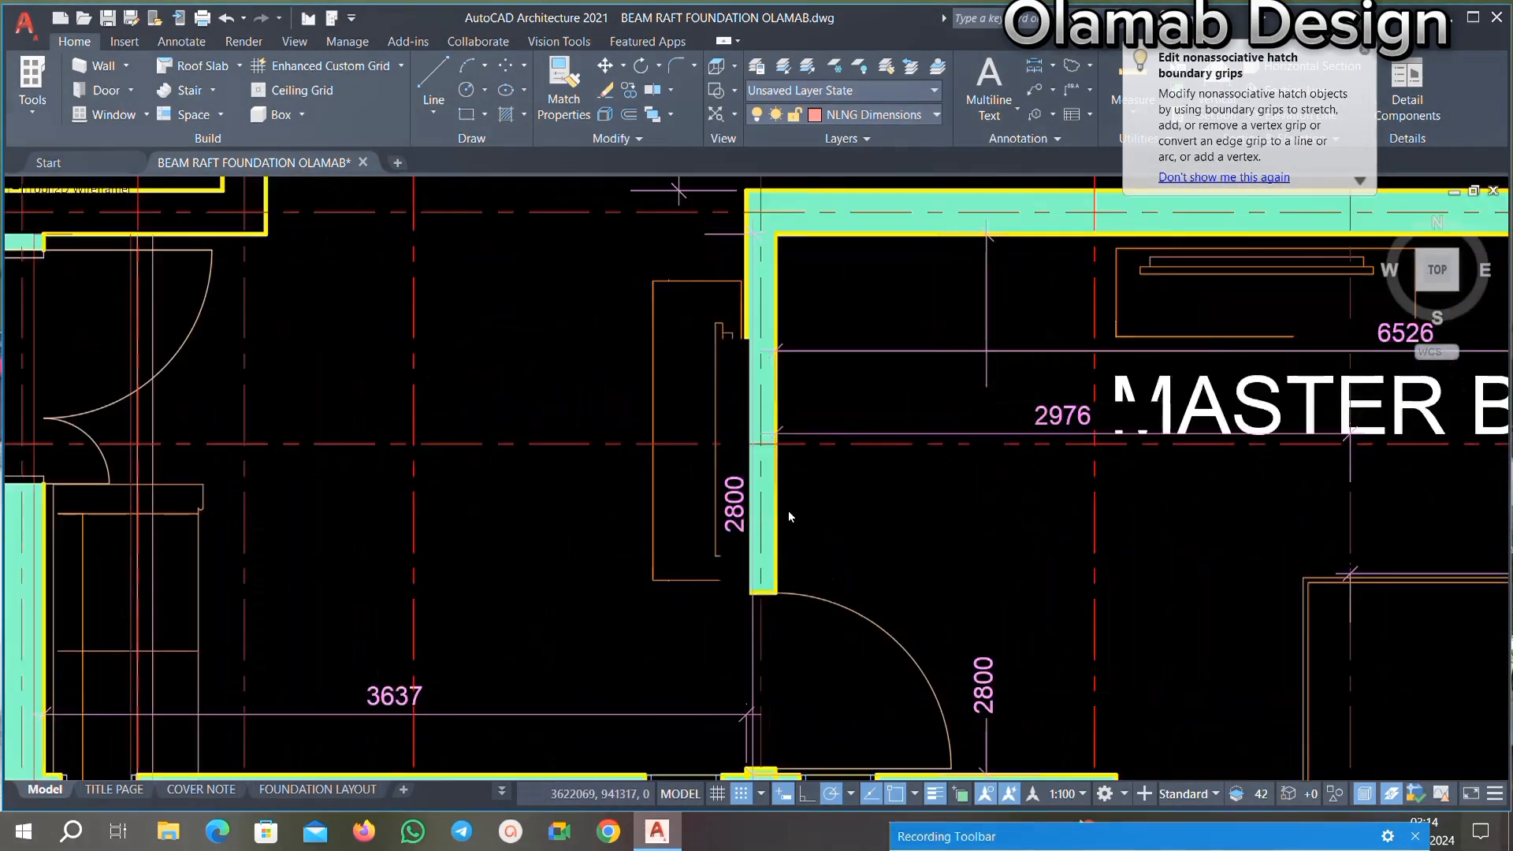
Step: Delete the television cabinet and the 2800 dimension along the east wall of the family lounge
{"action": "scroll", "coordinate": [787, 516], "scroll_direction": "up", "scroll_amount": 6}
{"action": "left_click", "coordinate": [580, 358]}
{"action": "left_click", "coordinate": [253, 620]}
{"action": "key", "text": "Delete"}
{"action": "scroll", "coordinate": [530, 489], "scroll_direction": "down", "scroll_amount": 6}
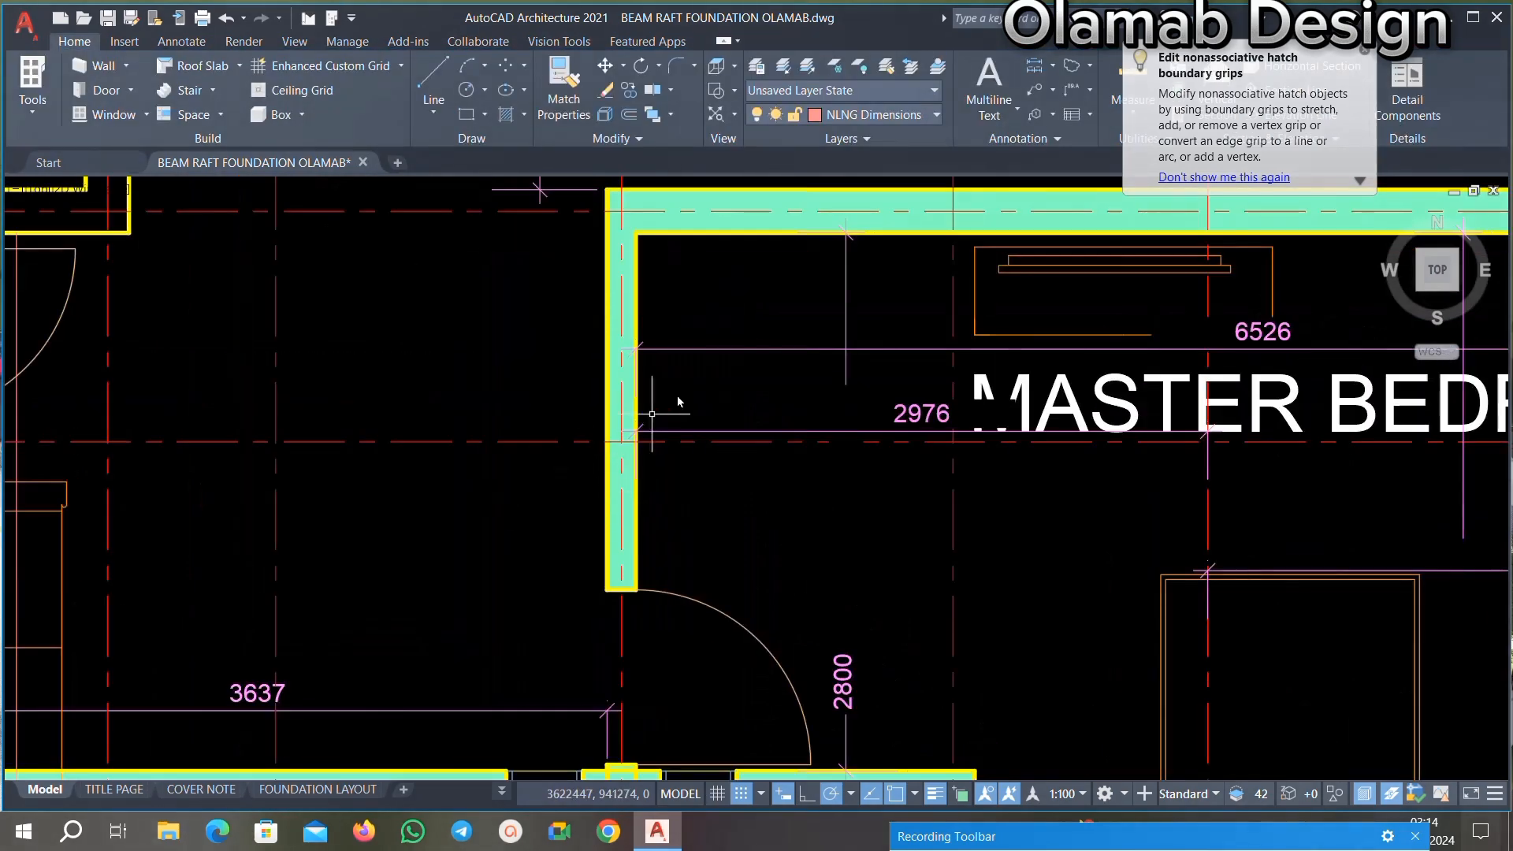
Step: Delete the teal hatch from the wall between the family lounge and the master bedroom
{"action": "scroll", "coordinate": [642, 402], "scroll_direction": "up", "scroll_amount": 5}
{"action": "left_click", "coordinate": [528, 400]}
{"action": "key", "text": "Delete"}
{"action": "scroll", "coordinate": [627, 417], "scroll_direction": "down", "scroll_amount": 6}
{"action": "scroll", "coordinate": [746, 323], "scroll_direction": "up", "scroll_amount": 4}
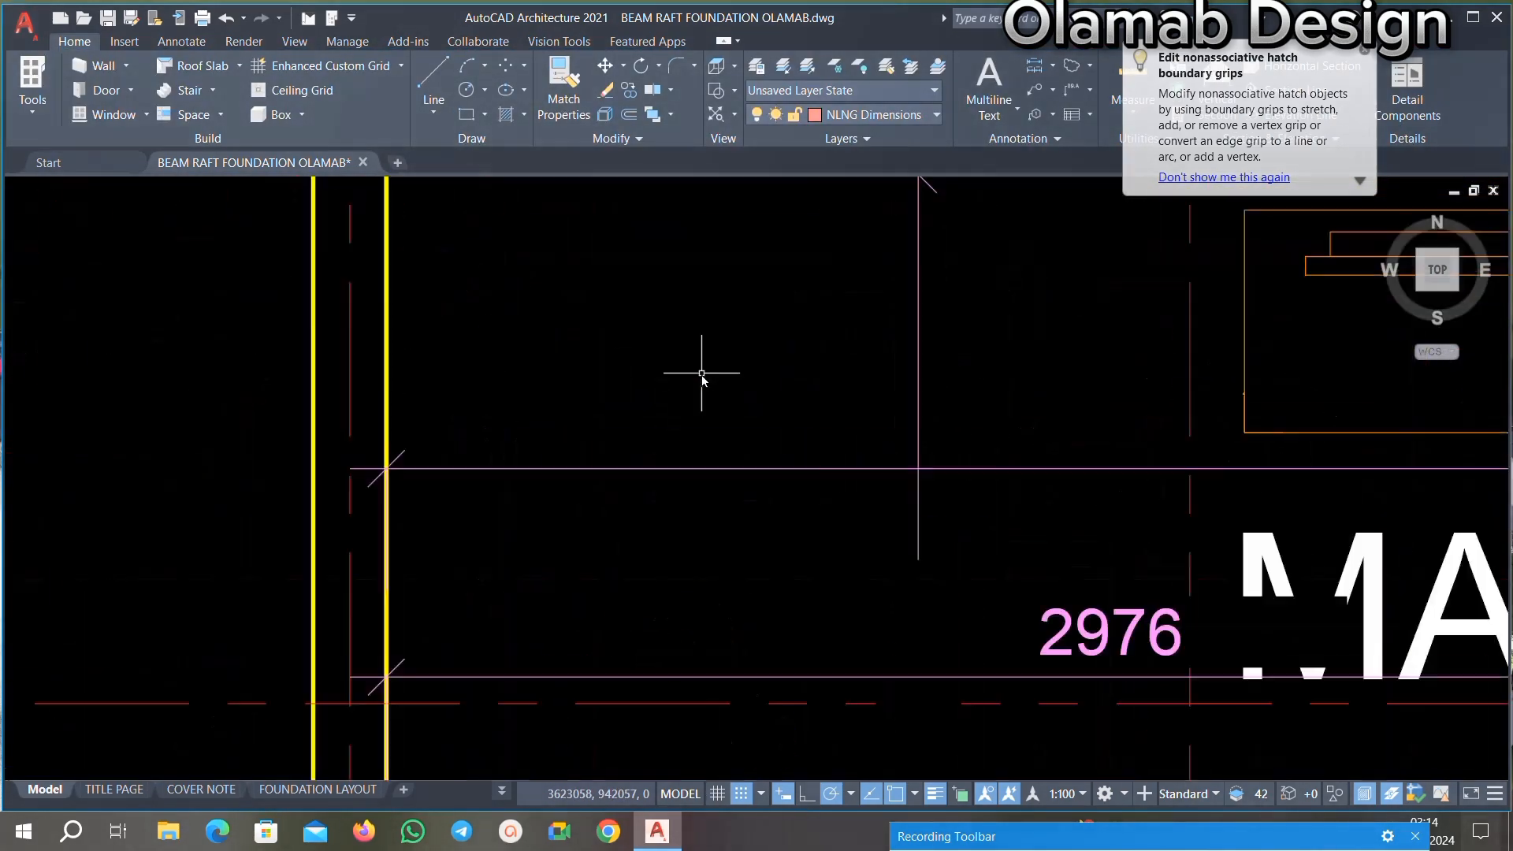
Step: Delete the horizontal 6526 dimension and the vertical 2800 dimension in the master bedroom
{"action": "left_click", "coordinate": [799, 367]}
{"action": "left_click", "coordinate": [459, 562]}
{"action": "key", "text": "Delete"}
{"action": "scroll", "coordinate": [575, 495], "scroll_direction": "down", "scroll_amount": 4}
{"action": "scroll", "coordinate": [725, 409], "scroll_direction": "up", "scroll_amount": 5}
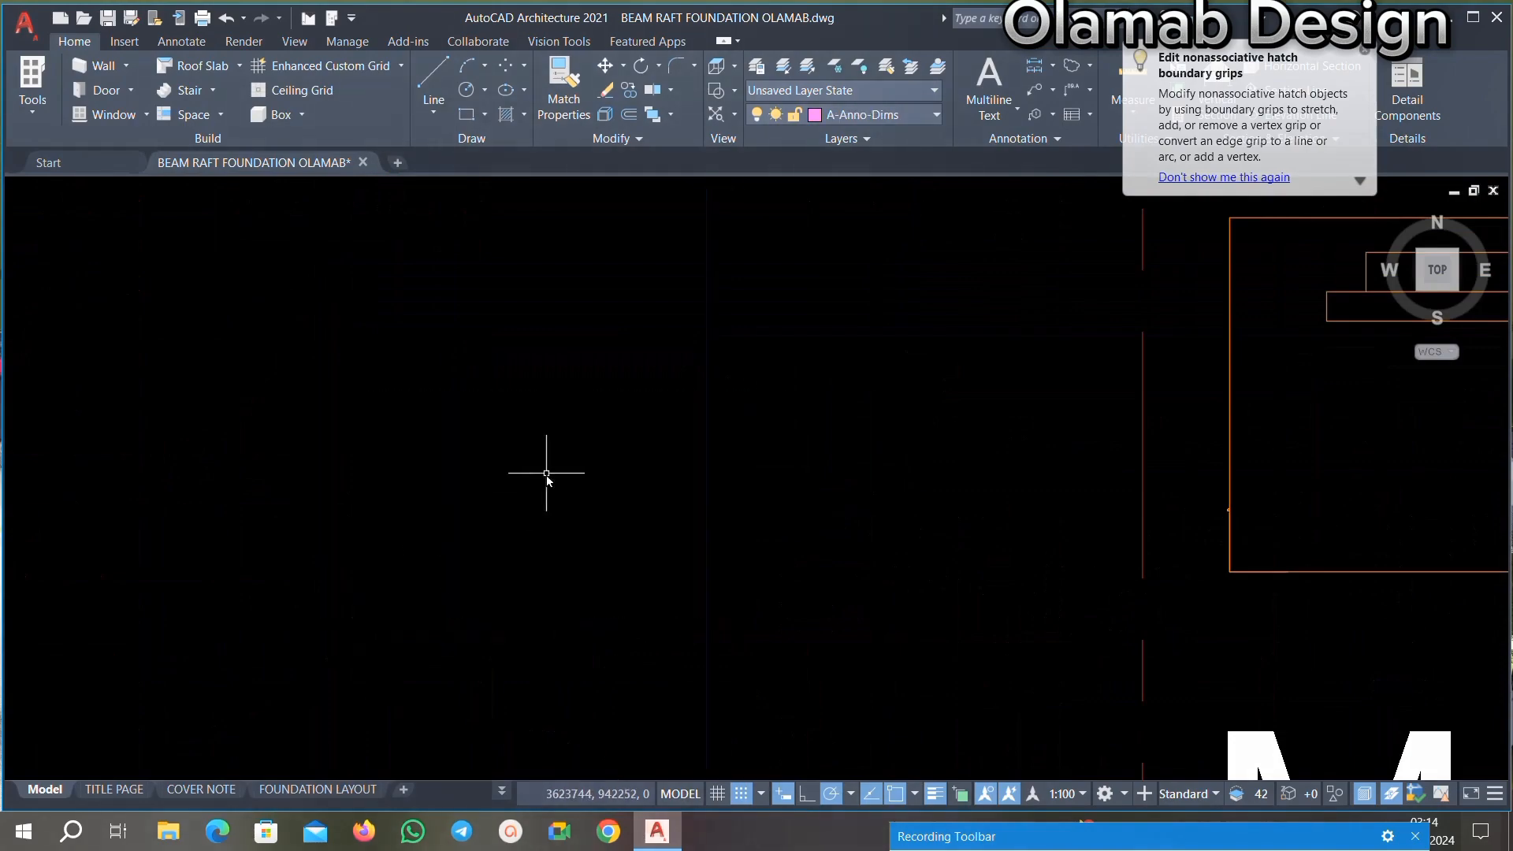
Step: Delete the television cabinet and the MASTER BEDROOM label from the master bedroom
{"action": "scroll", "coordinate": [749, 463], "scroll_direction": "down", "scroll_amount": 5}
{"action": "scroll", "coordinate": [1026, 391], "scroll_direction": "up", "scroll_amount": 6}
{"action": "left_click", "coordinate": [1080, 277]}
{"action": "left_click", "coordinate": [772, 546]}
{"action": "key", "text": "Delete"}
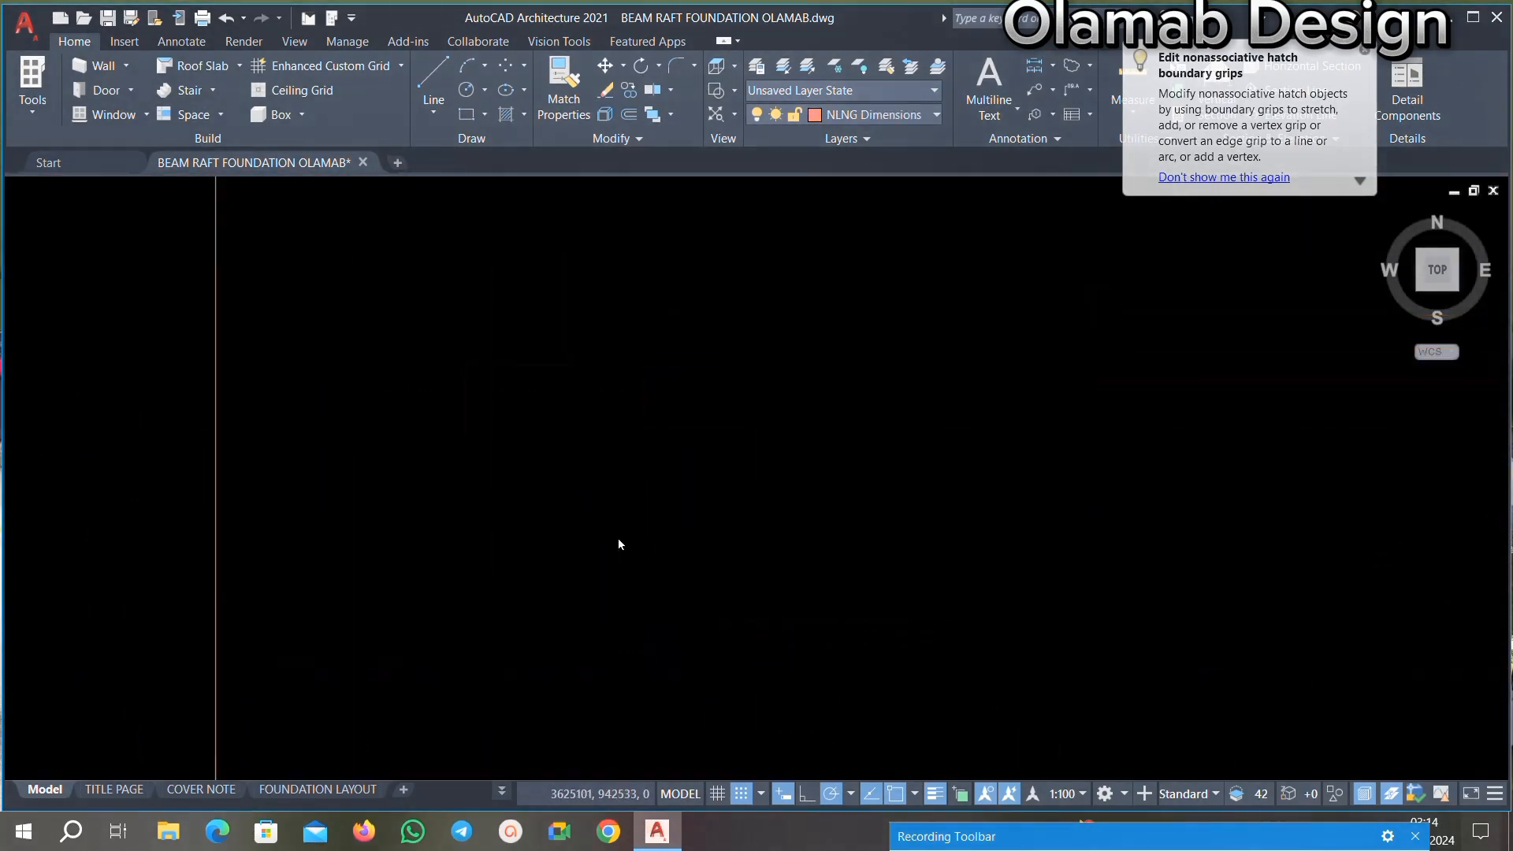
{"action": "scroll", "coordinate": [646, 529], "scroll_direction": "down", "scroll_amount": 7}
{"action": "scroll", "coordinate": [683, 547], "scroll_direction": "up", "scroll_amount": 4}
{"action": "left_click", "coordinate": [705, 450]}
{"action": "left_click", "coordinate": [530, 549]}
{"action": "key", "text": "Delete"}
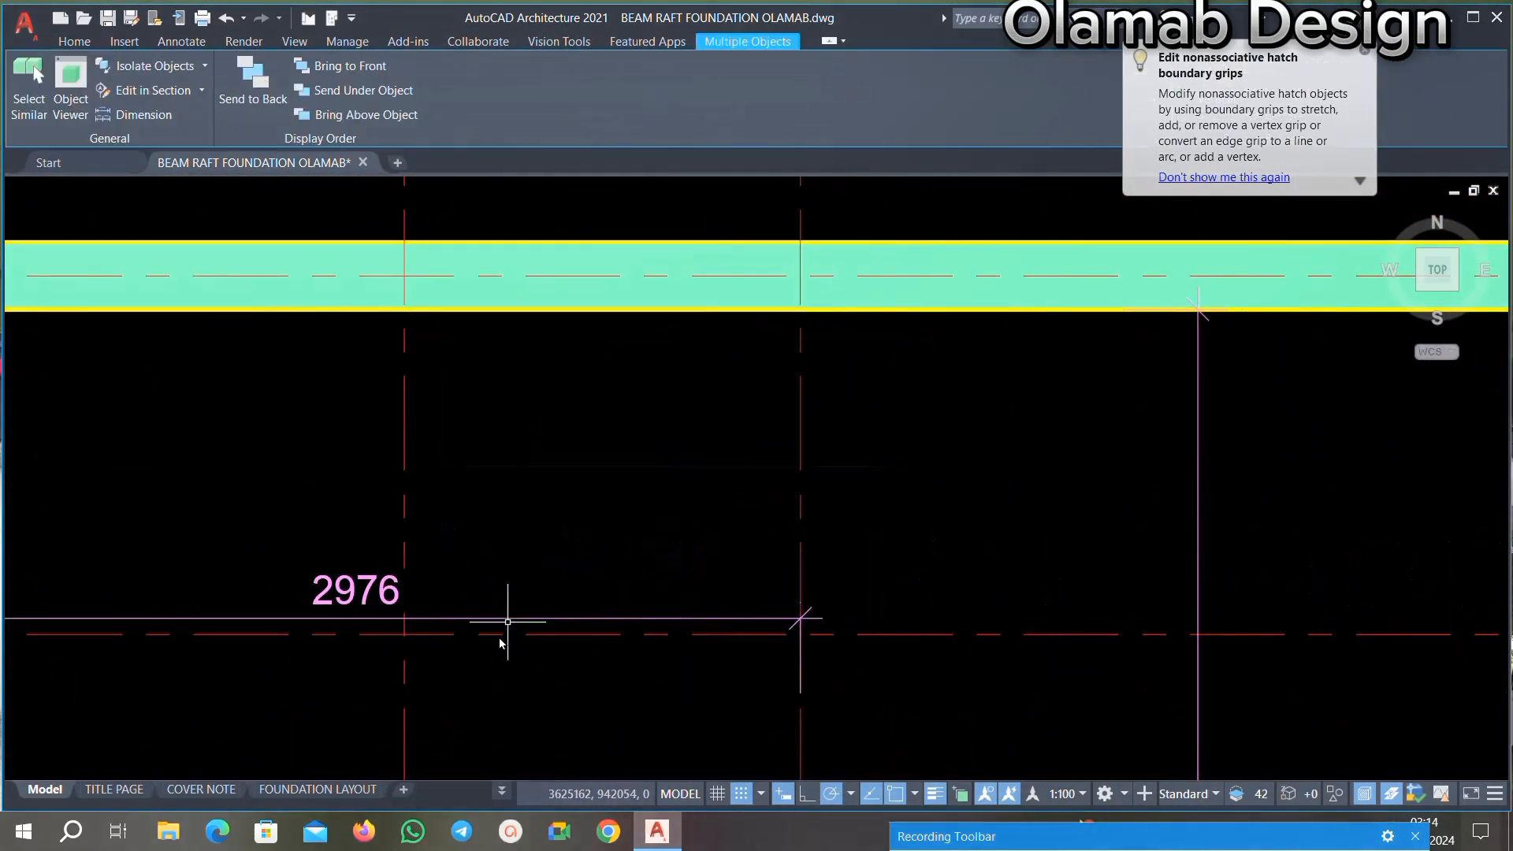
Step: Delete the horizontal 2976 dimension in the master bedroom
{"action": "scroll", "coordinate": [362, 590], "scroll_direction": "up", "scroll_amount": 3}
{"action": "left_click", "coordinate": [351, 574]}
{"action": "key", "text": "Delete"}
{"action": "scroll", "coordinate": [531, 530], "scroll_direction": "down", "scroll_amount": 5}
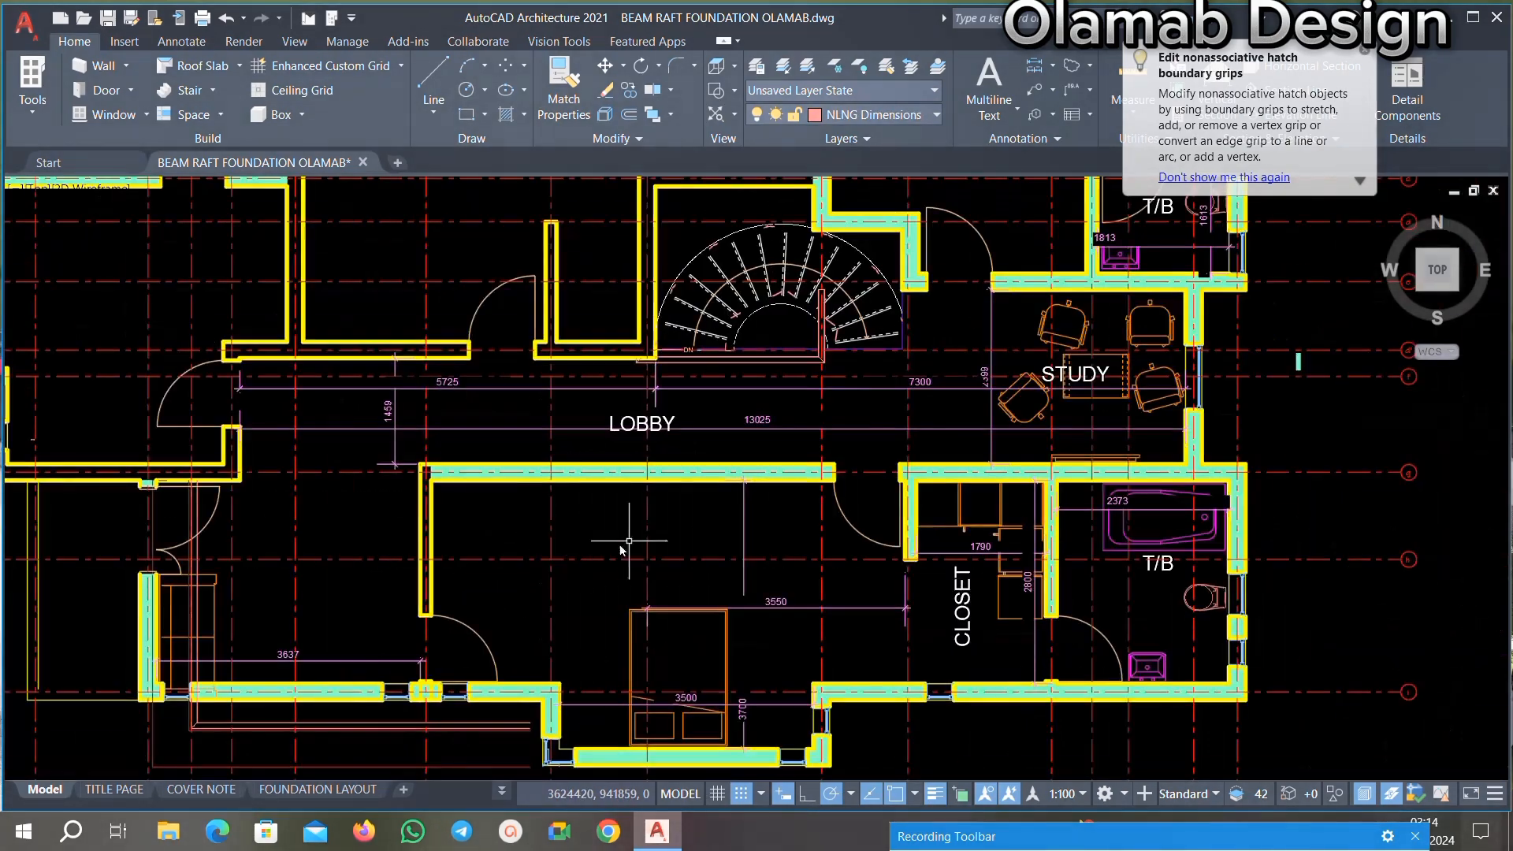
Step: Delete the horizontal 3550 dimension and the vertical 3700 dimension beside the master bedroom's bed
{"action": "scroll", "coordinate": [792, 601], "scroll_direction": "up", "scroll_amount": 4}
{"action": "left_click", "coordinate": [810, 568]}
{"action": "left_click", "coordinate": [711, 666]}
{"action": "key", "text": "Delete"}
{"action": "scroll", "coordinate": [621, 480], "scroll_direction": "up", "scroll_amount": 3}
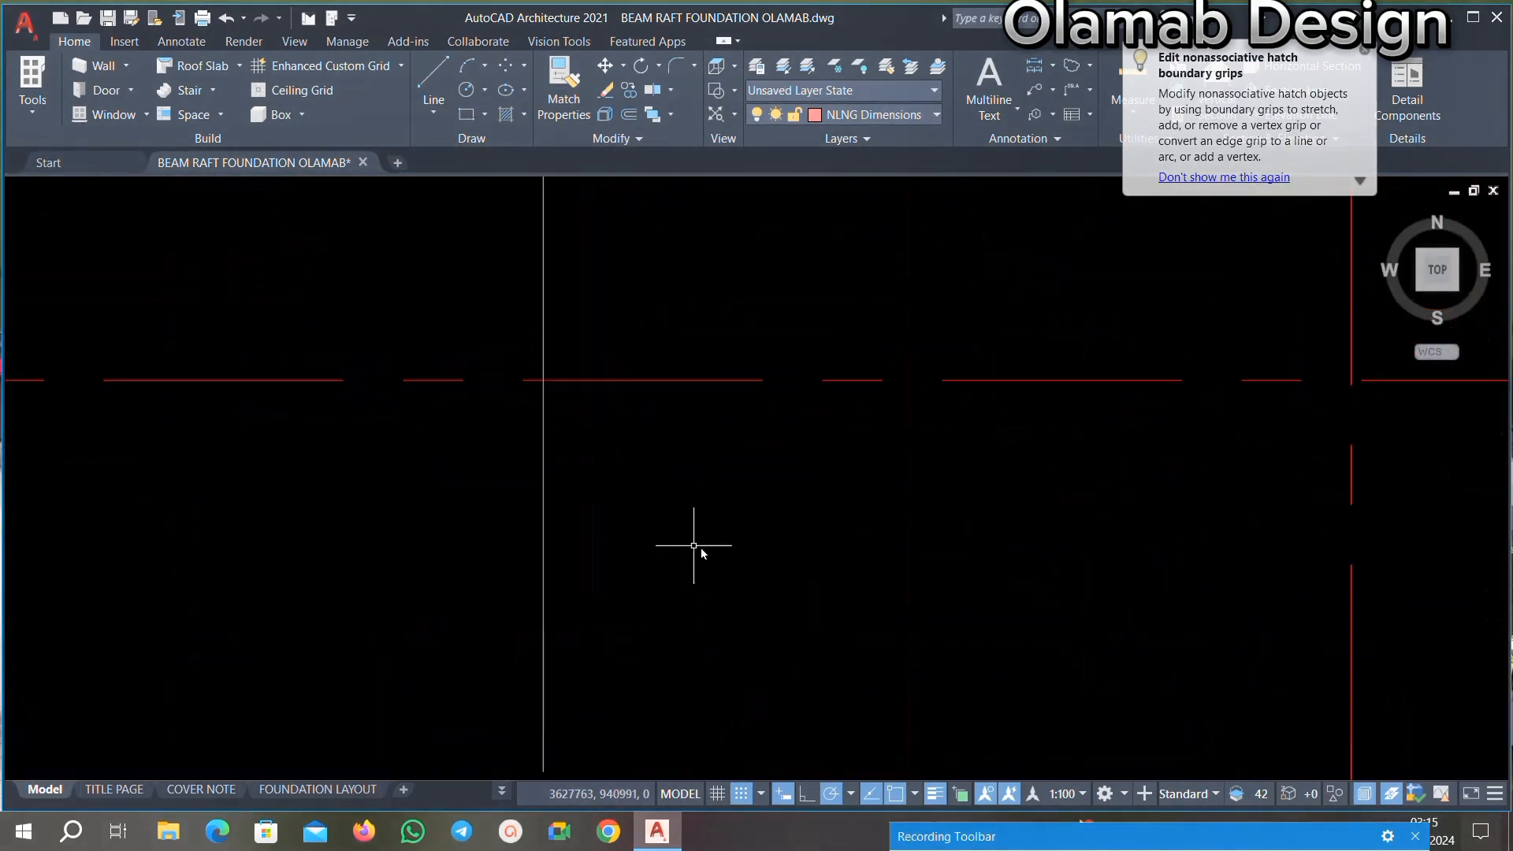
{"action": "scroll", "coordinate": [616, 498], "scroll_direction": "down", "scroll_amount": 4}
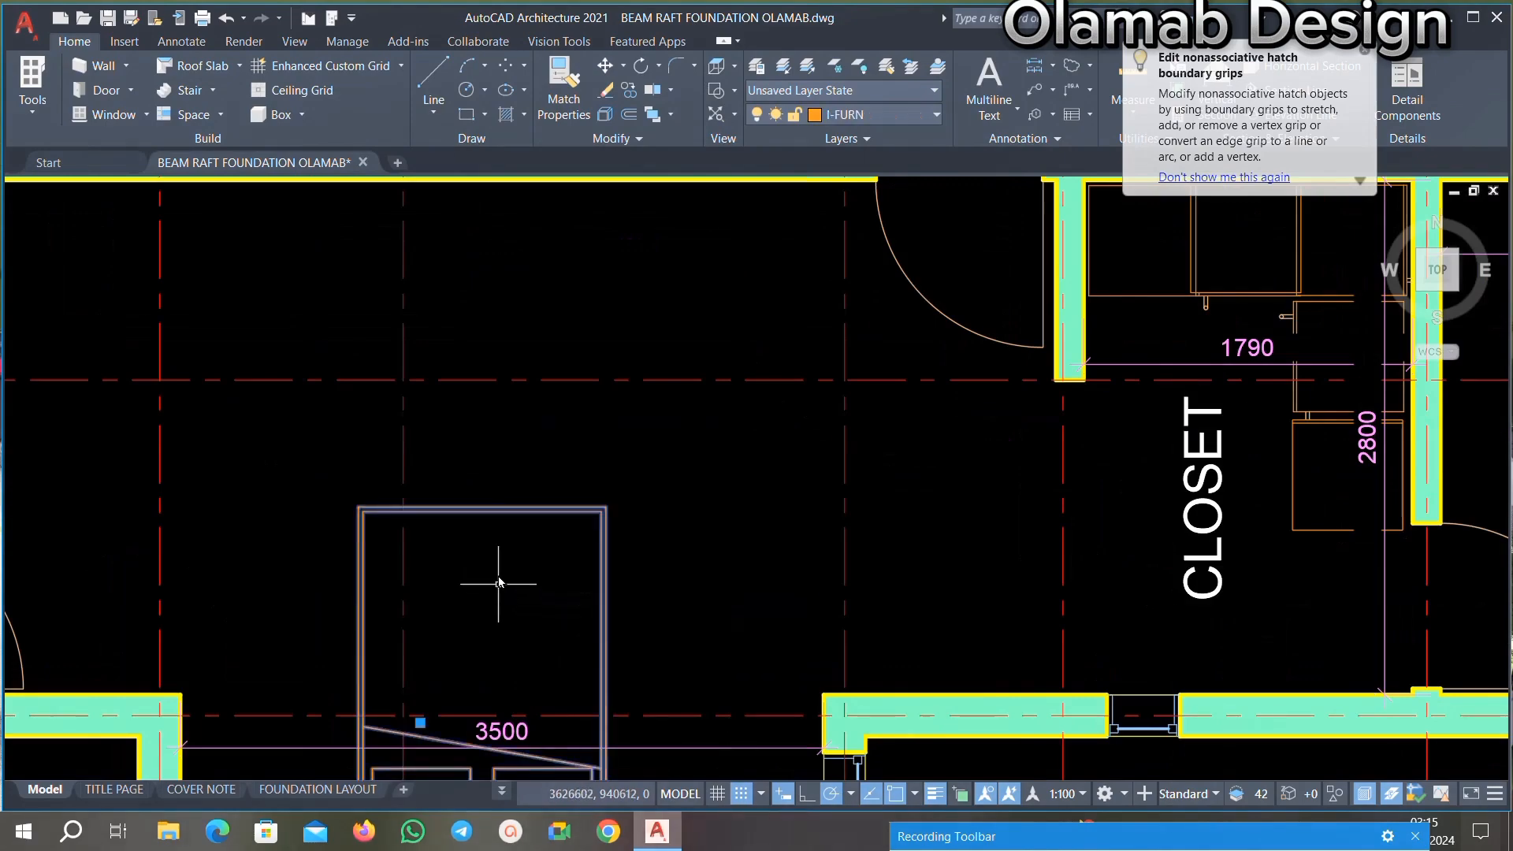
Step: Delete the bed and the 3500 dimension at the south end of the master bedroom
{"action": "scroll", "coordinate": [504, 579], "scroll_direction": "down", "scroll_amount": 5}
{"action": "scroll", "coordinate": [549, 668], "scroll_direction": "up", "scroll_amount": 8}
{"action": "left_click", "coordinate": [498, 645]}
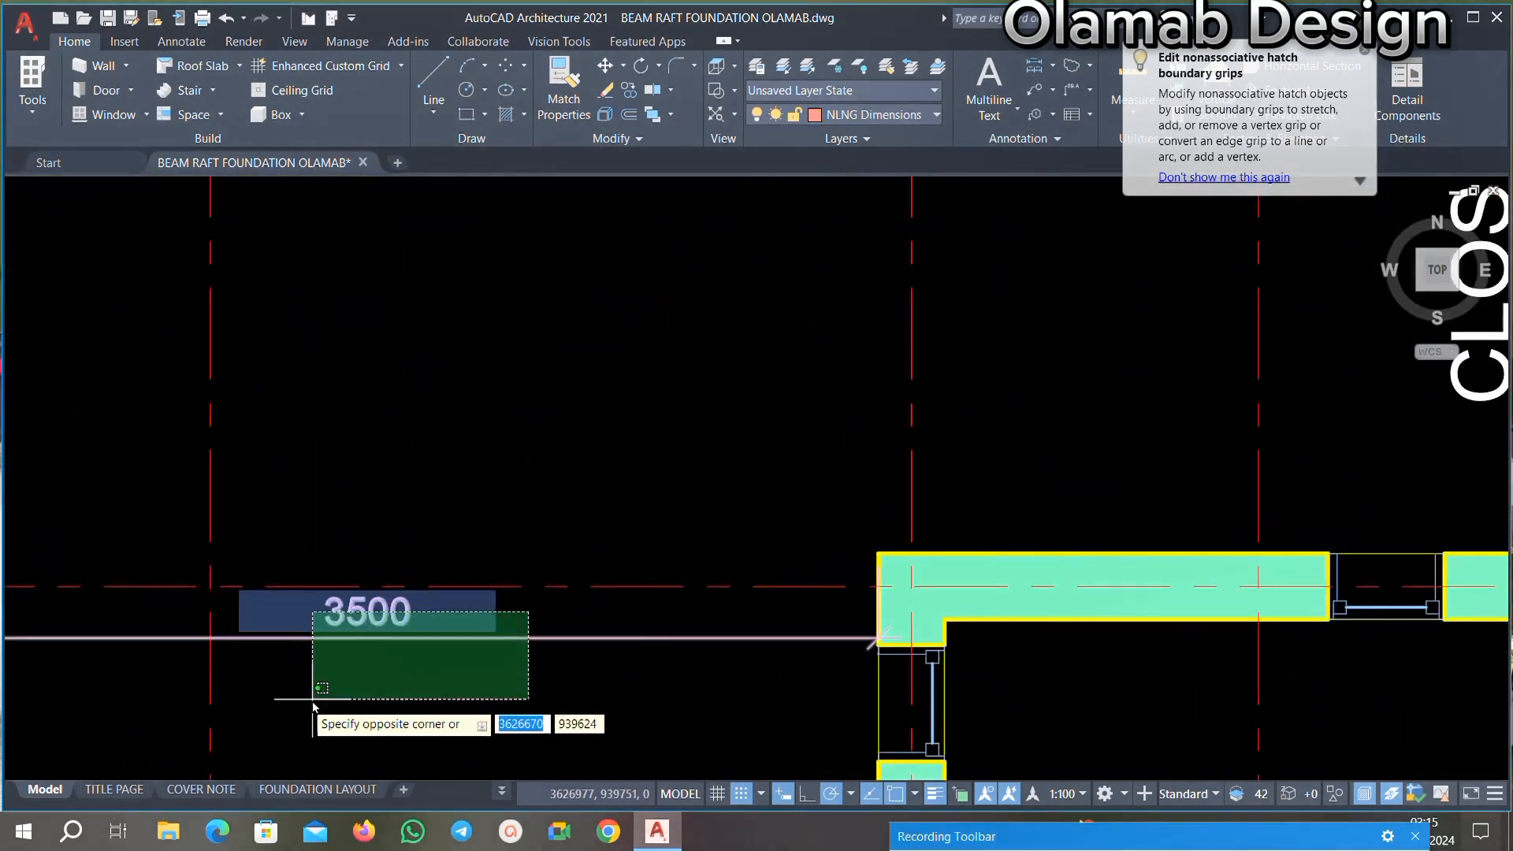
{"action": "scroll", "coordinate": [372, 566], "scroll_direction": "down", "scroll_amount": 7}
Step: Delete the horizontal 3637 dimension in the family lounge
{"action": "scroll", "coordinate": [59, 536], "scroll_direction": "up", "scroll_amount": 4}
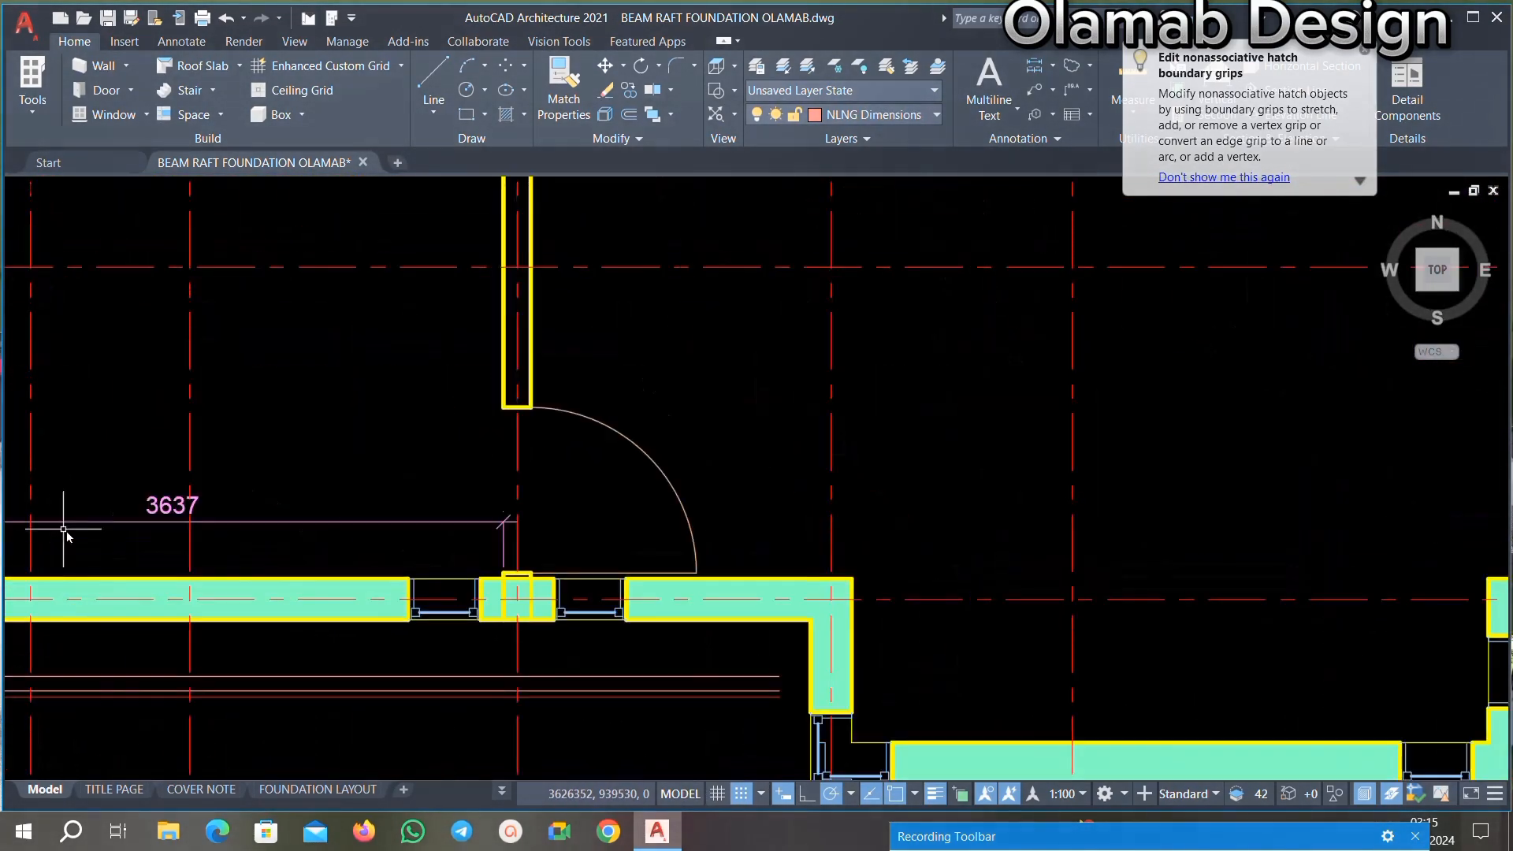
{"action": "key", "text": "Delete"}
{"action": "scroll", "coordinate": [218, 530], "scroll_direction": "down", "scroll_amount": 4}
Step: Delete the teal hatch from the south wall segments between the family lounge and the master bedroom's bay
{"action": "scroll", "coordinate": [293, 491], "scroll_direction": "up", "scroll_amount": 6}
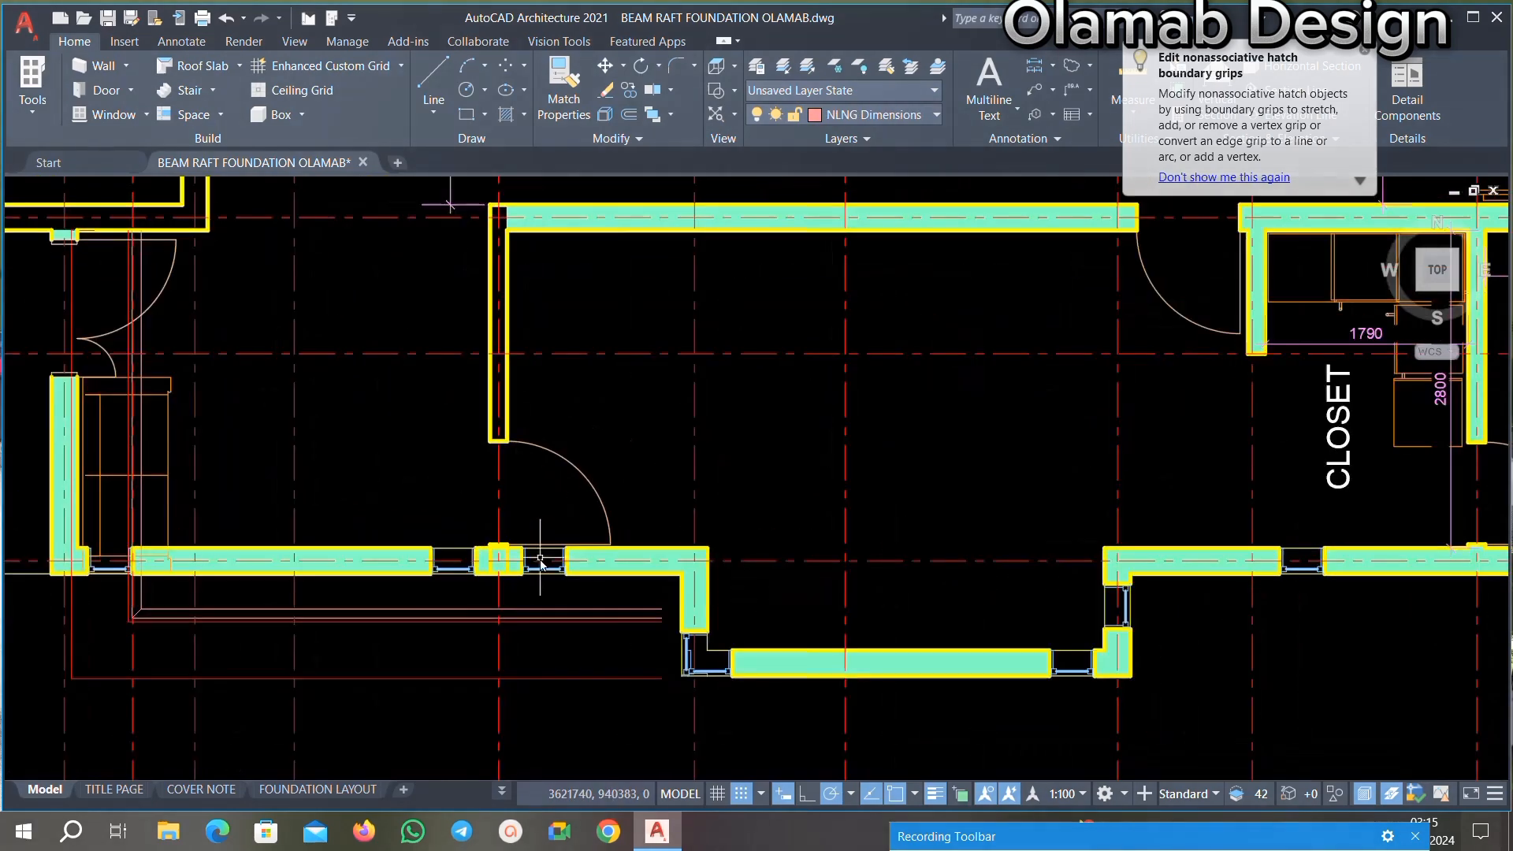
{"action": "left_click", "coordinate": [291, 488]}
{"action": "left_click", "coordinate": [267, 503]}
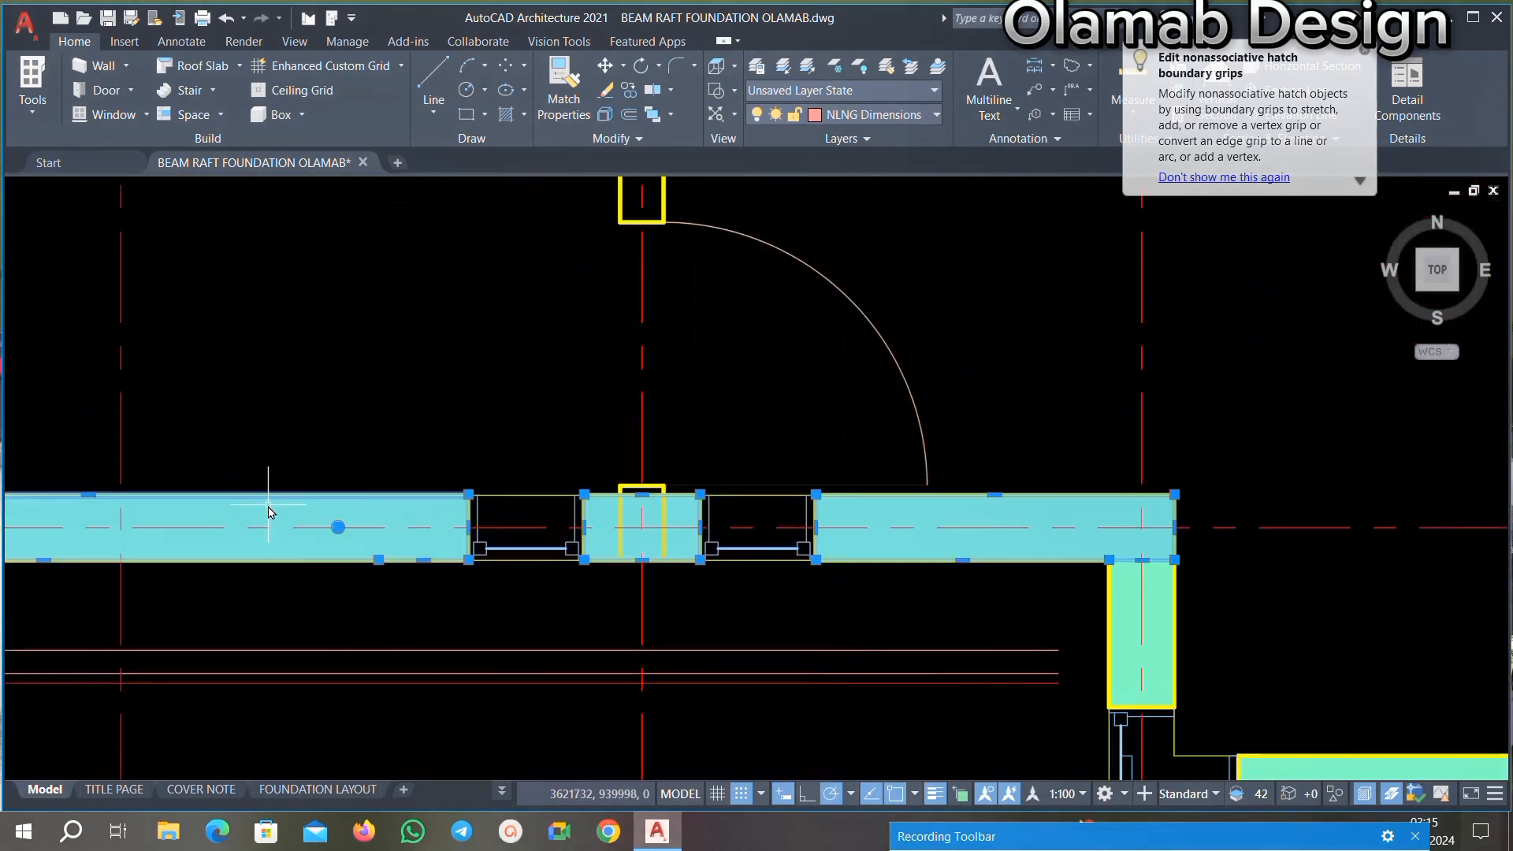
{"action": "scroll", "coordinate": [357, 466], "scroll_direction": "down", "scroll_amount": 2}
{"action": "scroll", "coordinate": [357, 471], "scroll_direction": "up", "scroll_amount": 4}
{"action": "key", "text": "Escape"}
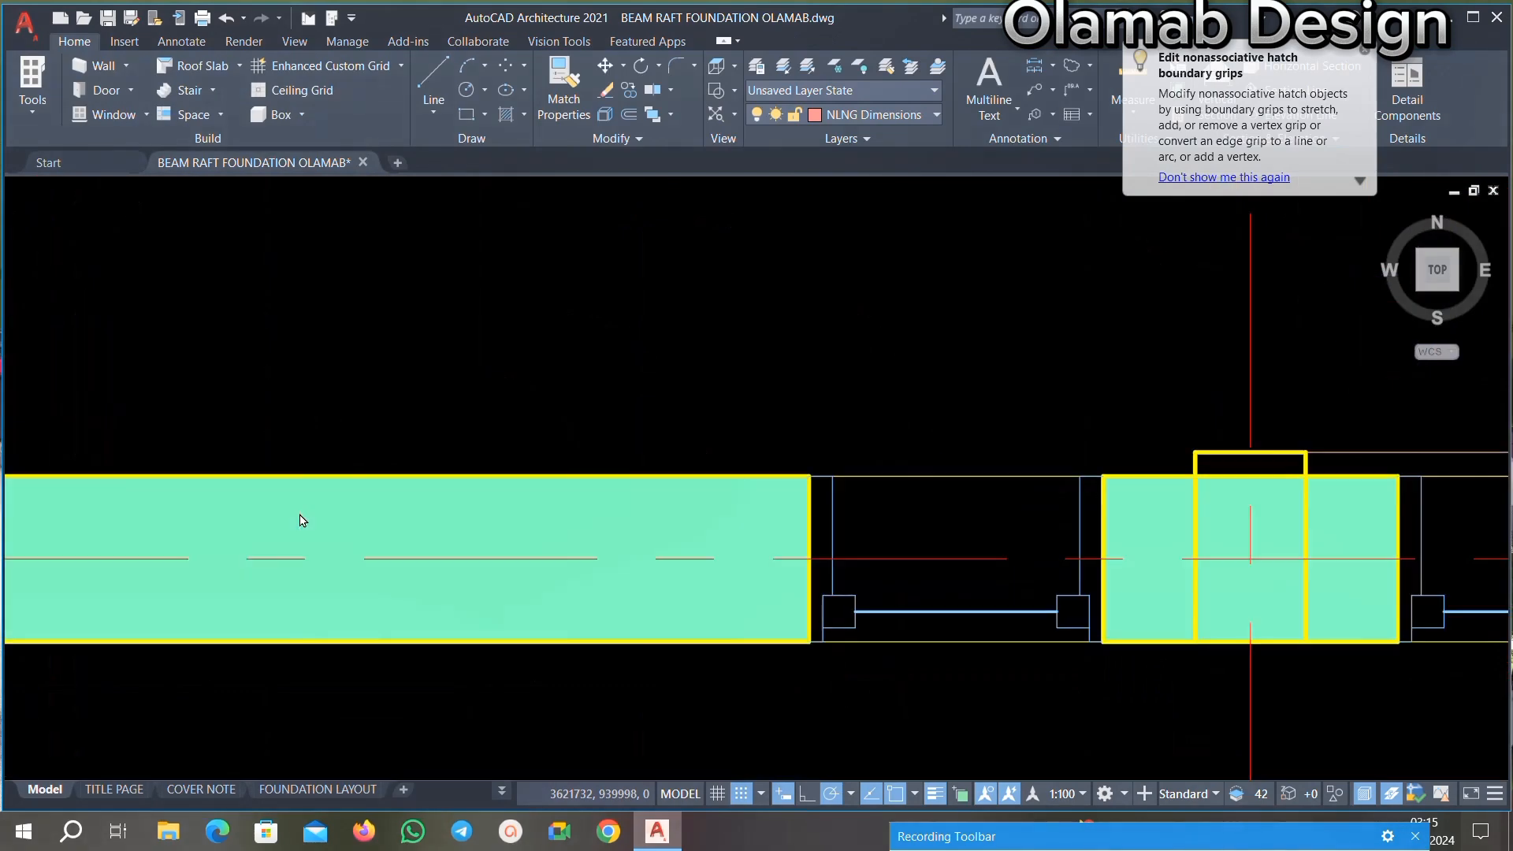
{"action": "left_click", "coordinate": [300, 516]}
{"action": "key", "text": "Delete"}
{"action": "scroll", "coordinate": [300, 520], "scroll_direction": "down", "scroll_amount": 3}
Step: Delete the teal hatch from the short return wall on the west side of the master bedroom's bay
{"action": "scroll", "coordinate": [720, 522], "scroll_direction": "up", "scroll_amount": 3}
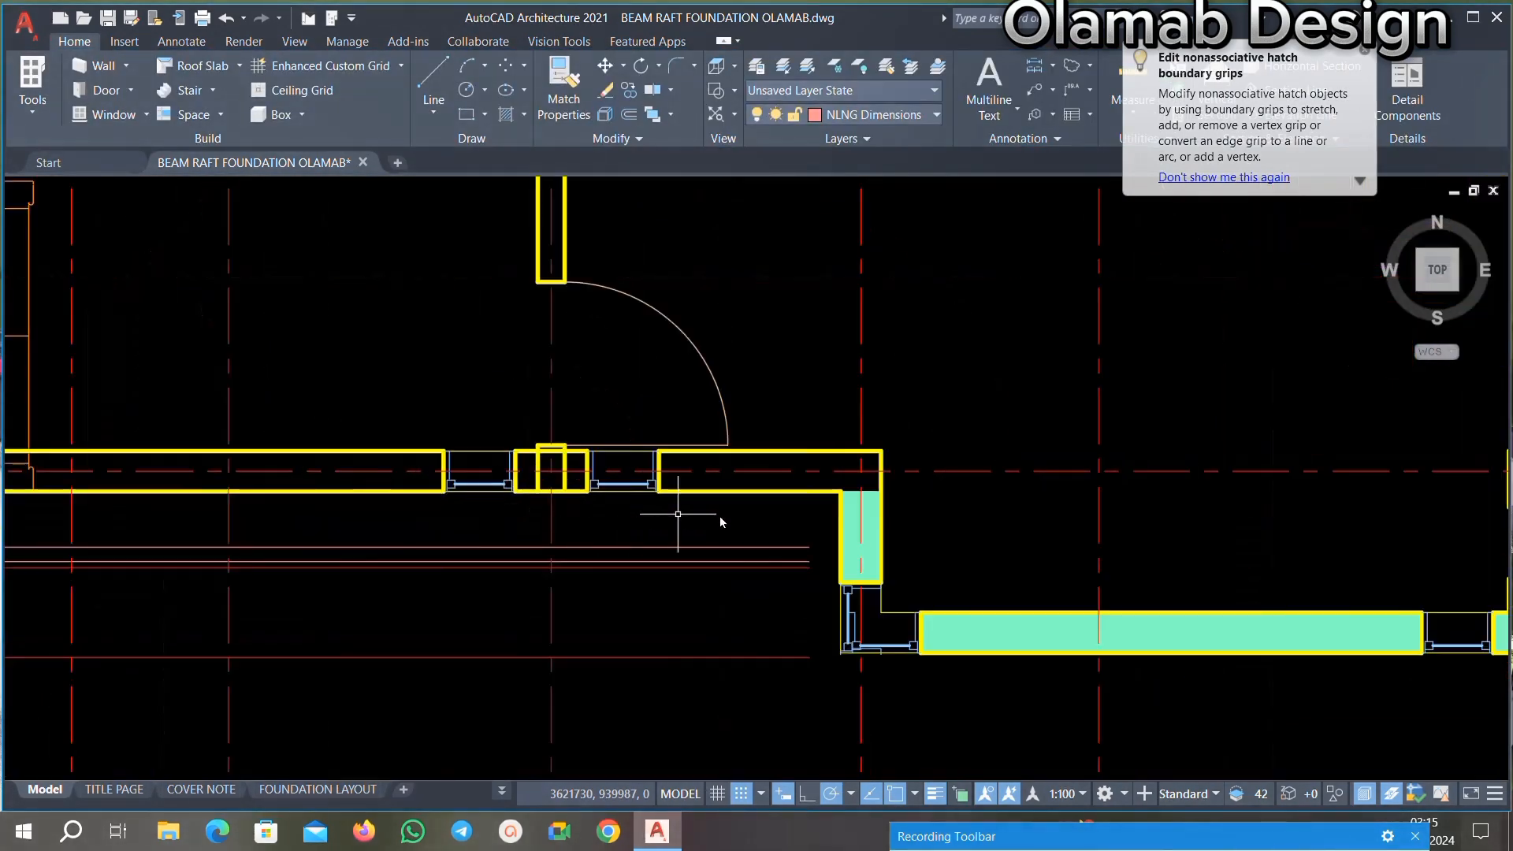
{"action": "scroll", "coordinate": [824, 507], "scroll_direction": "up", "scroll_amount": 5}
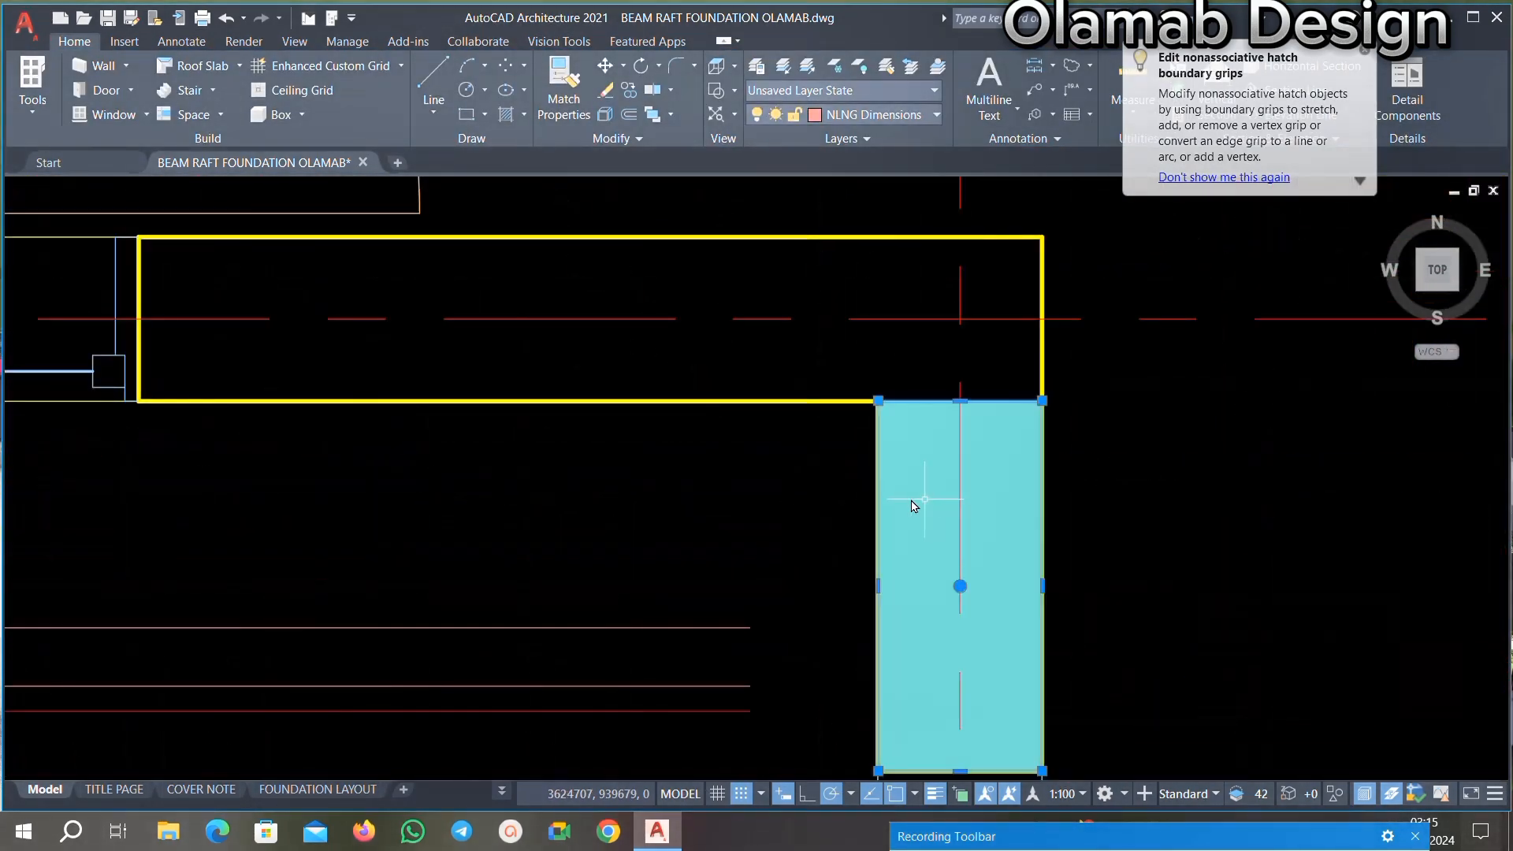
{"action": "key", "text": "Delete"}
{"action": "scroll", "coordinate": [701, 417], "scroll_direction": "down", "scroll_amount": 2}
{"action": "scroll", "coordinate": [670, 504], "scroll_direction": "up", "scroll_amount": 1}
Step: Delete the red outline lines that wrap around the southwest of the family lounge
{"action": "scroll", "coordinate": [658, 450], "scroll_direction": "down", "scroll_amount": 3}
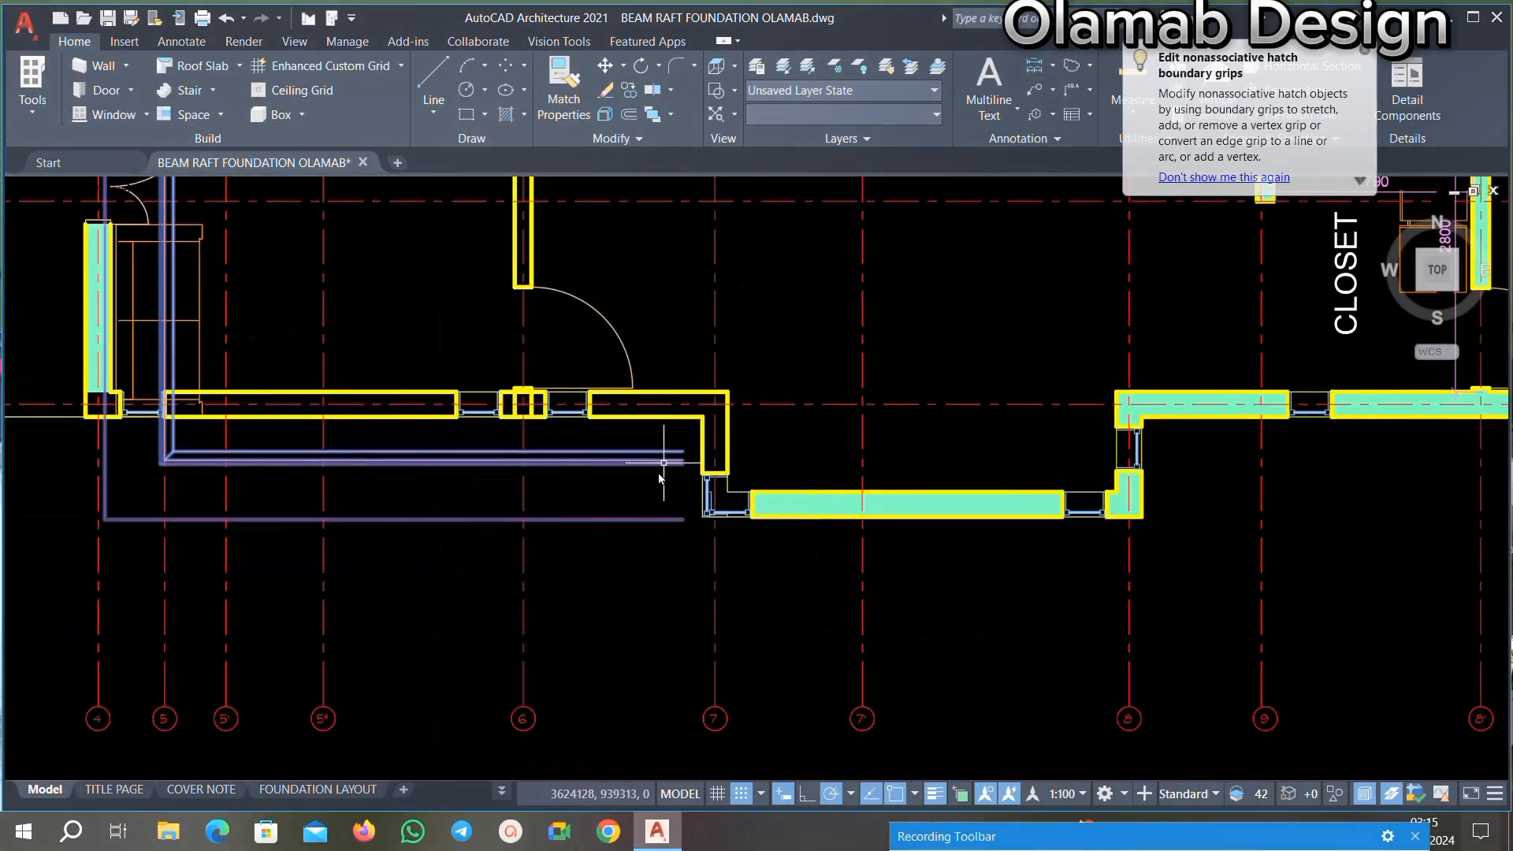
{"action": "scroll", "coordinate": [500, 523], "scroll_direction": "down", "scroll_amount": 3}
{"action": "scroll", "coordinate": [355, 412], "scroll_direction": "up", "scroll_amount": 2}
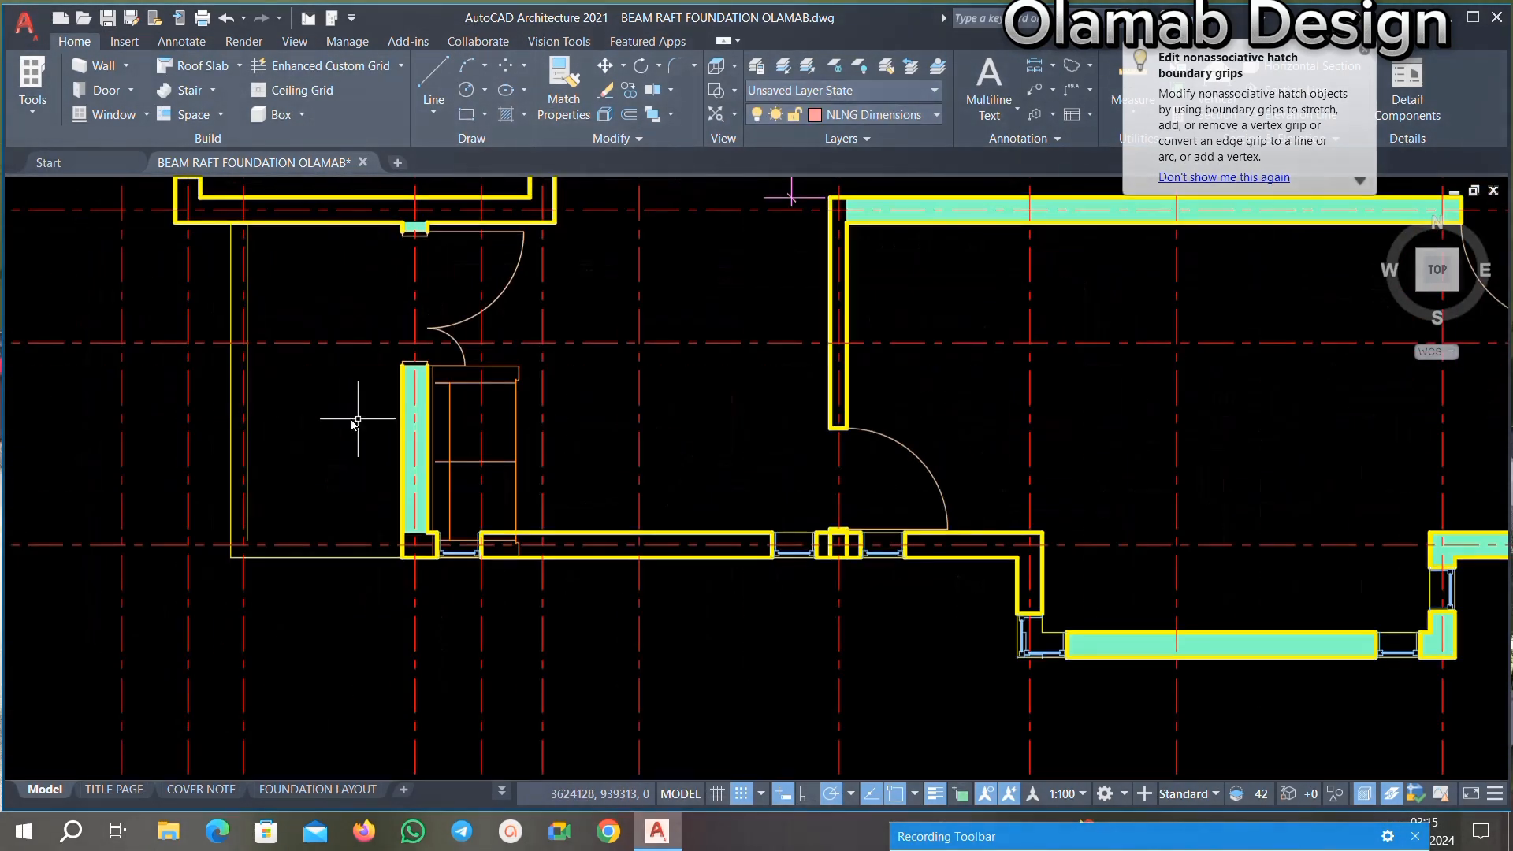
Step: Delete the teal hatch from the family lounge's west wall and the sofa beside that wall
{"action": "scroll", "coordinate": [434, 460], "scroll_direction": "up", "scroll_amount": 3}
{"action": "left_click", "coordinate": [445, 426]}
{"action": "scroll", "coordinate": [564, 413], "scroll_direction": "up", "scroll_amount": 3}
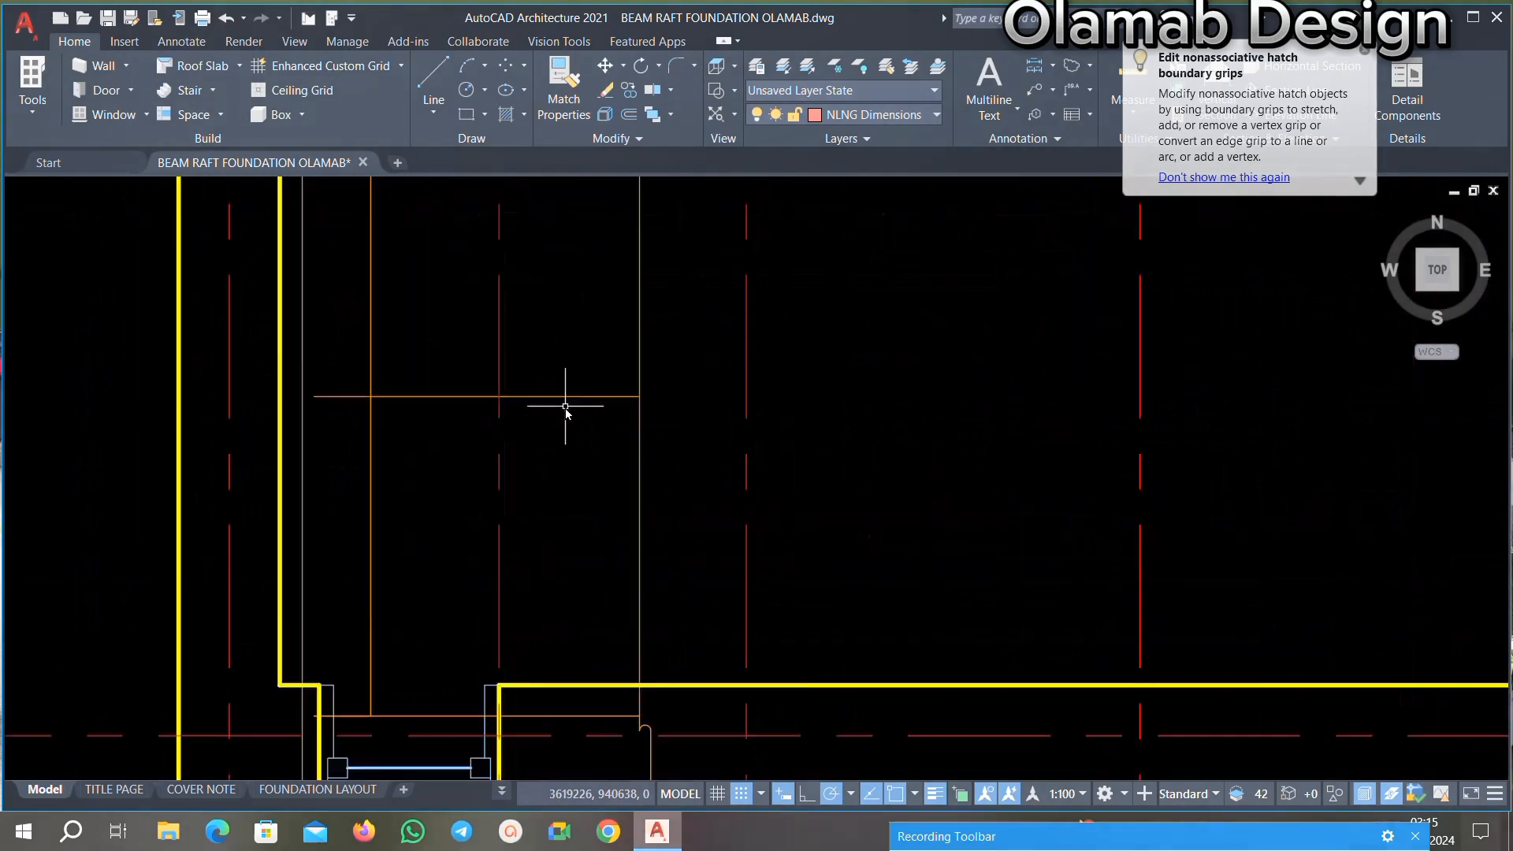
{"action": "scroll", "coordinate": [566, 385], "scroll_direction": "down", "scroll_amount": 3}
{"action": "scroll", "coordinate": [520, 275], "scroll_direction": "up", "scroll_amount": 1}
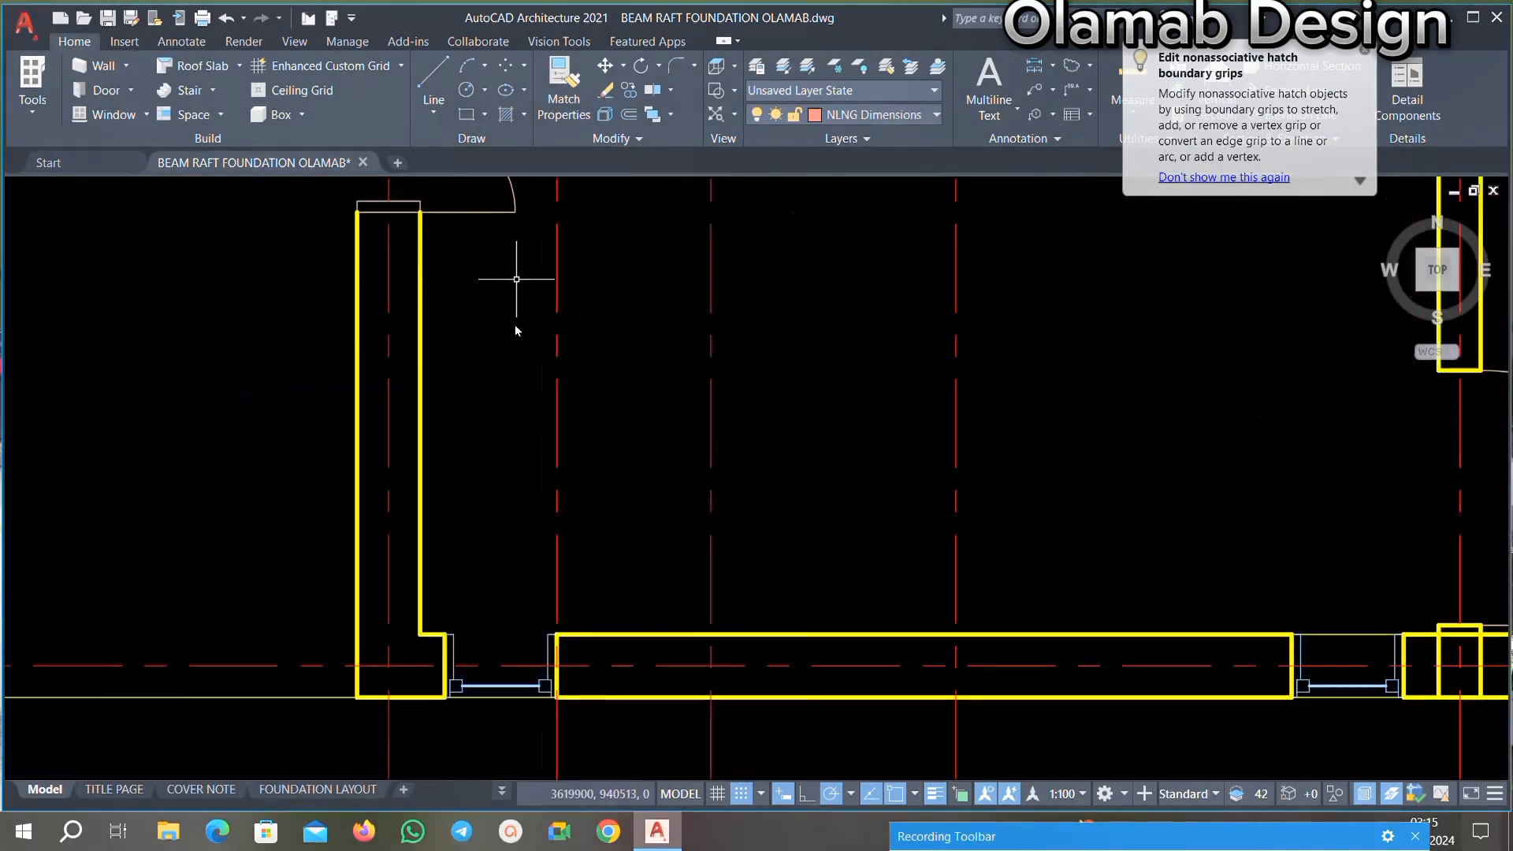
Step: Delete the teal hatch from the small wall stub north of the terrace double door
{"action": "scroll", "coordinate": [519, 386], "scroll_direction": "down", "scroll_amount": 2}
{"action": "scroll", "coordinate": [528, 495], "scroll_direction": "up", "scroll_amount": 2}
{"action": "scroll", "coordinate": [410, 503], "scroll_direction": "down", "scroll_amount": 2}
{"action": "scroll", "coordinate": [410, 509], "scroll_direction": "down", "scroll_amount": 3}
{"action": "scroll", "coordinate": [598, 296], "scroll_direction": "up", "scroll_amount": 5}
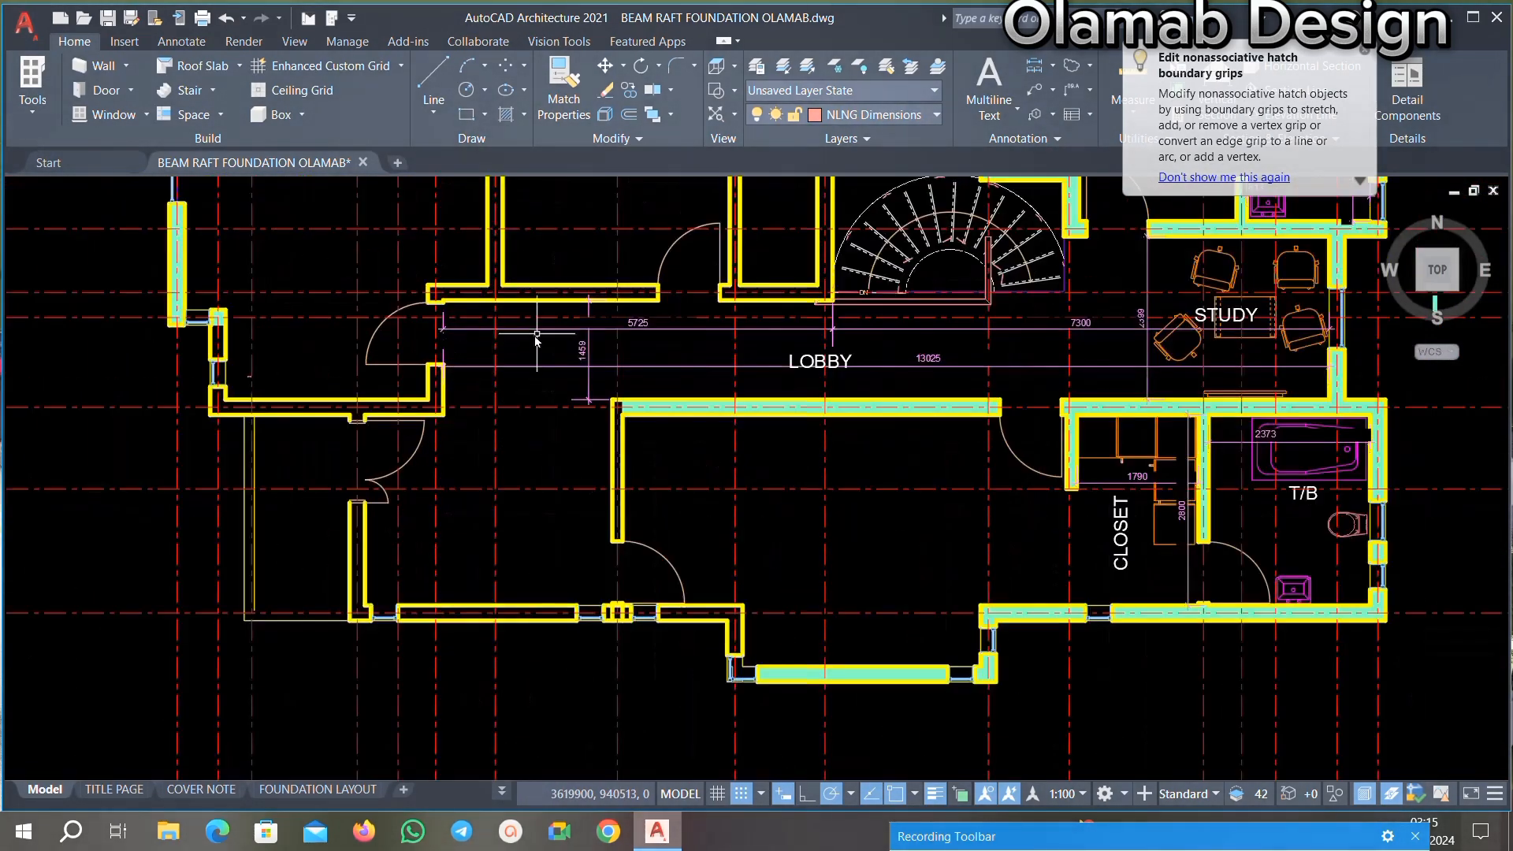
Step: Delete the 5725, 13025 and 1459 dimensions and the LOBBY label from the lobby
{"action": "left_click", "coordinate": [607, 313]}
{"action": "left_click", "coordinate": [512, 442]}
{"action": "key", "text": "Delete"}
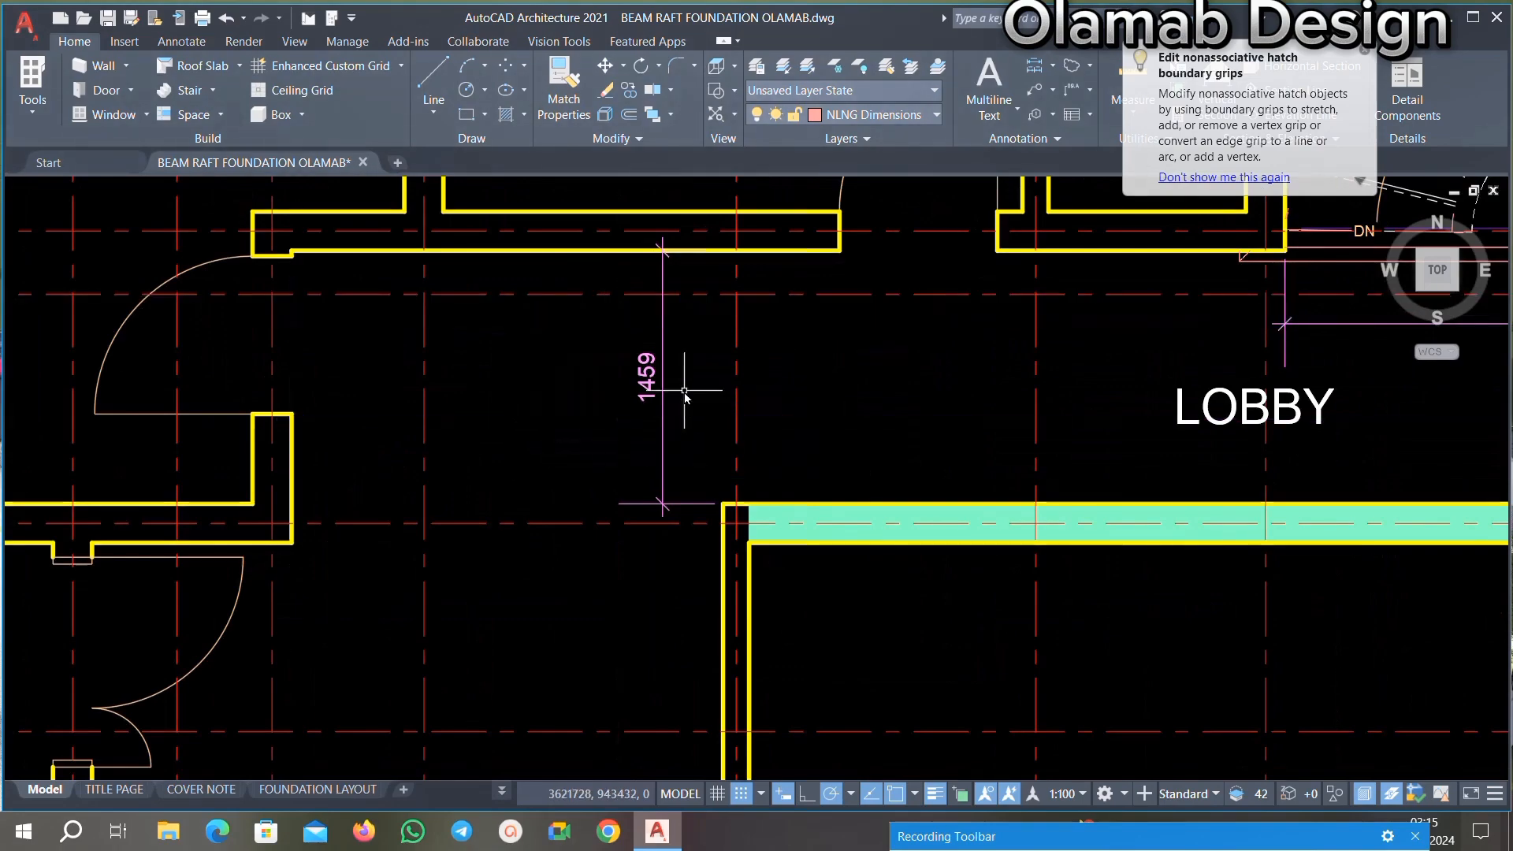
{"action": "scroll", "coordinate": [532, 402], "scroll_direction": "down", "scroll_amount": 4}
{"action": "scroll", "coordinate": [702, 407], "scroll_direction": "up", "scroll_amount": 4}
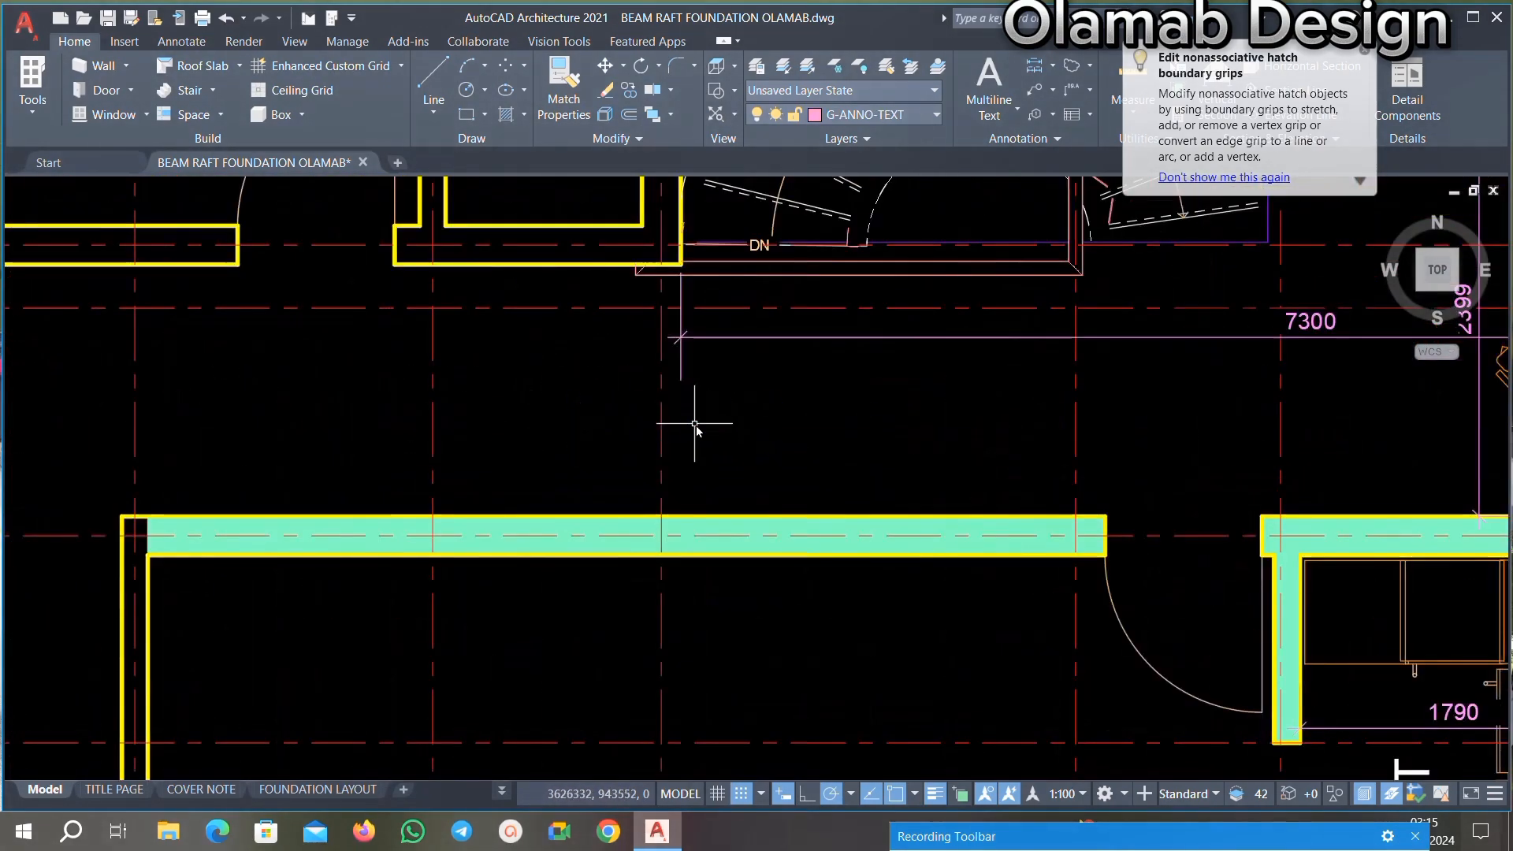
Step: Delete the horizontal 7300 dimension in the lobby south of the curved staircase
{"action": "scroll", "coordinate": [659, 433], "scroll_direction": "down", "scroll_amount": 2}
{"action": "scroll", "coordinate": [705, 400], "scroll_direction": "up", "scroll_amount": 6}
{"action": "left_click", "coordinate": [820, 291]}
{"action": "left_click", "coordinate": [567, 484]}
{"action": "key", "text": "Delete"}
{"action": "scroll", "coordinate": [476, 484], "scroll_direction": "down", "scroll_amount": 4}
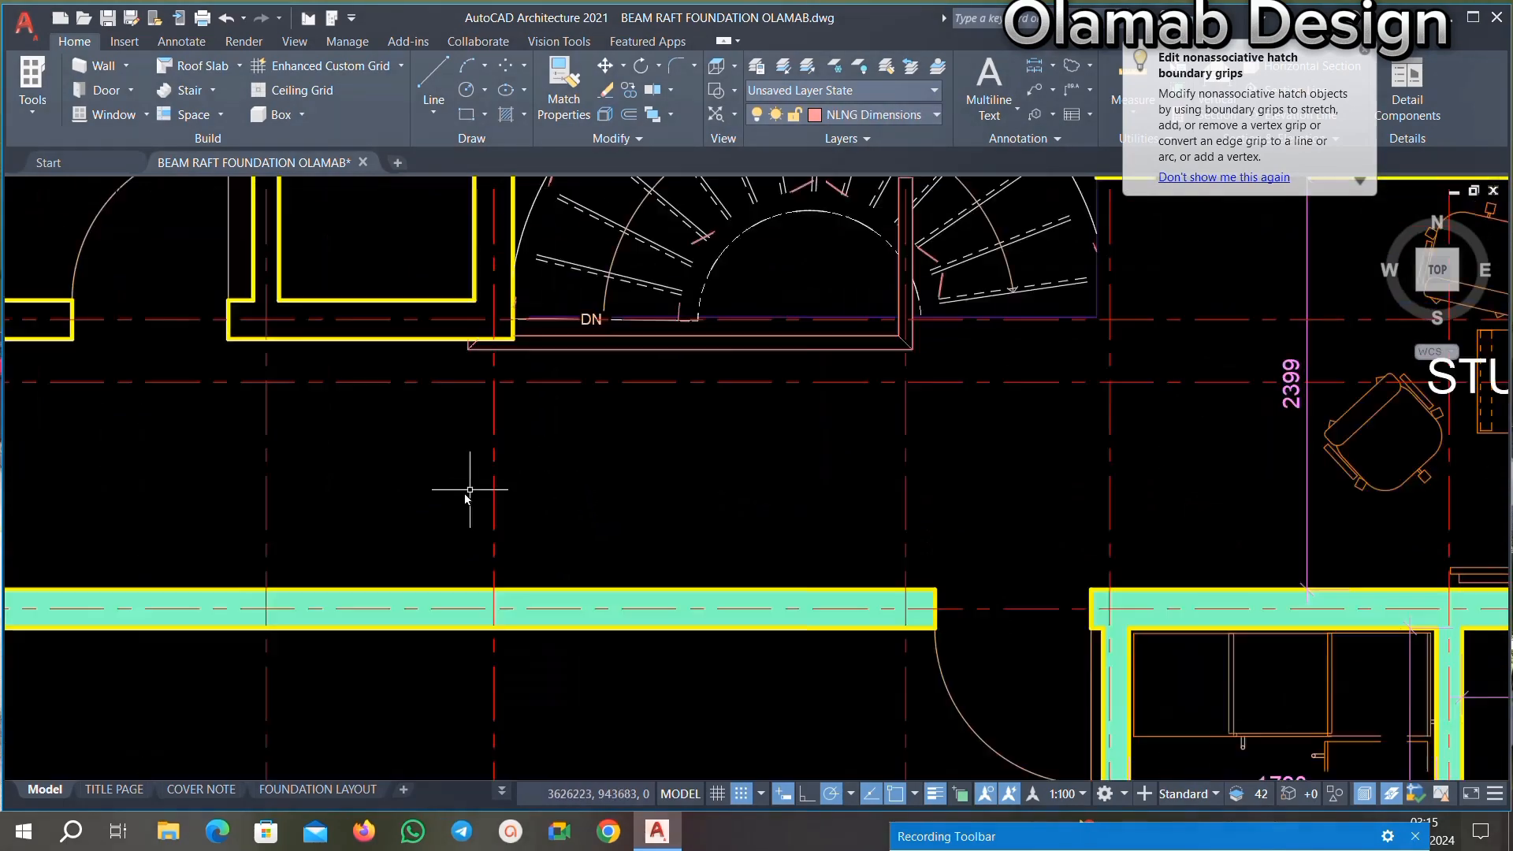
Step: Delete the L-shaped double-line outline running along the foot and inside of the curved staircase
{"action": "scroll", "coordinate": [468, 492], "scroll_direction": "down", "scroll_amount": 3}
{"action": "scroll", "coordinate": [617, 405], "scroll_direction": "up", "scroll_amount": 2}
{"action": "scroll", "coordinate": [556, 546], "scroll_direction": "down", "scroll_amount": 2}
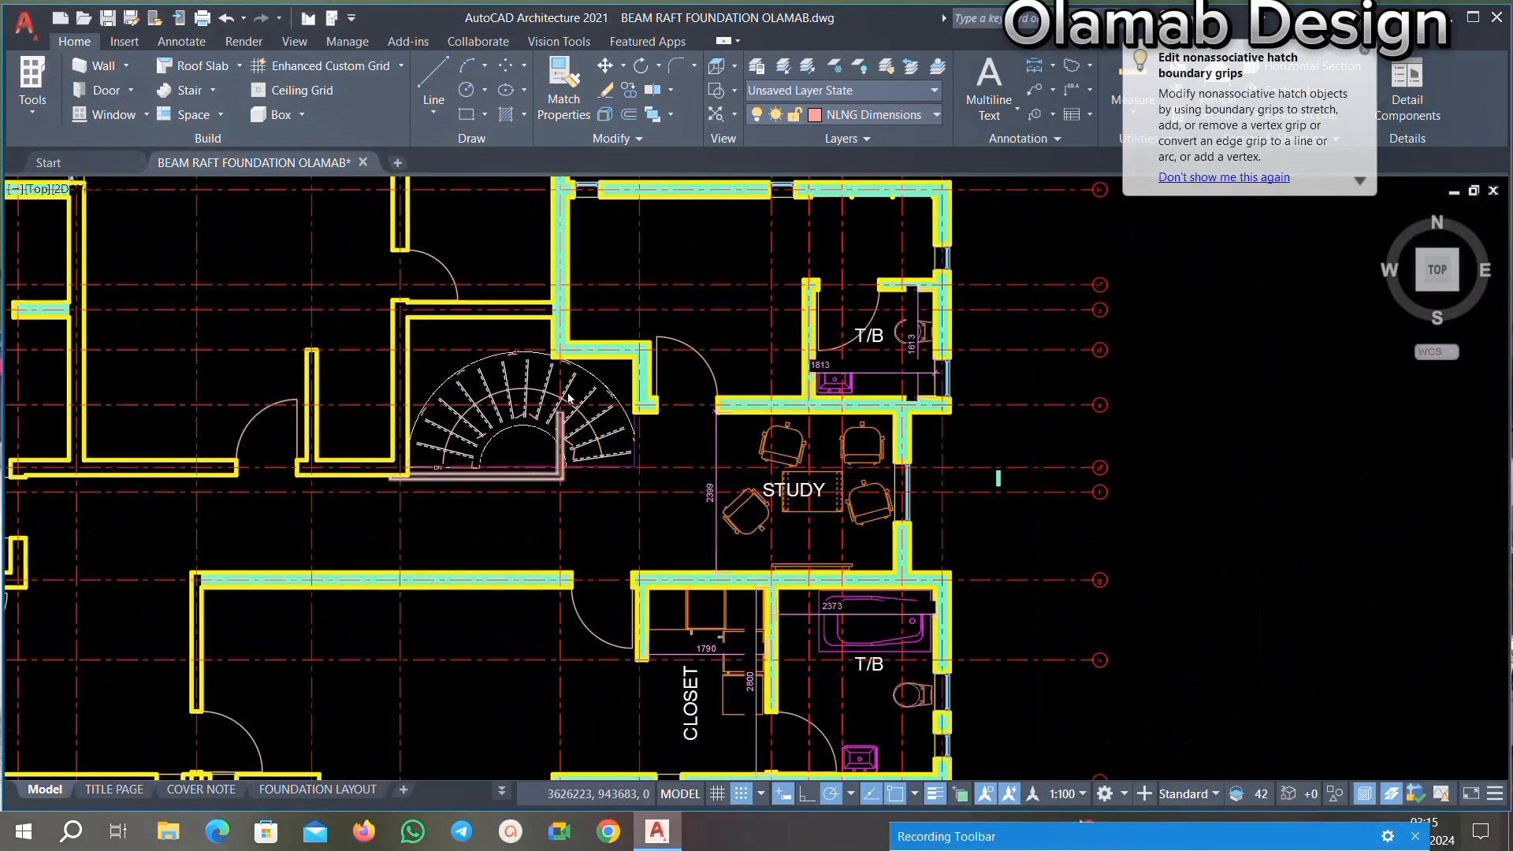
{"action": "scroll", "coordinate": [568, 397], "scroll_direction": "up", "scroll_amount": 5}
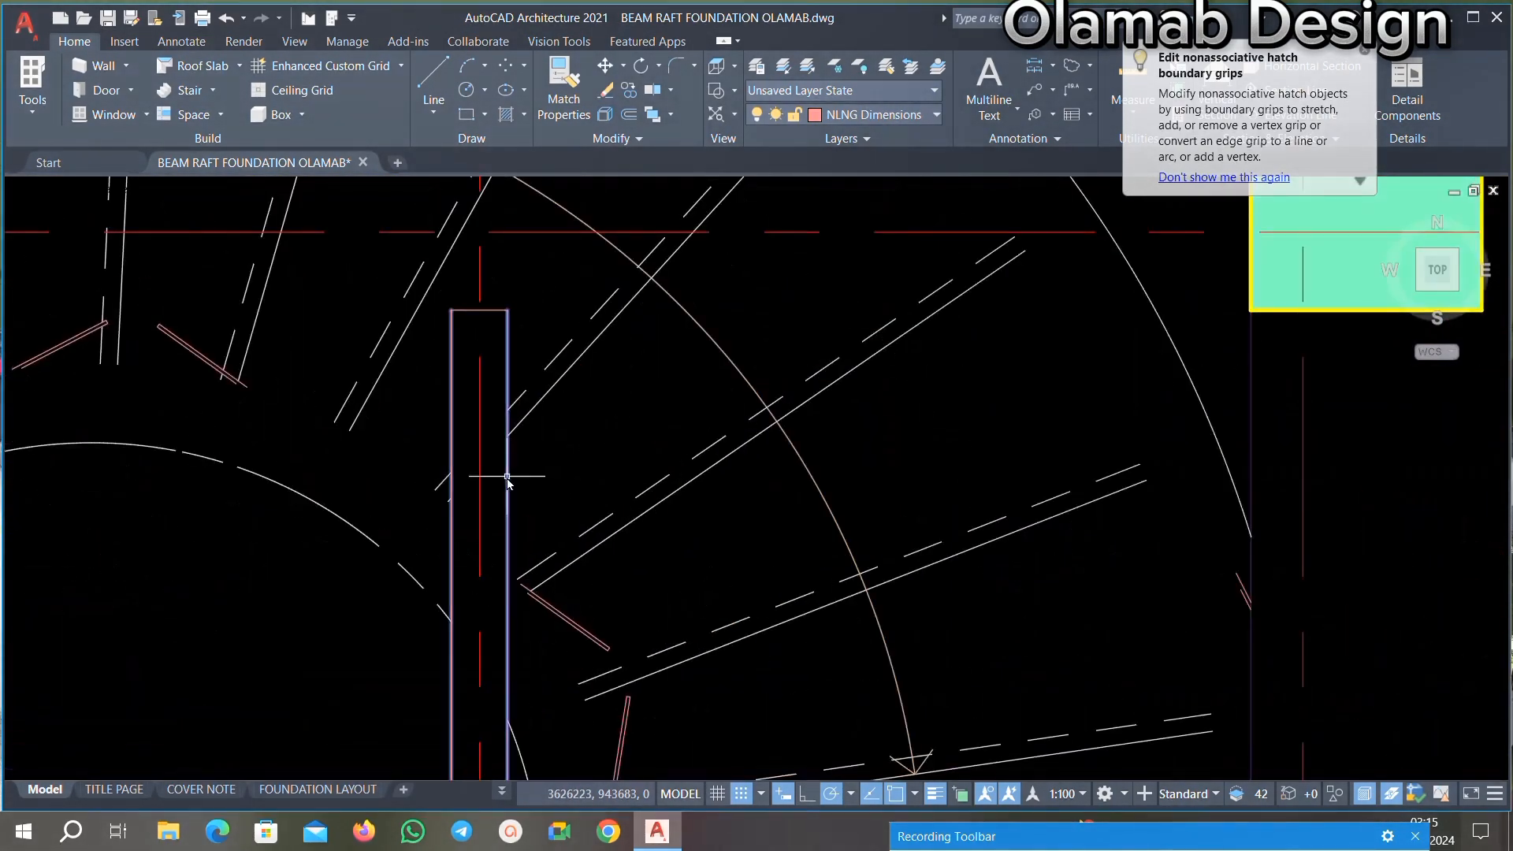
{"action": "left_click", "coordinate": [471, 300]}
{"action": "left_click", "coordinate": [433, 341]}
{"action": "key", "text": "Delete"}
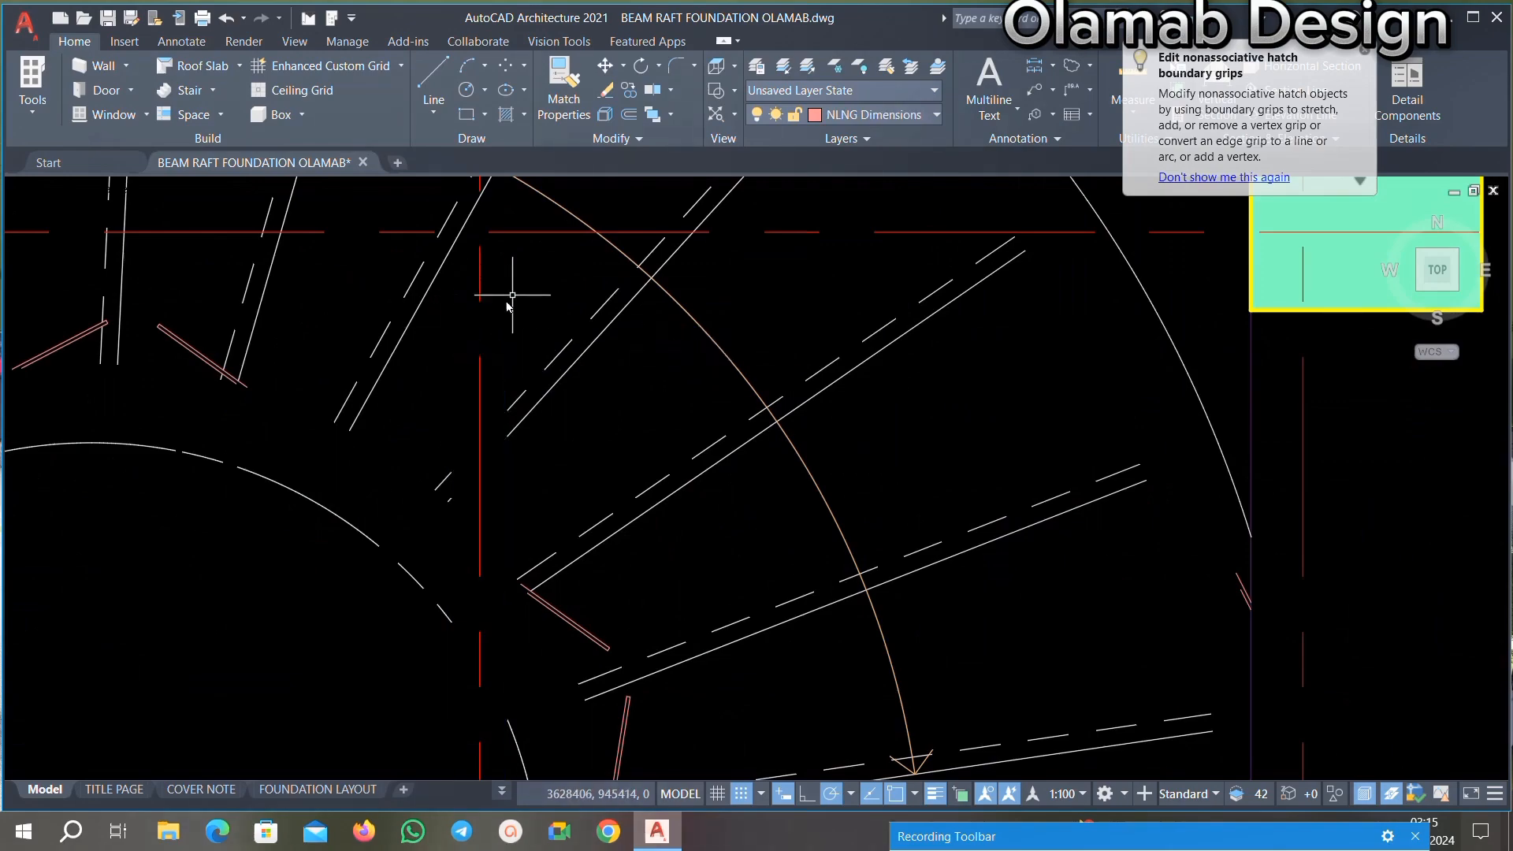
Step: Delete the southwest chair and the vertical 2339 dimension from the study
{"action": "scroll", "coordinate": [558, 278], "scroll_direction": "down", "scroll_amount": 5}
{"action": "scroll", "coordinate": [564, 318], "scroll_direction": "up", "scroll_amount": 1}
{"action": "scroll", "coordinate": [564, 318], "scroll_direction": "down", "scroll_amount": 3}
{"action": "scroll", "coordinate": [576, 343], "scroll_direction": "up", "scroll_amount": 2}
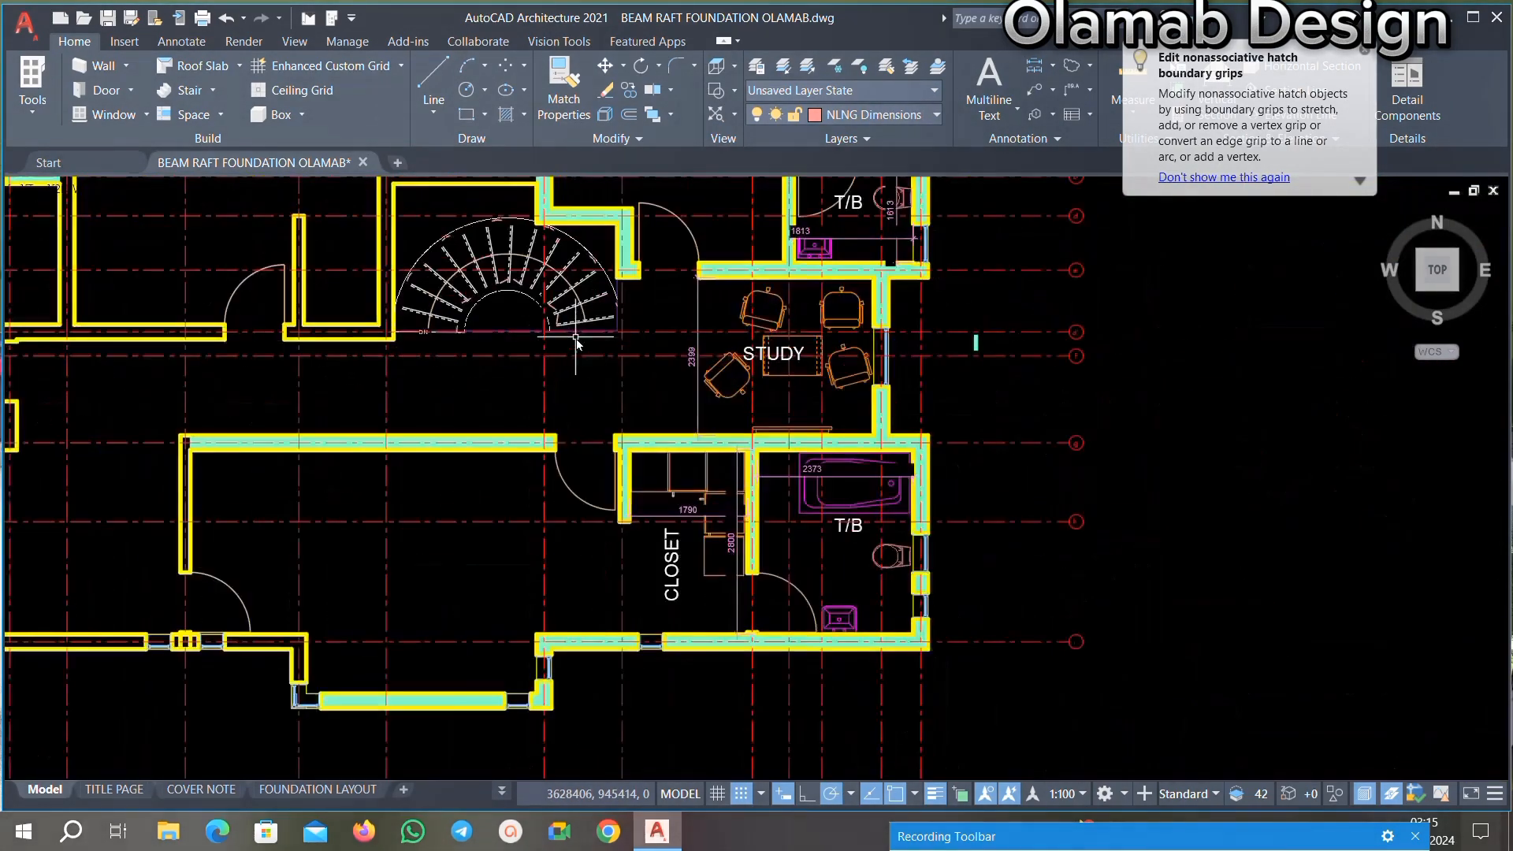
{"action": "scroll", "coordinate": [720, 399], "scroll_direction": "up", "scroll_amount": 4}
{"action": "left_click", "coordinate": [743, 505]}
{"action": "left_click", "coordinate": [602, 287]}
{"action": "key", "text": "Delete"}
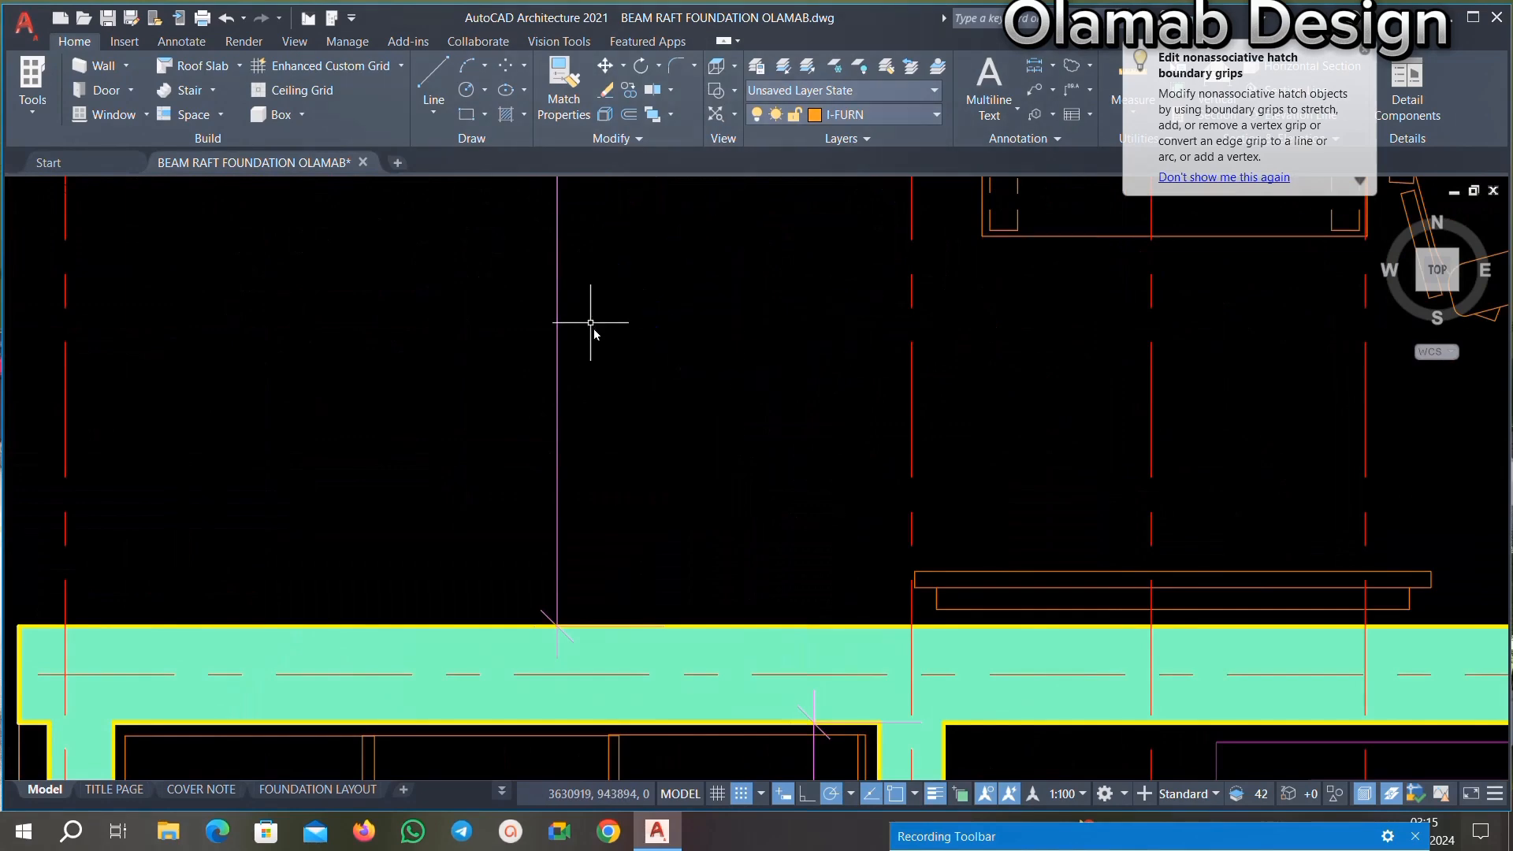
{"action": "left_click", "coordinate": [609, 355]}
{"action": "left_click", "coordinate": [416, 445]}
{"action": "key", "text": "Delete"}
Step: Delete the desk and the long thin shelf along the south wall of the study
{"action": "scroll", "coordinate": [527, 402], "scroll_direction": "down", "scroll_amount": 5}
{"action": "scroll", "coordinate": [621, 286], "scroll_direction": "up", "scroll_amount": 3}
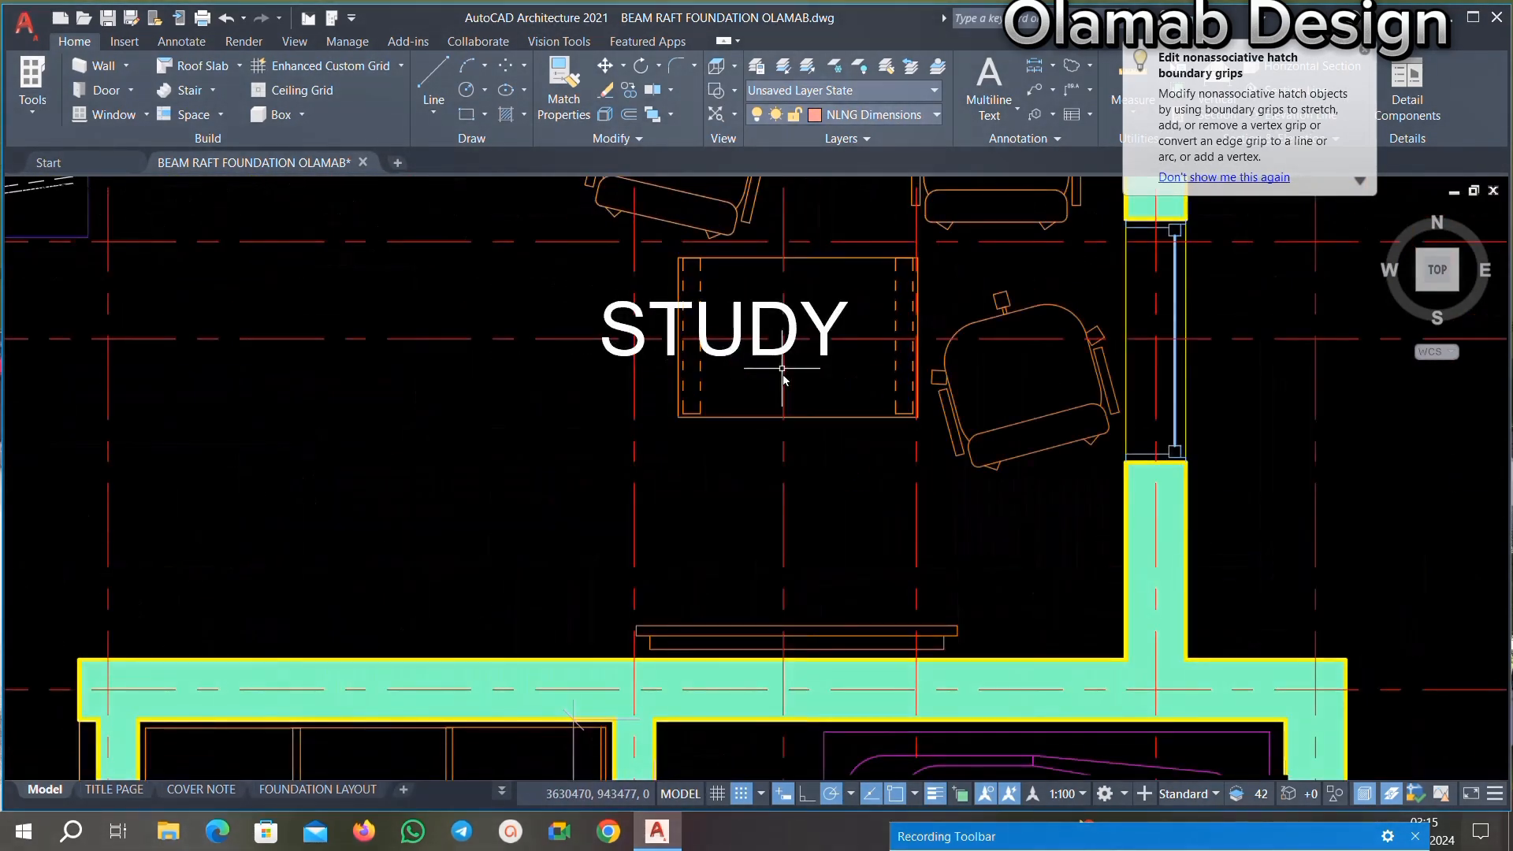
{"action": "scroll", "coordinate": [681, 636], "scroll_direction": "up", "scroll_amount": 5}
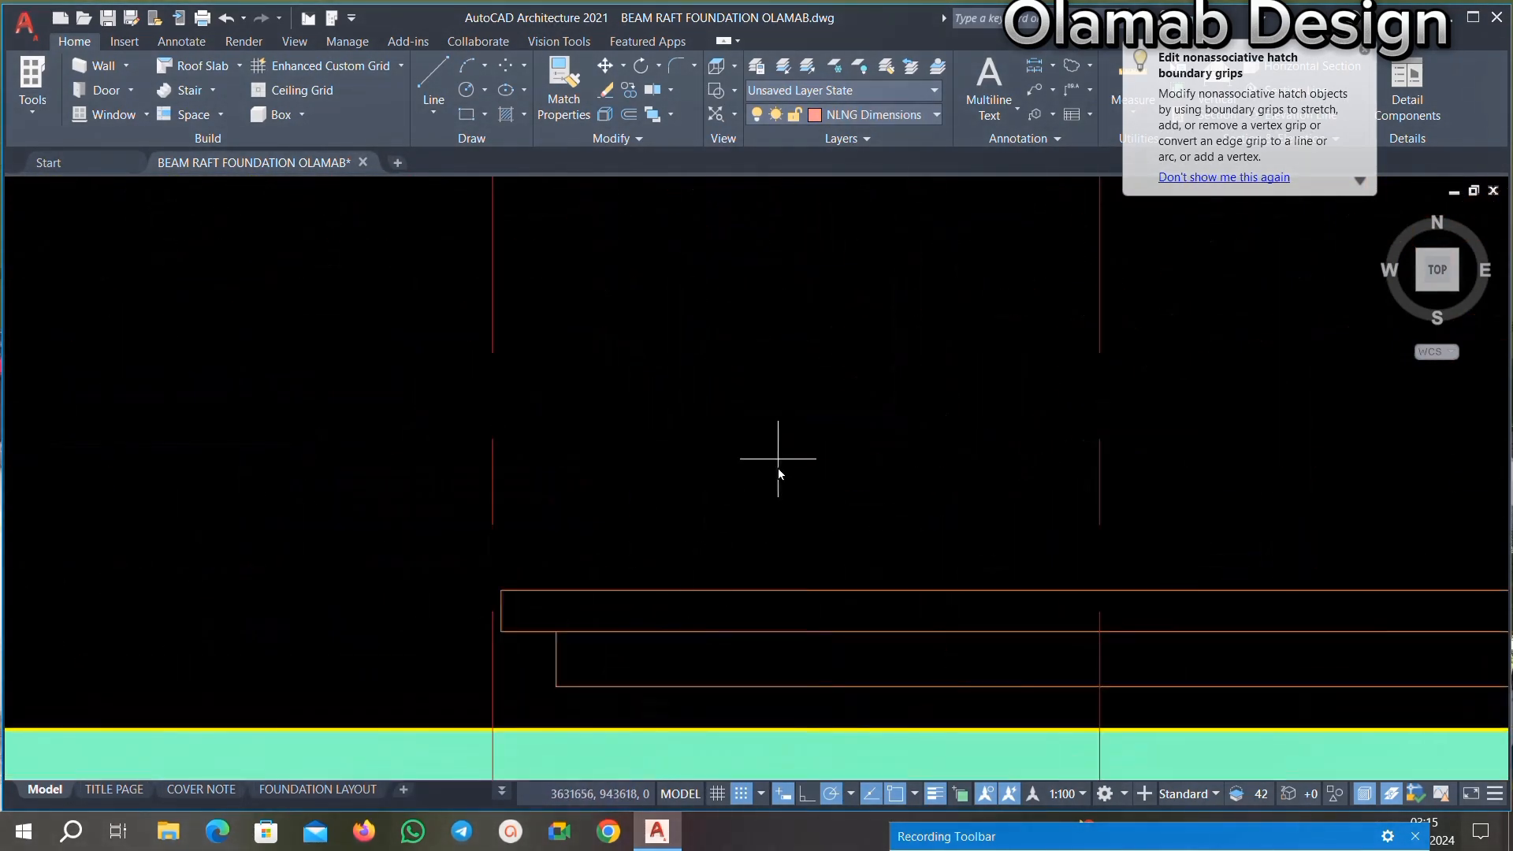
{"action": "left_click", "coordinate": [778, 459]}
{"action": "left_click", "coordinate": [668, 591]}
{"action": "key", "text": "Delete"}
Step: Delete the bathtub and the horizontal 2373 dimension from the T/B south of the study
{"action": "scroll", "coordinate": [729, 362], "scroll_direction": "down", "scroll_amount": 6}
{"action": "scroll", "coordinate": [912, 488], "scroll_direction": "up", "scroll_amount": 5}
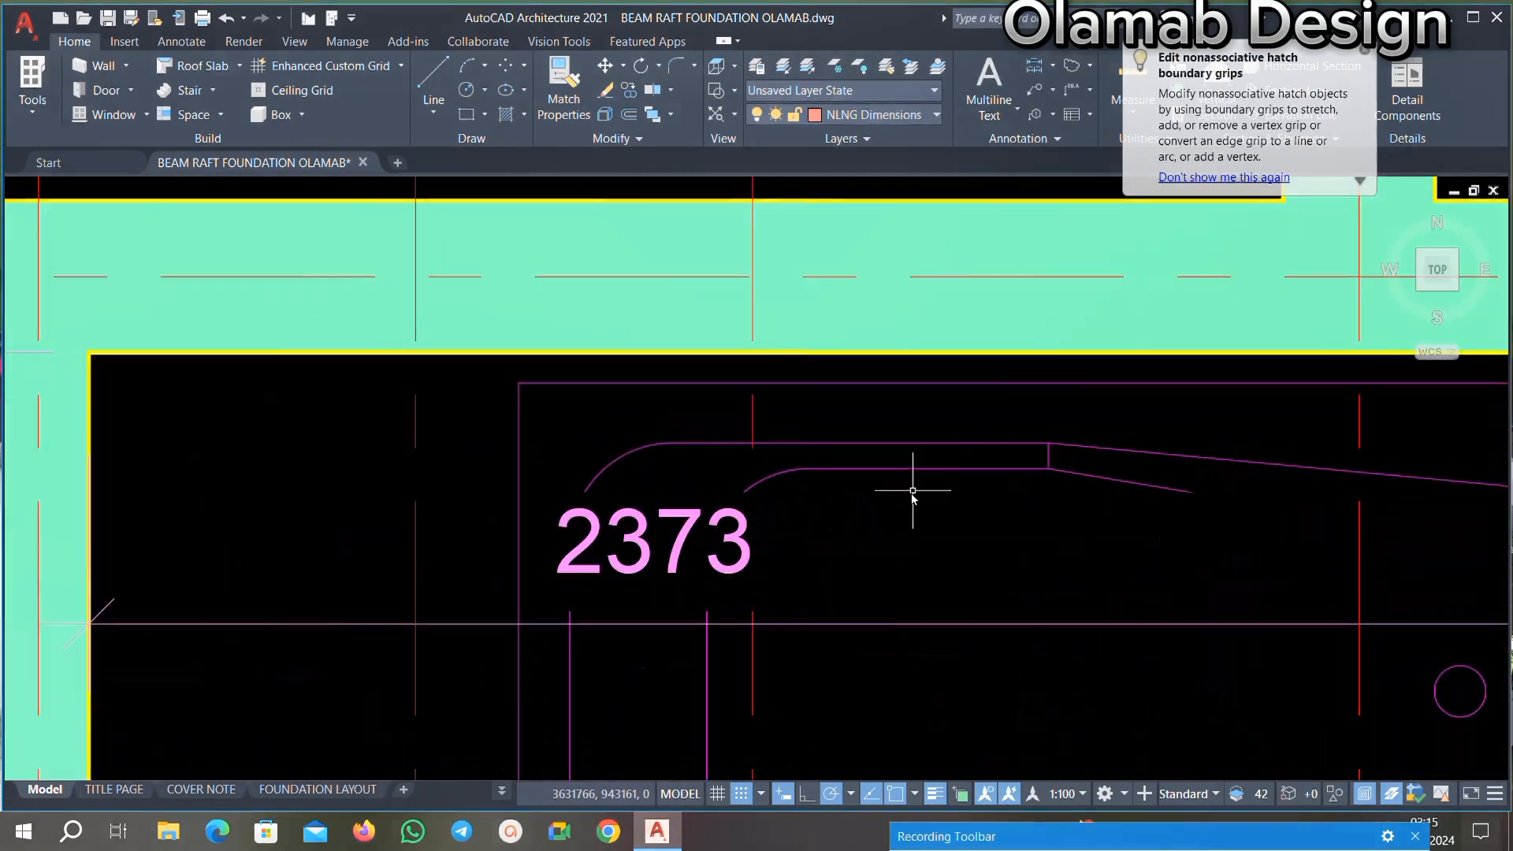
{"action": "left_click", "coordinate": [1121, 394]}
{"action": "left_click", "coordinate": [902, 643]}
{"action": "key", "text": "Delete"}
Step: Delete the southernmost wardrobe unit and the CLOSET label from the closet
{"action": "scroll", "coordinate": [908, 421], "scroll_direction": "down", "scroll_amount": 3}
{"action": "scroll", "coordinate": [765, 469], "scroll_direction": "down", "scroll_amount": 1}
{"action": "scroll", "coordinate": [658, 560], "scroll_direction": "up", "scroll_amount": 3}
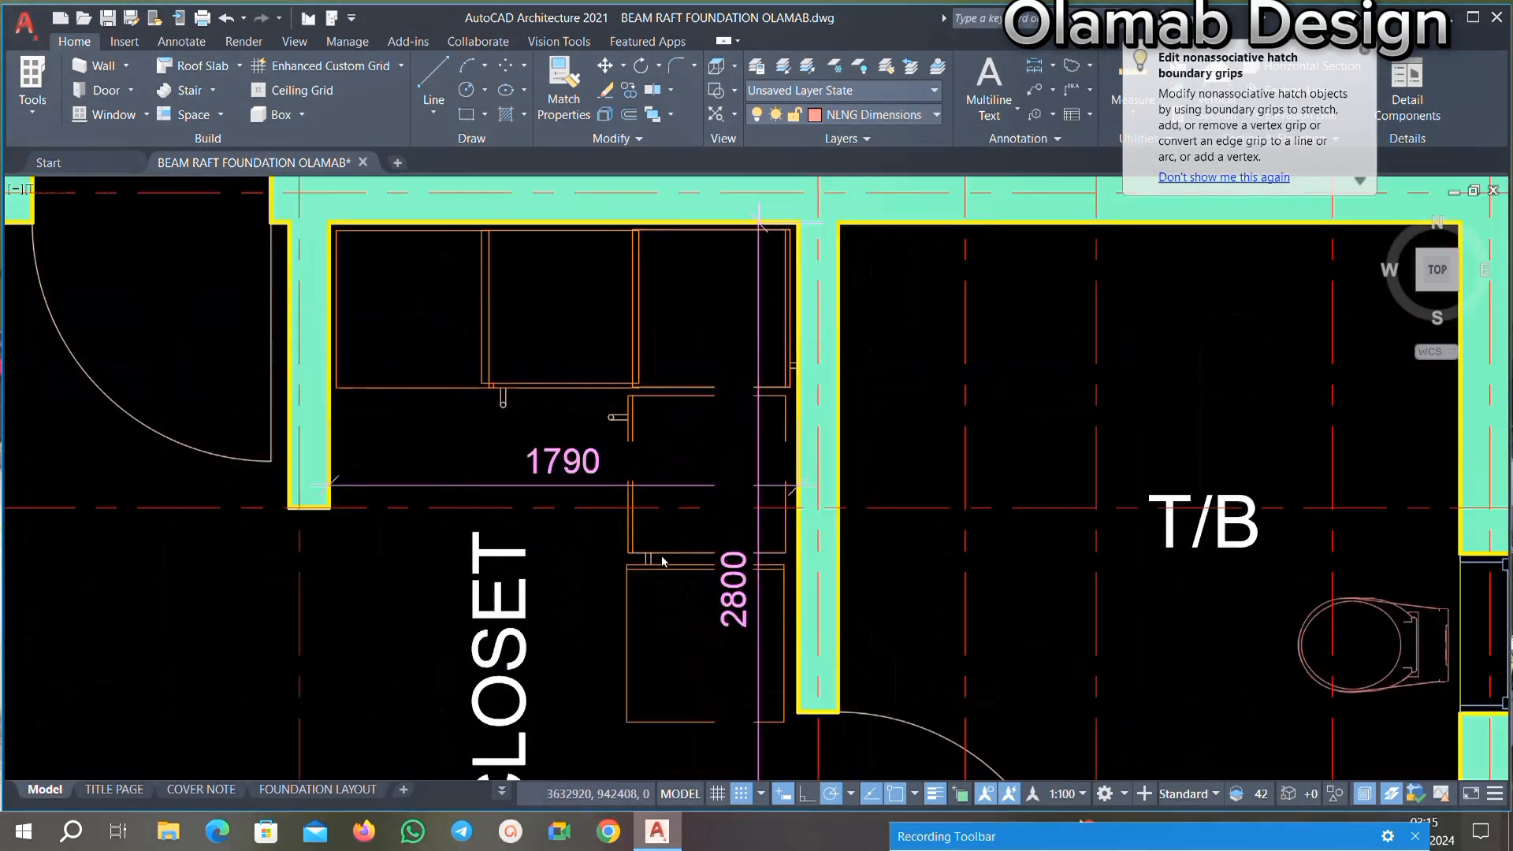
{"action": "left_click", "coordinate": [723, 645]}
{"action": "left_click", "coordinate": [503, 713]}
{"action": "key", "text": "Delete"}
{"action": "scroll", "coordinate": [772, 395], "scroll_direction": "down", "scroll_amount": 3}
{"action": "scroll", "coordinate": [647, 498], "scroll_direction": "up", "scroll_amount": 1}
{"action": "scroll", "coordinate": [647, 498], "scroll_direction": "up", "scroll_amount": 2}
{"action": "left_click", "coordinate": [843, 433]}
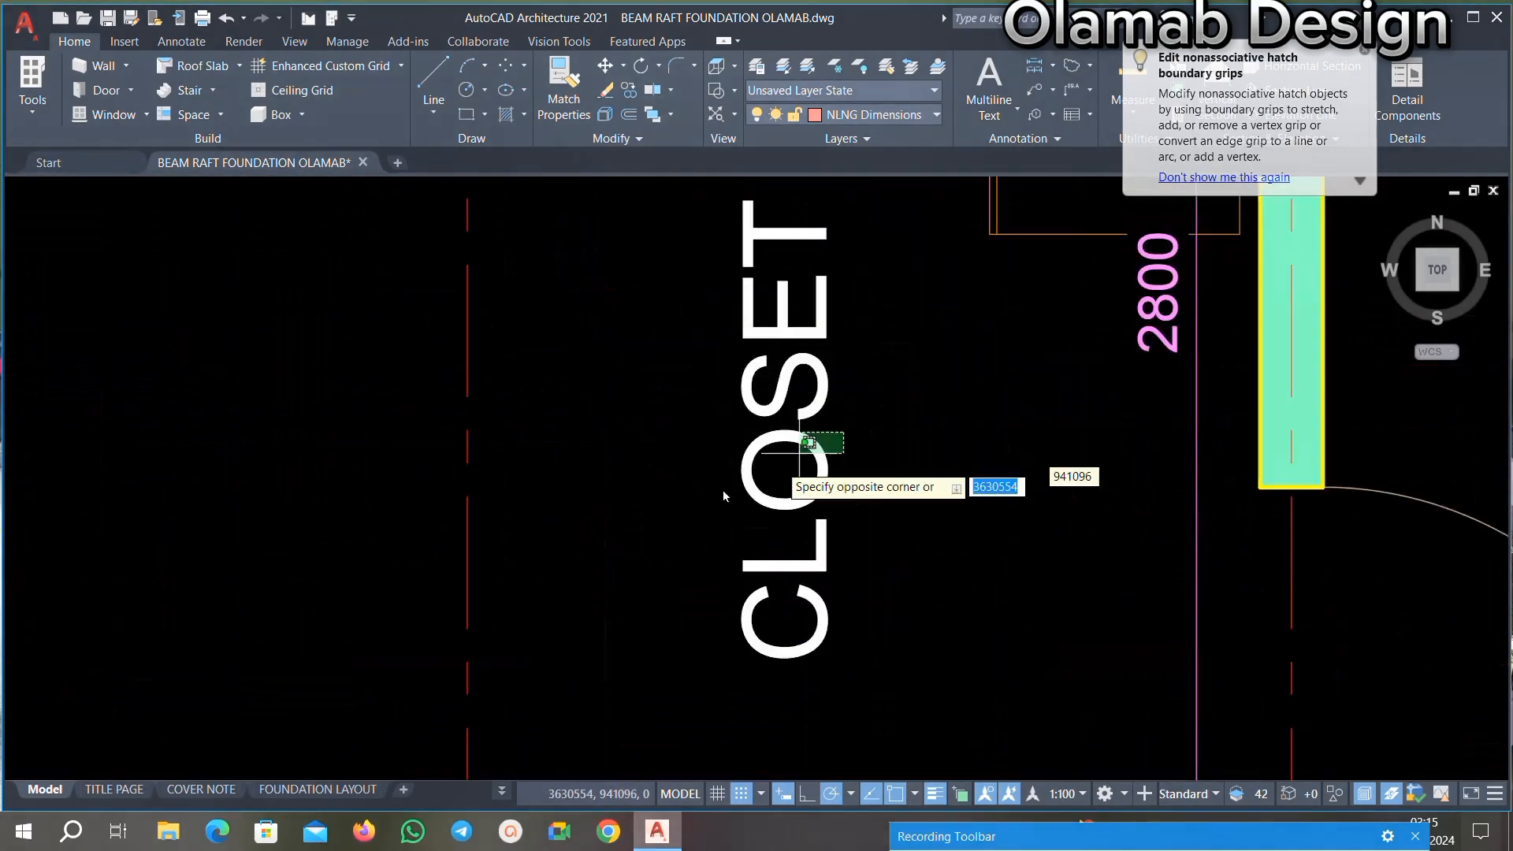
{"action": "left_click", "coordinate": [722, 490]}
{"action": "key", "text": "Delete"}
Step: Delete the wardrobe units along the north wall of the closet
{"action": "scroll", "coordinate": [726, 488], "scroll_direction": "down", "scroll_amount": 3}
{"action": "scroll", "coordinate": [798, 369], "scroll_direction": "up", "scroll_amount": 3}
{"action": "scroll", "coordinate": [742, 451], "scroll_direction": "down", "scroll_amount": 1}
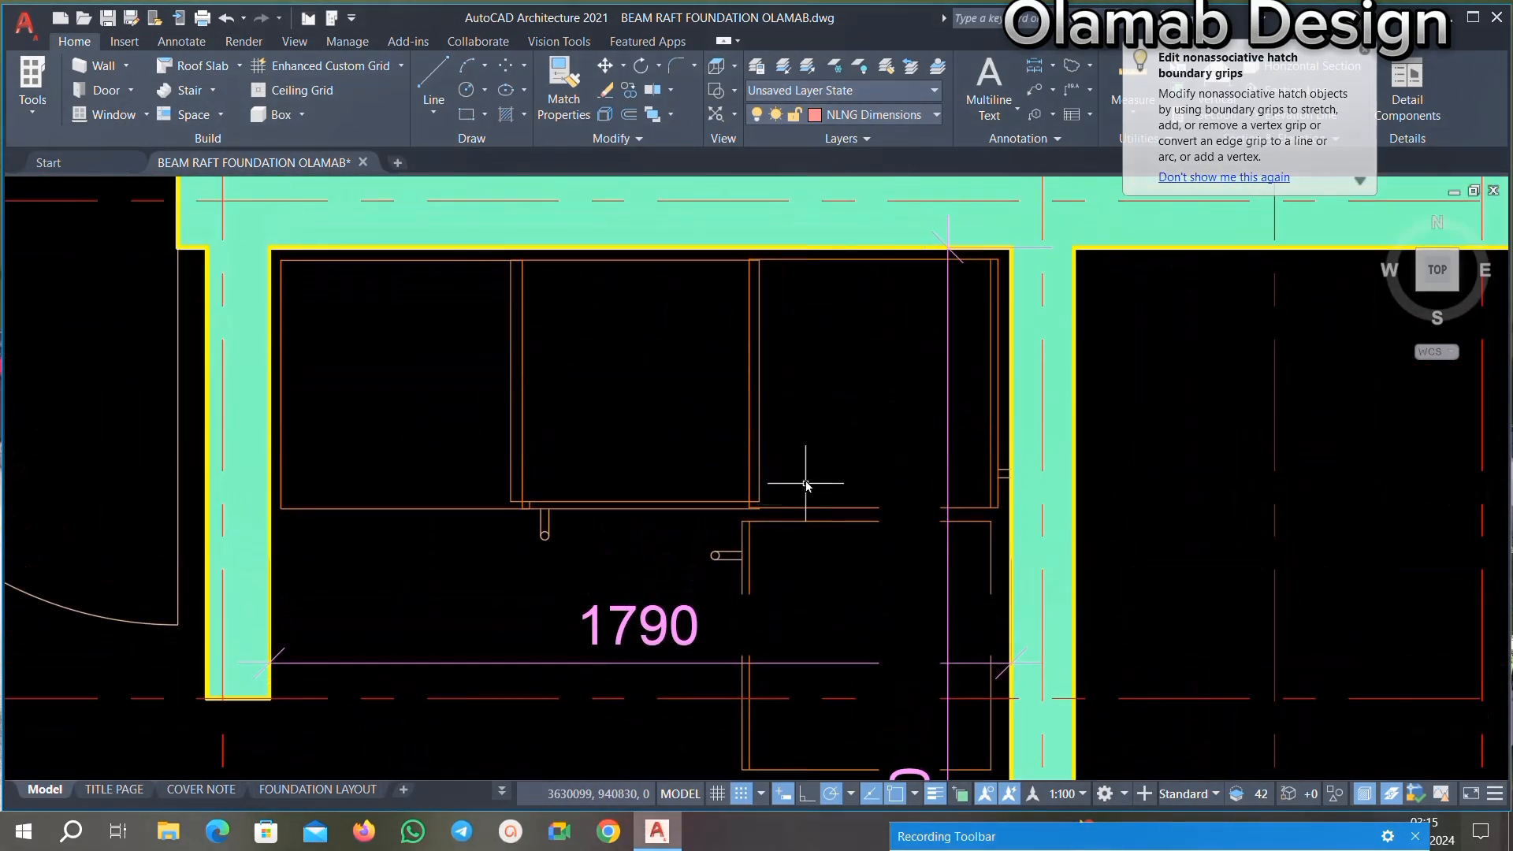
{"action": "left_click", "coordinate": [749, 352]}
{"action": "left_click", "coordinate": [530, 422]}
{"action": "key", "text": "Delete"}
Step: Delete the horizontal 1790 and vertical 2800 dimensions from the closet
{"action": "scroll", "coordinate": [649, 488], "scroll_direction": "down", "scroll_amount": 3}
{"action": "scroll", "coordinate": [649, 482], "scroll_direction": "up", "scroll_amount": 4}
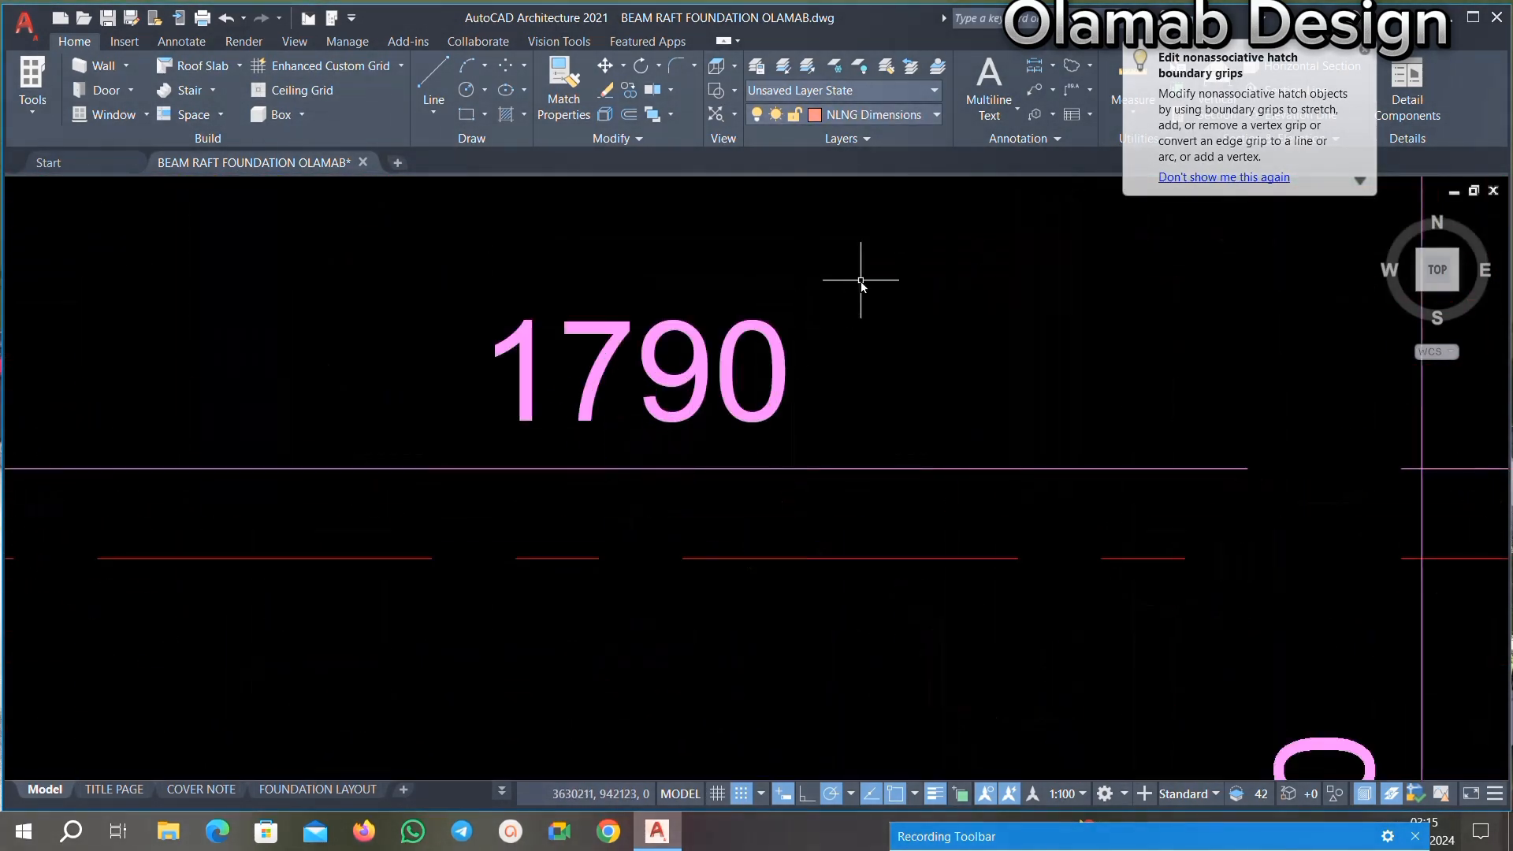
{"action": "left_click", "coordinate": [862, 283]}
{"action": "left_click", "coordinate": [428, 437]}
{"action": "key", "text": "Delete"}
{"action": "scroll", "coordinate": [537, 438], "scroll_direction": "down", "scroll_amount": 2}
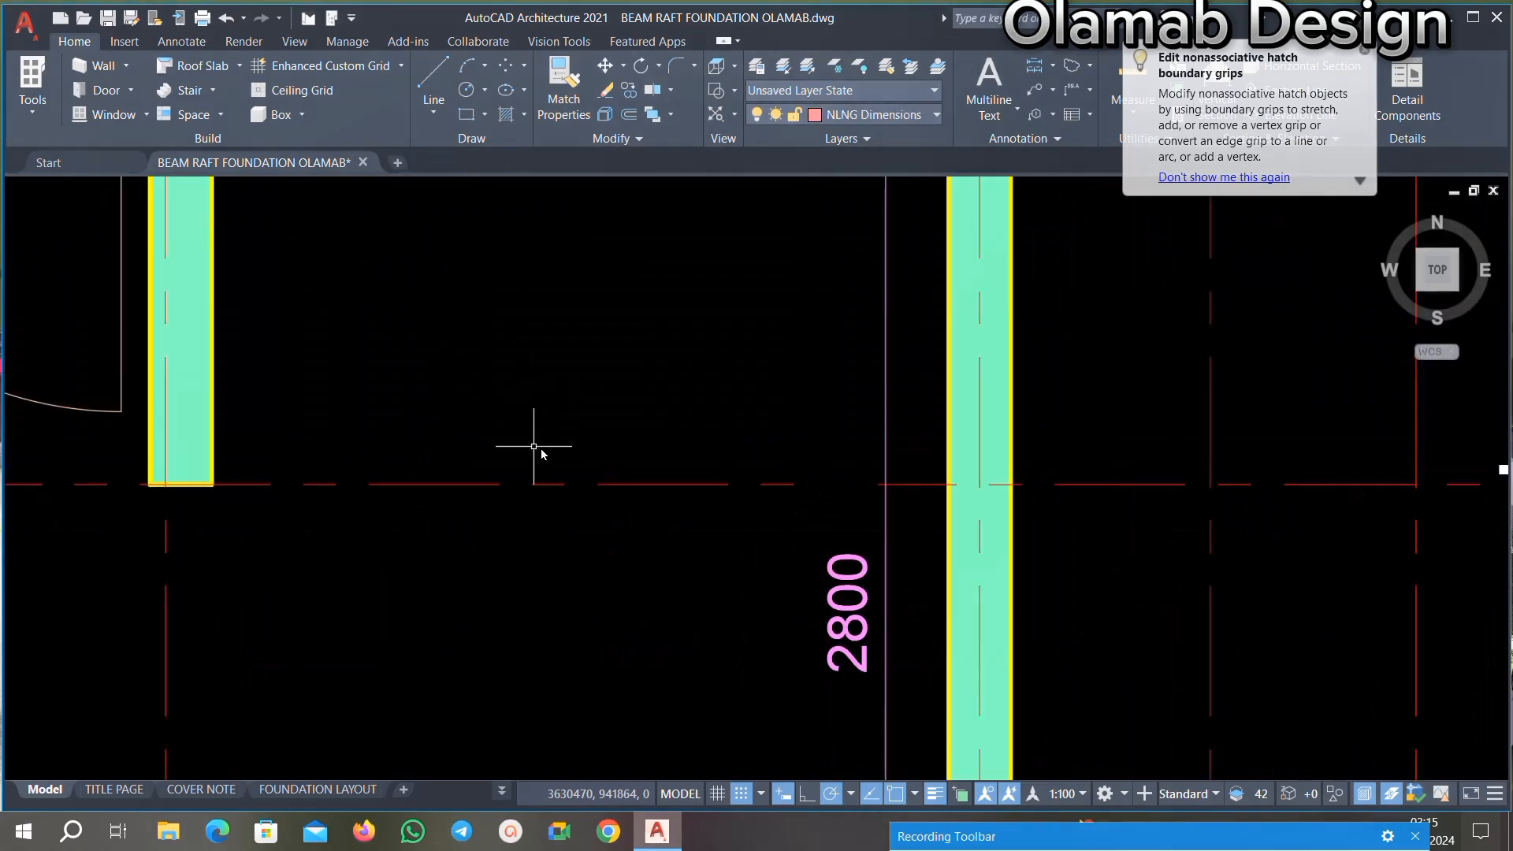
{"action": "left_click", "coordinate": [896, 590]}
{"action": "left_click", "coordinate": [666, 590]}
{"action": "key", "text": "Delete"}
Step: Delete the STUDY room label
{"action": "scroll", "coordinate": [646, 504], "scroll_direction": "down", "scroll_amount": 5}
{"action": "scroll", "coordinate": [685, 455], "scroll_direction": "up", "scroll_amount": 2}
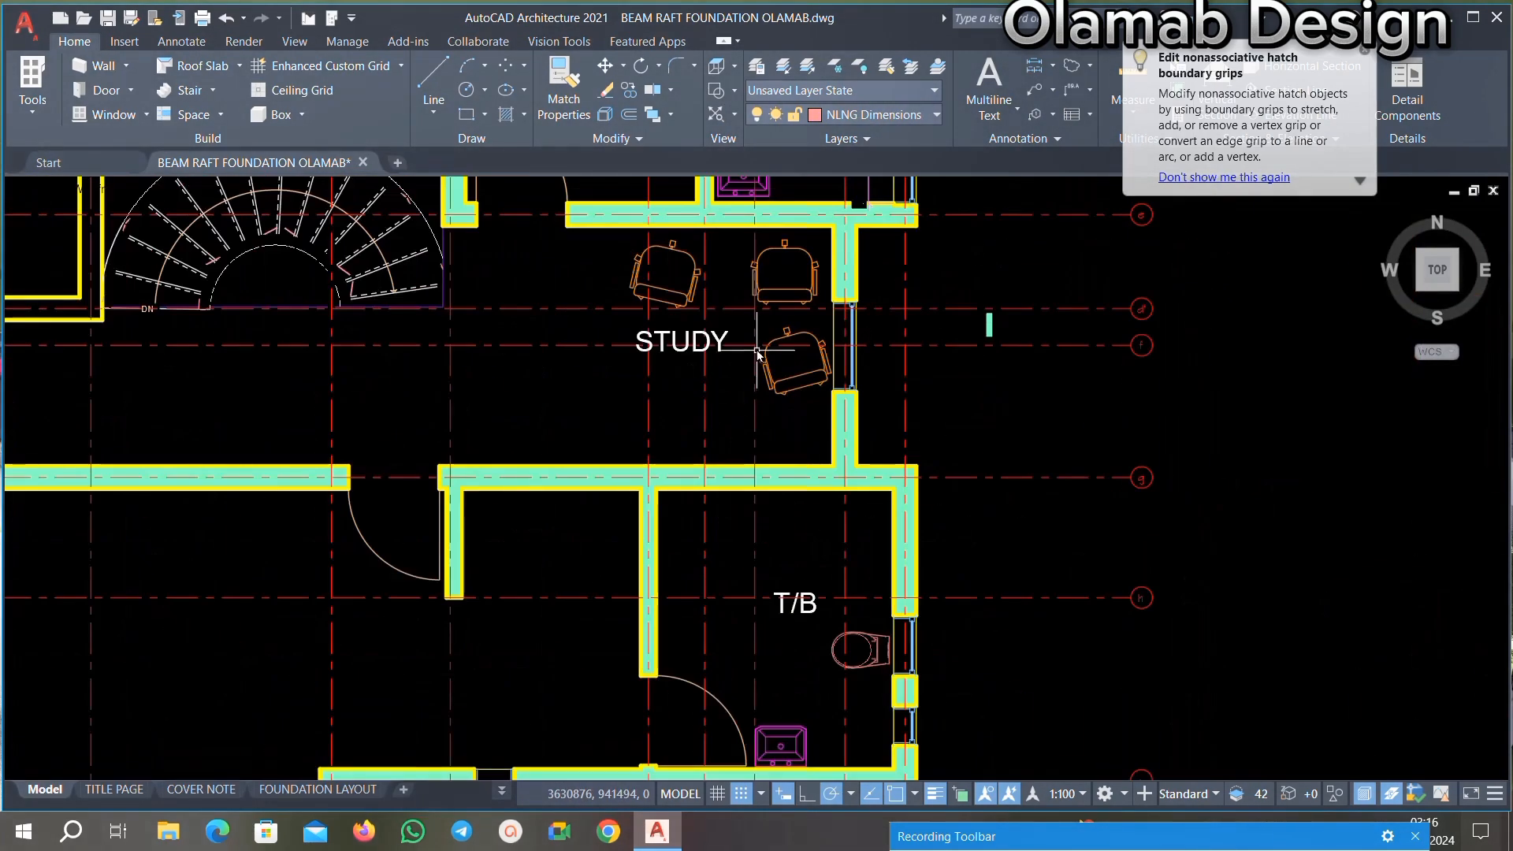
{"action": "scroll", "coordinate": [751, 330], "scroll_direction": "up", "scroll_amount": 5}
{"action": "left_click", "coordinate": [713, 331]}
{"action": "left_click", "coordinate": [638, 353]}
{"action": "key", "text": "Delete"}
Step: Delete the three remaining chairs from the study
{"action": "scroll", "coordinate": [653, 367], "scroll_direction": "down", "scroll_amount": 5}
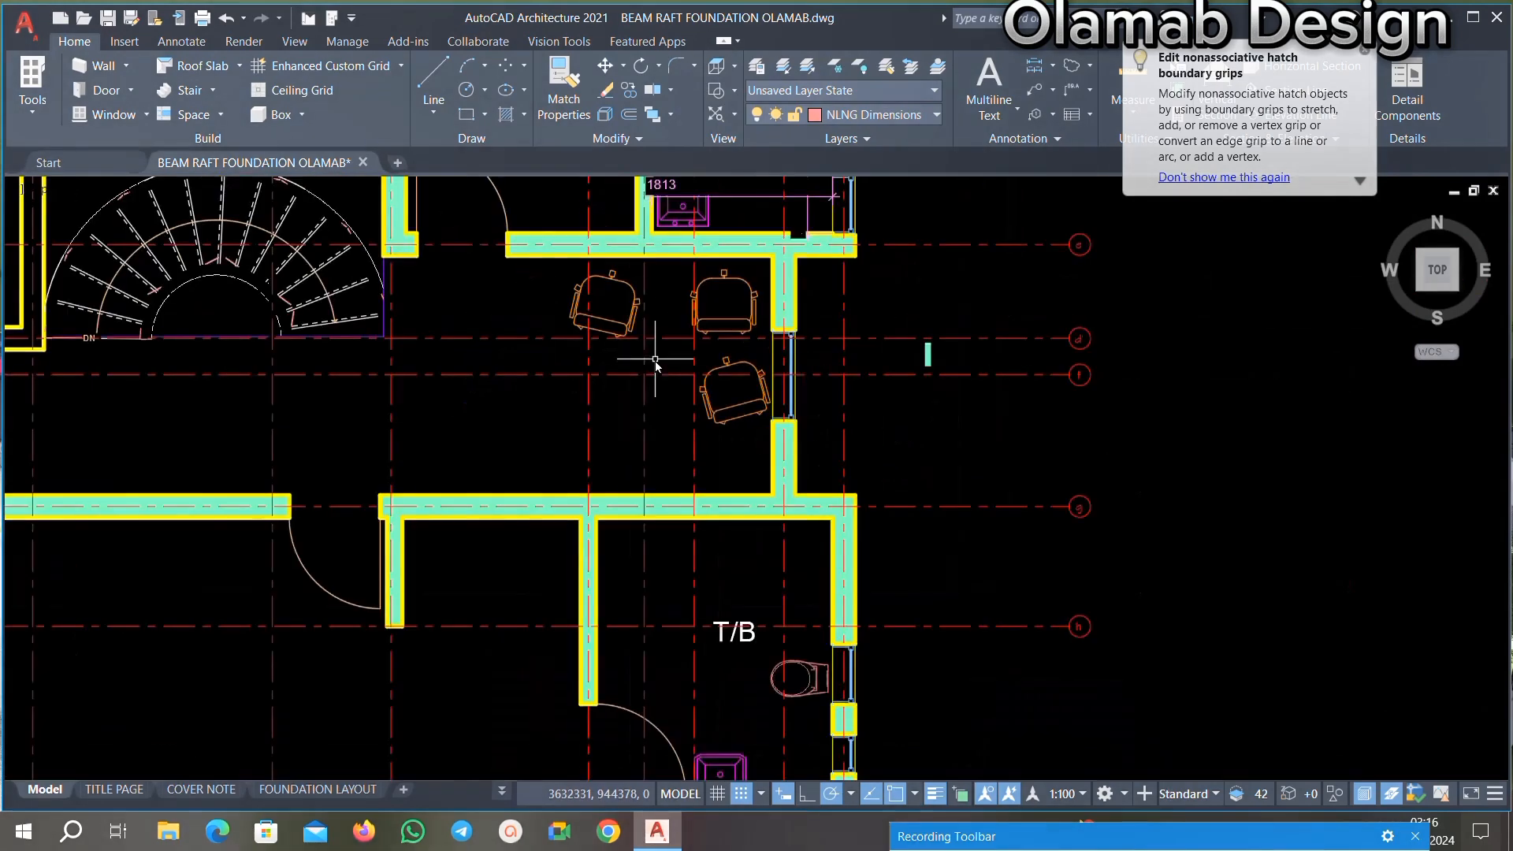
{"action": "scroll", "coordinate": [610, 361], "scroll_direction": "up", "scroll_amount": 5}
{"action": "left_click", "coordinate": [662, 325]}
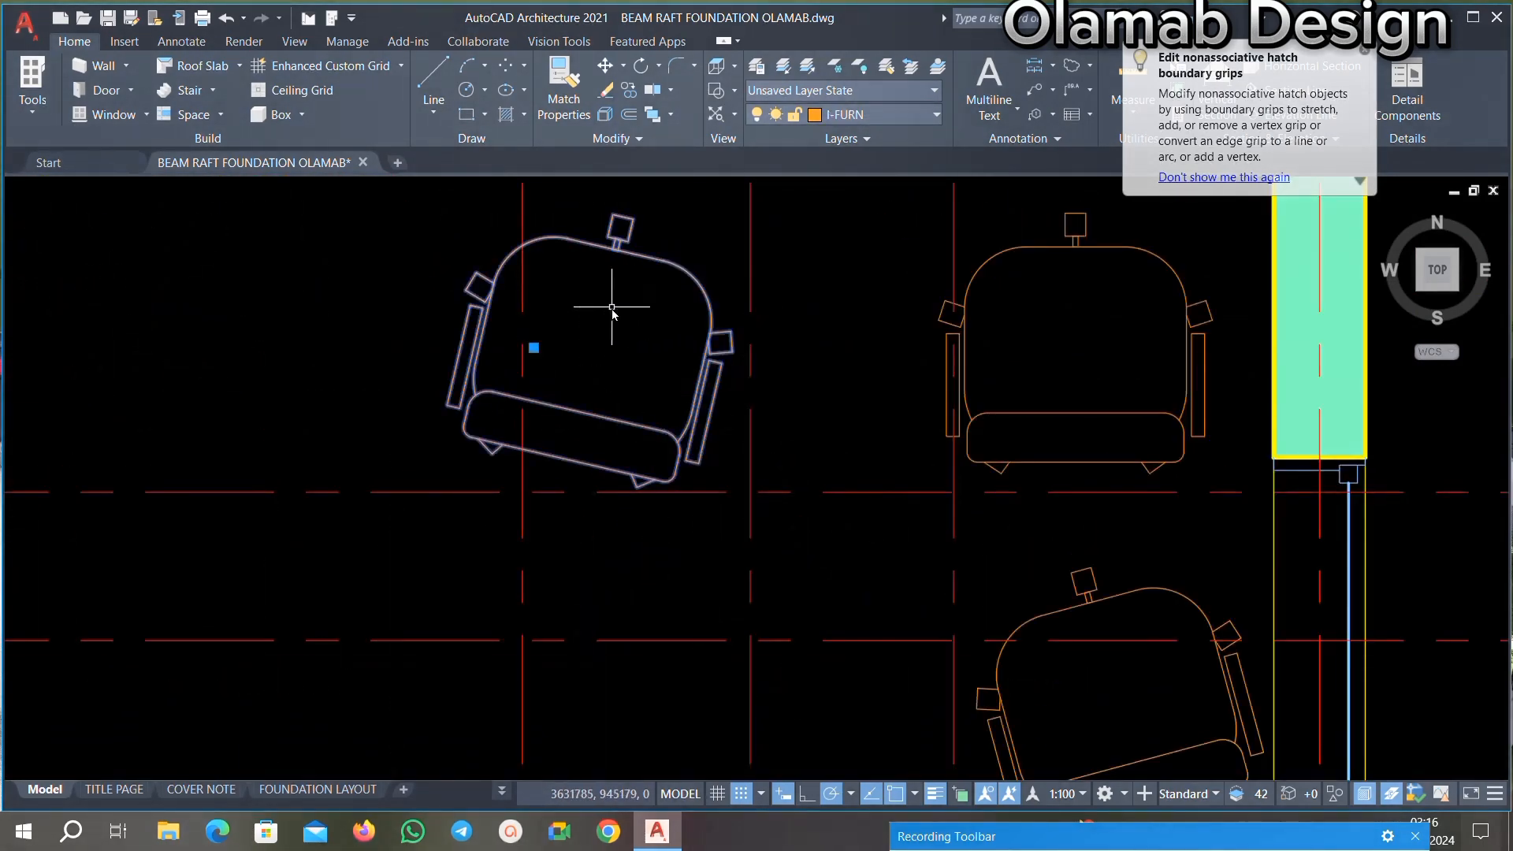
{"action": "key", "text": "Delete"}
{"action": "scroll", "coordinate": [866, 395], "scroll_direction": "down", "scroll_amount": 1}
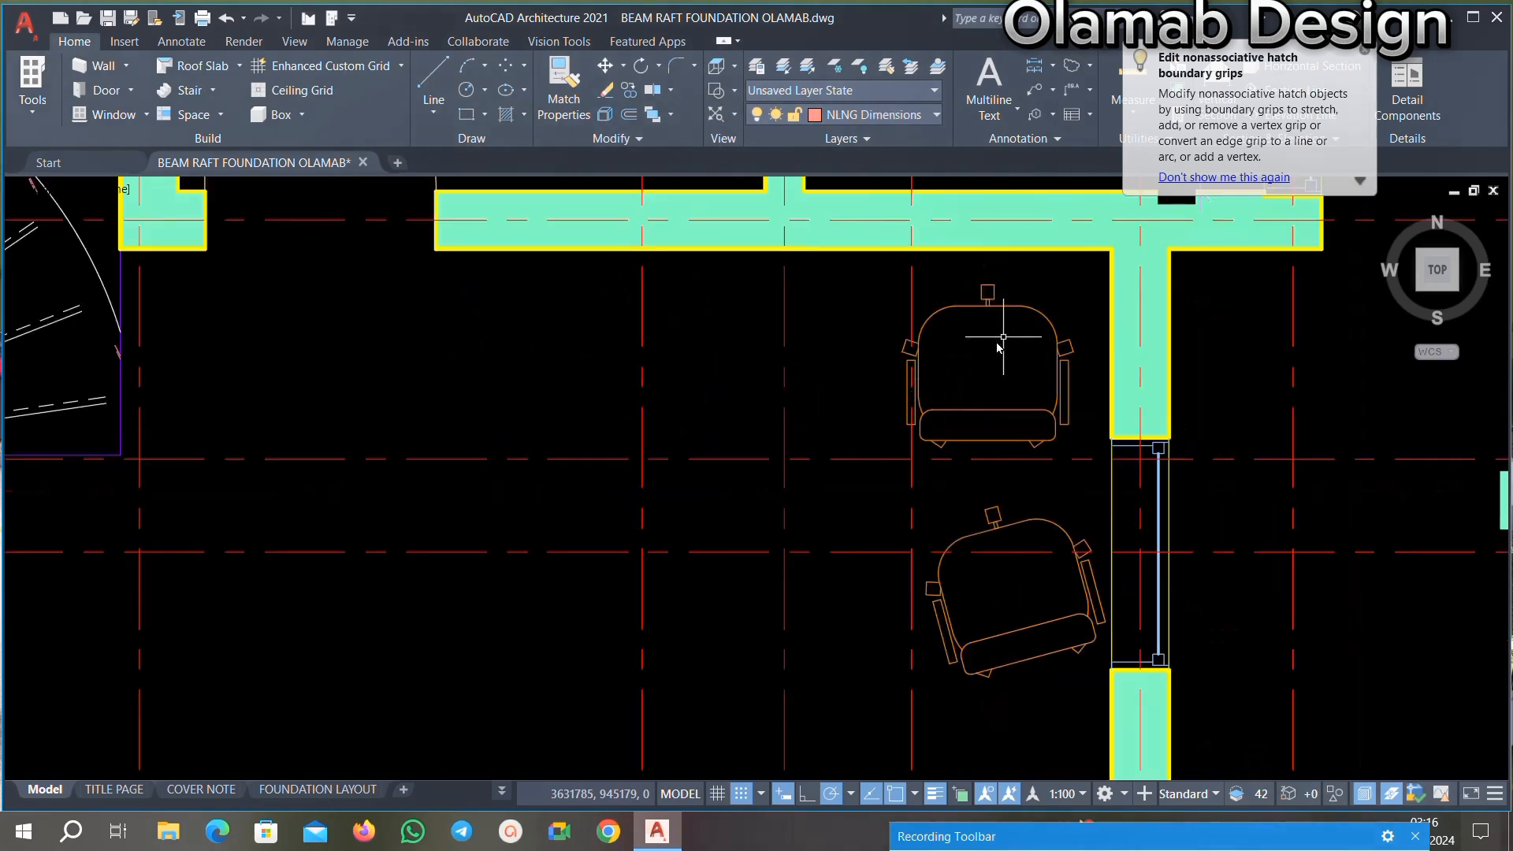
{"action": "scroll", "coordinate": [1016, 335], "scroll_direction": "up", "scroll_amount": 1}
{"action": "left_click", "coordinate": [1059, 310]}
{"action": "key", "text": "Delete"}
{"action": "scroll", "coordinate": [930, 292], "scroll_direction": "down", "scroll_amount": 2}
{"action": "scroll", "coordinate": [995, 437], "scroll_direction": "up", "scroll_amount": 2}
{"action": "scroll", "coordinate": [996, 436], "scroll_direction": "up", "scroll_amount": 1}
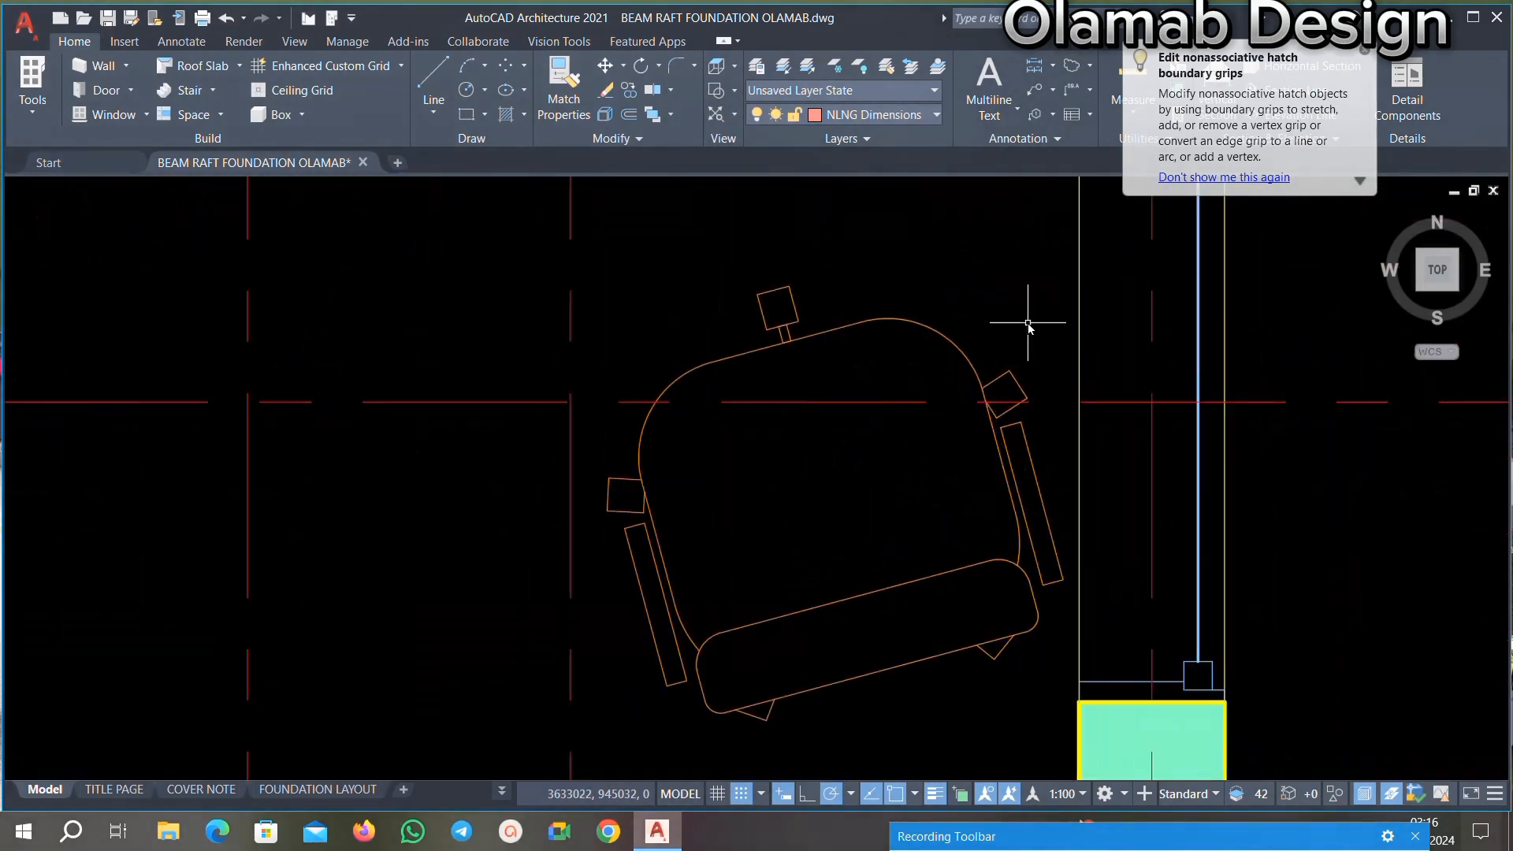
{"action": "left_click", "coordinate": [1023, 321]}
{"action": "key", "text": "Delete"}
Step: Delete the room label and the toilet from the T/B south of the study
{"action": "scroll", "coordinate": [962, 365], "scroll_direction": "down", "scroll_amount": 2}
{"action": "scroll", "coordinate": [946, 309], "scroll_direction": "up", "scroll_amount": 2}
{"action": "scroll", "coordinate": [946, 309], "scroll_direction": "down", "scroll_amount": 4}
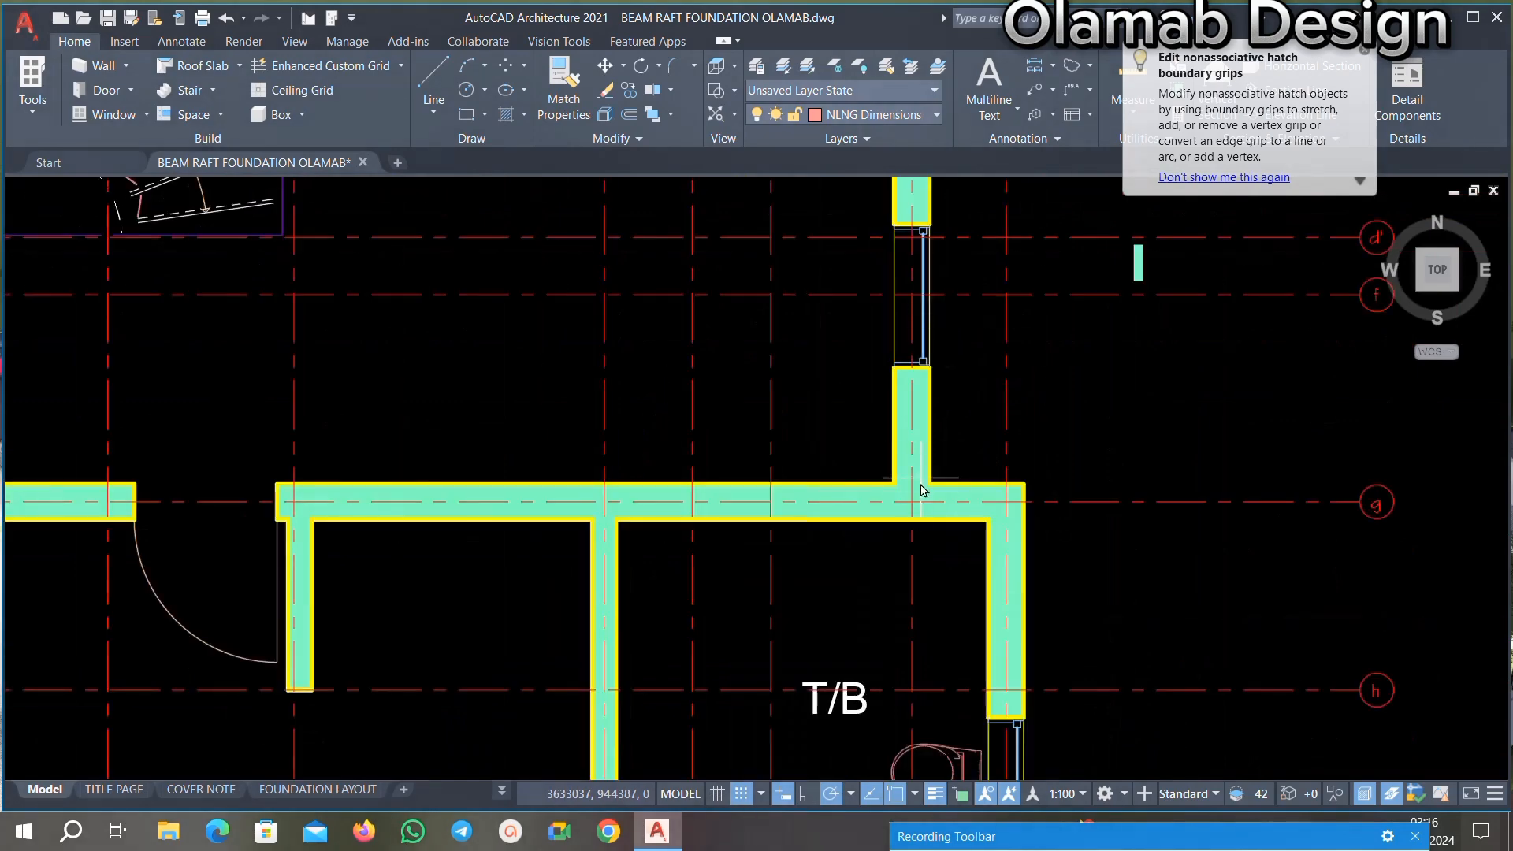
{"action": "scroll", "coordinate": [885, 414], "scroll_direction": "up", "scroll_amount": 3}
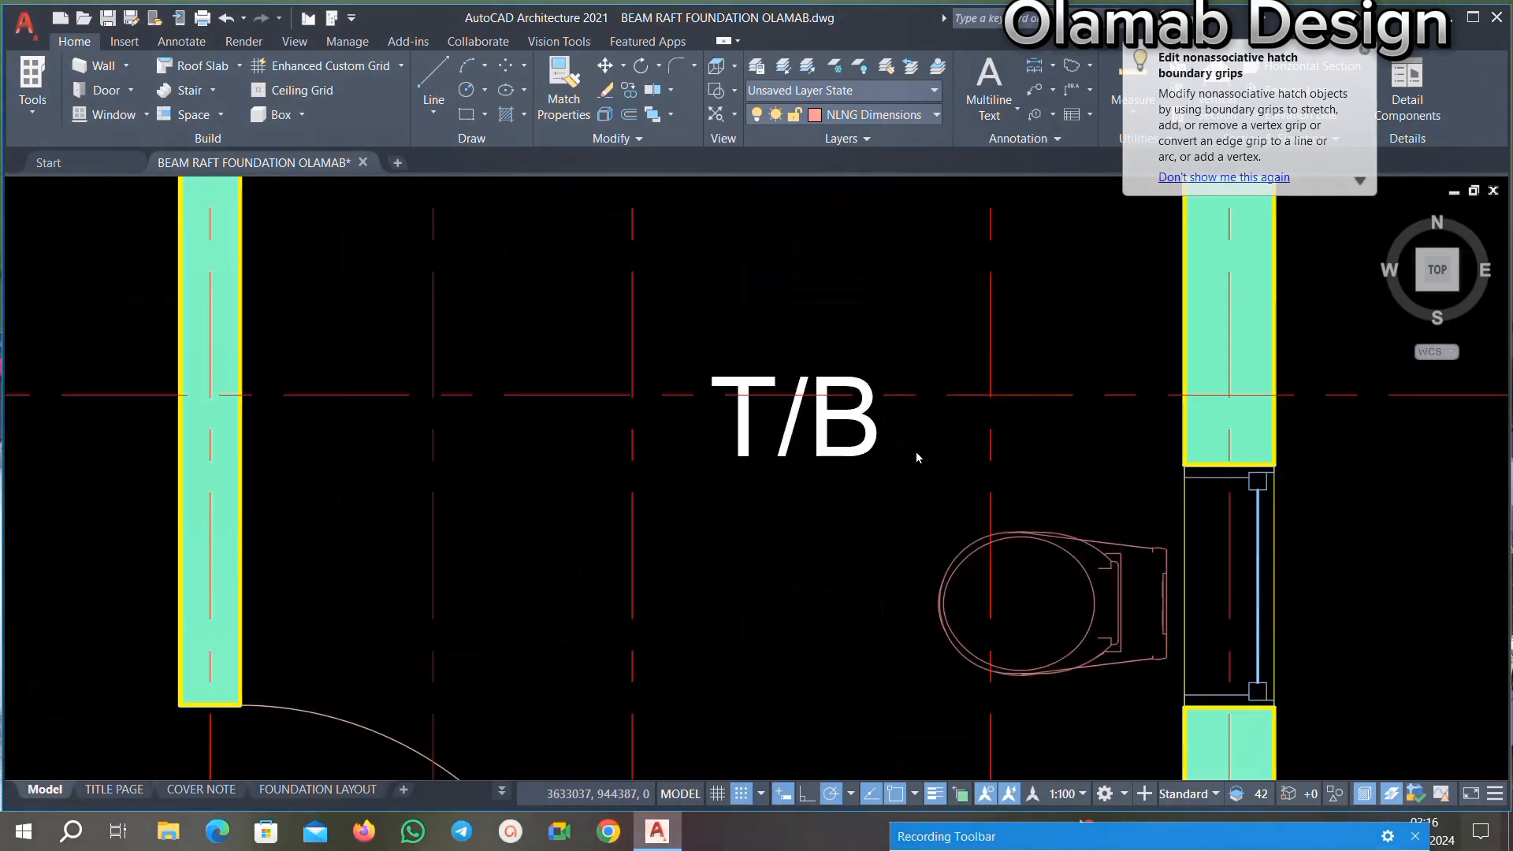
{"action": "left_click", "coordinate": [796, 461]}
{"action": "key", "text": "Delete"}
{"action": "scroll", "coordinate": [720, 432], "scroll_direction": "down", "scroll_amount": 3}
{"action": "scroll", "coordinate": [934, 316], "scroll_direction": "up", "scroll_amount": 4}
{"action": "left_click", "coordinate": [906, 350]}
{"action": "key", "text": "Delete"}
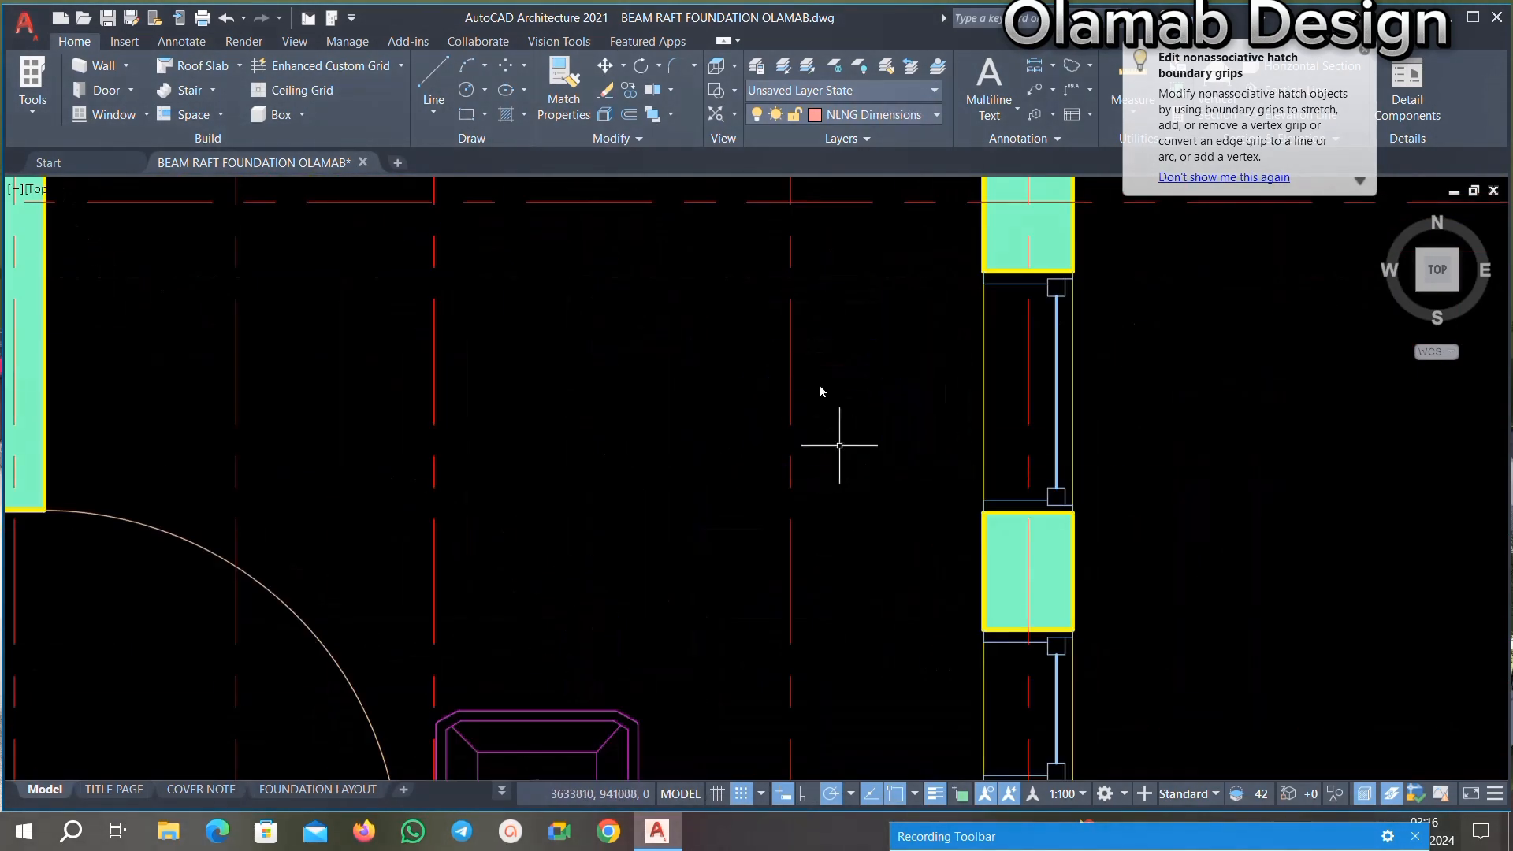
Step: Delete the washbasin near the door of the T/B south of the study
{"action": "scroll", "coordinate": [810, 331], "scroll_direction": "down", "scroll_amount": 3}
{"action": "scroll", "coordinate": [731, 472], "scroll_direction": "up", "scroll_amount": 4}
{"action": "left_click", "coordinate": [844, 435]}
{"action": "left_click", "coordinate": [685, 545]}
{"action": "key", "text": "Delete"}
{"action": "scroll", "coordinate": [722, 462], "scroll_direction": "down", "scroll_amount": 3}
{"action": "scroll", "coordinate": [726, 466], "scroll_direction": "down", "scroll_amount": 4}
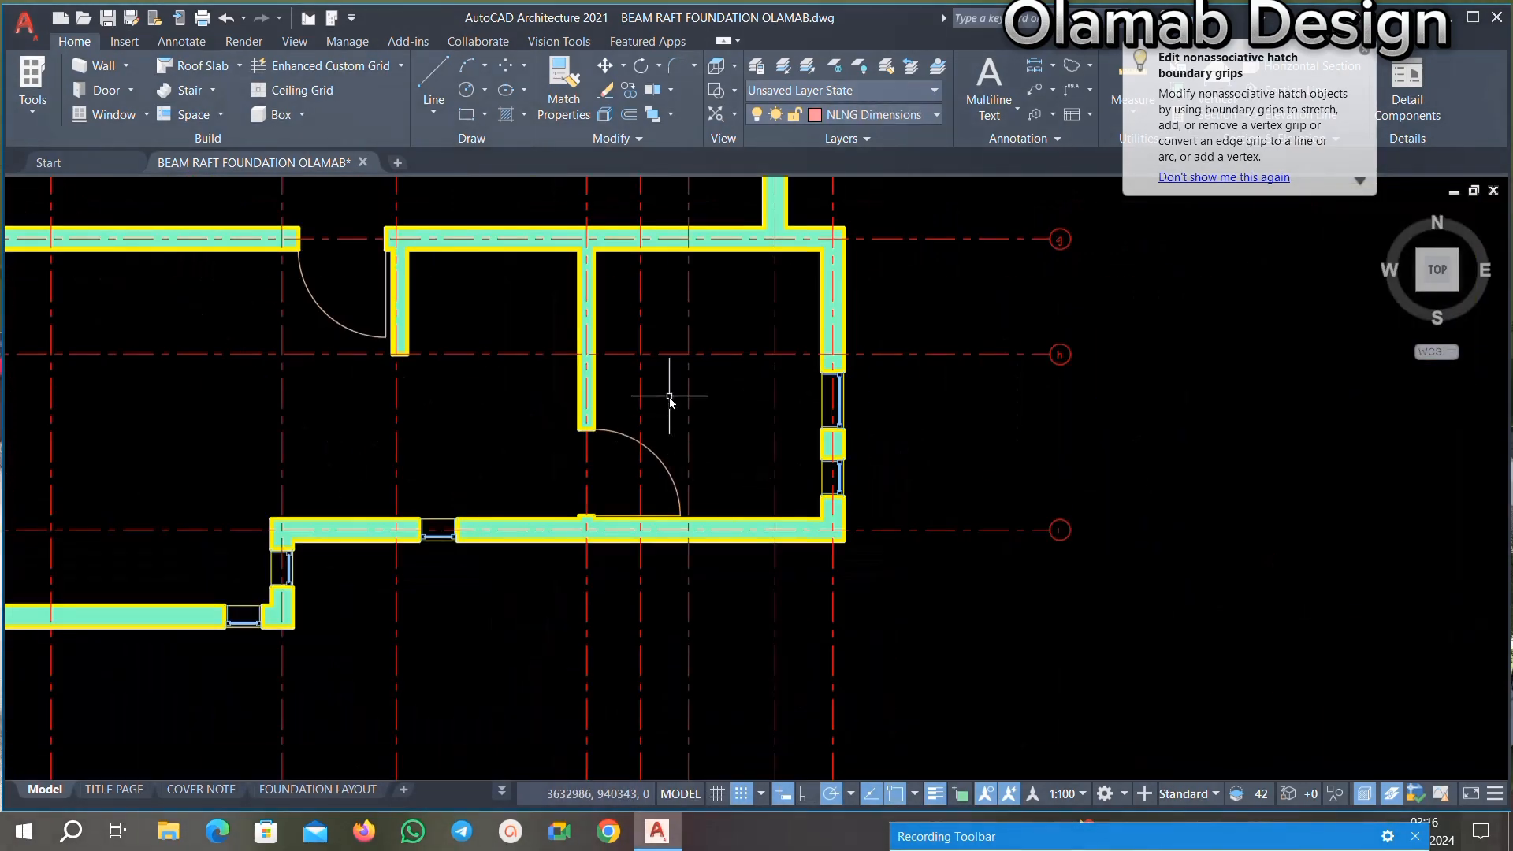
Step: Delete the washbasin and the 1813 dimension from the T/B room
{"action": "scroll", "coordinate": [575, 360], "scroll_direction": "up", "scroll_amount": 5}
{"action": "scroll", "coordinate": [574, 360], "scroll_direction": "down", "scroll_amount": 4}
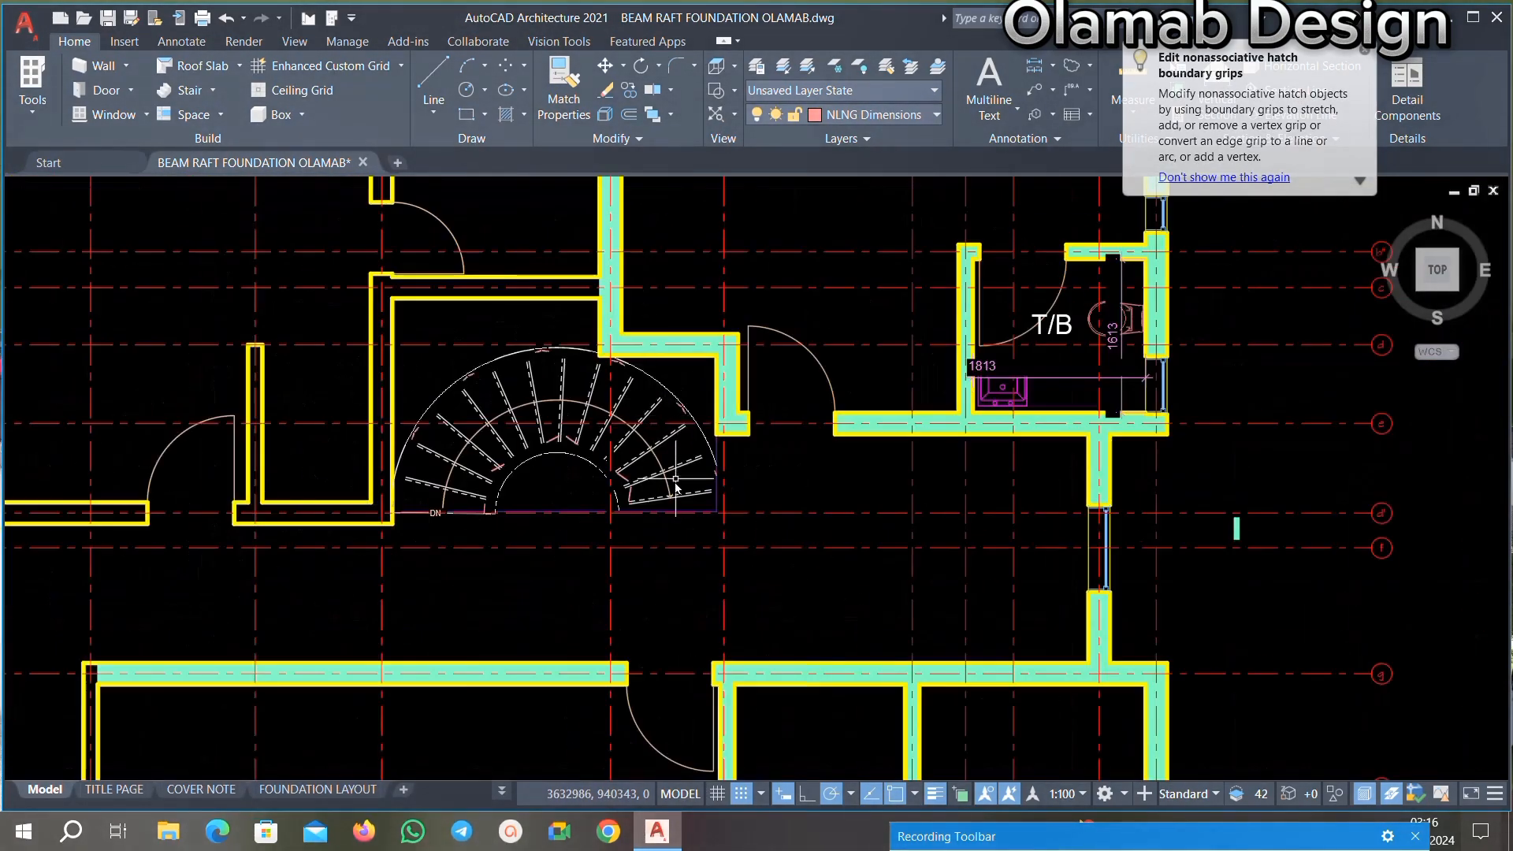
{"action": "scroll", "coordinate": [762, 402], "scroll_direction": "up", "scroll_amount": 5}
{"action": "scroll", "coordinate": [990, 477], "scroll_direction": "up", "scroll_amount": 2}
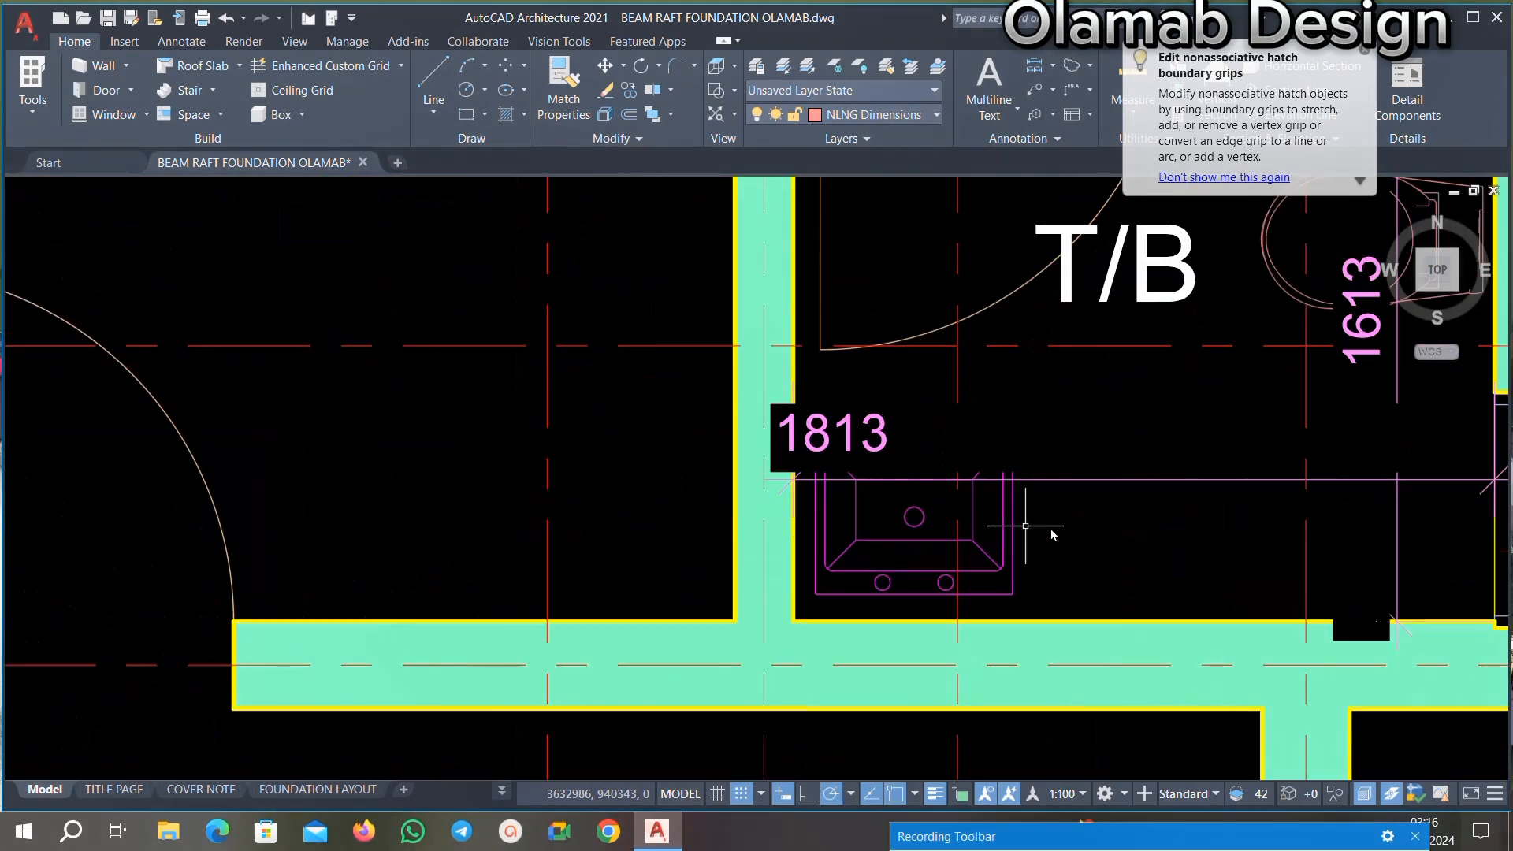
{"action": "left_click", "coordinate": [1063, 523]}
{"action": "left_click", "coordinate": [988, 552]}
{"action": "key", "text": "Delete"}
{"action": "left_click", "coordinate": [1043, 473]}
{"action": "key", "text": "Delete"}
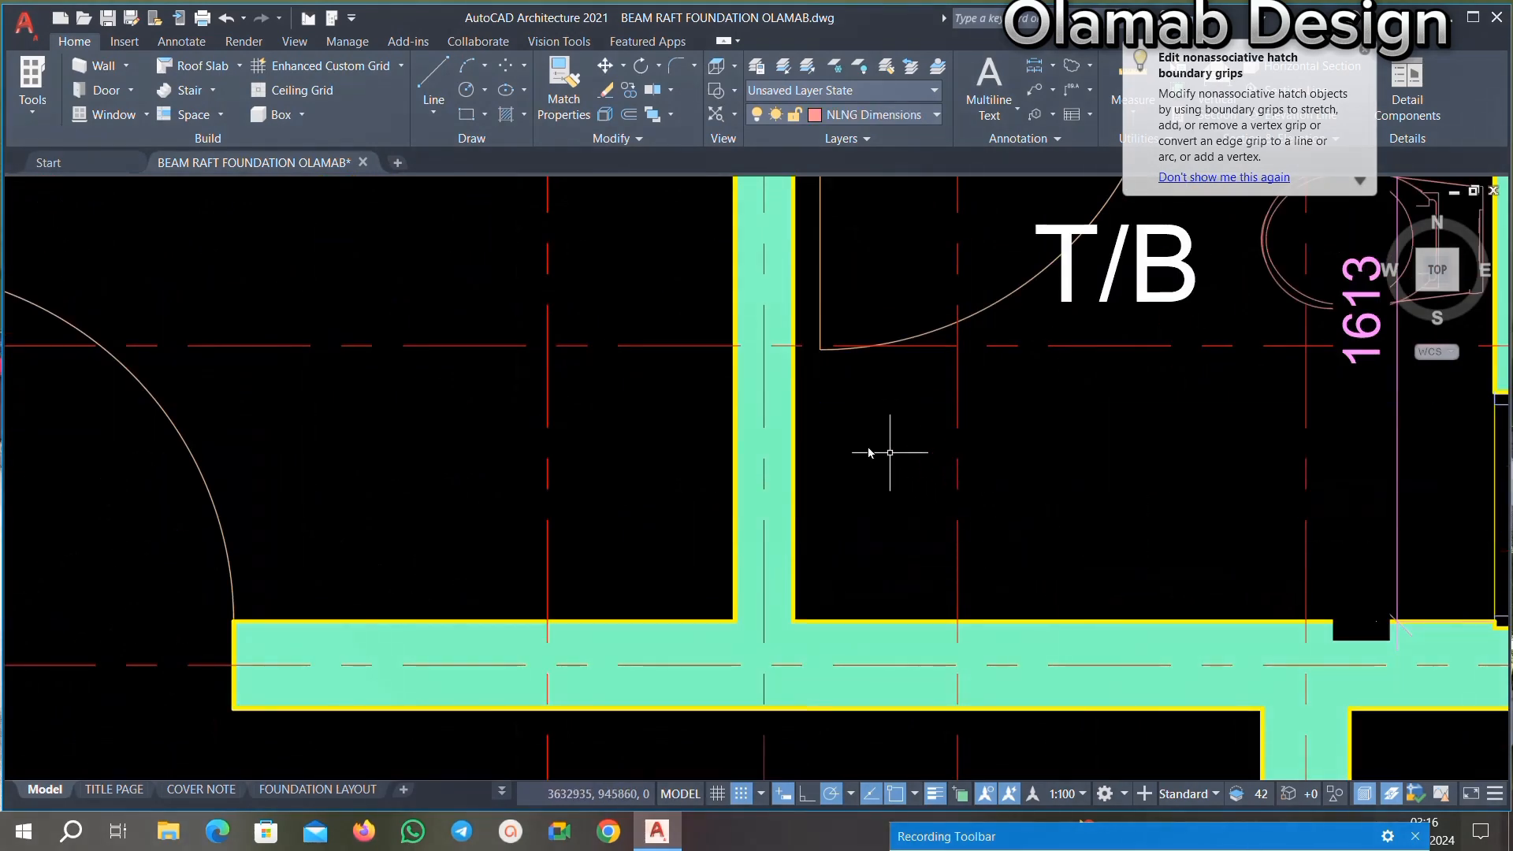
Step: Delete the T/B room label together with the room's door
{"action": "scroll", "coordinate": [888, 452], "scroll_direction": "down", "scroll_amount": 5}
{"action": "scroll", "coordinate": [918, 391], "scroll_direction": "up", "scroll_amount": 5}
{"action": "left_click", "coordinate": [717, 431]}
{"action": "left_click", "coordinate": [508, 522]}
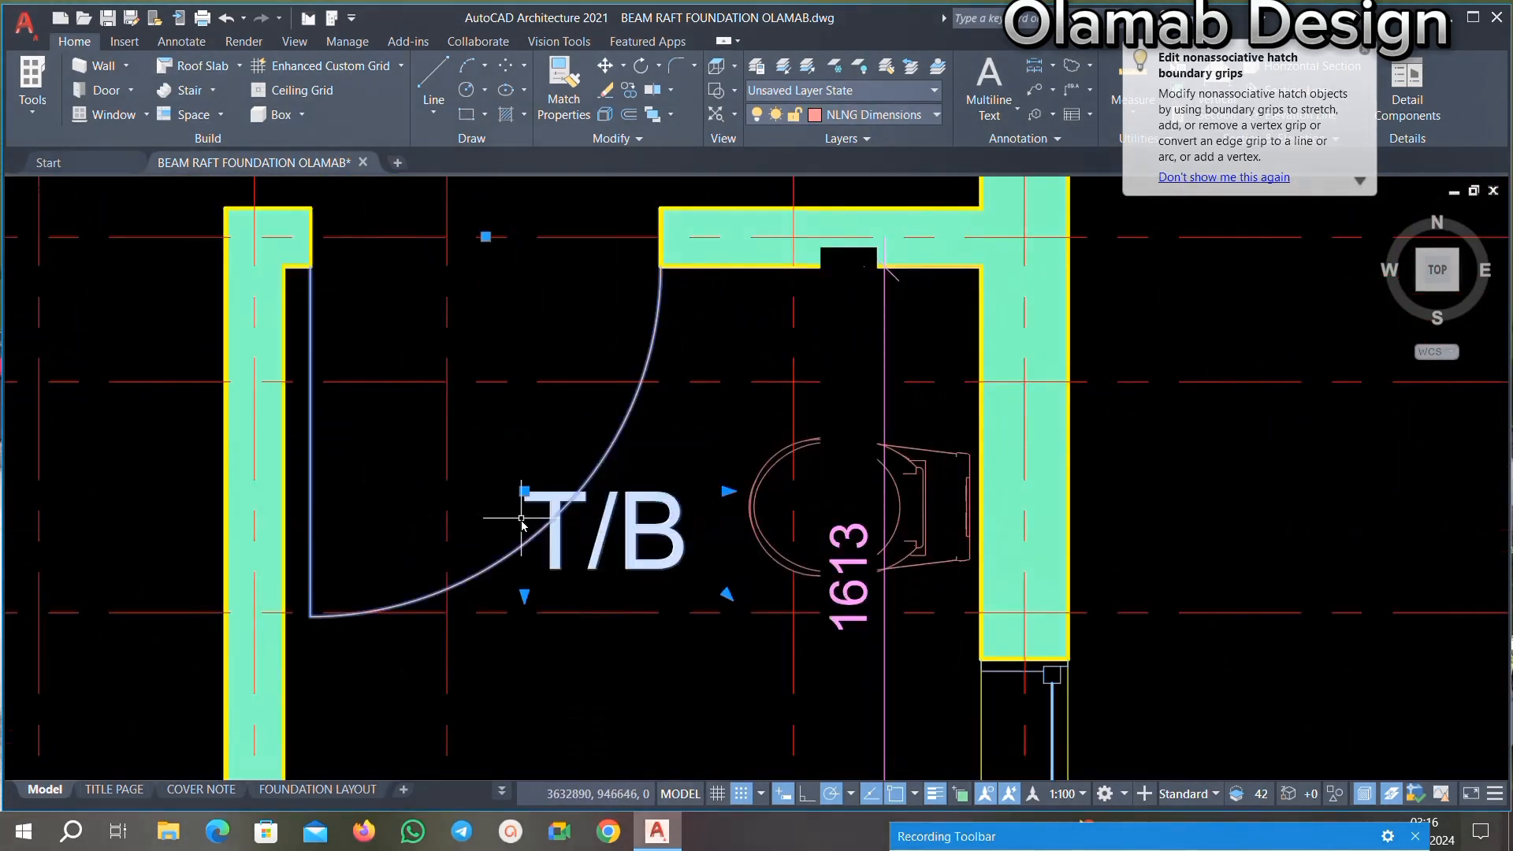
{"action": "key", "text": "Delete"}
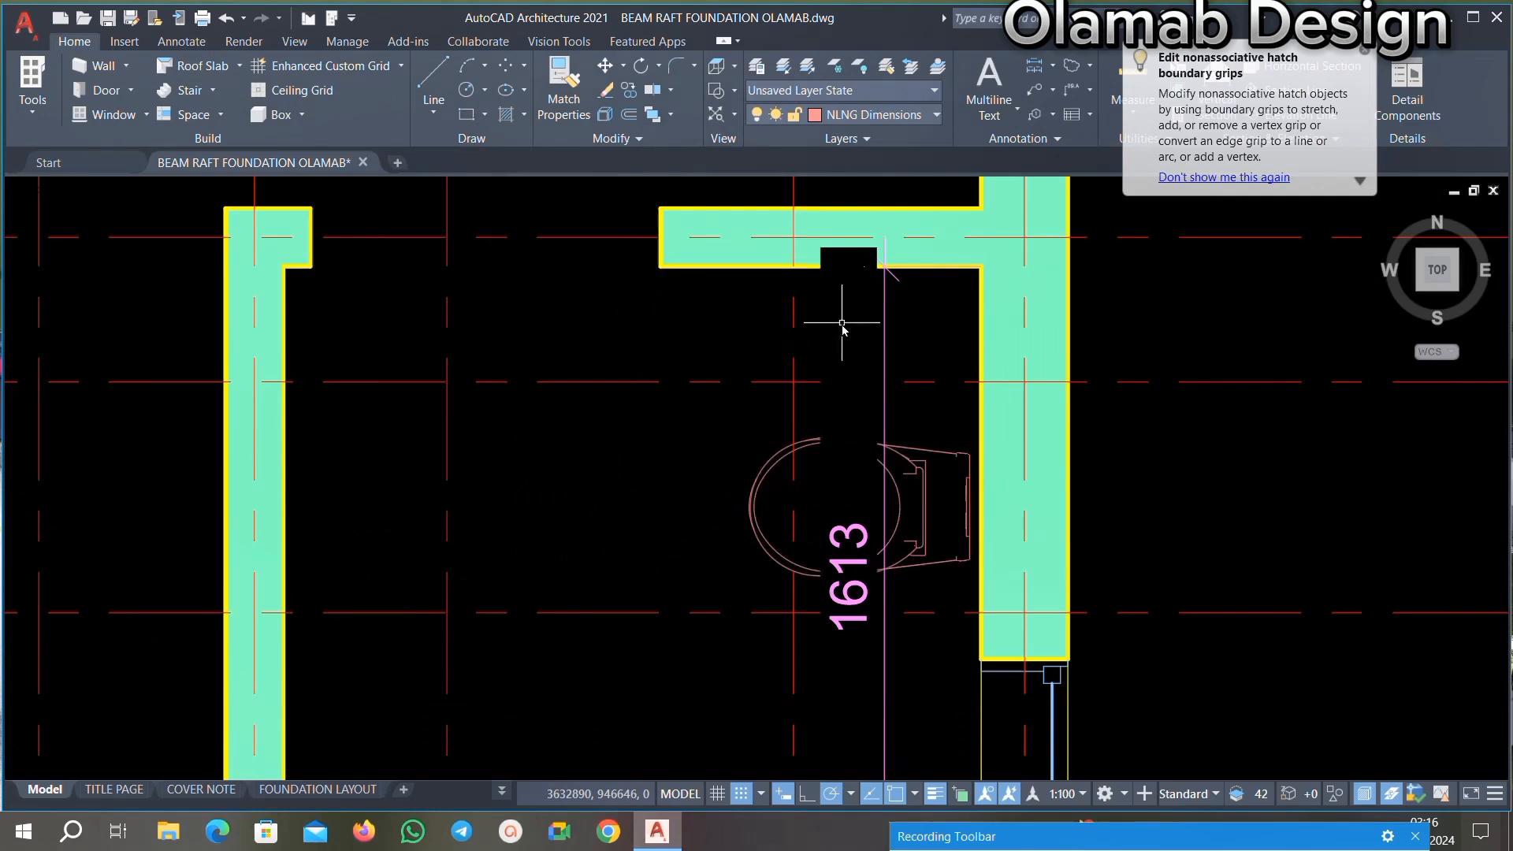
Step: Delete the toilet fixture and the 1613 dimension from the same bathroom
{"action": "left_click", "coordinate": [950, 444]}
{"action": "left_click", "coordinate": [860, 473]}
{"action": "key", "text": "Delete"}
{"action": "scroll", "coordinate": [917, 423], "scroll_direction": "down", "scroll_amount": 4}
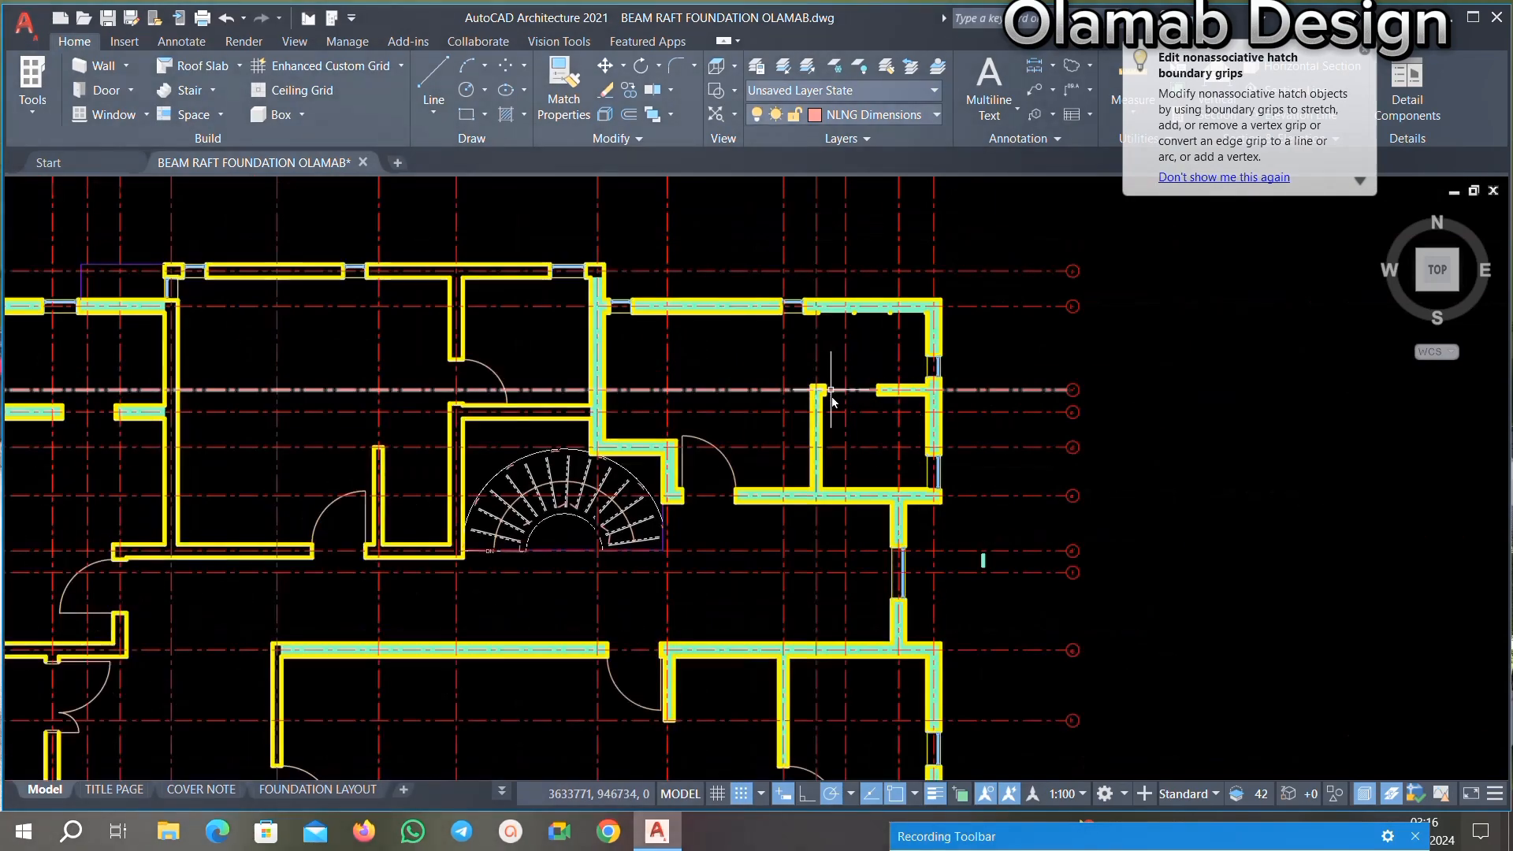
{"action": "scroll", "coordinate": [1016, 576], "scroll_direction": "up", "scroll_amount": 3}
{"action": "scroll", "coordinate": [906, 498], "scroll_direction": "up", "scroll_amount": 2}
{"action": "key", "text": "Delete"}
{"action": "scroll", "coordinate": [980, 432], "scroll_direction": "down", "scroll_amount": 5}
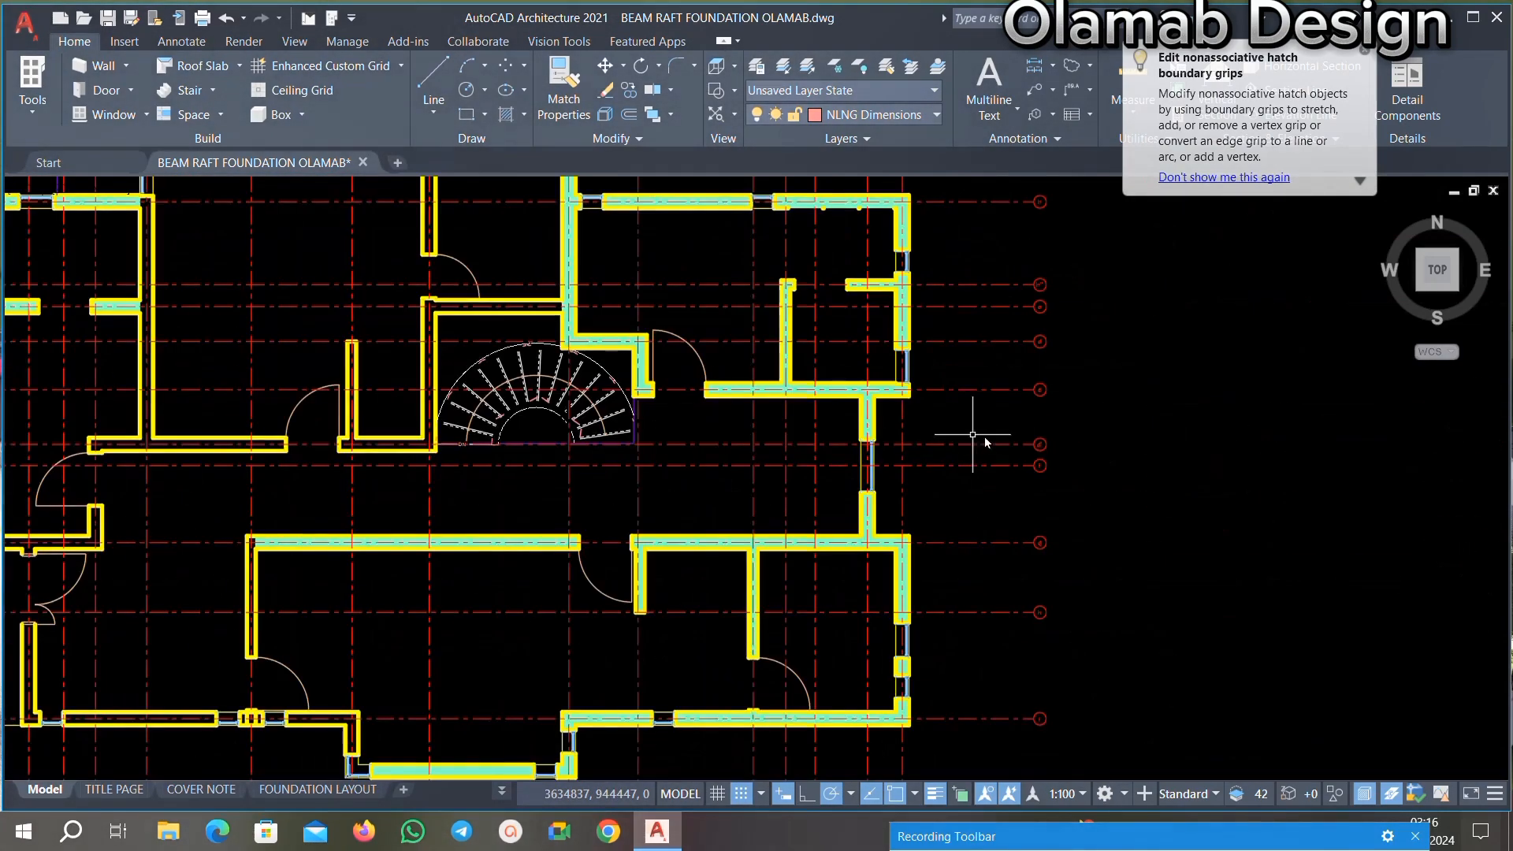
Step: Delete the solid hatch from the upper-left room's grid b wall and its left side wall
{"action": "scroll", "coordinate": [344, 312], "scroll_direction": "up", "scroll_amount": 4}
{"action": "scroll", "coordinate": [393, 397], "scroll_direction": "up", "scroll_amount": 4}
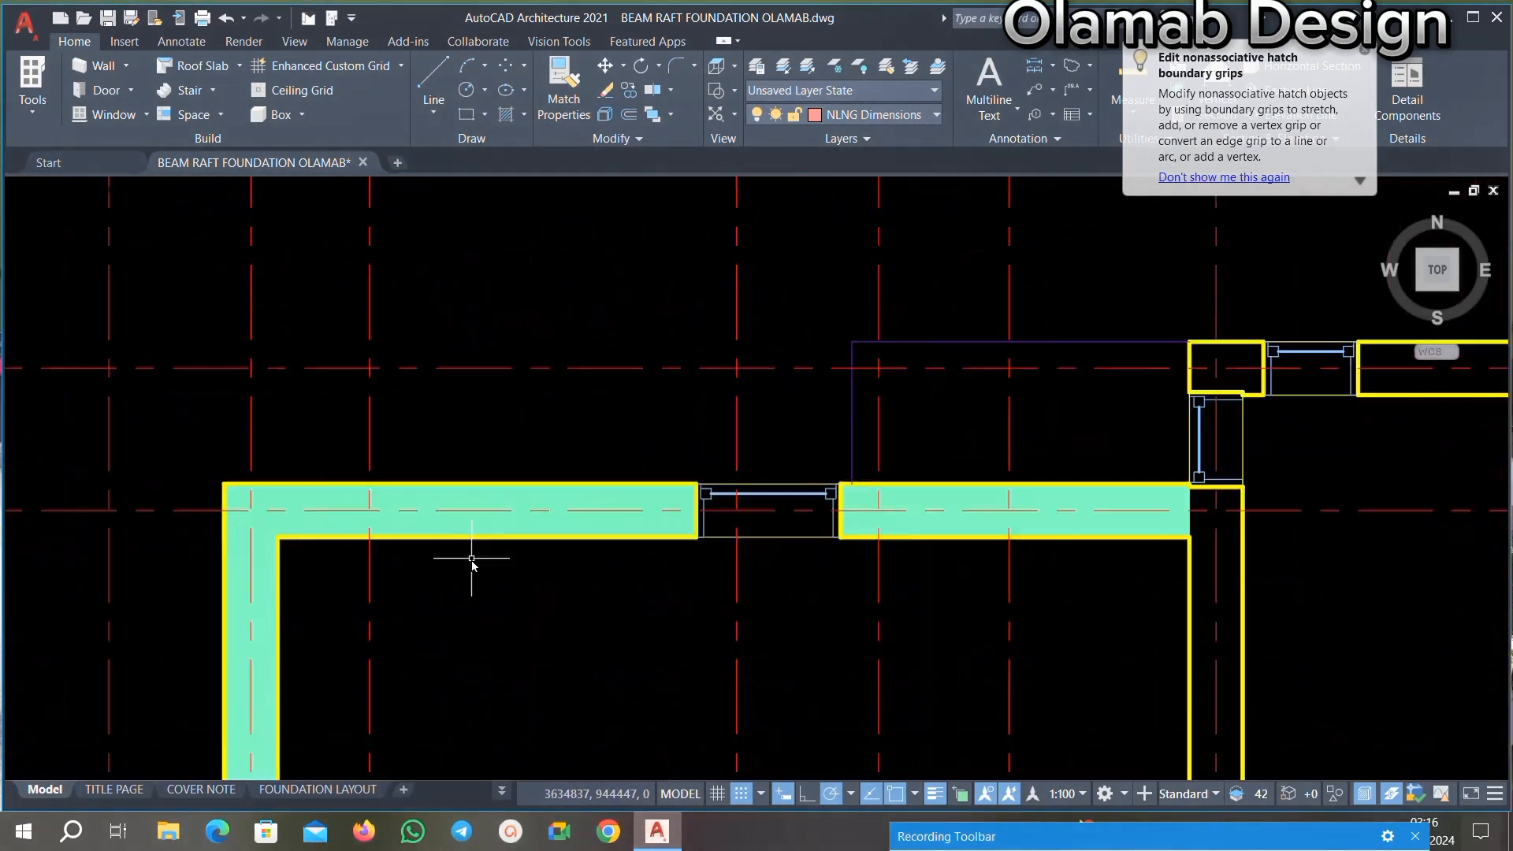
{"action": "left_click", "coordinate": [648, 470]}
{"action": "key", "text": "Delete"}
{"action": "scroll", "coordinate": [690, 396], "scroll_direction": "down", "scroll_amount": 4}
{"action": "scroll", "coordinate": [771, 413], "scroll_direction": "up", "scroll_amount": 5}
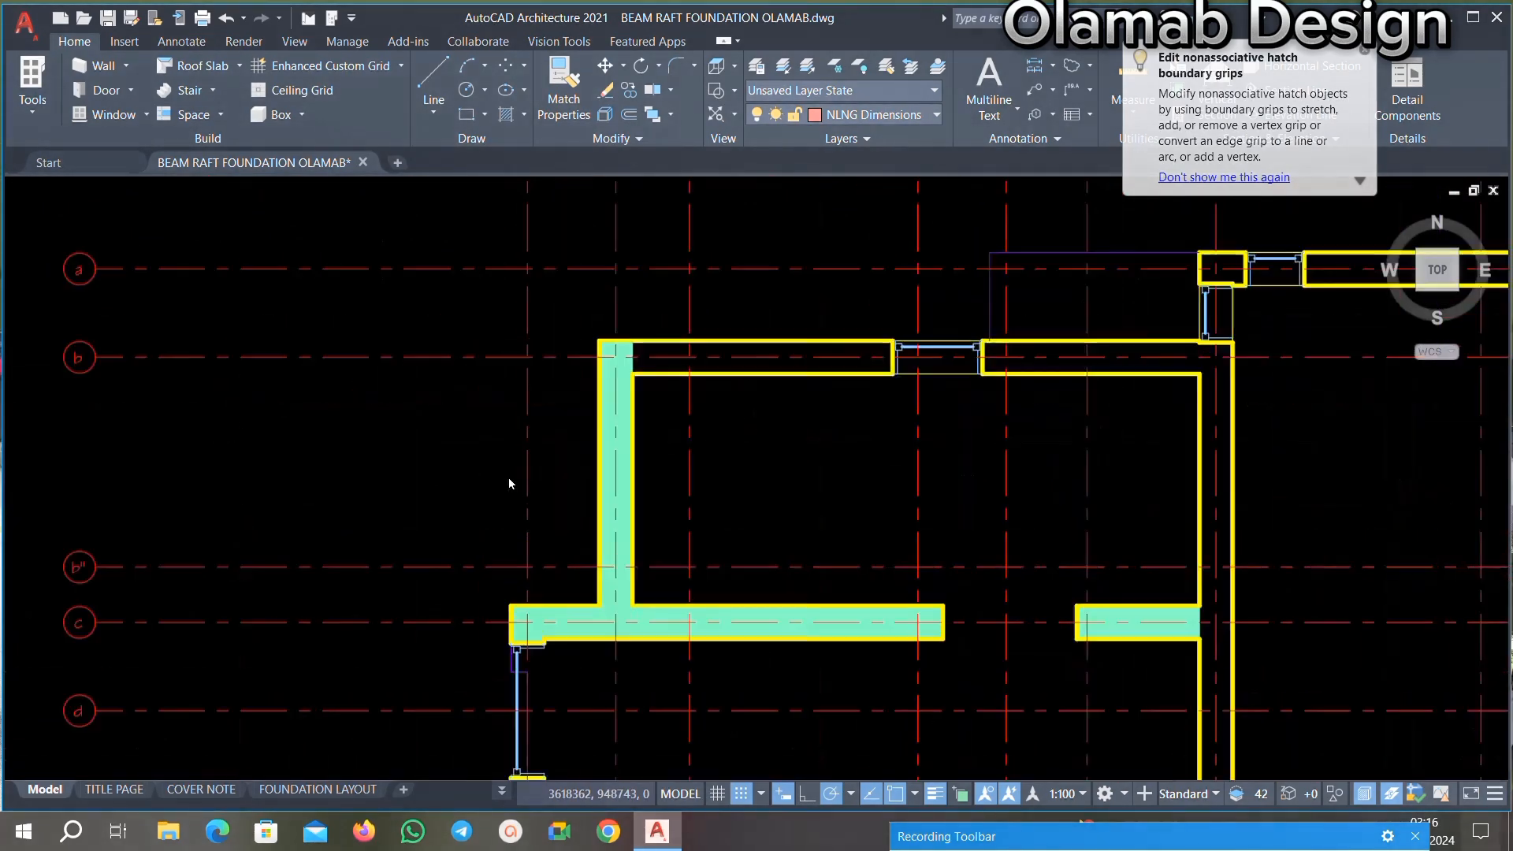
{"action": "left_click", "coordinate": [865, 386]}
{"action": "key", "text": "Delete"}
{"action": "scroll", "coordinate": [882, 417], "scroll_direction": "down", "scroll_amount": 5}
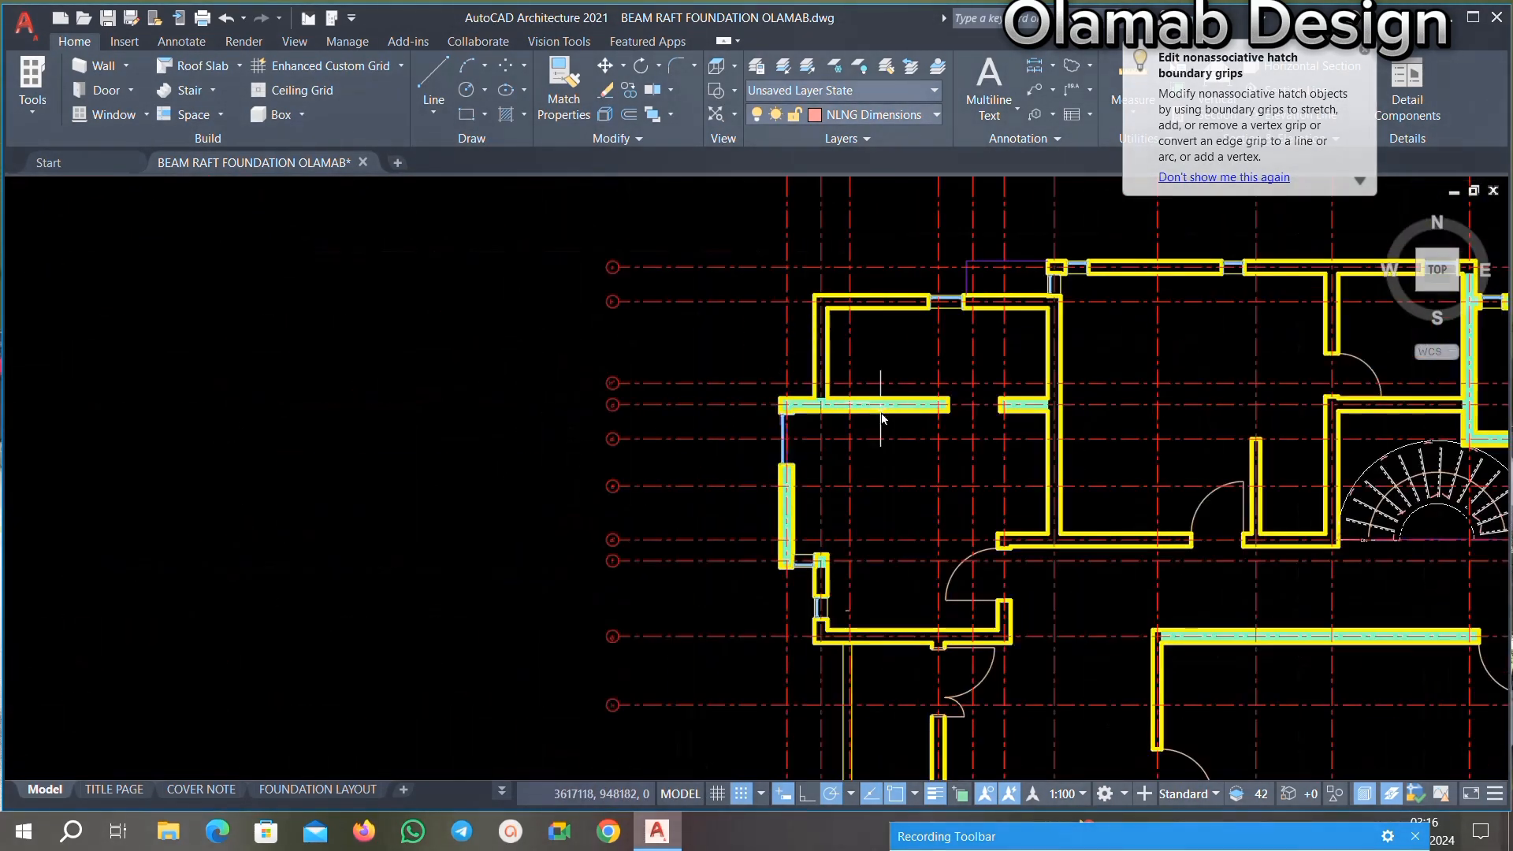
Step: Delete the solid hatch from the grid c wall of the upper-left room, including the small corner block
{"action": "scroll", "coordinate": [880, 398], "scroll_direction": "up", "scroll_amount": 4}
{"action": "left_click", "coordinate": [904, 312]}
{"action": "key", "text": "Delete"}
{"action": "scroll", "coordinate": [591, 364], "scroll_direction": "down", "scroll_amount": 5}
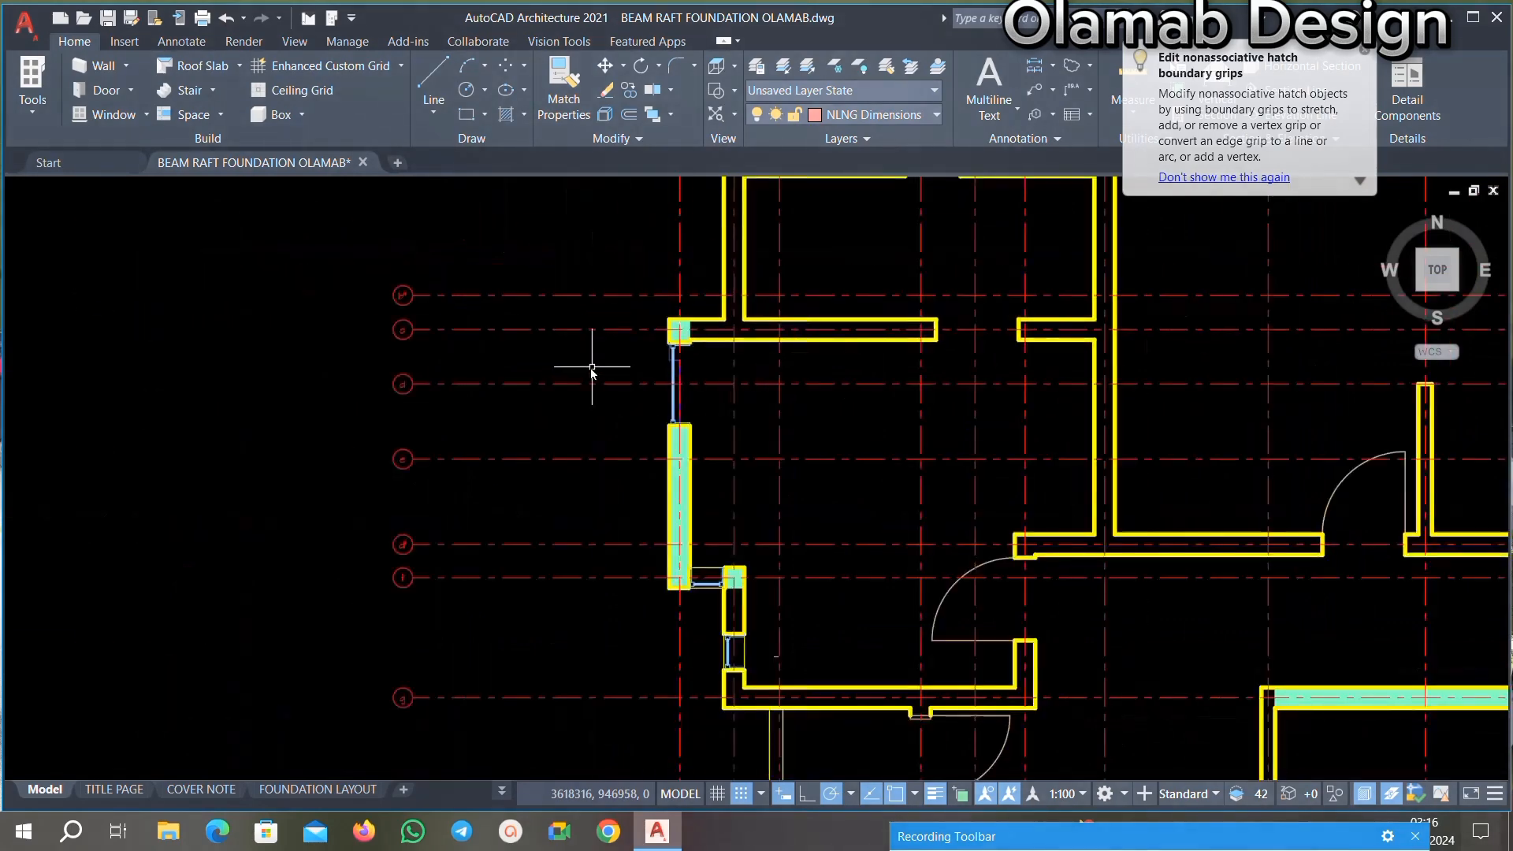
{"action": "scroll", "coordinate": [759, 314], "scroll_direction": "up", "scroll_amount": 4}
{"action": "left_click", "coordinate": [669, 383]}
{"action": "key", "text": "Delete"}
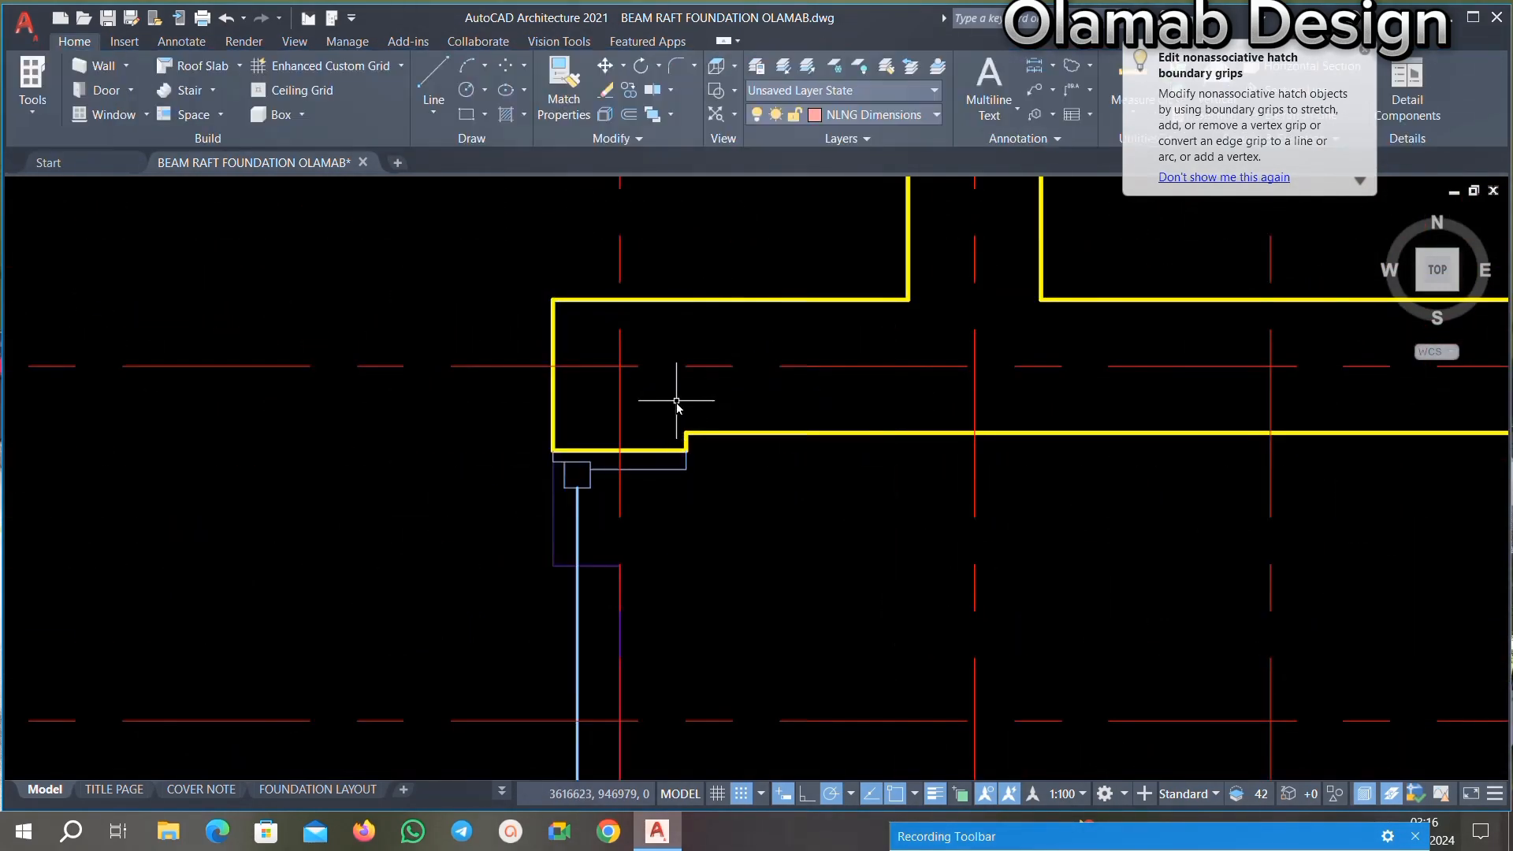
Step: Delete the hatch from the left exterior wall, the small pier beside its window and the long grid g wall
{"action": "scroll", "coordinate": [683, 441], "scroll_direction": "down", "scroll_amount": 2}
{"action": "scroll", "coordinate": [726, 506], "scroll_direction": "down", "scroll_amount": 4}
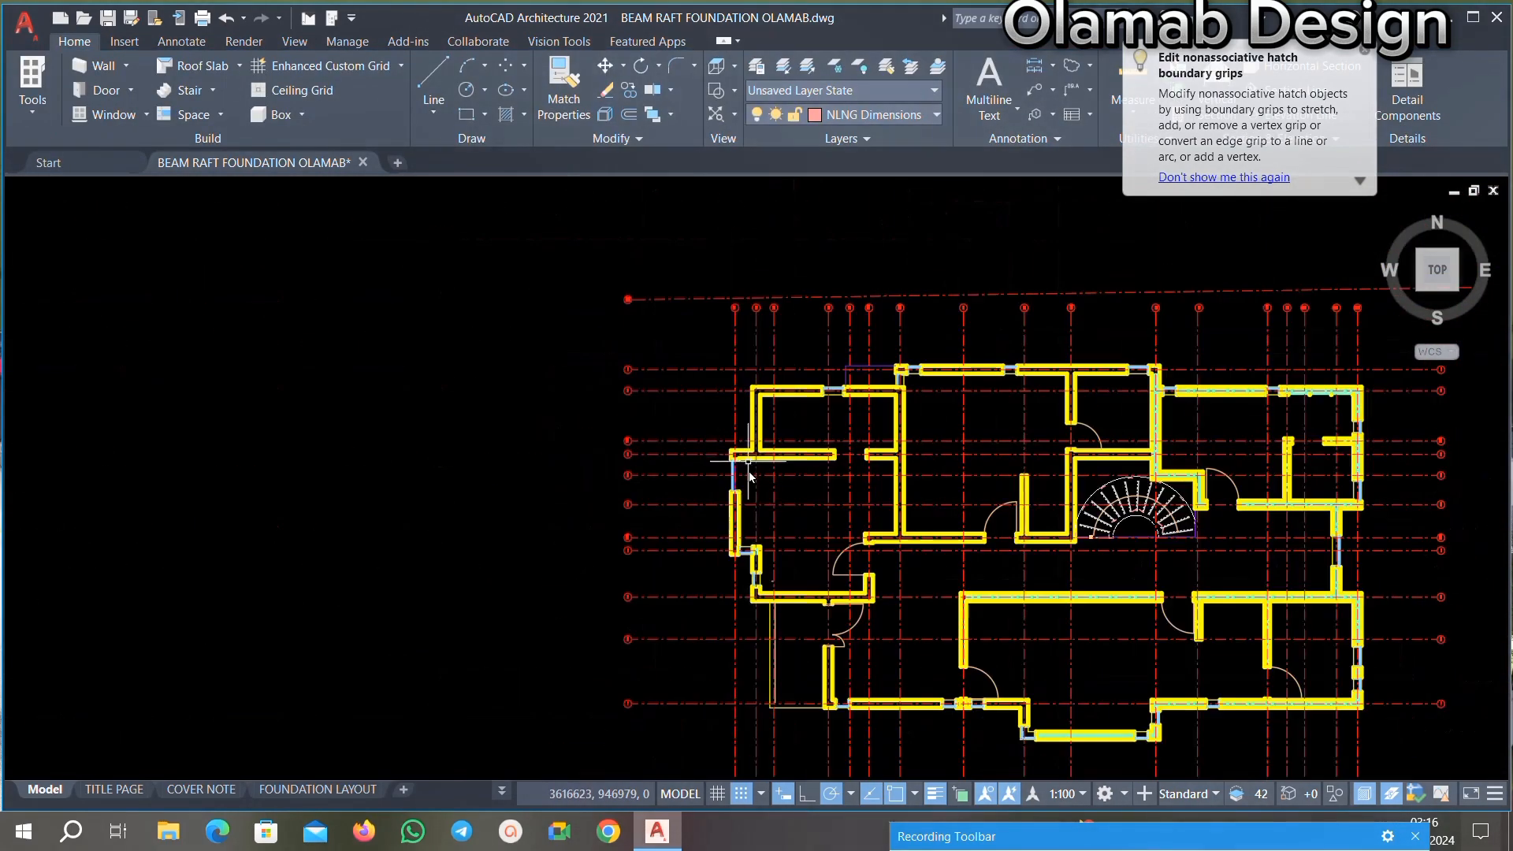
{"action": "scroll", "coordinate": [725, 513], "scroll_direction": "up", "scroll_amount": 5}
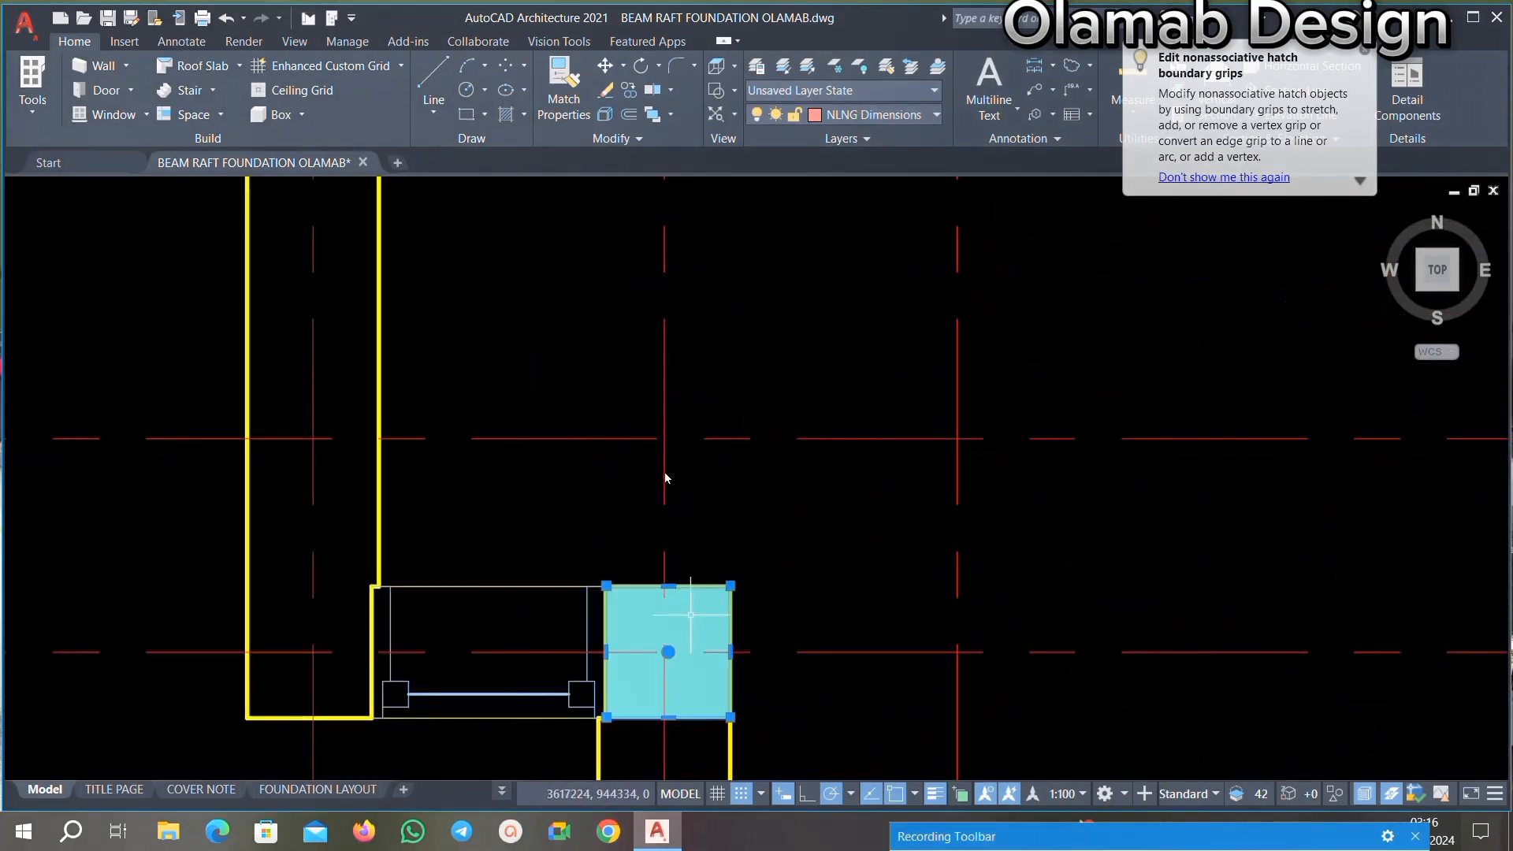
{"action": "scroll", "coordinate": [666, 478], "scroll_direction": "down", "scroll_amount": 4}
{"action": "scroll", "coordinate": [976, 635], "scroll_direction": "up", "scroll_amount": 3}
{"action": "scroll", "coordinate": [864, 455], "scroll_direction": "up", "scroll_amount": 3}
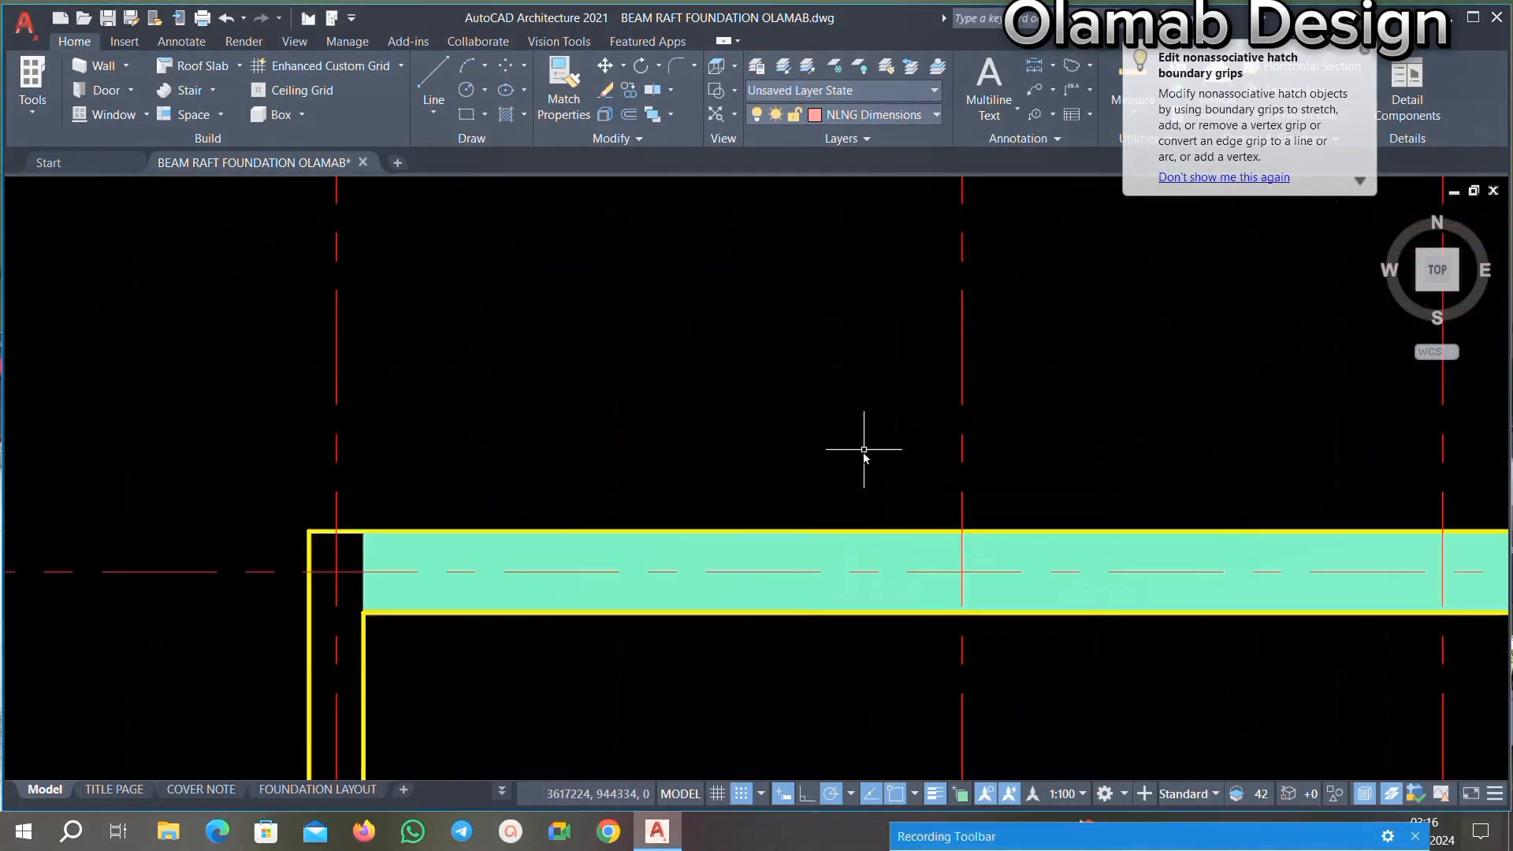
{"action": "scroll", "coordinate": [750, 473], "scroll_direction": "down", "scroll_amount": 5}
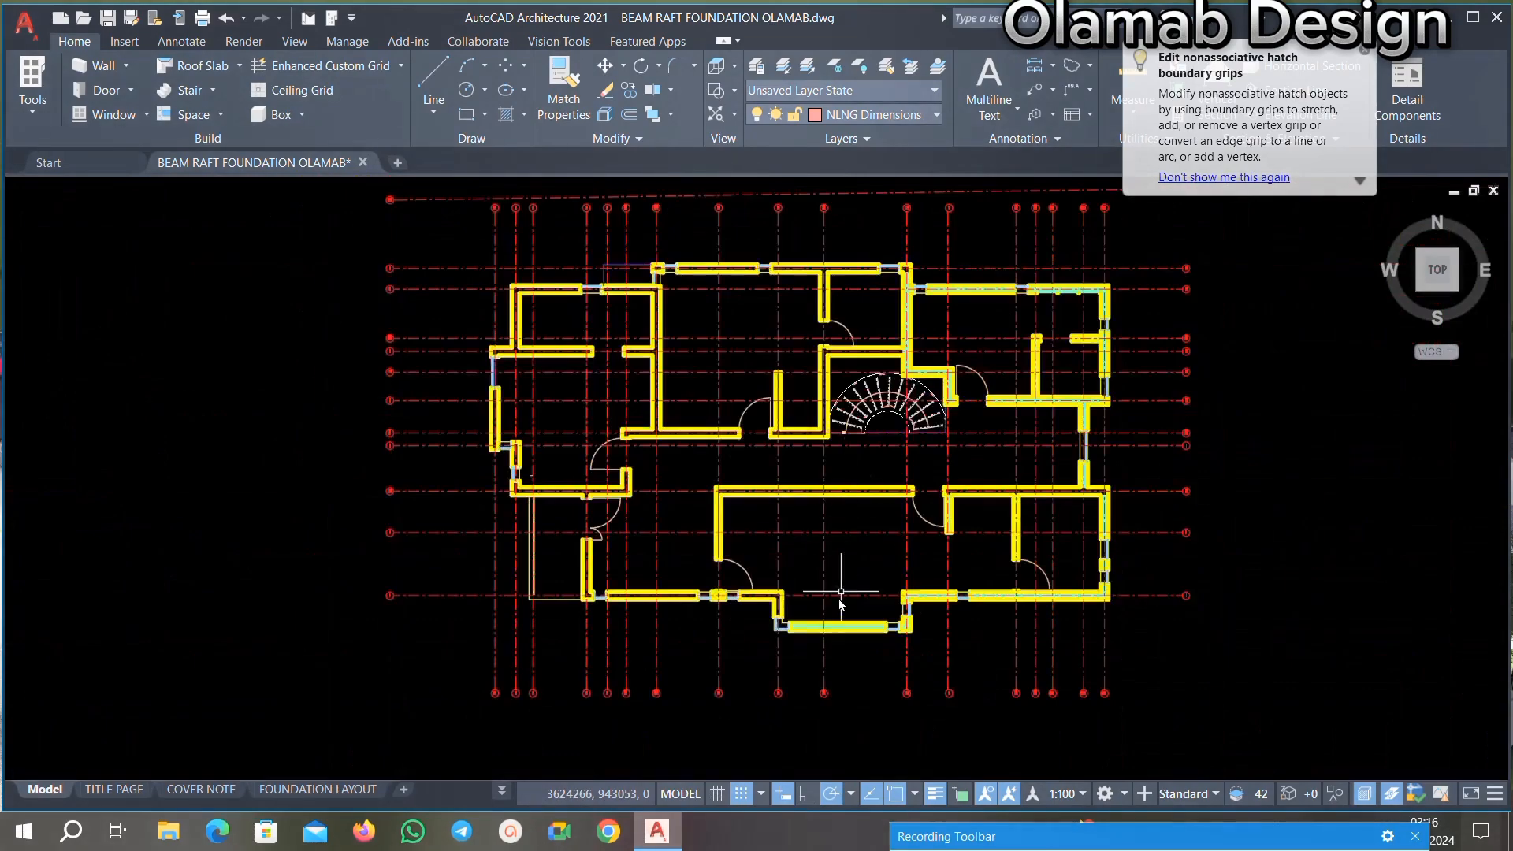
Step: Delete the hatch from the projecting bay's front wall and from the adjoining wall along grid i
{"action": "scroll", "coordinate": [838, 598], "scroll_direction": "up", "scroll_amount": 3}
{"action": "scroll", "coordinate": [778, 731], "scroll_direction": "up", "scroll_amount": 3}
{"action": "left_click", "coordinate": [741, 626]}
{"action": "key", "text": "Delete"}
{"action": "scroll", "coordinate": [669, 512], "scroll_direction": "down", "scroll_amount": 3}
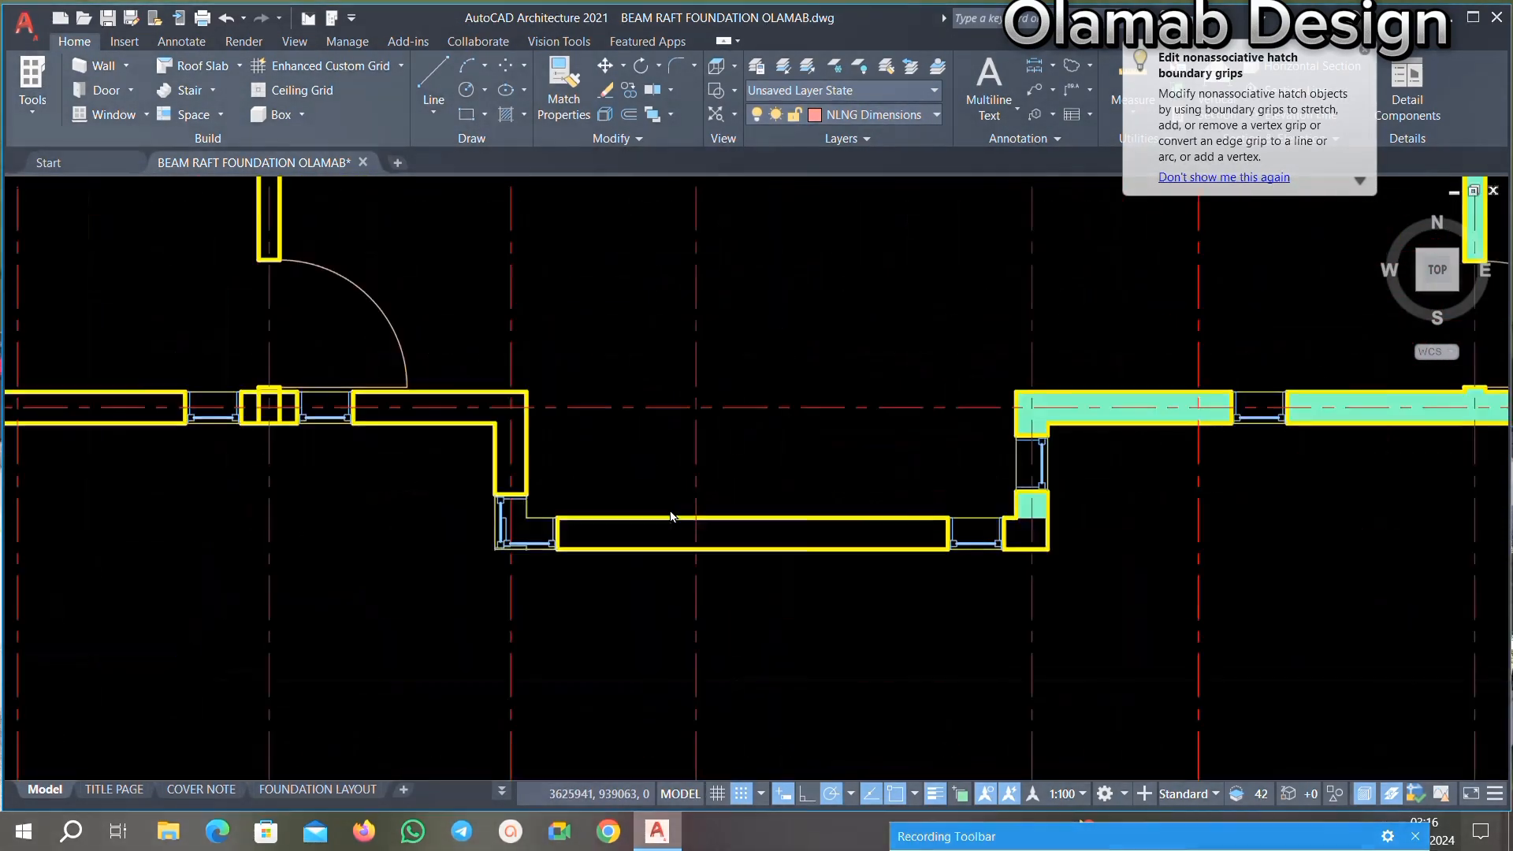
{"action": "scroll", "coordinate": [671, 517], "scroll_direction": "down", "scroll_amount": 3}
{"action": "scroll", "coordinate": [811, 513], "scroll_direction": "up", "scroll_amount": 4}
{"action": "left_click", "coordinate": [653, 524]}
{"action": "key", "text": "Delete"}
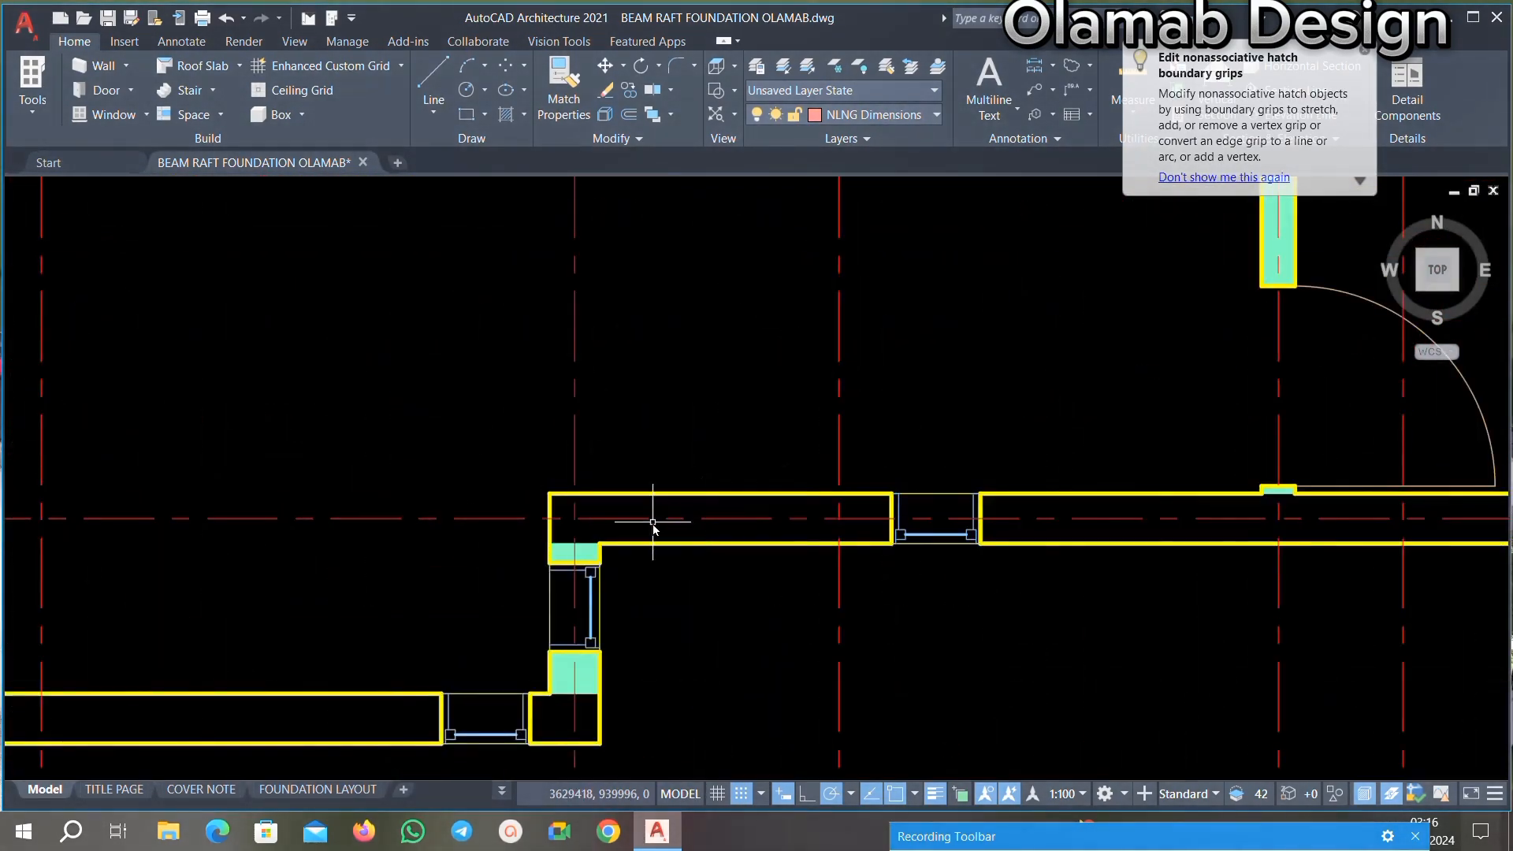
Step: Delete the hatch from the two interior partitions running down from the grid g wall in the lower-right rooms
{"action": "scroll", "coordinate": [653, 524], "scroll_direction": "down", "scroll_amount": 3}
{"action": "scroll", "coordinate": [827, 472], "scroll_direction": "up", "scroll_amount": 6}
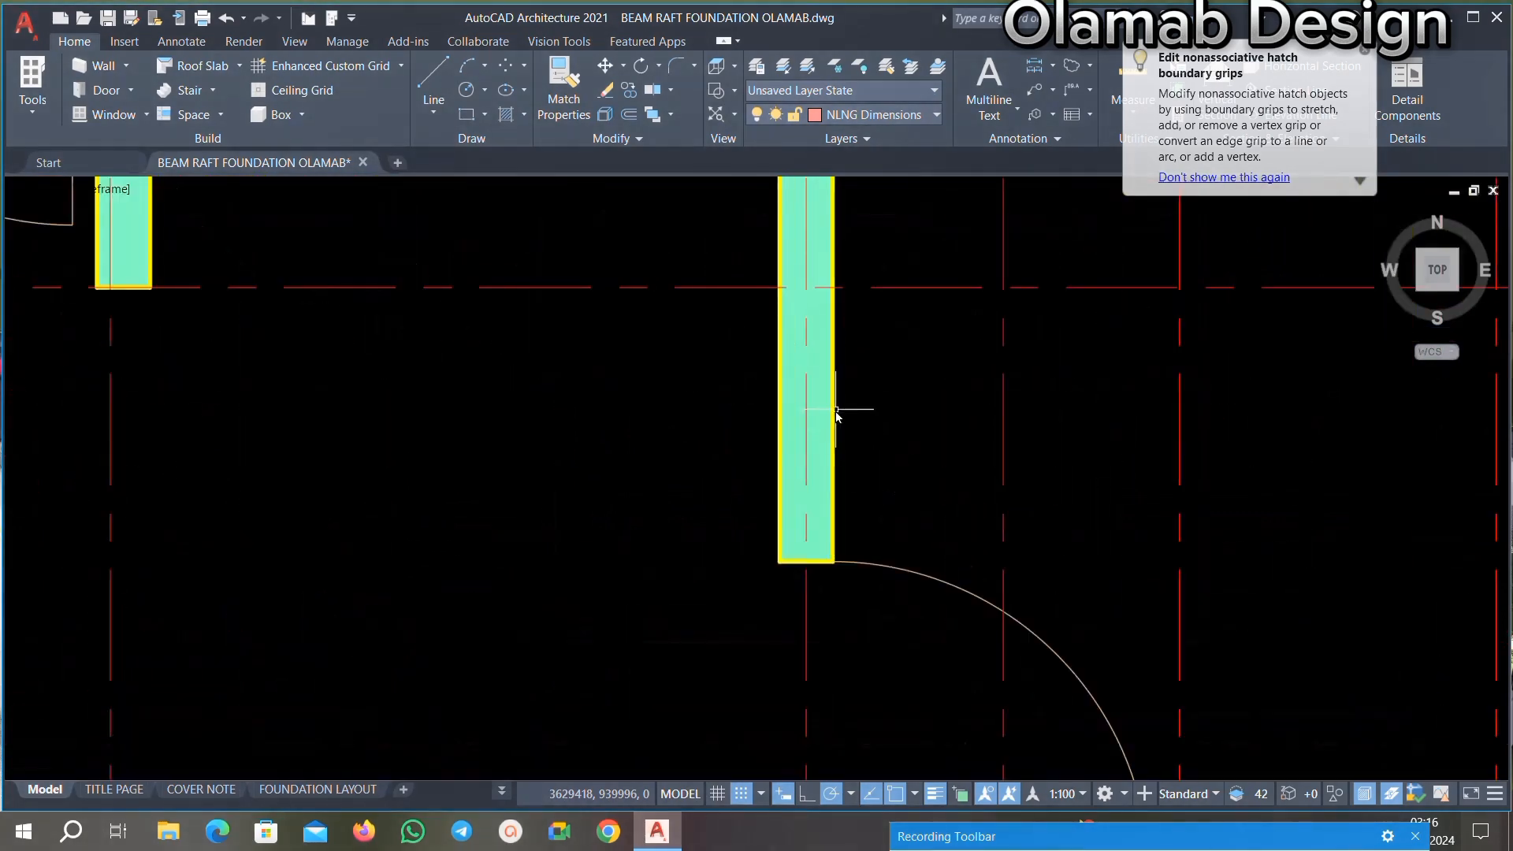
{"action": "left_click", "coordinate": [827, 399]}
{"action": "key", "text": "Delete"}
{"action": "scroll", "coordinate": [756, 506], "scroll_direction": "down", "scroll_amount": 3}
{"action": "scroll", "coordinate": [349, 307], "scroll_direction": "up", "scroll_amount": 5}
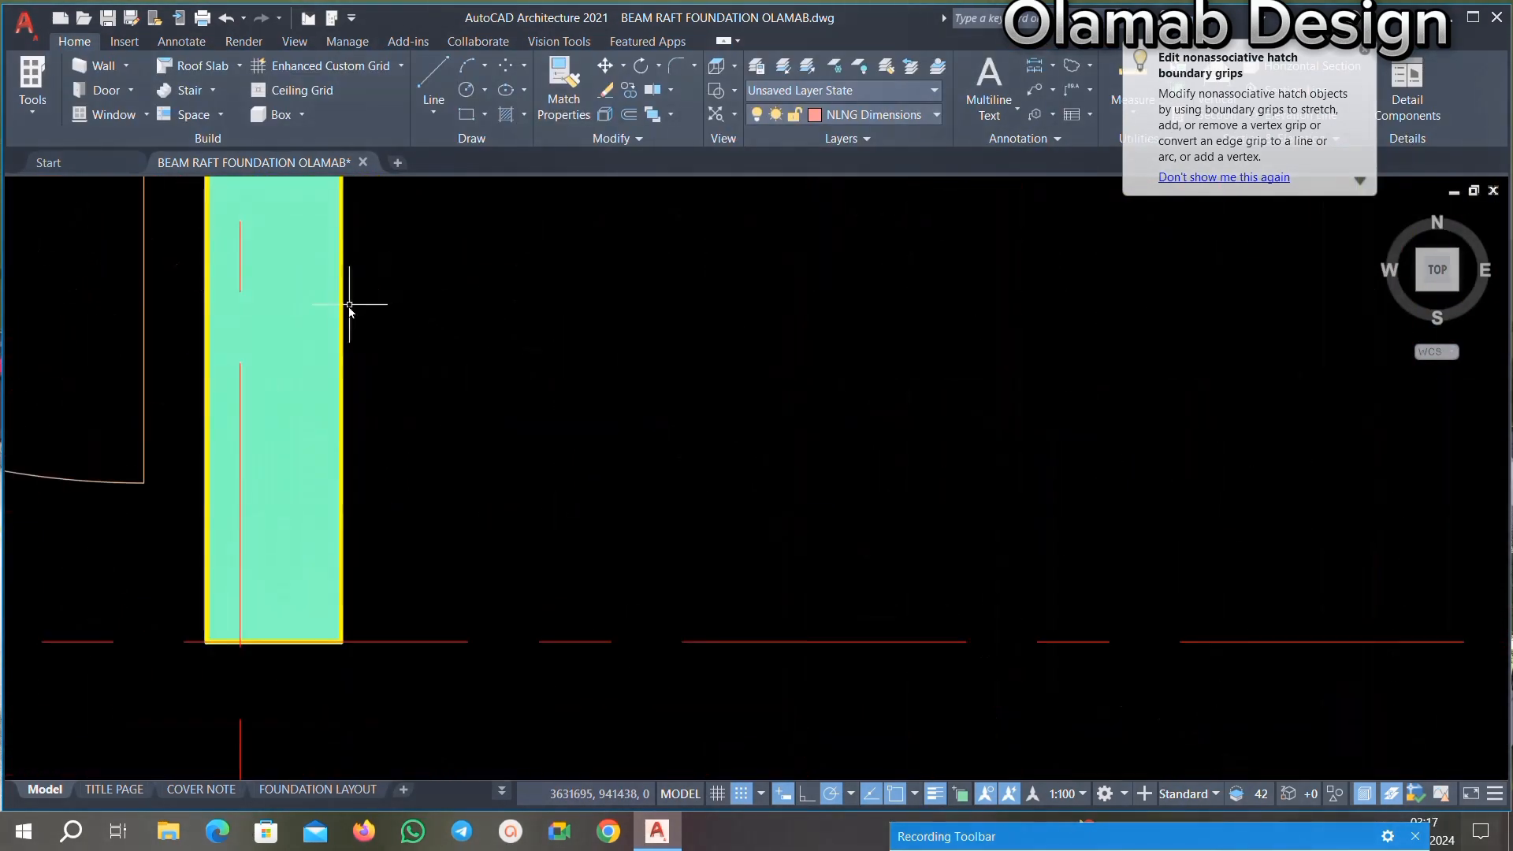
{"action": "left_click", "coordinate": [312, 319]}
{"action": "scroll", "coordinate": [507, 422], "scroll_direction": "down", "scroll_amount": 3}
{"action": "key", "text": "Delete"}
Step: Delete the hatch from the lower-right room's exterior side wall between grids g and i
{"action": "scroll", "coordinate": [693, 439], "scroll_direction": "up", "scroll_amount": 5}
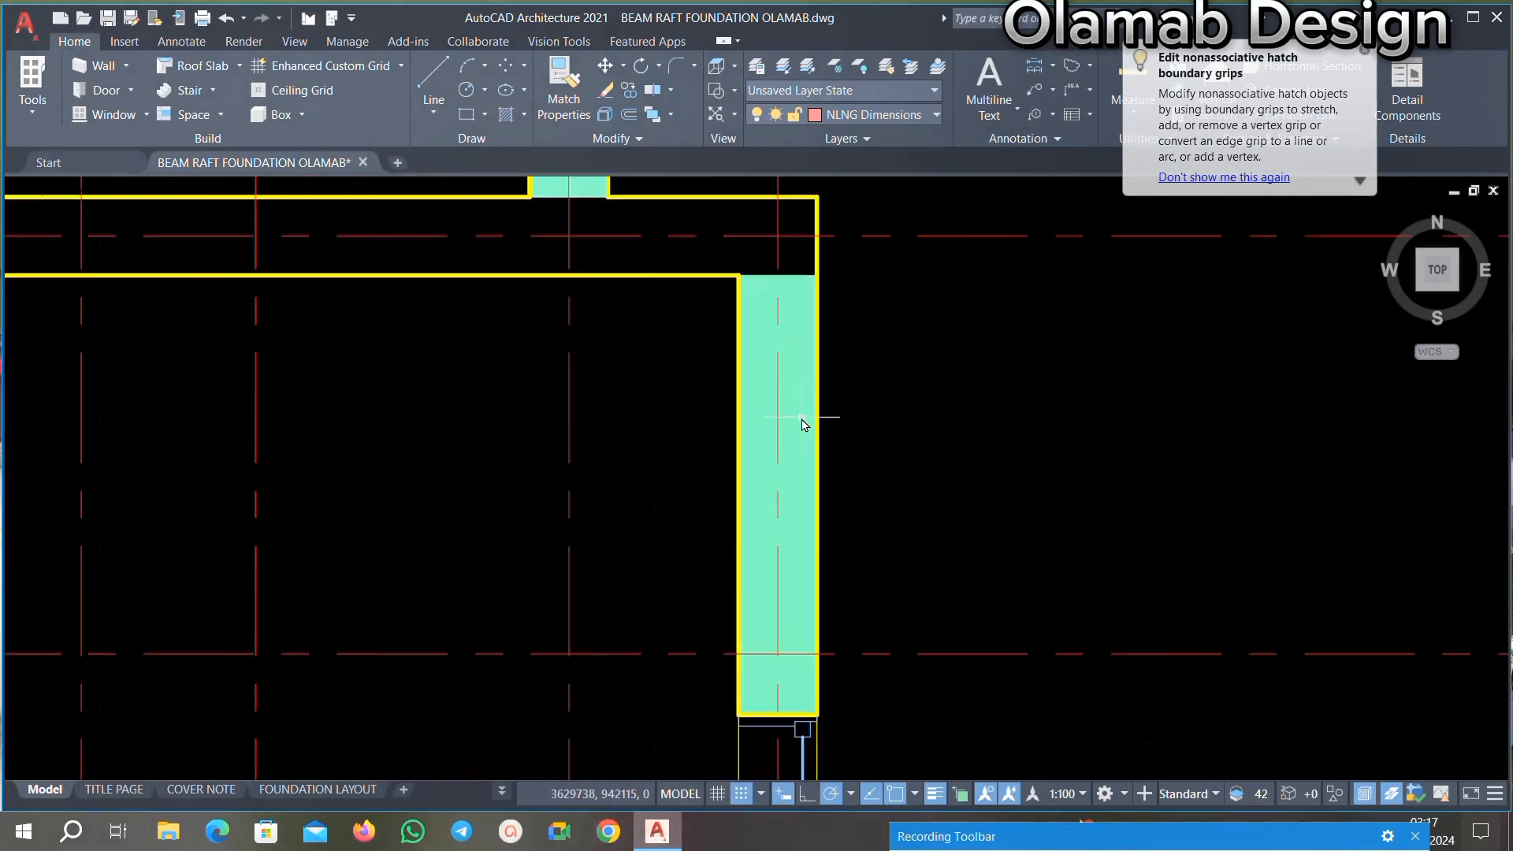
{"action": "left_click", "coordinate": [802, 423]}
{"action": "key", "text": "Delete"}
{"action": "scroll", "coordinate": [735, 315], "scroll_direction": "down", "scroll_amount": 3}
{"action": "scroll", "coordinate": [814, 546], "scroll_direction": "up", "scroll_amount": 5}
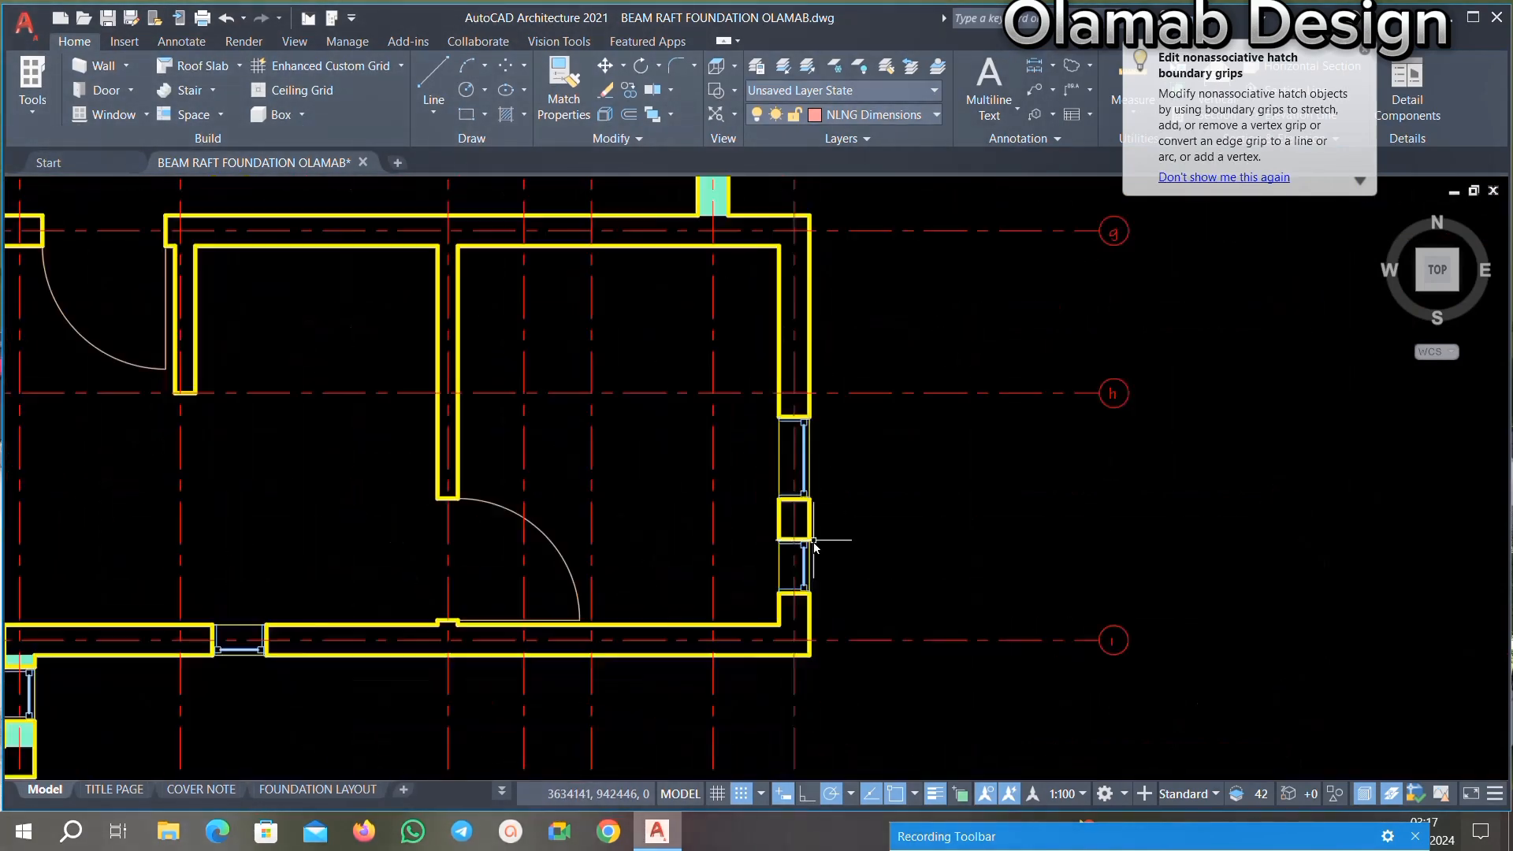
Step: Delete the hatch from the right exterior wall segments above and below the window between grids e and g
{"action": "scroll", "coordinate": [813, 539], "scroll_direction": "down", "scroll_amount": 2}
{"action": "middle_click_drag", "start_coordinate": [774, 355], "coordinate": [773, 433]}
{"action": "scroll", "coordinate": [774, 498], "scroll_direction": "up", "scroll_amount": 6}
{"action": "middle_click_drag", "start_coordinate": [781, 355], "coordinate": [782, 565]}
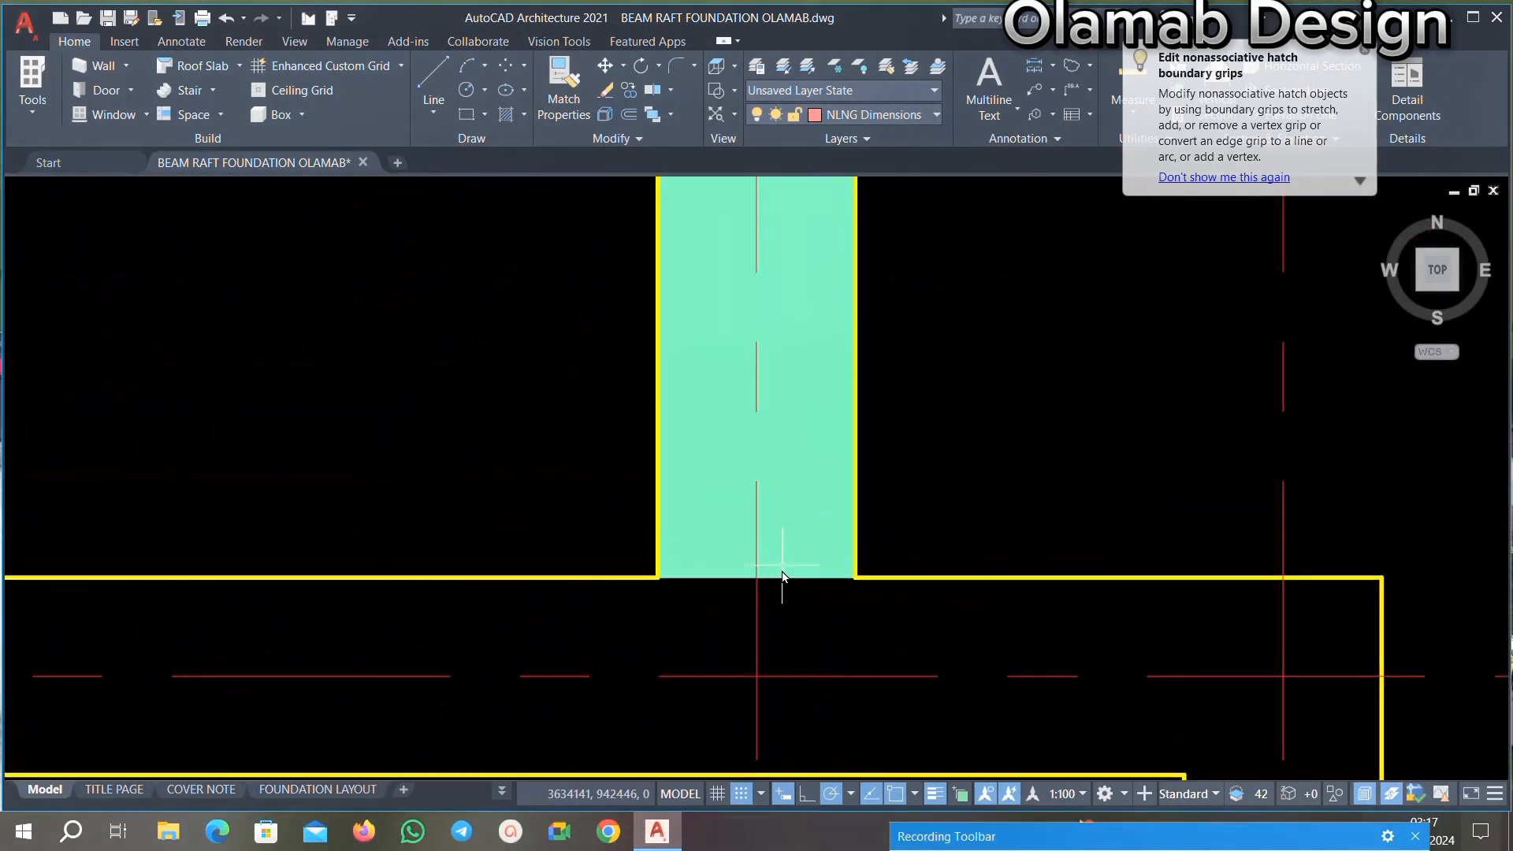
{"action": "left_click", "coordinate": [796, 475]}
{"action": "scroll", "coordinate": [795, 476], "scroll_direction": "down", "scroll_amount": 3}
{"action": "key", "text": "Delete"}
{"action": "scroll", "coordinate": [750, 465], "scroll_direction": "up", "scroll_amount": 5}
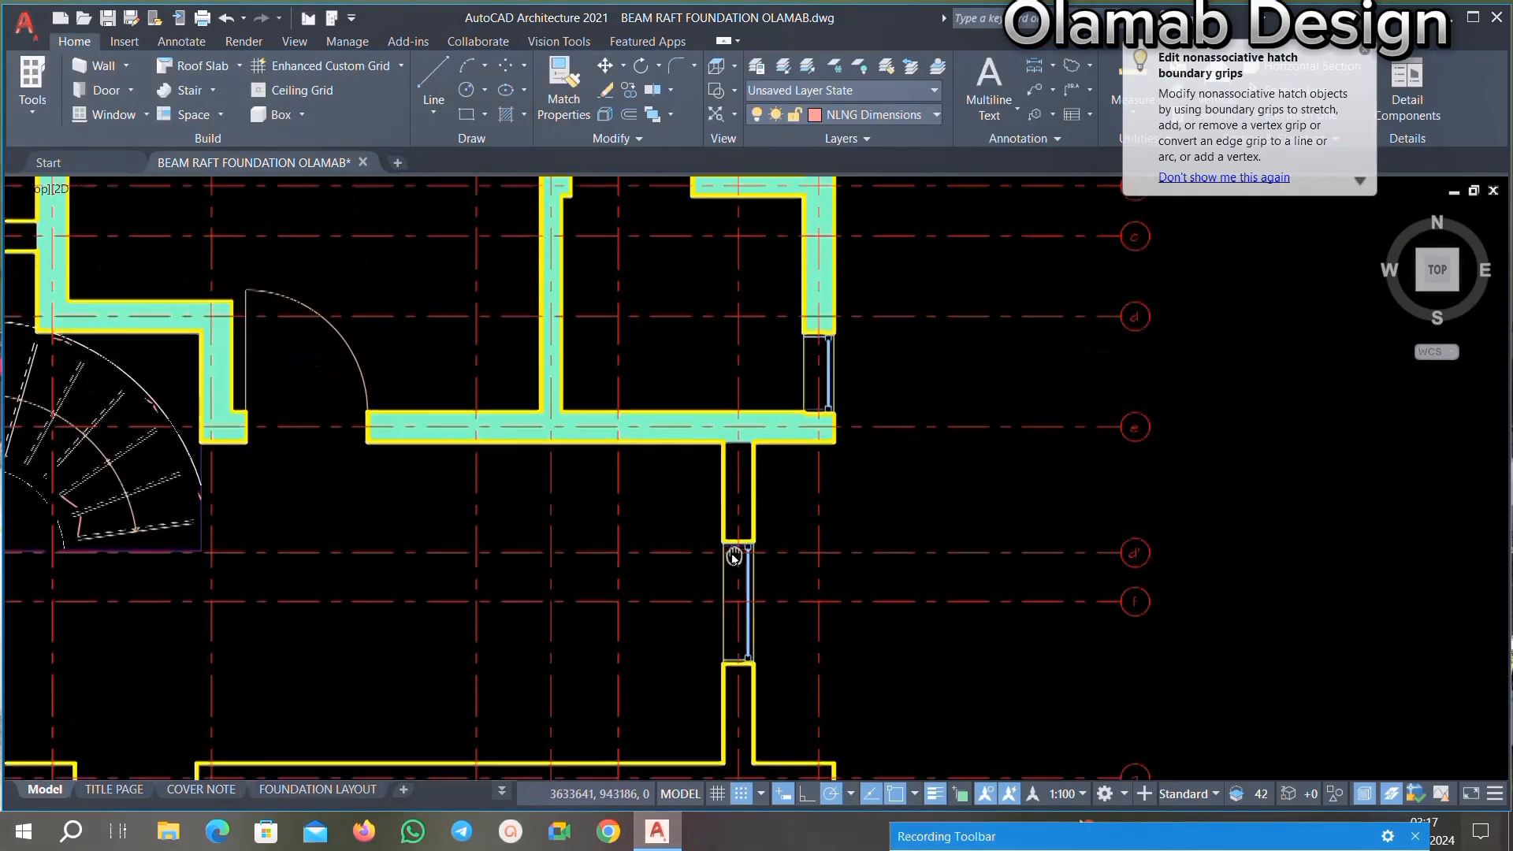
Step: Delete the hatch from the grid e wall, its end block and the exterior side wall above it
{"action": "left_click", "coordinate": [872, 367]}
{"action": "key", "text": "Delete"}
{"action": "scroll", "coordinate": [861, 405], "scroll_direction": "up", "scroll_amount": 6}
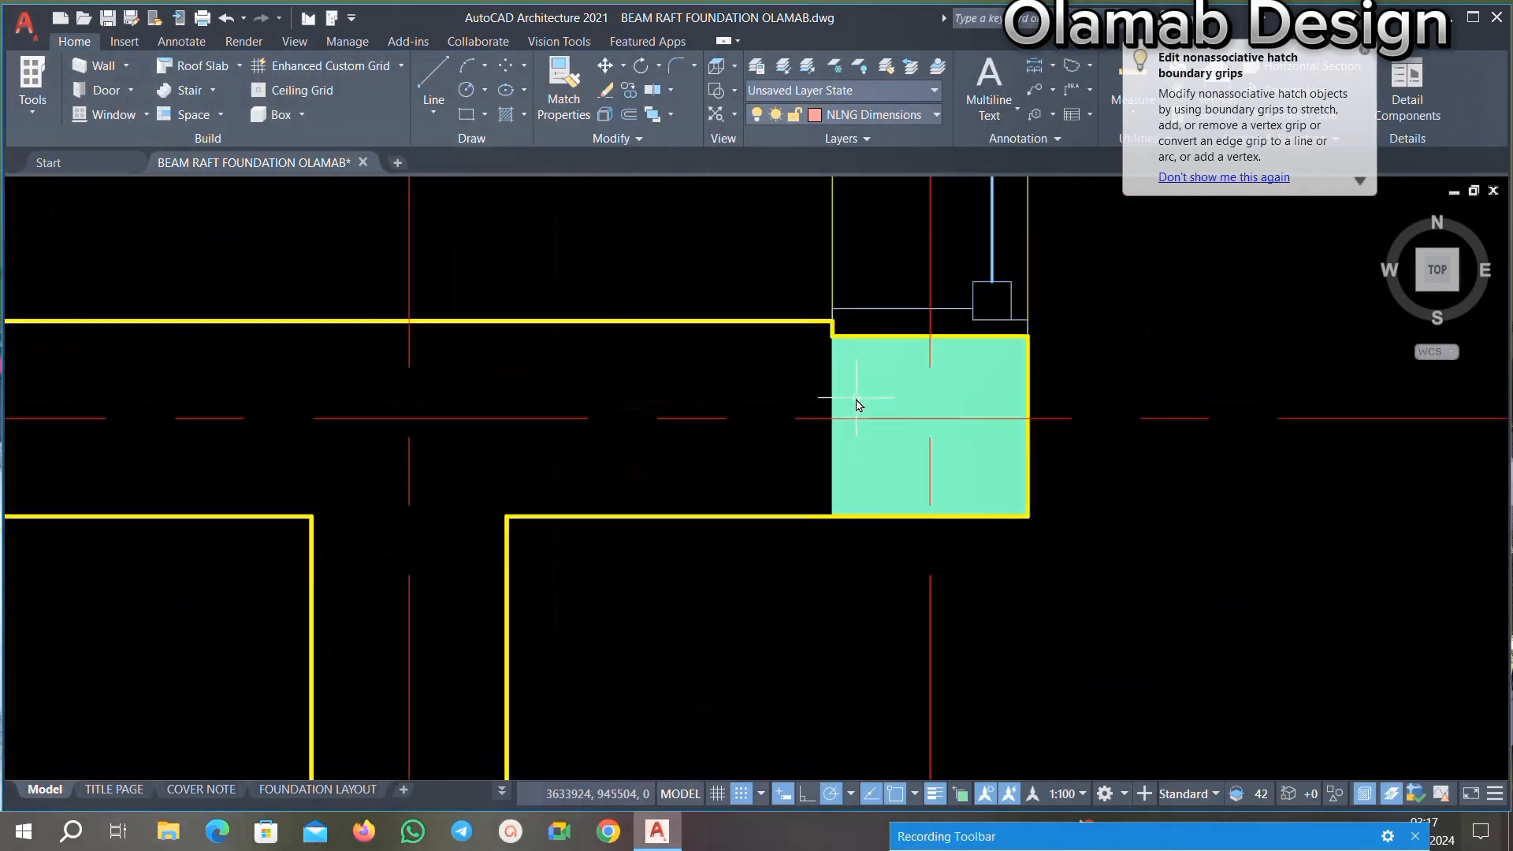
{"action": "key", "text": "Delete"}
{"action": "scroll", "coordinate": [830, 455], "scroll_direction": "down", "scroll_amount": 7}
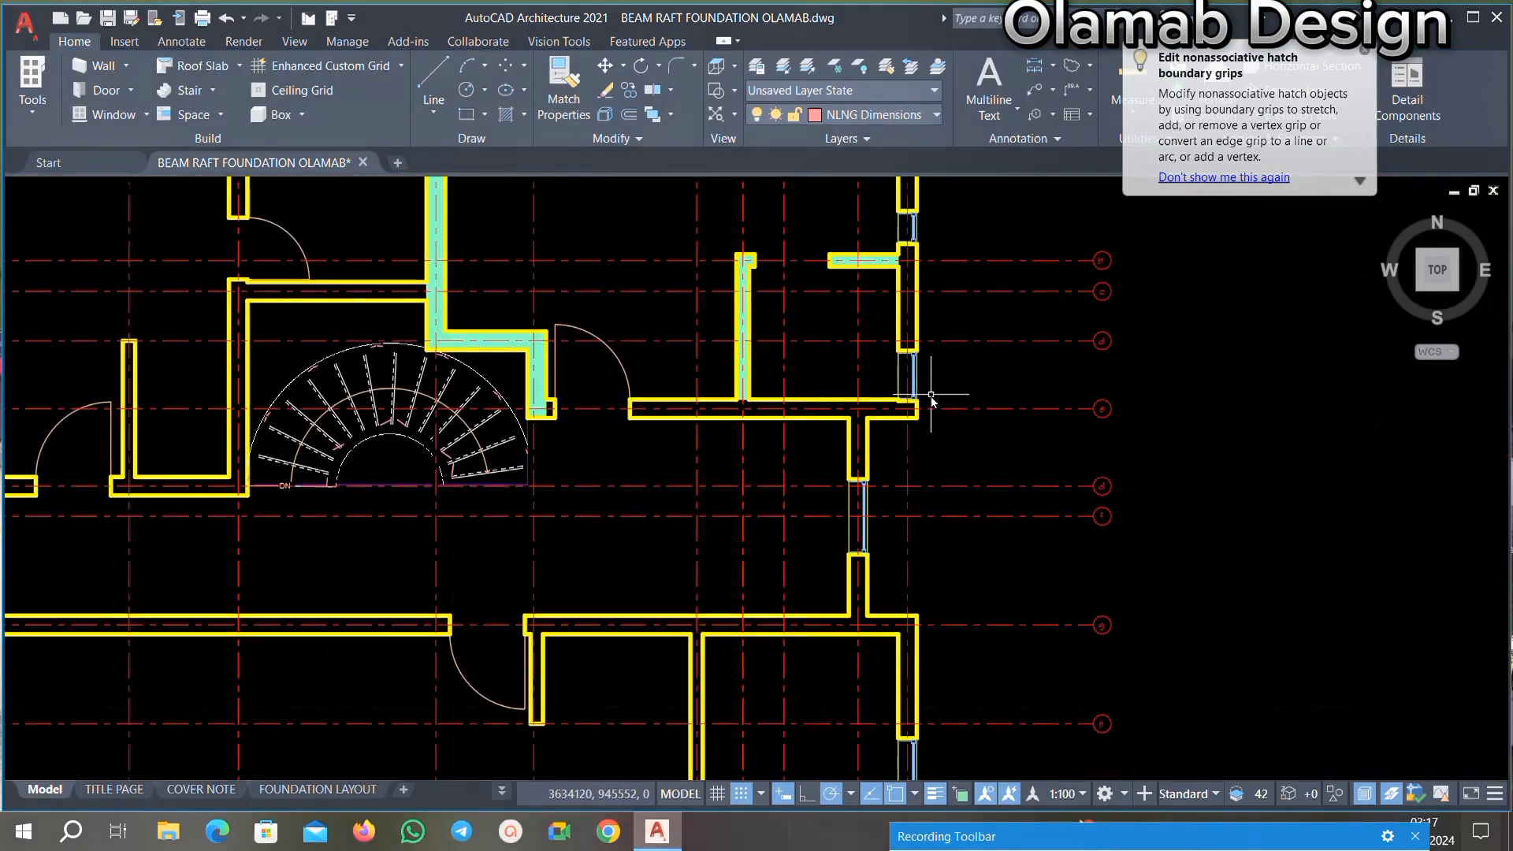
Step: Delete the hatch from the bathroom's vertical partition and from the short wall between the staircase and the nearby door
{"action": "scroll", "coordinate": [716, 341], "scroll_direction": "up", "scroll_amount": 6}
{"action": "left_click", "coordinate": [793, 337]}
{"action": "key", "text": "Delete"}
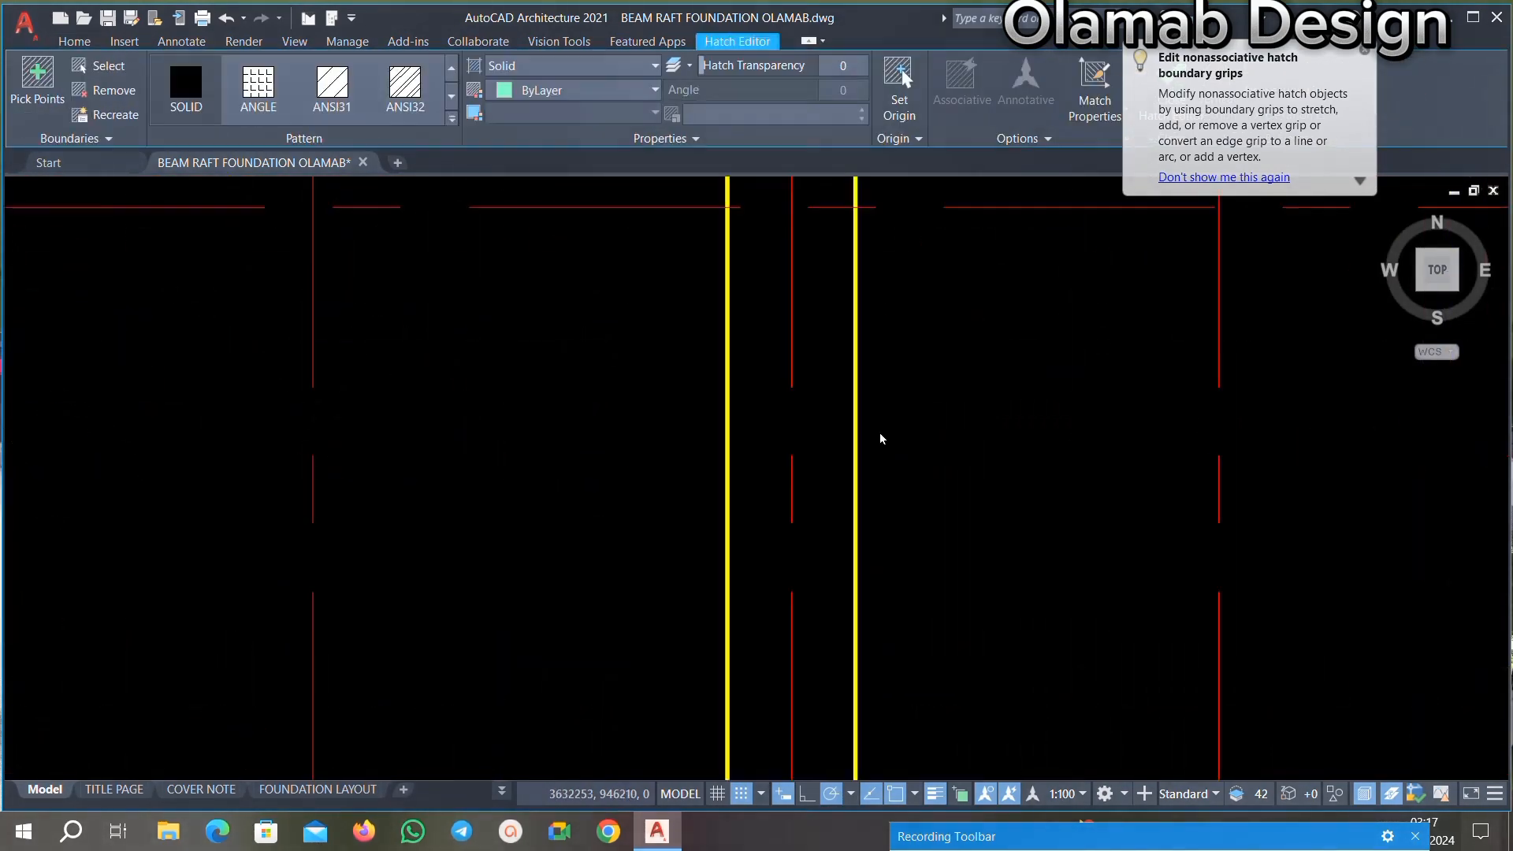
{"action": "scroll", "coordinate": [878, 433], "scroll_direction": "down", "scroll_amount": 6}
{"action": "scroll", "coordinate": [668, 447], "scroll_direction": "up", "scroll_amount": 8}
{"action": "left_click", "coordinate": [614, 480]}
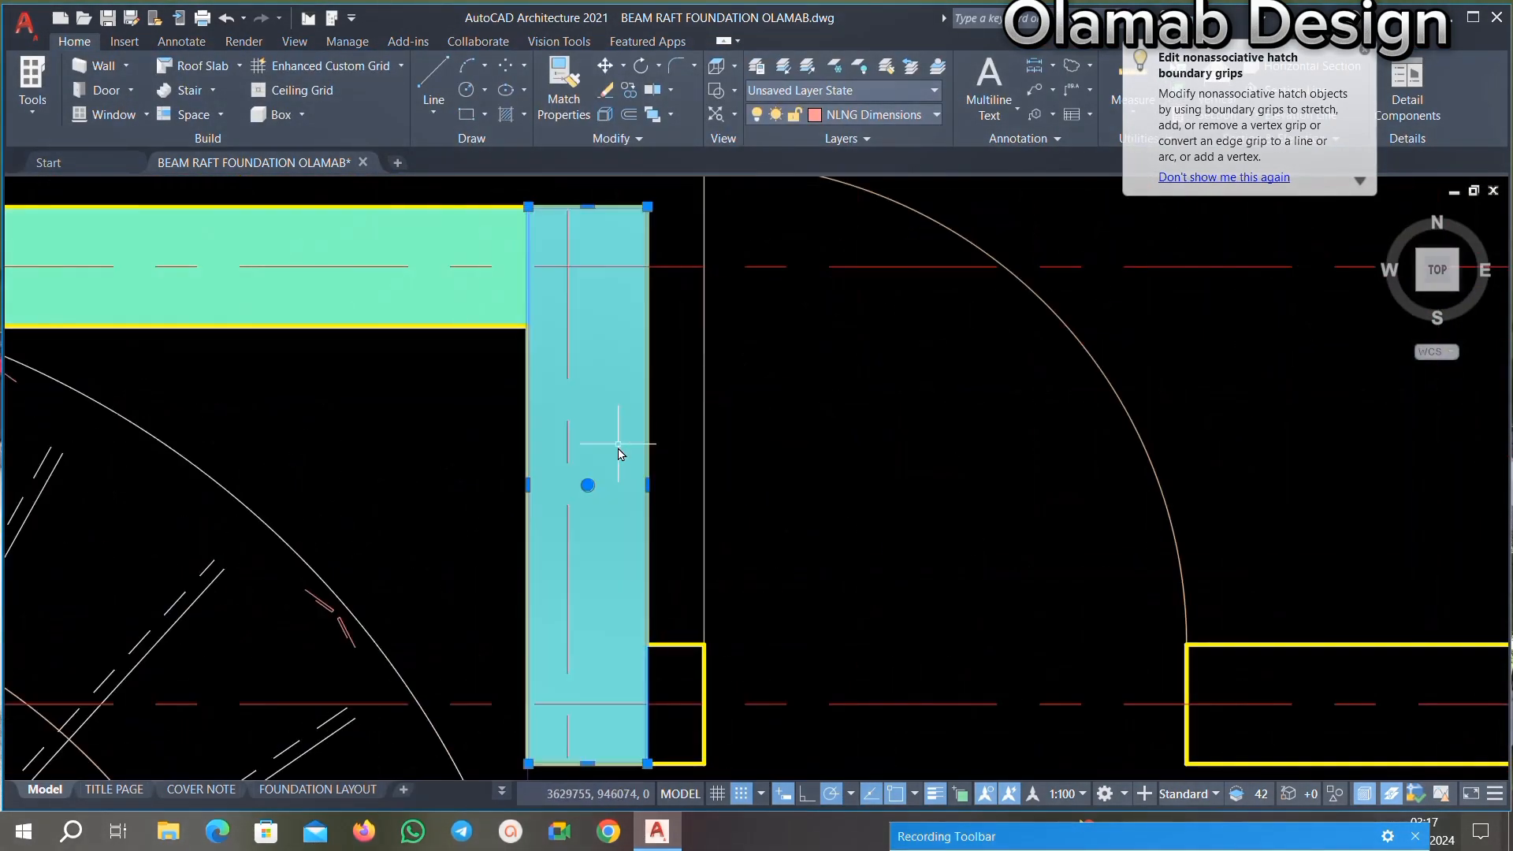
{"action": "key", "text": "Delete"}
Step: Delete the hatch from the grid d wall beside the staircase and the long vertical wall joining it
{"action": "scroll", "coordinate": [752, 452], "scroll_direction": "down", "scroll_amount": 2}
{"action": "scroll", "coordinate": [550, 343], "scroll_direction": "up", "scroll_amount": 6}
{"action": "scroll", "coordinate": [549, 354], "scroll_direction": "up", "scroll_amount": 2}
{"action": "left_click", "coordinate": [547, 363]}
{"action": "key", "text": "Delete"}
{"action": "scroll", "coordinate": [804, 408], "scroll_direction": "down", "scroll_amount": 5}
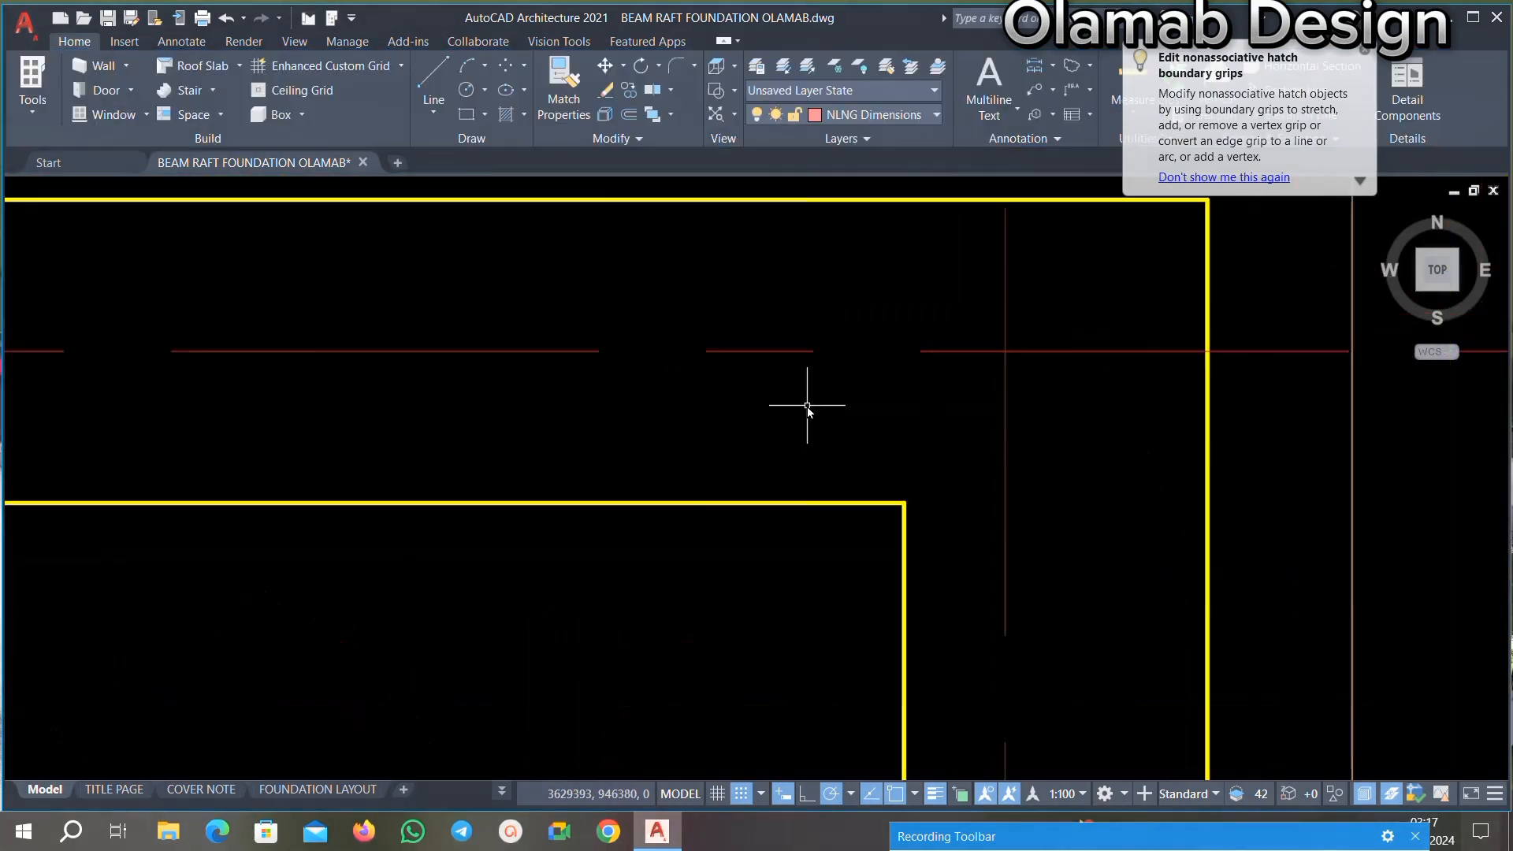
{"action": "scroll", "coordinate": [577, 373], "scroll_direction": "up", "scroll_amount": 6}
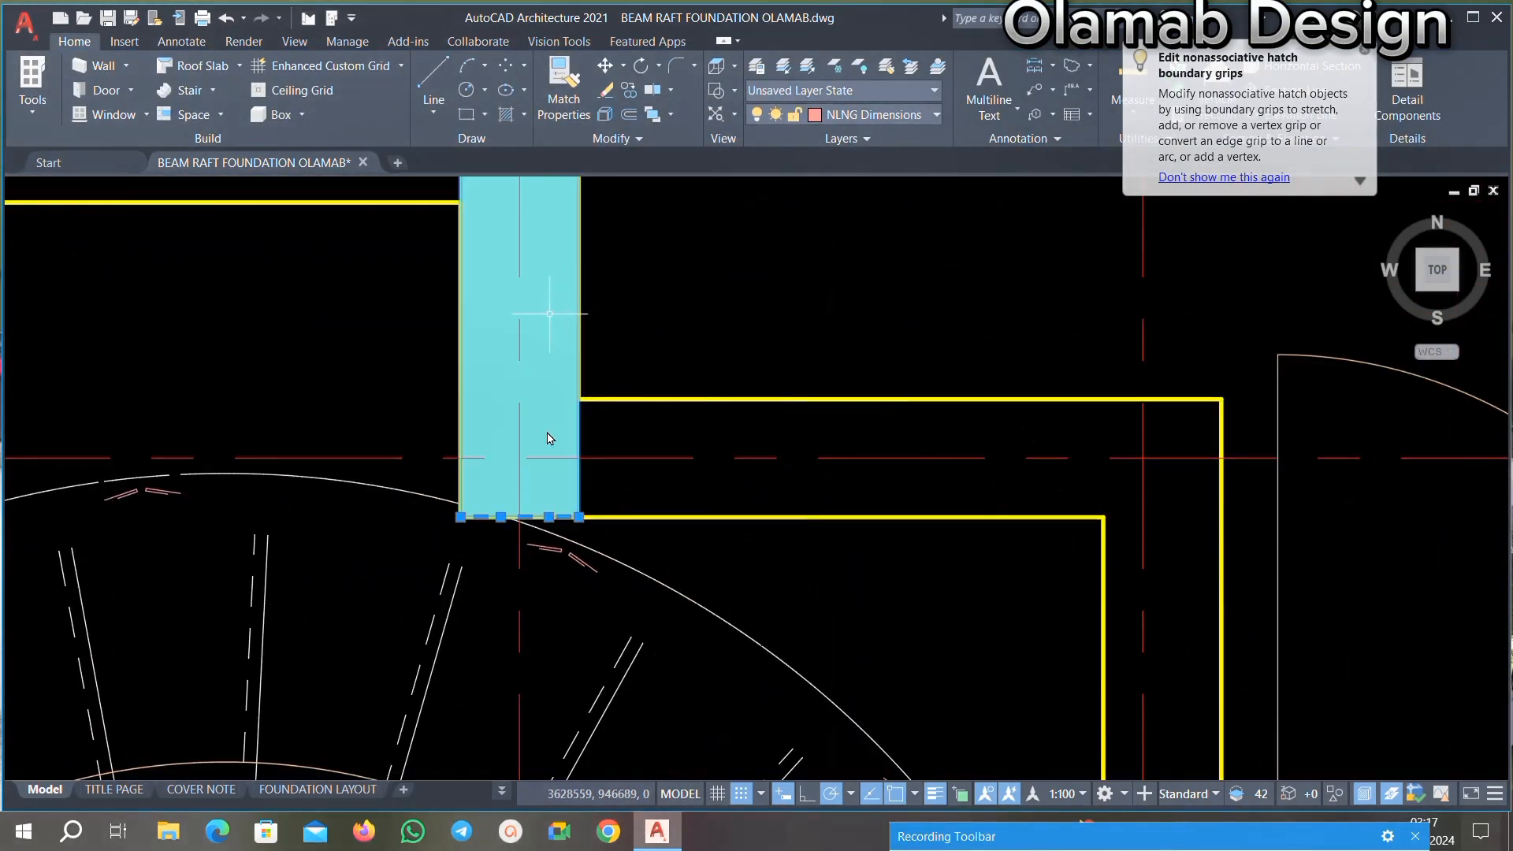
{"action": "key", "text": "Delete"}
Step: Delete the hatch from the upper-right room's top wall along grid b
{"action": "scroll", "coordinate": [549, 438], "scroll_direction": "down", "scroll_amount": 5}
{"action": "scroll", "coordinate": [776, 394], "scroll_direction": "up", "scroll_amount": 6}
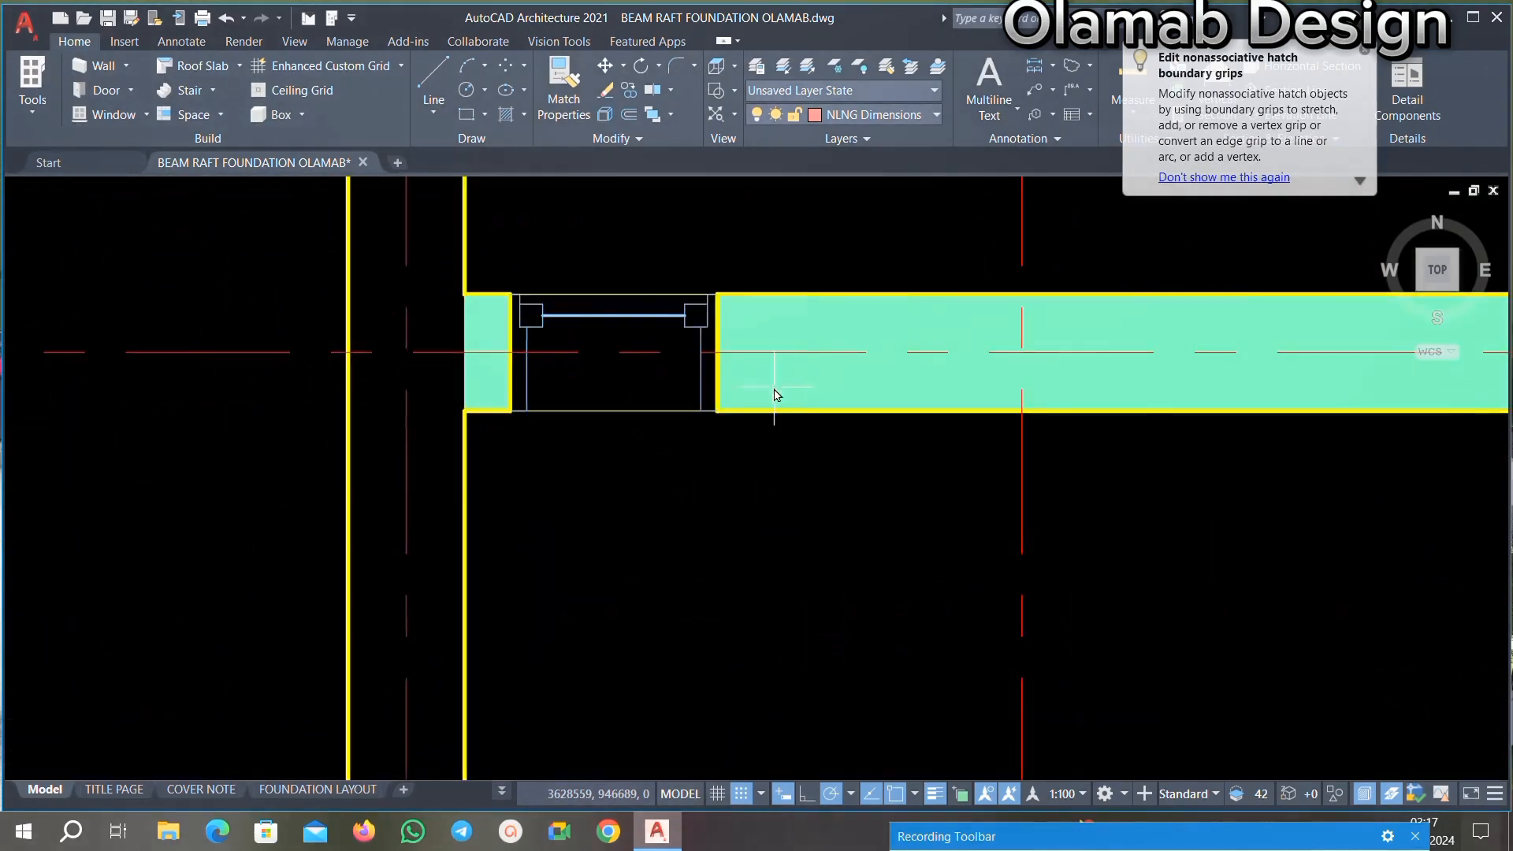
{"action": "left_click", "coordinate": [776, 394]}
{"action": "key", "text": "Delete"}
{"action": "scroll", "coordinate": [675, 416], "scroll_direction": "down", "scroll_amount": 5}
{"action": "scroll", "coordinate": [1073, 446], "scroll_direction": "up", "scroll_amount": 2}
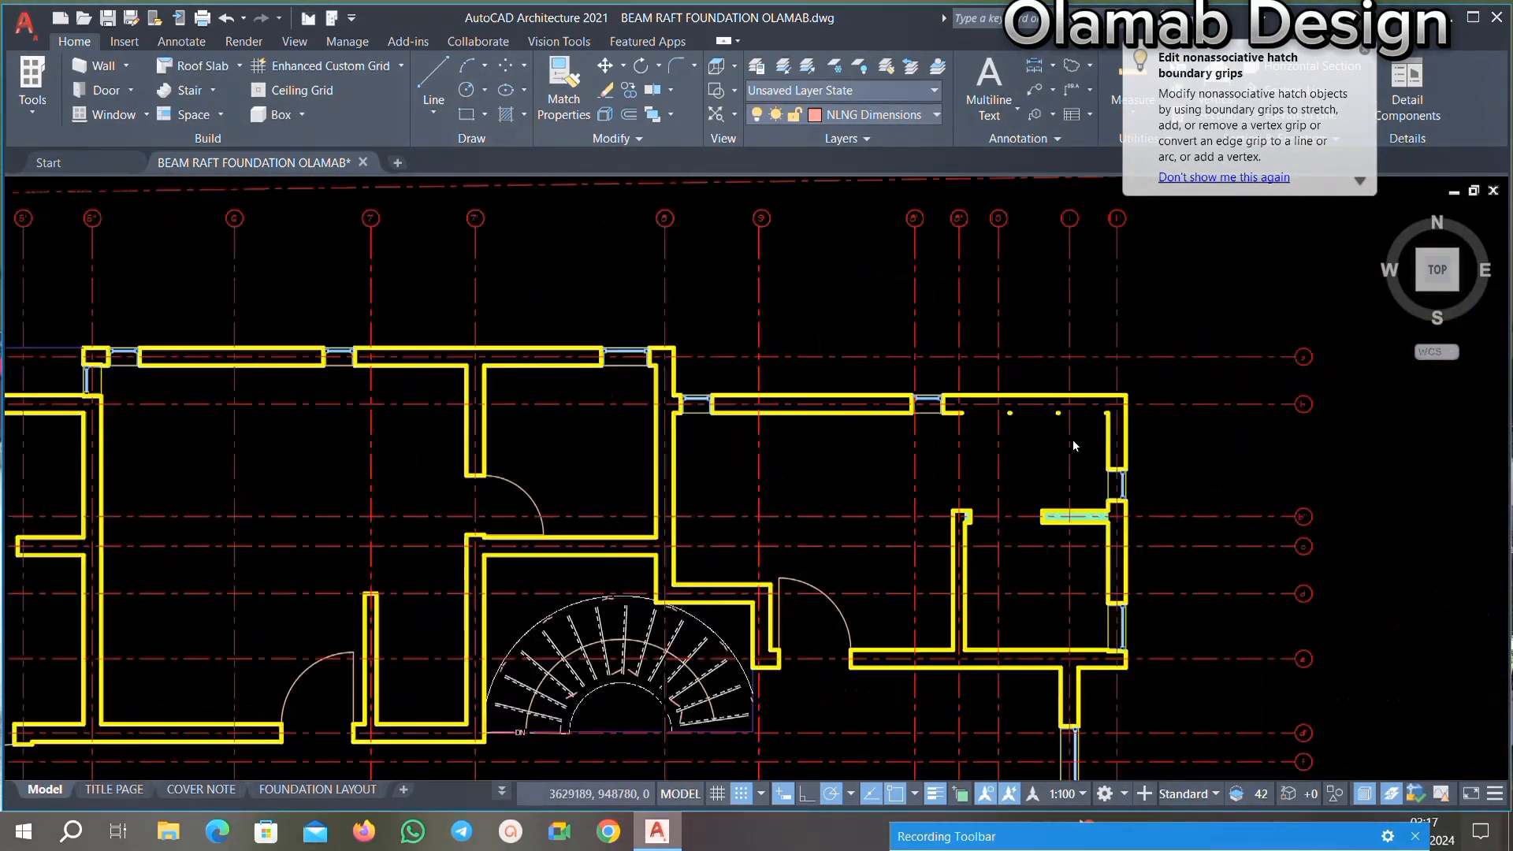
Step: Delete the short leftover line fragments along the inner face of the upper-right room's top wall
{"action": "scroll", "coordinate": [1059, 405], "scroll_direction": "up", "scroll_amount": 10}
{"action": "left_click", "coordinate": [1060, 405]}
{"action": "left_click", "coordinate": [530, 510]}
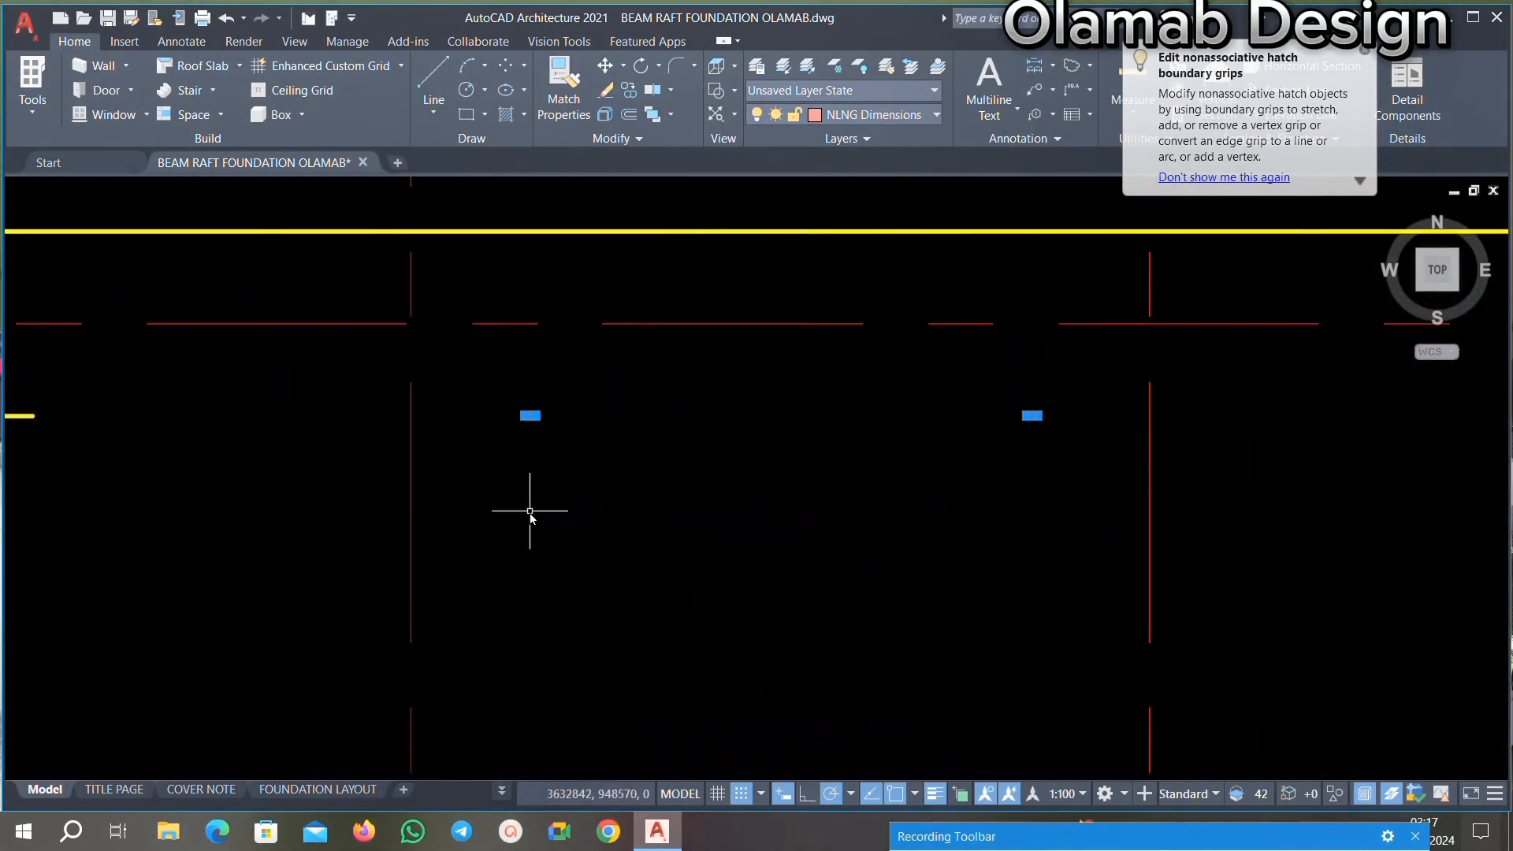
{"action": "scroll", "coordinate": [843, 465], "scroll_direction": "down", "scroll_amount": 3}
Step: Stretch the short inner wall line beside the upper-right room's top window to meet the inner corner of the outer side wall
{"action": "scroll", "coordinate": [569, 494], "scroll_direction": "up", "scroll_amount": 4}
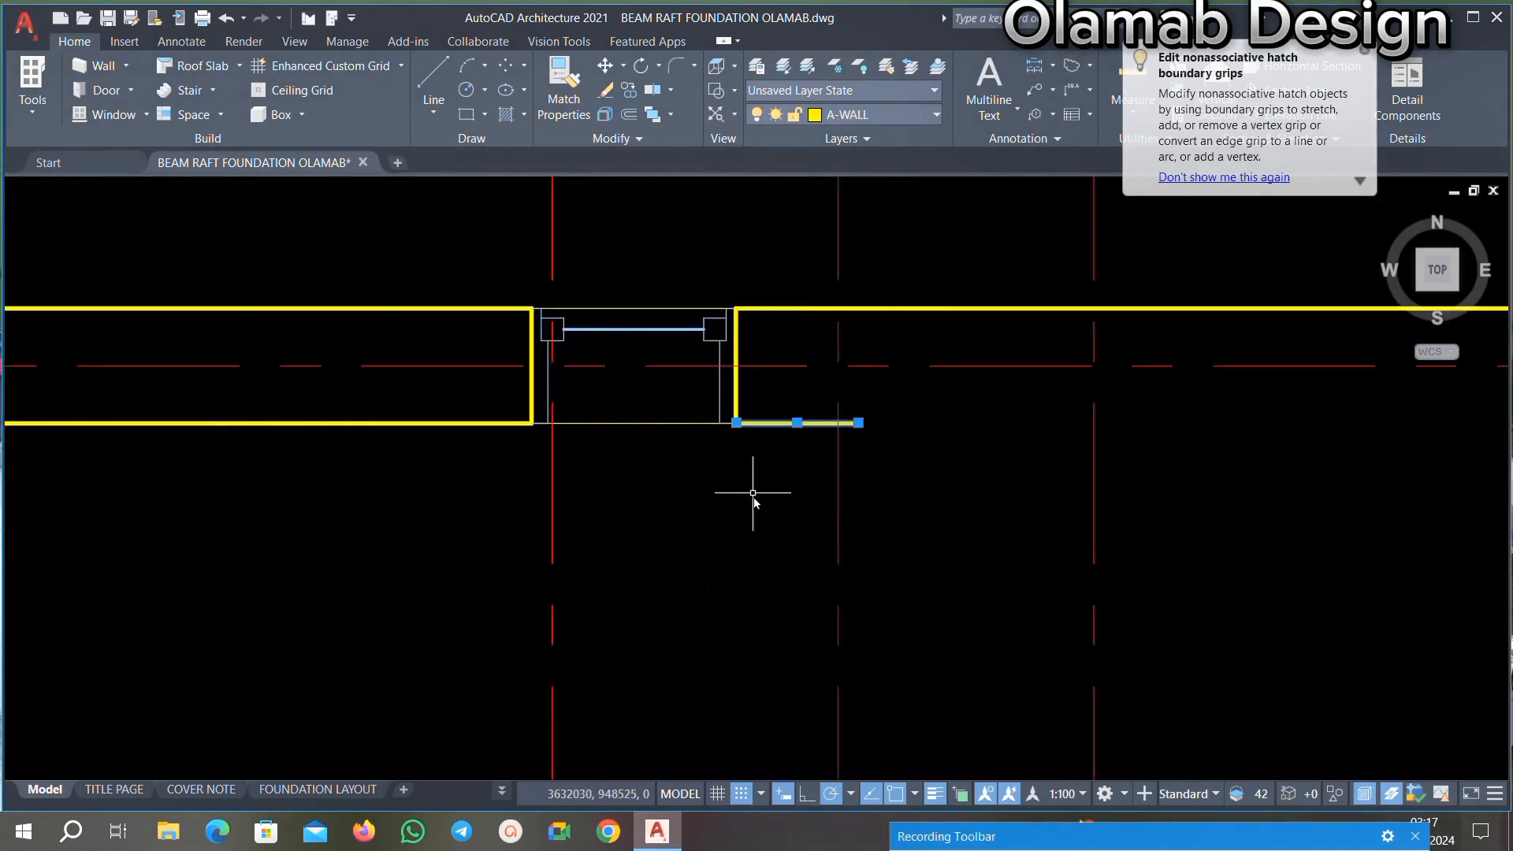
{"action": "scroll", "coordinate": [753, 493], "scroll_direction": "down", "scroll_amount": 3}
{"action": "scroll", "coordinate": [764, 439], "scroll_direction": "up", "scroll_amount": 5}
{"action": "left_click", "coordinate": [754, 353]}
{"action": "scroll", "coordinate": [713, 351], "scroll_direction": "down", "scroll_amount": 4}
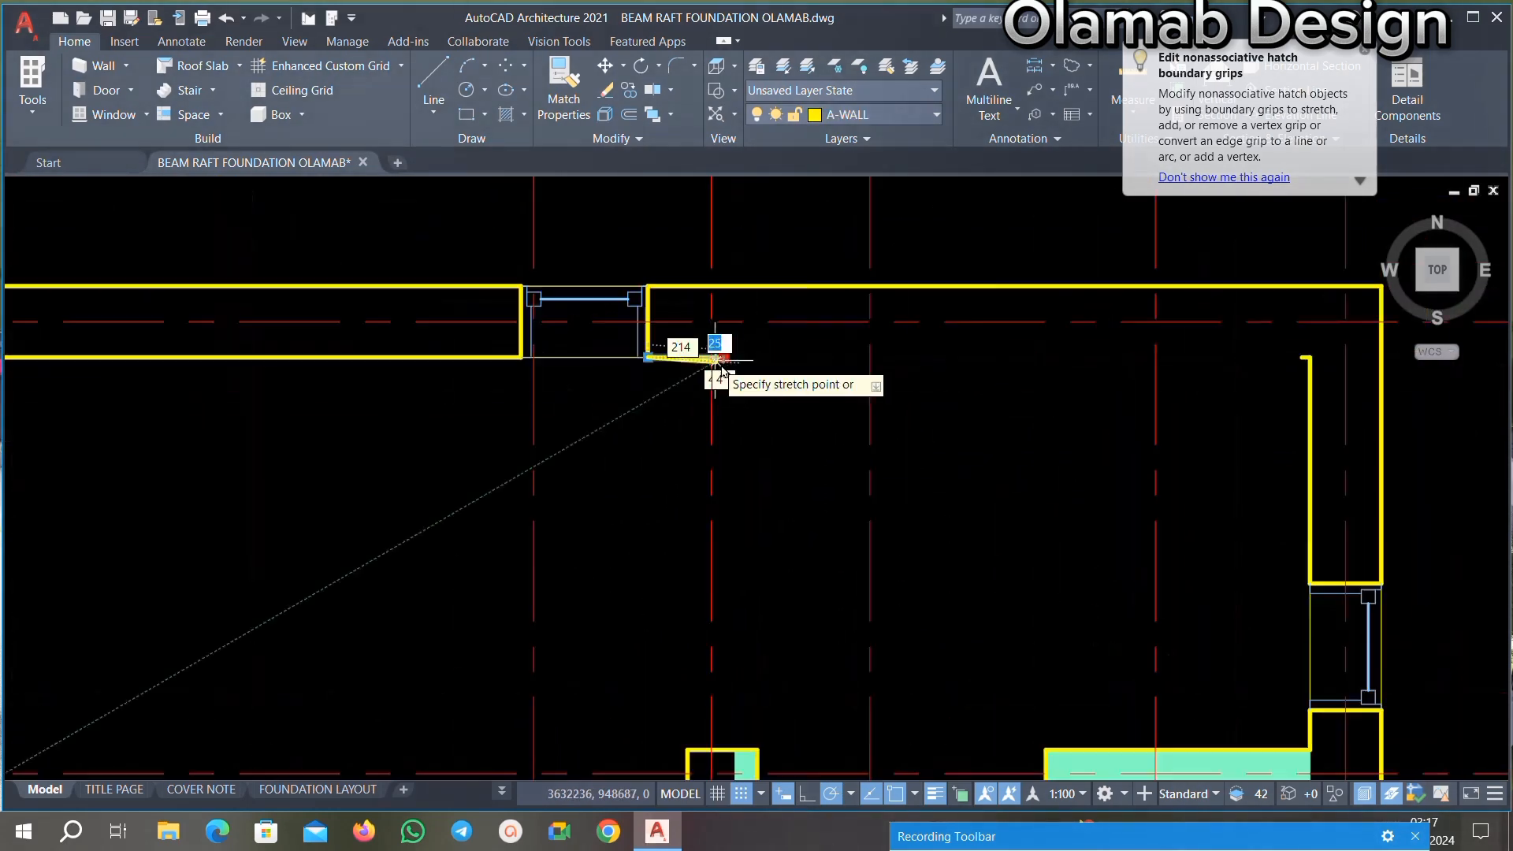
{"action": "left_click", "coordinate": [1306, 357]}
{"action": "scroll", "coordinate": [946, 365], "scroll_direction": "down", "scroll_amount": 6}
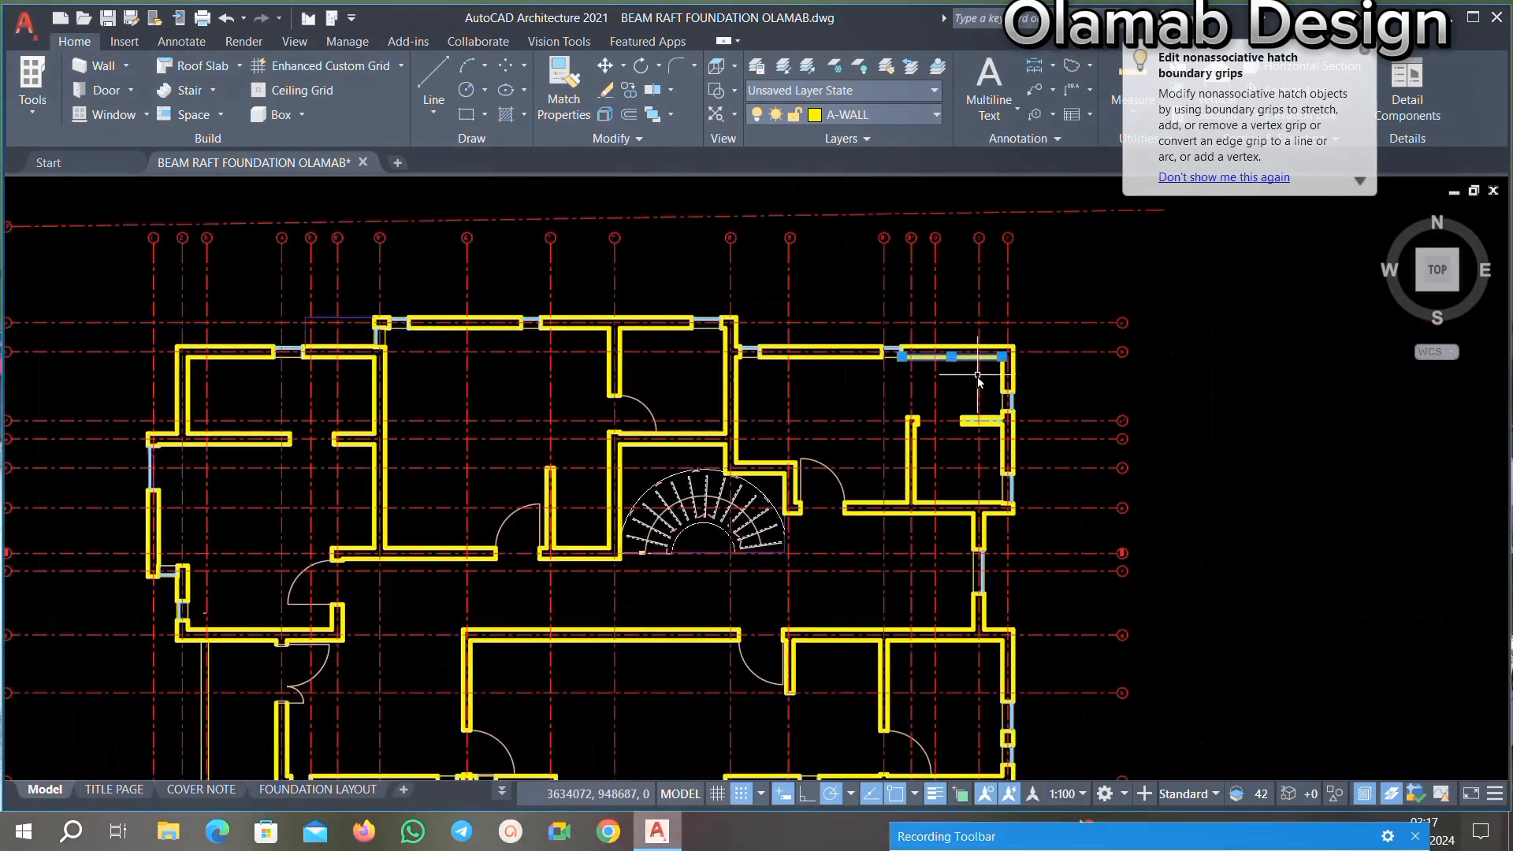
Step: Delete the remaining hatch from the short wall stubs on both sides of the opening in the upper-right room's partition
{"action": "scroll", "coordinate": [855, 465], "scroll_direction": "up", "scroll_amount": 3}
{"action": "scroll", "coordinate": [1007, 453], "scroll_direction": "up", "scroll_amount": 5}
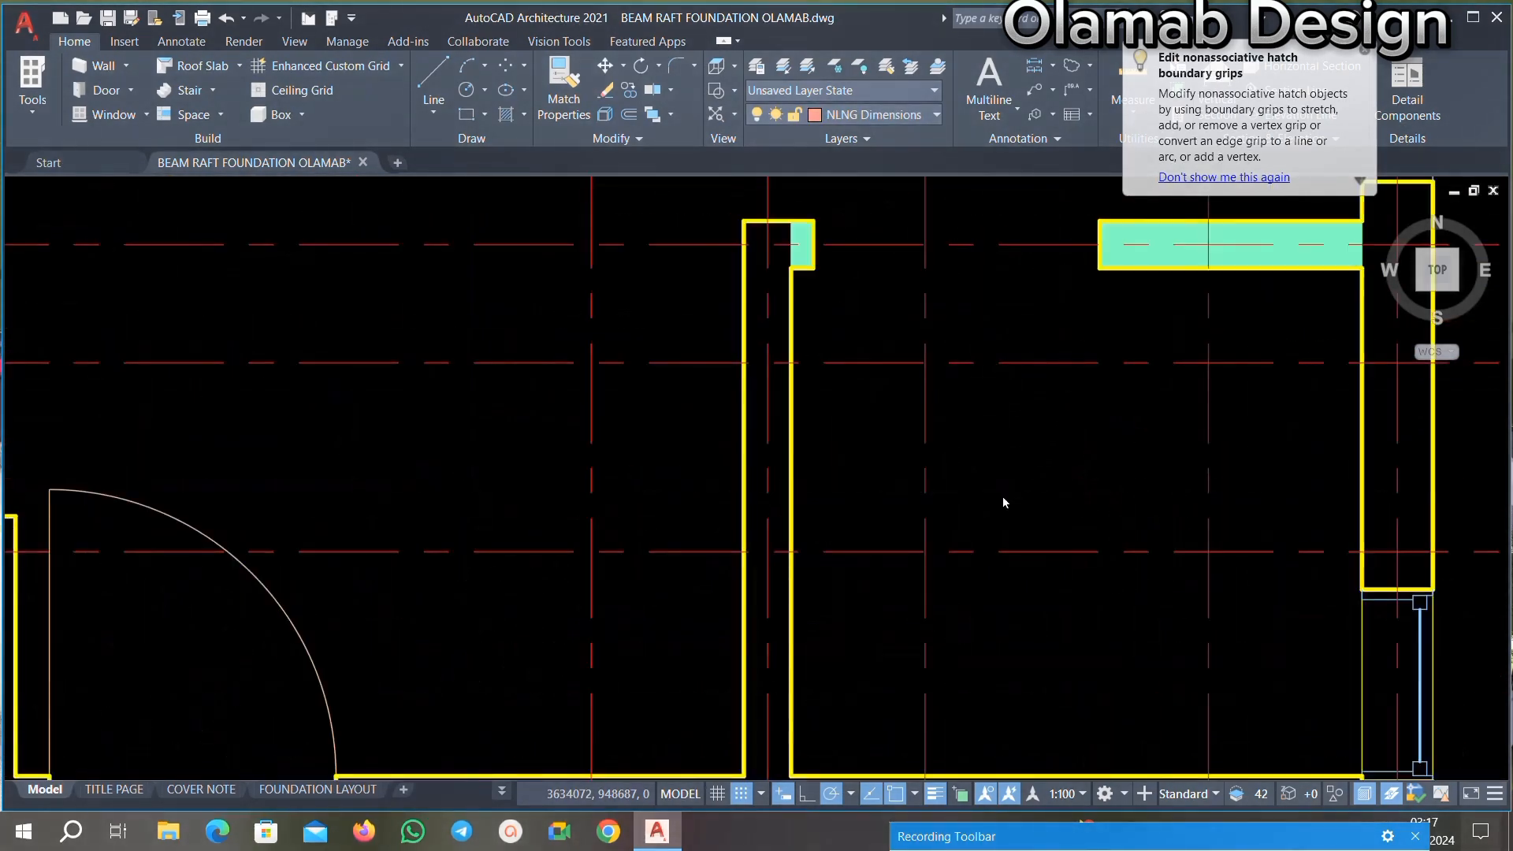
{"action": "scroll", "coordinate": [1103, 441], "scroll_direction": "up", "scroll_amount": 6}
{"action": "left_click", "coordinate": [999, 442]}
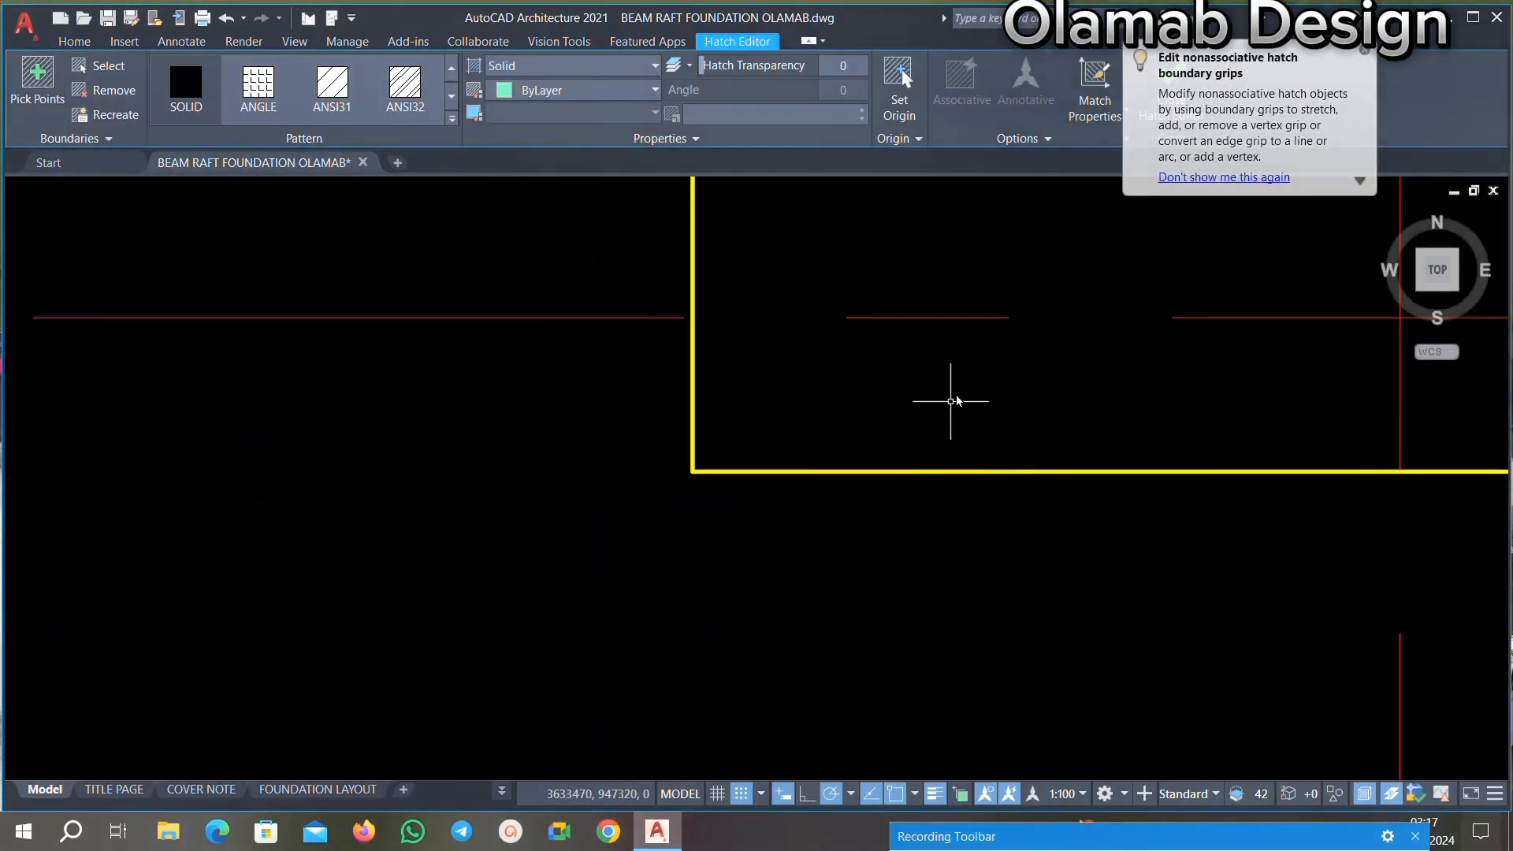
{"action": "key", "text": "Escape"}
Step: Examine the cleaned floor plan, and check the walls and gridlines of the second floor plan
{"action": "scroll", "coordinate": [955, 401], "scroll_direction": "down", "scroll_amount": 8}
{"action": "middle_click_drag", "start_coordinate": [538, 437], "coordinate": [798, 356]}
{"action": "scroll", "coordinate": [1082, 587], "scroll_direction": "down", "scroll_amount": 5}
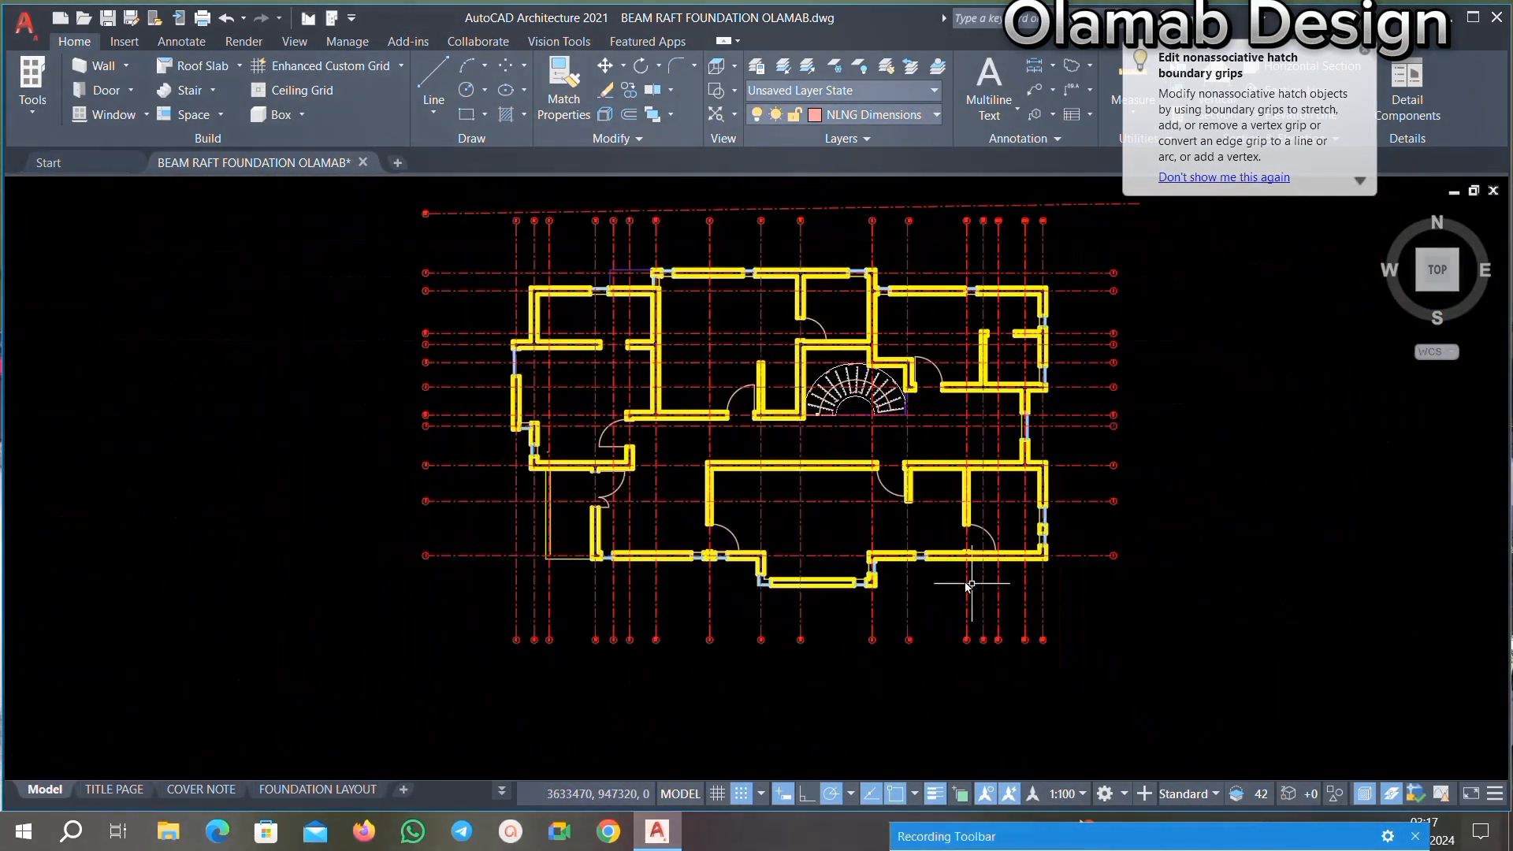
{"action": "scroll", "coordinate": [851, 479], "scroll_direction": "up", "scroll_amount": 4}
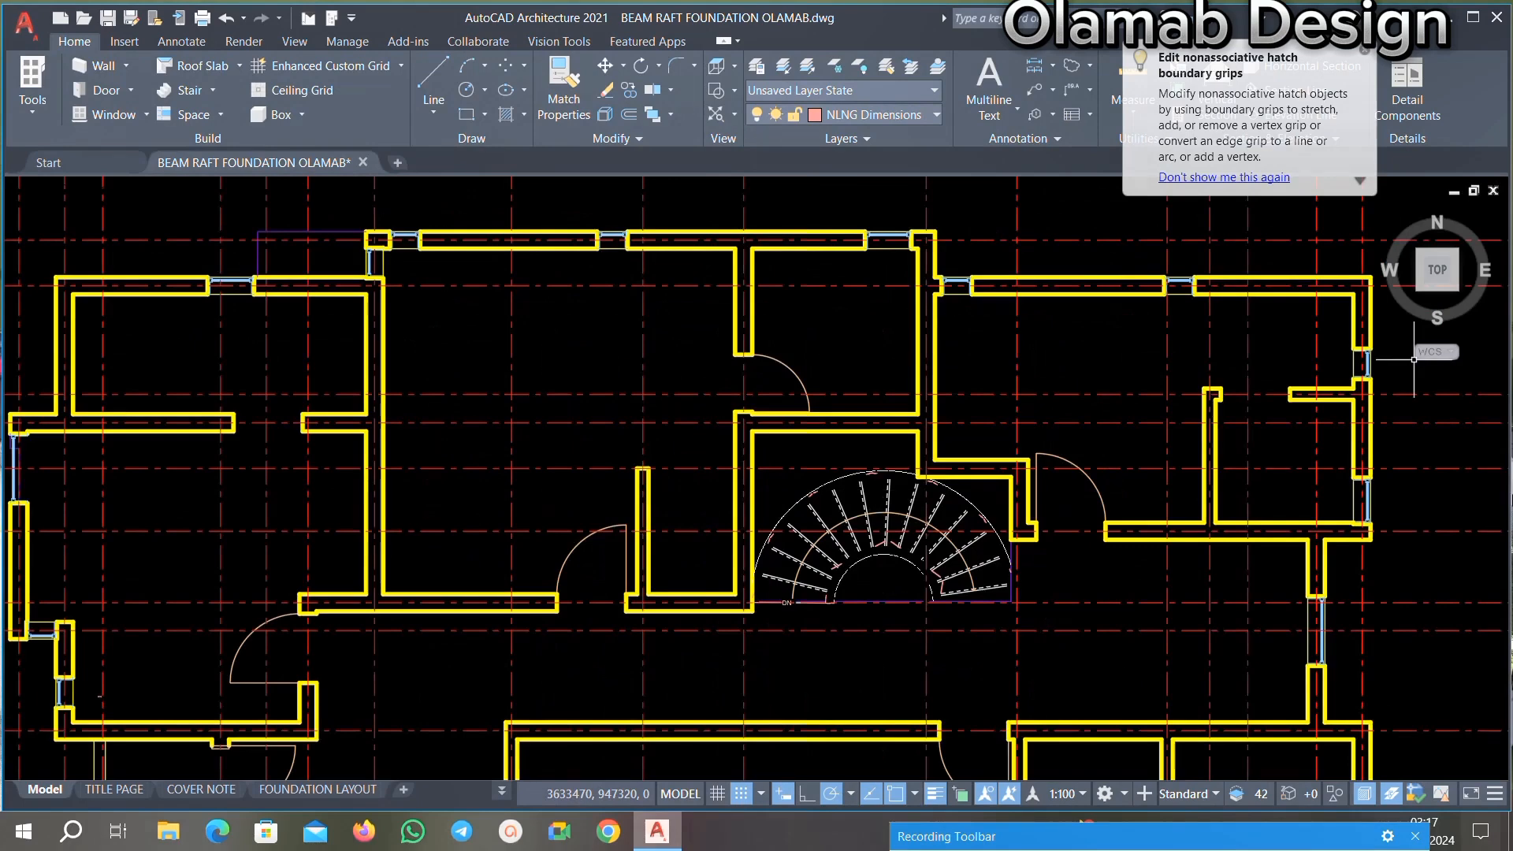
{"action": "scroll", "coordinate": [388, 565], "scroll_direction": "down", "scroll_amount": 6}
{"action": "scroll", "coordinate": [607, 265], "scroll_direction": "up", "scroll_amount": 3}
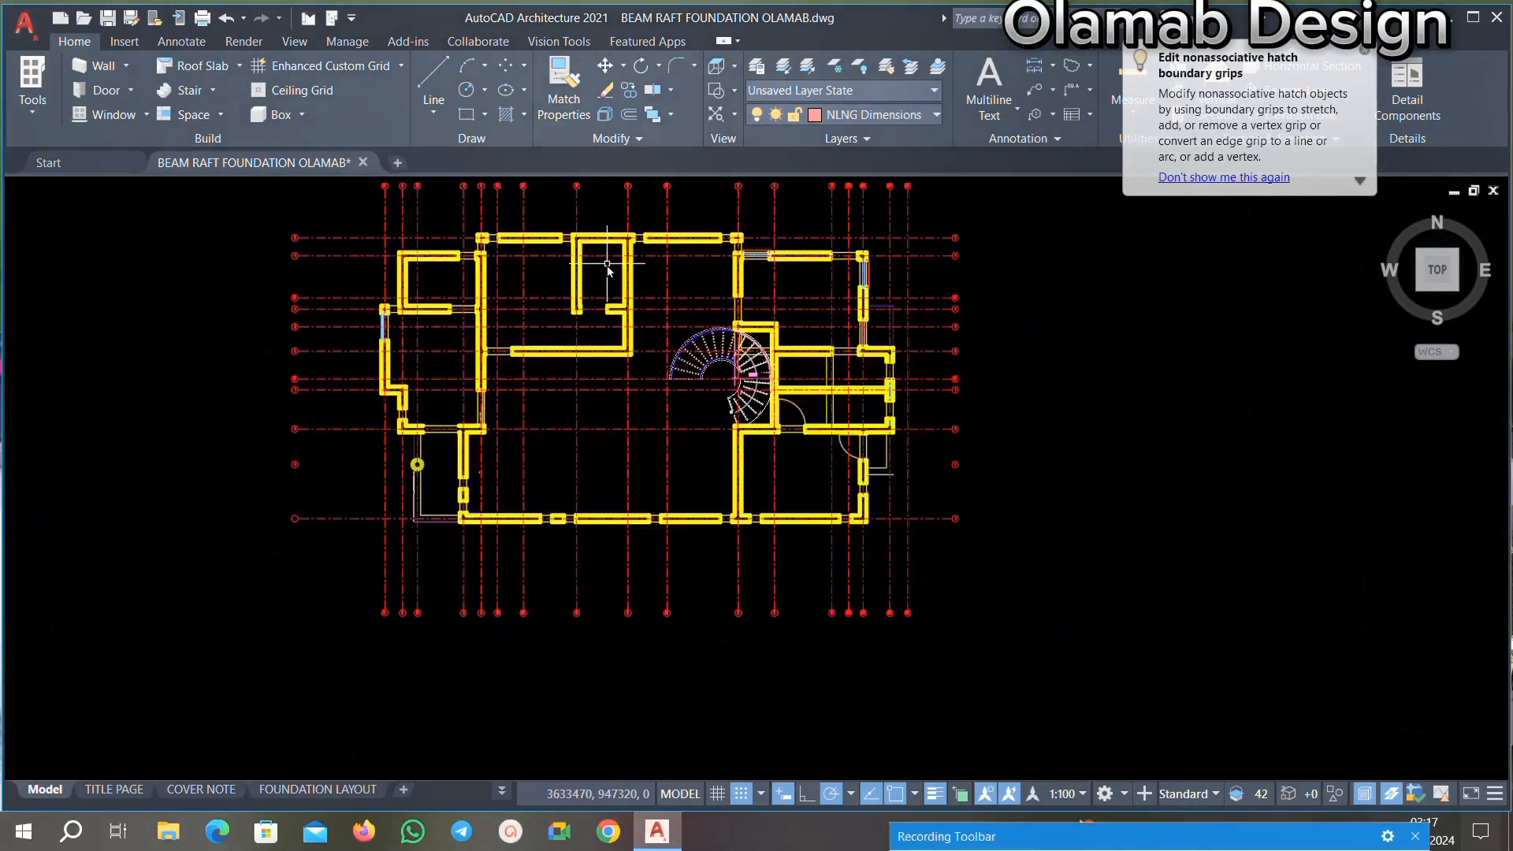
{"action": "scroll", "coordinate": [597, 325], "scroll_direction": "up", "scroll_amount": 2}
{"action": "scroll", "coordinate": [566, 401], "scroll_direction": "down", "scroll_amount": 1}
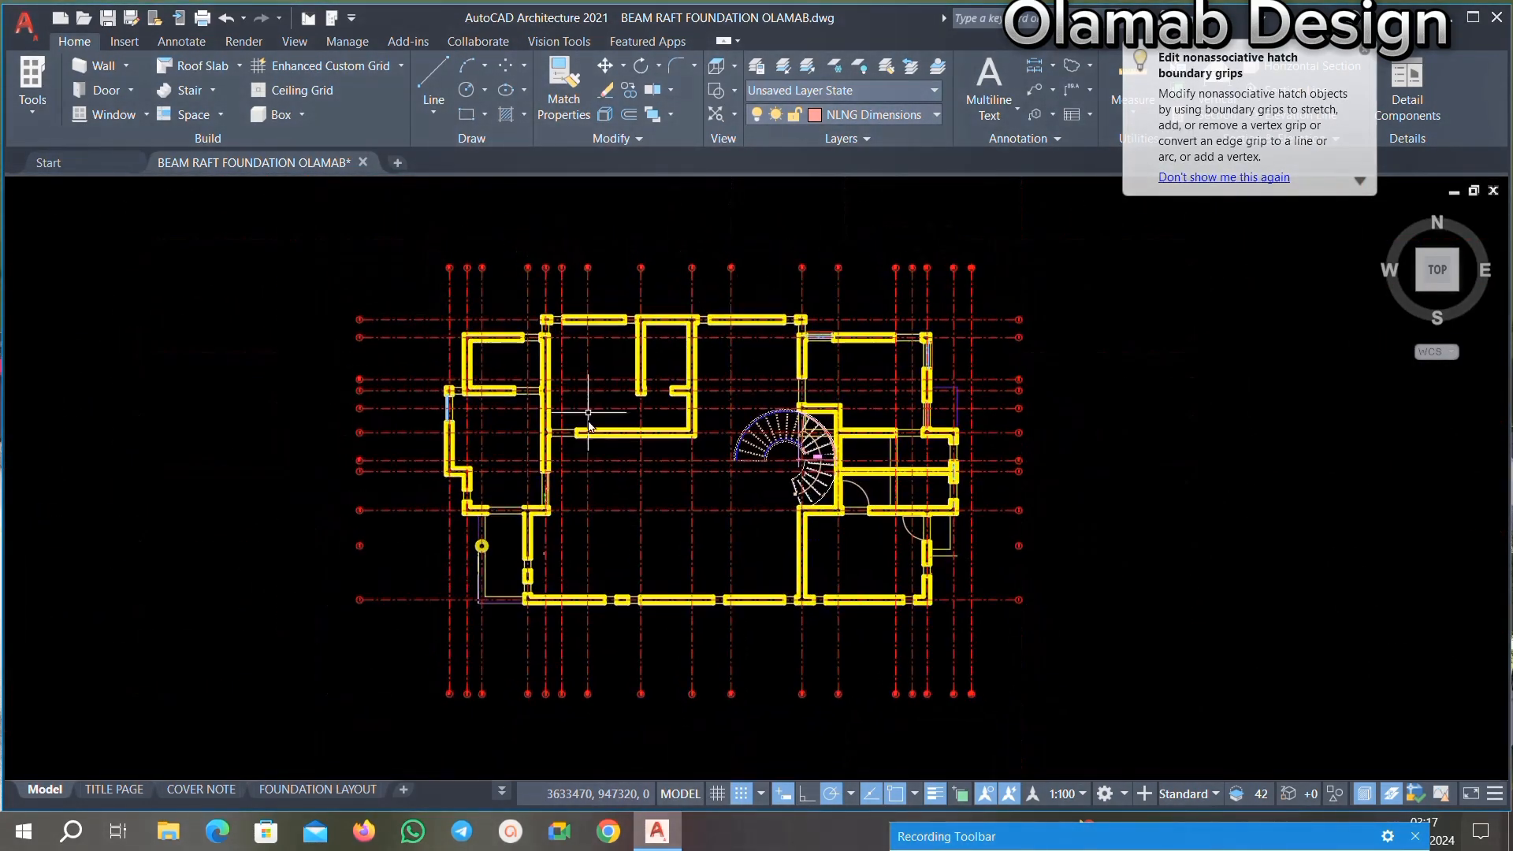
{"action": "scroll", "coordinate": [607, 319], "scroll_direction": "up", "scroll_amount": 3}
{"action": "scroll", "coordinate": [660, 398], "scroll_direction": "down", "scroll_amount": 2}
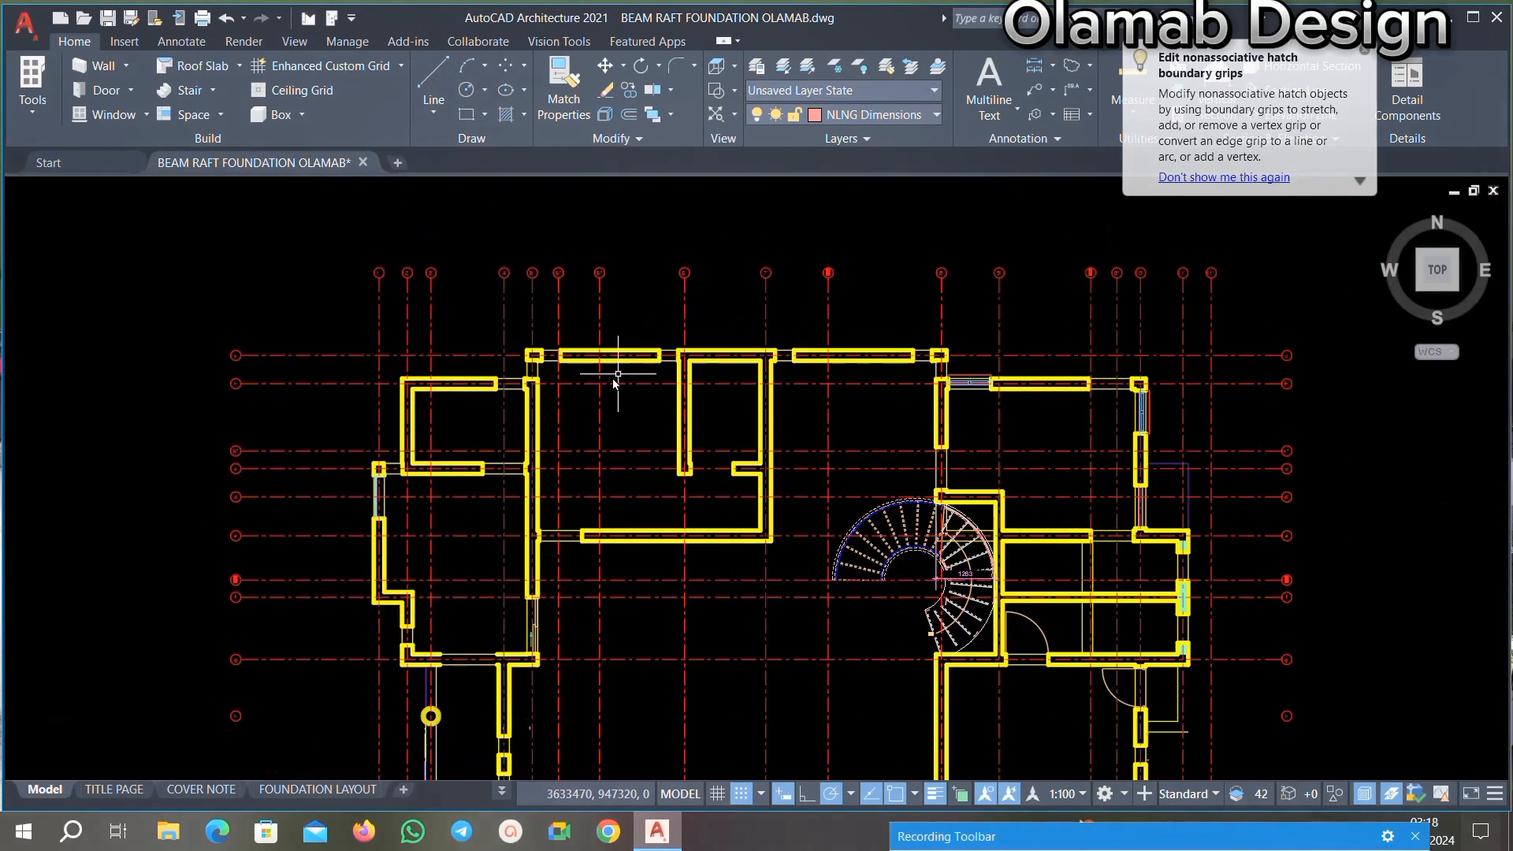
{"action": "scroll", "coordinate": [498, 278], "scroll_direction": "up", "scroll_amount": 1}
{"action": "scroll", "coordinate": [540, 315], "scroll_direction": "down", "scroll_amount": 1}
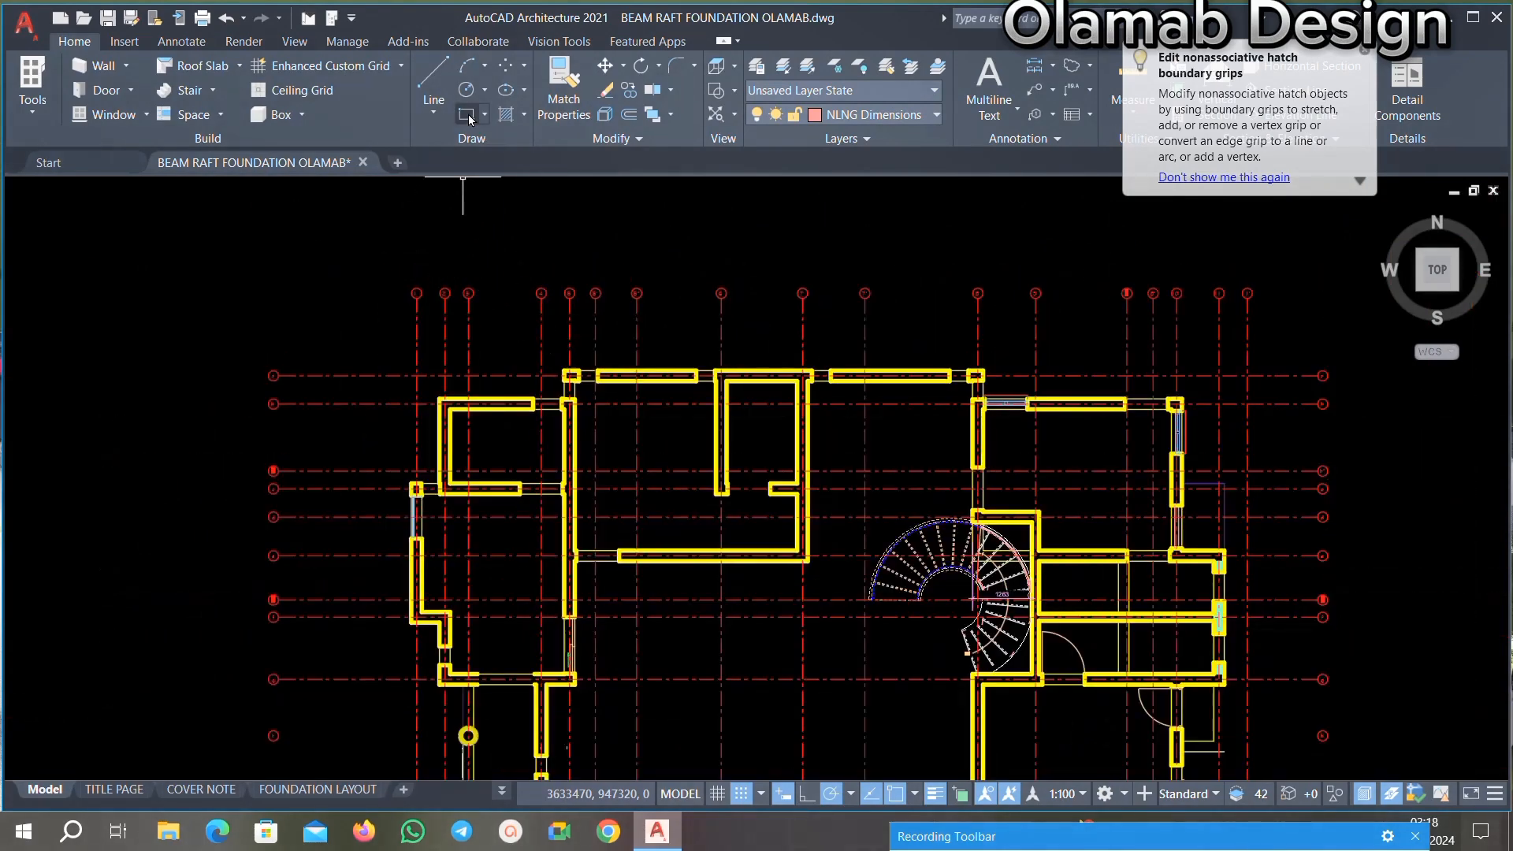
Step: Draw a 225 by 450 upright column rectangle in the empty space above grid a, outside the second floor plan
{"action": "scroll", "coordinate": [229, 257], "scroll_direction": "up", "scroll_amount": 1}
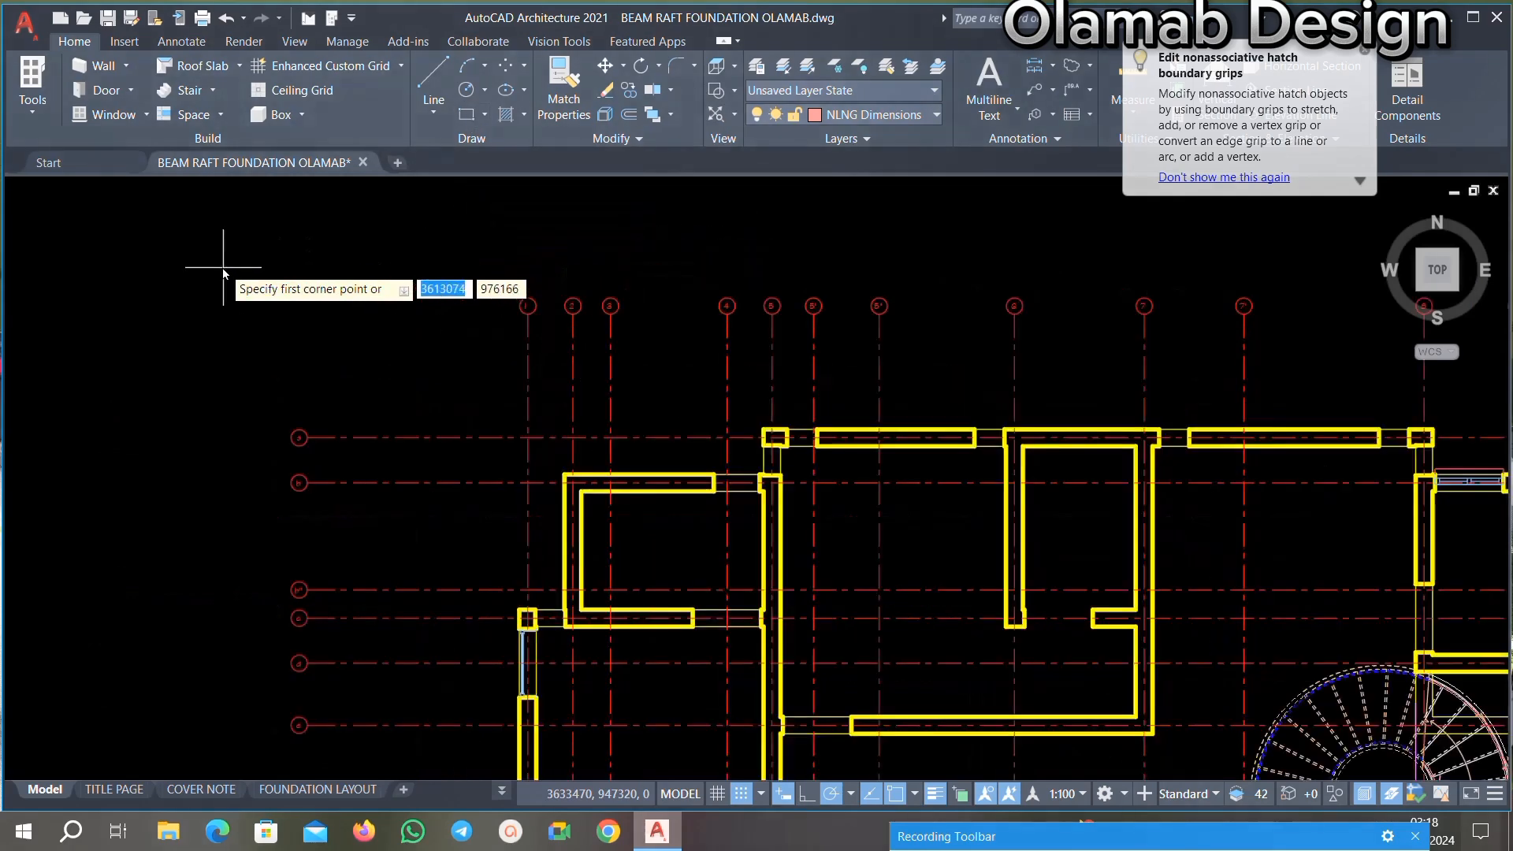
{"action": "scroll", "coordinate": [422, 294], "scroll_direction": "up", "scroll_amount": 1}
{"action": "scroll", "coordinate": [421, 287], "scroll_direction": "up", "scroll_amount": 2}
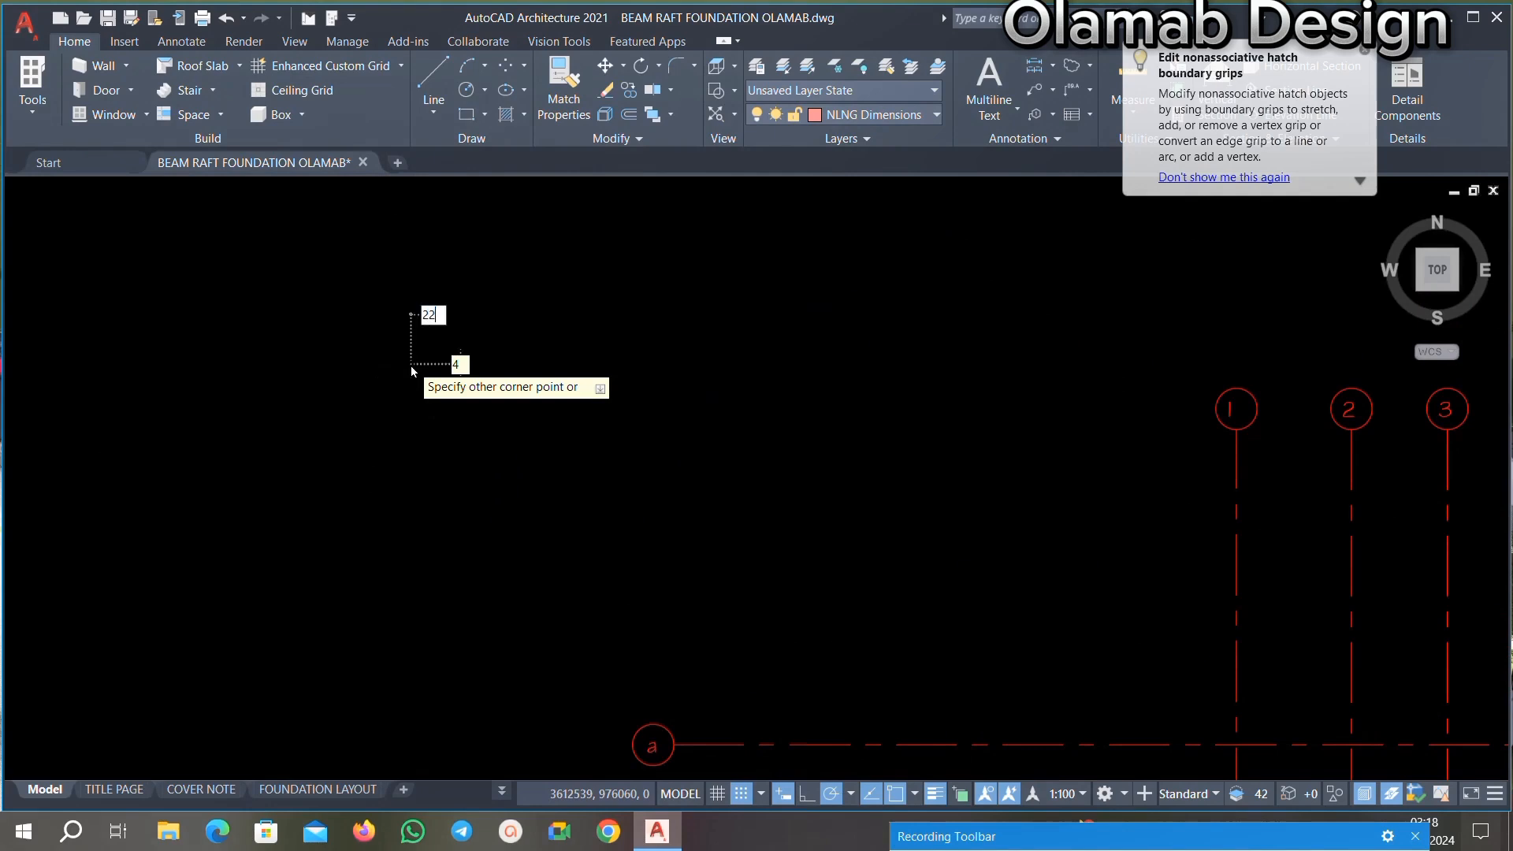
{"action": "type", "text": "5"}
{"action": "key", "text": "Tab"}
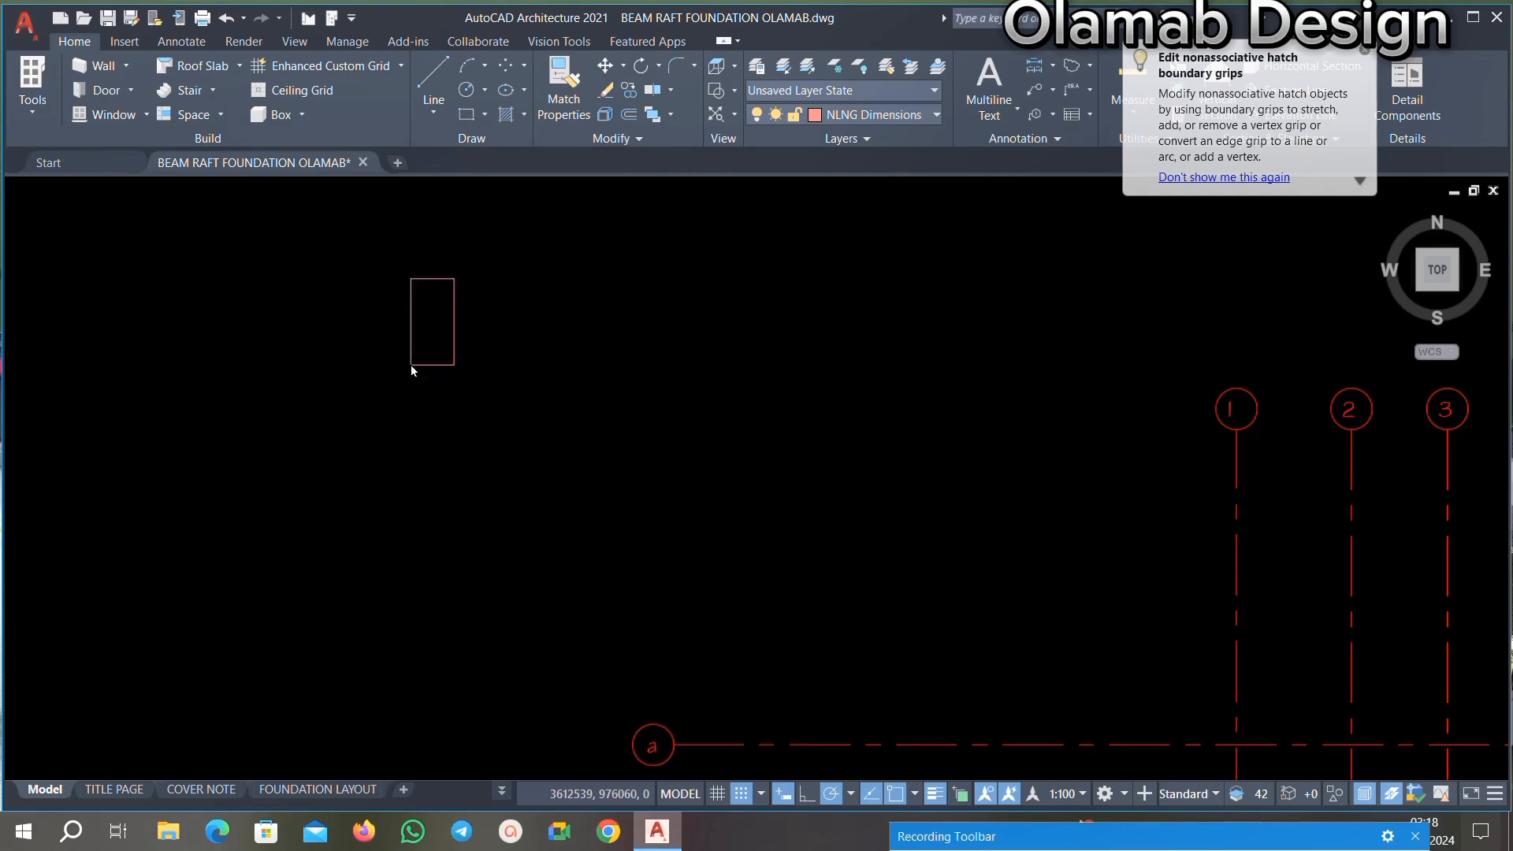
{"action": "scroll", "coordinate": [439, 306], "scroll_direction": "up", "scroll_amount": 5}
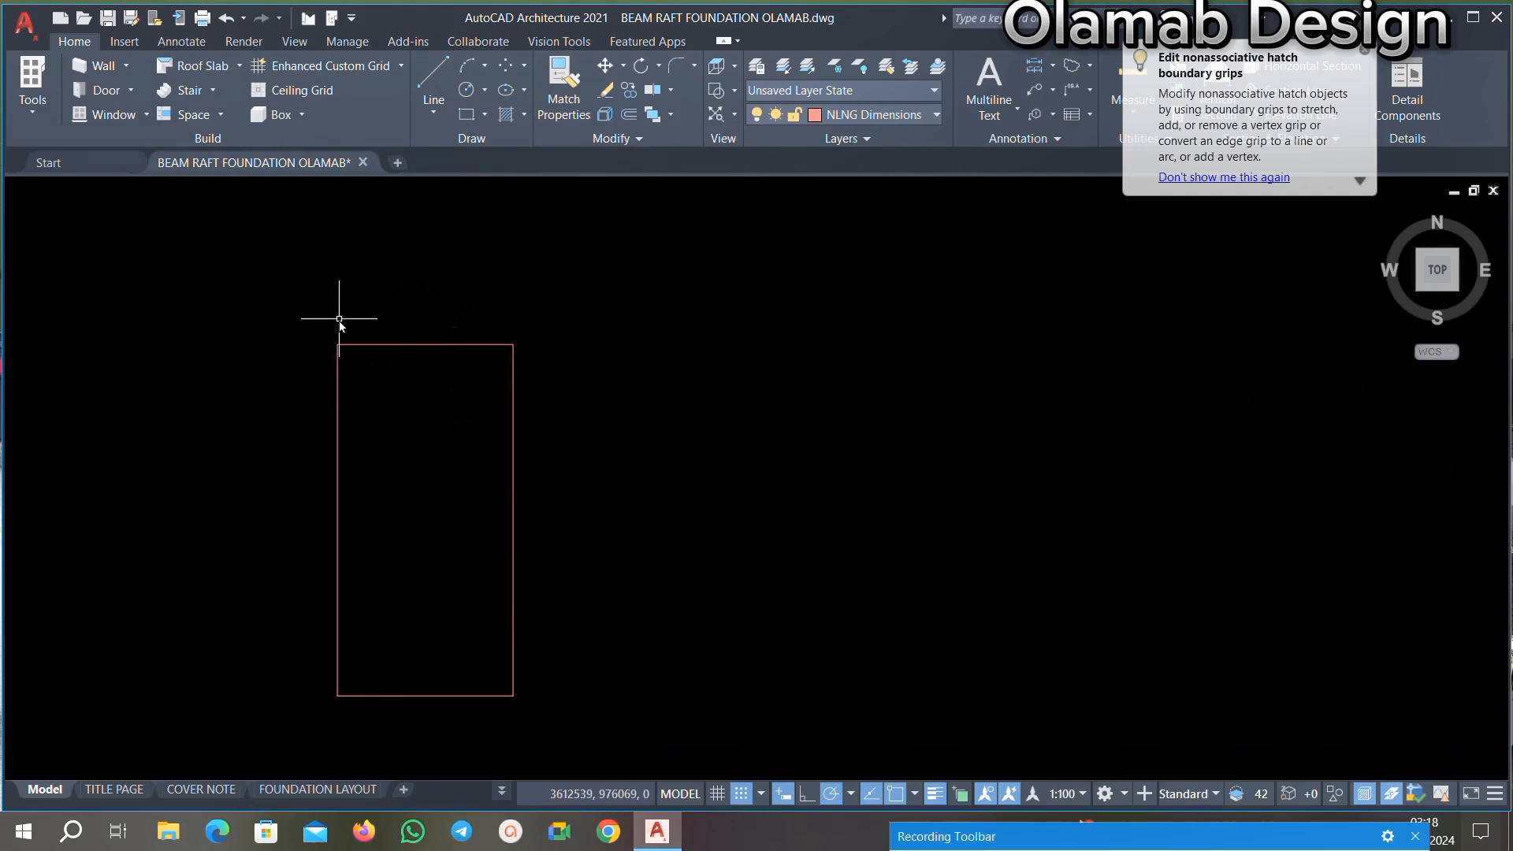
{"action": "scroll", "coordinate": [421, 305], "scroll_direction": "down", "scroll_amount": 5}
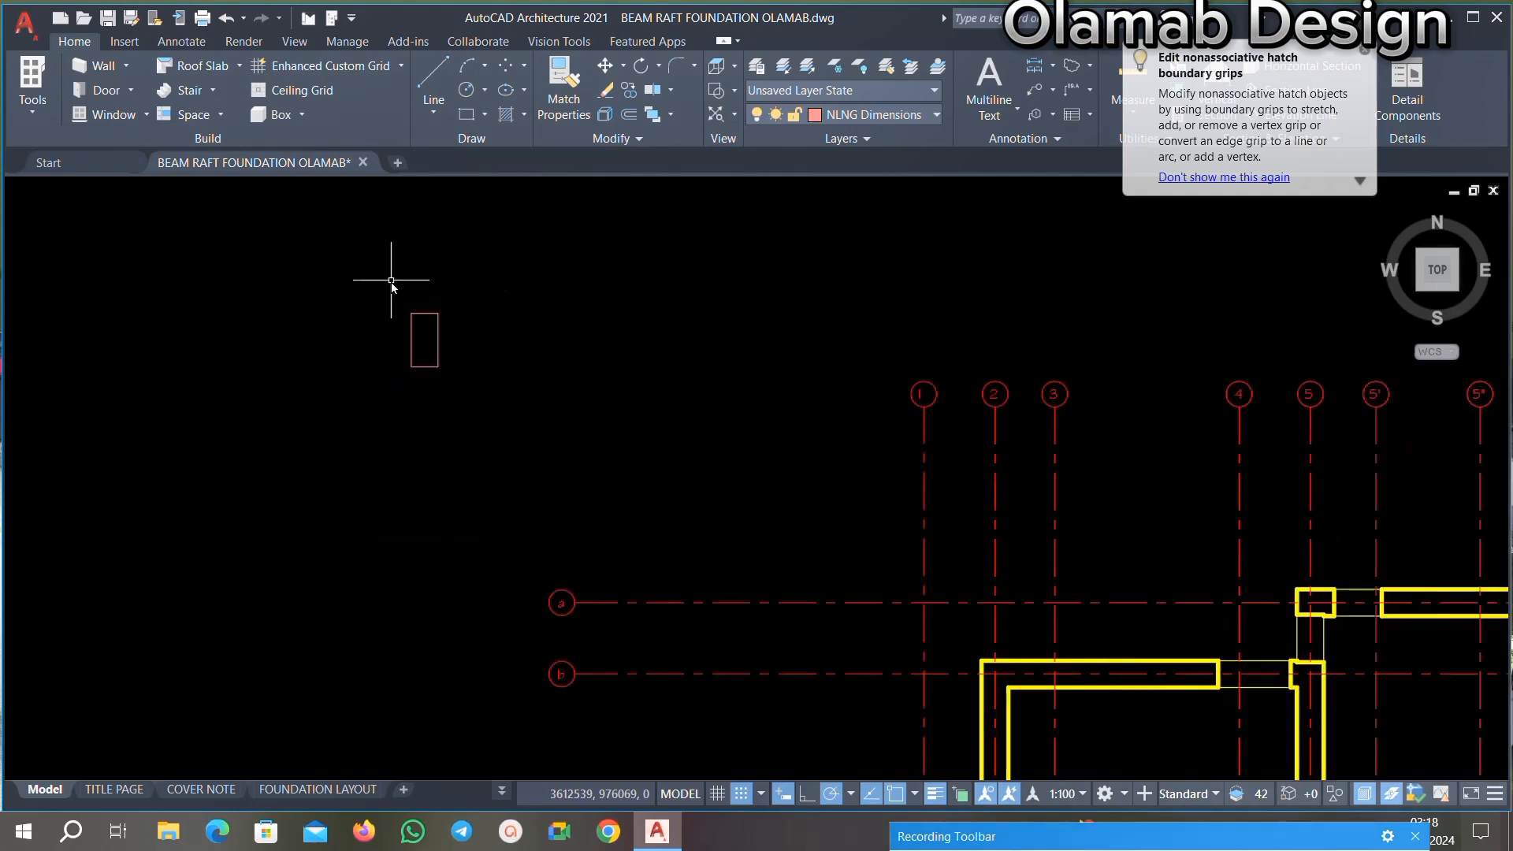
Step: Draw a 225 by 225 square column outline beside the upright rectangle
{"action": "scroll", "coordinate": [392, 280], "scroll_direction": "up", "scroll_amount": 2}
{"action": "scroll", "coordinate": [512, 307], "scroll_direction": "up", "scroll_amount": 4}
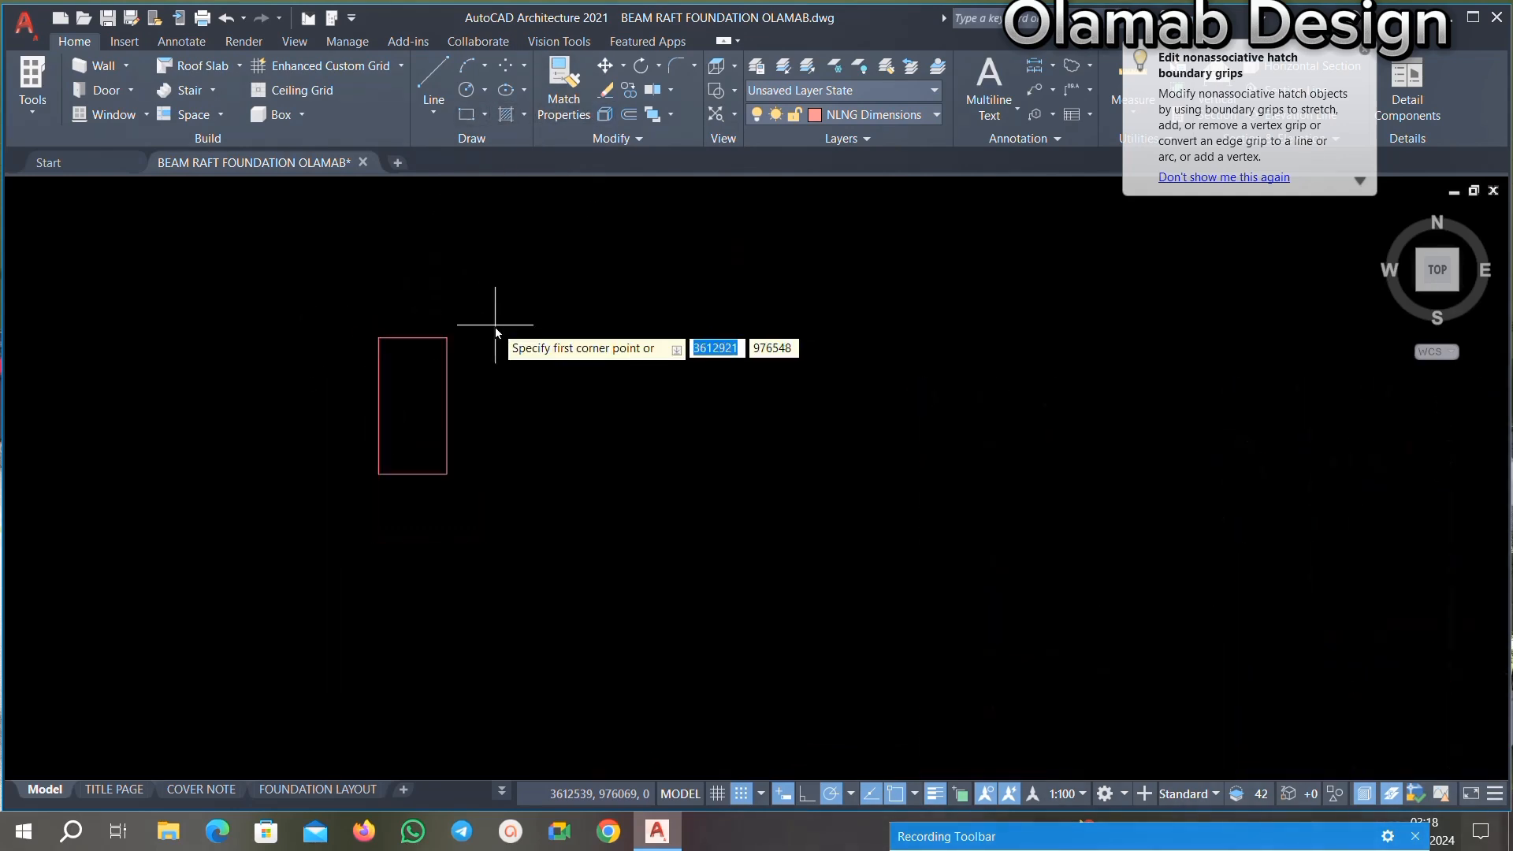
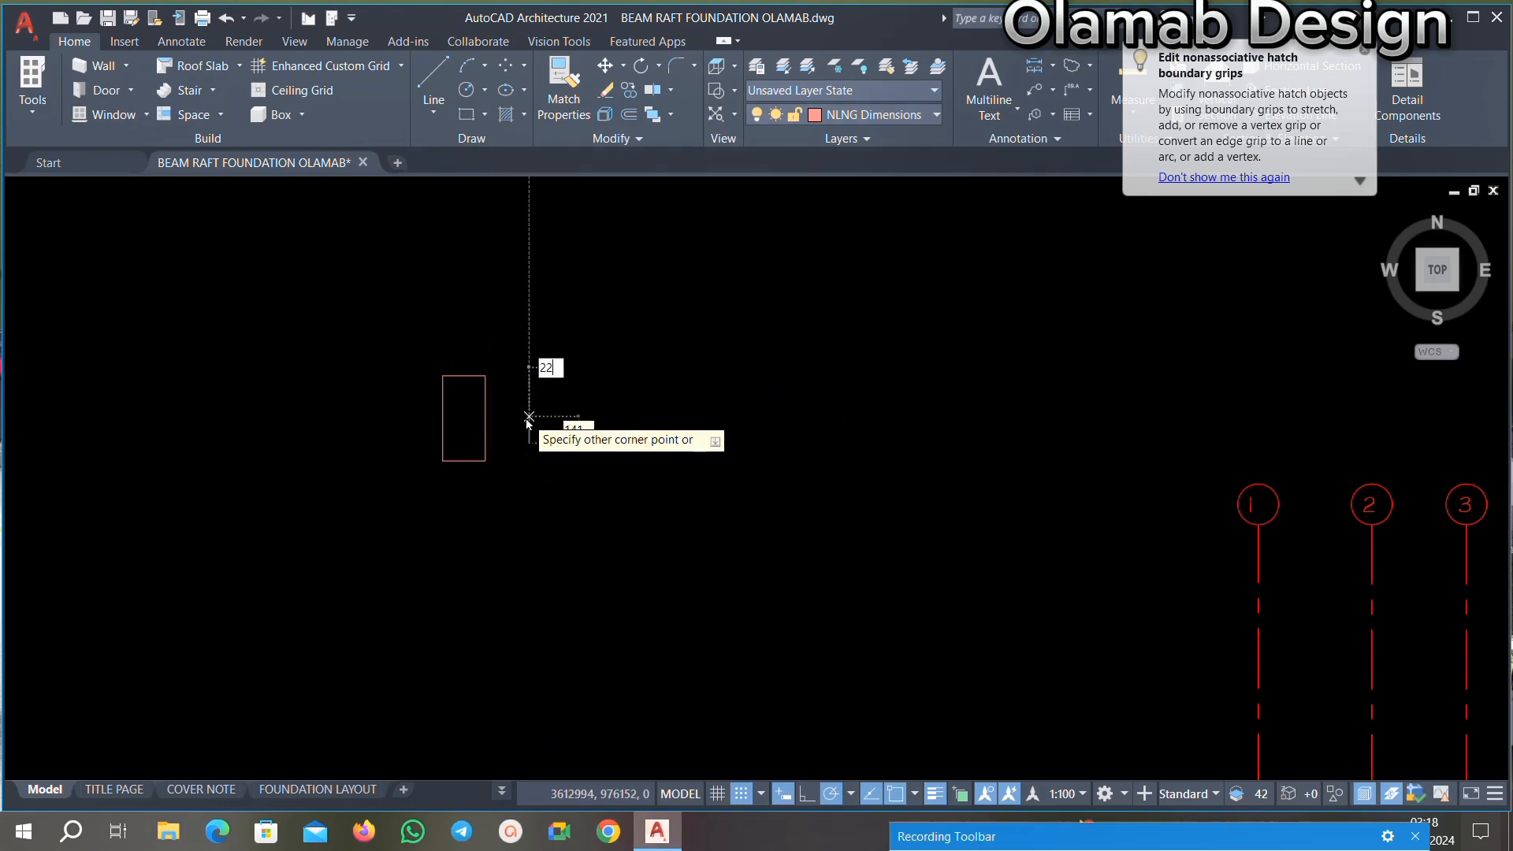
{"action": "key", "text": "Tab"}
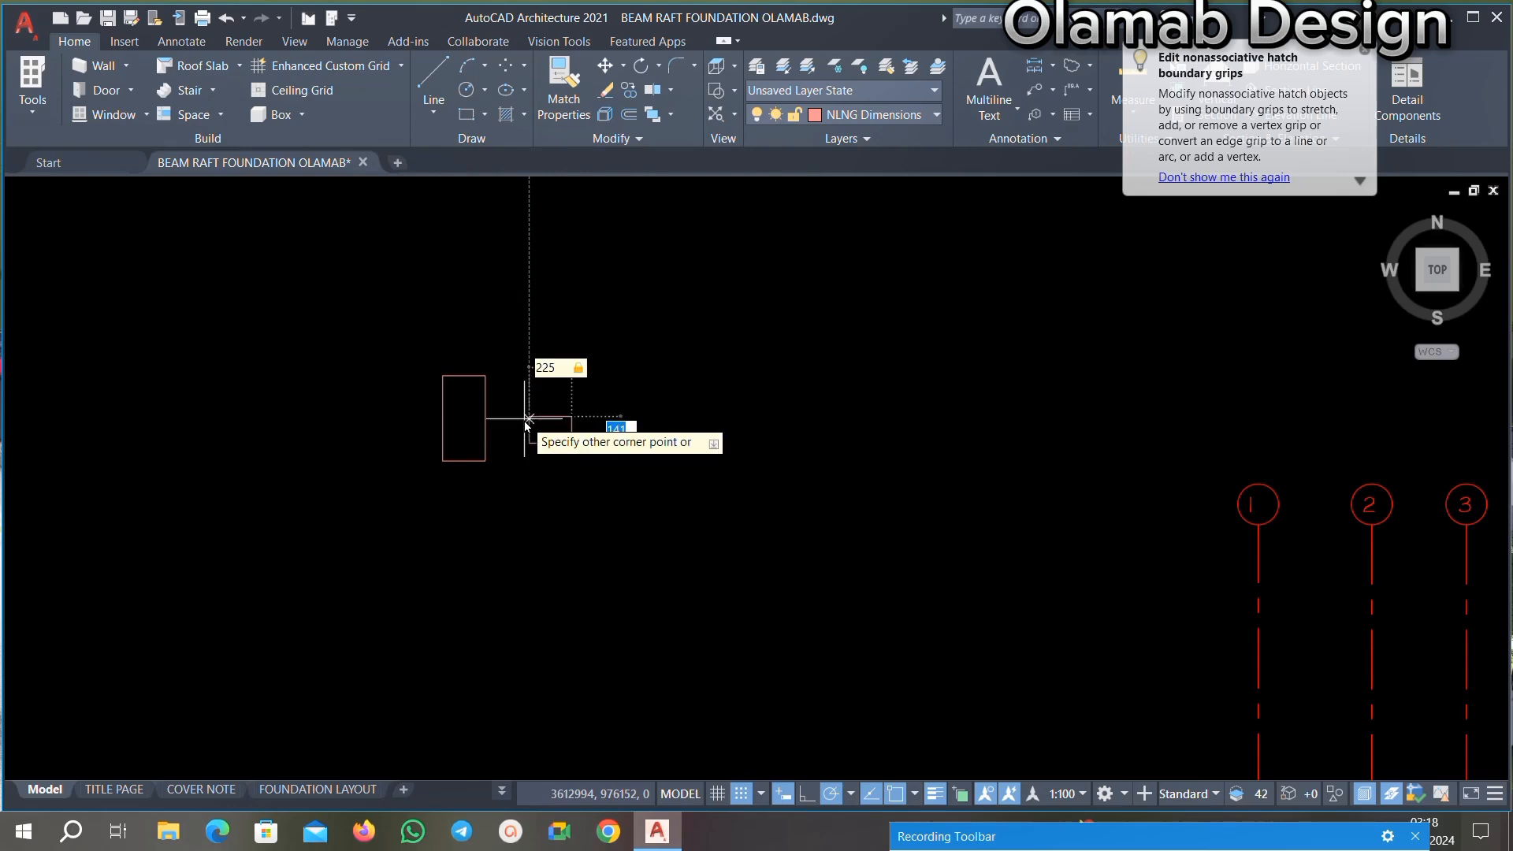
{"action": "type", "text": "225"}
{"action": "key", "text": "Return"}
{"action": "scroll", "coordinate": [516, 421], "scroll_direction": "down", "scroll_amount": 2}
{"action": "scroll", "coordinate": [544, 429], "scroll_direction": "up", "scroll_amount": 3}
{"action": "scroll", "coordinate": [567, 433], "scroll_direction": "up", "scroll_amount": 3}
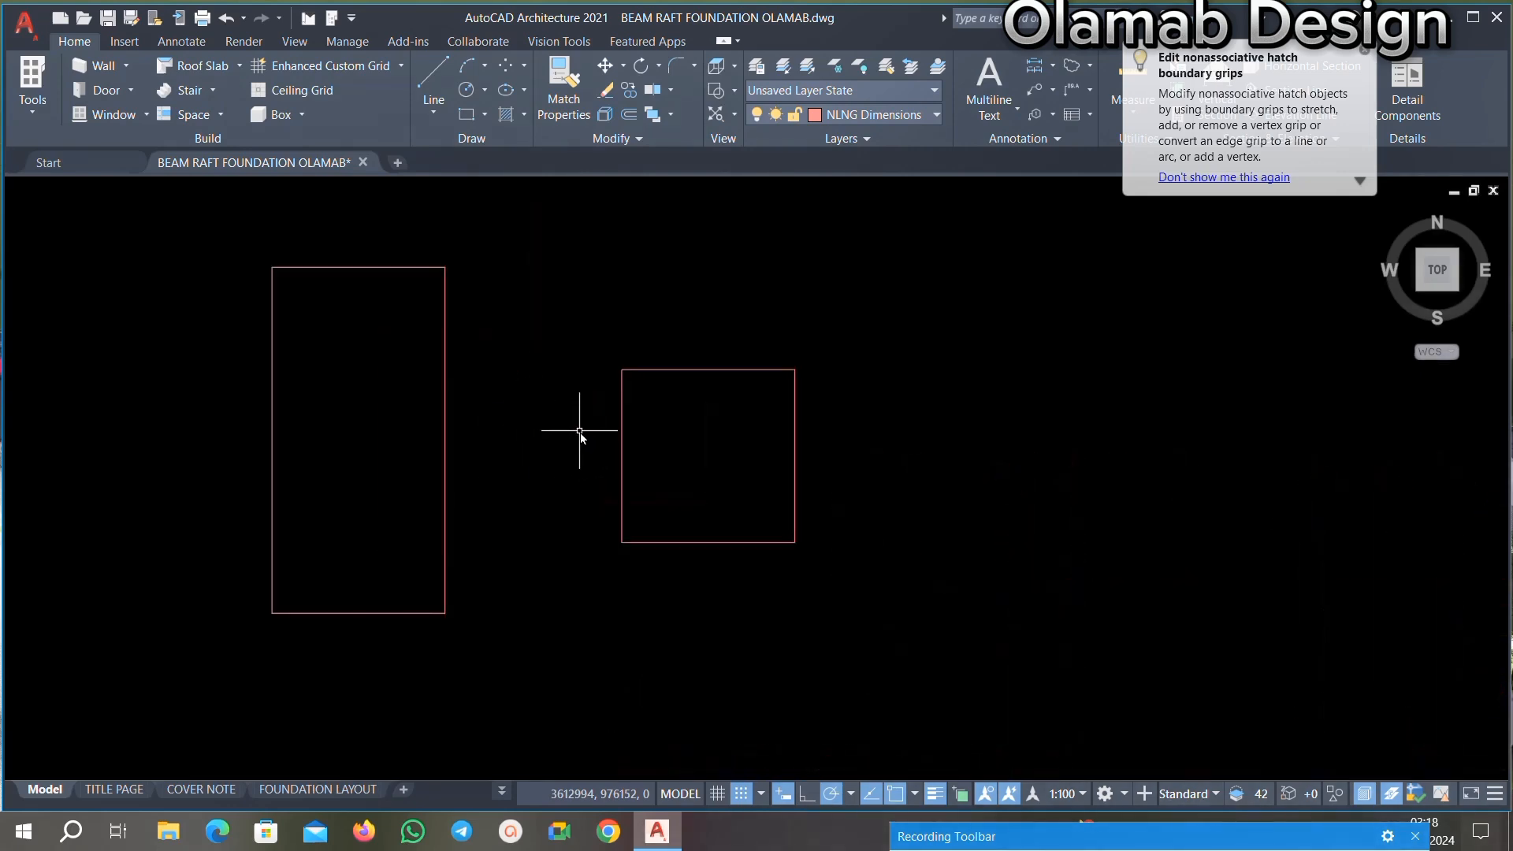
Step: Assign both column outlines to the Column layer
{"action": "scroll", "coordinate": [607, 426], "scroll_direction": "down", "scroll_amount": 2}
{"action": "scroll", "coordinate": [640, 532], "scroll_direction": "up", "scroll_amount": 2}
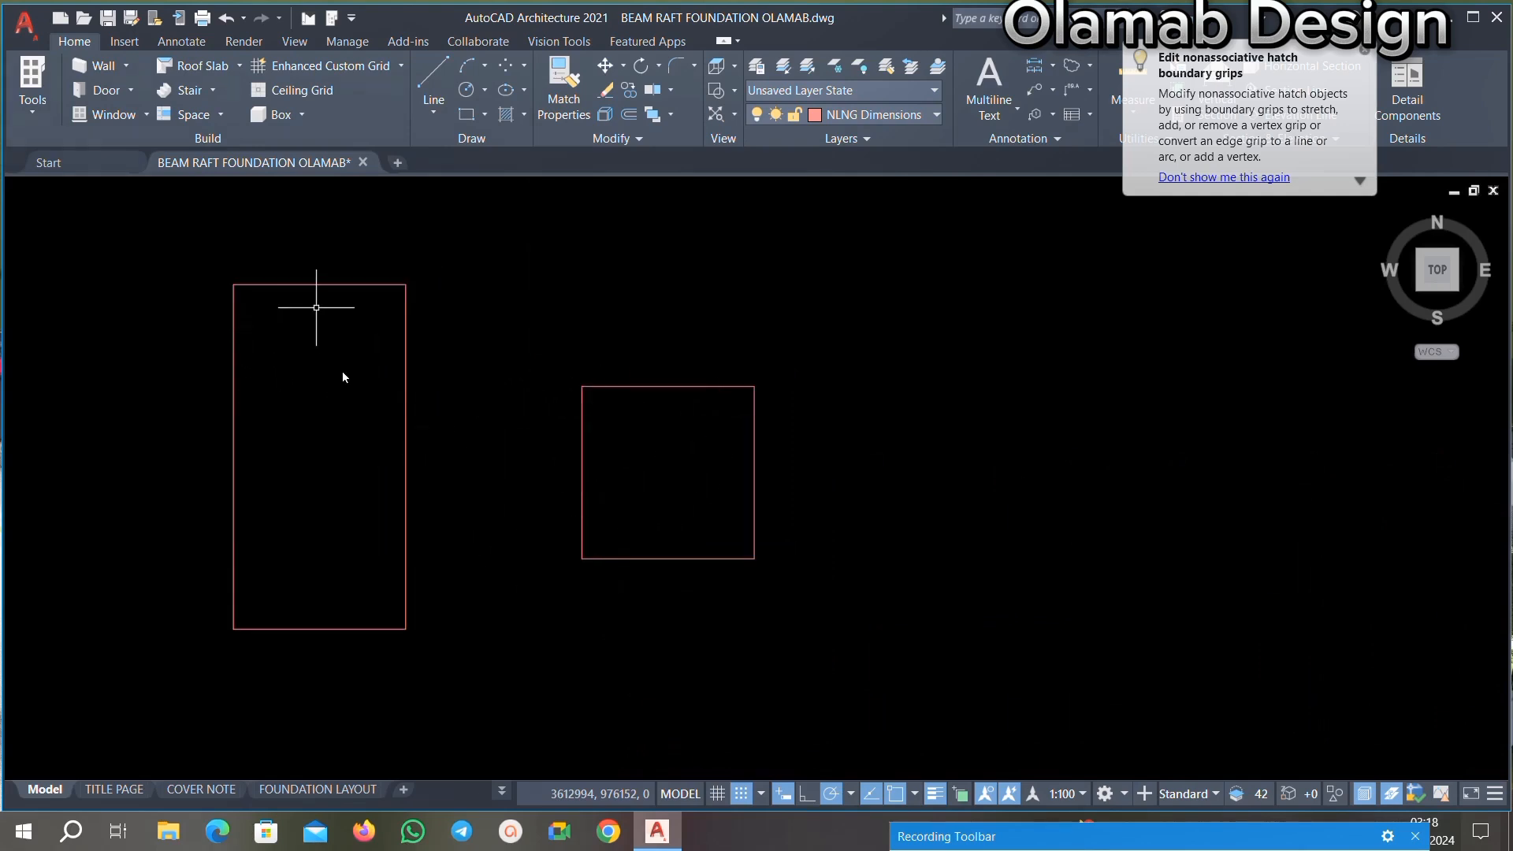
{"action": "scroll", "coordinate": [663, 361], "scroll_direction": "down", "scroll_amount": 3}
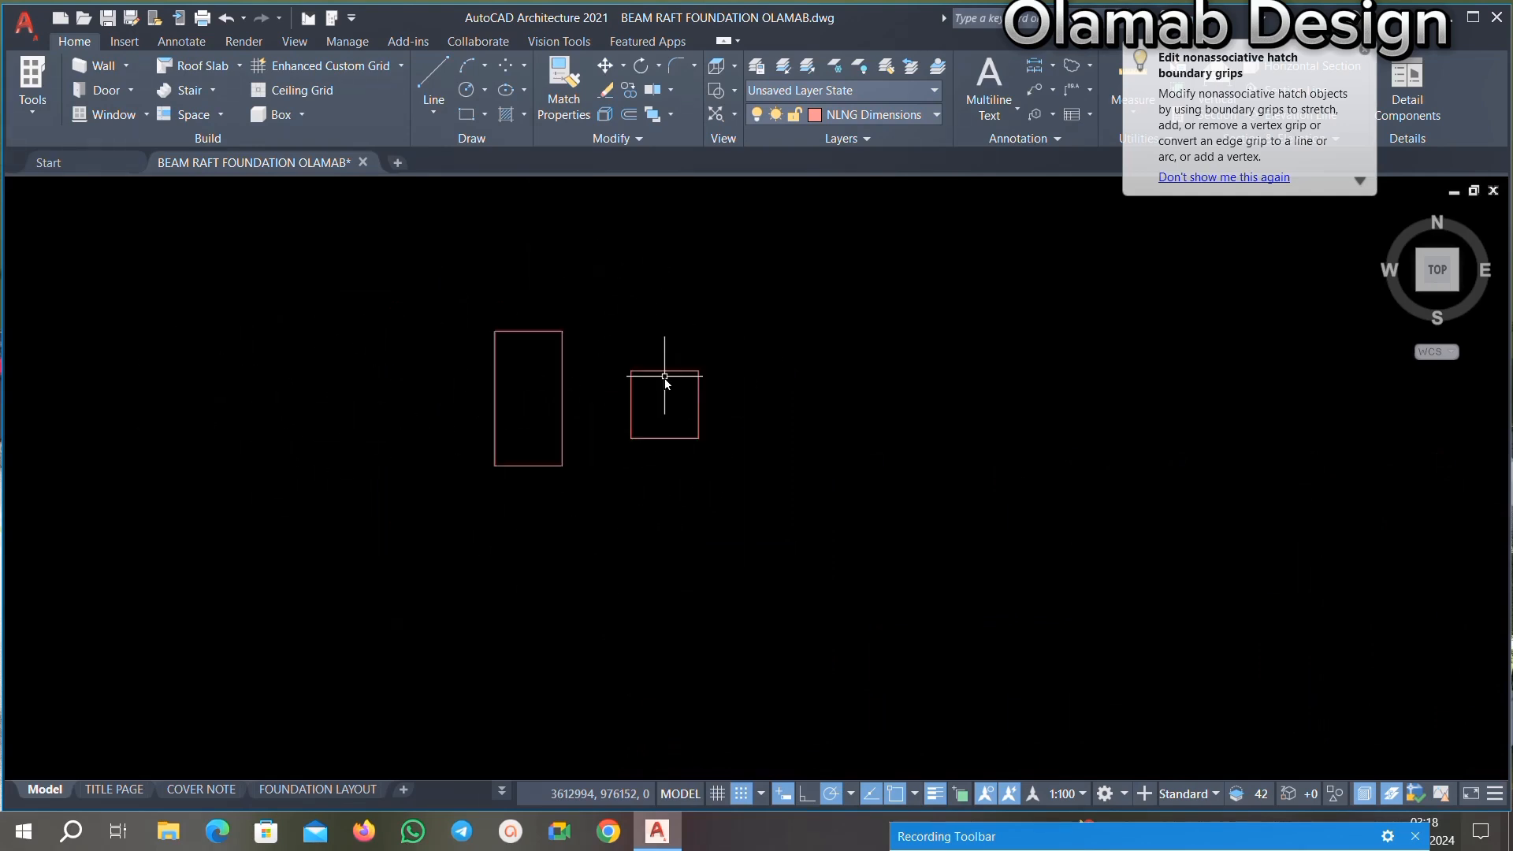
{"action": "left_click", "coordinate": [844, 287]}
{"action": "left_click", "coordinate": [443, 462]}
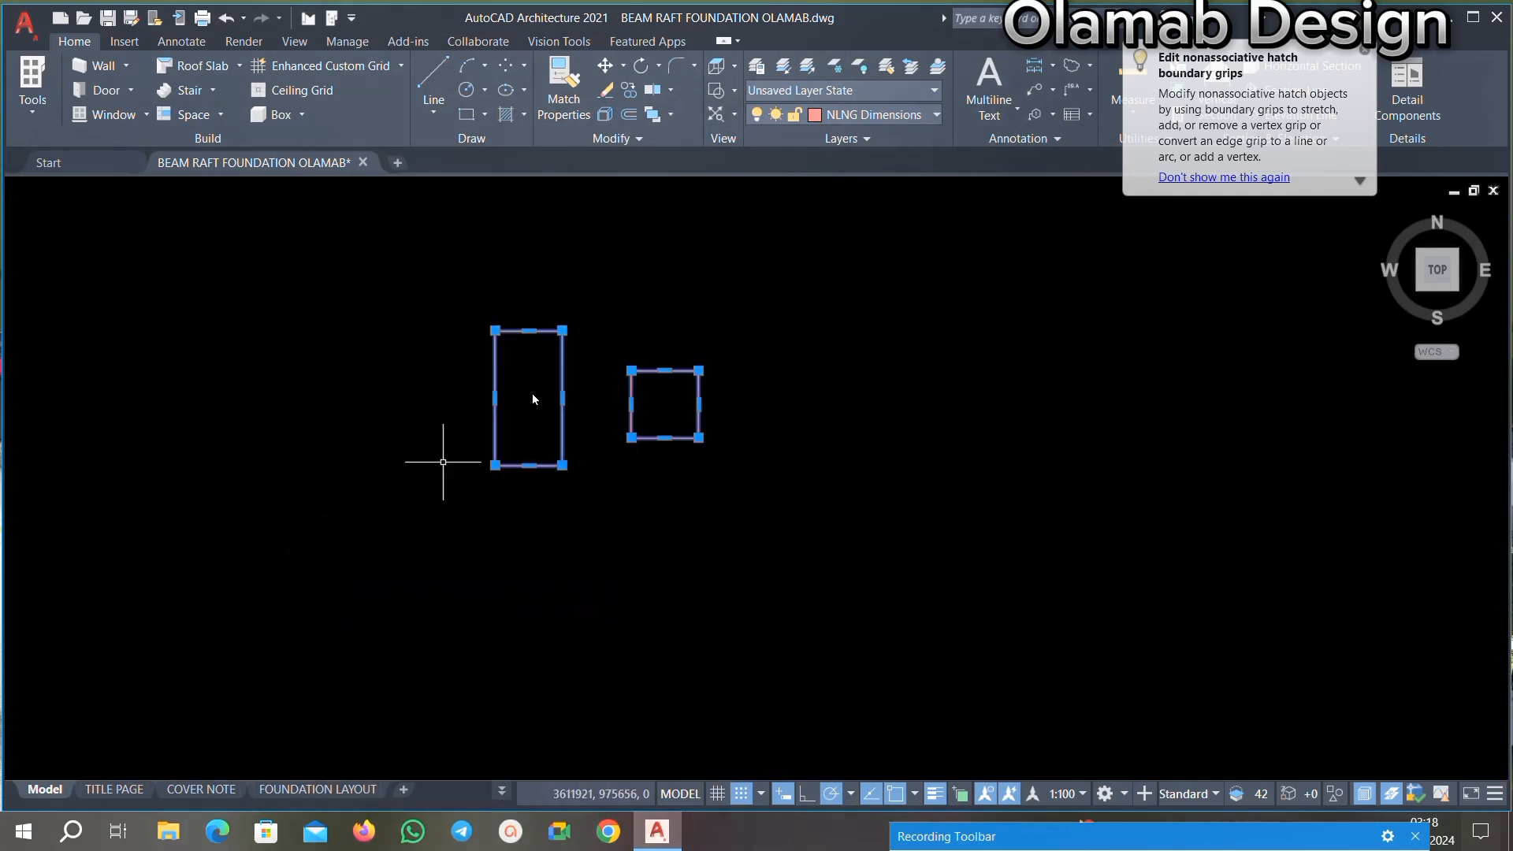
{"action": "left_click", "coordinate": [933, 116]}
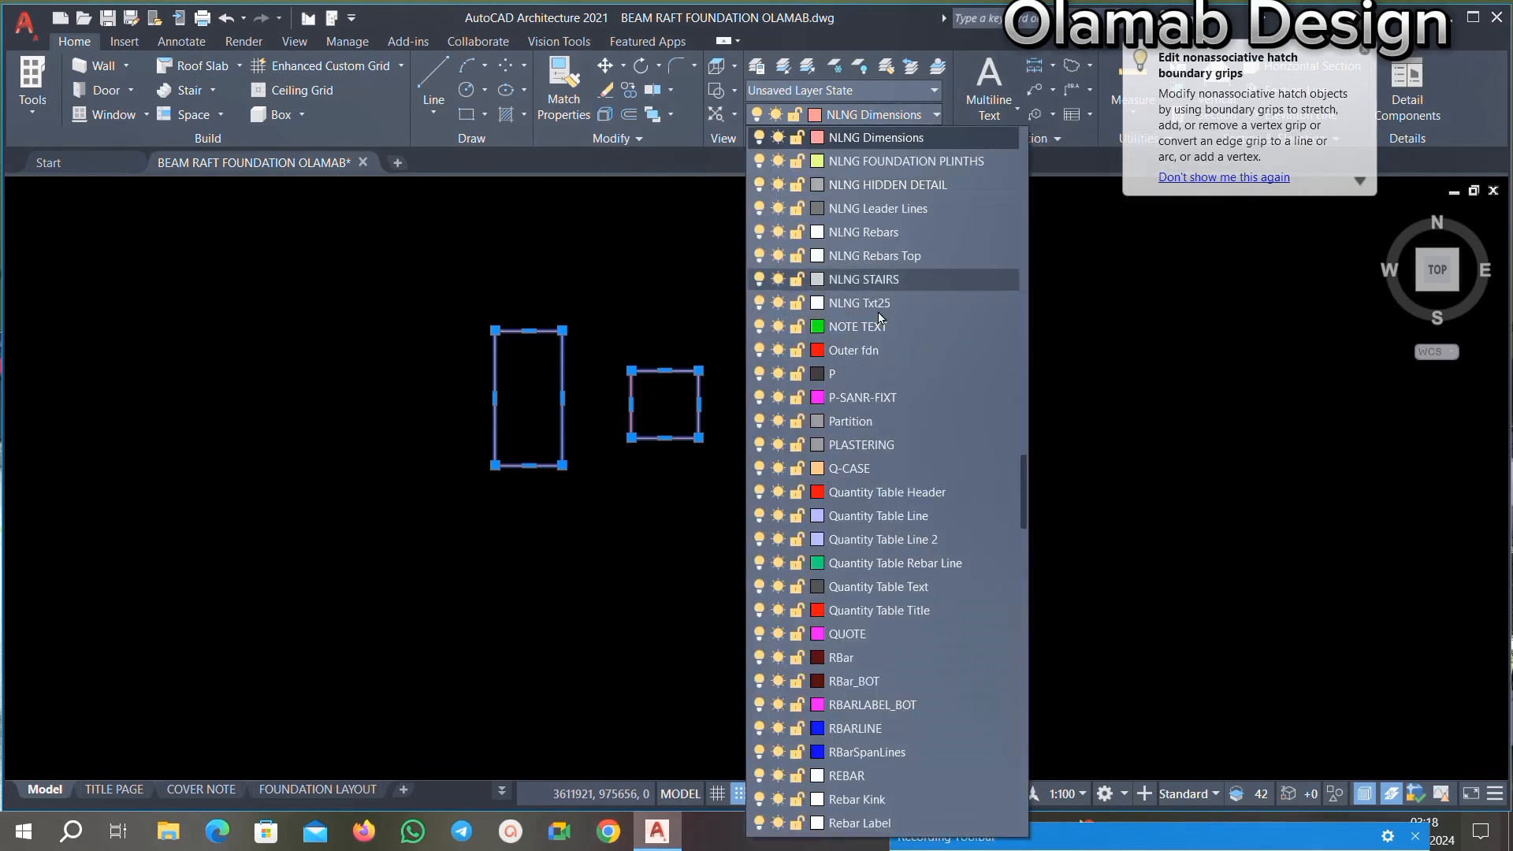
{"action": "scroll", "coordinate": [866, 318], "scroll_direction": "up", "scroll_amount": 15}
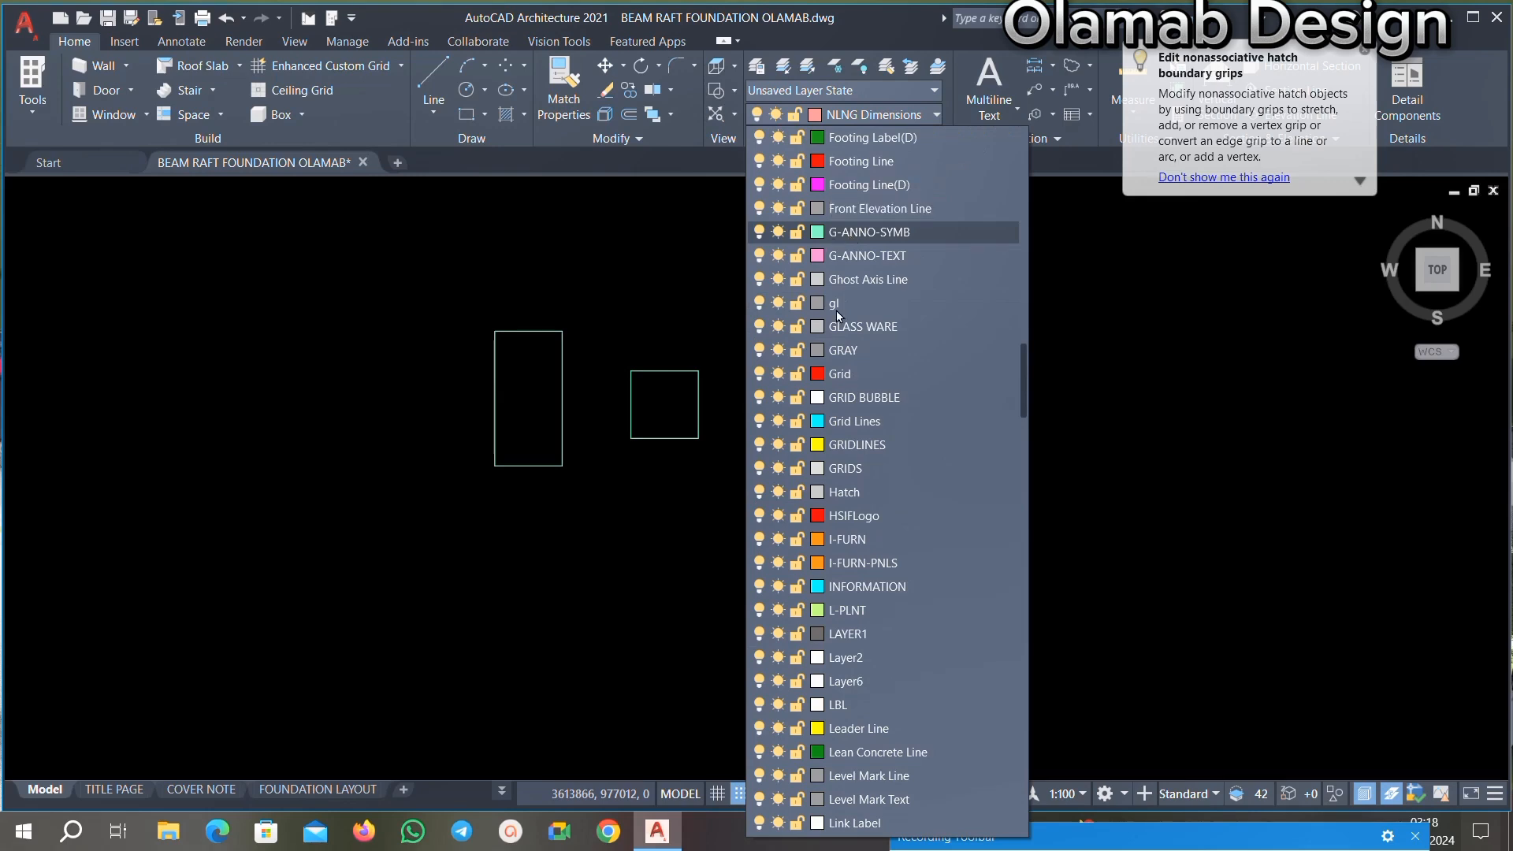
{"action": "scroll", "coordinate": [851, 370], "scroll_direction": "up", "scroll_amount": 5}
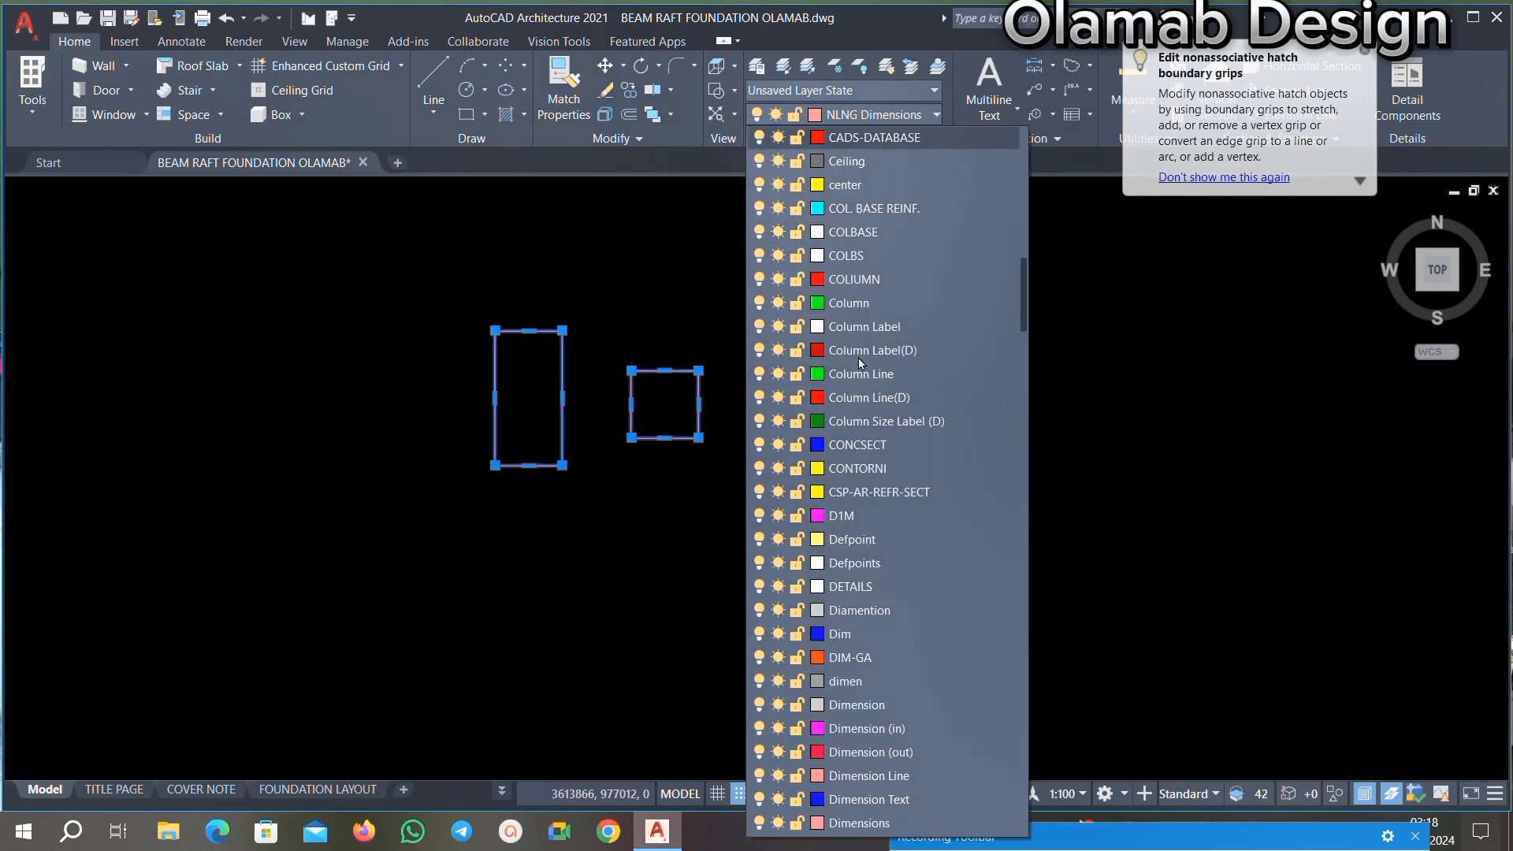
{"action": "left_click", "coordinate": [873, 299]}
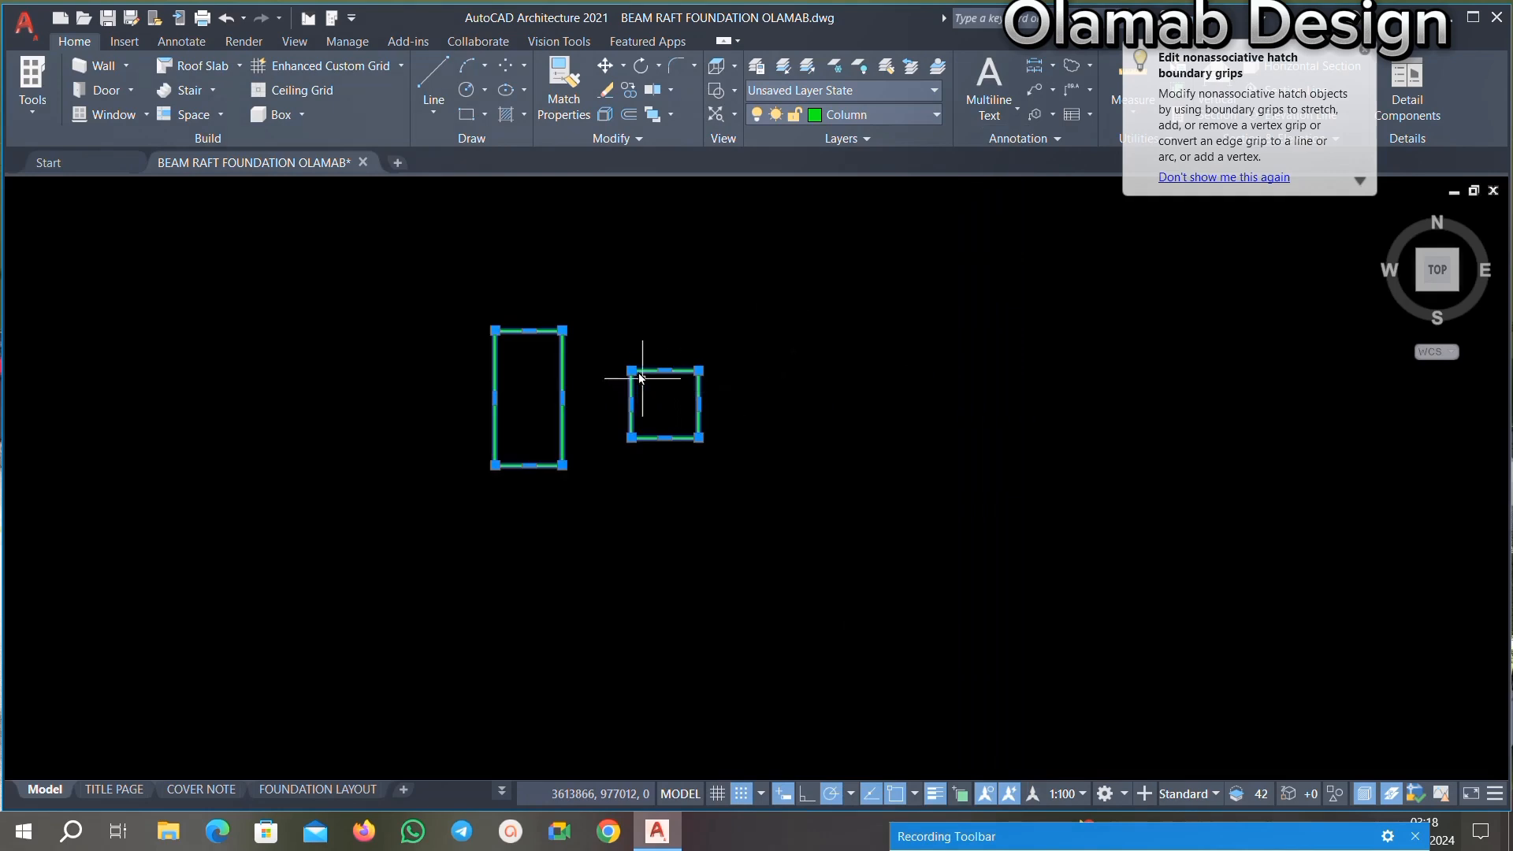
{"action": "scroll", "coordinate": [630, 311], "scroll_direction": "down", "scroll_amount": 2}
{"action": "key", "text": "Escape"}
Step: Draw a vertical centre line through the rectangular column, from the midpoint of its top edge to the midpoint of its bottom edge
{"action": "scroll", "coordinate": [556, 338], "scroll_direction": "up", "scroll_amount": 5}
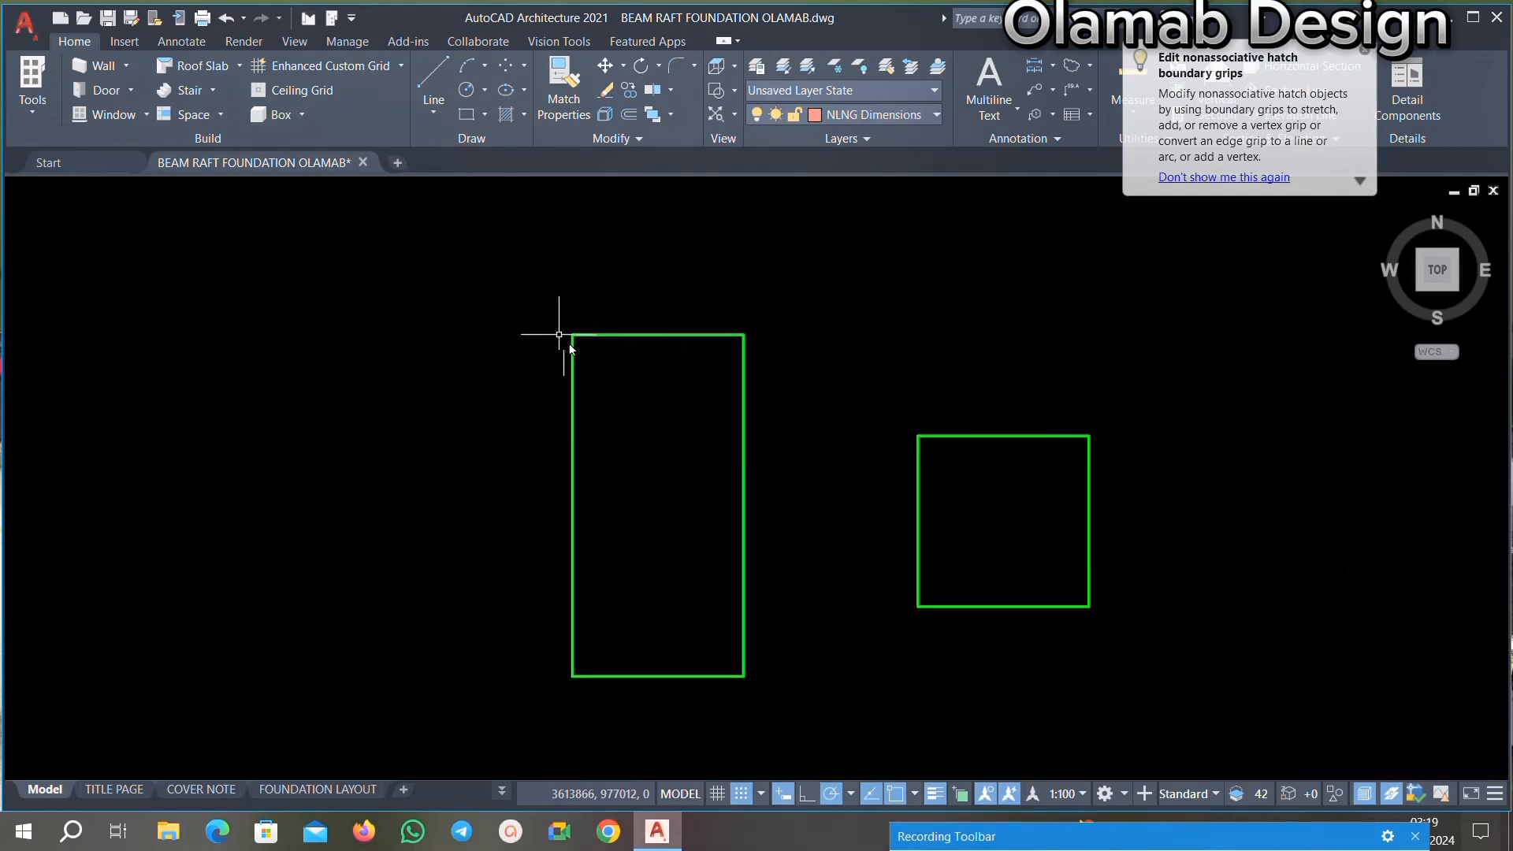
{"action": "scroll", "coordinate": [567, 320], "scroll_direction": "down", "scroll_amount": 7}
{"action": "scroll", "coordinate": [541, 297], "scroll_direction": "up", "scroll_amount": 4}
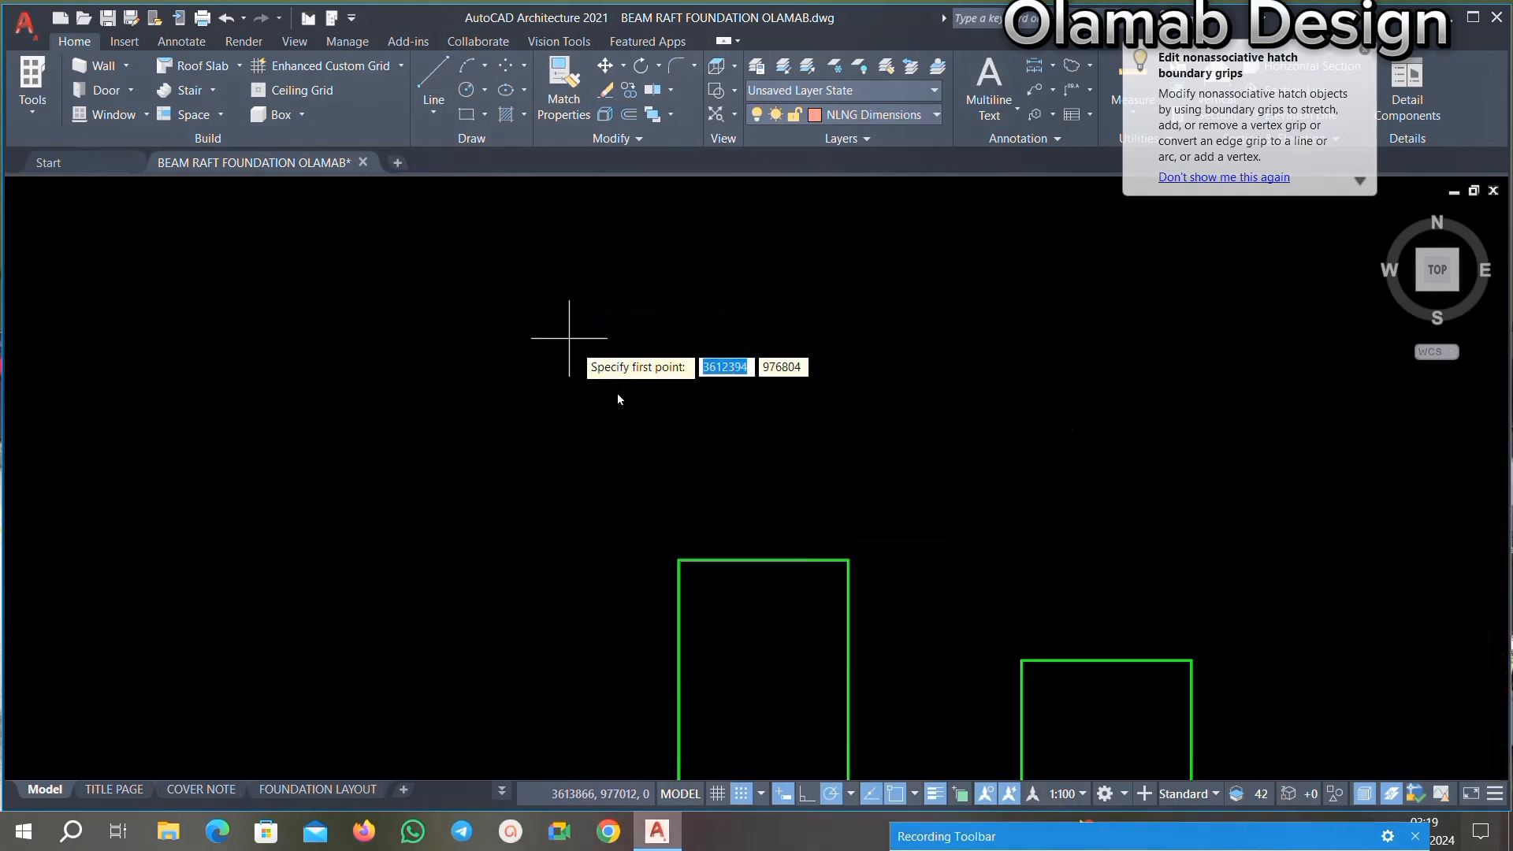
{"action": "scroll", "coordinate": [712, 425], "scroll_direction": "down", "scroll_amount": 2}
{"action": "scroll", "coordinate": [723, 513], "scroll_direction": "up", "scroll_amount": 3}
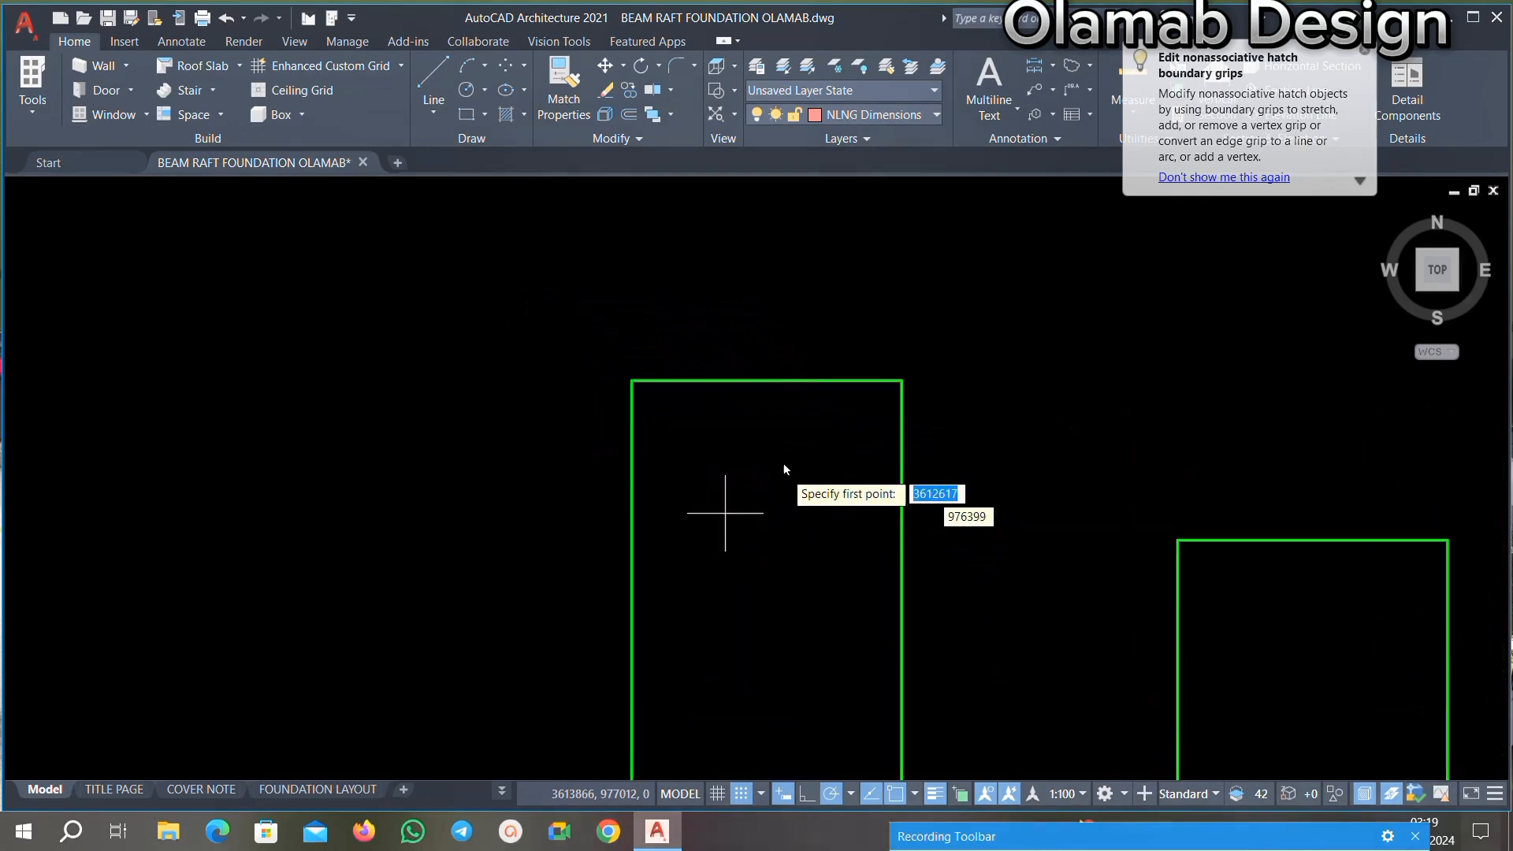
{"action": "left_click", "coordinate": [768, 381]}
{"action": "scroll", "coordinate": [760, 368], "scroll_direction": "down", "scroll_amount": 5}
{"action": "scroll", "coordinate": [760, 476], "scroll_direction": "up", "scroll_amount": 4}
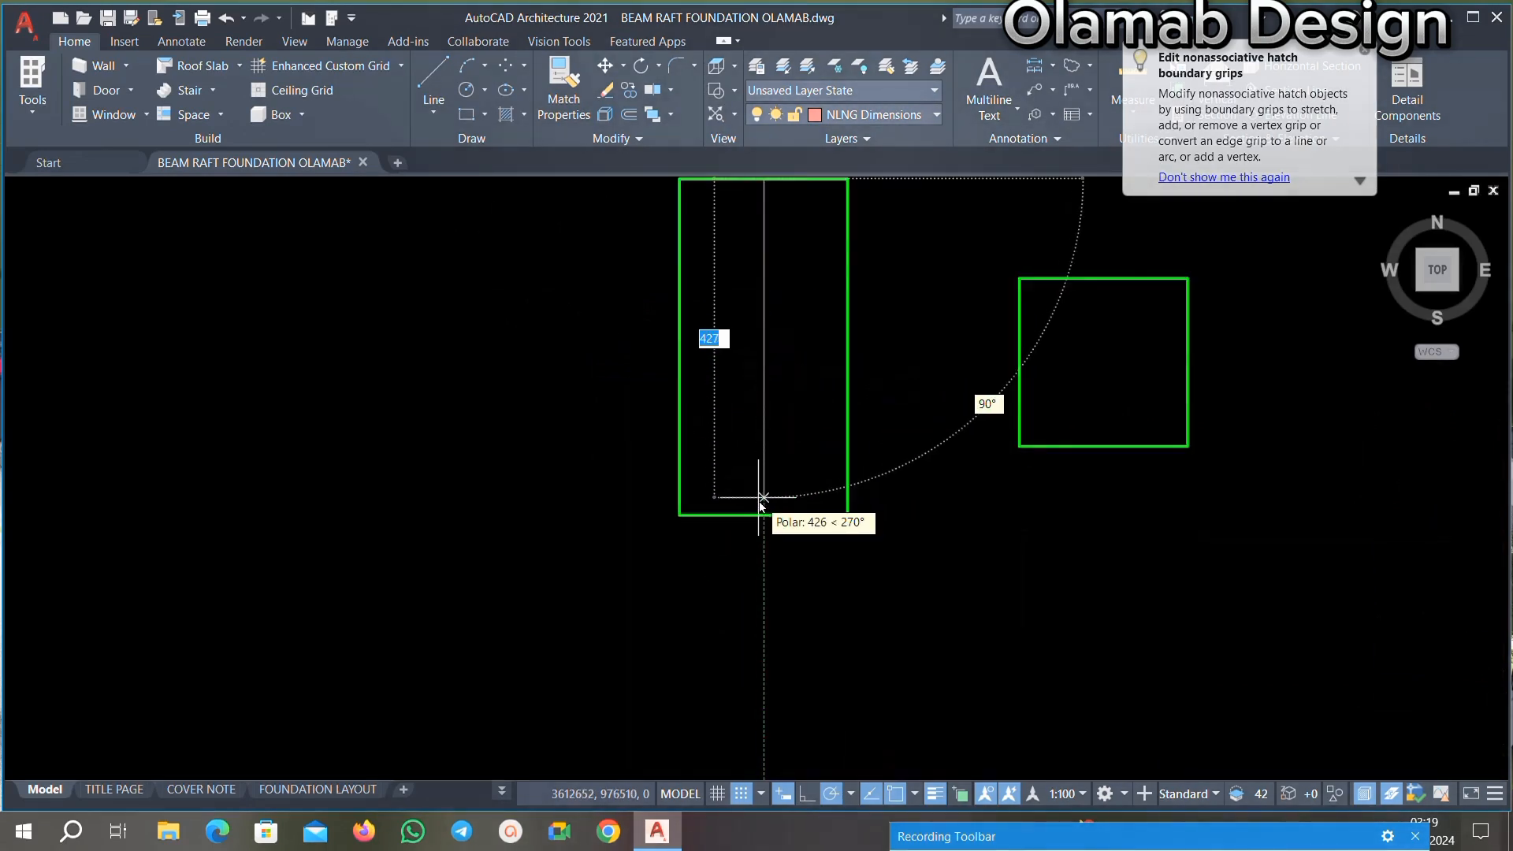
{"action": "left_click", "coordinate": [764, 515]}
{"action": "key", "text": "Return"}
{"action": "scroll", "coordinate": [717, 307], "scroll_direction": "down", "scroll_amount": 2}
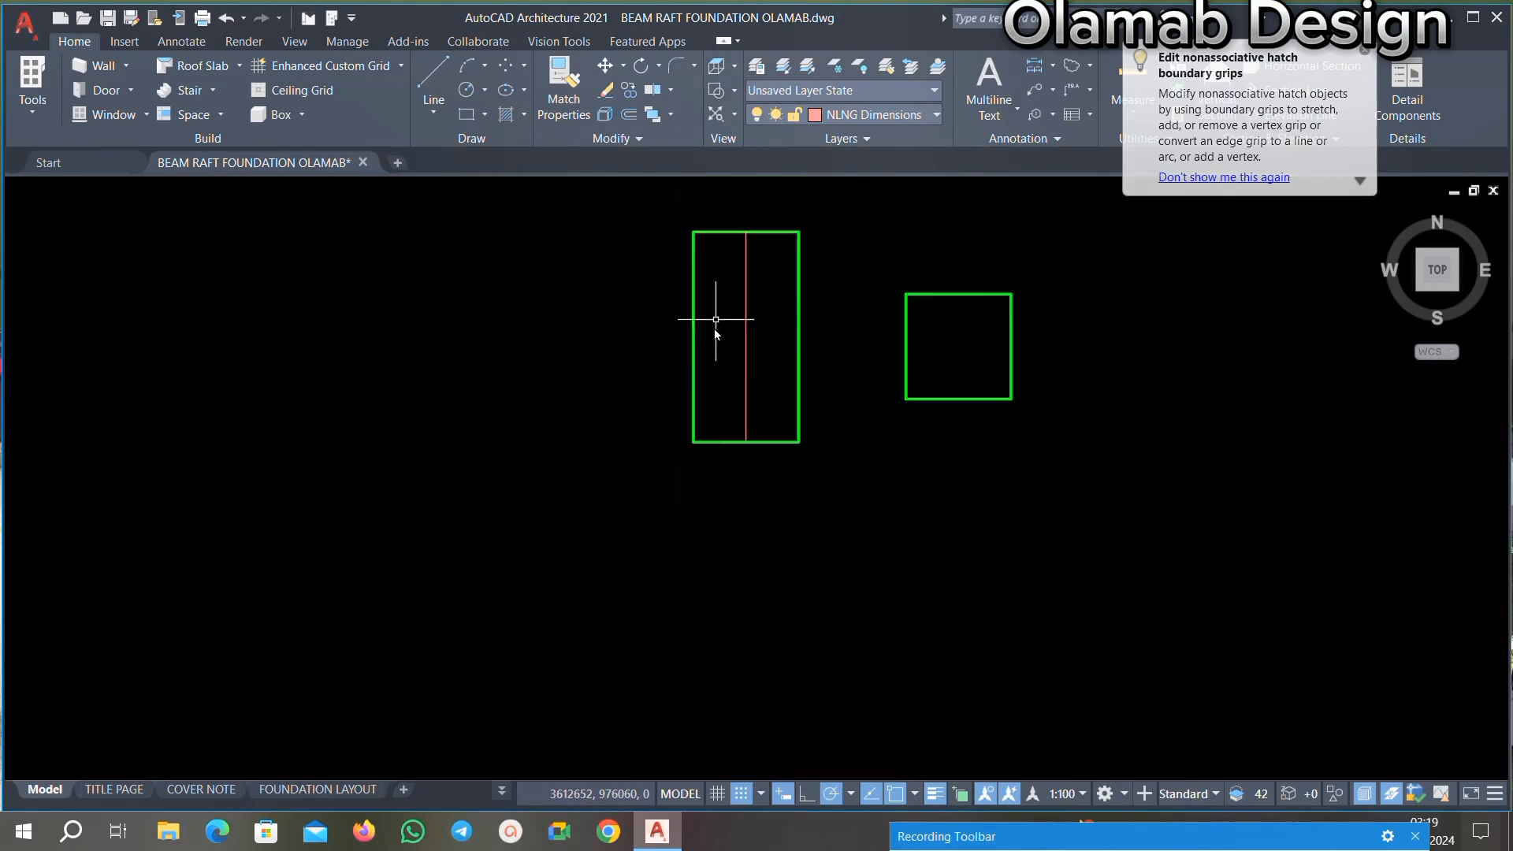
Step: Draw a horizontal centre line across the rectangular column between the midpoints of its two long sides
{"action": "scroll", "coordinate": [709, 244], "scroll_direction": "up", "scroll_amount": 2}
{"action": "left_click", "coordinate": [447, 117]}
{"action": "scroll", "coordinate": [607, 386], "scroll_direction": "up", "scroll_amount": 4}
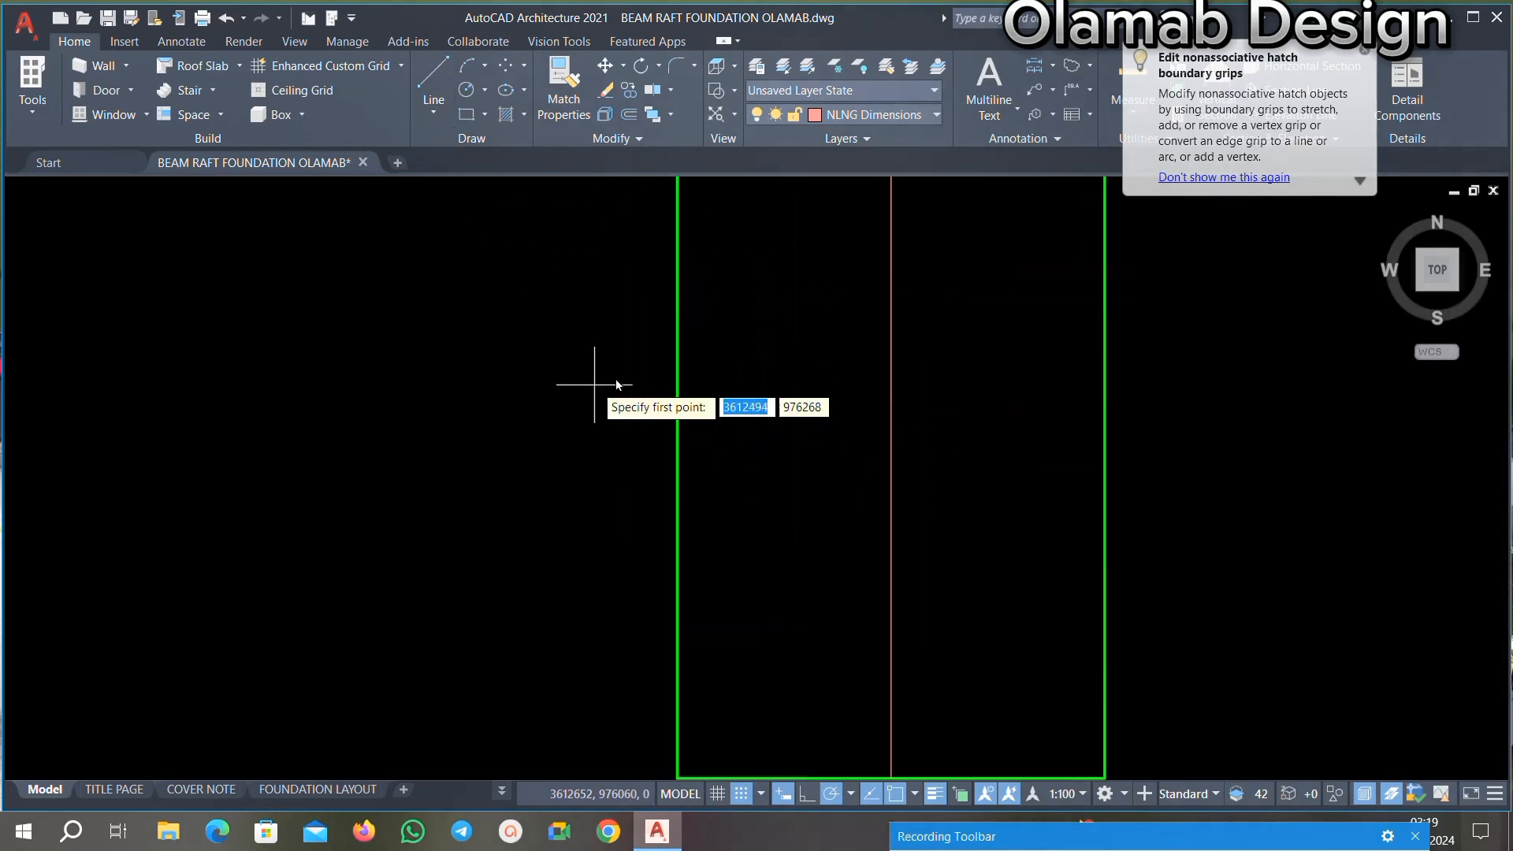
{"action": "left_click", "coordinate": [676, 350]}
{"action": "scroll", "coordinate": [676, 354], "scroll_direction": "down", "scroll_amount": 4}
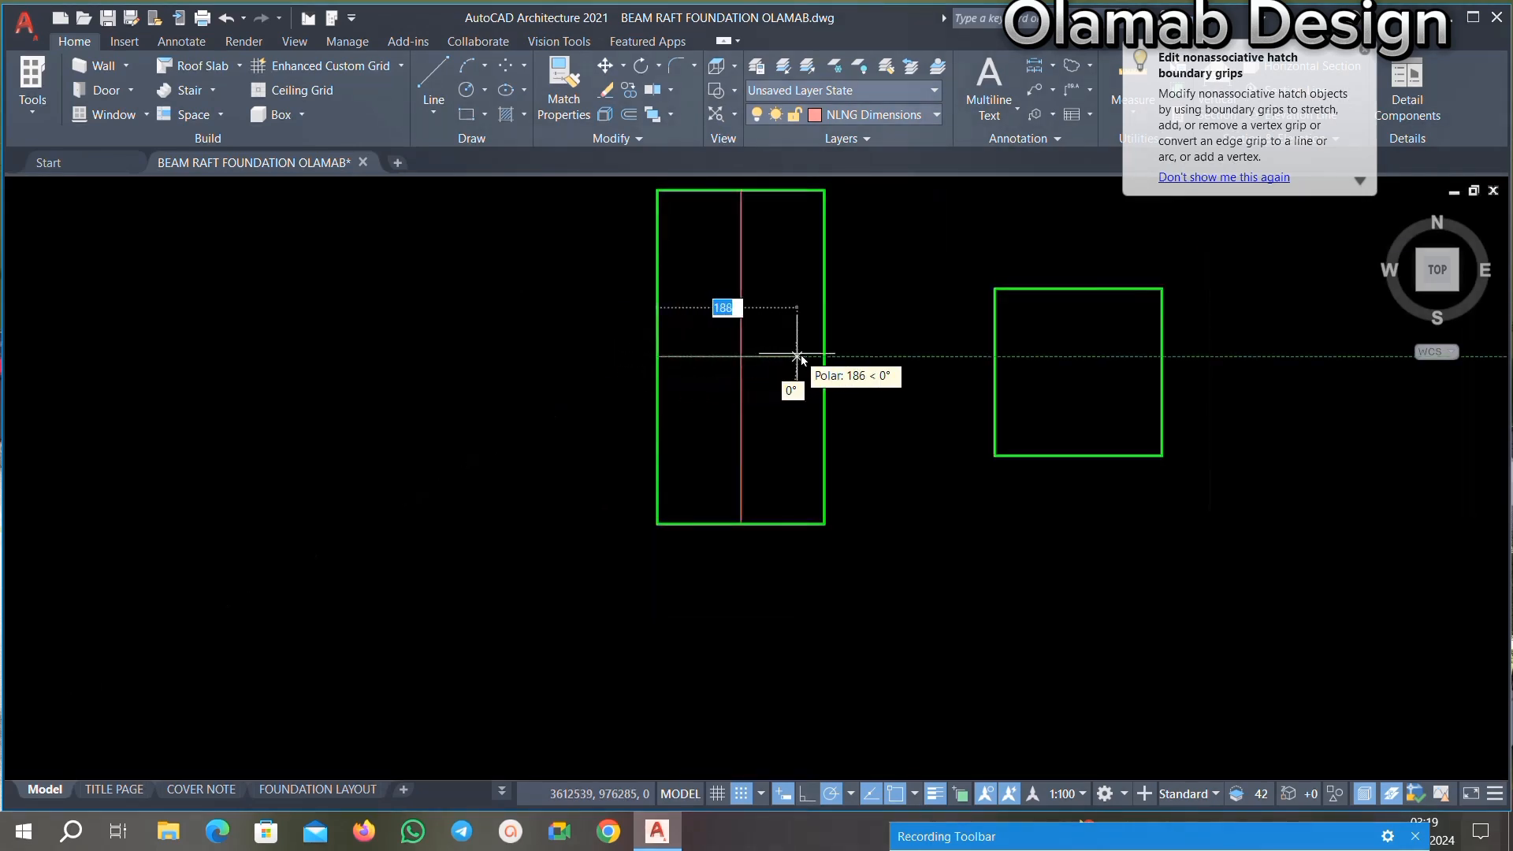
{"action": "left_click", "coordinate": [824, 356]}
{"action": "key", "text": "Escape"}
{"action": "scroll", "coordinate": [769, 398], "scroll_direction": "down", "scroll_amount": 2}
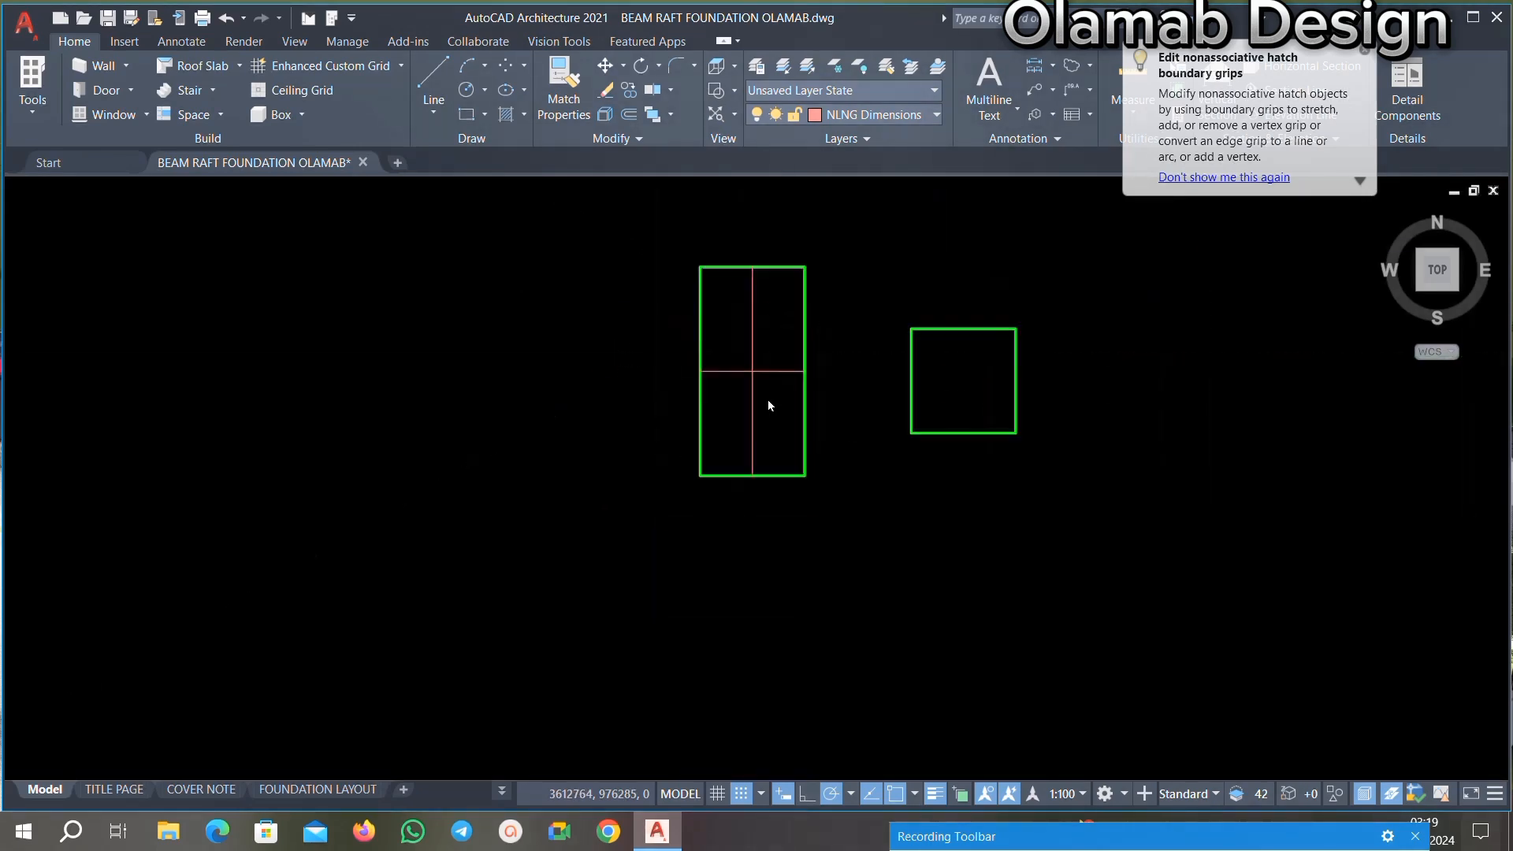
Step: Draw vertical and horizontal centre lines through the square column between the midpoints of its opposite sides
{"action": "scroll", "coordinate": [960, 370], "scroll_direction": "up", "scroll_amount": 3}
{"action": "left_click", "coordinate": [432, 86]}
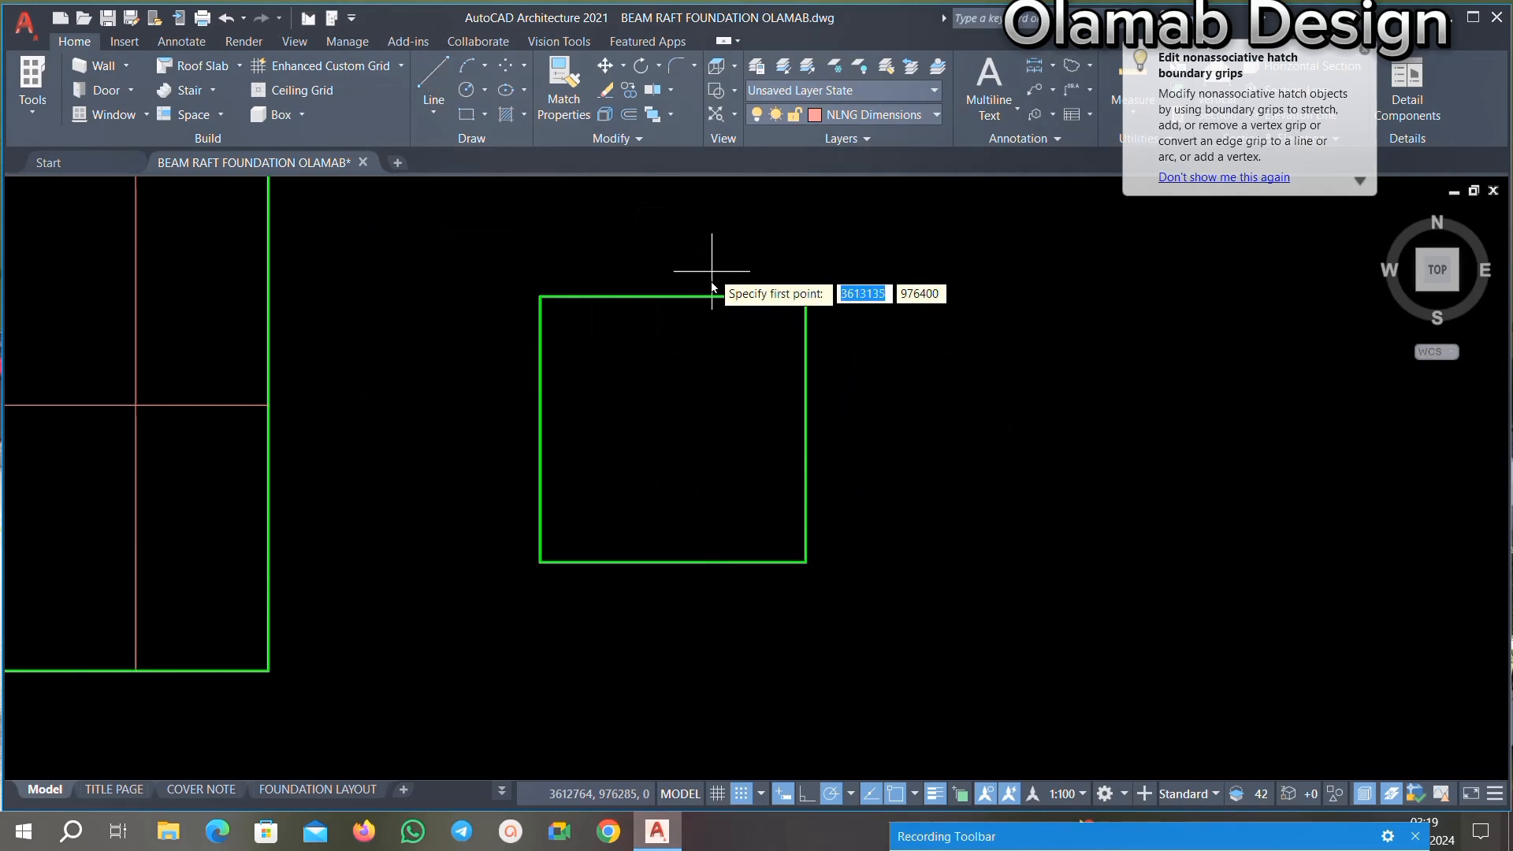
{"action": "left_click", "coordinate": [674, 297]}
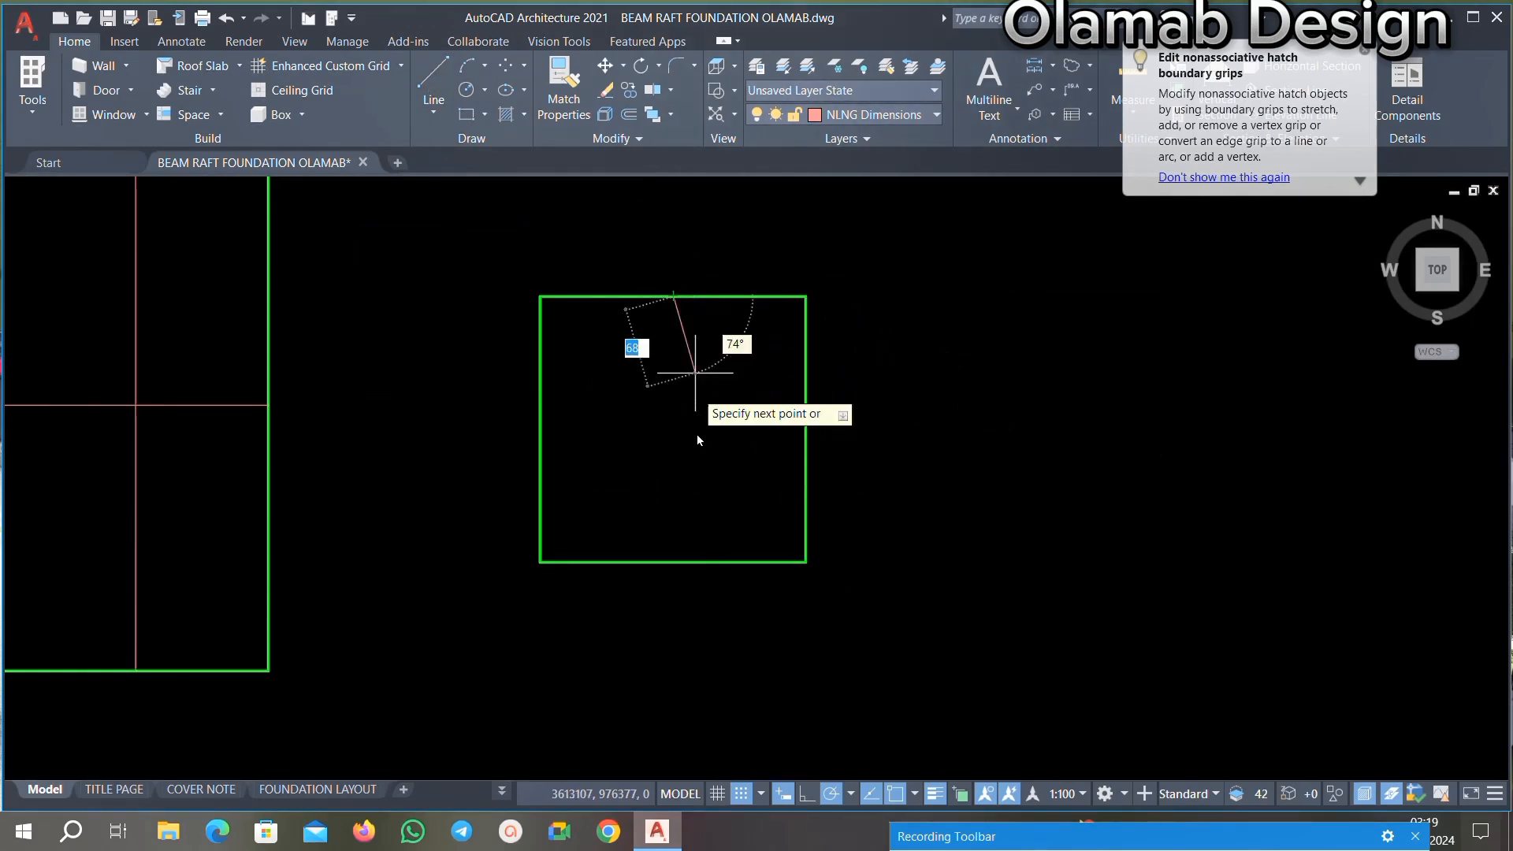
{"action": "left_click", "coordinate": [674, 561]}
{"action": "key", "text": "Escape"}
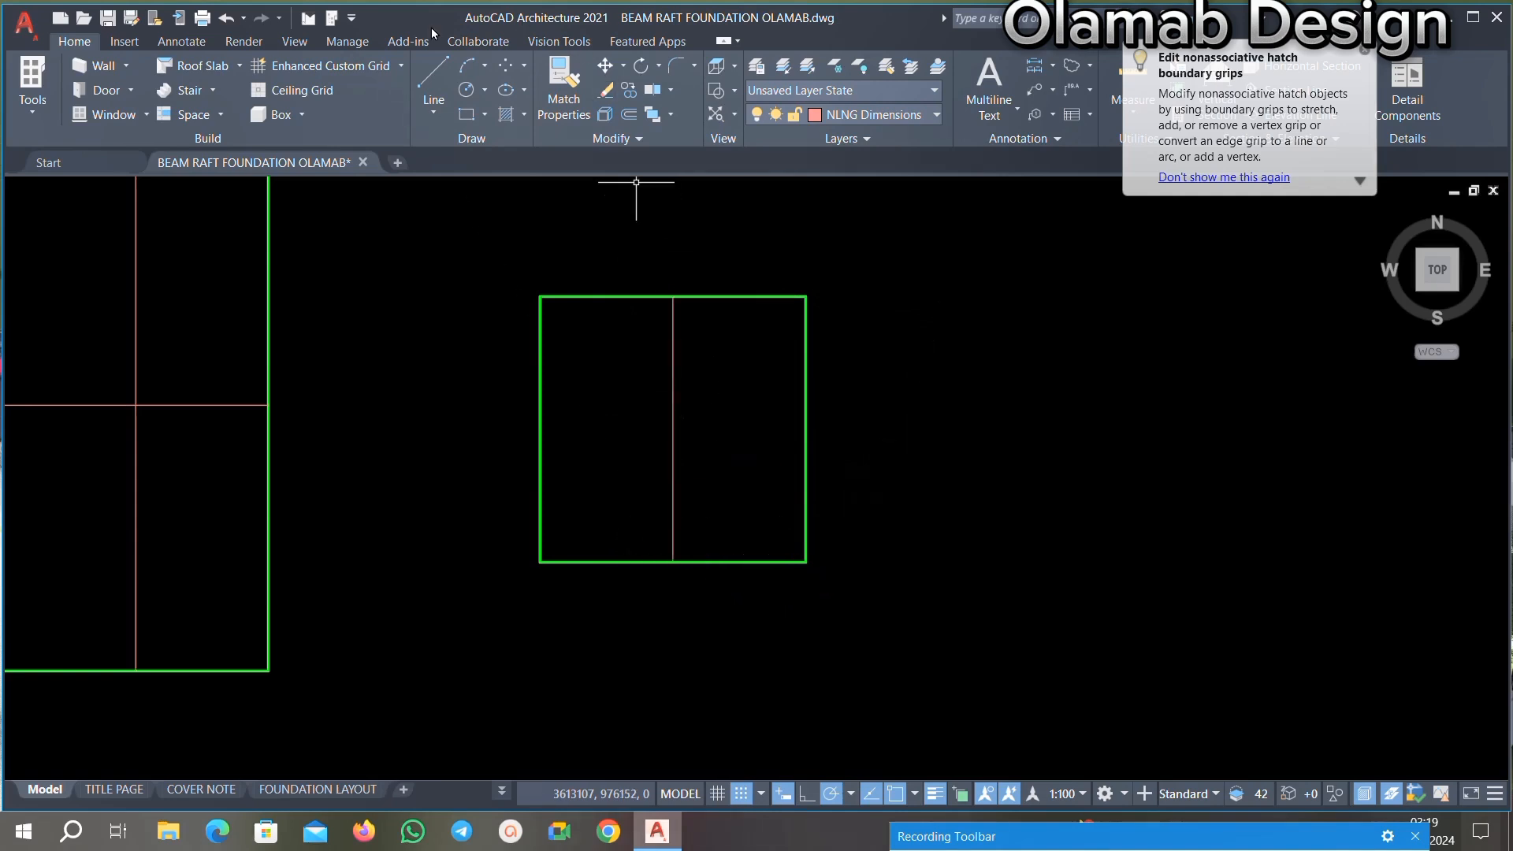
{"action": "left_click", "coordinate": [435, 73]}
{"action": "left_click", "coordinate": [540, 429]}
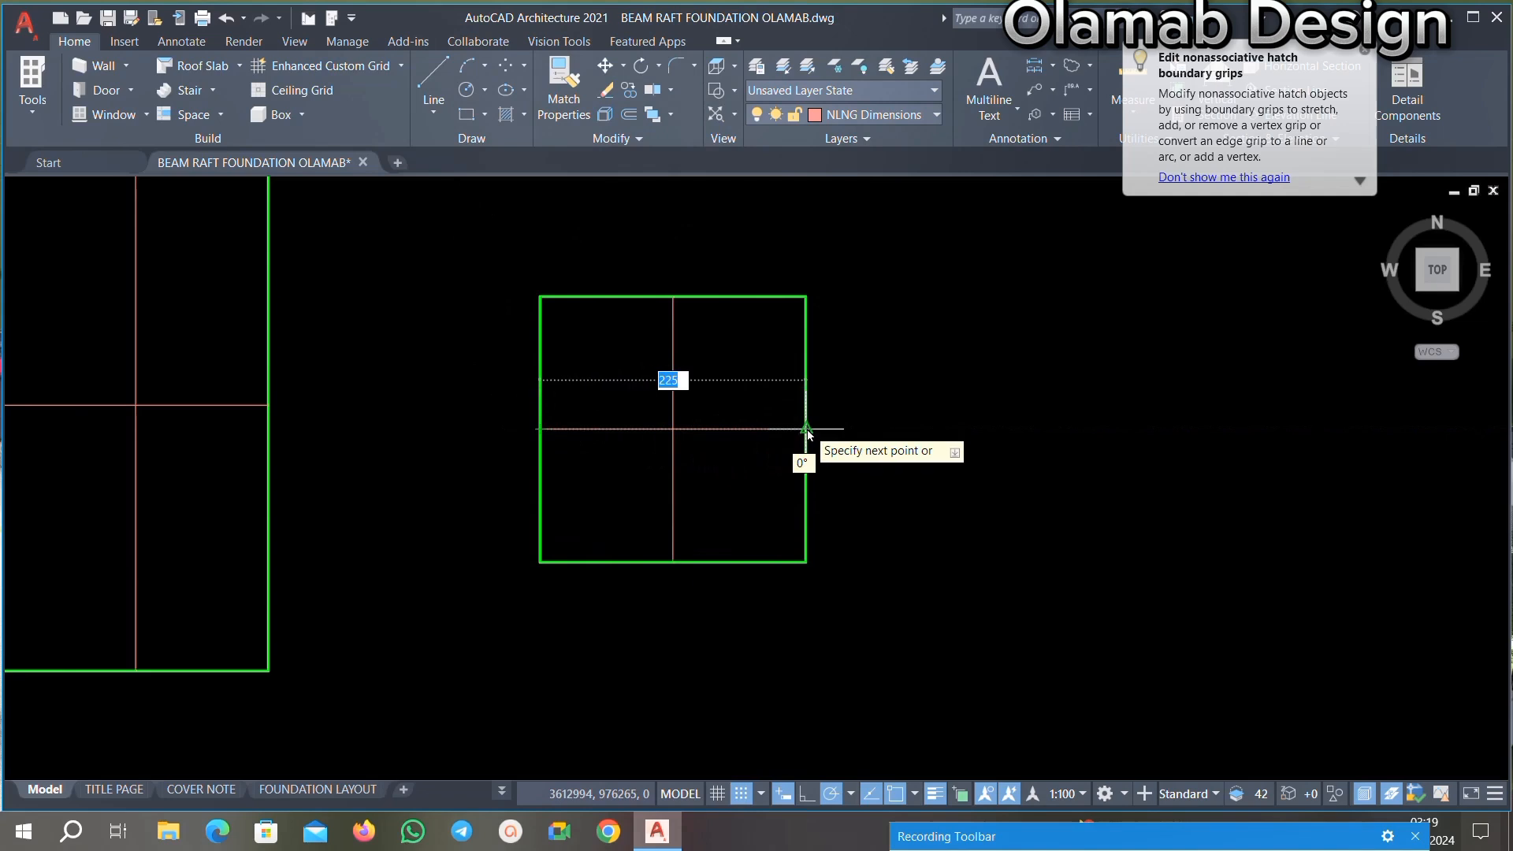
Step: Convert the square column outline and its two centre lines into a block named TRE
{"action": "scroll", "coordinate": [820, 415], "scroll_direction": "down", "scroll_amount": 6}
{"action": "left_click", "coordinate": [914, 277]}
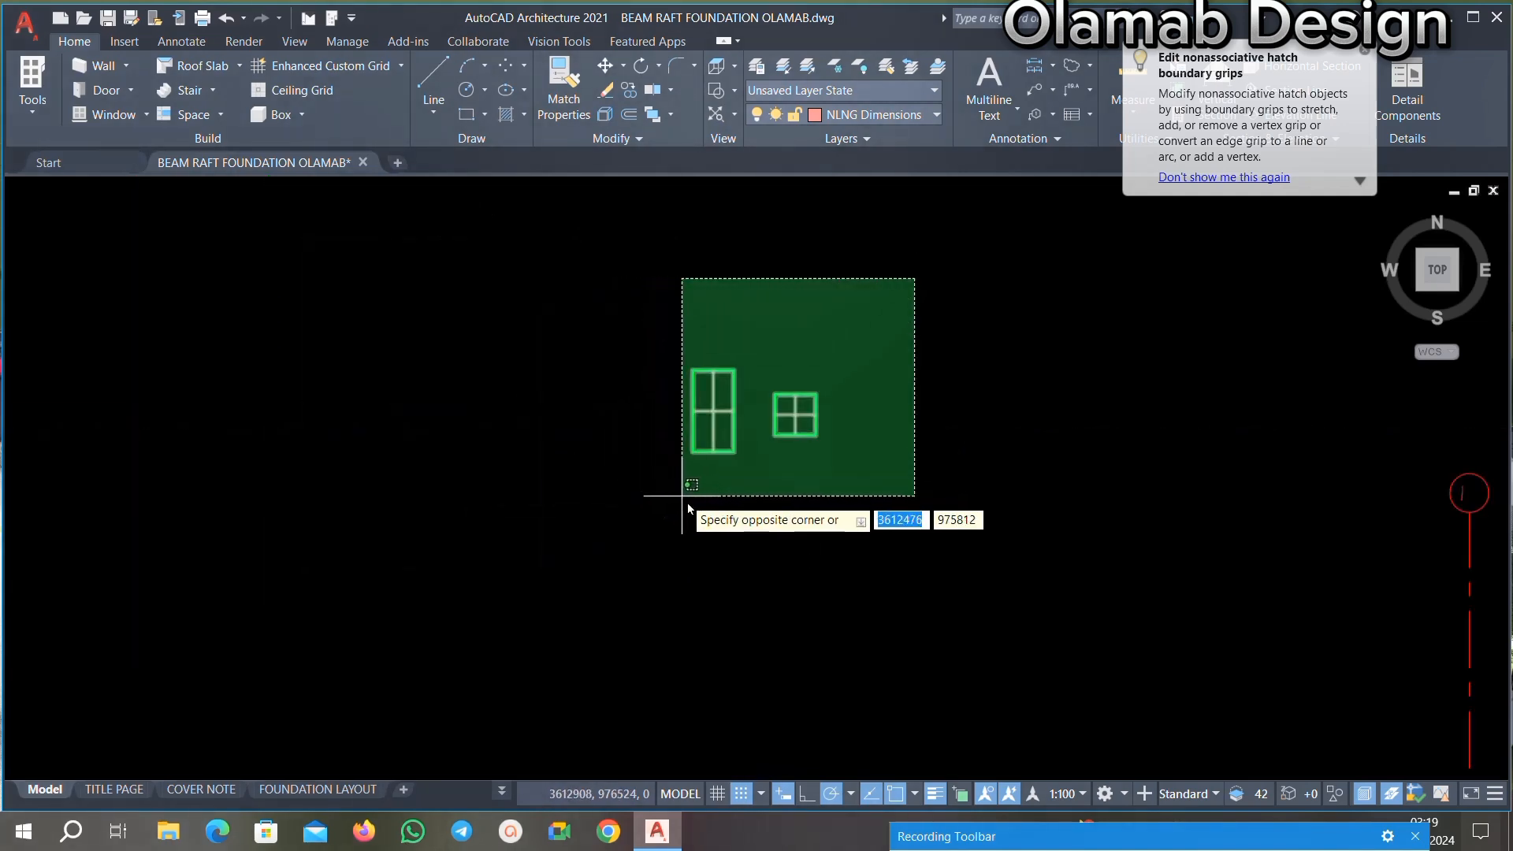
{"action": "left_click", "coordinate": [758, 524]}
{"action": "type", "text": "B"}
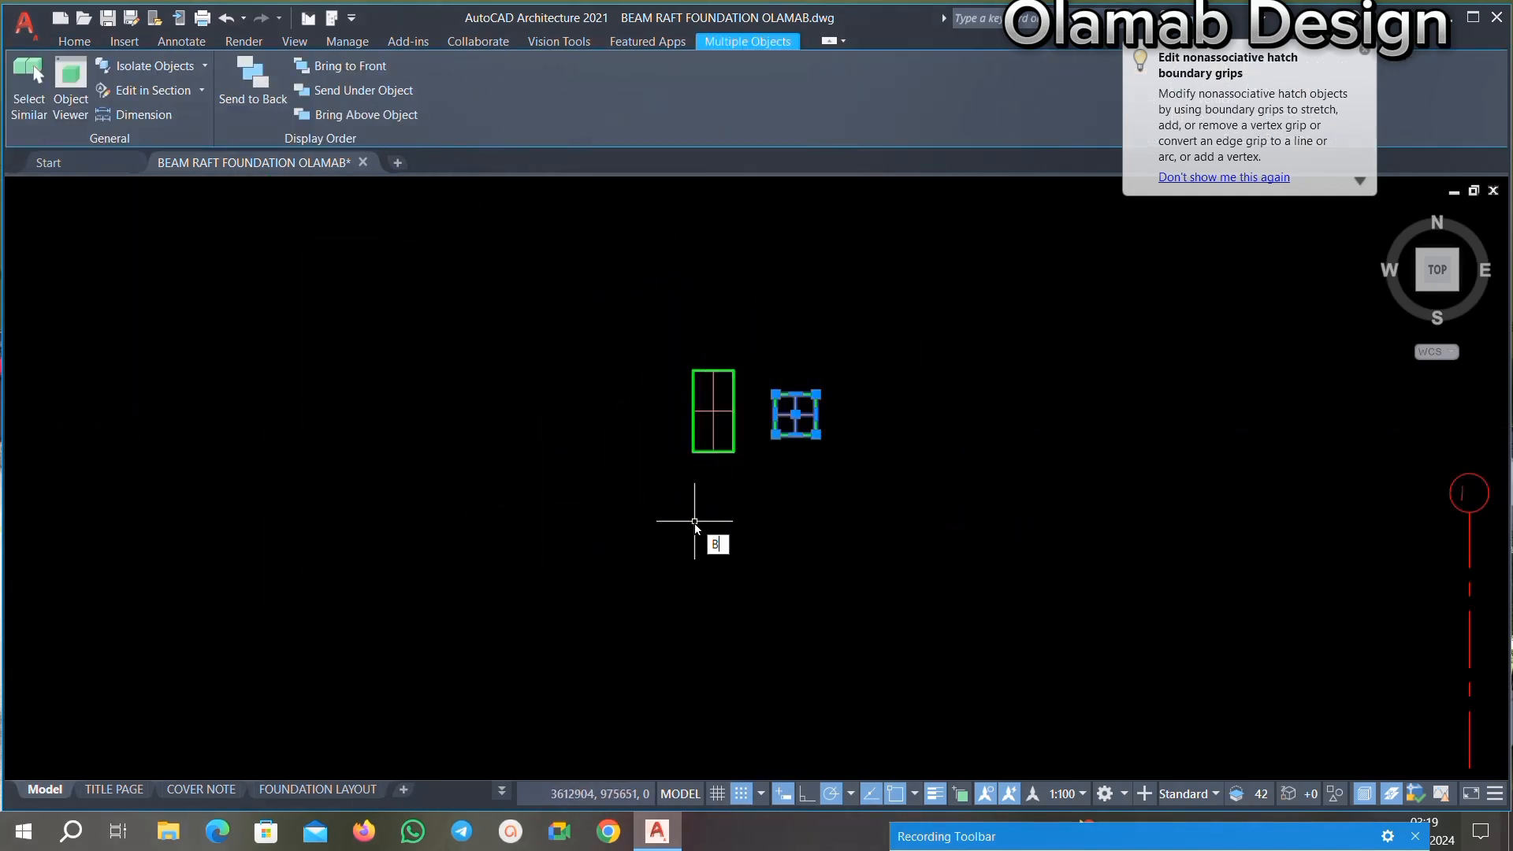
{"action": "type", "text": "LOCK"}
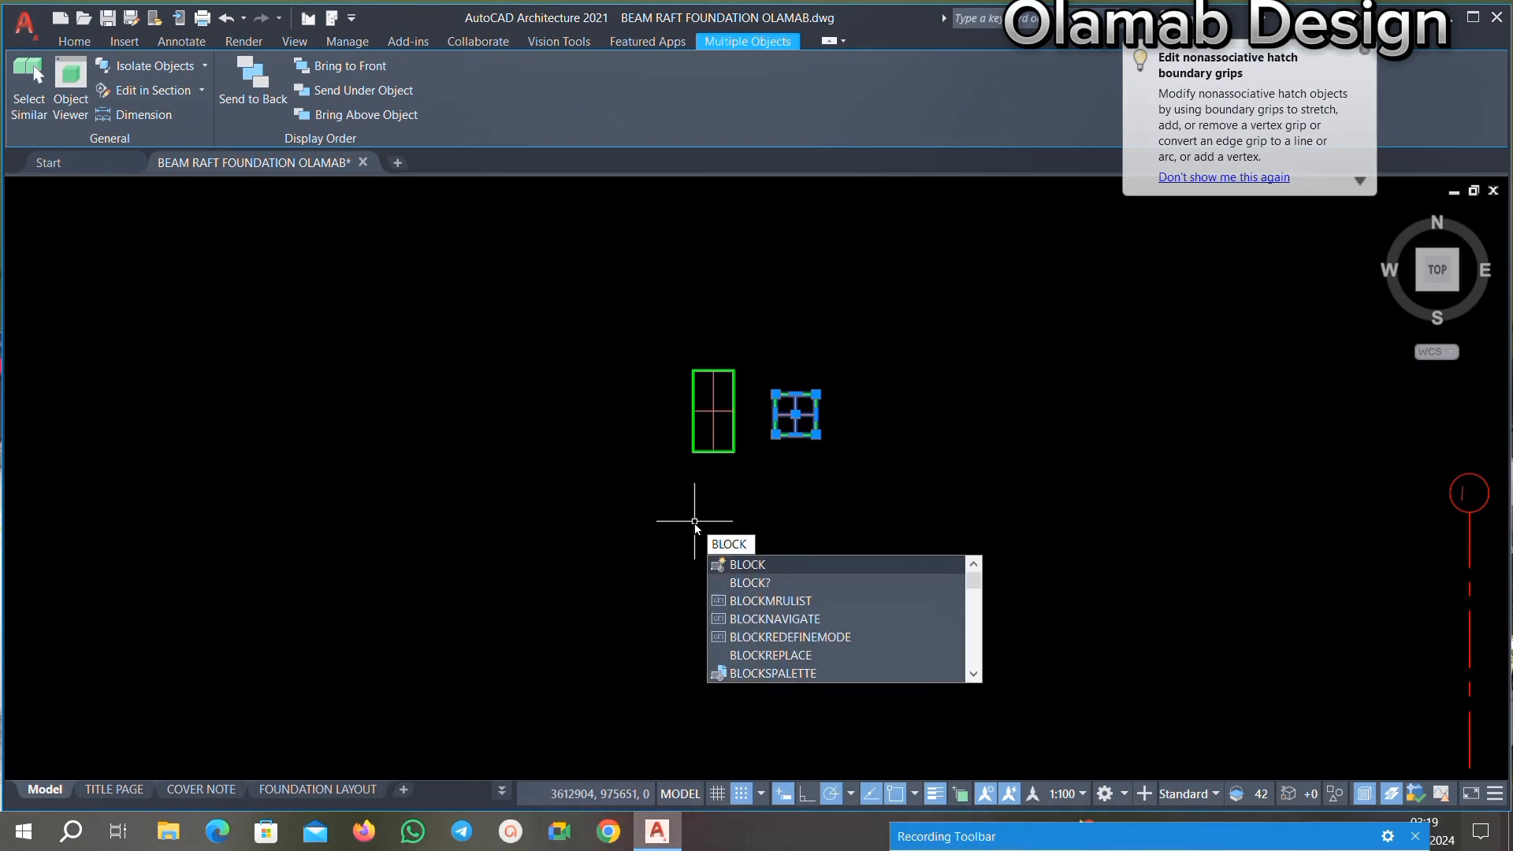
{"action": "key", "text": "Return"}
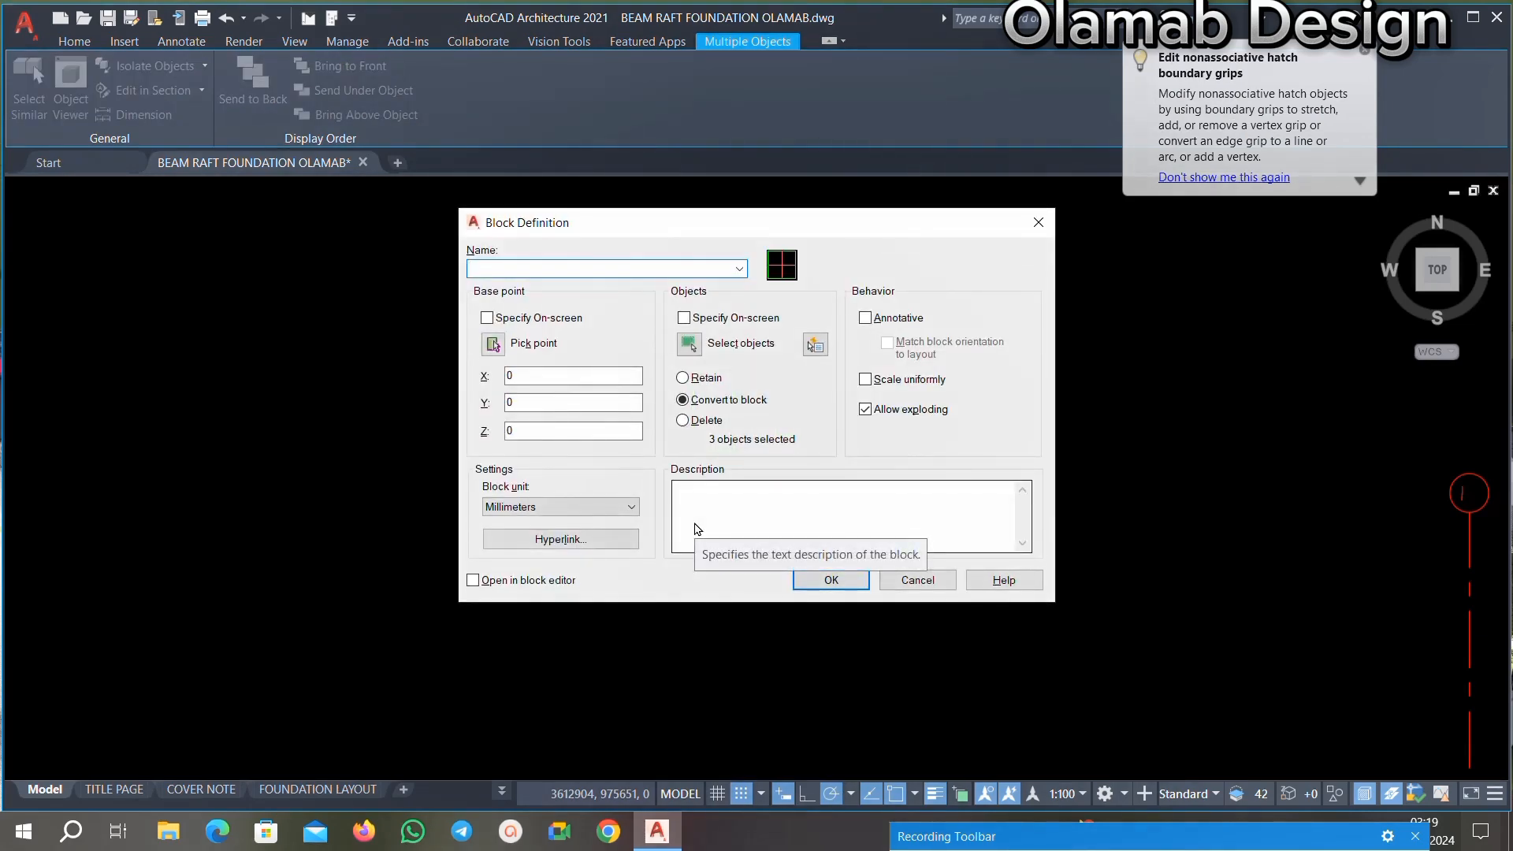
{"action": "type", "text": "TRE"}
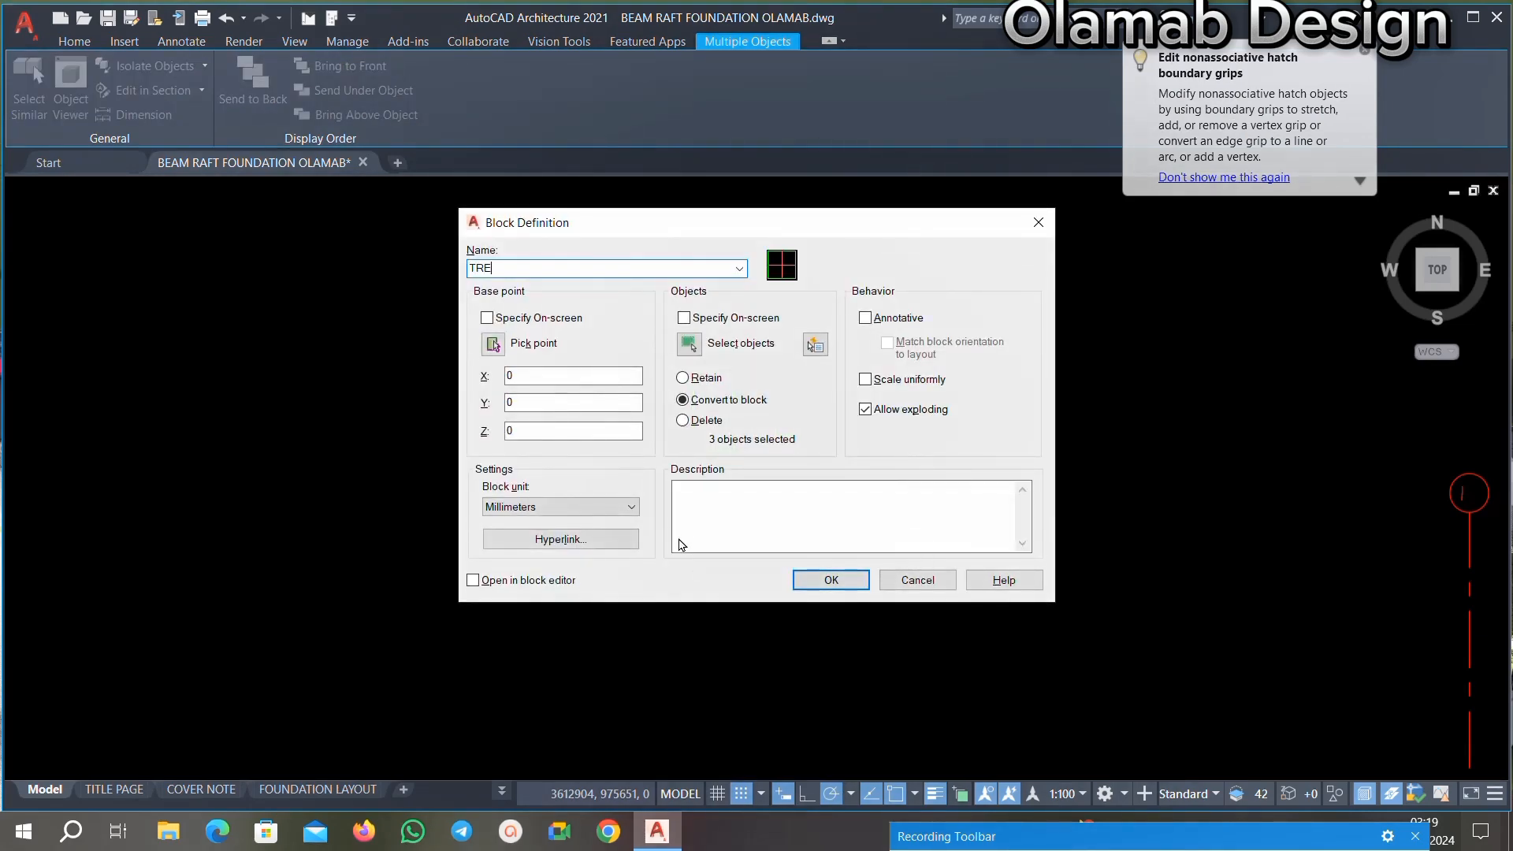
{"action": "left_click", "coordinate": [841, 586]}
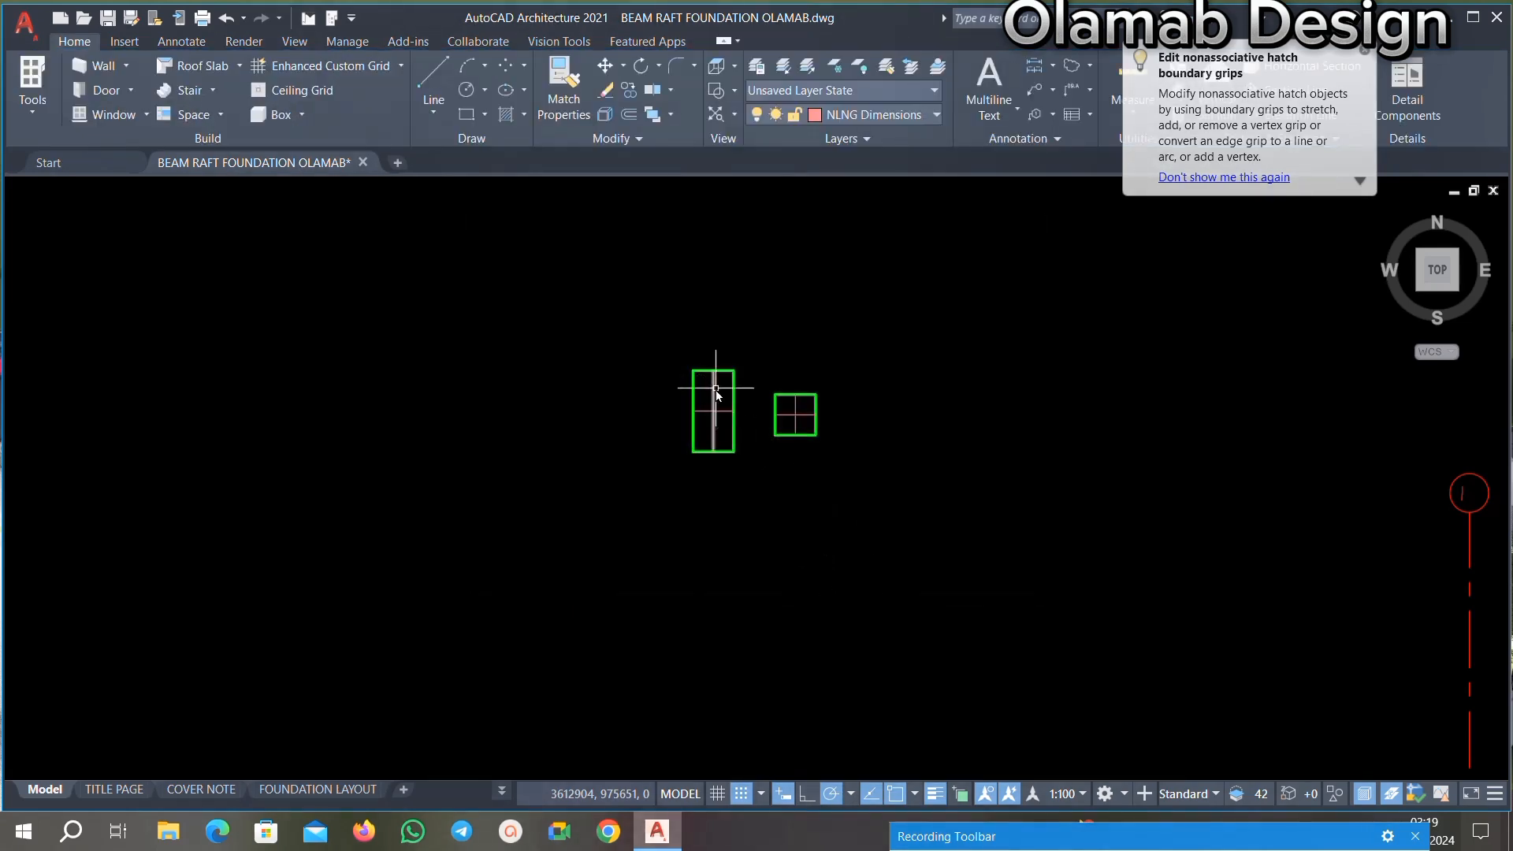
Step: Convert the rectangular column outline and its two centre lines into a block named GYT
{"action": "scroll", "coordinate": [717, 391], "scroll_direction": "up", "scroll_amount": 4}
{"action": "left_click_drag", "start_coordinate": [800, 297], "coordinate": [494, 685]}
{"action": "type", "text": "B"}
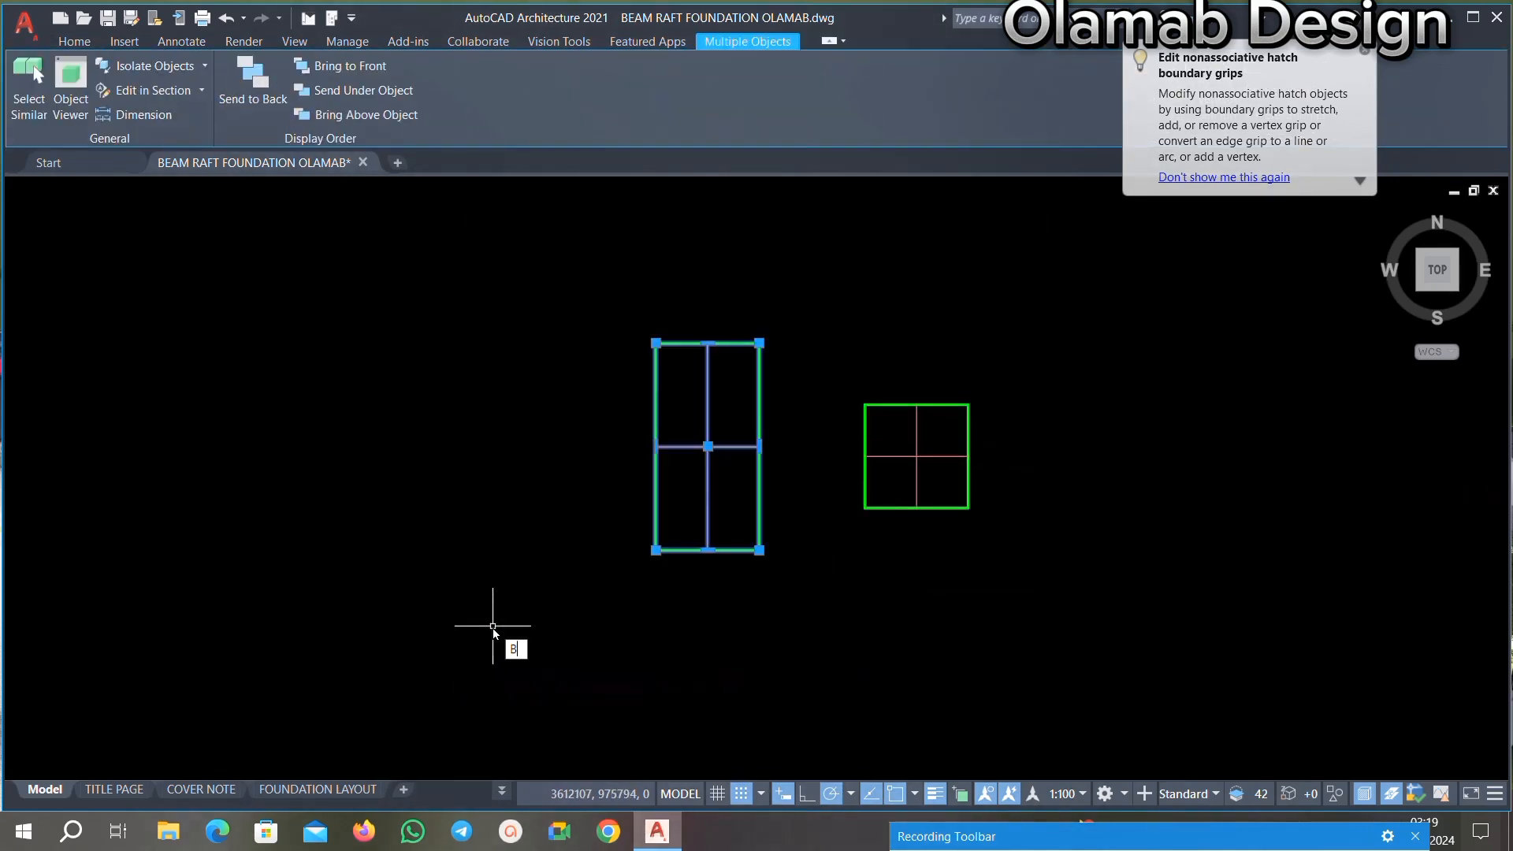
{"action": "type", "text": "LOCK"}
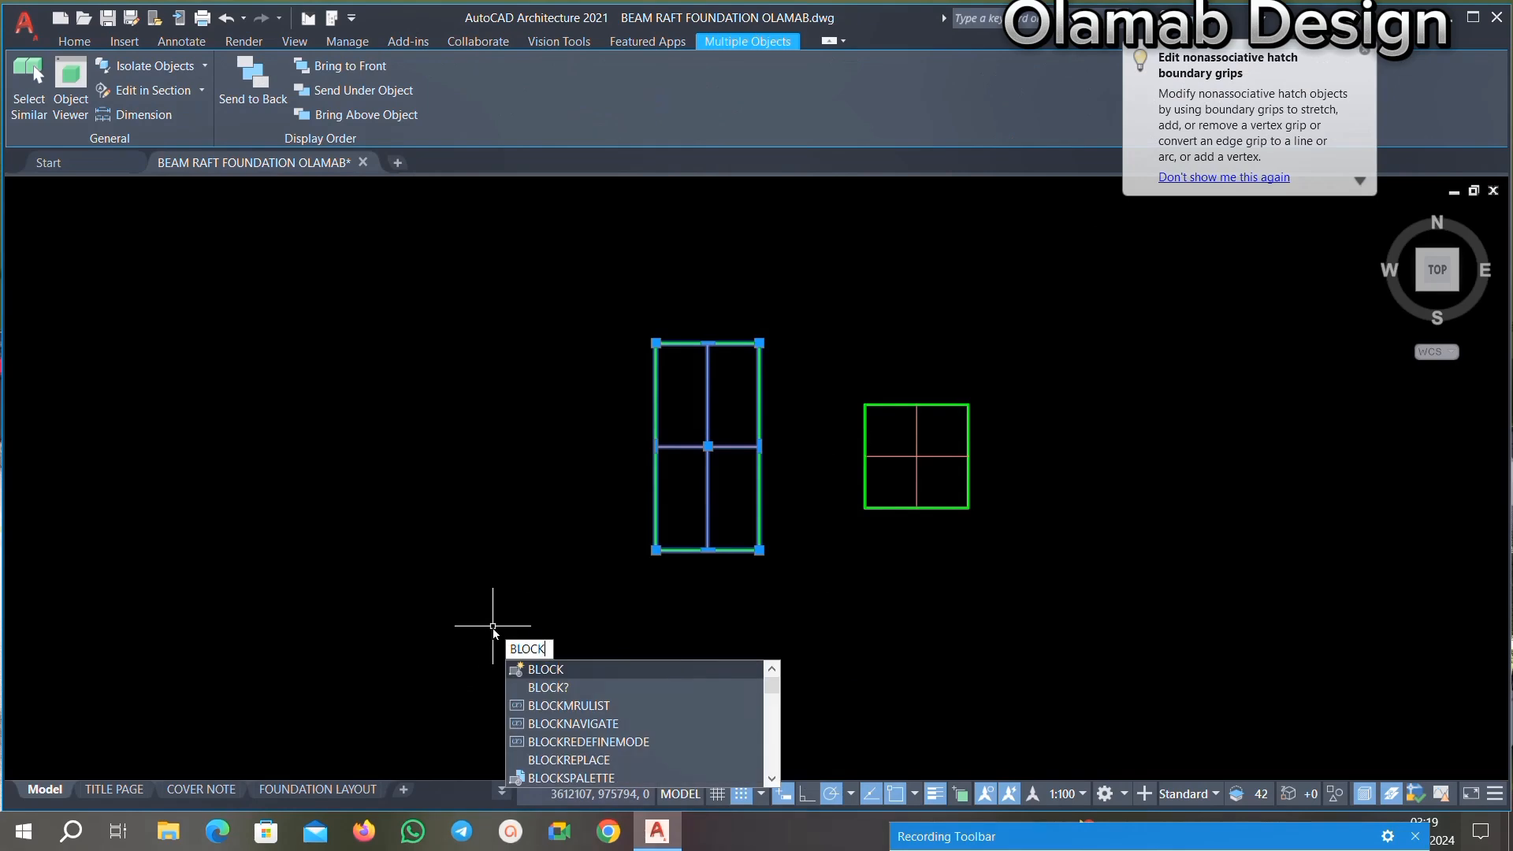
{"action": "key", "text": "Return"}
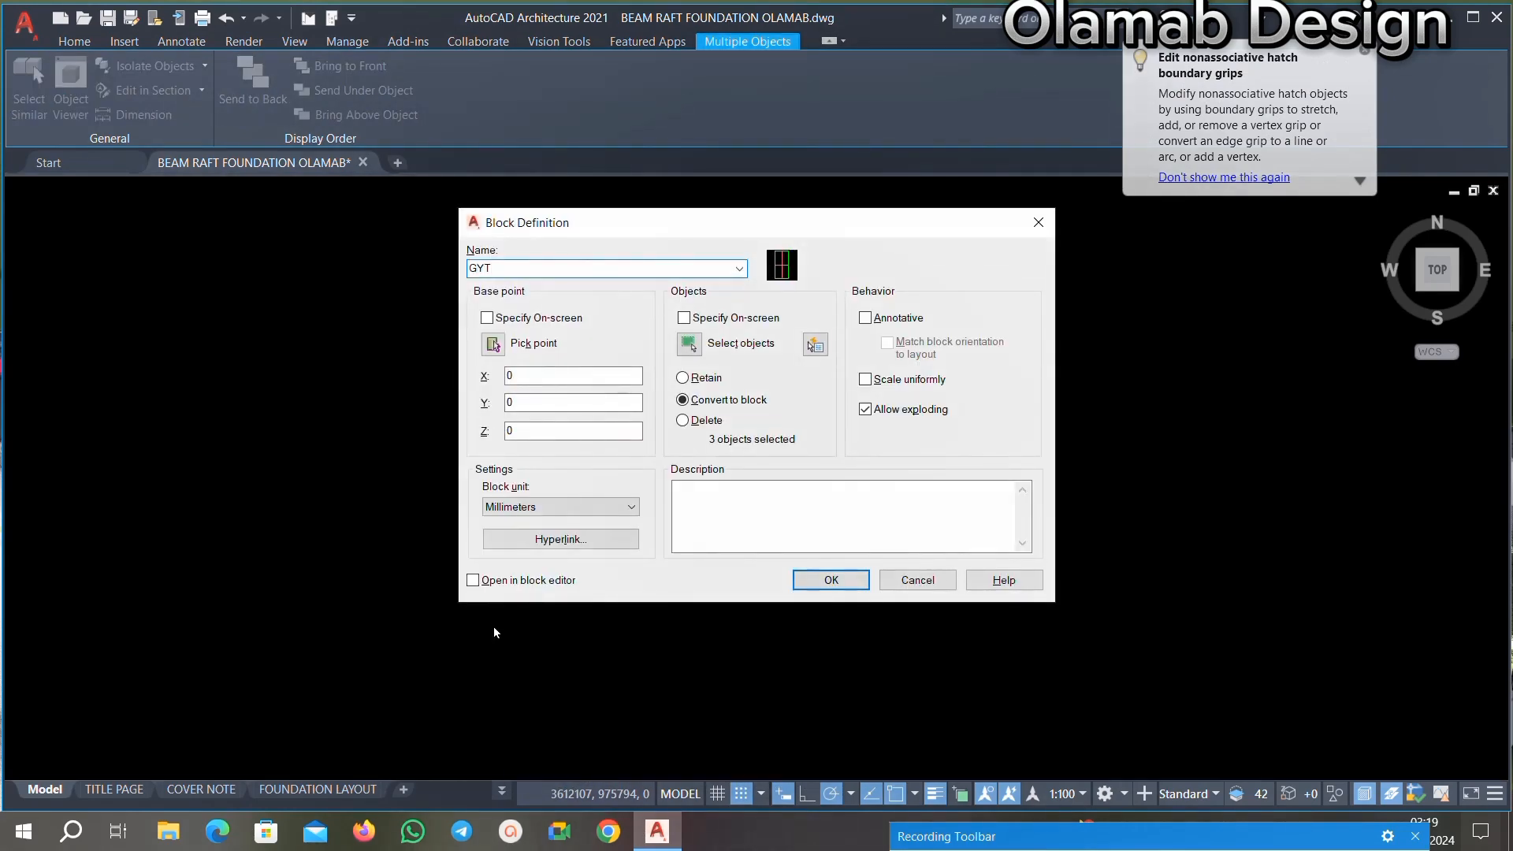
{"action": "left_click", "coordinate": [823, 583]}
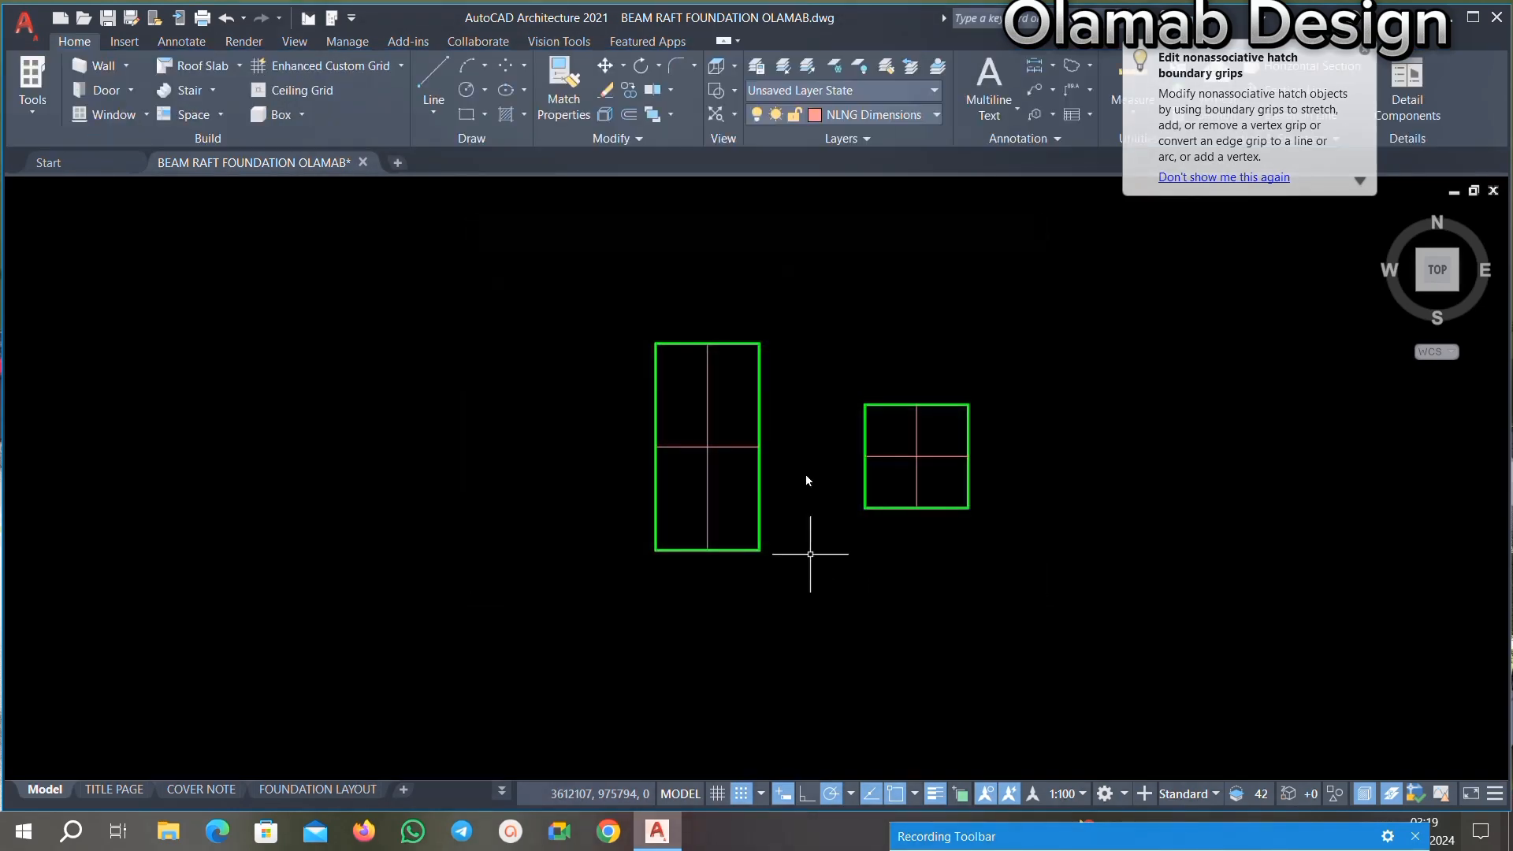
Step: Copy the square column block by its upper-left corner onto the wall corner where grids 2 and b cross
{"action": "scroll", "coordinate": [809, 427], "scroll_direction": "down", "scroll_amount": 5}
{"action": "scroll", "coordinate": [770, 402], "scroll_direction": "up", "scroll_amount": 2}
{"action": "scroll", "coordinate": [666, 422], "scroll_direction": "down", "scroll_amount": 4}
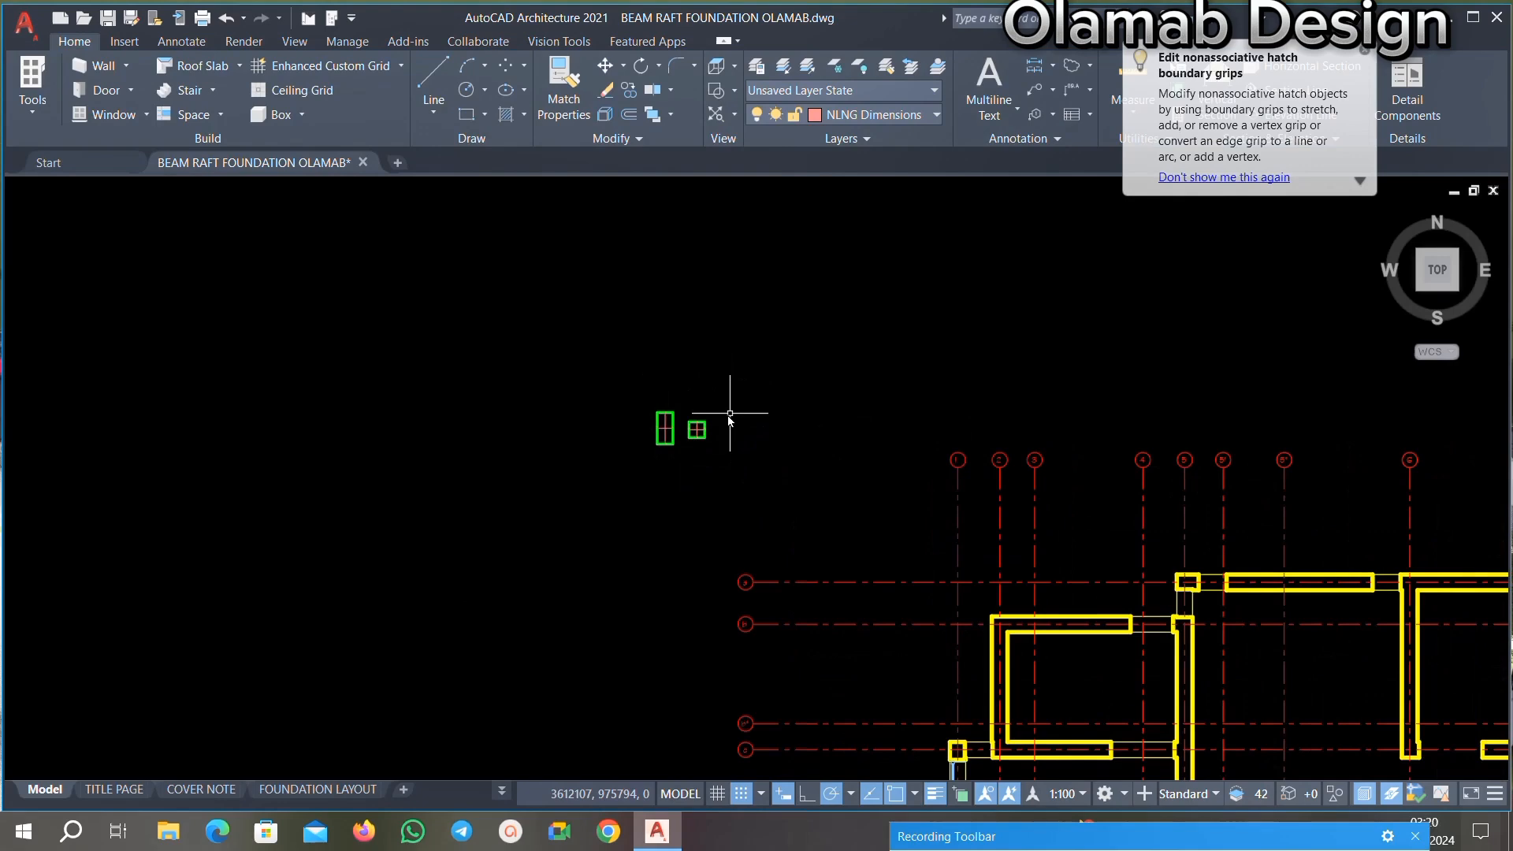
{"action": "scroll", "coordinate": [688, 422], "scroll_direction": "up", "scroll_amount": 3}
{"action": "left_click", "coordinate": [864, 320]}
{"action": "left_click", "coordinate": [650, 561]}
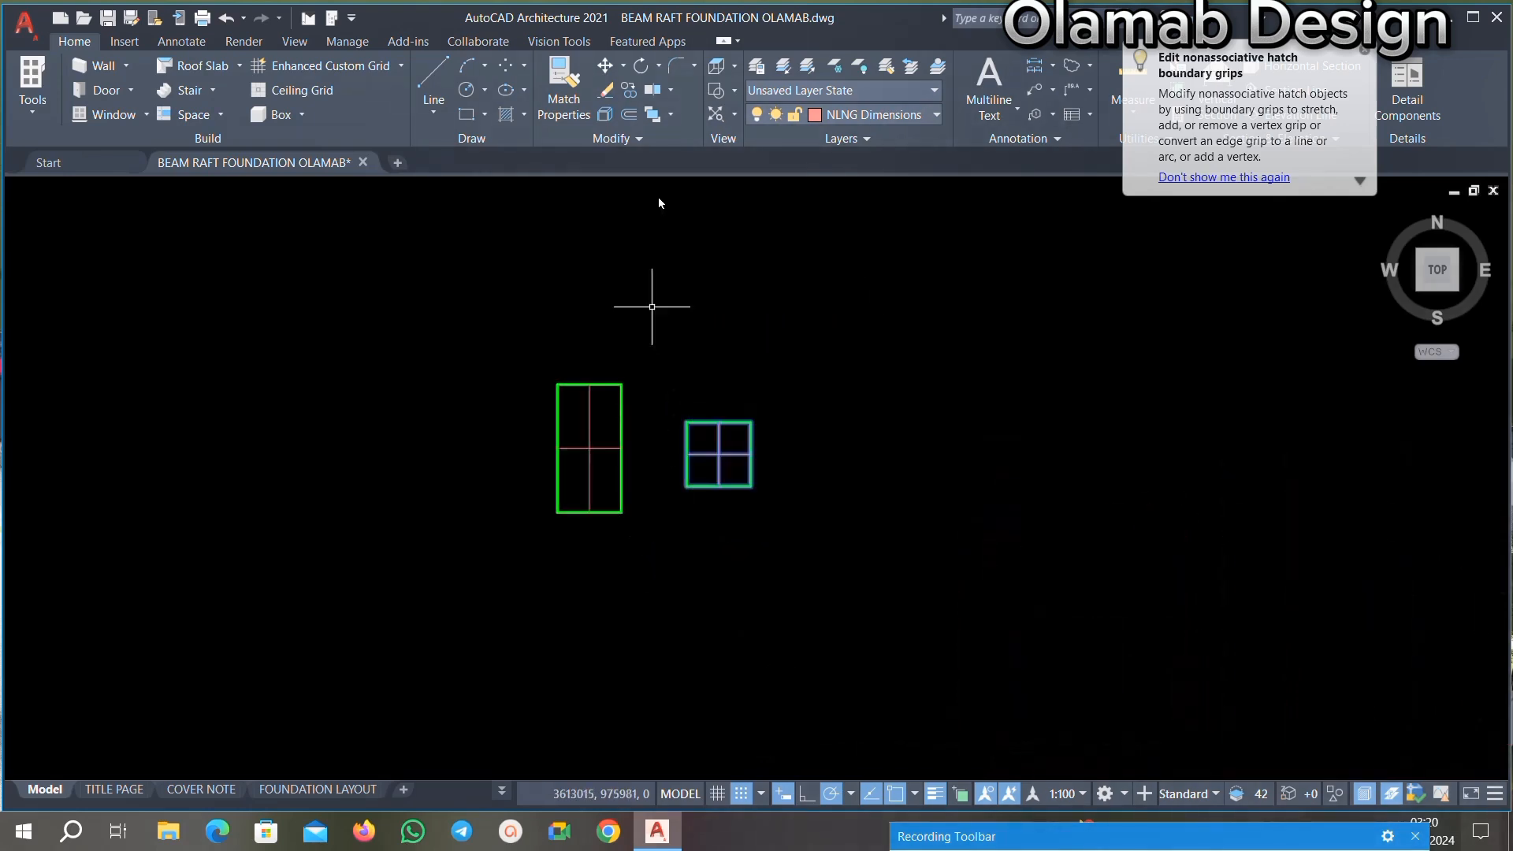
{"action": "scroll", "coordinate": [745, 420], "scroll_direction": "down", "scroll_amount": 2}
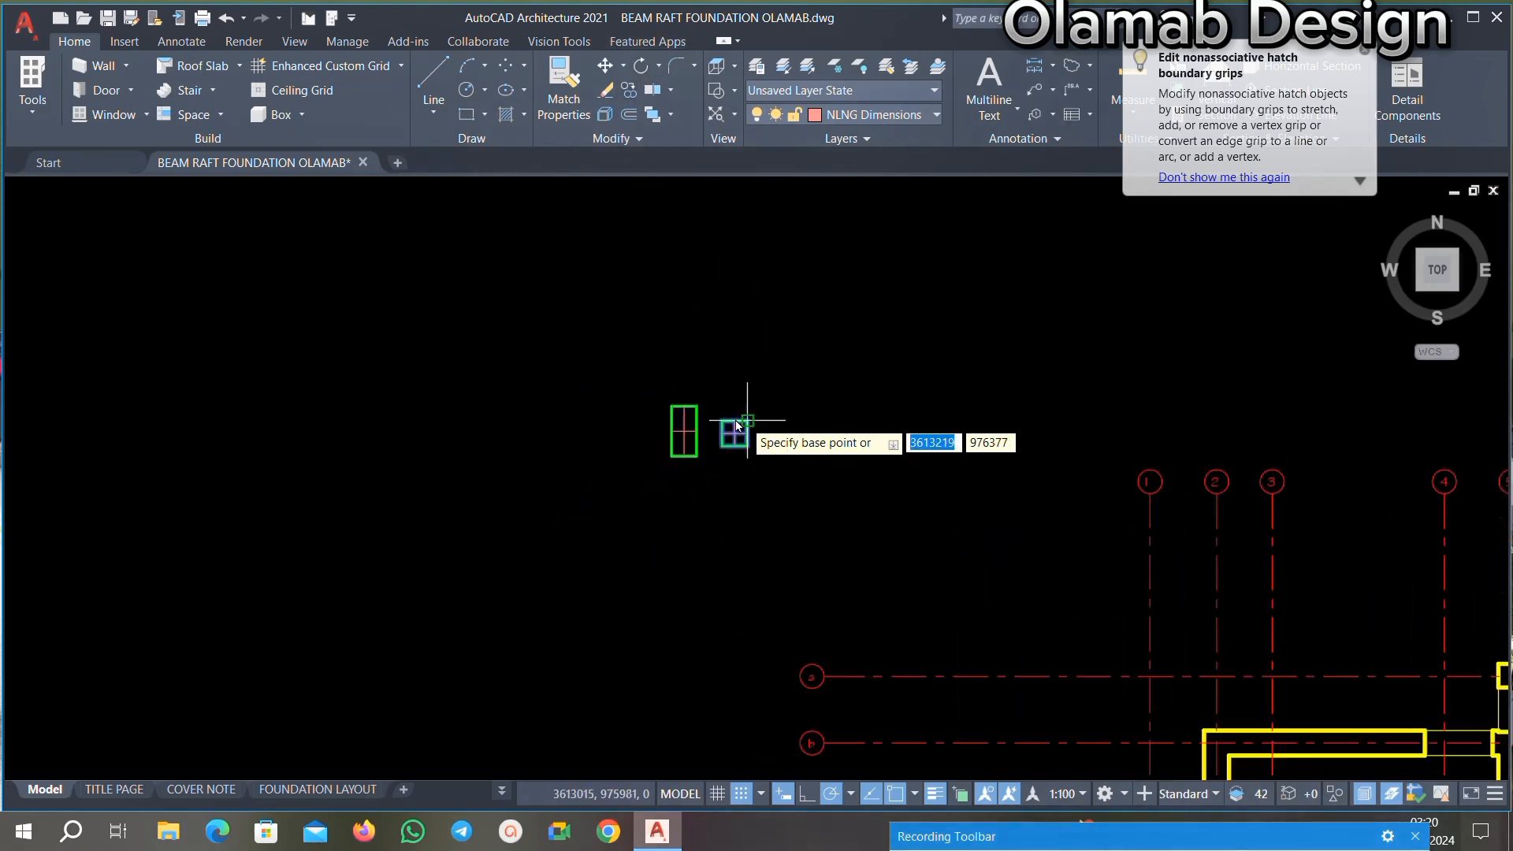
{"action": "scroll", "coordinate": [729, 409], "scroll_direction": "up", "scroll_amount": 4}
{"action": "left_click", "coordinate": [679, 498]}
{"action": "scroll", "coordinate": [617, 399], "scroll_direction": "down", "scroll_amount": 4}
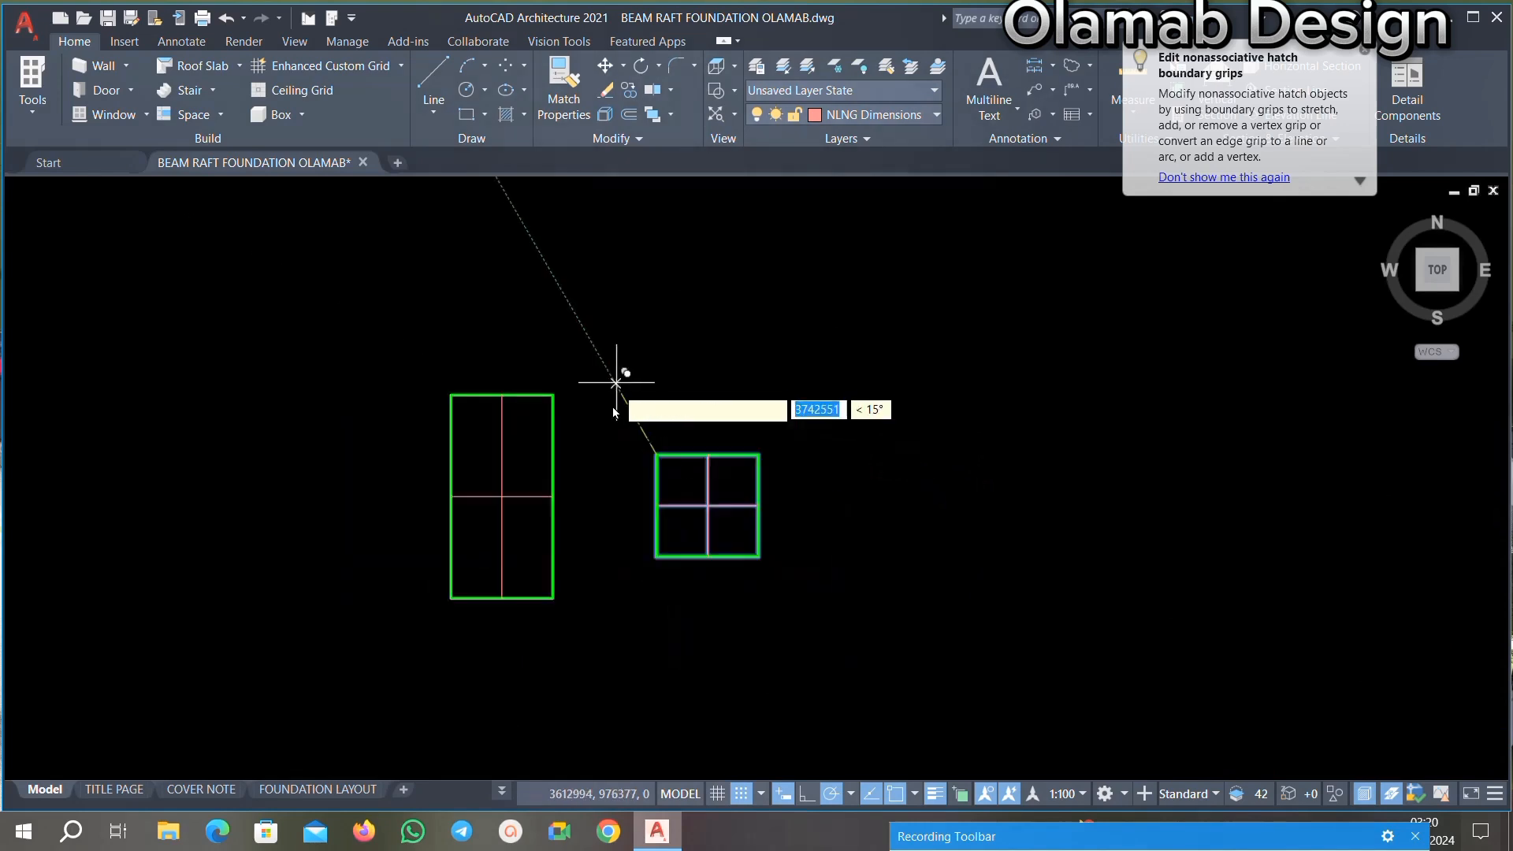
{"action": "scroll", "coordinate": [906, 551], "scroll_direction": "up", "scroll_amount": 5}
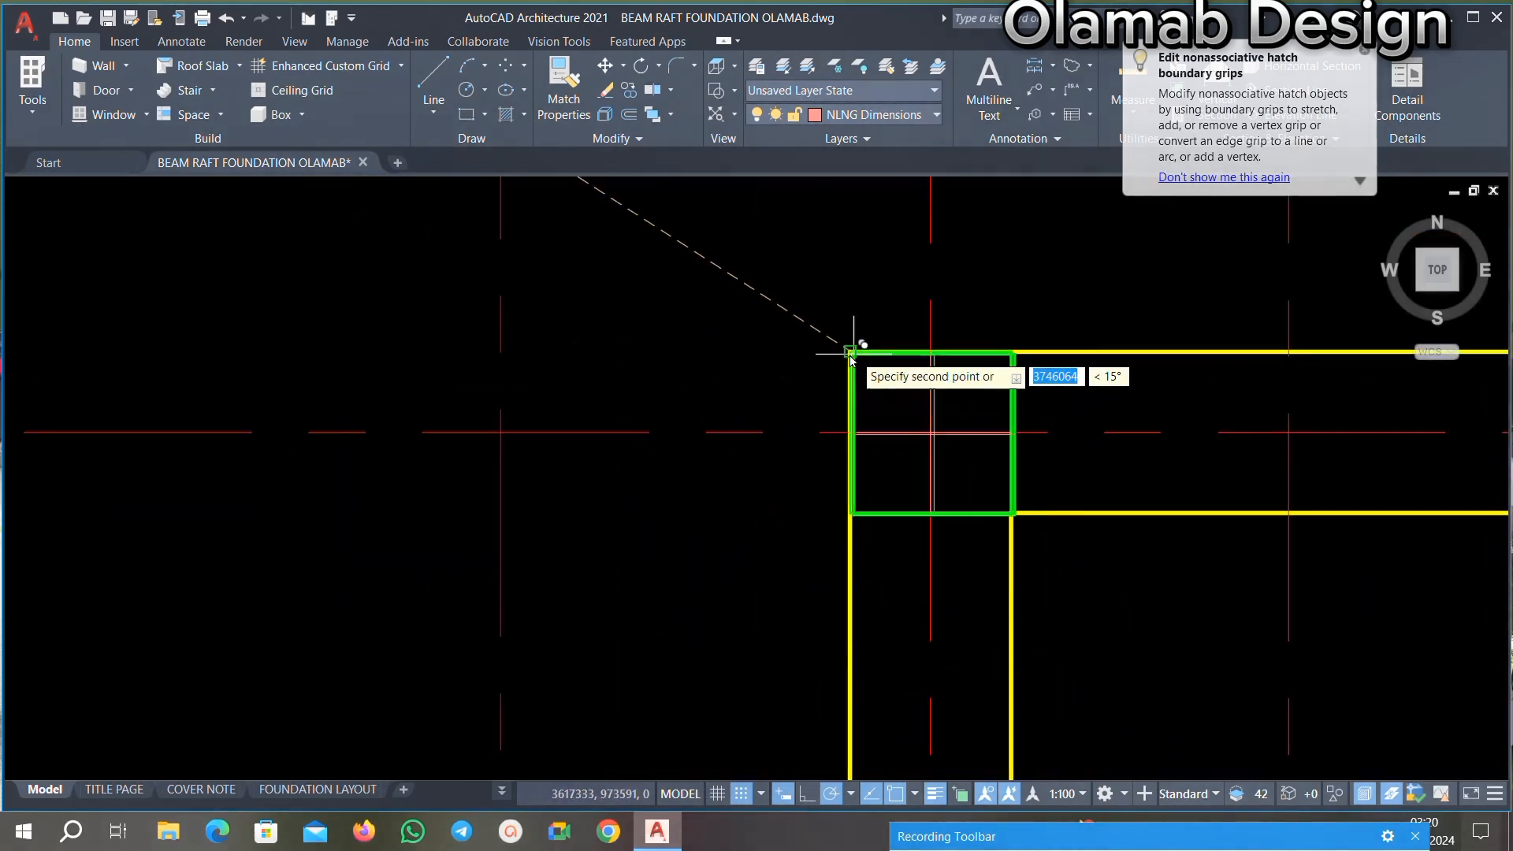
Step: Place another copy of the square column at the leftmost wall corner on grid a
{"action": "scroll", "coordinate": [737, 395], "scroll_direction": "down", "scroll_amount": 6}
{"action": "scroll", "coordinate": [768, 423], "scroll_direction": "down", "scroll_amount": 2}
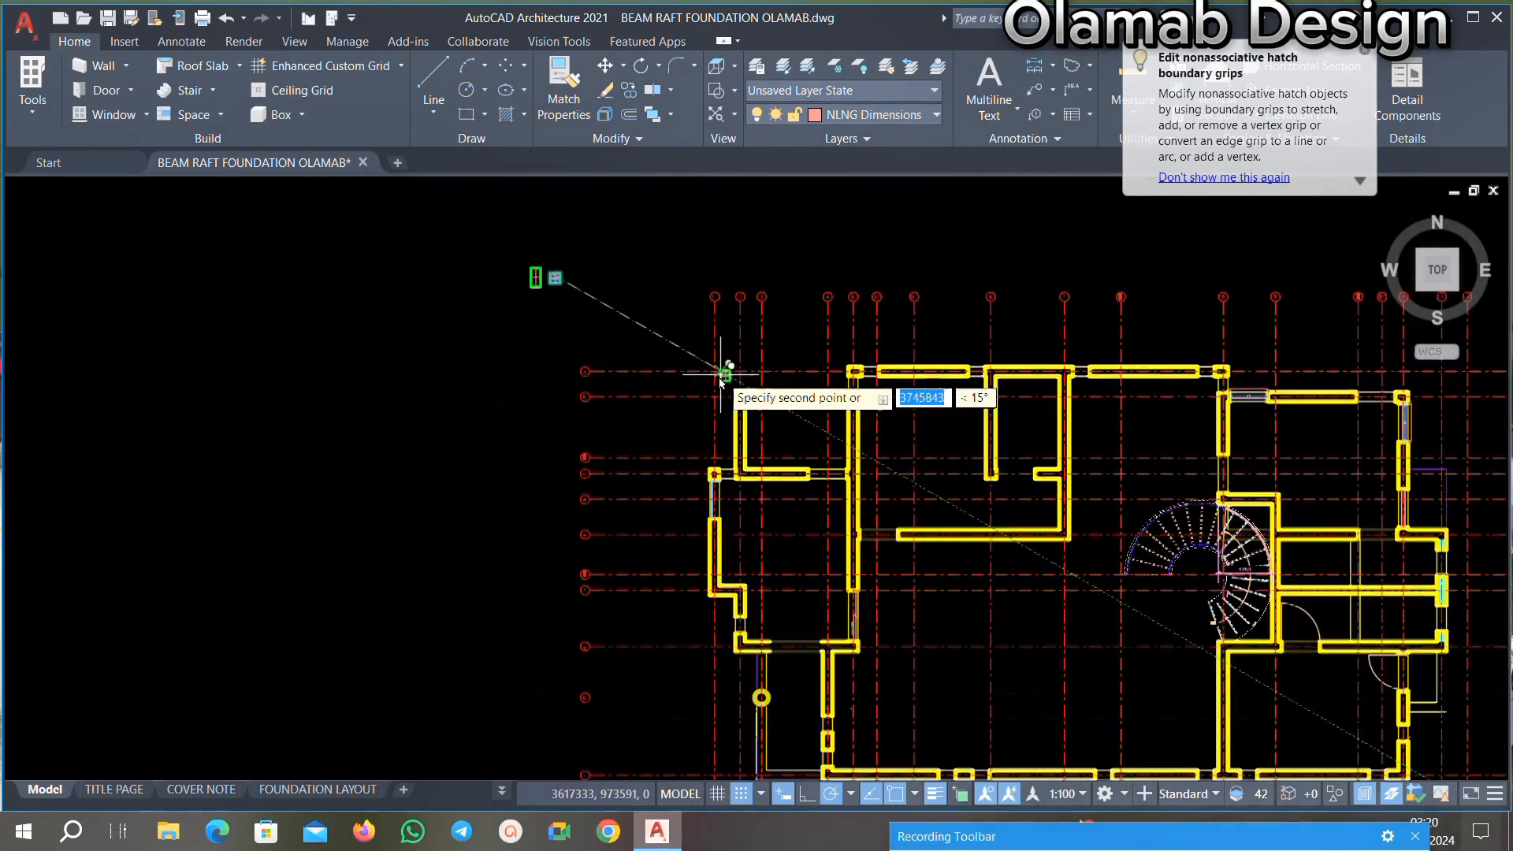
{"action": "scroll", "coordinate": [788, 388], "scroll_direction": "down", "scroll_amount": 2}
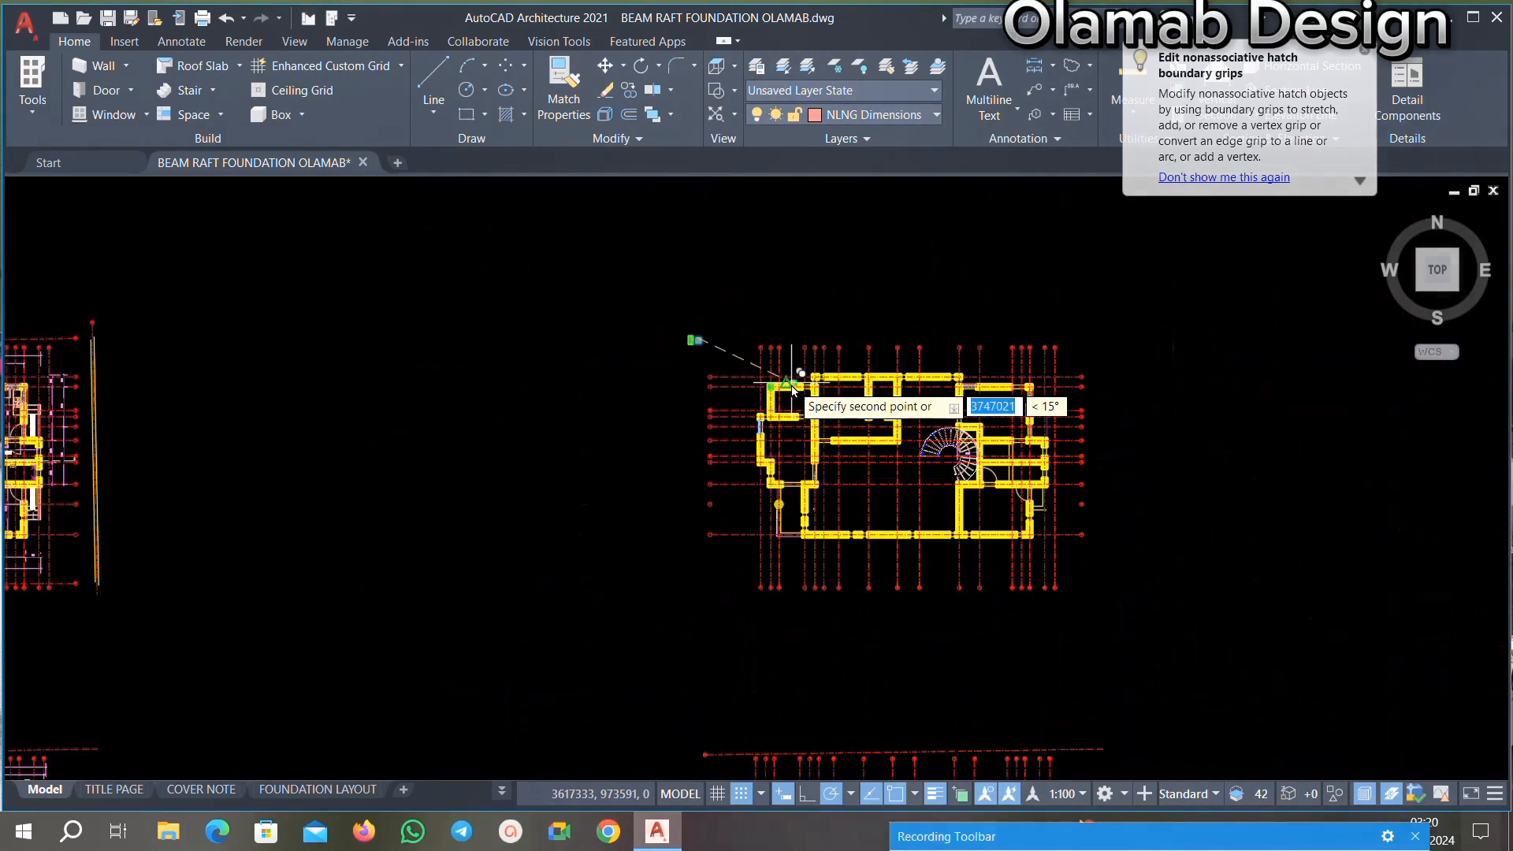
{"action": "scroll", "coordinate": [835, 382], "scroll_direction": "up", "scroll_amount": 10}
{"action": "scroll", "coordinate": [835, 382], "scroll_direction": "up", "scroll_amount": 3}
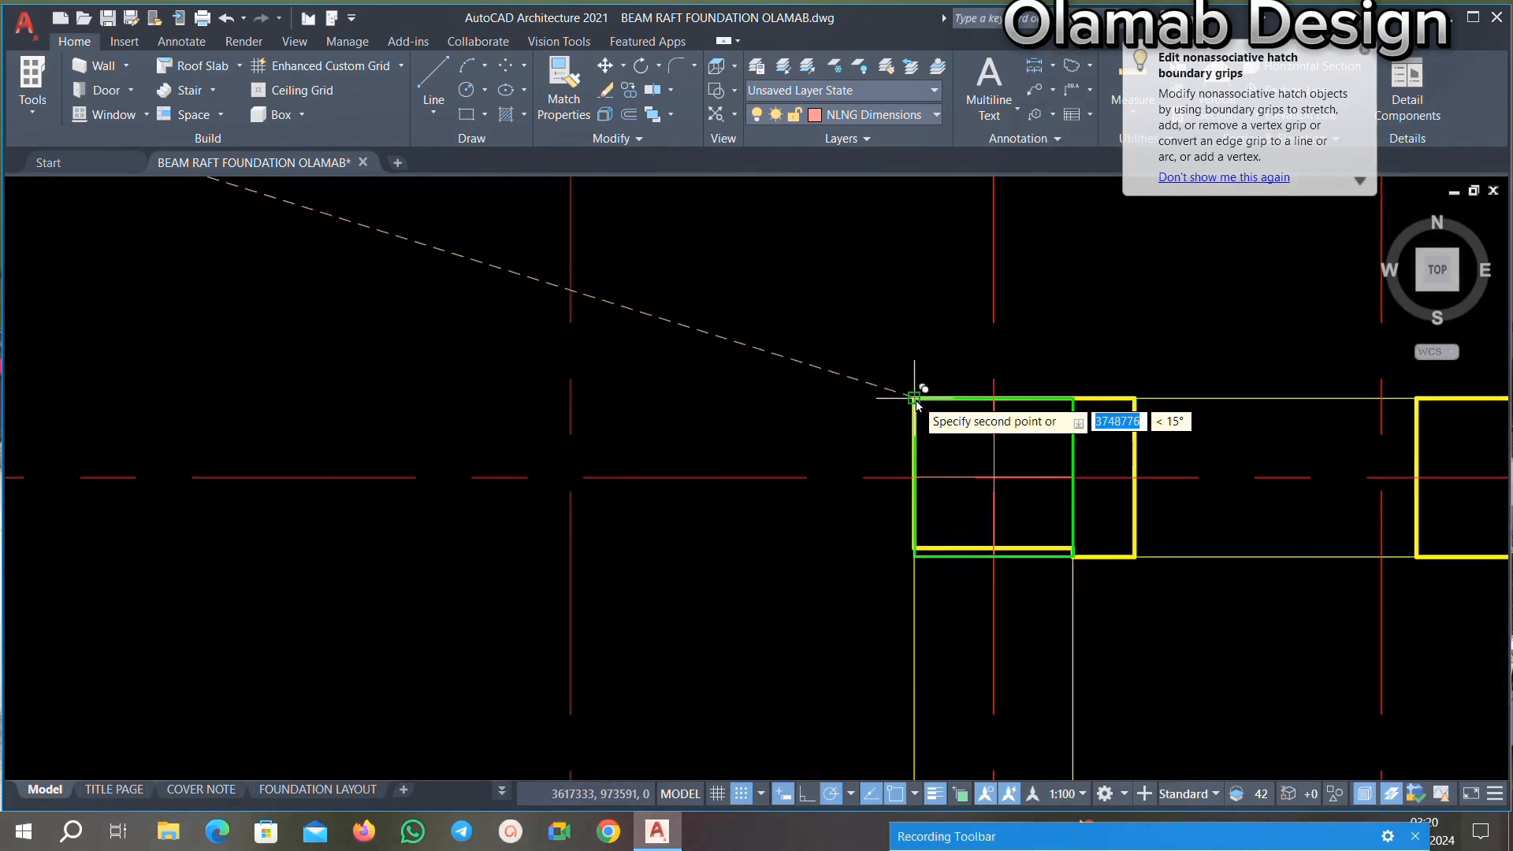
Step: Place a square column copy on grid a where the first internal wall meets the upper outer wall
{"action": "scroll", "coordinate": [915, 403], "scroll_direction": "down", "scroll_amount": 5}
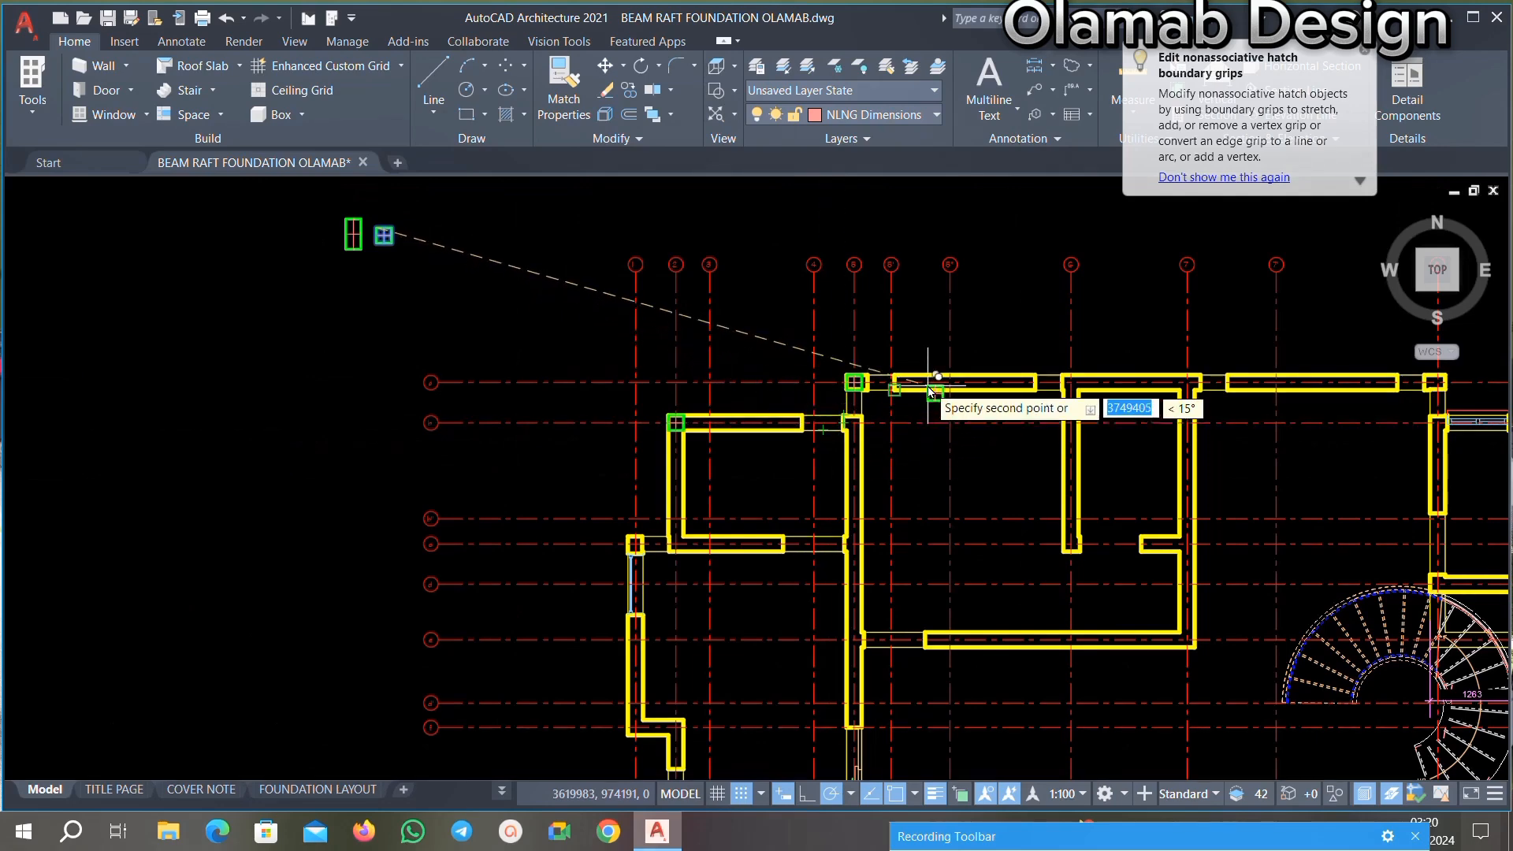
{"action": "scroll", "coordinate": [880, 364], "scroll_direction": "down", "scroll_amount": 1}
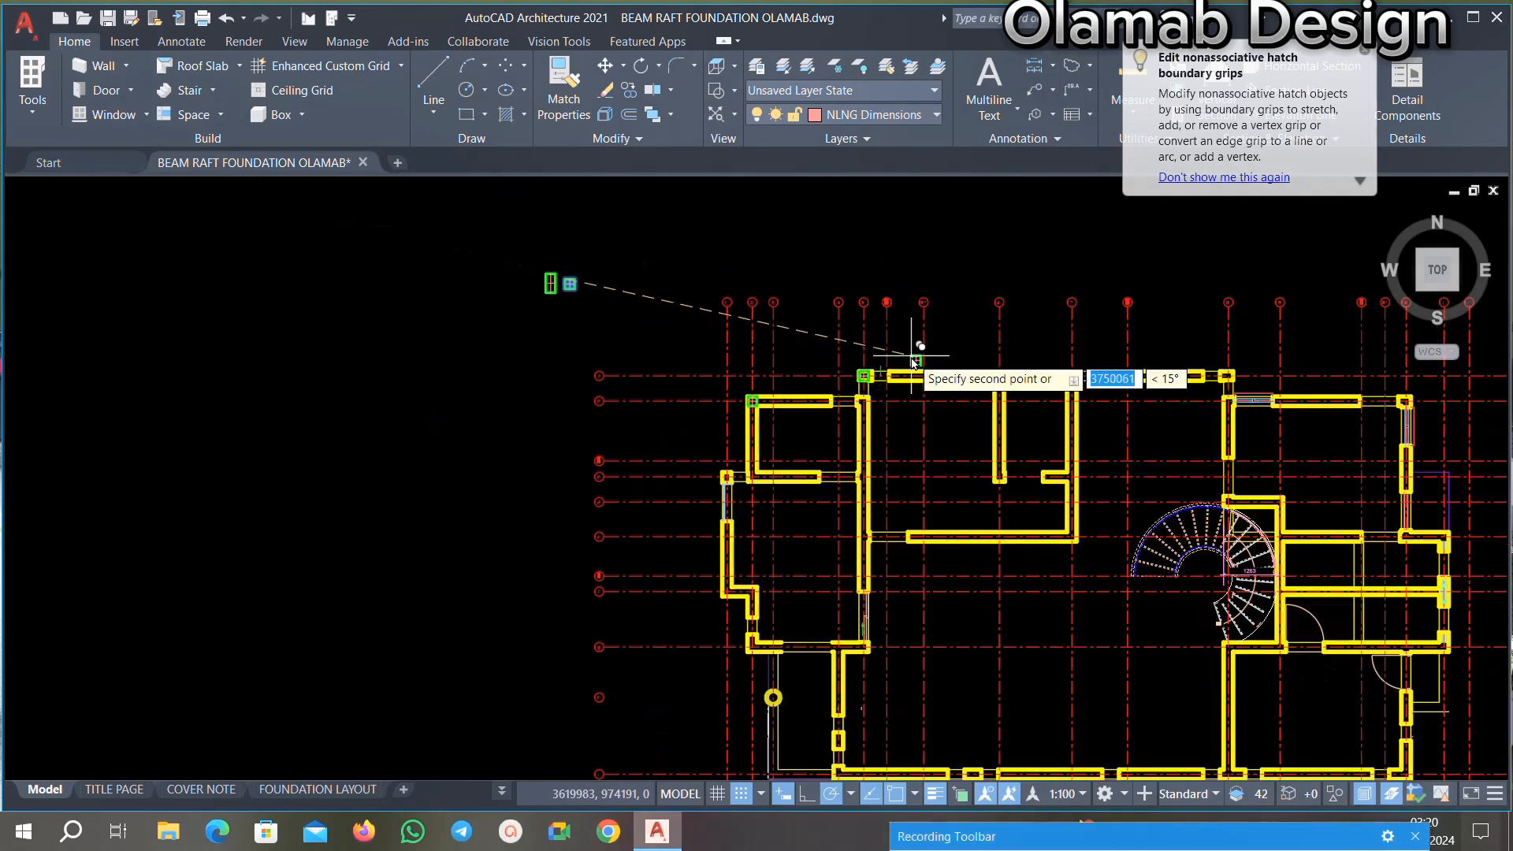
{"action": "scroll", "coordinate": [911, 349], "scroll_direction": "up", "scroll_amount": 1}
{"action": "scroll", "coordinate": [972, 335], "scroll_direction": "up", "scroll_amount": 1}
{"action": "scroll", "coordinate": [1039, 359], "scroll_direction": "up", "scroll_amount": 2}
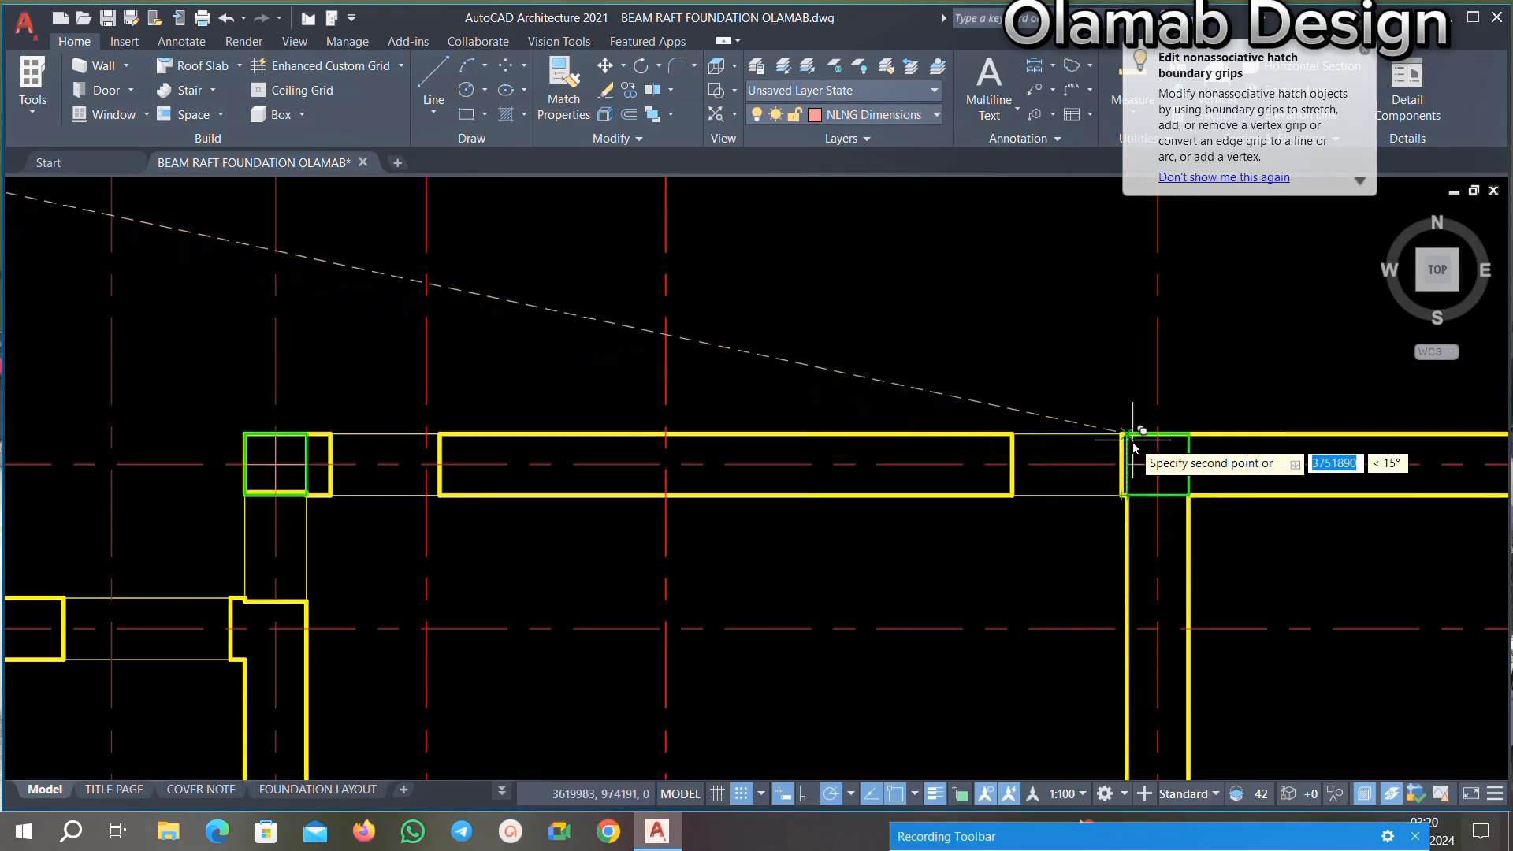
{"action": "scroll", "coordinate": [937, 378], "scroll_direction": "down", "scroll_amount": 2}
{"action": "scroll", "coordinate": [969, 410], "scroll_direction": "up", "scroll_amount": 4}
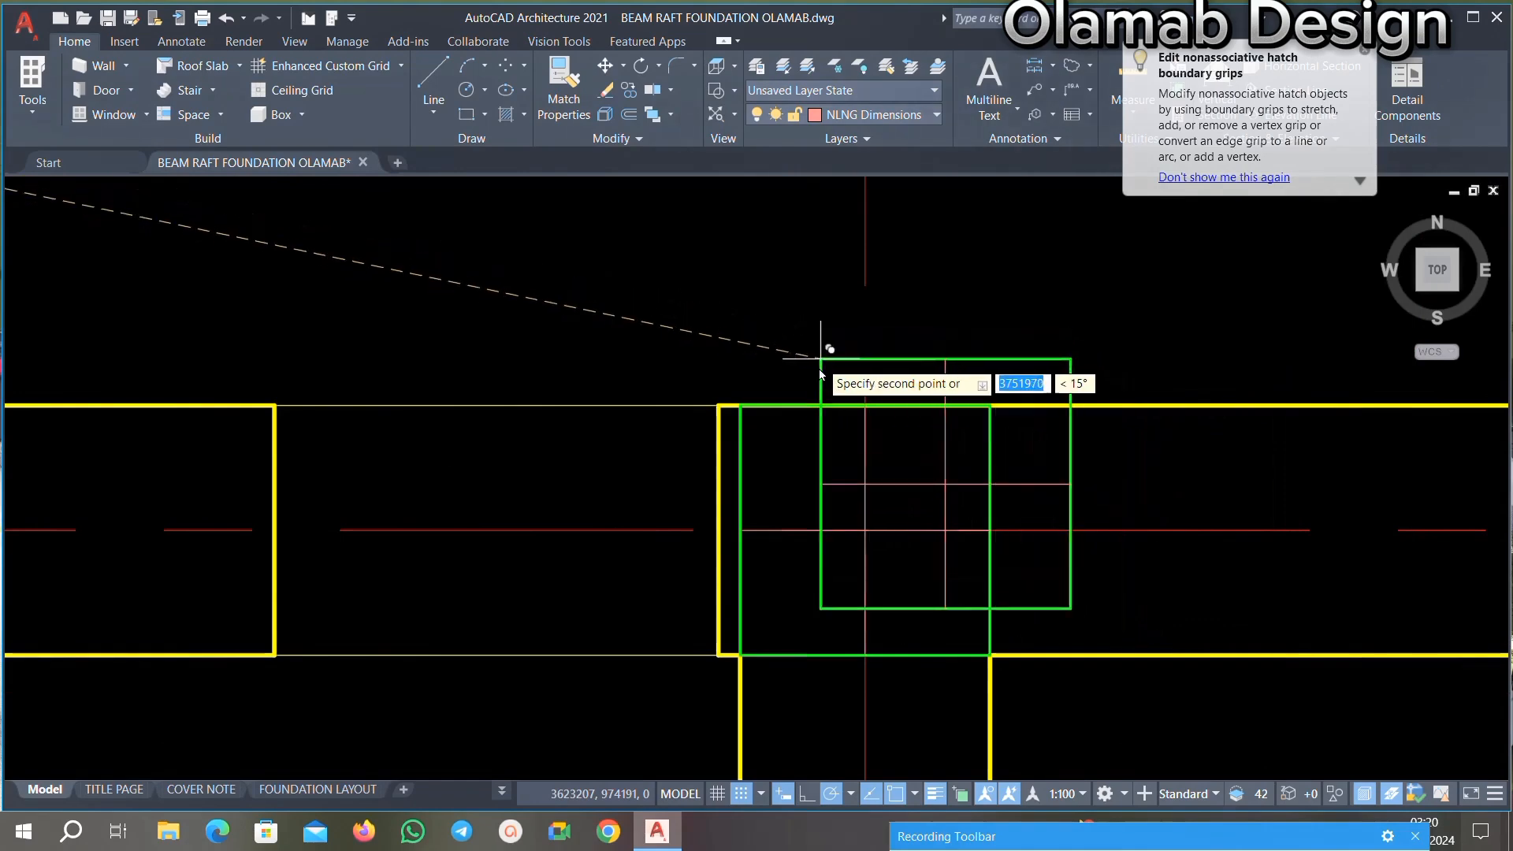
{"action": "scroll", "coordinate": [820, 358], "scroll_direction": "up", "scroll_amount": 4}
{"action": "scroll", "coordinate": [561, 329], "scroll_direction": "down", "scroll_amount": 4}
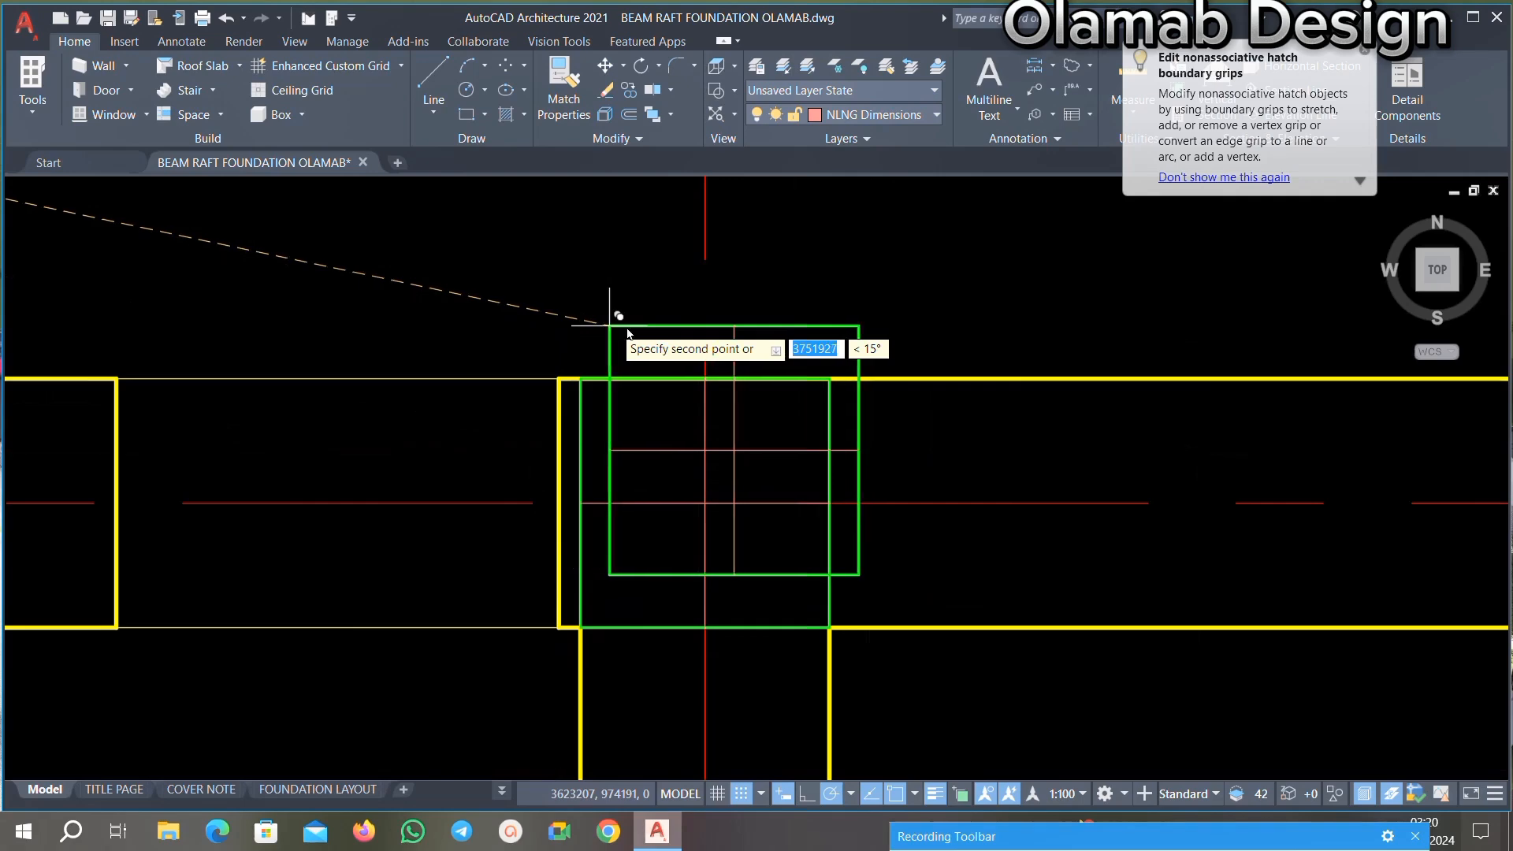
Step: Place a square column copy on grid c, in the vertical wall directly below the leftmost grid a column
{"action": "scroll", "coordinate": [619, 328], "scroll_direction": "down", "scroll_amount": 5}
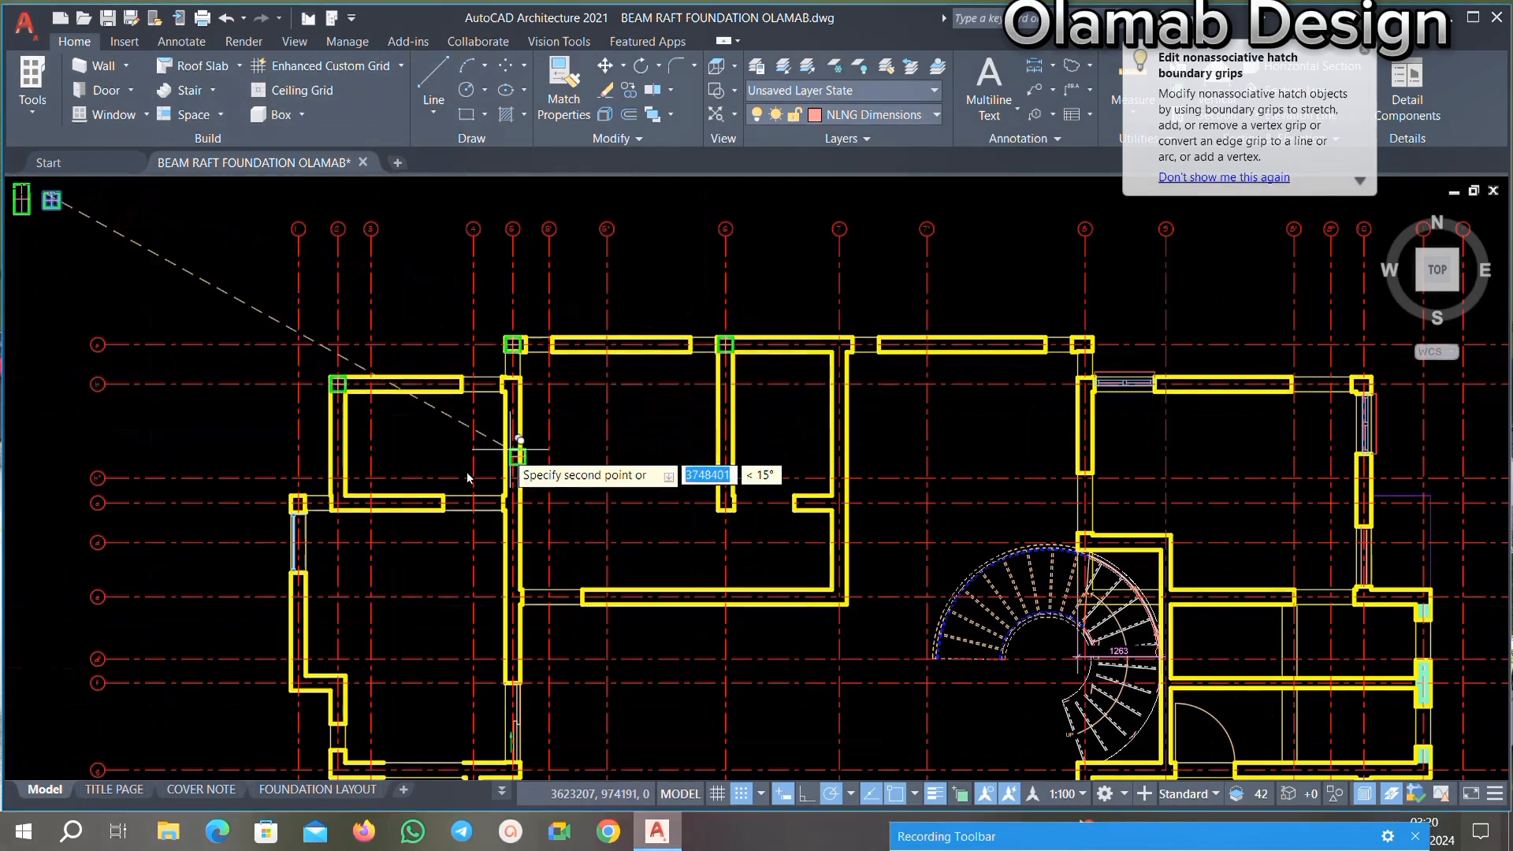
{"action": "scroll", "coordinate": [471, 471], "scroll_direction": "up", "scroll_amount": 3}
{"action": "scroll", "coordinate": [528, 481], "scroll_direction": "up", "scroll_amount": 3}
{"action": "scroll", "coordinate": [515, 506], "scroll_direction": "up", "scroll_amount": 1}
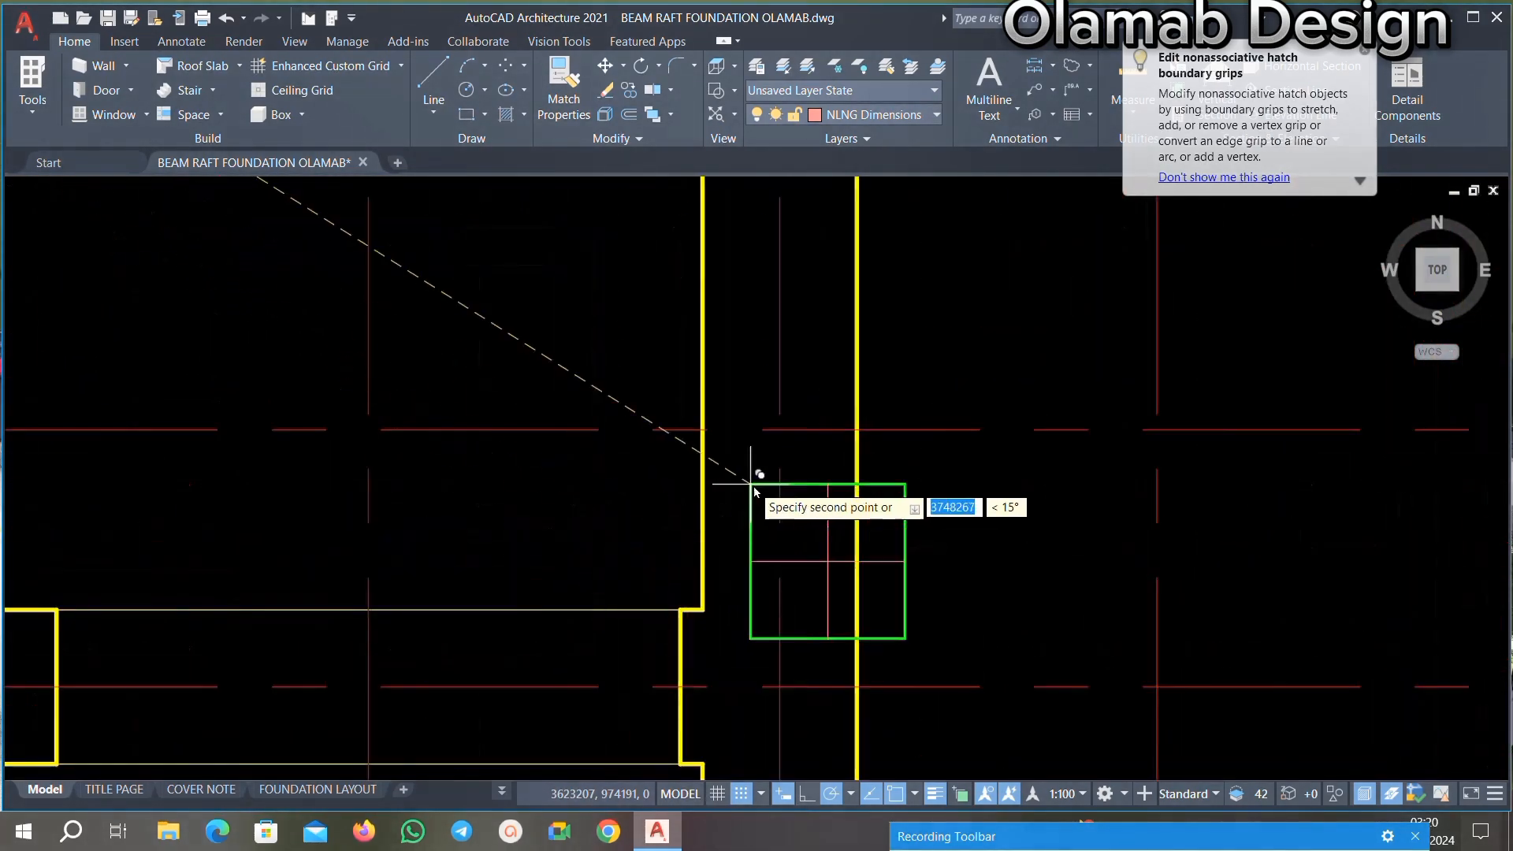
{"action": "scroll", "coordinate": [749, 482], "scroll_direction": "down", "scroll_amount": 2}
{"action": "scroll", "coordinate": [731, 558], "scroll_direction": "up", "scroll_amount": 2}
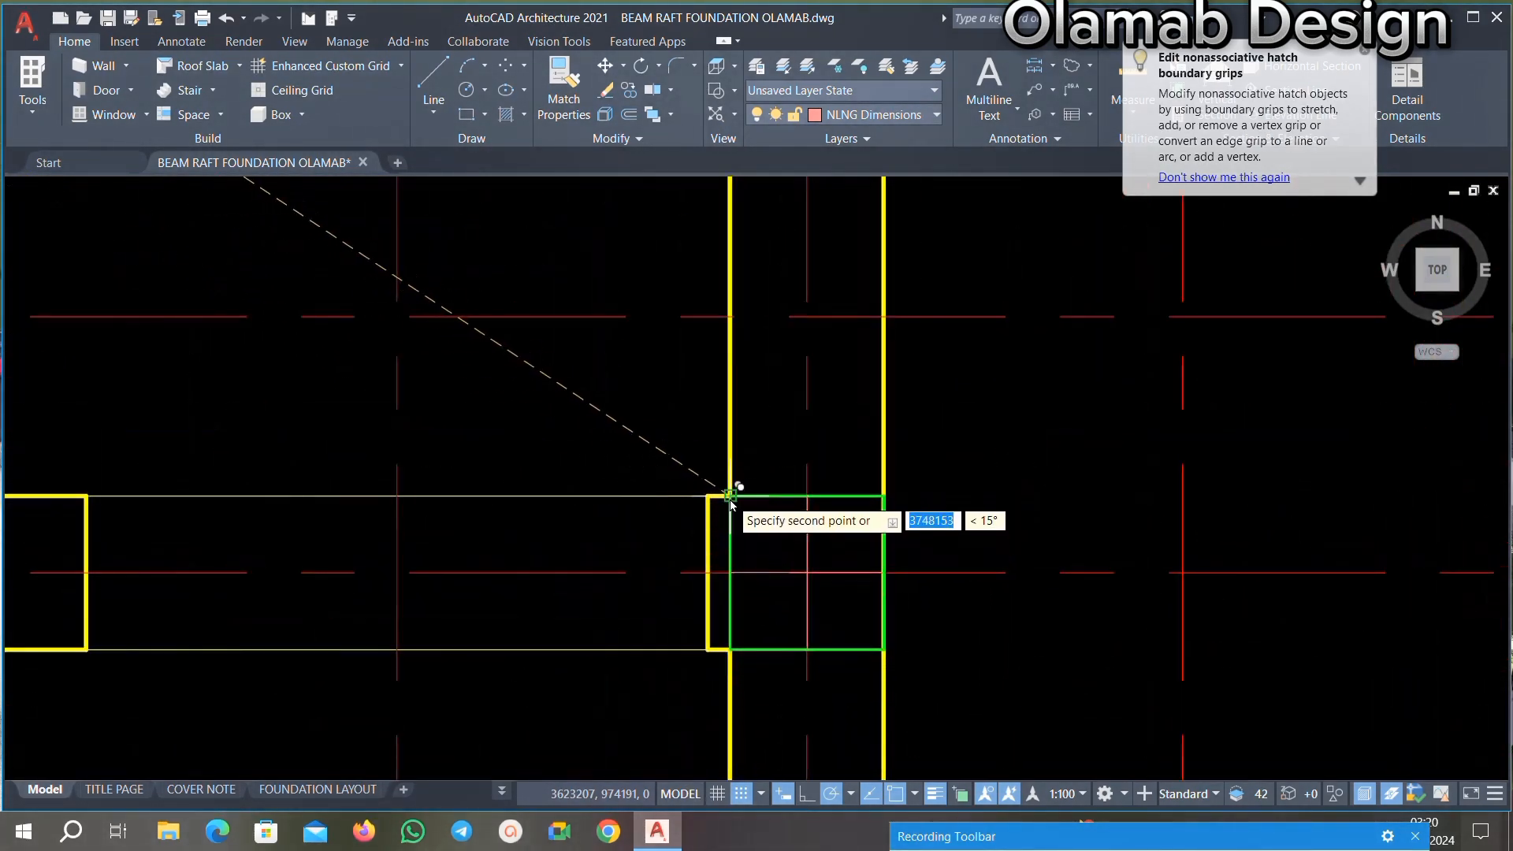
{"action": "left_click", "coordinate": [730, 495]}
Step: Place a square column copy on the outer wall corner where grids 1 and c cross
{"action": "scroll", "coordinate": [805, 431], "scroll_direction": "down", "scroll_amount": 3}
{"action": "scroll", "coordinate": [790, 415], "scroll_direction": "down", "scroll_amount": 1}
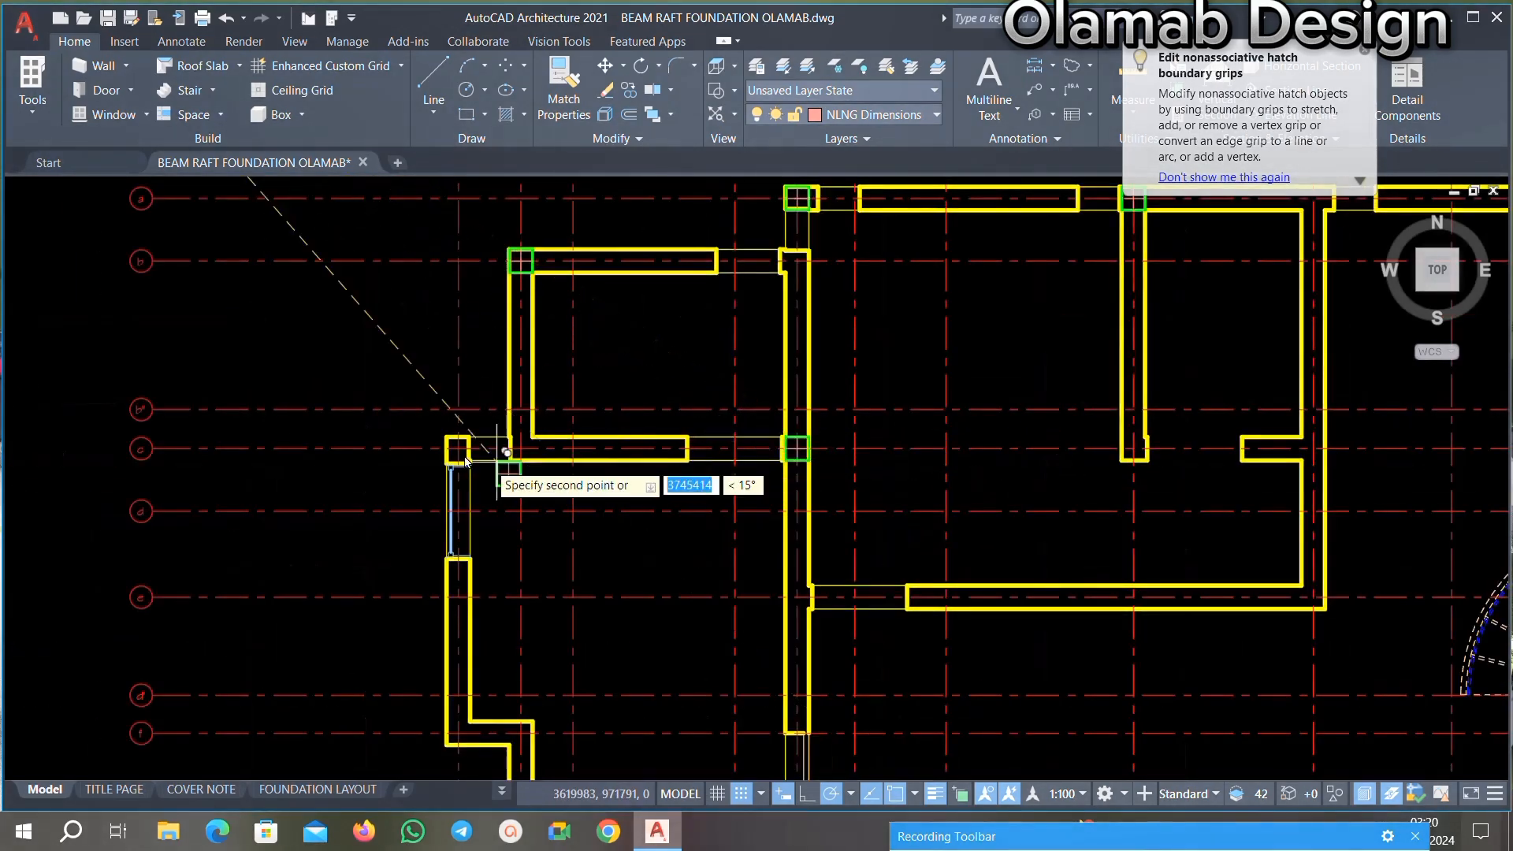
{"action": "scroll", "coordinate": [463, 455], "scroll_direction": "up", "scroll_amount": 3}
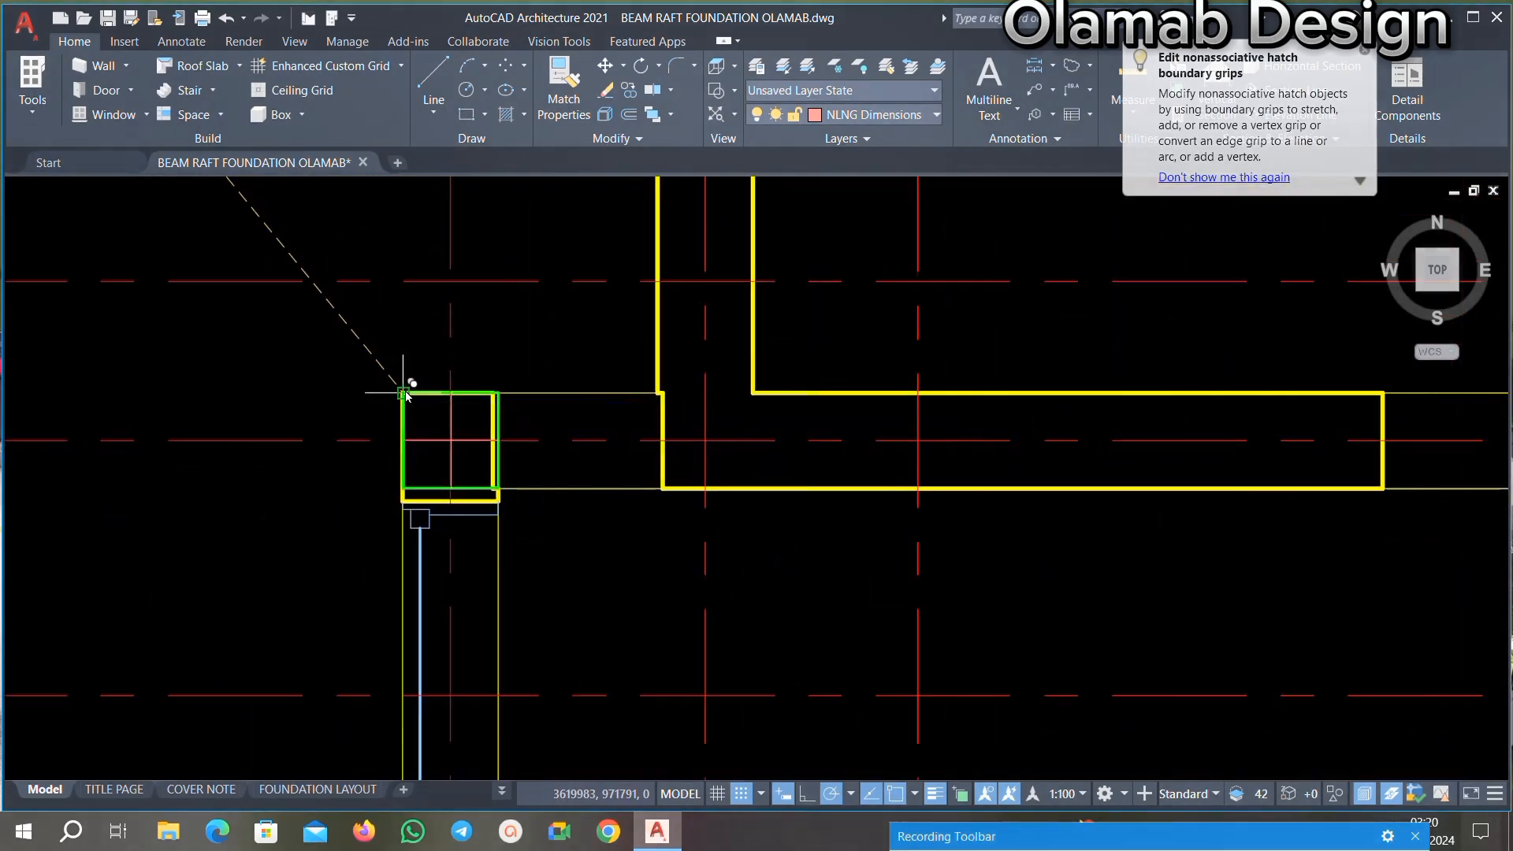
{"action": "scroll", "coordinate": [406, 394], "scroll_direction": "down", "scroll_amount": 3}
{"action": "scroll", "coordinate": [557, 405], "scroll_direction": "down", "scroll_amount": 1}
{"action": "scroll", "coordinate": [614, 433], "scroll_direction": "down", "scroll_amount": 1}
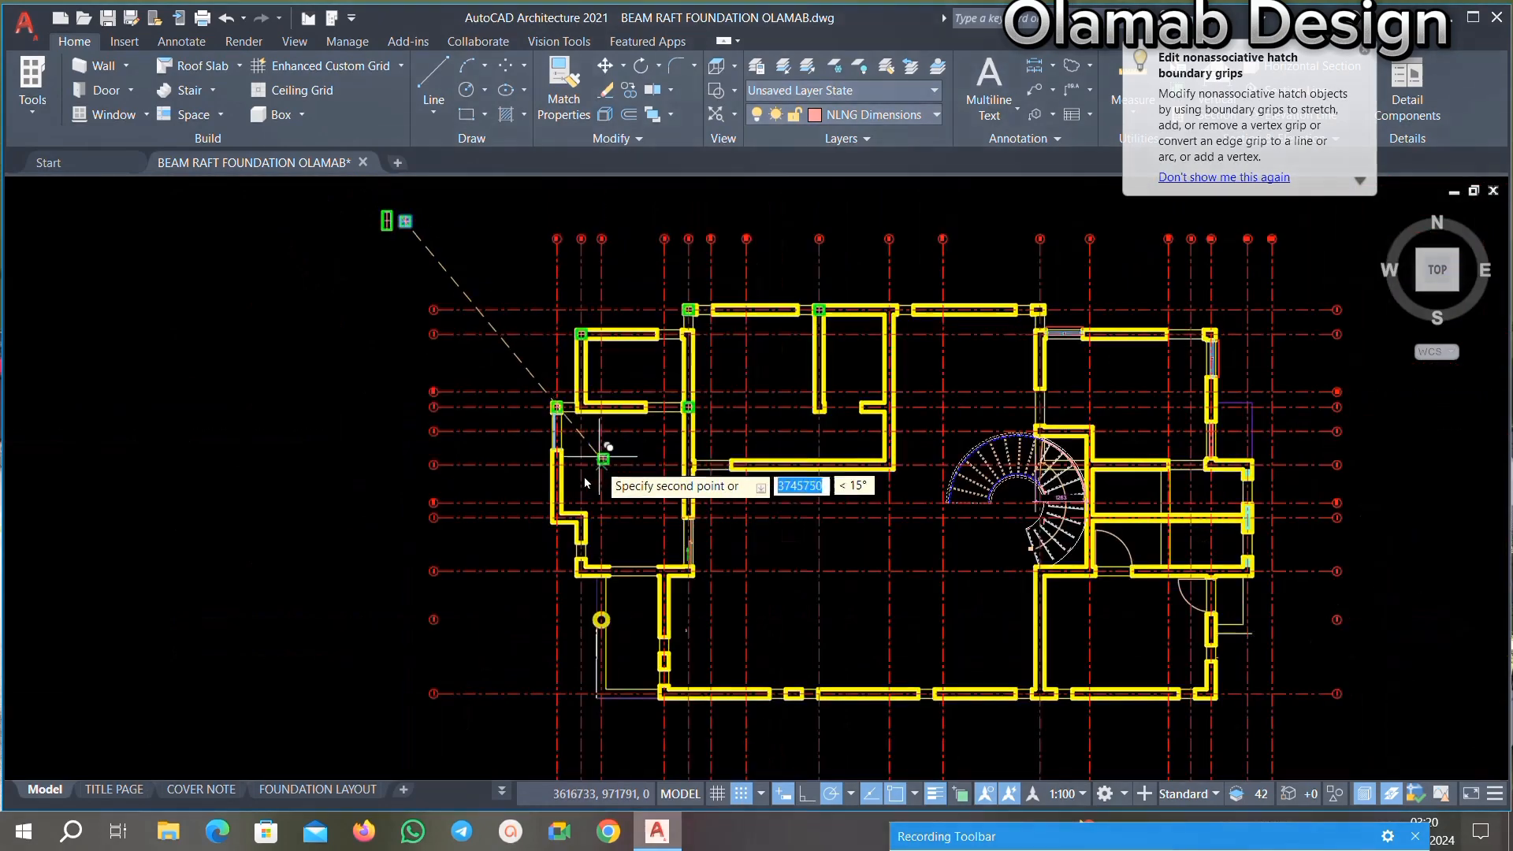
{"action": "scroll", "coordinate": [599, 461], "scroll_direction": "up", "scroll_amount": 5}
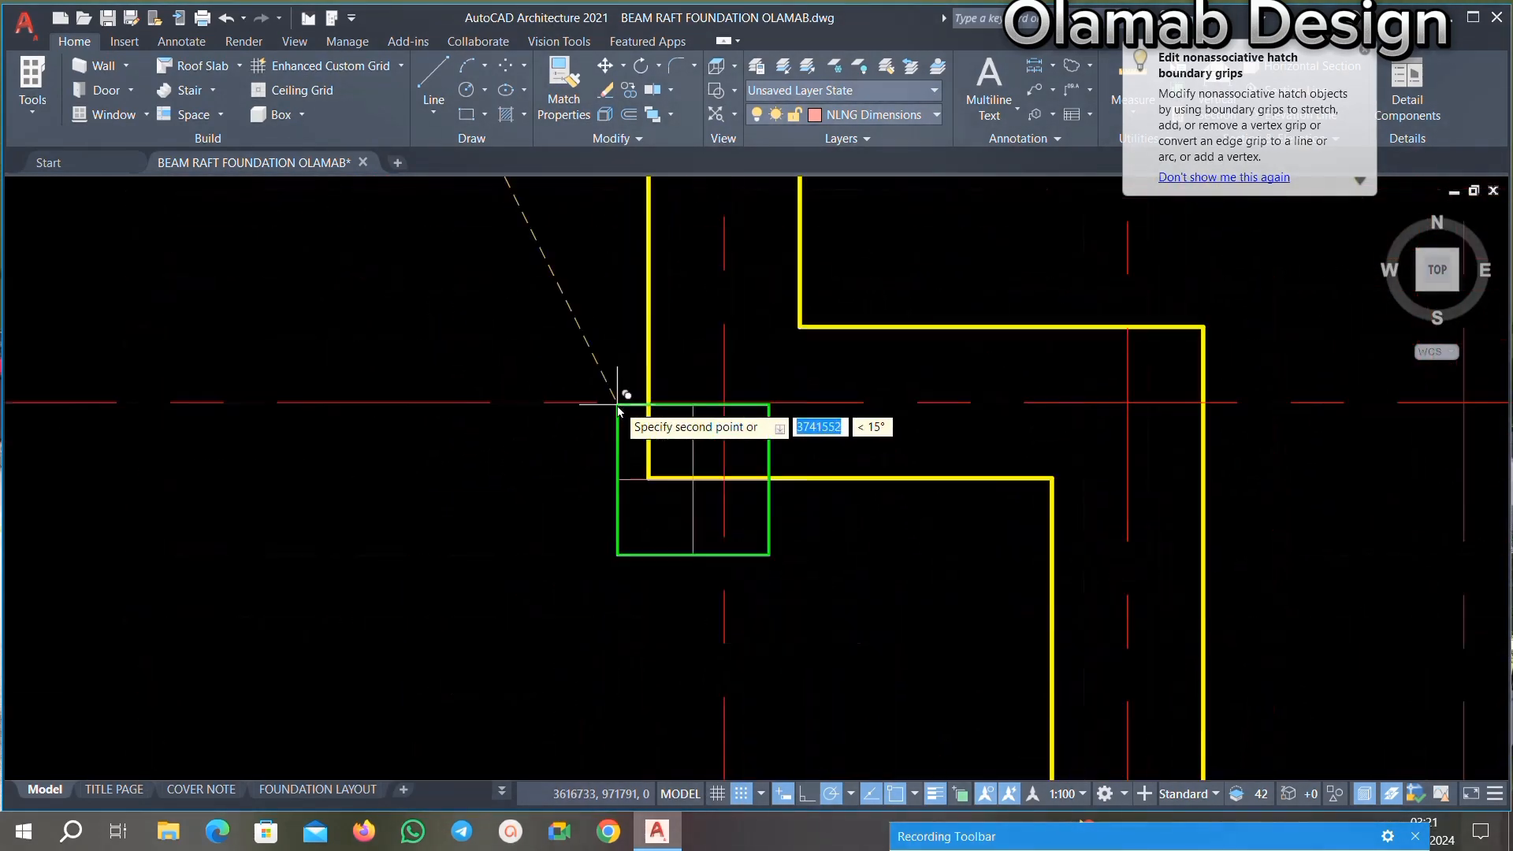
{"action": "scroll", "coordinate": [433, 338], "scroll_direction": "down", "scroll_amount": 2}
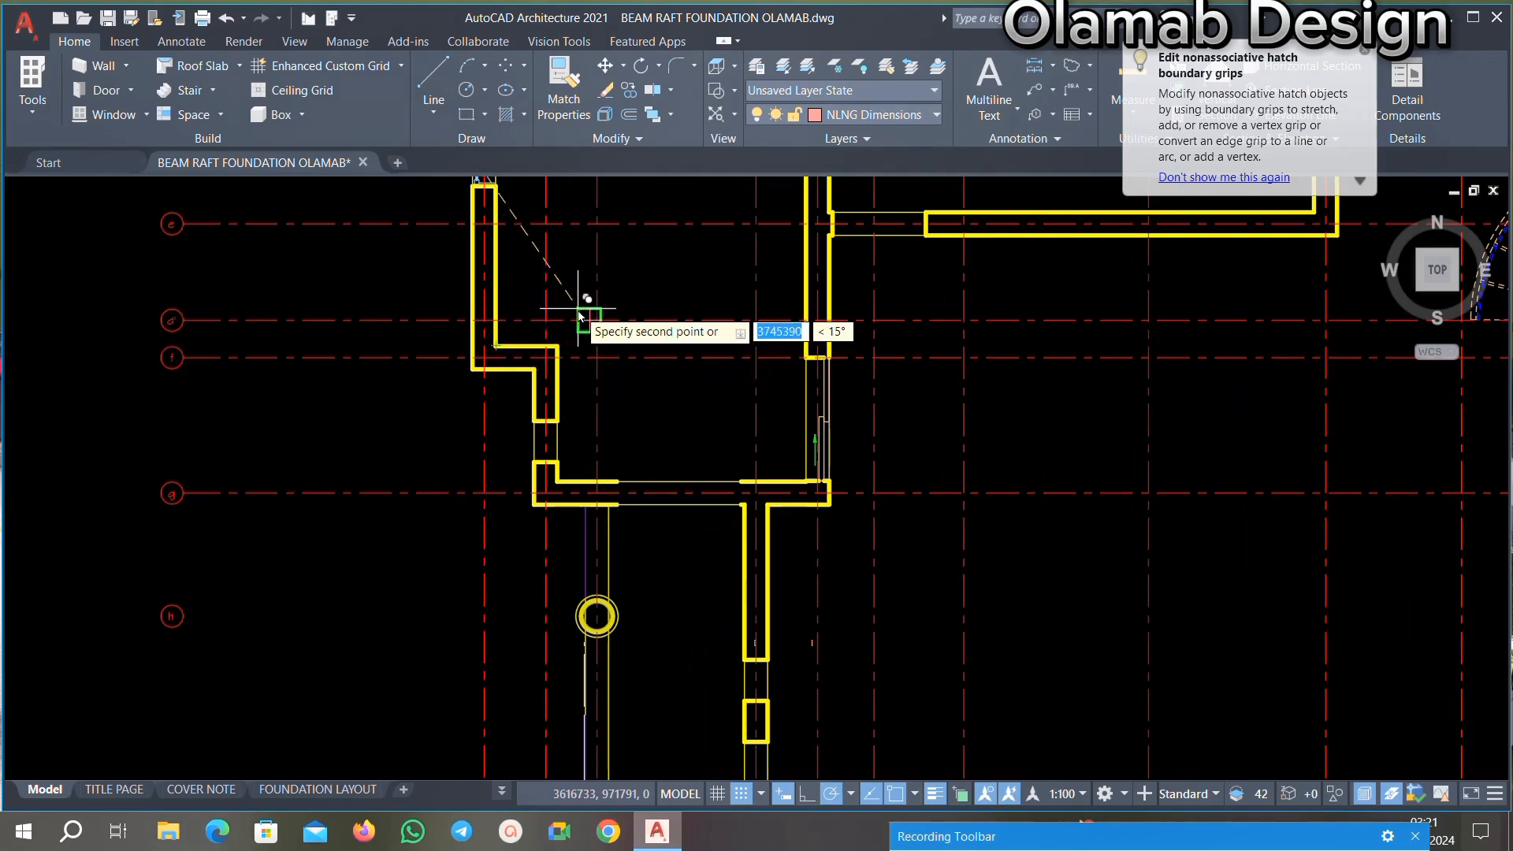
{"action": "scroll", "coordinate": [587, 315], "scroll_direction": "down", "scroll_amount": 2}
{"action": "scroll", "coordinate": [646, 304], "scroll_direction": "down", "scroll_amount": 4}
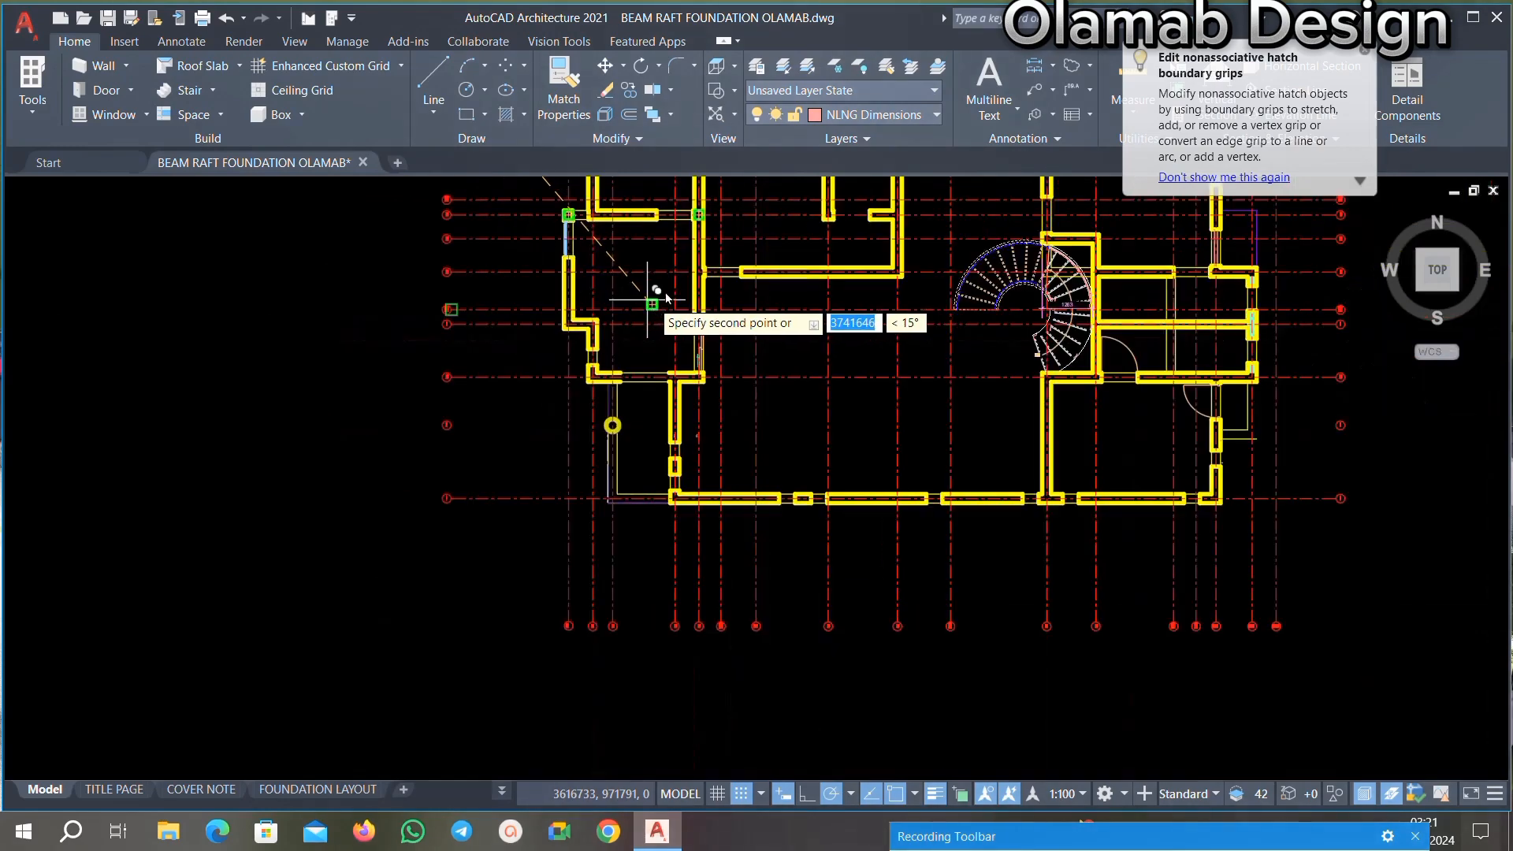
Step: Place a spare square column copy in the open space below the wall near the eastern end of grid a
{"action": "scroll", "coordinate": [851, 201], "scroll_direction": "up", "scroll_amount": 3}
{"action": "scroll", "coordinate": [852, 220], "scroll_direction": "up", "scroll_amount": 1}
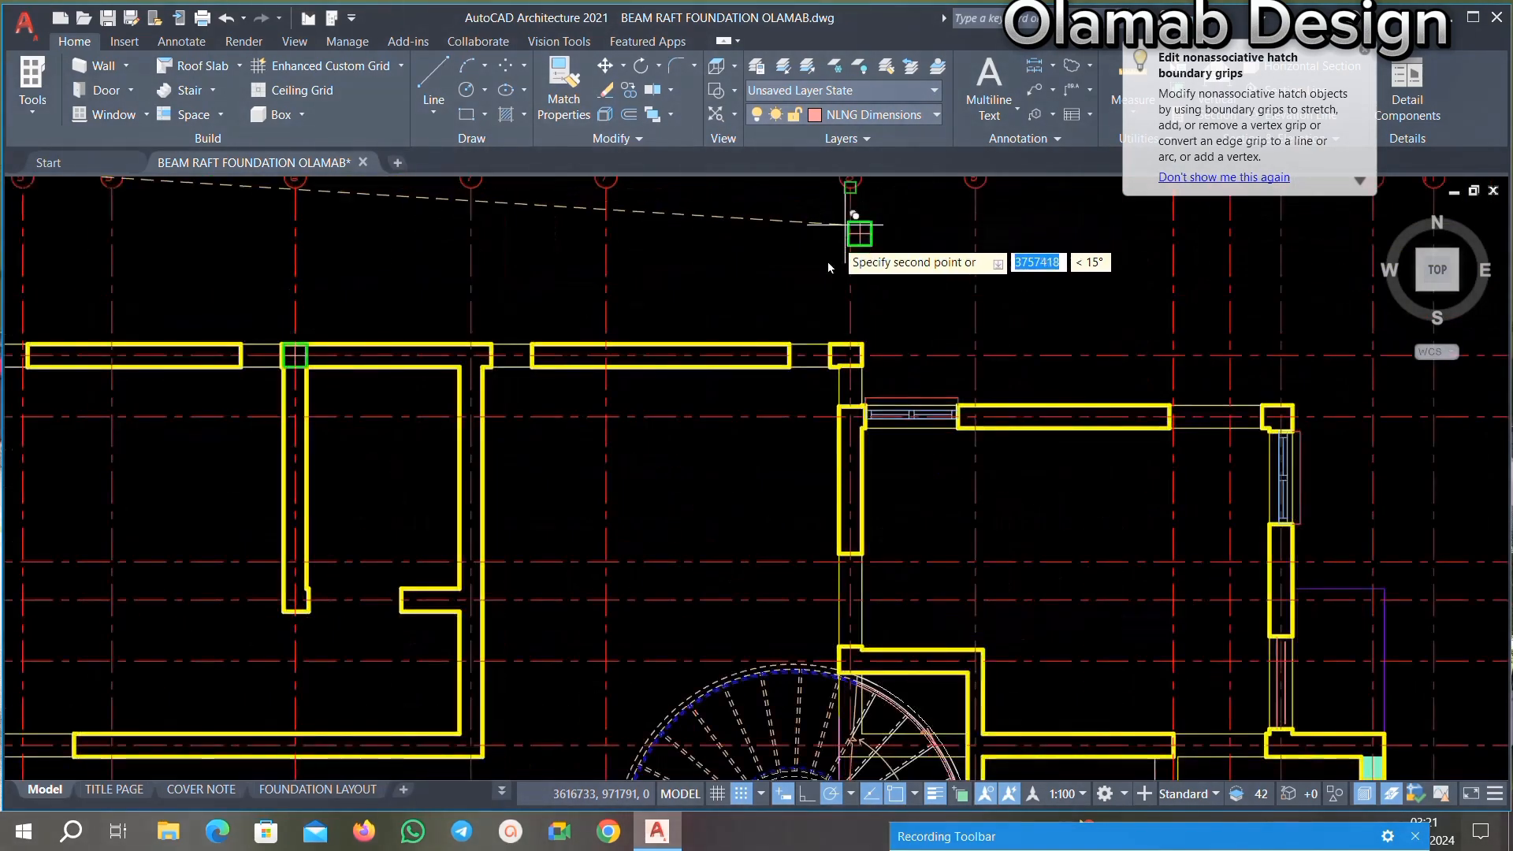
{"action": "scroll", "coordinate": [831, 270], "scroll_direction": "down", "scroll_amount": 3}
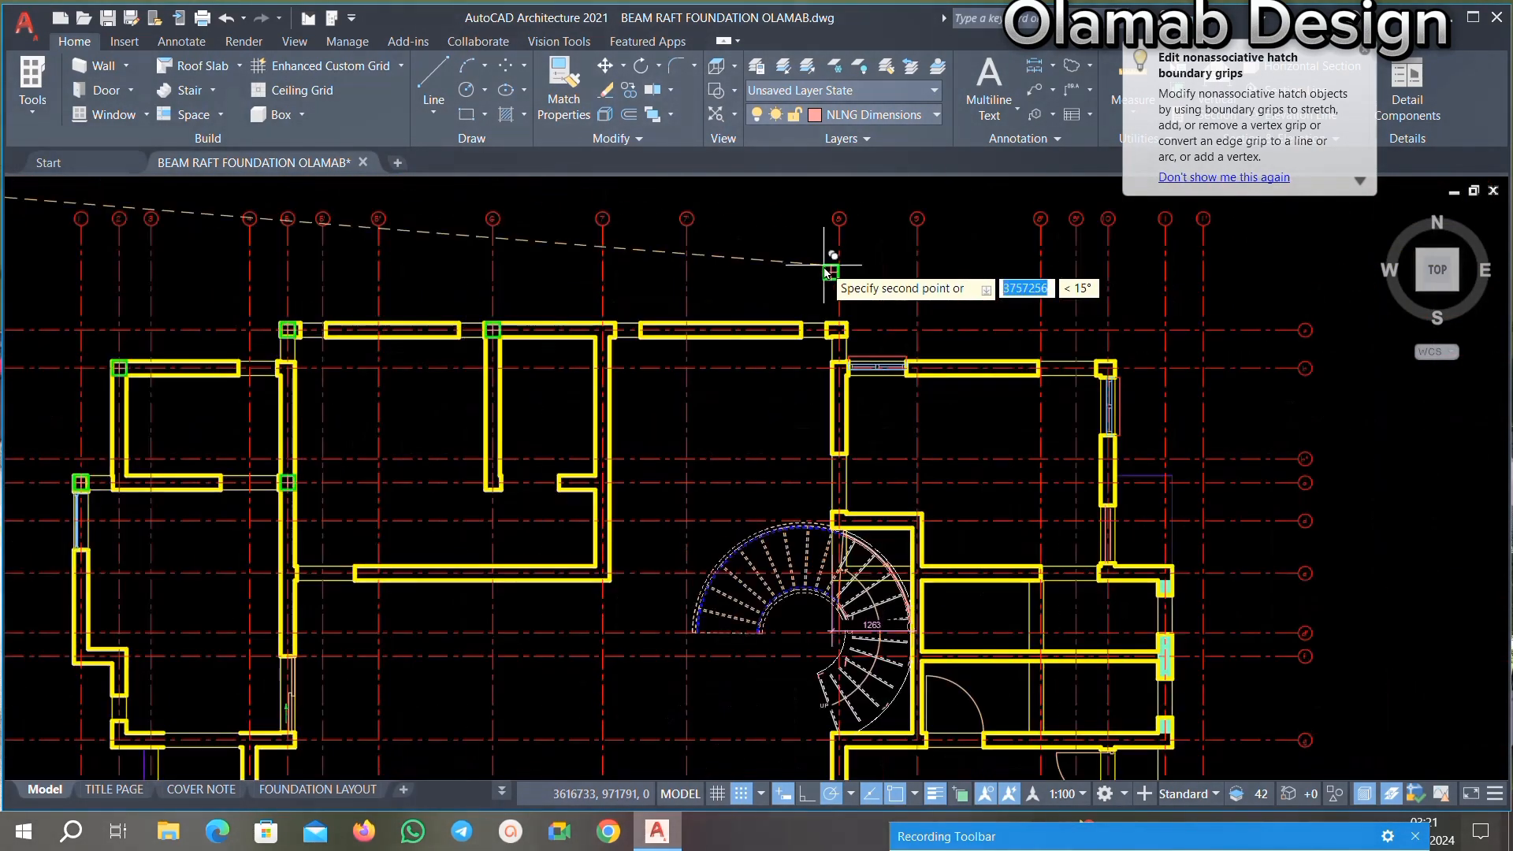
{"action": "scroll", "coordinate": [827, 296], "scroll_direction": "up", "scroll_amount": 3}
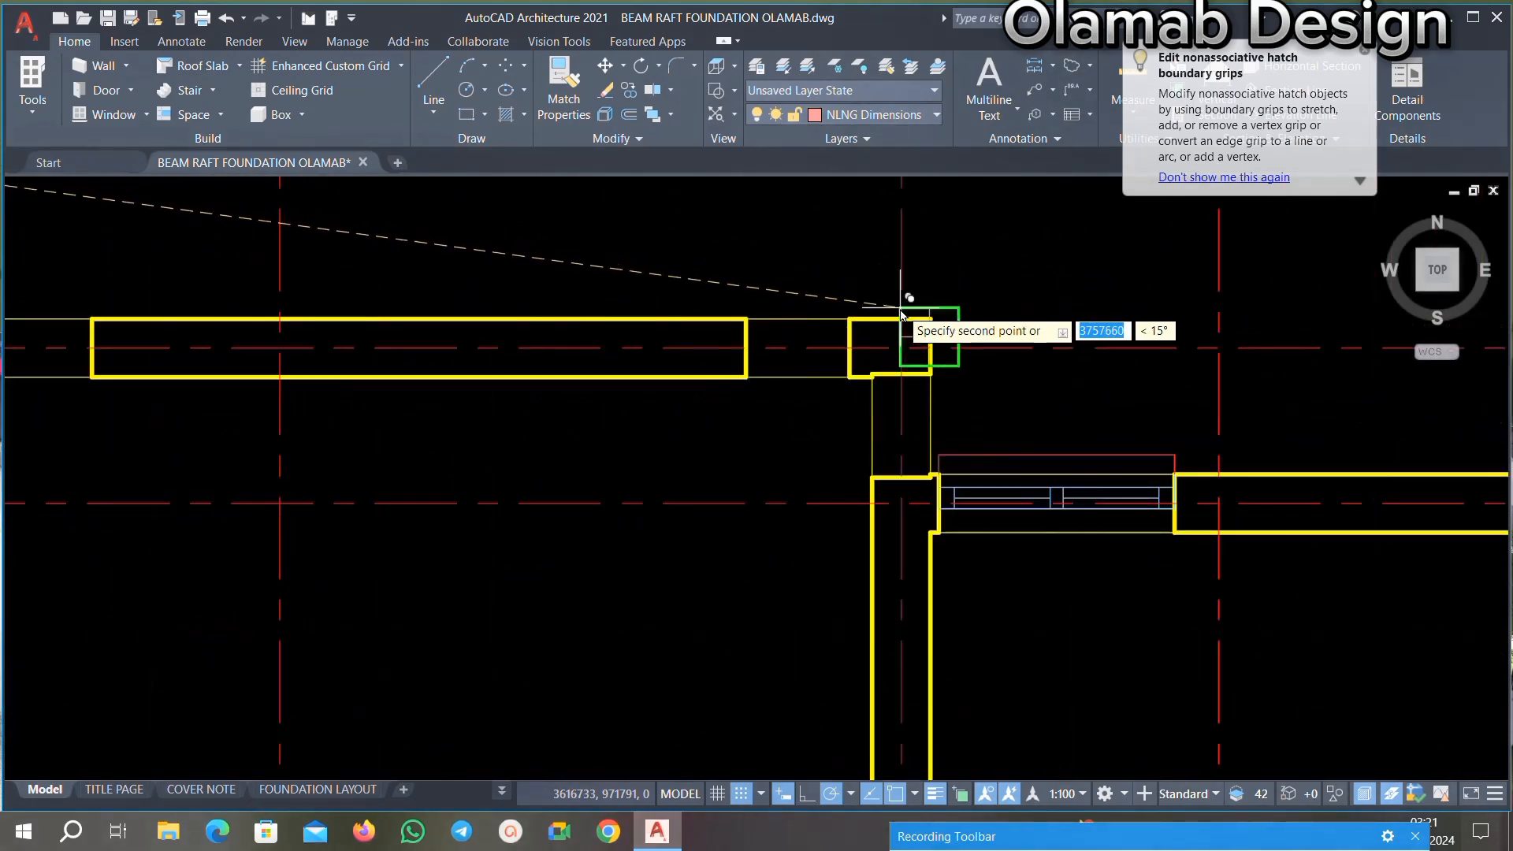
{"action": "scroll", "coordinate": [890, 309], "scroll_direction": "up", "scroll_amount": 3}
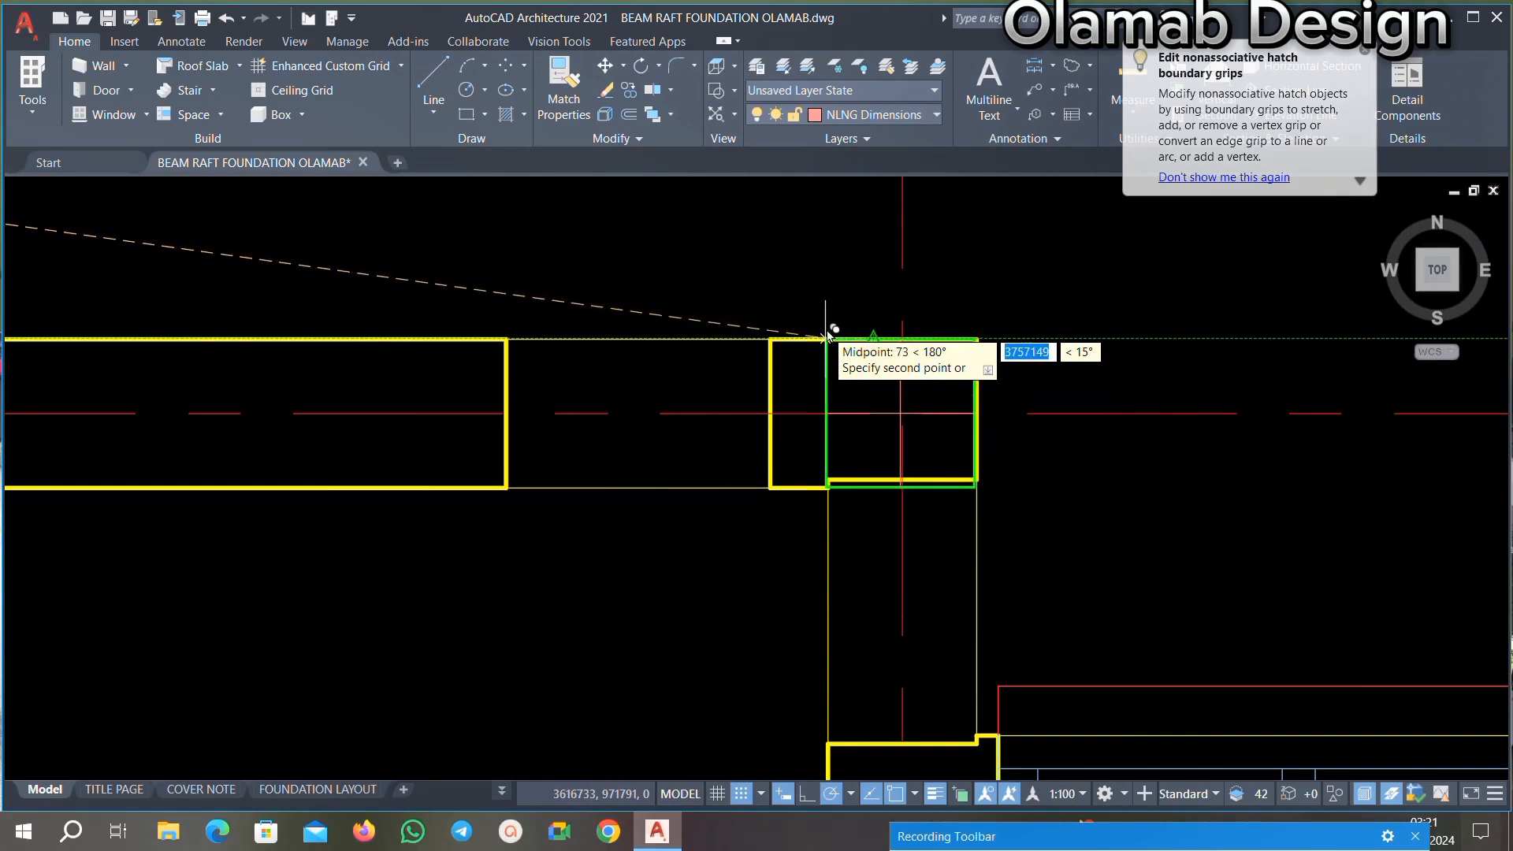
{"action": "scroll", "coordinate": [829, 337], "scroll_direction": "down", "scroll_amount": 3}
{"action": "left_click", "coordinate": [756, 459]}
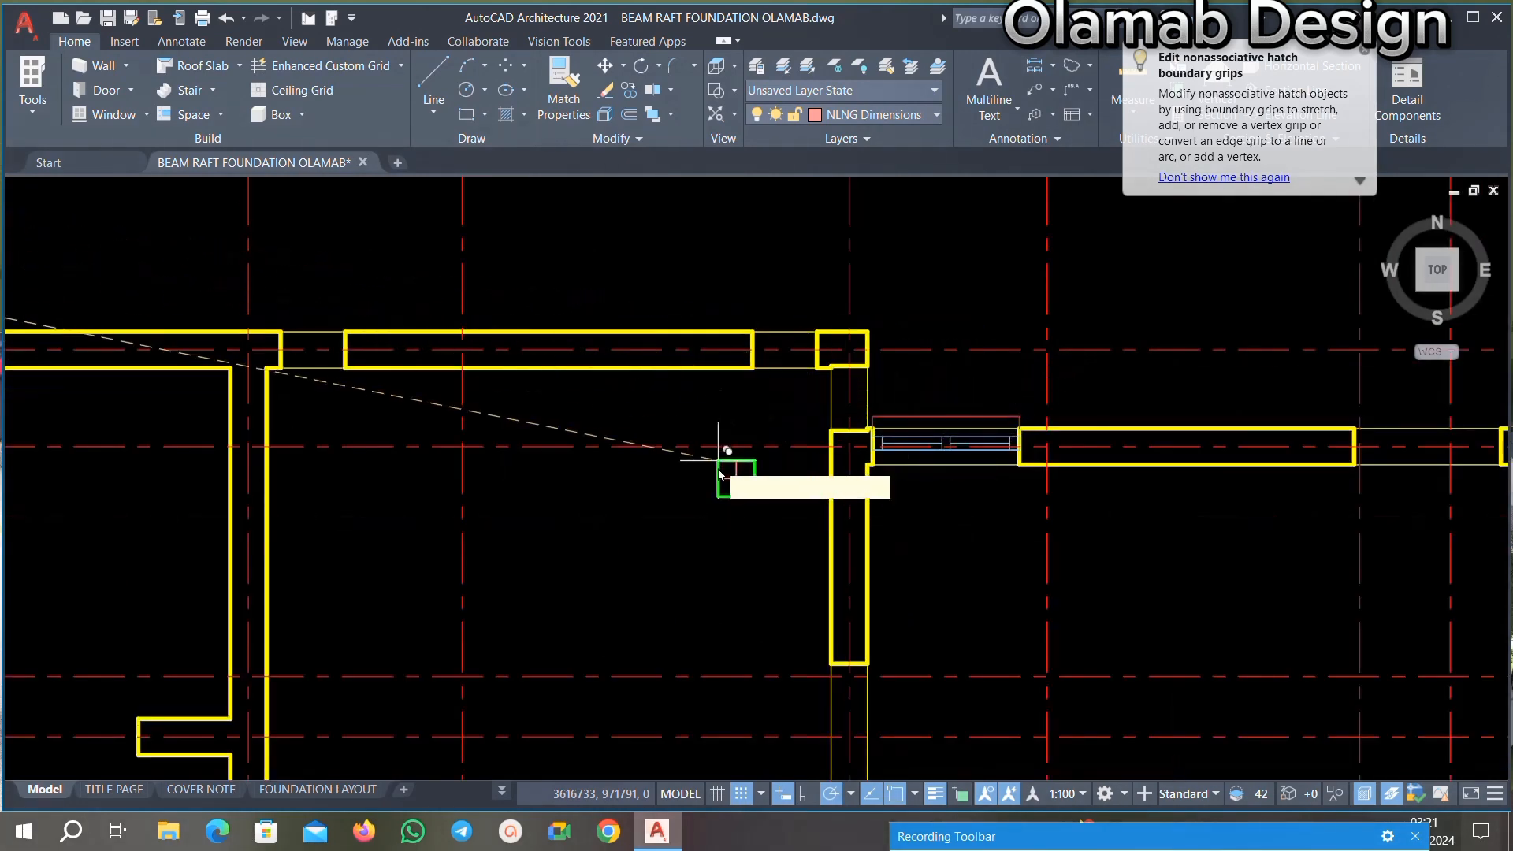
Step: Copy the spare square column by its upper-right corner onto the outer wall corner at the eastern end of grid a
{"action": "scroll", "coordinate": [756, 459], "scroll_direction": "up", "scroll_amount": 4}
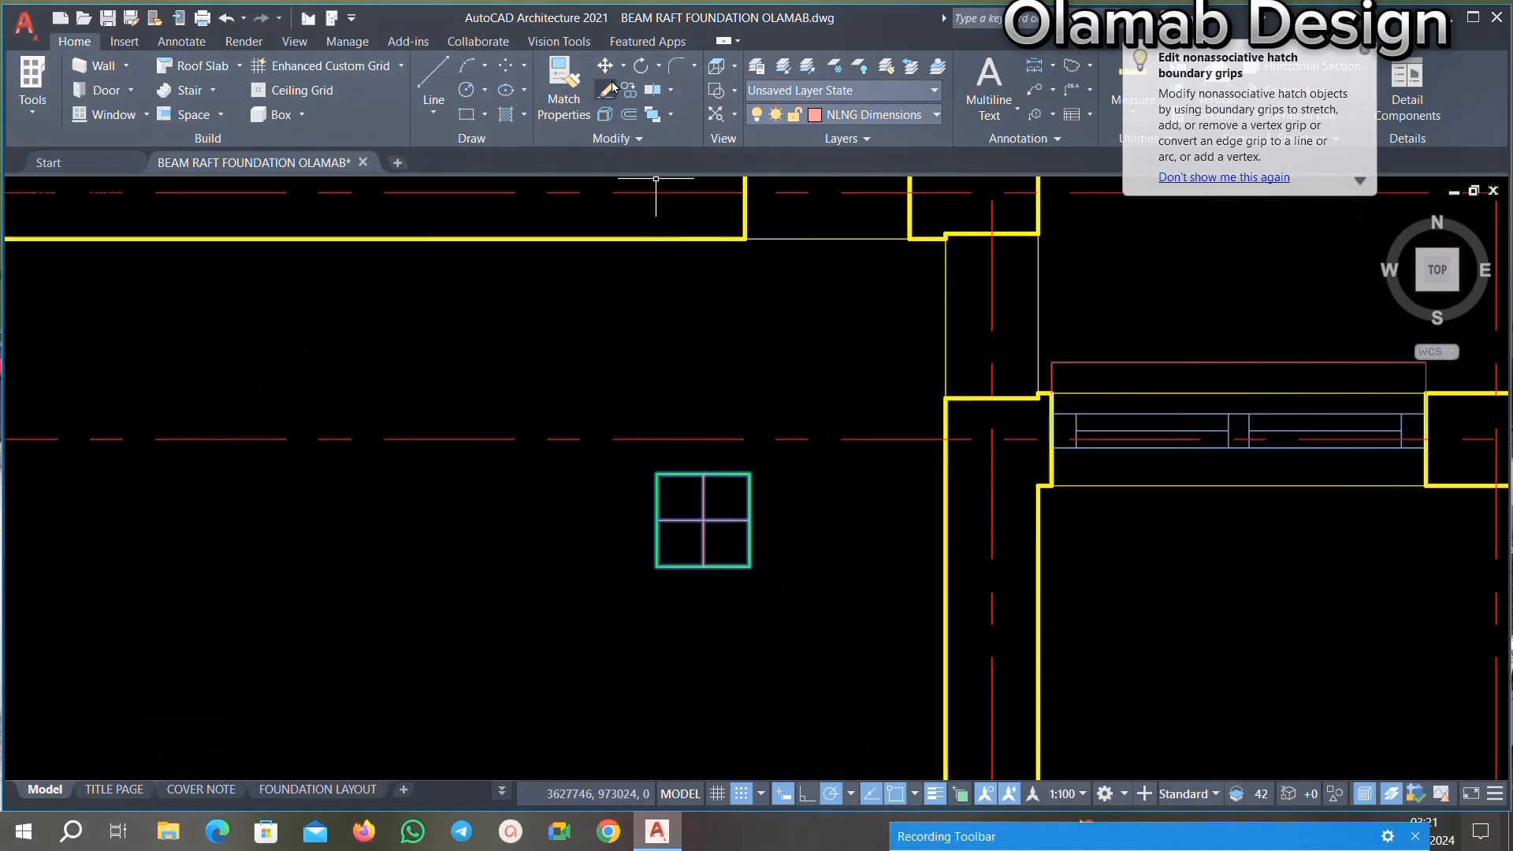
{"action": "left_click", "coordinate": [634, 92]}
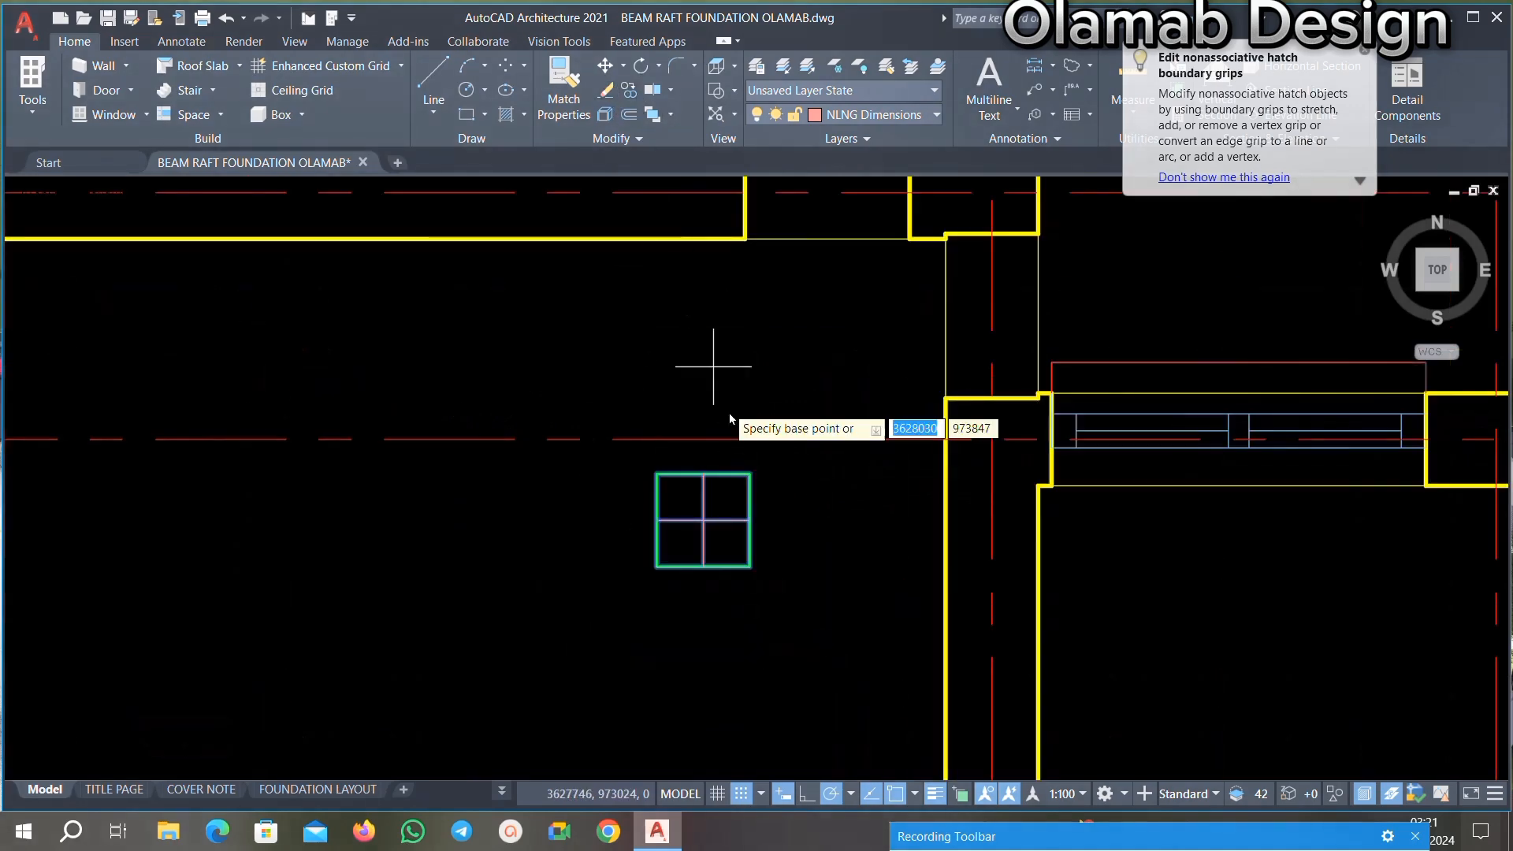
{"action": "left_click", "coordinate": [750, 473]}
{"action": "scroll", "coordinate": [749, 465], "scroll_direction": "down", "scroll_amount": 4}
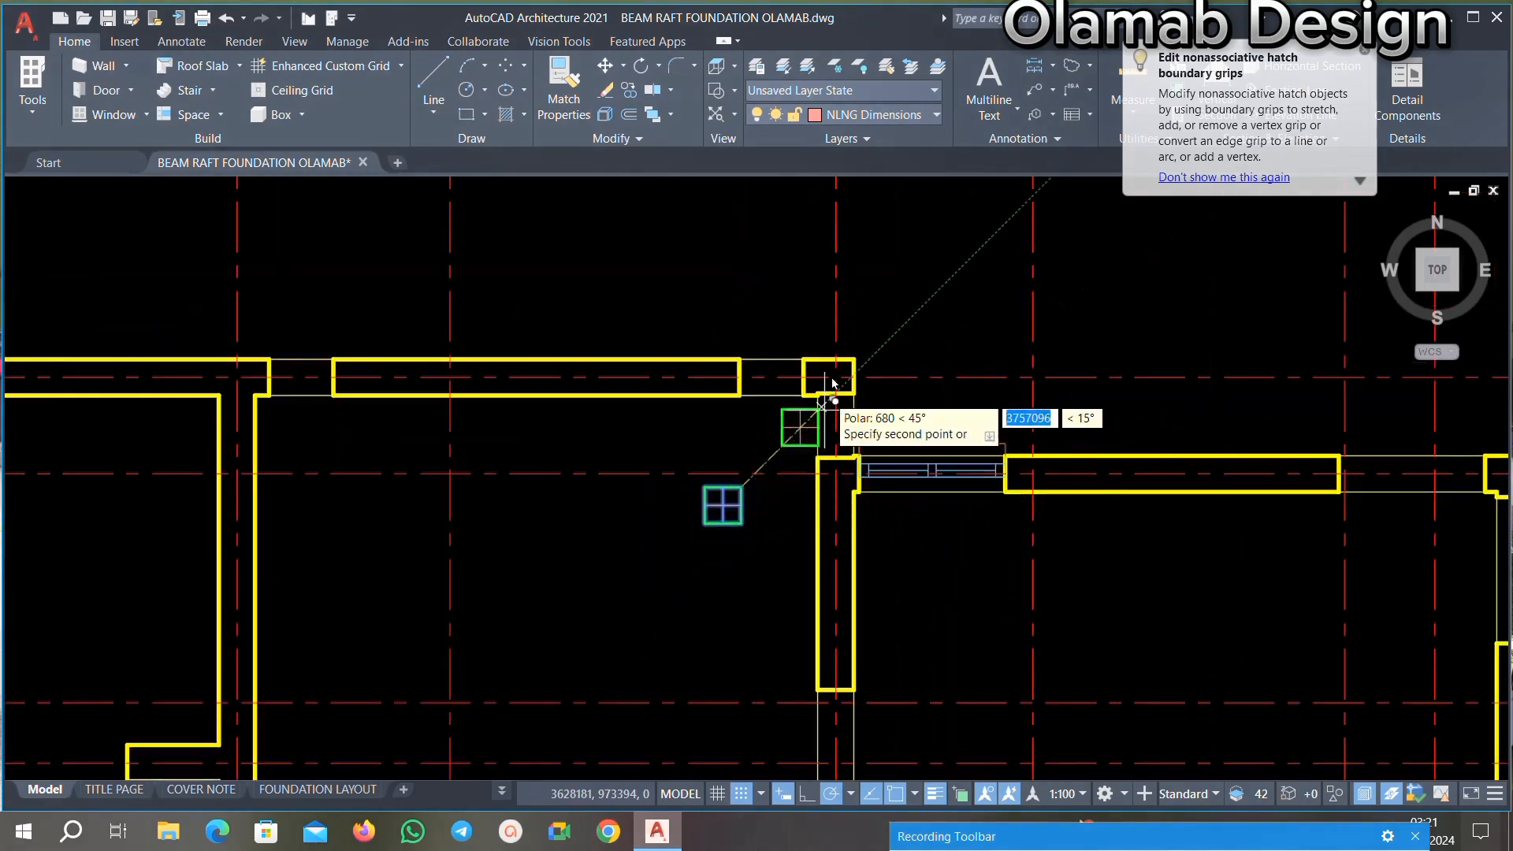
{"action": "scroll", "coordinate": [867, 371], "scroll_direction": "up", "scroll_amount": 6}
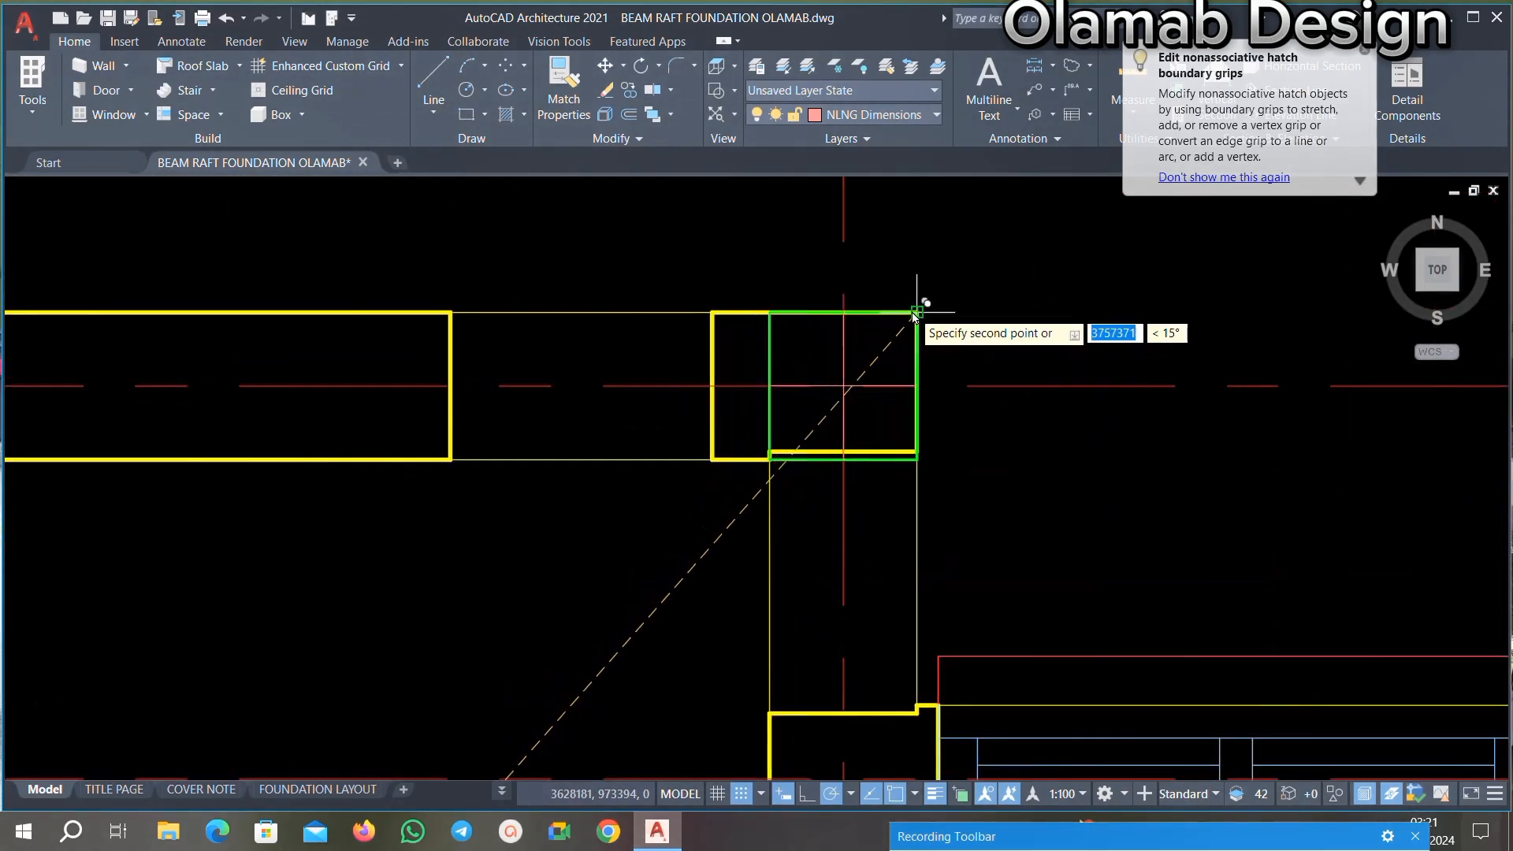
Step: Place a square column copy on the westernmost outer wall corner on grid f, aligned with the wall faces
{"action": "scroll", "coordinate": [918, 311], "scroll_direction": "down", "scroll_amount": 5}
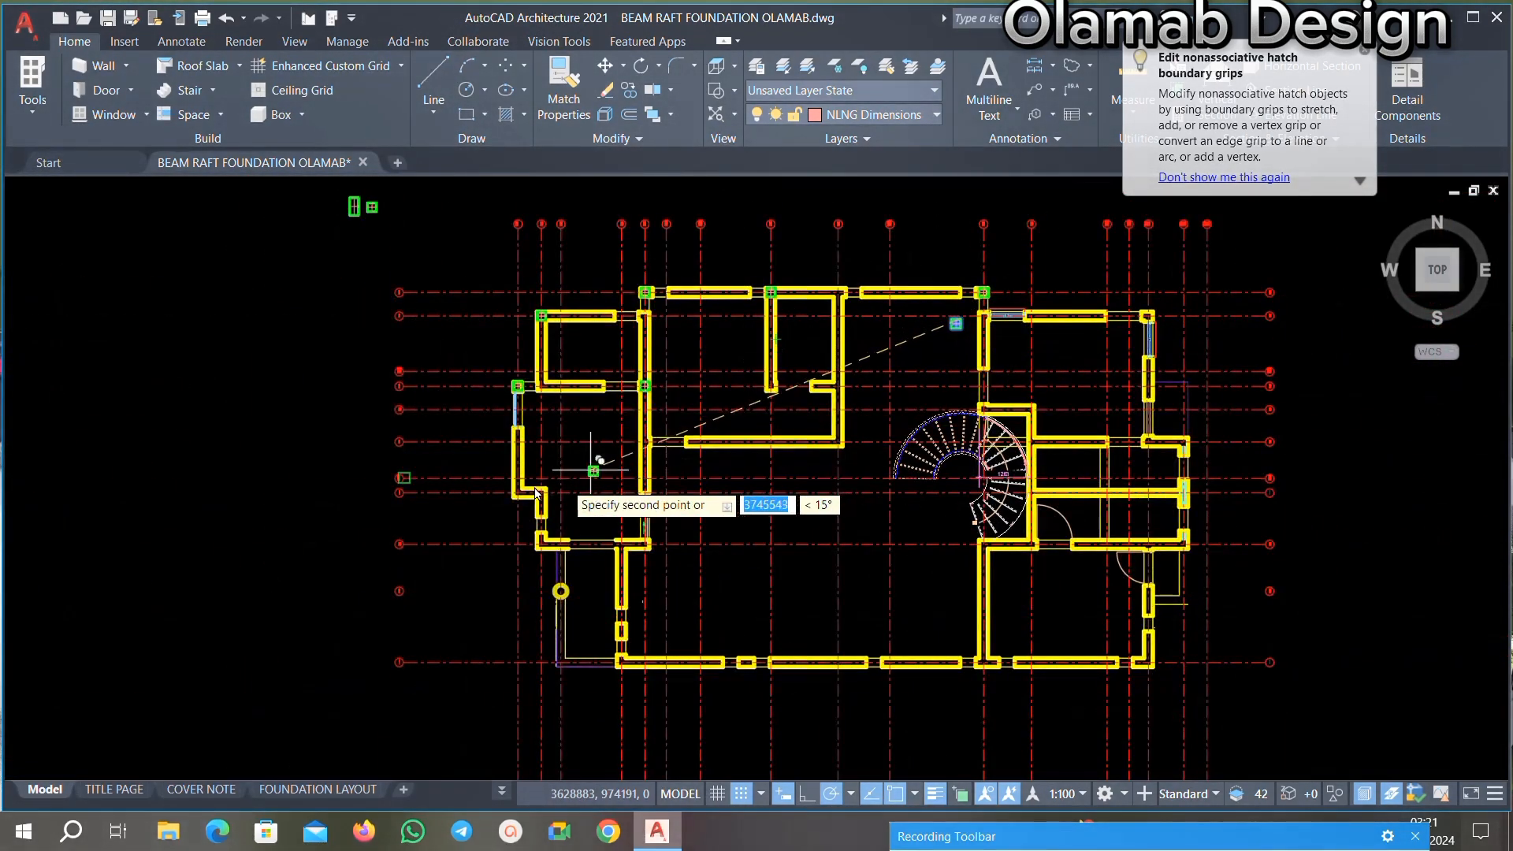
{"action": "scroll", "coordinate": [536, 493], "scroll_direction": "up", "scroll_amount": 5}
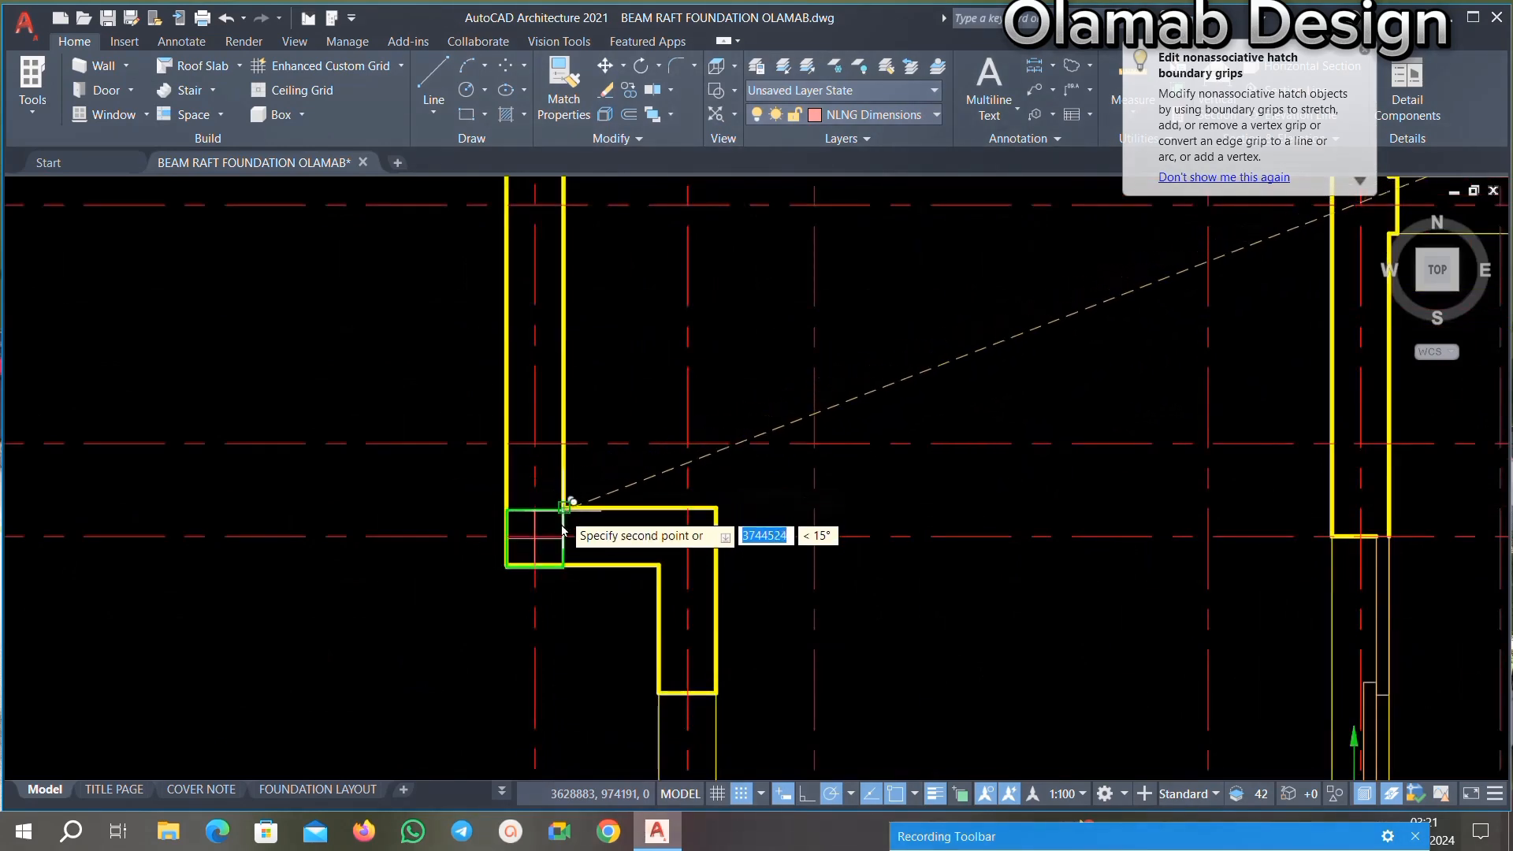
{"action": "scroll", "coordinate": [564, 477], "scroll_direction": "up", "scroll_amount": 2}
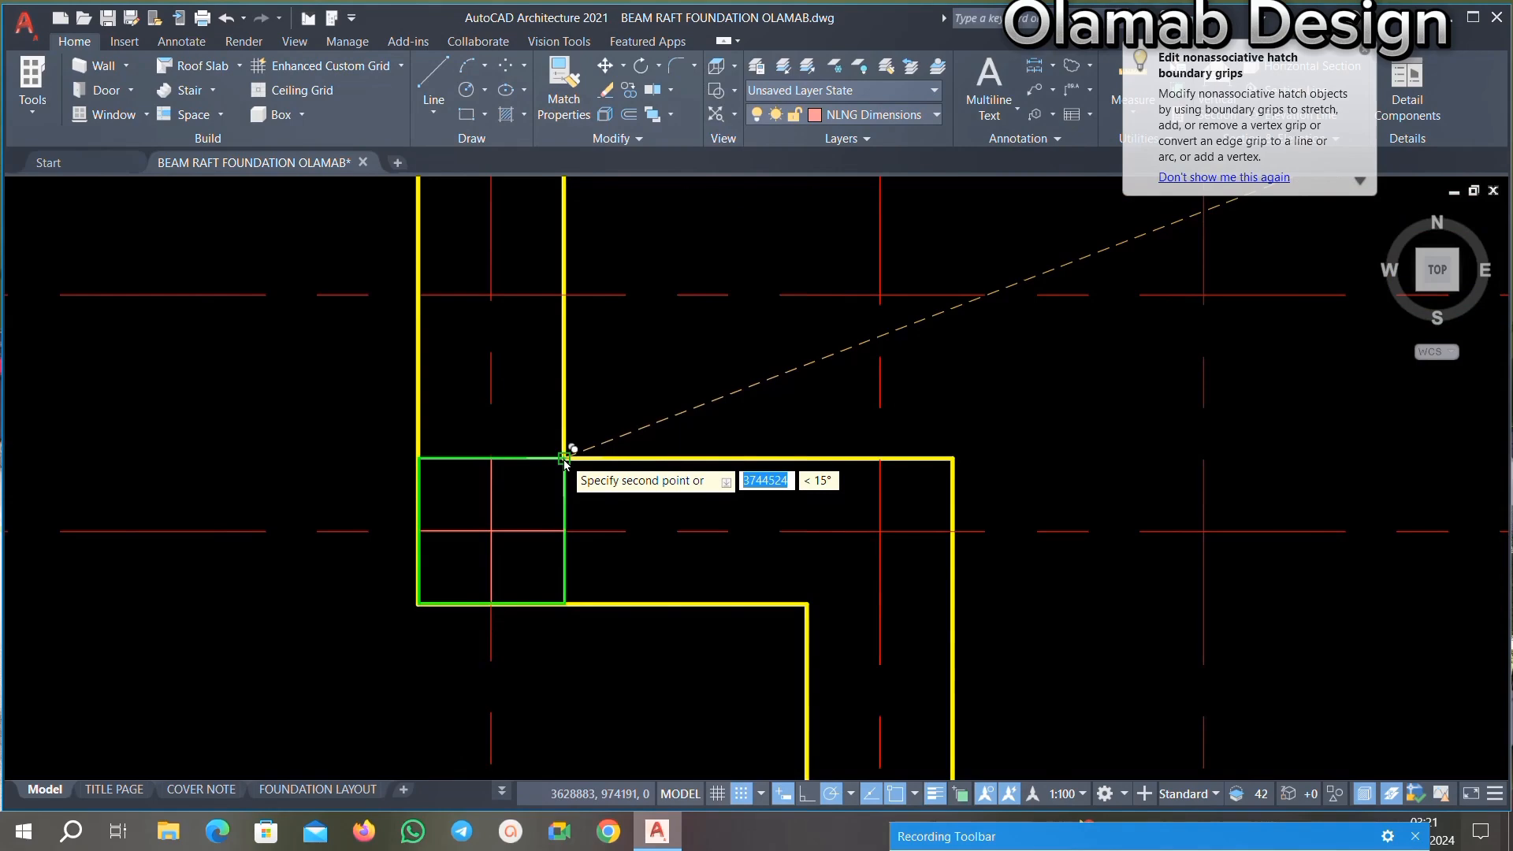
{"action": "scroll", "coordinate": [567, 457], "scroll_direction": "down", "scroll_amount": 3}
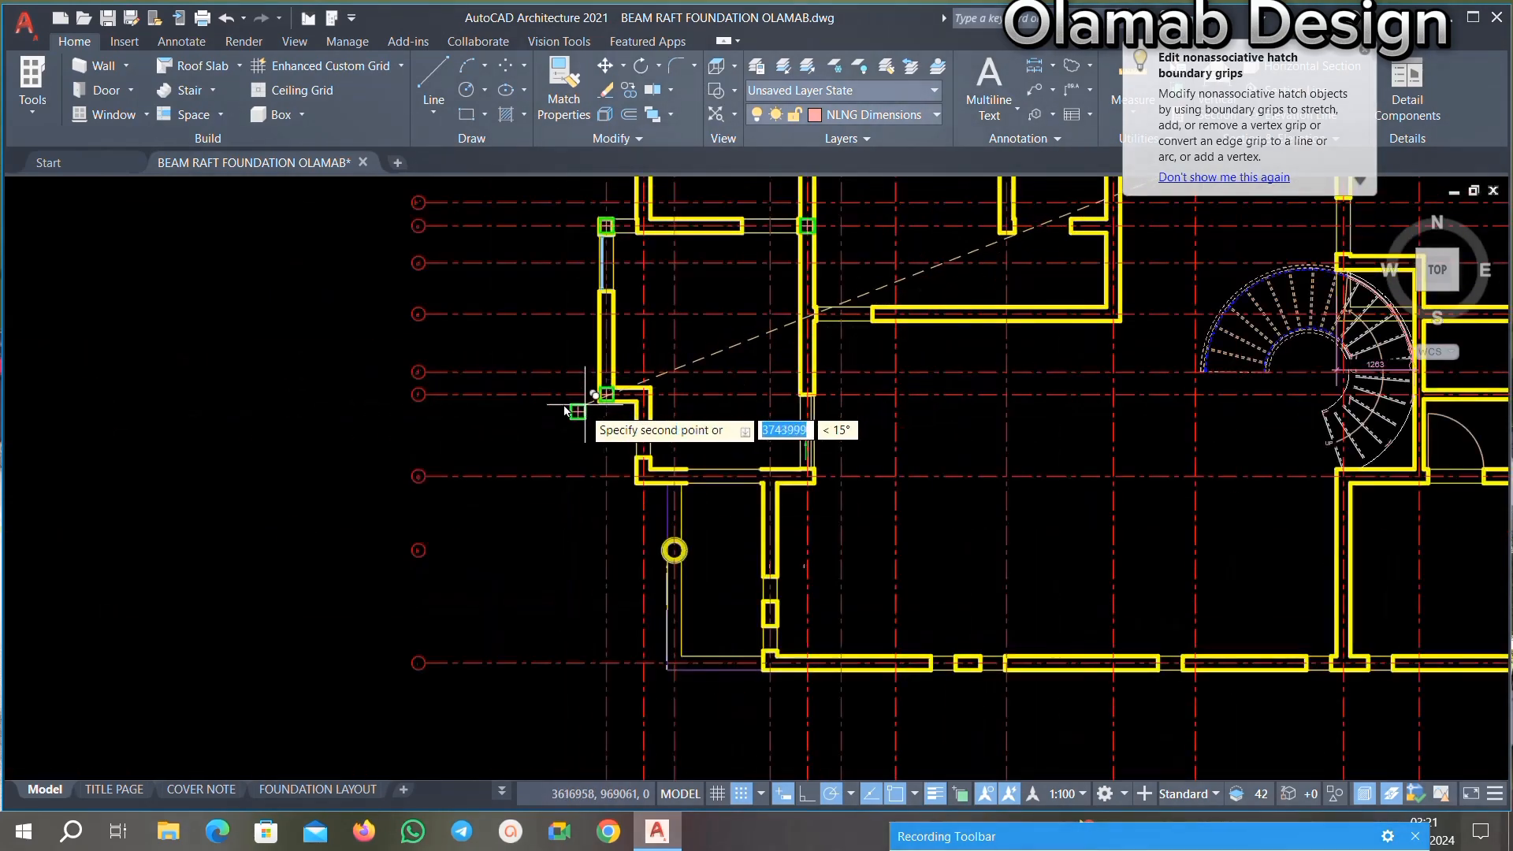
{"action": "scroll", "coordinate": [564, 410], "scroll_direction": "up", "scroll_amount": 5}
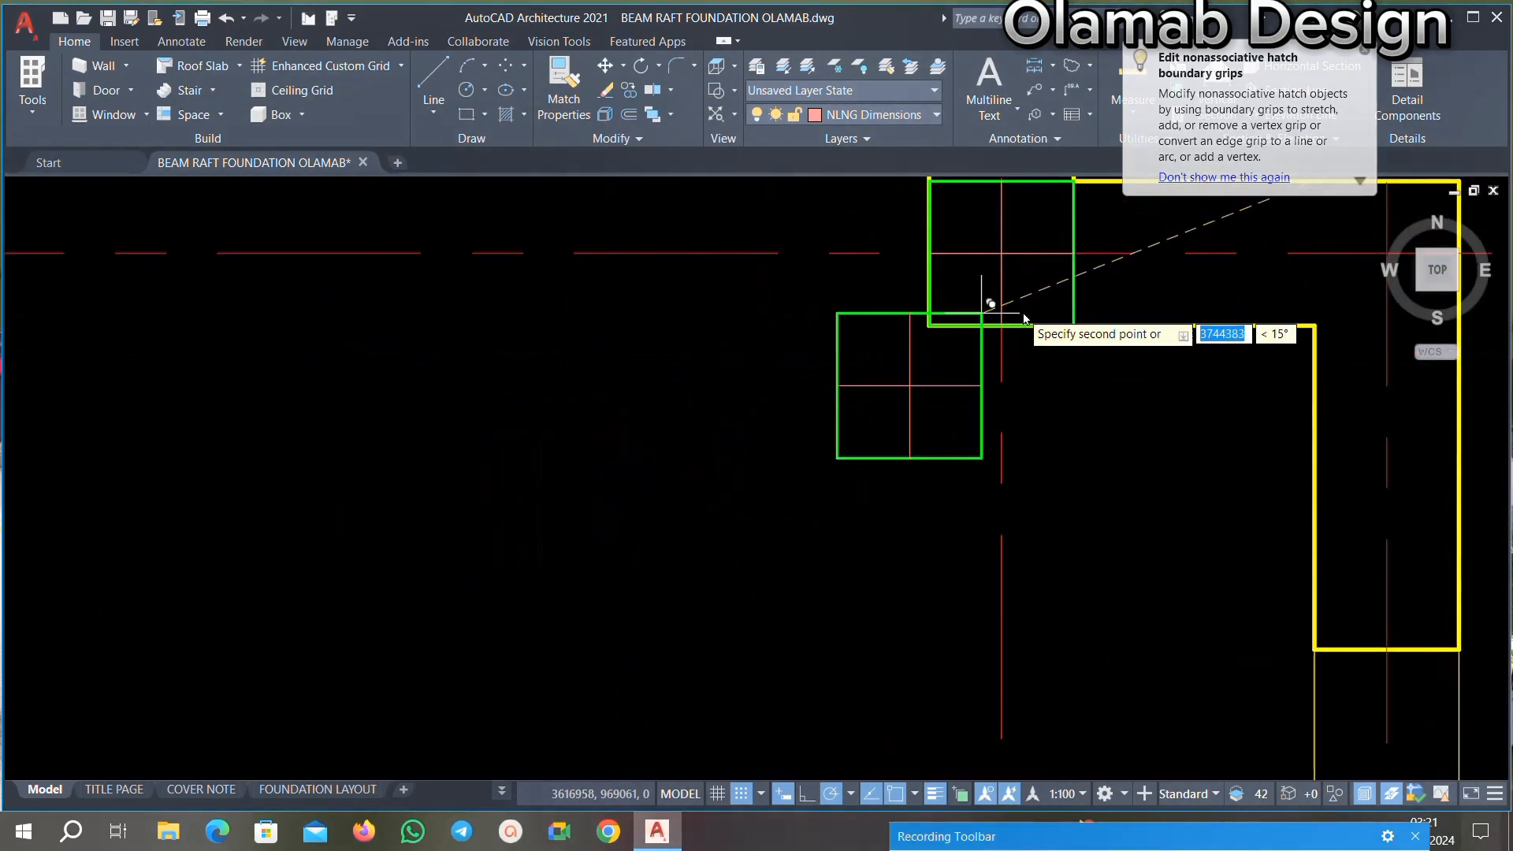
{"action": "scroll", "coordinate": [1080, 304], "scroll_direction": "up", "scroll_amount": 1}
{"action": "scroll", "coordinate": [748, 374], "scroll_direction": "down", "scroll_amount": 2}
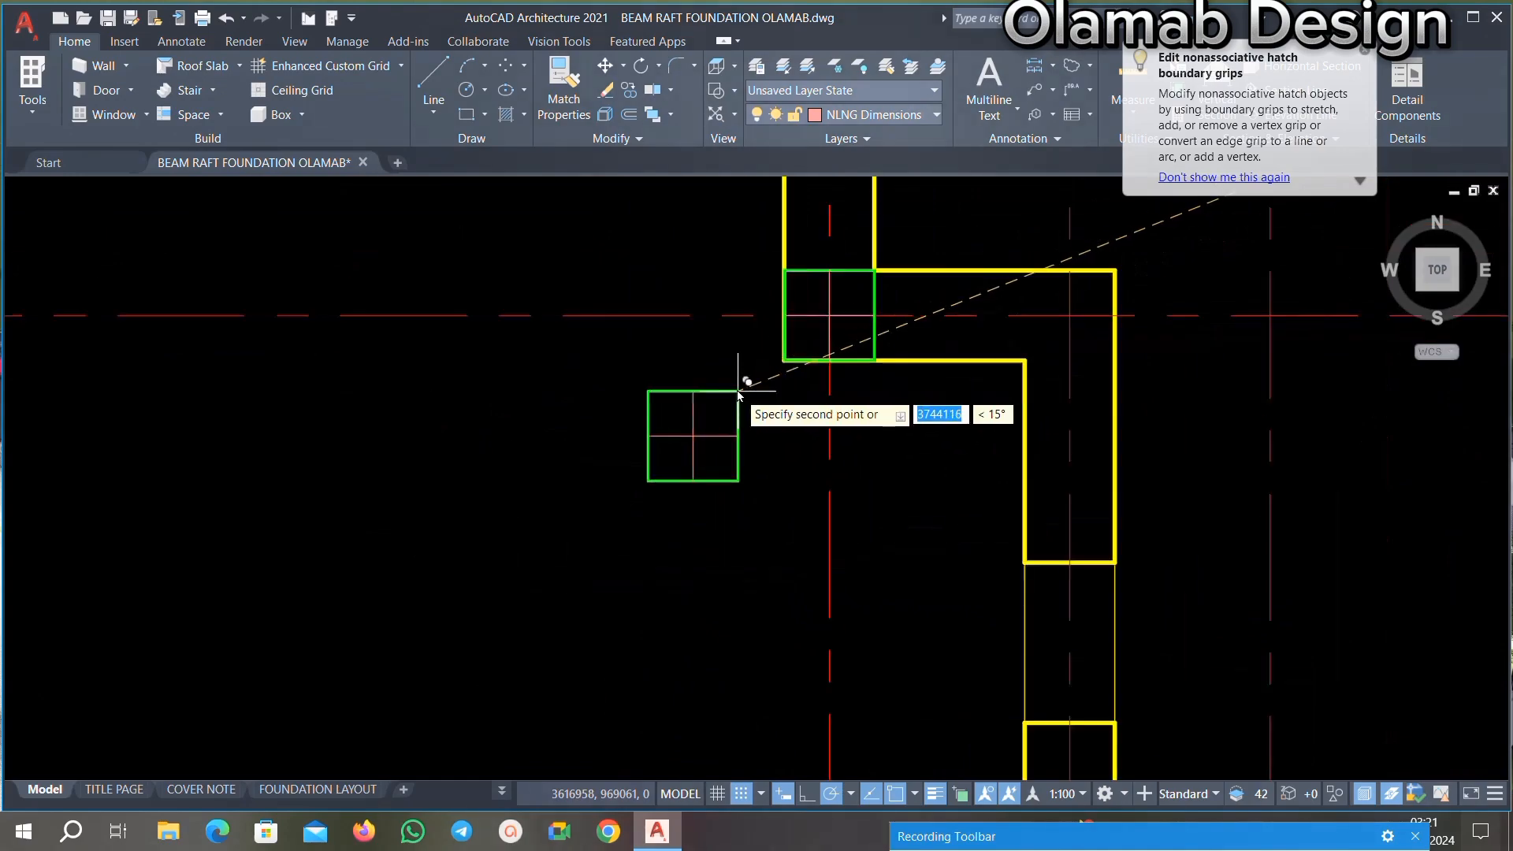
{"action": "scroll", "coordinate": [738, 394], "scroll_direction": "down", "scroll_amount": 5}
{"action": "middle_click_drag", "start_coordinate": [864, 386], "coordinate": [650, 466]}
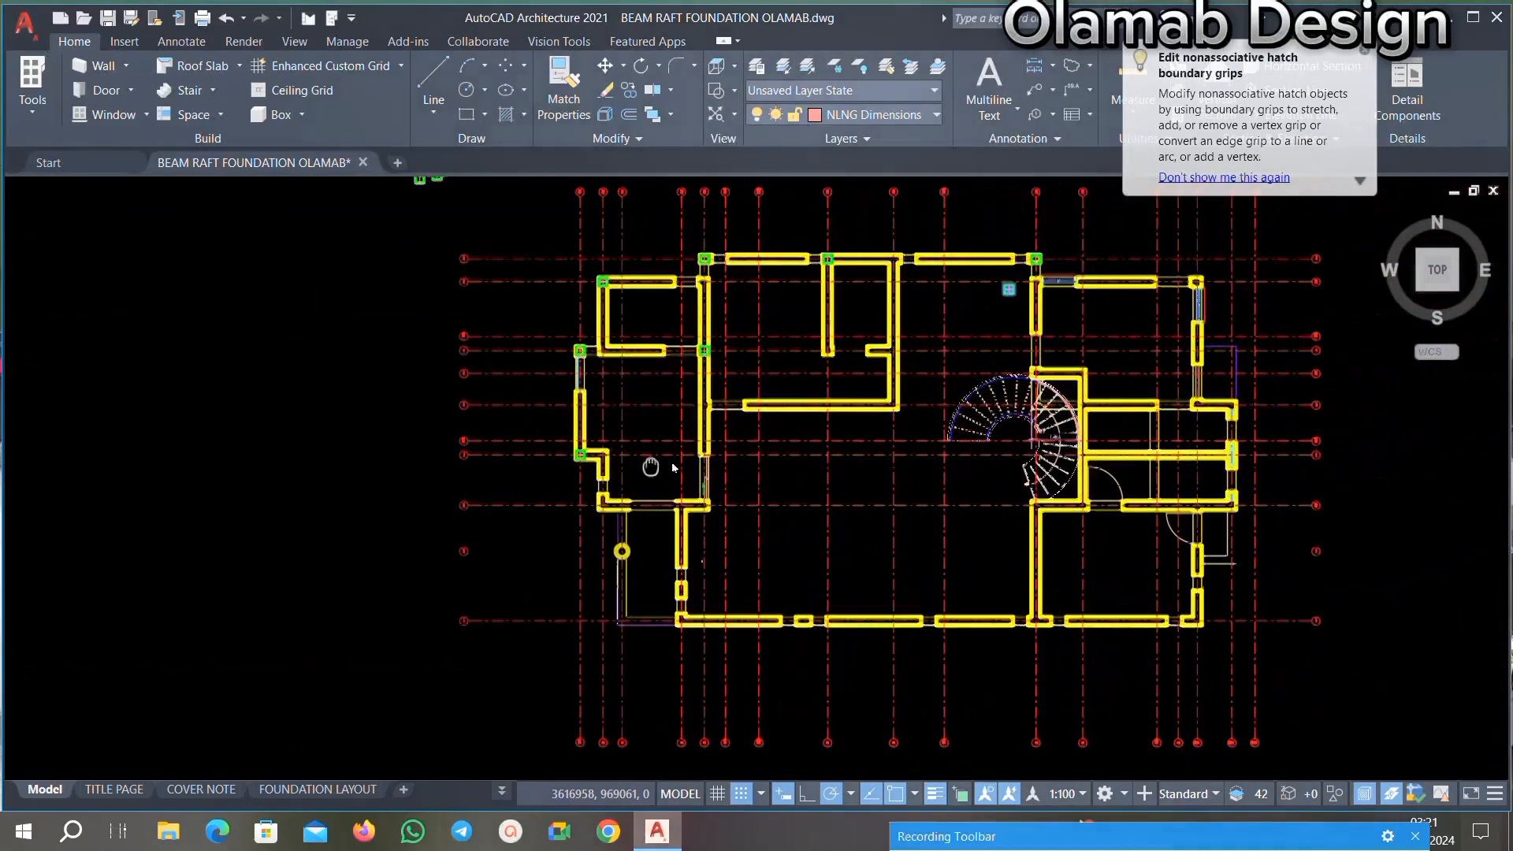
{"action": "scroll", "coordinate": [932, 333], "scroll_direction": "up", "scroll_amount": 4}
{"action": "scroll", "coordinate": [825, 349], "scroll_direction": "down", "scroll_amount": 5}
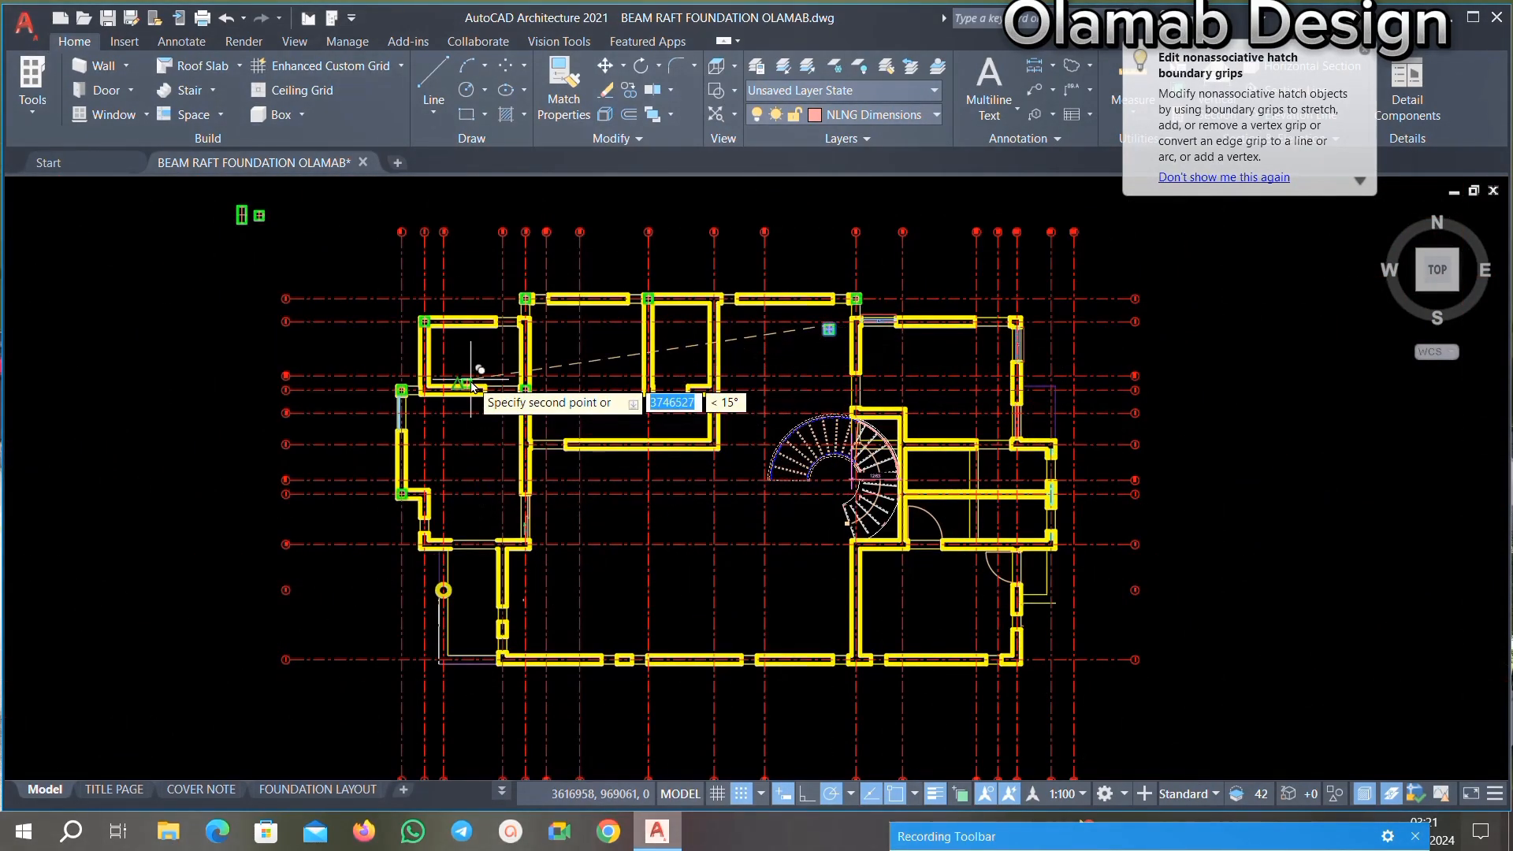
{"action": "scroll", "coordinate": [473, 409], "scroll_direction": "up", "scroll_amount": 3}
{"action": "scroll", "coordinate": [496, 473], "scroll_direction": "down", "scroll_amount": 3}
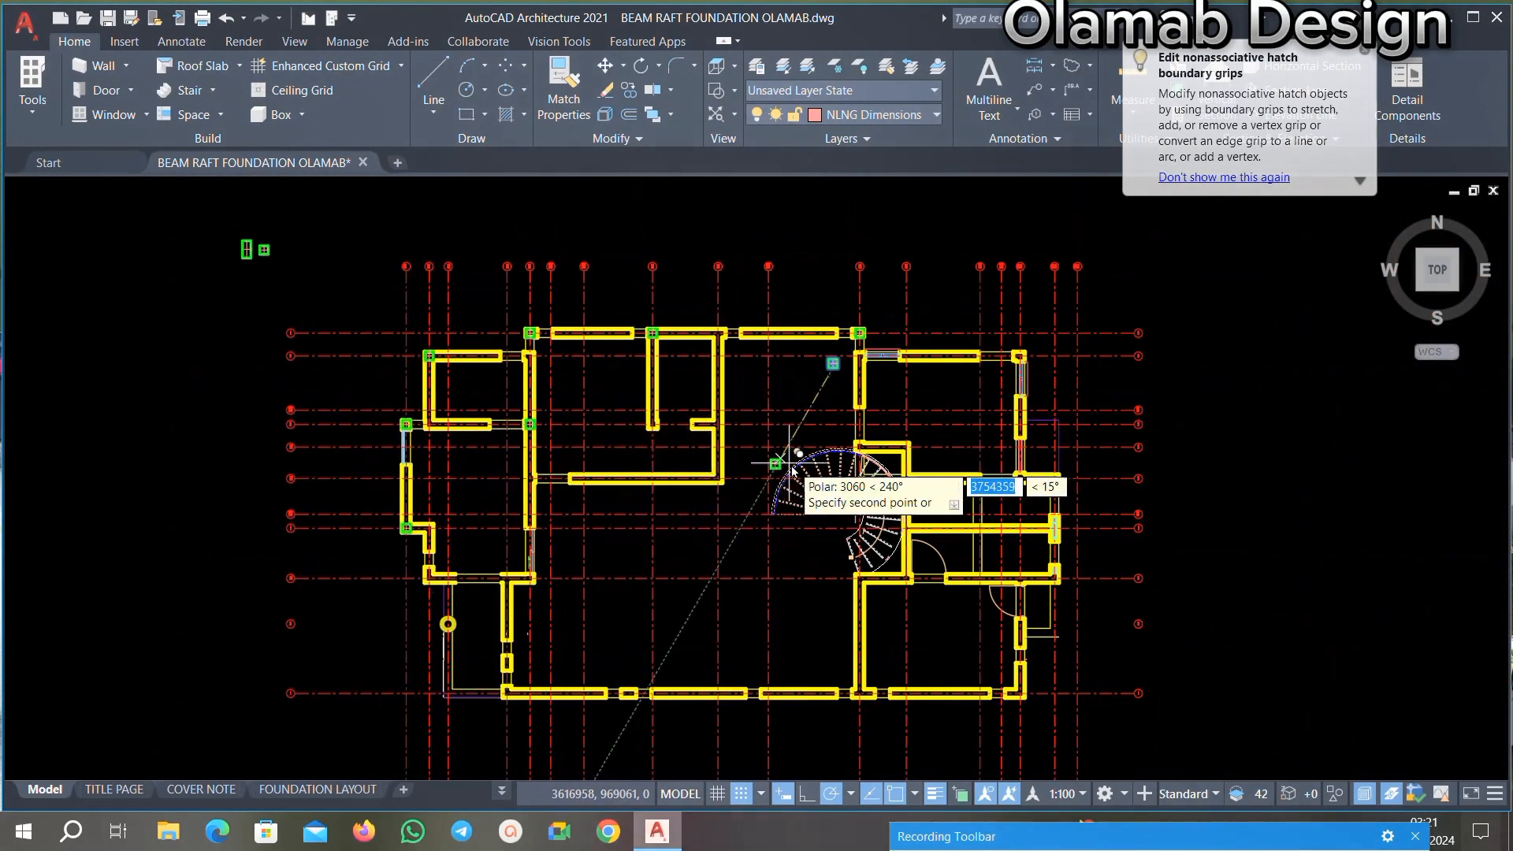
Step: Place a square column copy on the outer wall corner at the eastern end of grid b
{"action": "scroll", "coordinate": [1000, 337], "scroll_direction": "up", "scroll_amount": 4}
{"action": "scroll", "coordinate": [1009, 335], "scroll_direction": "up", "scroll_amount": 6}
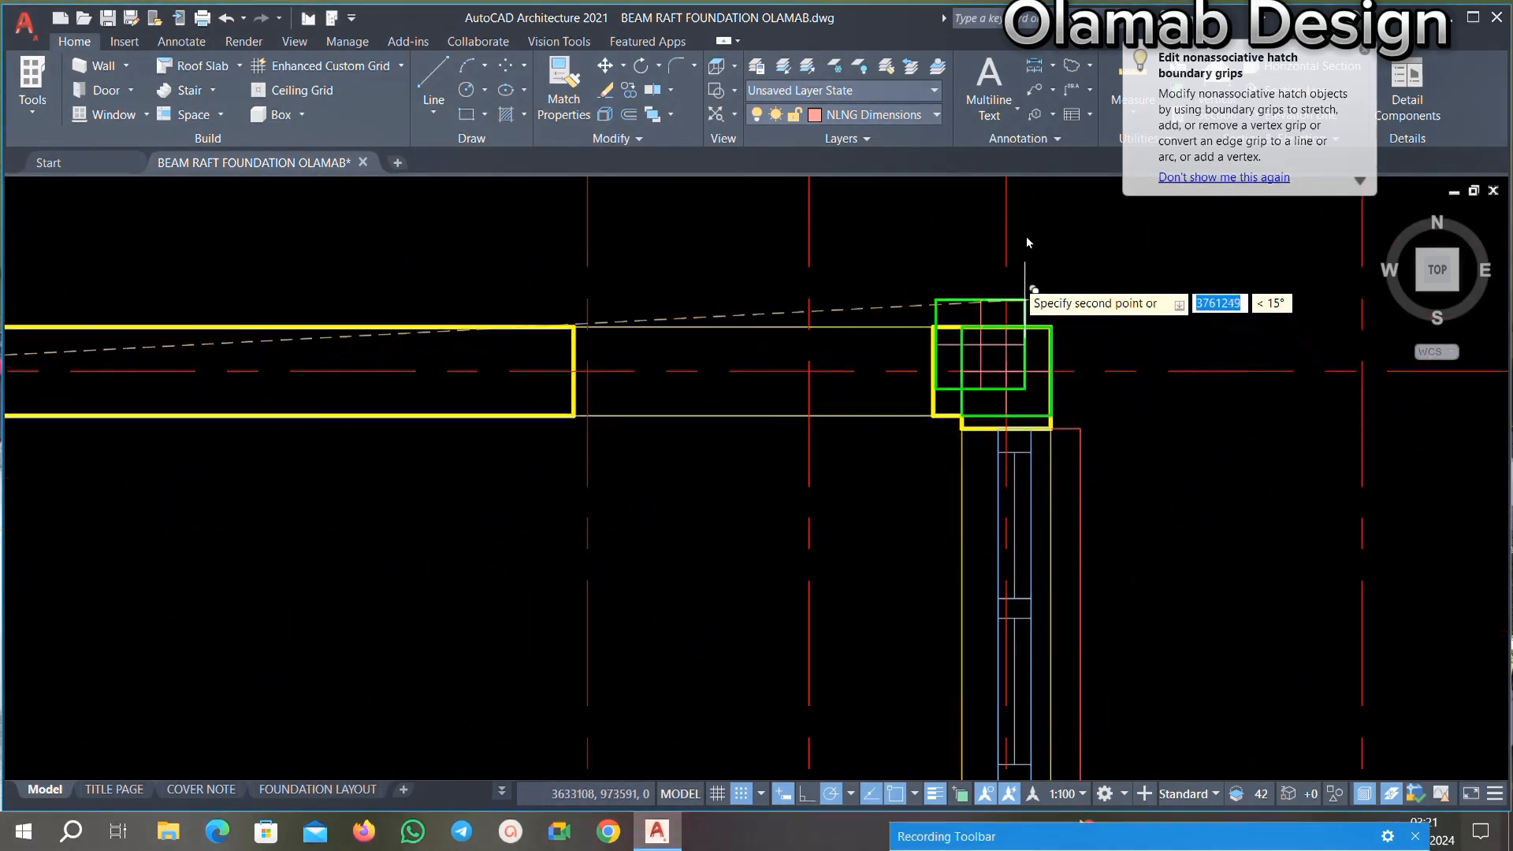
{"action": "scroll", "coordinate": [1028, 330], "scroll_direction": "down", "scroll_amount": 5}
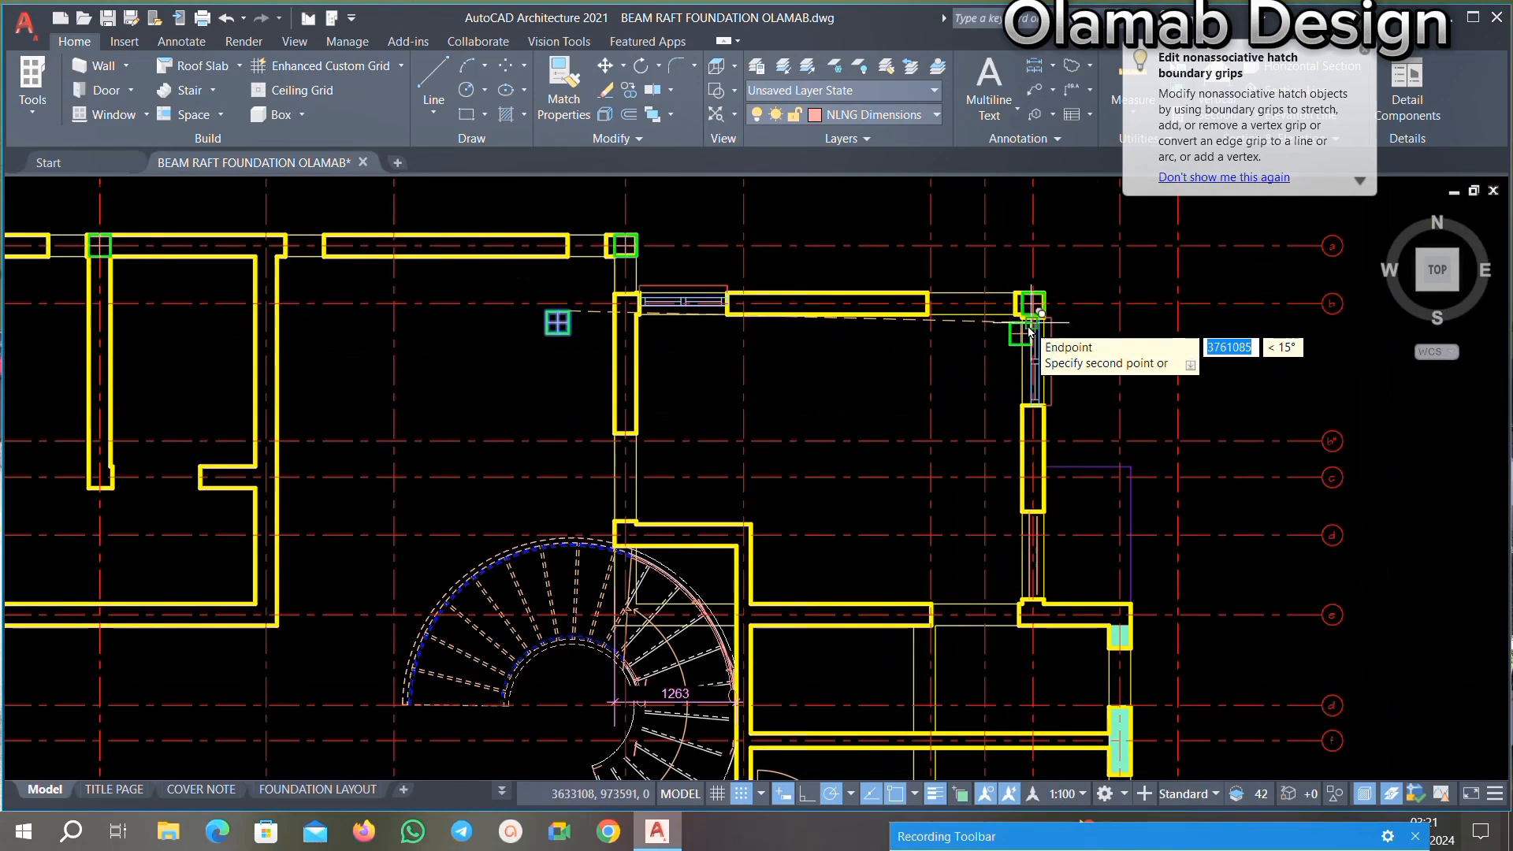
Step: Place a spare square column outside the plan's south-east wall corner and copy it by its lower-right corner onto that corner
{"action": "scroll", "coordinate": [1031, 393], "scroll_direction": "down", "scroll_amount": 6}
{"action": "scroll", "coordinate": [1032, 479], "scroll_direction": "up", "scroll_amount": 4}
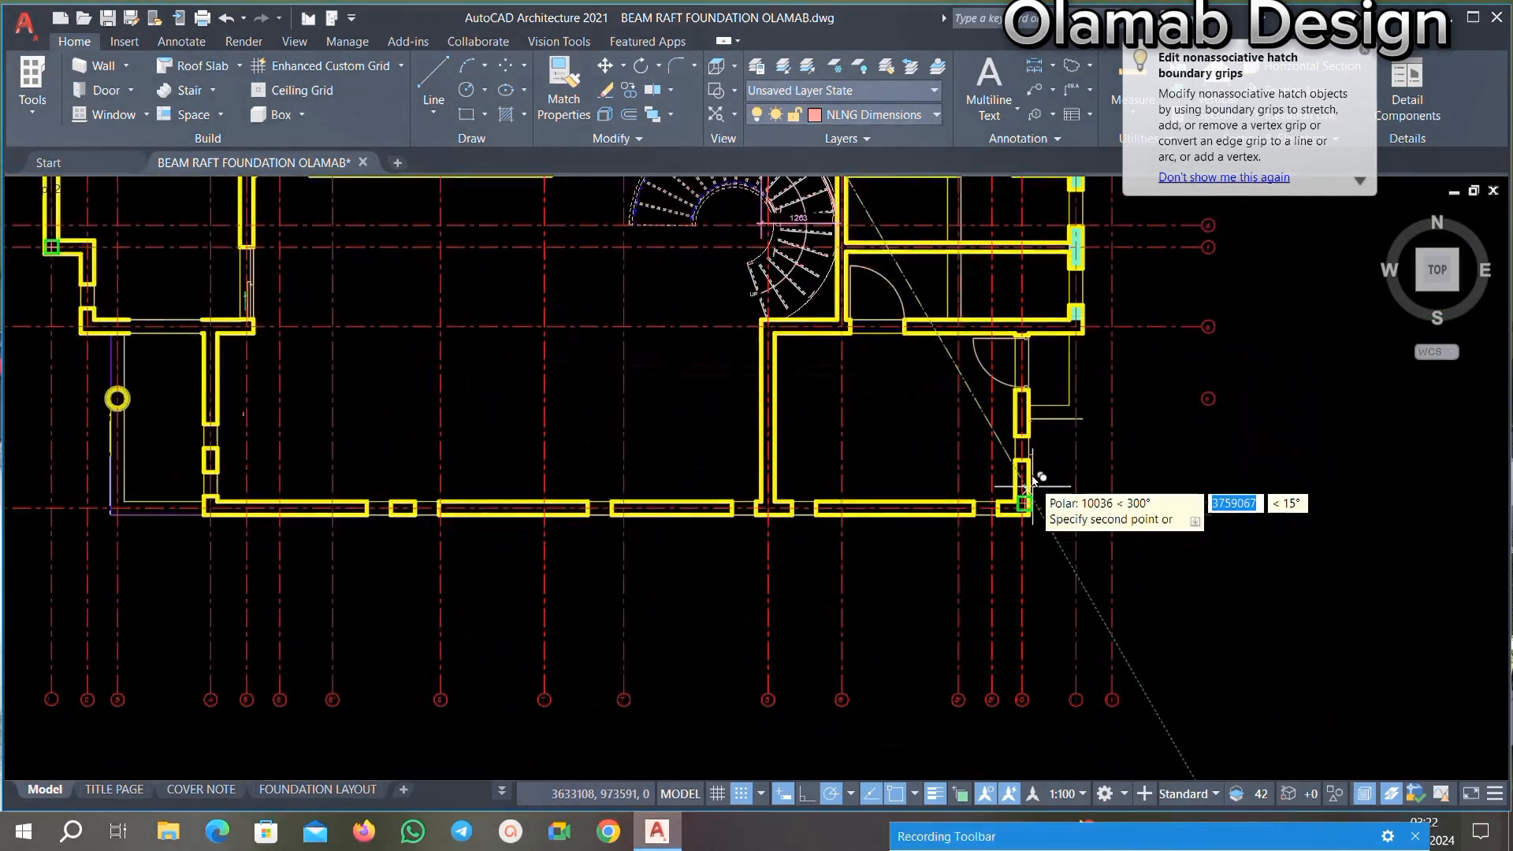
{"action": "scroll", "coordinate": [1032, 479], "scroll_direction": "up", "scroll_amount": 5}
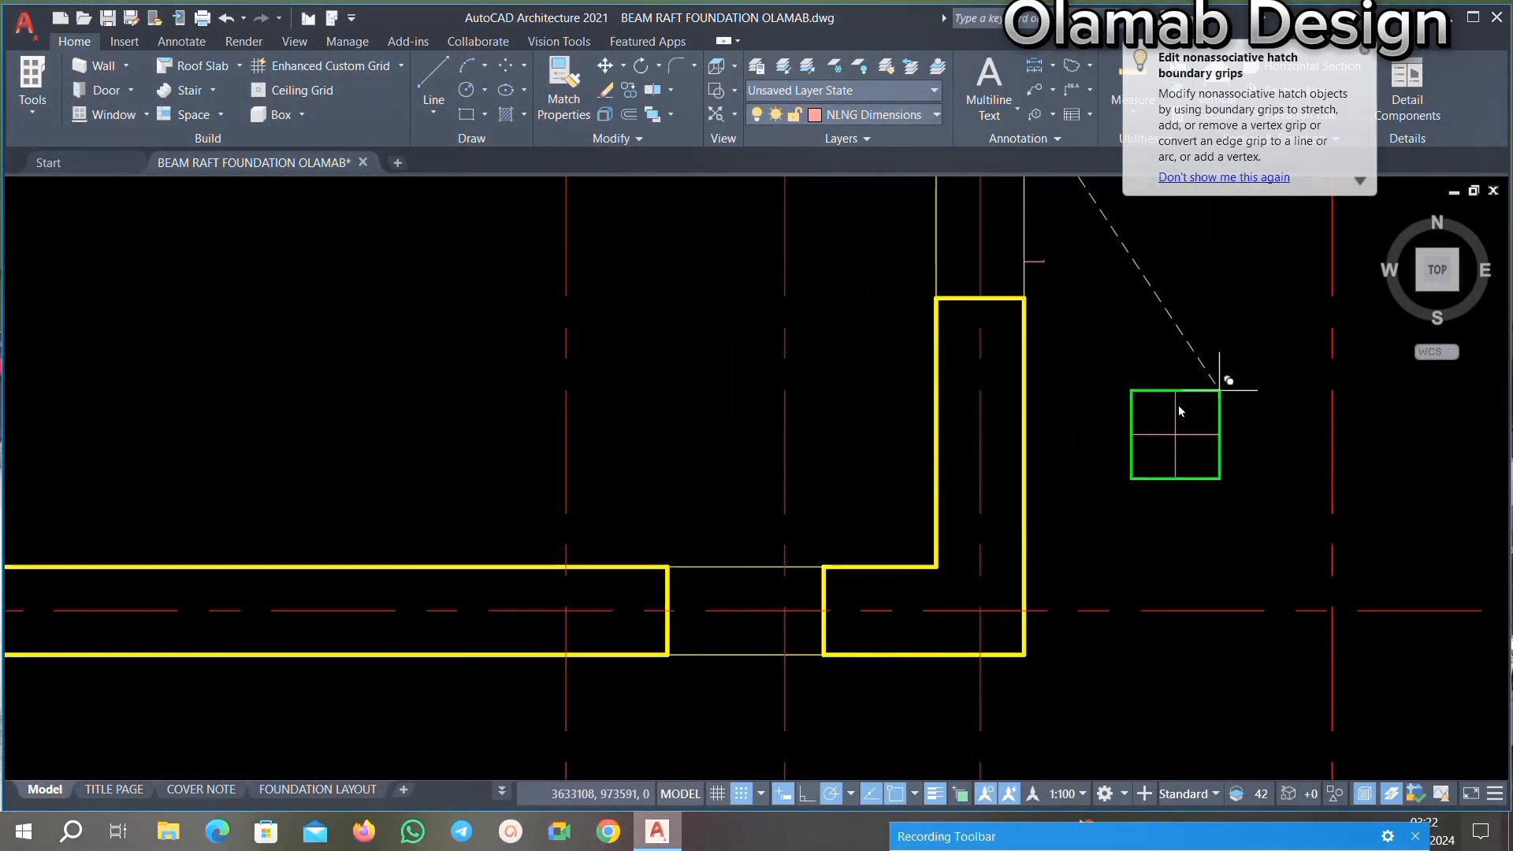
{"action": "left_click", "coordinate": [1256, 408]}
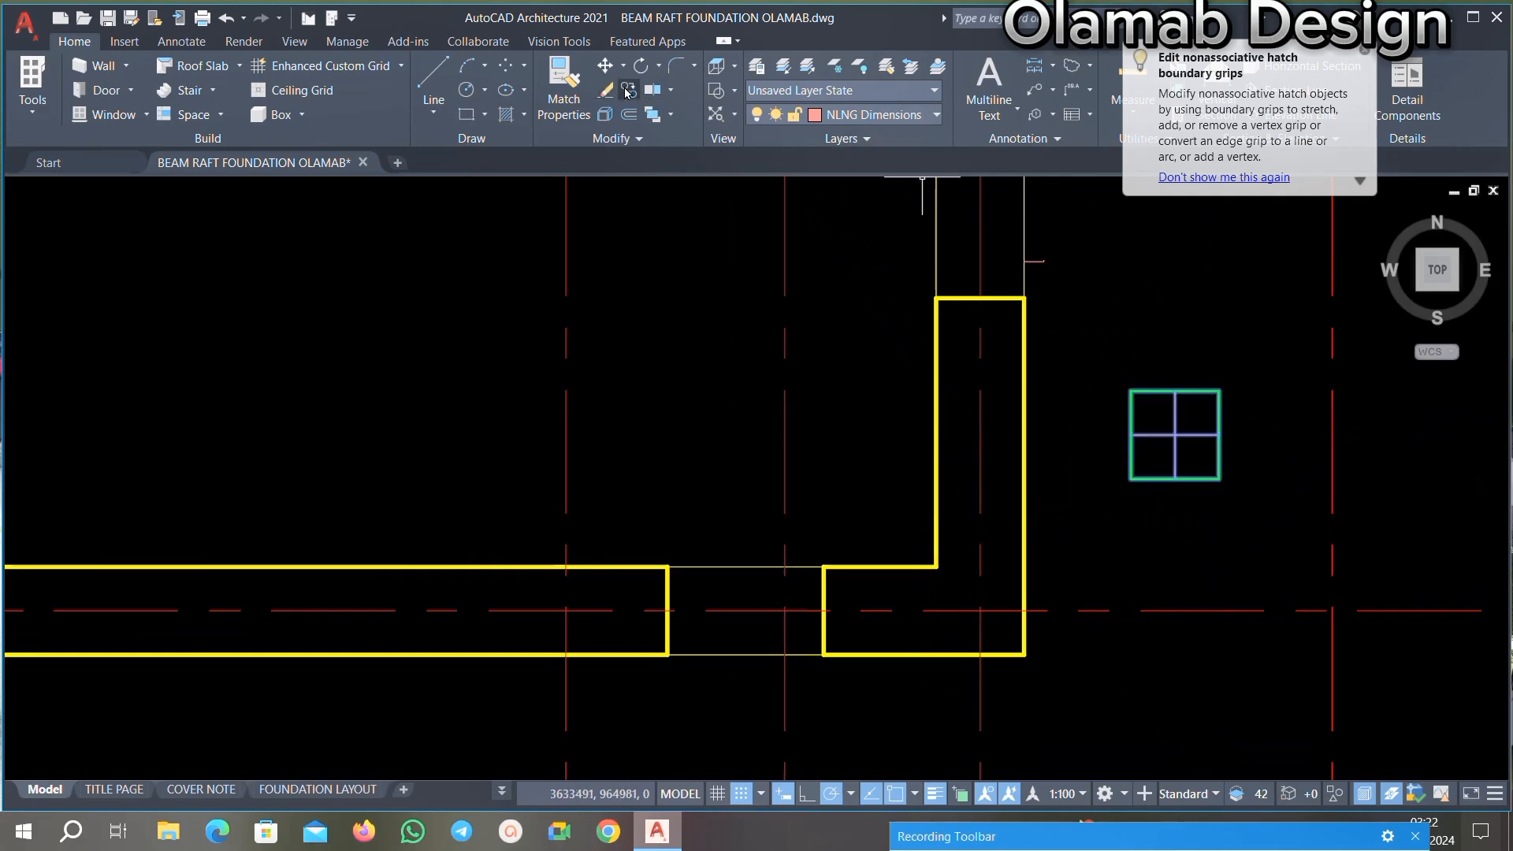
{"action": "left_click", "coordinate": [1218, 479]}
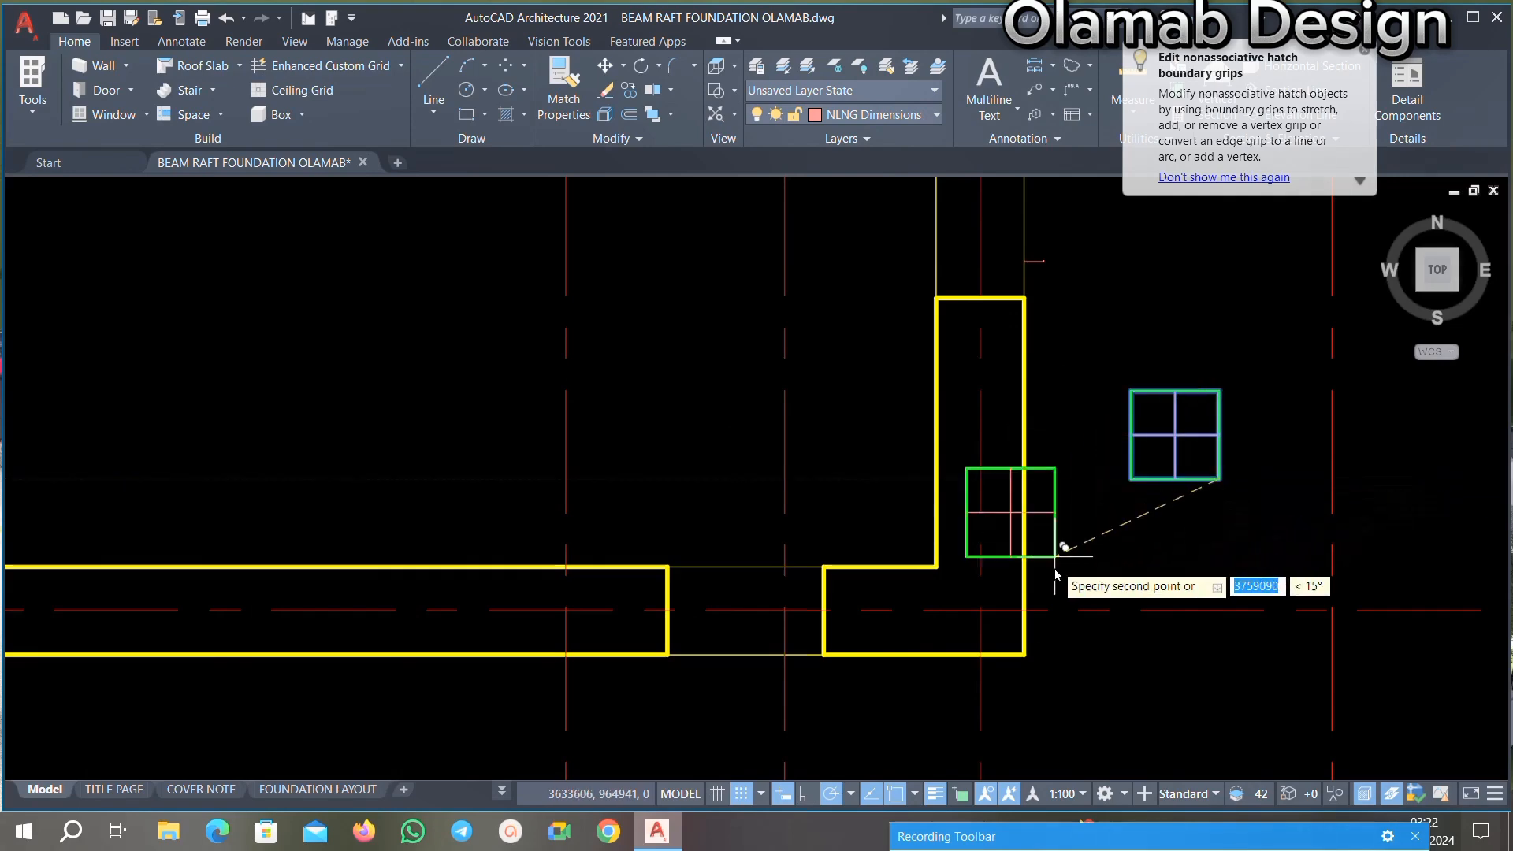
{"action": "left_click", "coordinate": [1026, 655]}
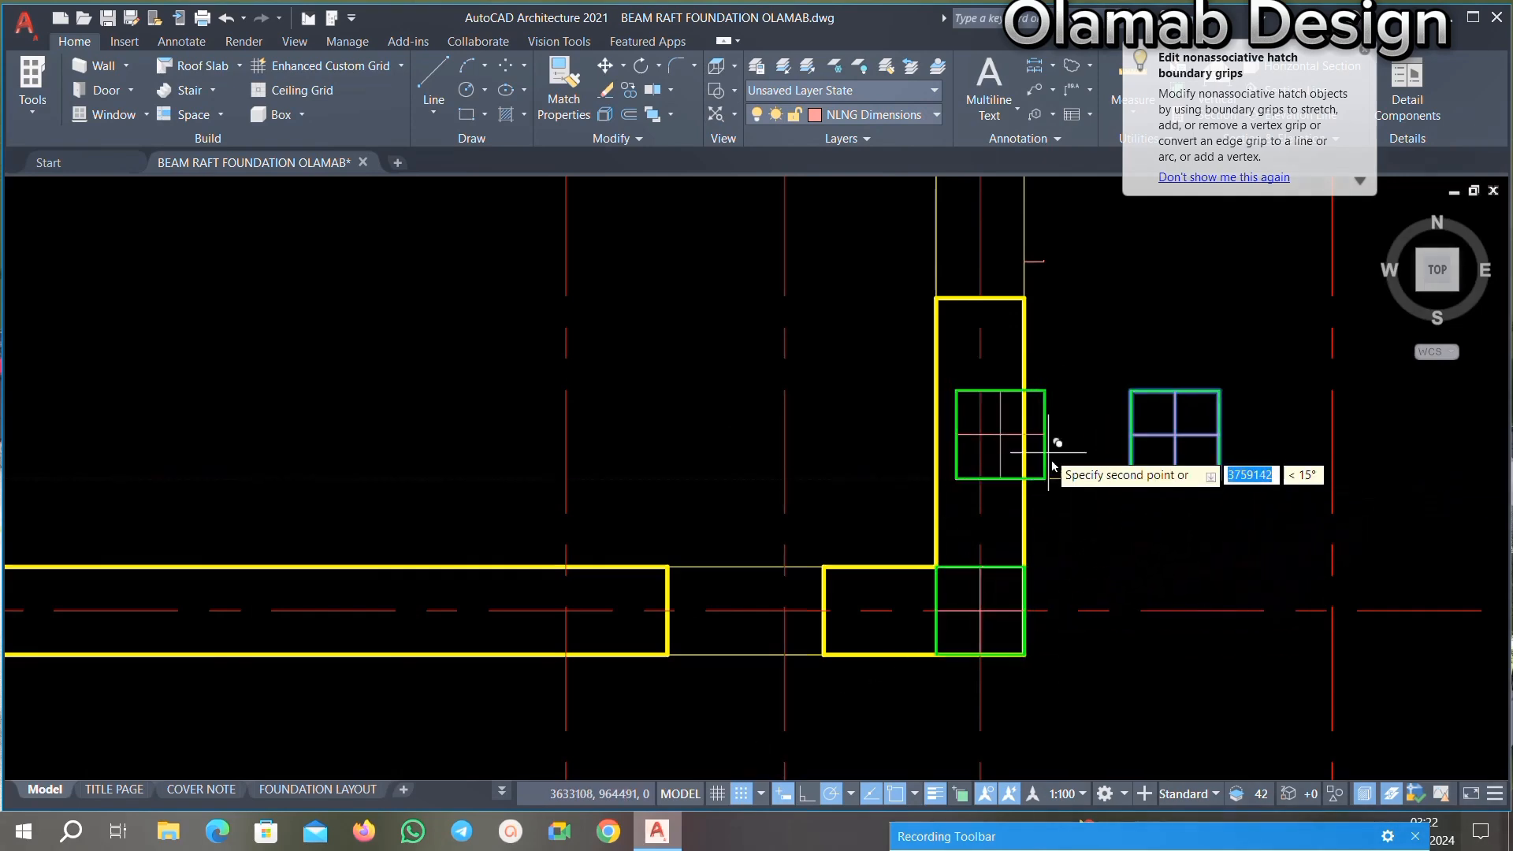
Step: Place a spare square column copy in the open space below the south outer wall, near its junction with the internal wall
{"action": "scroll", "coordinate": [1052, 461], "scroll_direction": "down", "scroll_amount": 4}
{"action": "scroll", "coordinate": [1056, 467], "scroll_direction": "down", "scroll_amount": 4}
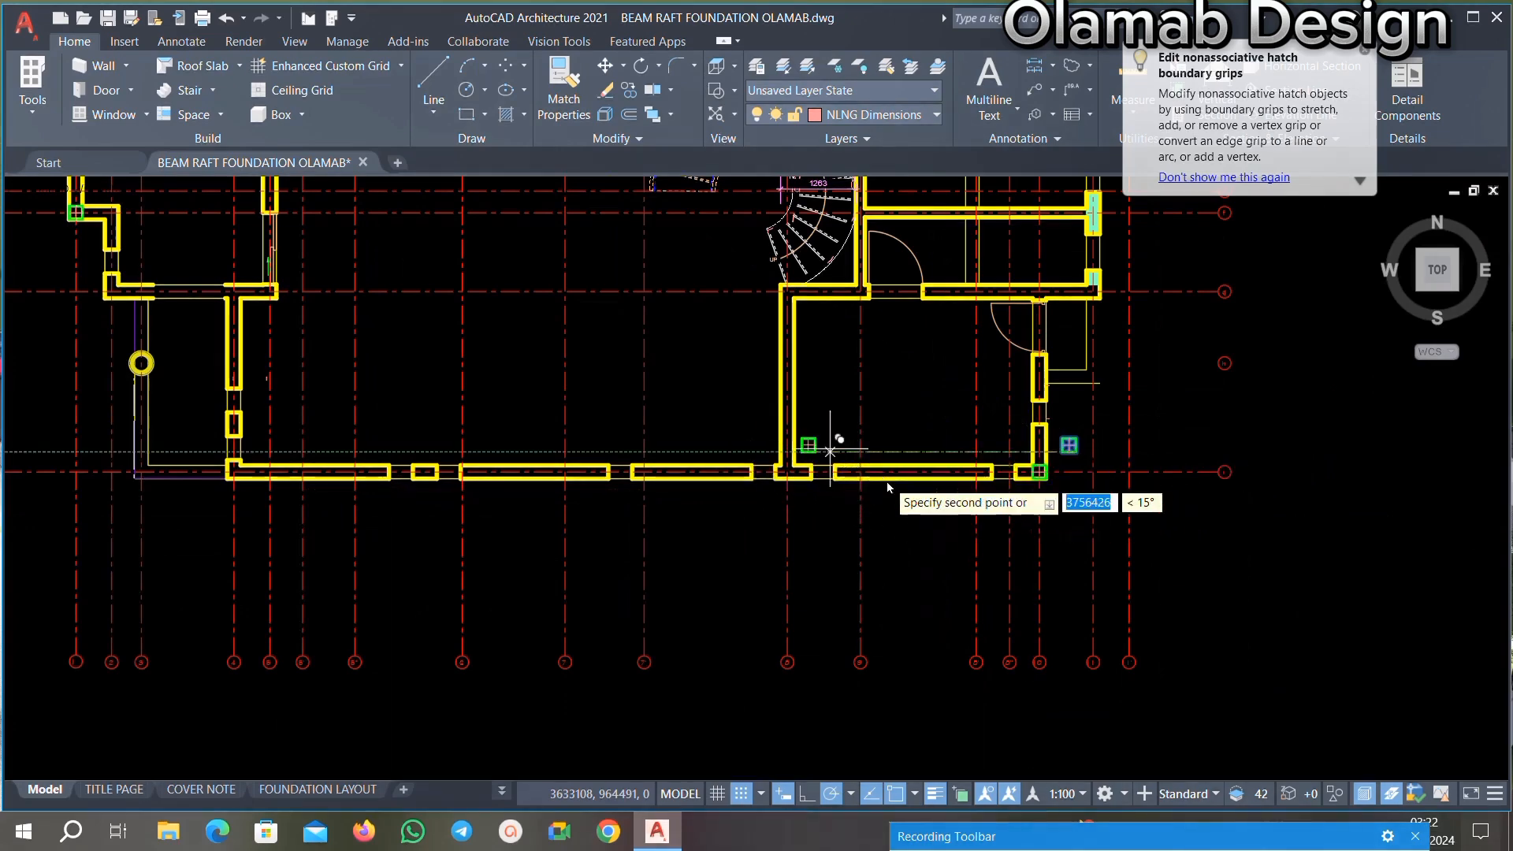
{"action": "scroll", "coordinate": [835, 472], "scroll_direction": "down", "scroll_amount": 4}
{"action": "scroll", "coordinate": [831, 463], "scroll_direction": "up", "scroll_amount": 4}
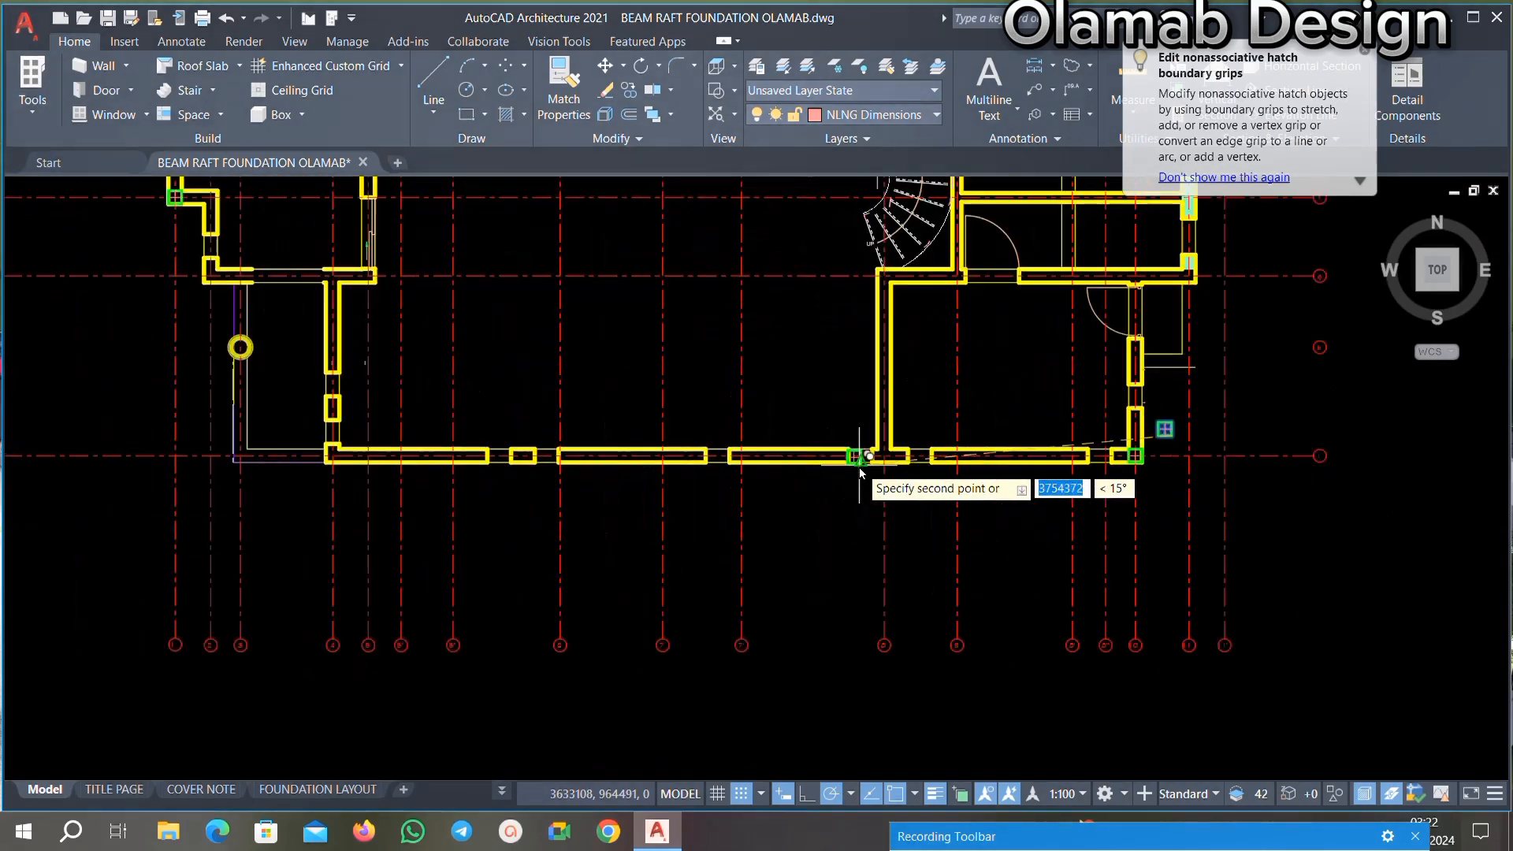
{"action": "scroll", "coordinate": [843, 461], "scroll_direction": "up", "scroll_amount": 5}
{"action": "scroll", "coordinate": [844, 463], "scroll_direction": "down", "scroll_amount": 5}
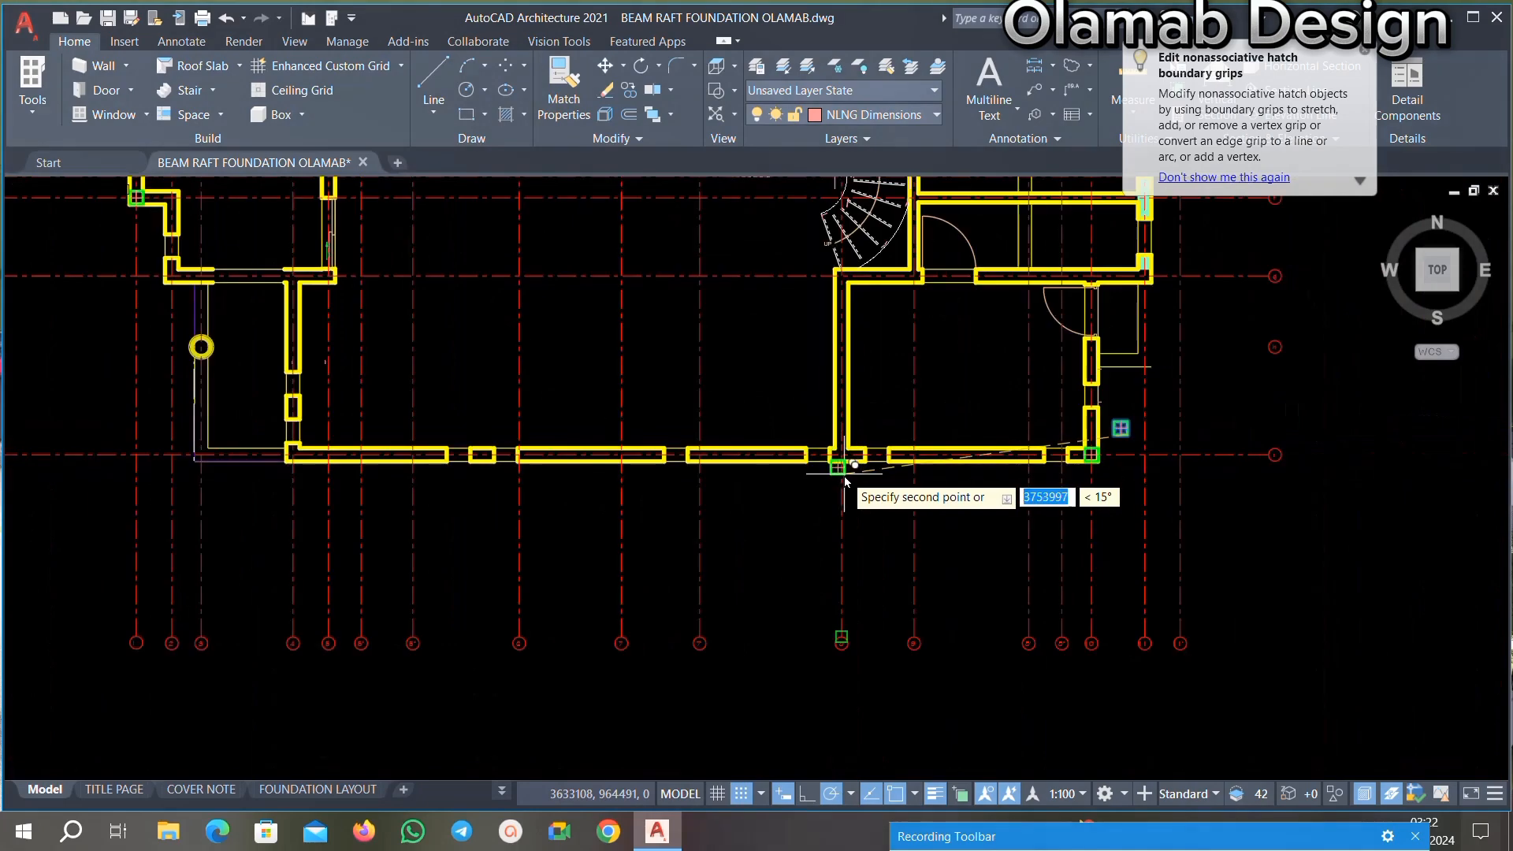
{"action": "middle_click_drag", "start_coordinate": [842, 484], "coordinate": [840, 520]}
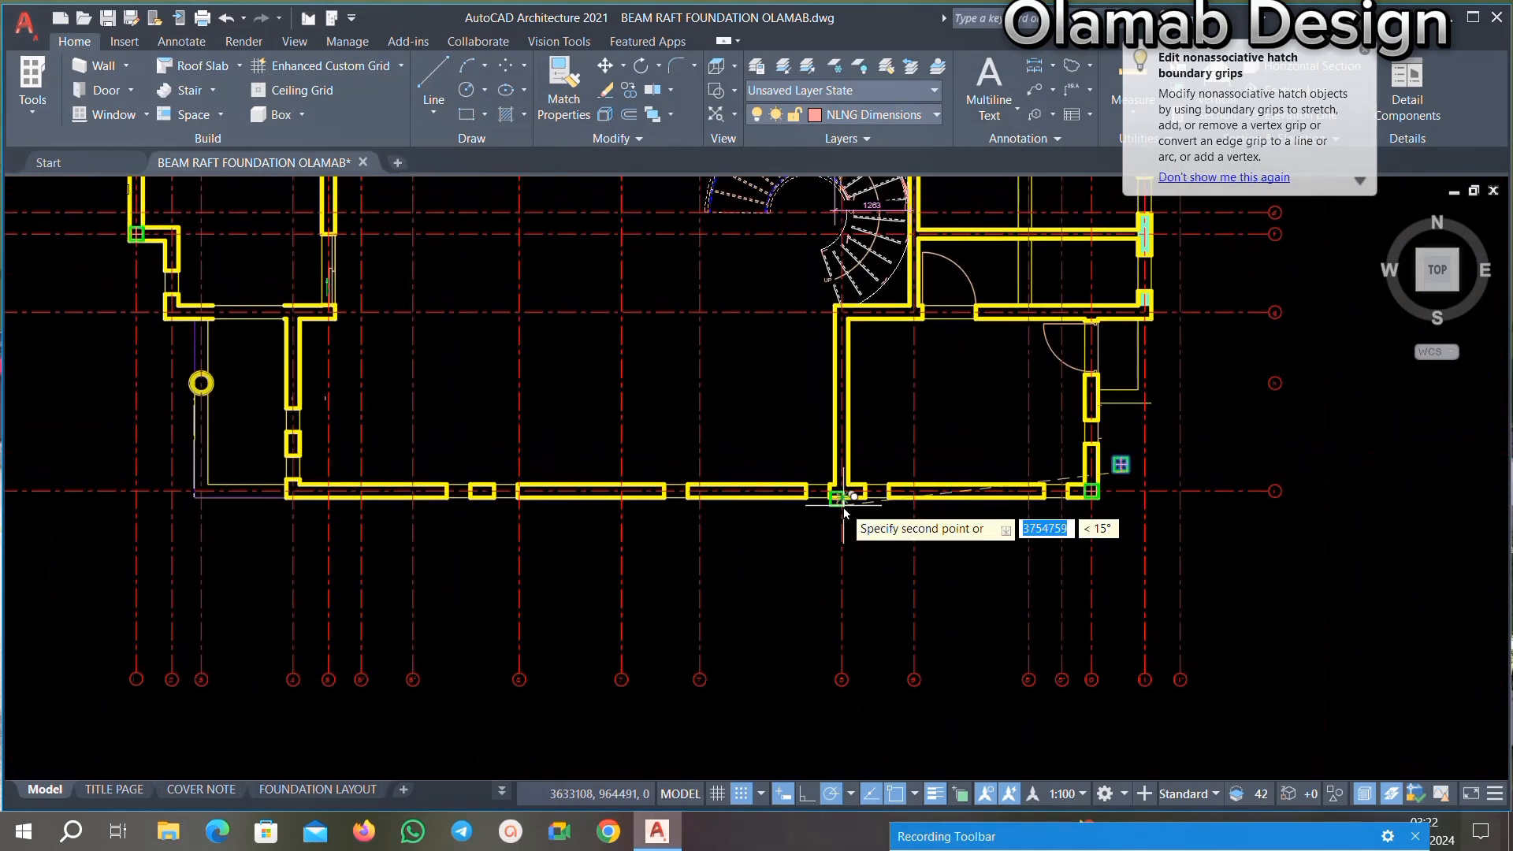
{"action": "left_click", "coordinate": [797, 553]}
Step: Copy that spare square column by its upper-left corner onto the junction of the internal wall and the south outer wall
{"action": "key", "text": "Escape"}
{"action": "scroll", "coordinate": [780, 546], "scroll_direction": "up", "scroll_amount": 3}
{"action": "left_click", "coordinate": [906, 504]}
{"action": "left_click", "coordinate": [737, 636]}
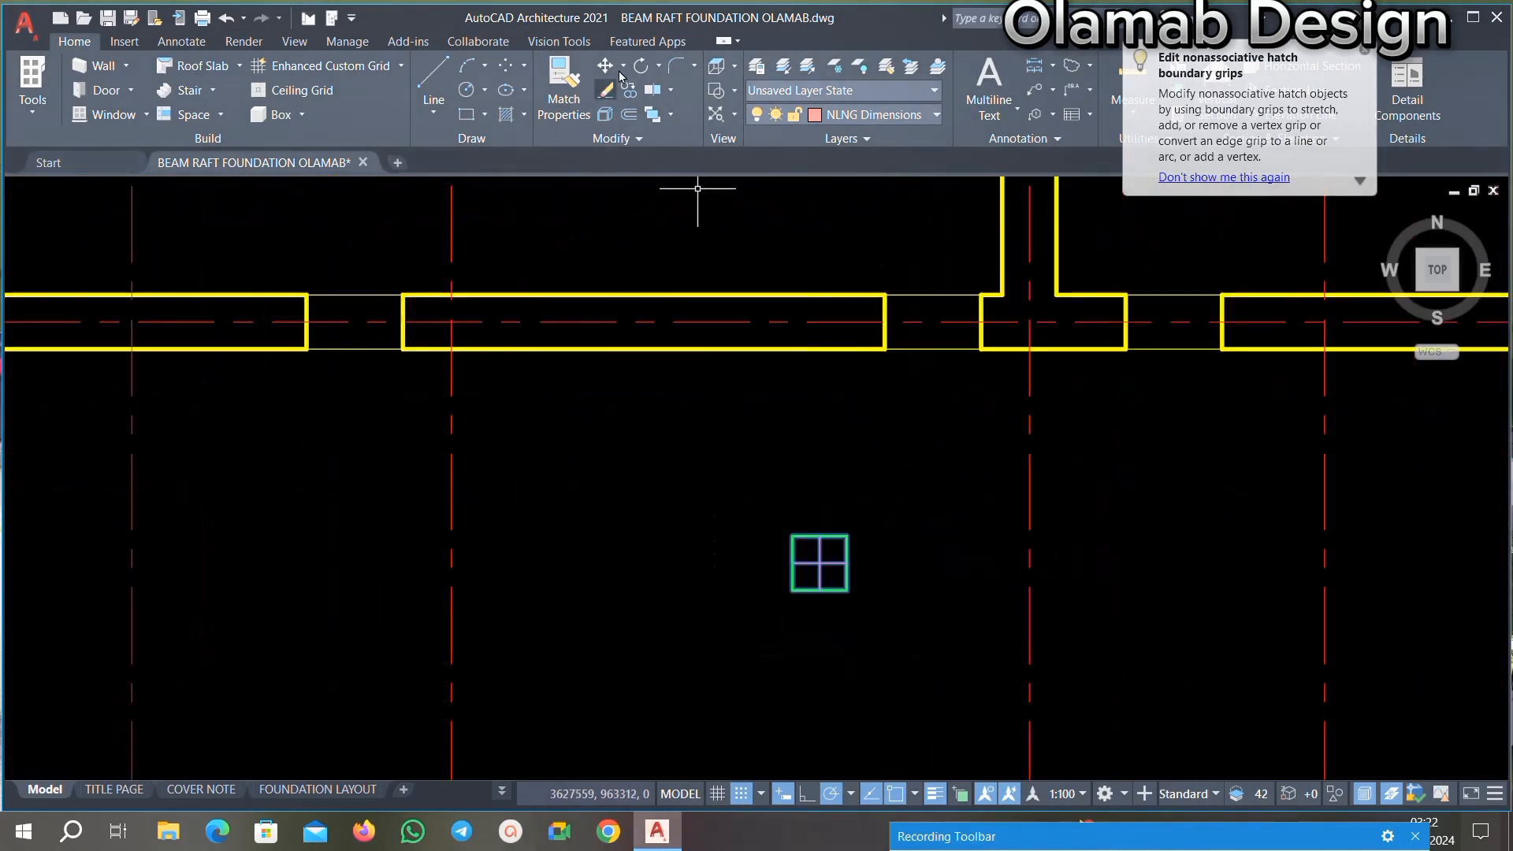
{"action": "left_click", "coordinate": [793, 535]}
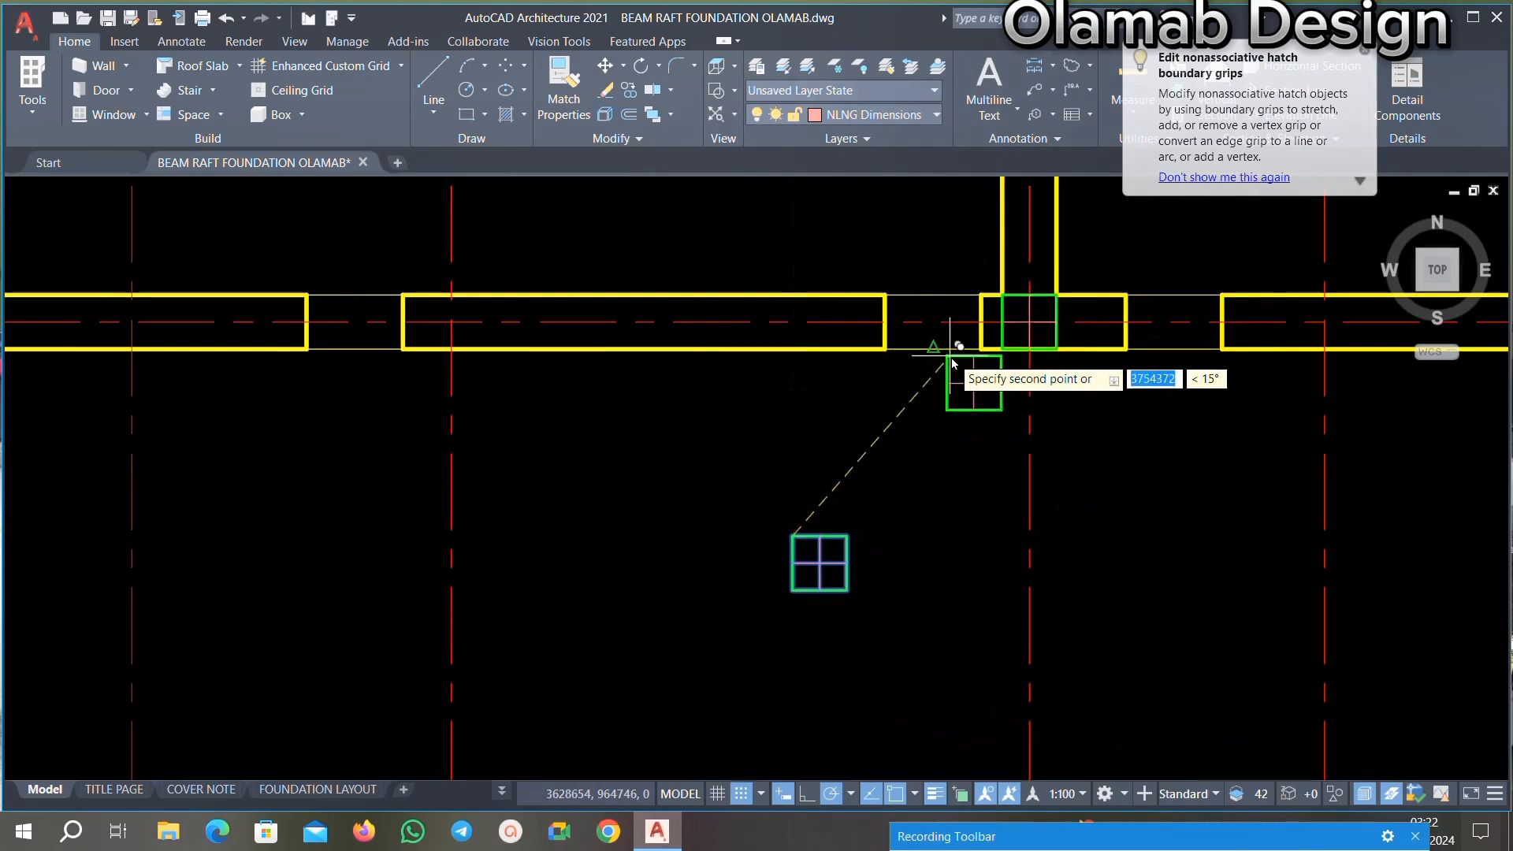
{"action": "scroll", "coordinate": [938, 347], "scroll_direction": "down", "scroll_amount": 2}
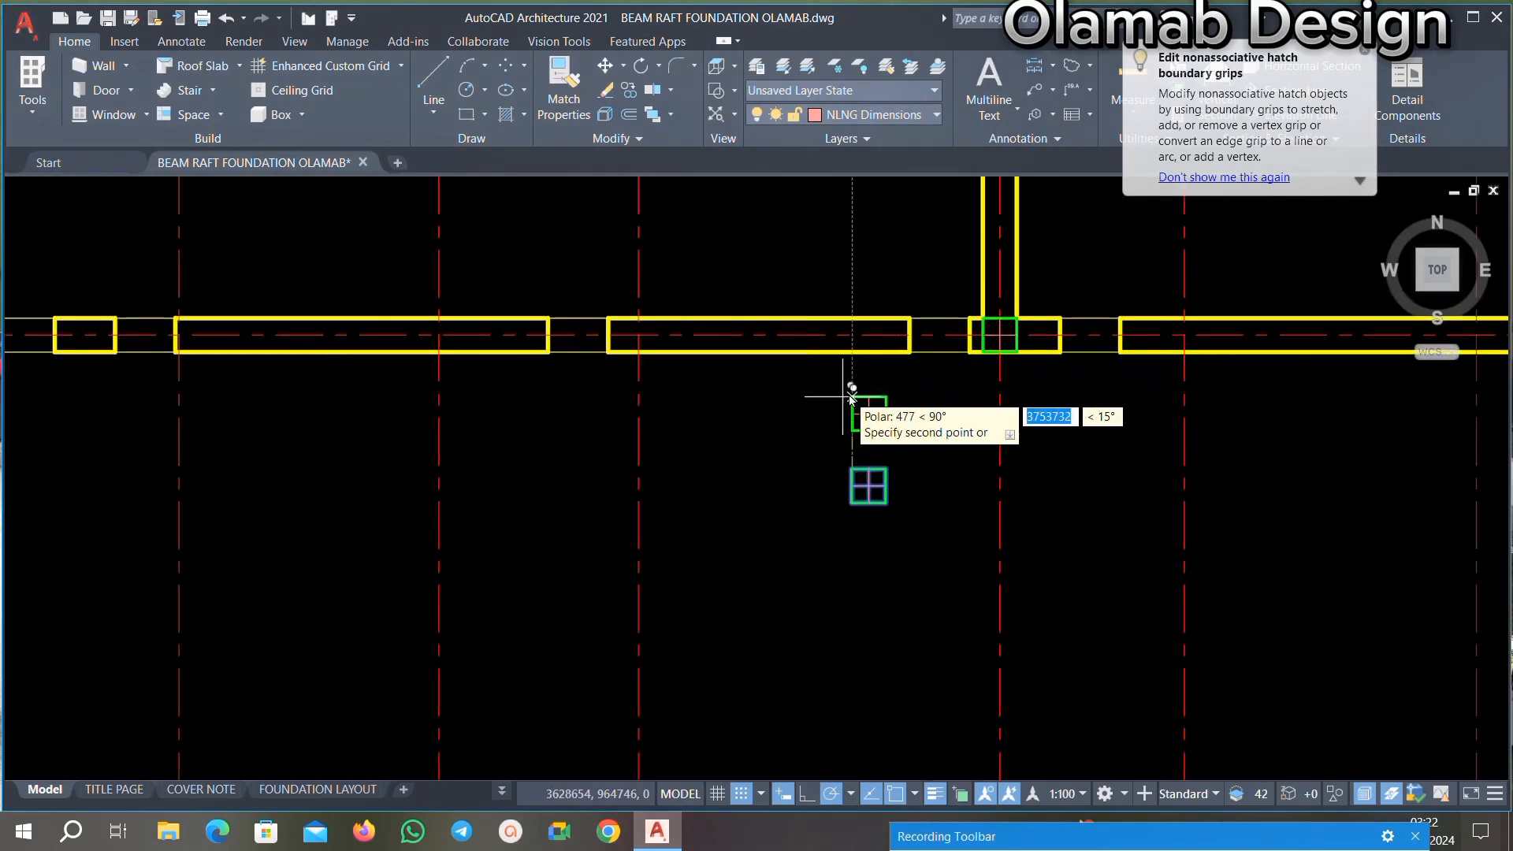
{"action": "scroll", "coordinate": [709, 378], "scroll_direction": "down", "scroll_amount": 2}
{"action": "scroll", "coordinate": [540, 338], "scroll_direction": "up", "scroll_amount": 3}
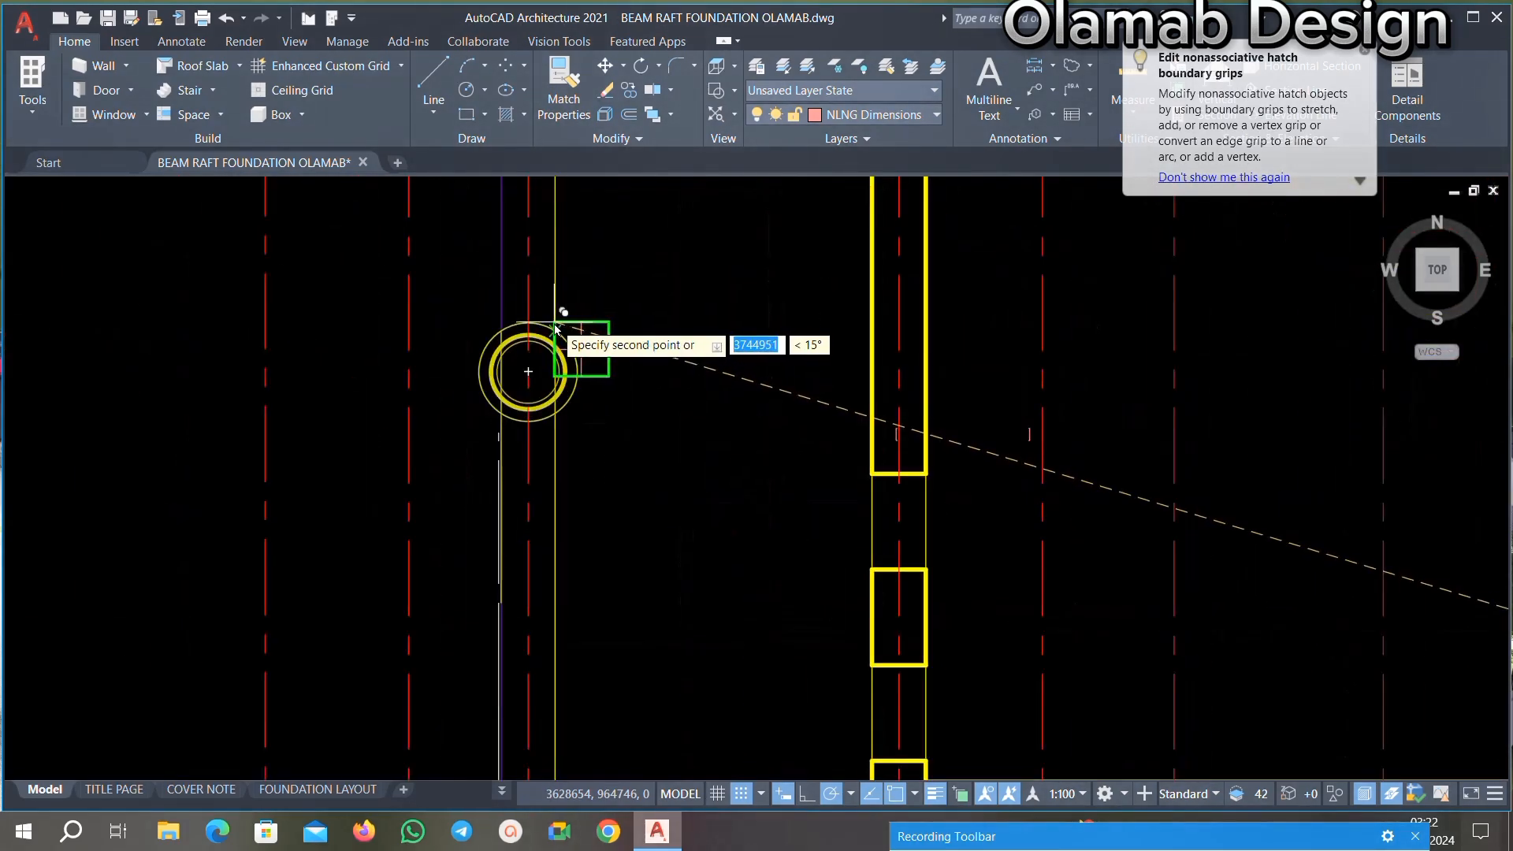
{"action": "scroll", "coordinate": [556, 329], "scroll_direction": "down", "scroll_amount": 2}
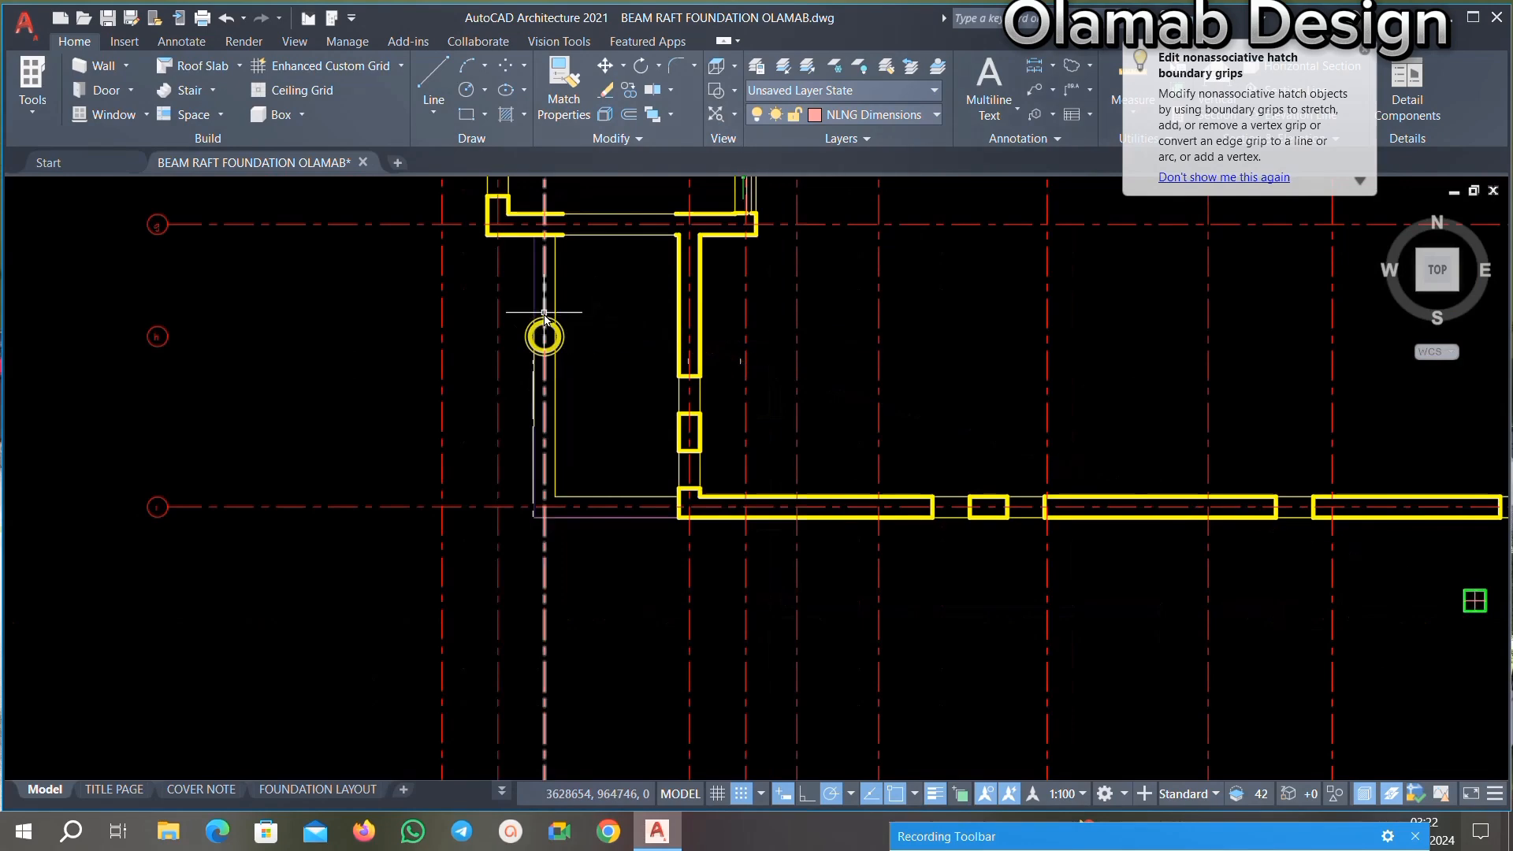
{"action": "scroll", "coordinate": [544, 315], "scroll_direction": "down", "scroll_amount": 5}
{"action": "scroll", "coordinate": [457, 299], "scroll_direction": "up", "scroll_amount": 8}
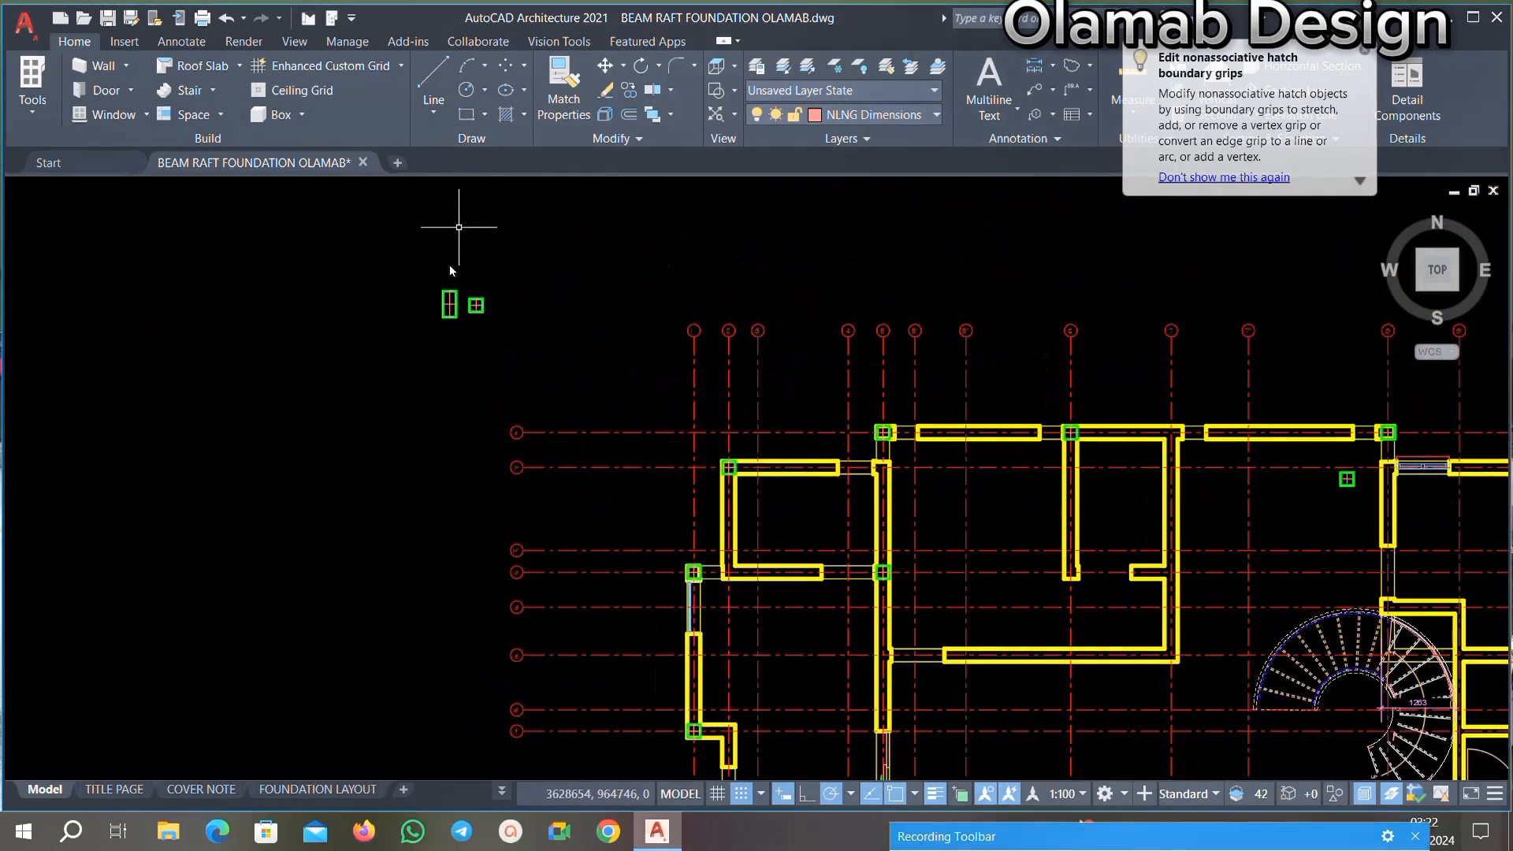
Step: Move the original square column block outside the plan eastward, farther away from the upright rectangular column block
{"action": "scroll", "coordinate": [533, 398], "scroll_direction": "down", "scroll_amount": 2}
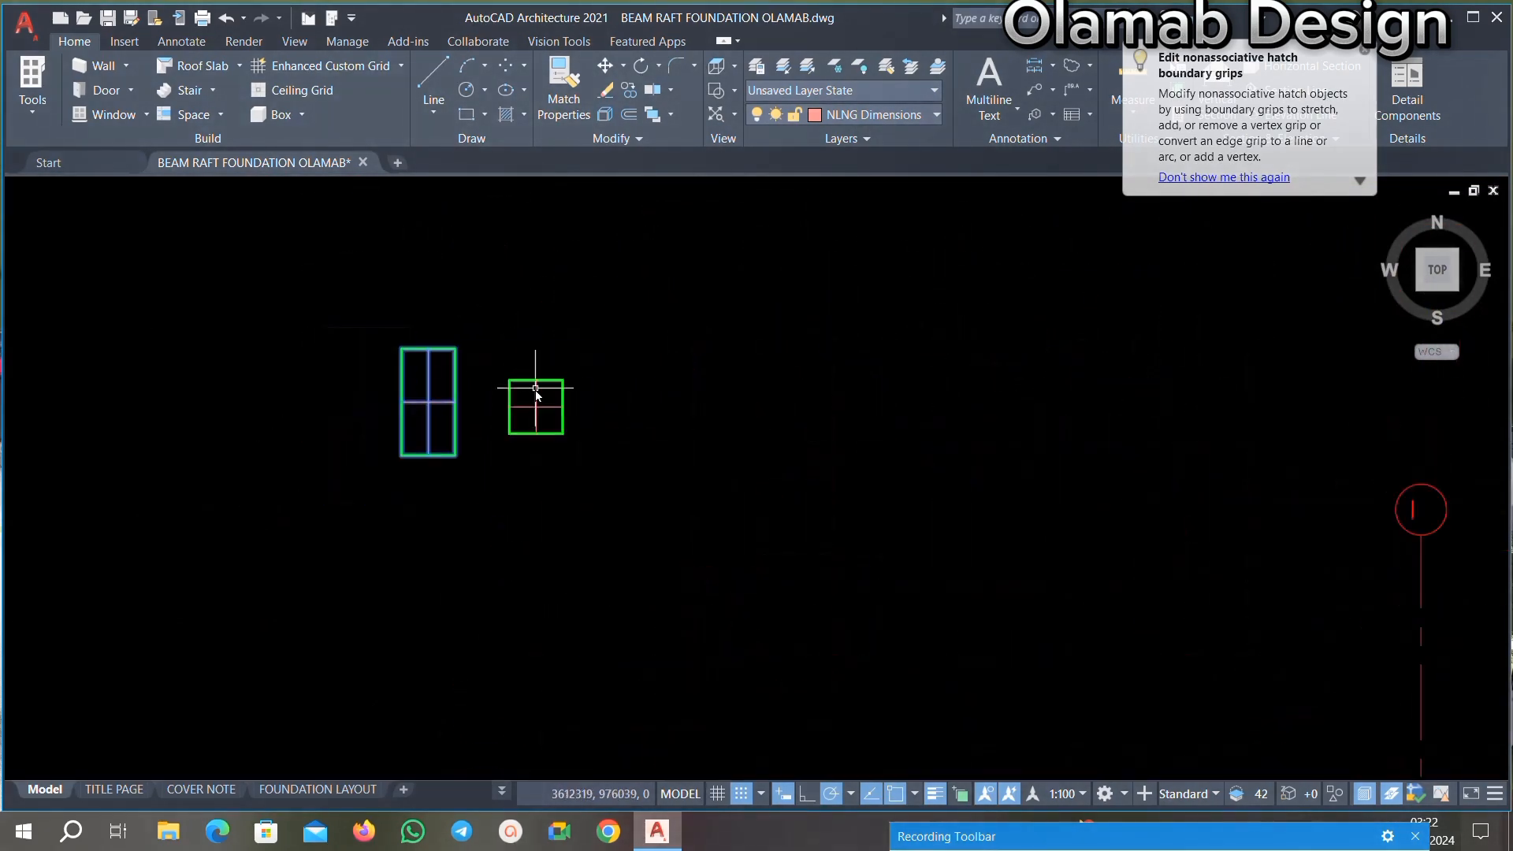
{"action": "scroll", "coordinate": [533, 398], "scroll_direction": "up", "scroll_amount": 6}
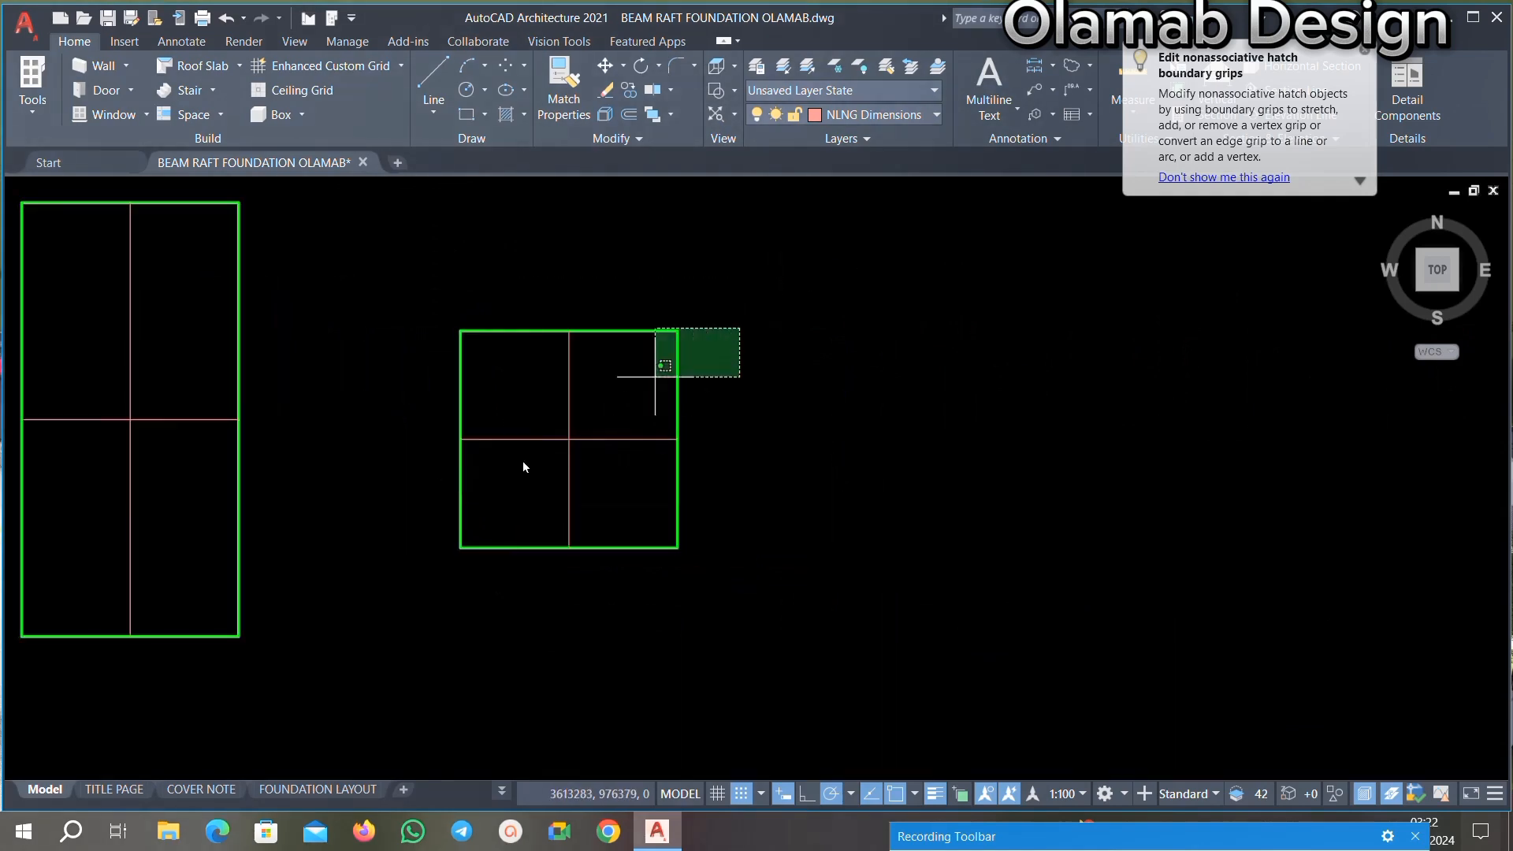
{"action": "left_click", "coordinate": [393, 597]}
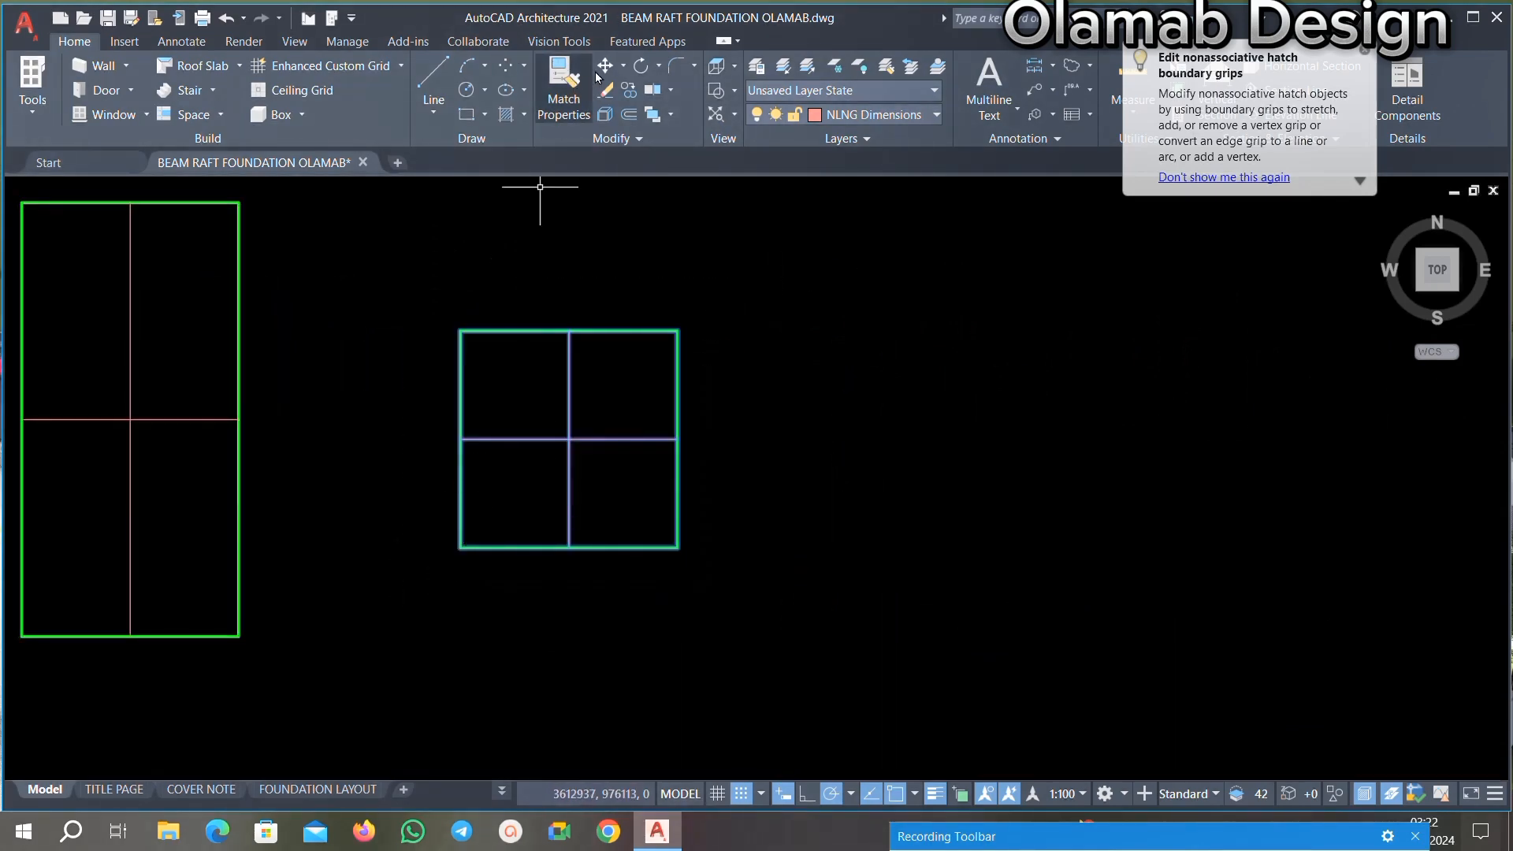
{"action": "left_click", "coordinate": [461, 546]}
{"action": "left_click", "coordinate": [817, 515]}
{"action": "scroll", "coordinate": [602, 432], "scroll_direction": "down", "scroll_amount": 5}
{"action": "scroll", "coordinate": [611, 341], "scroll_direction": "up", "scroll_amount": 4}
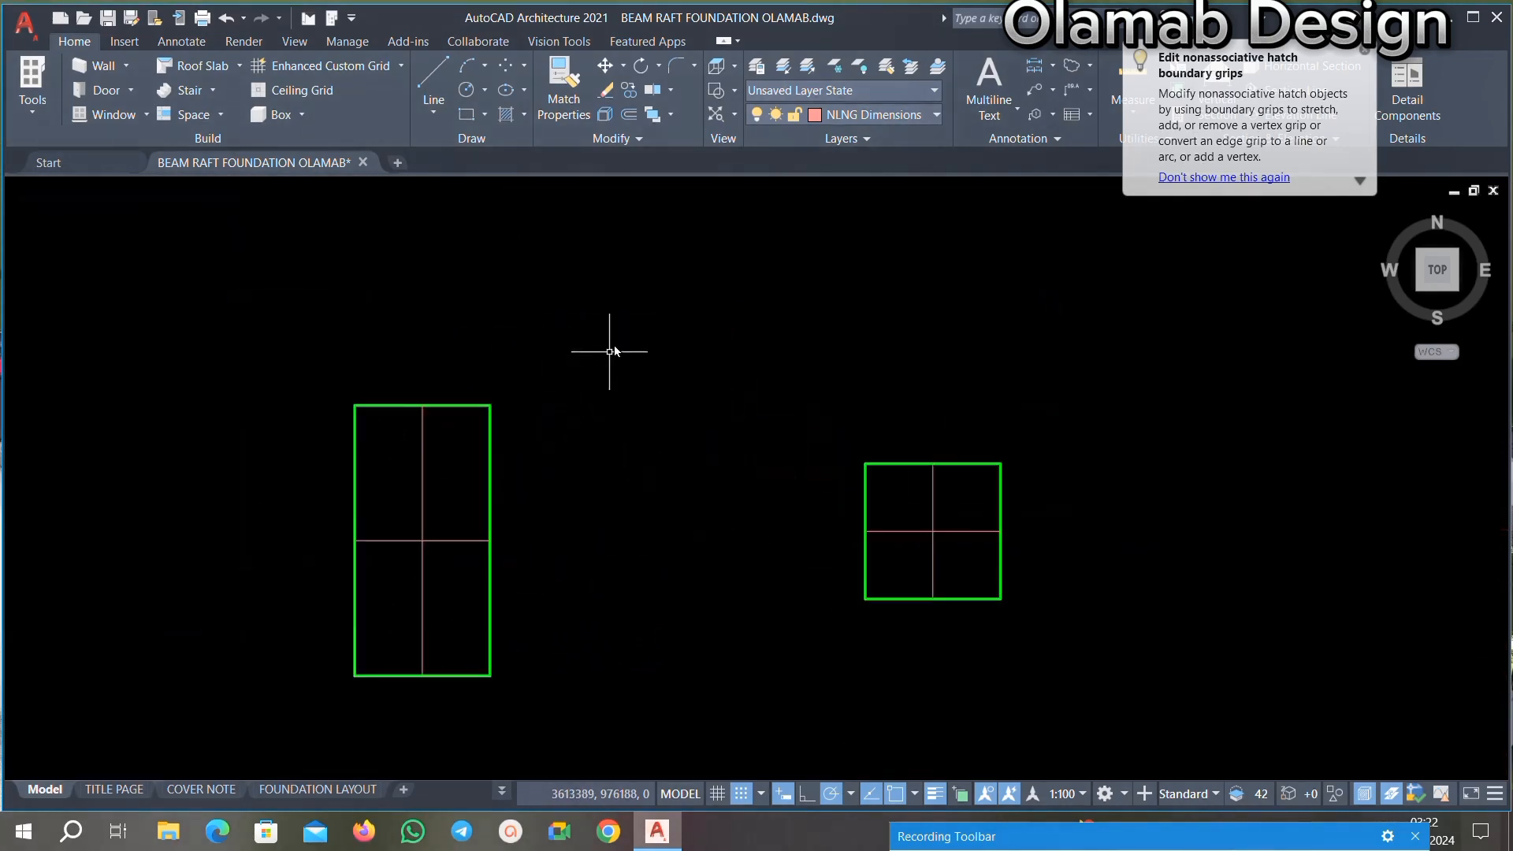
Step: Rotate the upright rectangular column block outside the plan by a quarter turn so it lies horizontally
{"action": "scroll", "coordinate": [570, 364], "scroll_direction": "down", "scroll_amount": 4}
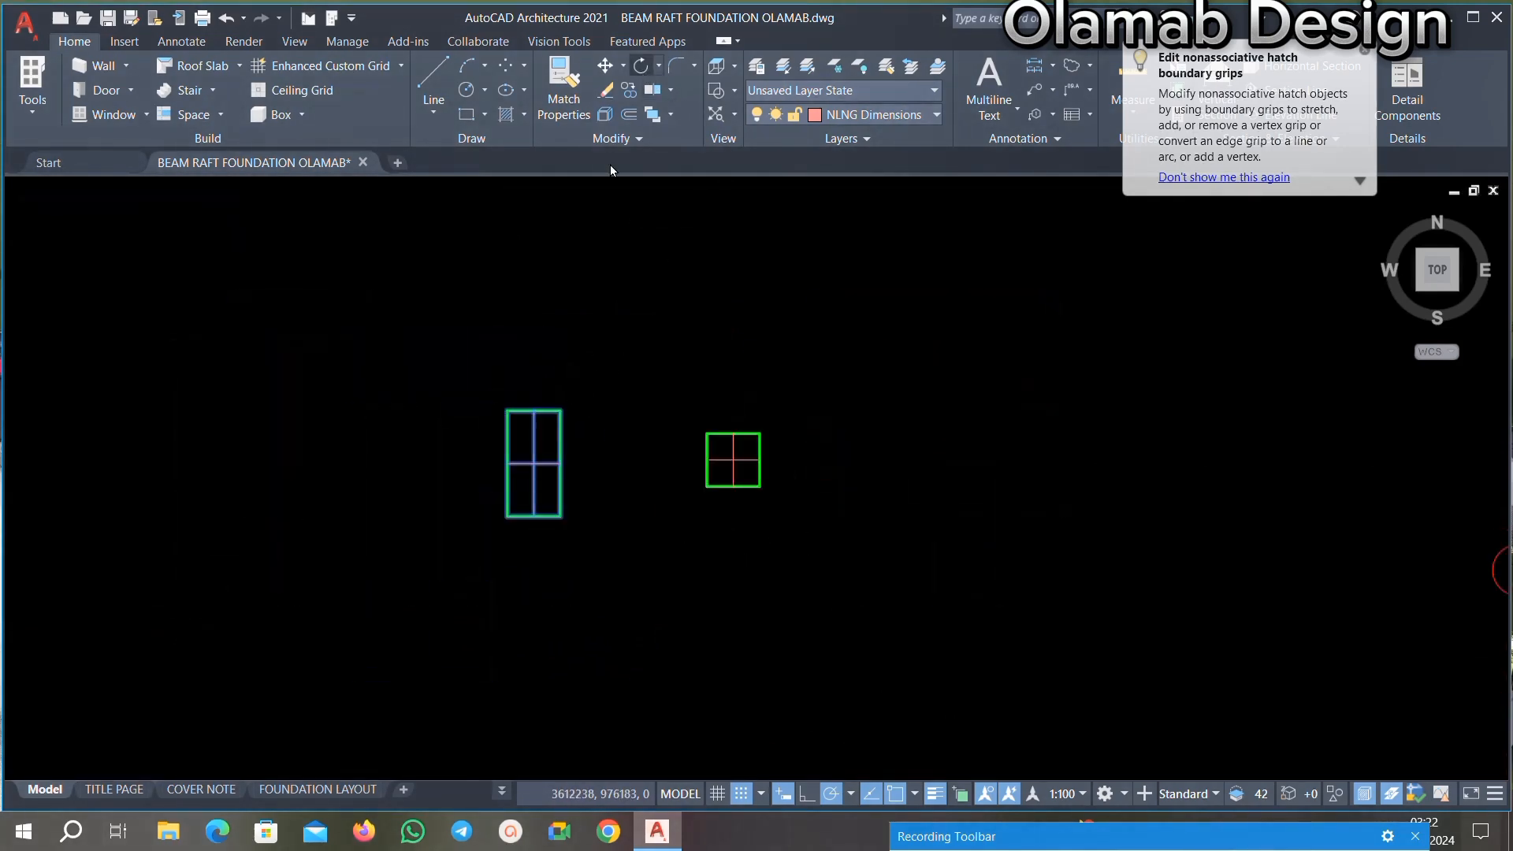
{"action": "left_click", "coordinate": [416, 482]}
{"action": "left_click", "coordinate": [392, 223]}
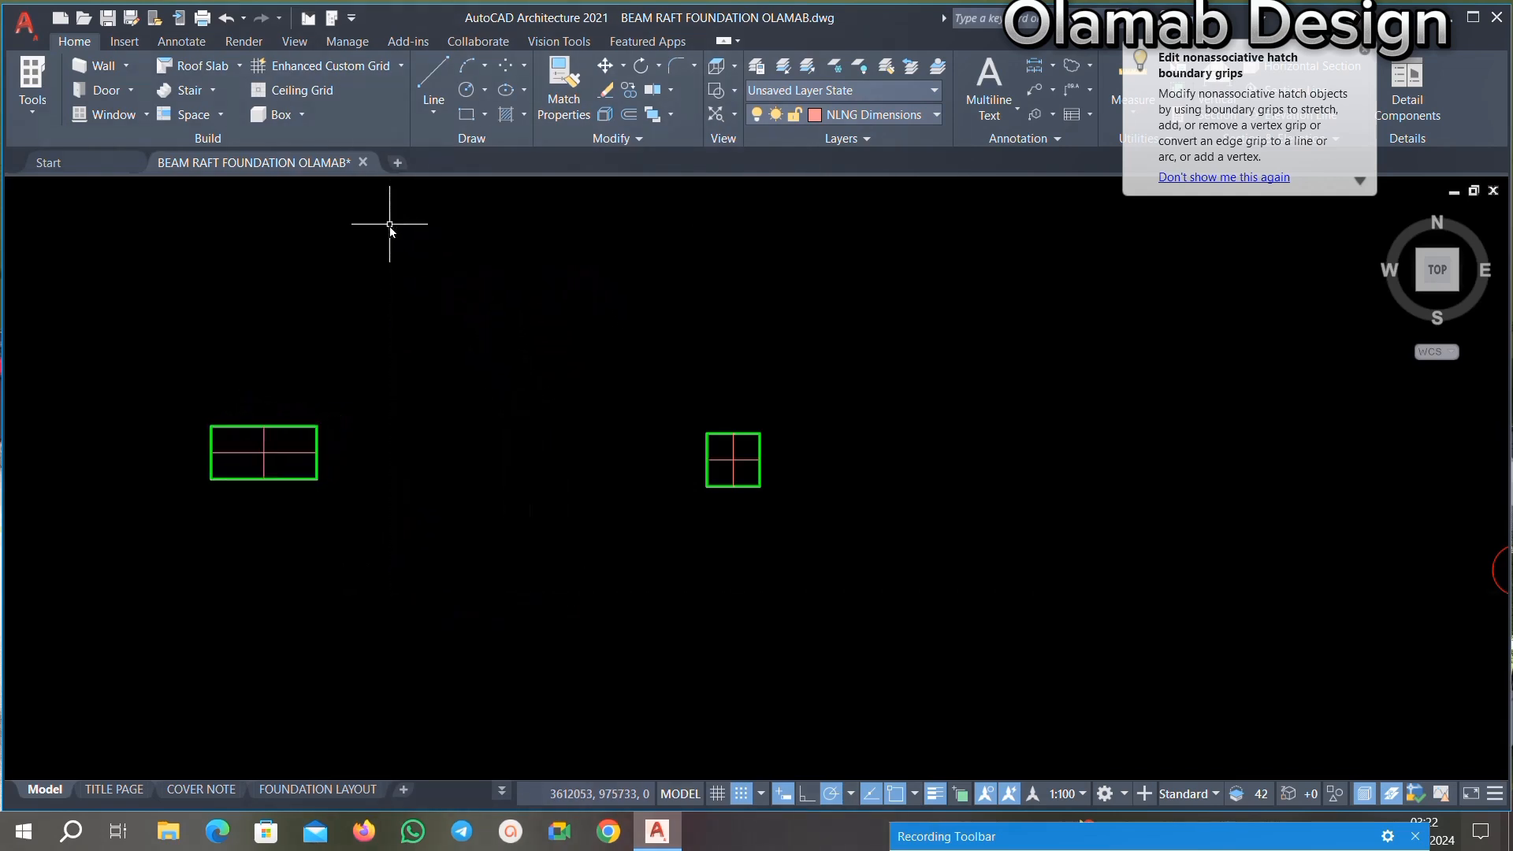
Step: Copy the horizontal rectangular column by its lower-left corner onto the outer wall corner at the western end of the south wall
{"action": "left_click", "coordinate": [399, 333]}
{"action": "left_click", "coordinate": [196, 485]}
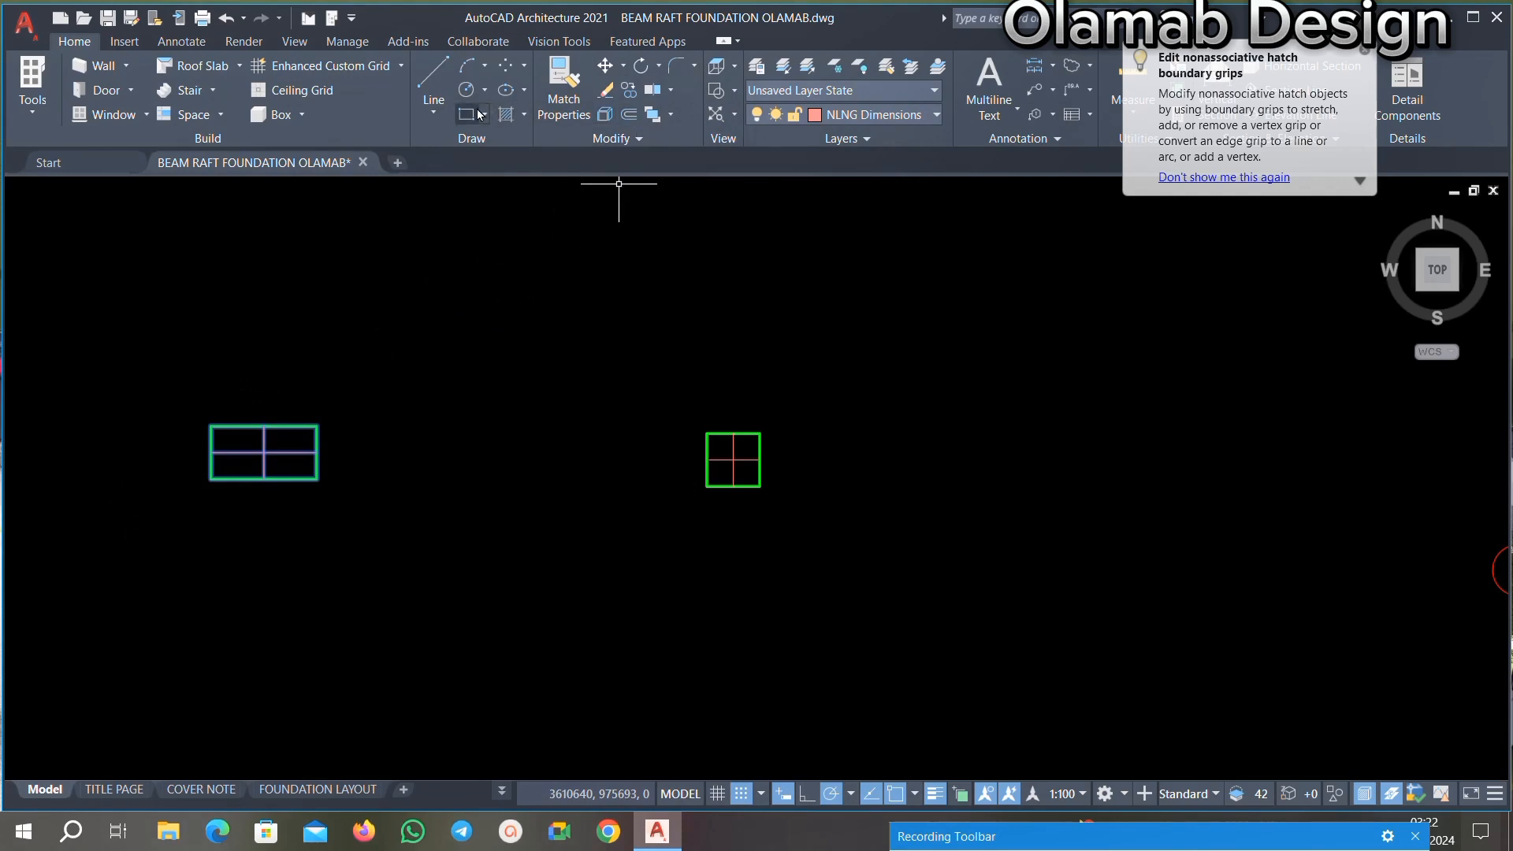
{"action": "left_click", "coordinate": [426, 238]}
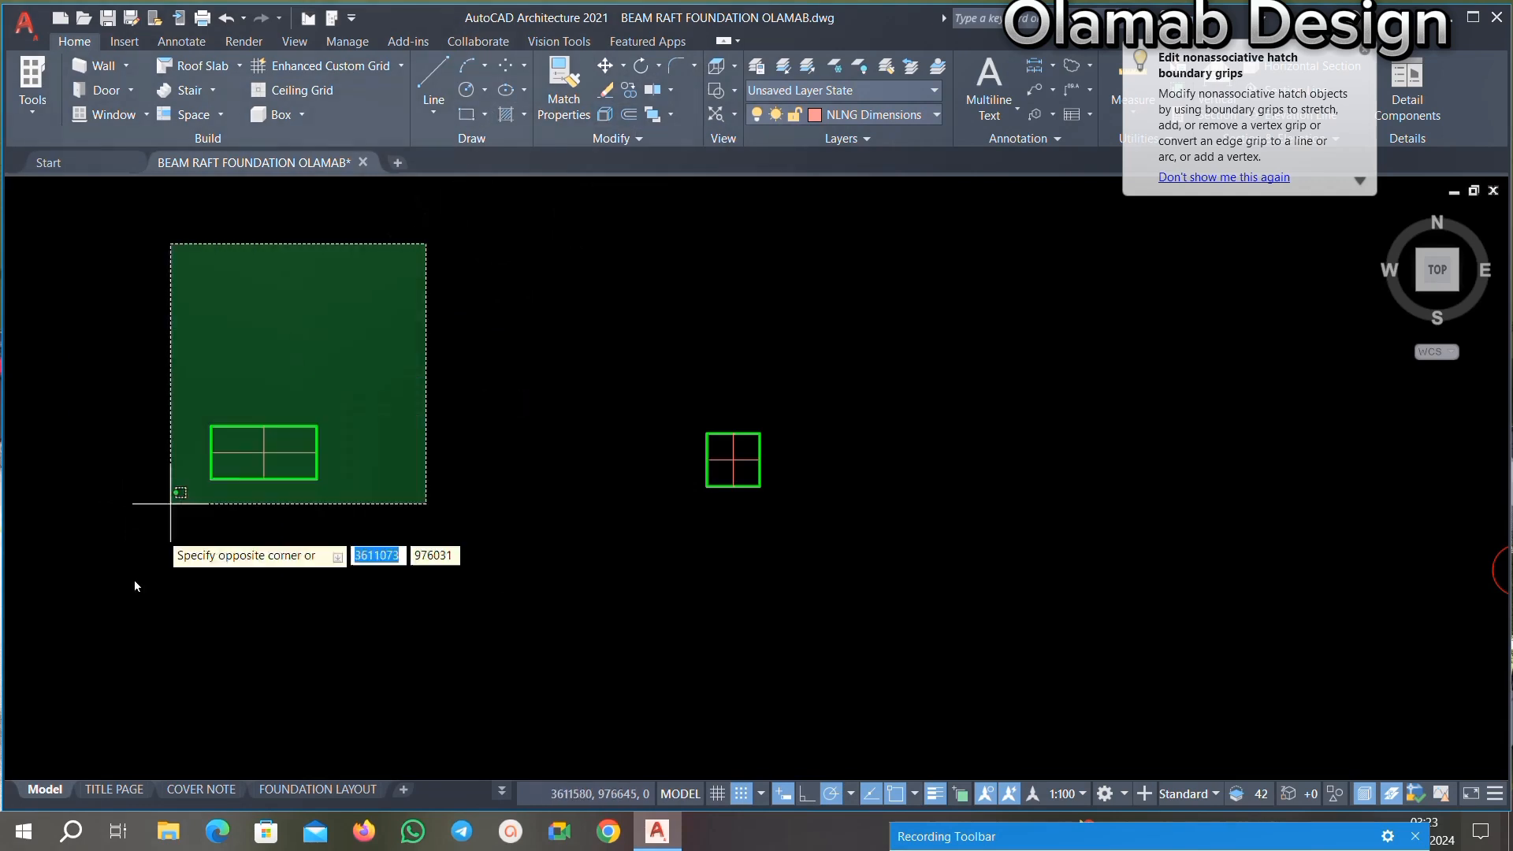
{"action": "left_click", "coordinate": [169, 509]}
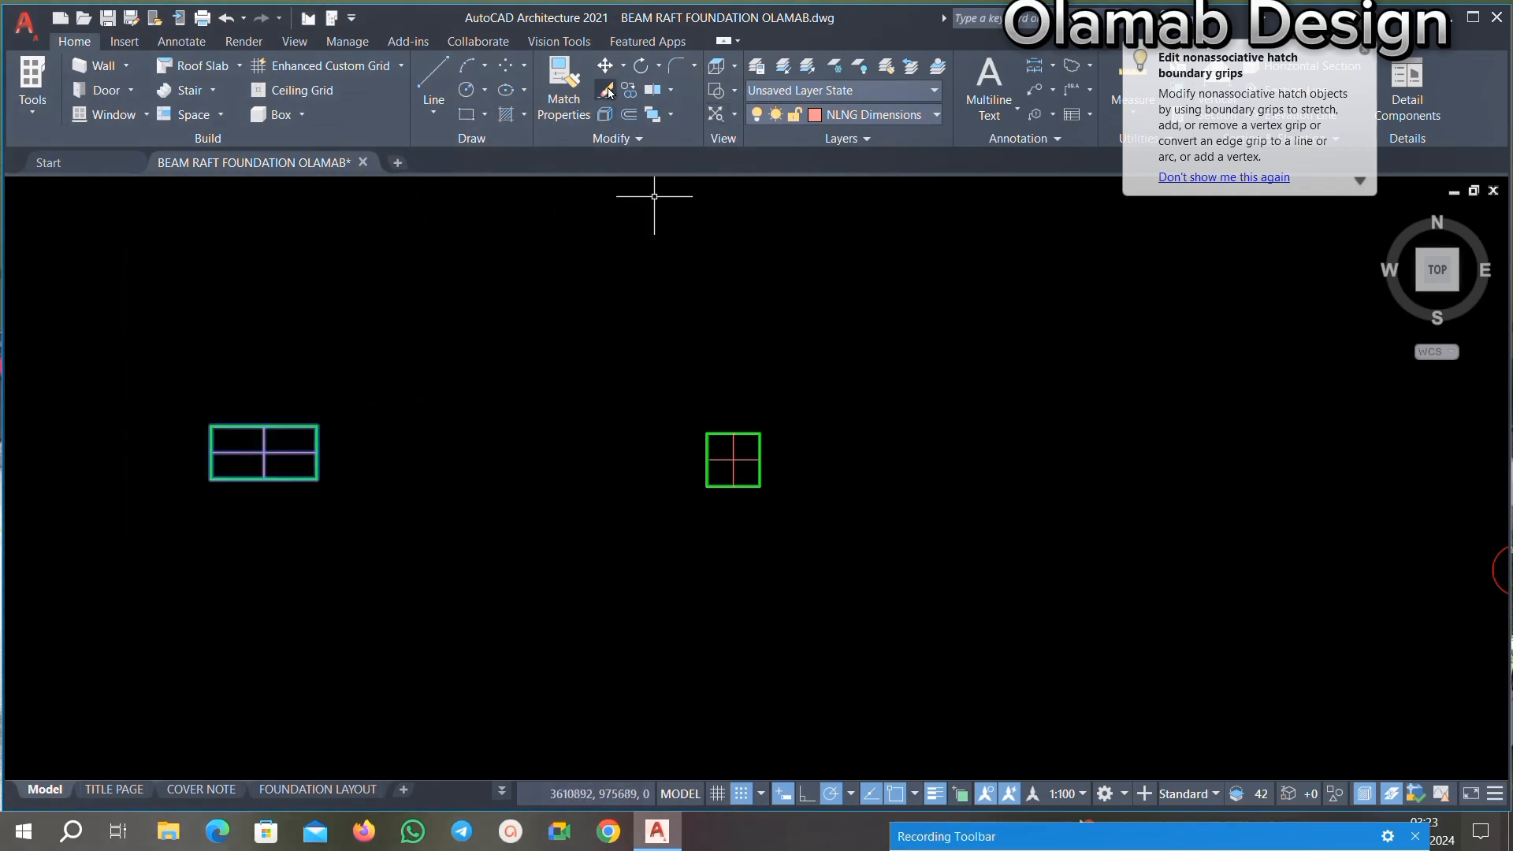
{"action": "left_click", "coordinate": [630, 94]}
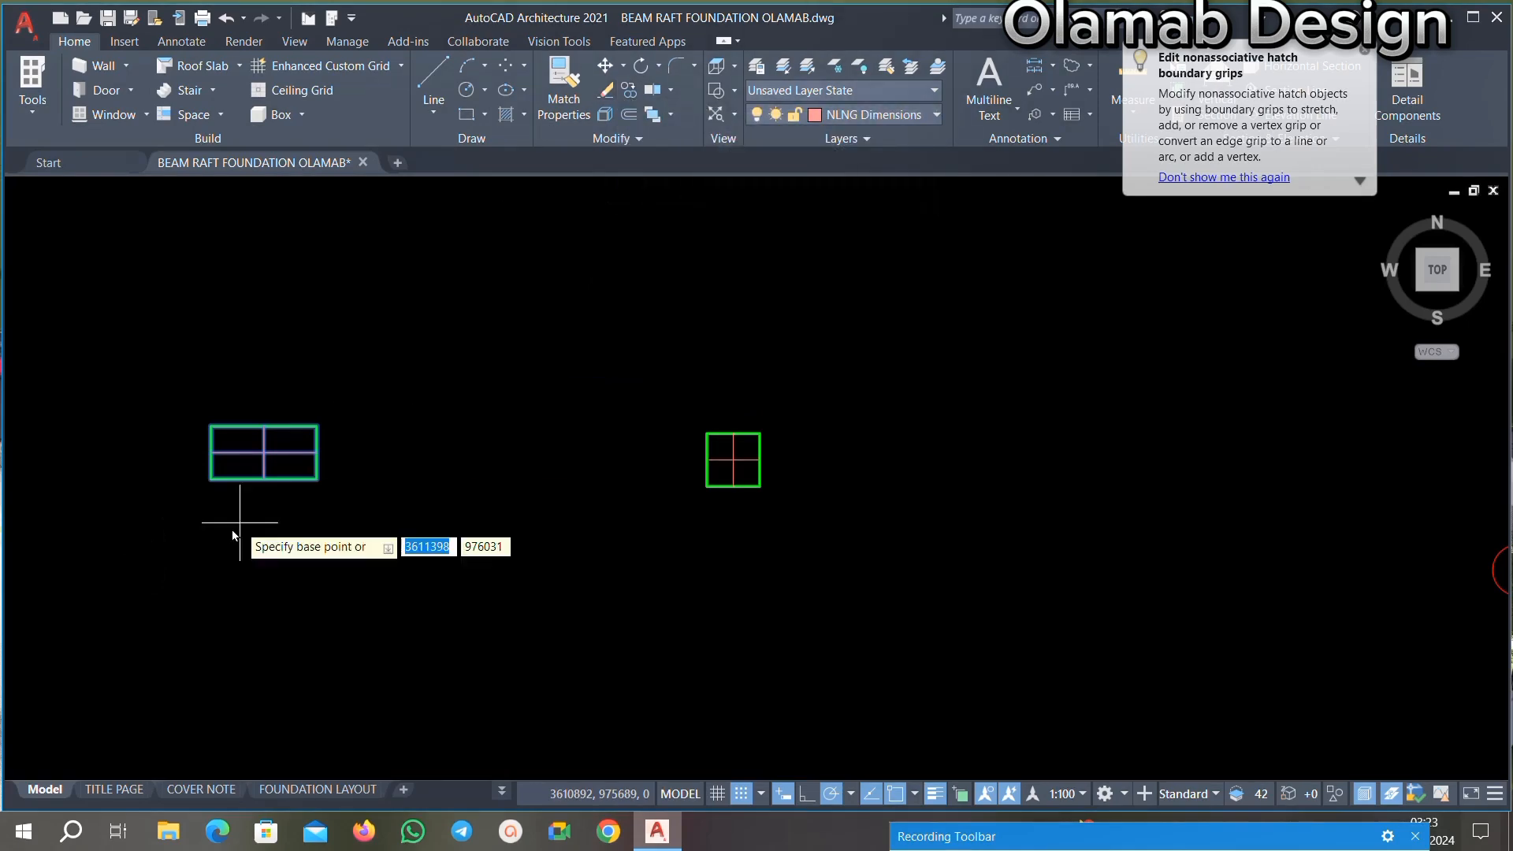
{"action": "left_click", "coordinate": [212, 478]}
{"action": "scroll", "coordinate": [256, 411], "scroll_direction": "down", "scroll_amount": 6}
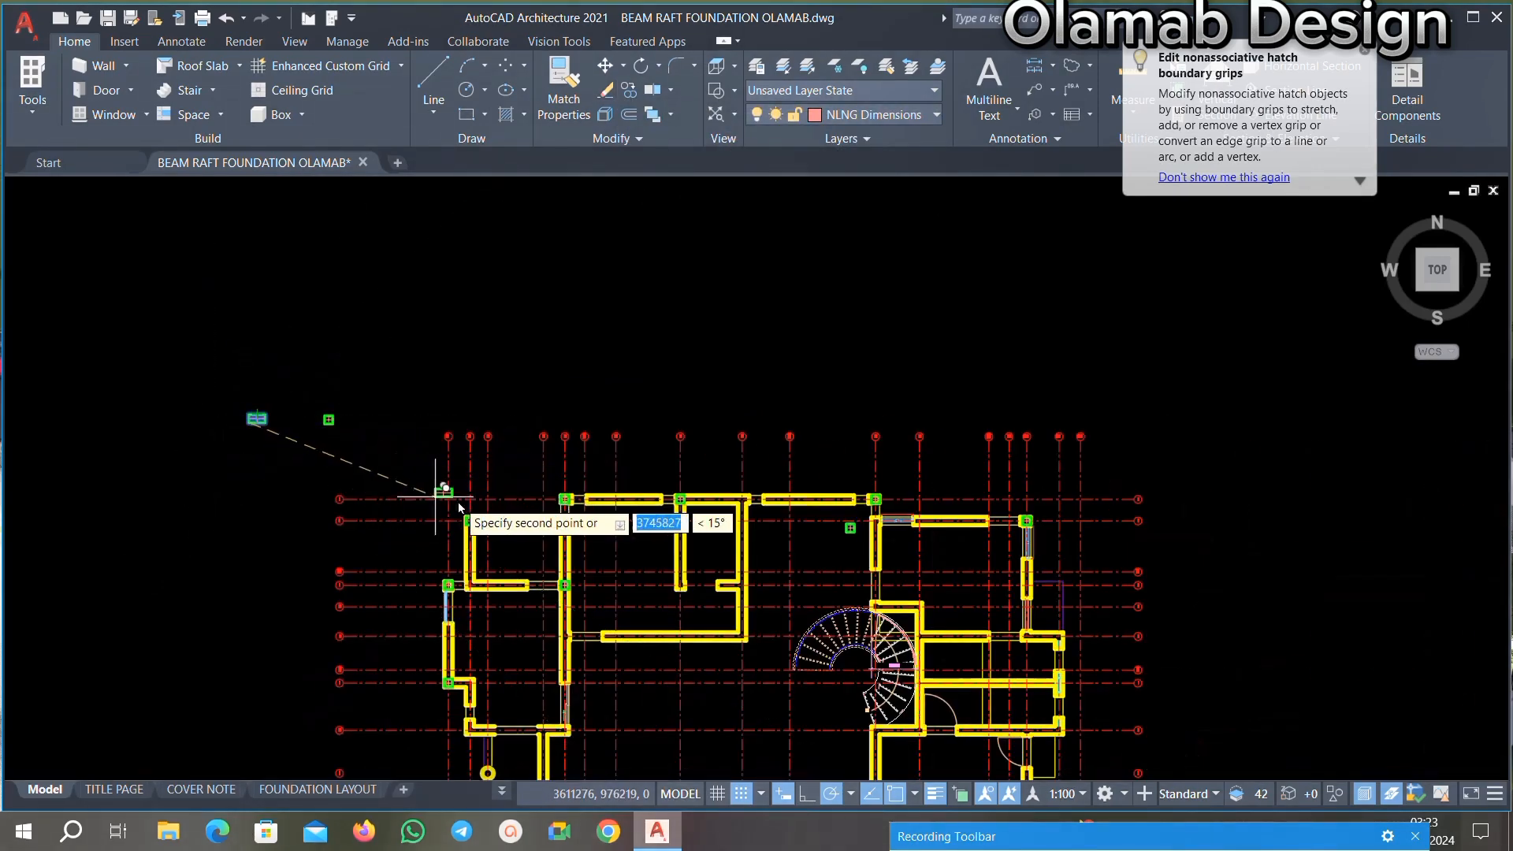
{"action": "scroll", "coordinate": [601, 402], "scroll_direction": "down", "scroll_amount": 2}
{"action": "scroll", "coordinate": [583, 512], "scroll_direction": "up", "scroll_amount": 3}
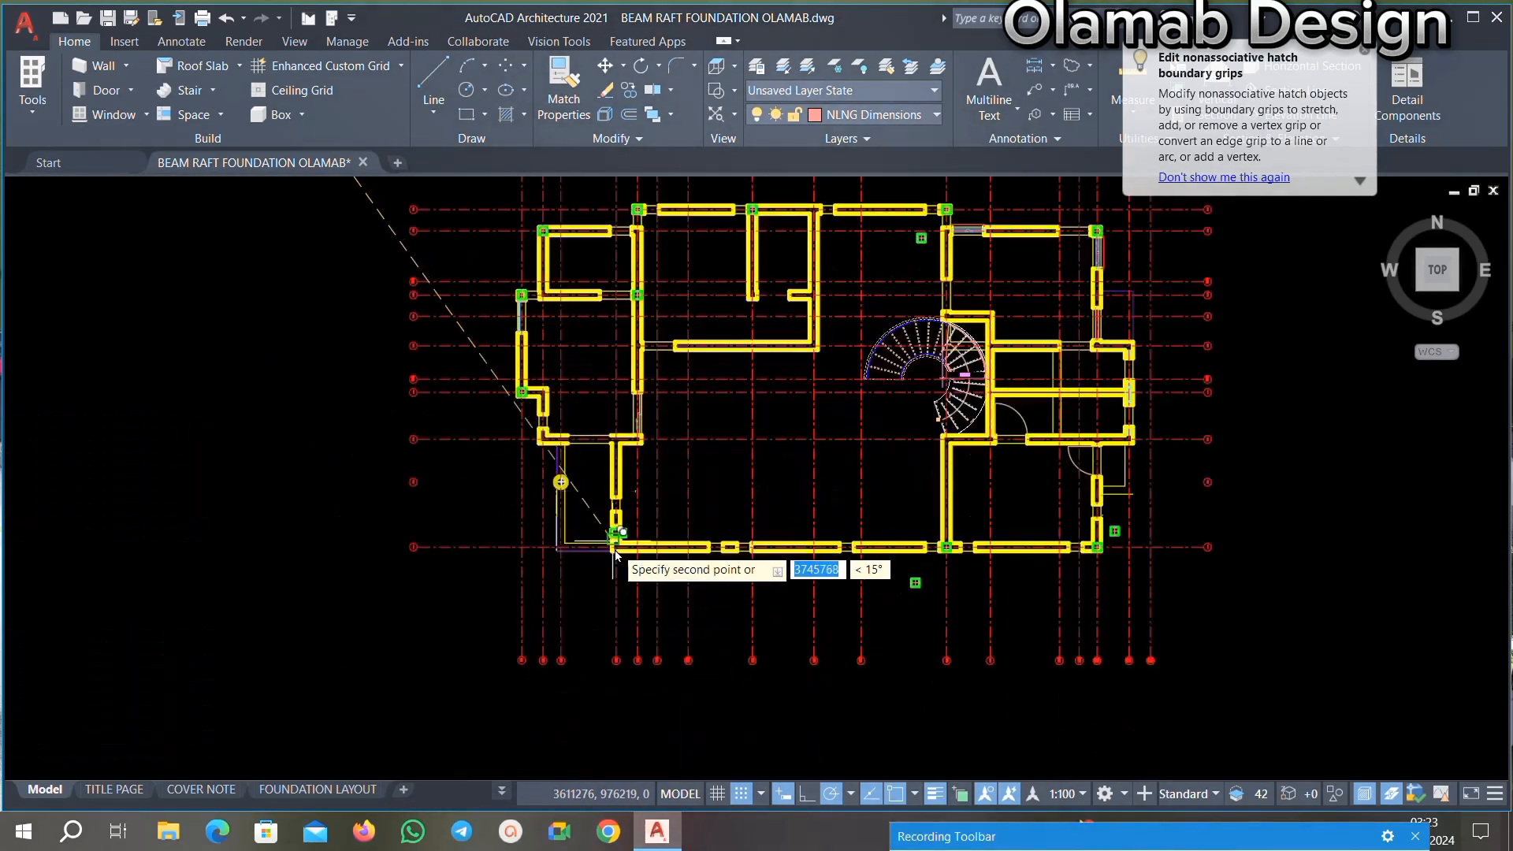
{"action": "scroll", "coordinate": [615, 554], "scroll_direction": "up", "scroll_amount": 10}
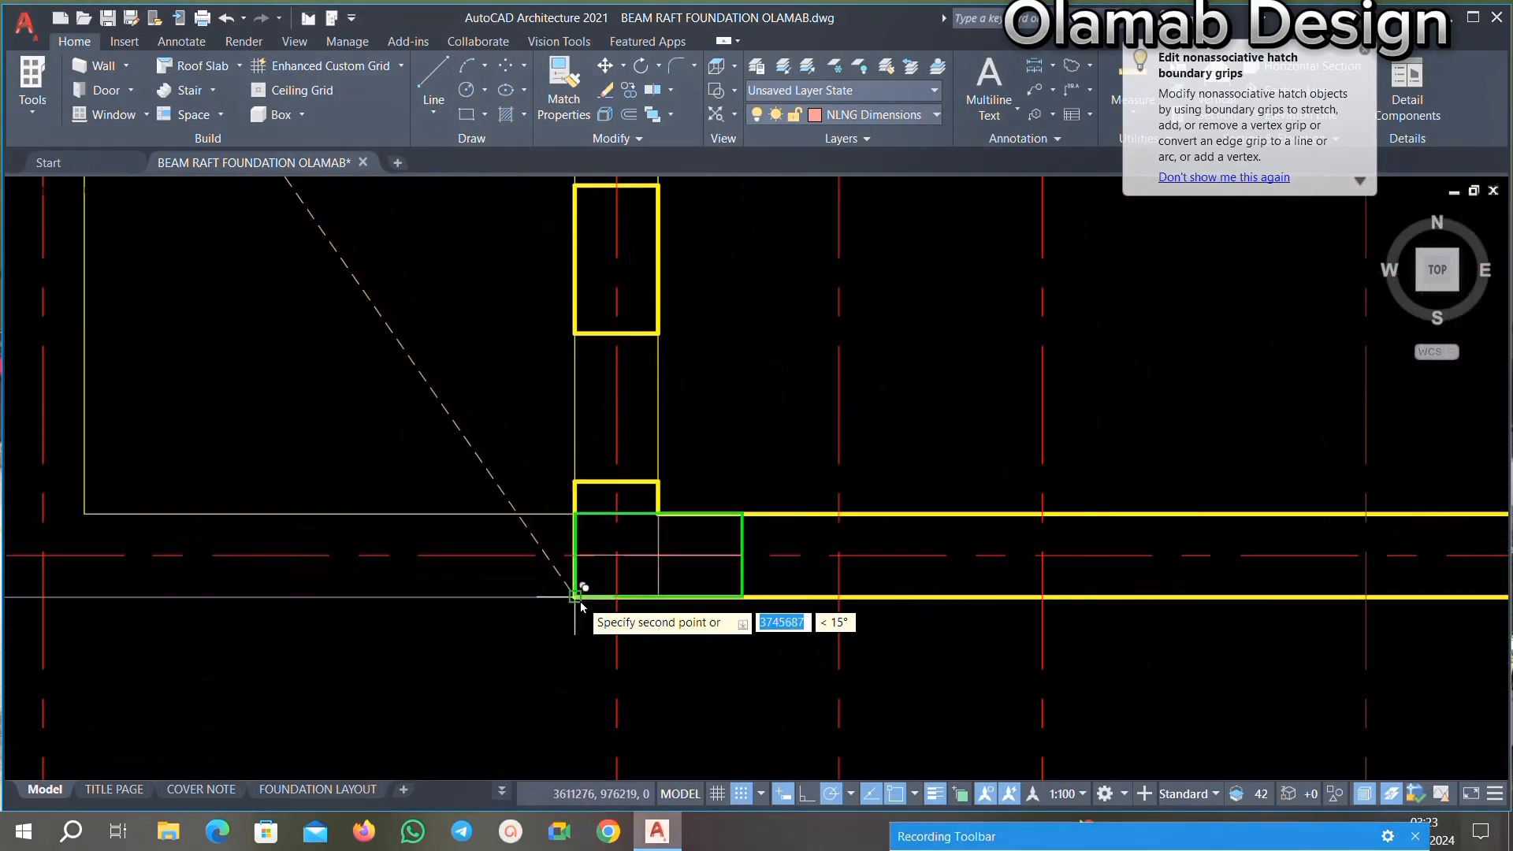
Step: Place a spare horizontal rectangular column below the wall end north-east of the round column and move it by its upper-right corner onto that end
{"action": "scroll", "coordinate": [582, 601], "scroll_direction": "down", "scroll_amount": 4}
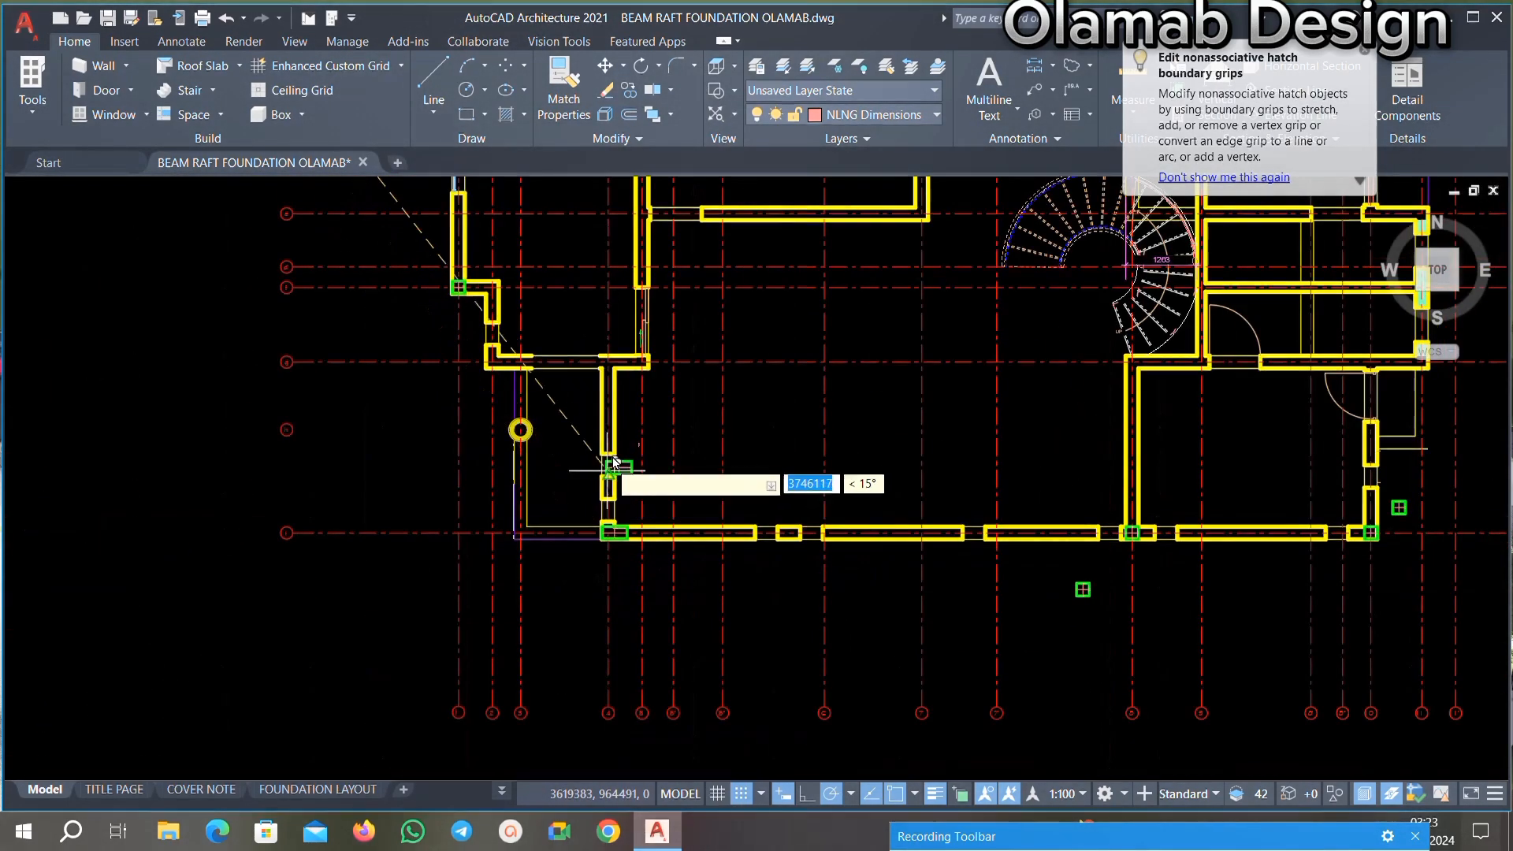
{"action": "scroll", "coordinate": [619, 446], "scroll_direction": "up", "scroll_amount": 5}
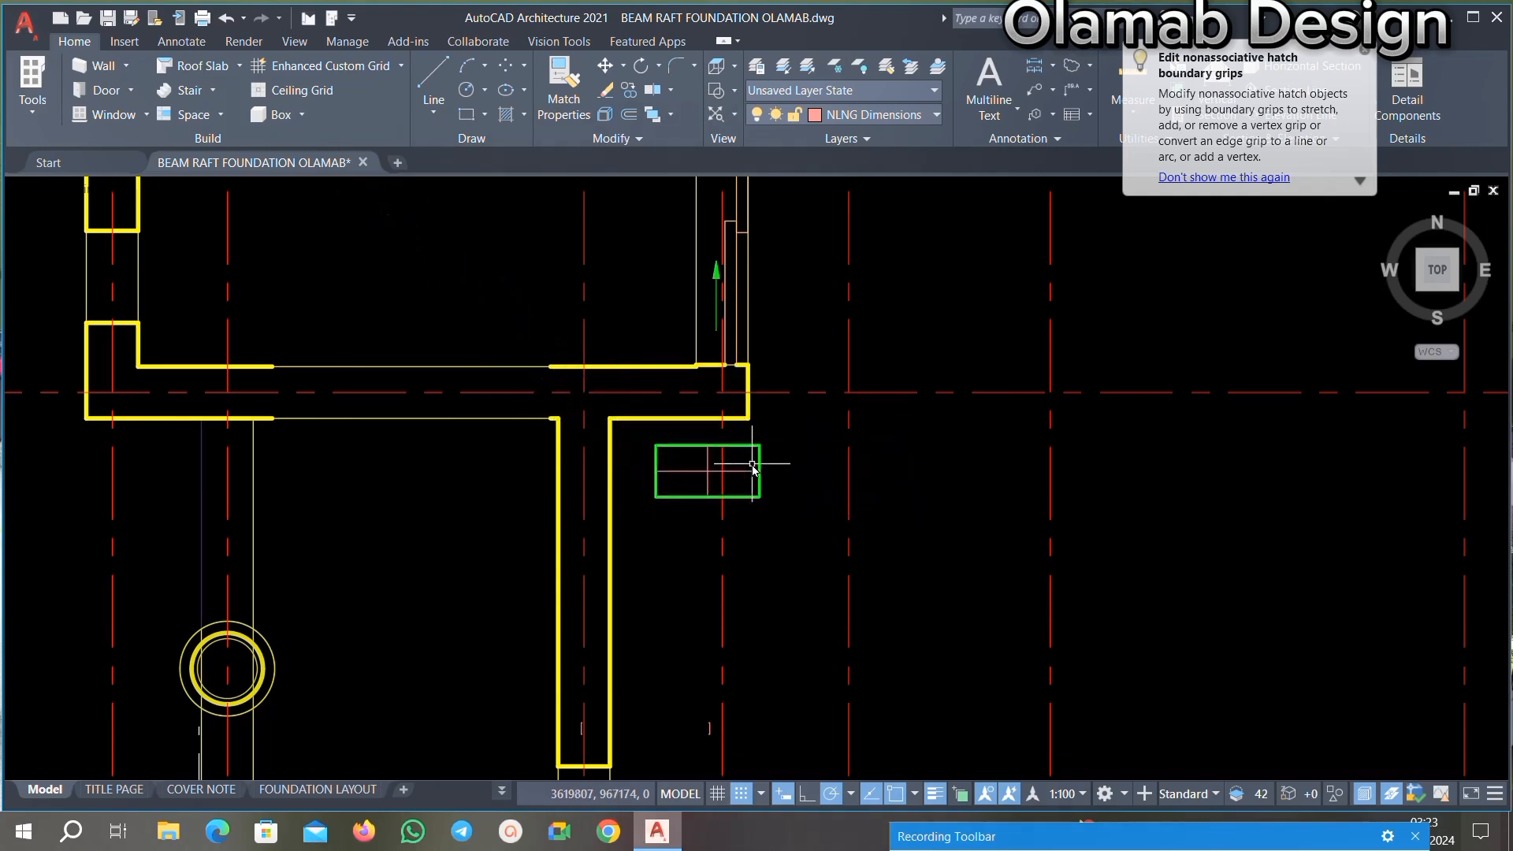
{"action": "left_click", "coordinate": [753, 465]}
{"action": "scroll", "coordinate": [752, 464], "scroll_direction": "up", "scroll_amount": 8}
{"action": "scroll", "coordinate": [705, 398], "scroll_direction": "down", "scroll_amount": 4}
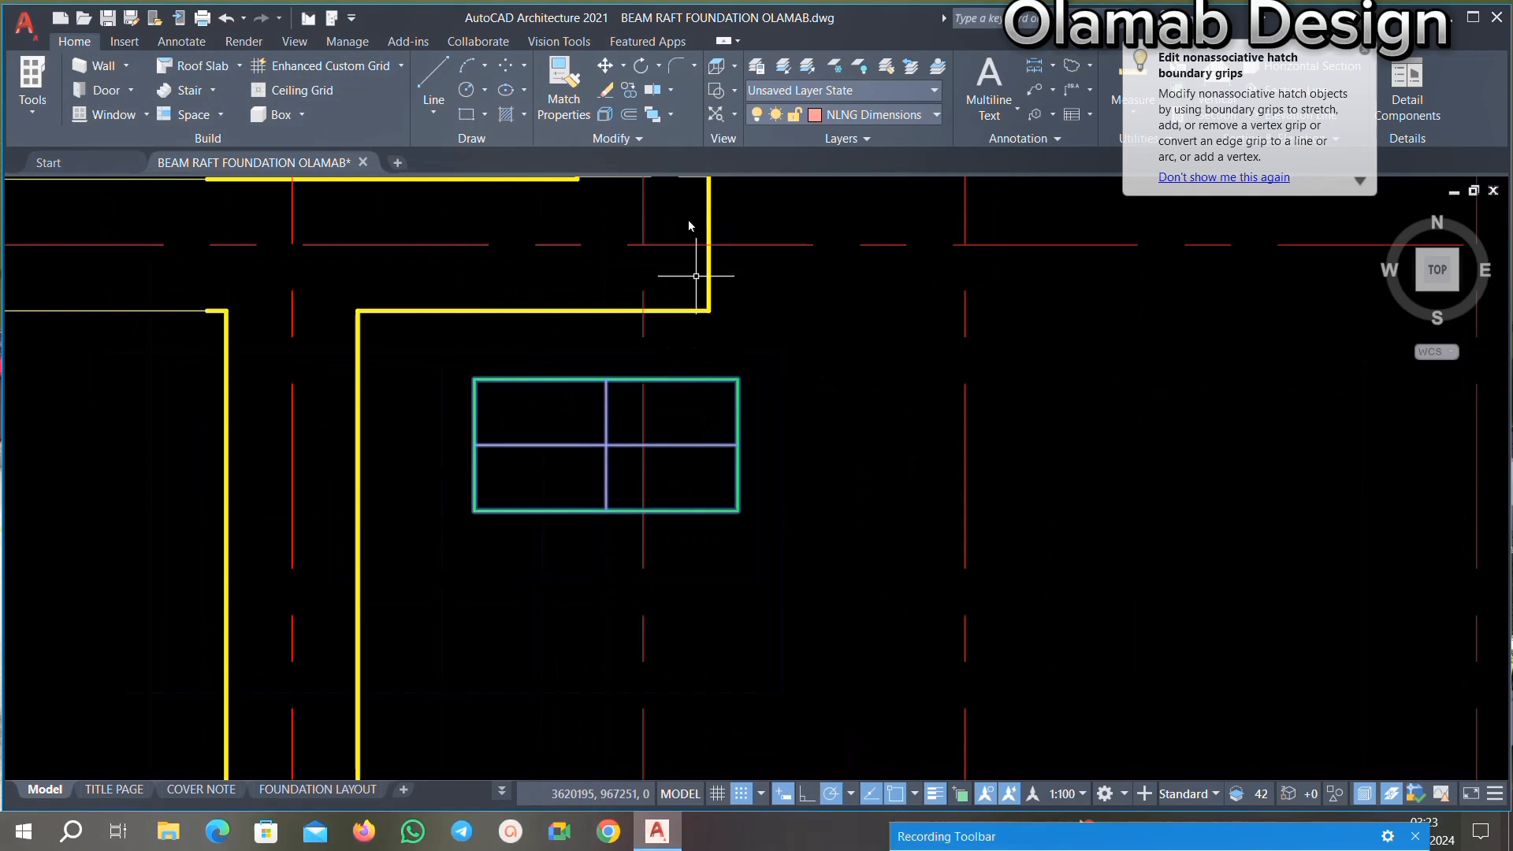
{"action": "left_click", "coordinate": [627, 88]}
{"action": "scroll", "coordinate": [667, 433], "scroll_direction": "down", "scroll_amount": 4}
{"action": "scroll", "coordinate": [676, 388], "scroll_direction": "up", "scroll_amount": 6}
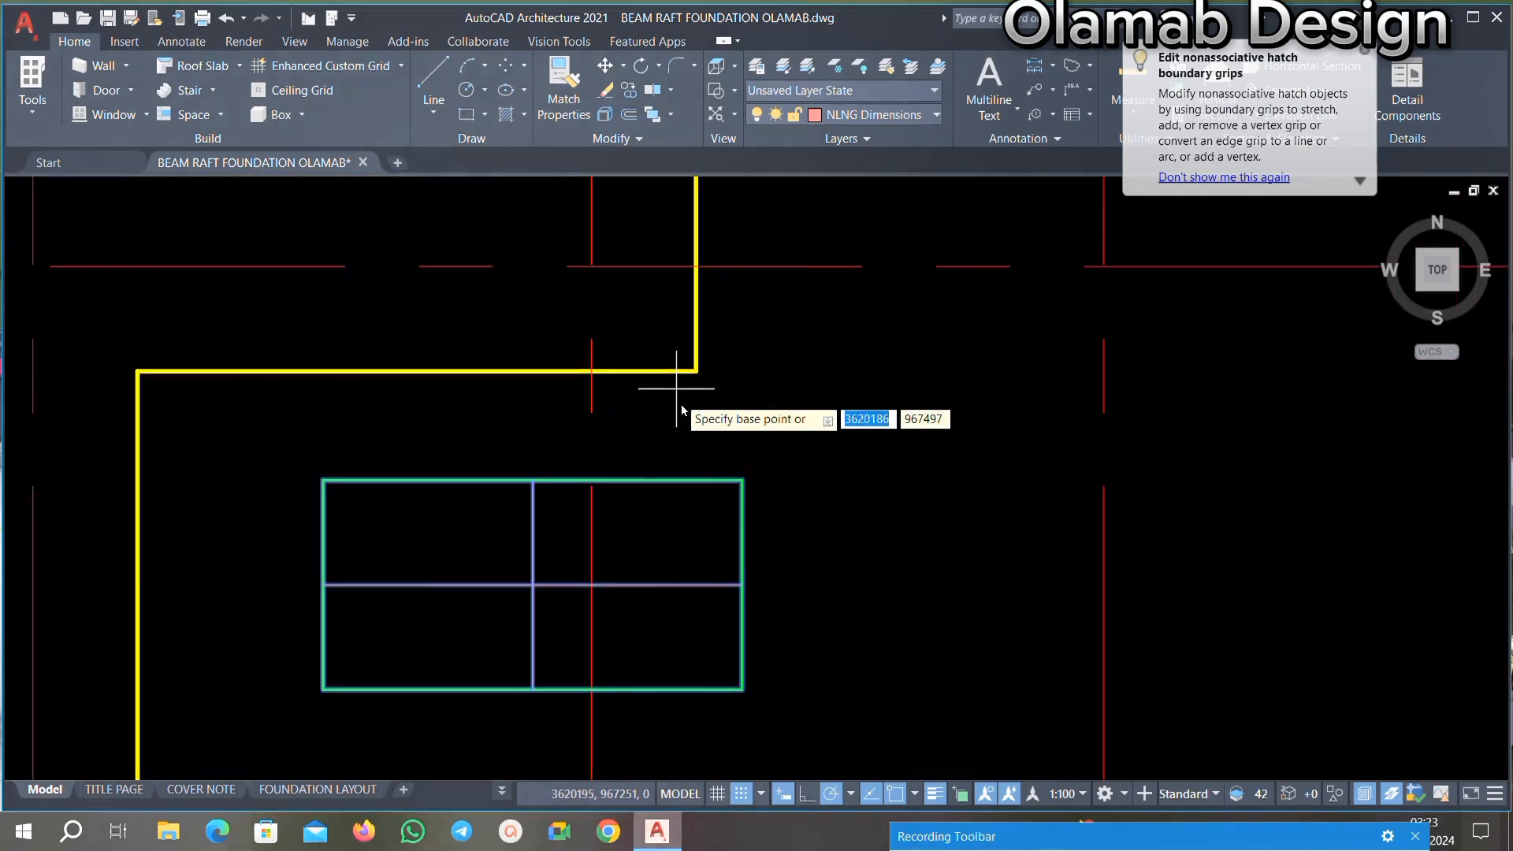
{"action": "left_click", "coordinate": [742, 479]}
{"action": "scroll", "coordinate": [736, 455], "scroll_direction": "down", "scroll_amount": 6}
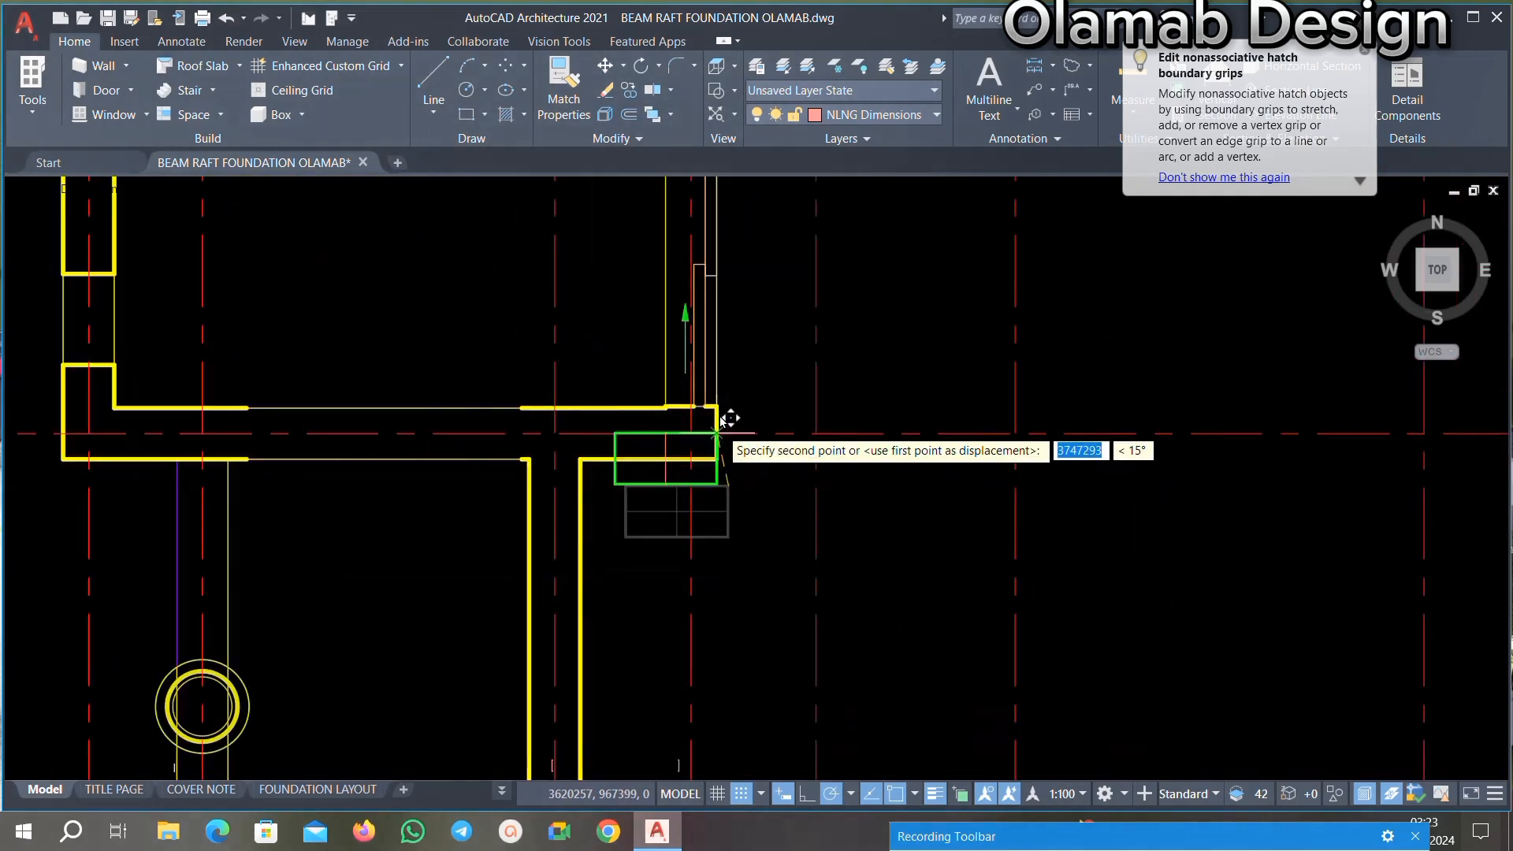
{"action": "scroll", "coordinate": [648, 436], "scroll_direction": "up", "scroll_amount": 6}
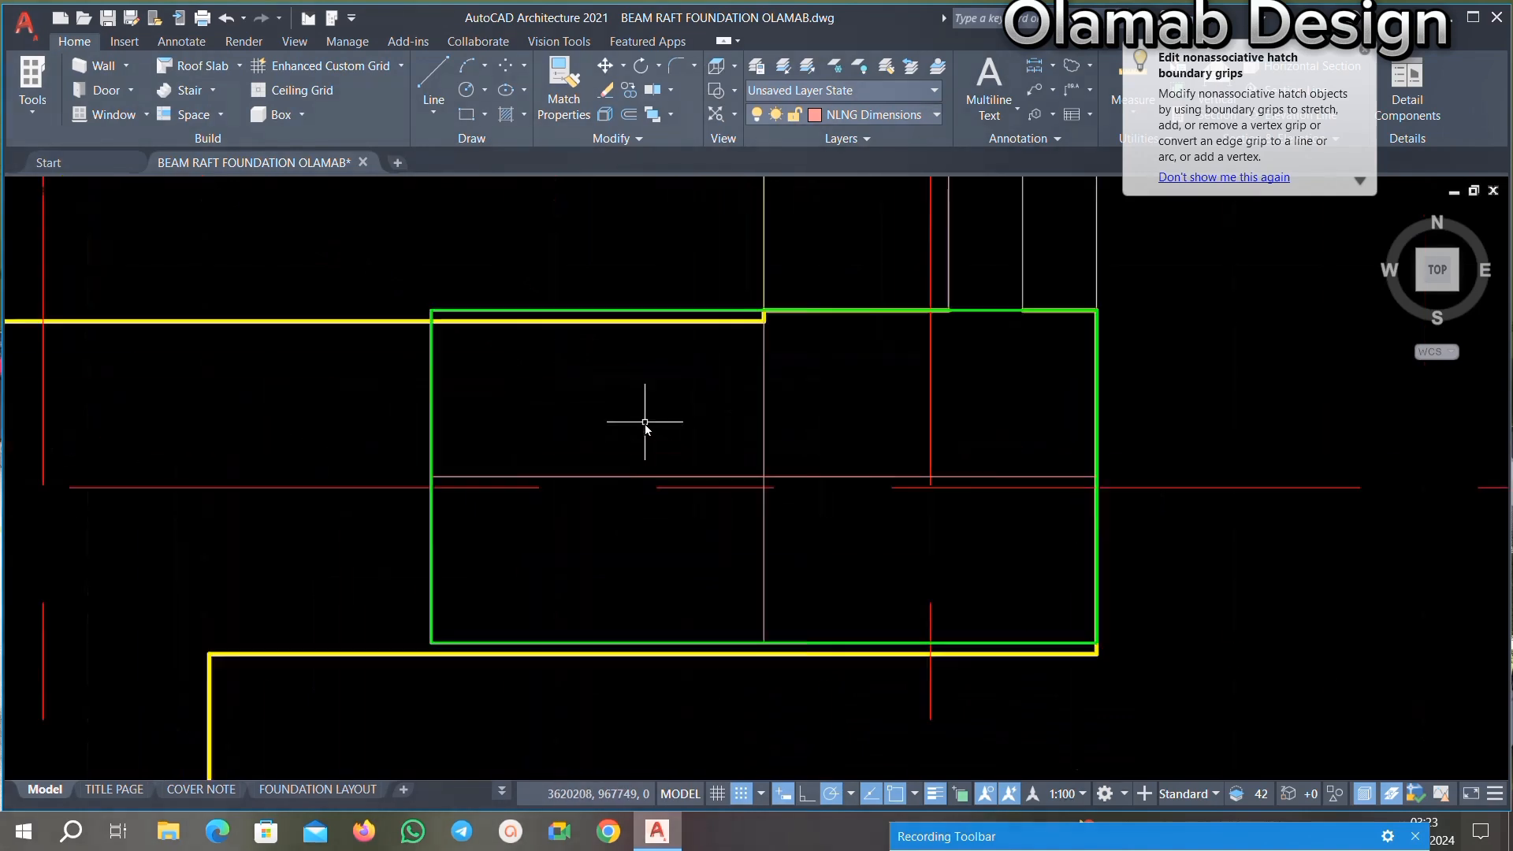
Step: Move the rectangular column down along the wall end by its upper-right corner so its long edges align with the wall faces
{"action": "left_click", "coordinate": [665, 347]}
{"action": "scroll", "coordinate": [663, 354], "scroll_direction": "down", "scroll_amount": 6}
{"action": "scroll", "coordinate": [648, 358], "scroll_direction": "up", "scroll_amount": 5}
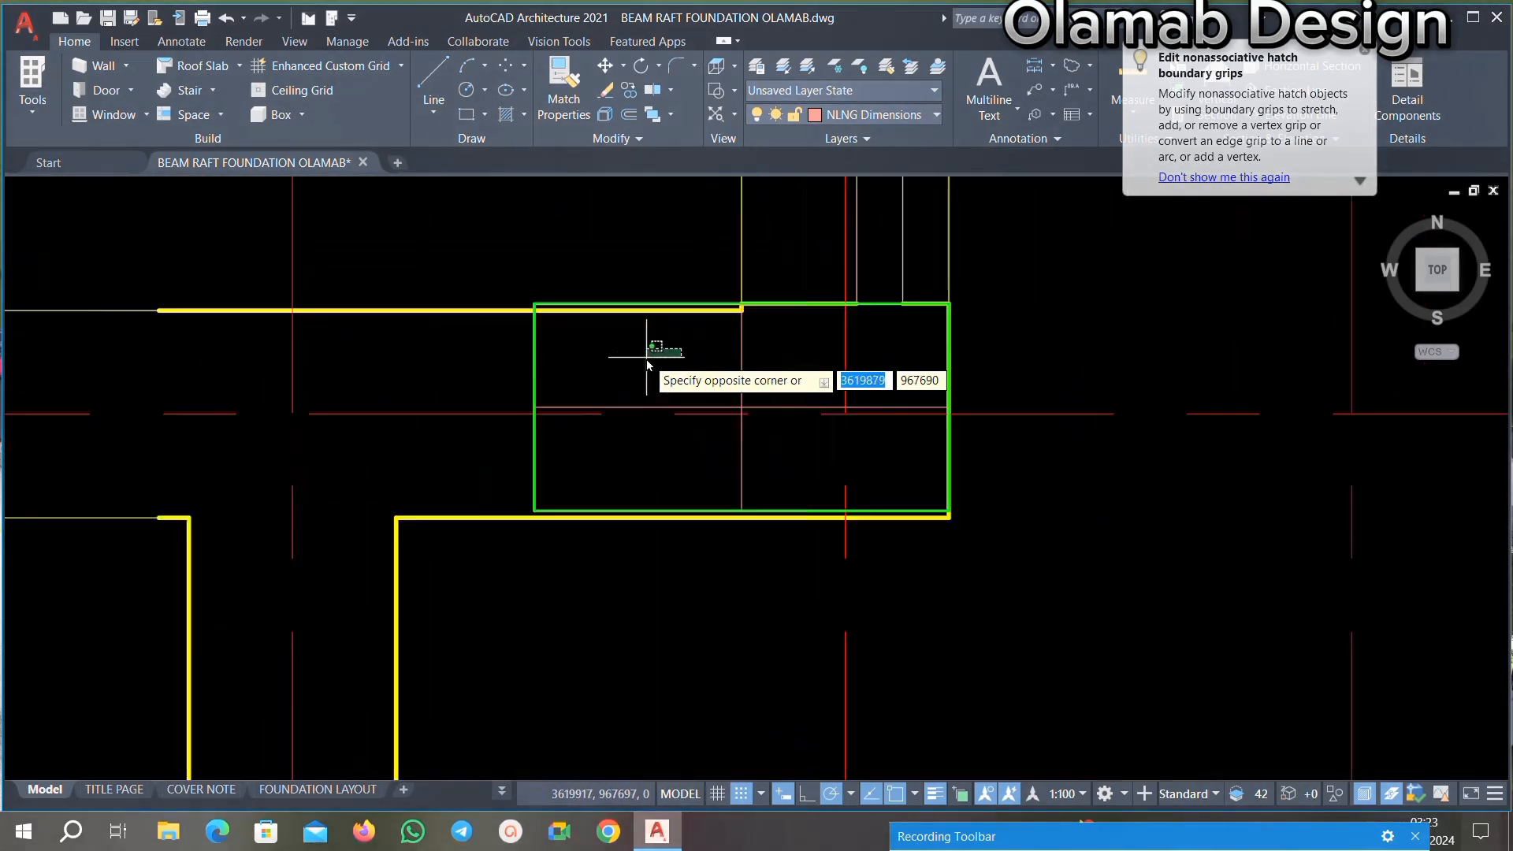
{"action": "key", "text": "Escape"}
{"action": "left_click", "coordinate": [569, 274]}
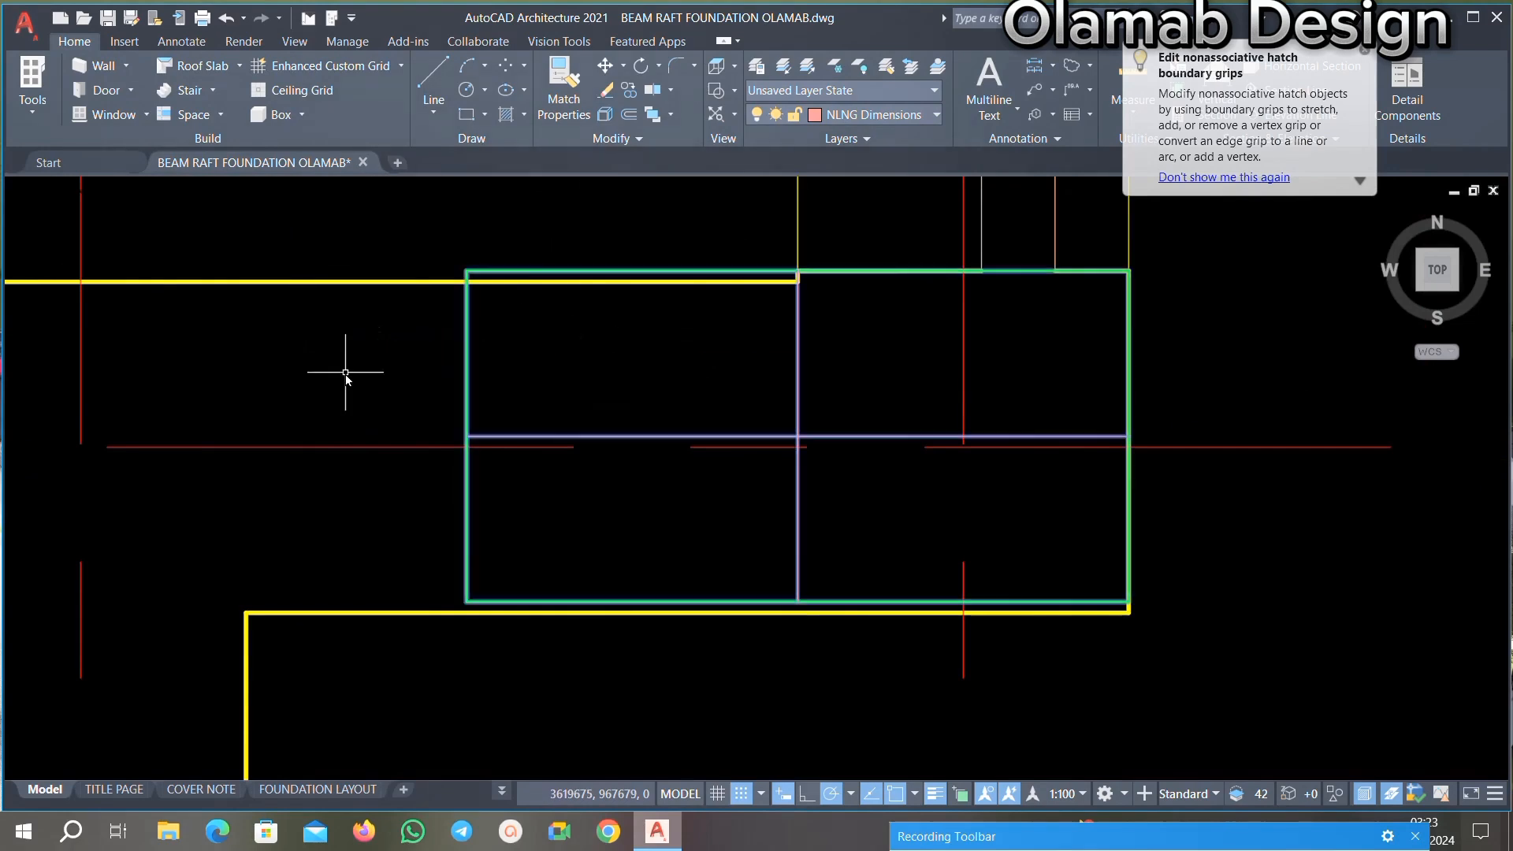
{"action": "scroll", "coordinate": [1103, 359], "scroll_direction": "up", "scroll_amount": 1}
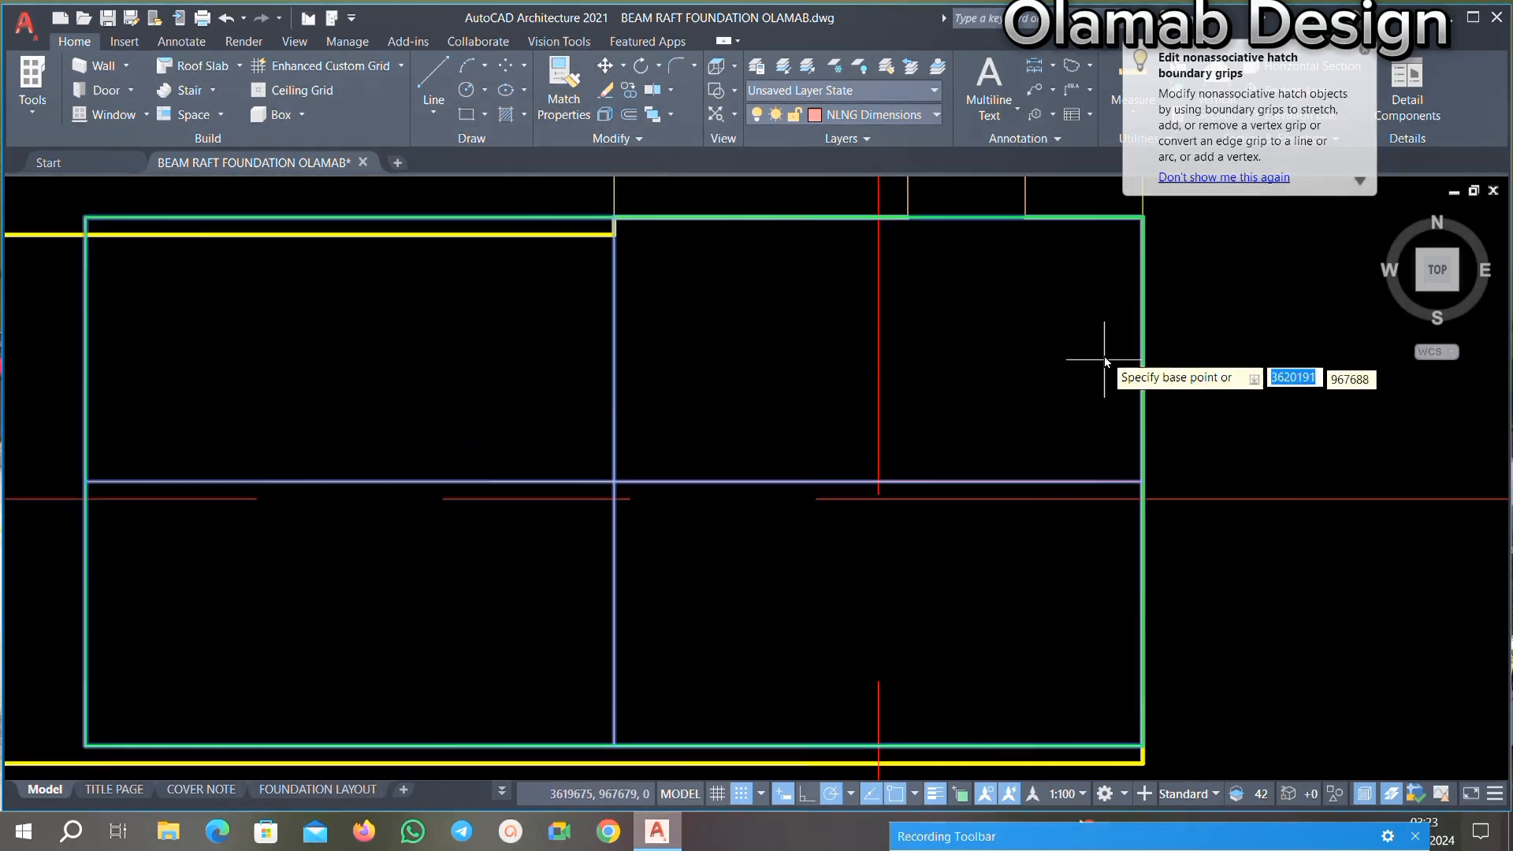
{"action": "scroll", "coordinate": [1122, 310], "scroll_direction": "down", "scroll_amount": 2}
{"action": "scroll", "coordinate": [1155, 279], "scroll_direction": "up", "scroll_amount": 5}
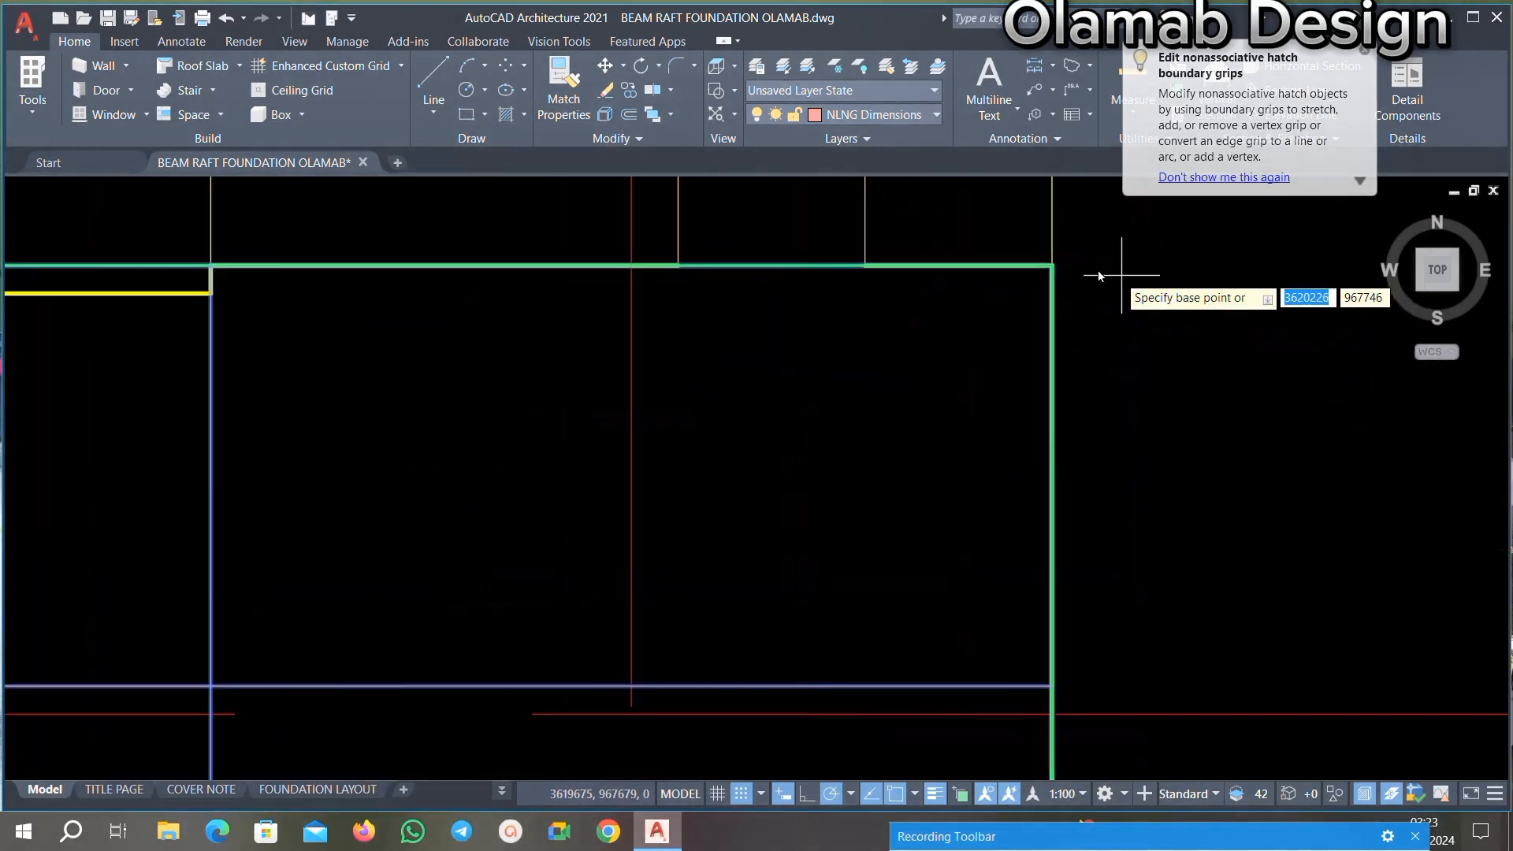
{"action": "left_click", "coordinate": [1057, 263]}
{"action": "scroll", "coordinate": [953, 438], "scroll_direction": "down", "scroll_amount": 4}
{"action": "scroll", "coordinate": [1002, 394], "scroll_direction": "up", "scroll_amount": 2}
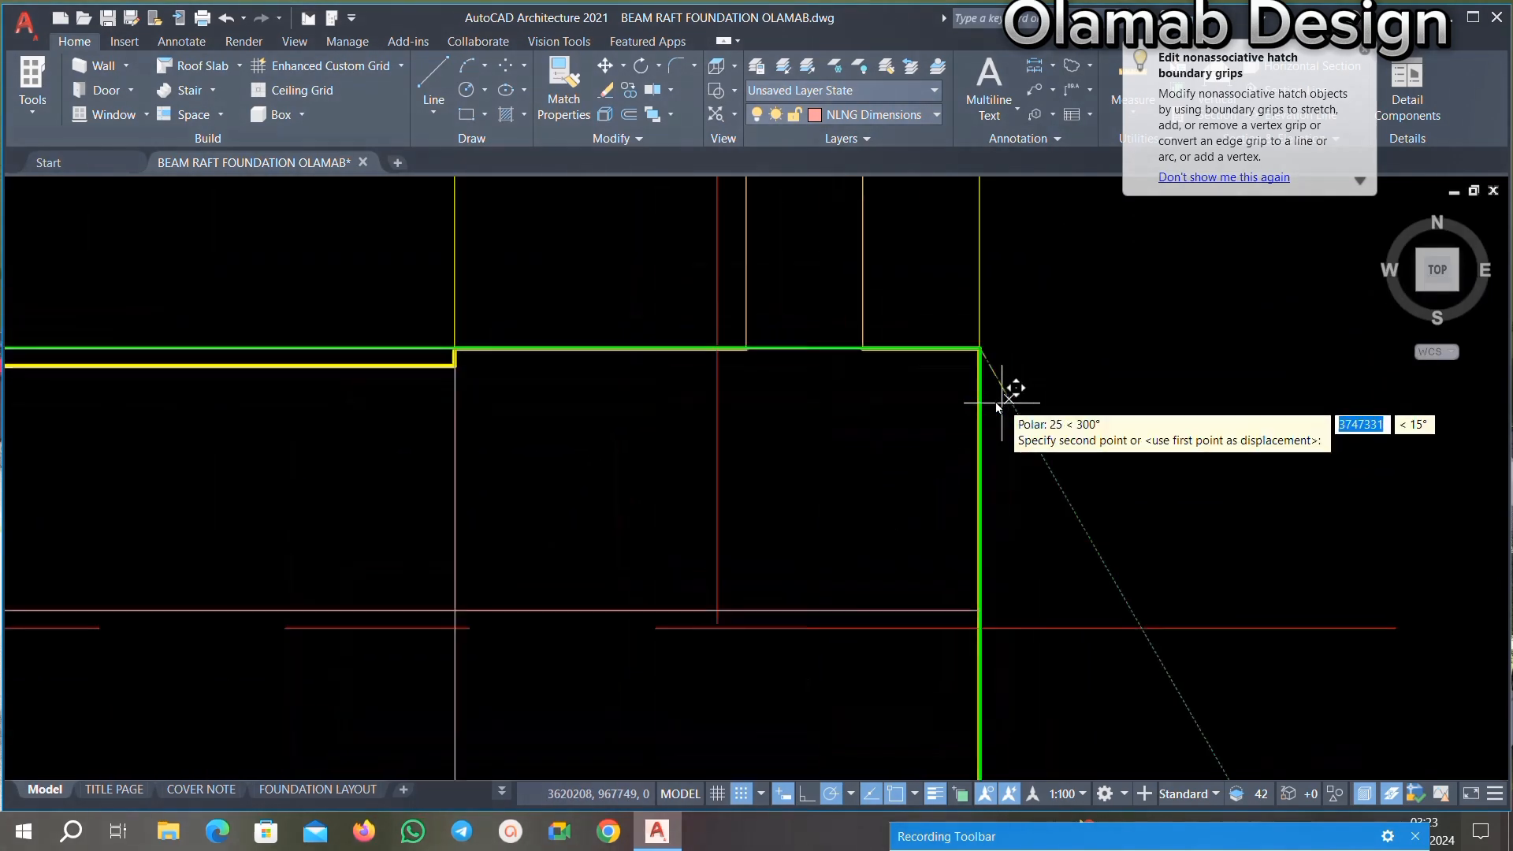
{"action": "scroll", "coordinate": [624, 378], "scroll_direction": "up", "scroll_amount": 2}
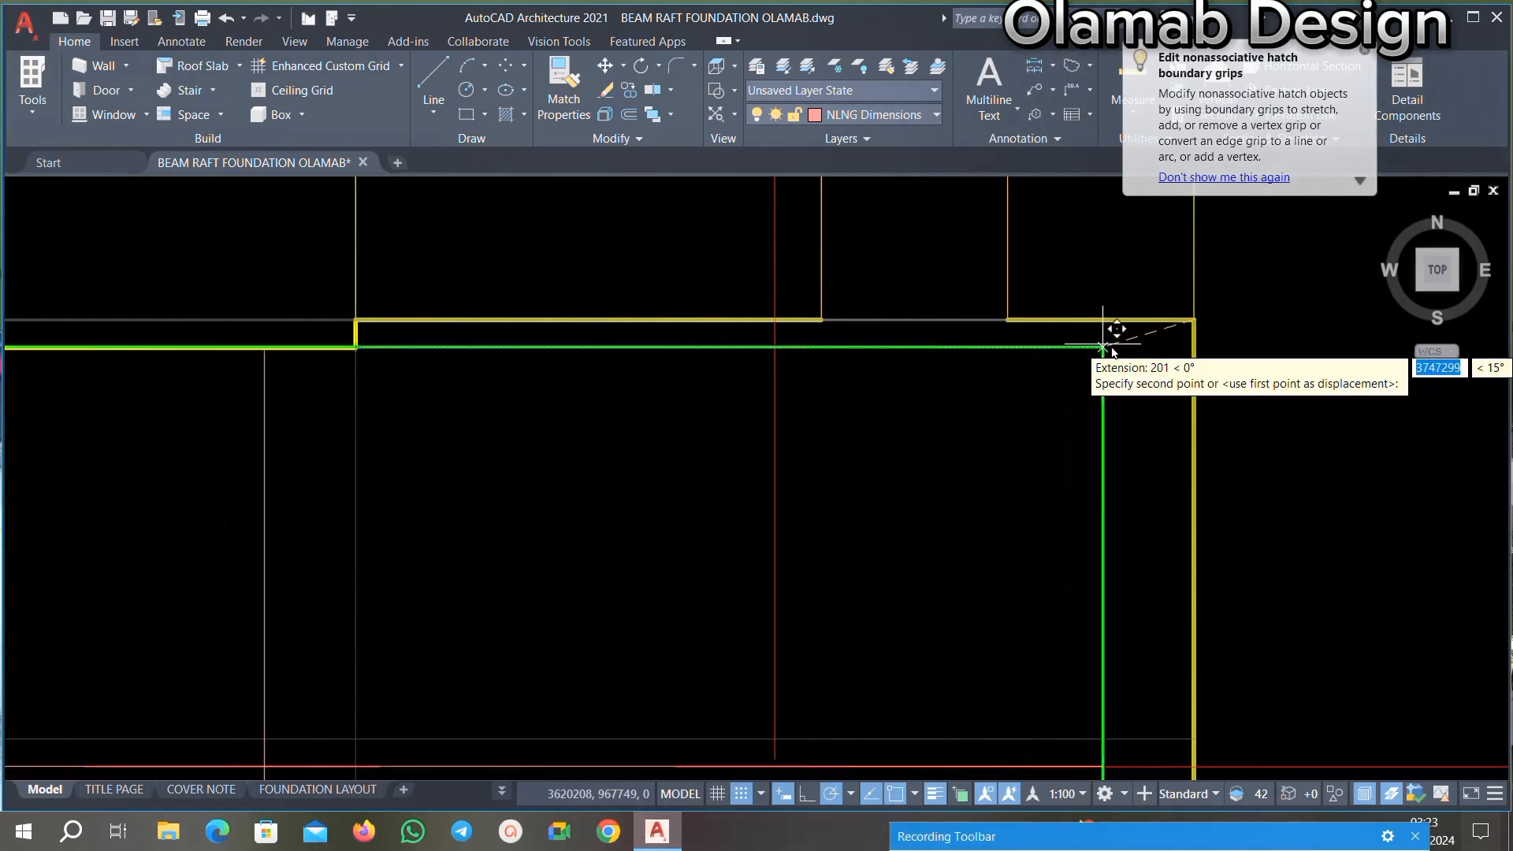
{"action": "left_click", "coordinate": [1196, 348]}
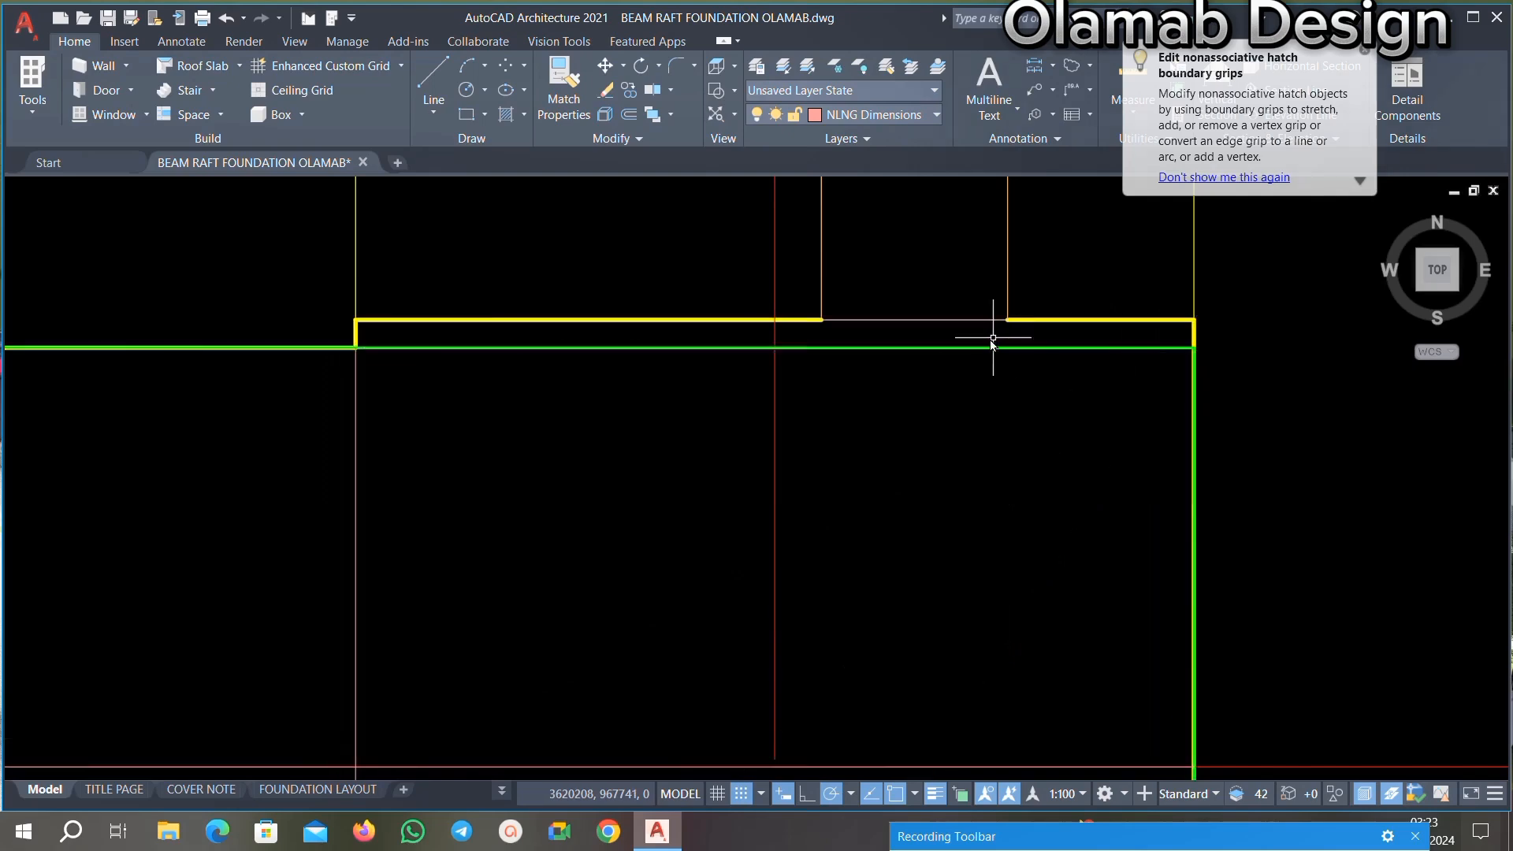
{"action": "scroll", "coordinate": [858, 392], "scroll_direction": "up", "scroll_amount": 3}
{"action": "scroll", "coordinate": [840, 399], "scroll_direction": "down", "scroll_amount": 6}
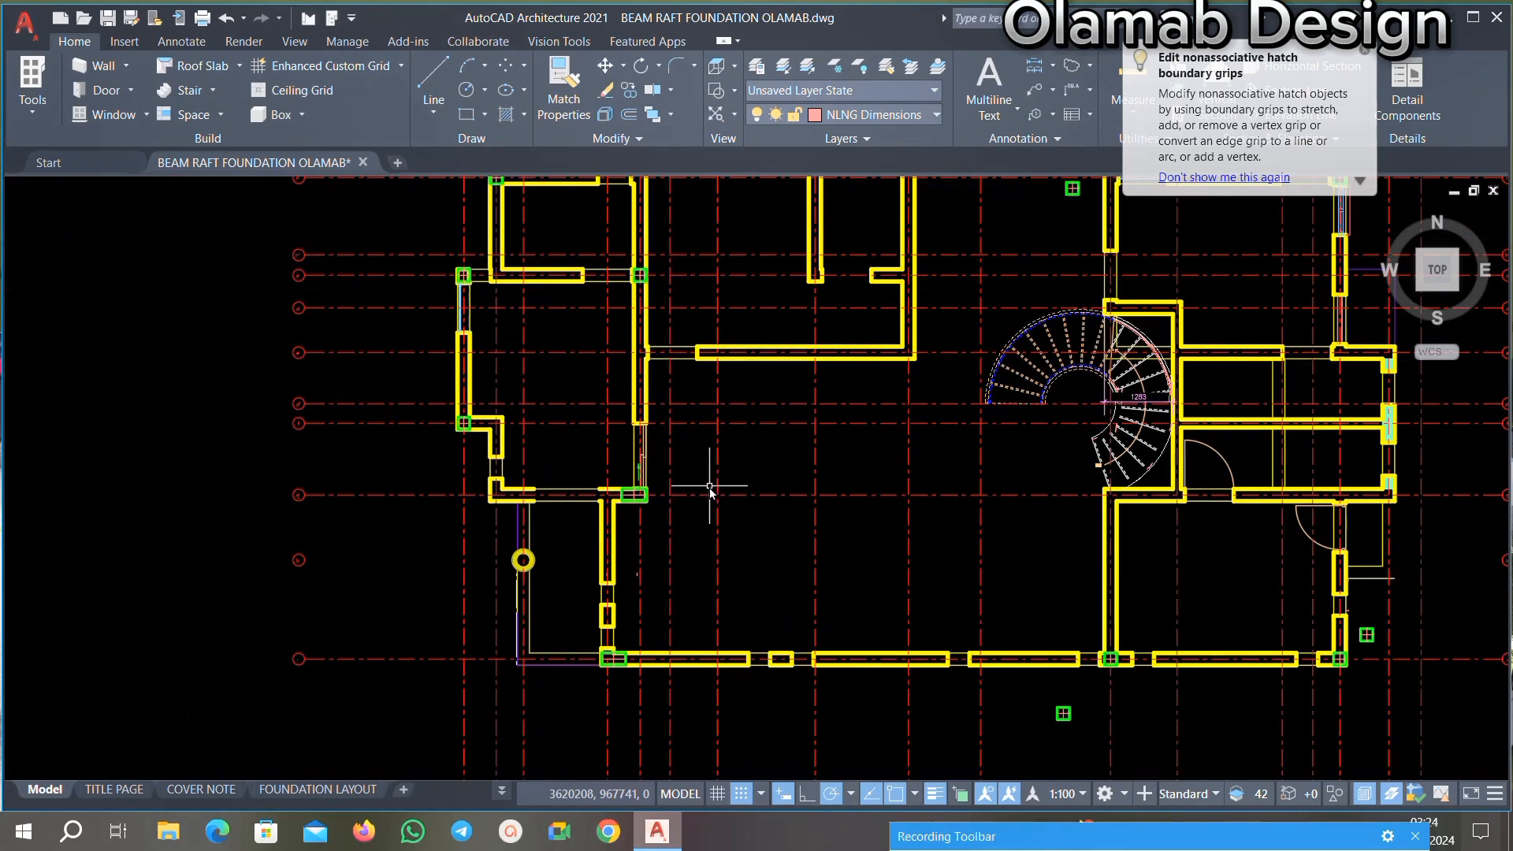
Step: Copy the horizontal rectangular column by its lower-left corner onto the junction of the western north-south wall and the interior east-west wall
{"action": "scroll", "coordinate": [636, 463], "scroll_direction": "up", "scroll_amount": 6}
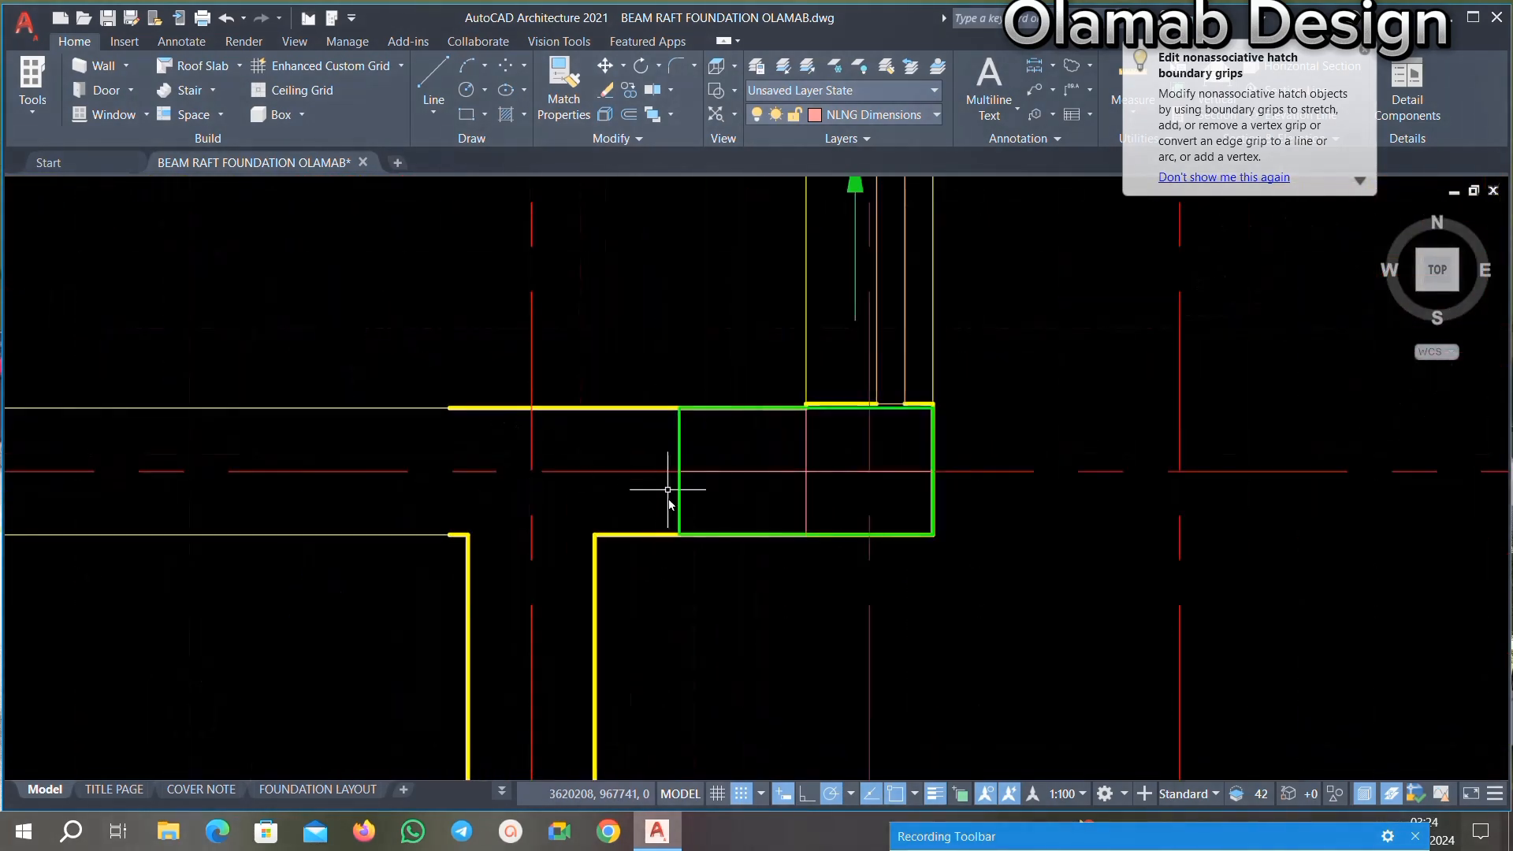
{"action": "scroll", "coordinate": [621, 462], "scroll_direction": "down", "scroll_amount": 4}
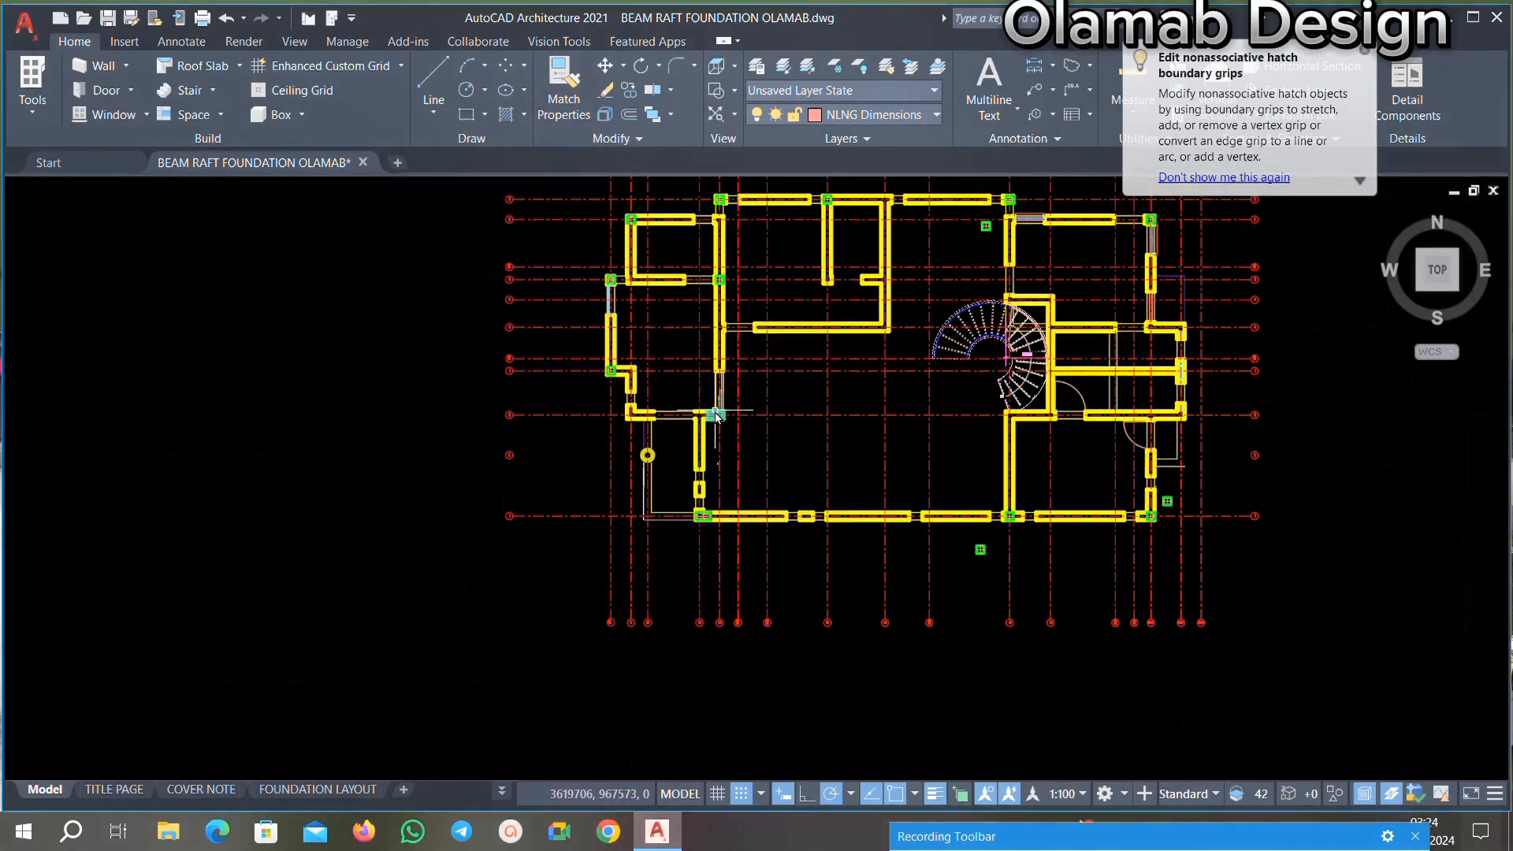
{"action": "scroll", "coordinate": [664, 301], "scroll_direction": "up", "scroll_amount": 4}
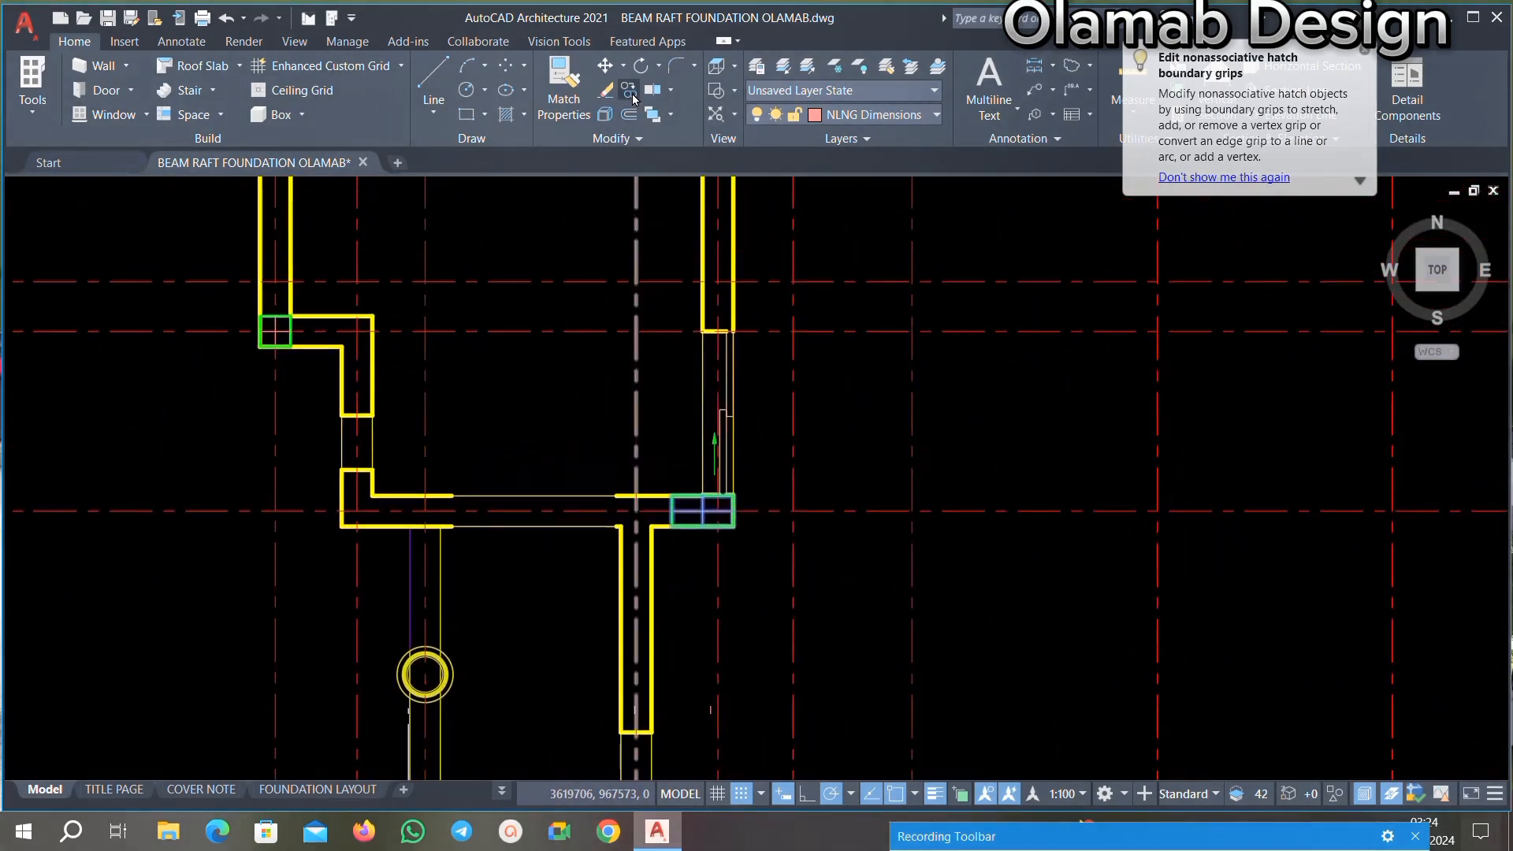
{"action": "scroll", "coordinate": [721, 457], "scroll_direction": "down", "scroll_amount": 3}
{"action": "scroll", "coordinate": [726, 500], "scroll_direction": "up", "scroll_amount": 4}
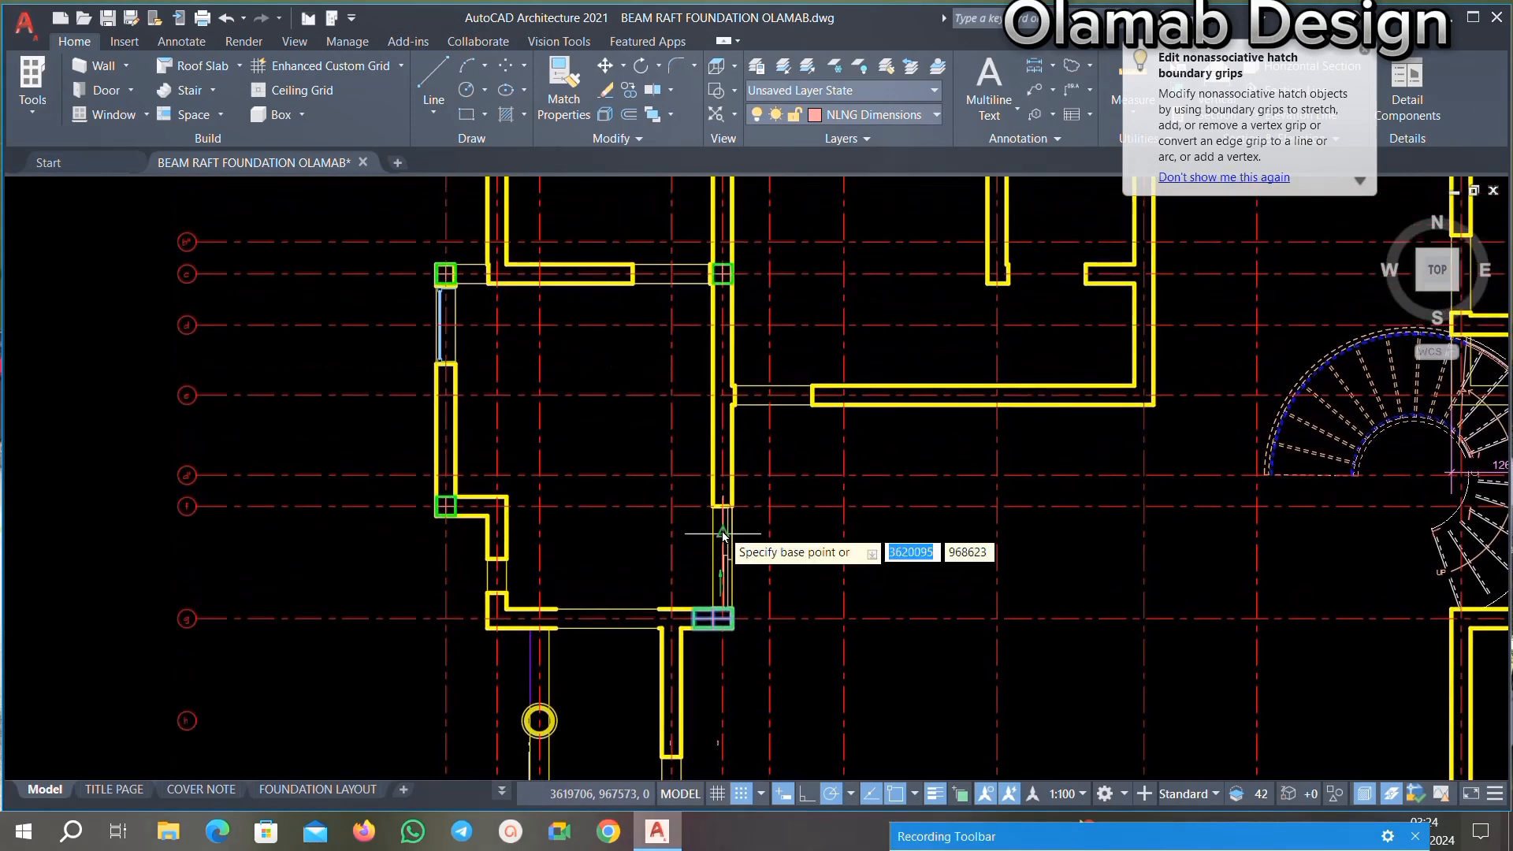
{"action": "middle_click_drag", "start_coordinate": [730, 505], "coordinate": [723, 542]}
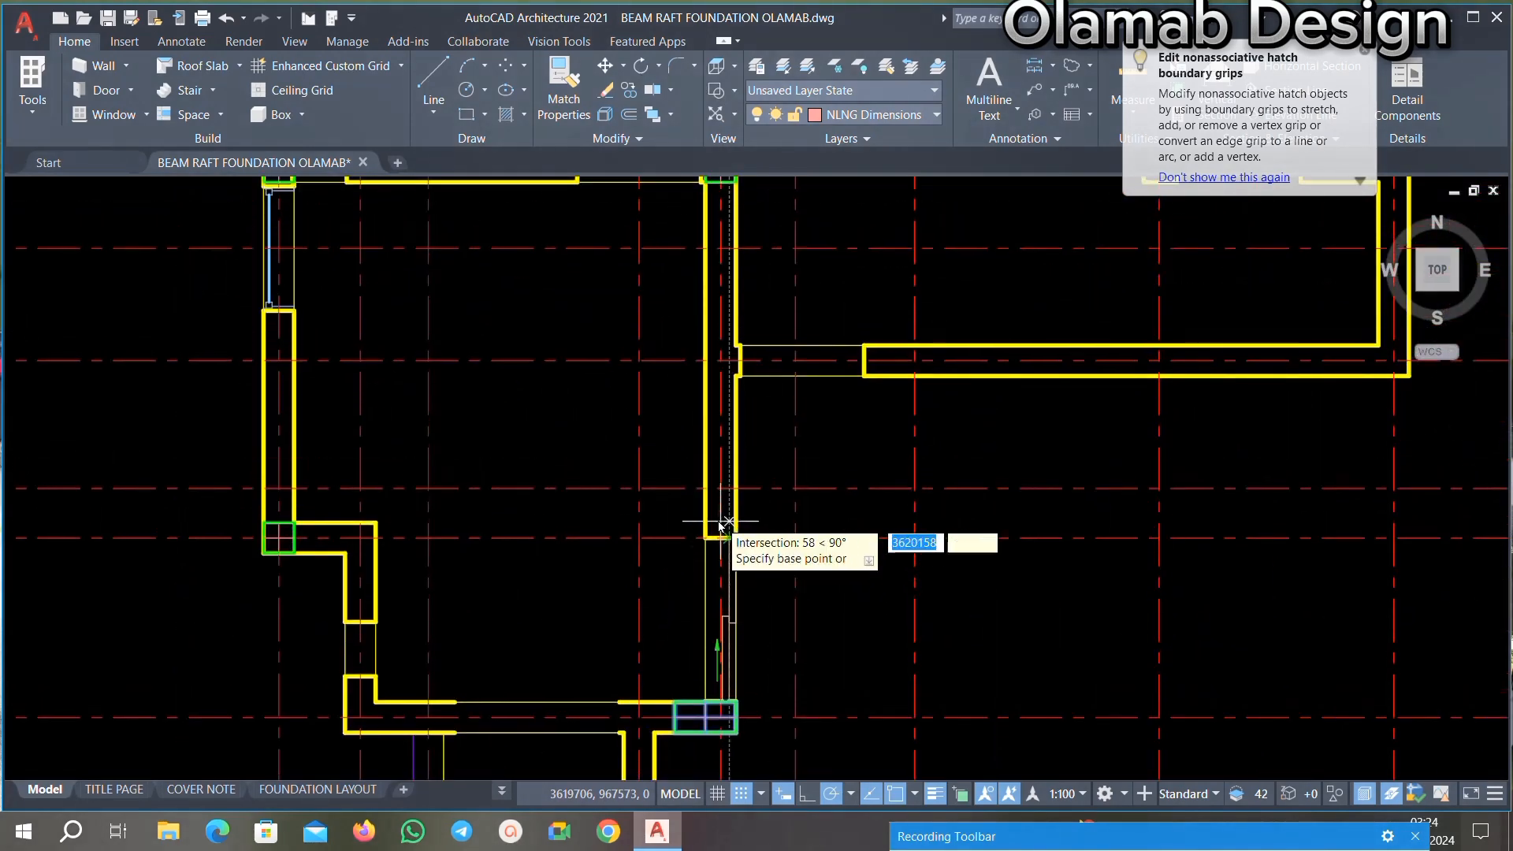
{"action": "scroll", "coordinate": [721, 544], "scroll_direction": "up", "scroll_amount": 2}
{"action": "scroll", "coordinate": [708, 590], "scroll_direction": "up", "scroll_amount": 2}
{"action": "scroll", "coordinate": [739, 478], "scroll_direction": "down", "scroll_amount": 4}
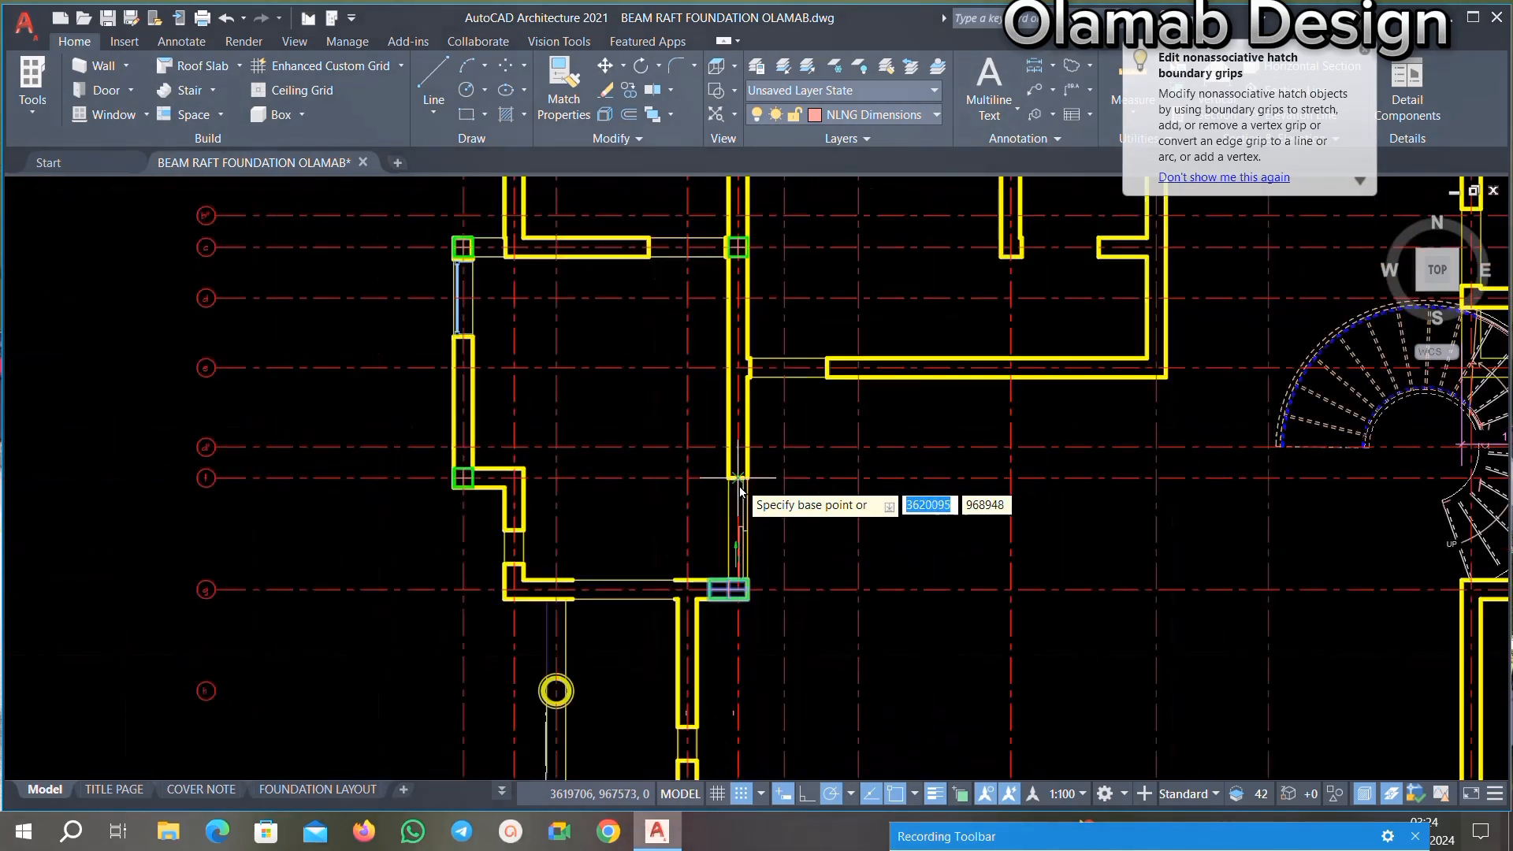
{"action": "scroll", "coordinate": [691, 610], "scroll_direction": "up", "scroll_amount": 4}
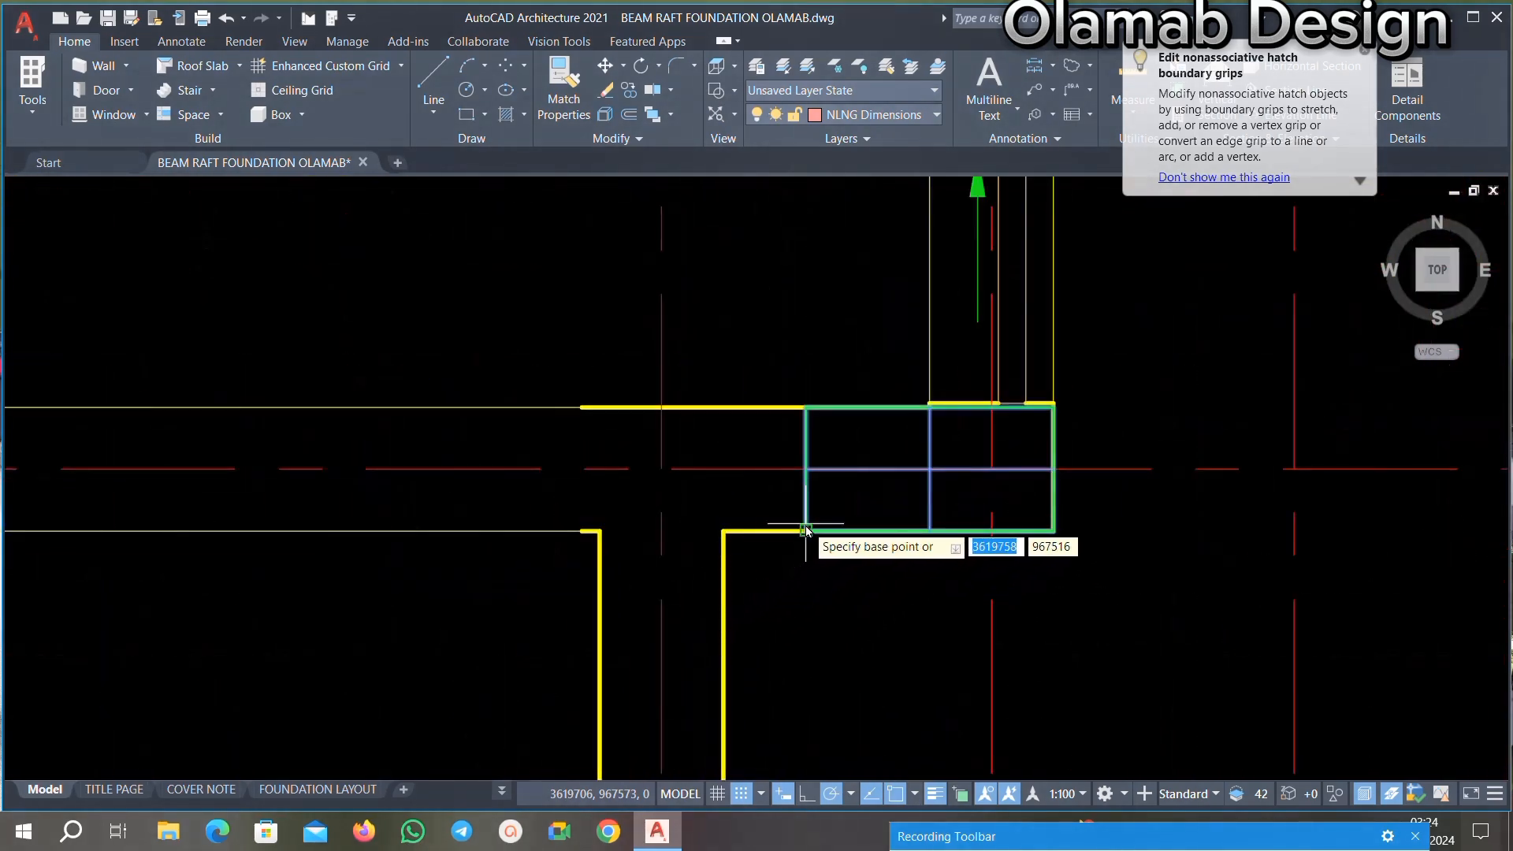
{"action": "scroll", "coordinate": [803, 537], "scroll_direction": "up", "scroll_amount": 4}
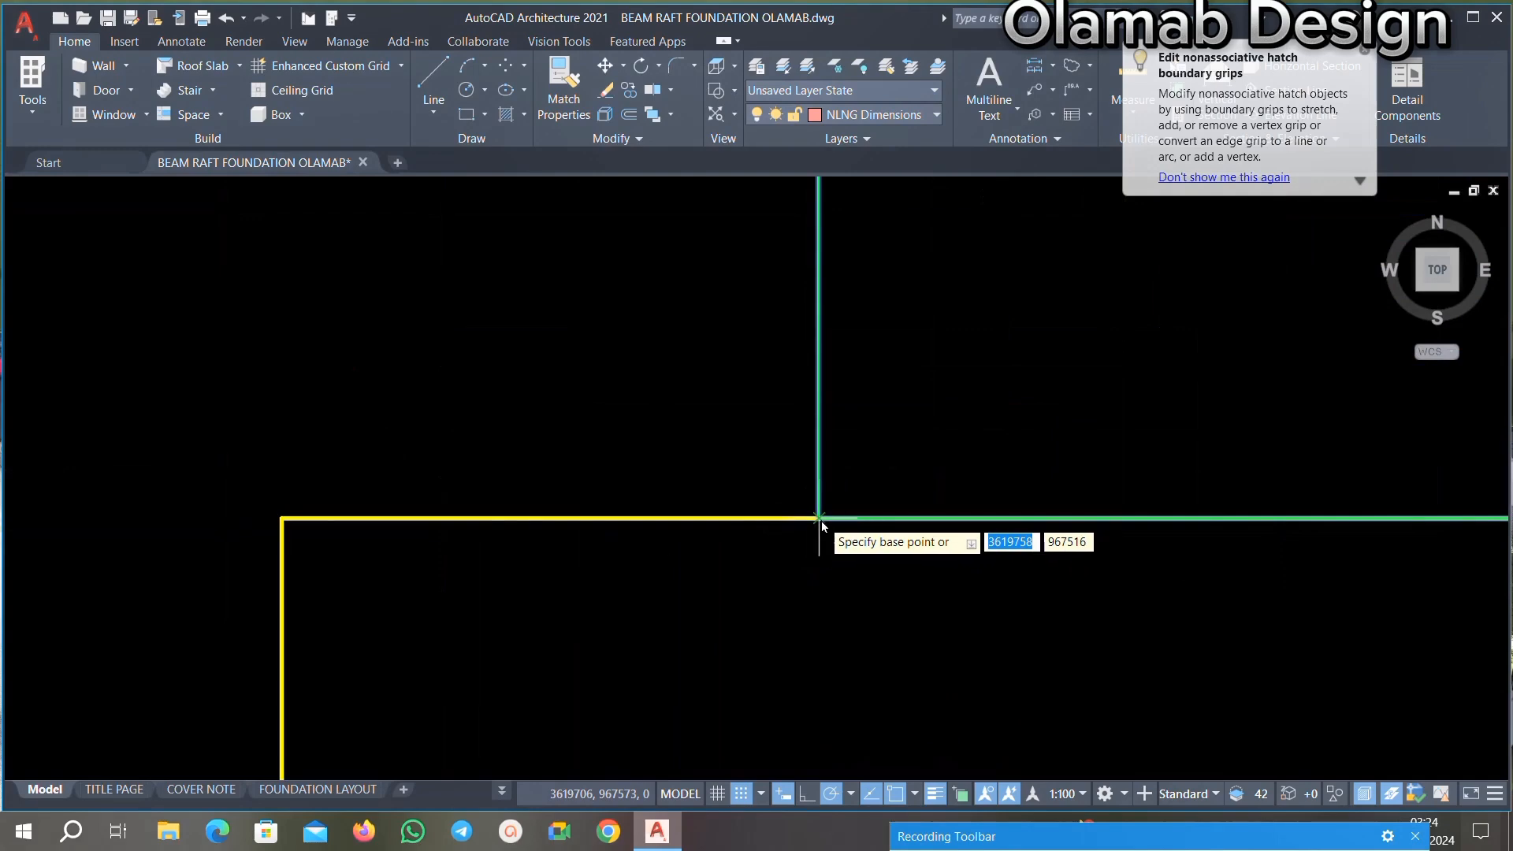
{"action": "left_click", "coordinate": [819, 518]}
{"action": "scroll", "coordinate": [819, 524], "scroll_direction": "down", "scroll_amount": 6}
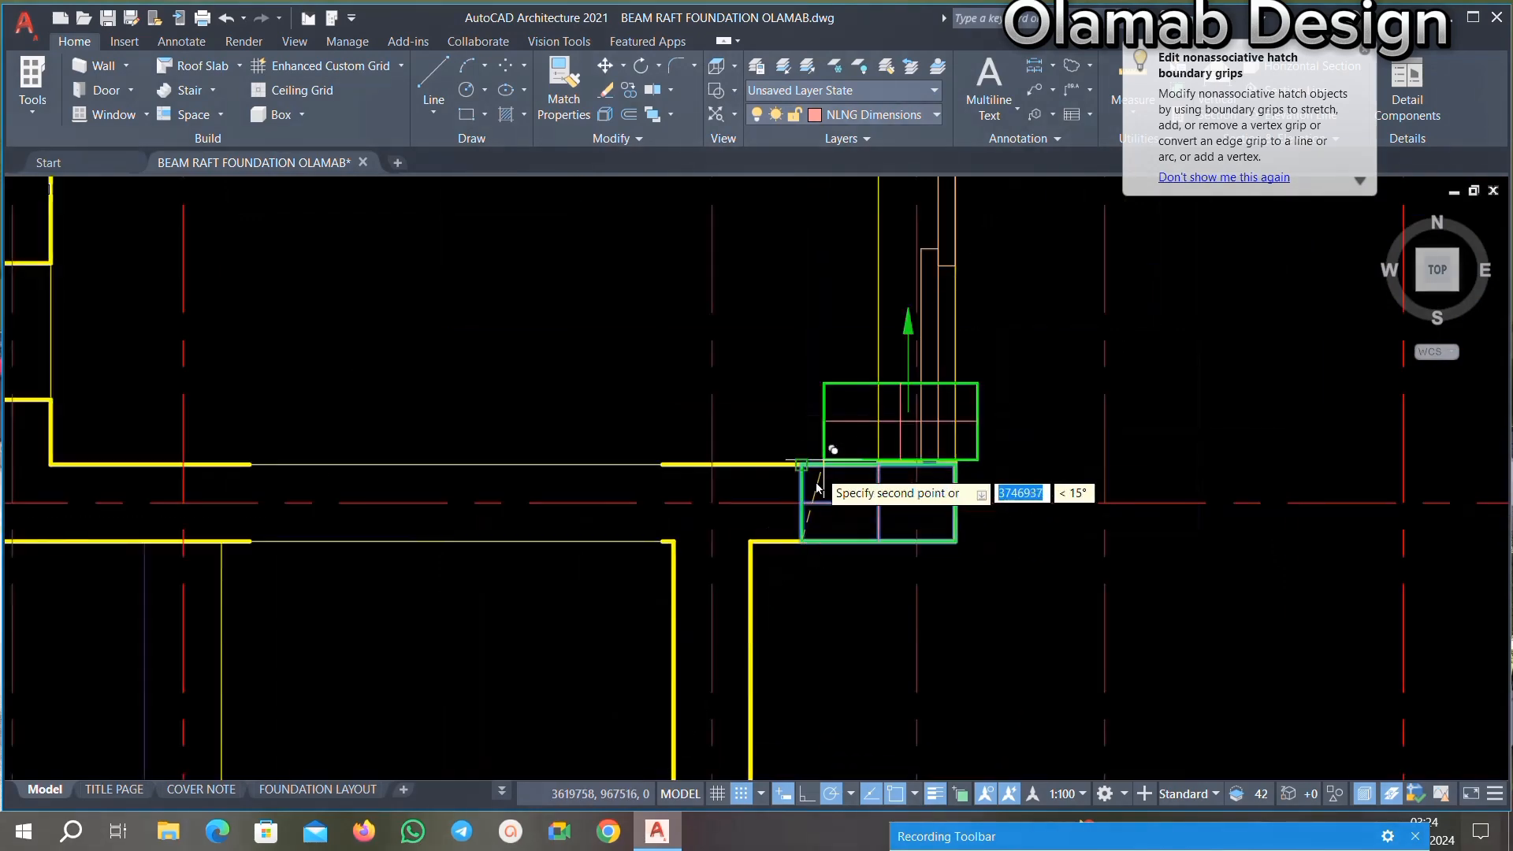
{"action": "scroll", "coordinate": [811, 583], "scroll_direction": "down", "scroll_amount": 3}
{"action": "scroll", "coordinate": [810, 425], "scroll_direction": "up", "scroll_amount": 5}
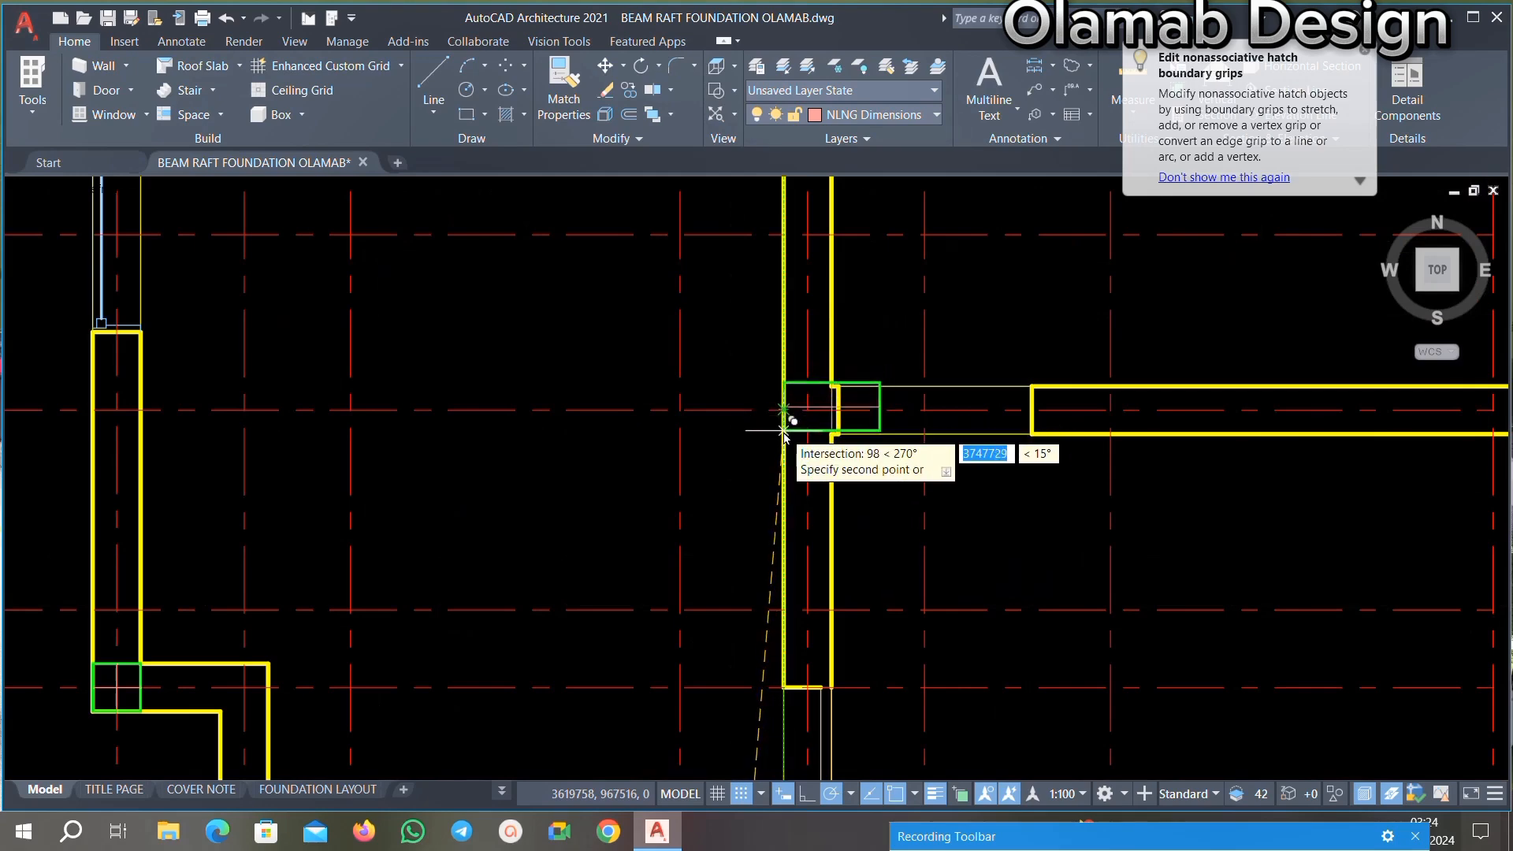
{"action": "scroll", "coordinate": [819, 433], "scroll_direction": "up", "scroll_amount": 3}
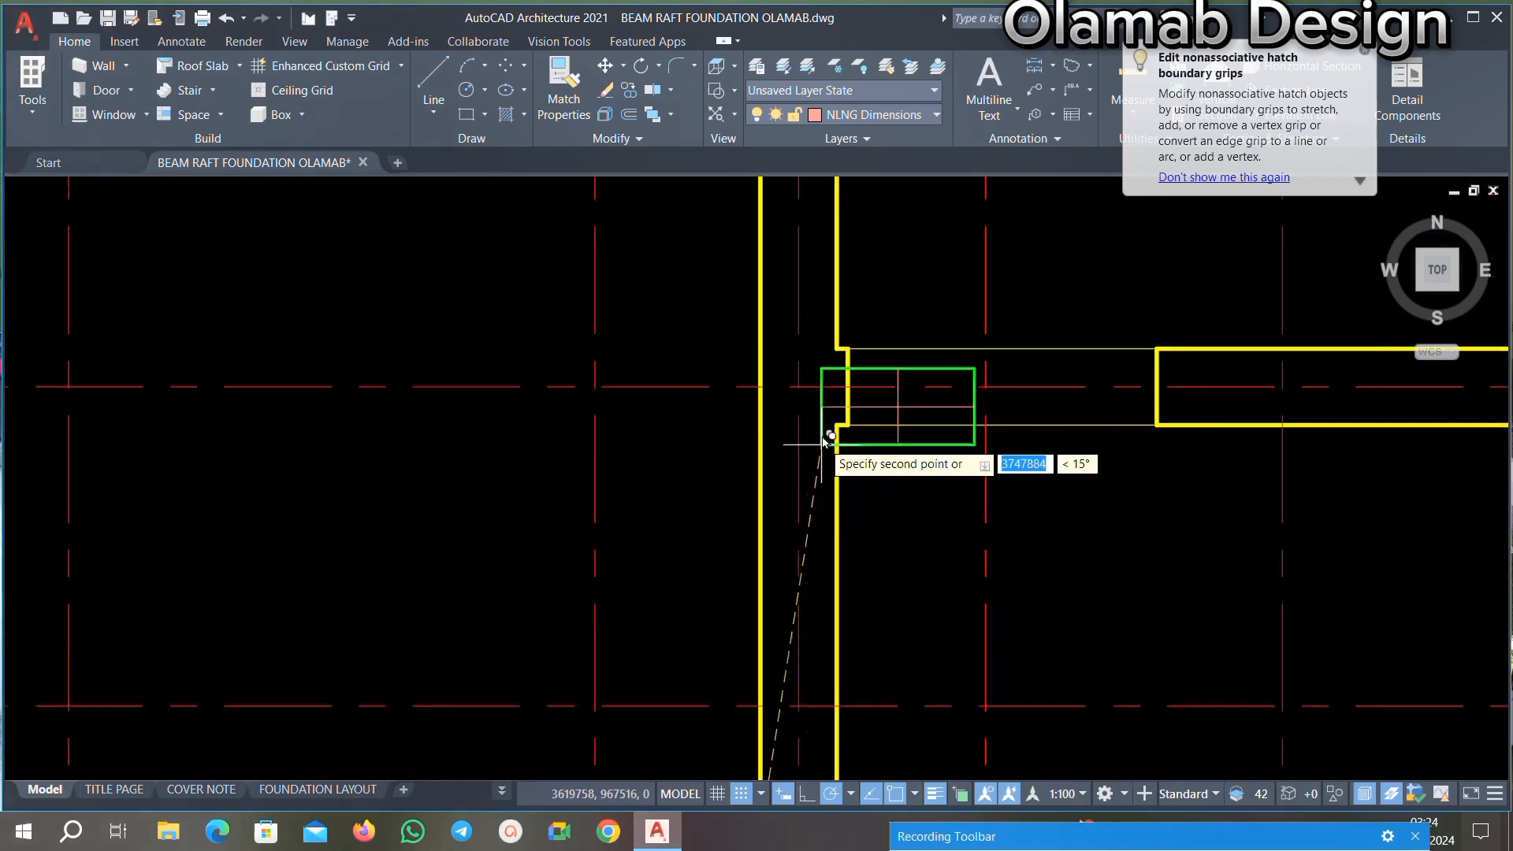
{"action": "scroll", "coordinate": [861, 415], "scroll_direction": "up", "scroll_amount": 3}
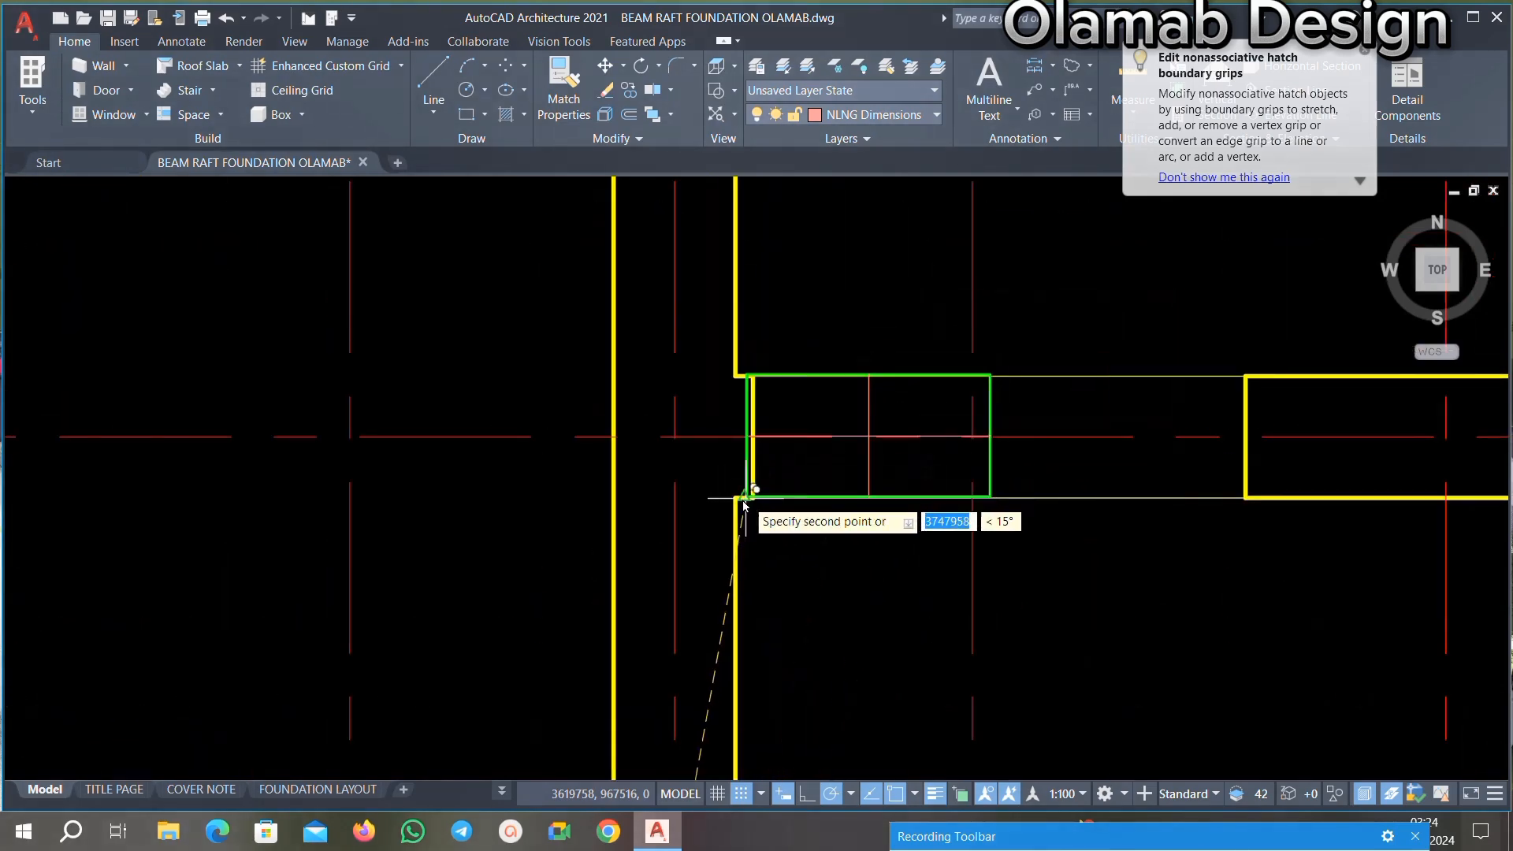
{"action": "scroll", "coordinate": [734, 505], "scroll_direction": "up", "scroll_amount": 2}
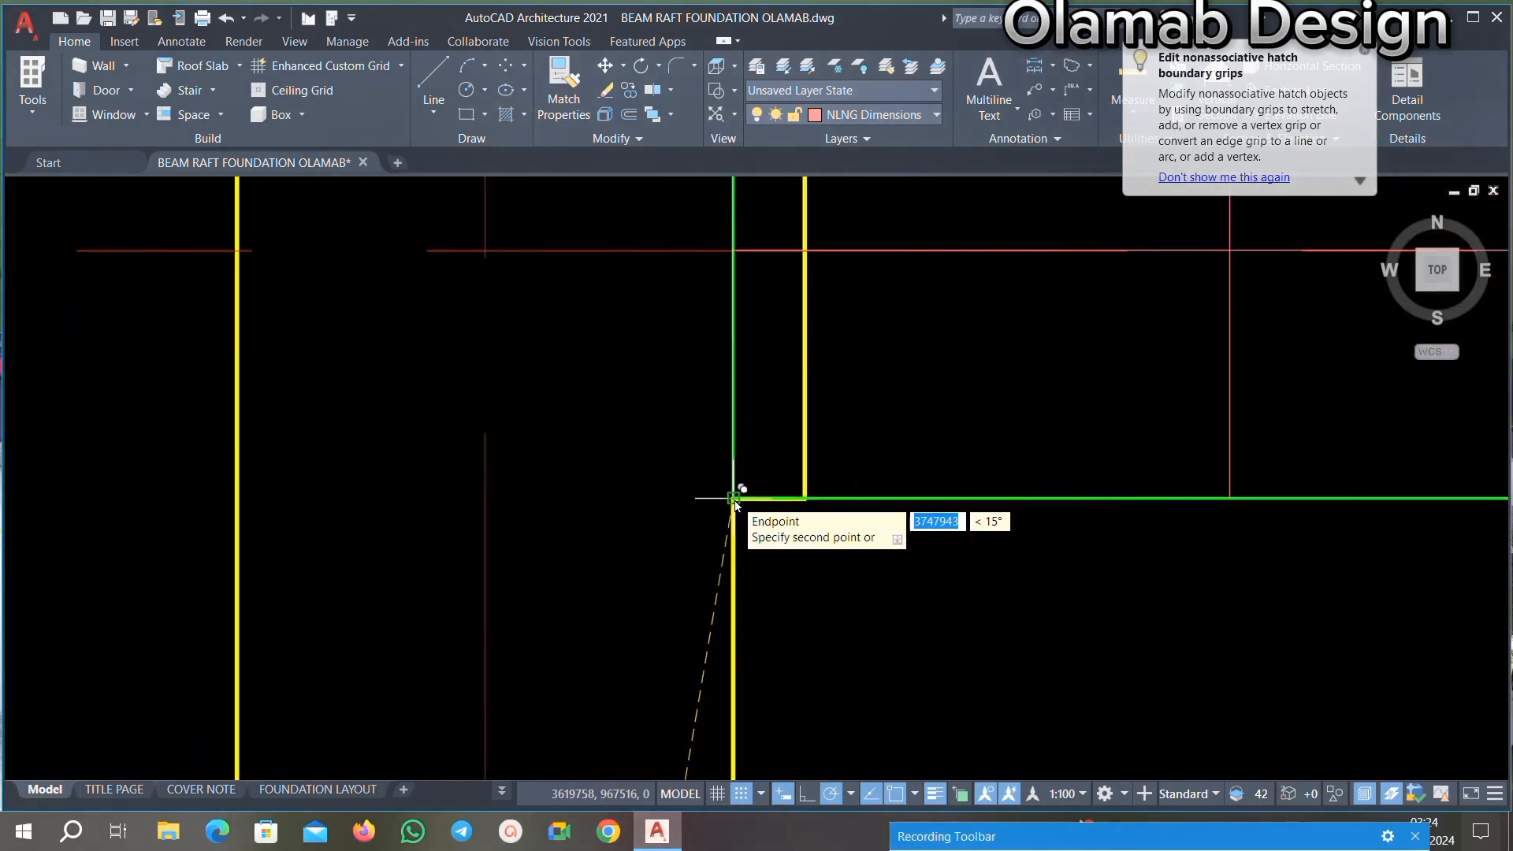
{"action": "scroll", "coordinate": [734, 505], "scroll_direction": "down", "scroll_amount": 2}
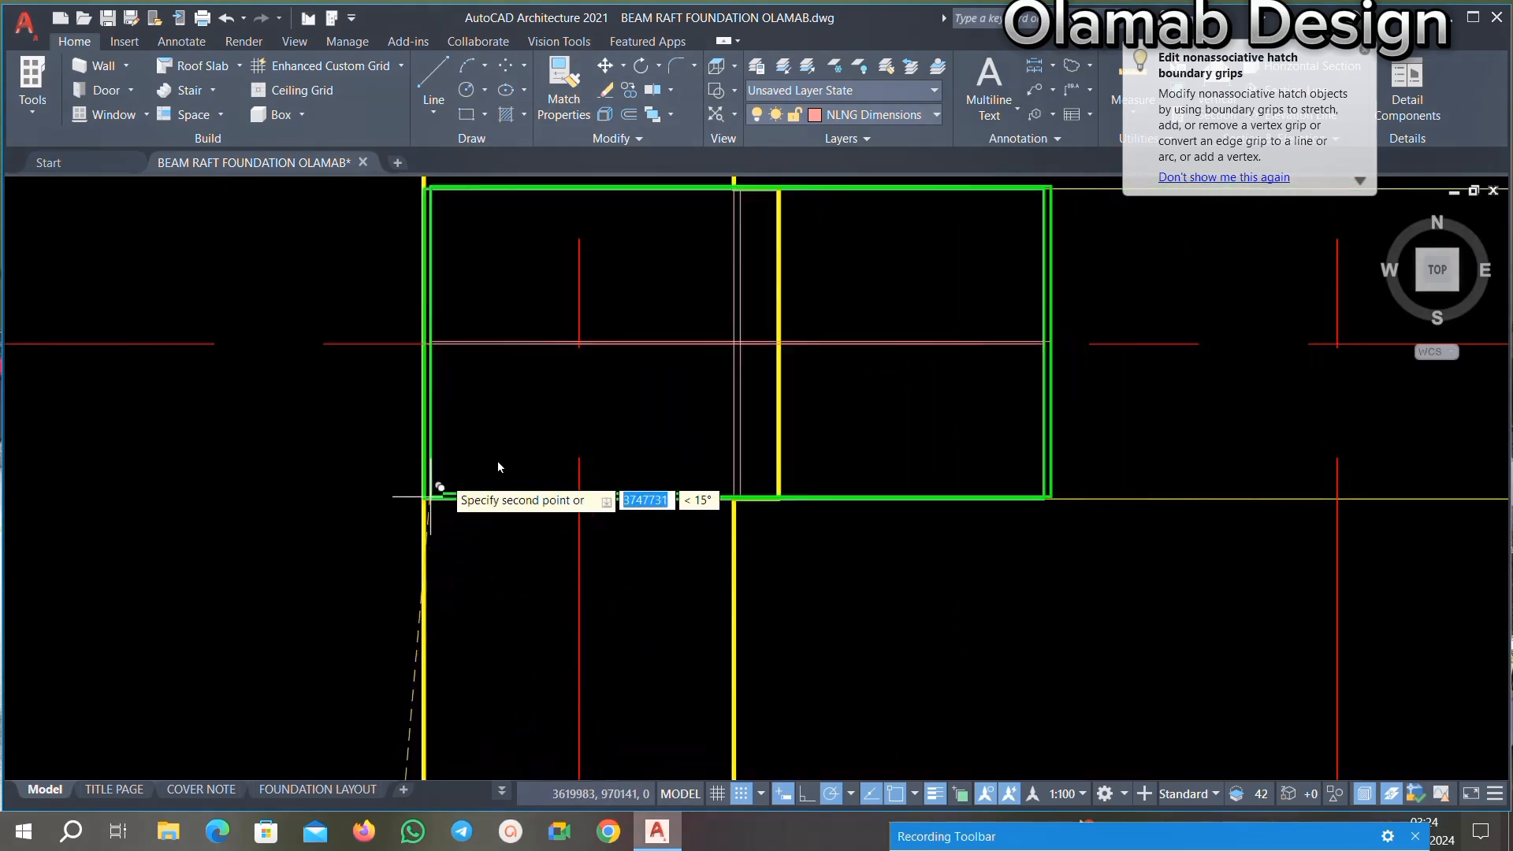
{"action": "scroll", "coordinate": [498, 466], "scroll_direction": "down", "scroll_amount": 5}
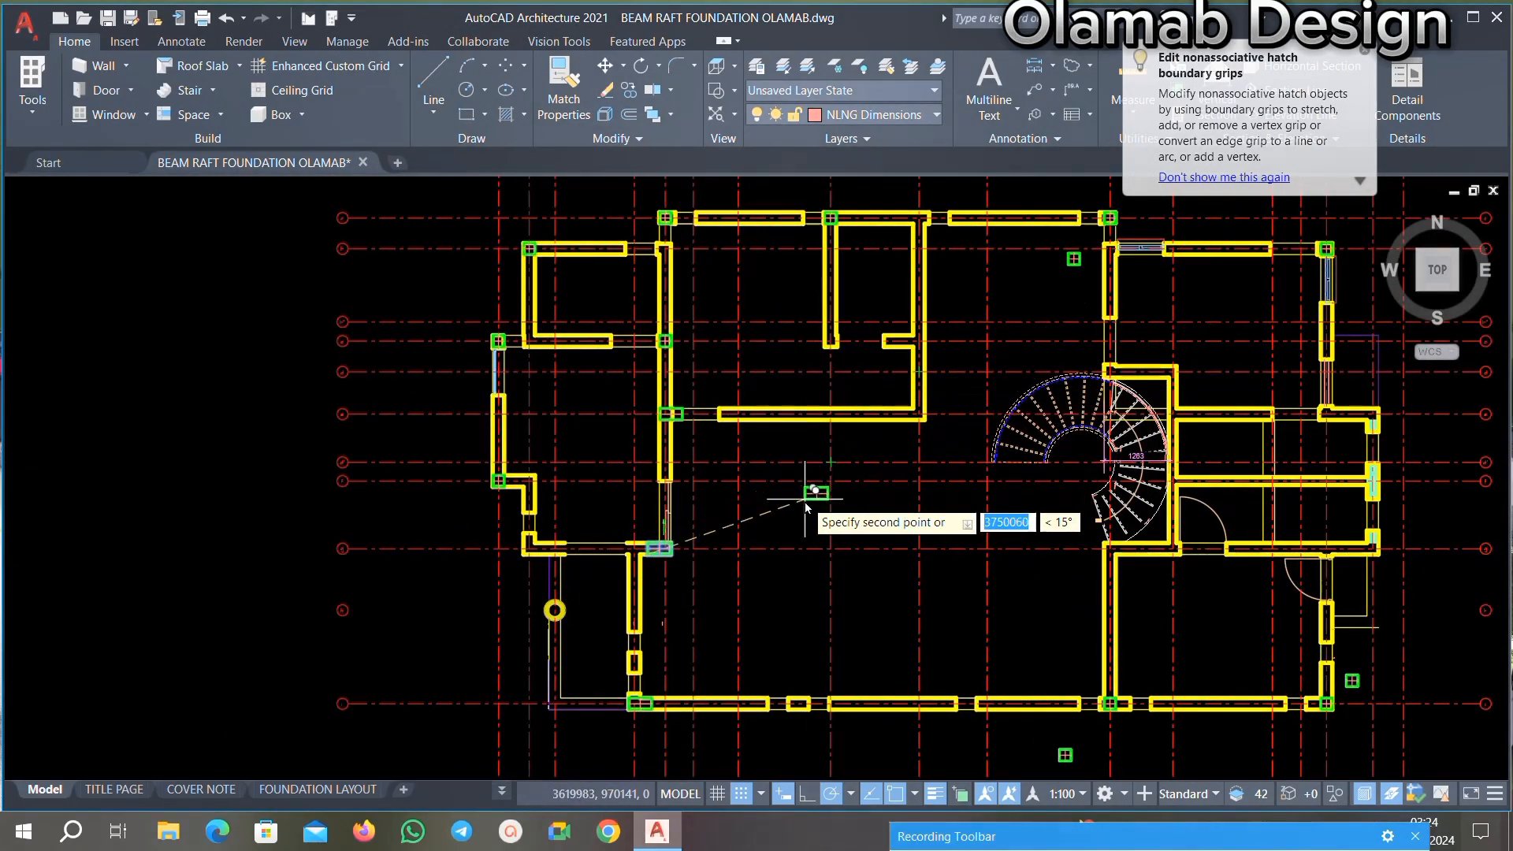
{"action": "left_click", "coordinate": [697, 425]}
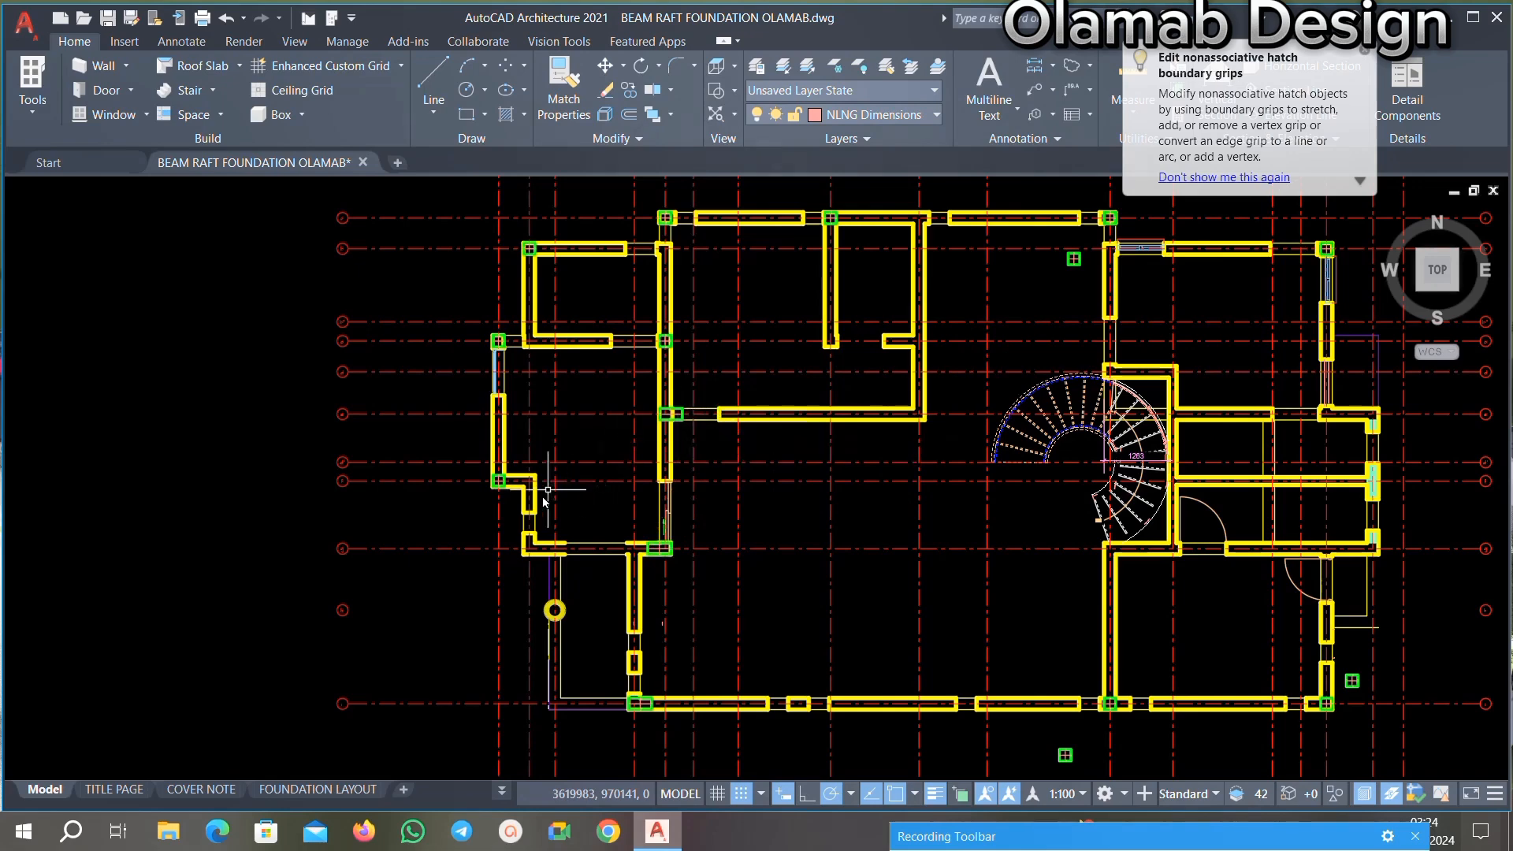
Step: Copy the square column from the stepped western wall corner by its centre onto the grid intersection at the wall corner north-west of the round column
{"action": "scroll", "coordinate": [543, 500], "scroll_direction": "up", "scroll_amount": 4}
{"action": "scroll", "coordinate": [507, 473], "scroll_direction": "down", "scroll_amount": 1}
{"action": "scroll", "coordinate": [499, 460], "scroll_direction": "up", "scroll_amount": 8}
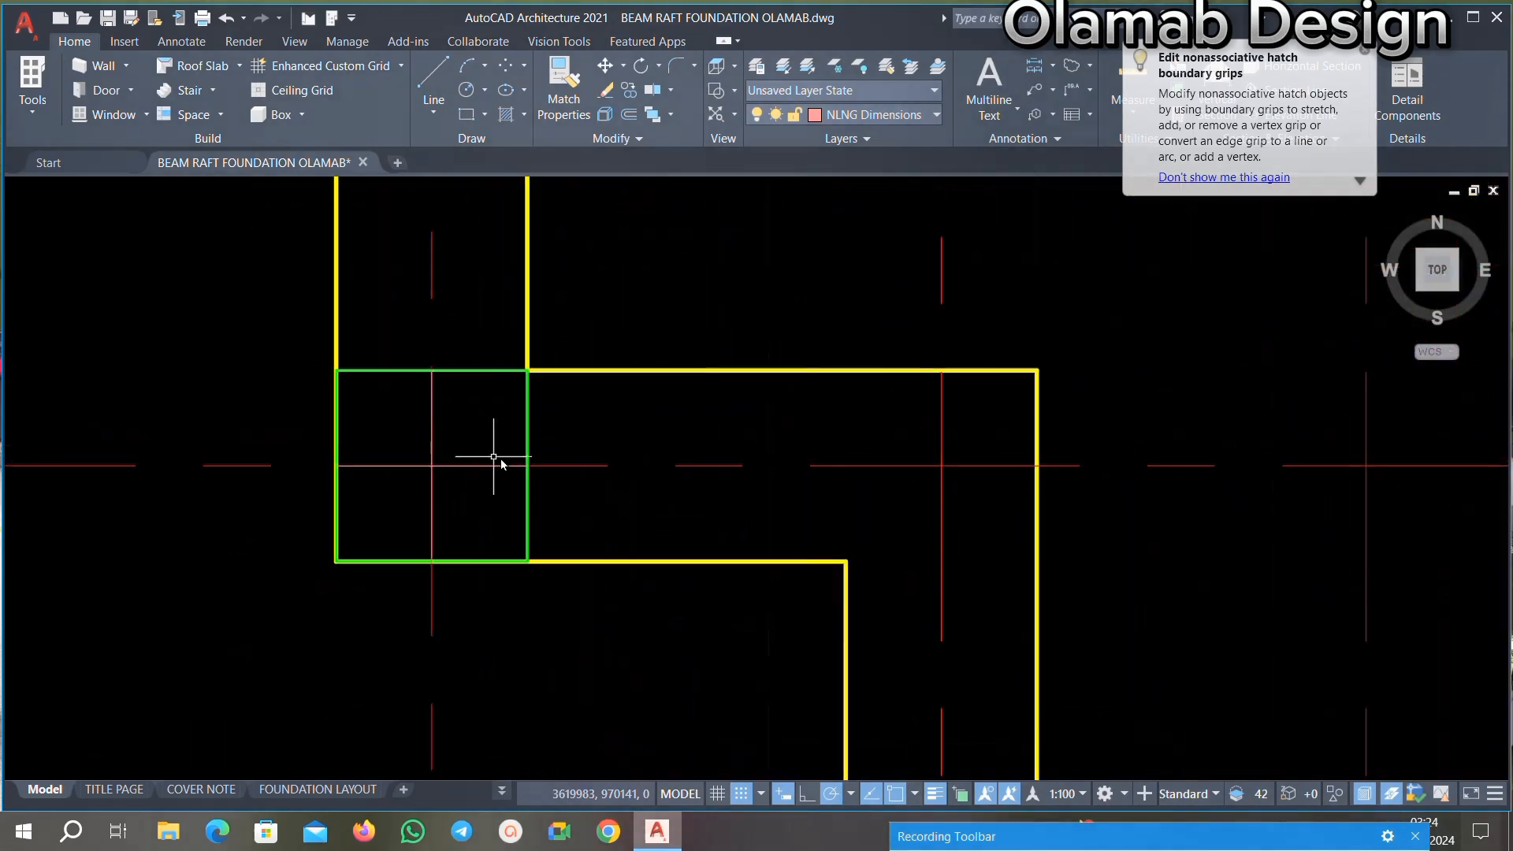
{"action": "left_click", "coordinate": [559, 421]}
{"action": "left_click", "coordinate": [481, 417]}
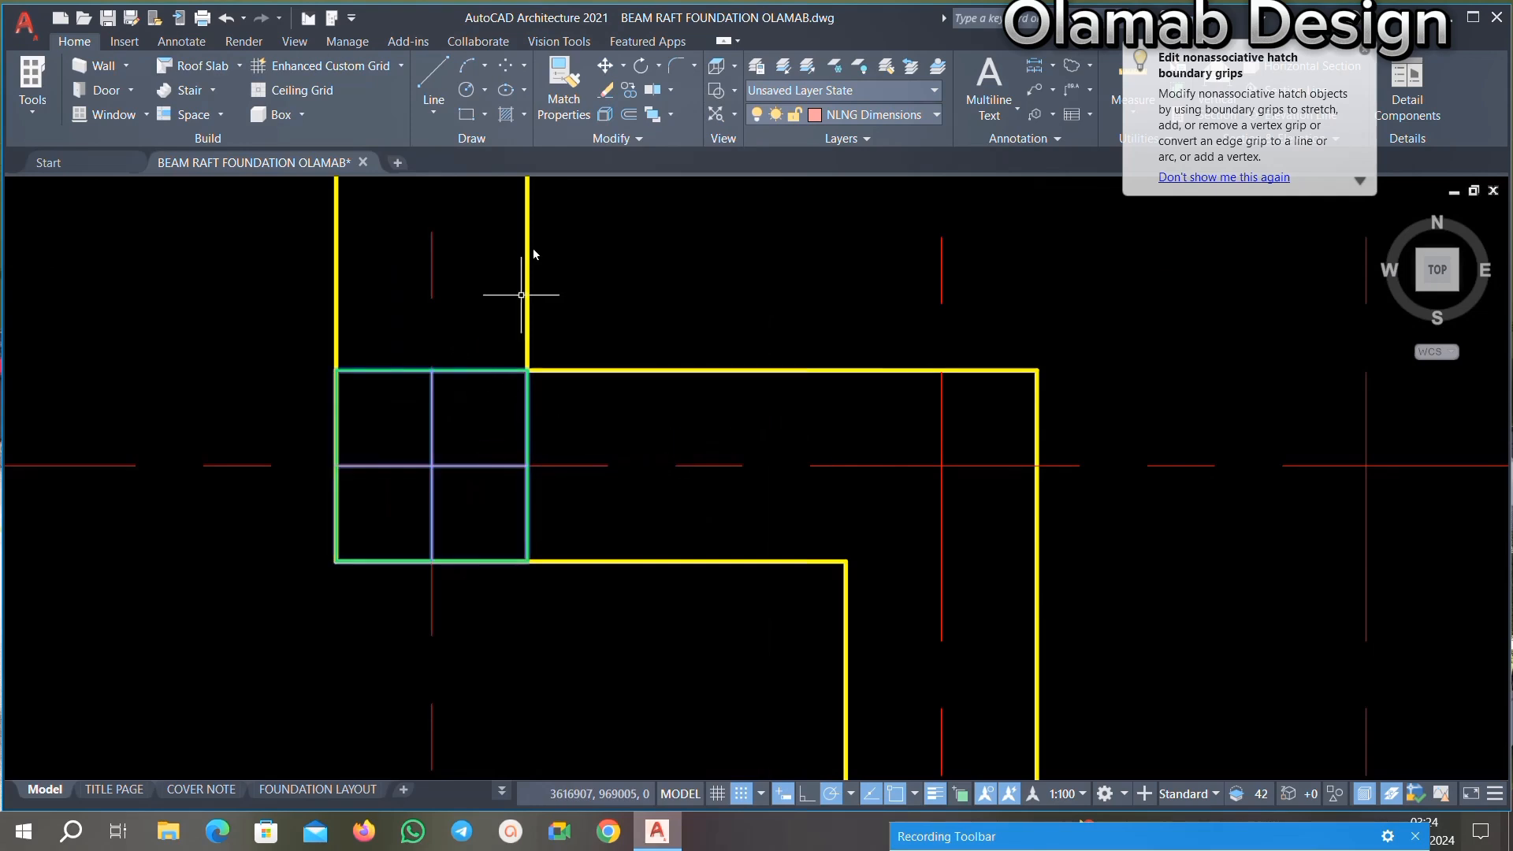
{"action": "left_click", "coordinate": [627, 91]}
{"action": "scroll", "coordinate": [441, 447], "scroll_direction": "down", "scroll_amount": 2}
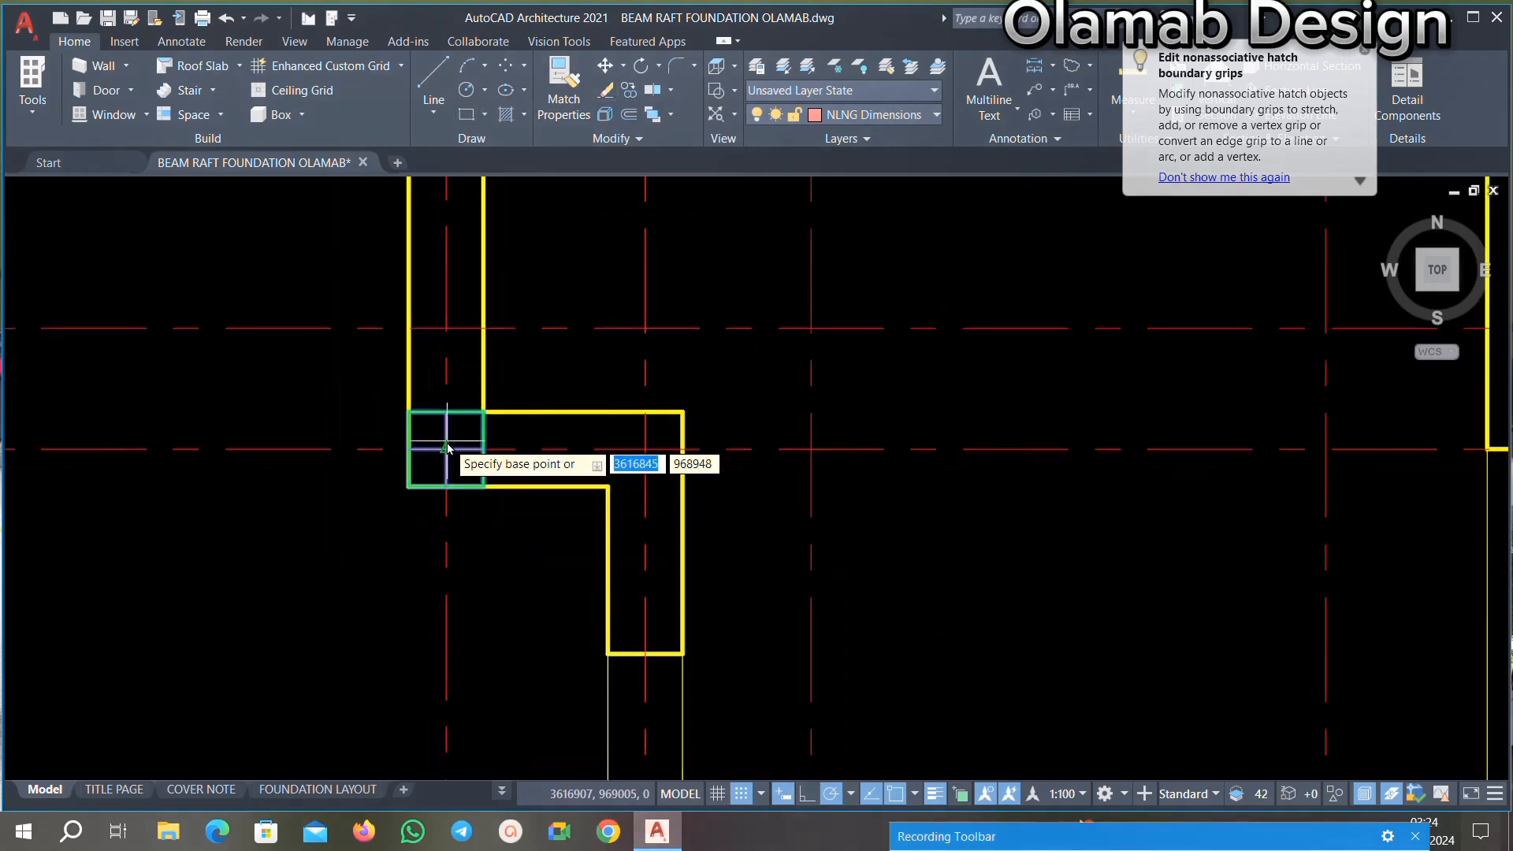
{"action": "scroll", "coordinate": [446, 451], "scroll_direction": "down", "scroll_amount": 2}
{"action": "scroll", "coordinate": [581, 574], "scroll_direction": "up", "scroll_amount": 5}
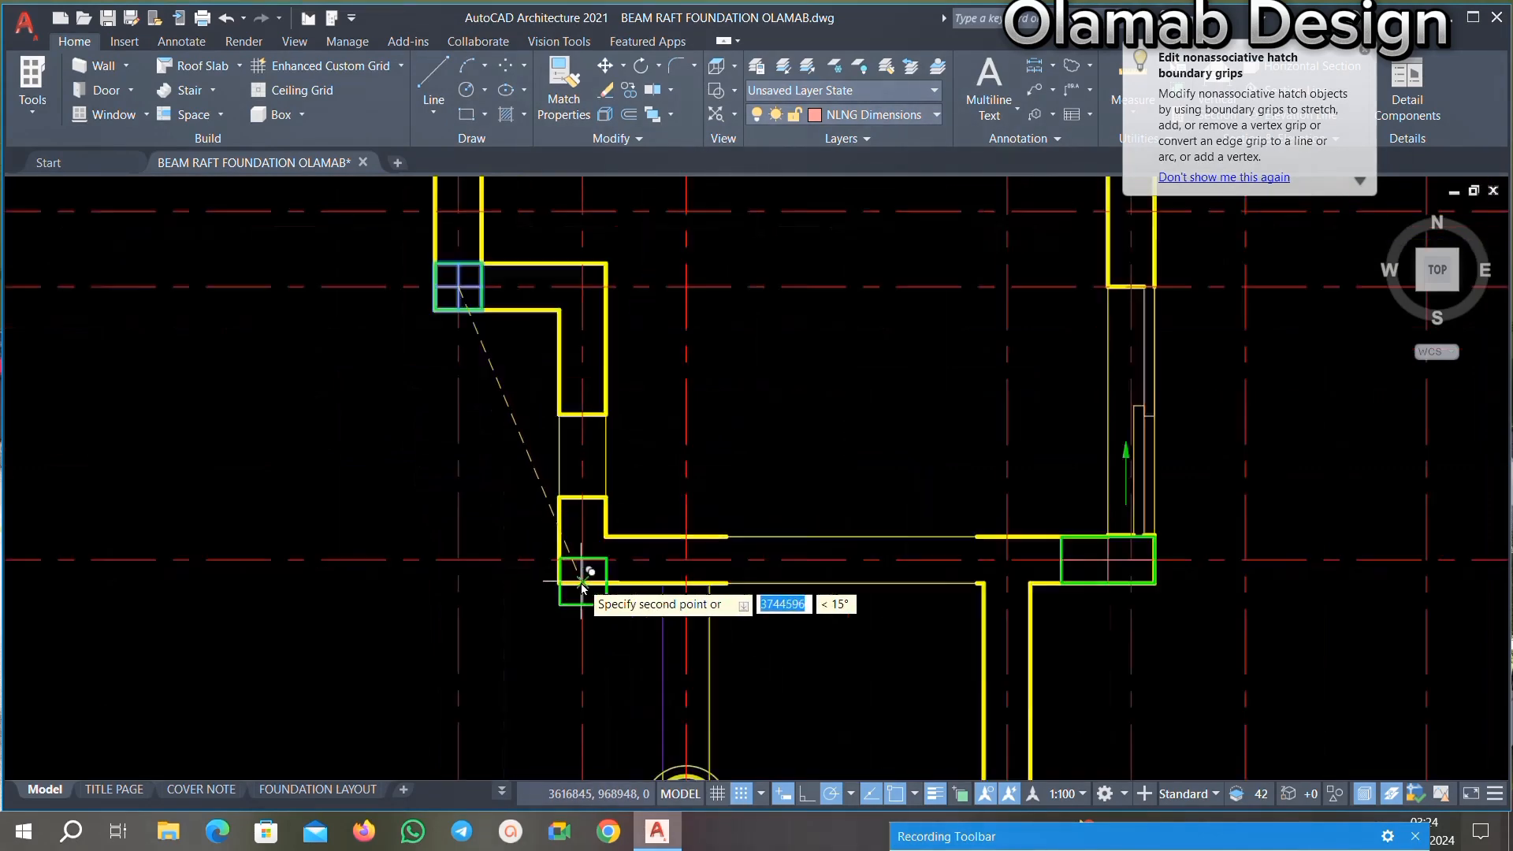
{"action": "scroll", "coordinate": [585, 498], "scroll_direction": "up", "scroll_amount": 4}
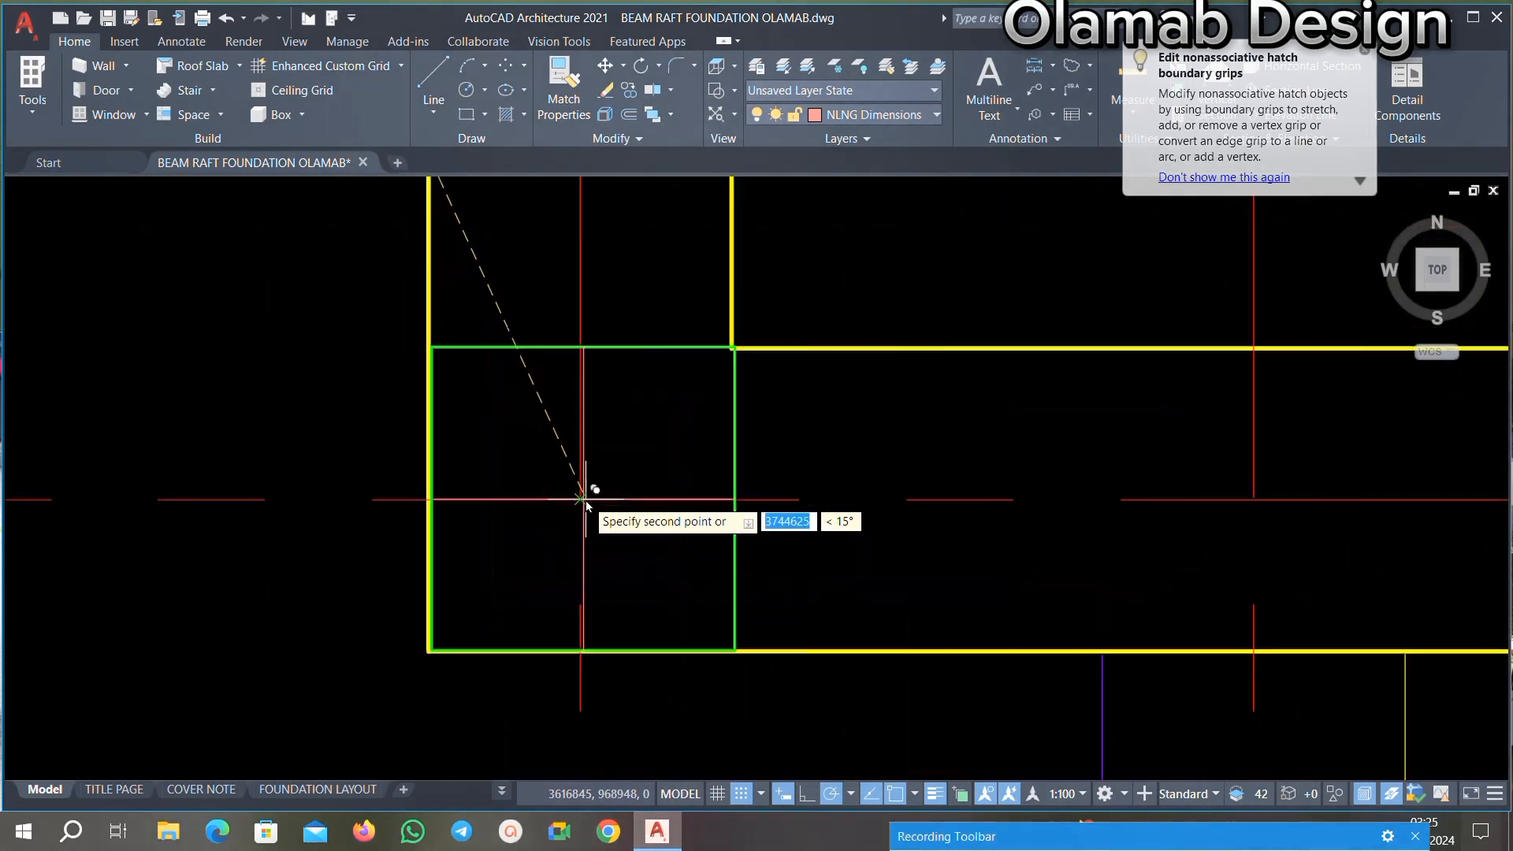
{"action": "left_click", "coordinate": [575, 501]}
{"action": "scroll", "coordinate": [582, 429], "scroll_direction": "down", "scroll_amount": 4}
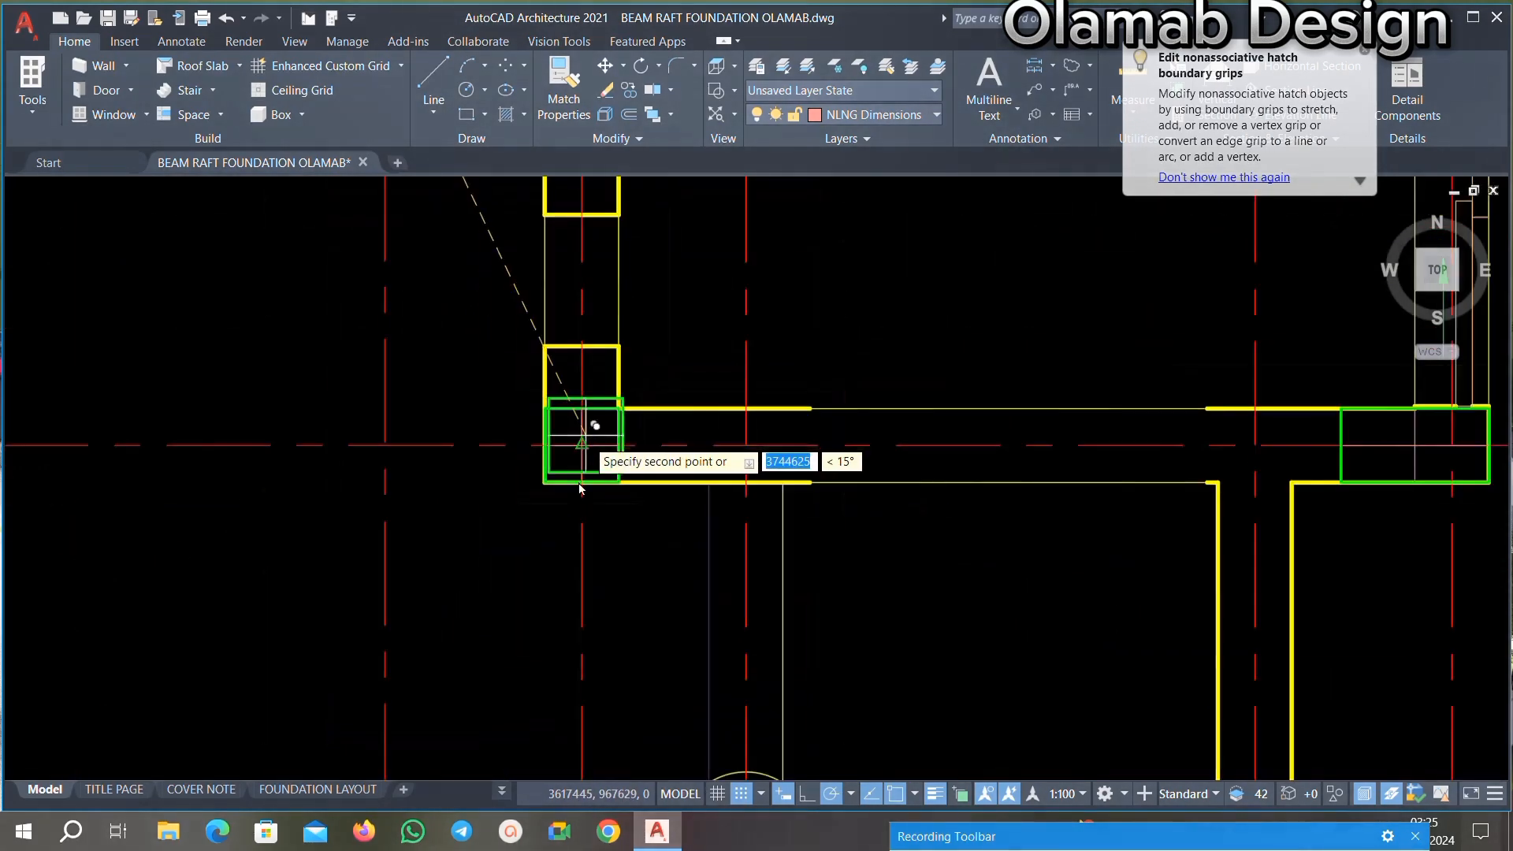
{"action": "key", "text": "Escape"}
Step: Rotate the spare horizontal rectangular column outside the plan by 90° so it stands upright
{"action": "scroll", "coordinate": [597, 435], "scroll_direction": "down", "scroll_amount": 3}
{"action": "middle_click_drag", "start_coordinate": [643, 472], "coordinate": [645, 504]}
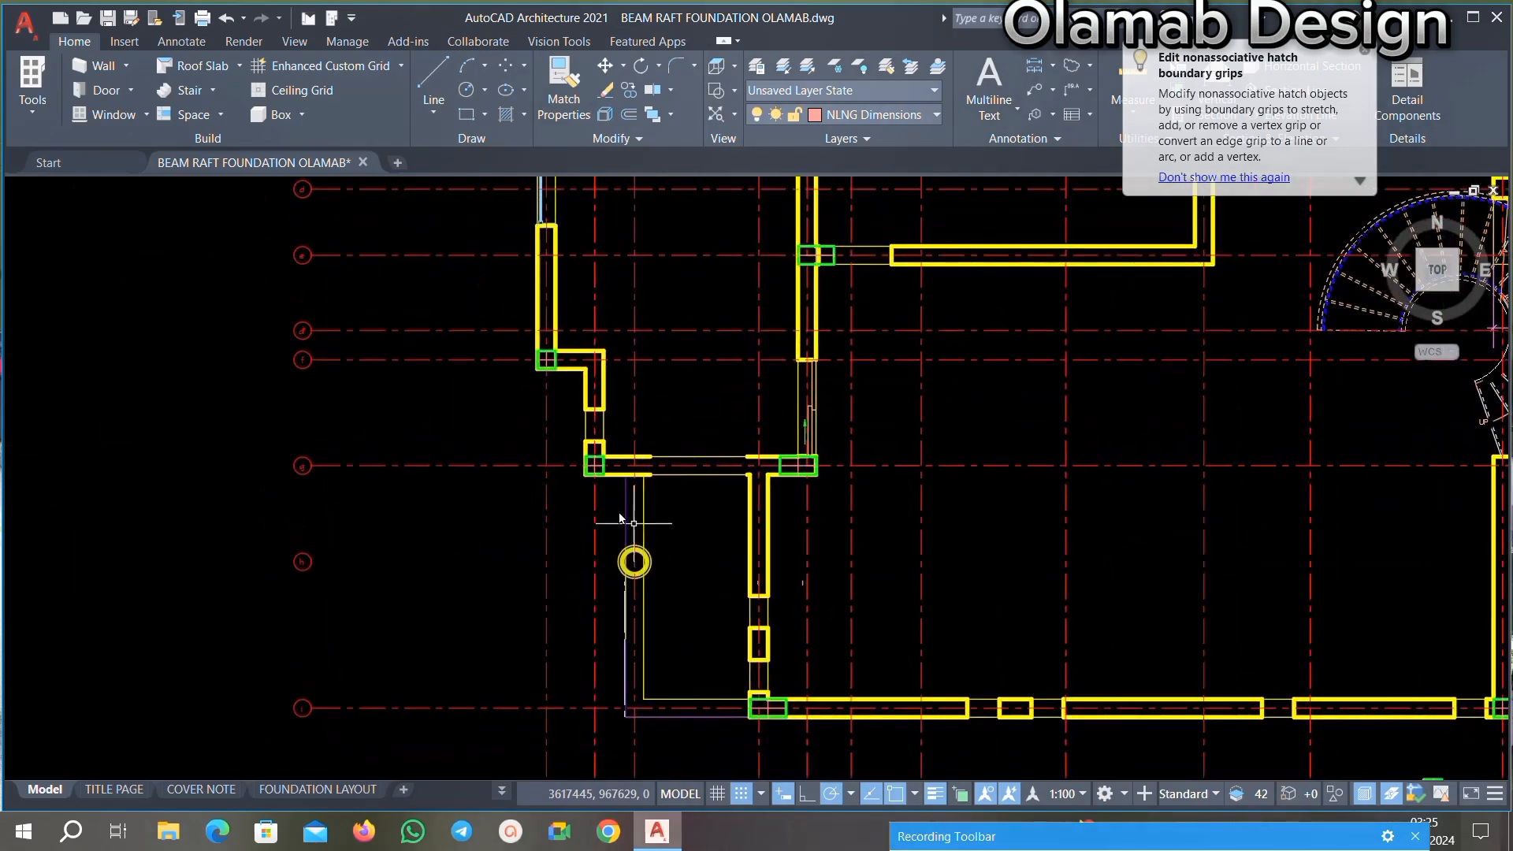
{"action": "scroll", "coordinate": [630, 505], "scroll_direction": "down", "scroll_amount": 6}
{"action": "scroll", "coordinate": [701, 391], "scroll_direction": "up", "scroll_amount": 2}
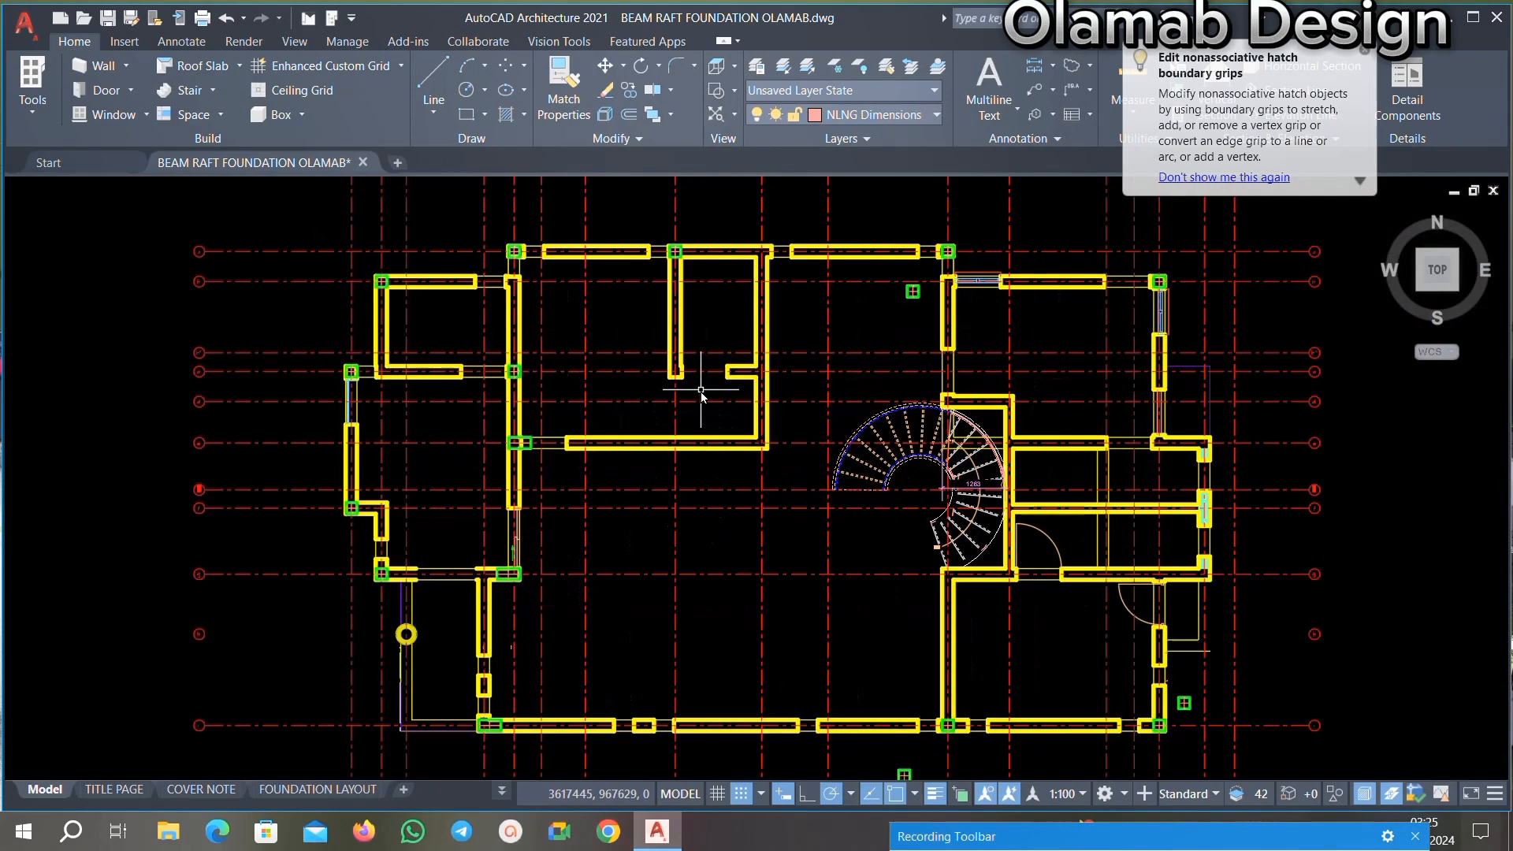
{"action": "middle_click_drag", "start_coordinate": [713, 430], "coordinate": [665, 430]}
{"action": "scroll", "coordinate": [673, 232], "scroll_direction": "up", "scroll_amount": 2}
{"action": "scroll", "coordinate": [633, 329], "scroll_direction": "down", "scroll_amount": 2}
{"action": "scroll", "coordinate": [689, 364], "scroll_direction": "down", "scroll_amount": 2}
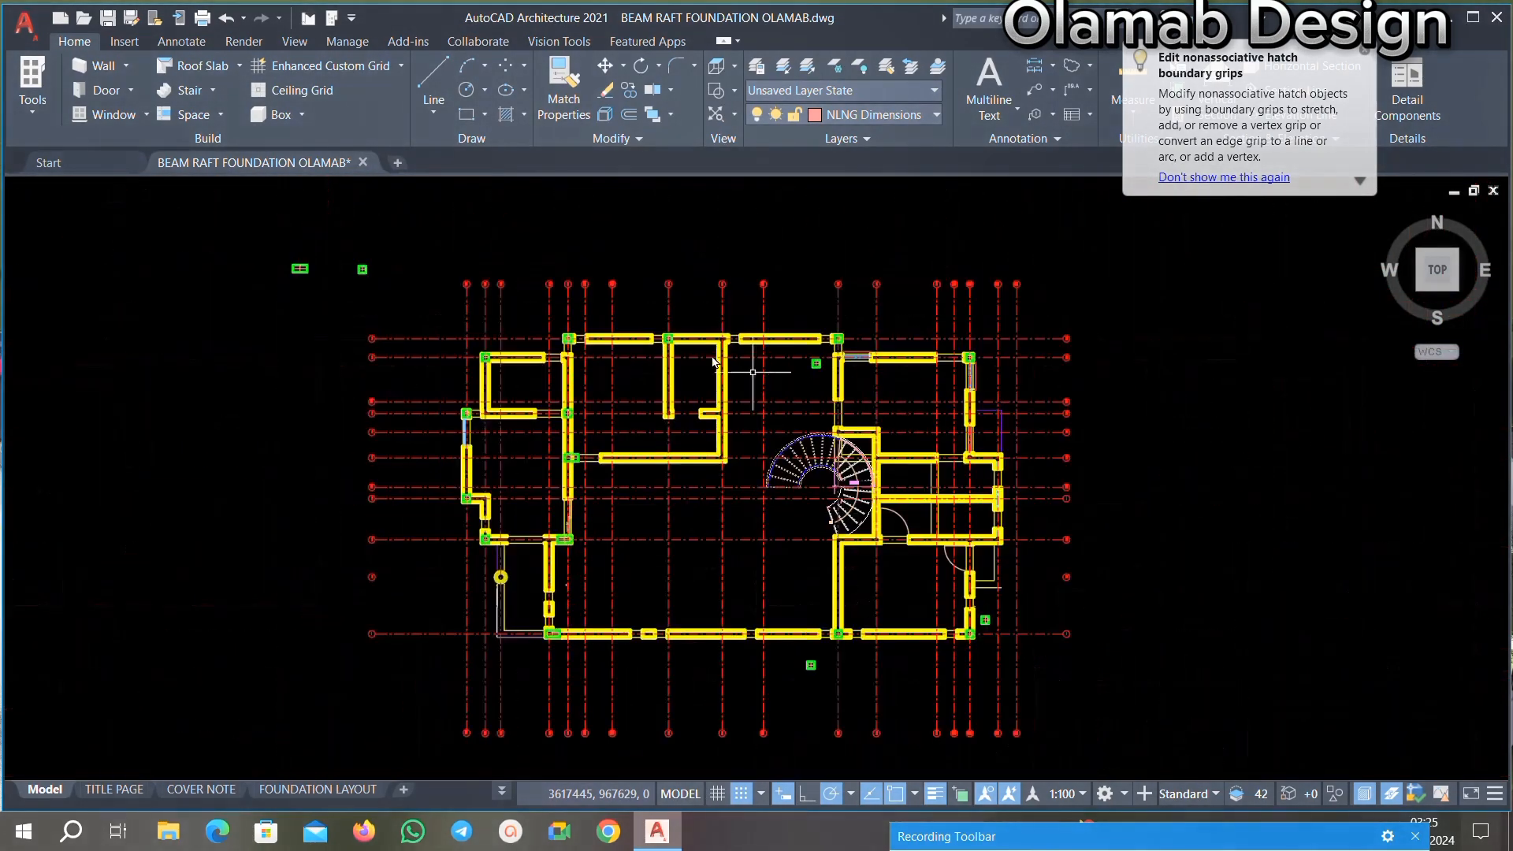
{"action": "scroll", "coordinate": [304, 270], "scroll_direction": "up", "scroll_amount": 4}
{"action": "scroll", "coordinate": [321, 251], "scroll_direction": "up", "scroll_amount": 5}
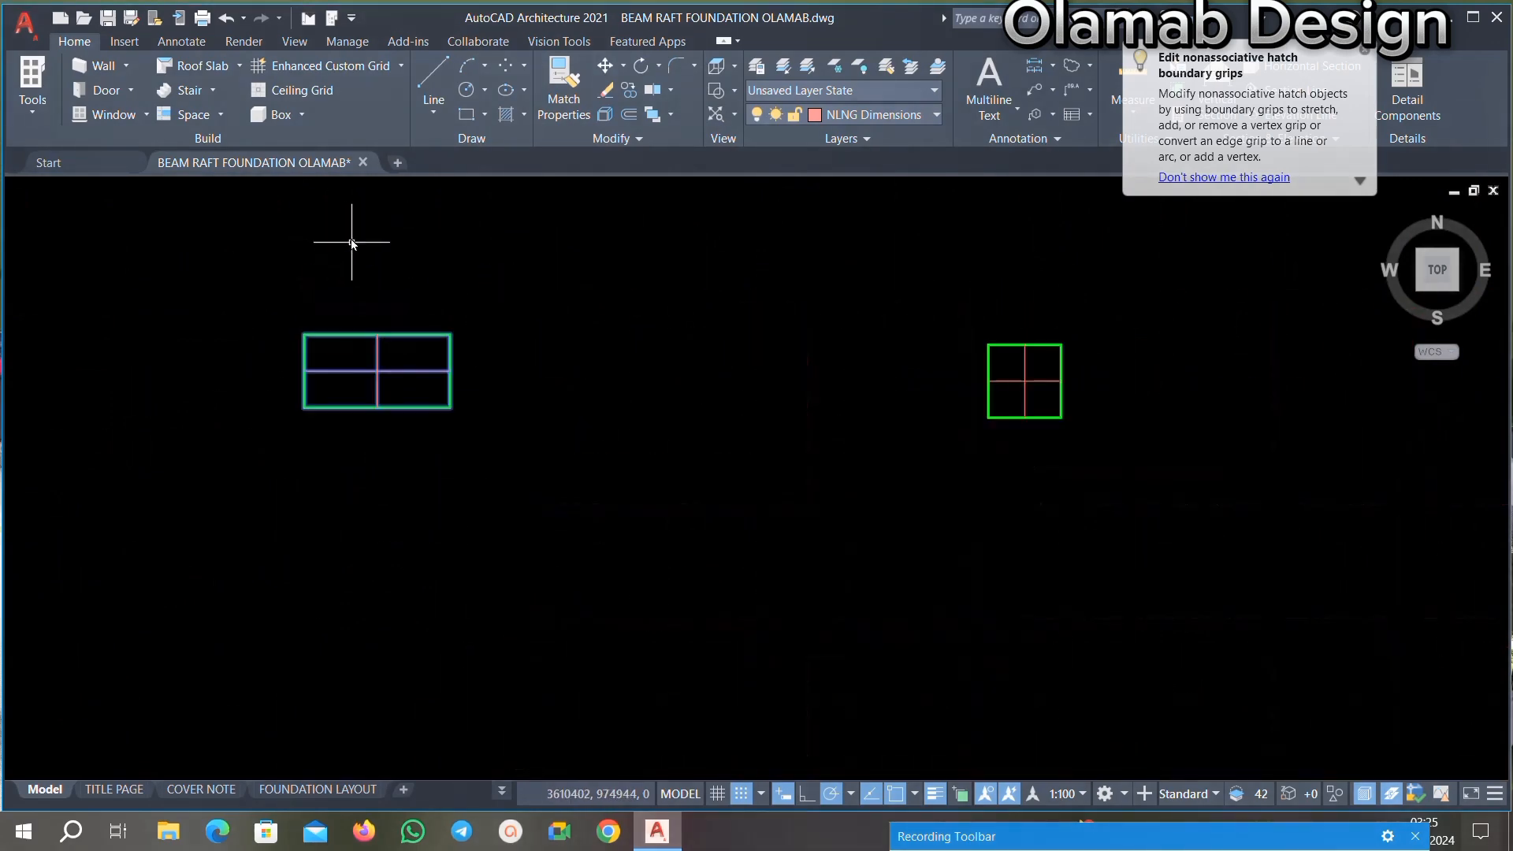
{"action": "left_click", "coordinate": [517, 503]}
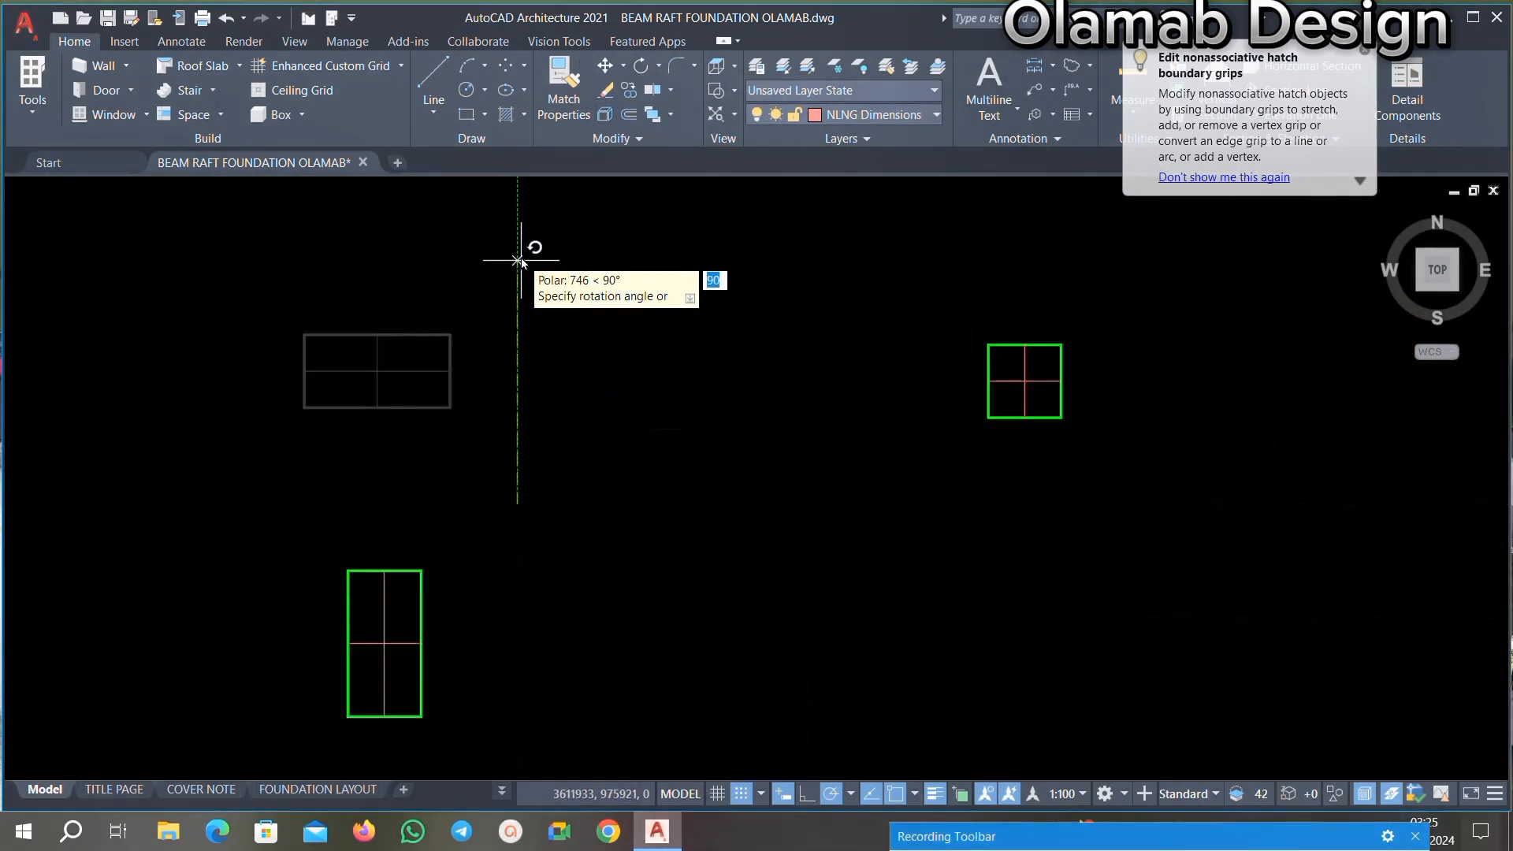
{"action": "left_click", "coordinate": [519, 252]}
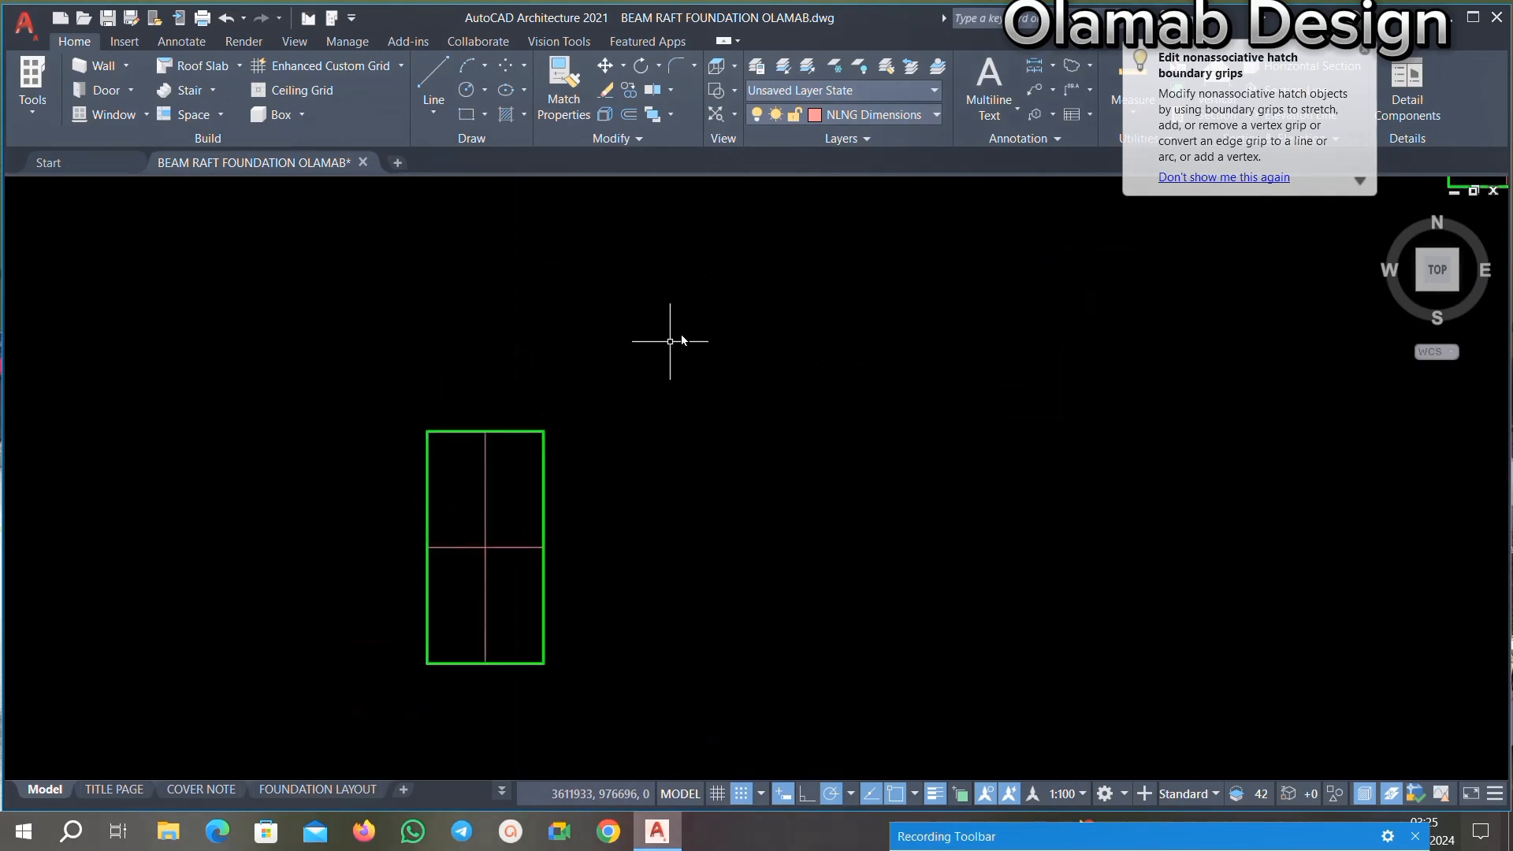
Step: Copy the upright rectangular column by its upper-right corner onto the junction of the north wall and the interior wall east of the middle partition
{"action": "scroll", "coordinate": [573, 368], "scroll_direction": "down", "scroll_amount": 4}
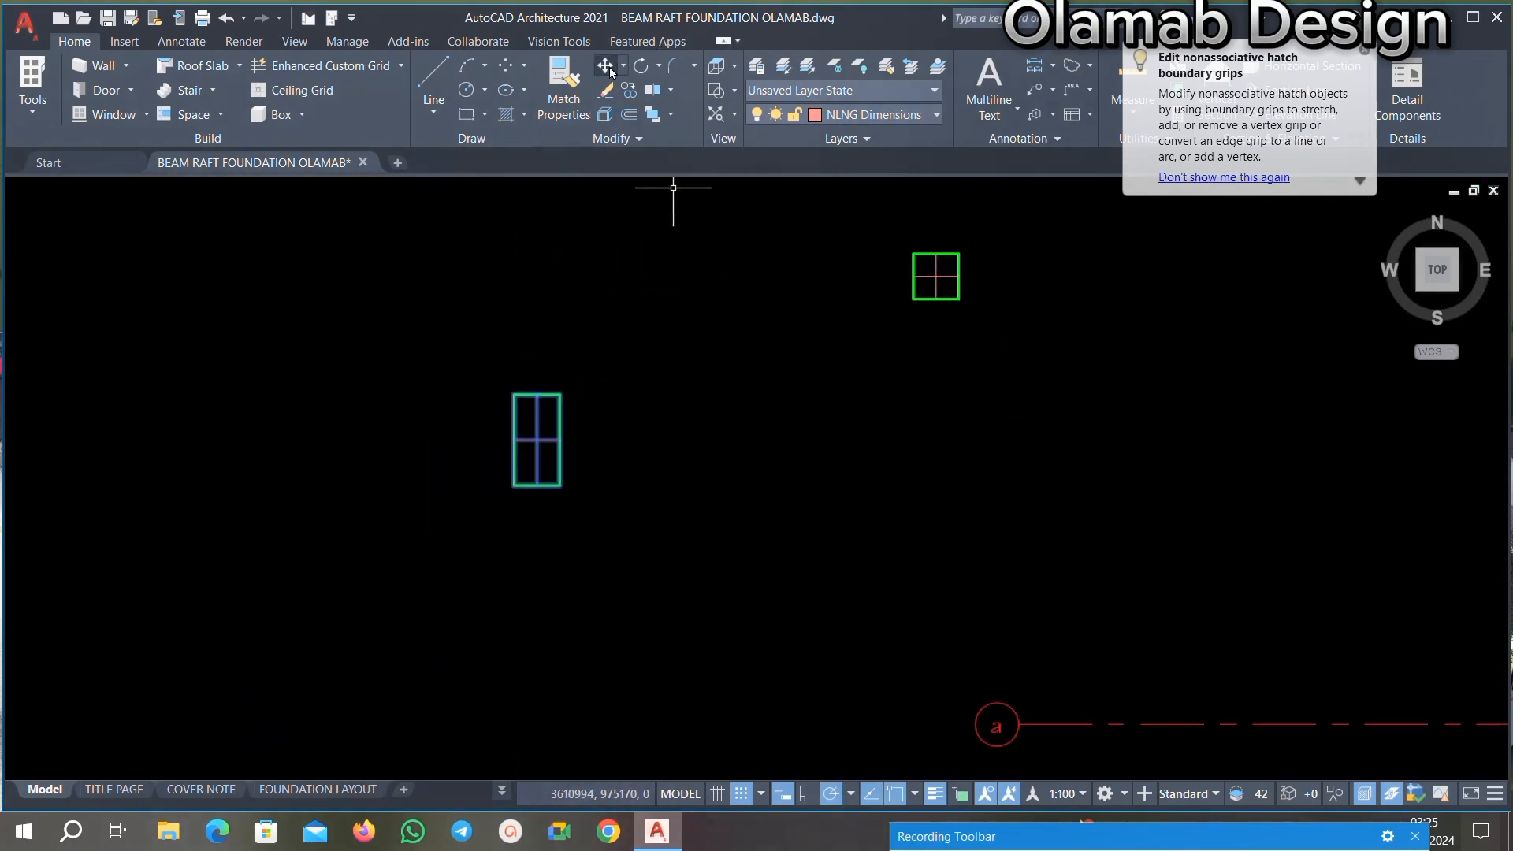
{"action": "scroll", "coordinate": [504, 374], "scroll_direction": "up", "scroll_amount": 2}
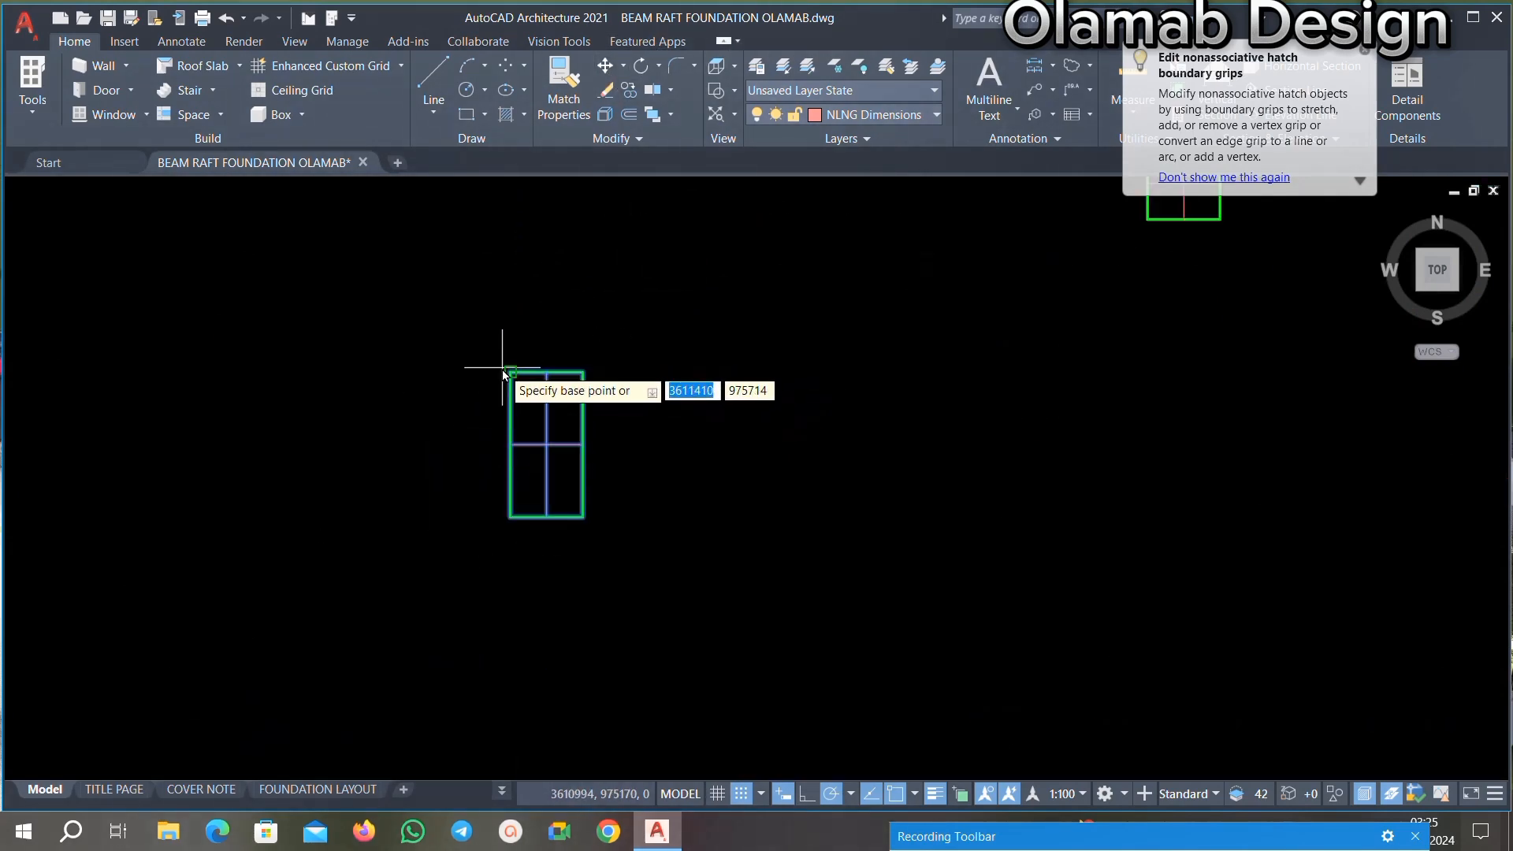
{"action": "left_click", "coordinate": [583, 370]}
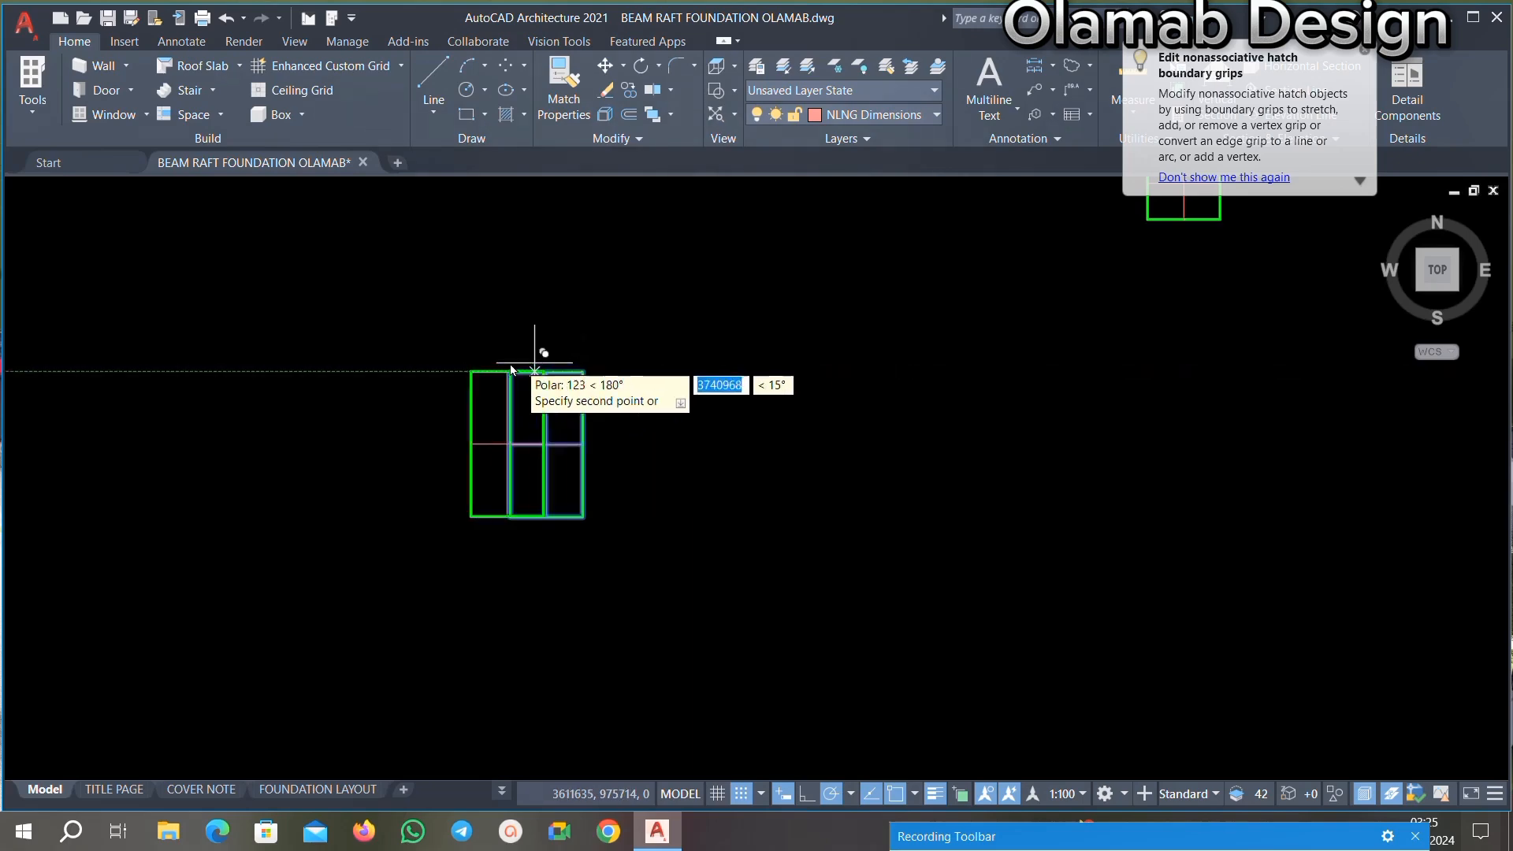
{"action": "scroll", "coordinate": [492, 376], "scroll_direction": "down", "scroll_amount": 6}
{"action": "scroll", "coordinate": [713, 375], "scroll_direction": "down", "scroll_amount": 1}
{"action": "middle_click_drag", "start_coordinate": [1217, 484], "coordinate": [919, 462]}
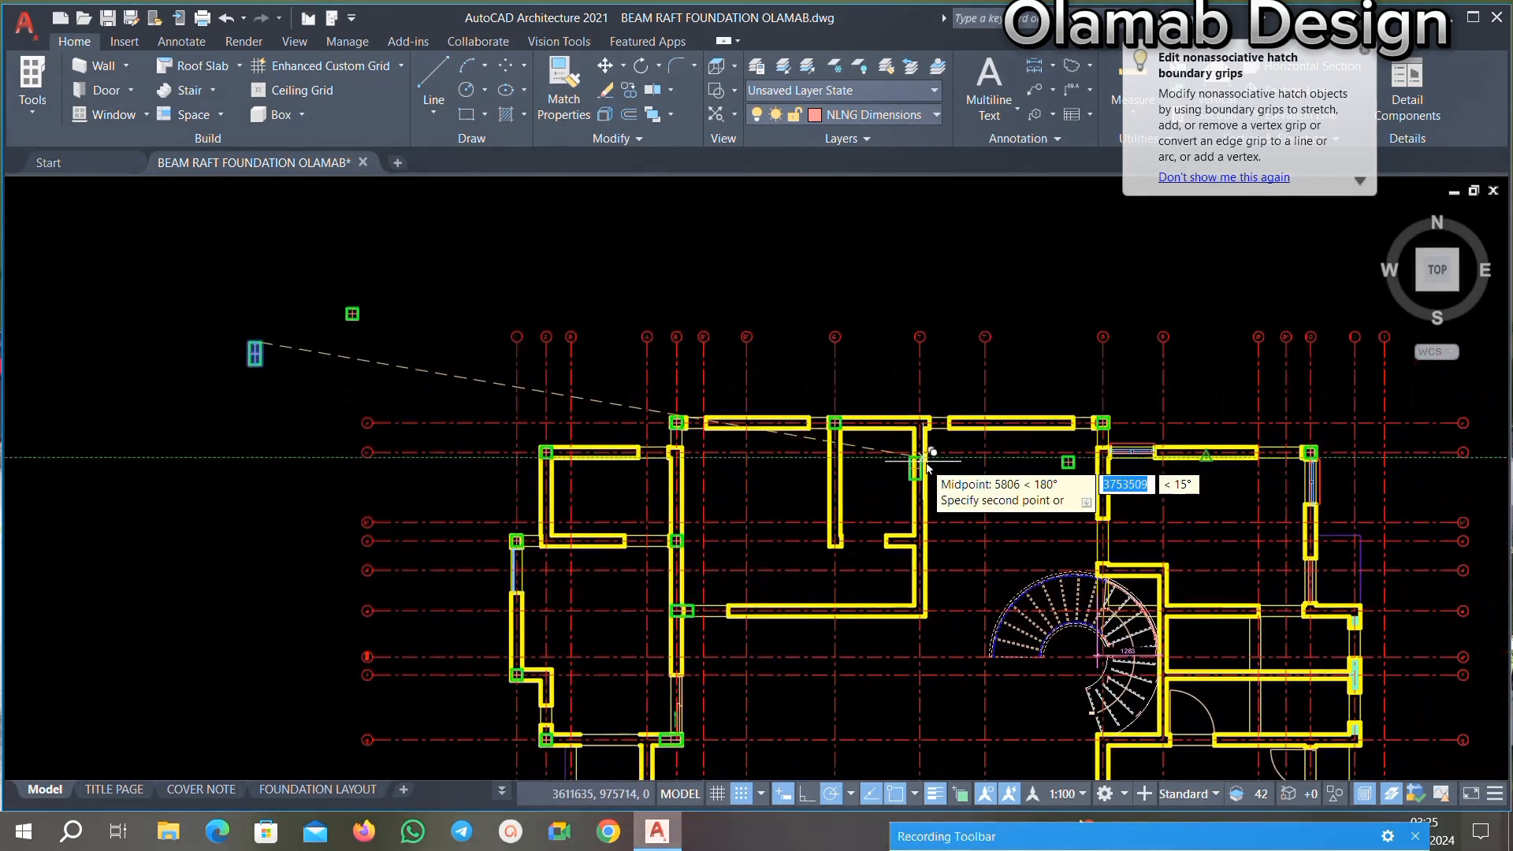
{"action": "scroll", "coordinate": [931, 446], "scroll_direction": "up", "scroll_amount": 2}
{"action": "scroll", "coordinate": [922, 376], "scroll_direction": "up", "scroll_amount": 2}
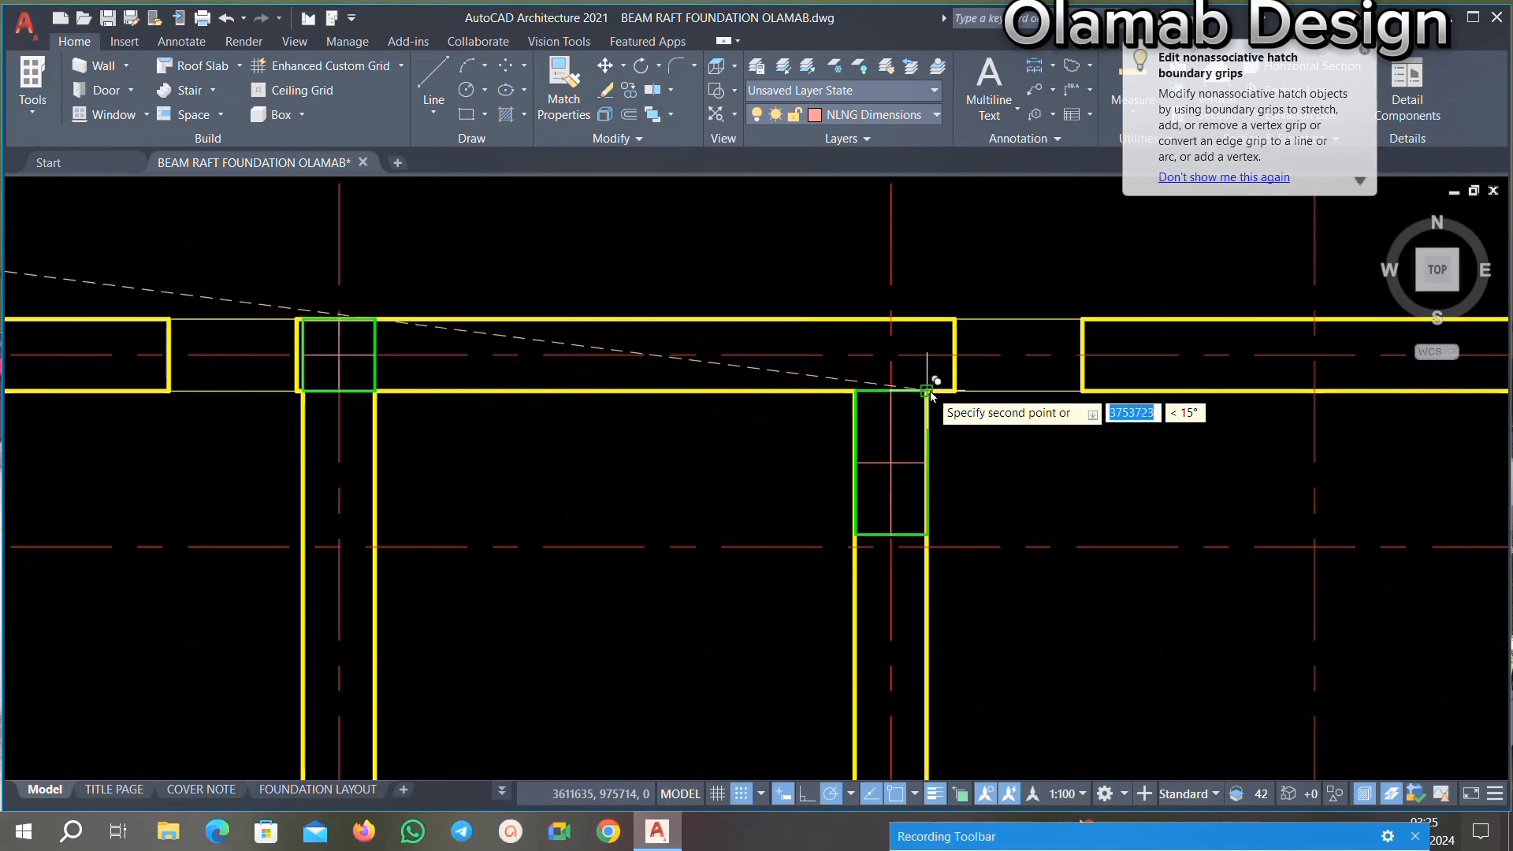
{"action": "scroll", "coordinate": [927, 327], "scroll_direction": "down", "scroll_amount": 7}
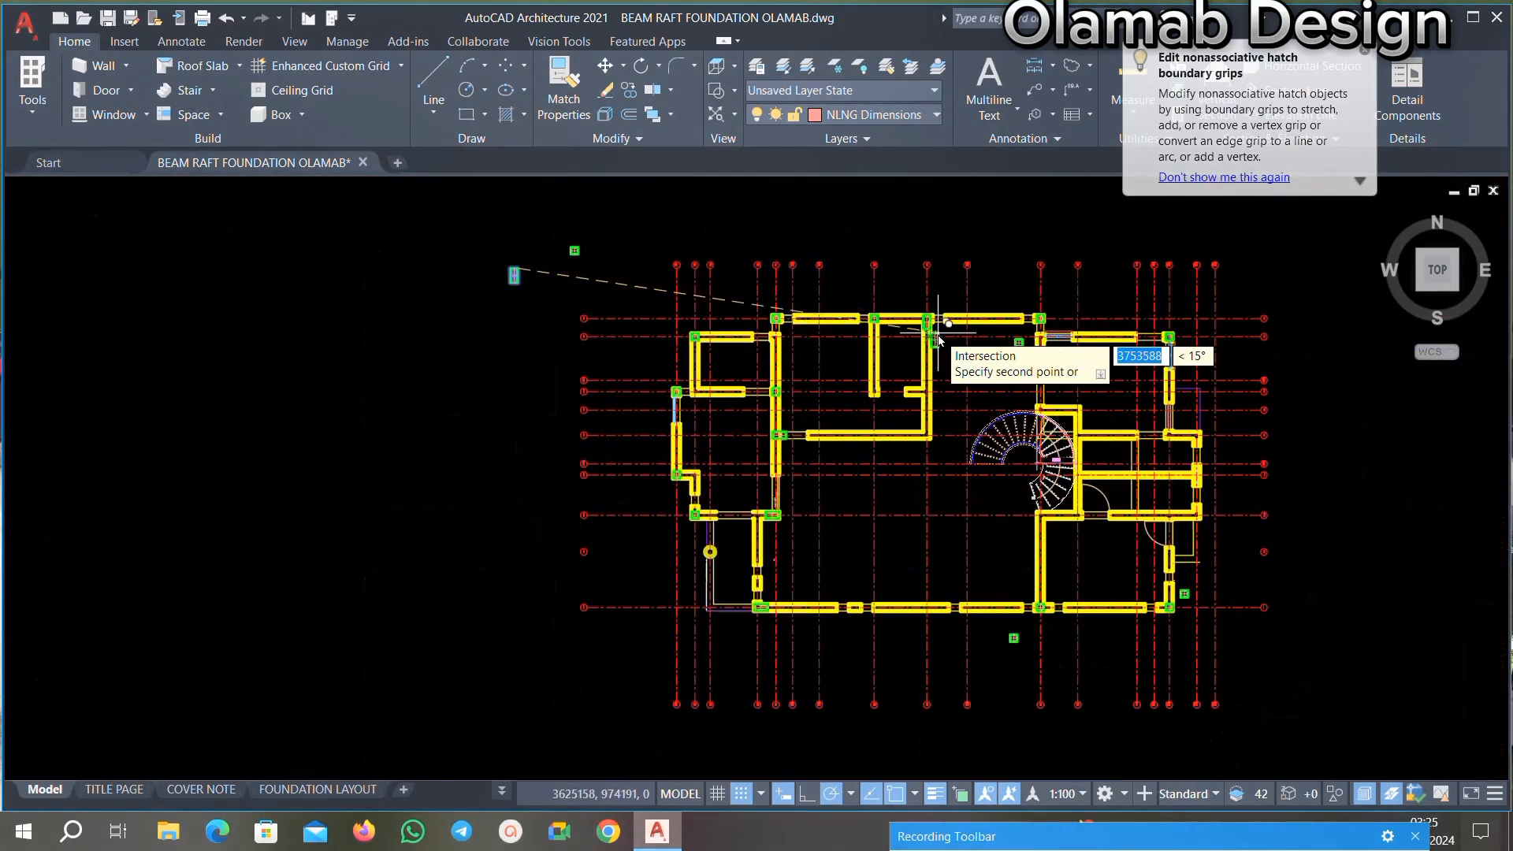
{"action": "scroll", "coordinate": [914, 340], "scroll_direction": "up", "scroll_amount": 3}
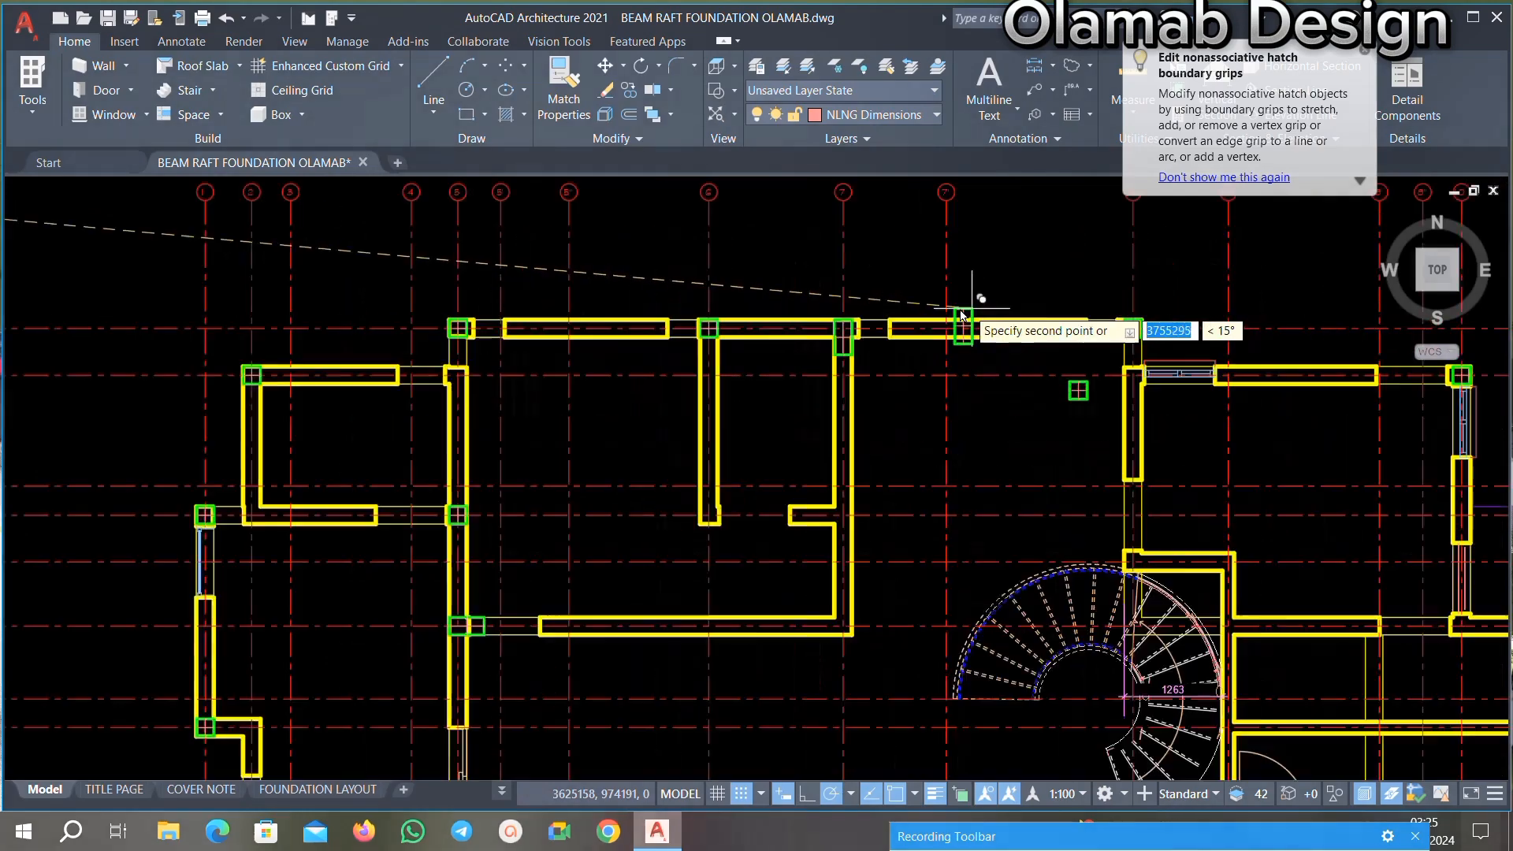
Step: Place a spare copy of the upright rectangular column in the open area just south-west of the interior wall corner, west of the spiral stair
{"action": "scroll", "coordinate": [811, 323], "scroll_direction": "down", "scroll_amount": 3}
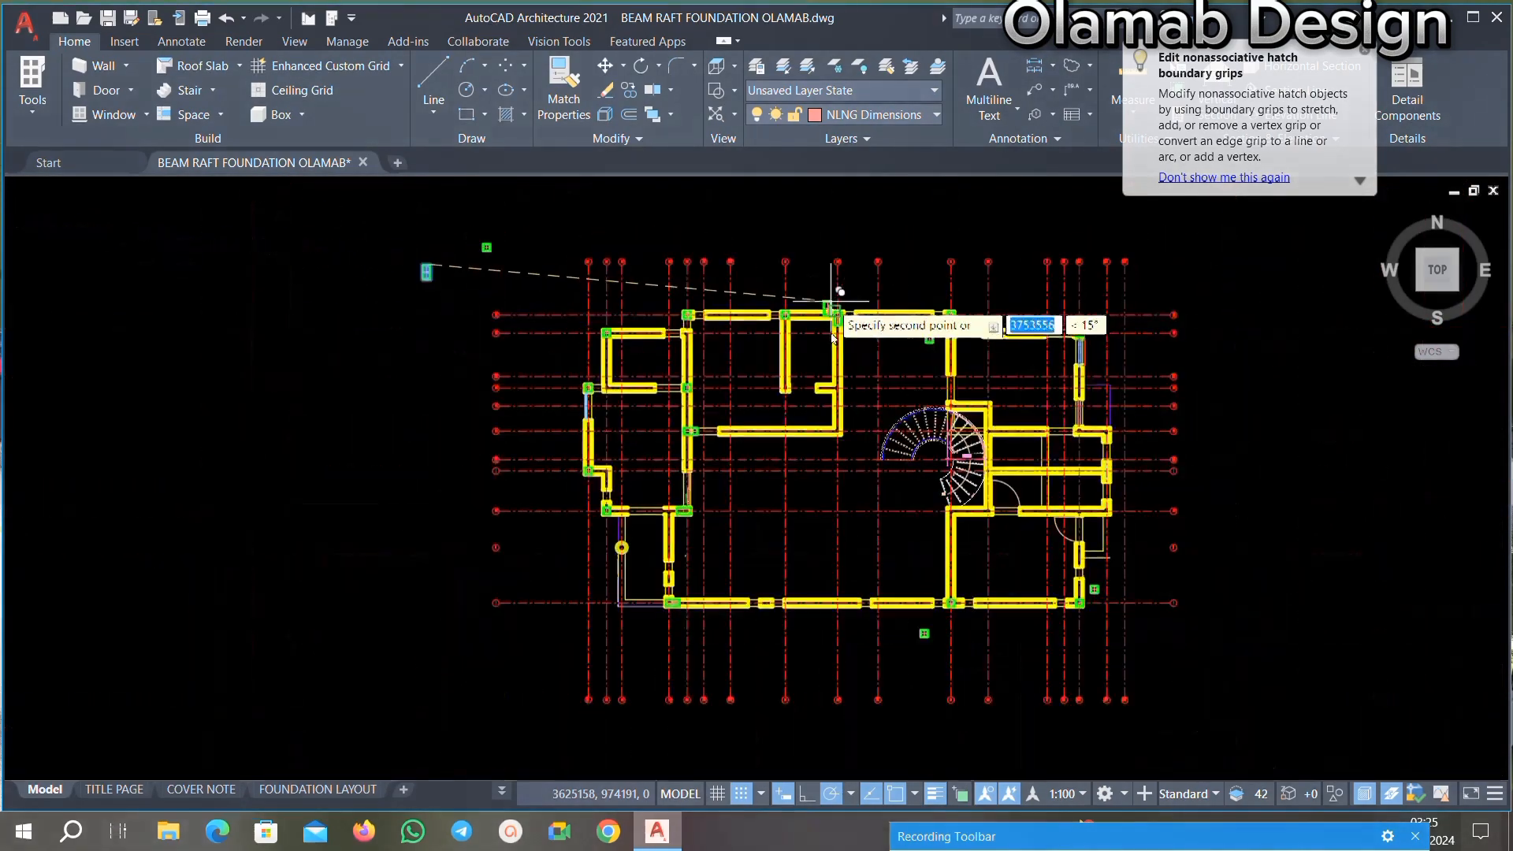
{"action": "scroll", "coordinate": [841, 337], "scroll_direction": "up", "scroll_amount": 2}
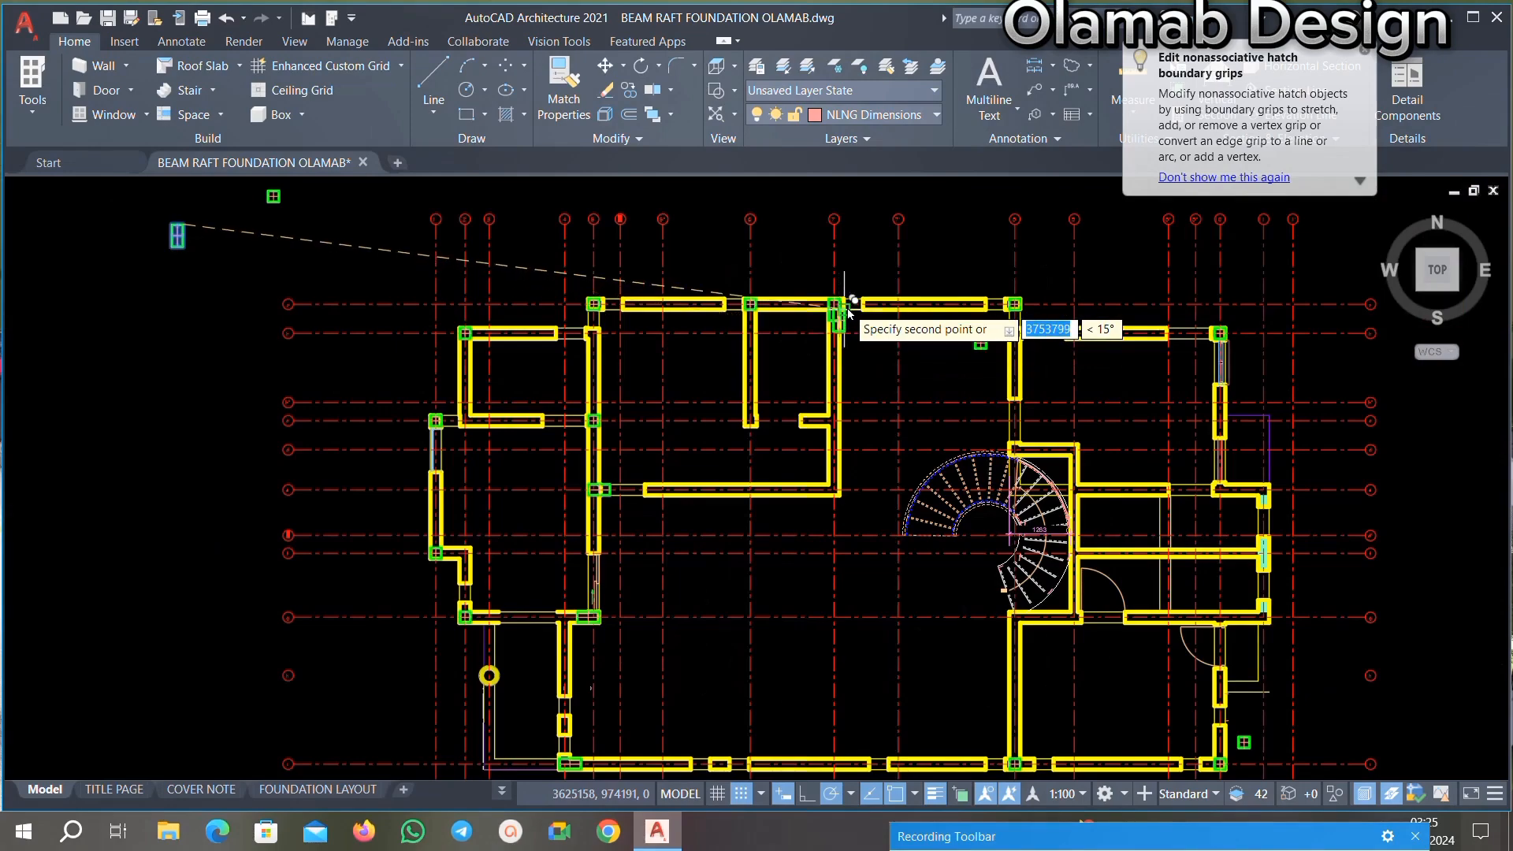
{"action": "scroll", "coordinate": [842, 309], "scroll_direction": "up", "scroll_amount": 2}
{"action": "scroll", "coordinate": [815, 311], "scroll_direction": "down", "scroll_amount": 3}
{"action": "scroll", "coordinate": [819, 327], "scroll_direction": "up", "scroll_amount": 2}
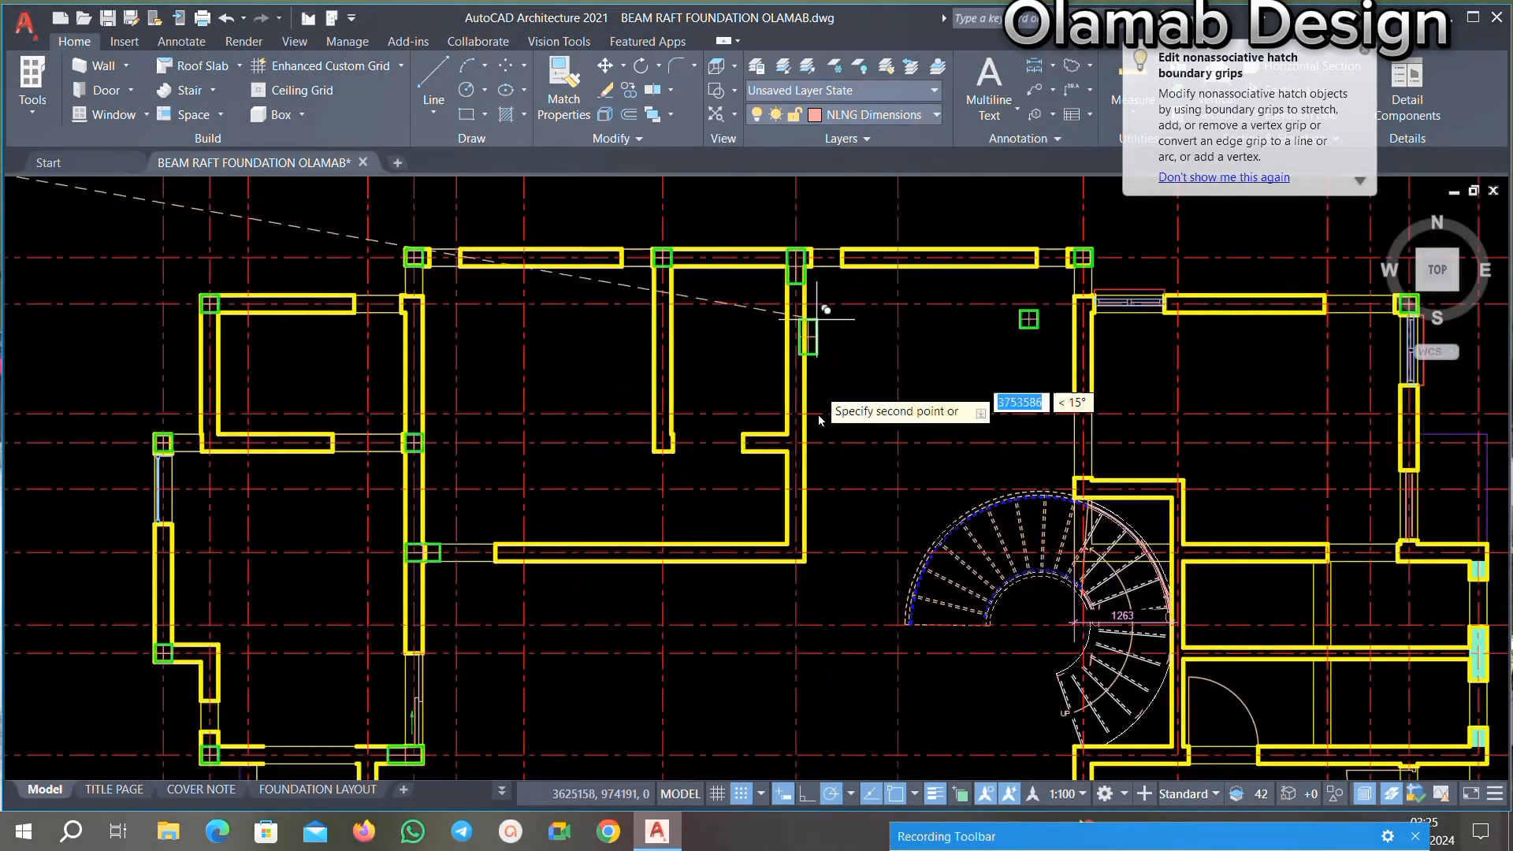
{"action": "scroll", "coordinate": [818, 414], "scroll_direction": "down", "scroll_amount": 2}
{"action": "scroll", "coordinate": [799, 378], "scroll_direction": "up", "scroll_amount": 6}
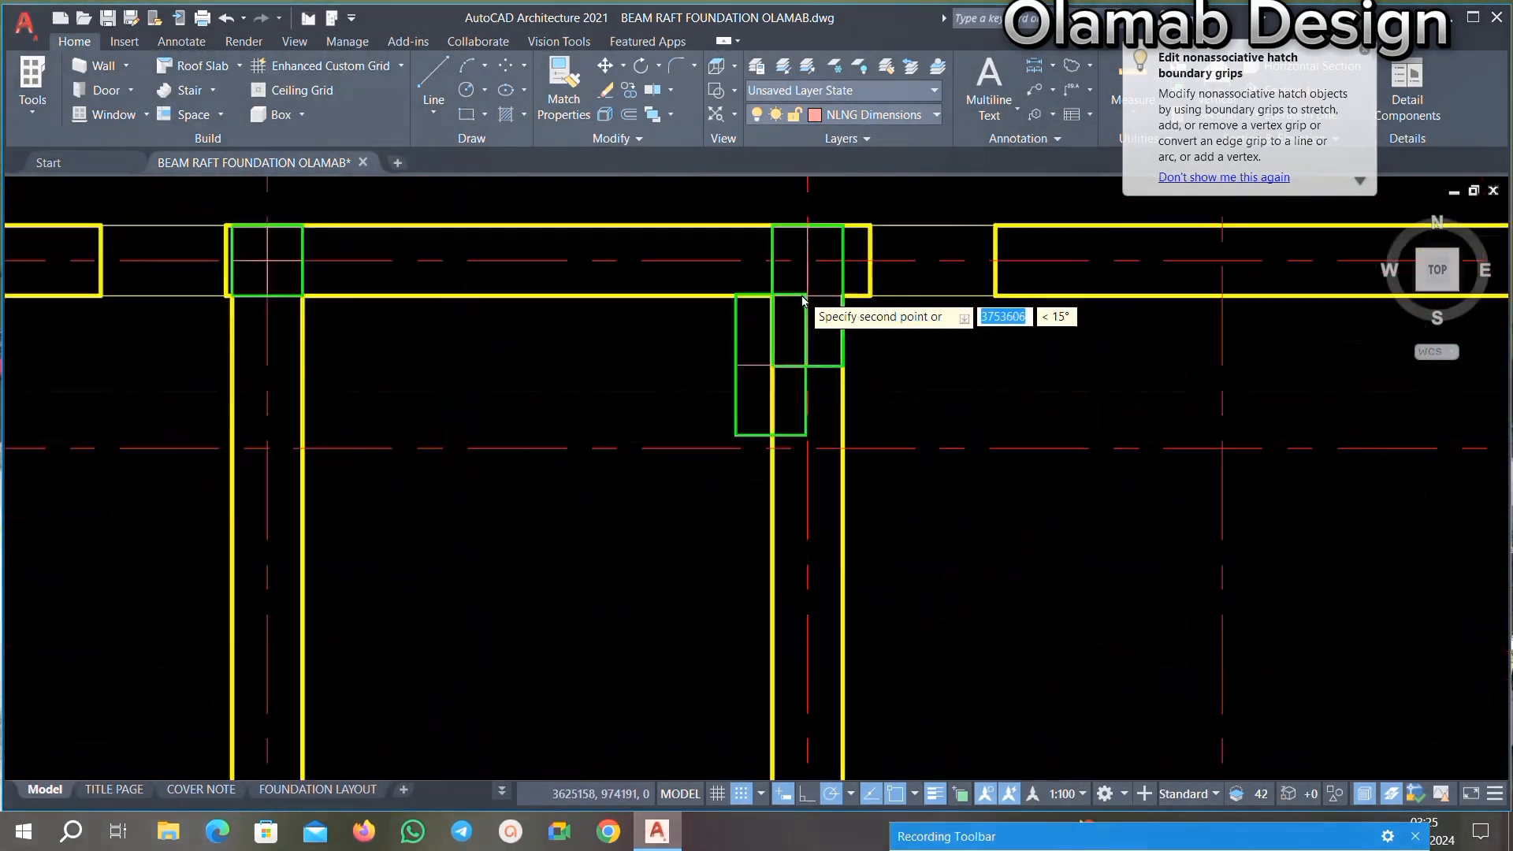
{"action": "scroll", "coordinate": [811, 268], "scroll_direction": "down", "scroll_amount": 5}
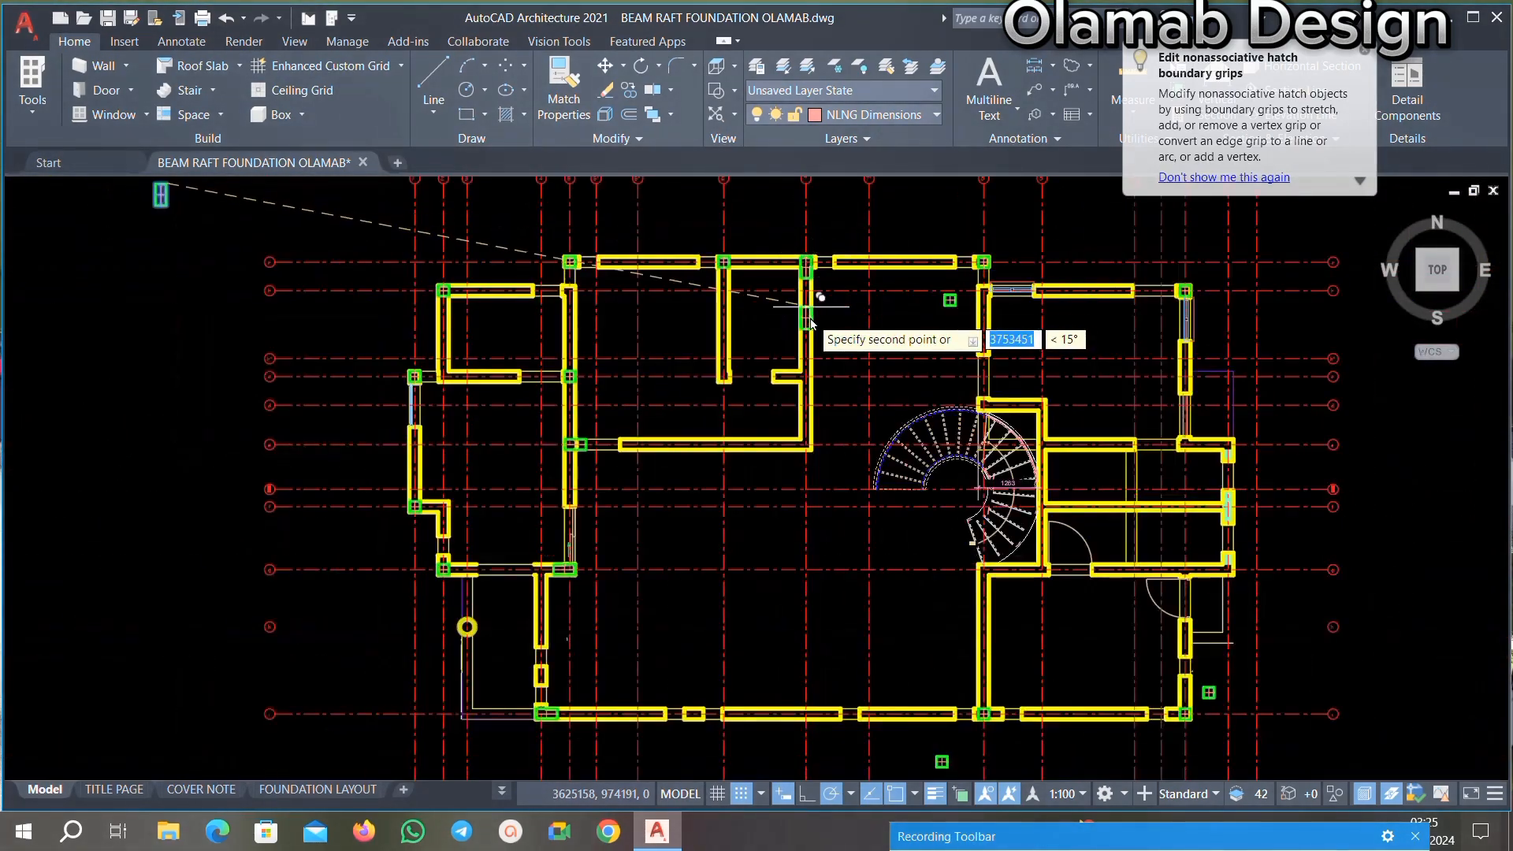
{"action": "scroll", "coordinate": [804, 346], "scroll_direction": "down", "scroll_amount": 2}
{"action": "scroll", "coordinate": [804, 394], "scroll_direction": "up", "scroll_amount": 3}
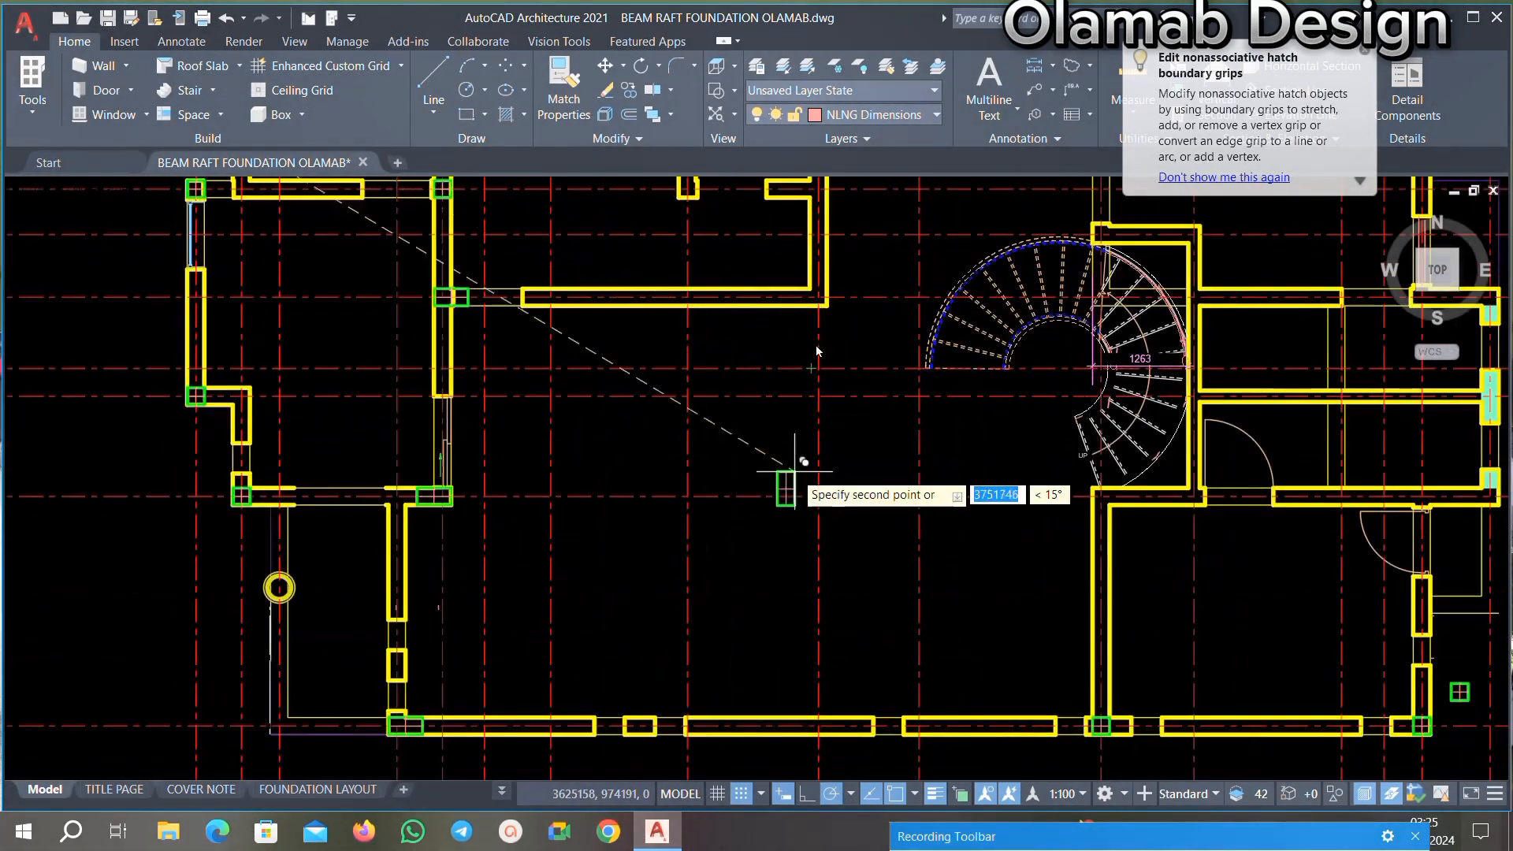
{"action": "scroll", "coordinate": [785, 389], "scroll_direction": "down", "scroll_amount": 3}
{"action": "scroll", "coordinate": [778, 522], "scroll_direction": "down", "scroll_amount": 2}
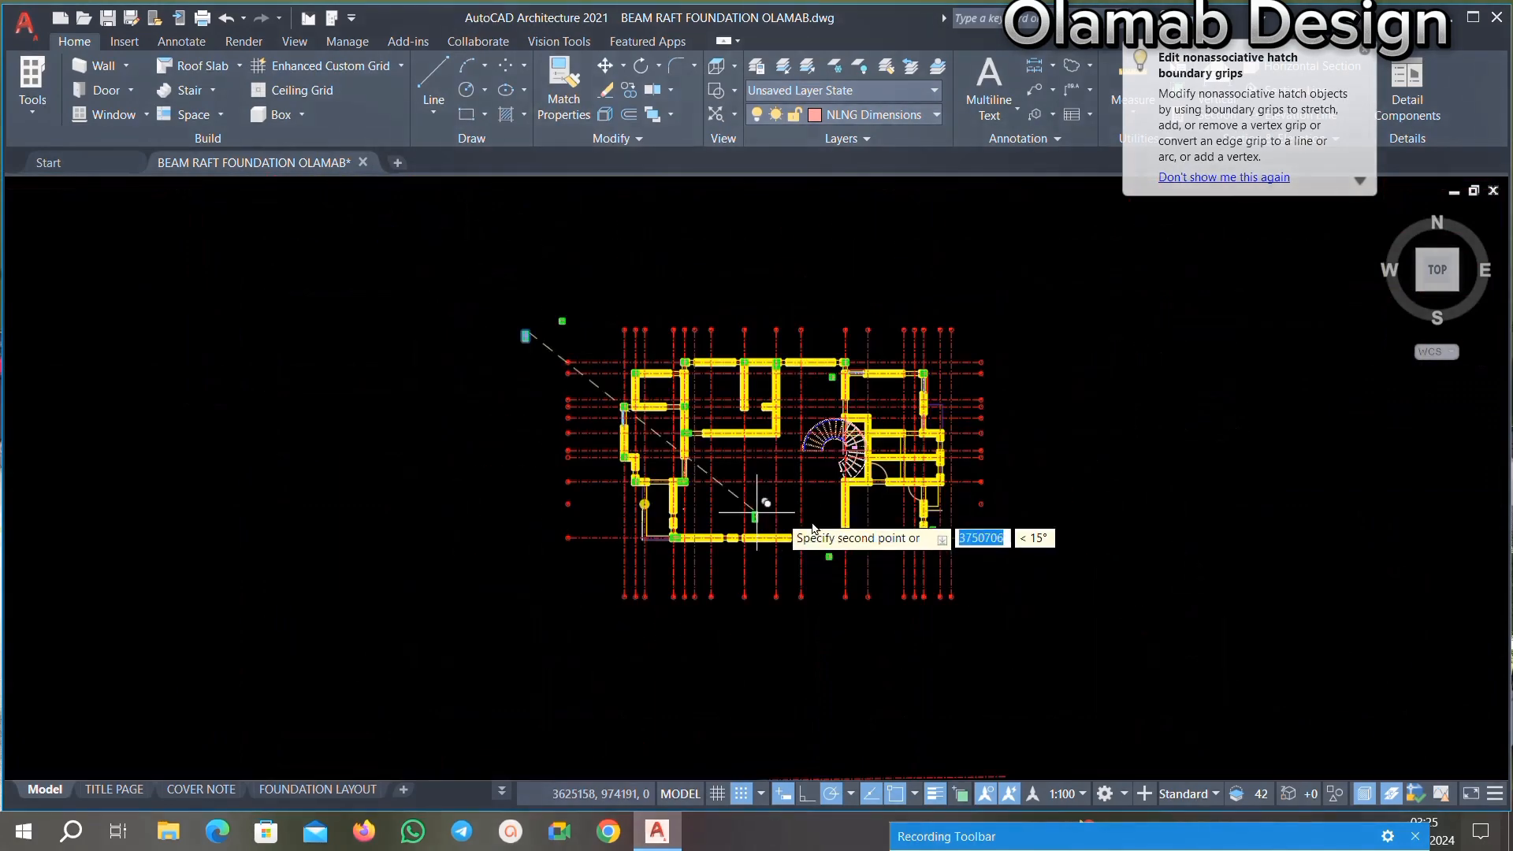
{"action": "scroll", "coordinate": [878, 292], "scroll_direction": "up", "scroll_amount": 1}
{"action": "scroll", "coordinate": [873, 297], "scroll_direction": "up", "scroll_amount": 1}
{"action": "scroll", "coordinate": [797, 342], "scroll_direction": "down", "scroll_amount": 1}
{"action": "scroll", "coordinate": [770, 513], "scroll_direction": "up", "scroll_amount": 1}
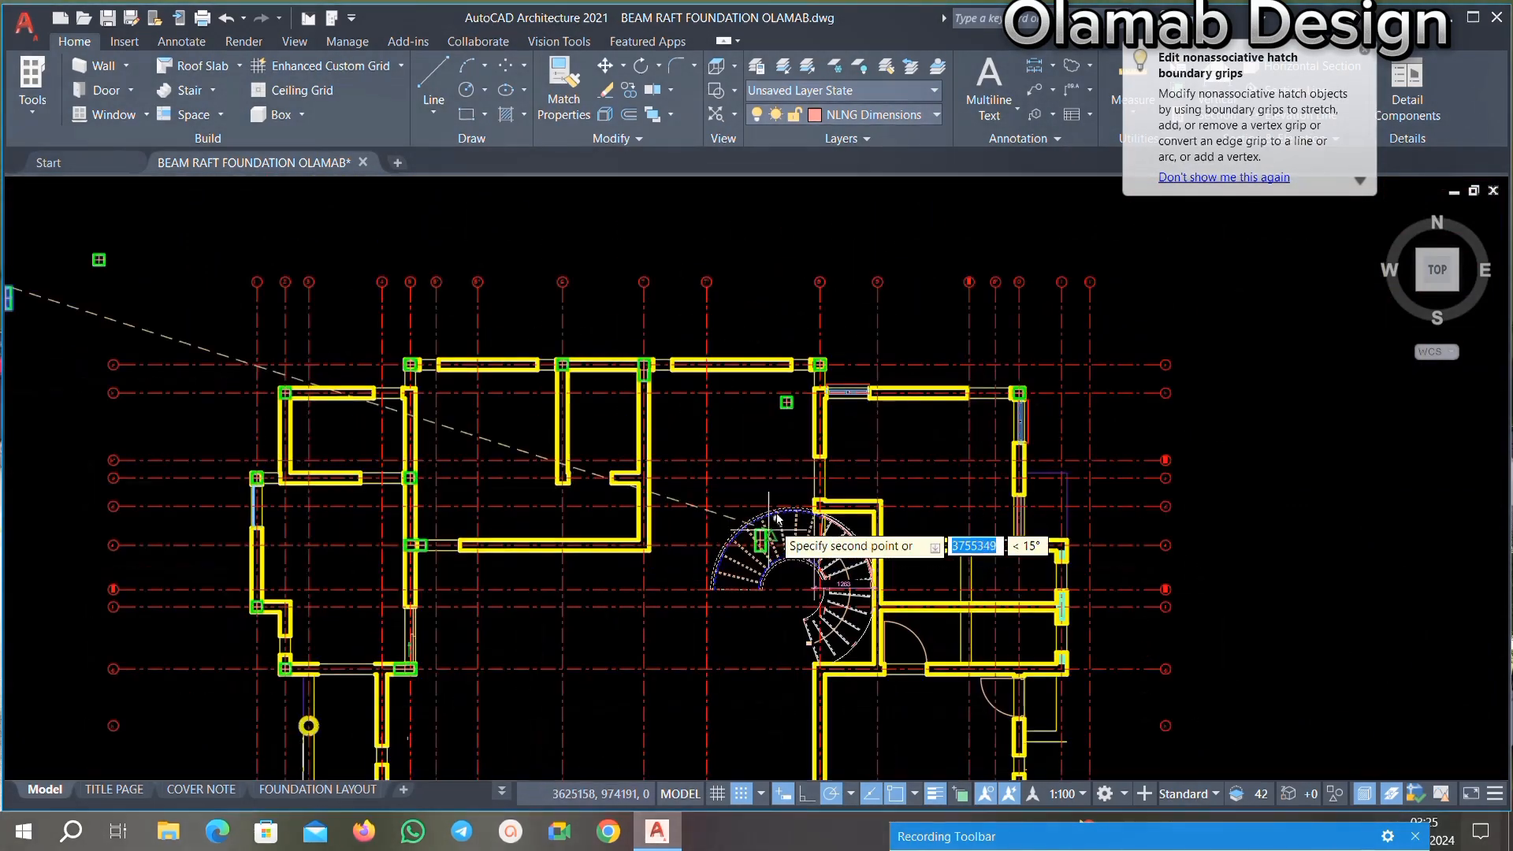
{"action": "scroll", "coordinate": [606, 556], "scroll_direction": "up", "scroll_amount": 2}
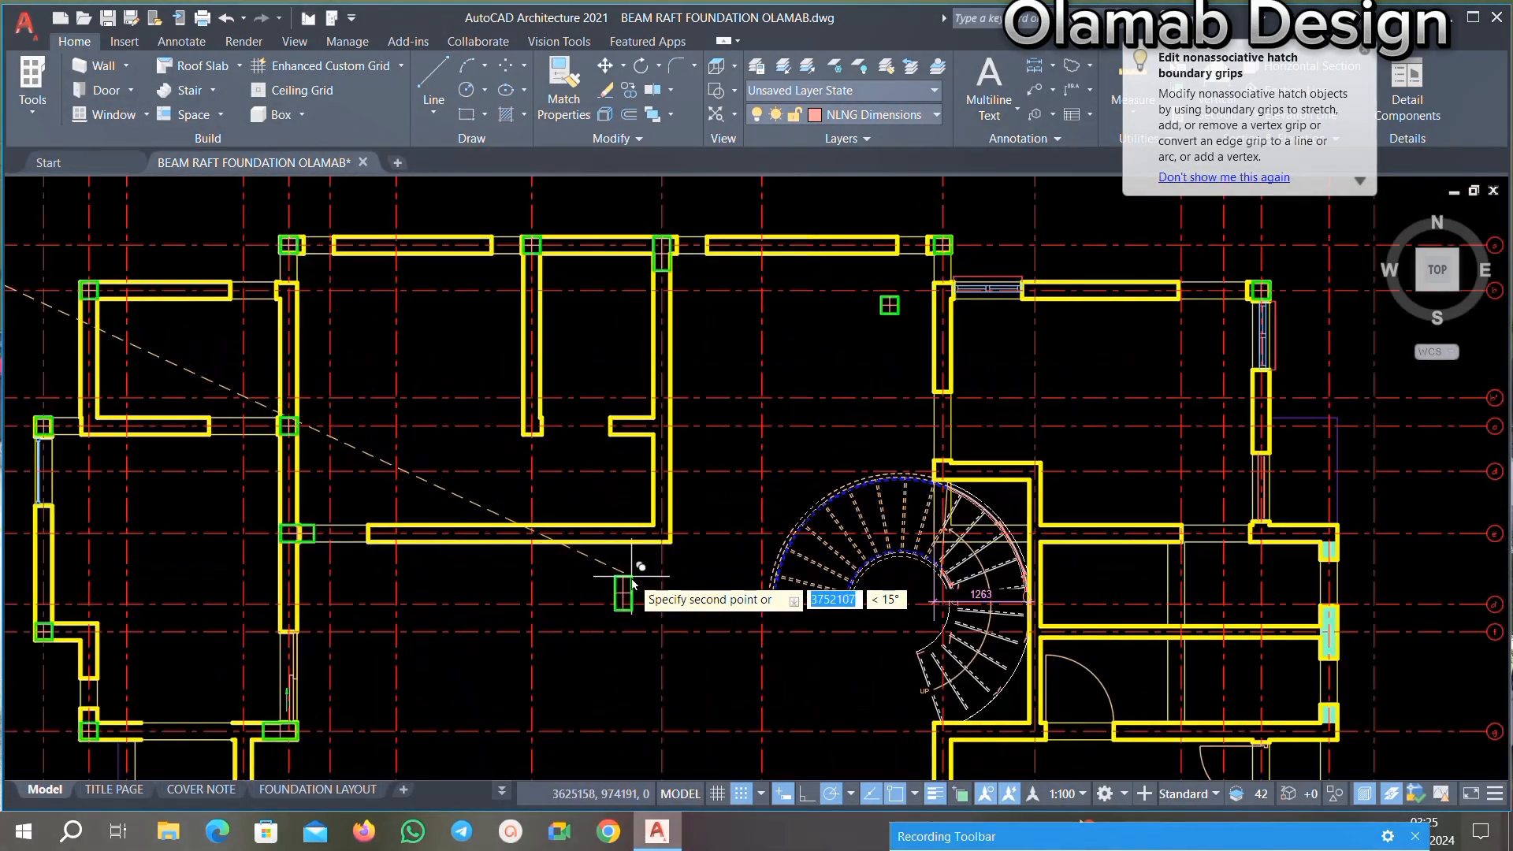
{"action": "scroll", "coordinate": [627, 604], "scroll_direction": "up", "scroll_amount": 4}
Step: Copy the spare upright column by its lower-right corner onto the interior wall corner west of the spiral stair
{"action": "left_click", "coordinate": [698, 430]}
{"action": "left_click", "coordinate": [391, 542]}
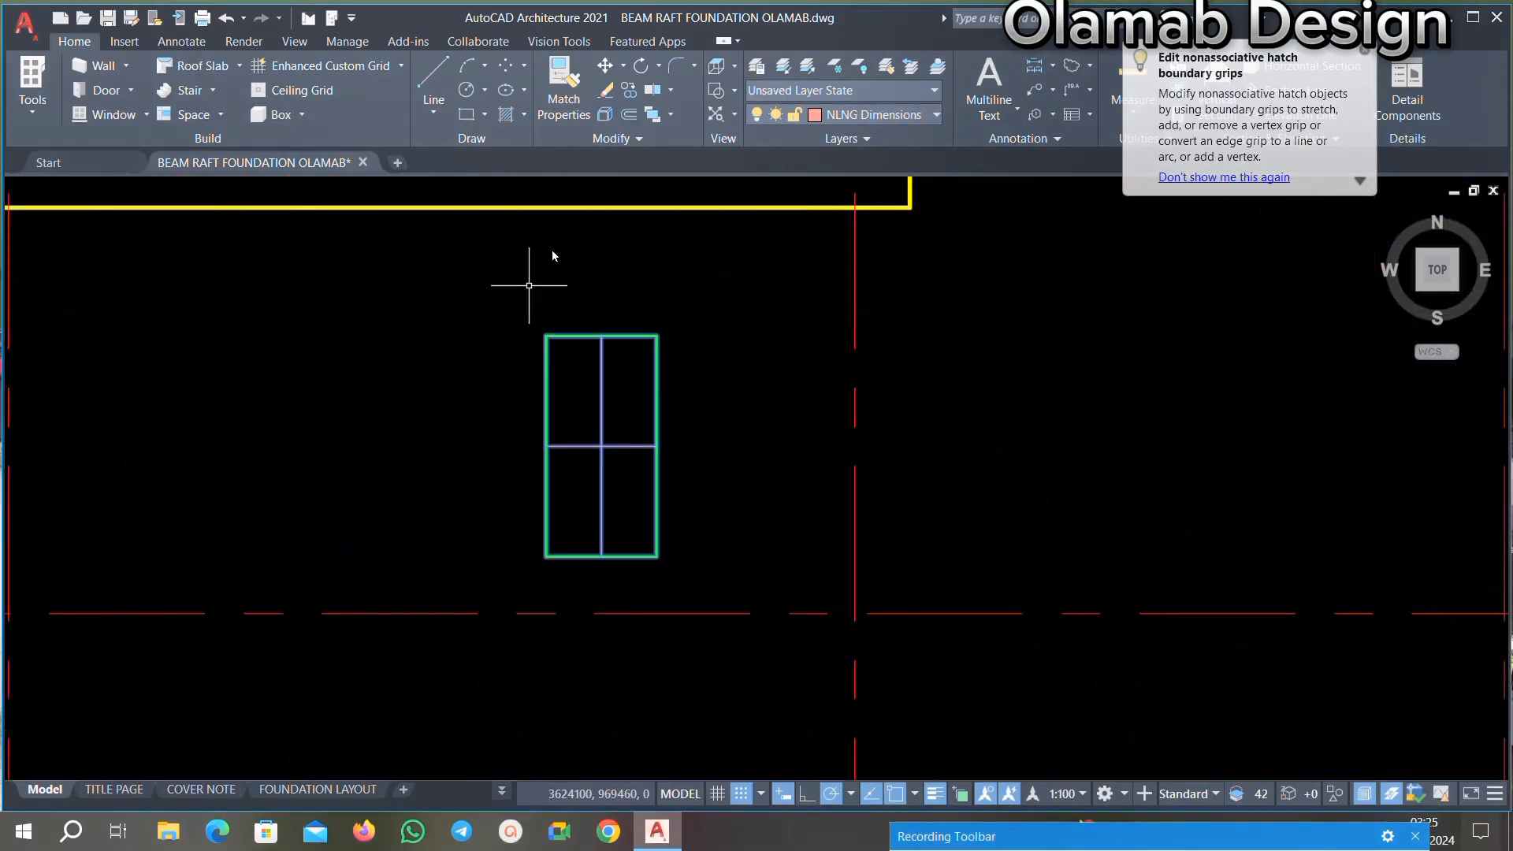
{"action": "left_click", "coordinate": [657, 556]}
{"action": "scroll", "coordinate": [662, 557], "scroll_direction": "down", "scroll_amount": 3}
{"action": "scroll", "coordinate": [693, 551], "scroll_direction": "up", "scroll_amount": 3}
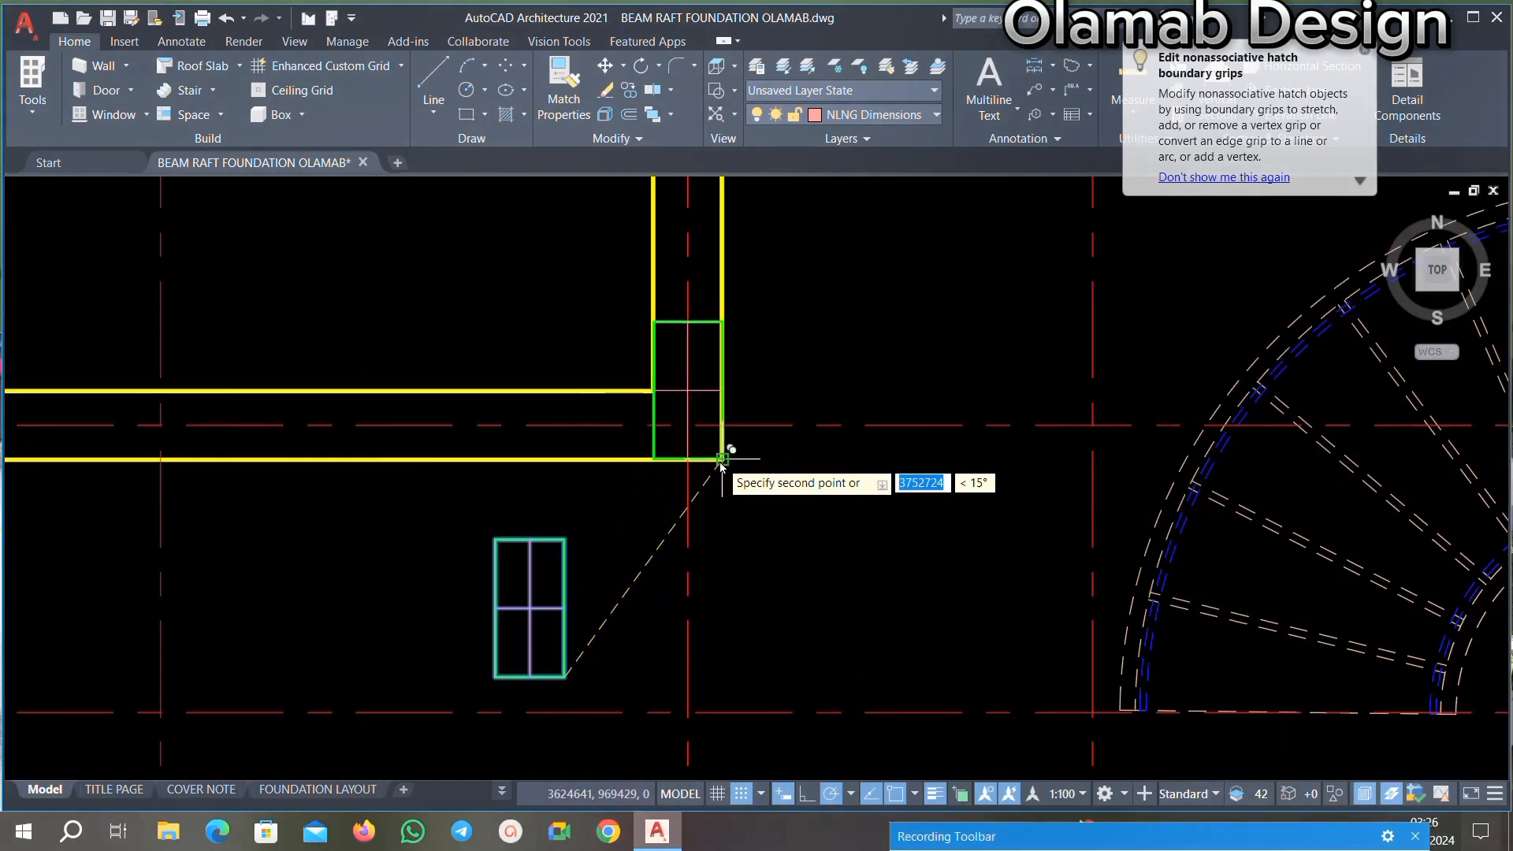
{"action": "scroll", "coordinate": [719, 449], "scroll_direction": "down", "scroll_amount": 4}
{"action": "scroll", "coordinate": [713, 425], "scroll_direction": "up", "scroll_amount": 3}
{"action": "scroll", "coordinate": [720, 374], "scroll_direction": "down", "scroll_amount": 5}
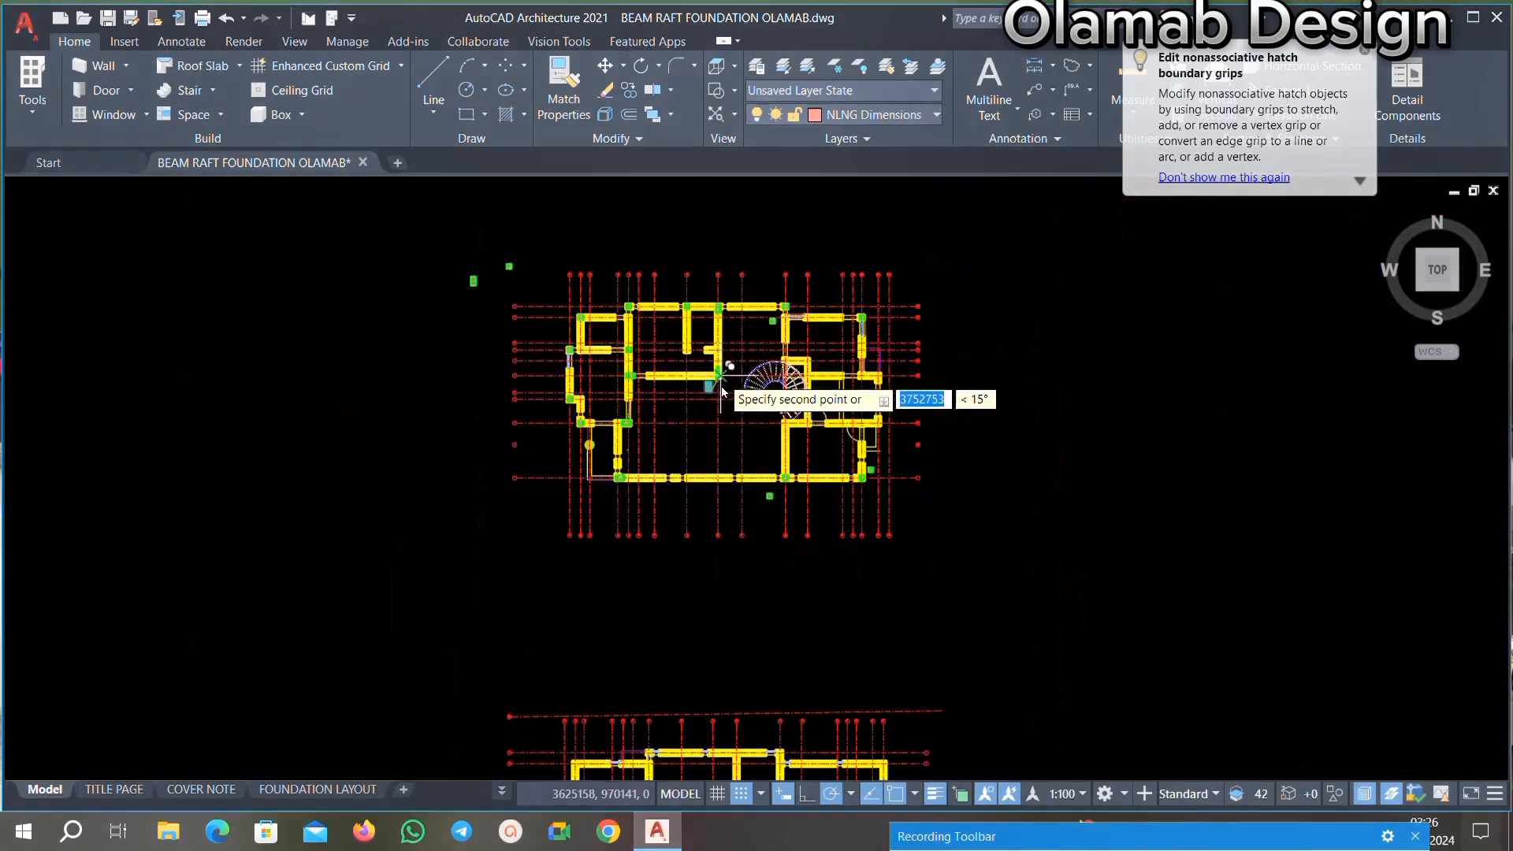
{"action": "scroll", "coordinate": [723, 394], "scroll_direction": "up", "scroll_amount": 3}
{"action": "scroll", "coordinate": [718, 453], "scroll_direction": "up", "scroll_amount": 6}
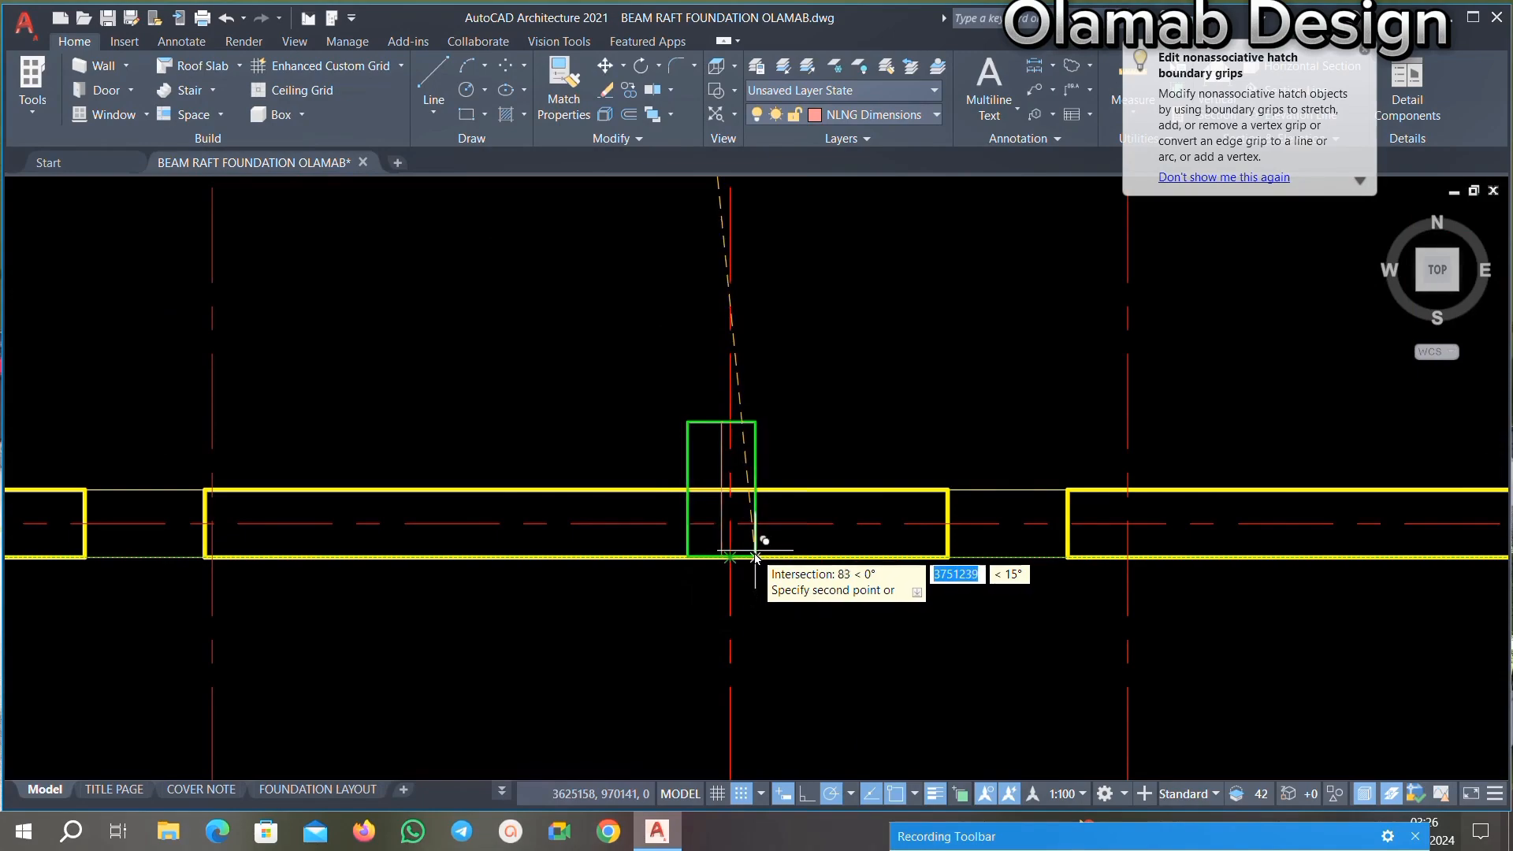
{"action": "scroll", "coordinate": [737, 561], "scroll_direction": "down", "scroll_amount": 5}
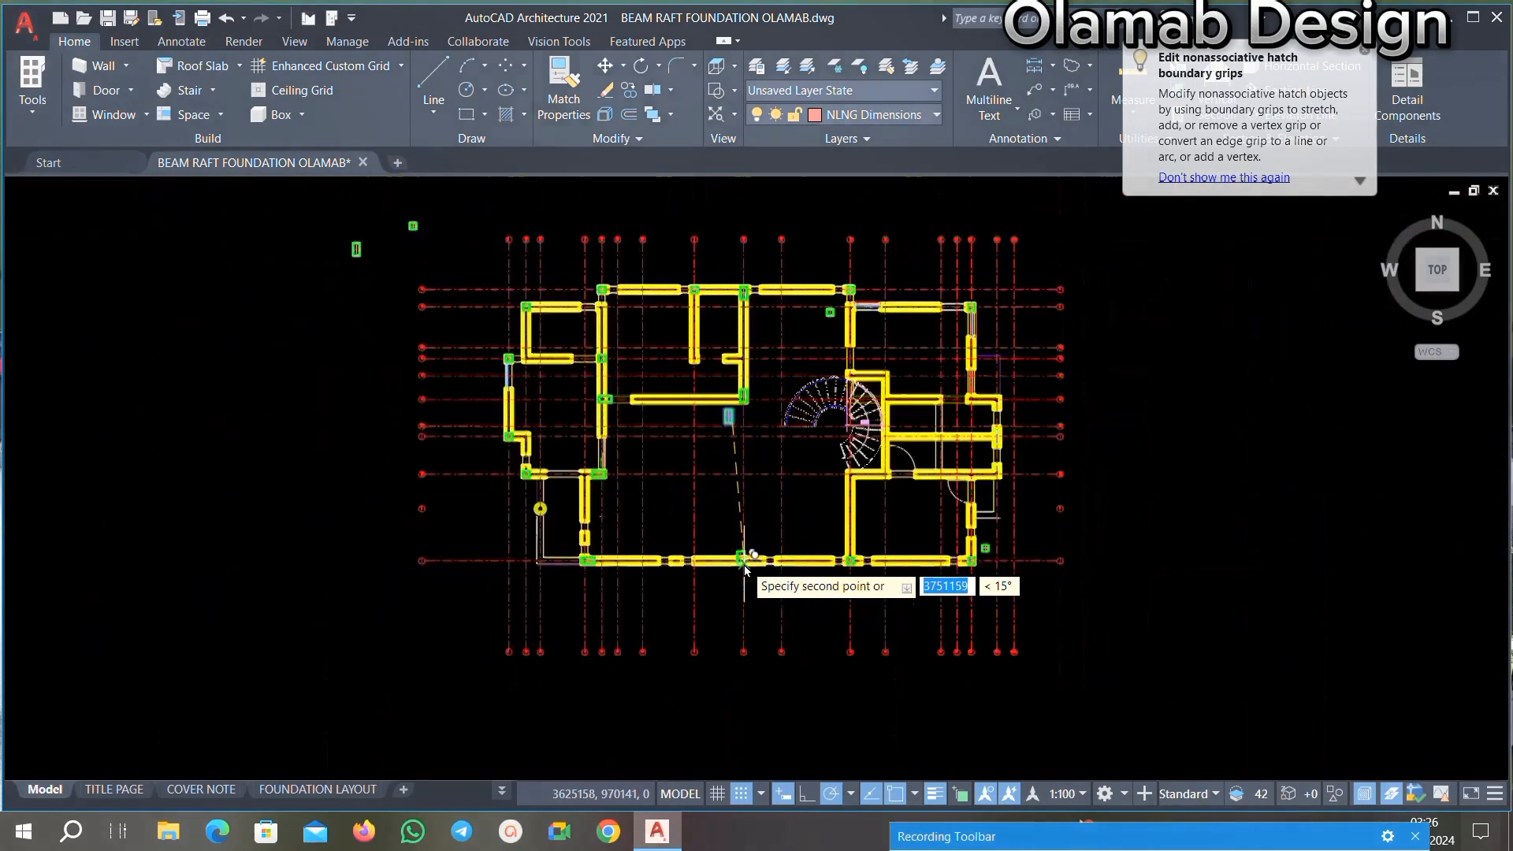
{"action": "key", "text": "Escape"}
Step: Copy the horizontal rectangular column from the south-west wall corner by its lower-left corner onto the wall corner just south of the spiral stair
{"action": "scroll", "coordinate": [764, 388], "scroll_direction": "up", "scroll_amount": 1}
{"action": "scroll", "coordinate": [764, 388], "scroll_direction": "up", "scroll_amount": 2}
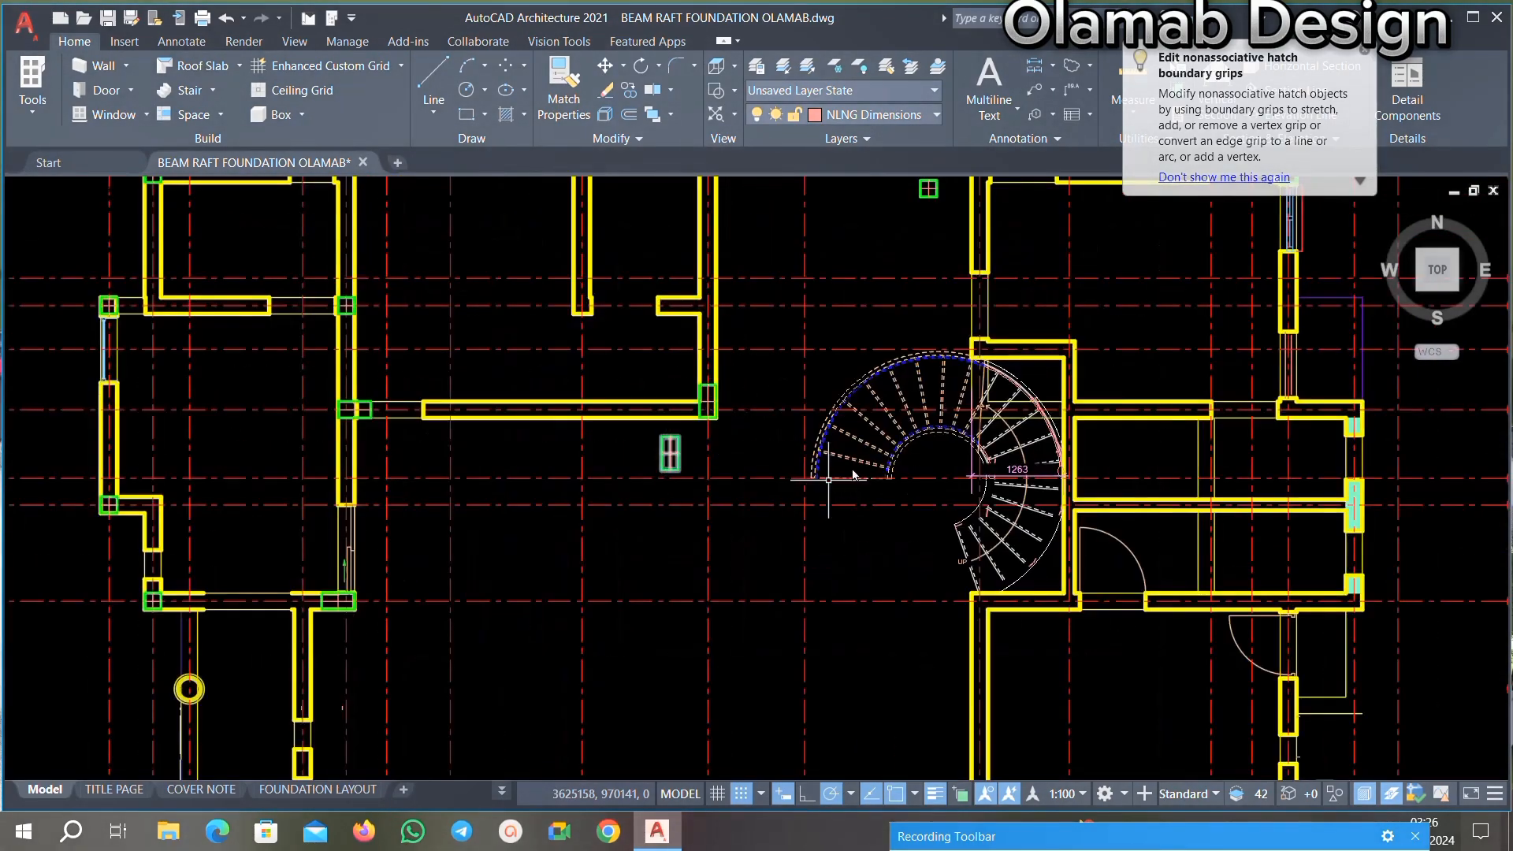
{"action": "scroll", "coordinate": [853, 474], "scroll_direction": "down", "scroll_amount": 3}
{"action": "scroll", "coordinate": [929, 243], "scroll_direction": "up", "scroll_amount": 3}
{"action": "scroll", "coordinate": [851, 310], "scroll_direction": "down", "scroll_amount": 2}
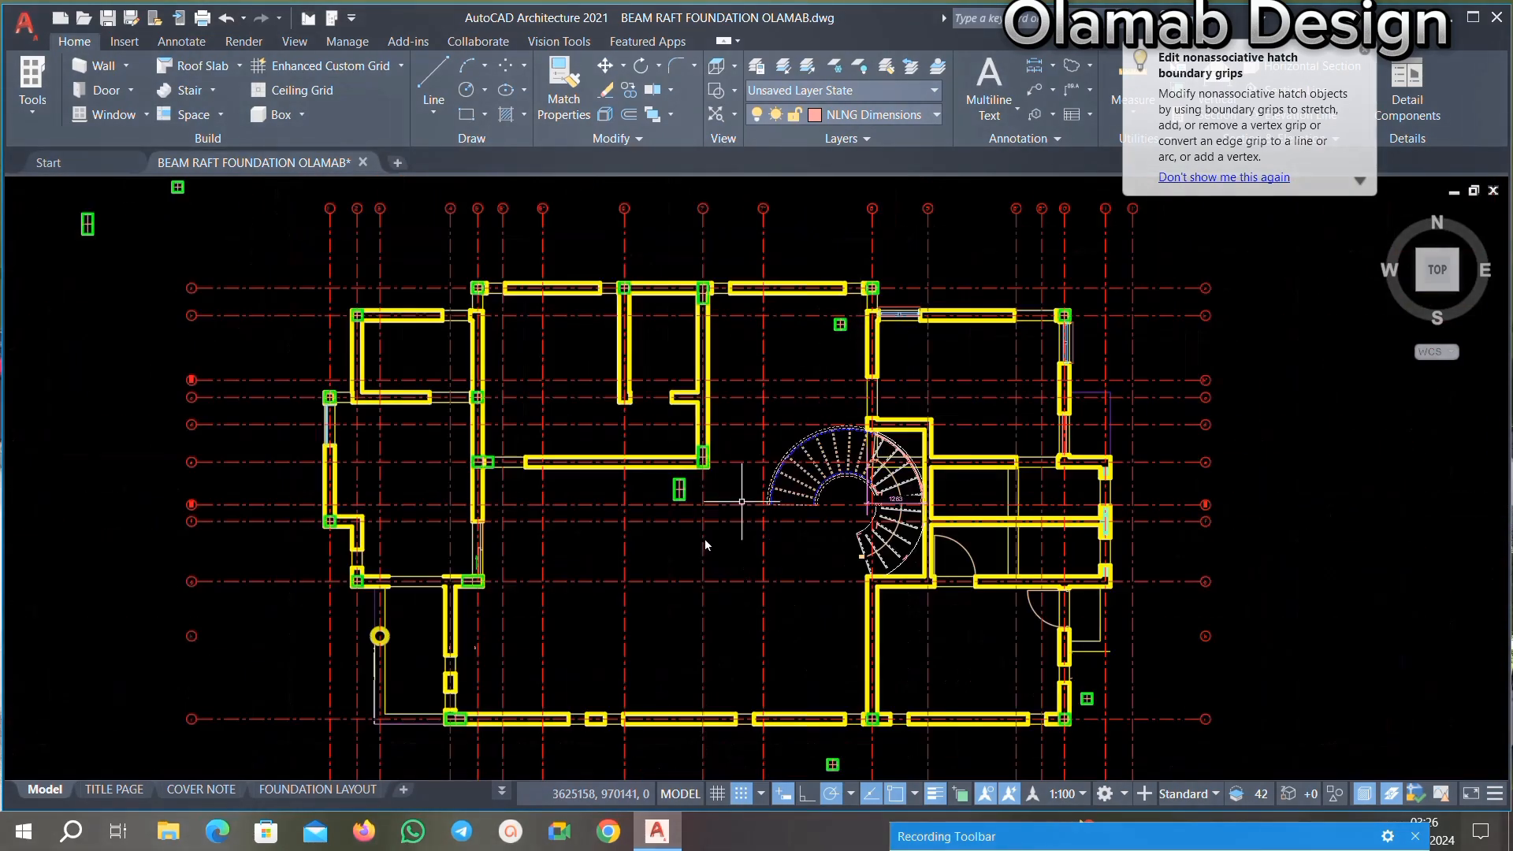
{"action": "scroll", "coordinate": [705, 544], "scroll_direction": "up", "scroll_amount": 2}
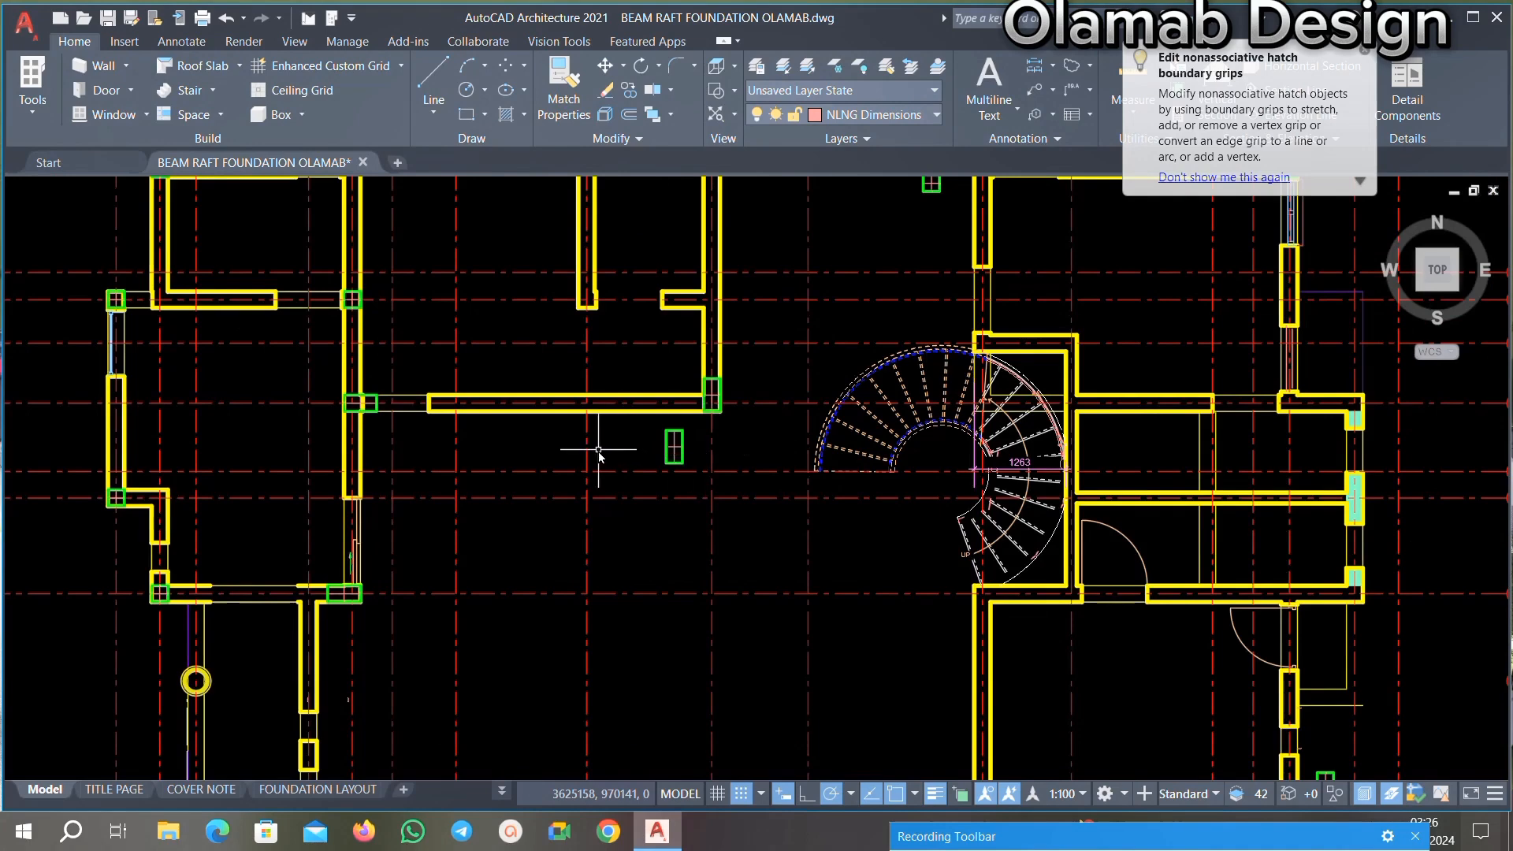
{"action": "scroll", "coordinate": [697, 441], "scroll_direction": "up", "scroll_amount": 6}
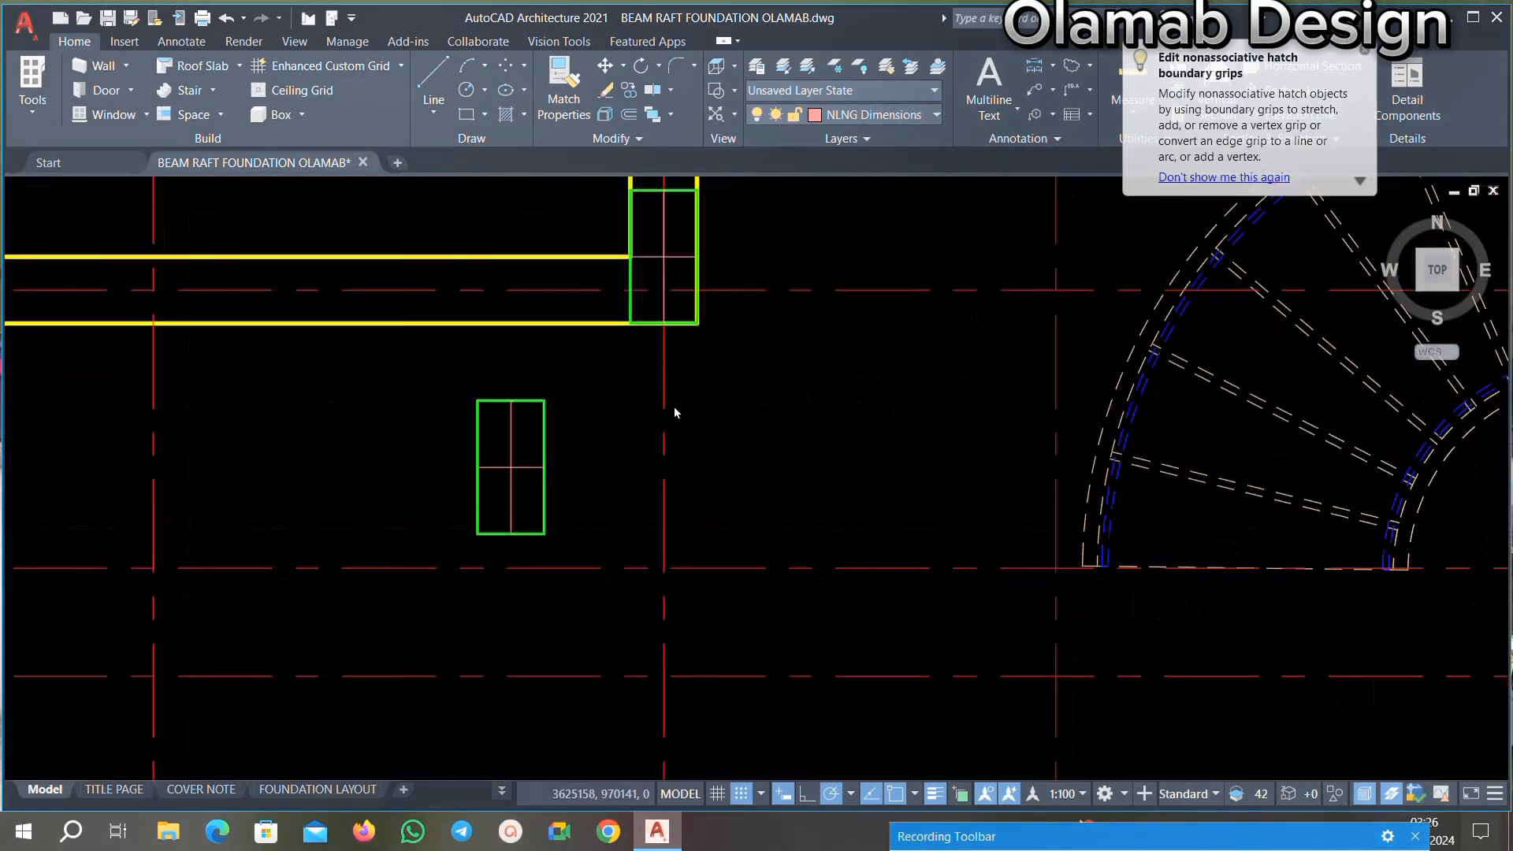
{"action": "scroll", "coordinate": [710, 378], "scroll_direction": "down", "scroll_amount": 9}
{"action": "scroll", "coordinate": [402, 644], "scroll_direction": "up", "scroll_amount": 6}
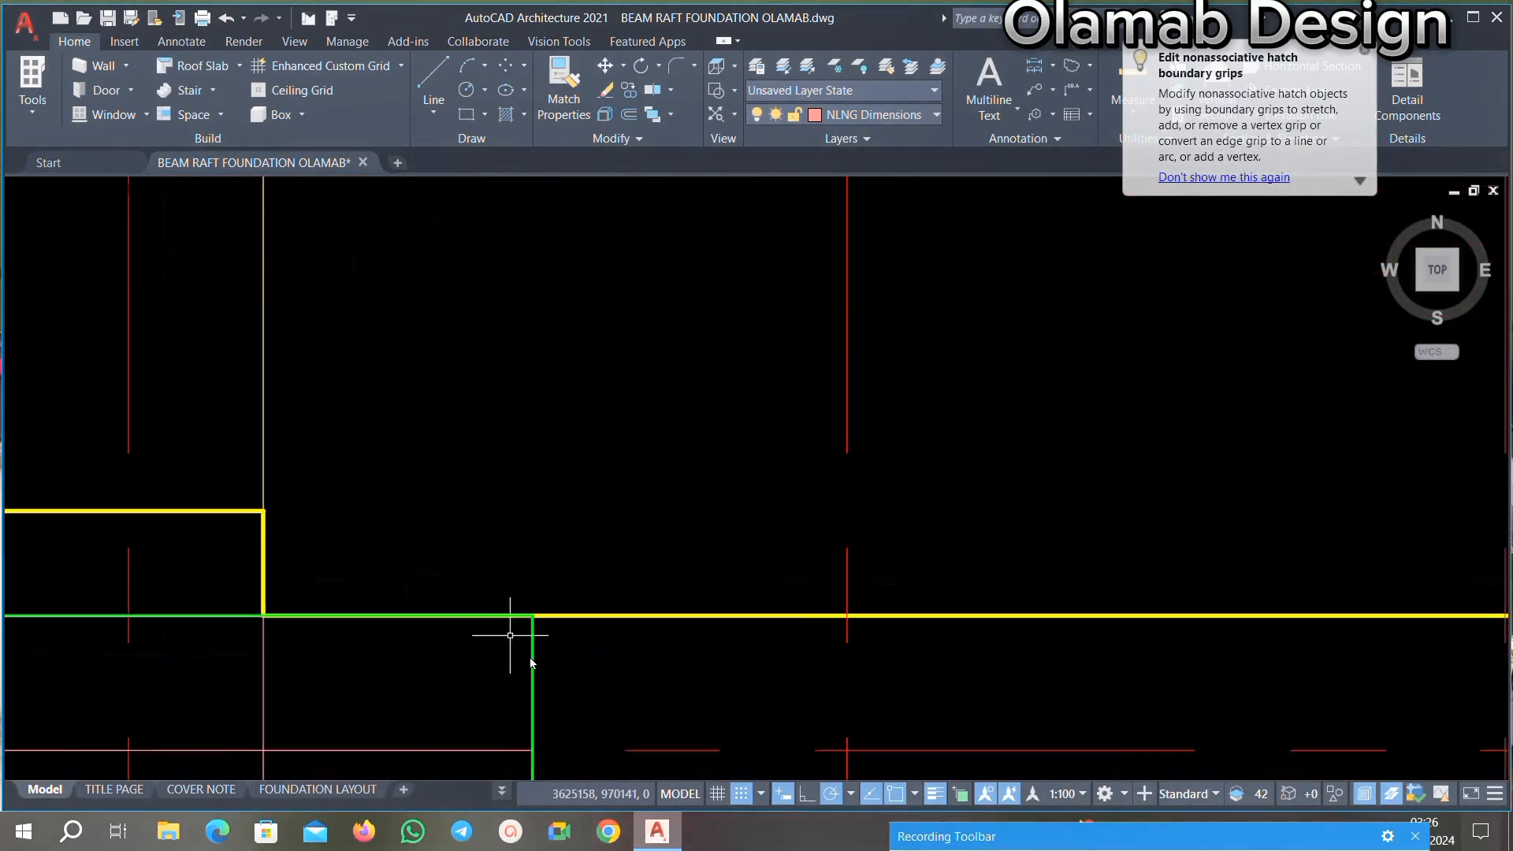
{"action": "scroll", "coordinate": [606, 567], "scroll_direction": "down", "scroll_amount": 4}
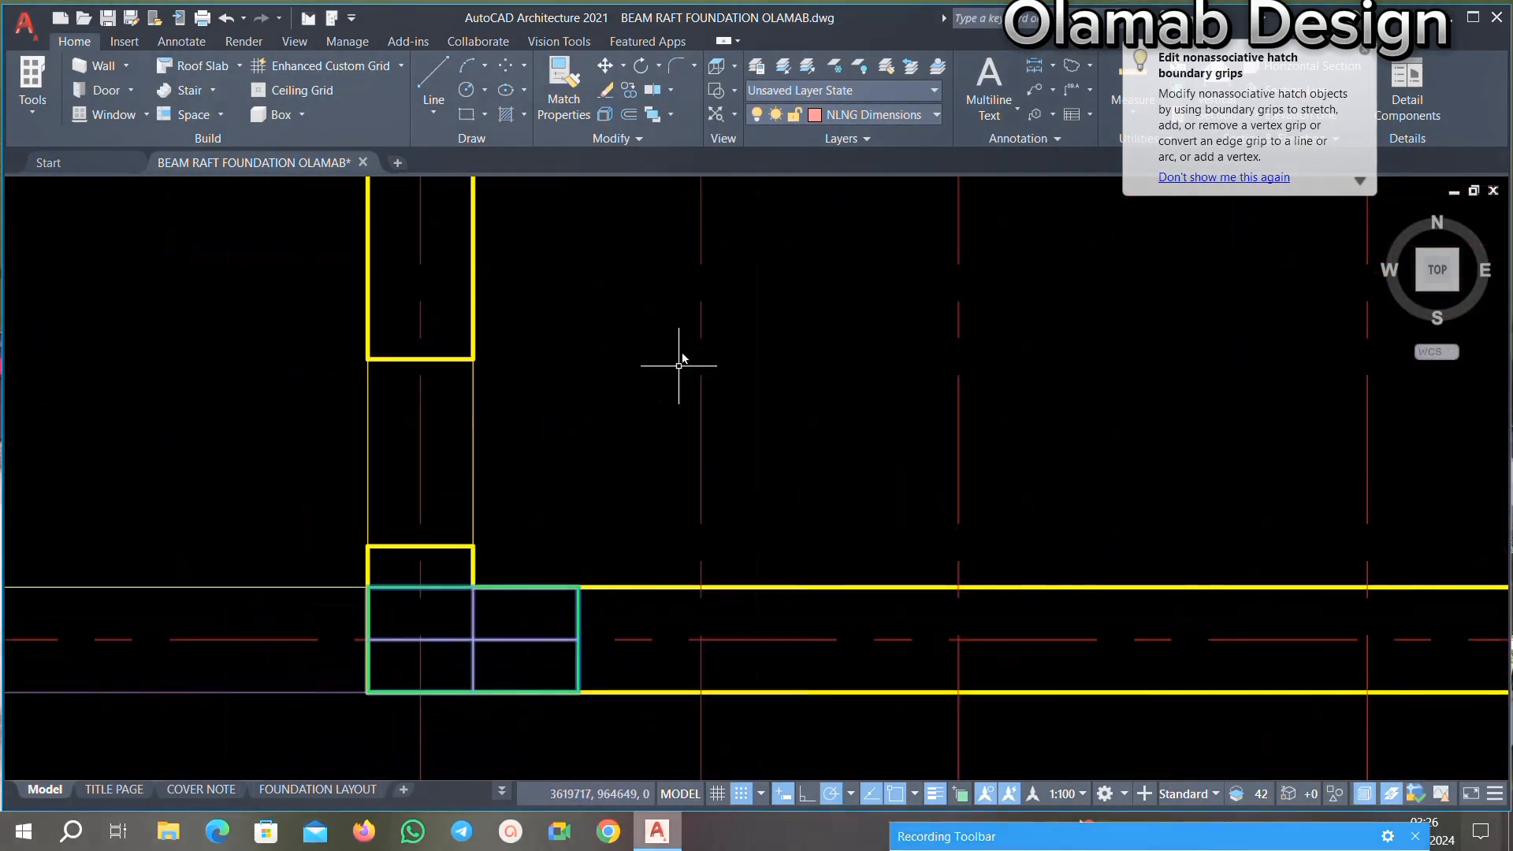
{"action": "left_click", "coordinate": [629, 90]}
{"action": "scroll", "coordinate": [364, 700], "scroll_direction": "up", "scroll_amount": 2}
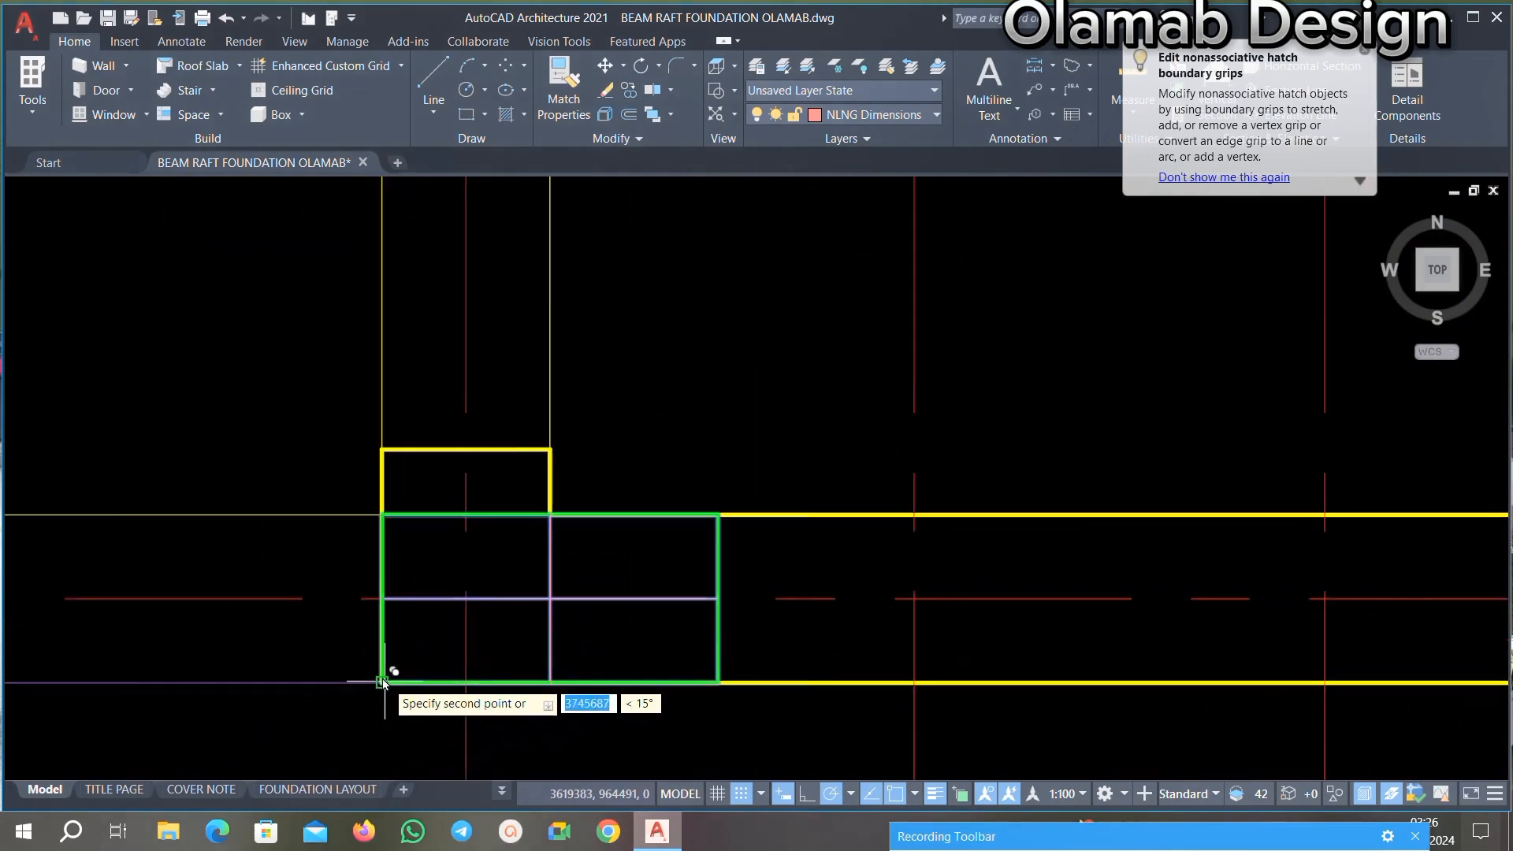
{"action": "scroll", "coordinate": [382, 681], "scroll_direction": "down", "scroll_amount": 6}
{"action": "scroll", "coordinate": [918, 505], "scroll_direction": "up", "scroll_amount": 3}
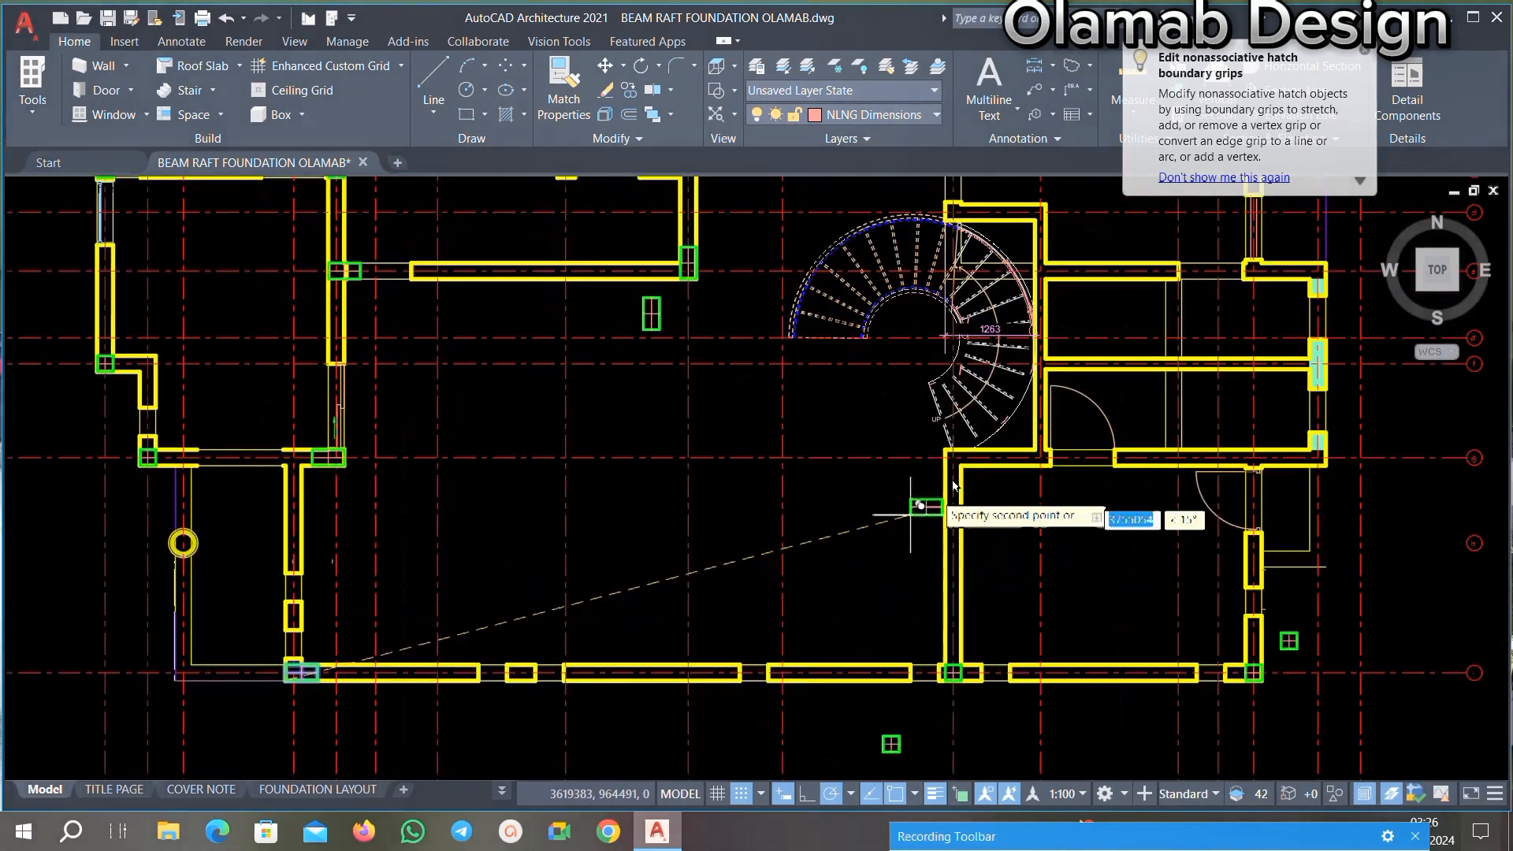
{"action": "scroll", "coordinate": [910, 516], "scroll_direction": "up", "scroll_amount": 6}
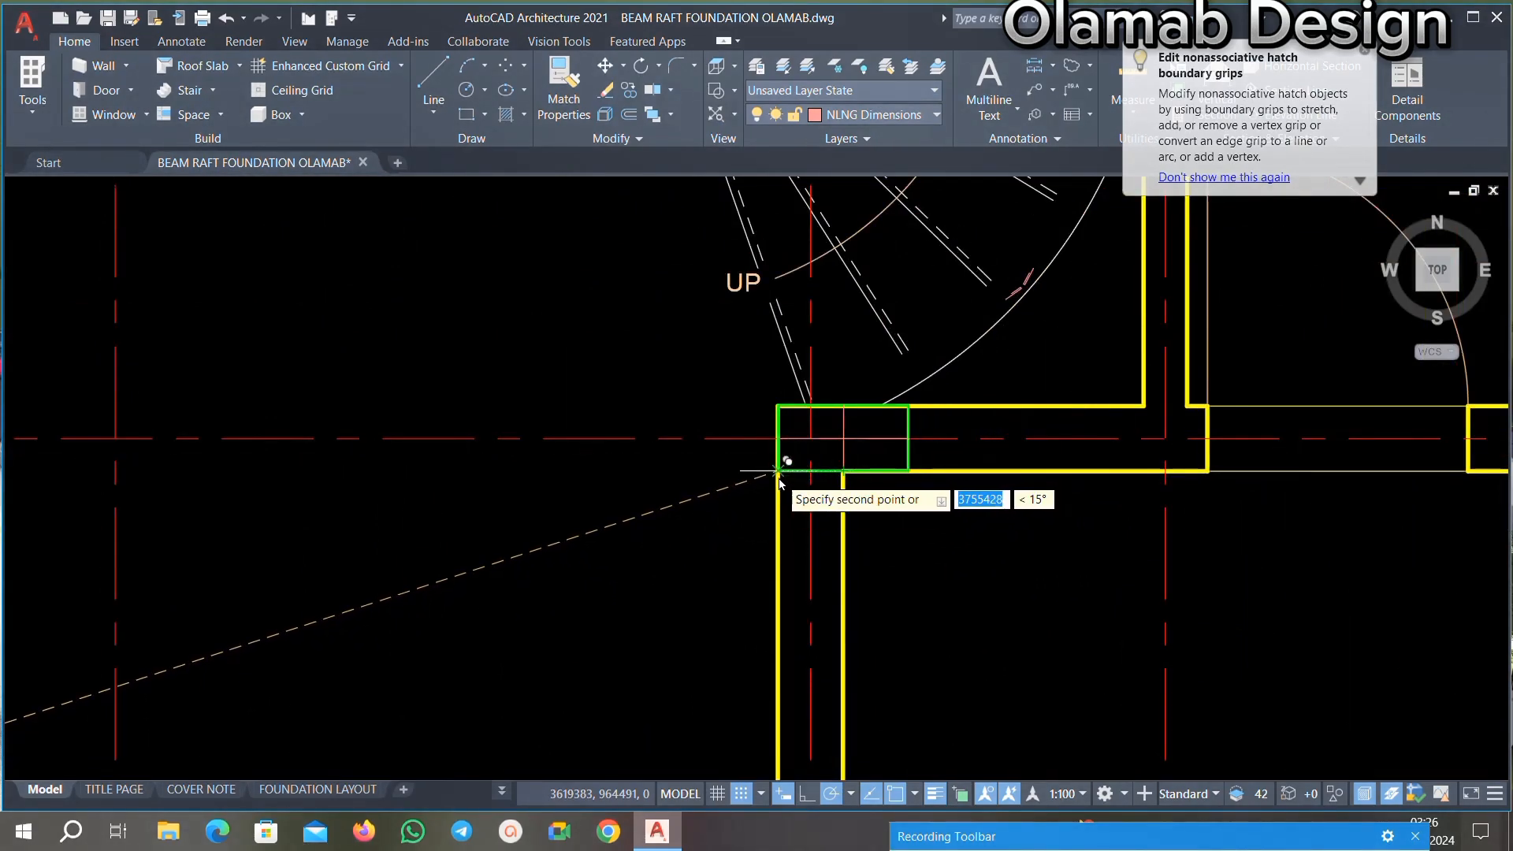
Step: Place a spare copy of the horizontal rectangular column just above the east-west wall, near its eastern end below the hatched wall piece
{"action": "scroll", "coordinate": [788, 473], "scroll_direction": "down", "scroll_amount": 5}
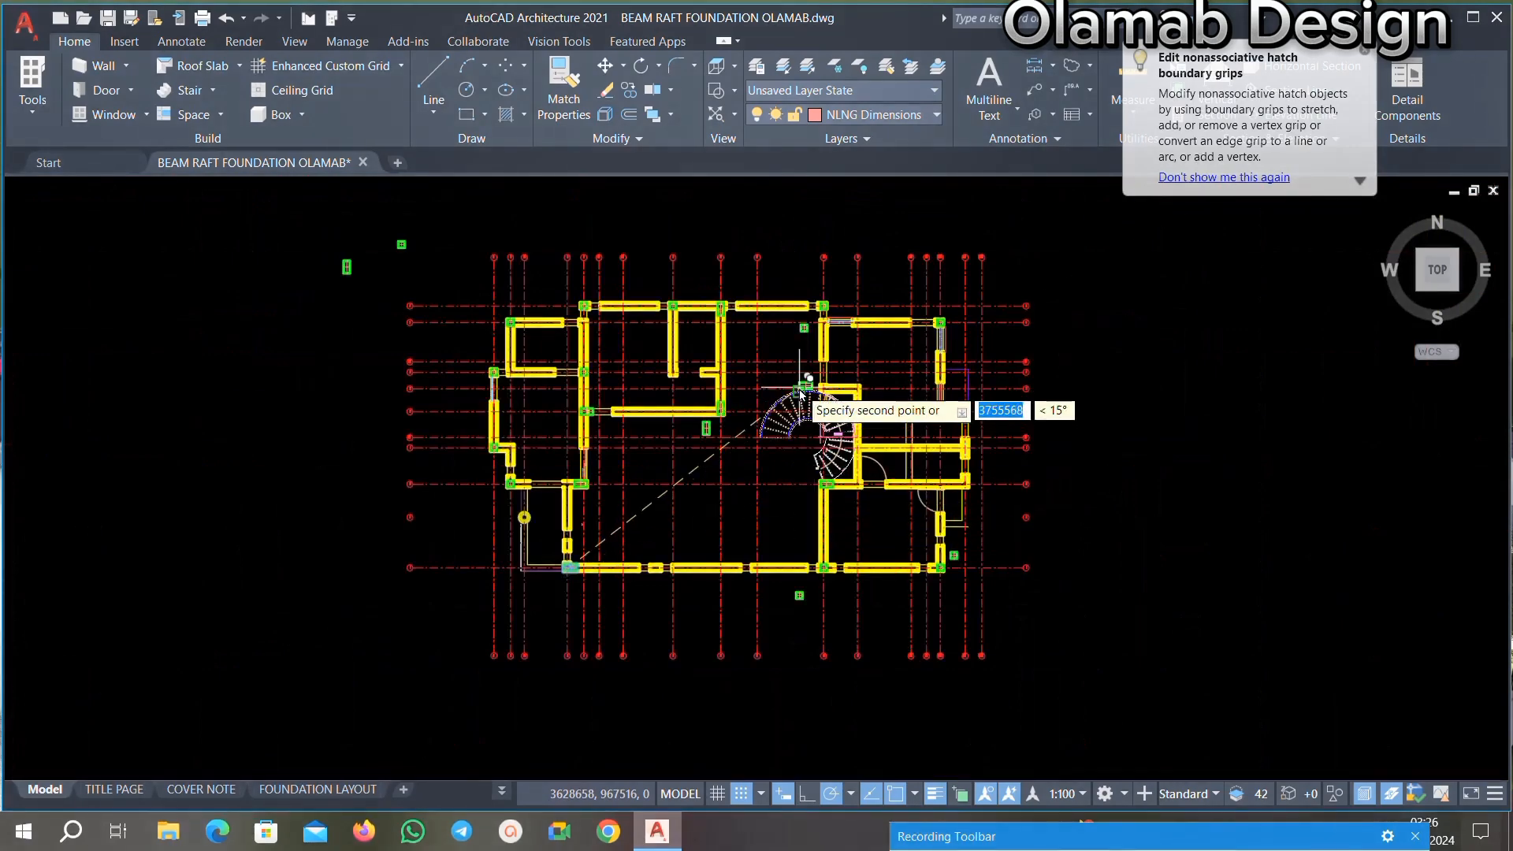
{"action": "scroll", "coordinate": [810, 388], "scroll_direction": "up", "scroll_amount": 3}
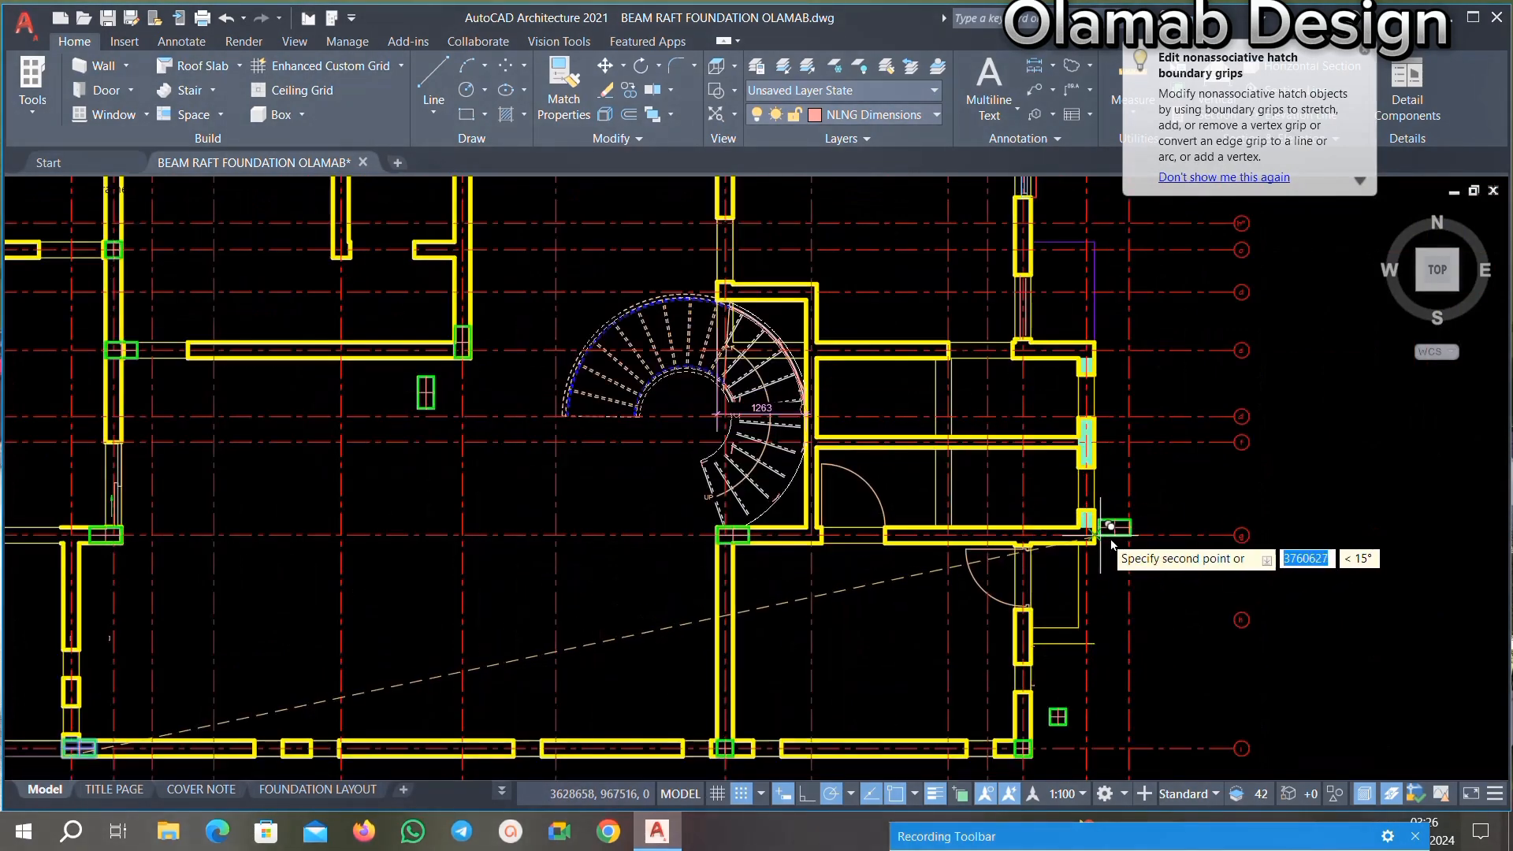
{"action": "scroll", "coordinate": [1121, 542], "scroll_direction": "up", "scroll_amount": 5}
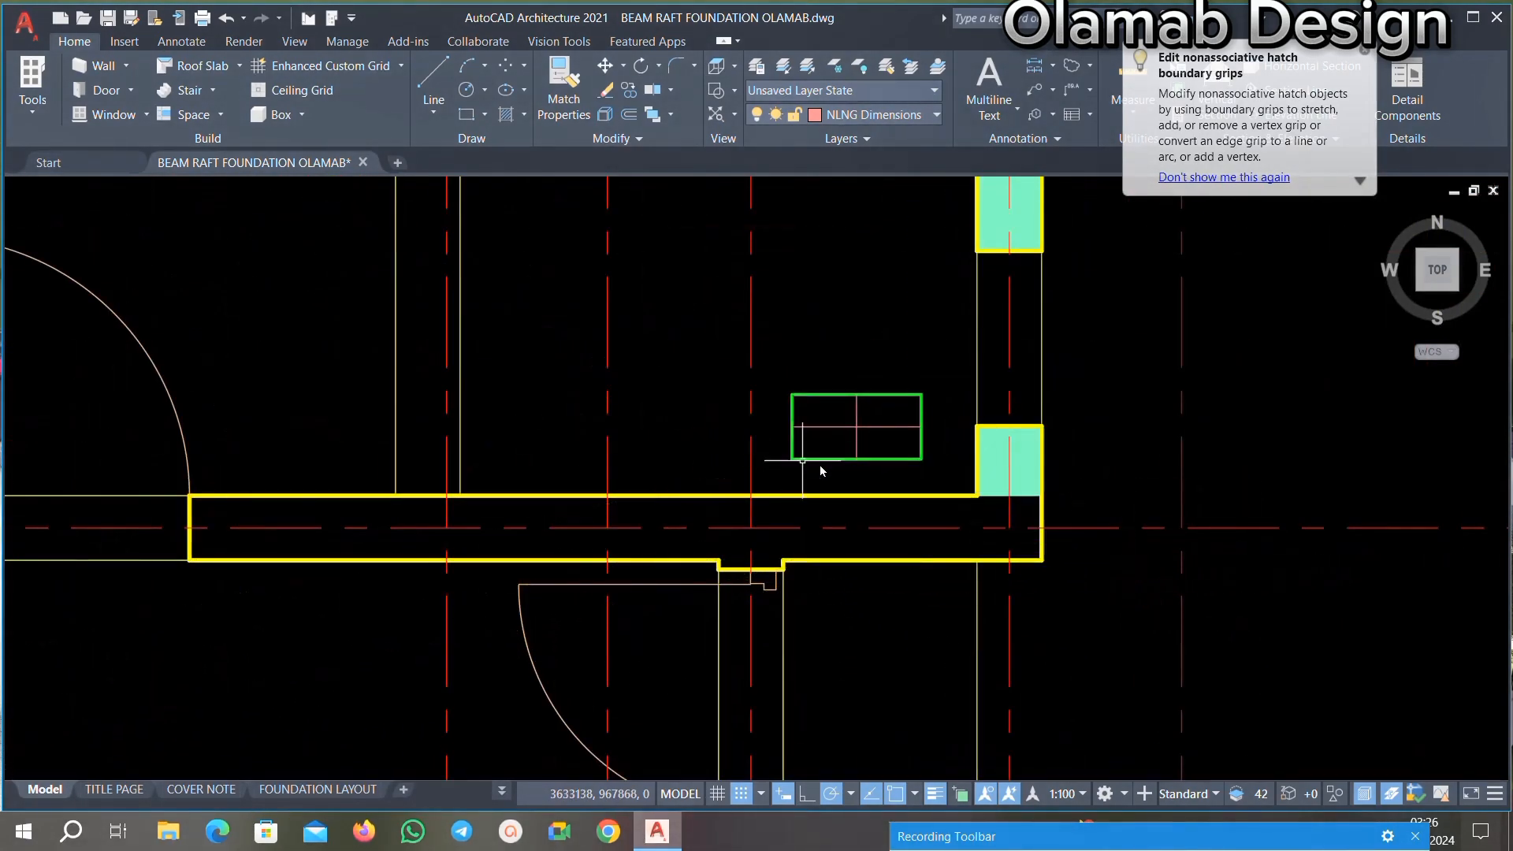
Step: Move the spare horizontal column by its lower-right corner onto the outer corner at the east-west wall's eastern end
{"action": "scroll", "coordinate": [920, 431], "scroll_direction": "up", "scroll_amount": 3}
{"action": "left_click", "coordinate": [965, 266]}
{"action": "left_click", "coordinate": [707, 458]}
{"action": "scroll", "coordinate": [766, 428], "scroll_direction": "down", "scroll_amount": 2}
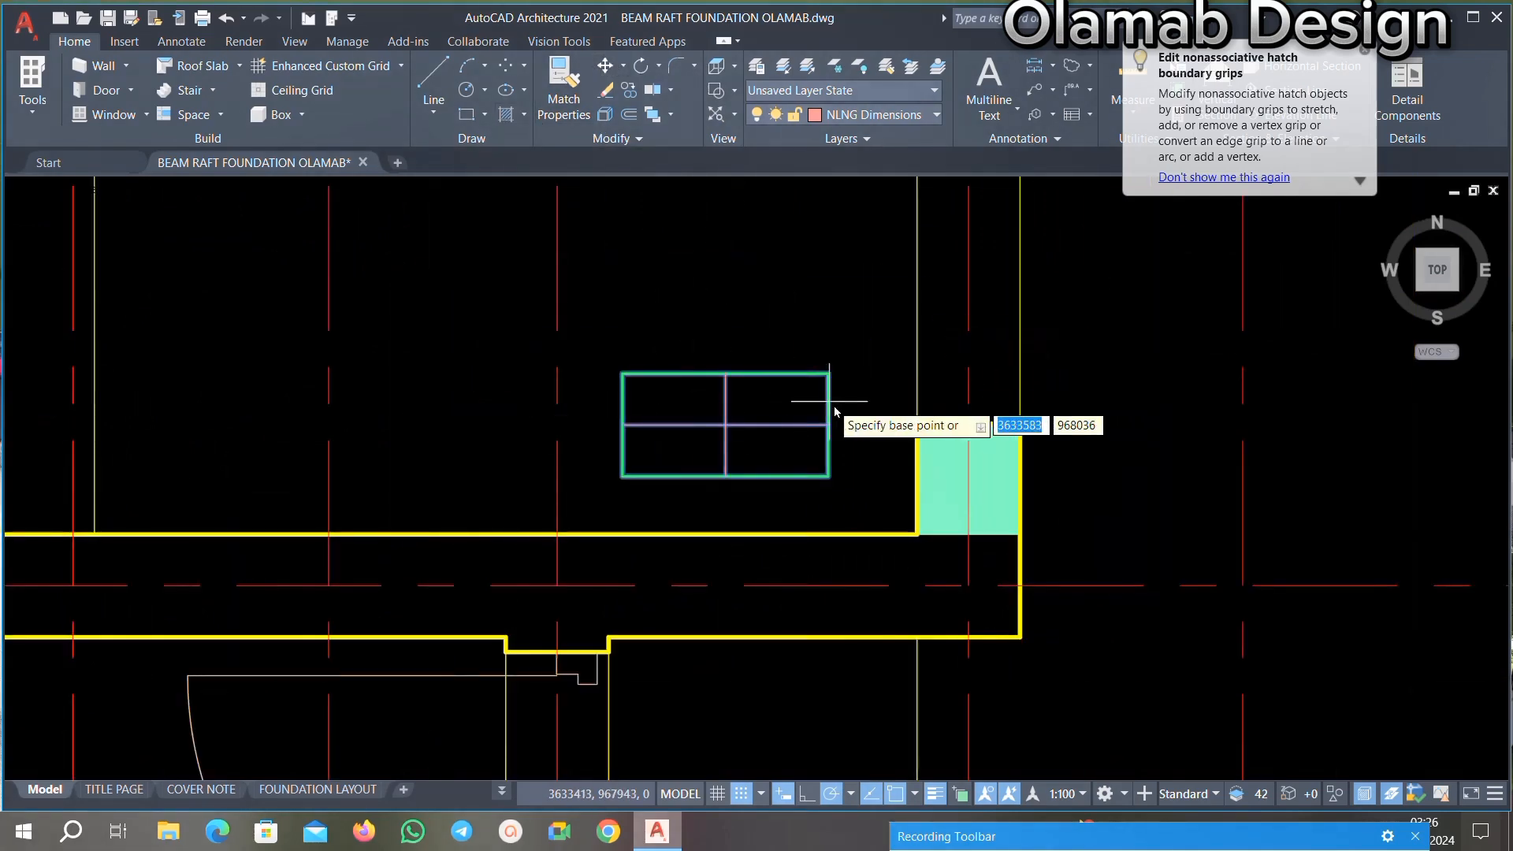
{"action": "left_click", "coordinate": [828, 476]}
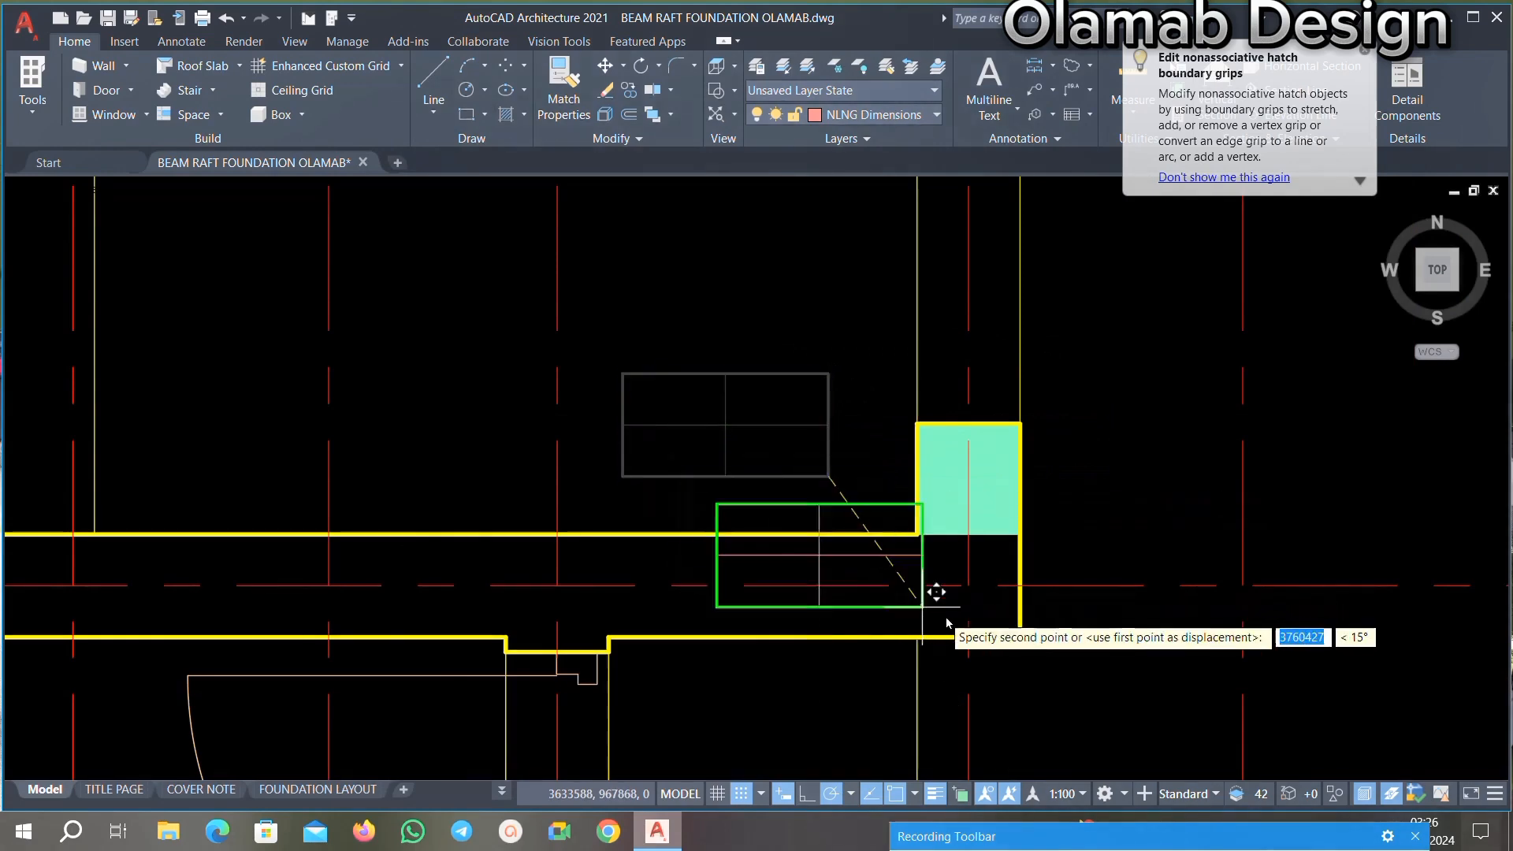
{"action": "left_click", "coordinate": [1017, 636]}
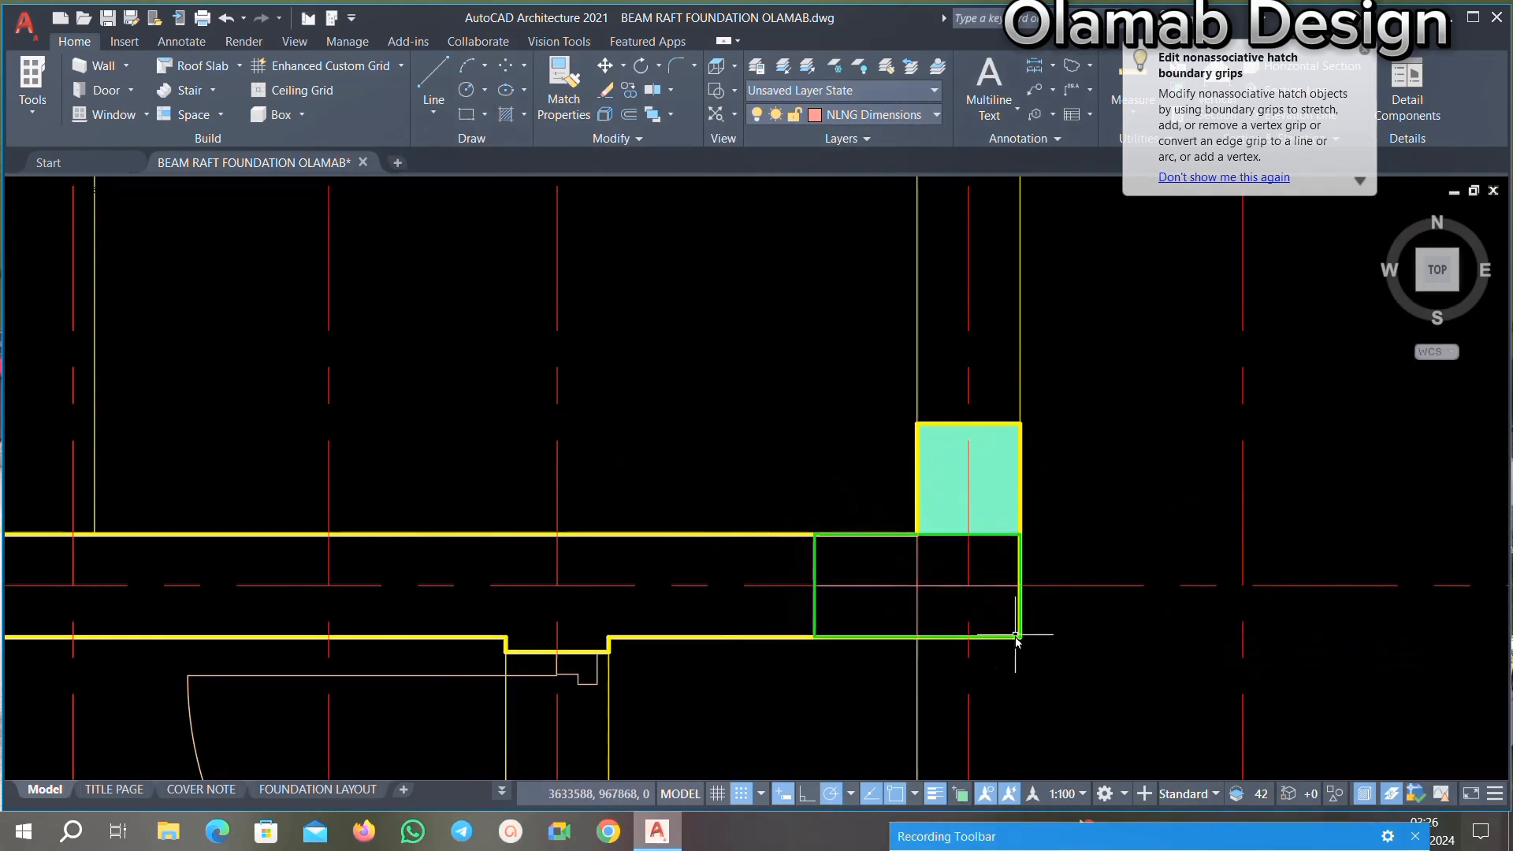
Step: Delete the solid hatch filling the short wall pieces along the east wall
{"action": "scroll", "coordinate": [980, 514], "scroll_direction": "up", "scroll_amount": 3}
{"action": "left_click", "coordinate": [994, 508]}
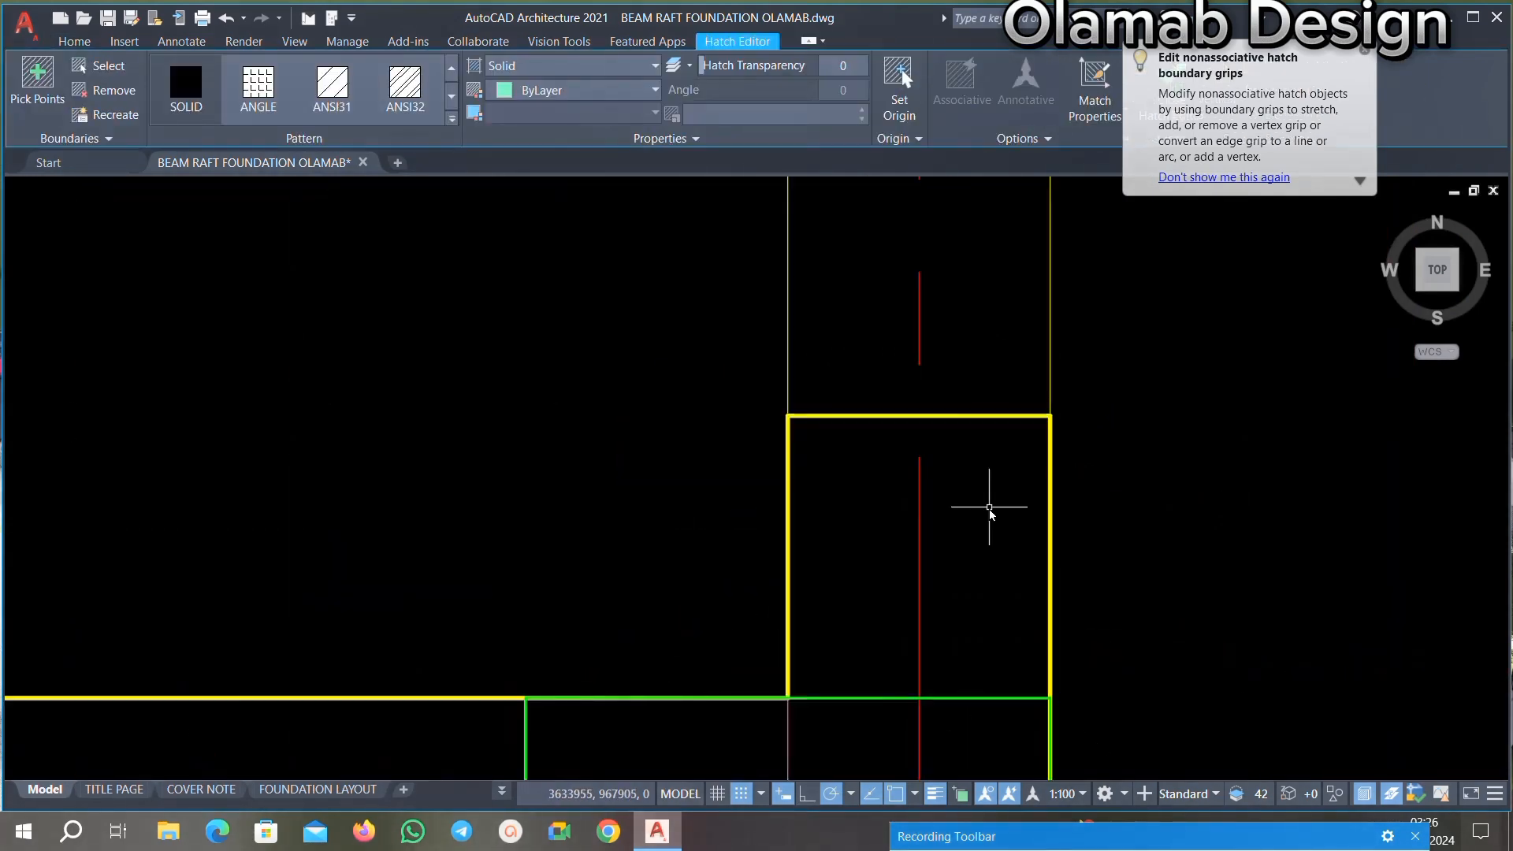
{"action": "key", "text": "Escape"}
Step: Copy the horizontal column from the east wall's lower corner by its upper-right corner onto the outer corner at that wall's northern end
{"action": "scroll", "coordinate": [978, 379], "scroll_direction": "down", "scroll_amount": 3}
{"action": "scroll", "coordinate": [814, 532], "scroll_direction": "up", "scroll_amount": 2}
{"action": "left_click", "coordinate": [890, 517]}
{"action": "left_click", "coordinate": [677, 546]}
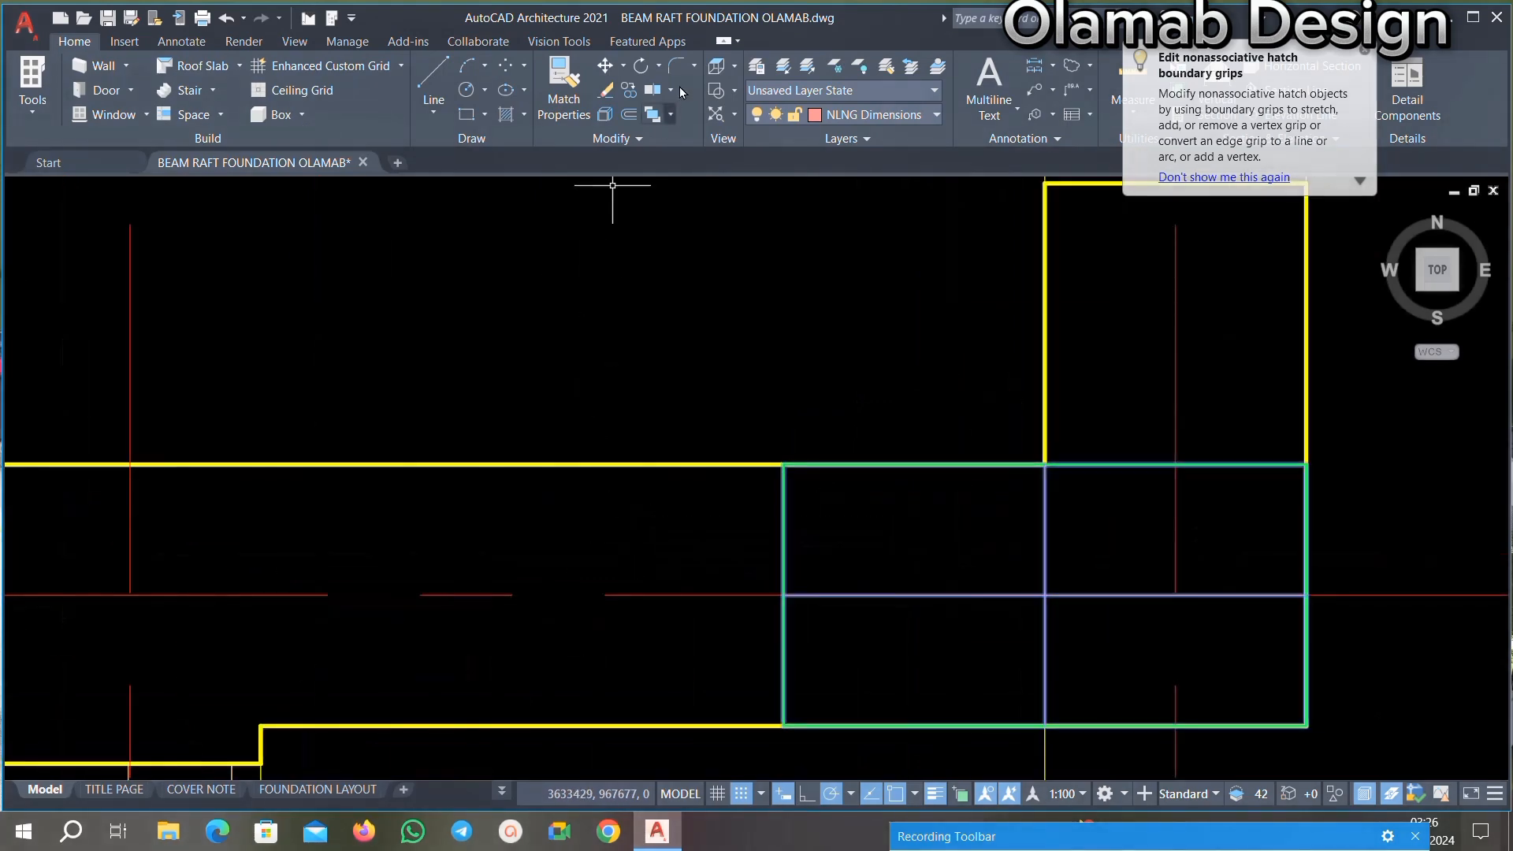
{"action": "scroll", "coordinate": [882, 575], "scroll_direction": "down", "scroll_amount": 2}
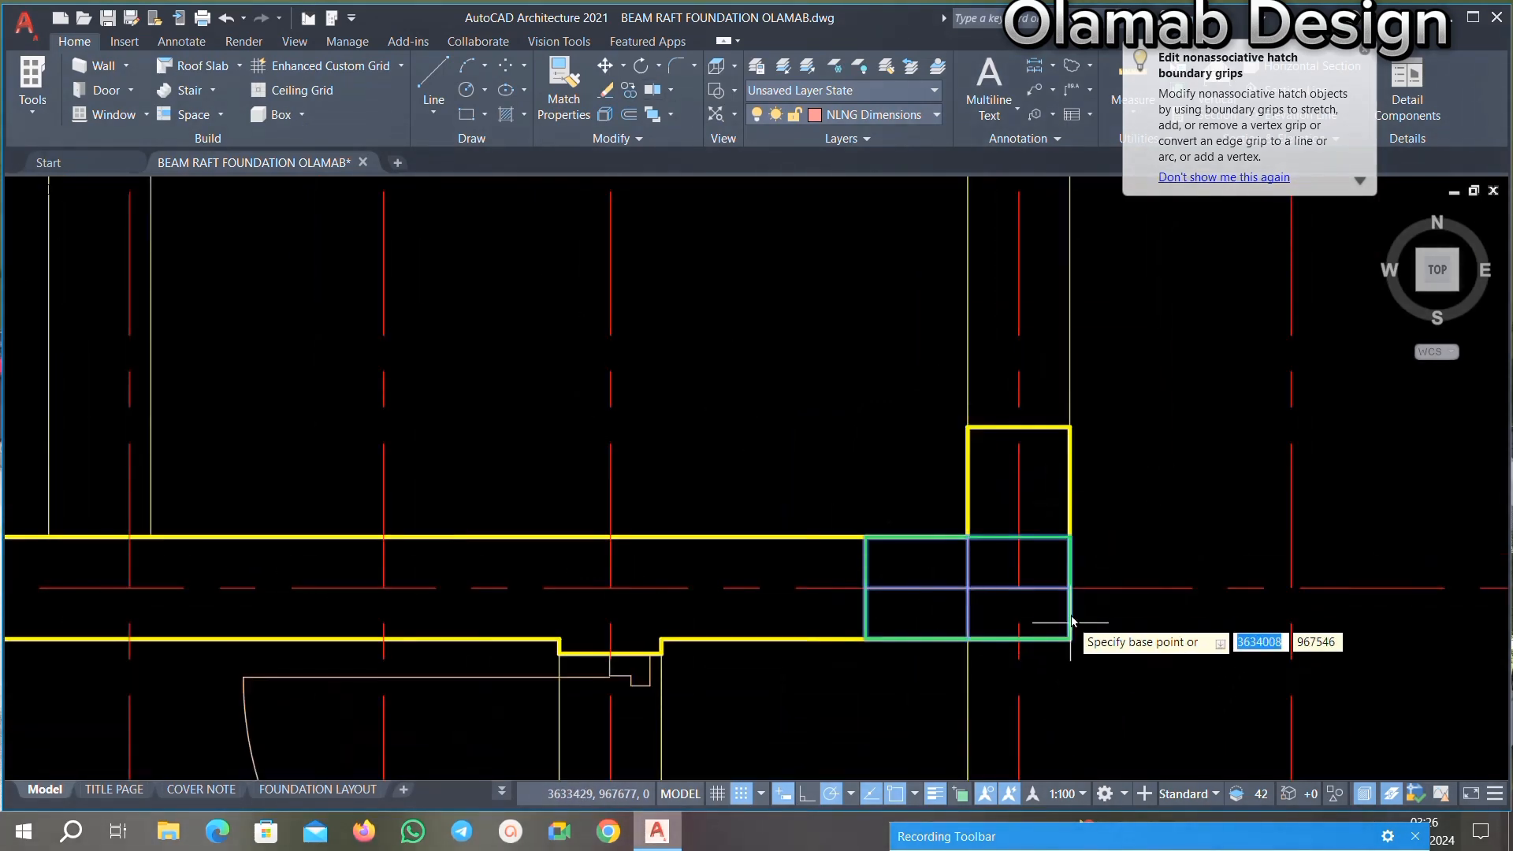
{"action": "left_click", "coordinate": [1069, 536]}
{"action": "scroll", "coordinate": [981, 563], "scroll_direction": "down", "scroll_amount": 3}
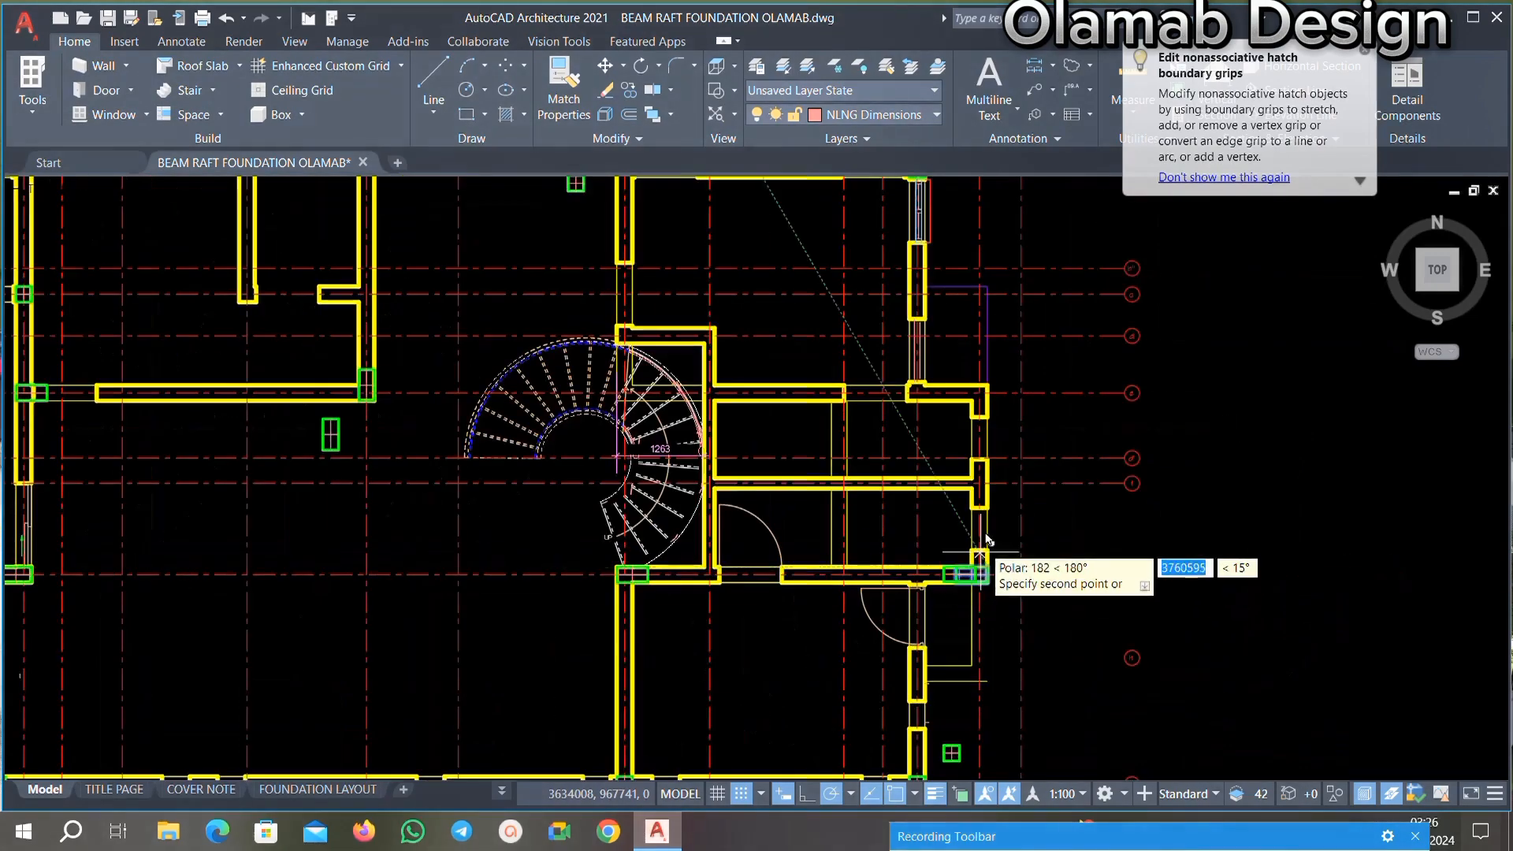
{"action": "scroll", "coordinate": [993, 402], "scroll_direction": "up", "scroll_amount": 3}
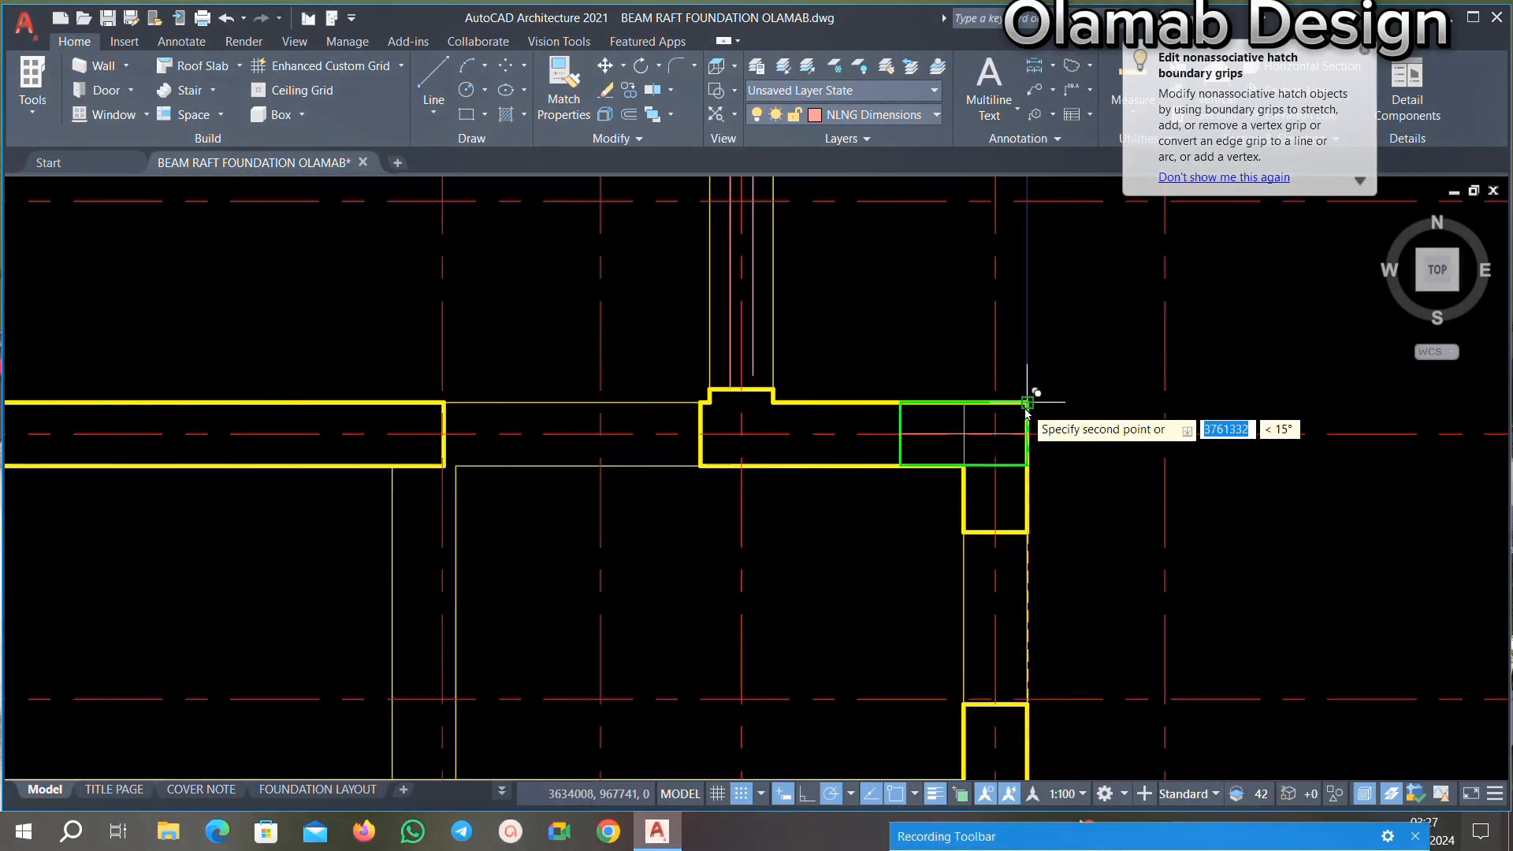
{"action": "left_click", "coordinate": [1026, 402]}
{"action": "scroll", "coordinate": [989, 406], "scroll_direction": "down", "scroll_amount": 2}
{"action": "scroll", "coordinate": [974, 433], "scroll_direction": "down", "scroll_amount": 2}
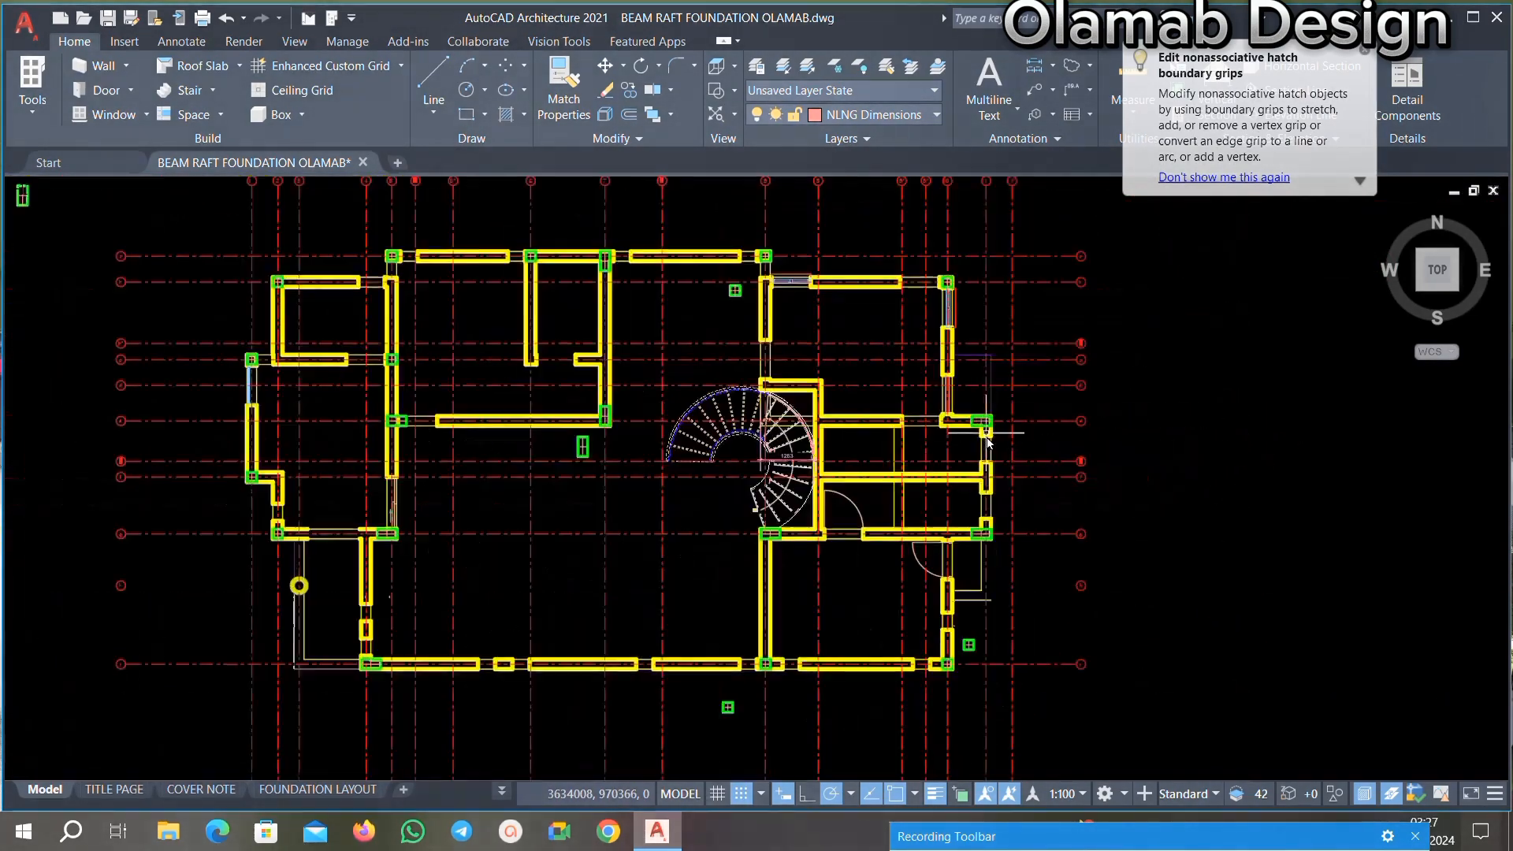
Step: Copy the spare square column by its centre onto the grid intersection at the western wall end above the spiral stair
{"action": "scroll", "coordinate": [980, 426], "scroll_direction": "up", "scroll_amount": 2}
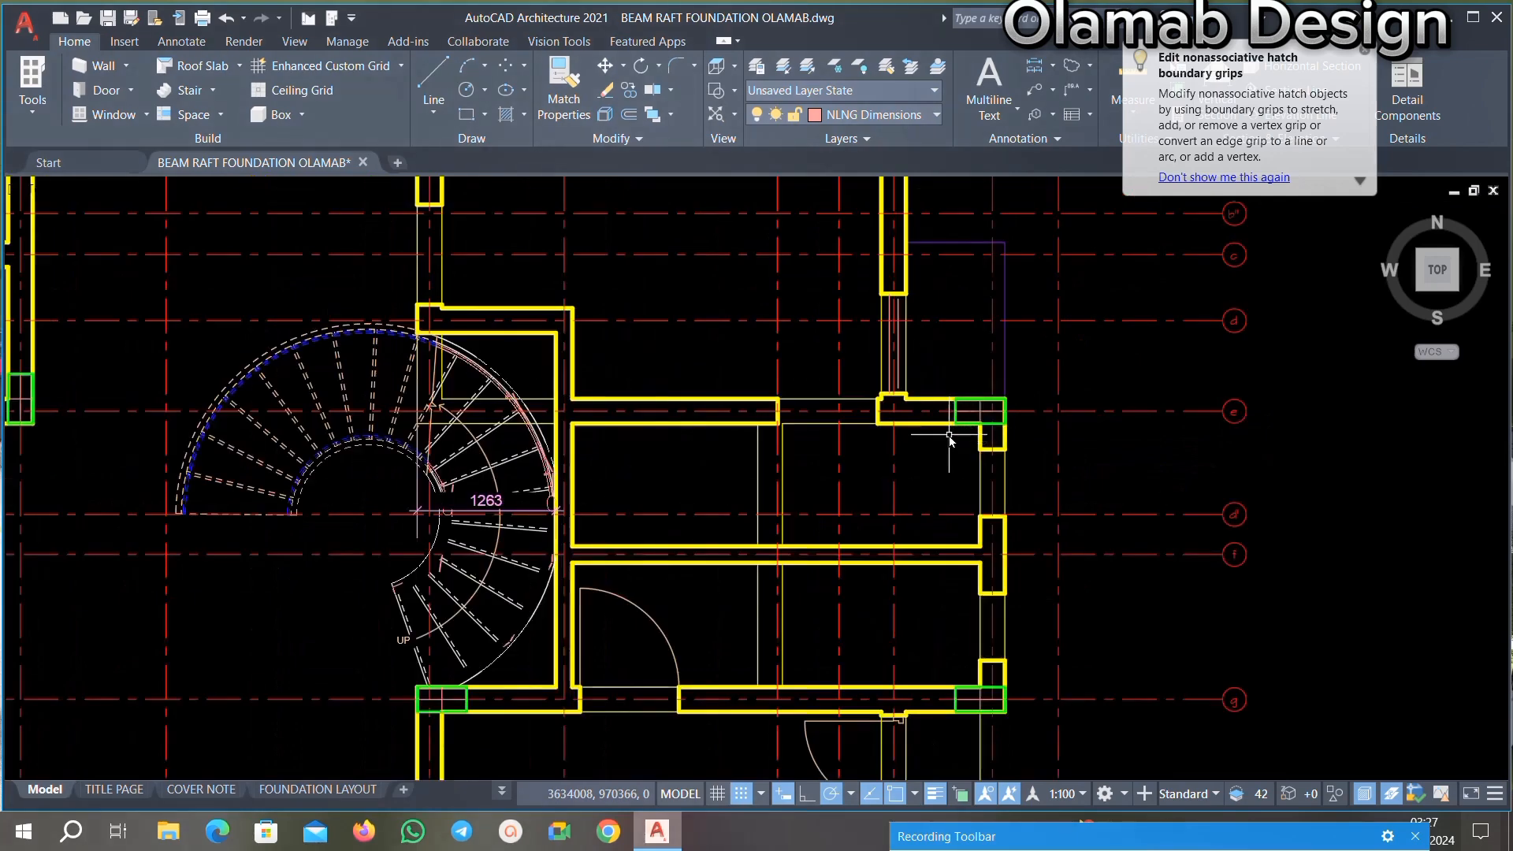
{"action": "scroll", "coordinate": [950, 435], "scroll_direction": "down", "scroll_amount": 3}
{"action": "scroll", "coordinate": [835, 422], "scroll_direction": "up", "scroll_amount": 2}
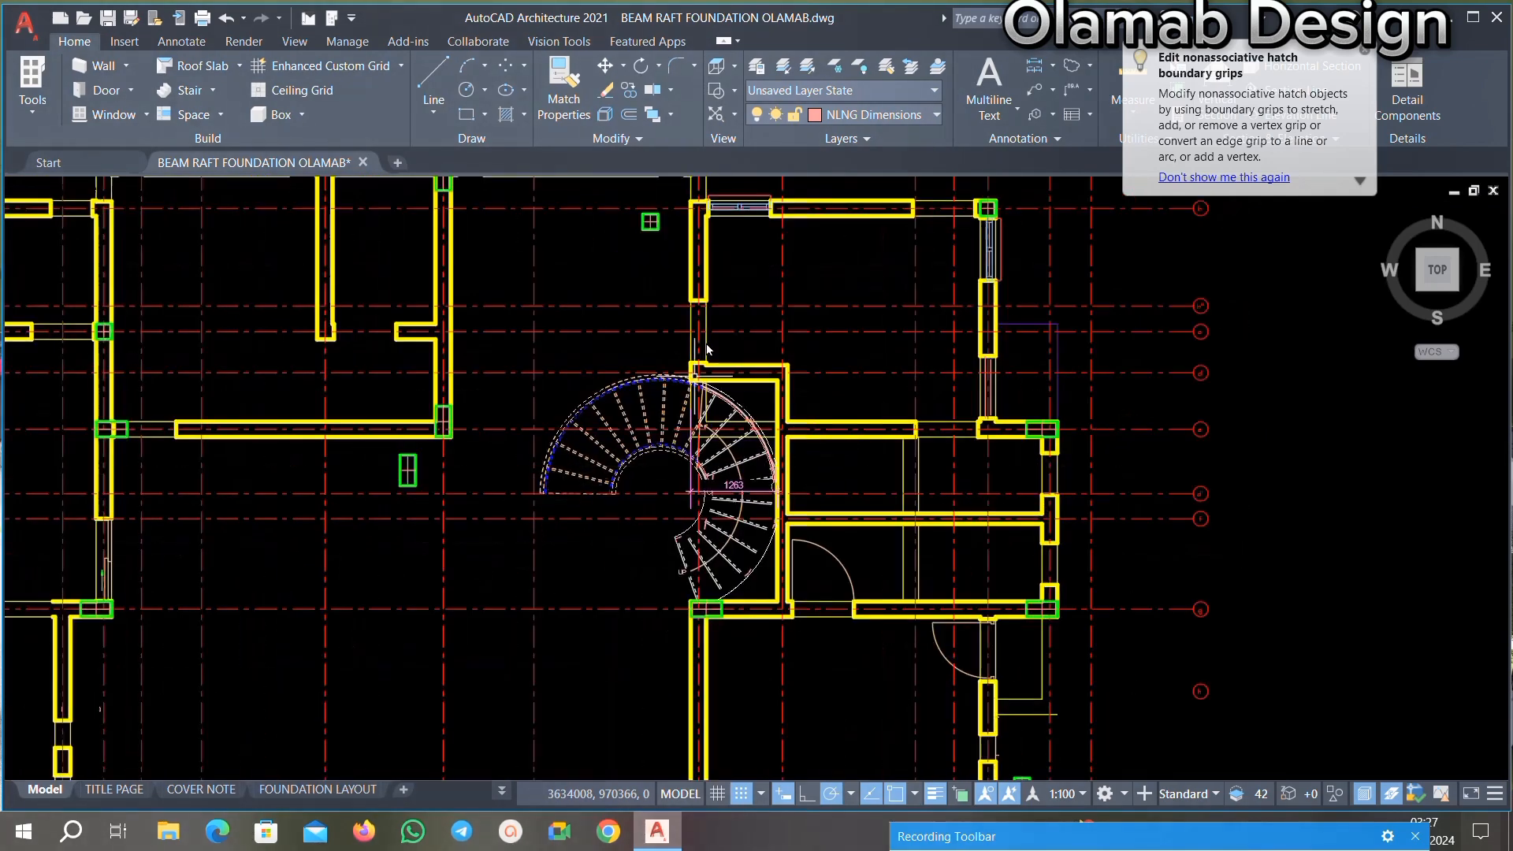
{"action": "scroll", "coordinate": [653, 209], "scroll_direction": "up", "scroll_amount": 3}
{"action": "left_click", "coordinate": [684, 218]}
{"action": "left_click", "coordinate": [565, 299]}
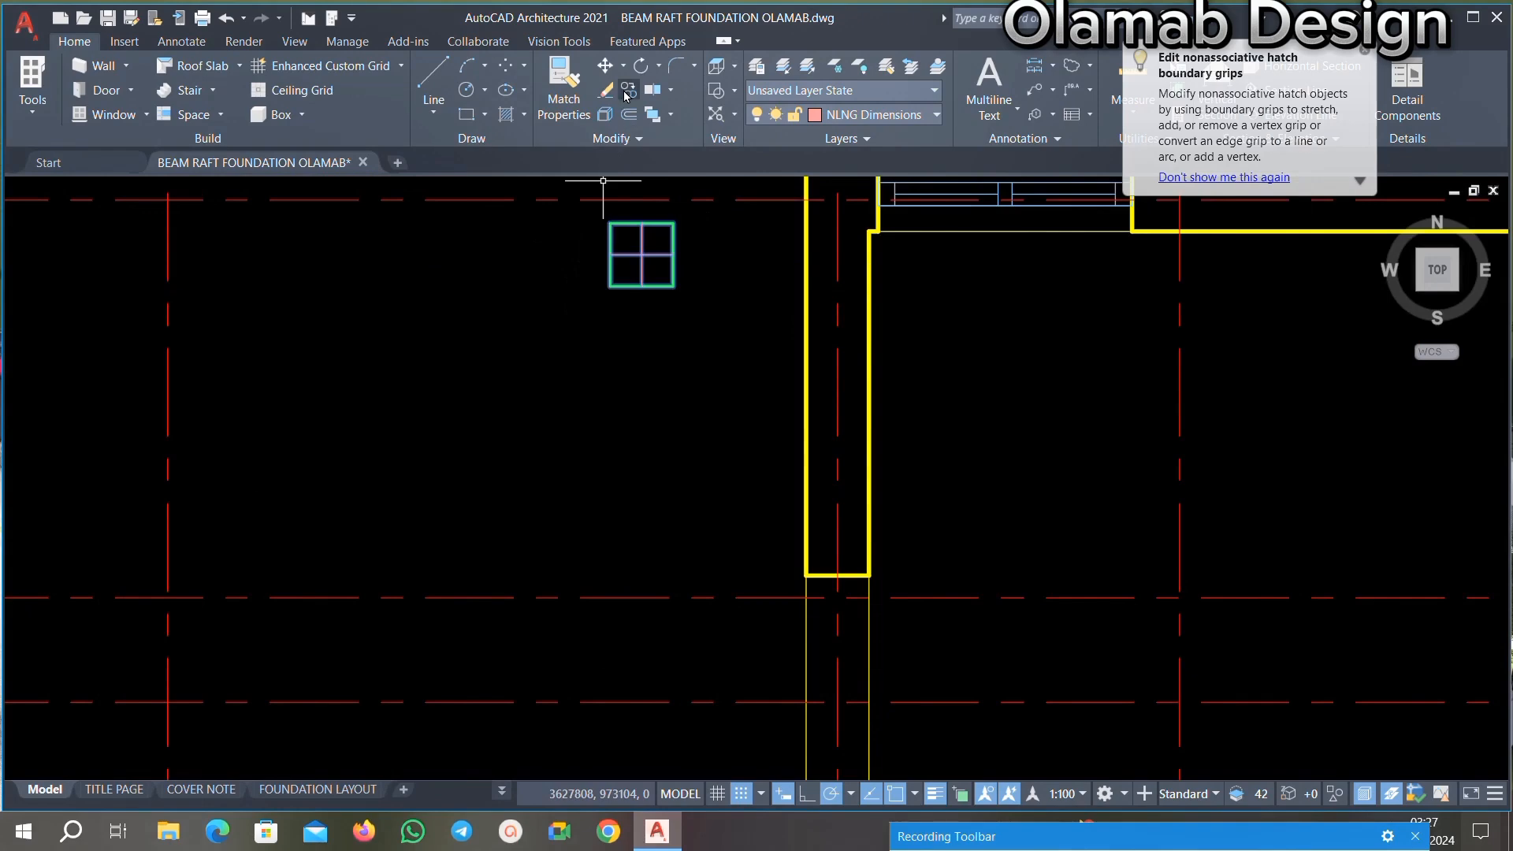
{"action": "left_click", "coordinate": [642, 256]}
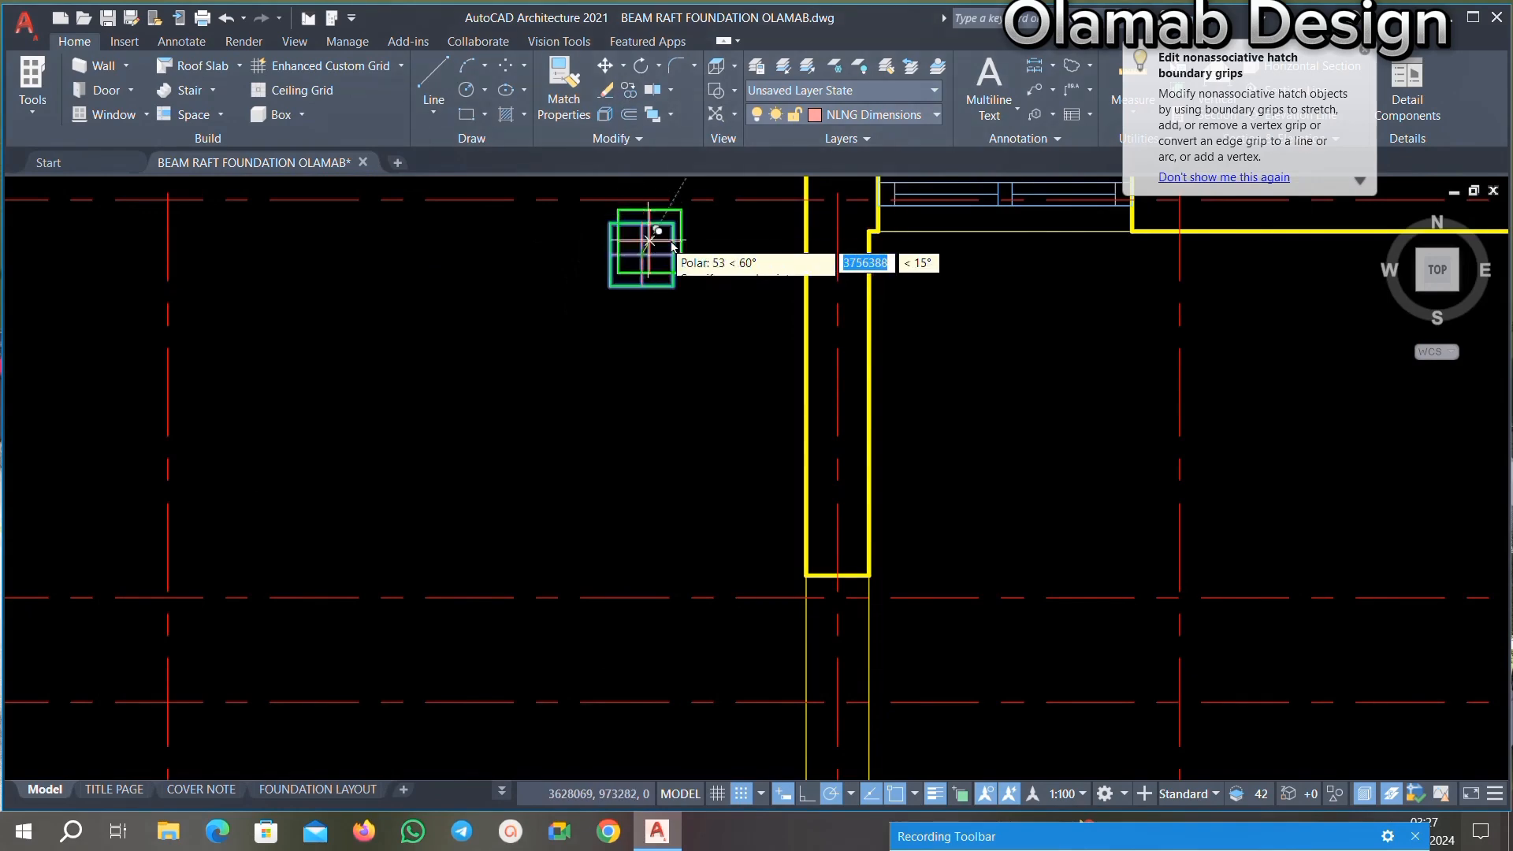
{"action": "scroll", "coordinate": [663, 239], "scroll_direction": "down", "scroll_amount": 3}
{"action": "scroll", "coordinate": [717, 399], "scroll_direction": "up", "scroll_amount": 3}
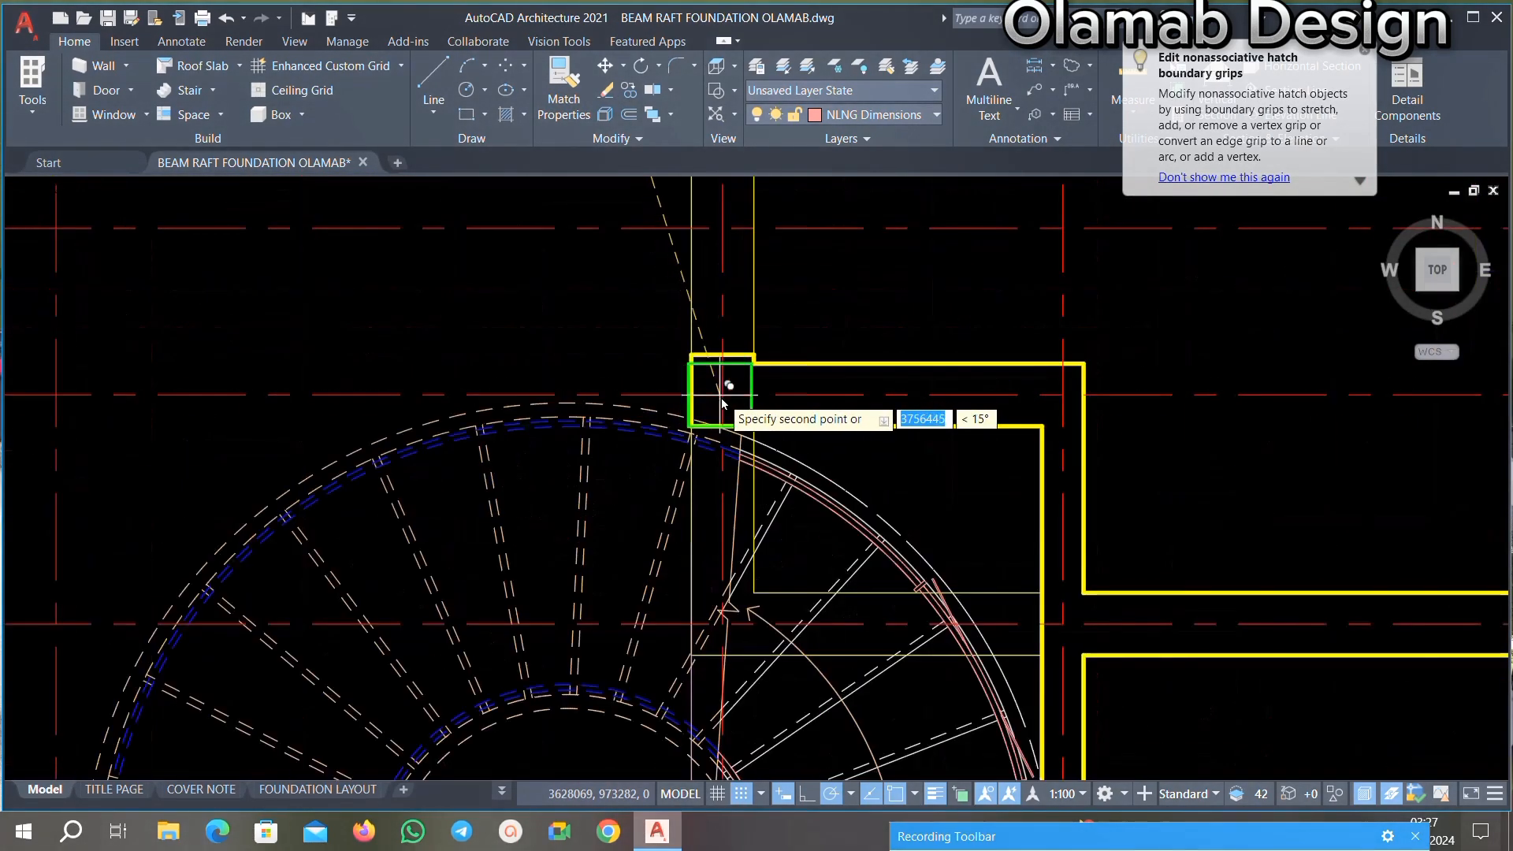
{"action": "scroll", "coordinate": [722, 398], "scroll_direction": "up", "scroll_amount": 2}
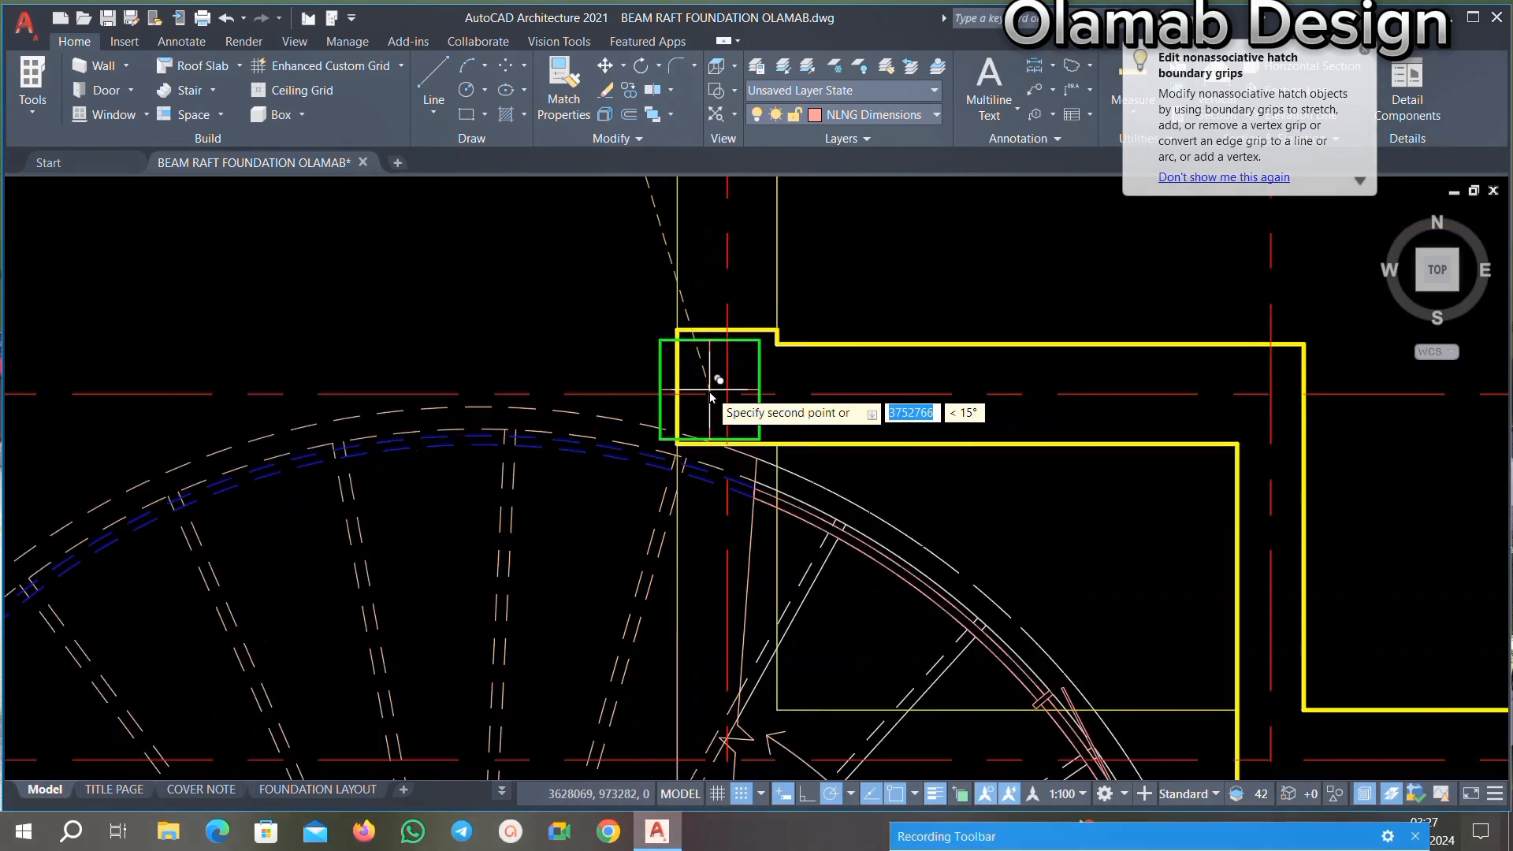
{"action": "scroll", "coordinate": [703, 367], "scroll_direction": "up", "scroll_amount": 4}
{"action": "scroll", "coordinate": [756, 370], "scroll_direction": "down", "scroll_amount": 5}
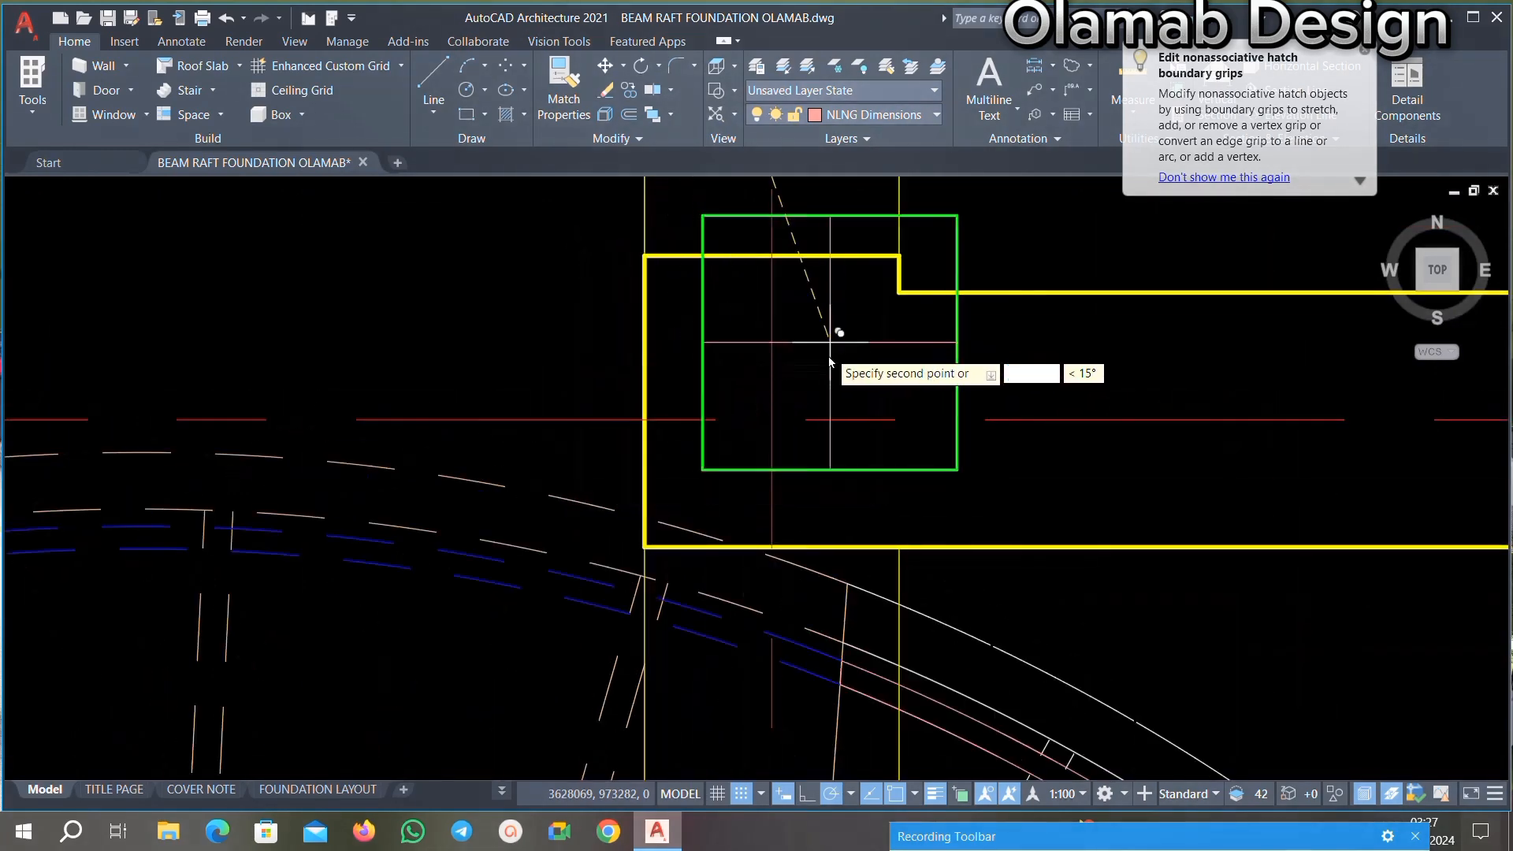
{"action": "scroll", "coordinate": [891, 339], "scroll_direction": "up", "scroll_amount": 4}
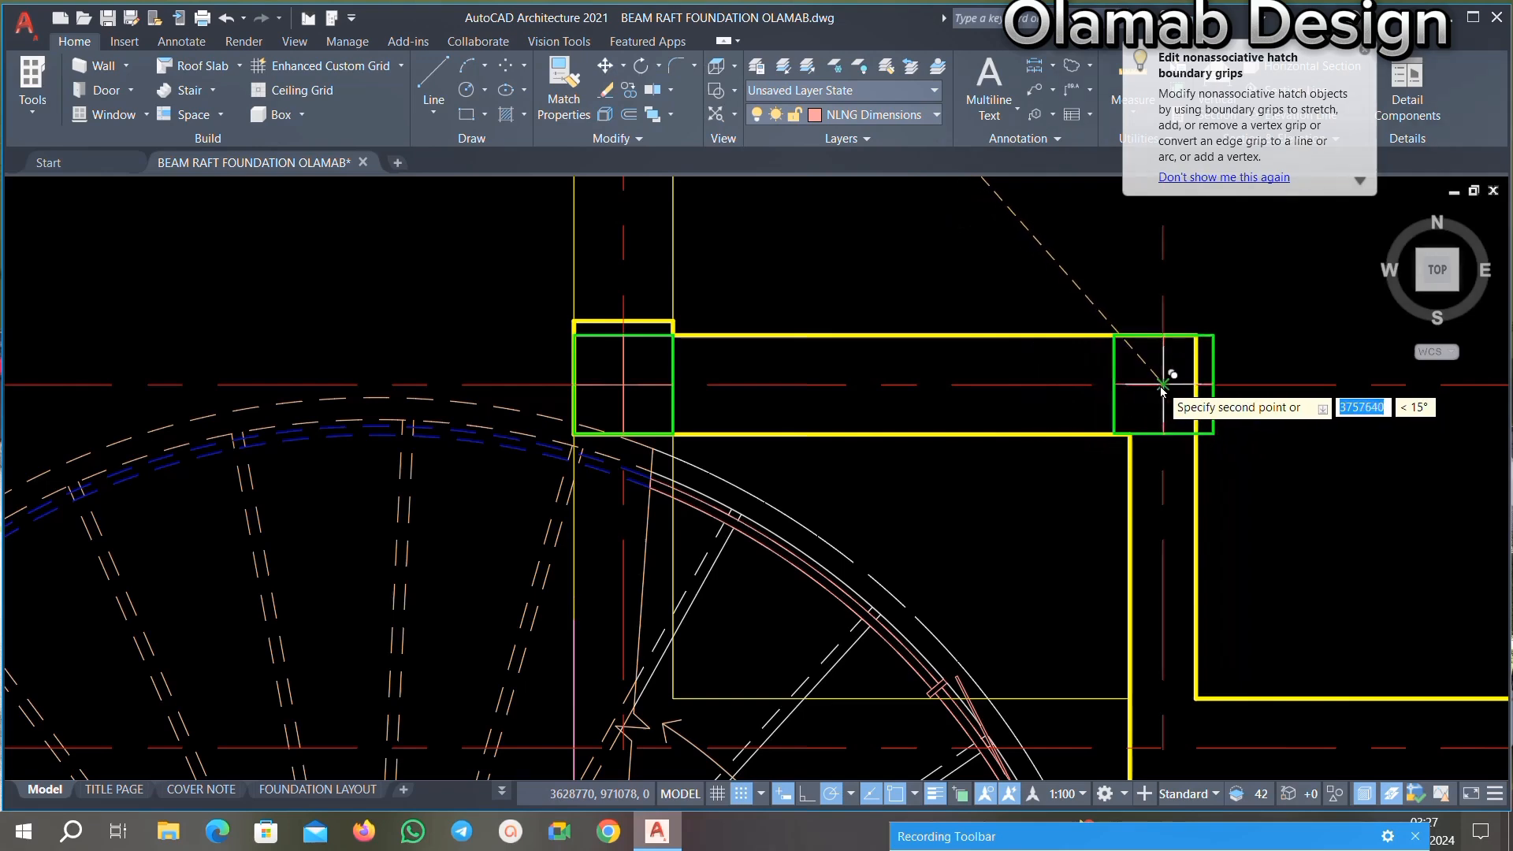
Step: Place another copy of the square column on the grid intersection at the wall corner northeast of the spiral stair, then end copying
{"action": "scroll", "coordinate": [1127, 394], "scroll_direction": "down", "scroll_amount": 4}
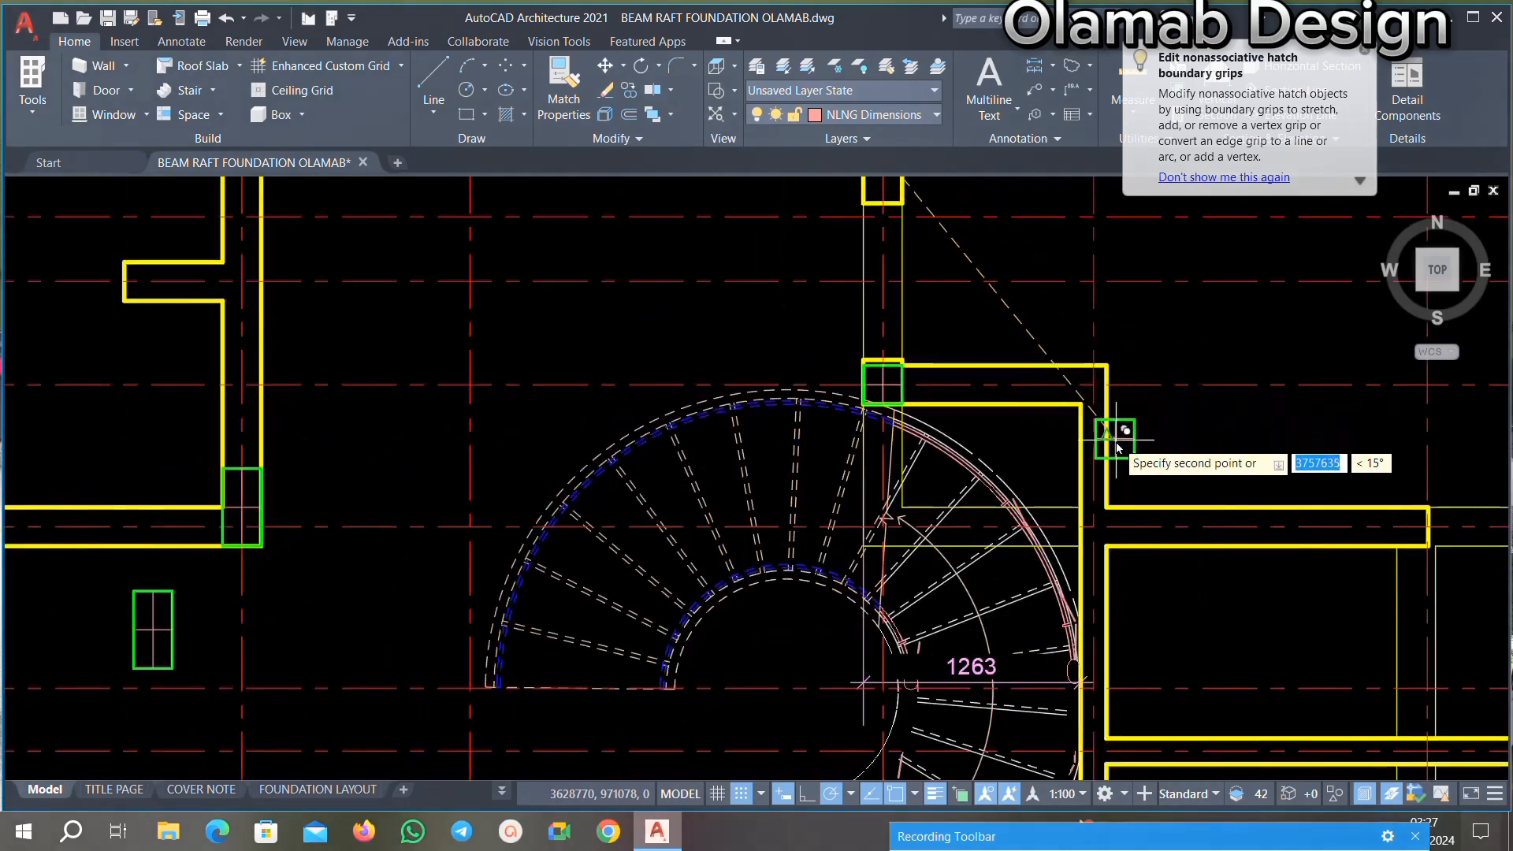
{"action": "scroll", "coordinate": [1080, 396], "scroll_direction": "up", "scroll_amount": 4}
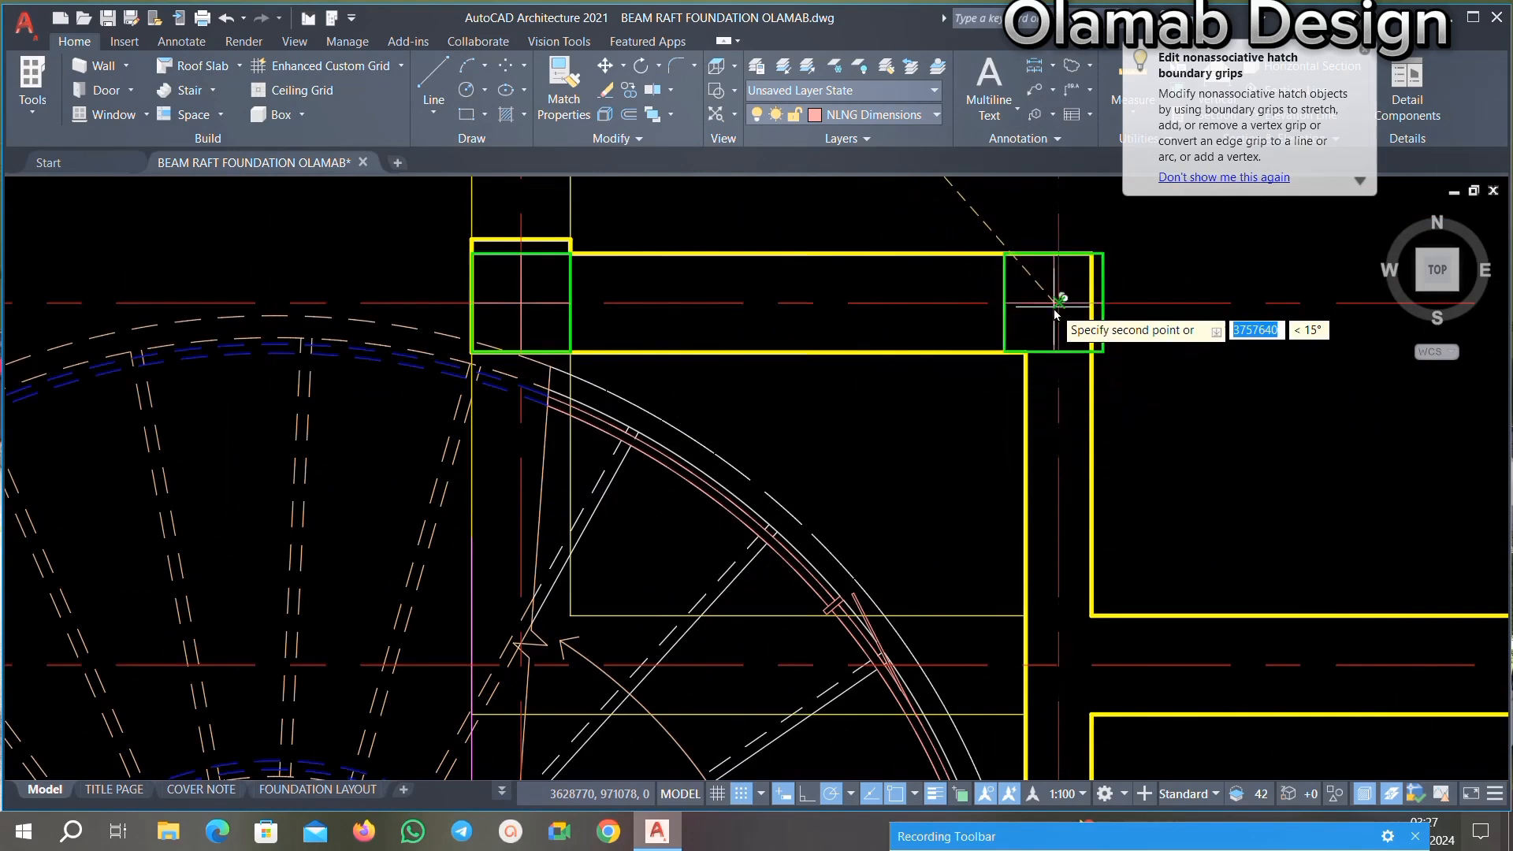
{"action": "scroll", "coordinate": [961, 331], "scroll_direction": "down", "scroll_amount": 5}
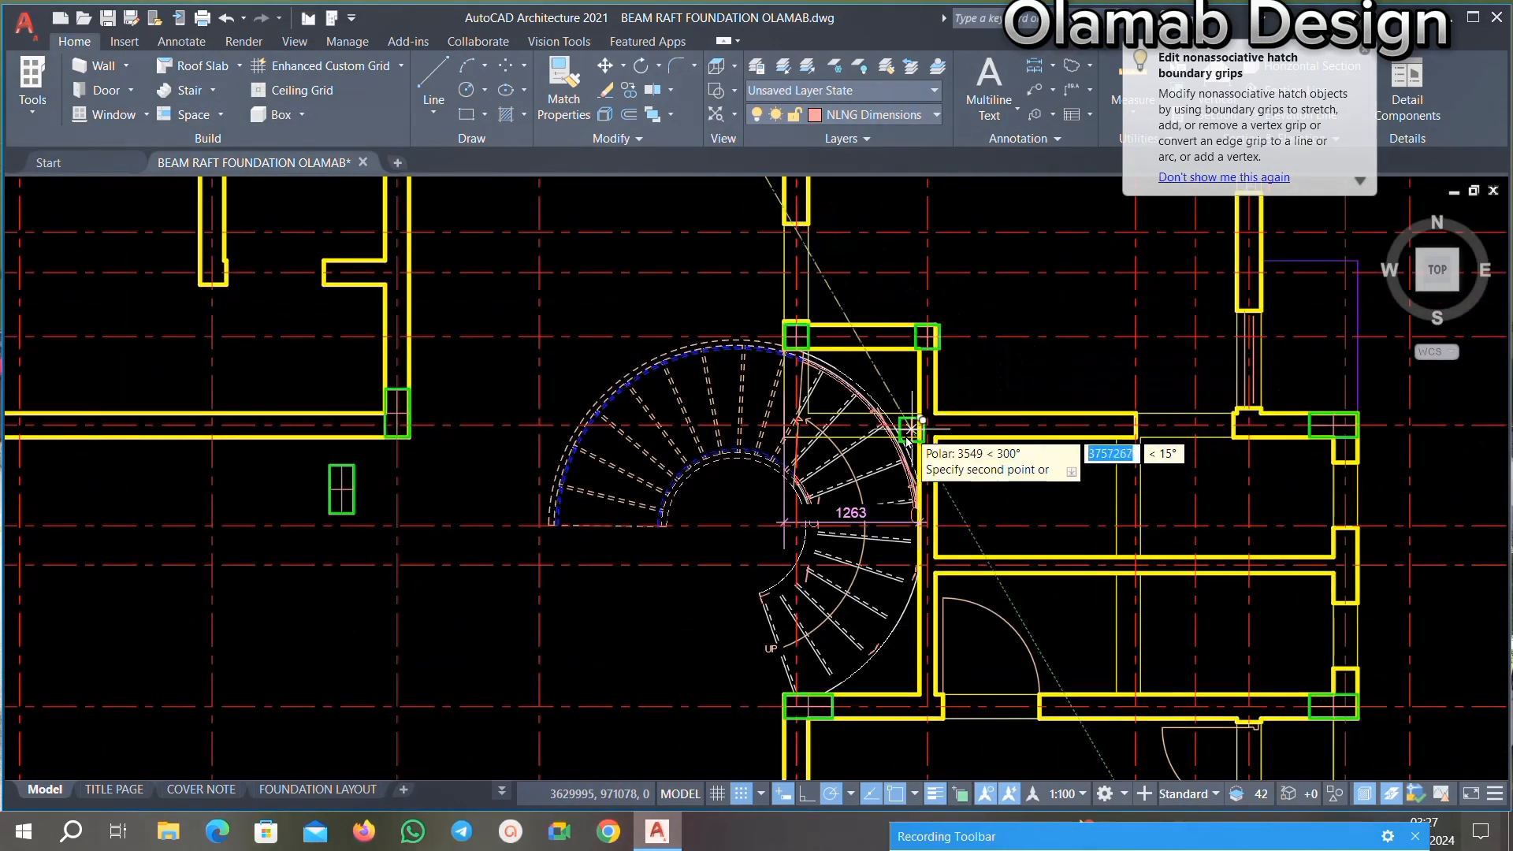
{"action": "scroll", "coordinate": [929, 551], "scroll_direction": "down", "scroll_amount": 3}
{"action": "scroll", "coordinate": [942, 610], "scroll_direction": "up", "scroll_amount": 3}
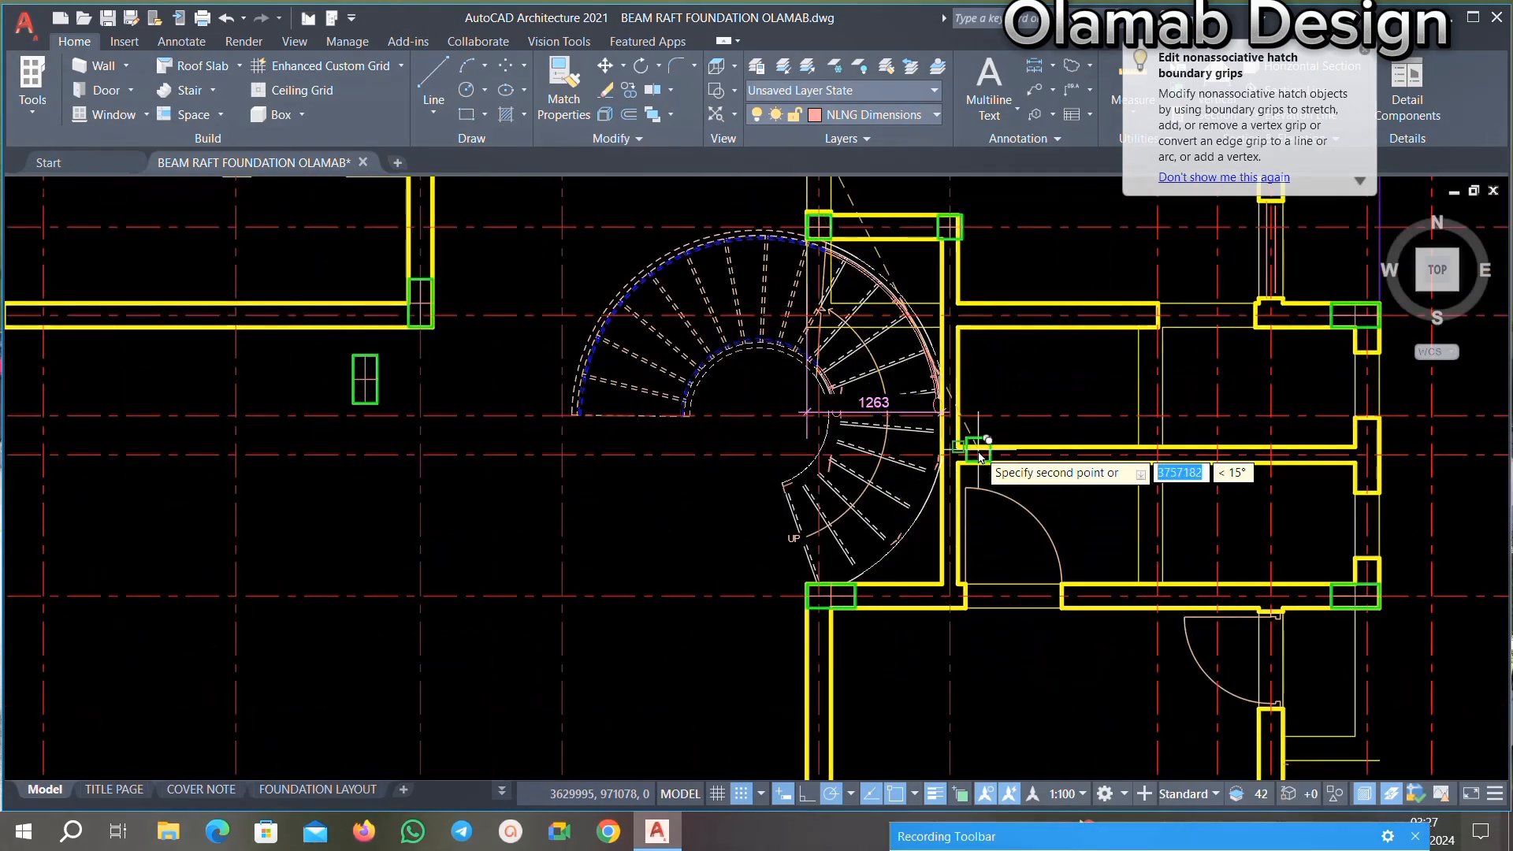
{"action": "scroll", "coordinate": [945, 489], "scroll_direction": "down", "scroll_amount": 4}
{"action": "scroll", "coordinate": [874, 516], "scroll_direction": "up", "scroll_amount": 3}
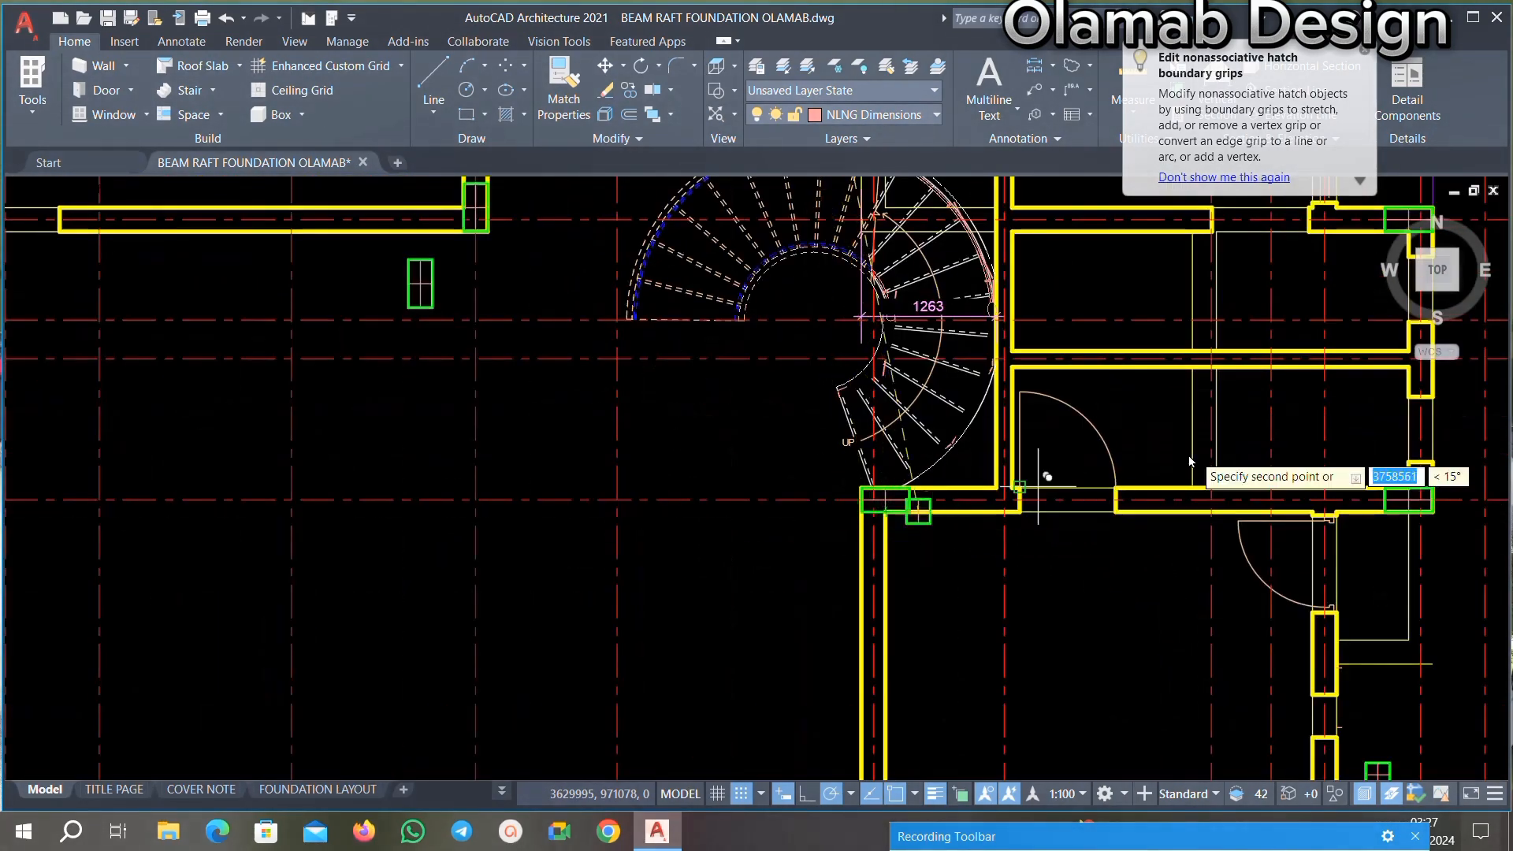
{"action": "scroll", "coordinate": [967, 484], "scroll_direction": "down", "scroll_amount": 1}
{"action": "scroll", "coordinate": [961, 497], "scroll_direction": "down", "scroll_amount": 4}
{"action": "scroll", "coordinate": [994, 492], "scroll_direction": "up", "scroll_amount": 2}
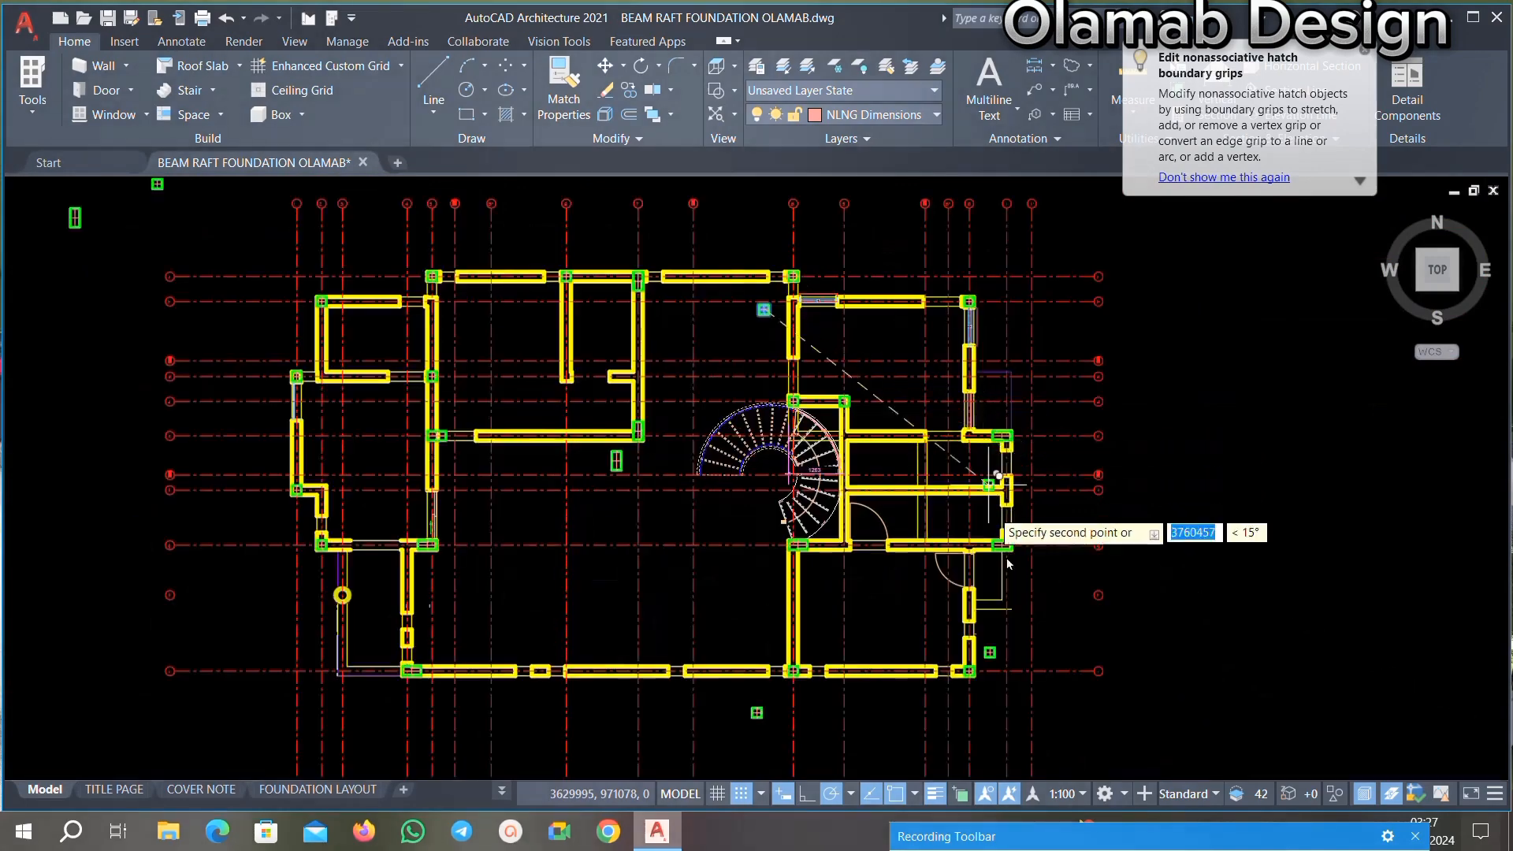
{"action": "scroll", "coordinate": [672, 647], "scroll_direction": "up", "scroll_amount": 1}
Step: Examine the plan, especially the large central room and south wall, for spans and grid intersections that still need columns
{"action": "middle_click_drag", "start_coordinate": [938, 533], "coordinate": [993, 456]}
{"action": "scroll", "coordinate": [890, 502], "scroll_direction": "down", "scroll_amount": 1}
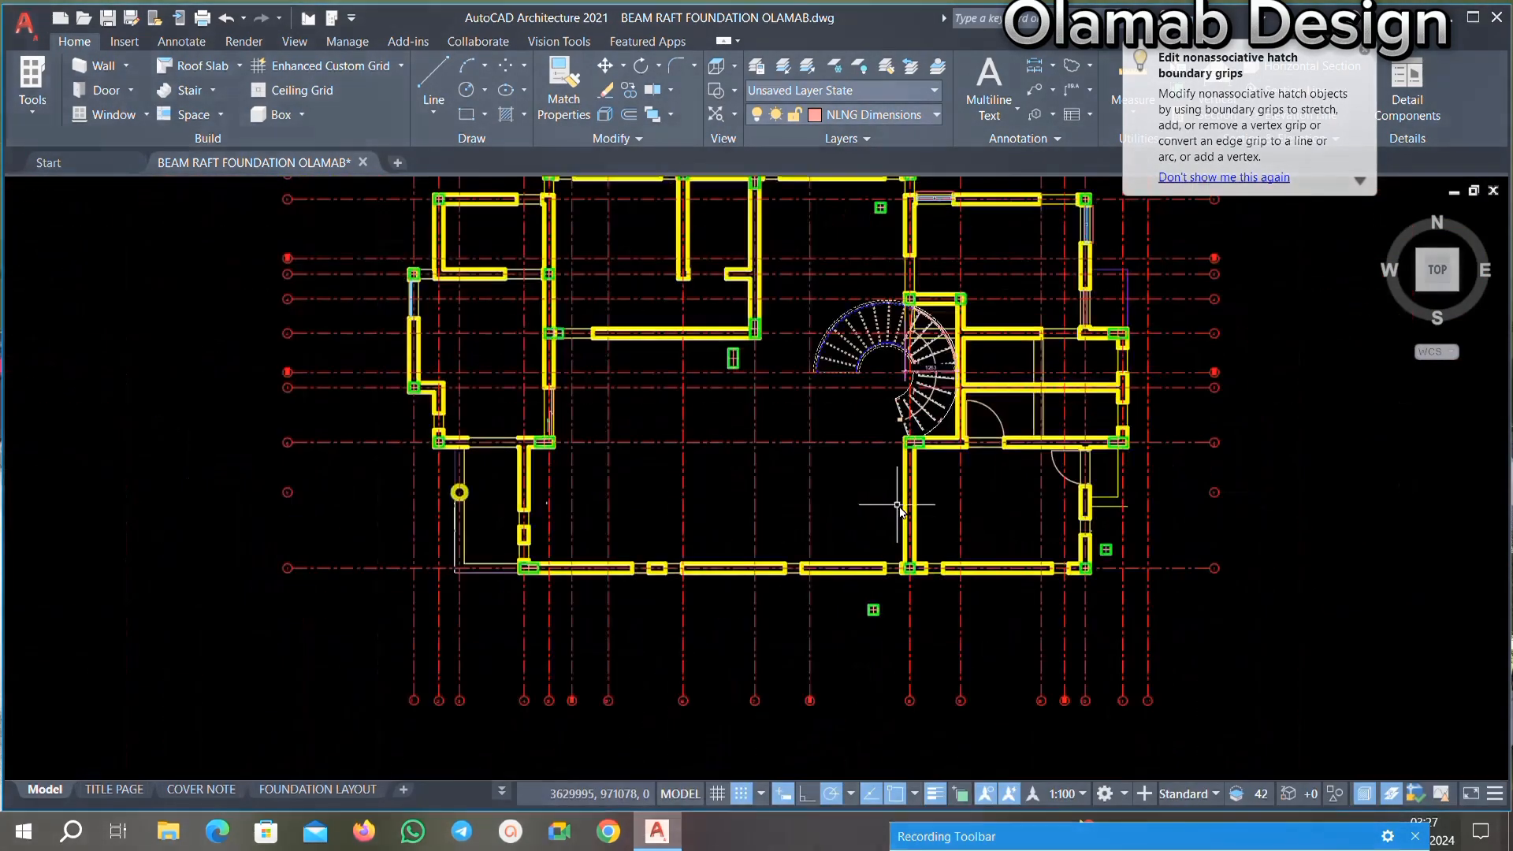
{"action": "mouse_move", "coordinate": [895, 486]}
{"action": "middle_mouse_down"}
{"action": "mouse_move", "coordinate": [904, 541]}
{"action": "mouse_move", "coordinate": [928, 537]}
{"action": "mouse_move", "coordinate": [912, 516]}
{"action": "middle_mouse_up"}
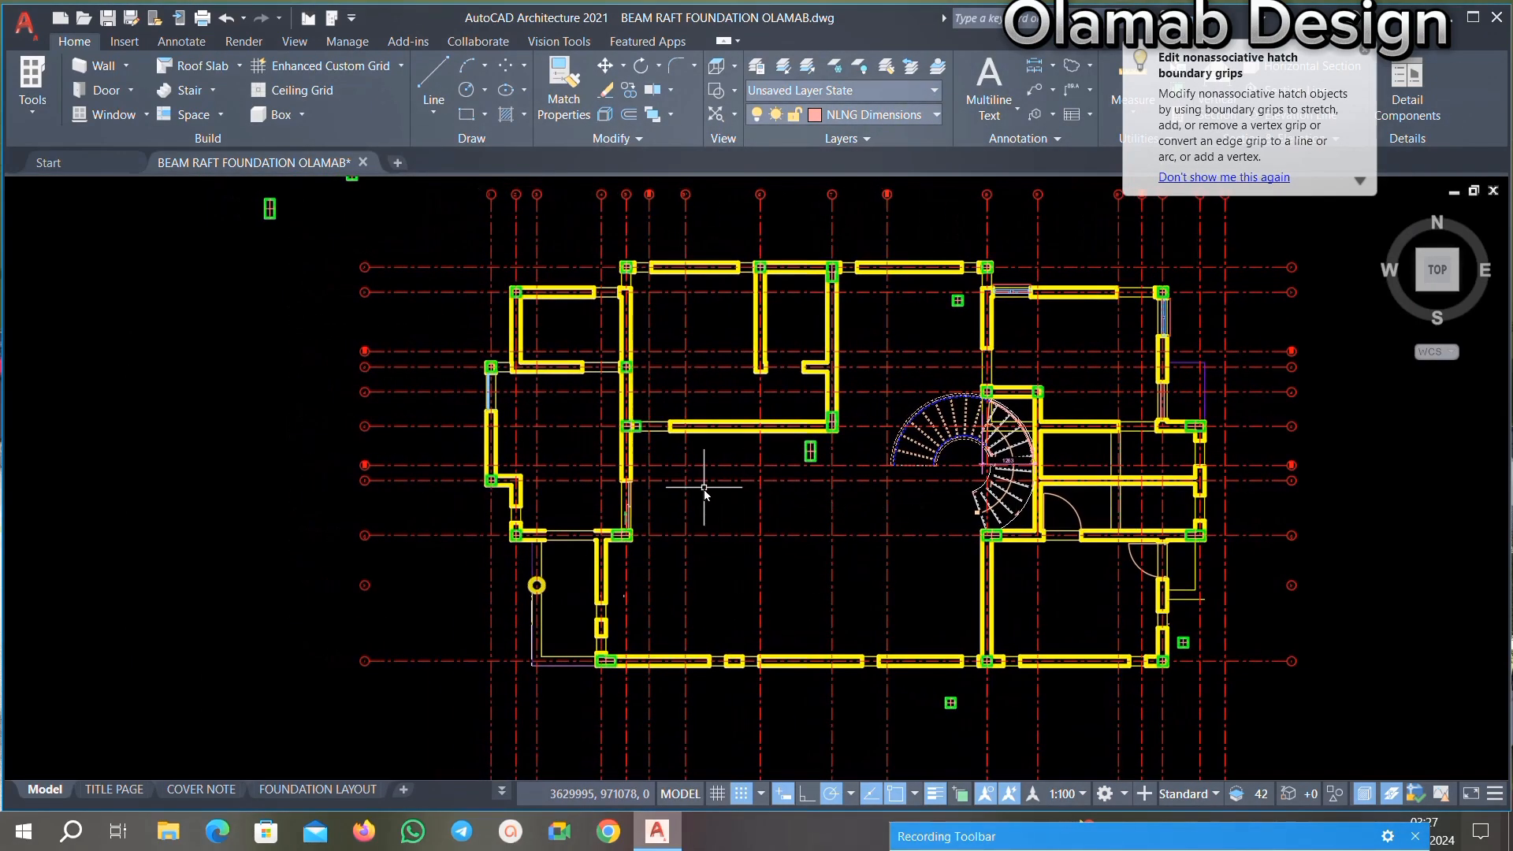
{"action": "middle_click_drag", "start_coordinate": [704, 490], "coordinate": [741, 504]}
{"action": "scroll", "coordinate": [664, 558], "scroll_direction": "up", "scroll_amount": 2}
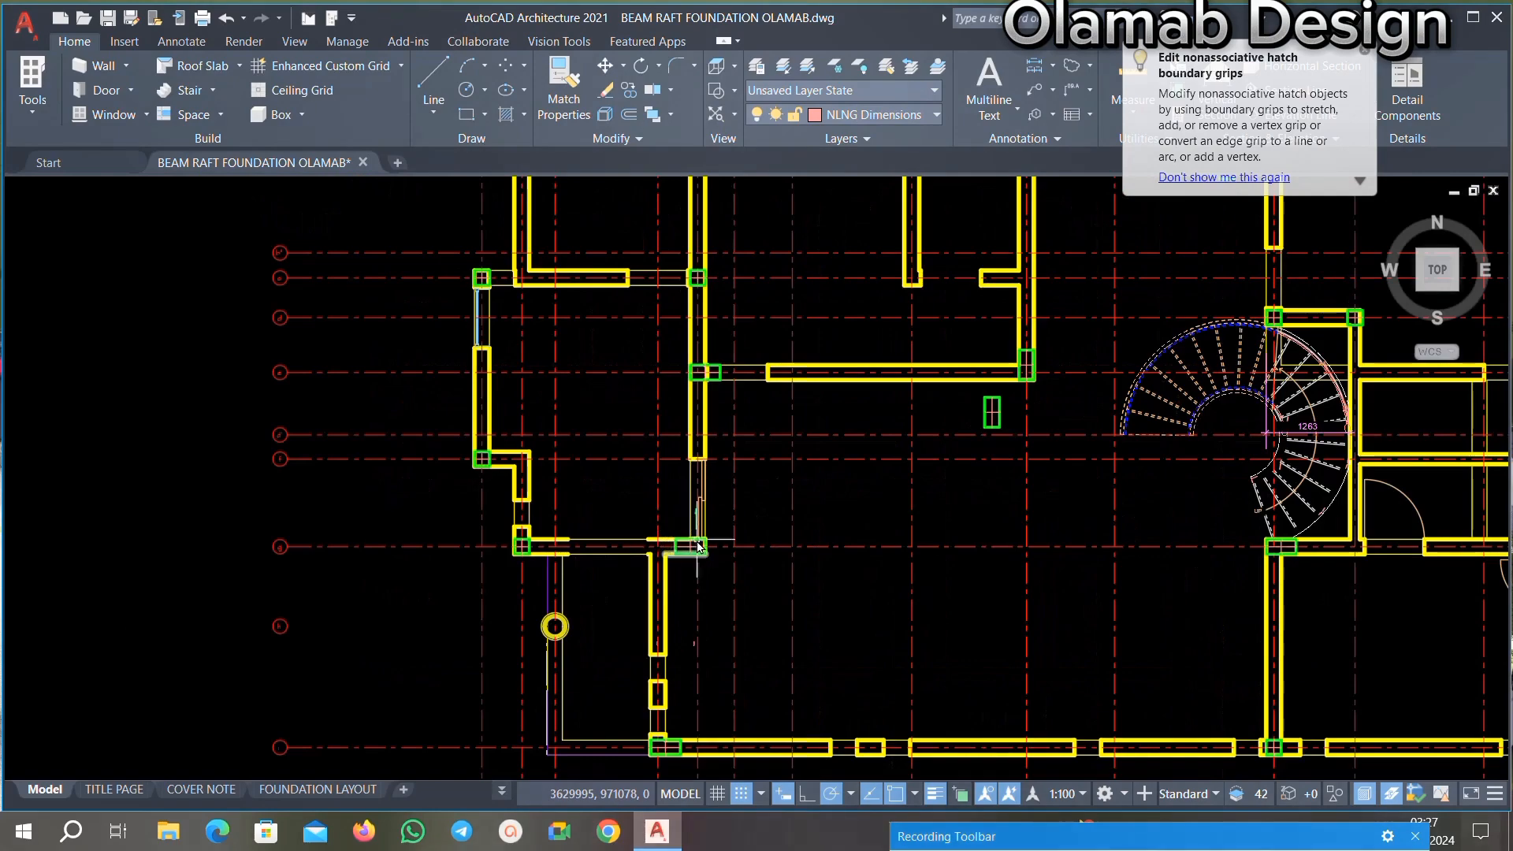
{"action": "scroll", "coordinate": [697, 545], "scroll_direction": "up", "scroll_amount": 2}
{"action": "scroll", "coordinate": [701, 547], "scroll_direction": "down", "scroll_amount": 5}
{"action": "middle_click_drag", "start_coordinate": [955, 691], "coordinate": [963, 672]}
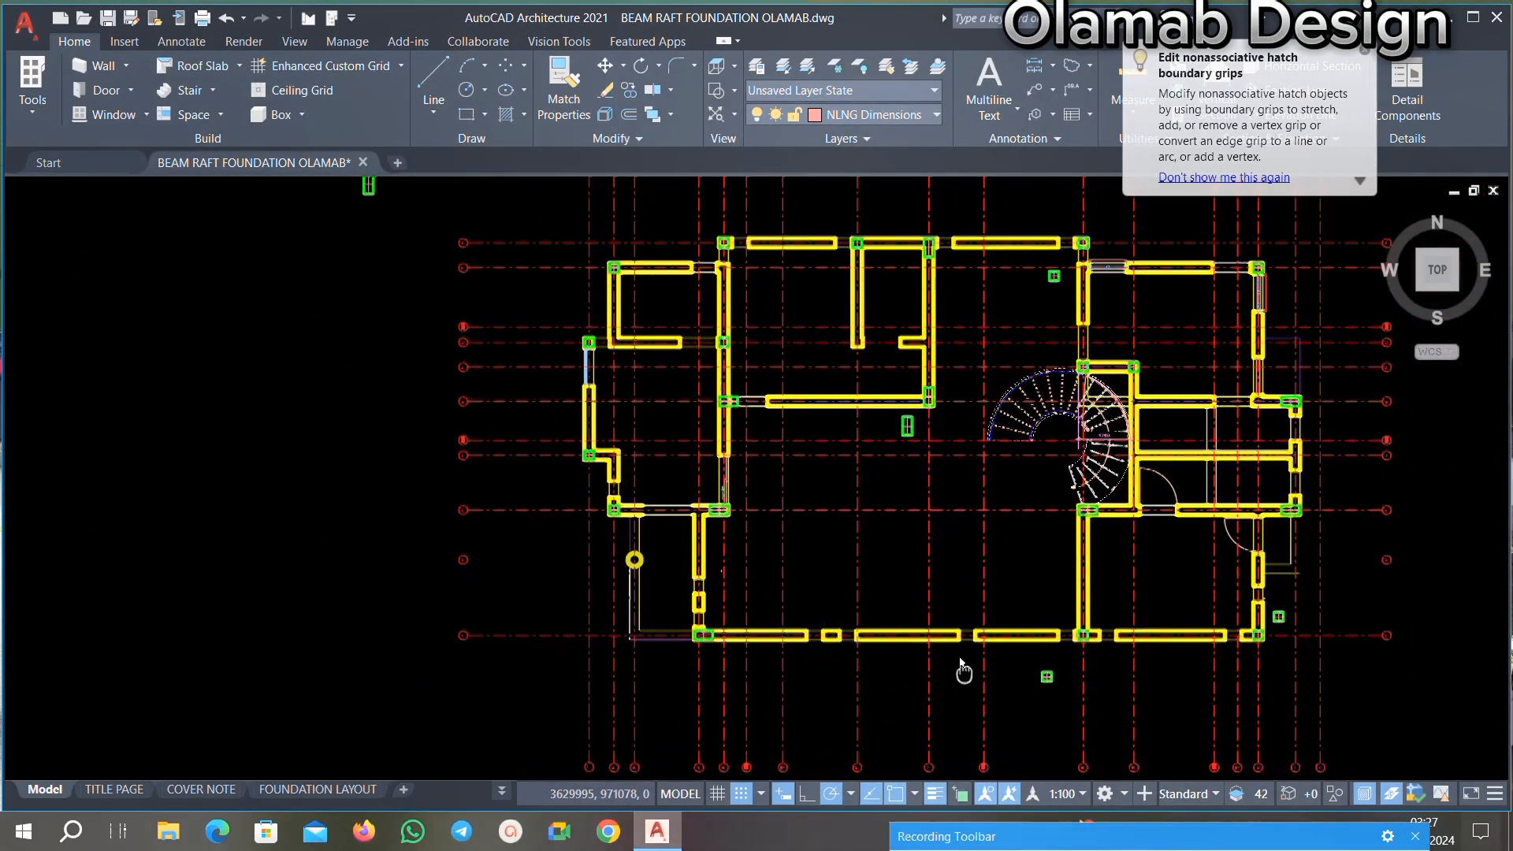
{"action": "scroll", "coordinate": [895, 507], "scroll_direction": "up", "scroll_amount": 4}
{"action": "scroll", "coordinate": [902, 441], "scroll_direction": "down", "scroll_amount": 4}
{"action": "scroll", "coordinate": [910, 406], "scroll_direction": "up", "scroll_amount": 4}
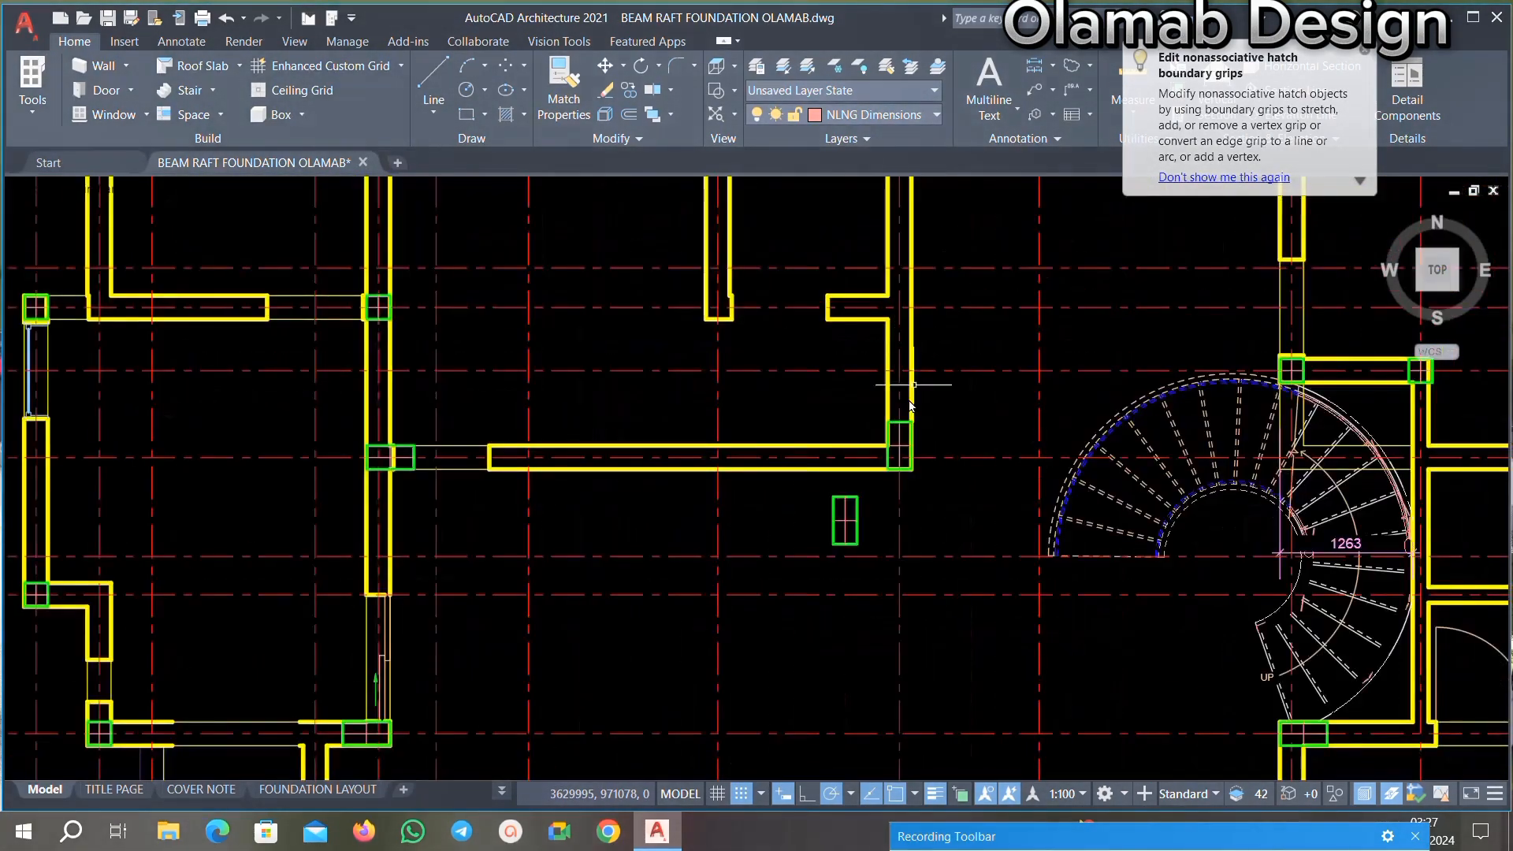
{"action": "scroll", "coordinate": [909, 405], "scroll_direction": "down", "scroll_amount": 4}
{"action": "scroll", "coordinate": [895, 607], "scroll_direction": "up", "scroll_amount": 3}
{"action": "scroll", "coordinate": [929, 722], "scroll_direction": "up", "scroll_amount": 3}
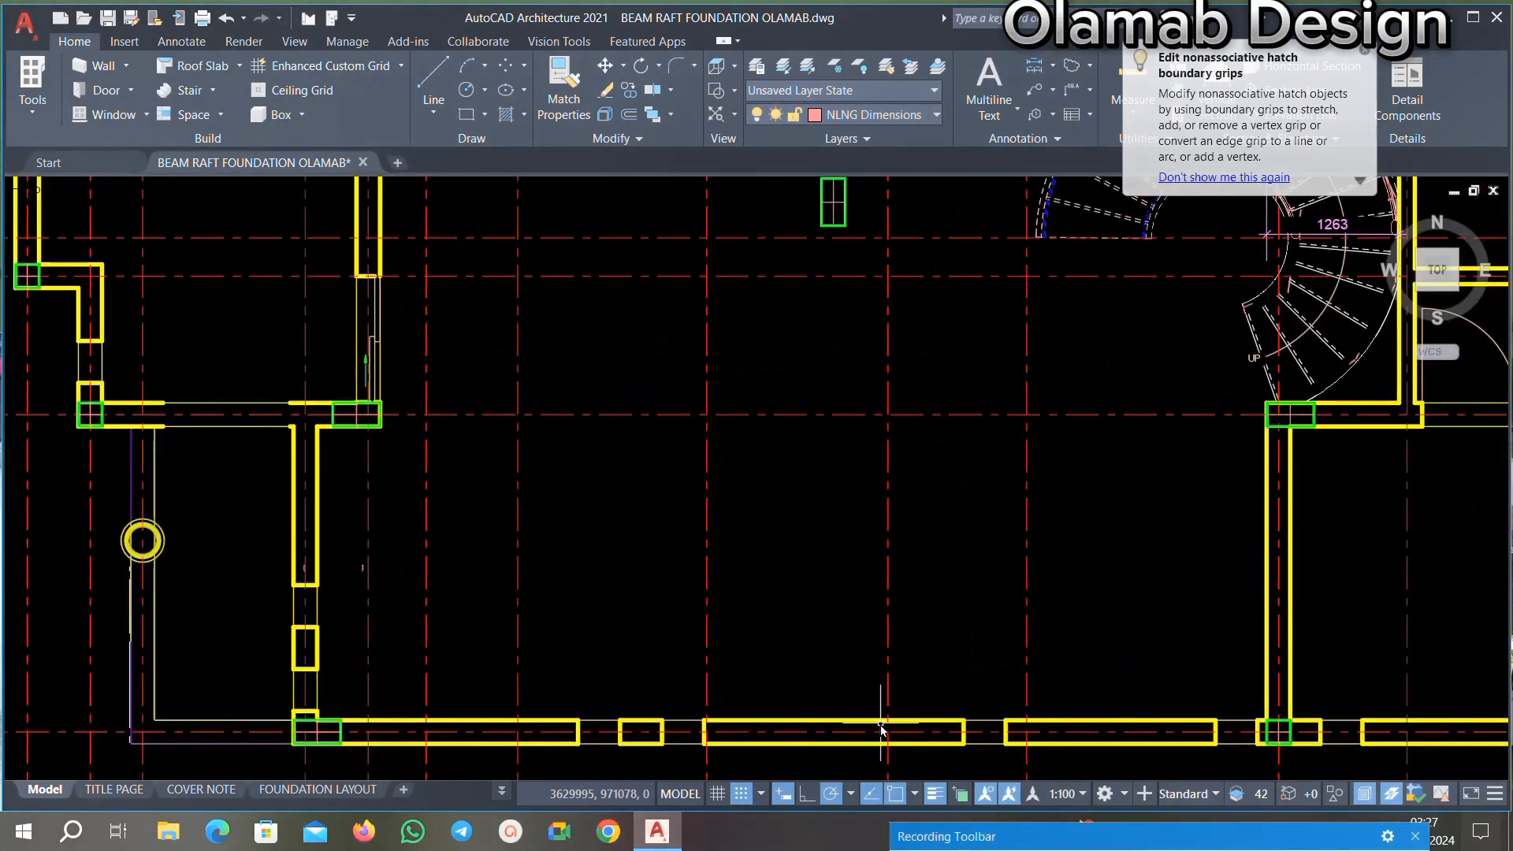
{"action": "scroll", "coordinate": [893, 630], "scroll_direction": "down", "scroll_amount": 4}
{"action": "scroll", "coordinate": [903, 675], "scroll_direction": "up", "scroll_amount": 3}
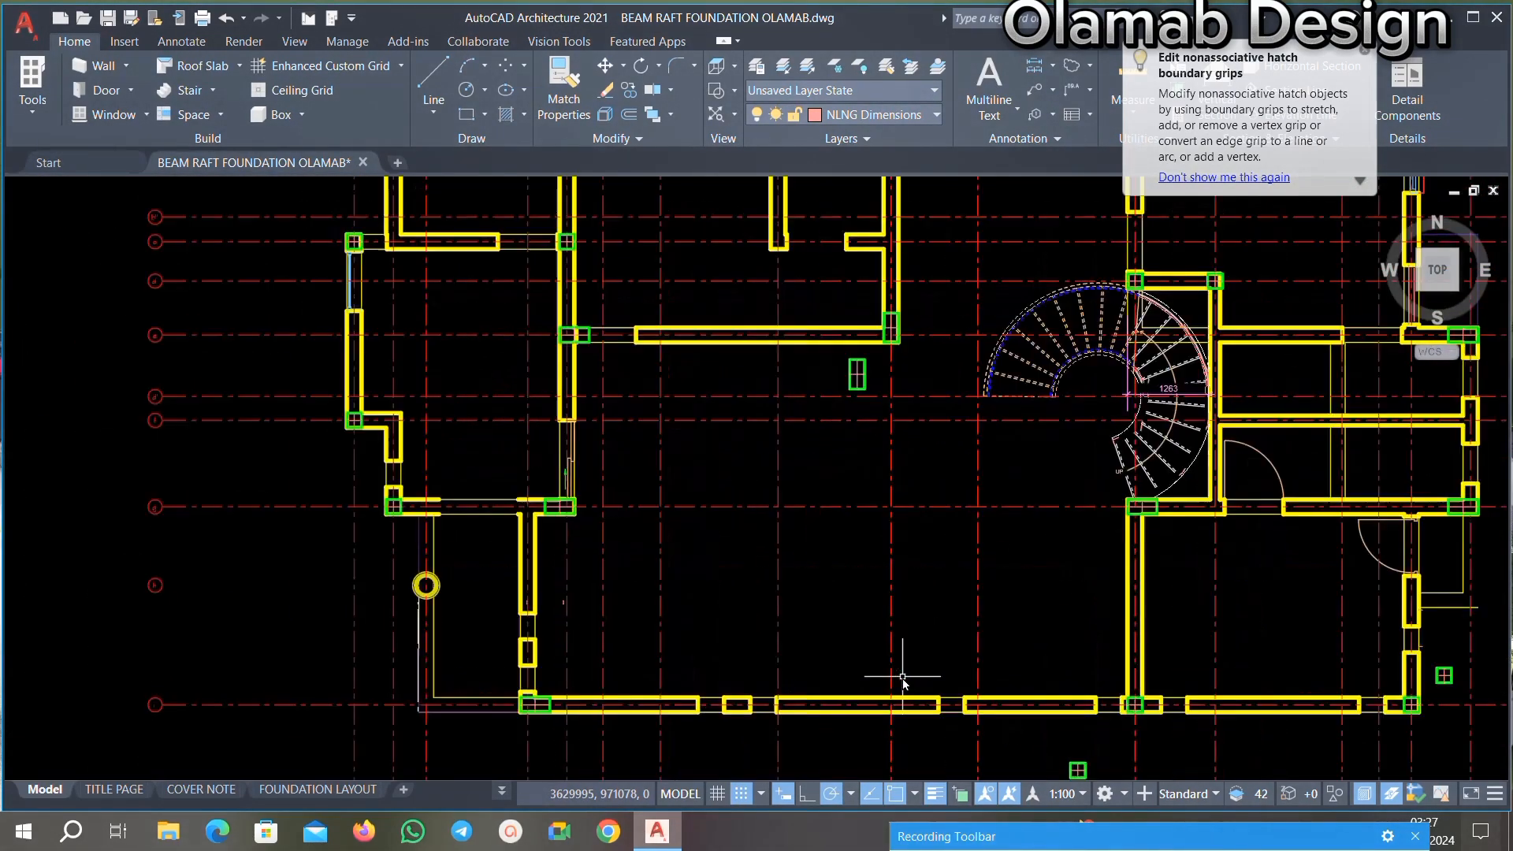
{"action": "scroll", "coordinate": [888, 595], "scroll_direction": "down", "scroll_amount": 4}
{"action": "scroll", "coordinate": [858, 683], "scroll_direction": "up", "scroll_amount": 4}
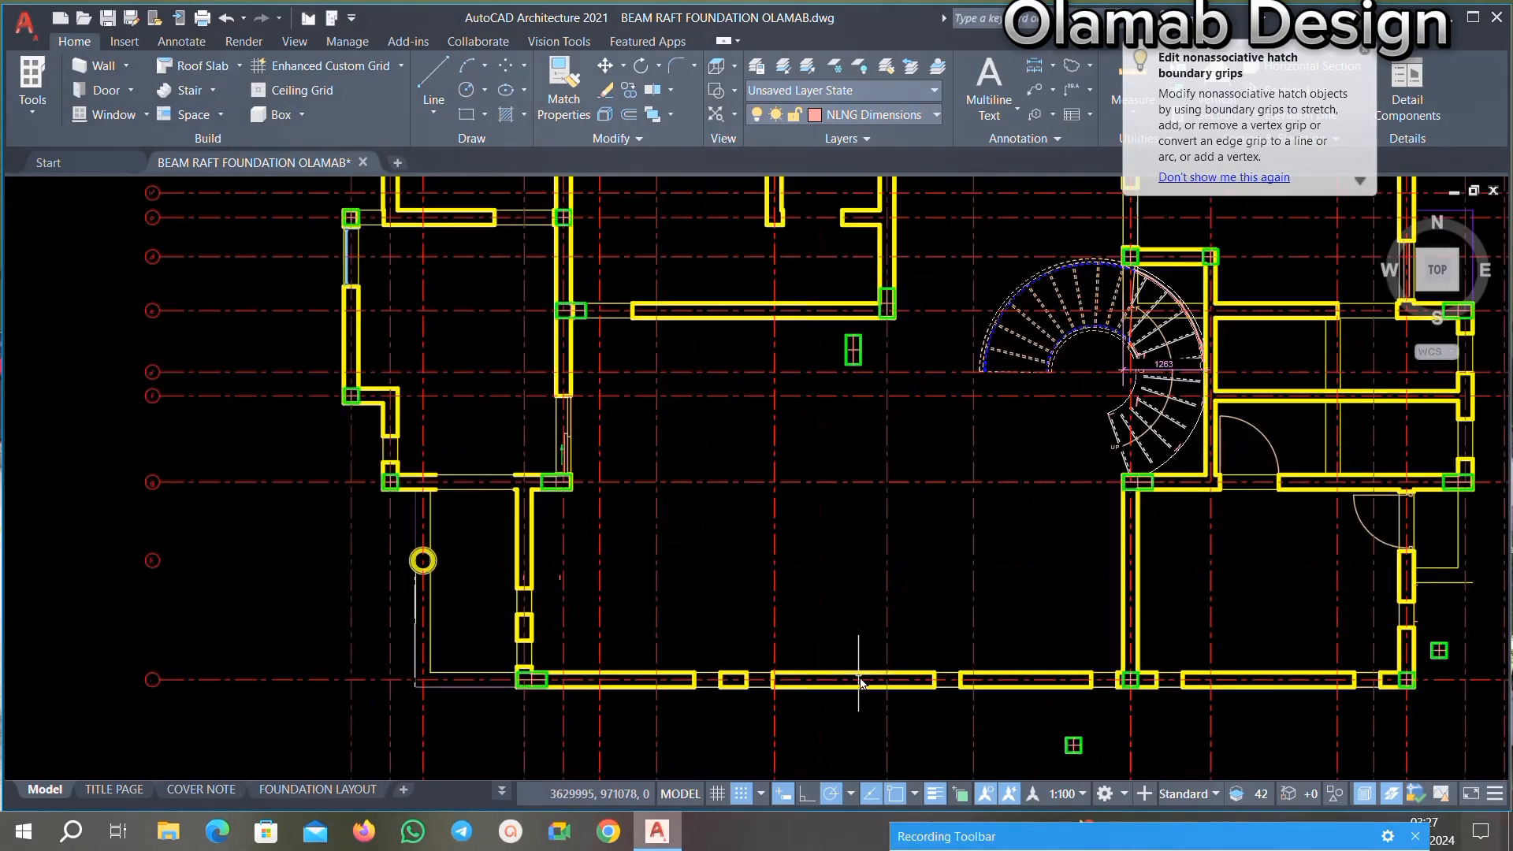
{"action": "scroll", "coordinate": [884, 679], "scroll_direction": "down", "scroll_amount": 2}
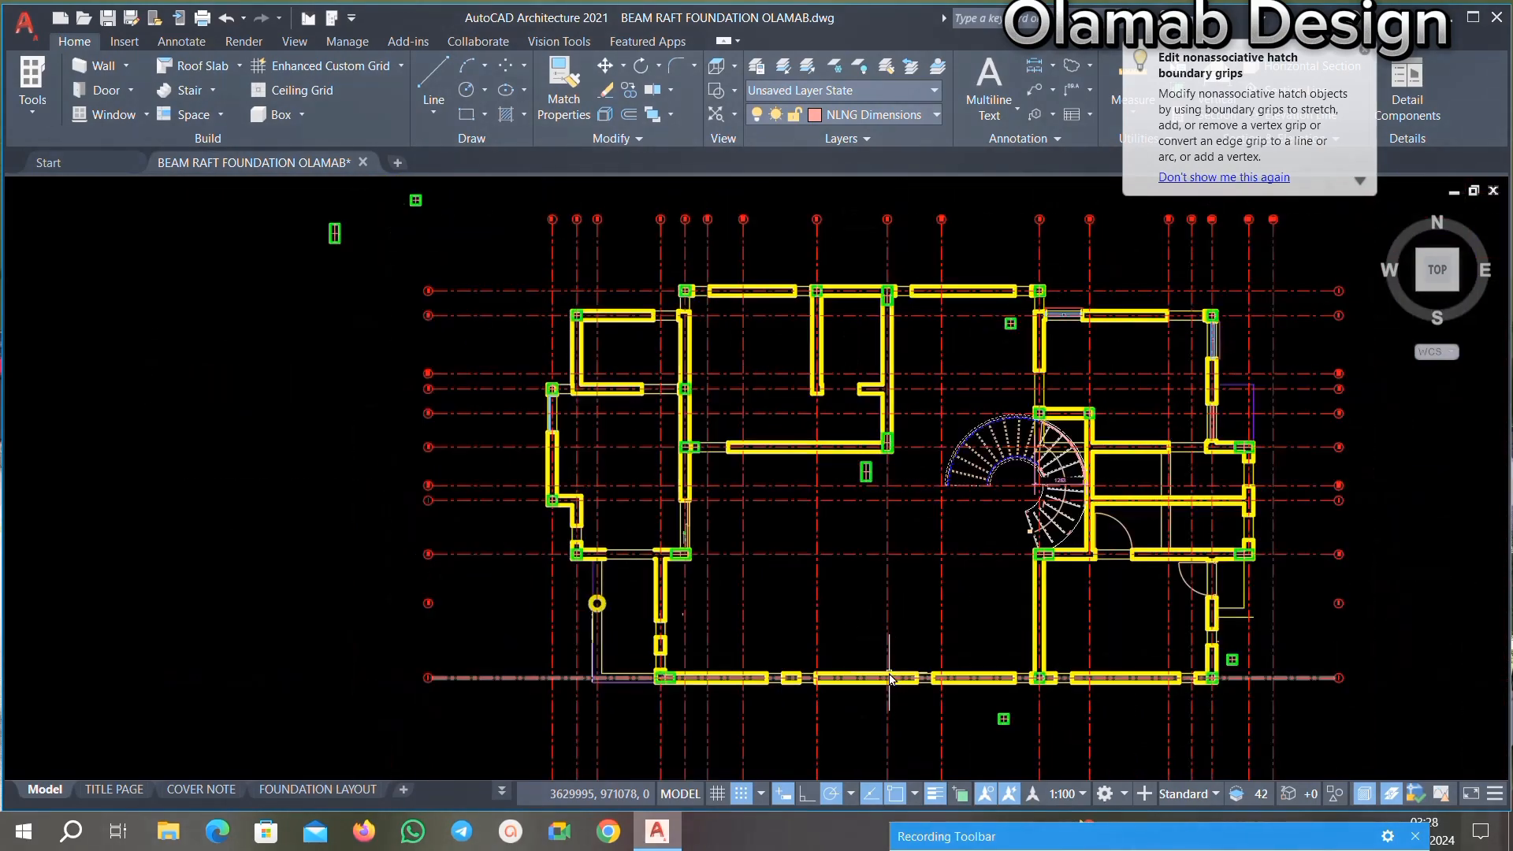
{"action": "scroll", "coordinate": [904, 679], "scroll_direction": "up", "scroll_amount": 2}
{"action": "scroll", "coordinate": [866, 638], "scroll_direction": "down", "scroll_amount": 3}
{"action": "scroll", "coordinate": [981, 619], "scroll_direction": "up", "scroll_amount": 6}
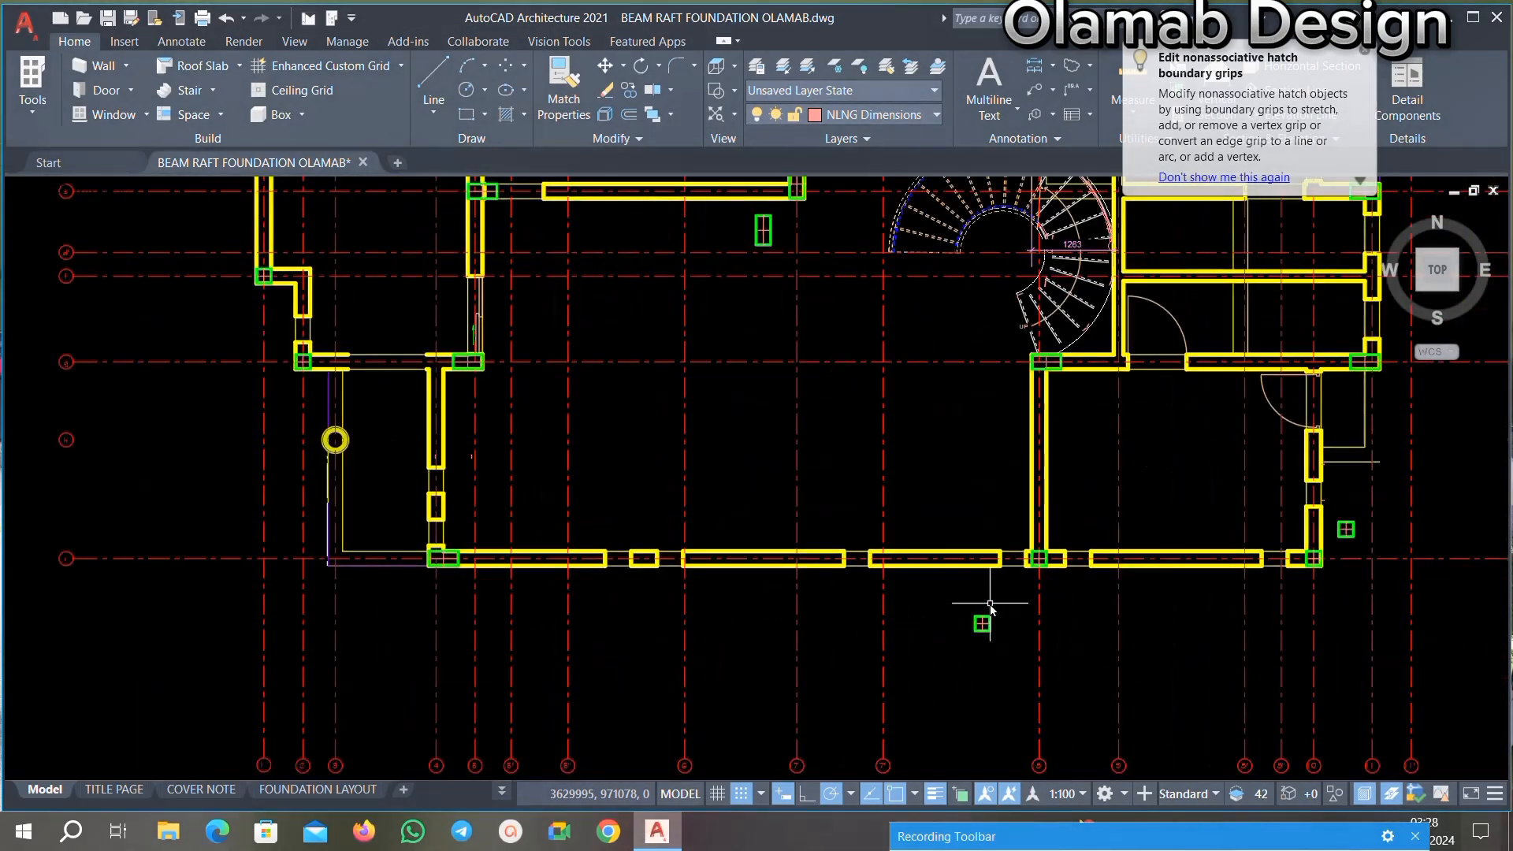
Step: Move the spare square column below the plan by its centre onto the south wall's grid intersection, aligned with the inner wall corner column
{"action": "scroll", "coordinate": [875, 599], "scroll_direction": "down", "scroll_amount": 6}
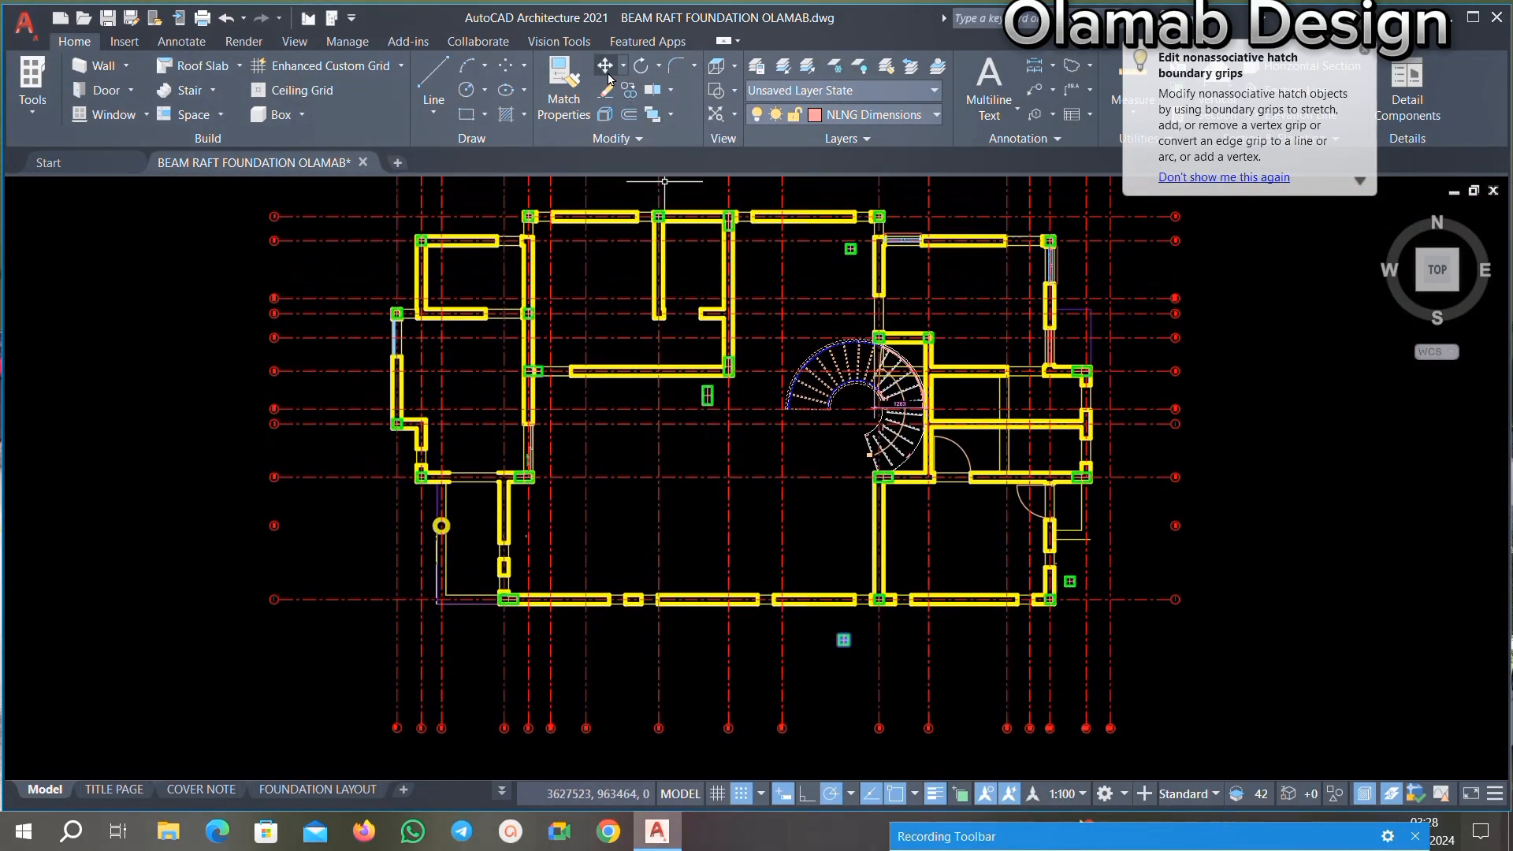
{"action": "scroll", "coordinate": [836, 635], "scroll_direction": "up", "scroll_amount": 6}
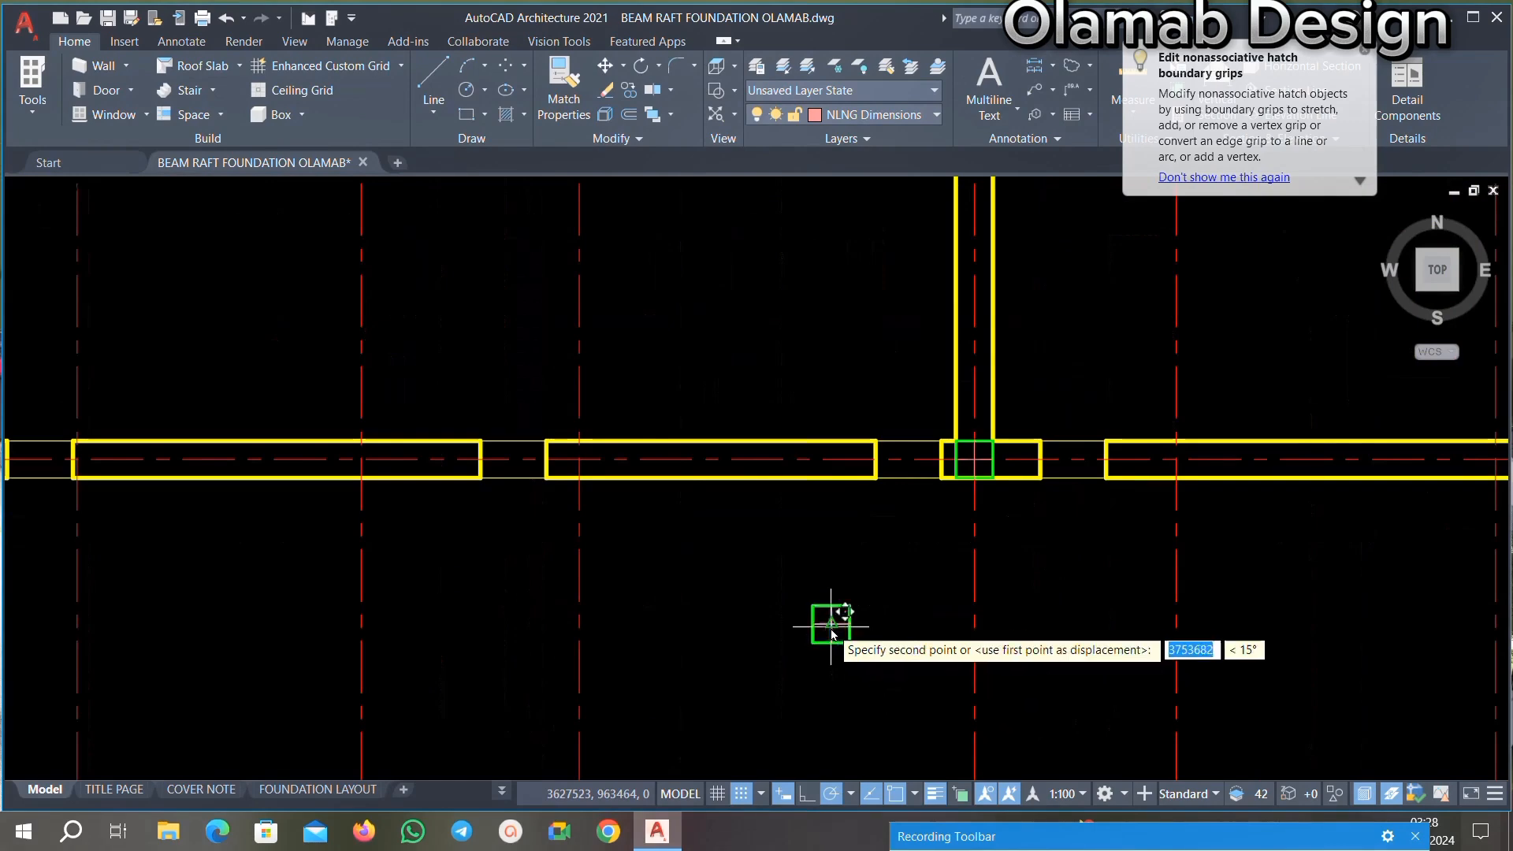
{"action": "scroll", "coordinate": [811, 599], "scroll_direction": "down", "scroll_amount": 5}
{"action": "scroll", "coordinate": [691, 583], "scroll_direction": "up", "scroll_amount": 5}
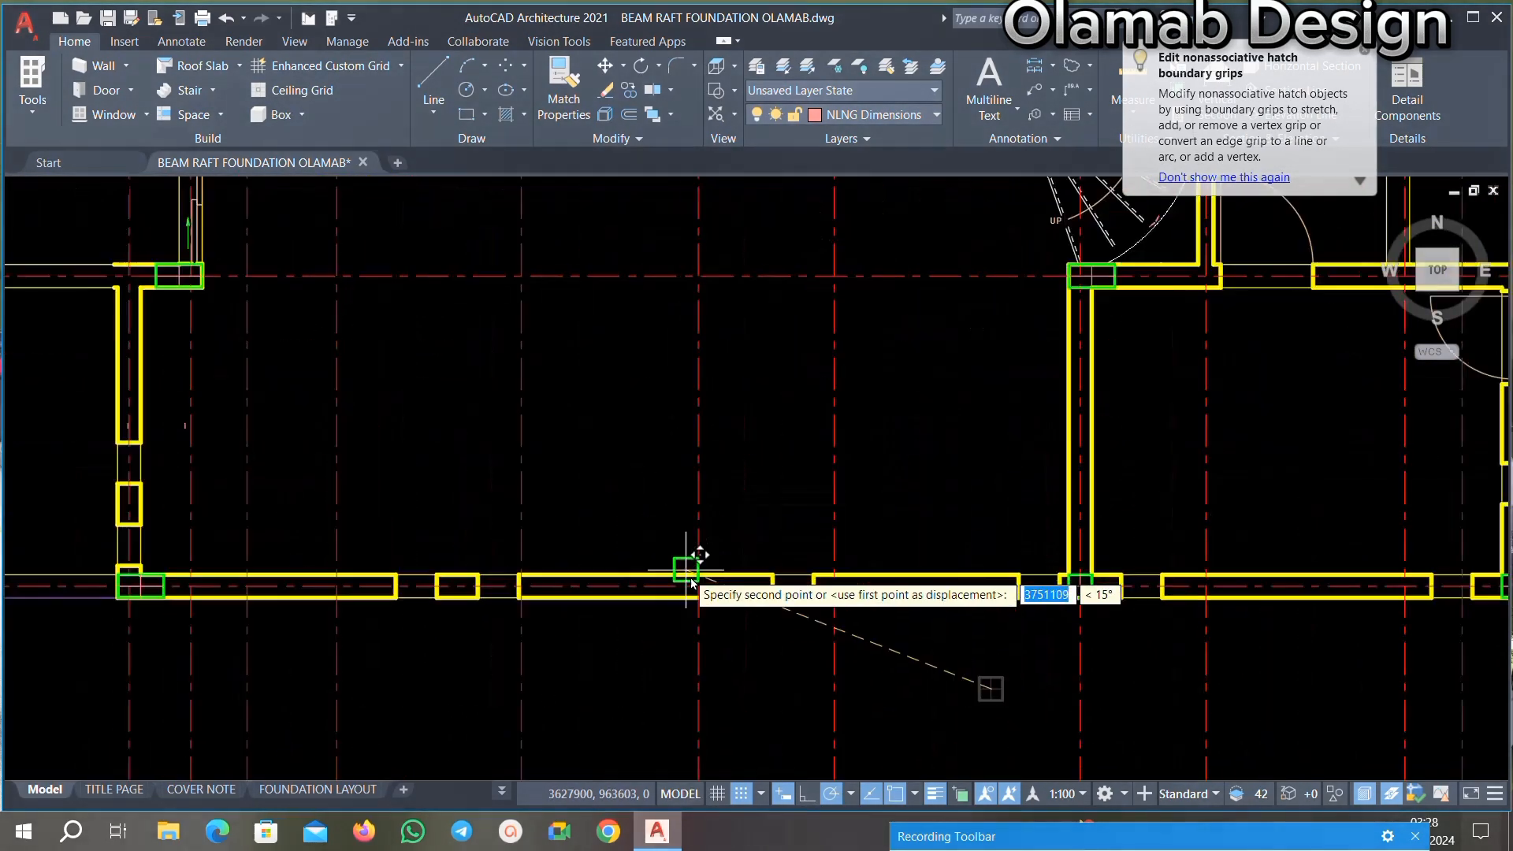
{"action": "scroll", "coordinate": [690, 582], "scroll_direction": "up", "scroll_amount": 4}
{"action": "left_click", "coordinate": [691, 587]}
{"action": "scroll", "coordinate": [752, 583], "scroll_direction": "down", "scroll_amount": 6}
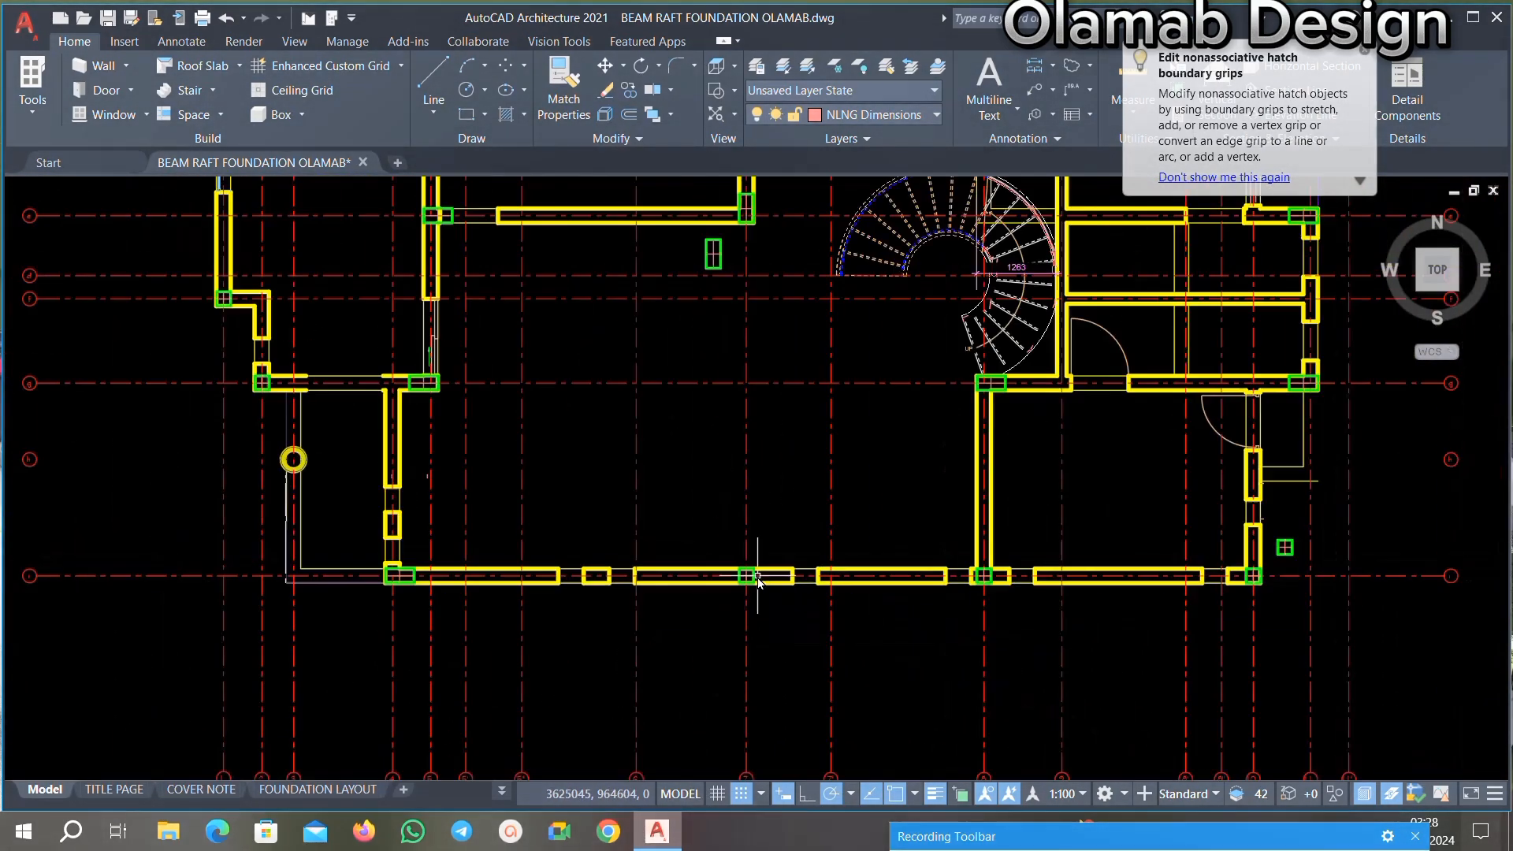
Step: Stretch the upper wall line at the porch-side rectangular column east to the upper-left corner of the column below the spiral stair
{"action": "scroll", "coordinate": [743, 501], "scroll_direction": "down", "scroll_amount": 3}
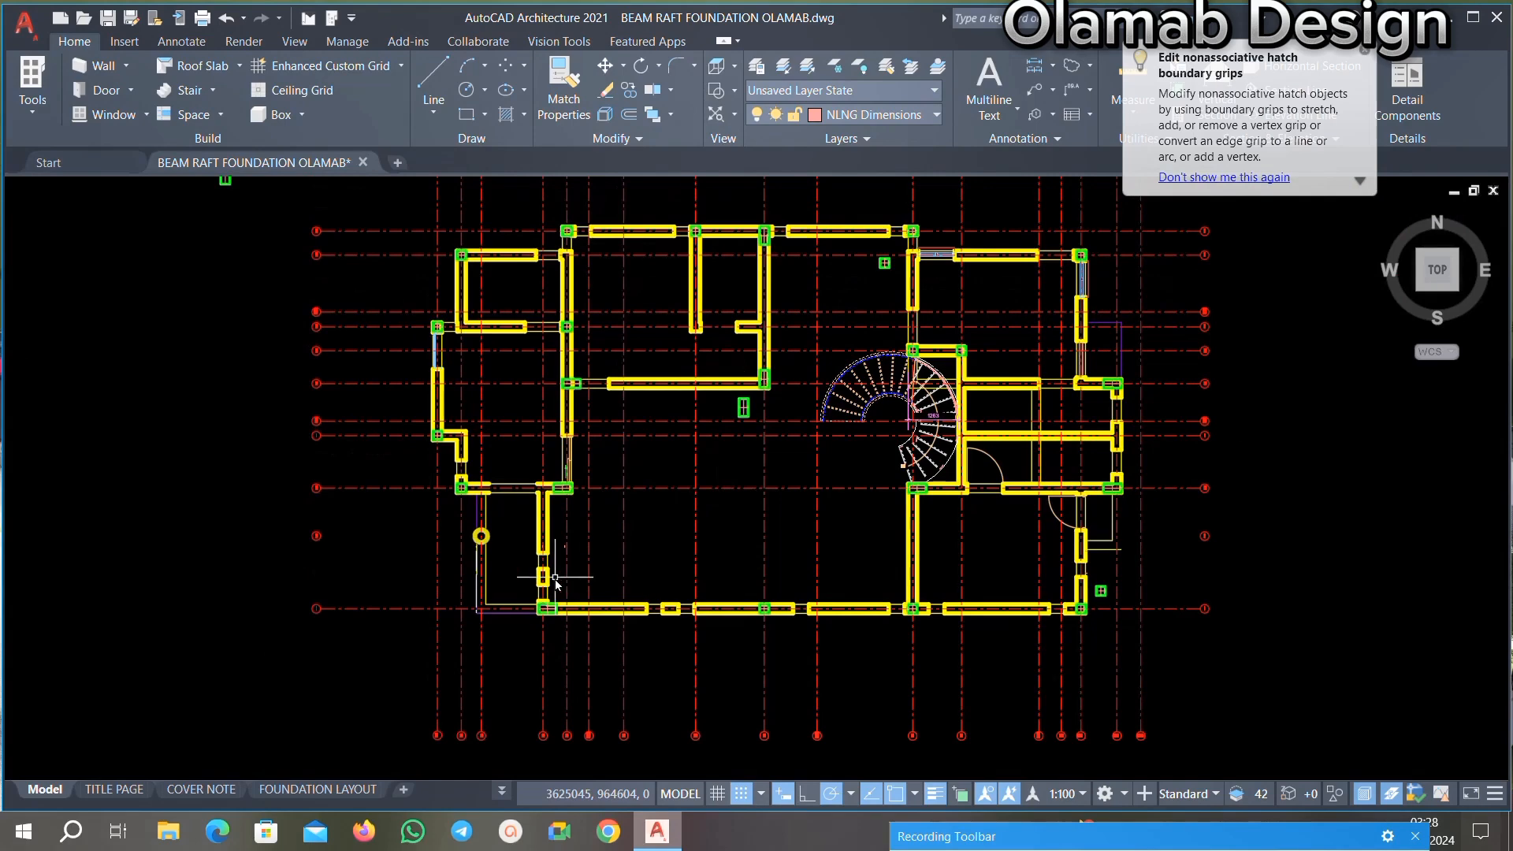
{"action": "scroll", "coordinate": [617, 461], "scroll_direction": "up", "scroll_amount": 8}
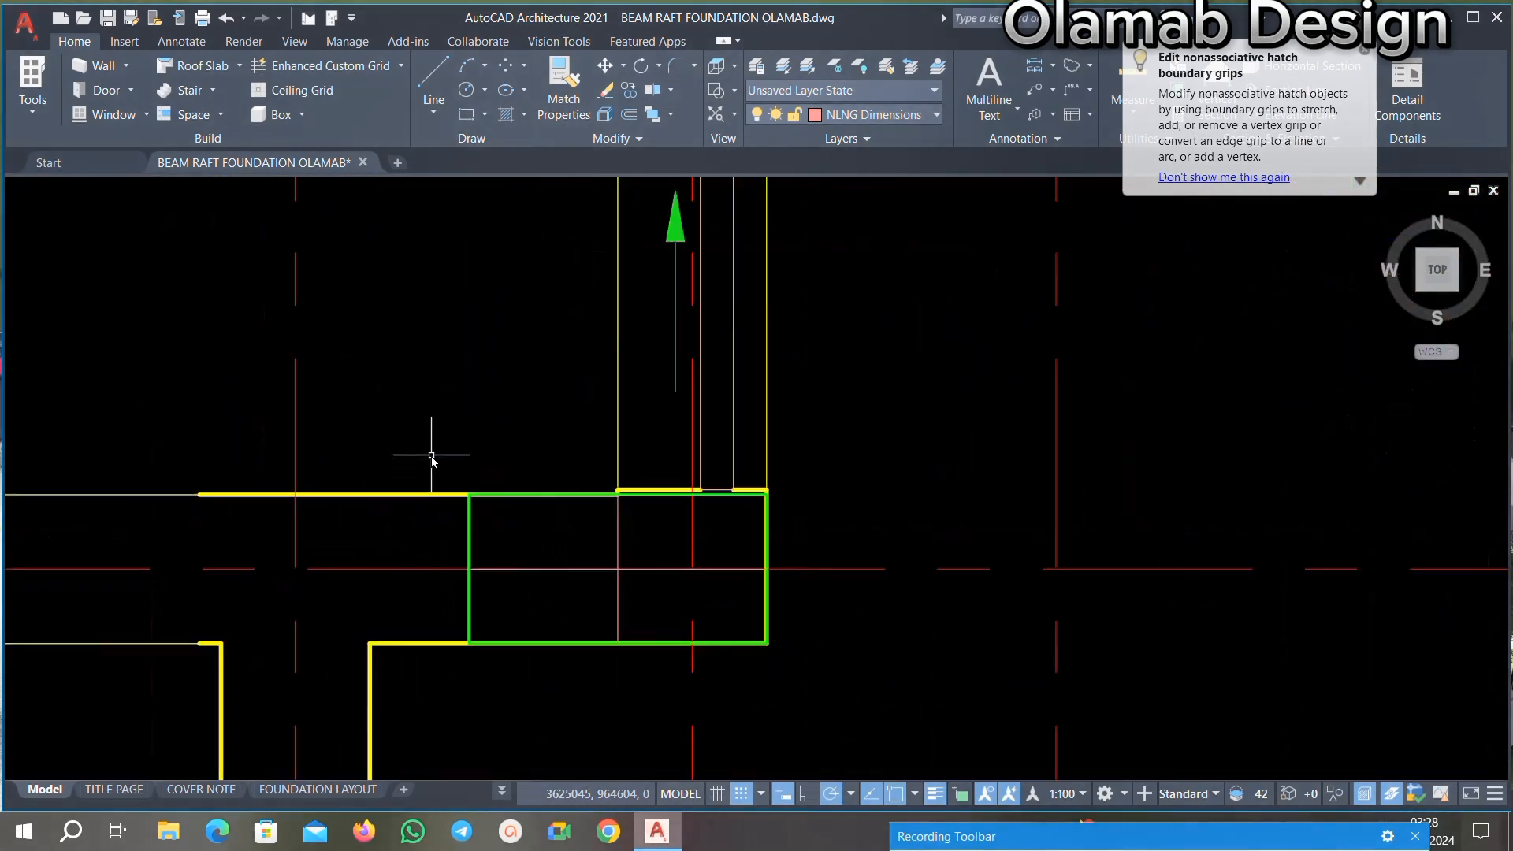
{"action": "scroll", "coordinate": [470, 470], "scroll_direction": "down", "scroll_amount": 4}
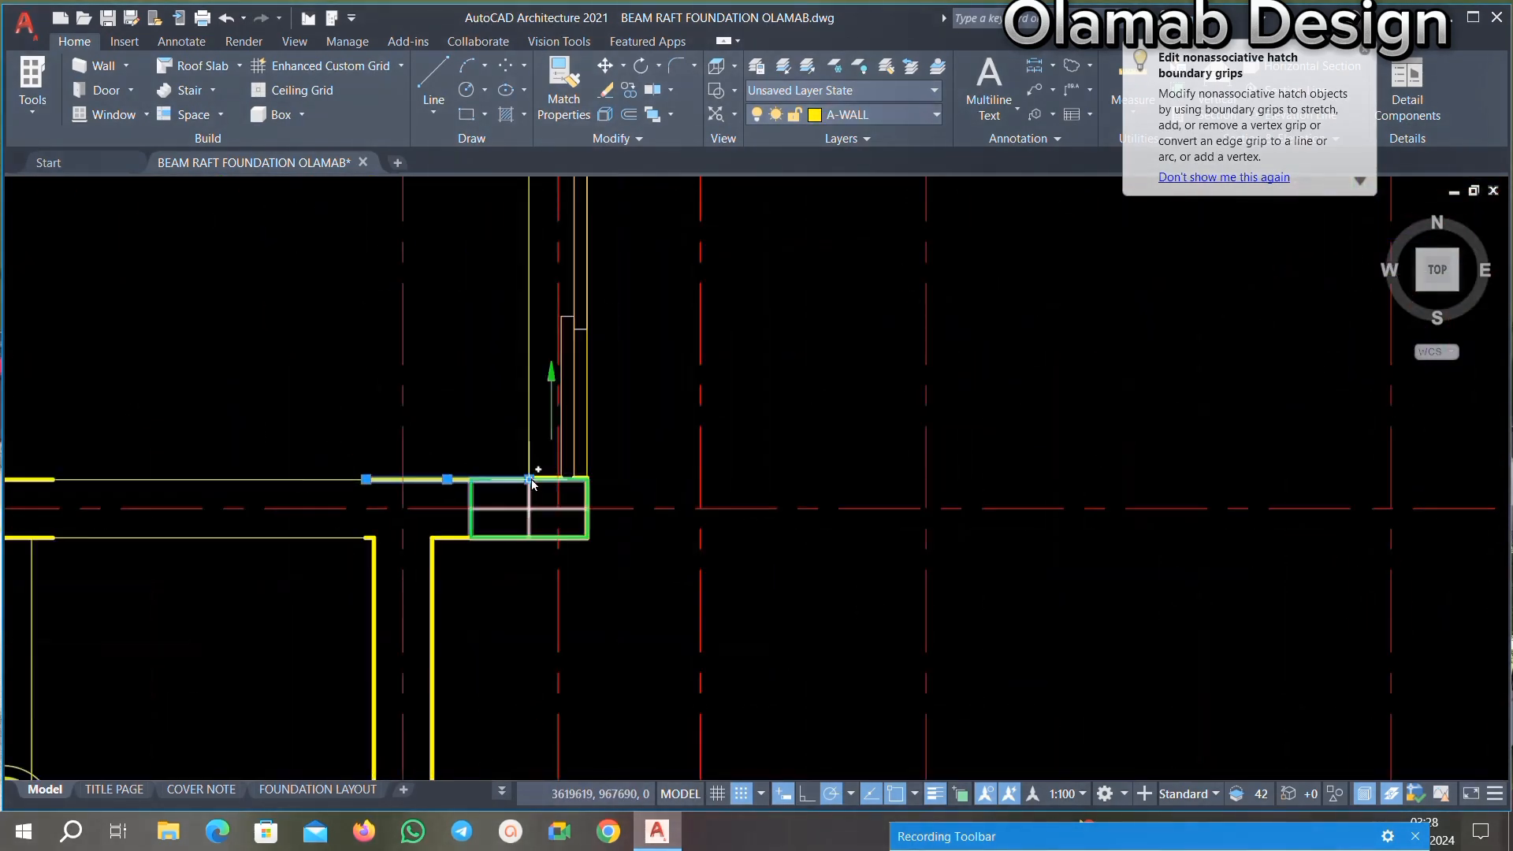
{"action": "scroll", "coordinate": [509, 482], "scroll_direction": "down", "scroll_amount": 5}
{"action": "scroll", "coordinate": [1040, 492], "scroll_direction": "up", "scroll_amount": 5}
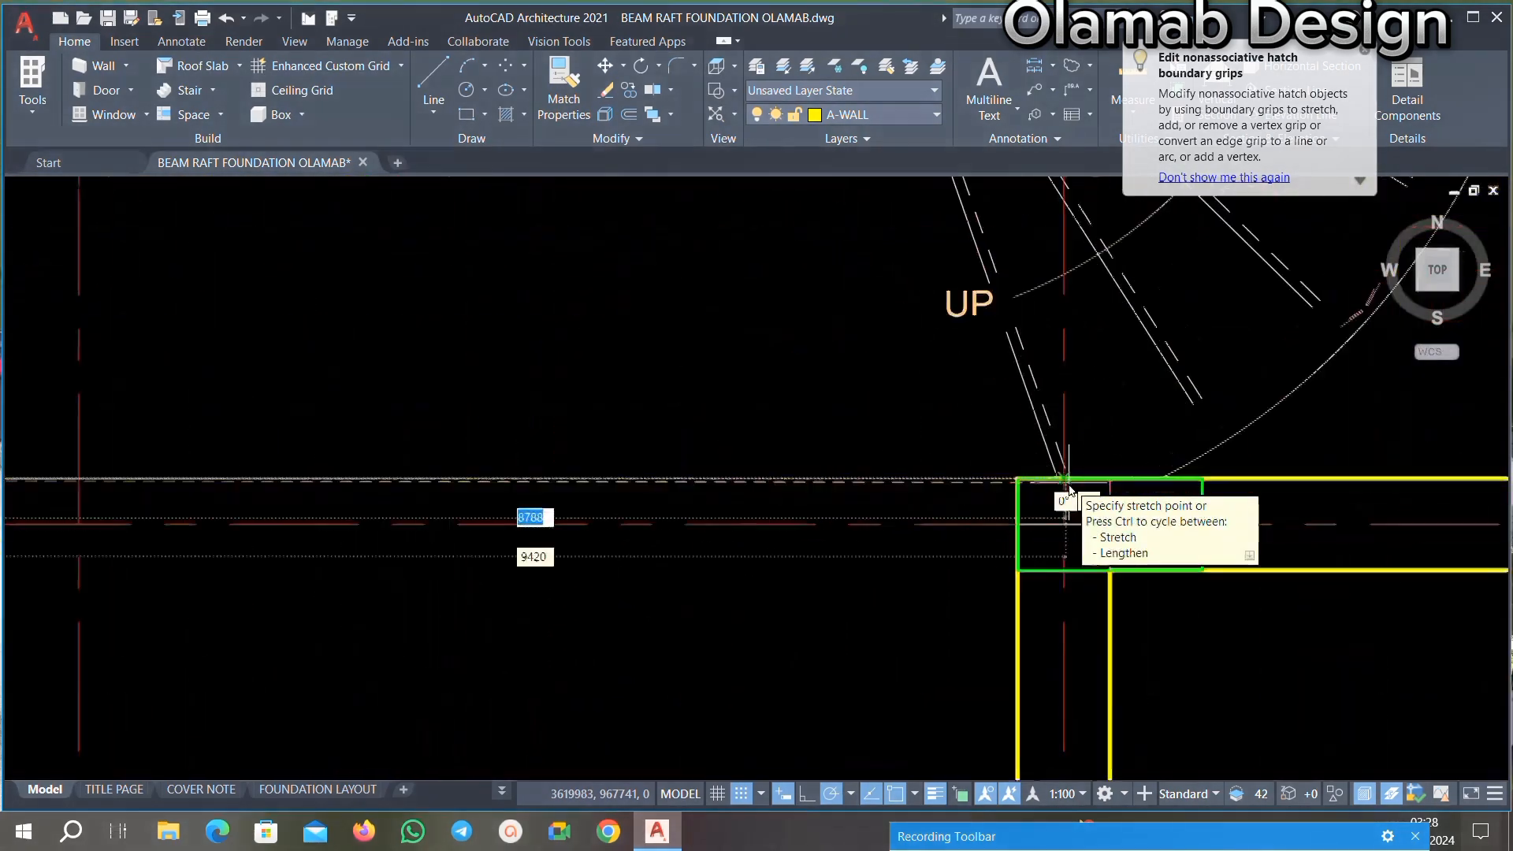
{"action": "left_click", "coordinate": [1017, 478]}
{"action": "scroll", "coordinate": [1055, 416], "scroll_direction": "down", "scroll_amount": 4}
{"action": "key", "text": "Escape"}
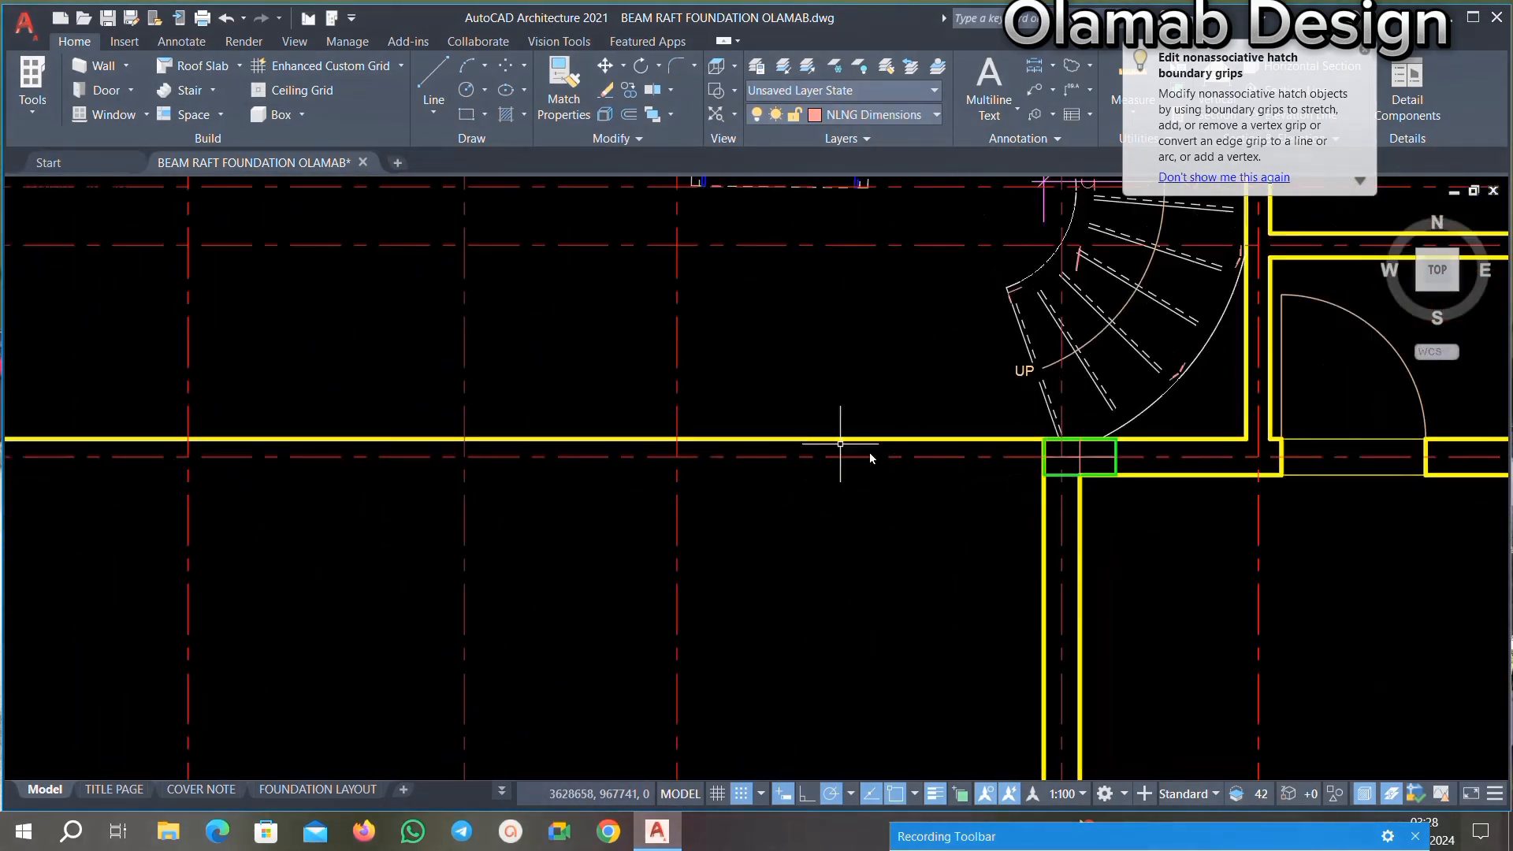
Step: Stretch the lower wall line at the porch-side rectangular column east to the lower-left corner of the column below the spiral stair
{"action": "scroll", "coordinate": [859, 453], "scroll_direction": "down", "scroll_amount": 4}
{"action": "scroll", "coordinate": [347, 468], "scroll_direction": "up", "scroll_amount": 8}
{"action": "scroll", "coordinate": [542, 395], "scroll_direction": "up", "scroll_amount": 3}
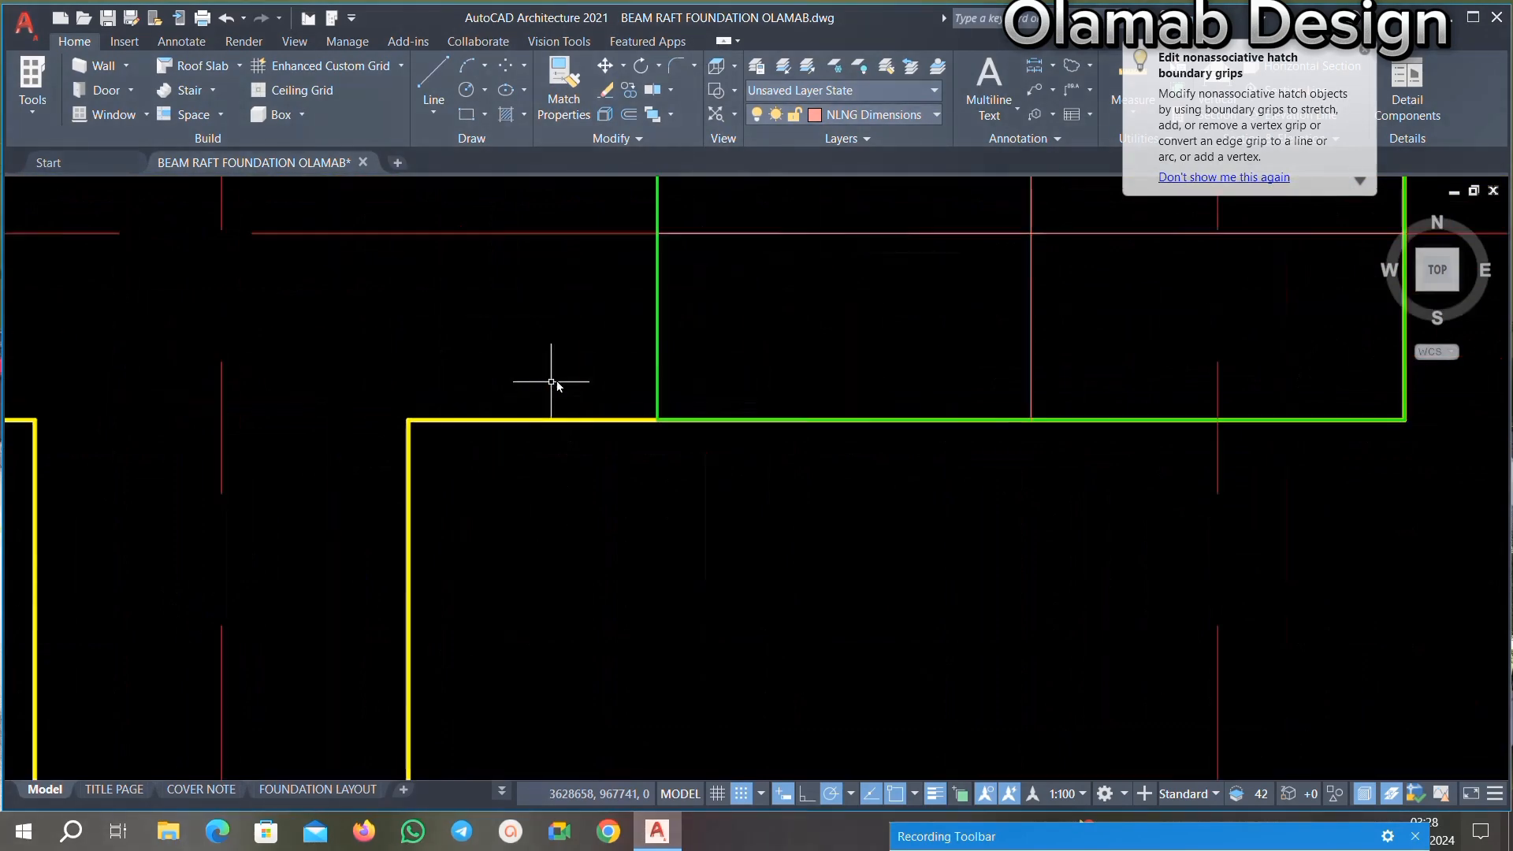
{"action": "left_click", "coordinate": [531, 419]}
{"action": "scroll", "coordinate": [469, 466], "scroll_direction": "down", "scroll_amount": 5}
{"action": "scroll", "coordinate": [549, 468], "scroll_direction": "up", "scroll_amount": 3}
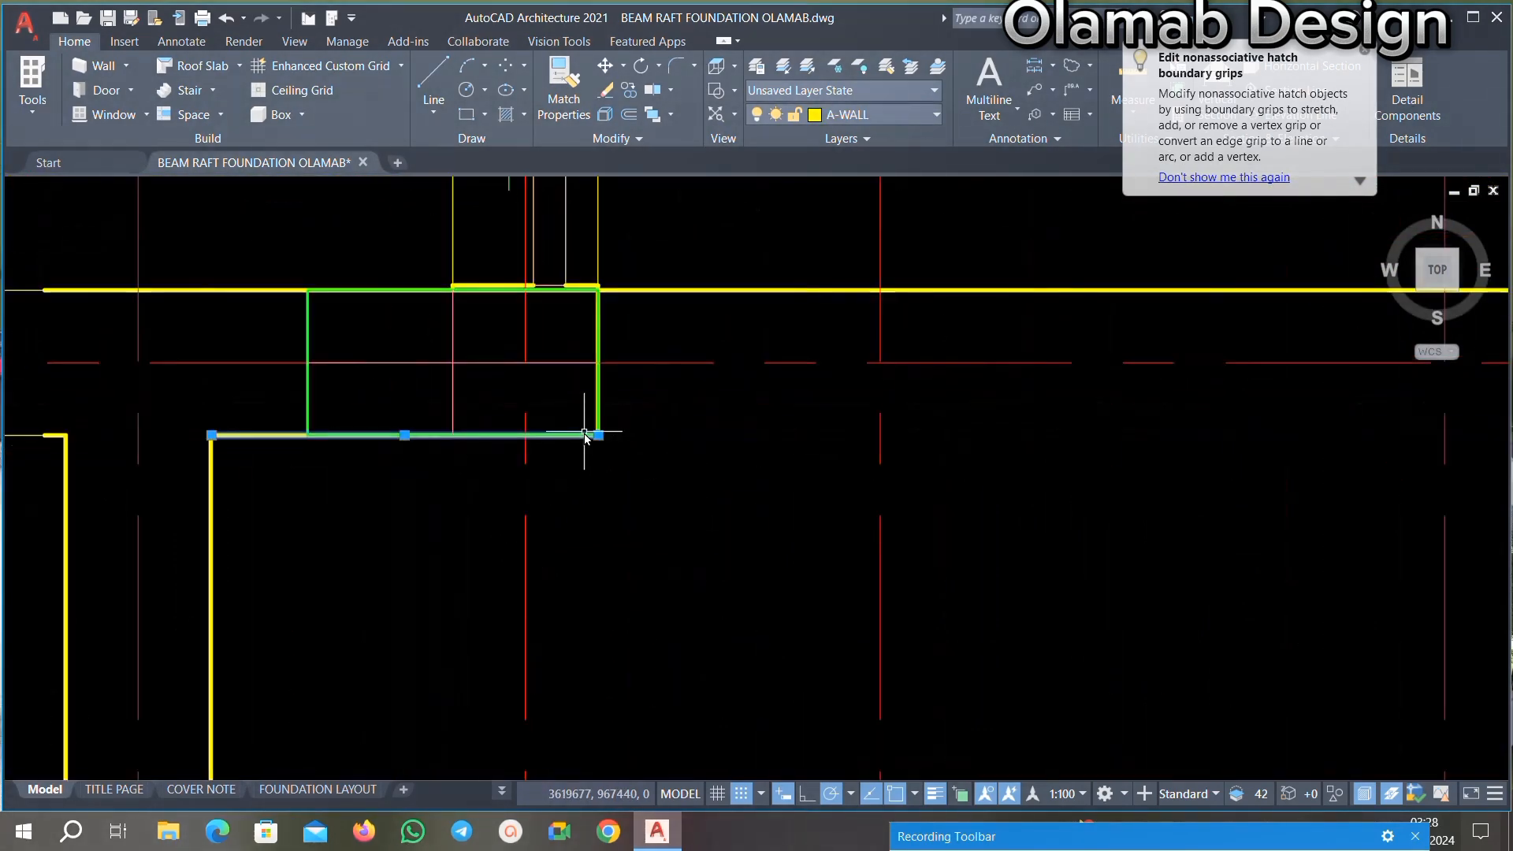
{"action": "left_click", "coordinate": [598, 434]}
{"action": "scroll", "coordinate": [472, 441], "scroll_direction": "down", "scroll_amount": 4}
{"action": "scroll", "coordinate": [1015, 470], "scroll_direction": "up", "scroll_amount": 7}
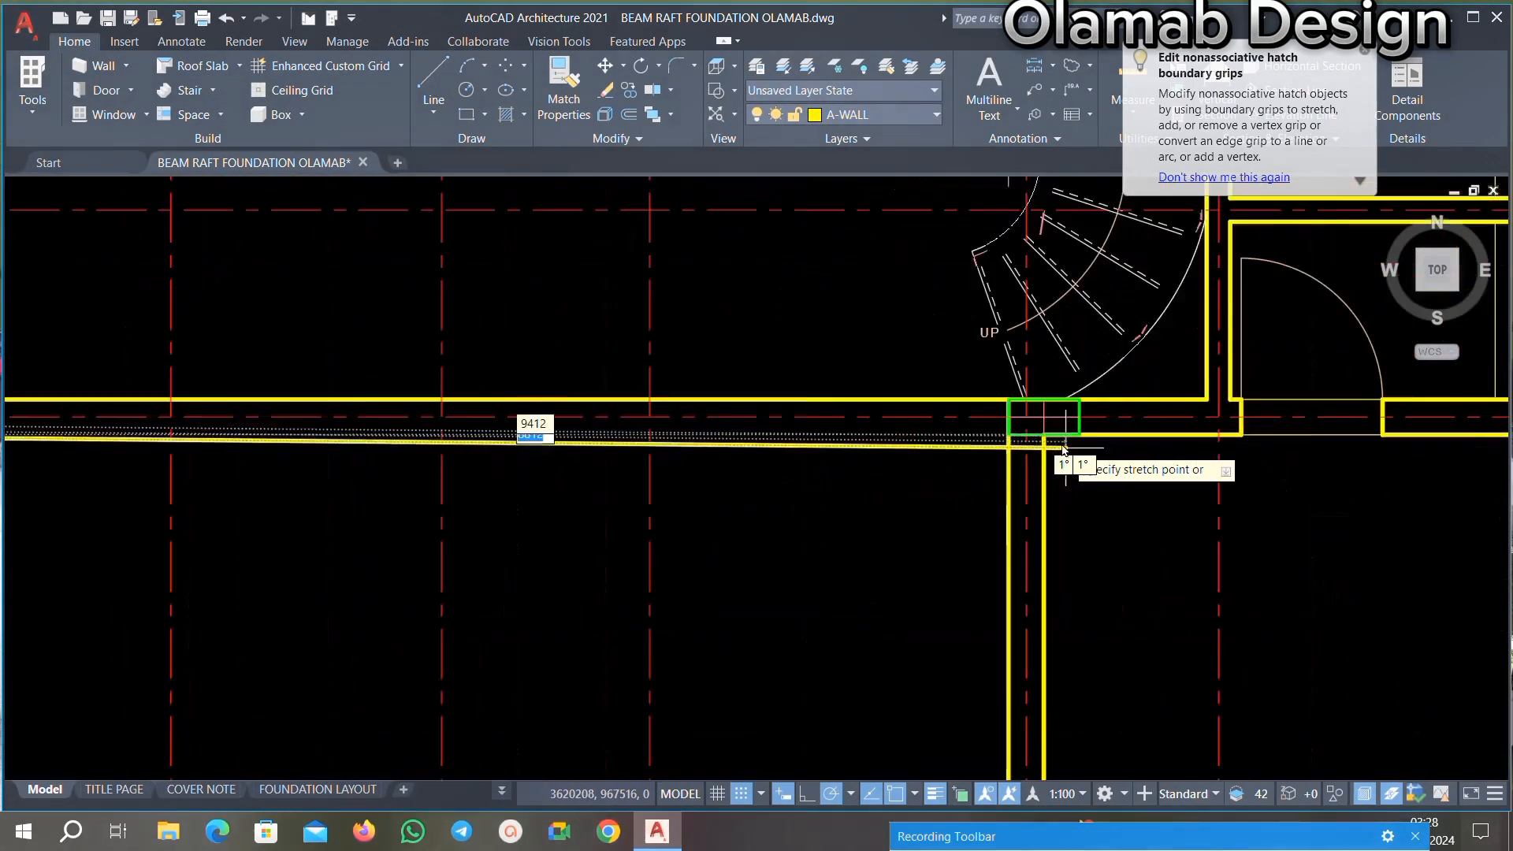
{"action": "left_click", "coordinate": [978, 431]}
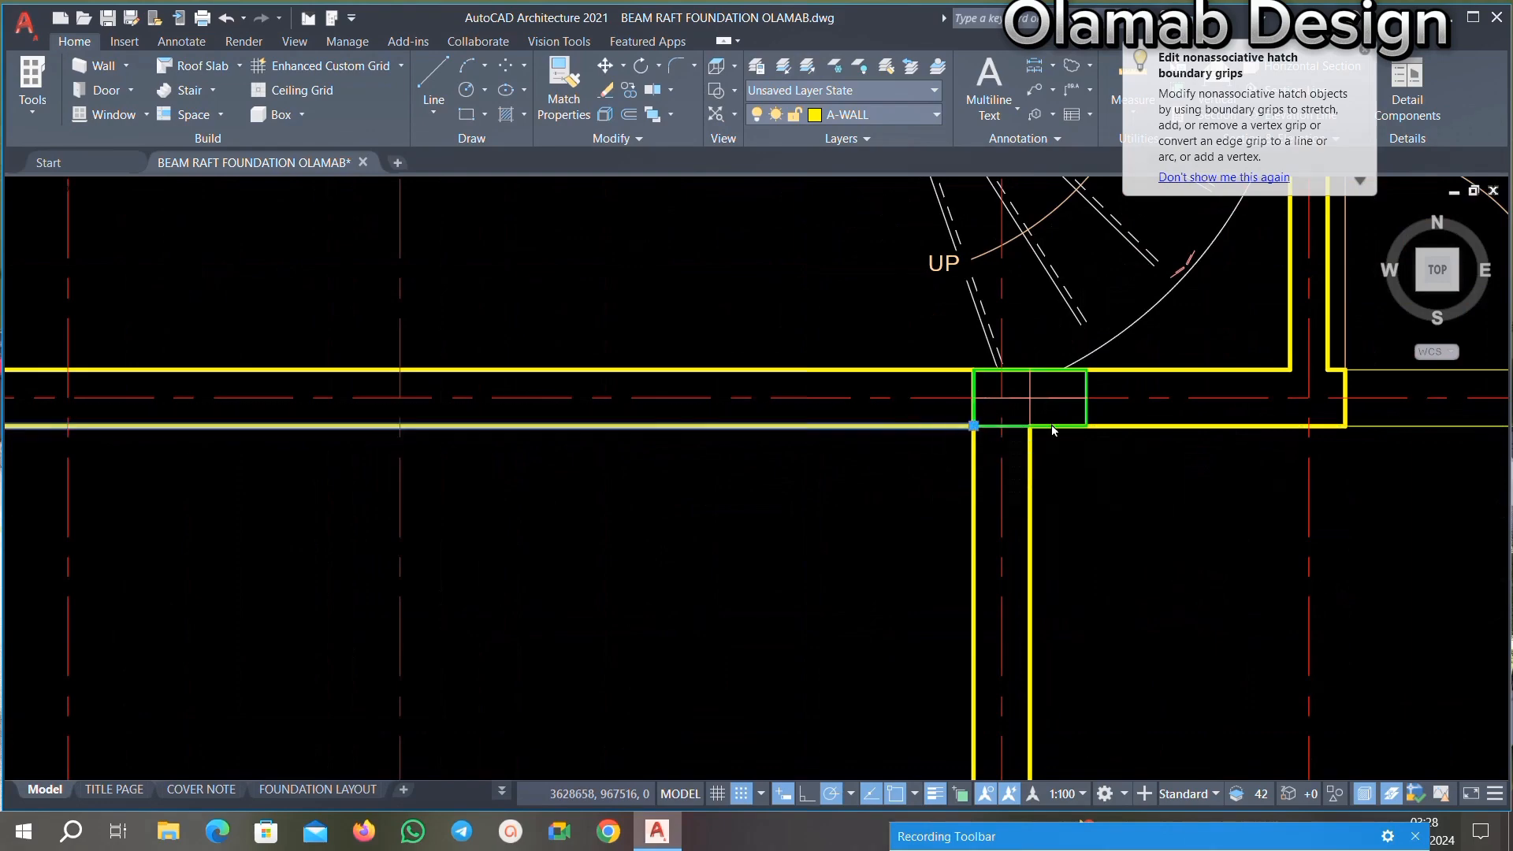
Step: Stretch the west wall line at the inner wall corner column south to the upper-left corner of the south wall's square column
{"action": "scroll", "coordinate": [895, 449], "scroll_direction": "down", "scroll_amount": 6}
{"action": "scroll", "coordinate": [836, 457], "scroll_direction": "up", "scroll_amount": 8}
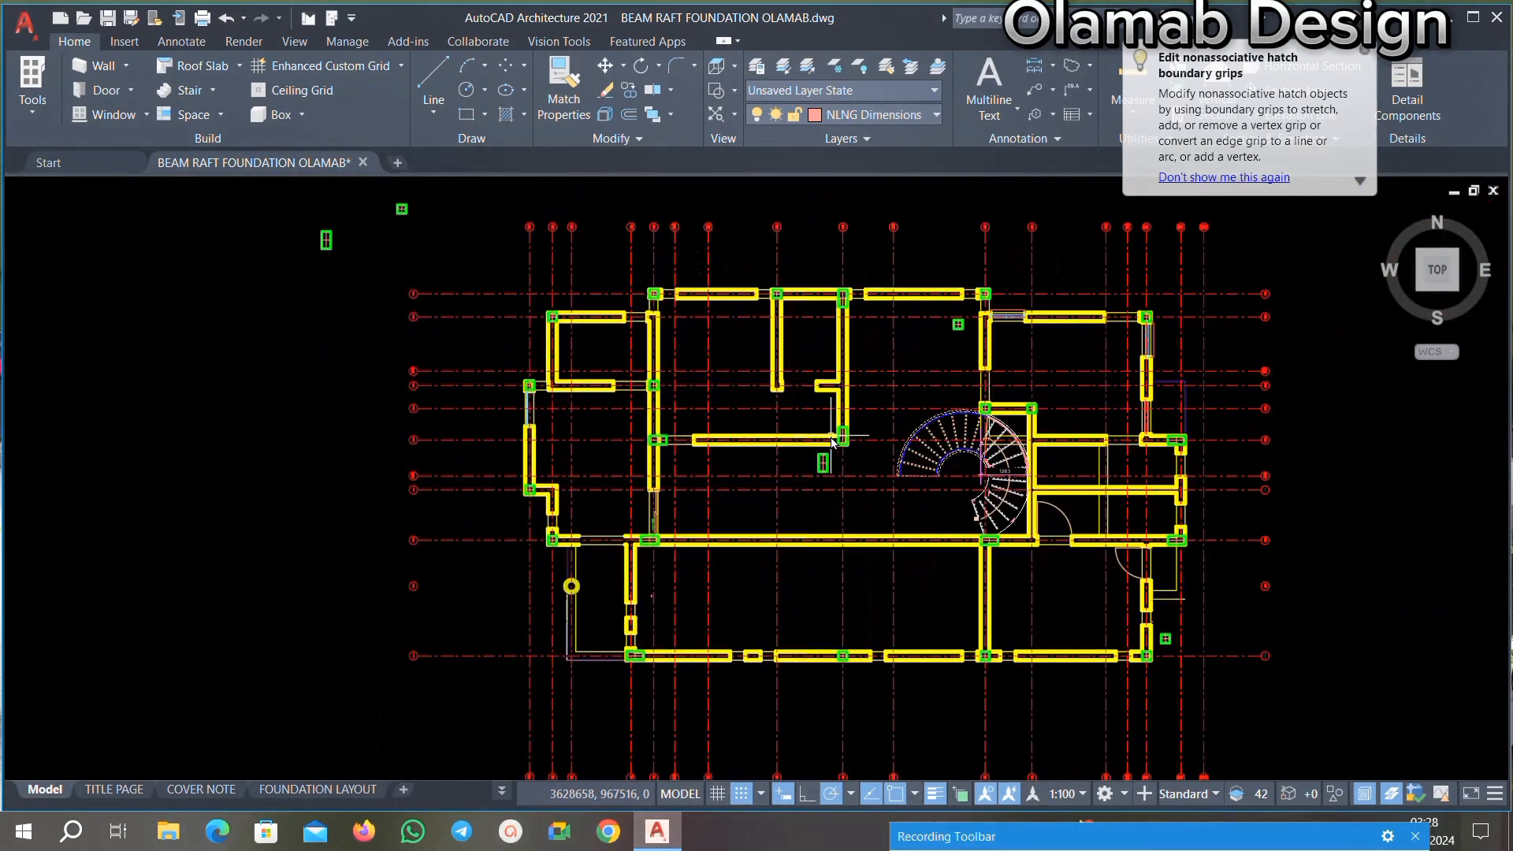
{"action": "scroll", "coordinate": [864, 423], "scroll_direction": "up", "scroll_amount": 4}
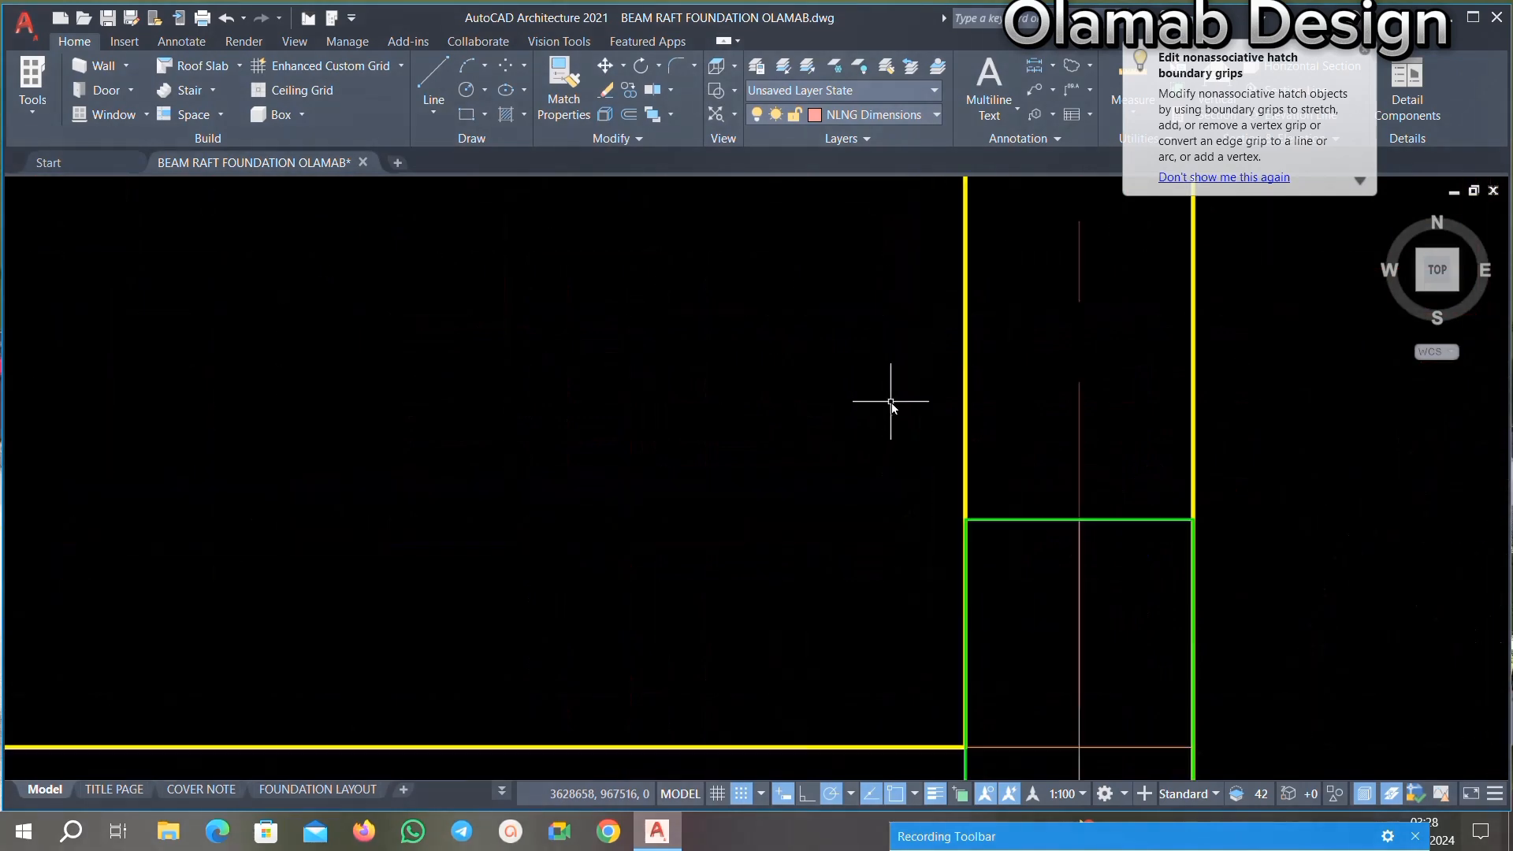
{"action": "left_click", "coordinate": [965, 343]}
{"action": "scroll", "coordinate": [821, 373], "scroll_direction": "down", "scroll_amount": 3}
{"action": "scroll", "coordinate": [855, 545], "scroll_direction": "up", "scroll_amount": 3}
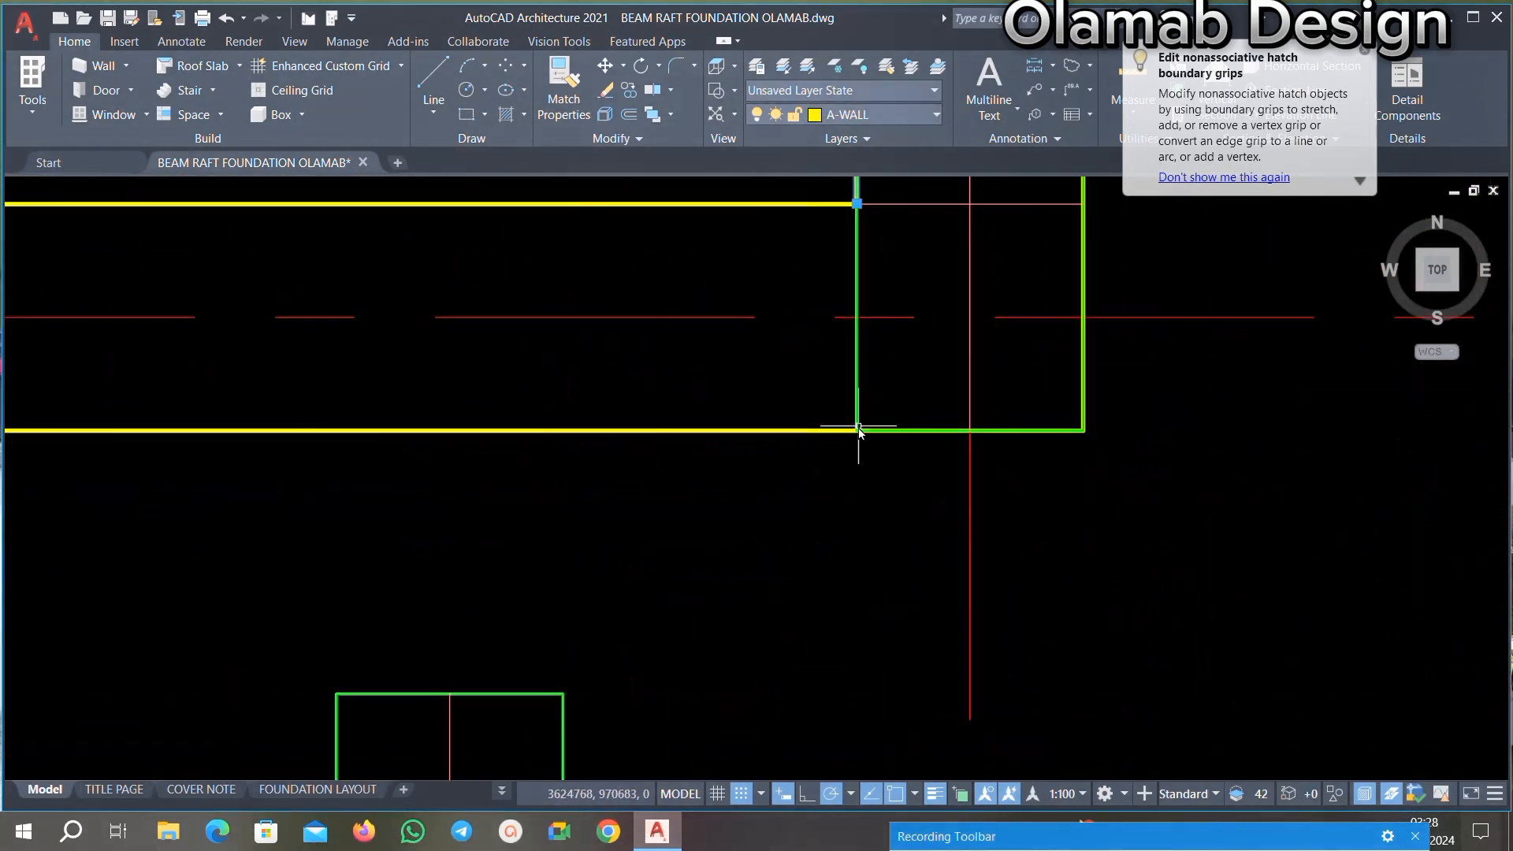
{"action": "scroll", "coordinate": [841, 482], "scroll_direction": "down", "scroll_amount": 2}
{"action": "scroll", "coordinate": [836, 314], "scroll_direction": "up", "scroll_amount": 2}
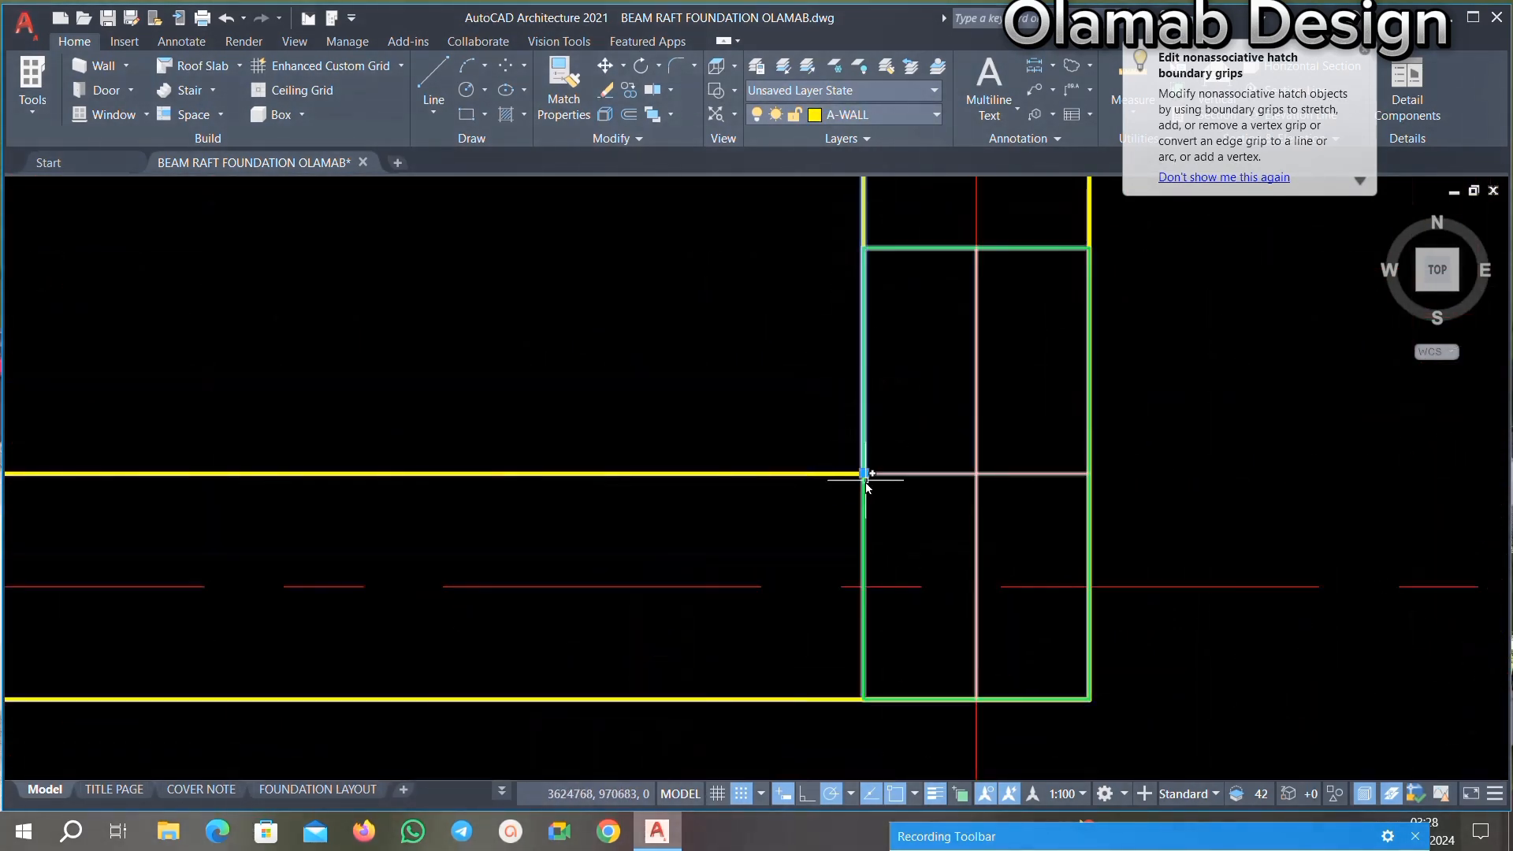
{"action": "left_click", "coordinate": [864, 473]}
{"action": "scroll", "coordinate": [861, 464], "scroll_direction": "down", "scroll_amount": 3}
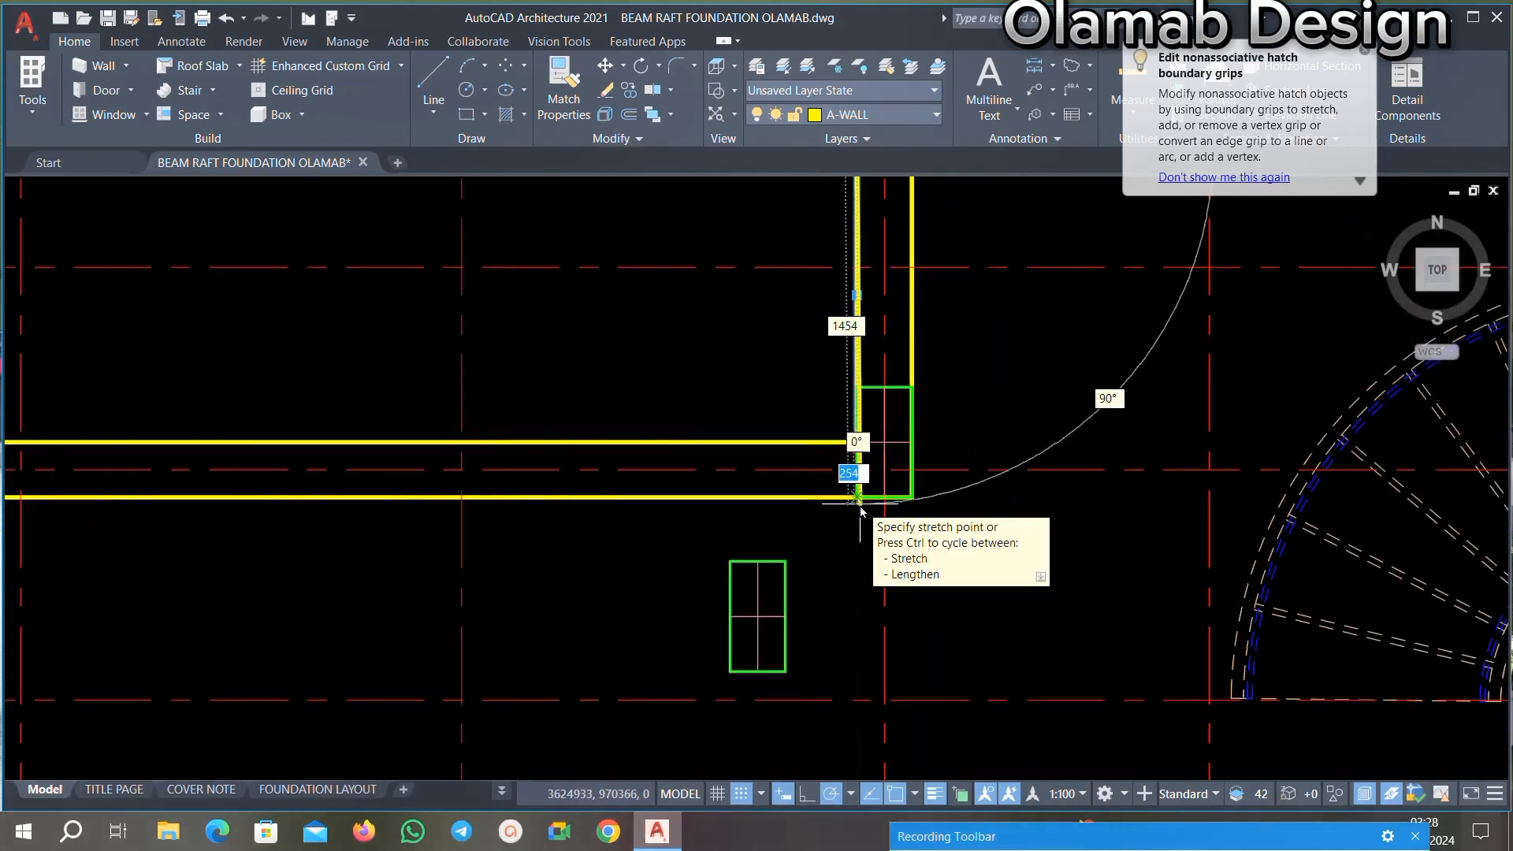
{"action": "scroll", "coordinate": [858, 511], "scroll_direction": "up", "scroll_amount": 1}
{"action": "scroll", "coordinate": [859, 511], "scroll_direction": "down", "scroll_amount": 3}
{"action": "scroll", "coordinate": [847, 513], "scroll_direction": "up", "scroll_amount": 2}
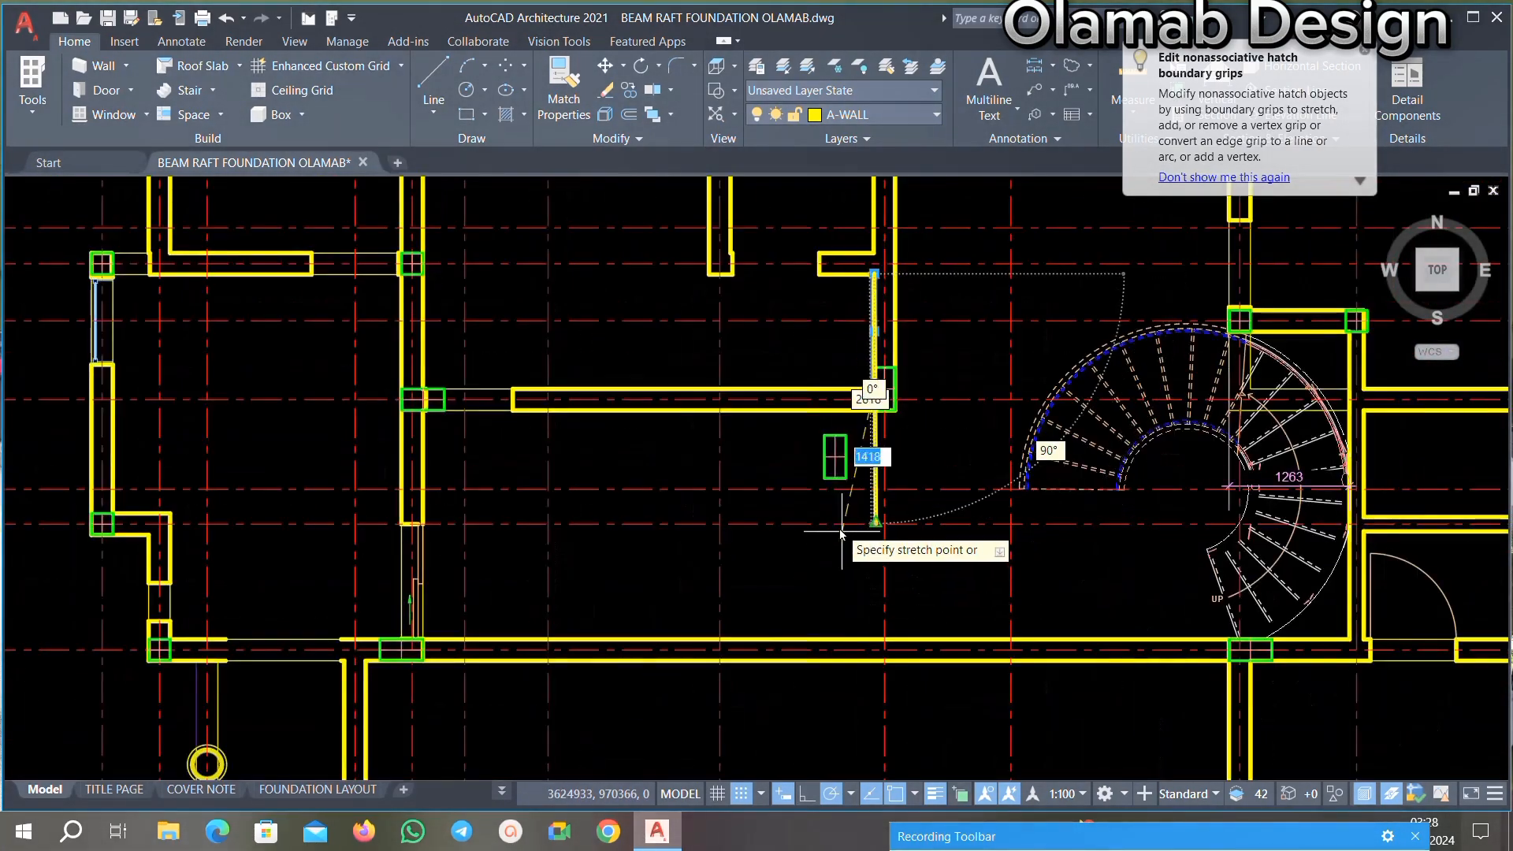
{"action": "scroll", "coordinate": [851, 540], "scroll_direction": "down", "scroll_amount": 2}
{"action": "scroll", "coordinate": [853, 649], "scroll_direction": "up", "scroll_amount": 5}
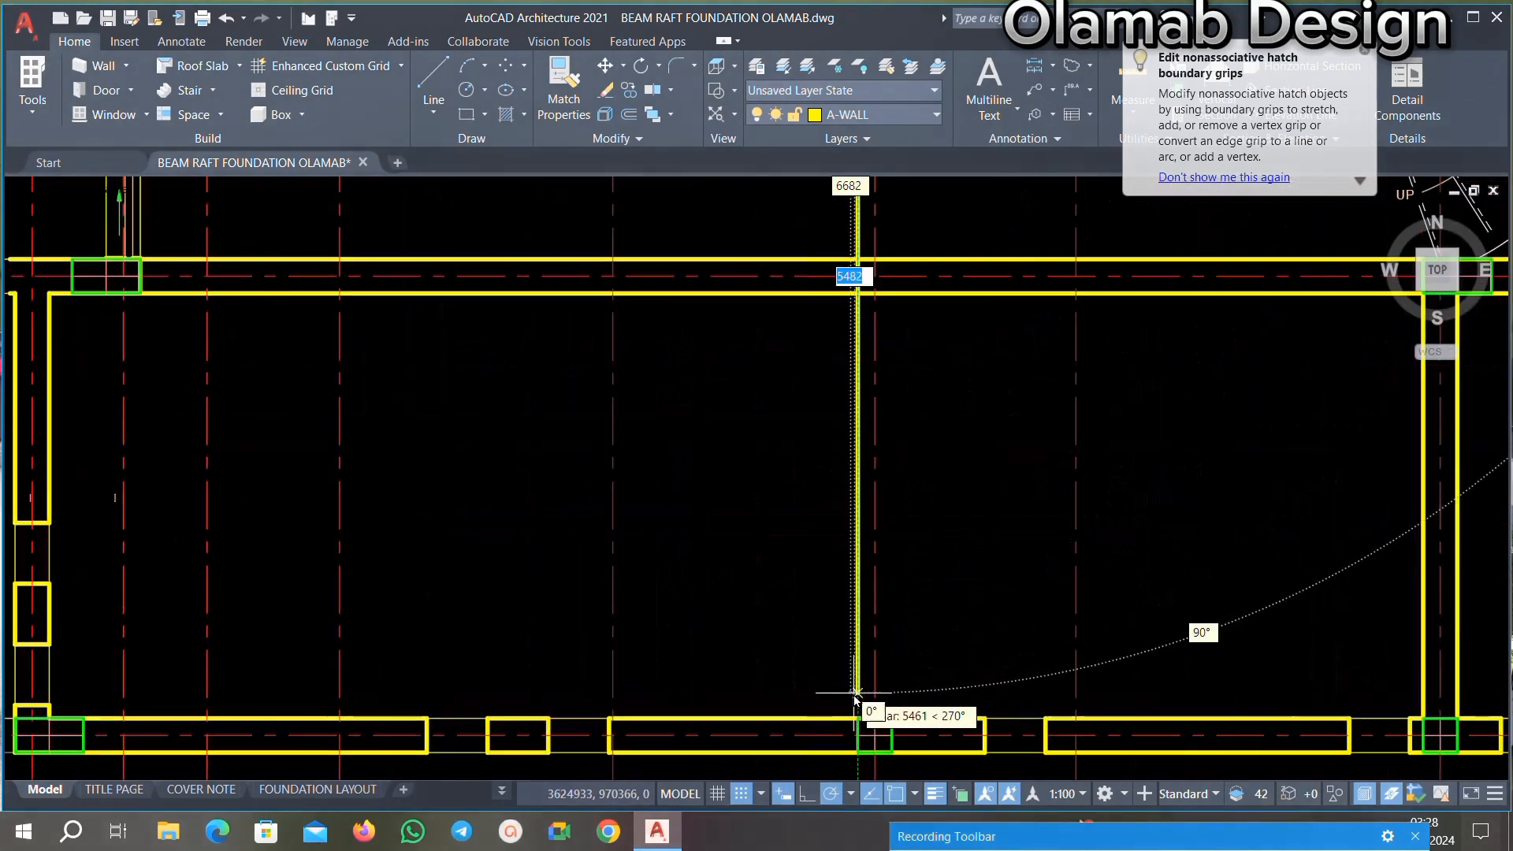
{"action": "left_click", "coordinate": [861, 716]}
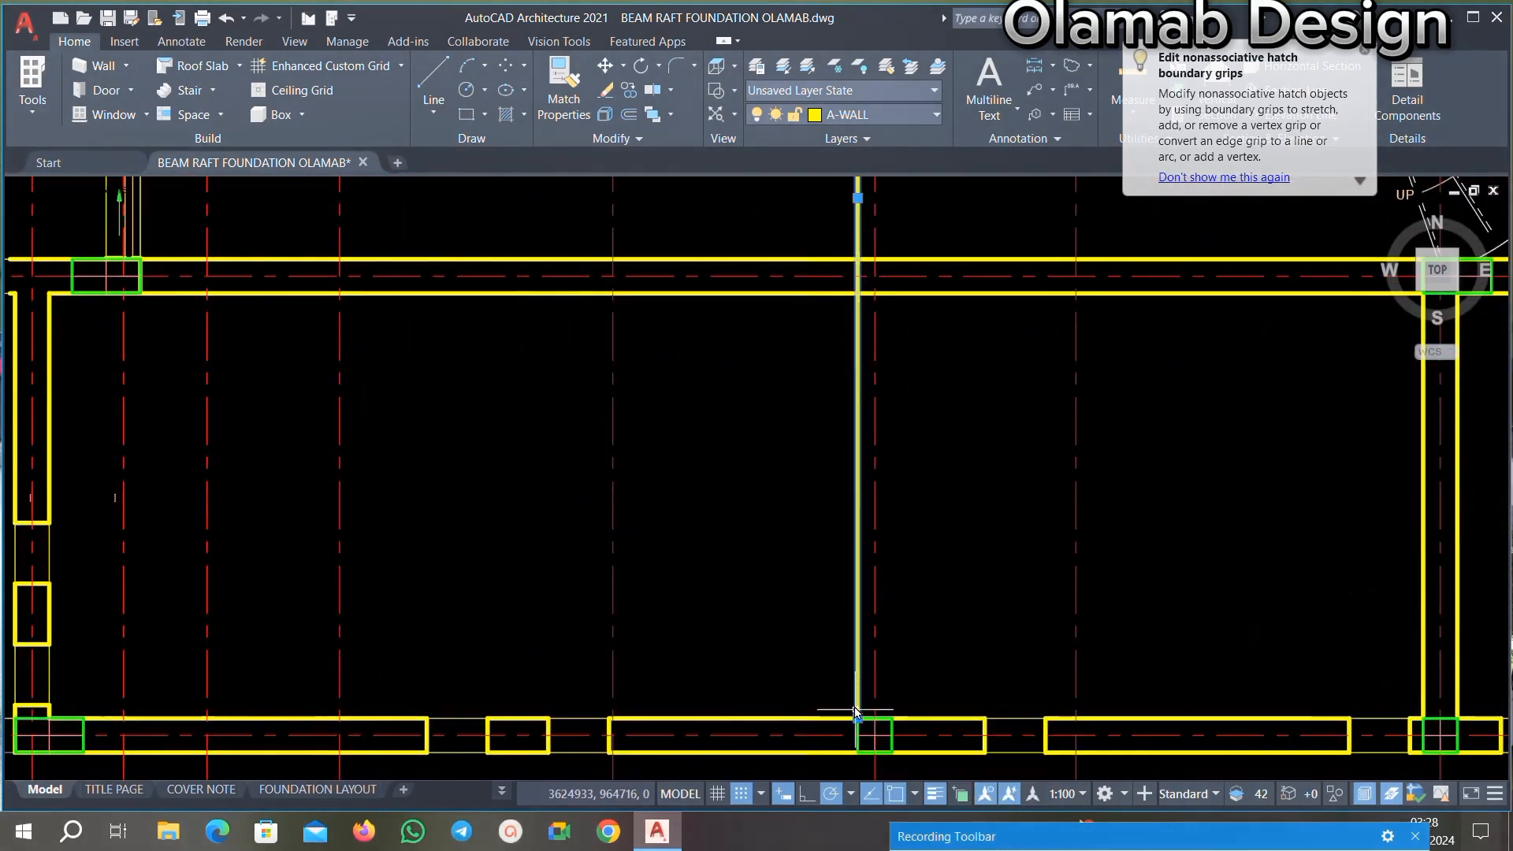
{"action": "scroll", "coordinate": [852, 707], "scroll_direction": "down", "scroll_amount": 3}
{"action": "key", "text": "Escape"}
Step: Stretch the east wall line at the inner wall corner column south to the upper-right corner of the south wall's square column
{"action": "scroll", "coordinate": [843, 306], "scroll_direction": "up", "scroll_amount": 4}
{"action": "scroll", "coordinate": [977, 480], "scroll_direction": "up", "scroll_amount": 3}
{"action": "left_click", "coordinate": [1006, 412]}
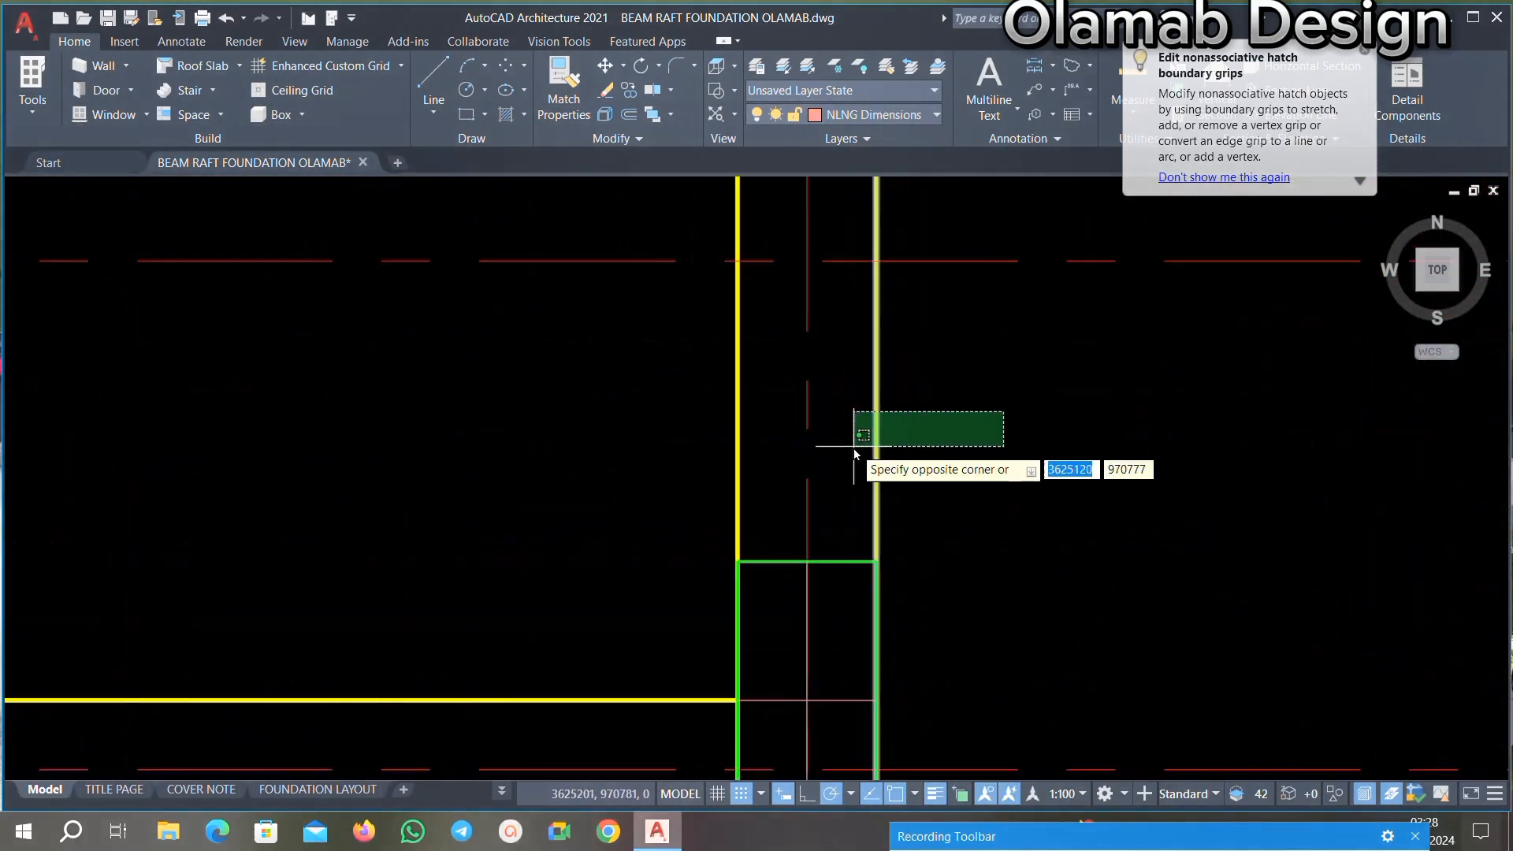
{"action": "left_click", "coordinate": [844, 442]}
{"action": "scroll", "coordinate": [768, 299], "scroll_direction": "down", "scroll_amount": 5}
{"action": "scroll", "coordinate": [825, 432], "scroll_direction": "up", "scroll_amount": 4}
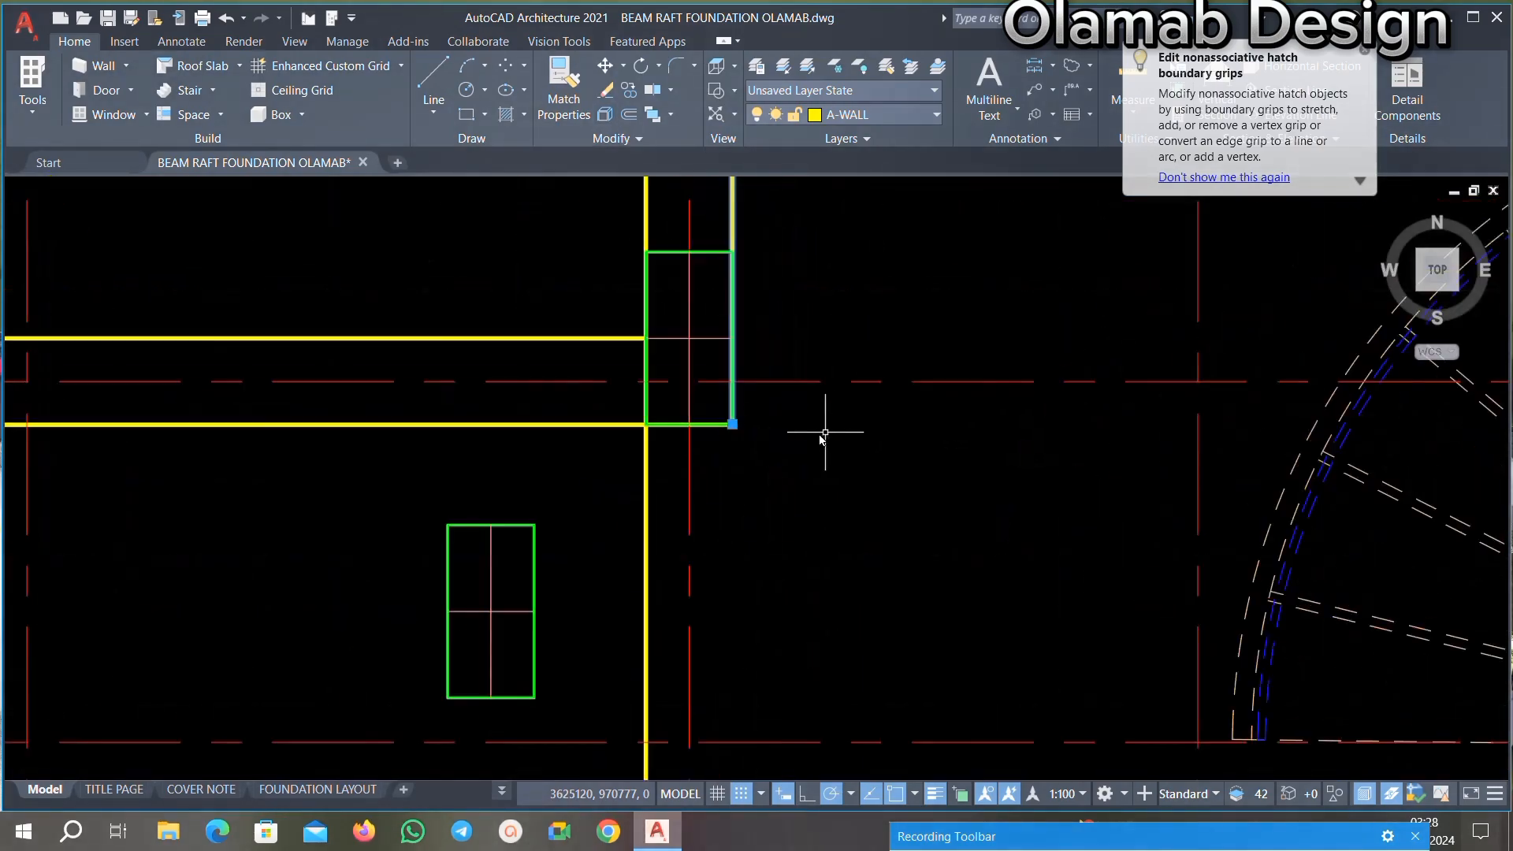
{"action": "left_click", "coordinate": [733, 425]}
{"action": "scroll", "coordinate": [725, 473], "scroll_direction": "down", "scroll_amount": 4}
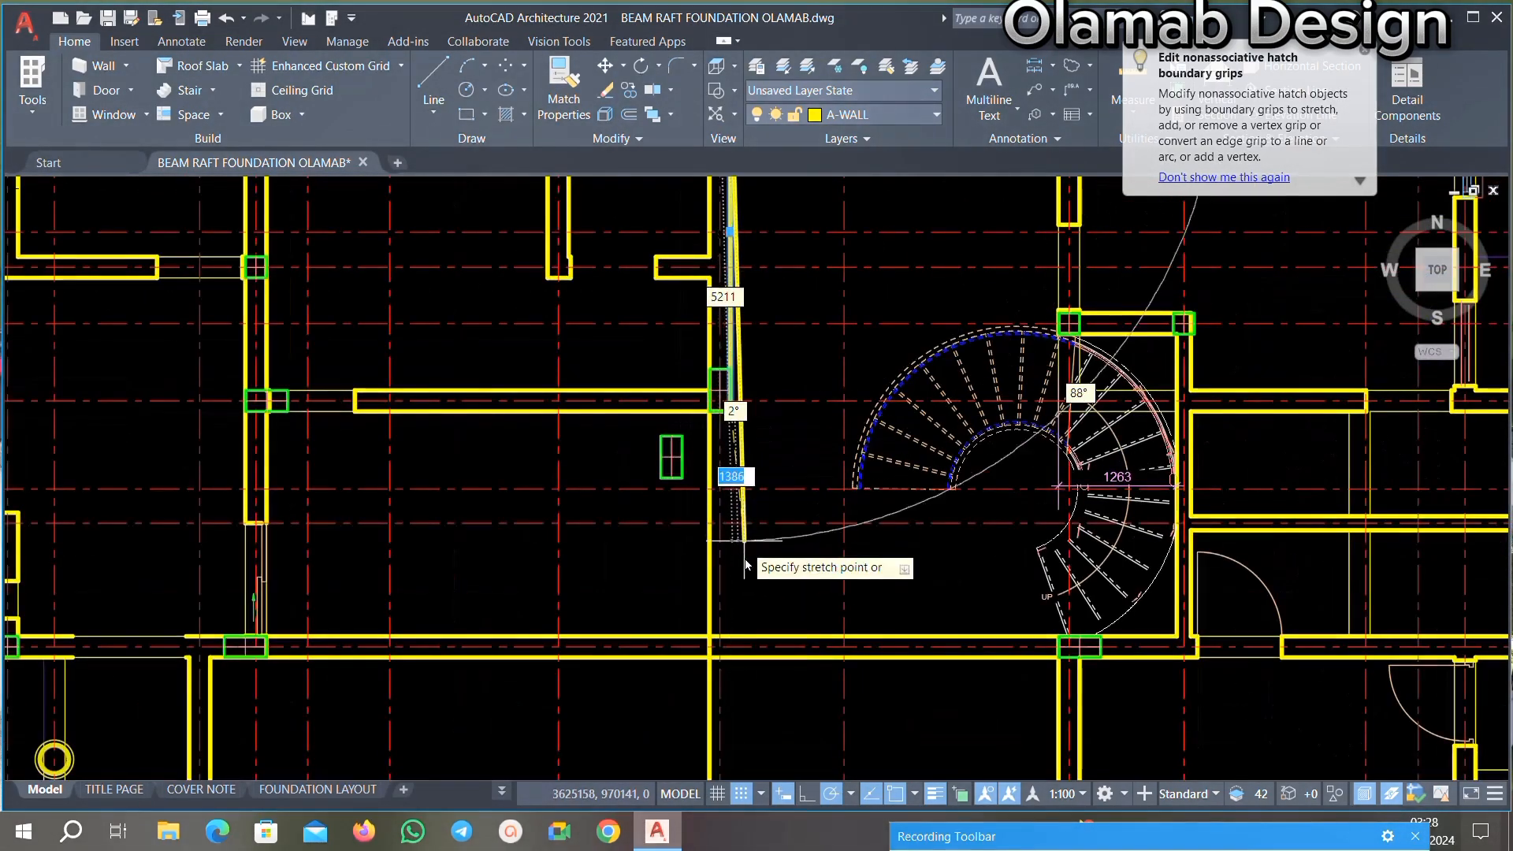
{"action": "scroll", "coordinate": [729, 551], "scroll_direction": "down", "scroll_amount": 2}
{"action": "scroll", "coordinate": [736, 661], "scroll_direction": "up", "scroll_amount": 8}
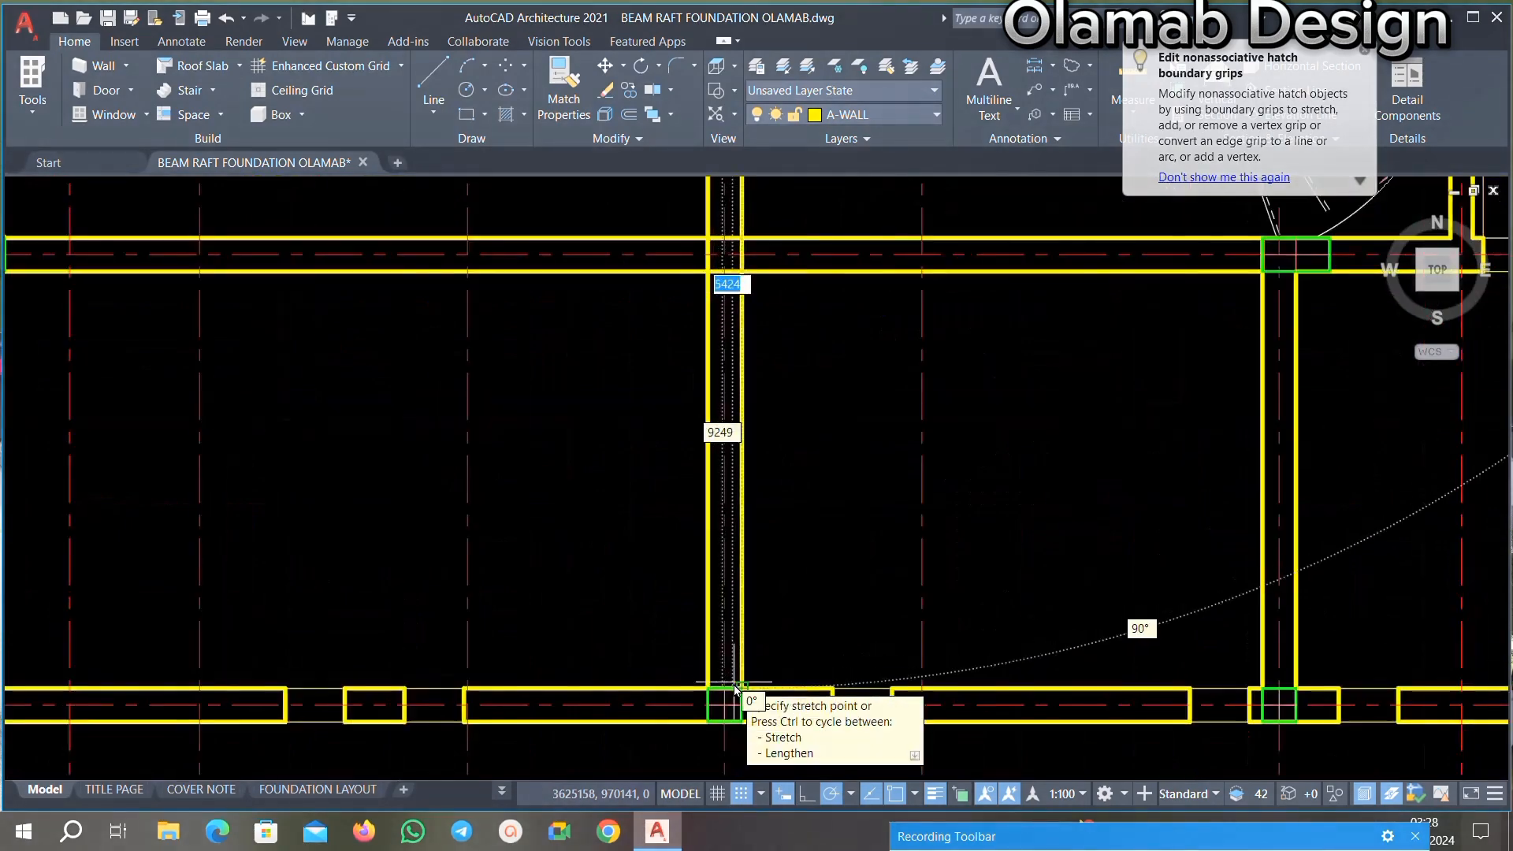
{"action": "left_click", "coordinate": [741, 693]}
{"action": "key", "text": "Escape"}
{"action": "scroll", "coordinate": [729, 678], "scroll_direction": "down", "scroll_amount": 6}
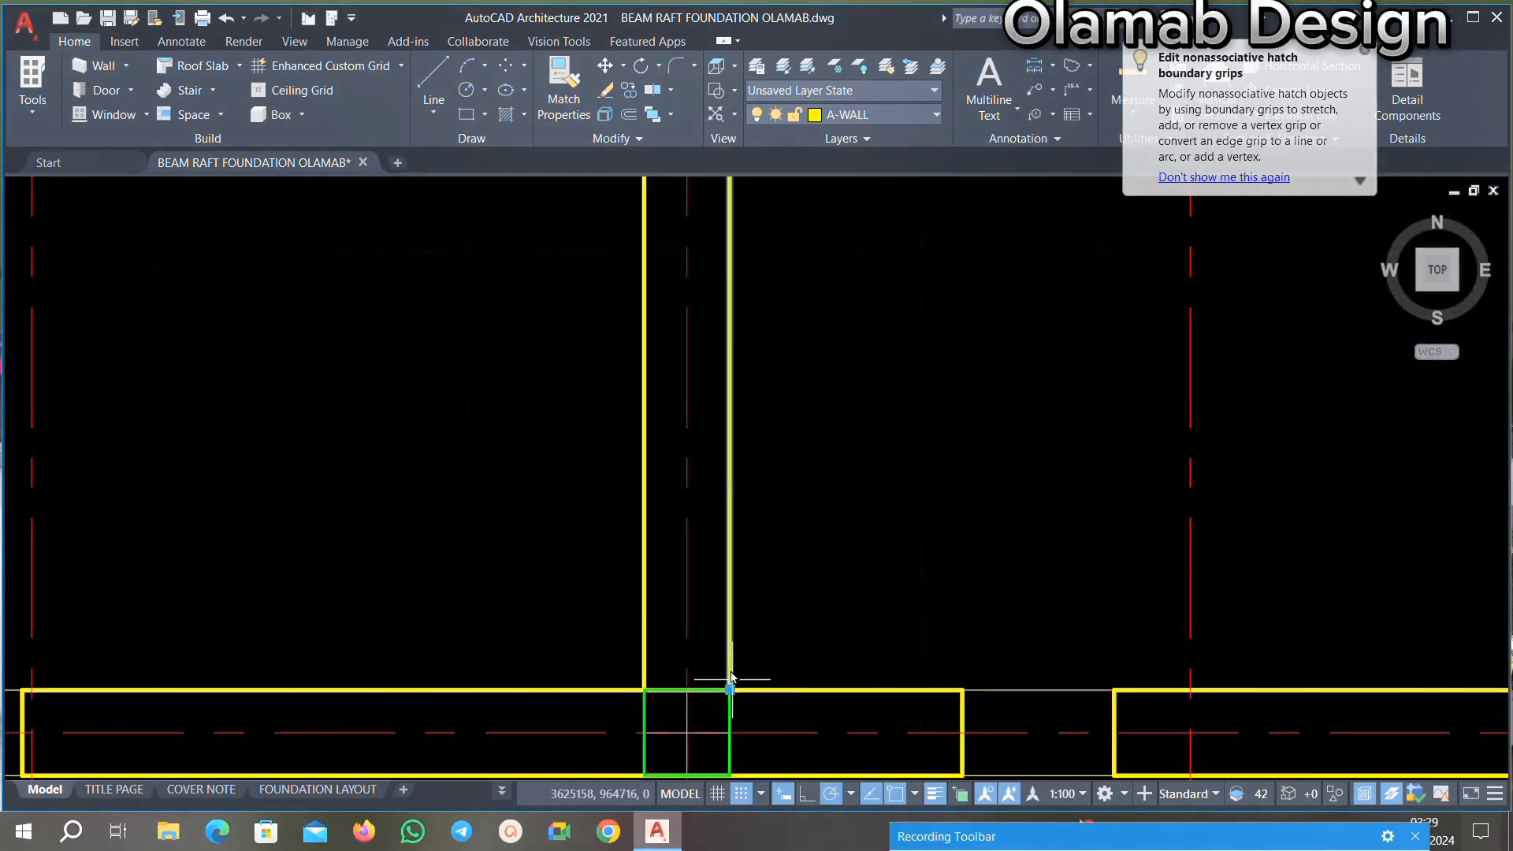
{"action": "scroll", "coordinate": [719, 472], "scroll_direction": "down", "scroll_amount": 2}
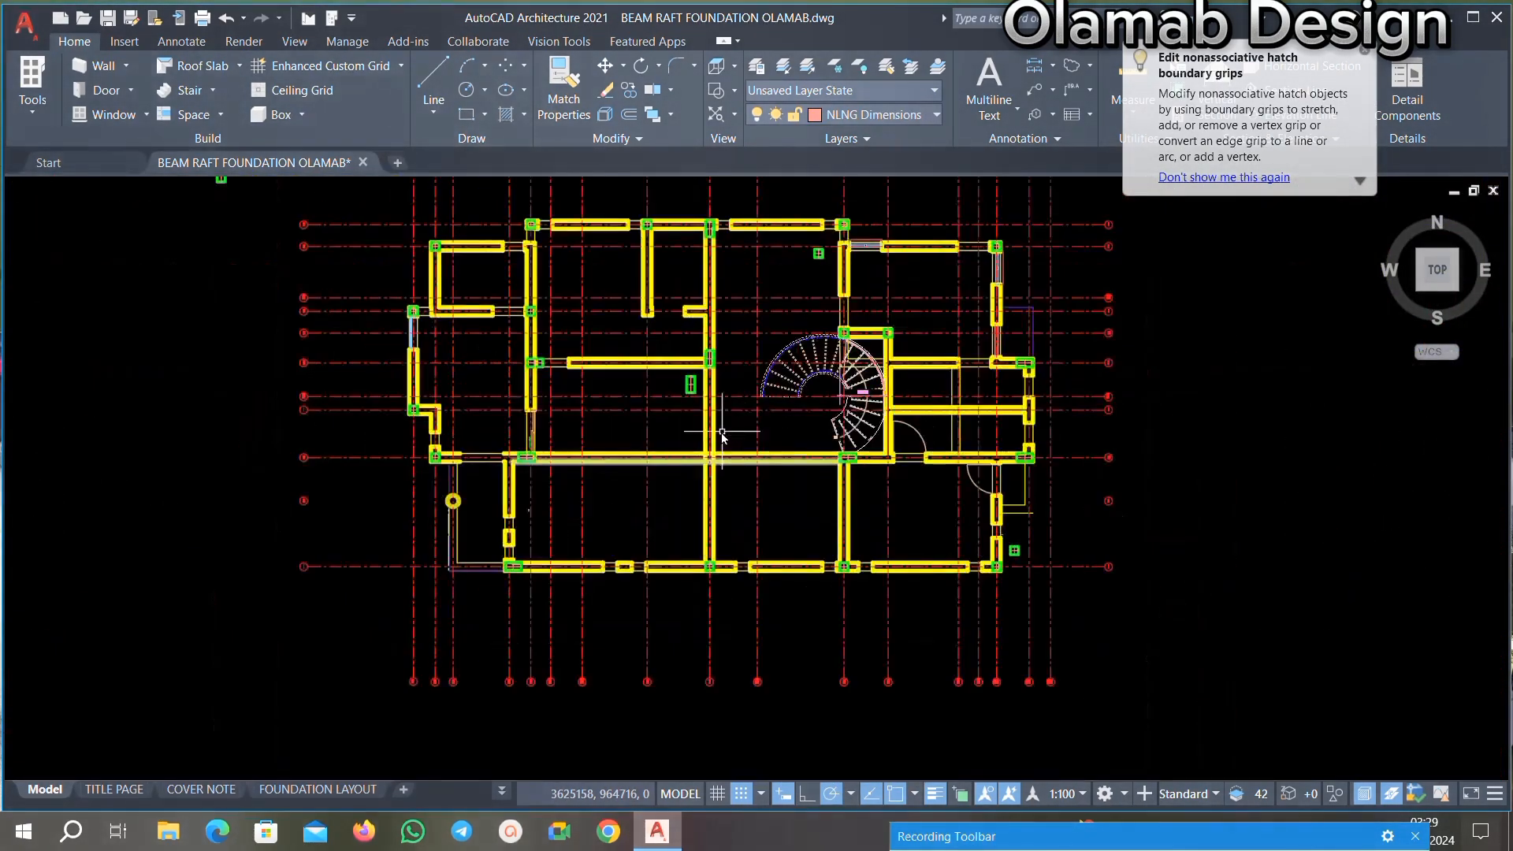
Step: Delete the short end line closing the horizontal inner wall at the opening beside the western rectangular column
{"action": "scroll", "coordinate": [562, 433], "scroll_direction": "up", "scroll_amount": 6}
{"action": "scroll", "coordinate": [563, 433], "scroll_direction": "up", "scroll_amount": 4}
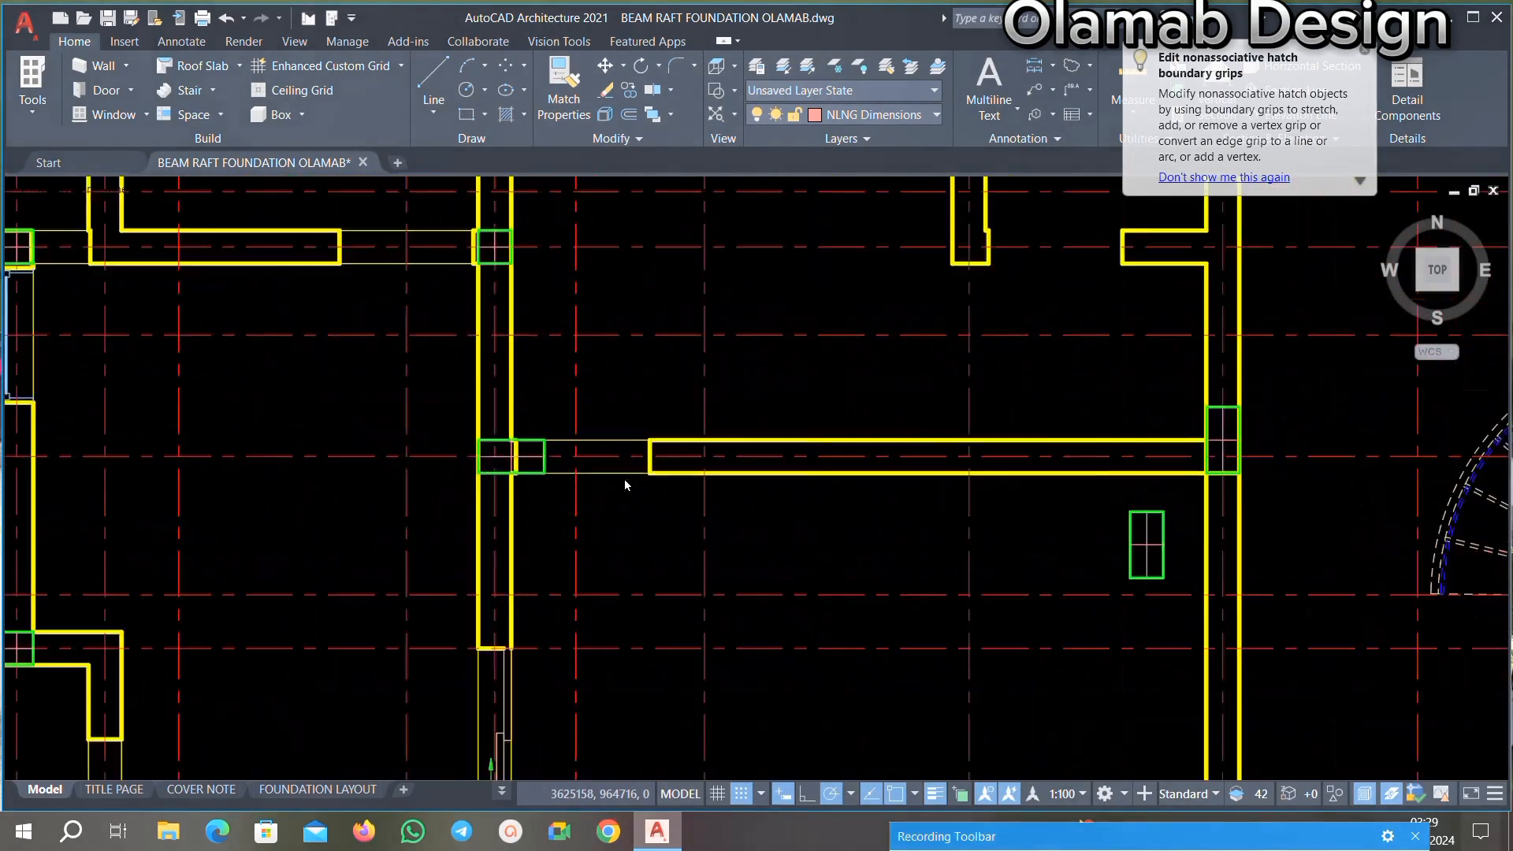
{"action": "scroll", "coordinate": [630, 472], "scroll_direction": "up", "scroll_amount": 8}
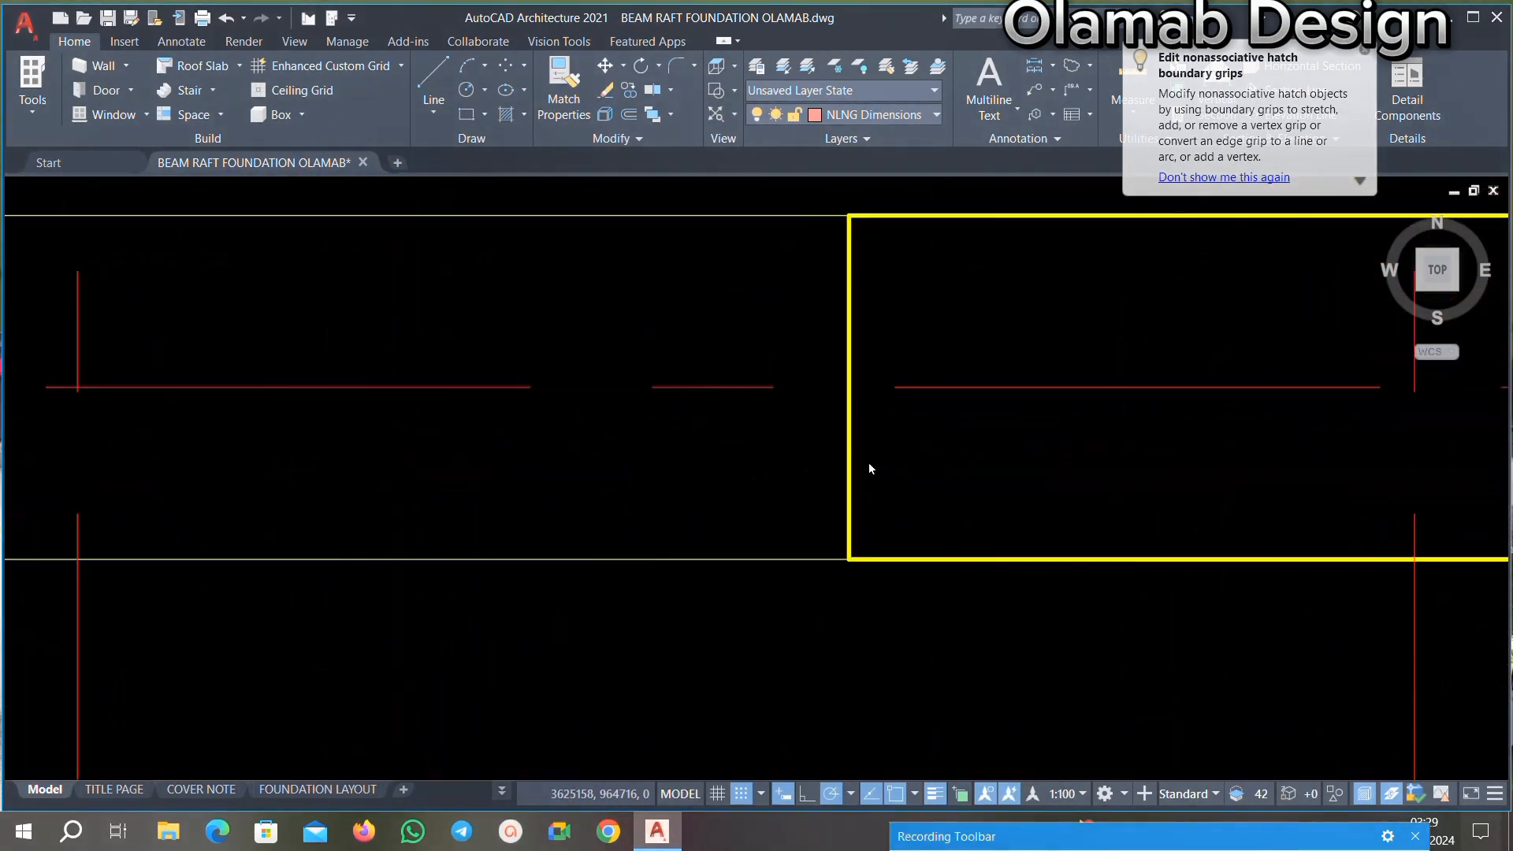
{"action": "left_click", "coordinate": [849, 465]}
{"action": "key", "text": "Delete"}
{"action": "scroll", "coordinate": [875, 520], "scroll_direction": "down", "scroll_amount": 2}
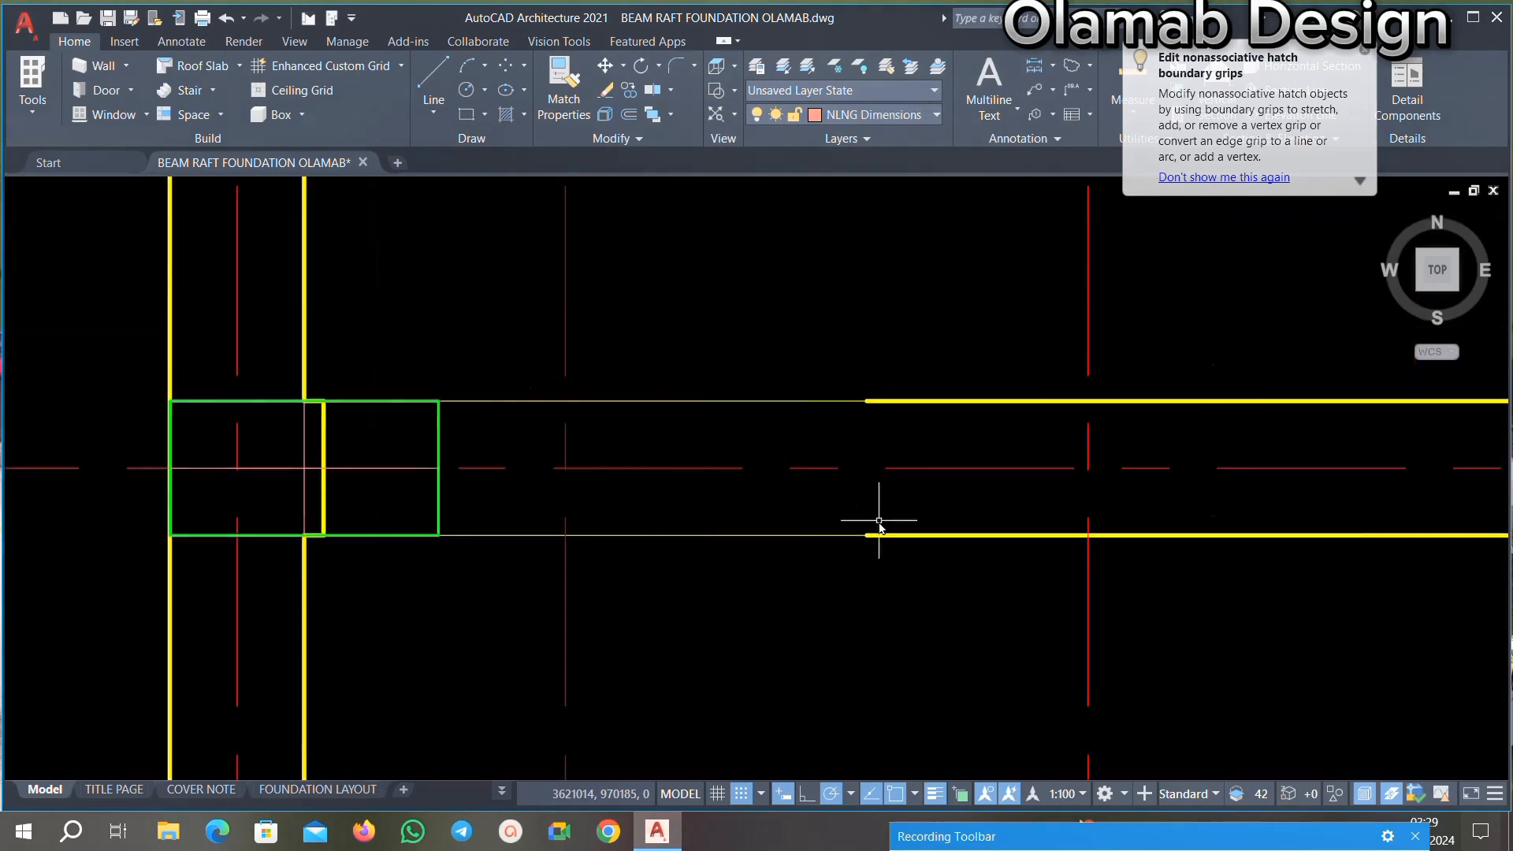
{"action": "scroll", "coordinate": [868, 534], "scroll_direction": "up", "scroll_amount": 3}
{"action": "left_click", "coordinate": [923, 526]}
{"action": "scroll", "coordinate": [894, 525], "scroll_direction": "down", "scroll_amount": 2}
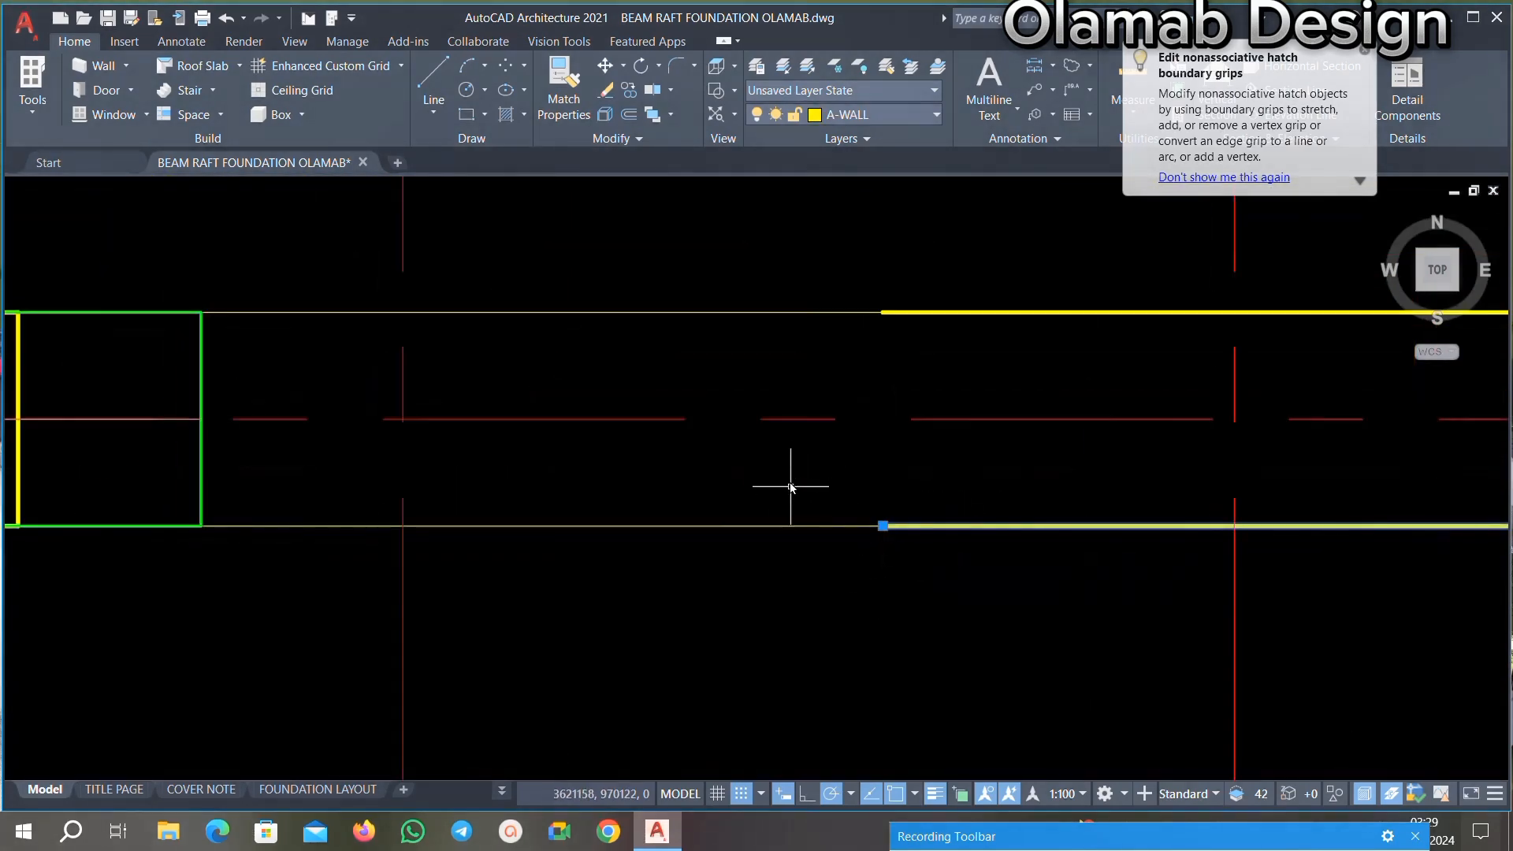
{"action": "scroll", "coordinate": [792, 496], "scroll_direction": "down", "scroll_amount": 4}
{"action": "scroll", "coordinate": [708, 432], "scroll_direction": "up", "scroll_amount": 4}
{"action": "scroll", "coordinate": [707, 432], "scroll_direction": "down", "scroll_amount": 2}
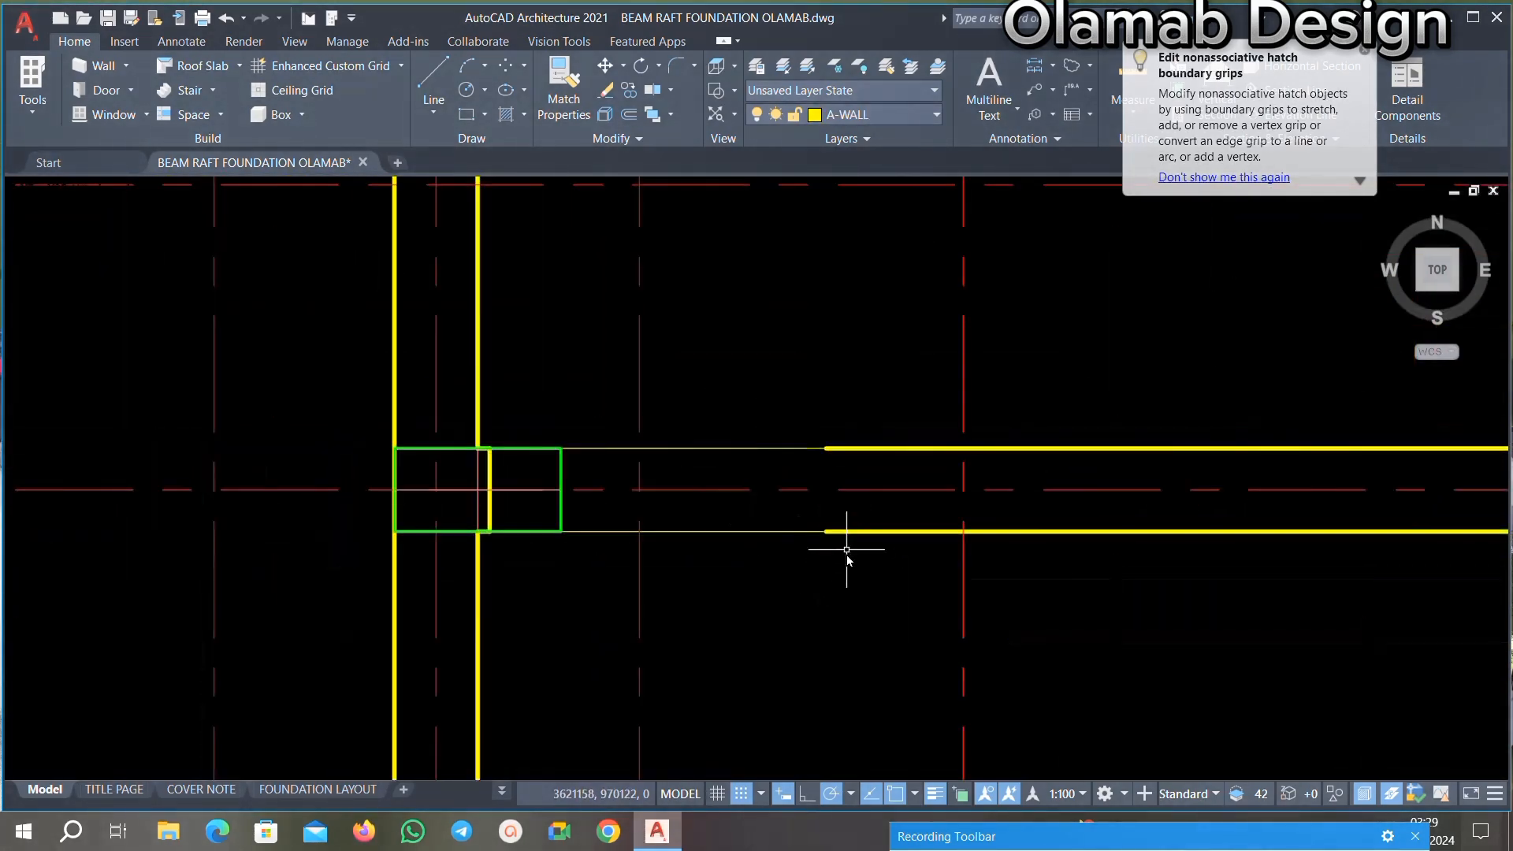
{"action": "scroll", "coordinate": [816, 510], "scroll_direction": "down", "scroll_amount": 3}
{"action": "scroll", "coordinate": [873, 520], "scroll_direction": "down", "scroll_amount": 2}
{"action": "key", "text": "Escape"}
Step: Compare the foundation plan with the ground floor plan, examining the lobby, main lounge and spiral stair for column positions and spans
{"action": "middle_click_drag", "start_coordinate": [958, 526], "coordinate": [881, 528]}
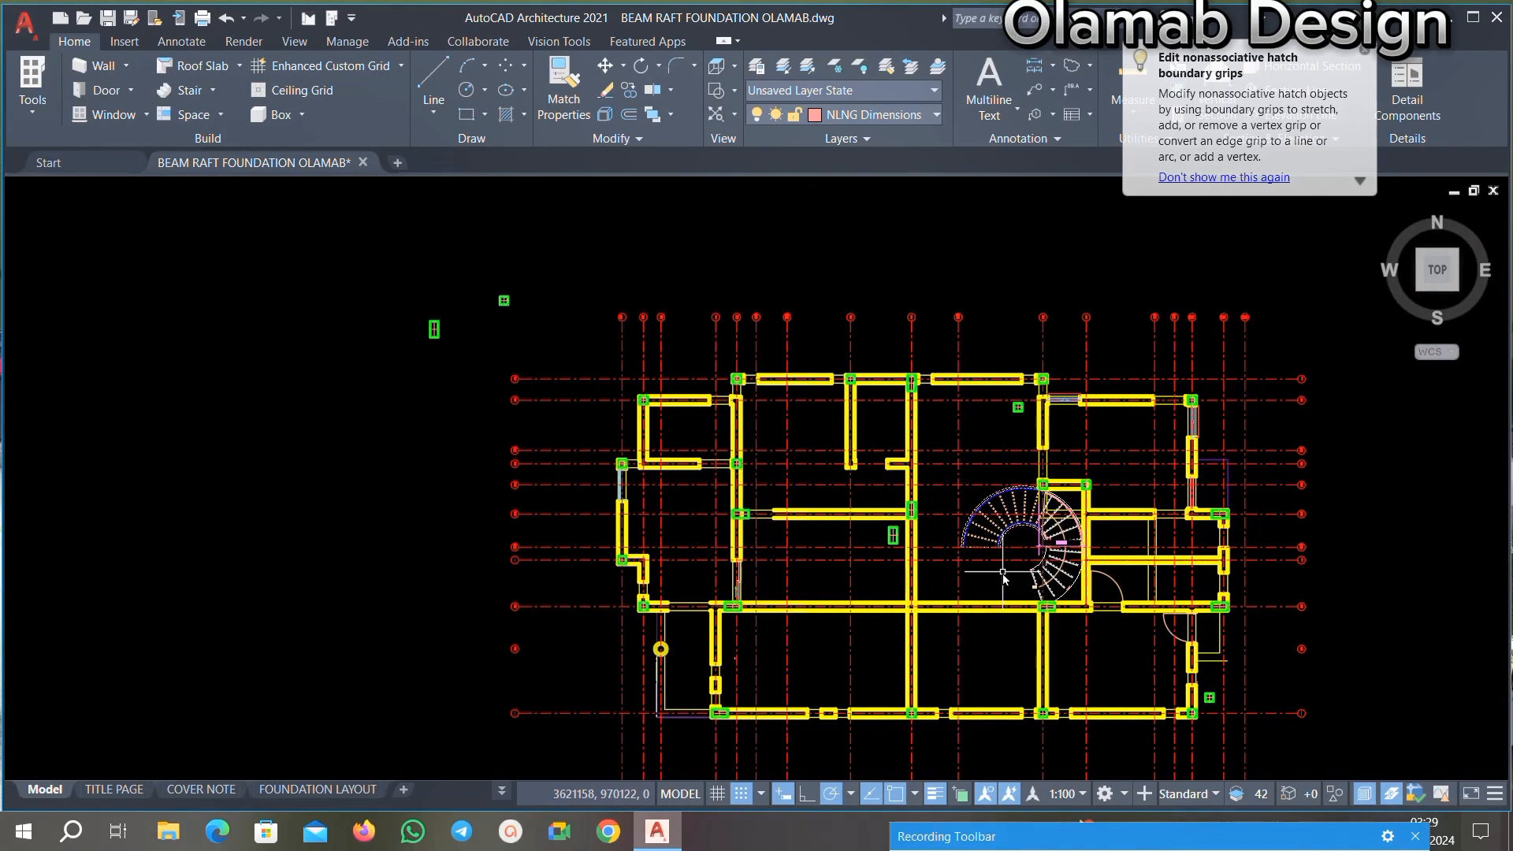
{"action": "scroll", "coordinate": [969, 488], "scroll_direction": "up", "scroll_amount": 4}
{"action": "scroll", "coordinate": [972, 498], "scroll_direction": "down", "scroll_amount": 2}
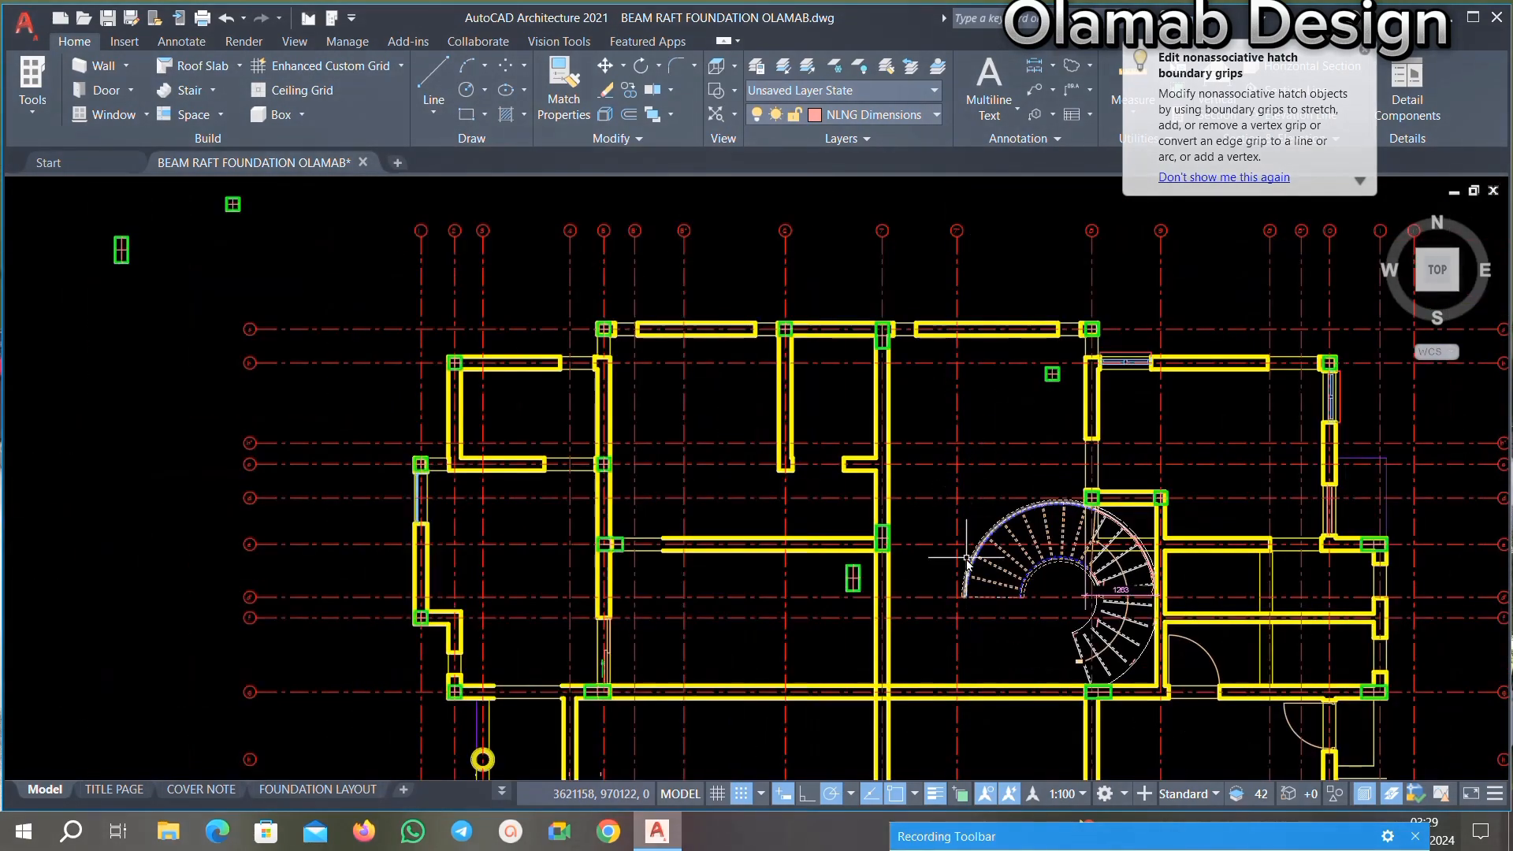
{"action": "scroll", "coordinate": [966, 558], "scroll_direction": "up", "scroll_amount": 2}
{"action": "scroll", "coordinate": [958, 487], "scroll_direction": "down", "scroll_amount": 7}
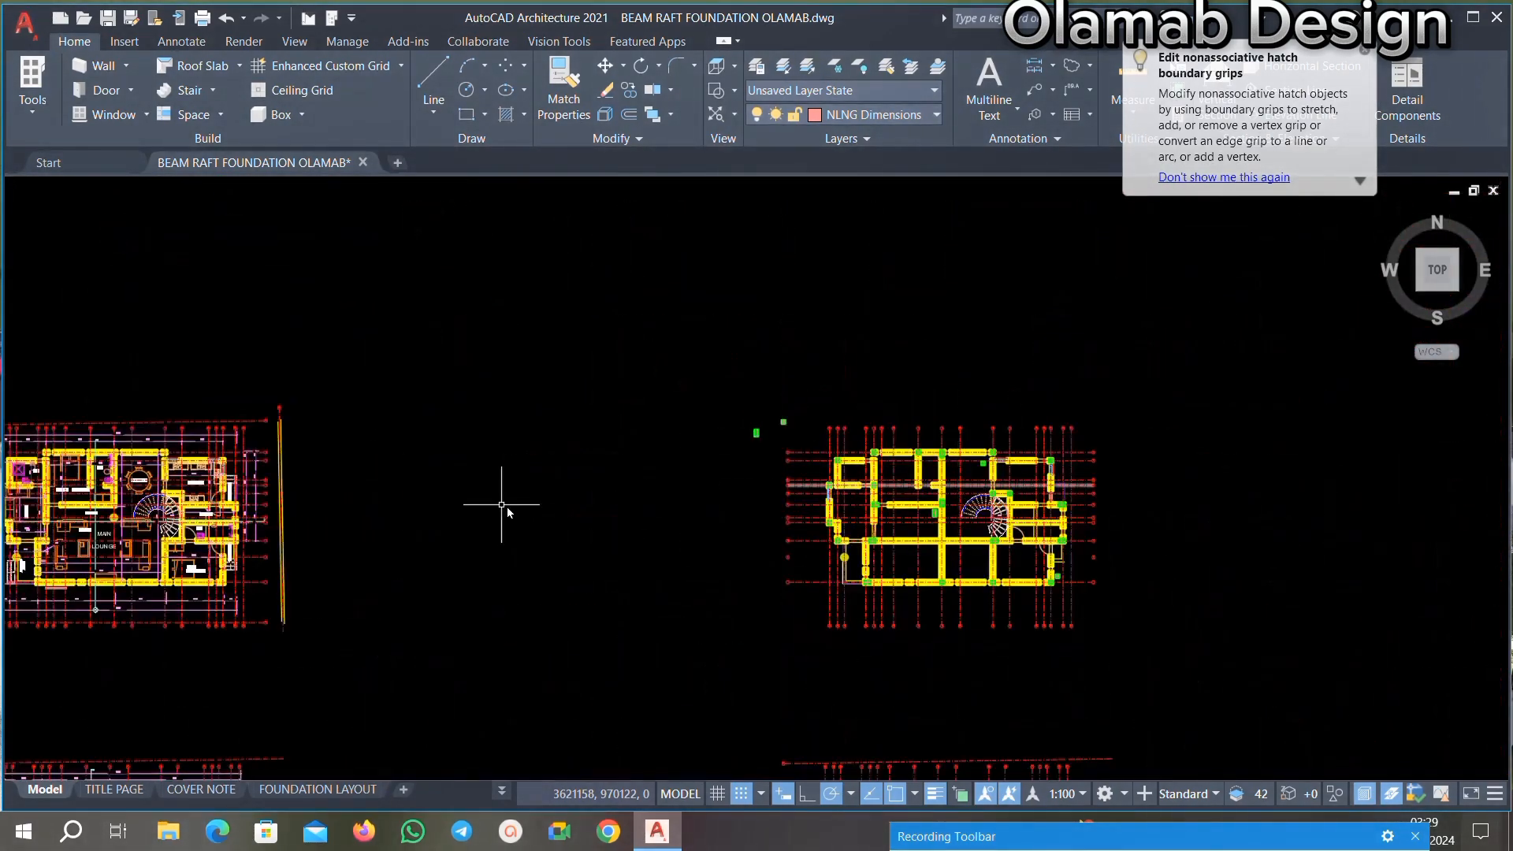
{"action": "middle_click_drag", "start_coordinate": [501, 504], "coordinate": [907, 479]}
{"action": "scroll", "coordinate": [465, 473], "scroll_direction": "up", "scroll_amount": 2}
{"action": "scroll", "coordinate": [576, 495], "scroll_direction": "up", "scroll_amount": 2}
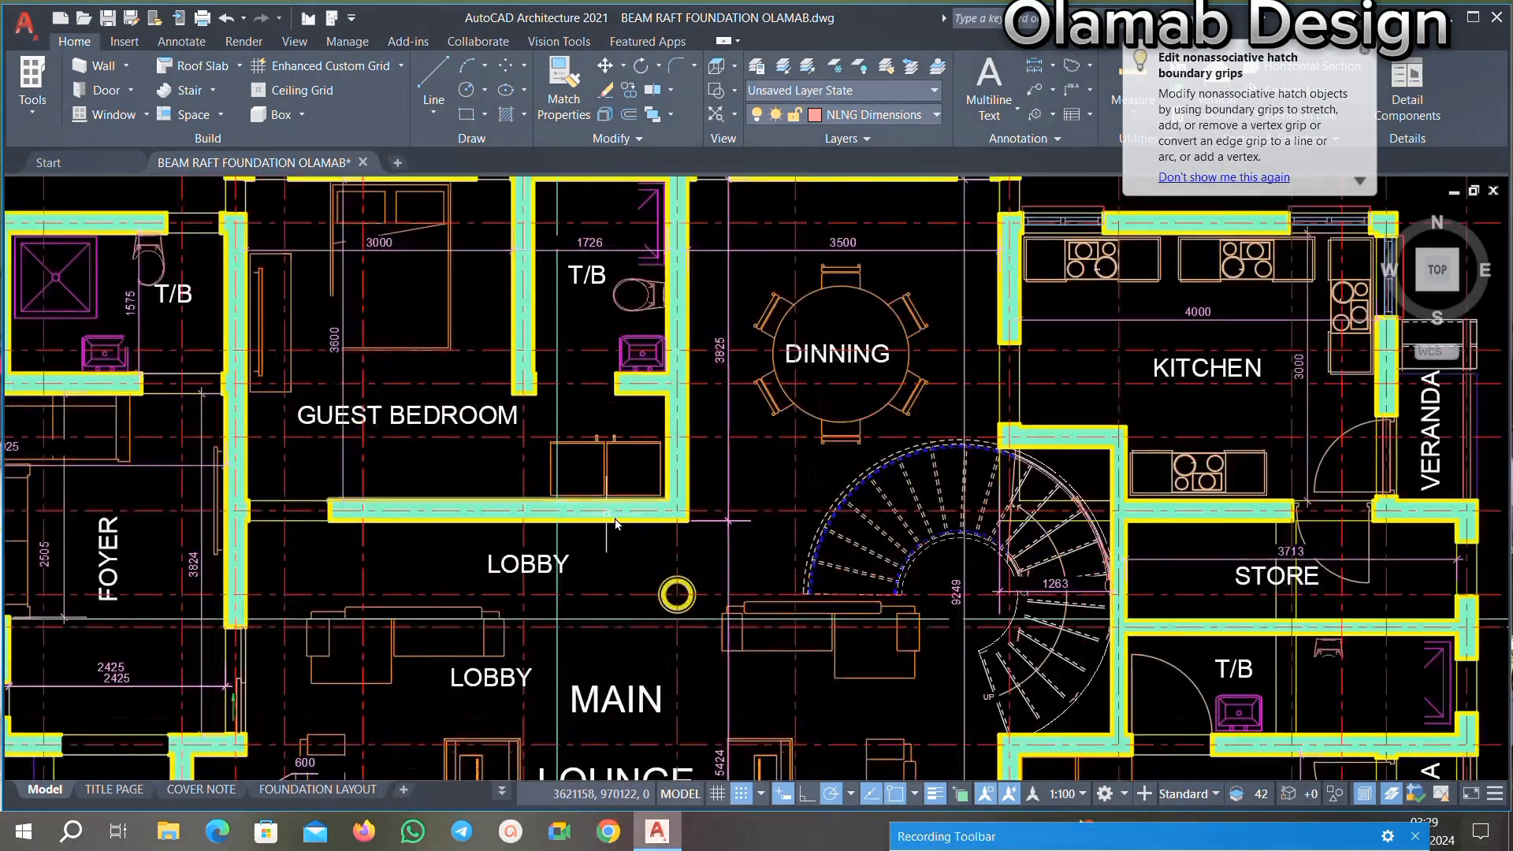
{"action": "scroll", "coordinate": [617, 560], "scroll_direction": "down", "scroll_amount": 2}
{"action": "scroll", "coordinate": [617, 583], "scroll_direction": "up", "scroll_amount": 2}
{"action": "scroll", "coordinate": [791, 567], "scroll_direction": "down", "scroll_amount": 2}
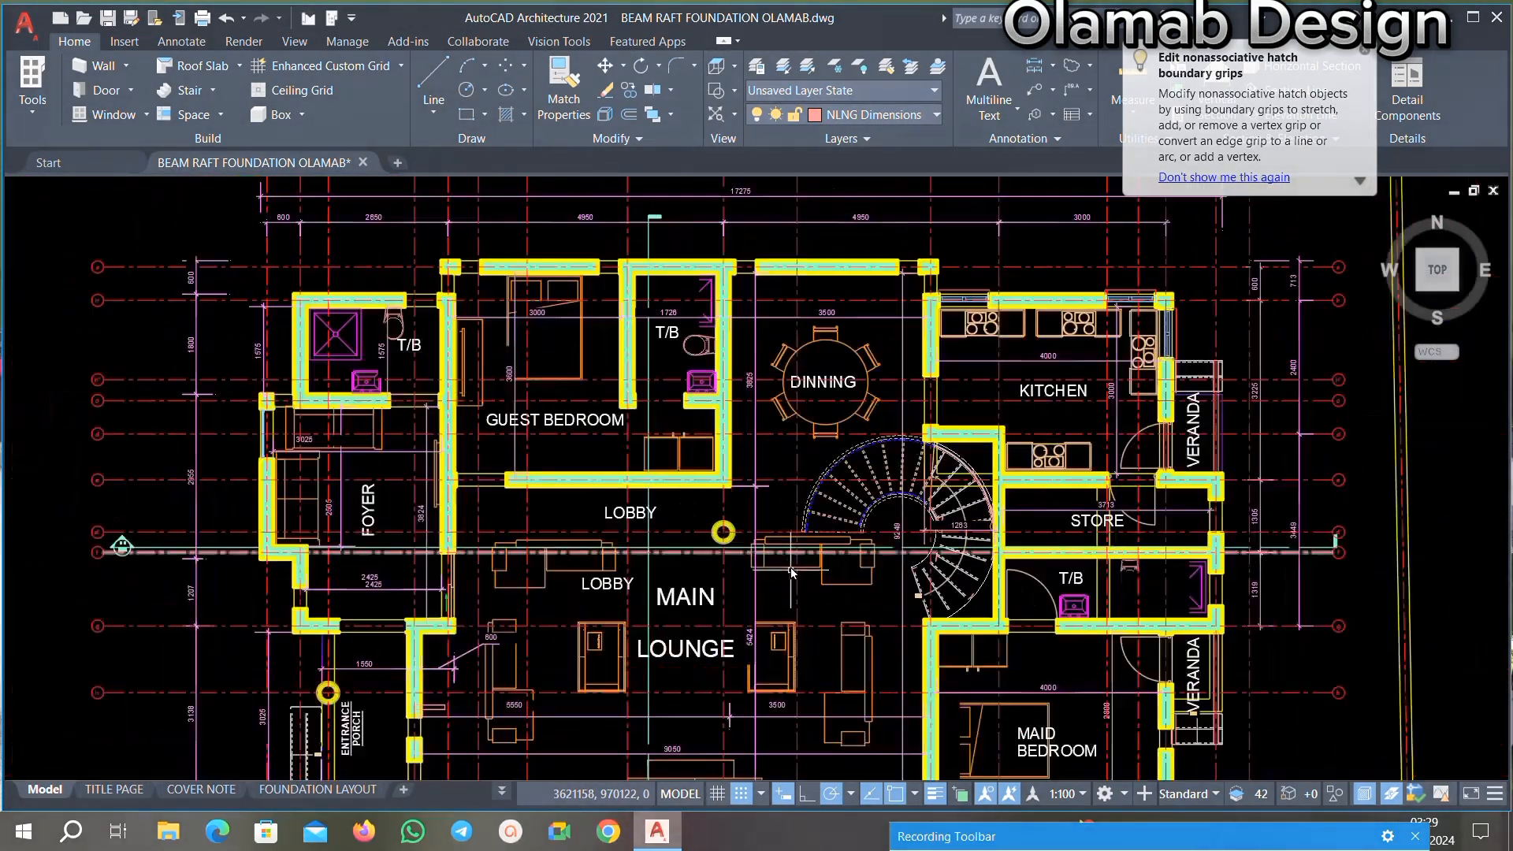
{"action": "scroll", "coordinate": [894, 605], "scroll_direction": "up", "scroll_amount": 6}
{"action": "scroll", "coordinate": [783, 601], "scroll_direction": "down", "scroll_amount": 3}
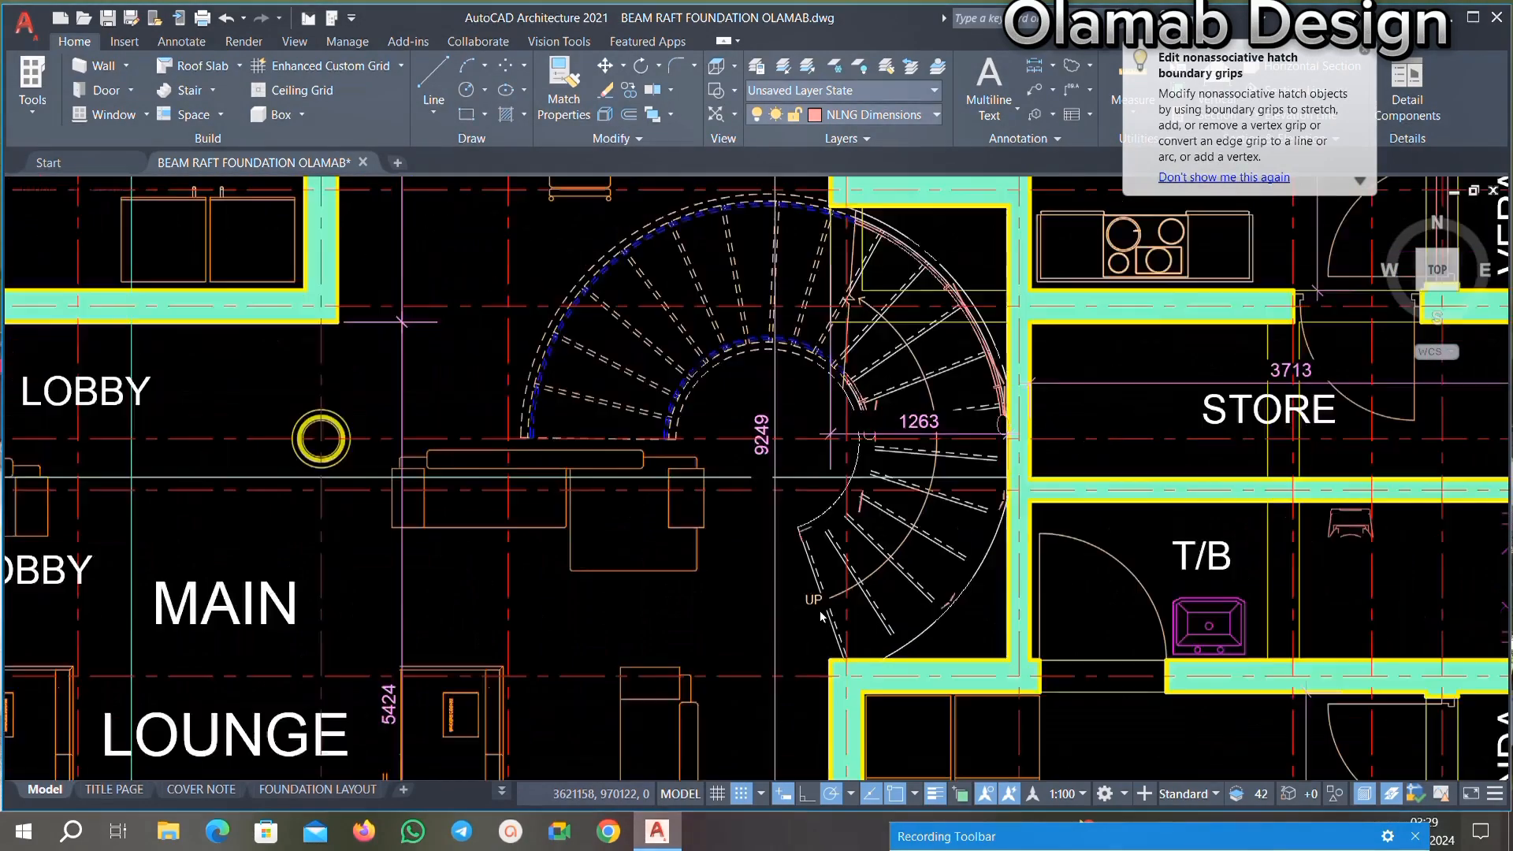
{"action": "scroll", "coordinate": [821, 616], "scroll_direction": "down", "scroll_amount": 2}
{"action": "scroll", "coordinate": [705, 433], "scroll_direction": "up", "scroll_amount": 2}
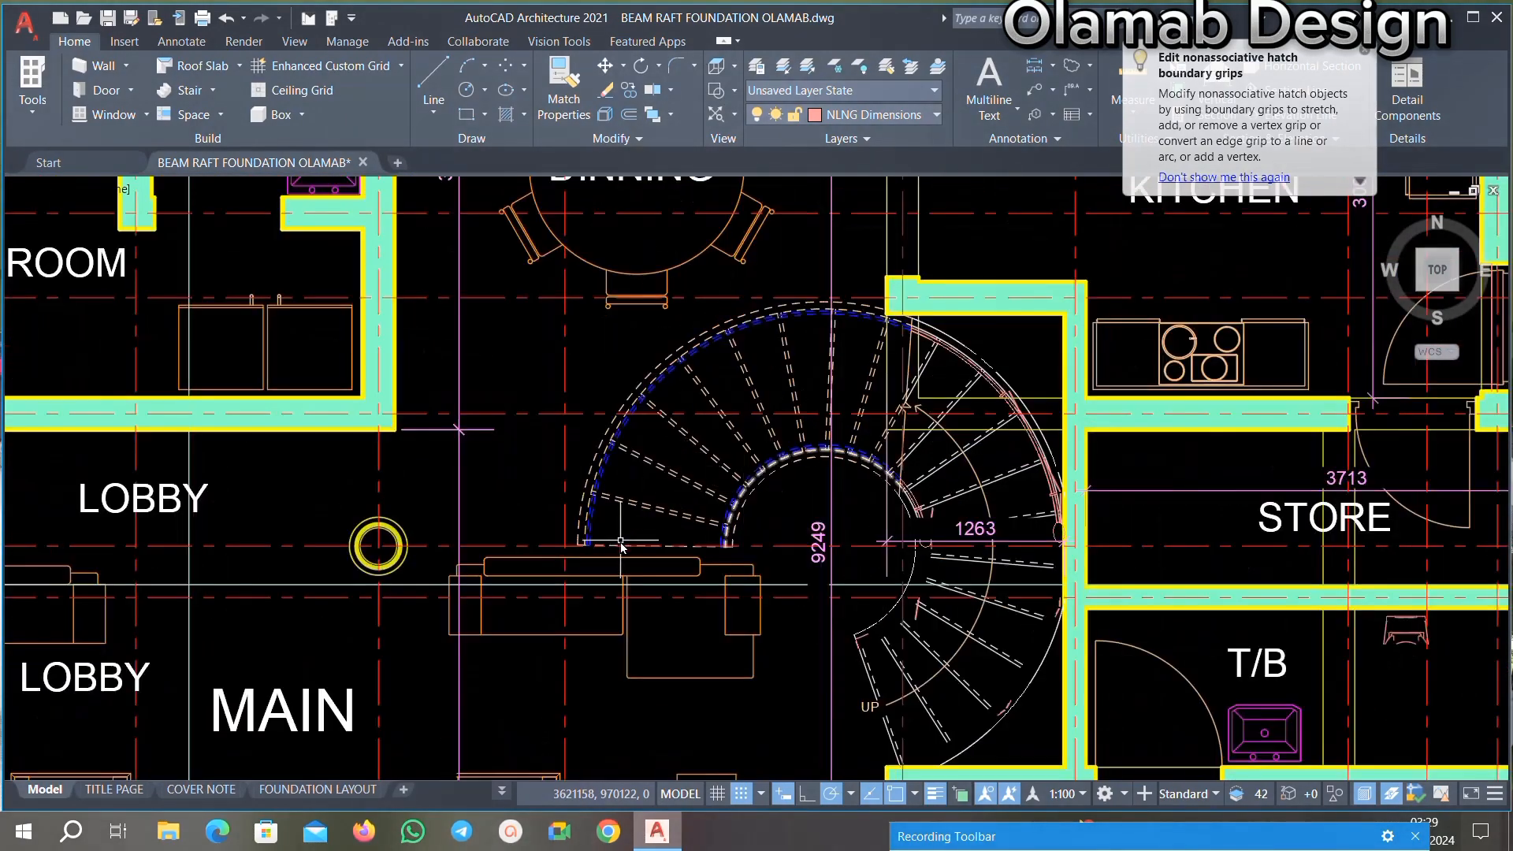
{"action": "scroll", "coordinate": [621, 546], "scroll_direction": "down", "scroll_amount": 2}
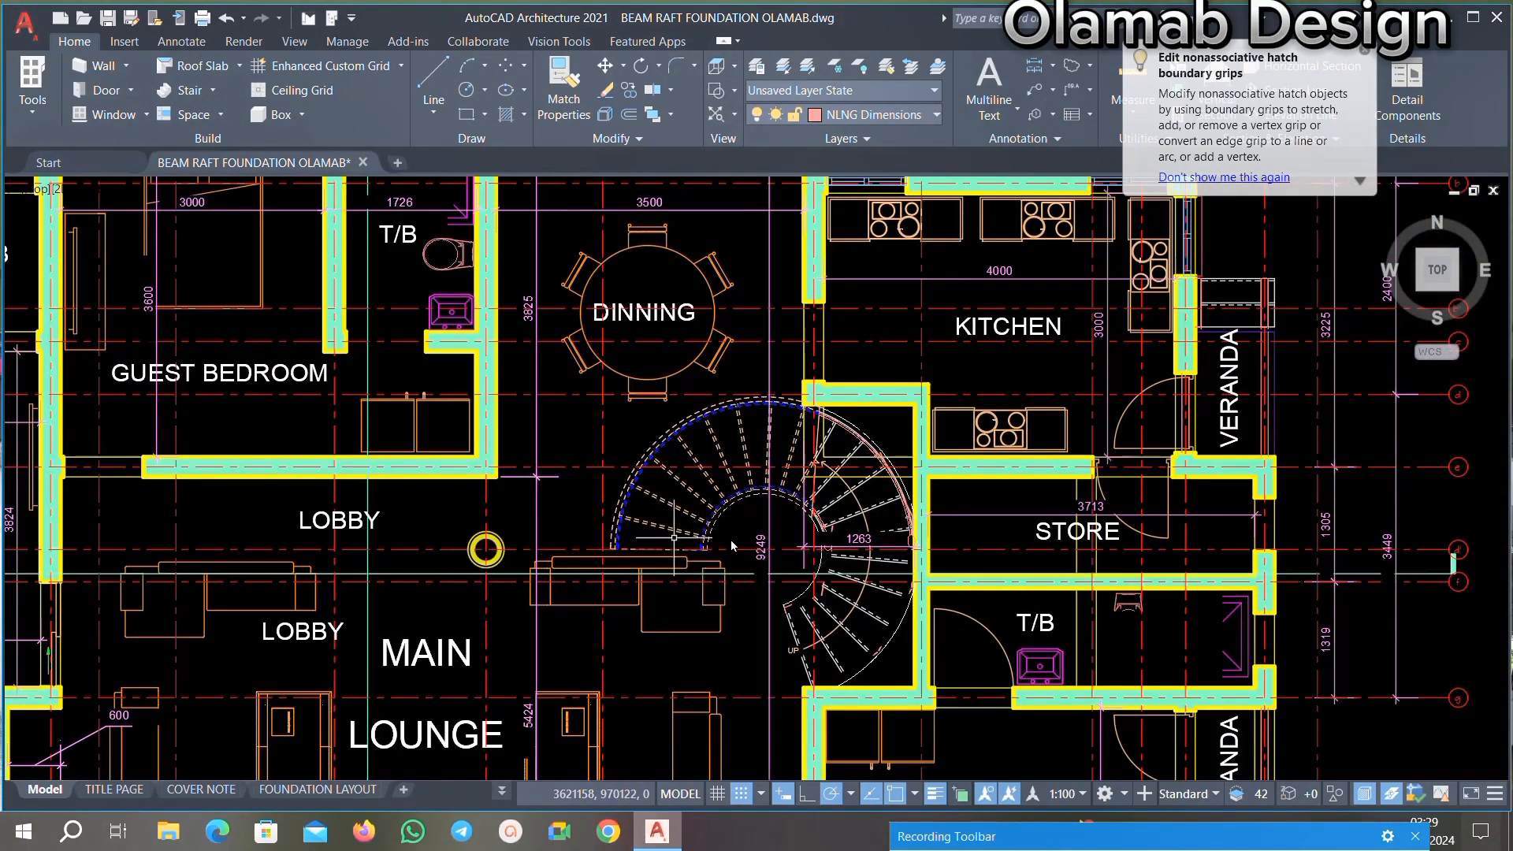
{"action": "scroll", "coordinate": [788, 518], "scroll_direction": "down", "scroll_amount": 2}
{"action": "scroll", "coordinate": [740, 520], "scroll_direction": "down", "scroll_amount": 2}
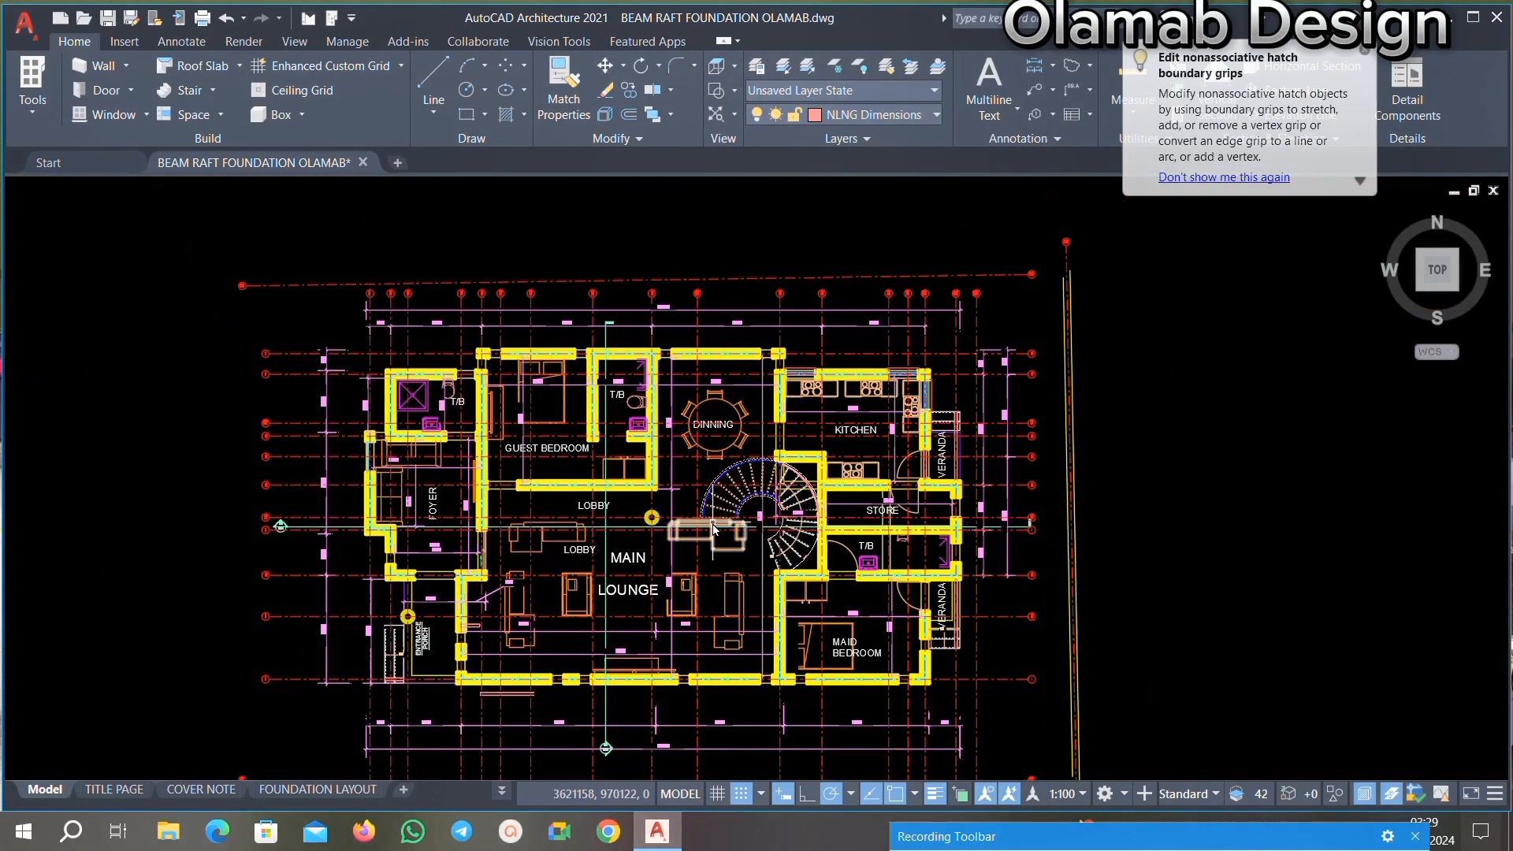
{"action": "mouse_move", "coordinate": [713, 527]}
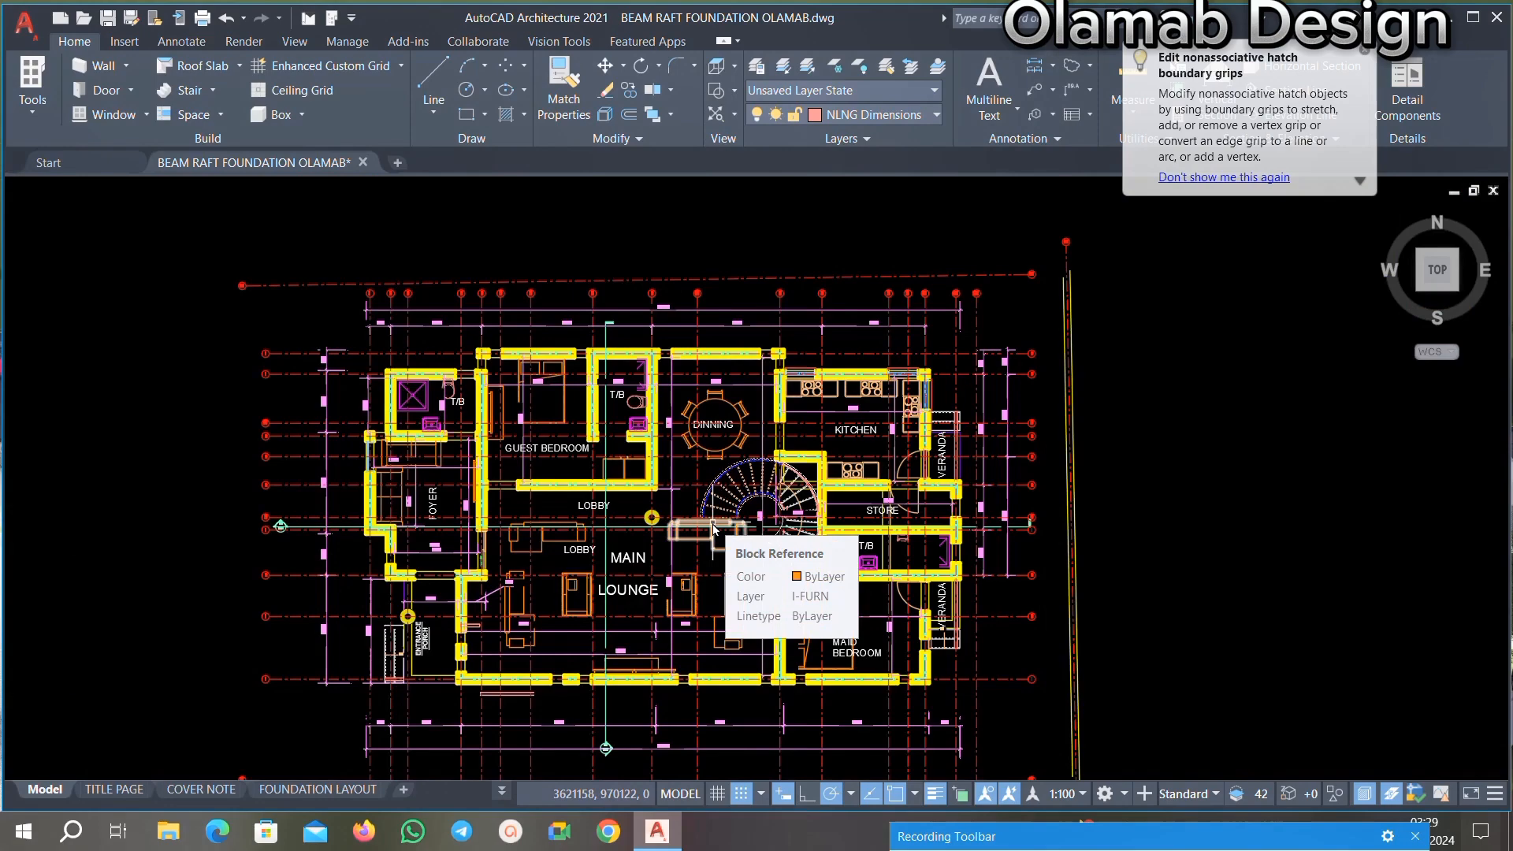
Step: Examine the upper floor plan around the spiral stair, the lobby and bedrooms three and four for walls needing support
{"action": "scroll", "coordinate": [713, 528], "scroll_direction": "down", "scroll_amount": 3}
{"action": "scroll", "coordinate": [687, 697], "scroll_direction": "up", "scroll_amount": 4}
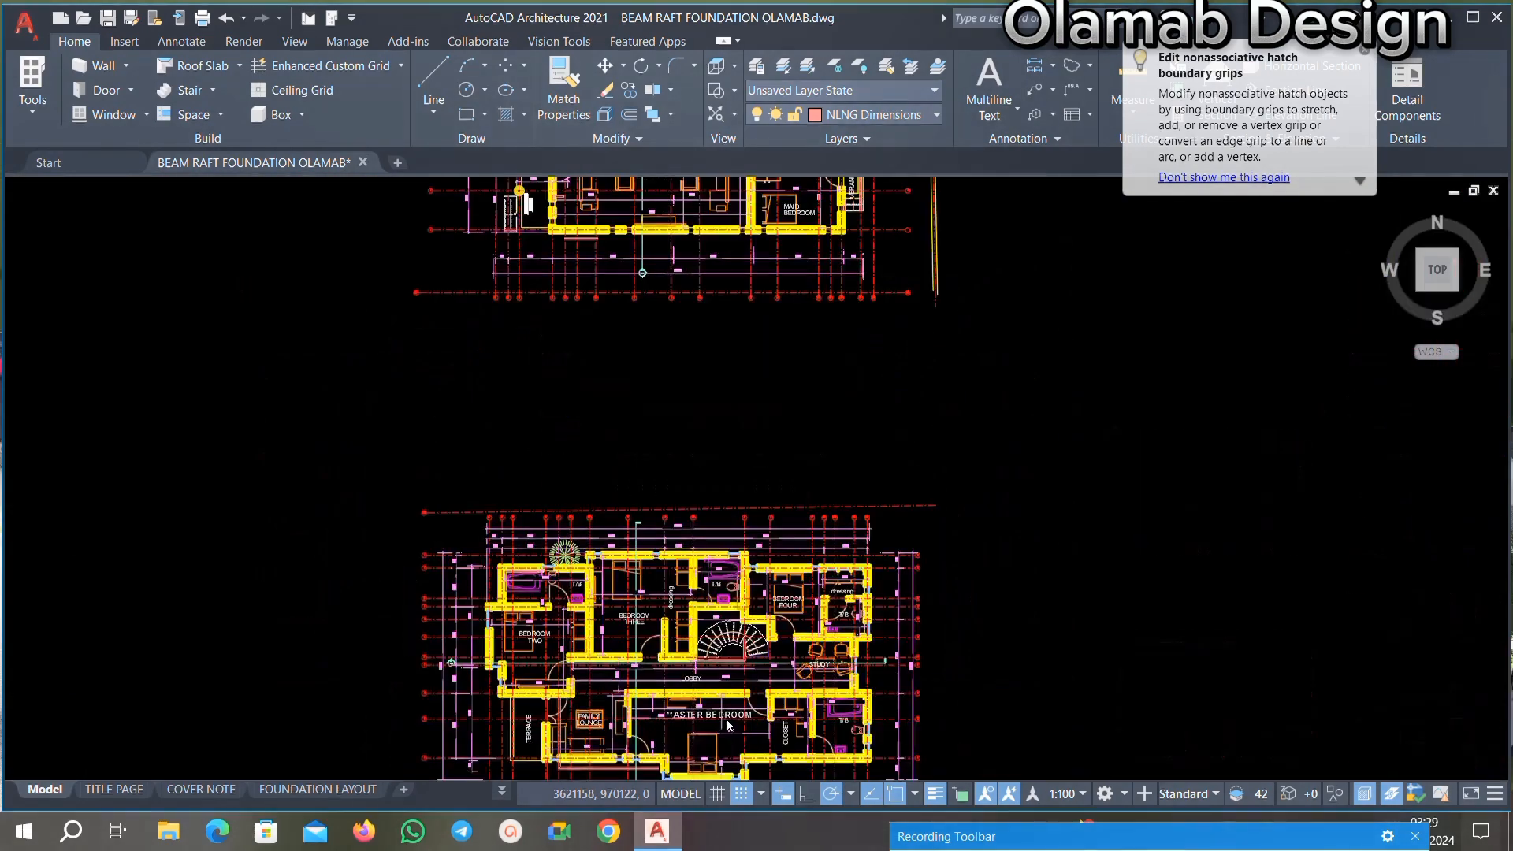
{"action": "scroll", "coordinate": [646, 626], "scroll_direction": "up", "scroll_amount": 2}
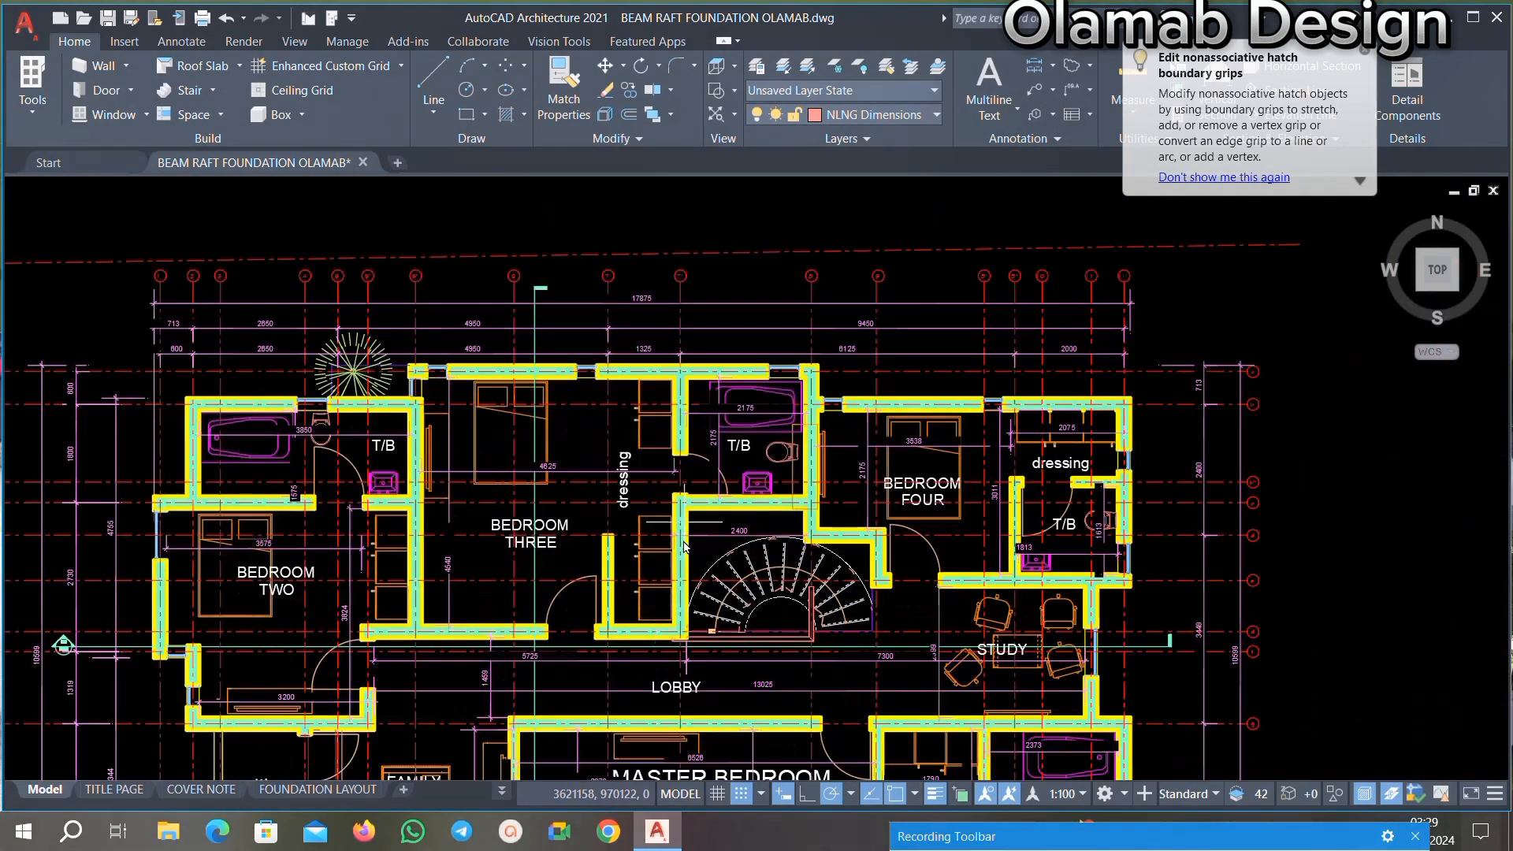
{"action": "scroll", "coordinate": [683, 546], "scroll_direction": "up", "scroll_amount": 3}
{"action": "scroll", "coordinate": [693, 575], "scroll_direction": "down", "scroll_amount": 3}
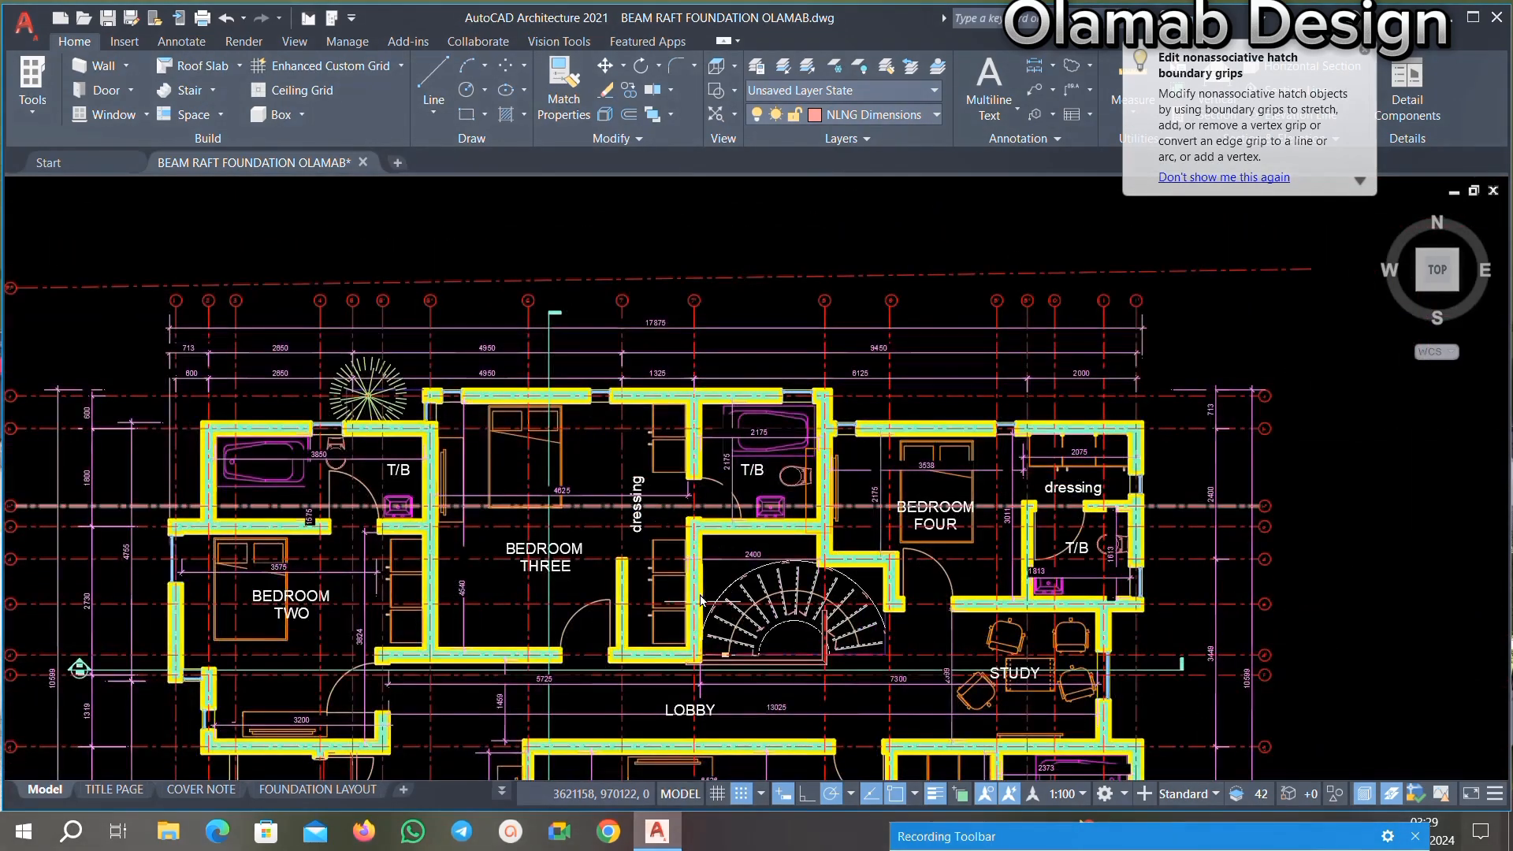
{"action": "scroll", "coordinate": [721, 670], "scroll_direction": "up", "scroll_amount": 2}
{"action": "scroll", "coordinate": [710, 605], "scroll_direction": "down", "scroll_amount": 2}
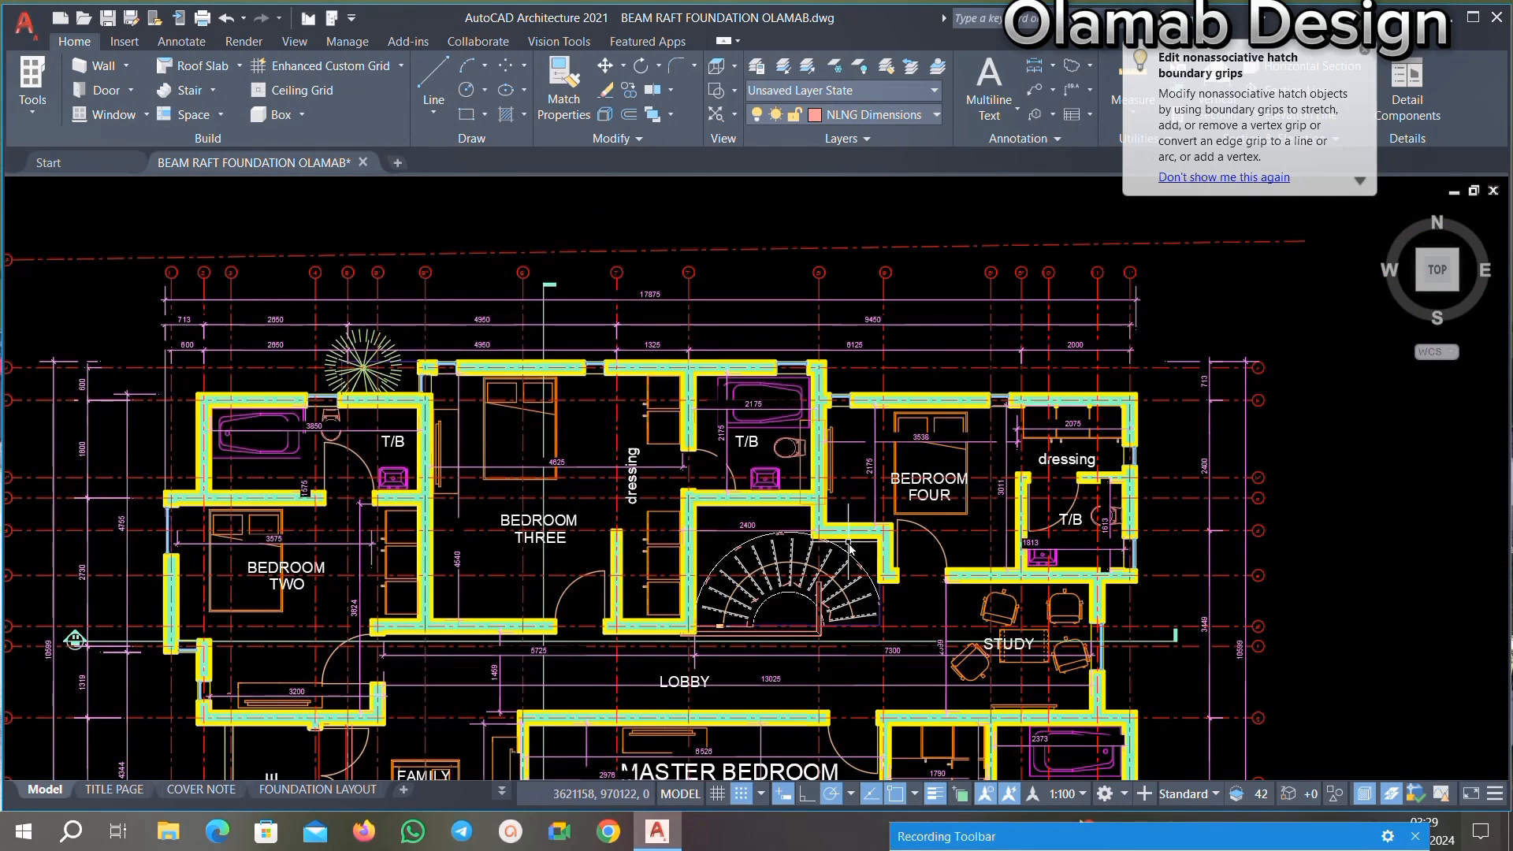
Step: Examine the foundation plan's columns and the wall opening between the western inner column and the long horizontal beam
{"action": "scroll", "coordinate": [768, 469], "scroll_direction": "down", "scroll_amount": 5}
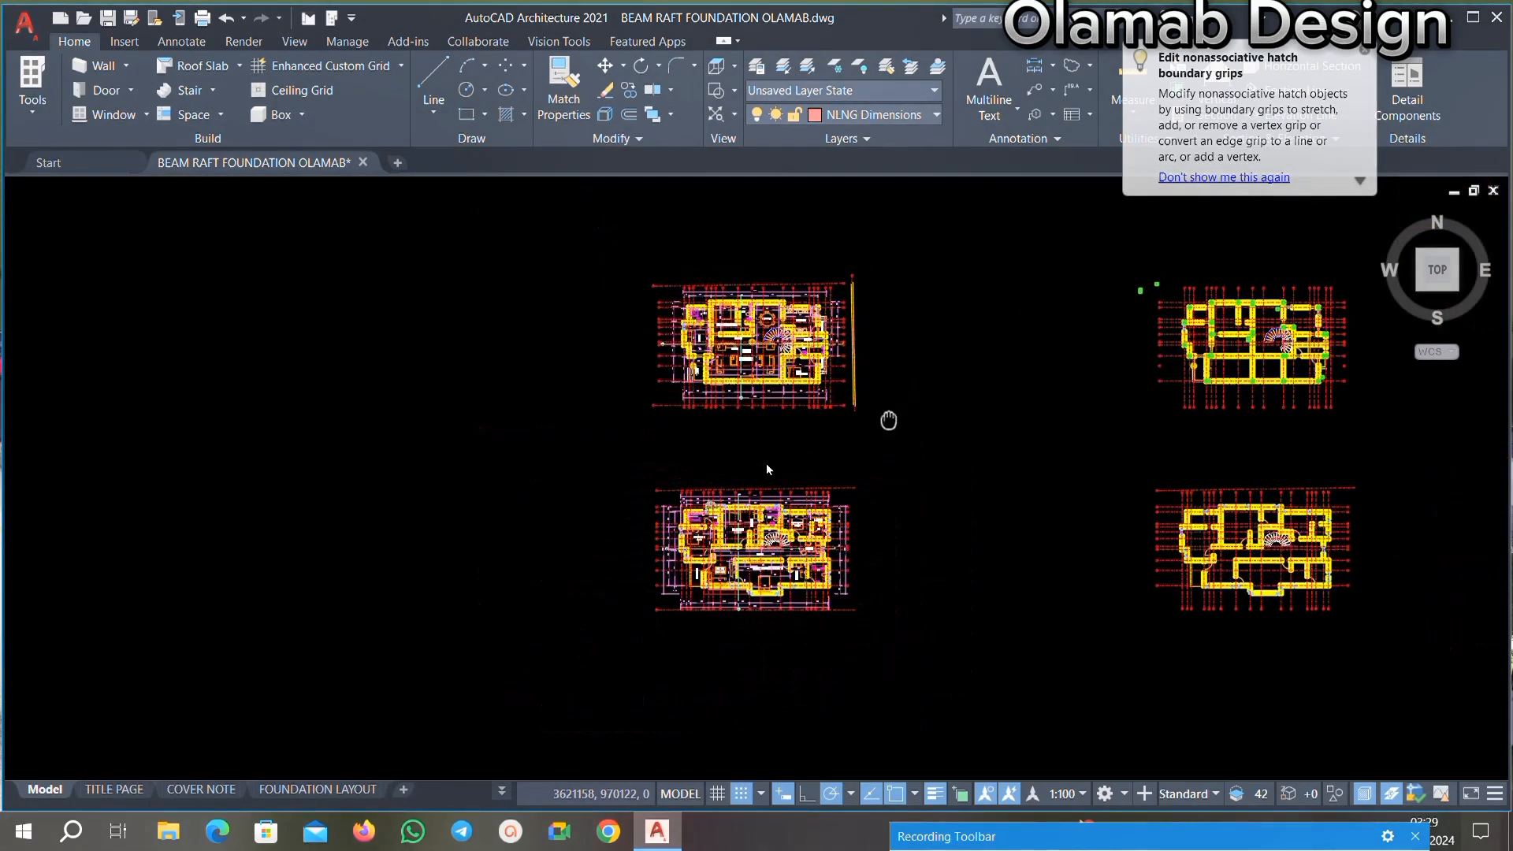
{"action": "middle_click_drag", "start_coordinate": [889, 420], "coordinate": [661, 455]}
{"action": "scroll", "coordinate": [1024, 376], "scroll_direction": "up", "scroll_amount": 5}
{"action": "middle_click_drag", "start_coordinate": [974, 405], "coordinate": [866, 435]}
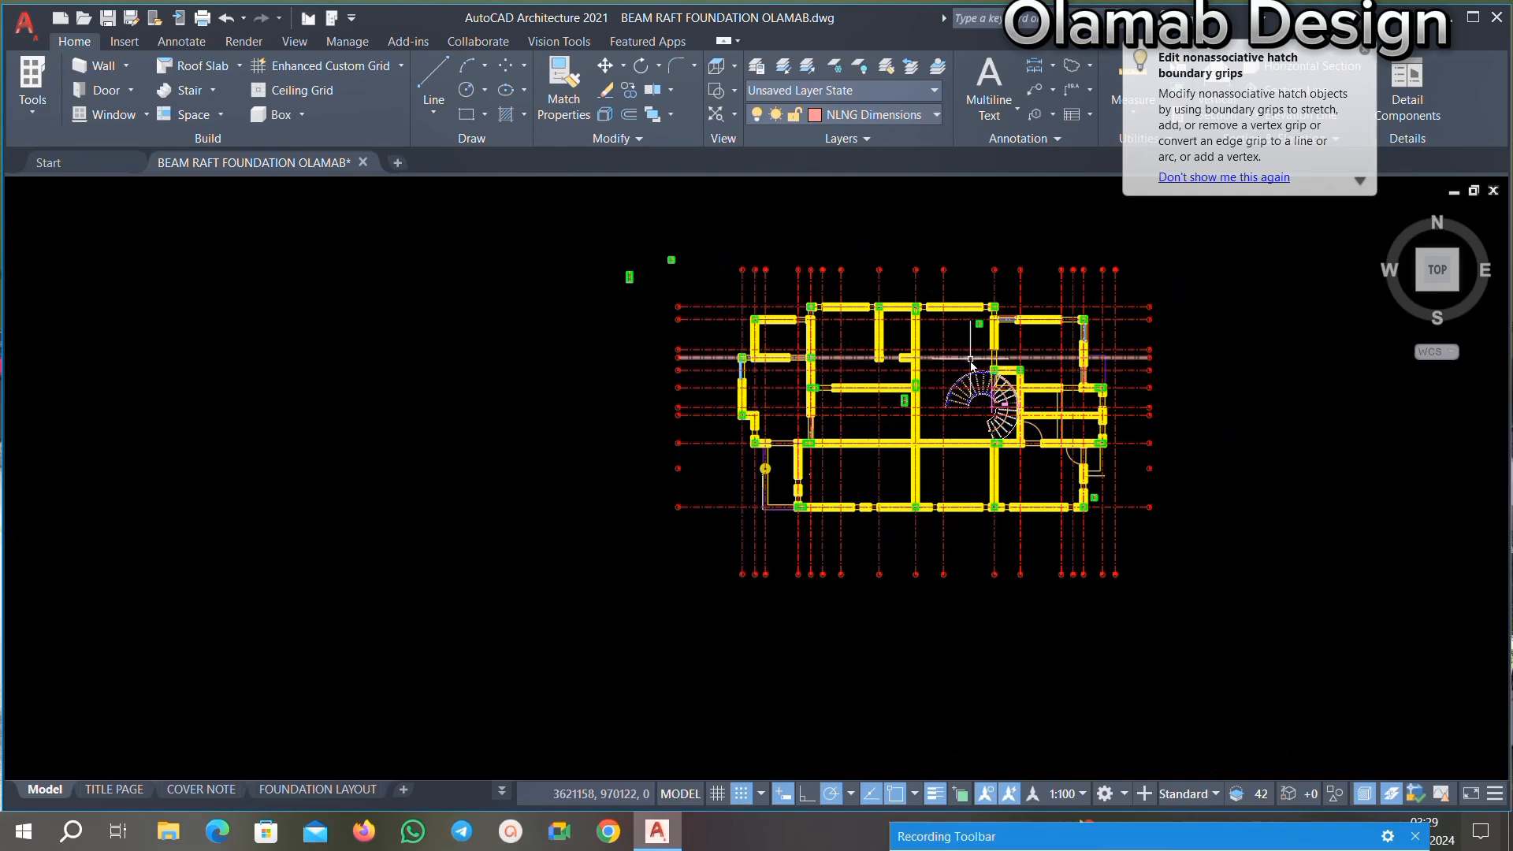
{"action": "scroll", "coordinate": [999, 383], "scroll_direction": "down", "scroll_amount": 2}
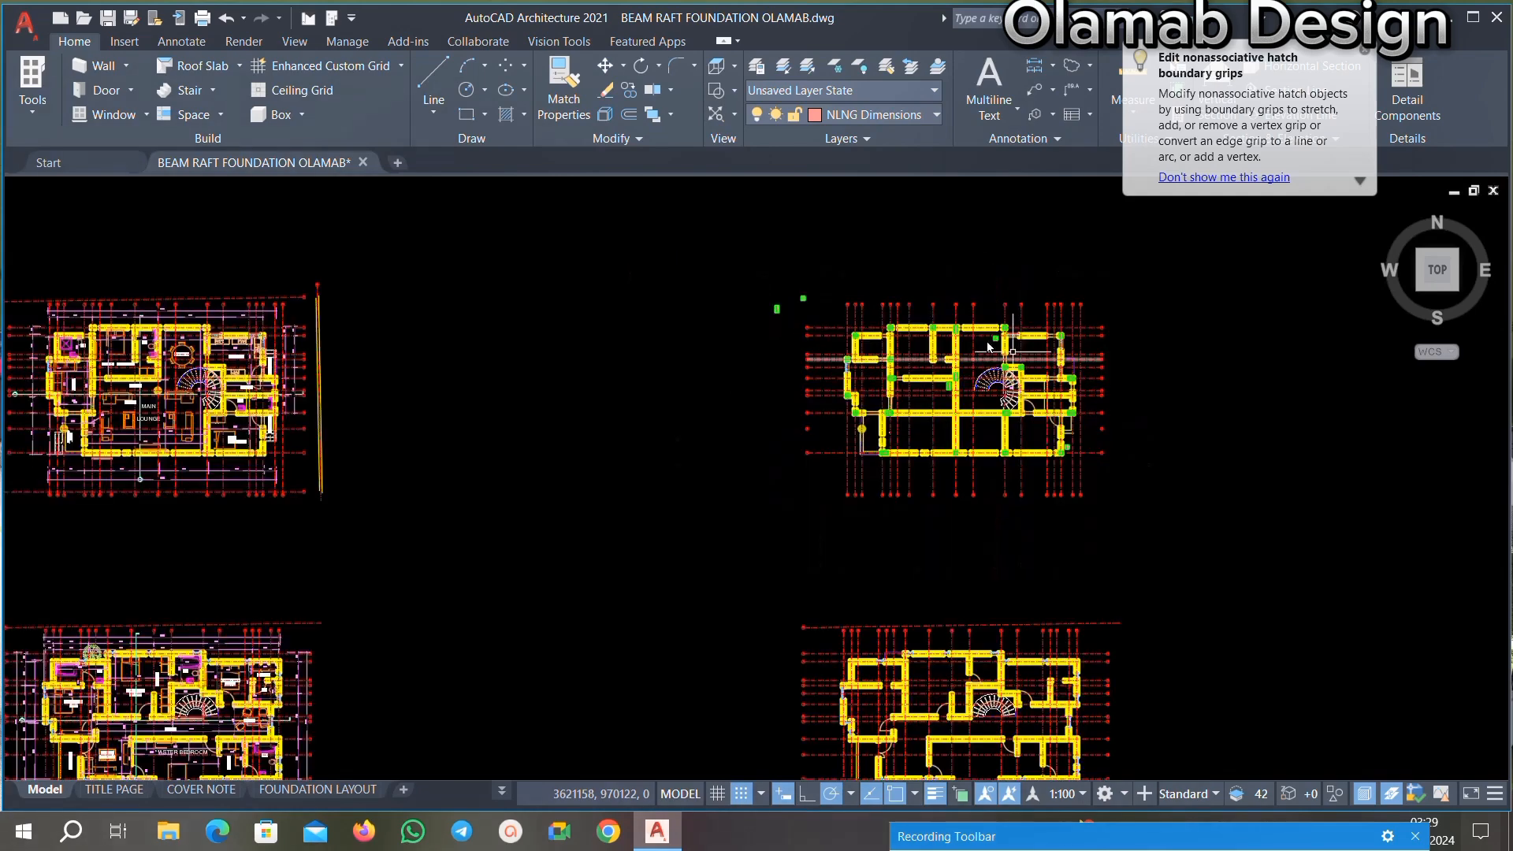
{"action": "scroll", "coordinate": [889, 367], "scroll_direction": "up", "scroll_amount": 5}
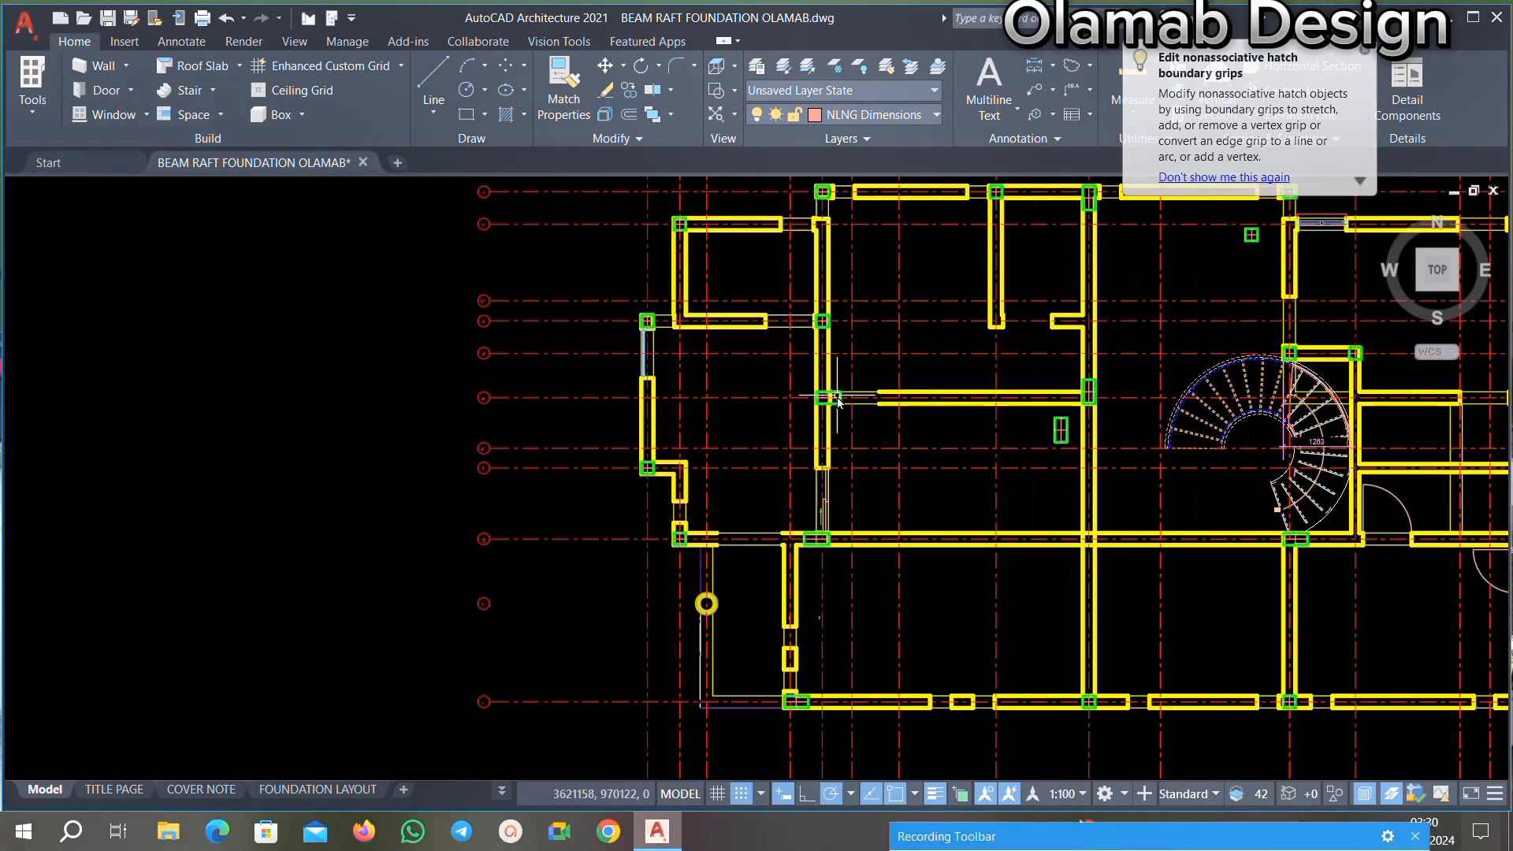
{"action": "scroll", "coordinate": [791, 583], "scroll_direction": "down", "scroll_amount": 2}
{"action": "scroll", "coordinate": [799, 599], "scroll_direction": "up", "scroll_amount": 5}
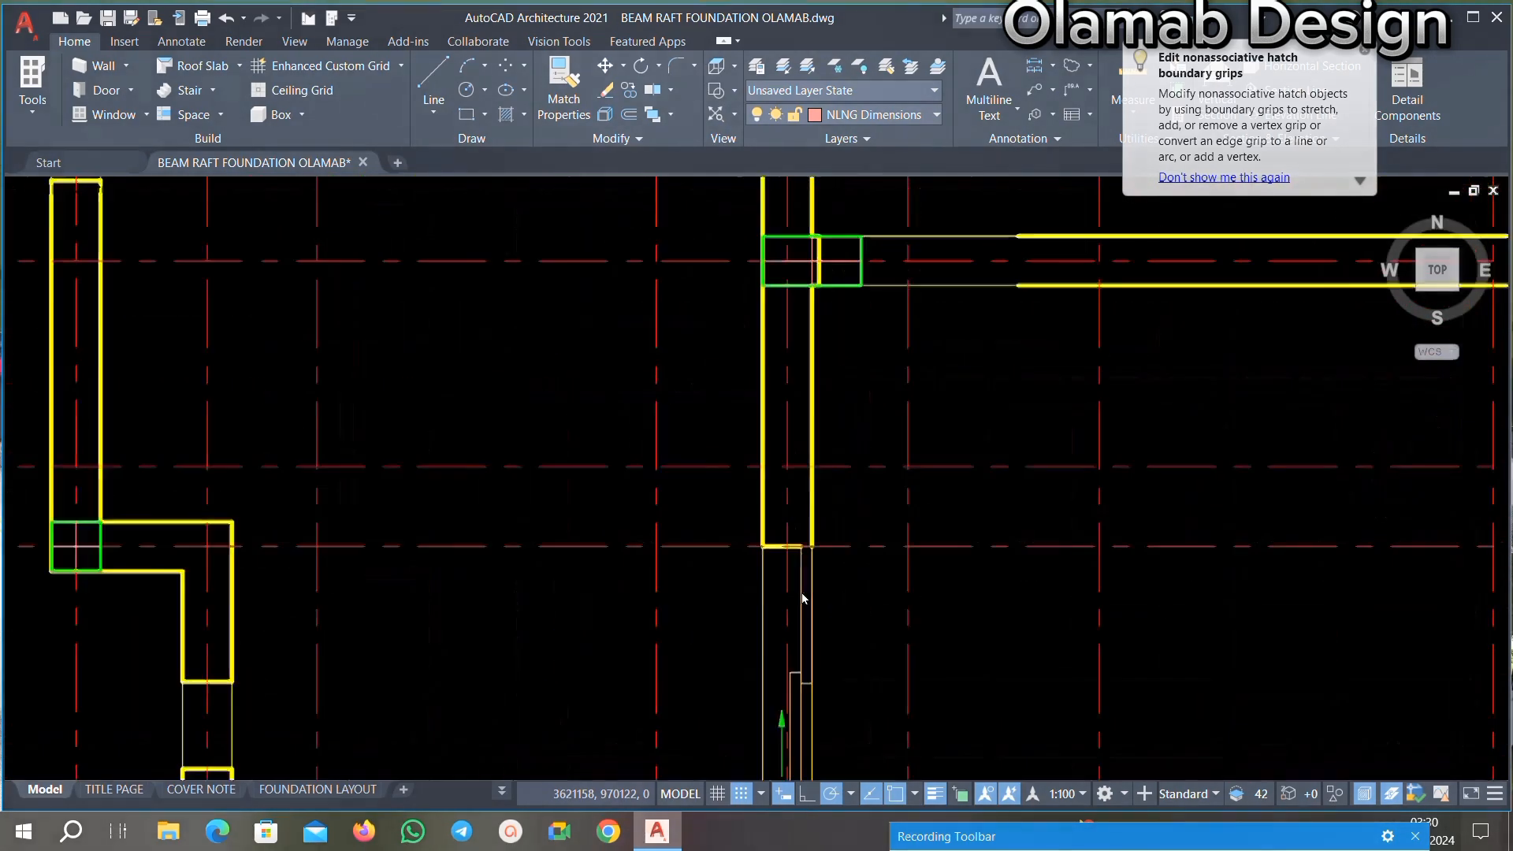
{"action": "scroll", "coordinate": [803, 608], "scroll_direction": "down", "scroll_amount": 3}
{"action": "scroll", "coordinate": [796, 595], "scroll_direction": "up", "scroll_amount": 4}
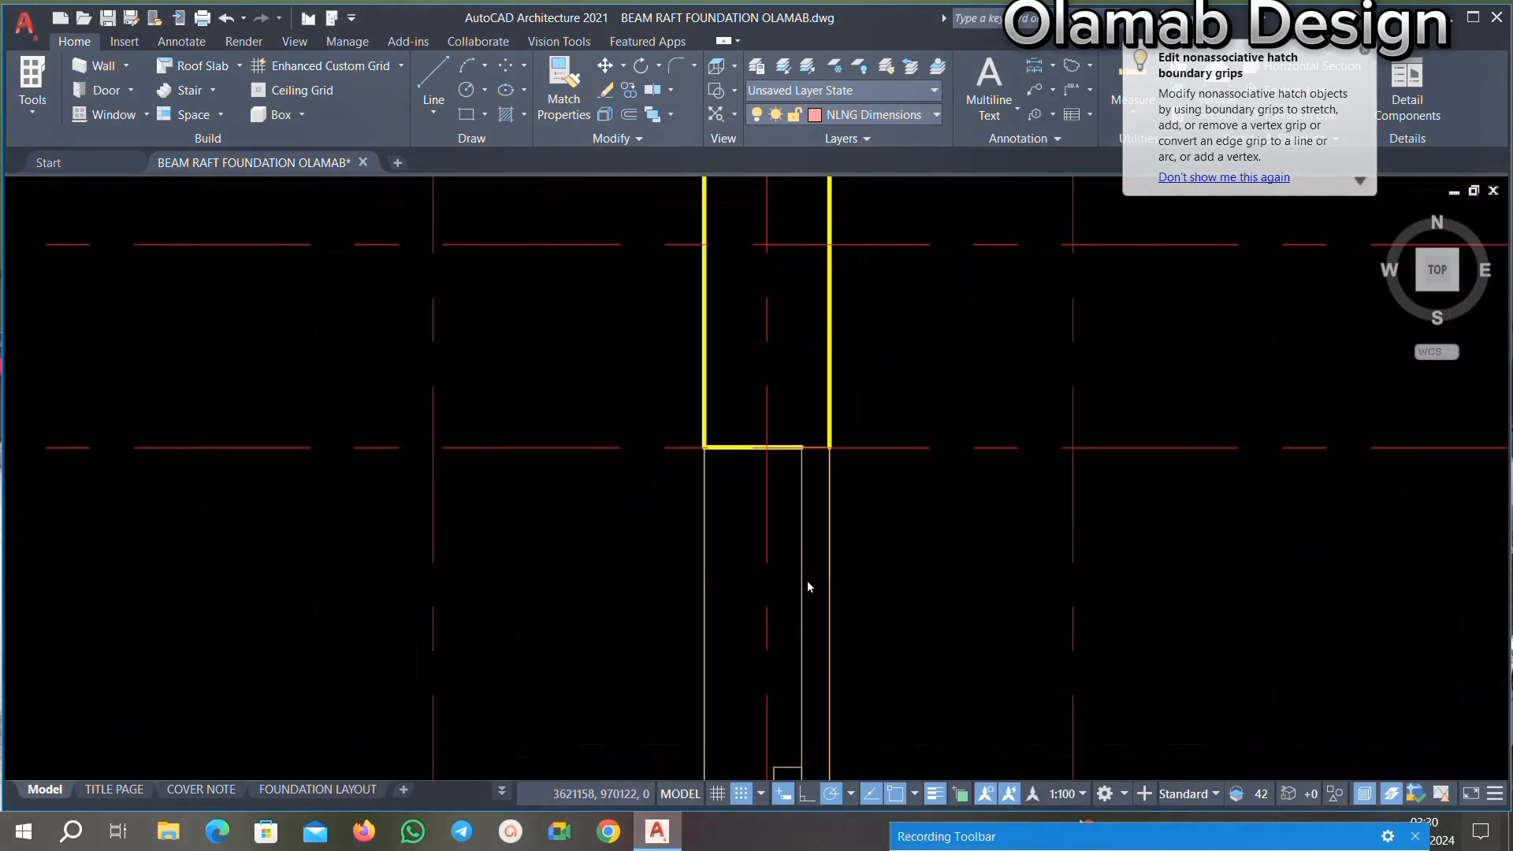
{"action": "scroll", "coordinate": [784, 564], "scroll_direction": "down", "scroll_amount": 6}
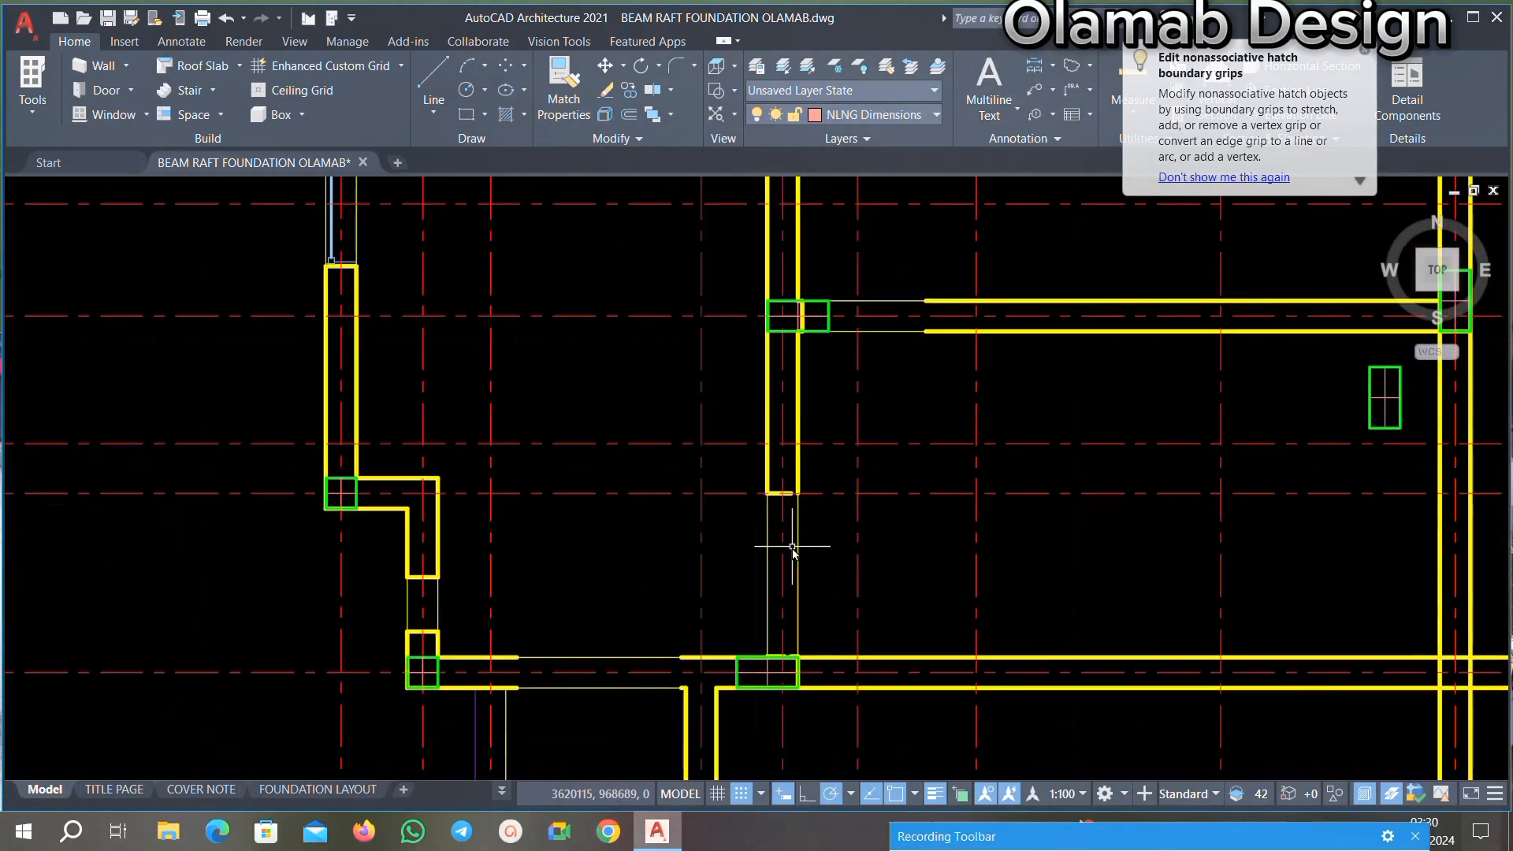
{"action": "middle_click_drag", "start_coordinate": [928, 523], "coordinate": [827, 550]}
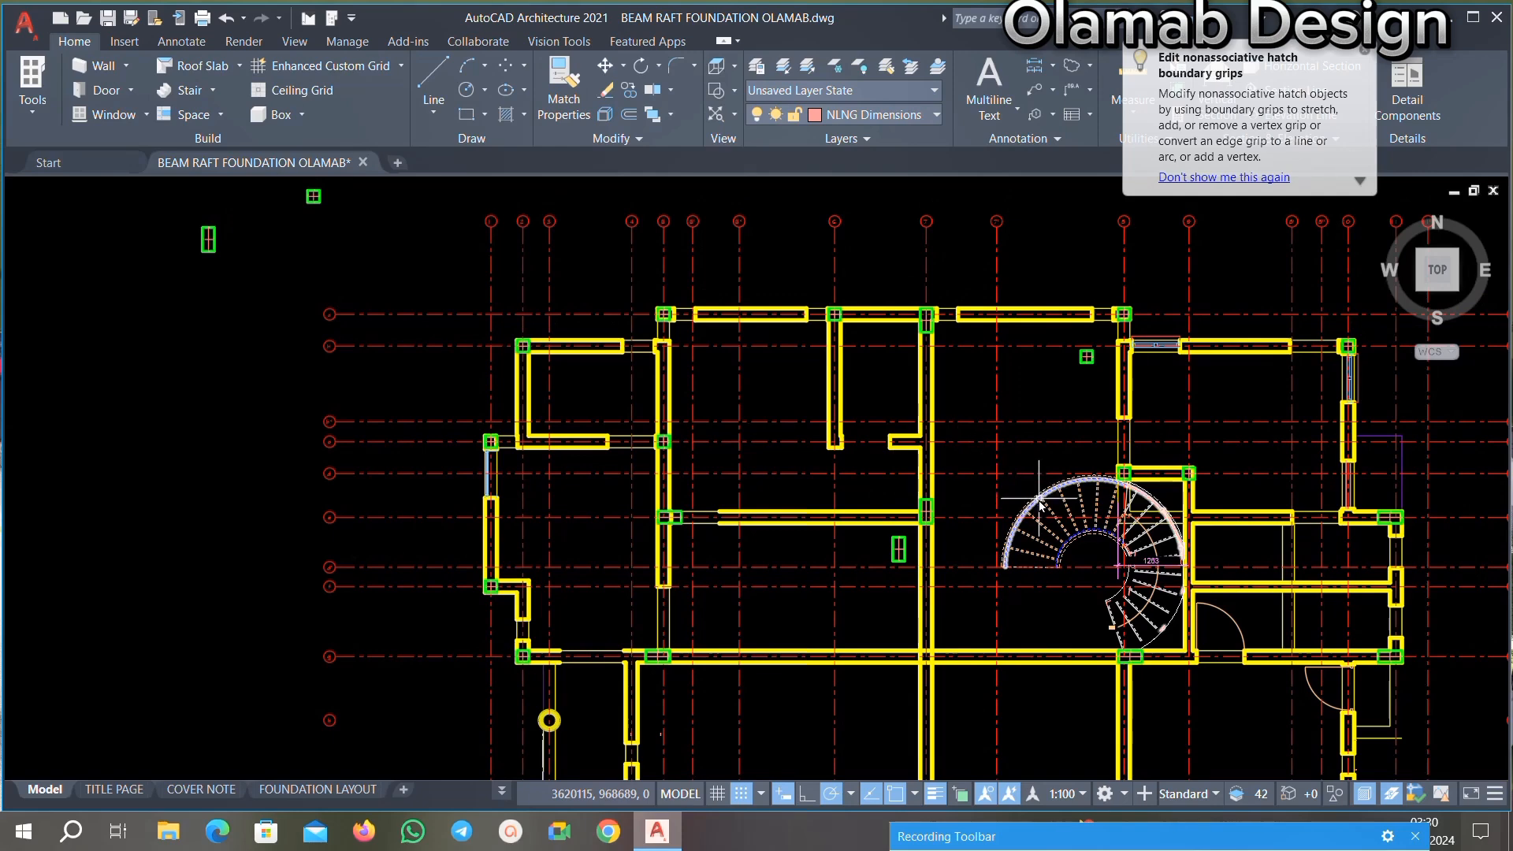
Step: Compare the spiral stair area of the foundation plan with the upper floor bathroom and stair walls for column support
{"action": "scroll", "coordinate": [1104, 448], "scroll_direction": "up", "scroll_amount": 2}
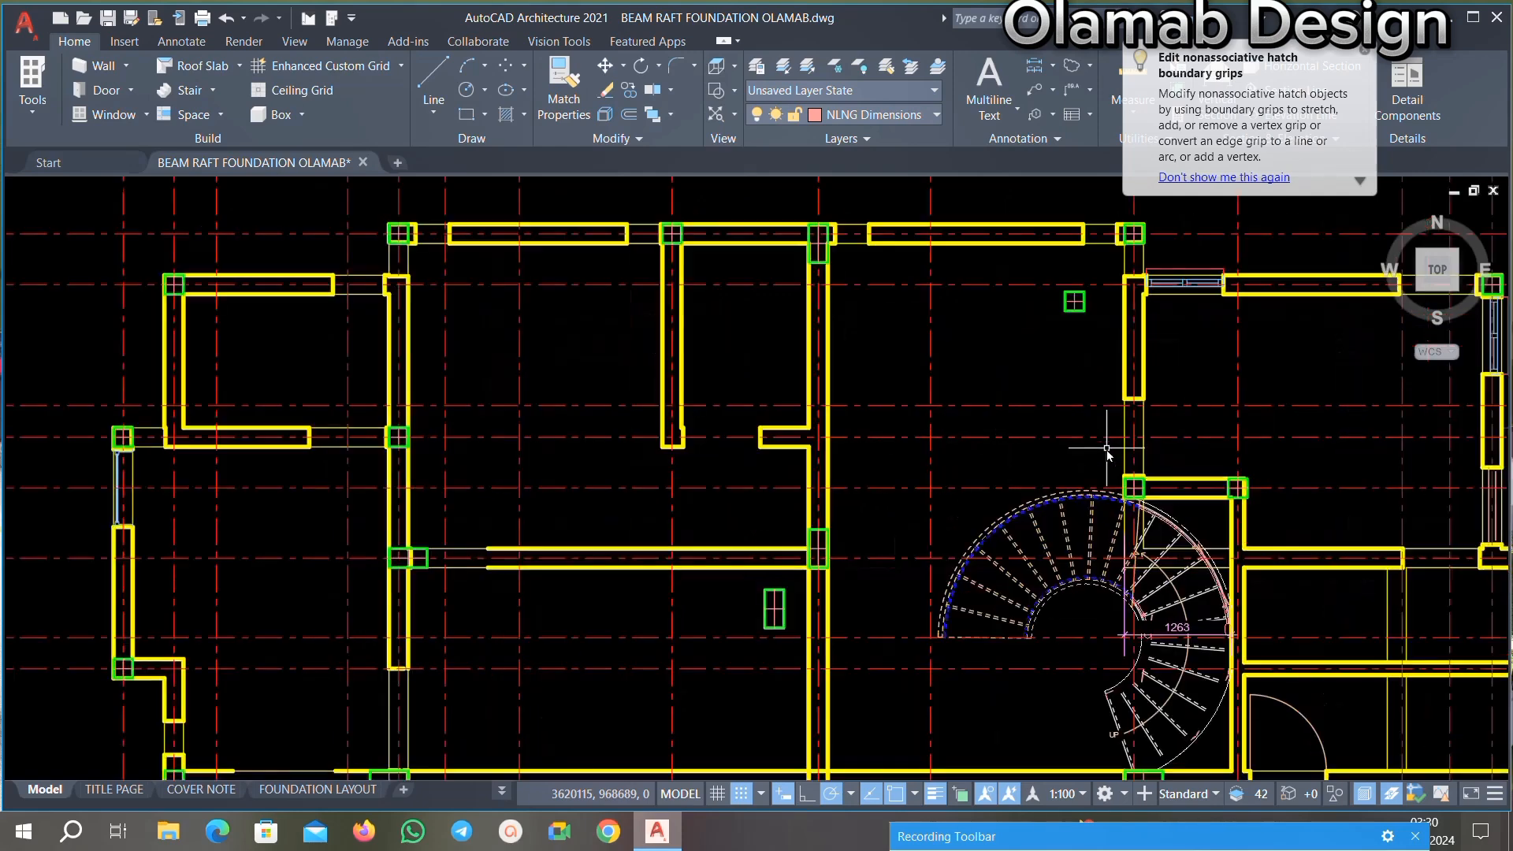
{"action": "scroll", "coordinate": [1060, 465], "scroll_direction": "down", "scroll_amount": 2}
{"action": "scroll", "coordinate": [1060, 466], "scroll_direction": "down", "scroll_amount": 4}
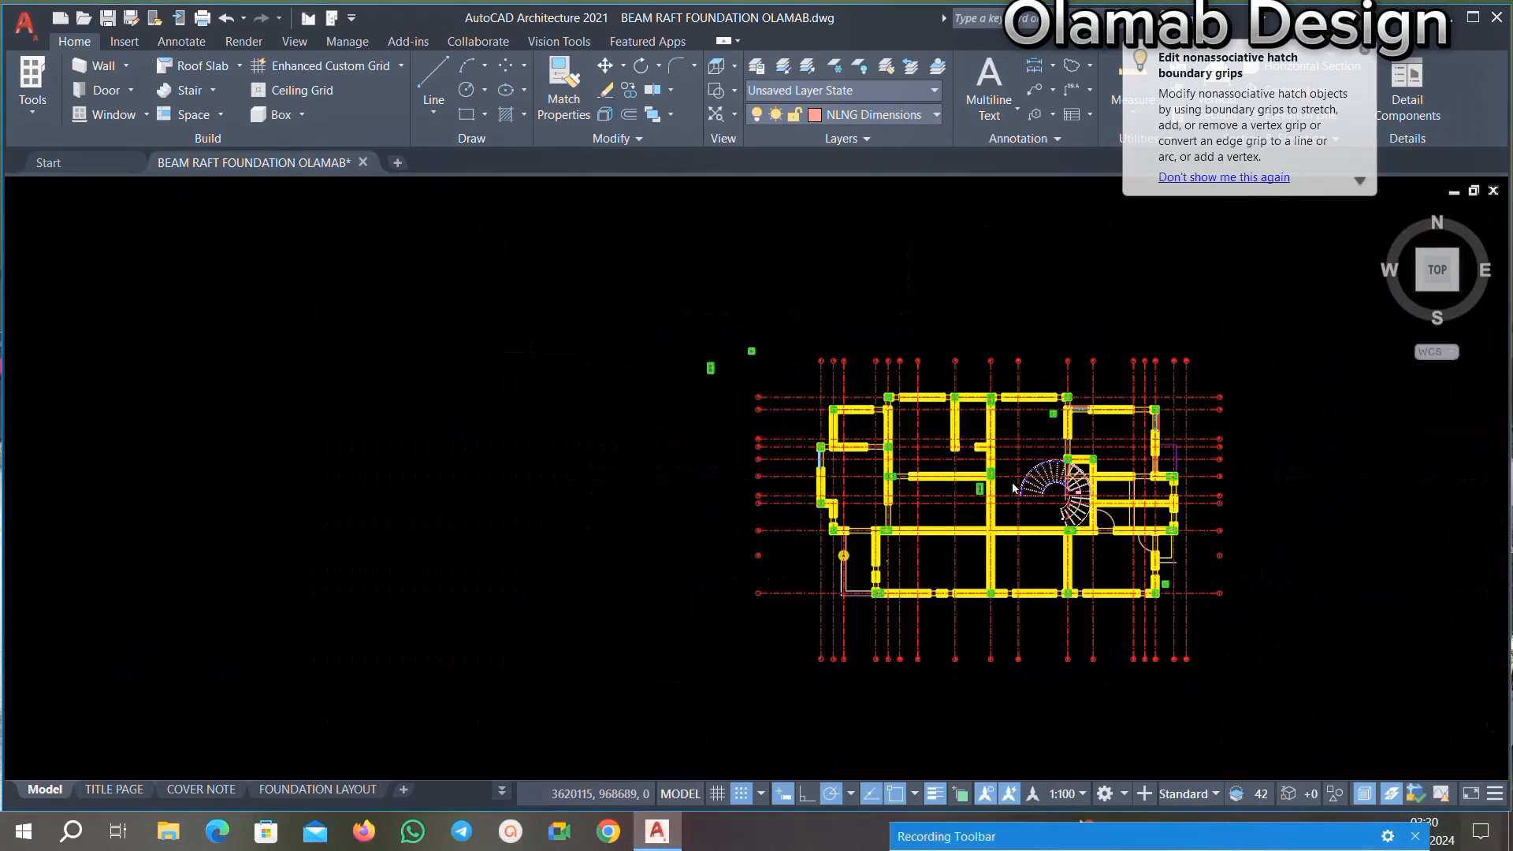
{"action": "scroll", "coordinate": [1016, 473], "scroll_direction": "down", "scroll_amount": 3}
{"action": "scroll", "coordinate": [535, 518], "scroll_direction": "up", "scroll_amount": 4}
{"action": "scroll", "coordinate": [640, 450], "scroll_direction": "down", "scroll_amount": 2}
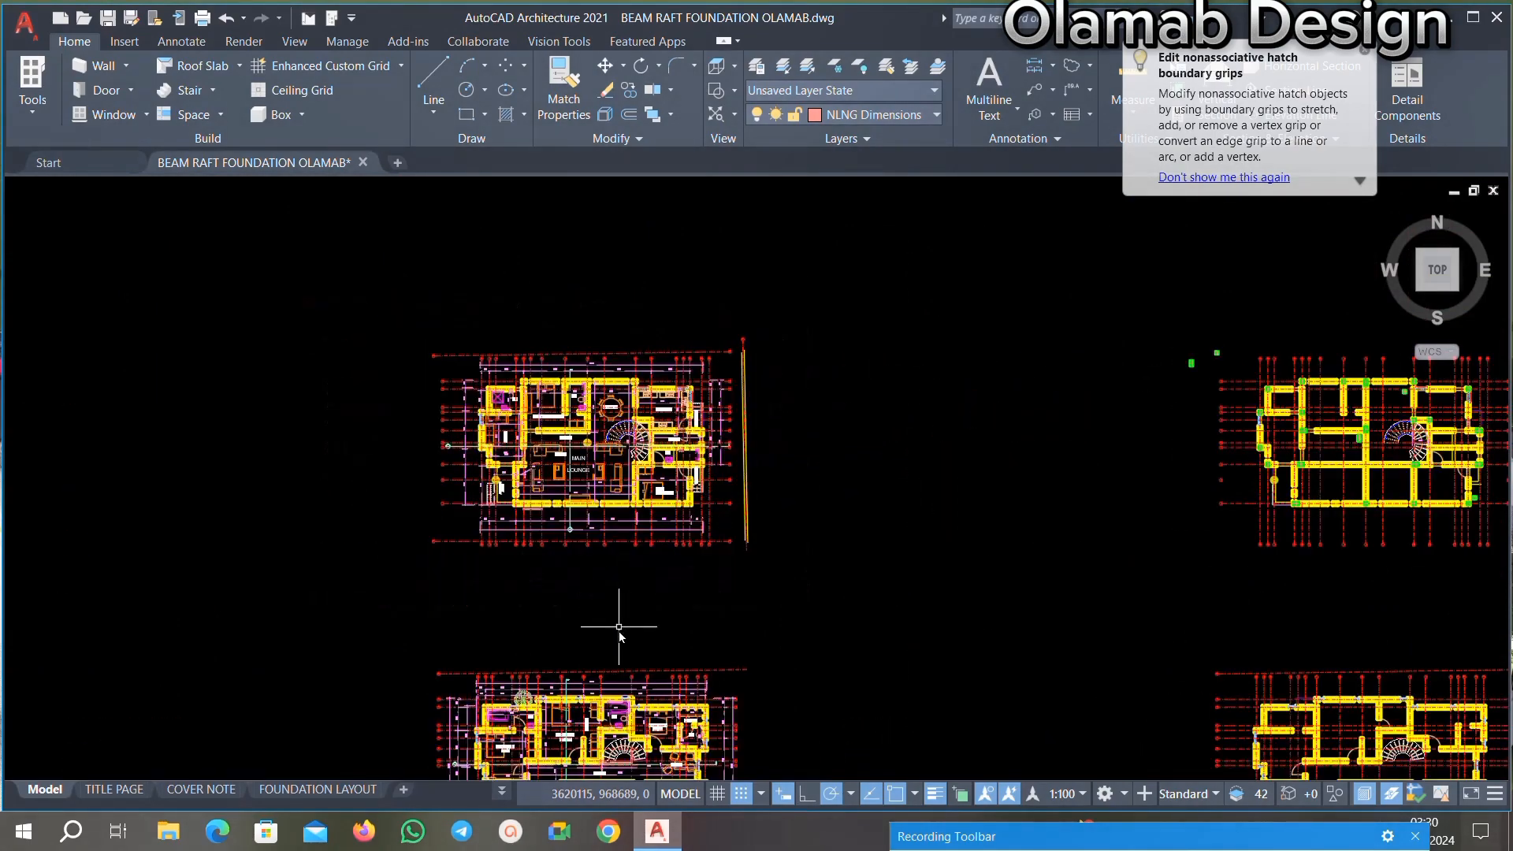
{"action": "scroll", "coordinate": [601, 748], "scroll_direction": "up", "scroll_amount": 6}
{"action": "scroll", "coordinate": [568, 612], "scroll_direction": "down", "scroll_amount": 3}
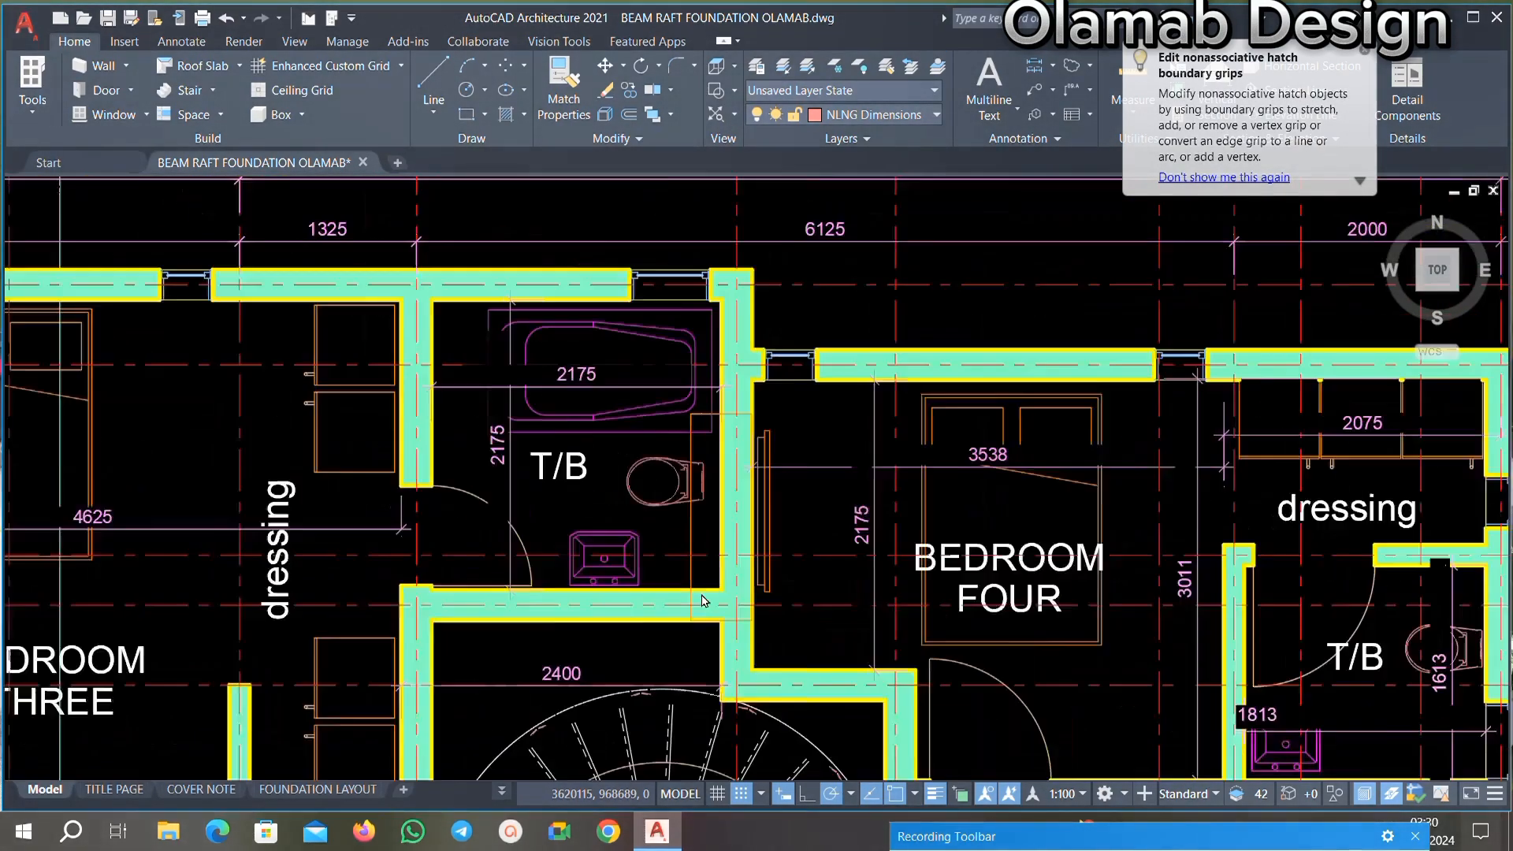
{"action": "scroll", "coordinate": [568, 612], "scroll_direction": "down", "scroll_amount": 4}
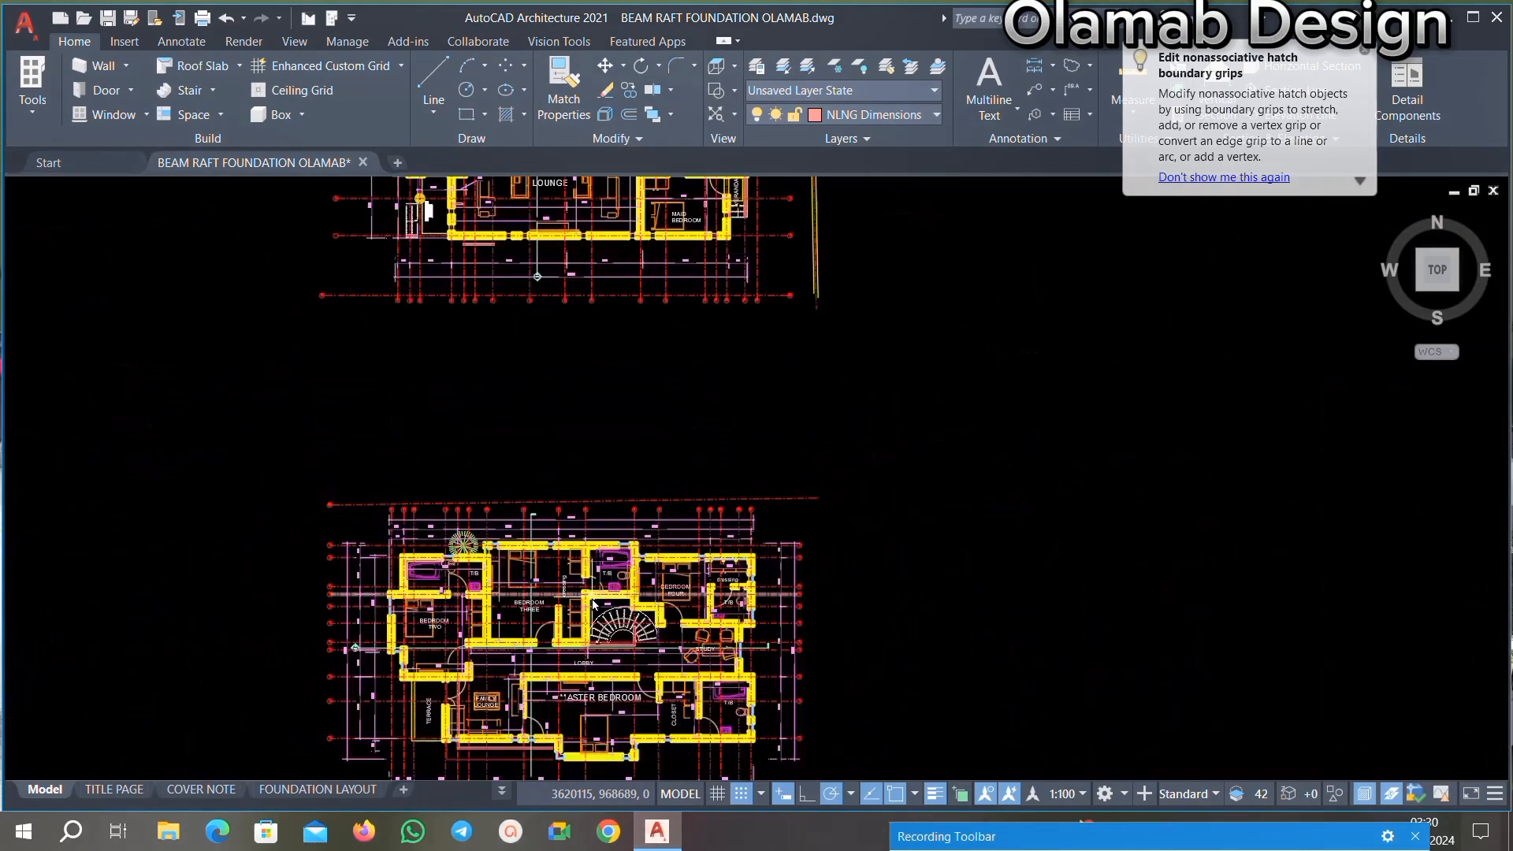
{"action": "scroll", "coordinate": [605, 603], "scroll_direction": "up", "scroll_amount": 3}
{"action": "scroll", "coordinate": [605, 603], "scroll_direction": "down", "scroll_amount": 5}
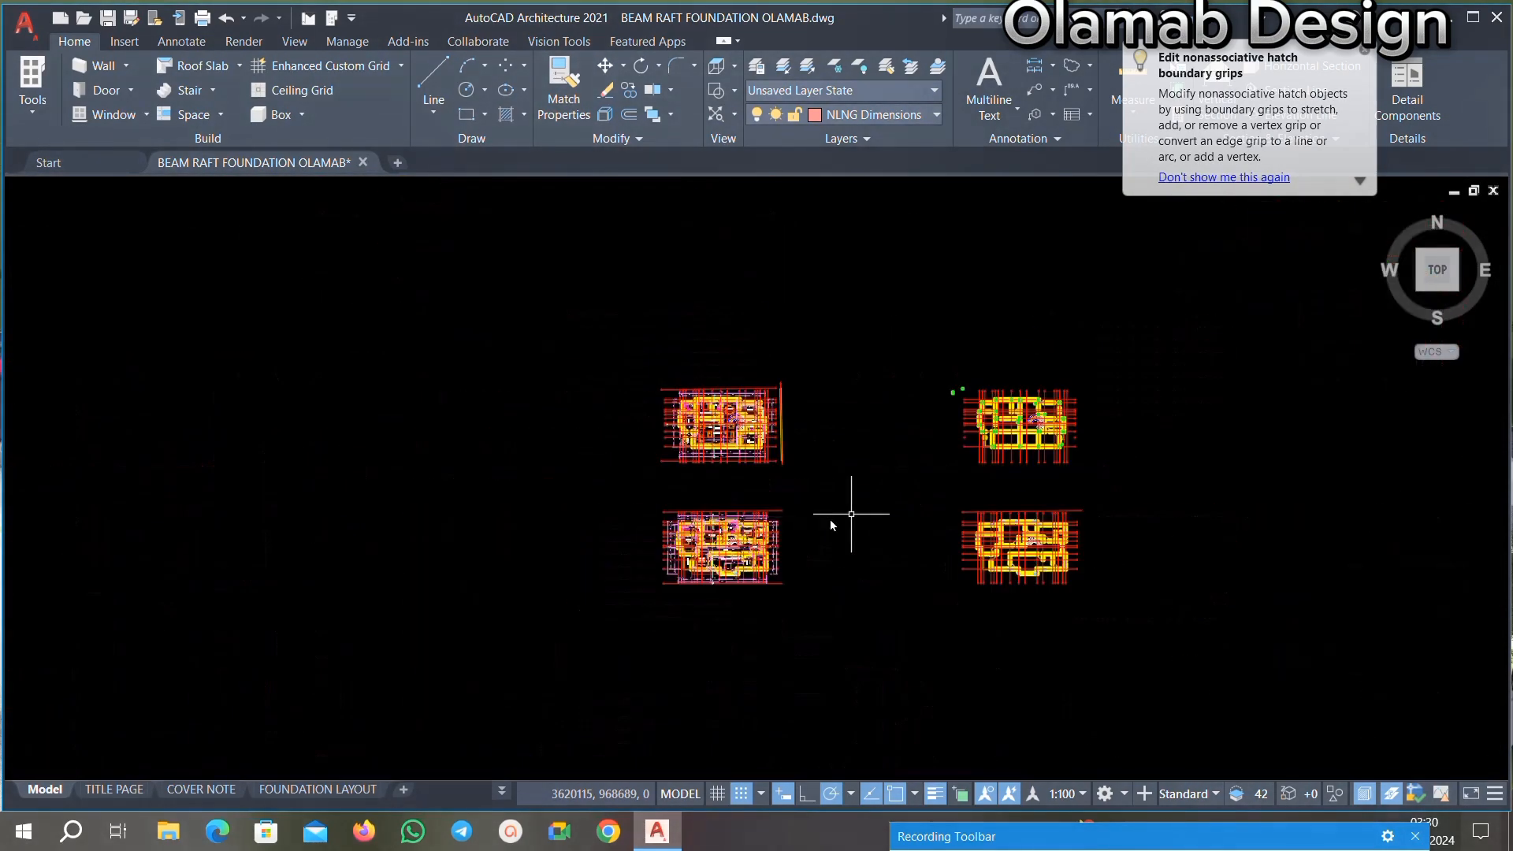
{"action": "scroll", "coordinate": [1060, 423], "scroll_direction": "up", "scroll_amount": 2}
{"action": "scroll", "coordinate": [1059, 423], "scroll_direction": "up", "scroll_amount": 3}
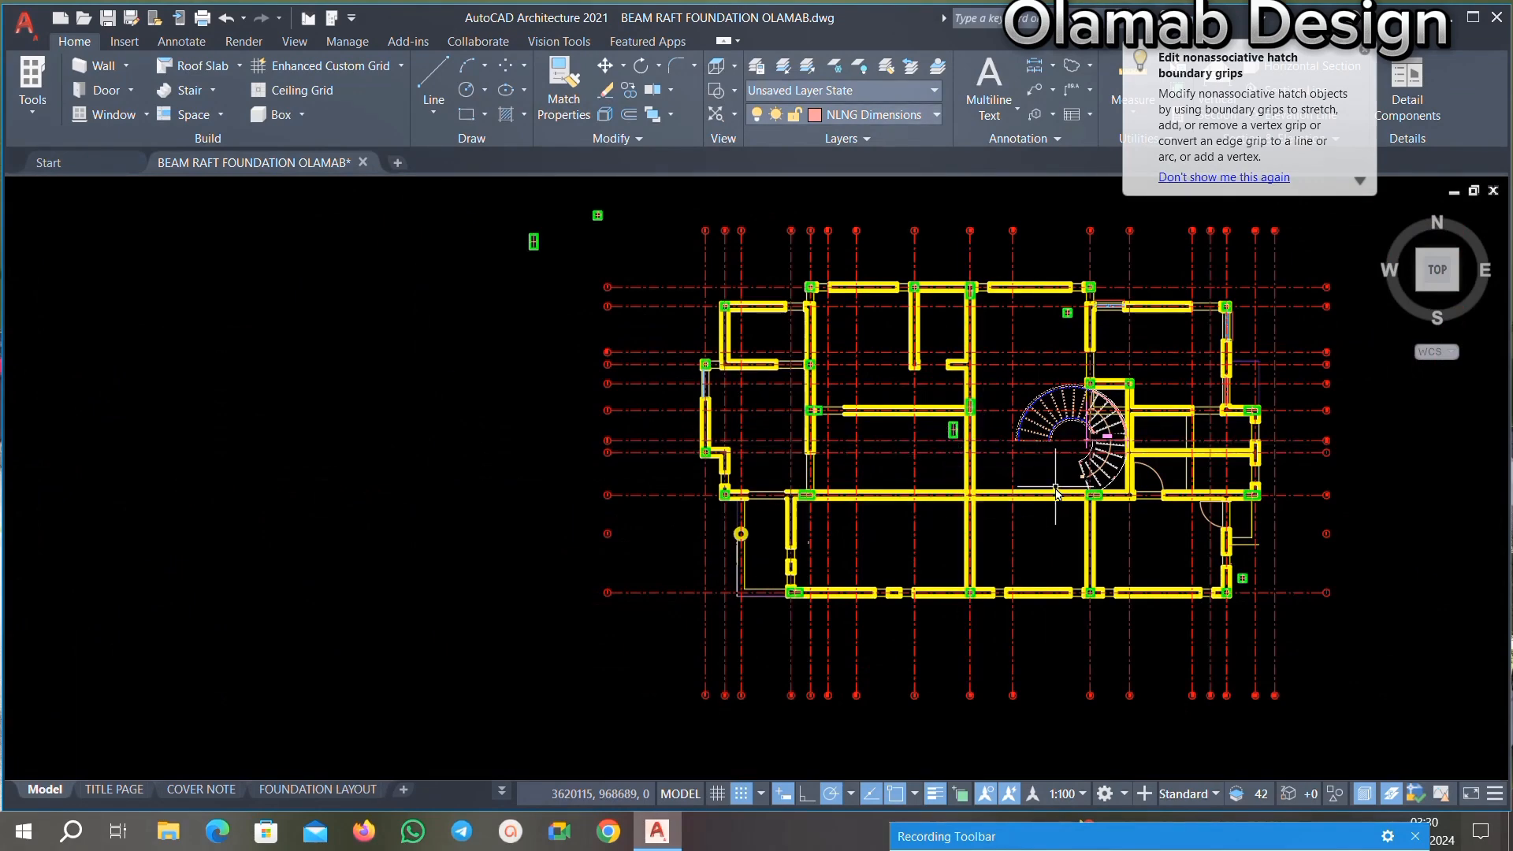
{"action": "scroll", "coordinate": [1011, 501], "scroll_direction": "up", "scroll_amount": 3}
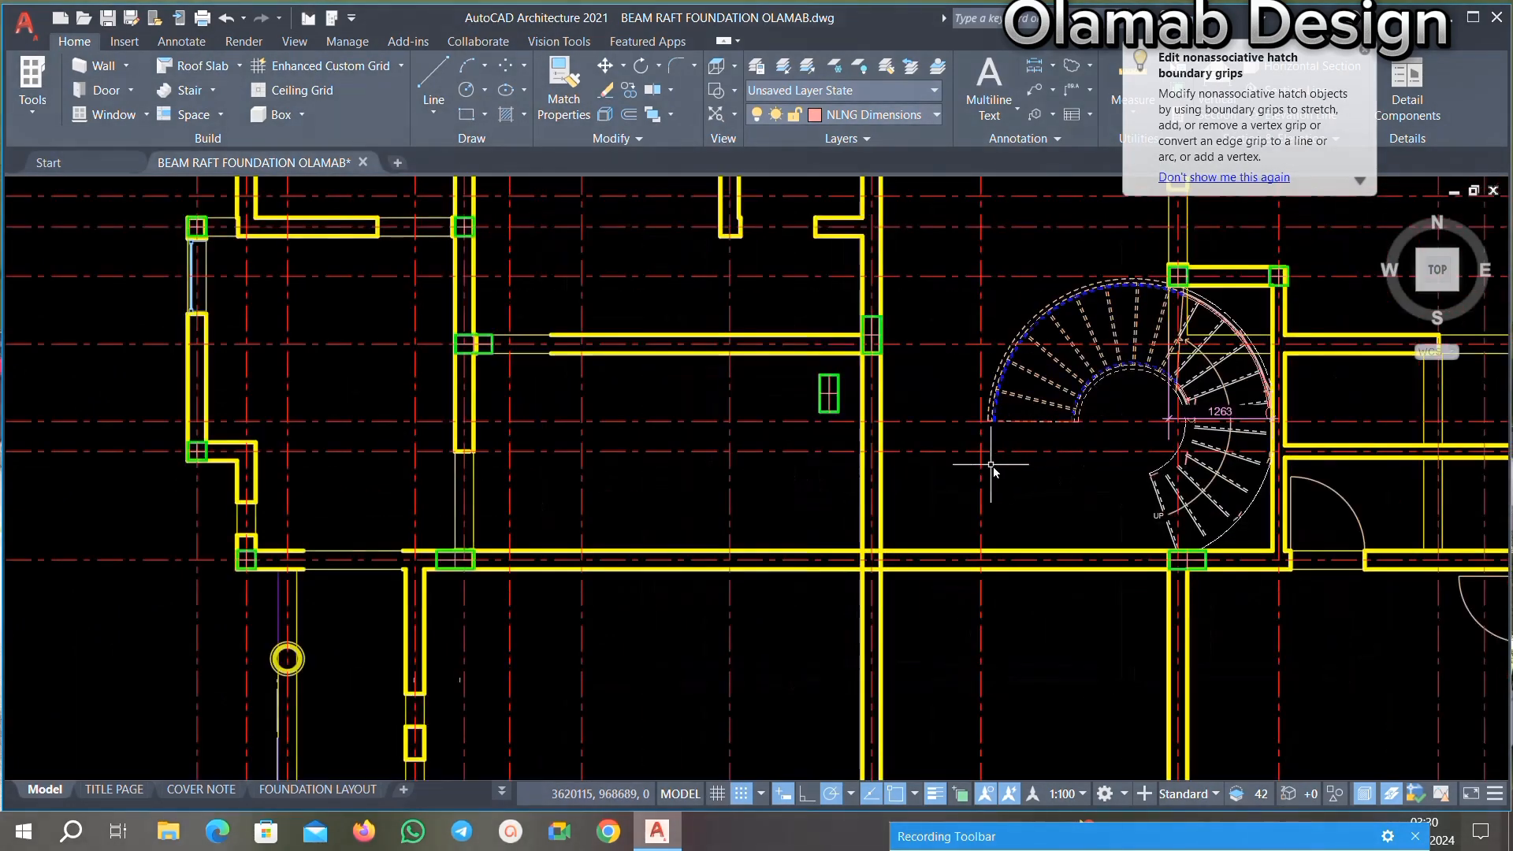
{"action": "scroll", "coordinate": [966, 482], "scroll_direction": "down", "scroll_amount": 2}
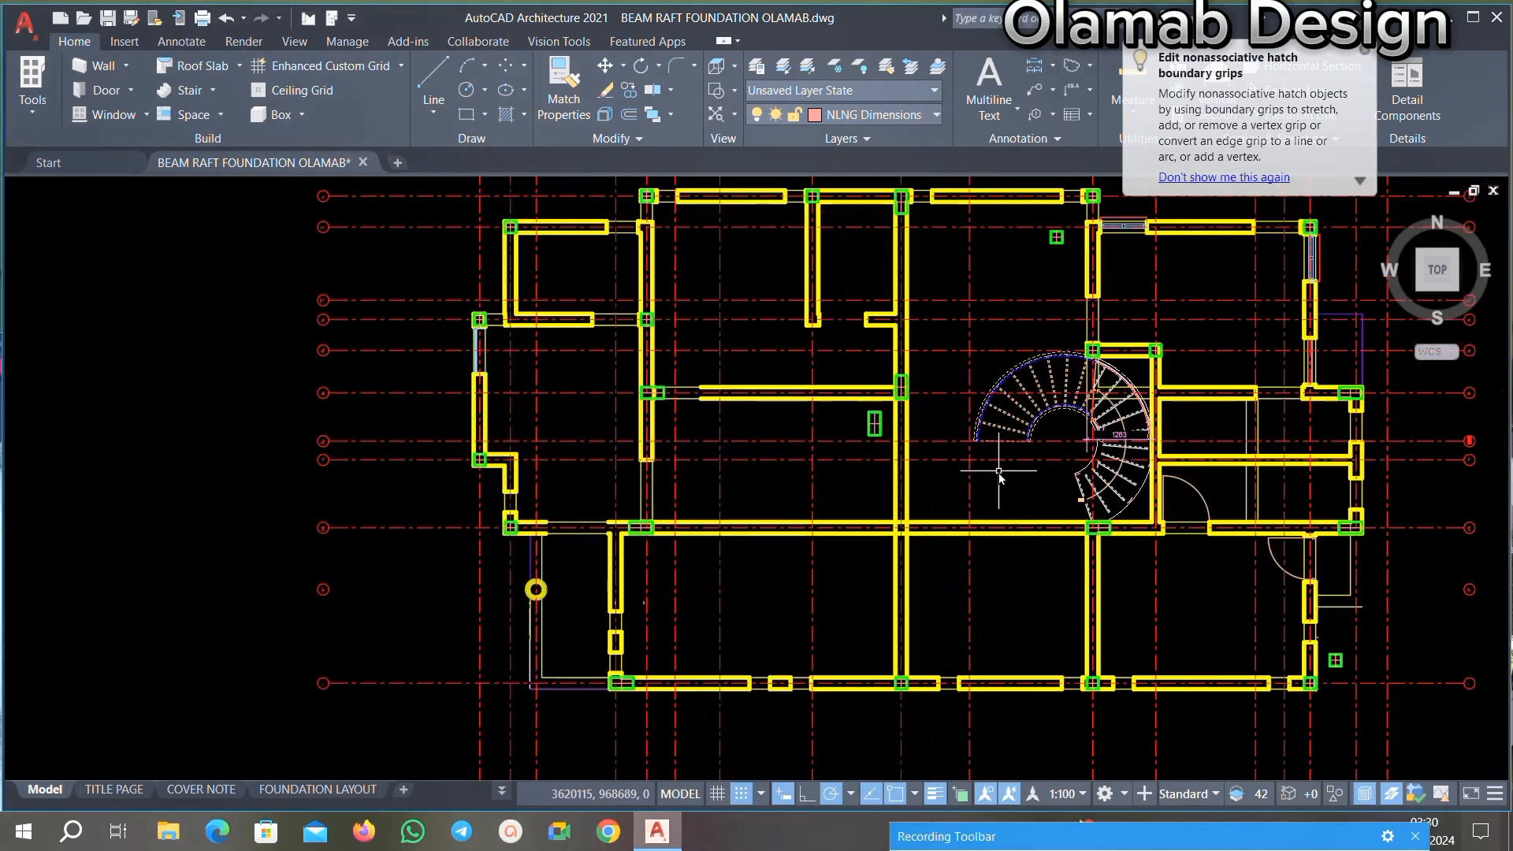
{"action": "middle_click_drag", "start_coordinate": [1036, 385], "coordinate": [1026, 423]}
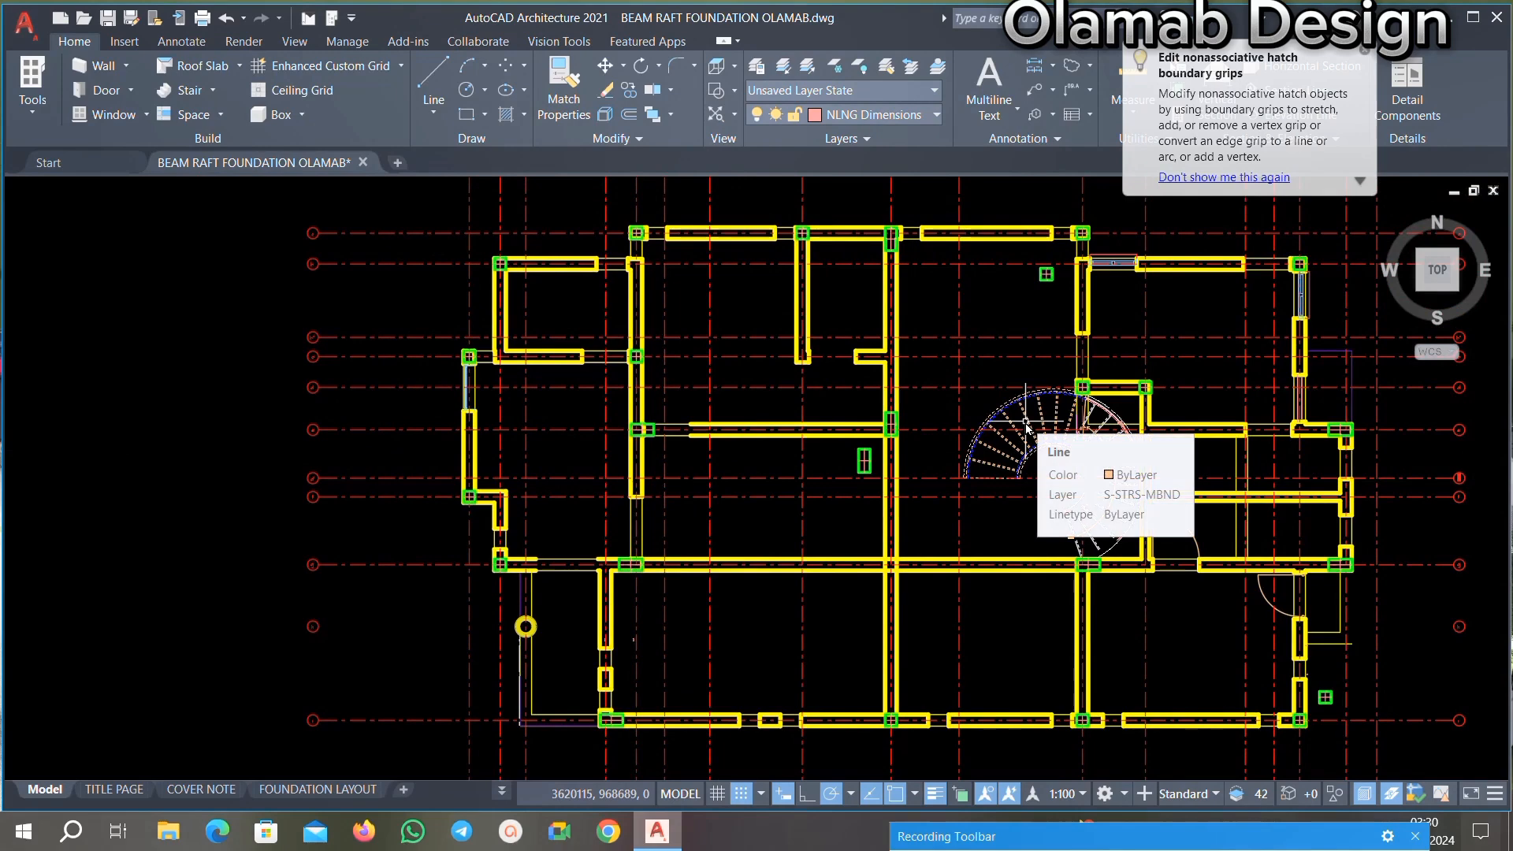
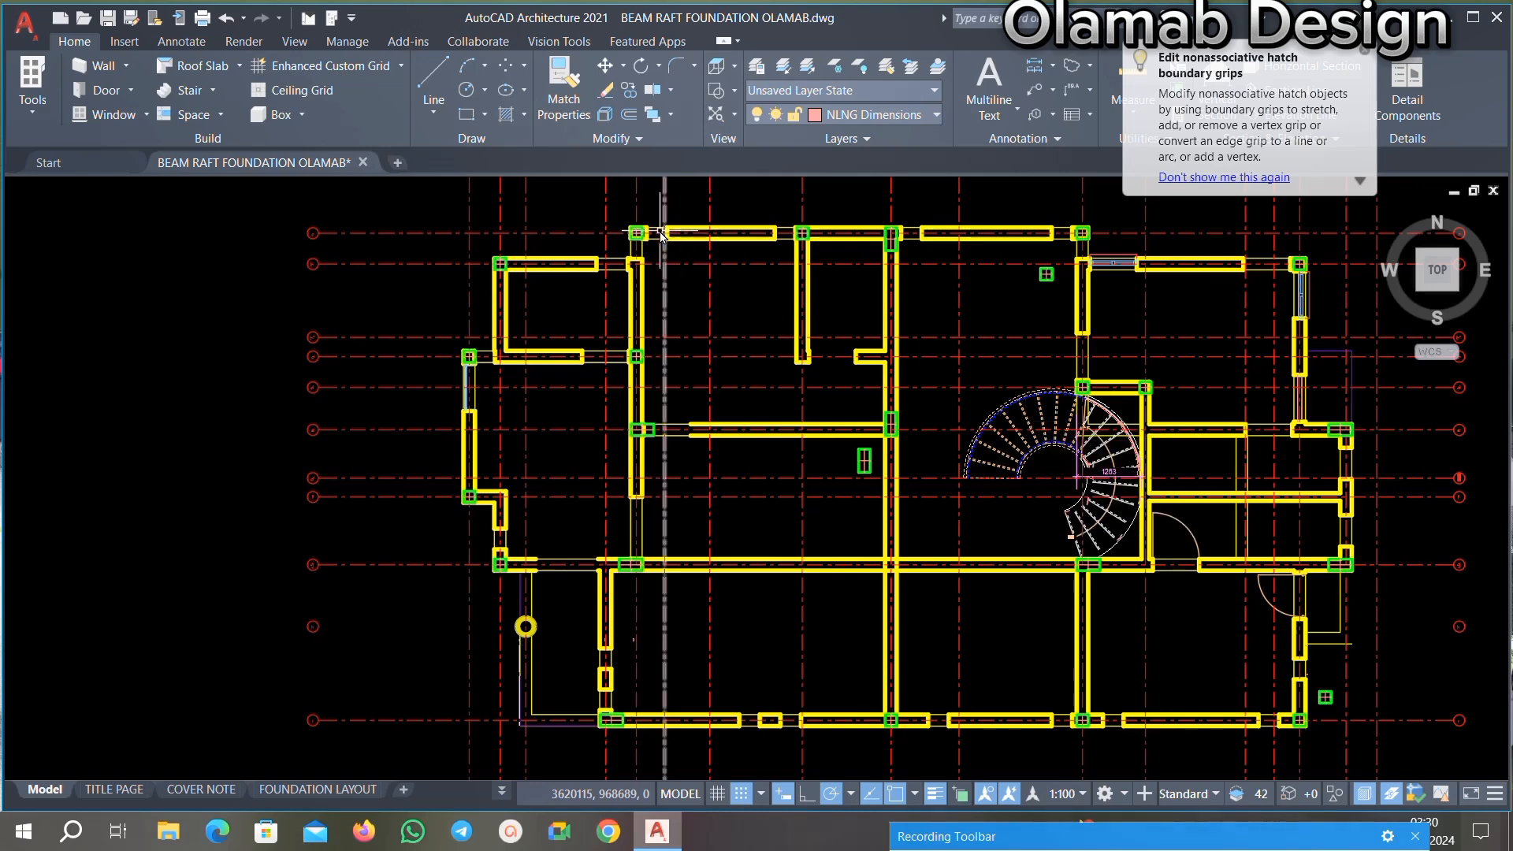
Step: Delete the vertical partition wall hanging from the north wall between the two long vertical beams, including its closing end lines
{"action": "scroll", "coordinate": [797, 324], "scroll_direction": "up", "scroll_amount": 6}
{"action": "left_click", "coordinate": [905, 262]}
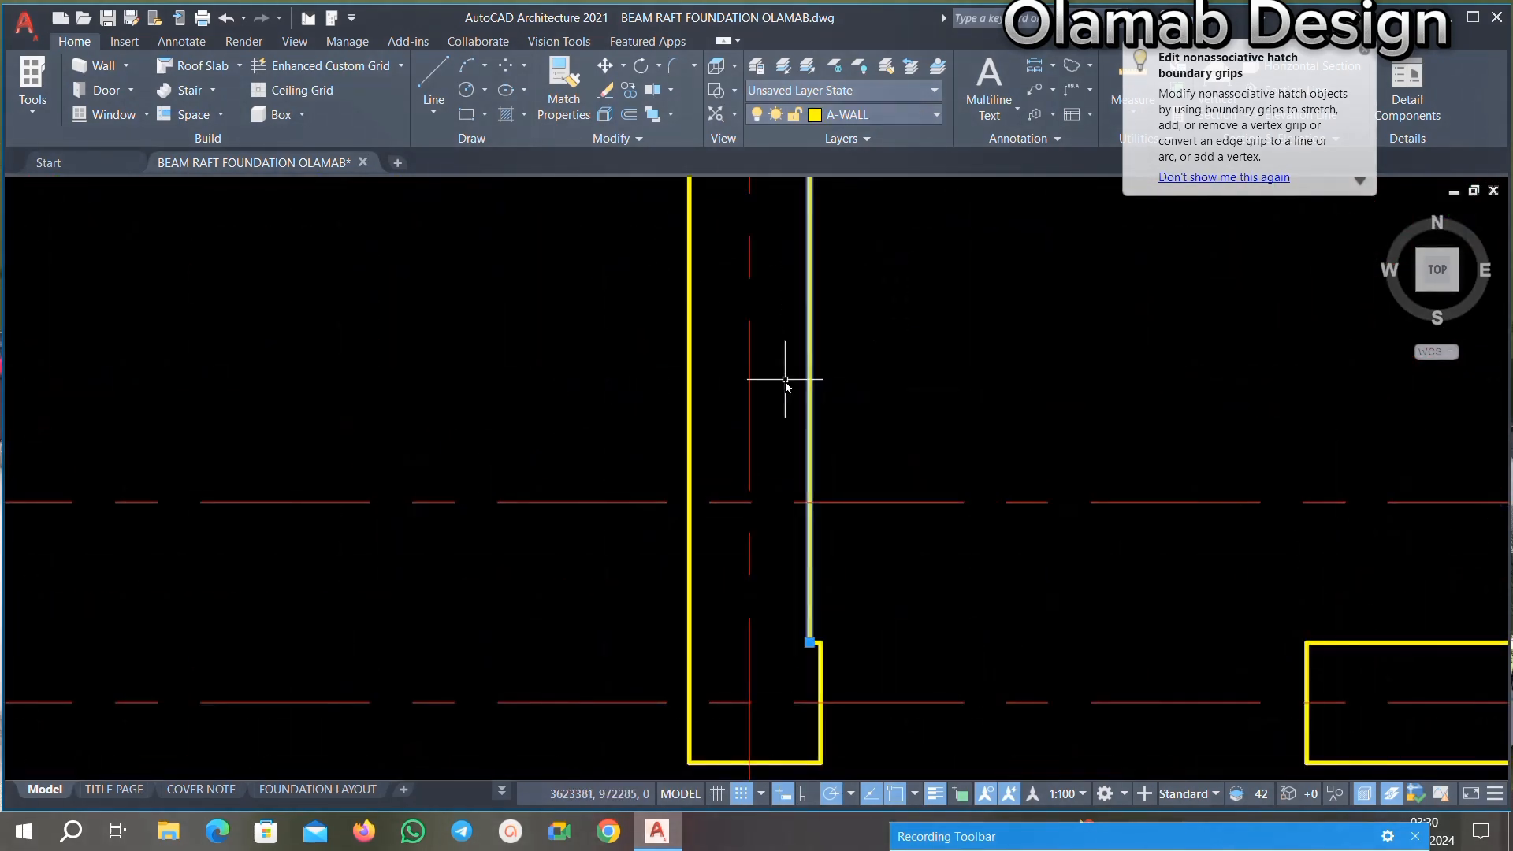
{"action": "scroll", "coordinate": [827, 346], "scroll_direction": "up", "scroll_amount": 2}
{"action": "left_click", "coordinate": [715, 375]}
{"action": "scroll", "coordinate": [934, 309], "scroll_direction": "down", "scroll_amount": 2}
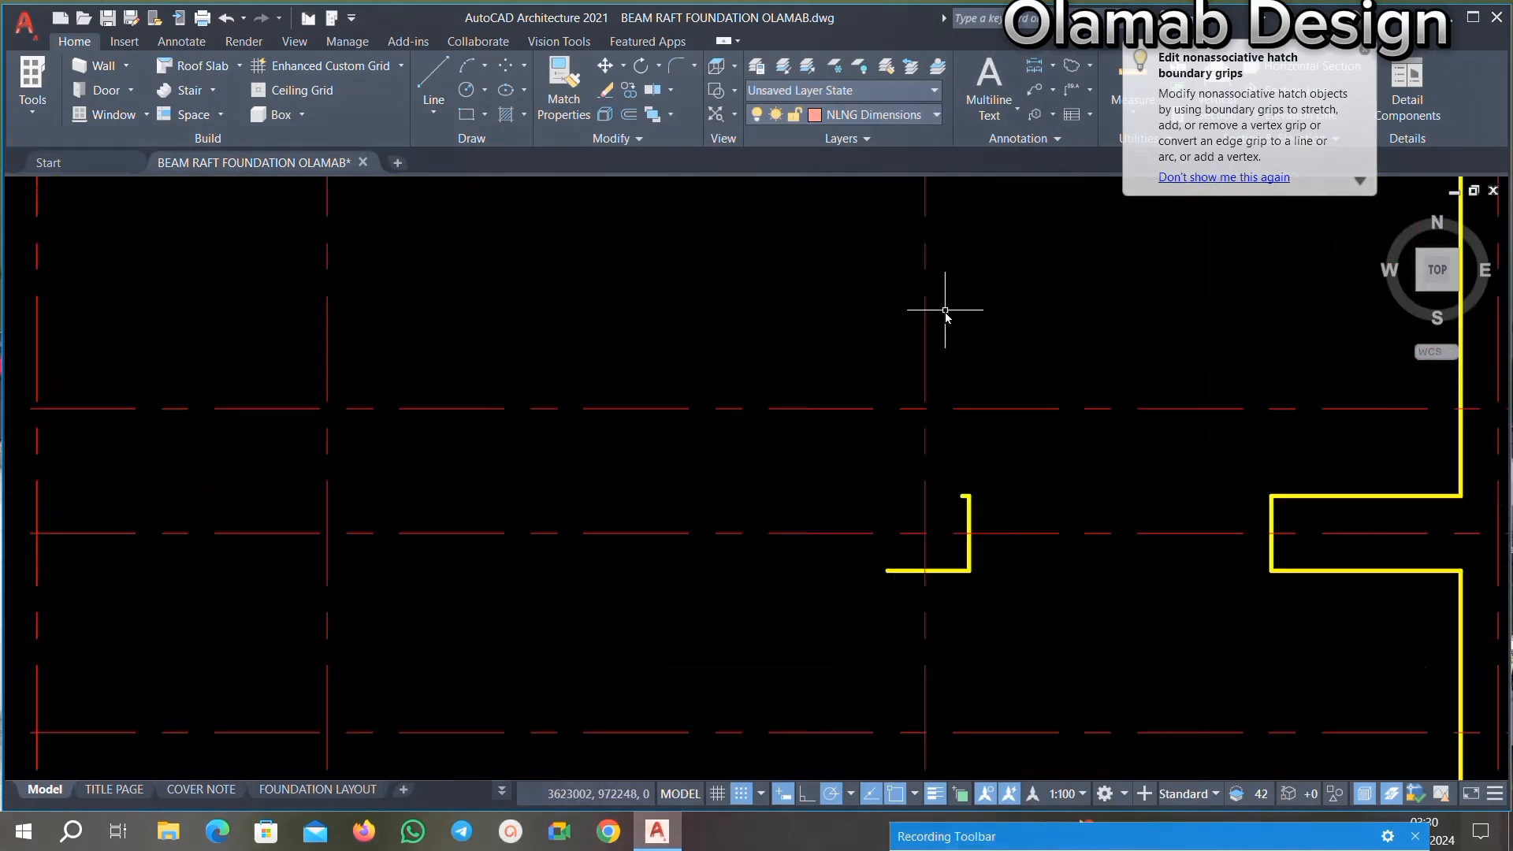
{"action": "scroll", "coordinate": [990, 581], "scroll_direction": "up", "scroll_amount": 3}
{"action": "mouse_move", "coordinate": [977, 462]}
{"action": "left_mouse_down"}
{"action": "mouse_move", "coordinate": [765, 626]}
{"action": "mouse_move", "coordinate": [827, 557]}
{"action": "left_mouse_up"}
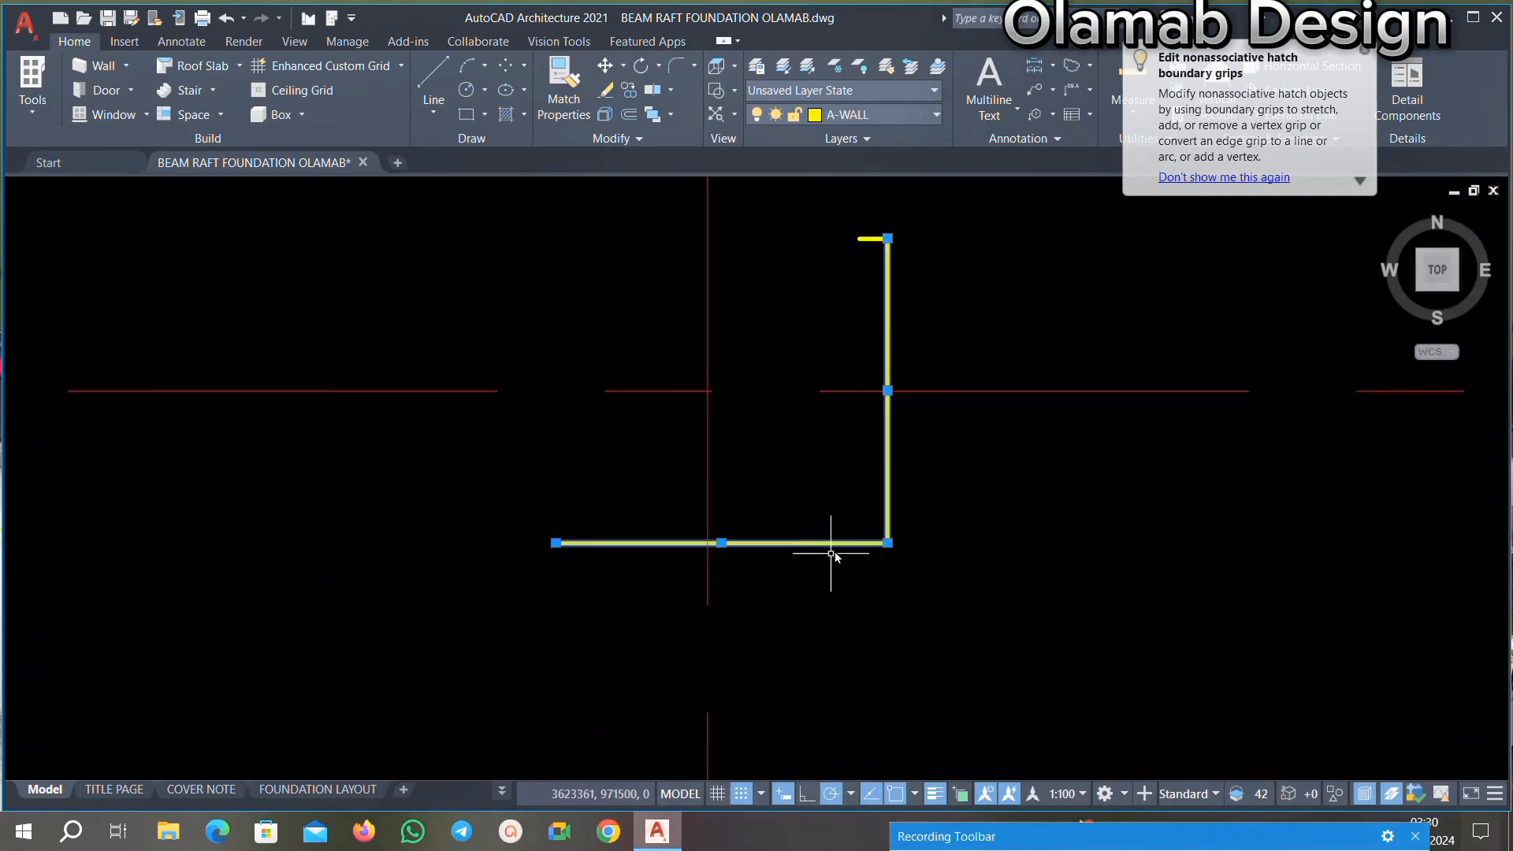
{"action": "key", "text": "Delete"}
Step: Delete the short horizontal wall stub projecting west from the central vertical beam above the horizontal inner beam
{"action": "scroll", "coordinate": [899, 367], "scroll_direction": "down", "scroll_amount": 5}
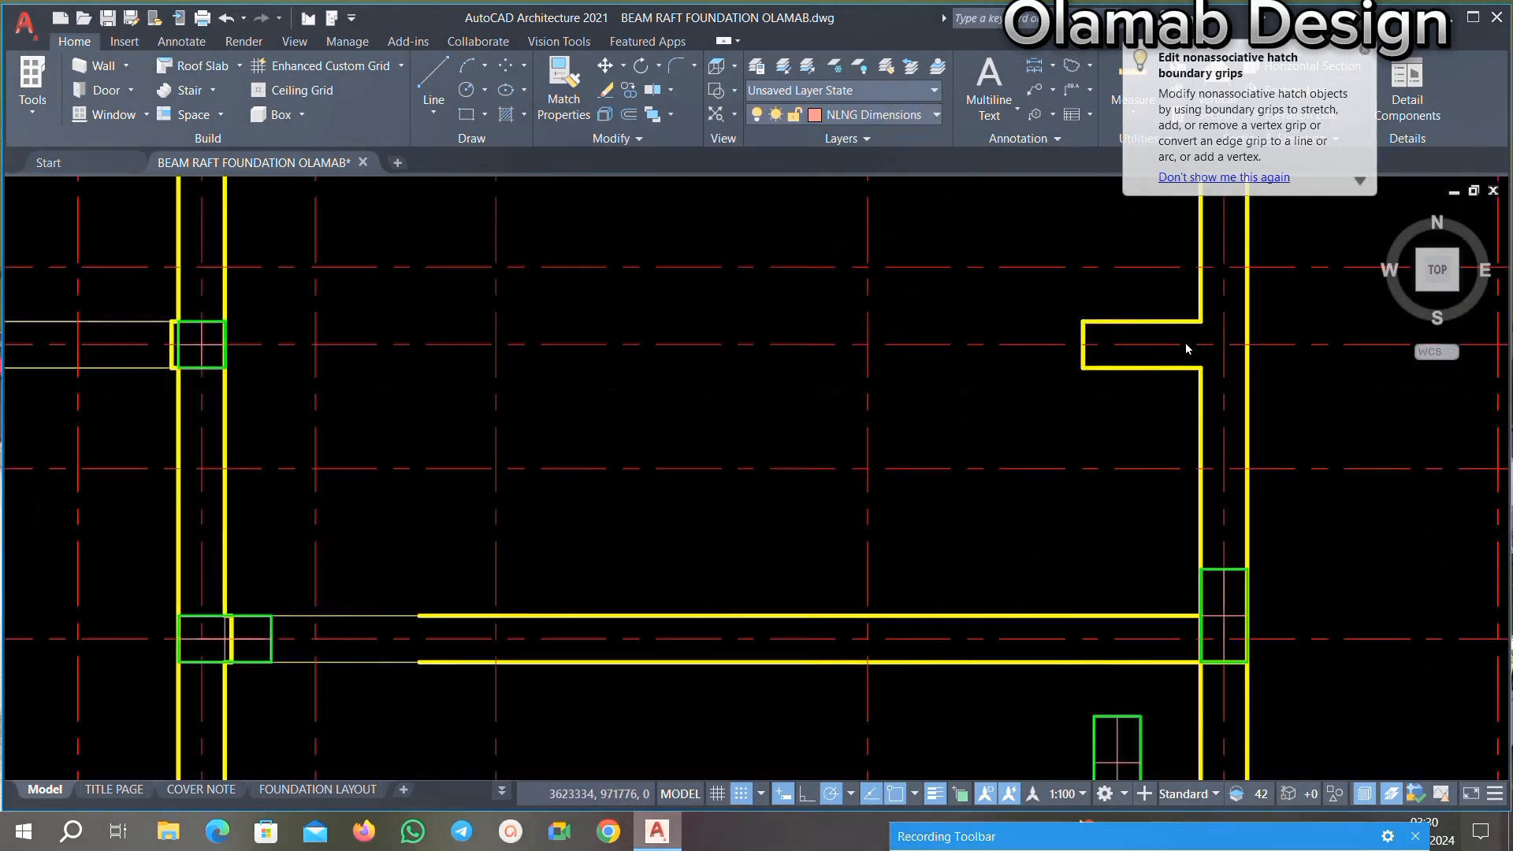
{"action": "scroll", "coordinate": [1186, 345], "scroll_direction": "up", "scroll_amount": 1}
{"action": "left_click", "coordinate": [1135, 284]}
{"action": "left_click", "coordinate": [991, 313]}
{"action": "key", "text": "Delete"}
{"action": "scroll", "coordinate": [1094, 388], "scroll_direction": "up", "scroll_amount": 2}
{"action": "left_click", "coordinate": [1181, 341]}
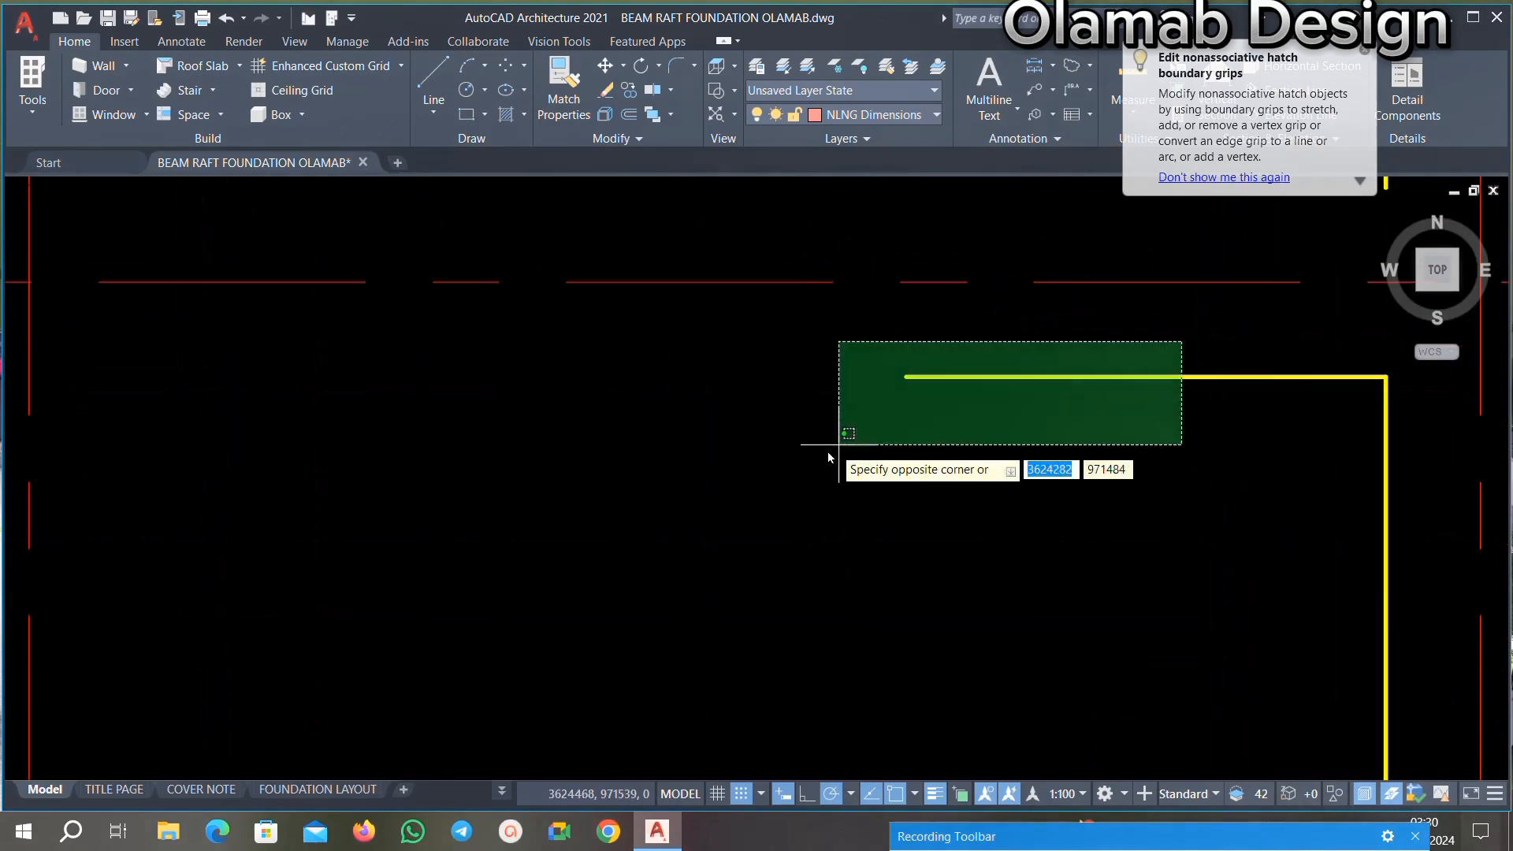
{"action": "scroll", "coordinate": [828, 457], "scroll_direction": "down", "scroll_amount": 5}
Step: Delete the loose rectangular column below the horizontal inner beam and the loose square column north of the spiral stair
{"action": "scroll", "coordinate": [833, 567], "scroll_direction": "up", "scroll_amount": 3}
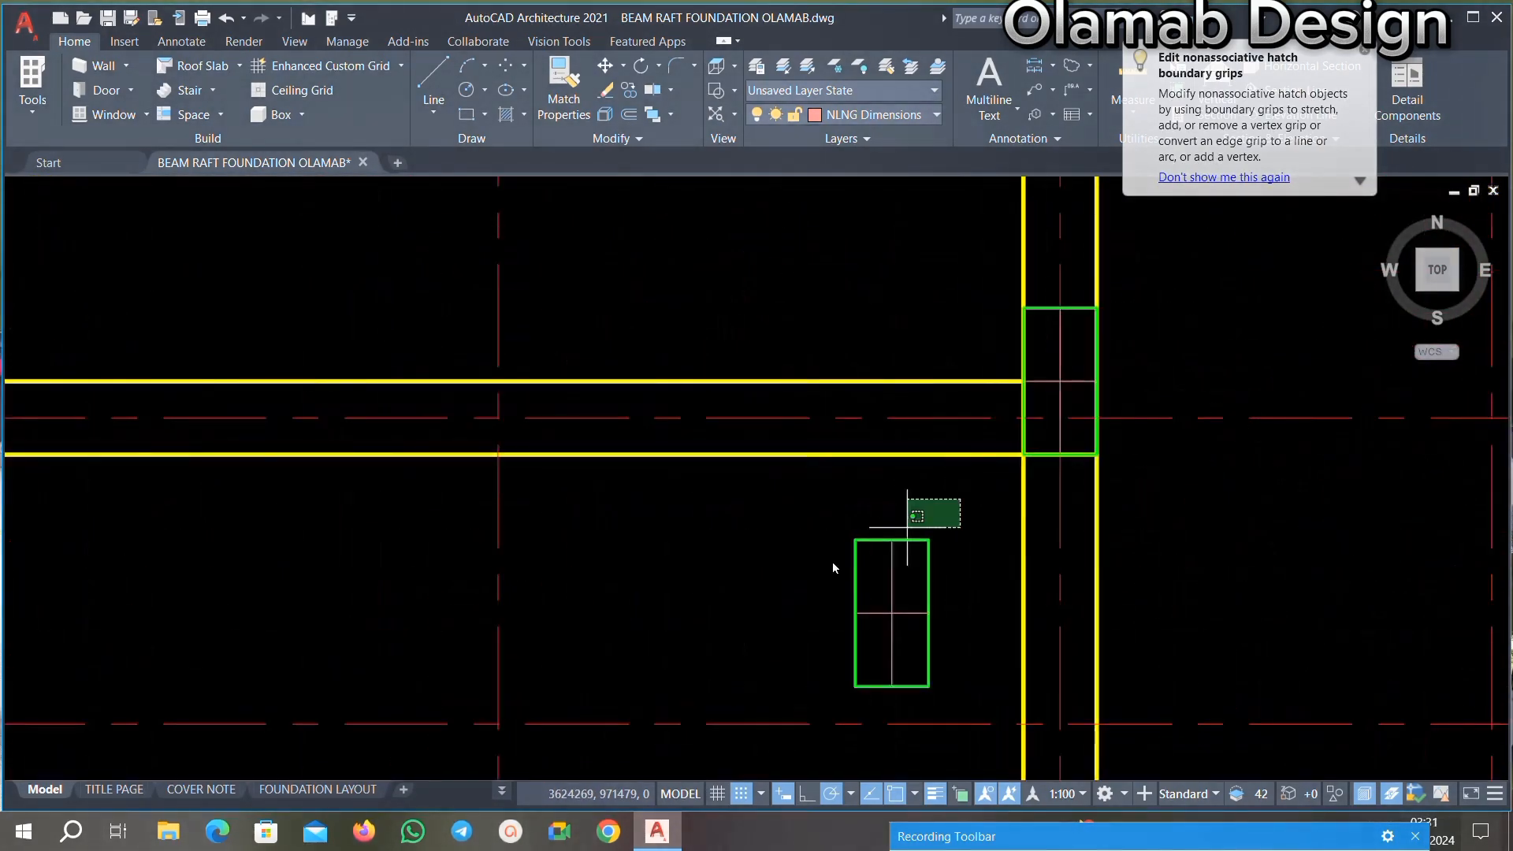
{"action": "left_click", "coordinate": [697, 639]}
{"action": "key", "text": "Delete"}
{"action": "scroll", "coordinate": [784, 538], "scroll_direction": "down", "scroll_amount": 4}
{"action": "scroll", "coordinate": [979, 378], "scroll_direction": "up", "scroll_amount": 2}
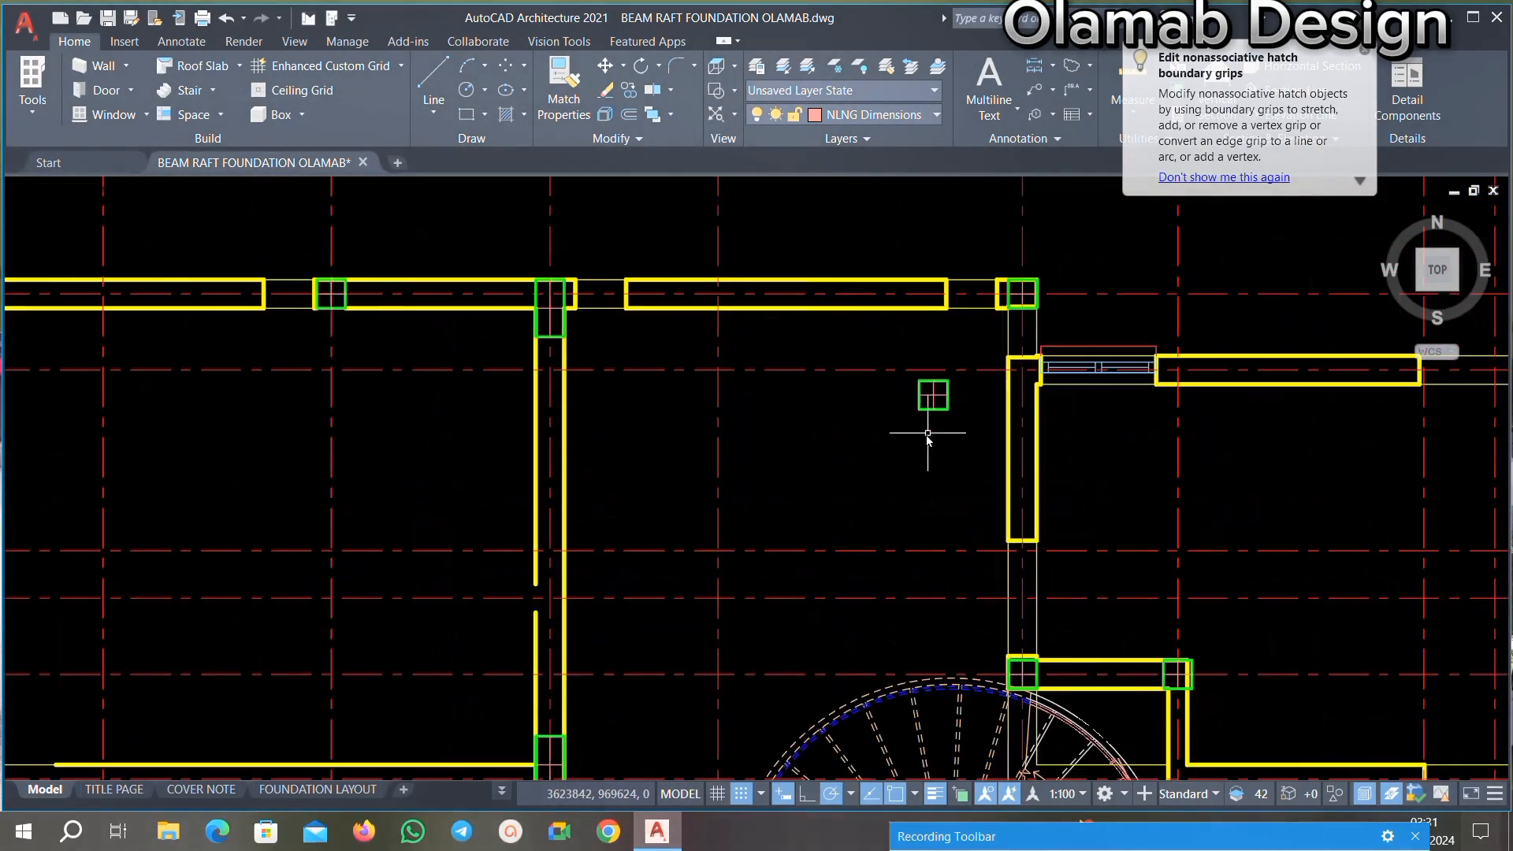
{"action": "left_click", "coordinate": [979, 386]}
{"action": "left_click", "coordinate": [839, 426]}
{"action": "key", "text": "Delete"}
Step: Delete the loose square column outside the building's southeast corner
{"action": "scroll", "coordinate": [1059, 338], "scroll_direction": "down", "scroll_amount": 3}
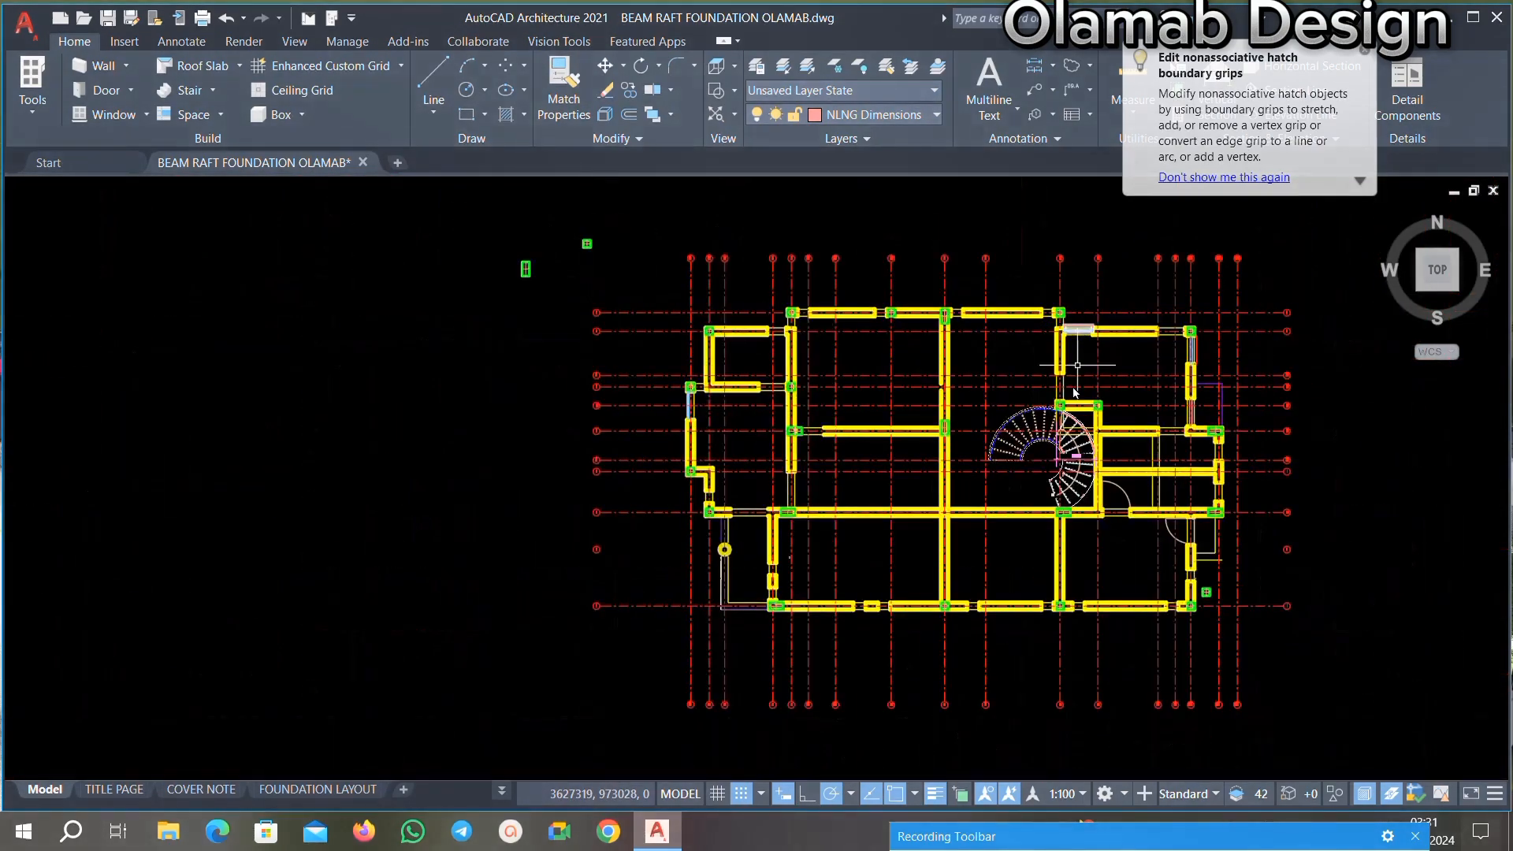
{"action": "scroll", "coordinate": [1076, 455], "scroll_direction": "up", "scroll_amount": 2}
{"action": "scroll", "coordinate": [1248, 630], "scroll_direction": "down", "scroll_amount": 2}
{"action": "scroll", "coordinate": [1261, 678], "scroll_direction": "up", "scroll_amount": 10}
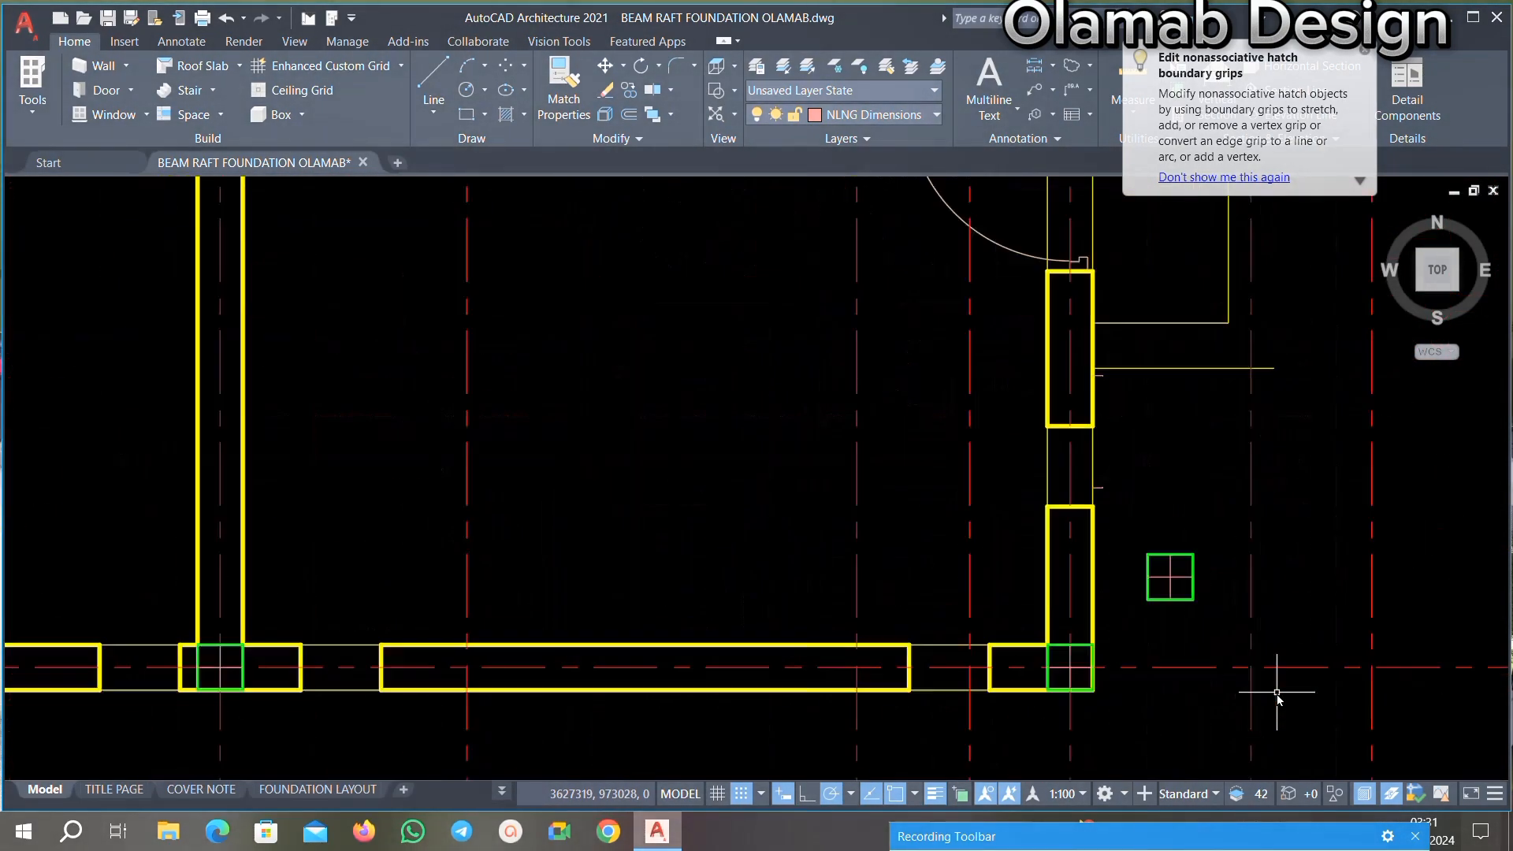
{"action": "scroll", "coordinate": [1018, 311], "scroll_direction": "up", "scroll_amount": 3}
{"action": "scroll", "coordinate": [805, 646], "scroll_direction": "up", "scroll_amount": 4}
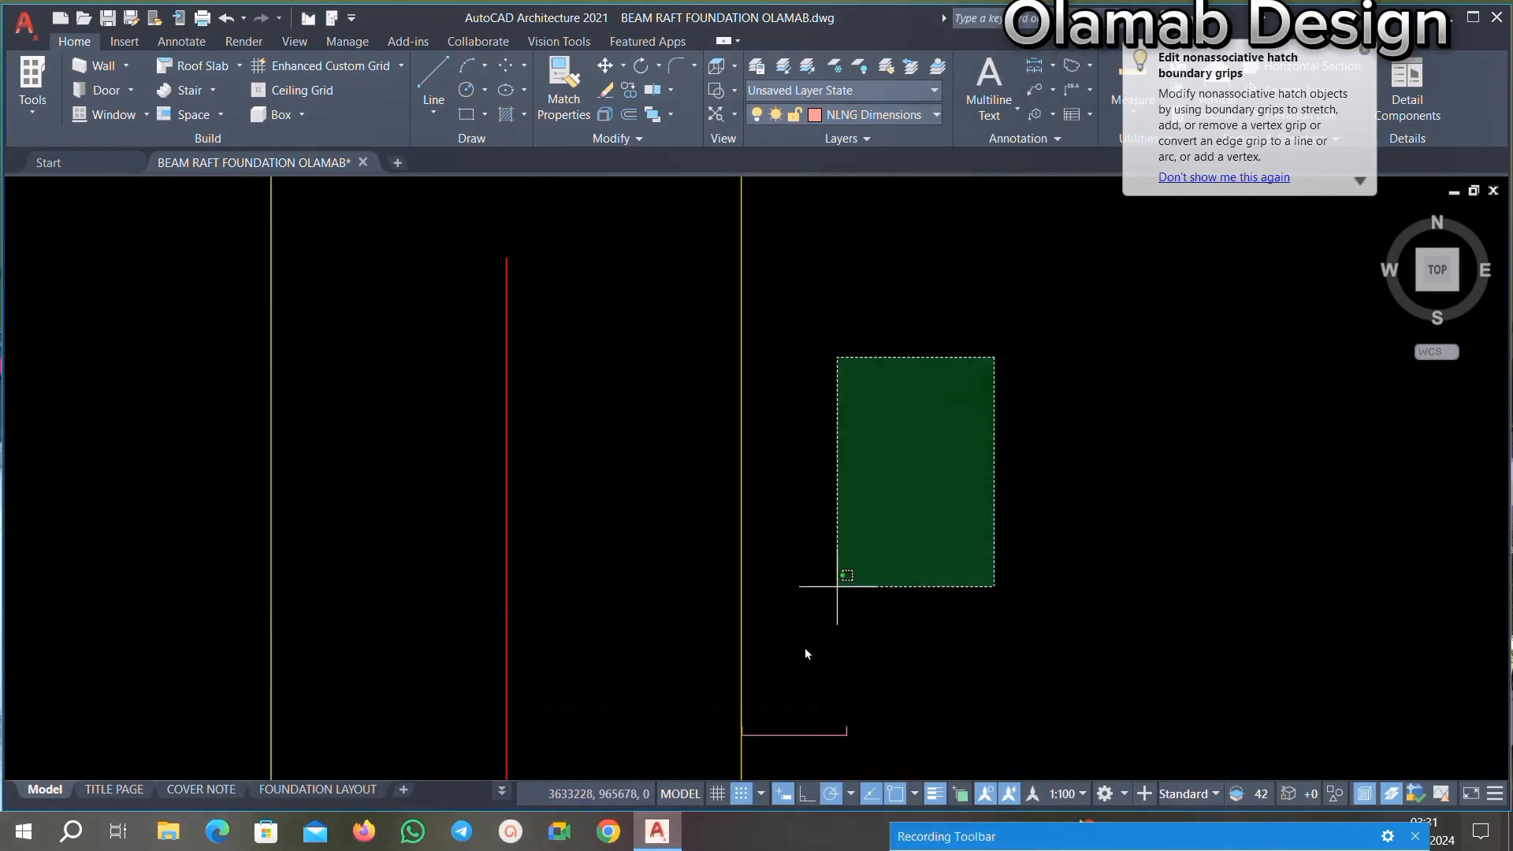
{"action": "scroll", "coordinate": [798, 685], "scroll_direction": "down", "scroll_amount": 4}
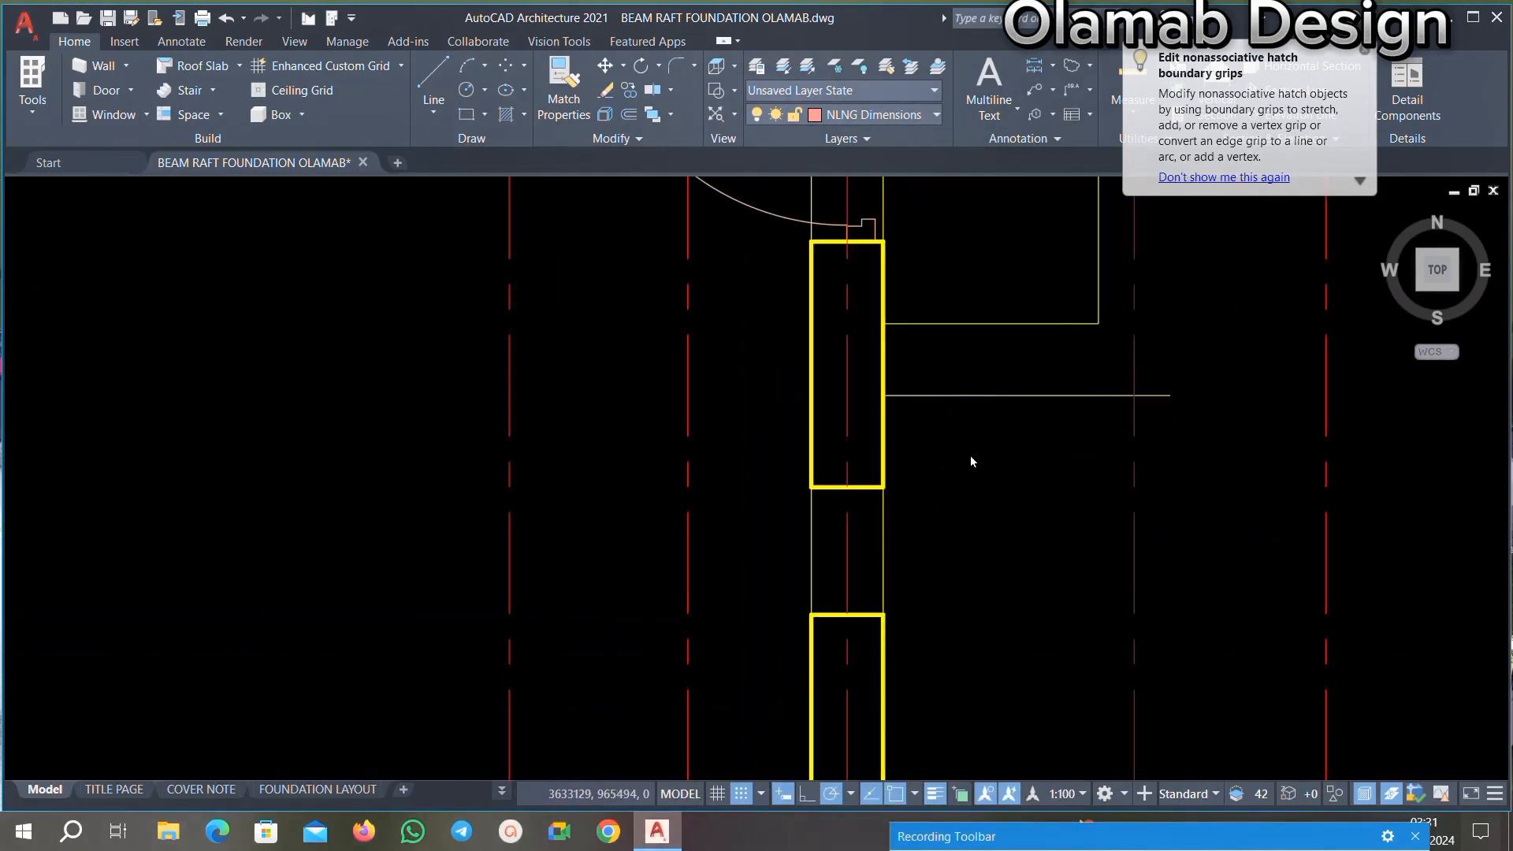
{"action": "scroll", "coordinate": [994, 444], "scroll_direction": "down", "scroll_amount": 4}
{"action": "middle_click_drag", "start_coordinate": [725, 401], "coordinate": [891, 522]}
{"action": "middle_click_drag", "start_coordinate": [732, 505], "coordinate": [817, 550]}
{"action": "middle_click_drag", "start_coordinate": [471, 591], "coordinate": [594, 577]}
{"action": "middle_click_drag", "start_coordinate": [652, 530], "coordinate": [709, 607]}
{"action": "scroll", "coordinate": [744, 513], "scroll_direction": "down", "scroll_amount": 2}
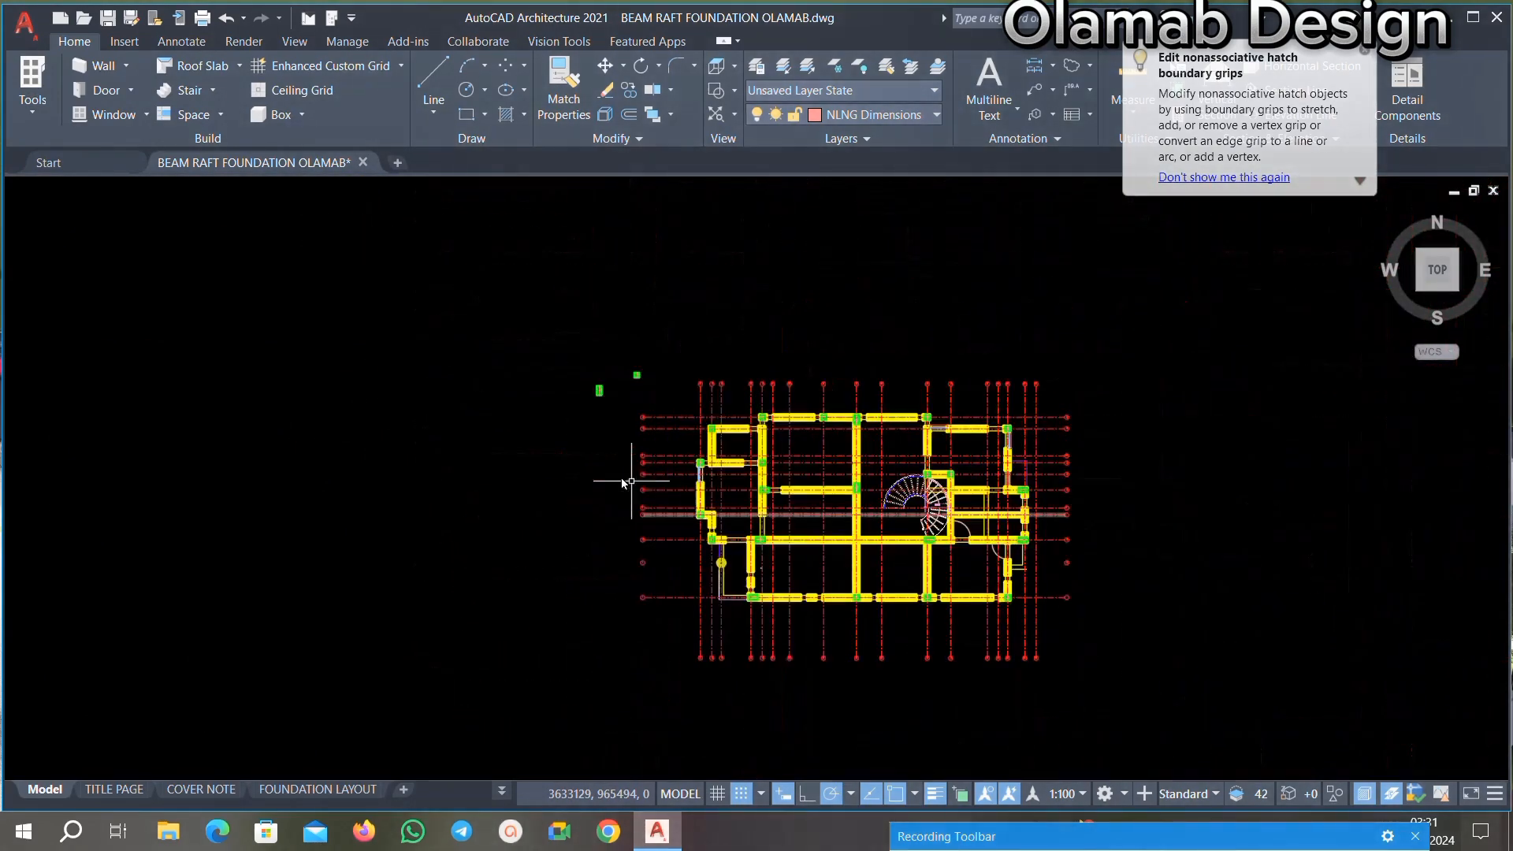
Step: Draw a circular column outline with a 150 mm radius in the empty space west of the foundation plan
{"action": "left_click", "coordinate": [467, 91]}
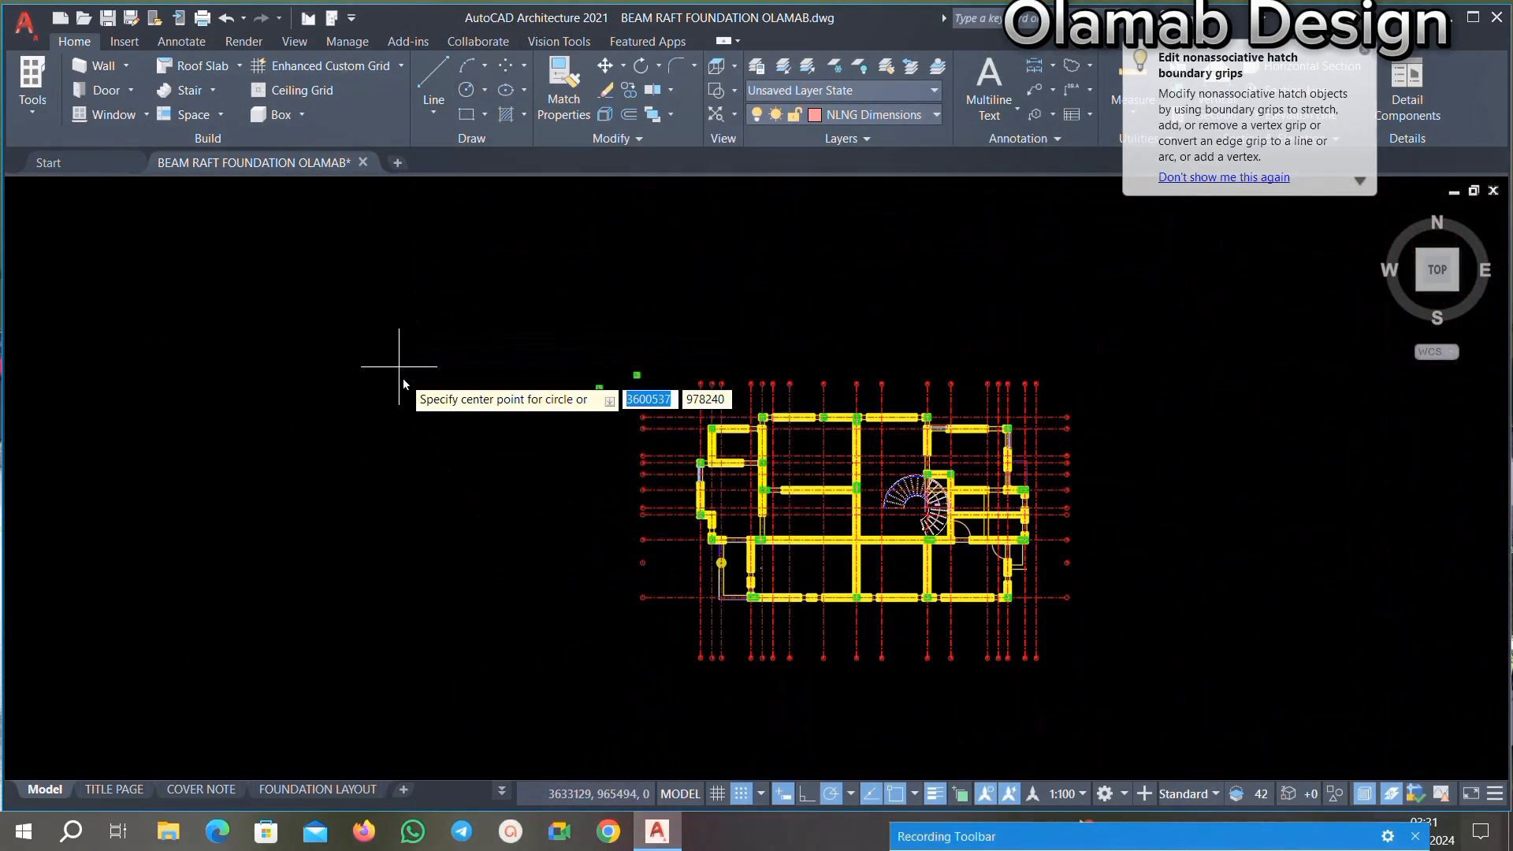
{"action": "left_click", "coordinate": [356, 419]}
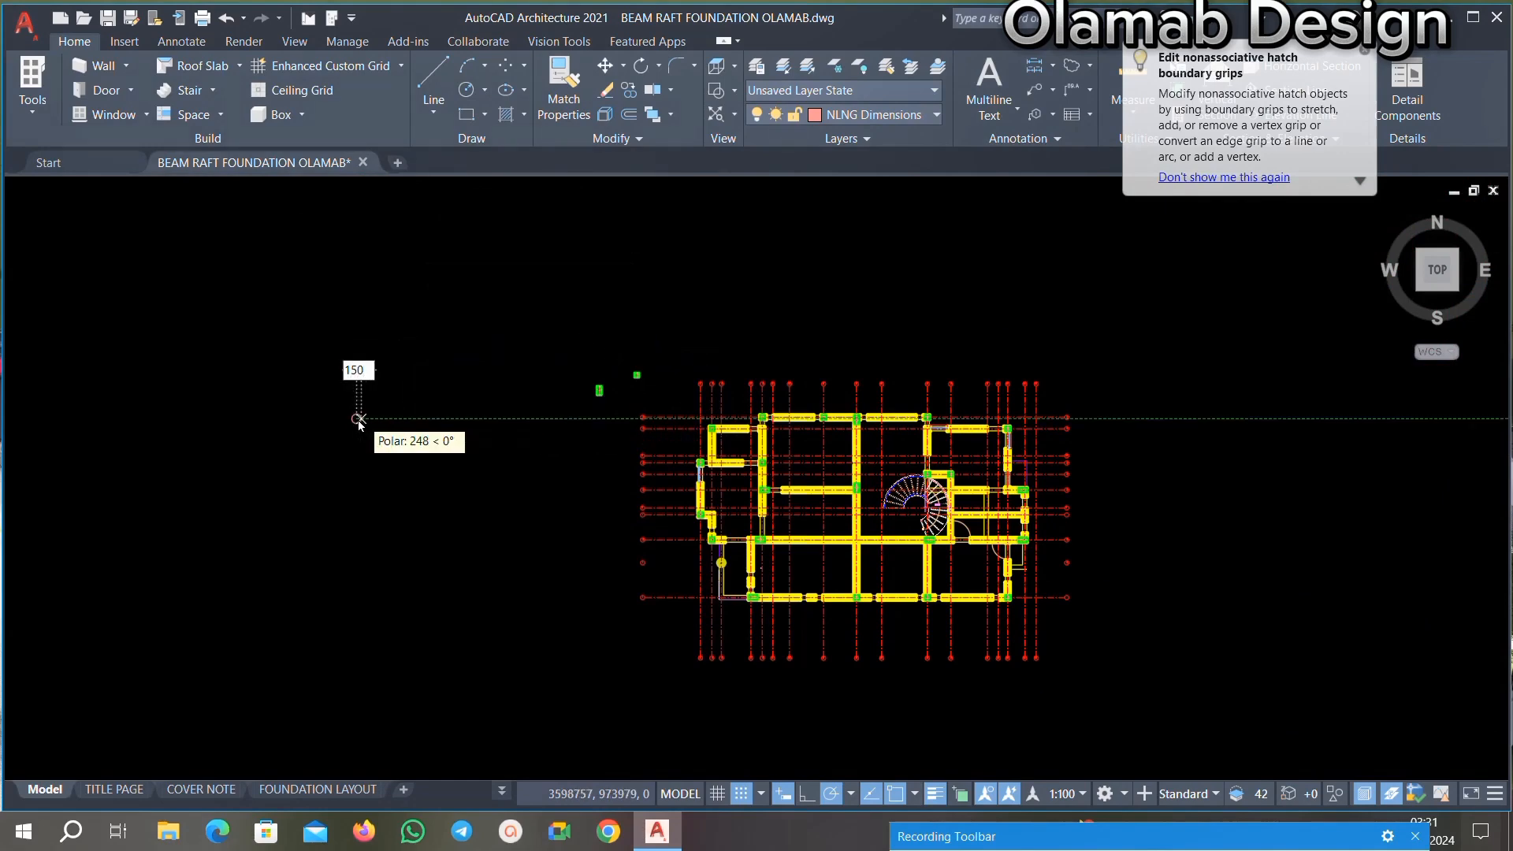
{"action": "key", "text": "Return"}
{"action": "scroll", "coordinate": [361, 425], "scroll_direction": "up", "scroll_amount": 15}
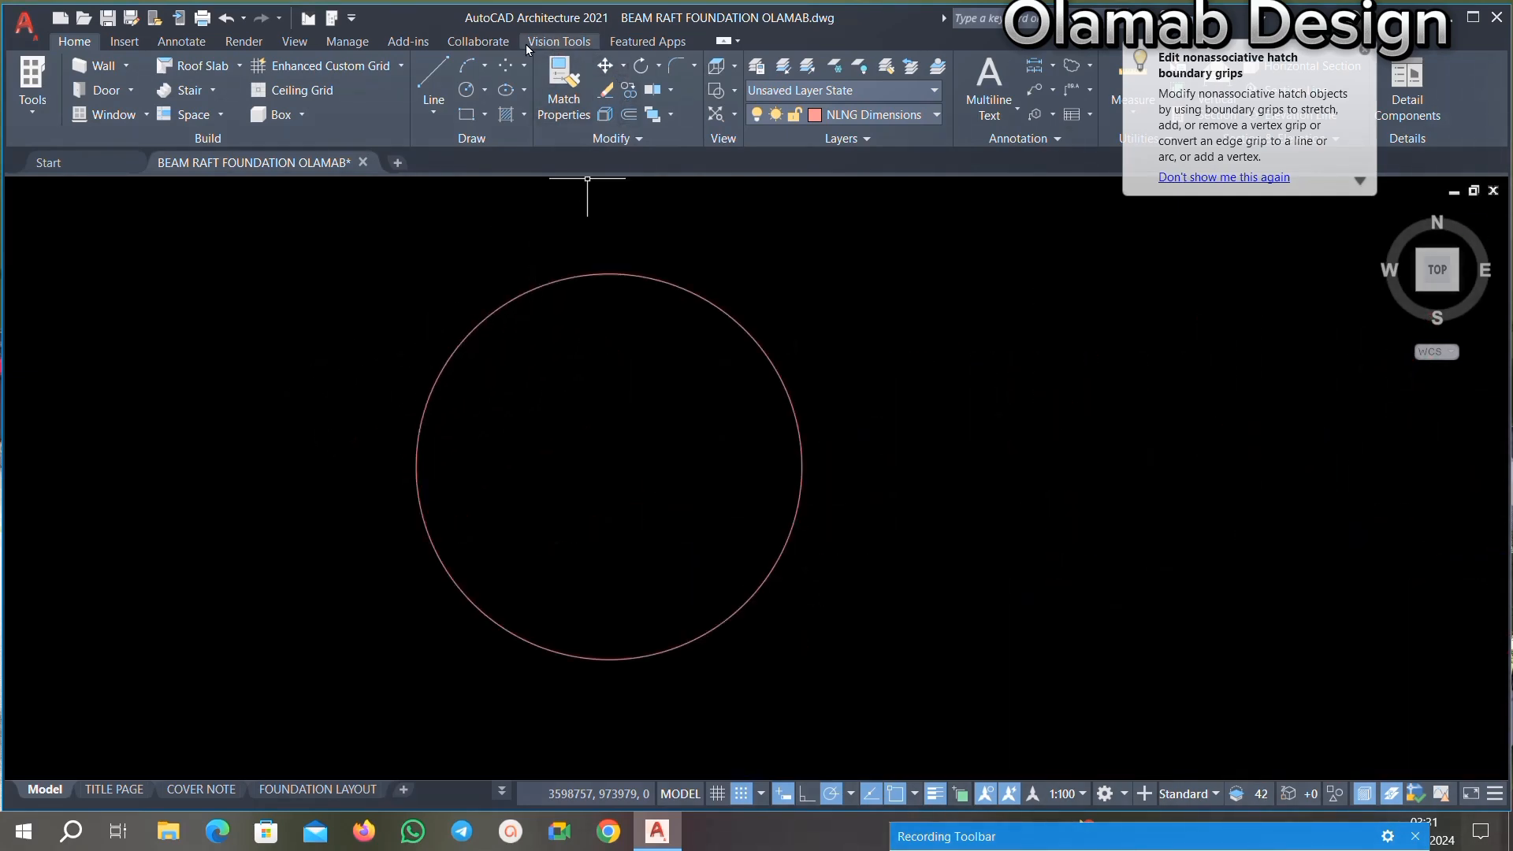
Step: Check the new circle's radius with a linear dimension from its centre to its east quadrant, without placing the dimension
{"action": "left_click", "coordinate": [186, 41]}
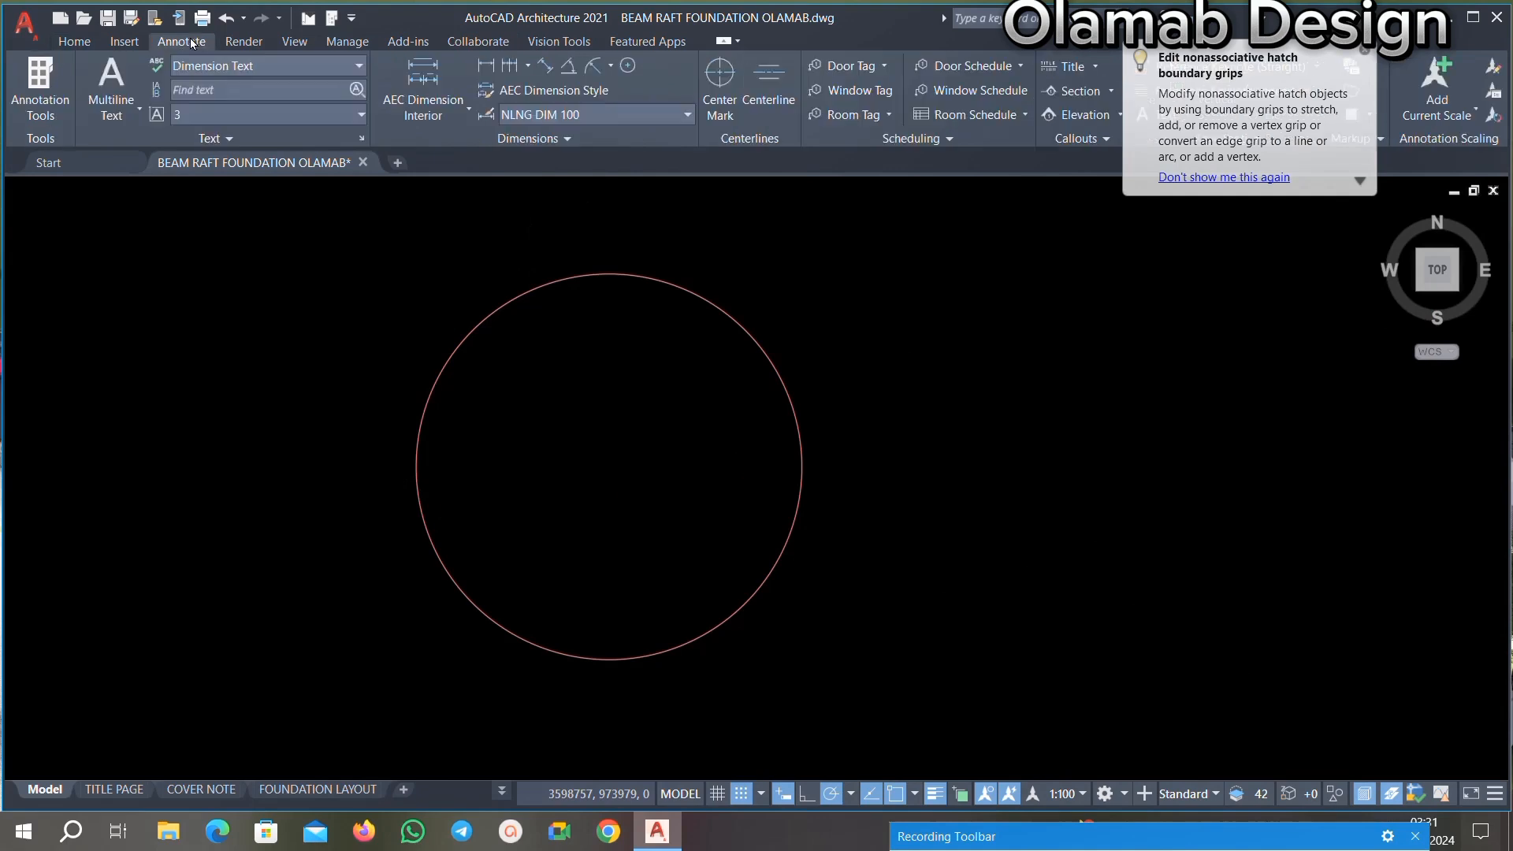
{"action": "left_click", "coordinate": [486, 65]}
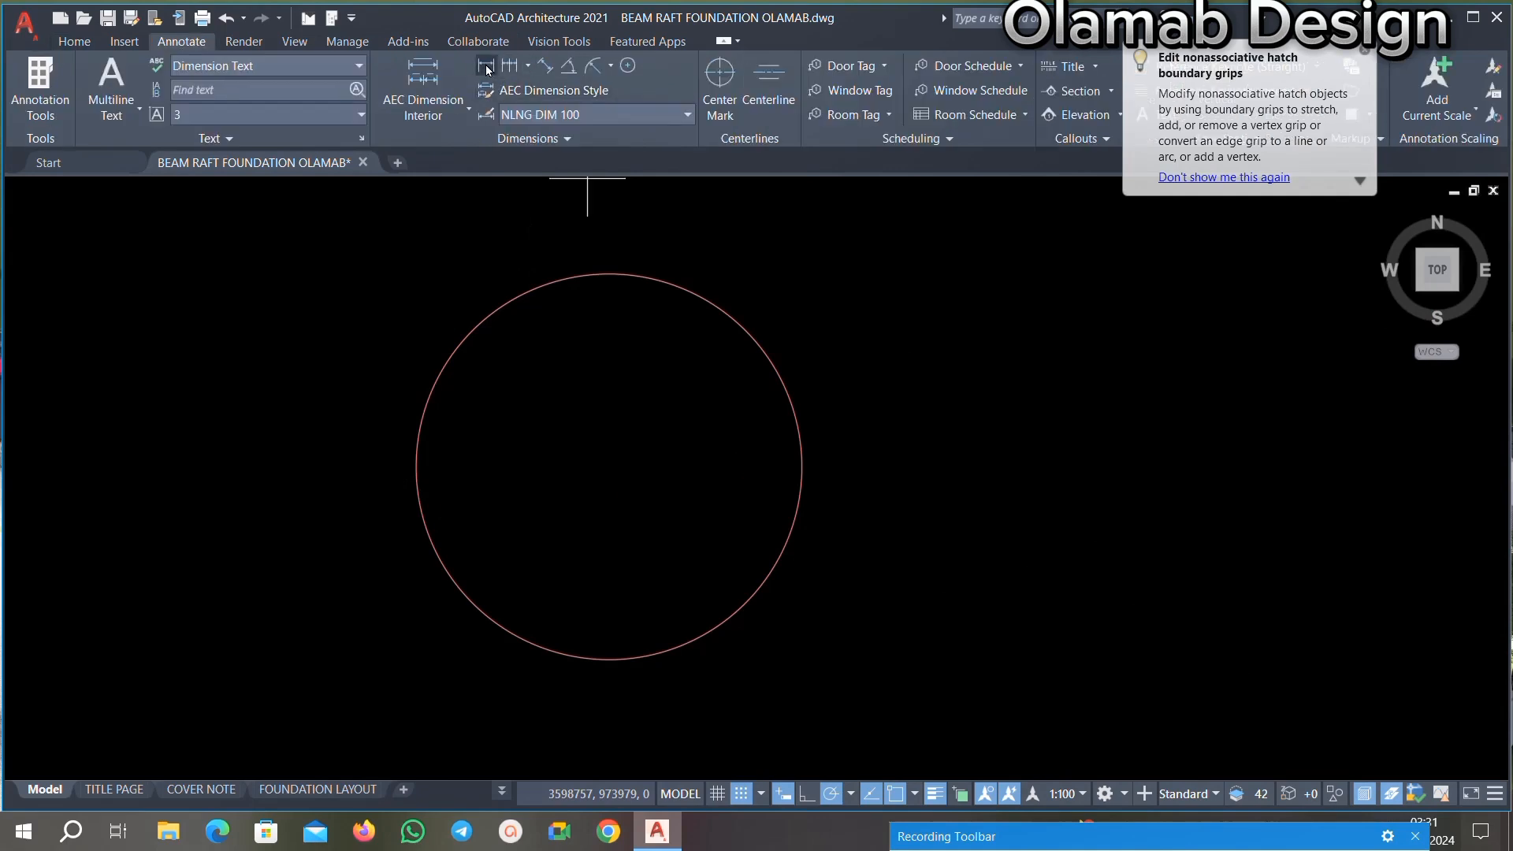
{"action": "scroll", "coordinate": [605, 471], "scroll_direction": "down", "scroll_amount": 15}
{"action": "left_click", "coordinate": [606, 471]}
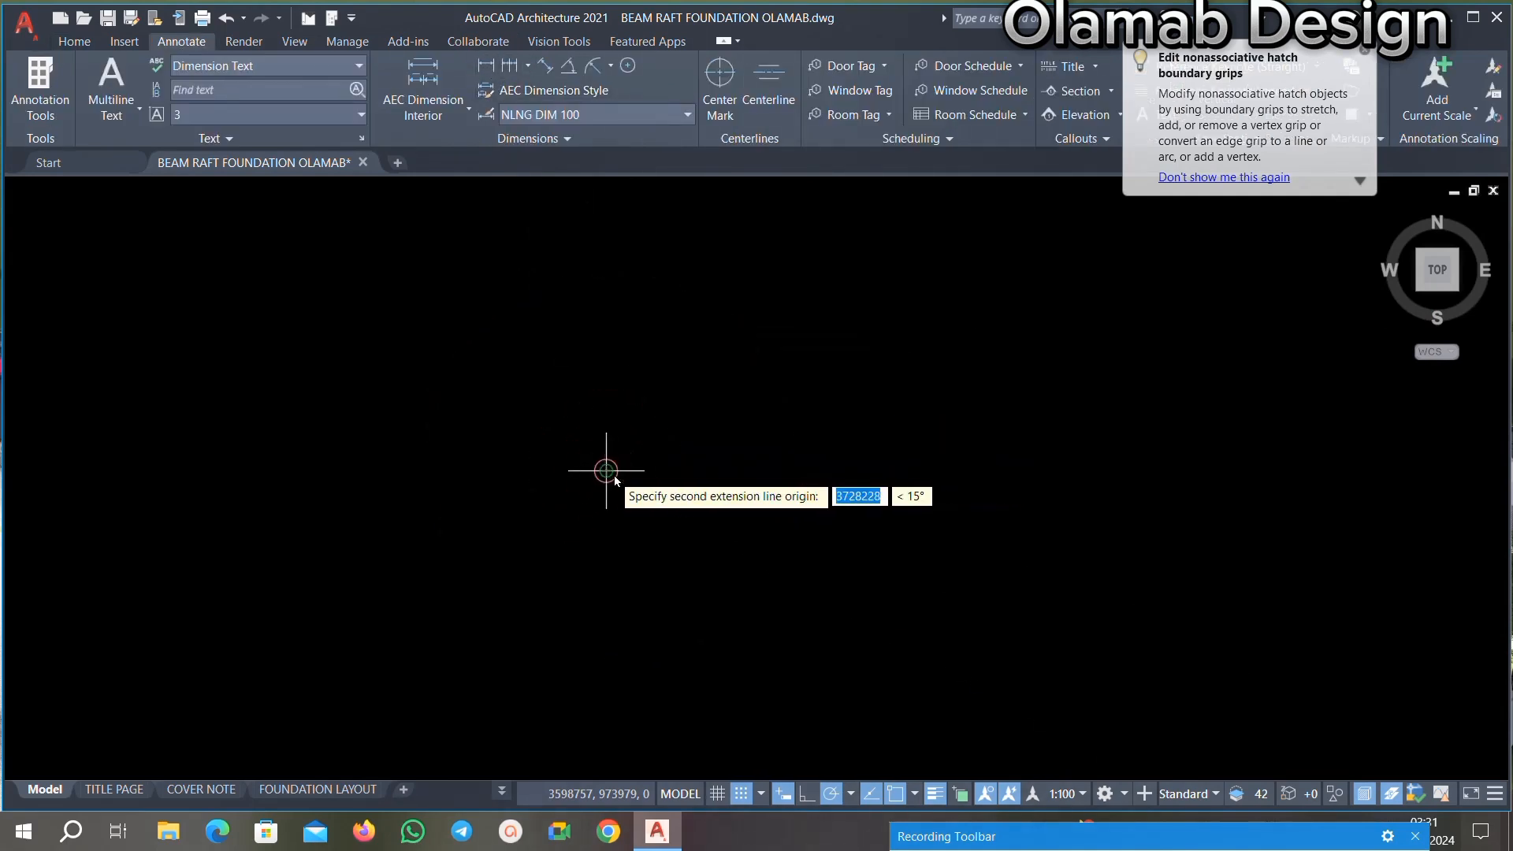
{"action": "scroll", "coordinate": [606, 464], "scroll_direction": "up", "scroll_amount": 15}
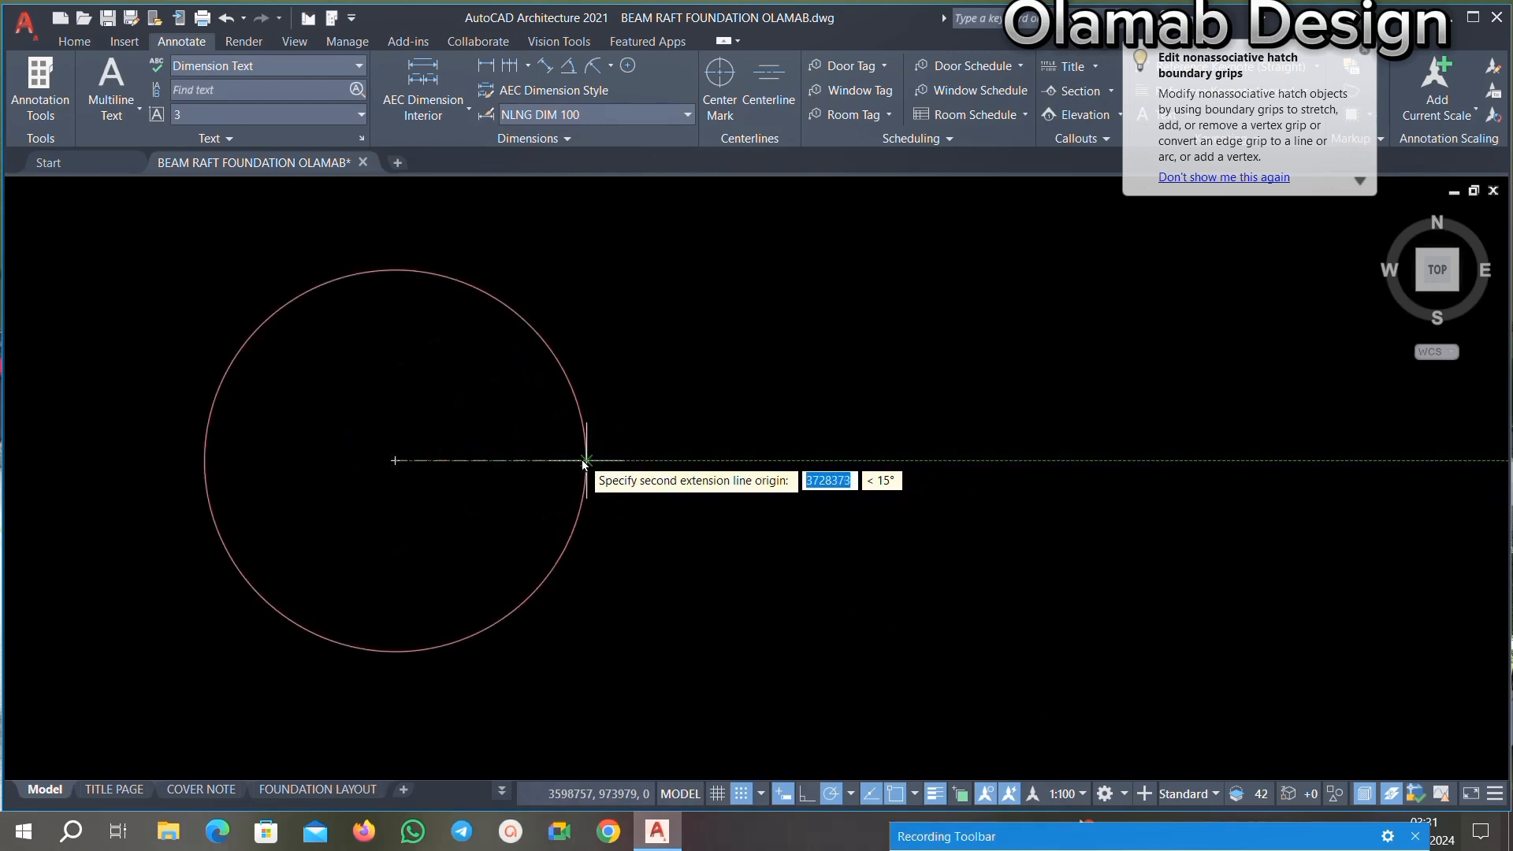
{"action": "left_click", "coordinate": [583, 463]}
{"action": "scroll", "coordinate": [602, 461], "scroll_direction": "down", "scroll_amount": 10}
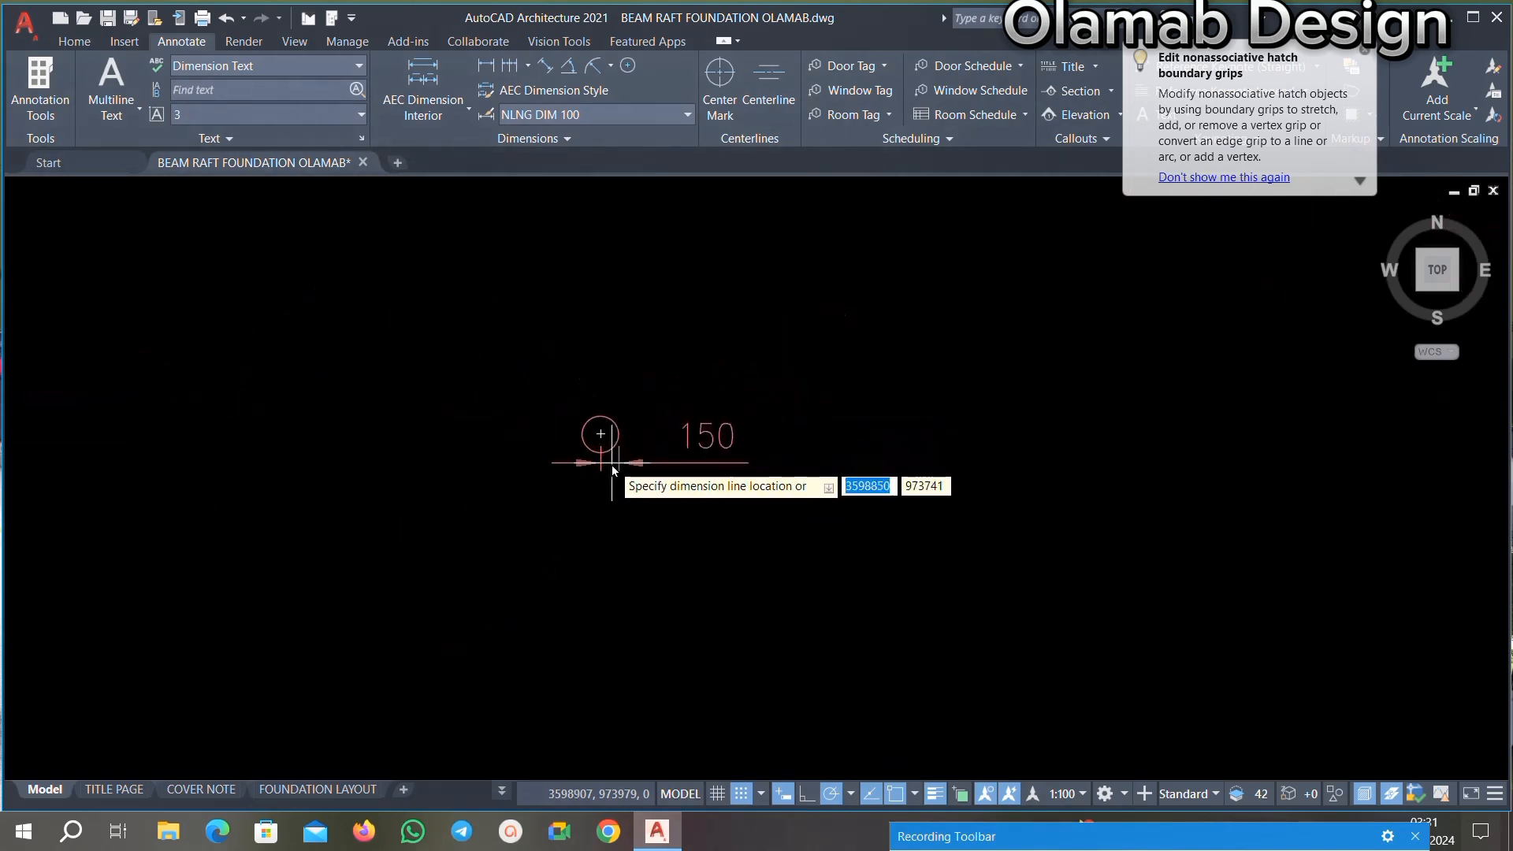
{"action": "scroll", "coordinate": [624, 447], "scroll_direction": "up", "scroll_amount": 5}
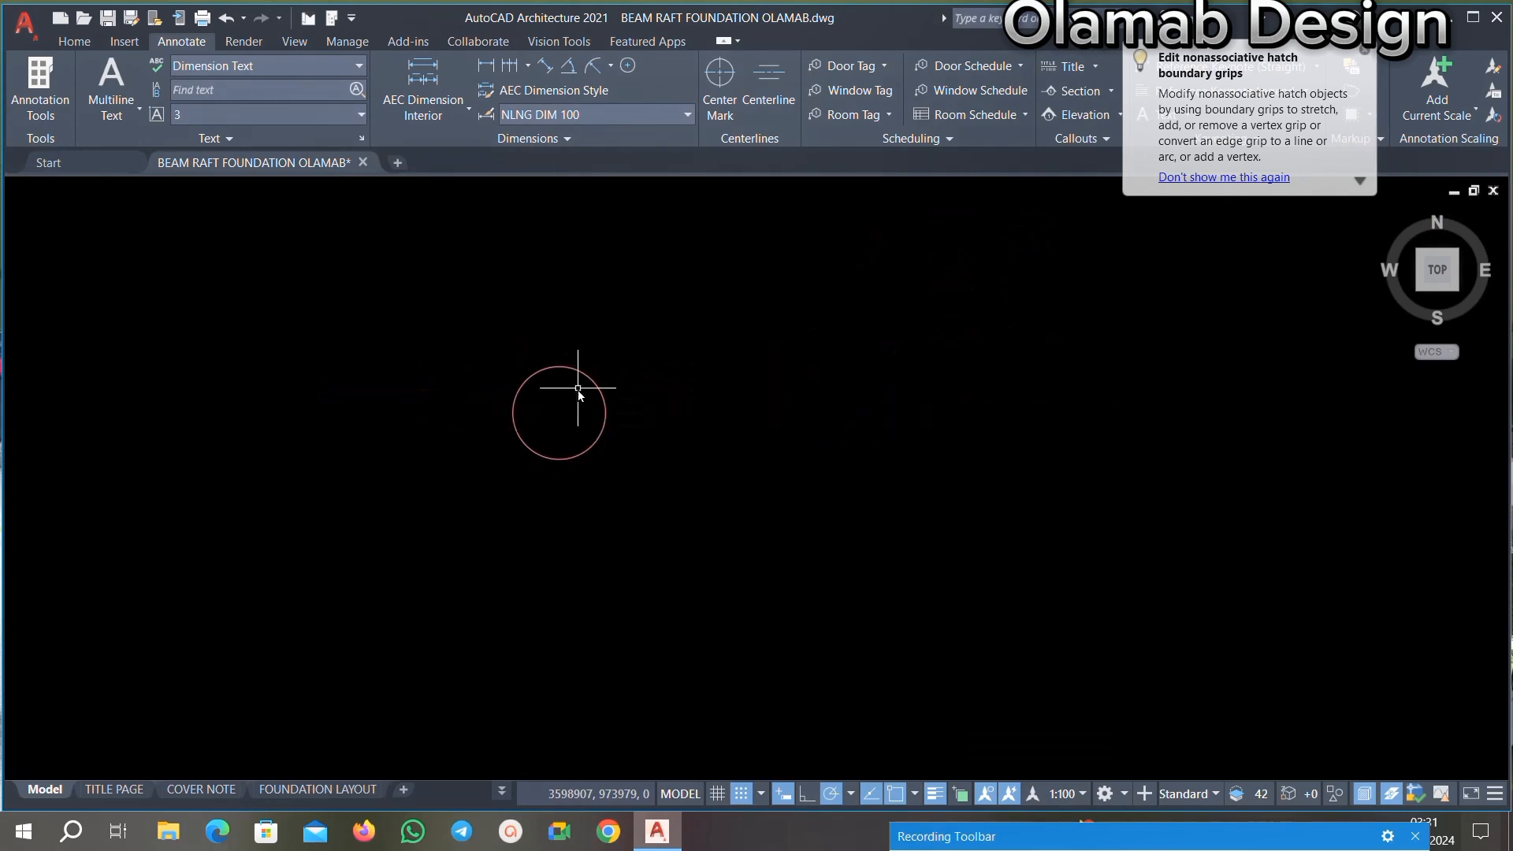
{"action": "scroll", "coordinate": [591, 401], "scroll_direction": "down", "scroll_amount": 2}
{"action": "scroll", "coordinate": [596, 399], "scroll_direction": "up", "scroll_amount": 2}
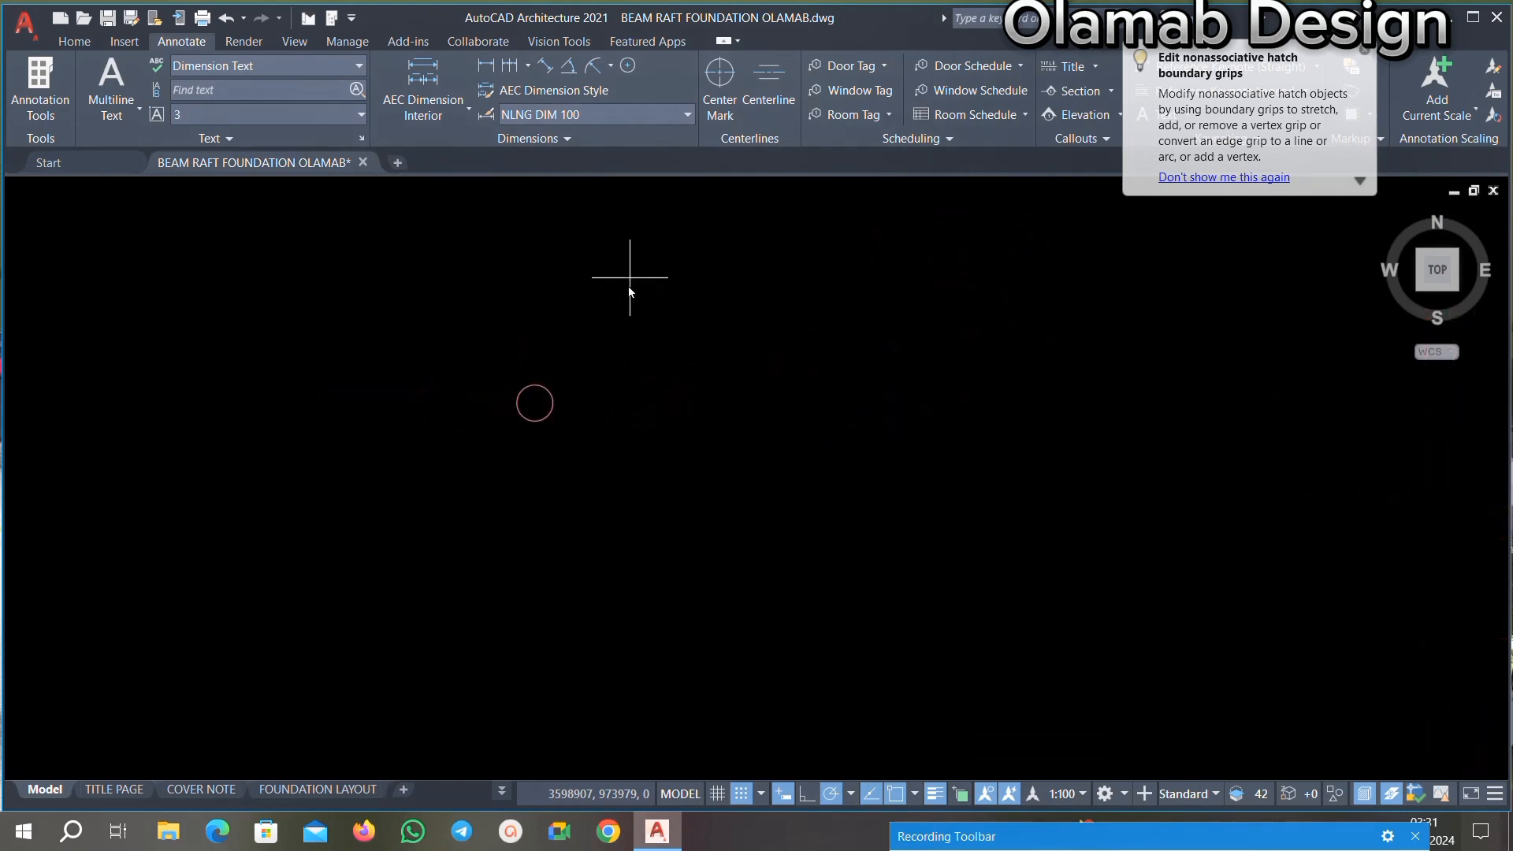
Step: Assign the new circle to the Column layer
{"action": "left_click", "coordinate": [518, 403]}
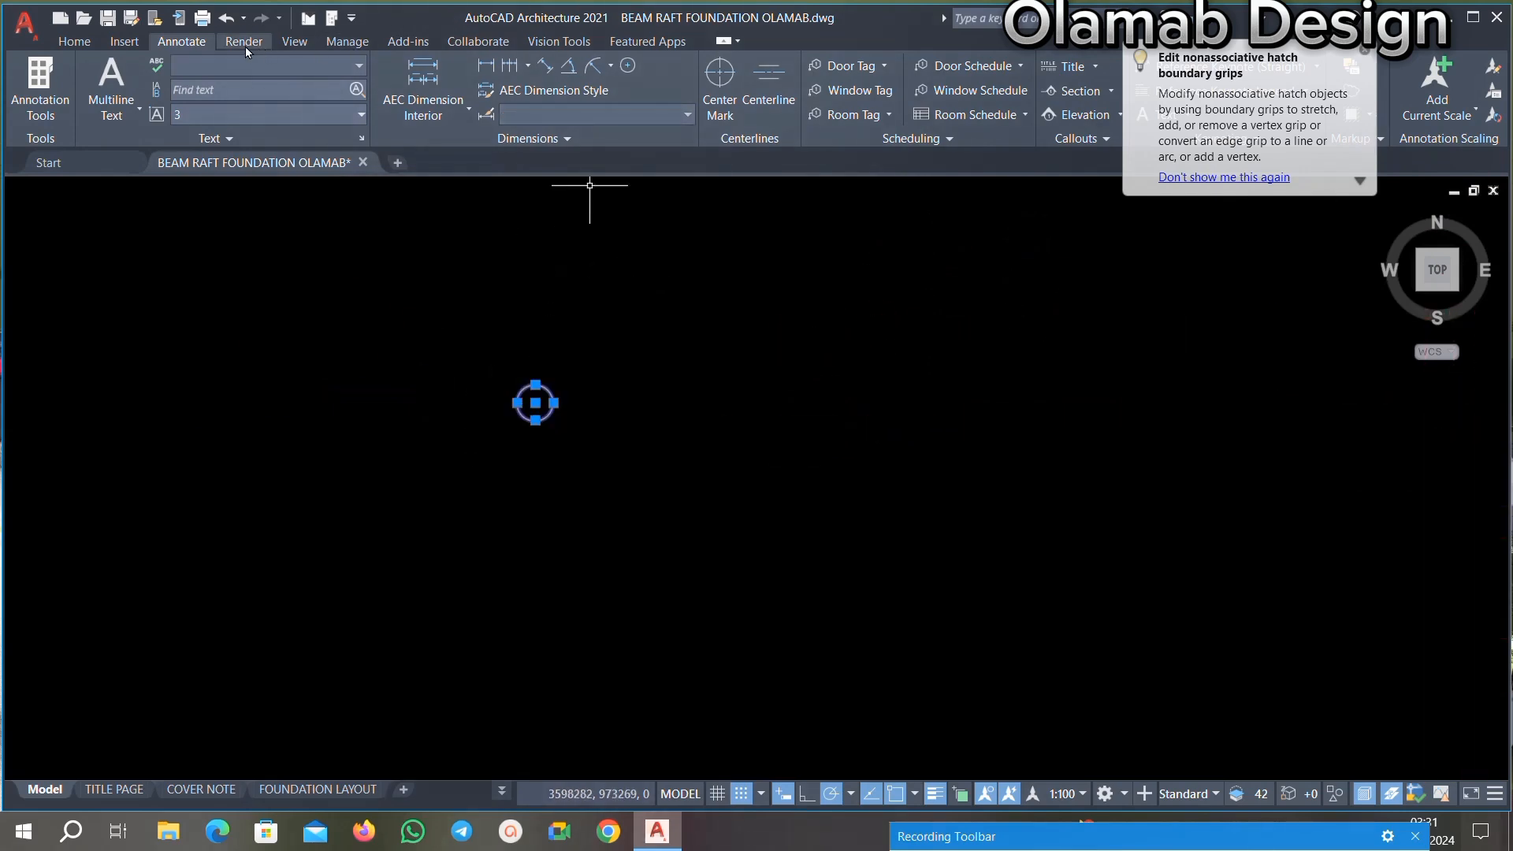
{"action": "left_click", "coordinate": [80, 42]}
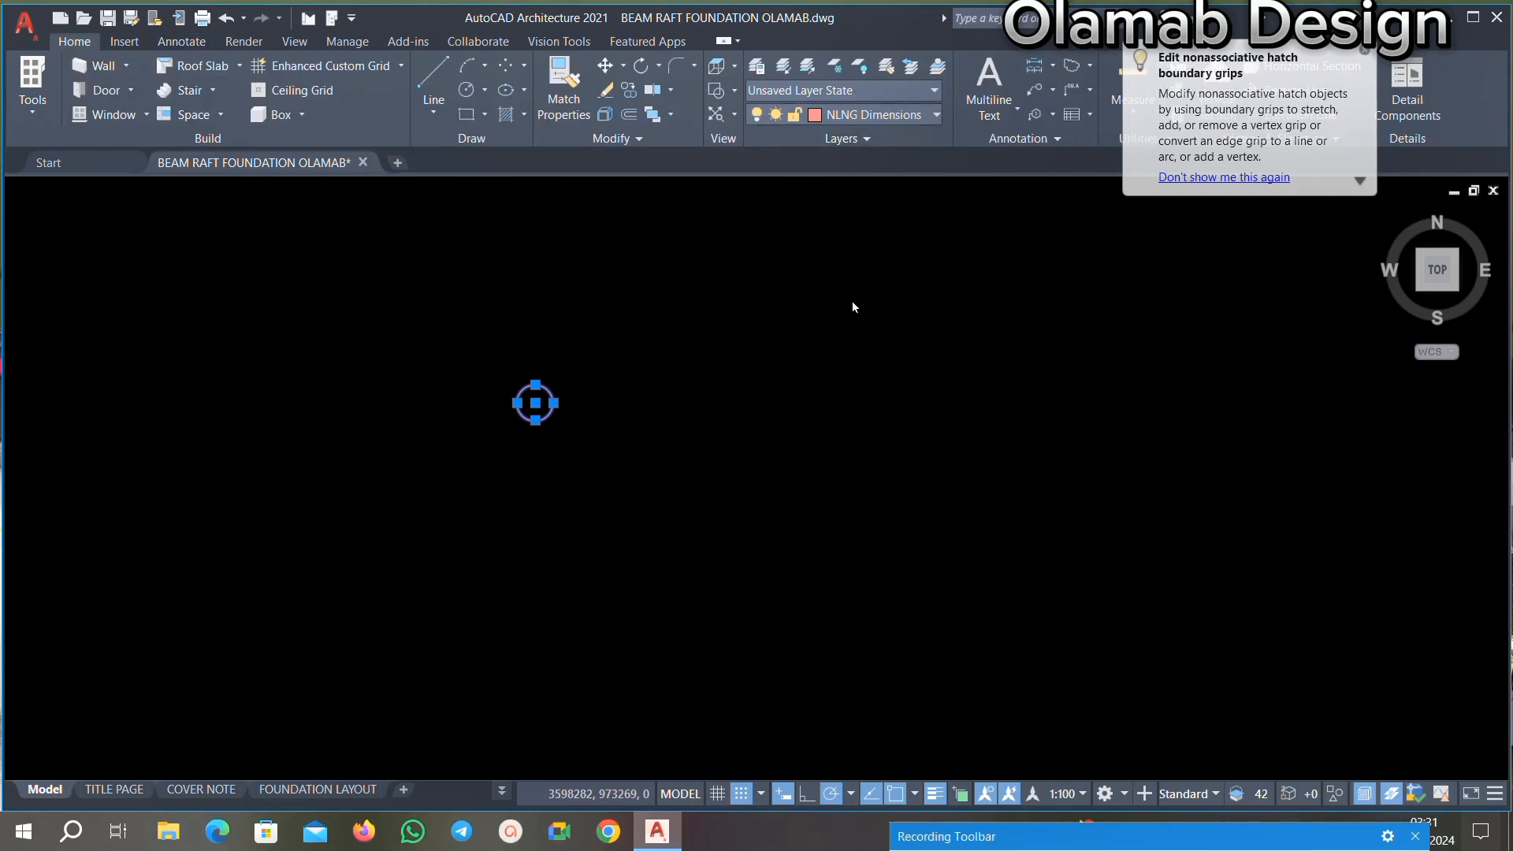
{"action": "left_click", "coordinate": [935, 115]}
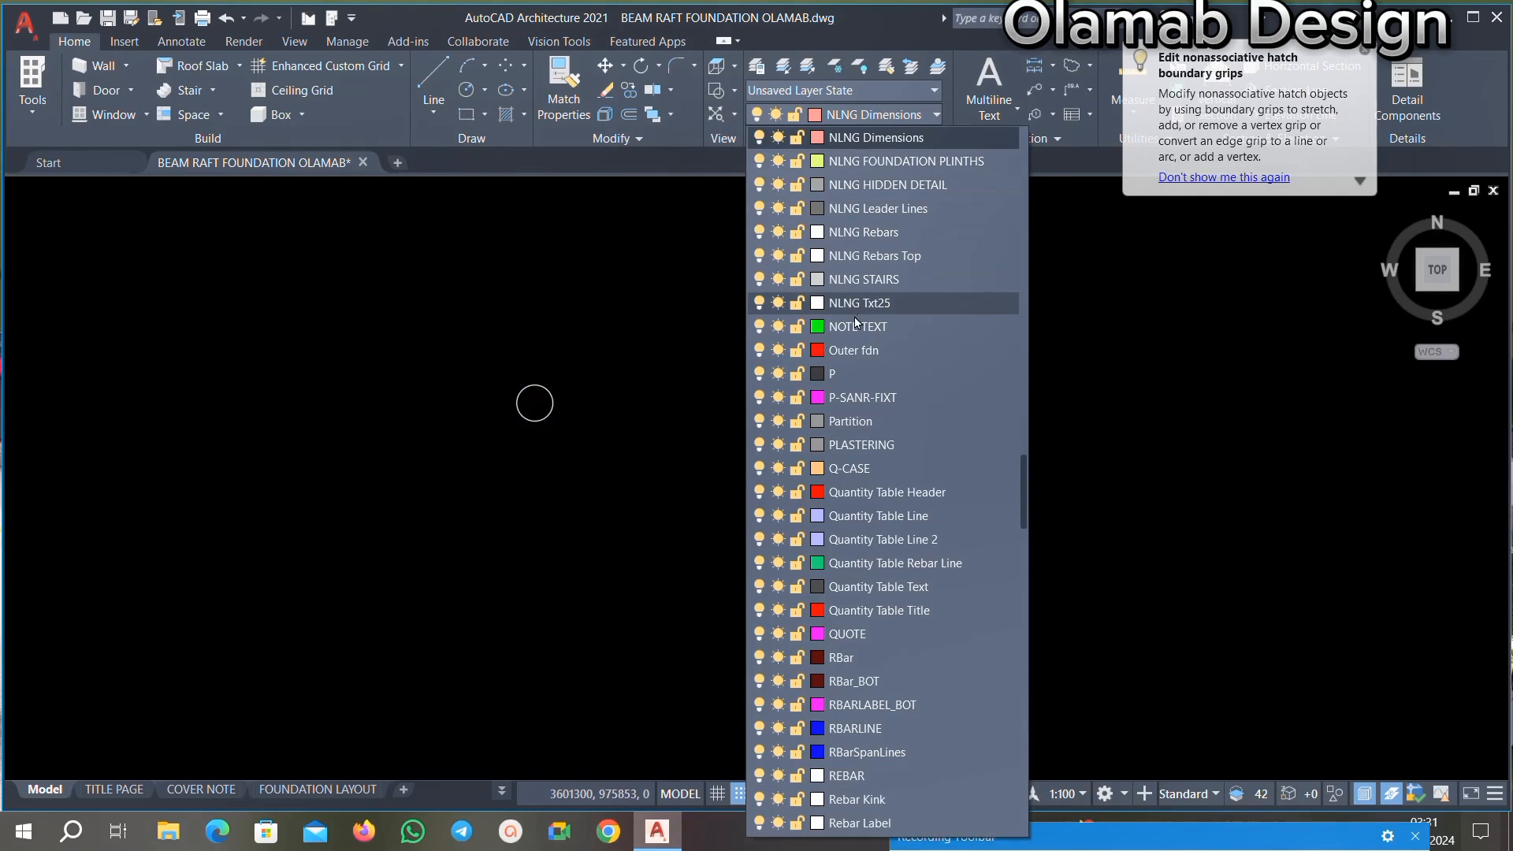
{"action": "scroll", "coordinate": [874, 240], "scroll_direction": "up", "scroll_amount": 20}
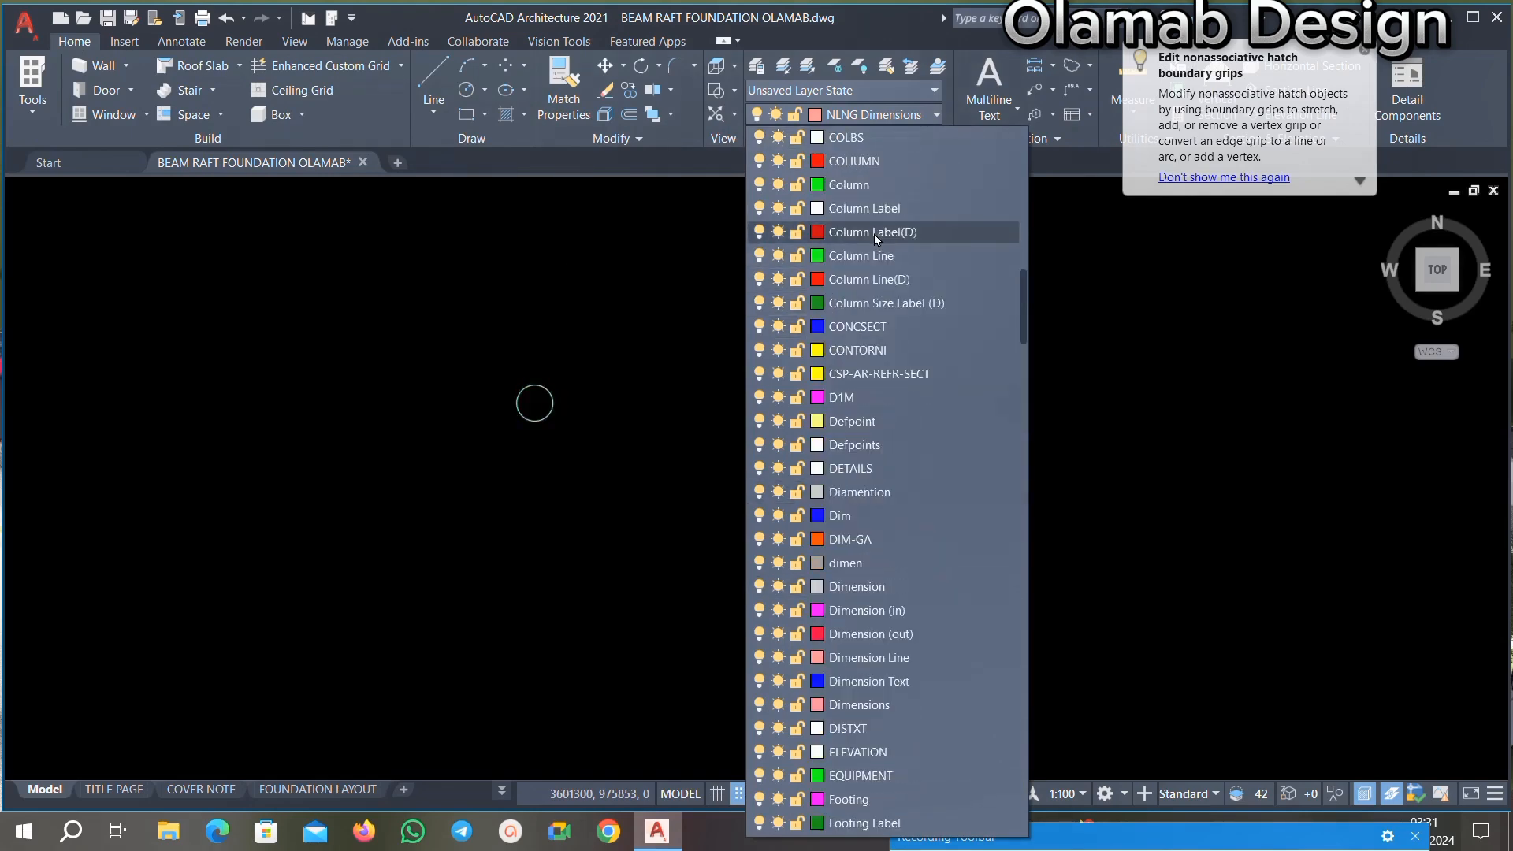
{"action": "scroll", "coordinate": [846, 304], "scroll_direction": "up", "scroll_amount": 5}
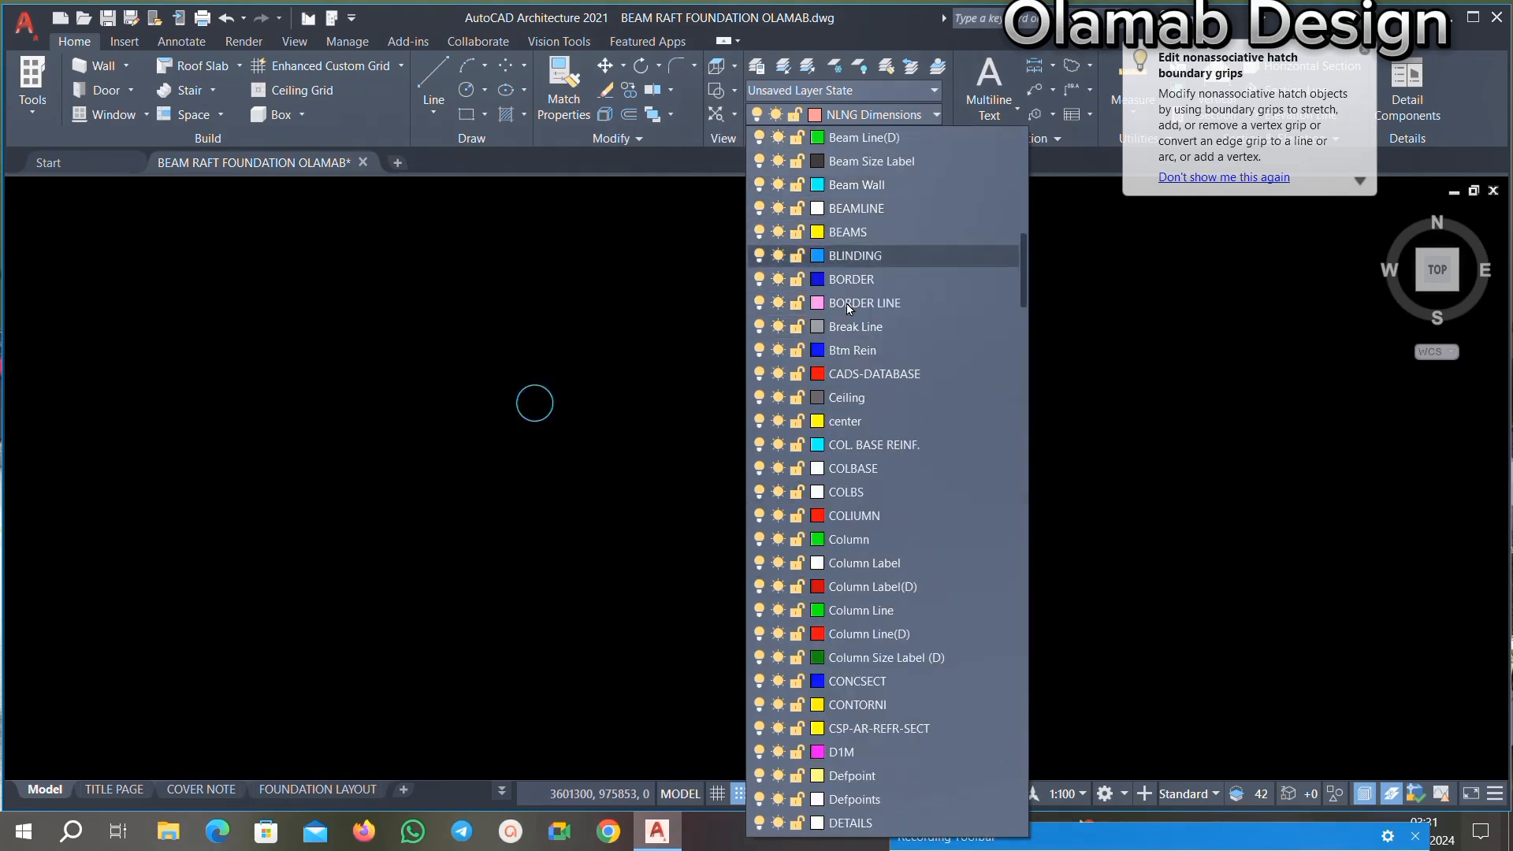
{"action": "left_click", "coordinate": [873, 539]}
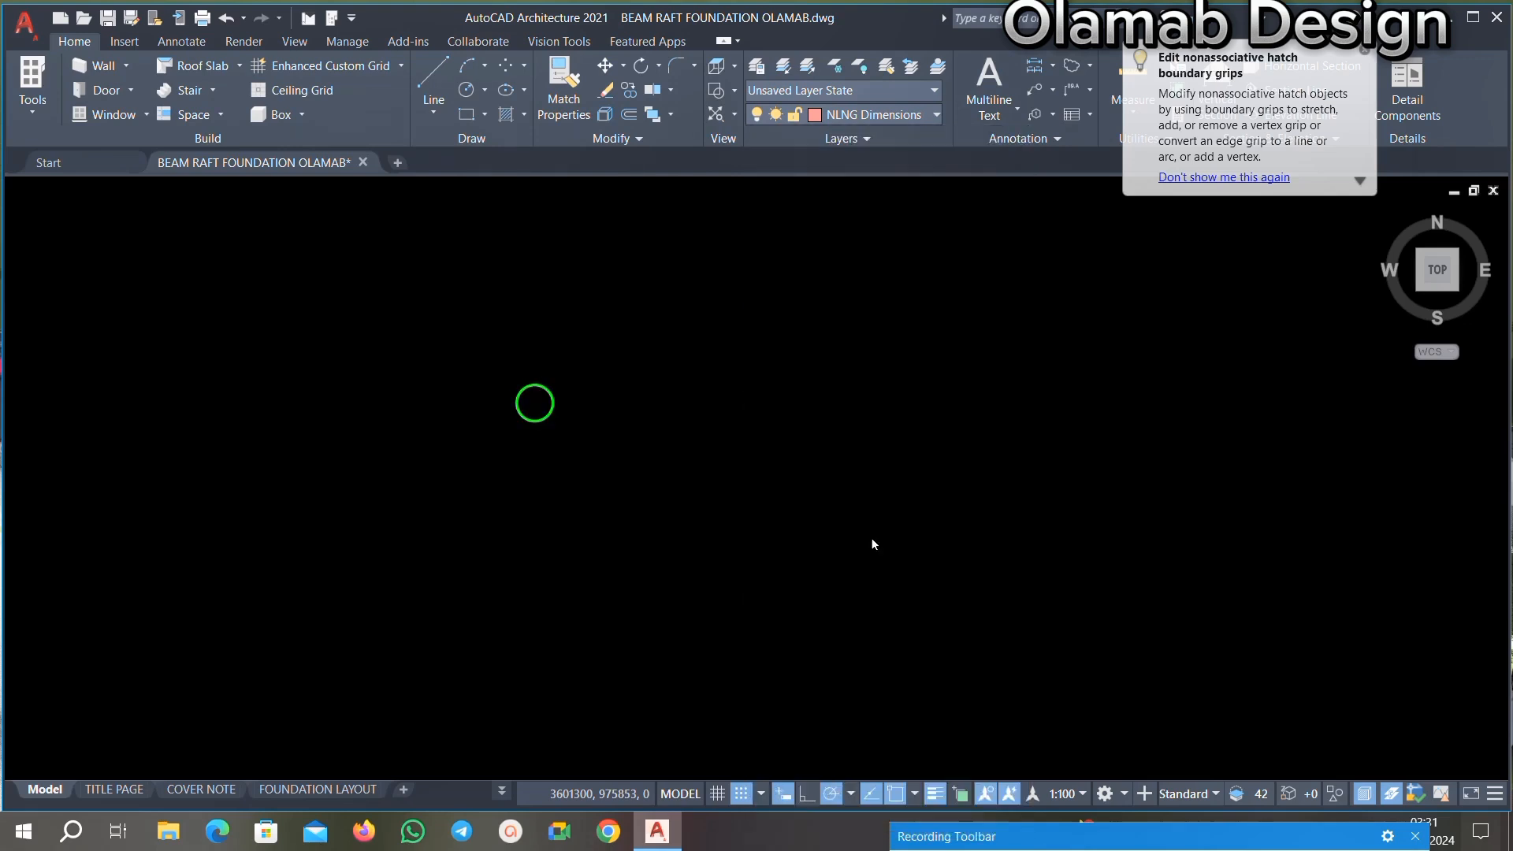
Step: Copy the circular column by its centre to the space just west of the grid h bubble, near the entrance porch
{"action": "scroll", "coordinate": [732, 394], "scroll_direction": "down", "scroll_amount": 2}
{"action": "scroll", "coordinate": [673, 396], "scroll_direction": "up", "scroll_amount": 2}
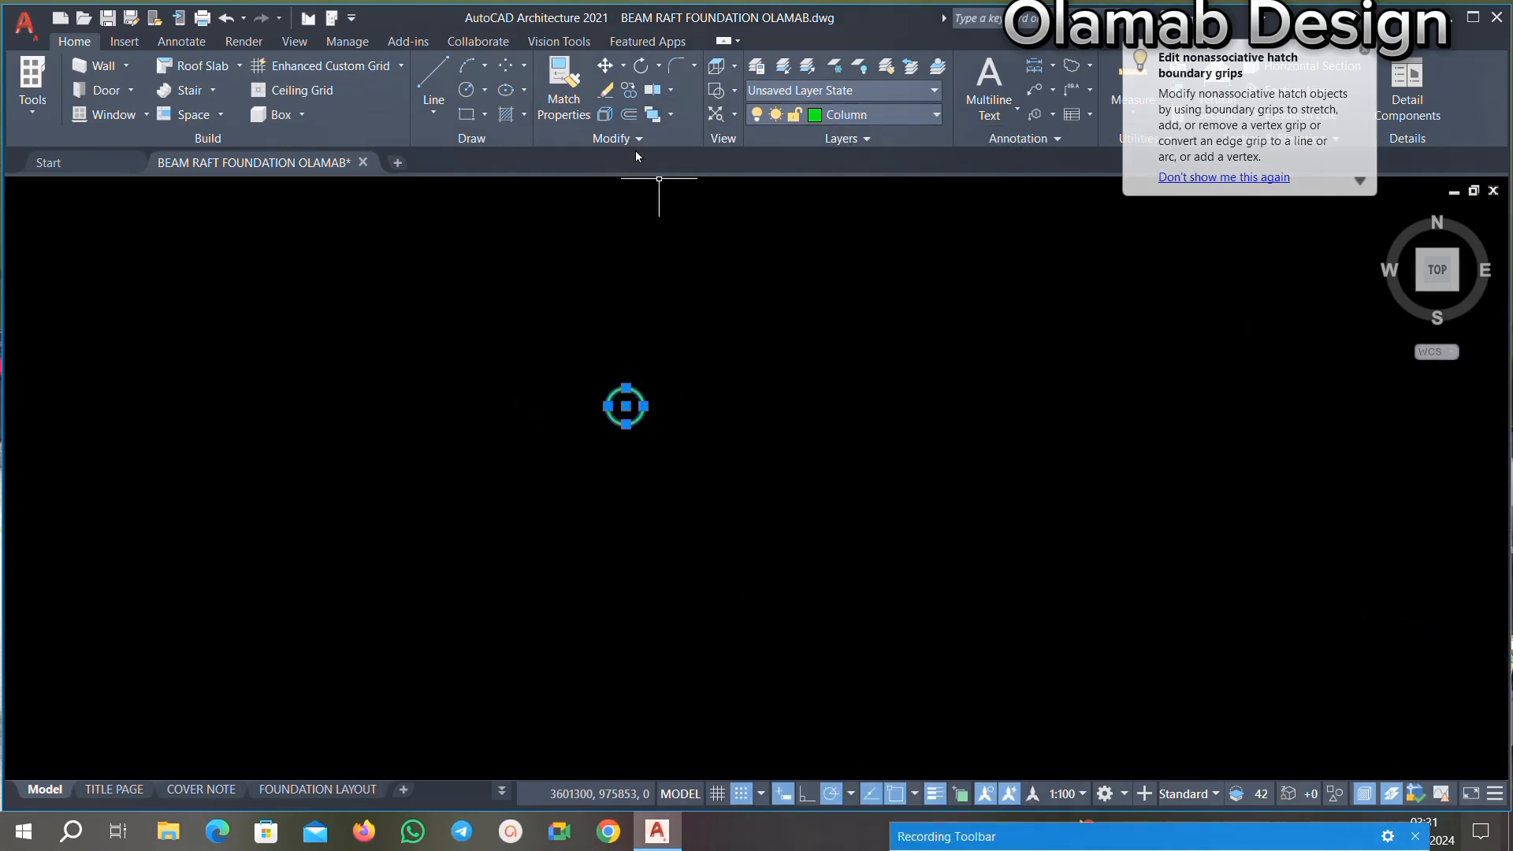
{"action": "left_click", "coordinate": [630, 92]}
{"action": "scroll", "coordinate": [615, 414], "scroll_direction": "up", "scroll_amount": 2}
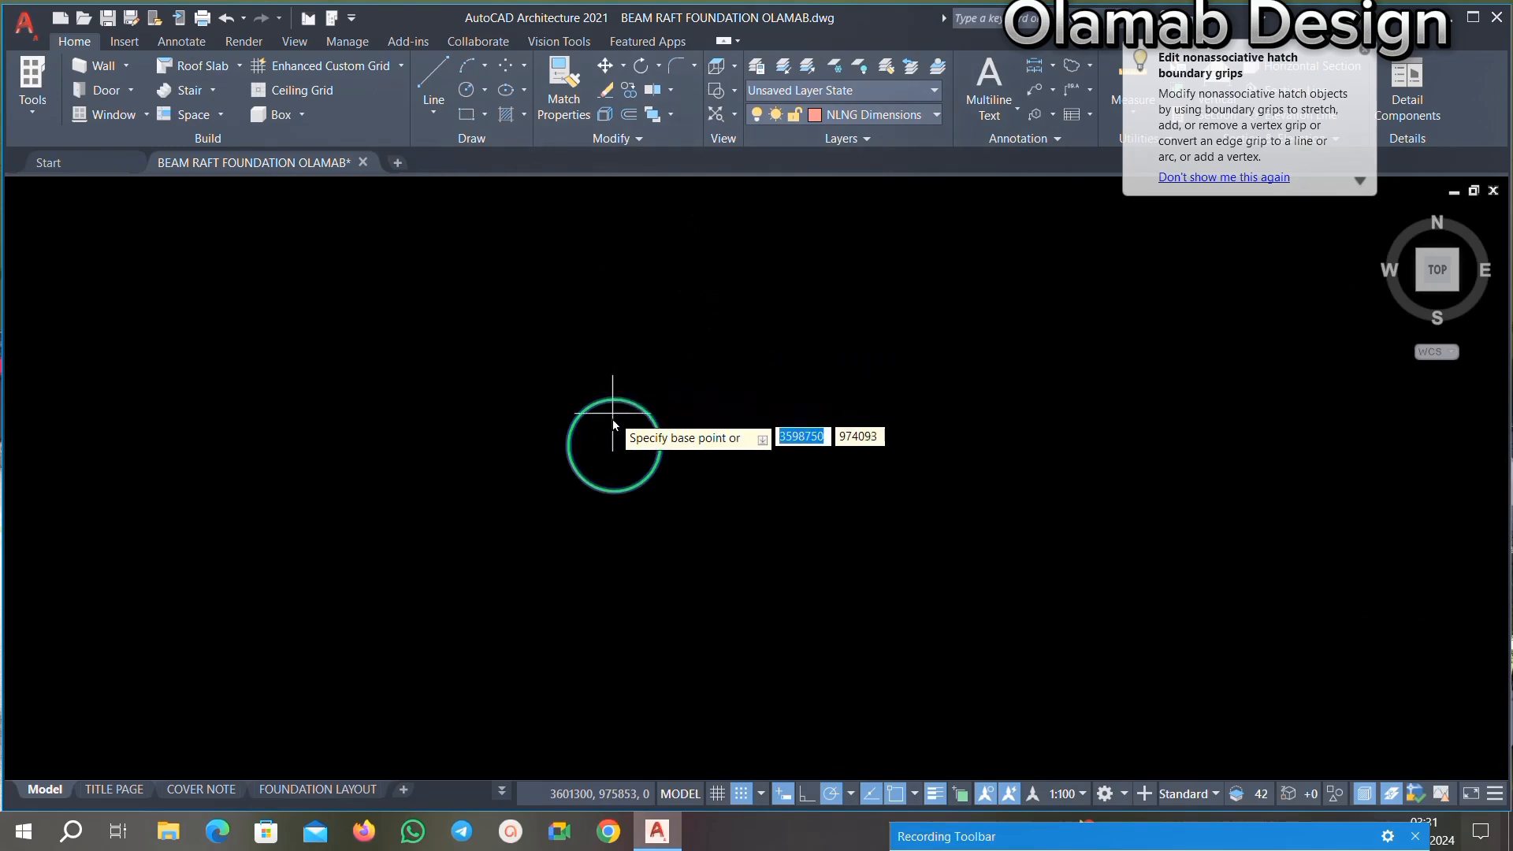
{"action": "scroll", "coordinate": [626, 449], "scroll_direction": "down", "scroll_amount": 2}
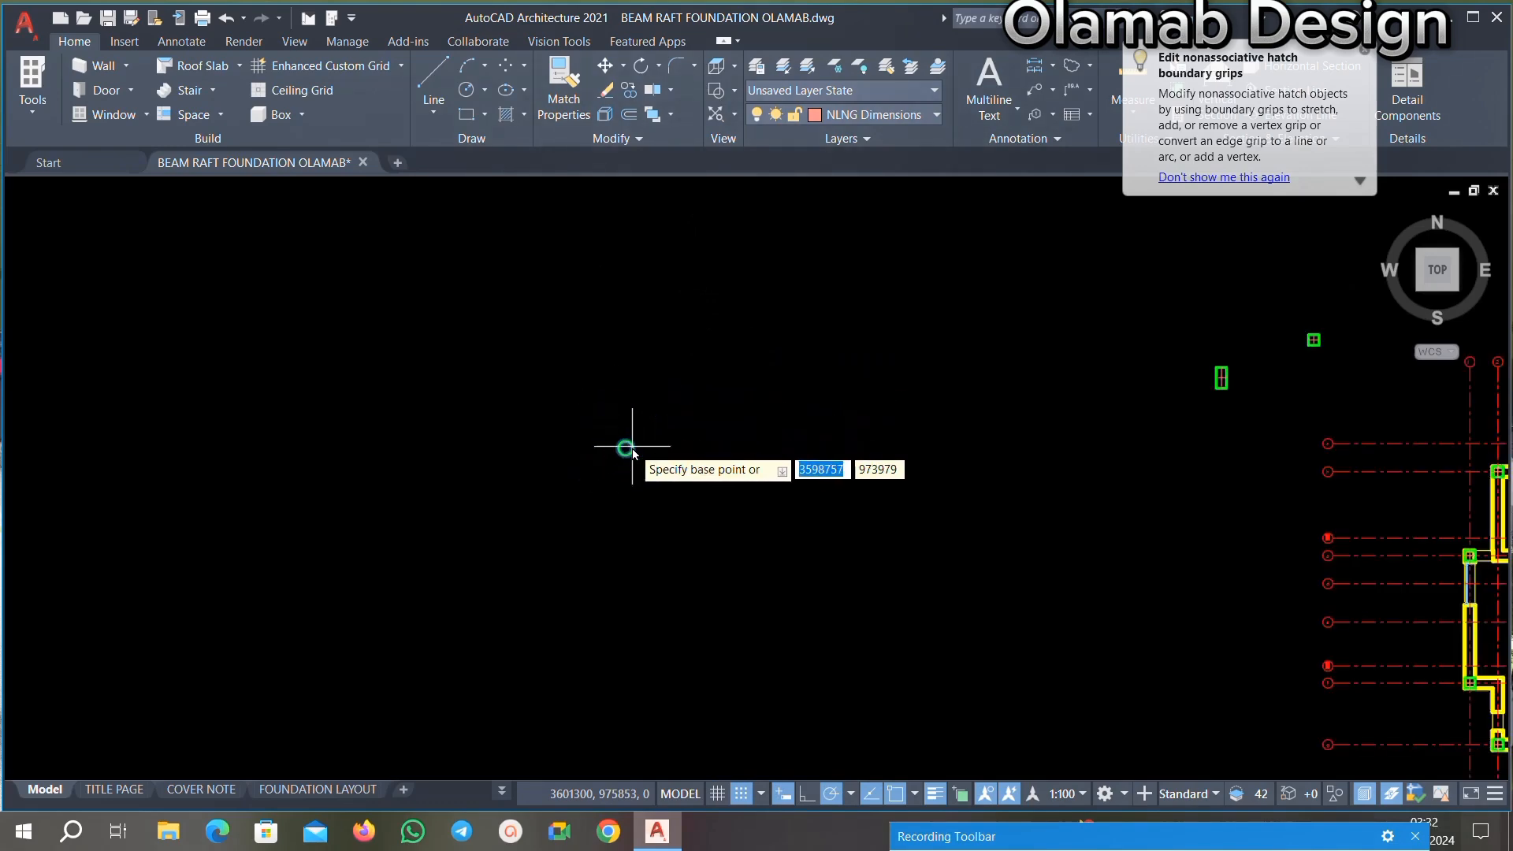
{"action": "scroll", "coordinate": [622, 451], "scroll_direction": "up", "scroll_amount": 2}
{"action": "left_click", "coordinate": [619, 451]}
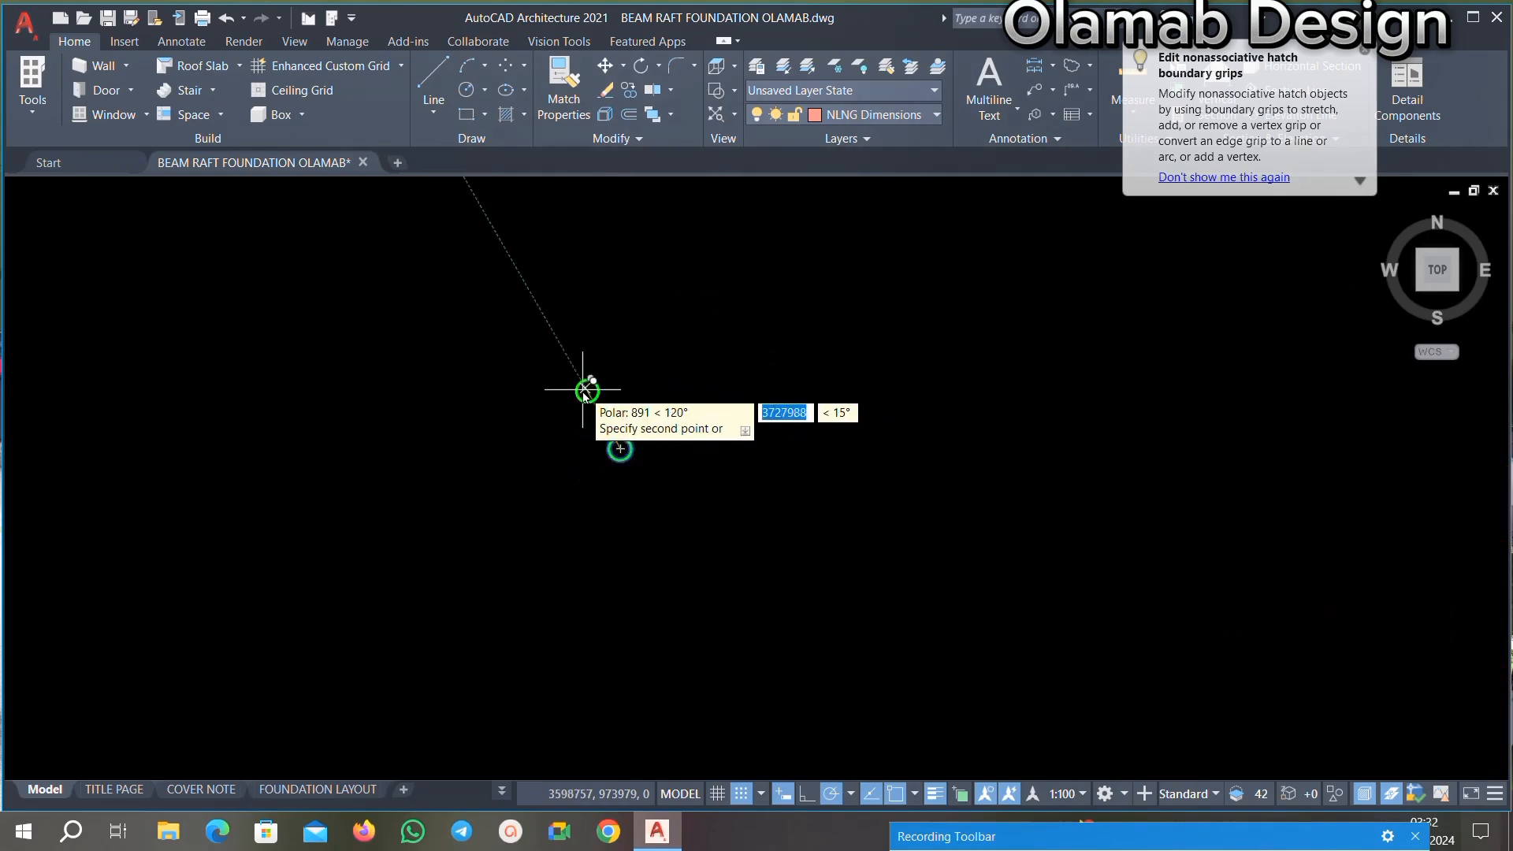
{"action": "scroll", "coordinate": [720, 471], "scroll_direction": "down", "scroll_amount": 3}
{"action": "scroll", "coordinate": [801, 471], "scroll_direction": "up", "scroll_amount": 4}
{"action": "scroll", "coordinate": [800, 470], "scroll_direction": "down", "scroll_amount": 3}
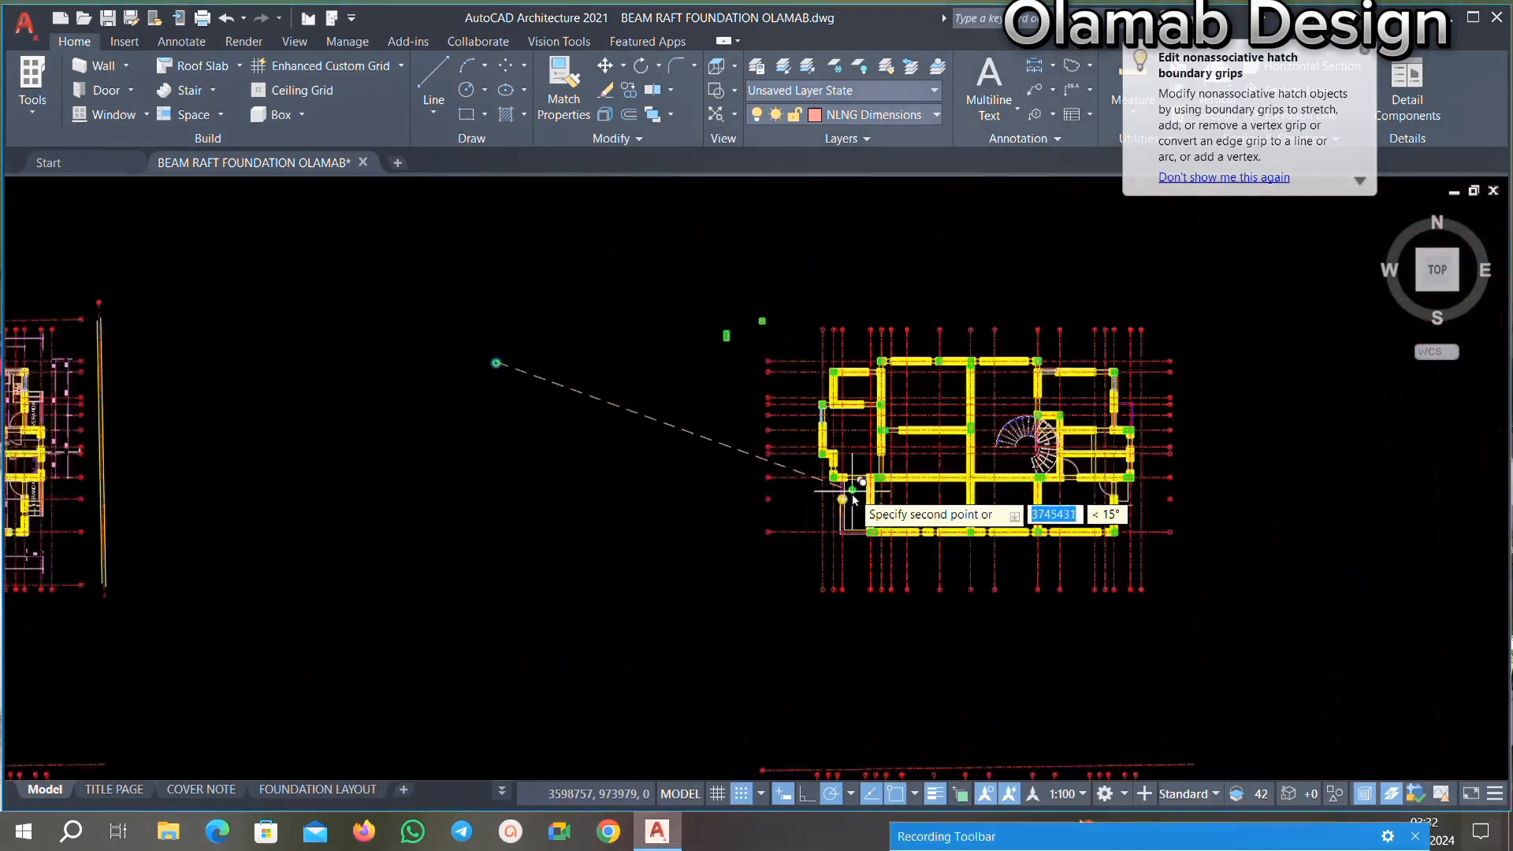
{"action": "scroll", "coordinate": [843, 496], "scroll_direction": "up", "scroll_amount": 6}
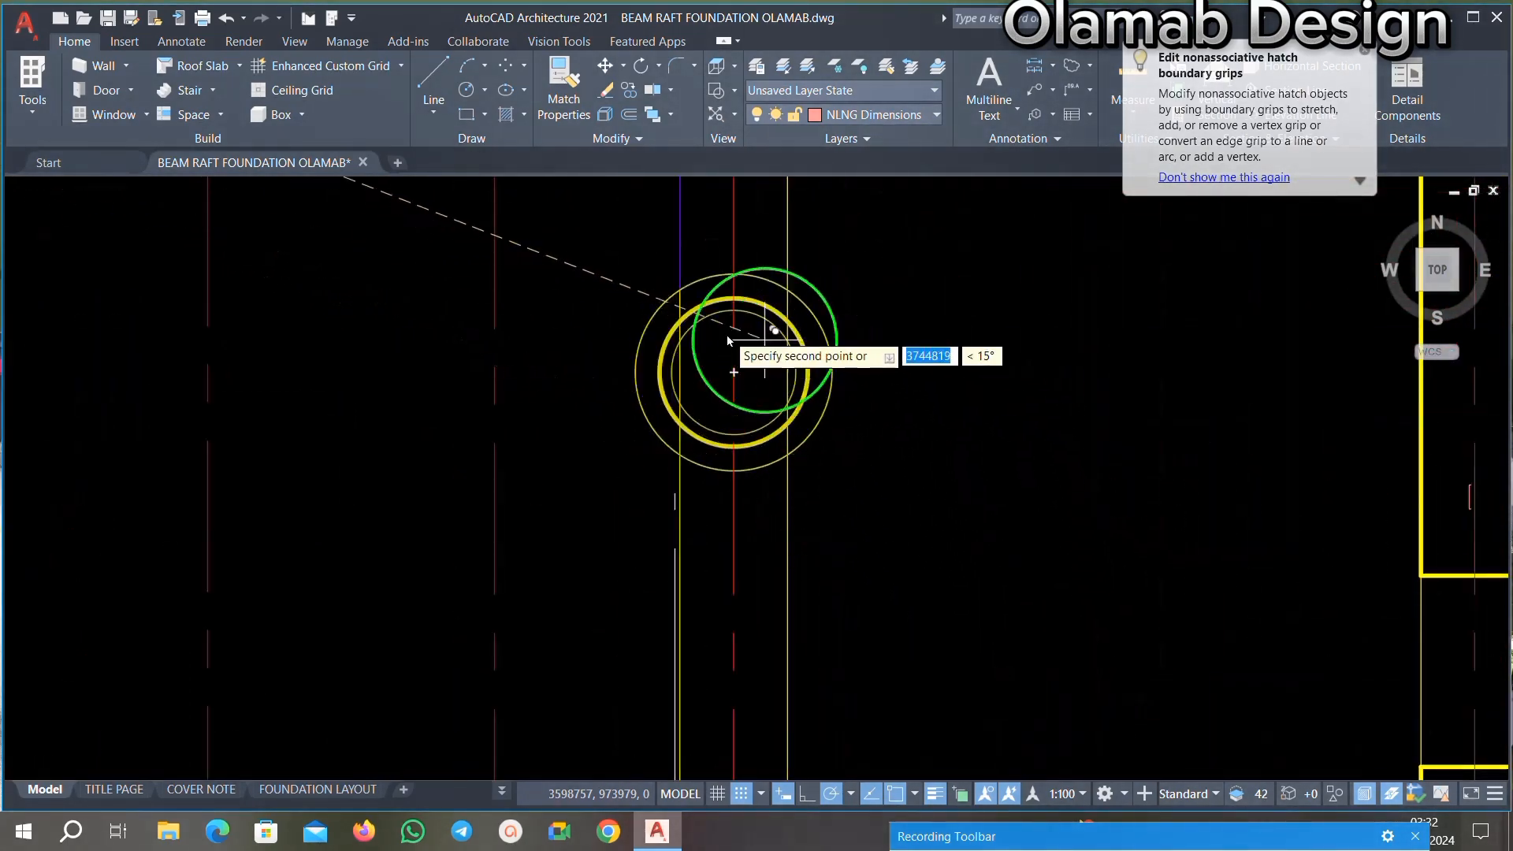
{"action": "scroll", "coordinate": [737, 345], "scroll_direction": "up", "scroll_amount": 4}
{"action": "scroll", "coordinate": [738, 355], "scroll_direction": "down", "scroll_amount": 8}
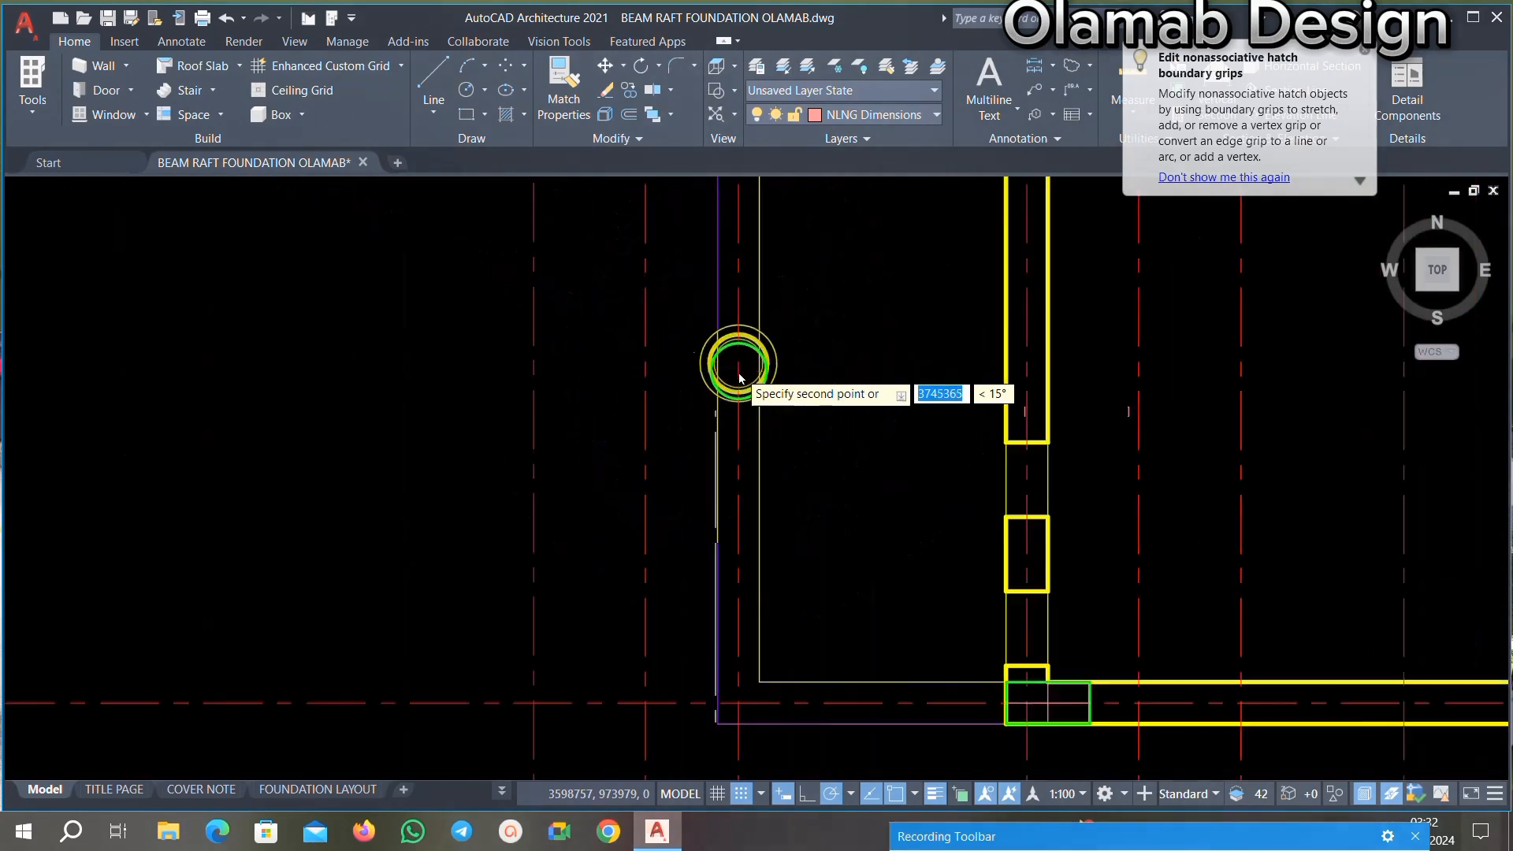
{"action": "scroll", "coordinate": [726, 374], "scroll_direction": "up", "scroll_amount": 6}
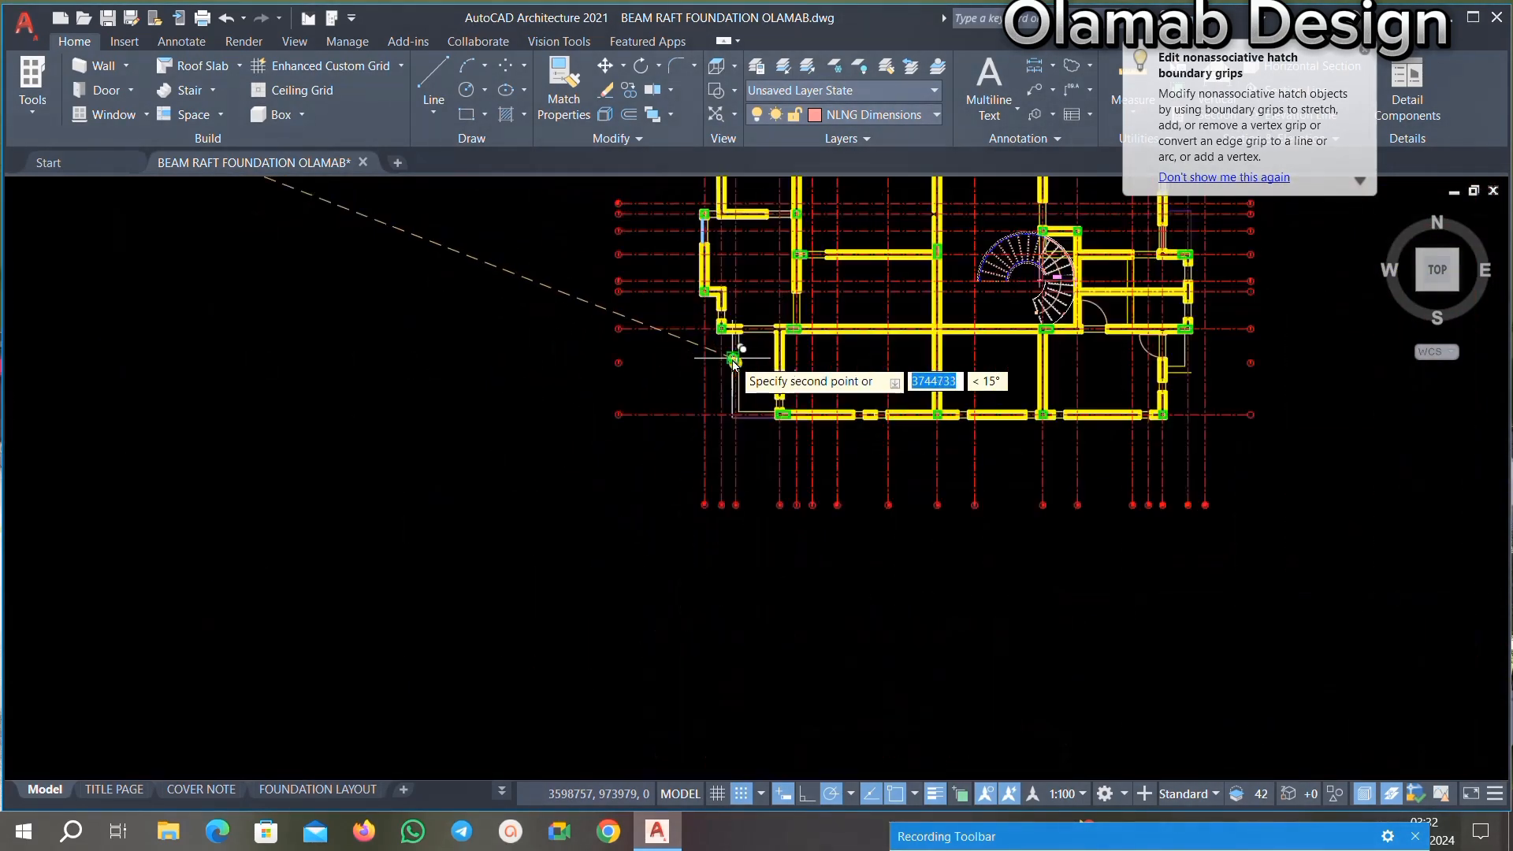
{"action": "scroll", "coordinate": [156, 418], "scroll_direction": "up", "scroll_amount": 6}
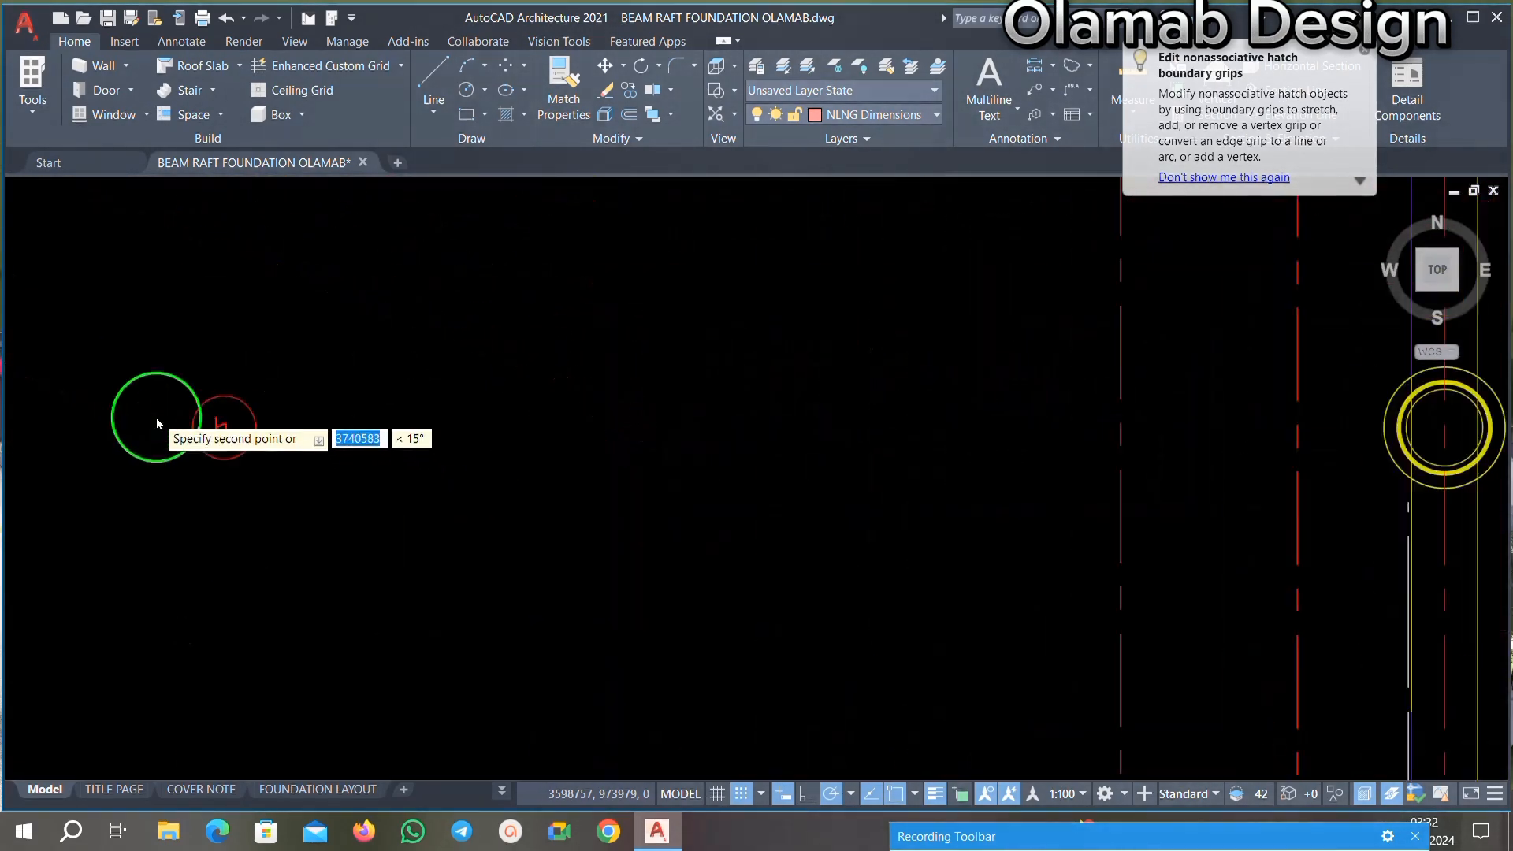
{"action": "scroll", "coordinate": [276, 457], "scroll_direction": "down", "scroll_amount": 6}
{"action": "scroll", "coordinate": [641, 412], "scroll_direction": "down", "scroll_amount": 8}
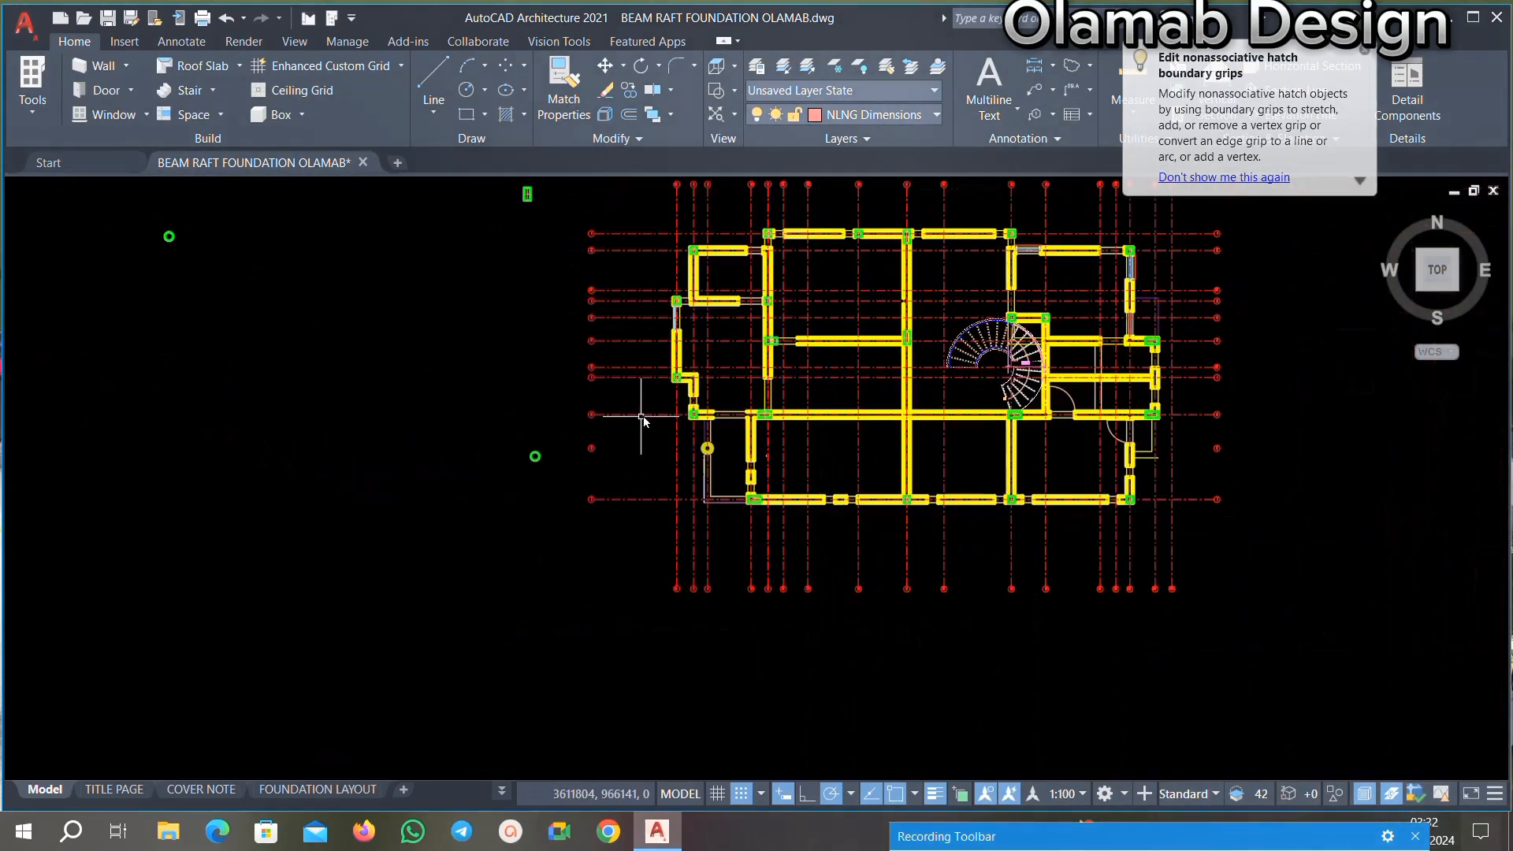
Step: Copy grid line h from the floor plan with its base point at the outer northeast wall corner at grids 8 and a
{"action": "scroll", "coordinate": [390, 445], "scroll_direction": "up", "scroll_amount": 8}
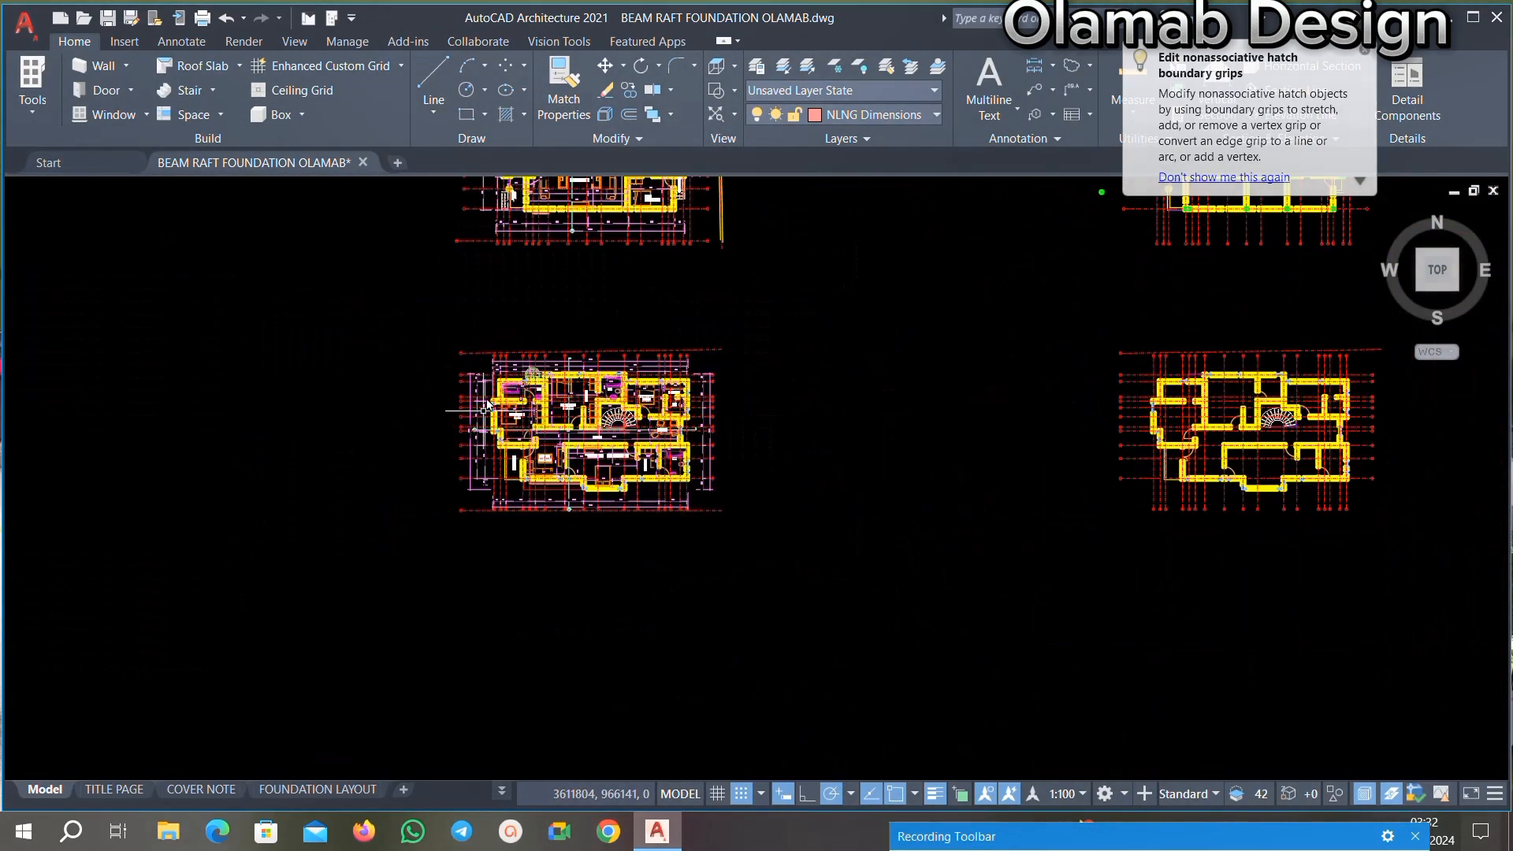
{"action": "scroll", "coordinate": [456, 365], "scroll_direction": "up", "scroll_amount": 6}
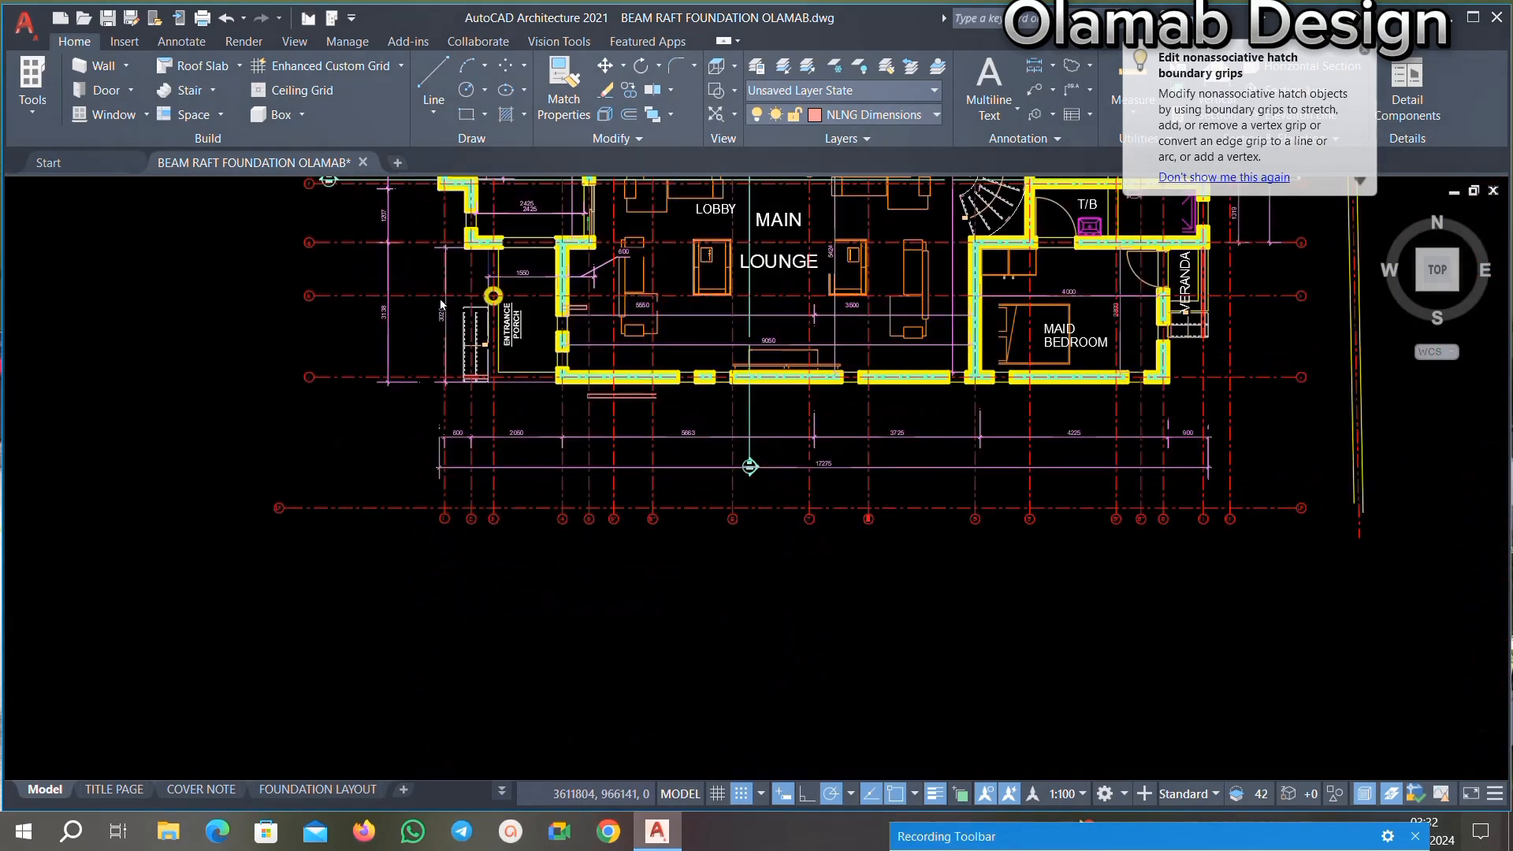
{"action": "left_click", "coordinate": [230, 483]}
{"action": "scroll", "coordinate": [236, 488], "scroll_direction": "down", "scroll_amount": 3}
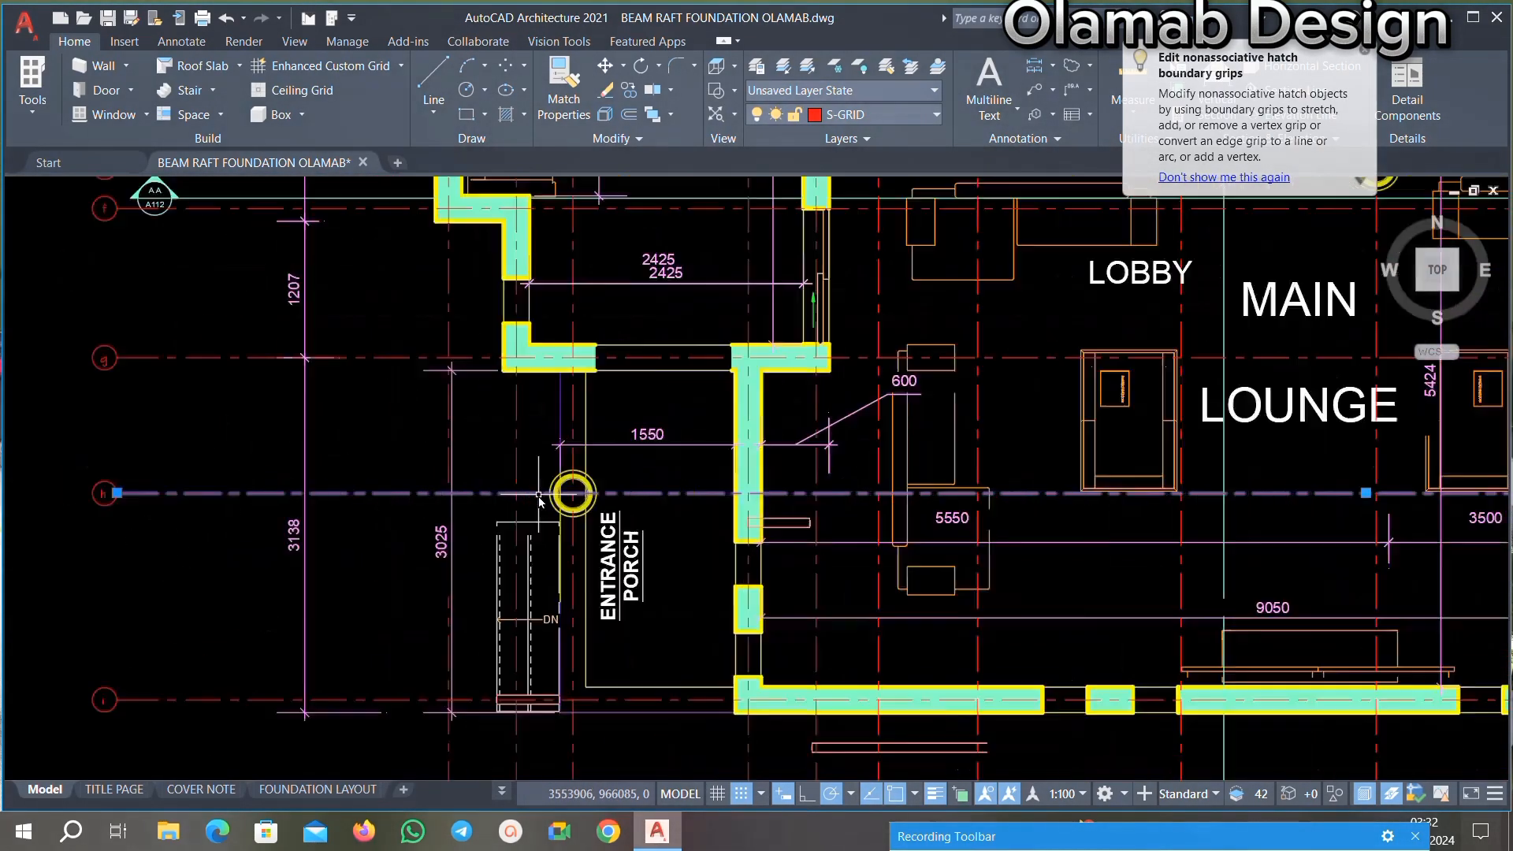
{"action": "scroll", "coordinate": [546, 482], "scroll_direction": "up", "scroll_amount": 8}
{"action": "scroll", "coordinate": [490, 406], "scroll_direction": "down", "scroll_amount": 5}
{"action": "right_click", "coordinate": [487, 368]}
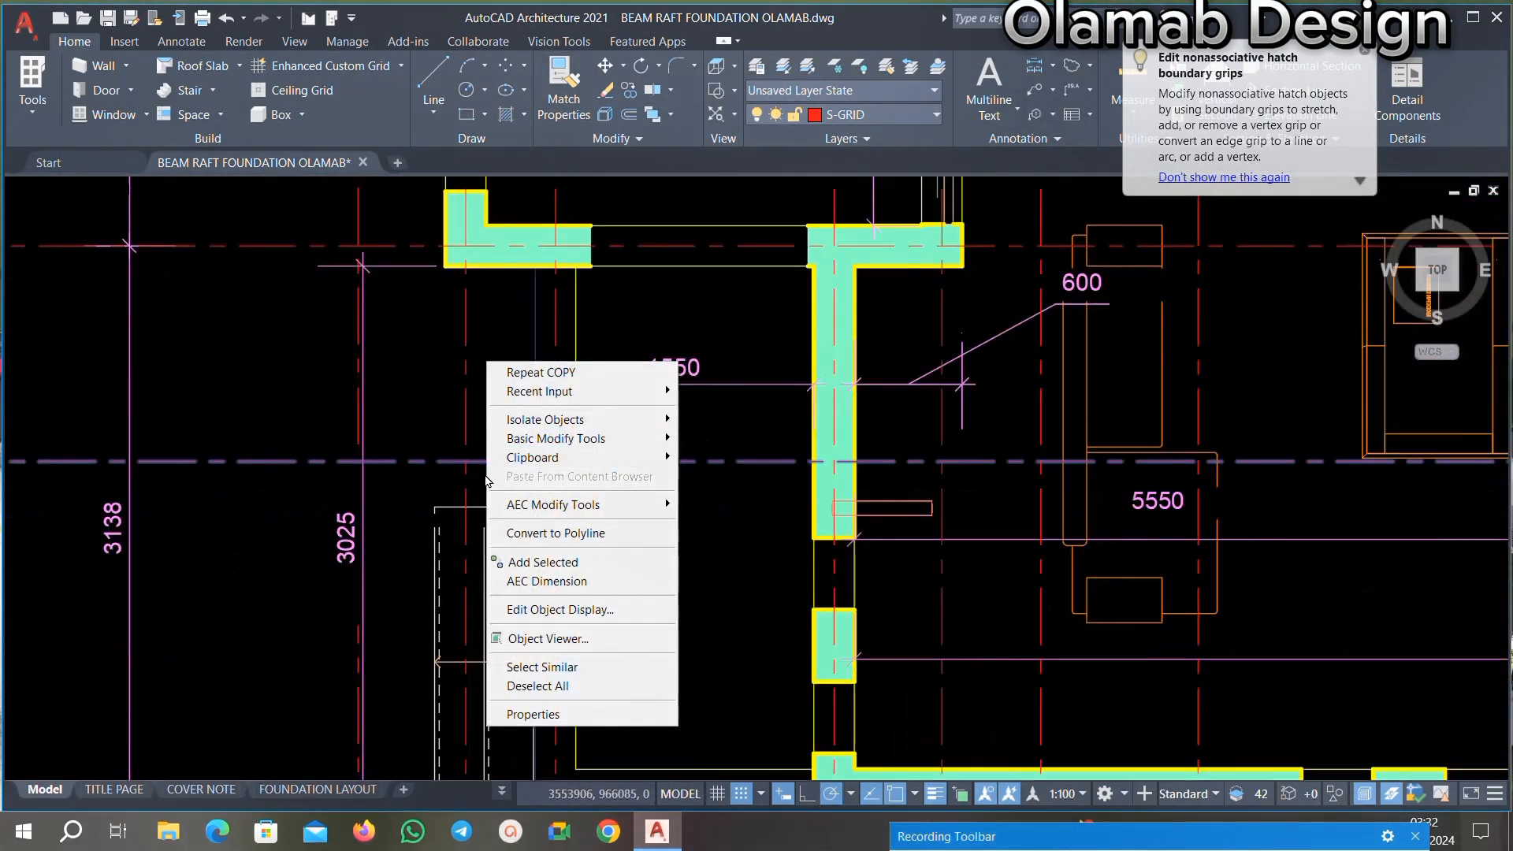
{"action": "mouse_move", "coordinate": [593, 456]}
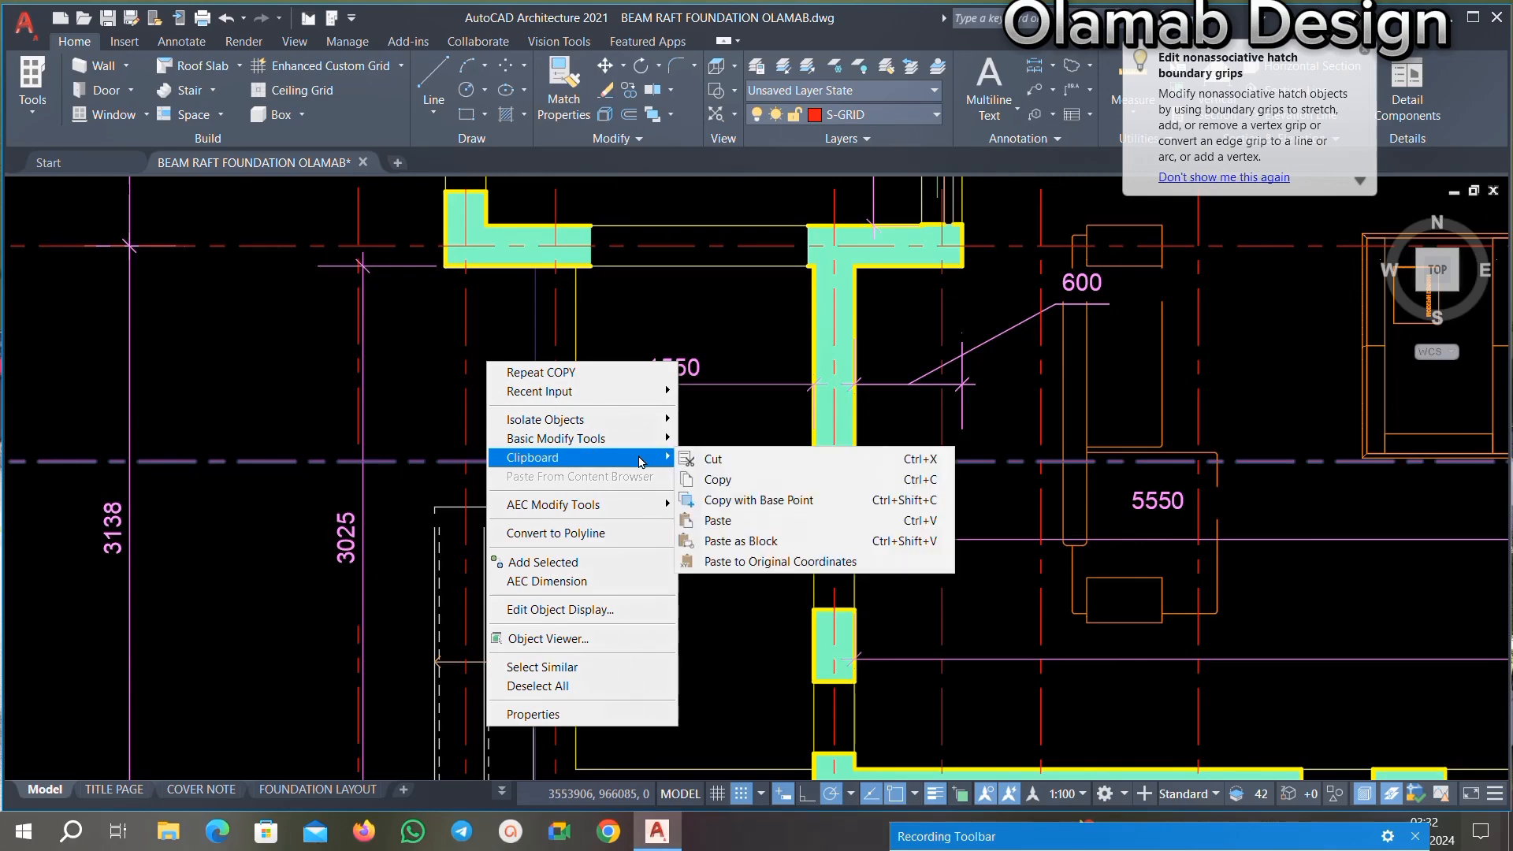
{"action": "left_click", "coordinate": [713, 498]}
{"action": "scroll", "coordinate": [684, 483], "scroll_direction": "down", "scroll_amount": 10}
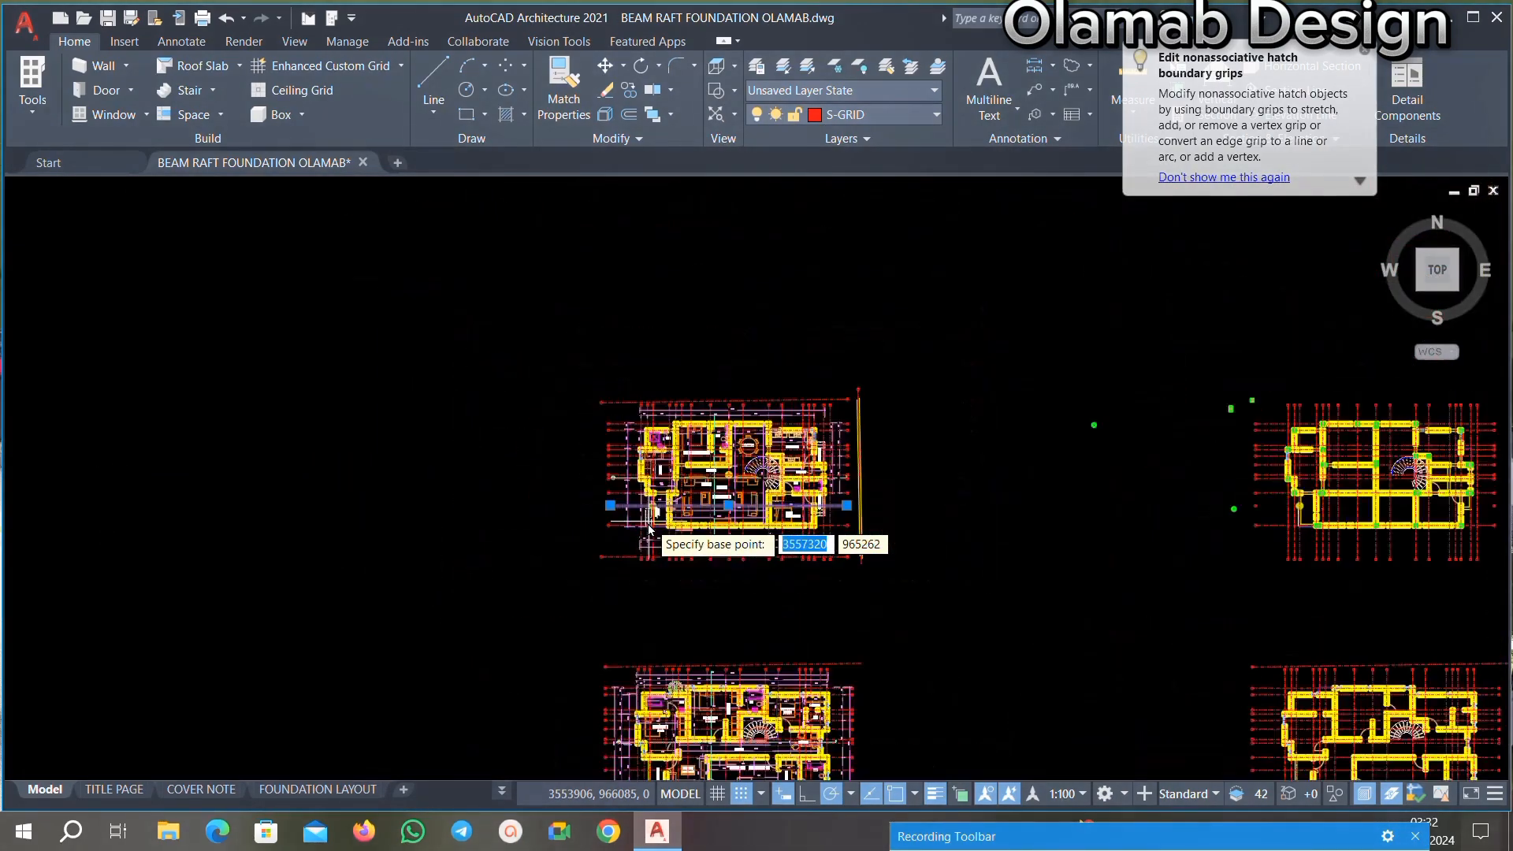
{"action": "scroll", "coordinate": [1012, 529], "scroll_direction": "up", "scroll_amount": 8}
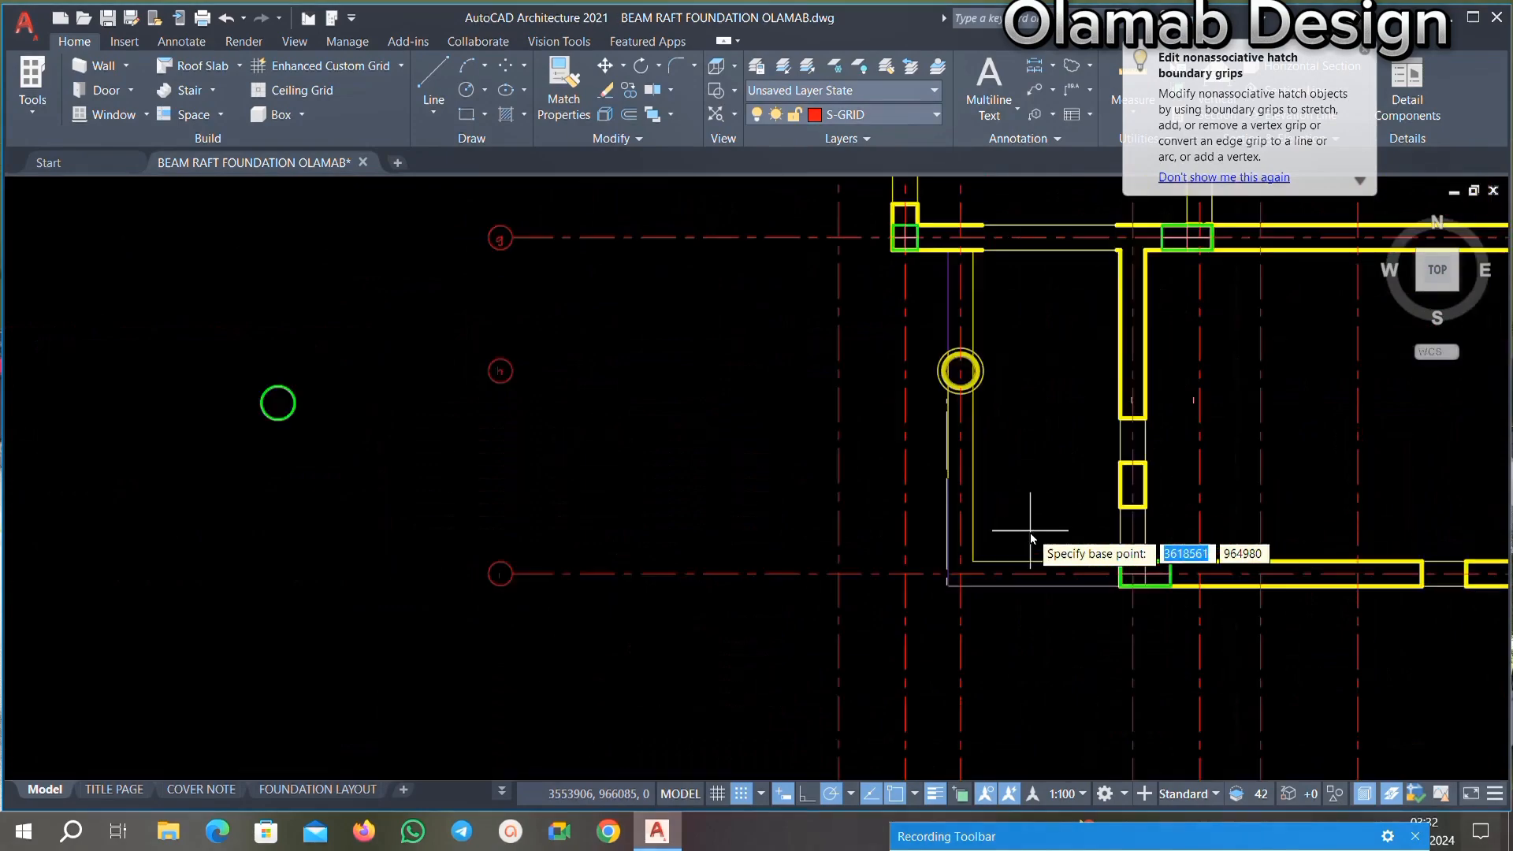
{"action": "scroll", "coordinate": [1010, 526], "scroll_direction": "down", "scroll_amount": 6}
{"action": "scroll", "coordinate": [382, 437], "scroll_direction": "up", "scroll_amount": 7}
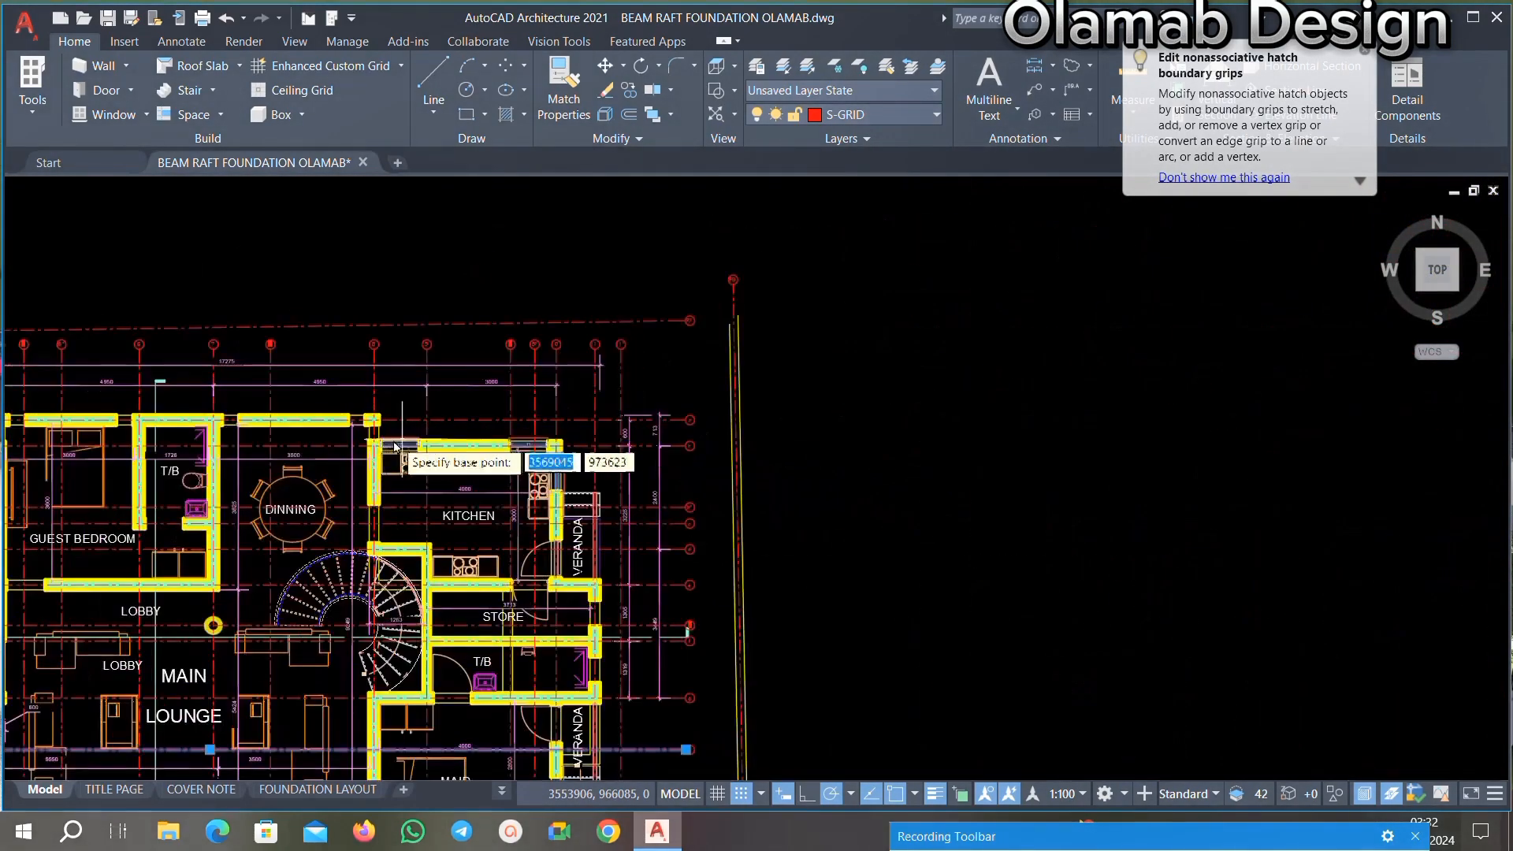
{"action": "scroll", "coordinate": [378, 386], "scroll_direction": "up", "scroll_amount": 5}
{"action": "scroll", "coordinate": [496, 504], "scroll_direction": "down", "scroll_amount": 5}
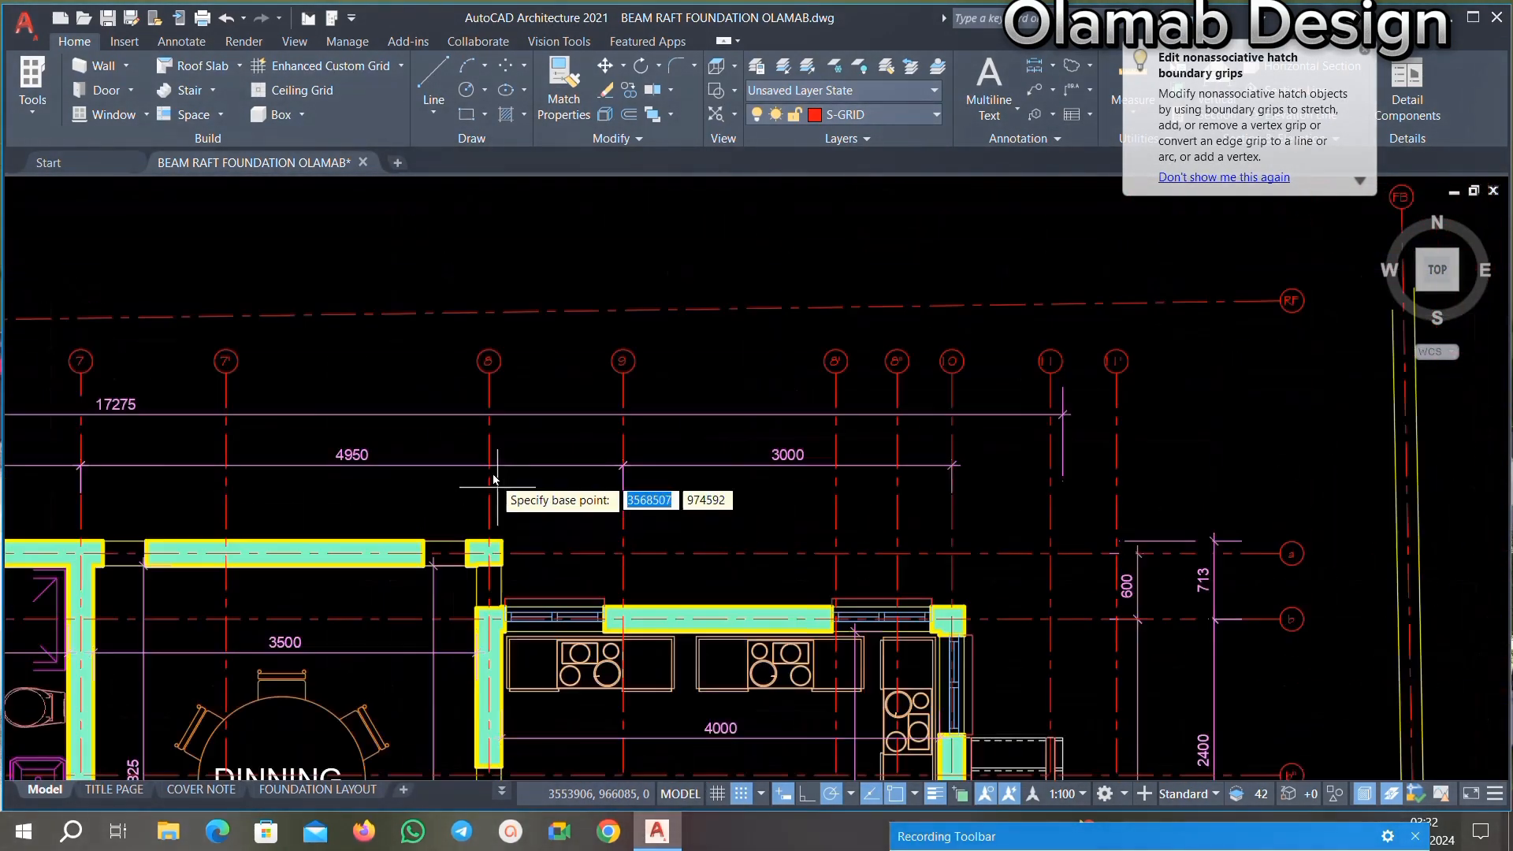
{"action": "scroll", "coordinate": [489, 390], "scroll_direction": "up", "scroll_amount": 5}
{"action": "scroll", "coordinate": [520, 615], "scroll_direction": "down", "scroll_amount": 2}
{"action": "scroll", "coordinate": [594, 547], "scroll_direction": "up", "scroll_amount": 3}
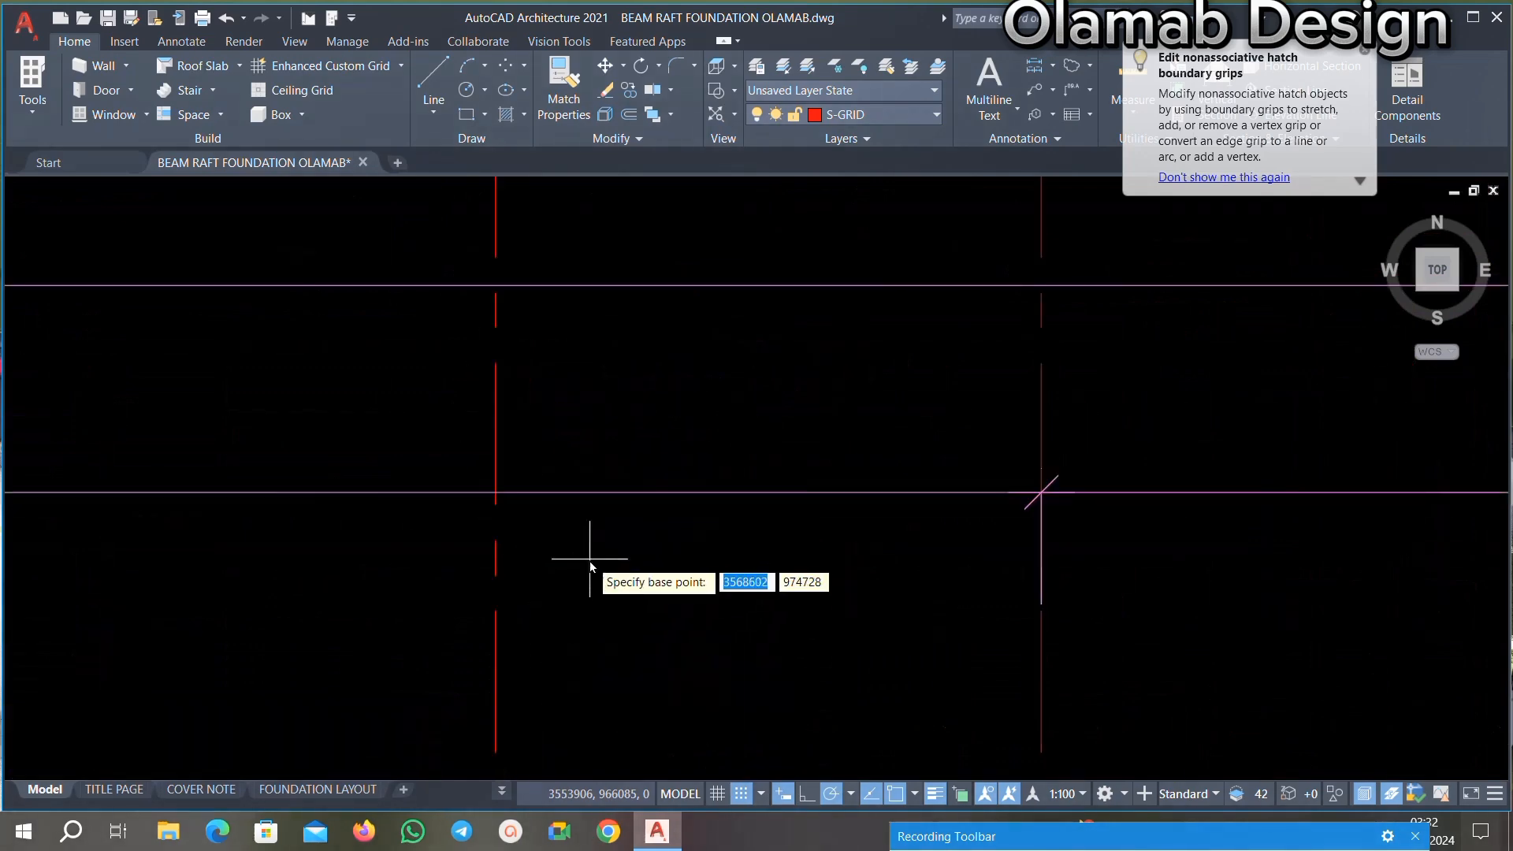
{"action": "scroll", "coordinate": [580, 658], "scroll_direction": "down", "scroll_amount": 3}
{"action": "scroll", "coordinate": [579, 659], "scroll_direction": "up", "scroll_amount": 5}
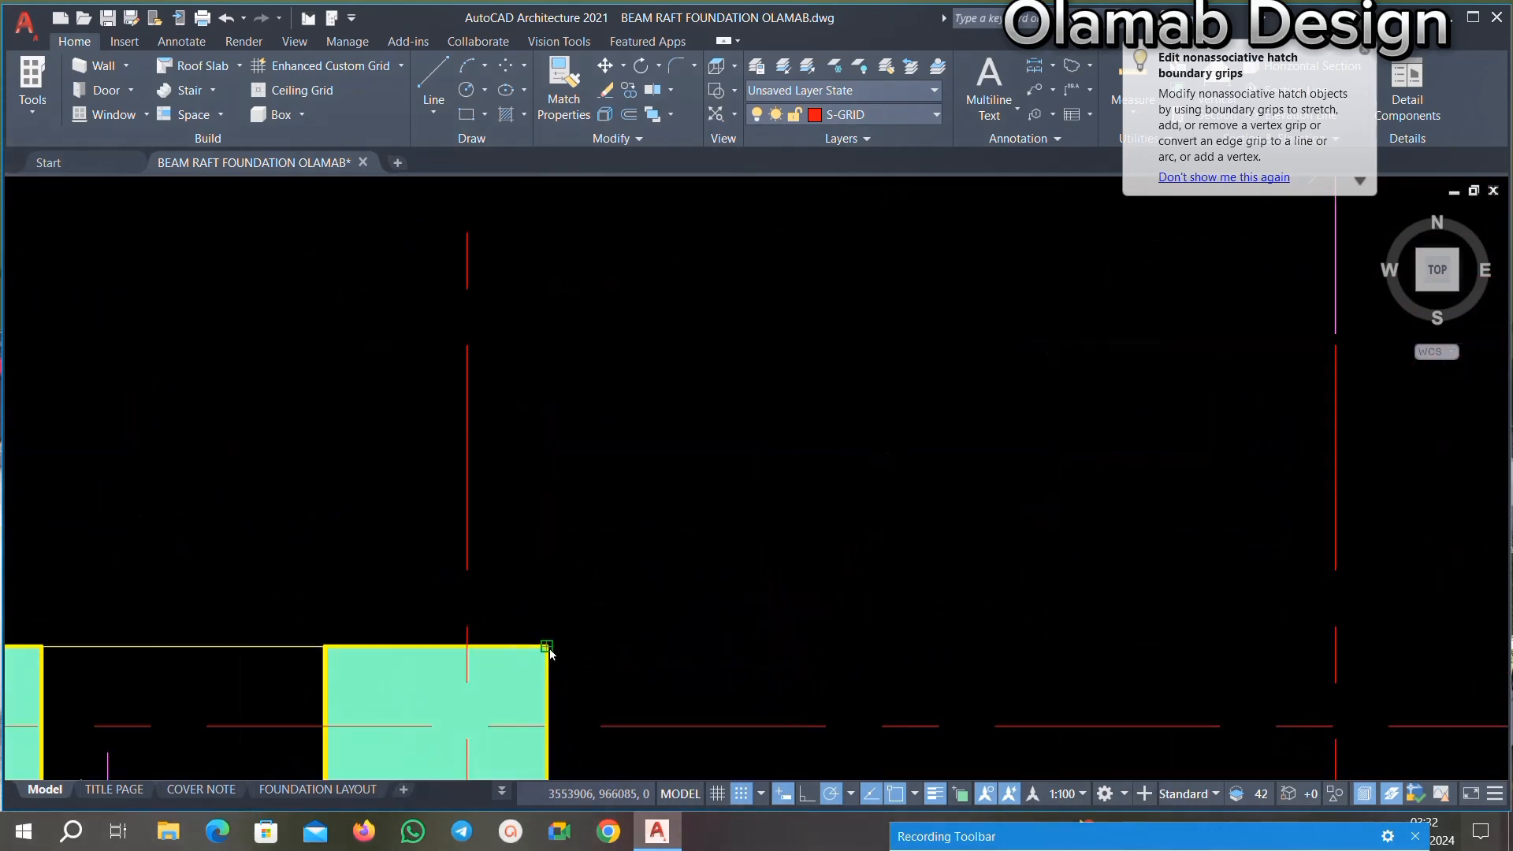
Step: Paste the grid line into the foundation plan at the outer northeast corner of the column at grids 8 and a
{"action": "scroll", "coordinate": [549, 653], "scroll_direction": "down", "scroll_amount": 8}
{"action": "scroll", "coordinate": [976, 548], "scroll_direction": "up", "scroll_amount": 4}
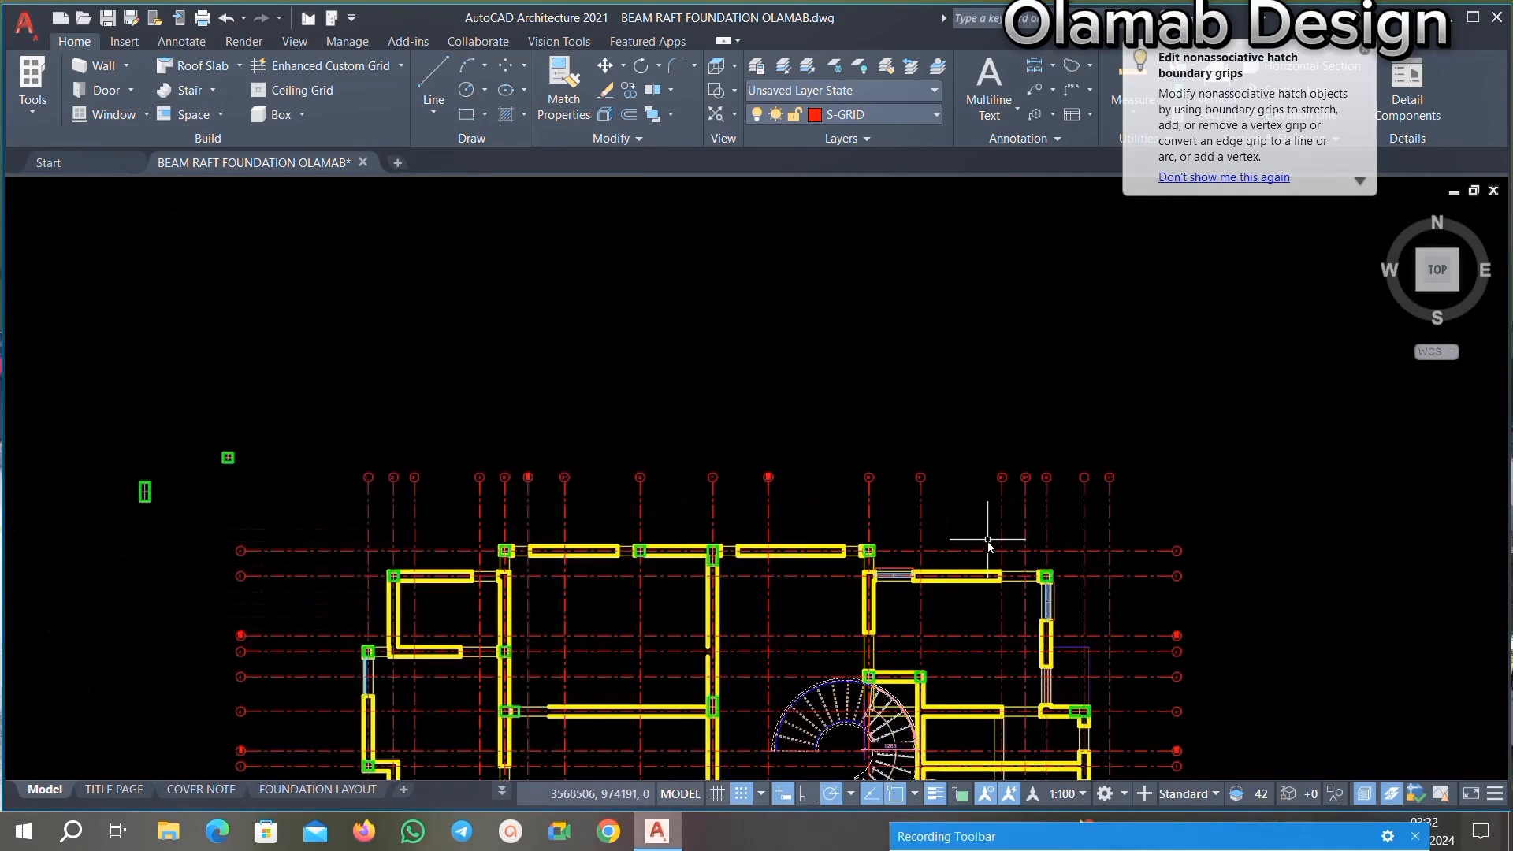
{"action": "scroll", "coordinate": [988, 541], "scroll_direction": "up", "scroll_amount": 6}
{"action": "scroll", "coordinate": [706, 557], "scroll_direction": "down", "scroll_amount": 2}
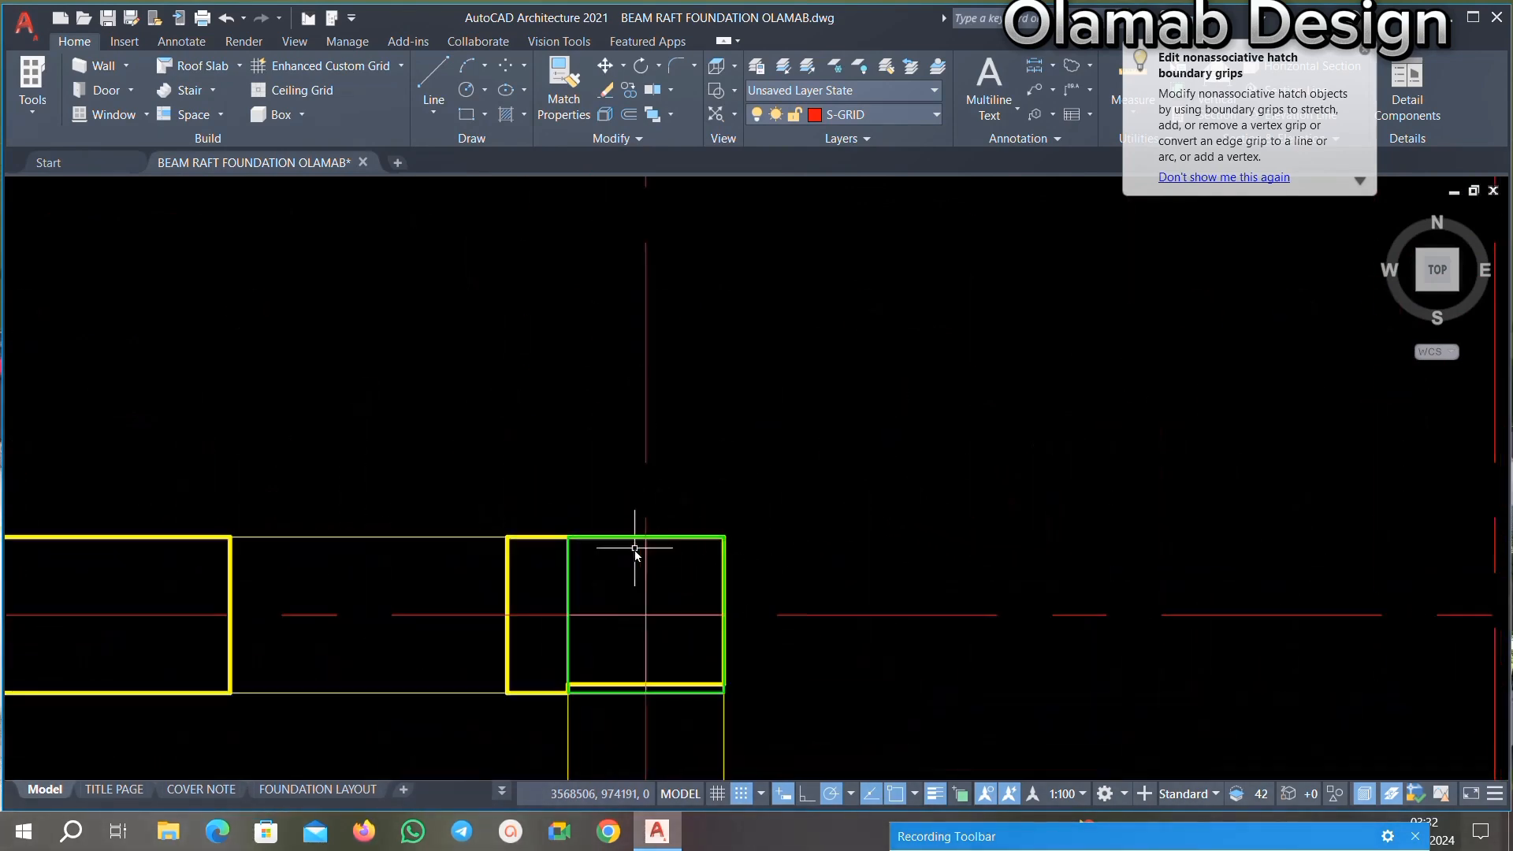
{"action": "right_click", "coordinate": [722, 489]}
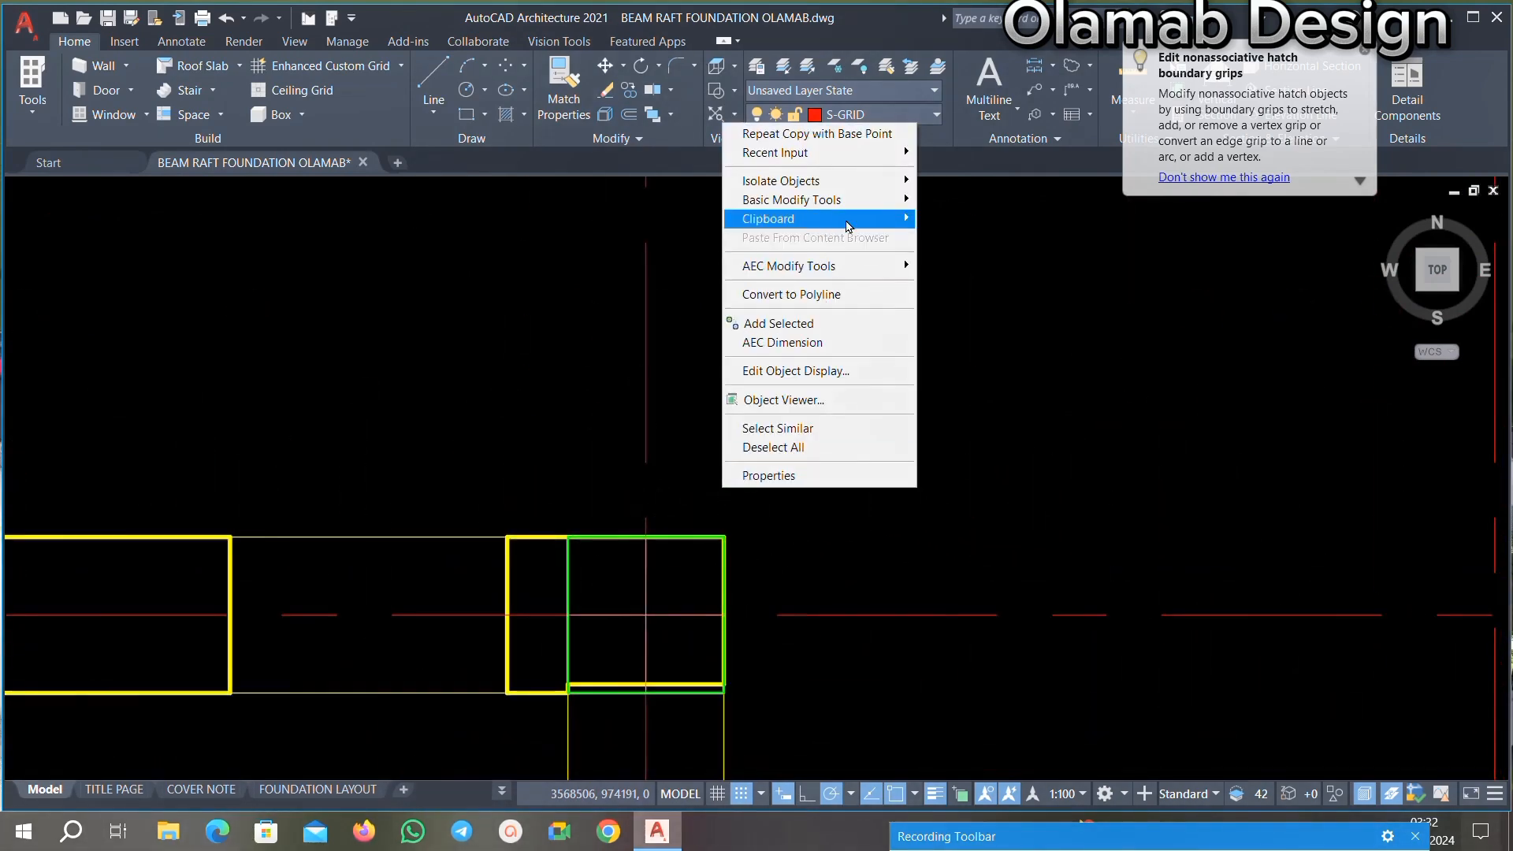
{"action": "mouse_move", "coordinate": [906, 220]}
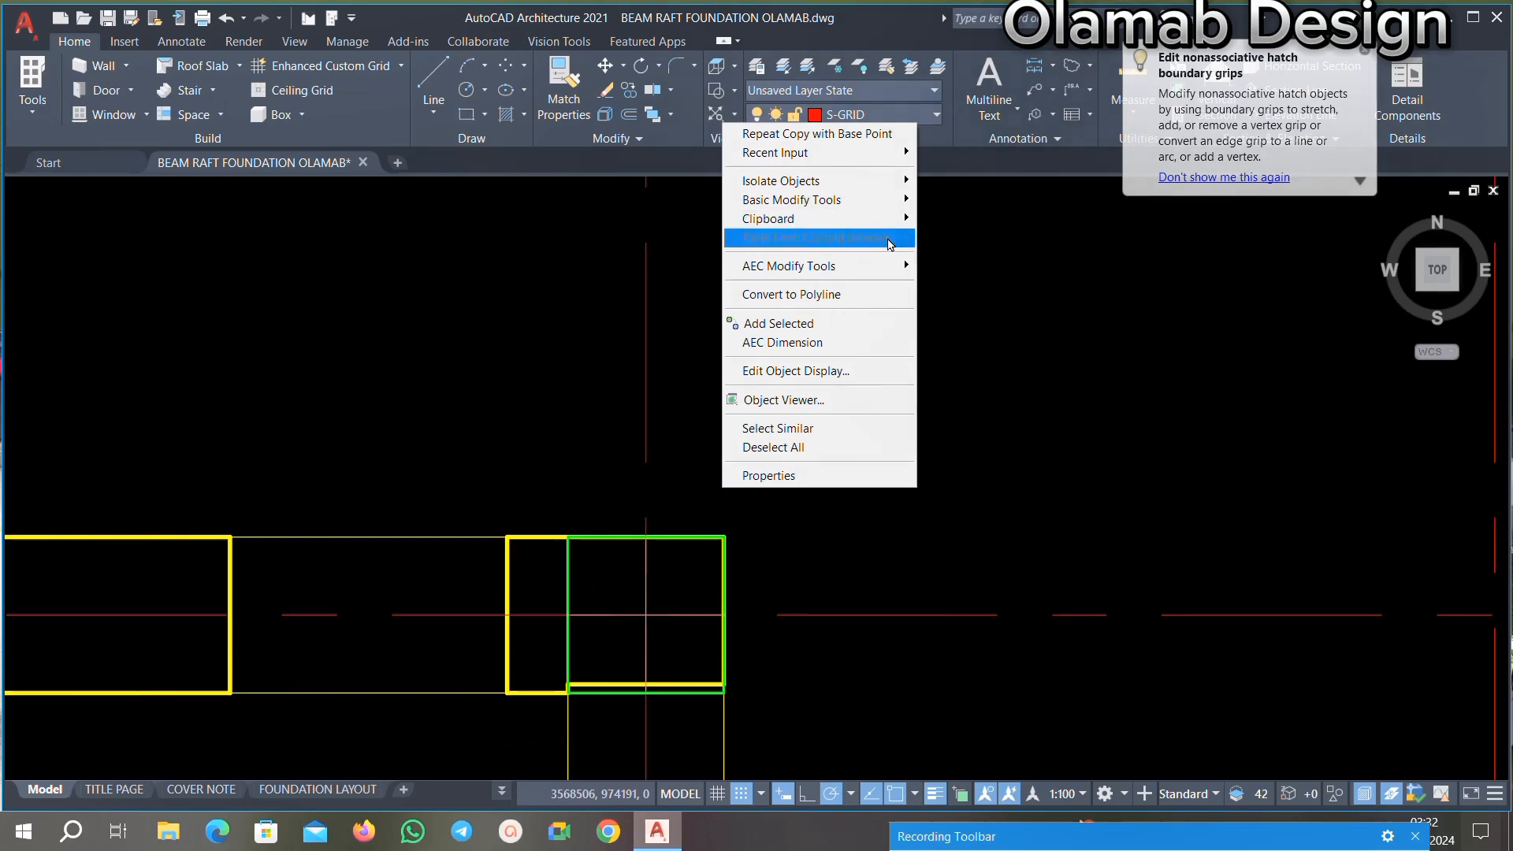
{"action": "left_click", "coordinate": [946, 282]}
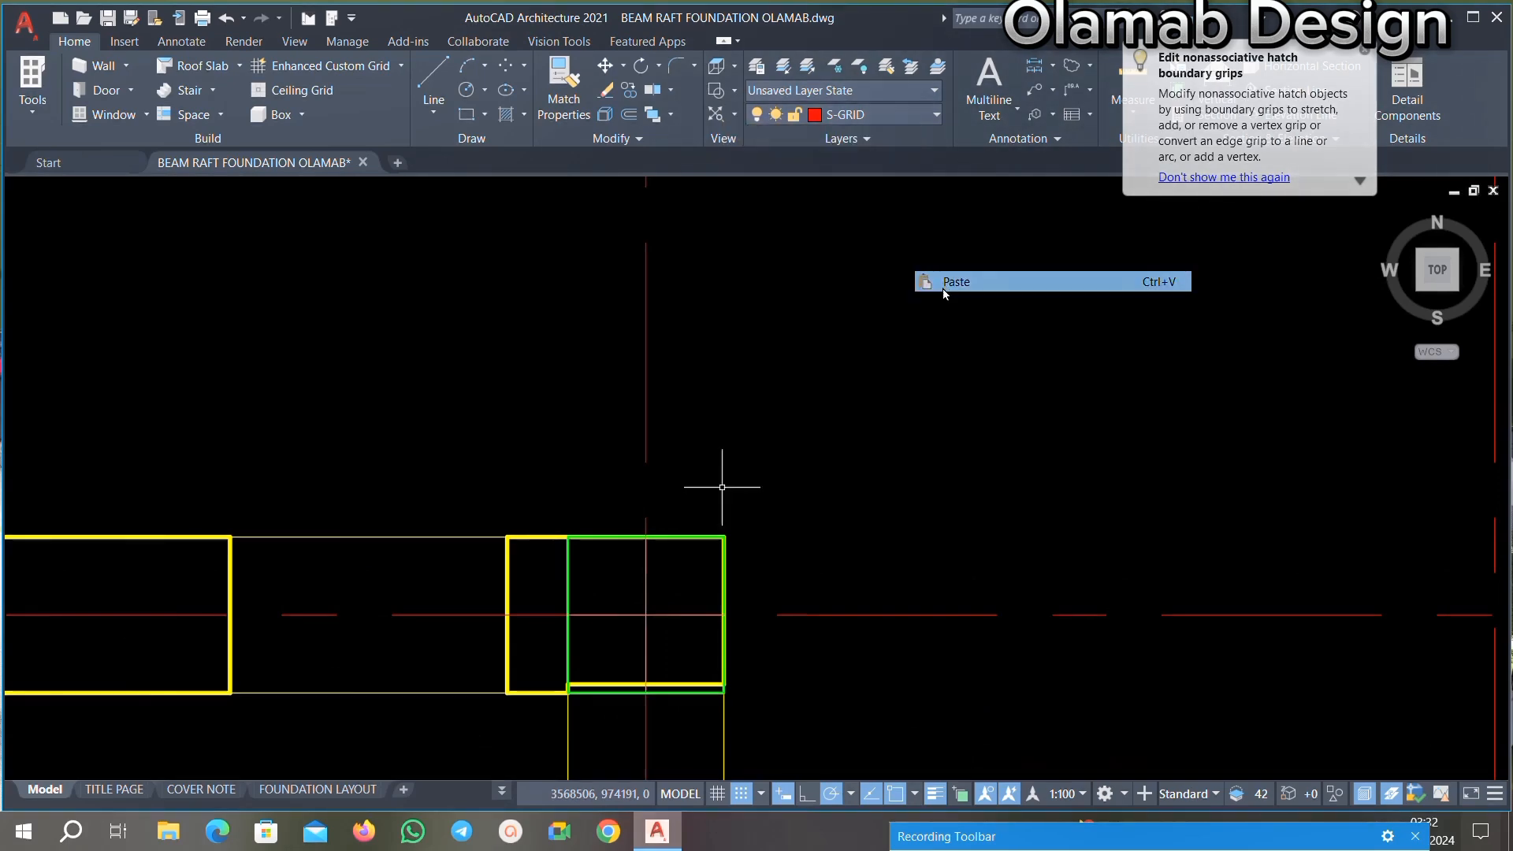
{"action": "left_click", "coordinate": [724, 536]}
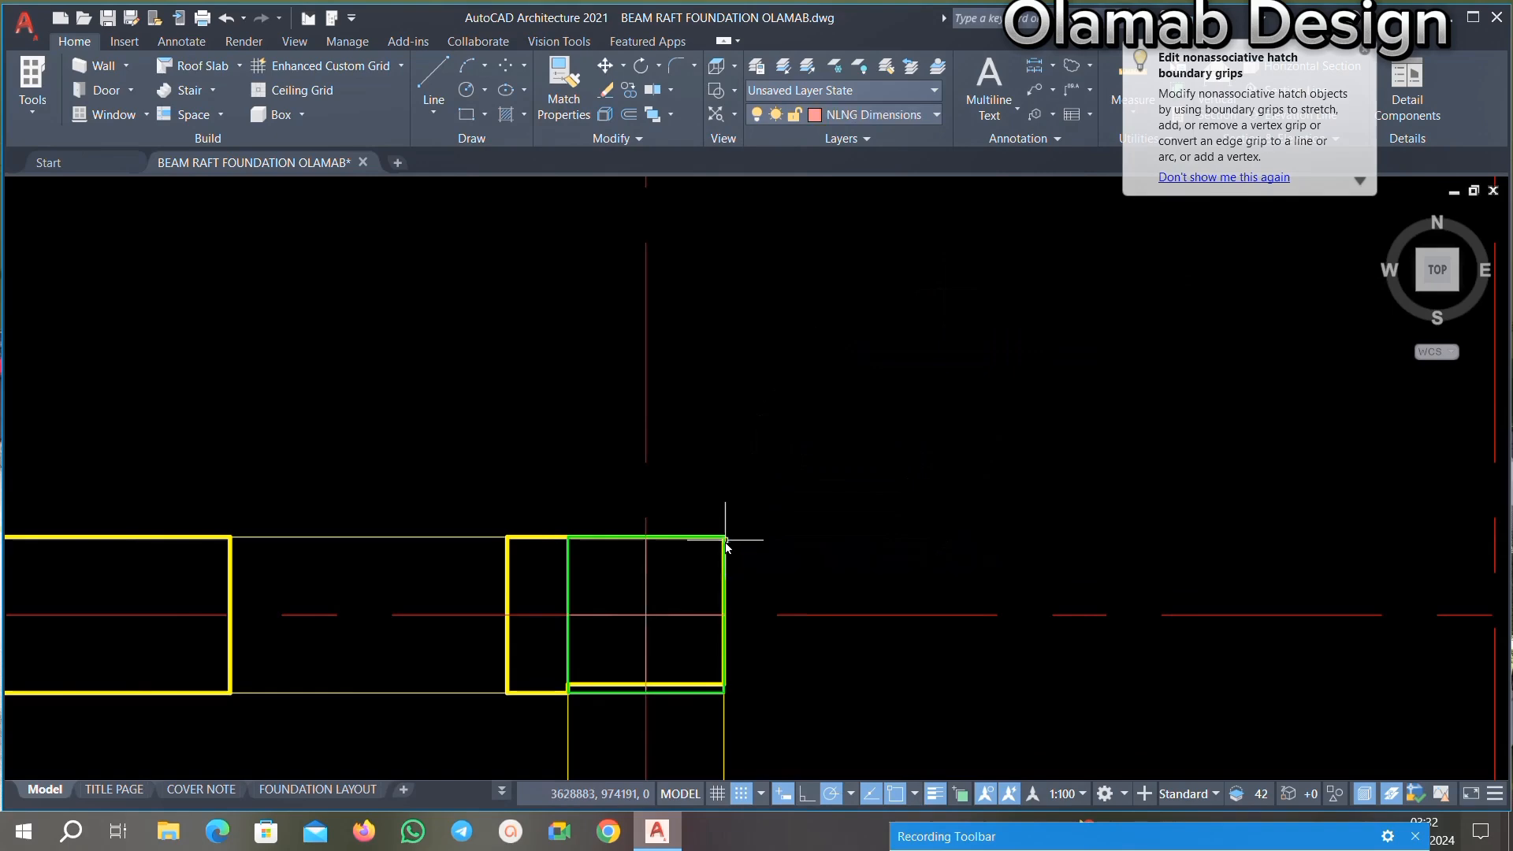
Step: Move the circular column beside the grid h bubble by its centre onto the centre of the round porch column on grid line h
{"action": "scroll", "coordinate": [773, 468], "scroll_direction": "down", "scroll_amount": 3}
{"action": "scroll", "coordinate": [773, 468], "scroll_direction": "down", "scroll_amount": 4}
{"action": "scroll", "coordinate": [635, 549], "scroll_direction": "up", "scroll_amount": 6}
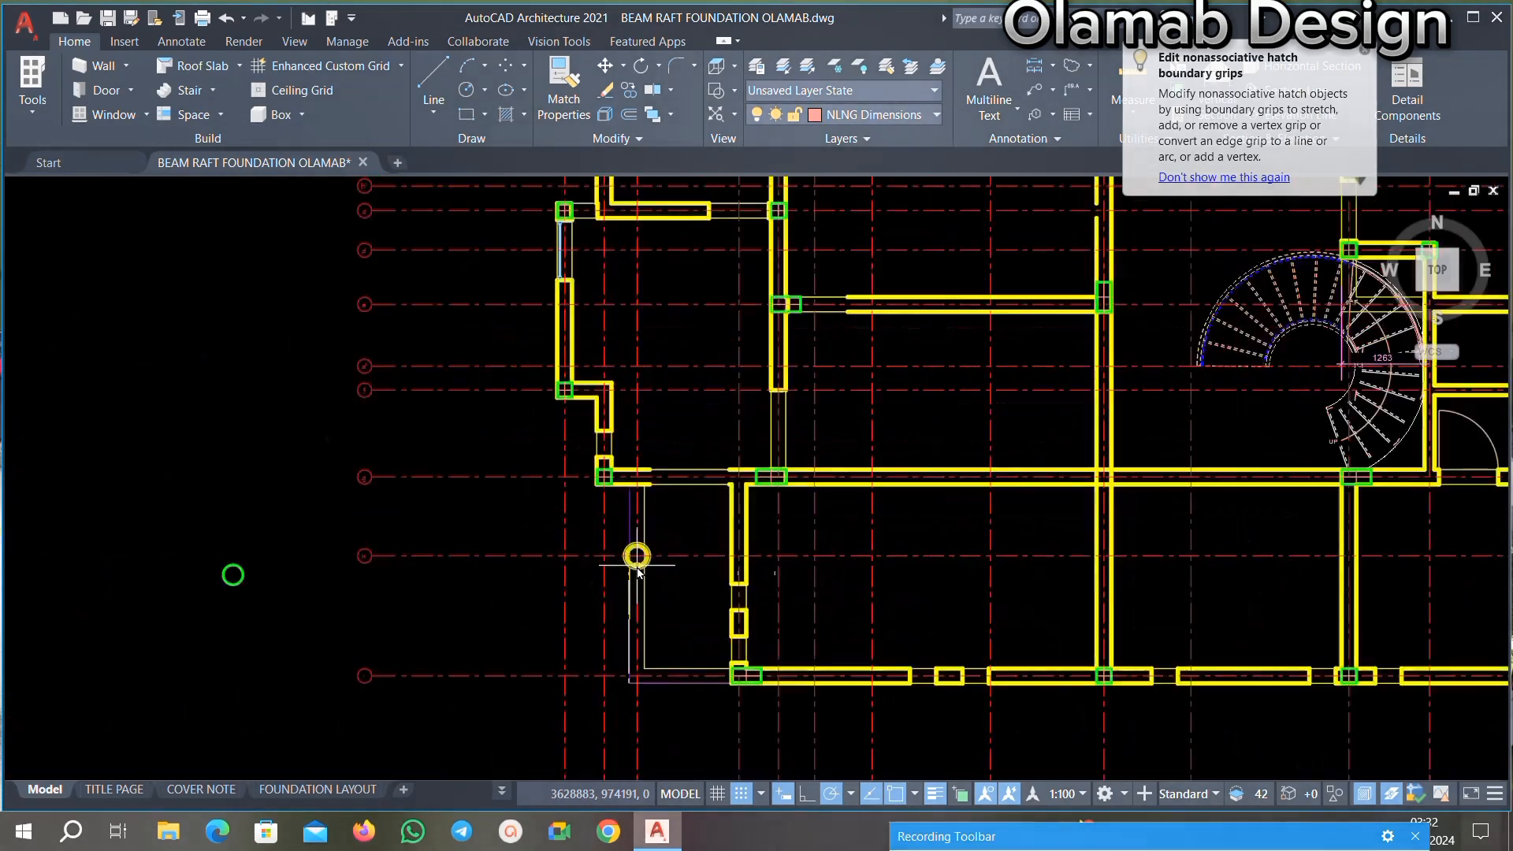
{"action": "scroll", "coordinate": [622, 546], "scroll_direction": "down", "scroll_amount": 2}
{"action": "scroll", "coordinate": [602, 551], "scroll_direction": "down", "scroll_amount": 3}
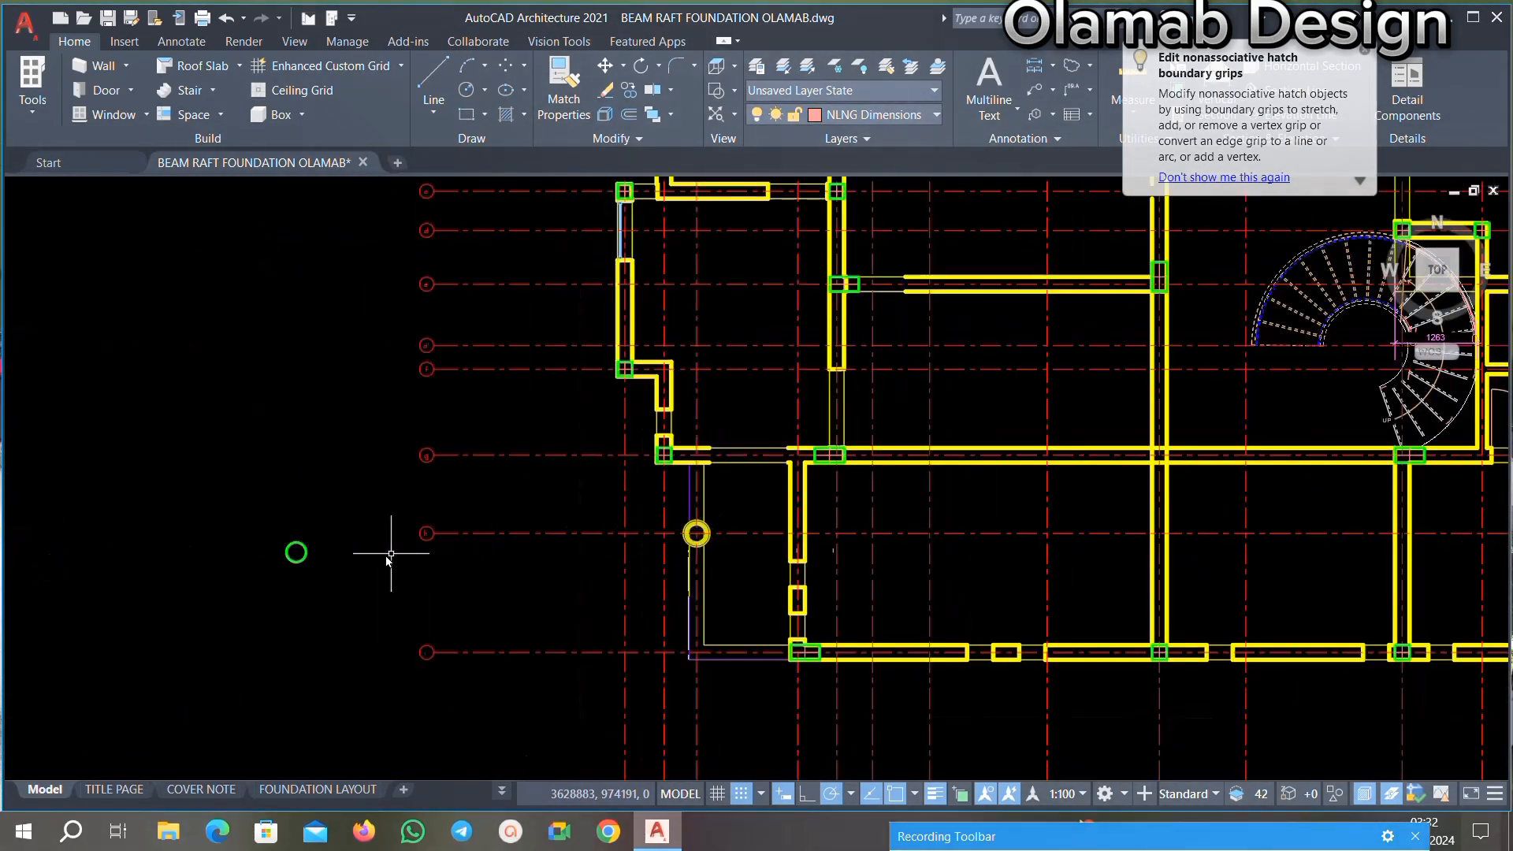
{"action": "scroll", "coordinate": [388, 505], "scroll_direction": "up", "scroll_amount": 2}
{"action": "left_click", "coordinate": [289, 564]}
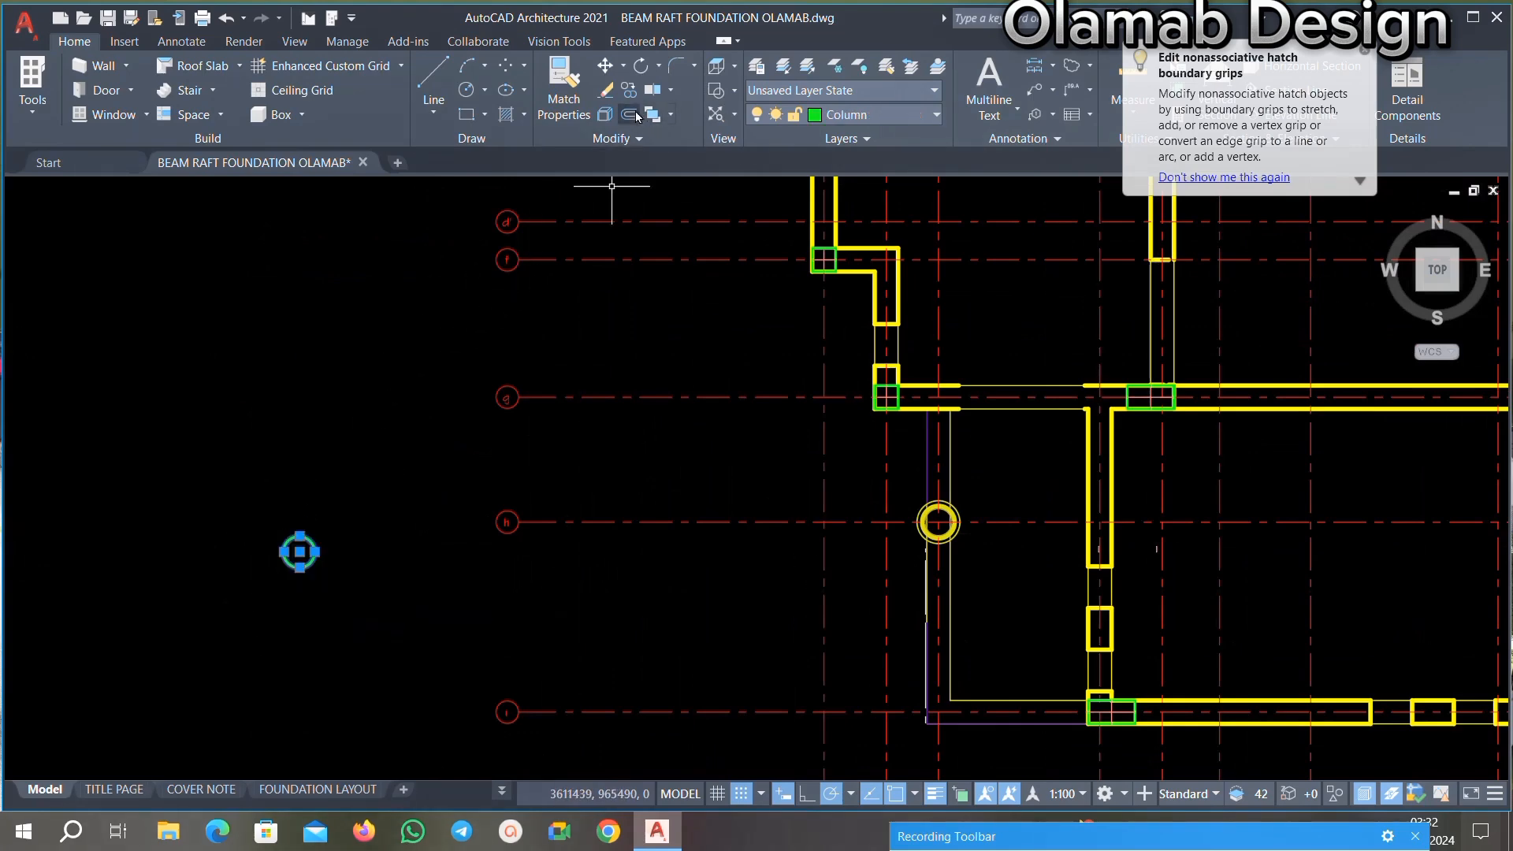
{"action": "left_click", "coordinate": [605, 66]}
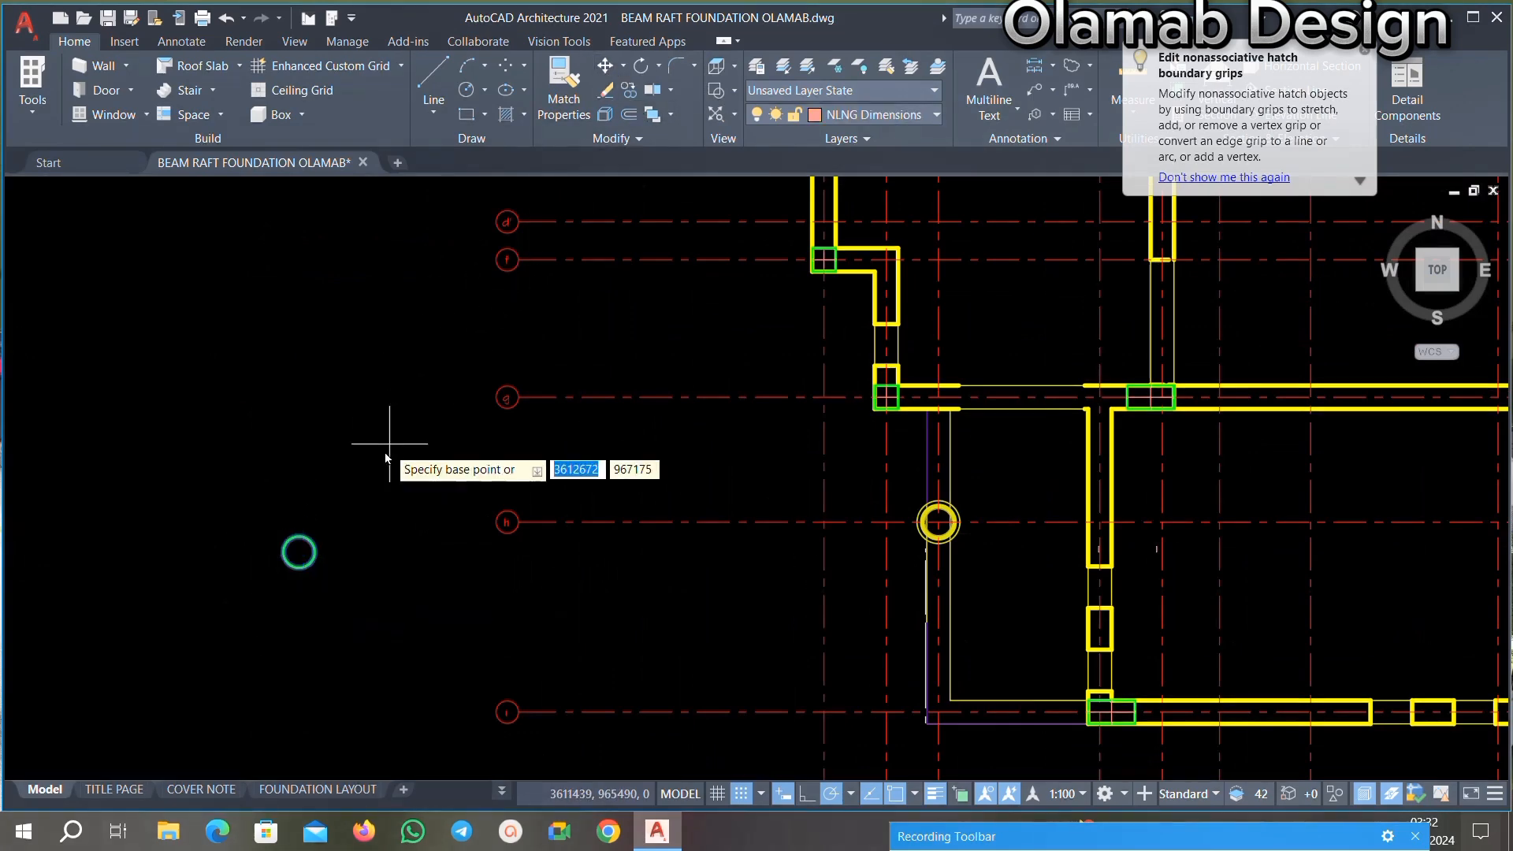
{"action": "left_click", "coordinate": [299, 551]}
{"action": "scroll", "coordinate": [828, 551], "scroll_direction": "up", "scroll_amount": 6}
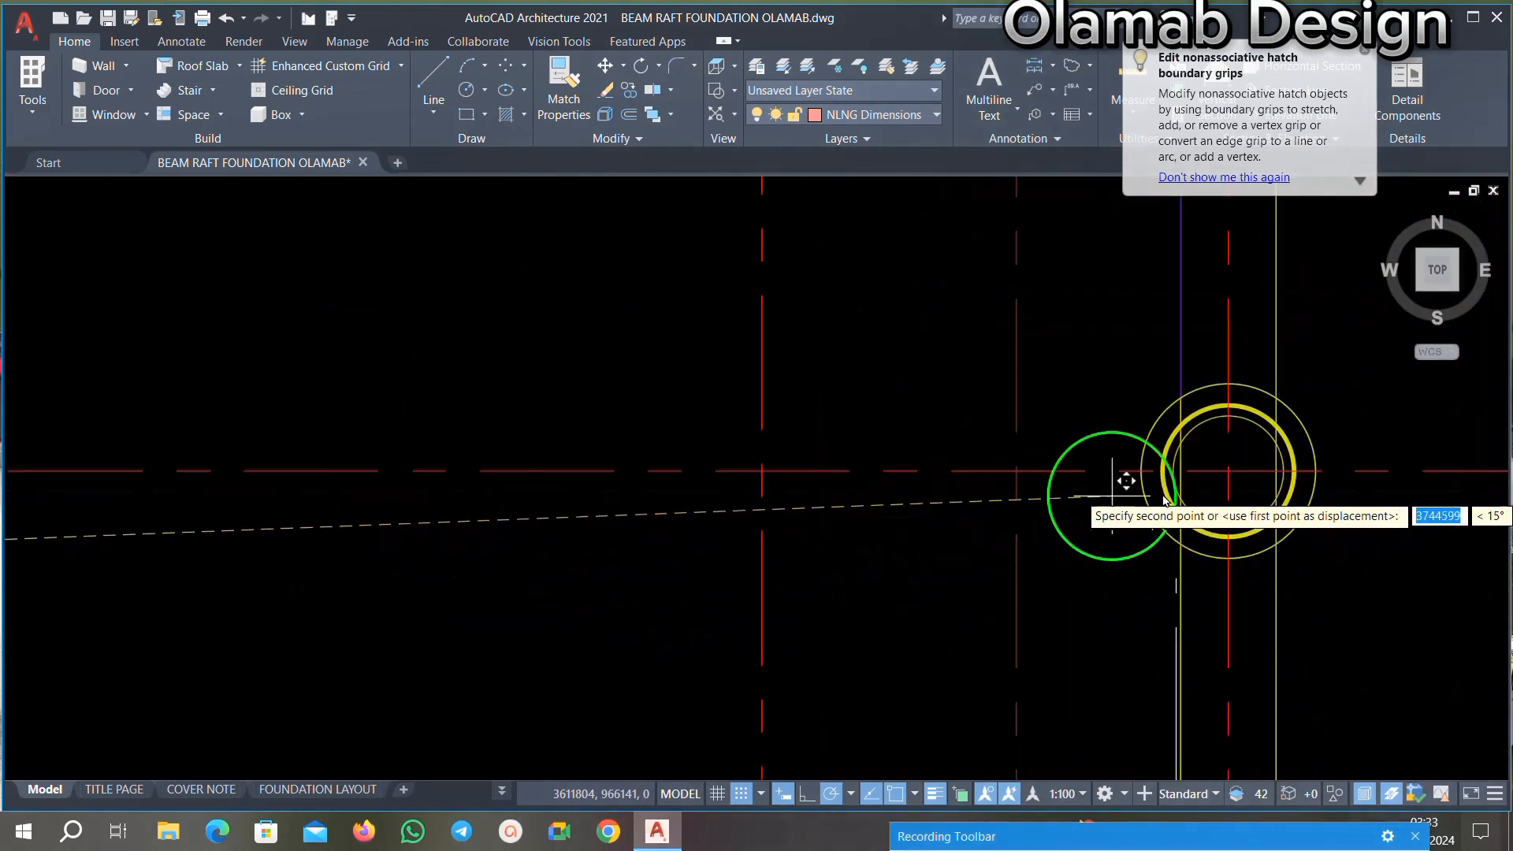
{"action": "left_click", "coordinate": [1233, 478]}
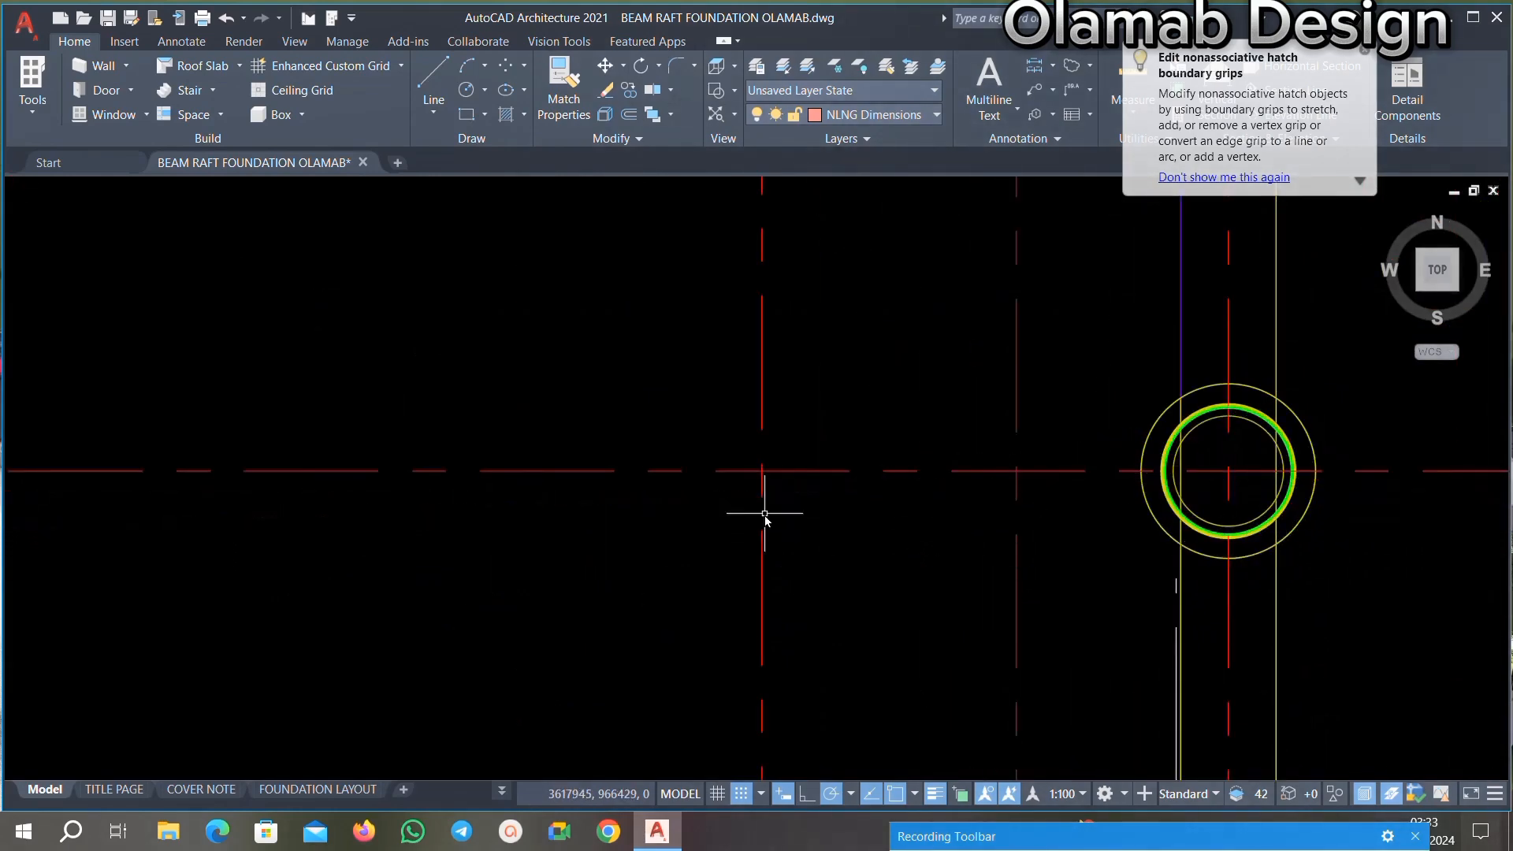
Step: Examine the walls and columns in the western part of the foundation plan for gaps in the wall lines
{"action": "scroll", "coordinate": [709, 520], "scroll_direction": "down", "scroll_amount": 6}
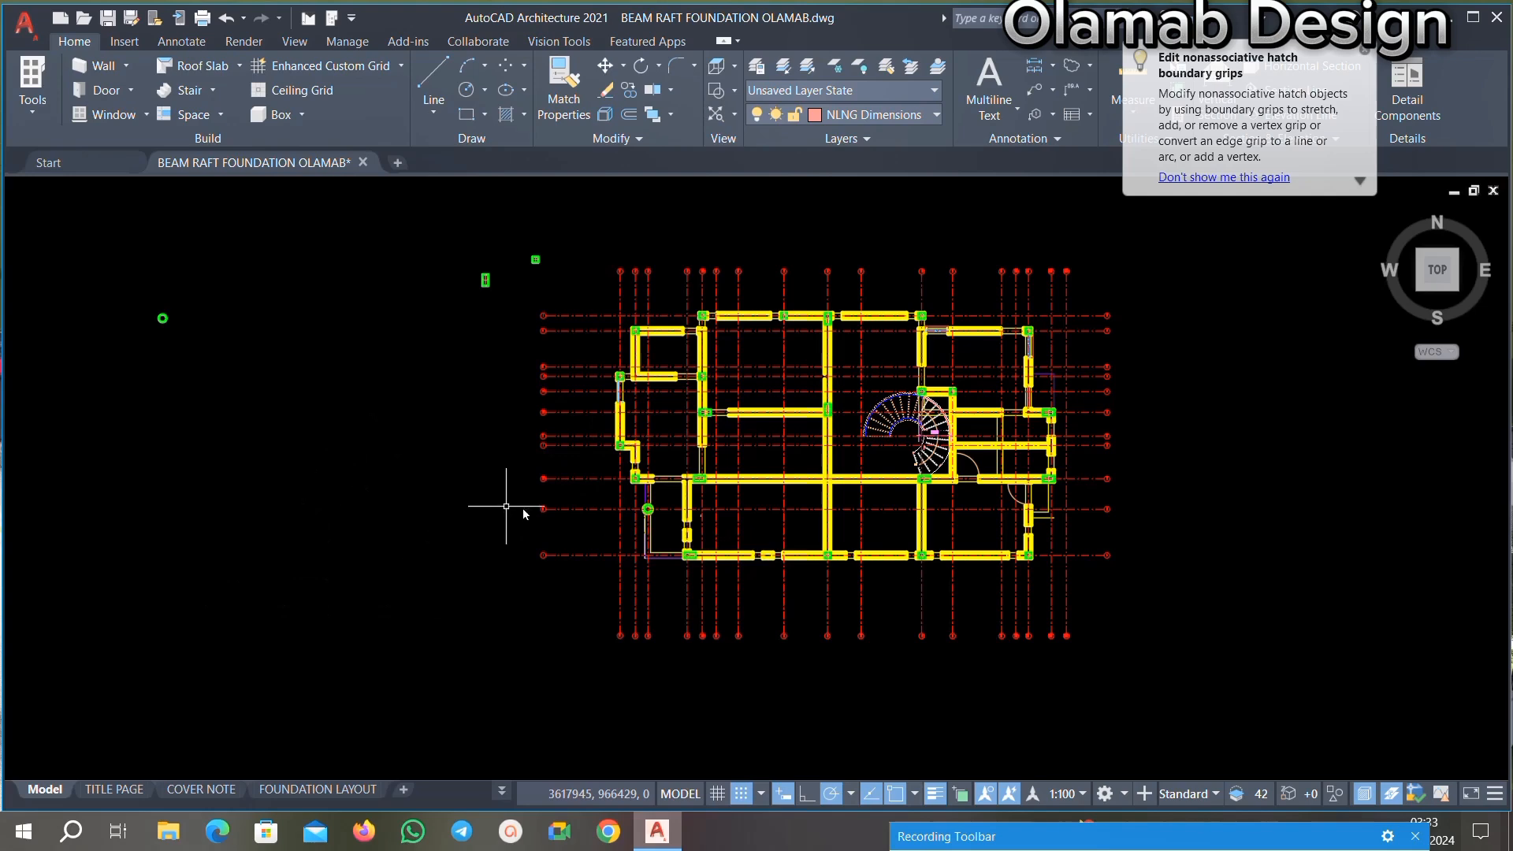
{"action": "scroll", "coordinate": [606, 472], "scroll_direction": "up", "scroll_amount": 5}
{"action": "scroll", "coordinate": [946, 390], "scroll_direction": "down", "scroll_amount": 3}
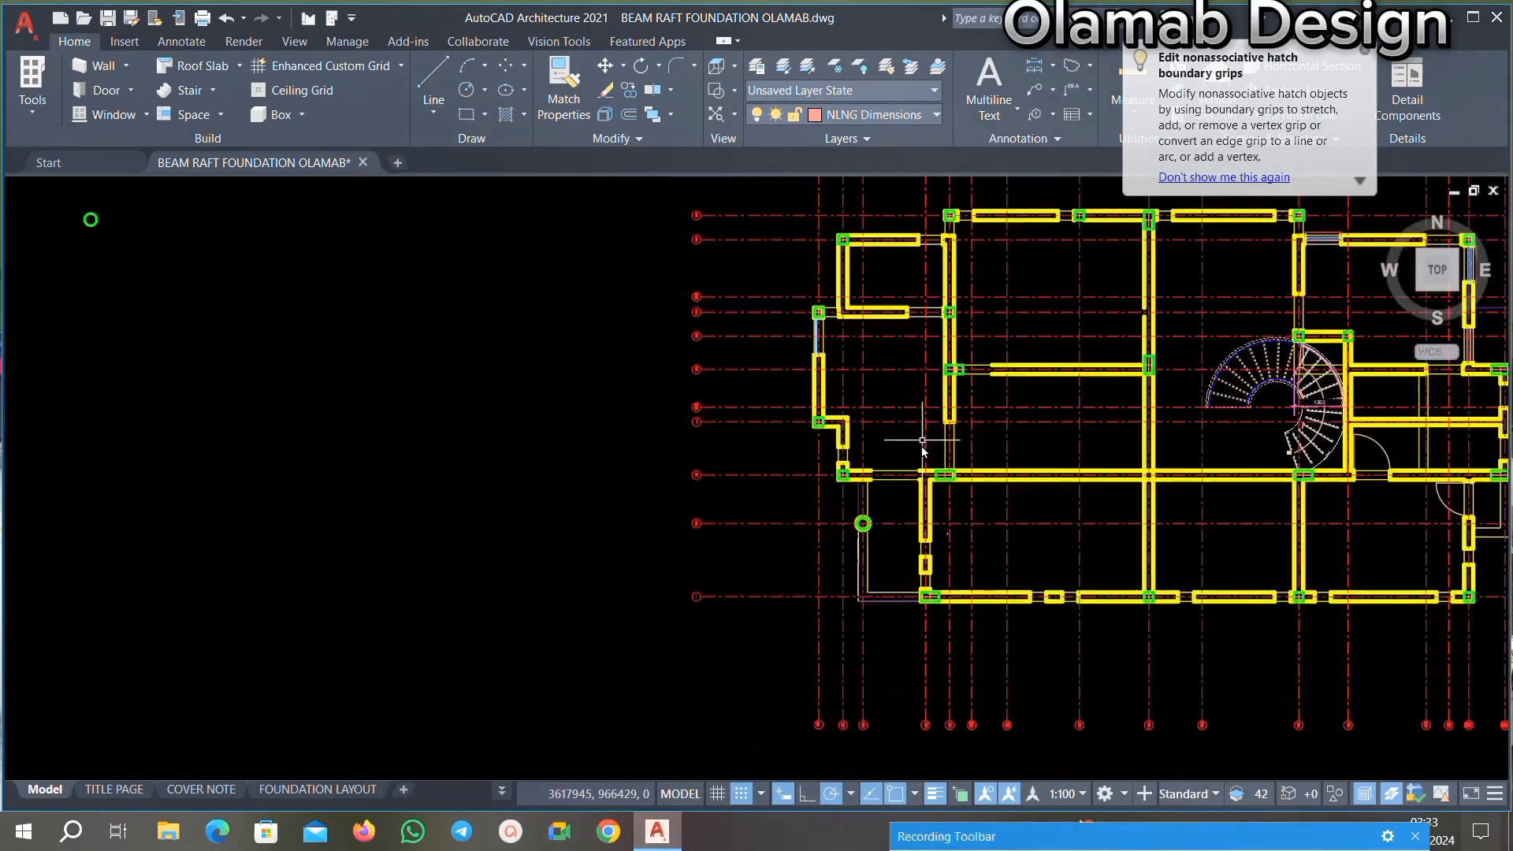
{"action": "middle_click_drag", "start_coordinate": [929, 386], "coordinate": [930, 466]}
{"action": "scroll", "coordinate": [863, 511], "scroll_direction": "up", "scroll_amount": 2}
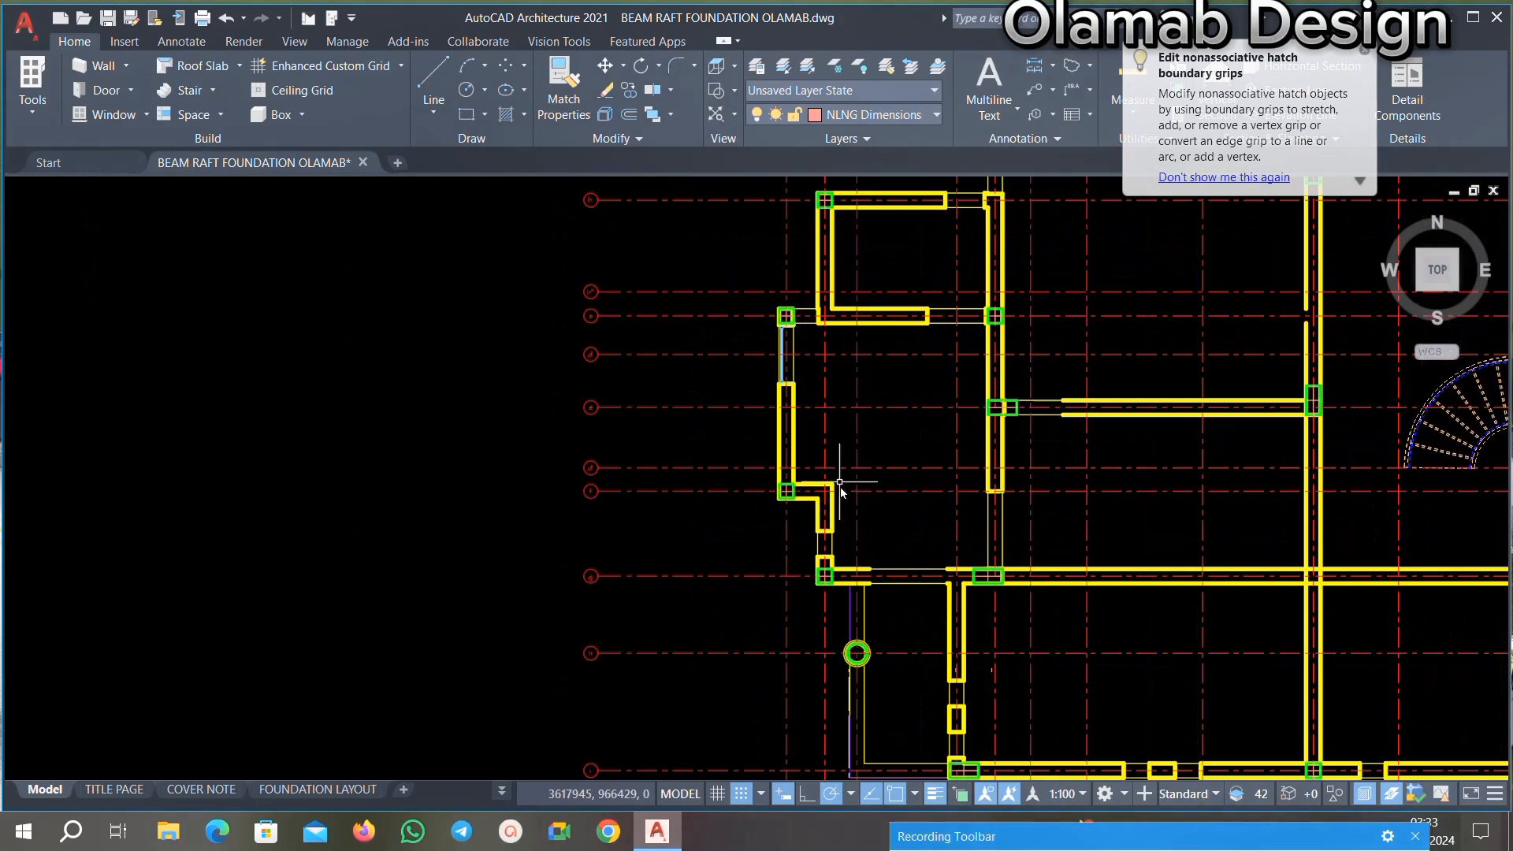
{"action": "scroll", "coordinate": [813, 290], "scroll_direction": "up", "scroll_amount": 2}
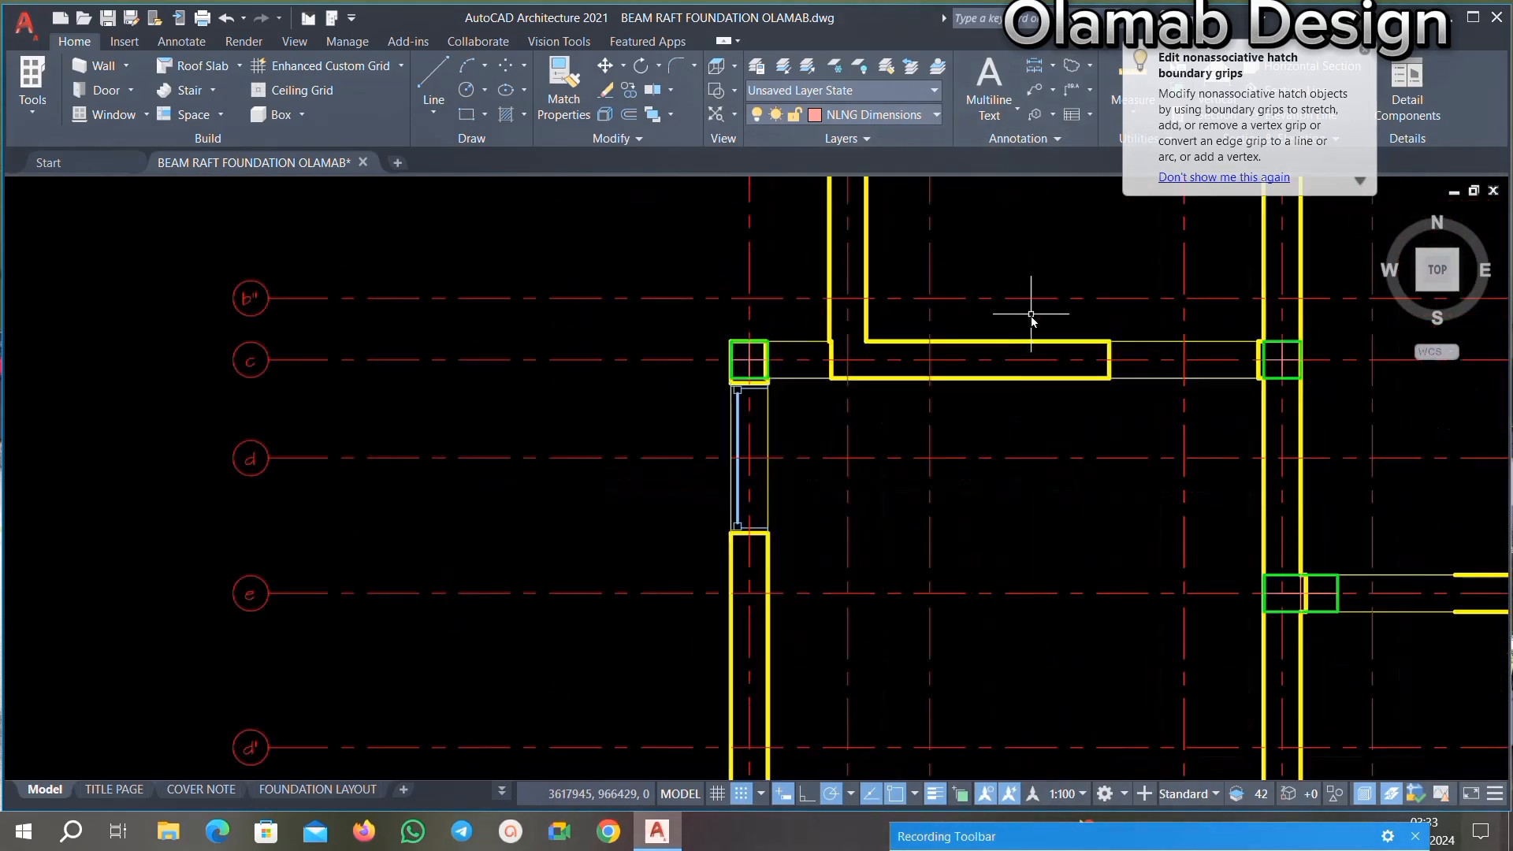
{"action": "scroll", "coordinate": [1064, 342], "scroll_direction": "down", "scroll_amount": 1}
{"action": "scroll", "coordinate": [1065, 325], "scroll_direction": "down", "scroll_amount": 1}
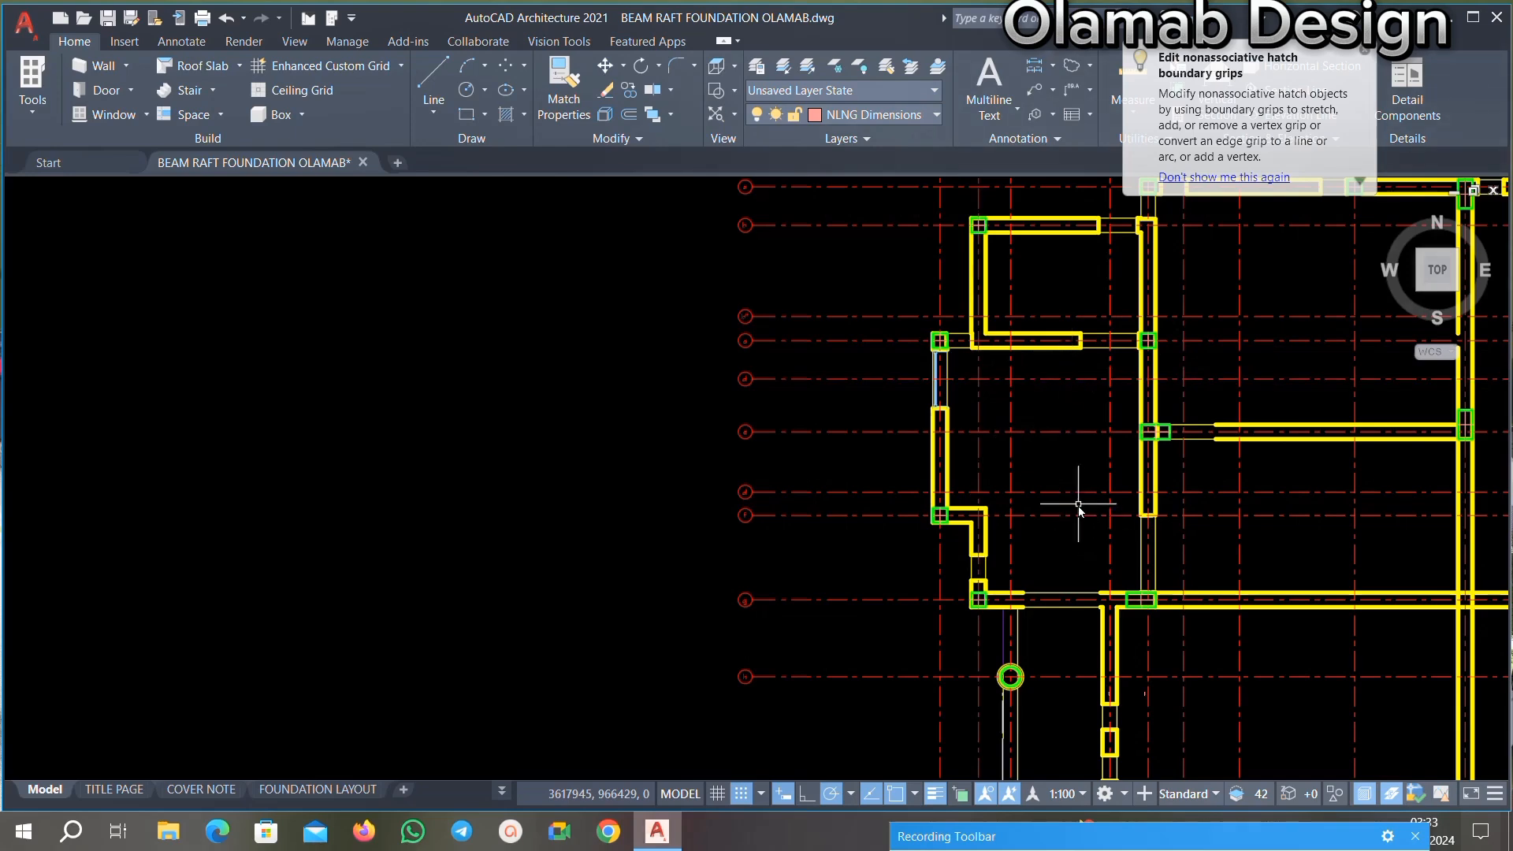
{"action": "scroll", "coordinate": [1078, 505], "scroll_direction": "down", "scroll_amount": 2}
{"action": "scroll", "coordinate": [1104, 533], "scroll_direction": "up", "scroll_amount": 2}
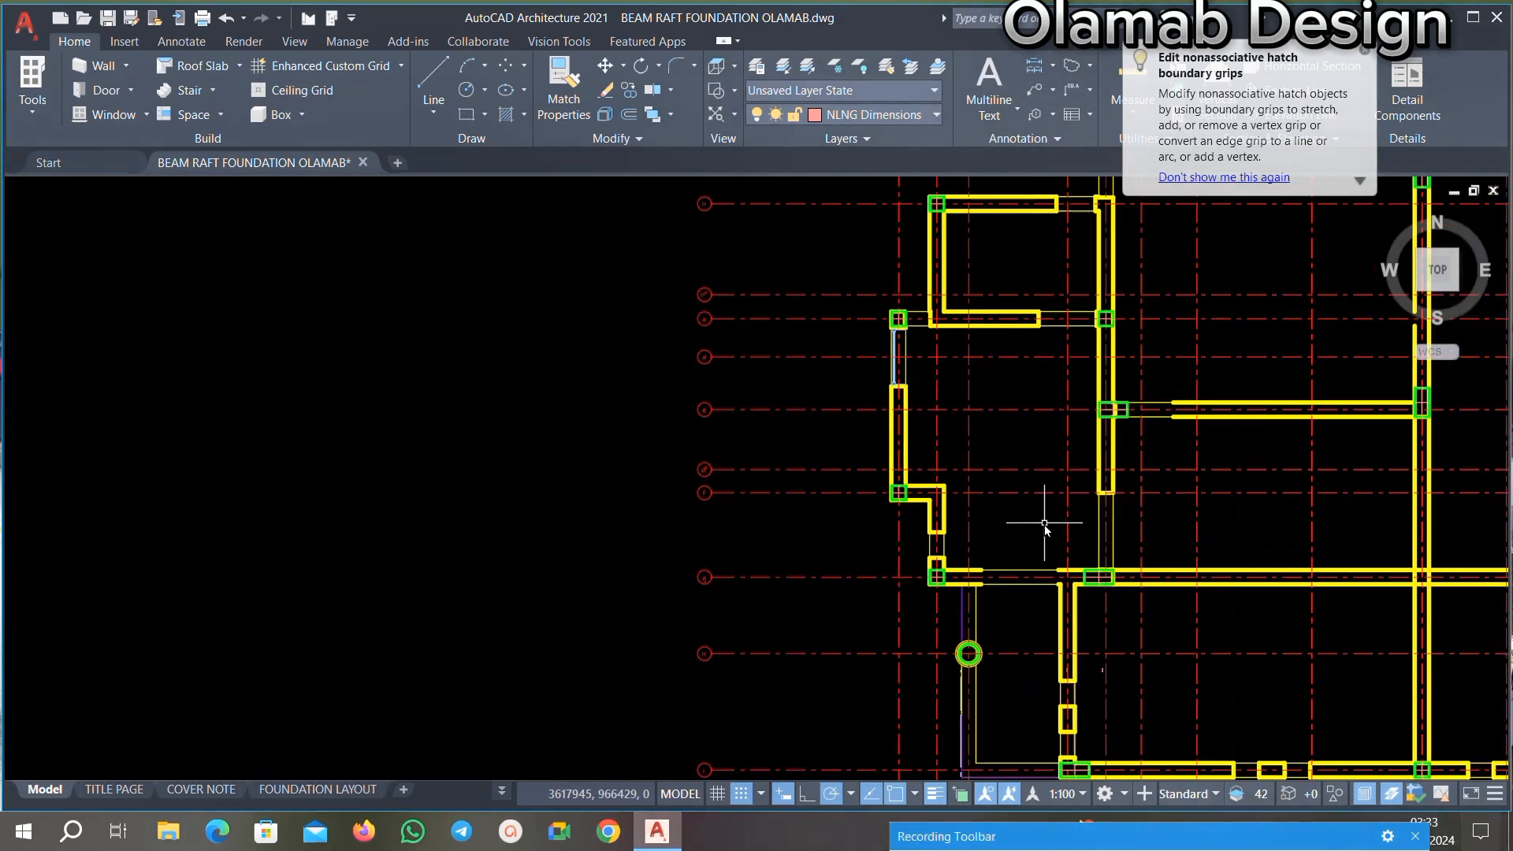
Step: Stretch the upper line of the short wall on grid f east to the west face of the next vertical wall
{"action": "scroll", "coordinate": [983, 502], "scroll_direction": "up", "scroll_amount": 2}
{"action": "scroll", "coordinate": [943, 453], "scroll_direction": "up", "scroll_amount": 2}
{"action": "scroll", "coordinate": [770, 567], "scroll_direction": "down", "scroll_amount": 2}
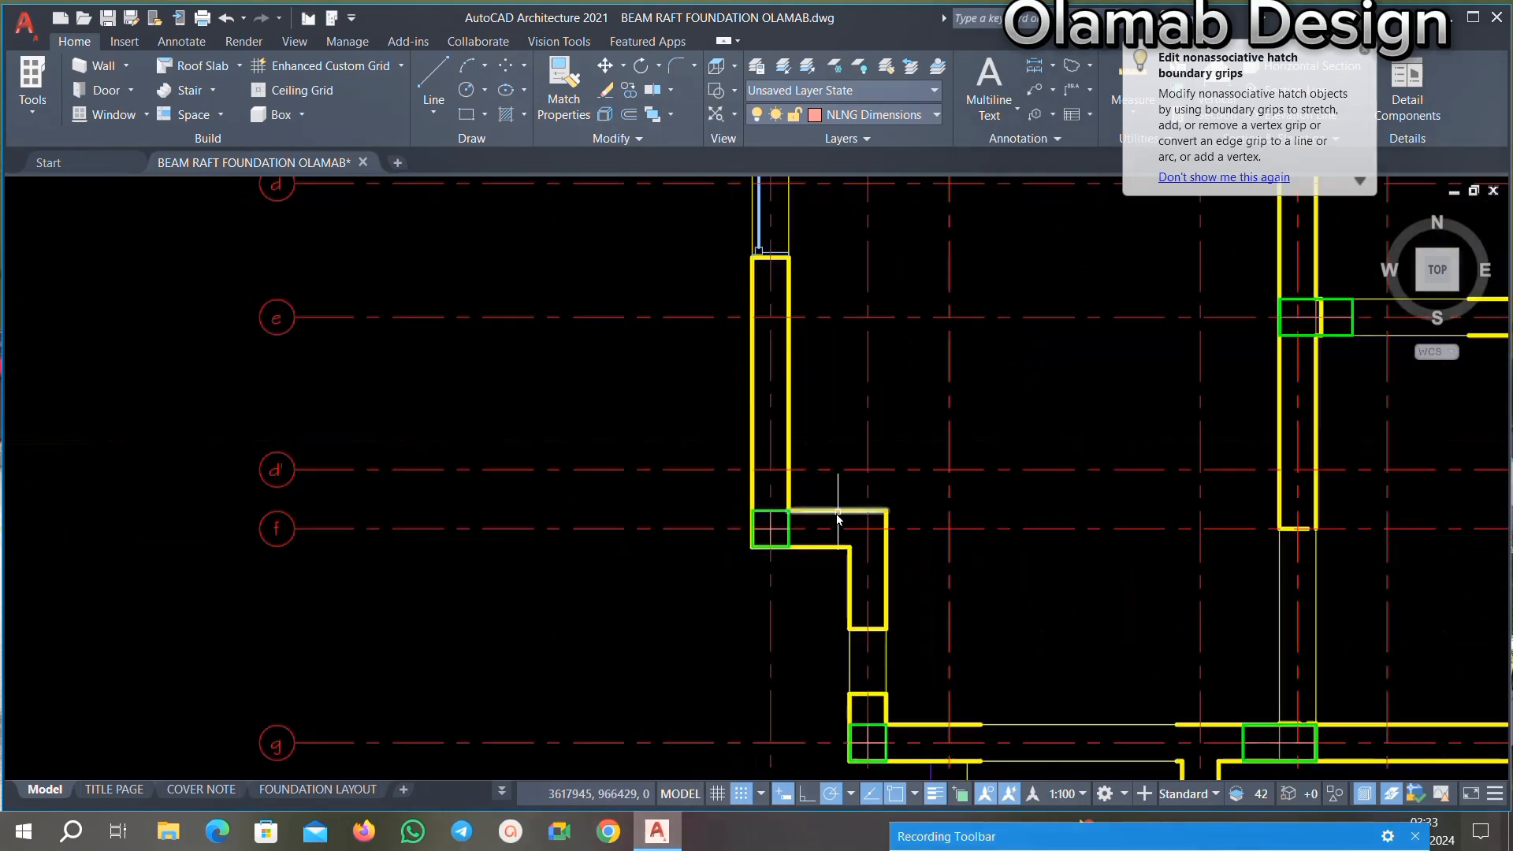
{"action": "scroll", "coordinate": [868, 501], "scroll_direction": "up", "scroll_amount": 4}
{"action": "left_click", "coordinate": [721, 525]}
{"action": "scroll", "coordinate": [721, 535], "scroll_direction": "down", "scroll_amount": 5}
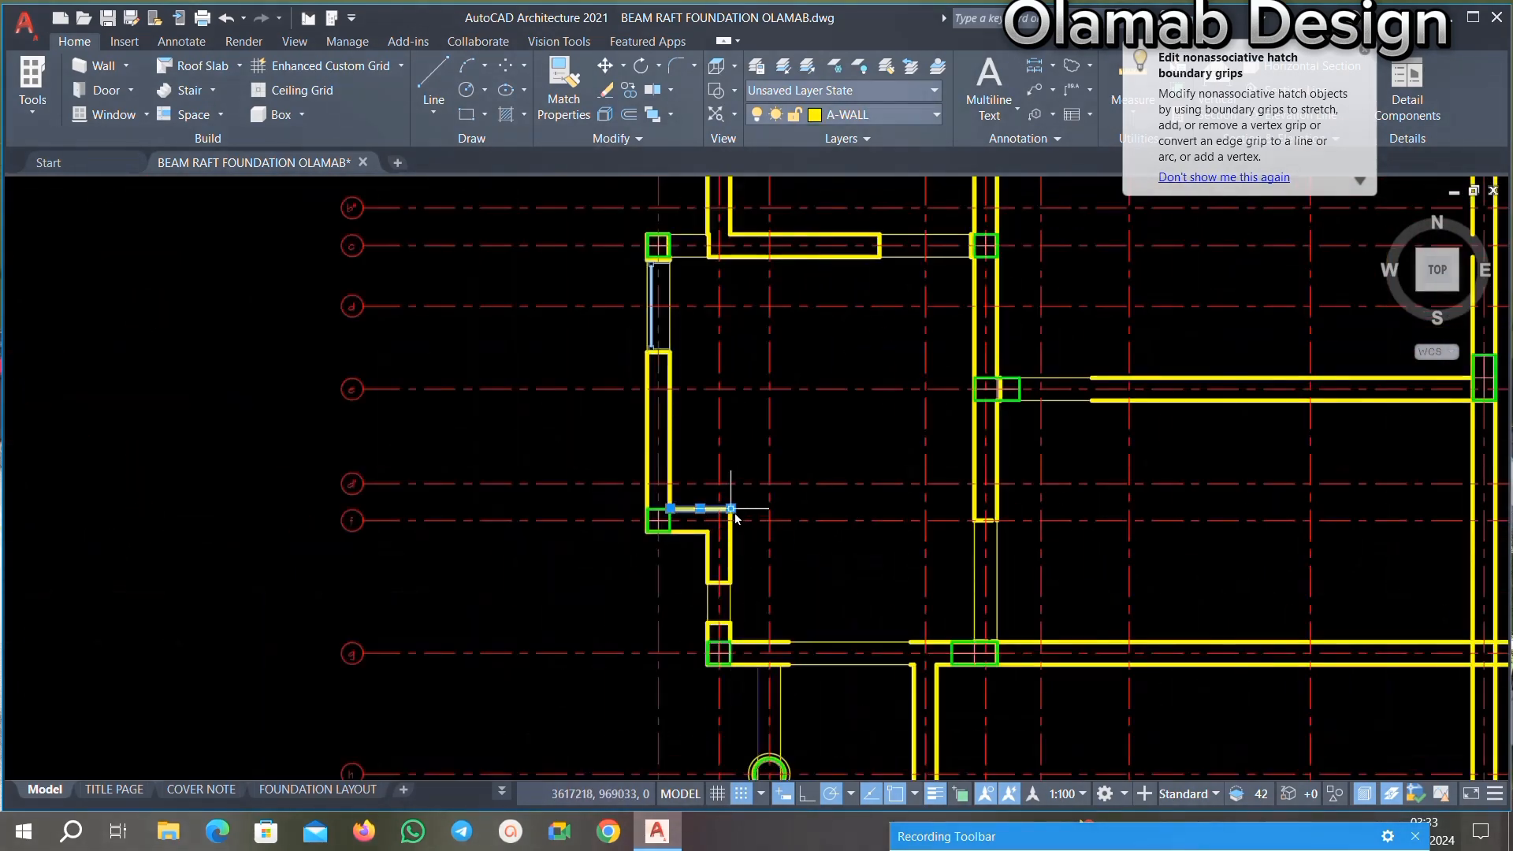
{"action": "scroll", "coordinate": [734, 514], "scroll_direction": "up", "scroll_amount": 4}
{"action": "scroll", "coordinate": [700, 509], "scroll_direction": "down", "scroll_amount": 3}
{"action": "left_click", "coordinate": [697, 503]}
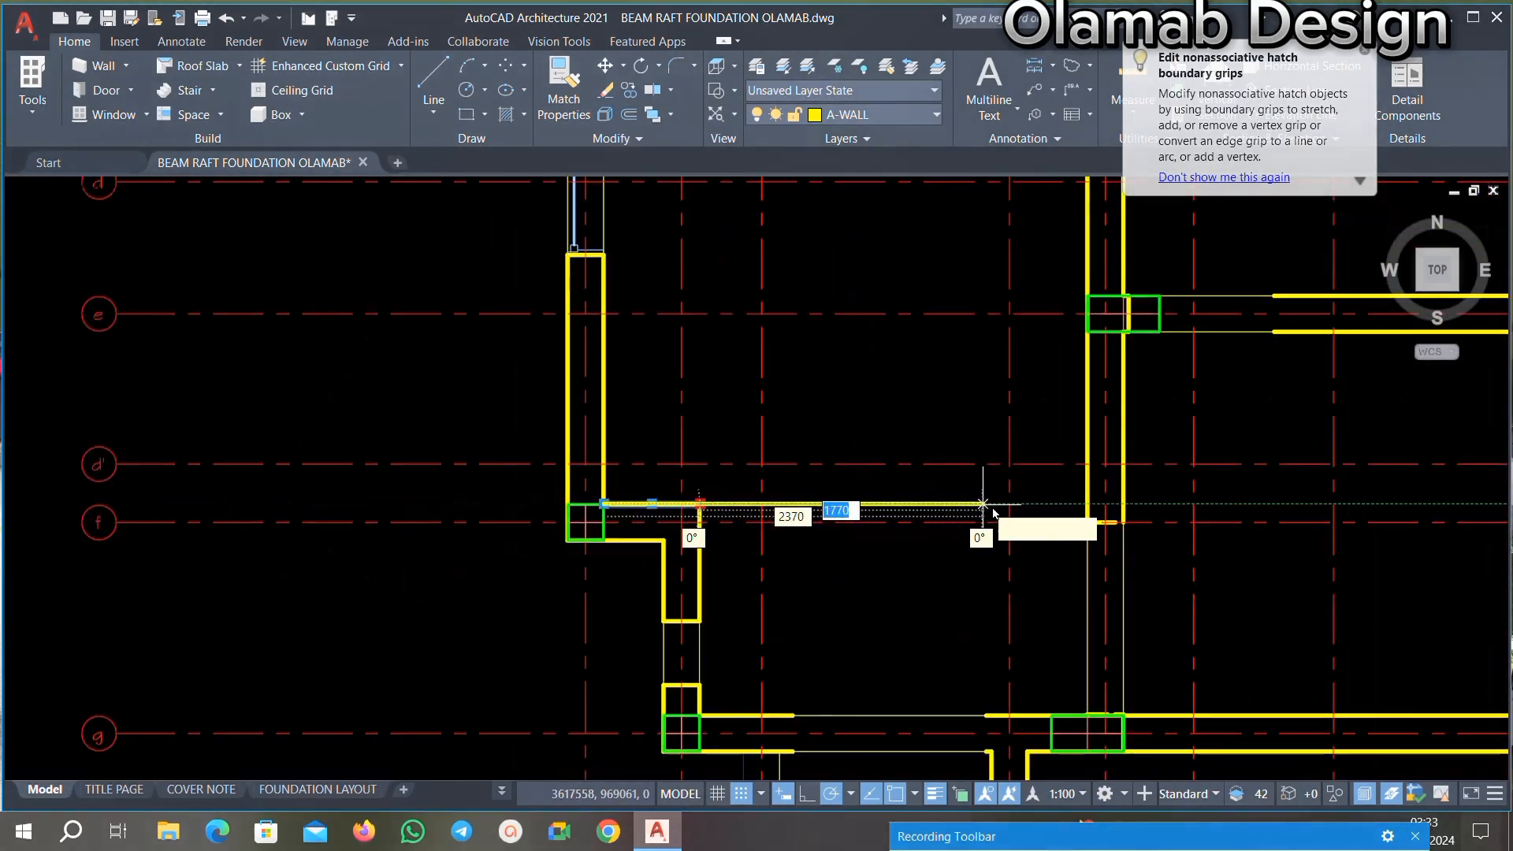
{"action": "left_click", "coordinate": [1087, 505]}
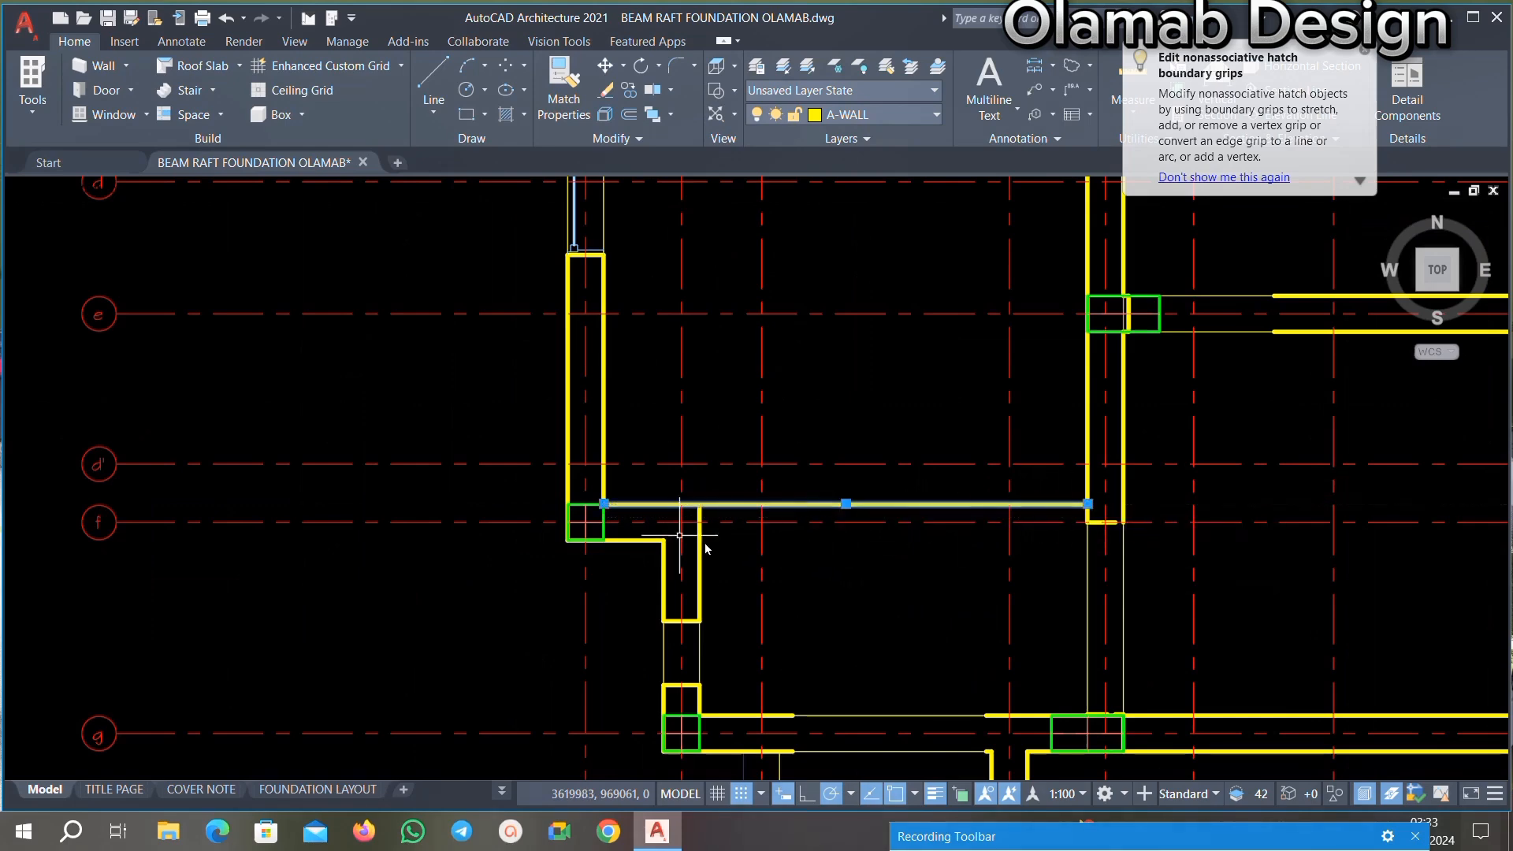
{"action": "scroll", "coordinate": [638, 532], "scroll_direction": "up", "scroll_amount": 3}
{"action": "key", "text": "Escape"}
Step: Stretch the lower line of the short wall on grid f east to align with the same vertical wall's west face
{"action": "left_click", "coordinate": [681, 542]}
{"action": "left_click", "coordinate": [574, 612]}
{"action": "scroll", "coordinate": [579, 591], "scroll_direction": "down", "scroll_amount": 3}
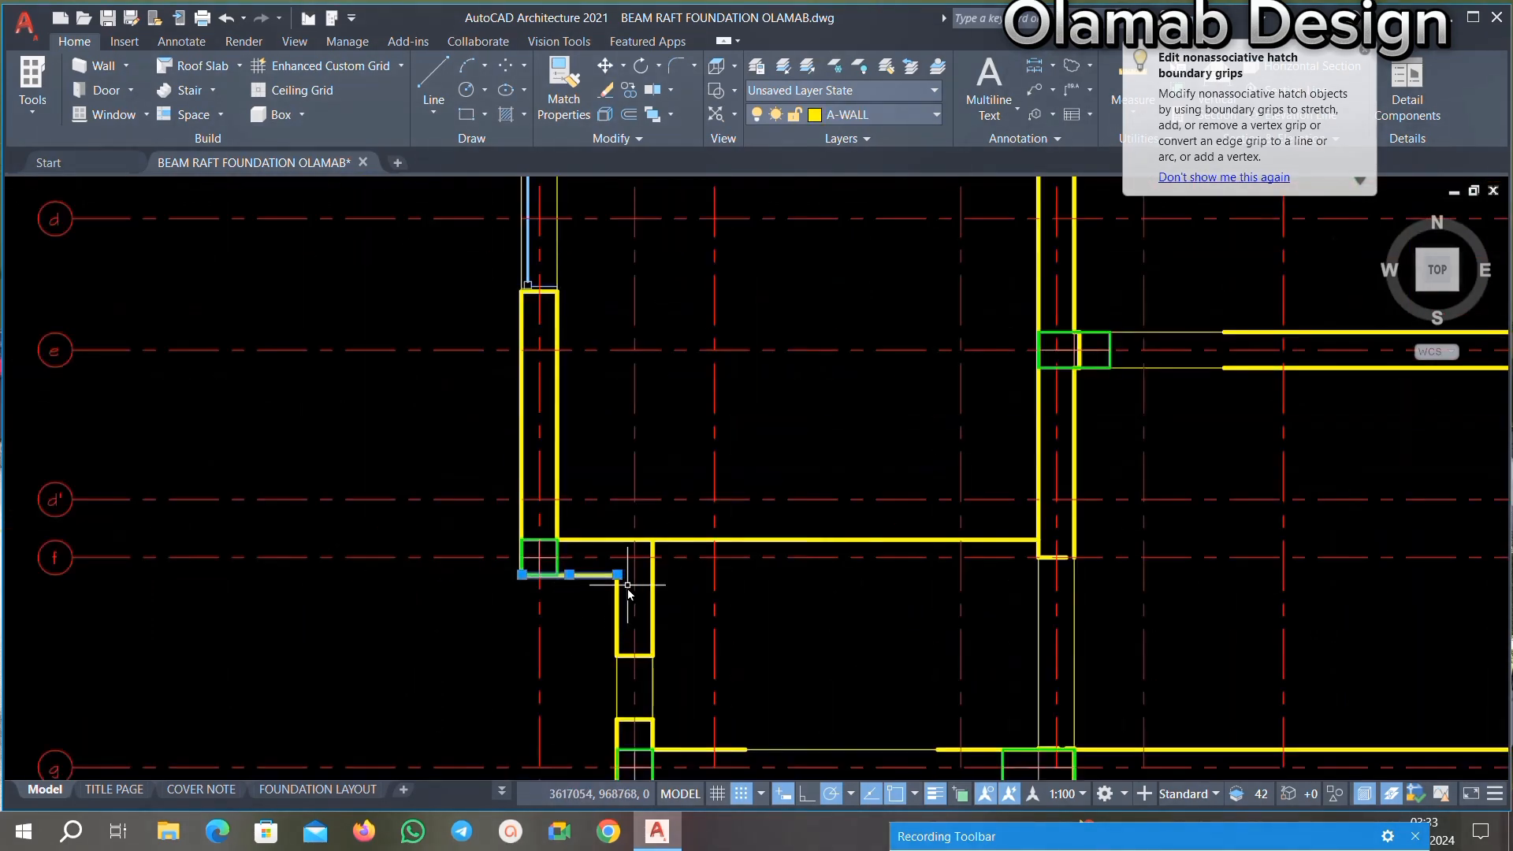
{"action": "left_click", "coordinate": [617, 575]}
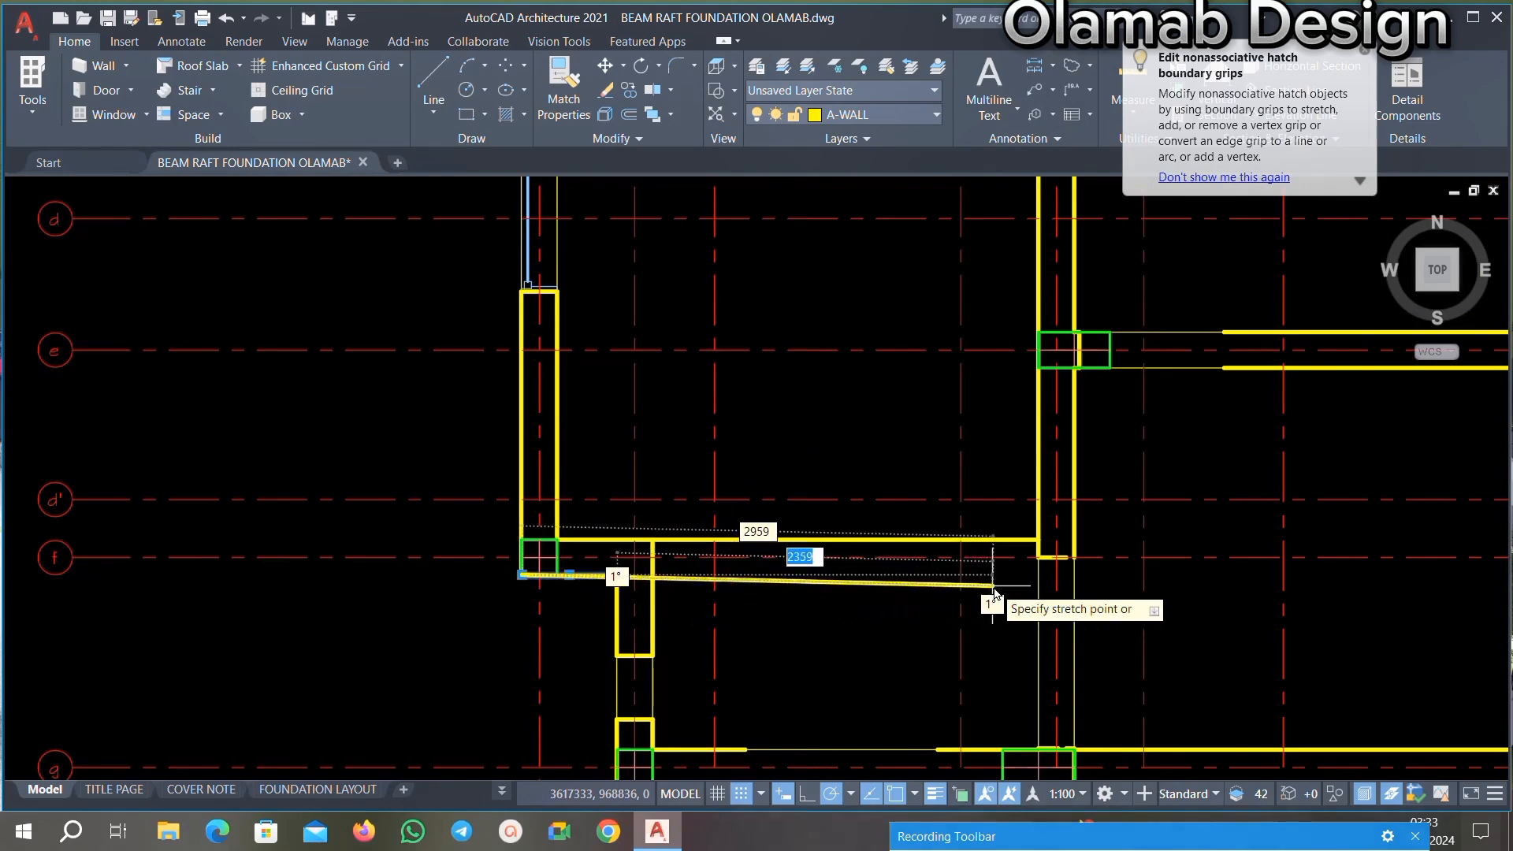
{"action": "left_click", "coordinate": [1019, 576]}
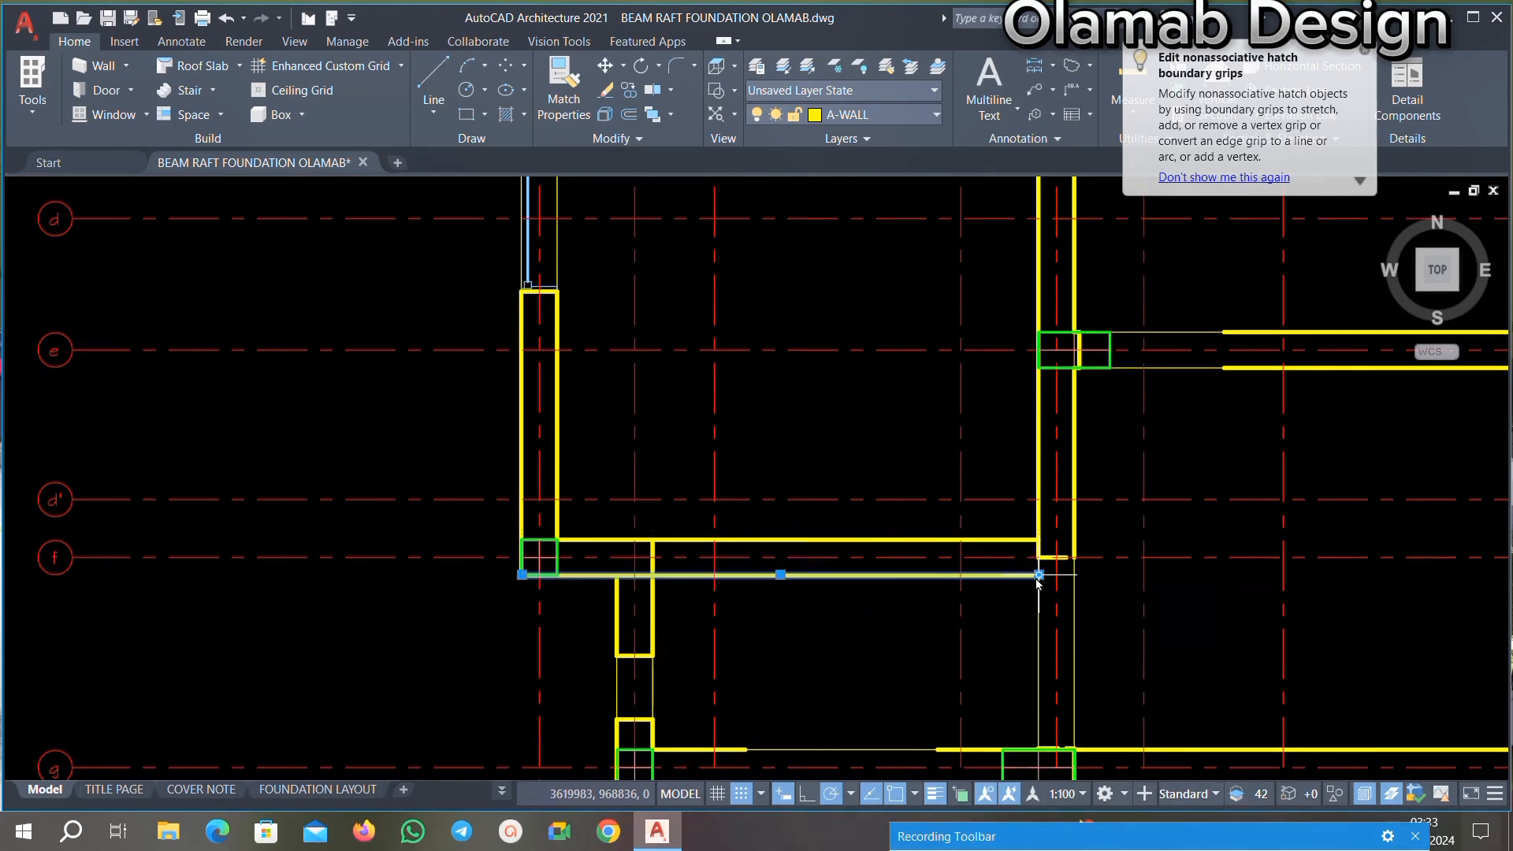
Step: Delete the window from the opening in the west outer wall just below the column at grid c
{"action": "scroll", "coordinate": [926, 560], "scroll_direction": "down", "scroll_amount": 3}
{"action": "key", "text": "Escape"}
{"action": "scroll", "coordinate": [956, 574], "scroll_direction": "up", "scroll_amount": 3}
{"action": "scroll", "coordinate": [835, 537], "scroll_direction": "down", "scroll_amount": 2}
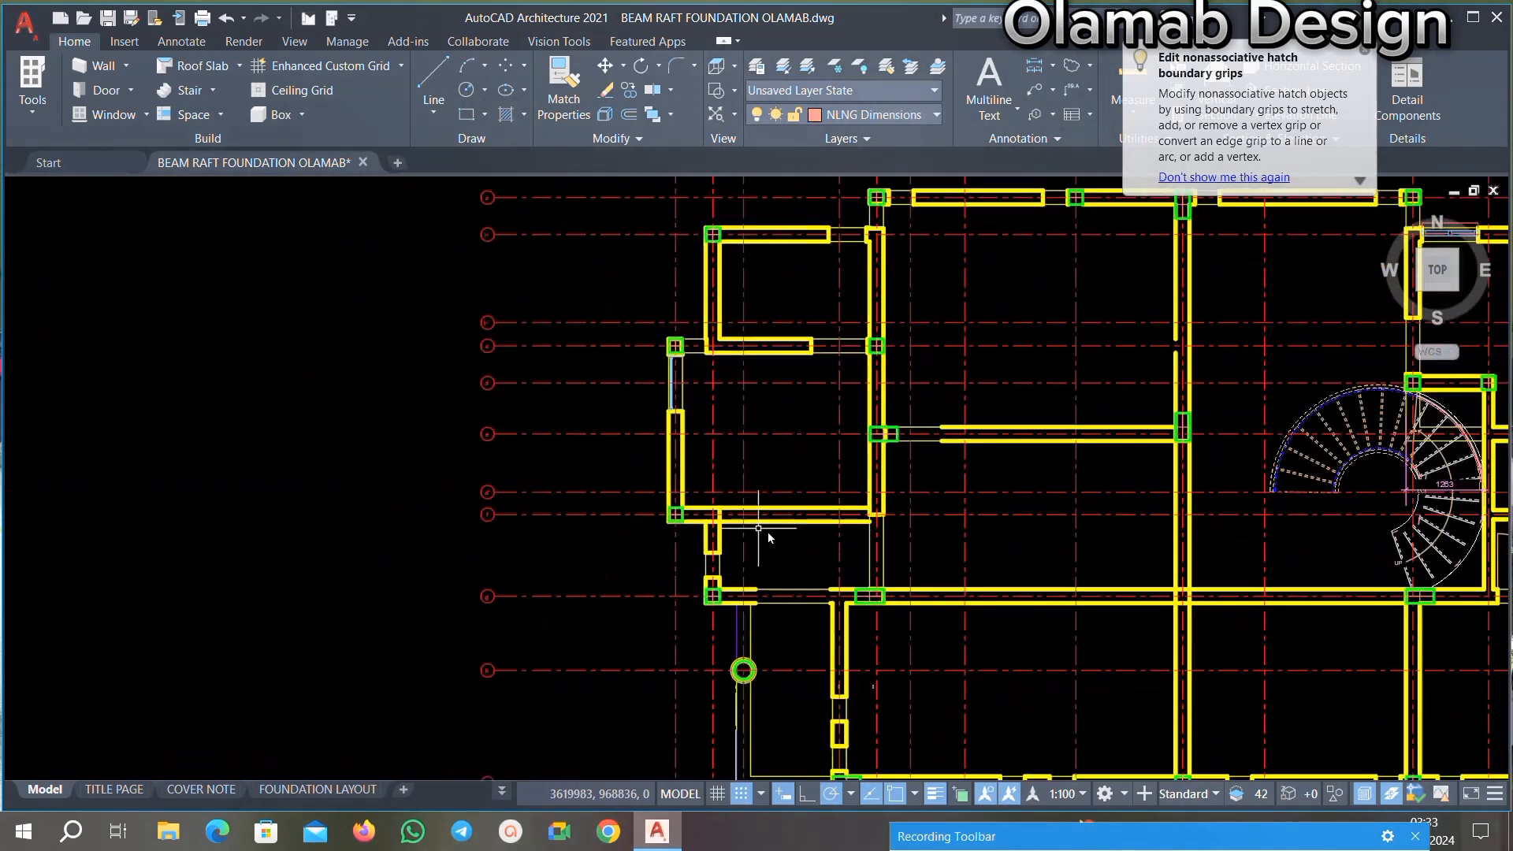
{"action": "middle_click_drag", "start_coordinate": [733, 508], "coordinate": [656, 534]}
{"action": "scroll", "coordinate": [657, 528], "scroll_direction": "down", "scroll_amount": 4}
{"action": "scroll", "coordinate": [702, 524], "scroll_direction": "up", "scroll_amount": 4}
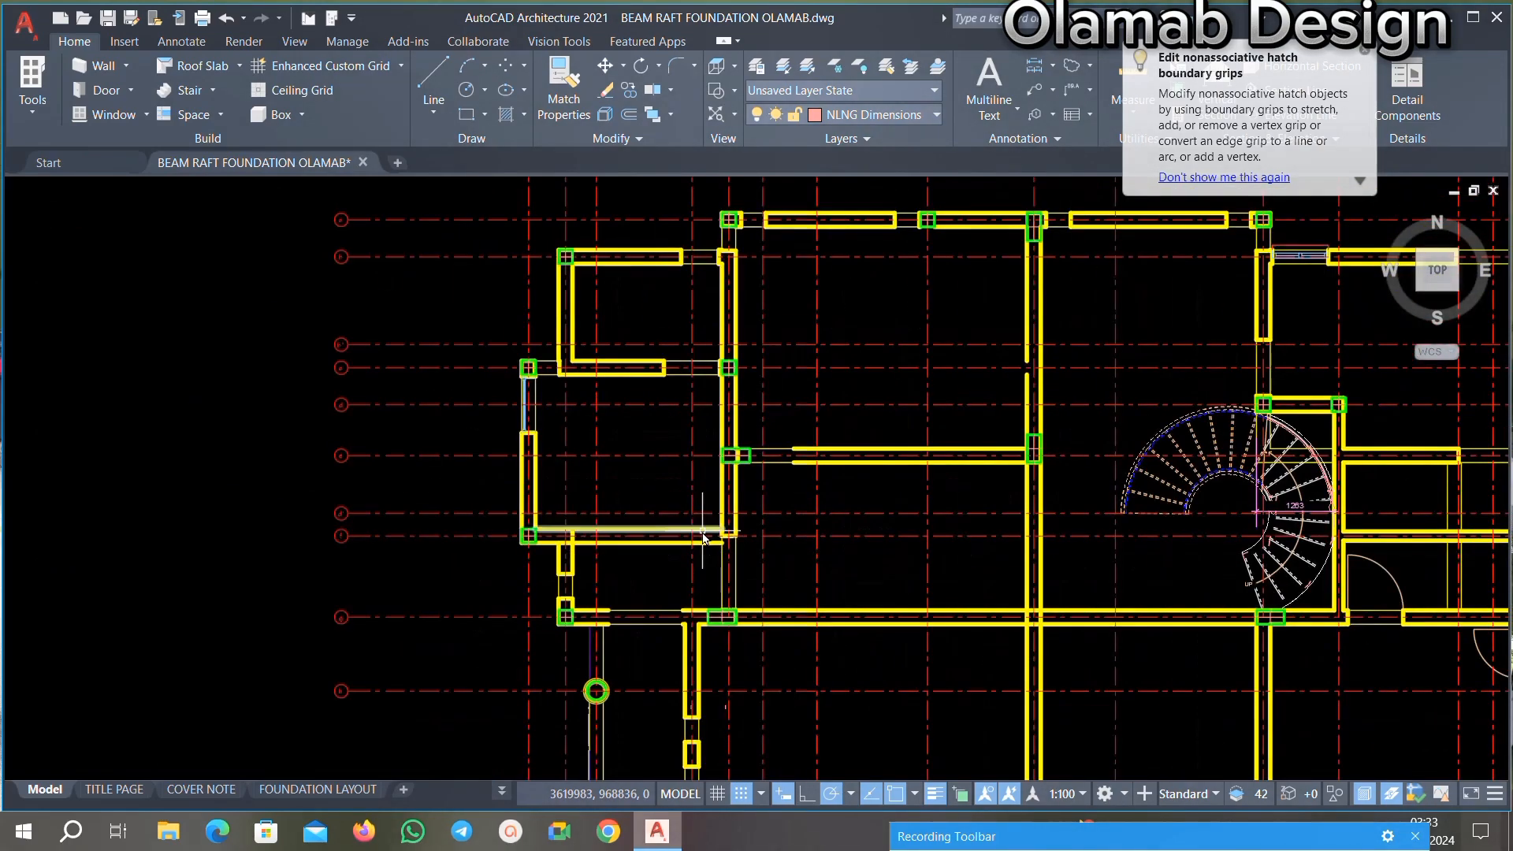
{"action": "scroll", "coordinate": [443, 373], "scroll_direction": "up", "scroll_amount": 2}
{"action": "scroll", "coordinate": [443, 373], "scroll_direction": "up", "scroll_amount": 3}
{"action": "scroll", "coordinate": [675, 399], "scroll_direction": "up", "scroll_amount": 5}
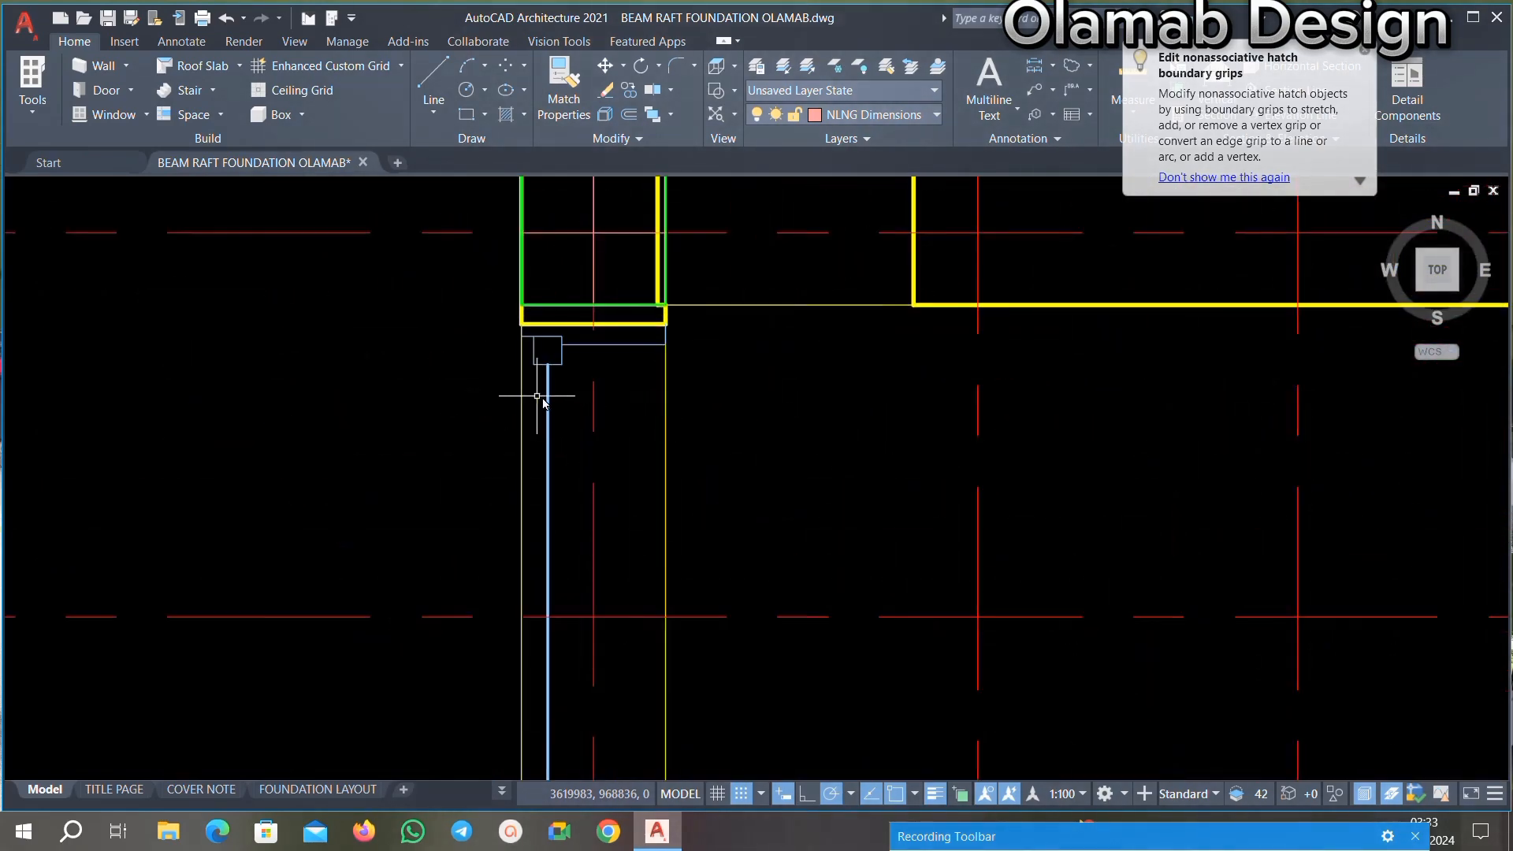
{"action": "scroll", "coordinate": [611, 366], "scroll_direction": "down", "scroll_amount": 8}
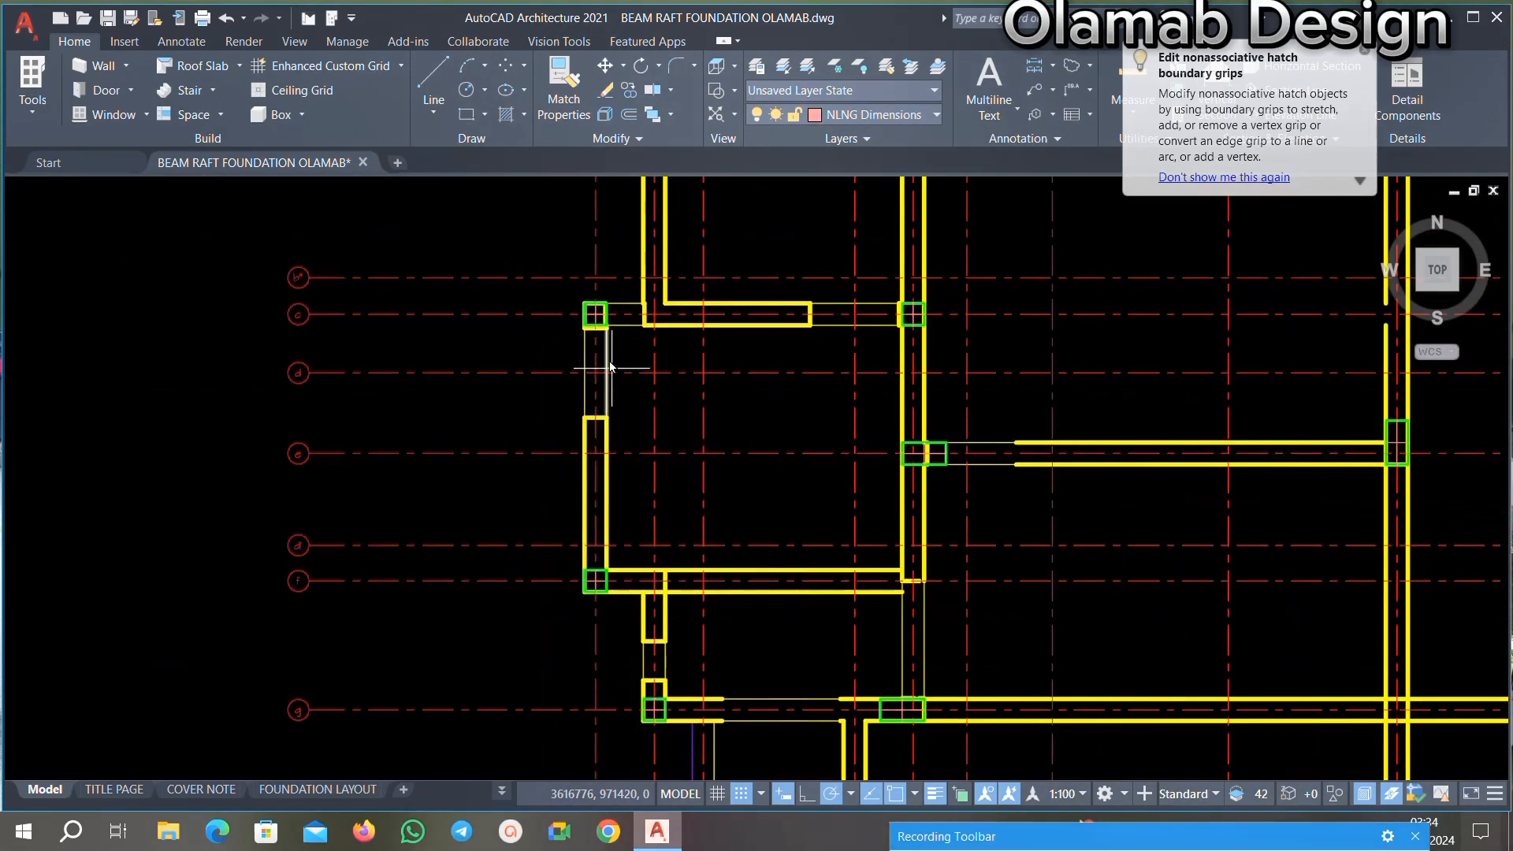
Step: Delete the end line closing the short wall stub below the west column at grid c
{"action": "scroll", "coordinate": [604, 375], "scroll_direction": "up", "scroll_amount": 4}
{"action": "scroll", "coordinate": [666, 362], "scroll_direction": "down", "scroll_amount": 7}
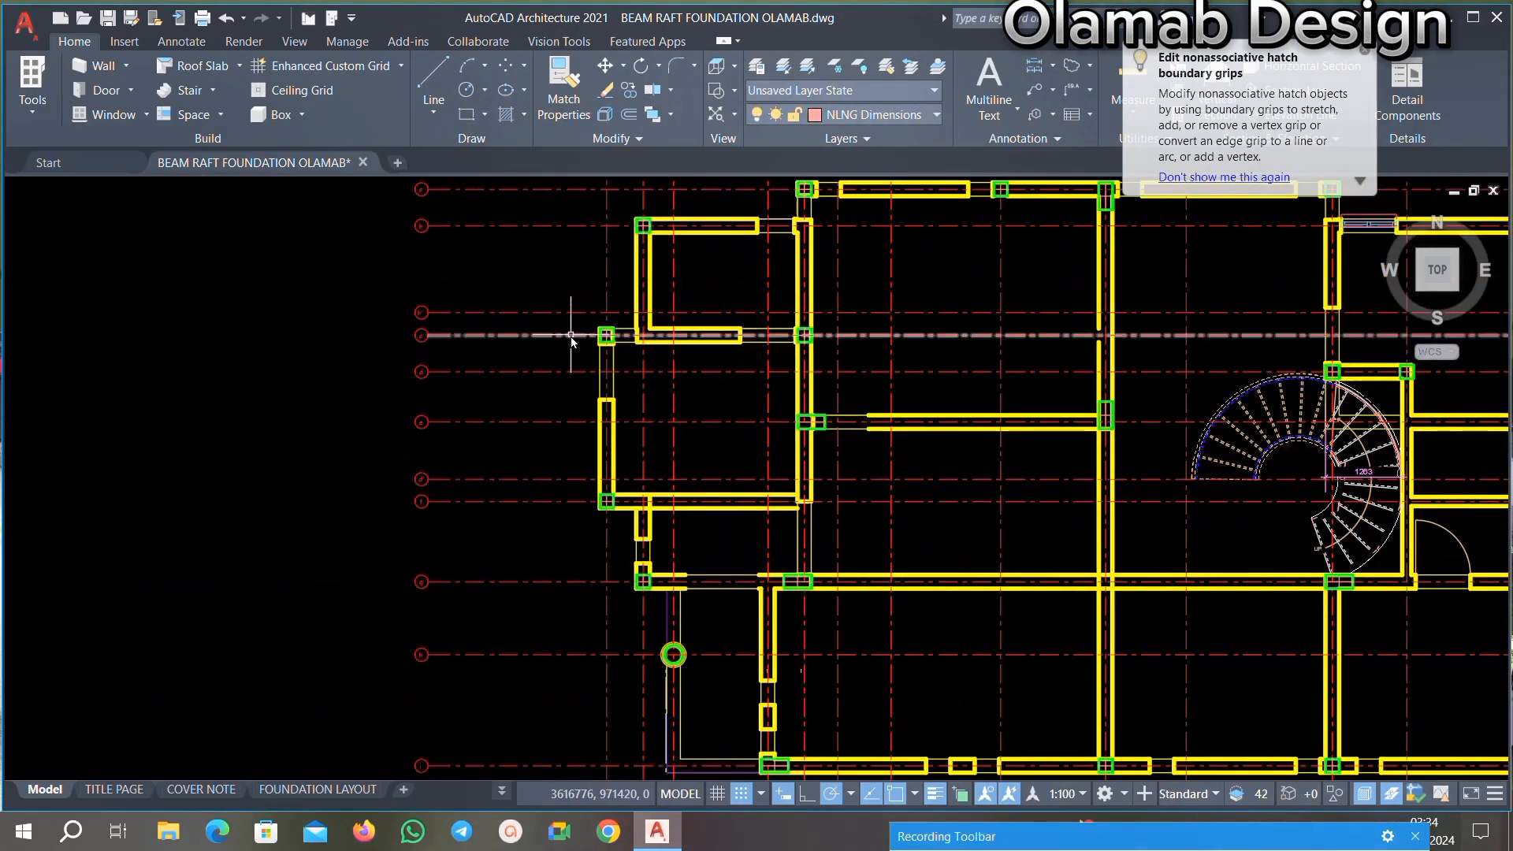
{"action": "scroll", "coordinate": [811, 468], "scroll_direction": "up", "scroll_amount": 3}
{"action": "scroll", "coordinate": [651, 362], "scroll_direction": "up", "scroll_amount": 12}
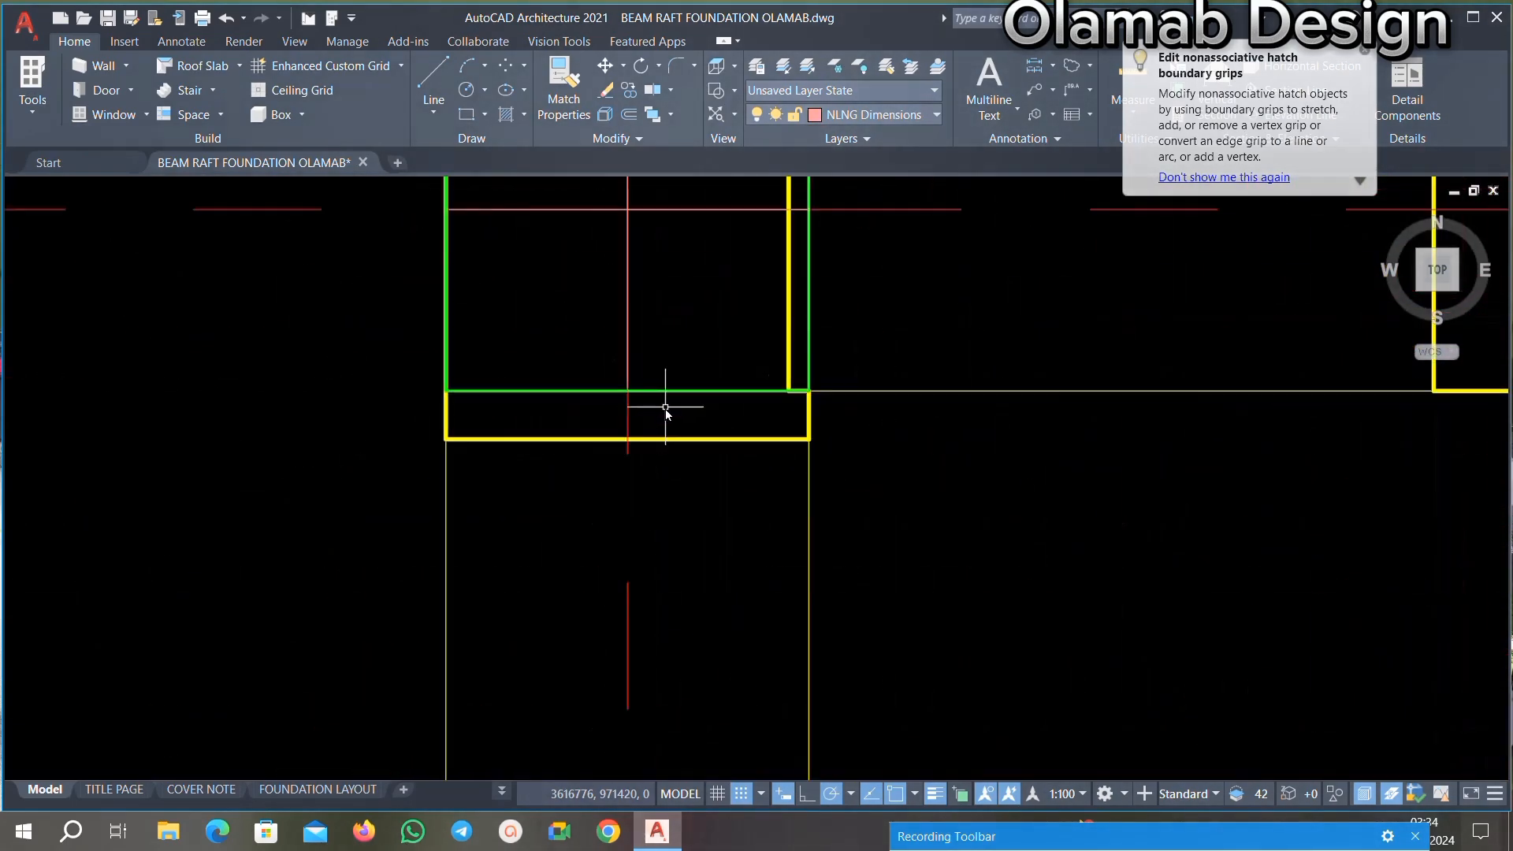
{"action": "scroll", "coordinate": [669, 412], "scroll_direction": "down", "scroll_amount": 7}
{"action": "scroll", "coordinate": [692, 426], "scroll_direction": "up", "scroll_amount": 9}
{"action": "scroll", "coordinate": [642, 408], "scroll_direction": "down", "scroll_amount": 8}
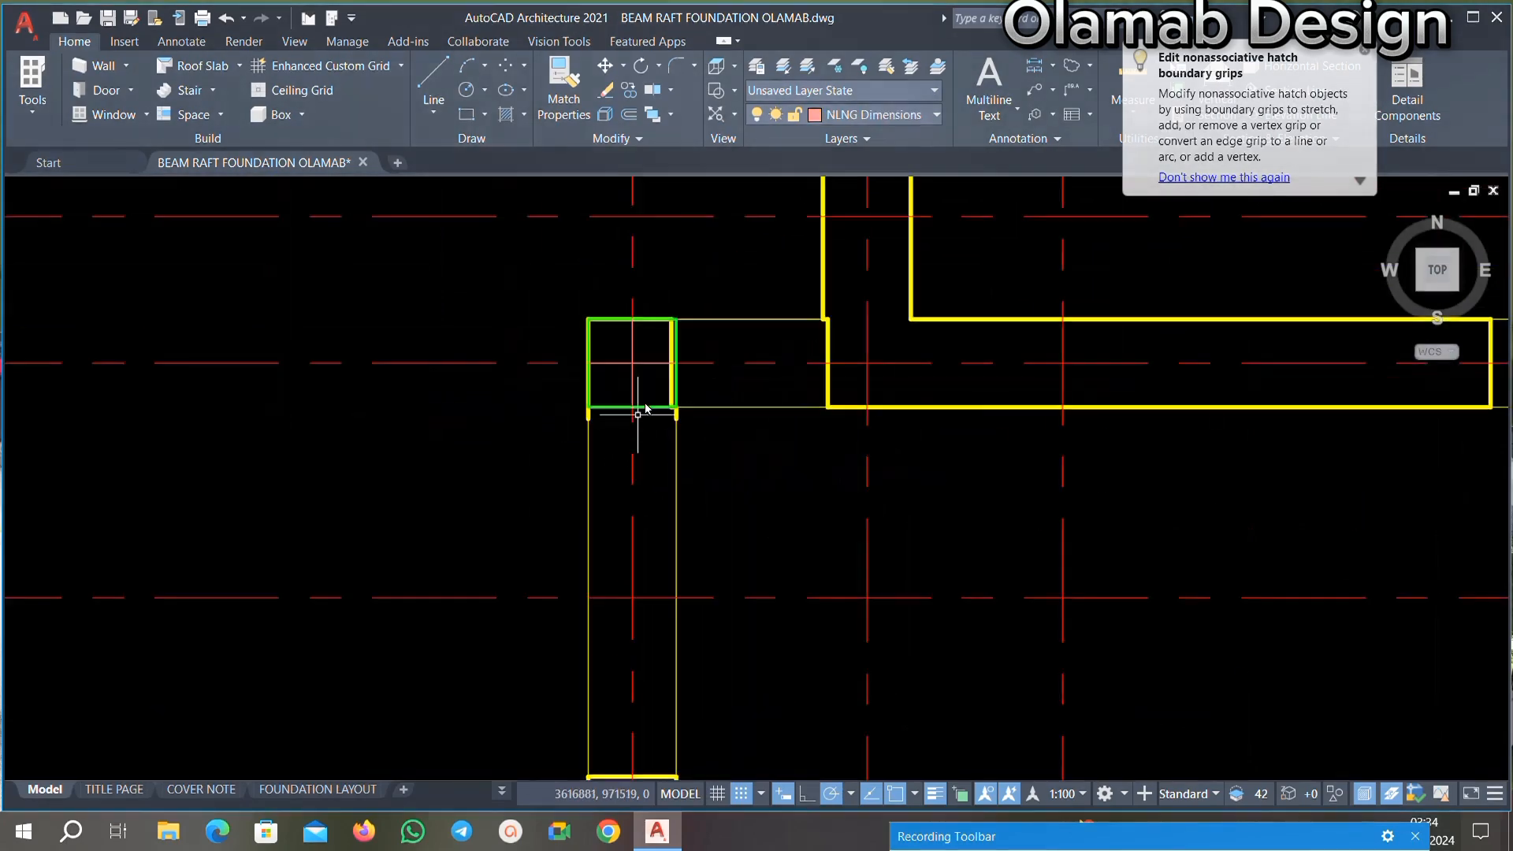
Step: Delete the vertical wall line inside the west column at grid c and the short stub line below its east corner
{"action": "scroll", "coordinate": [670, 406], "scroll_direction": "up", "scroll_amount": 5}
{"action": "scroll", "coordinate": [676, 401], "scroll_direction": "up", "scroll_amount": 3}
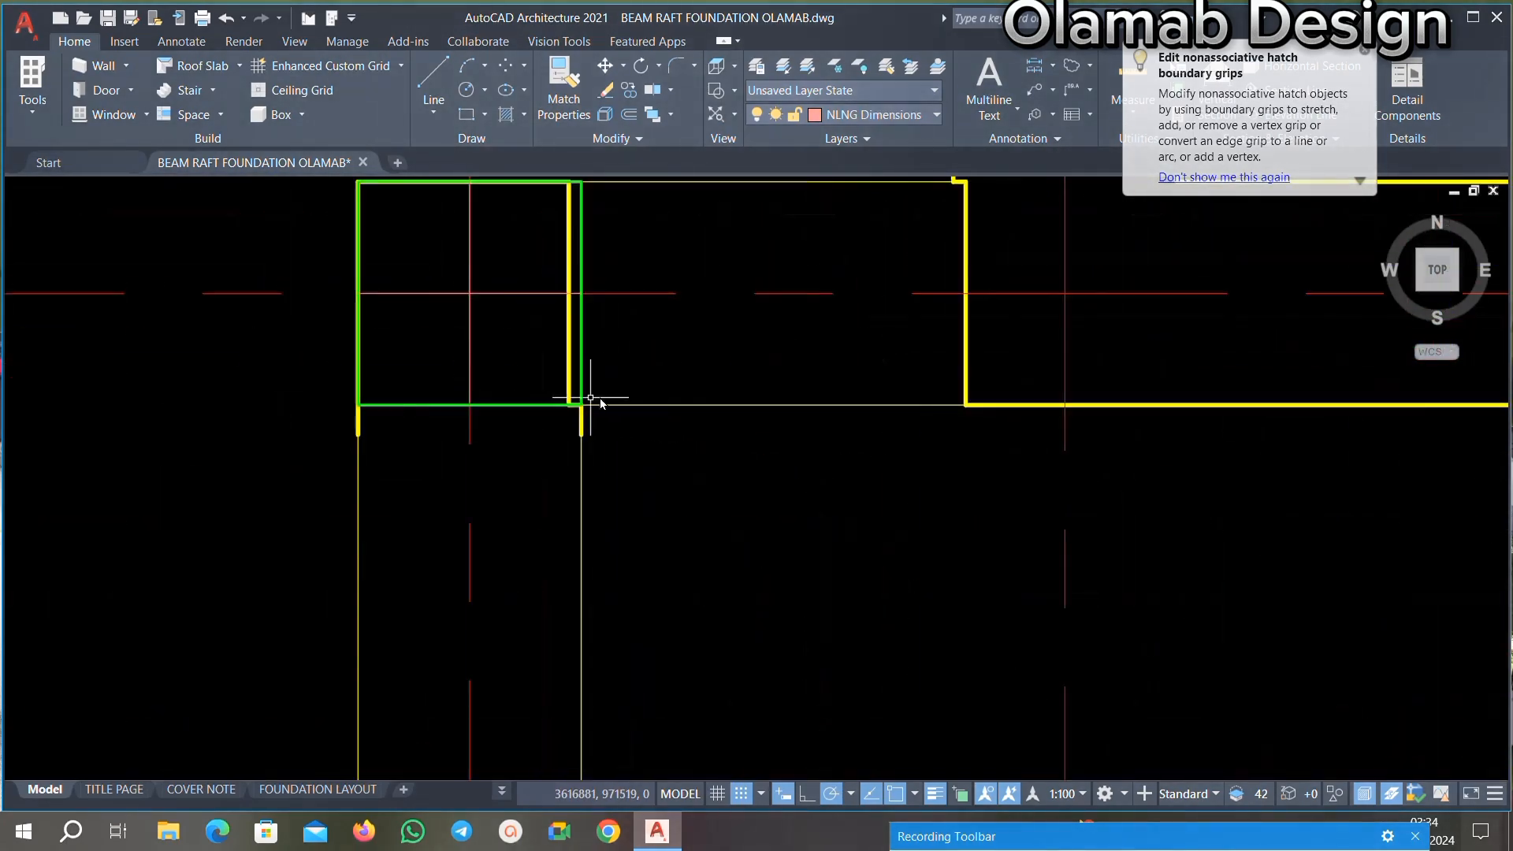
{"action": "scroll", "coordinate": [599, 347], "scroll_direction": "down", "scroll_amount": 5}
{"action": "scroll", "coordinate": [622, 398], "scroll_direction": "up", "scroll_amount": 9}
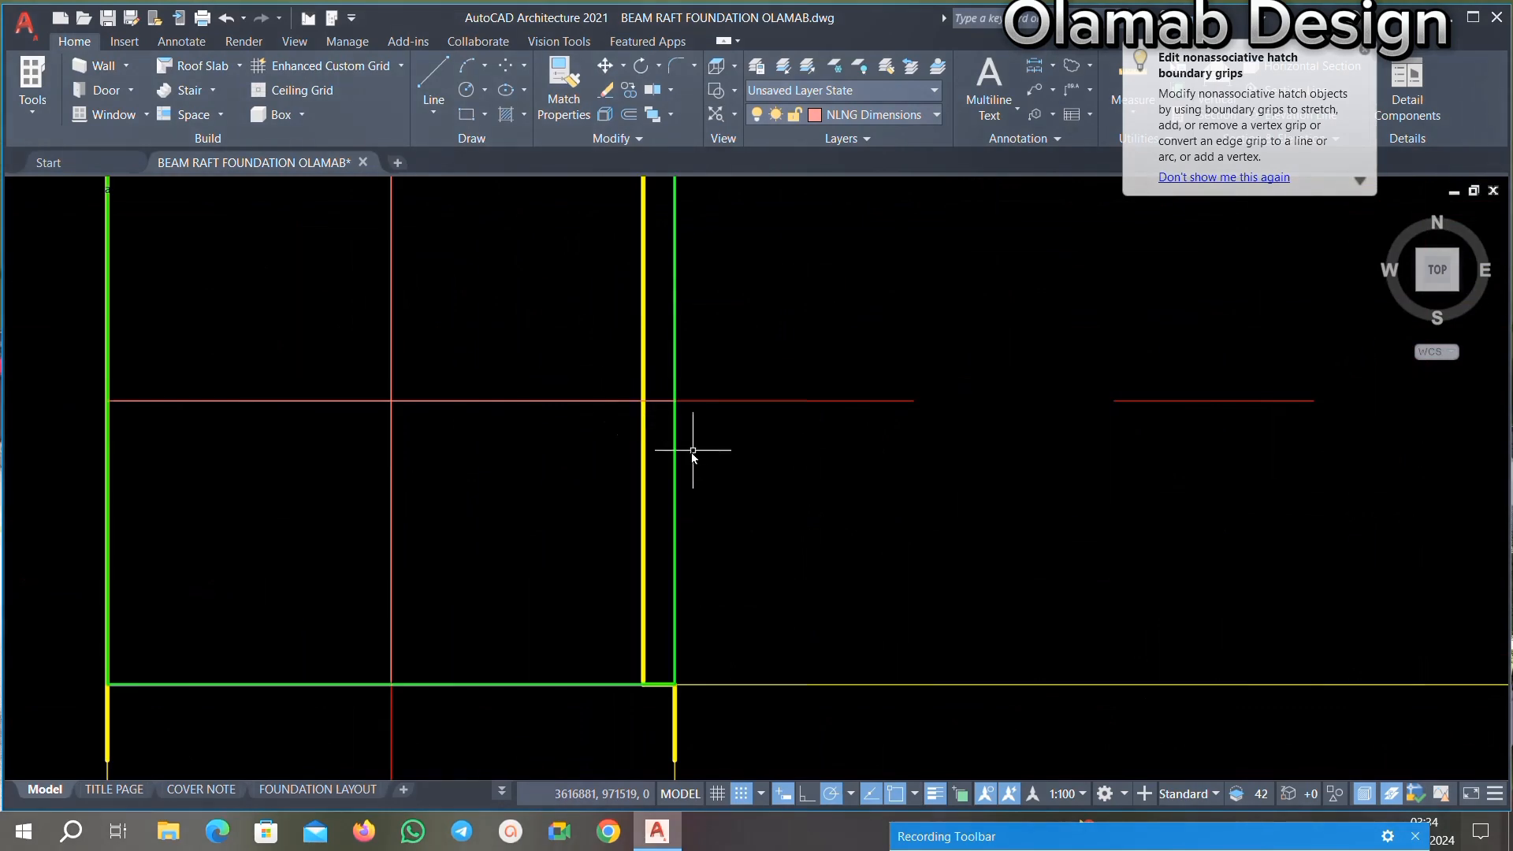
{"action": "scroll", "coordinate": [692, 450], "scroll_direction": "down", "scroll_amount": 8}
{"action": "scroll", "coordinate": [717, 426], "scroll_direction": "up", "scroll_amount": 6}
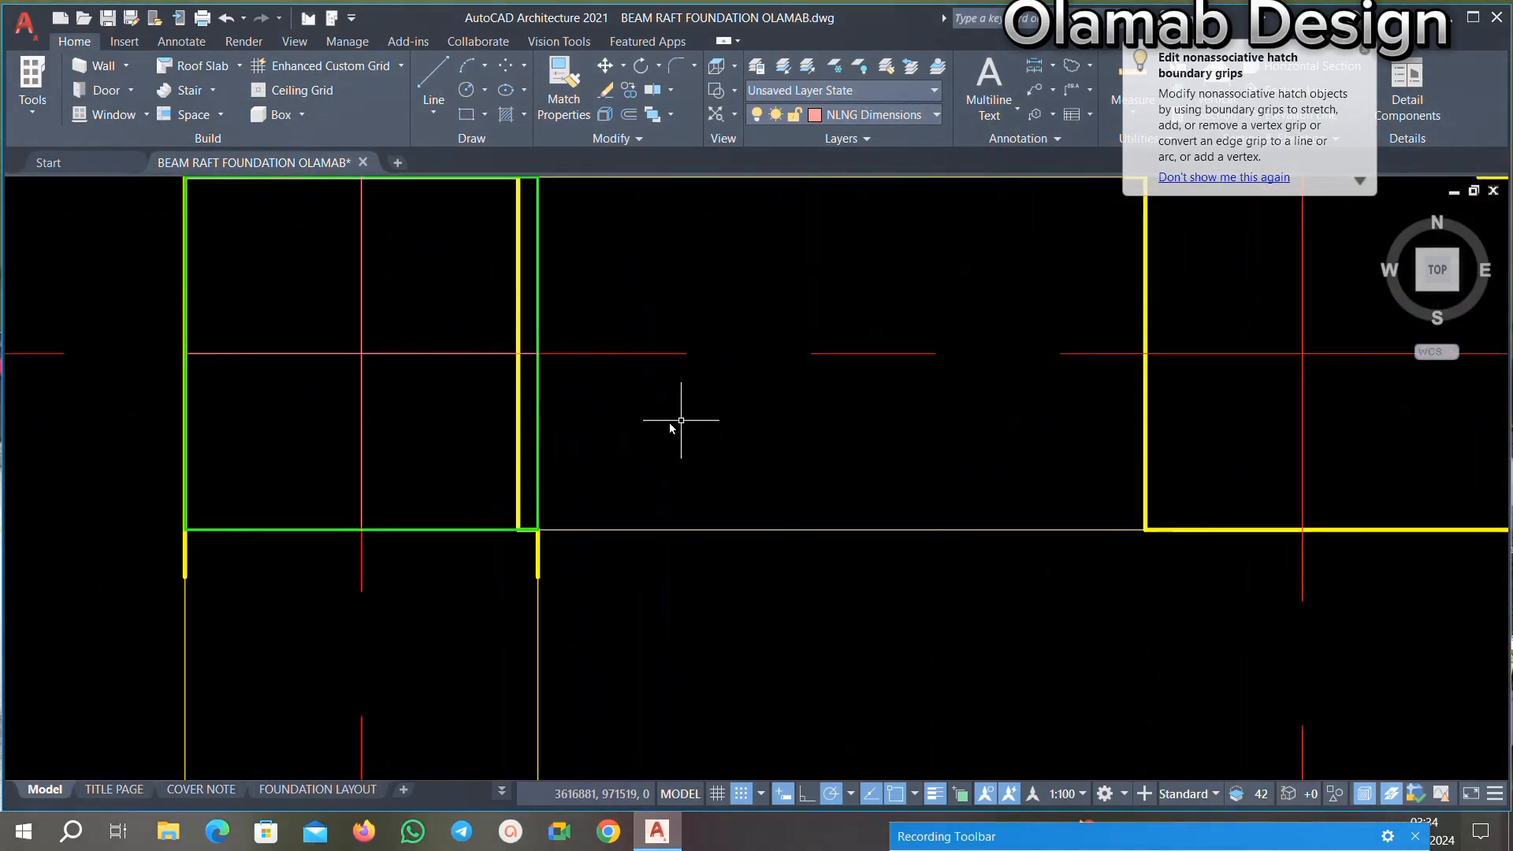
{"action": "scroll", "coordinate": [749, 368], "scroll_direction": "down", "scroll_amount": 2}
{"action": "scroll", "coordinate": [630, 410], "scroll_direction": "up", "scroll_amount": 7}
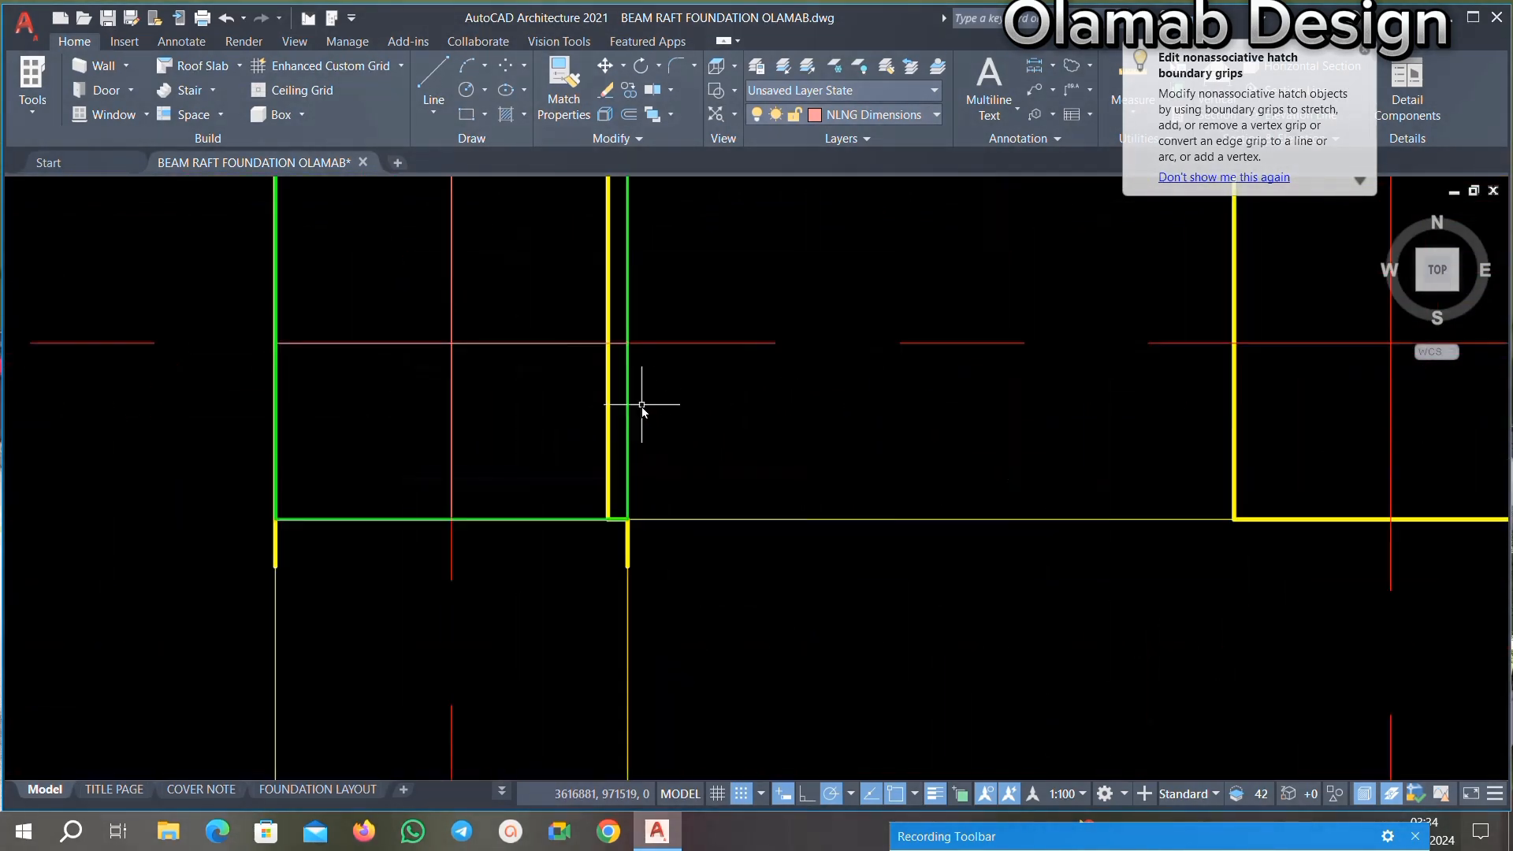
{"action": "scroll", "coordinate": [626, 386], "scroll_direction": "down", "scroll_amount": 12}
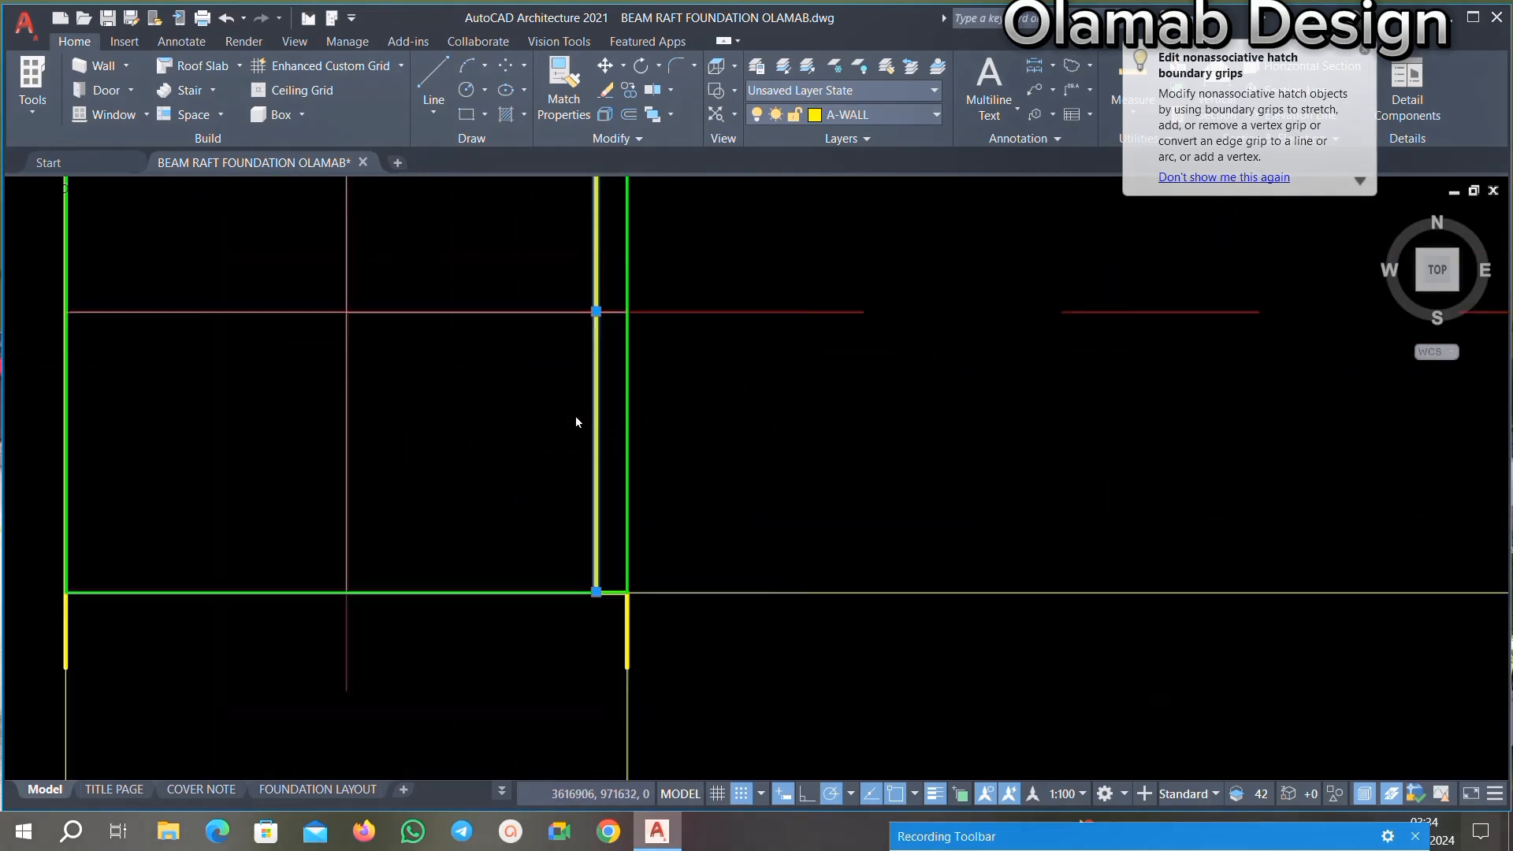
{"action": "scroll", "coordinate": [627, 402], "scroll_direction": "up", "scroll_amount": 6}
{"action": "scroll", "coordinate": [627, 402], "scroll_direction": "up", "scroll_amount": 7}
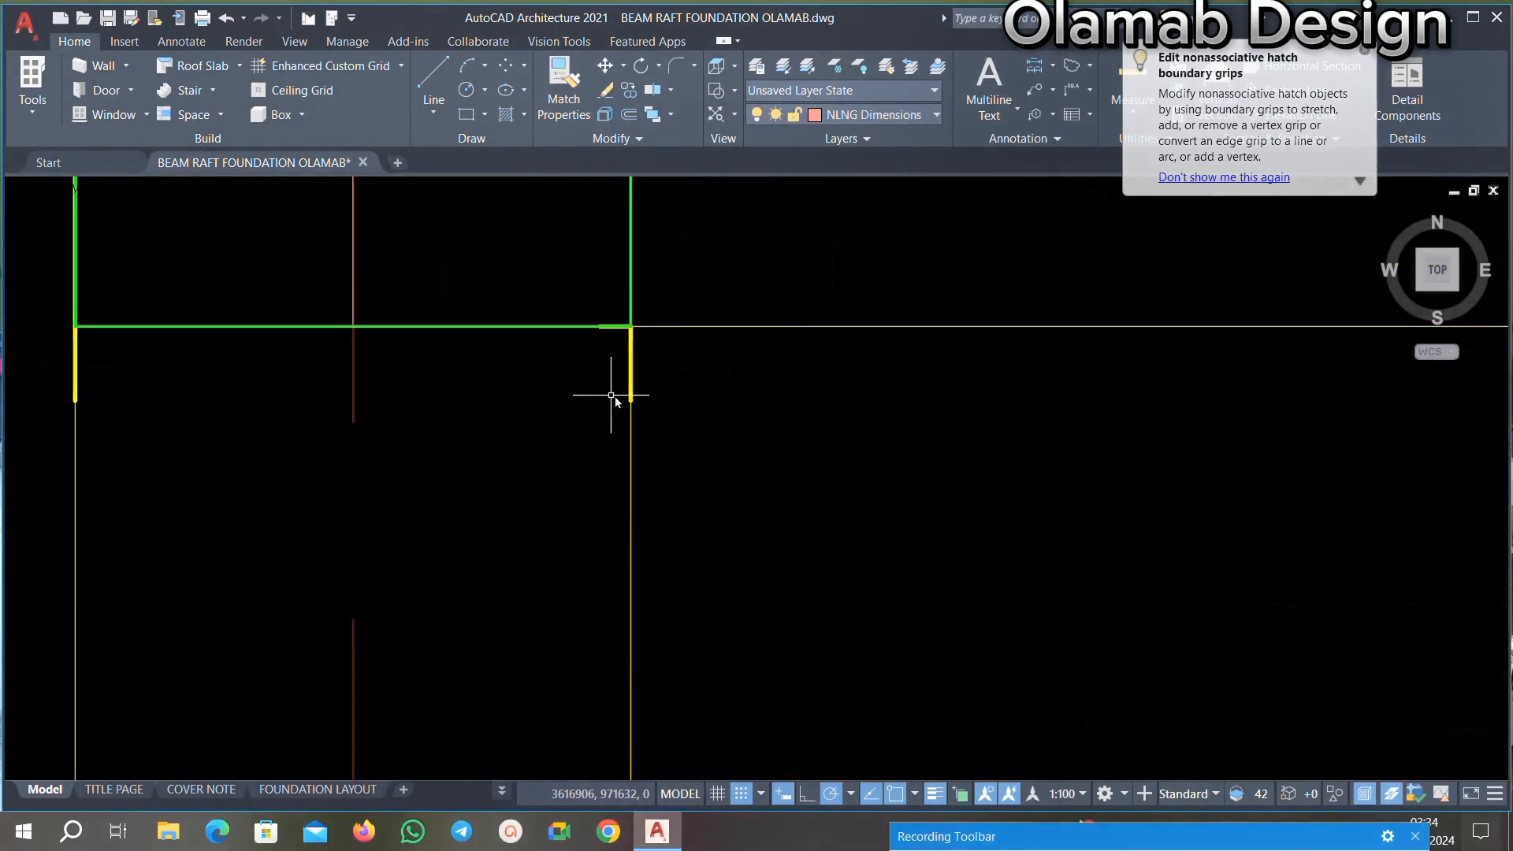
{"action": "scroll", "coordinate": [661, 361], "scroll_direction": "down", "scroll_amount": 9}
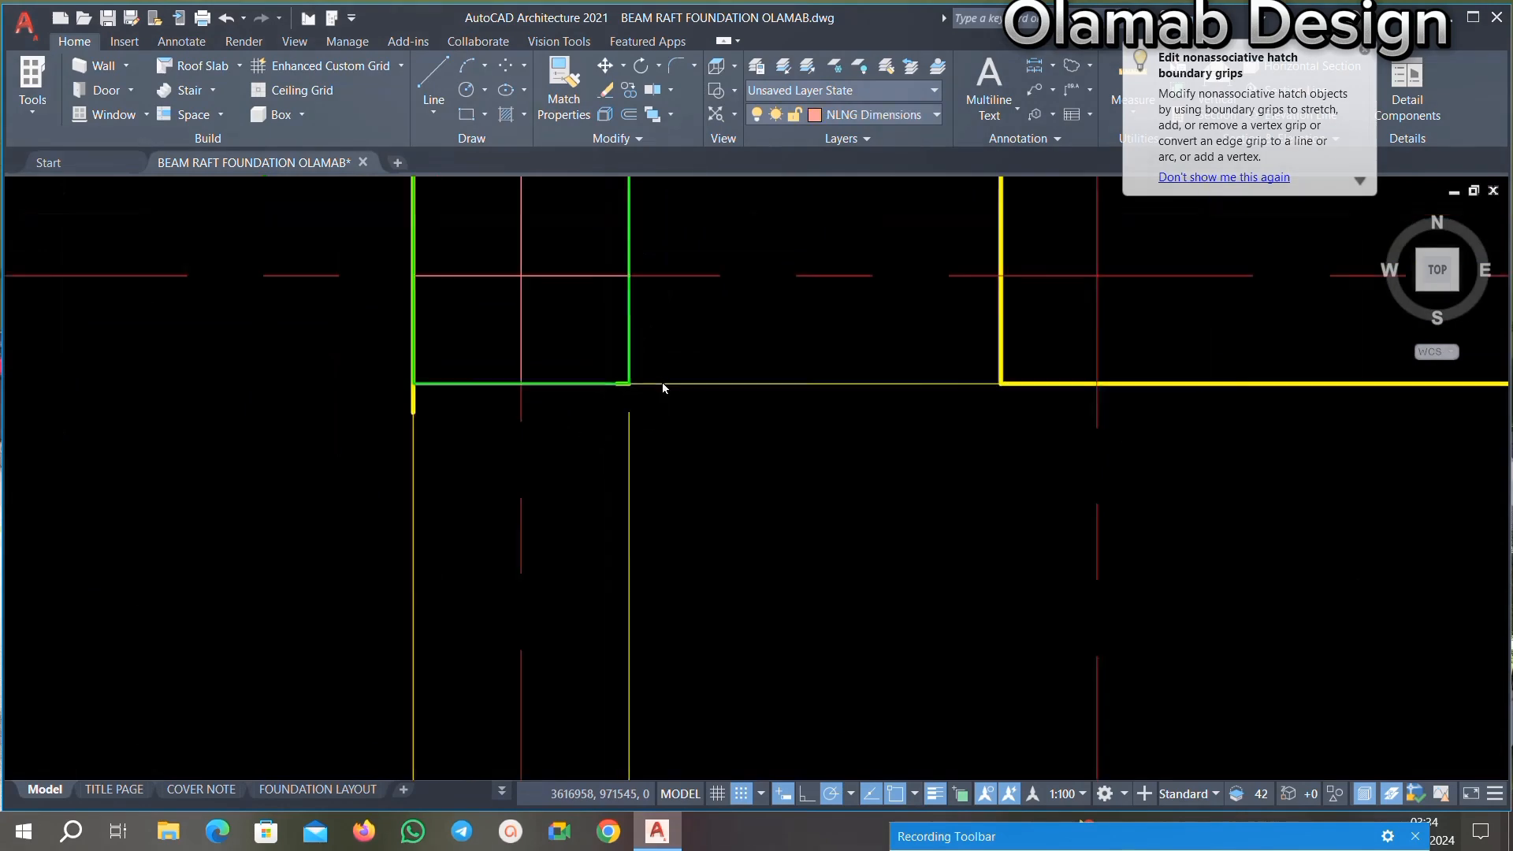
{"action": "key", "text": "Escape"}
Step: Examine the wall ends, openings and columns along the west side from grid f down to grid i
{"action": "scroll", "coordinate": [605, 513], "scroll_direction": "up", "scroll_amount": 9}
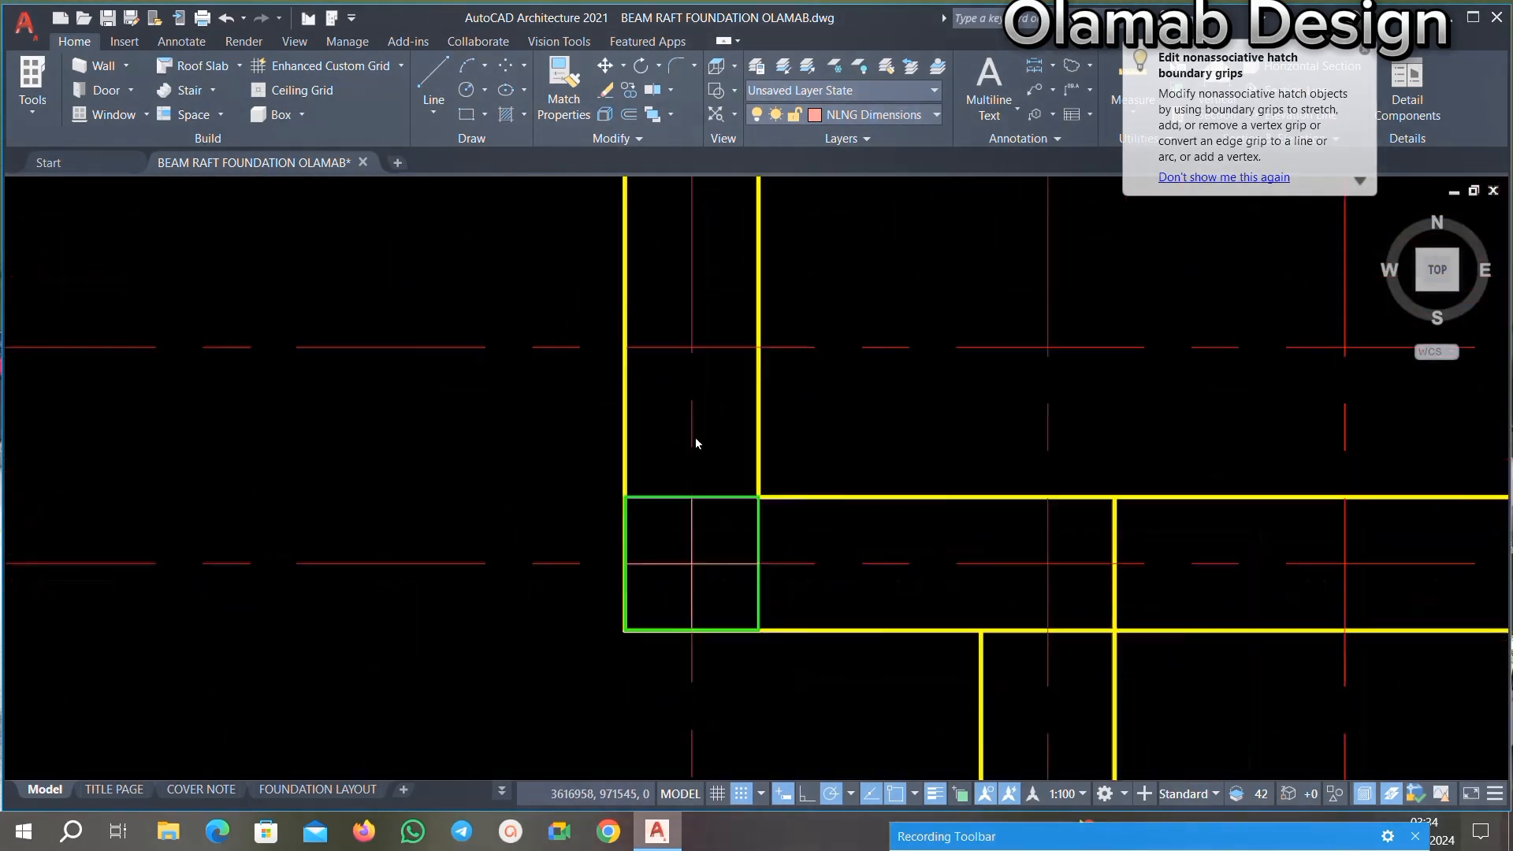
{"action": "scroll", "coordinate": [696, 439], "scroll_direction": "down", "scroll_amount": 6}
{"action": "scroll", "coordinate": [749, 574], "scroll_direction": "up", "scroll_amount": 8}
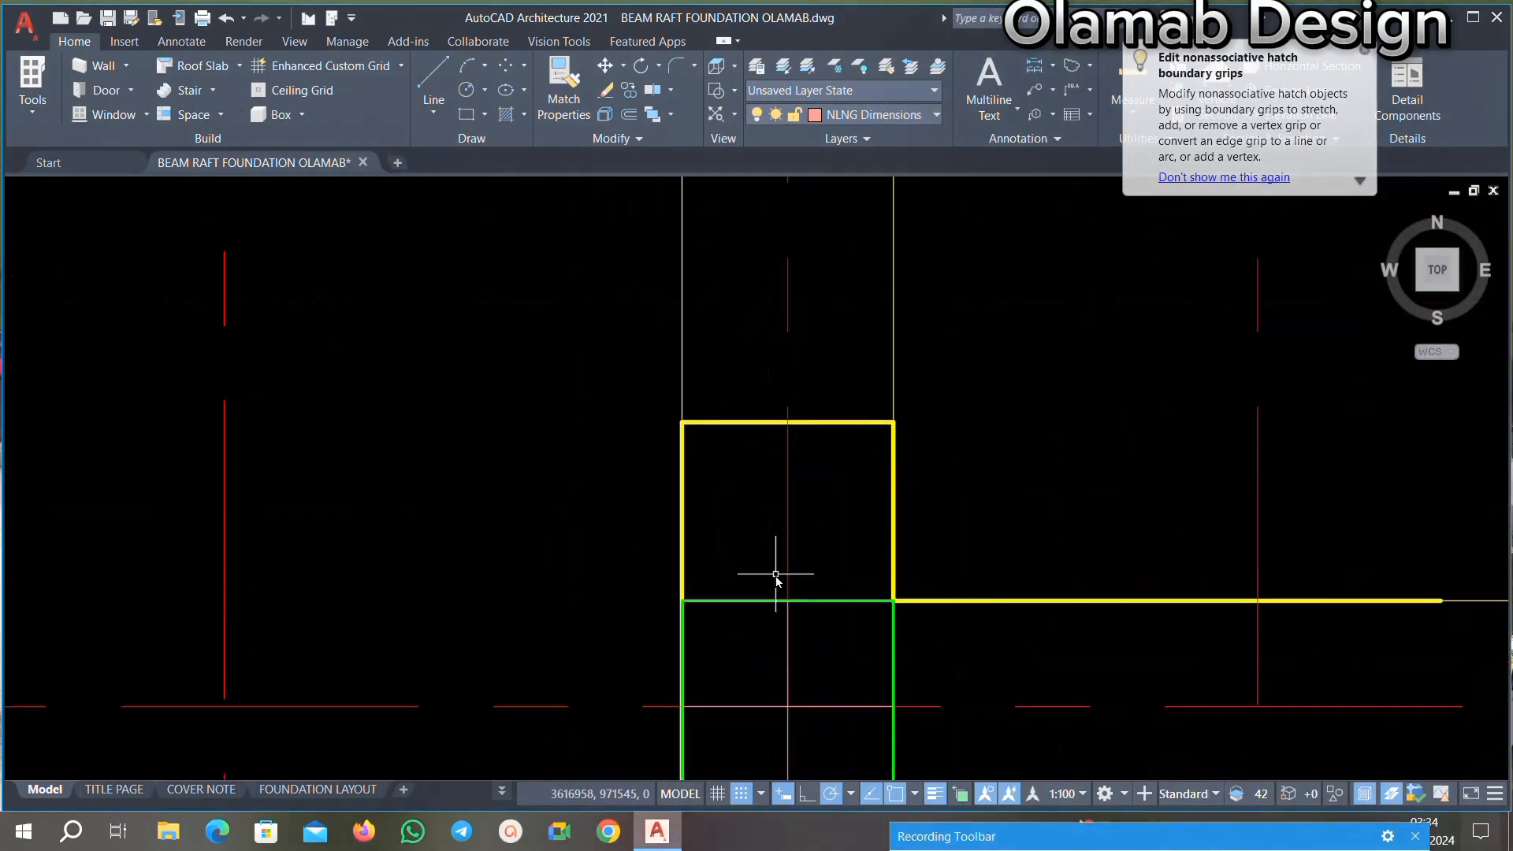
{"action": "scroll", "coordinate": [777, 581], "scroll_direction": "down", "scroll_amount": 7}
{"action": "scroll", "coordinate": [781, 514], "scroll_direction": "up", "scroll_amount": 4}
{"action": "scroll", "coordinate": [796, 441], "scroll_direction": "down", "scroll_amount": 5}
{"action": "scroll", "coordinate": [807, 473], "scroll_direction": "up", "scroll_amount": 3}
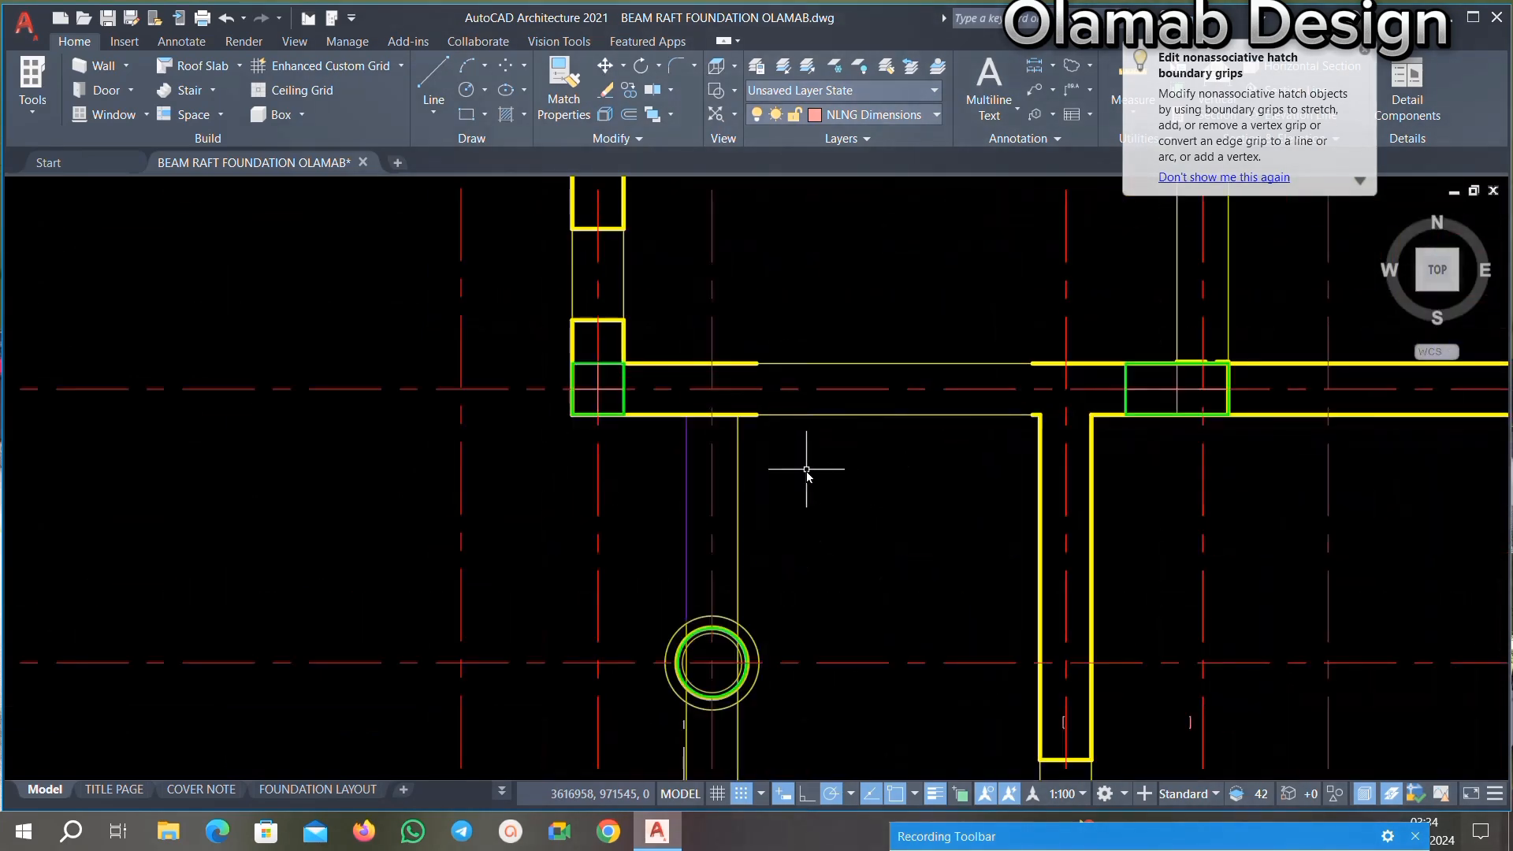
{"action": "scroll", "coordinate": [751, 434], "scroll_direction": "down", "scroll_amount": 1}
{"action": "scroll", "coordinate": [737, 457], "scroll_direction": "down", "scroll_amount": 5}
{"action": "scroll", "coordinate": [735, 473], "scroll_direction": "up", "scroll_amount": 9}
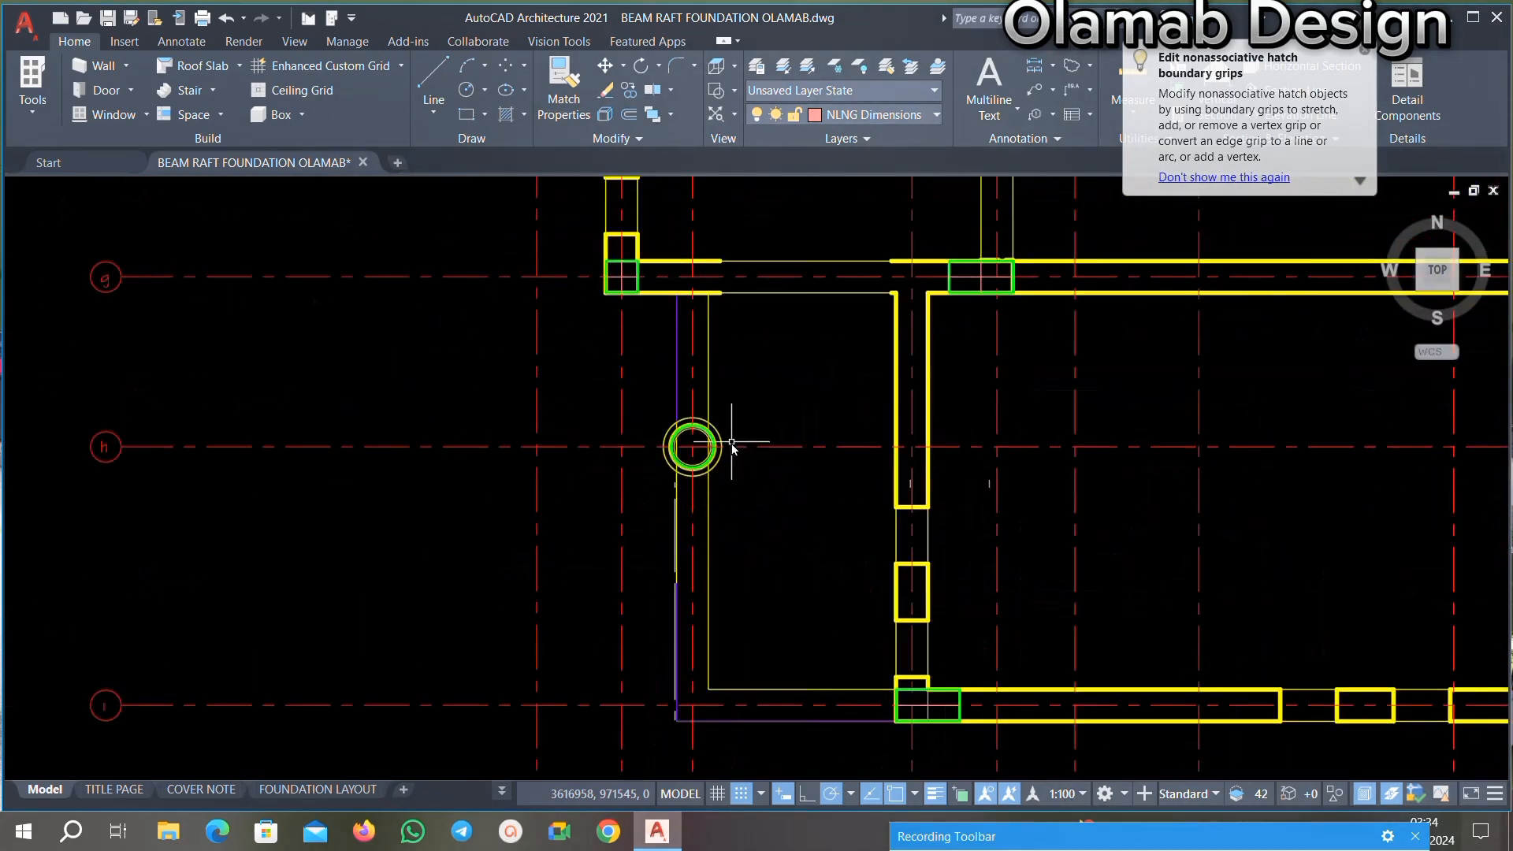
{"action": "scroll", "coordinate": [709, 419], "scroll_direction": "down", "scroll_amount": 7}
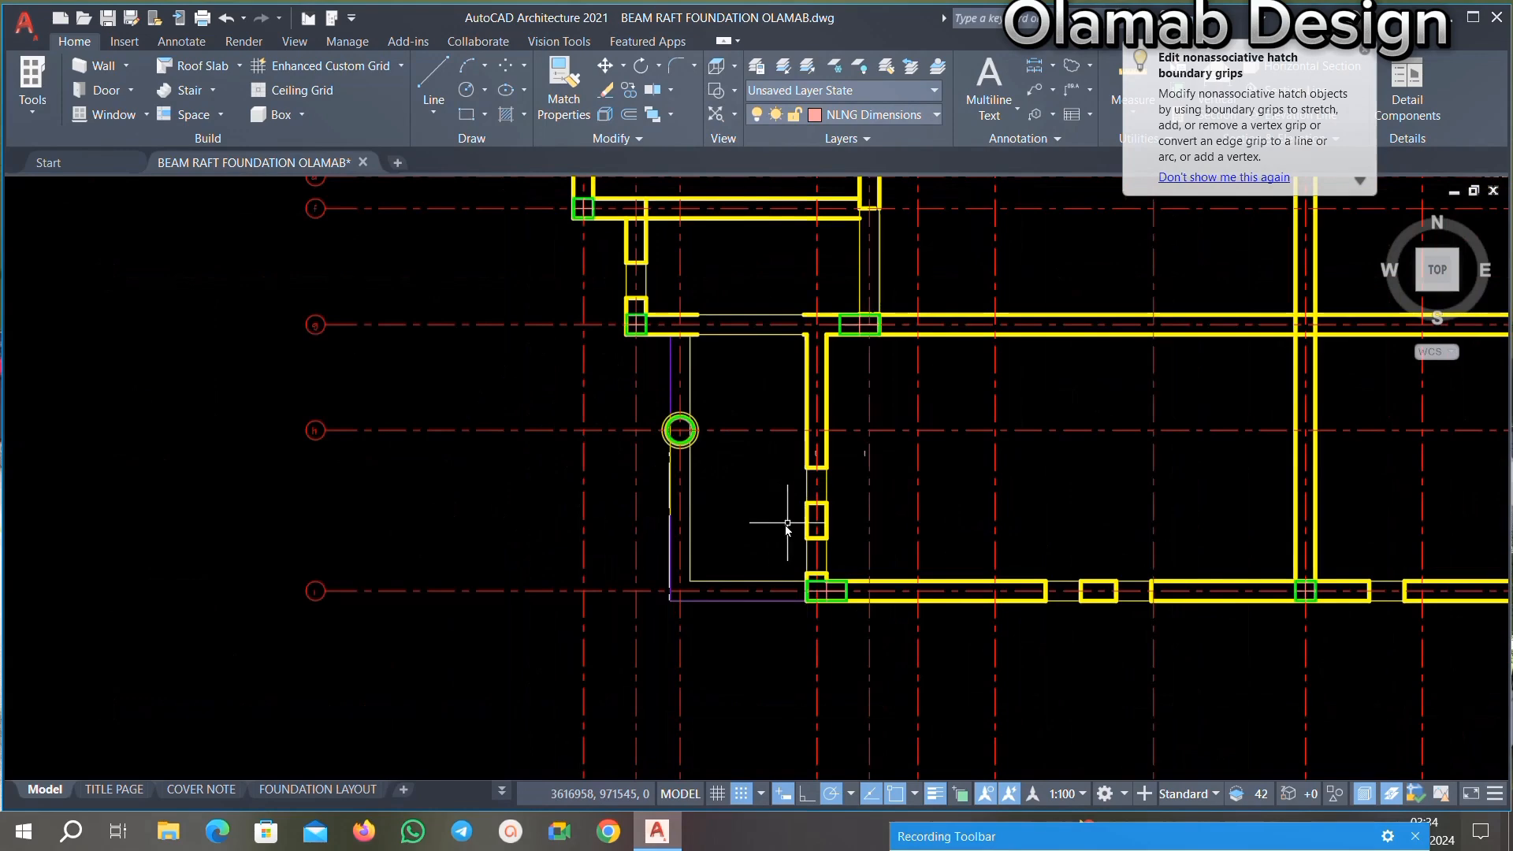
Step: Delete the wall end lines on both sides of the opening in the vertical wall just above the column at grid i
{"action": "scroll", "coordinate": [787, 524], "scroll_direction": "down", "scroll_amount": 5}
{"action": "scroll", "coordinate": [803, 567], "scroll_direction": "up", "scroll_amount": 10}
{"action": "left_click", "coordinate": [848, 531]}
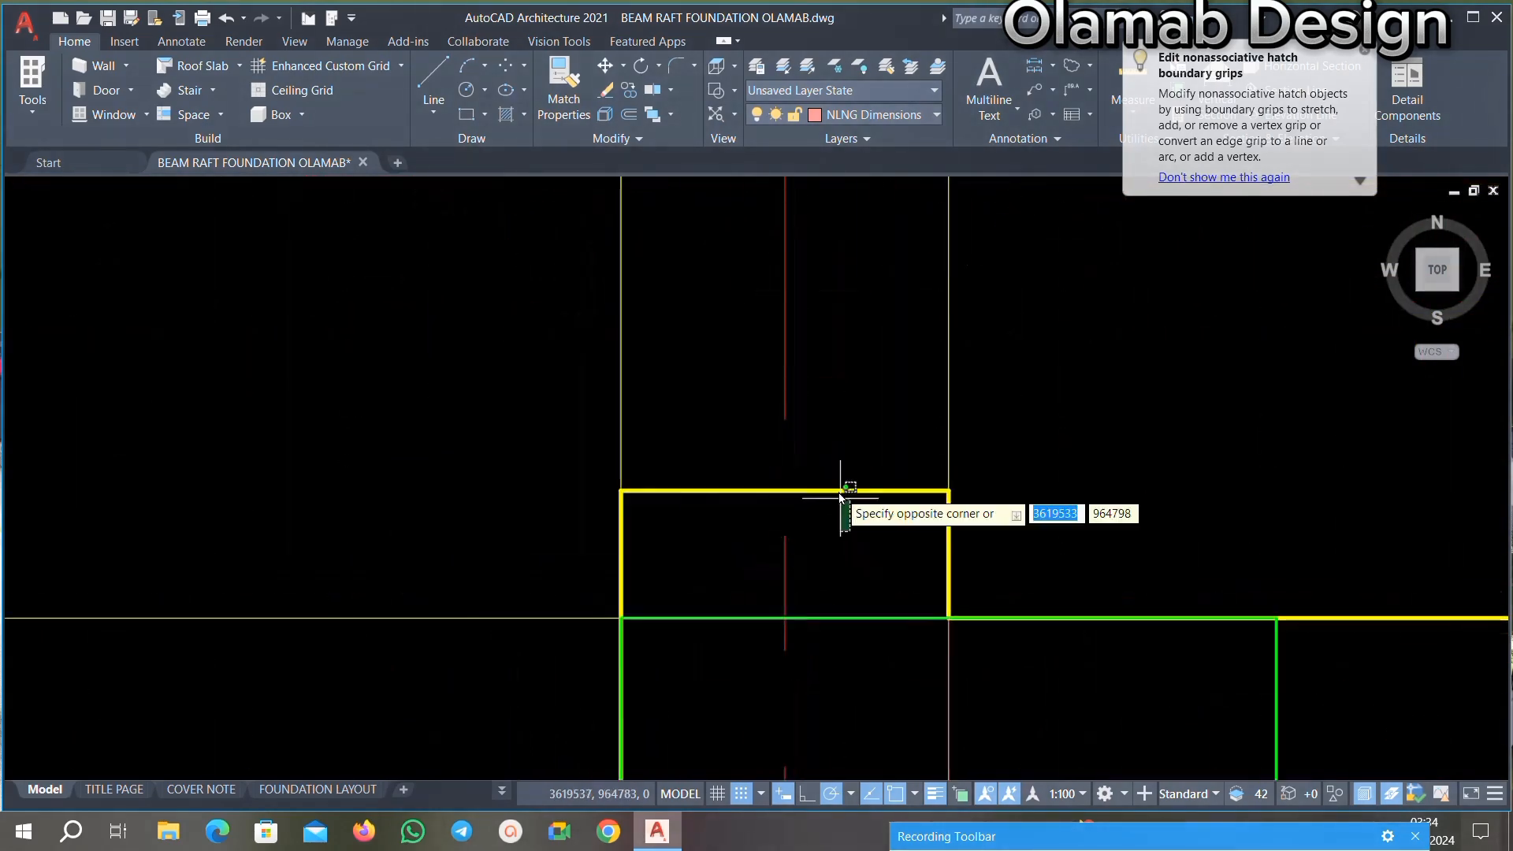
{"action": "left_click", "coordinate": [827, 475]}
{"action": "scroll", "coordinate": [810, 485], "scroll_direction": "down", "scroll_amount": 6}
{"action": "scroll", "coordinate": [816, 350], "scroll_direction": "up", "scroll_amount": 6}
{"action": "left_click", "coordinate": [828, 292]}
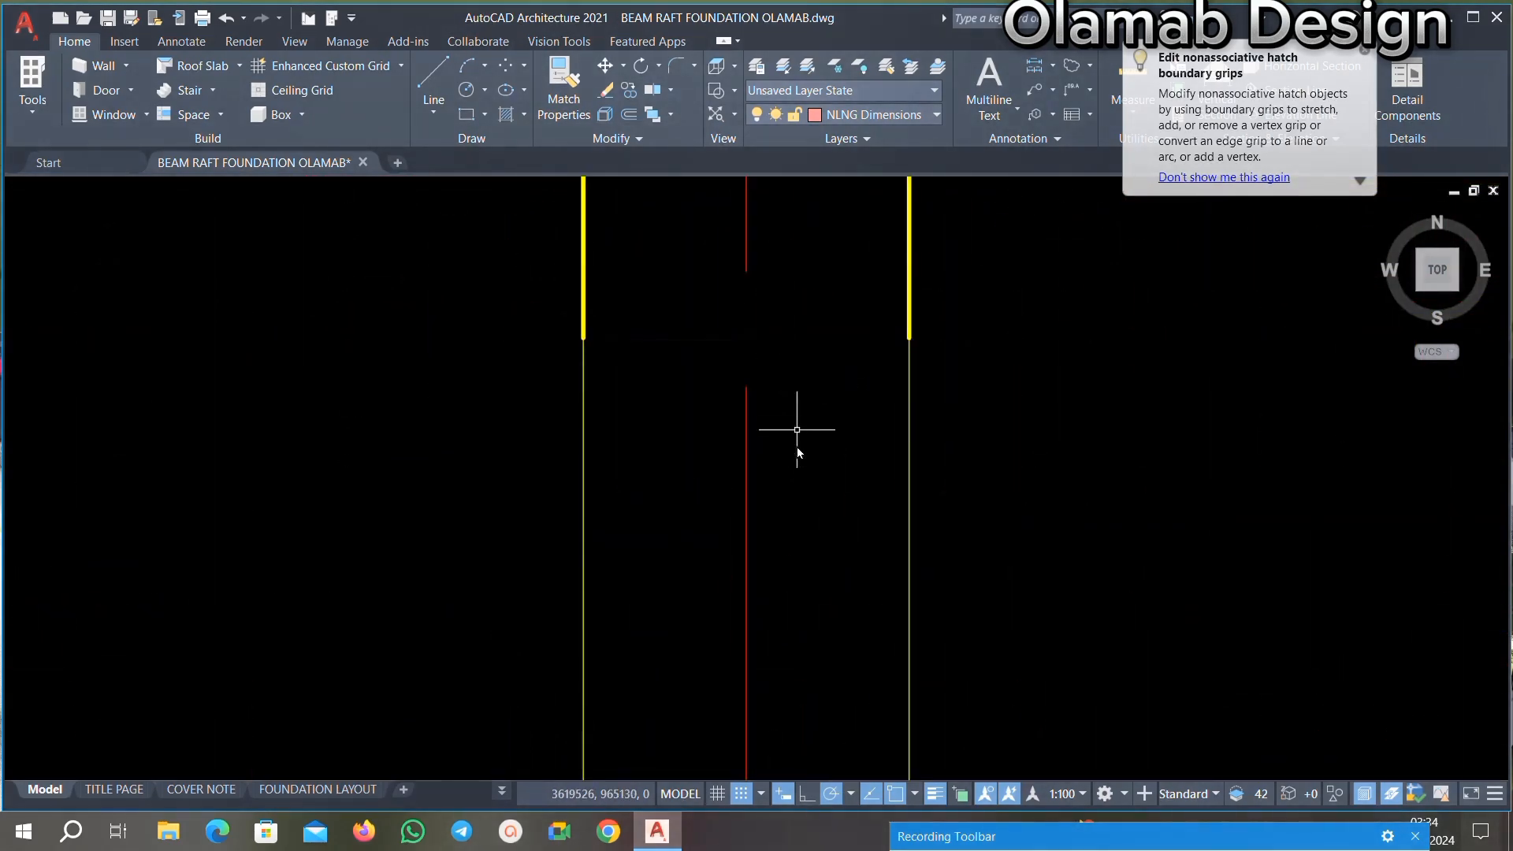
{"action": "scroll", "coordinate": [797, 450], "scroll_direction": "down", "scroll_amount": 5}
{"action": "scroll", "coordinate": [799, 371], "scroll_direction": "down", "scroll_amount": 2}
{"action": "scroll", "coordinate": [800, 304], "scroll_direction": "up", "scroll_amount": 5}
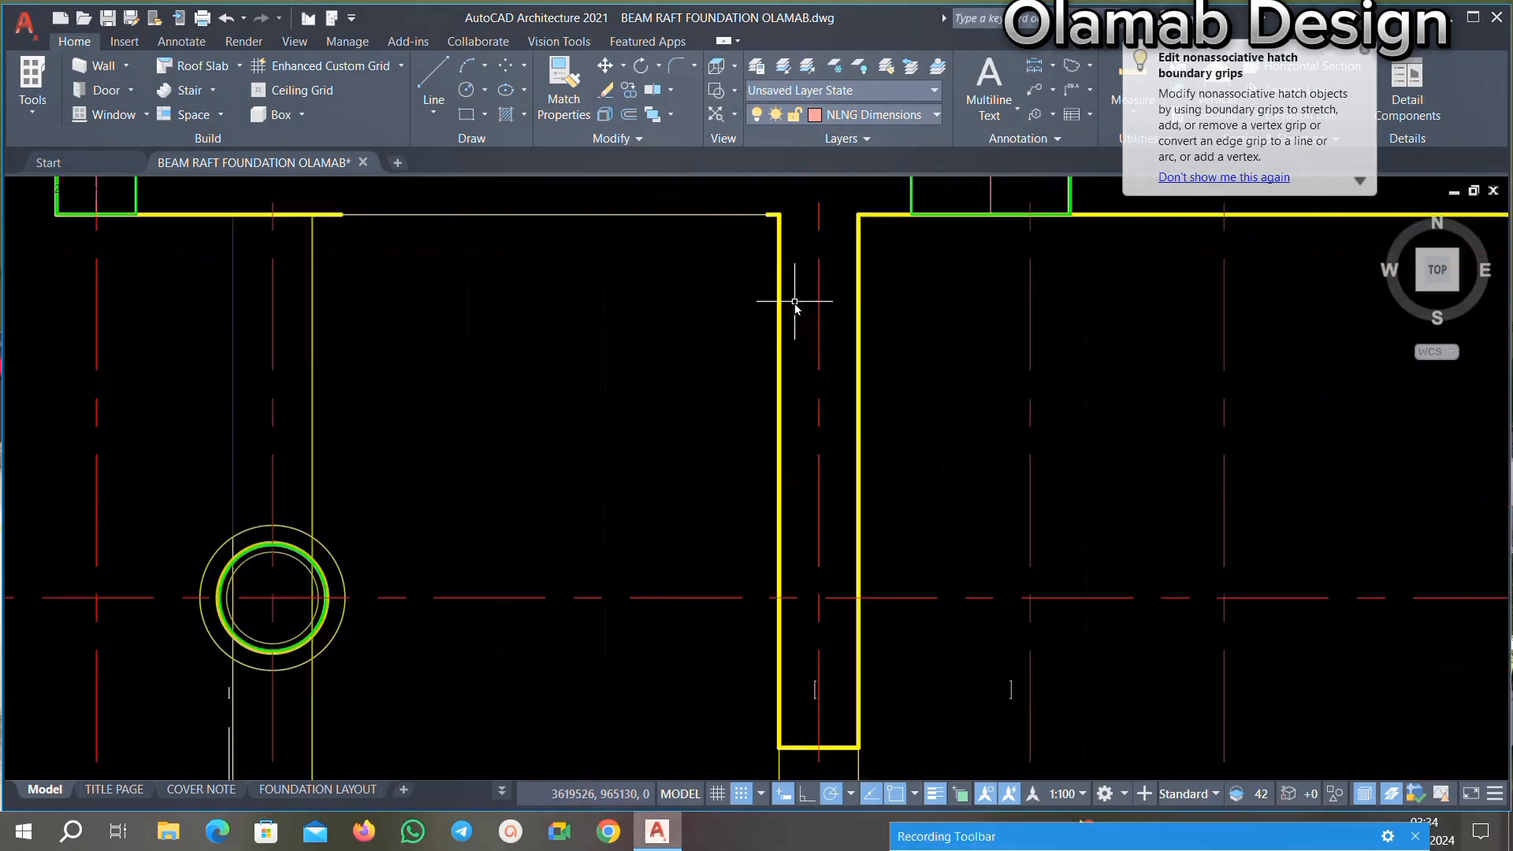
{"action": "scroll", "coordinate": [821, 327], "scroll_direction": "down", "scroll_amount": 6}
{"action": "scroll", "coordinate": [843, 299], "scroll_direction": "up", "scroll_amount": 7}
Step: Delete both end lines of the short wall pier between the two openings in the horizontal wall along grid i
{"action": "scroll", "coordinate": [835, 303], "scroll_direction": "down", "scroll_amount": 6}
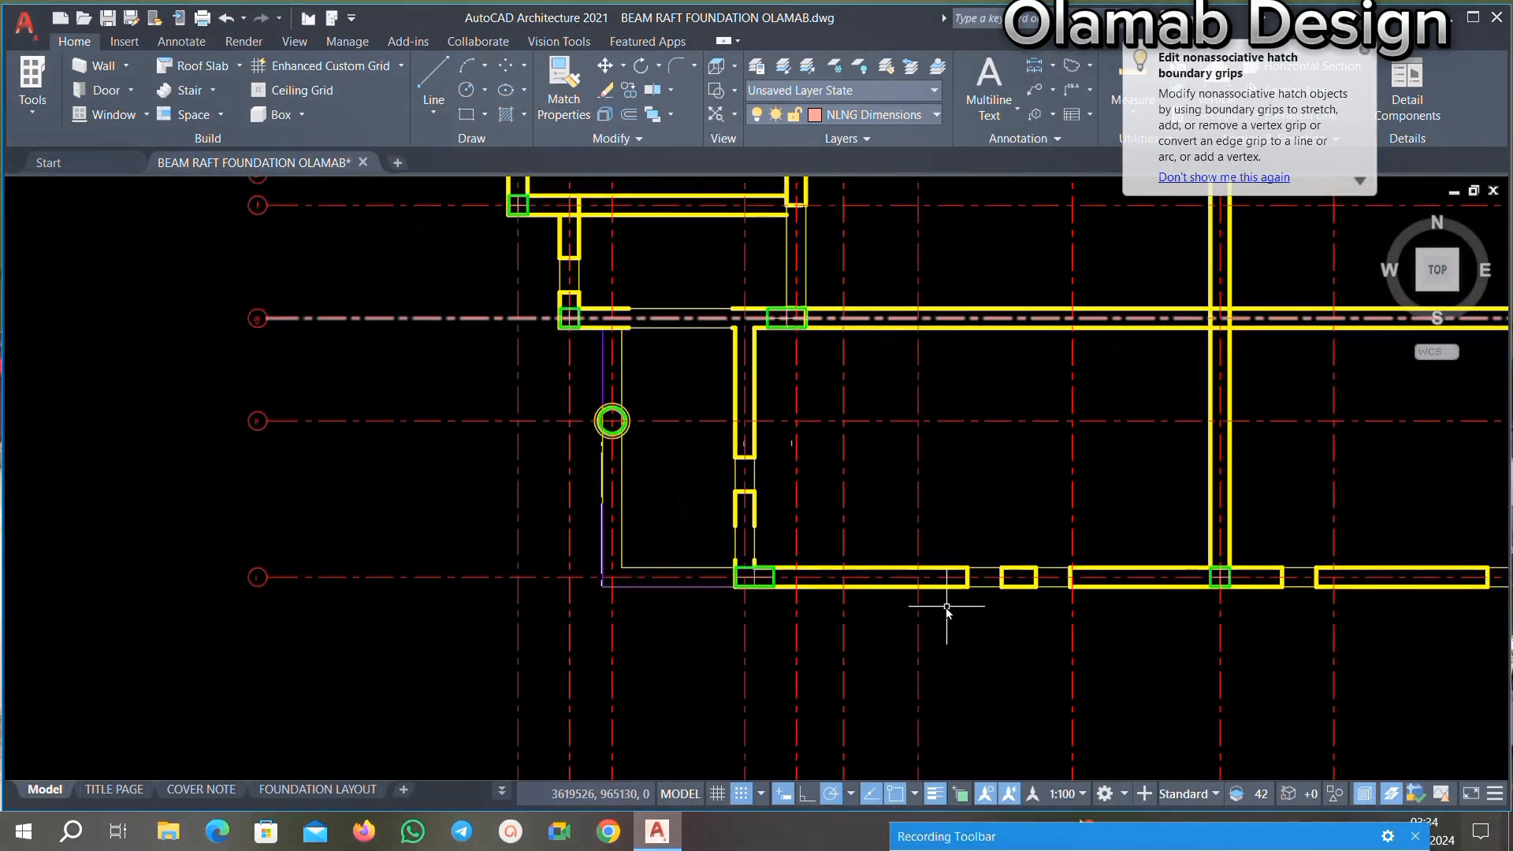
{"action": "scroll", "coordinate": [983, 589], "scroll_direction": "up", "scroll_amount": 7}
{"action": "left_click", "coordinate": [1088, 582]}
{"action": "left_click", "coordinate": [857, 631]}
{"action": "key", "text": "Delete"}
{"action": "scroll", "coordinate": [723, 527], "scroll_direction": "down", "scroll_amount": 2}
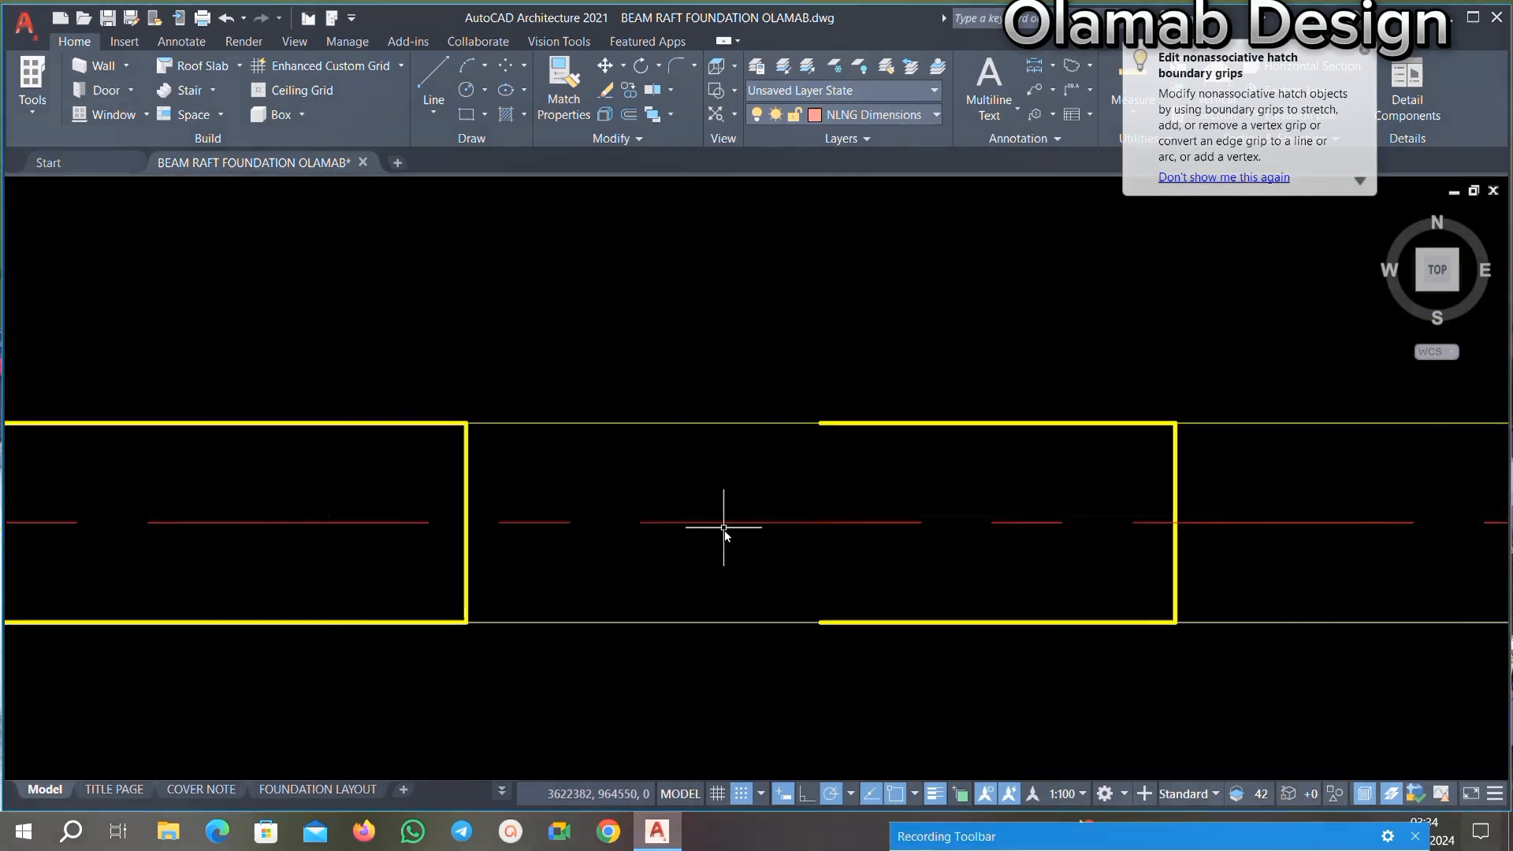
{"action": "scroll", "coordinate": [723, 527], "scroll_direction": "down", "scroll_amount": 2}
{"action": "scroll", "coordinate": [895, 513], "scroll_direction": "up", "scroll_amount": 1}
{"action": "scroll", "coordinate": [763, 513], "scroll_direction": "down", "scroll_amount": 4}
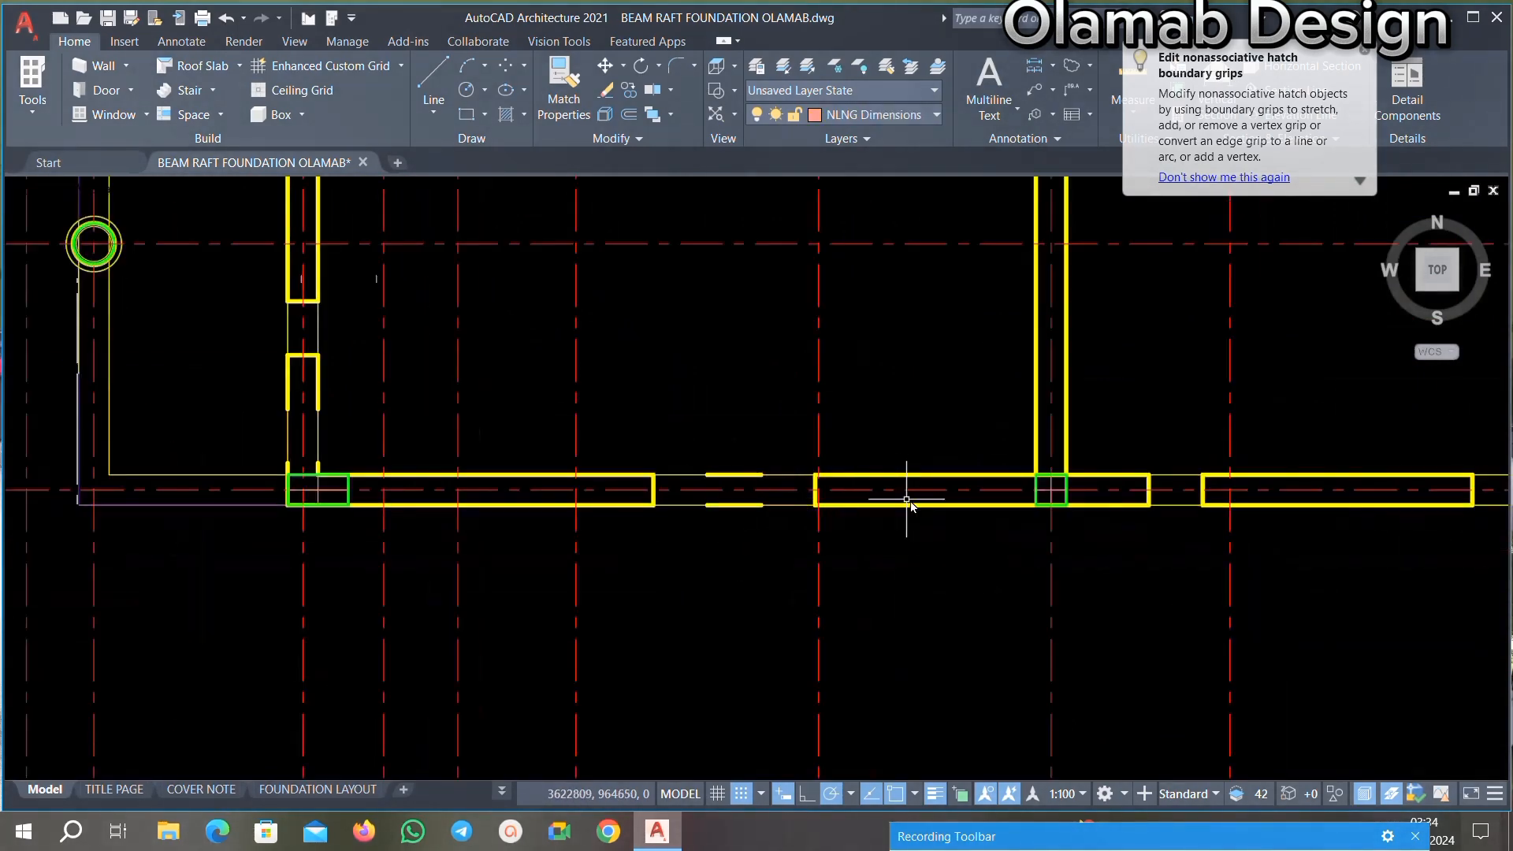
Step: Delete the west end line of the wall segment east of the short pier on grid i
{"action": "scroll", "coordinate": [581, 507], "scroll_direction": "up", "scroll_amount": 5}
{"action": "scroll", "coordinate": [449, 506], "scroll_direction": "down", "scroll_amount": 3}
{"action": "scroll", "coordinate": [864, 495], "scroll_direction": "up", "scroll_amount": 5}
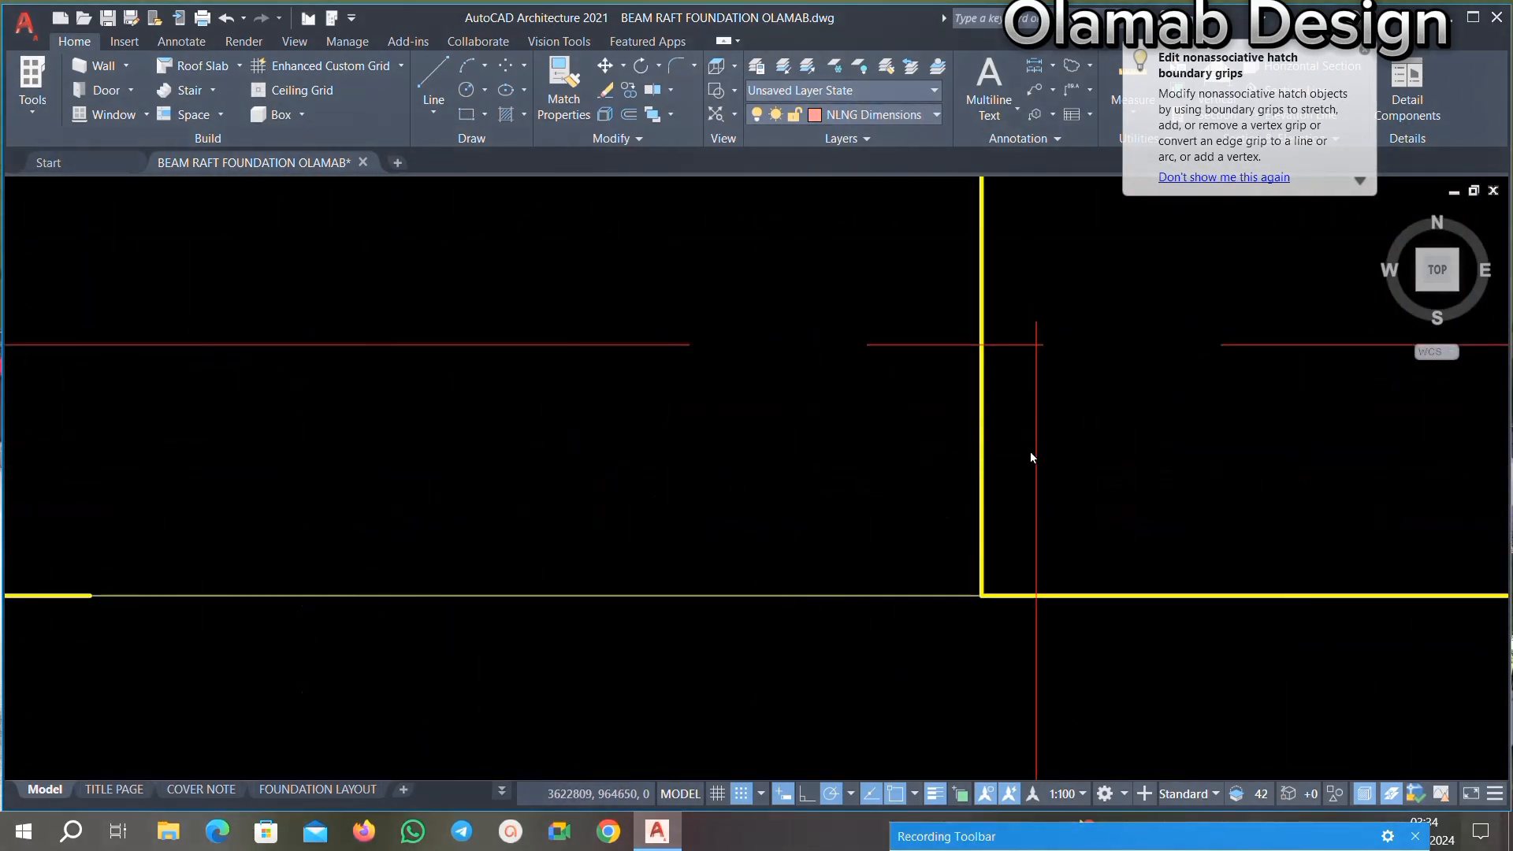
{"action": "scroll", "coordinate": [962, 450], "scroll_direction": "down", "scroll_amount": 3}
{"action": "scroll", "coordinate": [1063, 430], "scroll_direction": "down", "scroll_amount": 2}
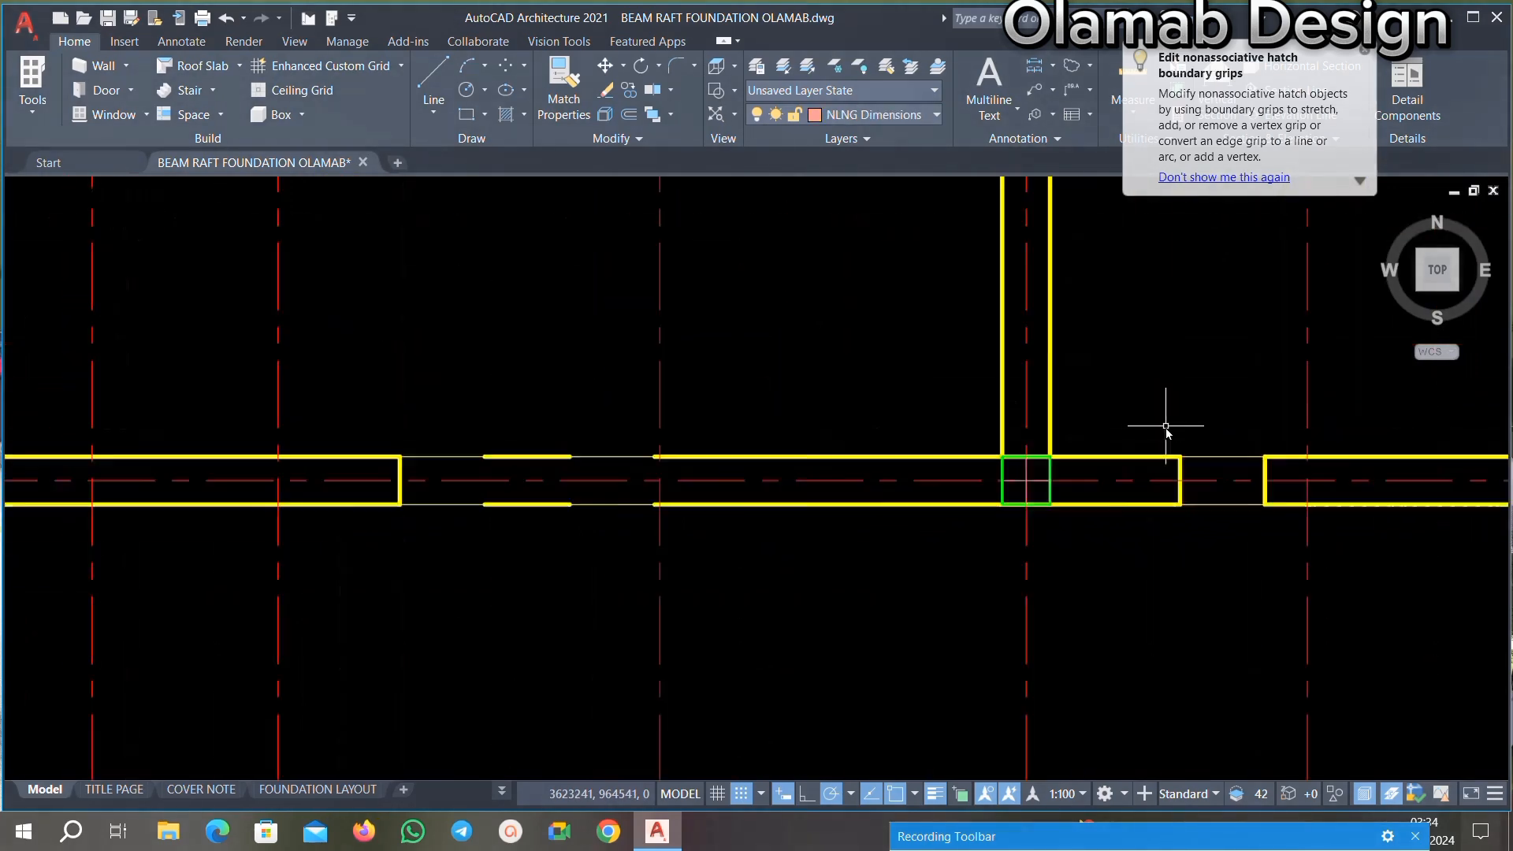
Step: Delete the wall end lines on both sides of the next opening east of the column on grid i
{"action": "scroll", "coordinate": [1008, 489], "scroll_direction": "up", "scroll_amount": 5}
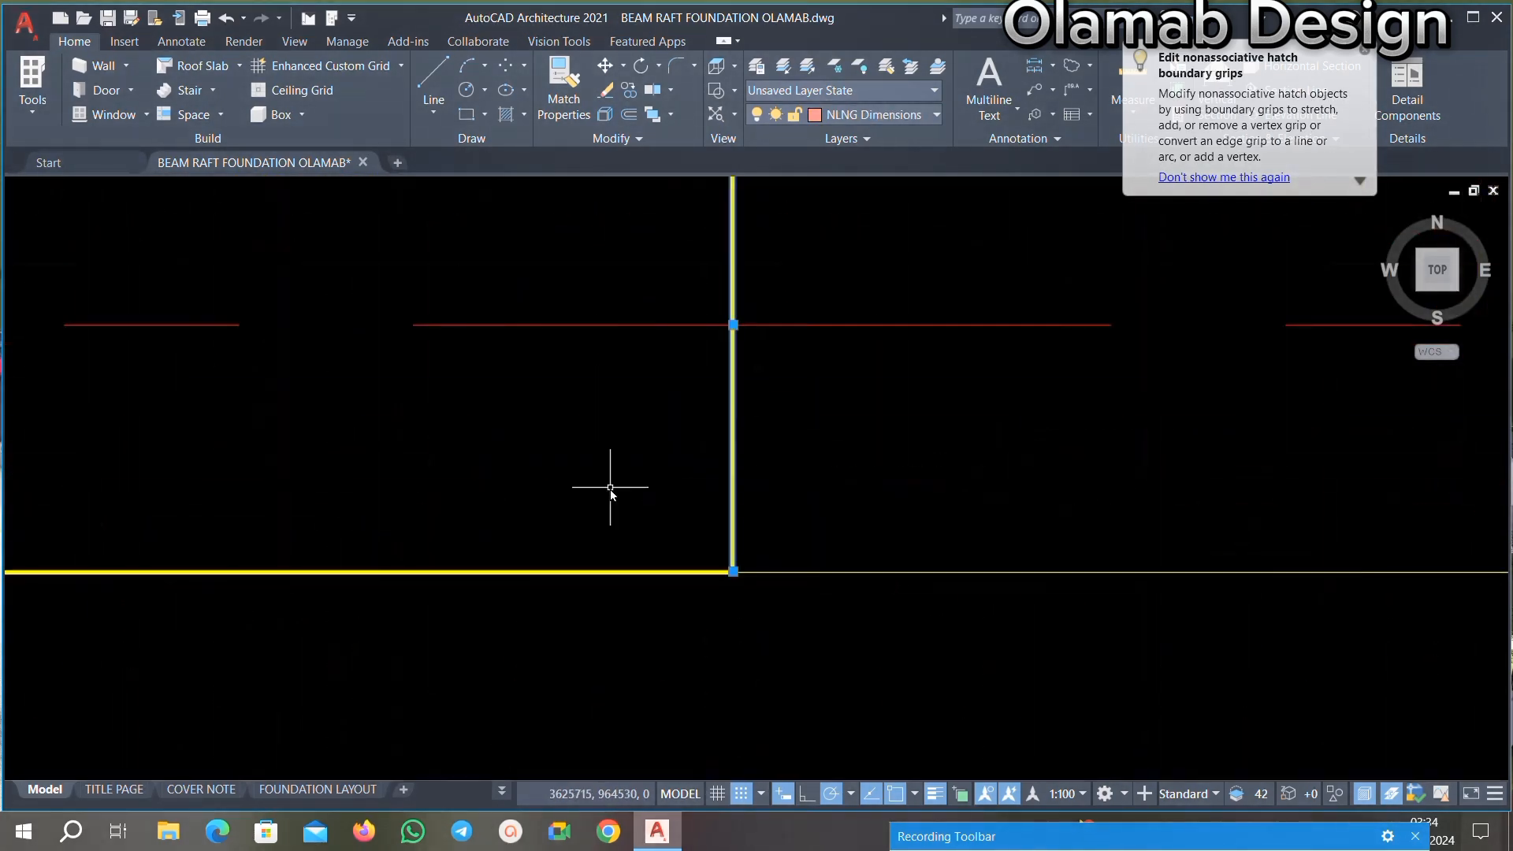
{"action": "scroll", "coordinate": [929, 465], "scroll_direction": "down", "scroll_amount": 3}
{"action": "scroll", "coordinate": [972, 412], "scroll_direction": "up", "scroll_amount": 3}
{"action": "left_click", "coordinate": [805, 426]}
{"action": "key", "text": "Escape"}
{"action": "scroll", "coordinate": [630, 442], "scroll_direction": "down", "scroll_amount": 5}
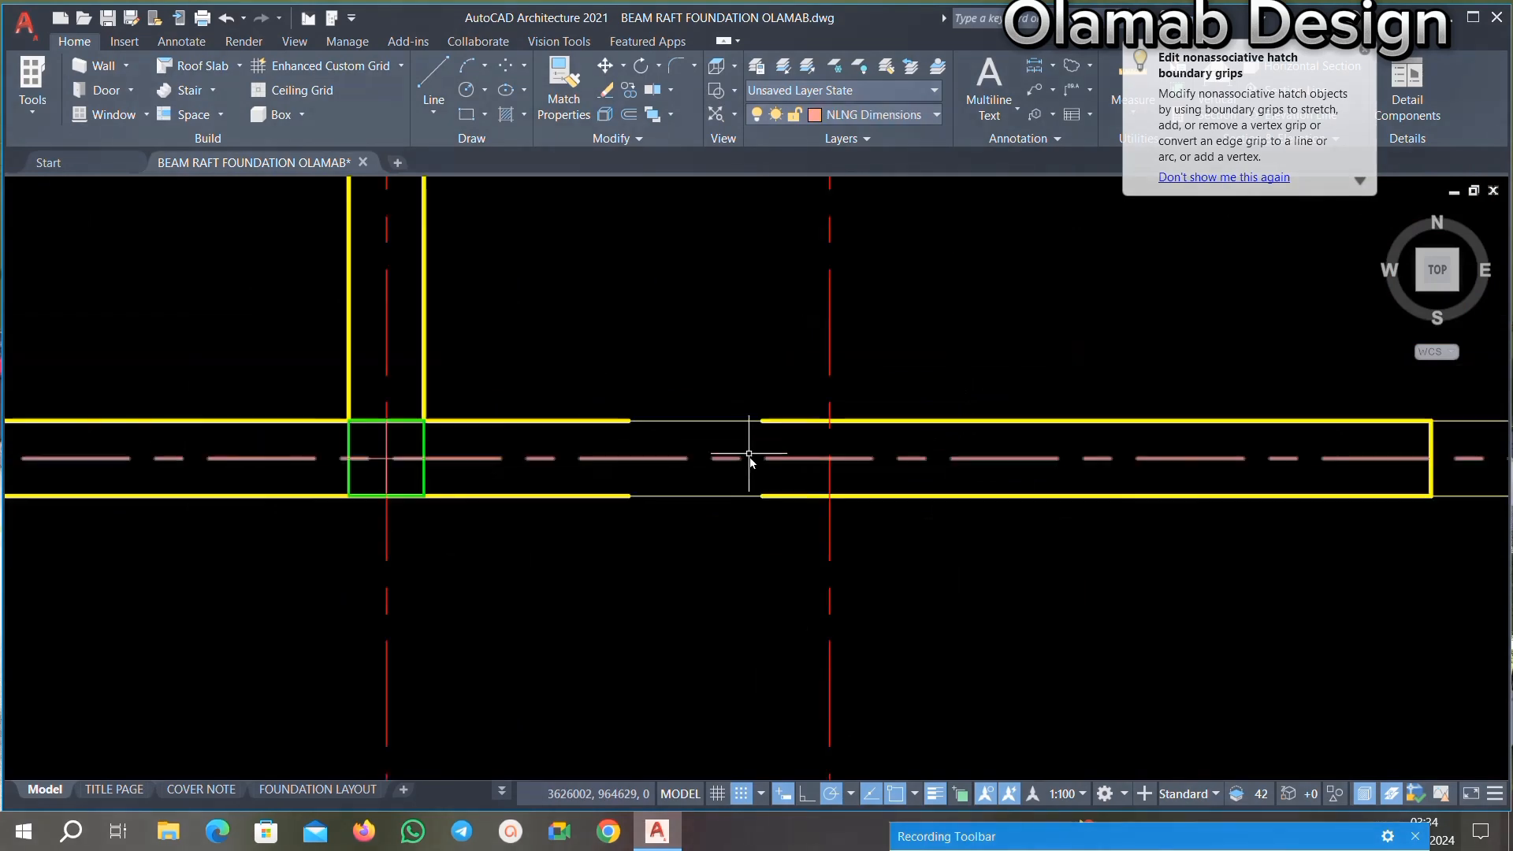
Step: Delete the end line at the east end of the following long wall segment on grid i
{"action": "scroll", "coordinate": [1165, 446], "scroll_direction": "up", "scroll_amount": 5}
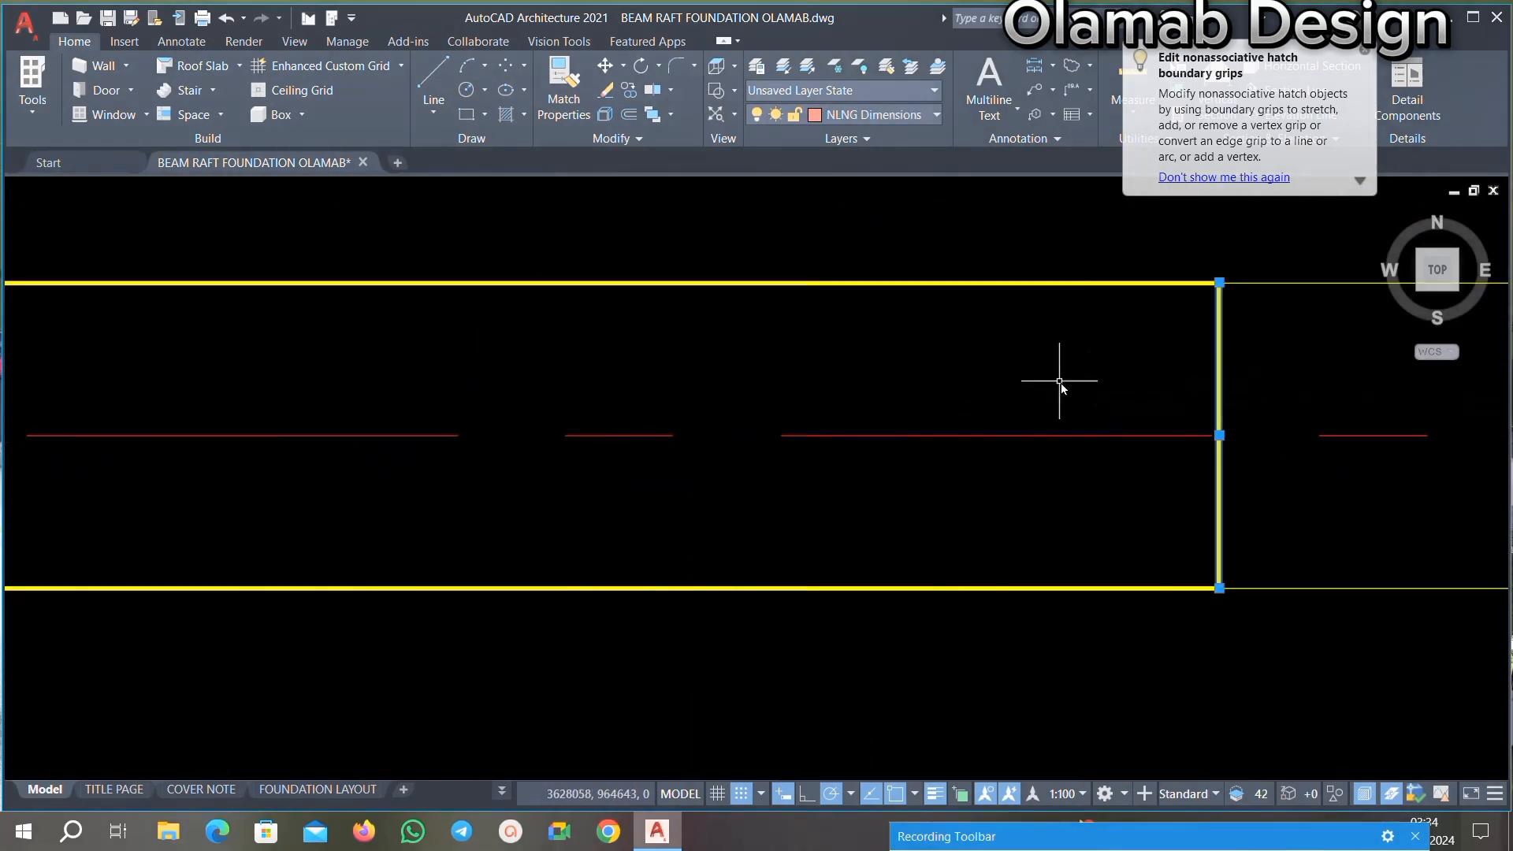
{"action": "scroll", "coordinate": [788, 441], "scroll_direction": "down", "scroll_amount": 3}
{"action": "scroll", "coordinate": [867, 465], "scroll_direction": "up", "scroll_amount": 4}
{"action": "scroll", "coordinate": [867, 432], "scroll_direction": "down", "scroll_amount": 2}
{"action": "scroll", "coordinate": [937, 423], "scroll_direction": "up", "scroll_amount": 3}
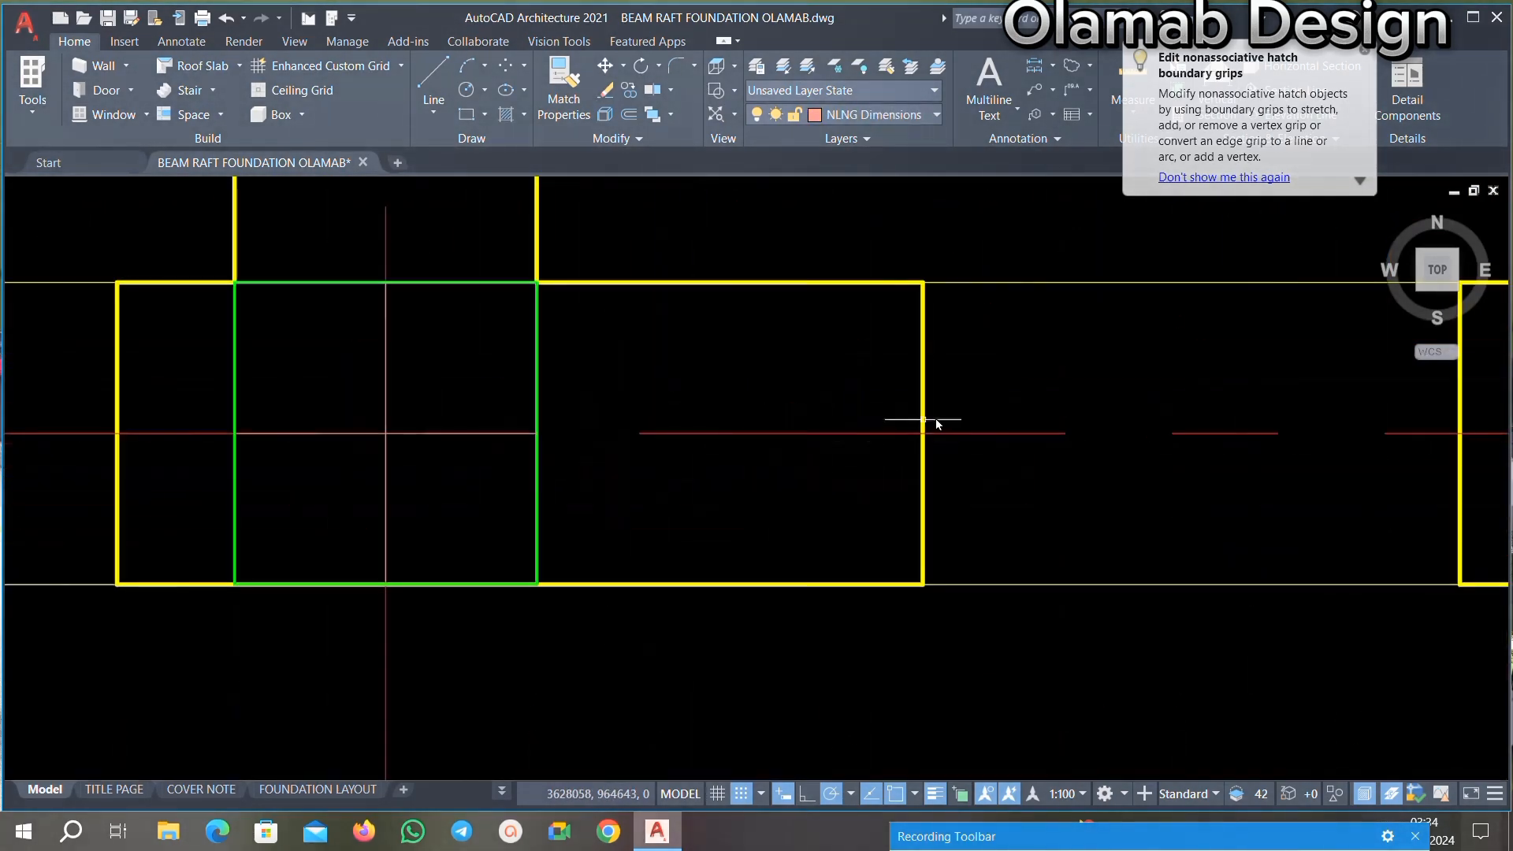
Step: Delete both end lines of the short wall segment running through the next column on grid i
{"action": "key", "text": "Delete"}
{"action": "scroll", "coordinate": [968, 367], "scroll_direction": "down", "scroll_amount": 3}
{"action": "scroll", "coordinate": [685, 381], "scroll_direction": "up", "scroll_amount": 3}
{"action": "left_click", "coordinate": [1044, 337]}
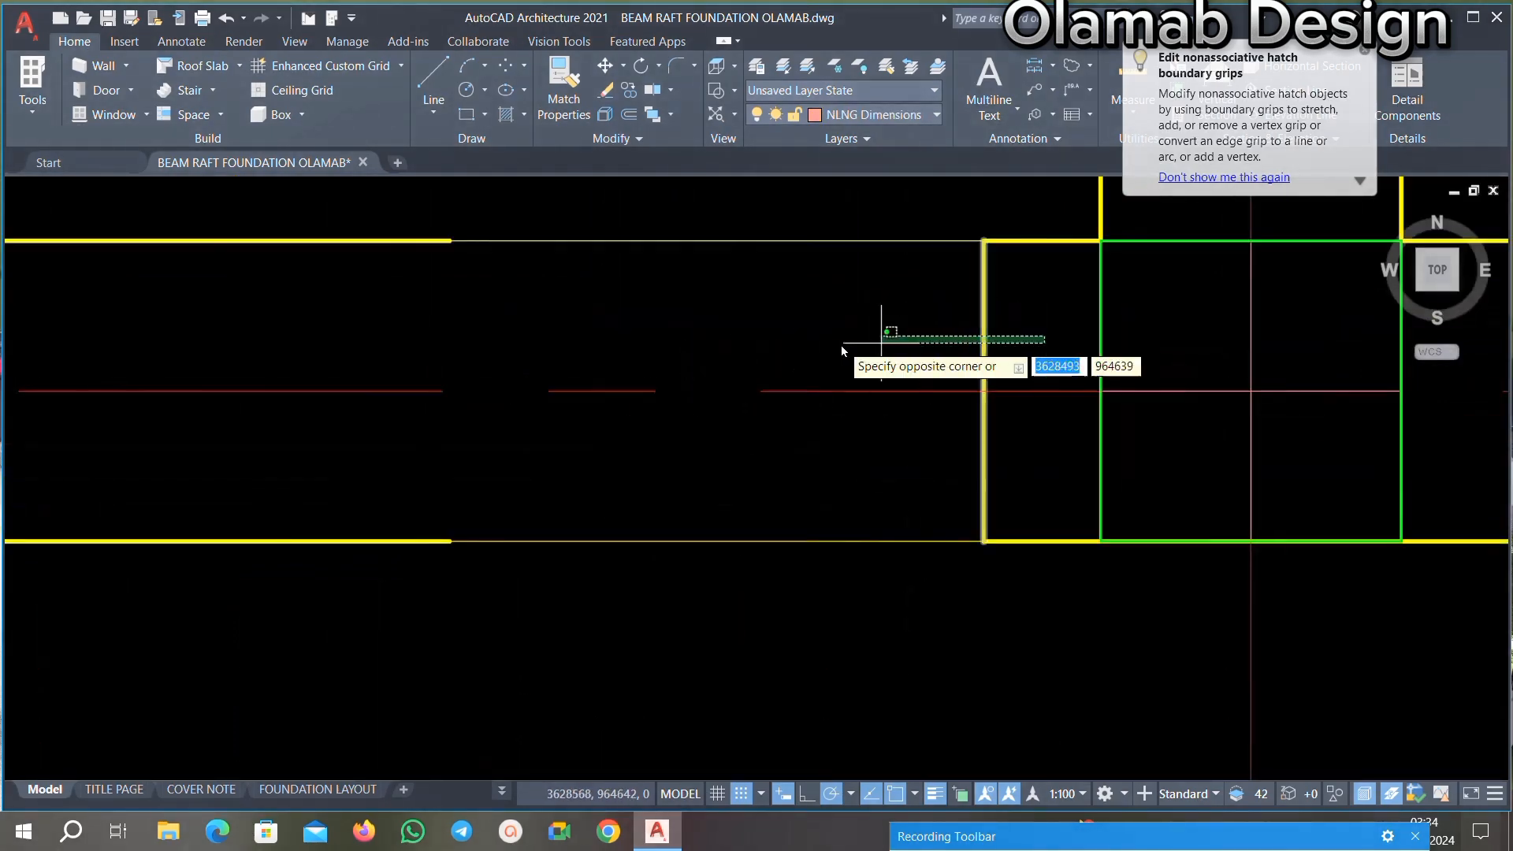
{"action": "left_click", "coordinate": [882, 342]}
{"action": "key", "text": "Delete"}
Step: Delete the west end line of the long wall segment east of that column
{"action": "scroll", "coordinate": [704, 350], "scroll_direction": "down", "scroll_amount": 2}
{"action": "scroll", "coordinate": [867, 368], "scroll_direction": "down", "scroll_amount": 2}
{"action": "scroll", "coordinate": [1064, 371], "scroll_direction": "up", "scroll_amount": 3}
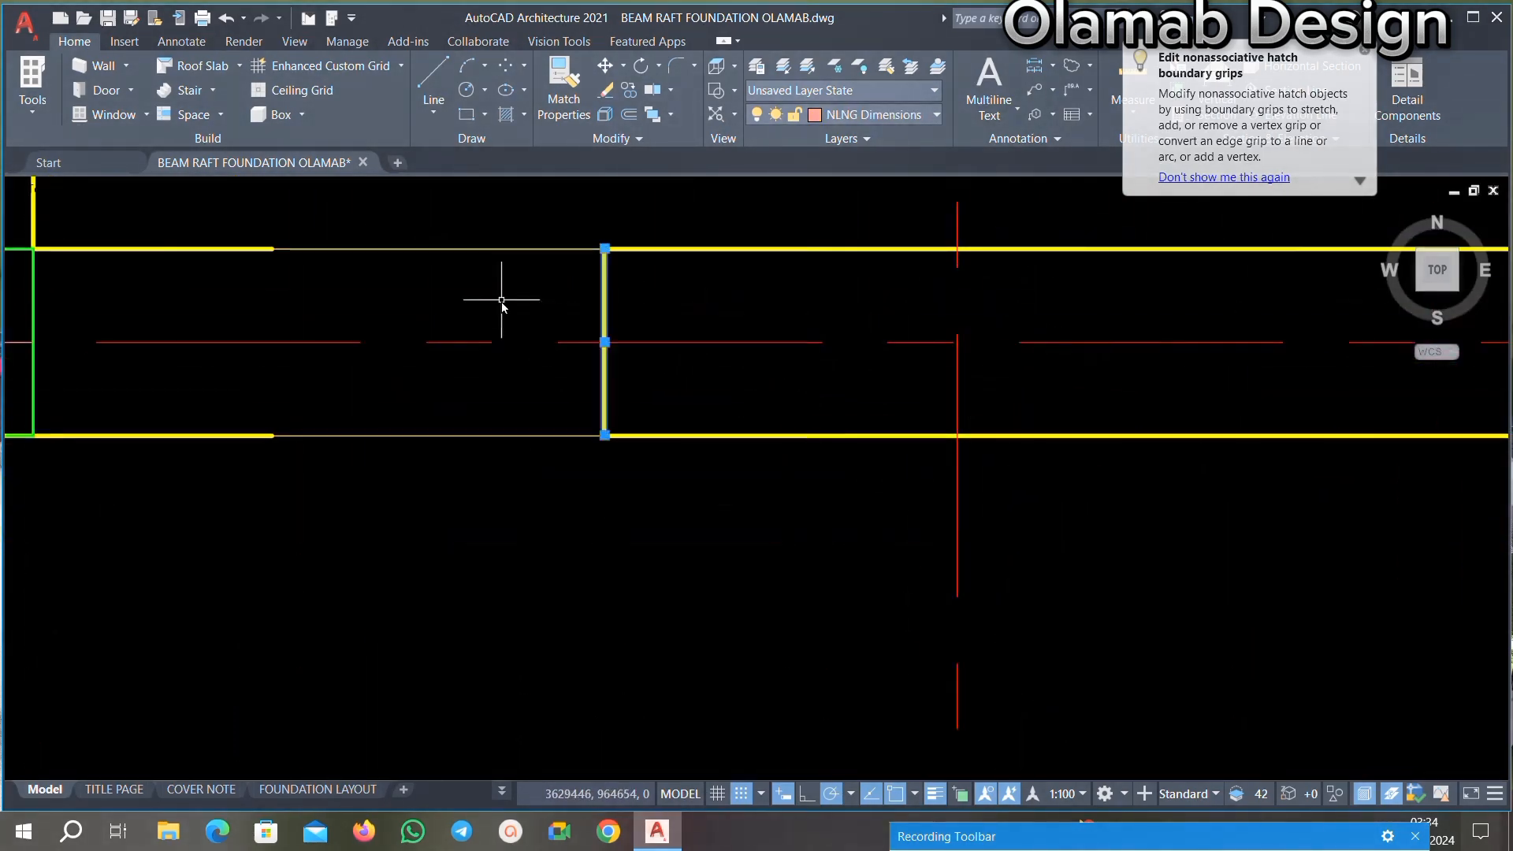
{"action": "key", "text": "Delete"}
Step: Delete the wall end lines on both sides of the opening just west of the southeast corner column on grid i
{"action": "scroll", "coordinate": [725, 391], "scroll_direction": "down", "scroll_amount": 4}
{"action": "scroll", "coordinate": [932, 405], "scroll_direction": "up", "scroll_amount": 5}
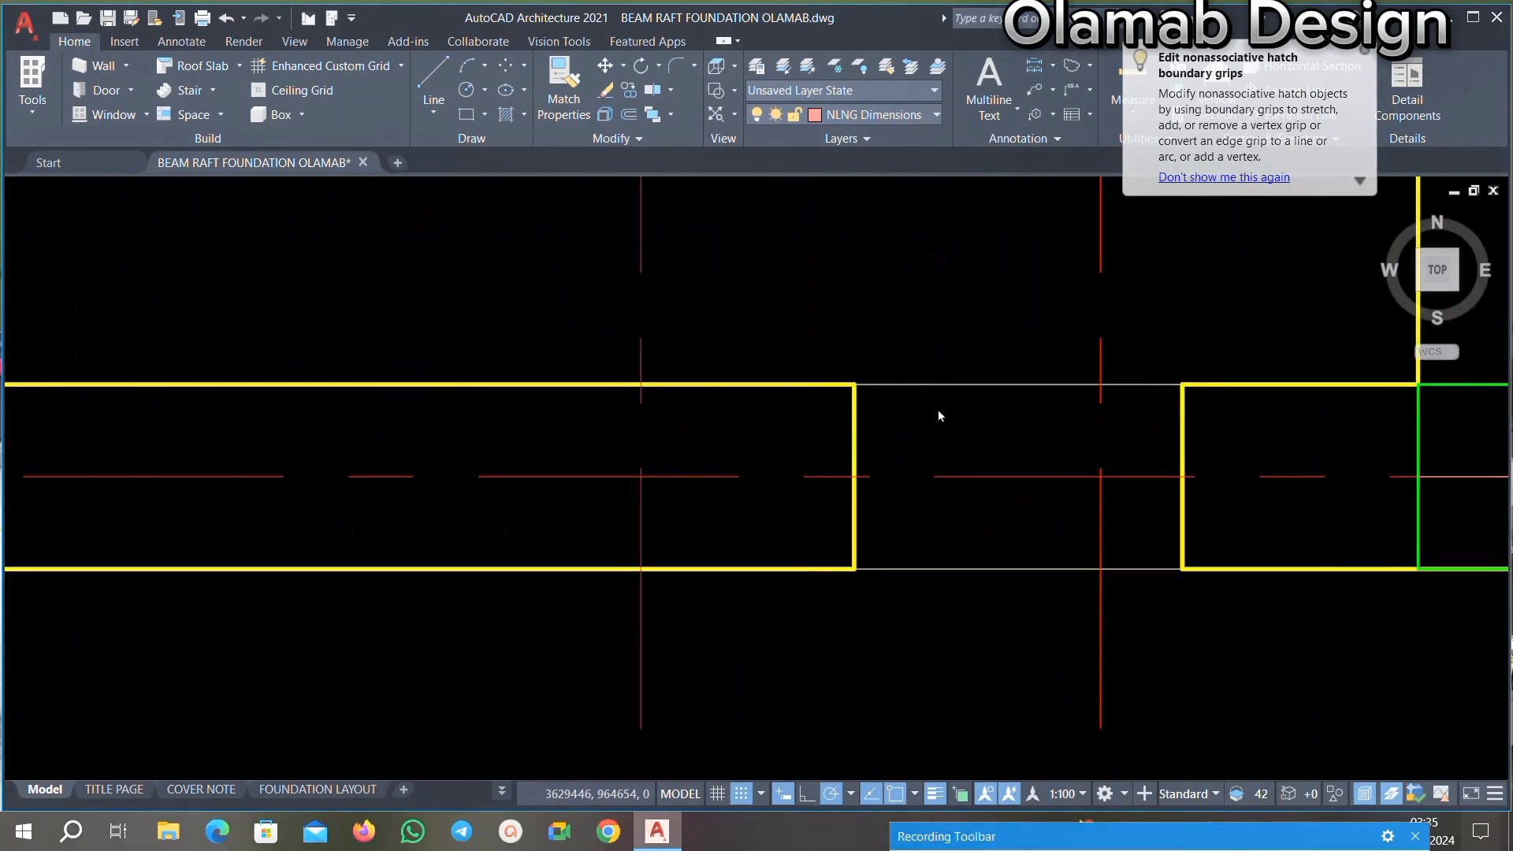
{"action": "scroll", "coordinate": [733, 428], "scroll_direction": "down", "scroll_amount": 3}
{"action": "scroll", "coordinate": [820, 433], "scroll_direction": "up", "scroll_amount": 4}
{"action": "left_click", "coordinate": [718, 496]}
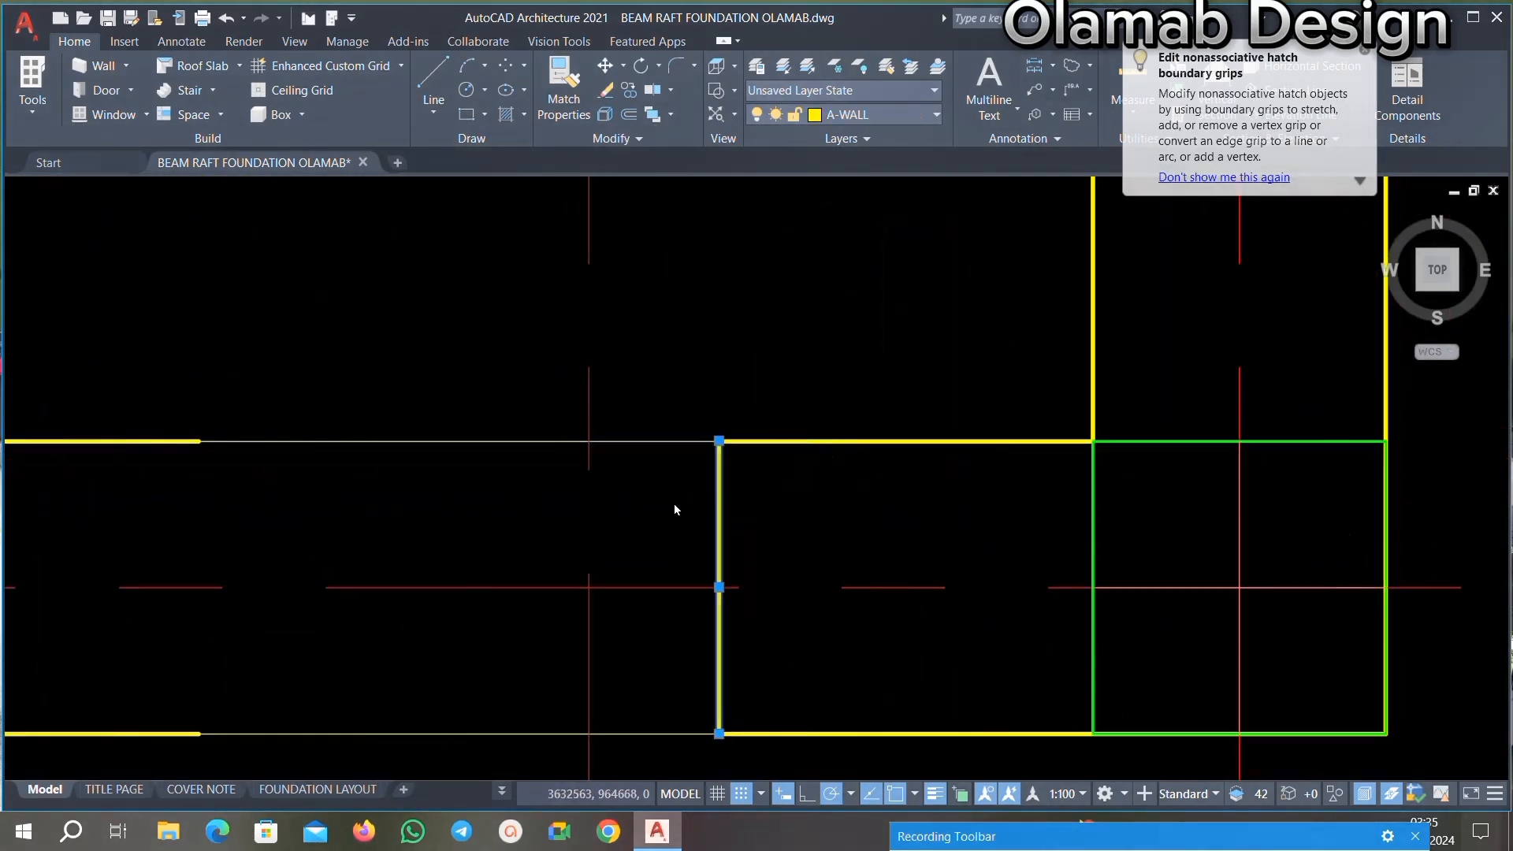
{"action": "key", "text": "Delete"}
{"action": "scroll", "coordinate": [744, 492], "scroll_direction": "down", "scroll_amount": 4}
Step: Delete the wall end lines on both sides of the opening in the east wall just north of the southeast corner column
{"action": "scroll", "coordinate": [825, 355], "scroll_direction": "up", "scroll_amount": 3}
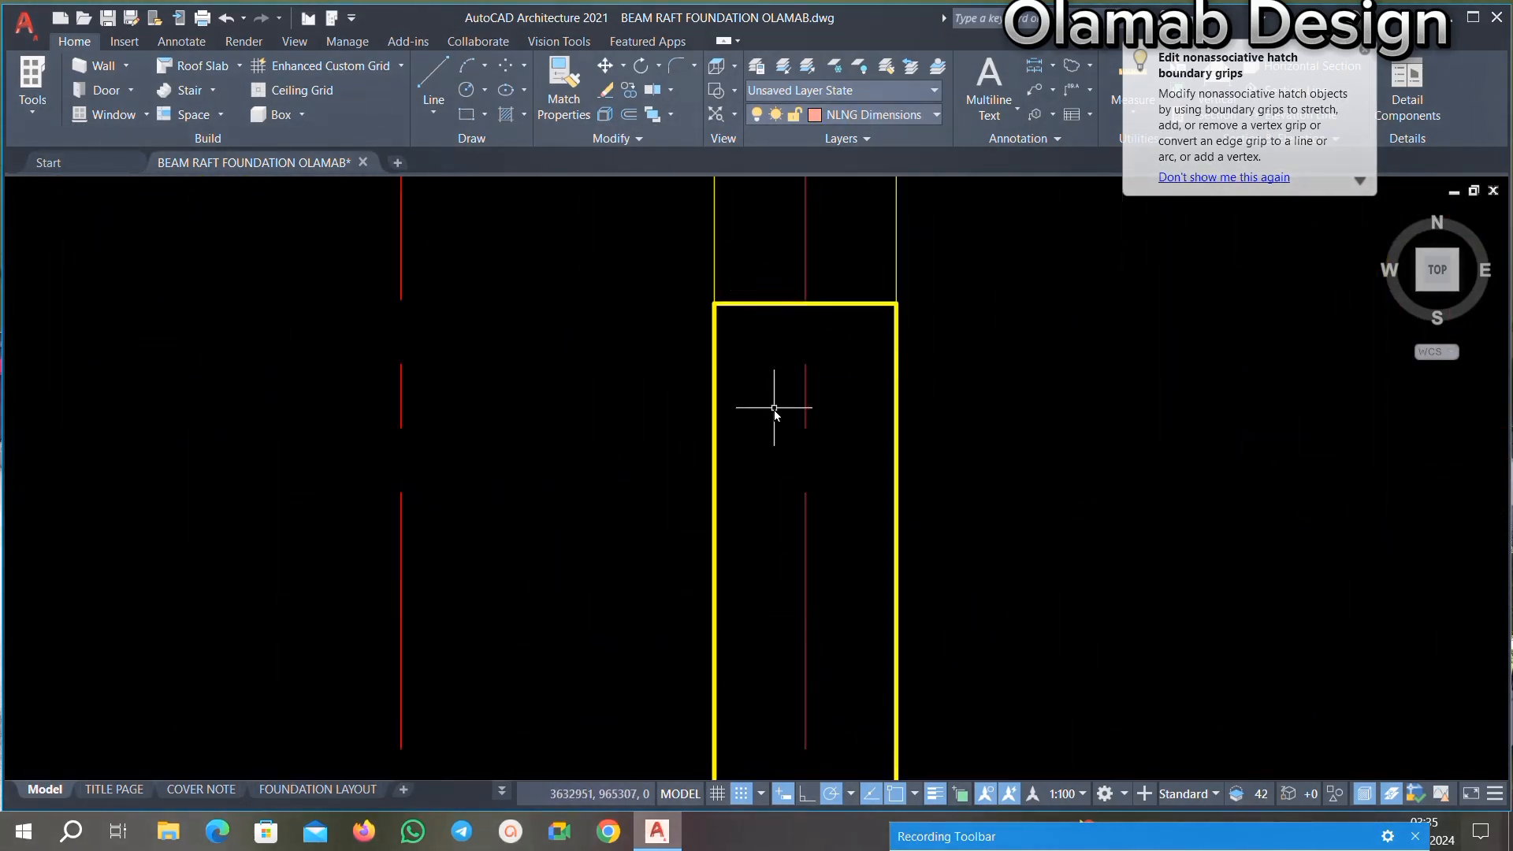
{"action": "scroll", "coordinate": [783, 437], "scroll_direction": "down", "scroll_amount": 2}
{"action": "scroll", "coordinate": [769, 388], "scroll_direction": "up", "scroll_amount": 4}
{"action": "left_click", "coordinate": [878, 319]}
{"action": "left_click", "coordinate": [780, 400]}
{"action": "key", "text": "Delete"}
{"action": "scroll", "coordinate": [805, 454], "scroll_direction": "down", "scroll_amount": 4}
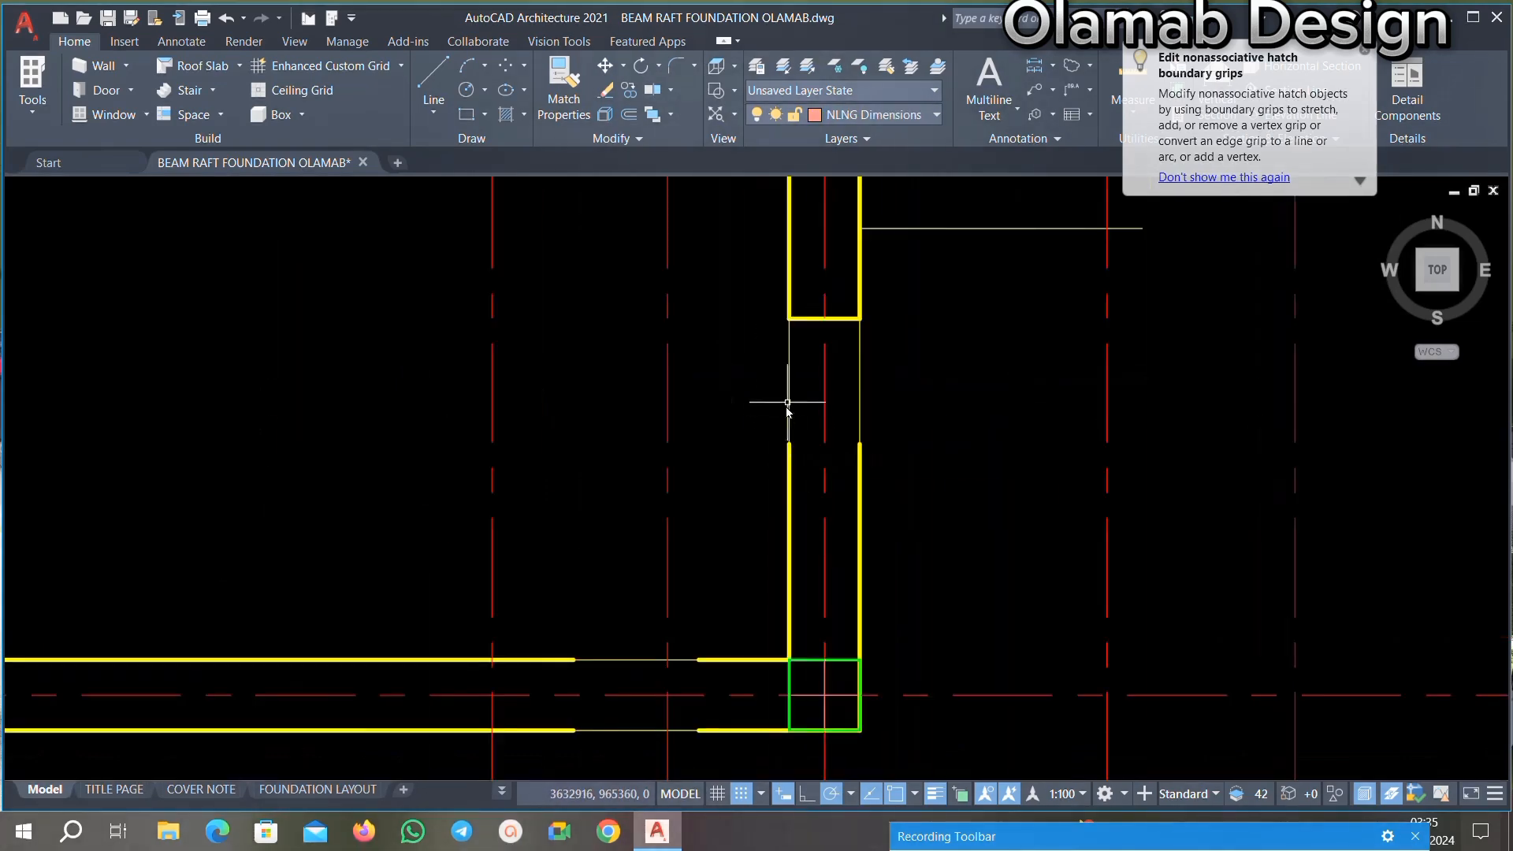
{"action": "middle_click_drag", "start_coordinate": [787, 402], "coordinate": [795, 473]}
{"action": "scroll", "coordinate": [797, 402], "scroll_direction": "up", "scroll_amount": 3}
{"action": "left_click", "coordinate": [875, 312]}
{"action": "left_click", "coordinate": [820, 425]}
{"action": "key", "text": "Delete"}
{"action": "scroll", "coordinate": [841, 465], "scroll_direction": "down", "scroll_amount": 4}
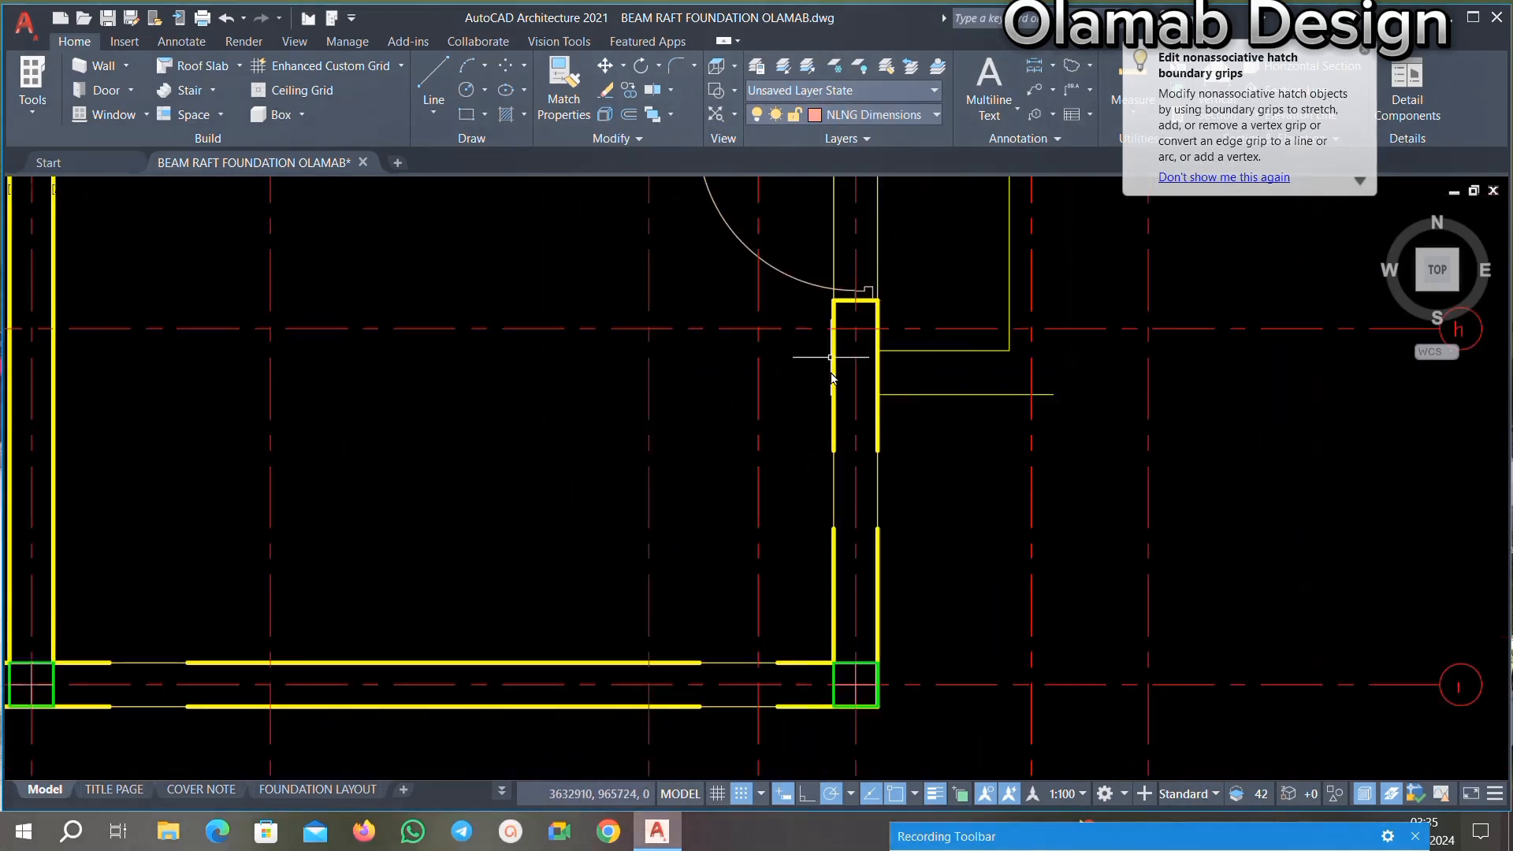
{"action": "scroll", "coordinate": [831, 357], "scroll_direction": "down", "scroll_amount": 3}
{"action": "scroll", "coordinate": [870, 406], "scroll_direction": "up", "scroll_amount": 5}
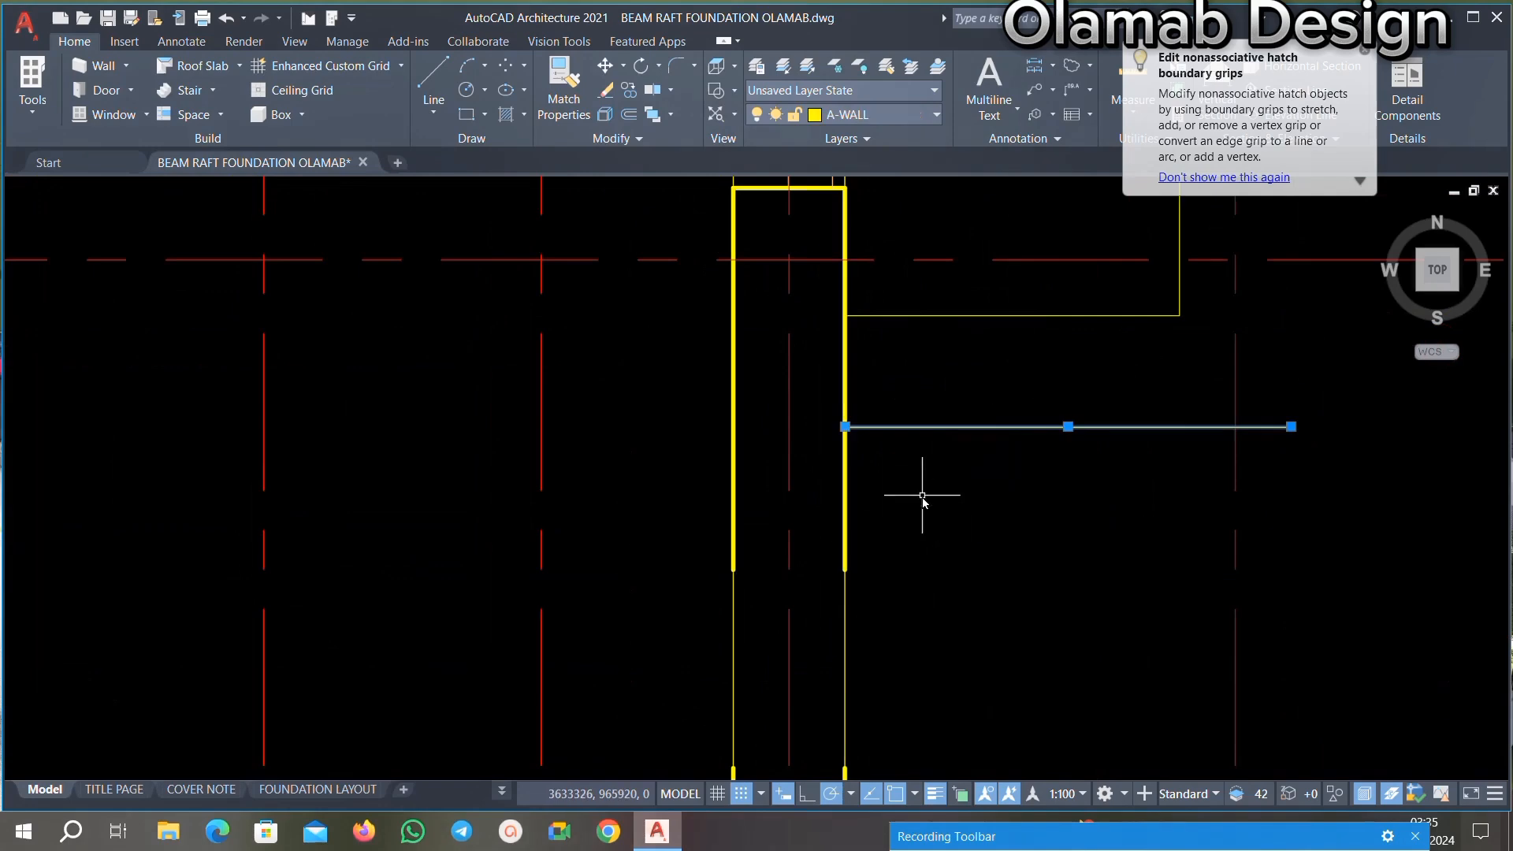
{"action": "scroll", "coordinate": [922, 497], "scroll_direction": "down", "scroll_amount": 5}
{"action": "scroll", "coordinate": [829, 449], "scroll_direction": "down", "scroll_amount": 4}
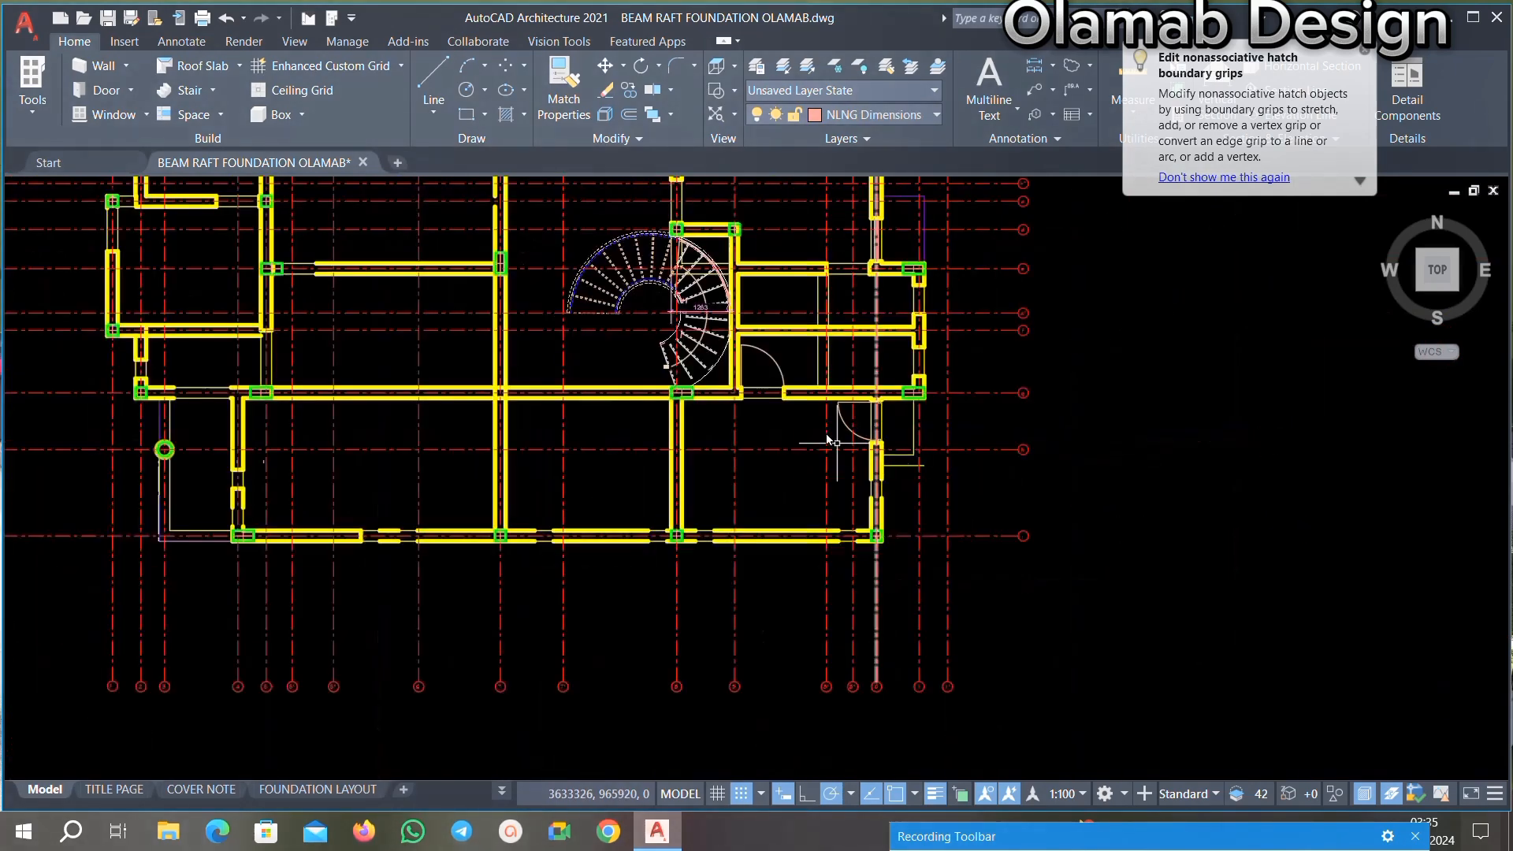
Step: Delete the door and both wall end lines at the opening on grid g just east of the spiral stair
{"action": "scroll", "coordinate": [761, 416], "scroll_direction": "up", "scroll_amount": 6}
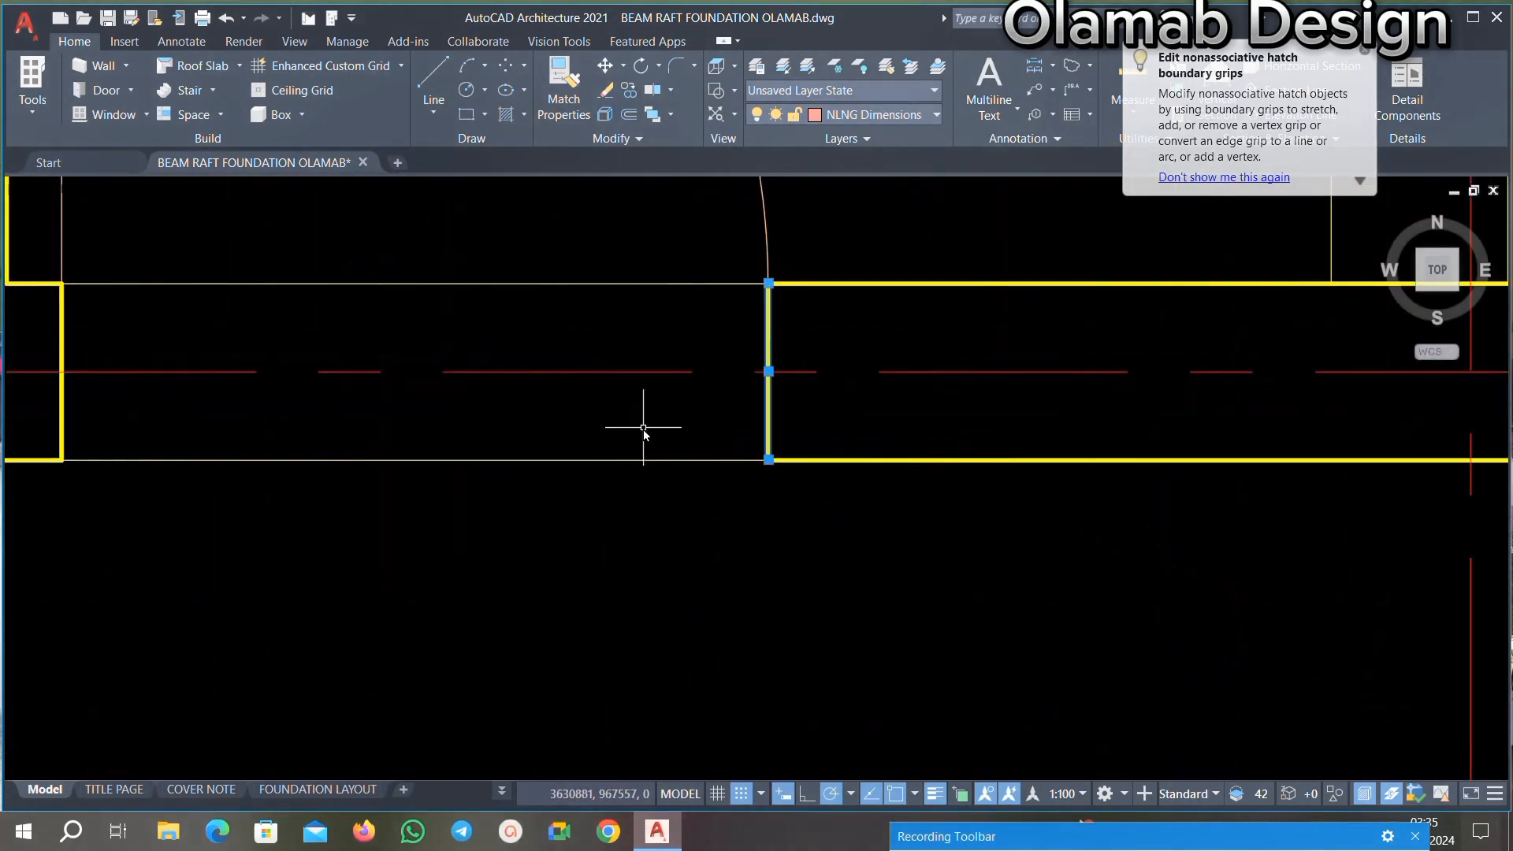
{"action": "key", "text": "Escape"}
{"action": "scroll", "coordinate": [743, 418], "scroll_direction": "down", "scroll_amount": 6}
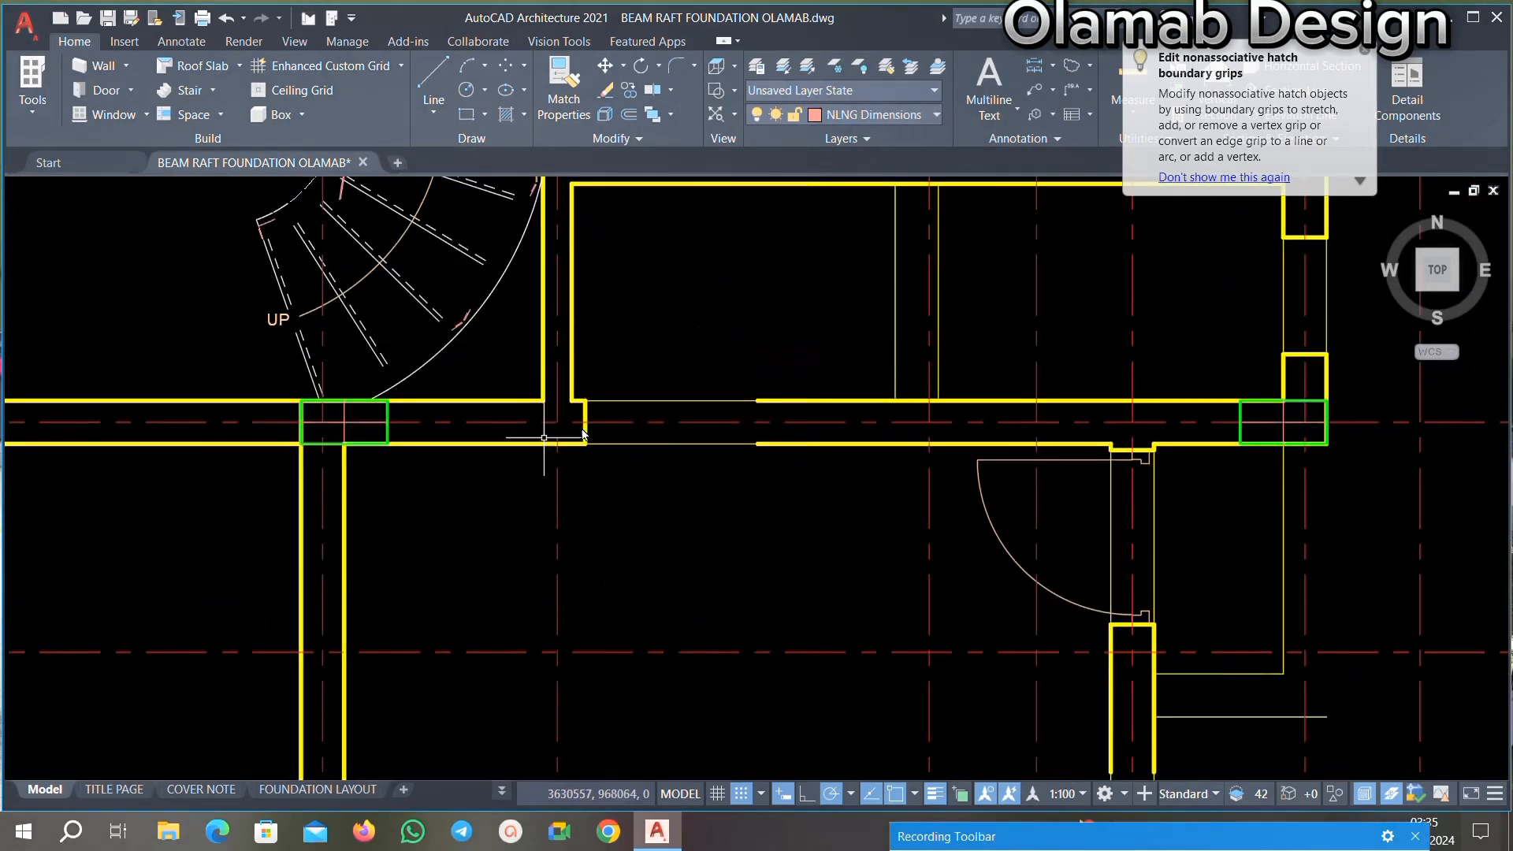
{"action": "scroll", "coordinate": [583, 434], "scroll_direction": "up", "scroll_amount": 5}
{"action": "scroll", "coordinate": [1077, 375], "scroll_direction": "down", "scroll_amount": 5}
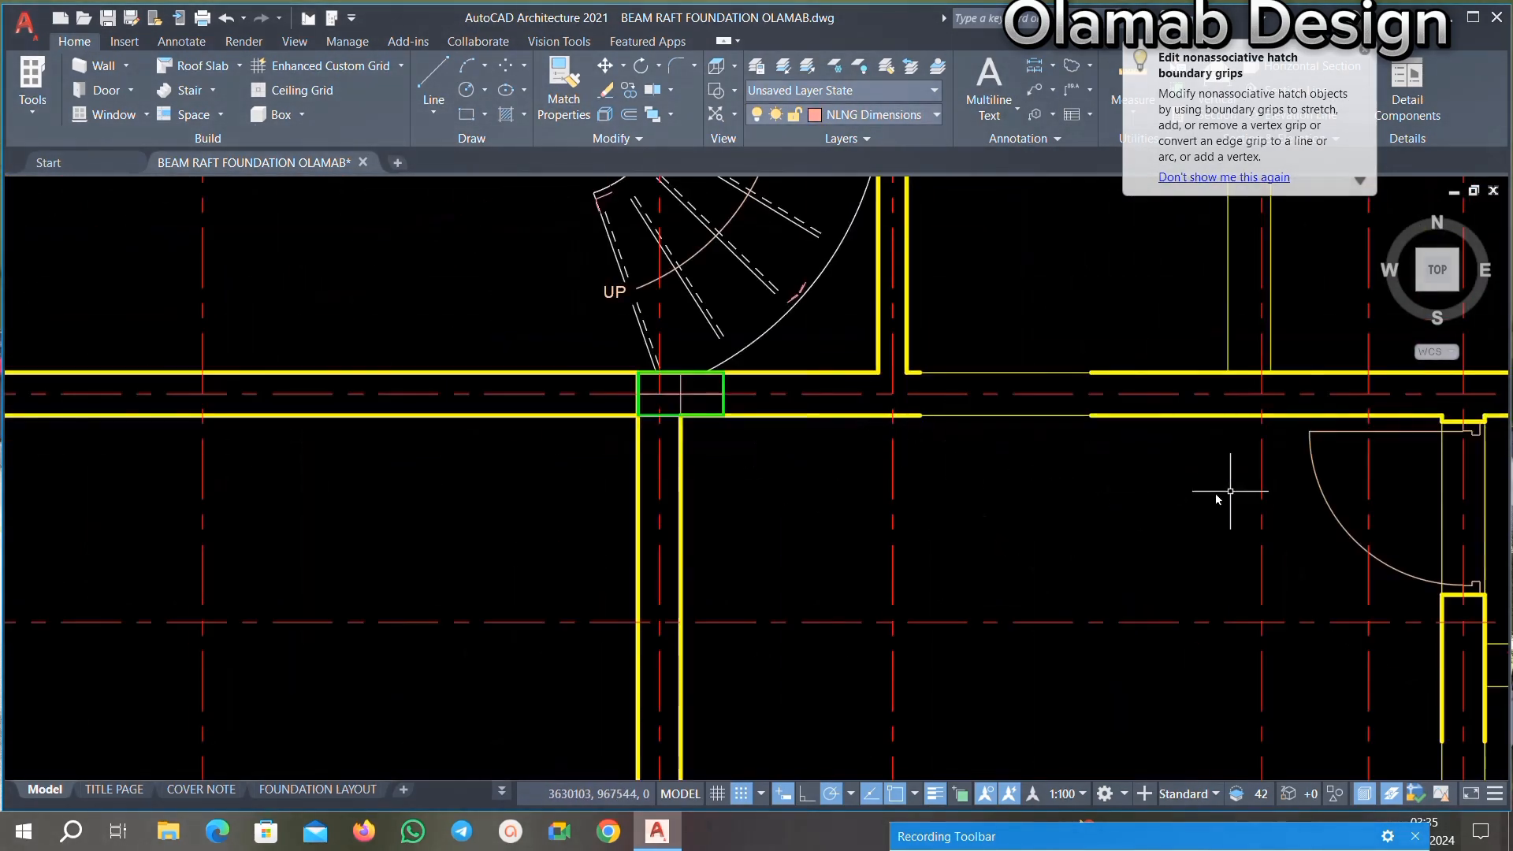
Step: Delete the door in the east wall between grids g and h
{"action": "scroll", "coordinate": [1229, 491], "scroll_direction": "up", "scroll_amount": 3}
{"action": "left_click", "coordinate": [1059, 624]}
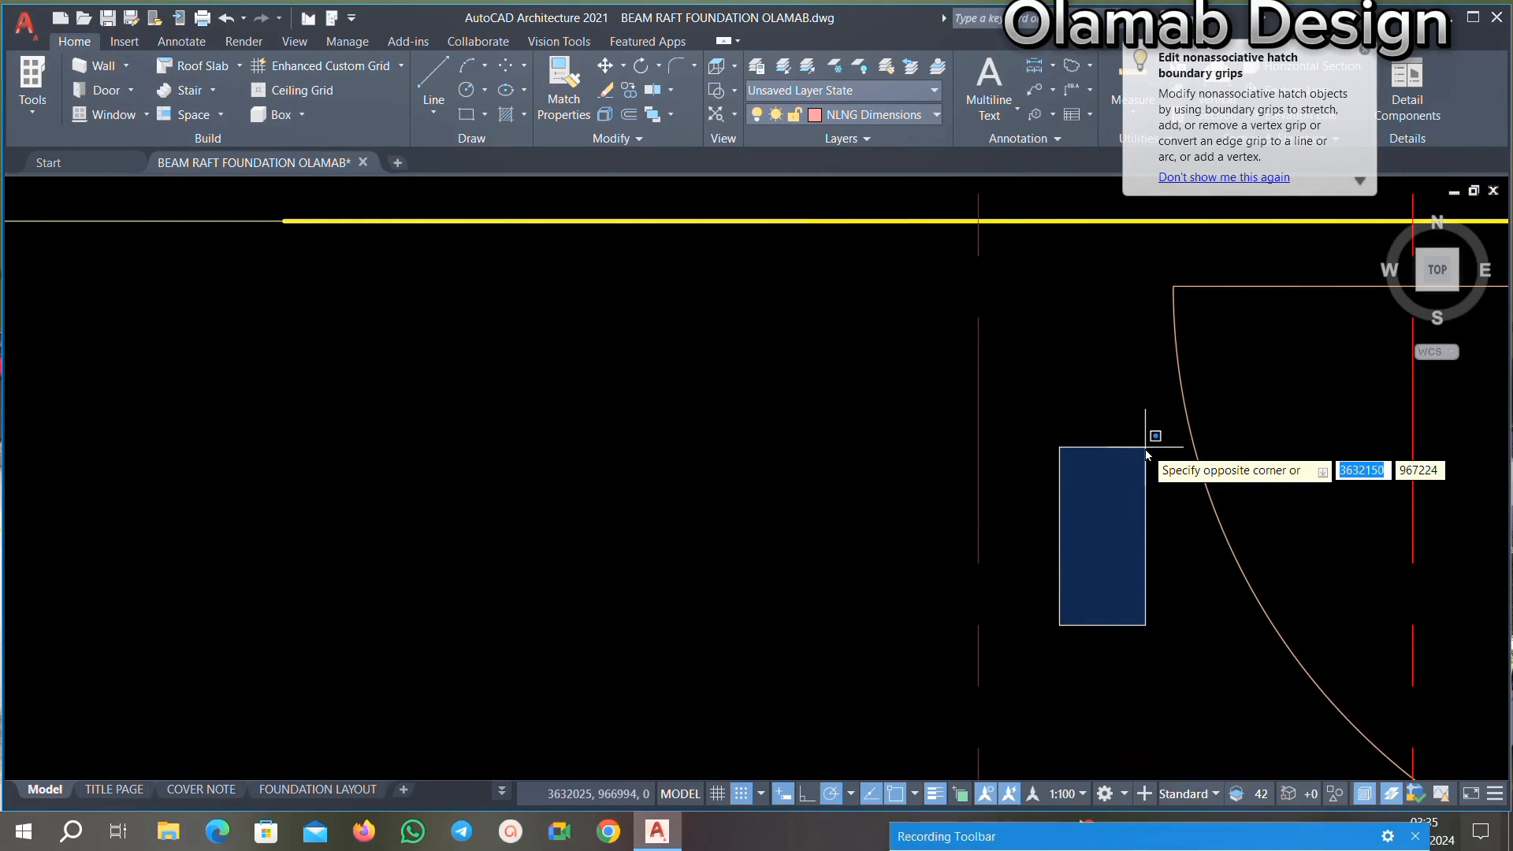
{"action": "left_click", "coordinate": [1303, 421]}
{"action": "left_click", "coordinate": [1314, 391]}
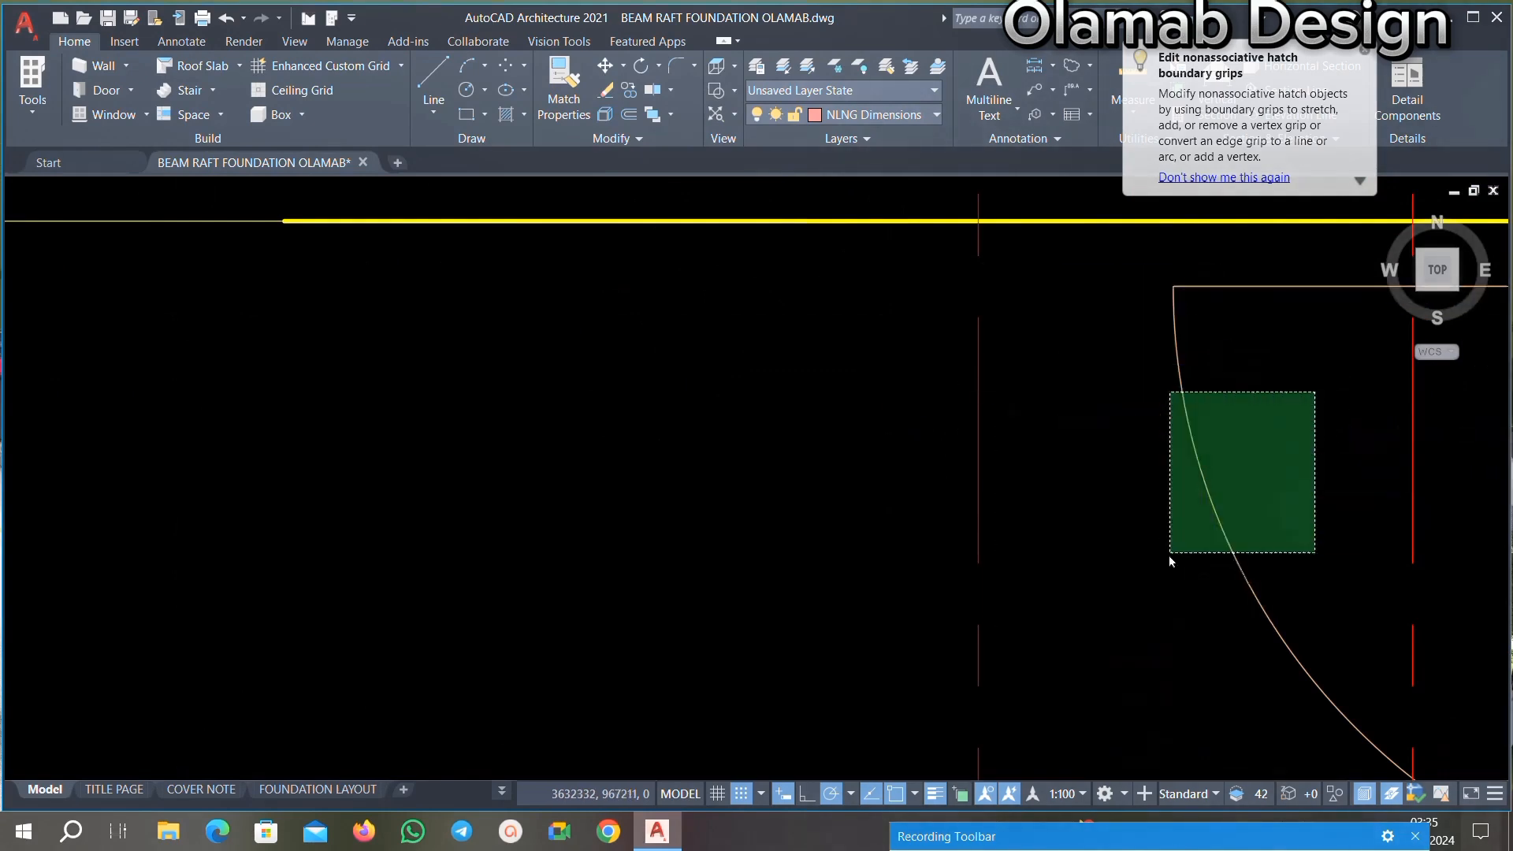
{"action": "left_click", "coordinate": [1169, 561]}
{"action": "scroll", "coordinate": [1171, 541], "scroll_direction": "down", "scroll_amount": 5}
Step: Delete the wall end lines on both sides of the opening in the north wall of the rooms east of the stair
{"action": "scroll", "coordinate": [1172, 424], "scroll_direction": "up", "scroll_amount": 6}
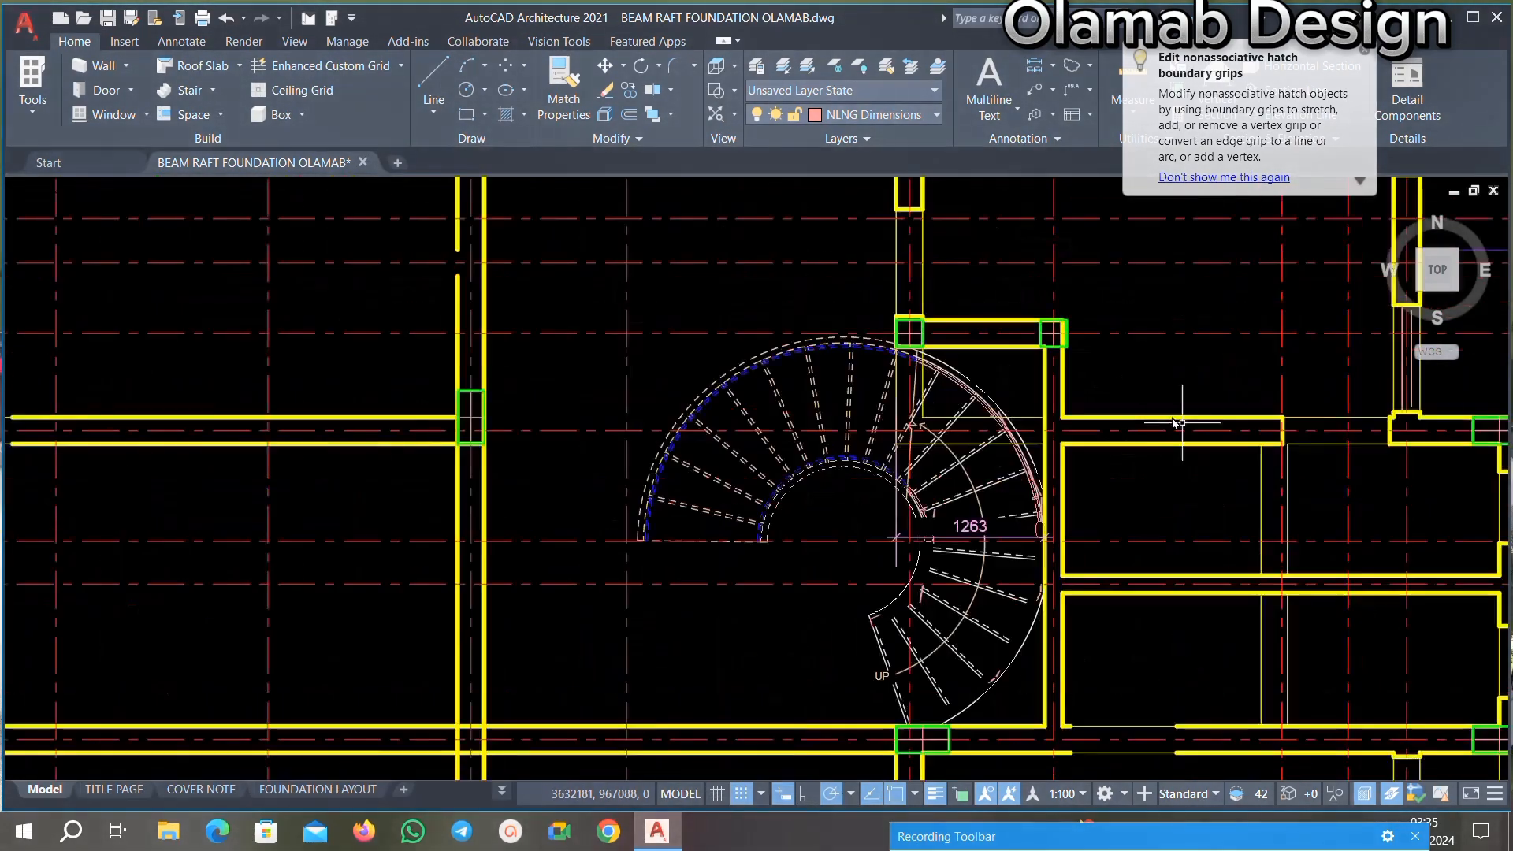
{"action": "scroll", "coordinate": [1337, 455], "scroll_direction": "up", "scroll_amount": 2}
{"action": "scroll", "coordinate": [1340, 442], "scroll_direction": "down", "scroll_amount": 5}
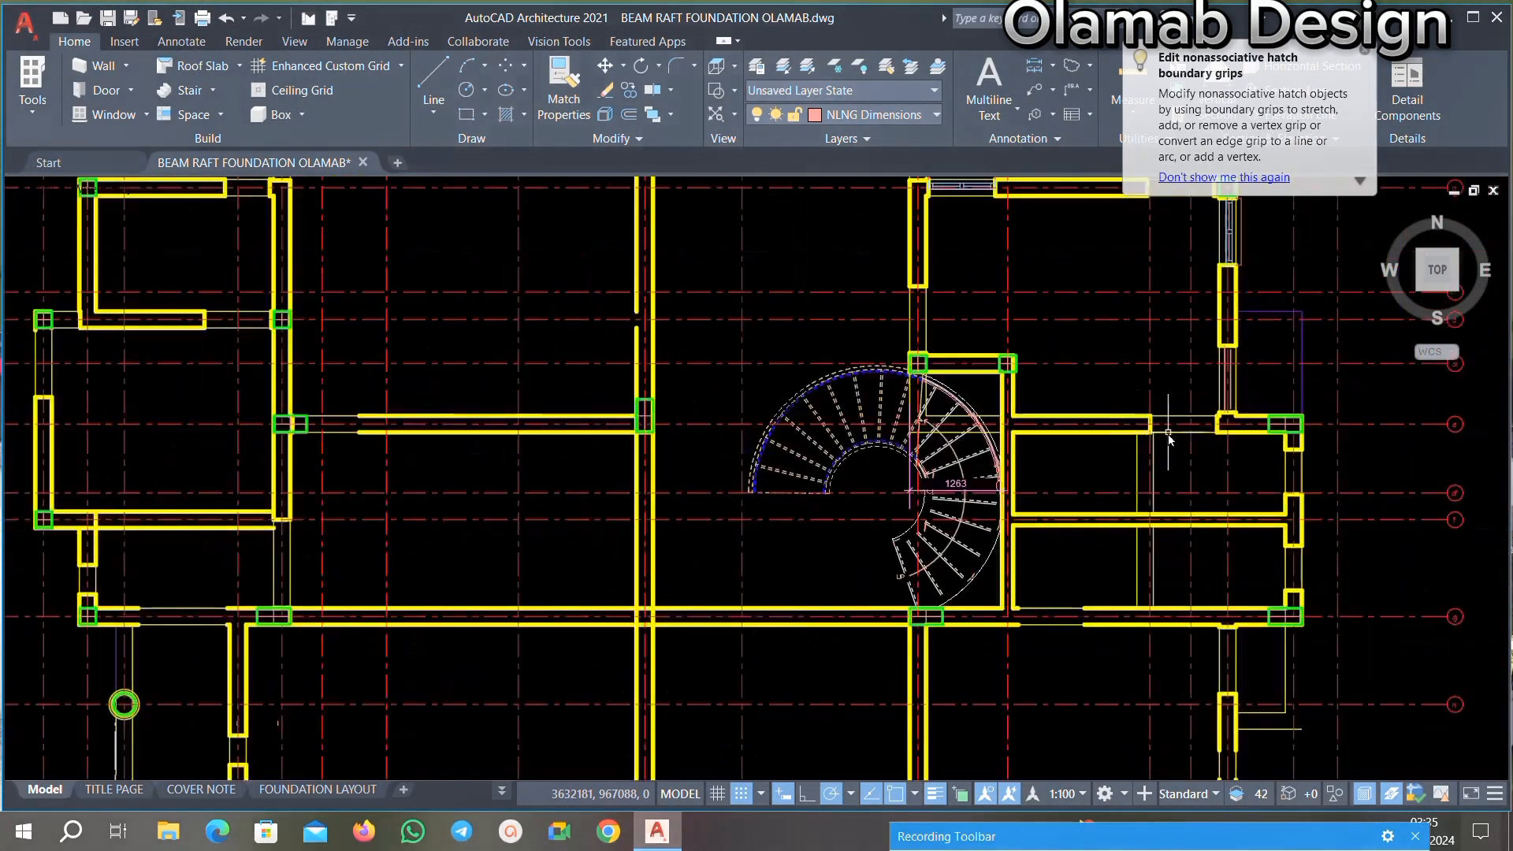
{"action": "scroll", "coordinate": [1165, 431], "scroll_direction": "up", "scroll_amount": 5}
{"action": "scroll", "coordinate": [1239, 422], "scroll_direction": "up", "scroll_amount": 5}
{"action": "left_click", "coordinate": [1061, 472]}
{"action": "key", "text": "Delete"}
{"action": "scroll", "coordinate": [1140, 442], "scroll_direction": "down", "scroll_amount": 3}
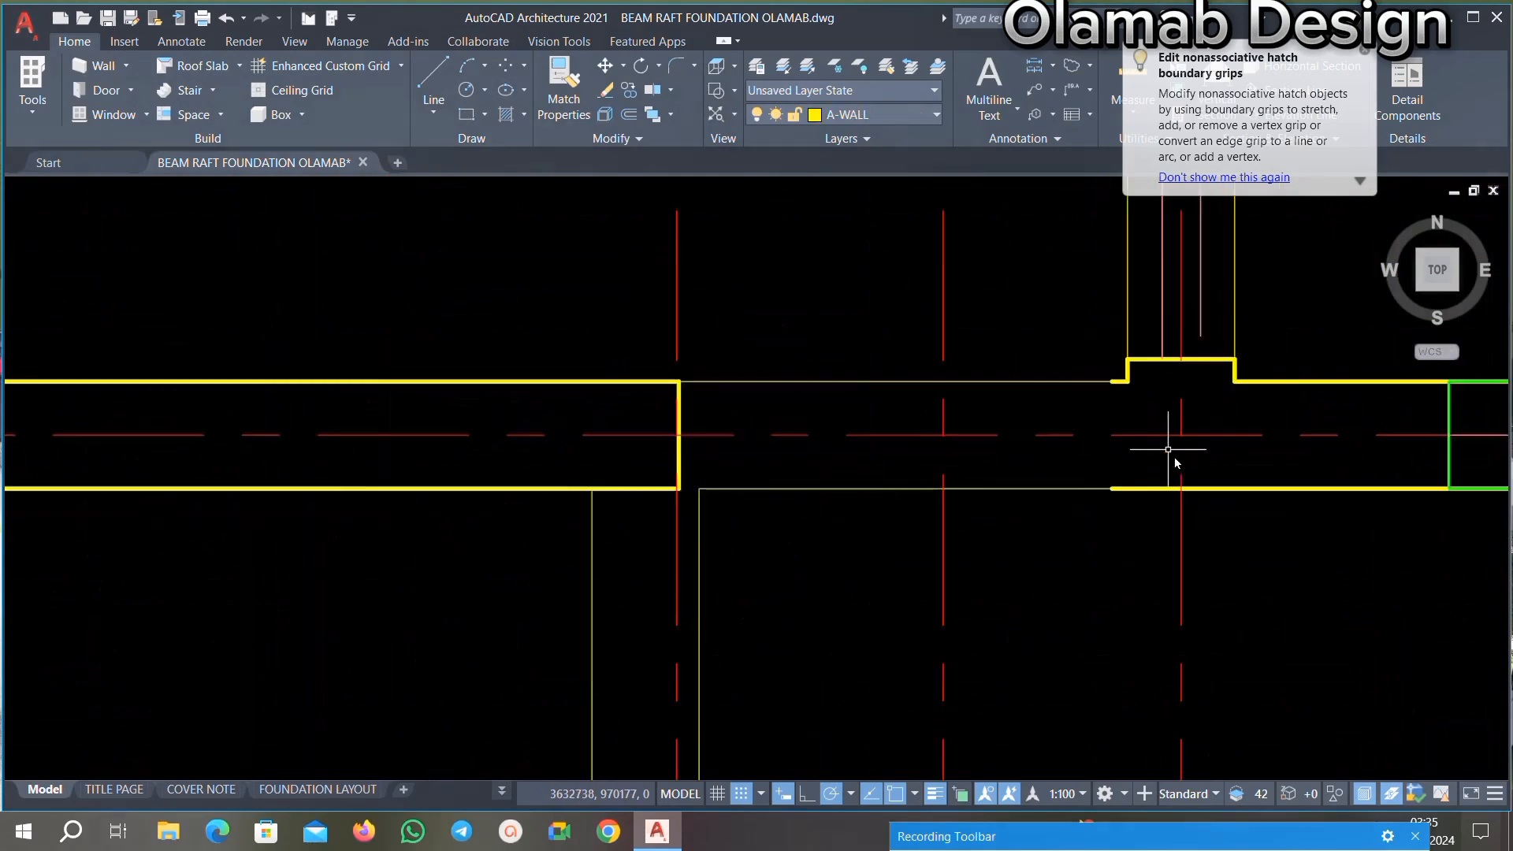
{"action": "scroll", "coordinate": [853, 443], "scroll_direction": "up", "scroll_amount": 3}
{"action": "scroll", "coordinate": [1372, 499], "scroll_direction": "up", "scroll_amount": 2}
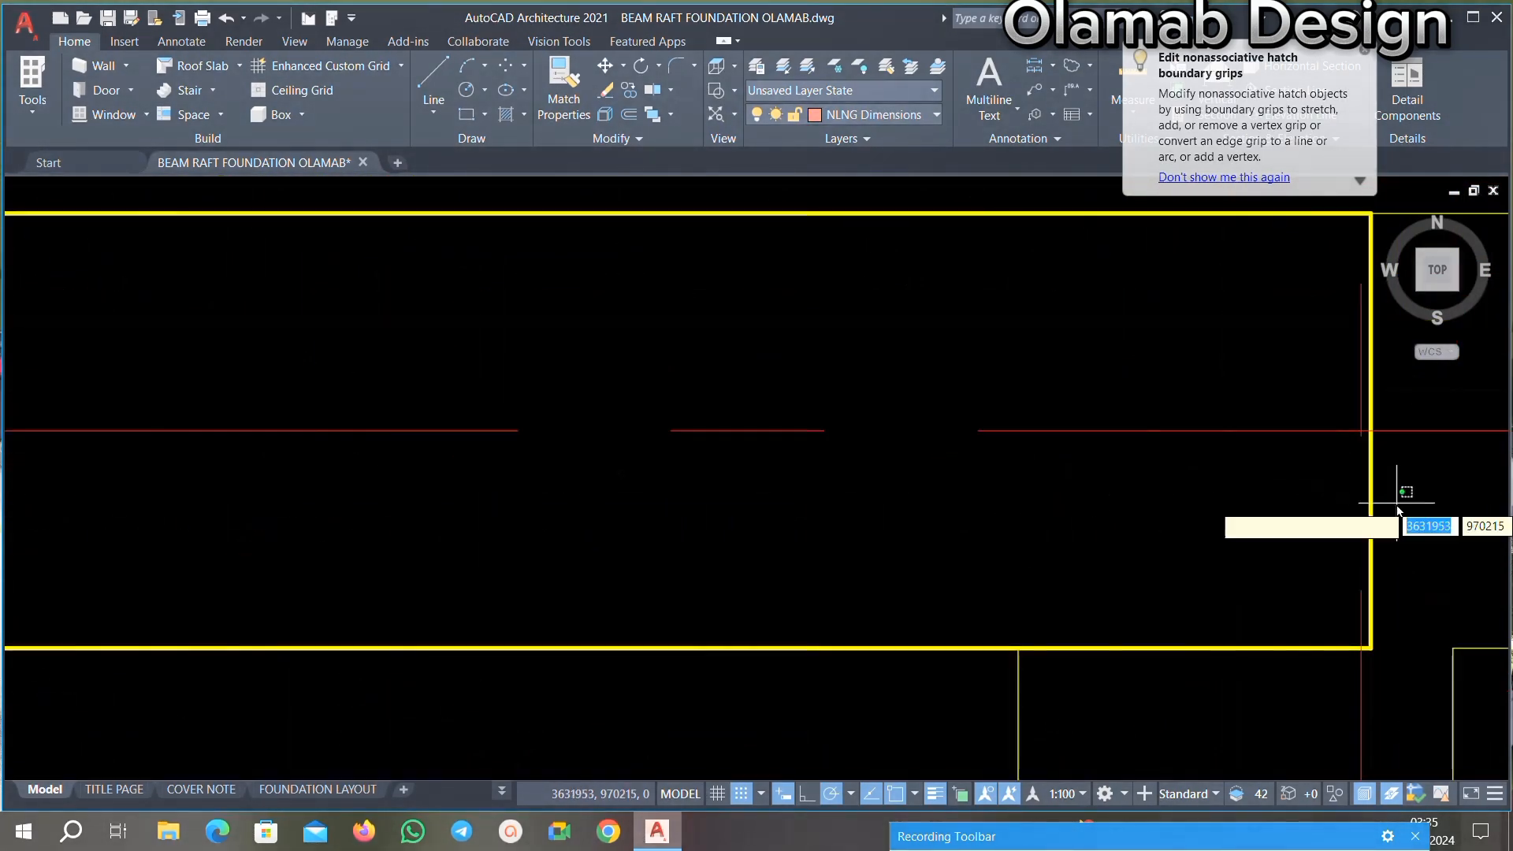
{"action": "scroll", "coordinate": [1119, 494], "scroll_direction": "down", "scroll_amount": 7}
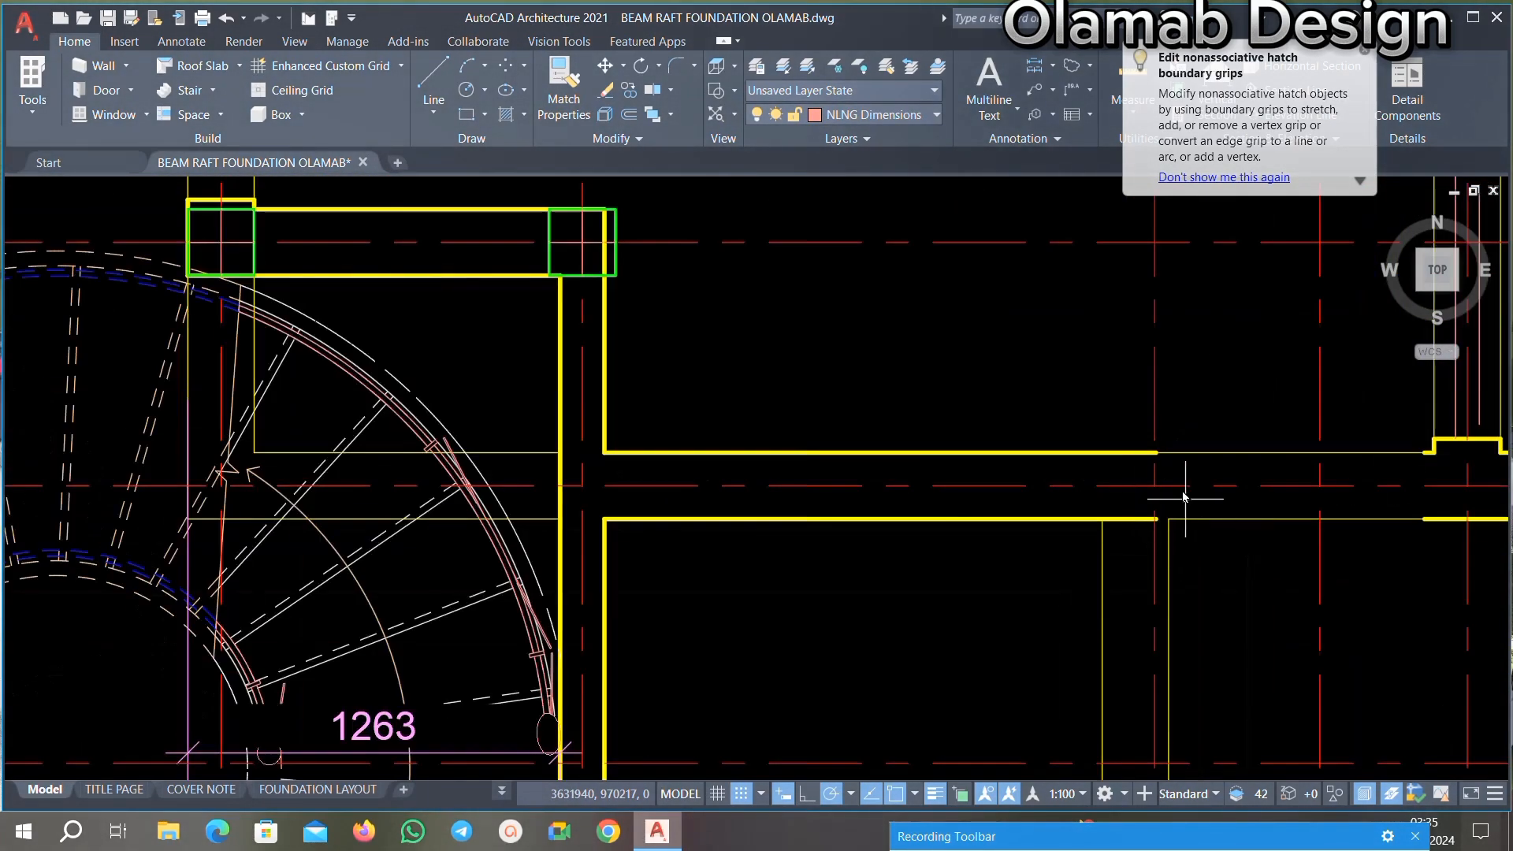
Step: Shorten the south wall line west of that opening so it ends at the nearest thin vertical line
{"action": "scroll", "coordinate": [1184, 496], "scroll_direction": "up", "scroll_amount": 3}
{"action": "scroll", "coordinate": [1056, 439], "scroll_direction": "up", "scroll_amount": 3}
{"action": "left_click", "coordinate": [1110, 455]}
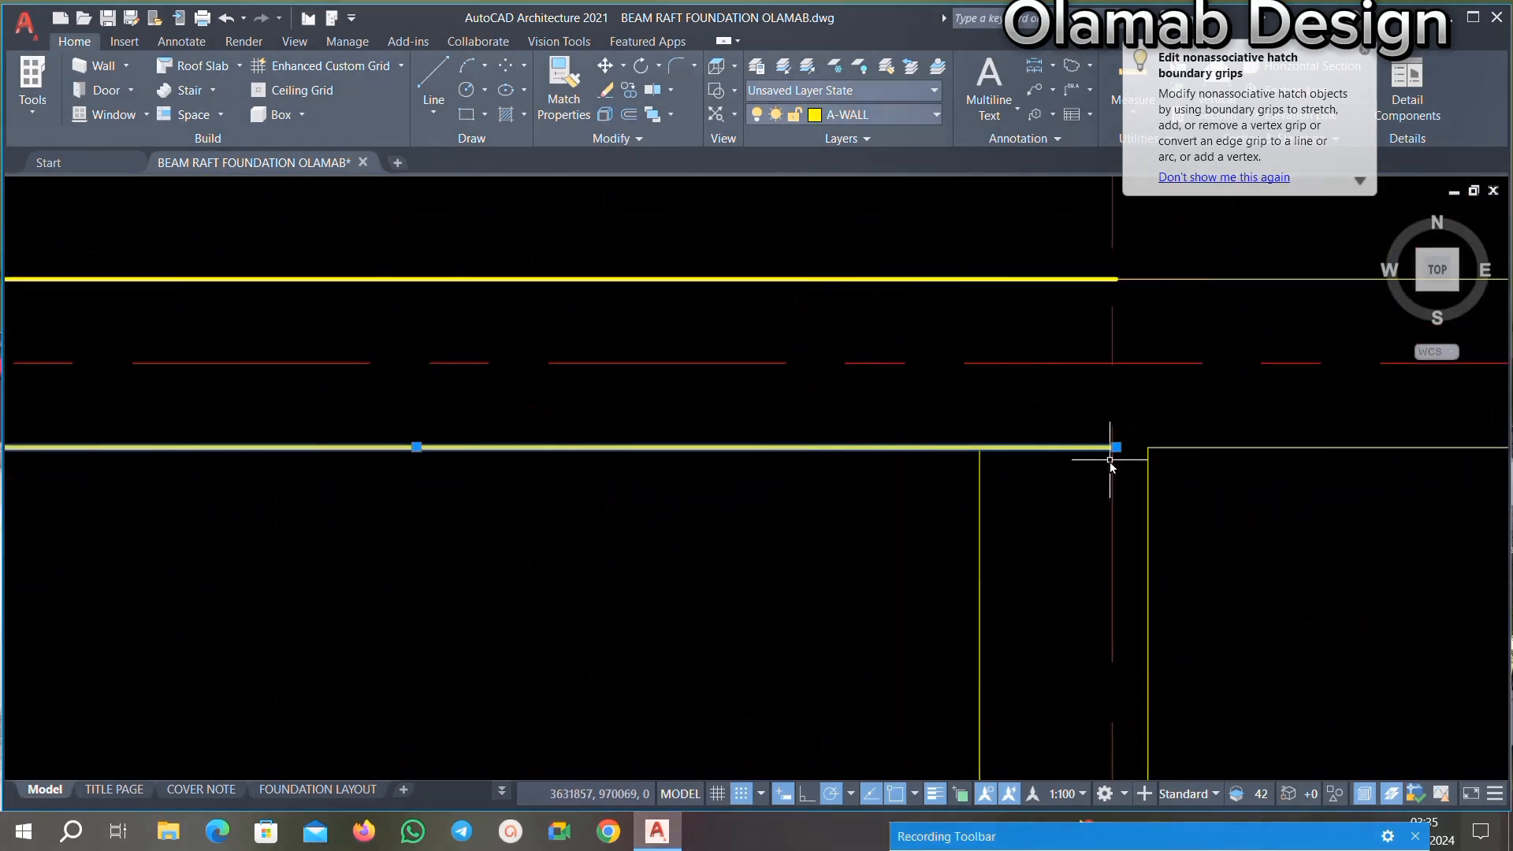
{"action": "left_click", "coordinate": [1116, 447]}
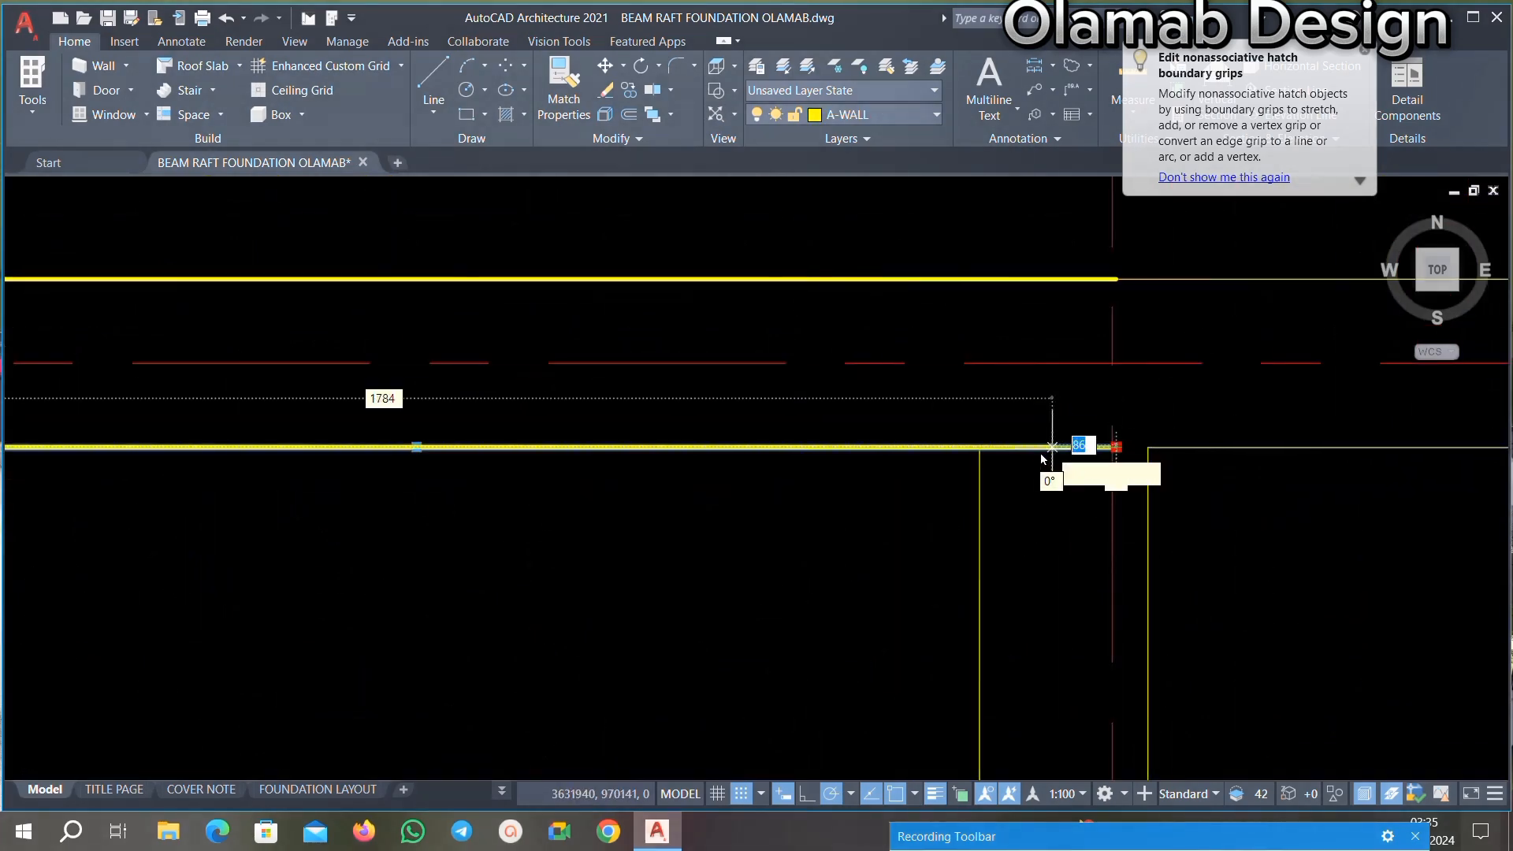
{"action": "left_click", "coordinate": [980, 447]}
{"action": "key", "text": "Escape"}
{"action": "scroll", "coordinate": [1040, 579], "scroll_direction": "down", "scroll_amount": 5}
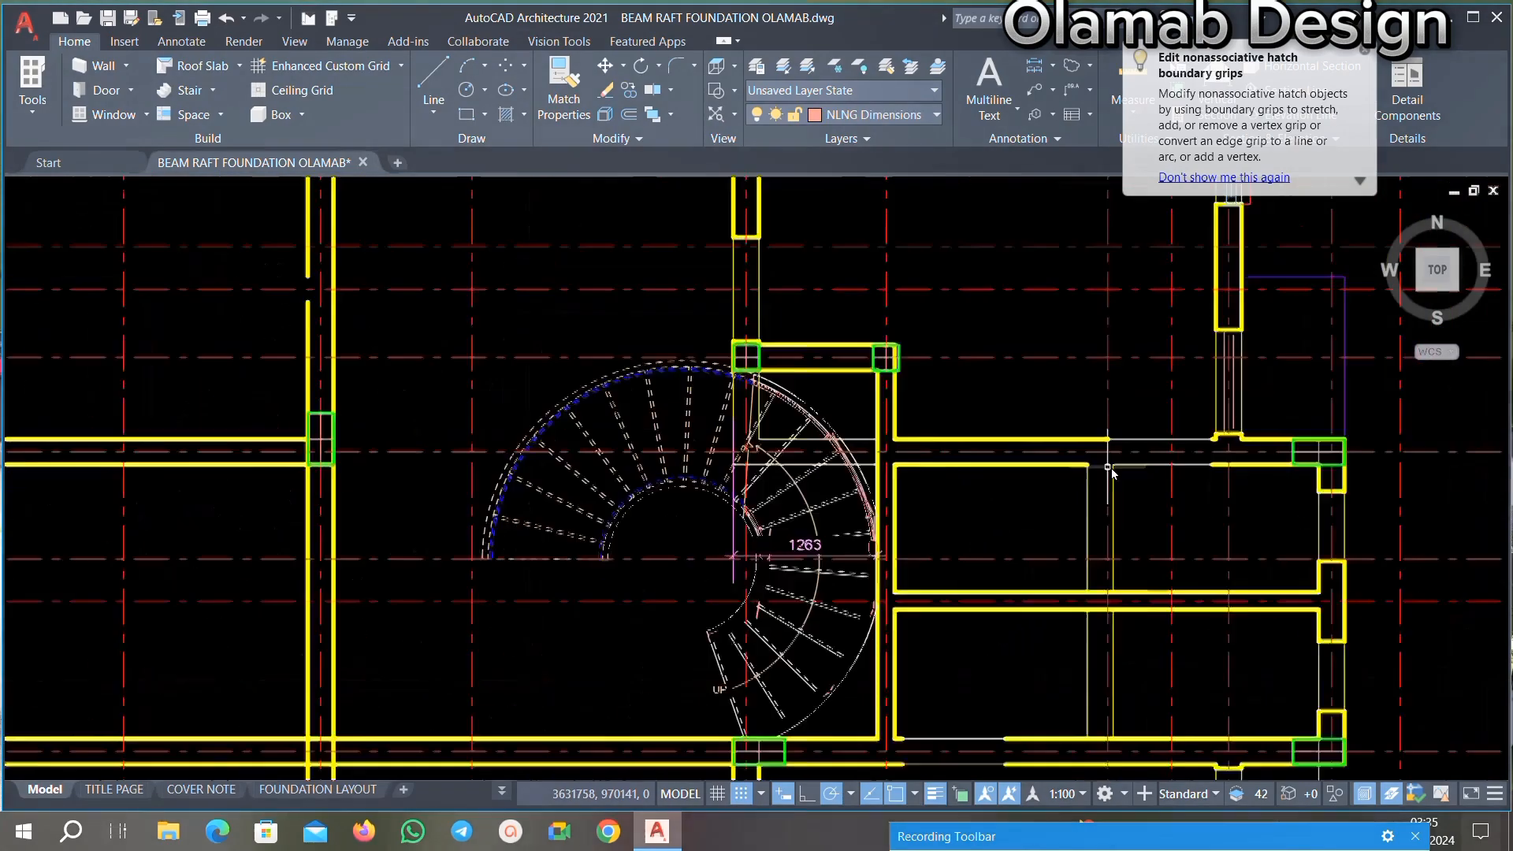
Step: Delete the wall end lines on both sides of the opening just west of the northernmost wall's east corner column
{"action": "mouse_move", "coordinate": [1048, 386]}
{"action": "middle_mouse_down"}
{"action": "mouse_move", "coordinate": [1019, 476]}
{"action": "mouse_move", "coordinate": [1032, 473]}
{"action": "middle_mouse_up"}
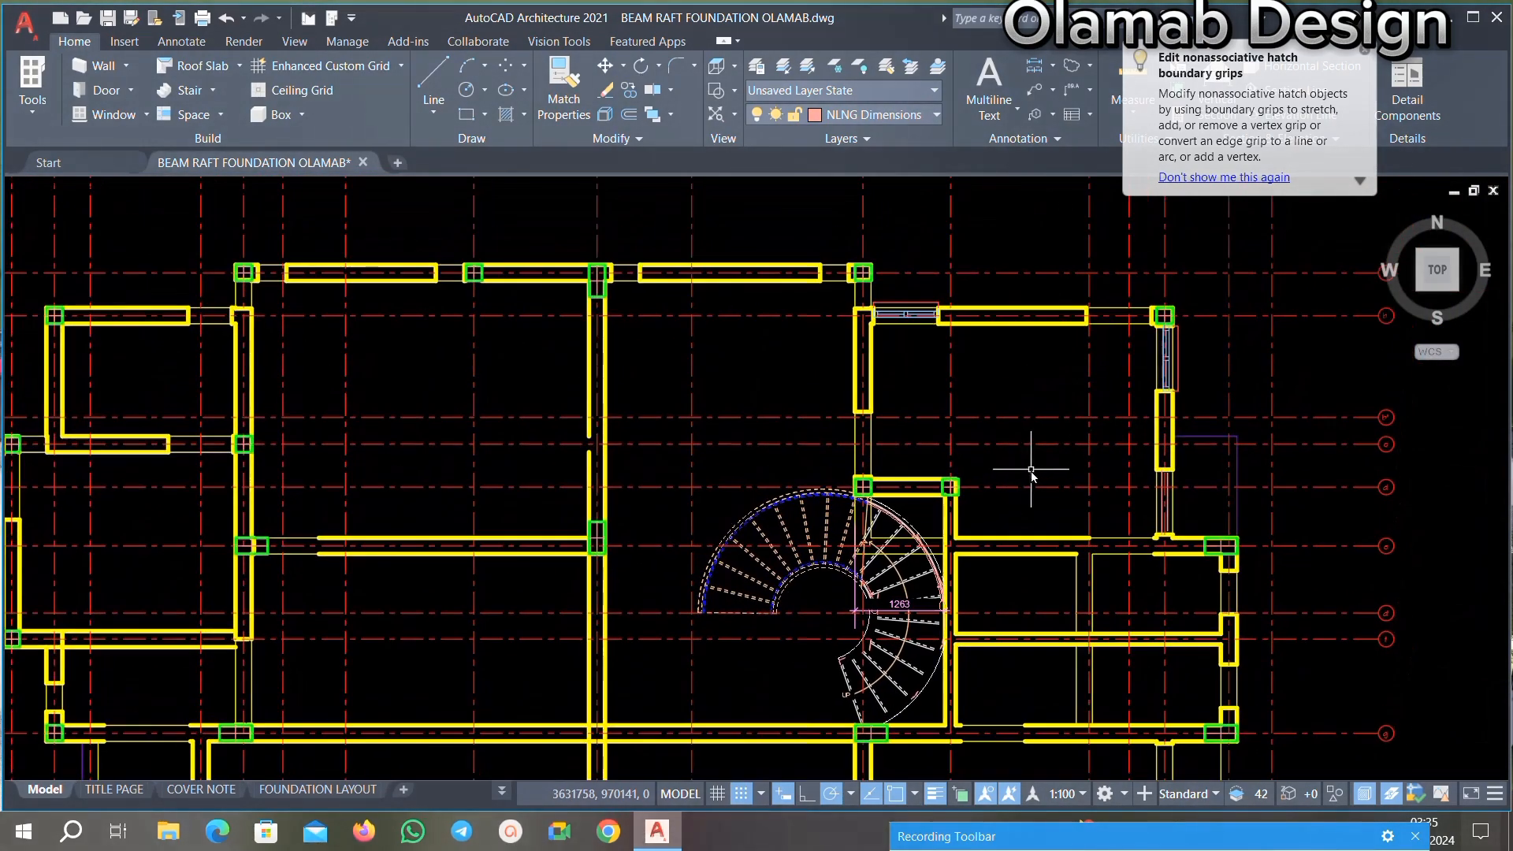
{"action": "scroll", "coordinate": [1031, 470], "scroll_direction": "up", "scroll_amount": 10}
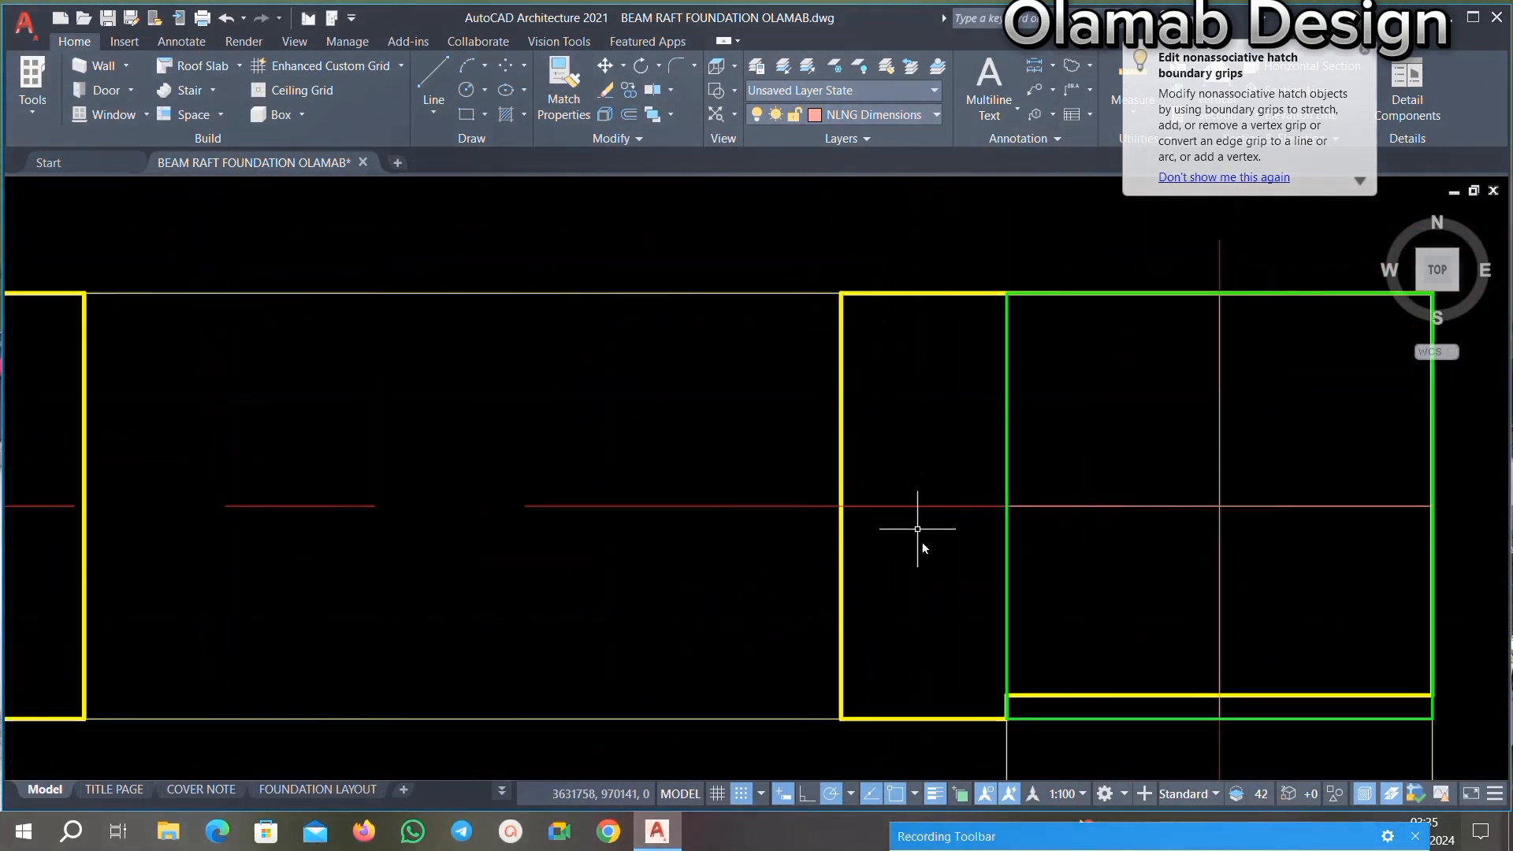
{"action": "key", "text": "Delete"}
{"action": "scroll", "coordinate": [853, 456], "scroll_direction": "down", "scroll_amount": 3}
{"action": "scroll", "coordinate": [719, 471], "scroll_direction": "up", "scroll_amount": 2}
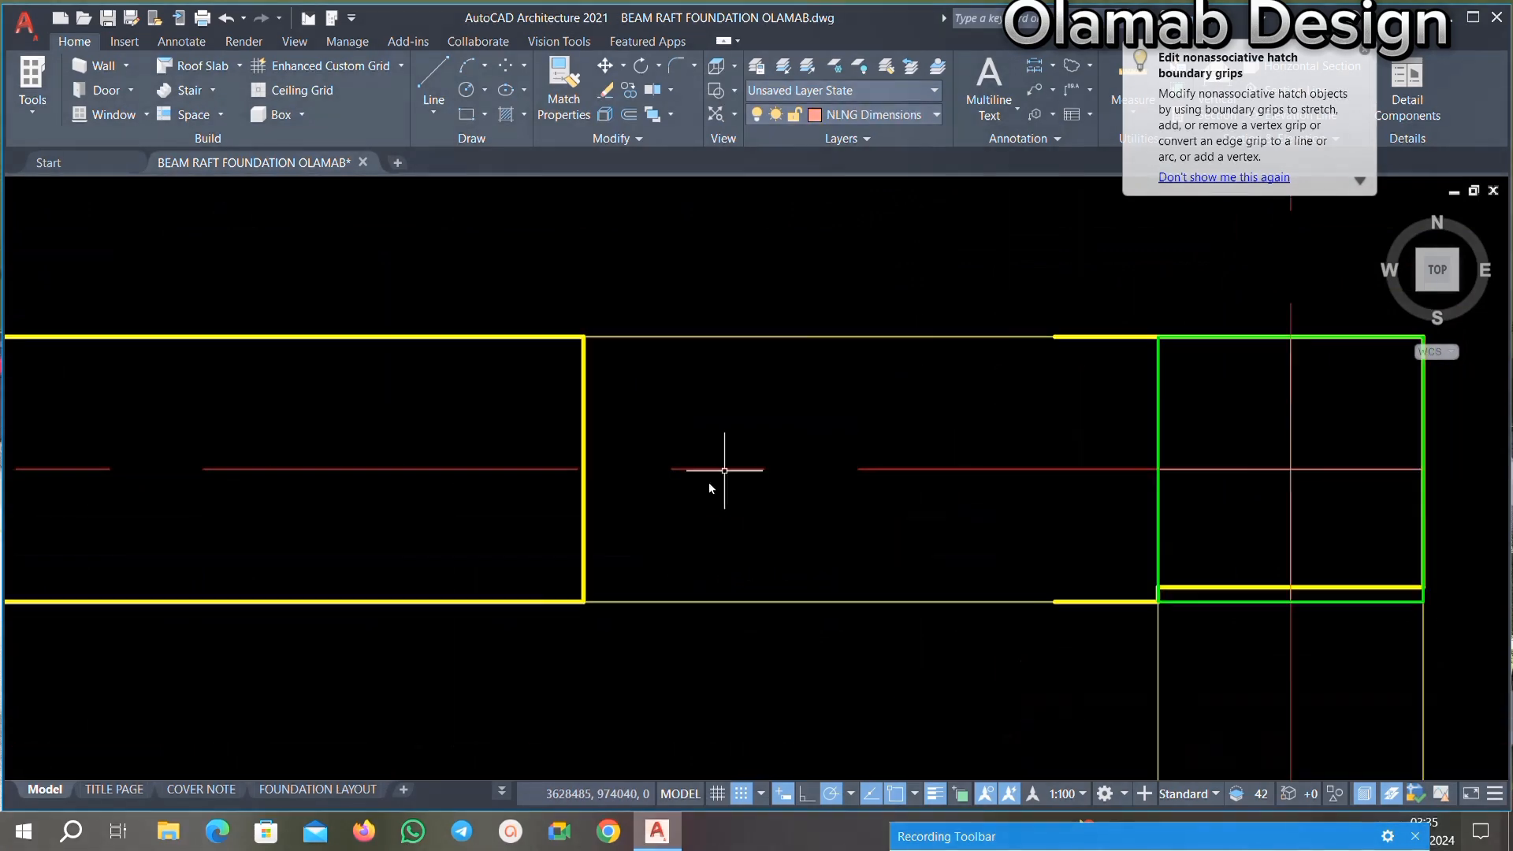
{"action": "left_click", "coordinate": [746, 520]}
{"action": "left_click", "coordinate": [362, 578]}
{"action": "key", "text": "Delete"}
{"action": "scroll", "coordinate": [712, 473], "scroll_direction": "down", "scroll_amount": 2}
Step: Delete the wall end lines on both sides of the opening just east of the grid 7 column in the northernmost wall
{"action": "scroll", "coordinate": [701, 464], "scroll_direction": "down", "scroll_amount": 6}
{"action": "scroll", "coordinate": [552, 465], "scroll_direction": "up", "scroll_amount": 8}
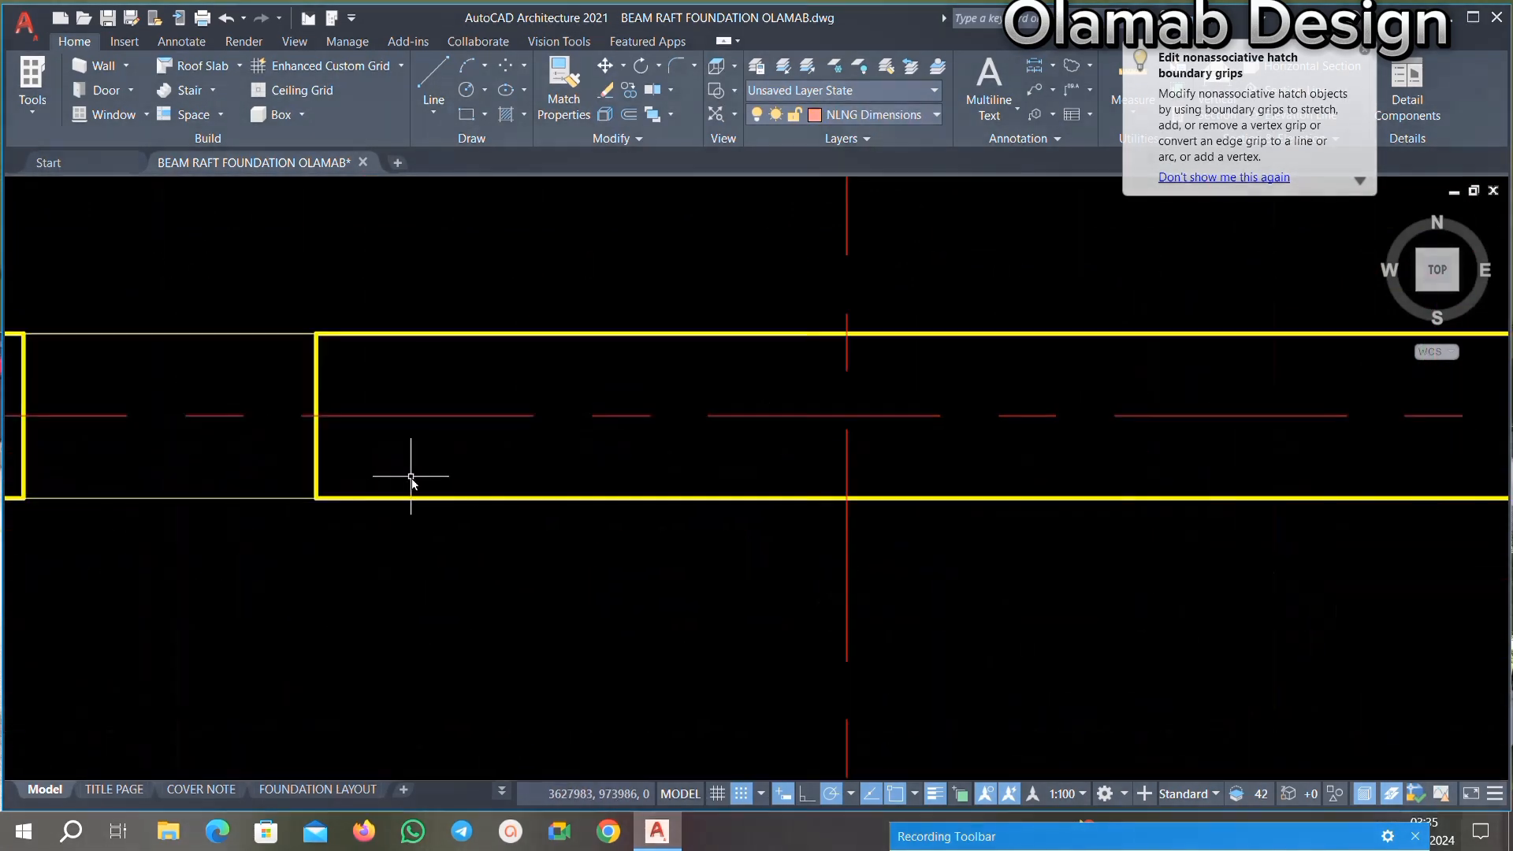
{"action": "scroll", "coordinate": [554, 461], "scroll_direction": "down", "scroll_amount": 4}
{"action": "scroll", "coordinate": [371, 449], "scroll_direction": "up", "scroll_amount": 2}
{"action": "scroll", "coordinate": [670, 451], "scroll_direction": "up", "scroll_amount": 4}
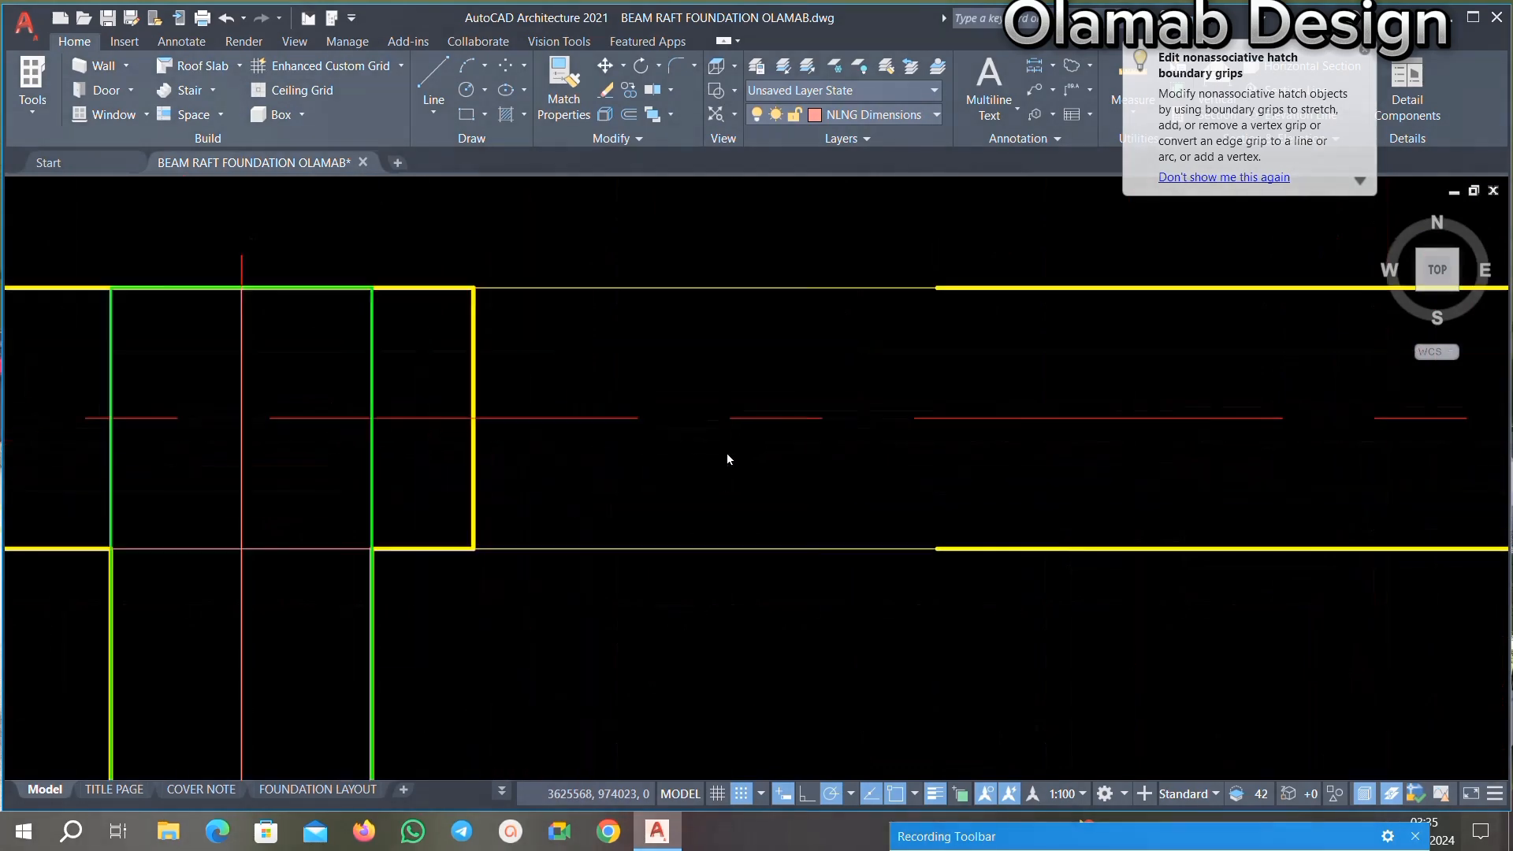
{"action": "left_click", "coordinate": [574, 462]}
{"action": "left_click", "coordinate": [268, 489]}
{"action": "key", "text": "Delete"}
{"action": "scroll", "coordinate": [641, 422], "scroll_direction": "down", "scroll_amount": 4}
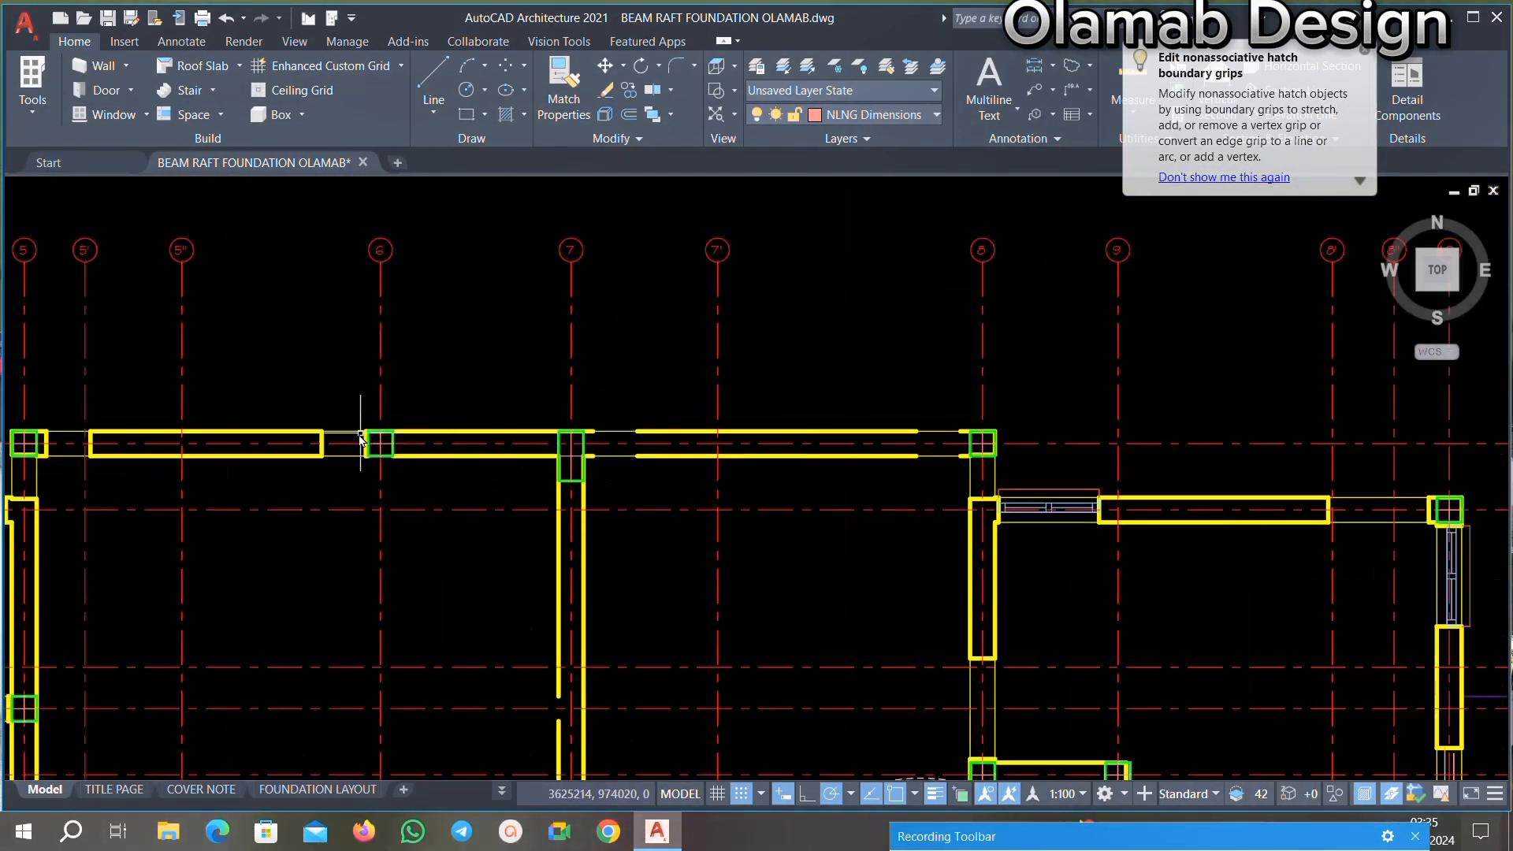
Step: Delete the wall end lines on both sides of the opening just west of the grid 6 column in the northernmost wall
{"action": "scroll", "coordinate": [414, 502], "scroll_direction": "up", "scroll_amount": 5}
{"action": "scroll", "coordinate": [409, 465], "scroll_direction": "up", "scroll_amount": 4}
{"action": "left_click", "coordinate": [426, 452]}
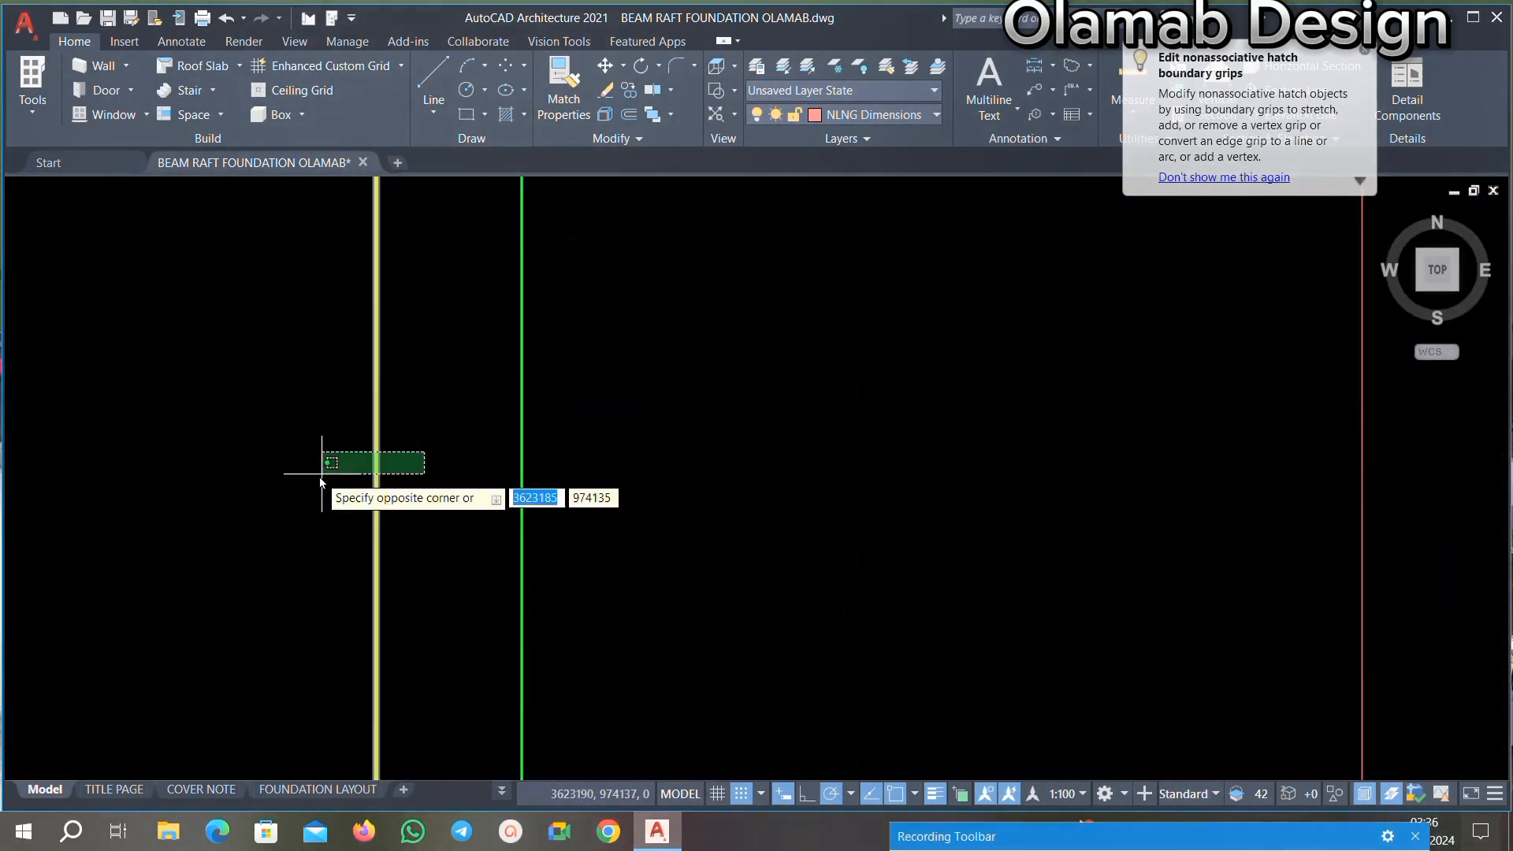
{"action": "left_click", "coordinate": [321, 476]}
{"action": "key", "text": "Delete"}
{"action": "scroll", "coordinate": [520, 431], "scroll_direction": "down", "scroll_amount": 5}
{"action": "scroll", "coordinate": [442, 441], "scroll_direction": "up", "scroll_amount": 4}
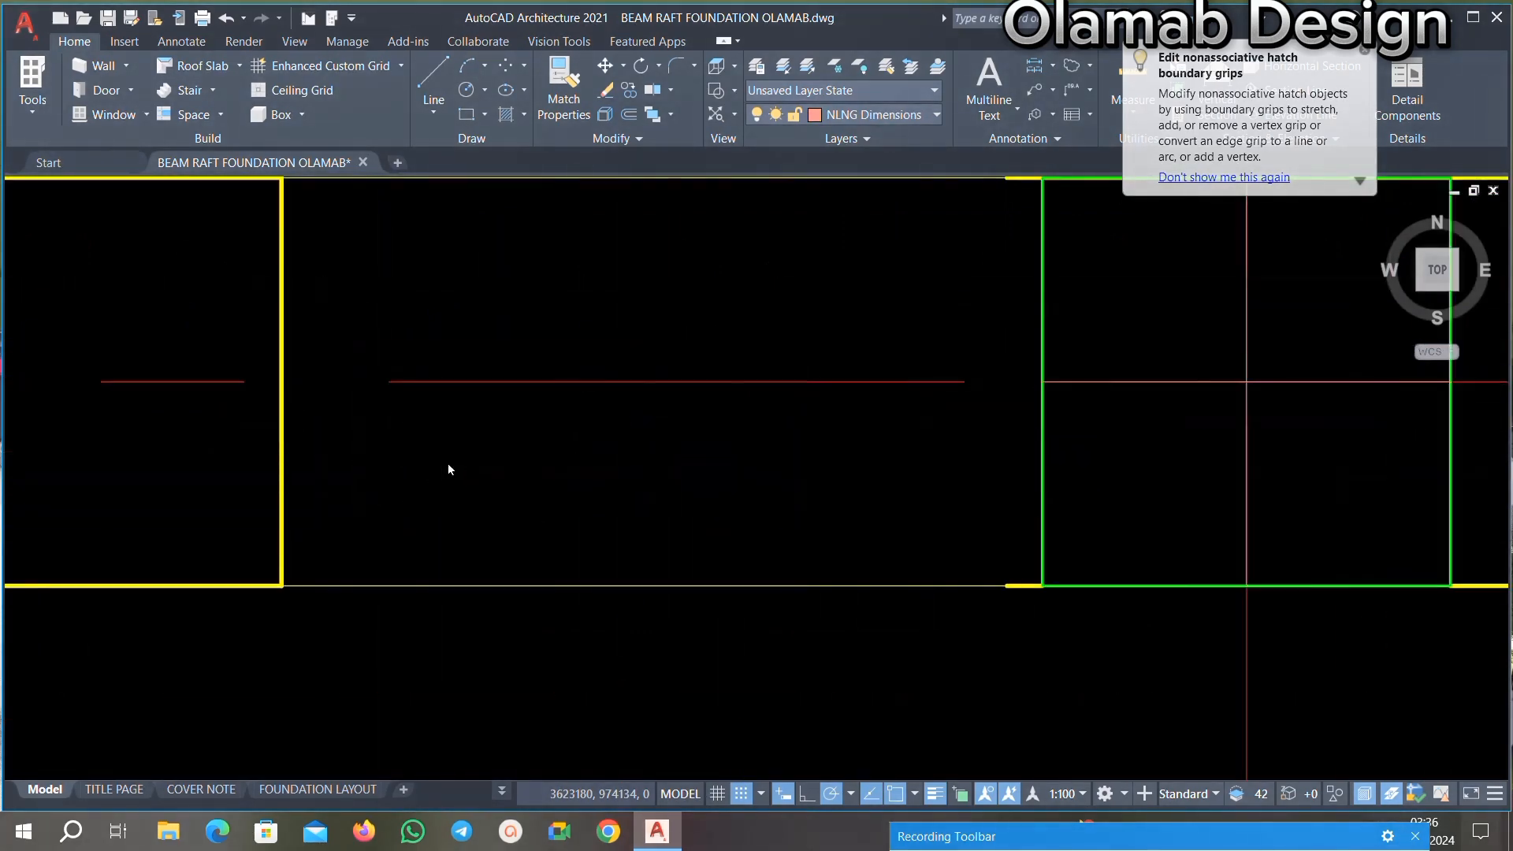
{"action": "scroll", "coordinate": [473, 433], "scroll_direction": "down", "scroll_amount": 4}
Step: Delete the wall end lines on both sides of the opening just east of the grid 5 column in the northernmost wall
{"action": "scroll", "coordinate": [473, 412], "scroll_direction": "up", "scroll_amount": 6}
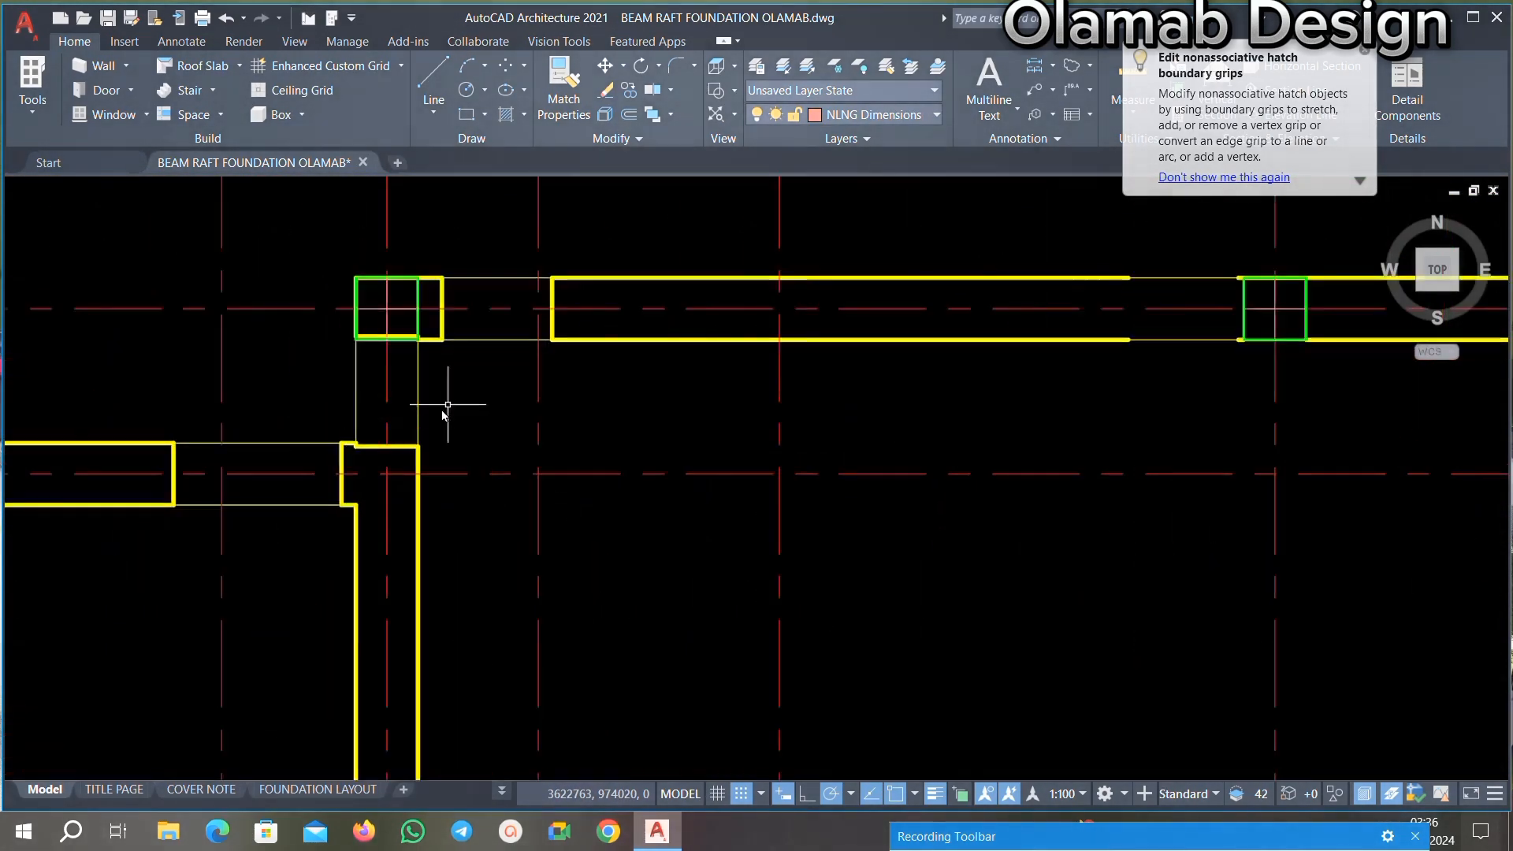
{"action": "scroll", "coordinate": [585, 304], "scroll_direction": "up", "scroll_amount": 1}
{"action": "left_click", "coordinate": [496, 381]}
{"action": "left_click", "coordinate": [331, 381]}
{"action": "key", "text": "Delete"}
{"action": "scroll", "coordinate": [631, 318], "scroll_direction": "down", "scroll_amount": 5}
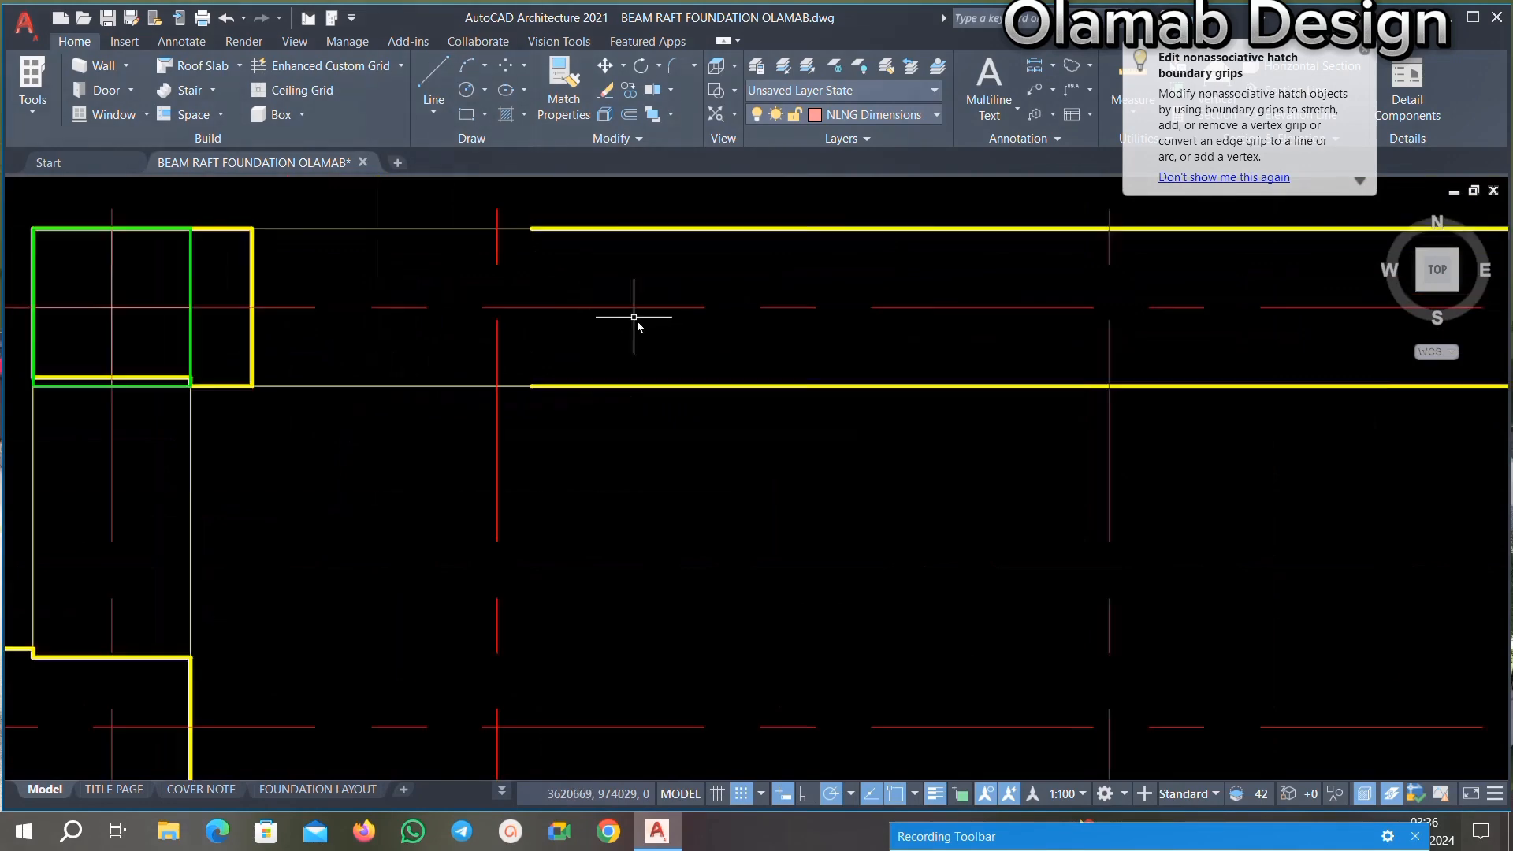
{"action": "scroll", "coordinate": [627, 314], "scroll_direction": "up", "scroll_amount": 8}
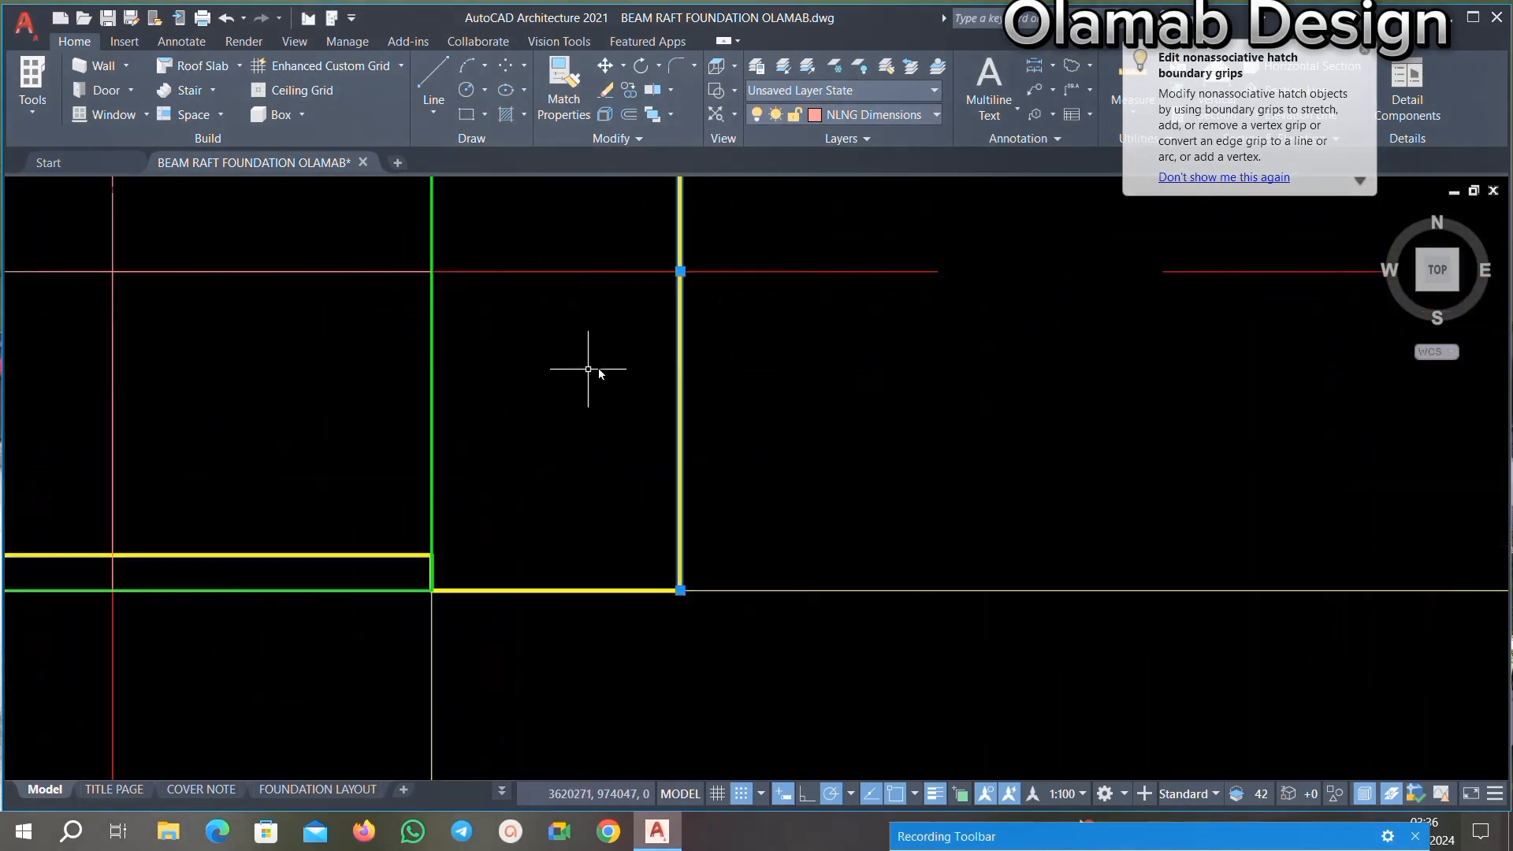
{"action": "key", "text": "Delete"}
{"action": "scroll", "coordinate": [623, 355], "scroll_direction": "down", "scroll_amount": 5}
Step: Delete the north end line and the short leftover stub of the wall on grid 5, south of its column
{"action": "scroll", "coordinate": [600, 326], "scroll_direction": "up", "scroll_amount": 6}
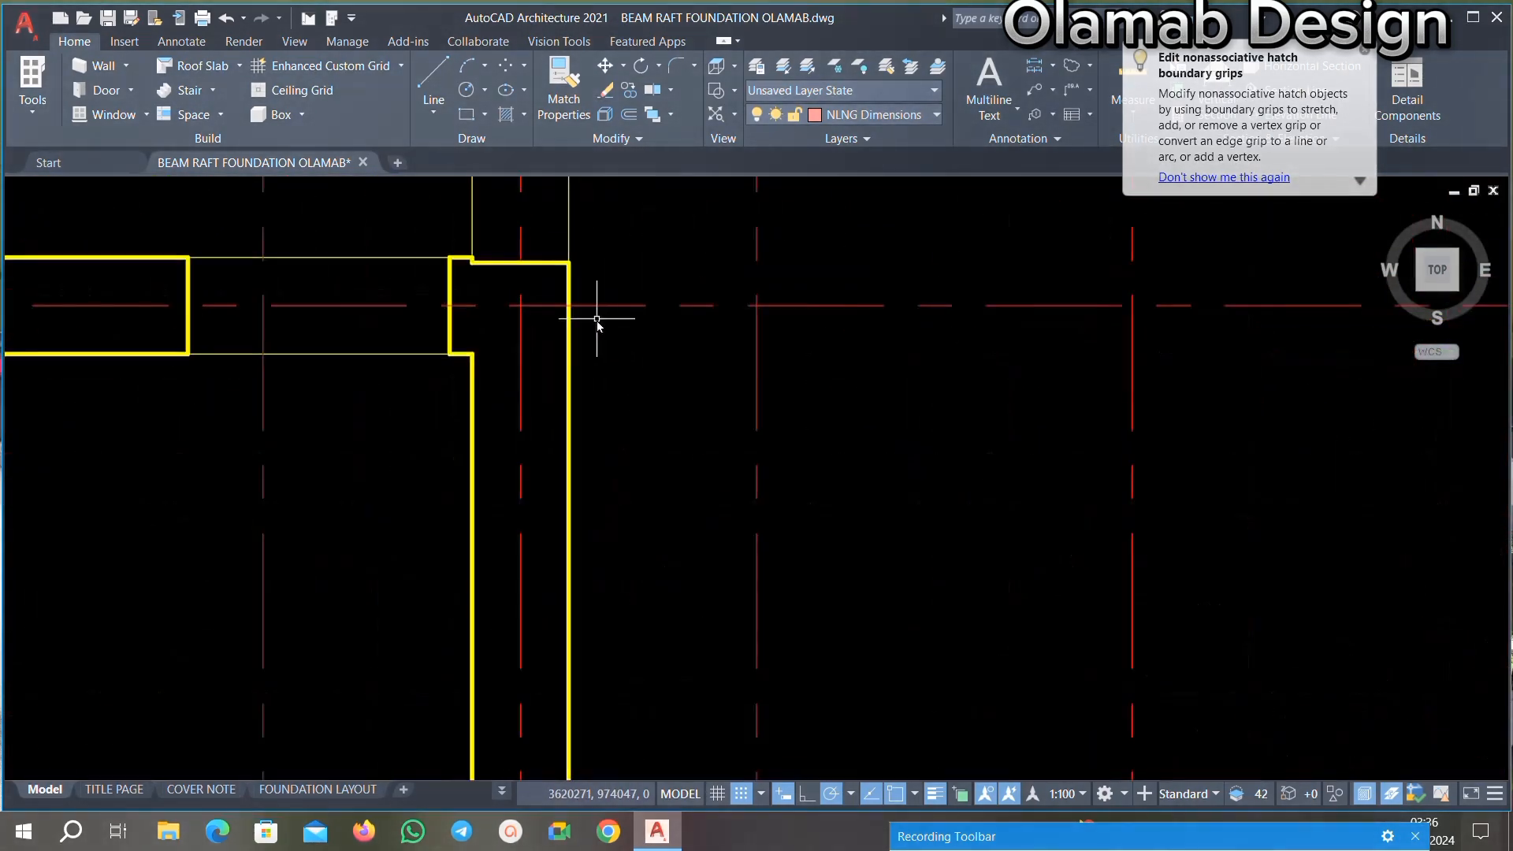
{"action": "scroll", "coordinate": [550, 270], "scroll_direction": "up", "scroll_amount": 3}
{"action": "left_click", "coordinate": [584, 197]}
{"action": "left_click", "coordinate": [554, 277]}
{"action": "key", "text": "Delete"}
{"action": "scroll", "coordinate": [597, 319], "scroll_direction": "down", "scroll_amount": 3}
{"action": "scroll", "coordinate": [478, 283], "scroll_direction": "up", "scroll_amount": 1}
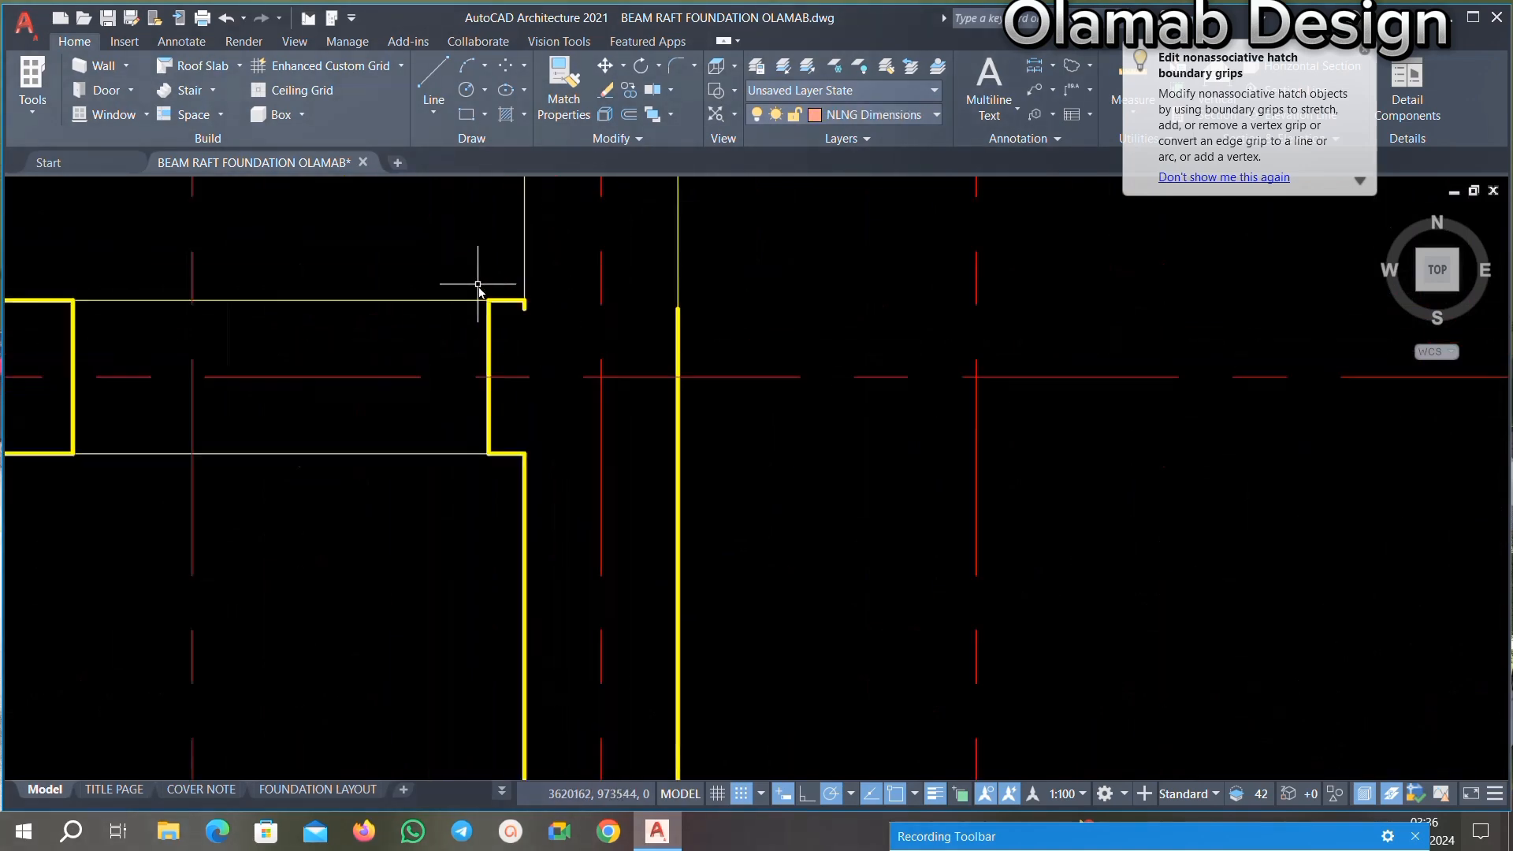
{"action": "scroll", "coordinate": [518, 302], "scroll_direction": "up", "scroll_amount": 5}
{"action": "key", "text": "Delete"}
{"action": "scroll", "coordinate": [660, 389], "scroll_direction": "down", "scroll_amount": 6}
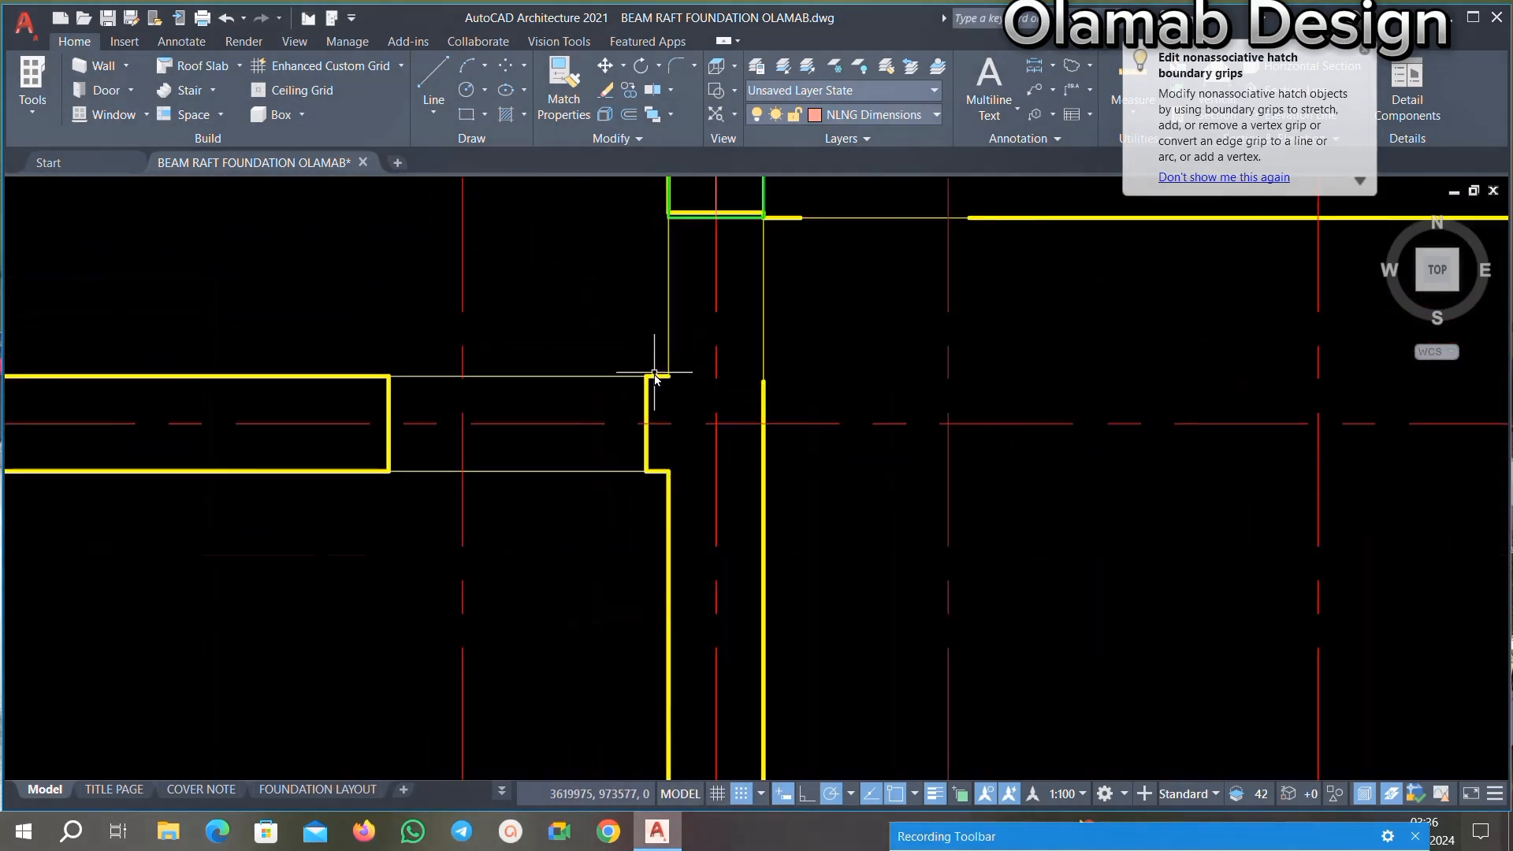
Step: Delete the wall end line on the east side of the opening just west of the grid 5 wall
{"action": "scroll", "coordinate": [653, 390], "scroll_direction": "up", "scroll_amount": 4}
{"action": "left_click", "coordinate": [671, 379]}
{"action": "left_click", "coordinate": [524, 405]}
{"action": "key", "text": "Delete"}
{"action": "scroll", "coordinate": [747, 391], "scroll_direction": "down", "scroll_amount": 5}
{"action": "scroll", "coordinate": [498, 394], "scroll_direction": "up", "scroll_amount": 4}
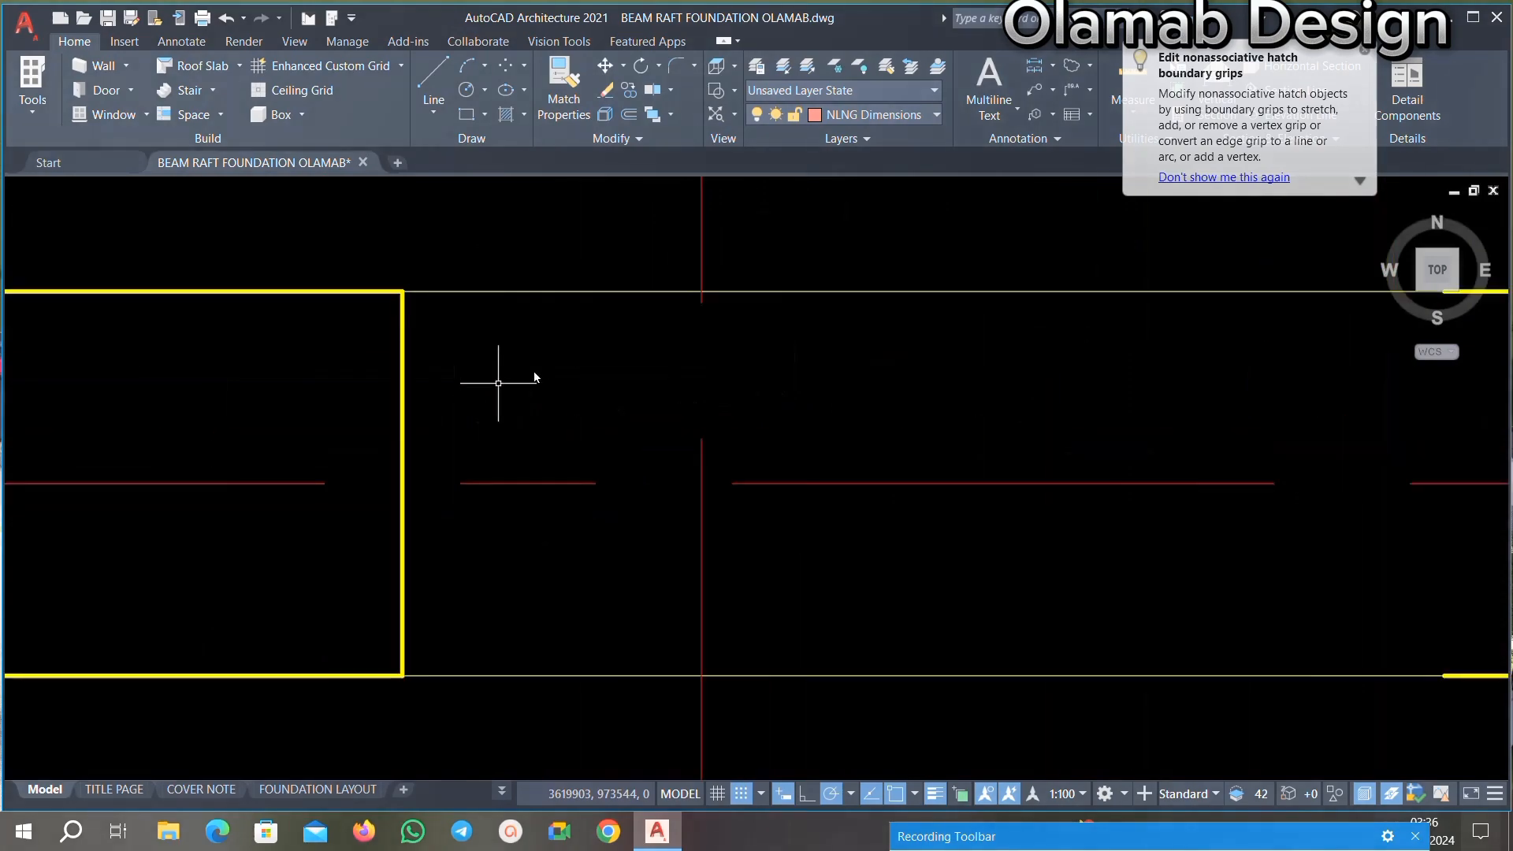
Step: Delete the wall end line on the west side of the opening just west of the grid 5 wall
{"action": "key", "text": "Delete"}
{"action": "scroll", "coordinate": [334, 408], "scroll_direction": "down", "scroll_amount": 5}
{"action": "scroll", "coordinate": [530, 399], "scroll_direction": "up", "scroll_amount": 4}
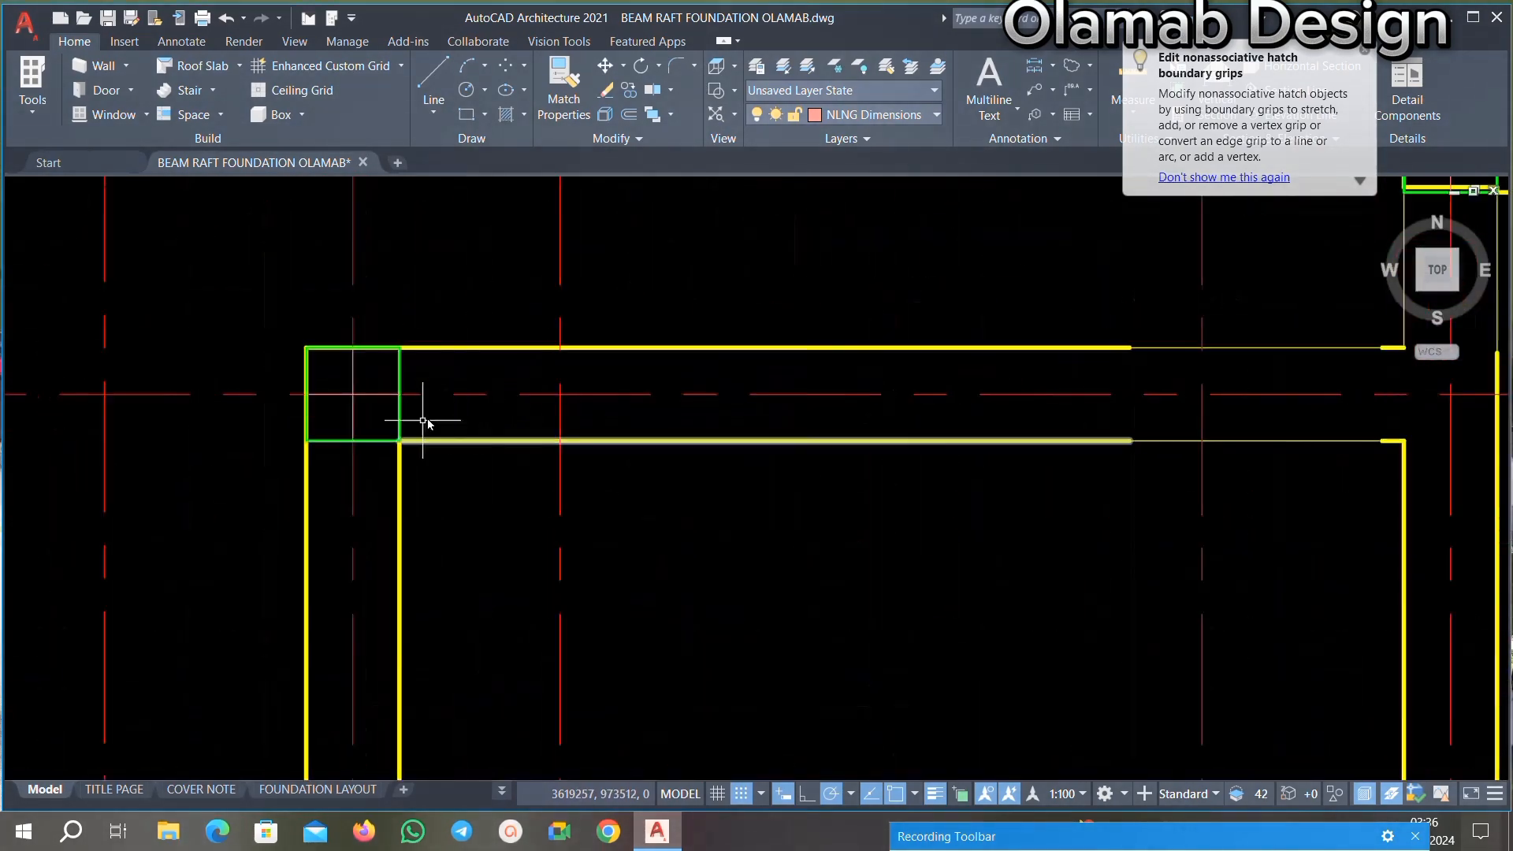
Step: Delete the west end line of the grid c wall and the short leftover stub at its junction with the wall running north
{"action": "scroll", "coordinate": [426, 423], "scroll_direction": "up", "scroll_amount": 3}
{"action": "scroll", "coordinate": [430, 422], "scroll_direction": "down", "scroll_amount": 5}
{"action": "scroll", "coordinate": [492, 384], "scroll_direction": "up", "scroll_amount": 4}
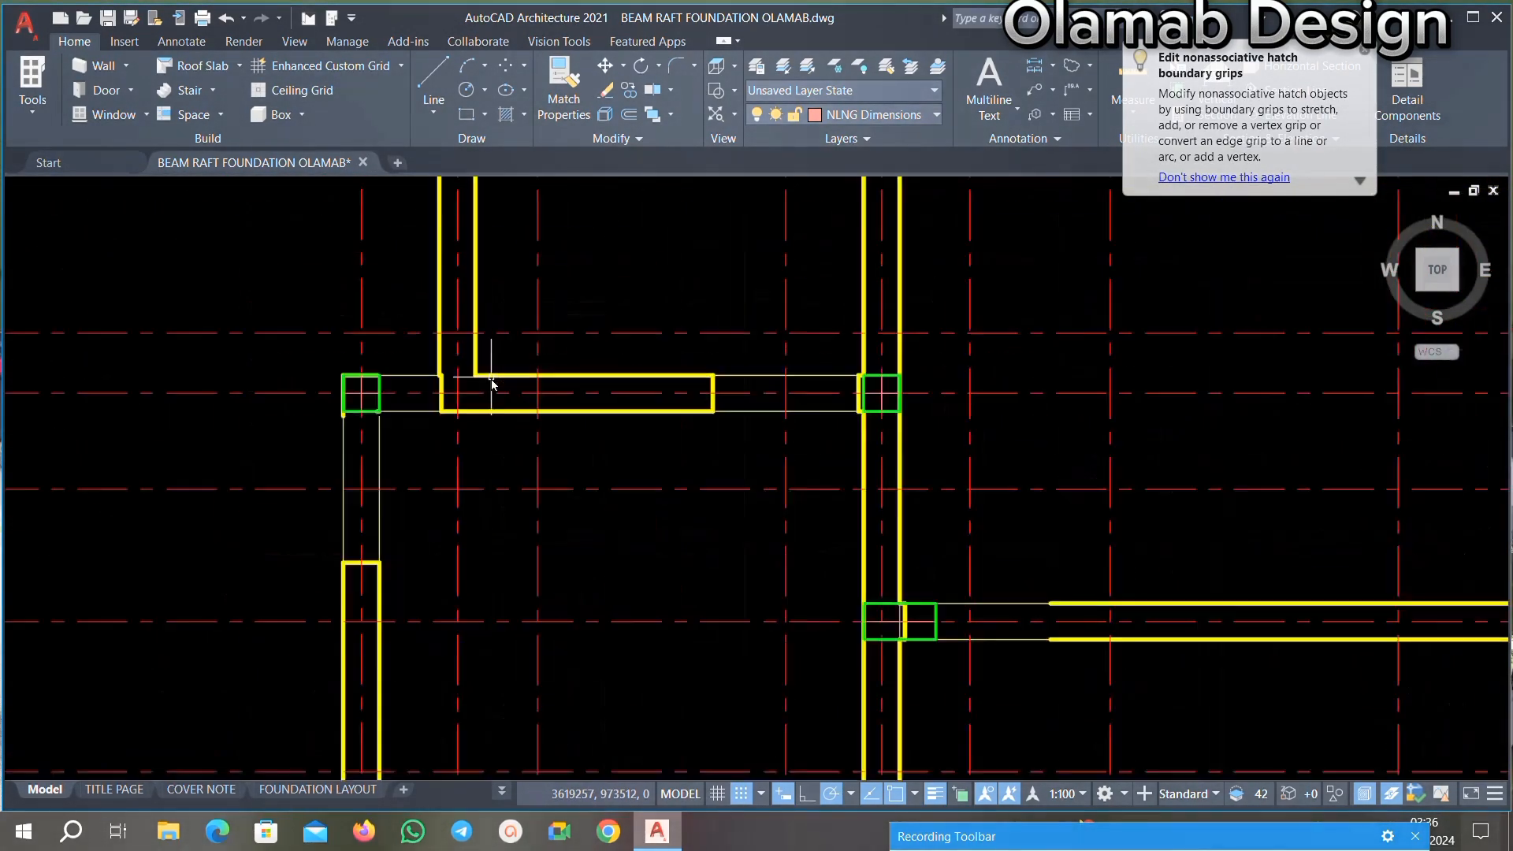
{"action": "scroll", "coordinate": [451, 409], "scroll_direction": "up", "scroll_amount": 6}
{"action": "key", "text": "Delete"}
{"action": "scroll", "coordinate": [507, 355], "scroll_direction": "down", "scroll_amount": 5}
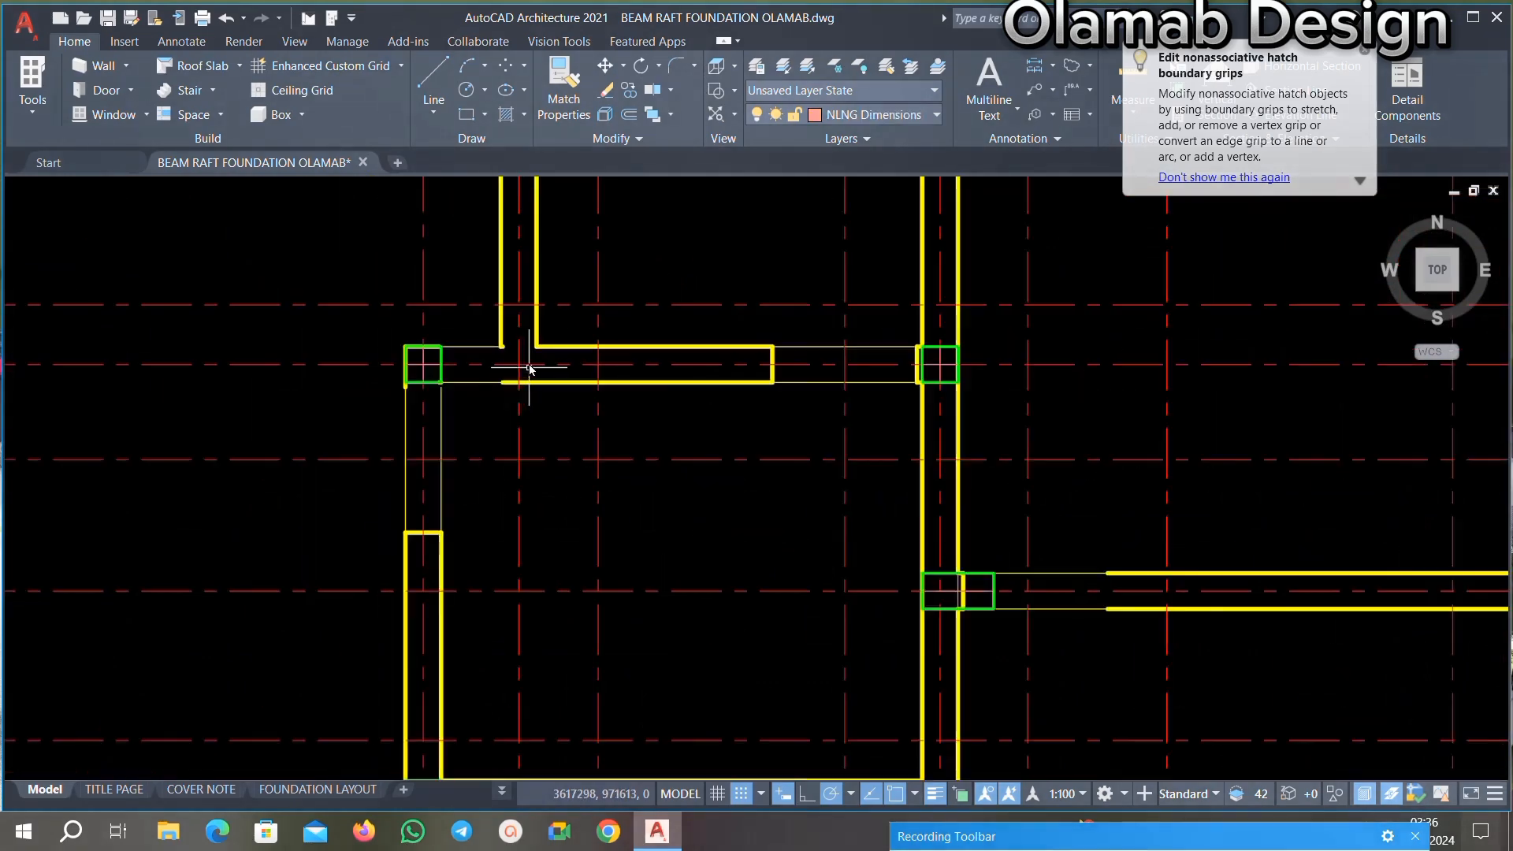
{"action": "scroll", "coordinate": [504, 339], "scroll_direction": "up", "scroll_amount": 8}
{"action": "left_click", "coordinate": [456, 371]}
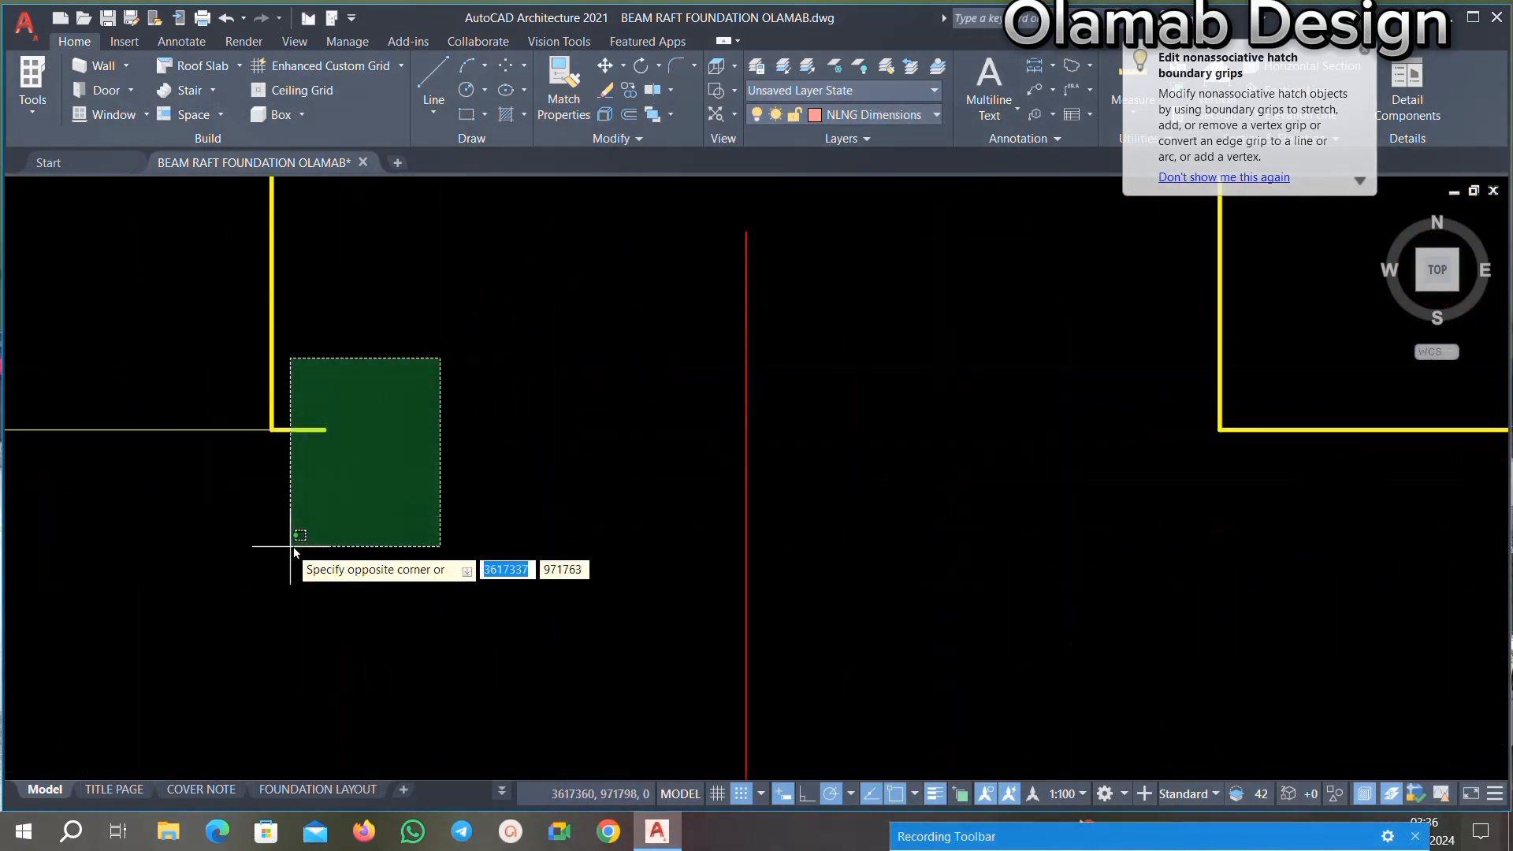
{"action": "left_click", "coordinate": [290, 540]}
{"action": "scroll", "coordinate": [541, 310], "scroll_direction": "down", "scroll_amount": 6}
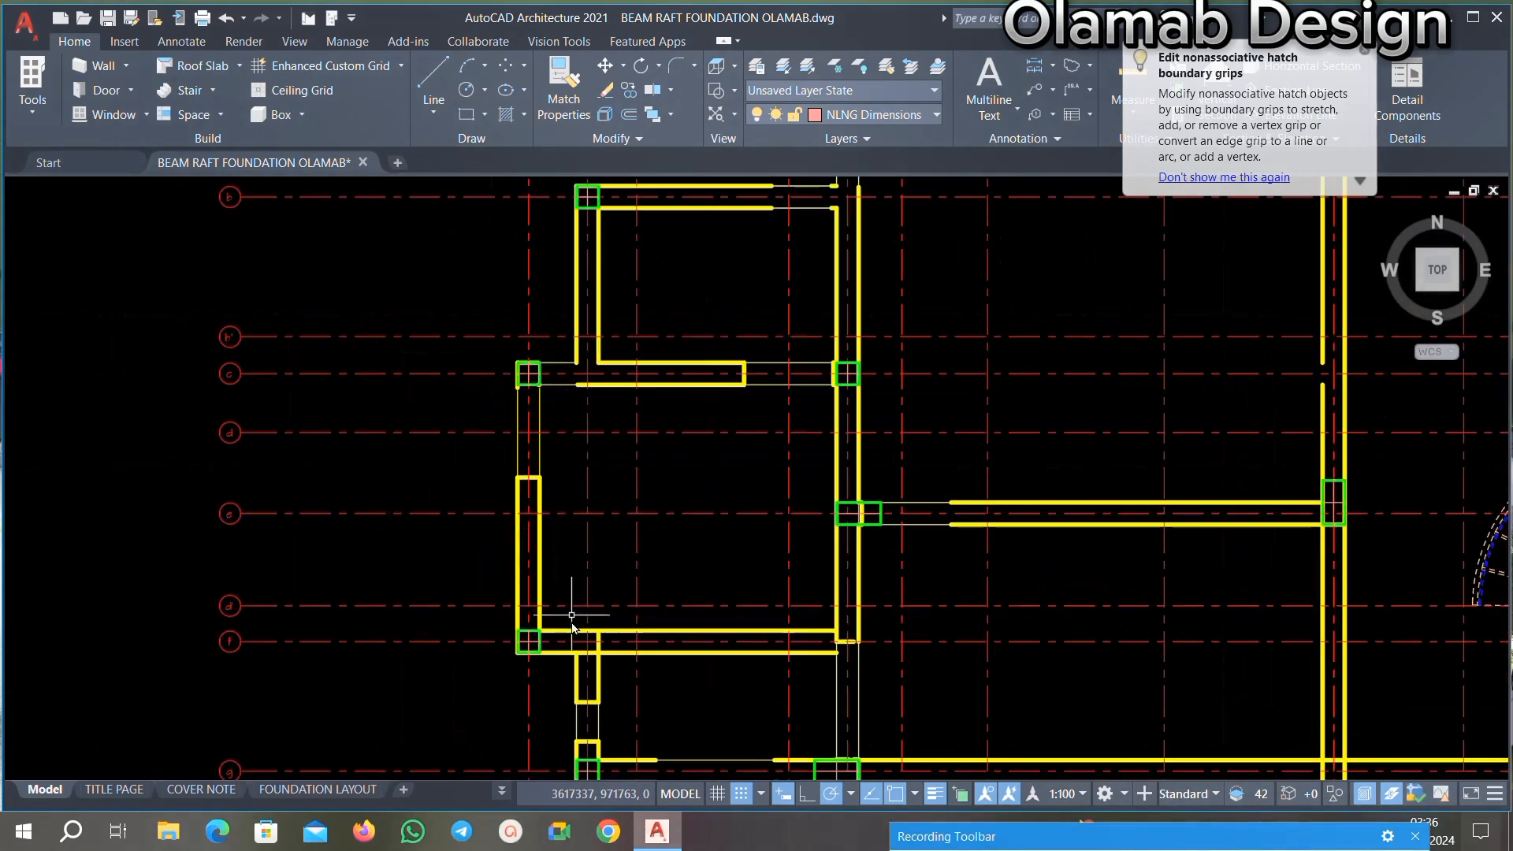
Step: Delete the north end line of the westernmost wall, on the south side of its opening between grids c and f
{"action": "scroll", "coordinate": [544, 504], "scroll_direction": "up", "scroll_amount": 10}
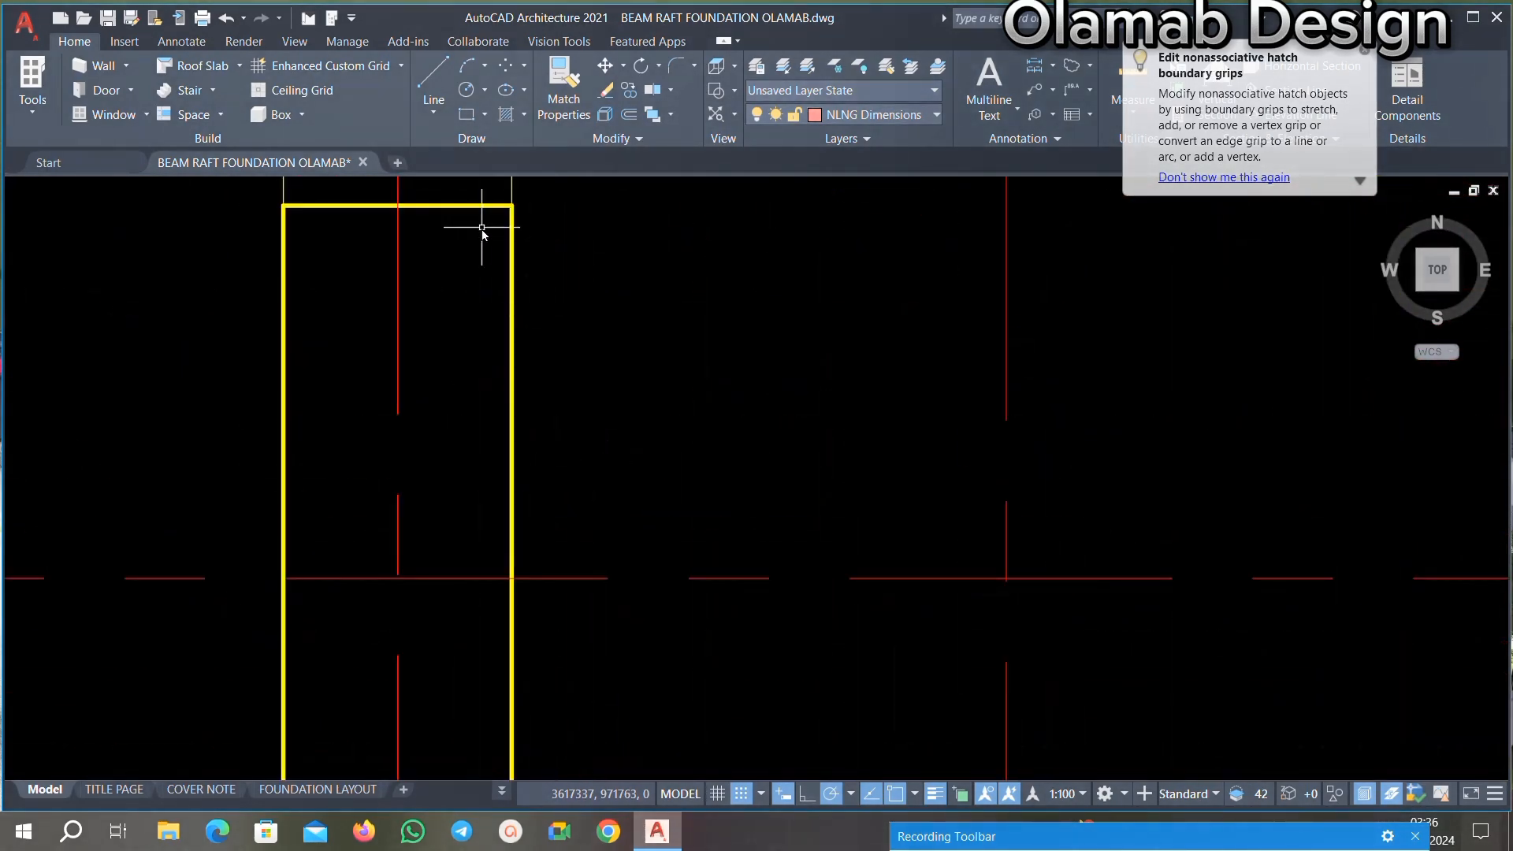
{"action": "middle_click_drag", "start_coordinate": [481, 228], "coordinate": [460, 513]}
{"action": "scroll", "coordinate": [473, 368], "scroll_direction": "up", "scroll_amount": 4}
{"action": "scroll", "coordinate": [540, 337], "scroll_direction": "down", "scroll_amount": 5}
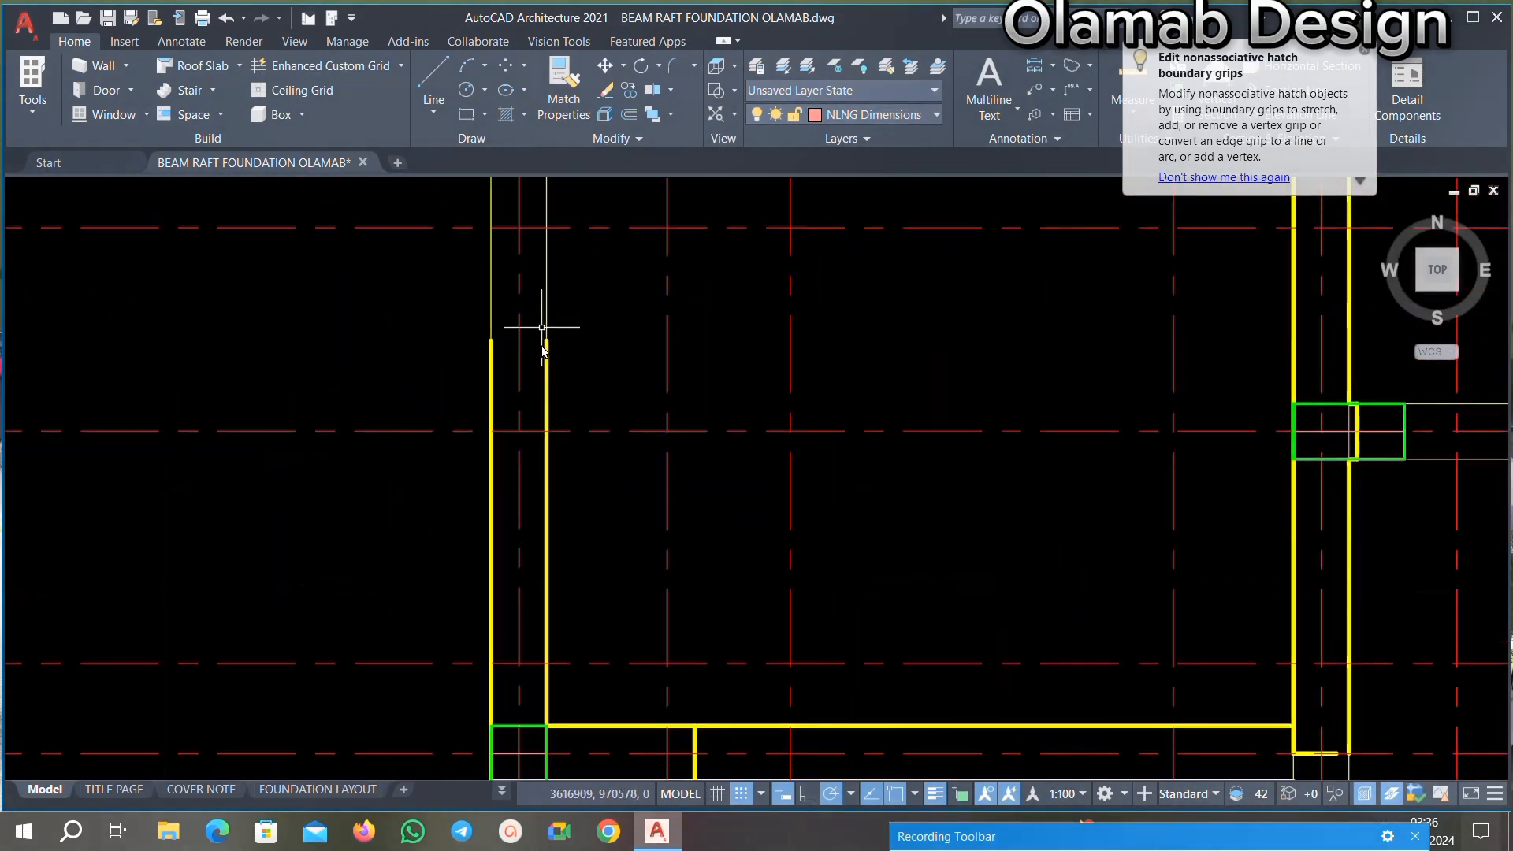
Step: Shorten the east line of the short wall between grids f and g to end at the grid f wall's south face
{"action": "scroll", "coordinate": [618, 506], "scroll_direction": "up", "scroll_amount": 6}
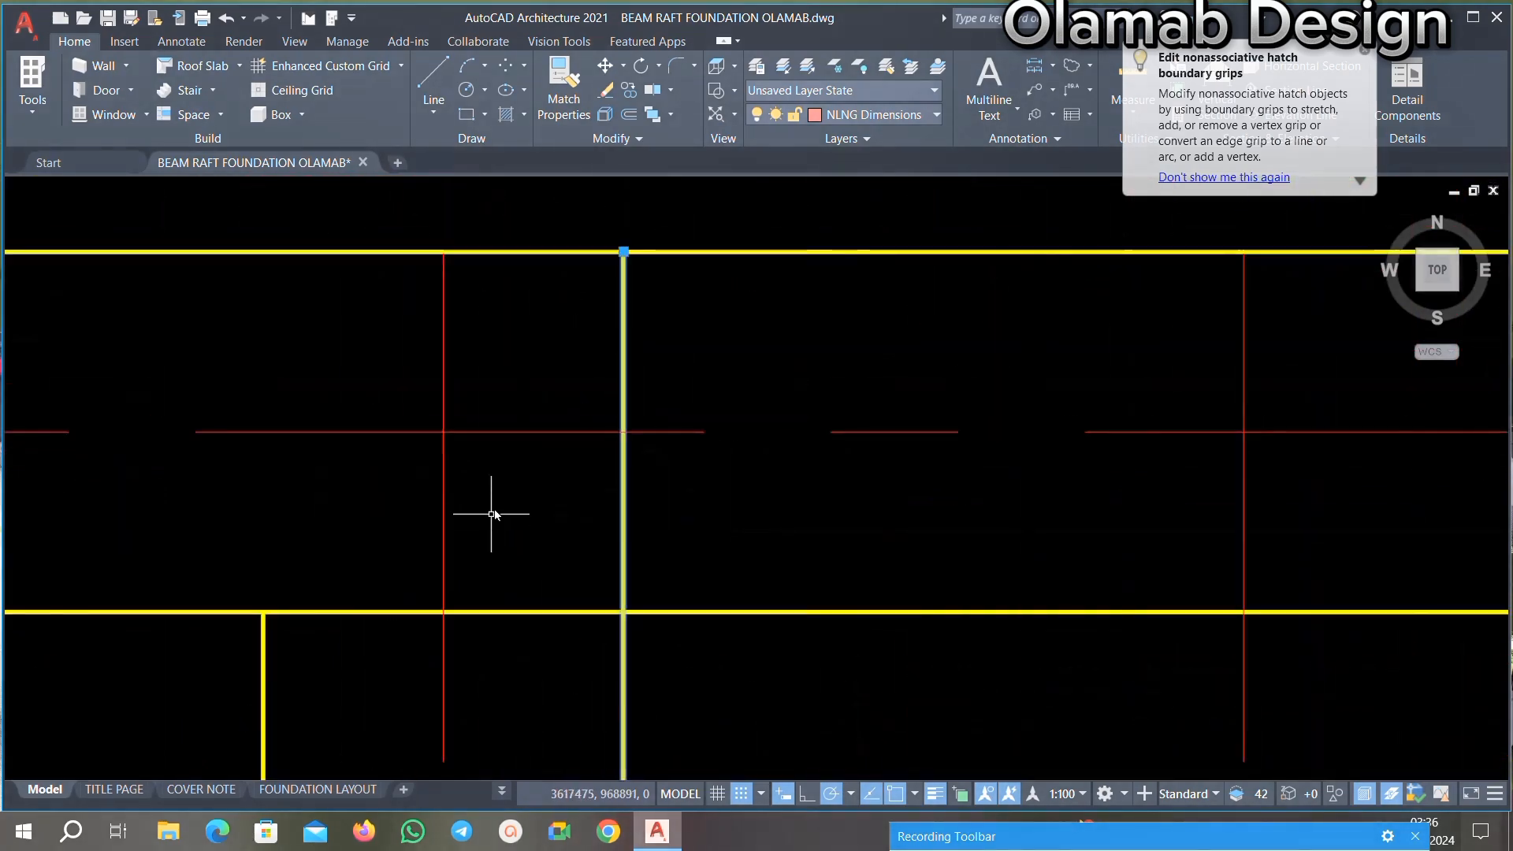
{"action": "scroll", "coordinate": [562, 363], "scroll_direction": "down", "scroll_amount": 4}
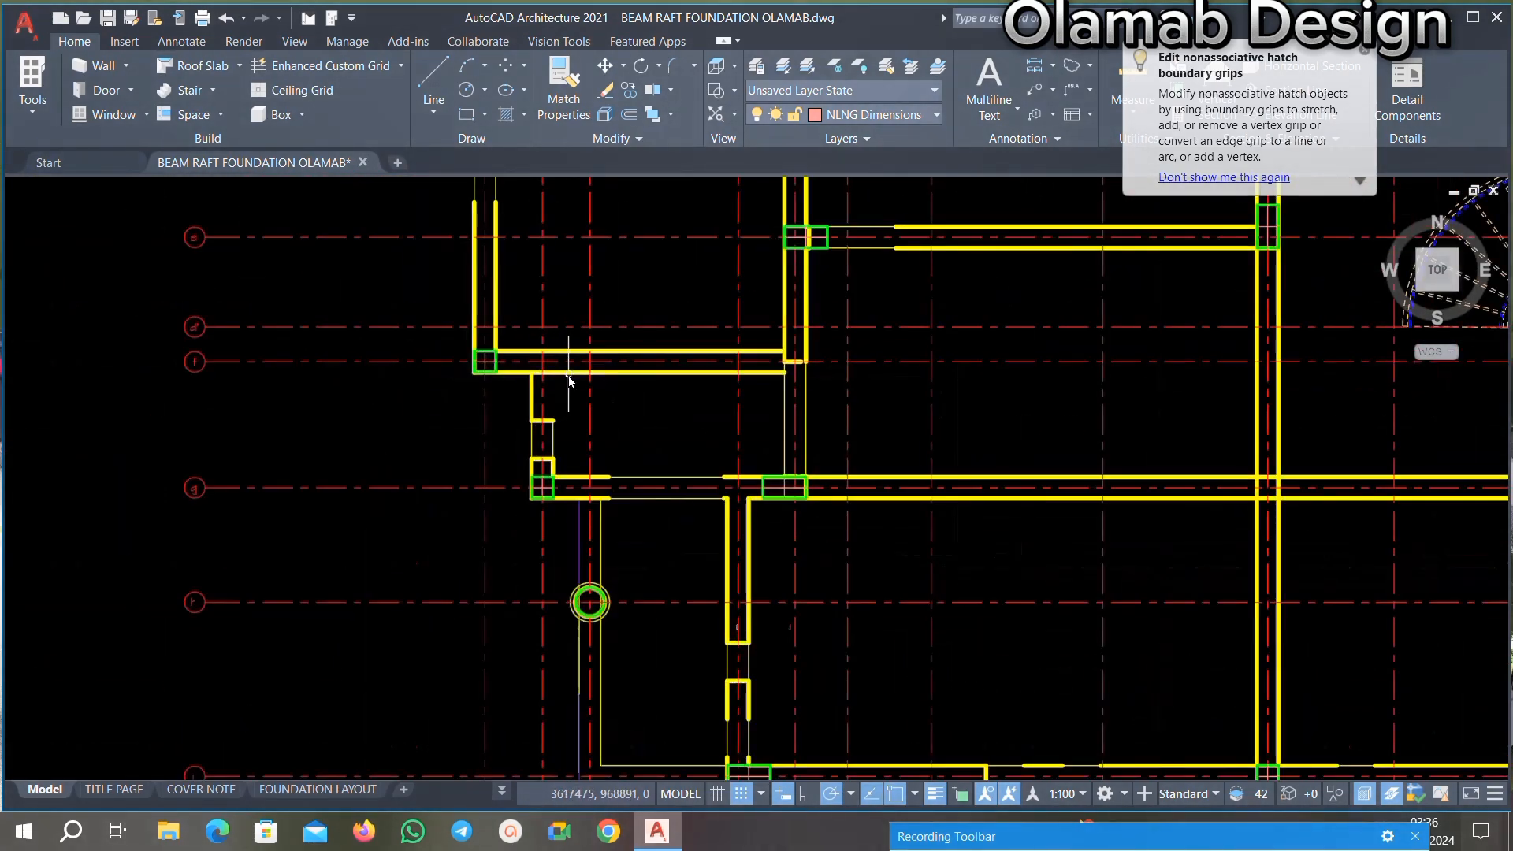
{"action": "scroll", "coordinate": [569, 380], "scroll_direction": "up", "scroll_amount": 5}
{"action": "scroll", "coordinate": [617, 287], "scroll_direction": "down", "scroll_amount": 3}
{"action": "scroll", "coordinate": [655, 318], "scroll_direction": "up", "scroll_amount": 3}
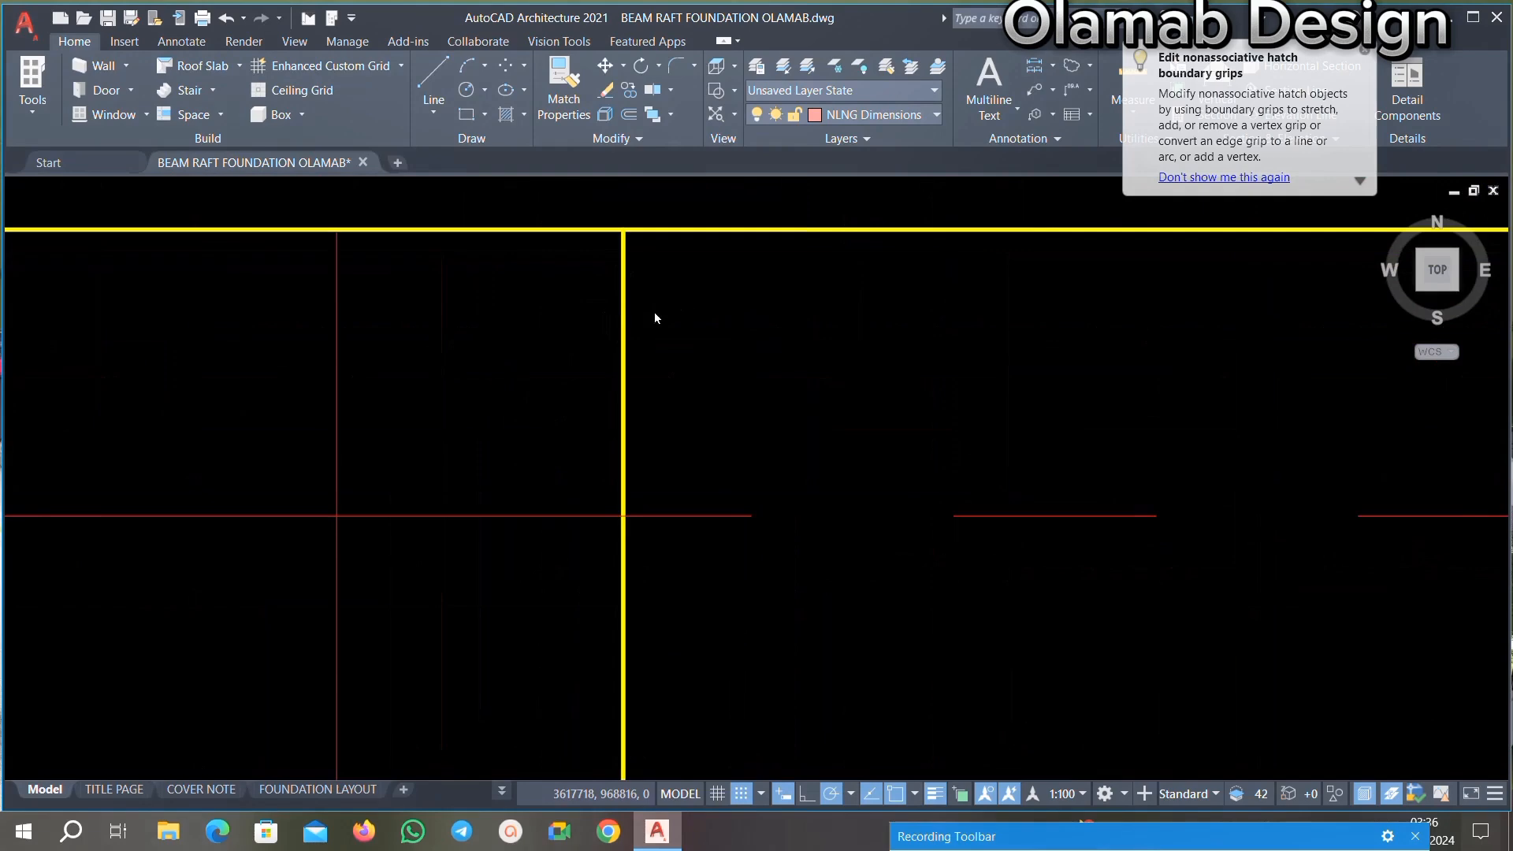
{"action": "scroll", "coordinate": [599, 276], "scroll_direction": "down", "scroll_amount": 2}
{"action": "left_click", "coordinate": [596, 280]}
{"action": "scroll", "coordinate": [599, 280], "scroll_direction": "down", "scroll_amount": 2}
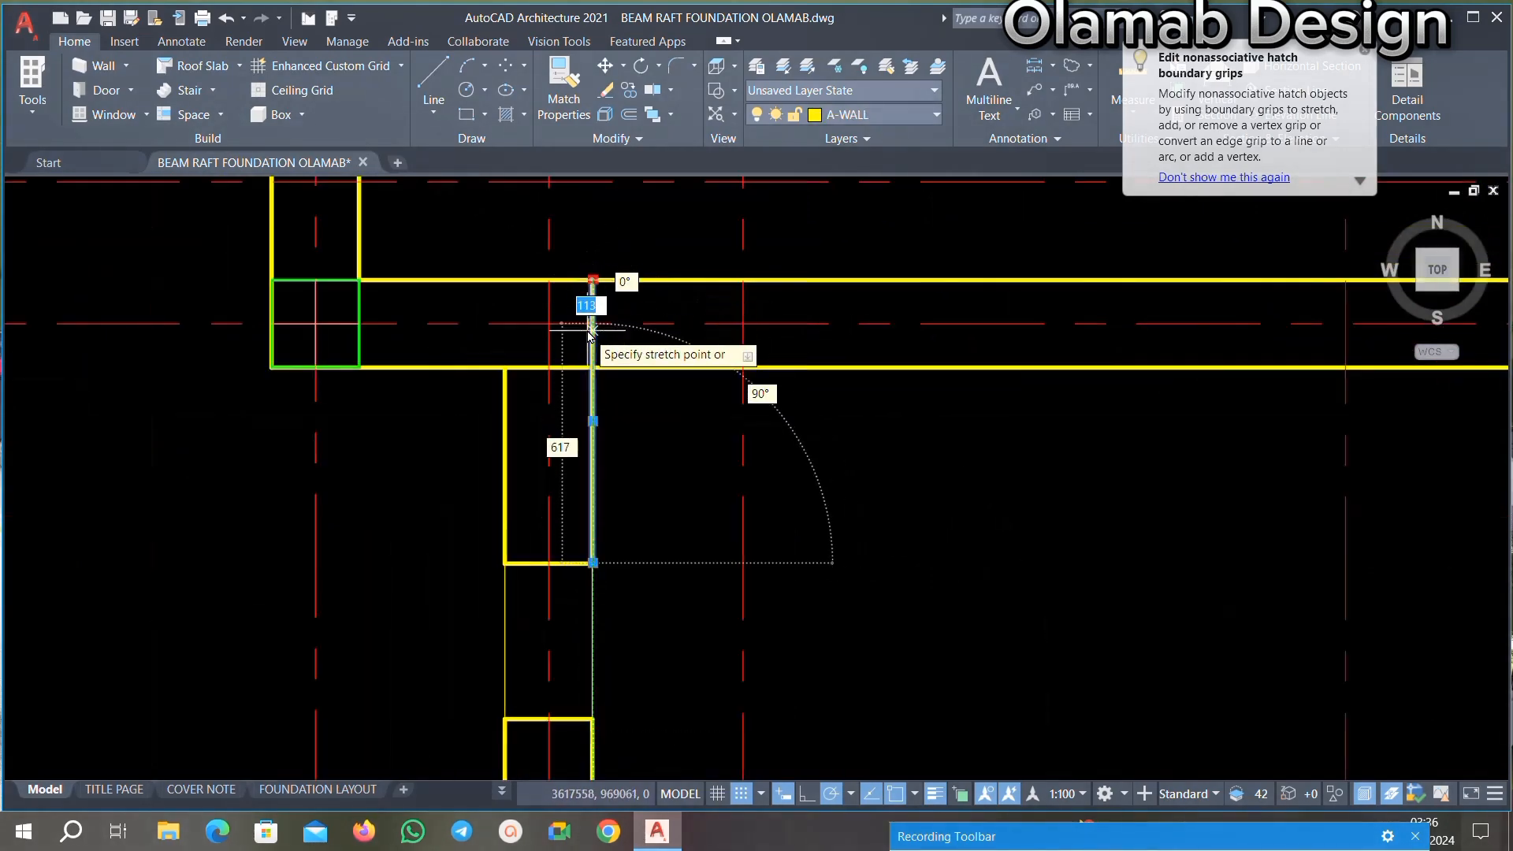
{"action": "left_click", "coordinate": [592, 367]}
{"action": "key", "text": "Escape"}
Step: Delete the wall end lines on both sides of the opening just south of grid h in the wall east of the round column
{"action": "scroll", "coordinate": [598, 315], "scroll_direction": "down", "scroll_amount": 4}
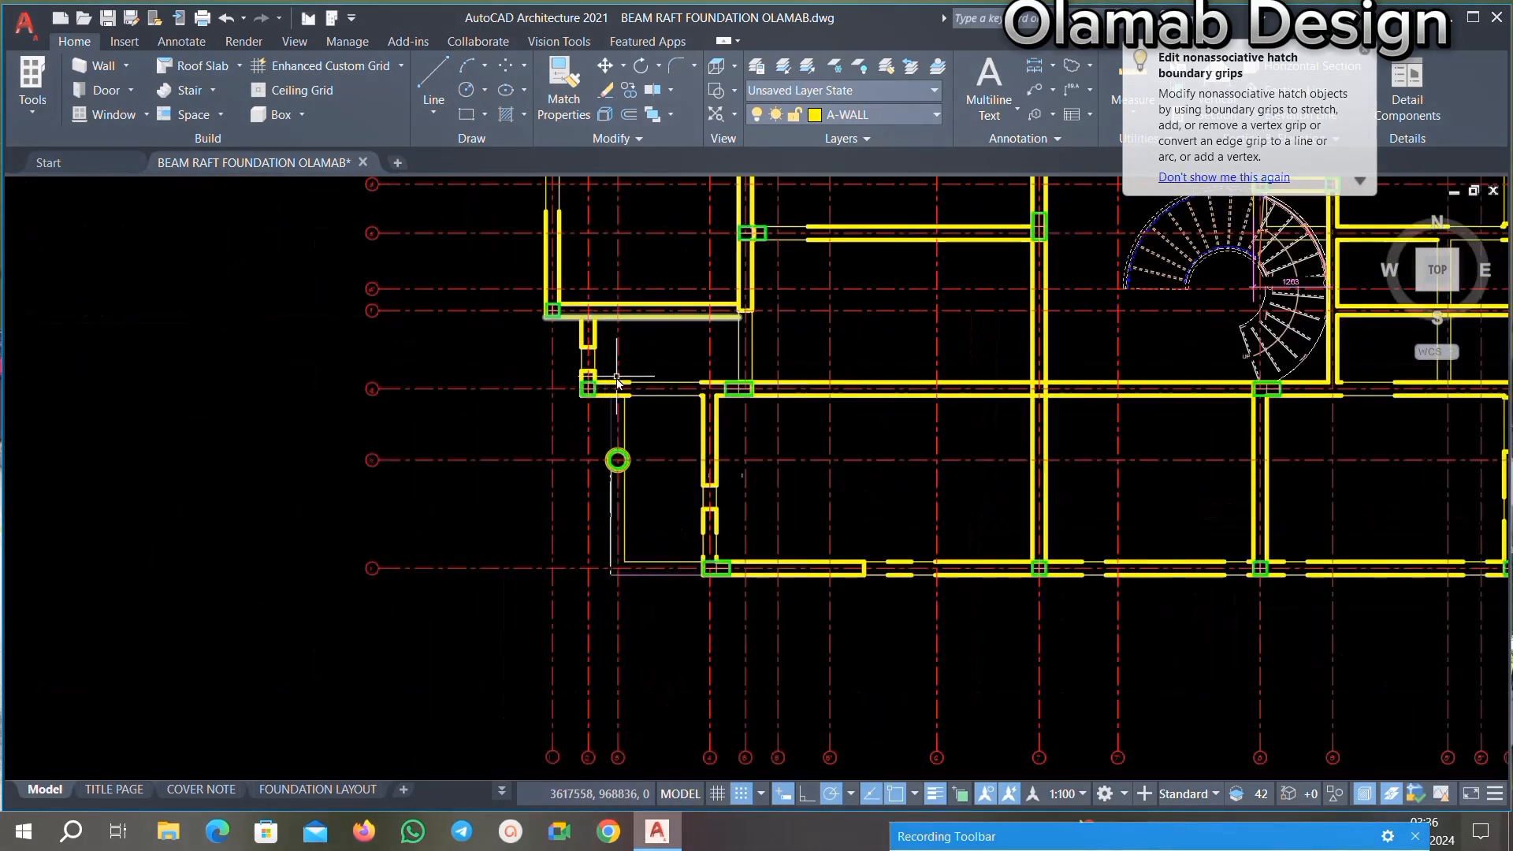
{"action": "scroll", "coordinate": [619, 419], "scroll_direction": "up", "scroll_amount": 2}
{"action": "scroll", "coordinate": [628, 311], "scroll_direction": "down", "scroll_amount": 1}
{"action": "scroll", "coordinate": [774, 476], "scroll_direction": "up", "scroll_amount": 5}
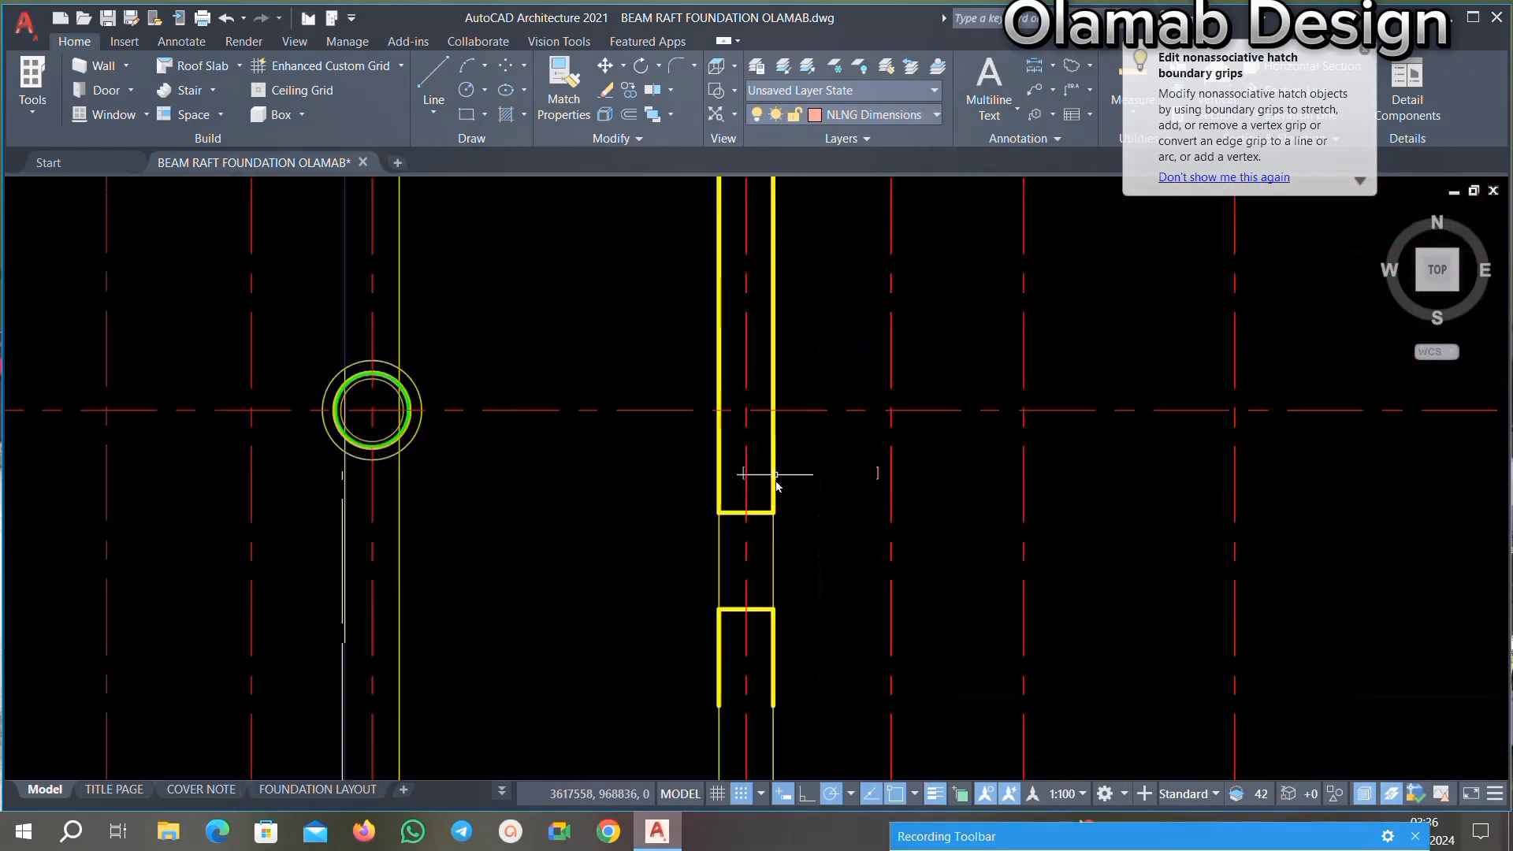
{"action": "left_click", "coordinate": [715, 581]}
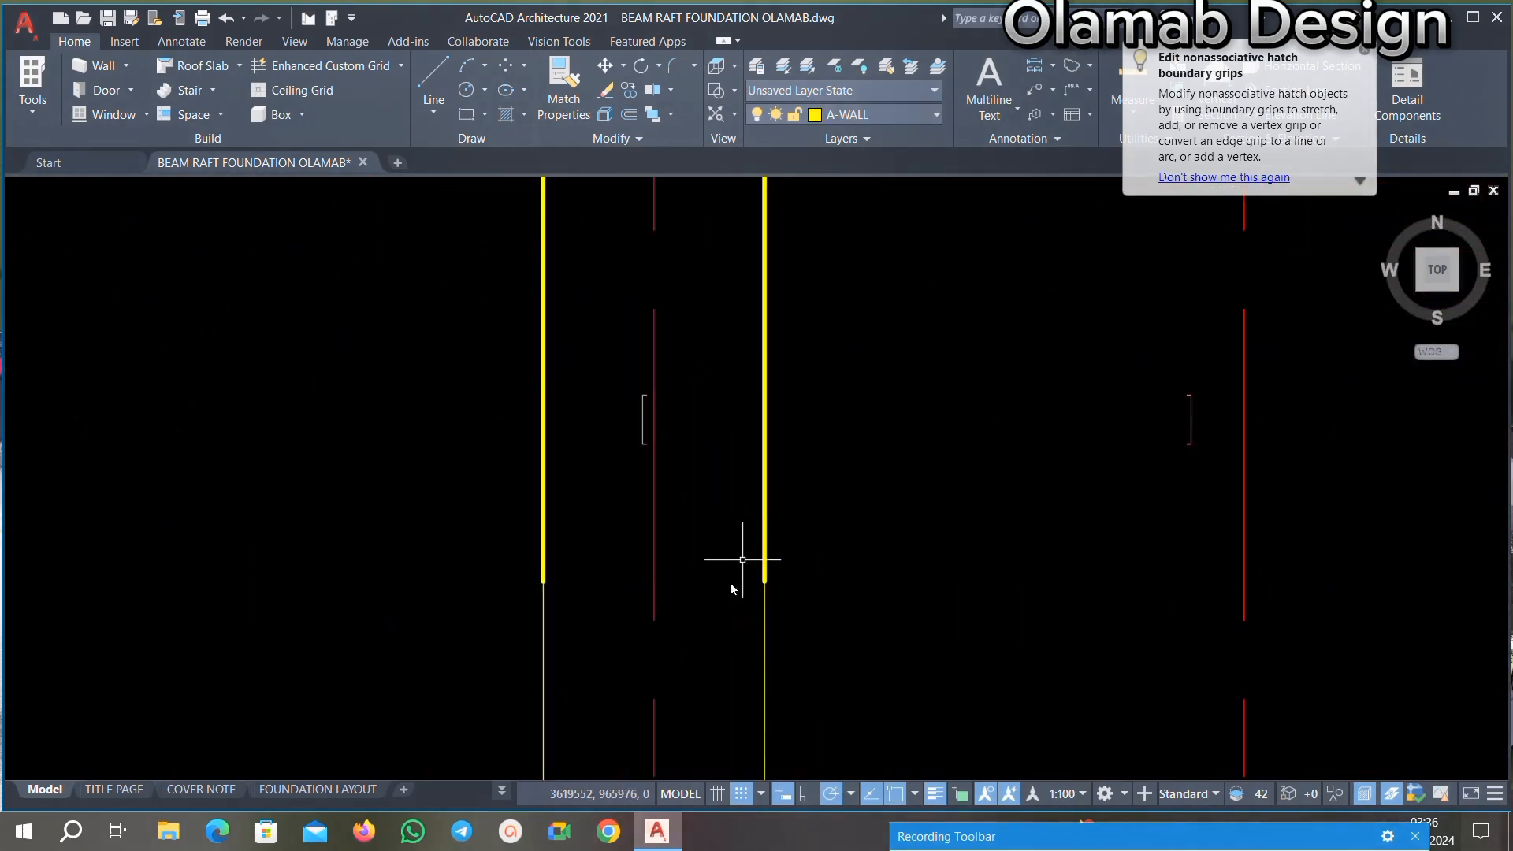
{"action": "scroll", "coordinate": [837, 386], "scroll_direction": "down", "scroll_amount": 2}
{"action": "scroll", "coordinate": [802, 615], "scroll_direction": "up", "scroll_amount": 2}
{"action": "left_click", "coordinate": [808, 598]}
{"action": "key", "text": "Delete"}
{"action": "scroll", "coordinate": [772, 461], "scroll_direction": "down", "scroll_amount": 4}
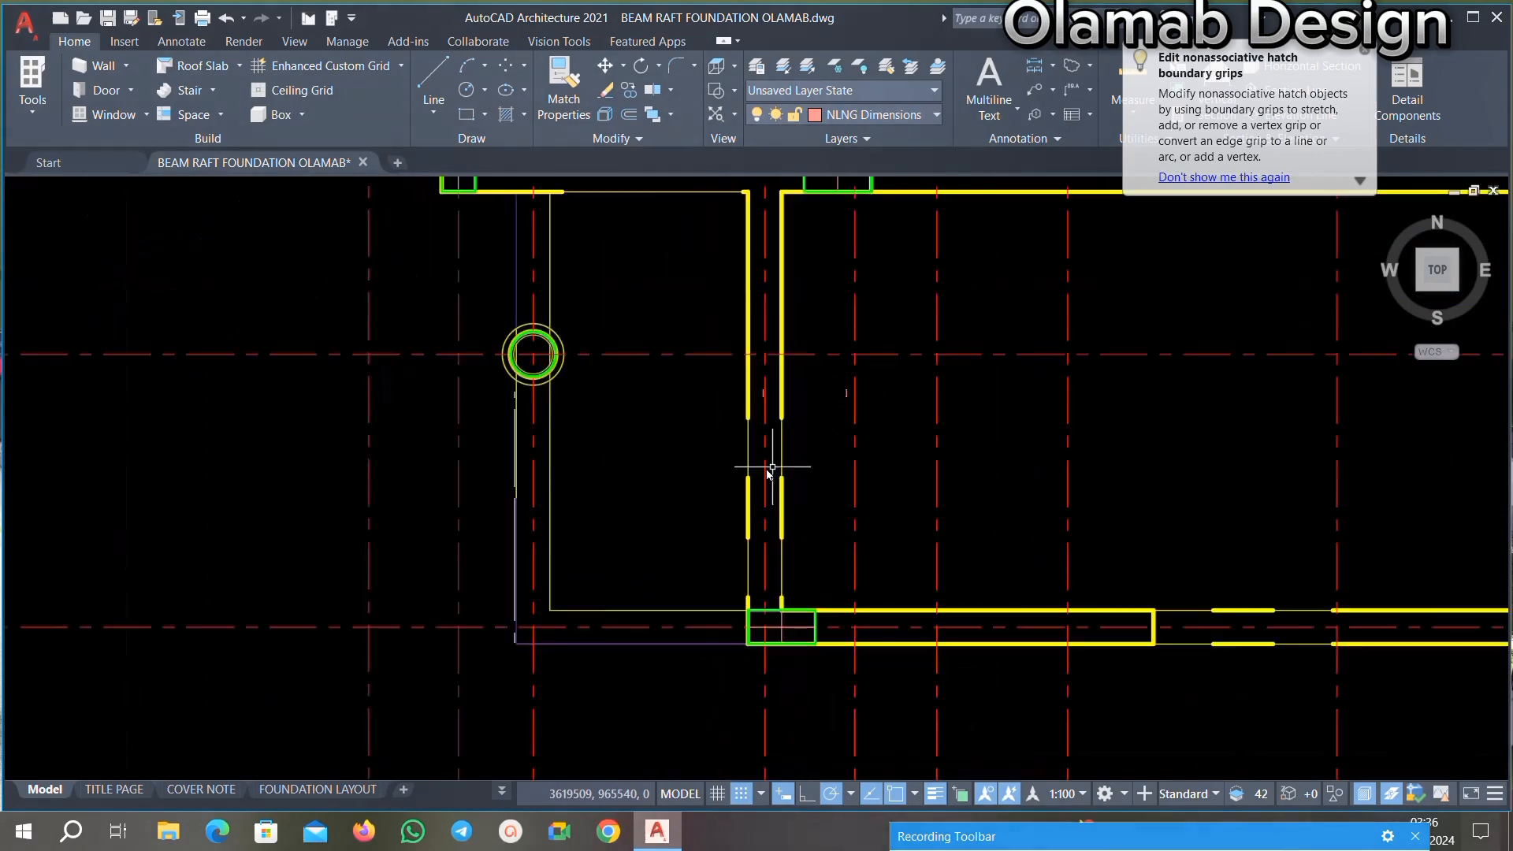
Step: Delete the remaining wall end line on the west side of the first opening in the southernmost wall
{"action": "scroll", "coordinate": [772, 467], "scroll_direction": "down", "scroll_amount": 4}
{"action": "scroll", "coordinate": [788, 528], "scroll_direction": "up", "scroll_amount": 6}
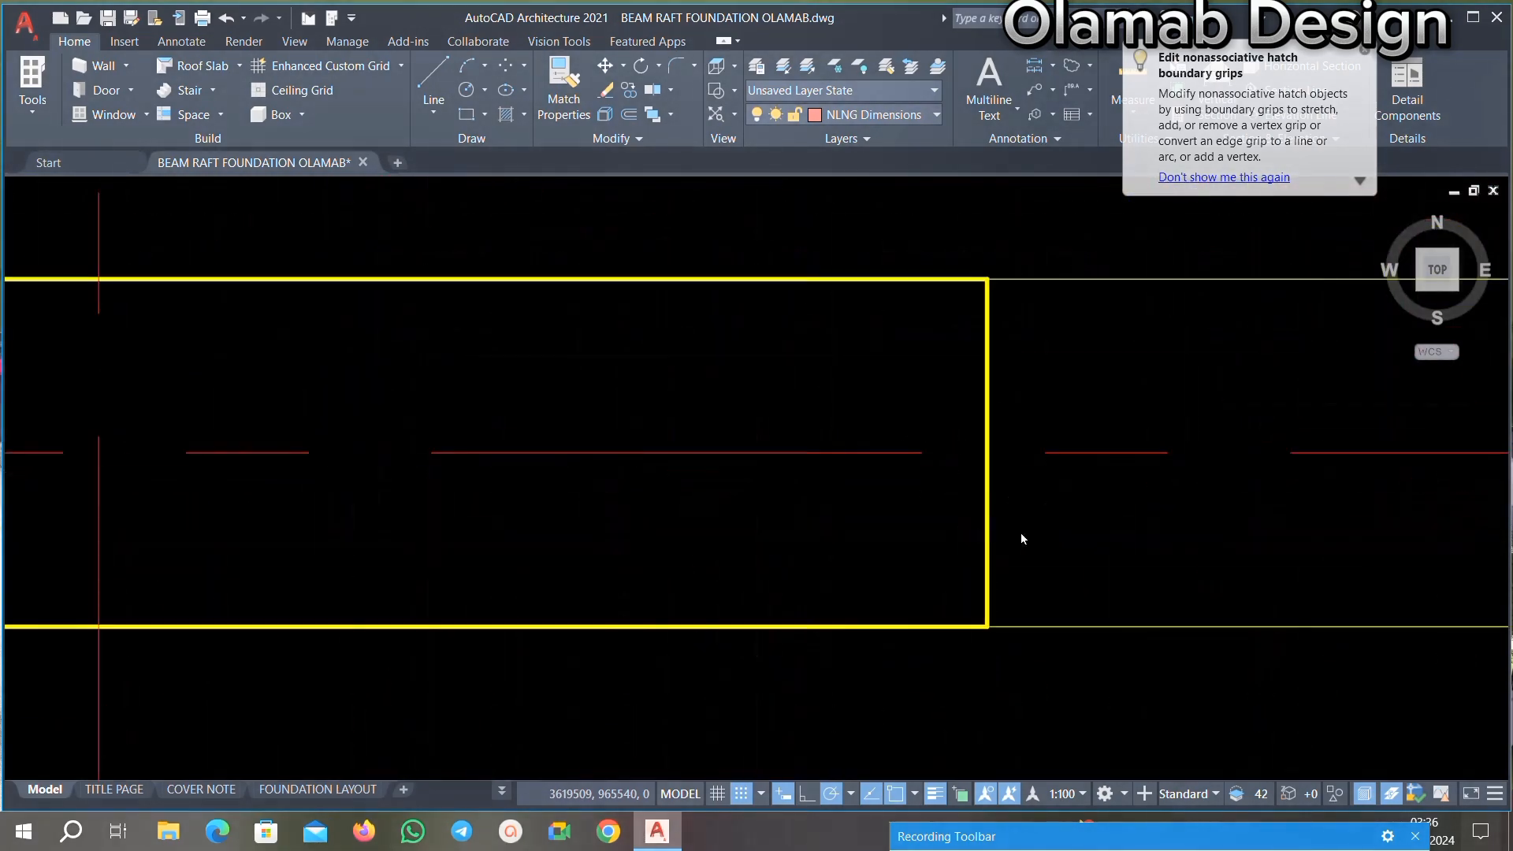
{"action": "scroll", "coordinate": [733, 485], "scroll_direction": "down", "scroll_amount": 3}
{"action": "scroll", "coordinate": [854, 547], "scroll_direction": "up", "scroll_amount": 2}
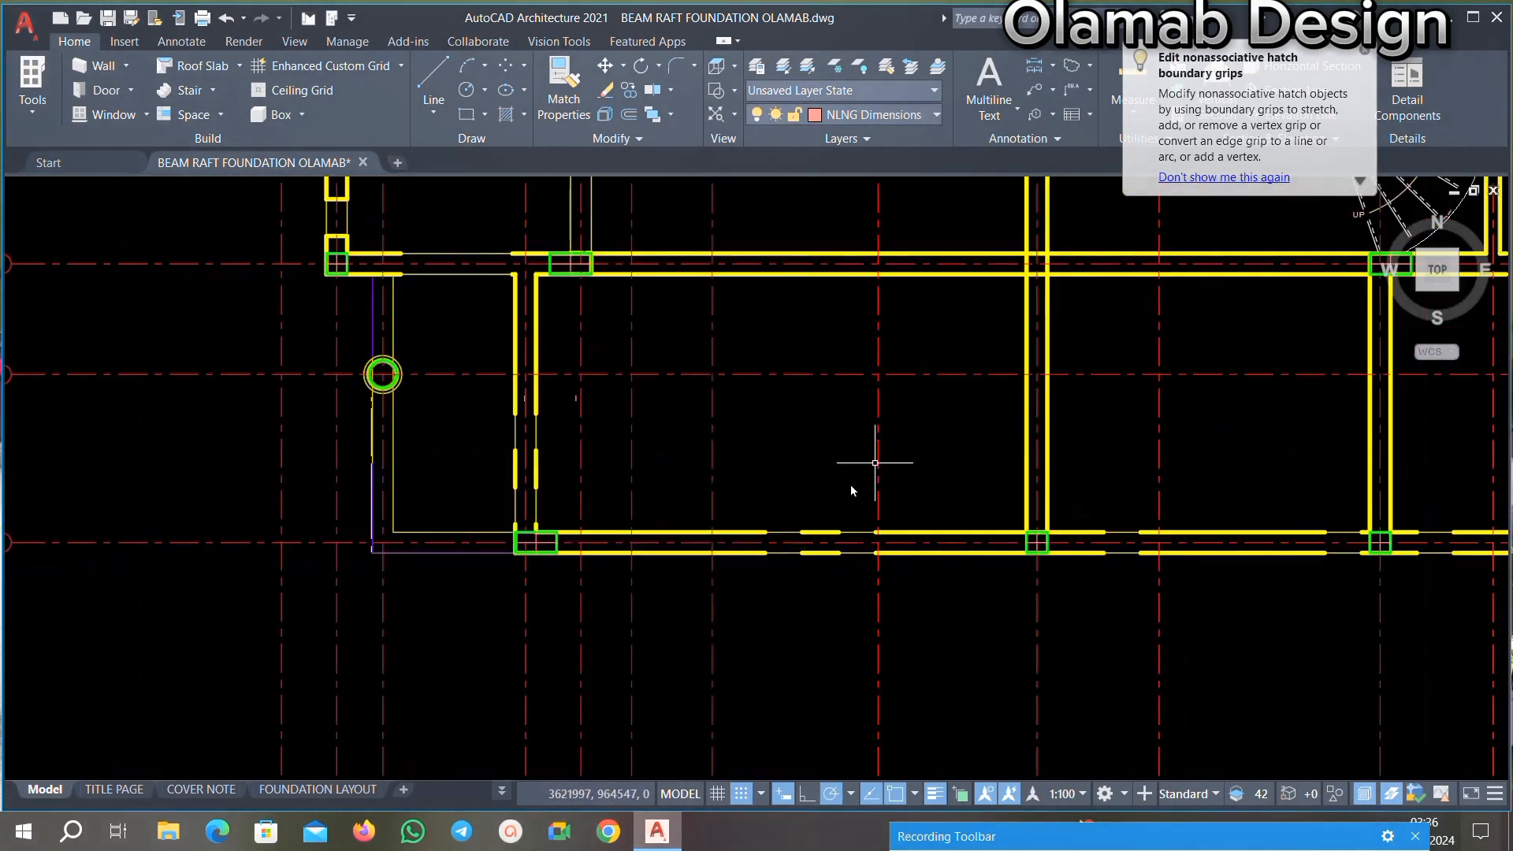
Step: Use Match Properties from a thick yellow wall line on the thin lines across the opening just west of the middle column in the northernmost wall
{"action": "scroll", "coordinate": [874, 463], "scroll_direction": "down", "scroll_amount": 3}
{"action": "scroll", "coordinate": [980, 530], "scroll_direction": "up", "scroll_amount": 3}
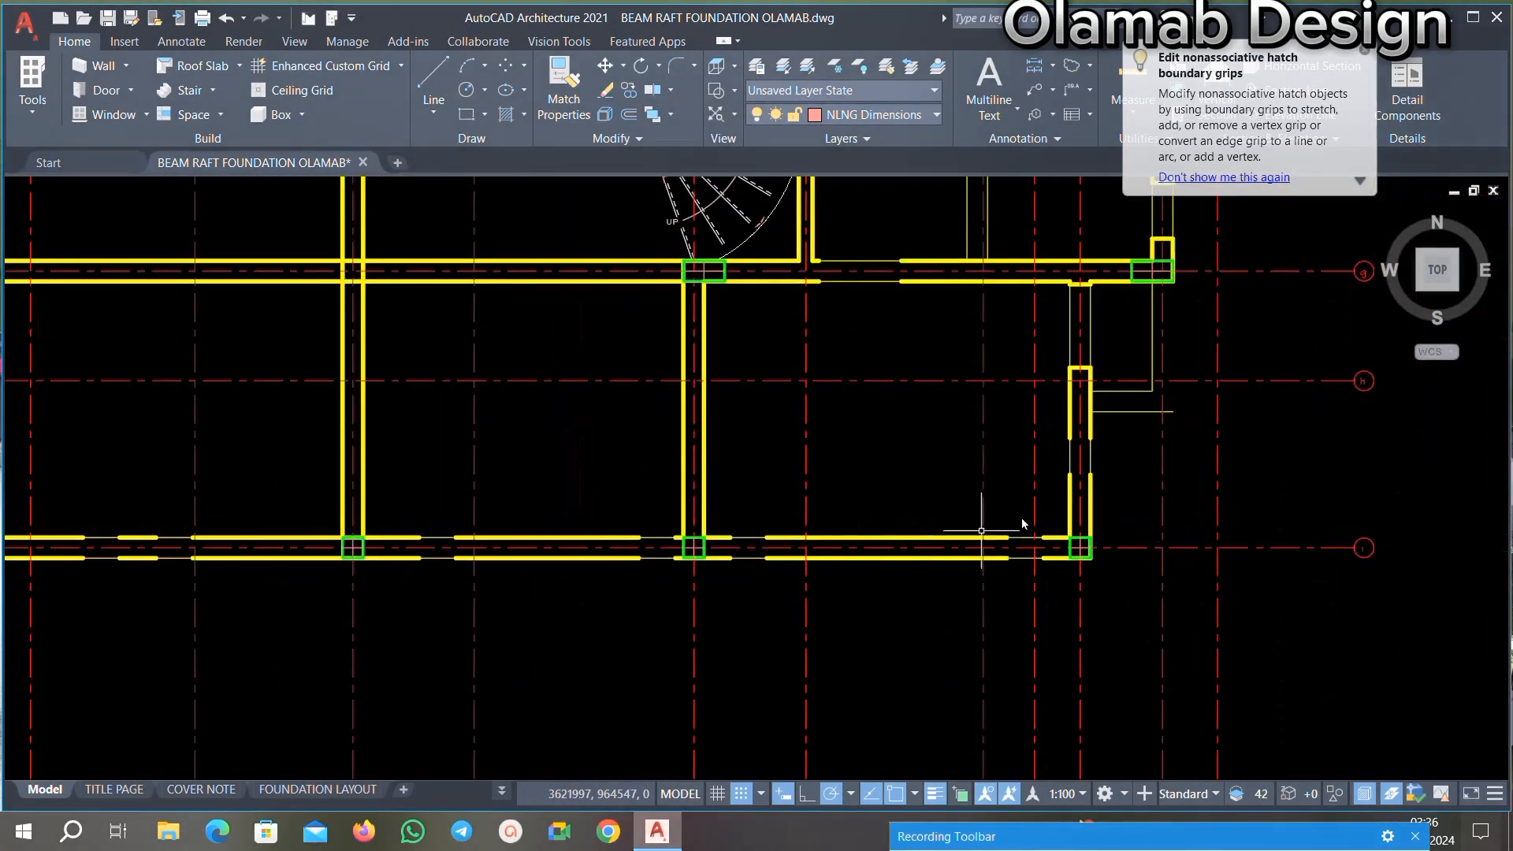
{"action": "scroll", "coordinate": [981, 530], "scroll_direction": "down", "scroll_amount": 3}
{"action": "scroll", "coordinate": [796, 355], "scroll_direction": "up", "scroll_amount": 2}
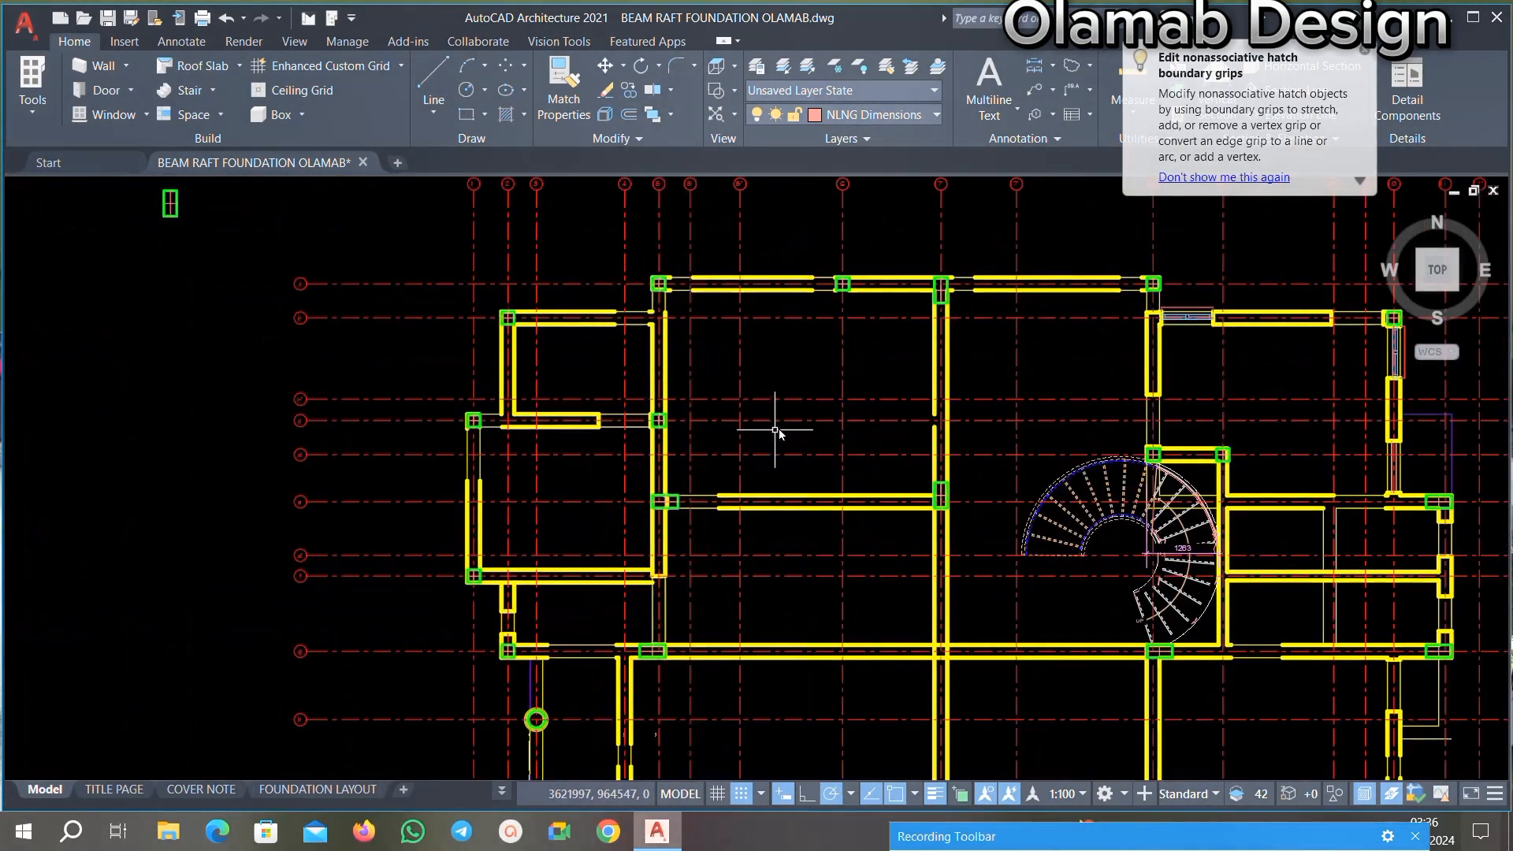
{"action": "scroll", "coordinate": [911, 337], "scroll_direction": "up", "scroll_amount": 5}
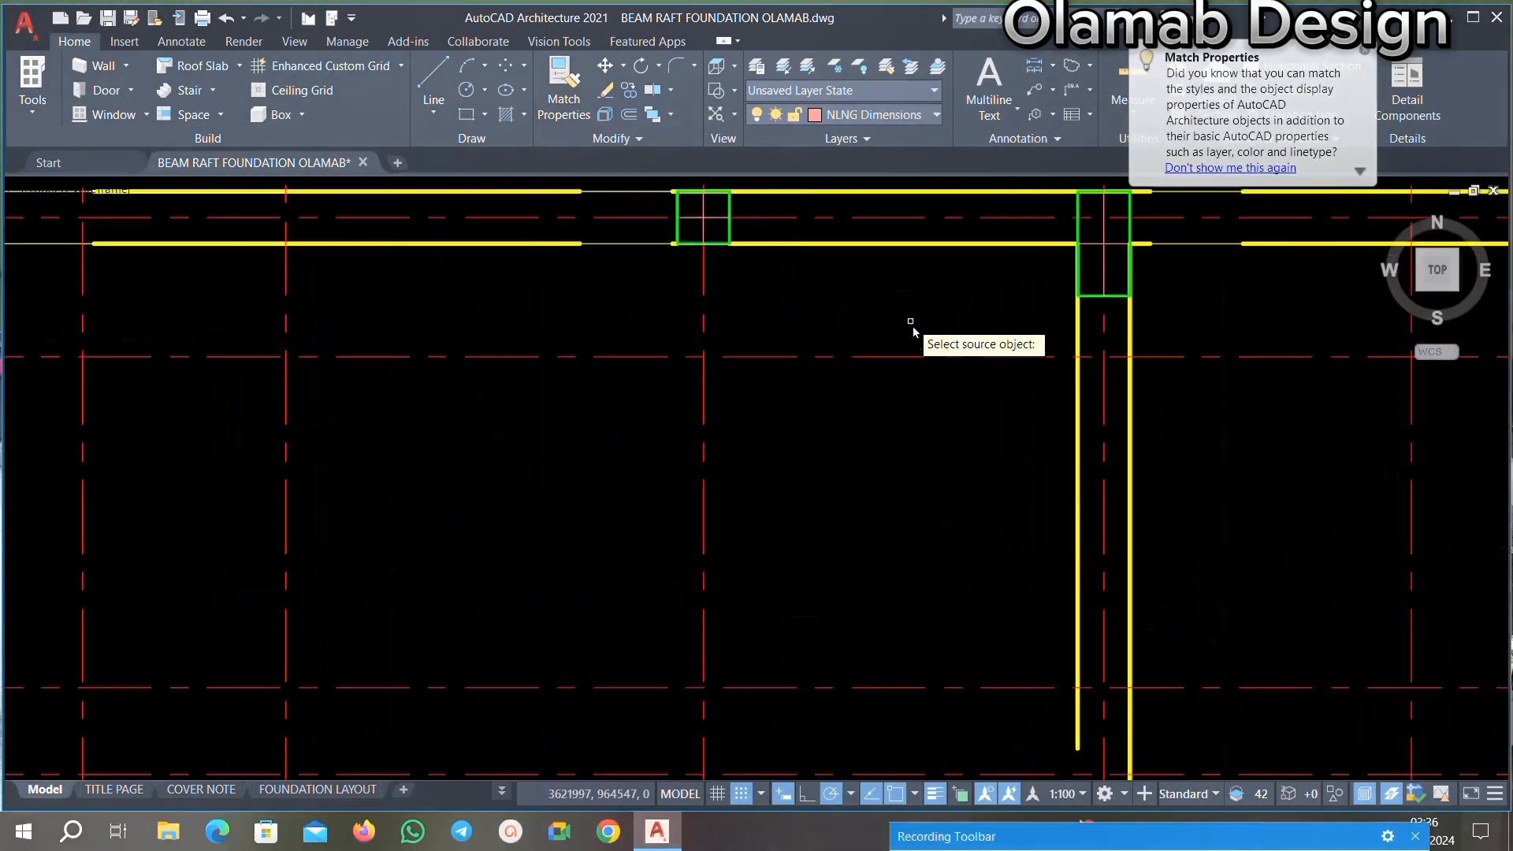
{"action": "left_click", "coordinate": [1173, 435]}
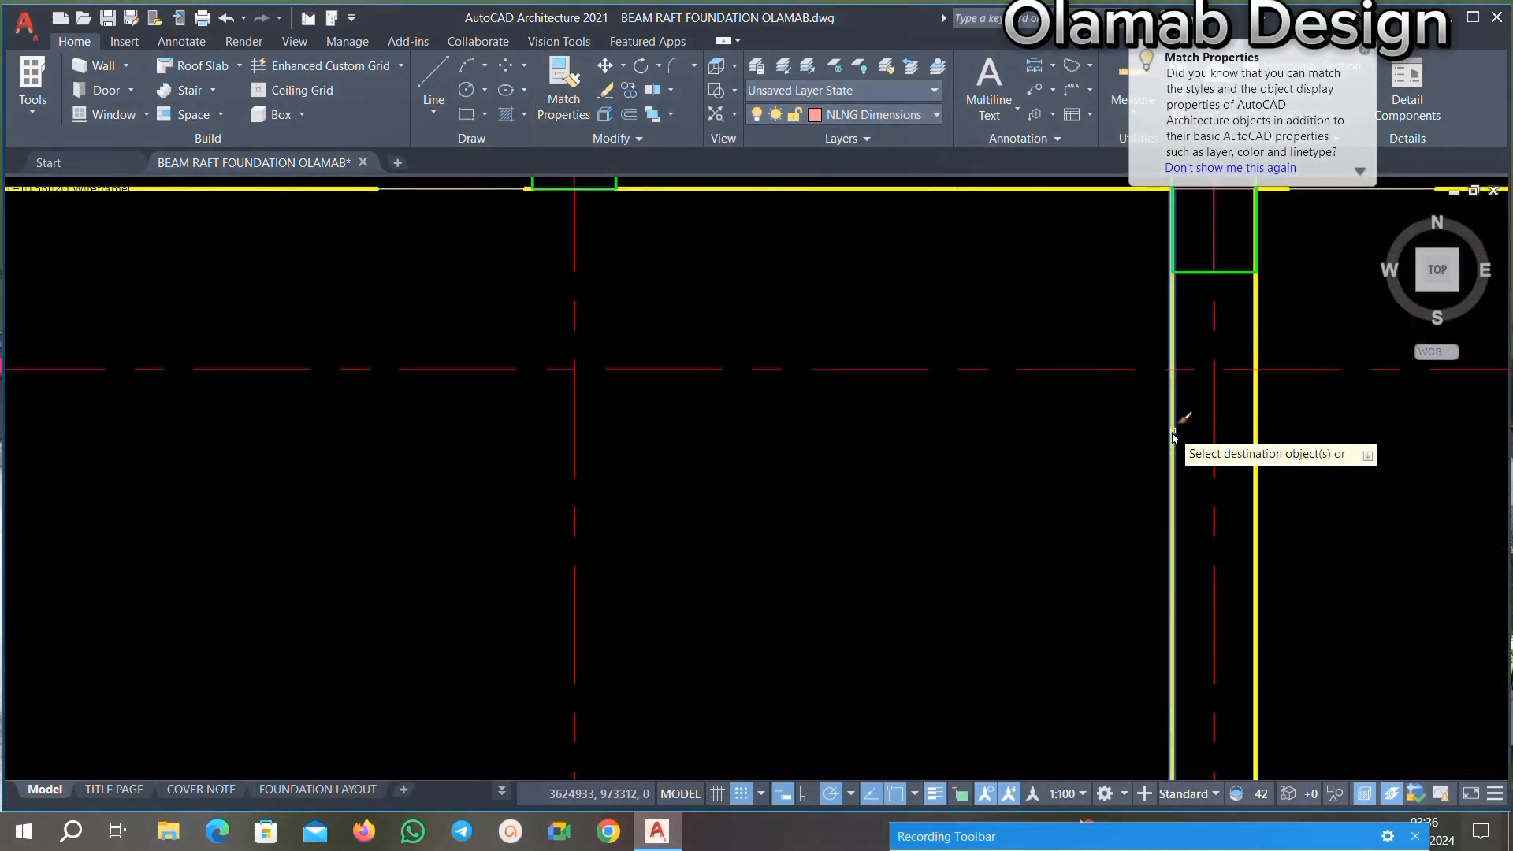
{"action": "scroll", "coordinate": [1118, 439], "scroll_direction": "down", "scroll_amount": 3}
{"action": "scroll", "coordinate": [847, 358], "scroll_direction": "up", "scroll_amount": 4}
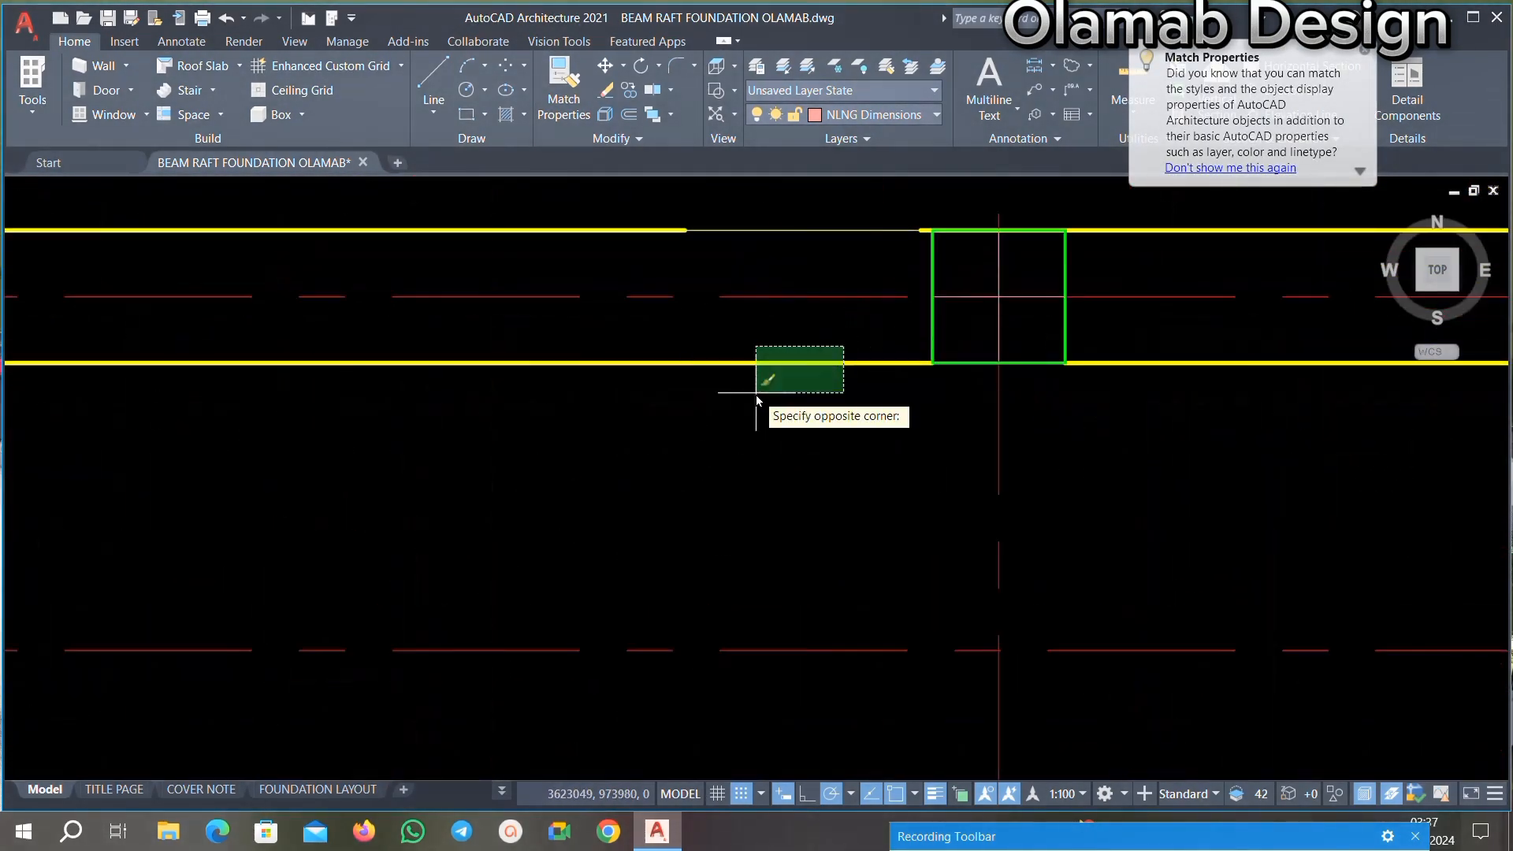
{"action": "scroll", "coordinate": [797, 238], "scroll_direction": "down", "scroll_amount": 3}
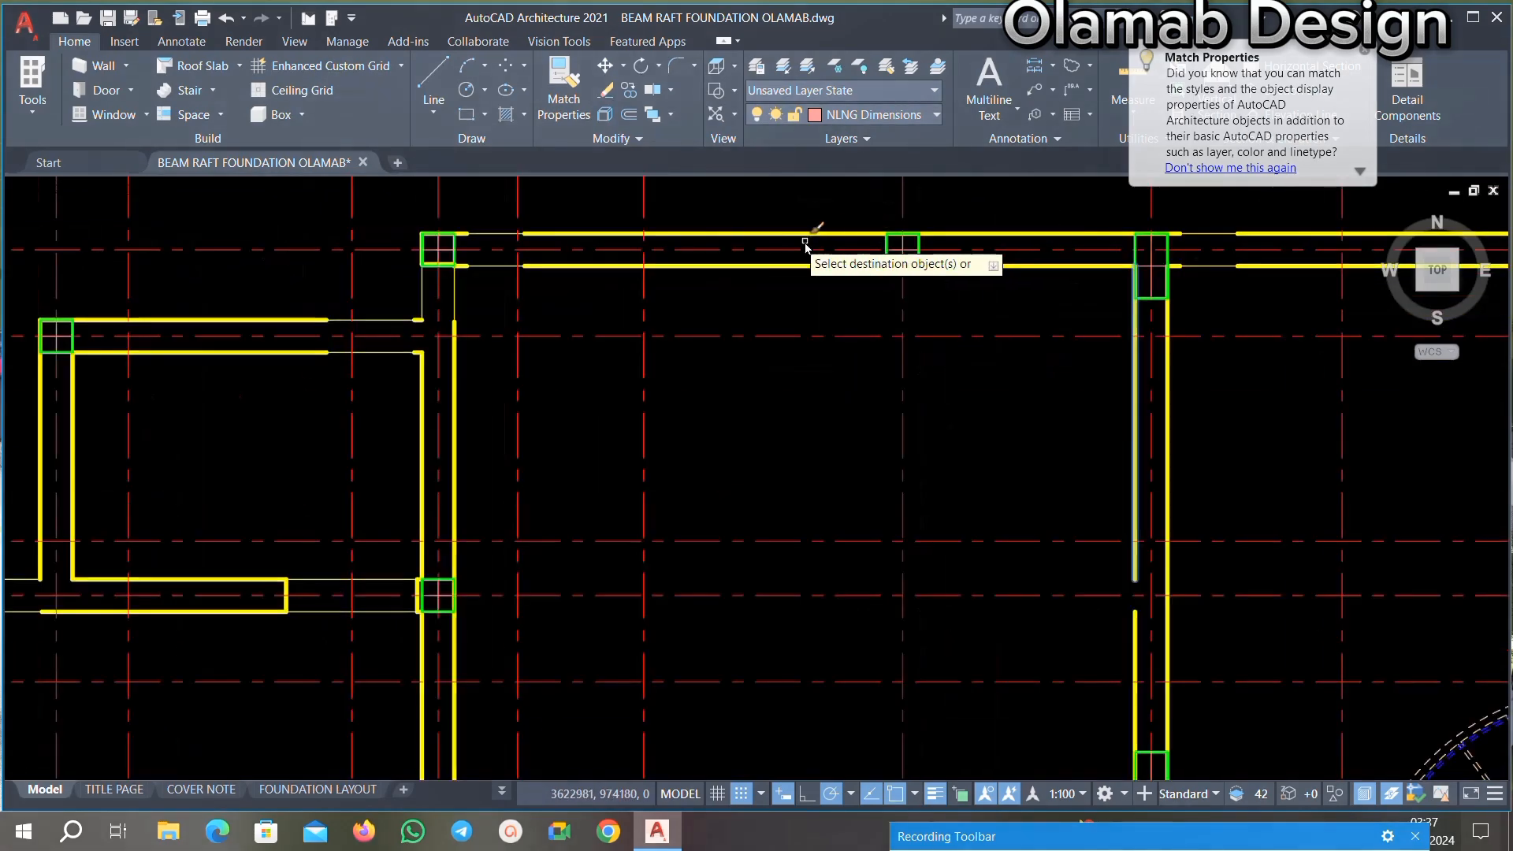
Step: Match both thin lines across the opening just east of the grid 5 column in the northernmost wall to the wall line
{"action": "scroll", "coordinate": [488, 252], "scroll_direction": "up", "scroll_amount": 4}
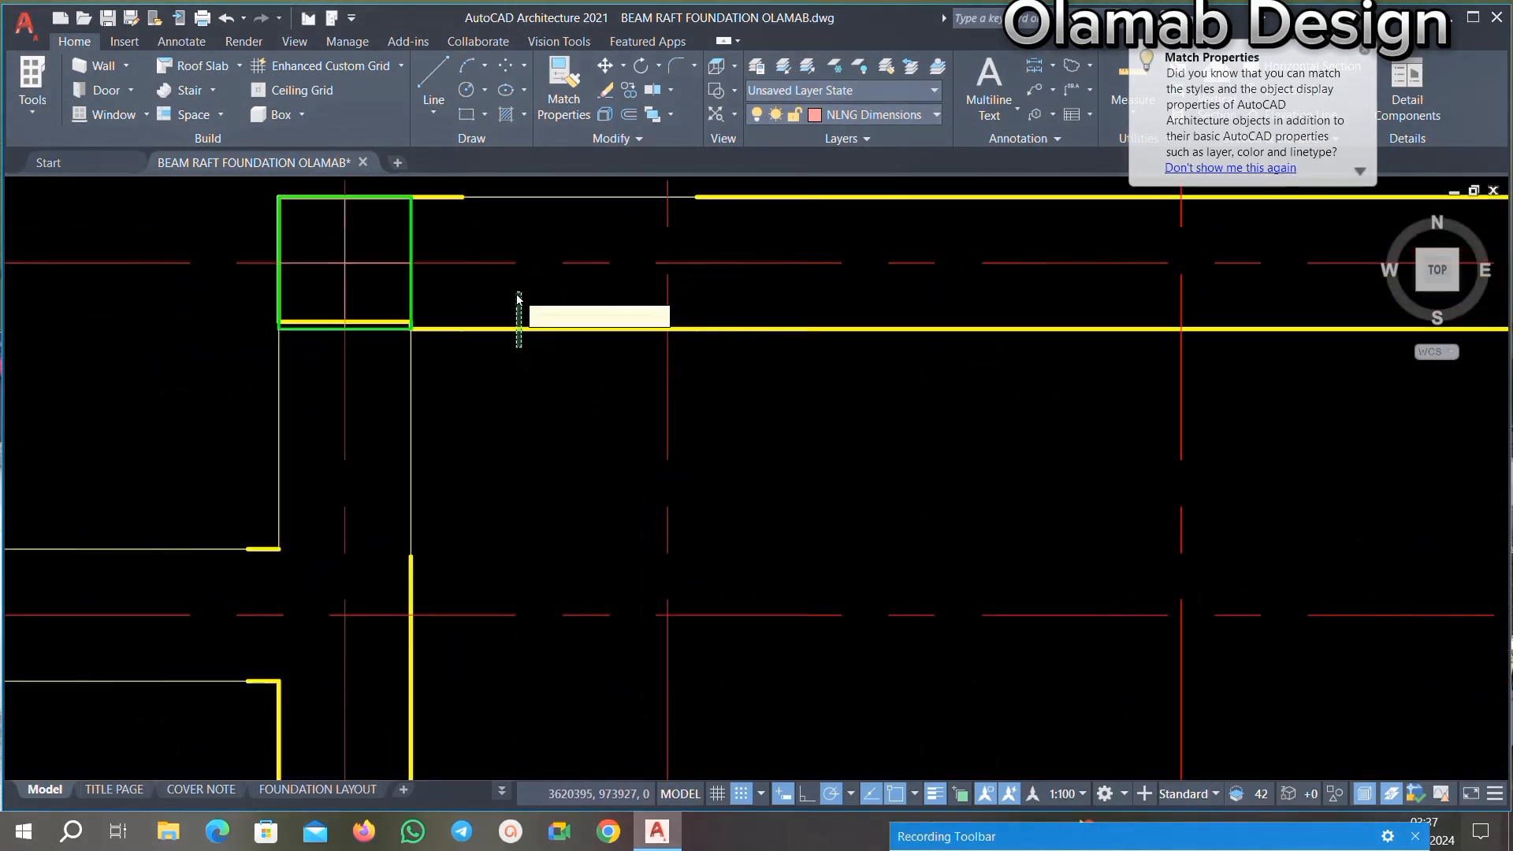
{"action": "scroll", "coordinate": [571, 311], "scroll_direction": "down", "scroll_amount": 2}
{"action": "scroll", "coordinate": [584, 209], "scroll_direction": "up", "scroll_amount": 3}
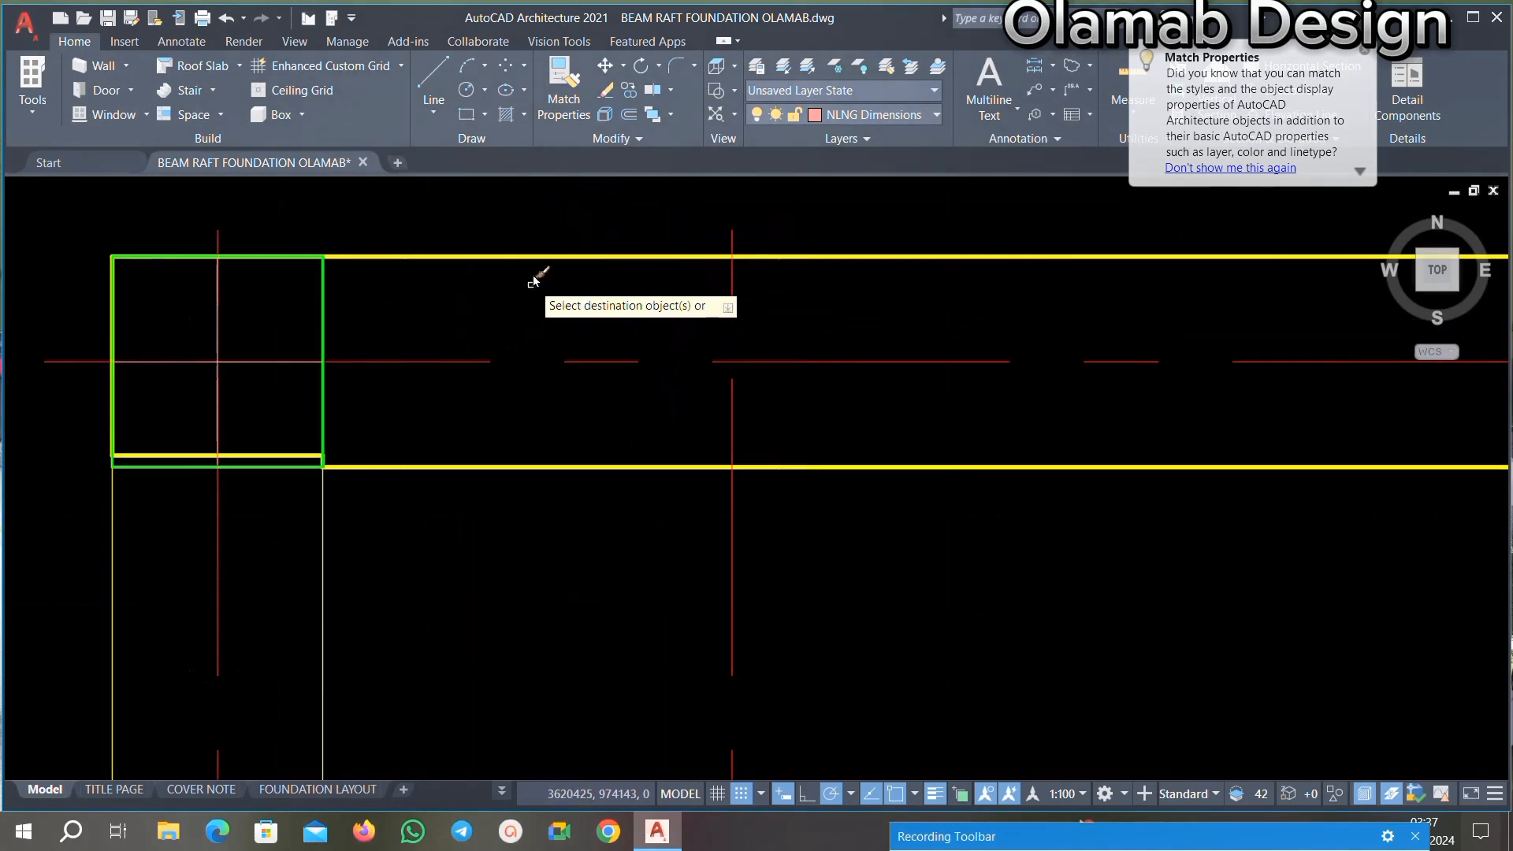
Step: Match both thin lines across the grid 5 wall opening, south of its northern corner column, to the wall line
{"action": "scroll", "coordinate": [574, 296], "scroll_direction": "down", "scroll_amount": 5}
{"action": "scroll", "coordinate": [640, 329], "scroll_direction": "up", "scroll_amount": 5}
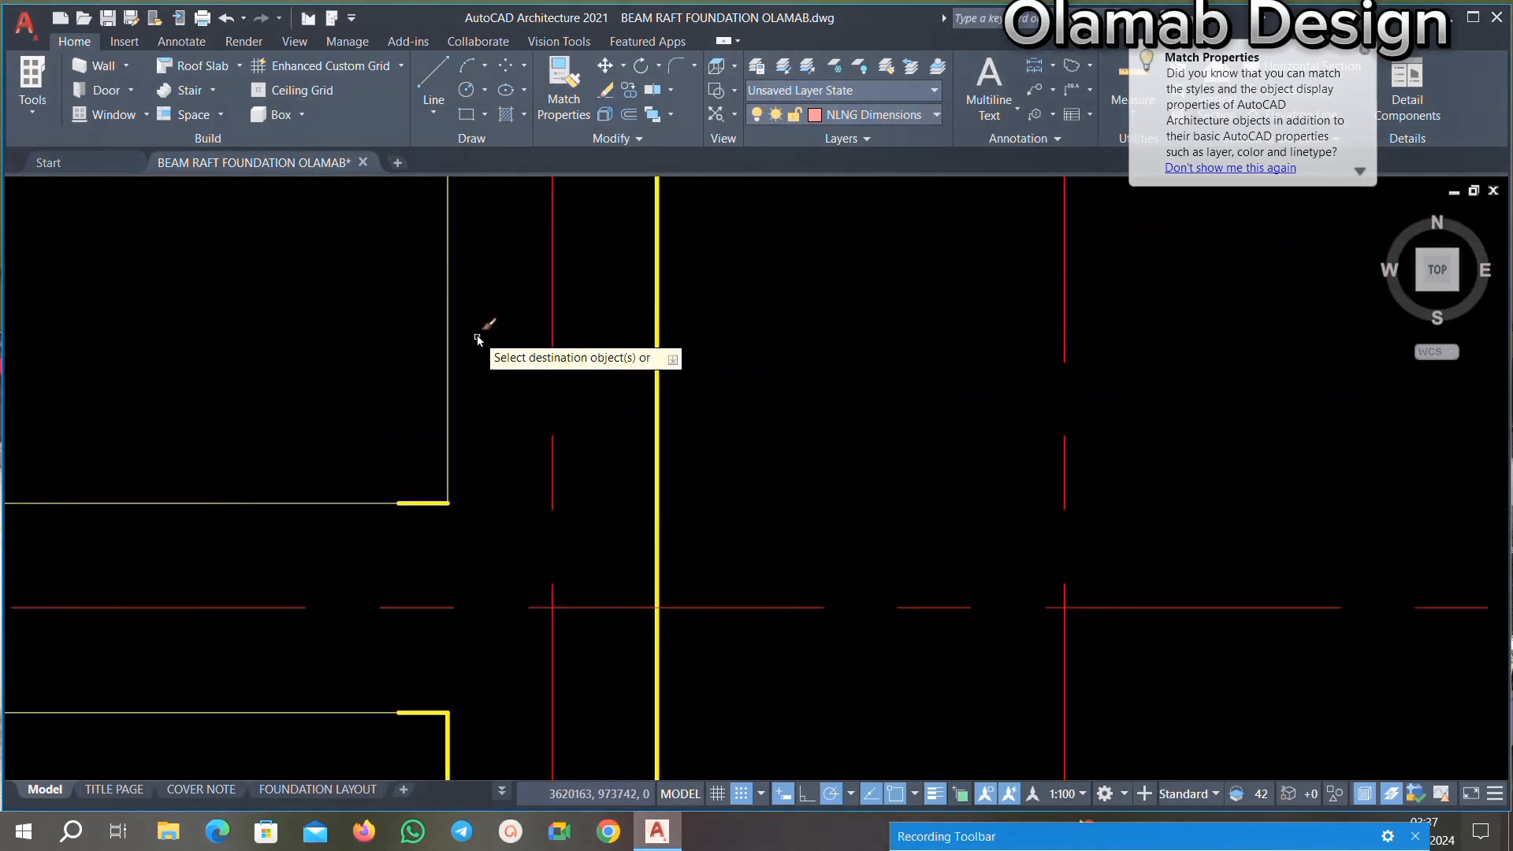
{"action": "scroll", "coordinate": [372, 353], "scroll_direction": "down", "scroll_amount": 3}
Step: Match both thin lines across the opening in the northwest room's north wall, just west of grid 5, to the wall line
{"action": "scroll", "coordinate": [459, 338], "scroll_direction": "up", "scroll_amount": 3}
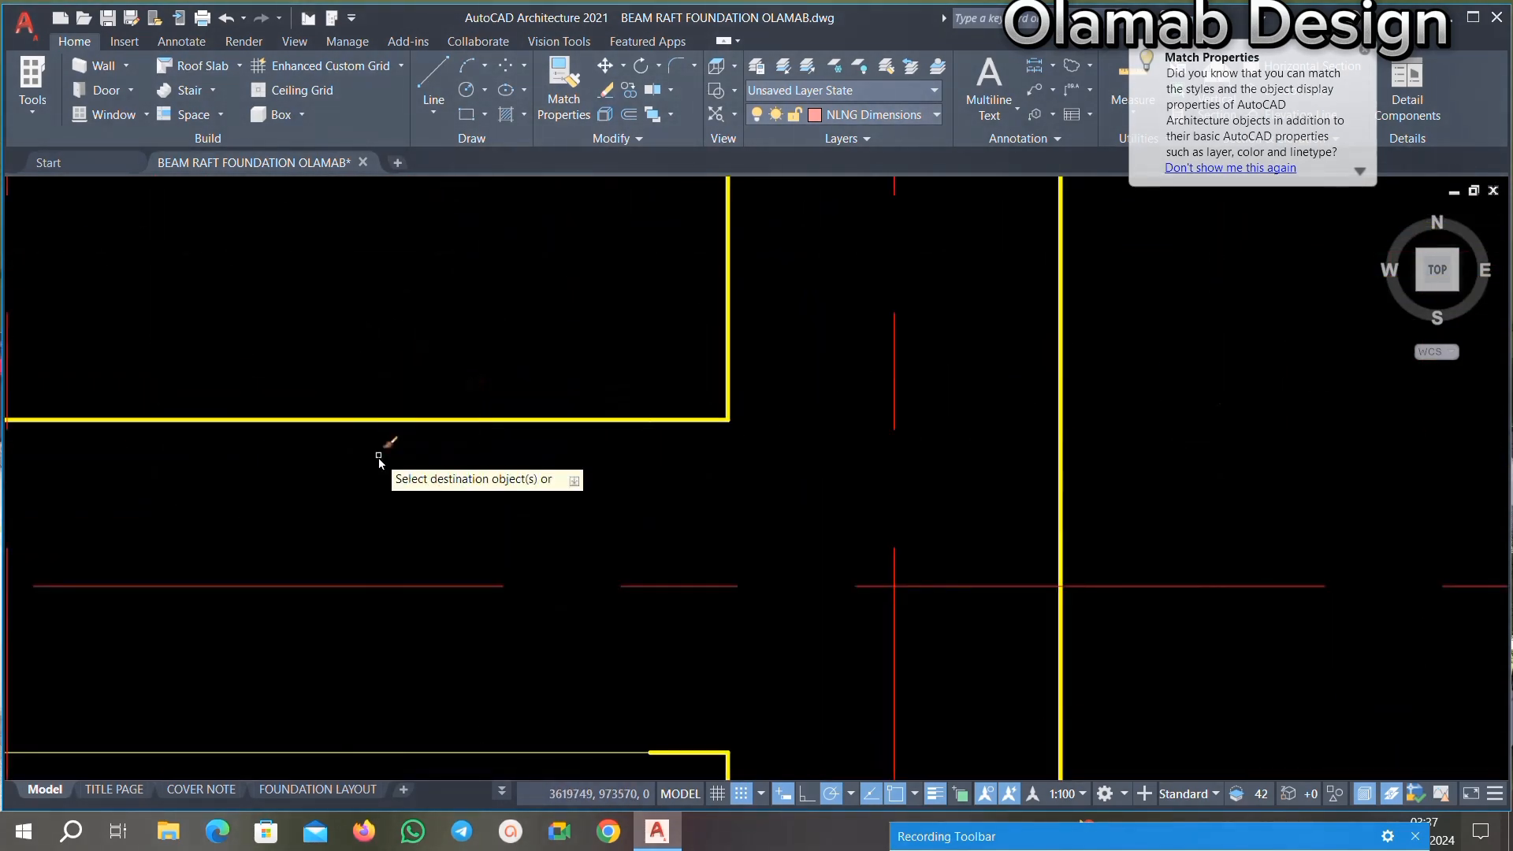
{"action": "scroll", "coordinate": [386, 439], "scroll_direction": "down", "scroll_amount": 3}
{"action": "scroll", "coordinate": [591, 349], "scroll_direction": "up", "scroll_amount": 5}
{"action": "left_click", "coordinate": [676, 365]}
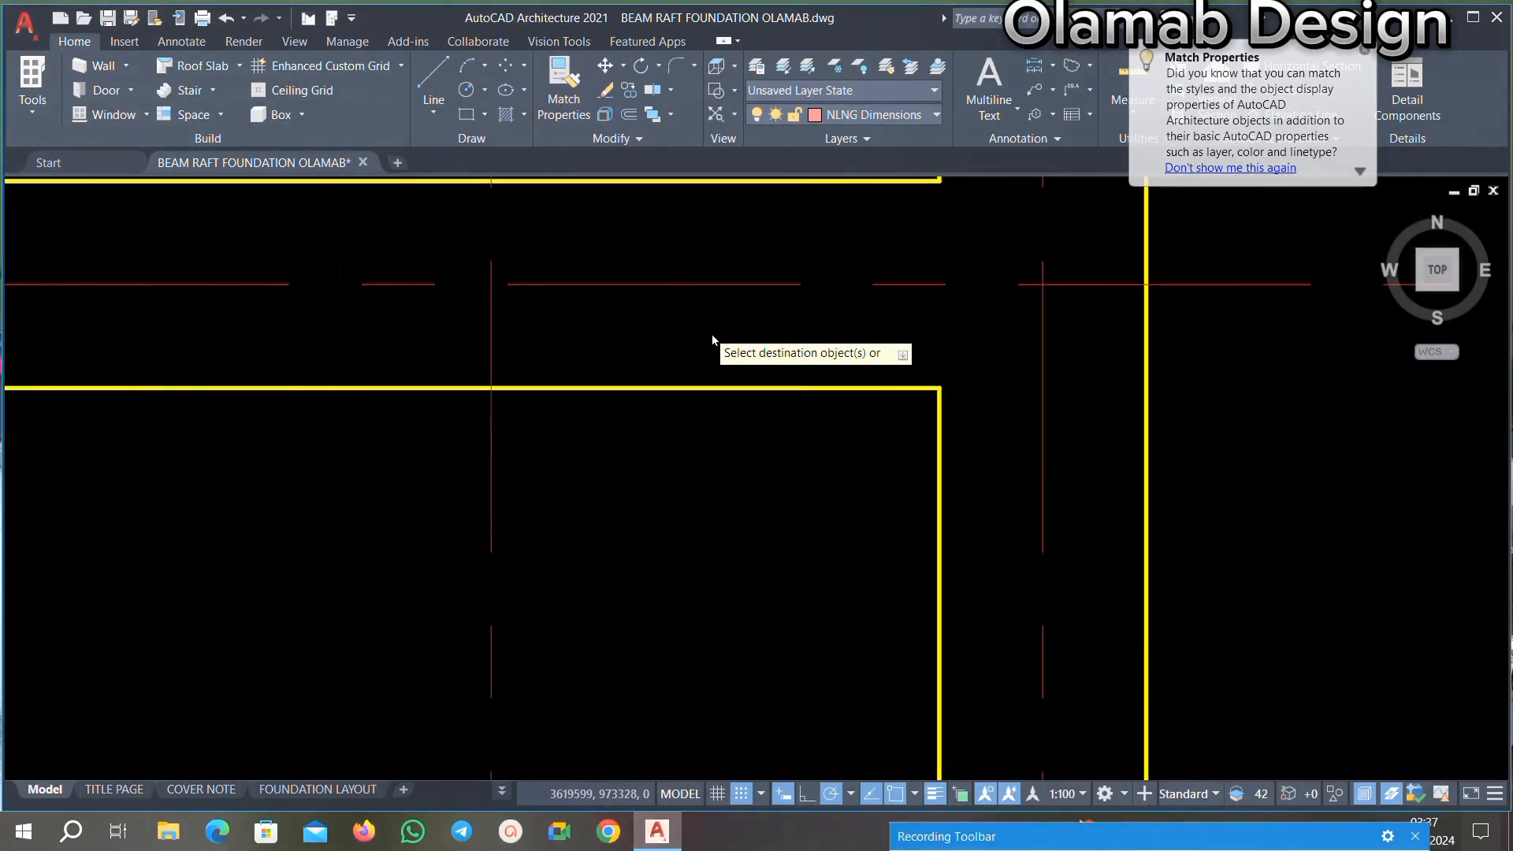
{"action": "scroll", "coordinate": [500, 348], "scroll_direction": "down", "scroll_amount": 3}
{"action": "scroll", "coordinate": [399, 348], "scroll_direction": "up", "scroll_amount": 3}
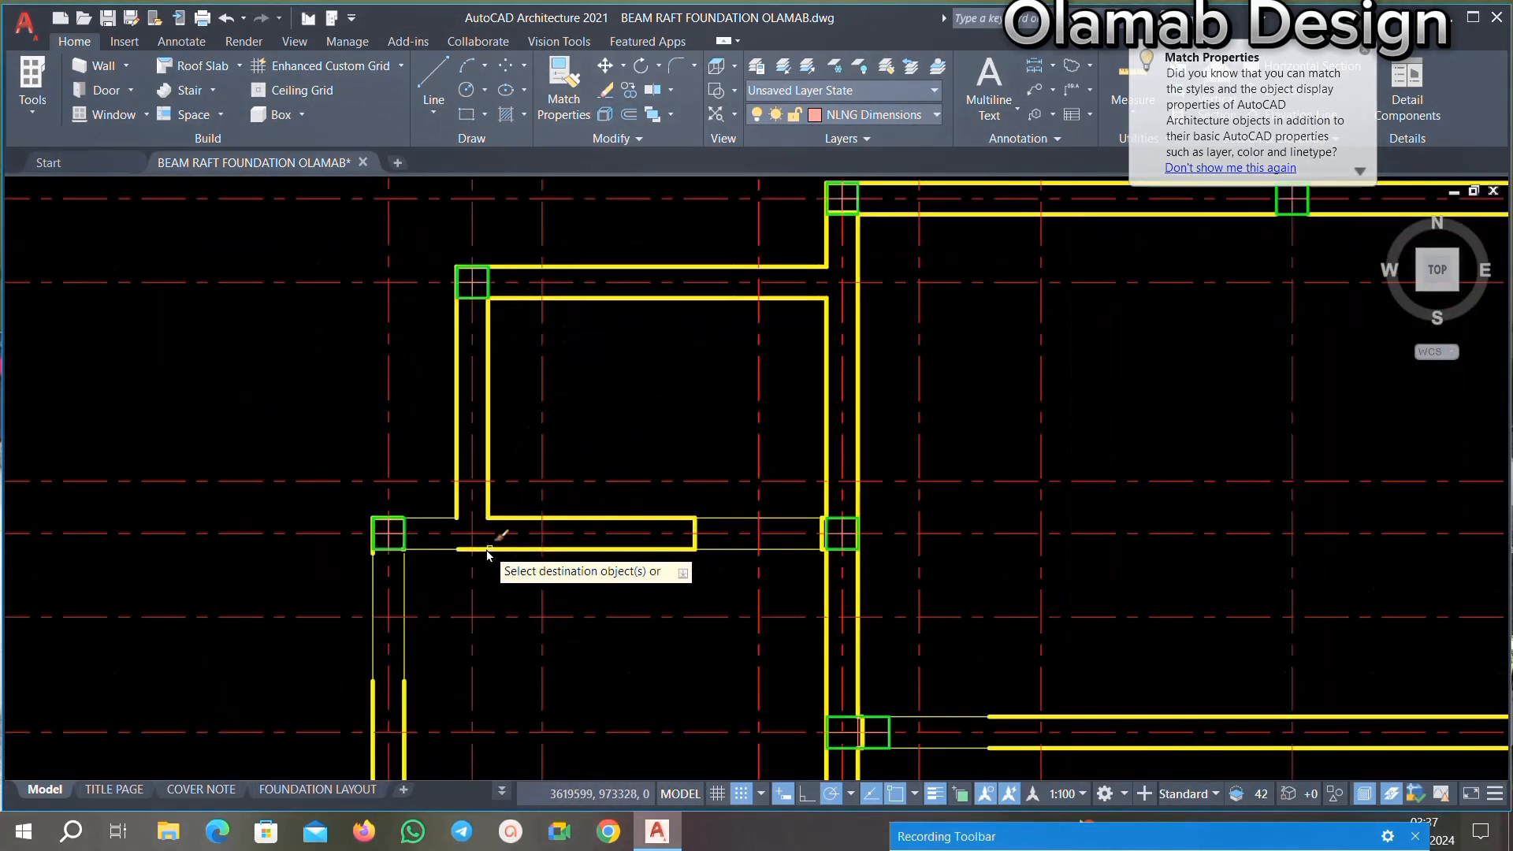
Step: Match the thin opening lines east and south of the western corner column on grid c to the wall line
{"action": "scroll", "coordinate": [426, 539], "scroll_direction": "up", "scroll_amount": 8}
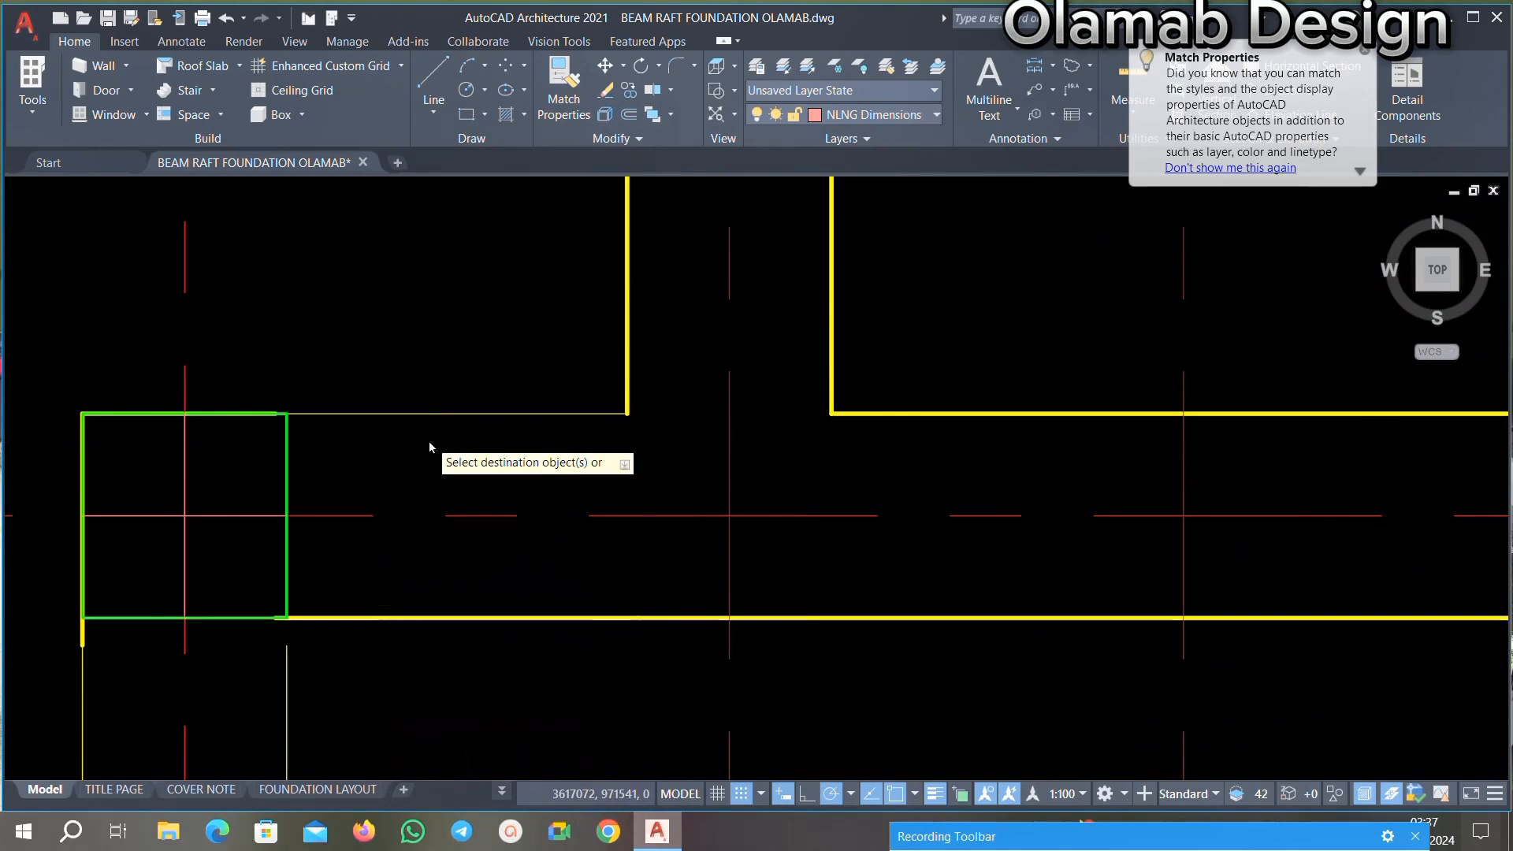
{"action": "scroll", "coordinate": [429, 394], "scroll_direction": "down", "scroll_amount": 5}
{"action": "scroll", "coordinate": [441, 425], "scroll_direction": "up", "scroll_amount": 6}
{"action": "left_click", "coordinate": [482, 387]}
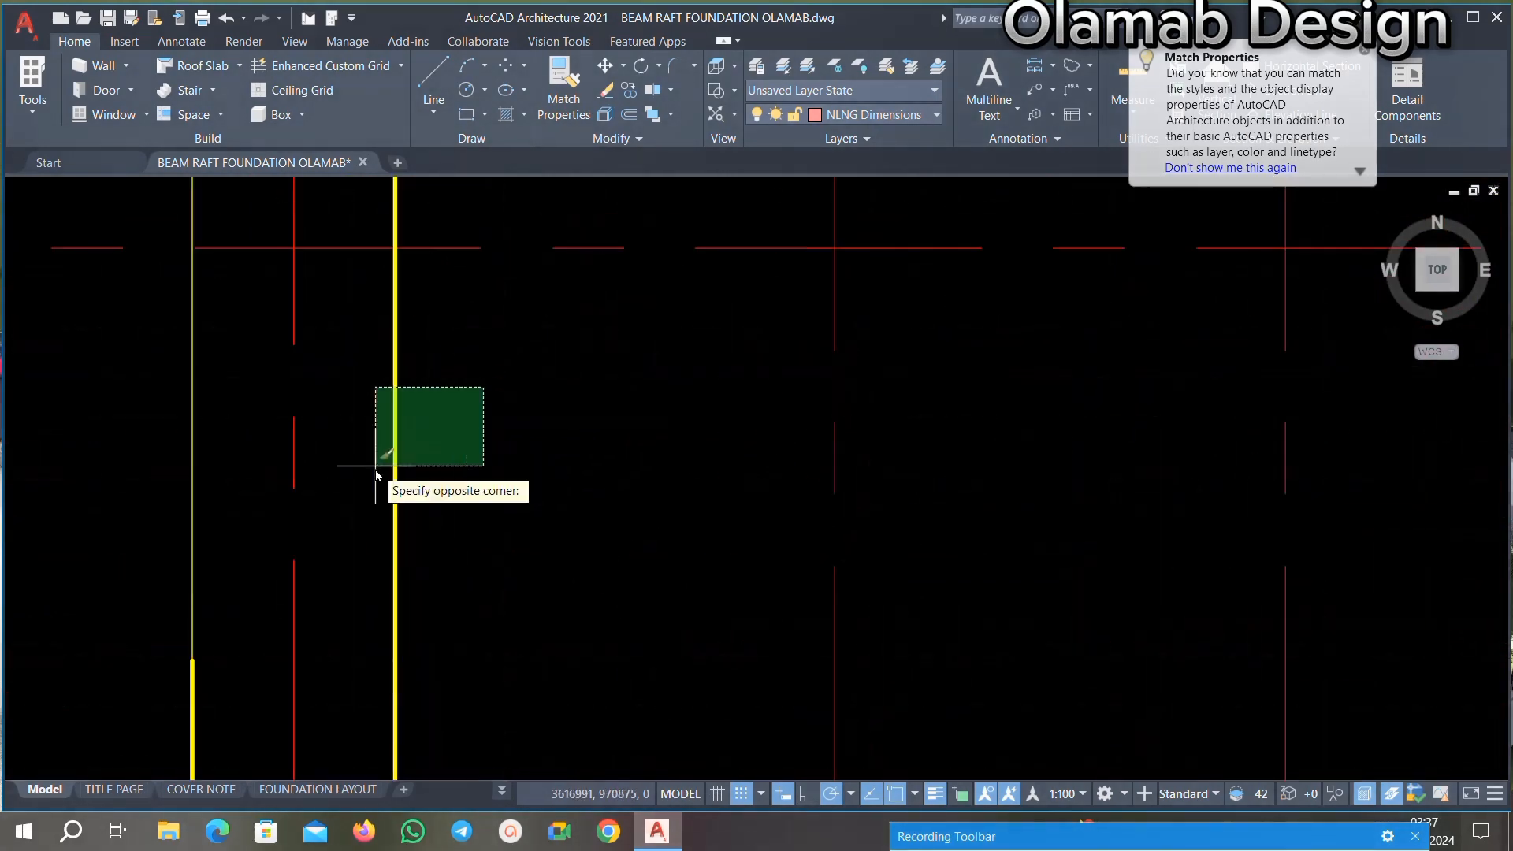
{"action": "left_click", "coordinate": [375, 469]}
{"action": "scroll", "coordinate": [579, 319], "scroll_direction": "down", "scroll_amount": 5}
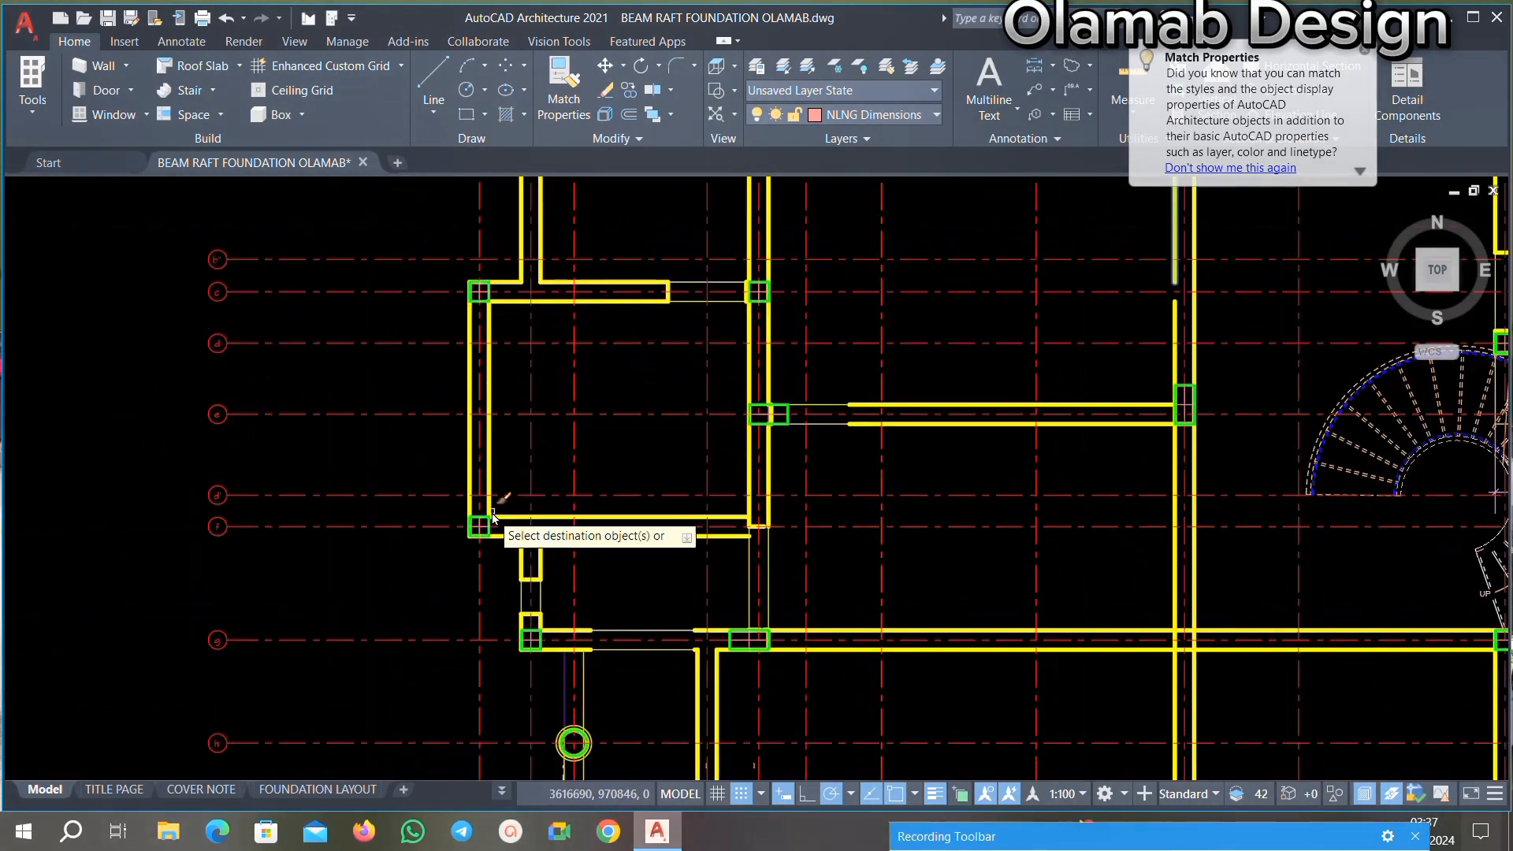
Step: Match both thin lines across the opening in the short wall between grids f and g to the wall line
{"action": "scroll", "coordinate": [524, 534], "scroll_direction": "up", "scroll_amount": 3}
{"action": "scroll", "coordinate": [652, 501], "scroll_direction": "down", "scroll_amount": 3}
{"action": "scroll", "coordinate": [609, 582], "scroll_direction": "up", "scroll_amount": 6}
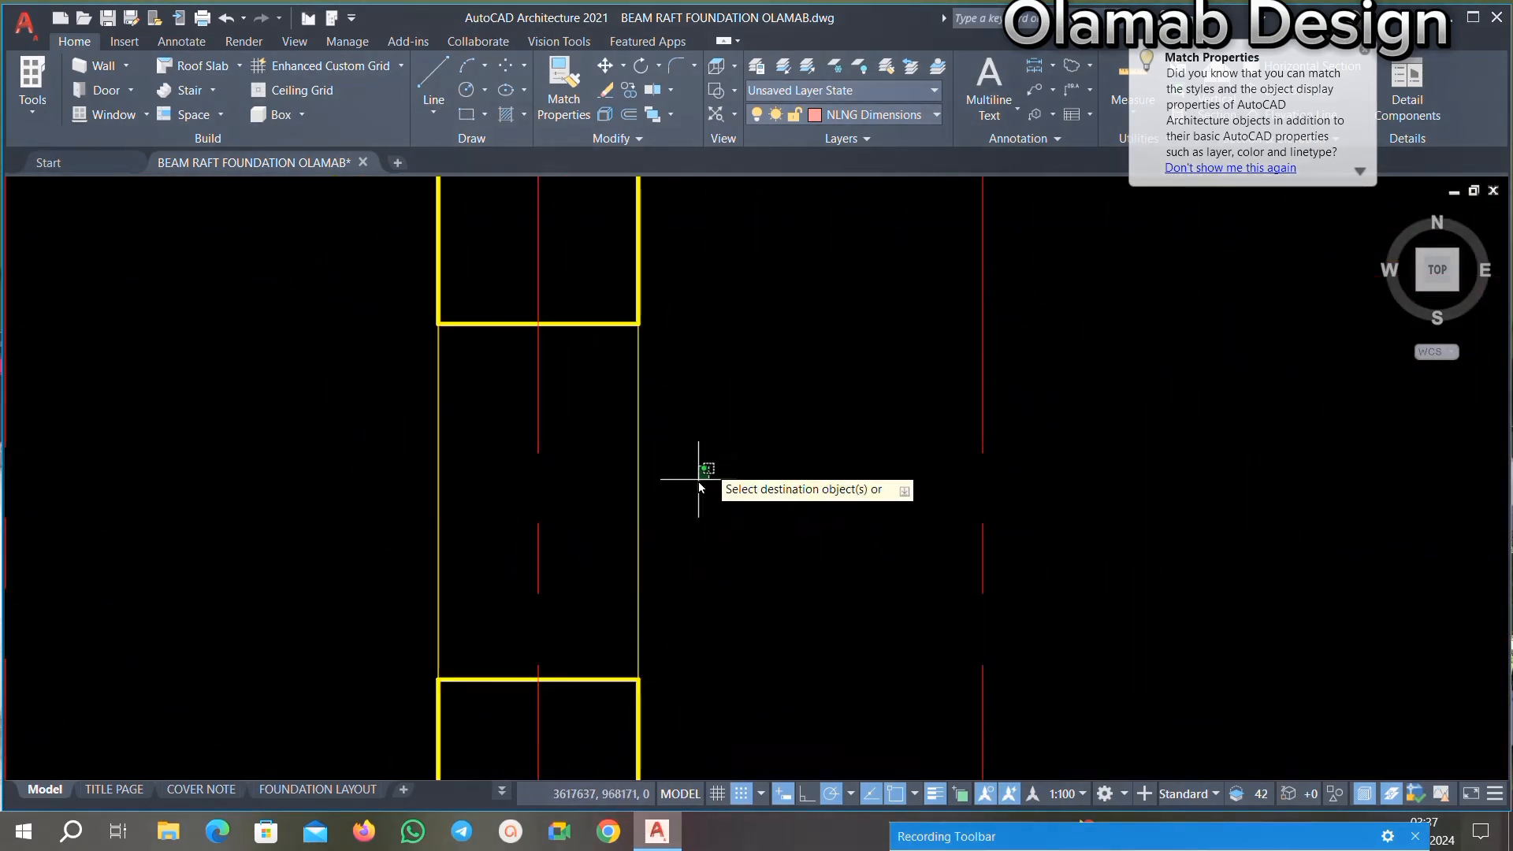
{"action": "left_click", "coordinate": [479, 432]}
{"action": "left_click", "coordinate": [337, 512]}
{"action": "scroll", "coordinate": [640, 367], "scroll_direction": "down", "scroll_amount": 5}
Step: Match both thin lines across the opening in the grid g wall, east of the western corner column, to the wall line
{"action": "scroll", "coordinate": [613, 387], "scroll_direction": "up", "scroll_amount": 2}
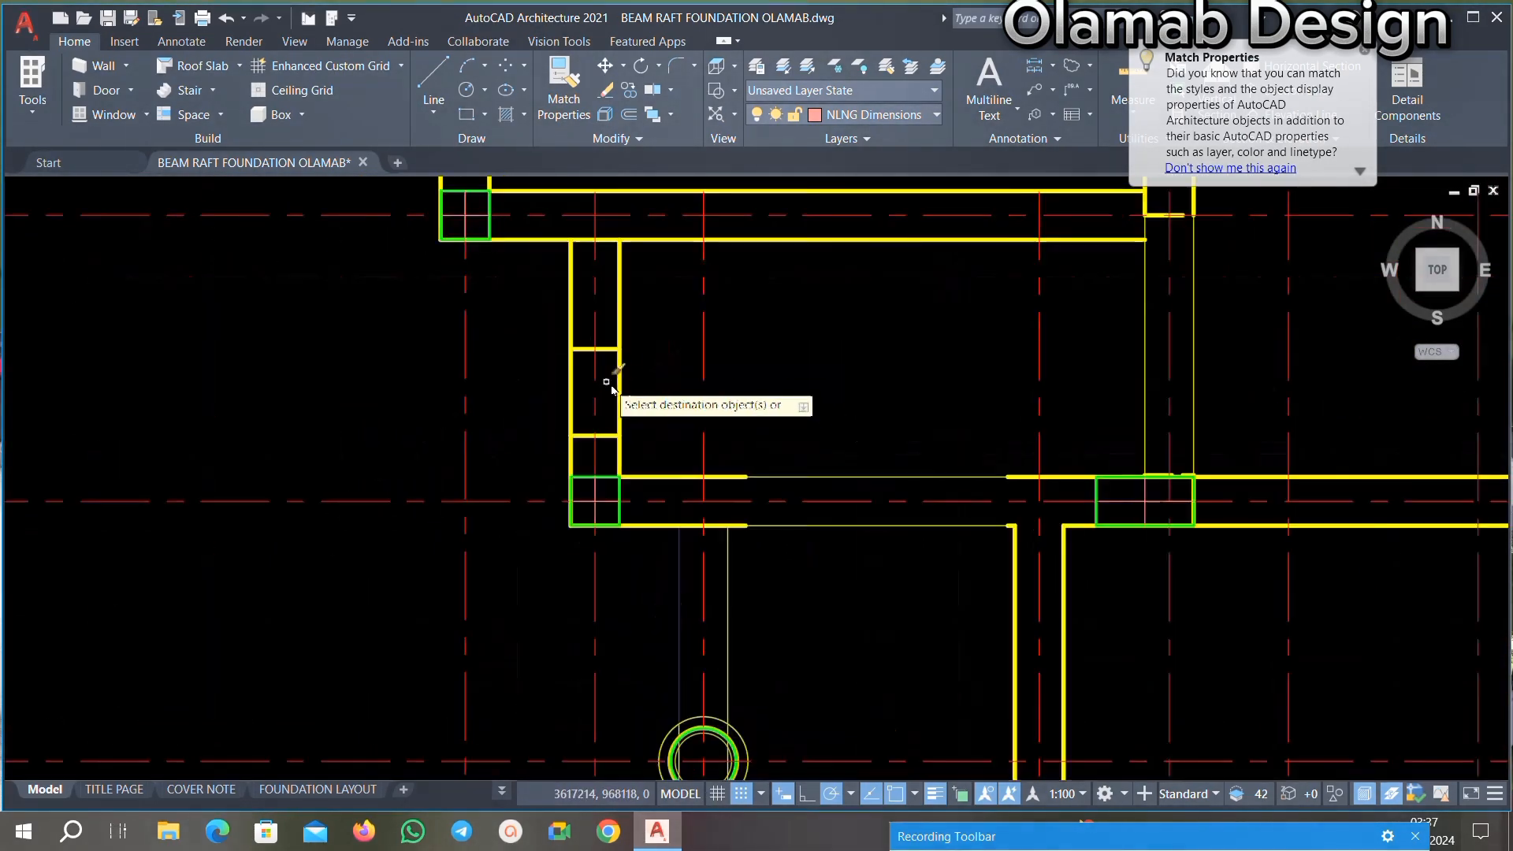
{"action": "scroll", "coordinate": [731, 538], "scroll_direction": "up", "scroll_amount": 3}
{"action": "left_click", "coordinate": [1003, 314]}
{"action": "left_click", "coordinate": [828, 394]}
{"action": "scroll", "coordinate": [686, 348], "scroll_direction": "down", "scroll_amount": 3}
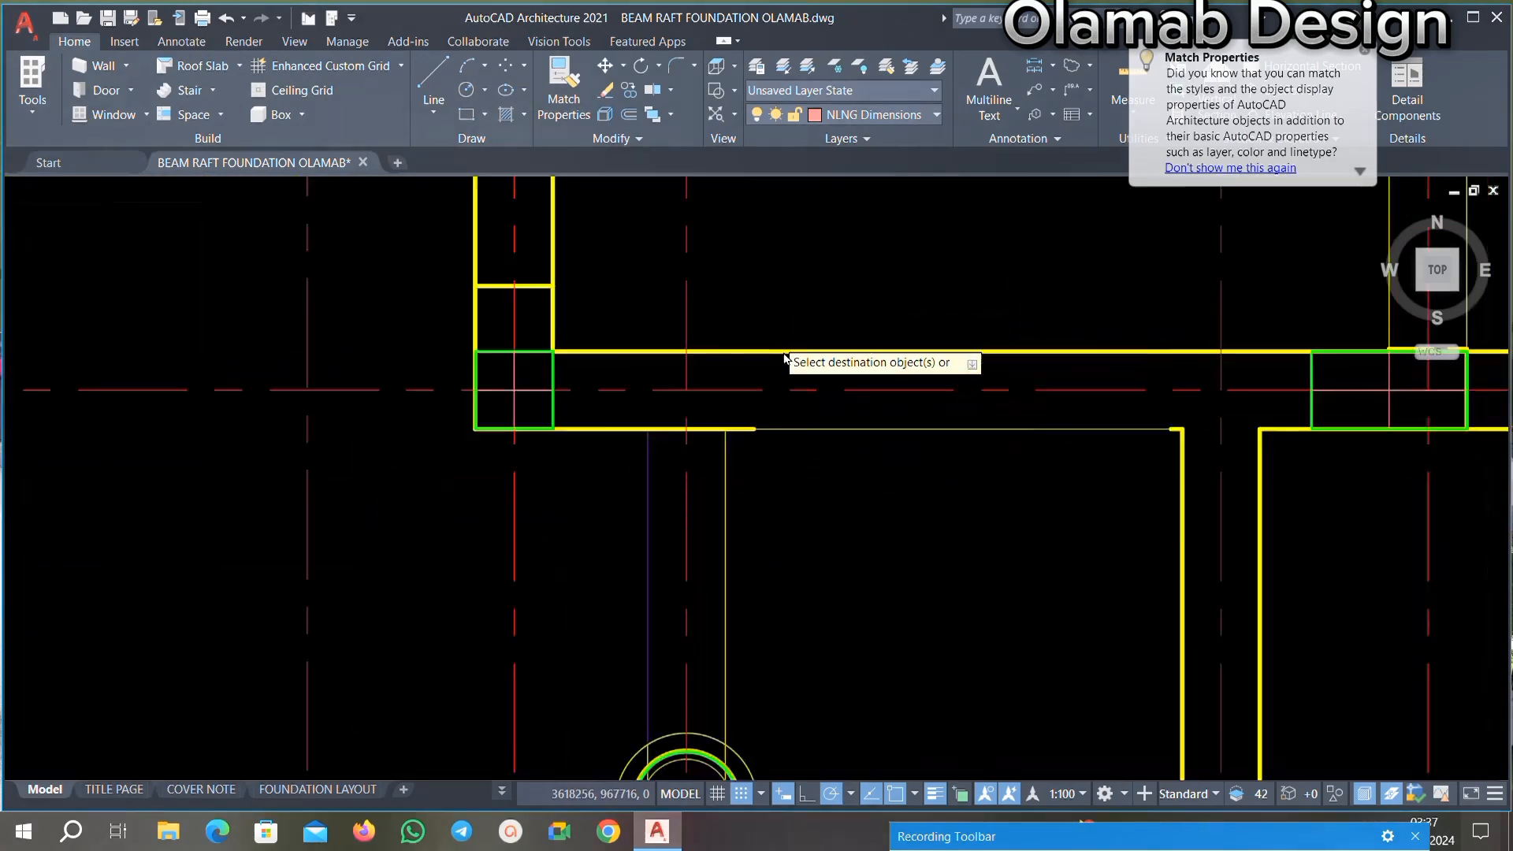
{"action": "scroll", "coordinate": [915, 370], "scroll_direction": "up", "scroll_amount": 4}
{"action": "scroll", "coordinate": [693, 413], "scroll_direction": "down", "scroll_amount": 4}
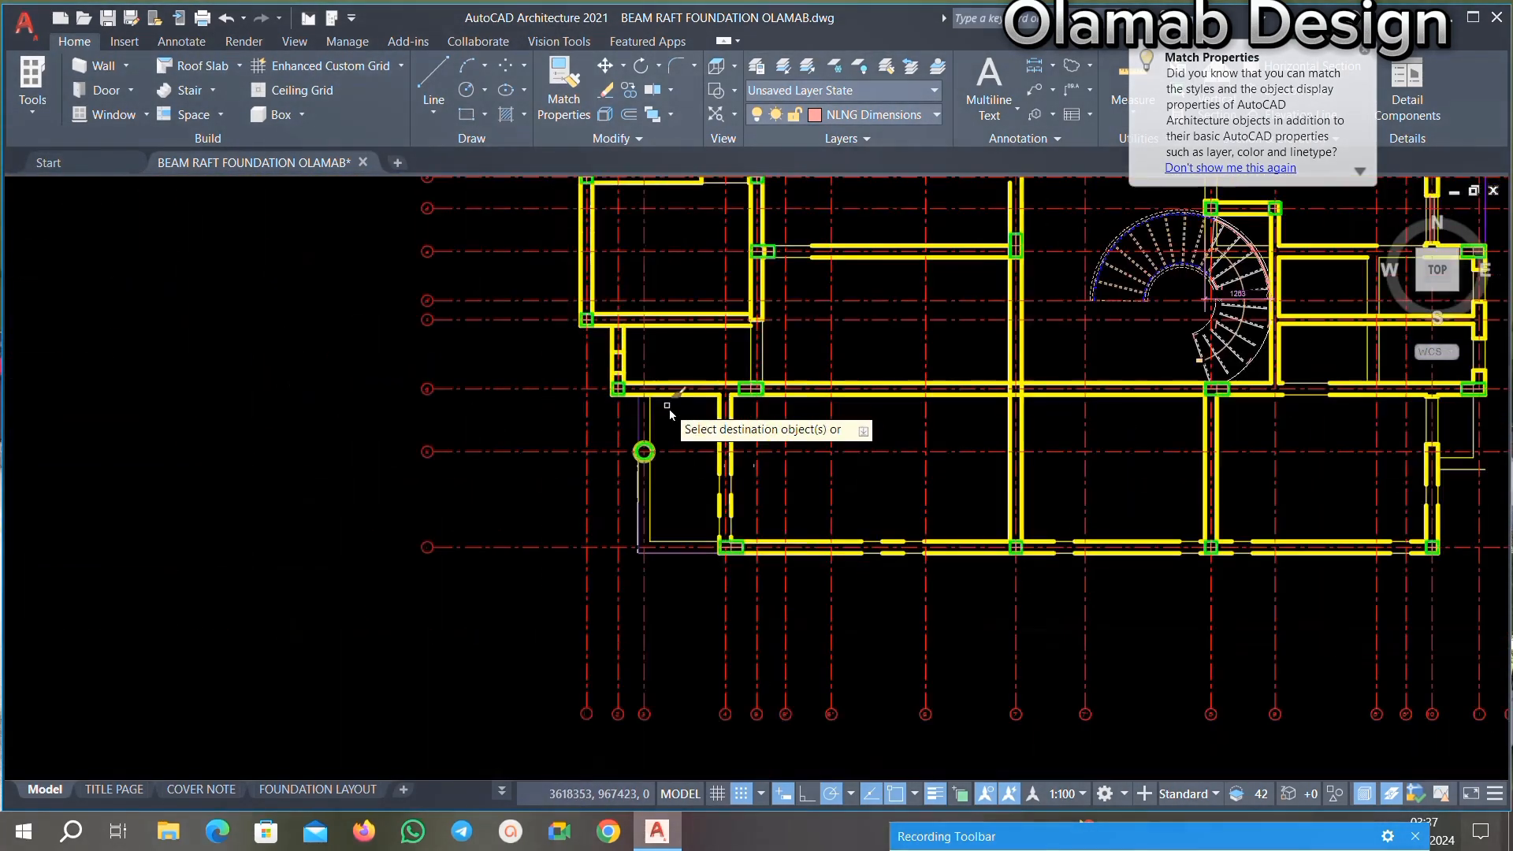
Step: Match both thin lines across the westernmost opening in the south wall on grid i to the wall line
{"action": "scroll", "coordinate": [669, 417], "scroll_direction": "up", "scroll_amount": 2}
{"action": "scroll", "coordinate": [780, 539], "scroll_direction": "up", "scroll_amount": 2}
{"action": "scroll", "coordinate": [872, 563], "scroll_direction": "up", "scroll_amount": 4}
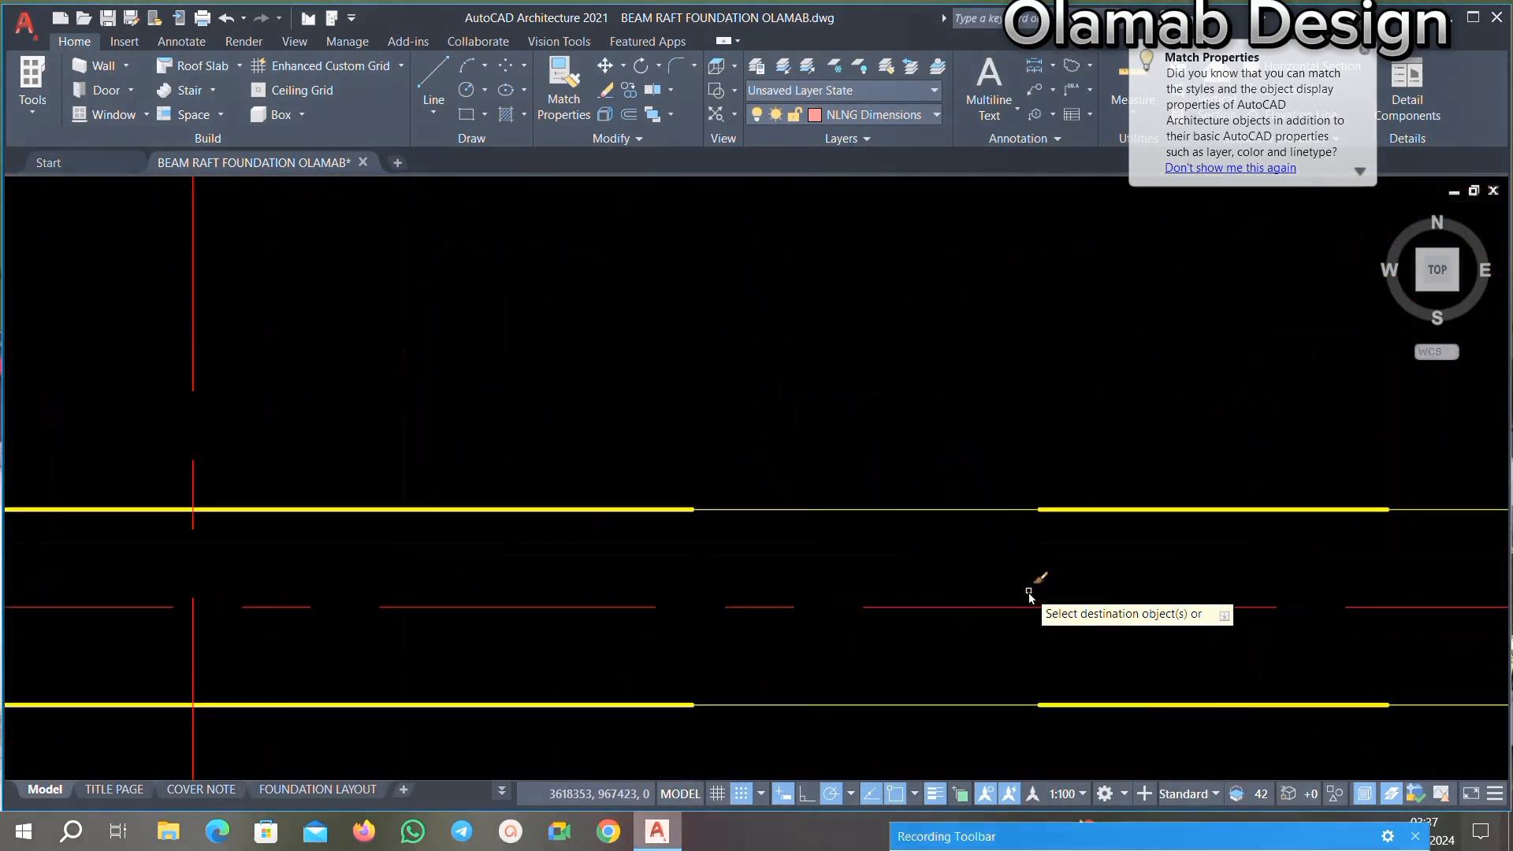
{"action": "scroll", "coordinate": [749, 455], "scroll_direction": "down", "scroll_amount": 3}
{"action": "scroll", "coordinate": [797, 463], "scroll_direction": "up", "scroll_amount": 4}
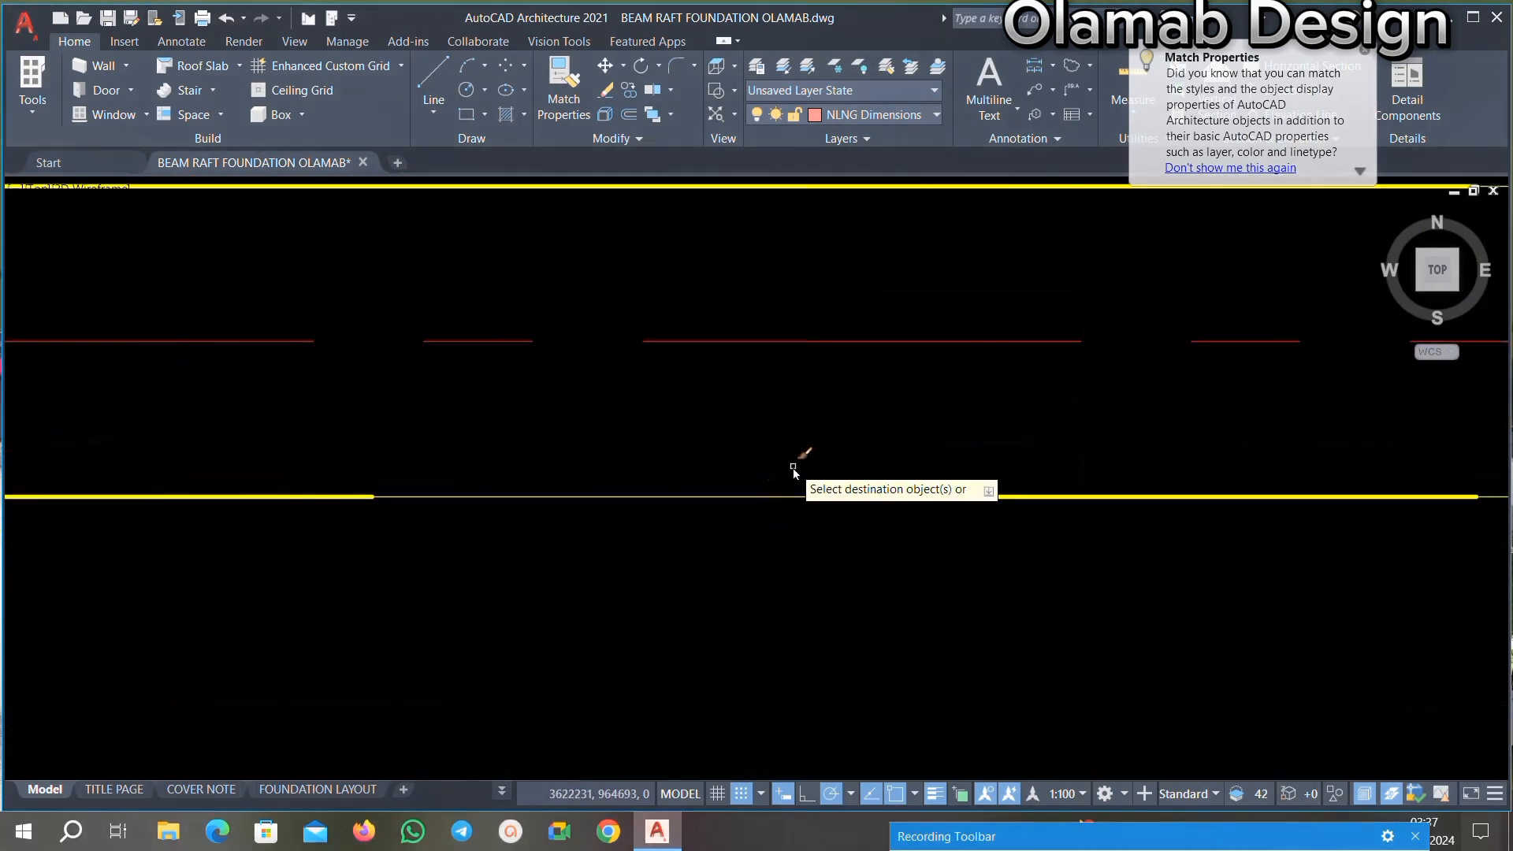
Step: Match both thin lines across the south wall opening just west of grid 6 to the wall line
{"action": "scroll", "coordinate": [554, 496], "scroll_direction": "down", "scroll_amount": 3}
{"action": "scroll", "coordinate": [793, 425], "scroll_direction": "up", "scroll_amount": 3}
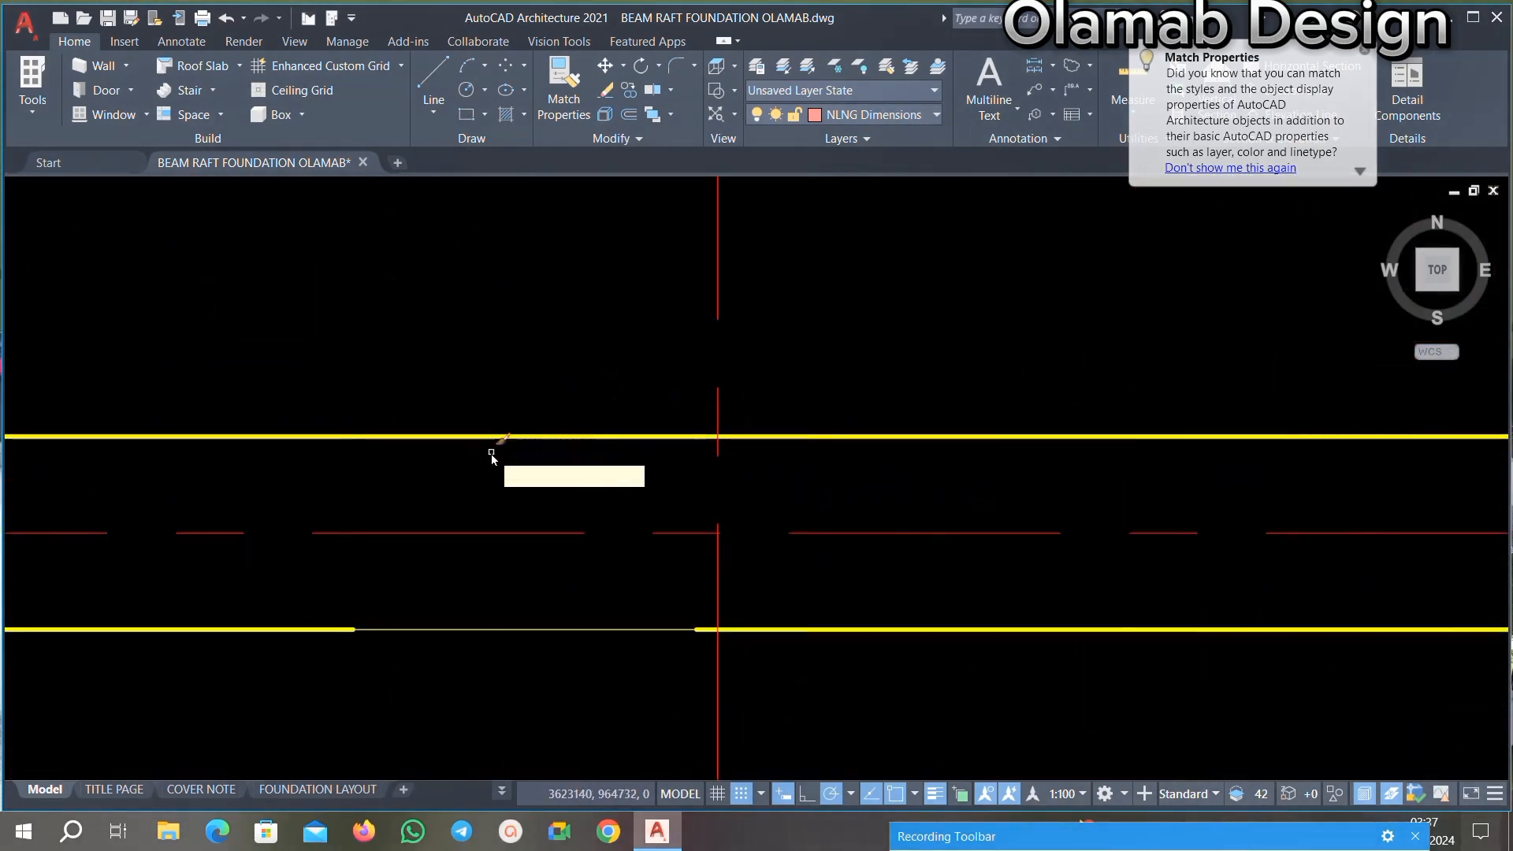
{"action": "left_click", "coordinate": [590, 565]}
{"action": "left_click", "coordinate": [501, 675]}
{"action": "scroll", "coordinate": [554, 522], "scroll_direction": "down", "scroll_amount": 4}
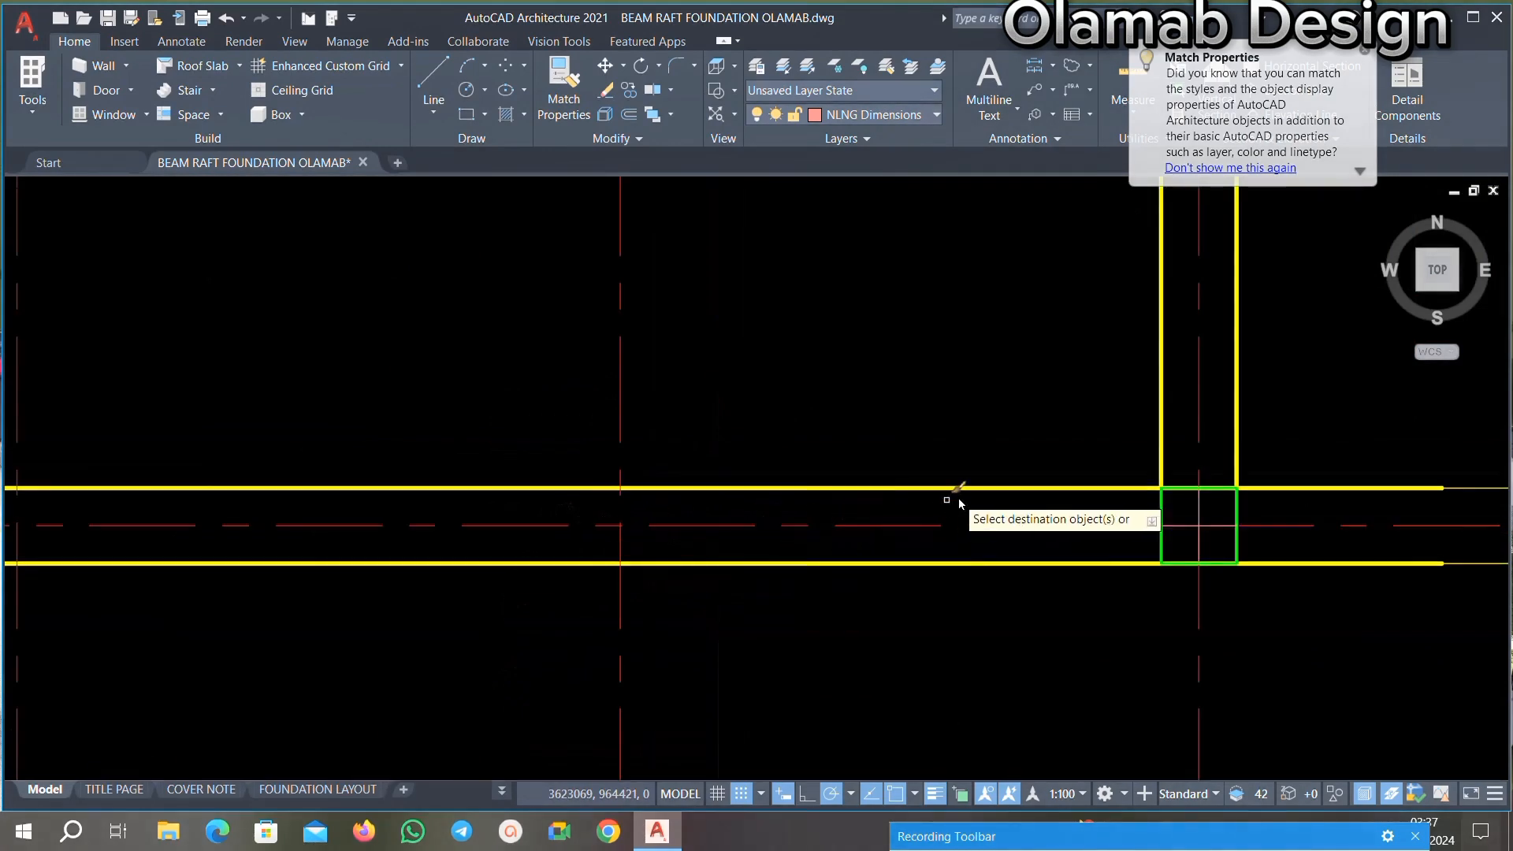
Step: Match both thin lines across the south wall opening just east of the grid 7 column to the wall line
{"action": "scroll", "coordinate": [705, 417], "scroll_direction": "down", "scroll_amount": 2}
{"action": "scroll", "coordinate": [999, 445], "scroll_direction": "down", "scroll_amount": 3}
{"action": "scroll", "coordinate": [1043, 408], "scroll_direction": "up", "scroll_amount": 8}
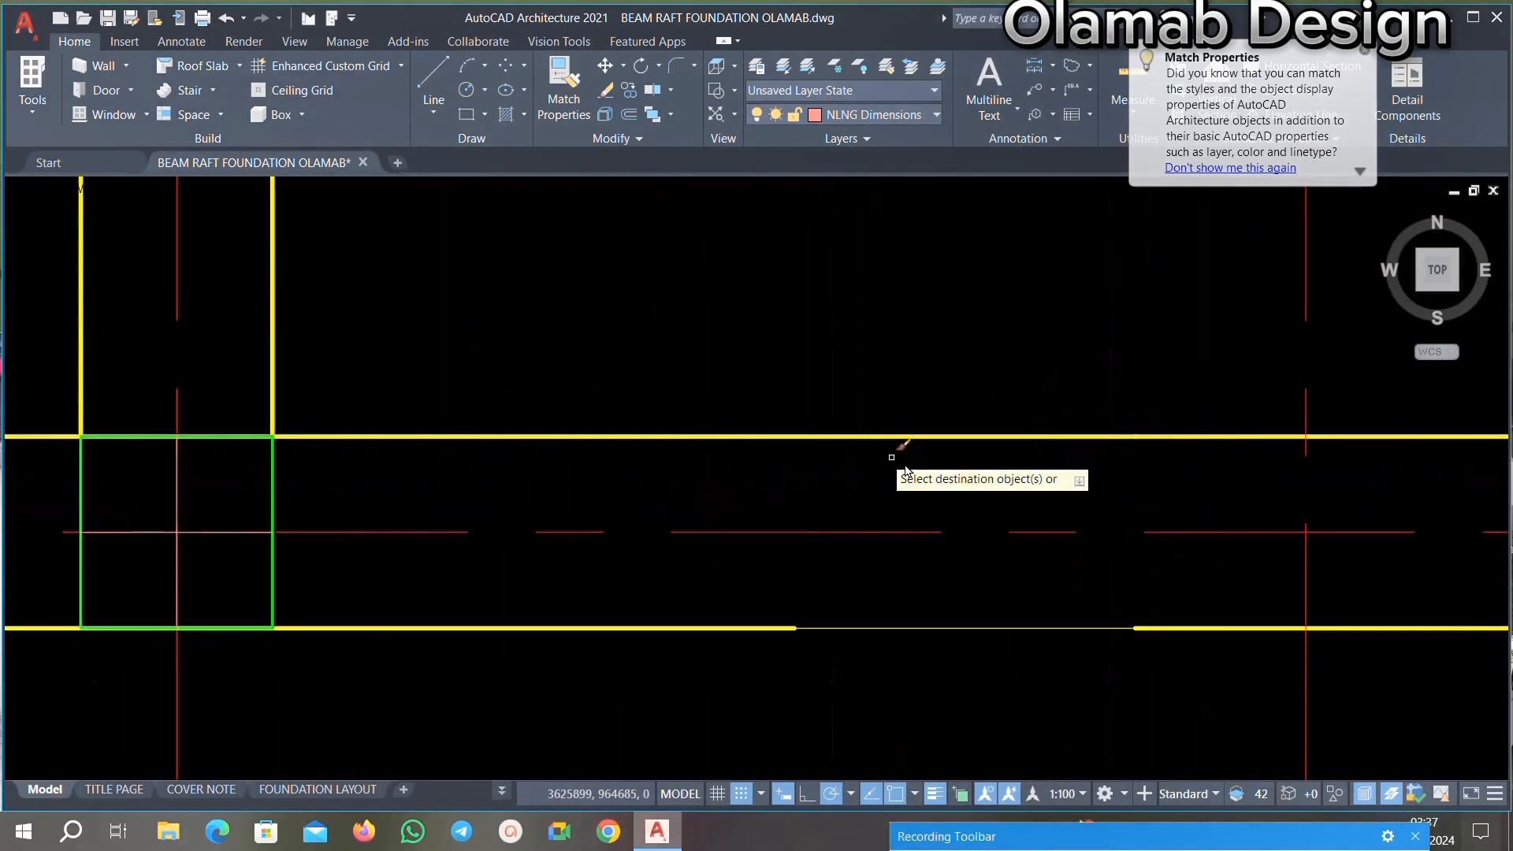
{"action": "scroll", "coordinate": [797, 483], "scroll_direction": "down", "scroll_amount": 5}
{"action": "scroll", "coordinate": [797, 483], "scroll_direction": "up", "scroll_amount": 8}
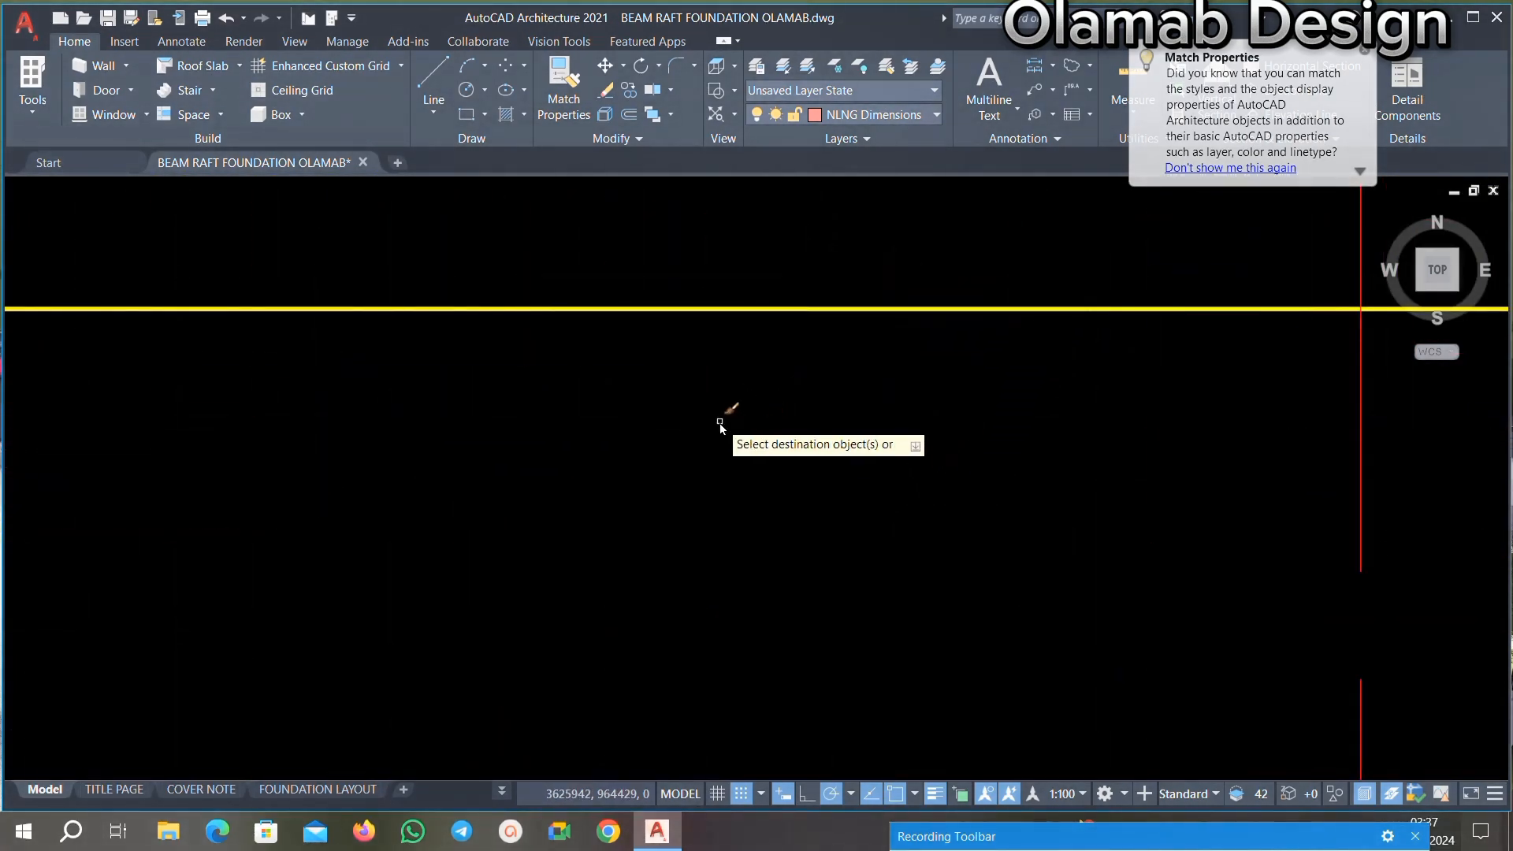
Step: Match both thin lines across the south wall opening just west of the grid 8 column to the wall line
{"action": "scroll", "coordinate": [788, 405], "scroll_direction": "down", "scroll_amount": 5}
{"action": "scroll", "coordinate": [912, 399], "scroll_direction": "up", "scroll_amount": 6}
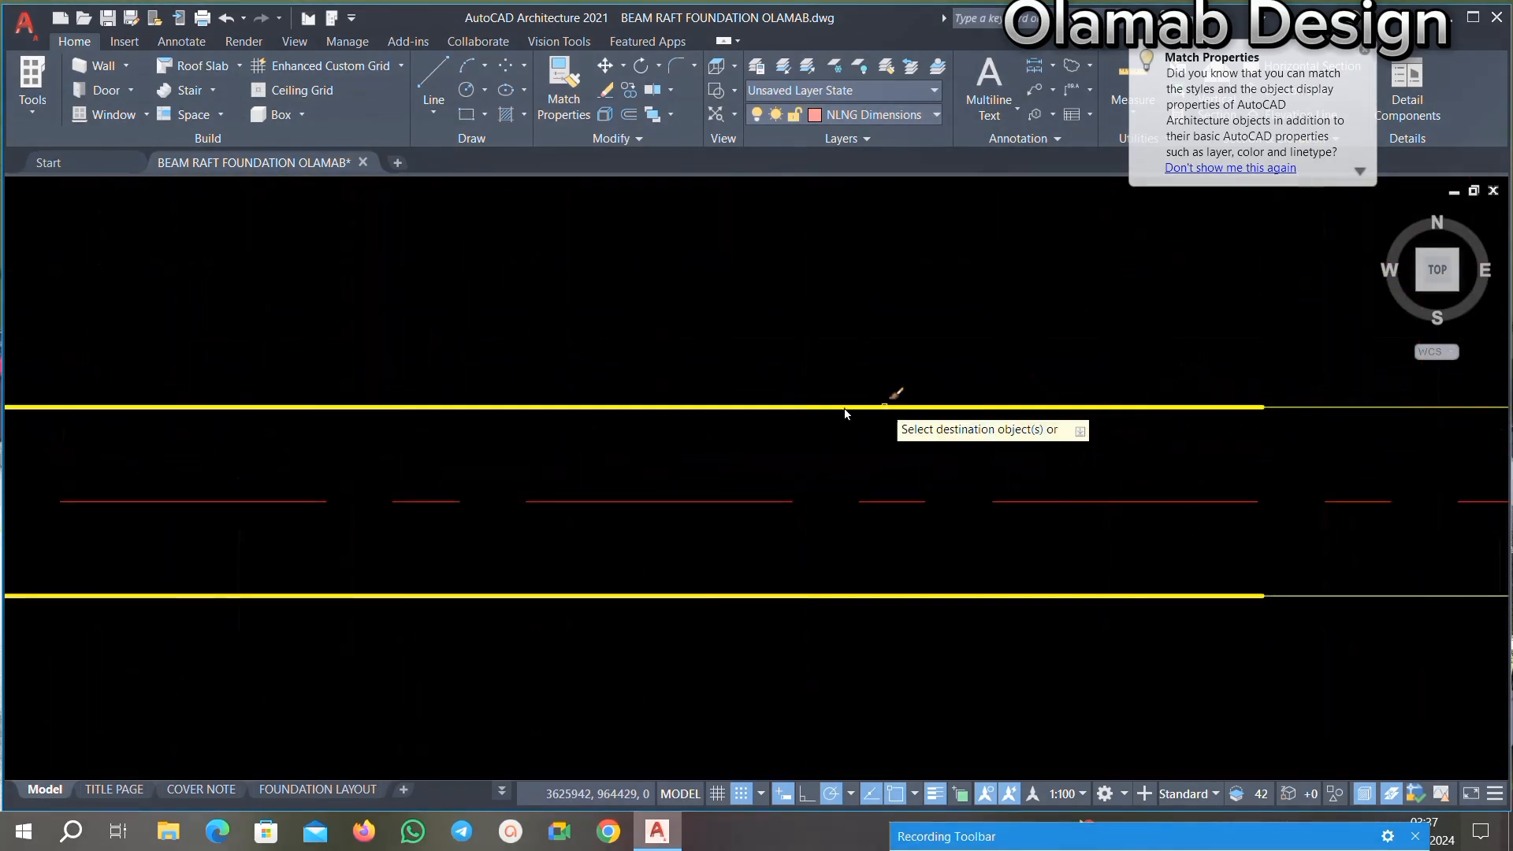
{"action": "scroll", "coordinate": [844, 410], "scroll_direction": "down", "scroll_amount": 4}
{"action": "scroll", "coordinate": [1032, 411], "scroll_direction": "up", "scroll_amount": 6}
{"action": "scroll", "coordinate": [906, 473], "scroll_direction": "down", "scroll_amount": 6}
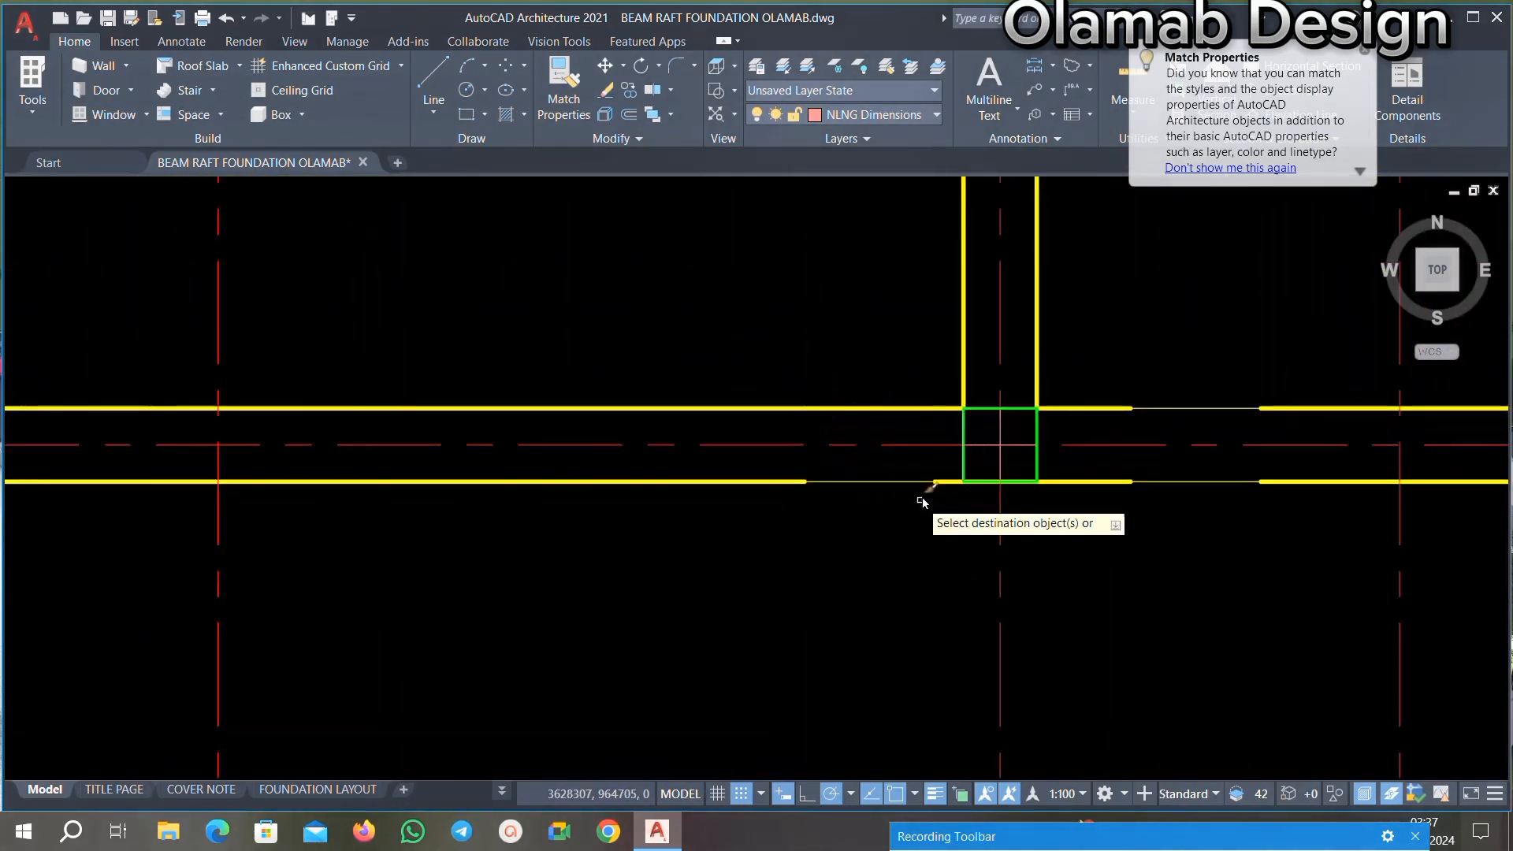
{"action": "scroll", "coordinate": [924, 466], "scroll_direction": "up", "scroll_amount": 6}
Step: Match both thin lines across the south wall opening just east of the grid 8 column to the wall line
{"action": "scroll", "coordinate": [829, 477], "scroll_direction": "down", "scroll_amount": 8}
{"action": "scroll", "coordinate": [830, 478], "scroll_direction": "up", "scroll_amount": 8}
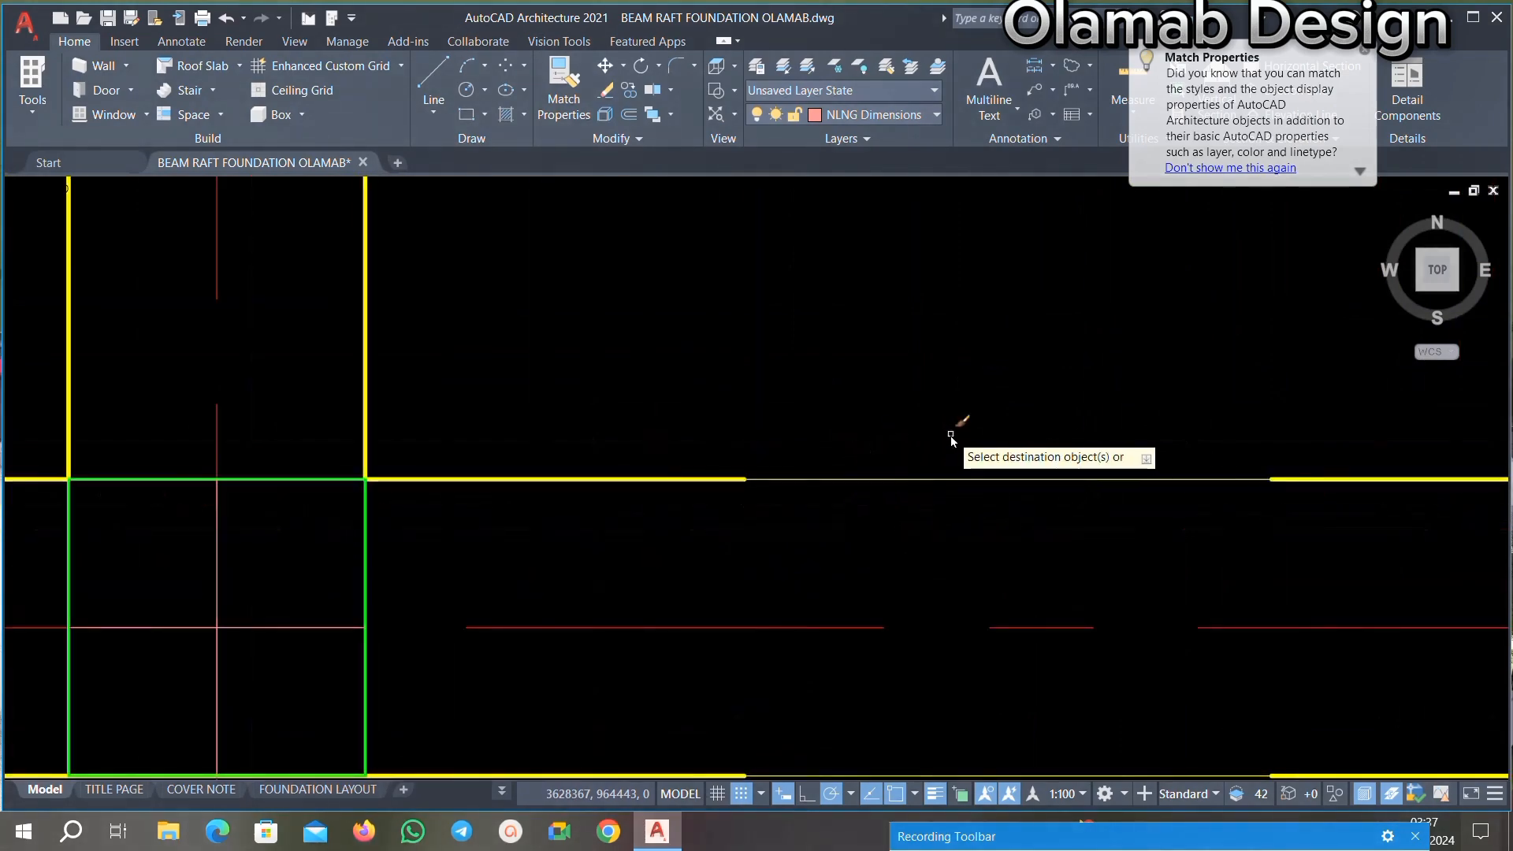
{"action": "scroll", "coordinate": [796, 499], "scroll_direction": "down", "scroll_amount": 7}
{"action": "scroll", "coordinate": [811, 445], "scroll_direction": "up", "scroll_amount": 2}
{"action": "scroll", "coordinate": [811, 446], "scroll_direction": "down", "scroll_amount": 6}
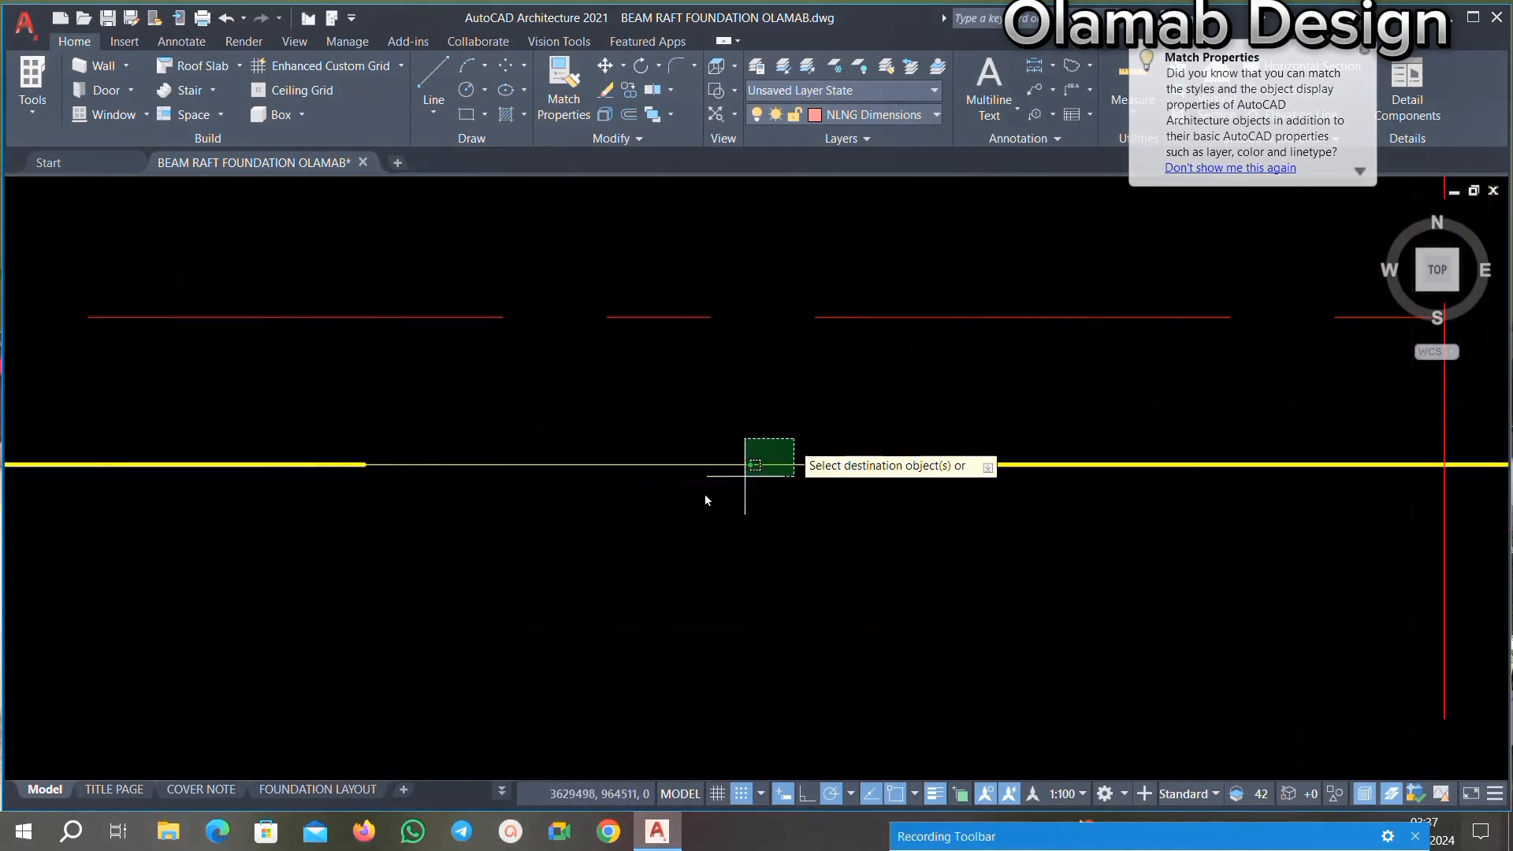
{"action": "scroll", "coordinate": [705, 494], "scroll_direction": "up", "scroll_amount": 8}
{"action": "scroll", "coordinate": [653, 466], "scroll_direction": "down", "scroll_amount": 5}
{"action": "scroll", "coordinate": [896, 431], "scroll_direction": "up", "scroll_amount": 1}
{"action": "scroll", "coordinate": [888, 428], "scroll_direction": "down", "scroll_amount": 4}
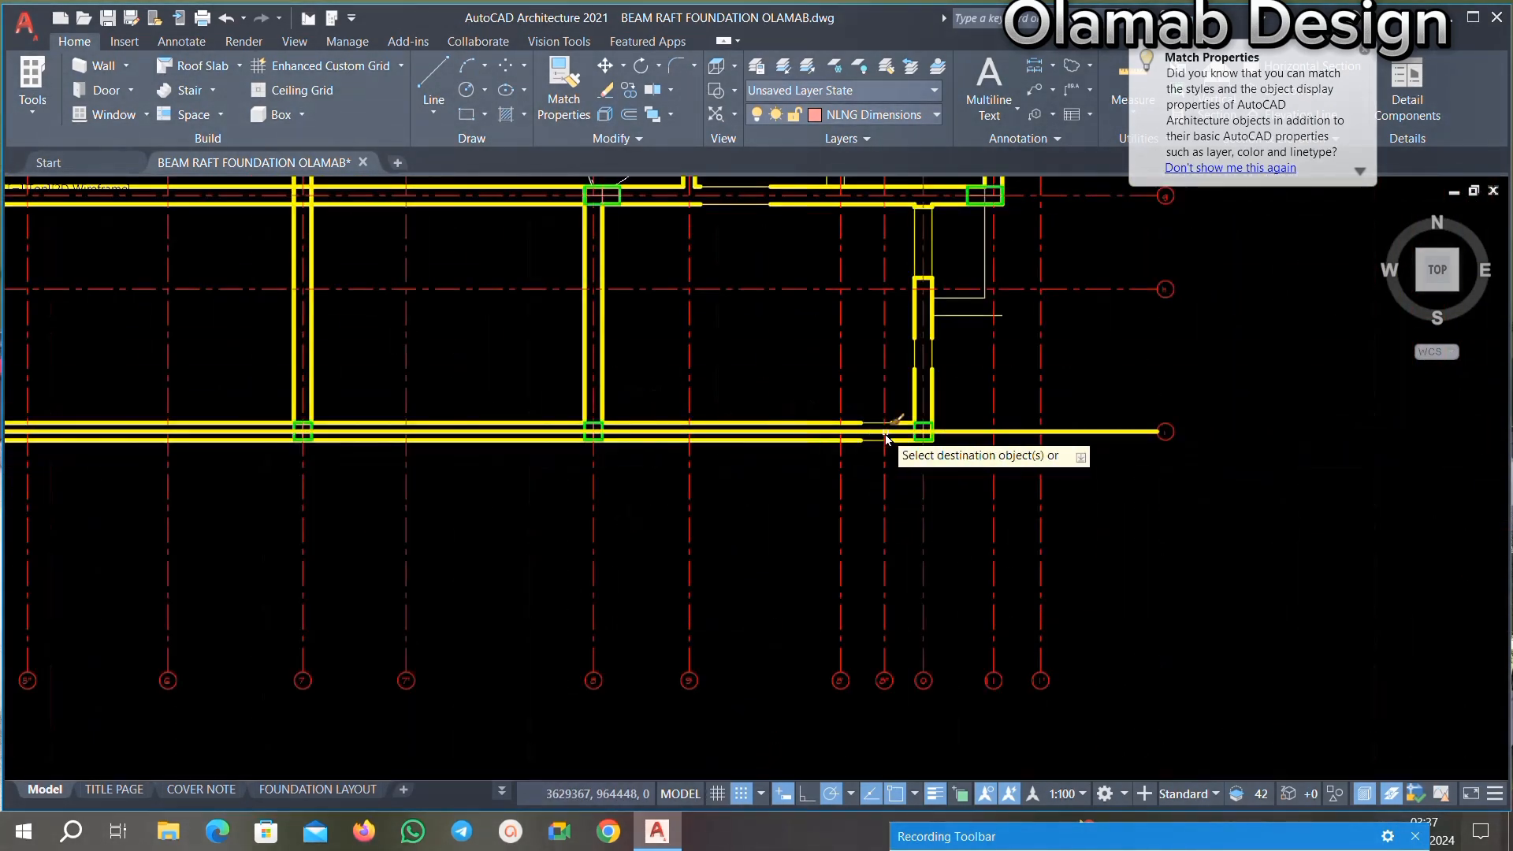
Step: Match both thin lines across the south wall opening just west of the grid 10 corner column to the wall line
{"action": "scroll", "coordinate": [803, 386], "scroll_direction": "up", "scroll_amount": 10}
{"action": "scroll", "coordinate": [732, 496], "scroll_direction": "down", "scroll_amount": 5}
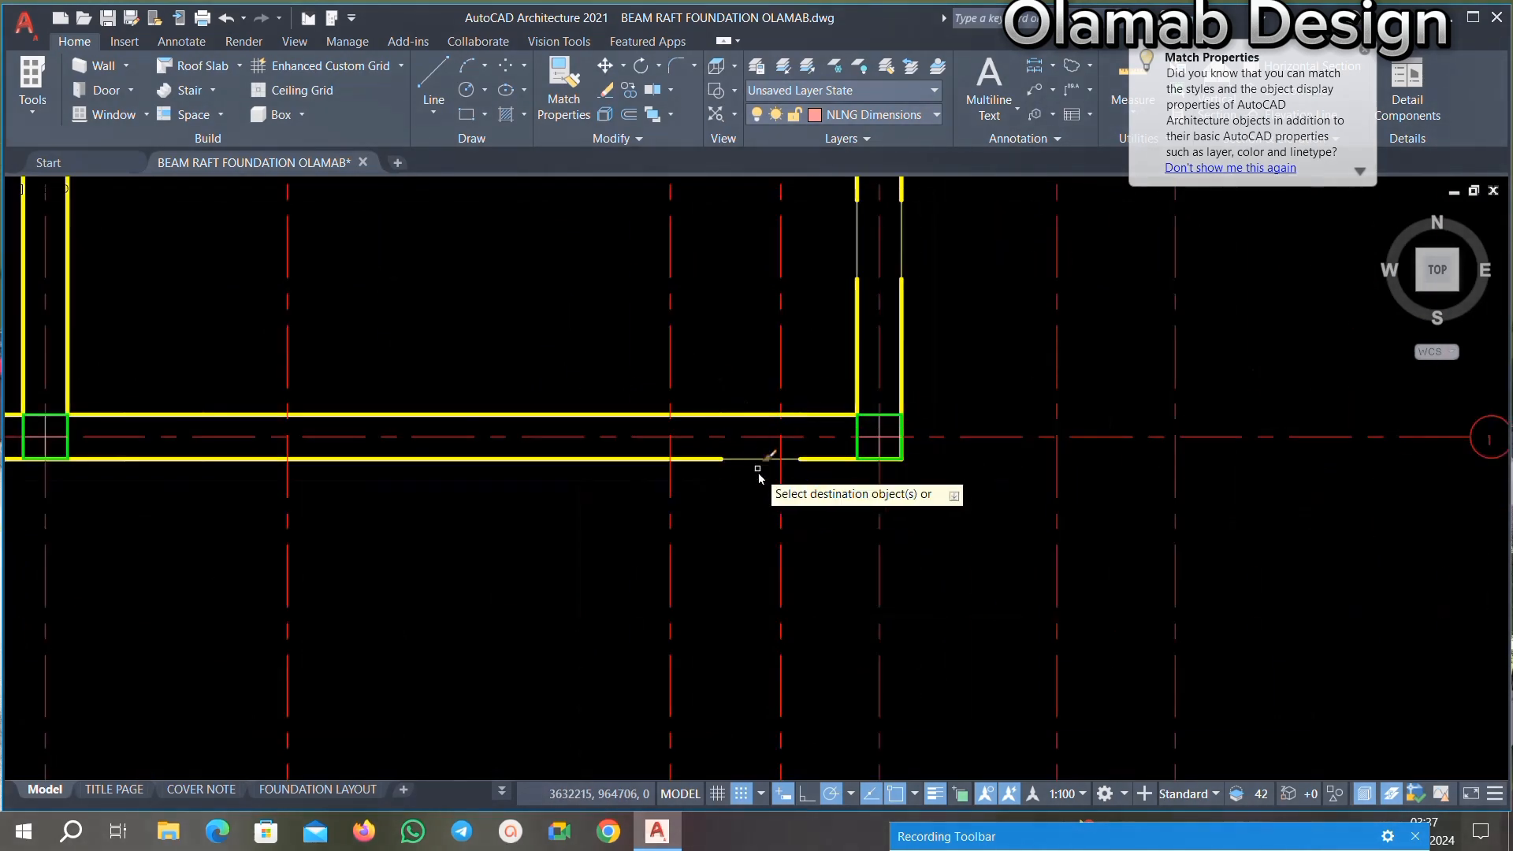
{"action": "scroll", "coordinate": [788, 379], "scroll_direction": "up", "scroll_amount": 6}
{"action": "scroll", "coordinate": [749, 432], "scroll_direction": "down", "scroll_amount": 4}
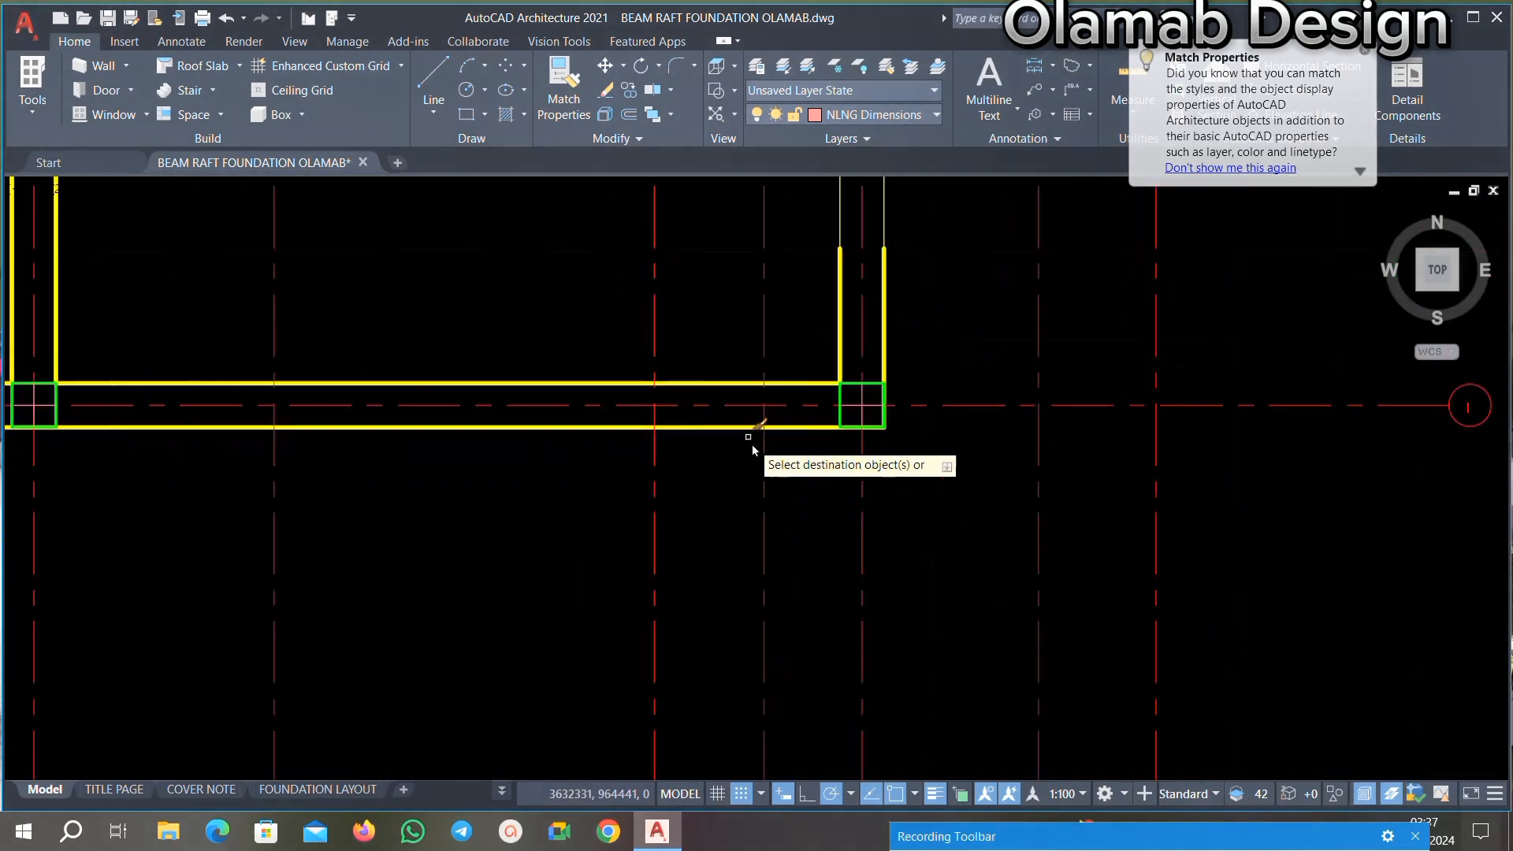
Step: Match the west thin line across the grid 10 wall opening between grids h and i to the wall line
{"action": "scroll", "coordinate": [820, 315], "scroll_direction": "up", "scroll_amount": 5}
{"action": "scroll", "coordinate": [787, 316], "scroll_direction": "up", "scroll_amount": 4}
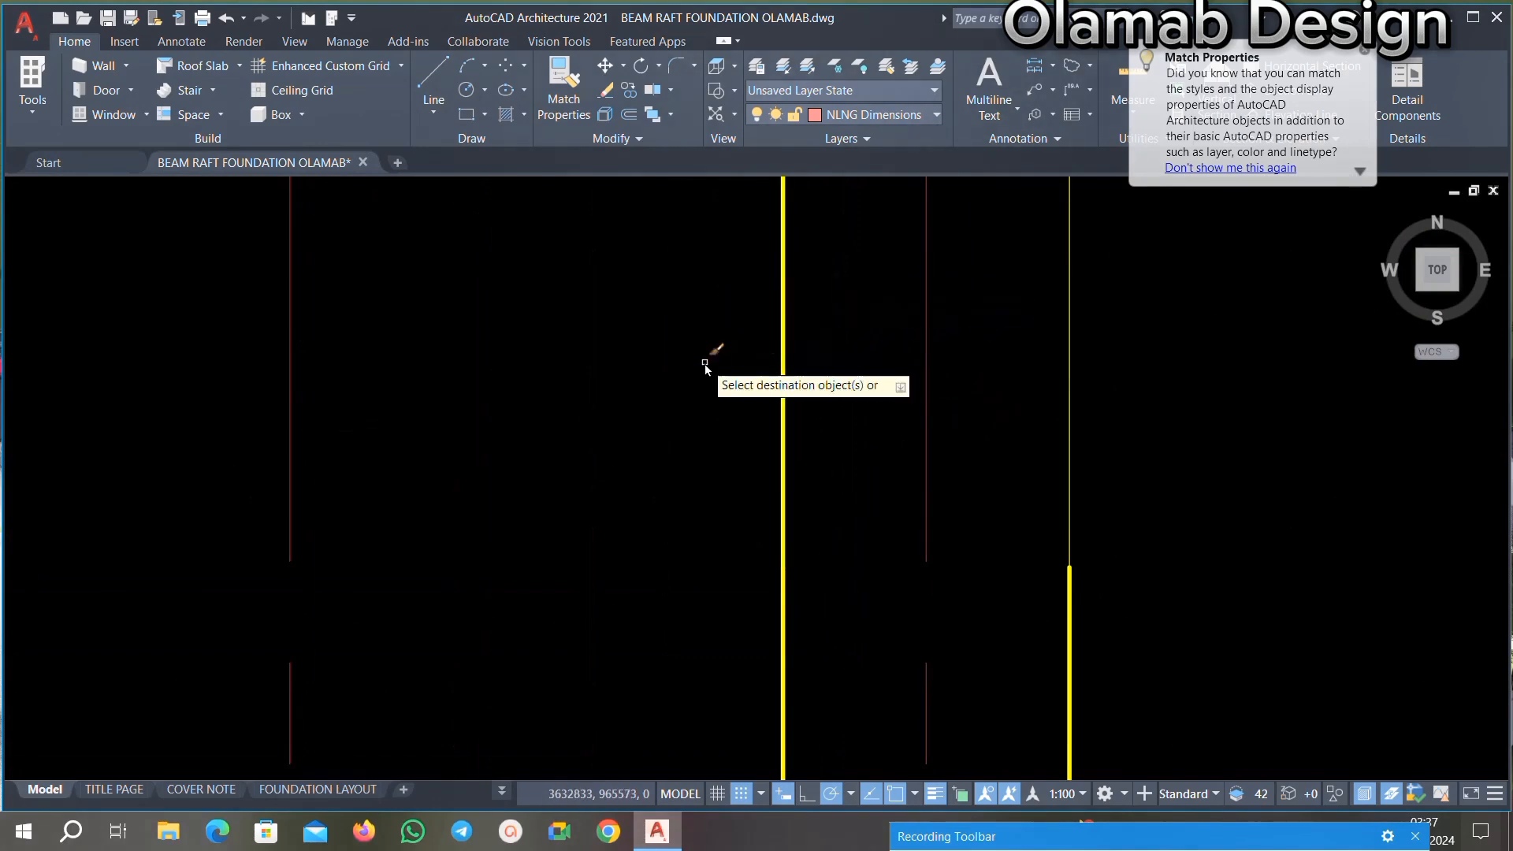
{"action": "scroll", "coordinate": [800, 438], "scroll_direction": "down", "scroll_amount": 4}
{"action": "scroll", "coordinate": [763, 373], "scroll_direction": "up", "scroll_amount": 1}
Step: Match both thin lines across the grid 10 wall opening between grids g and h to the wall line
{"action": "middle_click_drag", "start_coordinate": [762, 373], "coordinate": [756, 526]}
{"action": "scroll", "coordinate": [756, 526], "scroll_direction": "down", "scroll_amount": 2}
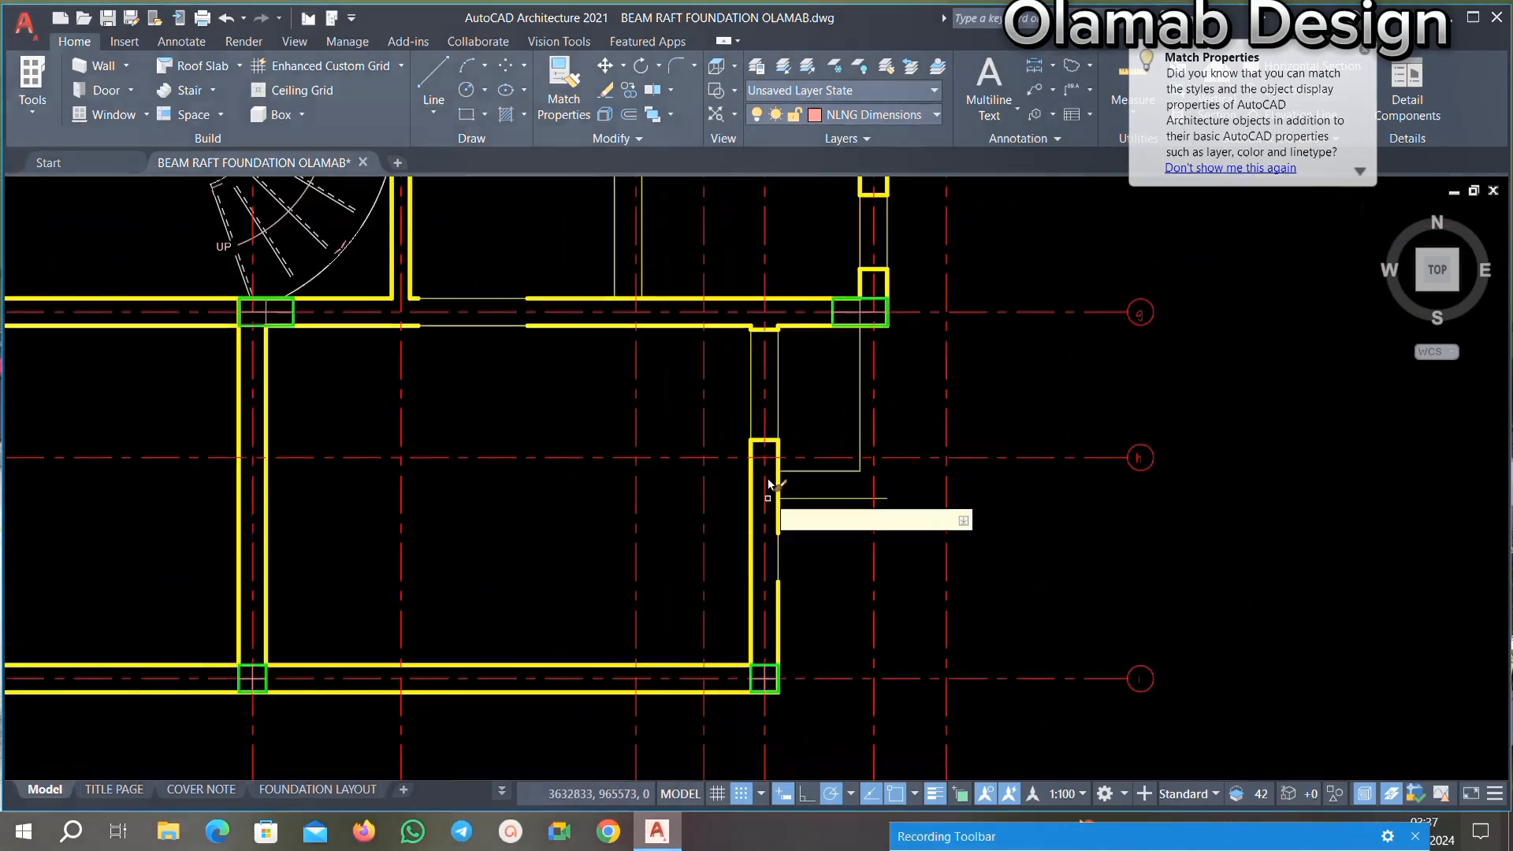
{"action": "scroll", "coordinate": [758, 426], "scroll_direction": "up", "scroll_amount": 6}
{"action": "left_click", "coordinate": [740, 350]}
{"action": "left_click", "coordinate": [498, 516]}
{"action": "scroll", "coordinate": [687, 467], "scroll_direction": "down", "scroll_amount": 1}
{"action": "scroll", "coordinate": [687, 467], "scroll_direction": "up", "scroll_amount": 2}
{"action": "middle_click_drag", "start_coordinate": [1226, 244], "coordinate": [848, 441]}
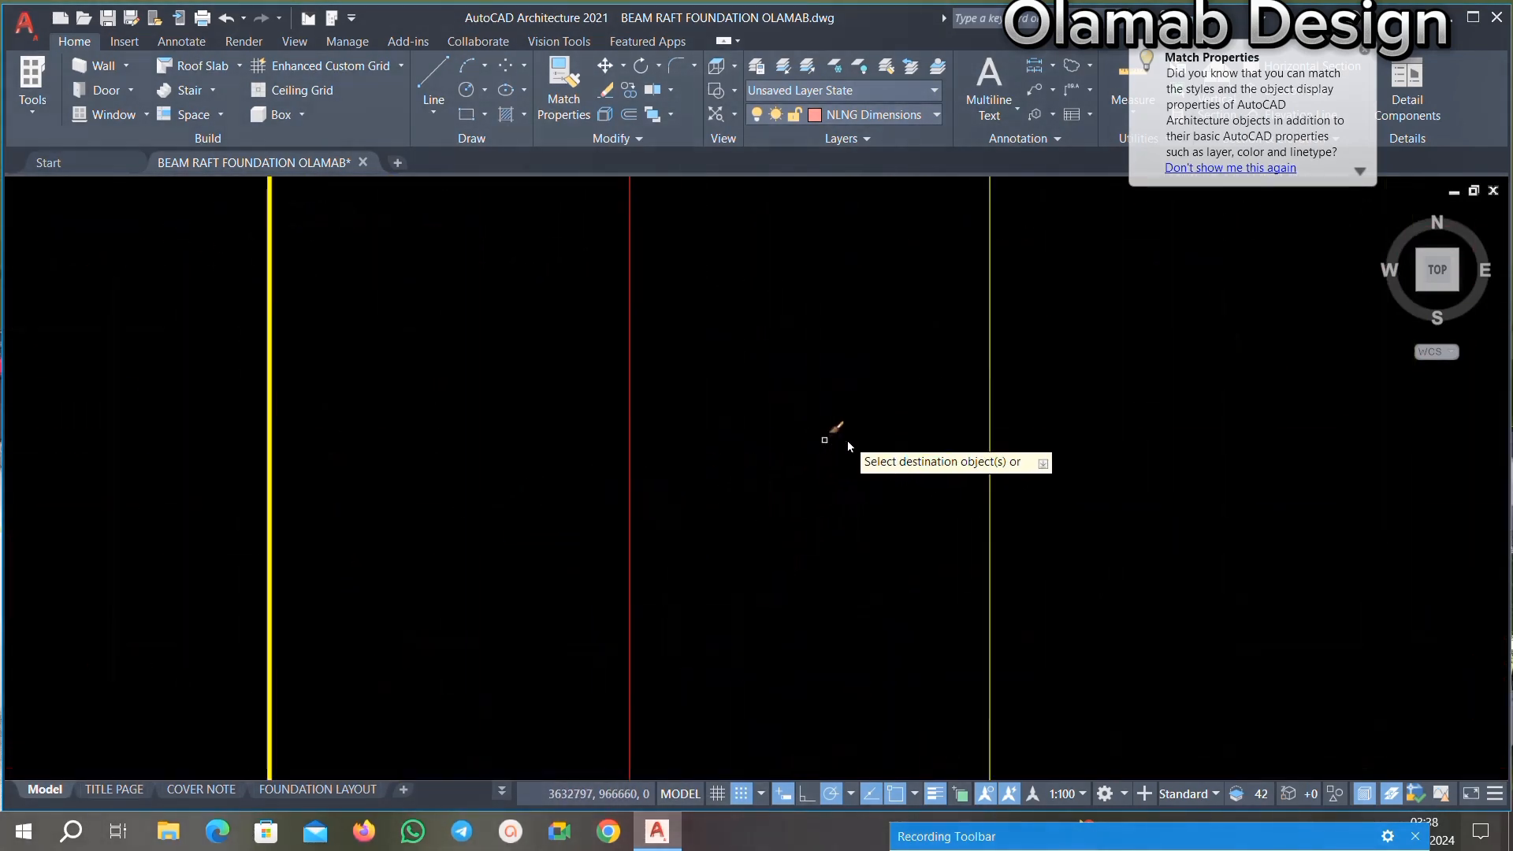
{"action": "left_click", "coordinate": [1080, 354]}
{"action": "left_click", "coordinate": [841, 447]}
{"action": "scroll", "coordinate": [857, 459], "scroll_direction": "down", "scroll_amount": 4}
Step: Match both thin lines across the grid g wall opening just east of grid 9 to the wall line
{"action": "scroll", "coordinate": [867, 442], "scroll_direction": "down", "scroll_amount": 3}
{"action": "scroll", "coordinate": [617, 347], "scroll_direction": "up", "scroll_amount": 4}
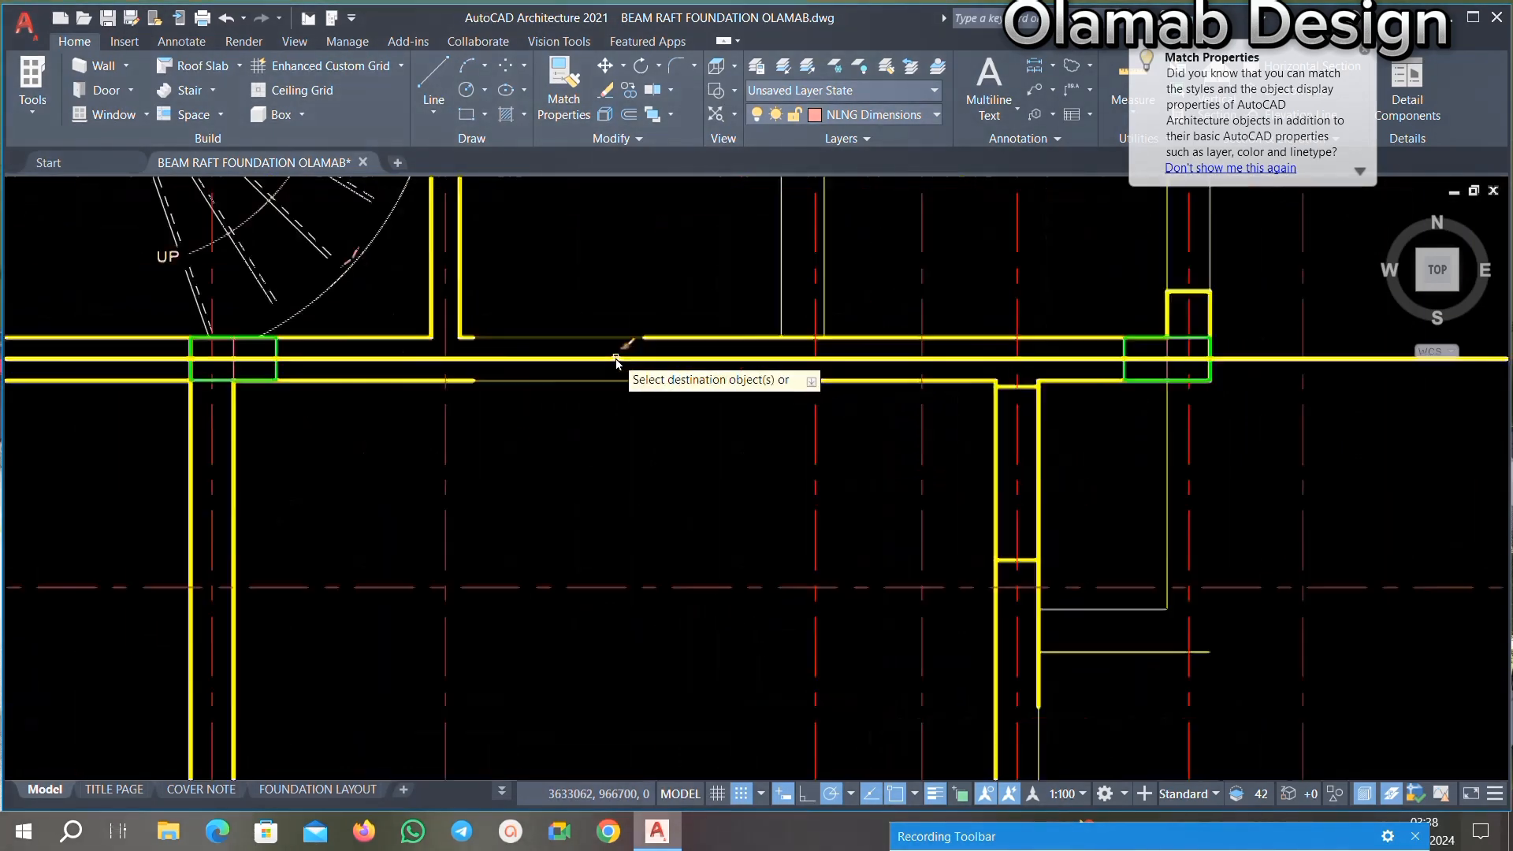
{"action": "left_click", "coordinate": [496, 300]}
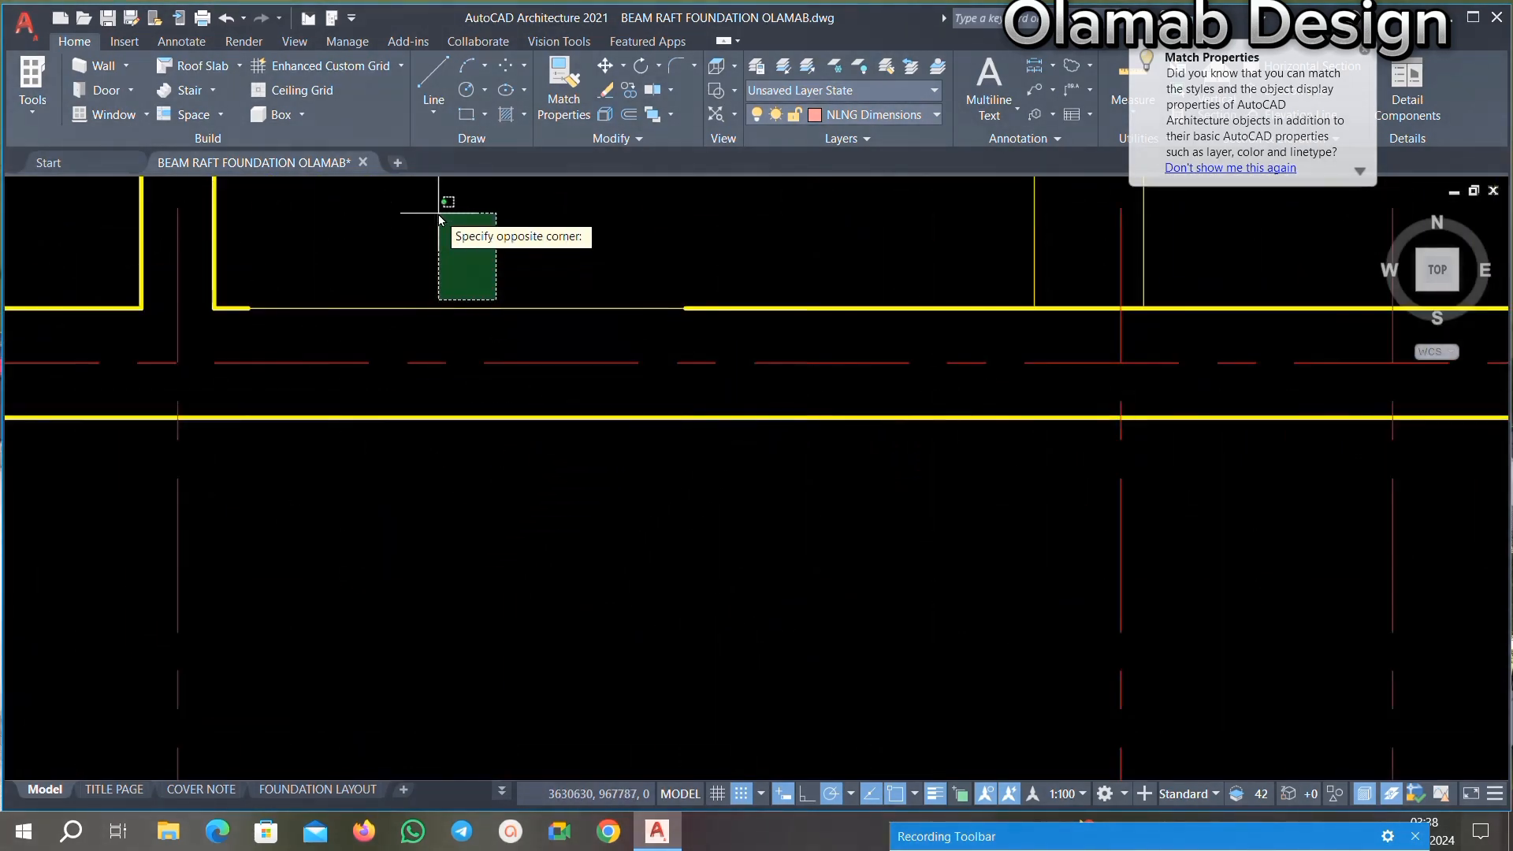
{"action": "left_click", "coordinate": [507, 254]}
{"action": "left_click", "coordinate": [324, 336]}
{"action": "scroll", "coordinate": [513, 392], "scroll_direction": "down", "scroll_amount": 4}
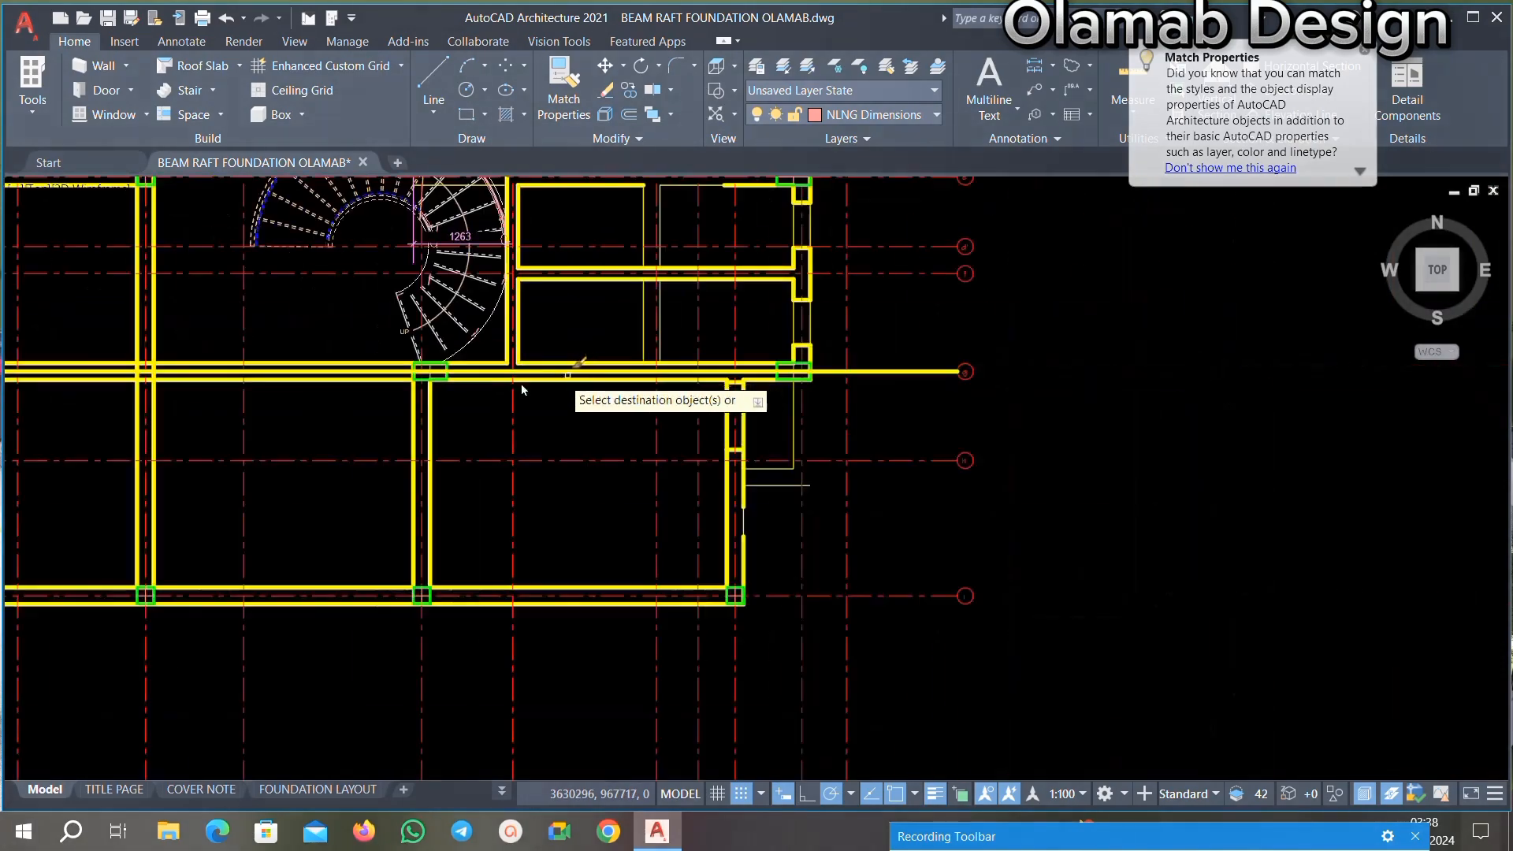
{"action": "scroll", "coordinate": [445, 358], "scroll_direction": "up", "scroll_amount": 3}
{"action": "scroll", "coordinate": [497, 386], "scroll_direction": "down", "scroll_amount": 4}
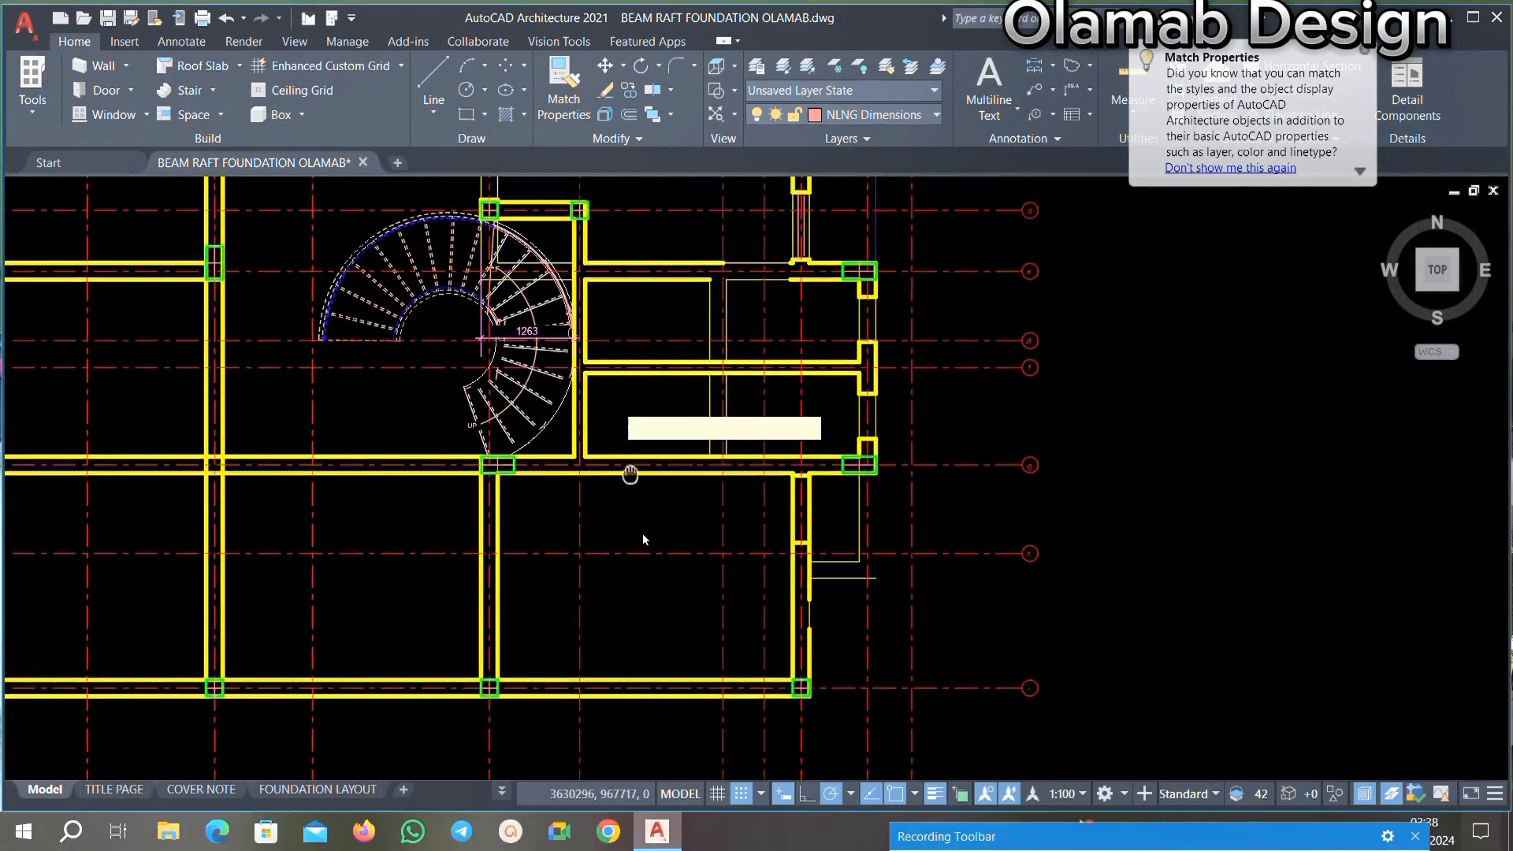
Step: Match both thin lines of the partition between grids e and f, east of the staircase, to the wall line
{"action": "scroll", "coordinate": [743, 422], "scroll_direction": "up", "scroll_amount": 5}
{"action": "left_click", "coordinate": [778, 388]}
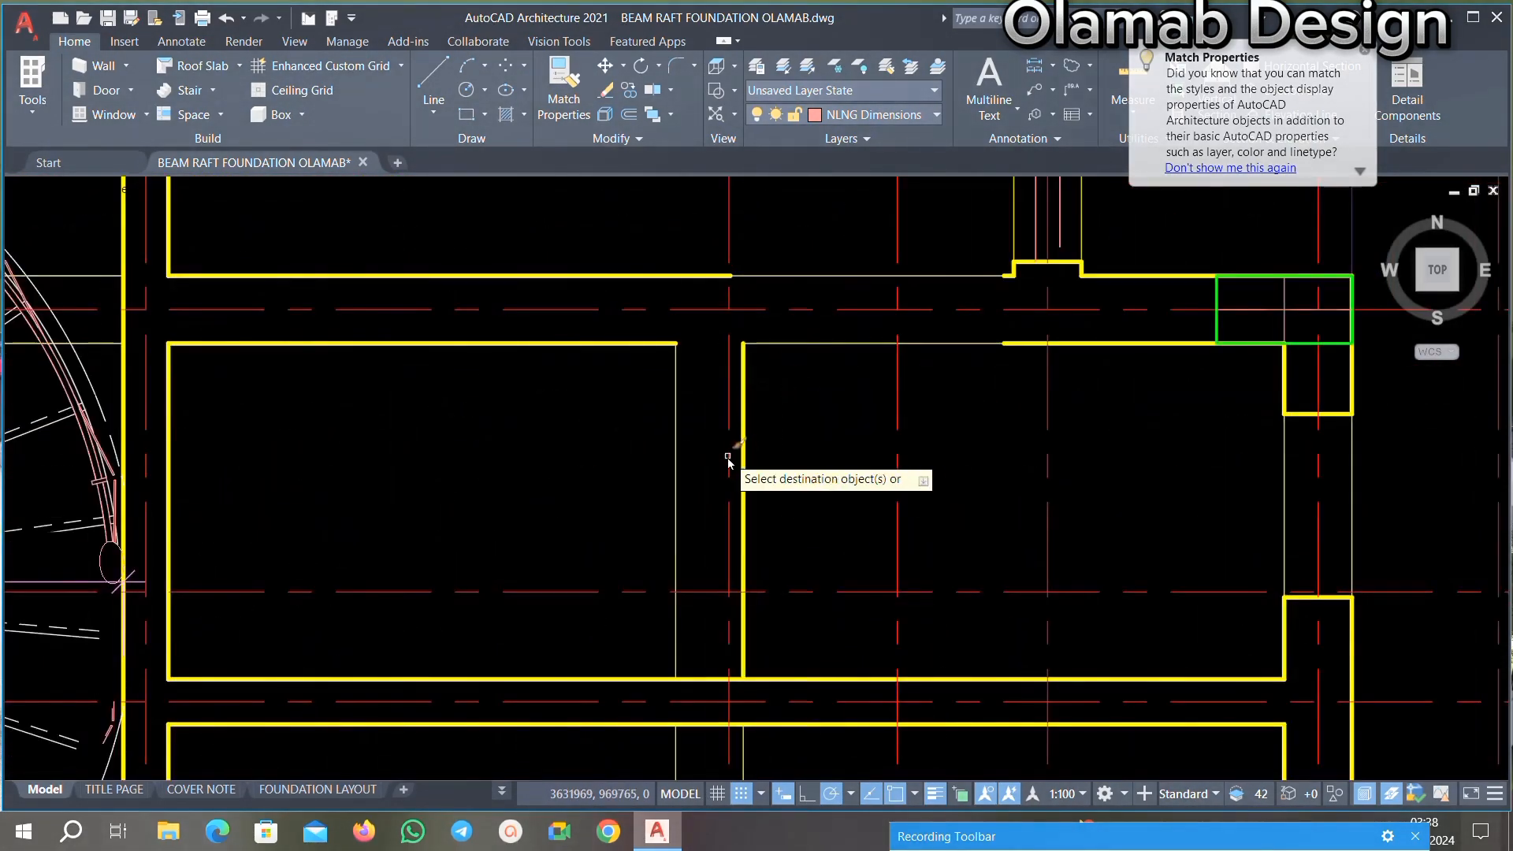
{"action": "left_click", "coordinate": [654, 438]}
Step: Match the thin lines across the grid e wall opening, northeast of that partition, to the wall line
{"action": "scroll", "coordinate": [854, 344], "scroll_direction": "up", "scroll_amount": 4}
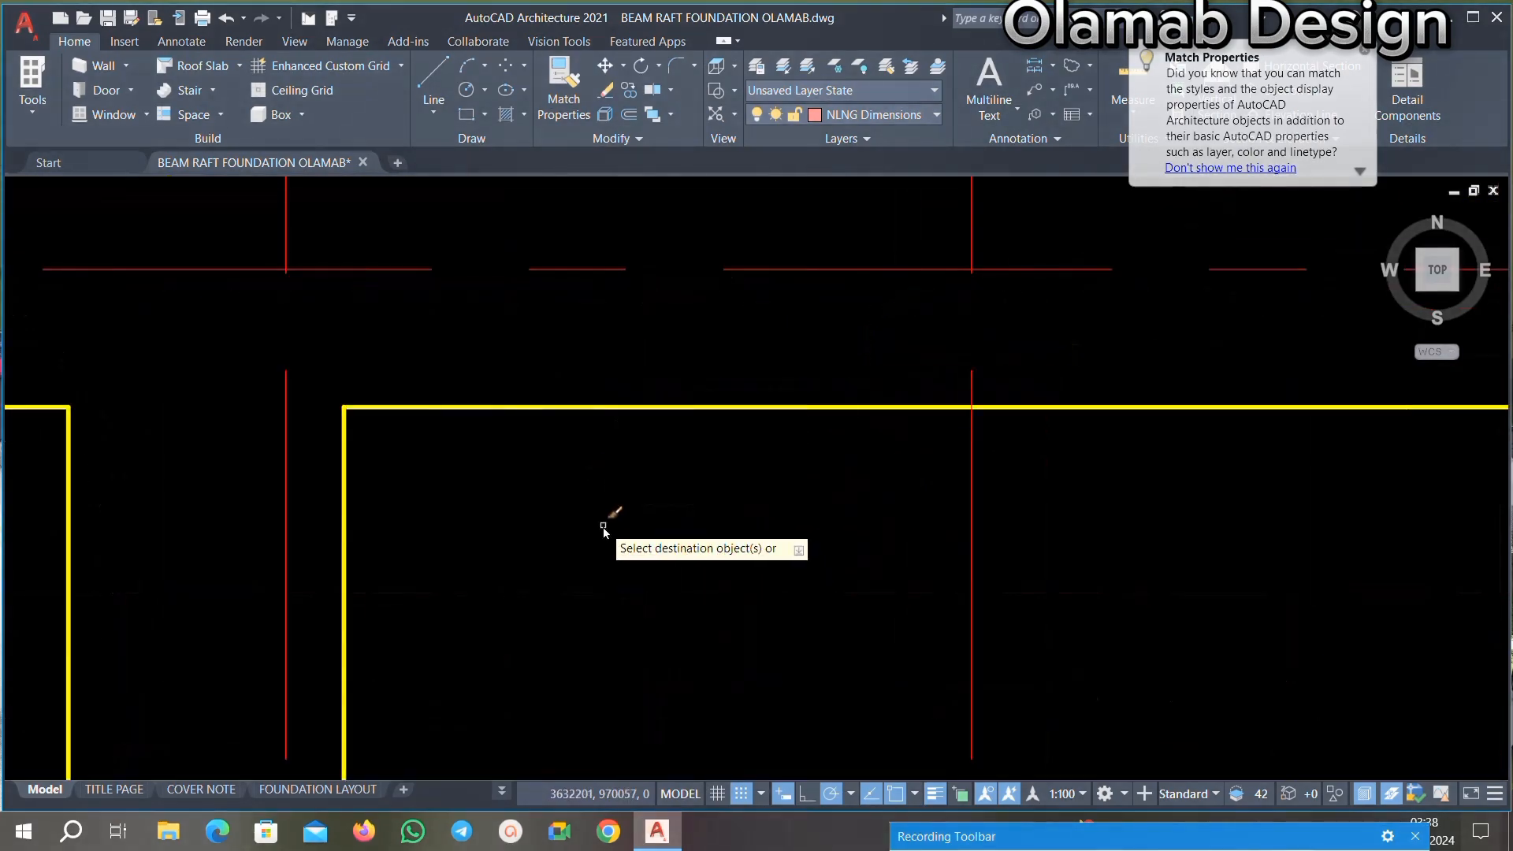
{"action": "scroll", "coordinate": [614, 520], "scroll_direction": "down", "scroll_amount": 4}
{"action": "scroll", "coordinate": [810, 472], "scroll_direction": "up", "scroll_amount": 3}
{"action": "scroll", "coordinate": [820, 352], "scroll_direction": "down", "scroll_amount": 5}
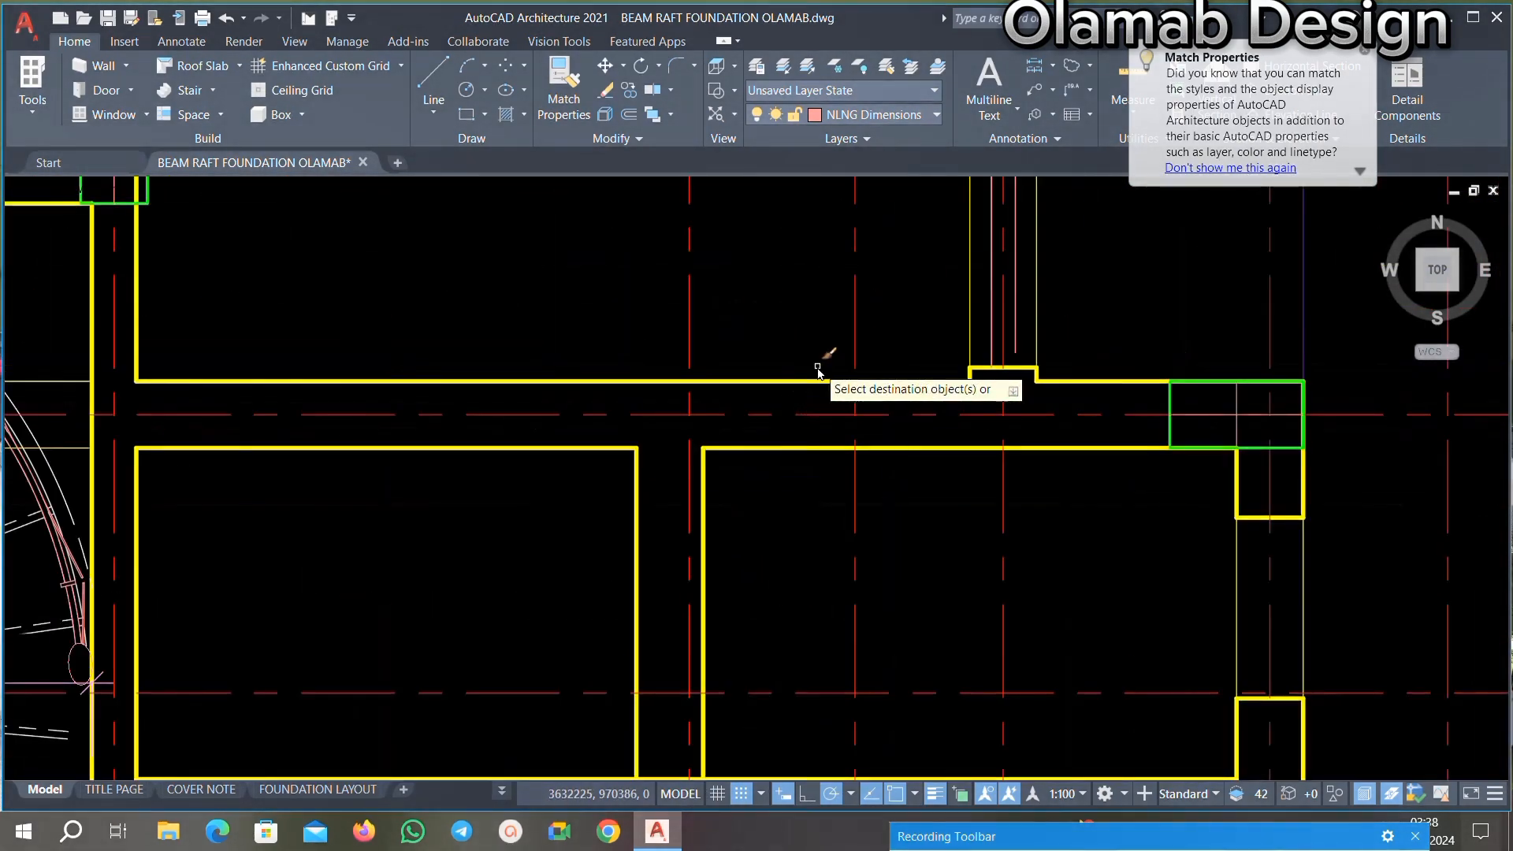
Step: Match the thin lines across the grid 8 wall opening, just north of the grid d column, to the wall line
{"action": "scroll", "coordinate": [865, 393], "scroll_direction": "down", "scroll_amount": 5}
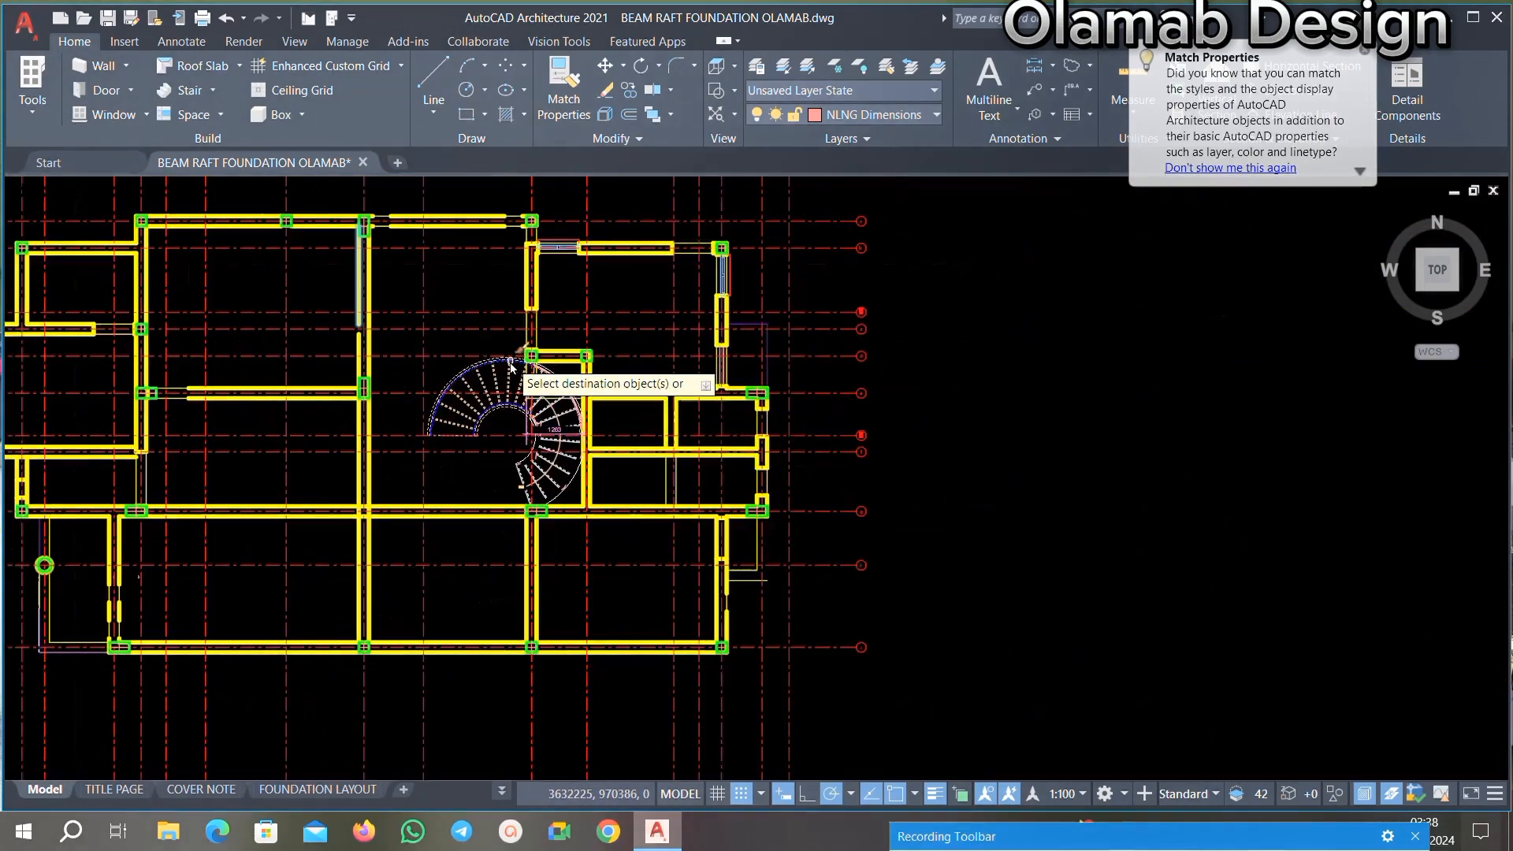
{"action": "scroll", "coordinate": [551, 316], "scroll_direction": "up", "scroll_amount": 7}
{"action": "scroll", "coordinate": [603, 249], "scroll_direction": "up", "scroll_amount": 8}
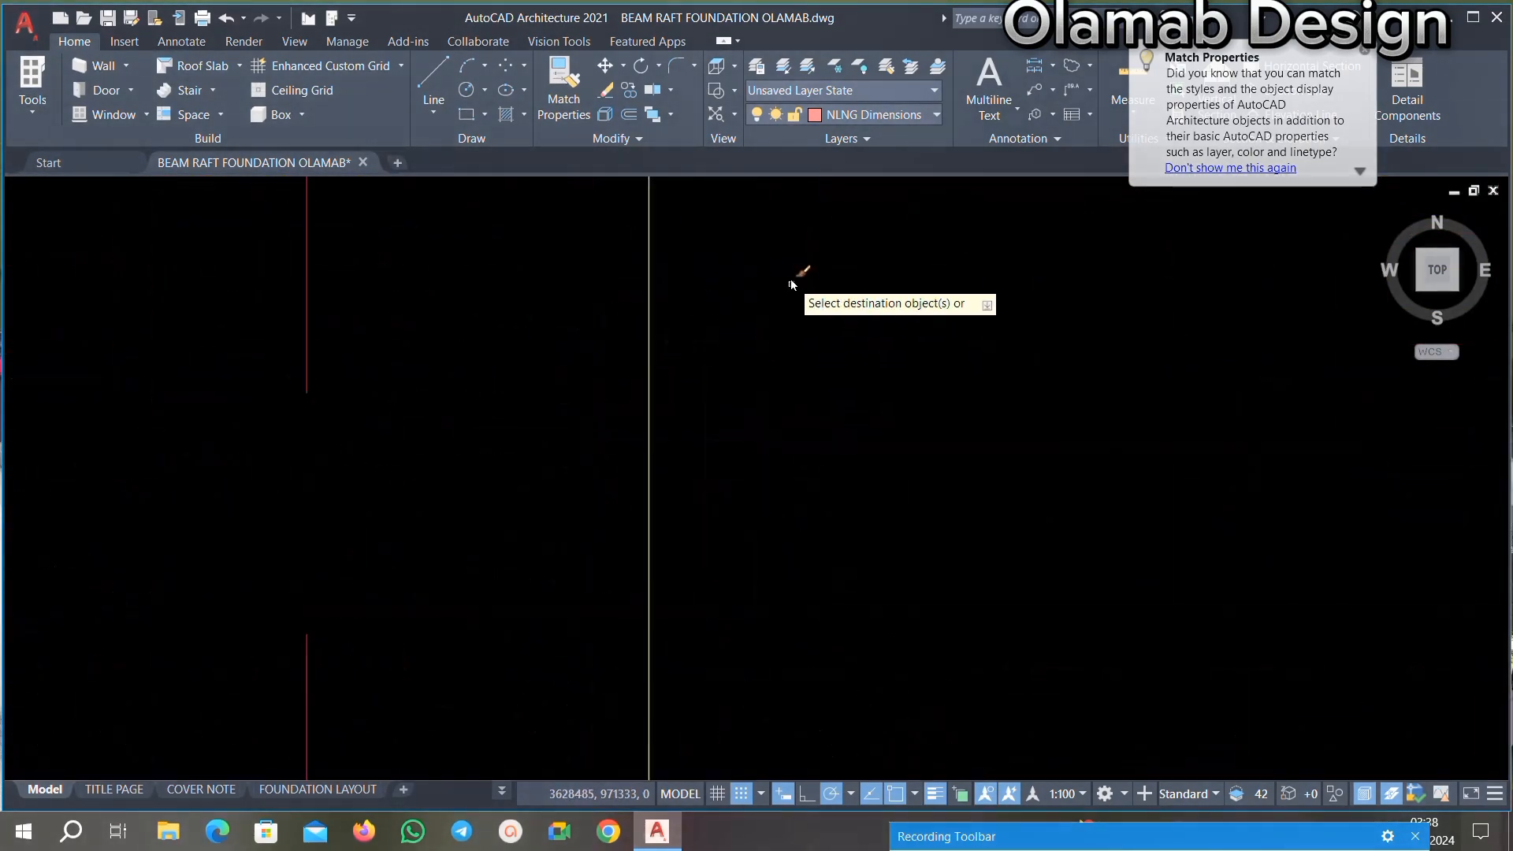
{"action": "scroll", "coordinate": [709, 439], "scroll_direction": "down", "scroll_amount": 10}
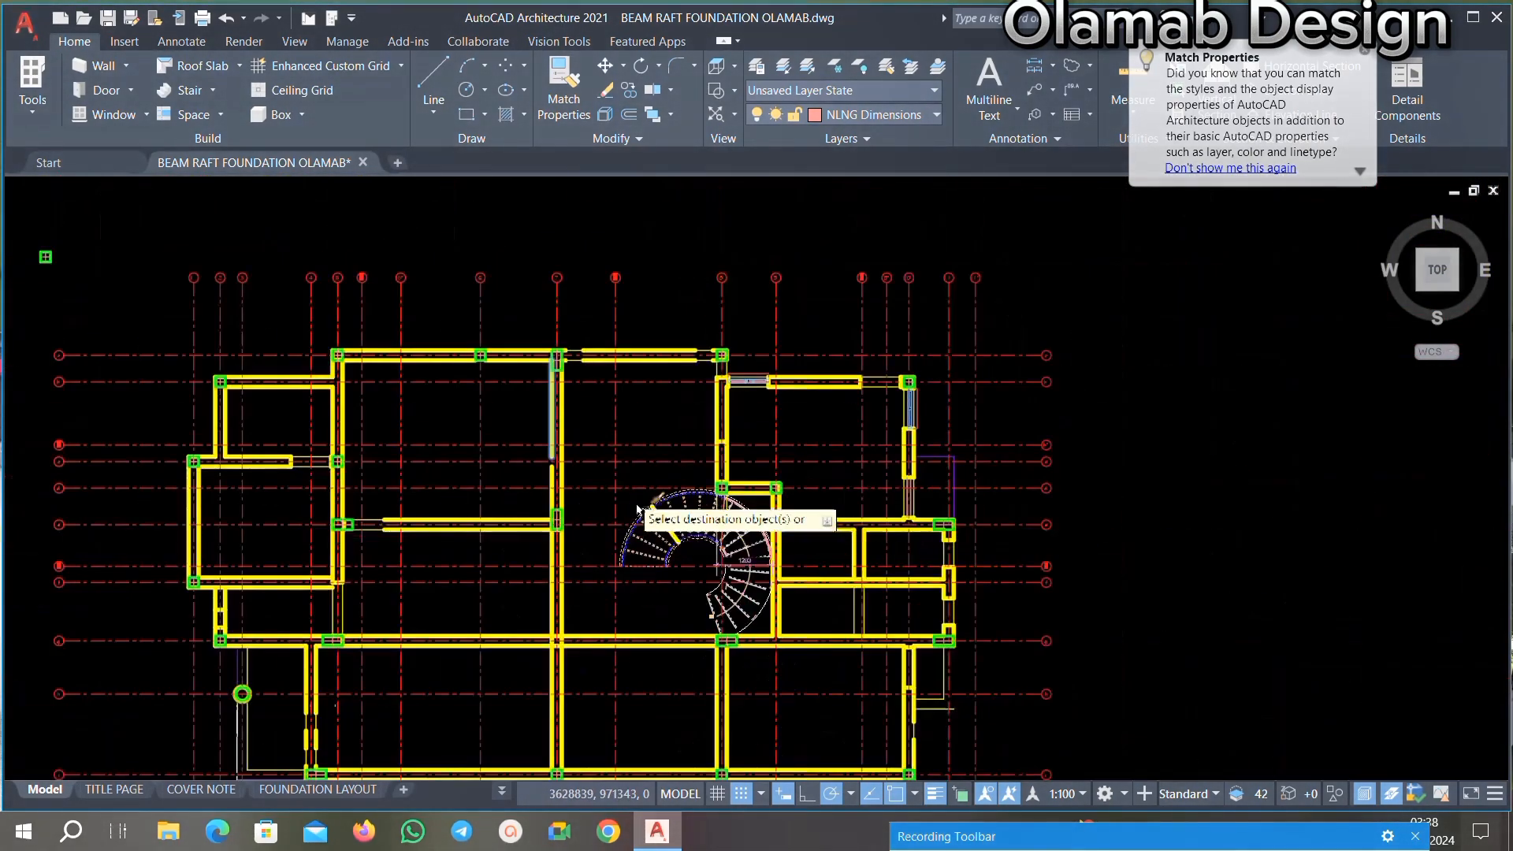
Step: Match both thin lines across the north wall opening just east of the grid 7 column to the wall line
{"action": "scroll", "coordinate": [557, 356], "scroll_direction": "up", "scroll_amount": 5}
{"action": "scroll", "coordinate": [552, 361], "scroll_direction": "up", "scroll_amount": 4}
{"action": "left_click", "coordinate": [622, 318]}
{"action": "left_click", "coordinate": [554, 416]}
{"action": "scroll", "coordinate": [599, 458], "scroll_direction": "down", "scroll_amount": 3}
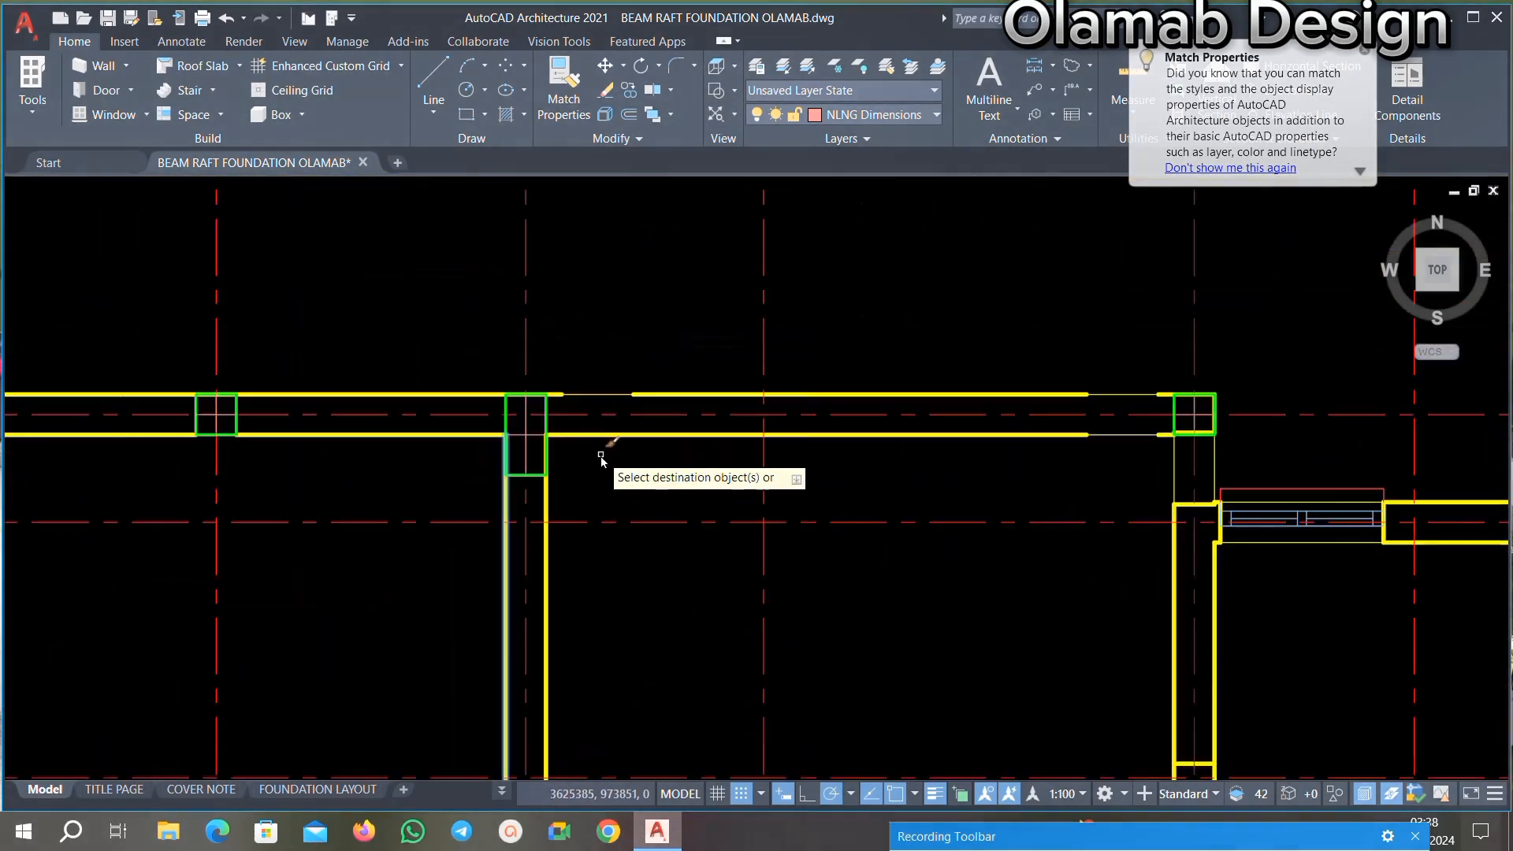
{"action": "scroll", "coordinate": [590, 385], "scroll_direction": "up", "scroll_amount": 4}
{"action": "left_click", "coordinate": [550, 435]}
{"action": "scroll", "coordinate": [520, 361], "scroll_direction": "down", "scroll_amount": 8}
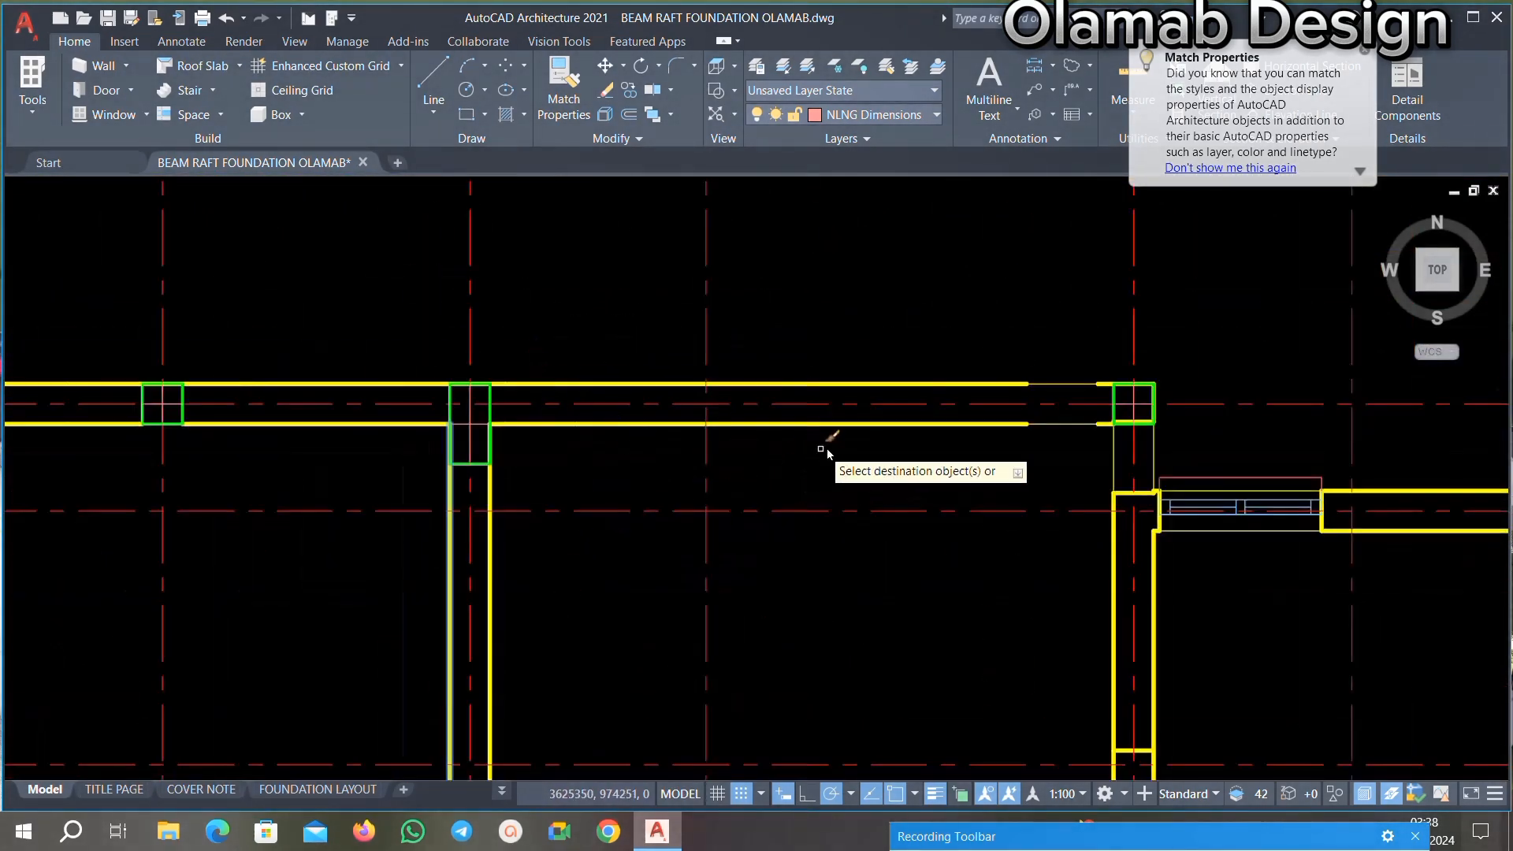
Step: Match both thin lines across the north wall opening just west of the grid 8 corner column to the wall line
{"action": "scroll", "coordinate": [843, 429], "scroll_direction": "up", "scroll_amount": 2}
{"action": "scroll", "coordinate": [1143, 381], "scroll_direction": "up", "scroll_amount": 4}
{"action": "left_click", "coordinate": [1225, 340]}
{"action": "left_click", "coordinate": [1128, 256]}
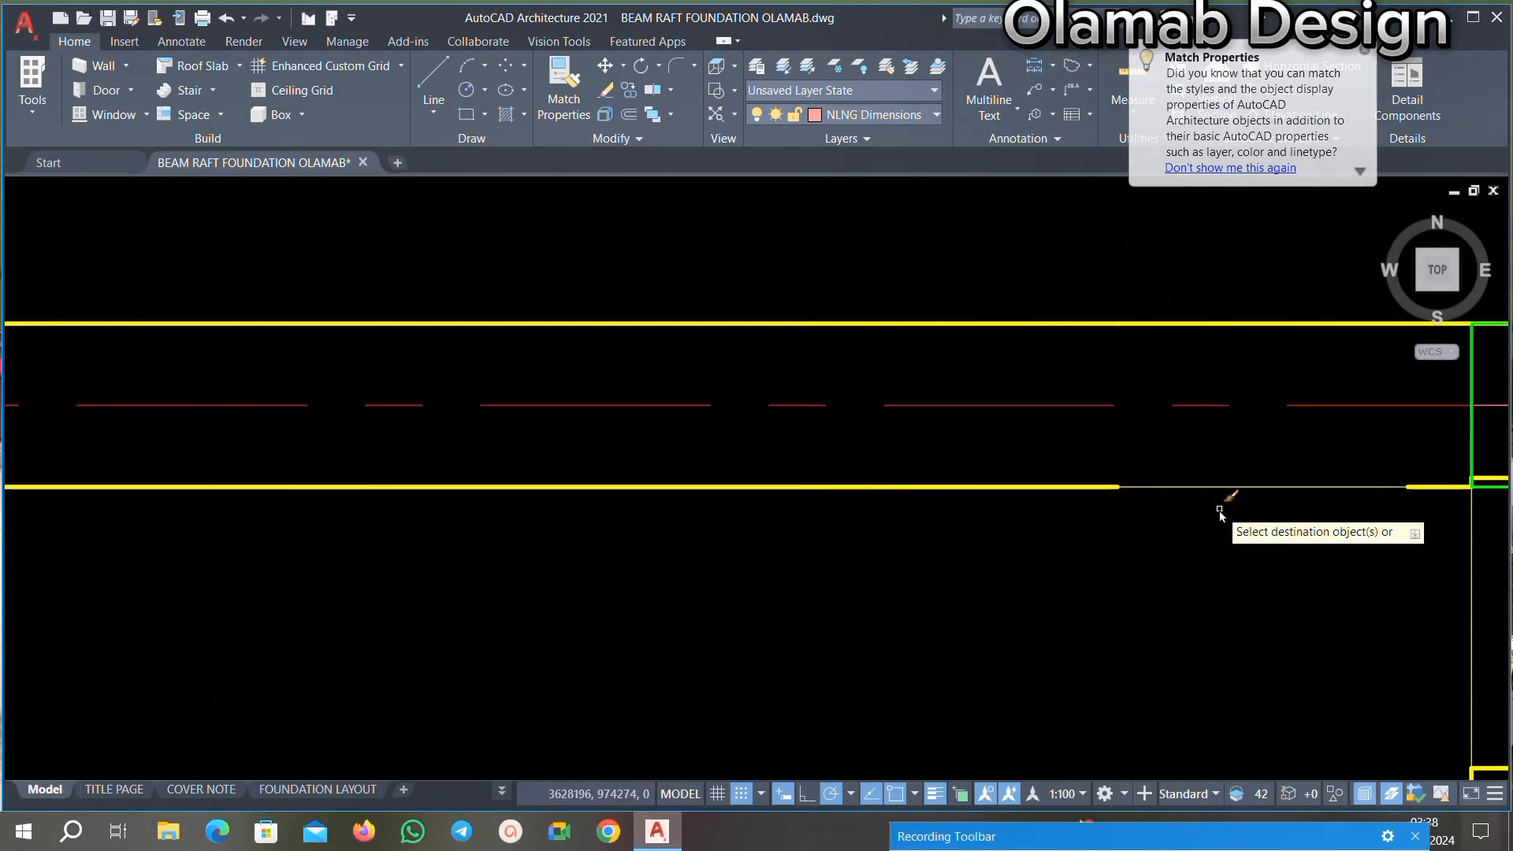
{"action": "left_click", "coordinate": [1156, 544]}
{"action": "scroll", "coordinate": [772, 439], "scroll_direction": "down", "scroll_amount": 4}
Step: Match both thin lines across the grid 8 wall opening, just south of its northern corner column, to the wall line
{"action": "scroll", "coordinate": [921, 479], "scroll_direction": "up", "scroll_amount": 3}
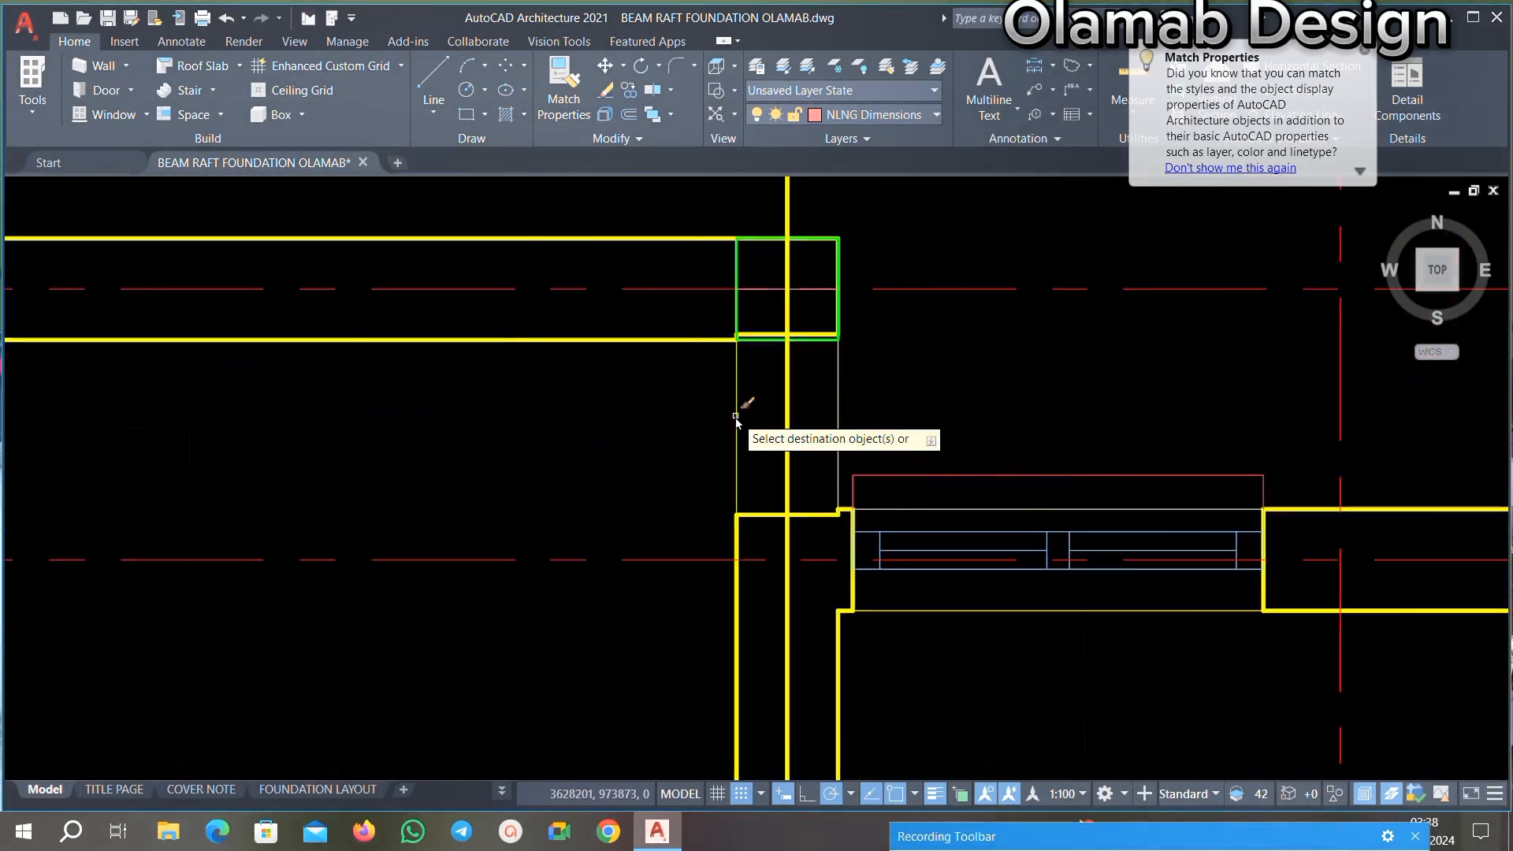
{"action": "scroll", "coordinate": [736, 413], "scroll_direction": "up", "scroll_amount": 3}
{"action": "left_click", "coordinate": [808, 350]}
{"action": "left_click", "coordinate": [630, 430]}
{"action": "scroll", "coordinate": [1055, 426], "scroll_direction": "down", "scroll_amount": 4}
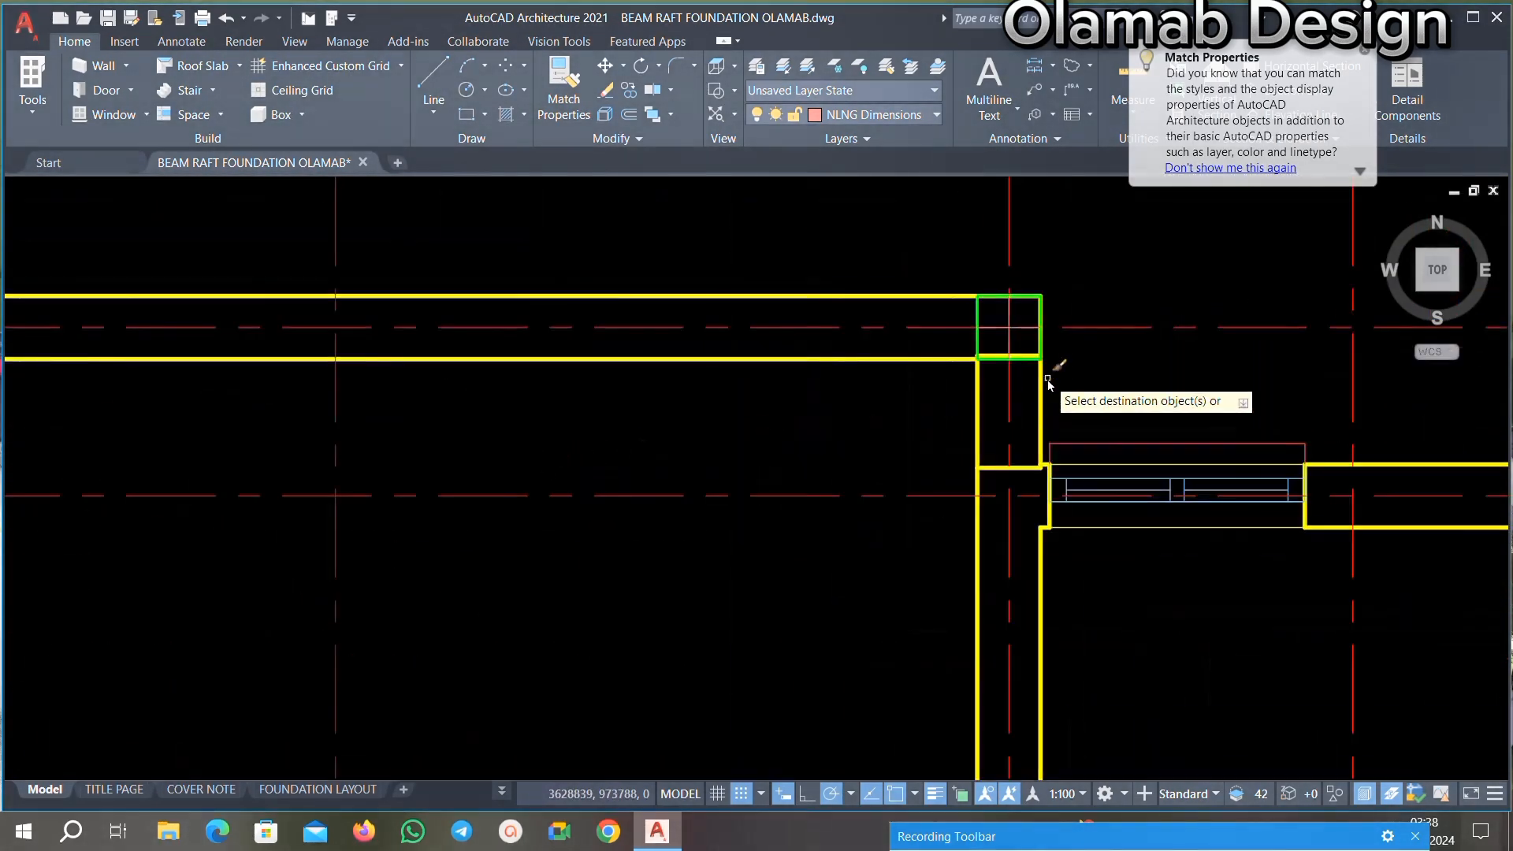
{"action": "scroll", "coordinate": [1056, 378], "scroll_direction": "up", "scroll_amount": 2}
{"action": "scroll", "coordinate": [1080, 425], "scroll_direction": "up", "scroll_amount": 5}
{"action": "scroll", "coordinate": [832, 490], "scroll_direction": "down", "scroll_amount": 5}
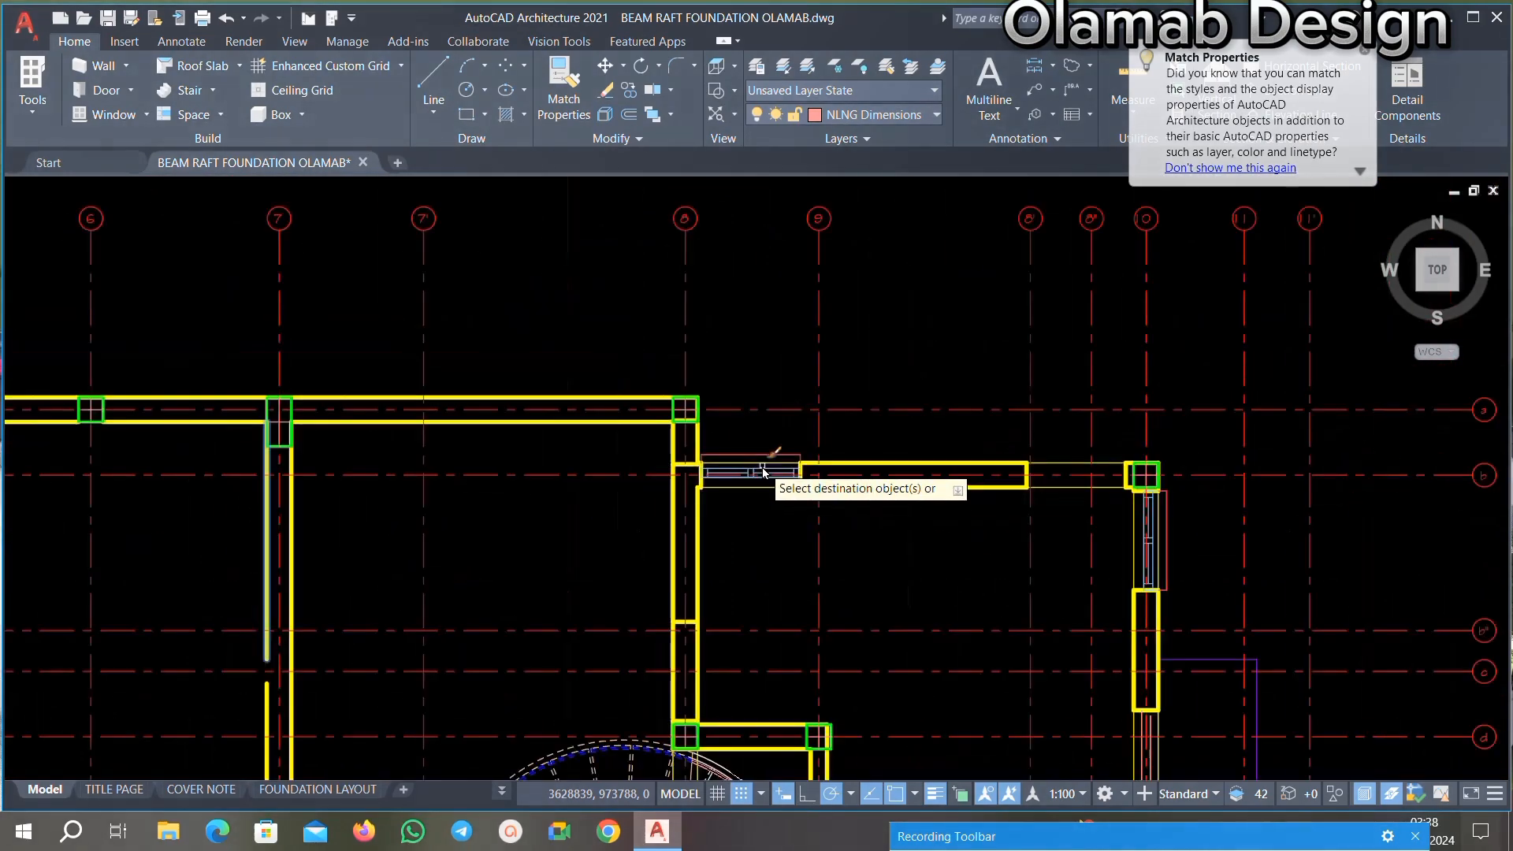
Step: Match both thin lines across the grid b wall opening just west of the grid 10 corner column to the wall line
{"action": "scroll", "coordinate": [1100, 487], "scroll_direction": "up", "scroll_amount": 3}
{"action": "left_click", "coordinate": [1125, 490]}
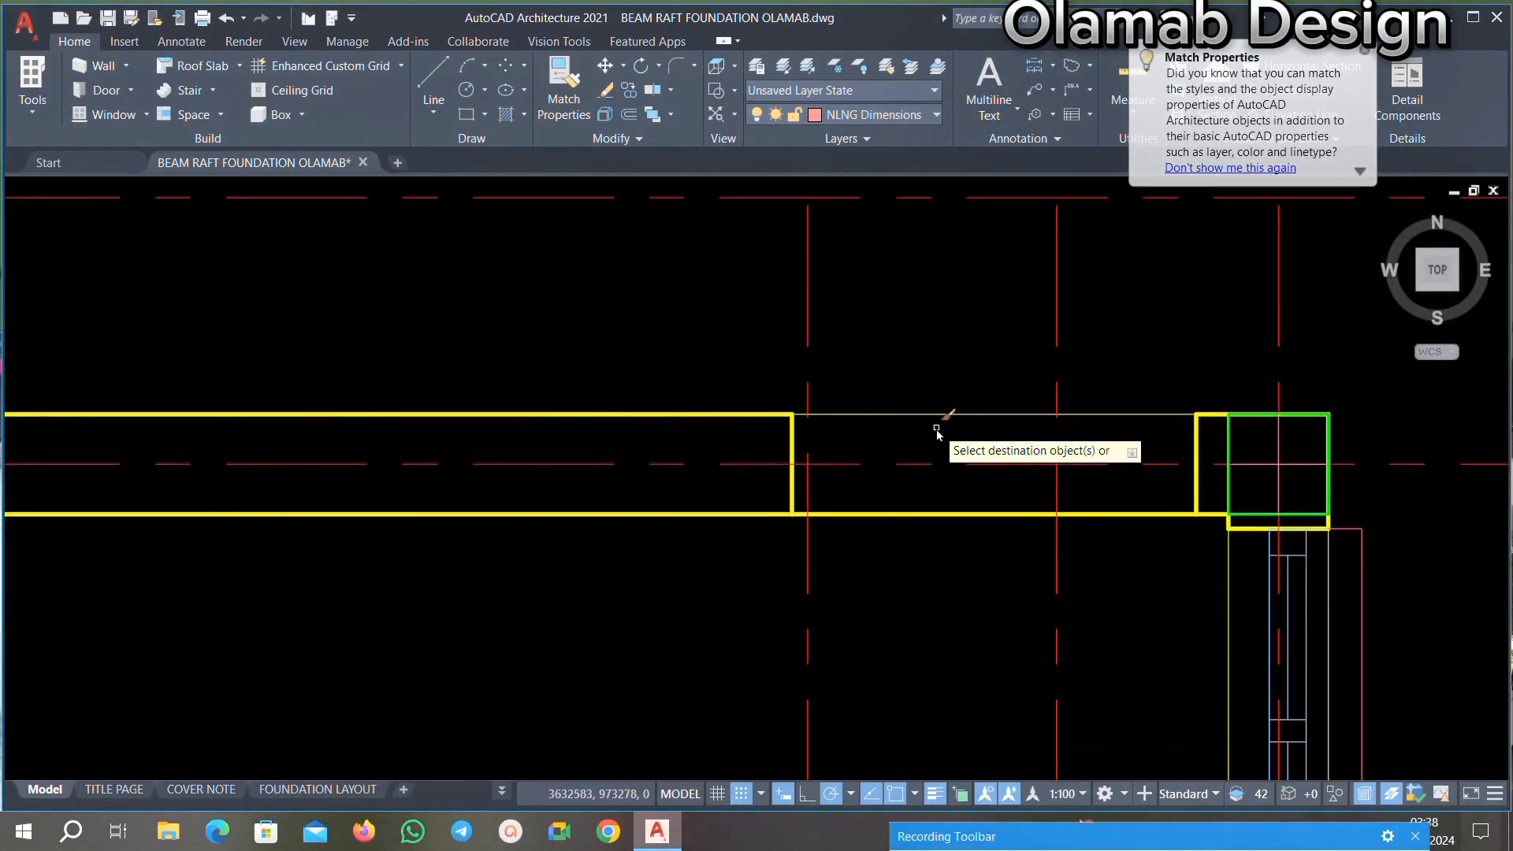
{"action": "left_click", "coordinate": [936, 428]}
Step: Delete the window in the grid b wall opening just east of grid 8 and match the opening's thin lines to the wall line
{"action": "scroll", "coordinate": [819, 359], "scroll_direction": "up", "scroll_amount": 10}
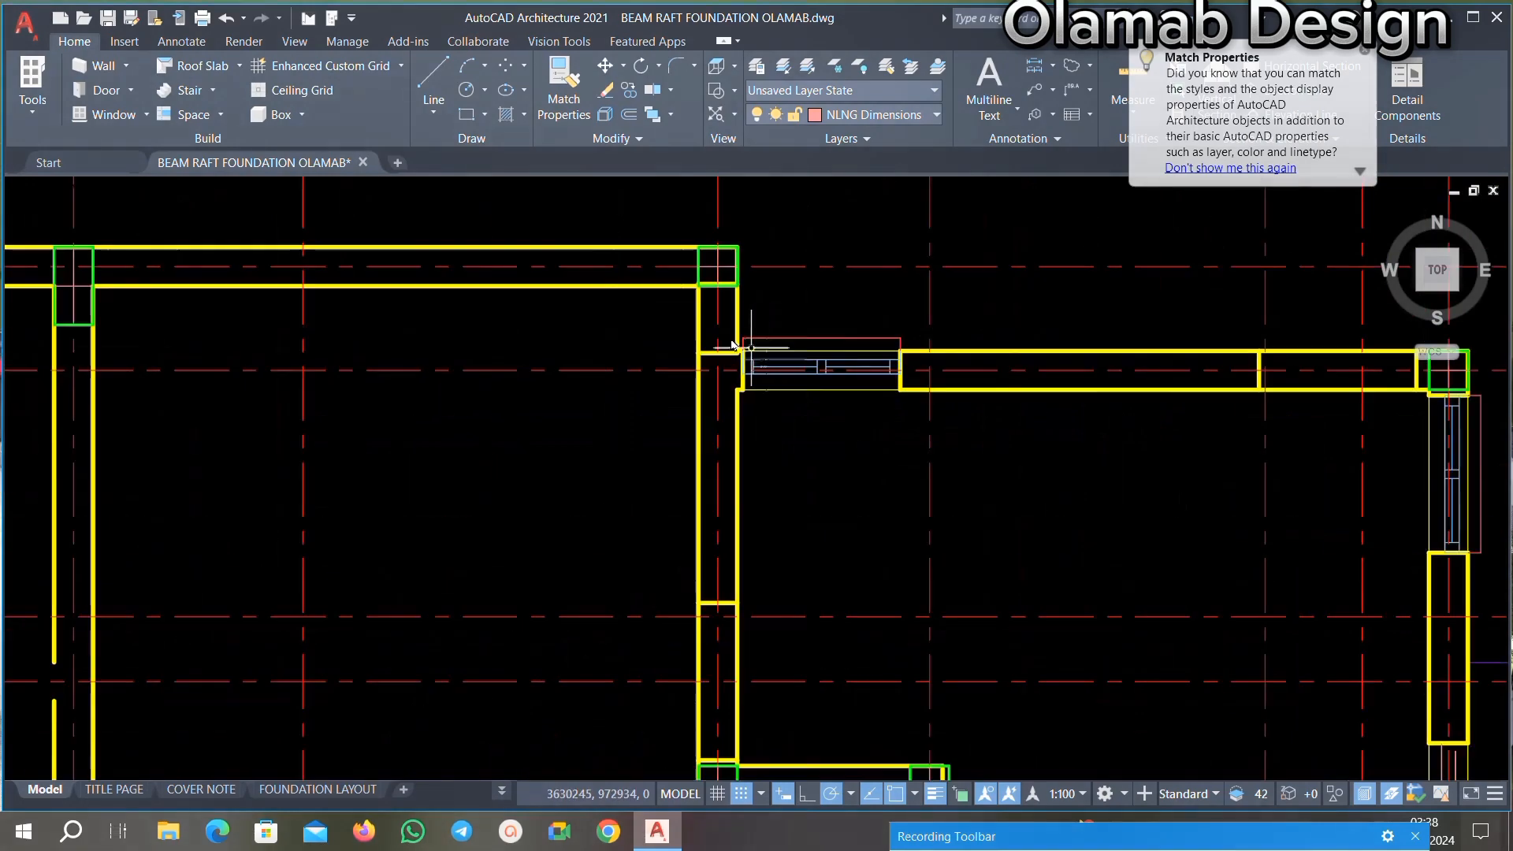
{"action": "left_click", "coordinate": [794, 428]}
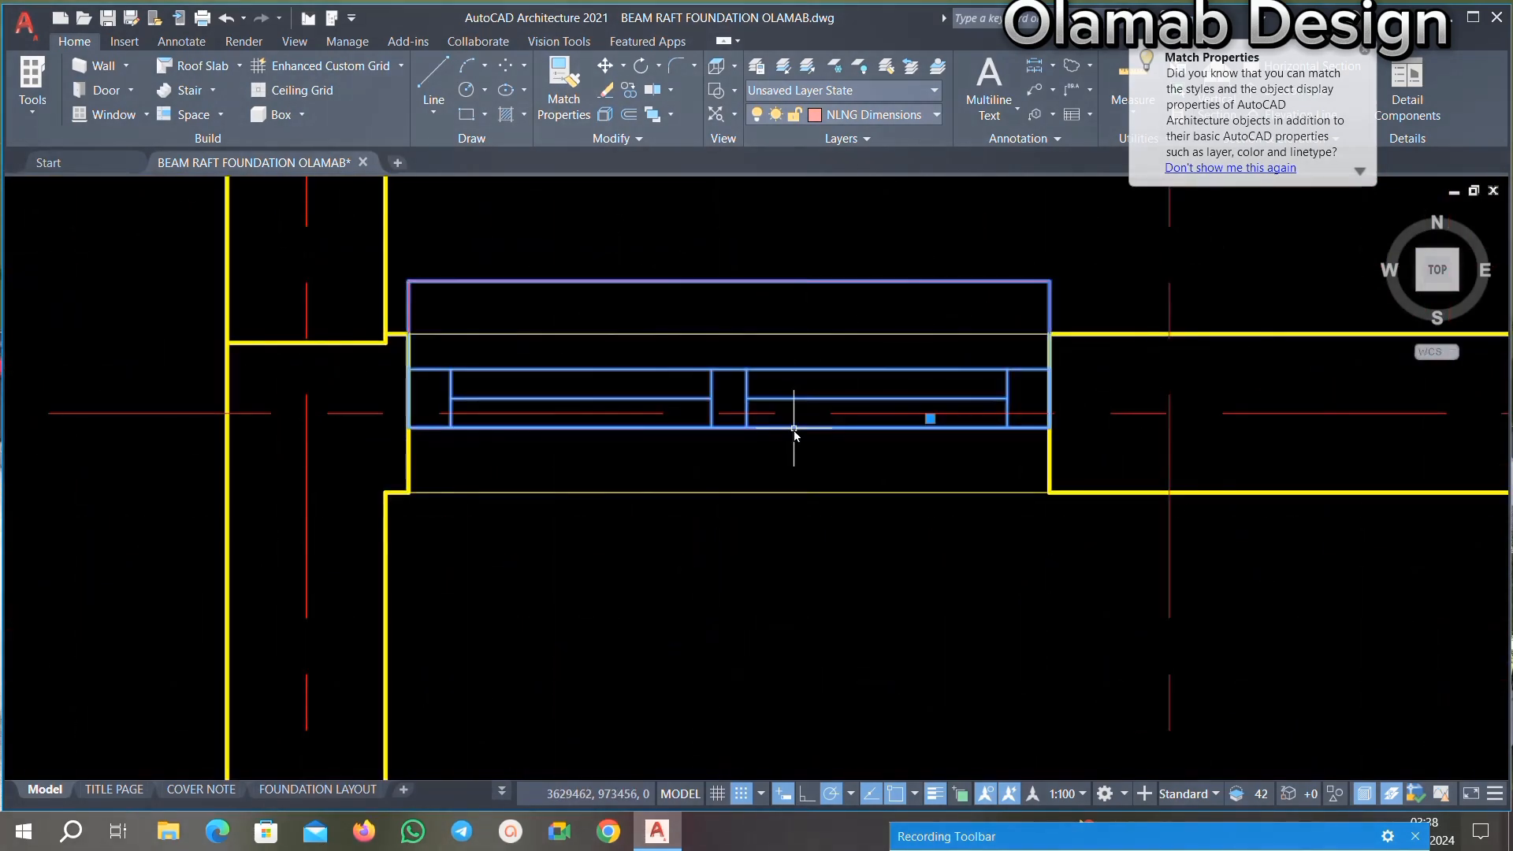
{"action": "key", "text": "Delete"}
{"action": "scroll", "coordinate": [837, 381], "scroll_direction": "down", "scroll_amount": 5}
{"action": "scroll", "coordinate": [761, 377], "scroll_direction": "up", "scroll_amount": 5}
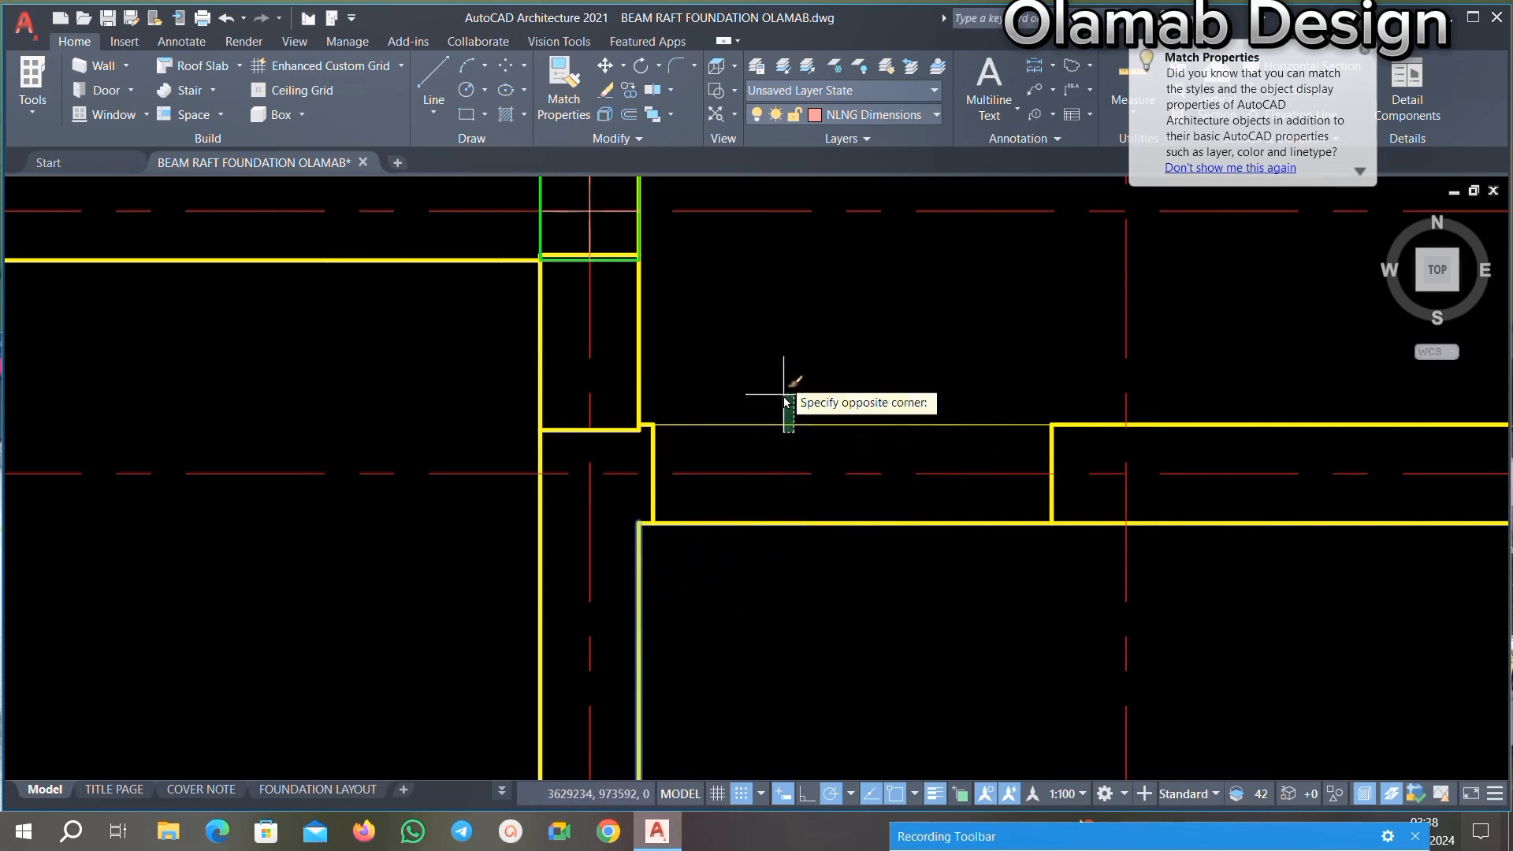
{"action": "left_click", "coordinate": [638, 443]}
Step: Delete the end lines on both sides of the grid b opening east of grid 8, including the cross line in the grid 8 wall
{"action": "scroll", "coordinate": [662, 437], "scroll_direction": "up", "scroll_amount": 5}
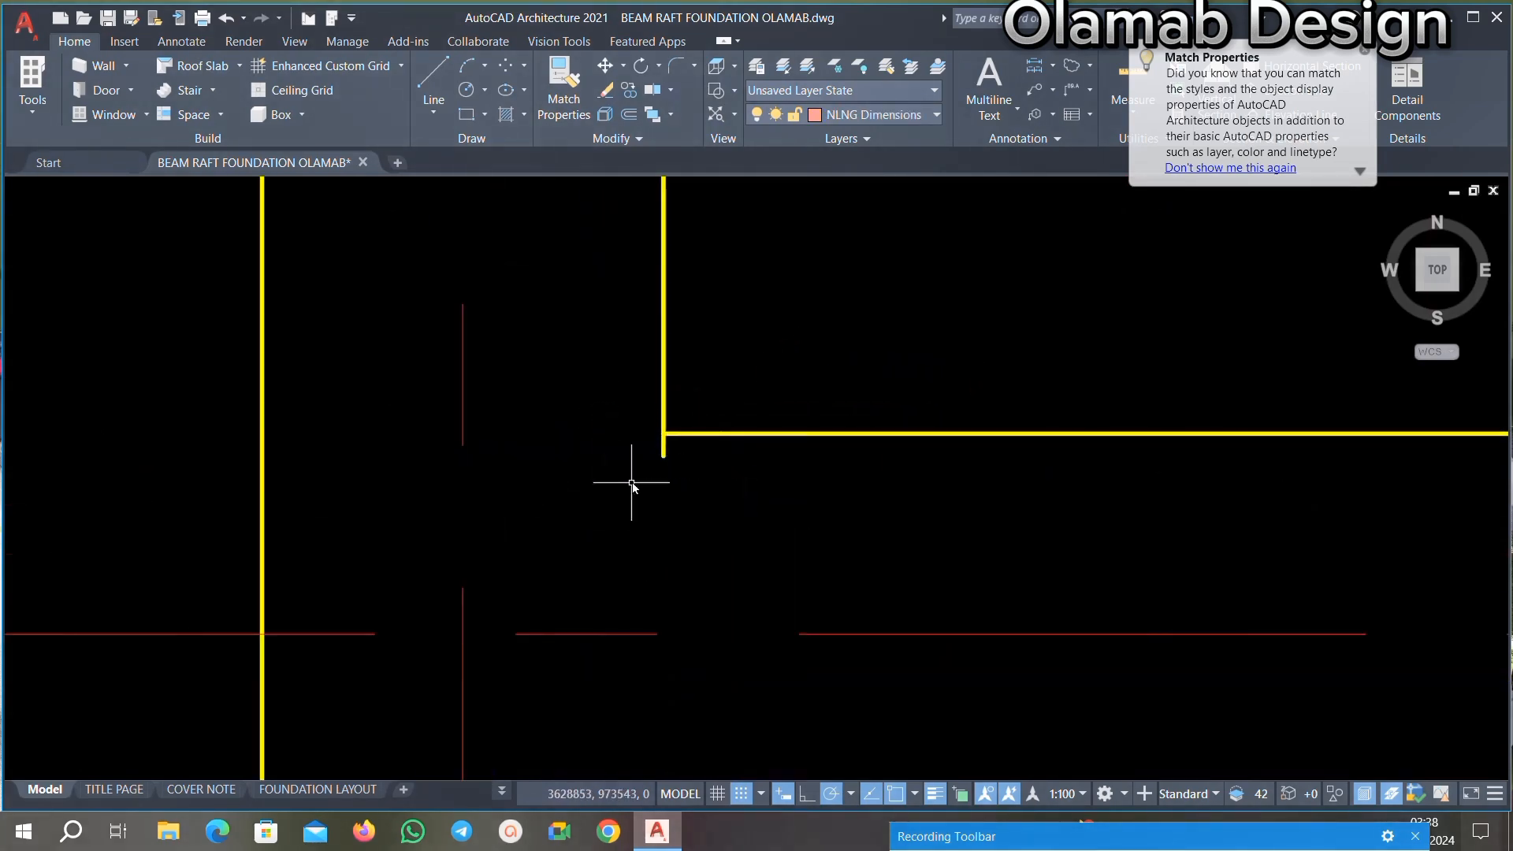
{"action": "scroll", "coordinate": [666, 445], "scroll_direction": "down", "scroll_amount": 6}
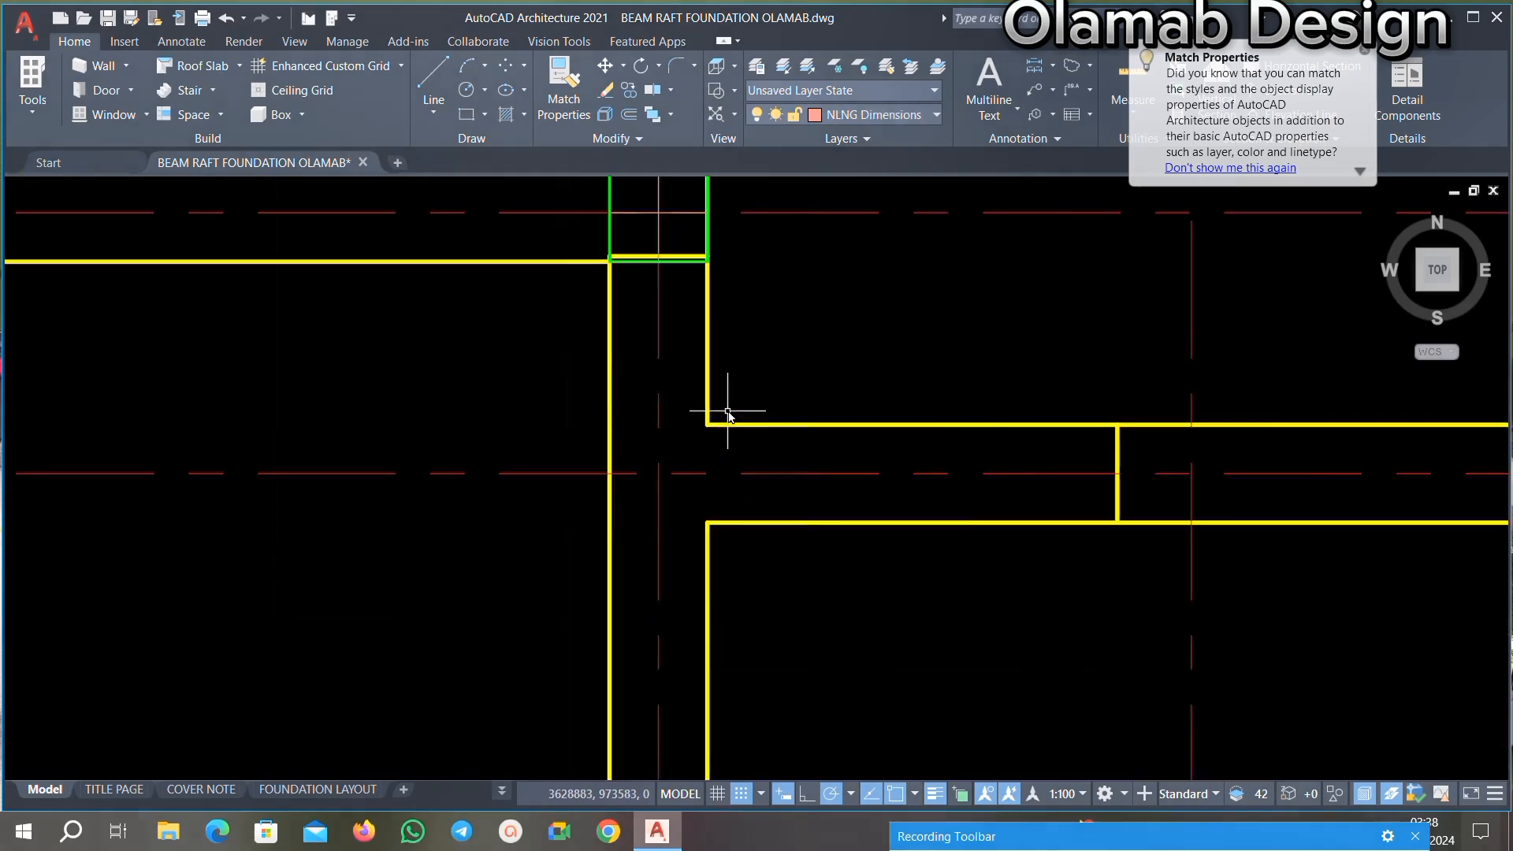
{"action": "scroll", "coordinate": [646, 313], "scroll_direction": "up", "scroll_amount": 5}
{"action": "scroll", "coordinate": [646, 312], "scroll_direction": "up", "scroll_amount": 5}
{"action": "left_click", "coordinate": [732, 307]}
{"action": "left_click", "coordinate": [285, 397]}
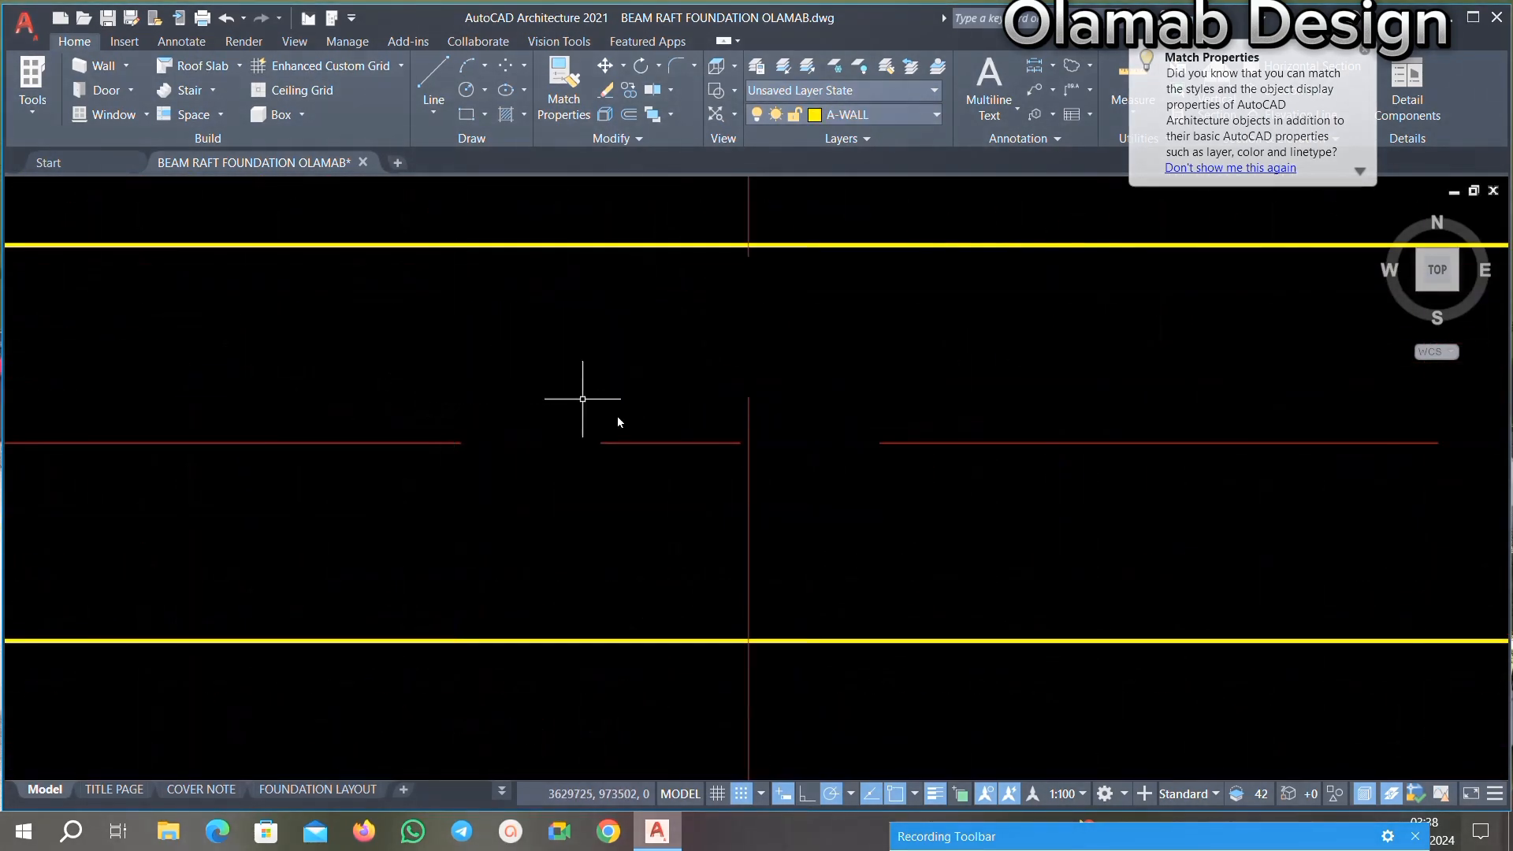
Step: Delete both end lines of the grid b wall opening just west of the grid 10 corner column
{"action": "scroll", "coordinate": [599, 408], "scroll_direction": "down", "scroll_amount": 5}
{"action": "scroll", "coordinate": [1199, 471], "scroll_direction": "up", "scroll_amount": 5}
{"action": "scroll", "coordinate": [1200, 471], "scroll_direction": "up", "scroll_amount": 1}
{"action": "left_click", "coordinate": [1344, 385]}
{"action": "left_click", "coordinate": [1166, 358]}
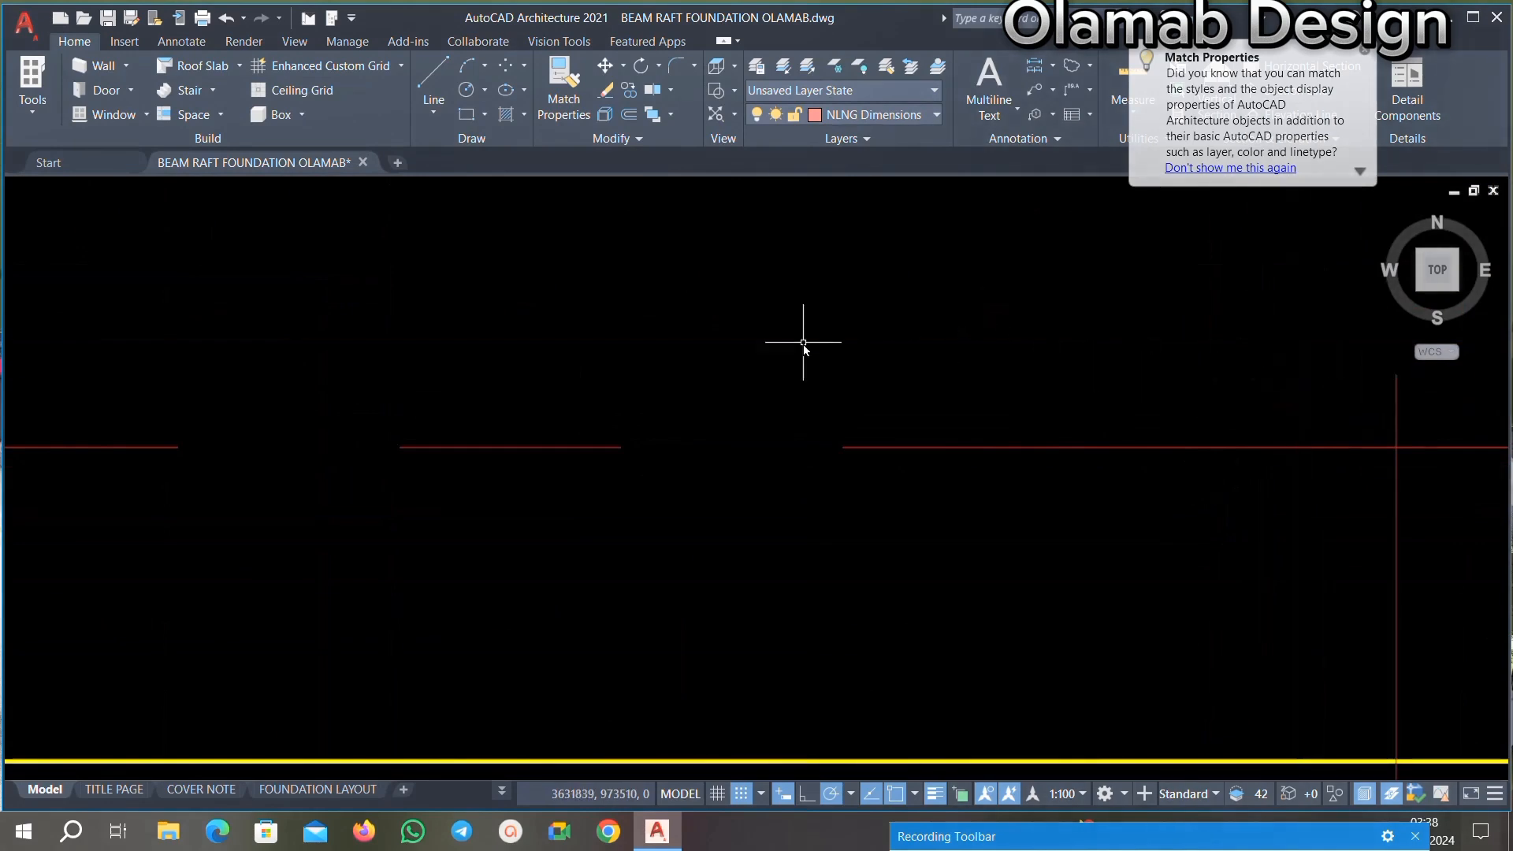
{"action": "scroll", "coordinate": [768, 363], "scroll_direction": "down", "scroll_amount": 5}
{"action": "scroll", "coordinate": [1164, 364], "scroll_direction": "up", "scroll_amount": 3}
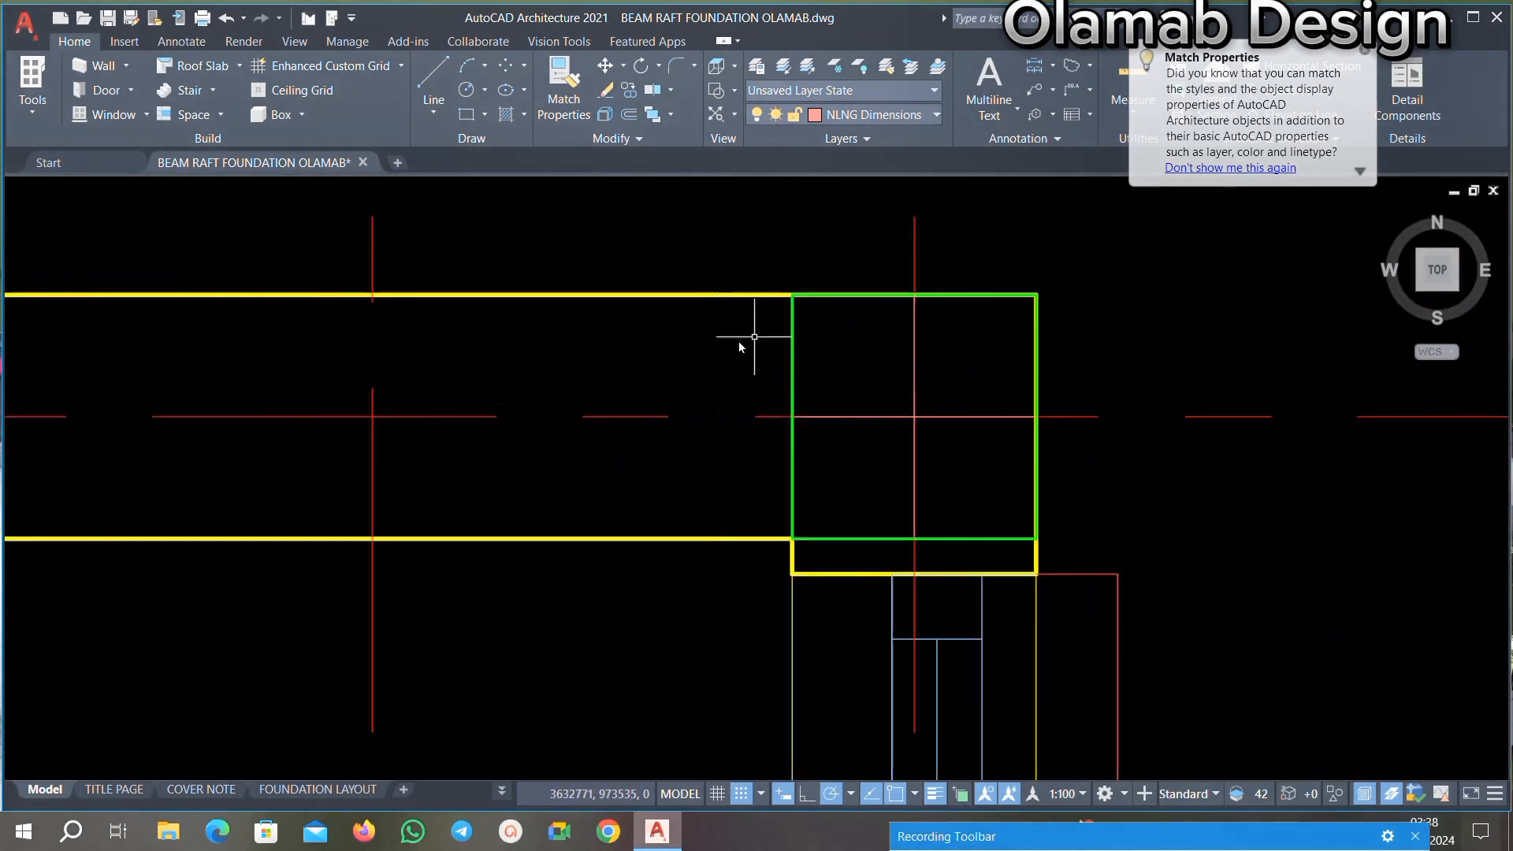
Step: Delete the end line just south of the grid 10 corner column on grid b and the window in the opening below it
{"action": "scroll", "coordinate": [754, 336], "scroll_direction": "down", "scroll_amount": 5}
{"action": "scroll", "coordinate": [889, 381], "scroll_direction": "up", "scroll_amount": 7}
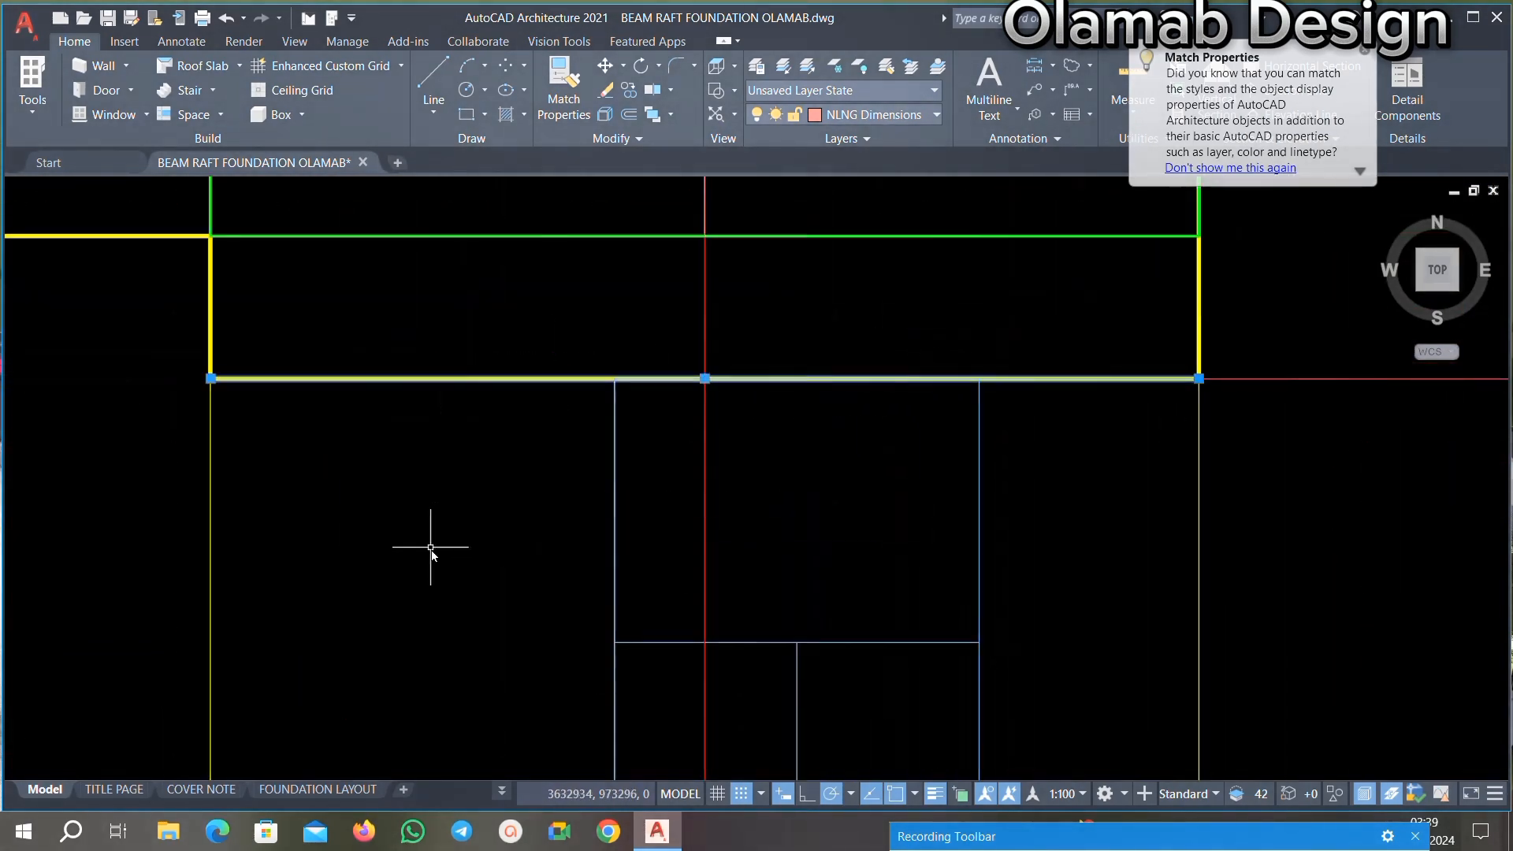
{"action": "scroll", "coordinate": [980, 290], "scroll_direction": "down", "scroll_amount": 3}
{"action": "scroll", "coordinate": [962, 377], "scroll_direction": "up", "scroll_amount": 5}
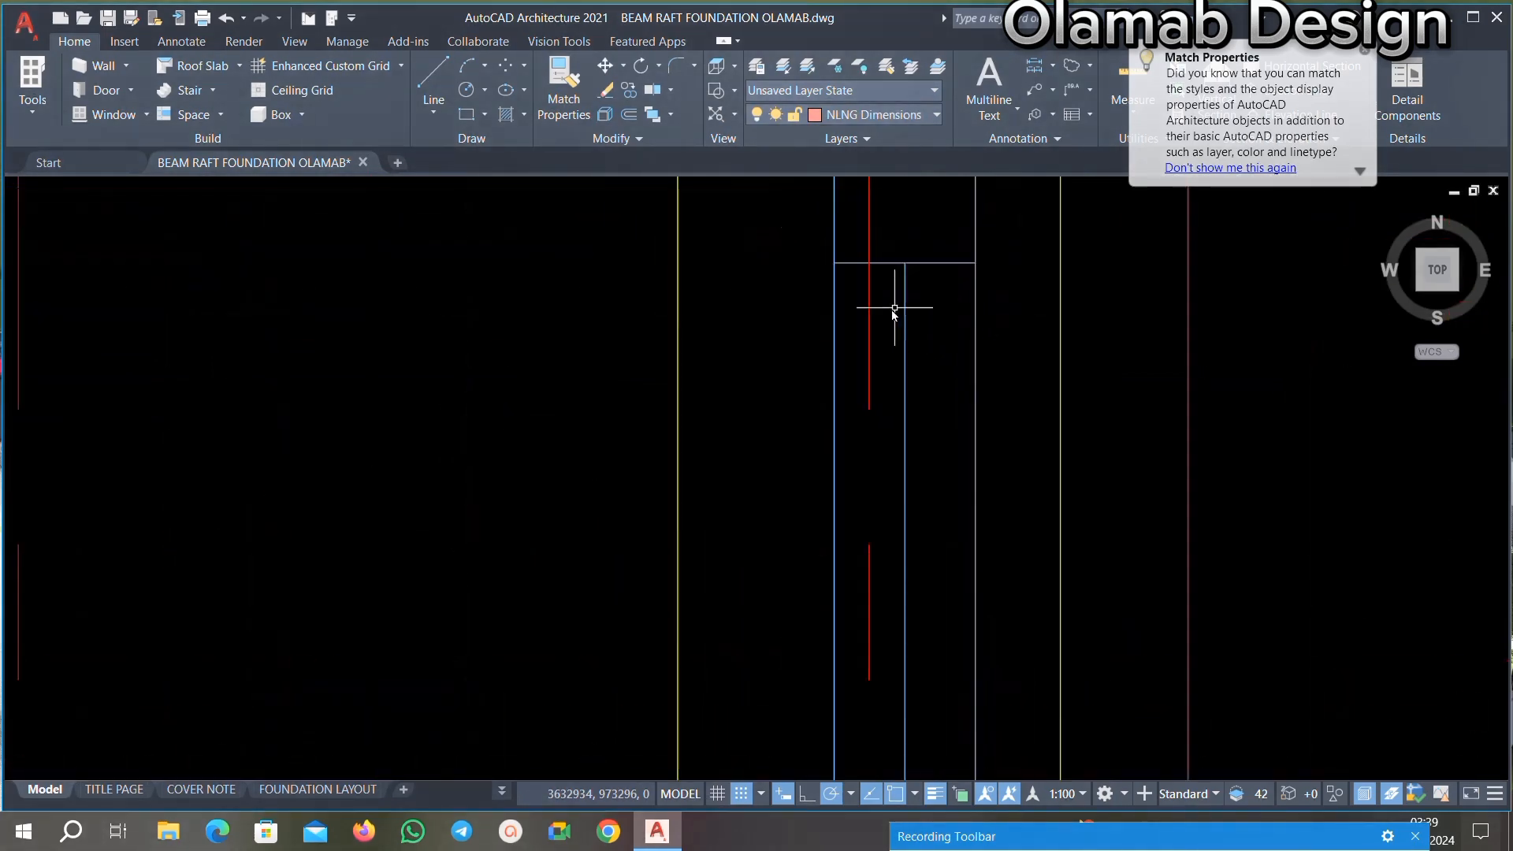
{"action": "scroll", "coordinate": [911, 338], "scroll_direction": "down", "scroll_amount": 6}
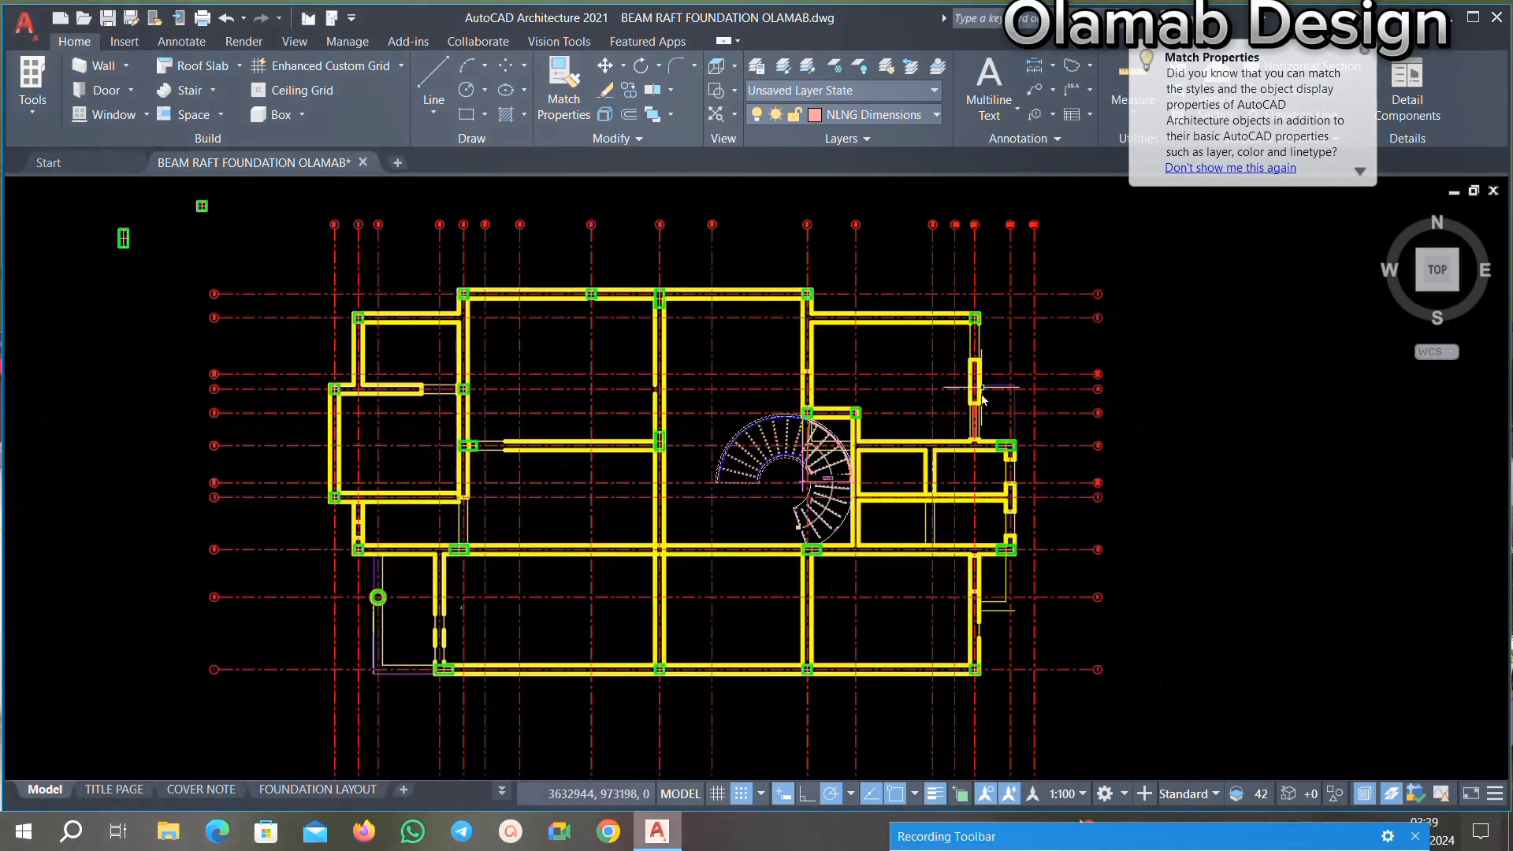
Step: Delete the northern end line of the short grid 10 wall segment between the two openings
{"action": "scroll", "coordinate": [977, 360], "scroll_direction": "up", "scroll_amount": 4}
{"action": "scroll", "coordinate": [965, 294], "scroll_direction": "up", "scroll_amount": 6}
{"action": "left_click", "coordinate": [935, 278]}
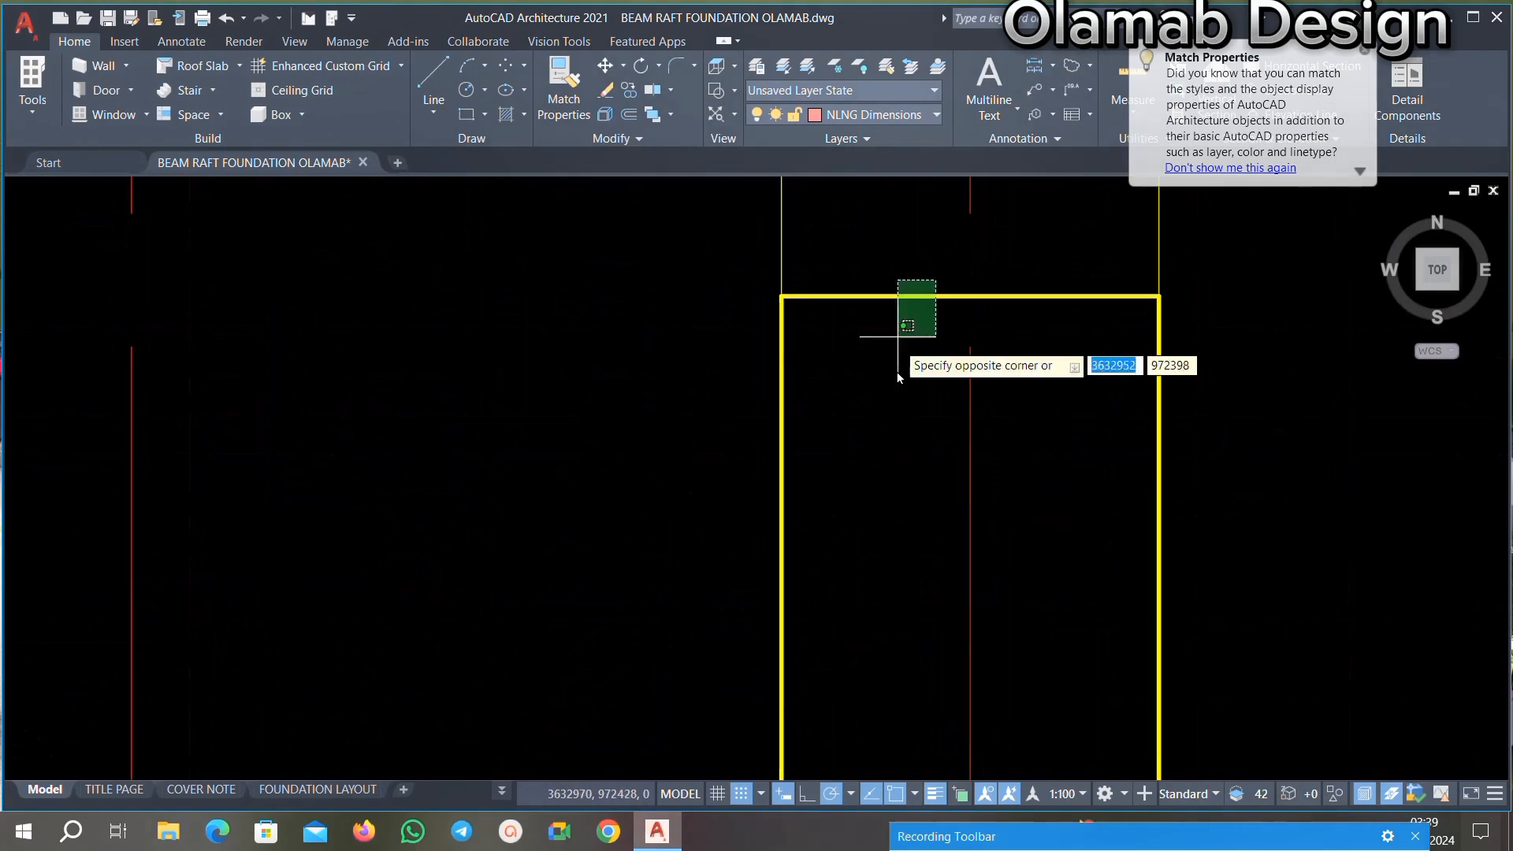
{"action": "left_click", "coordinate": [898, 335]}
{"action": "key", "text": "Delete"}
Step: Delete the inner vertical lines in the grid 10 opening north of grid e and the southern end line of the wall segment above
{"action": "scroll", "coordinate": [996, 297], "scroll_direction": "down", "scroll_amount": 3}
{"action": "scroll", "coordinate": [999, 513], "scroll_direction": "down", "scroll_amount": 3}
{"action": "scroll", "coordinate": [1014, 523], "scroll_direction": "up", "scroll_amount": 6}
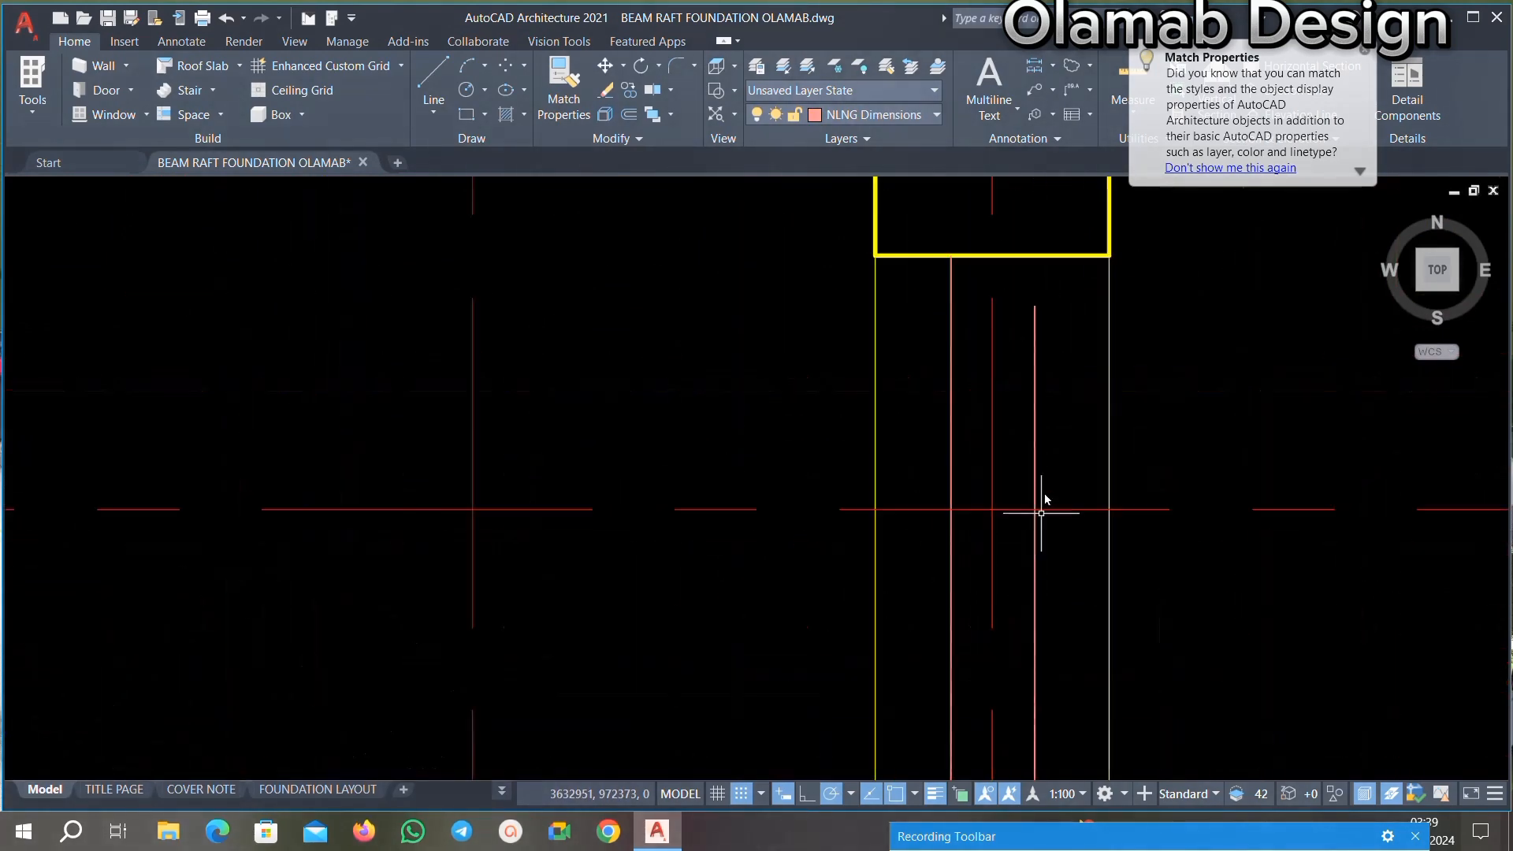
{"action": "left_click", "coordinate": [956, 345]}
{"action": "key", "text": "Delete"}
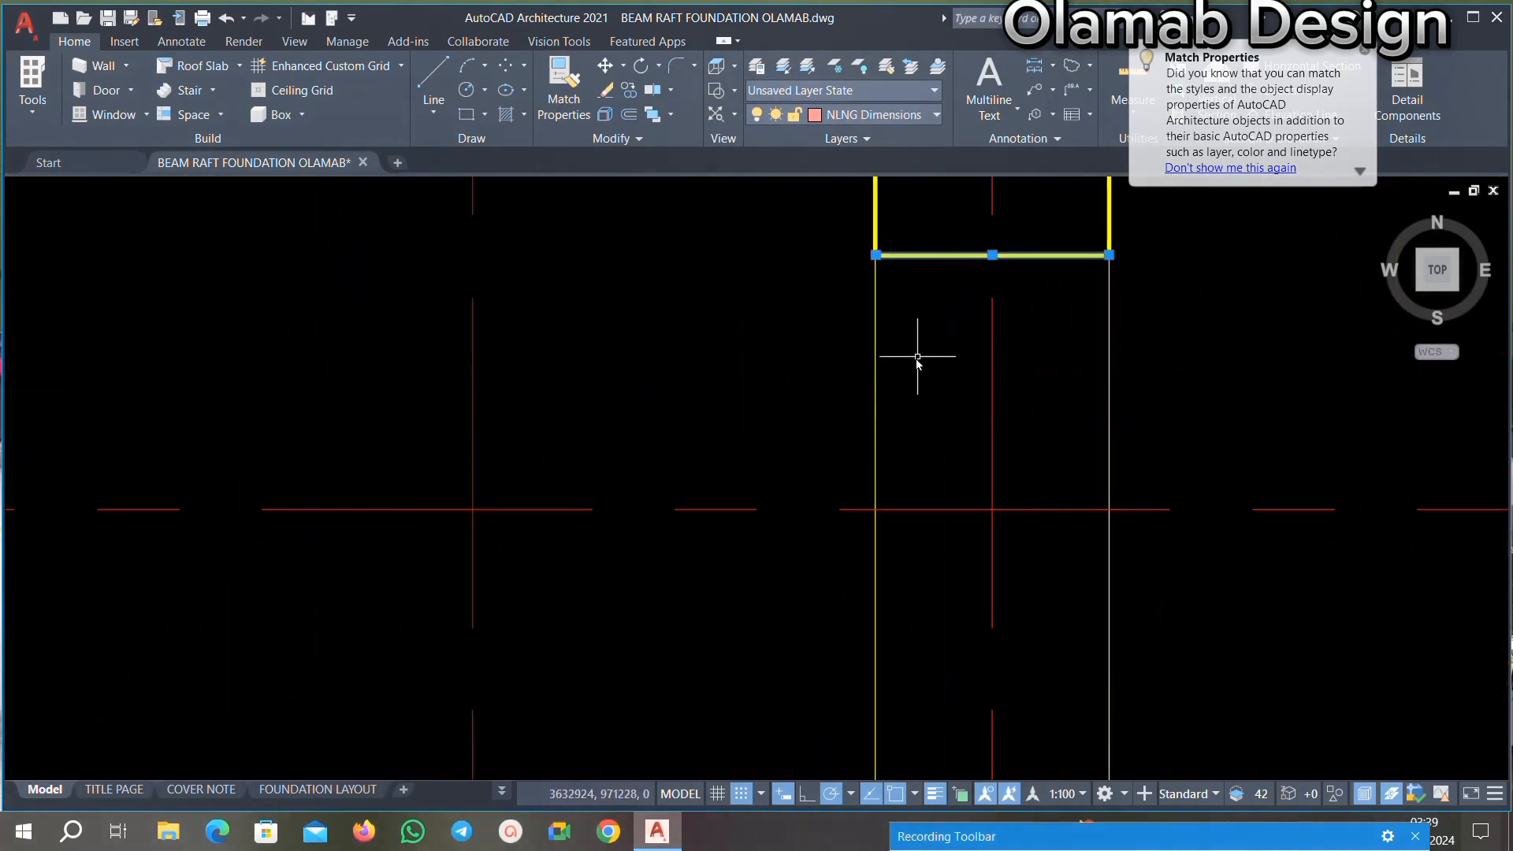
{"action": "key", "text": "Delete"}
Step: Delete the end line closing the grid 10 wall opening just north of the grid e wall
{"action": "scroll", "coordinate": [917, 361], "scroll_direction": "down", "scroll_amount": 6}
{"action": "scroll", "coordinate": [951, 487], "scroll_direction": "up", "scroll_amount": 10}
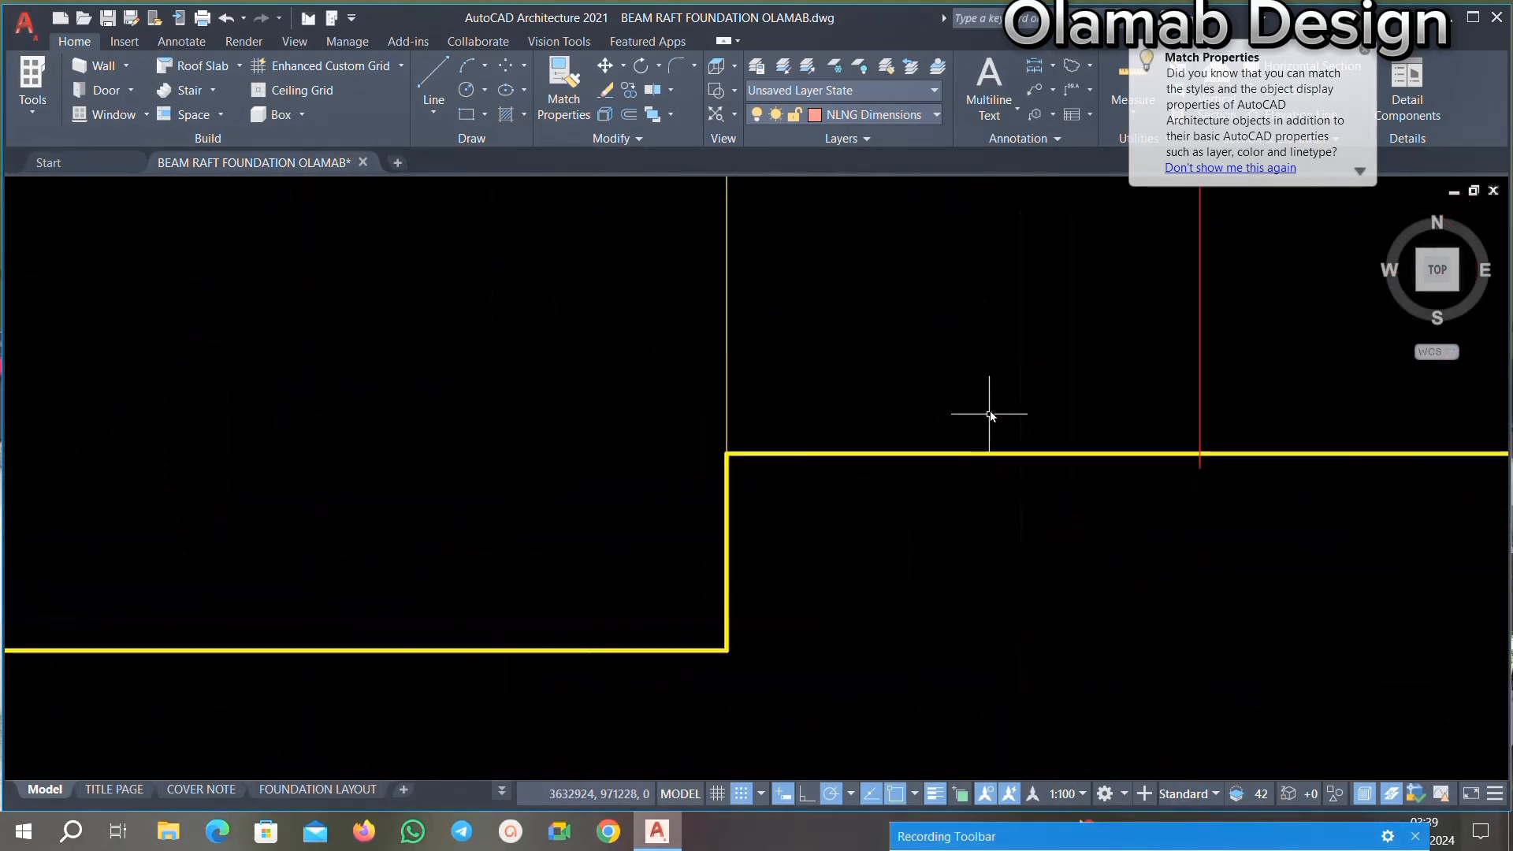
{"action": "scroll", "coordinate": [1042, 412], "scroll_direction": "down", "scroll_amount": 6}
{"action": "scroll", "coordinate": [1082, 402], "scroll_direction": "down", "scroll_amount": 4}
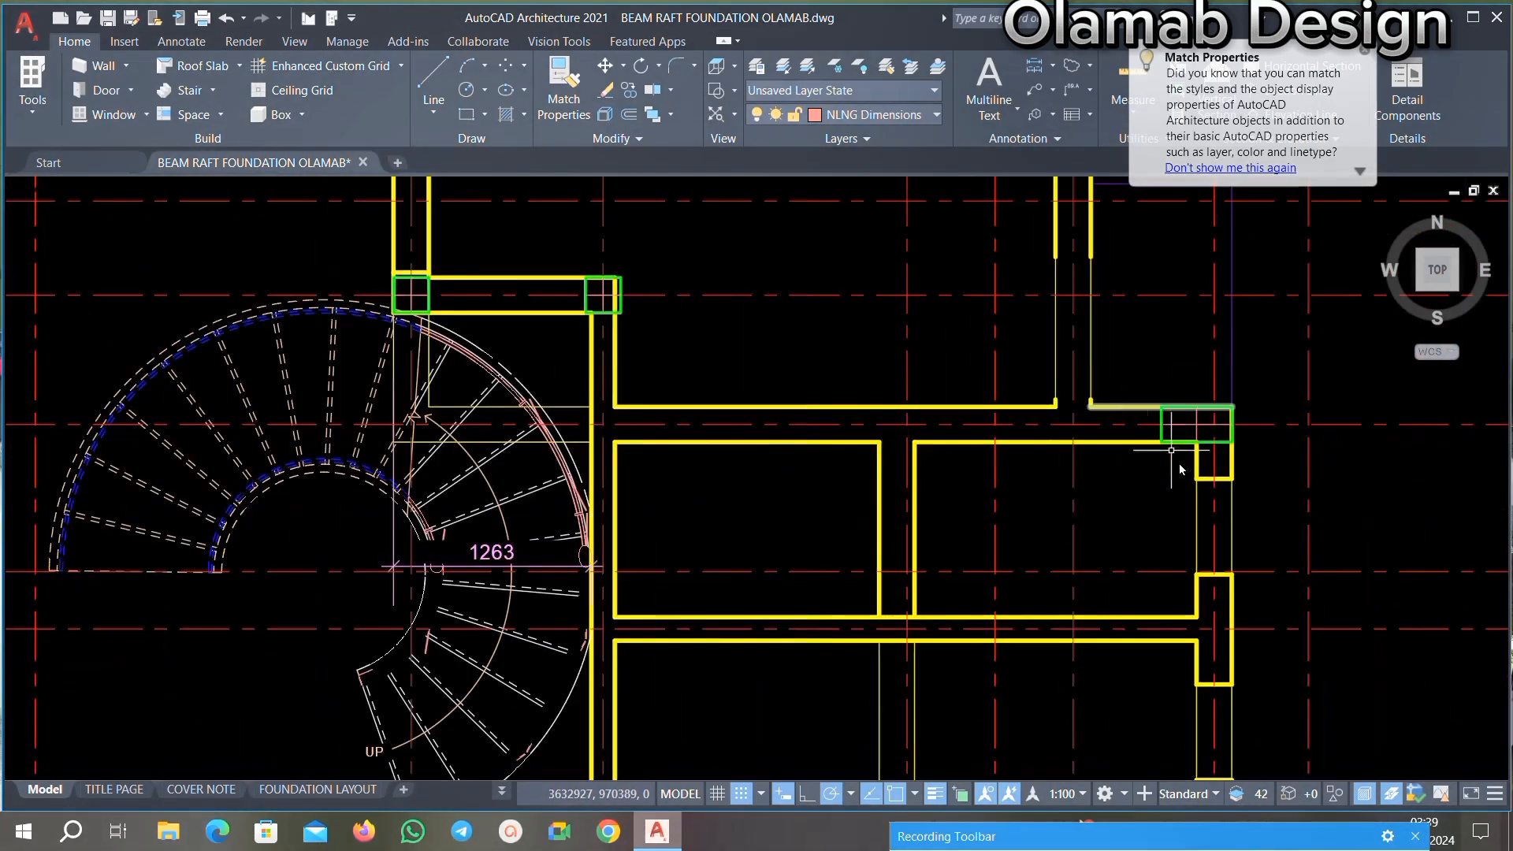
Step: Try deleting the north line of the grid f wall at the partition and undo the deletion
{"action": "middle_click_drag", "start_coordinate": [926, 492], "coordinate": [1019, 439]}
{"action": "middle_click_drag", "start_coordinate": [976, 591], "coordinate": [1041, 404]}
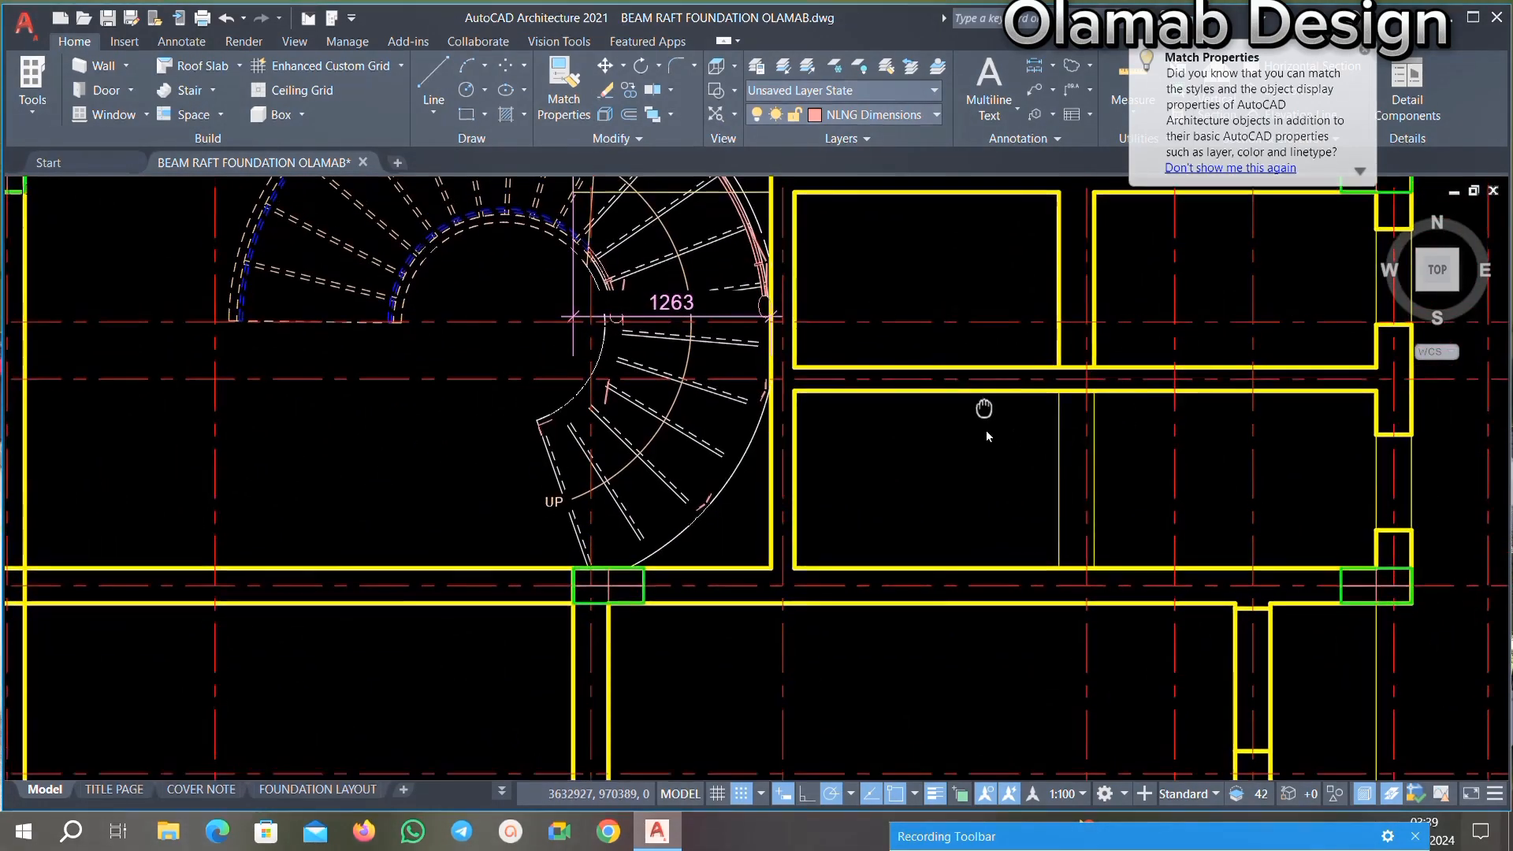
{"action": "scroll", "coordinate": [985, 410], "scroll_direction": "up", "scroll_amount": 8}
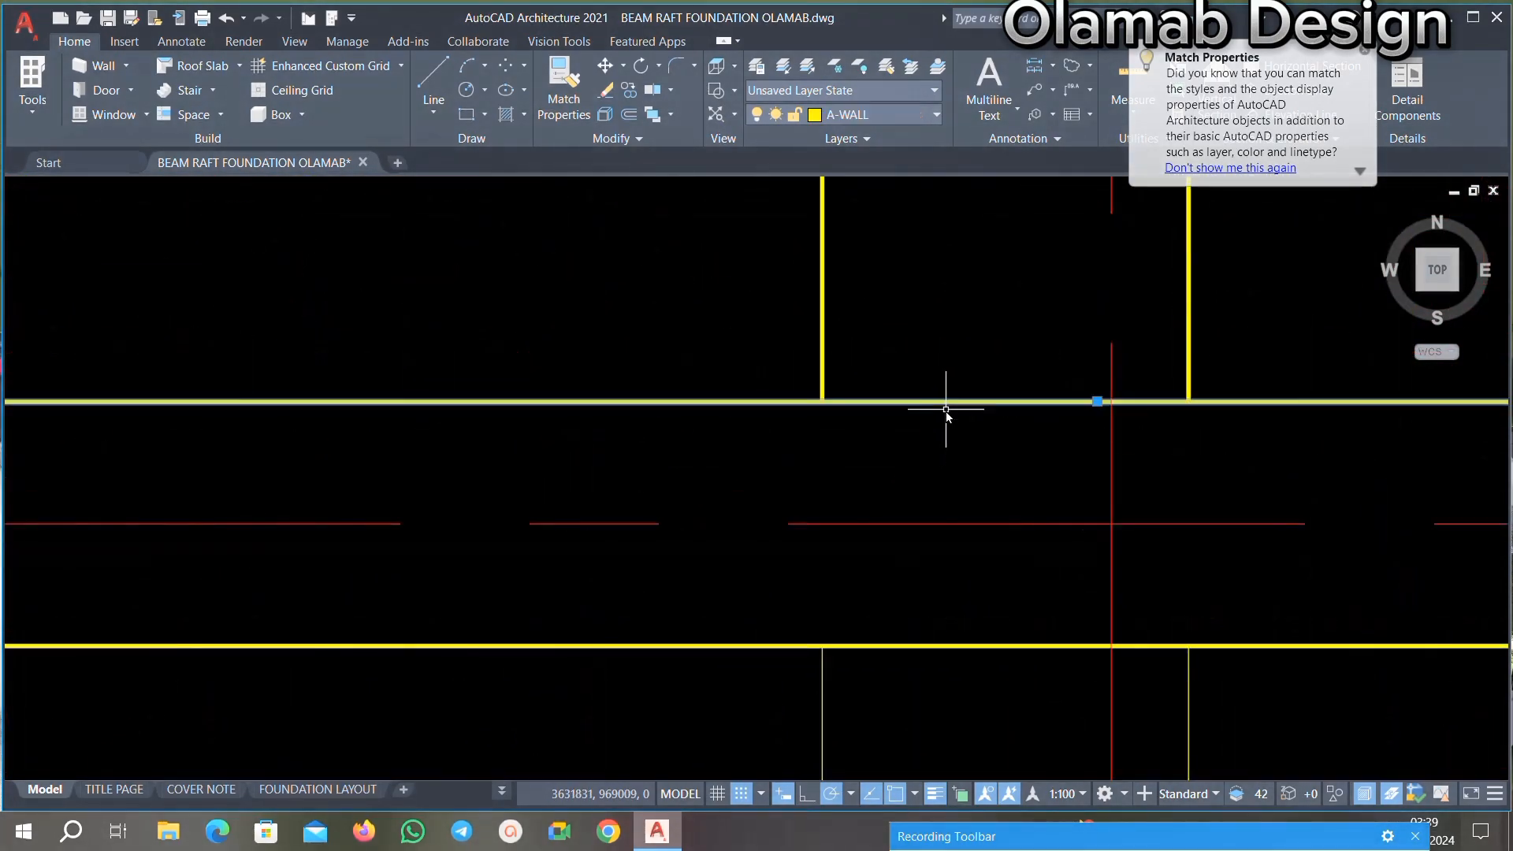
{"action": "key", "text": "Delete"}
{"action": "key", "text": "ctrl+z"}
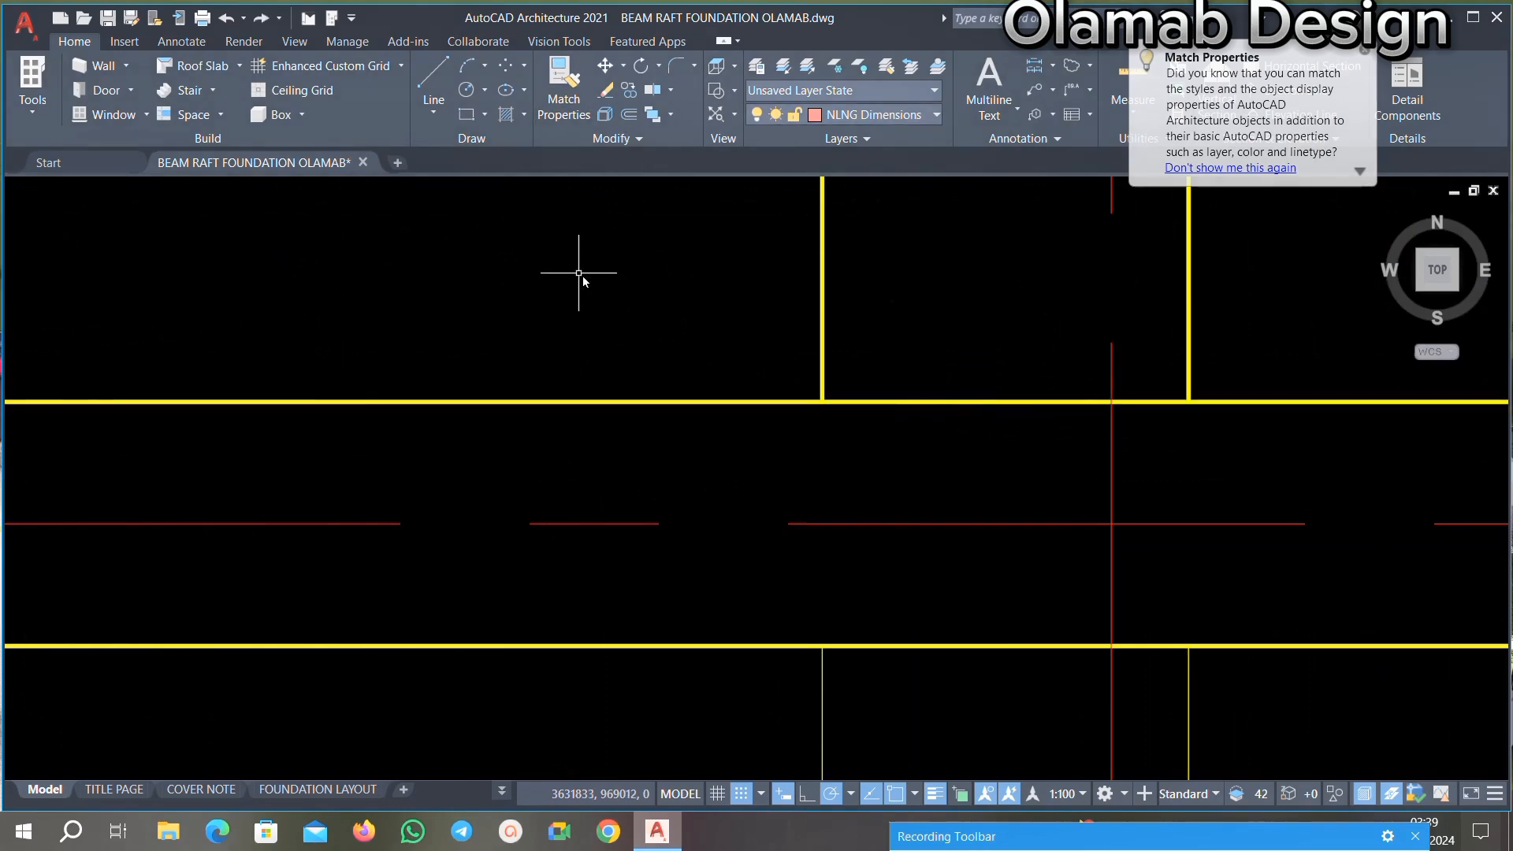
Step: Look over the whole floor plan for wall openings that still have end lines
{"action": "scroll", "coordinate": [604, 279], "scroll_direction": "down", "scroll_amount": 6}
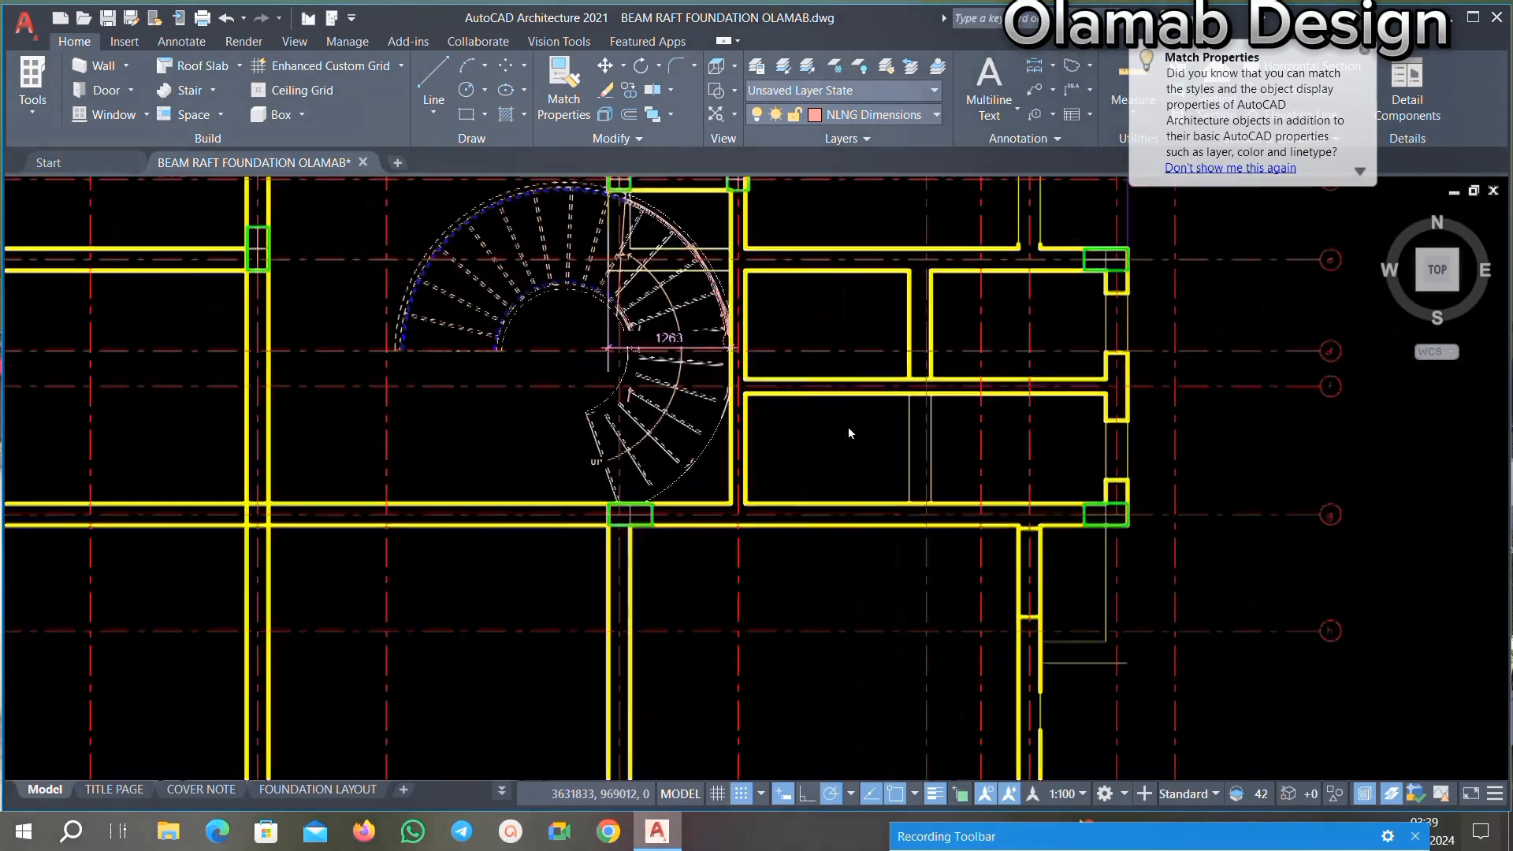
{"action": "scroll", "coordinate": [715, 505], "scroll_direction": "down", "scroll_amount": 5}
{"action": "scroll", "coordinate": [670, 411], "scroll_direction": "up", "scroll_amount": 7}
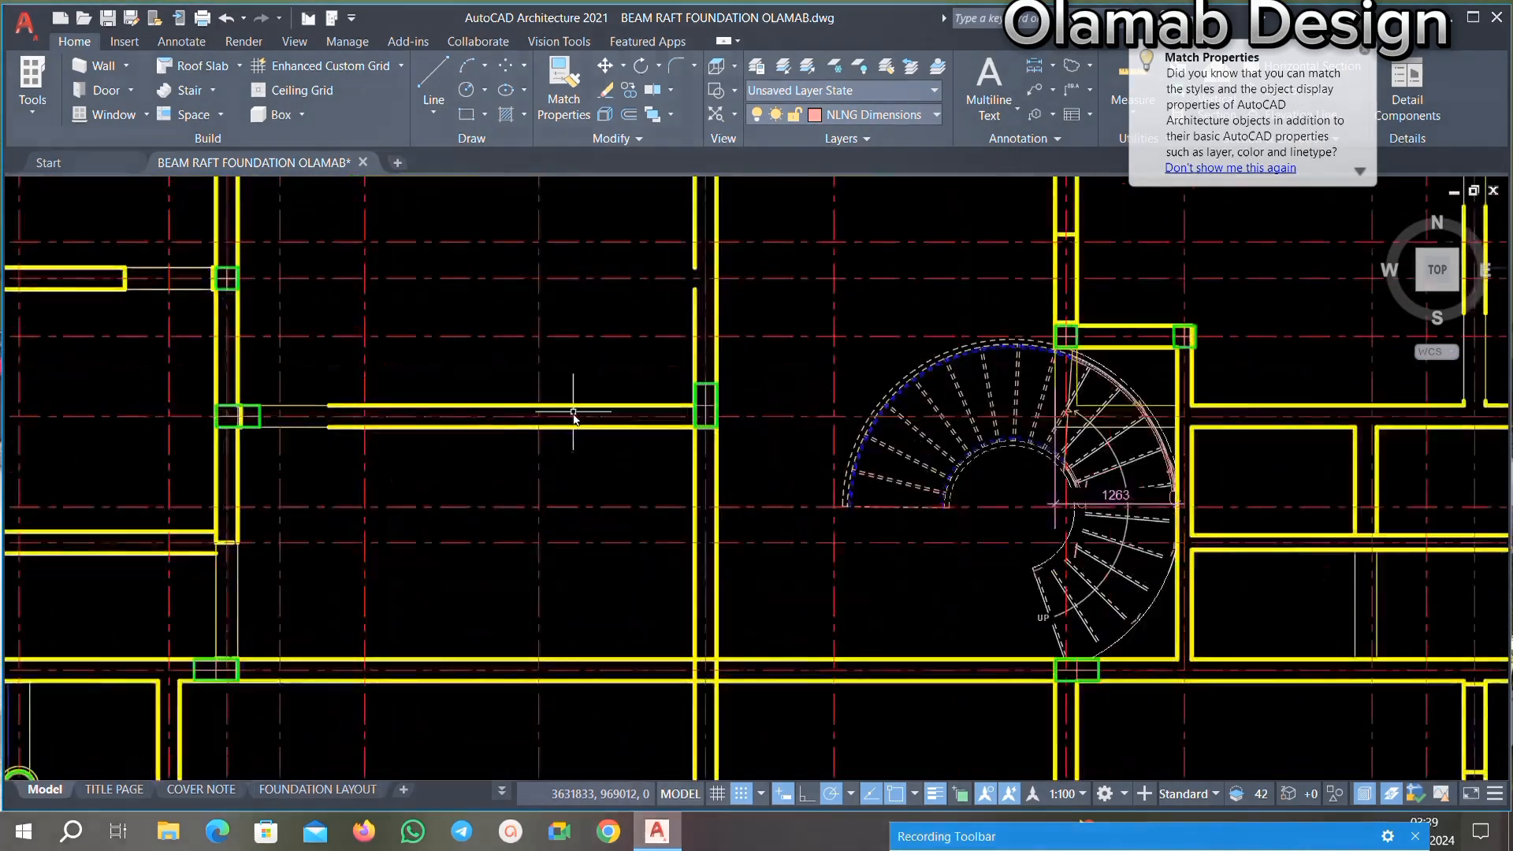
{"action": "scroll", "coordinate": [671, 411], "scroll_direction": "down", "scroll_amount": 5}
{"action": "middle_click_drag", "start_coordinate": [551, 432], "coordinate": [601, 455]}
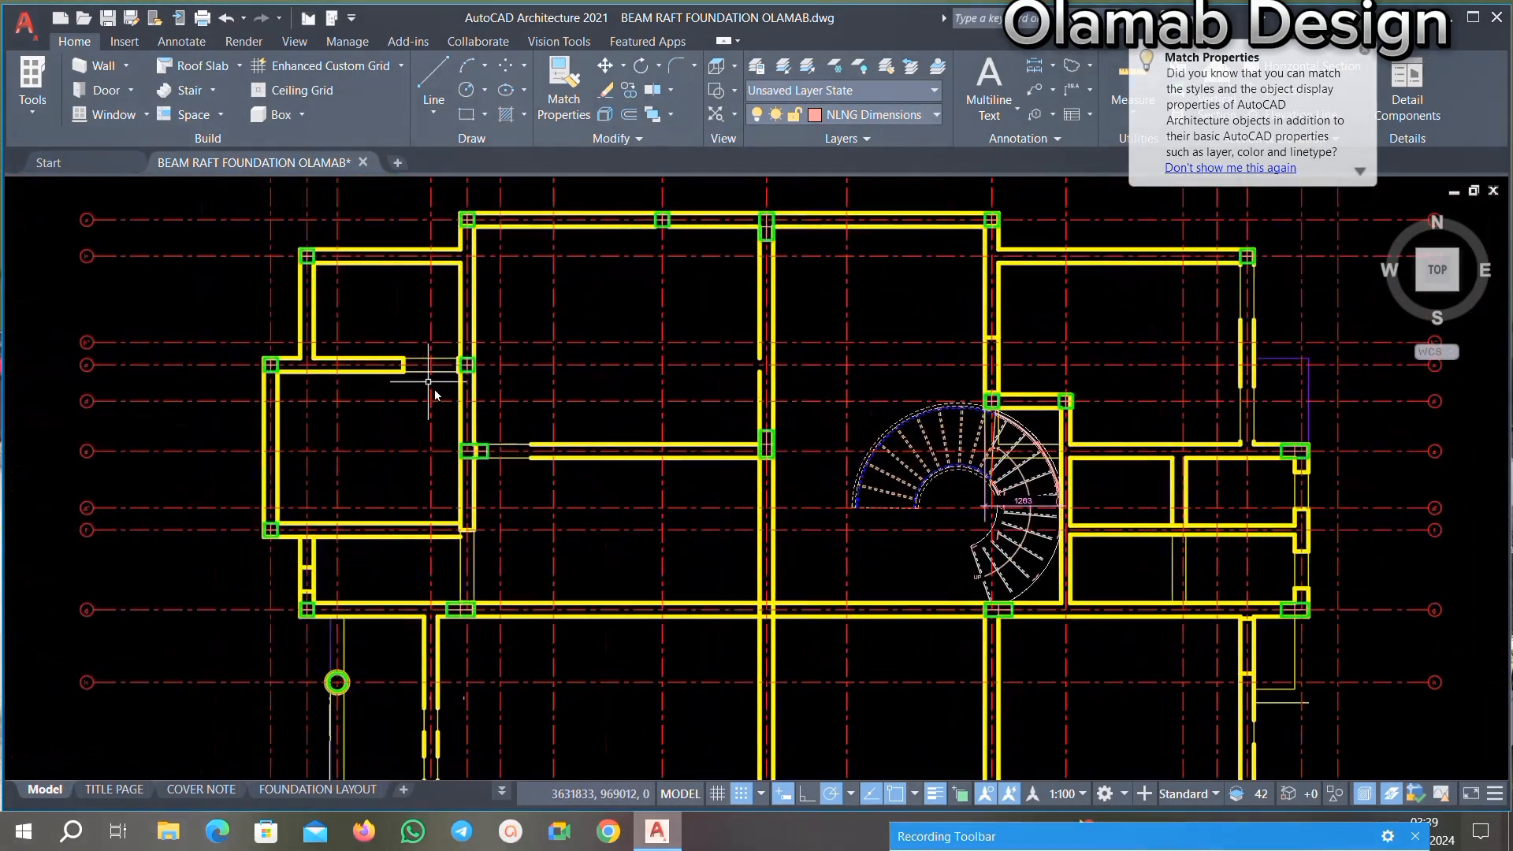
{"action": "middle_click_drag", "start_coordinate": [405, 412], "coordinate": [557, 310]}
{"action": "middle_click_drag", "start_coordinate": [571, 532], "coordinate": [546, 427]}
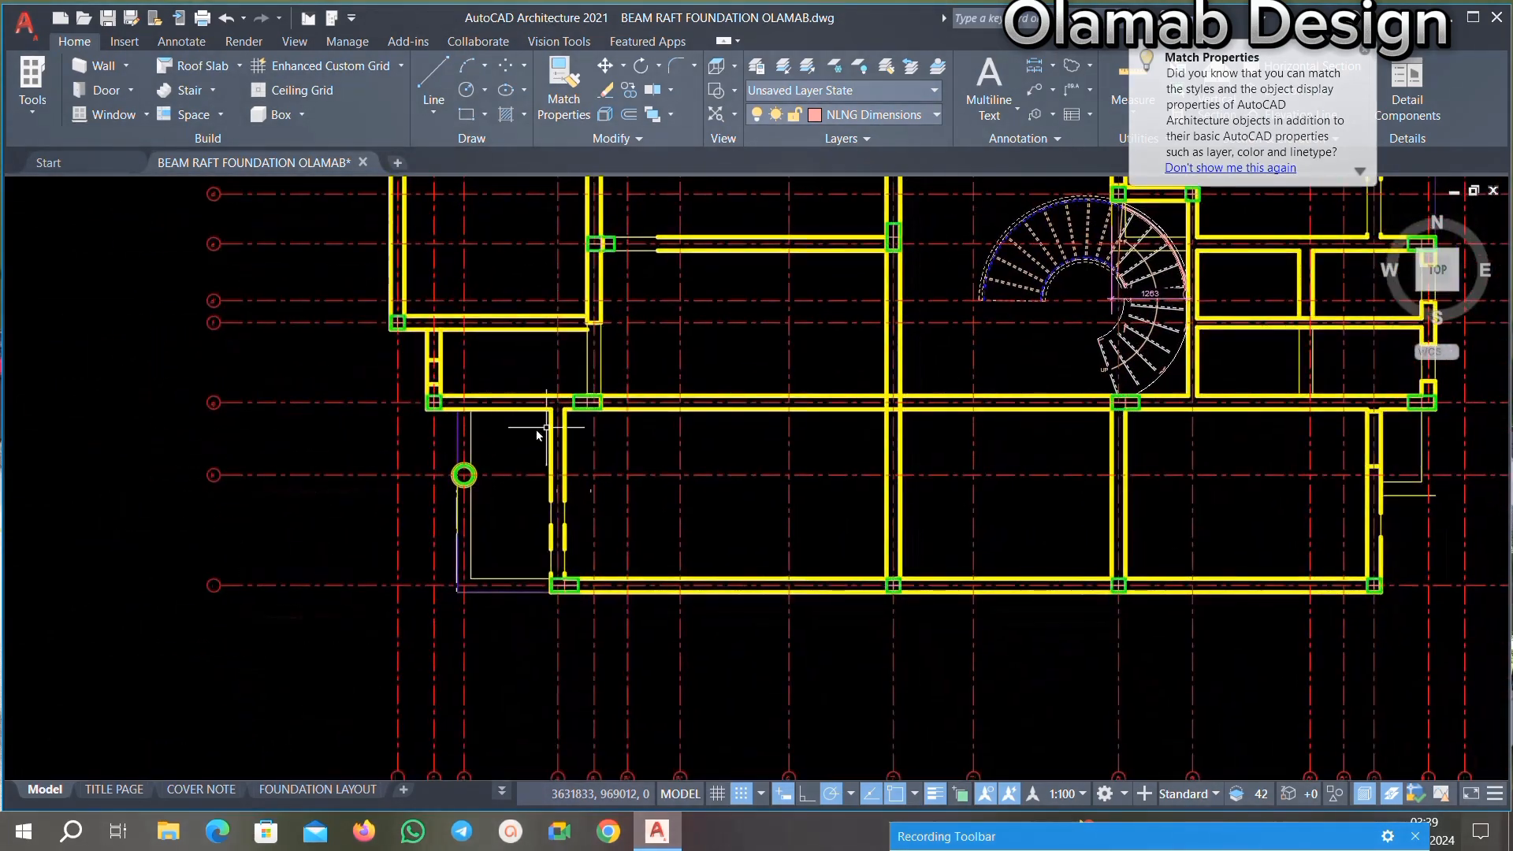
{"action": "scroll", "coordinate": [571, 408], "scroll_direction": "up", "scroll_amount": 2}
{"action": "scroll", "coordinate": [554, 471], "scroll_direction": "down", "scroll_amount": 2}
{"action": "middle_click_drag", "start_coordinate": [905, 531], "coordinate": [631, 541]}
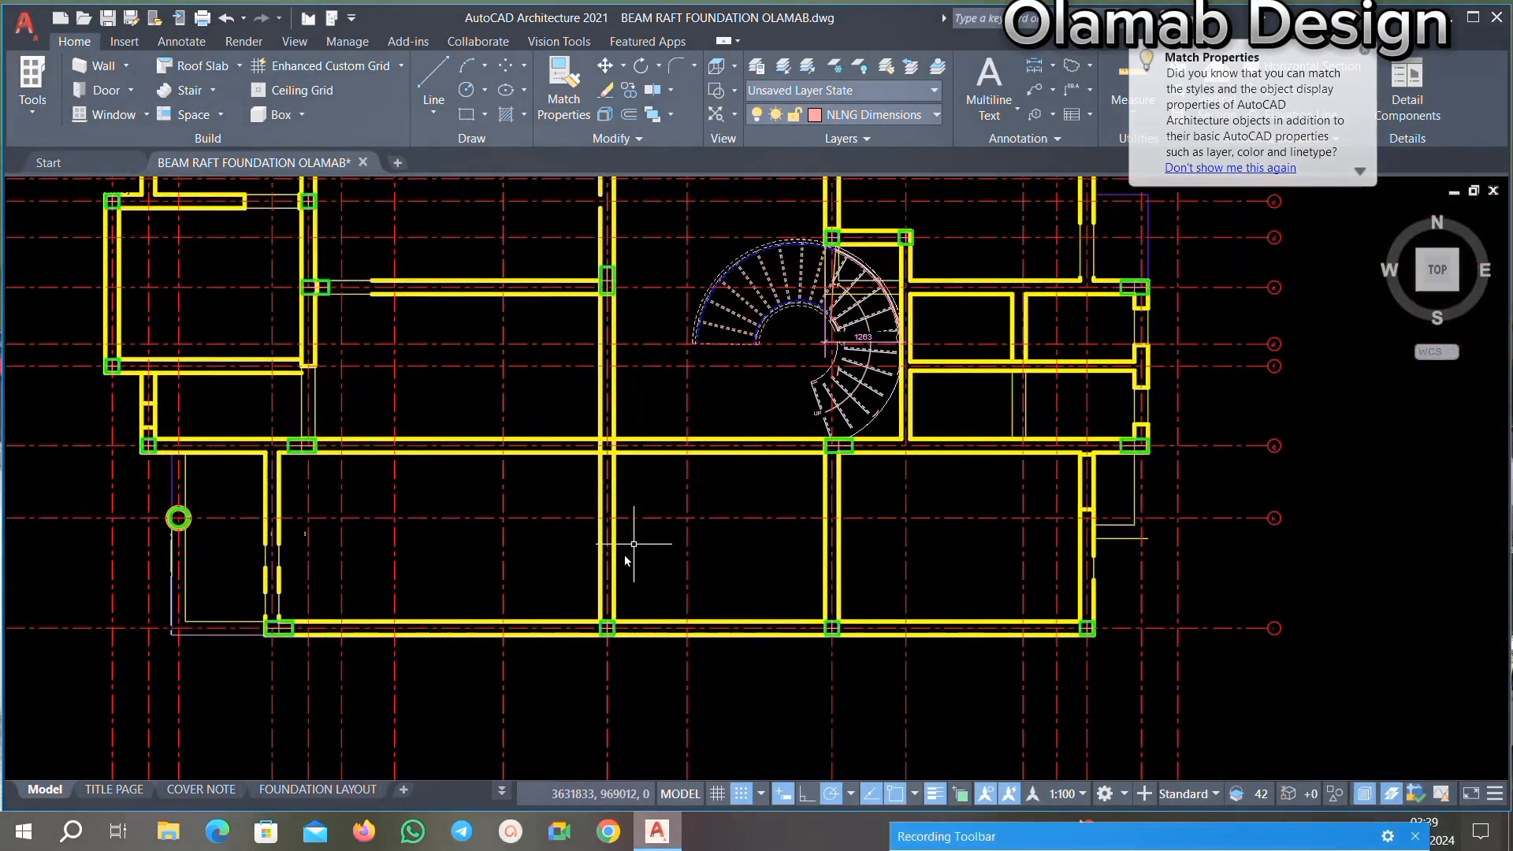
Step: Delete the two cross lines in the grid 10 wall between grids g and h
{"action": "middle_click_drag", "start_coordinate": [790, 459], "coordinate": [790, 517]}
{"action": "scroll", "coordinate": [983, 540], "scroll_direction": "up", "scroll_amount": 10}
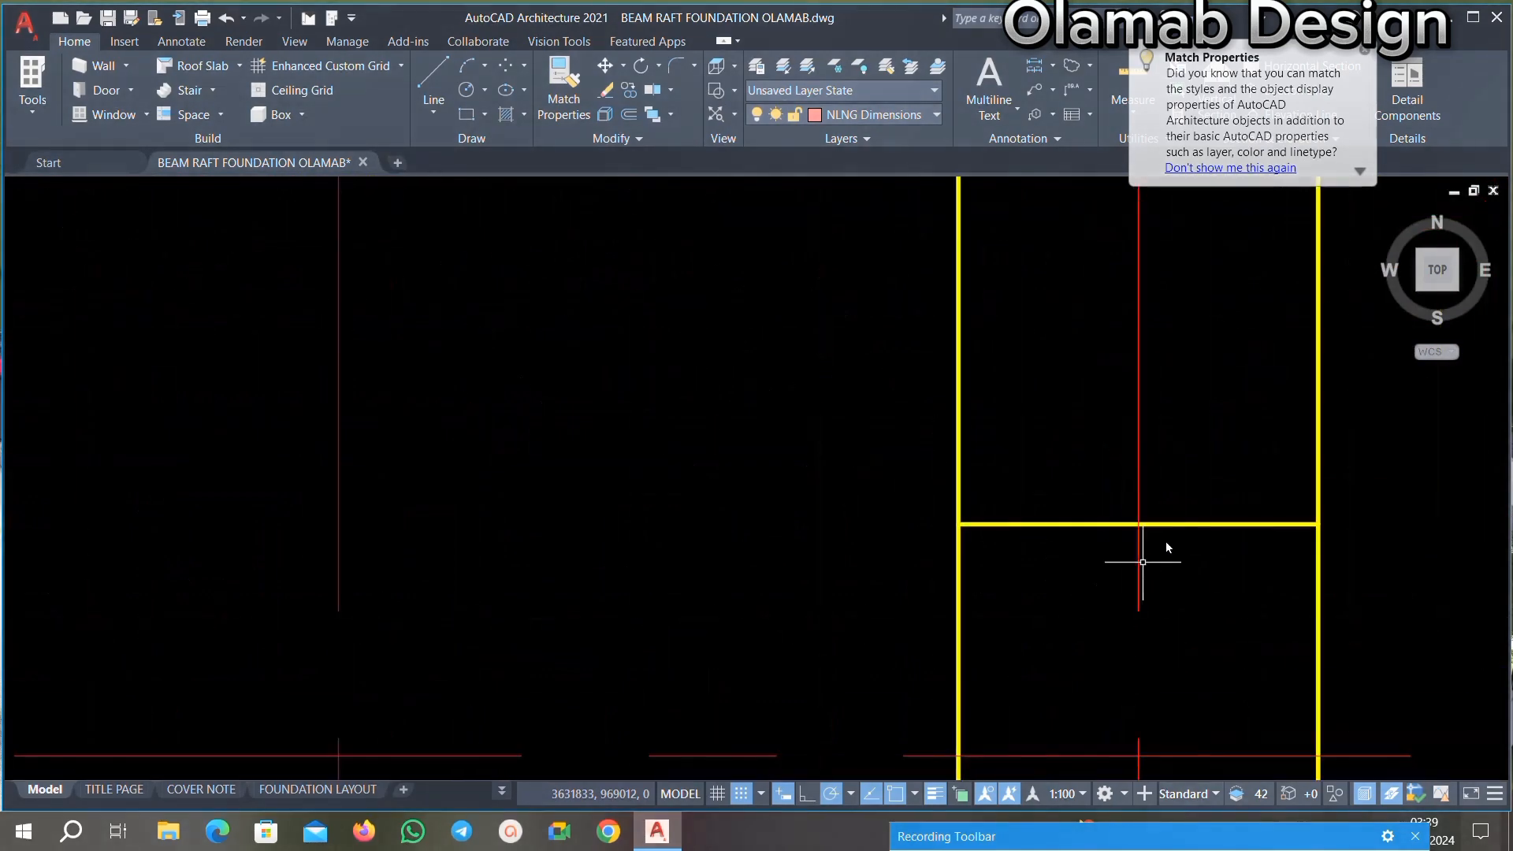
{"action": "scroll", "coordinate": [1167, 533], "scroll_direction": "down", "scroll_amount": 6}
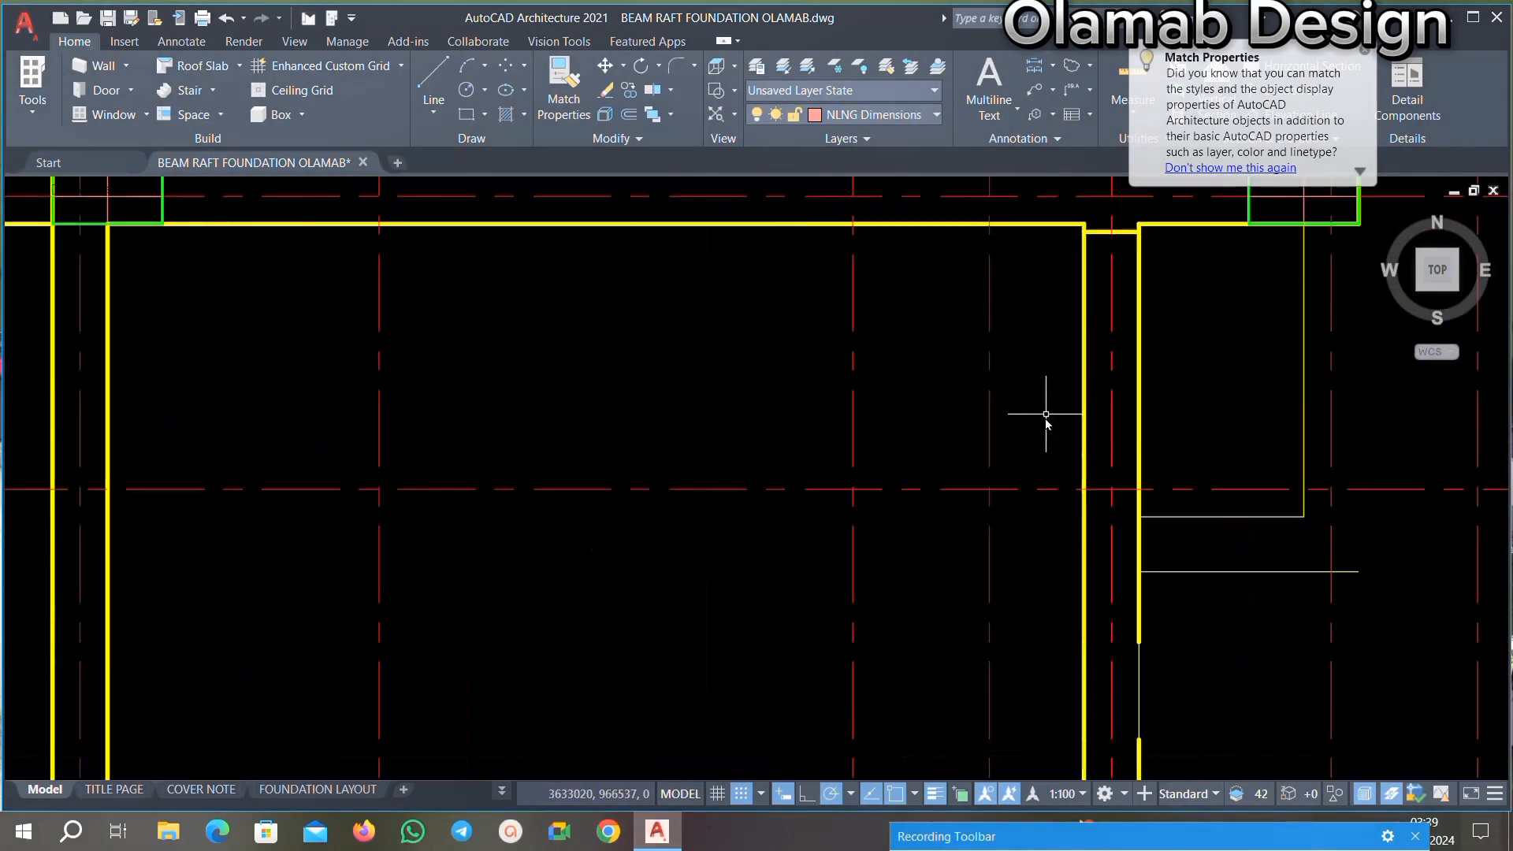
{"action": "scroll", "coordinate": [1114, 382], "scroll_direction": "up", "scroll_amount": 8}
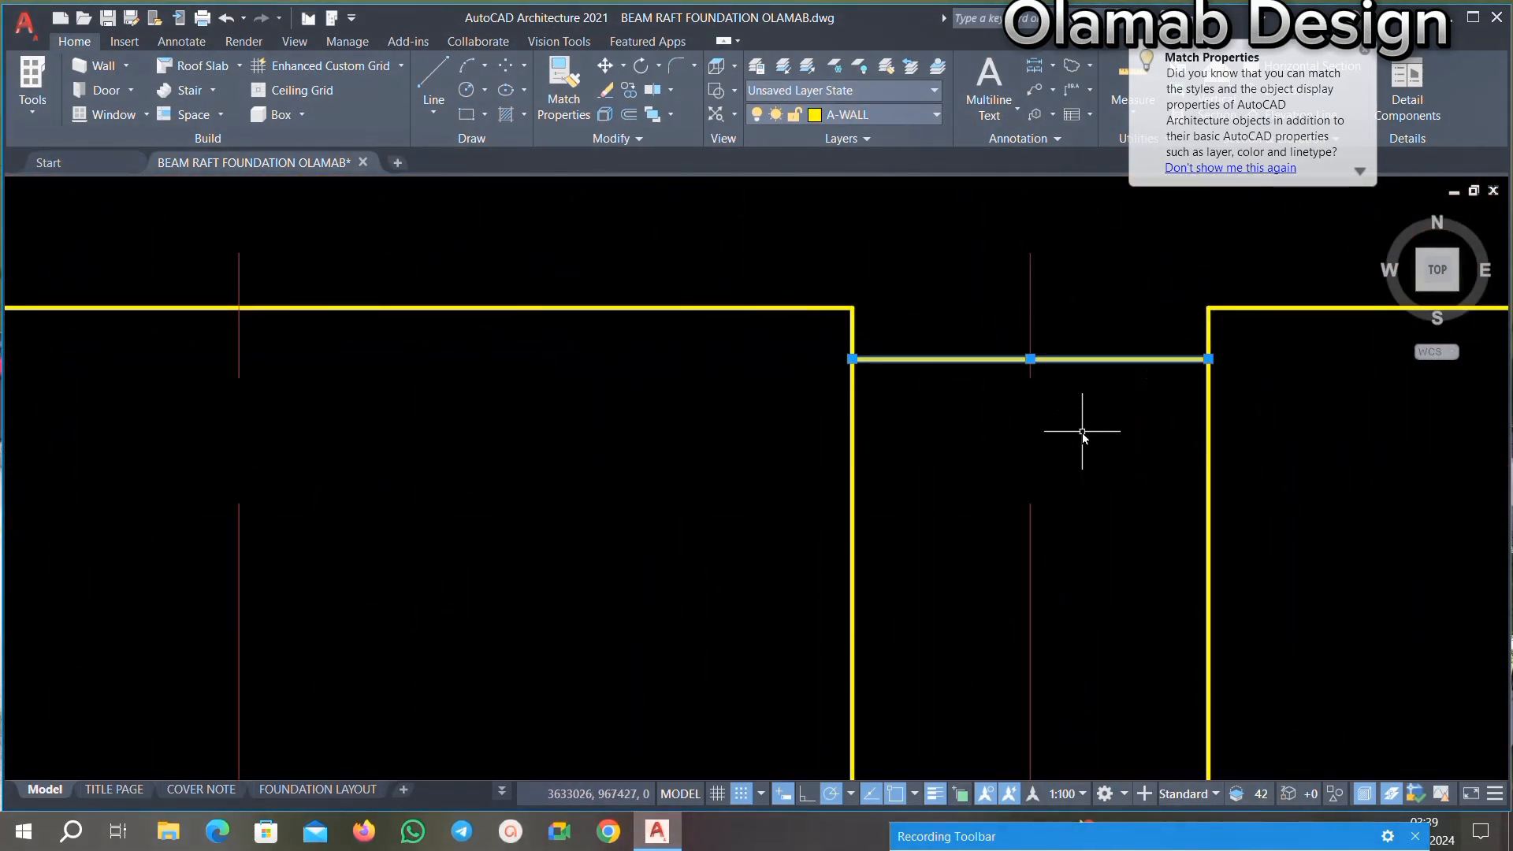
{"action": "key", "text": "Delete"}
{"action": "scroll", "coordinate": [1074, 412], "scroll_direction": "down", "scroll_amount": 8}
{"action": "scroll", "coordinate": [1135, 381], "scroll_direction": "down", "scroll_amount": 4}
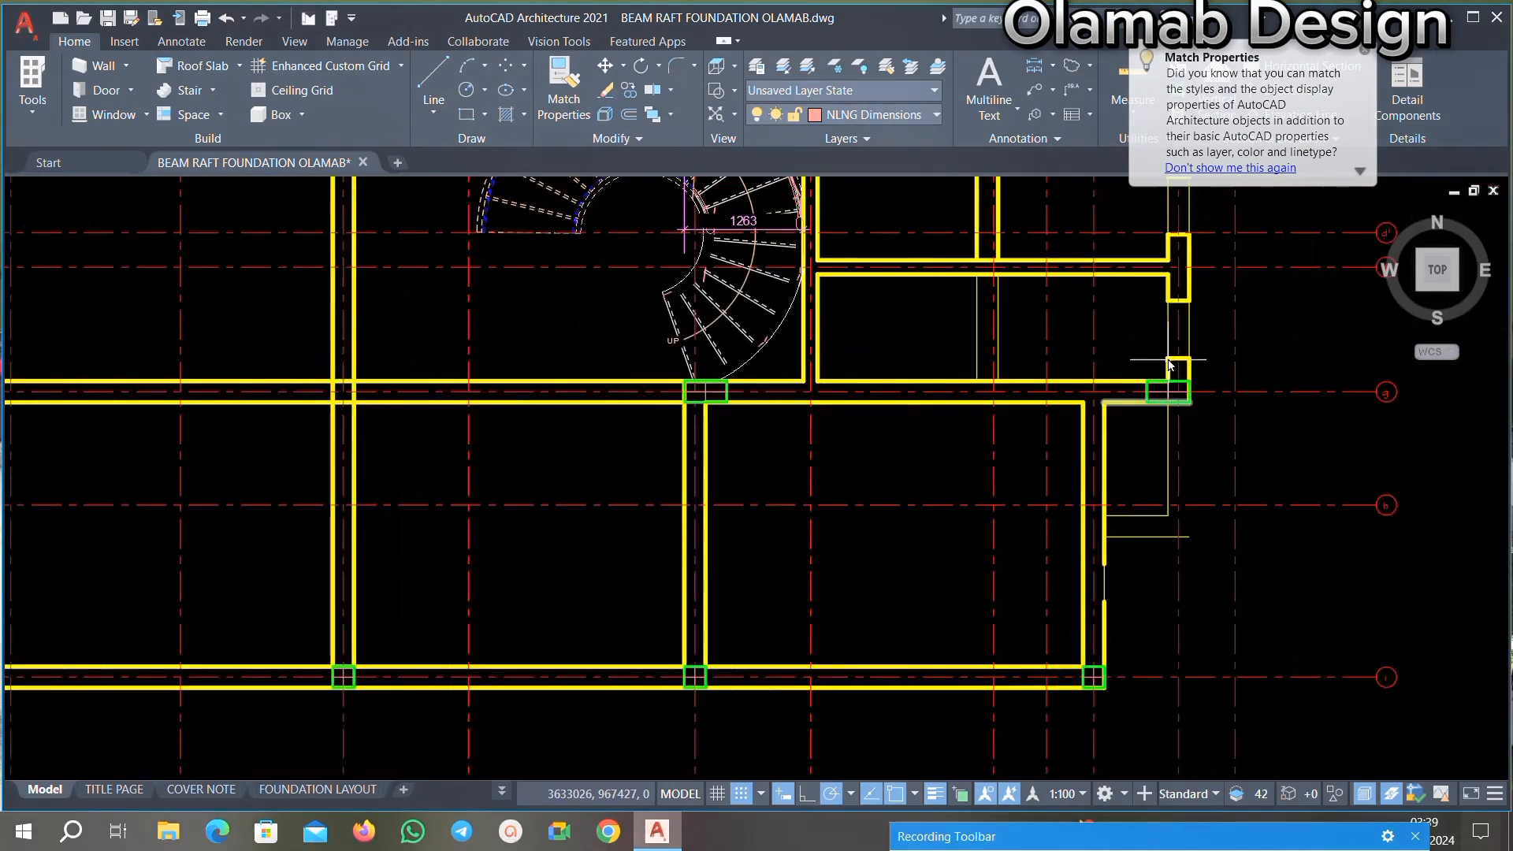
Step: Delete the end line of the short grid 11 wall stub just north of the grid g corner column
{"action": "scroll", "coordinate": [1141, 405], "scroll_direction": "up", "scroll_amount": 10}
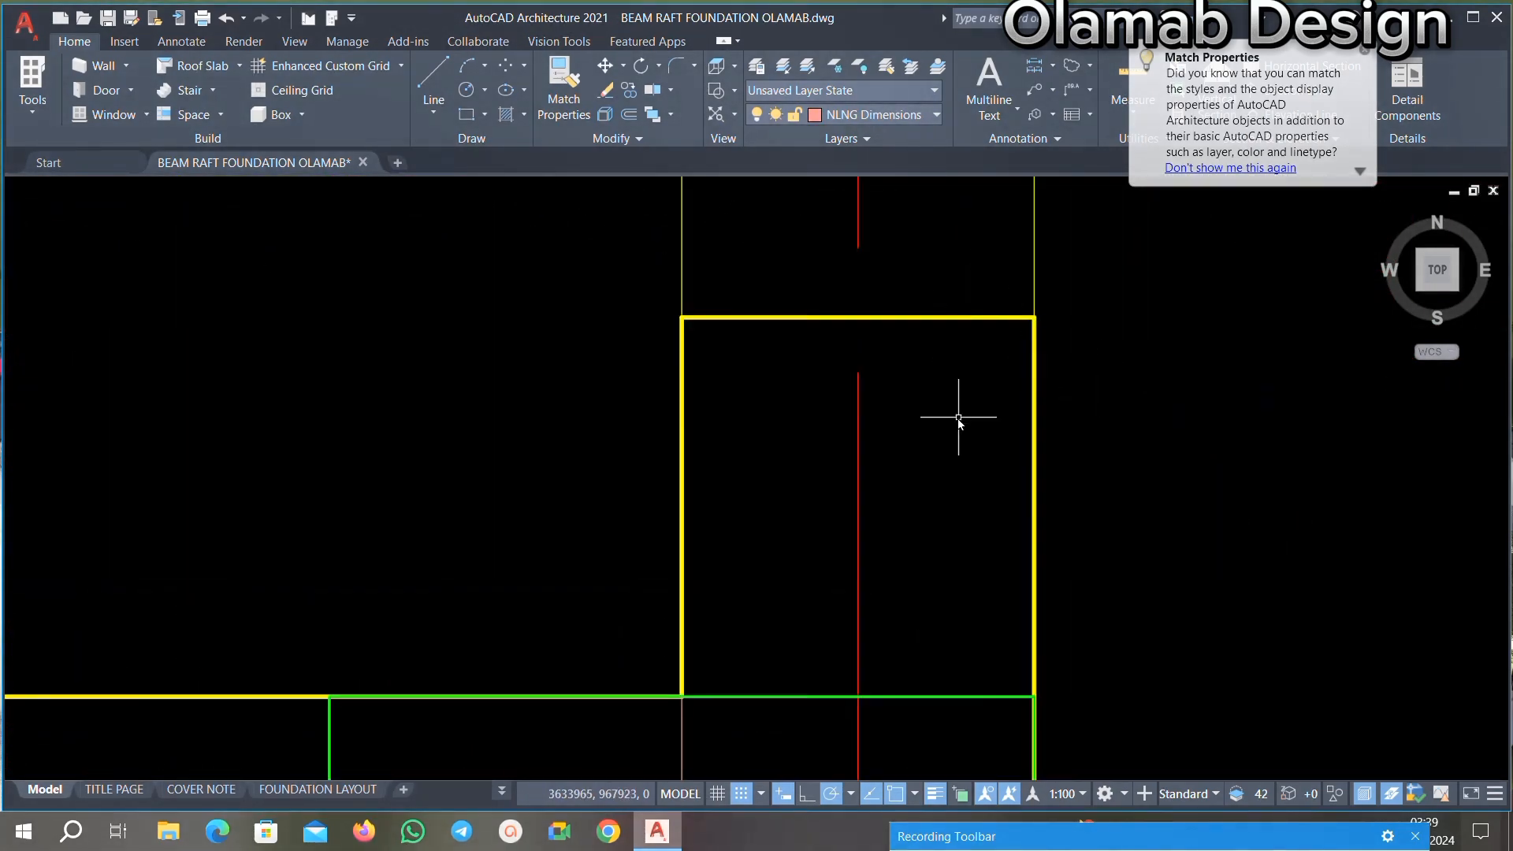
{"action": "scroll", "coordinate": [935, 402], "scroll_direction": "down", "scroll_amount": 3}
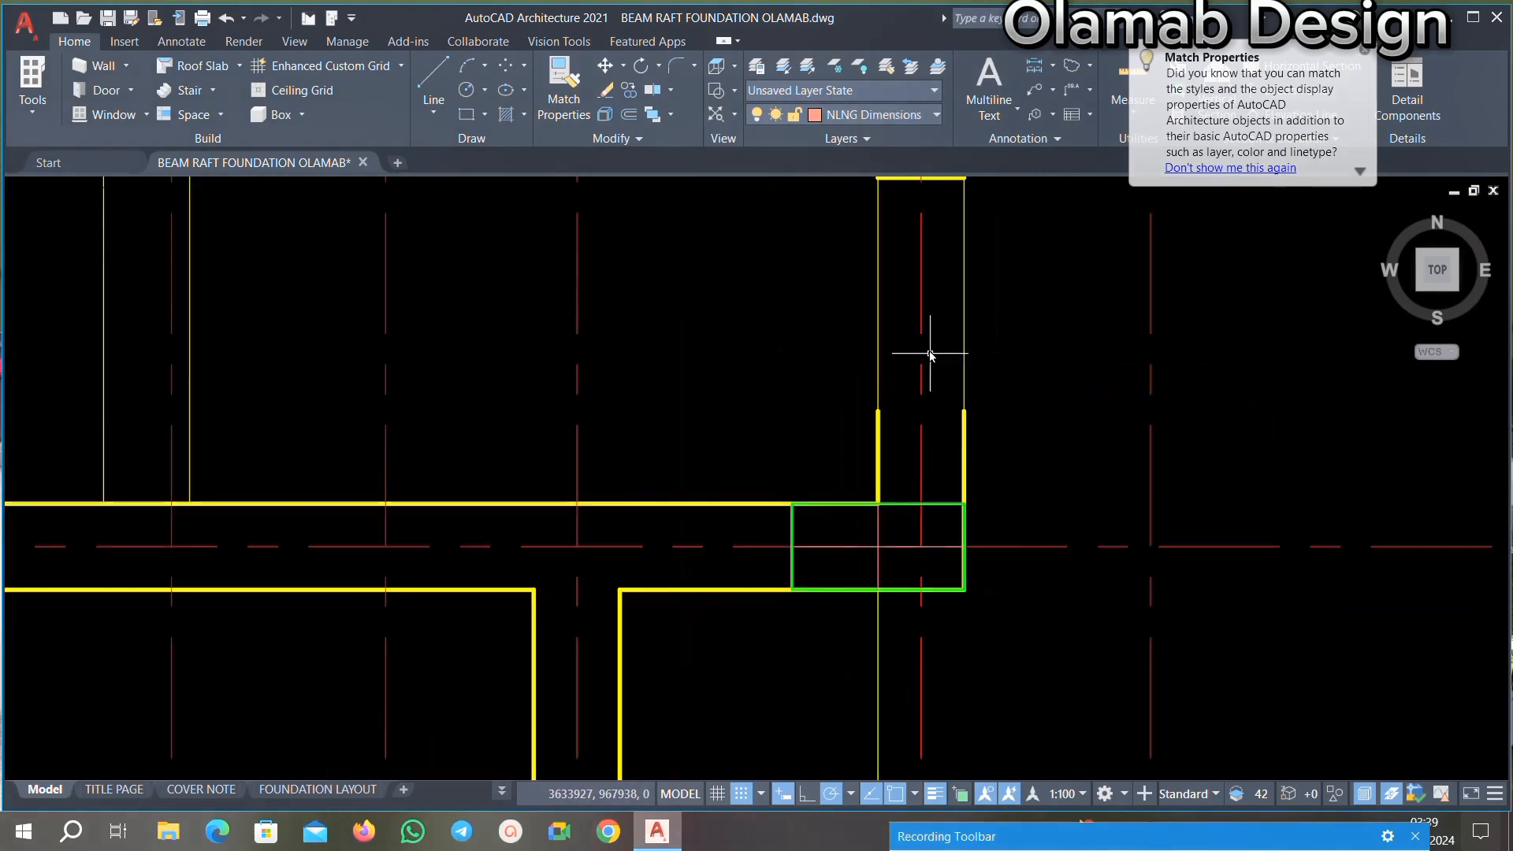
Step: Delete the southern and northern end lines of the short grid 11 wall segment at the grid f wall
{"action": "middle_click_drag", "start_coordinate": [926, 358], "coordinate": [891, 613]}
{"action": "scroll", "coordinate": [913, 430], "scroll_direction": "up", "scroll_amount": 3}
{"action": "left_click", "coordinate": [959, 370]}
{"action": "left_click", "coordinate": [880, 581]}
{"action": "key", "text": "Delete"}
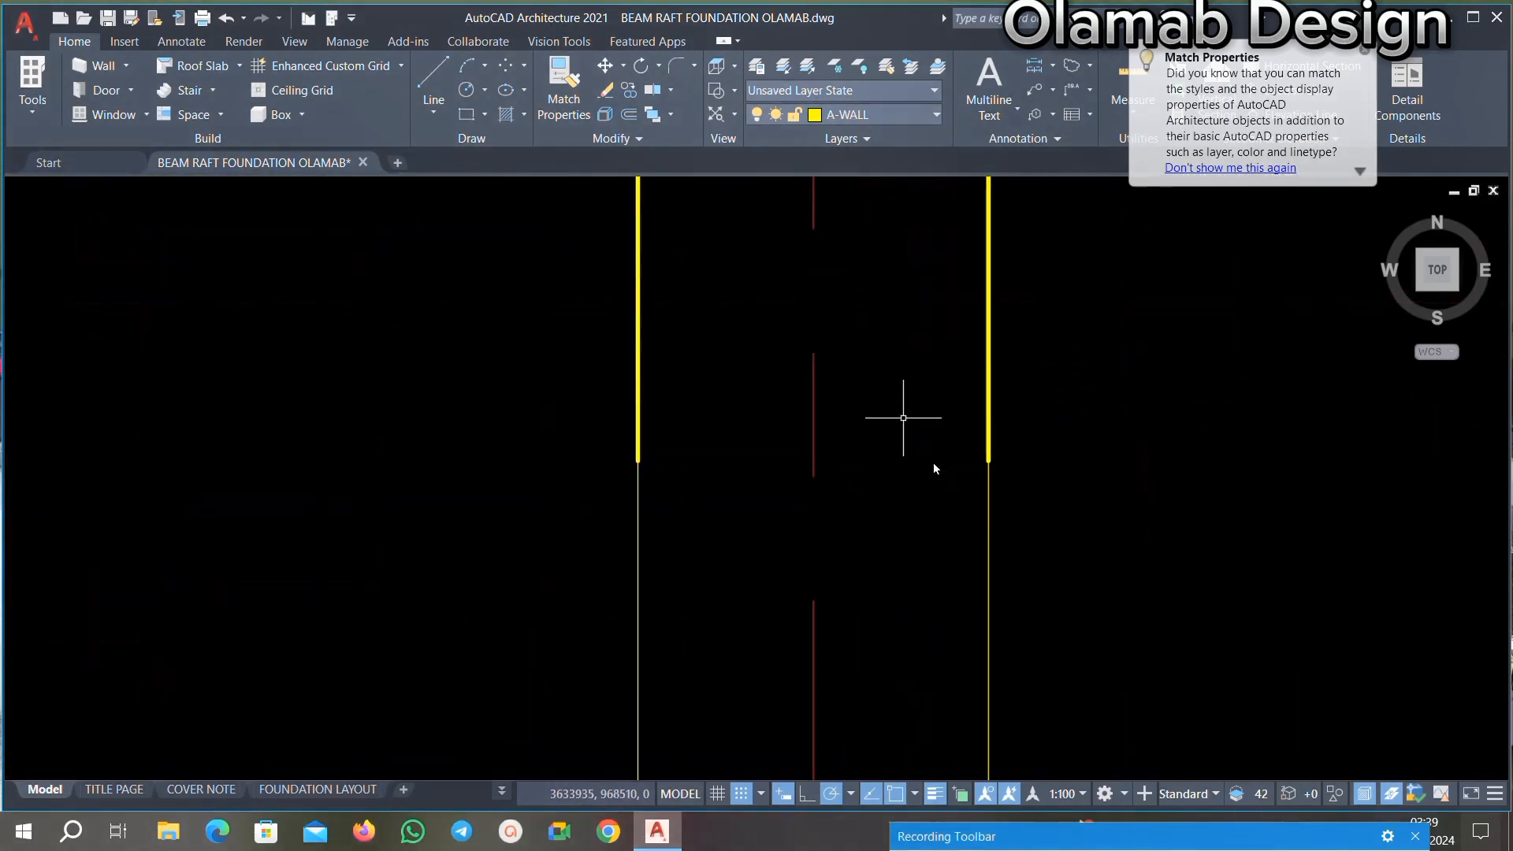
{"action": "scroll", "coordinate": [903, 414], "scroll_direction": "down", "scroll_amount": 4}
{"action": "scroll", "coordinate": [995, 254], "scroll_direction": "up", "scroll_amount": 4}
{"action": "scroll", "coordinate": [995, 253], "scroll_direction": "up", "scroll_amount": 4}
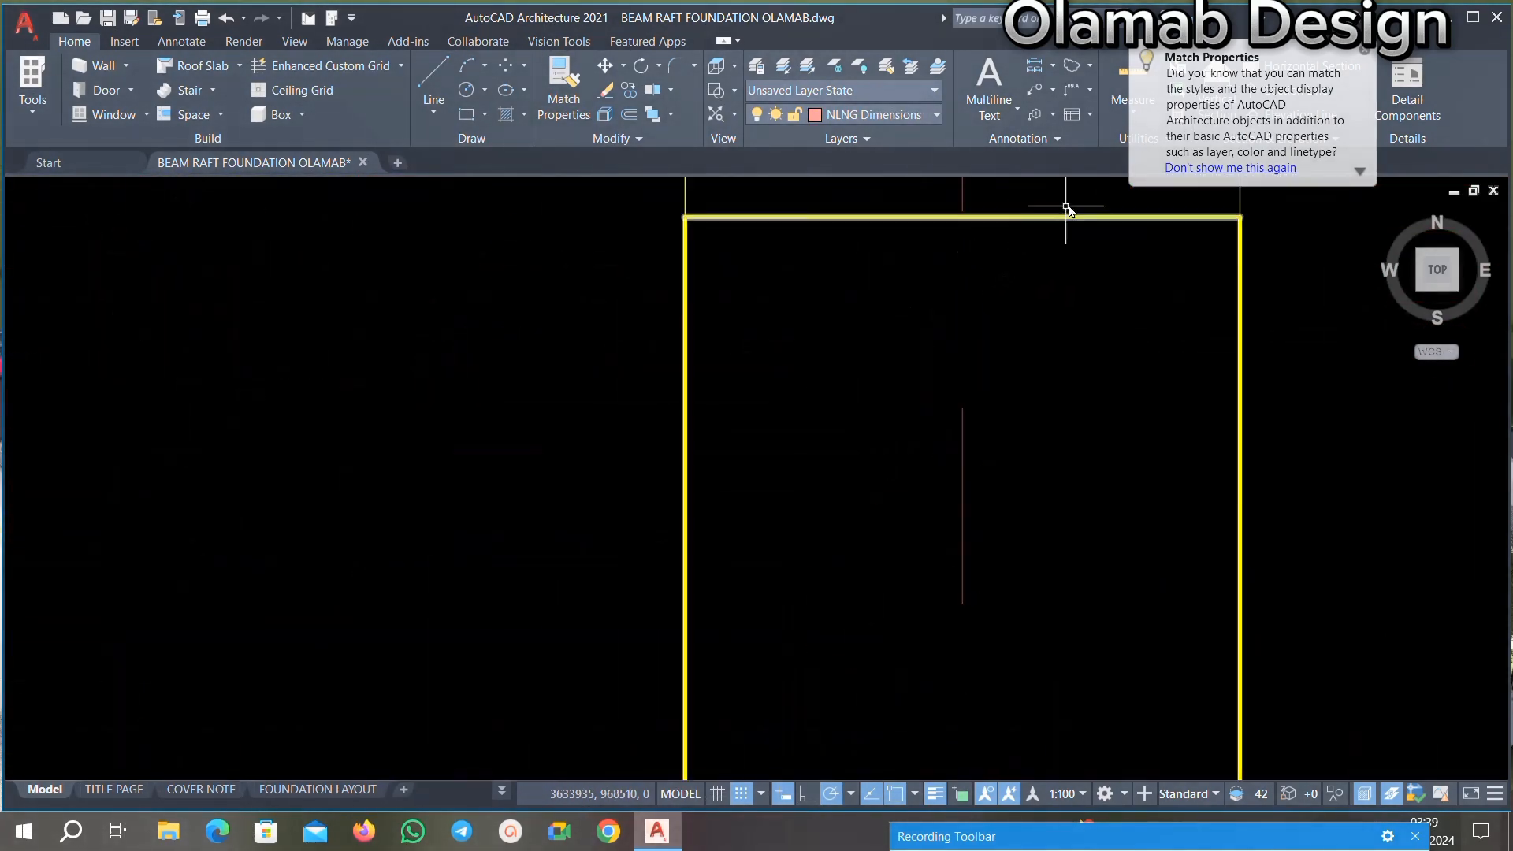
{"action": "key", "text": "Delete"}
Step: Delete the end line of the grid 11 wall stub just south of the grid e corner column
{"action": "scroll", "coordinate": [1041, 331], "scroll_direction": "down", "scroll_amount": 4}
{"action": "scroll", "coordinate": [1037, 294], "scroll_direction": "up", "scroll_amount": 4}
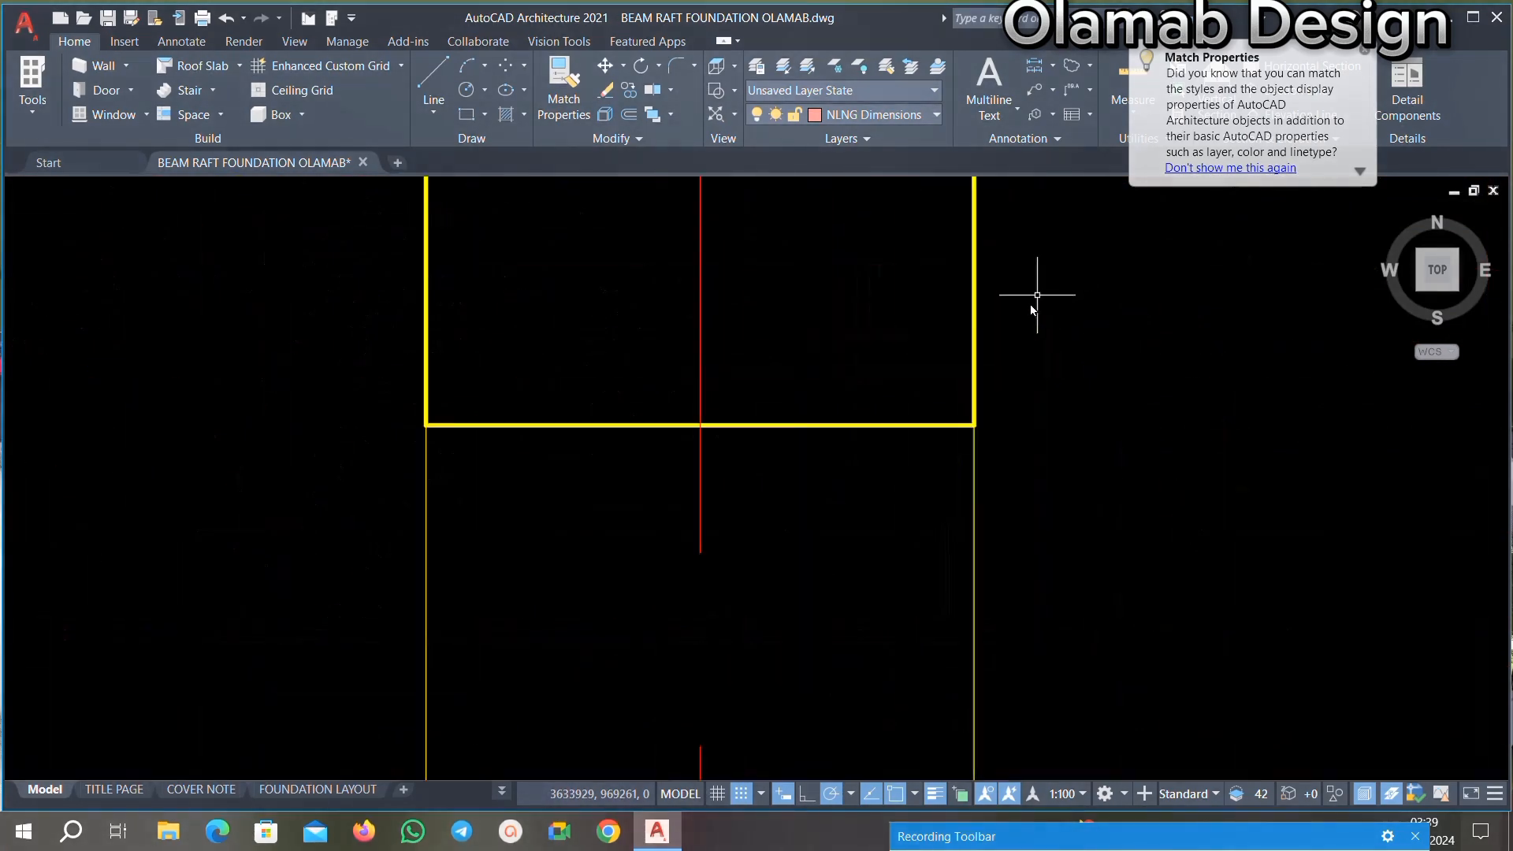
{"action": "left_click", "coordinate": [878, 442]}
{"action": "key", "text": "Delete"}
{"action": "scroll", "coordinate": [1024, 355], "scroll_direction": "down", "scroll_amount": 5}
{"action": "scroll", "coordinate": [1017, 300], "scroll_direction": "up", "scroll_amount": 2}
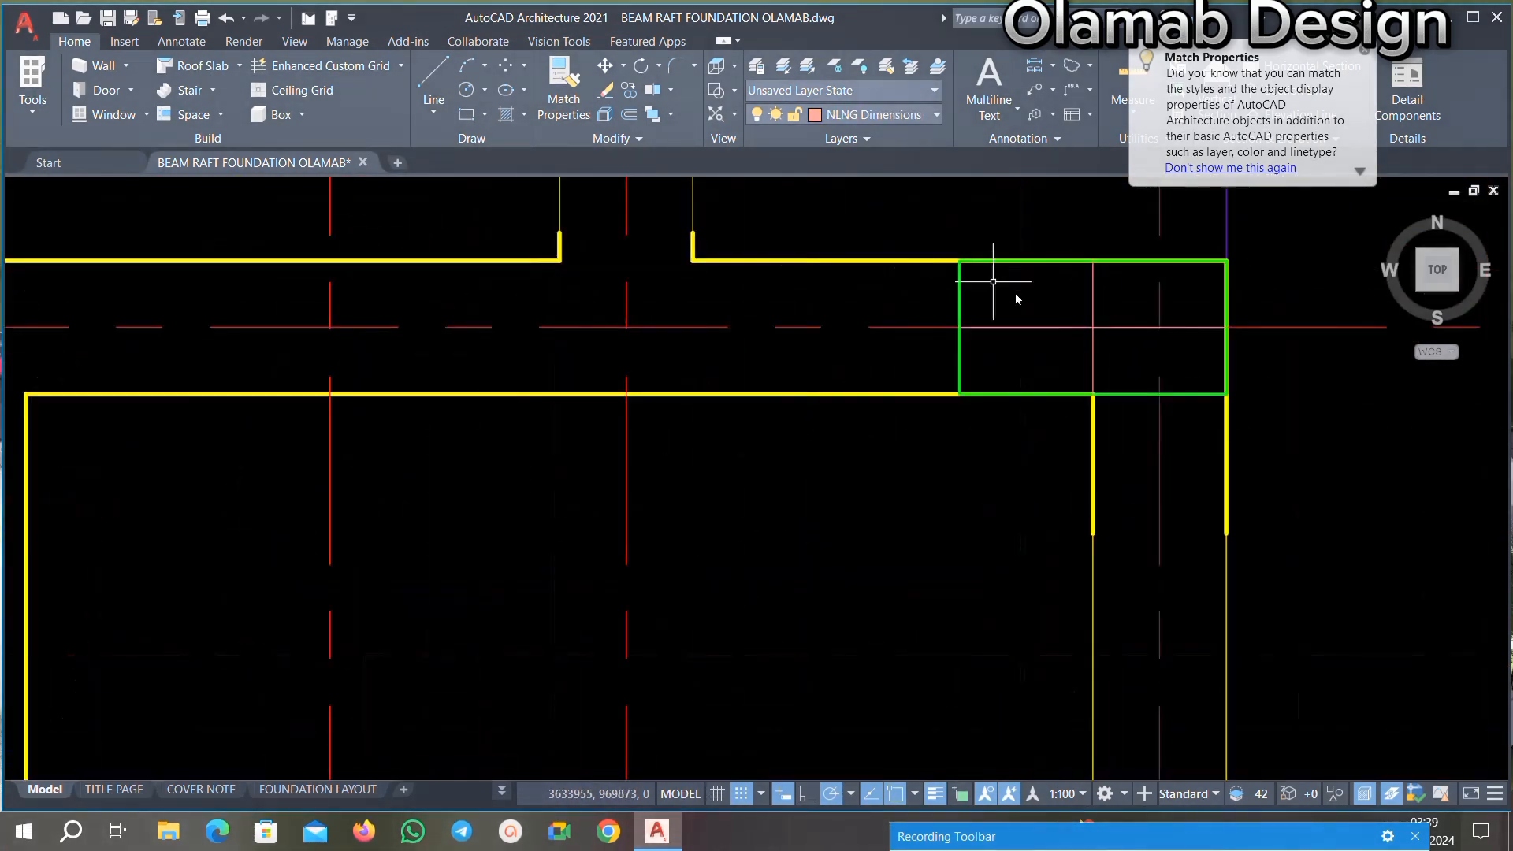
Step: Look over the whole floor plan for leftover lines at the wall junctions, columns and staircase
{"action": "scroll", "coordinate": [914, 300], "scroll_direction": "down", "scroll_amount": 3}
{"action": "scroll", "coordinate": [783, 364], "scroll_direction": "up", "scroll_amount": 2}
{"action": "scroll", "coordinate": [788, 441], "scroll_direction": "down", "scroll_amount": 4}
{"action": "scroll", "coordinate": [851, 483], "scroll_direction": "up", "scroll_amount": 3}
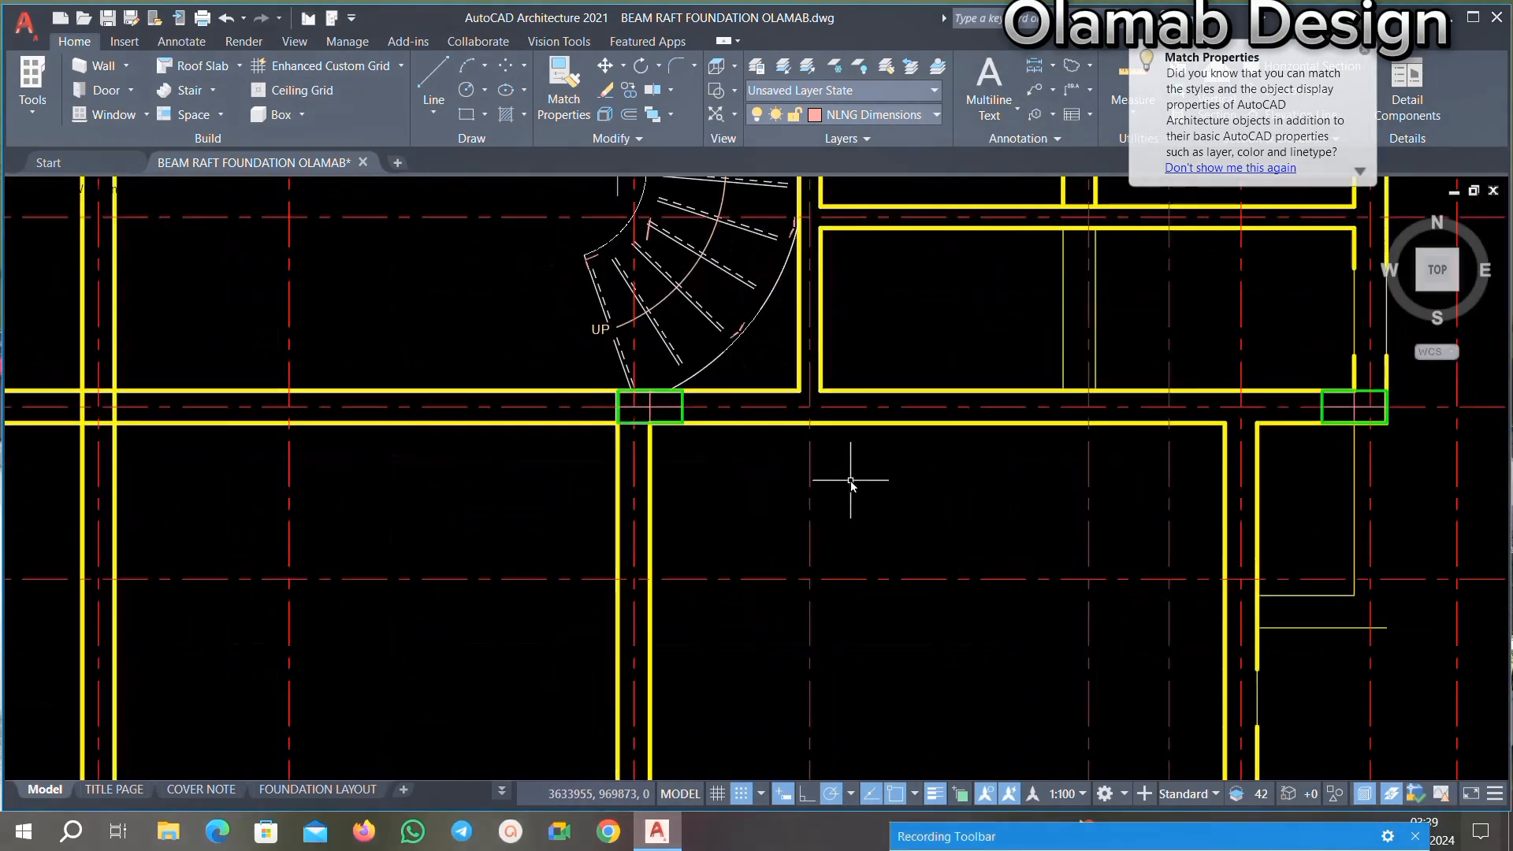
{"action": "scroll", "coordinate": [884, 447], "scroll_direction": "down", "scroll_amount": 1}
{"action": "scroll", "coordinate": [703, 505], "scroll_direction": "up", "scroll_amount": 3}
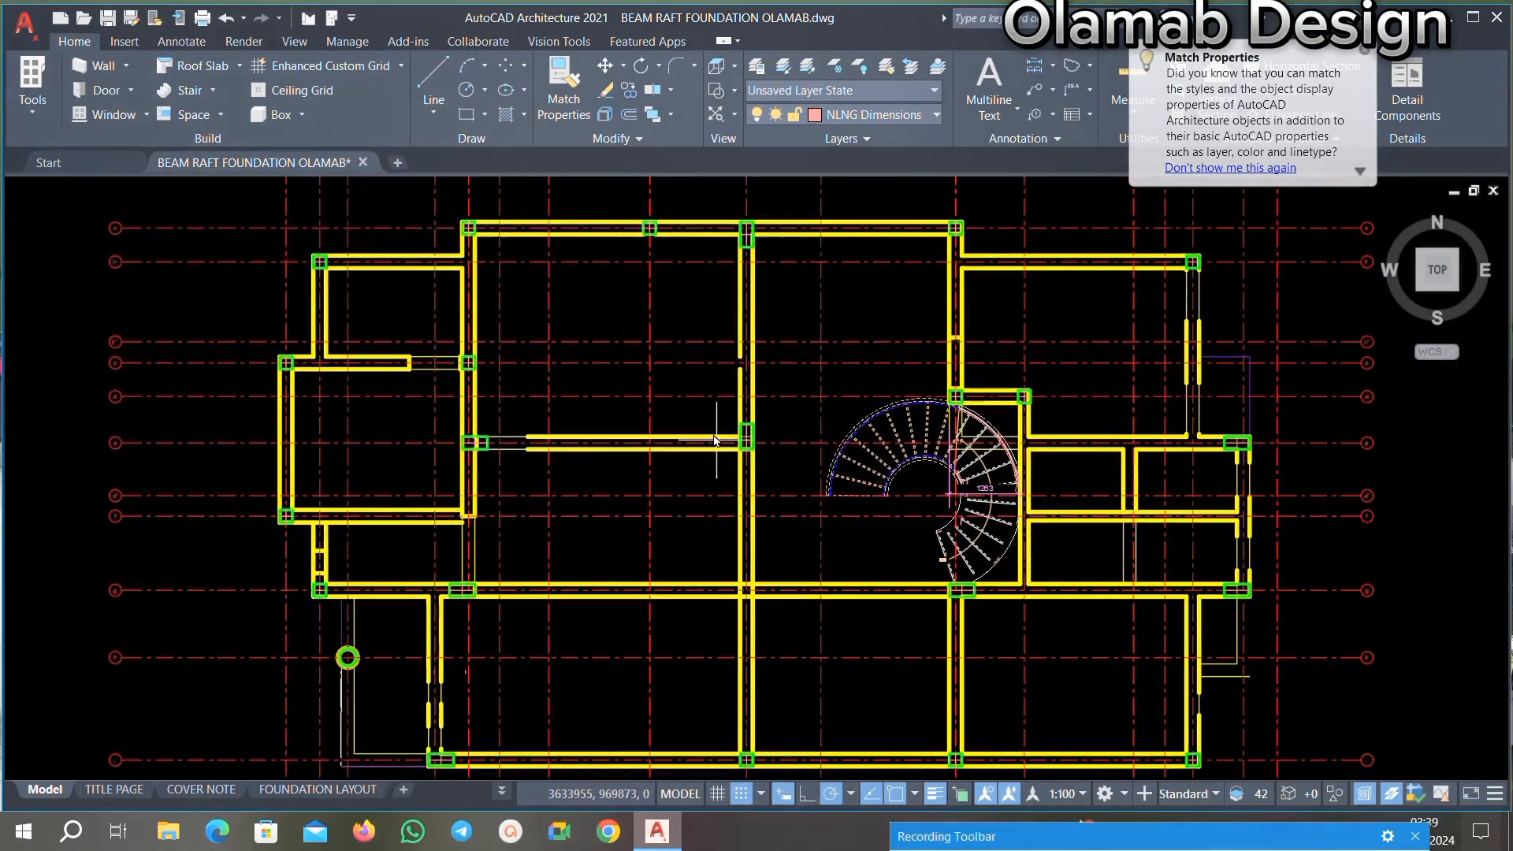
{"action": "scroll", "coordinate": [770, 325], "scroll_direction": "down", "scroll_amount": 2}
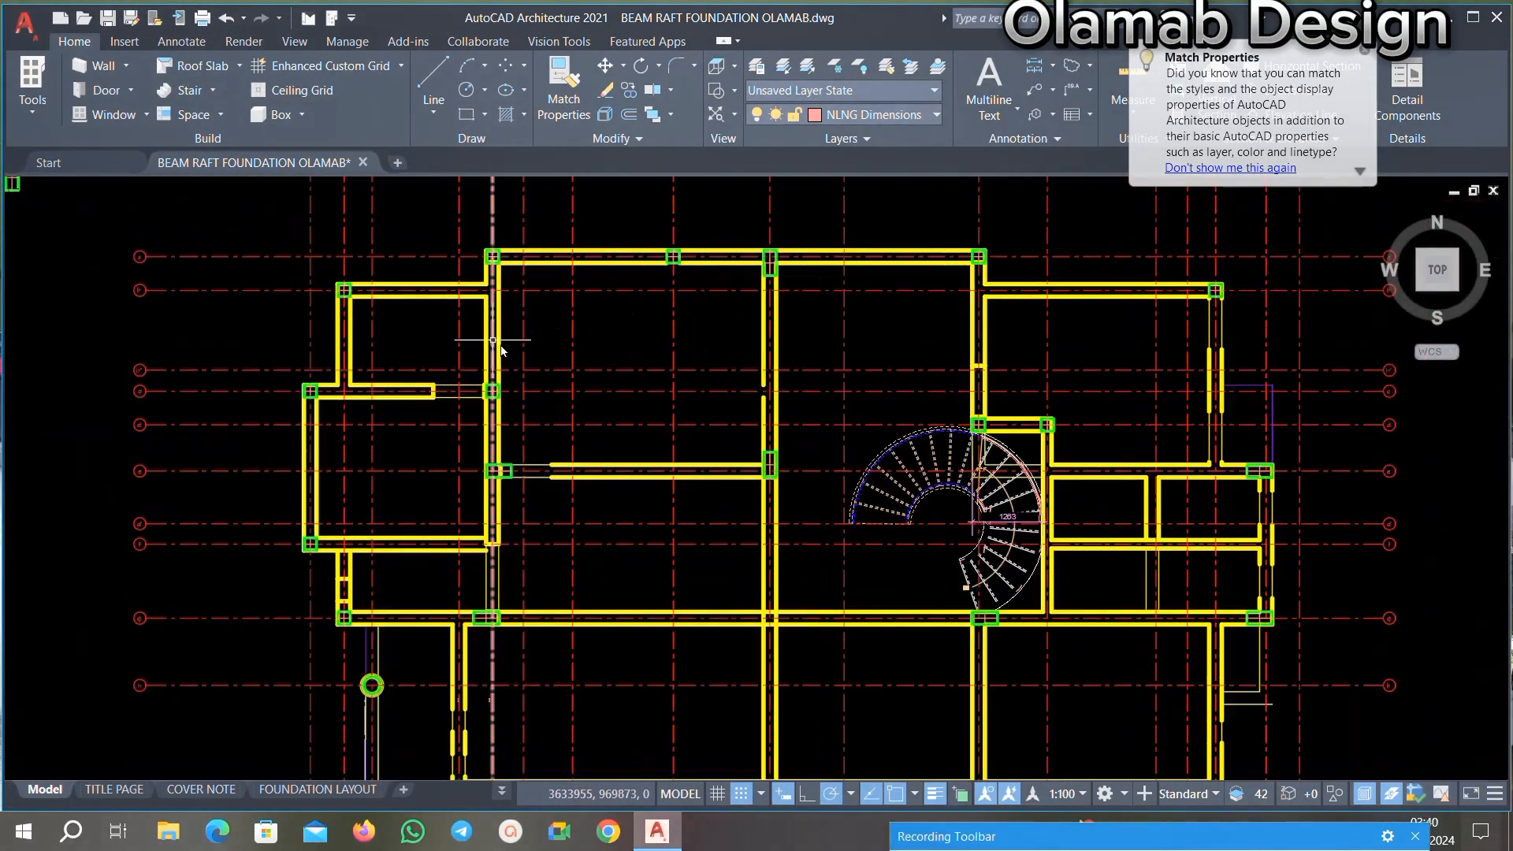
{"action": "middle_click_drag", "start_coordinate": [493, 340], "coordinate": [702, 344]}
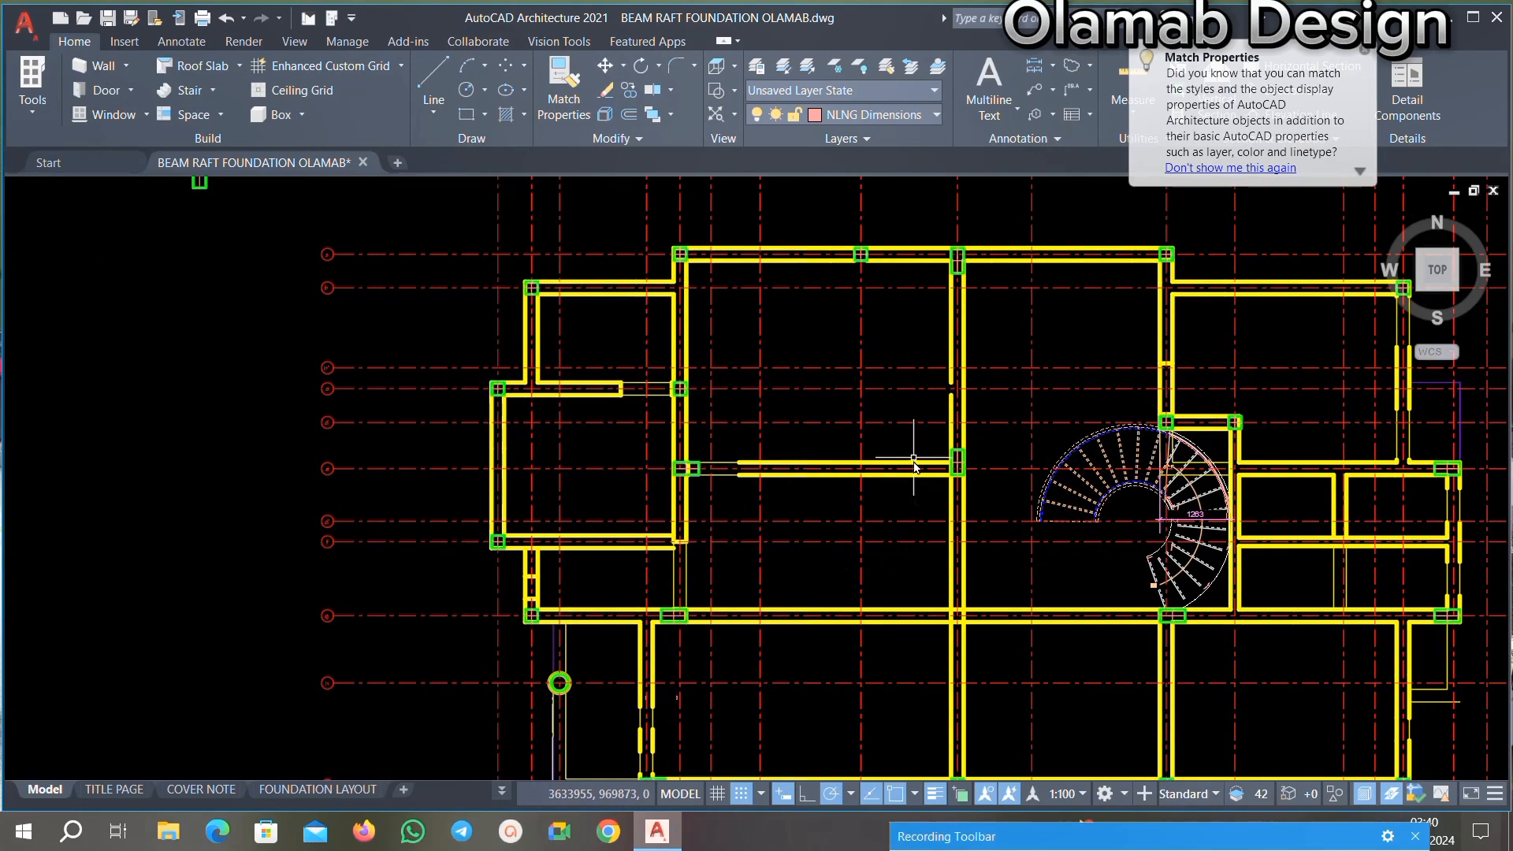
{"action": "scroll", "coordinate": [914, 466], "scroll_direction": "down", "scroll_amount": 2}
{"action": "scroll", "coordinate": [1021, 372], "scroll_direction": "up", "scroll_amount": 2}
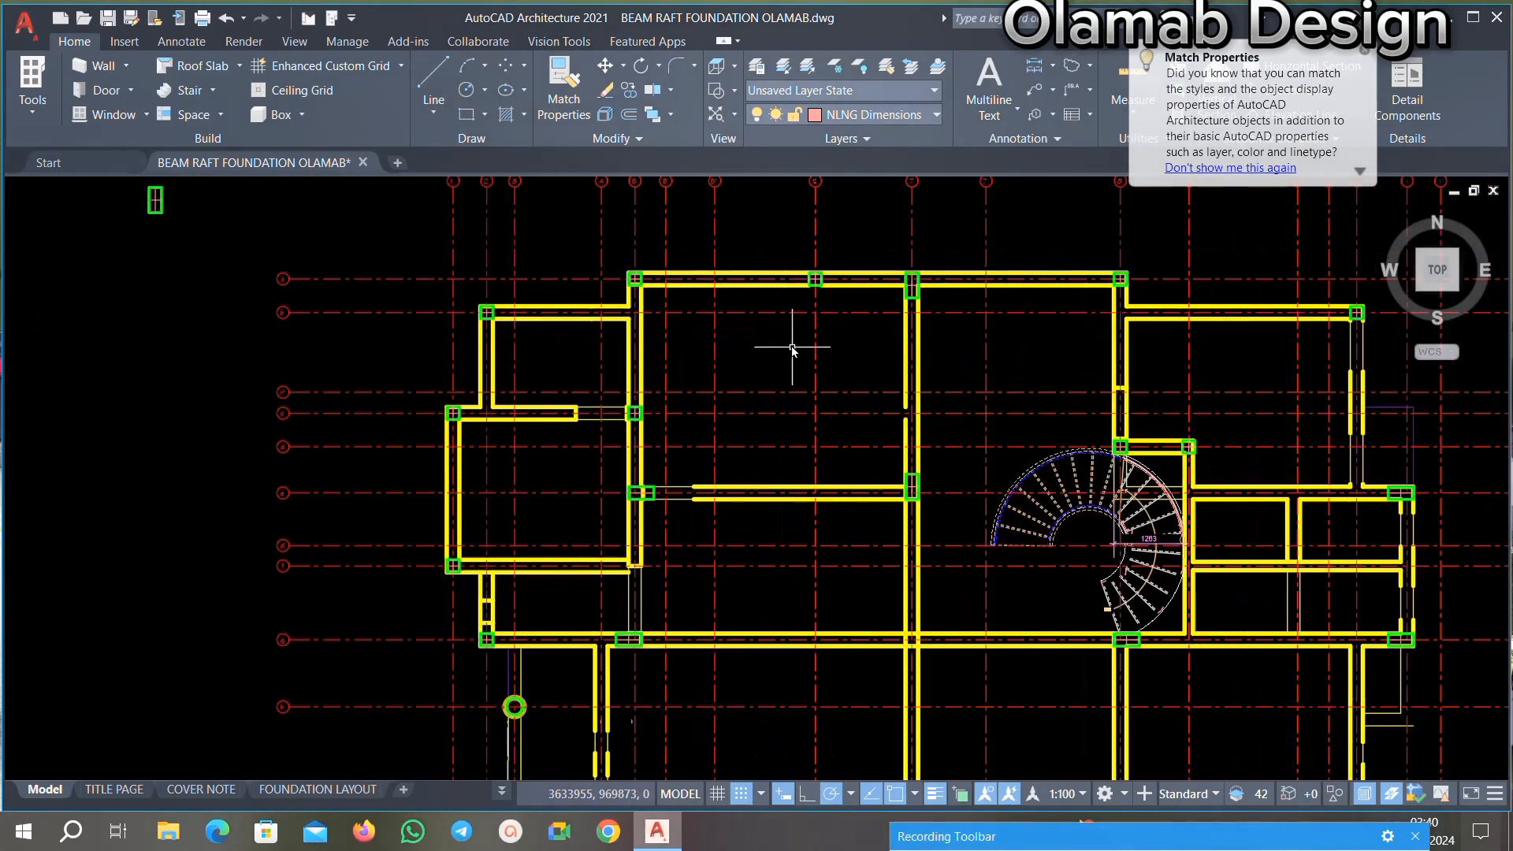
{"action": "scroll", "coordinate": [759, 260], "scroll_direction": "up", "scroll_amount": 4}
{"action": "scroll", "coordinate": [838, 425], "scroll_direction": "down", "scroll_amount": 4}
{"action": "middle_click_drag", "start_coordinate": [815, 575], "coordinate": [786, 429]}
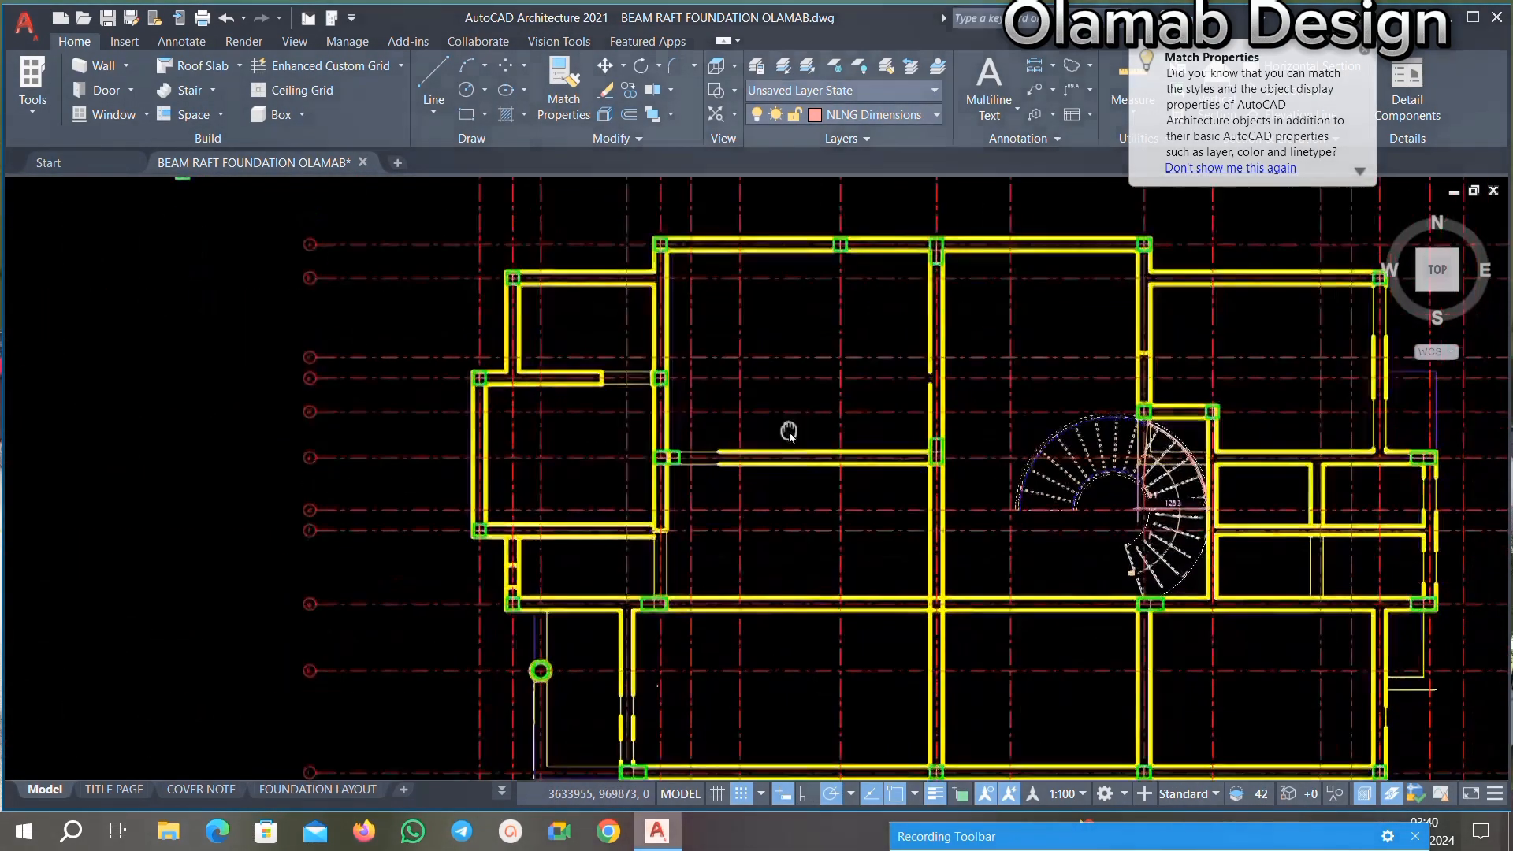
{"action": "scroll", "coordinate": [761, 543], "scroll_direction": "up", "scroll_amount": 2}
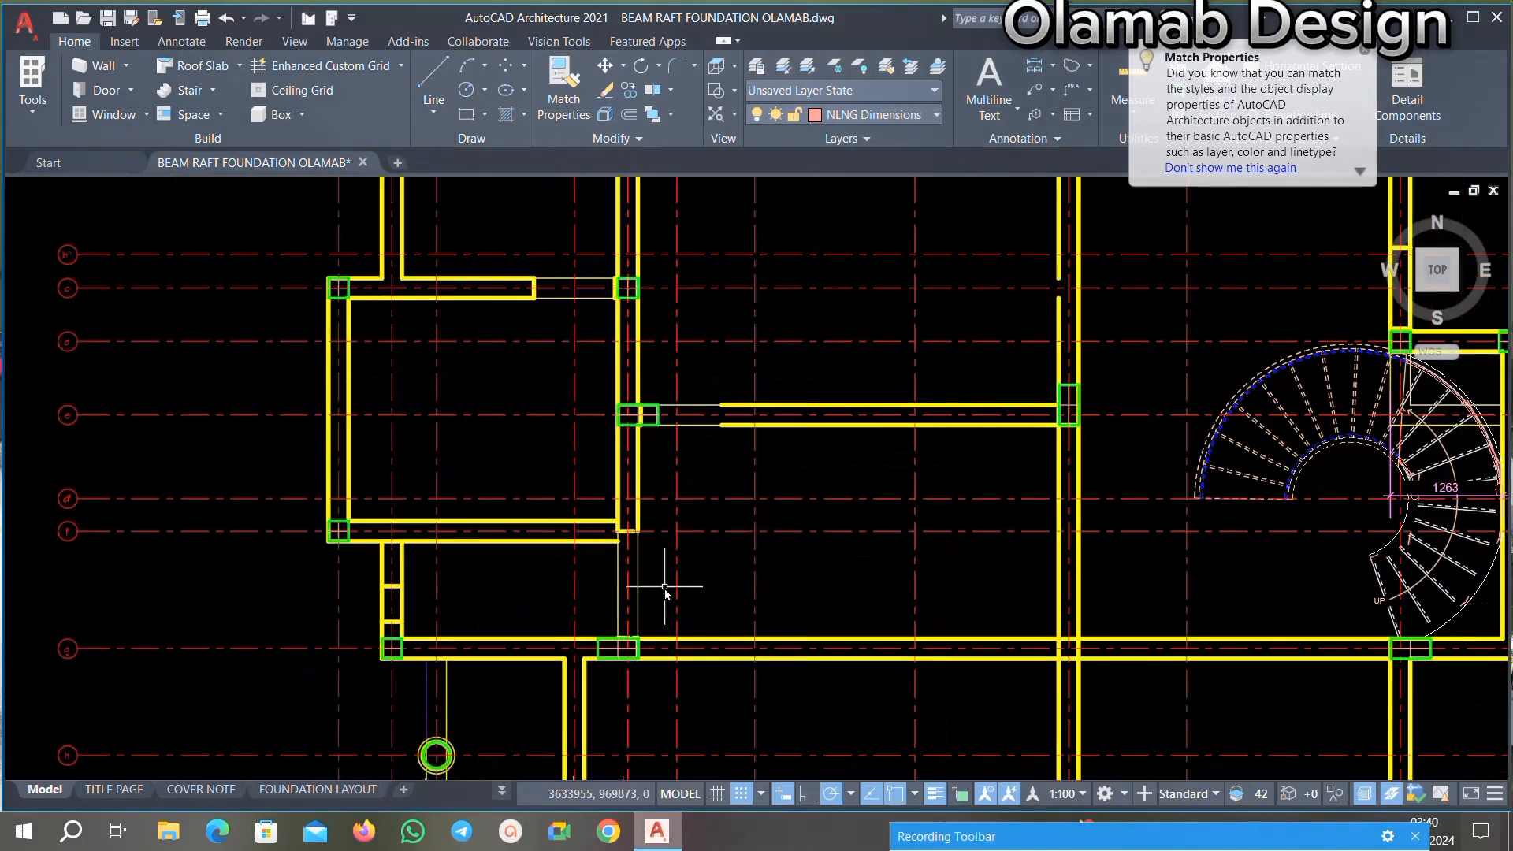
{"action": "scroll", "coordinate": [729, 517], "scroll_direction": "down", "scroll_amount": 1}
{"action": "middle_click_drag", "start_coordinate": [855, 516], "coordinate": [700, 472]}
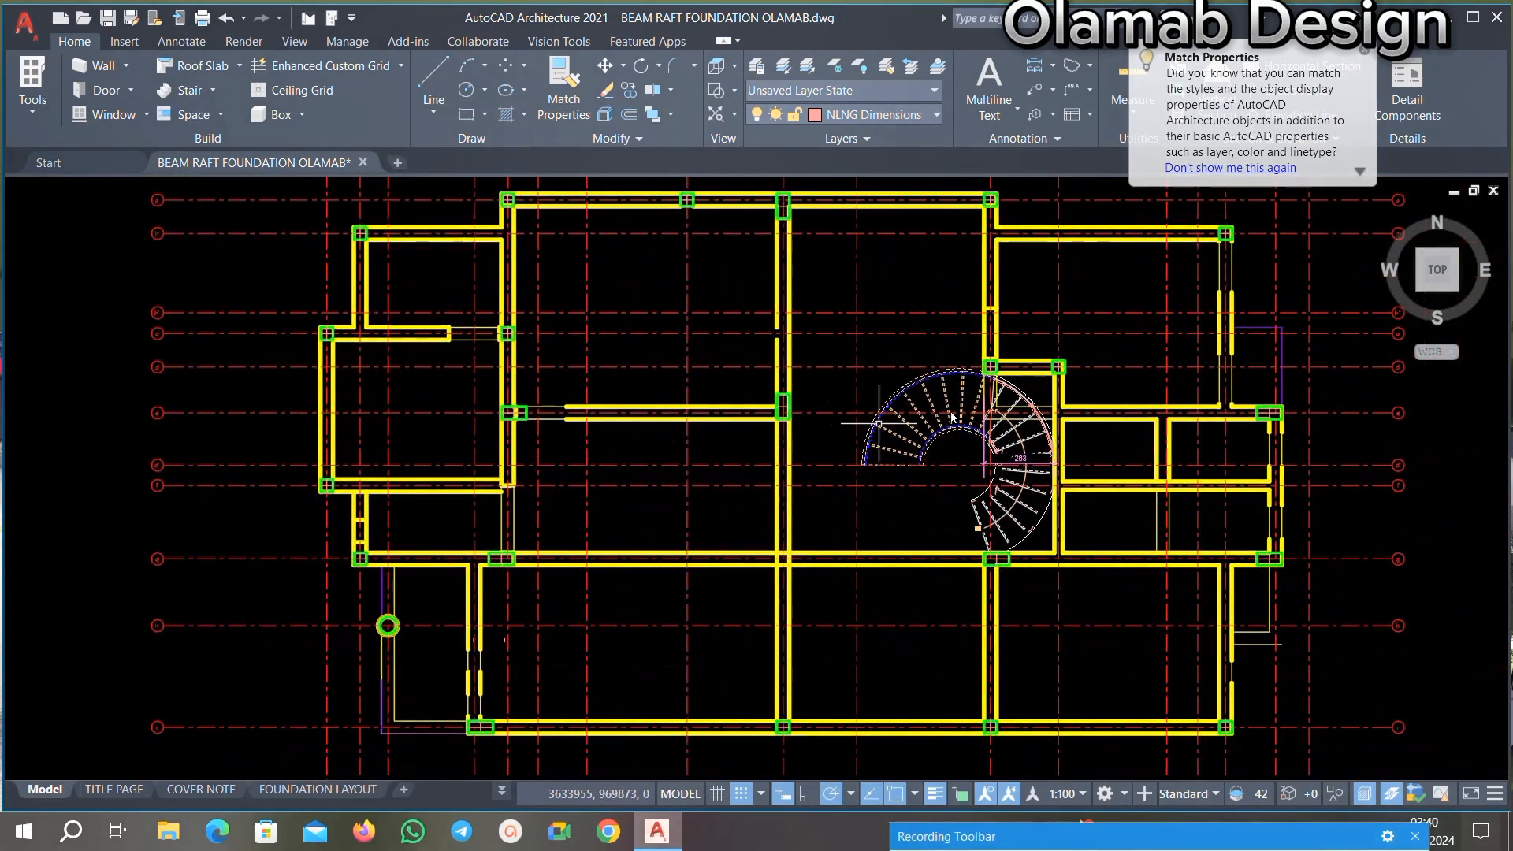
Step: Delete the 1263 dimension across the spiral staircase
{"action": "scroll", "coordinate": [1014, 456], "scroll_direction": "up", "scroll_amount": 6}
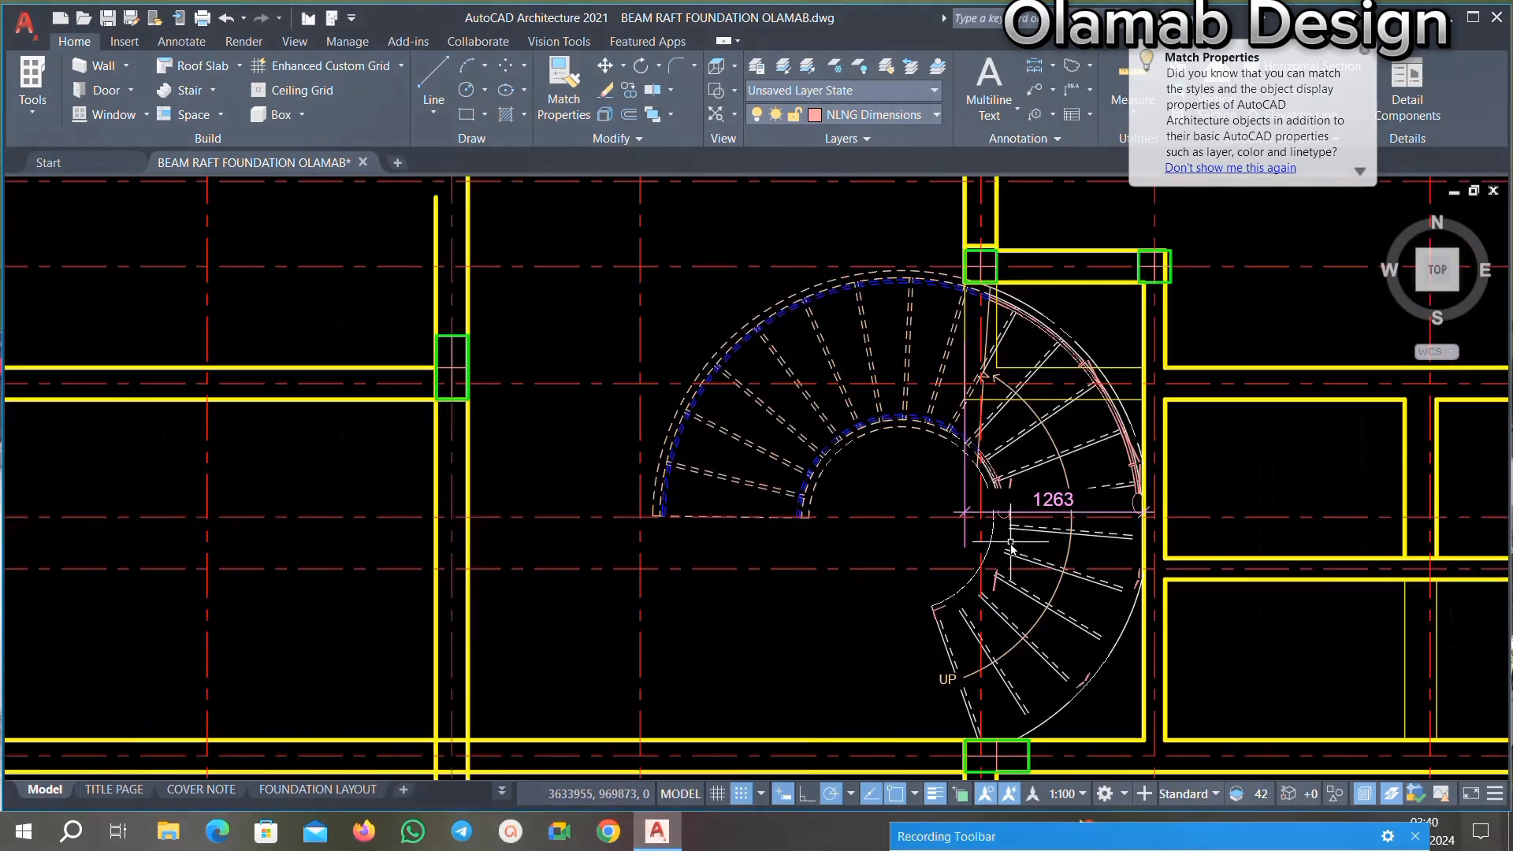
{"action": "left_click", "coordinate": [818, 350]}
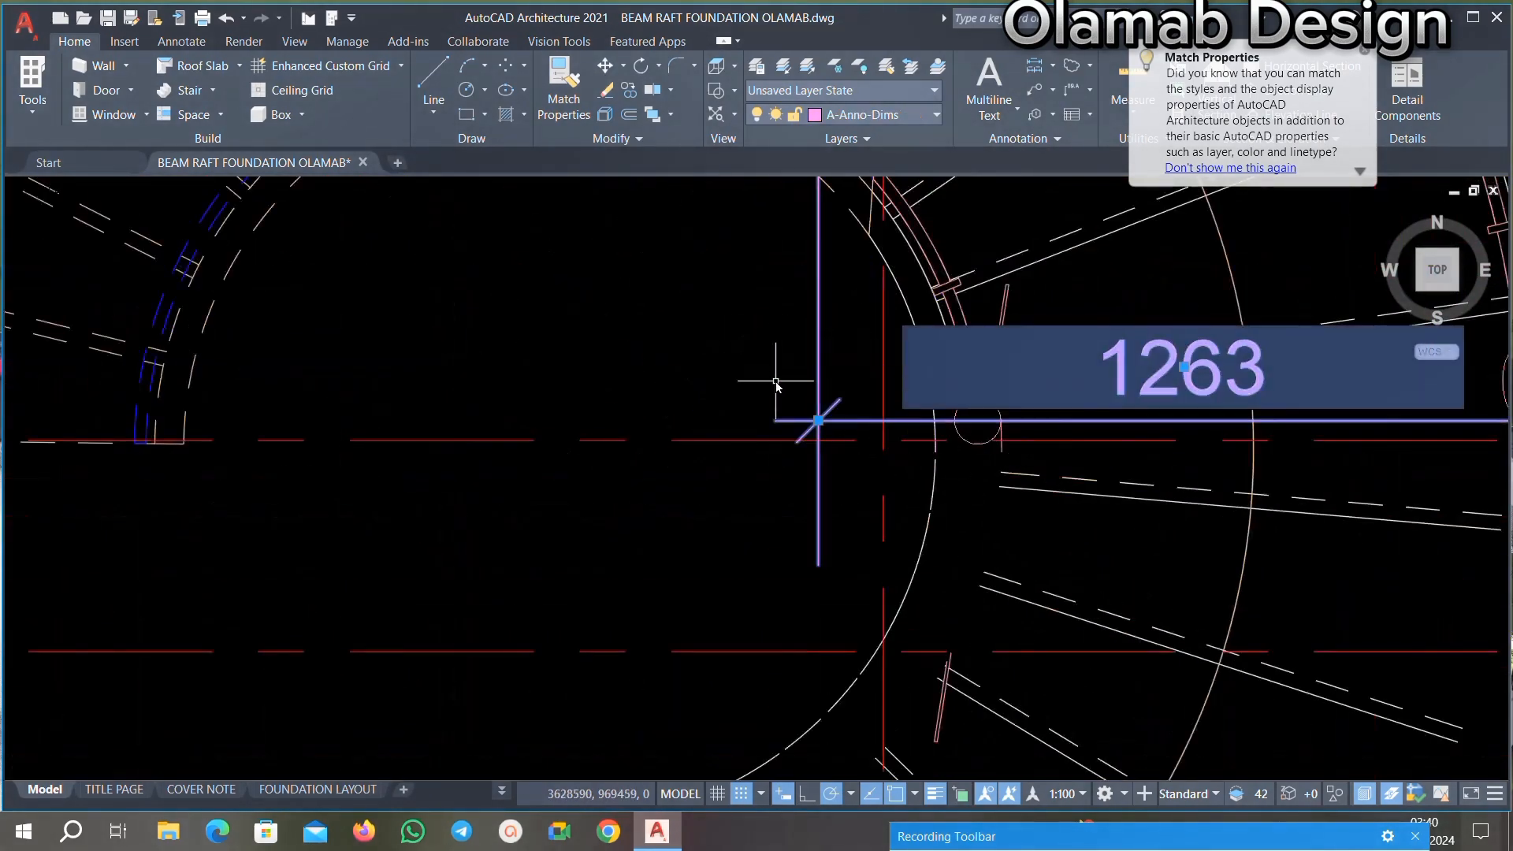
{"action": "key", "text": "Delete"}
{"action": "scroll", "coordinate": [1009, 351], "scroll_direction": "down", "scroll_amount": 5}
{"action": "scroll", "coordinate": [1056, 326], "scroll_direction": "up", "scroll_amount": 1}
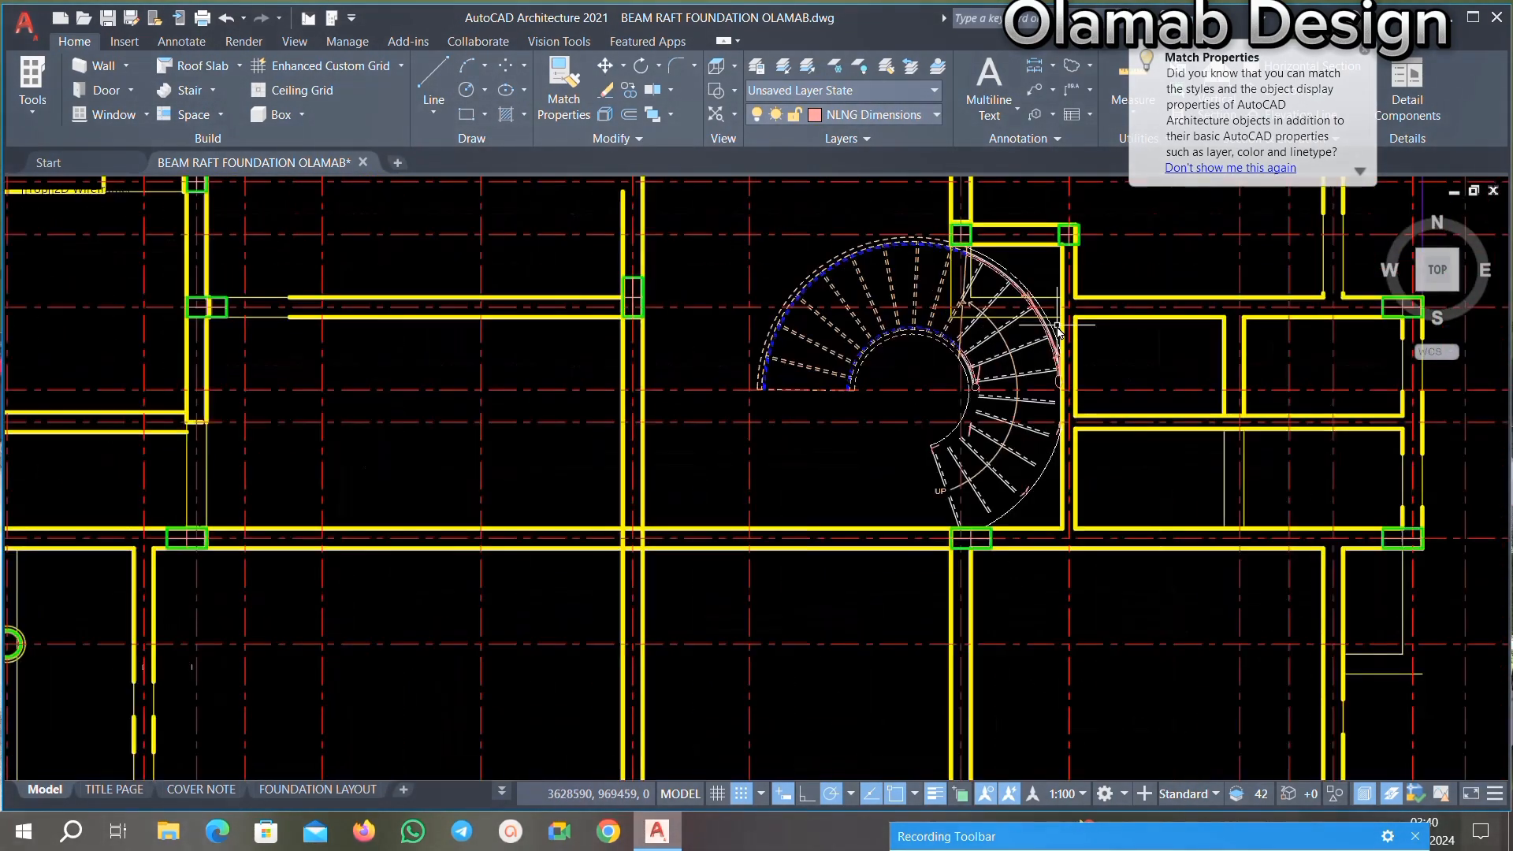
Step: Trim the eastern wall line where it runs through the corner column northeast of the spiral staircase
{"action": "scroll", "coordinate": [1060, 335], "scroll_direction": "up", "scroll_amount": 4}
{"action": "scroll", "coordinate": [875, 363], "scroll_direction": "up", "scroll_amount": 5}
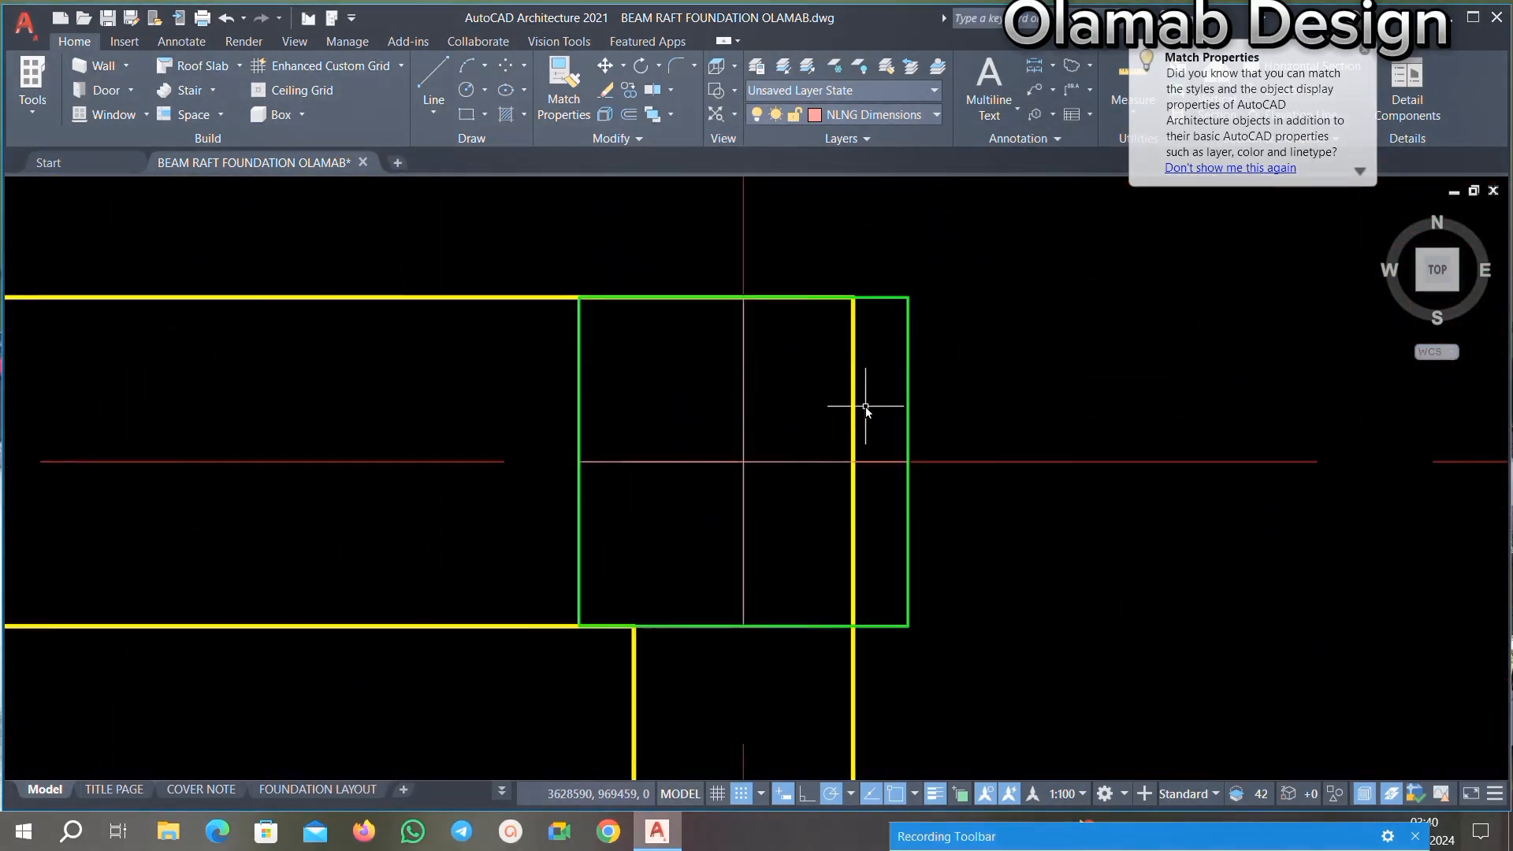
{"action": "left_click", "coordinate": [832, 392]}
{"action": "scroll", "coordinate": [910, 334], "scroll_direction": "down", "scroll_amount": 3}
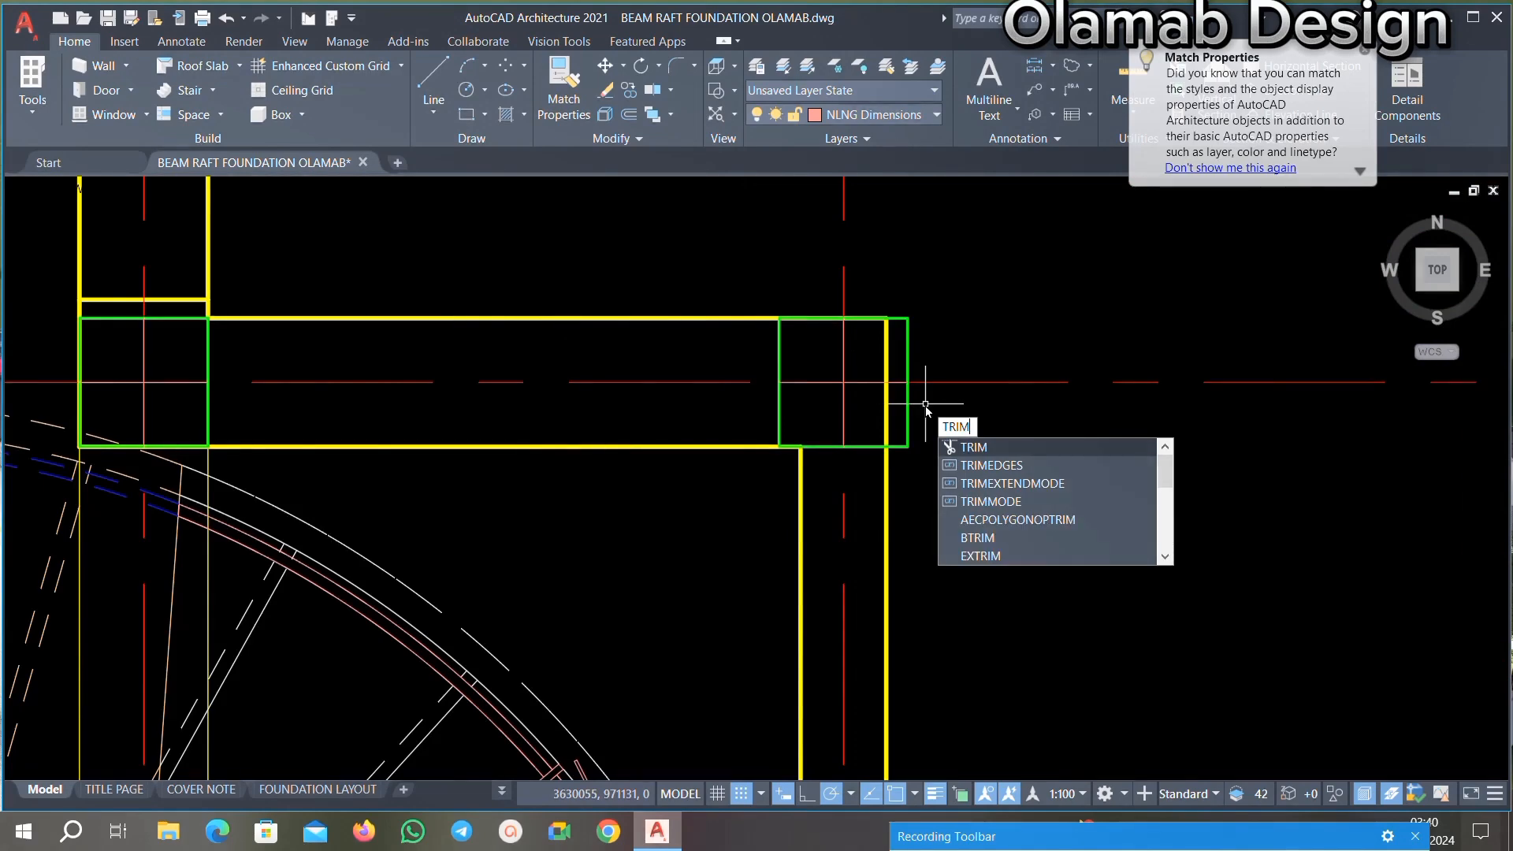
{"action": "key", "text": "Return"}
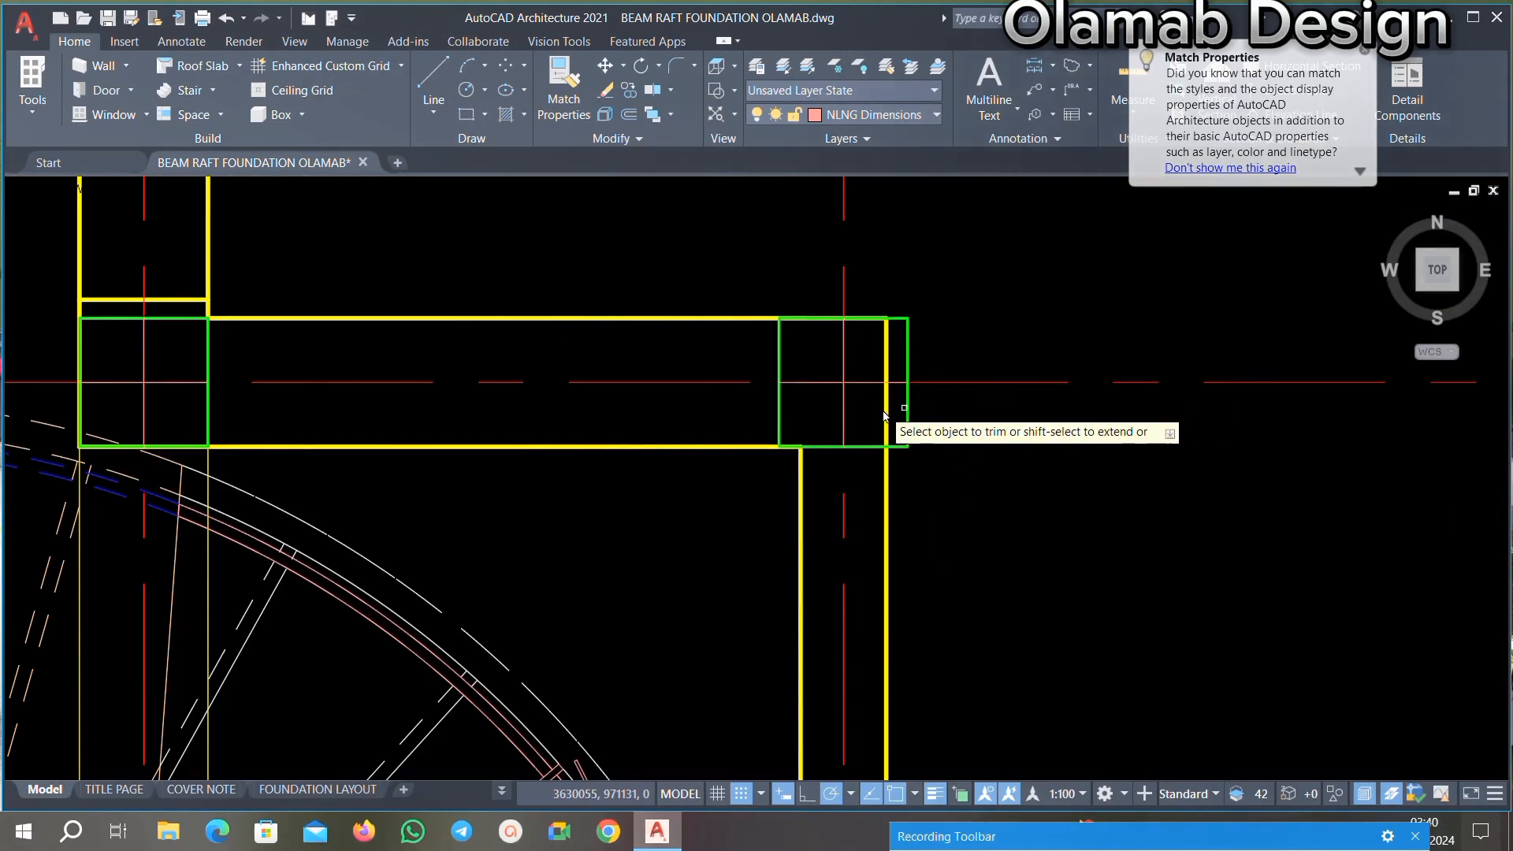
{"action": "scroll", "coordinate": [882, 418], "scroll_direction": "up", "scroll_amount": 6}
{"action": "left_click", "coordinate": [947, 487]}
{"action": "left_click", "coordinate": [957, 420]}
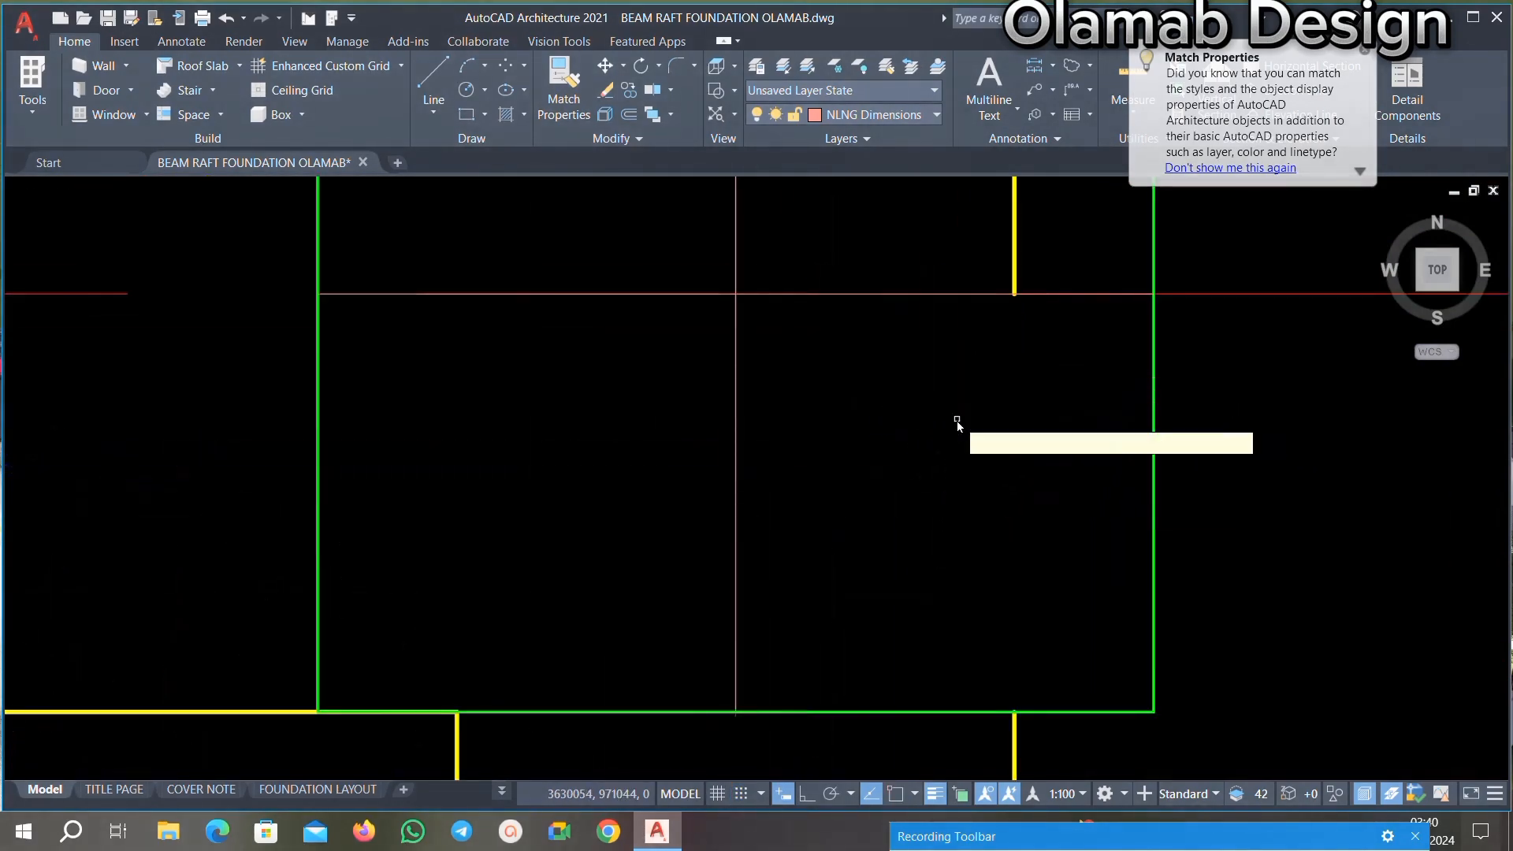
{"action": "left_click", "coordinate": [925, 195]}
{"action": "left_click", "coordinate": [995, 209]}
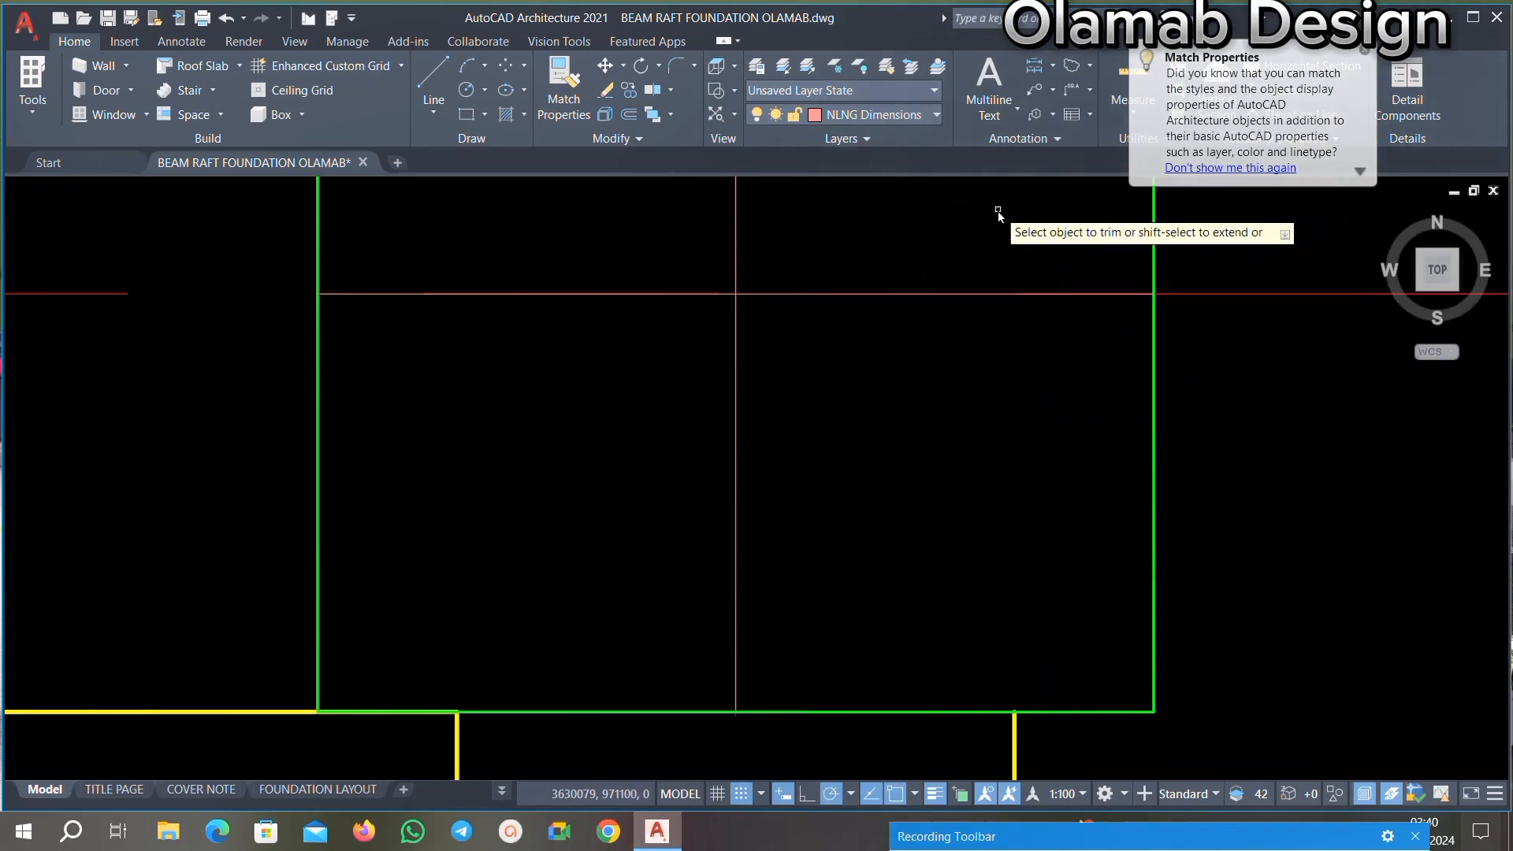
Step: Trim the northern line of the wall between the small rooms east of the staircase where the partition wall meets it
{"action": "scroll", "coordinate": [977, 252], "scroll_direction": "down", "scroll_amount": 5}
{"action": "scroll", "coordinate": [960, 291], "scroll_direction": "up", "scroll_amount": 5}
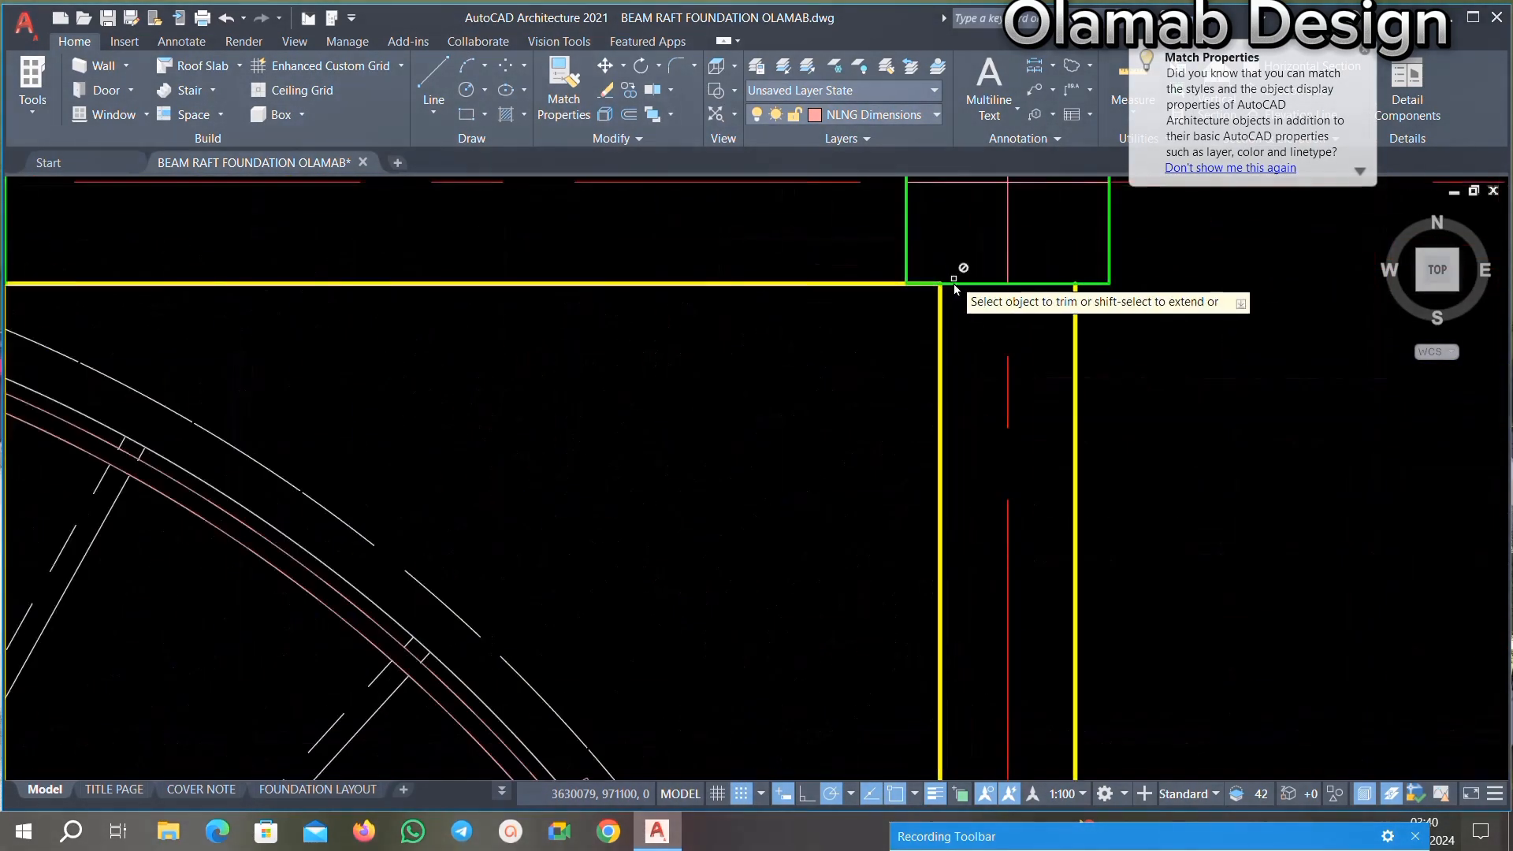
{"action": "scroll", "coordinate": [957, 280], "scroll_direction": "down", "scroll_amount": 3}
{"action": "scroll", "coordinate": [1016, 354], "scroll_direction": "down", "scroll_amount": 4}
{"action": "scroll", "coordinate": [1001, 413], "scroll_direction": "up", "scroll_amount": 4}
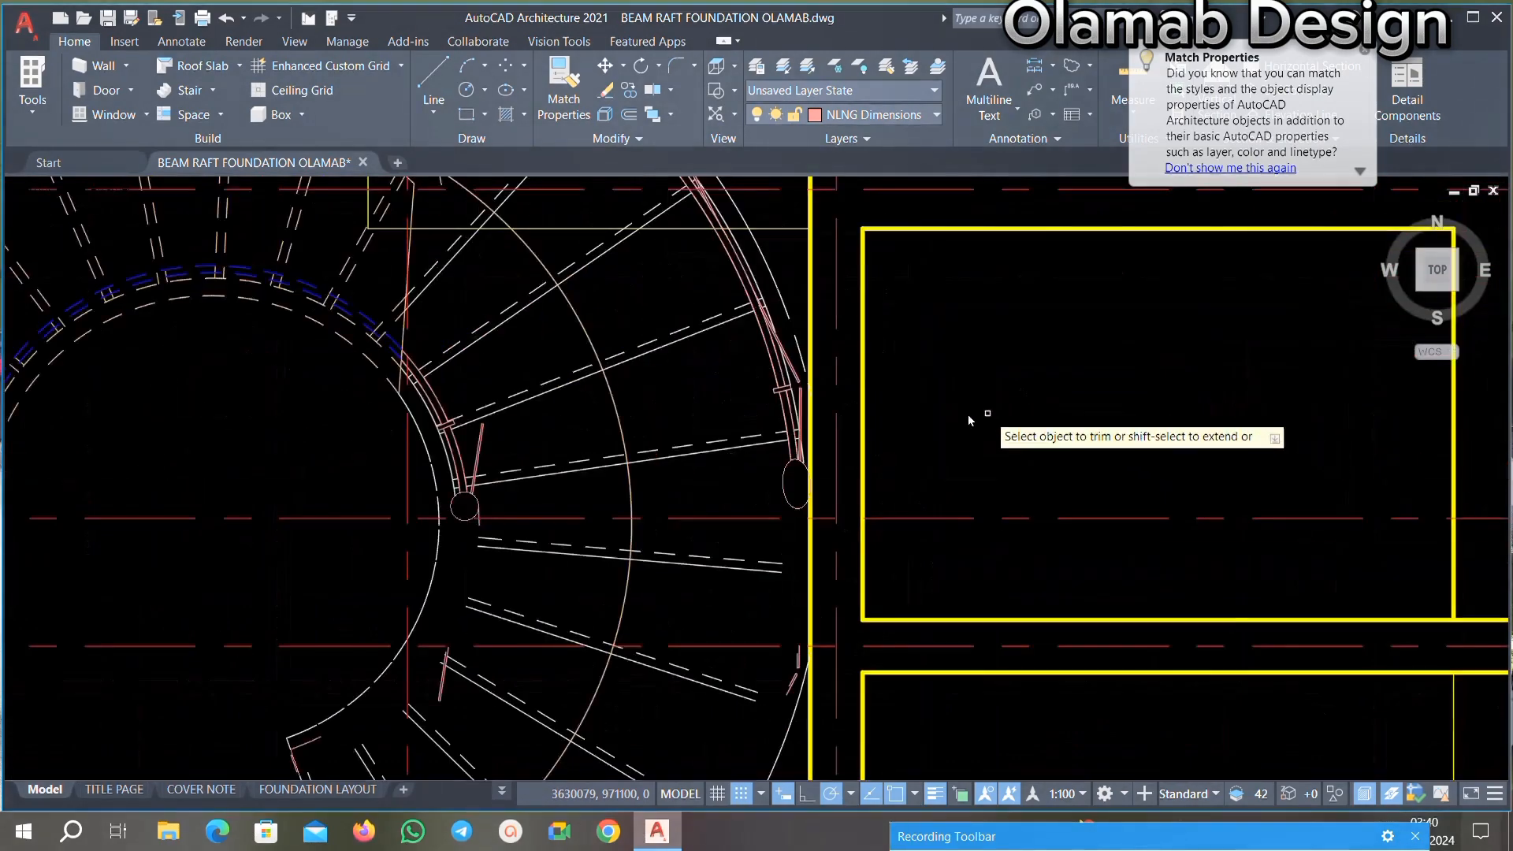
{"action": "scroll", "coordinate": [1048, 488], "scroll_direction": "down", "scroll_amount": 4}
{"action": "scroll", "coordinate": [1107, 543], "scroll_direction": "up", "scroll_amount": 5}
{"action": "scroll", "coordinate": [929, 418], "scroll_direction": "up", "scroll_amount": 4}
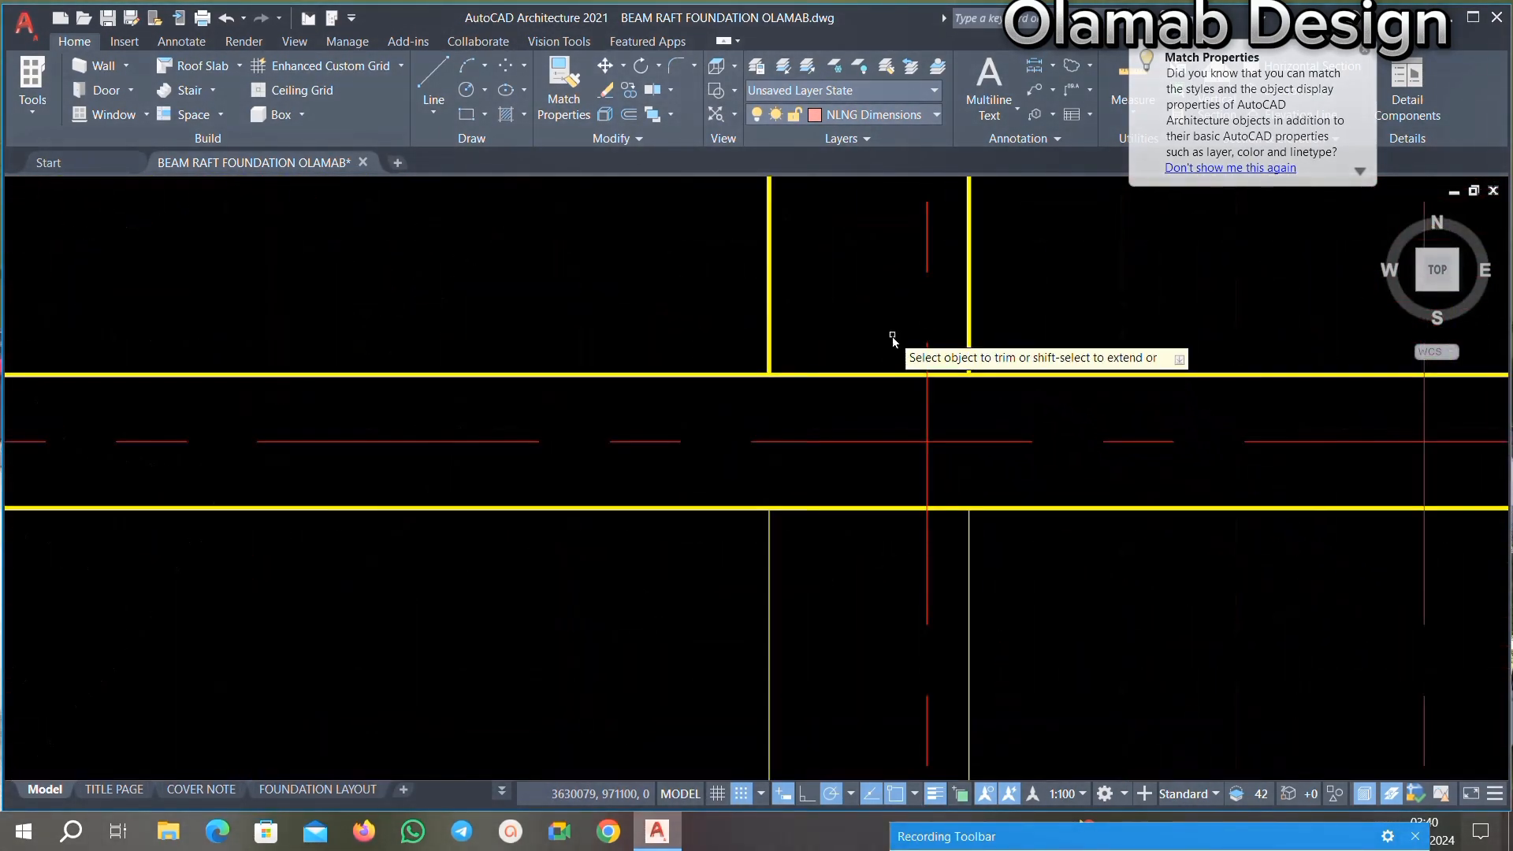
{"action": "left_click", "coordinate": [858, 398]}
{"action": "left_click", "coordinate": [839, 346]}
{"action": "key", "text": "Return"}
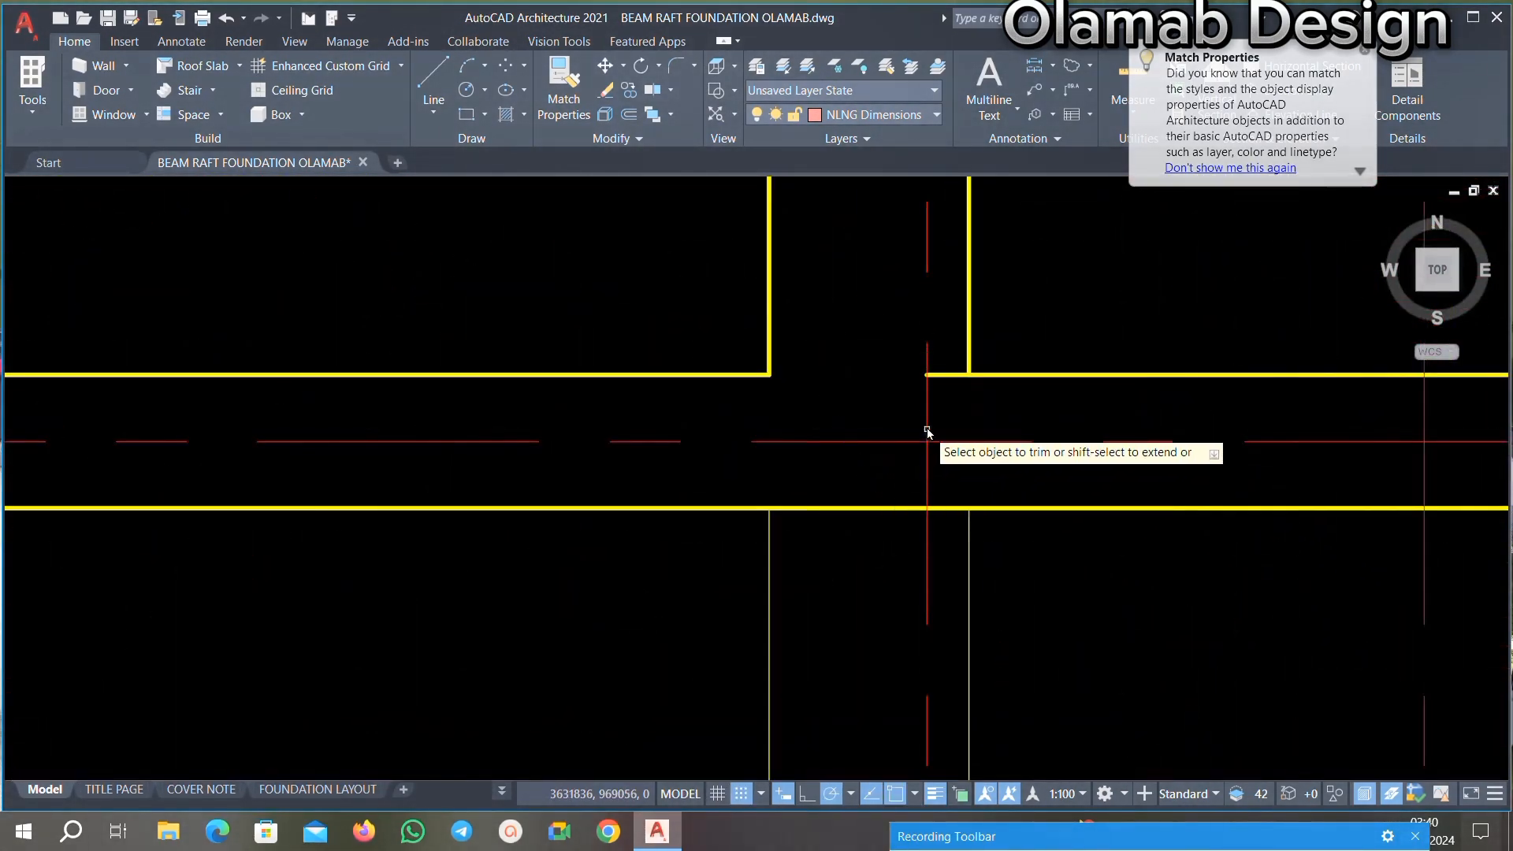
Step: Trim the southern line of the same wall across the opening to the thin-lined partition below it
{"action": "left_click", "coordinate": [871, 508]}
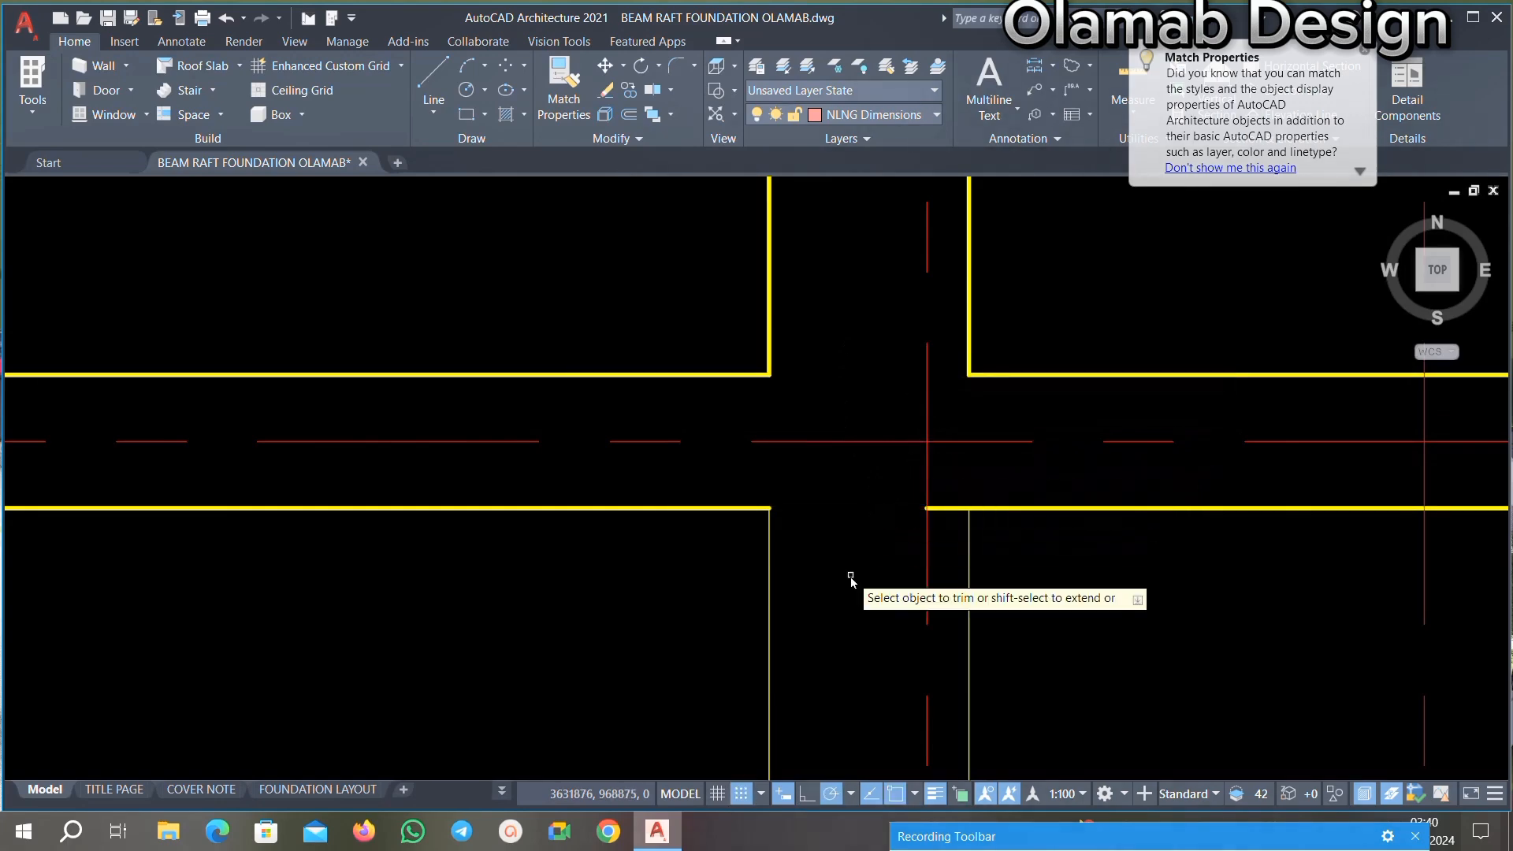
{"action": "left_click", "coordinate": [944, 495]}
{"action": "left_click", "coordinate": [956, 561]}
{"action": "key", "text": "Return"}
{"action": "scroll", "coordinate": [953, 512], "scroll_direction": "down", "scroll_amount": 4}
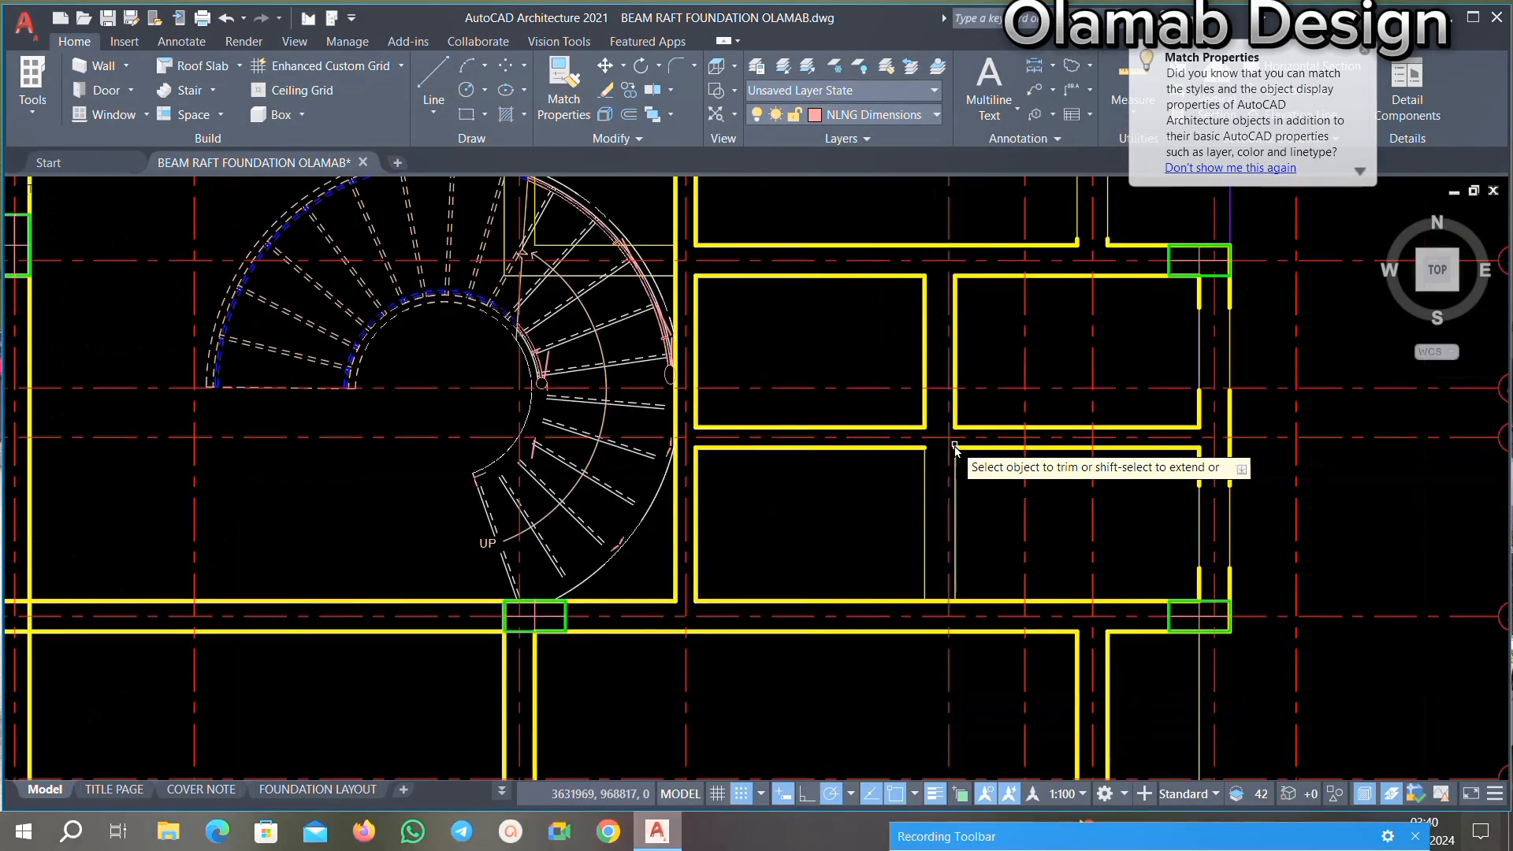
Step: Delete the short end line closing the north-south wall where it meets the west room's southern wall
{"action": "scroll", "coordinate": [1123, 449], "scroll_direction": "up", "scroll_amount": 4}
{"action": "scroll", "coordinate": [1123, 449], "scroll_direction": "down", "scroll_amount": 4}
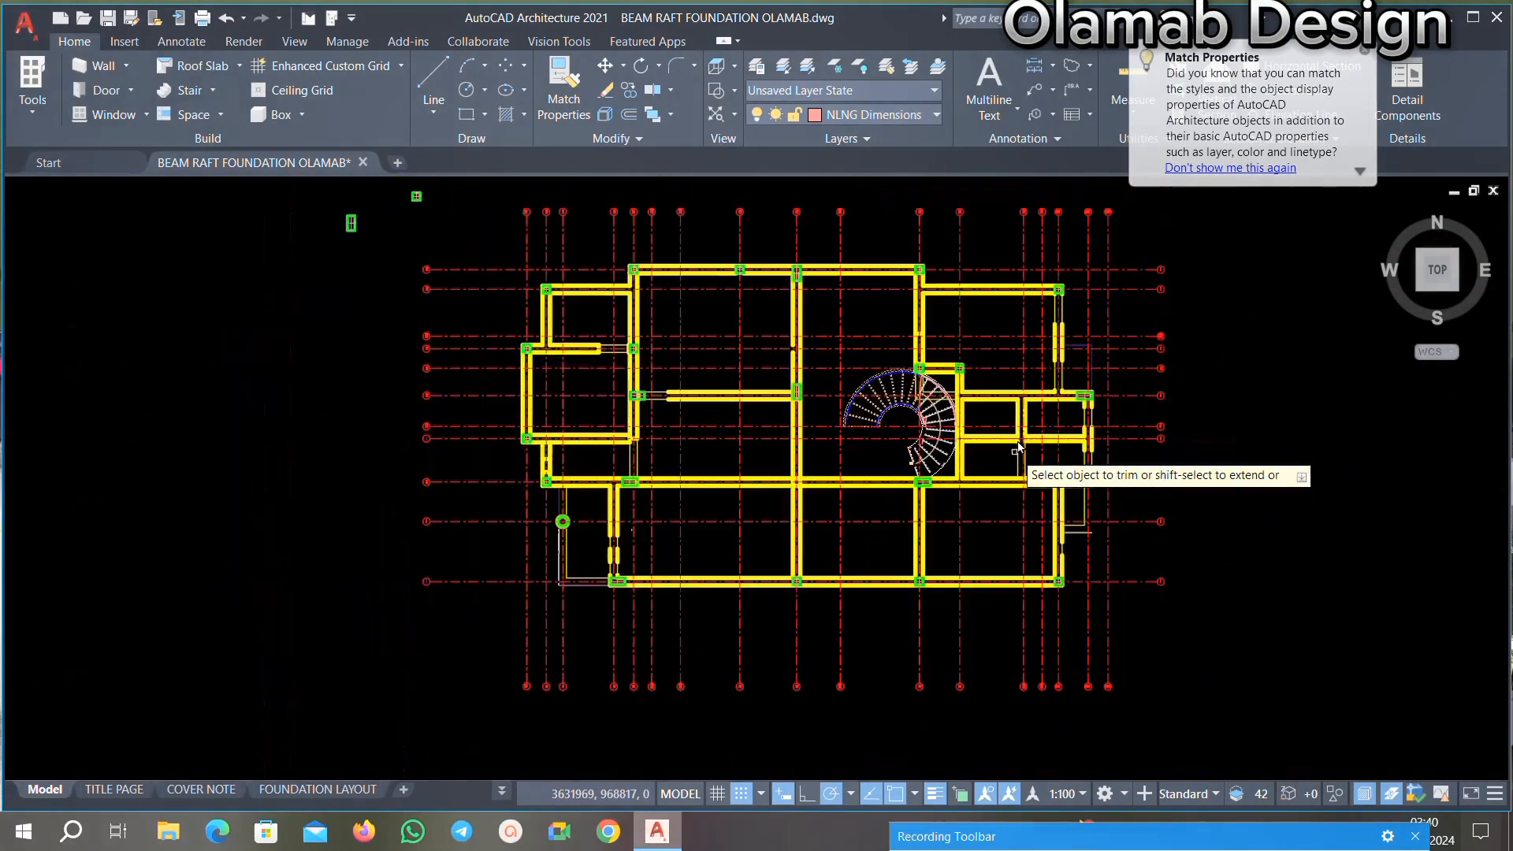
{"action": "scroll", "coordinate": [659, 462], "scroll_direction": "up", "scroll_amount": 4}
{"action": "scroll", "coordinate": [682, 498], "scroll_direction": "up", "scroll_amount": 5}
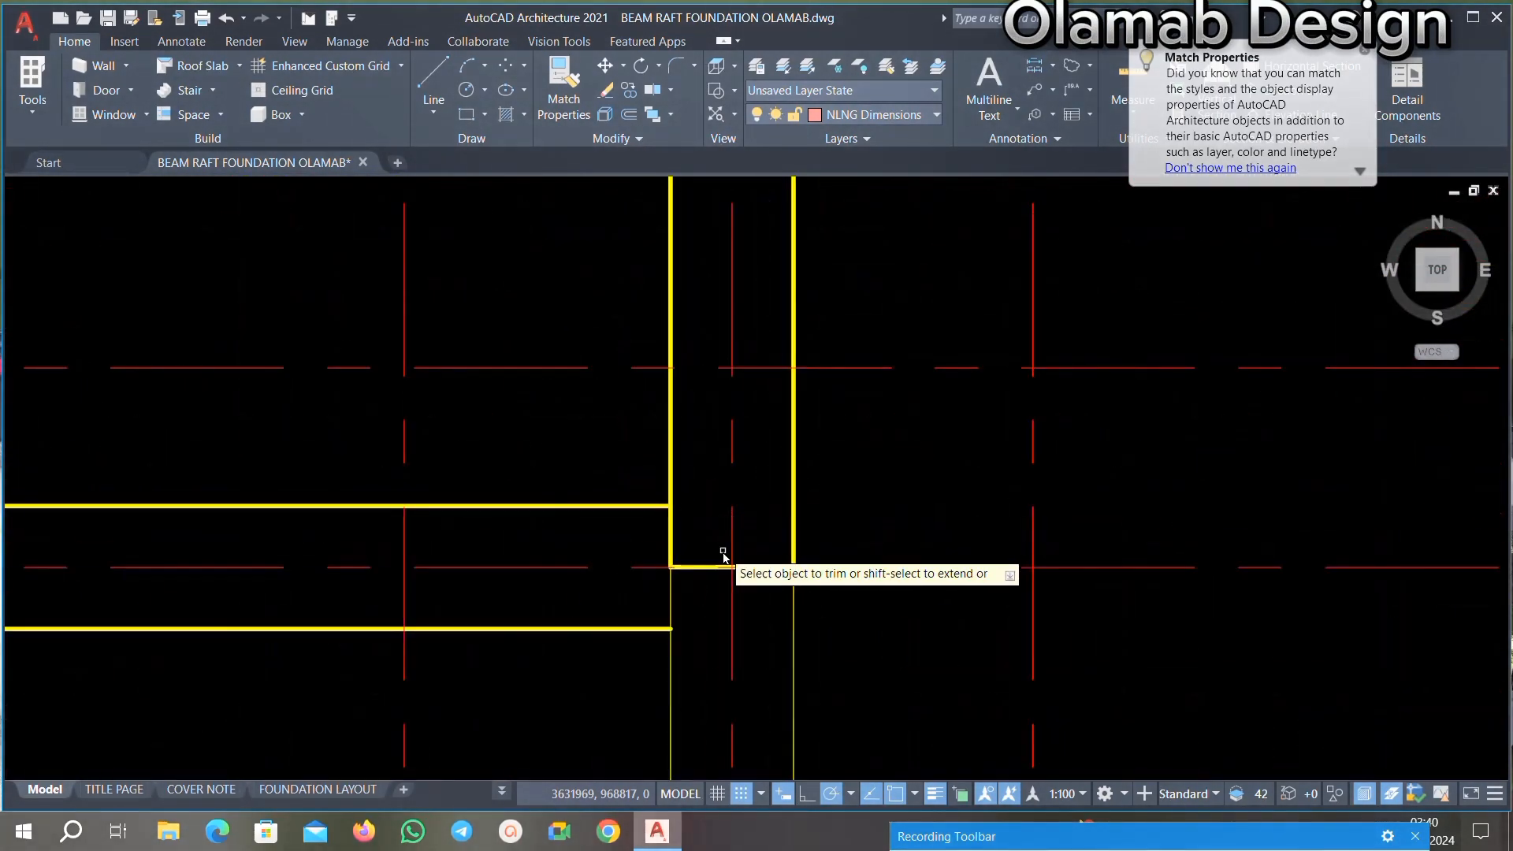
{"action": "scroll", "coordinate": [711, 570], "scroll_direction": "up", "scroll_amount": 8}
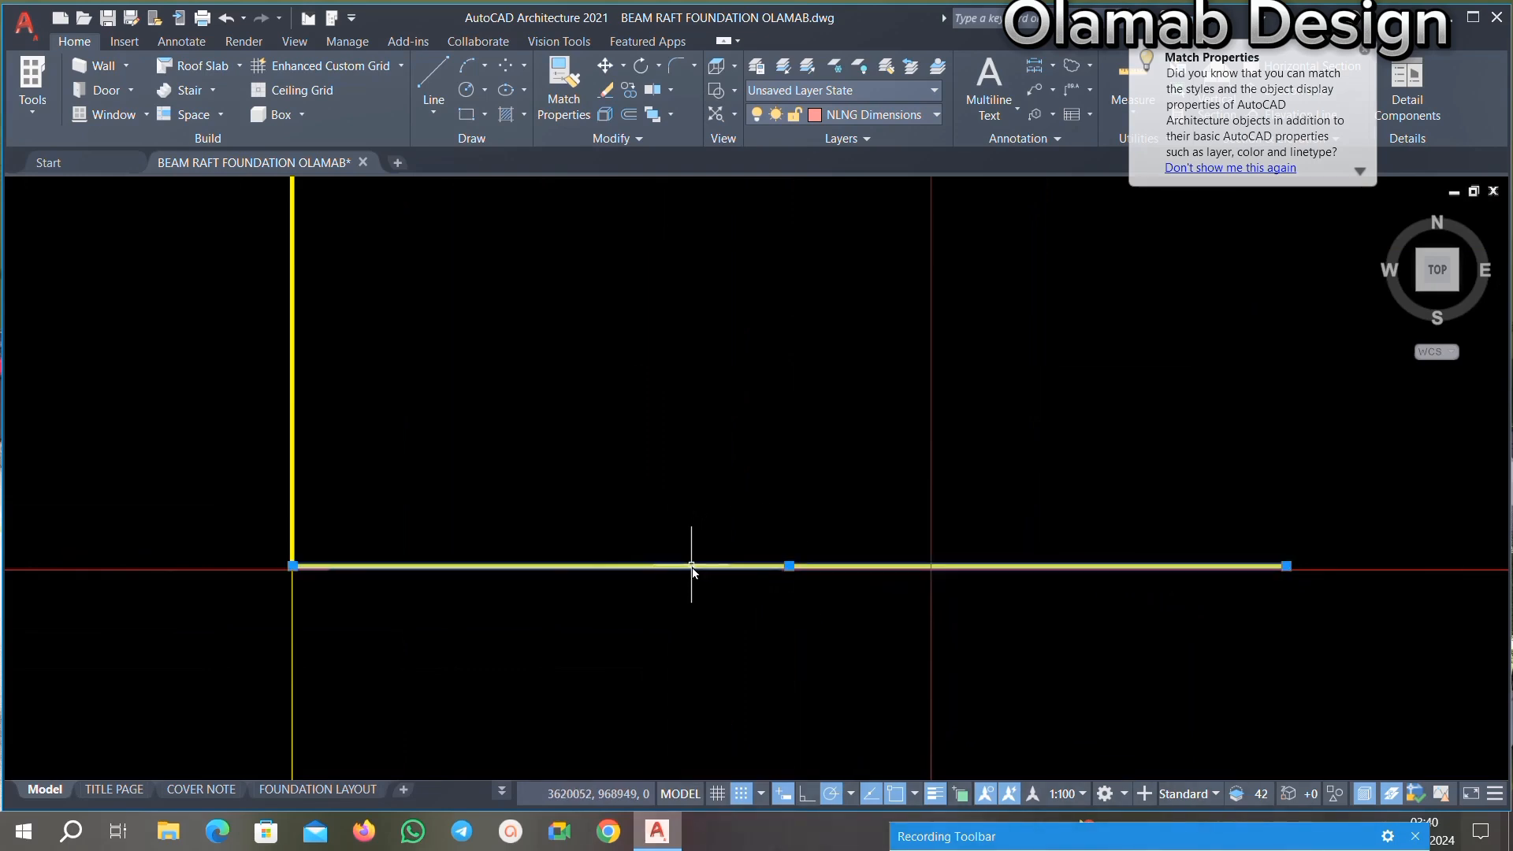
{"action": "scroll", "coordinate": [769, 575], "scroll_direction": "down", "scroll_amount": 5}
{"action": "key", "text": "Delete"}
{"action": "scroll", "coordinate": [780, 591], "scroll_direction": "down", "scroll_amount": 3}
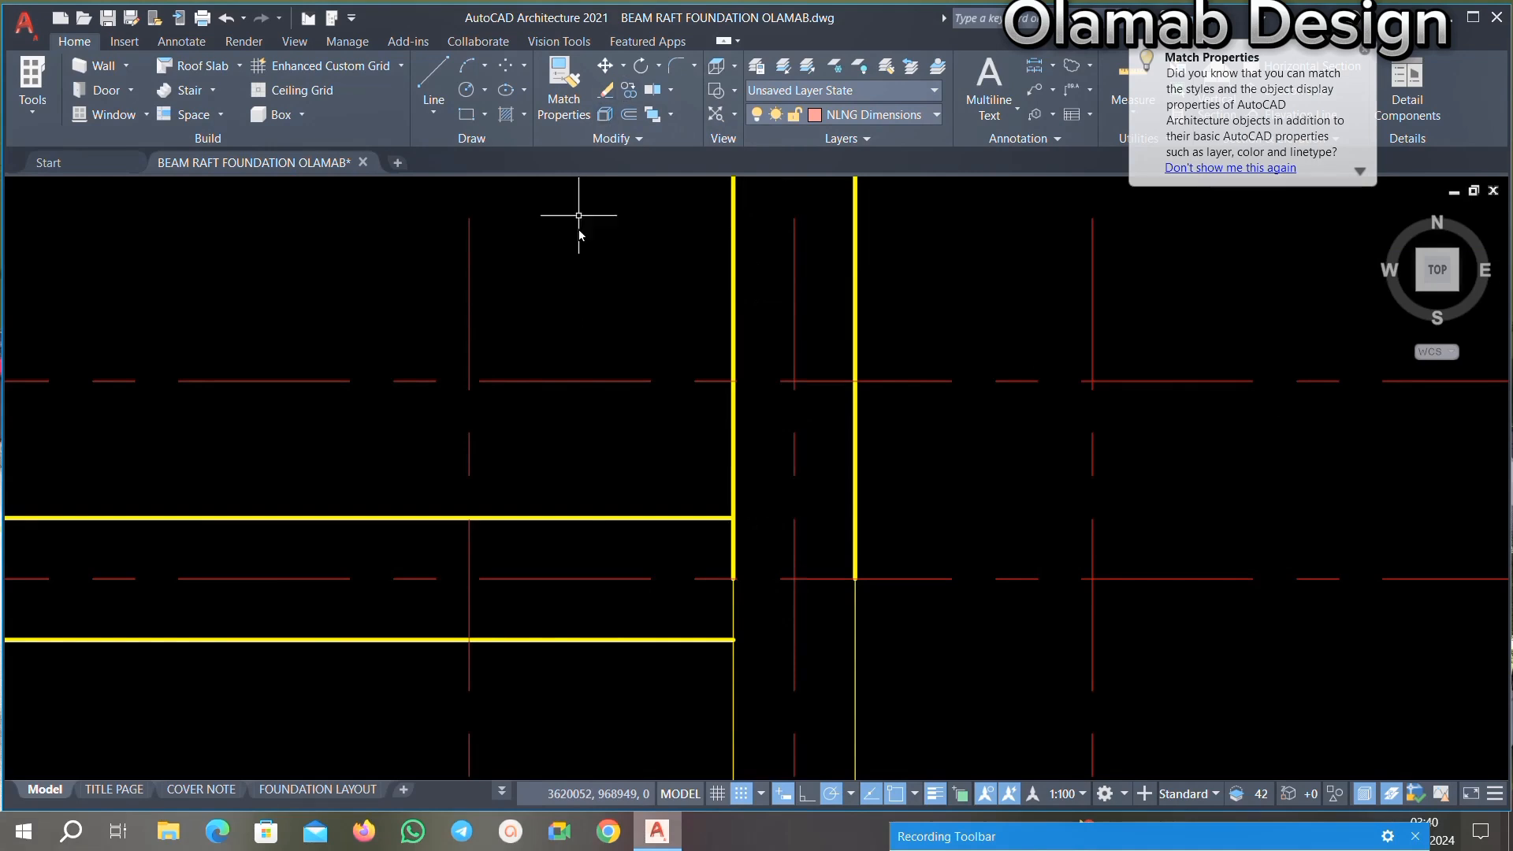
Step: Trim the north-south wall's western line, including its thin part, between the two lines of the west room's southern wall
{"action": "key", "text": "BackSpace"}
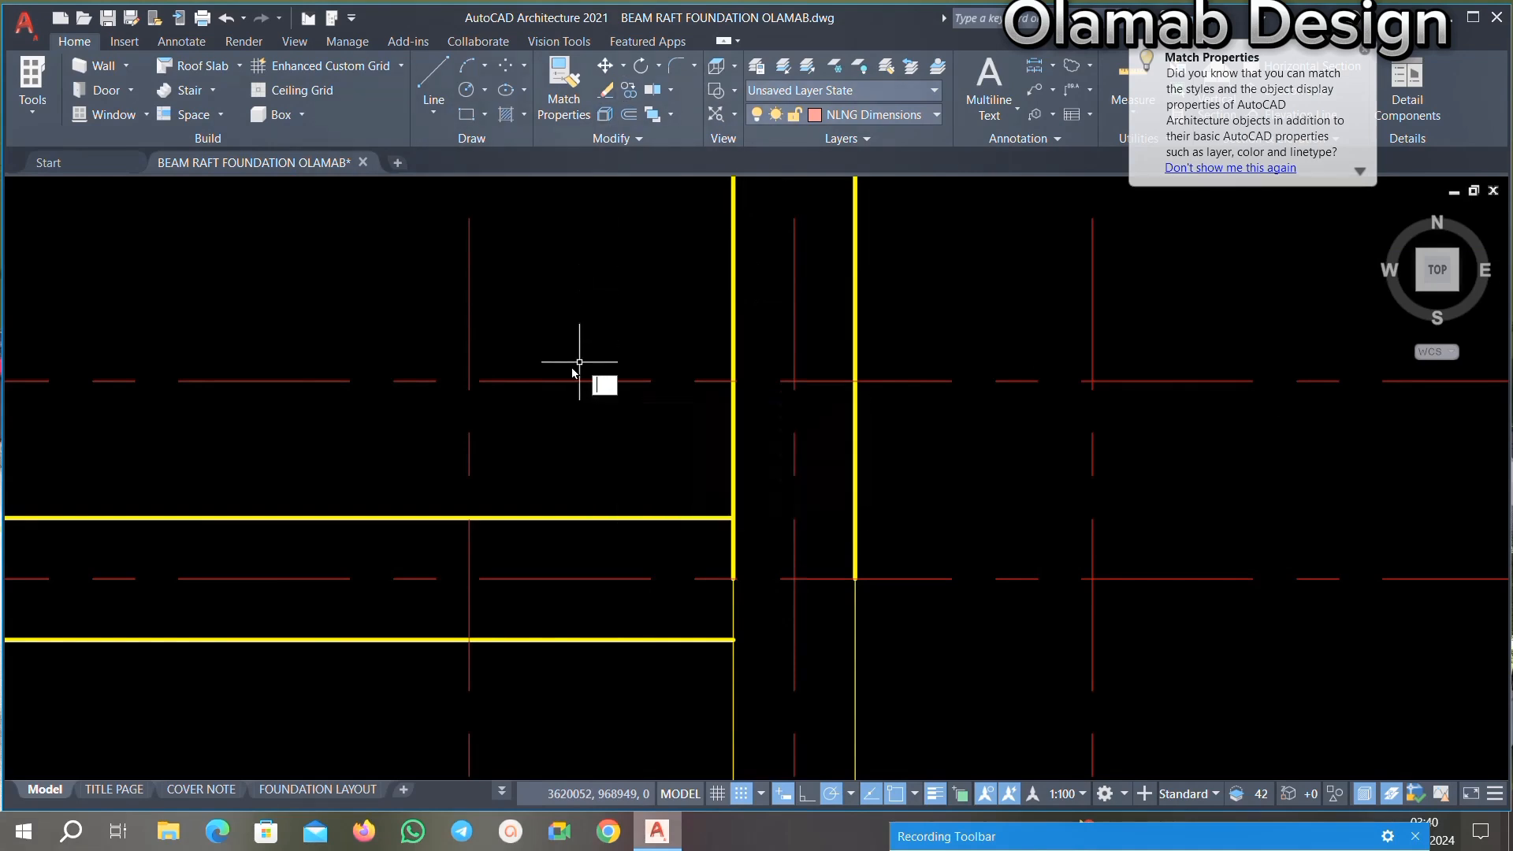
{"action": "type", "text": "T"}
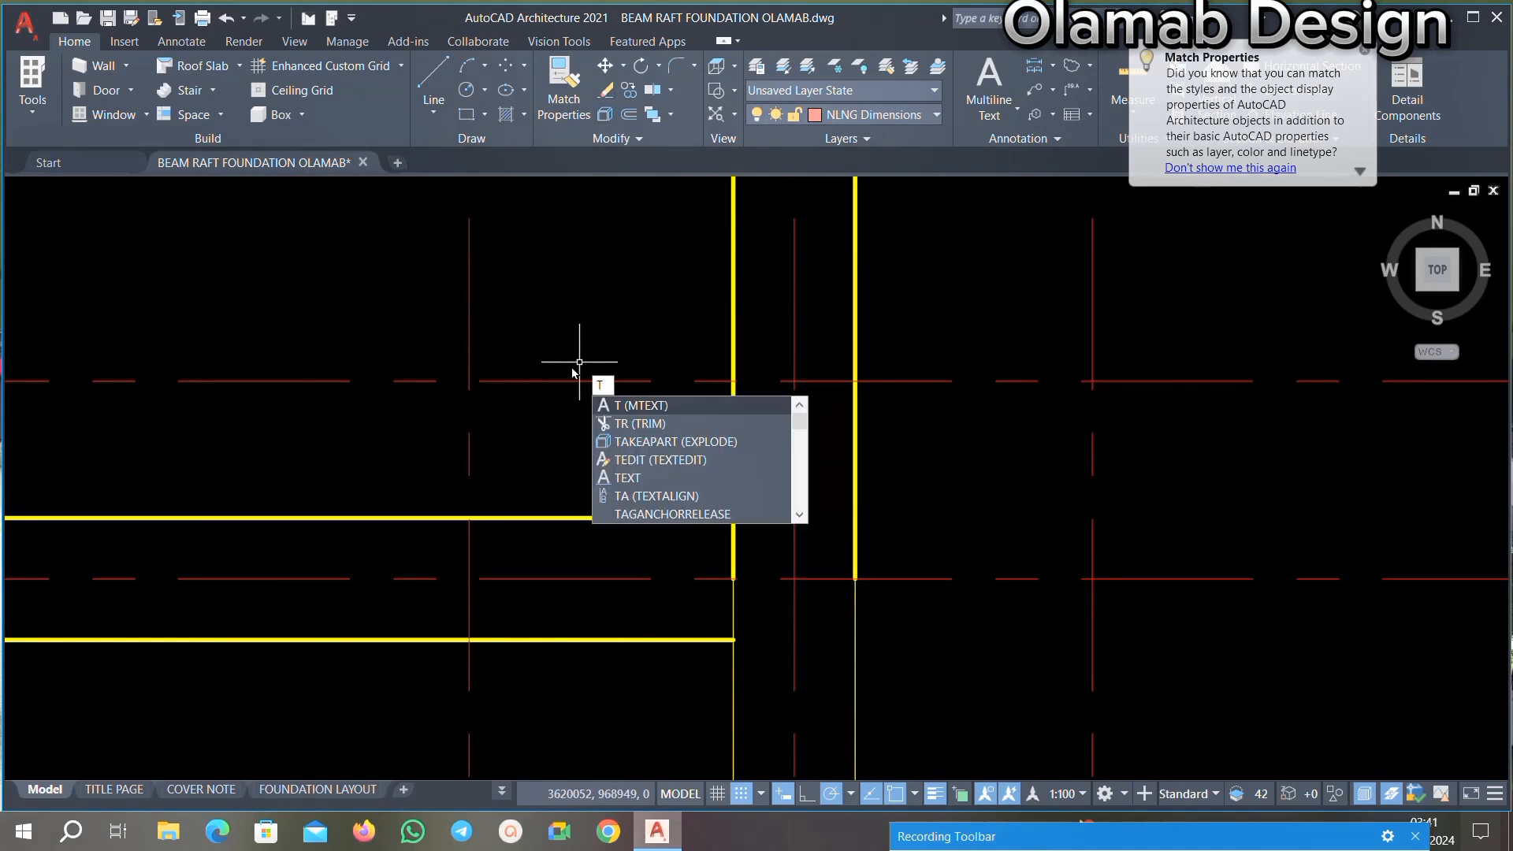
{"action": "left_click", "coordinate": [657, 424]}
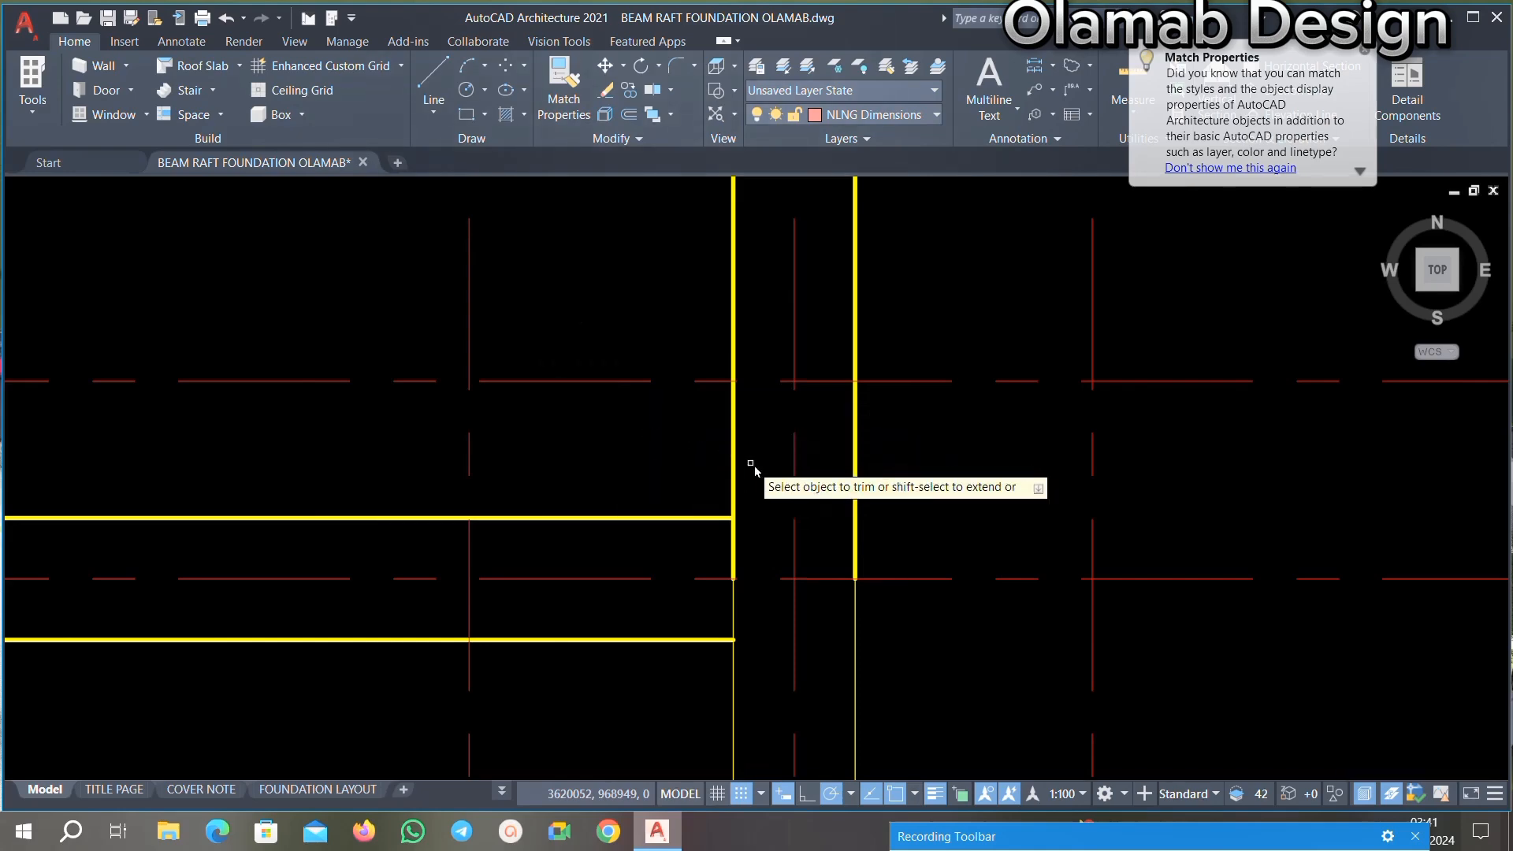
{"action": "scroll", "coordinate": [754, 464], "scroll_direction": "down", "scroll_amount": 3}
{"action": "scroll", "coordinate": [803, 473], "scroll_direction": "up", "scroll_amount": 4}
{"action": "left_click", "coordinate": [647, 523]}
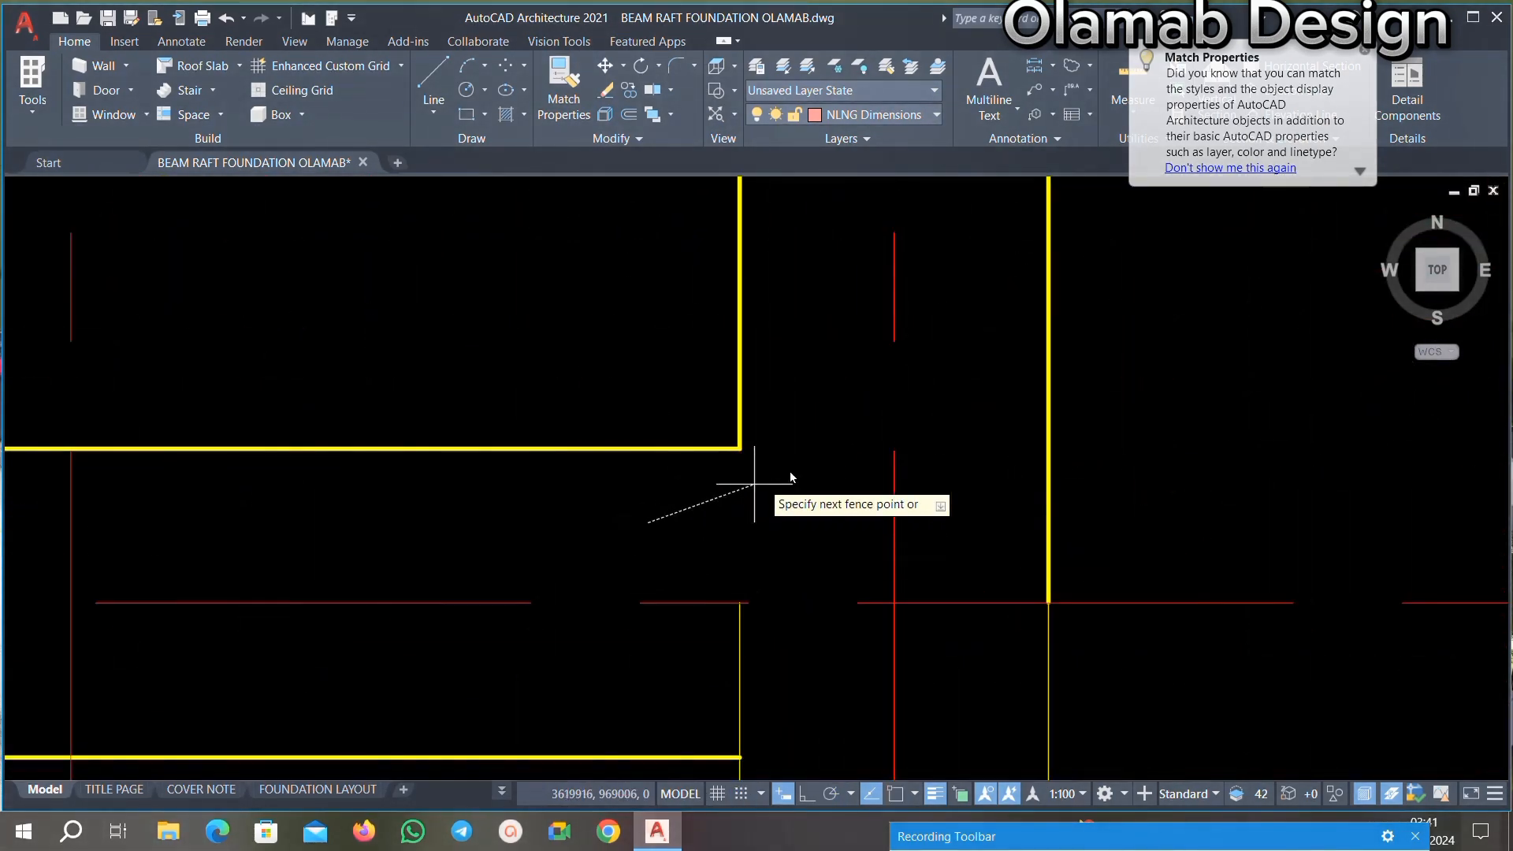
{"action": "key", "text": "Escape"}
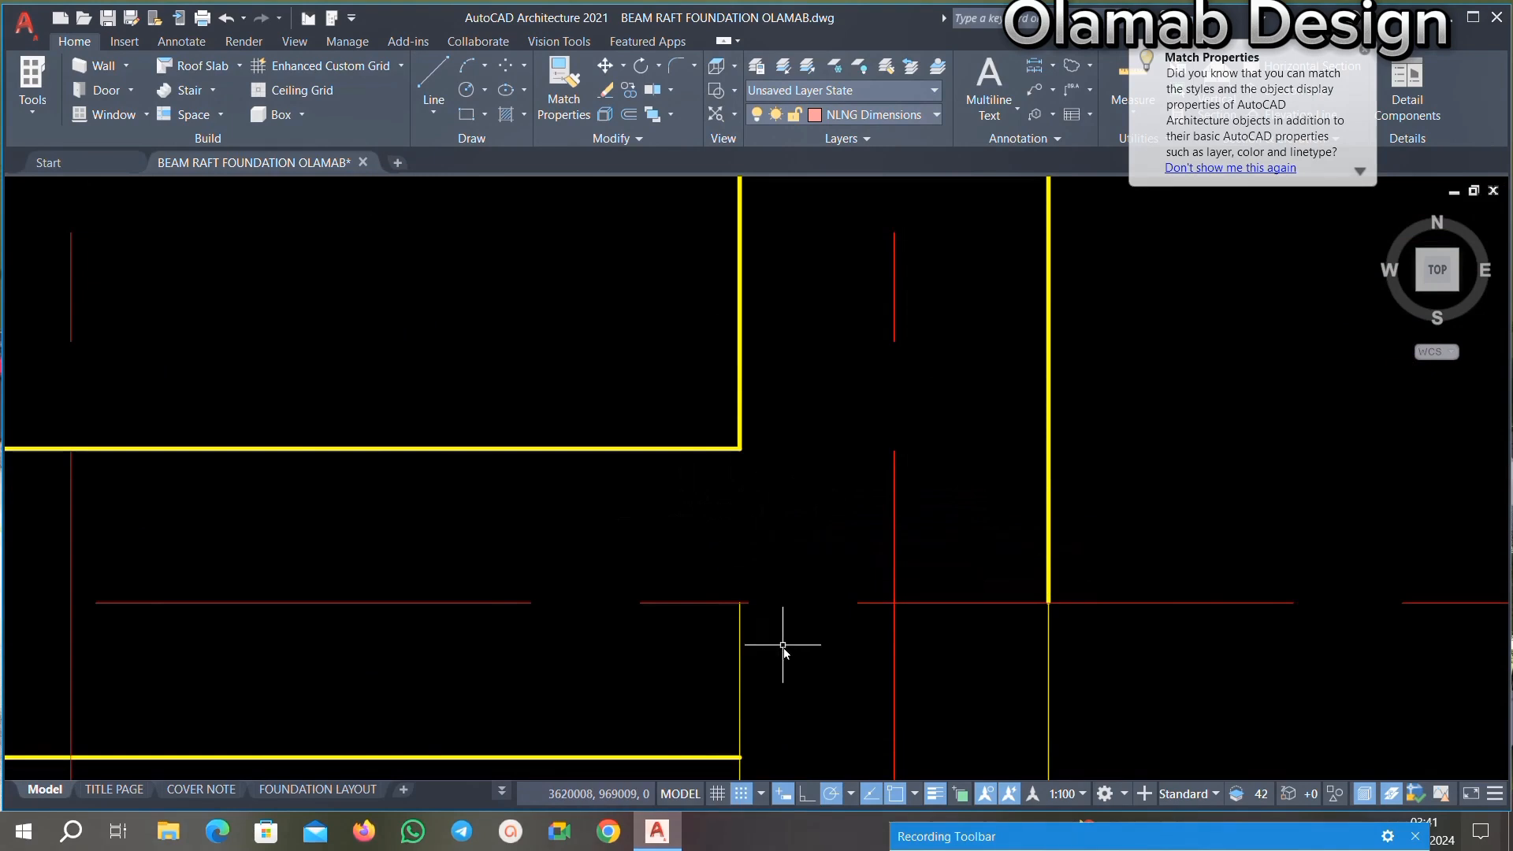
{"action": "right_click", "coordinate": [628, 654]}
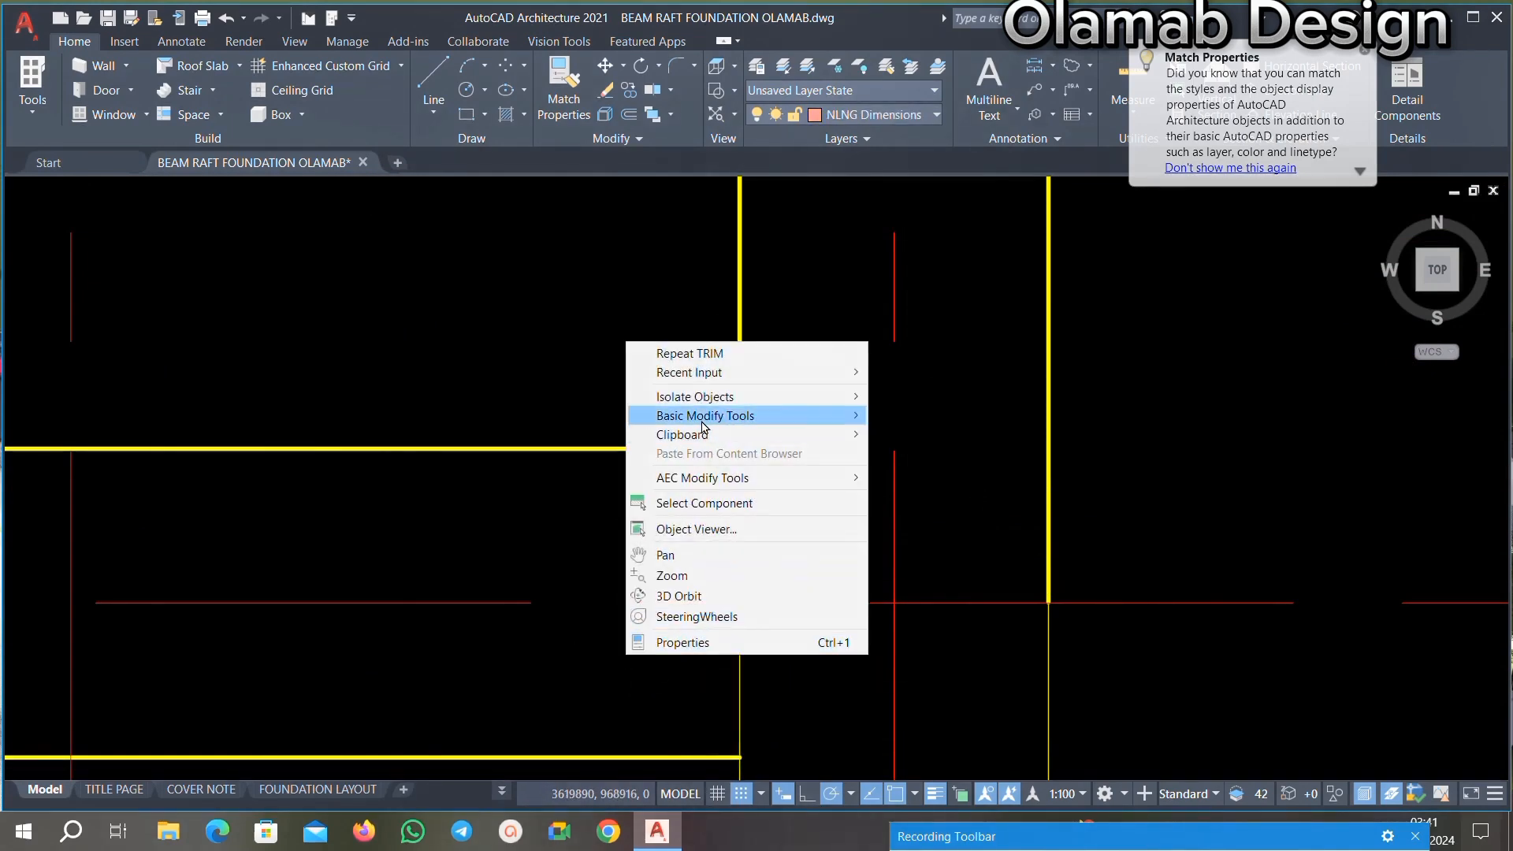
{"action": "left_click", "coordinate": [682, 348]}
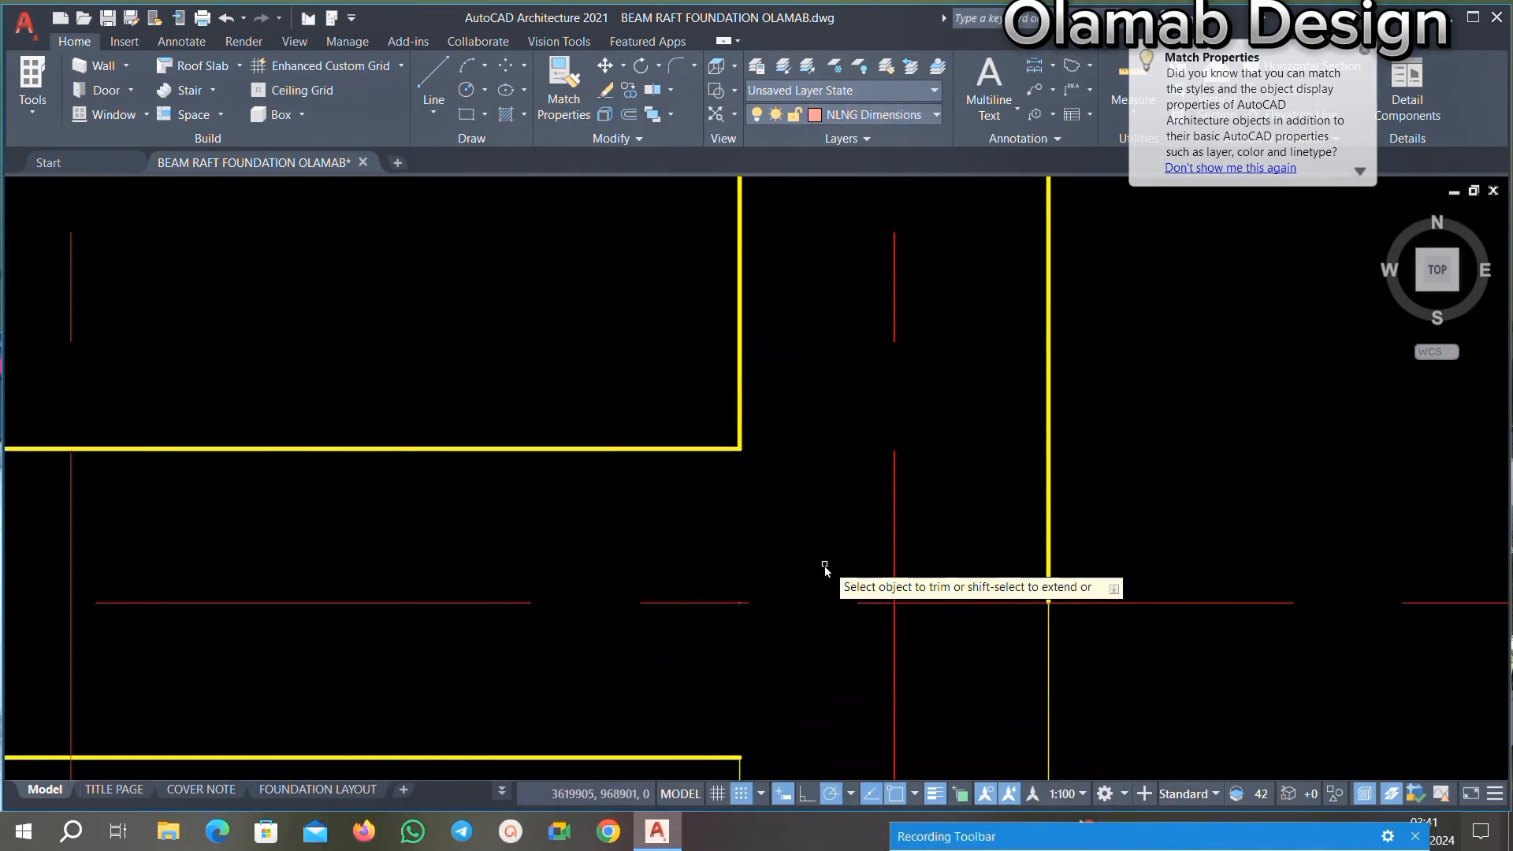
Step: Trim the southern line of the west room's southern wall across the short wall just east of the southwest column
{"action": "scroll", "coordinate": [824, 569], "scroll_direction": "down", "scroll_amount": 3}
{"action": "scroll", "coordinate": [485, 587], "scroll_direction": "up", "scroll_amount": 4}
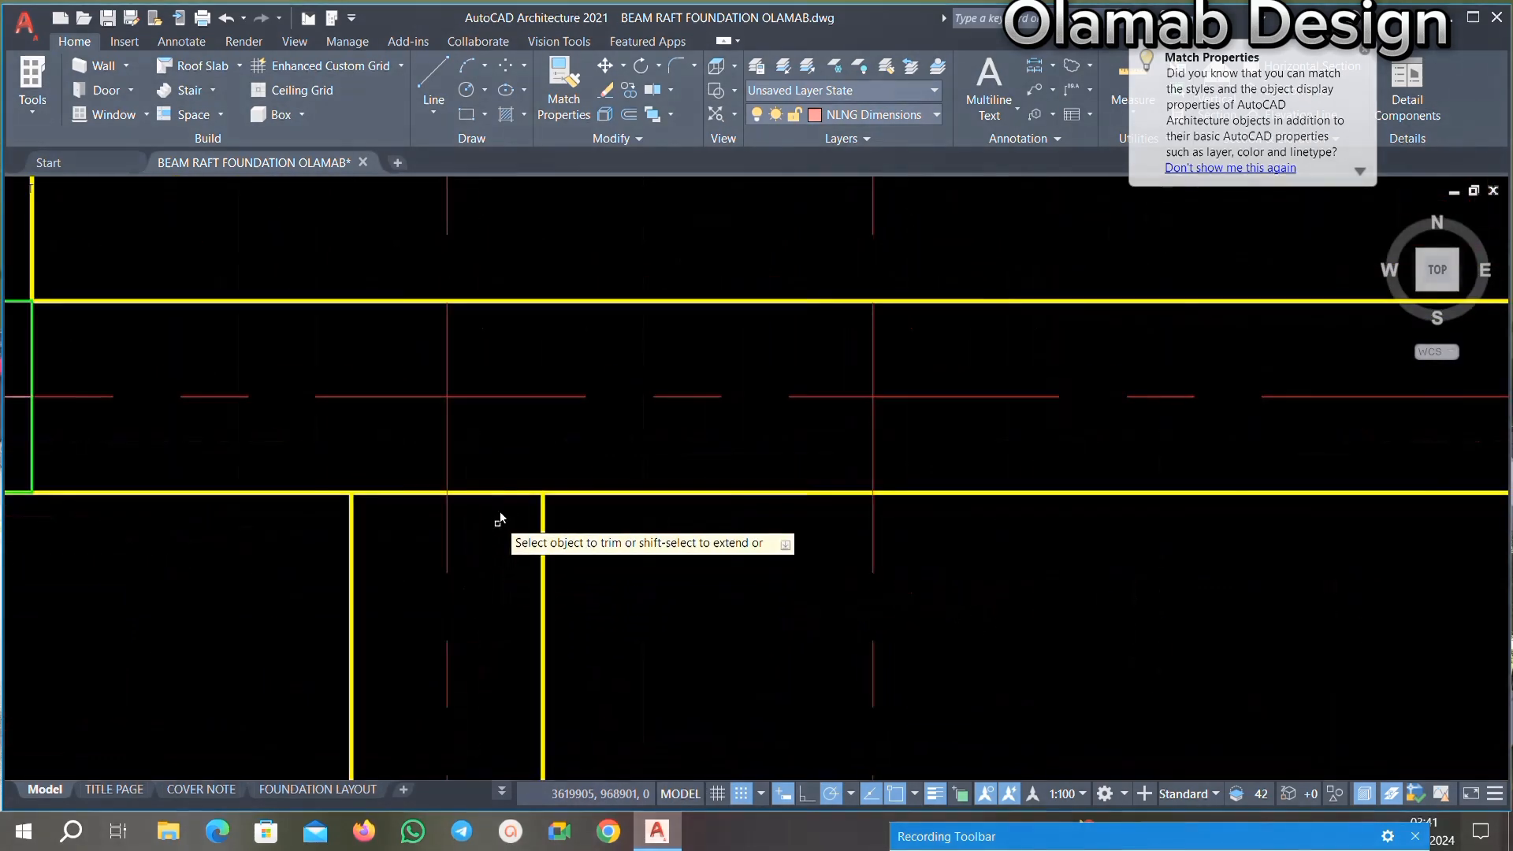
{"action": "left_click", "coordinate": [499, 457]}
{"action": "left_click", "coordinate": [473, 551]}
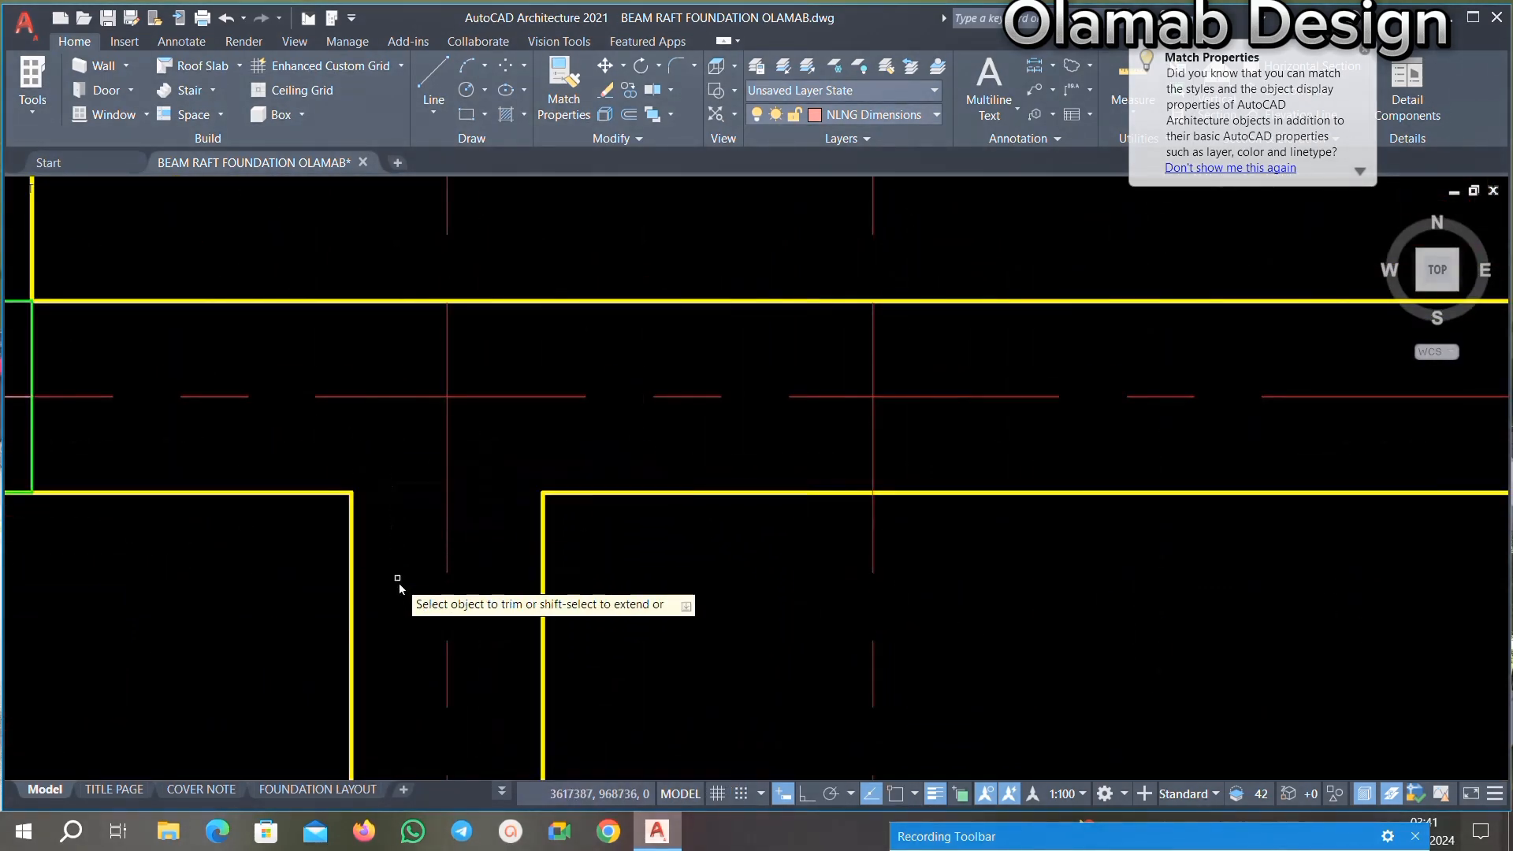
Step: Trim the short line crossing the short north-south wall just below its junction with the west room's southern wall, on both sides of the grid line
{"action": "scroll", "coordinate": [518, 405], "scroll_direction": "down", "scroll_amount": 5}
{"action": "scroll", "coordinate": [493, 559], "scroll_direction": "up", "scroll_amount": 5}
{"action": "left_click", "coordinate": [467, 402]}
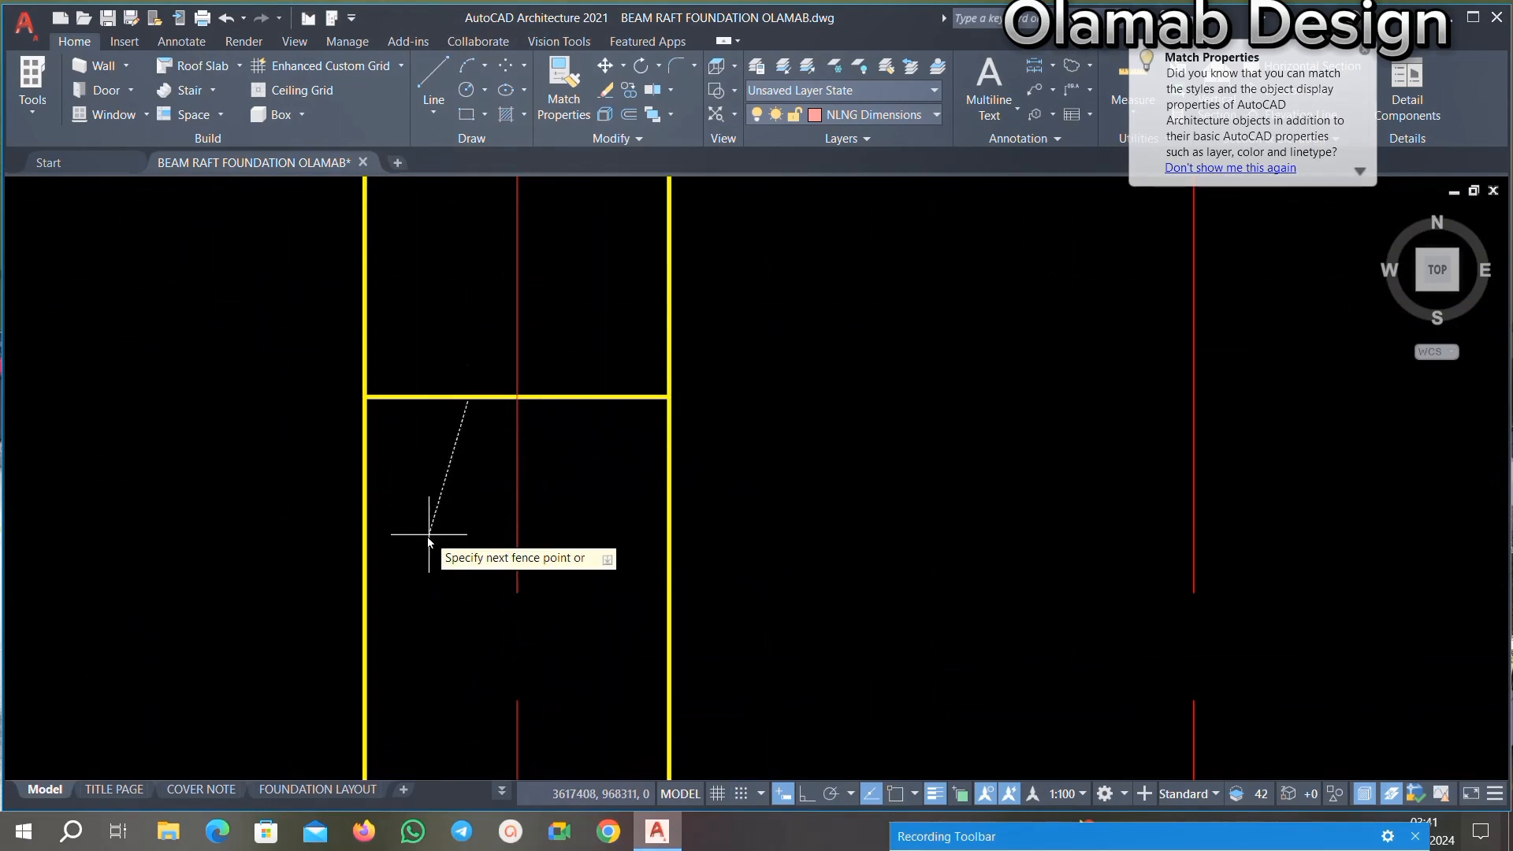
{"action": "left_click", "coordinate": [475, 224]}
{"action": "left_click", "coordinate": [632, 464]}
{"action": "left_click", "coordinate": [614, 246]}
{"action": "left_click", "coordinate": [612, 241]}
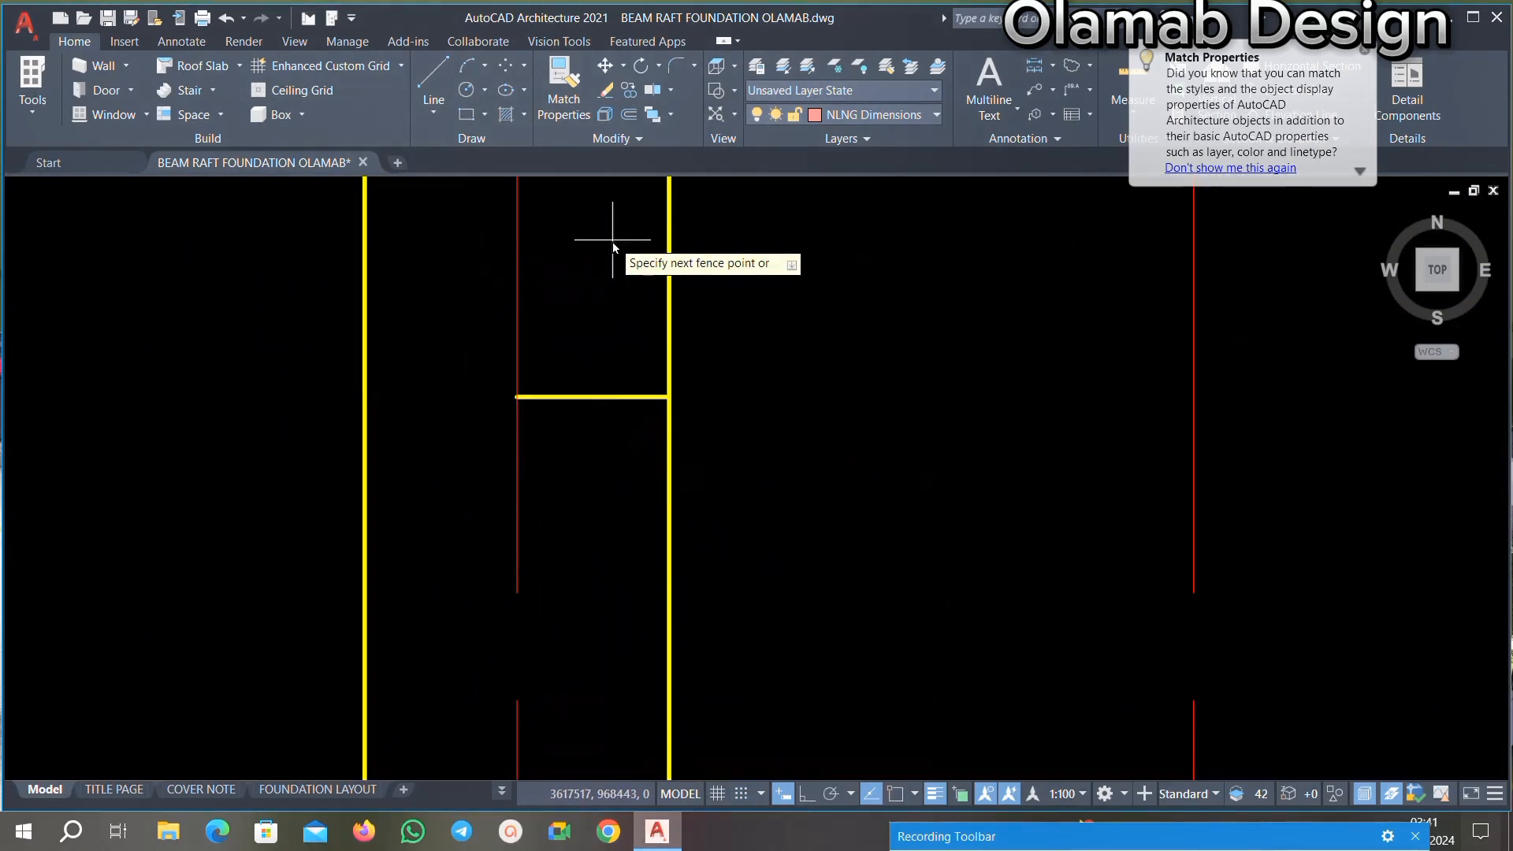
{"action": "left_click", "coordinate": [584, 460]}
{"action": "left_click", "coordinate": [574, 495]}
{"action": "left_click", "coordinate": [585, 241]}
{"action": "scroll", "coordinate": [599, 303], "scroll_direction": "down", "scroll_amount": 5}
Step: Trim both halves of the short line crossing the same wall just north of the southwest column
{"action": "scroll", "coordinate": [587, 394], "scroll_direction": "up", "scroll_amount": 3}
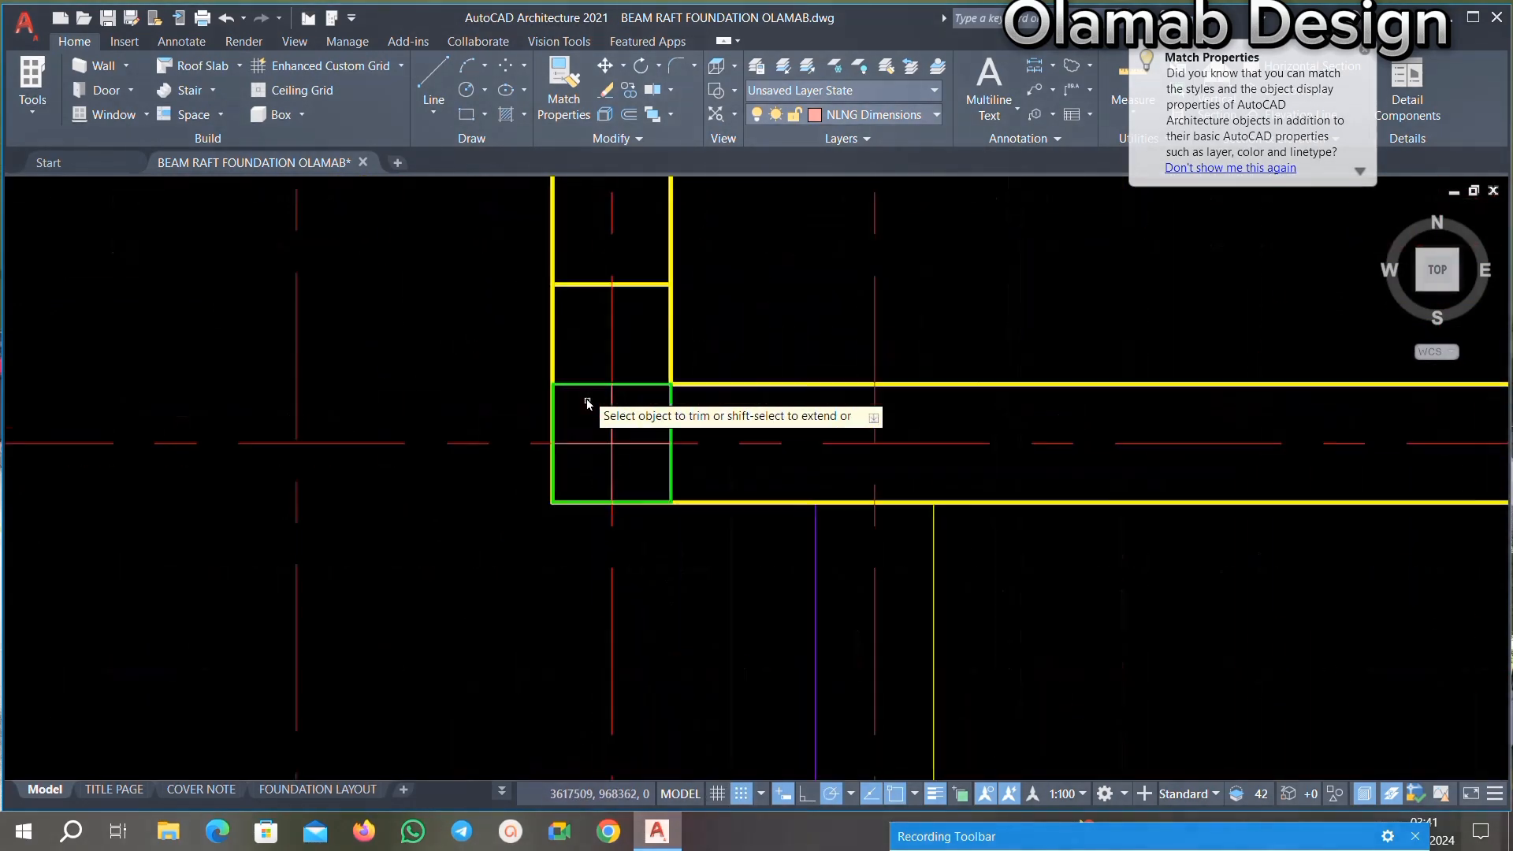
{"action": "scroll", "coordinate": [581, 314], "scroll_direction": "up", "scroll_amount": 3}
{"action": "scroll", "coordinate": [599, 393], "scroll_direction": "down", "scroll_amount": 3}
{"action": "left_click", "coordinate": [596, 362]}
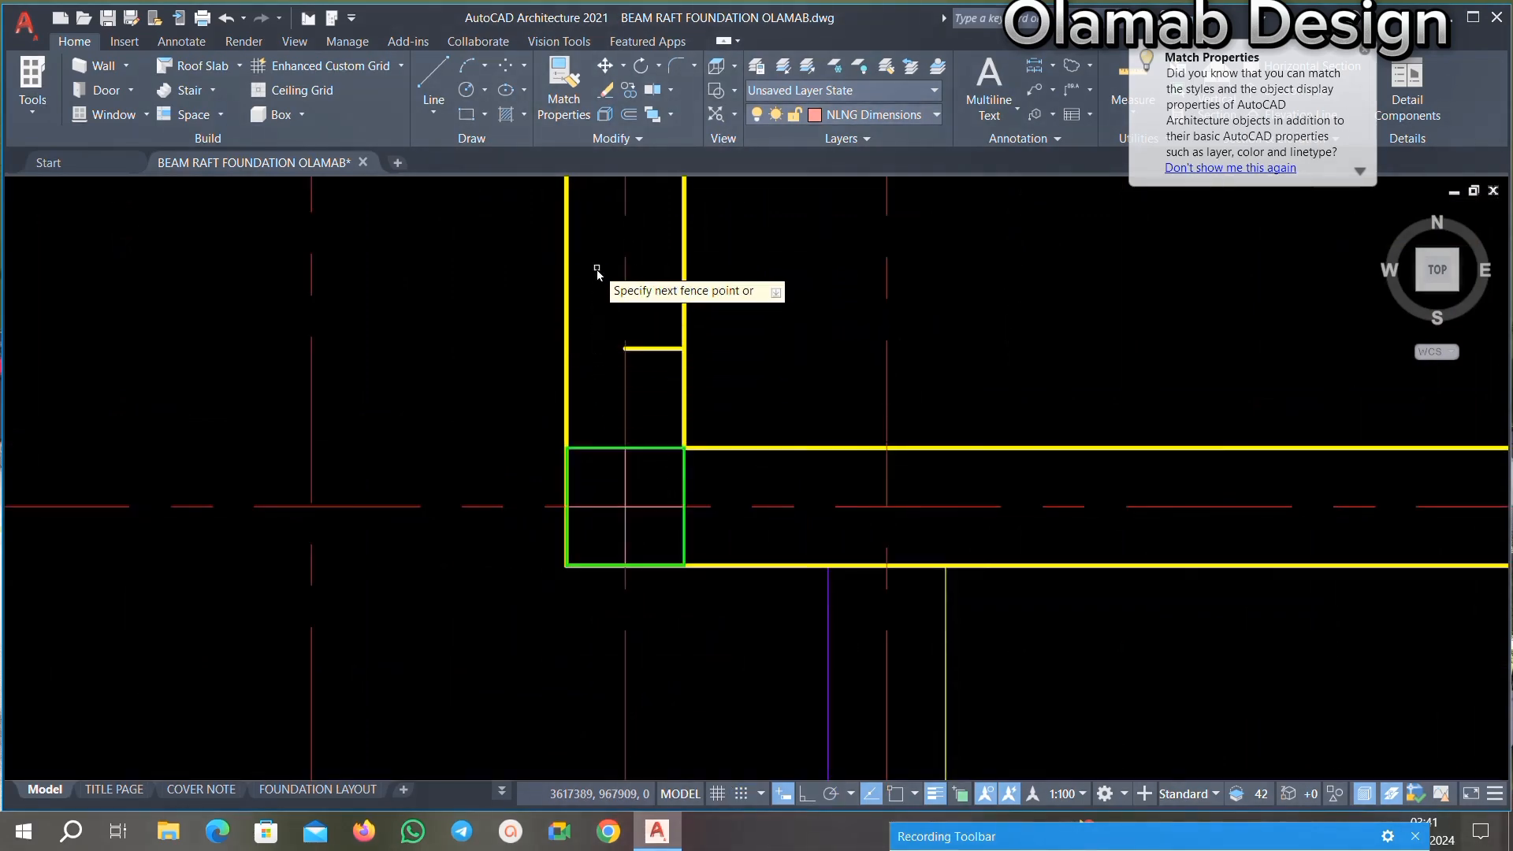
{"action": "left_click", "coordinate": [597, 265]}
{"action": "scroll", "coordinate": [626, 322], "scroll_direction": "down", "scroll_amount": 2}
{"action": "scroll", "coordinate": [643, 336], "scroll_direction": "up", "scroll_amount": 6}
{"action": "left_click", "coordinate": [643, 337]}
{"action": "left_click", "coordinate": [608, 202]}
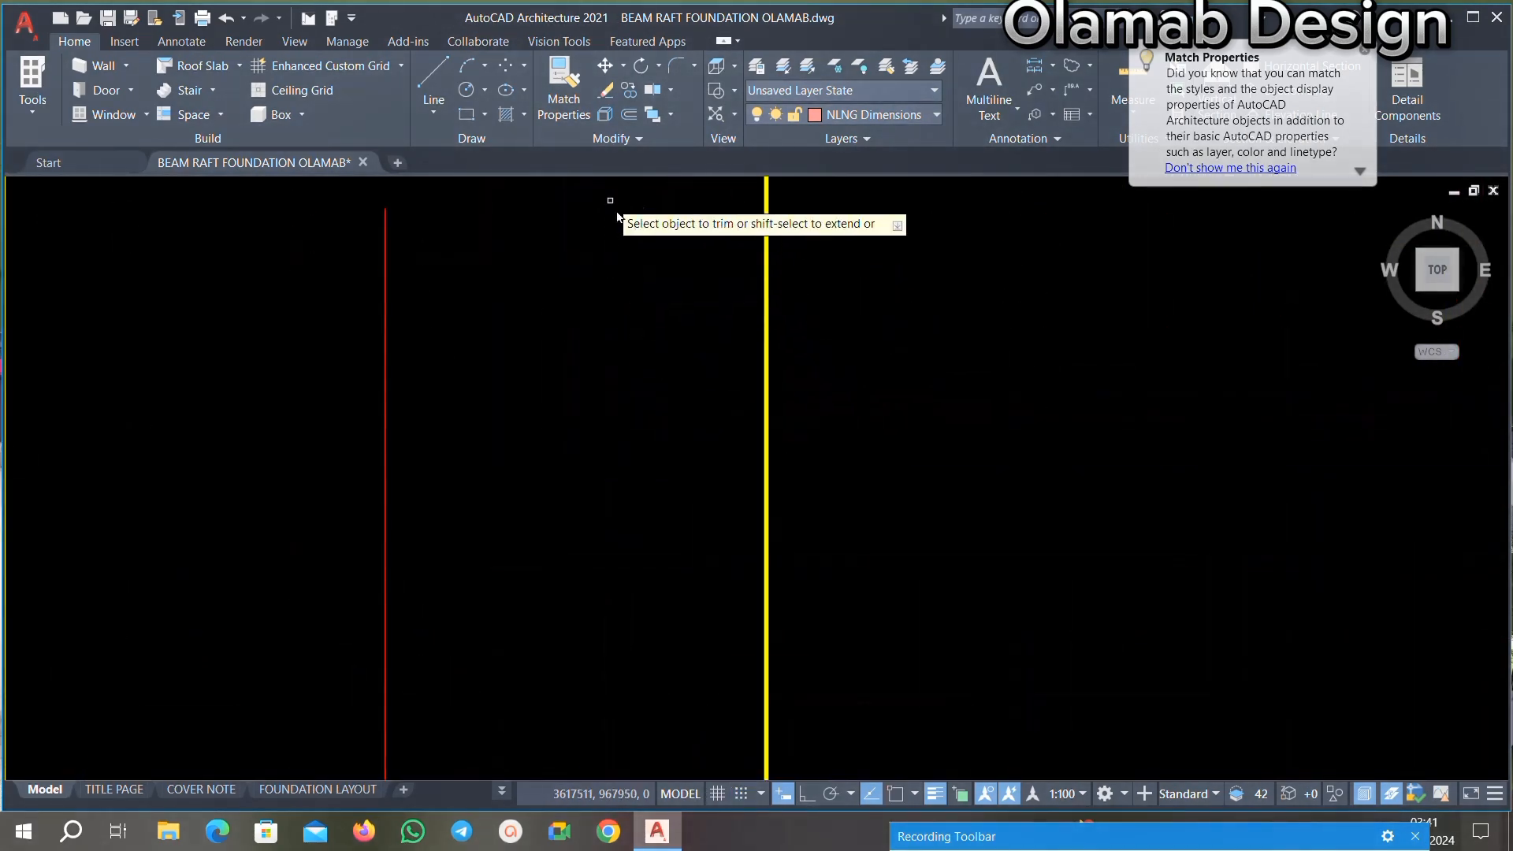
Step: Trim both halves of the leftover line crossing the column at the western end of the northernmost wall
{"action": "scroll", "coordinate": [587, 391], "scroll_direction": "down", "scroll_amount": 4}
{"action": "scroll", "coordinate": [635, 512], "scroll_direction": "down", "scroll_amount": 4}
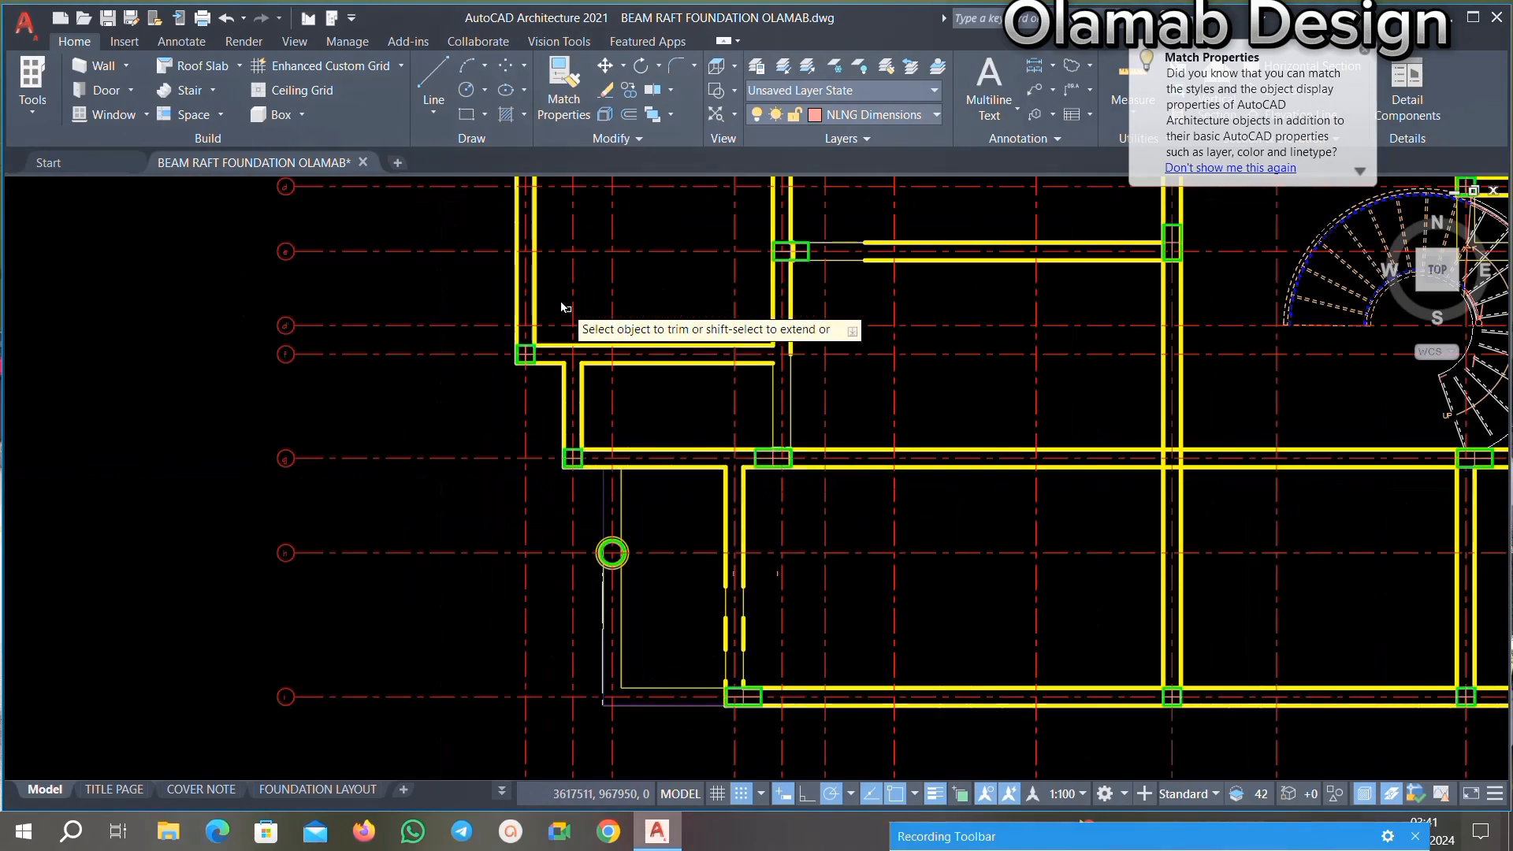
{"action": "scroll", "coordinate": [563, 307], "scroll_direction": "up", "scroll_amount": 2}
{"action": "scroll", "coordinate": [544, 473], "scroll_direction": "down", "scroll_amount": 5}
{"action": "scroll", "coordinate": [488, 528], "scroll_direction": "up", "scroll_amount": 6}
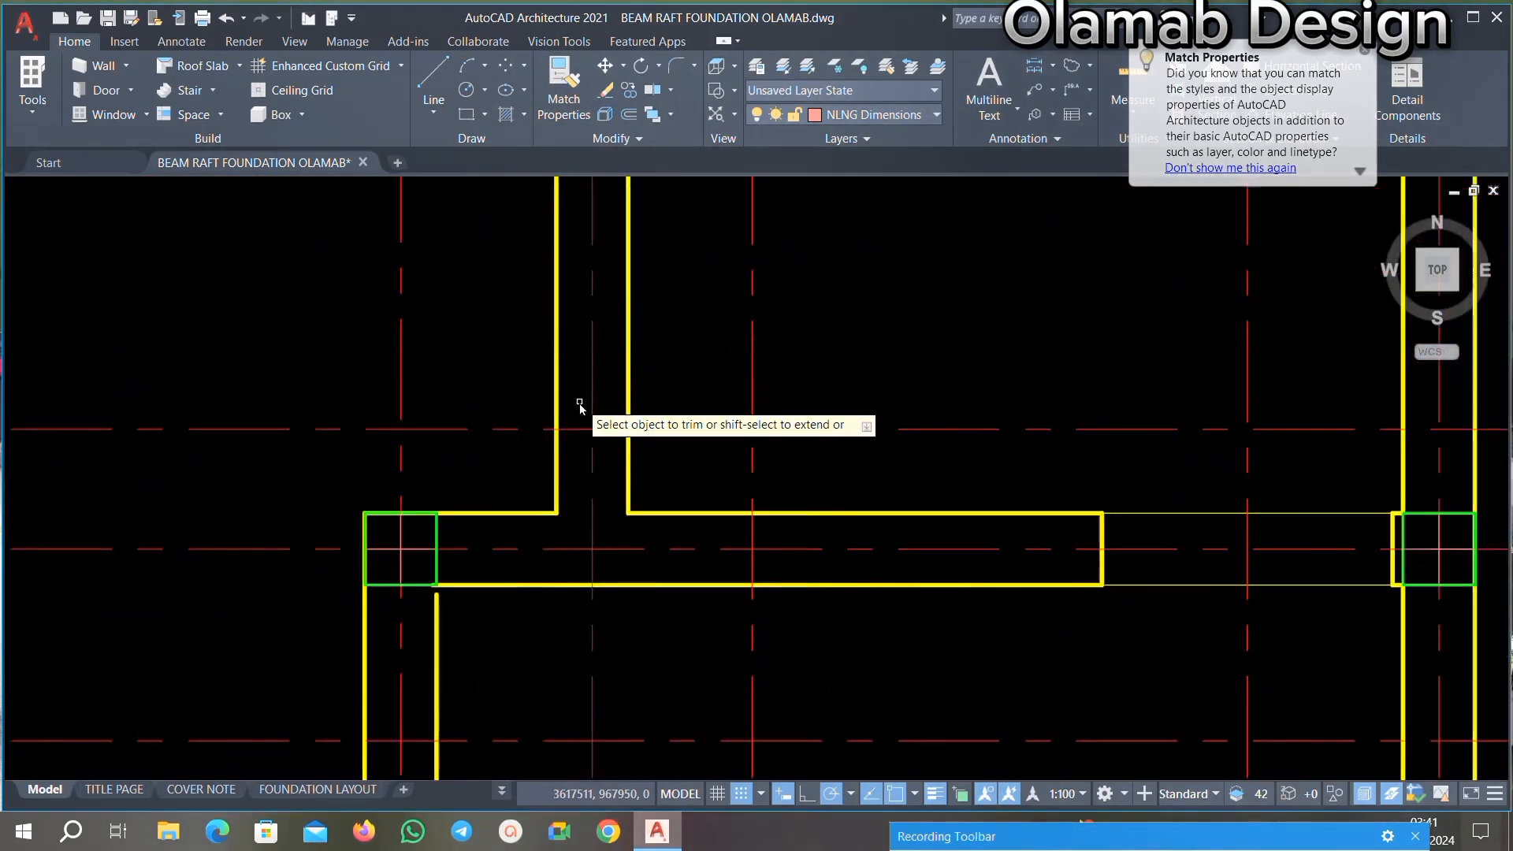
{"action": "scroll", "coordinate": [563, 496], "scroll_direction": "down", "scroll_amount": 4}
{"action": "scroll", "coordinate": [601, 472], "scroll_direction": "up", "scroll_amount": 4}
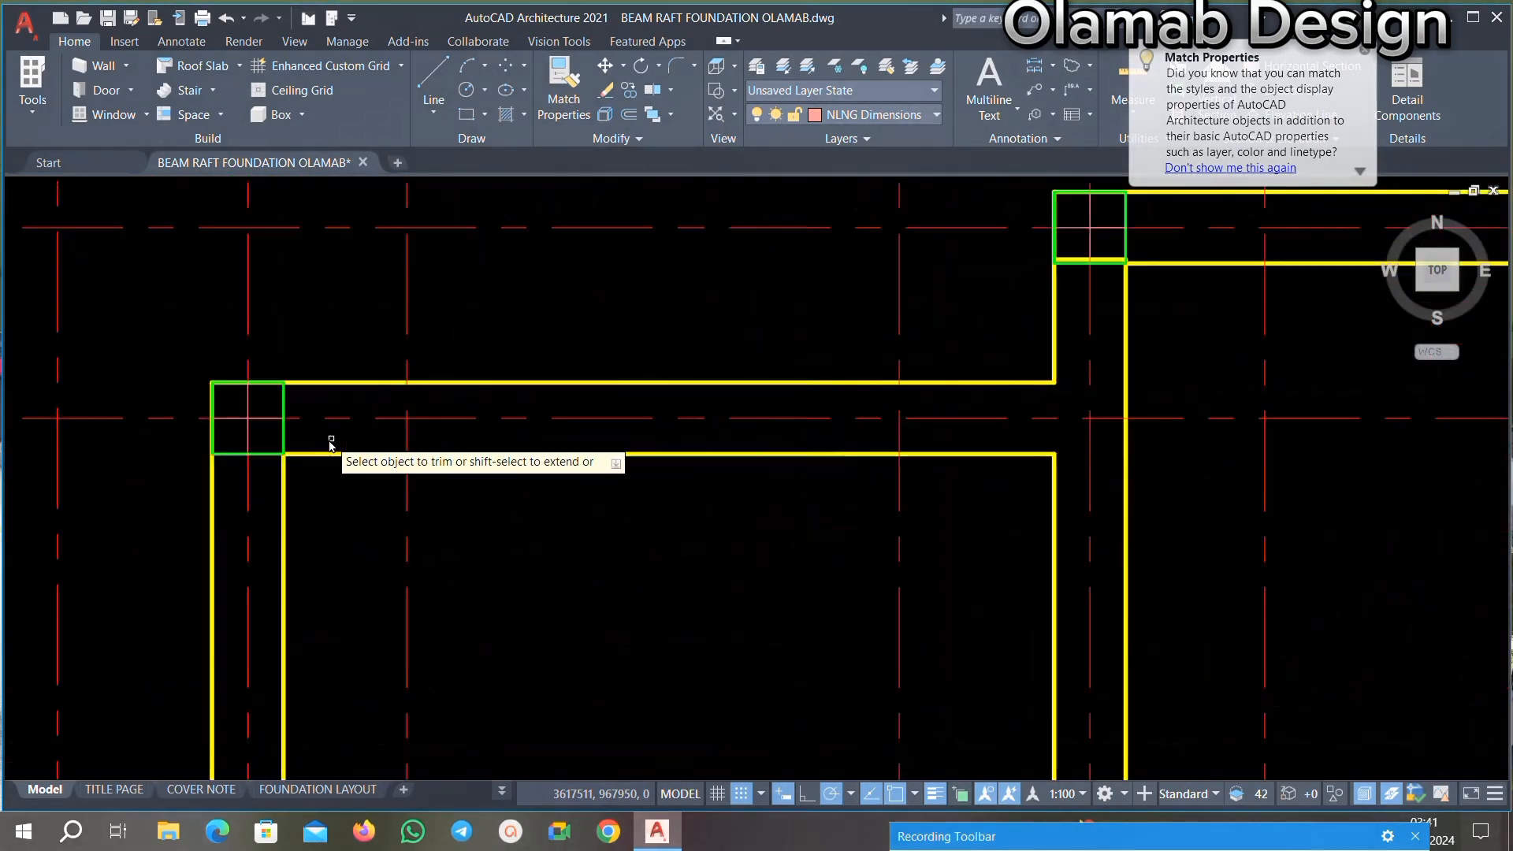
{"action": "scroll", "coordinate": [356, 446], "scroll_direction": "down", "scroll_amount": 4}
{"action": "scroll", "coordinate": [675, 378], "scroll_direction": "up", "scroll_amount": 6}
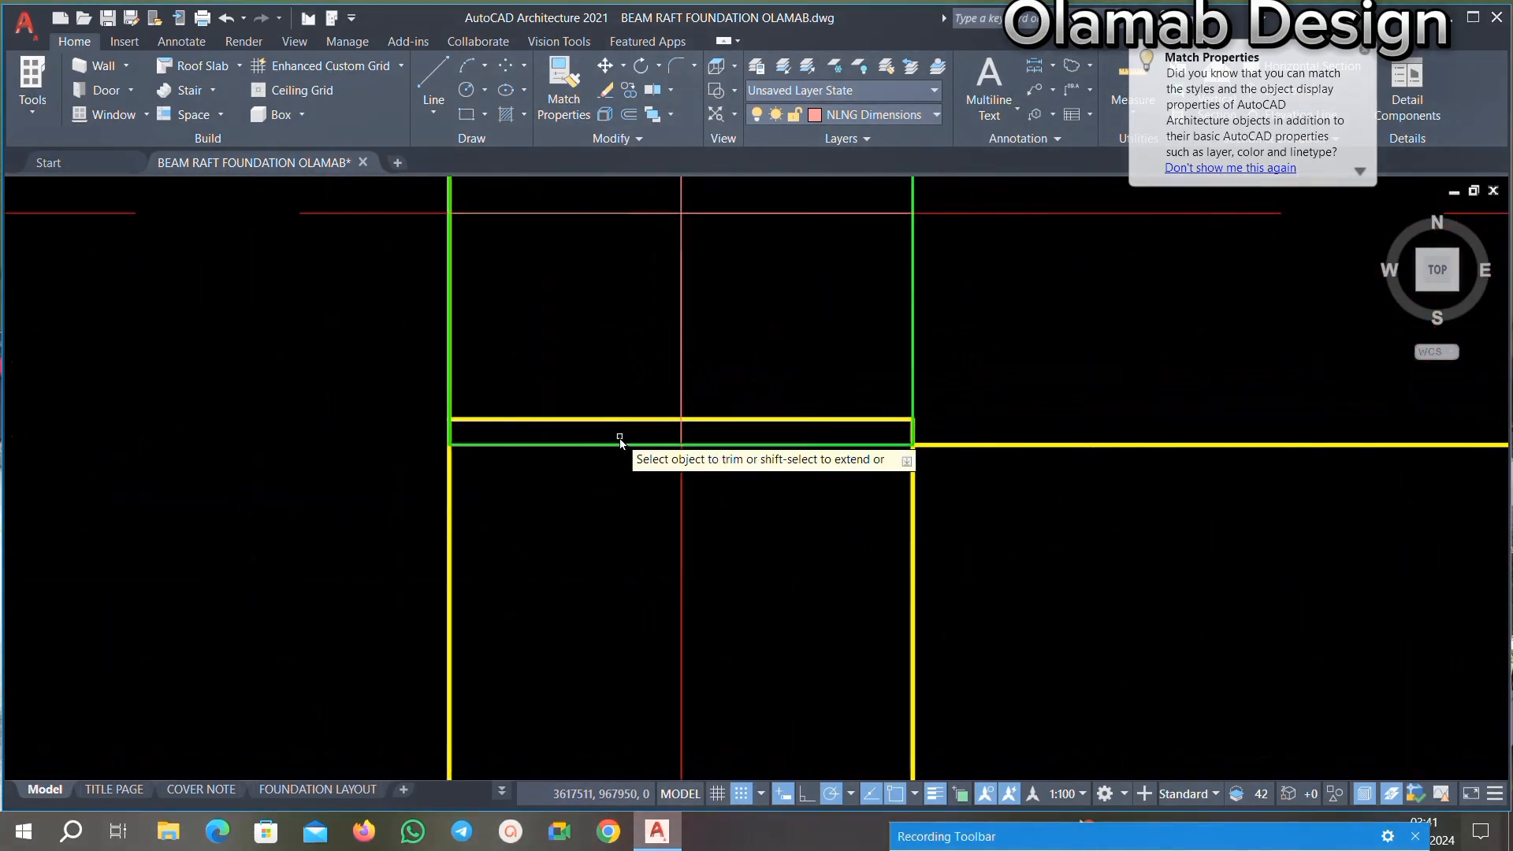
{"action": "left_click", "coordinate": [603, 419]}
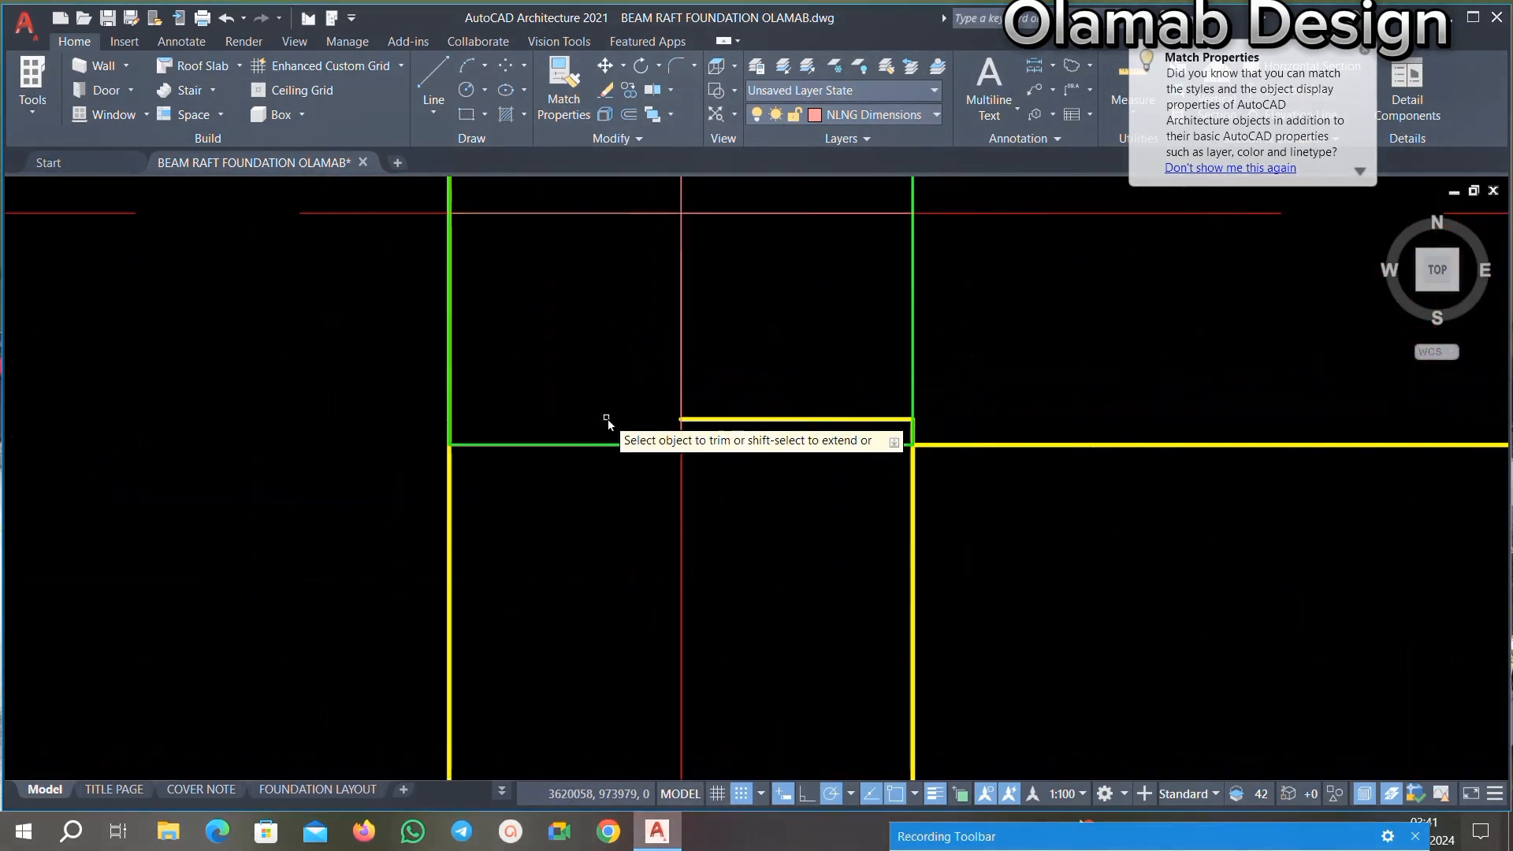
{"action": "left_click", "coordinate": [737, 419]}
{"action": "scroll", "coordinate": [642, 347], "scroll_direction": "down", "scroll_amount": 5}
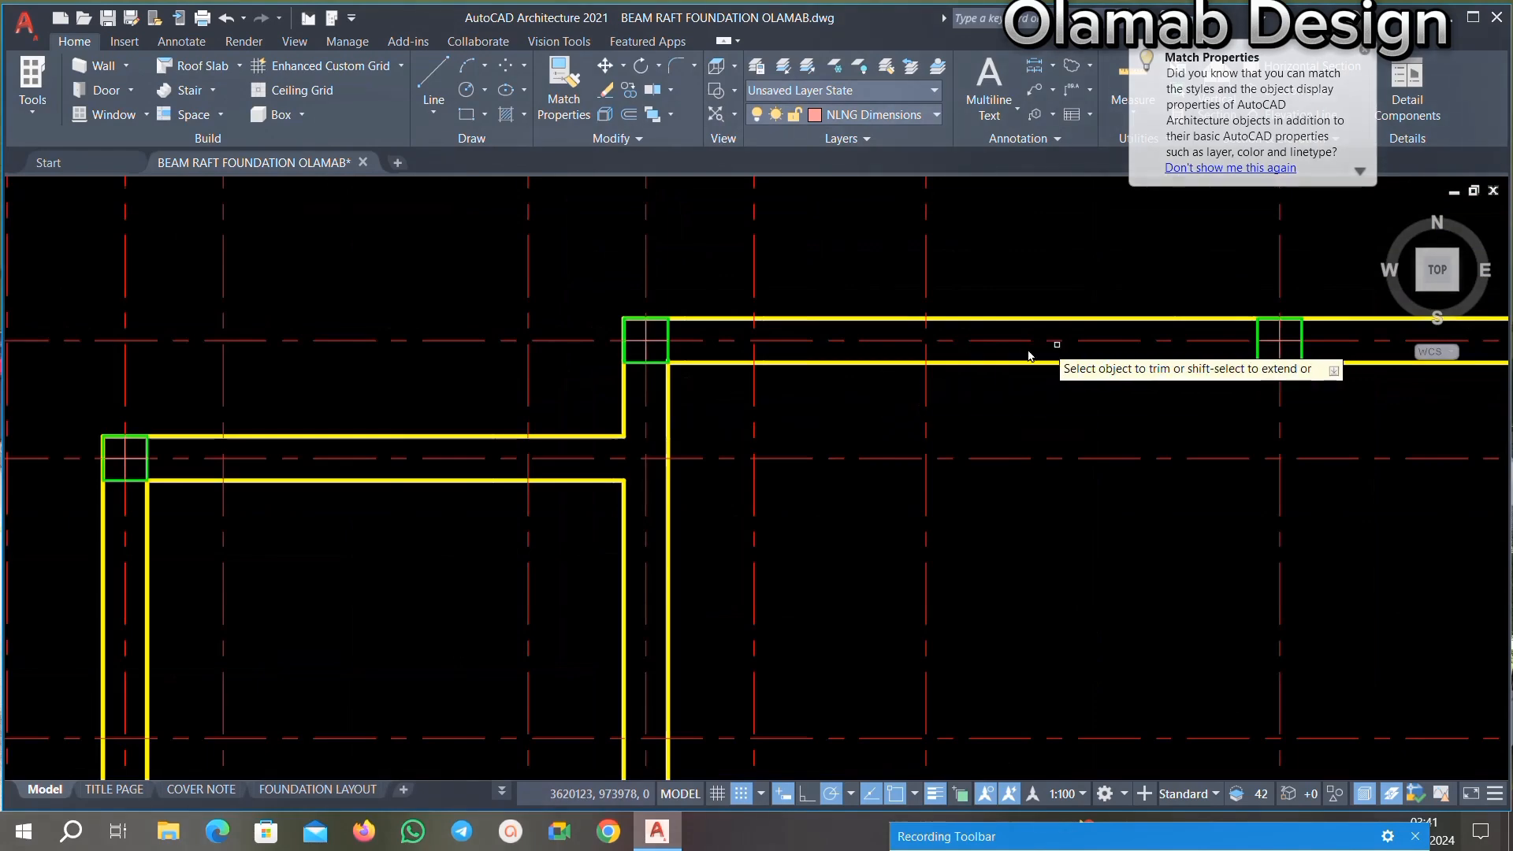
Step: Trim both halves of the leftover line crossing the column at the eastern end of the northernmost wall
{"action": "scroll", "coordinate": [841, 362], "scroll_direction": "up", "scroll_amount": 3}
{"action": "scroll", "coordinate": [1124, 352], "scroll_direction": "down", "scroll_amount": 2}
{"action": "scroll", "coordinate": [962, 359], "scroll_direction": "up", "scroll_amount": 3}
{"action": "scroll", "coordinate": [1056, 378], "scroll_direction": "down", "scroll_amount": 4}
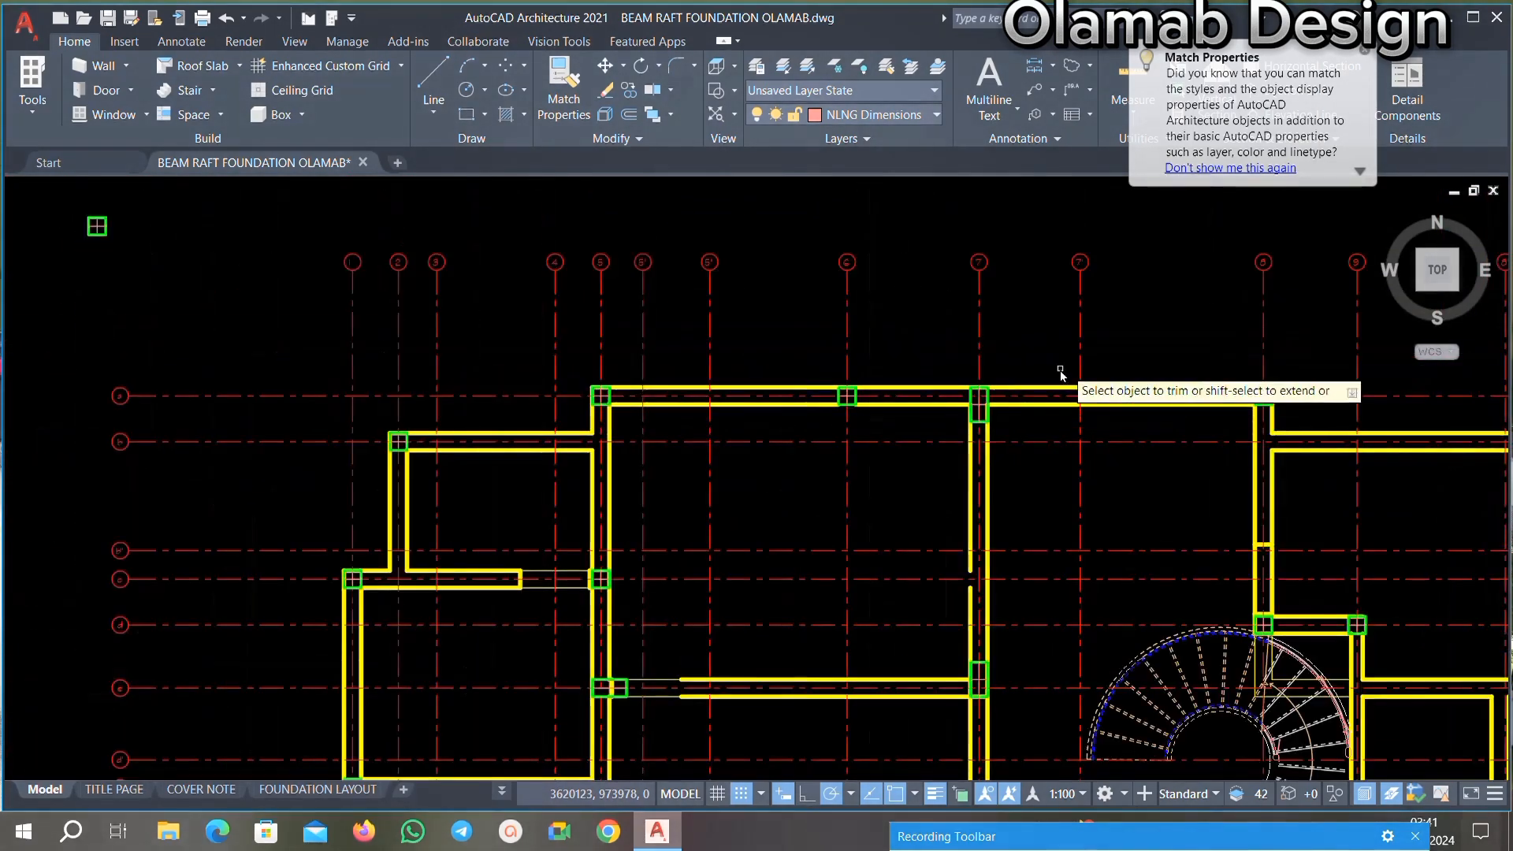
{"action": "scroll", "coordinate": [1078, 370], "scroll_direction": "up", "scroll_amount": 4}
{"action": "scroll", "coordinate": [890, 394], "scroll_direction": "down", "scroll_amount": 4}
{"action": "scroll", "coordinate": [1098, 412], "scroll_direction": "up", "scroll_amount": 4}
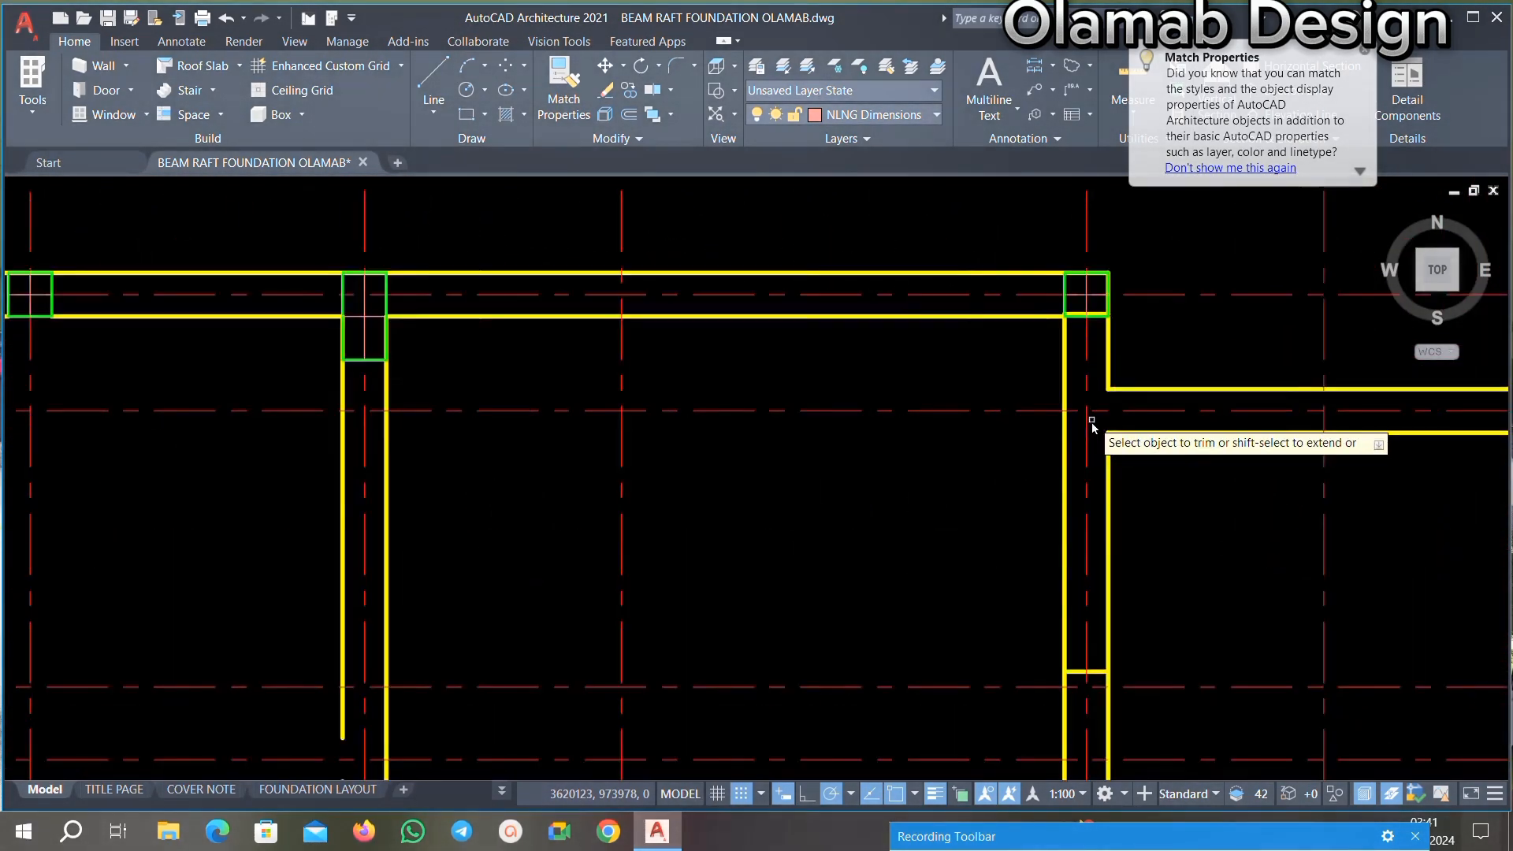
{"action": "scroll", "coordinate": [1103, 315], "scroll_direction": "down", "scroll_amount": 3}
{"action": "scroll", "coordinate": [1100, 314], "scroll_direction": "up", "scroll_amount": 3}
{"action": "left_click", "coordinate": [1087, 361]}
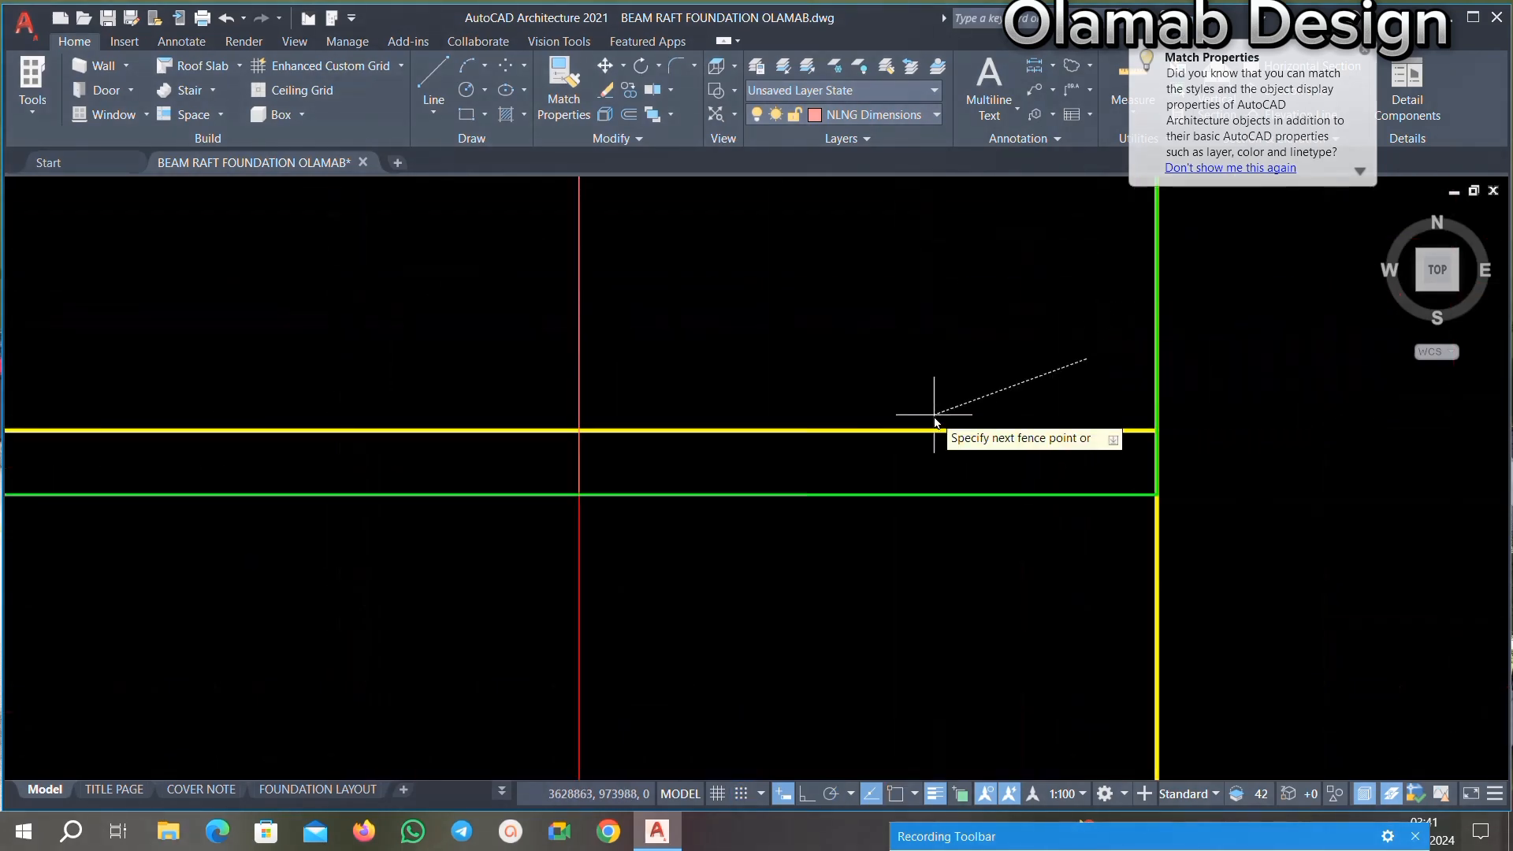
{"action": "left_click", "coordinate": [882, 445]}
{"action": "scroll", "coordinate": [819, 347], "scroll_direction": "down", "scroll_amount": 3}
{"action": "scroll", "coordinate": [701, 378], "scroll_direction": "up", "scroll_amount": 4}
{"action": "left_click", "coordinate": [822, 272]}
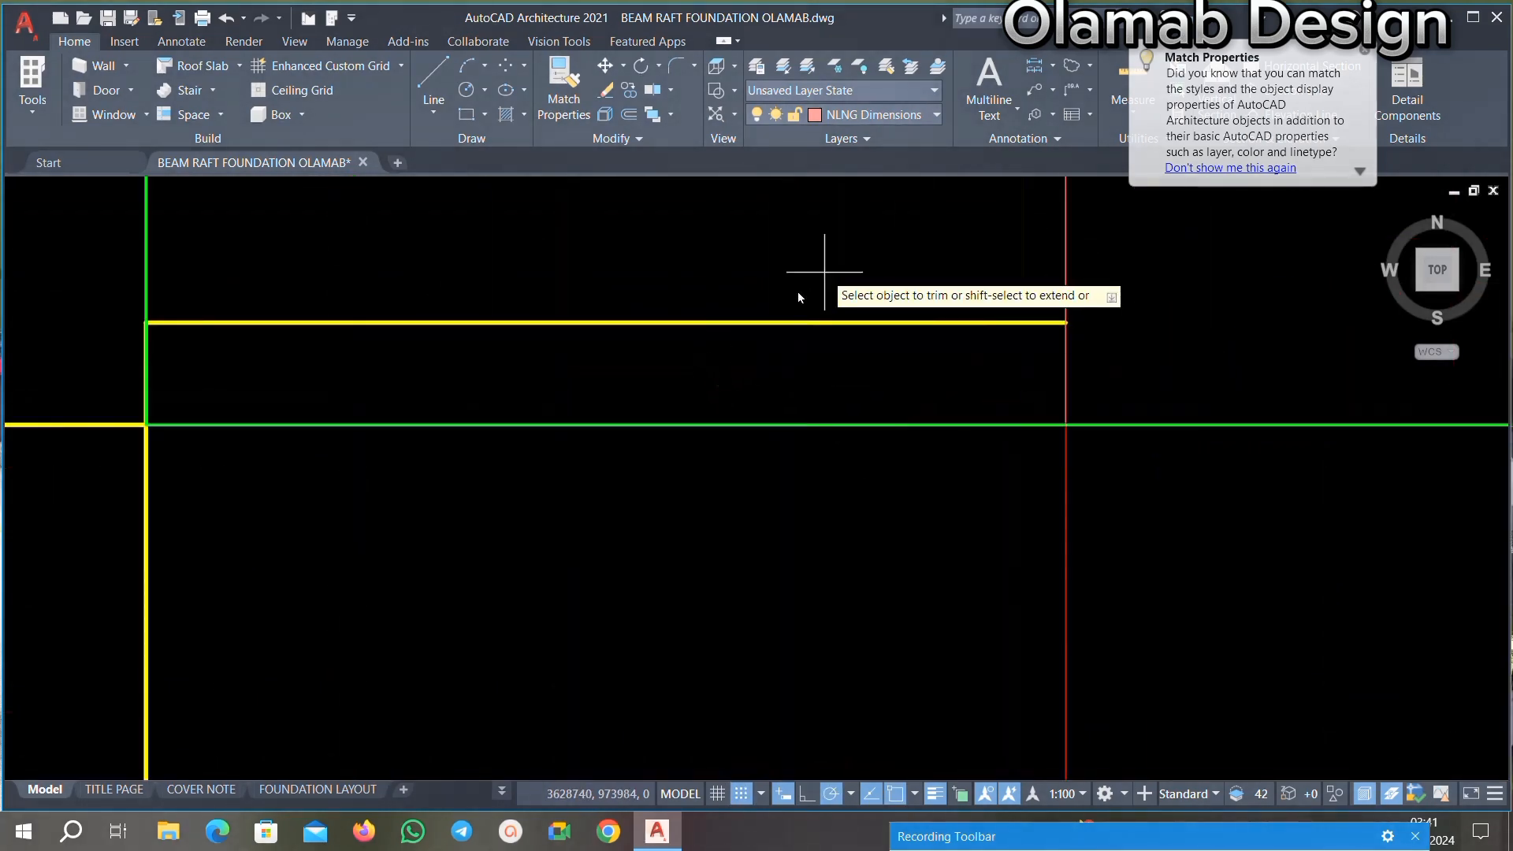
{"action": "left_click", "coordinate": [641, 347]}
{"action": "scroll", "coordinate": [811, 264], "scroll_direction": "down", "scroll_amount": 4}
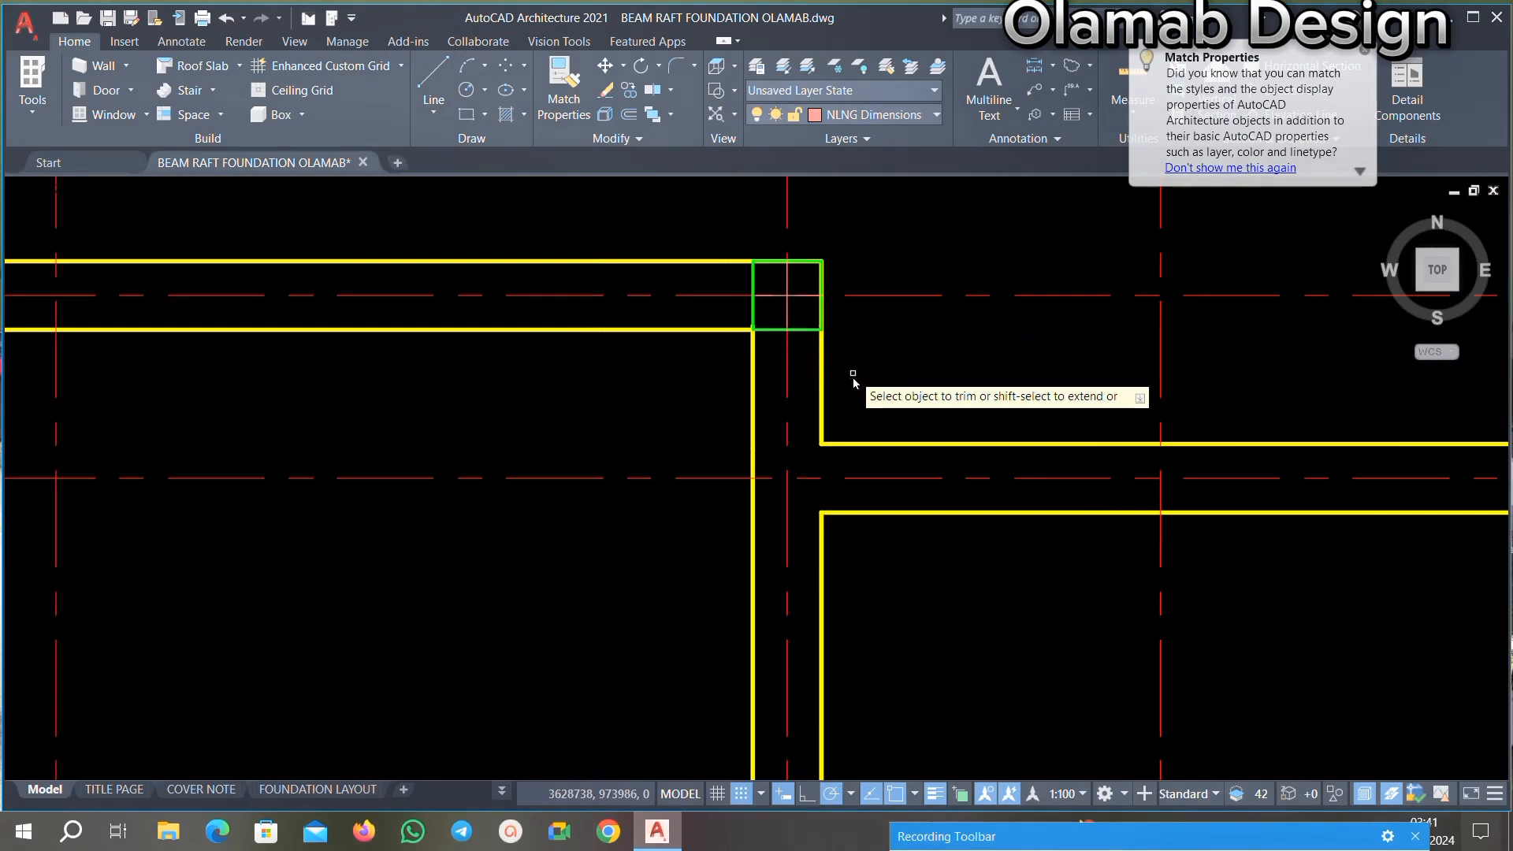
Step: Examine the wall junctions of the eastern rooms, around the spiral staircase and along the southern walls for leftover lines
{"action": "scroll", "coordinate": [854, 379], "scroll_direction": "down", "scroll_amount": 3}
{"action": "scroll", "coordinate": [895, 445], "scroll_direction": "up", "scroll_amount": 3}
{"action": "scroll", "coordinate": [1032, 429], "scroll_direction": "down", "scroll_amount": 3}
{"action": "scroll", "coordinate": [882, 434], "scroll_direction": "up", "scroll_amount": 3}
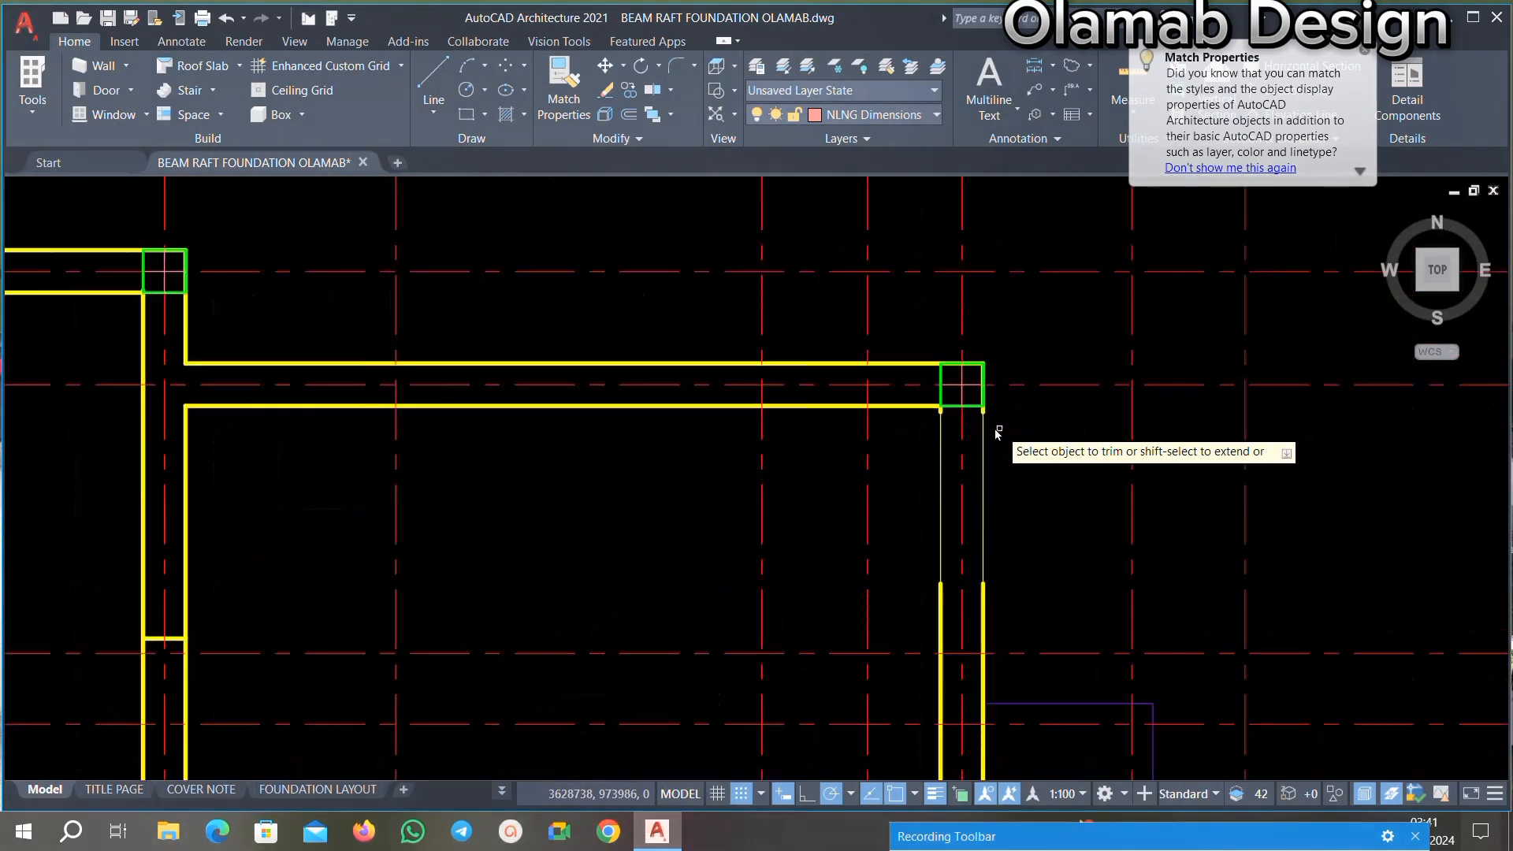
{"action": "scroll", "coordinate": [977, 421], "scroll_direction": "up", "scroll_amount": 4}
{"action": "scroll", "coordinate": [937, 477], "scroll_direction": "down", "scroll_amount": 3}
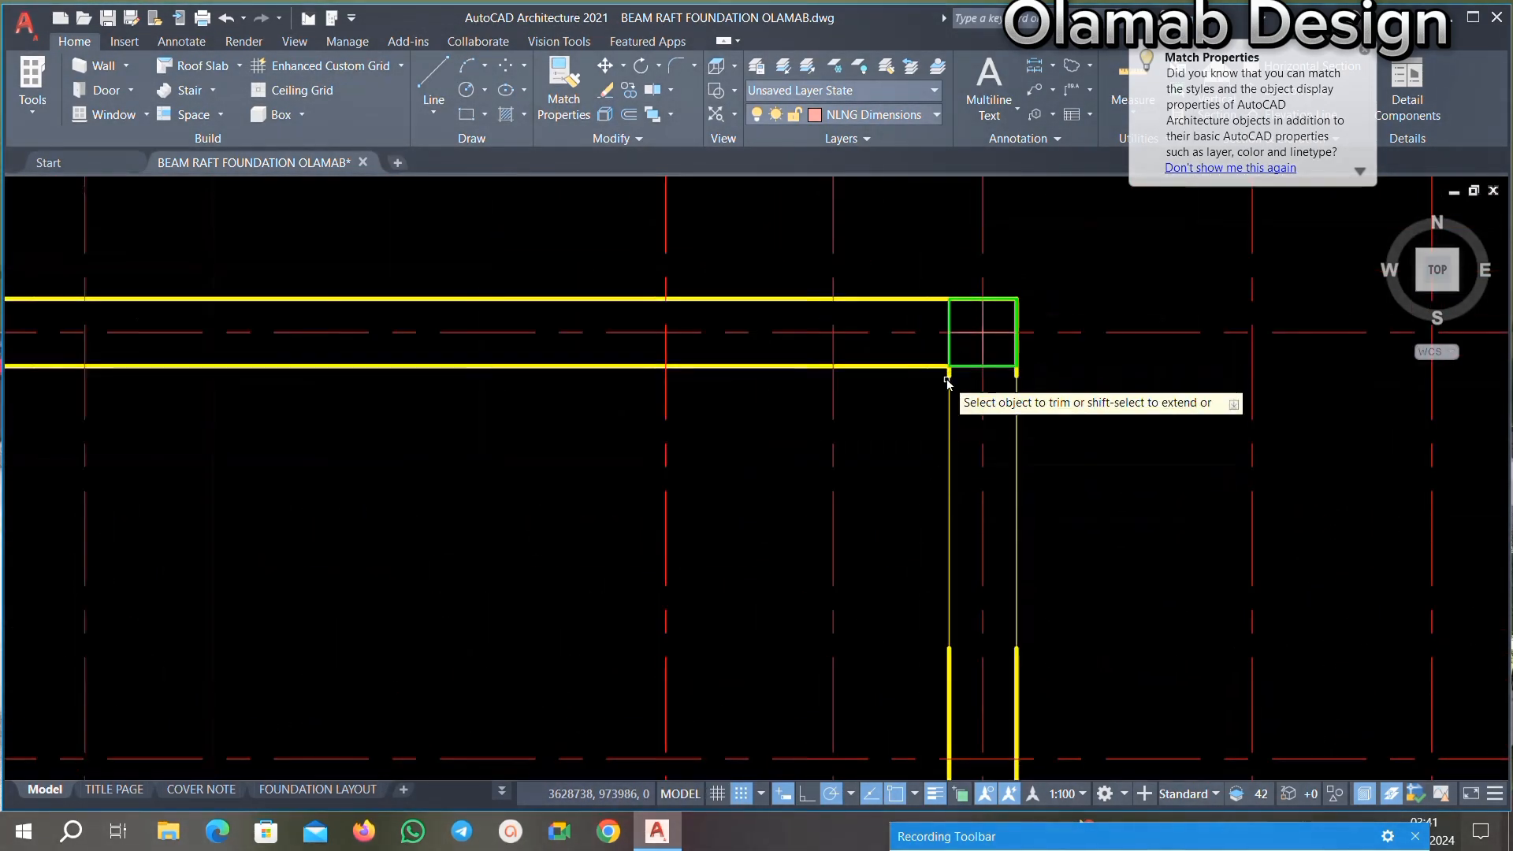
{"action": "scroll", "coordinate": [948, 382], "scroll_direction": "down", "scroll_amount": 4}
{"action": "scroll", "coordinate": [979, 507], "scroll_direction": "up", "scroll_amount": 3}
{"action": "scroll", "coordinate": [969, 618], "scroll_direction": "down", "scroll_amount": 3}
{"action": "scroll", "coordinate": [935, 530], "scroll_direction": "up", "scroll_amount": 3}
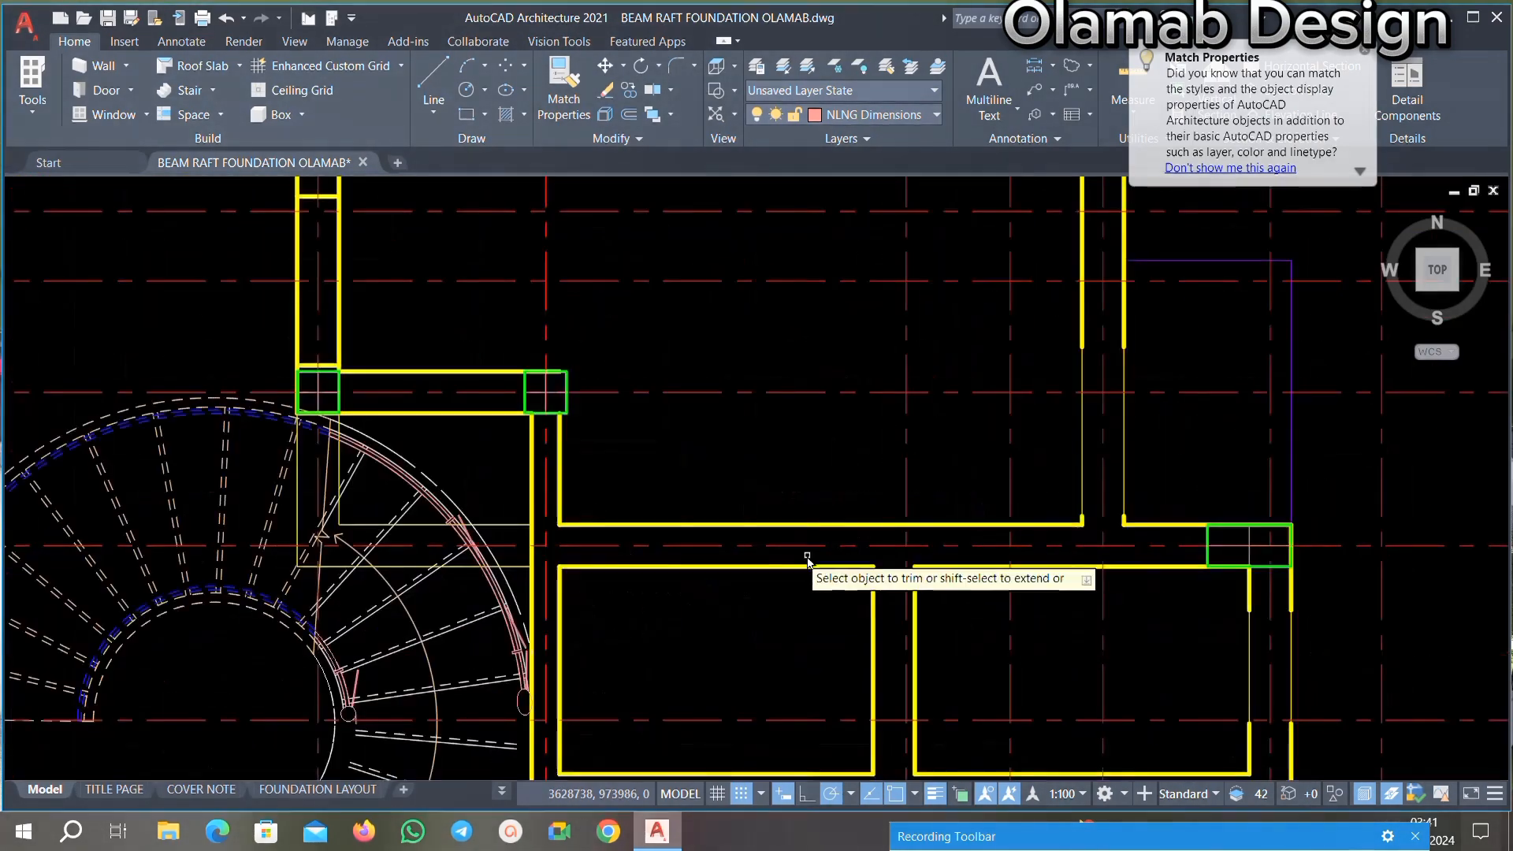
{"action": "scroll", "coordinate": [545, 542], "scroll_direction": "up", "scroll_amount": 4}
{"action": "scroll", "coordinate": [496, 404], "scroll_direction": "down", "scroll_amount": 5}
{"action": "scroll", "coordinate": [674, 352], "scroll_direction": "up", "scroll_amount": 2}
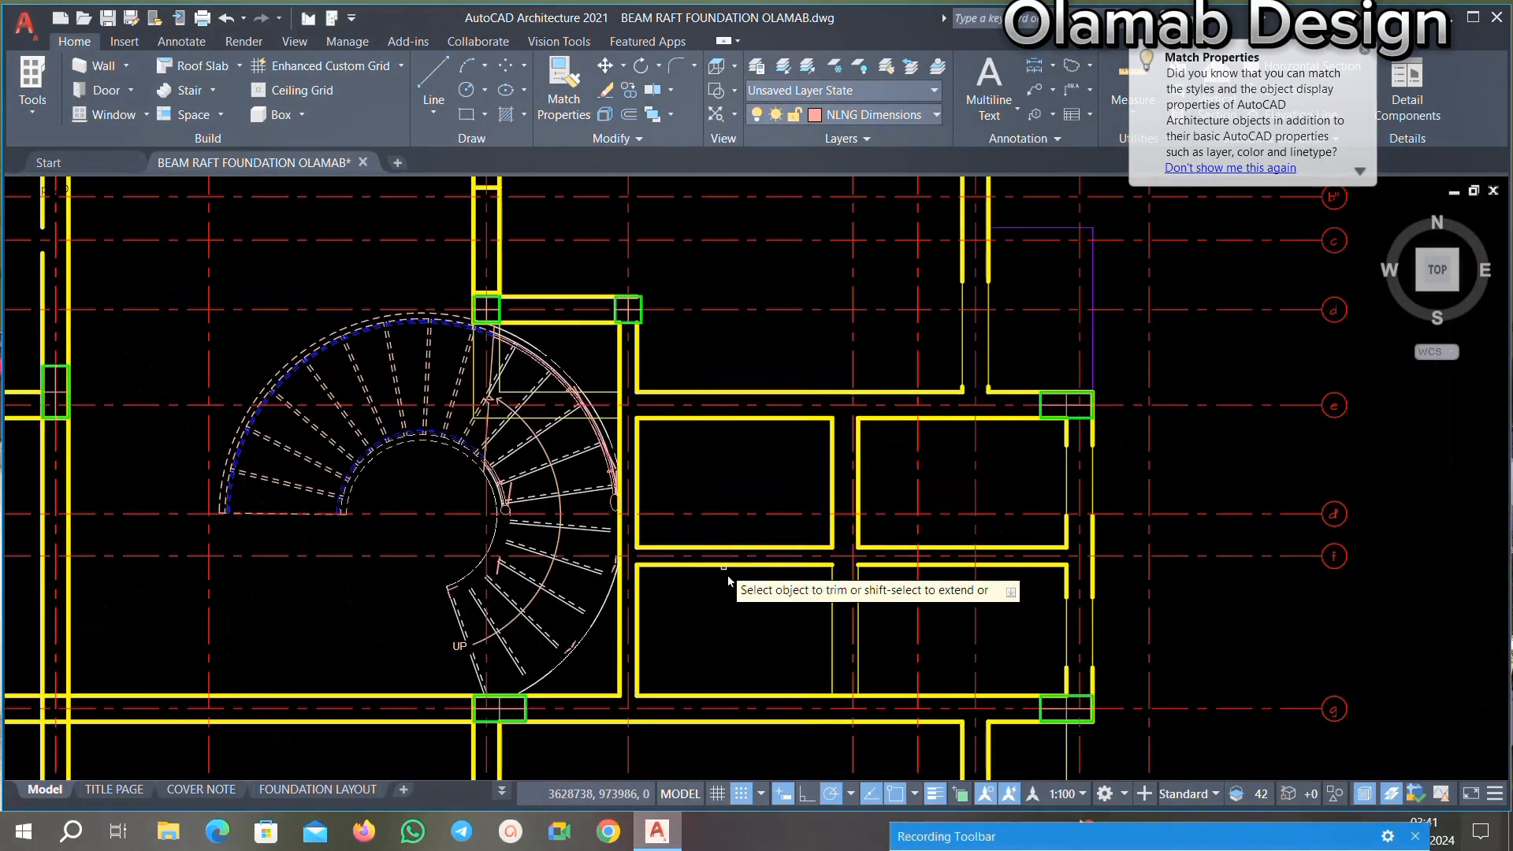
{"action": "scroll", "coordinate": [940, 585], "scroll_direction": "up", "scroll_amount": 2}
{"action": "scroll", "coordinate": [979, 489], "scroll_direction": "up", "scroll_amount": 3}
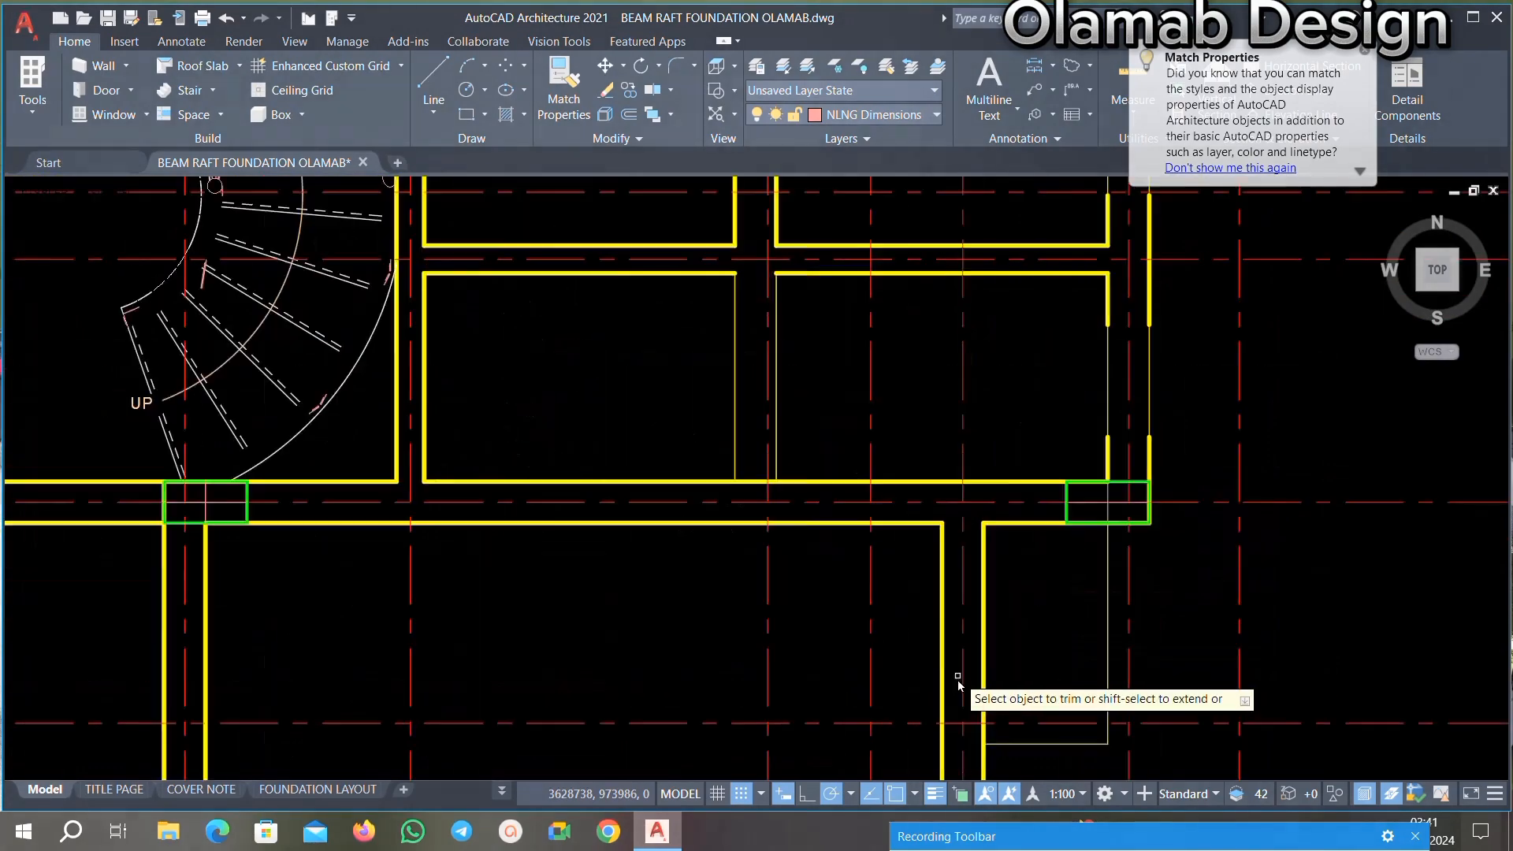
{"action": "scroll", "coordinate": [1046, 494], "scroll_direction": "down", "scroll_amount": 5}
{"action": "scroll", "coordinate": [746, 602], "scroll_direction": "up", "scroll_amount": 6}
{"action": "scroll", "coordinate": [722, 619], "scroll_direction": "down", "scroll_amount": 8}
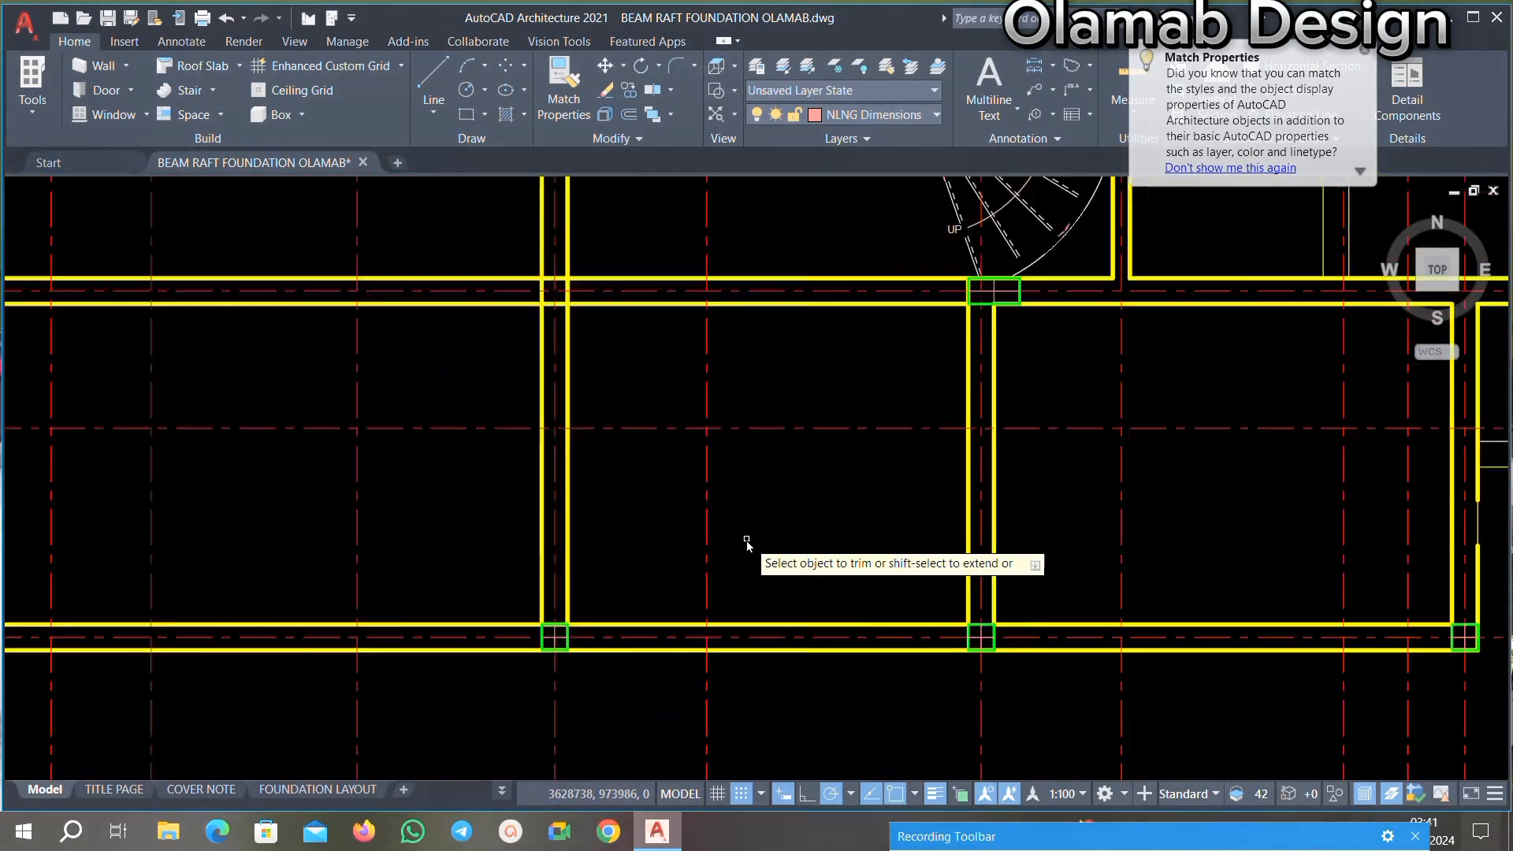
Step: Match the thick yellow line of the inner east-west wall west of the staircase onto both thin lines at its western end
{"action": "scroll", "coordinate": [648, 457], "scroll_direction": "up", "scroll_amount": 5}
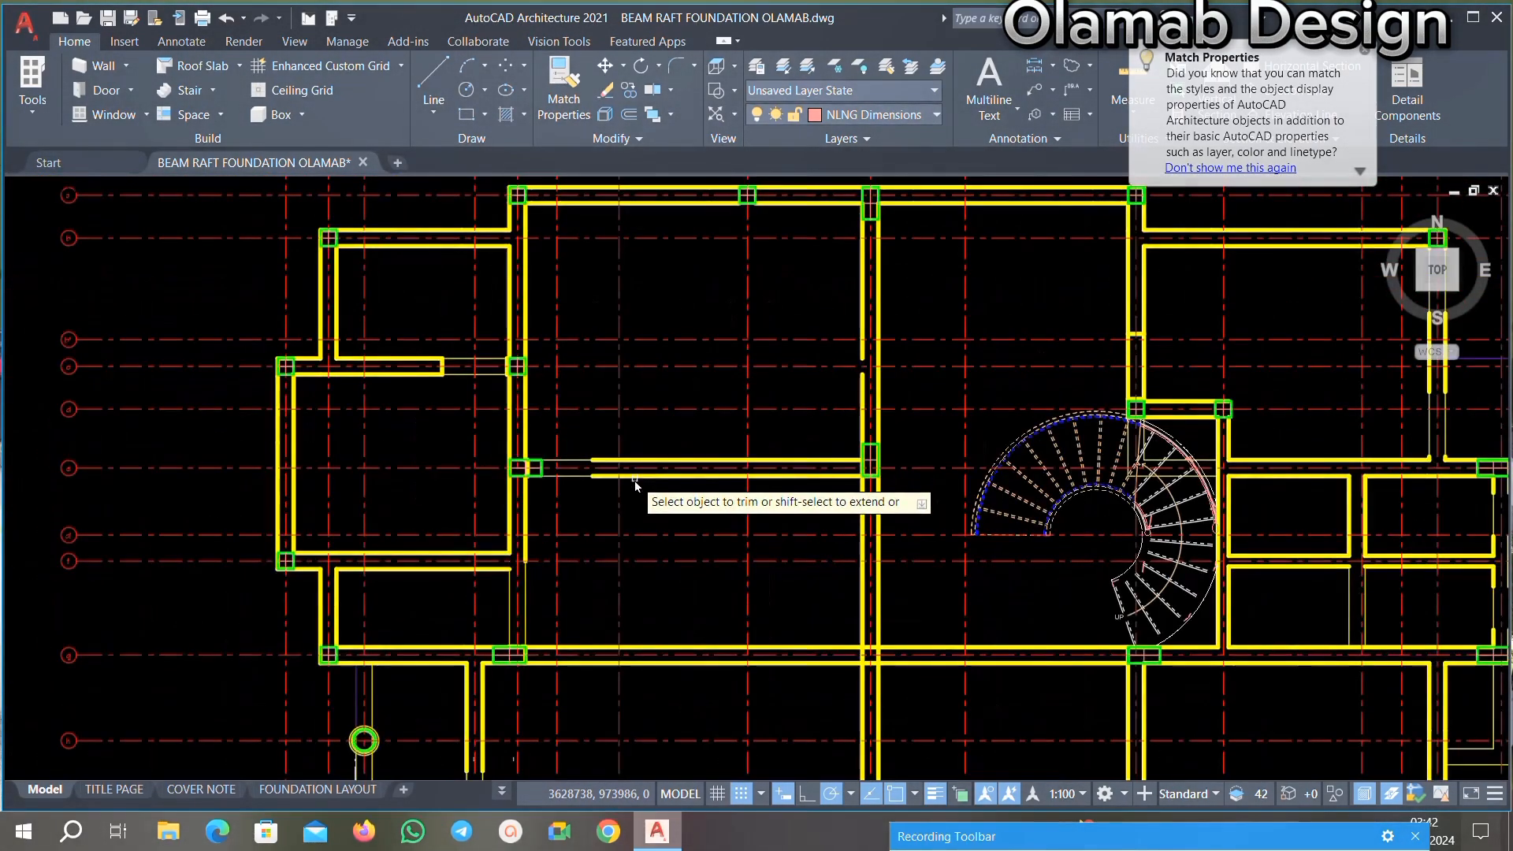
{"action": "left_click", "coordinate": [565, 73]}
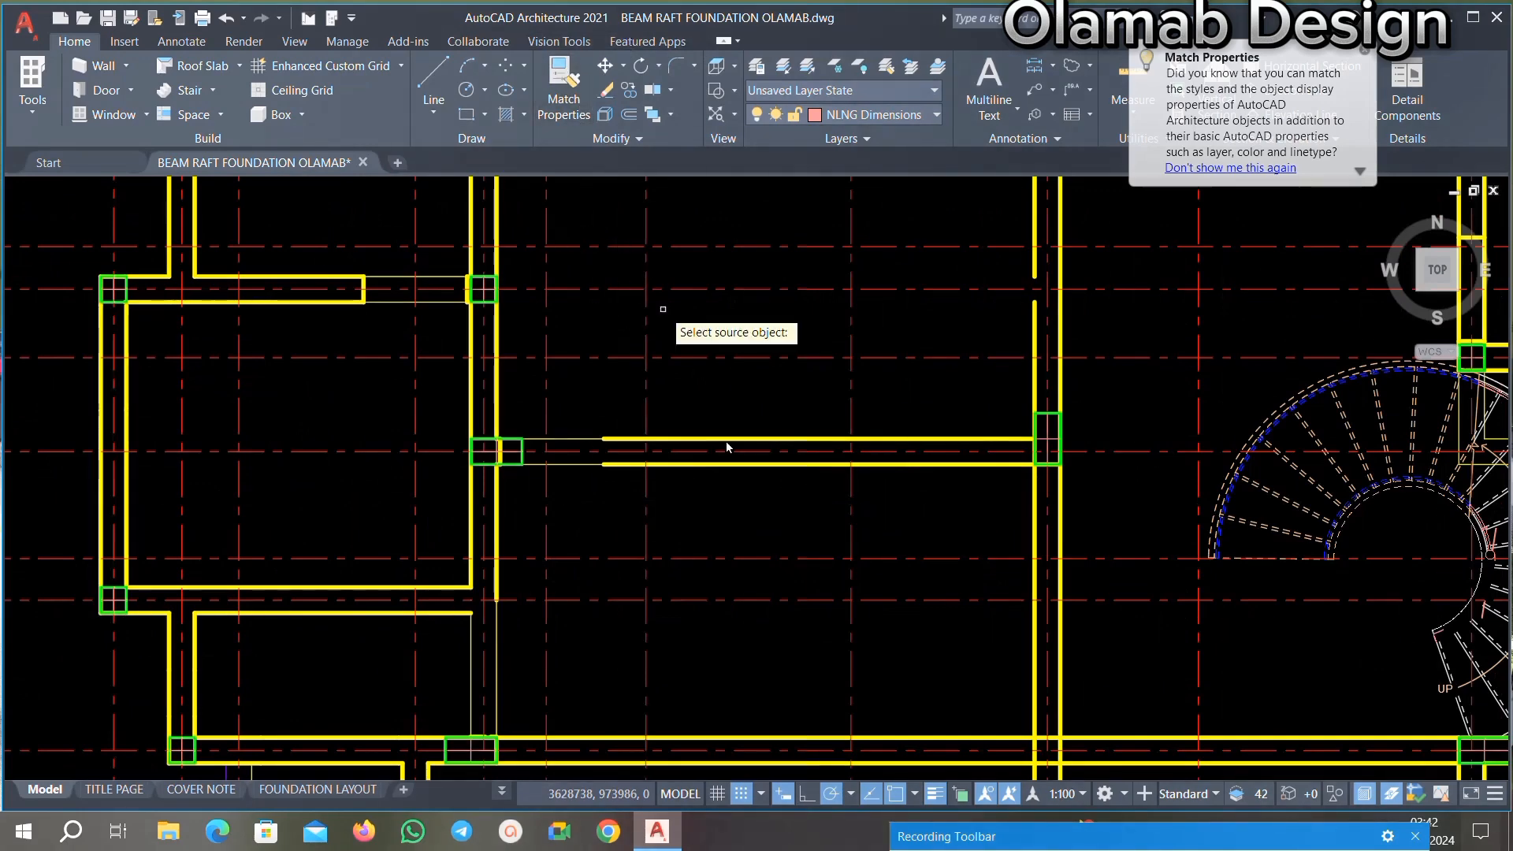
{"action": "scroll", "coordinate": [737, 438], "scroll_direction": "up", "scroll_amount": 5}
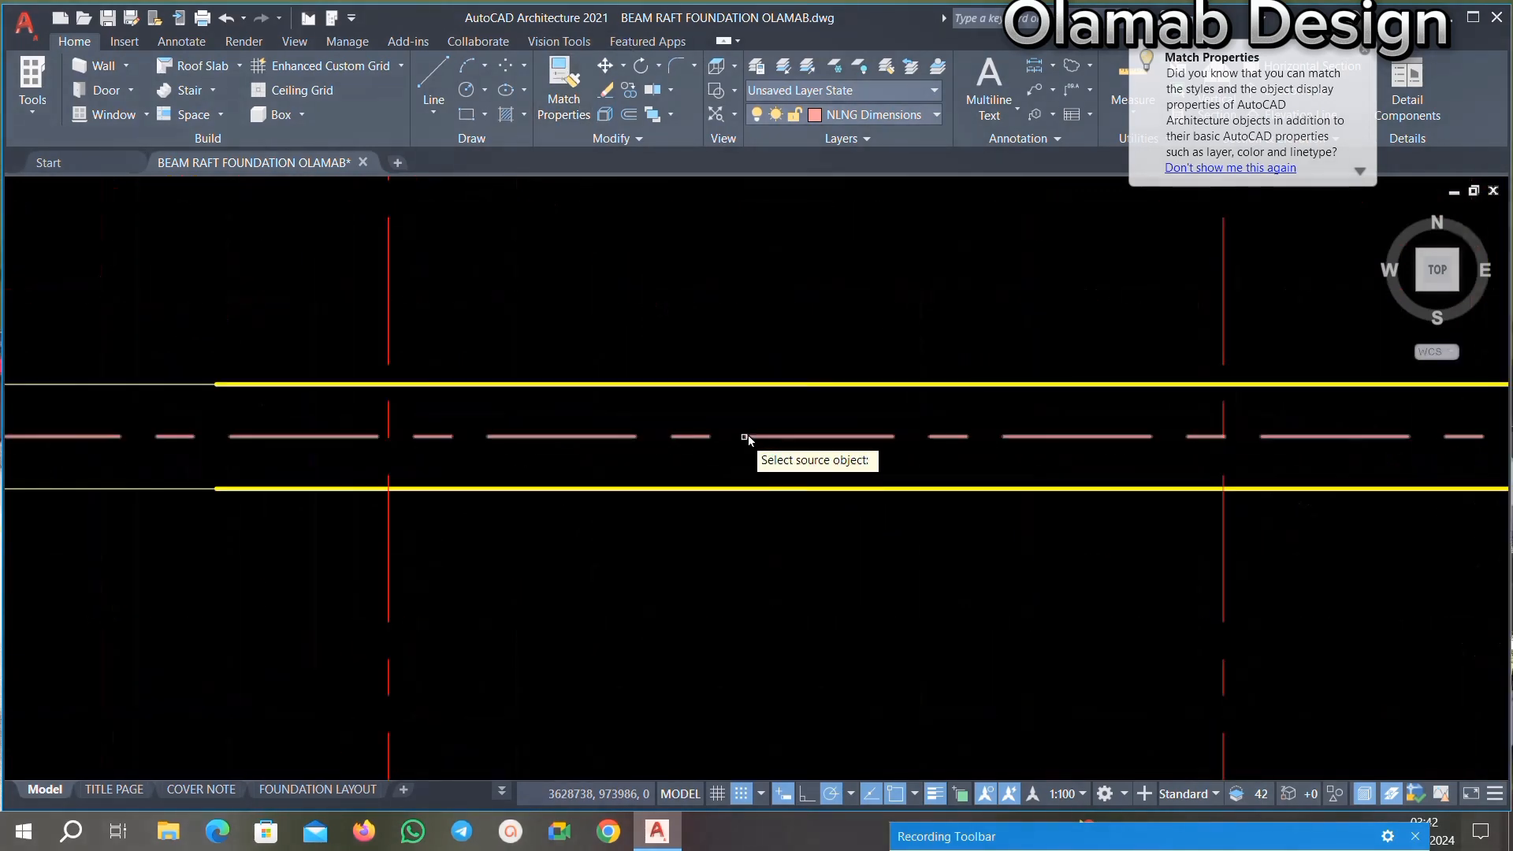
{"action": "left_click", "coordinate": [771, 385]}
{"action": "scroll", "coordinate": [802, 370], "scroll_direction": "down", "scroll_amount": 4}
{"action": "scroll", "coordinate": [587, 388], "scroll_direction": "up", "scroll_amount": 6}
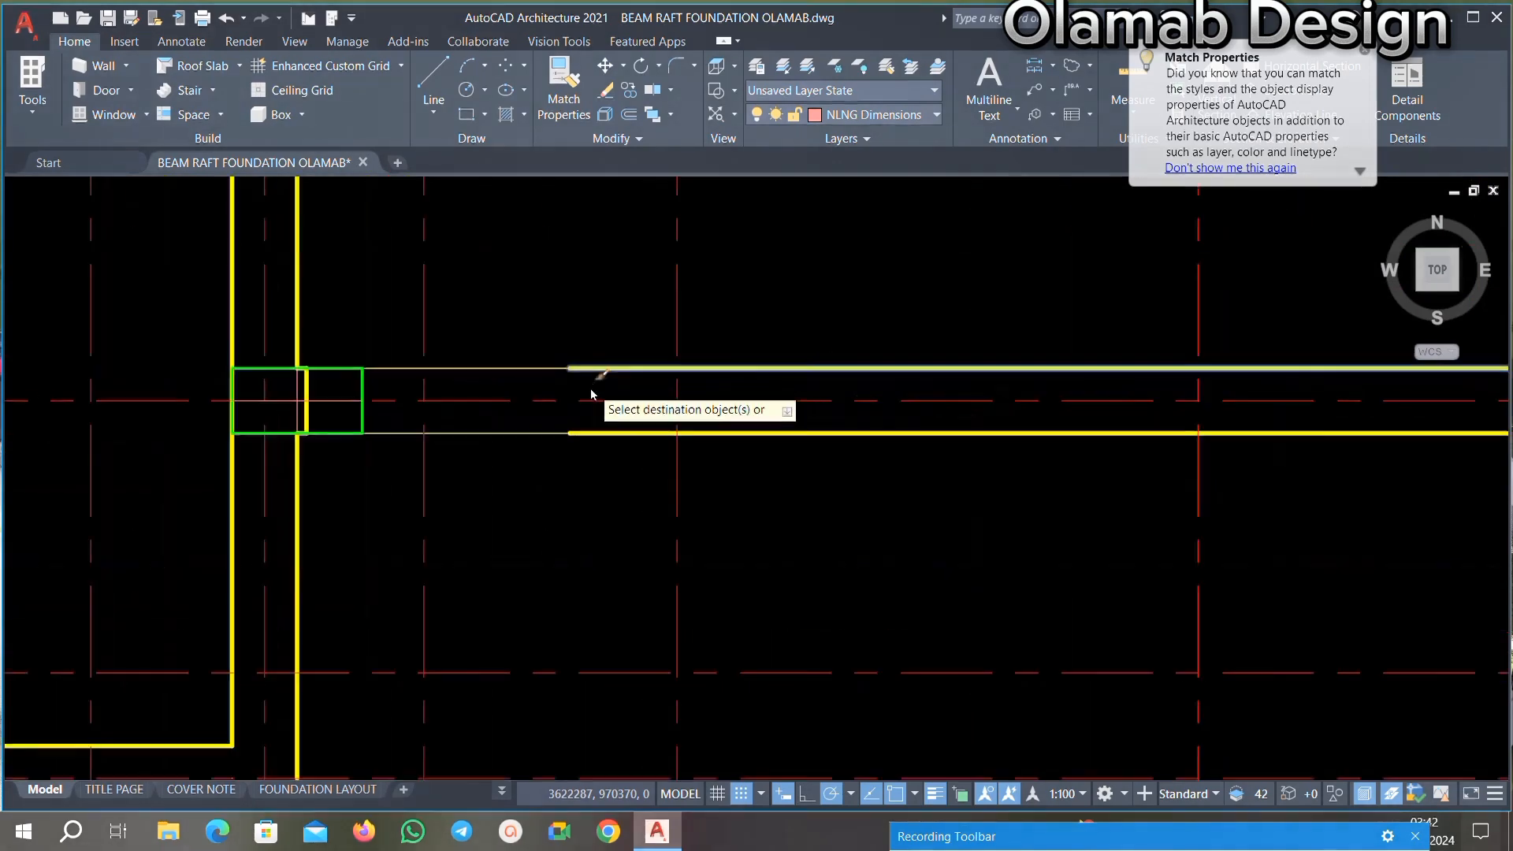
{"action": "left_click", "coordinate": [517, 316]}
{"action": "left_click", "coordinate": [418, 379]}
{"action": "left_click", "coordinate": [433, 502]}
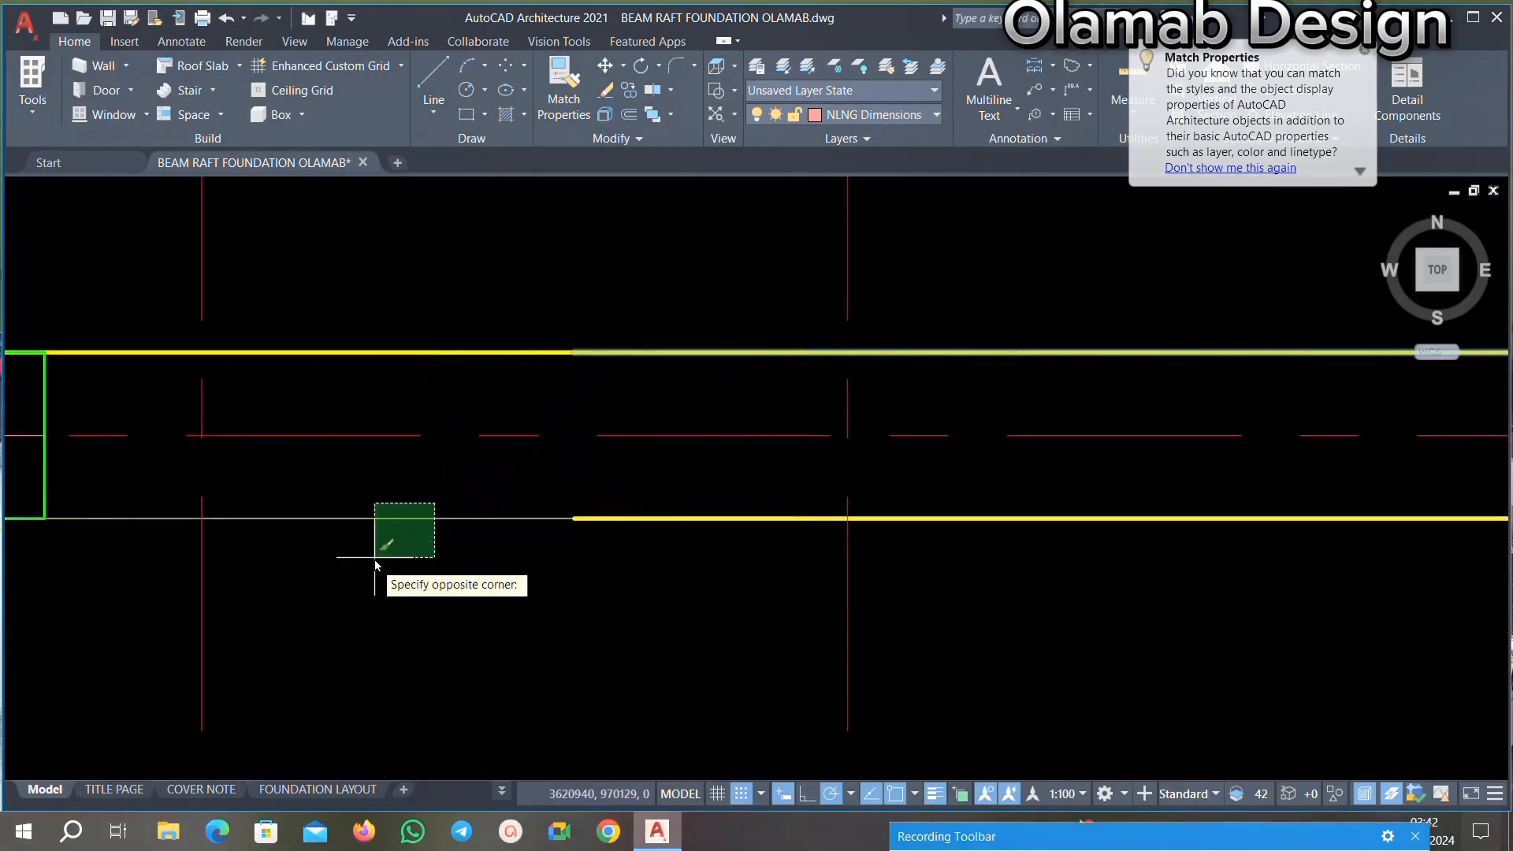
{"action": "left_click", "coordinate": [365, 581]}
Step: Match the same wall properties onto both thin lines of the north-south wall just south of the west room's southeast corner
{"action": "scroll", "coordinate": [629, 380], "scroll_direction": "down", "scroll_amount": 4}
{"action": "scroll", "coordinate": [524, 606], "scroll_direction": "up", "scroll_amount": 3}
{"action": "scroll", "coordinate": [524, 607], "scroll_direction": "up", "scroll_amount": 2}
{"action": "left_click", "coordinate": [550, 437]}
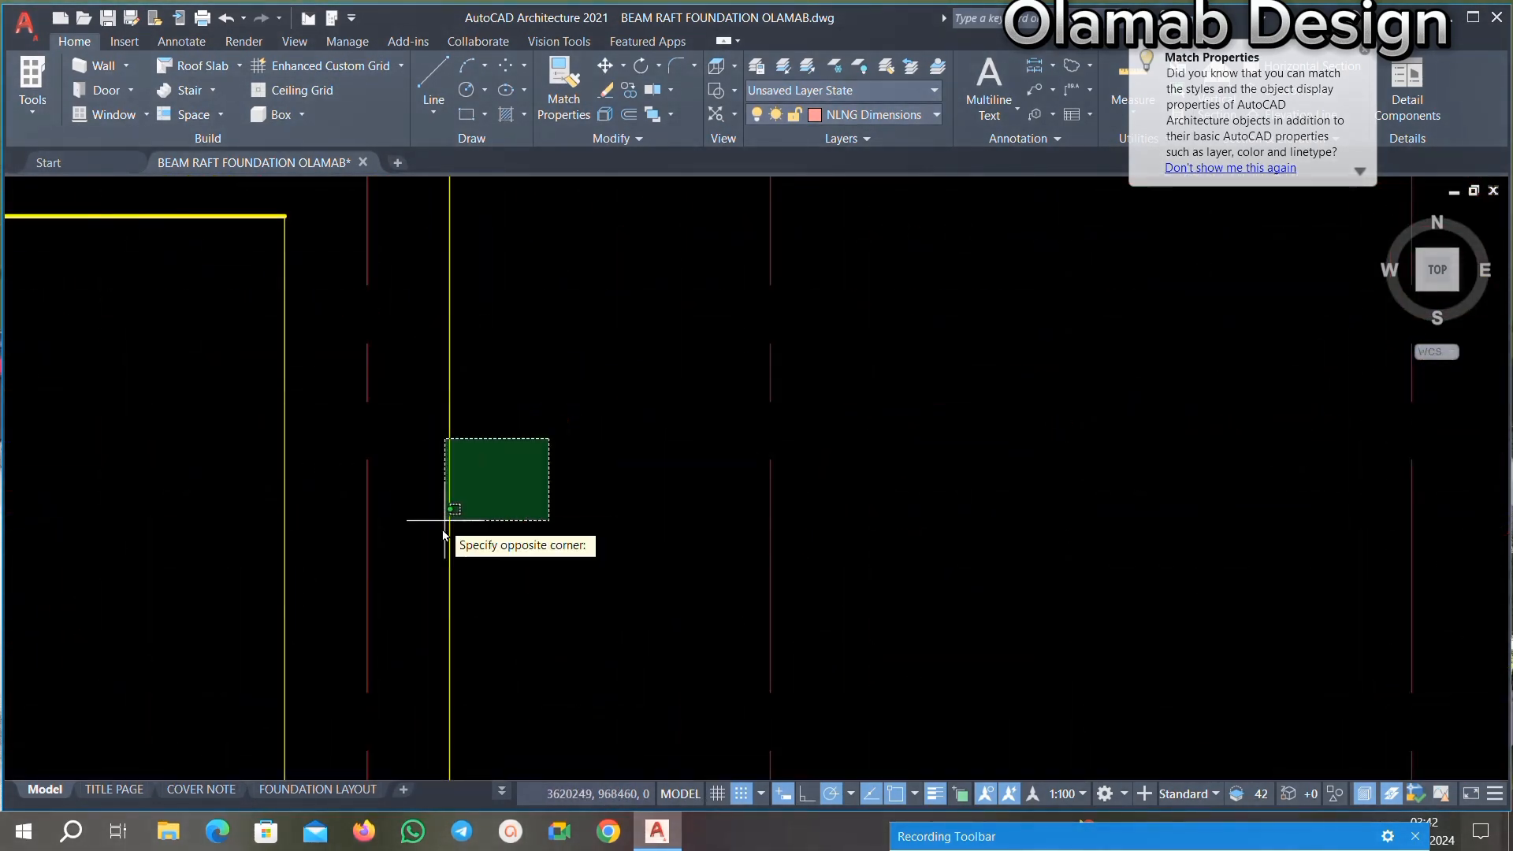
{"action": "left_click", "coordinate": [398, 549]}
{"action": "left_click", "coordinate": [356, 485]}
{"action": "left_click", "coordinate": [216, 585]}
{"action": "scroll", "coordinate": [657, 290], "scroll_direction": "down", "scroll_amount": 6}
{"action": "scroll", "coordinate": [659, 299], "scroll_direction": "down", "scroll_amount": 2}
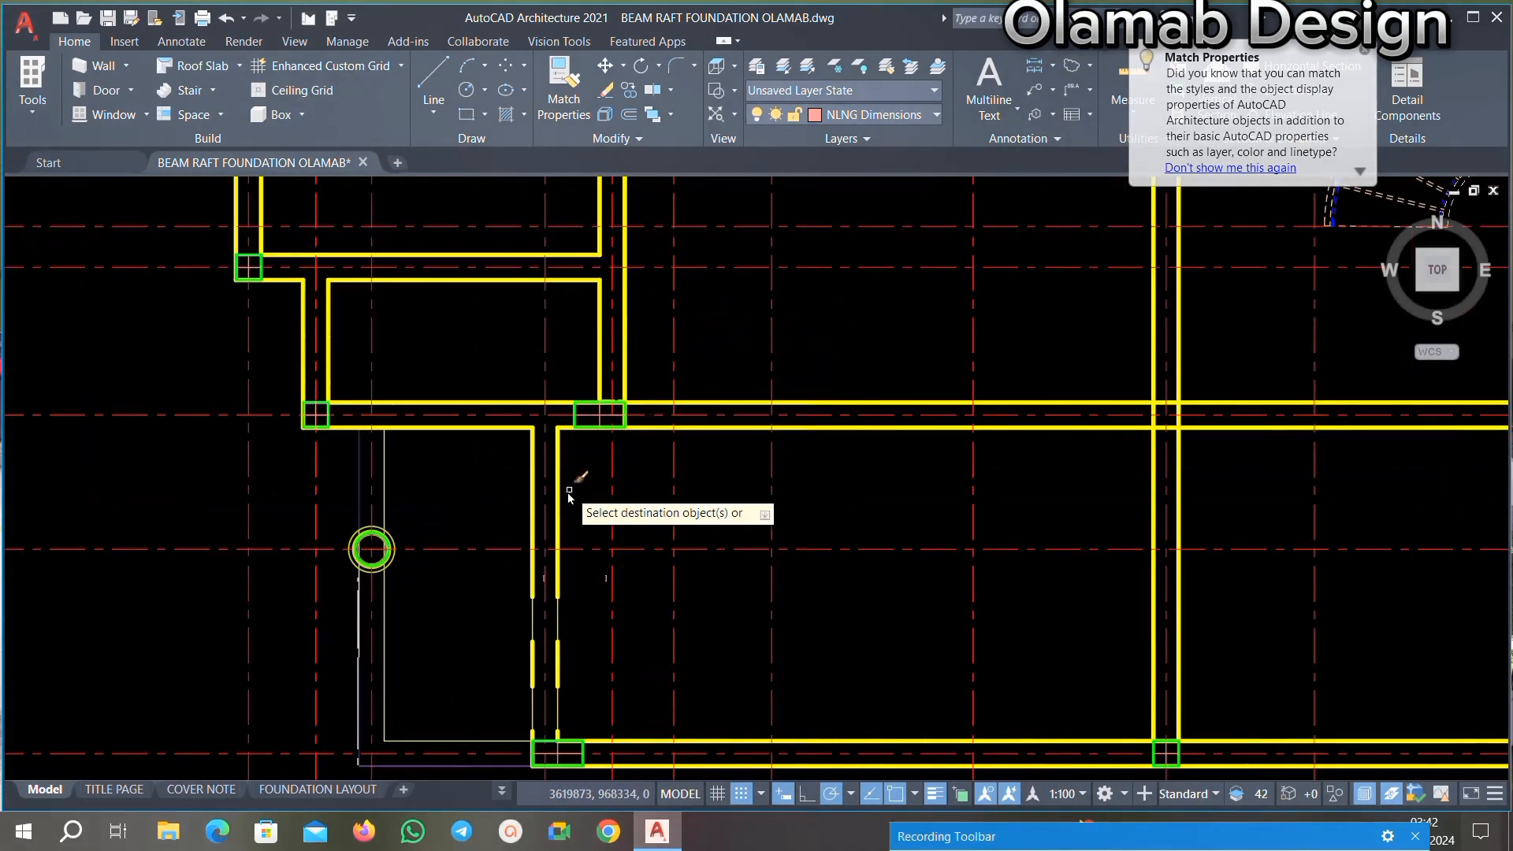
Step: Match the same wall properties onto the thin opening segments of the southwestern north-south wall, east of the round column
{"action": "scroll", "coordinate": [528, 583], "scroll_direction": "up", "scroll_amount": 8}
{"action": "scroll", "coordinate": [554, 613], "scroll_direction": "down", "scroll_amount": 6}
{"action": "scroll", "coordinate": [556, 615], "scroll_direction": "up", "scroll_amount": 6}
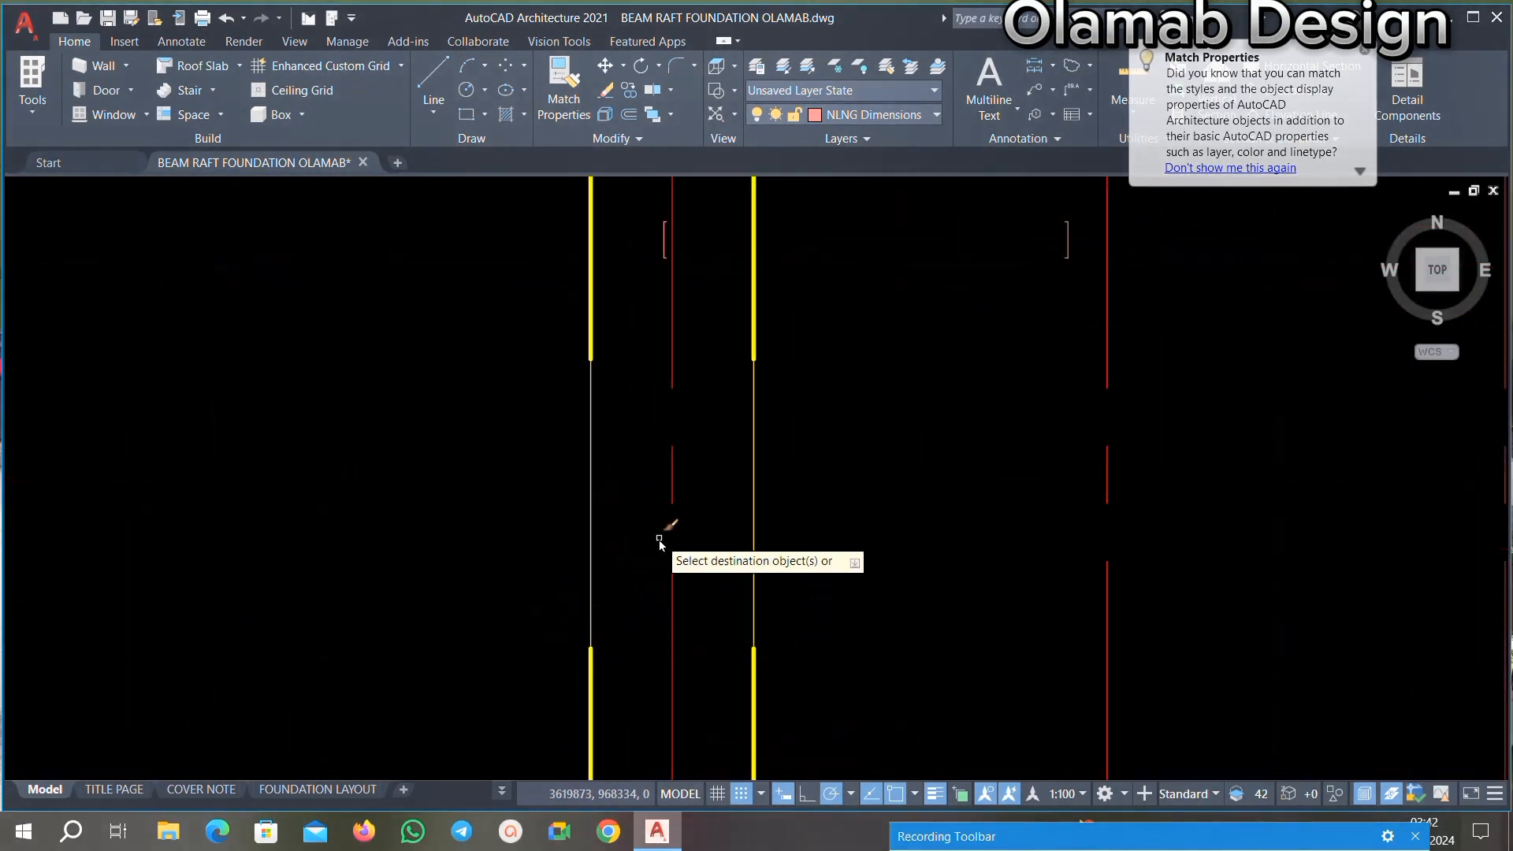
{"action": "scroll", "coordinate": [707, 291], "scroll_direction": "down", "scroll_amount": 6}
{"action": "scroll", "coordinate": [706, 506], "scroll_direction": "up", "scroll_amount": 6}
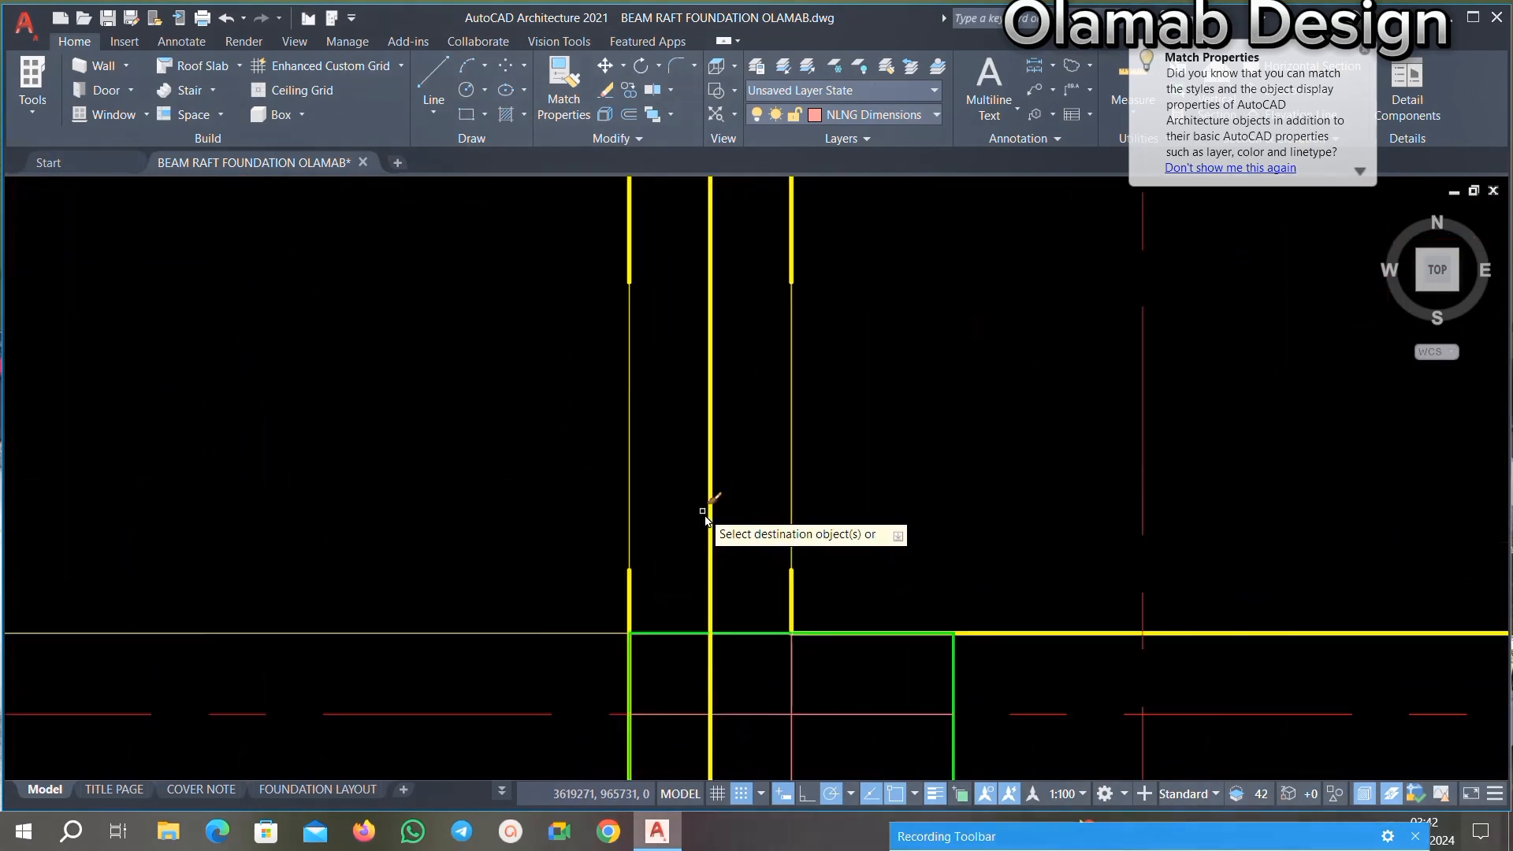
{"action": "scroll", "coordinate": [640, 378], "scroll_direction": "down", "scroll_amount": 6}
{"action": "scroll", "coordinate": [650, 425], "scroll_direction": "down", "scroll_amount": 6}
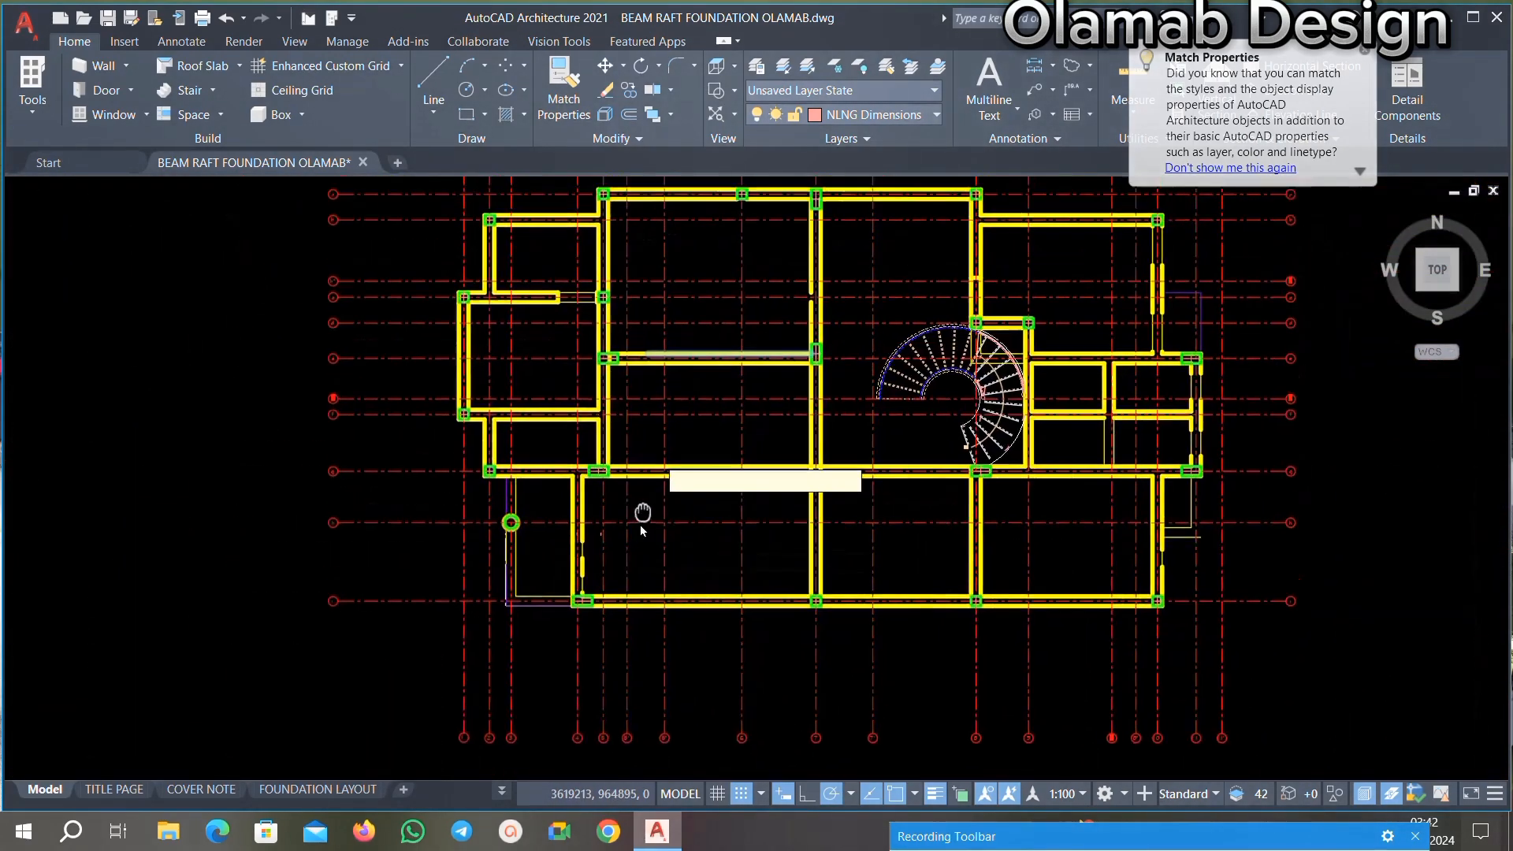
Step: Match the same wall properties onto both thin lines across the opening in the west room's northern wall
{"action": "scroll", "coordinate": [640, 523], "scroll_direction": "up", "scroll_amount": 8}
{"action": "middle_click_drag", "start_coordinate": [559, 409], "coordinate": [564, 602]}
{"action": "scroll", "coordinate": [552, 374], "scroll_direction": "up", "scroll_amount": 2}
{"action": "left_click", "coordinate": [599, 411]}
{"action": "left_click", "coordinate": [461, 516]}
{"action": "scroll", "coordinate": [547, 450], "scroll_direction": "down", "scroll_amount": 2}
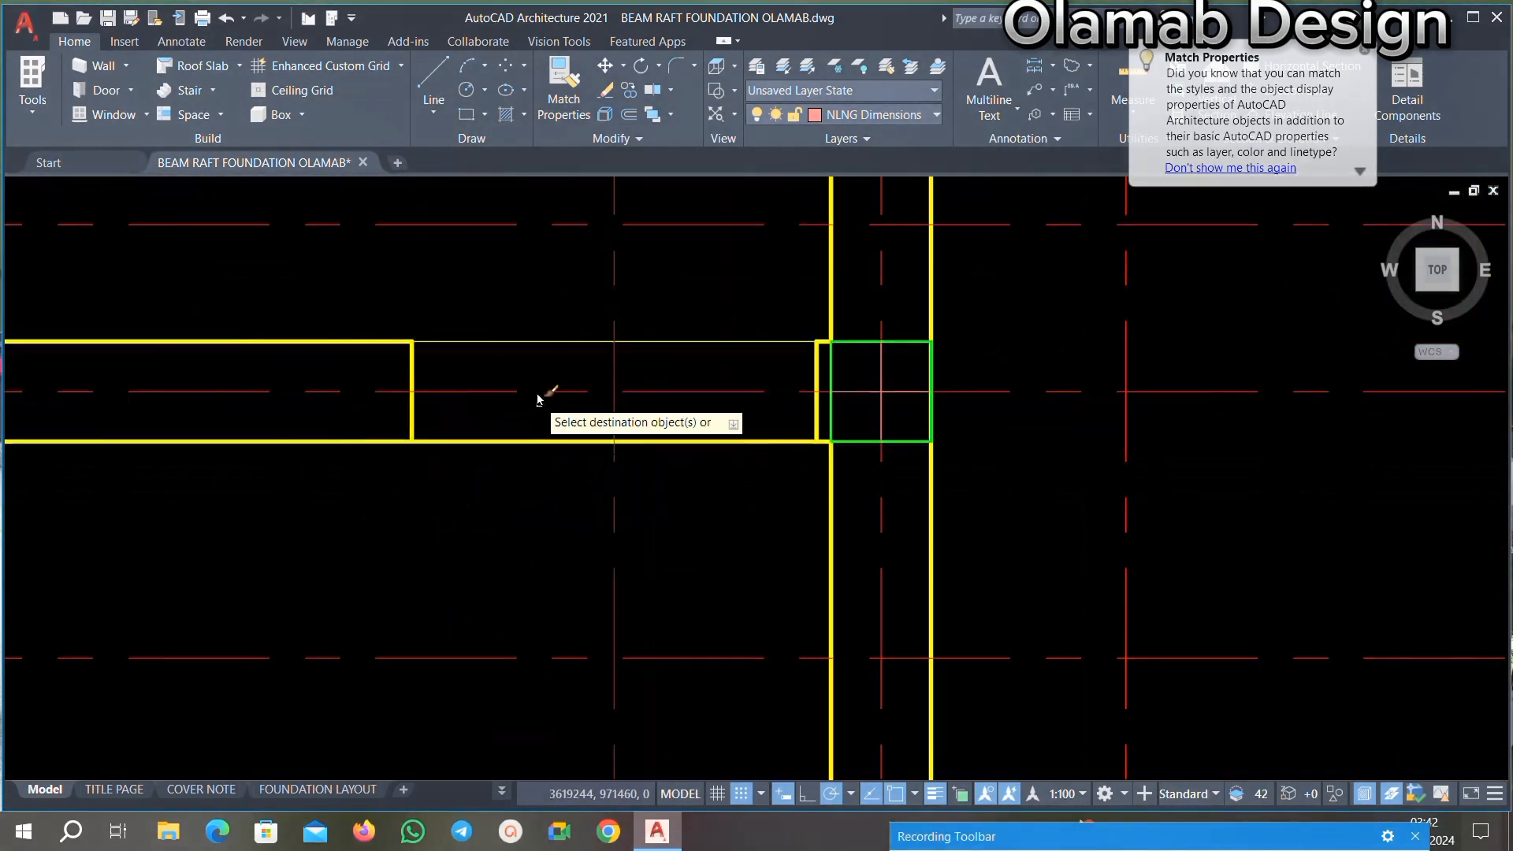
{"action": "scroll", "coordinate": [532, 354], "scroll_direction": "up", "scroll_amount": 3}
{"action": "left_click", "coordinate": [567, 350]}
{"action": "left_click", "coordinate": [537, 235]}
{"action": "scroll", "coordinate": [567, 360], "scroll_direction": "down", "scroll_amount": 3}
{"action": "key", "text": "Escape"}
Step: Delete the short end line at the western side of the opening in the west room's northern wall
{"action": "scroll", "coordinate": [452, 414], "scroll_direction": "up", "scroll_amount": 4}
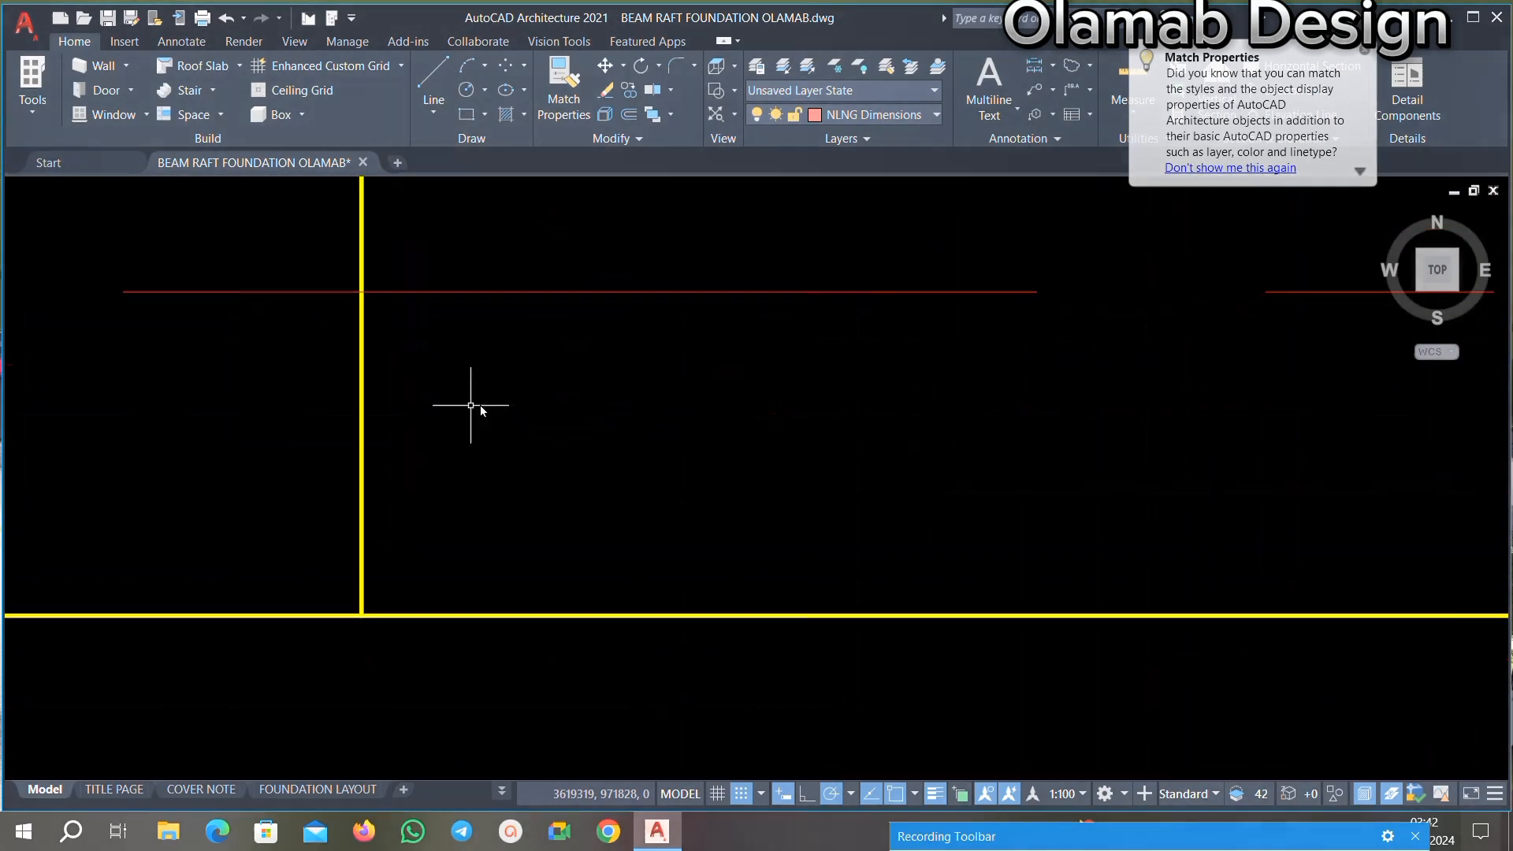
{"action": "left_click", "coordinate": [482, 409]}
{"action": "left_click", "coordinate": [249, 460]}
{"action": "key", "text": "Delete"}
{"action": "scroll", "coordinate": [455, 481], "scroll_direction": "down", "scroll_amount": 6}
{"action": "right_click", "coordinate": [459, 429]}
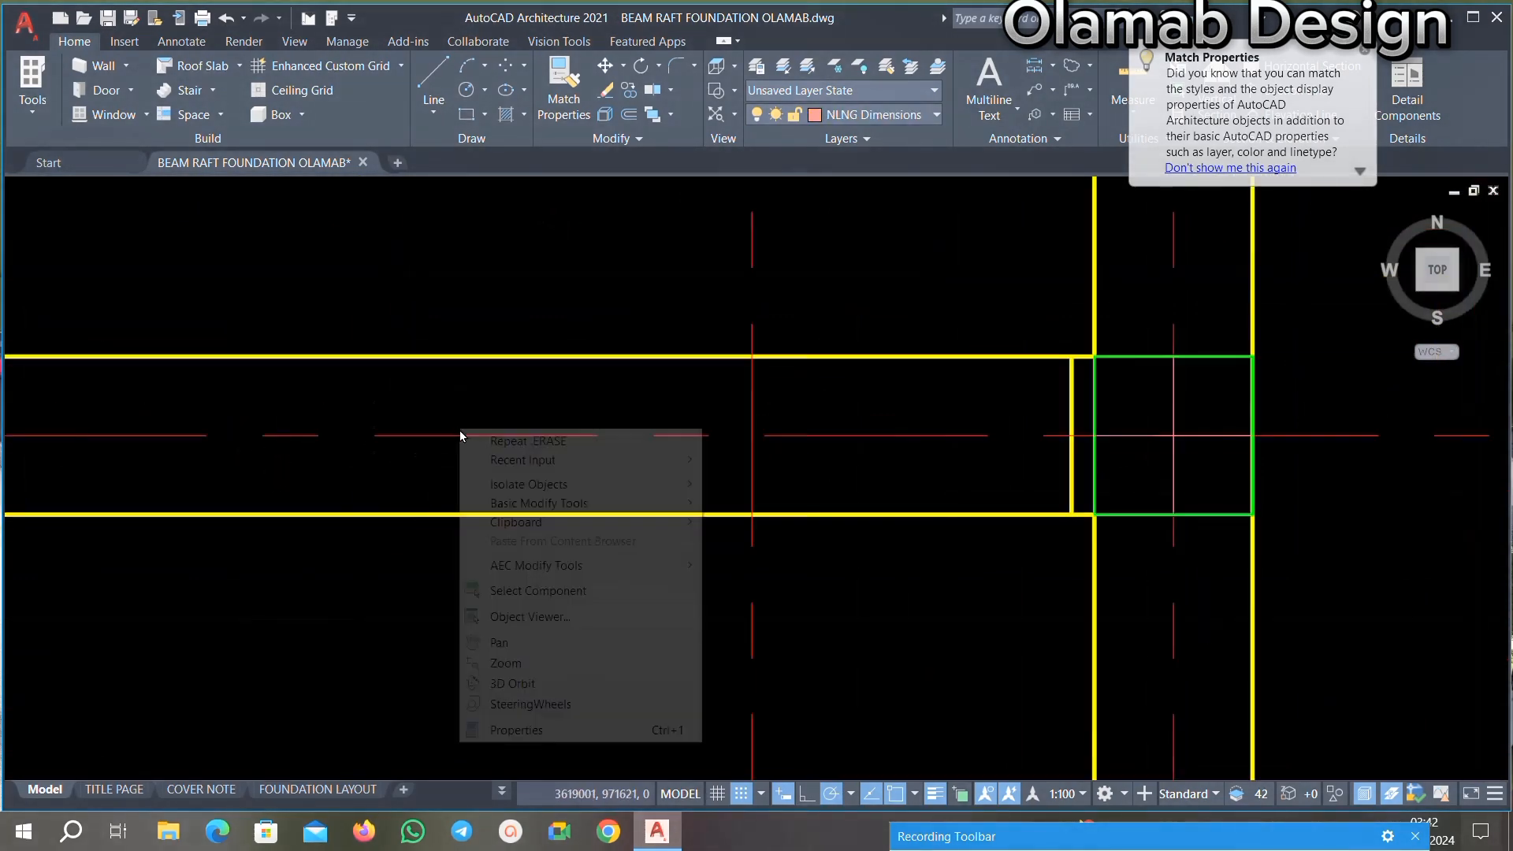
Step: Match the west room's northern wall line properties onto both thin lines of the northern opening in the northeast room's eastern wall
{"action": "left_click", "coordinate": [502, 441]}
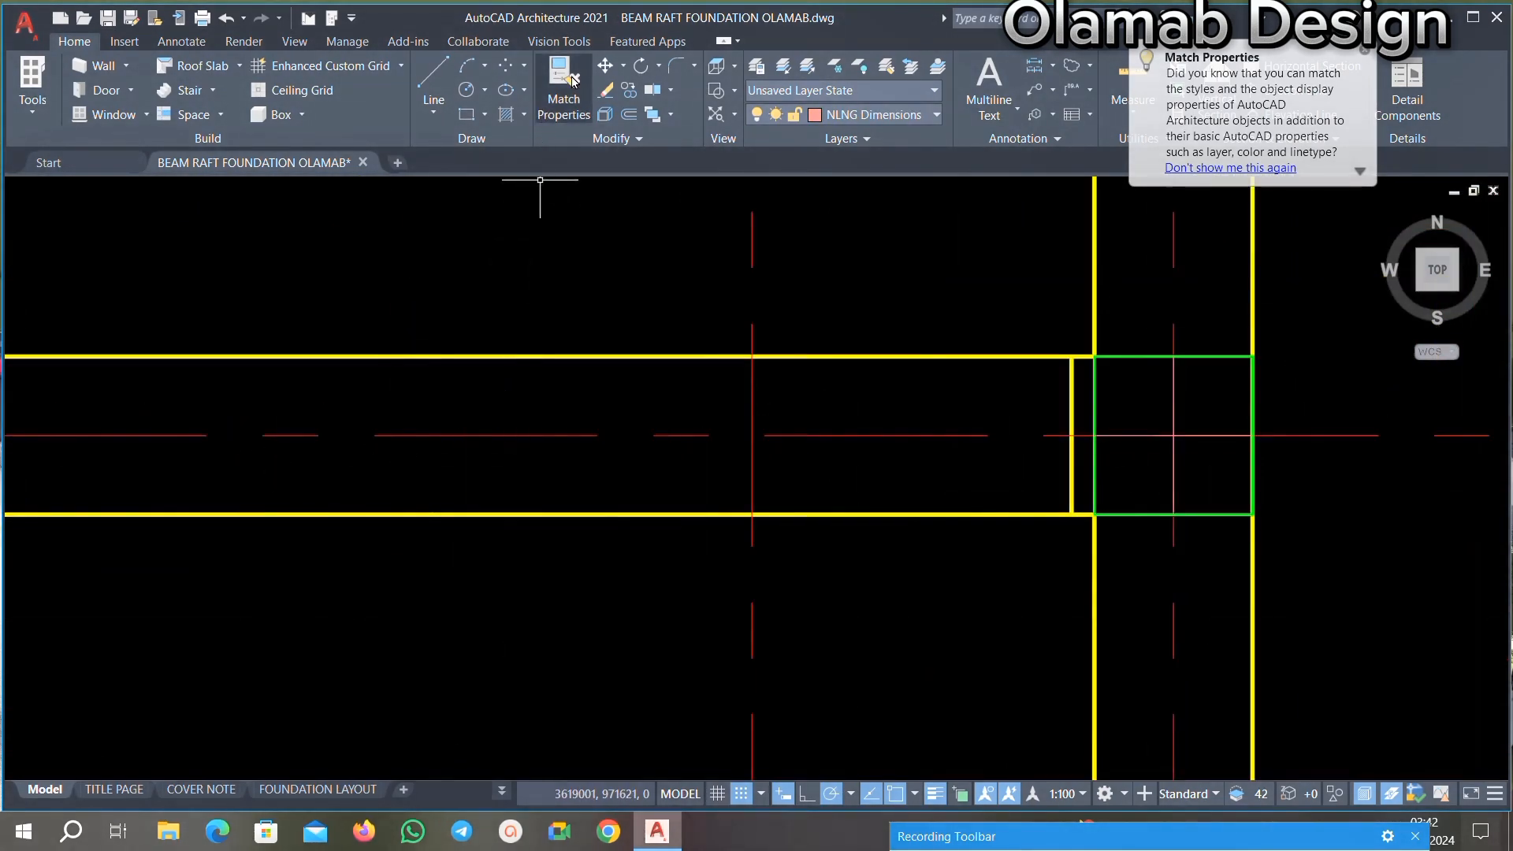
{"action": "left_click", "coordinate": [425, 514]}
{"action": "scroll", "coordinate": [425, 513], "scroll_direction": "down", "scroll_amount": 5}
{"action": "scroll", "coordinate": [551, 468], "scroll_direction": "up", "scroll_amount": 5}
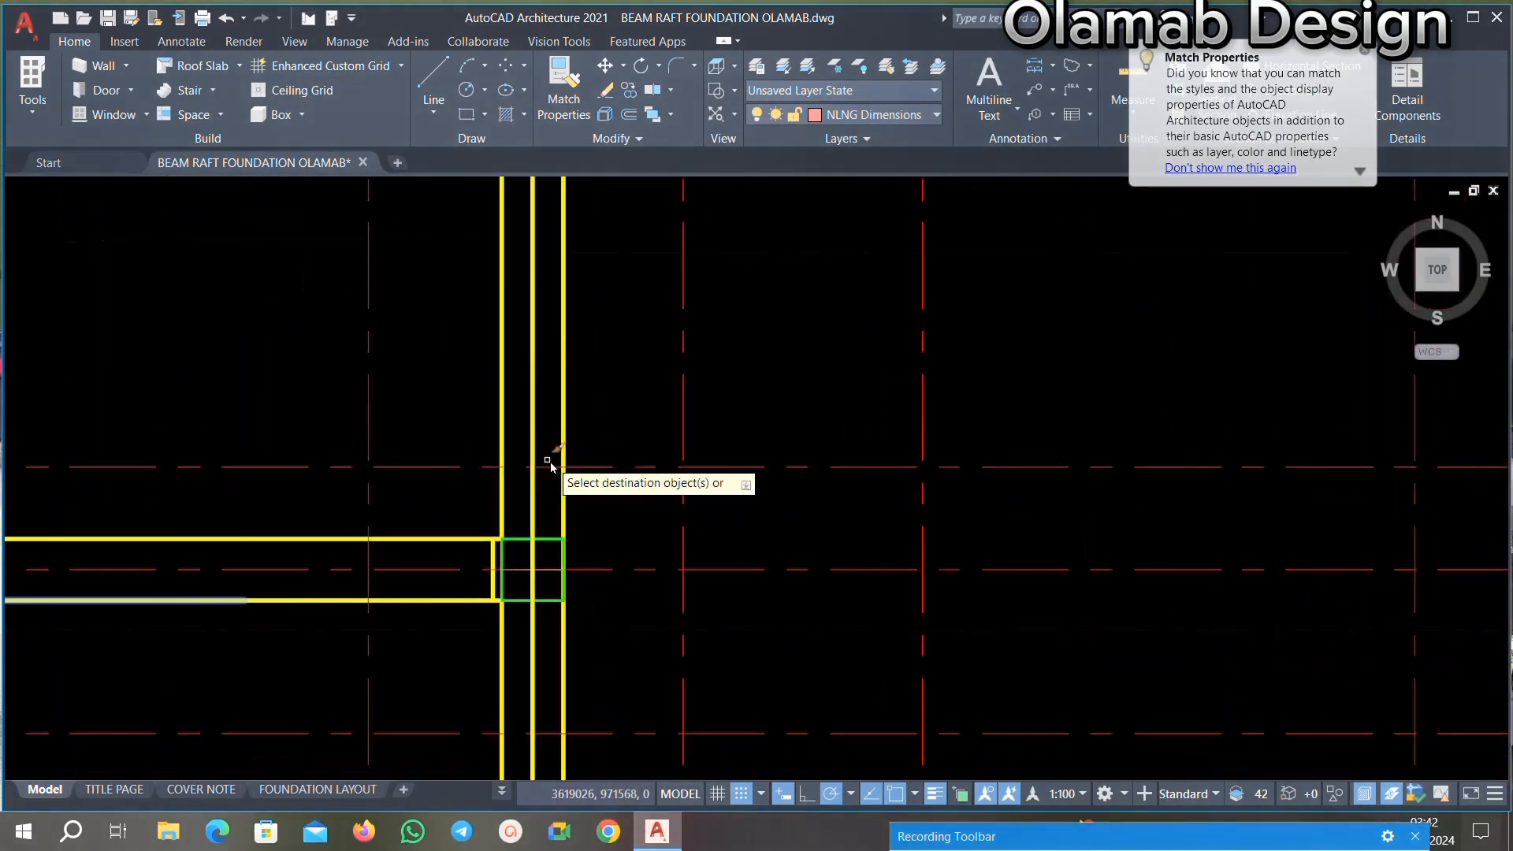
{"action": "scroll", "coordinate": [527, 512], "scroll_direction": "down", "scroll_amount": 3}
{"action": "scroll", "coordinate": [560, 527], "scroll_direction": "up", "scroll_amount": 4}
{"action": "scroll", "coordinate": [552, 485], "scroll_direction": "down", "scroll_amount": 5}
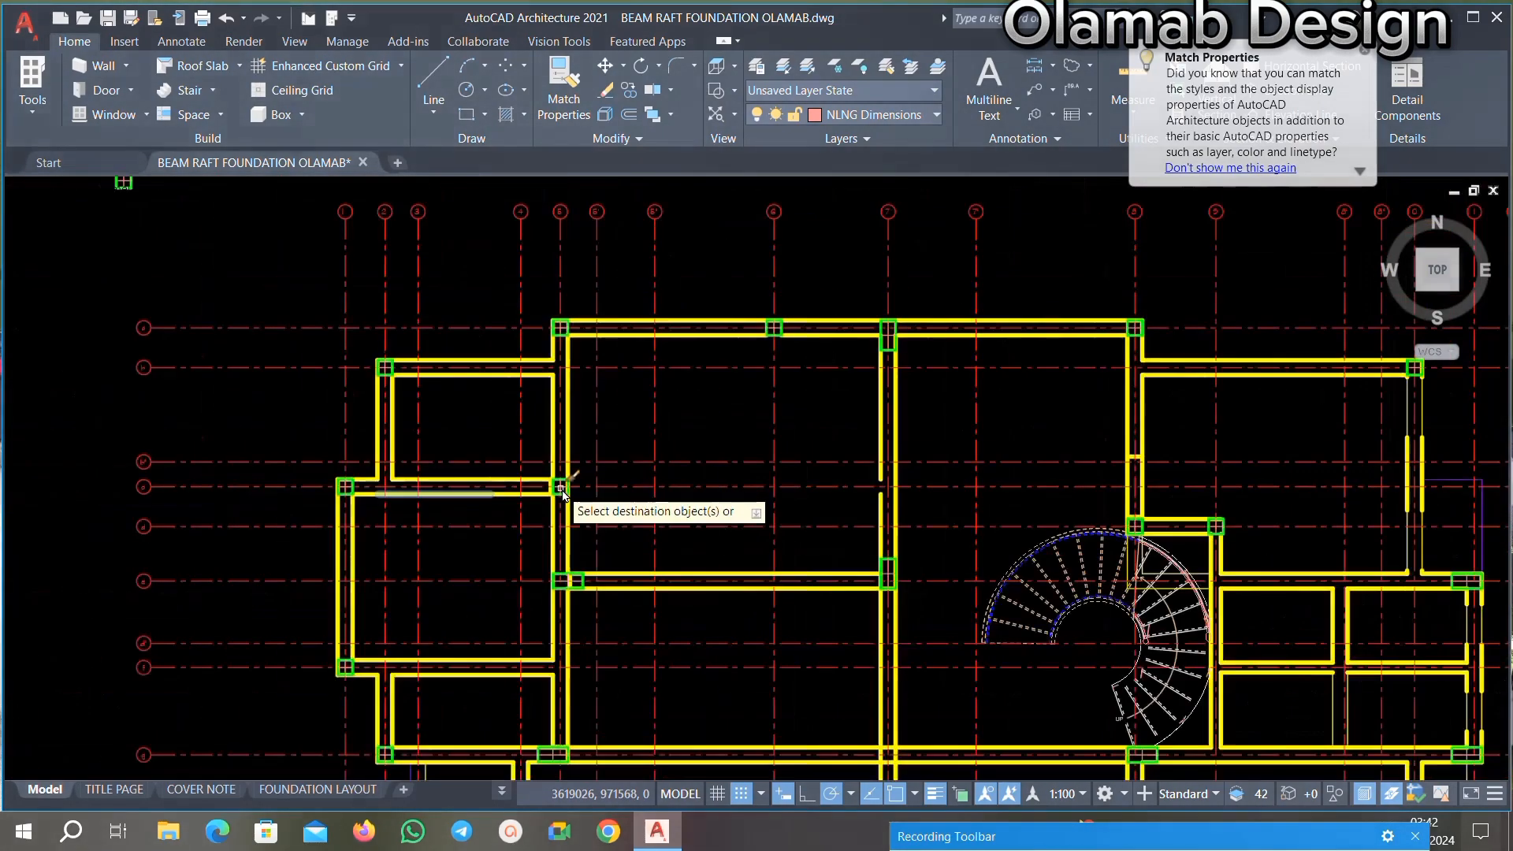
{"action": "scroll", "coordinate": [715, 414], "scroll_direction": "down", "scroll_amount": 3}
{"action": "scroll", "coordinate": [1068, 408], "scroll_direction": "up", "scroll_amount": 8}
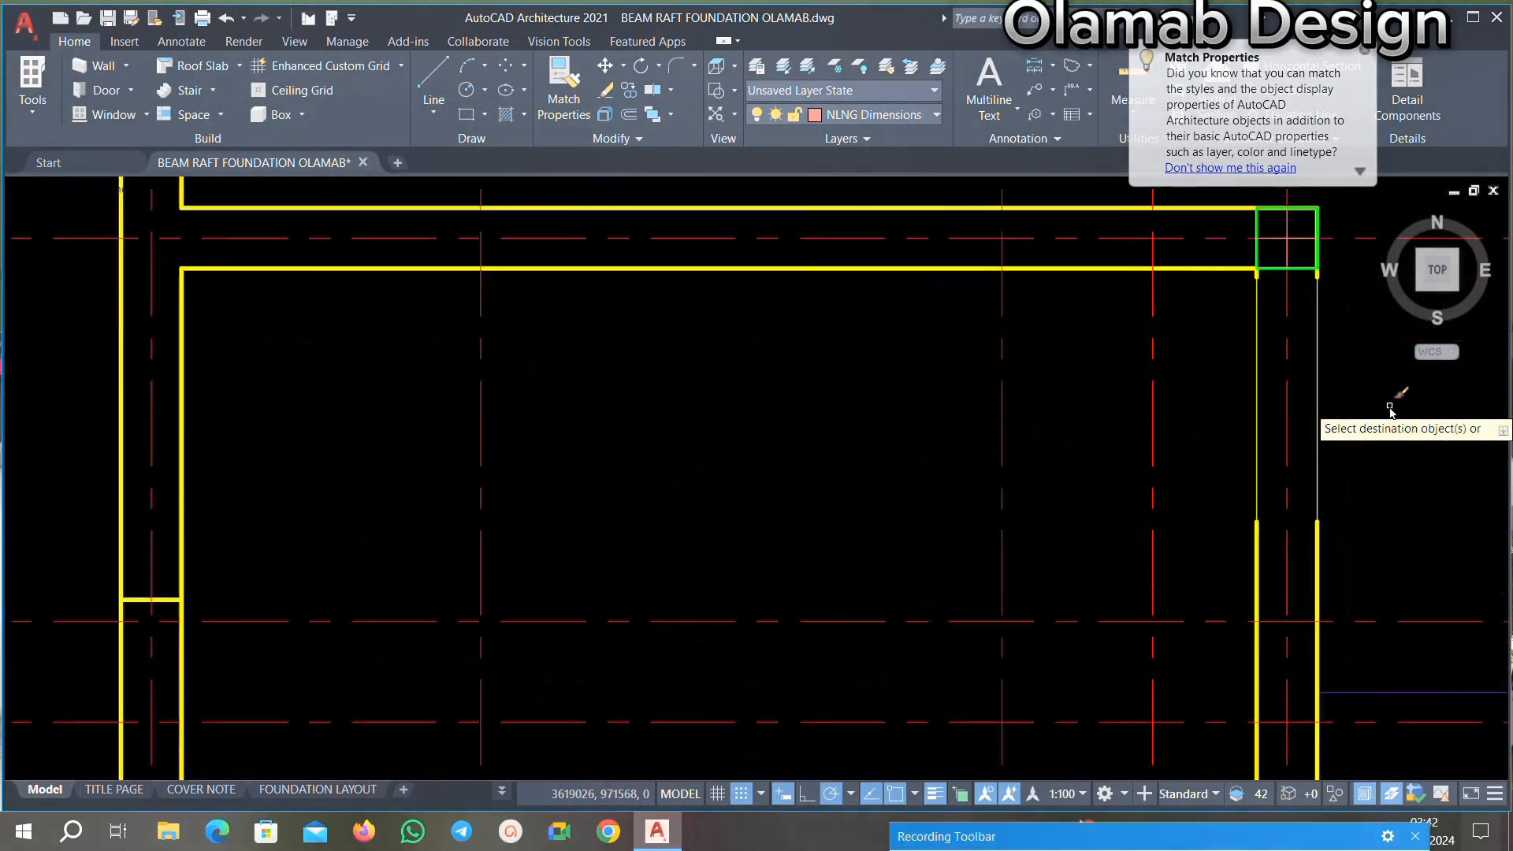
{"action": "scroll", "coordinate": [1389, 409], "scroll_direction": "up", "scroll_amount": 5}
{"action": "left_click", "coordinate": [1092, 340]}
{"action": "left_click", "coordinate": [921, 425]}
{"action": "left_click", "coordinate": [1241, 403]}
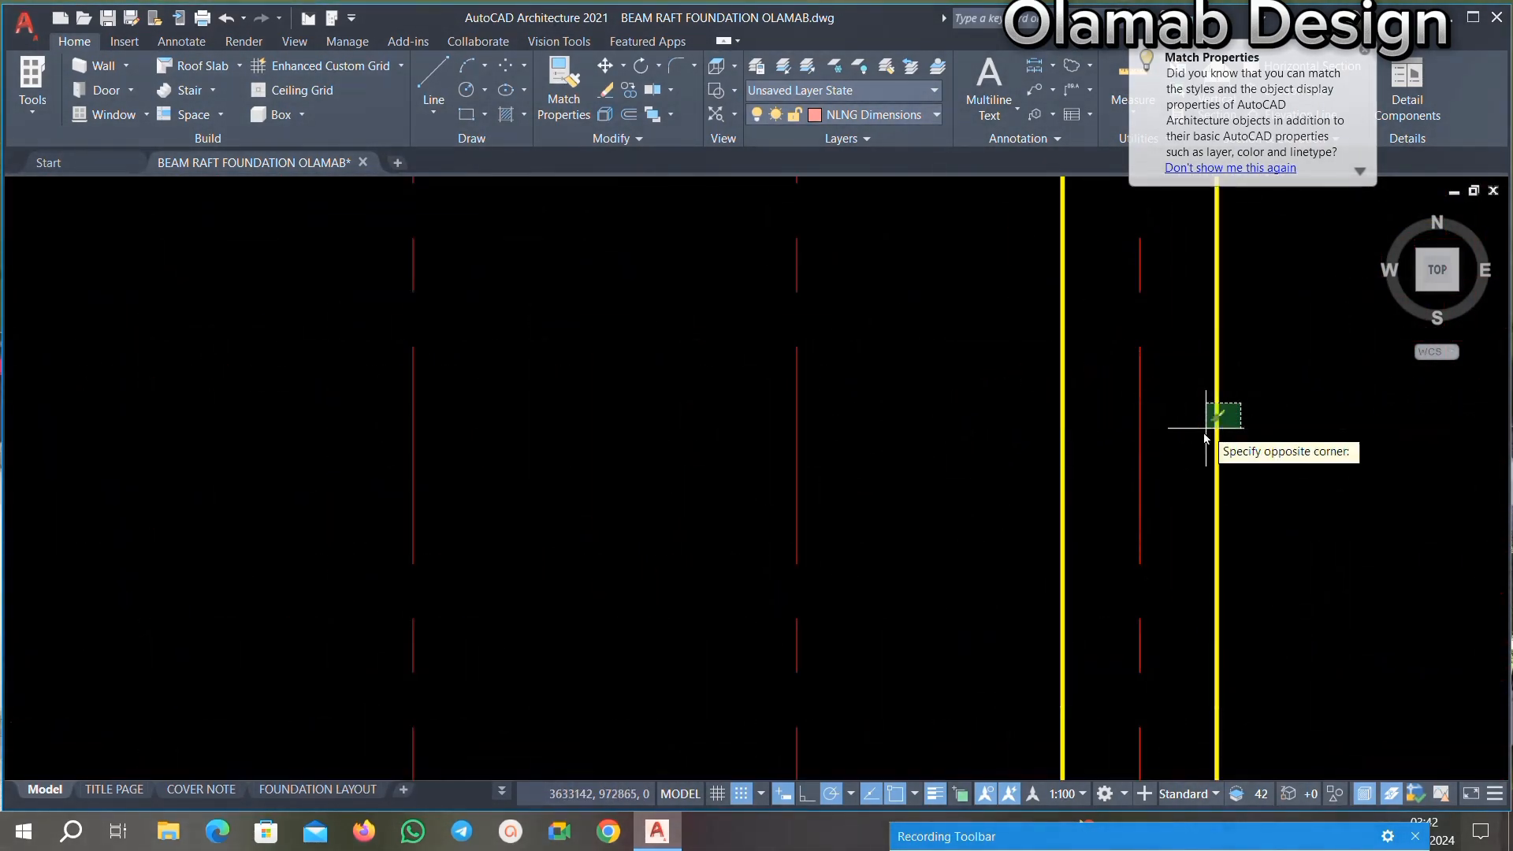
{"action": "left_click", "coordinate": [1205, 430]}
Step: Match the same wall properties onto both thin lines of the southern opening in the northeast room's eastern wall
{"action": "scroll", "coordinate": [1090, 506], "scroll_direction": "down", "scroll_amount": 4}
{"action": "scroll", "coordinate": [1084, 557], "scroll_direction": "up", "scroll_amount": 6}
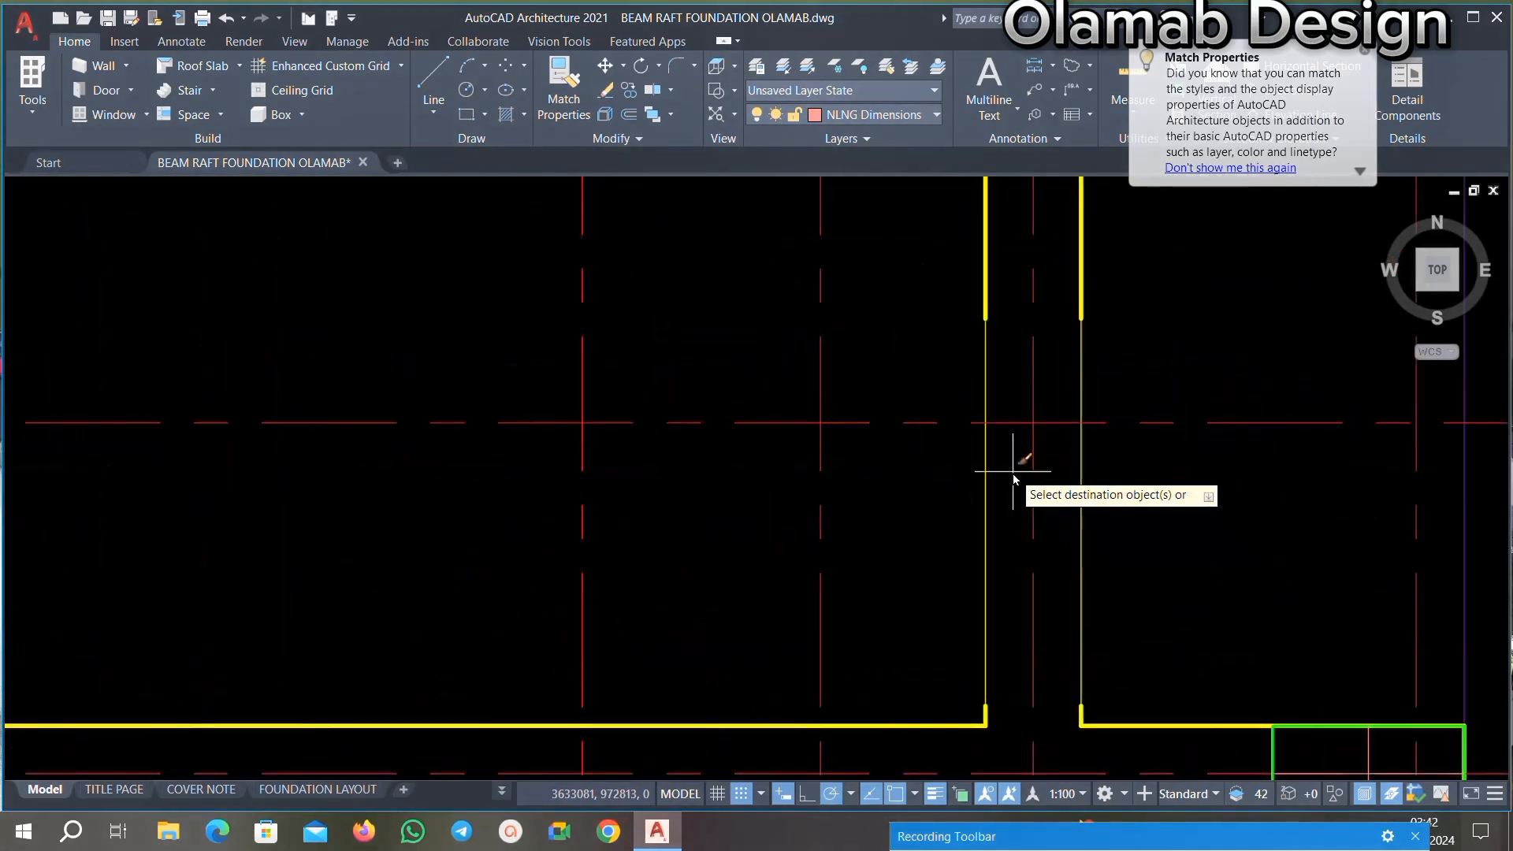
{"action": "left_click", "coordinate": [1098, 482]}
{"action": "left_click", "coordinate": [1058, 509]}
Step: Match the same wall properties onto both thin lines of the partition between the two southern small rooms east of the staircase
{"action": "scroll", "coordinate": [1069, 495], "scroll_direction": "down", "scroll_amount": 5}
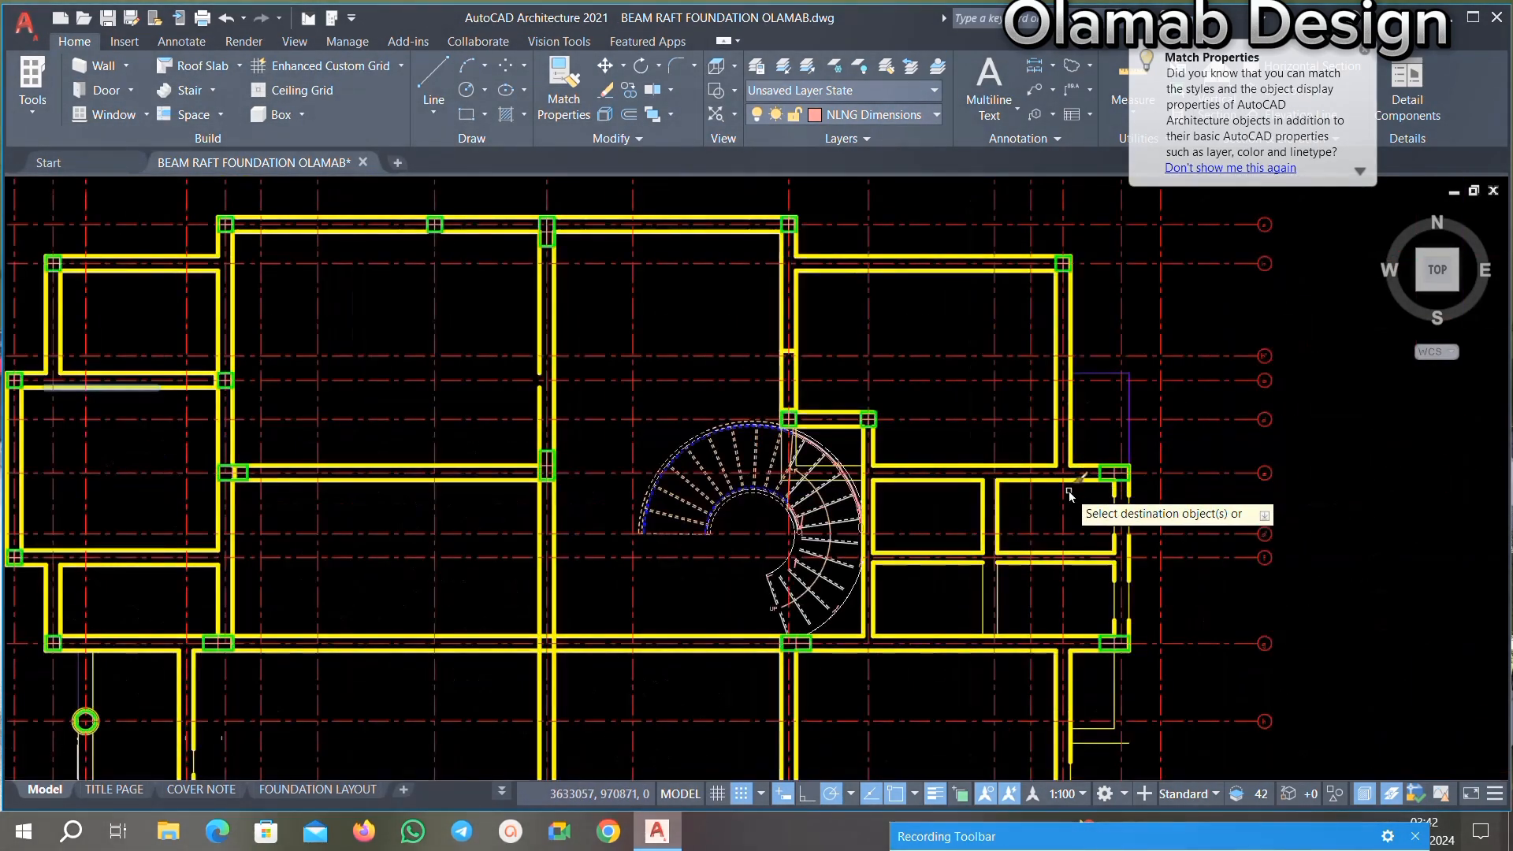
{"action": "scroll", "coordinate": [975, 590], "scroll_direction": "up", "scroll_amount": 3}
{"action": "scroll", "coordinate": [925, 472], "scroll_direction": "up", "scroll_amount": 5}
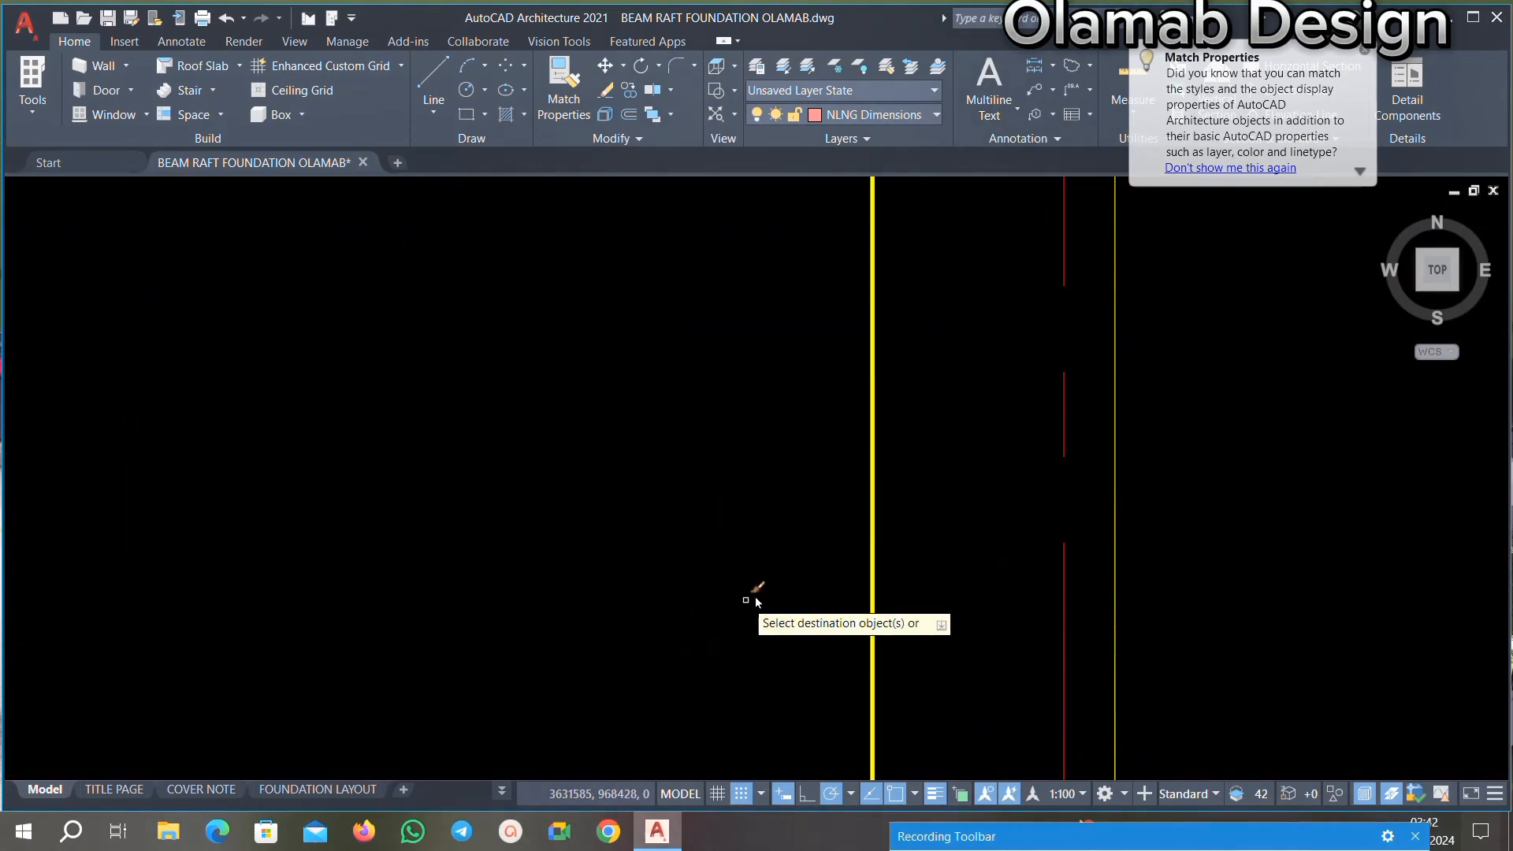
{"action": "left_click", "coordinate": [1114, 461]}
{"action": "left_click", "coordinate": [1076, 543]}
{"action": "left_click", "coordinate": [1160, 450]}
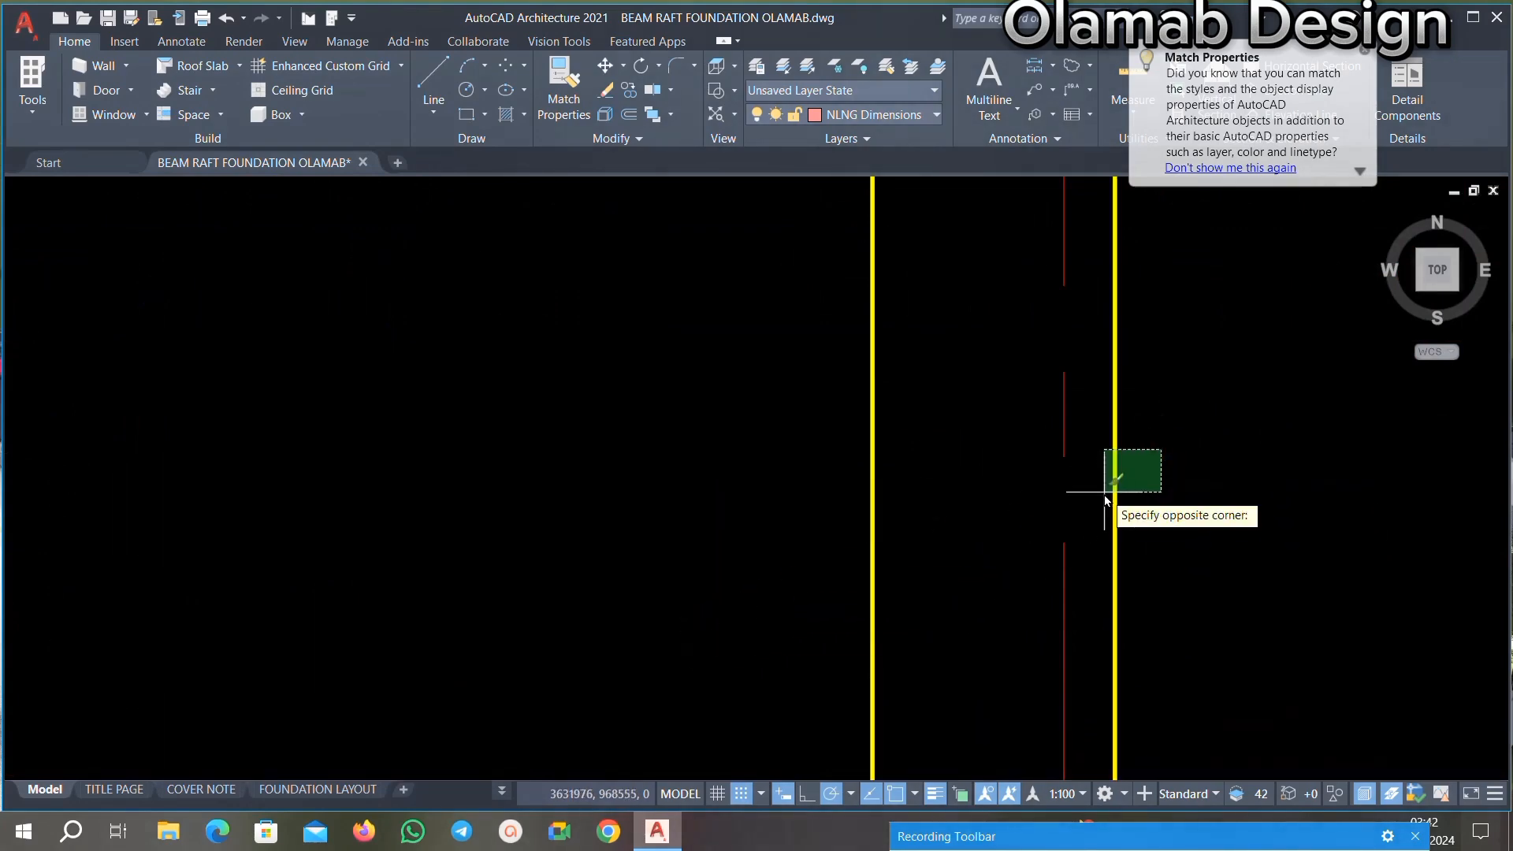
{"action": "left_click", "coordinate": [1105, 499]}
Step: Match the same wall properties onto the thin opening lines in the southeastern small room's eastern wall
{"action": "scroll", "coordinate": [961, 466], "scroll_direction": "down", "scroll_amount": 4}
{"action": "scroll", "coordinate": [1024, 544], "scroll_direction": "up", "scroll_amount": 5}
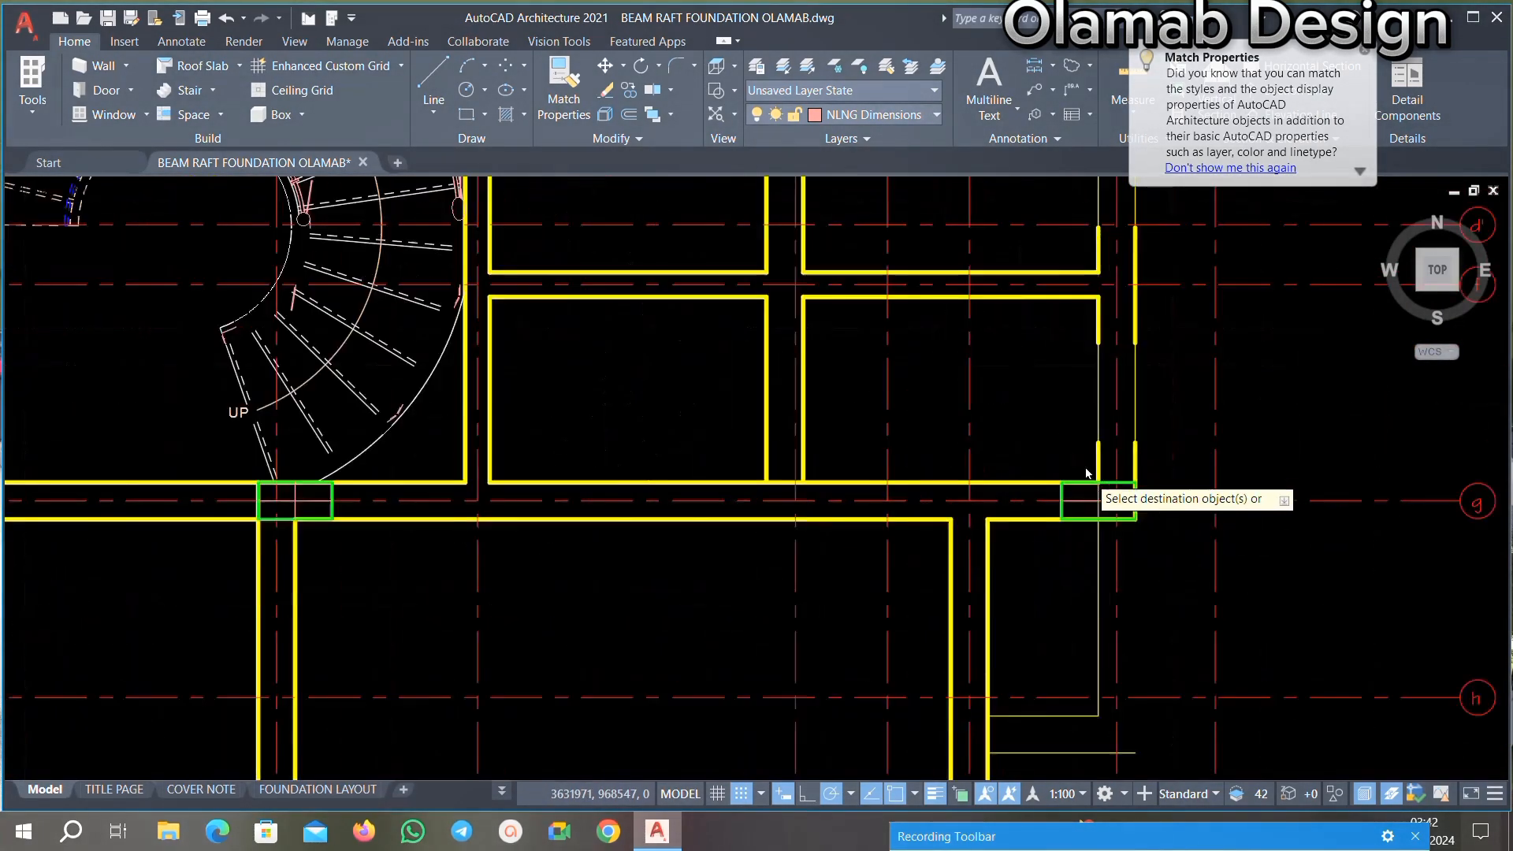
{"action": "scroll", "coordinate": [1103, 410], "scroll_direction": "up", "scroll_amount": 2}
{"action": "scroll", "coordinate": [906, 480], "scroll_direction": "up", "scroll_amount": 5}
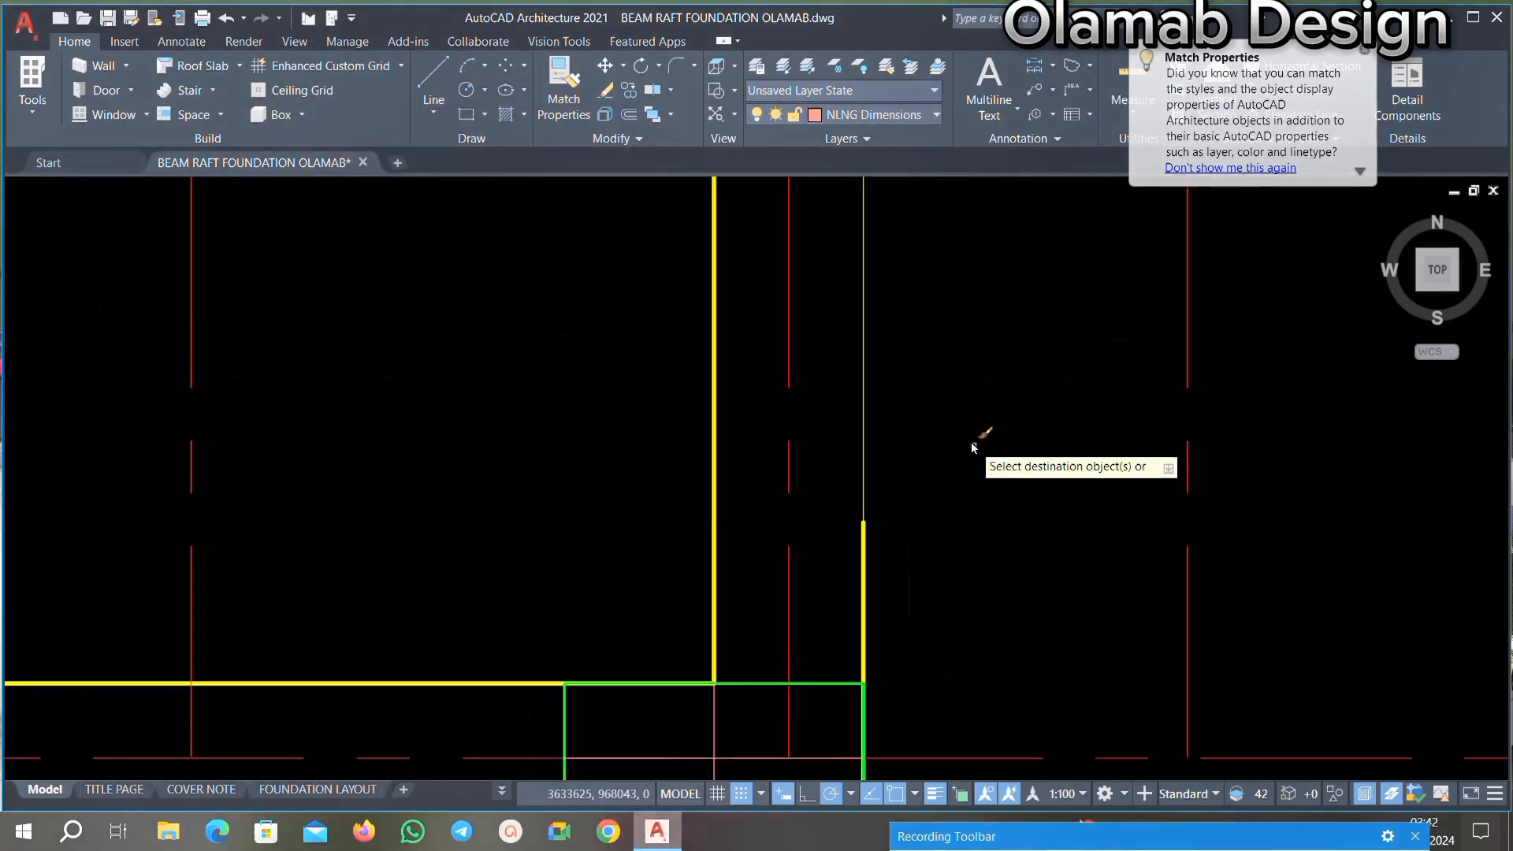
{"action": "left_click", "coordinate": [923, 323]}
{"action": "left_click", "coordinate": [864, 445]}
Step: Match the same wall properties onto both thin opening lines in the northeastern small room's eastern wall
{"action": "scroll", "coordinate": [885, 479], "scroll_direction": "down", "scroll_amount": 4}
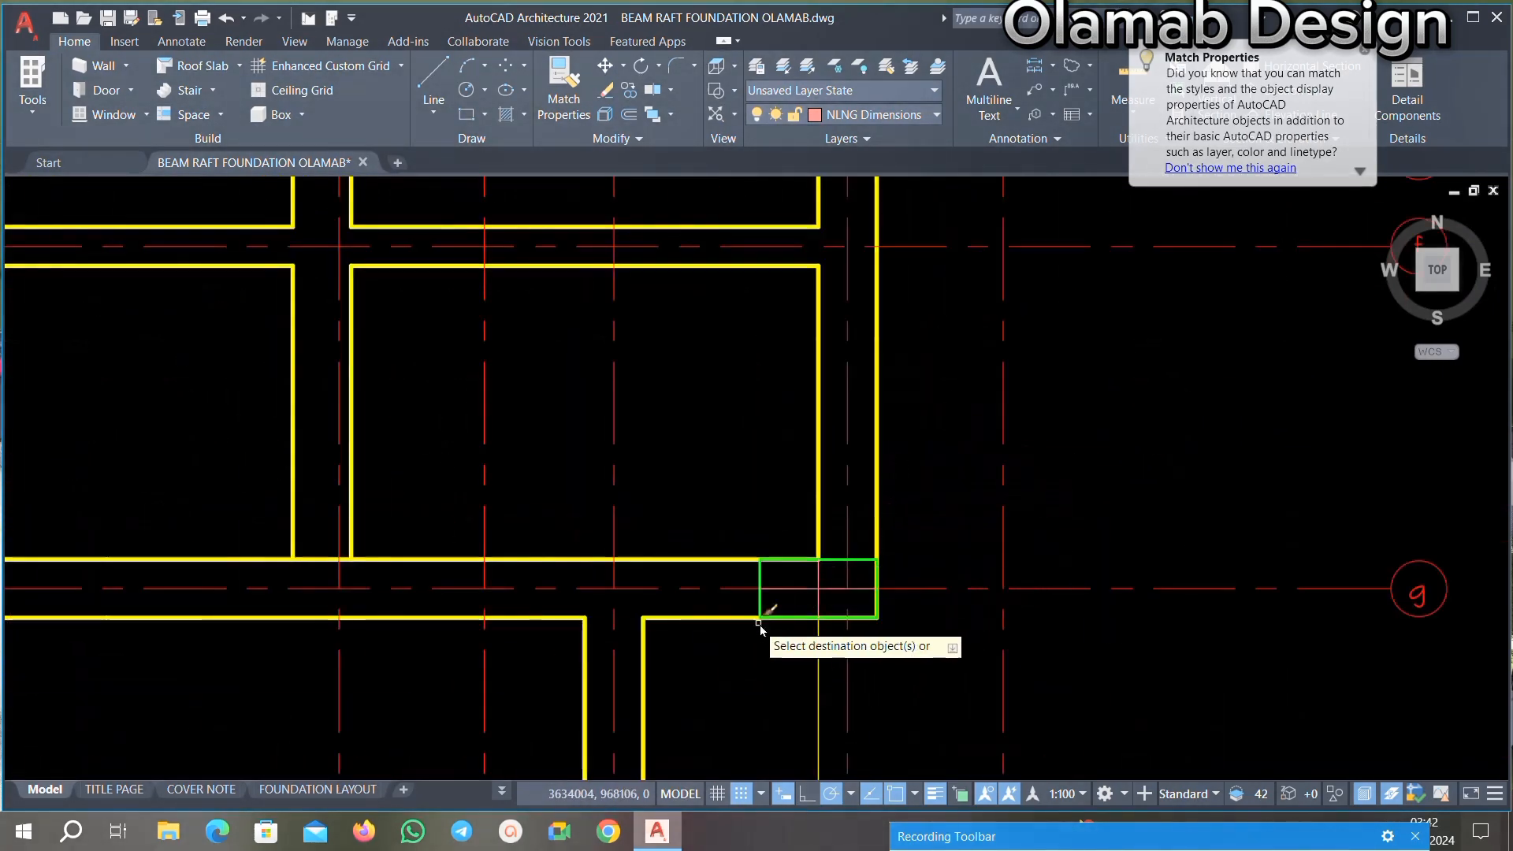
{"action": "scroll", "coordinate": [842, 551], "scroll_direction": "down", "scroll_amount": 4}
{"action": "scroll", "coordinate": [847, 402], "scroll_direction": "up", "scroll_amount": 10}
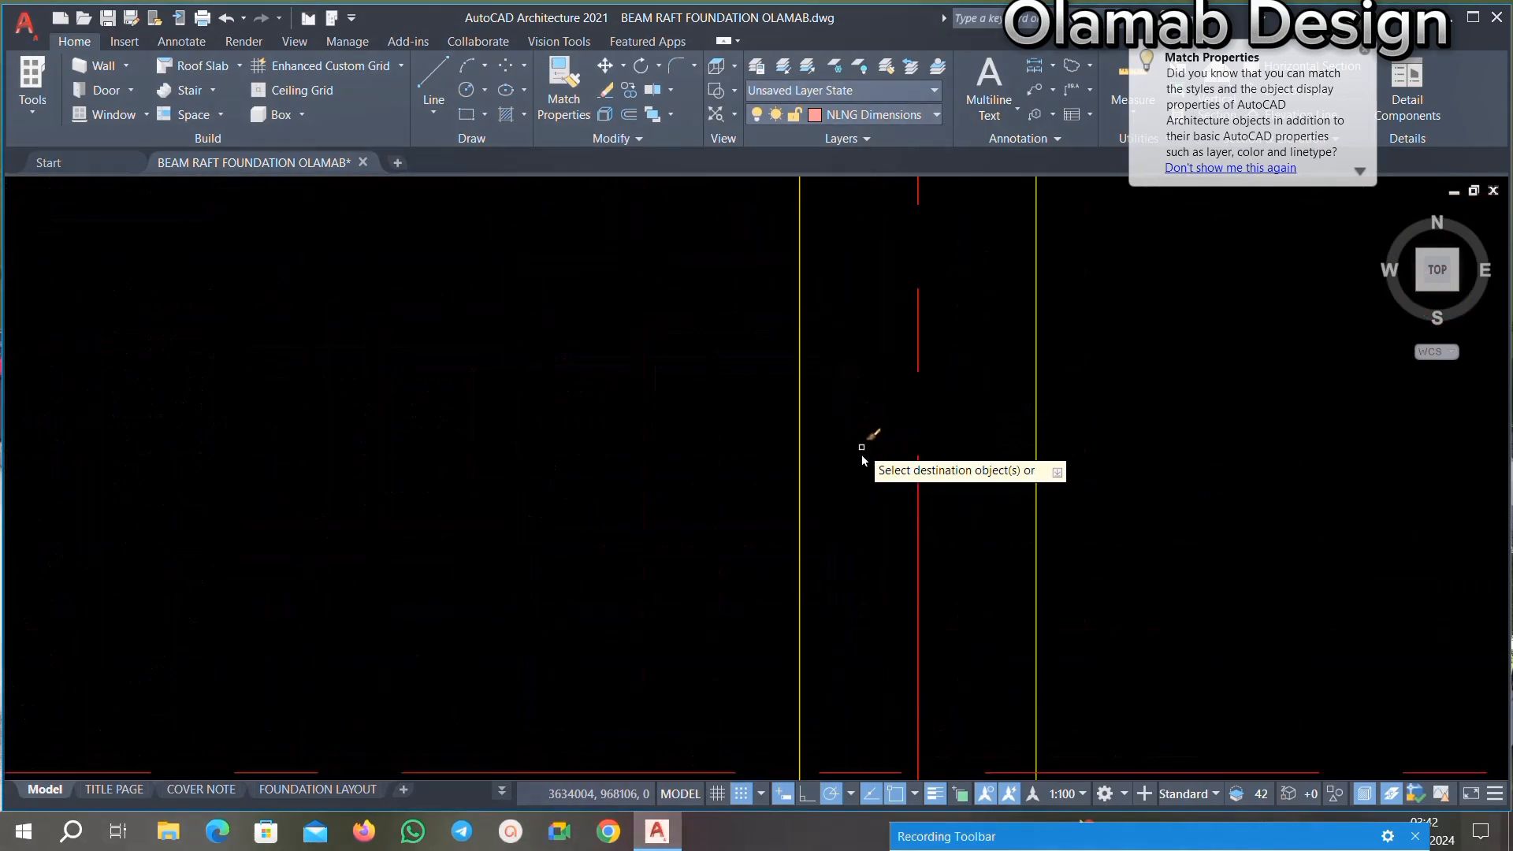
{"action": "scroll", "coordinate": [1013, 390], "scroll_direction": "down", "scroll_amount": 4}
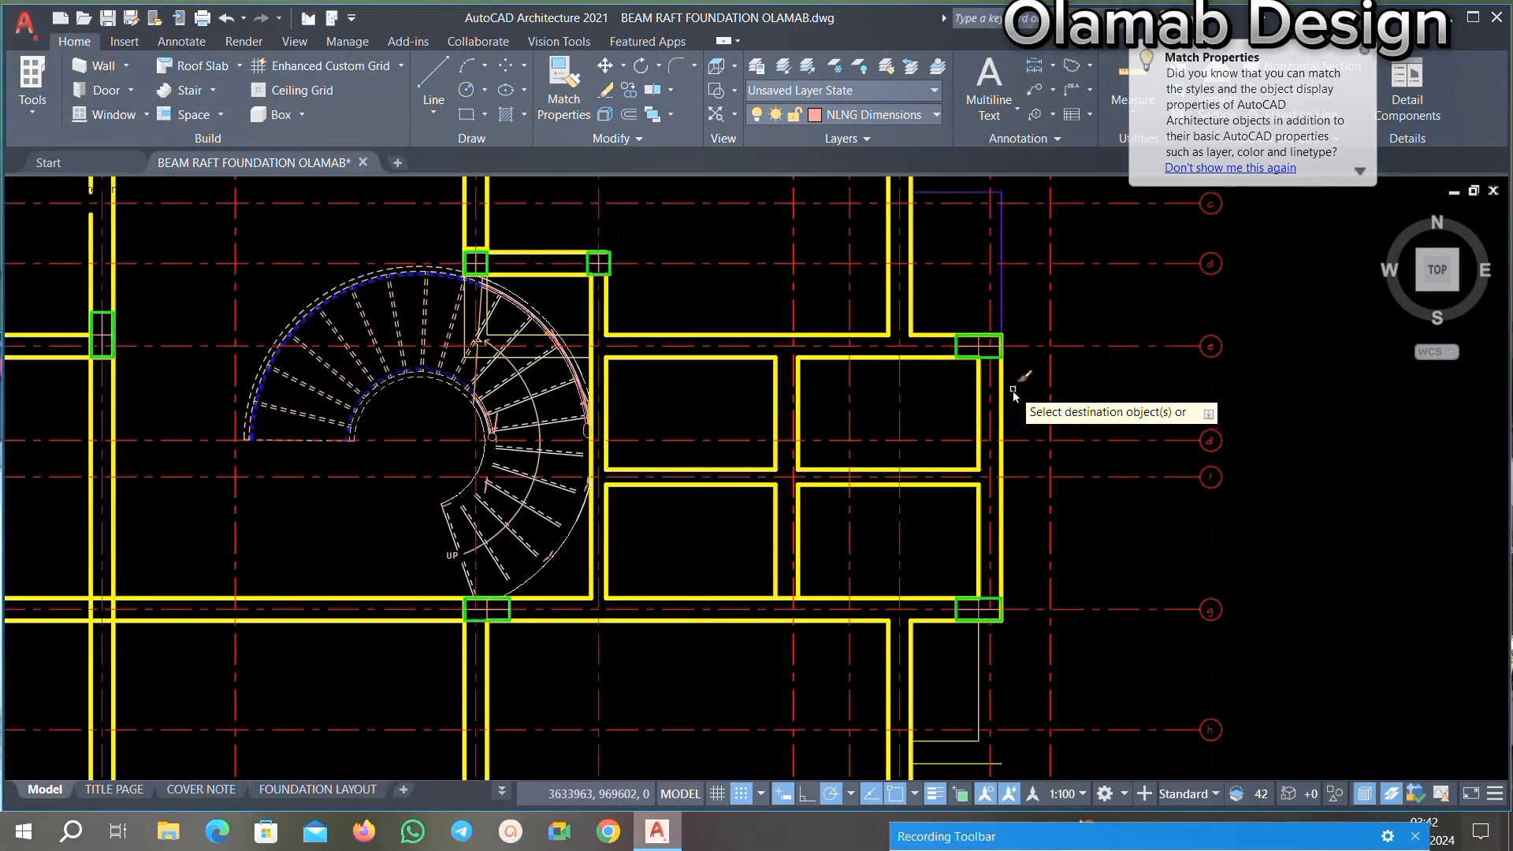
Step: Match the same wall properties onto the remaining thin segments on the eastern side of the southwestern north-south wall, near the round column
{"action": "scroll", "coordinate": [1013, 390], "scroll_direction": "down", "scroll_amount": 4}
{"action": "scroll", "coordinate": [825, 573], "scroll_direction": "up", "scroll_amount": 8}
{"action": "scroll", "coordinate": [895, 546], "scroll_direction": "down", "scroll_amount": 6}
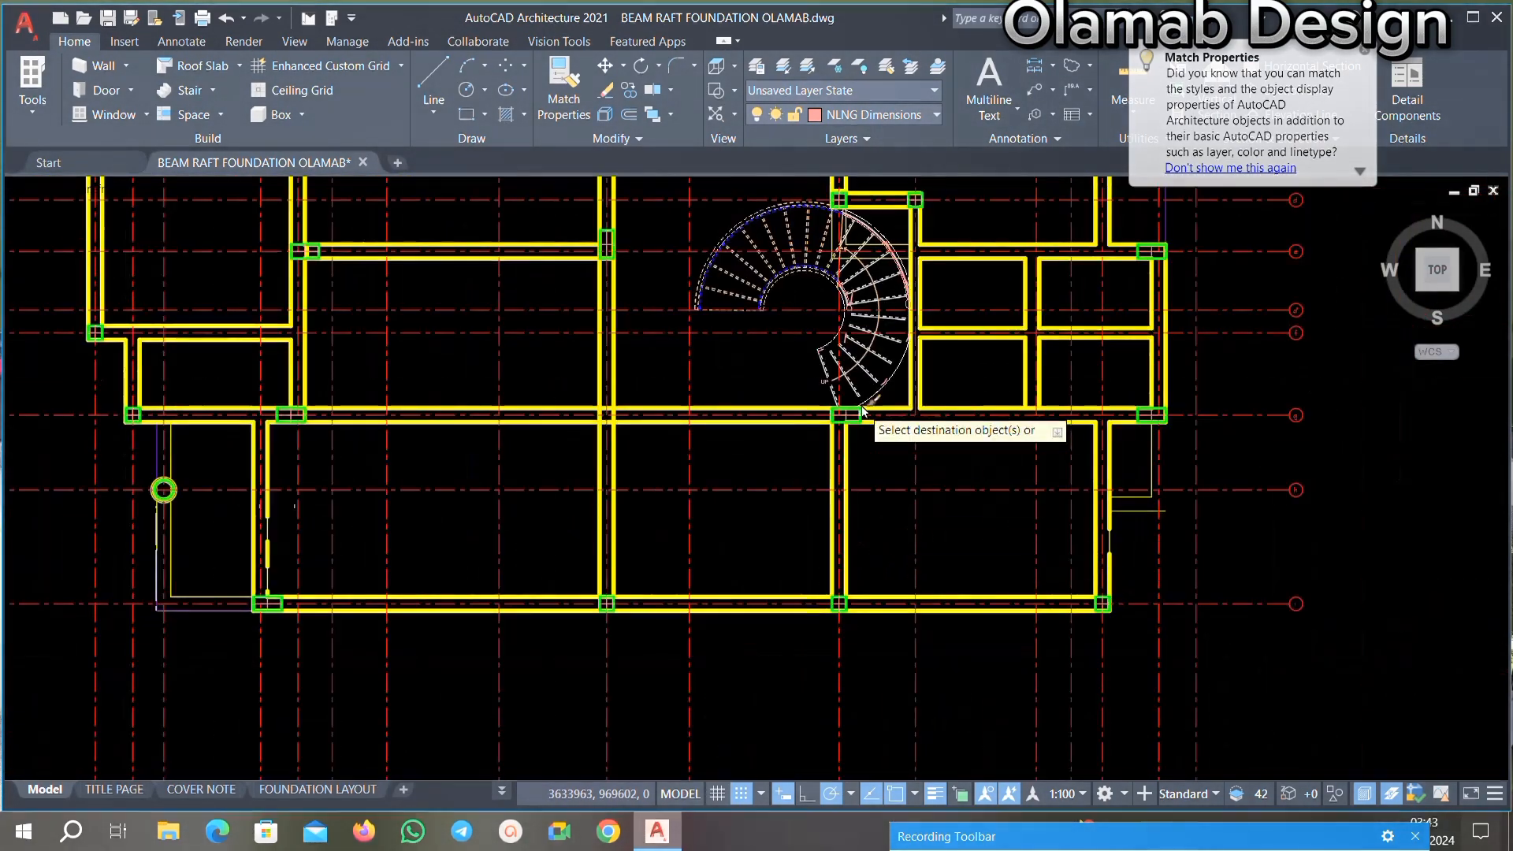
{"action": "scroll", "coordinate": [863, 410], "scroll_direction": "up", "scroll_amount": 5}
{"action": "scroll", "coordinate": [875, 461], "scroll_direction": "down", "scroll_amount": 6}
{"action": "middle_click_drag", "start_coordinate": [676, 499], "coordinate": [859, 499]}
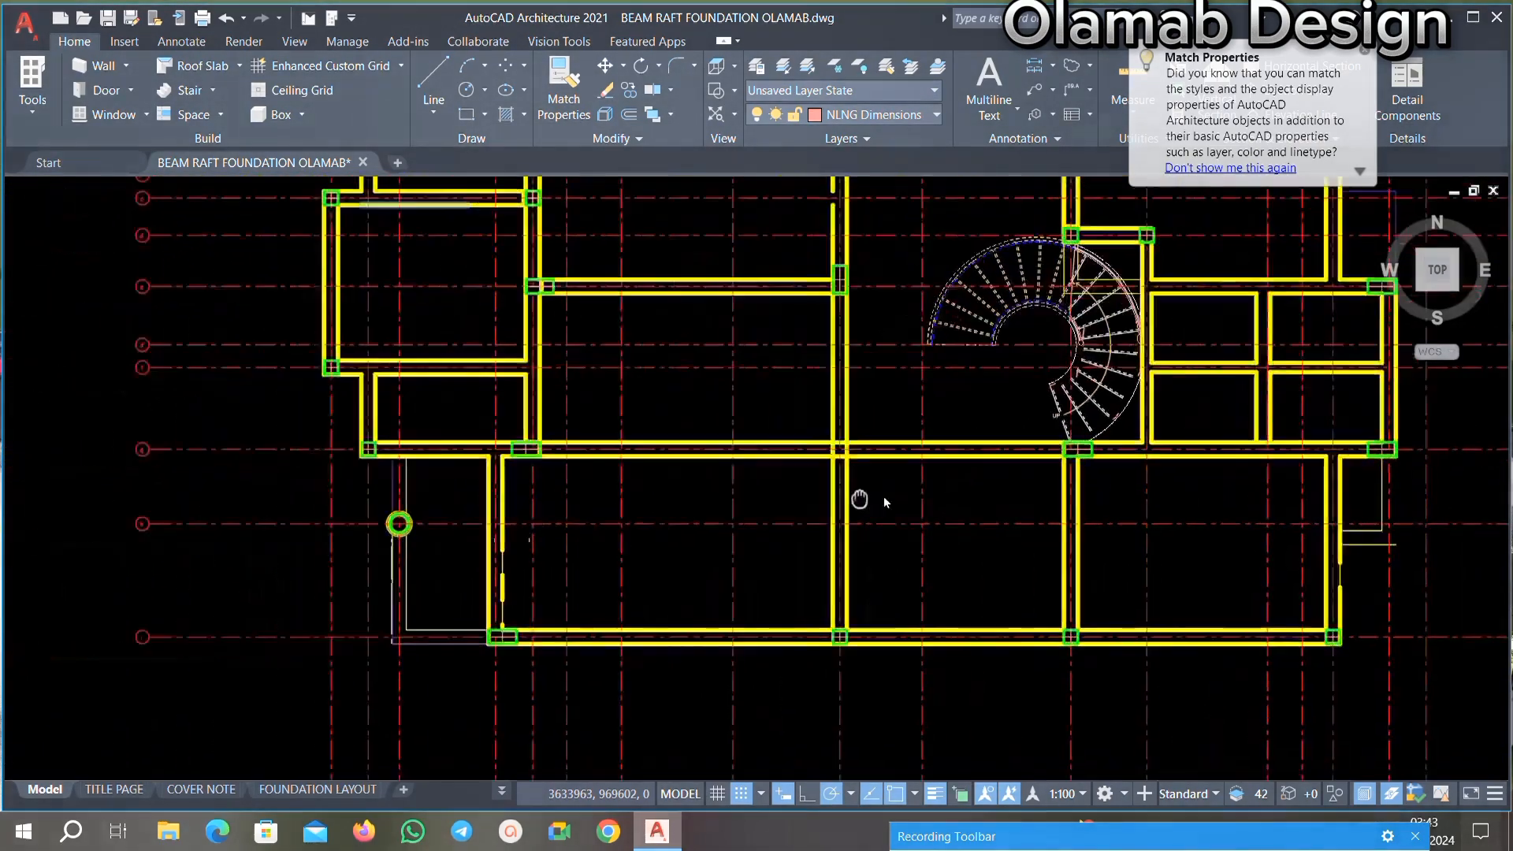
{"action": "scroll", "coordinate": [583, 535], "scroll_direction": "up", "scroll_amount": 3}
{"action": "scroll", "coordinate": [560, 574], "scroll_direction": "up", "scroll_amount": 4}
{"action": "left_click", "coordinate": [618, 454]}
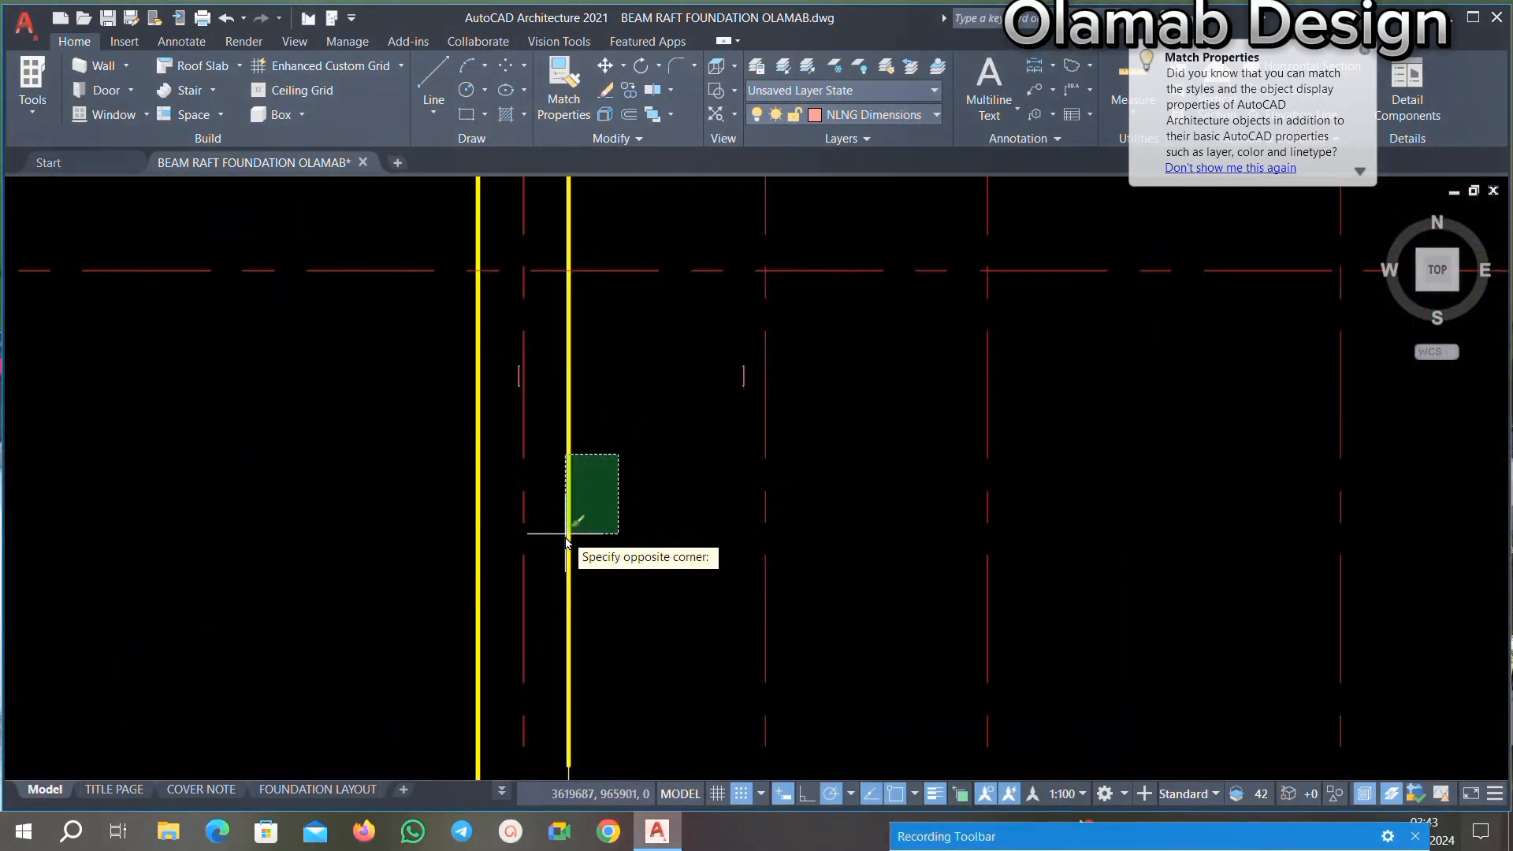
{"action": "left_click", "coordinate": [565, 537]}
{"action": "scroll", "coordinate": [632, 575], "scroll_direction": "up", "scroll_amount": 4}
{"action": "left_click", "coordinate": [757, 496]}
{"action": "left_click", "coordinate": [652, 582]}
{"action": "scroll", "coordinate": [697, 595], "scroll_direction": "down", "scroll_amount": 4}
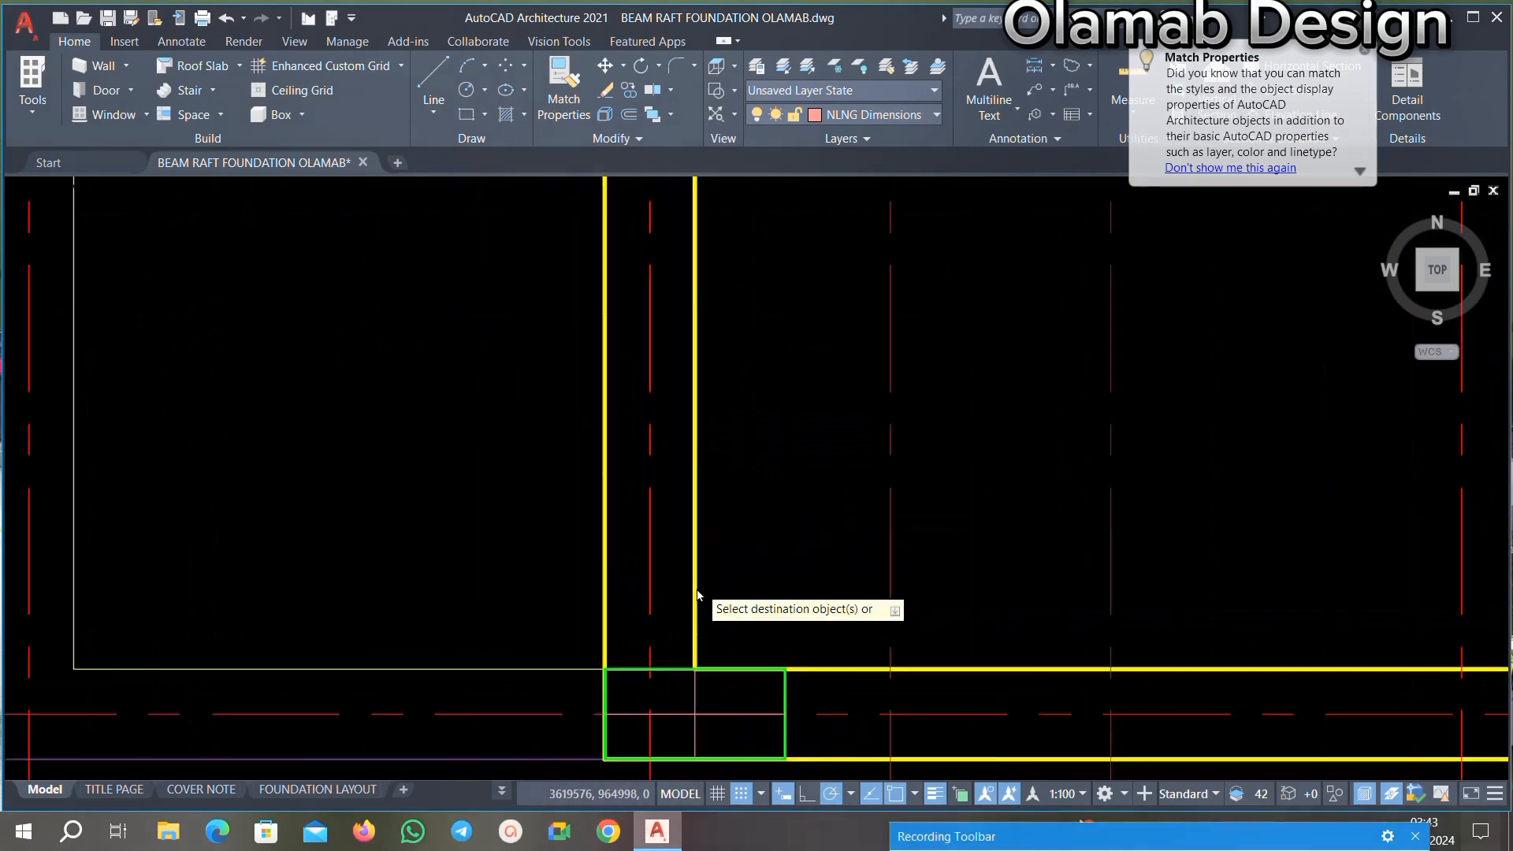
Step: Examine the whole floor plan for wall lines that are still thin or interrupted
{"action": "scroll", "coordinate": [697, 583], "scroll_direction": "down", "scroll_amount": 10}
{"action": "scroll", "coordinate": [877, 435], "scroll_direction": "up", "scroll_amount": 4}
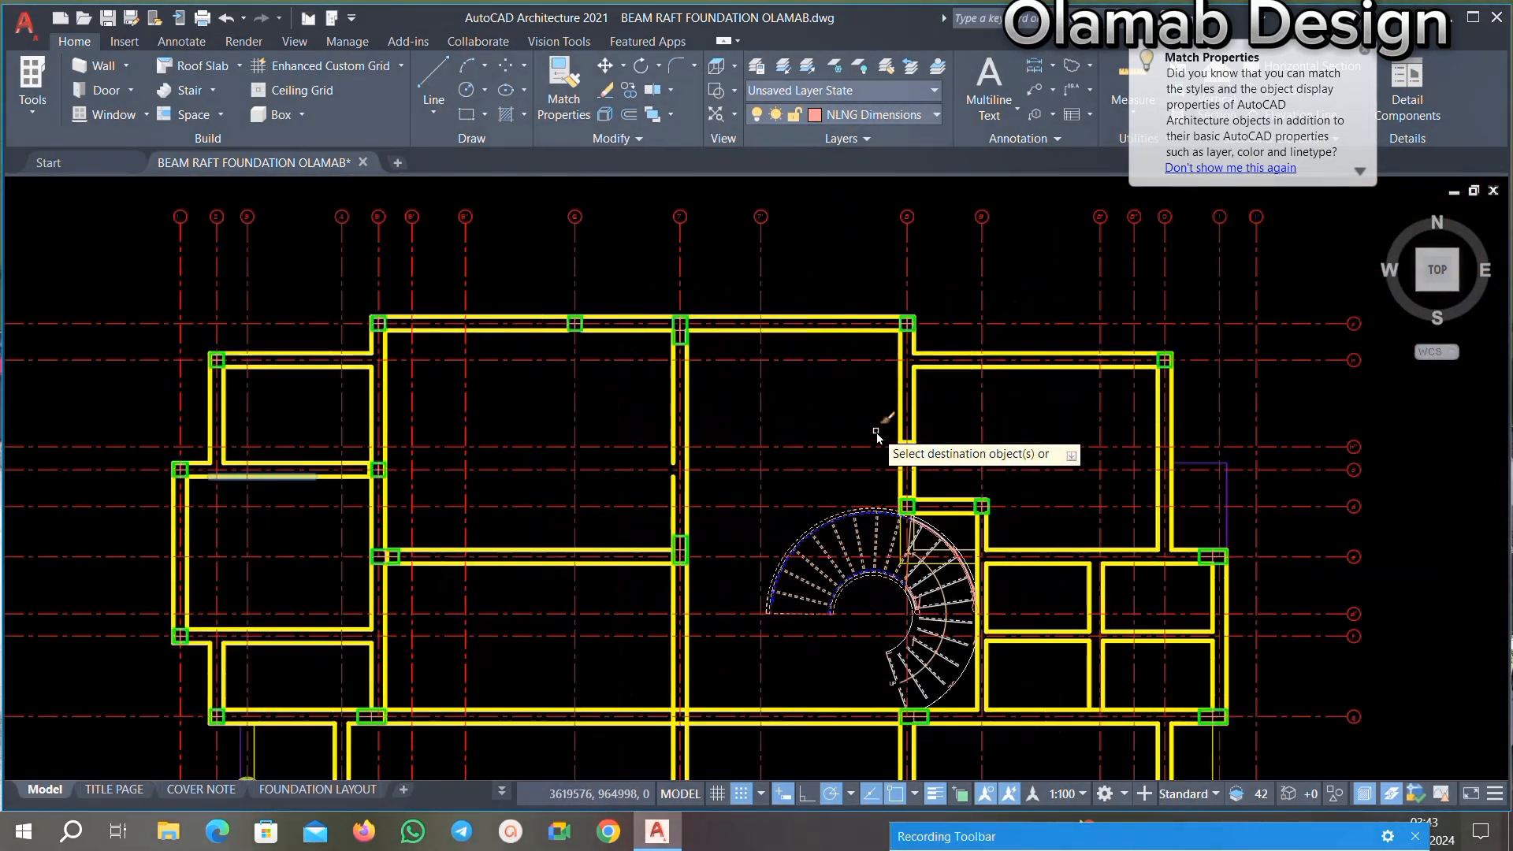
{"action": "scroll", "coordinate": [889, 358], "scroll_direction": "up", "scroll_amount": 2}
{"action": "scroll", "coordinate": [393, 335], "scroll_direction": "up", "scroll_amount": 2}
{"action": "scroll", "coordinate": [660, 321], "scroll_direction": "down", "scroll_amount": 2}
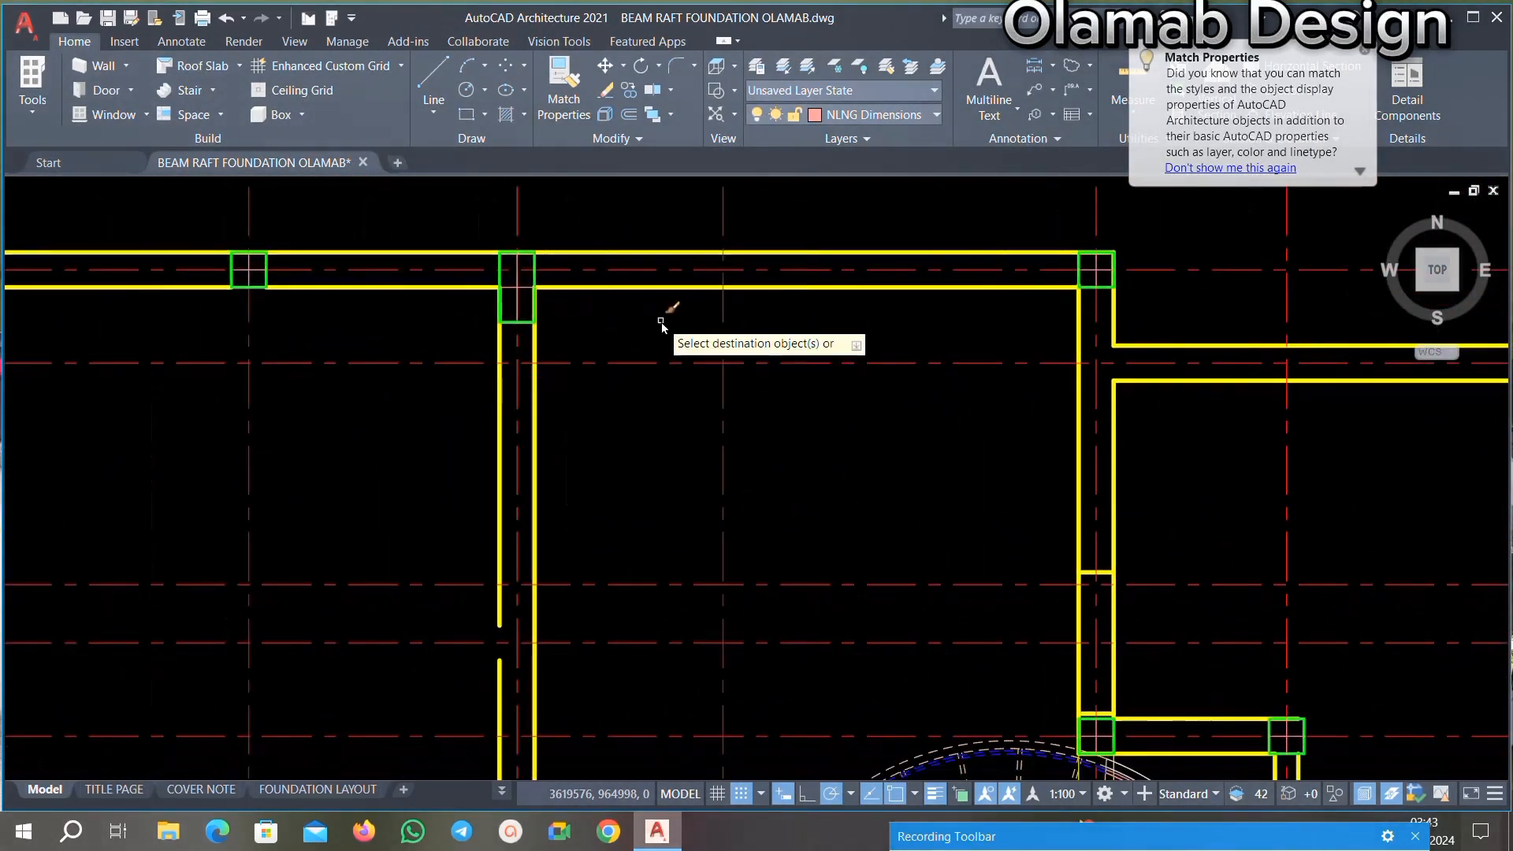
{"action": "scroll", "coordinate": [689, 421], "scroll_direction": "down", "scroll_amount": 3}
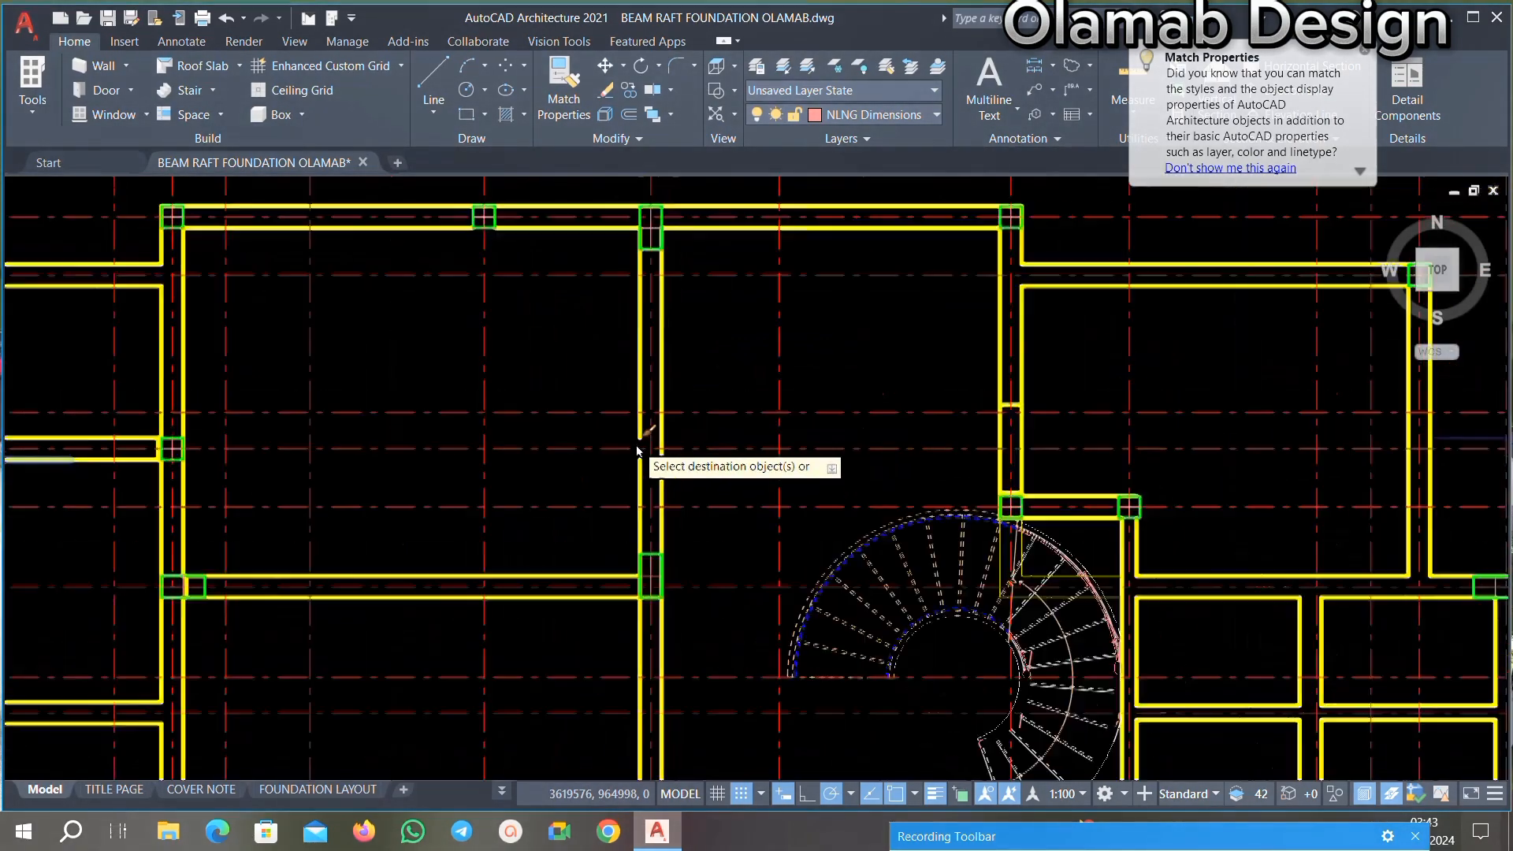
{"action": "scroll", "coordinate": [639, 451], "scroll_direction": "down", "scroll_amount": 4}
{"action": "scroll", "coordinate": [628, 433], "scroll_direction": "up", "scroll_amount": 4}
{"action": "scroll", "coordinate": [662, 446], "scroll_direction": "down", "scroll_amount": 4}
{"action": "scroll", "coordinate": [759, 507], "scroll_direction": "up", "scroll_amount": 5}
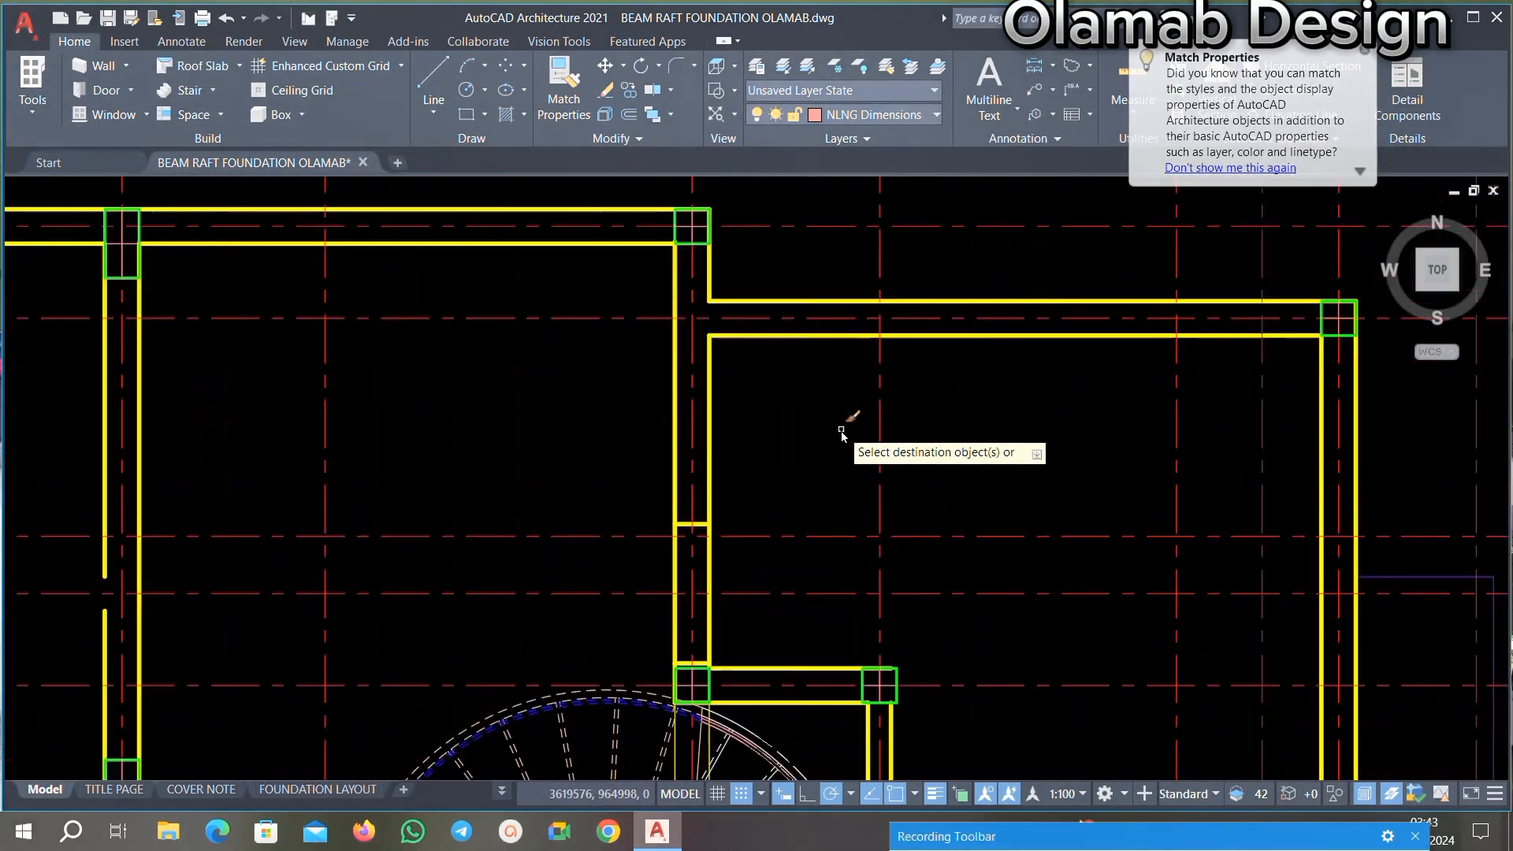
{"action": "scroll", "coordinate": [841, 432], "scroll_direction": "down", "scroll_amount": 5}
{"action": "scroll", "coordinate": [436, 539], "scroll_direction": "up", "scroll_amount": 3}
{"action": "scroll", "coordinate": [607, 479], "scroll_direction": "down", "scroll_amount": 3}
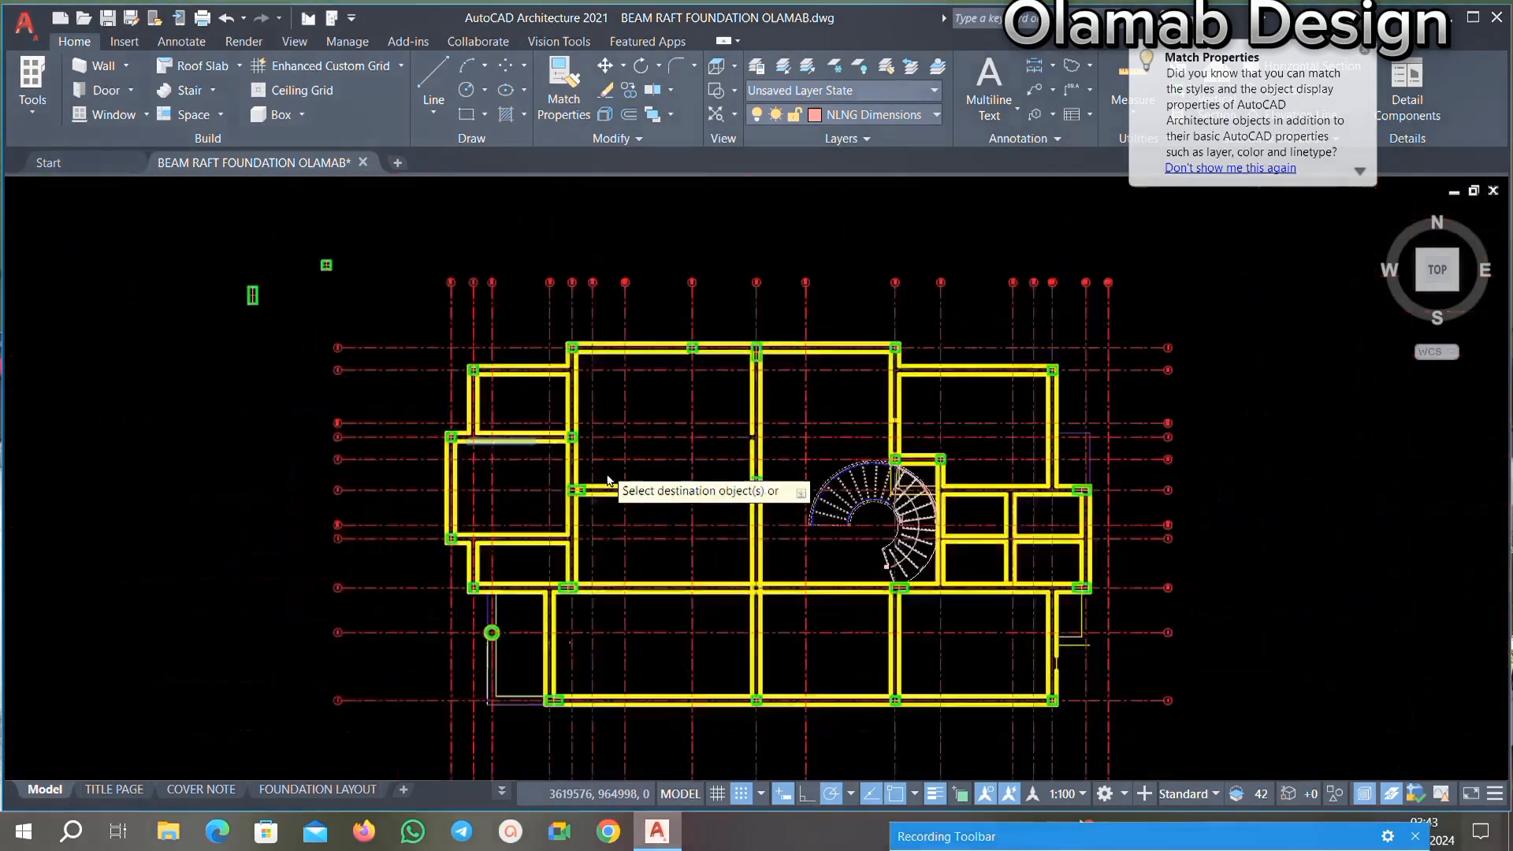
{"action": "scroll", "coordinate": [560, 622], "scroll_direction": "up", "scroll_amount": 4}
{"action": "scroll", "coordinate": [646, 558], "scroll_direction": "down", "scroll_amount": 5}
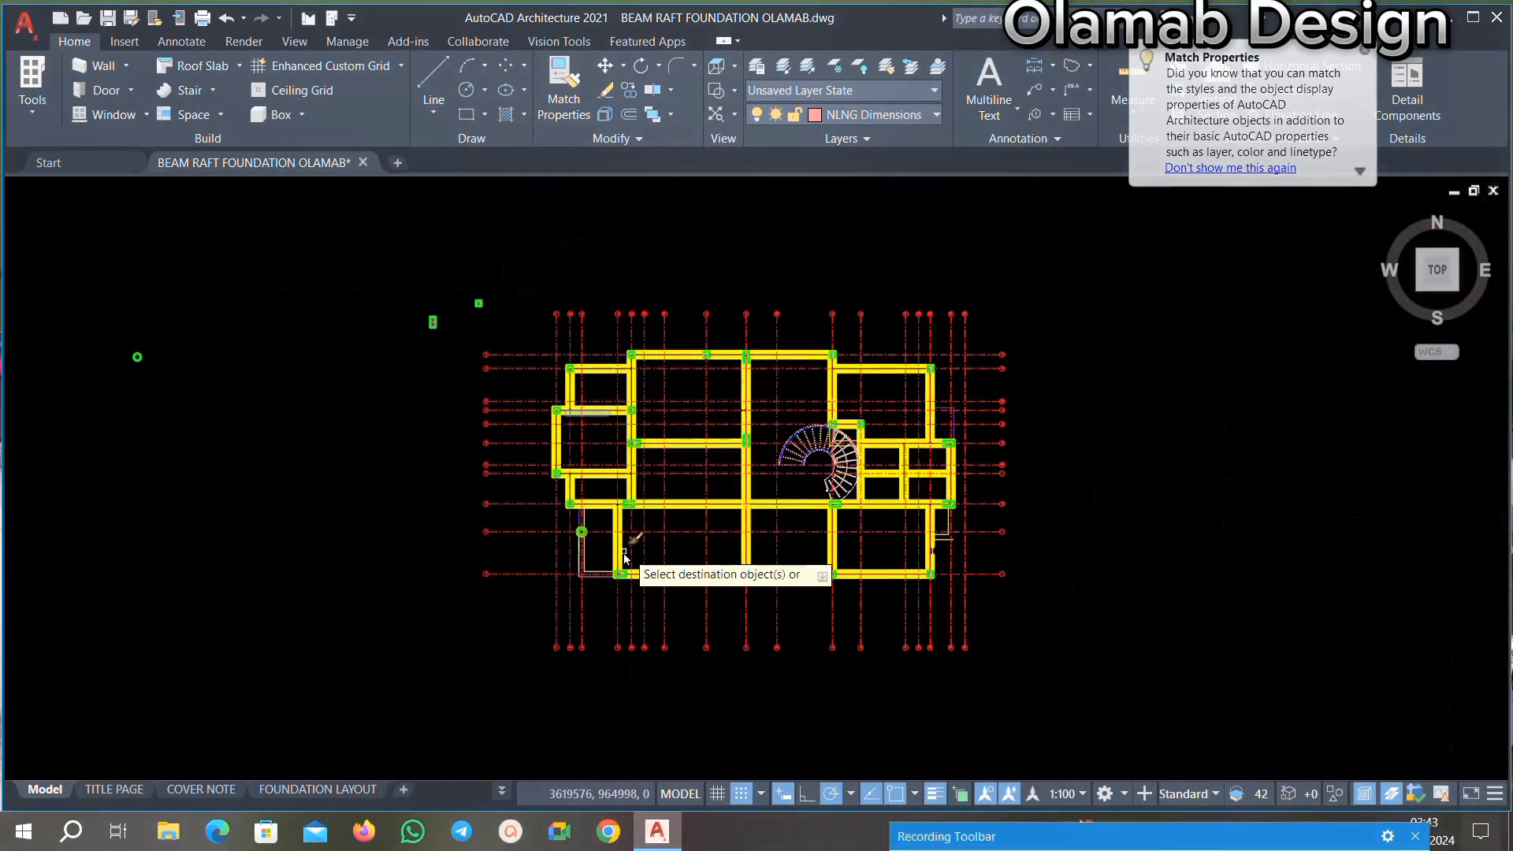
{"action": "scroll", "coordinate": [748, 469], "scroll_direction": "up", "scroll_amount": 5}
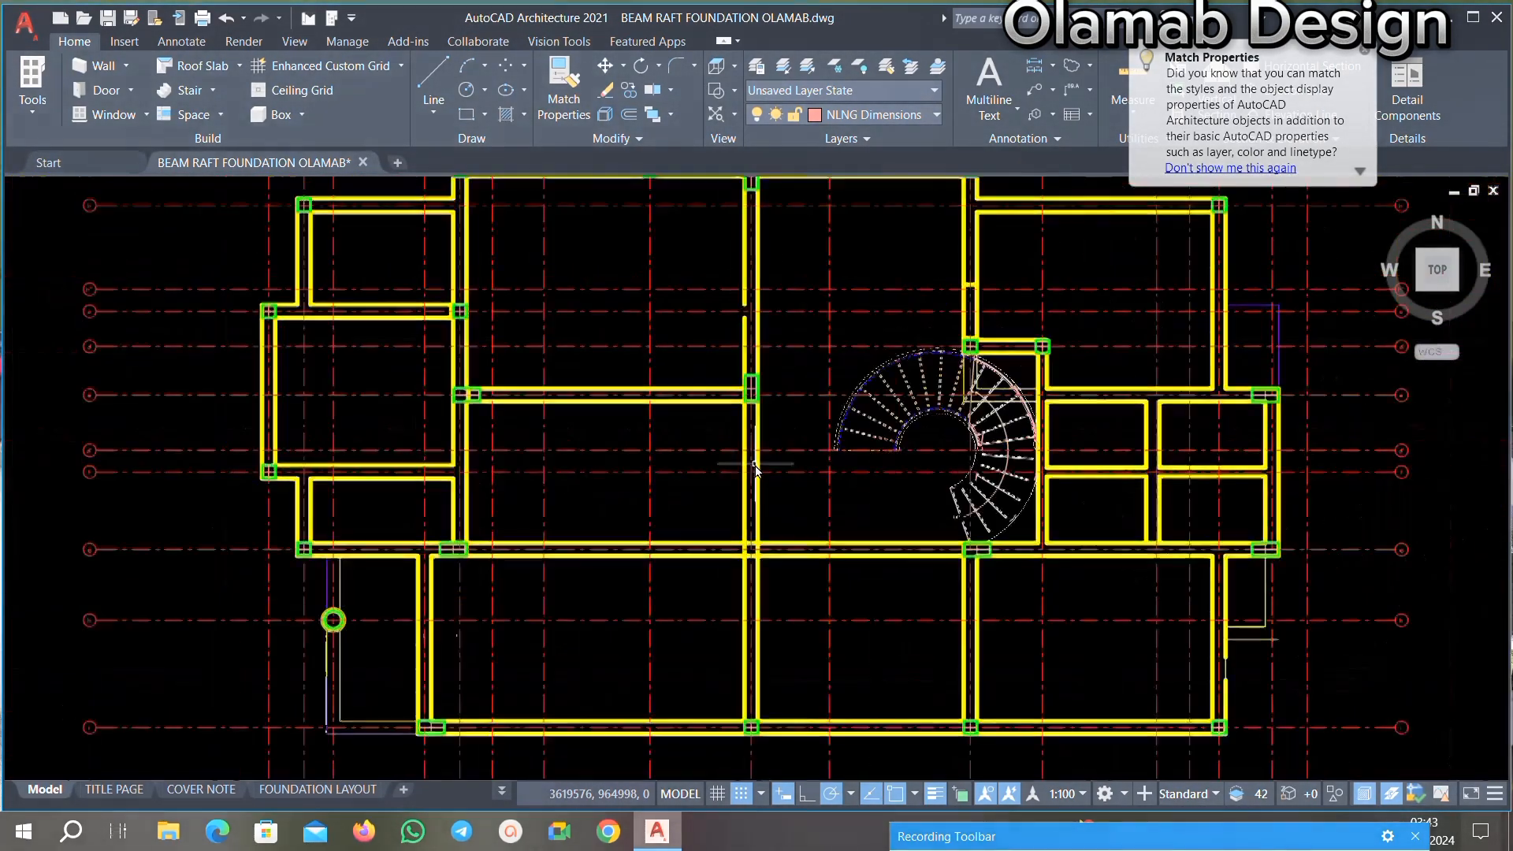
Step: Stretch the upper western line of the central north-south wall down to the end of the lower line to close the gap
{"action": "scroll", "coordinate": [754, 469], "scroll_direction": "up", "scroll_amount": 8}
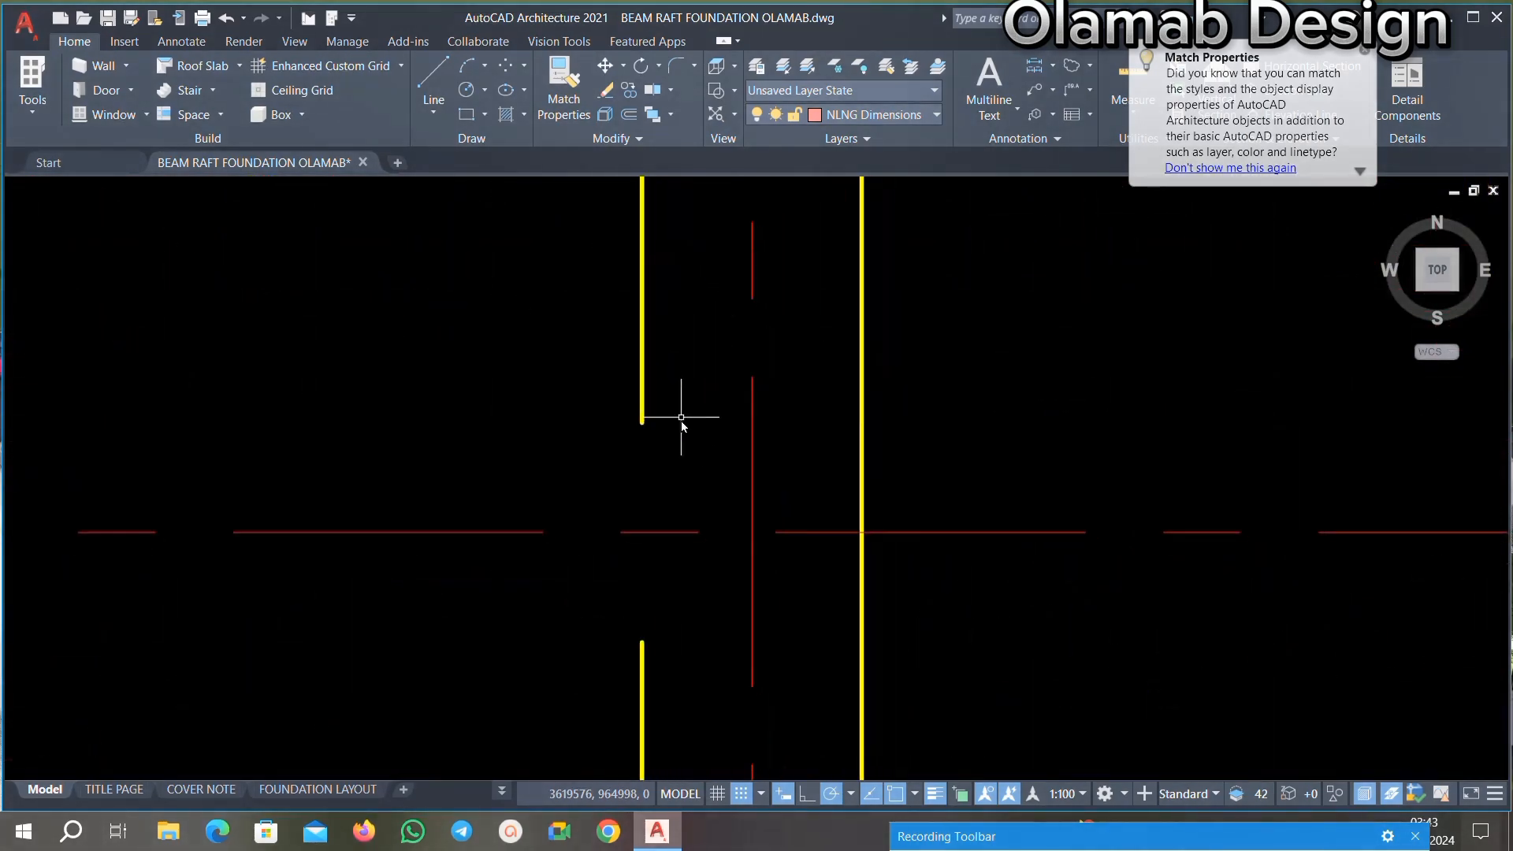
{"action": "scroll", "coordinate": [670, 405], "scroll_direction": "up", "scroll_amount": 2}
{"action": "left_click", "coordinate": [598, 371]}
{"action": "scroll", "coordinate": [636, 404], "scroll_direction": "down", "scroll_amount": 2}
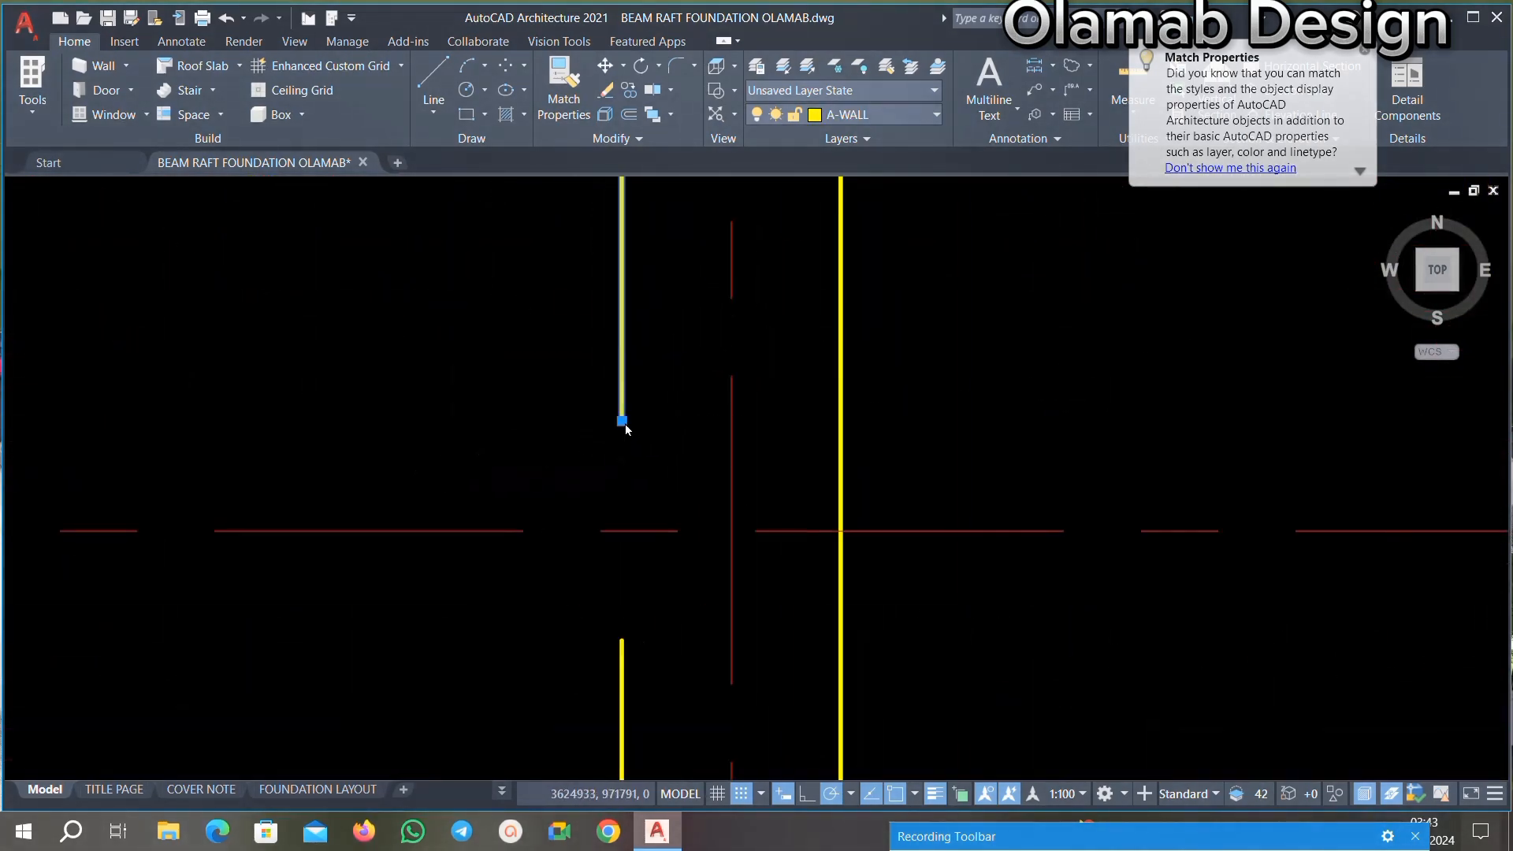
{"action": "left_click", "coordinate": [622, 420]}
{"action": "left_click", "coordinate": [621, 639]}
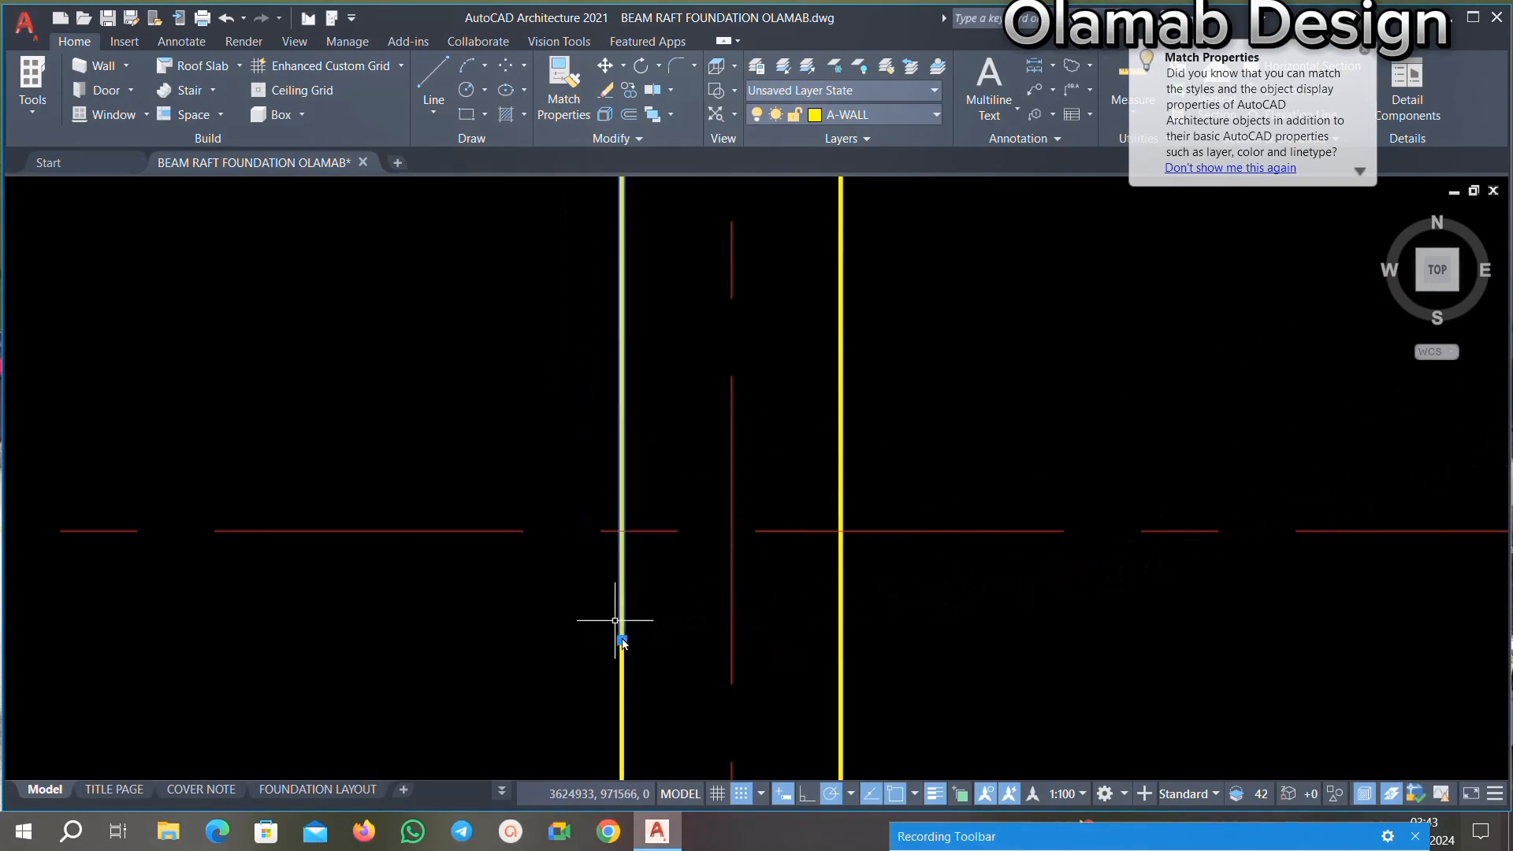
{"action": "scroll", "coordinate": [661, 523], "scroll_direction": "down", "scroll_amount": 3}
{"action": "key", "text": "Escape"}
{"action": "scroll", "coordinate": [715, 488], "scroll_direction": "down", "scroll_amount": 3}
{"action": "scroll", "coordinate": [720, 581], "scroll_direction": "up", "scroll_amount": 2}
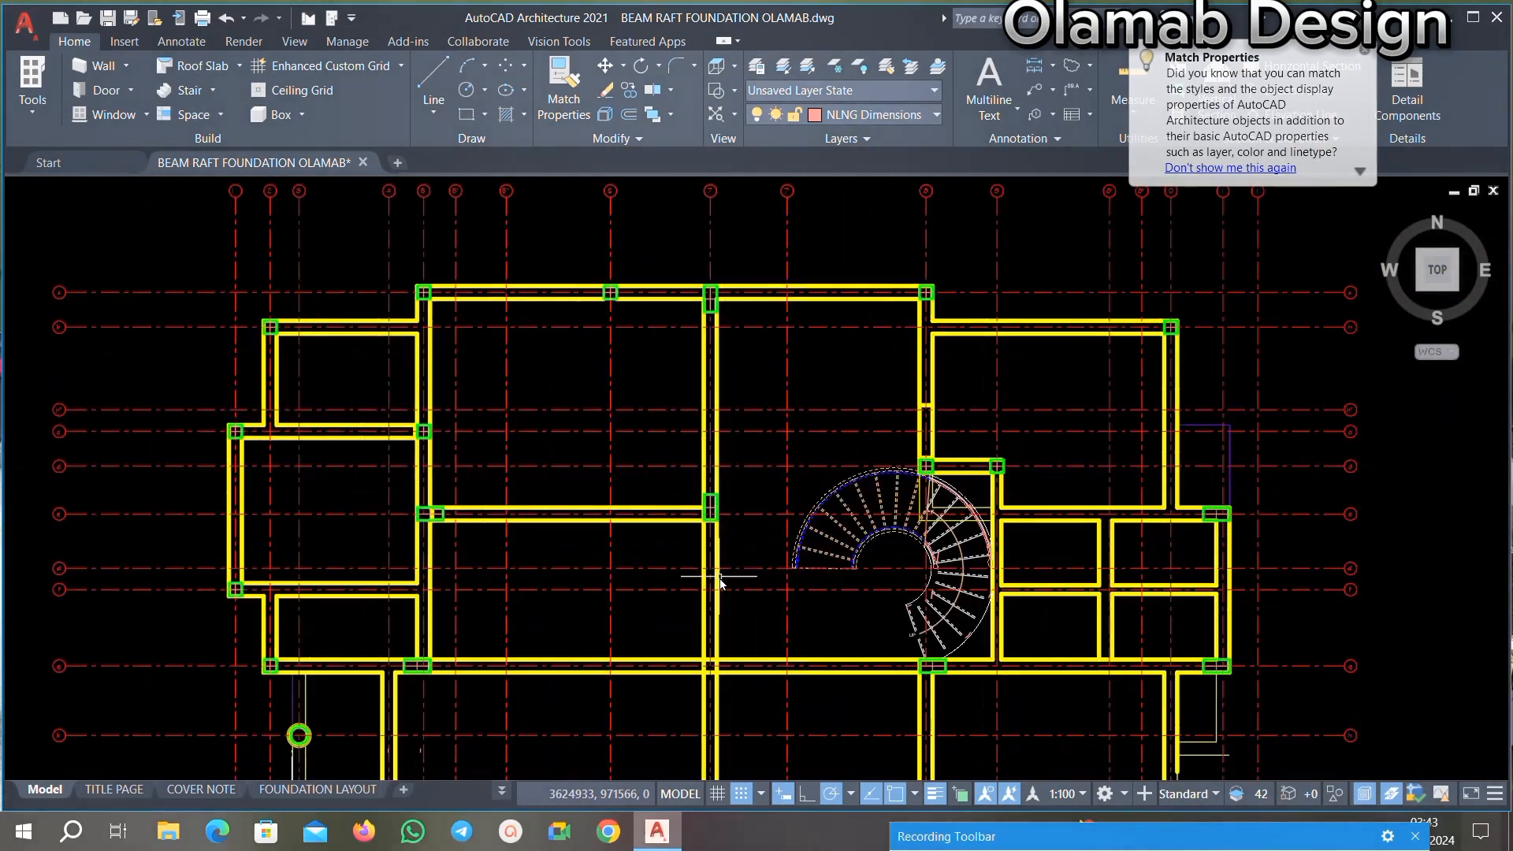
Step: Match the thick wall line's properties onto the thin segment on the outer side of the southeast room's eastern wall
{"action": "middle_click_drag", "start_coordinate": [719, 576], "coordinate": [662, 403]}
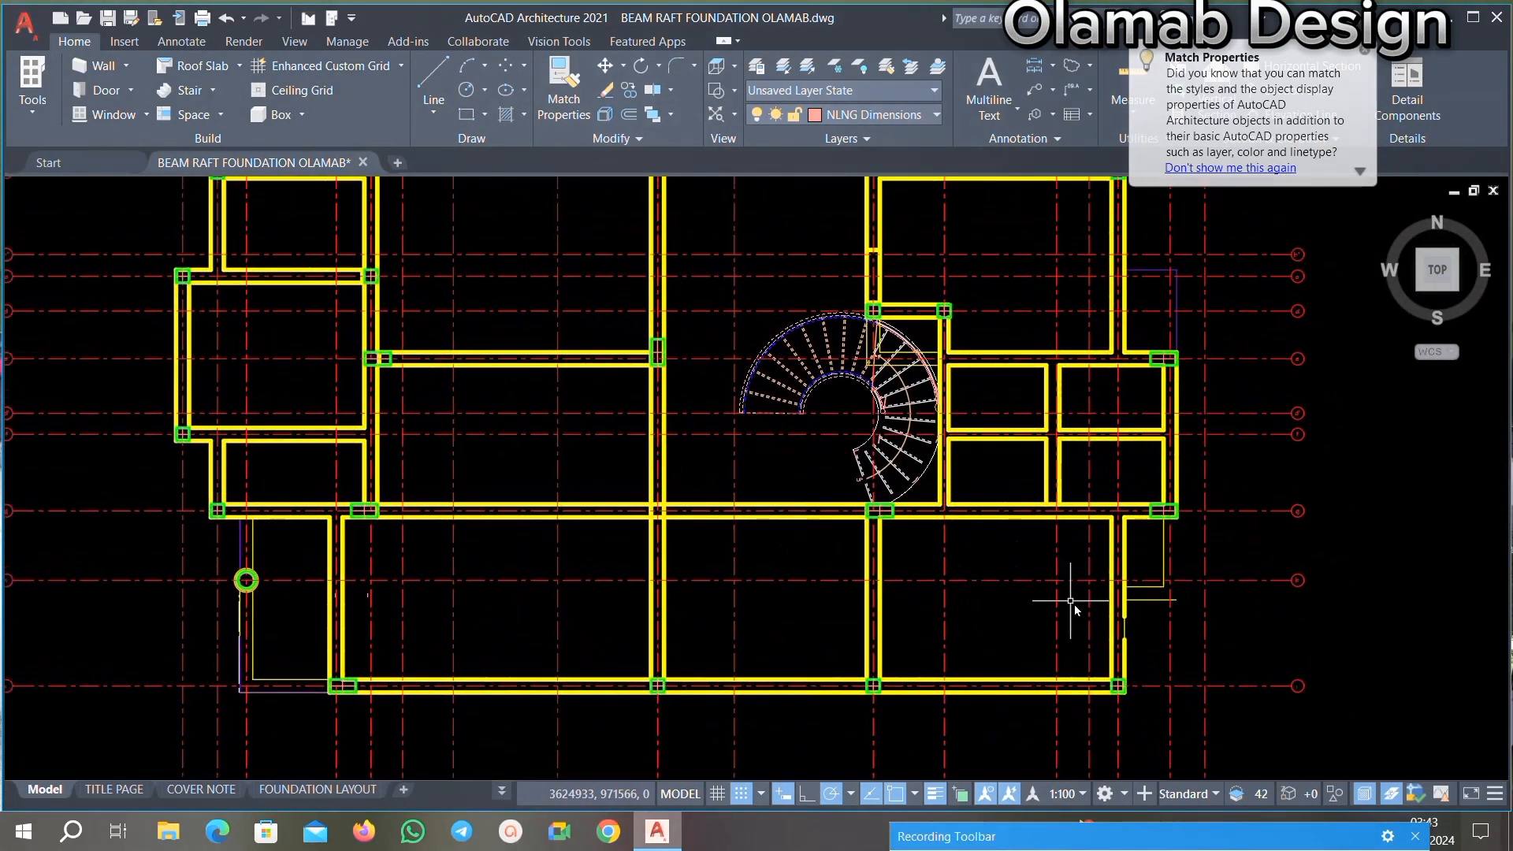
{"action": "scroll", "coordinate": [1074, 607], "scroll_direction": "up", "scroll_amount": 5}
{"action": "left_click", "coordinate": [564, 87]}
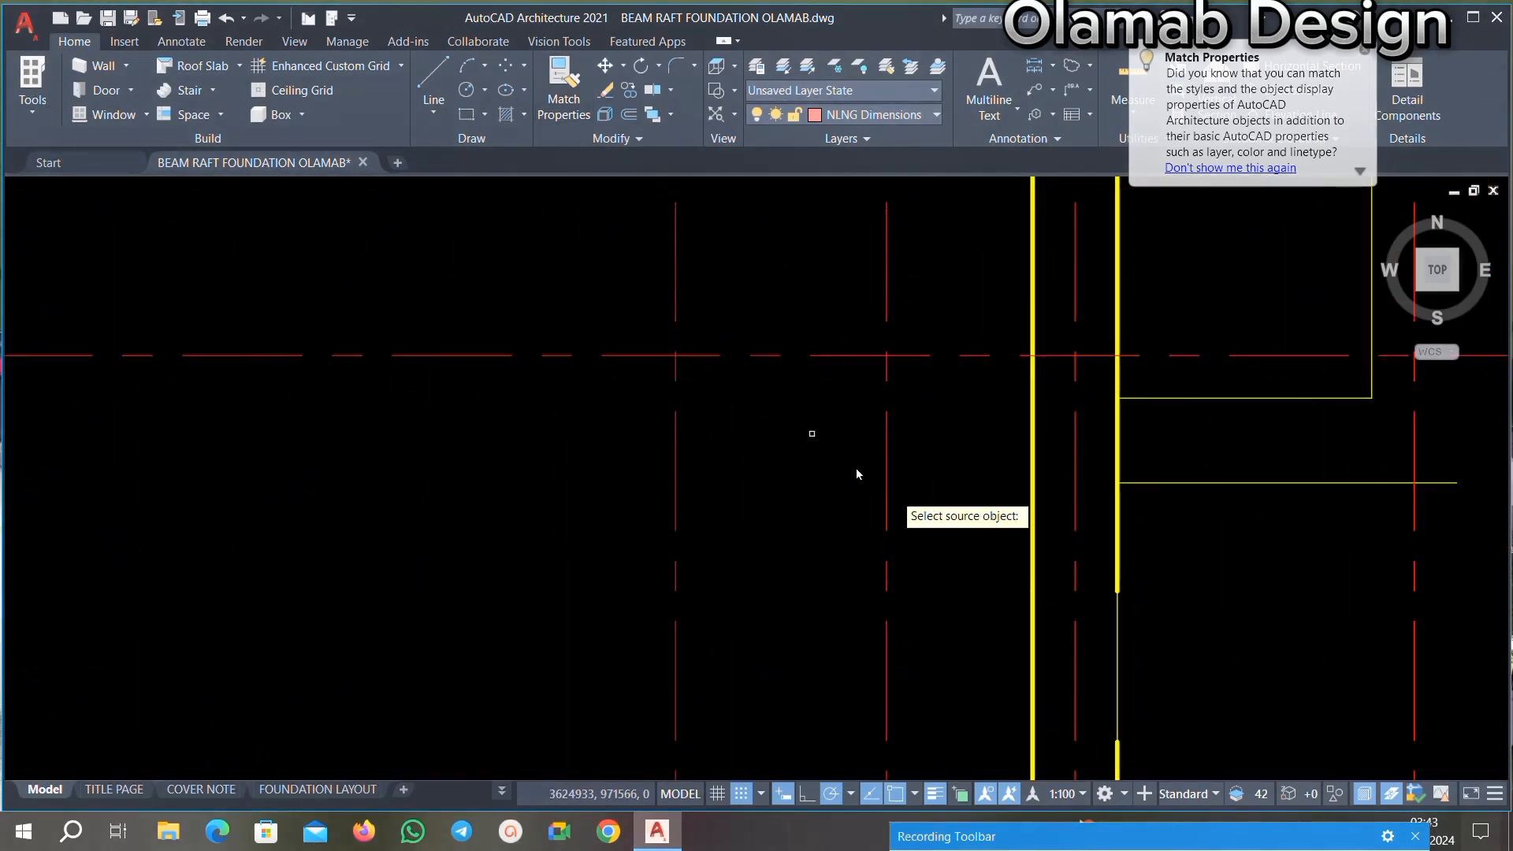
{"action": "left_click", "coordinate": [1033, 542]}
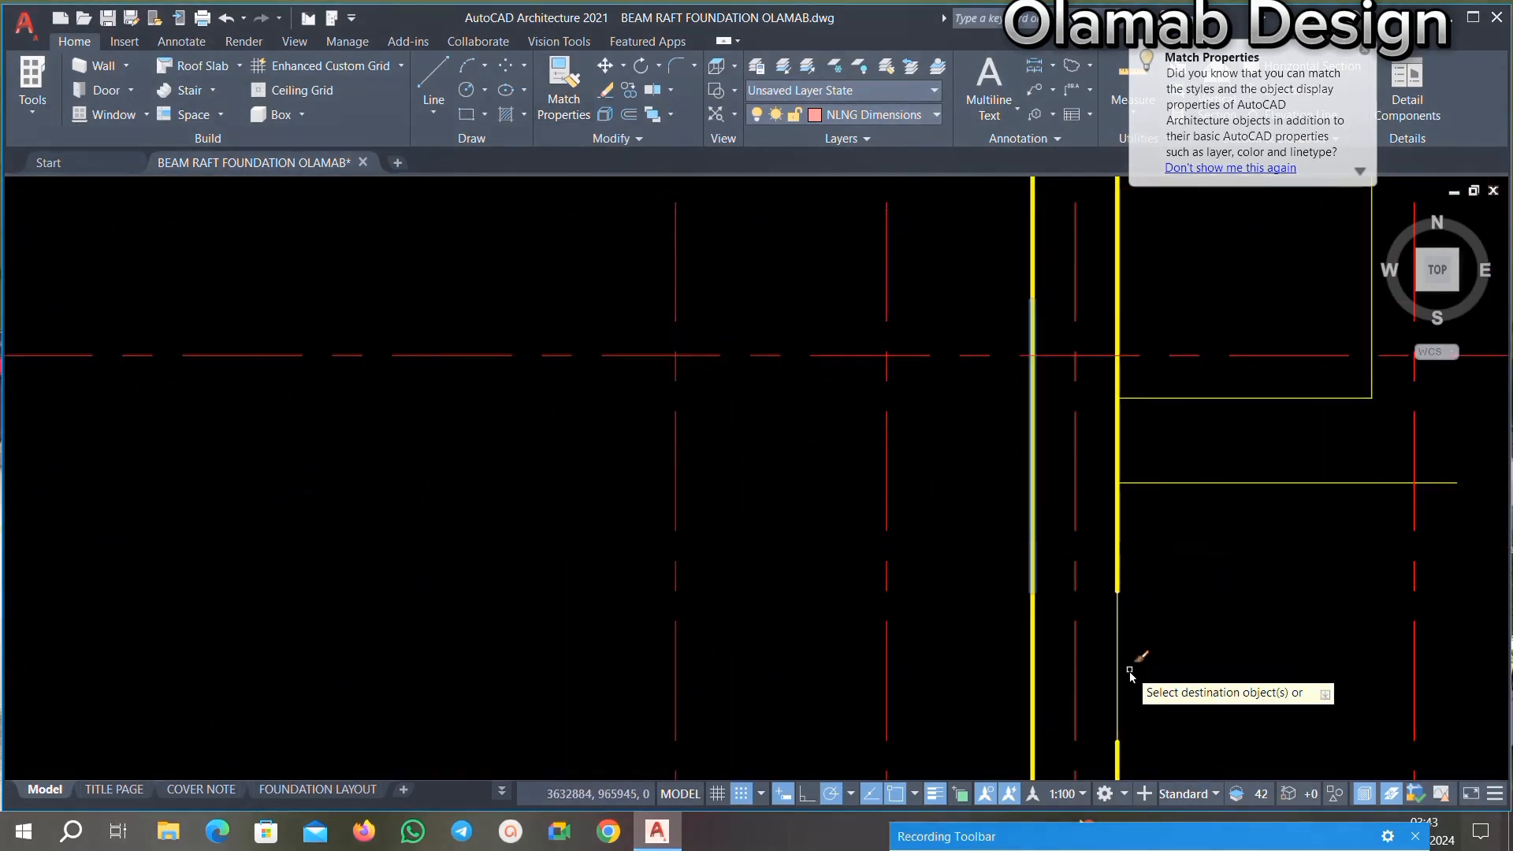
{"action": "scroll", "coordinate": [1047, 516], "scroll_direction": "down", "scroll_amount": 4}
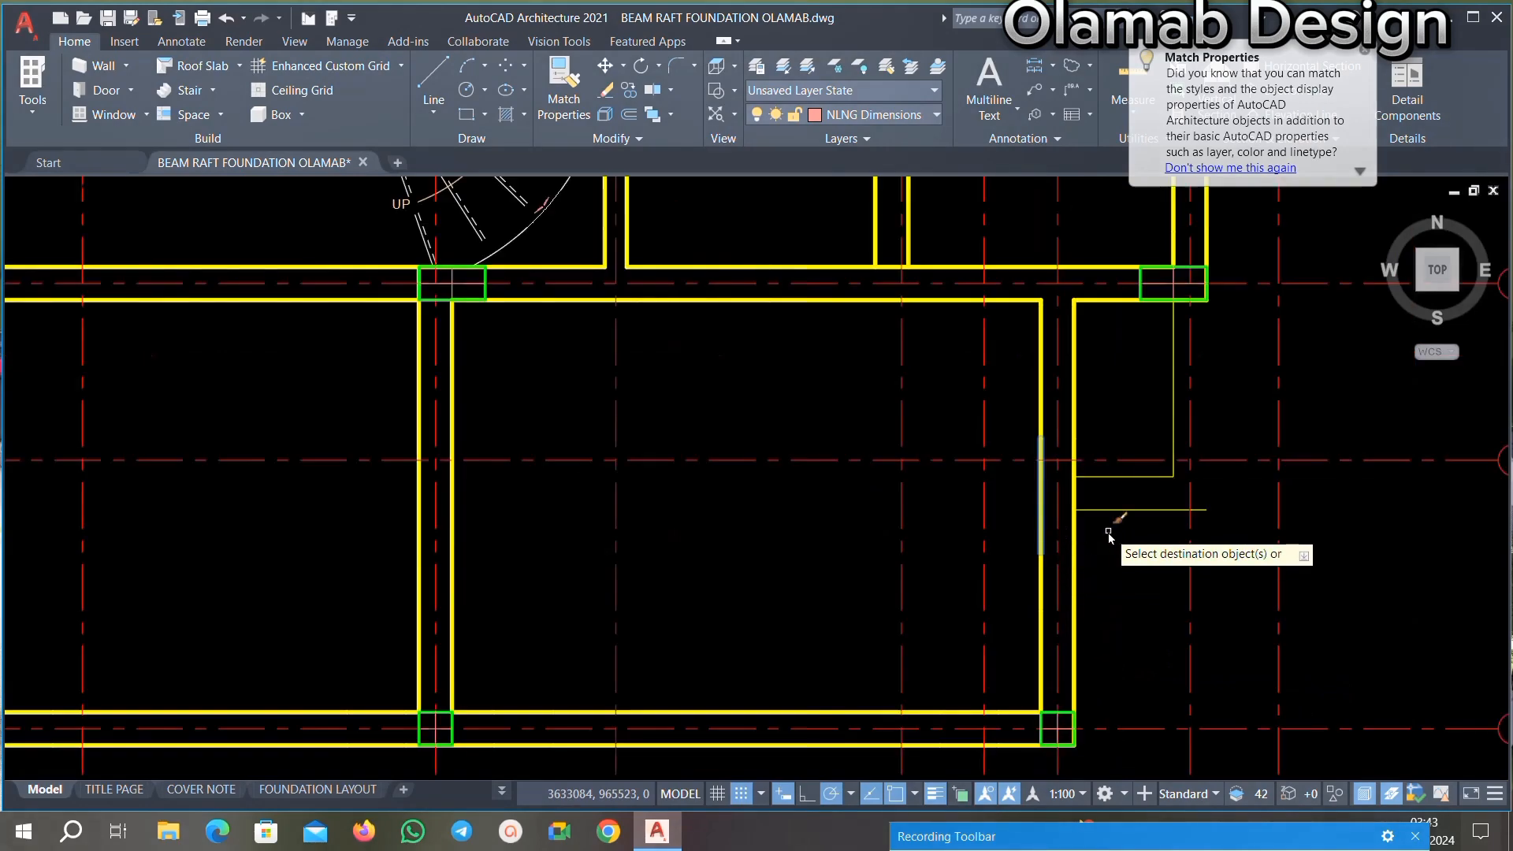
{"action": "middle_click_drag", "start_coordinate": [938, 539], "coordinate": [947, 613]}
{"action": "scroll", "coordinate": [732, 685], "scroll_direction": "up", "scroll_amount": 2}
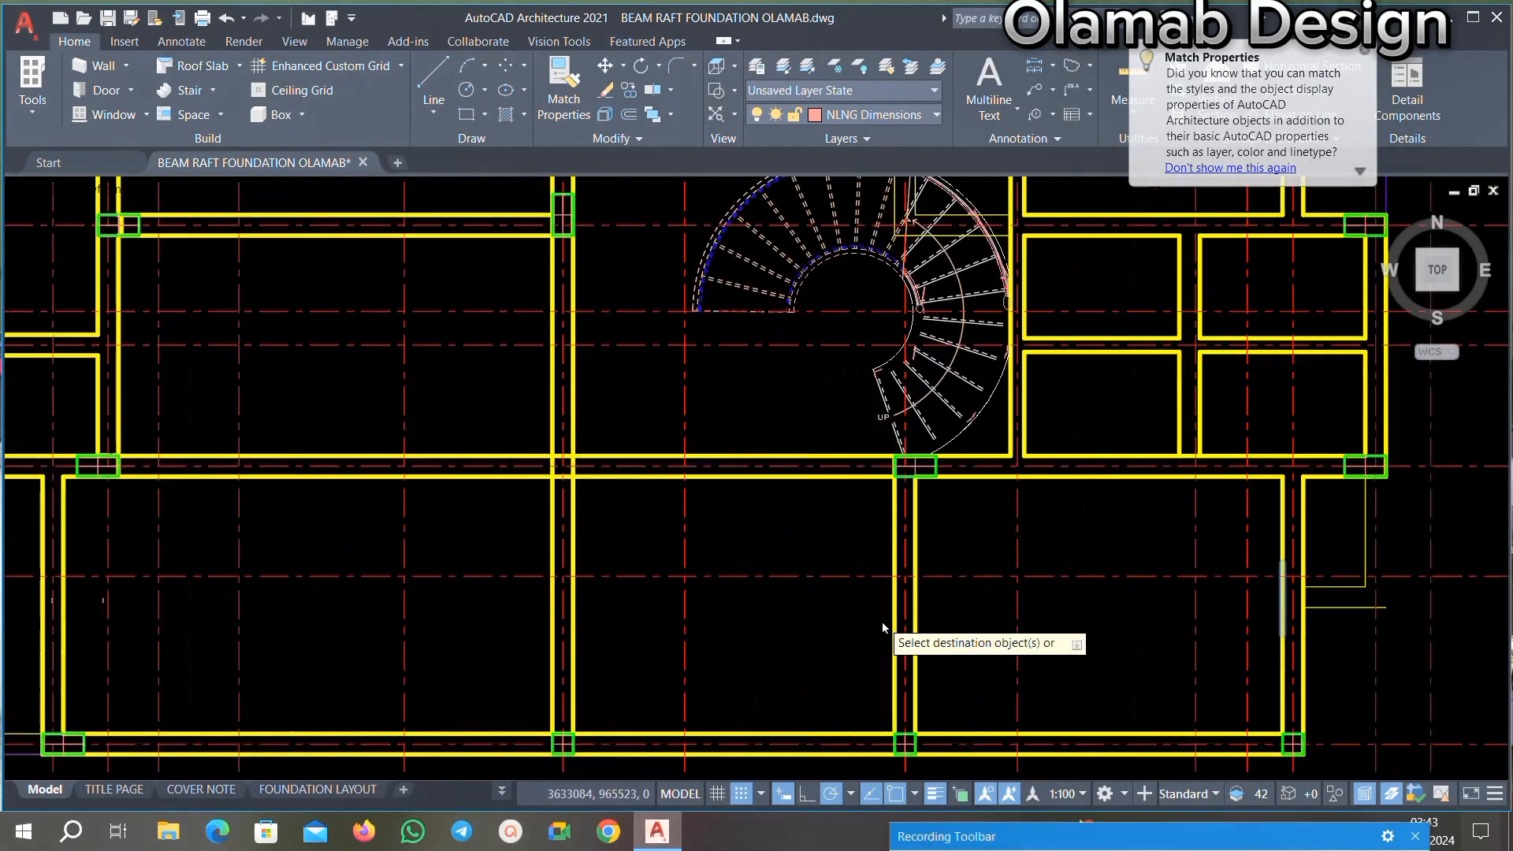
{"action": "scroll", "coordinate": [881, 621], "scroll_direction": "down", "scroll_amount": 4}
{"action": "key", "text": "Escape"}
{"action": "scroll", "coordinate": [591, 551], "scroll_direction": "down", "scroll_amount": 2}
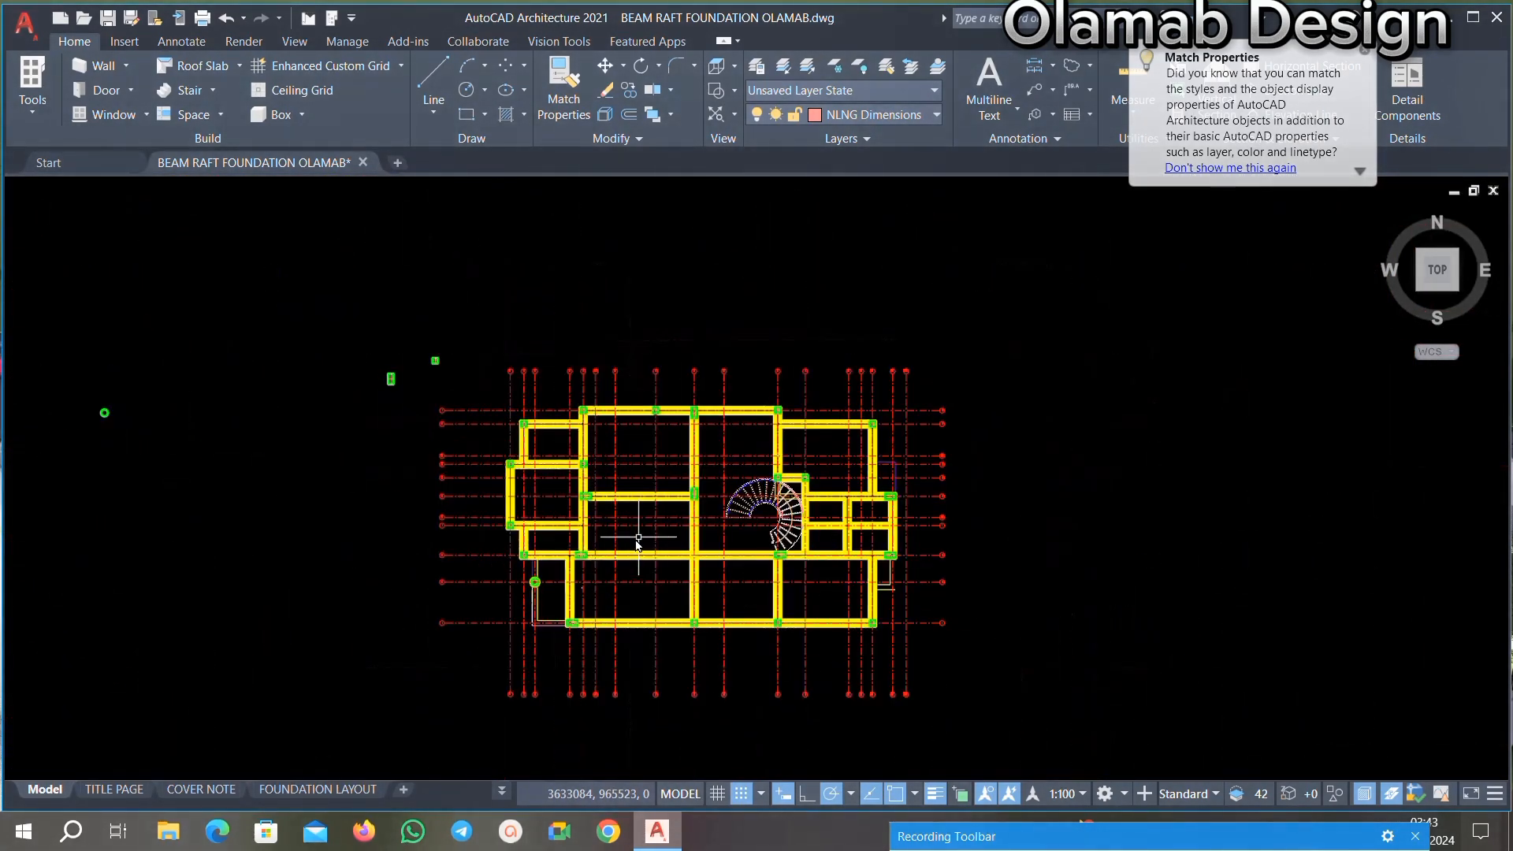
Step: Delete the stray slanted grid line running above the second floor plan
{"action": "scroll", "coordinate": [844, 430], "scroll_direction": "down", "scroll_amount": 3}
{"action": "scroll", "coordinate": [792, 613], "scroll_direction": "up", "scroll_amount": 5}
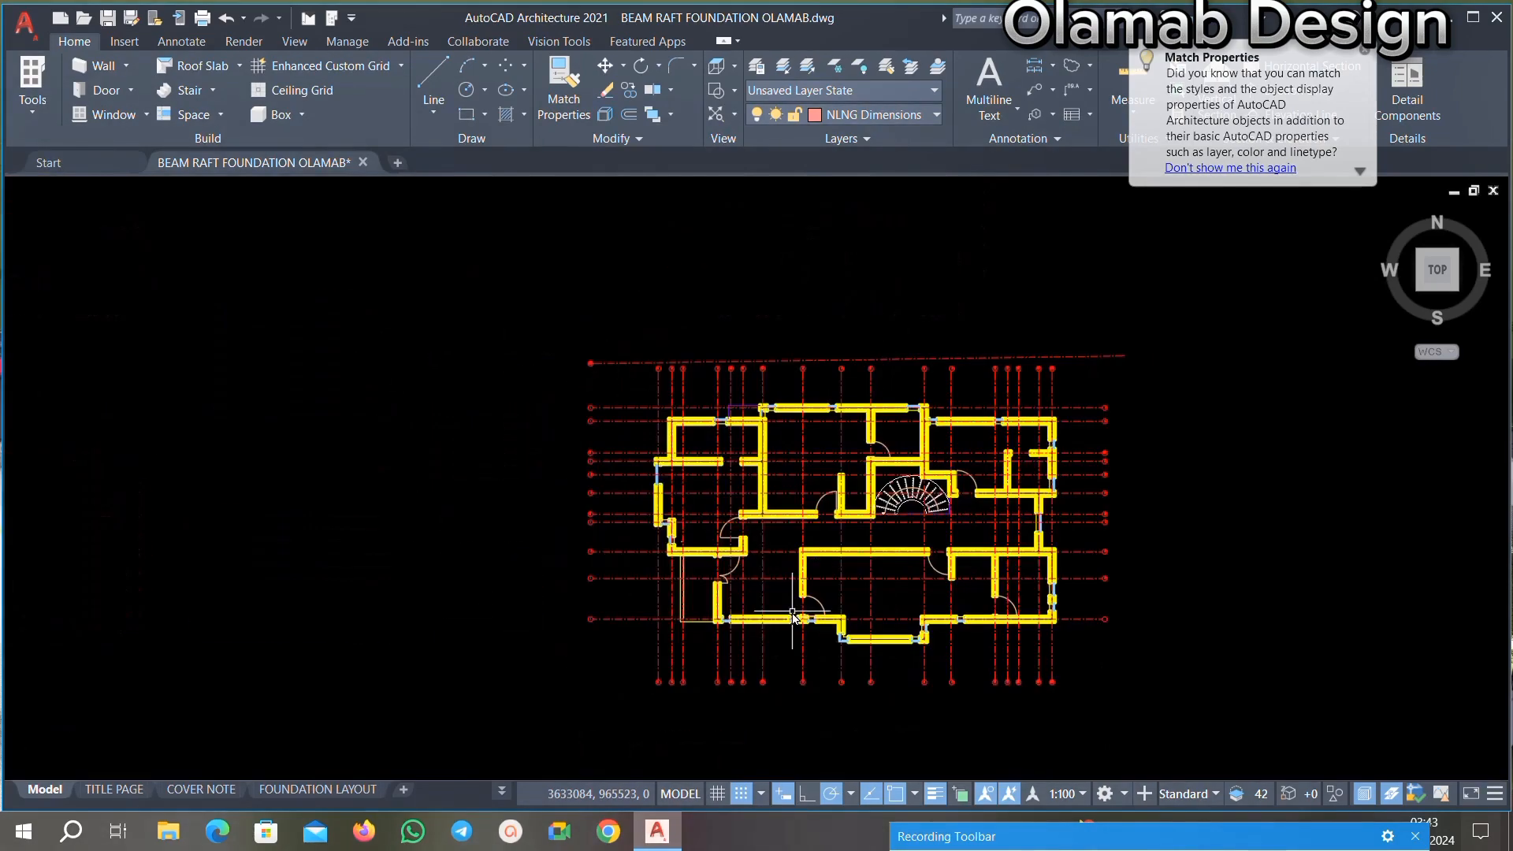
{"action": "scroll", "coordinate": [1061, 394], "scroll_direction": "up", "scroll_amount": 5}
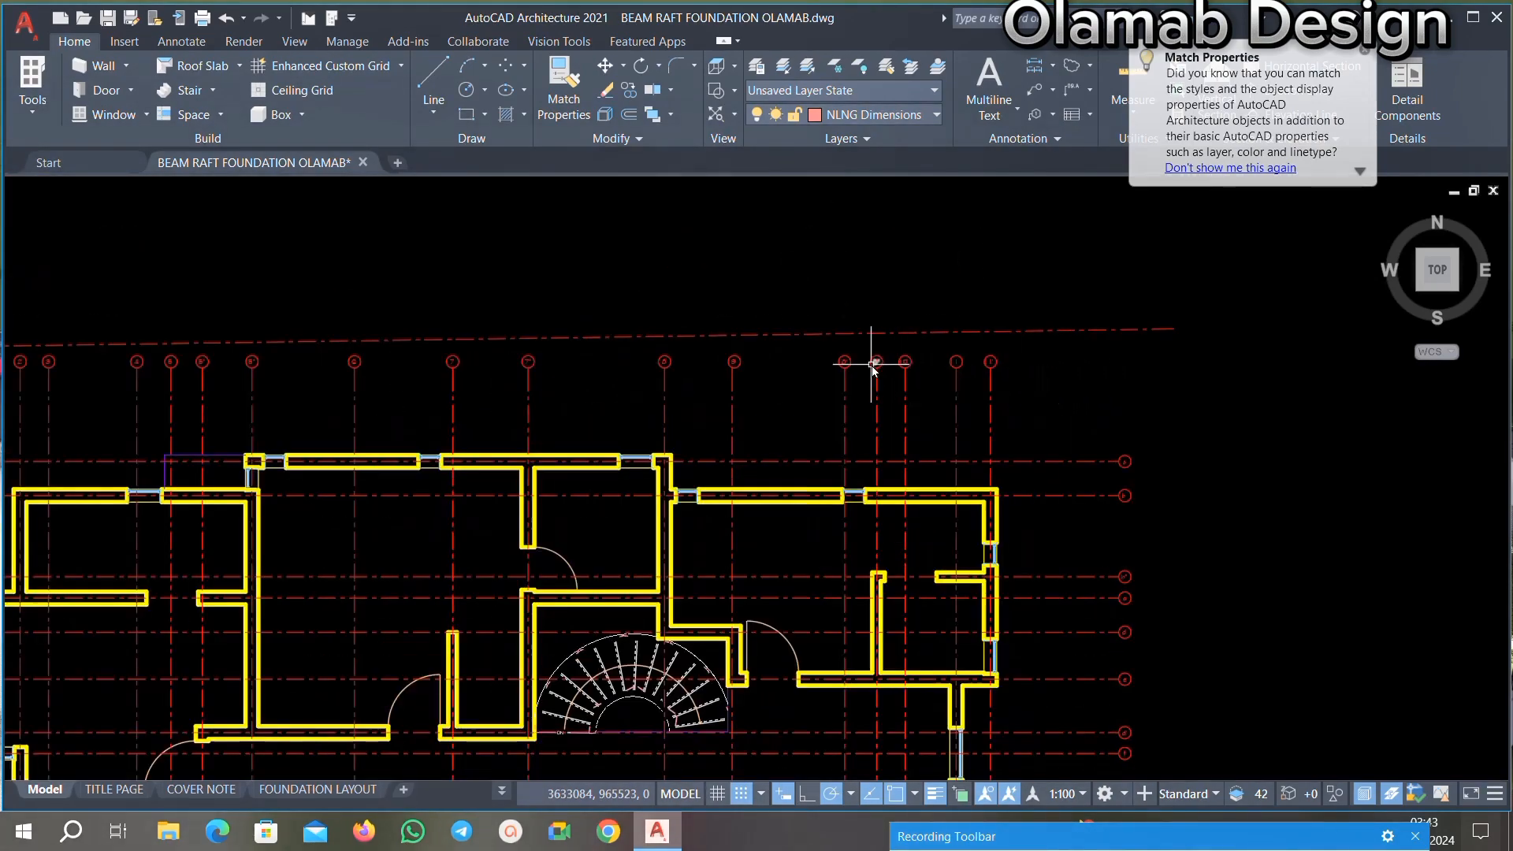
{"action": "scroll", "coordinate": [871, 386], "scroll_direction": "down", "scroll_amount": 4}
{"action": "scroll", "coordinate": [976, 338], "scroll_direction": "up", "scroll_amount": 6}
{"action": "left_click", "coordinate": [1050, 347]}
{"action": "left_click", "coordinate": [897, 478]}
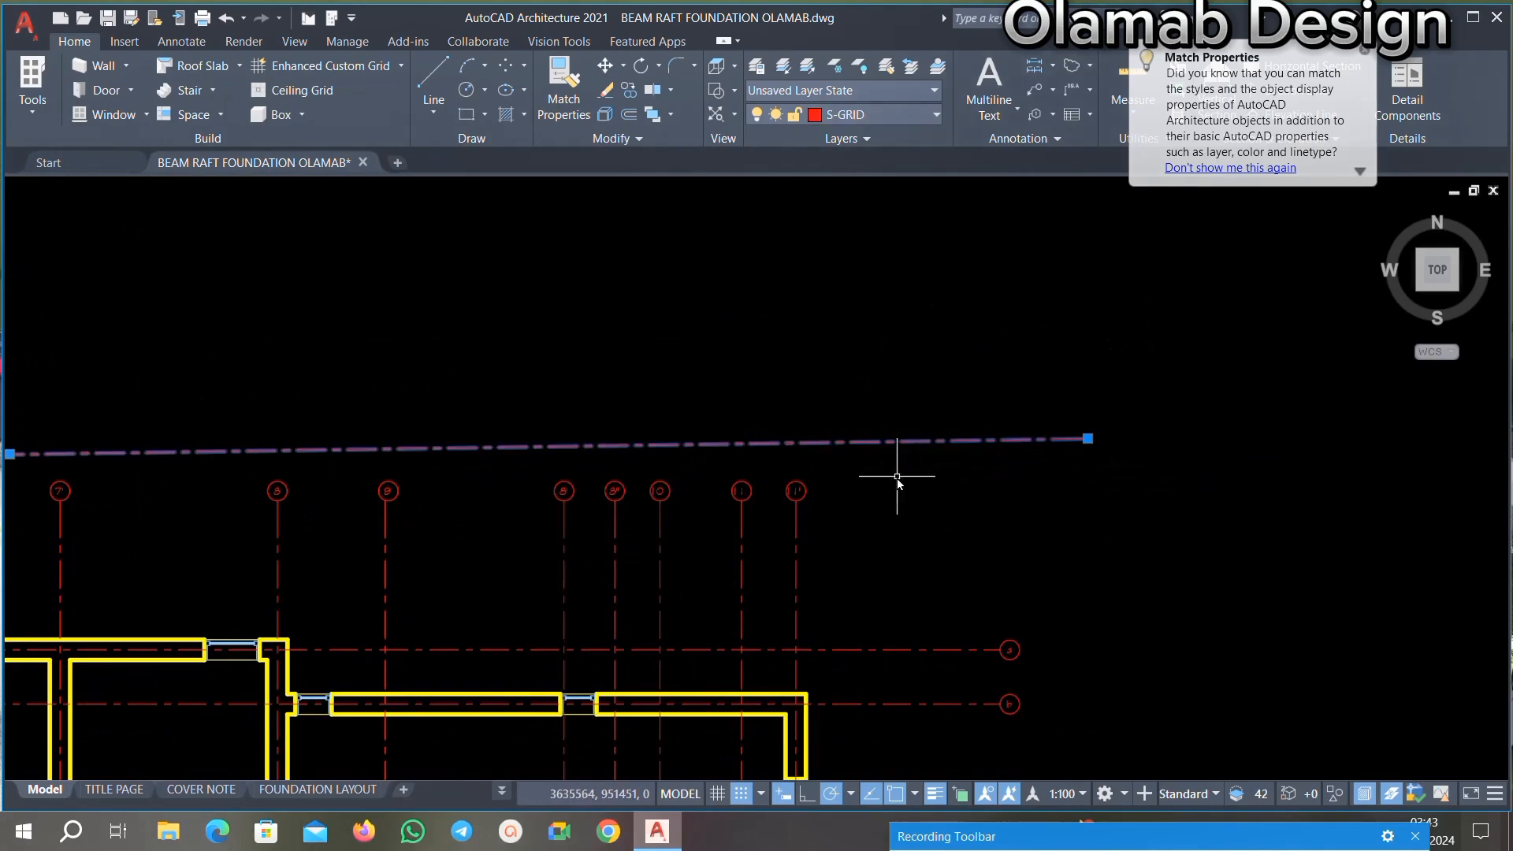
{"action": "key", "text": "Escape"}
Step: Delete the leftover grid bubble beyond the second plan's northwestern corner
{"action": "scroll", "coordinate": [919, 328], "scroll_direction": "down", "scroll_amount": 5}
{"action": "scroll", "coordinate": [835, 441], "scroll_direction": "up", "scroll_amount": 6}
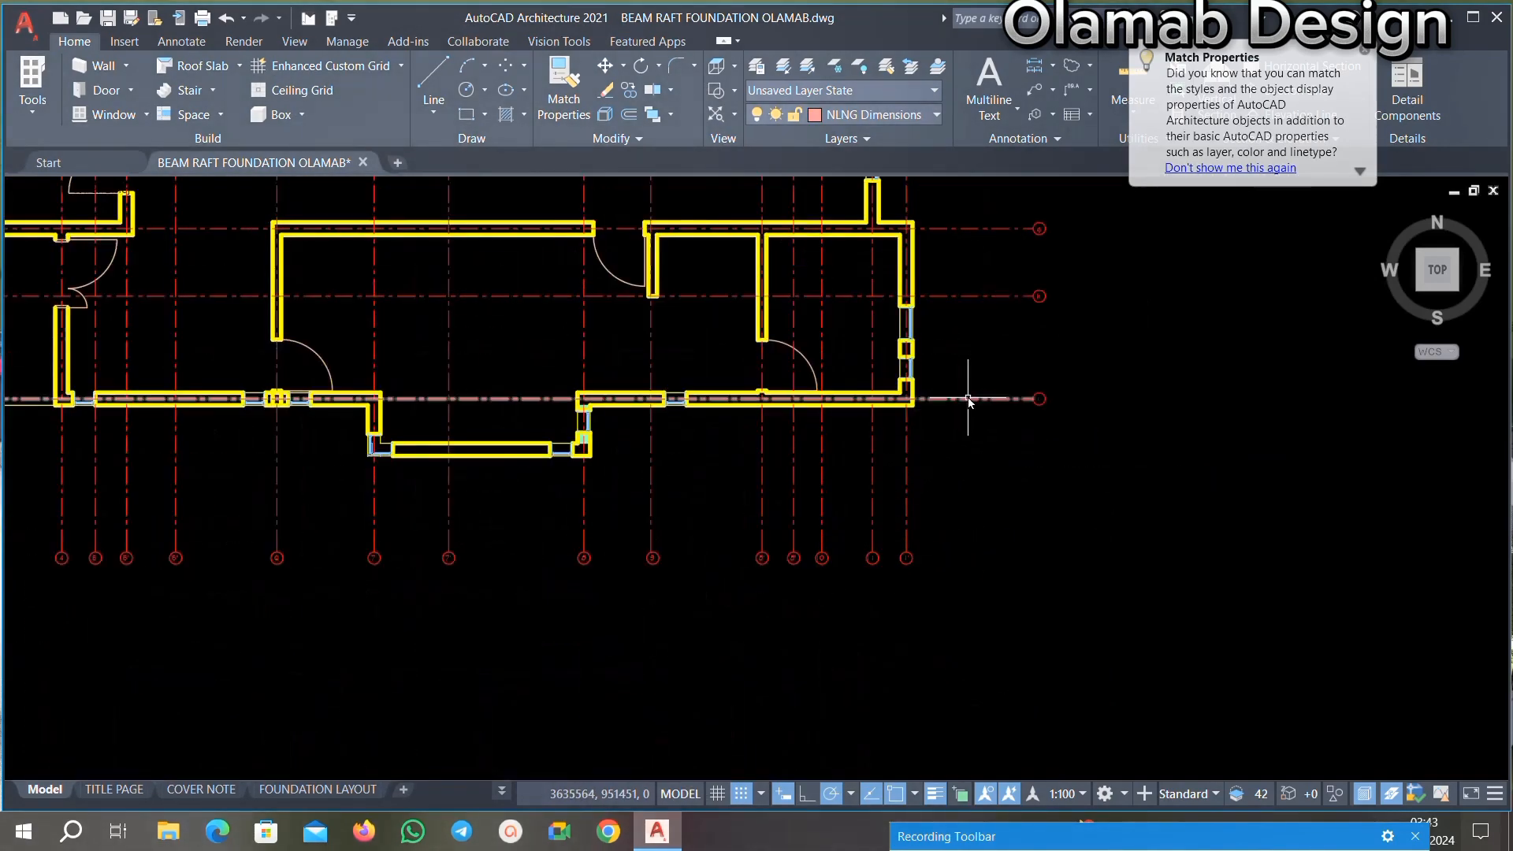
{"action": "scroll", "coordinate": [969, 400], "scroll_direction": "down", "scroll_amount": 5}
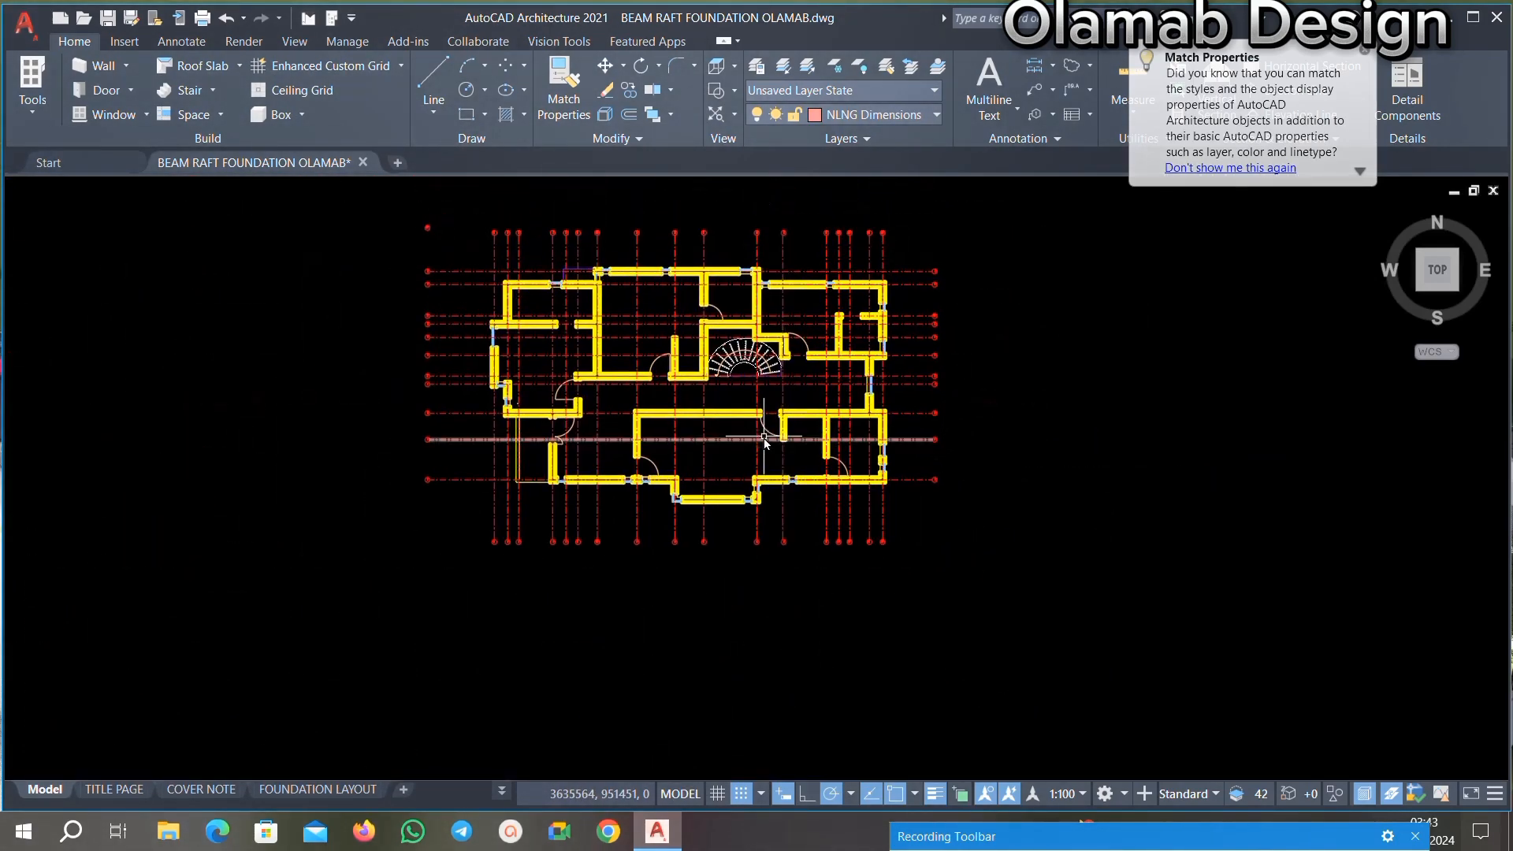
{"action": "scroll", "coordinate": [477, 244], "scroll_direction": "up", "scroll_amount": 2}
{"action": "scroll", "coordinate": [441, 255], "scroll_direction": "down", "scroll_amount": 2}
{"action": "scroll", "coordinate": [428, 273], "scroll_direction": "up", "scroll_amount": 3}
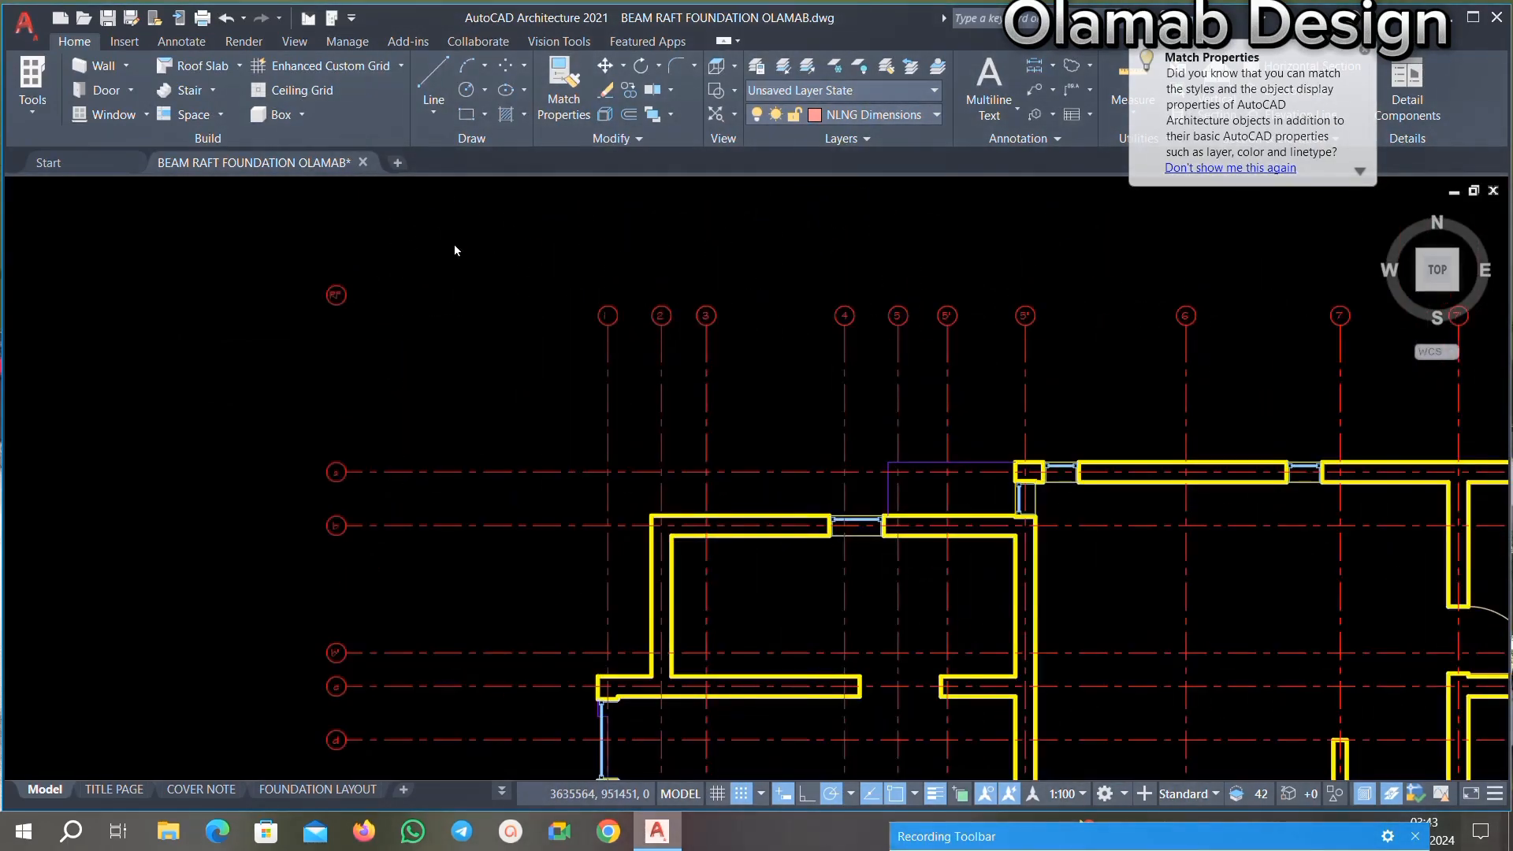
{"action": "left_click", "coordinate": [468, 234]}
{"action": "left_click", "coordinate": [221, 345]}
{"action": "key", "text": "Delete"}
Step: Move the entire second floor plan, including its gridlines, to the COLBASE layer
{"action": "scroll", "coordinate": [465, 331], "scroll_direction": "down", "scroll_amount": 3}
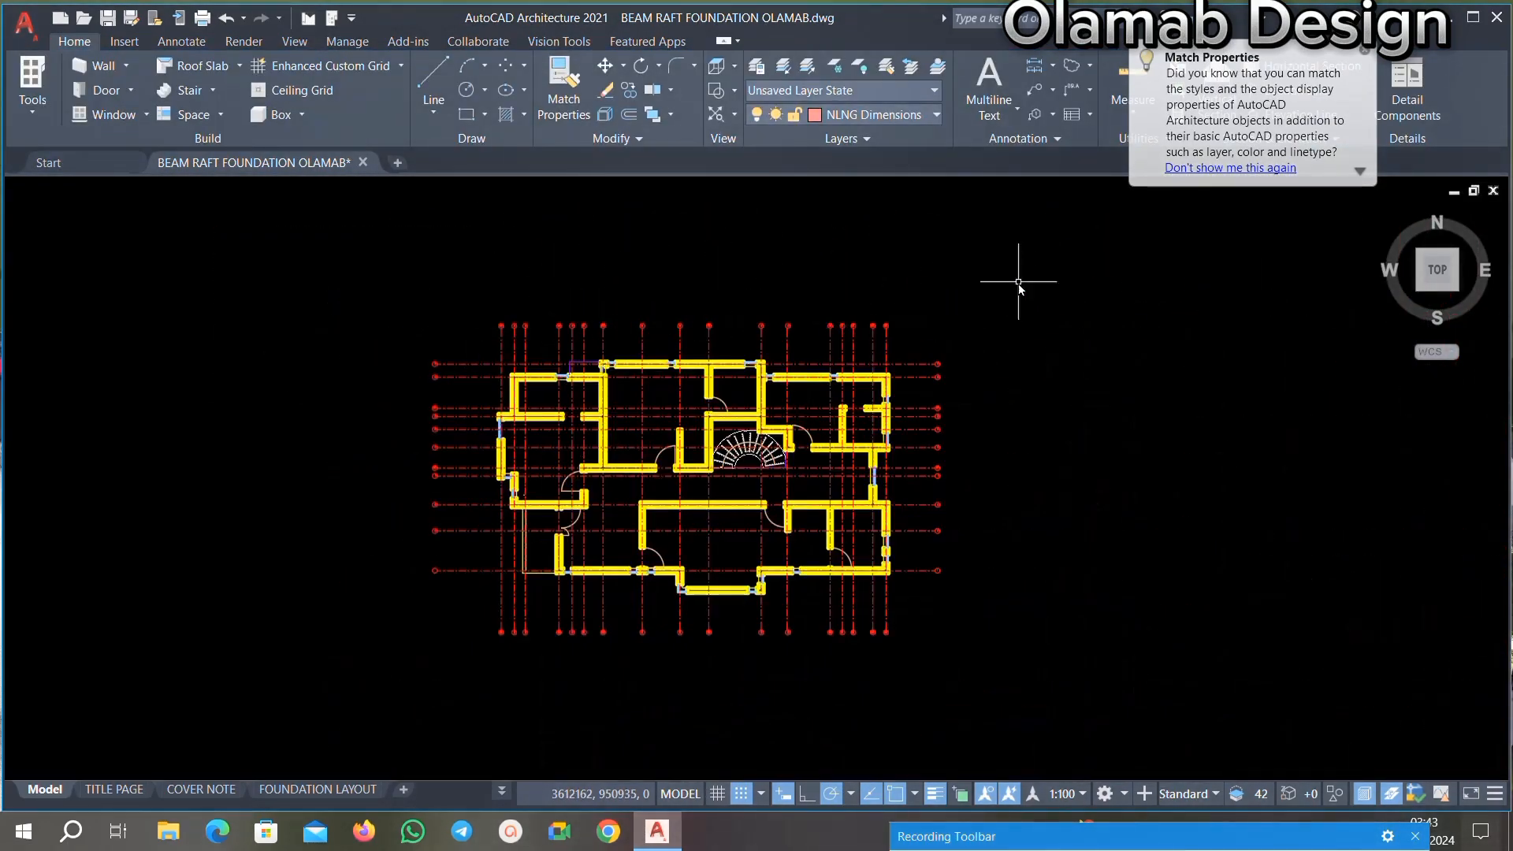
{"action": "left_click", "coordinate": [1079, 265]}
{"action": "left_click", "coordinate": [260, 674]}
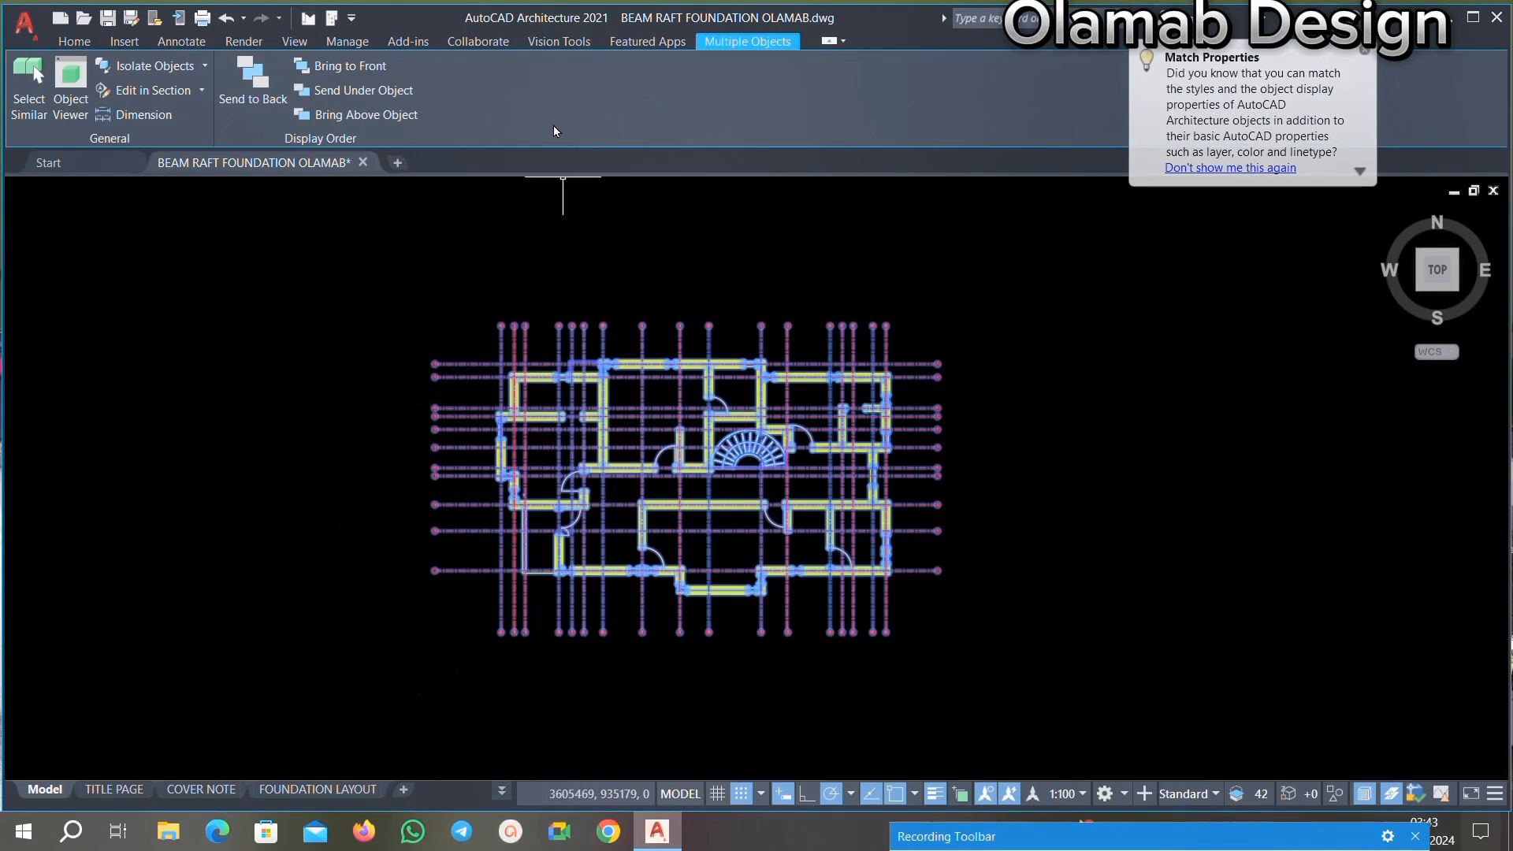
{"action": "left_click", "coordinate": [87, 45]}
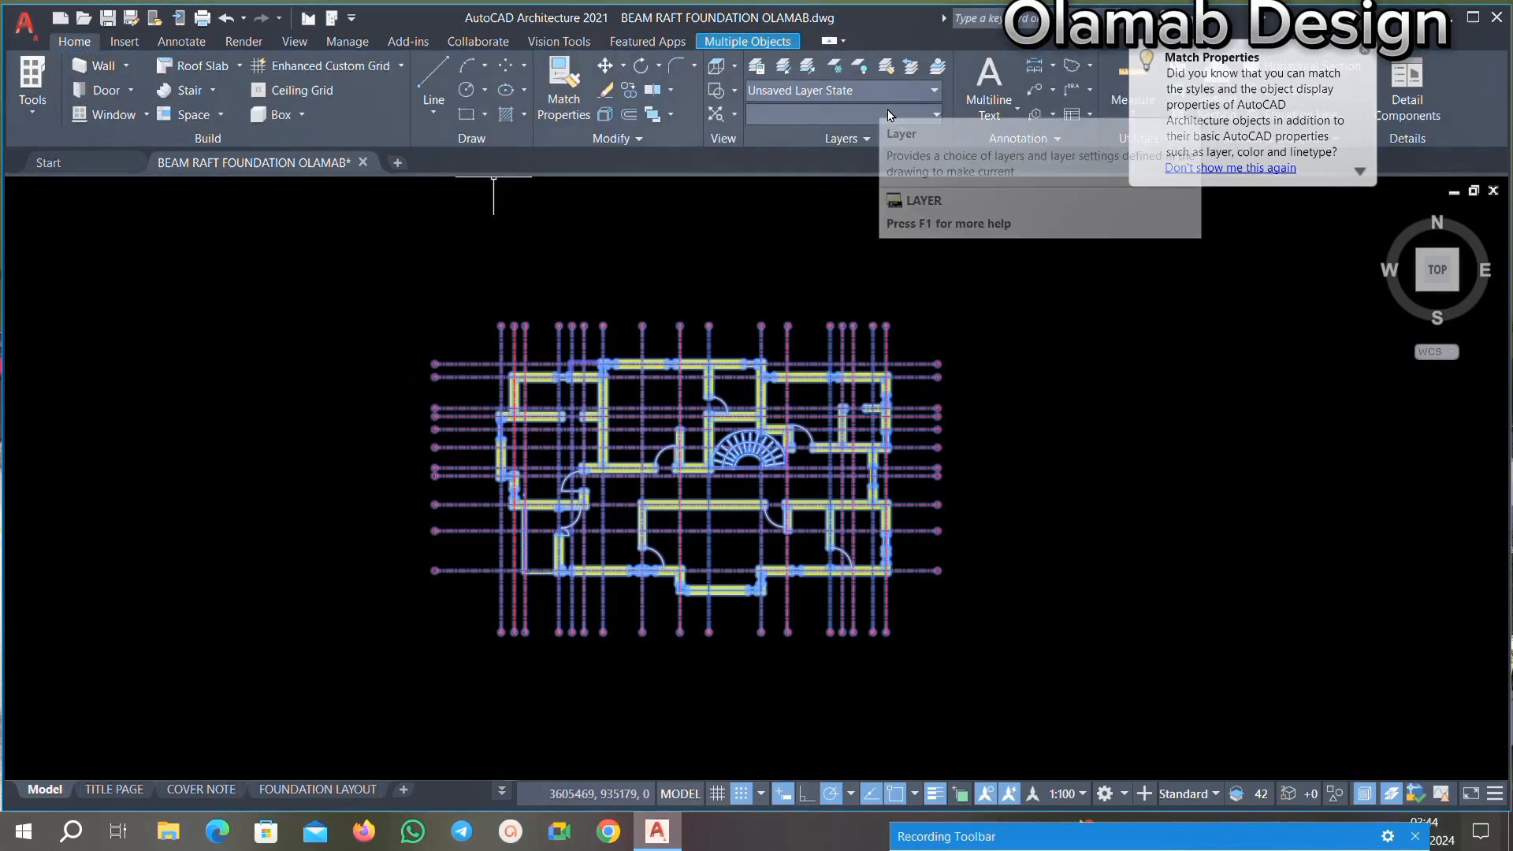
{"action": "left_click", "coordinate": [912, 107]}
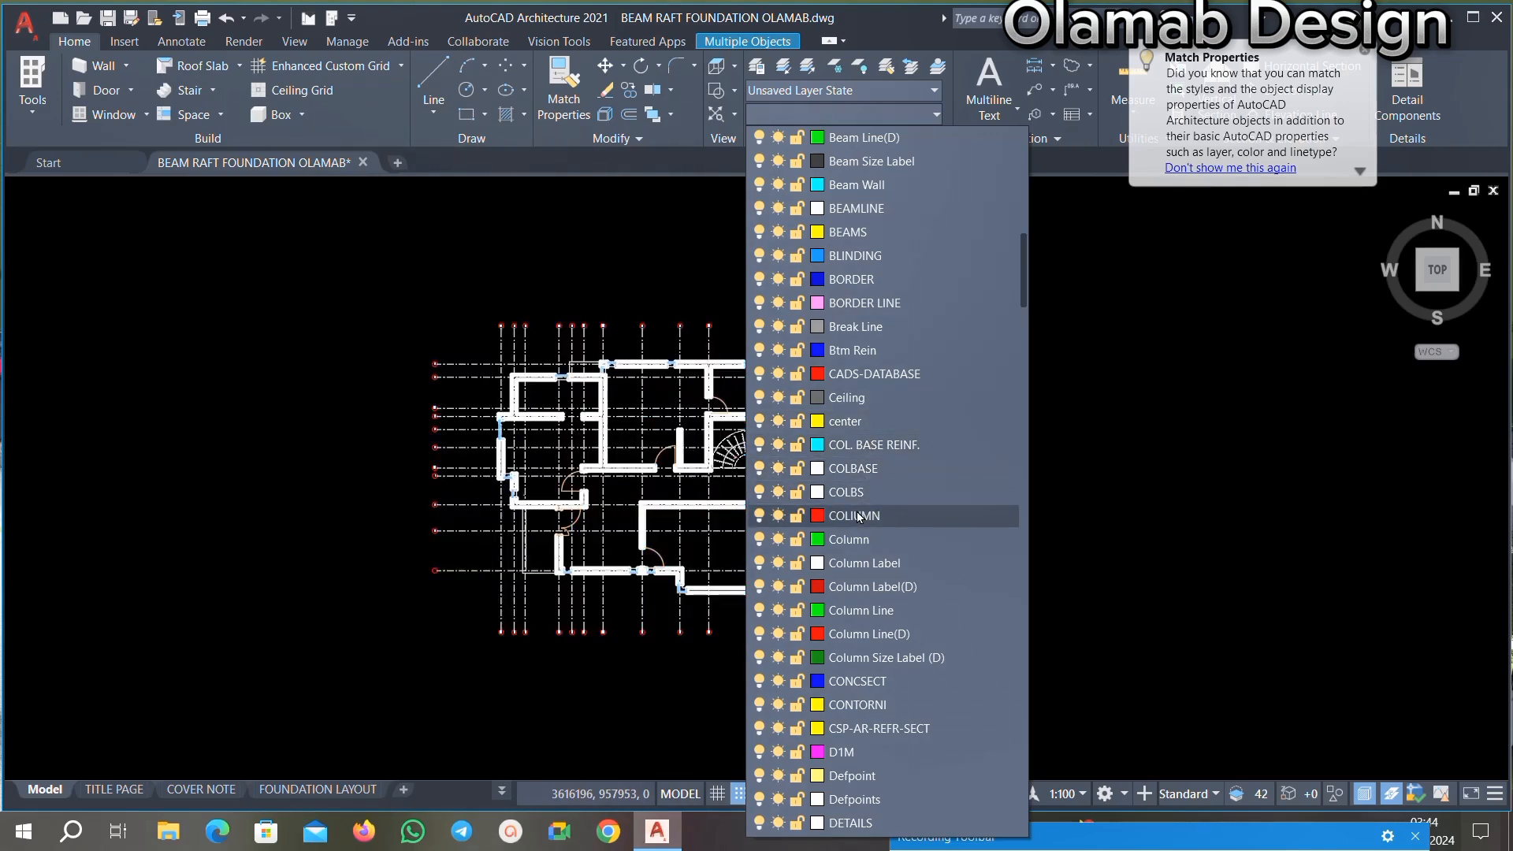
{"action": "left_click", "coordinate": [848, 472]}
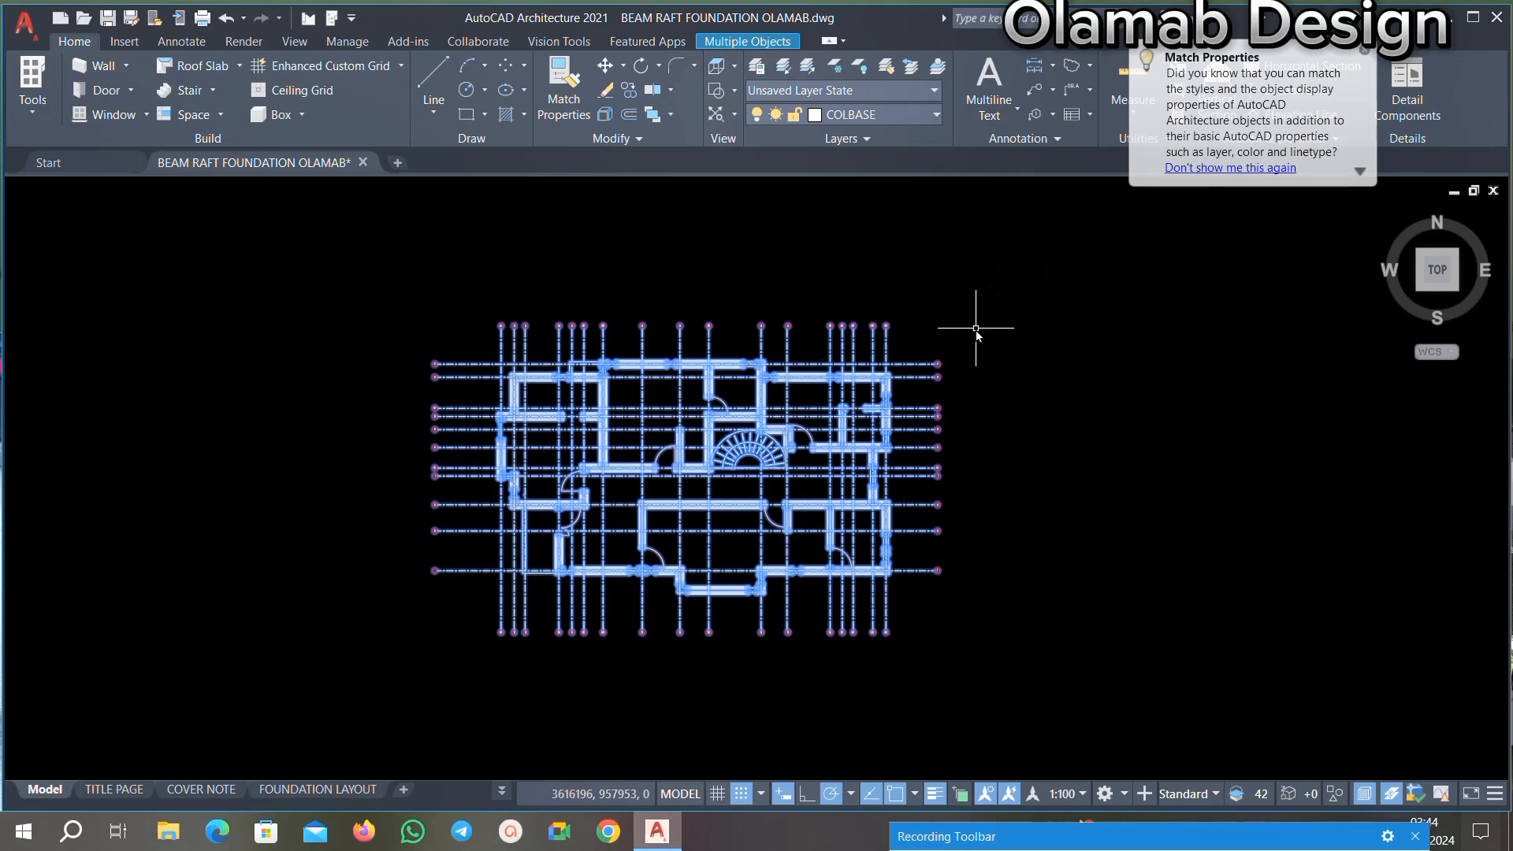
Step: Convert the selected floor plan into a block named JUY, then select it to check that it behaves as one object
{"action": "type", "text": "BLO"}
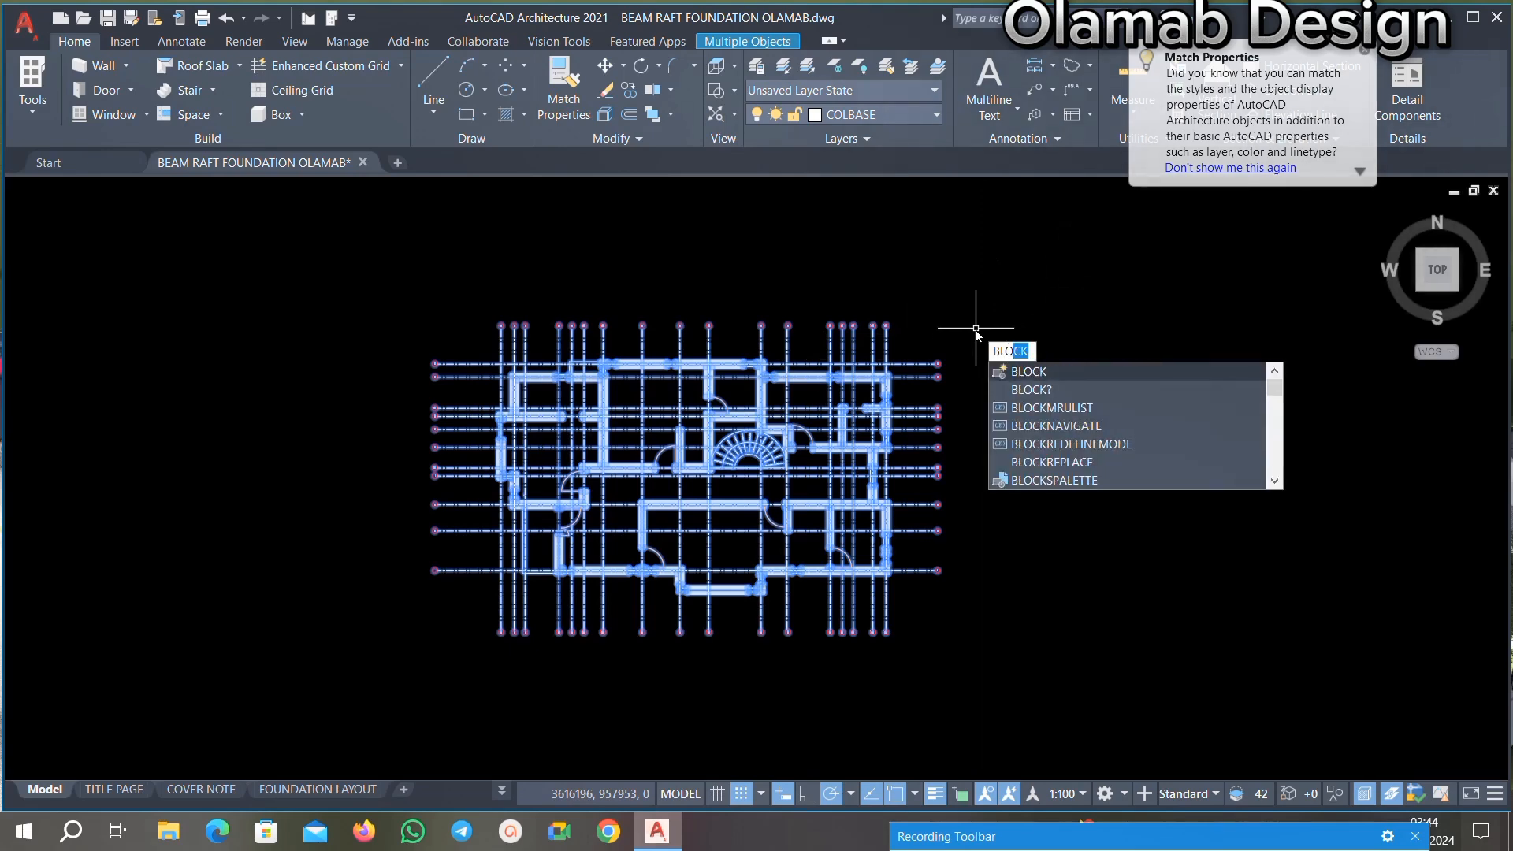
{"action": "key", "text": "Return"}
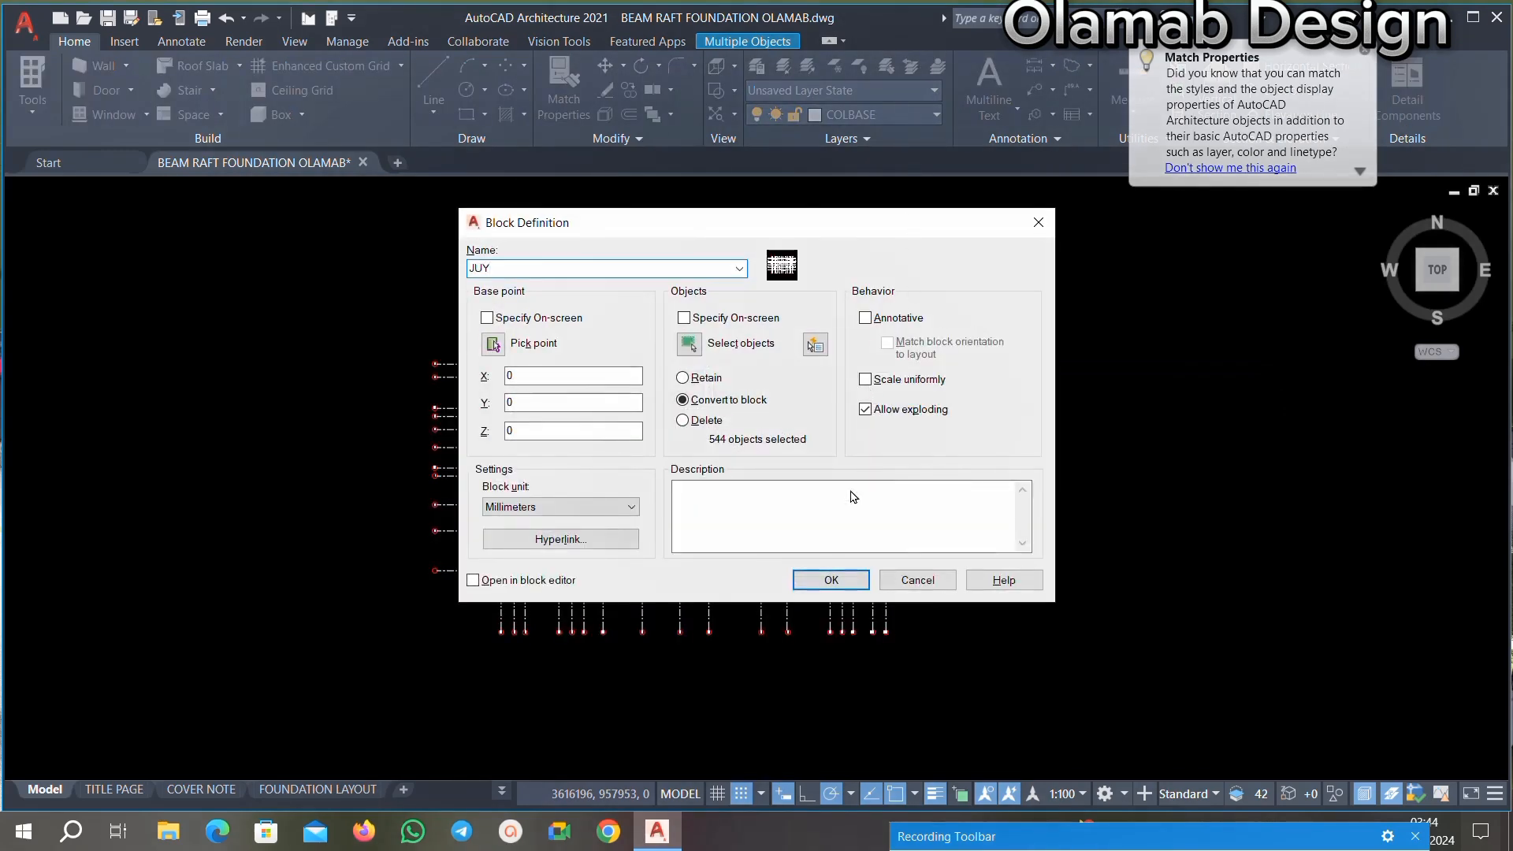
{"action": "left_click", "coordinate": [834, 581]}
{"action": "scroll", "coordinate": [796, 456], "scroll_direction": "up", "scroll_amount": 6}
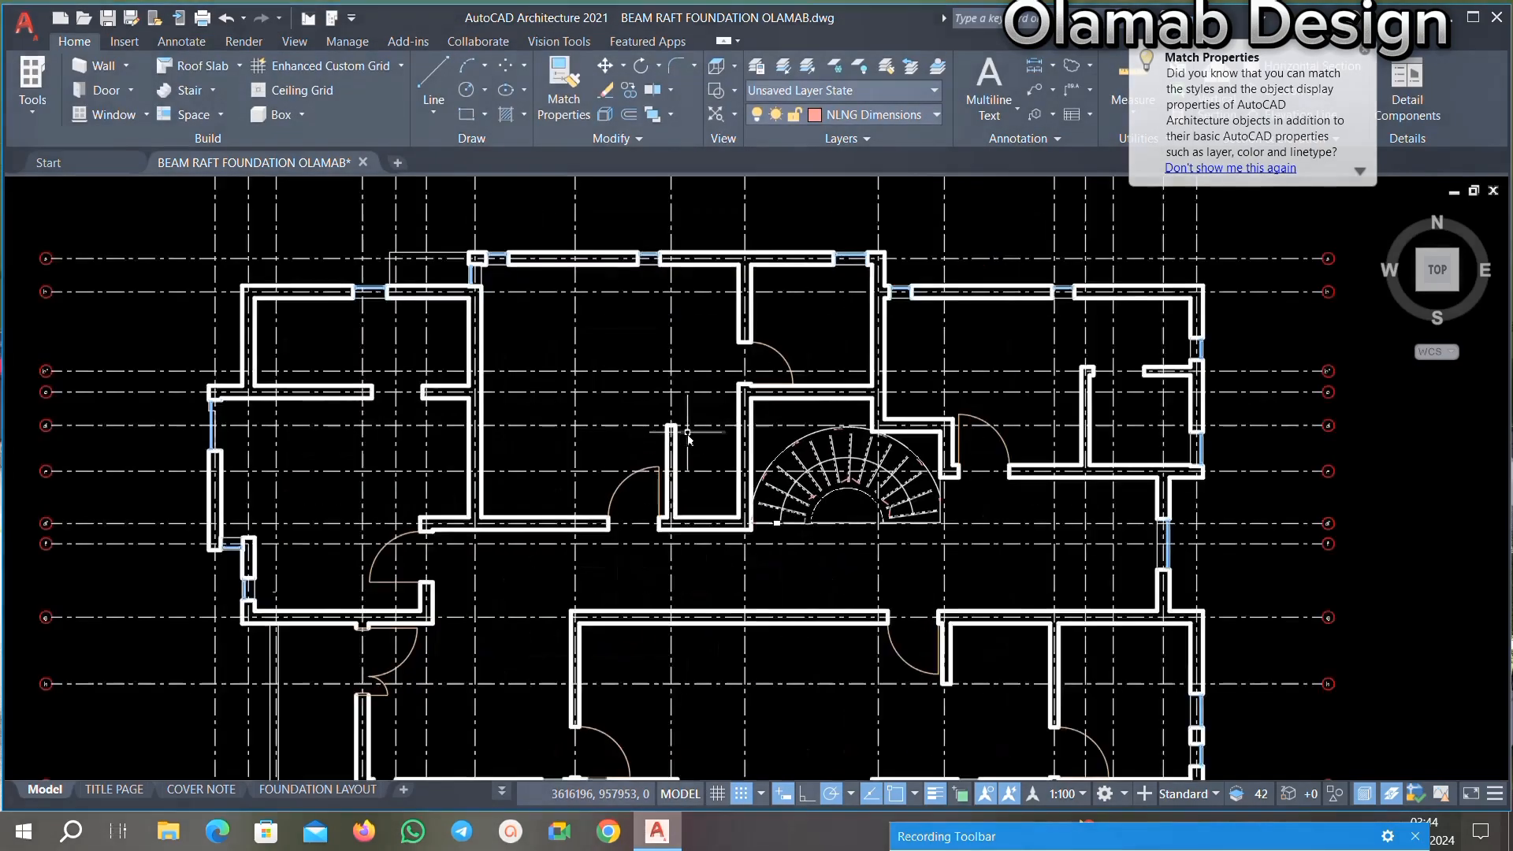
{"action": "left_click", "coordinate": [796, 406]}
{"action": "left_click", "coordinate": [696, 448]}
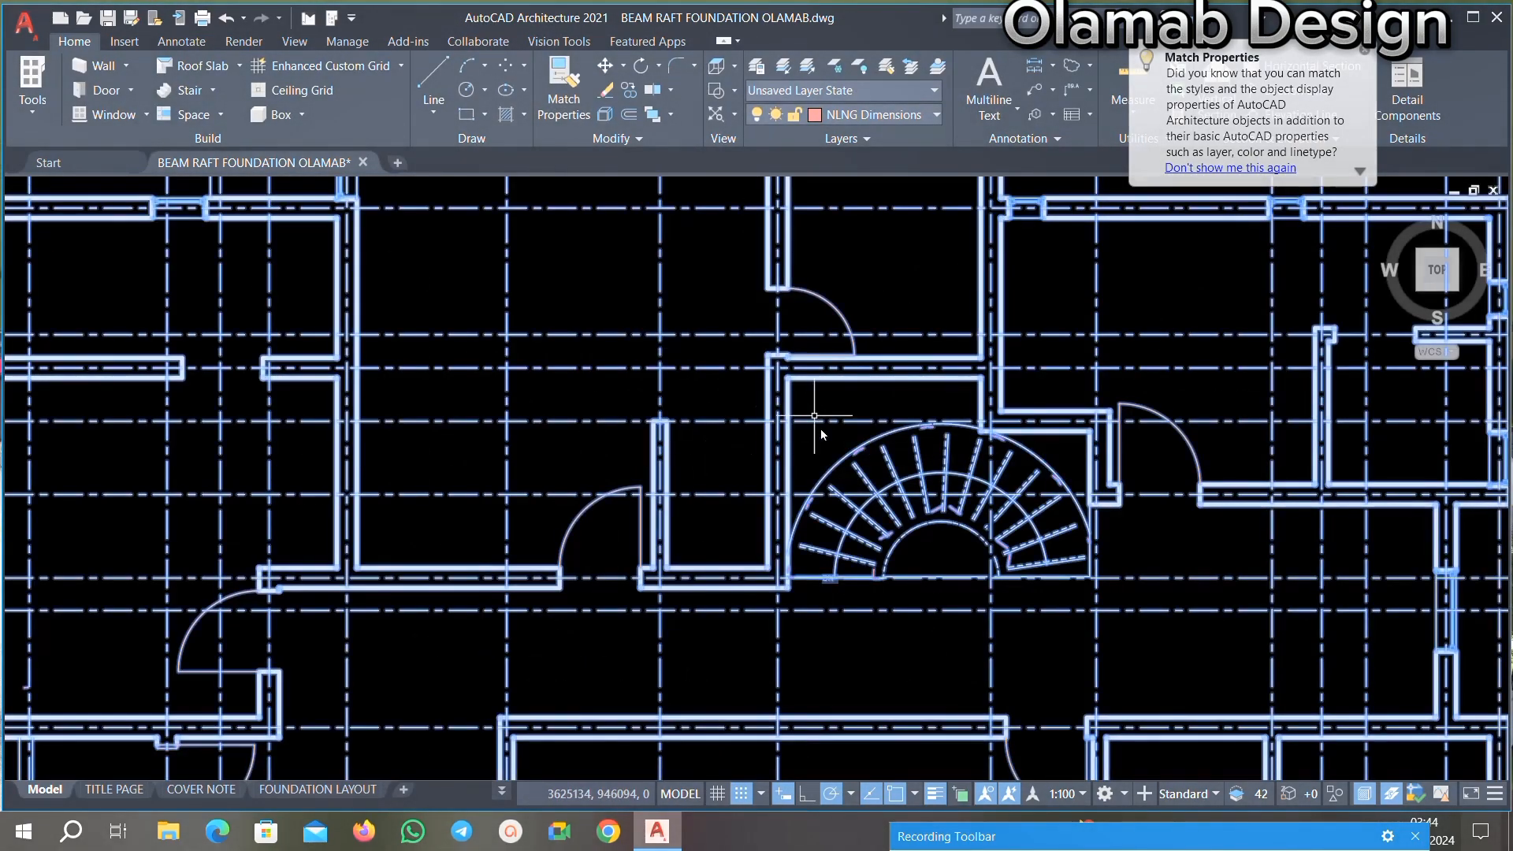
Step: Examine the foundation plan's thin outline outside the northeast room, above the column on gridline e
{"action": "scroll", "coordinate": [820, 432], "scroll_direction": "down", "scroll_amount": 6}
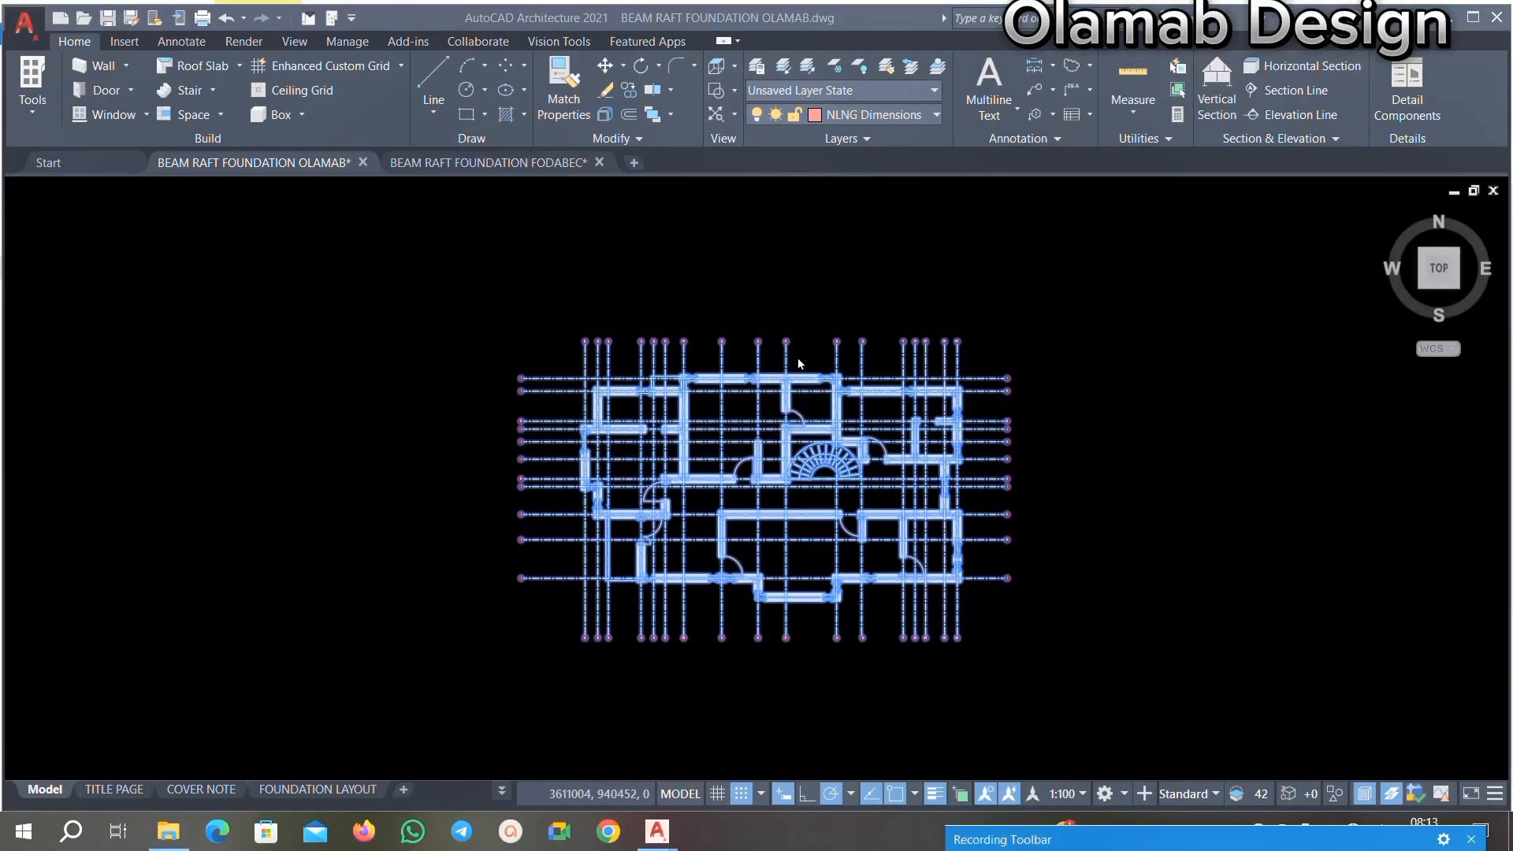
{"action": "scroll", "coordinate": [735, 347], "scroll_direction": "down", "scroll_amount": 6}
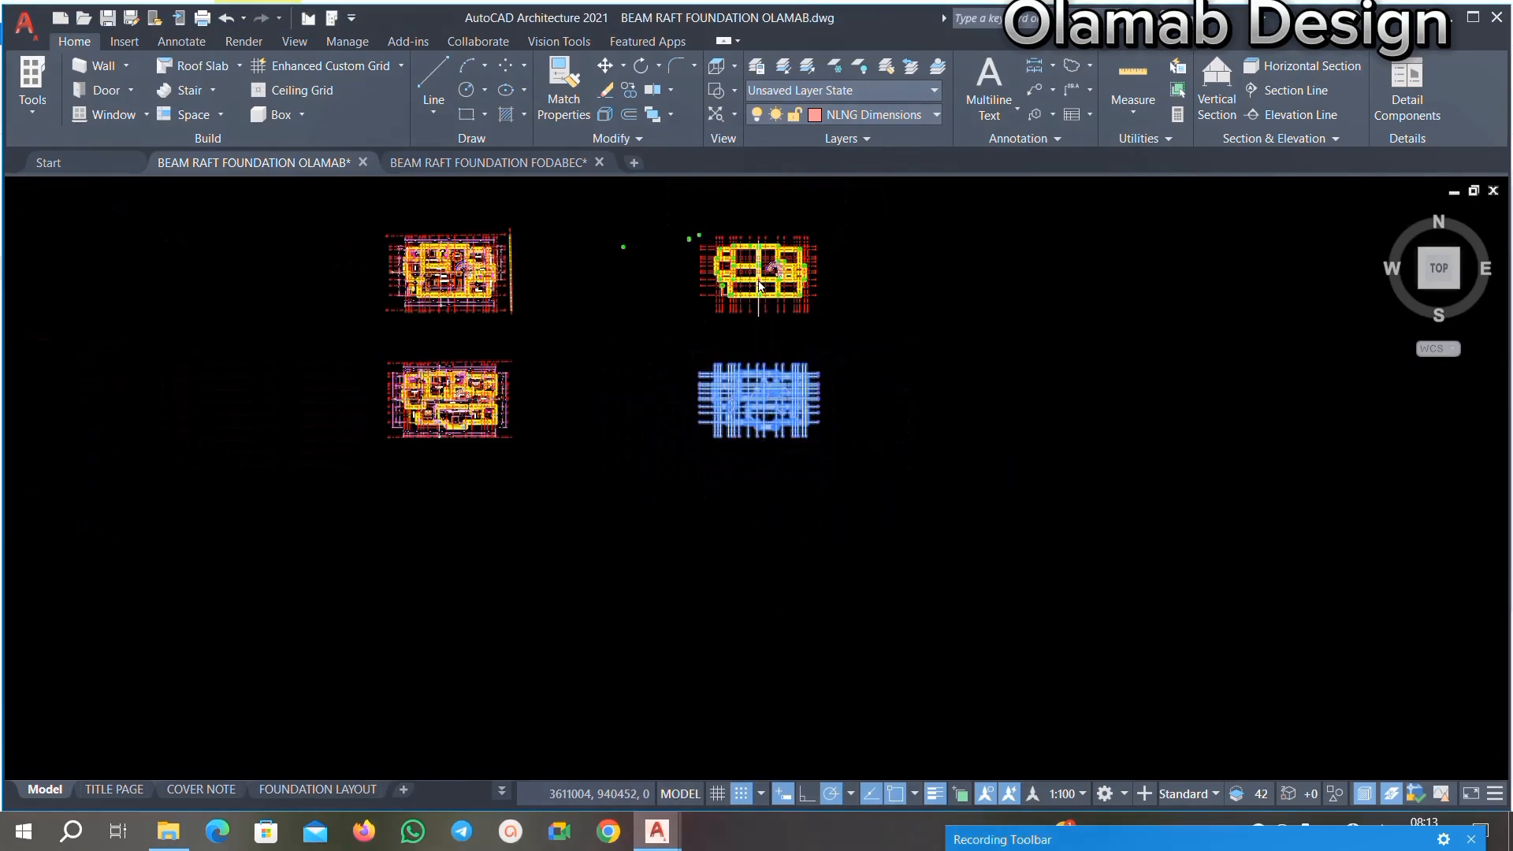
{"action": "scroll", "coordinate": [759, 286], "scroll_direction": "up", "scroll_amount": 5}
{"action": "scroll", "coordinate": [719, 405], "scroll_direction": "down", "scroll_amount": 5}
{"action": "scroll", "coordinate": [749, 331], "scroll_direction": "up", "scroll_amount": 10}
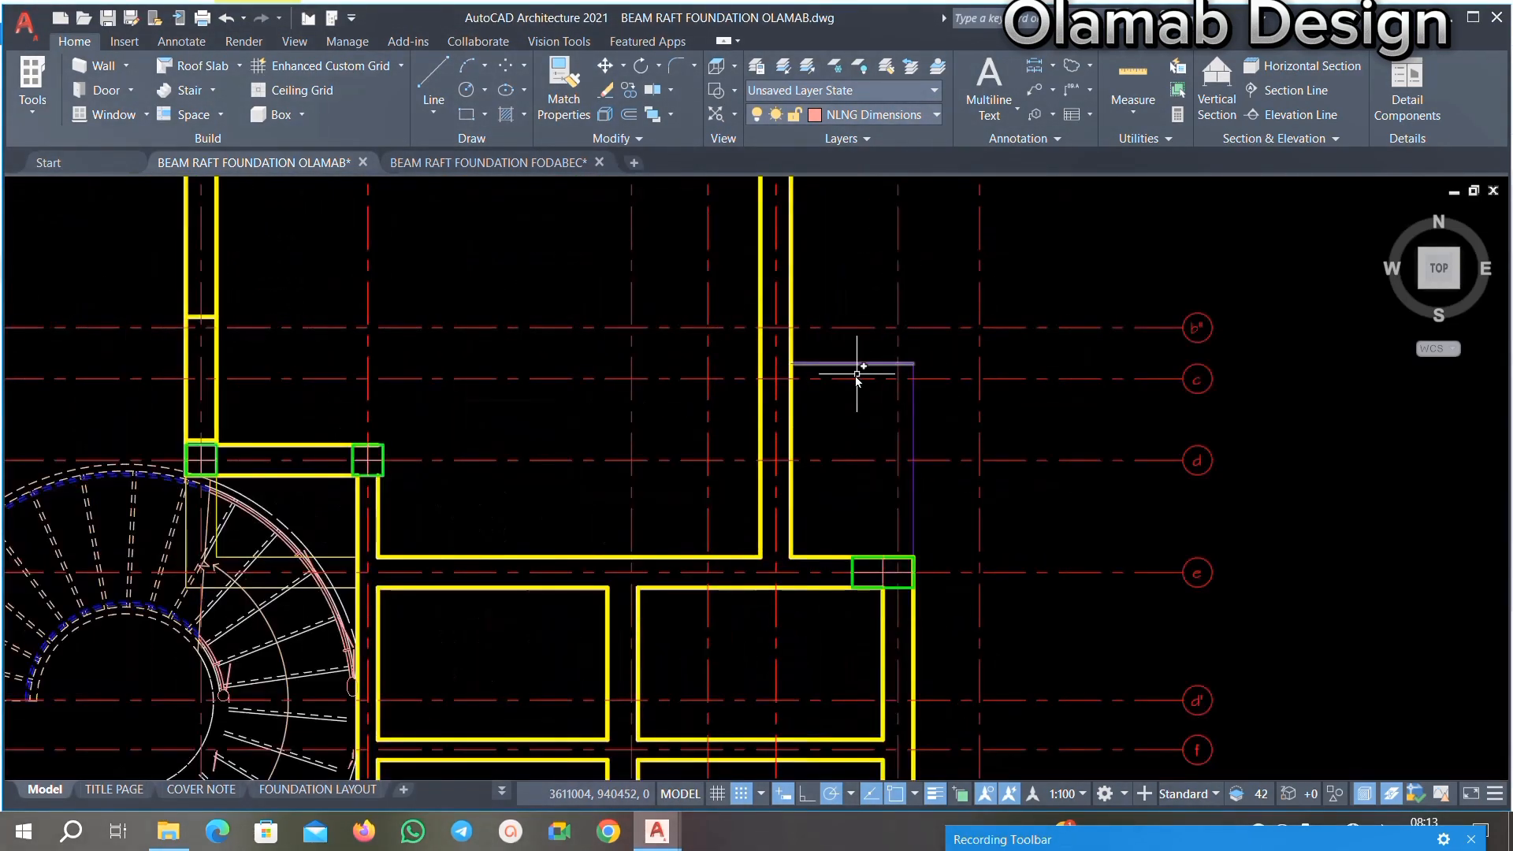
{"action": "scroll", "coordinate": [858, 379], "scroll_direction": "up", "scroll_amount": 3}
{"action": "scroll", "coordinate": [847, 390], "scroll_direction": "down", "scroll_amount": 3}
{"action": "scroll", "coordinate": [853, 384], "scroll_direction": "up", "scroll_amount": 6}
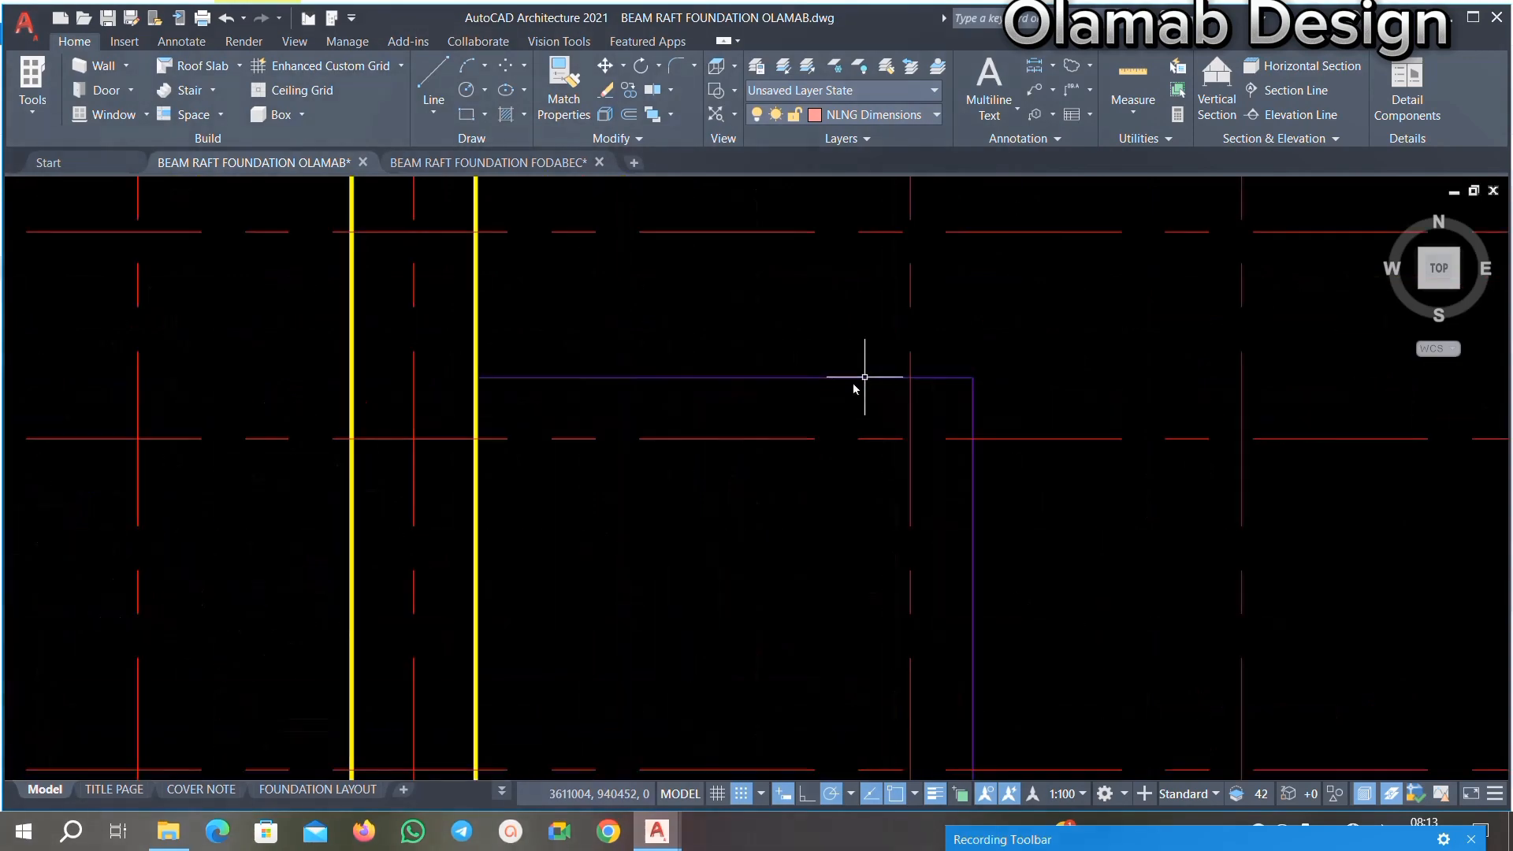
{"action": "scroll", "coordinate": [820, 371], "scroll_direction": "down", "scroll_amount": 7}
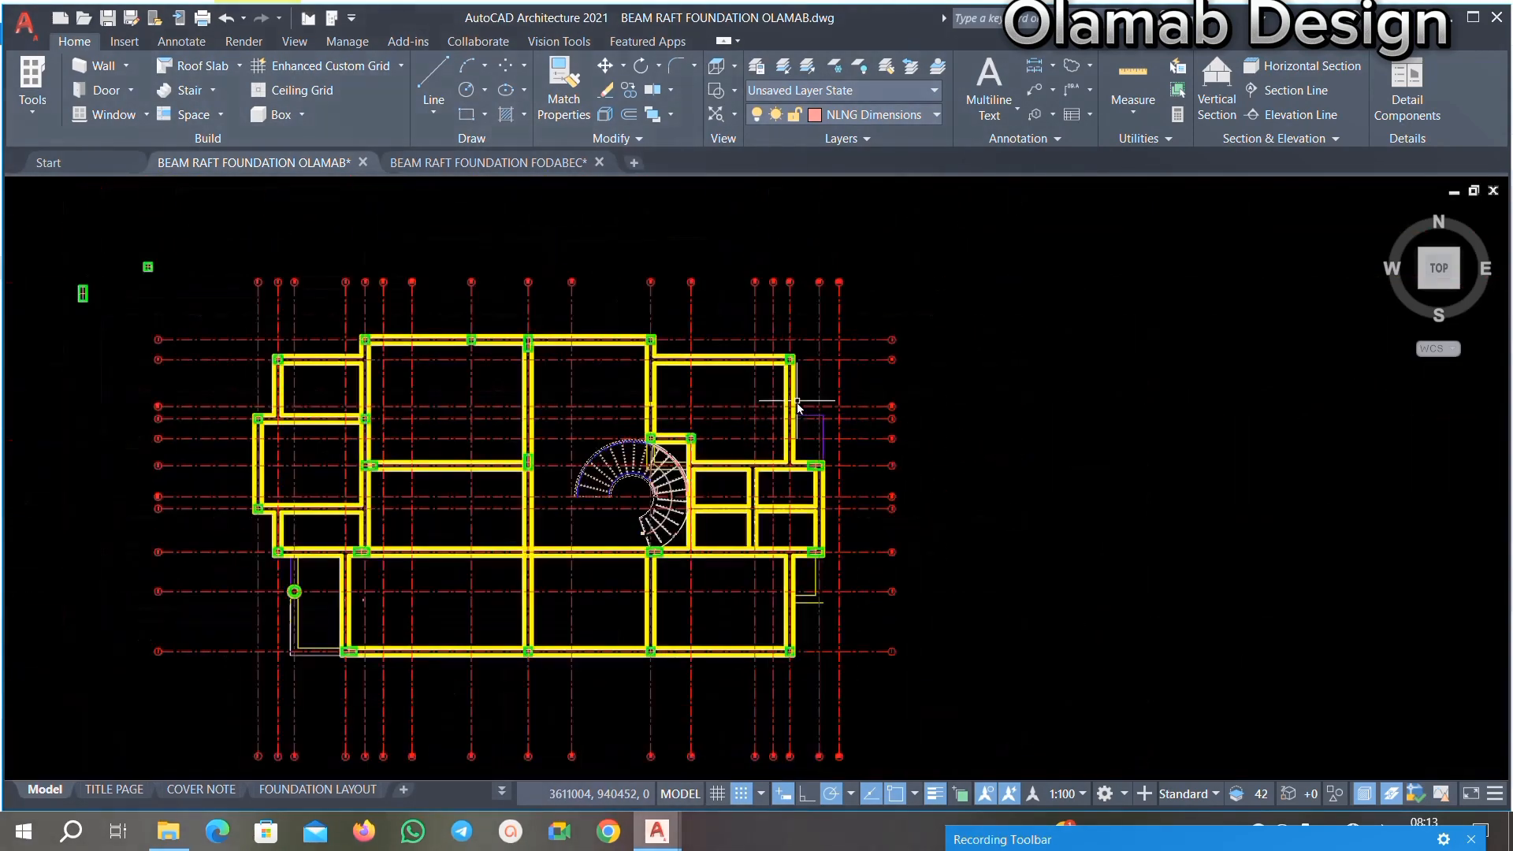
Step: Draw a line from the outer end of the thin line below gridline h up to the eastern column on gridline g
{"action": "scroll", "coordinate": [799, 398], "scroll_direction": "up", "scroll_amount": 5}
{"action": "scroll", "coordinate": [772, 435], "scroll_direction": "down", "scroll_amount": 4}
{"action": "scroll", "coordinate": [783, 440], "scroll_direction": "up", "scroll_amount": 4}
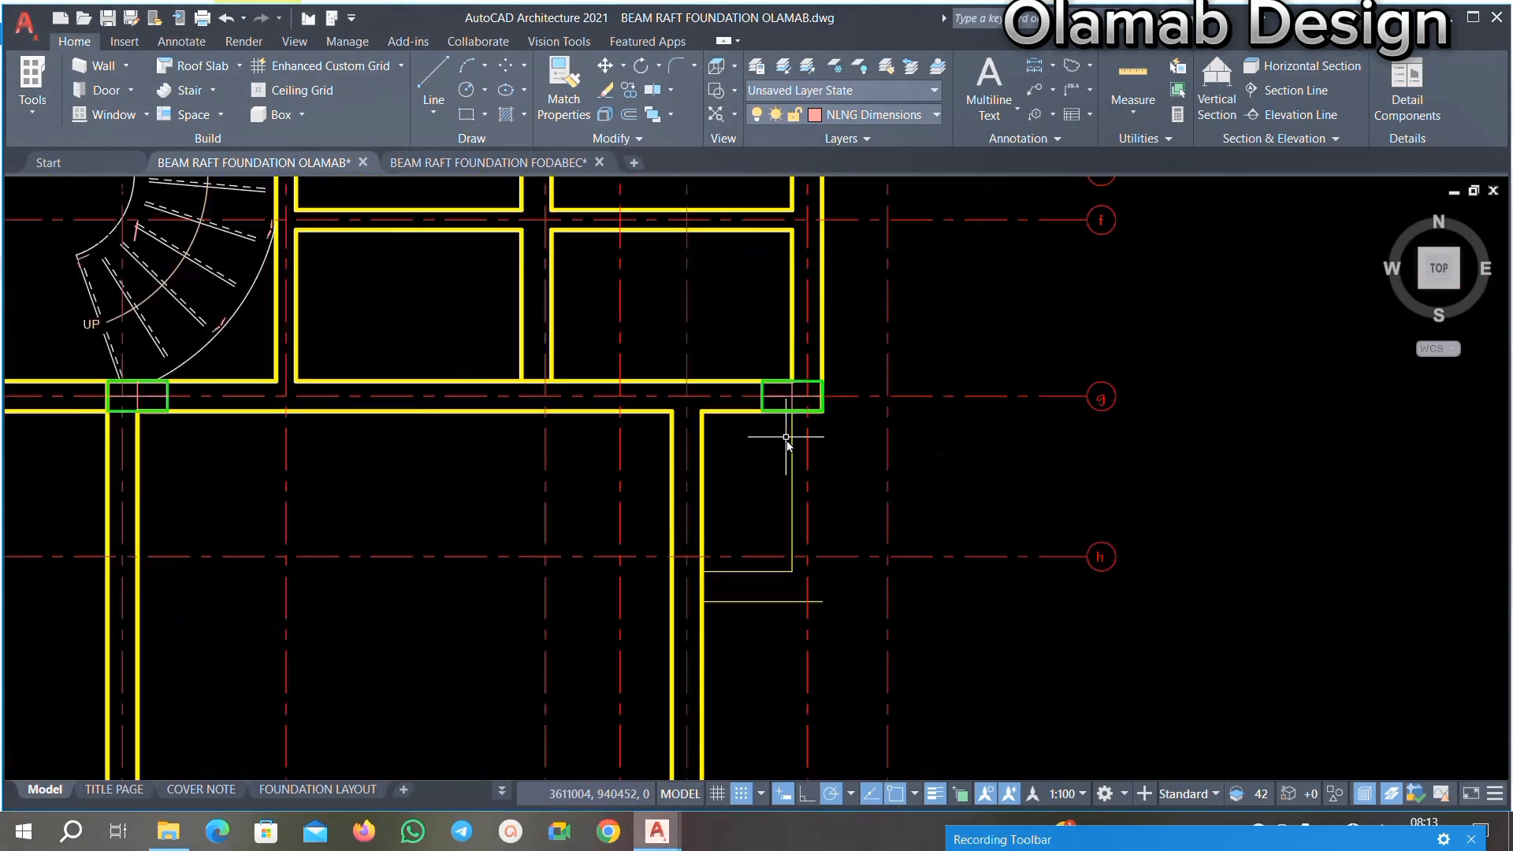
{"action": "scroll", "coordinate": [796, 465], "scroll_direction": "up", "scroll_amount": 2}
{"action": "scroll", "coordinate": [787, 496], "scroll_direction": "down", "scroll_amount": 5}
{"action": "scroll", "coordinate": [770, 530], "scroll_direction": "up", "scroll_amount": 5}
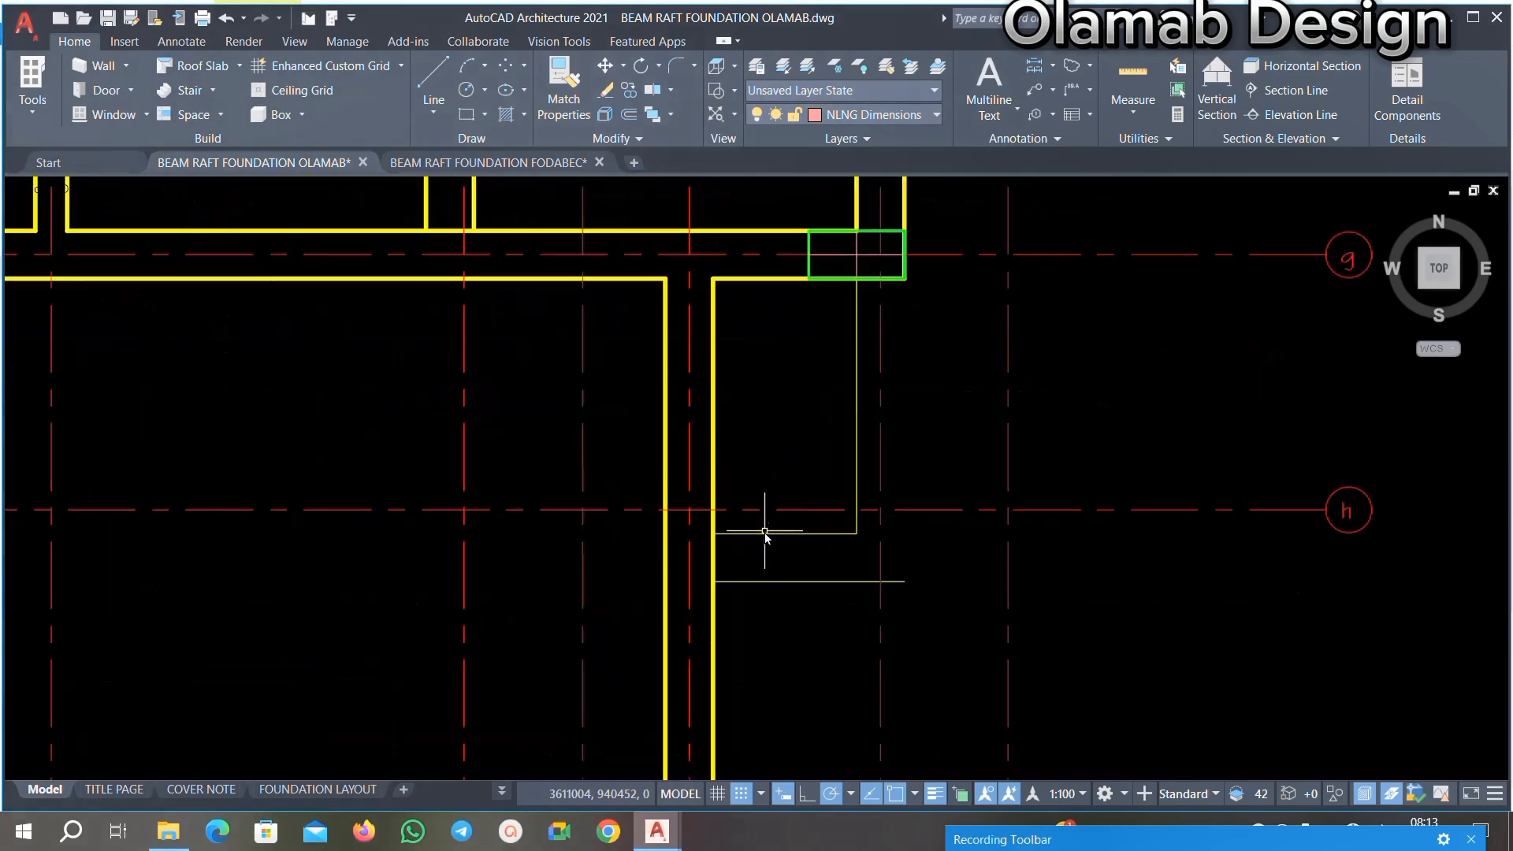
{"action": "left_click", "coordinate": [434, 87]}
{"action": "left_click", "coordinate": [905, 581]}
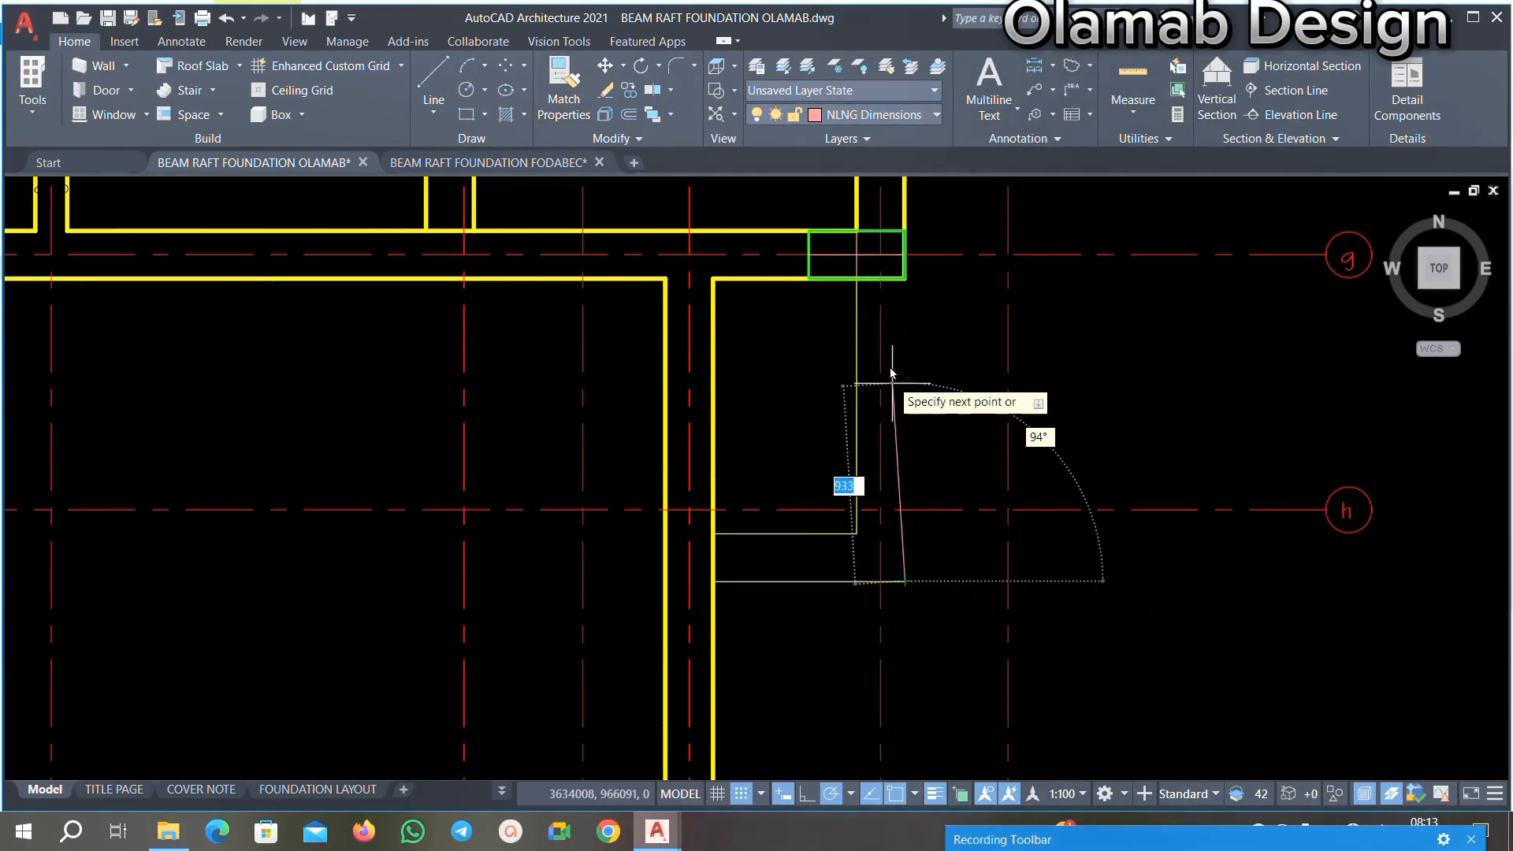
{"action": "key", "text": "Escape"}
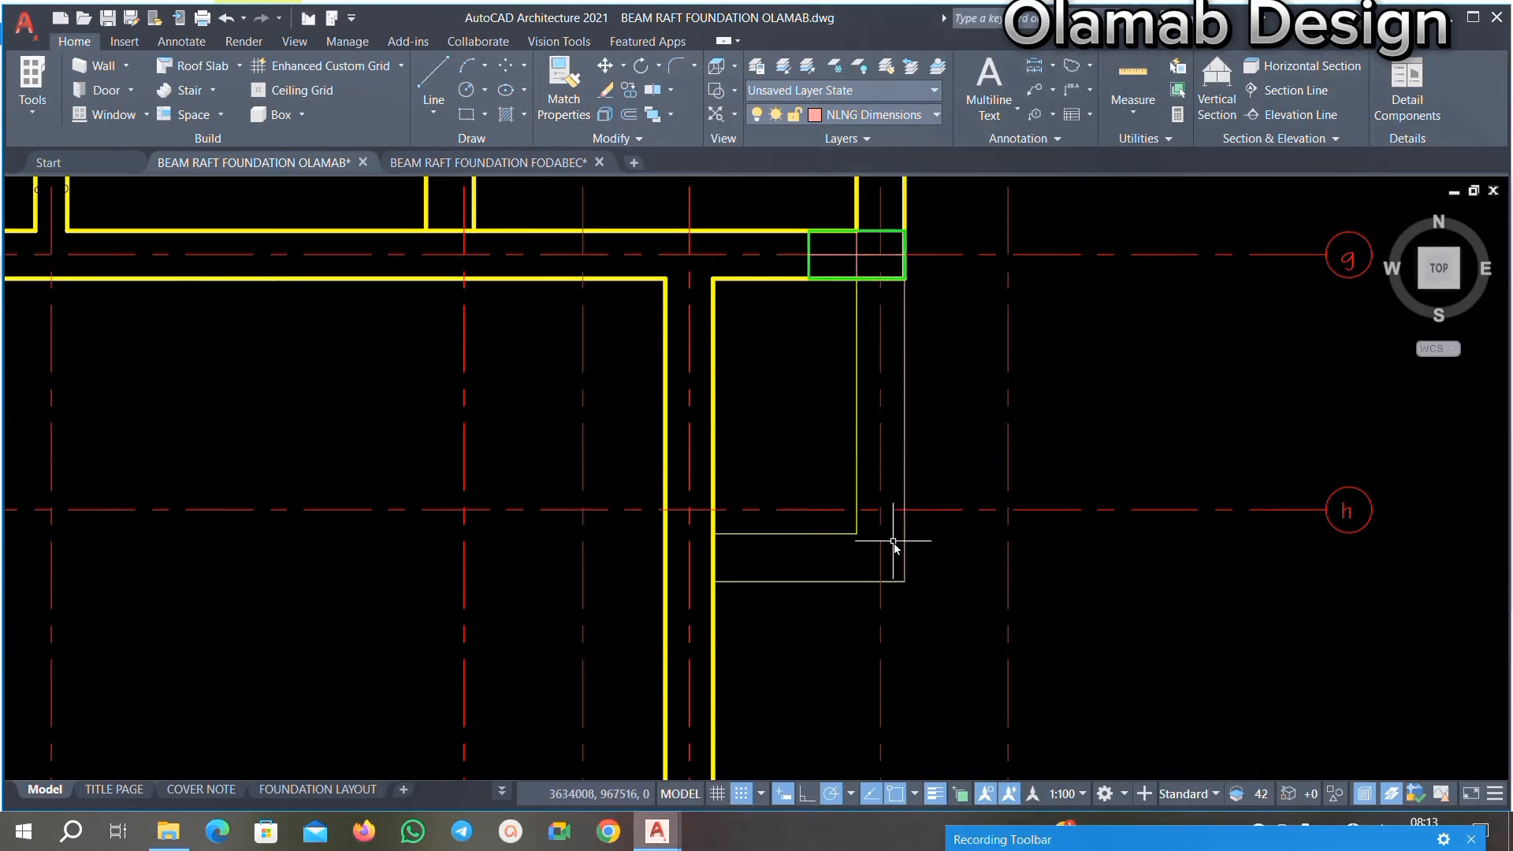
Step: Examine the thin outline outside the northeast room between gridlines b'' and e for its missing inner line
{"action": "scroll", "coordinate": [919, 517], "scroll_direction": "down", "scroll_amount": 5}
{"action": "scroll", "coordinate": [889, 314], "scroll_direction": "up", "scroll_amount": 5}
{"action": "scroll", "coordinate": [867, 323], "scroll_direction": "up", "scroll_amount": 2}
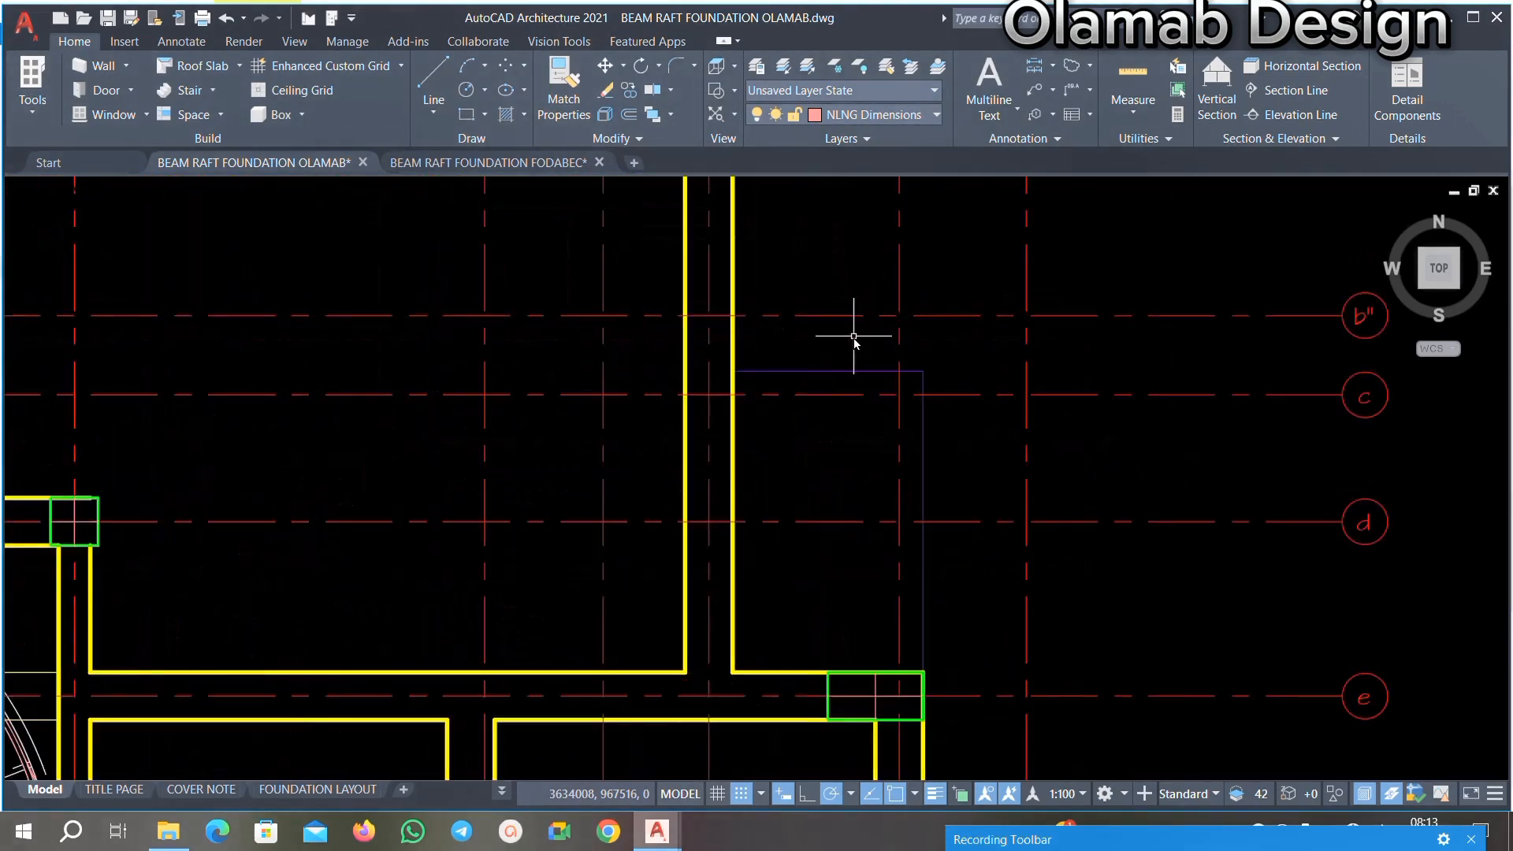
{"action": "scroll", "coordinate": [888, 338], "scroll_direction": "down", "scroll_amount": 3}
{"action": "scroll", "coordinate": [871, 347], "scroll_direction": "up", "scroll_amount": 4}
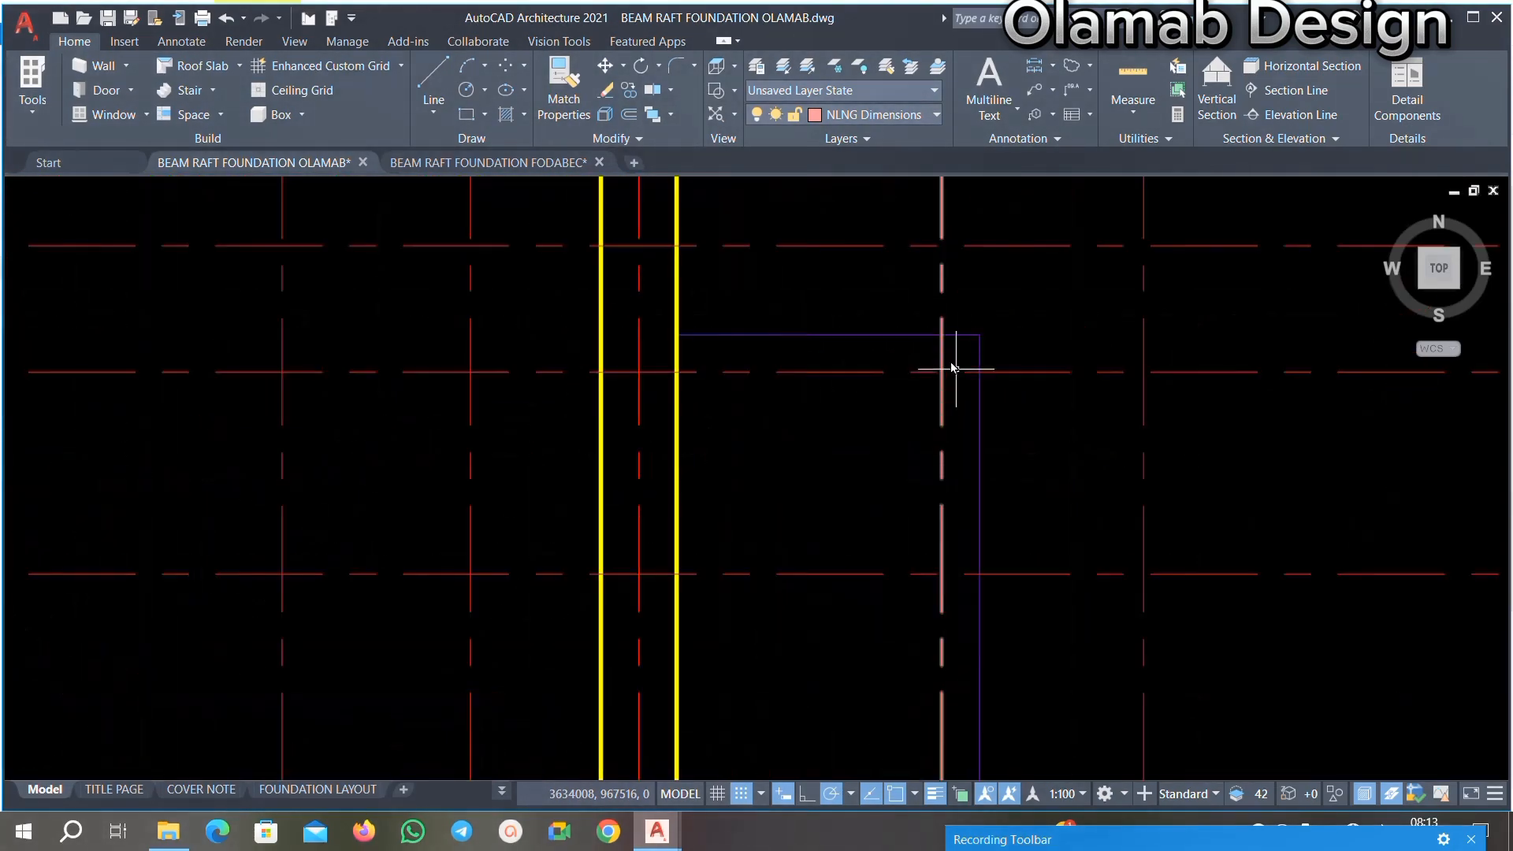
{"action": "scroll", "coordinate": [945, 378], "scroll_direction": "down", "scroll_amount": 3}
{"action": "scroll", "coordinate": [938, 428], "scroll_direction": "up", "scroll_amount": 3}
{"action": "scroll", "coordinate": [919, 412], "scroll_direction": "down", "scroll_amount": 2}
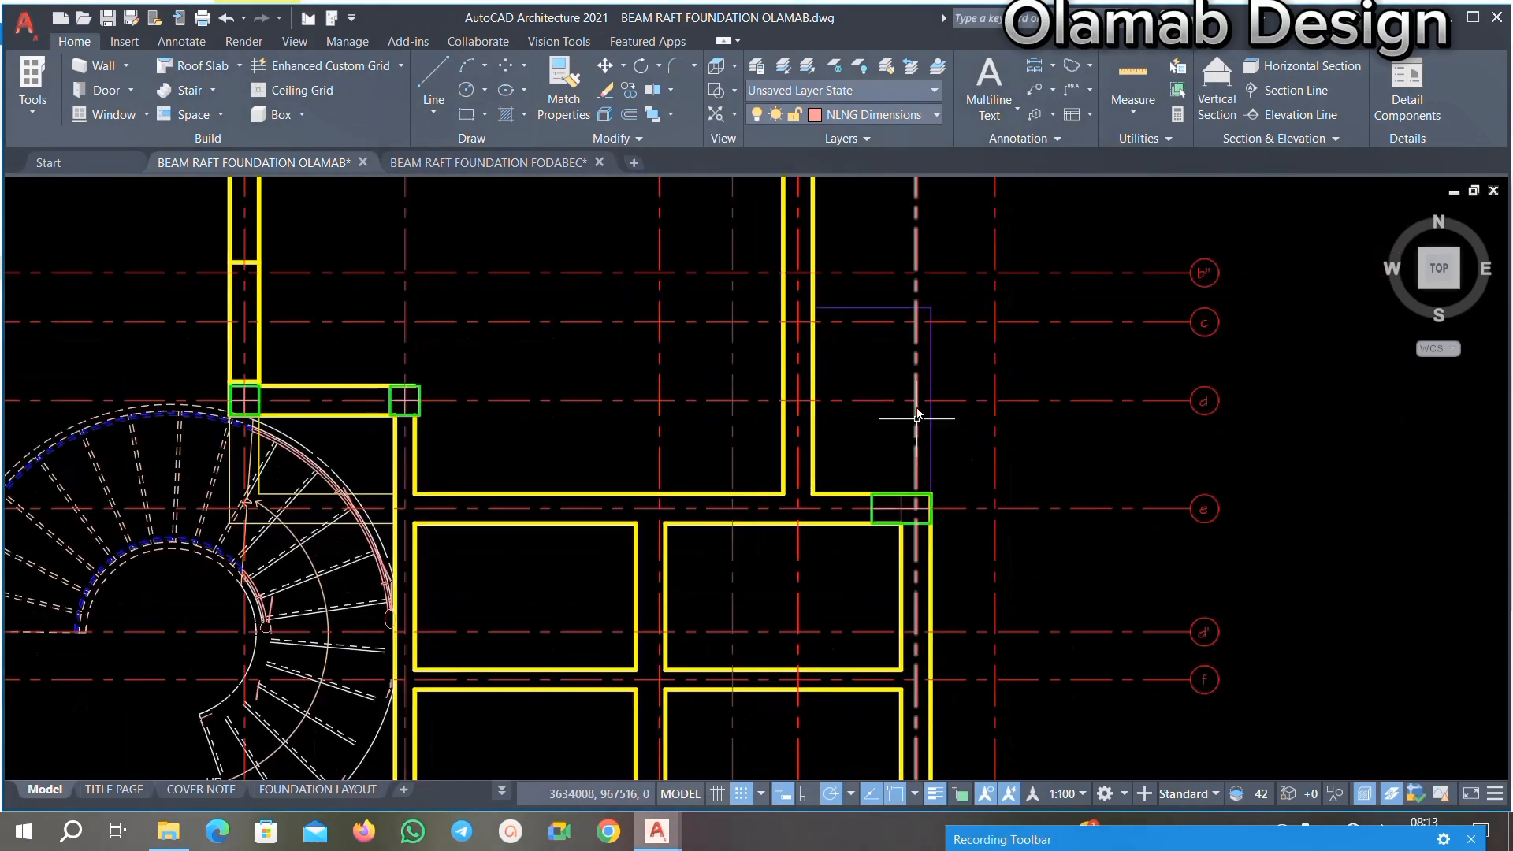
{"action": "scroll", "coordinate": [914, 315], "scroll_direction": "up", "scroll_amount": 2}
{"action": "scroll", "coordinate": [874, 314], "scroll_direction": "down", "scroll_amount": 7}
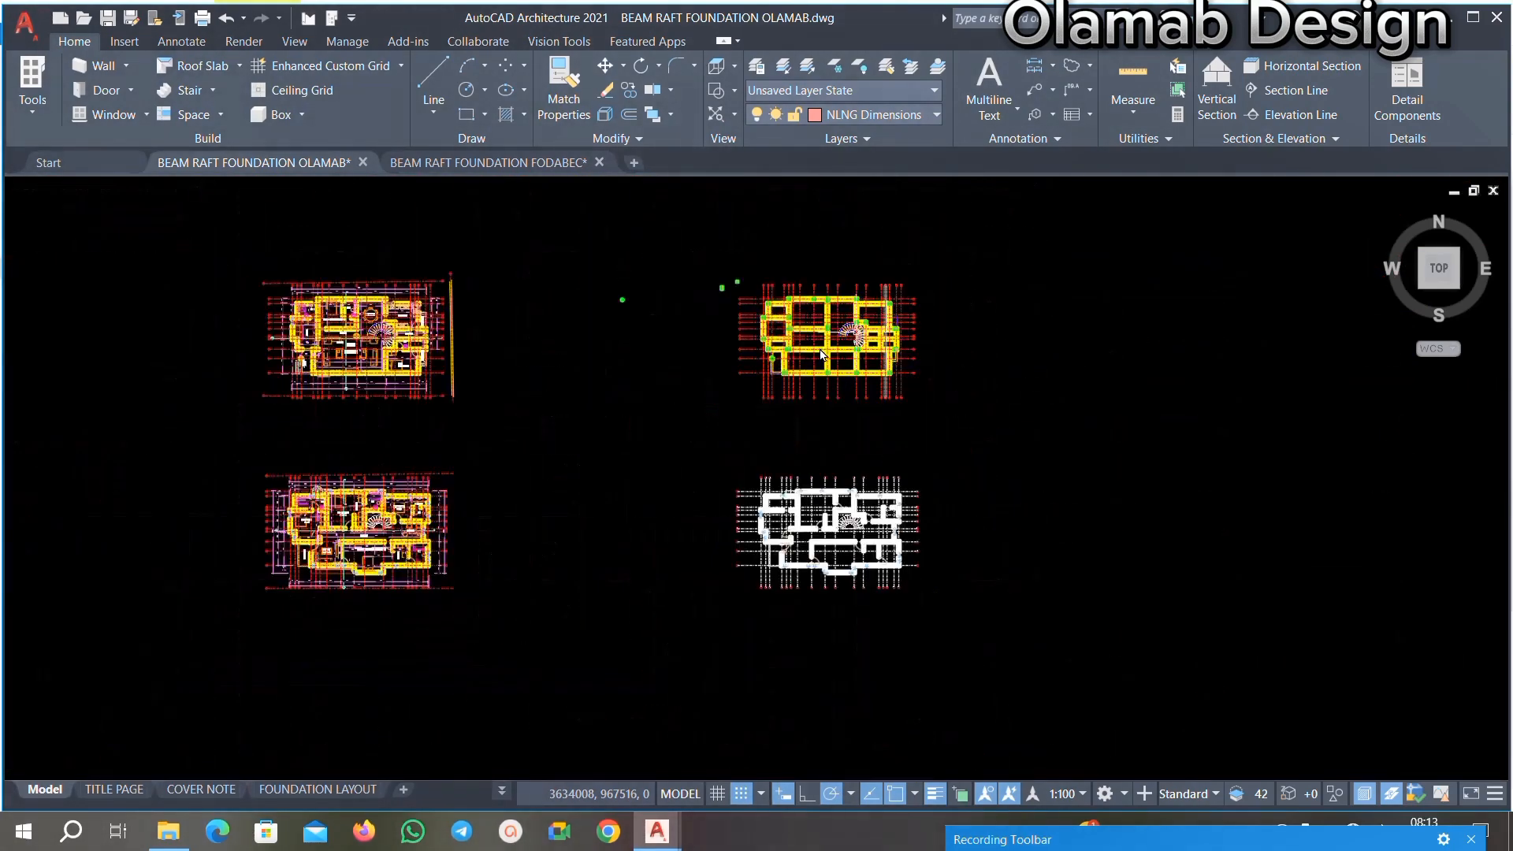
Step: Examine the two eastern verandas beside the kitchen and maid bedroom in the architectural ground floor plan
{"action": "scroll", "coordinate": [692, 348], "scroll_direction": "up", "scroll_amount": 2}
{"action": "scroll", "coordinate": [479, 242], "scroll_direction": "up", "scroll_amount": 7}
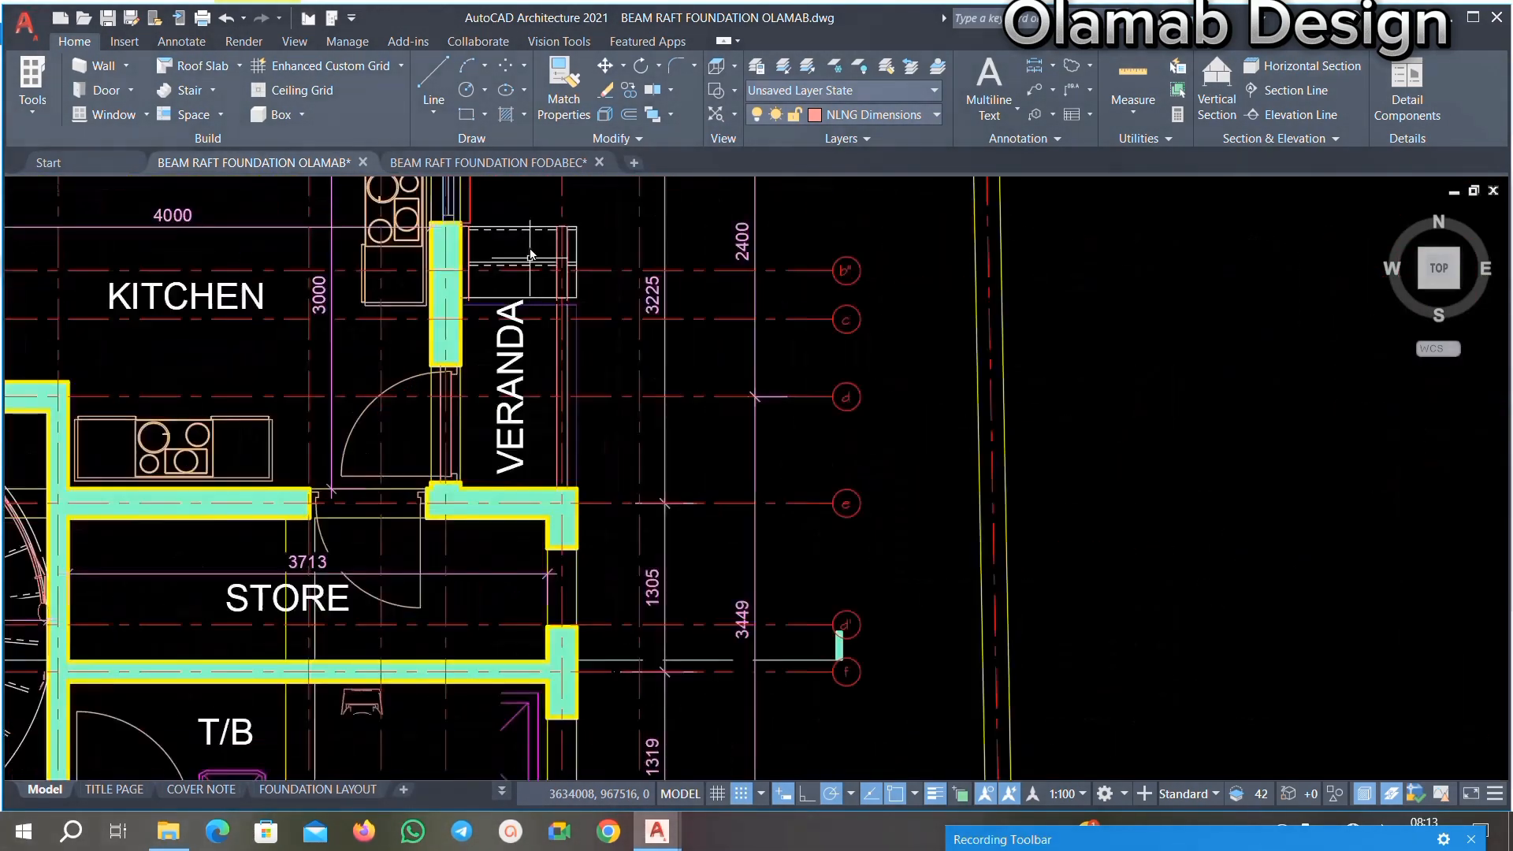
{"action": "scroll", "coordinate": [650, 398], "scroll_direction": "down", "scroll_amount": 1}
{"action": "scroll", "coordinate": [648, 398], "scroll_direction": "down", "scroll_amount": 3}
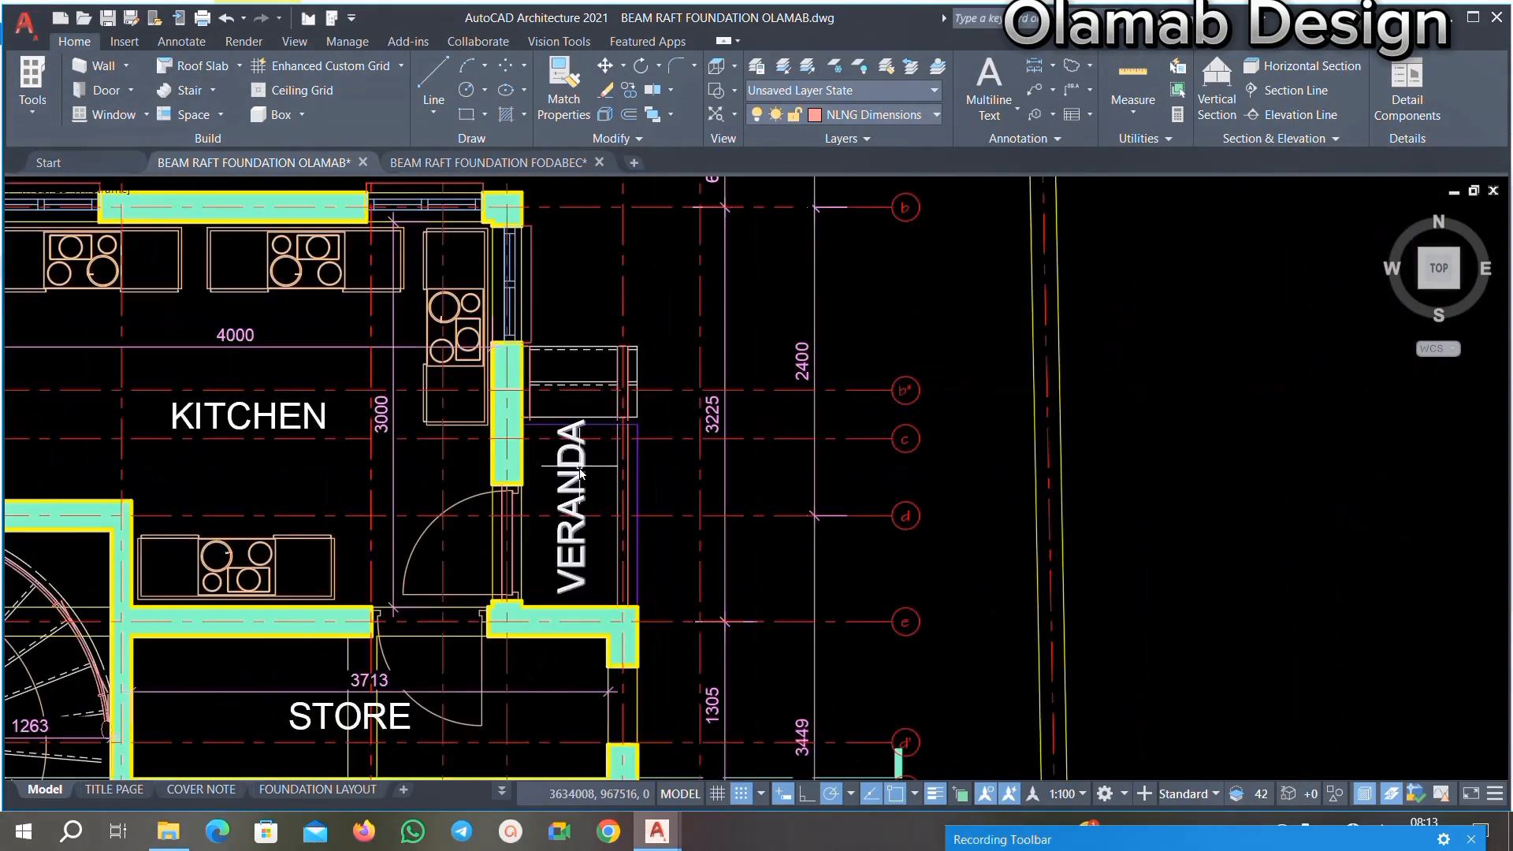
{"action": "scroll", "coordinate": [622, 441], "scroll_direction": "down", "scroll_amount": 3}
{"action": "scroll", "coordinate": [628, 455], "scroll_direction": "up", "scroll_amount": 3}
{"action": "scroll", "coordinate": [574, 558], "scroll_direction": "up", "scroll_amount": 6}
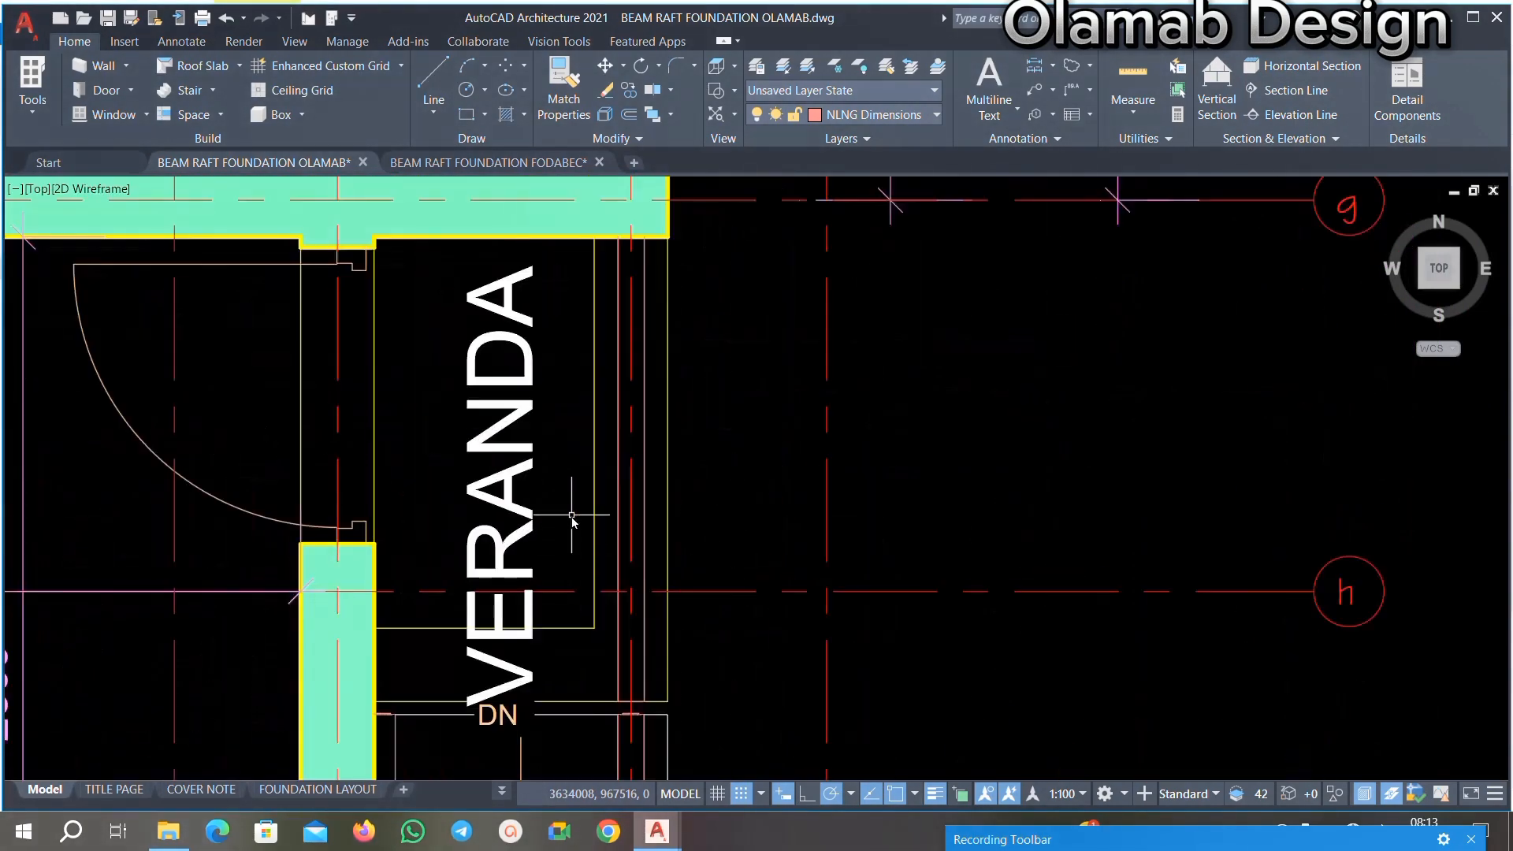
{"action": "scroll", "coordinate": [577, 501], "scroll_direction": "down", "scroll_amount": 3}
{"action": "scroll", "coordinate": [590, 649], "scroll_direction": "down", "scroll_amount": 2}
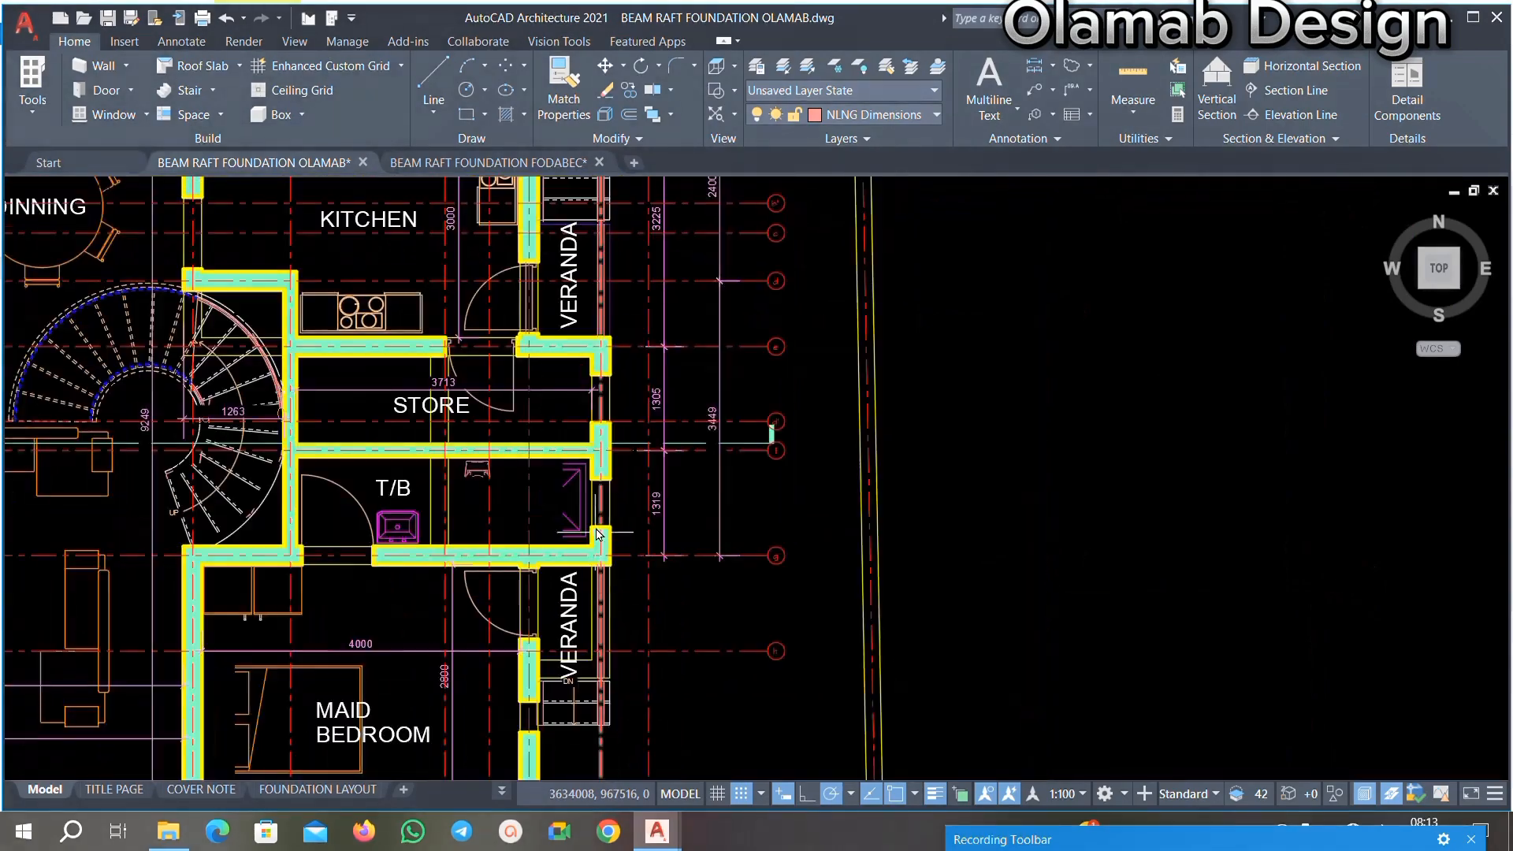
{"action": "scroll", "coordinate": [592, 262], "scroll_direction": "up", "scroll_amount": 2}
{"action": "scroll", "coordinate": [588, 306], "scroll_direction": "down", "scroll_amount": 3}
{"action": "scroll", "coordinate": [840, 426], "scroll_direction": "down", "scroll_amount": 2}
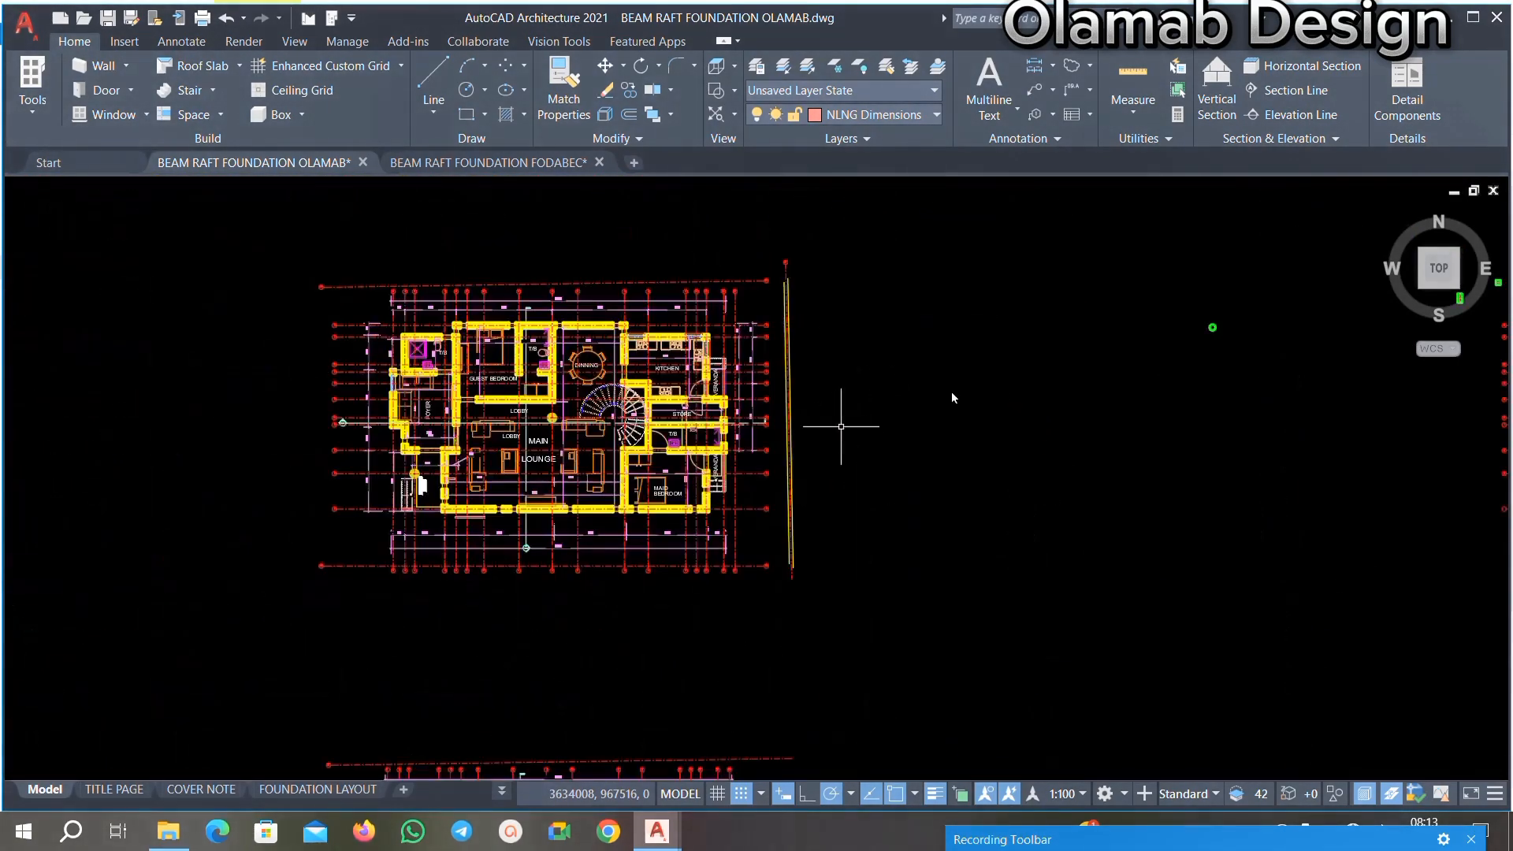
Step: Offset the top and outer side lines of the northeast veranda outline inward by 225
{"action": "middle_click_drag", "start_coordinate": [927, 375], "coordinate": [538, 456]}
{"action": "scroll", "coordinate": [615, 429], "scroll_direction": "down", "scroll_amount": 1}
{"action": "middle_click_drag", "start_coordinate": [1159, 482], "coordinate": [997, 459]}
{"action": "scroll", "coordinate": [996, 458], "scroll_direction": "up", "scroll_amount": 4}
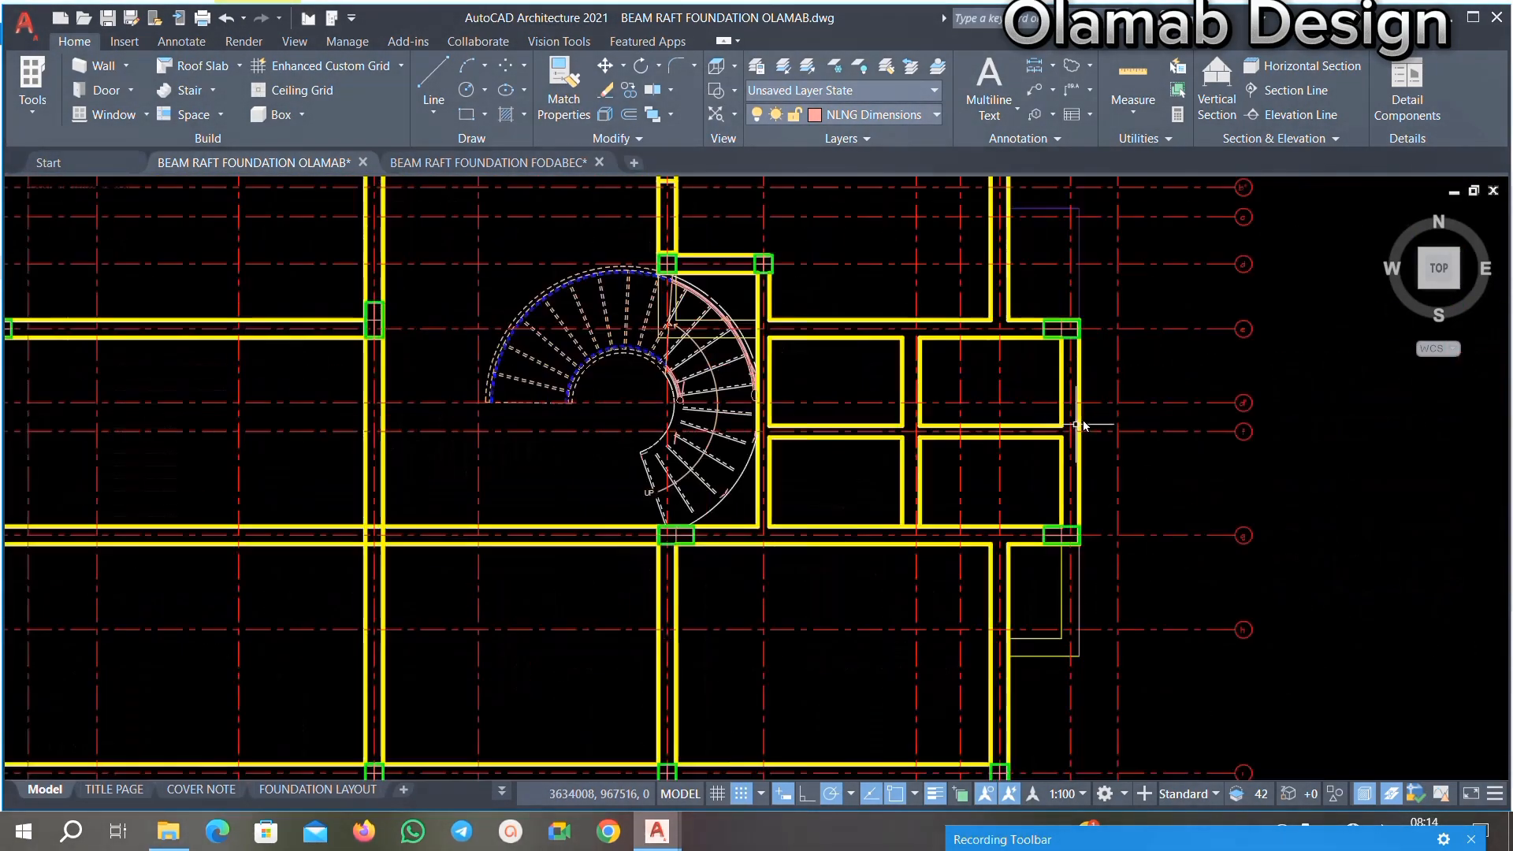
{"action": "mouse_move", "coordinate": [1061, 349]}
{"action": "middle_mouse_down"}
{"action": "mouse_move", "coordinate": [887, 459]}
{"action": "mouse_move", "coordinate": [798, 443]}
{"action": "middle_mouse_up"}
{"action": "scroll", "coordinate": [829, 293], "scroll_direction": "up", "scroll_amount": 4}
{"action": "scroll", "coordinate": [821, 260], "scroll_direction": "up", "scroll_amount": 2}
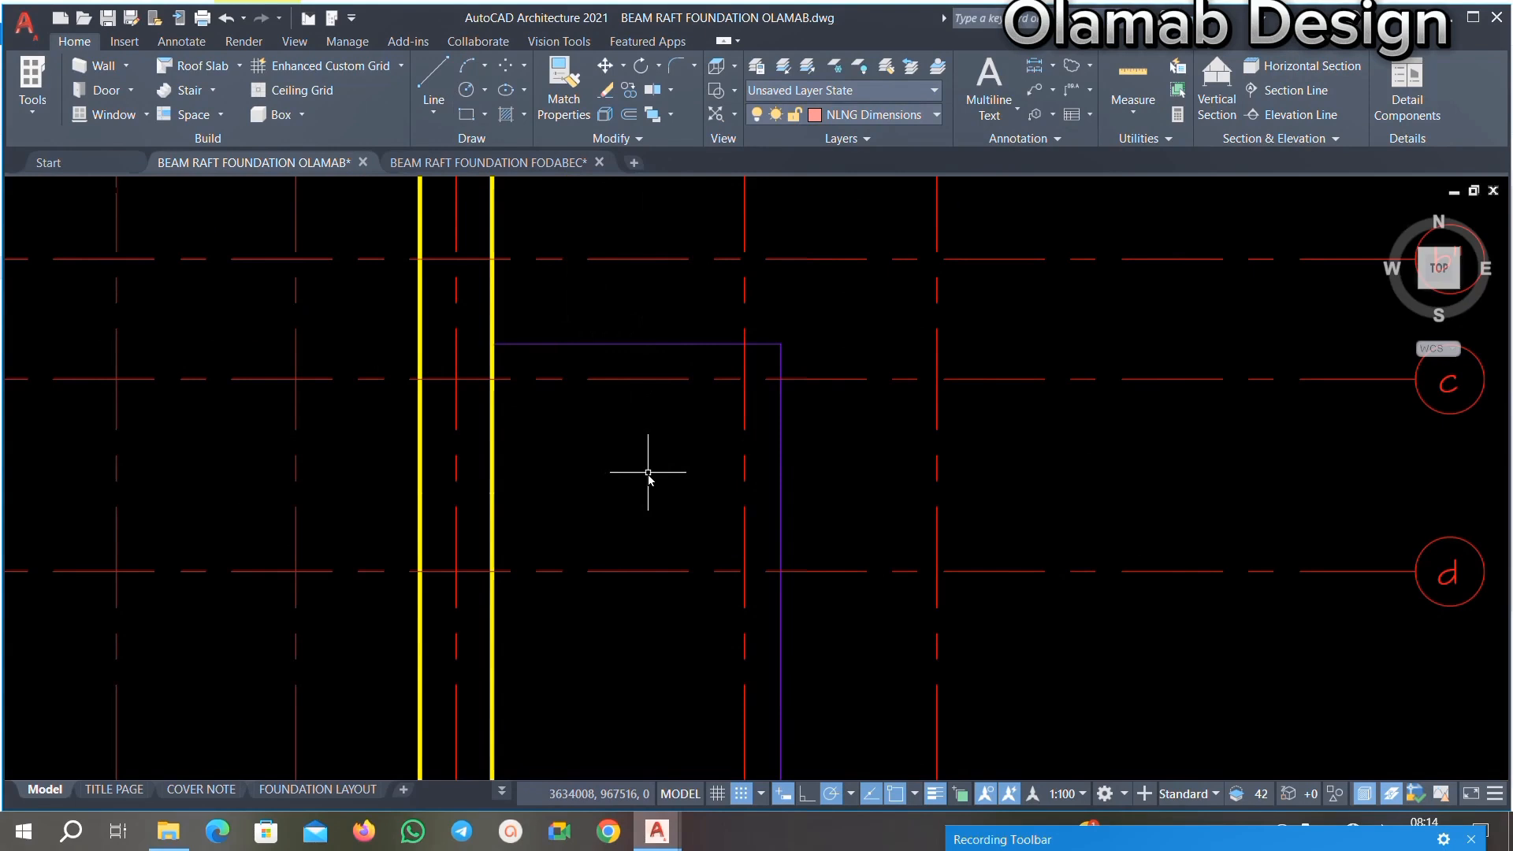
{"action": "type", "text": "ffse"}
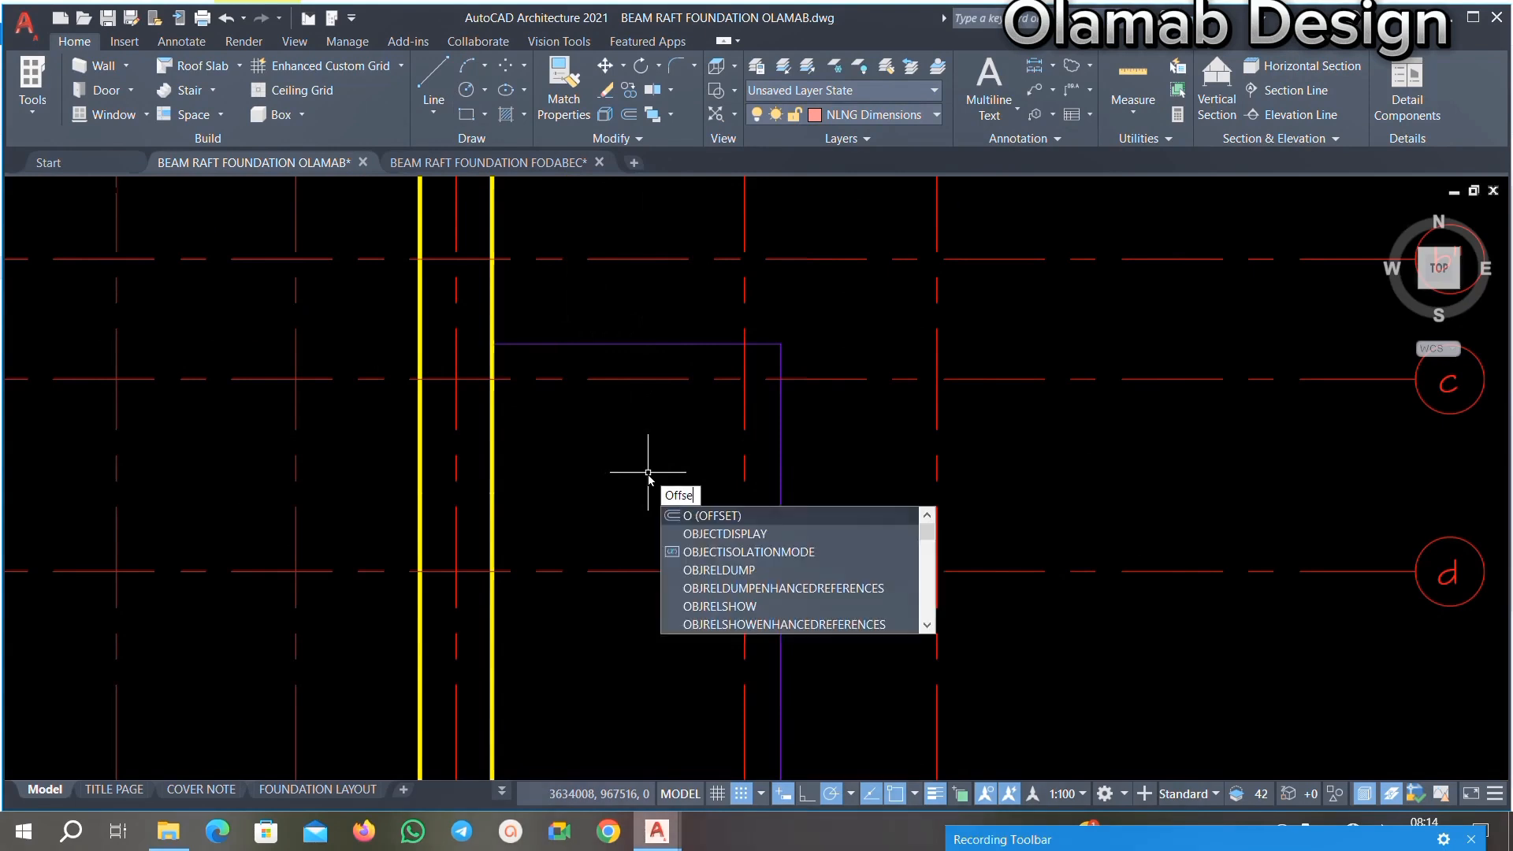
{"action": "key", "text": "Return"}
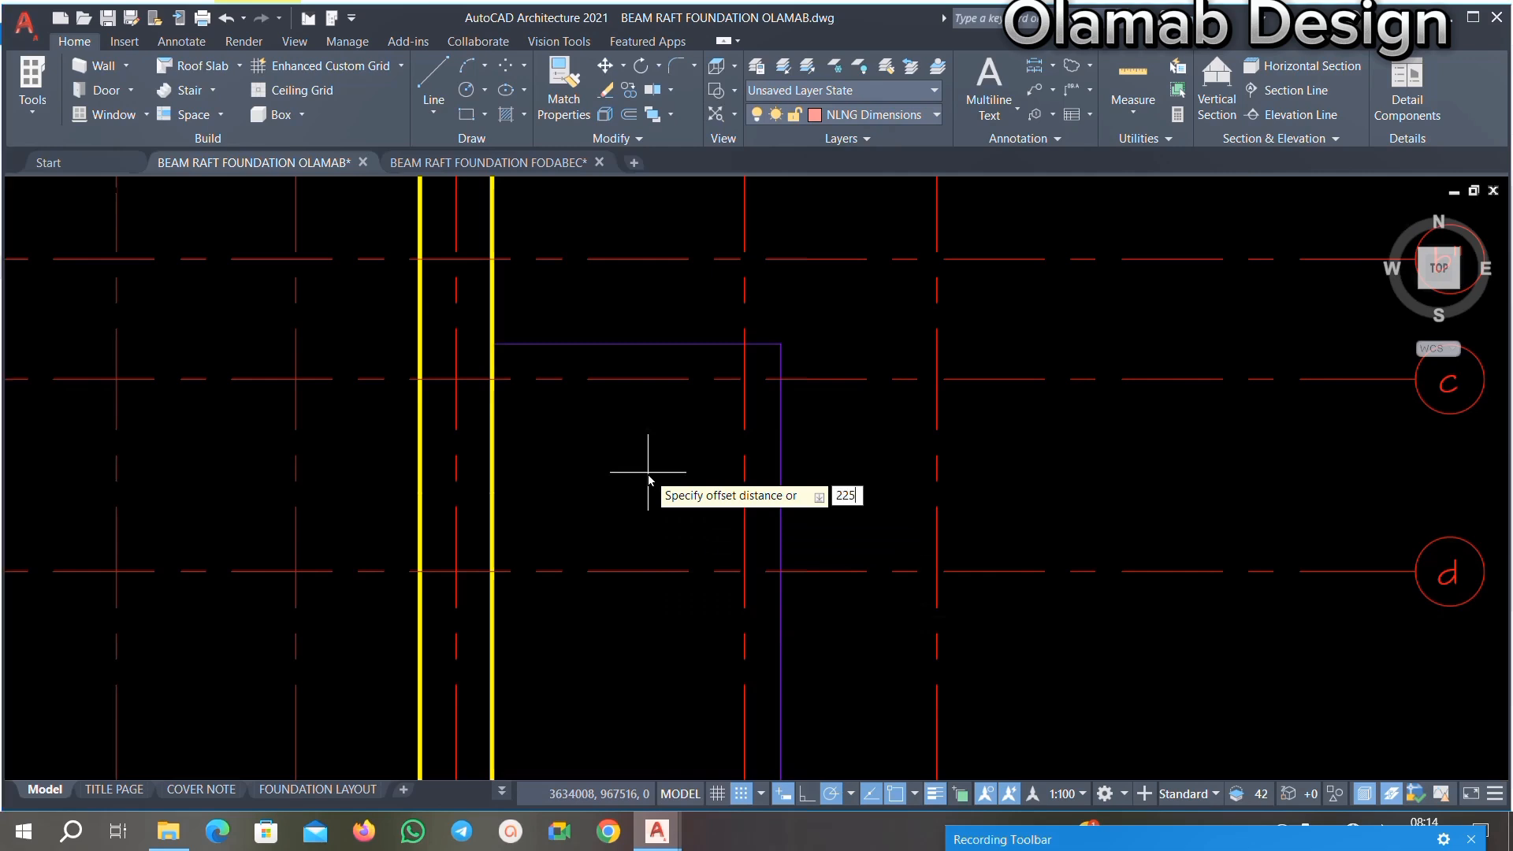
{"action": "scroll", "coordinate": [676, 358], "scroll_direction": "up", "scroll_amount": 4}
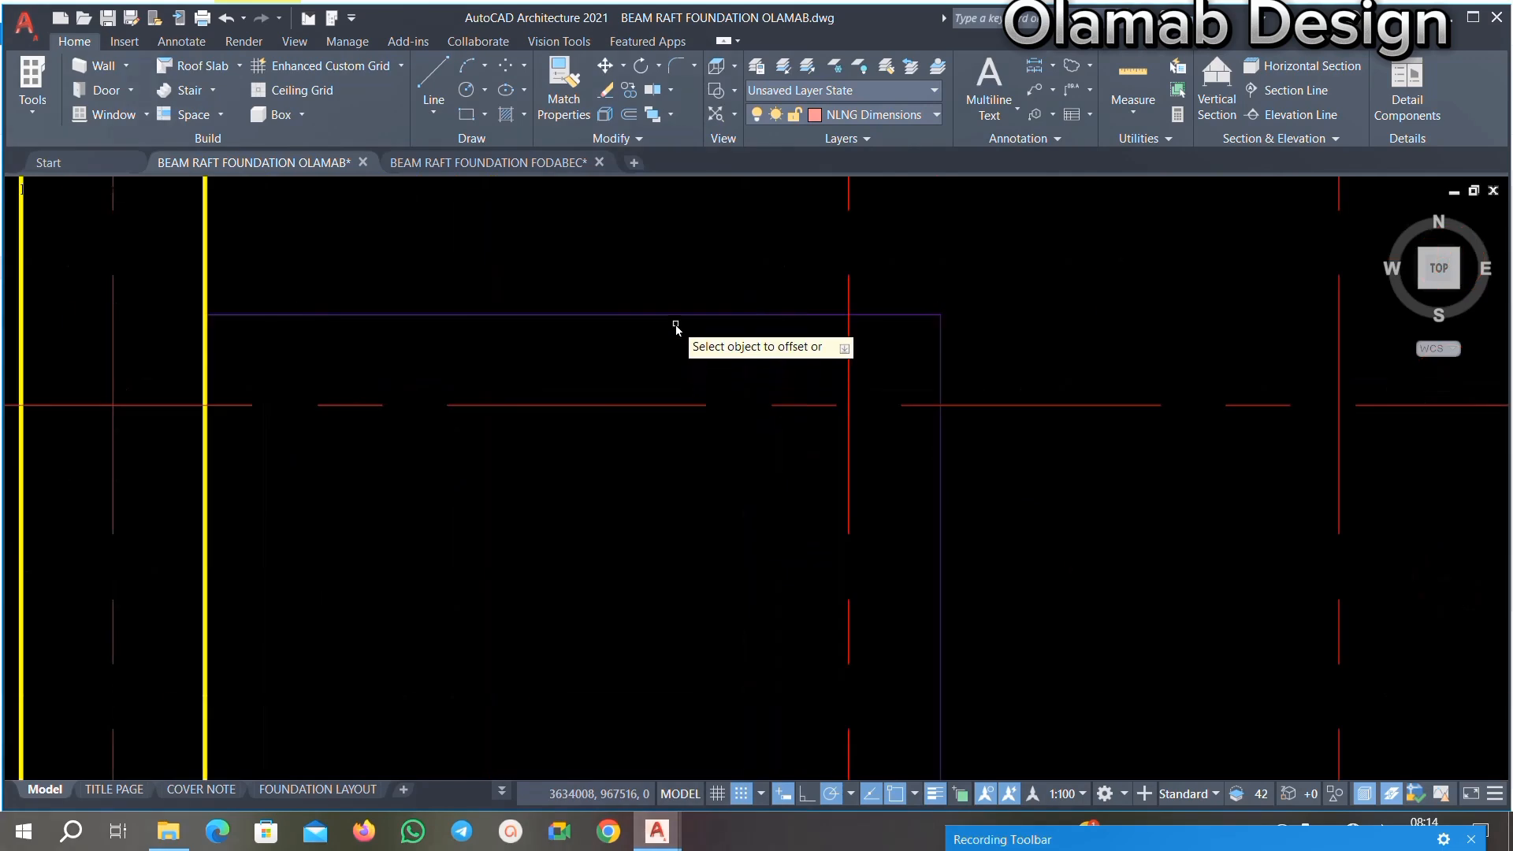
{"action": "left_click", "coordinate": [678, 315]}
{"action": "left_click", "coordinate": [939, 564]}
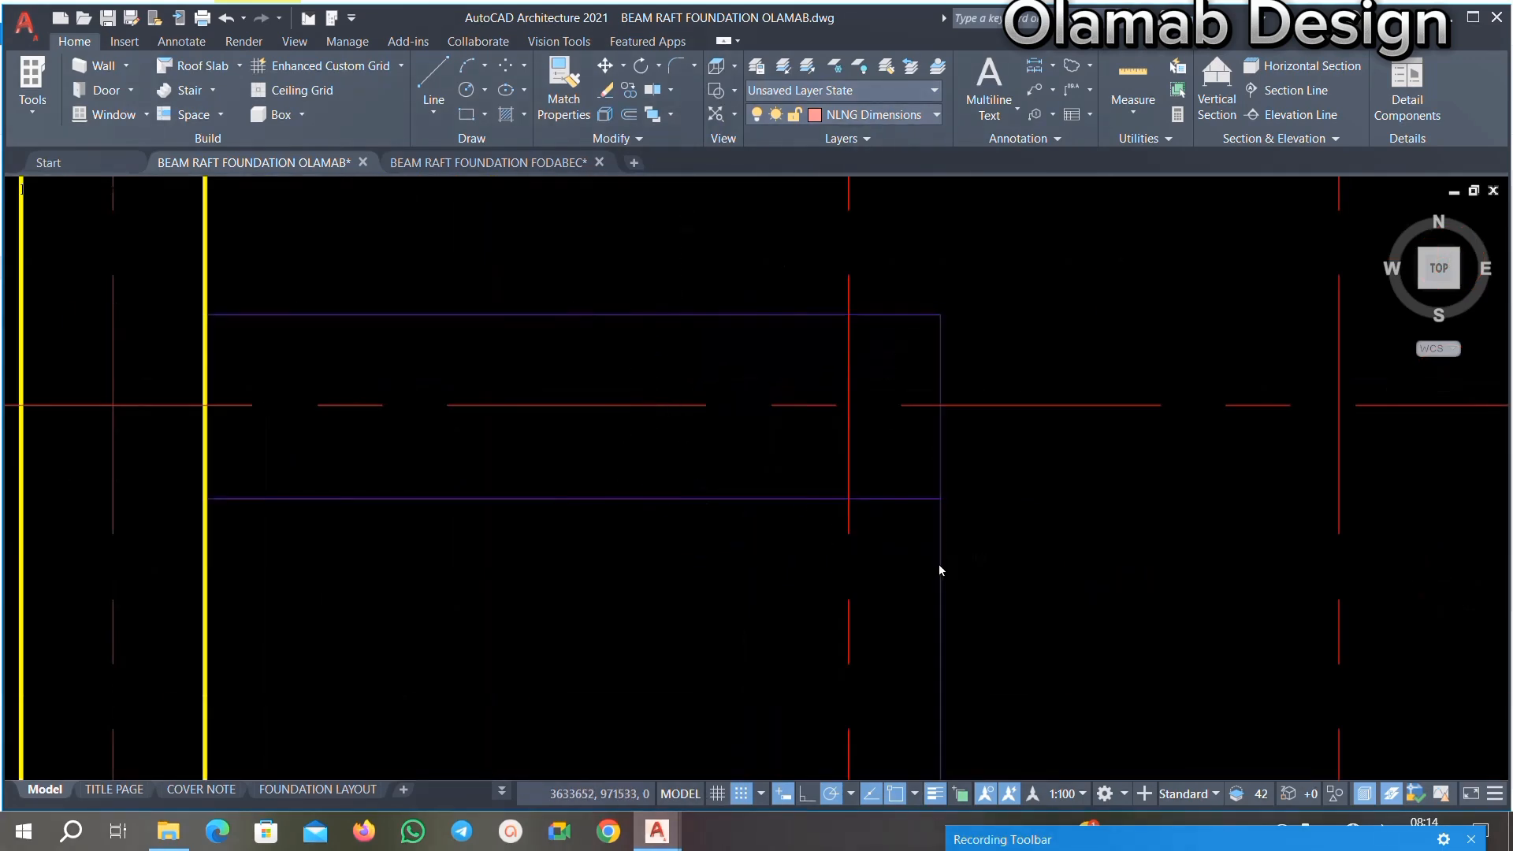
{"action": "left_click", "coordinate": [733, 581]}
Step: Trim the overlapping ends of the northeast veranda's two inner lines into a clean corner near gridline c
{"action": "scroll", "coordinate": [795, 451], "scroll_direction": "down", "scroll_amount": 4}
{"action": "scroll", "coordinate": [840, 457], "scroll_direction": "down", "scroll_amount": 4}
{"action": "scroll", "coordinate": [844, 419], "scroll_direction": "up", "scroll_amount": 4}
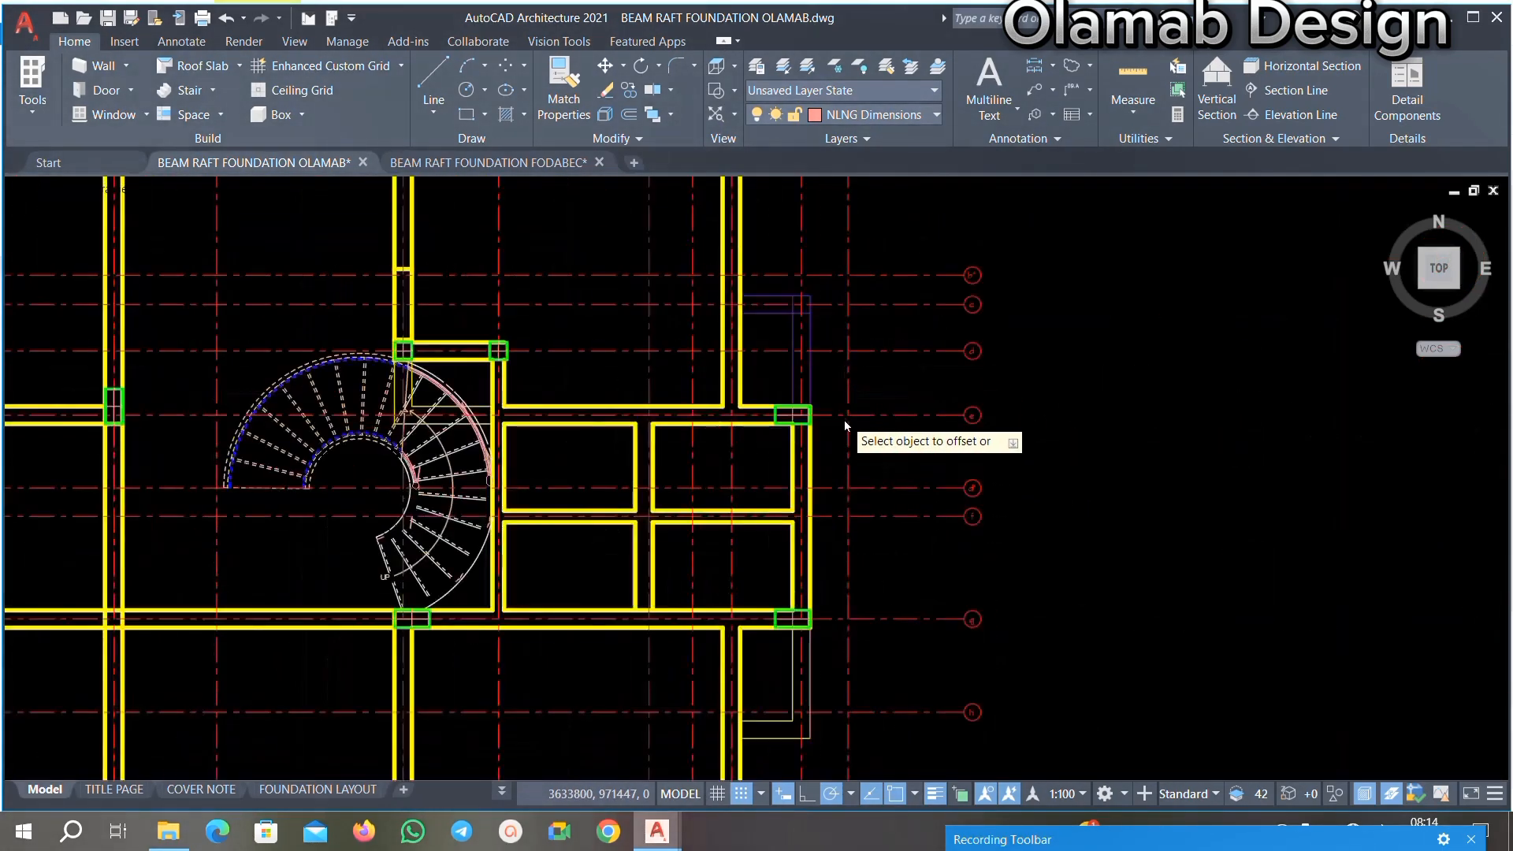
{"action": "scroll", "coordinate": [824, 580], "scroll_direction": "down", "scroll_amount": 2}
{"action": "scroll", "coordinate": [831, 455], "scroll_direction": "up", "scroll_amount": 3}
{"action": "scroll", "coordinate": [819, 449], "scroll_direction": "up", "scroll_amount": 2}
{"action": "scroll", "coordinate": [814, 517], "scroll_direction": "down", "scroll_amount": 5}
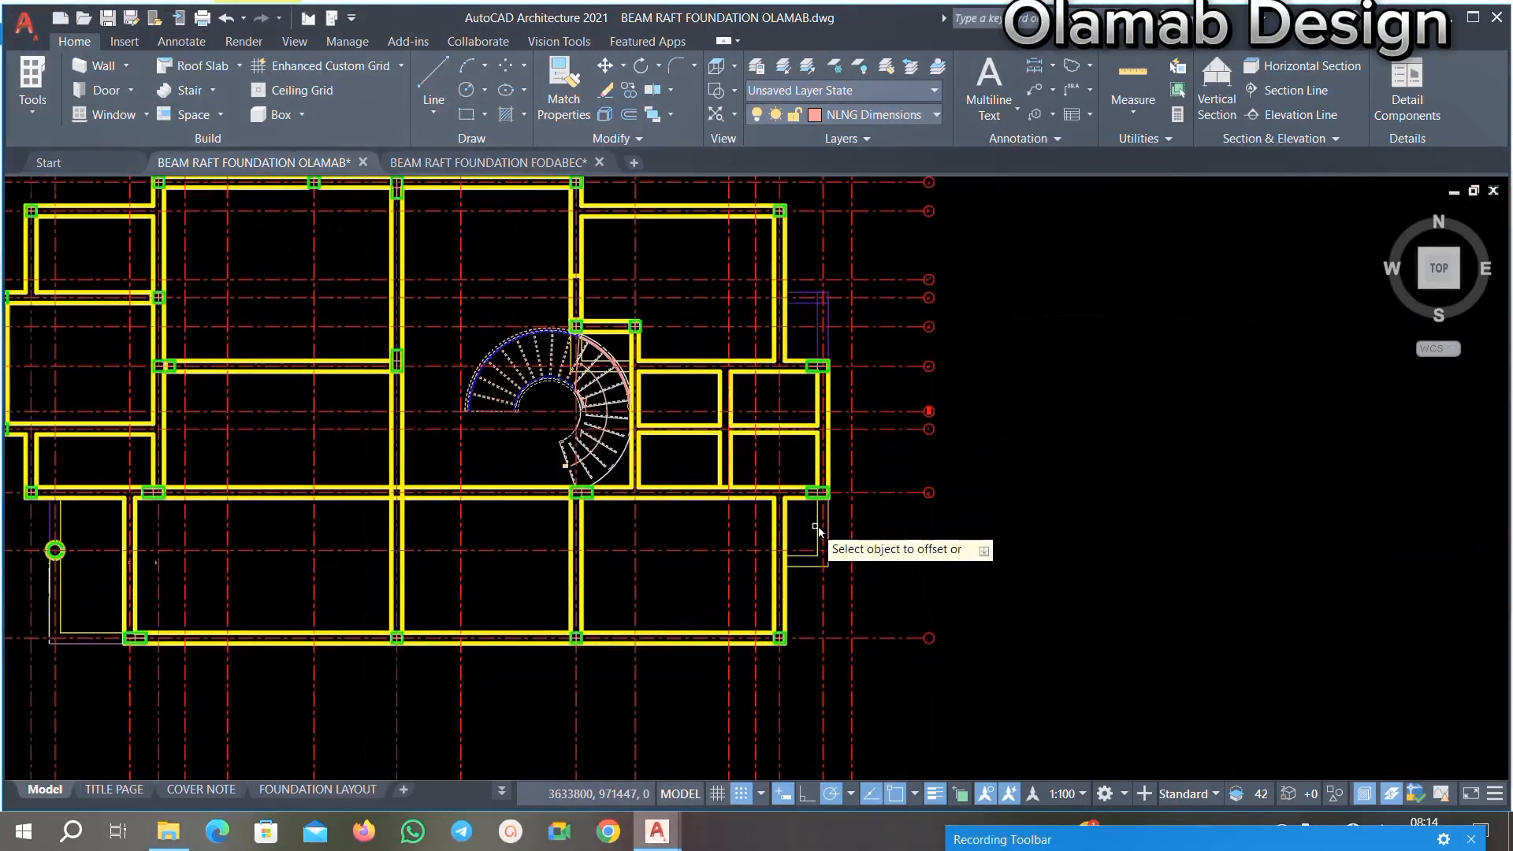
{"action": "scroll", "coordinate": [835, 441], "scroll_direction": "up", "scroll_amount": 5}
{"action": "scroll", "coordinate": [808, 552], "scroll_direction": "down", "scroll_amount": 2}
{"action": "scroll", "coordinate": [788, 433], "scroll_direction": "up", "scroll_amount": 5}
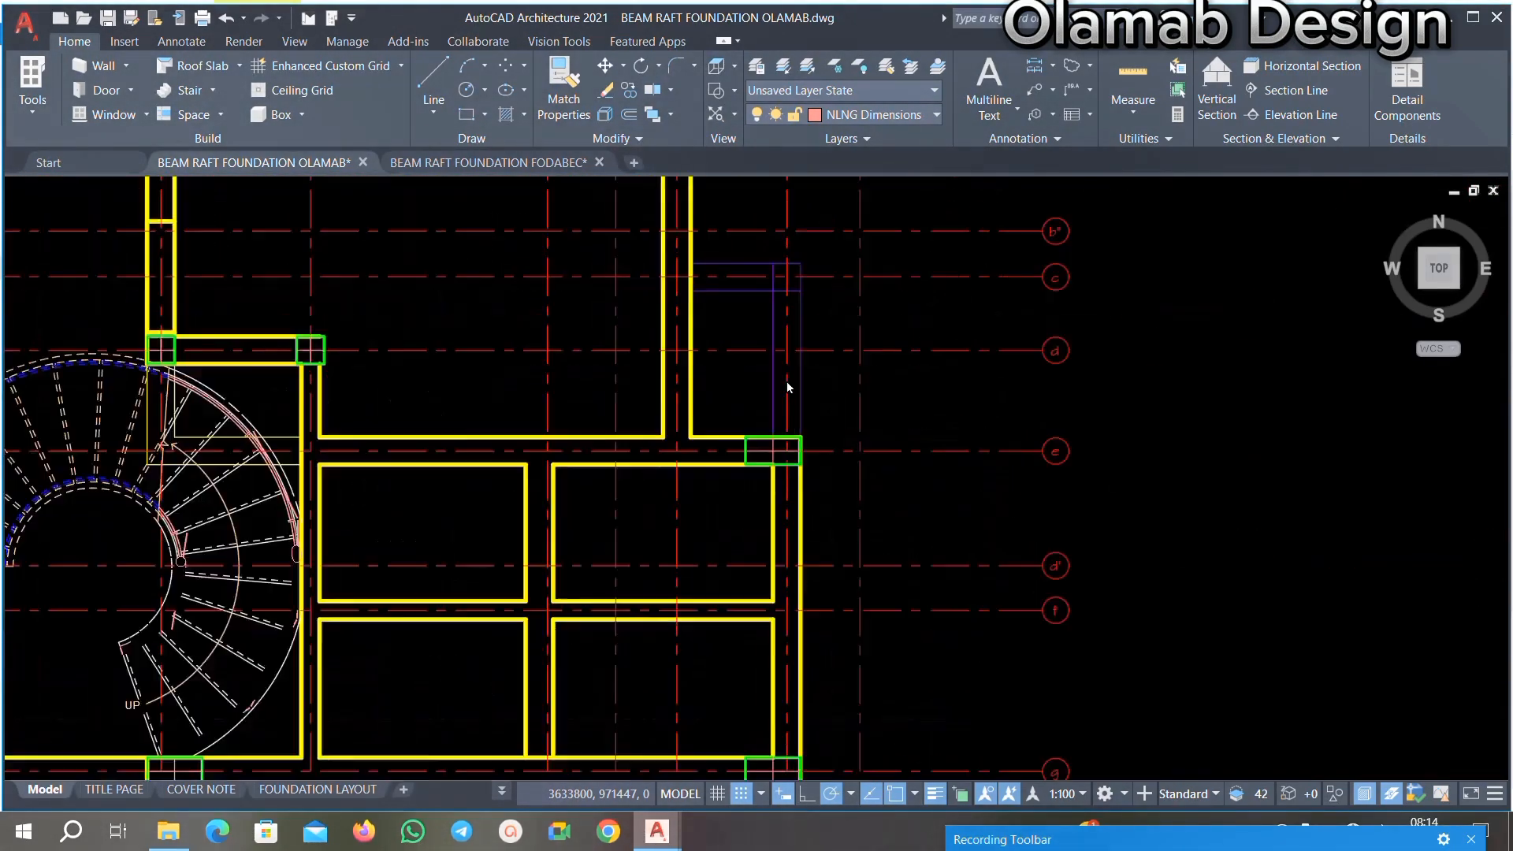
{"action": "scroll", "coordinate": [741, 331], "scroll_direction": "up", "scroll_amount": 2}
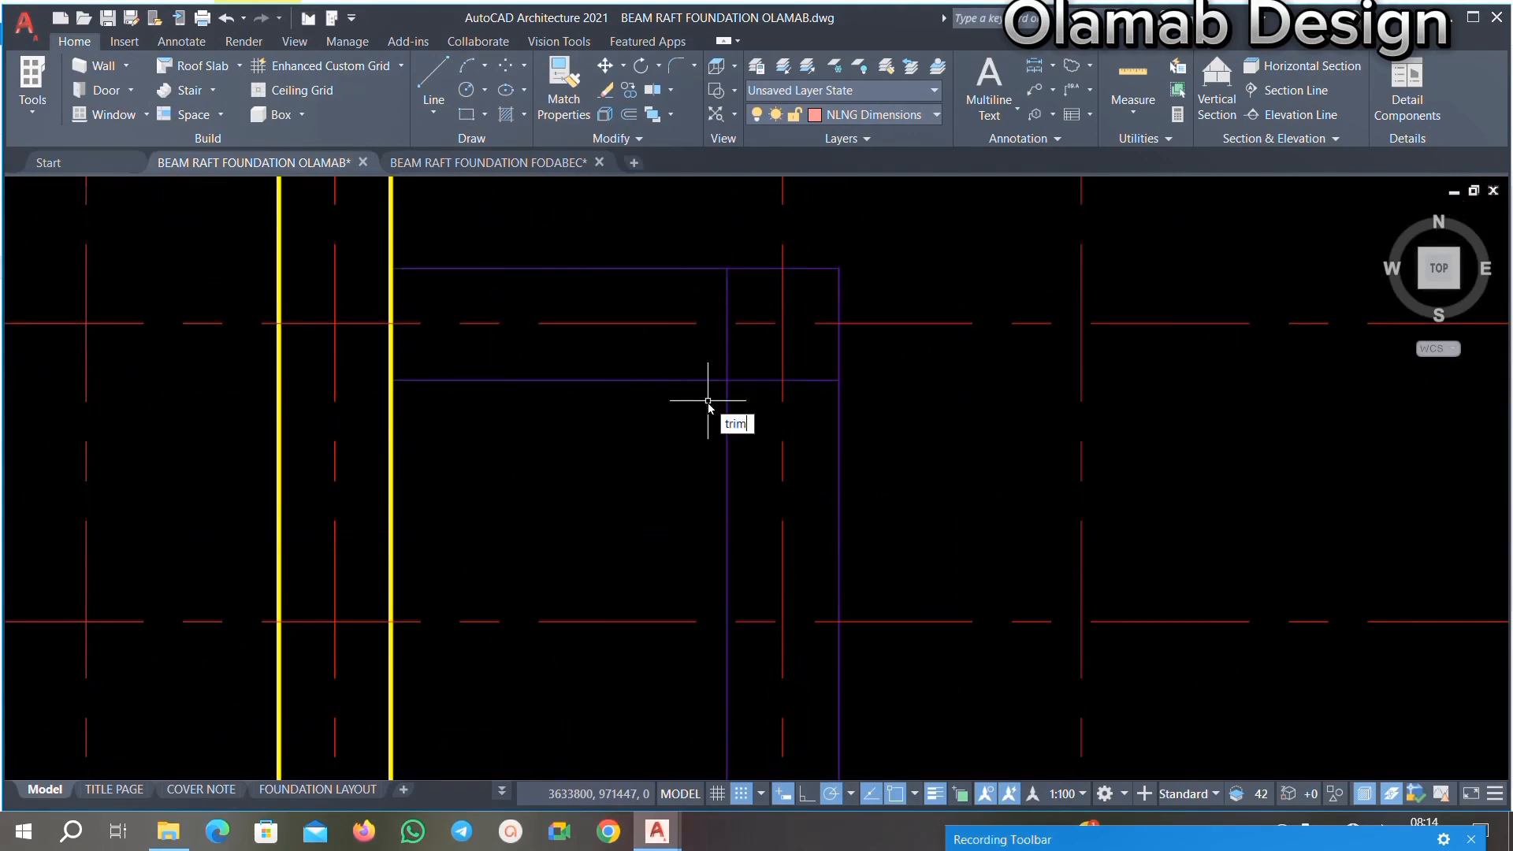
{"action": "key", "text": "Return"}
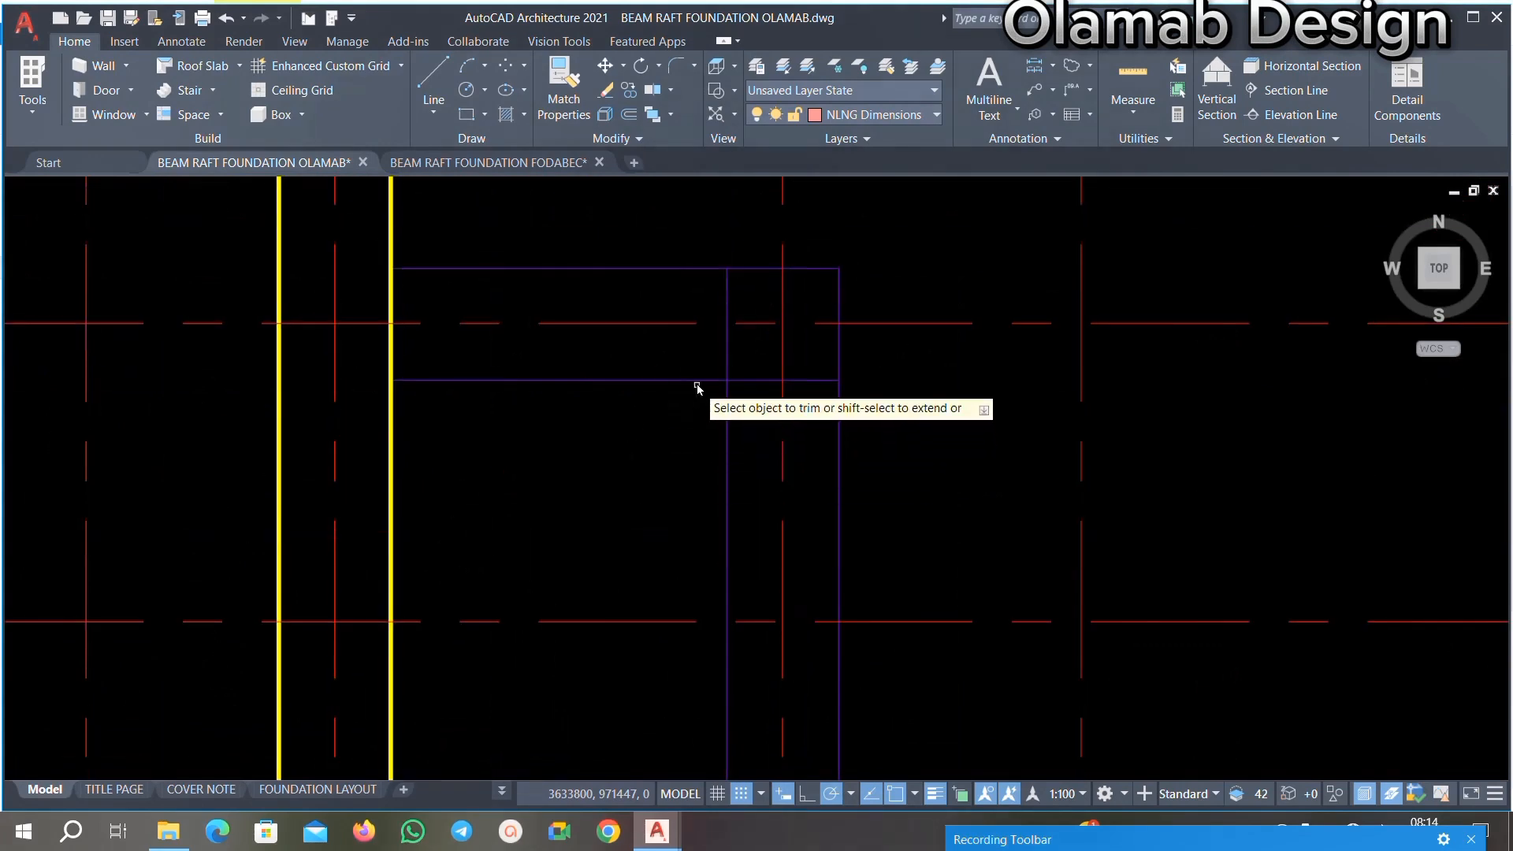
{"action": "left_click", "coordinate": [726, 346]}
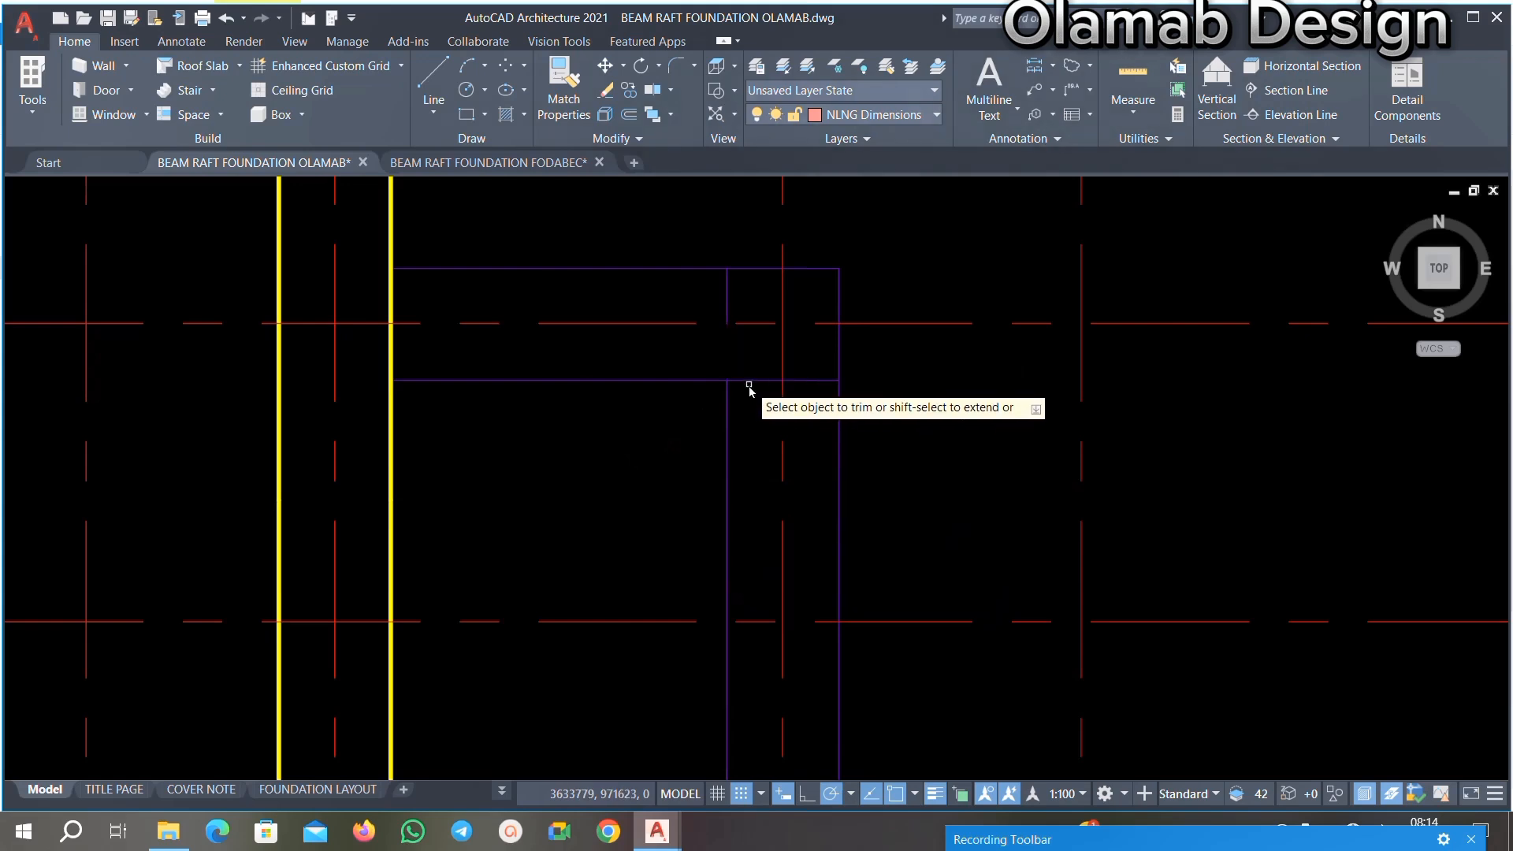
{"action": "left_click", "coordinate": [750, 382]}
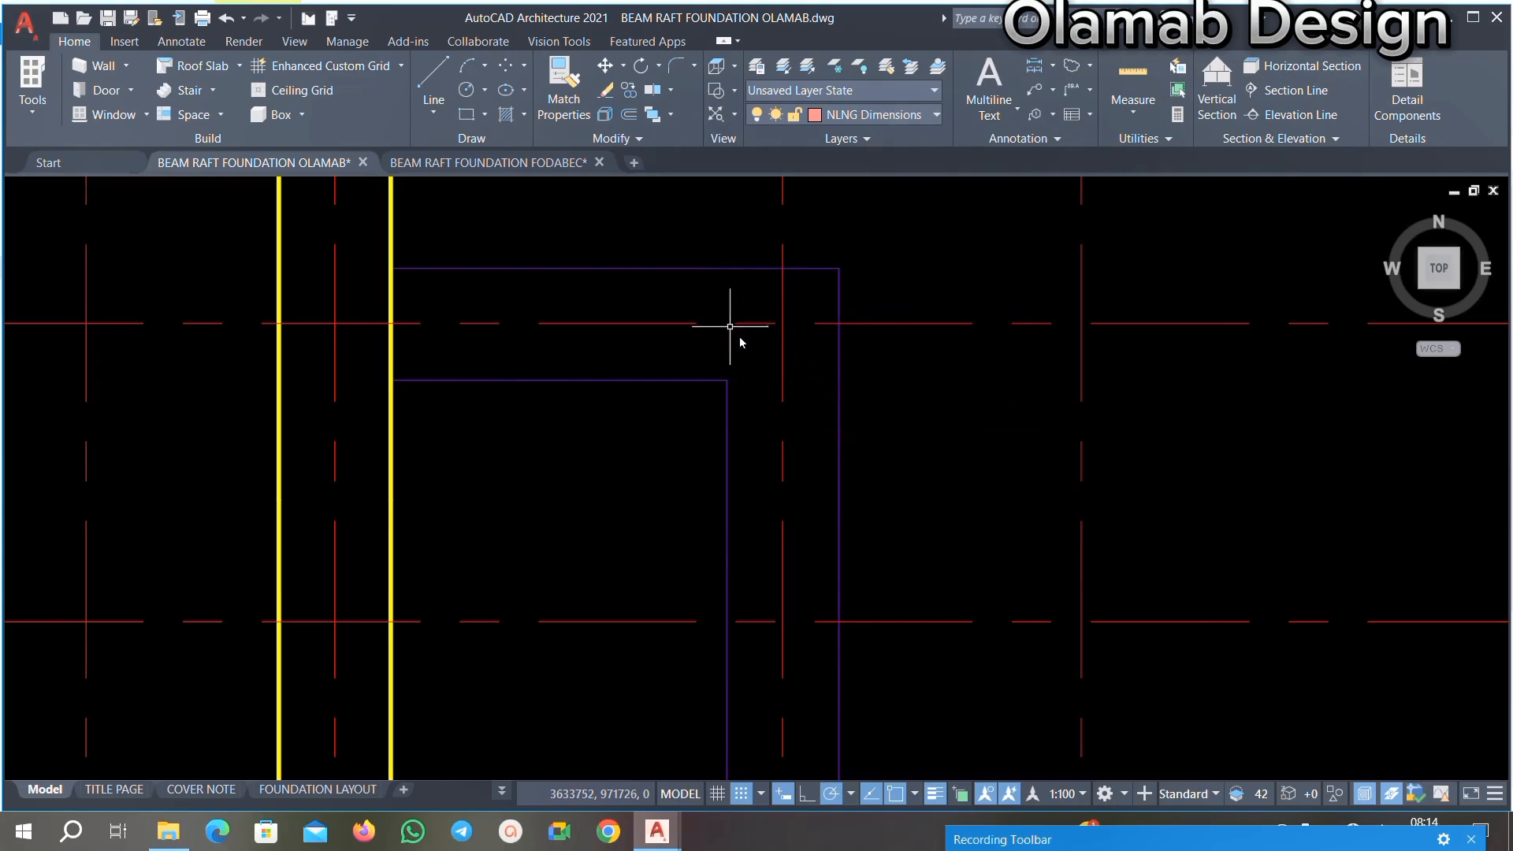
Step: Match the four thin veranda lines between gridlines g and h to the properties of the adjacent yellow beam line
{"action": "scroll", "coordinate": [810, 270], "scroll_direction": "down", "scroll_amount": 6}
{"action": "scroll", "coordinate": [855, 513], "scroll_direction": "up", "scroll_amount": 5}
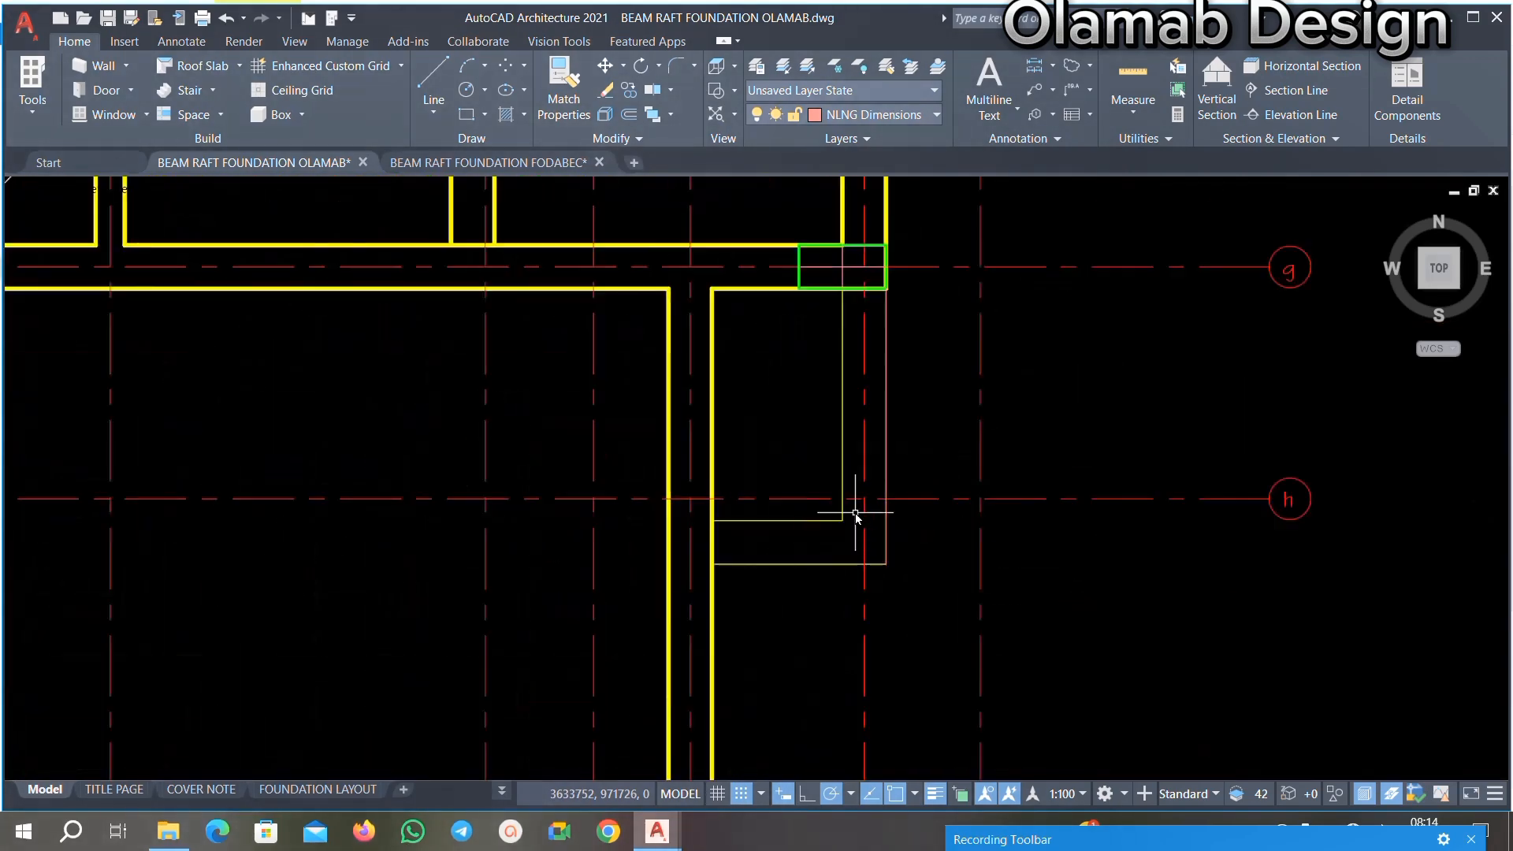
{"action": "scroll", "coordinate": [788, 512], "scroll_direction": "down", "scroll_amount": 2}
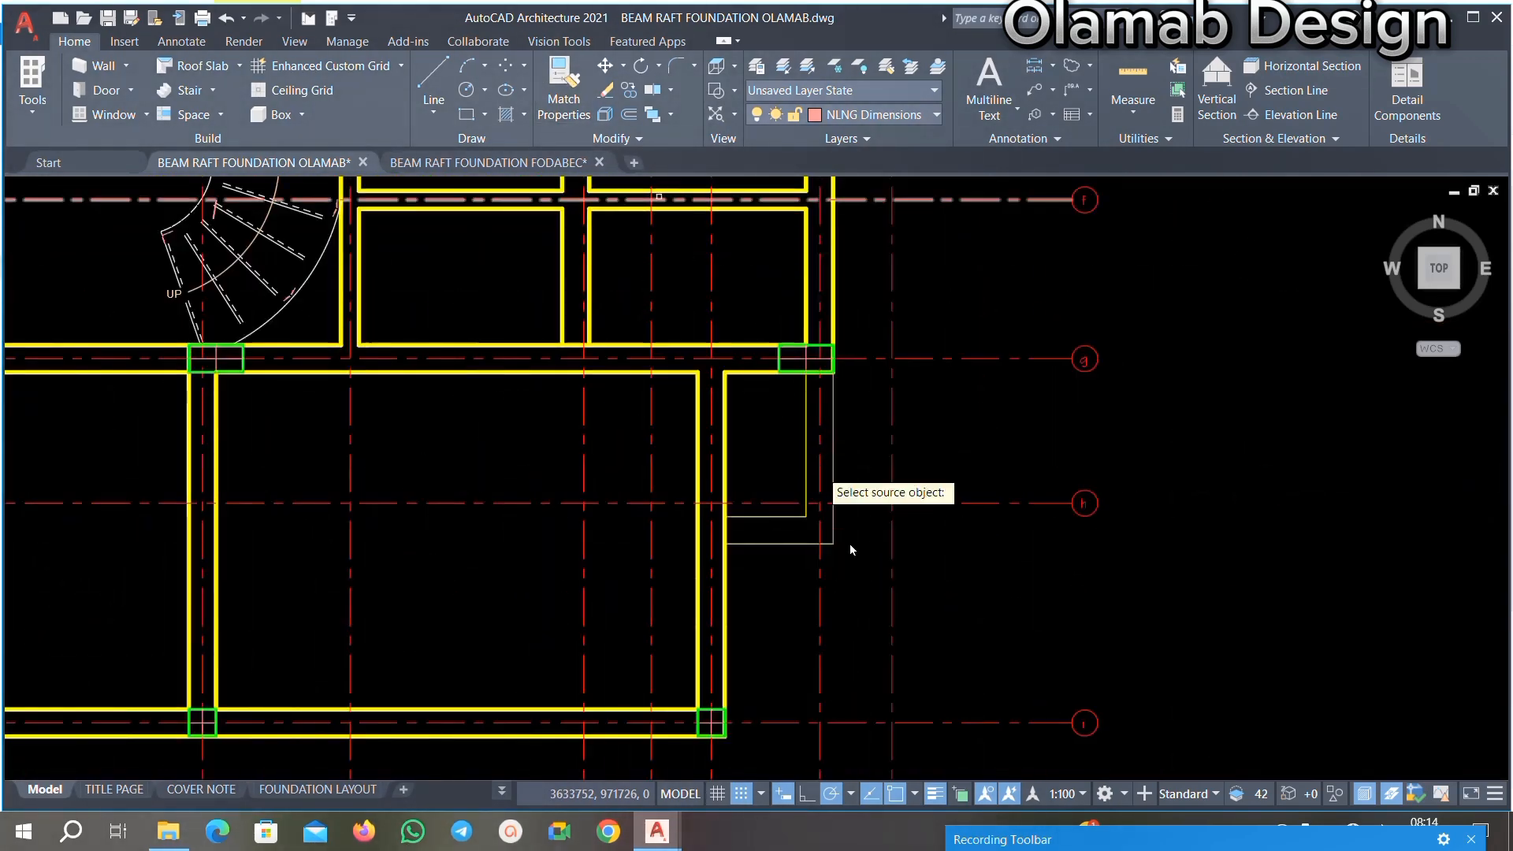
{"action": "scroll", "coordinate": [767, 481], "scroll_direction": "up", "scroll_amount": 5}
{"action": "left_click", "coordinate": [589, 352]}
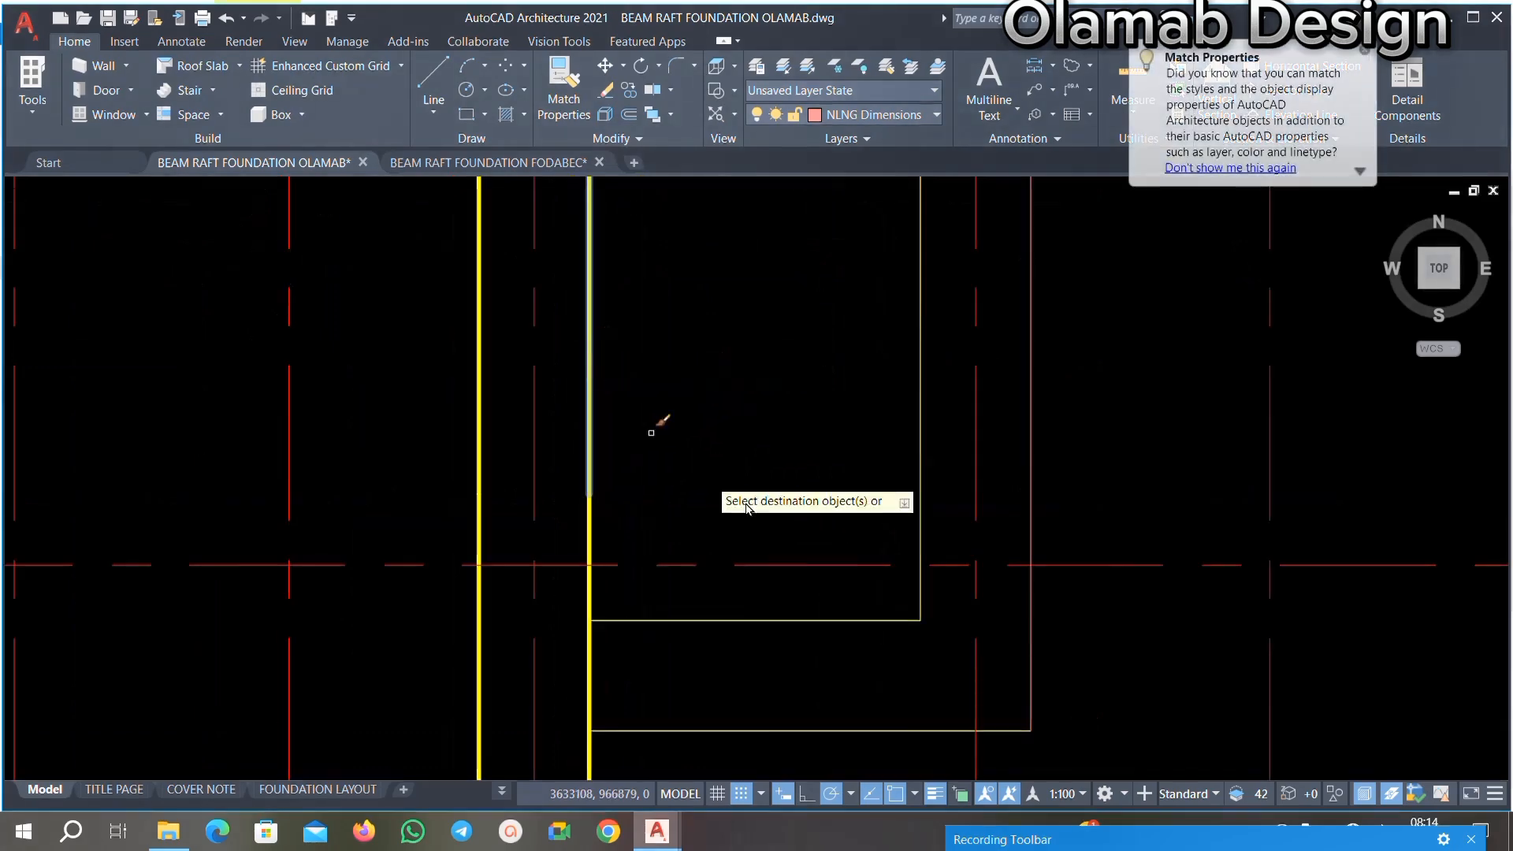
{"action": "scroll", "coordinate": [861, 433], "scroll_direction": "down", "scroll_amount": 3}
{"action": "scroll", "coordinate": [831, 381], "scroll_direction": "up", "scroll_amount": 3}
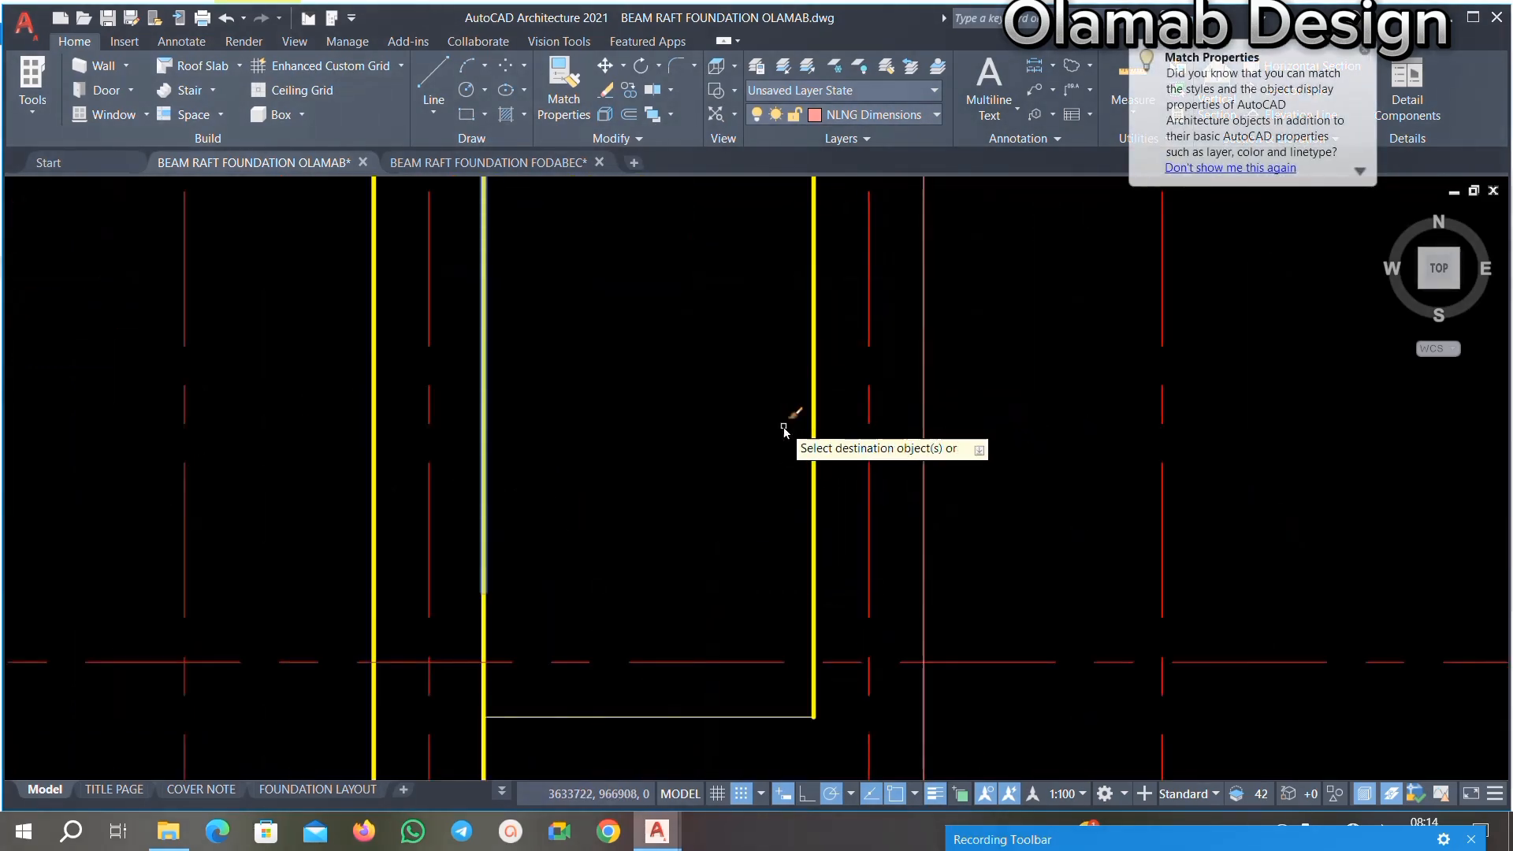
{"action": "left_click", "coordinate": [937, 406]}
{"action": "left_click", "coordinate": [925, 459]}
{"action": "scroll", "coordinate": [935, 378], "scroll_direction": "down", "scroll_amount": 4}
{"action": "scroll", "coordinate": [888, 370], "scroll_direction": "up", "scroll_amount": 1}
{"action": "scroll", "coordinate": [890, 441], "scroll_direction": "up", "scroll_amount": 6}
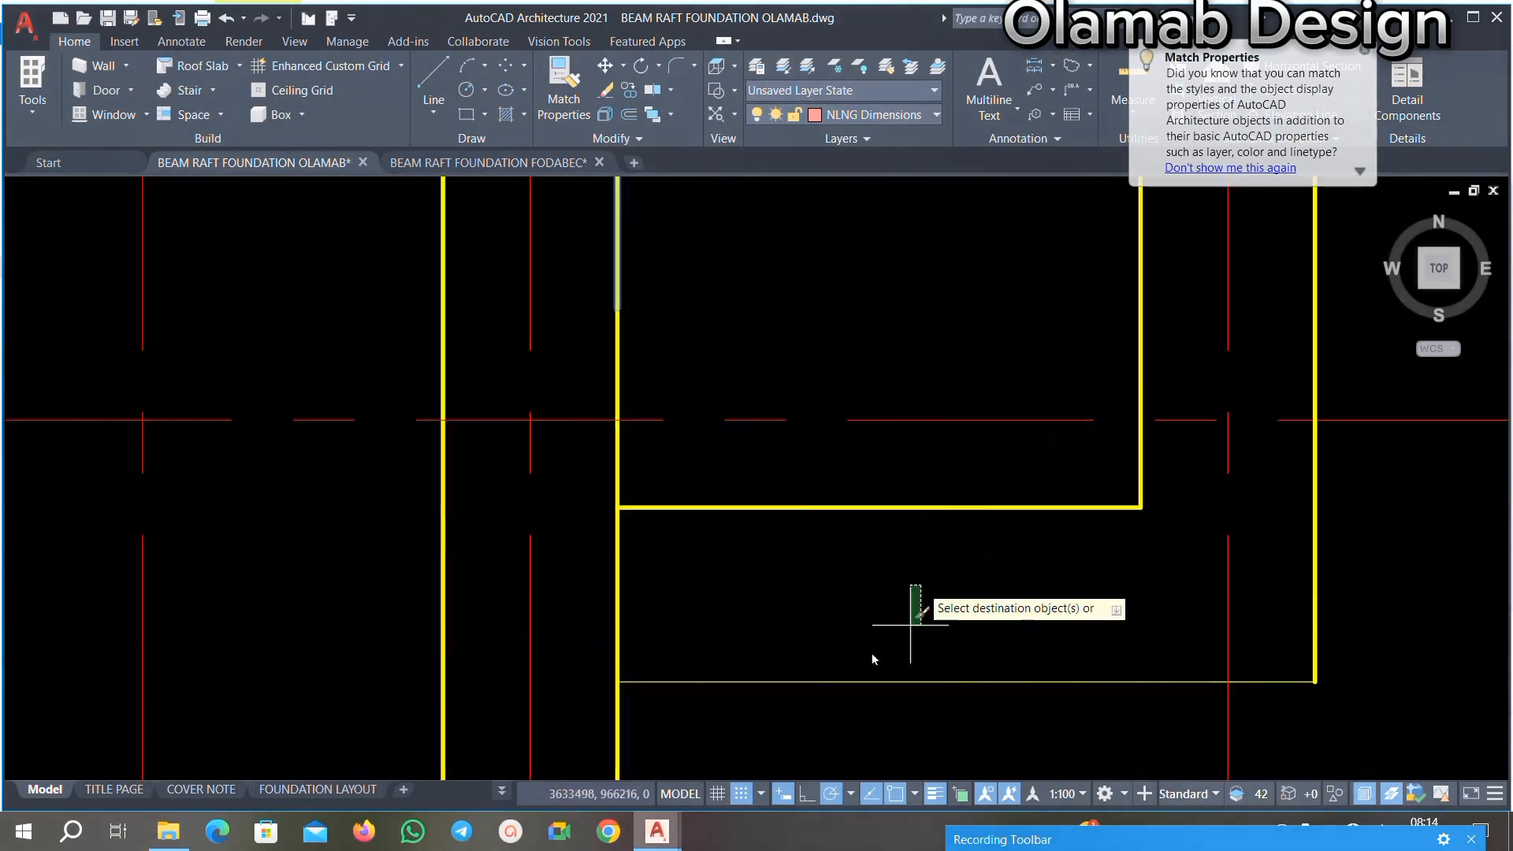
{"action": "left_click", "coordinate": [749, 702]}
{"action": "scroll", "coordinate": [770, 607], "scroll_direction": "down", "scroll_amount": 3}
{"action": "scroll", "coordinate": [780, 541], "scroll_direction": "down", "scroll_amount": 2}
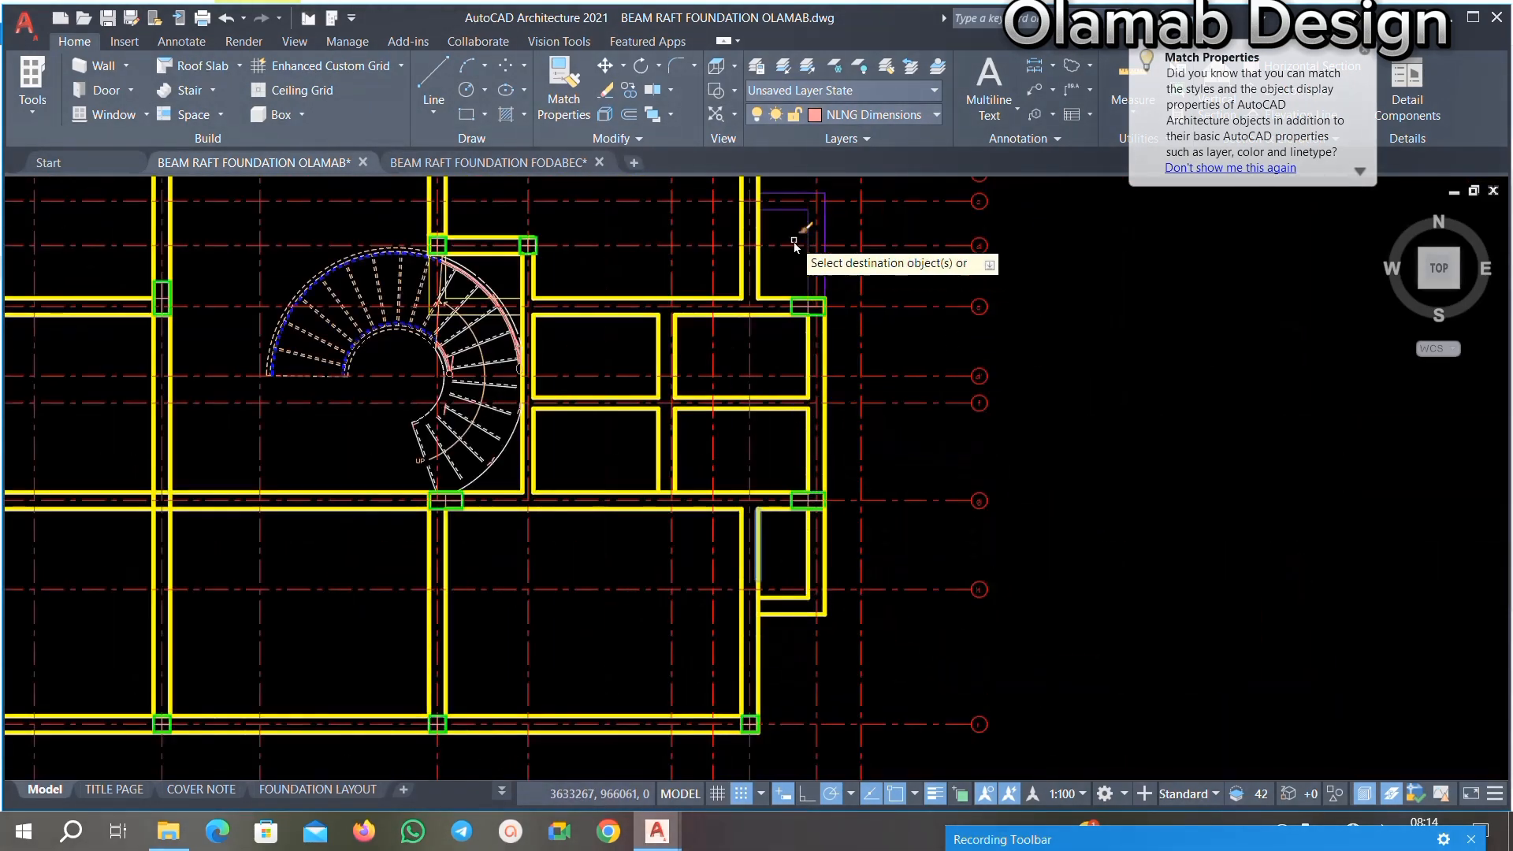
Step: Apply the same yellow beam properties to the inner and outer lines of the northeast veranda between gridlines c and e
{"action": "scroll", "coordinate": [864, 337], "scroll_direction": "up", "scroll_amount": 6}
{"action": "left_click", "coordinate": [1117, 397]}
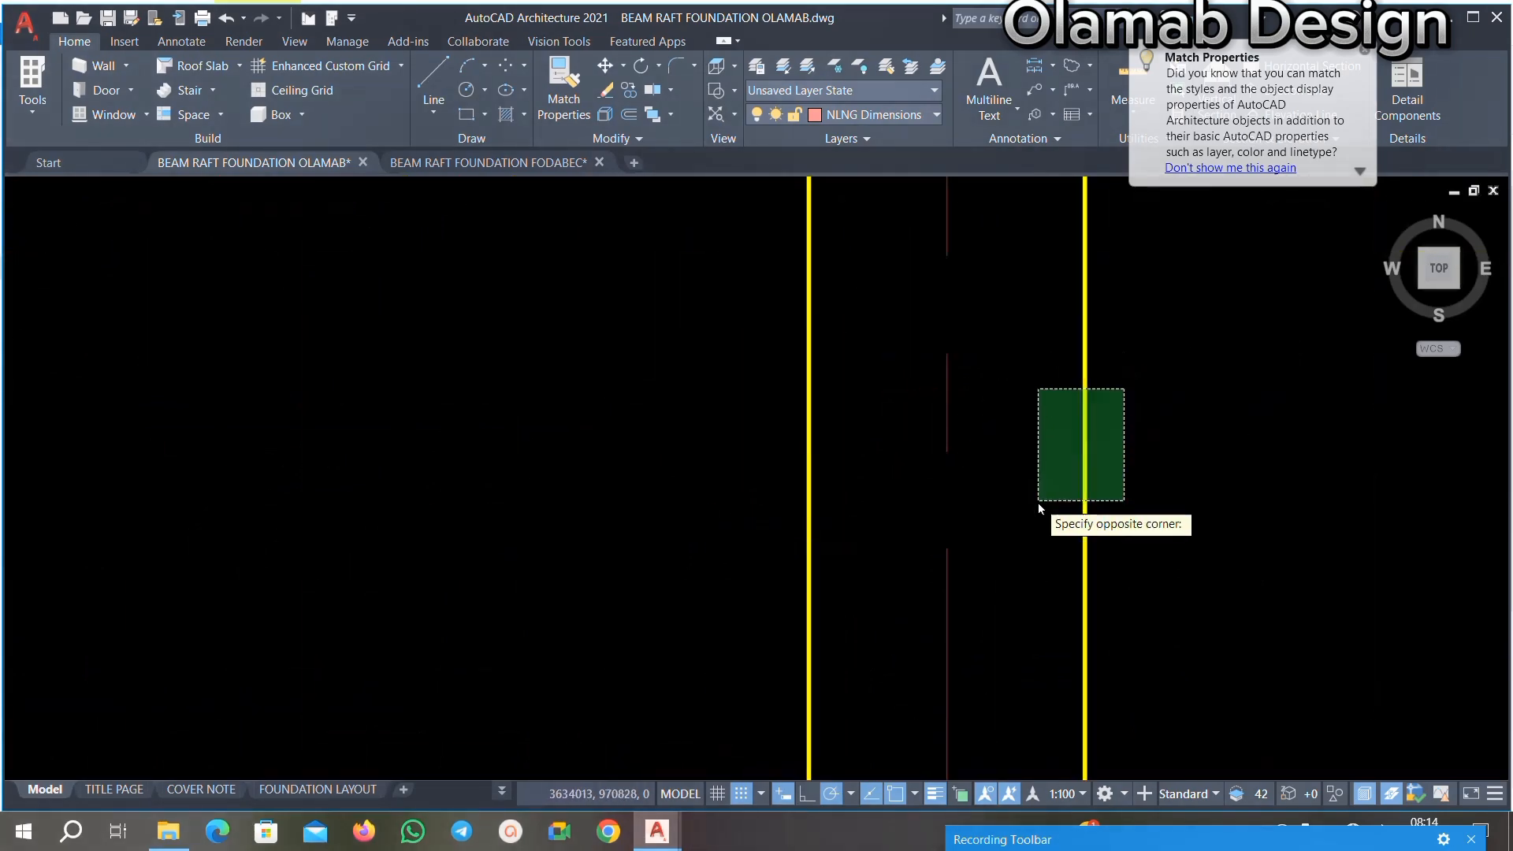
{"action": "left_click", "coordinate": [1038, 504]}
{"action": "scroll", "coordinate": [949, 405], "scroll_direction": "down", "scroll_amount": 4}
{"action": "scroll", "coordinate": [894, 378], "scroll_direction": "up", "scroll_amount": 2}
{"action": "scroll", "coordinate": [886, 334], "scroll_direction": "up", "scroll_amount": 2}
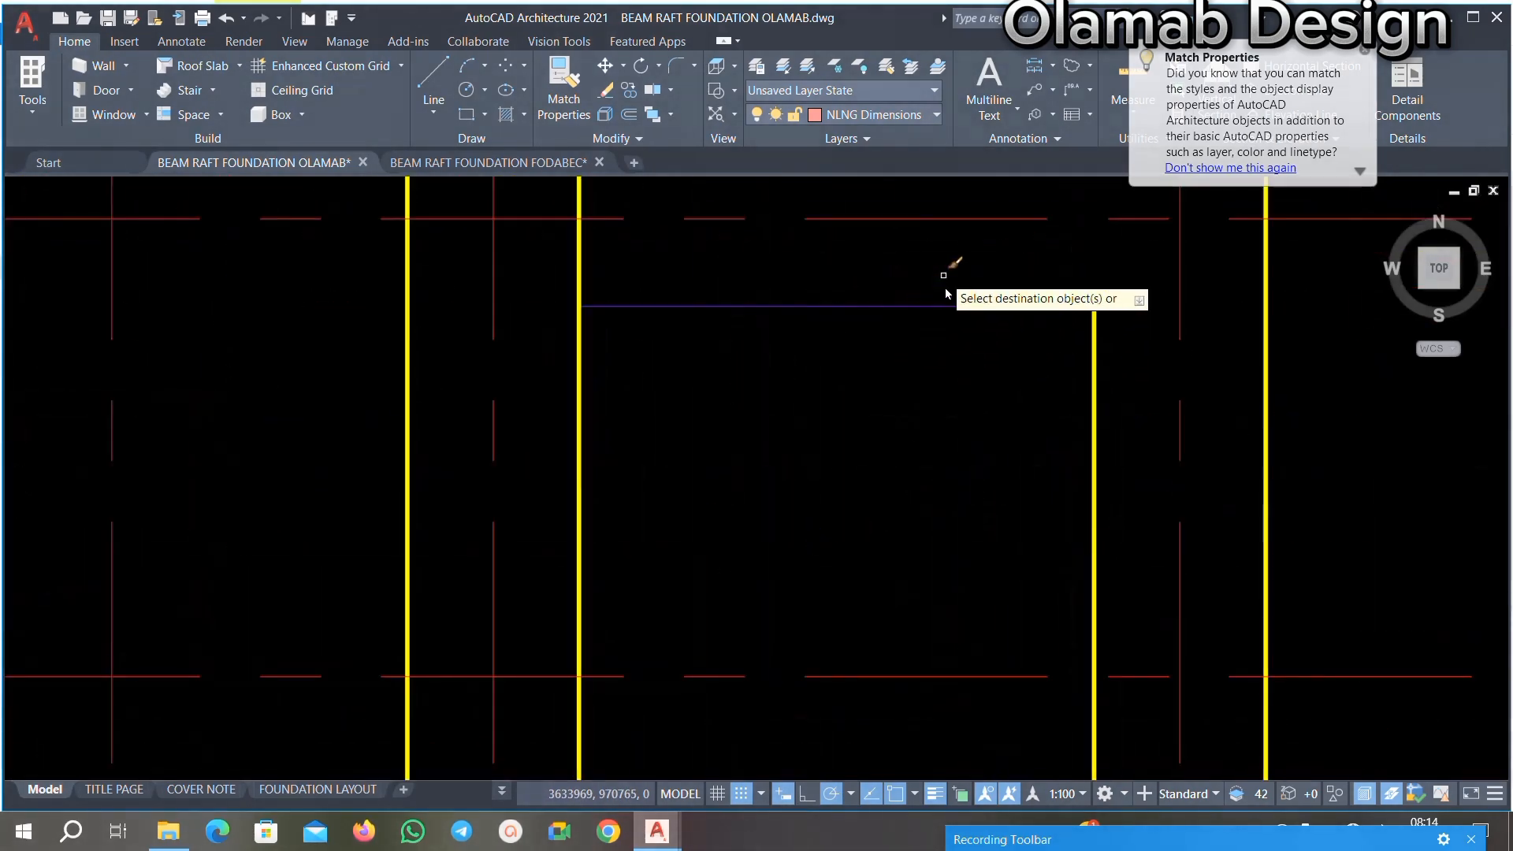
{"action": "left_click", "coordinate": [943, 276]}
{"action": "left_click", "coordinate": [849, 454]}
{"action": "scroll", "coordinate": [855, 405], "scroll_direction": "down", "scroll_amount": 2}
{"action": "scroll", "coordinate": [931, 326], "scroll_direction": "up", "scroll_amount": 2}
{"action": "left_click", "coordinate": [935, 309]}
{"action": "left_click", "coordinate": [881, 259]}
{"action": "scroll", "coordinate": [895, 378], "scroll_direction": "down", "scroll_amount": 5}
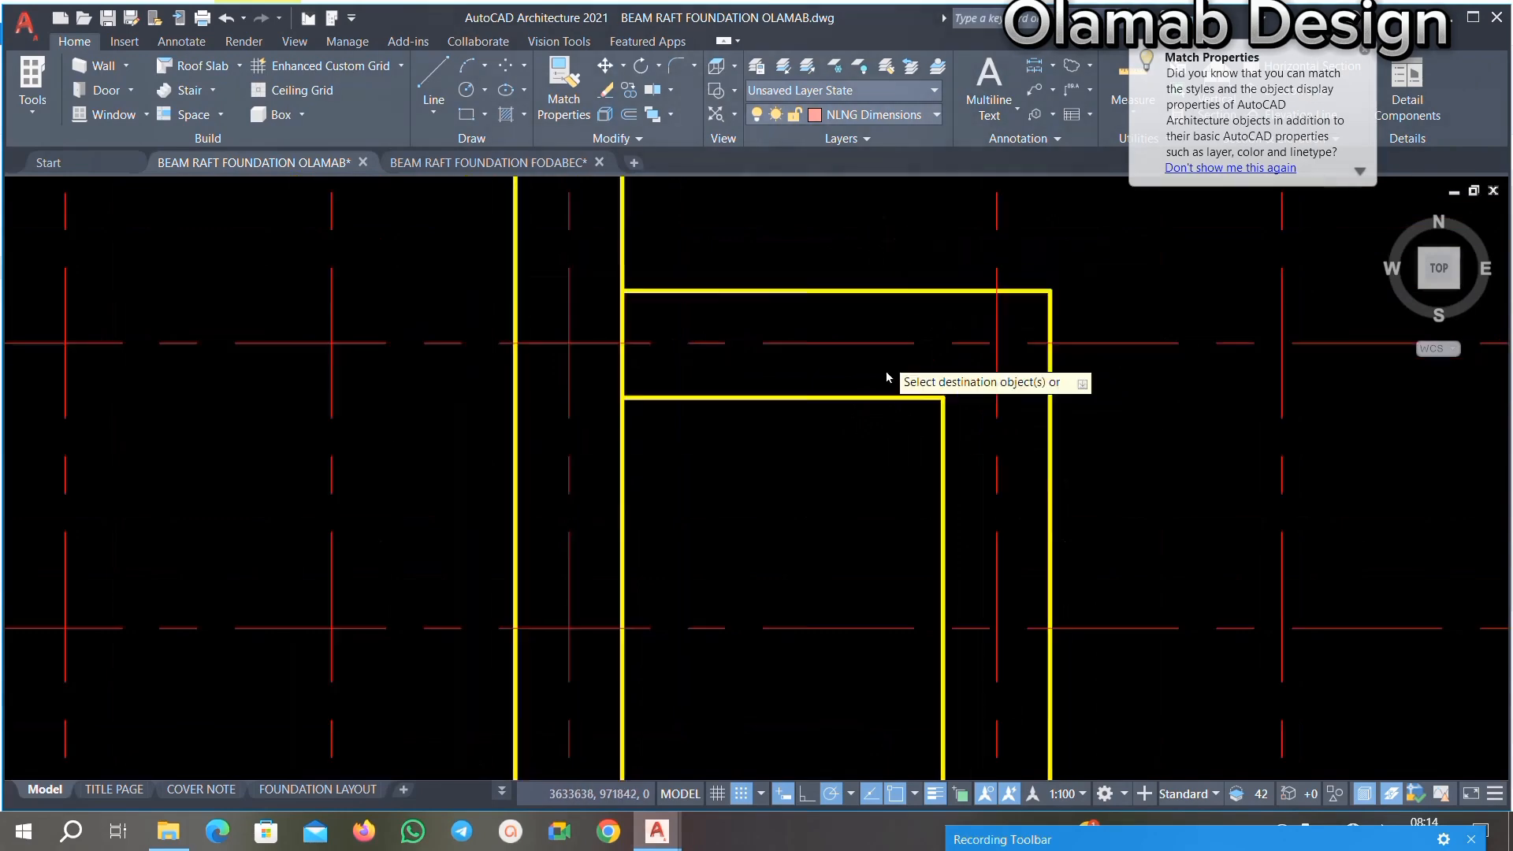
Step: Trim the room's east beam line where the northeast veranda beam joins it at gridline c
{"action": "scroll", "coordinate": [862, 542], "scroll_direction": "up", "scroll_amount": 5}
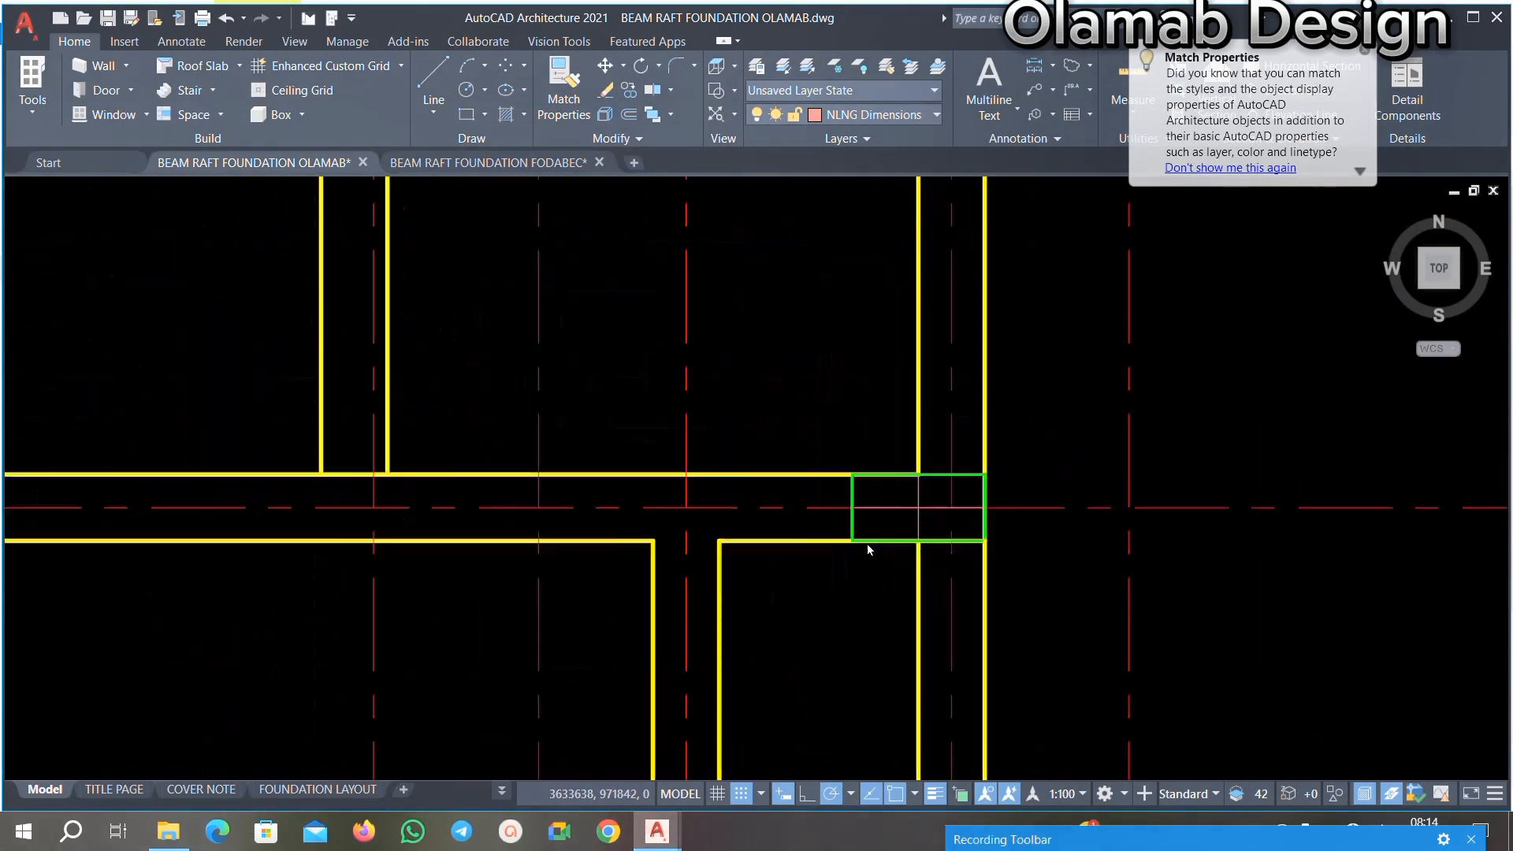
{"action": "scroll", "coordinate": [844, 504], "scroll_direction": "down", "scroll_amount": 3}
{"action": "middle_click_drag", "start_coordinate": [901, 331], "coordinate": [883, 485]}
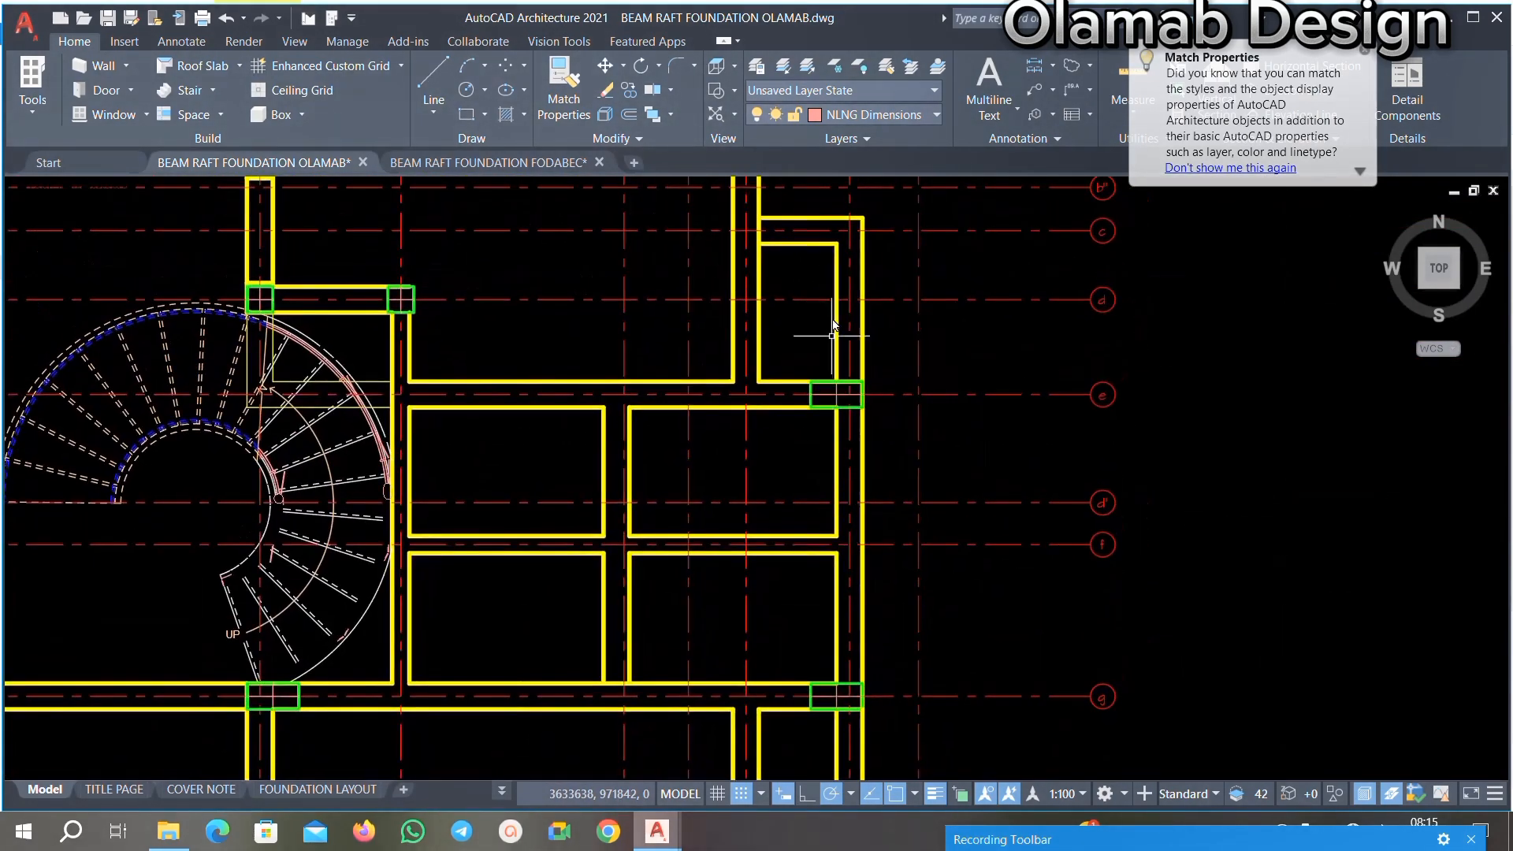
{"action": "scroll", "coordinate": [836, 229], "scroll_direction": "down", "scroll_amount": 3}
{"action": "scroll", "coordinate": [731, 308], "scroll_direction": "up", "scroll_amount": 6}
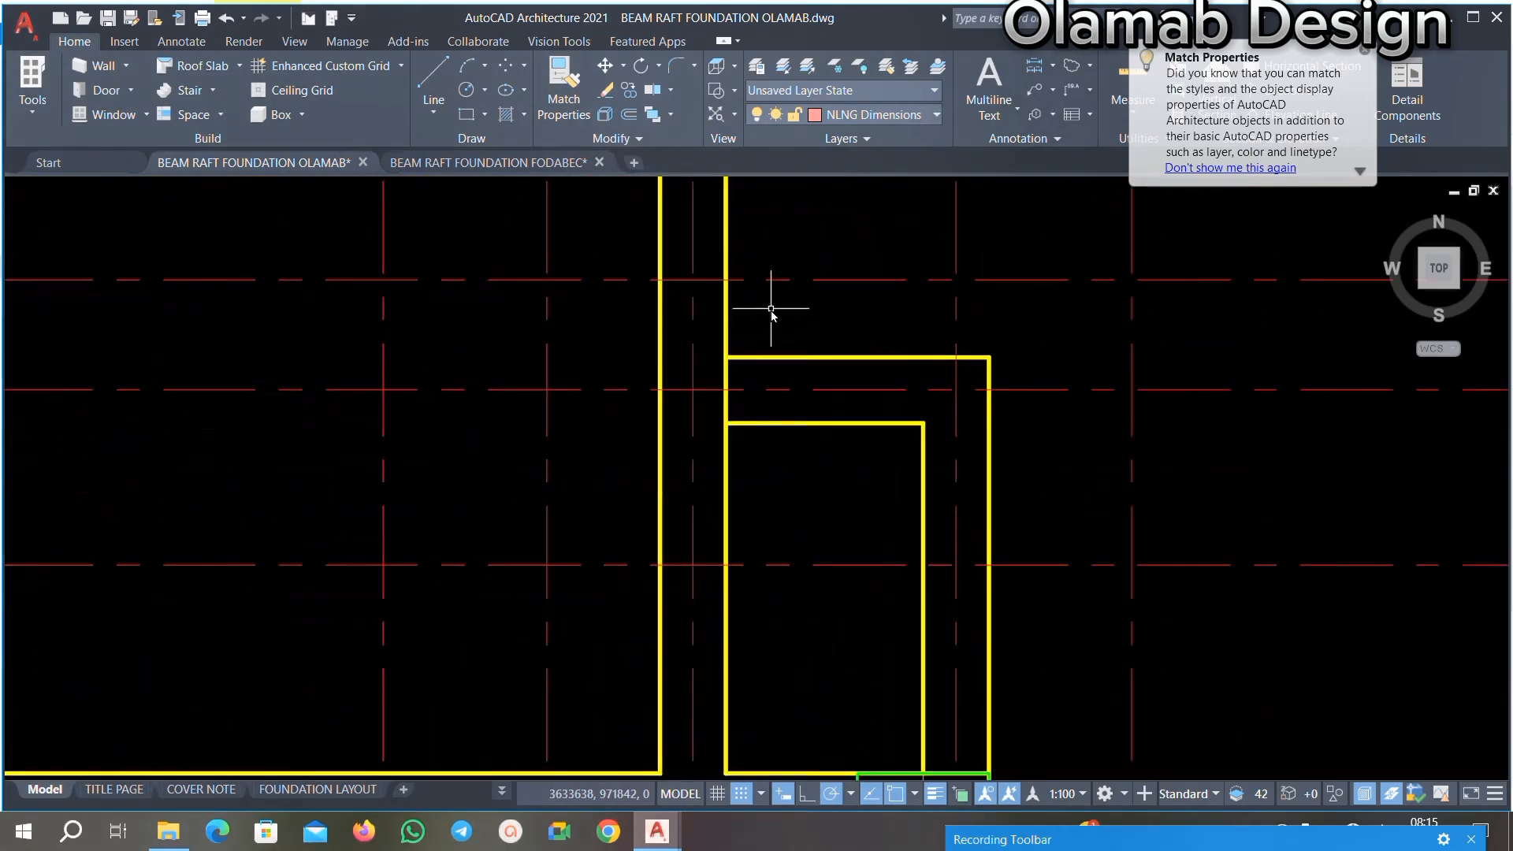
{"action": "type", "text": "o"}
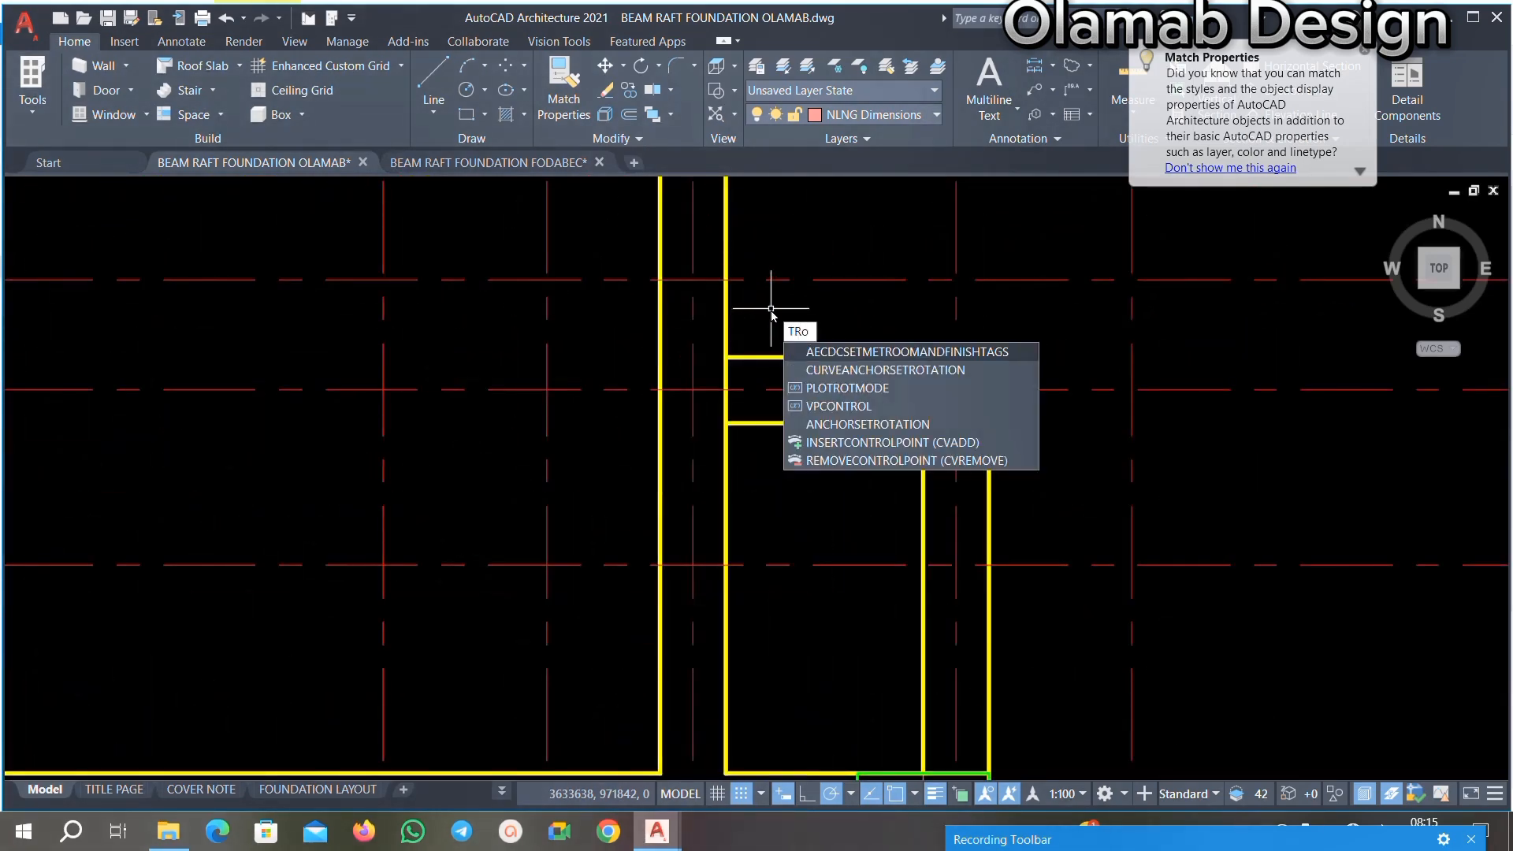
{"action": "key", "text": "BackSpace"}
{"action": "type", "text": "Im"}
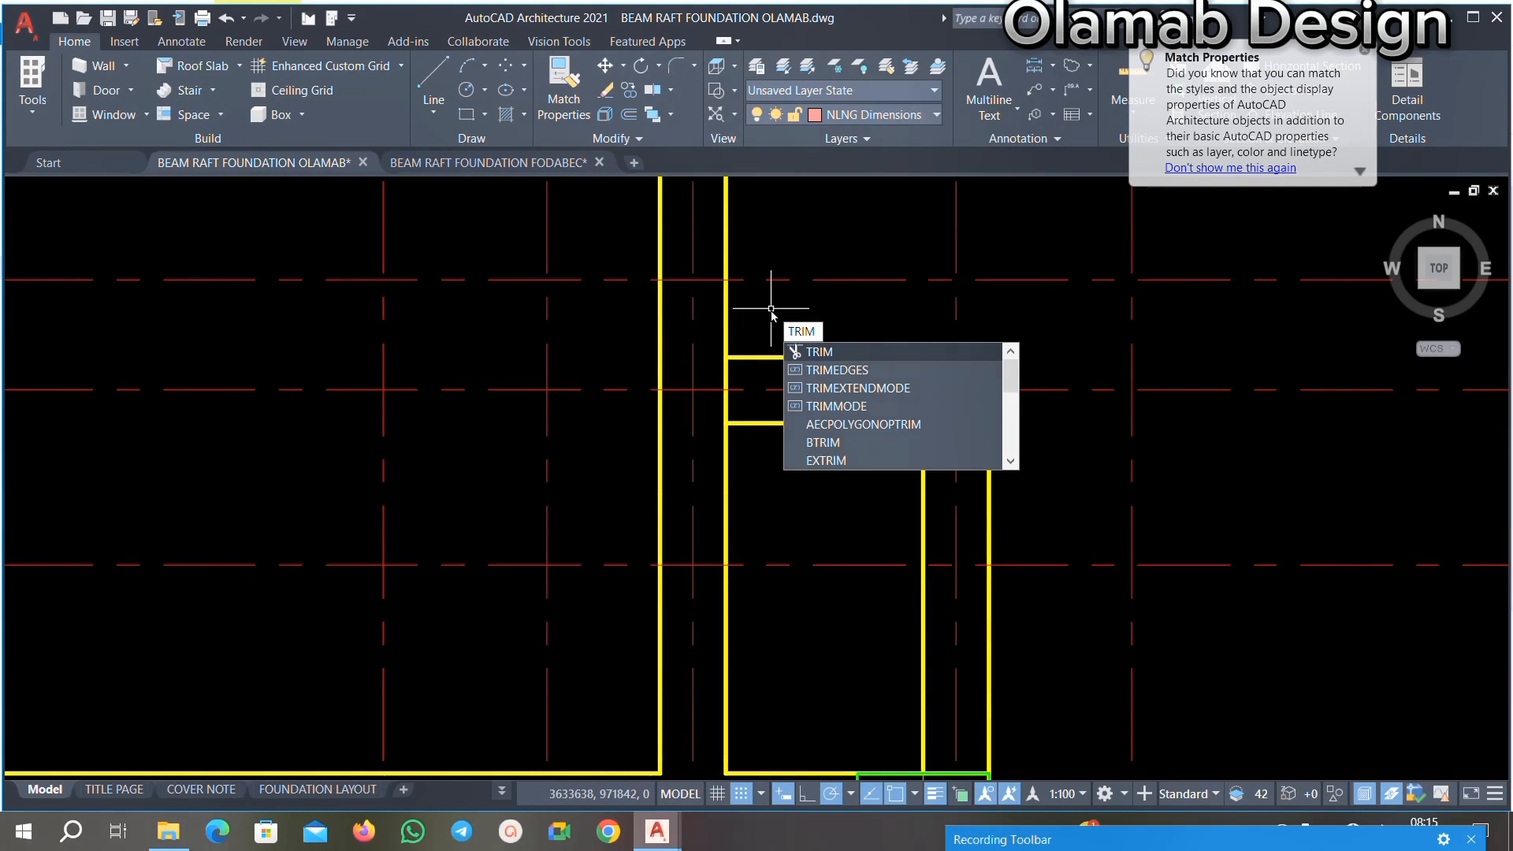
{"action": "scroll", "coordinate": [712, 355], "scroll_direction": "up", "scroll_amount": 6}
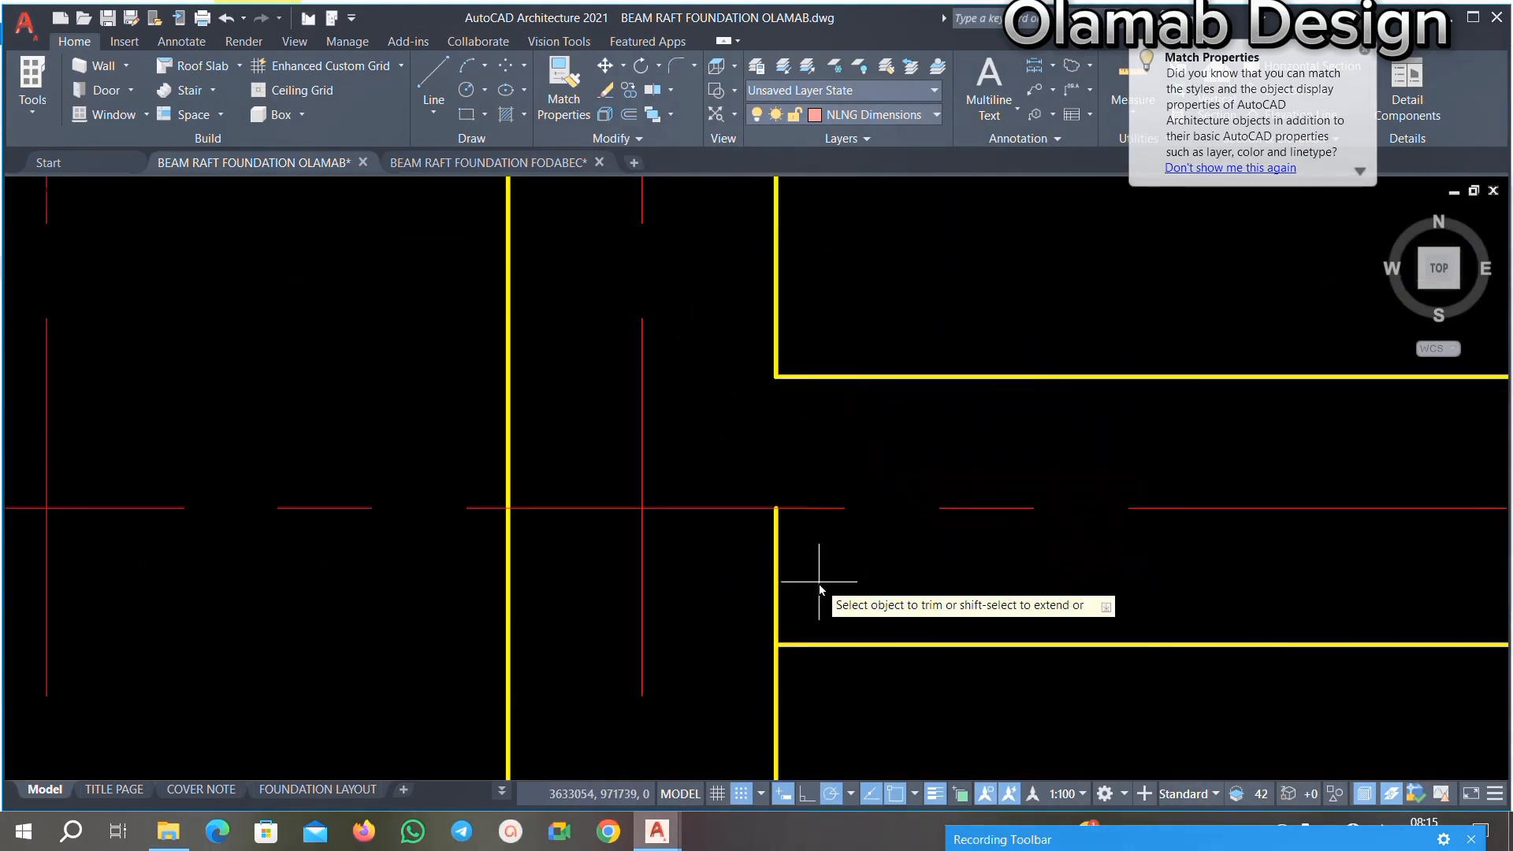
Step: Trim the beam line segment between the two veranda lines at the southeast veranda junction just below gridline h
{"action": "scroll", "coordinate": [796, 418], "scroll_direction": "down", "scroll_amount": 8}
{"action": "scroll", "coordinate": [793, 428], "scroll_direction": "up", "scroll_amount": 10}
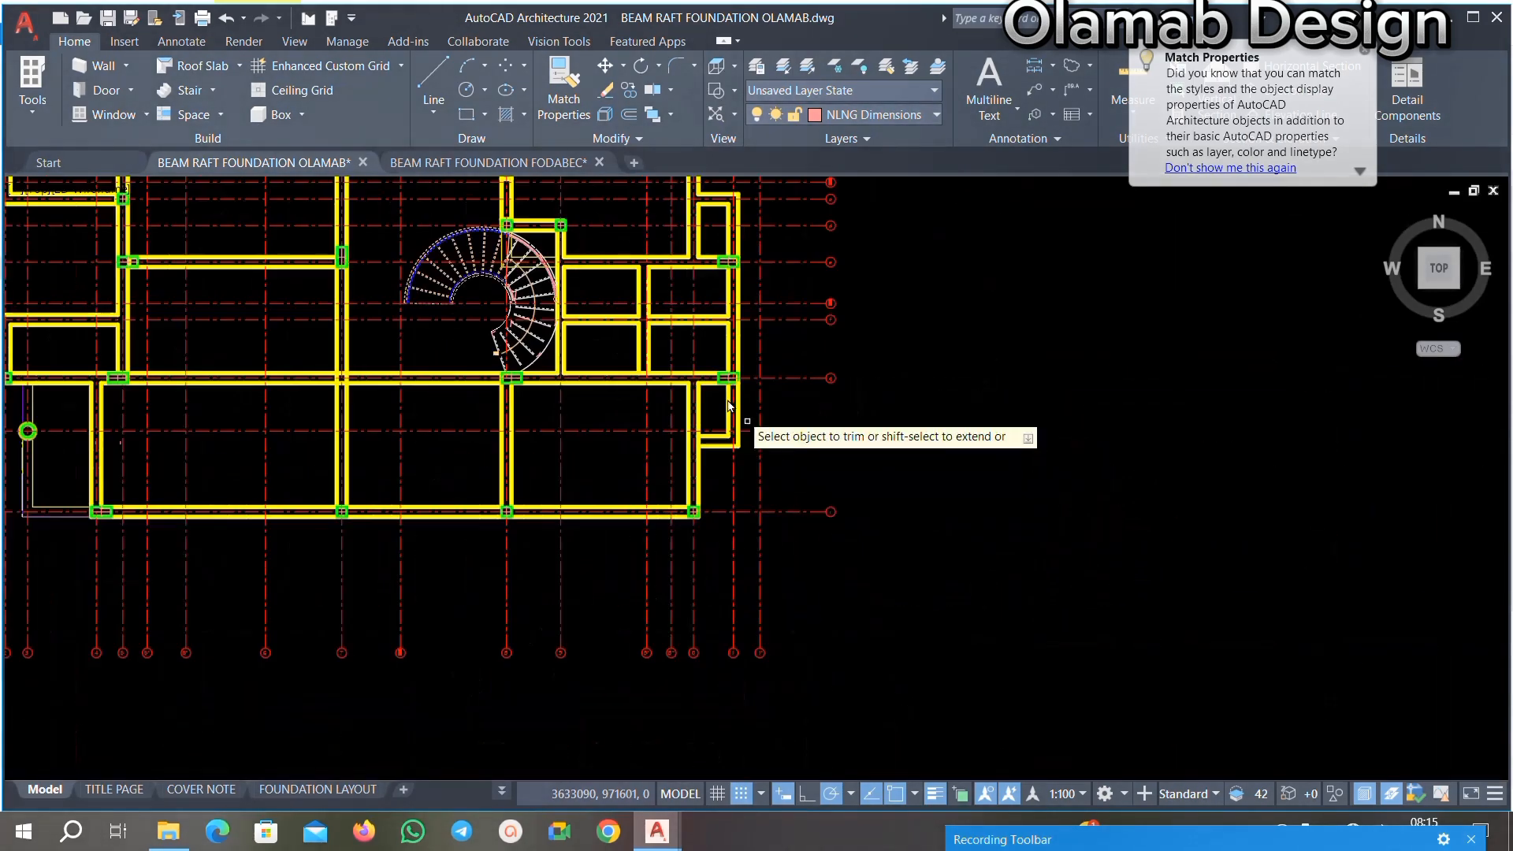
{"action": "scroll", "coordinate": [644, 608], "scroll_direction": "up", "scroll_amount": 3}
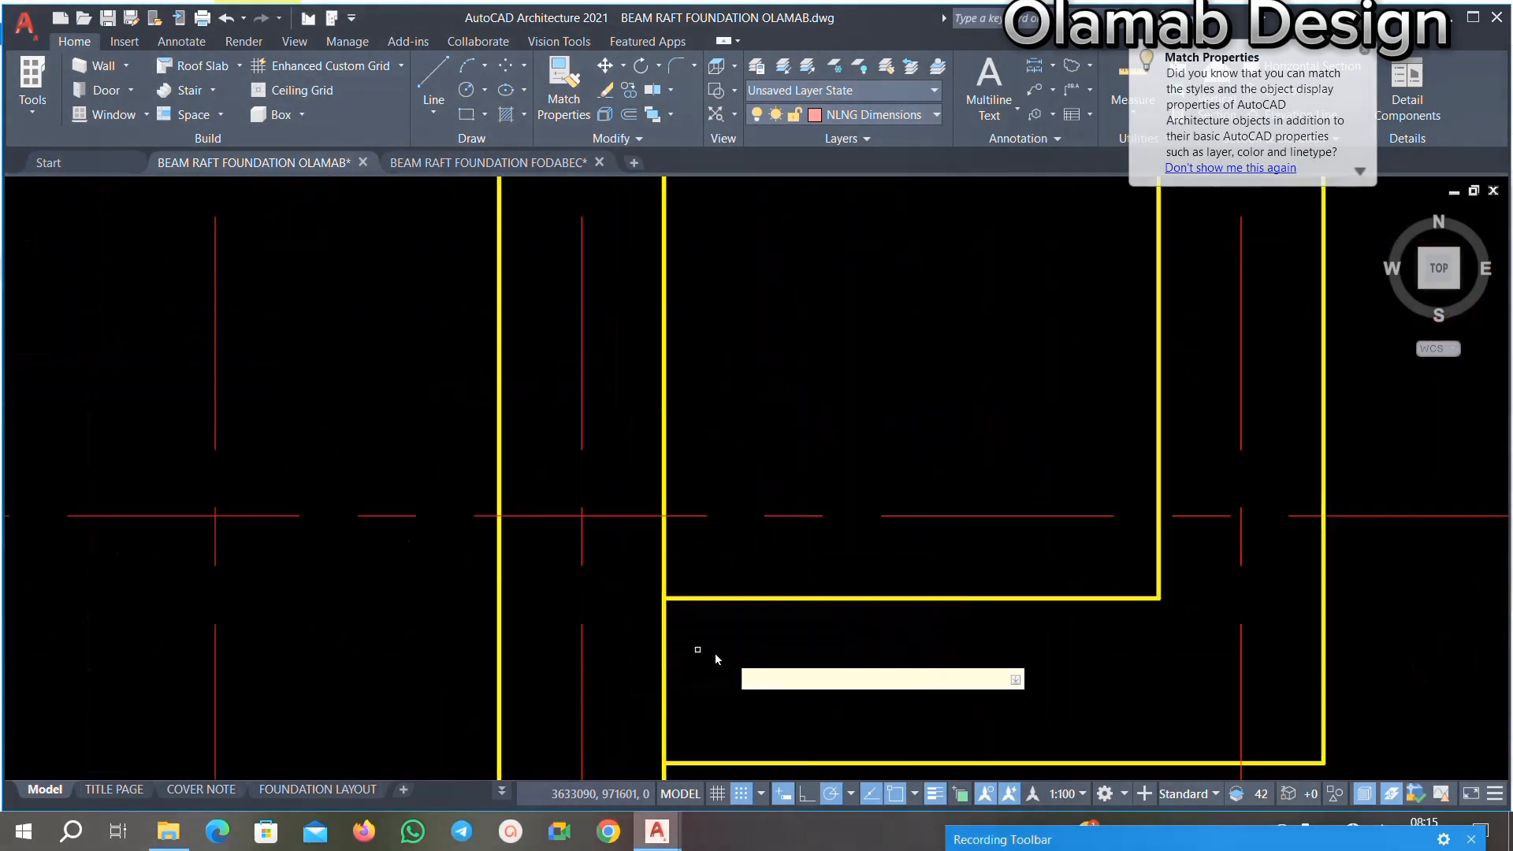
{"action": "left_click", "coordinate": [766, 661]}
{"action": "left_click", "coordinate": [628, 709]}
{"action": "scroll", "coordinate": [739, 563], "scroll_direction": "down", "scroll_amount": 3}
{"action": "scroll", "coordinate": [755, 470], "scroll_direction": "down", "scroll_amount": 4}
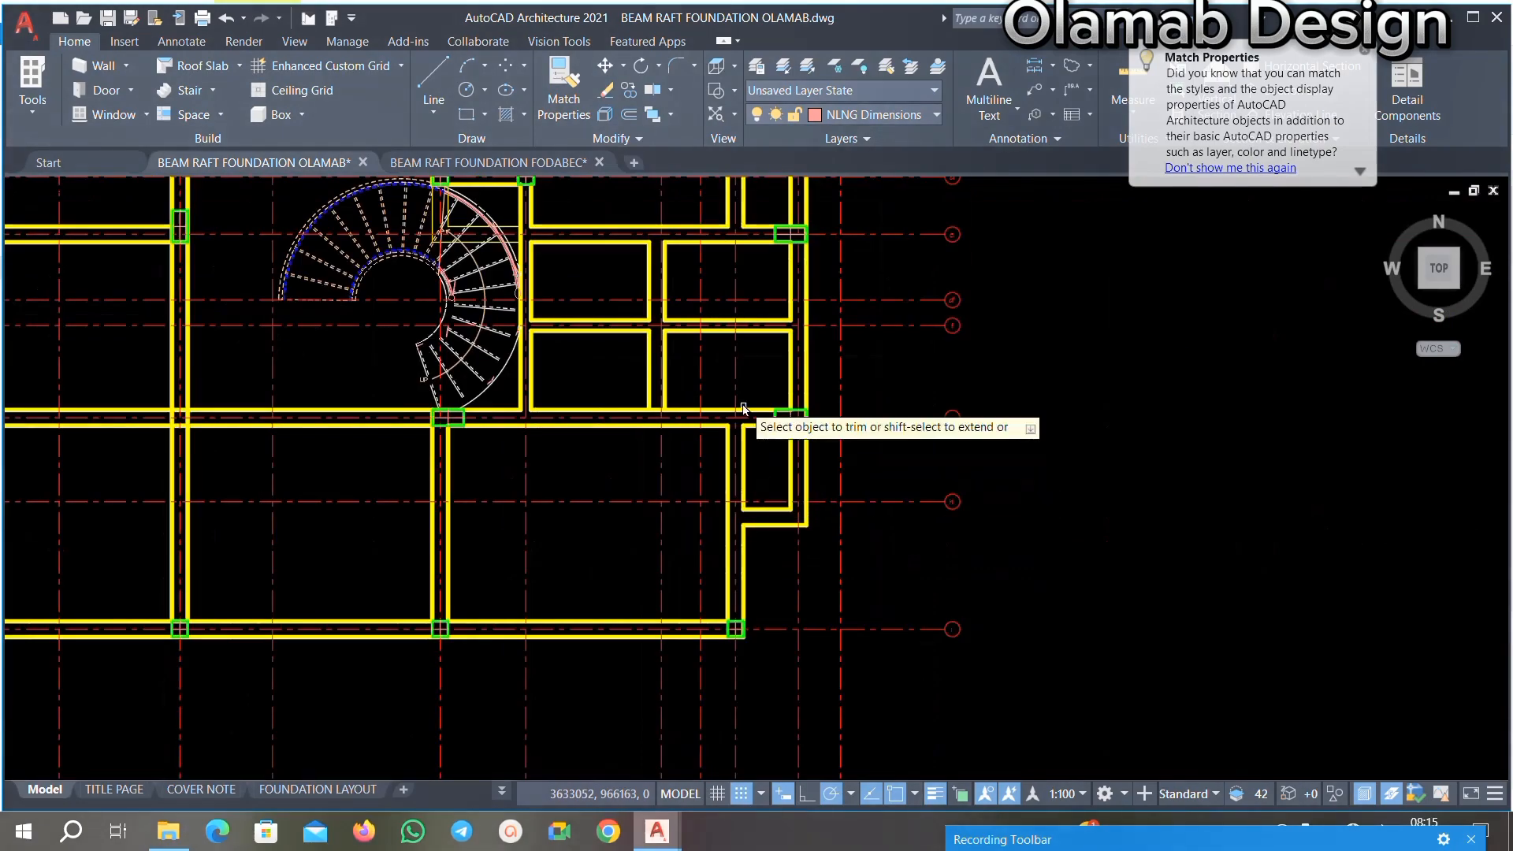
Step: Examine the beam junctions around the spiral staircase and the small eastern rooms for remaining lines that need trimming
{"action": "scroll", "coordinate": [745, 409], "scroll_direction": "up", "scroll_amount": 4}
{"action": "scroll", "coordinate": [760, 428], "scroll_direction": "down", "scroll_amount": 4}
{"action": "middle_click_drag", "start_coordinate": [666, 205], "coordinate": [735, 387]}
{"action": "scroll", "coordinate": [736, 386], "scroll_direction": "up", "scroll_amount": 3}
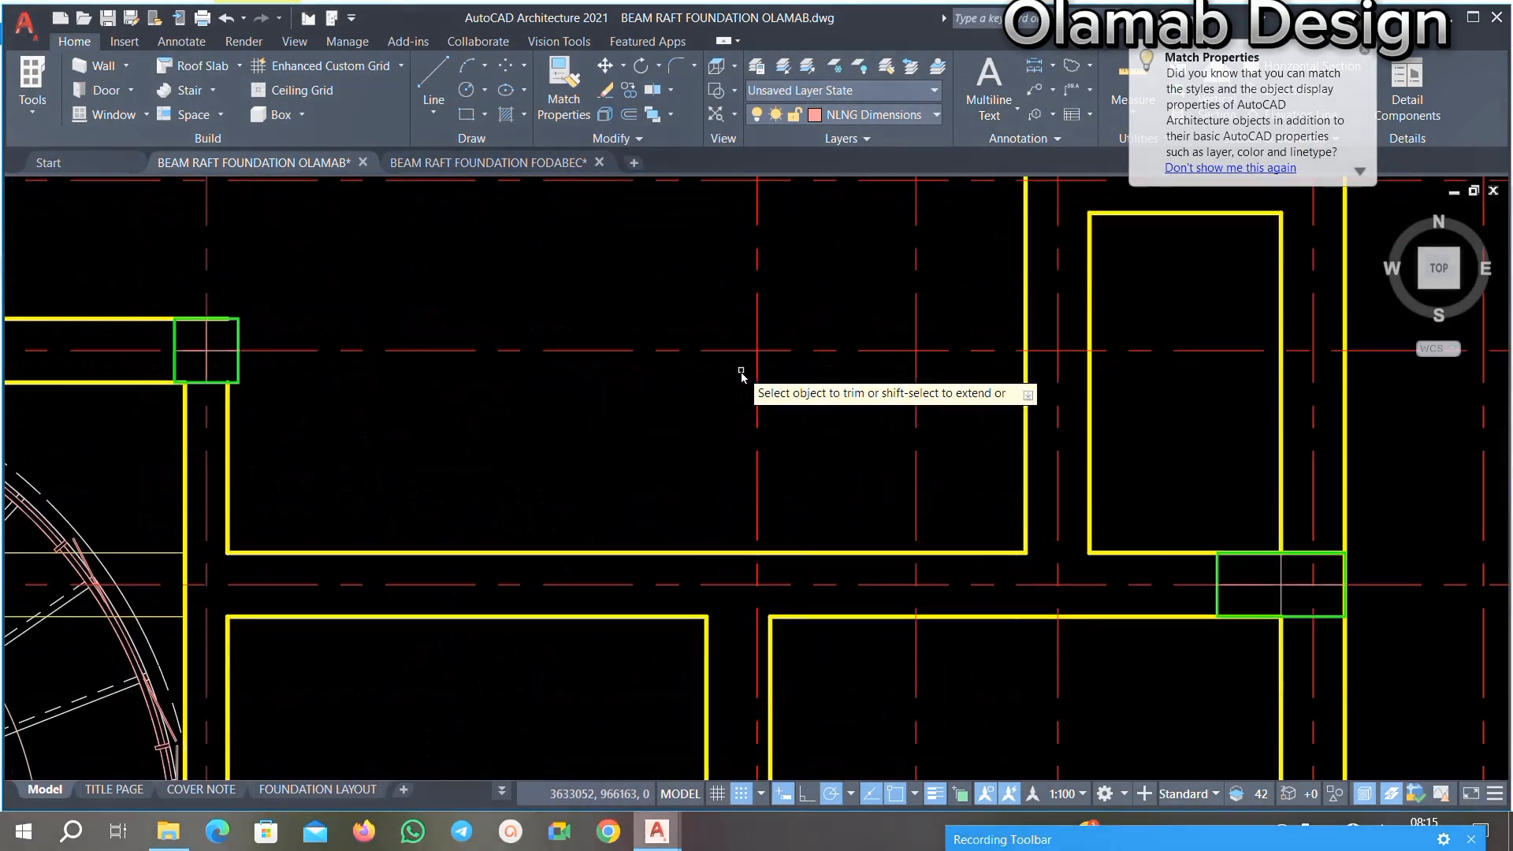
{"action": "scroll", "coordinate": [752, 398], "scroll_direction": "down", "scroll_amount": 3}
{"action": "scroll", "coordinate": [832, 271], "scroll_direction": "up", "scroll_amount": 3}
{"action": "scroll", "coordinate": [550, 378], "scroll_direction": "down", "scroll_amount": 5}
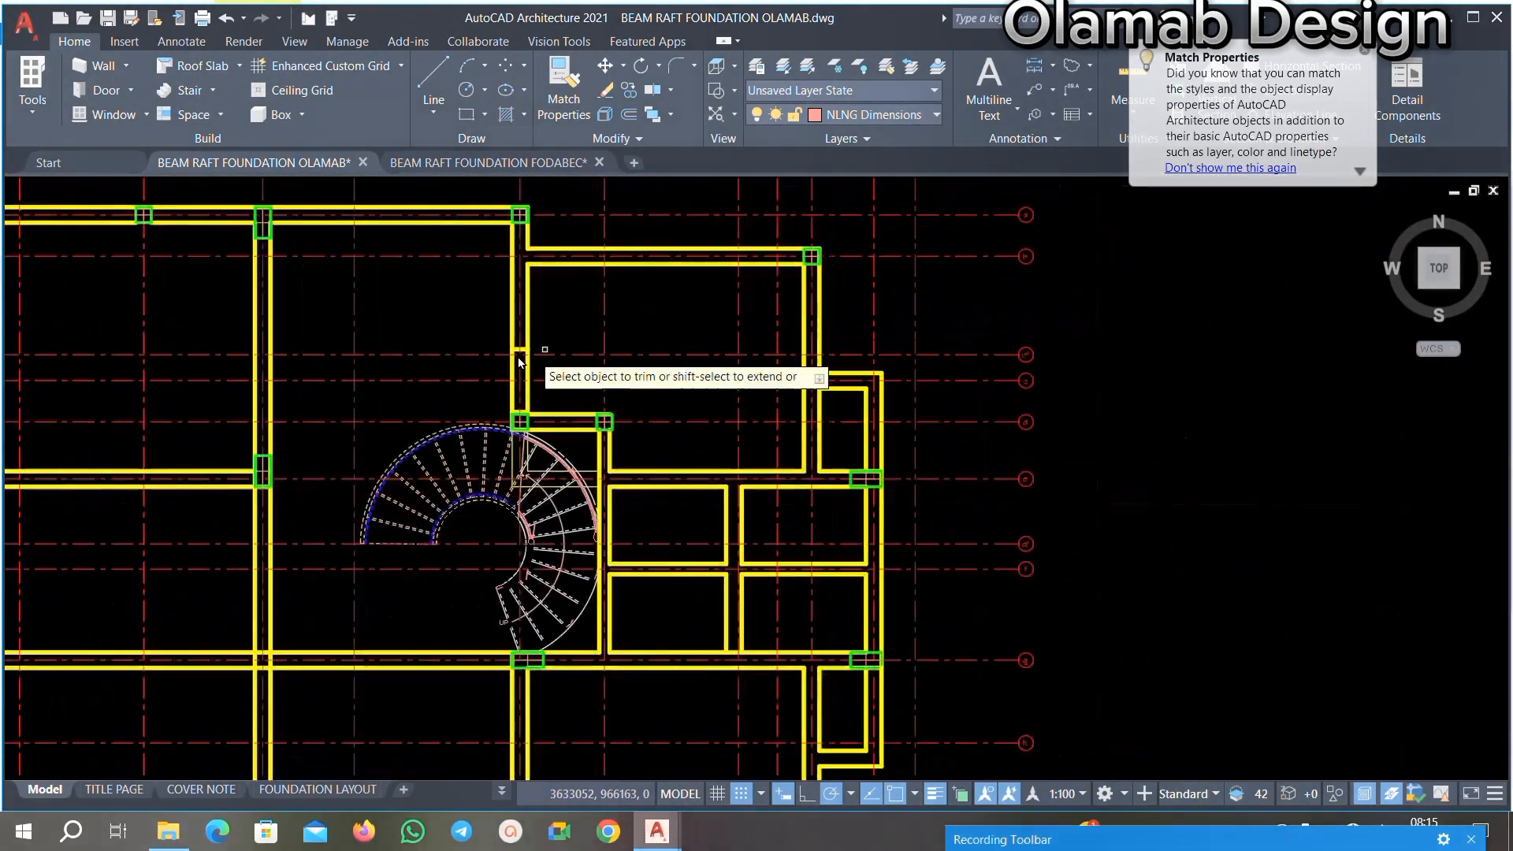
{"action": "scroll", "coordinate": [741, 531], "scroll_direction": "up", "scroll_amount": 2}
{"action": "scroll", "coordinate": [884, 437], "scroll_direction": "up", "scroll_amount": 3}
{"action": "scroll", "coordinate": [895, 489], "scroll_direction": "down", "scroll_amount": 3}
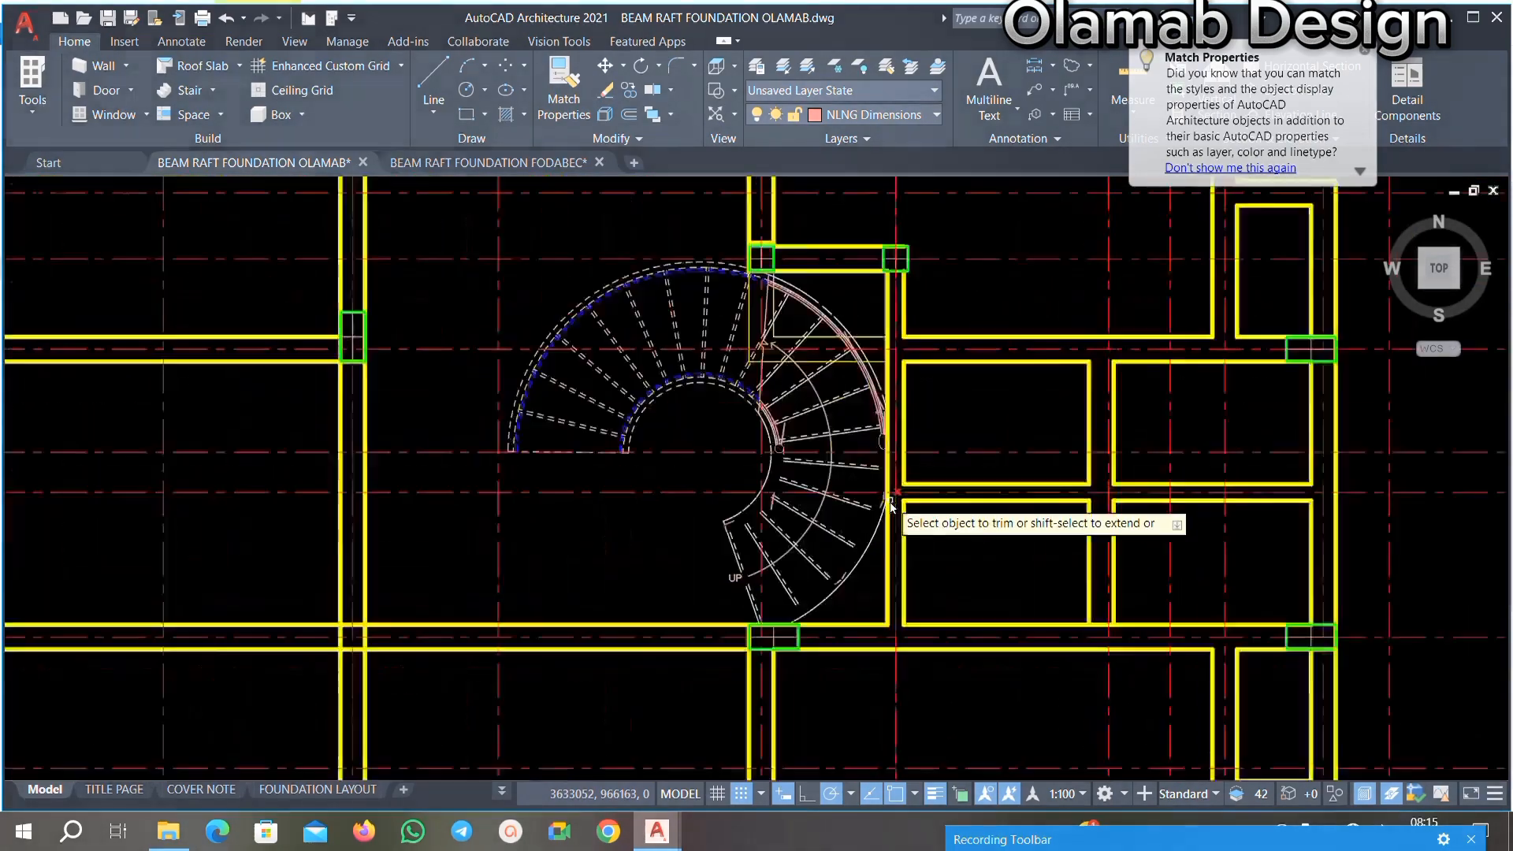
{"action": "scroll", "coordinate": [884, 457], "scroll_direction": "up", "scroll_amount": 3}
{"action": "scroll", "coordinate": [731, 546], "scroll_direction": "down", "scroll_amount": 3}
{"action": "scroll", "coordinate": [717, 531], "scroll_direction": "up", "scroll_amount": 1}
{"action": "middle_click_drag", "start_coordinate": [716, 534], "coordinate": [845, 519]}
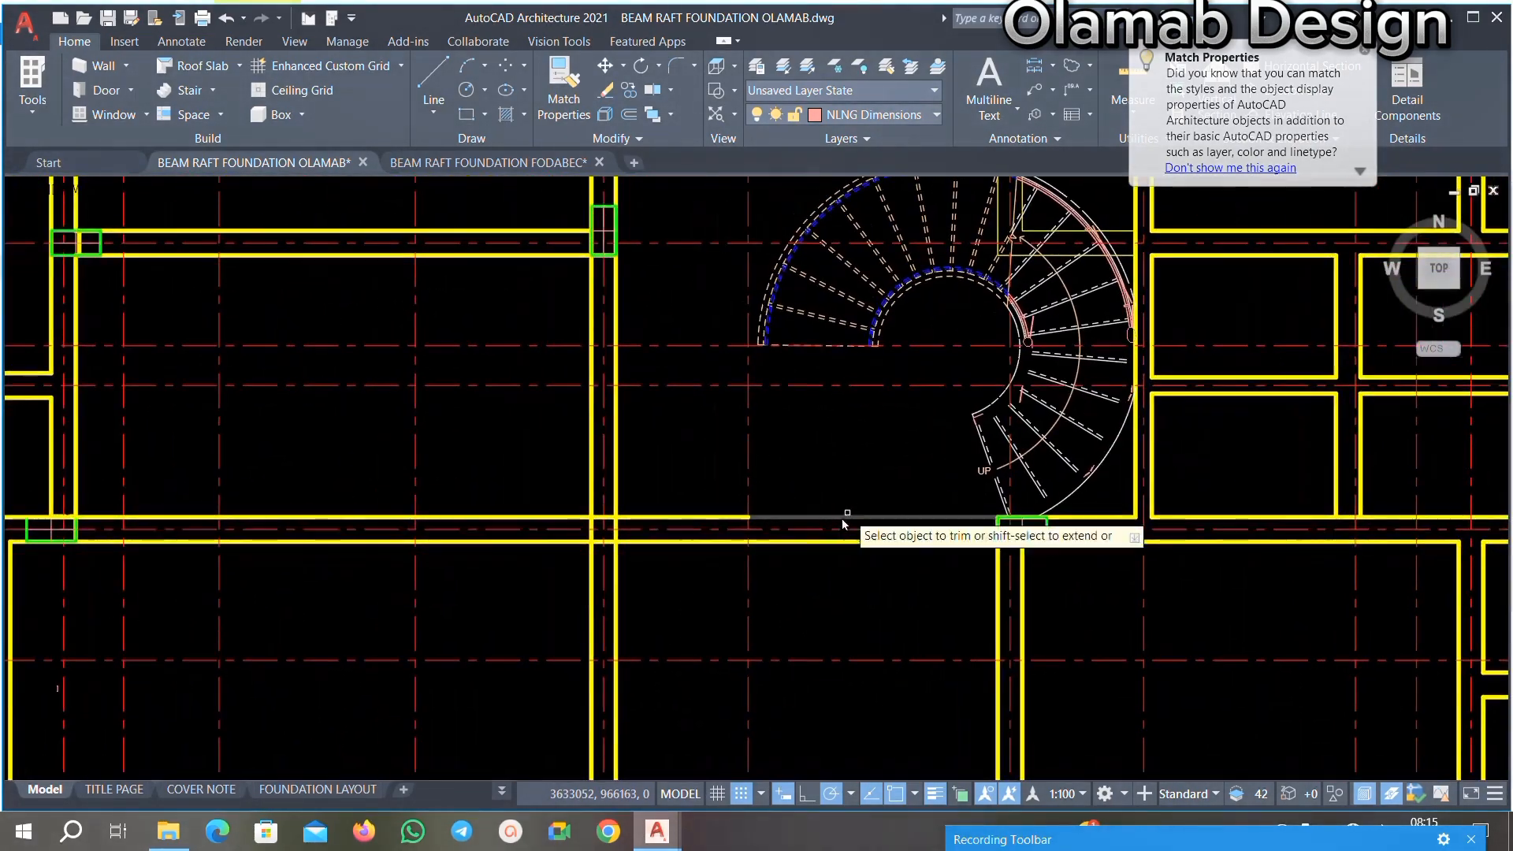
Step: Trim the leftover beam line inside the rectangular column where the interior beam along gridline e meets the western vertical beam
{"action": "scroll", "coordinate": [934, 428], "scroll_direction": "down", "scroll_amount": 3}
{"action": "scroll", "coordinate": [934, 432], "scroll_direction": "up", "scroll_amount": 3}
{"action": "scroll", "coordinate": [844, 304], "scroll_direction": "up", "scroll_amount": 2}
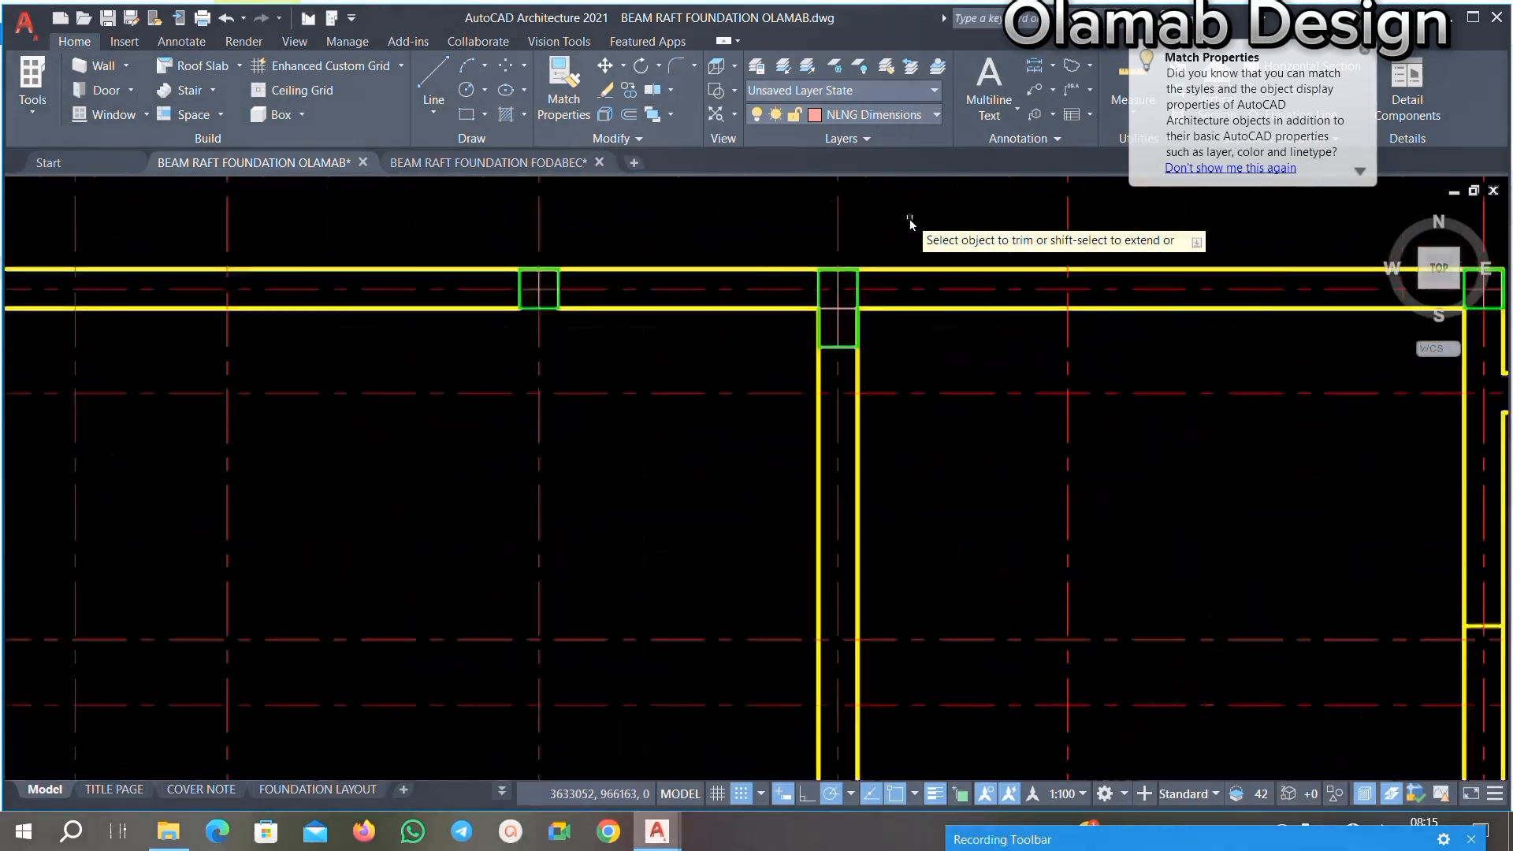
{"action": "scroll", "coordinate": [912, 229], "scroll_direction": "up", "scroll_amount": 1}
{"action": "scroll", "coordinate": [354, 337], "scroll_direction": "up", "scroll_amount": 1}
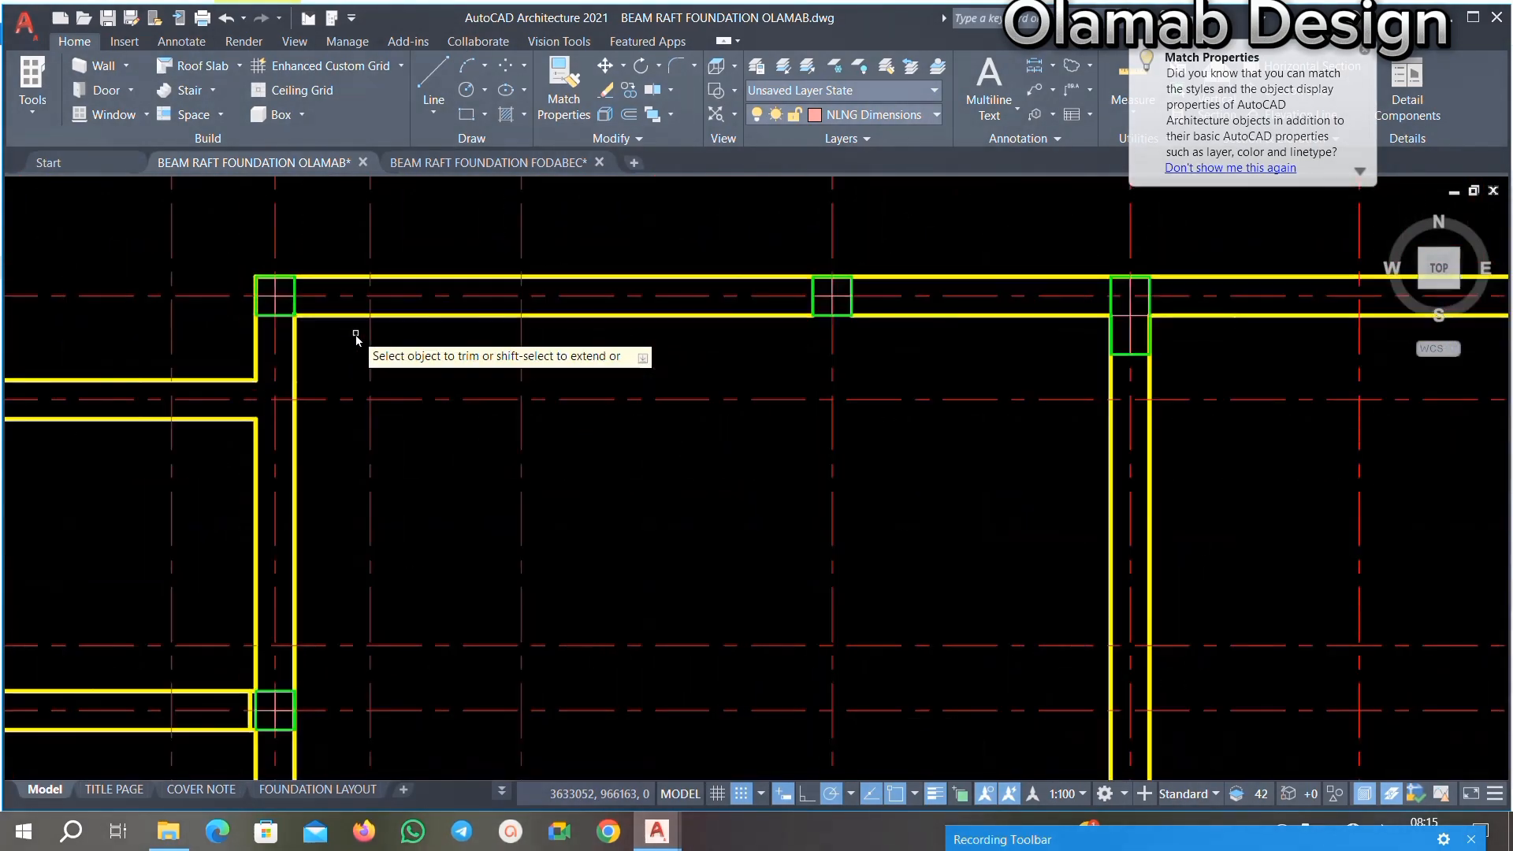
{"action": "scroll", "coordinate": [598, 294], "scroll_direction": "down", "scroll_amount": 1}
{"action": "middle_click_drag", "start_coordinate": [440, 407], "coordinate": [616, 279]}
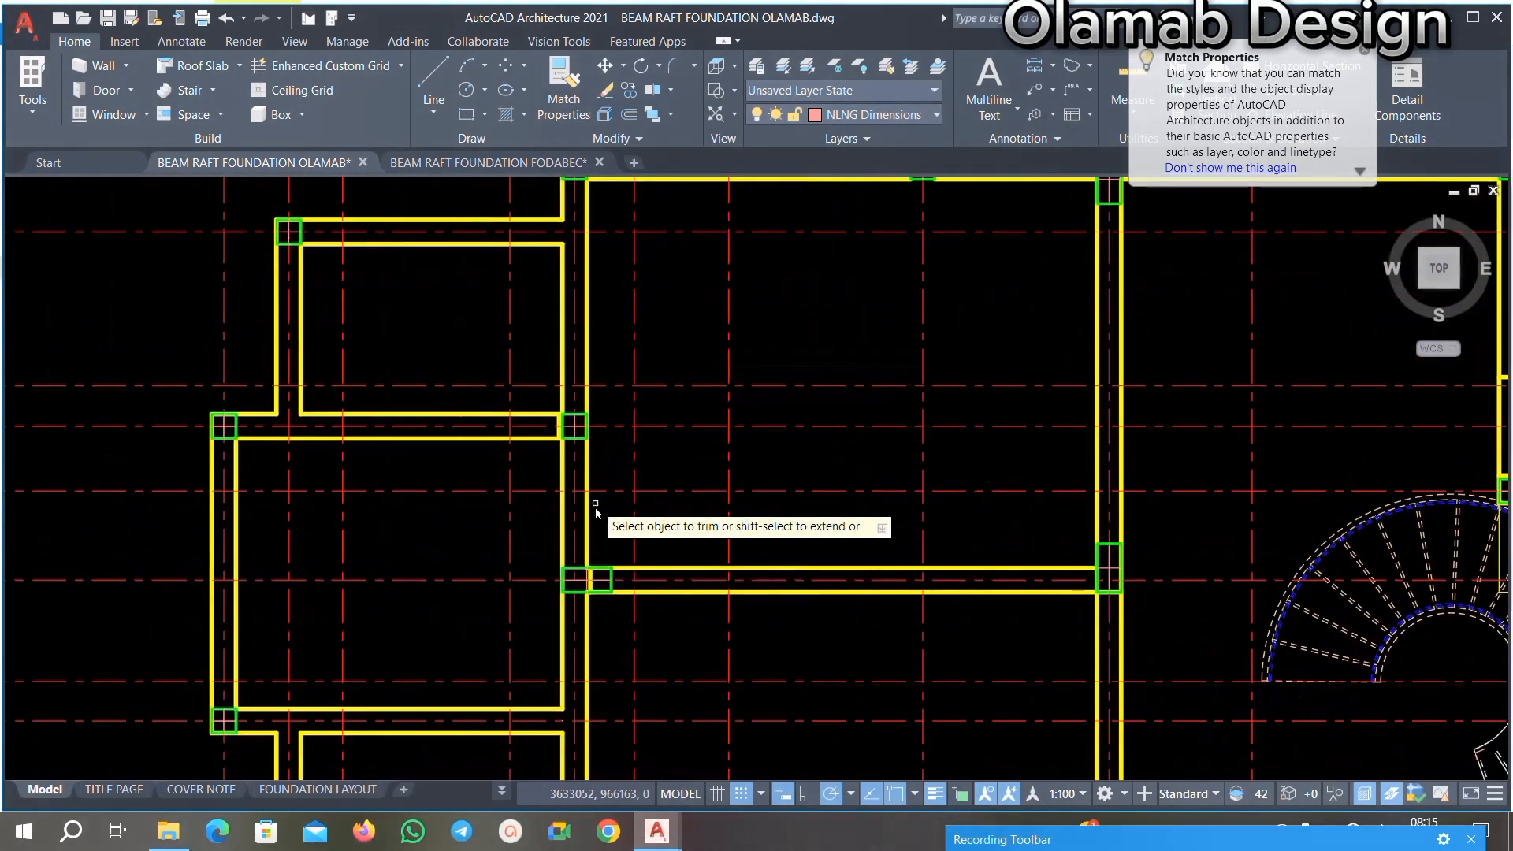
{"action": "scroll", "coordinate": [595, 508], "scroll_direction": "up", "scroll_amount": 1}
{"action": "scroll", "coordinate": [631, 396], "scroll_direction": "down", "scroll_amount": 2}
{"action": "scroll", "coordinate": [618, 488], "scroll_direction": "up", "scroll_amount": 5}
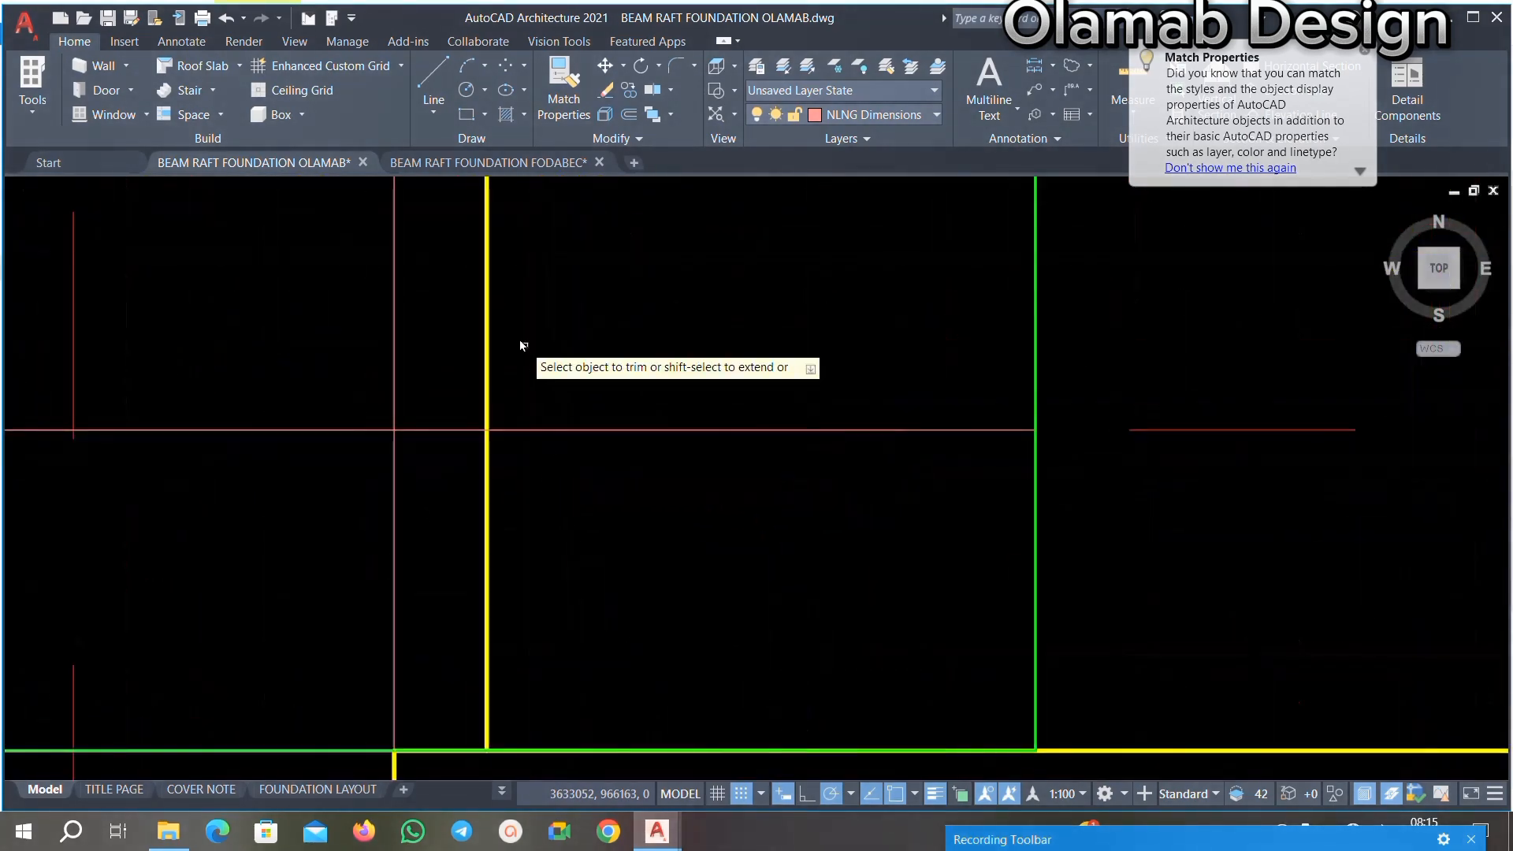
{"action": "scroll", "coordinate": [622, 409], "scroll_direction": "down", "scroll_amount": 3}
{"action": "scroll", "coordinate": [626, 334], "scroll_direction": "up", "scroll_amount": 2}
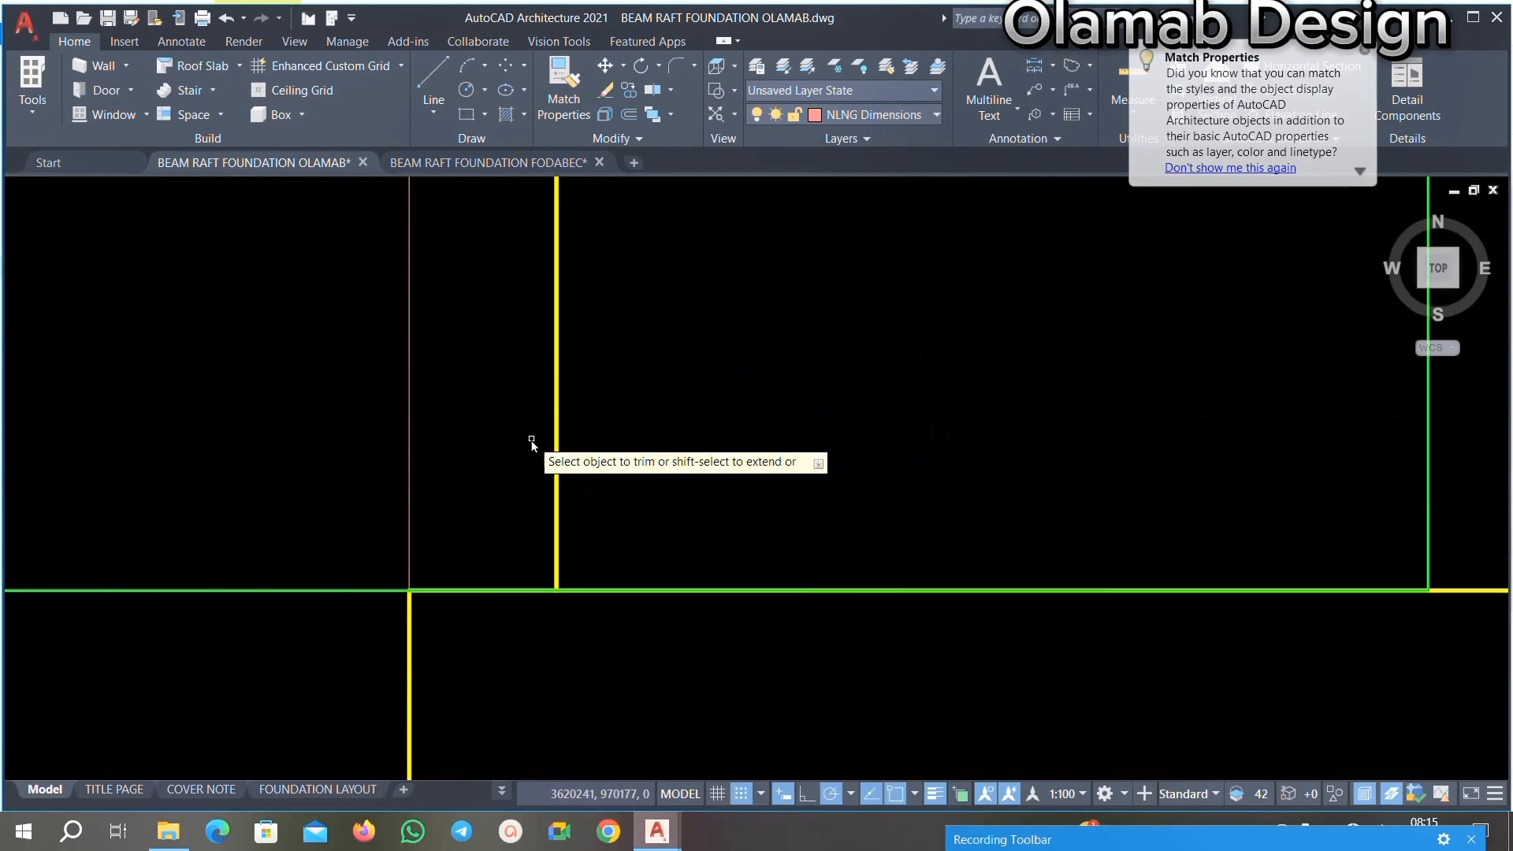
{"action": "scroll", "coordinate": [630, 398], "scroll_direction": "down", "scroll_amount": 4}
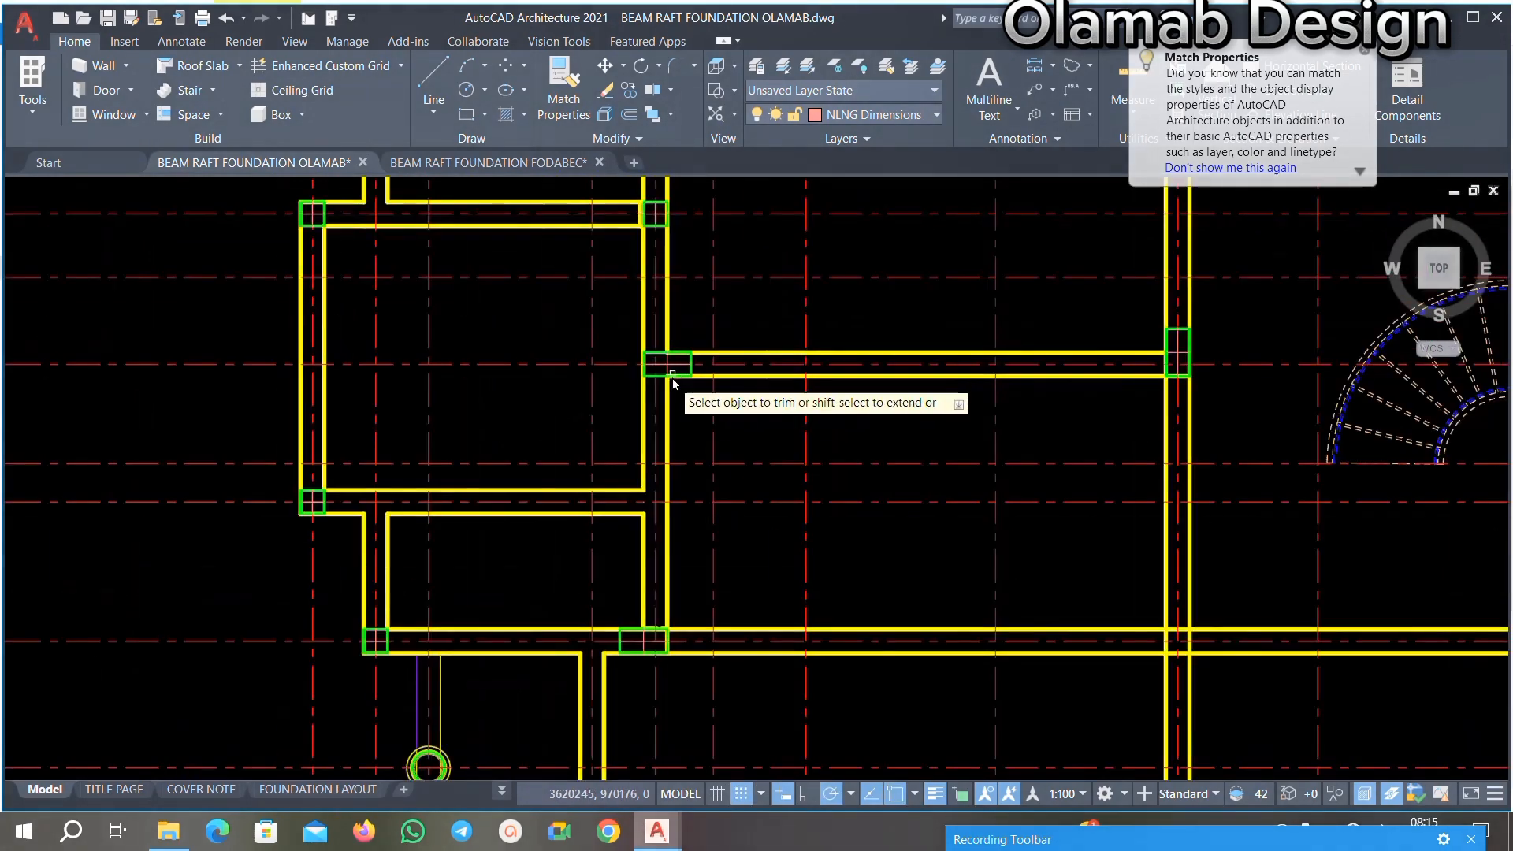
Step: Examine the remaining column and beam junctions along the west side and the southern edge of the foundation plan
{"action": "scroll", "coordinate": [650, 356], "scroll_direction": "up", "scroll_amount": 5}
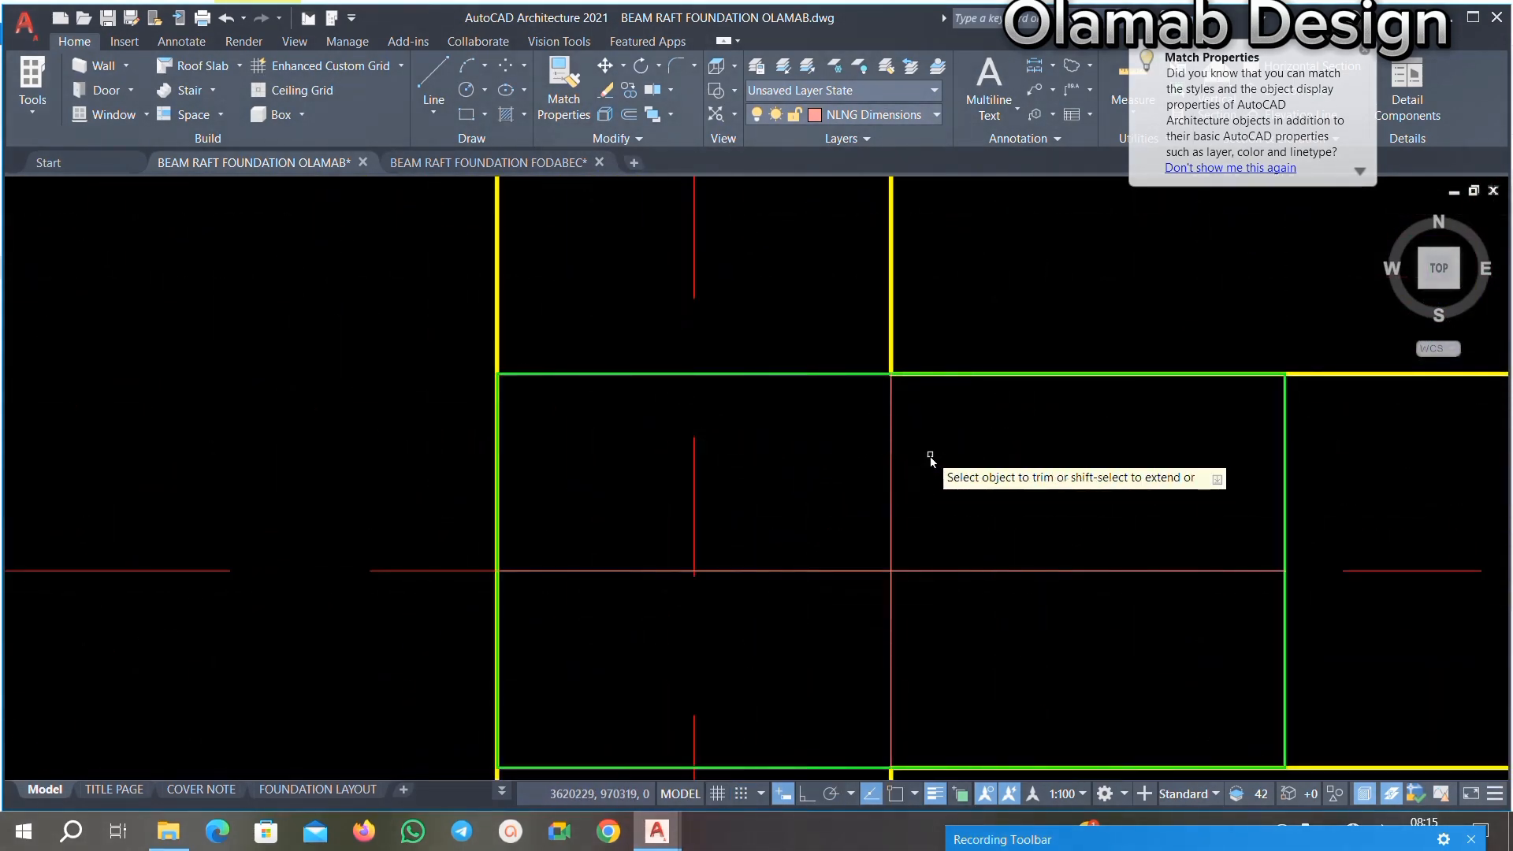
{"action": "scroll", "coordinate": [628, 381], "scroll_direction": "down", "scroll_amount": 7}
{"action": "scroll", "coordinate": [624, 508], "scroll_direction": "up", "scroll_amount": 5}
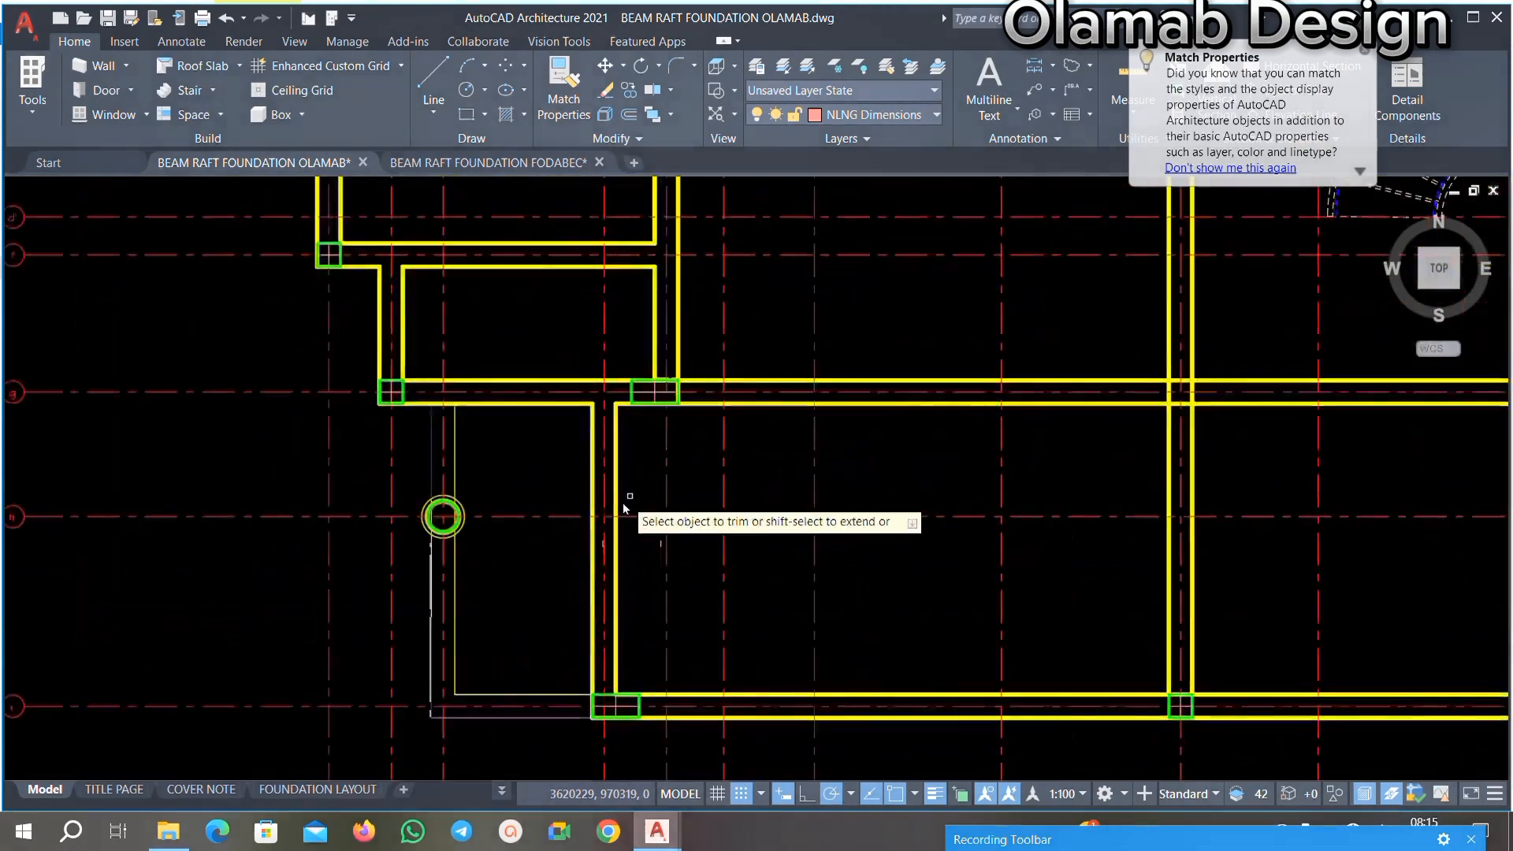
{"action": "scroll", "coordinate": [599, 504], "scroll_direction": "down", "scroll_amount": 5}
{"action": "scroll", "coordinate": [552, 505], "scroll_direction": "up", "scroll_amount": 6}
{"action": "scroll", "coordinate": [543, 503], "scroll_direction": "down", "scroll_amount": 3}
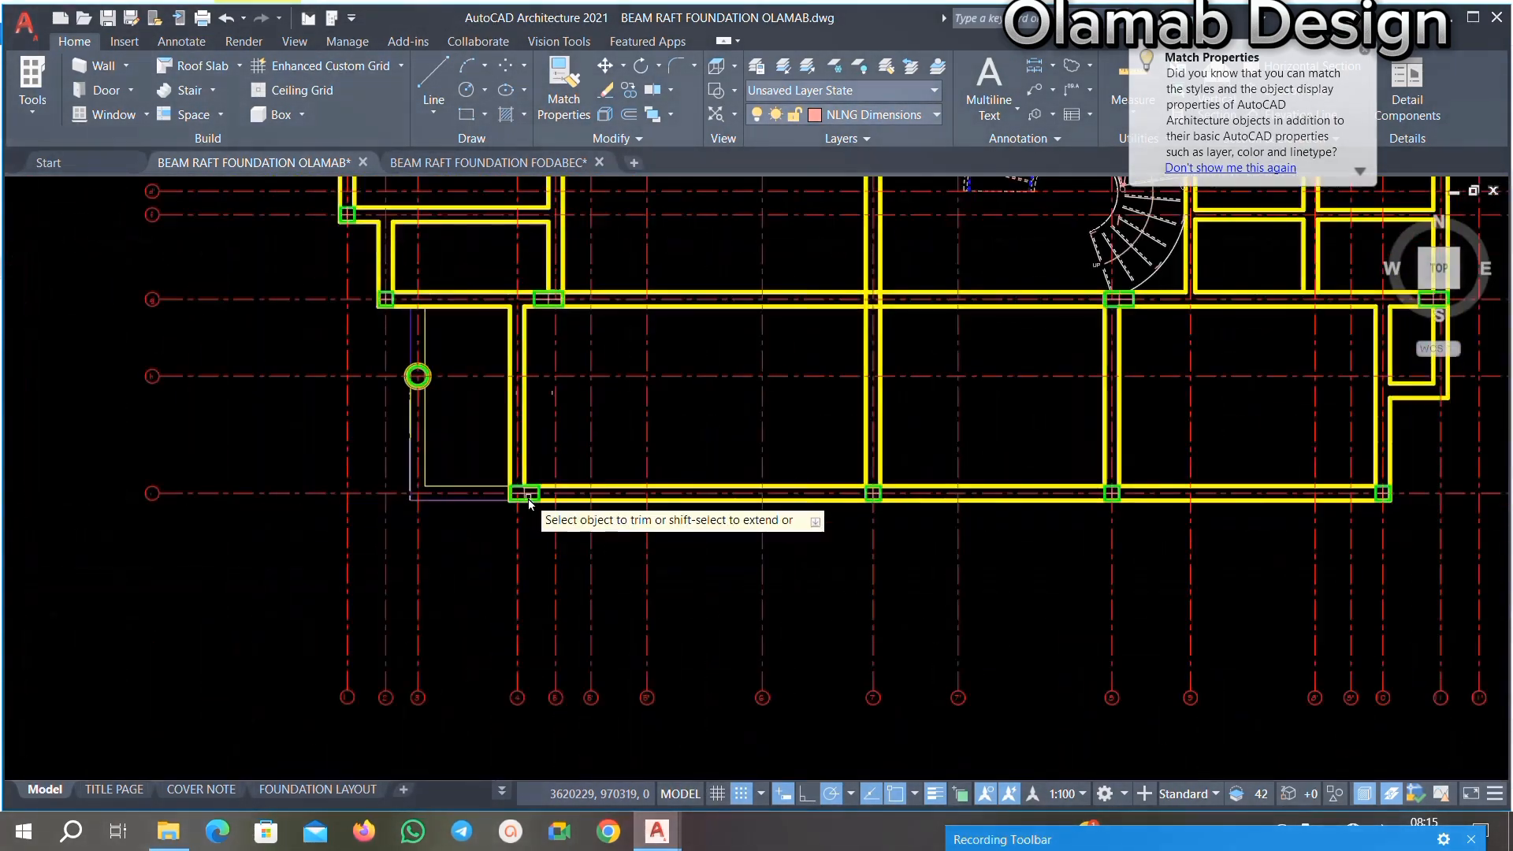
Step: Examine the white floor plan below the foundation plan, including its walls, gridlines and staircase
{"action": "scroll", "coordinate": [529, 504], "scroll_direction": "down", "scroll_amount": 7}
{"action": "scroll", "coordinate": [512, 473], "scroll_direction": "up", "scroll_amount": 3}
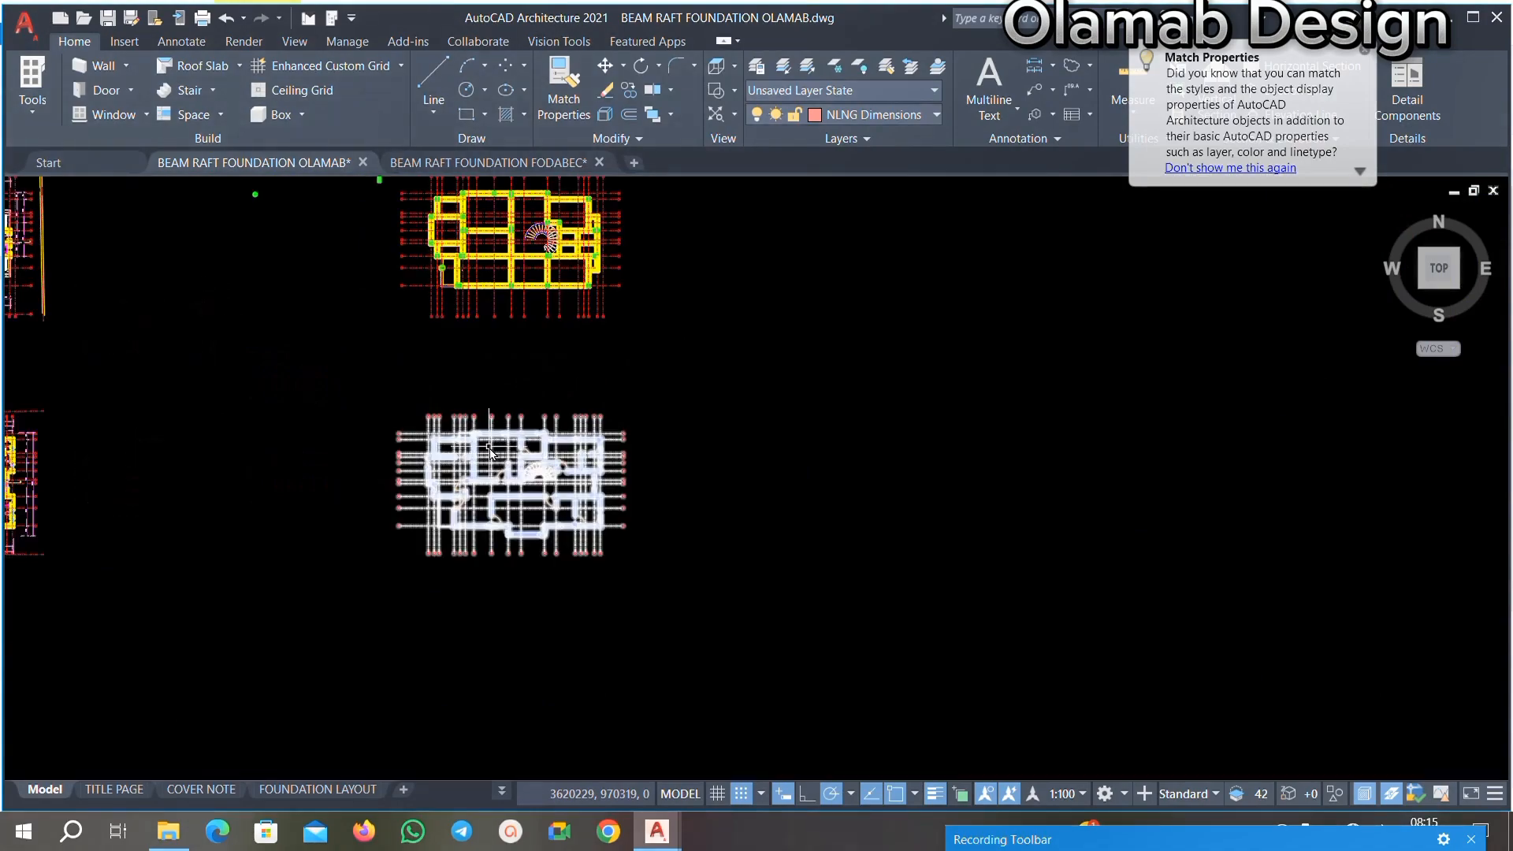
{"action": "scroll", "coordinate": [490, 453], "scroll_direction": "up", "scroll_amount": 5}
{"action": "scroll", "coordinate": [551, 453], "scroll_direction": "down", "scroll_amount": 4}
{"action": "scroll", "coordinate": [630, 450], "scroll_direction": "up", "scroll_amount": 4}
{"action": "scroll", "coordinate": [670, 449], "scroll_direction": "down", "scroll_amount": 3}
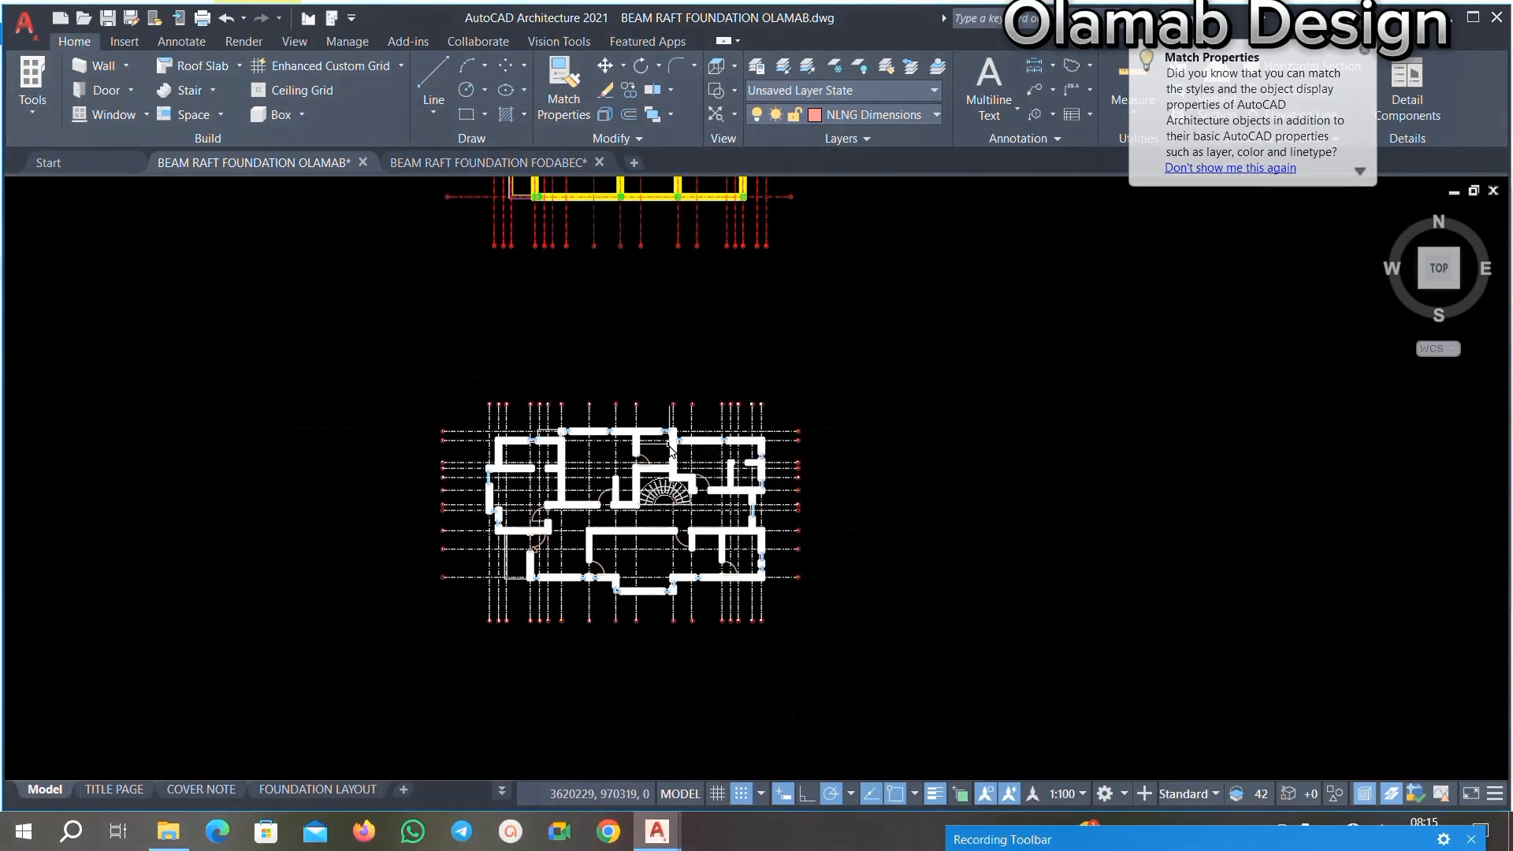
{"action": "scroll", "coordinate": [678, 464], "scroll_direction": "up", "scroll_amount": 5}
{"action": "scroll", "coordinate": [693, 496], "scroll_direction": "down", "scroll_amount": 5}
{"action": "scroll", "coordinate": [705, 522], "scroll_direction": "up", "scroll_amount": 3}
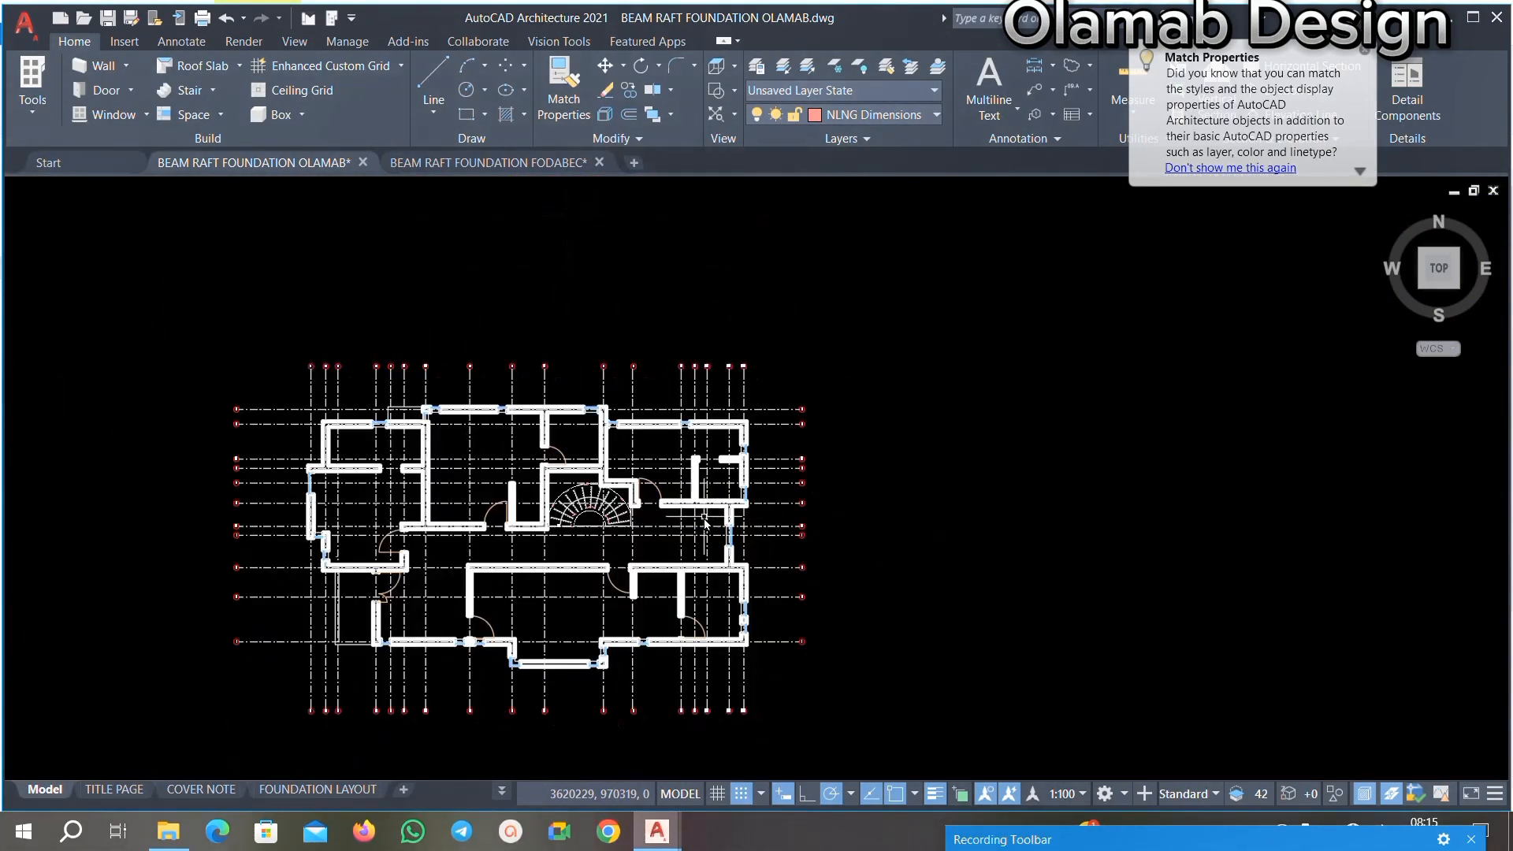
{"action": "scroll", "coordinate": [628, 473], "scroll_direction": "up", "scroll_amount": 2}
{"action": "scroll", "coordinate": [631, 481], "scroll_direction": "down", "scroll_amount": 3}
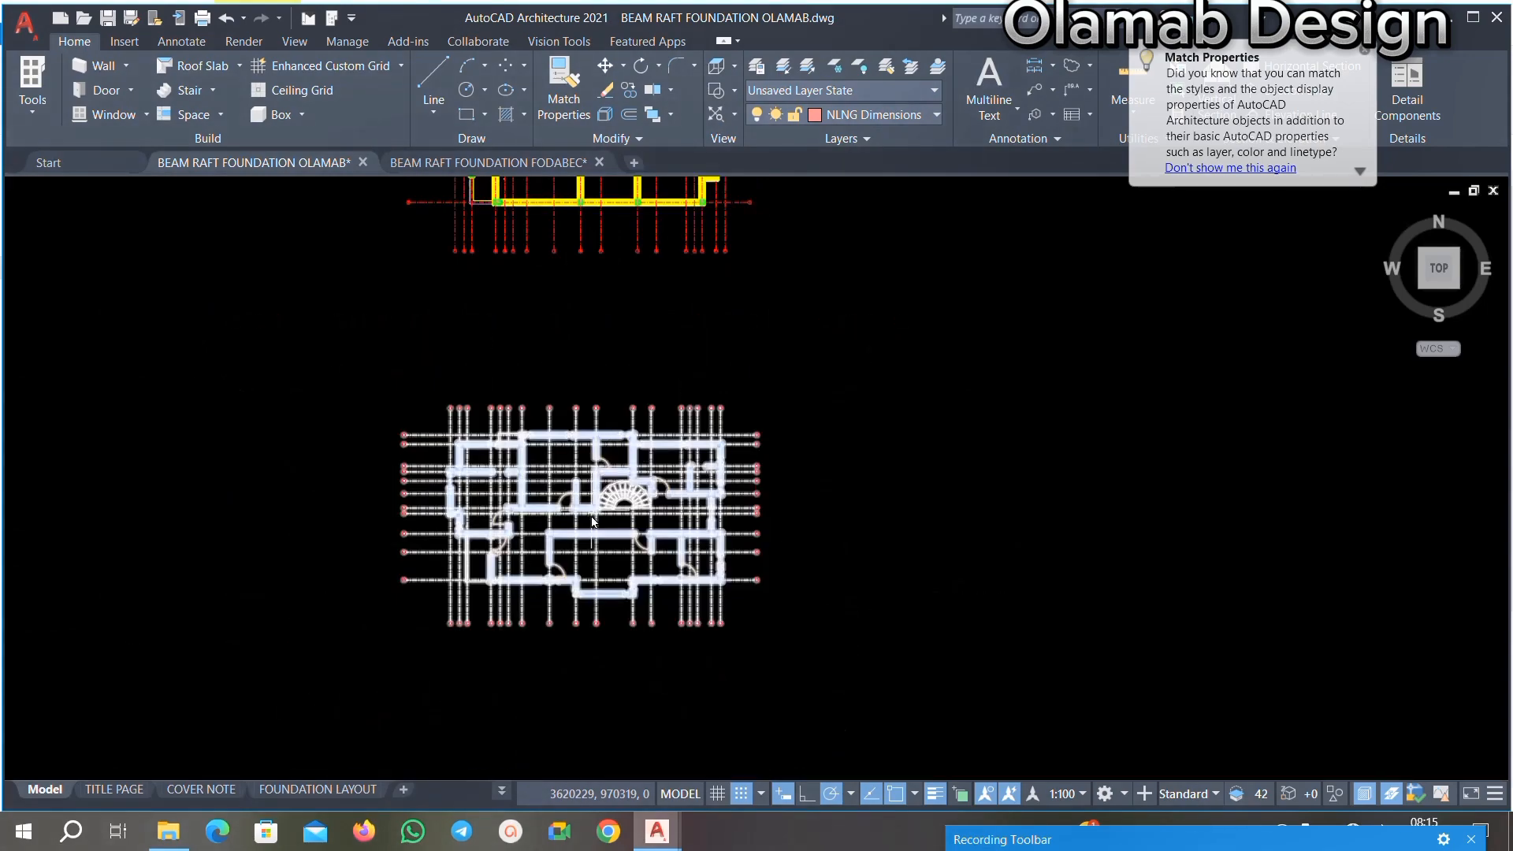
{"action": "scroll", "coordinate": [634, 504], "scroll_direction": "up", "scroll_amount": 3}
{"action": "scroll", "coordinate": [634, 508], "scroll_direction": "down", "scroll_amount": 4}
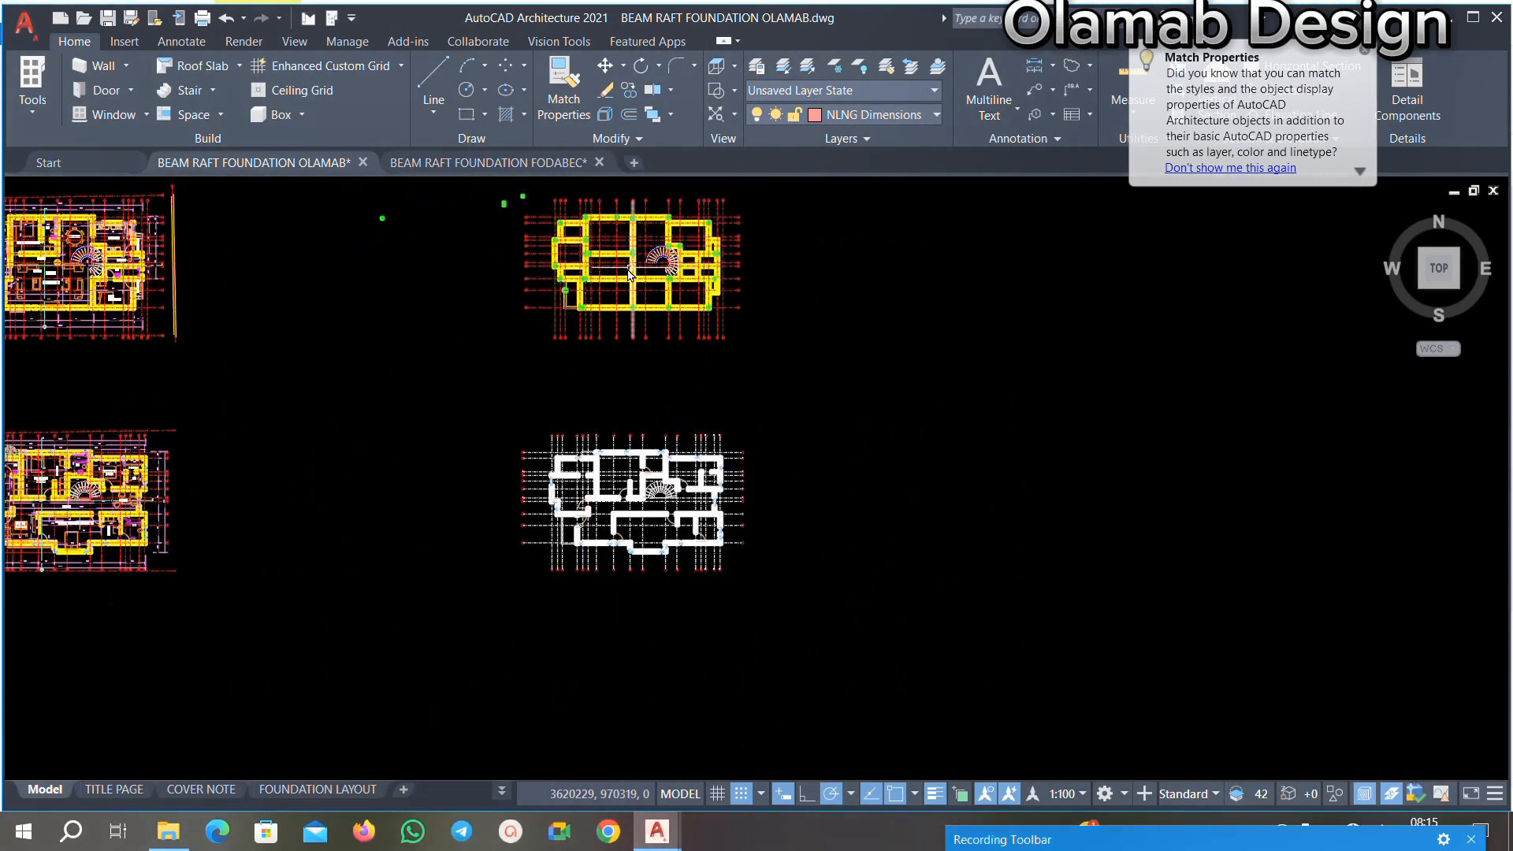
Step: Erase the two loose green columns lying northwest of the beam foundation plan
{"action": "scroll", "coordinate": [544, 250], "scroll_direction": "down", "scroll_amount": 2}
{"action": "scroll", "coordinate": [591, 337], "scroll_direction": "up", "scroll_amount": 6}
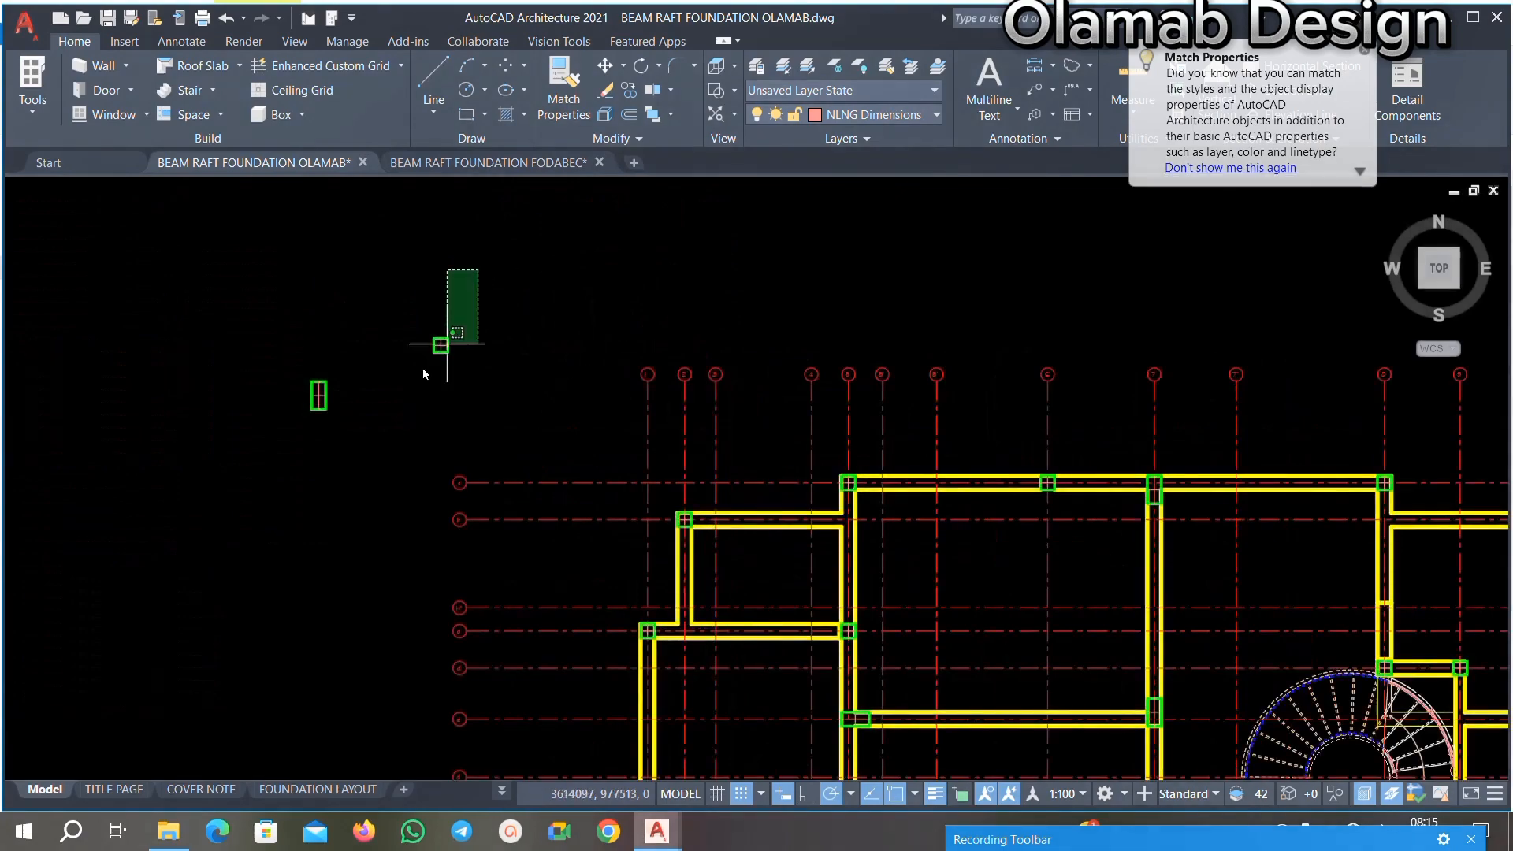
{"action": "left_click", "coordinate": [177, 435]}
{"action": "scroll", "coordinate": [786, 288], "scroll_direction": "down", "scroll_amount": 4}
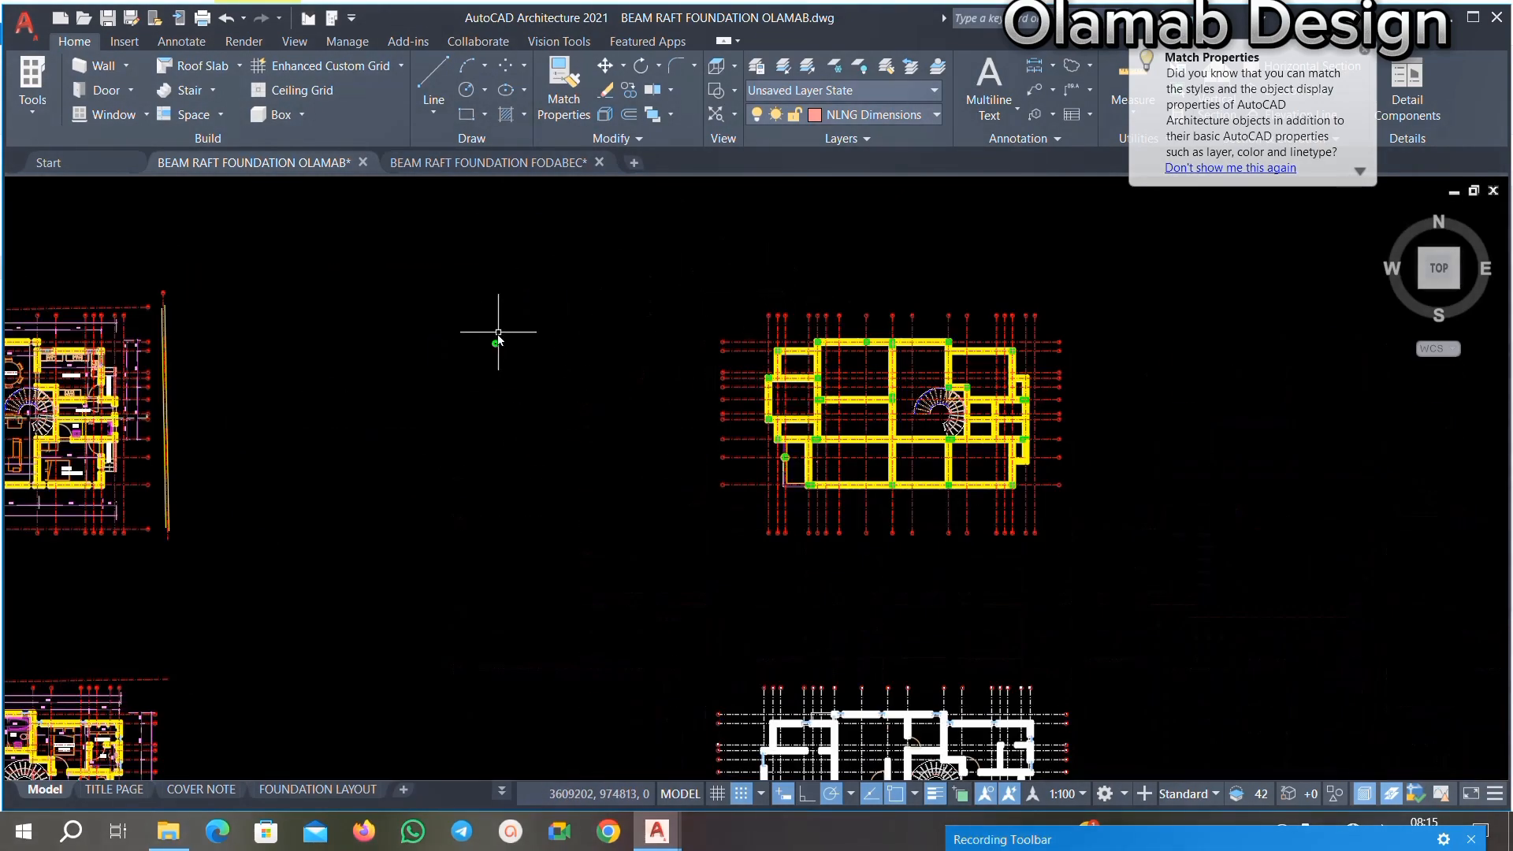
{"action": "scroll", "coordinate": [492, 333], "scroll_direction": "up", "scroll_amount": 3}
{"action": "left_click", "coordinate": [560, 280]}
{"action": "left_click", "coordinate": [331, 509]}
{"action": "scroll", "coordinate": [472, 290], "scroll_direction": "down", "scroll_amount": 5}
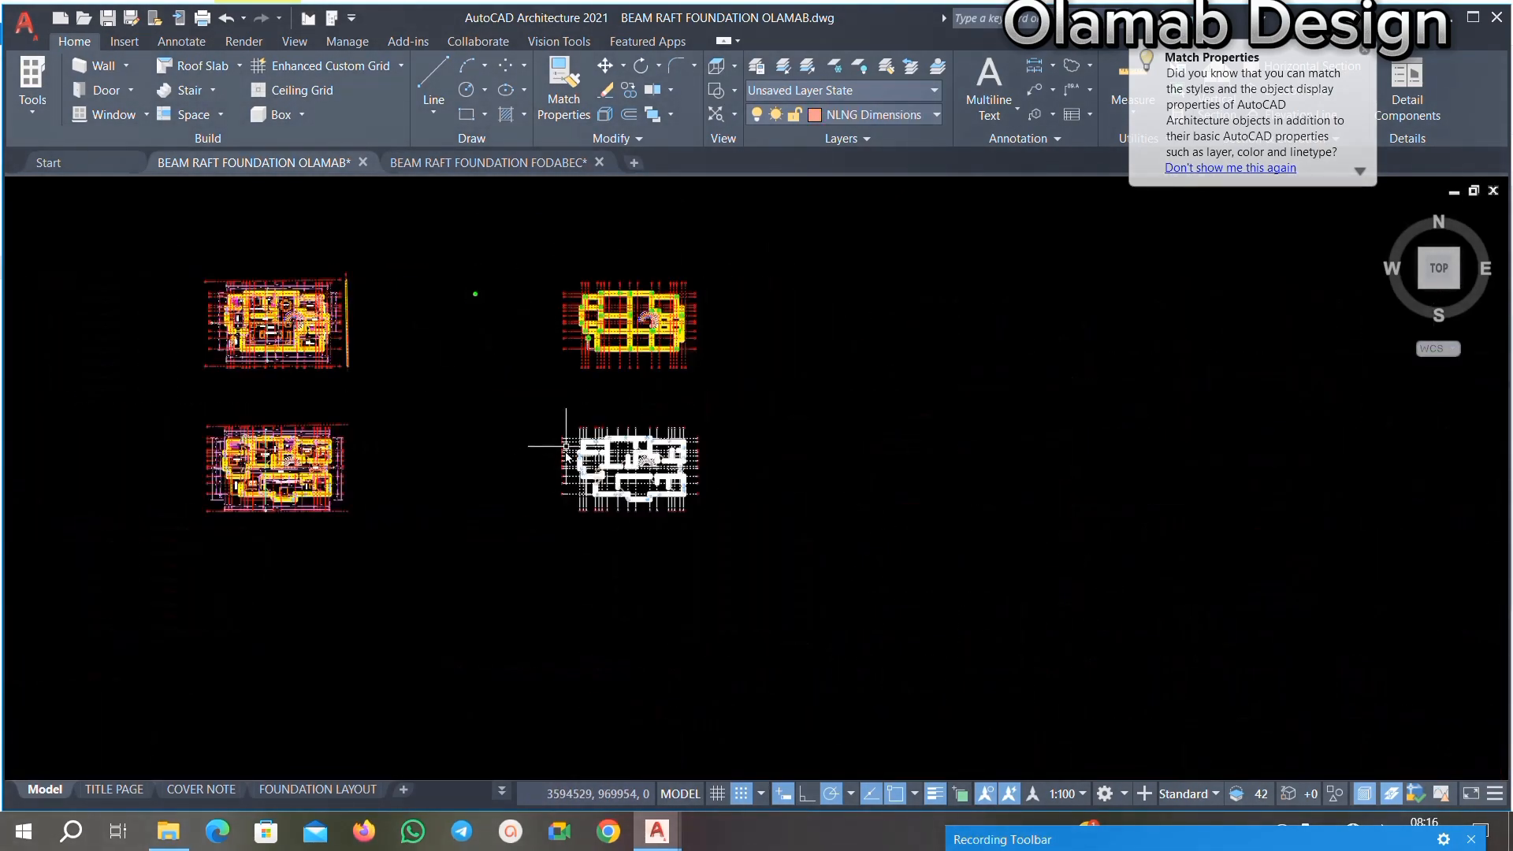
Step: Select the entire white floor plan with its gridlines and start copying it to the clipboard with a base point
{"action": "scroll", "coordinate": [565, 446], "scroll_direction": "up", "scroll_amount": 4}
{"action": "left_click", "coordinate": [896, 461]}
{"action": "left_click", "coordinate": [440, 694]}
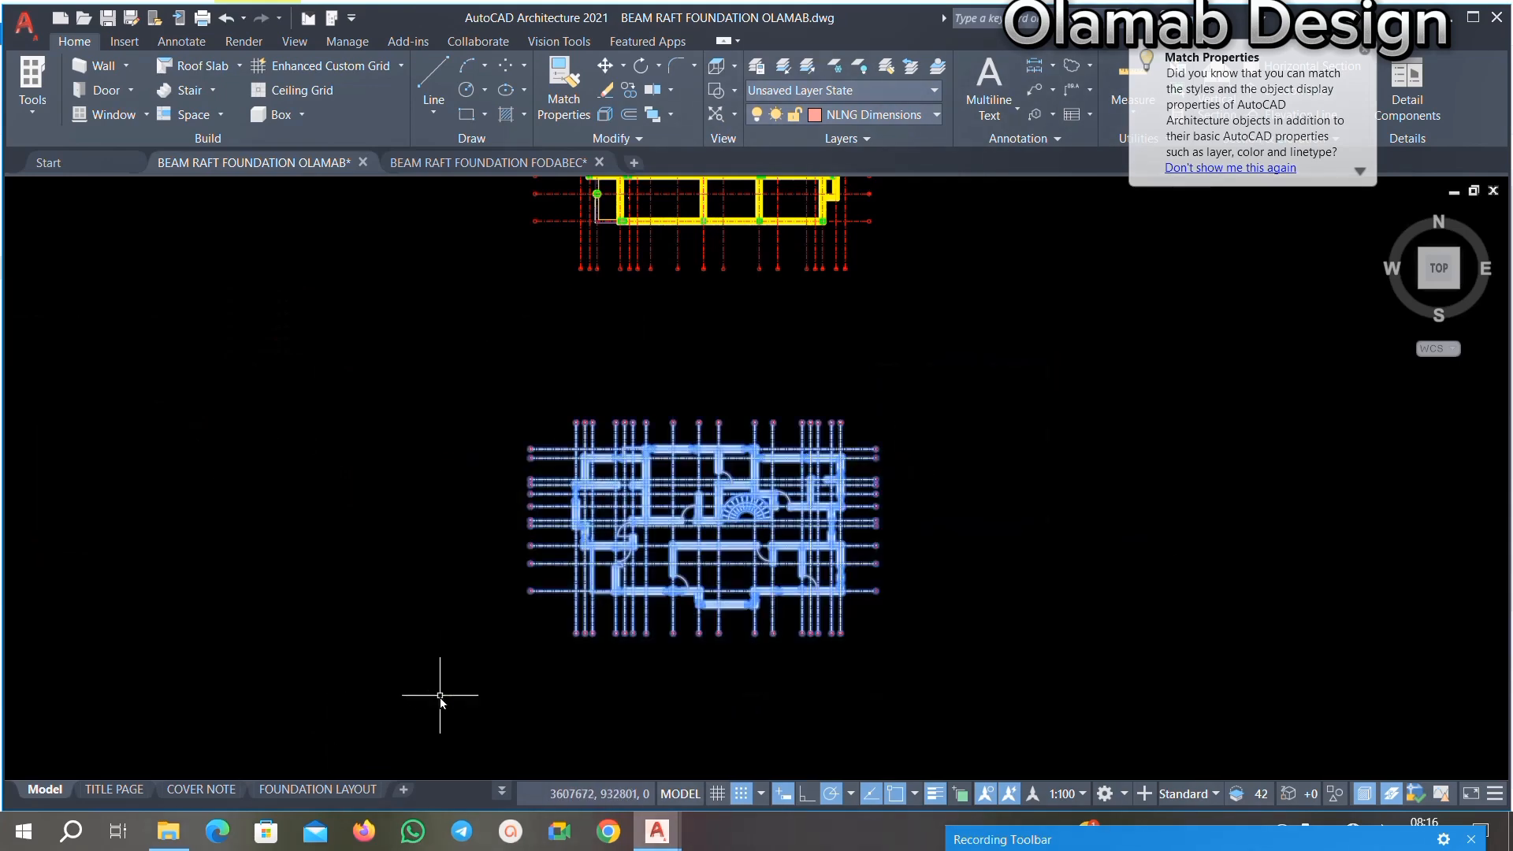
{"action": "scroll", "coordinate": [691, 506], "scroll_direction": "up", "scroll_amount": 5}
{"action": "right_click", "coordinate": [733, 506]}
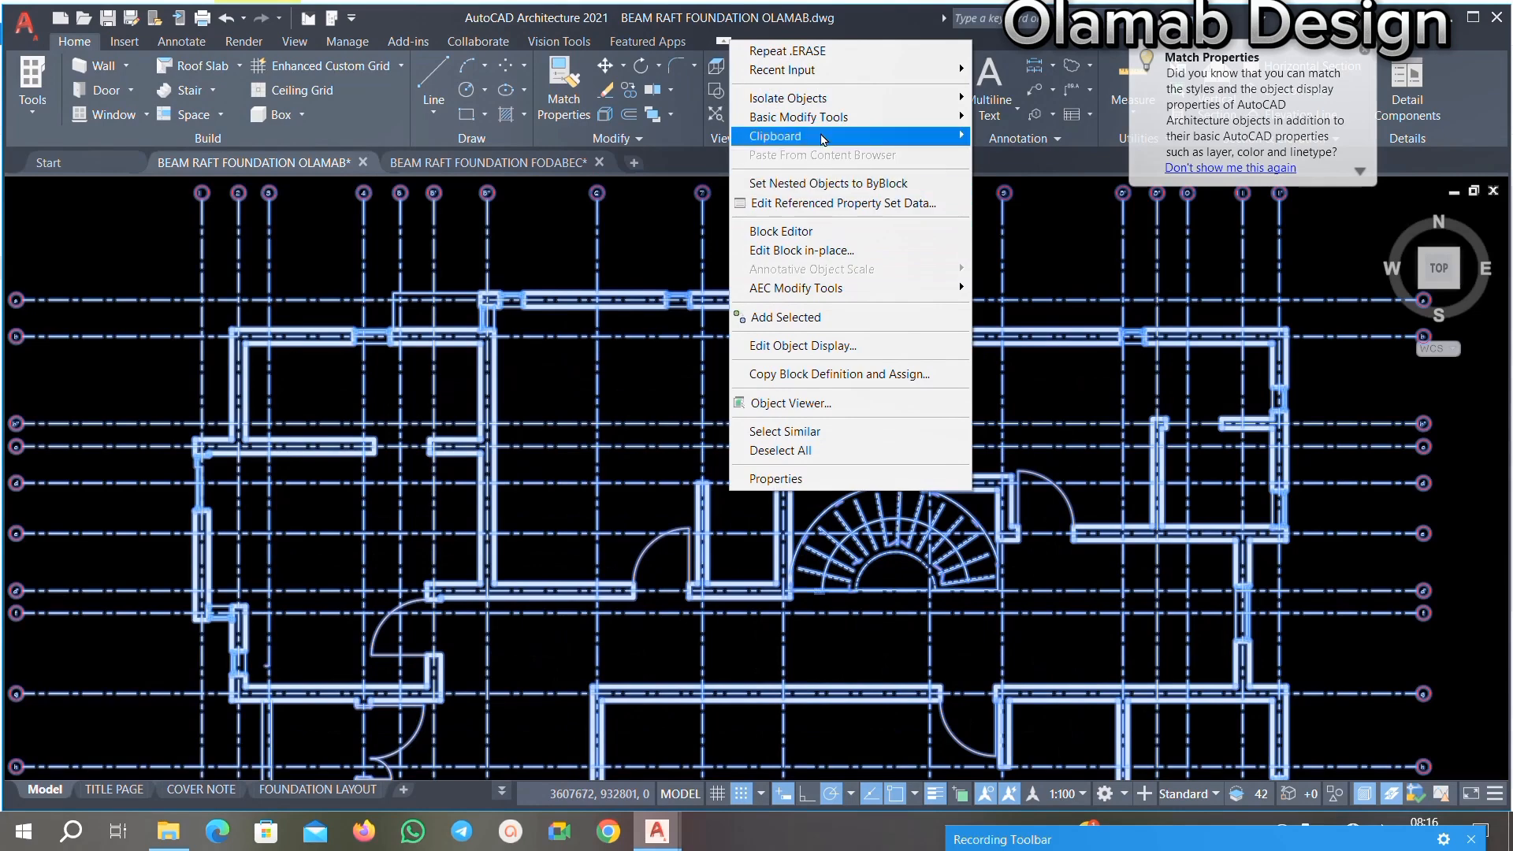
{"action": "mouse_move", "coordinate": [845, 140]}
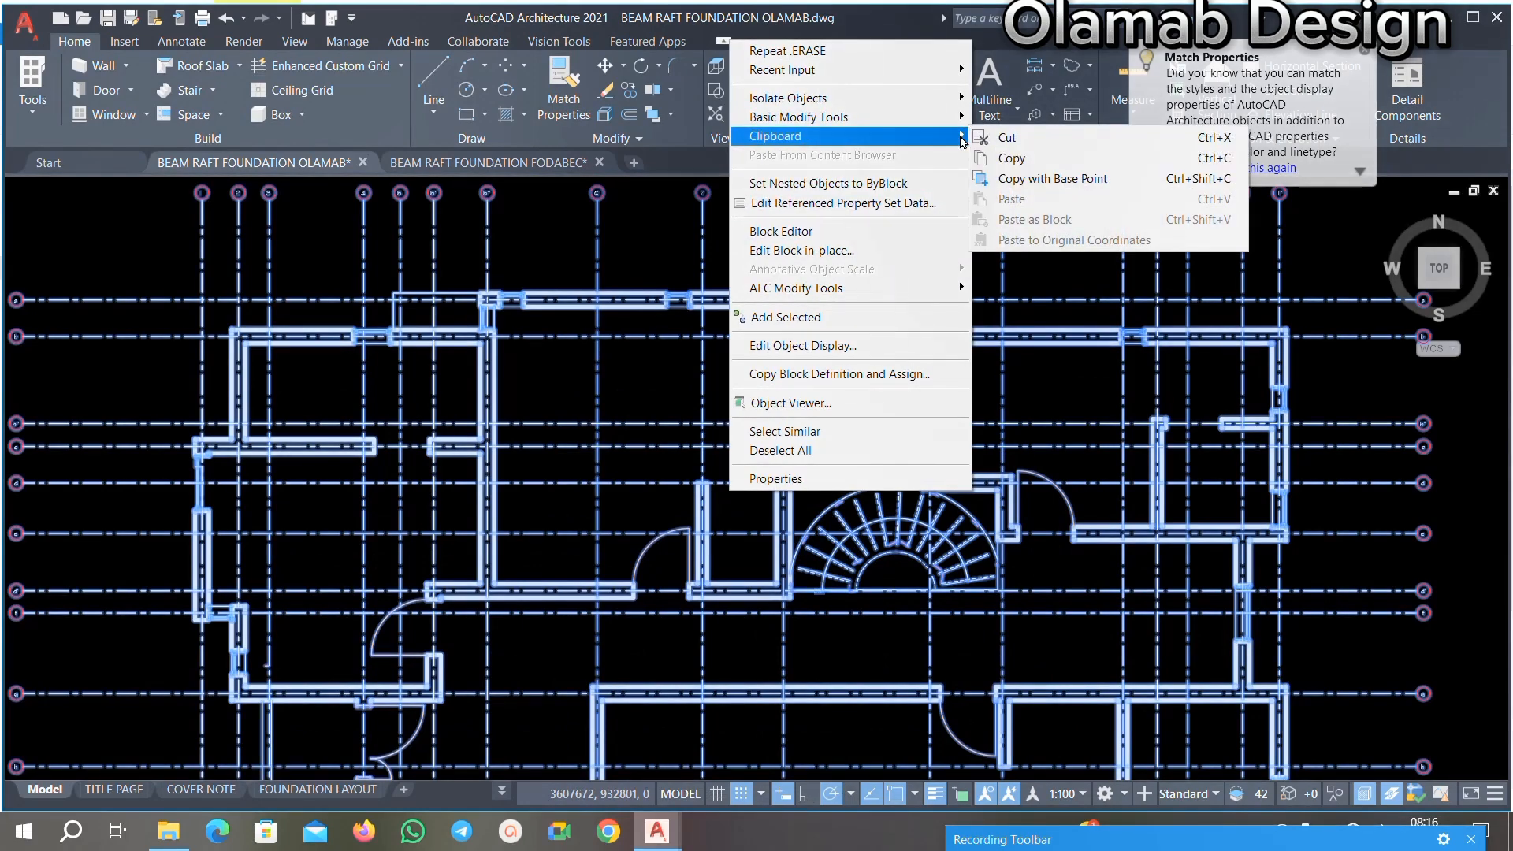
{"action": "left_click", "coordinate": [1033, 188]}
Step: Examine the floor plan's wall corners and gridlines around the spiral staircase for a suitable base point
{"action": "scroll", "coordinate": [892, 508], "scroll_direction": "down", "scroll_amount": 5}
{"action": "scroll", "coordinate": [895, 504], "scroll_direction": "up", "scroll_amount": 6}
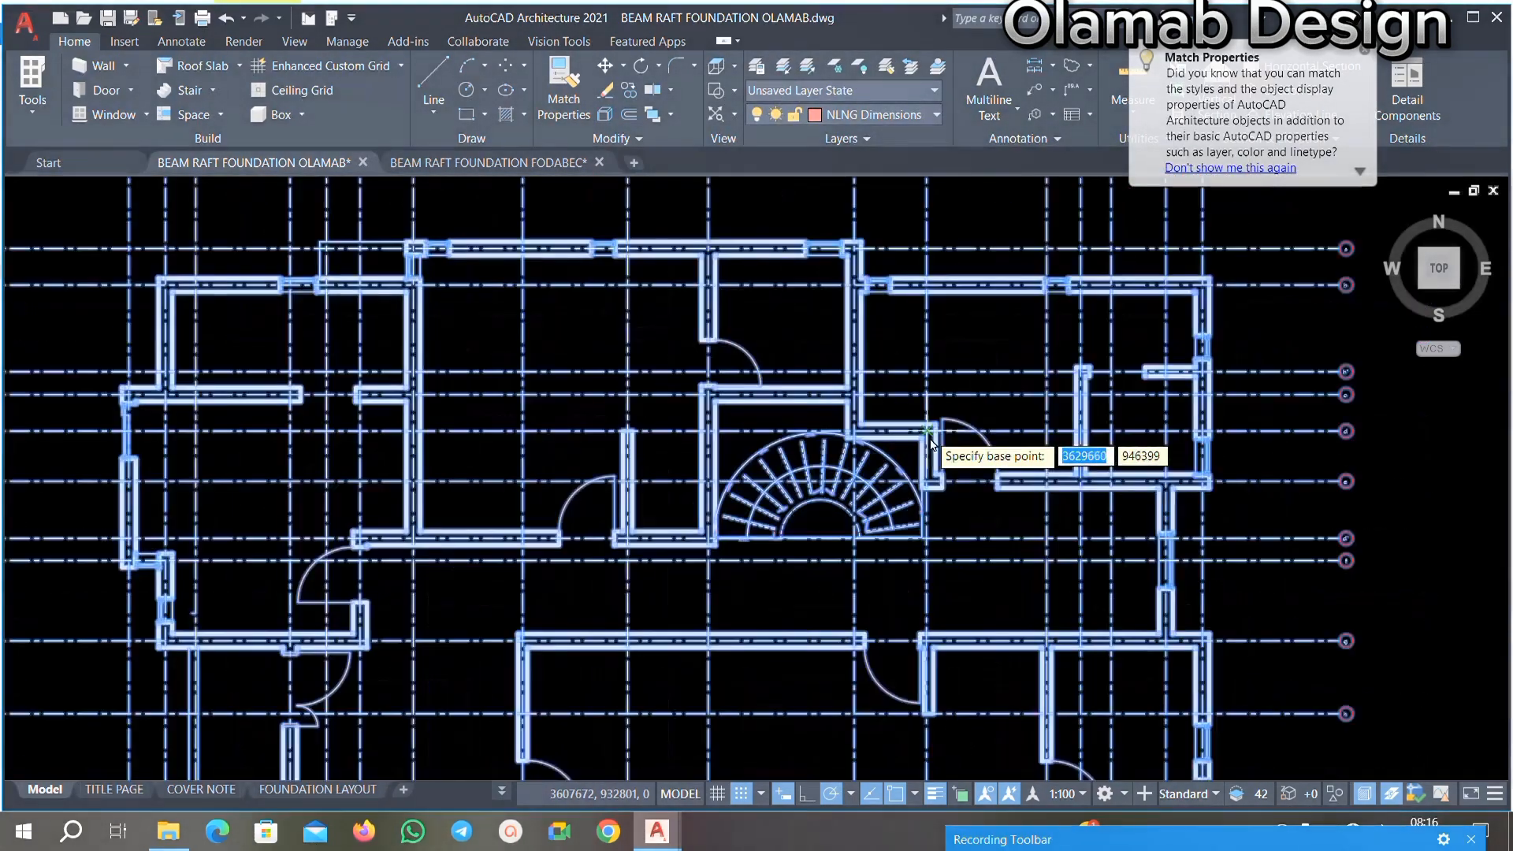
{"action": "scroll", "coordinate": [843, 479], "scroll_direction": "up", "scroll_amount": 3}
{"action": "scroll", "coordinate": [836, 470], "scroll_direction": "down", "scroll_amount": 3}
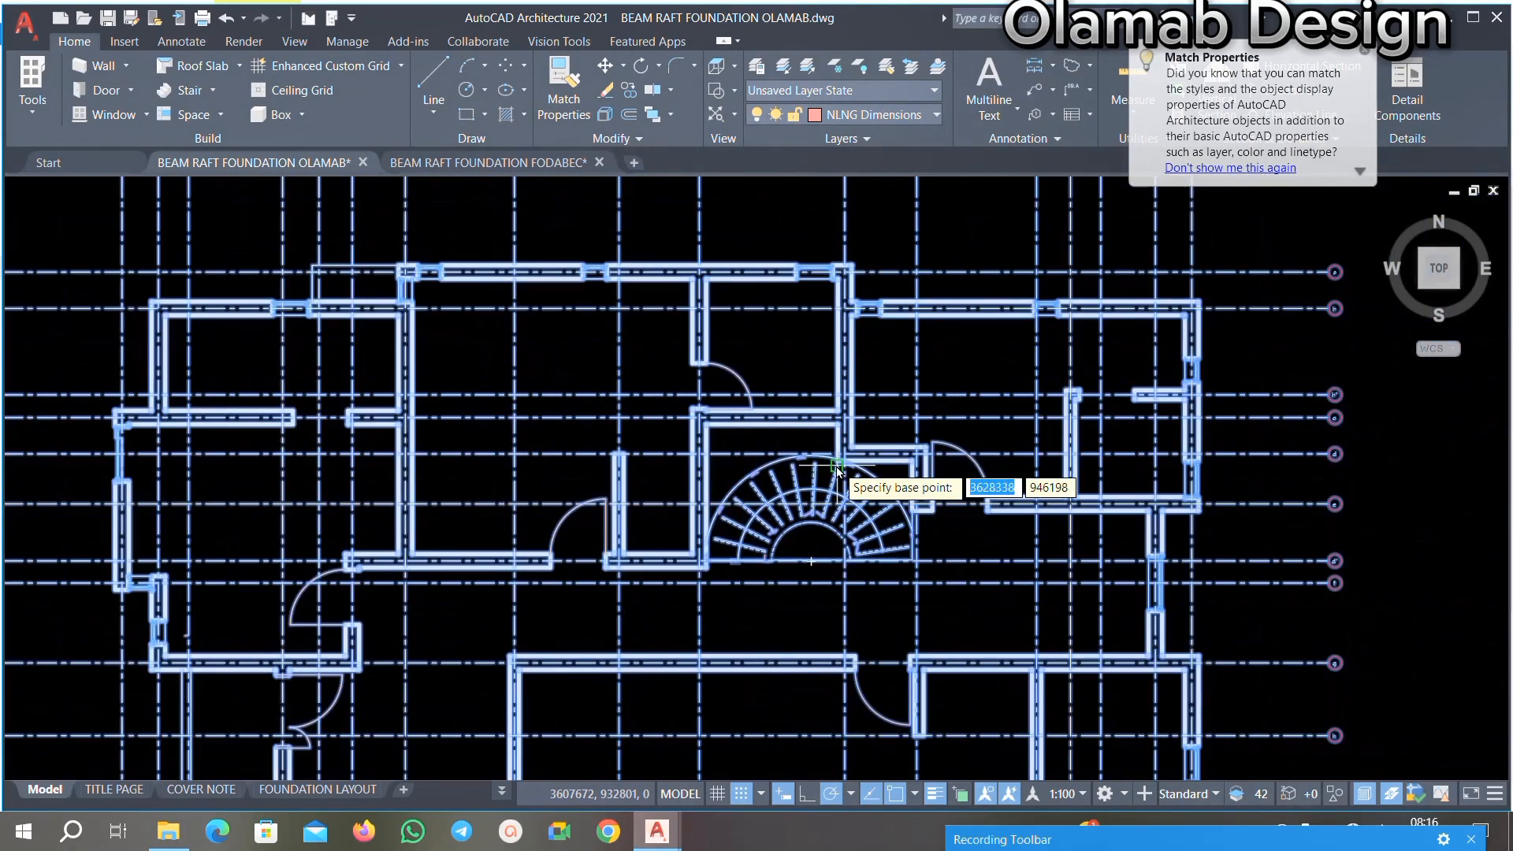
{"action": "scroll", "coordinate": [843, 451], "scroll_direction": "up", "scroll_amount": 4}
{"action": "scroll", "coordinate": [825, 559], "scroll_direction": "up", "scroll_amount": 3}
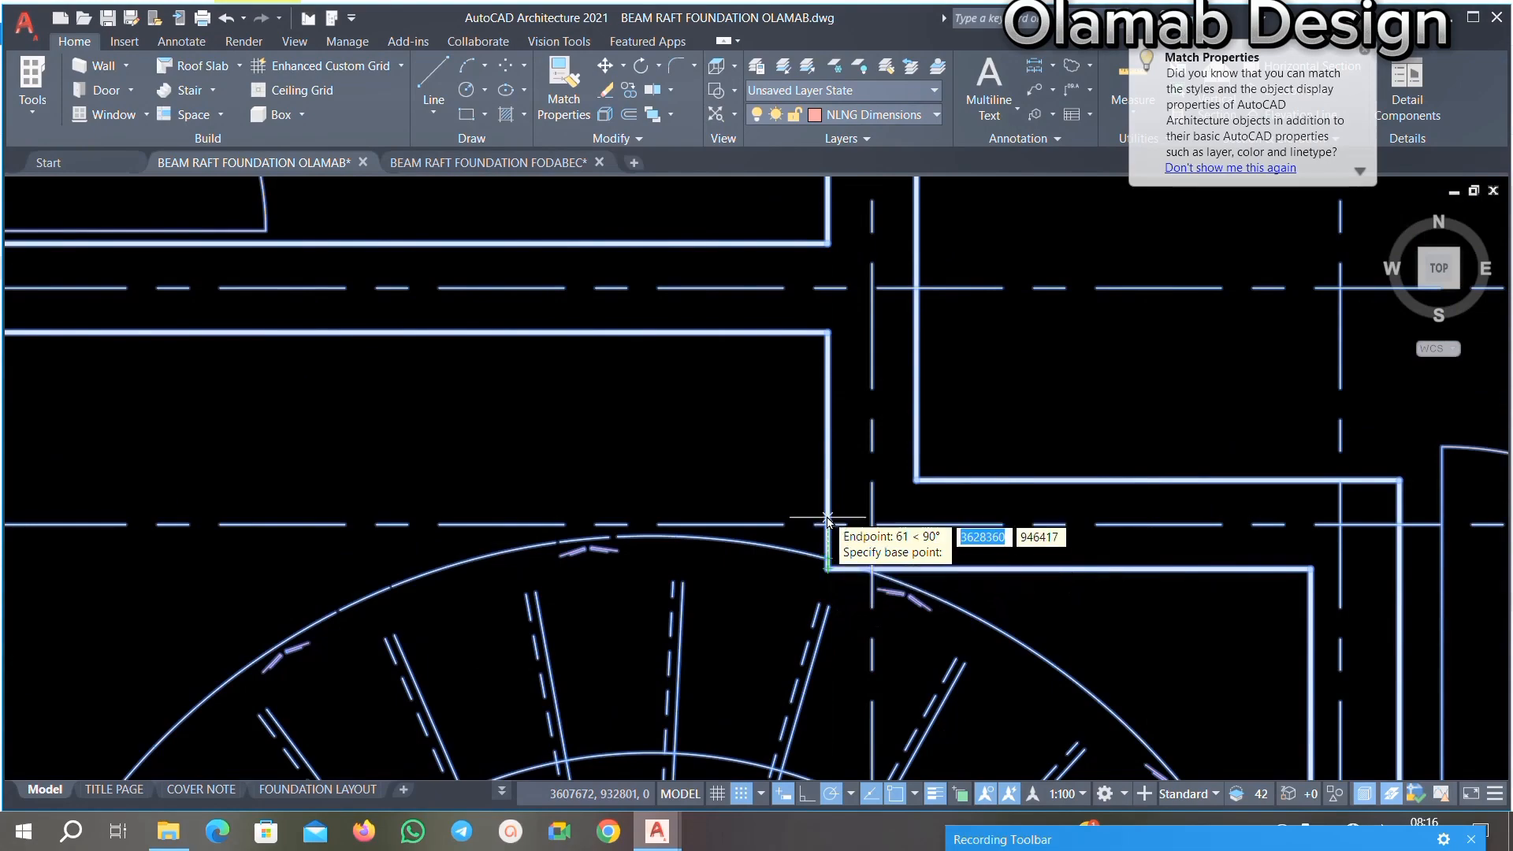
{"action": "scroll", "coordinate": [834, 520], "scroll_direction": "down", "scroll_amount": 5}
{"action": "scroll", "coordinate": [833, 306], "scroll_direction": "up", "scroll_amount": 4}
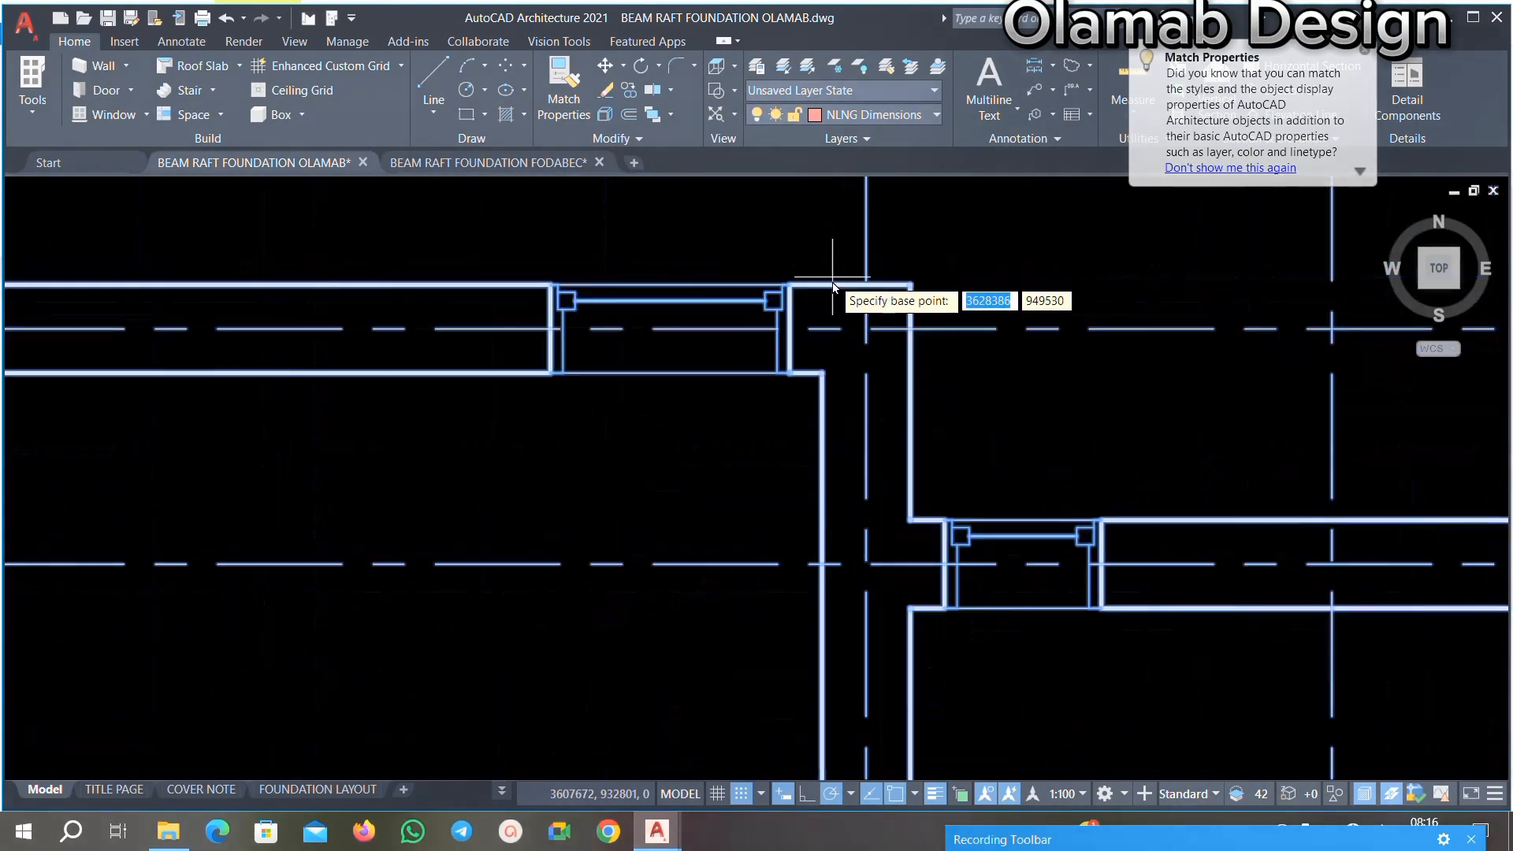
{"action": "scroll", "coordinate": [835, 355], "scroll_direction": "down", "scroll_amount": 9}
{"action": "scroll", "coordinate": [851, 418], "scroll_direction": "up", "scroll_amount": 5}
{"action": "scroll", "coordinate": [831, 473], "scroll_direction": "down", "scroll_amount": 3}
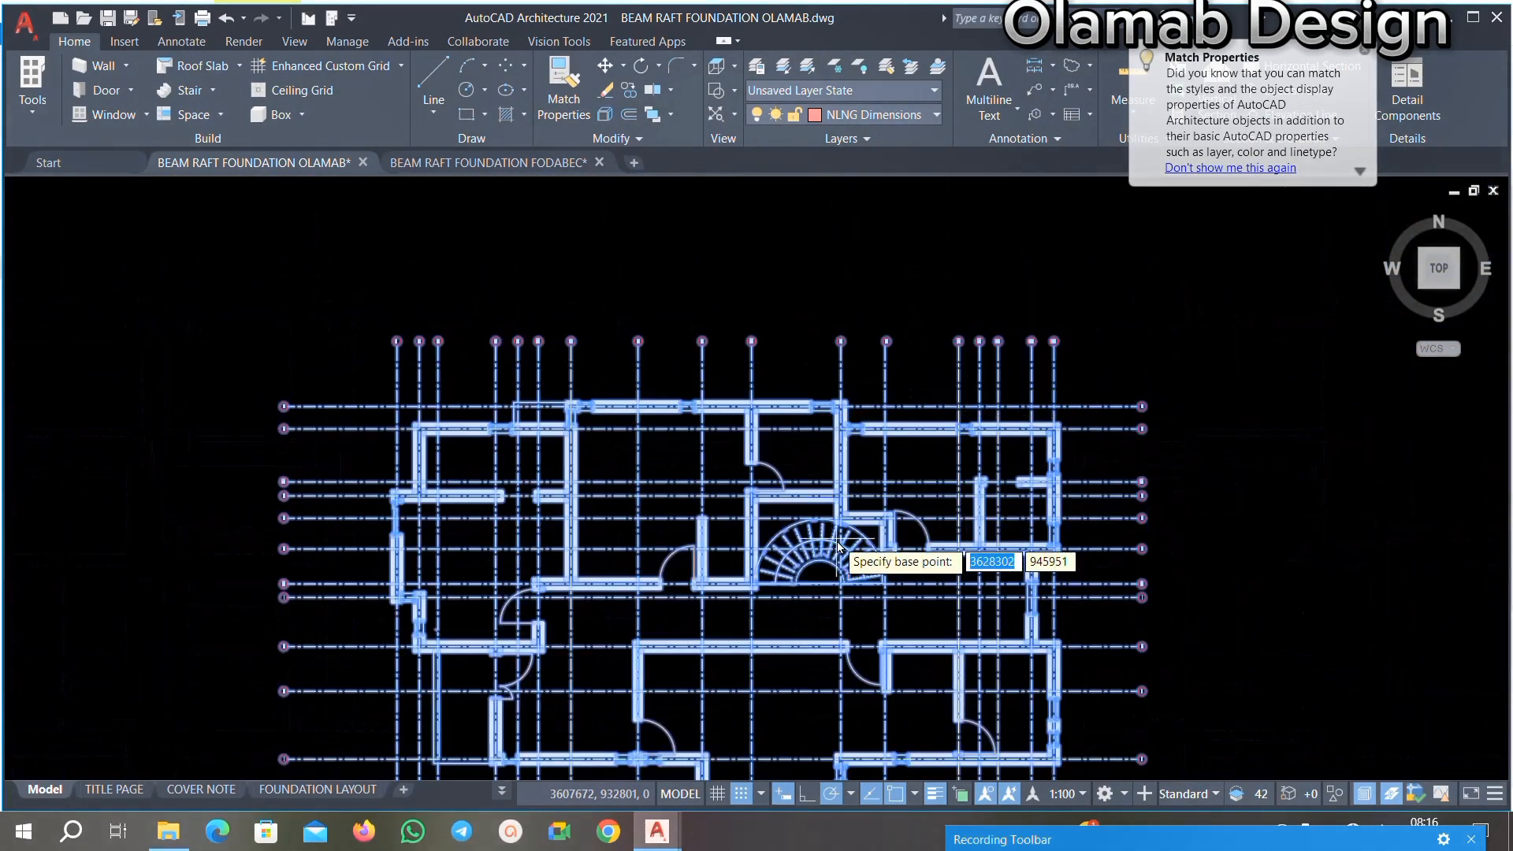
{"action": "scroll", "coordinate": [839, 520], "scroll_direction": "up", "scroll_amount": 5}
{"action": "scroll", "coordinate": [824, 532], "scroll_direction": "down", "scroll_amount": 5}
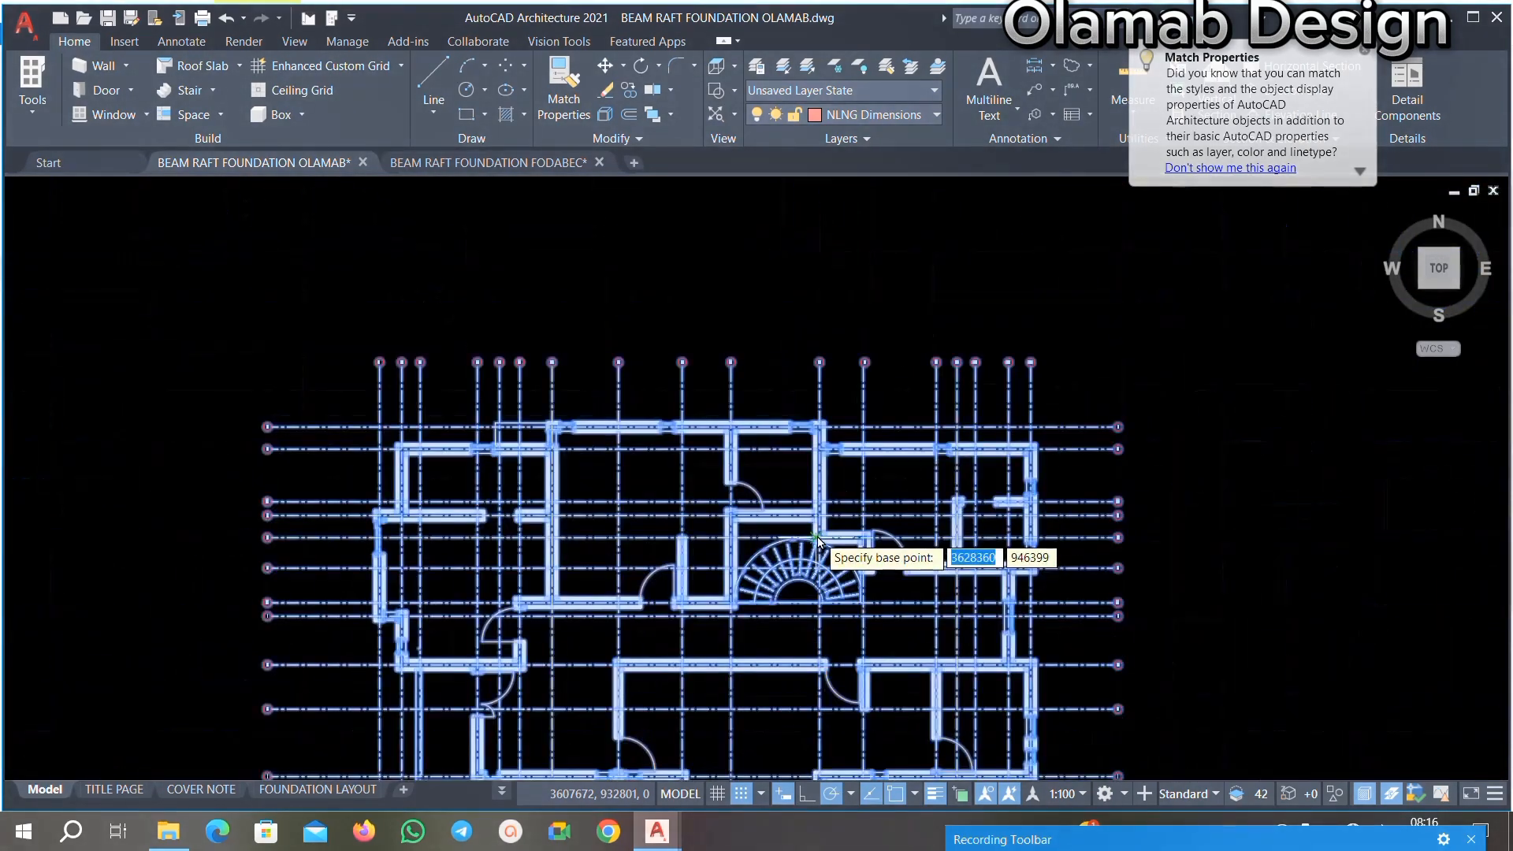
{"action": "scroll", "coordinate": [928, 551], "scroll_direction": "up", "scroll_amount": 5}
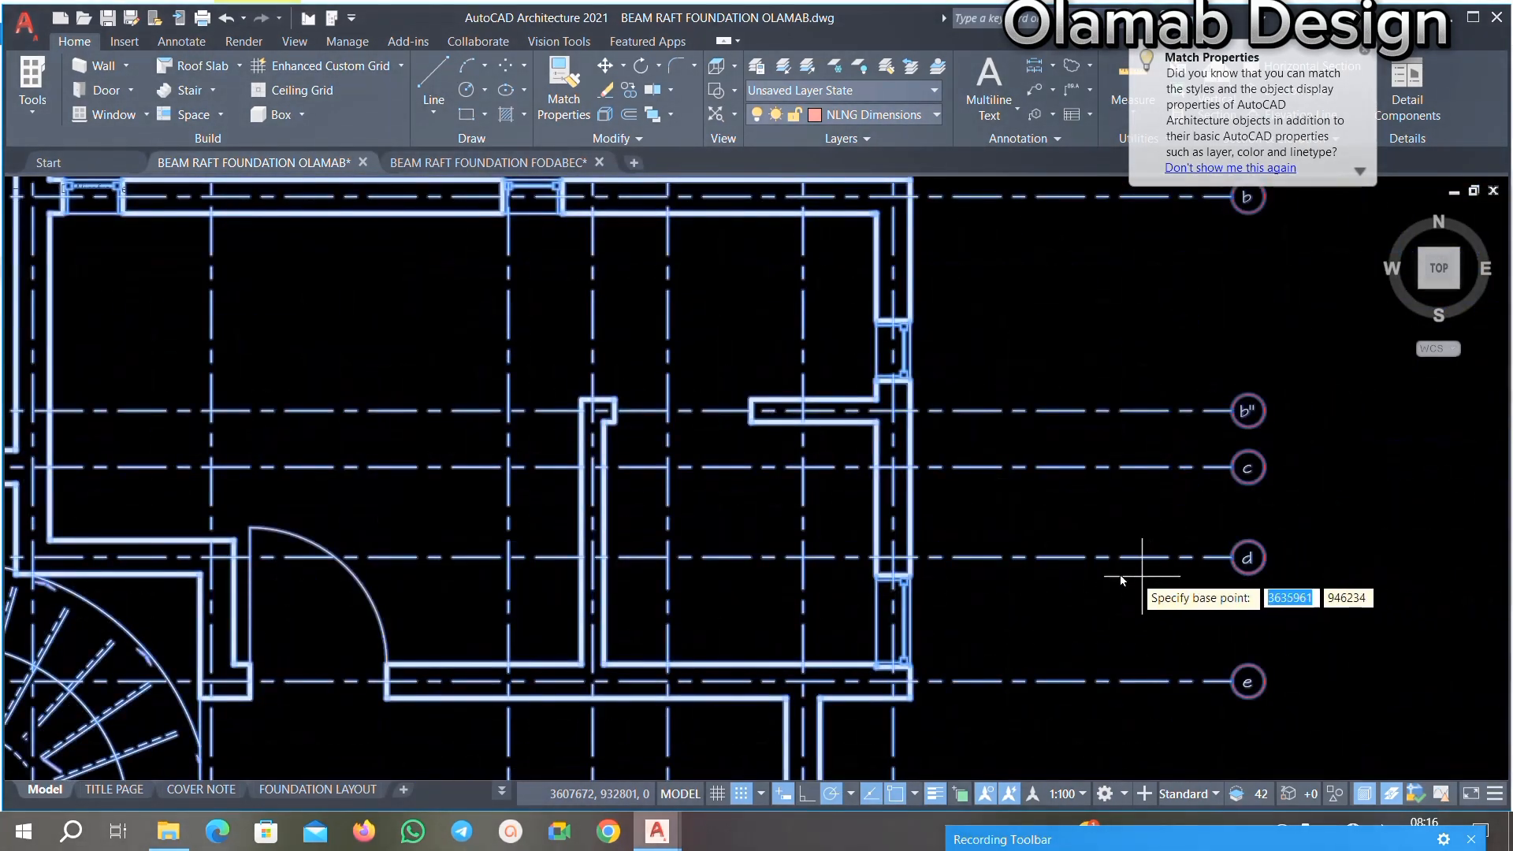
{"action": "scroll", "coordinate": [1024, 568], "scroll_direction": "down", "scroll_amount": 3}
{"action": "scroll", "coordinate": [740, 566], "scroll_direction": "up", "scroll_amount": 4}
{"action": "scroll", "coordinate": [738, 587], "scroll_direction": "down", "scroll_amount": 5}
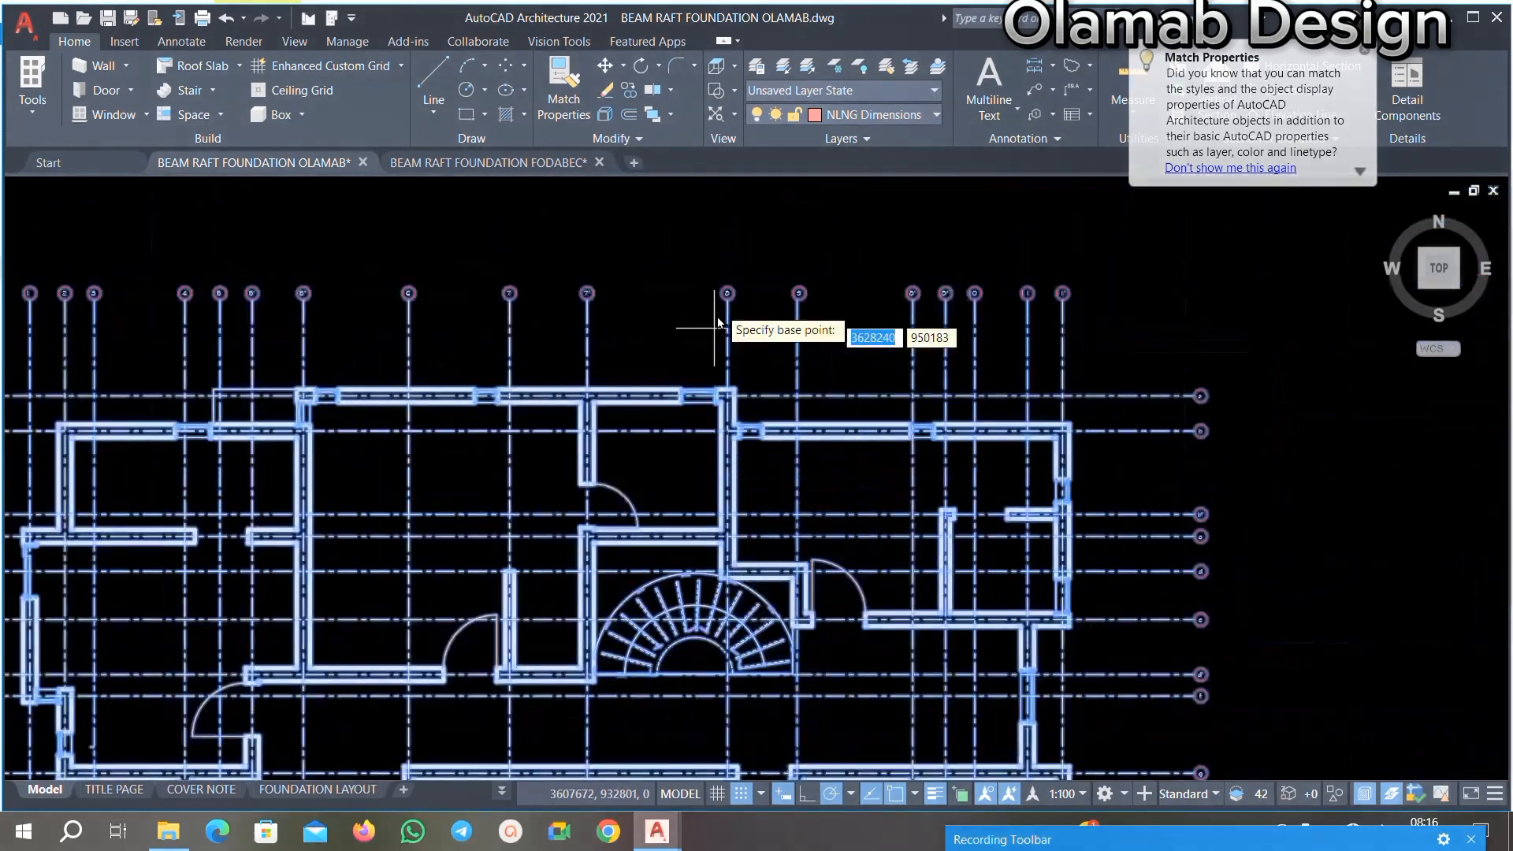
{"action": "scroll", "coordinate": [719, 297], "scroll_direction": "up", "scroll_amount": 5}
{"action": "scroll", "coordinate": [770, 338], "scroll_direction": "down", "scroll_amount": 7}
Step: Compare the floor plan with the beam foundation plan around the spiral staircase to find a corner common to both
{"action": "scroll", "coordinate": [760, 337], "scroll_direction": "up", "scroll_amount": 9}
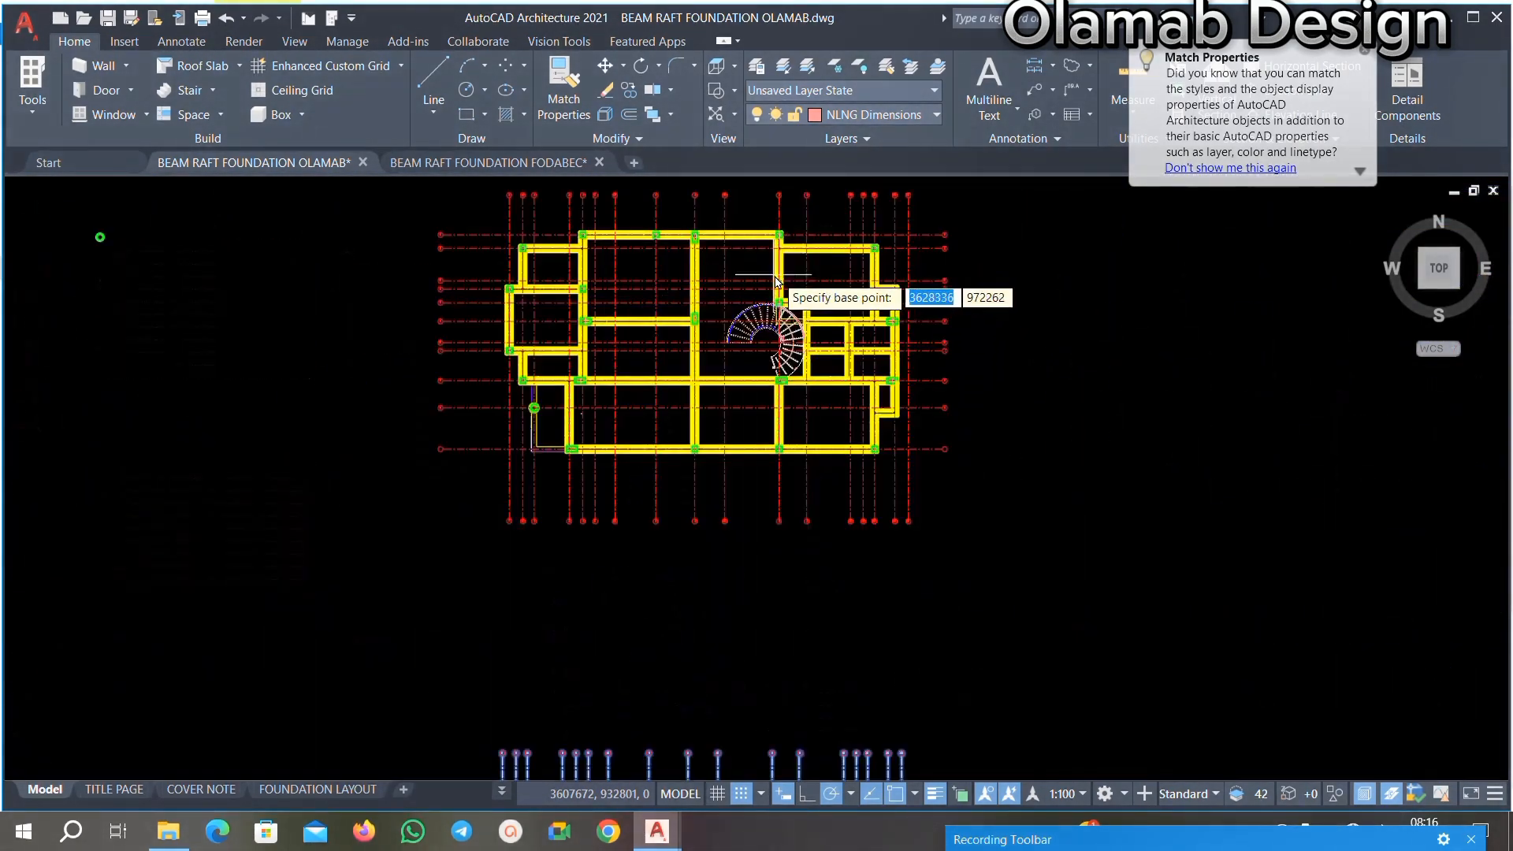
{"action": "scroll", "coordinate": [783, 271], "scroll_direction": "down", "scroll_amount": 7}
{"action": "scroll", "coordinate": [827, 358], "scroll_direction": "up", "scroll_amount": 5}
{"action": "scroll", "coordinate": [1056, 423], "scroll_direction": "up", "scroll_amount": 3}
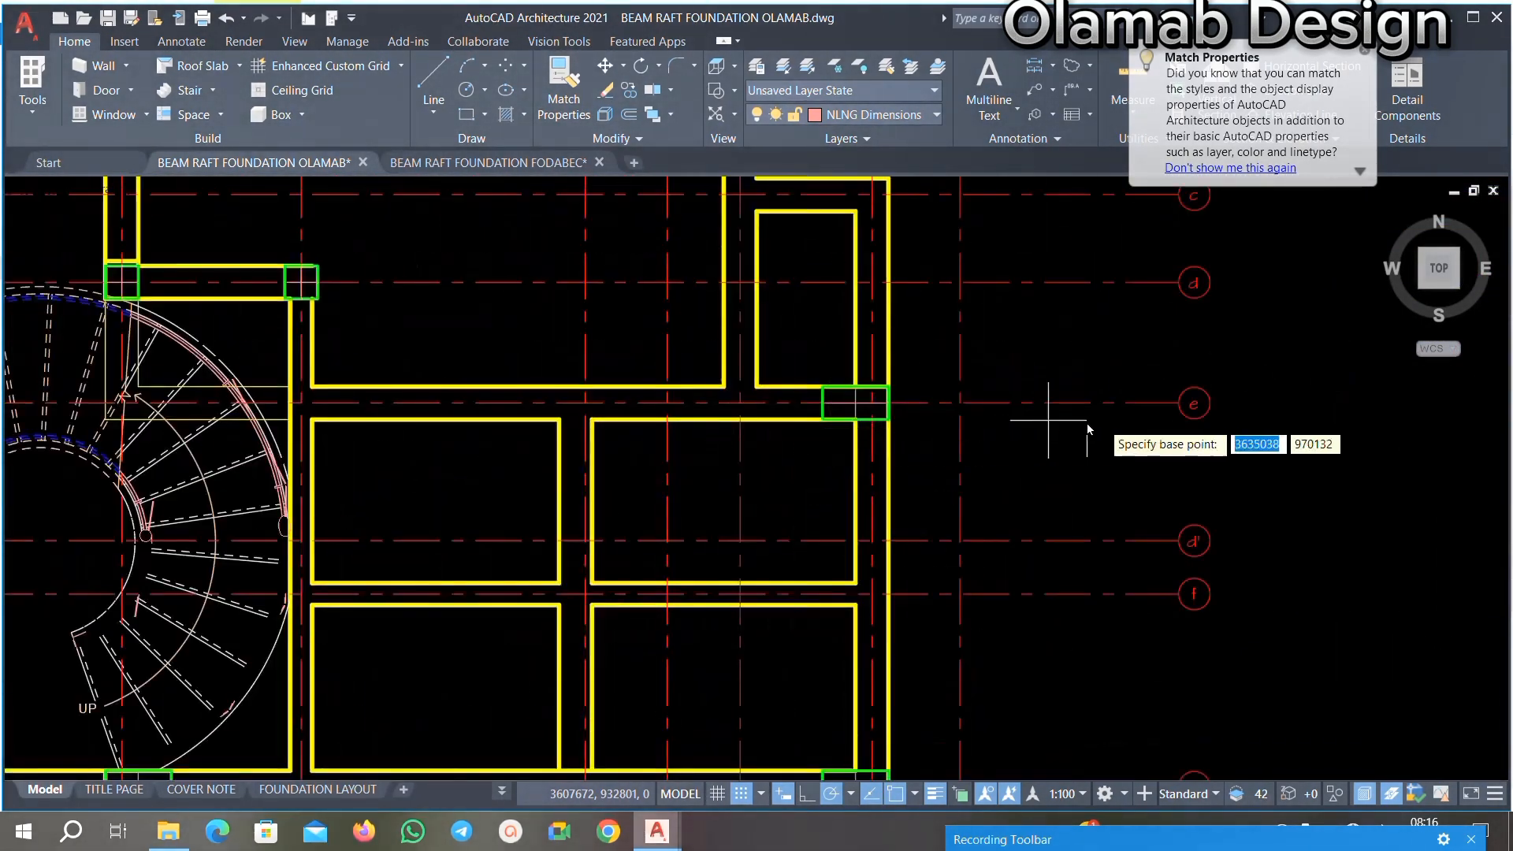
{"action": "scroll", "coordinate": [1067, 426], "scroll_direction": "down", "scroll_amount": 4}
{"action": "scroll", "coordinate": [1109, 346], "scroll_direction": "up", "scroll_amount": 2}
{"action": "scroll", "coordinate": [741, 359], "scroll_direction": "up", "scroll_amount": 5}
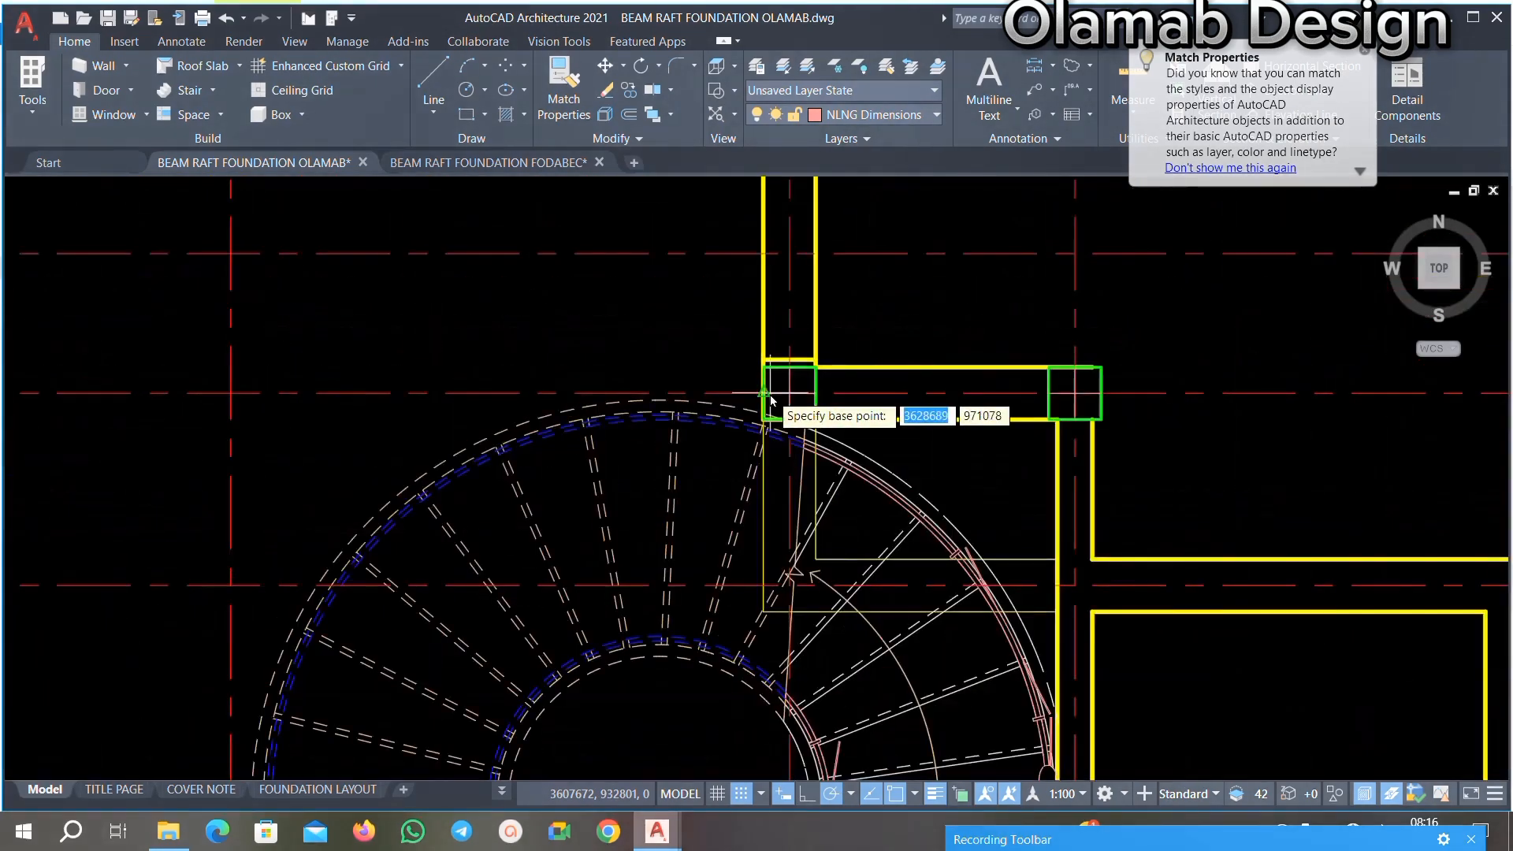
{"action": "scroll", "coordinate": [896, 415], "scroll_direction": "down", "scroll_amount": 8}
{"action": "scroll", "coordinate": [859, 252], "scroll_direction": "up", "scroll_amount": 5}
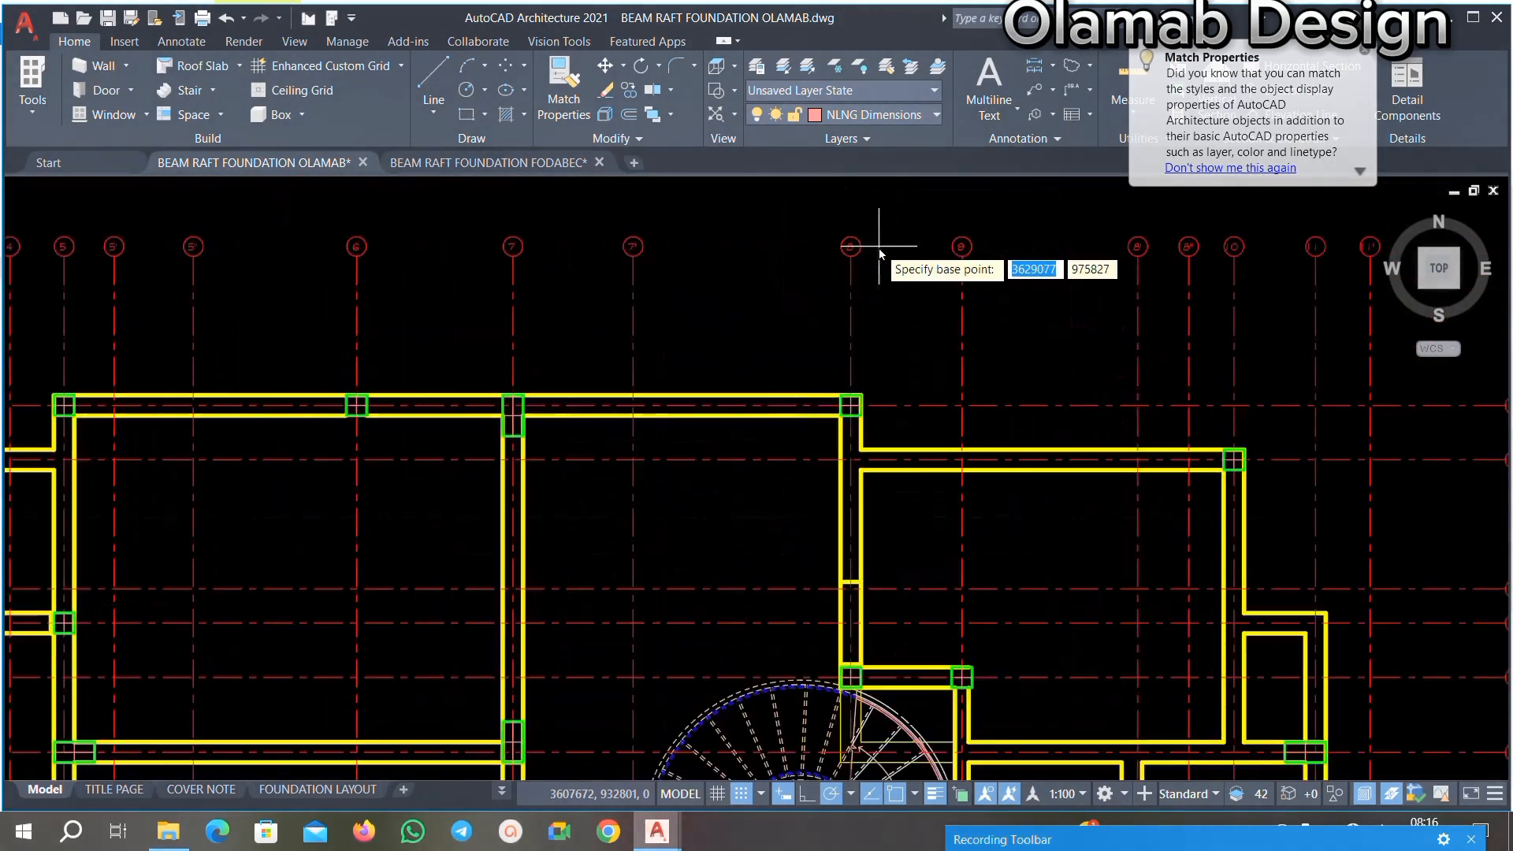
{"action": "scroll", "coordinate": [827, 300], "scroll_direction": "up", "scroll_amount": 2}
{"action": "scroll", "coordinate": [866, 272], "scroll_direction": "down", "scroll_amount": 4}
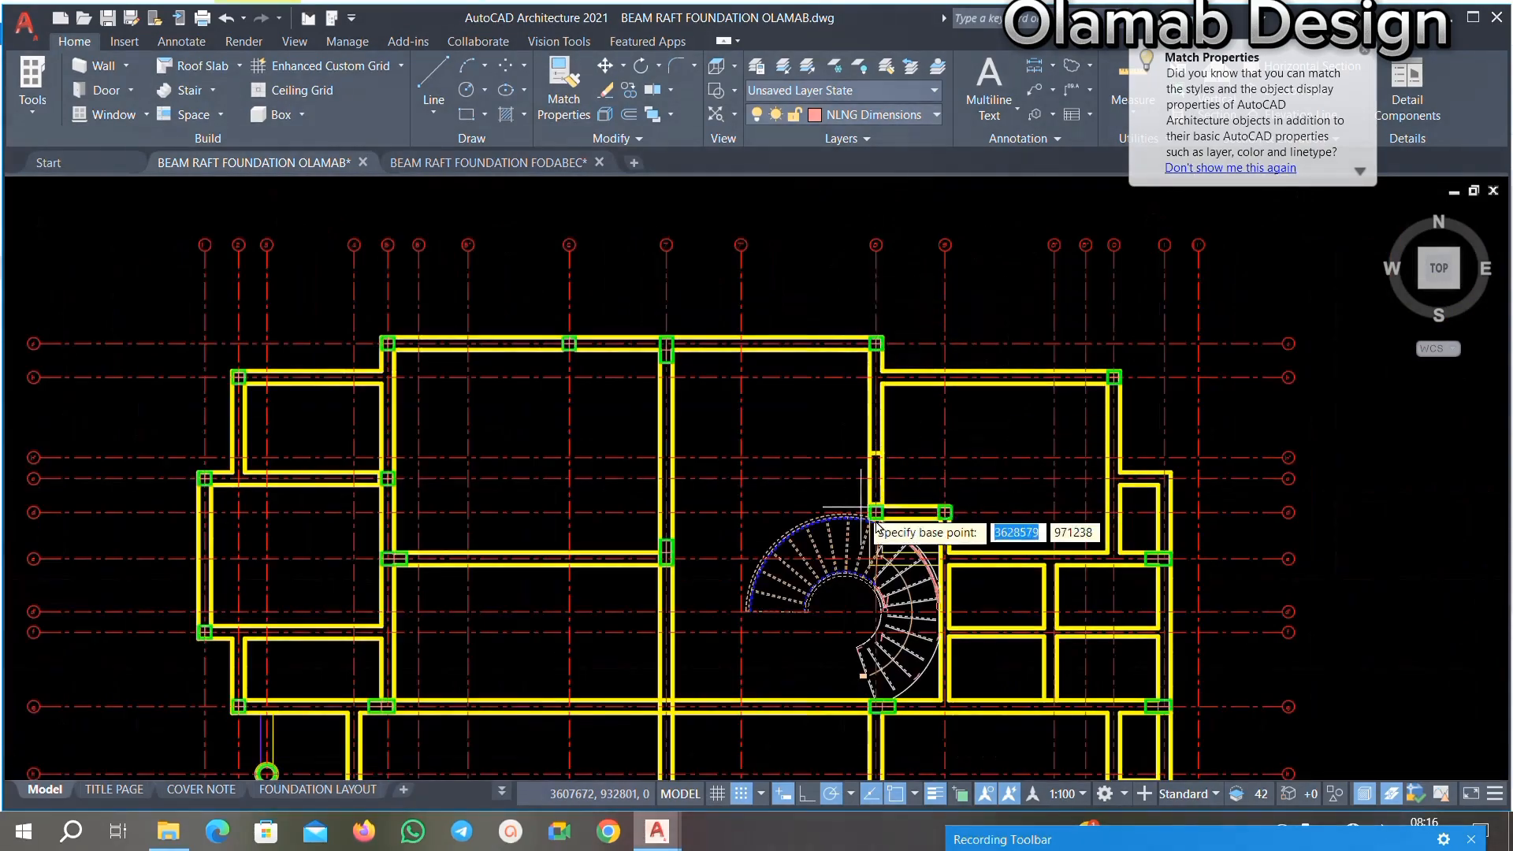
{"action": "scroll", "coordinate": [886, 528], "scroll_direction": "up", "scroll_amount": 6}
{"action": "scroll", "coordinate": [693, 410], "scroll_direction": "down", "scroll_amount": 10}
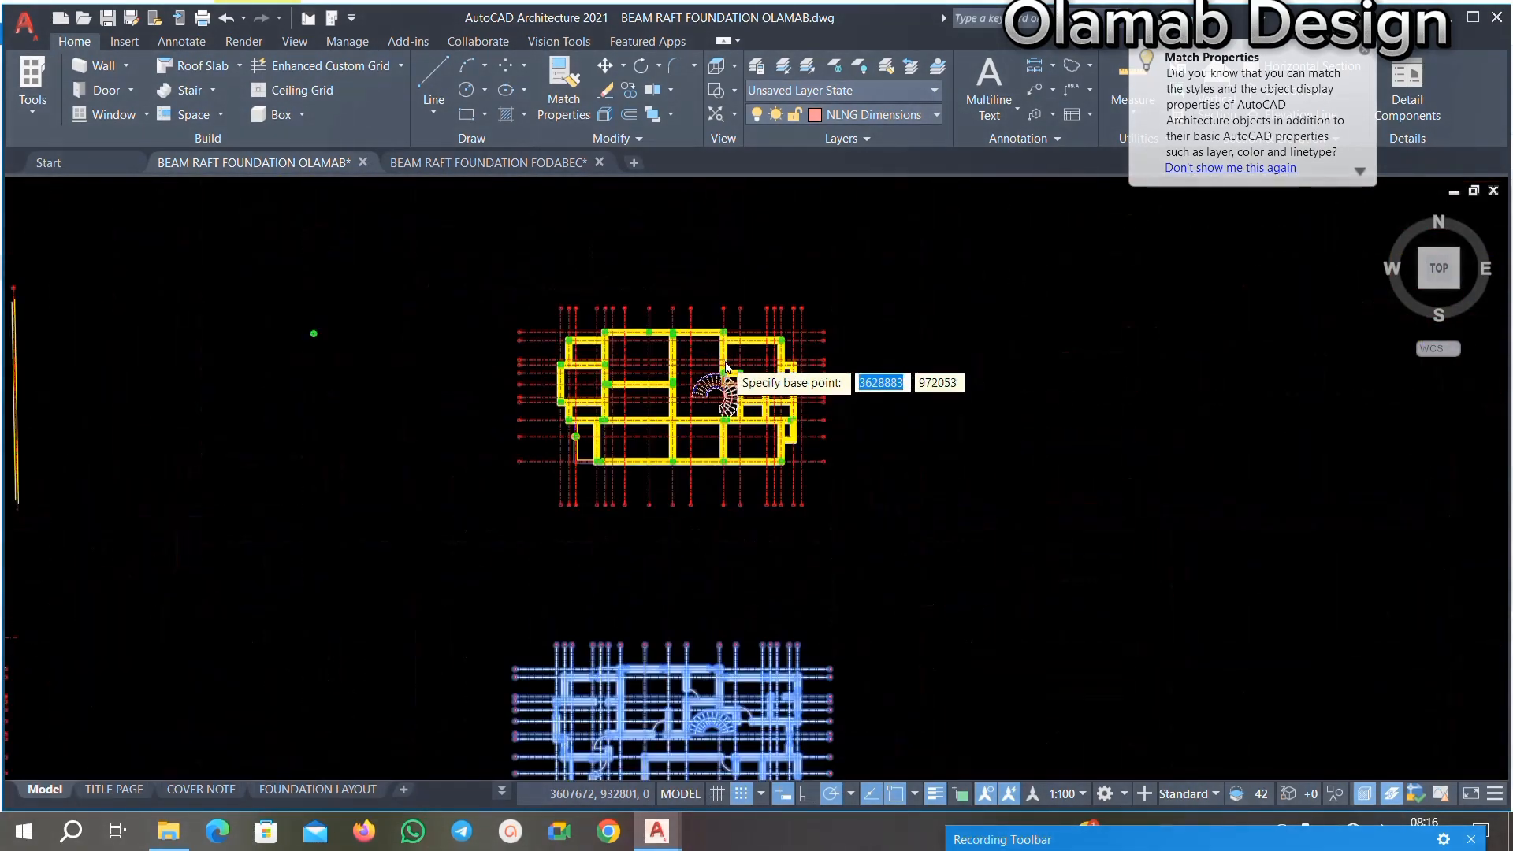
Step: Set the copy's base point at the floor plan's wall corner on the outer arc of the spiral staircase
{"action": "scroll", "coordinate": [735, 625], "scroll_direction": "up", "scroll_amount": 4}
{"action": "scroll", "coordinate": [740, 523], "scroll_direction": "up", "scroll_amount": 5}
{"action": "scroll", "coordinate": [768, 524], "scroll_direction": "down", "scroll_amount": 4}
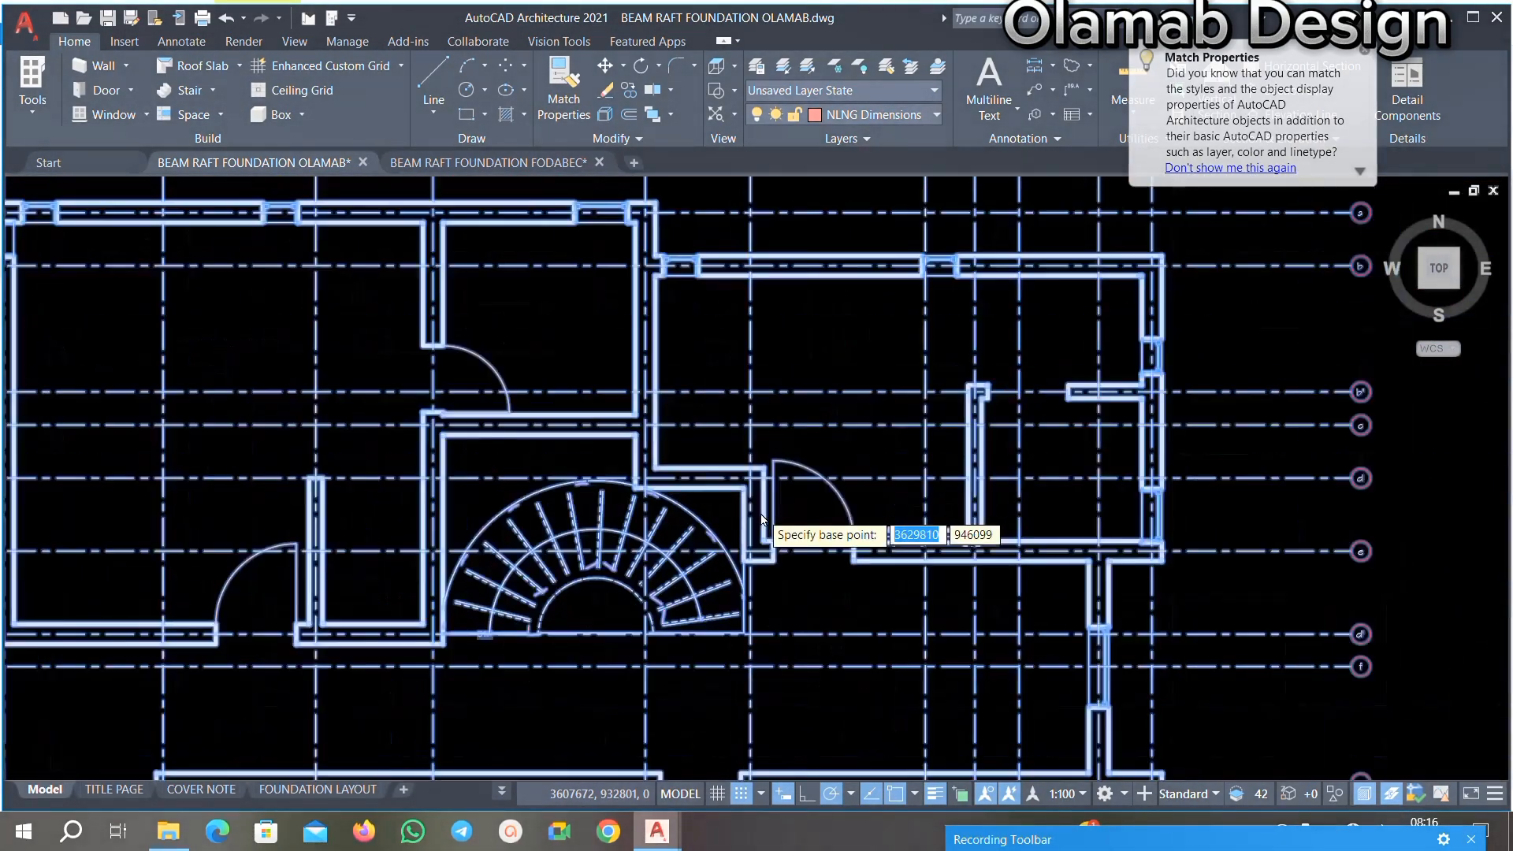
{"action": "scroll", "coordinate": [759, 523], "scroll_direction": "up", "scroll_amount": 4}
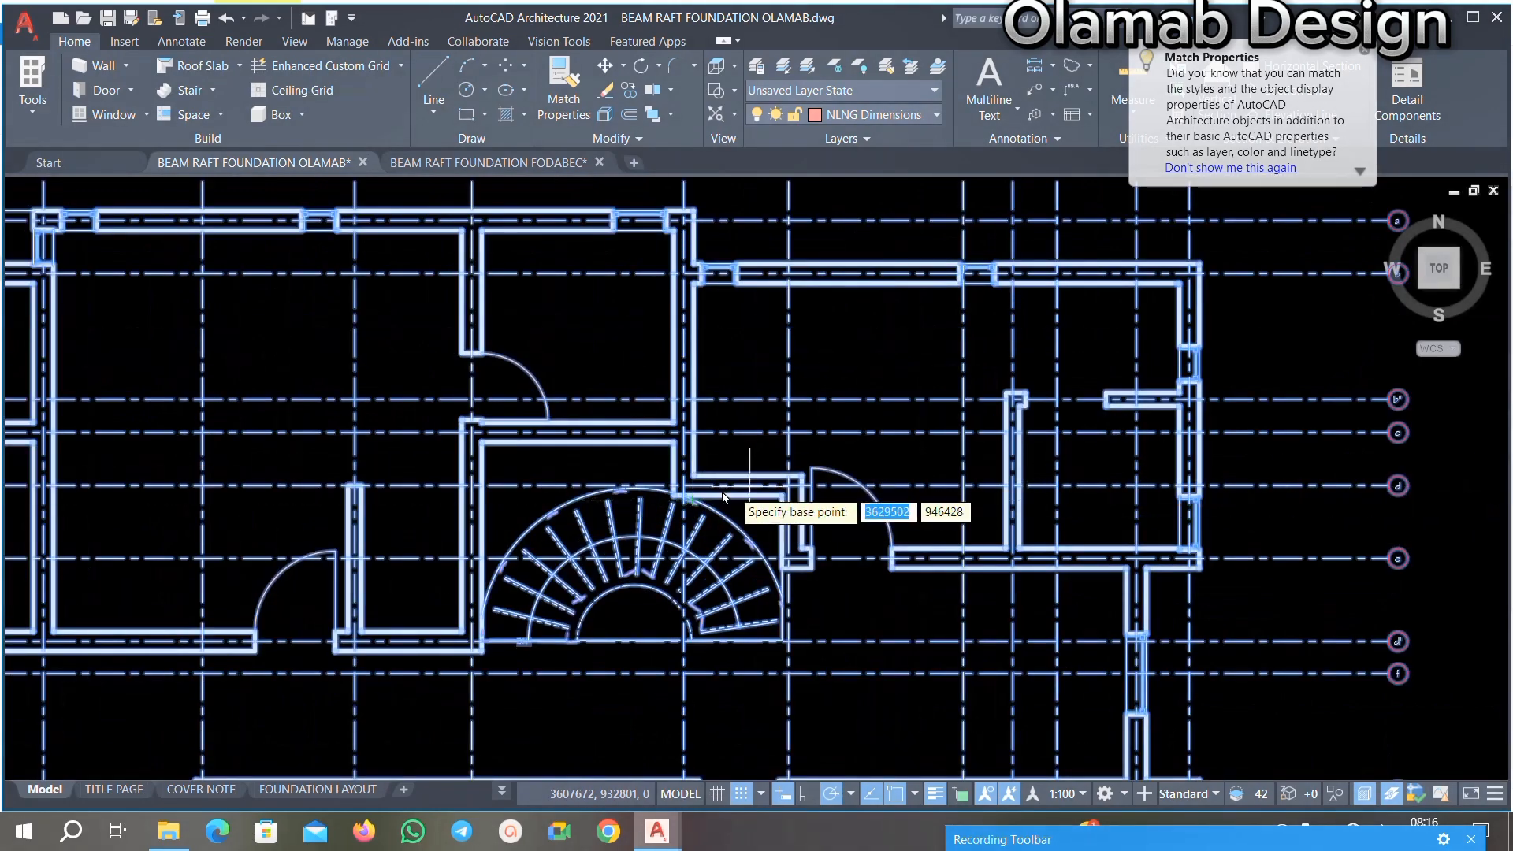
{"action": "scroll", "coordinate": [670, 500], "scroll_direction": "up", "scroll_amount": 5}
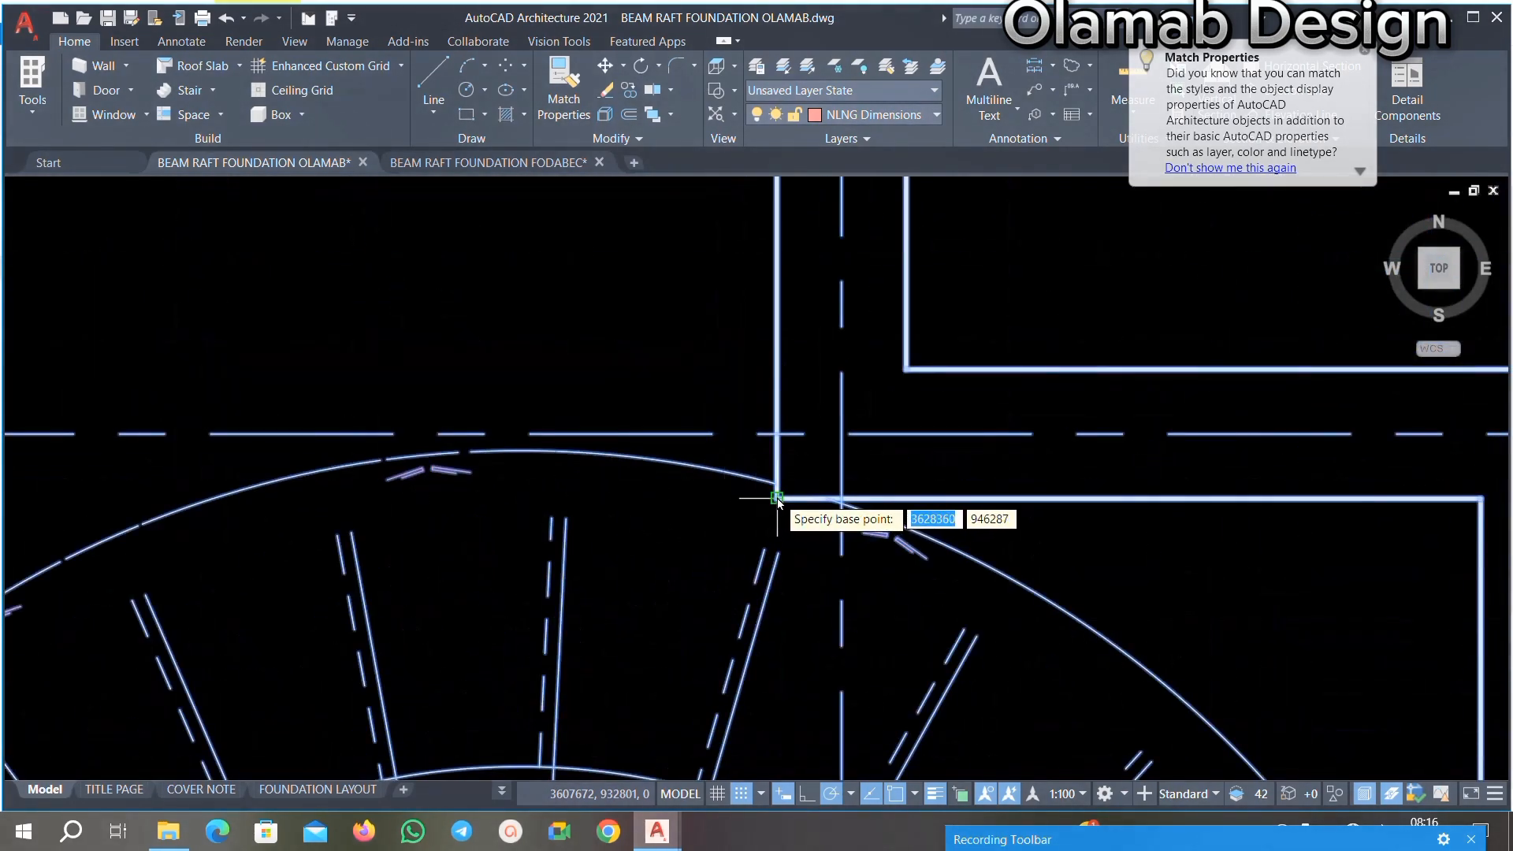
Step: Paste the floor plan onto the beam foundation plan, inserting it at the southwest corner of the green column above the spiral staircase
{"action": "scroll", "coordinate": [707, 541], "scroll_direction": "down", "scroll_amount": 8}
{"action": "scroll", "coordinate": [644, 372], "scroll_direction": "up", "scroll_amount": 8}
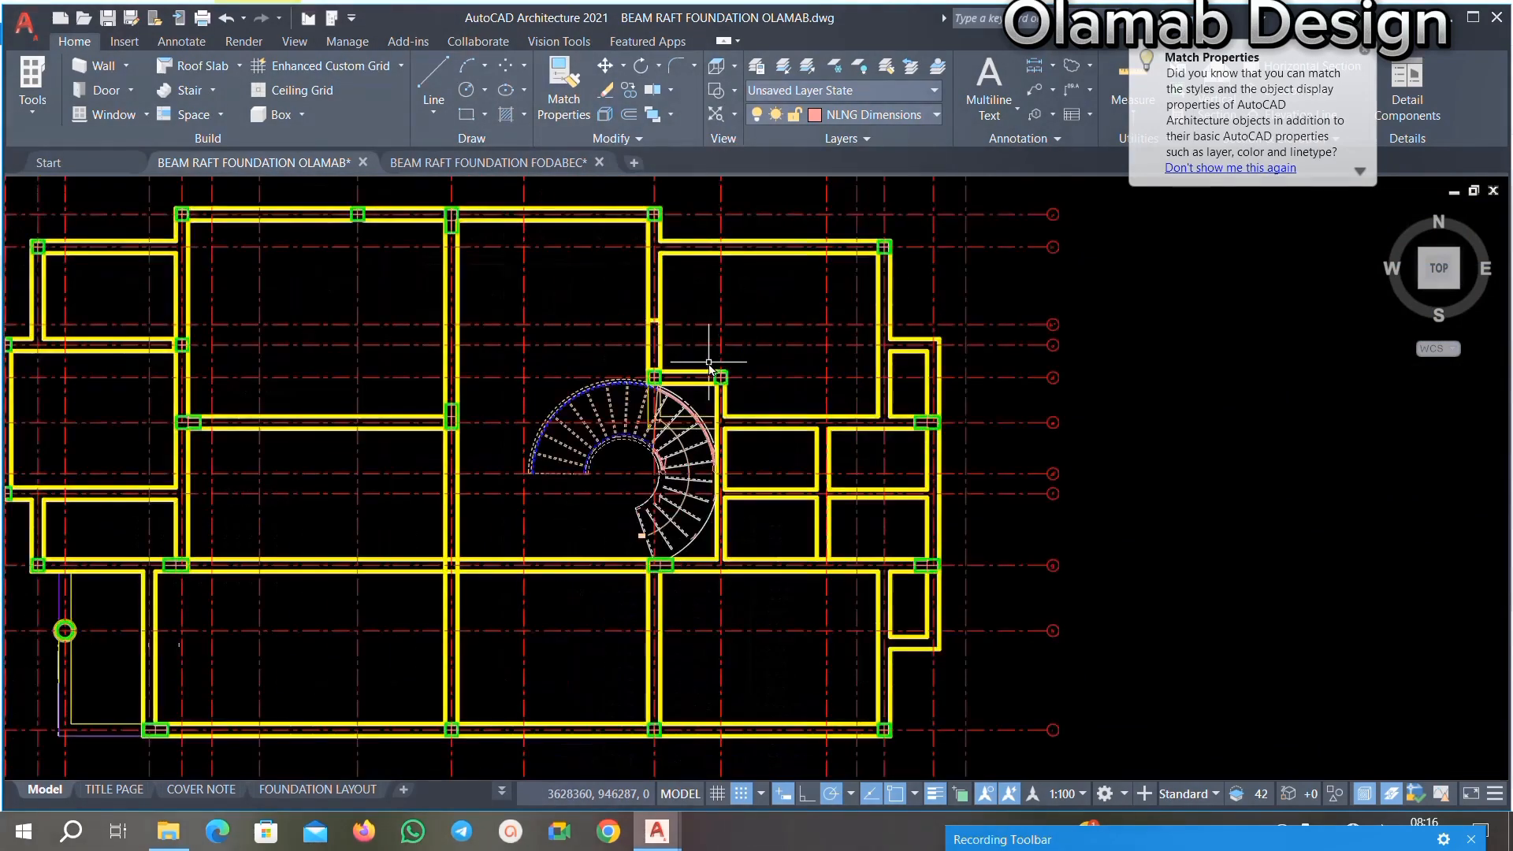
{"action": "scroll", "coordinate": [644, 372], "scroll_direction": "up", "scroll_amount": 4}
{"action": "right_click", "coordinate": [508, 341]}
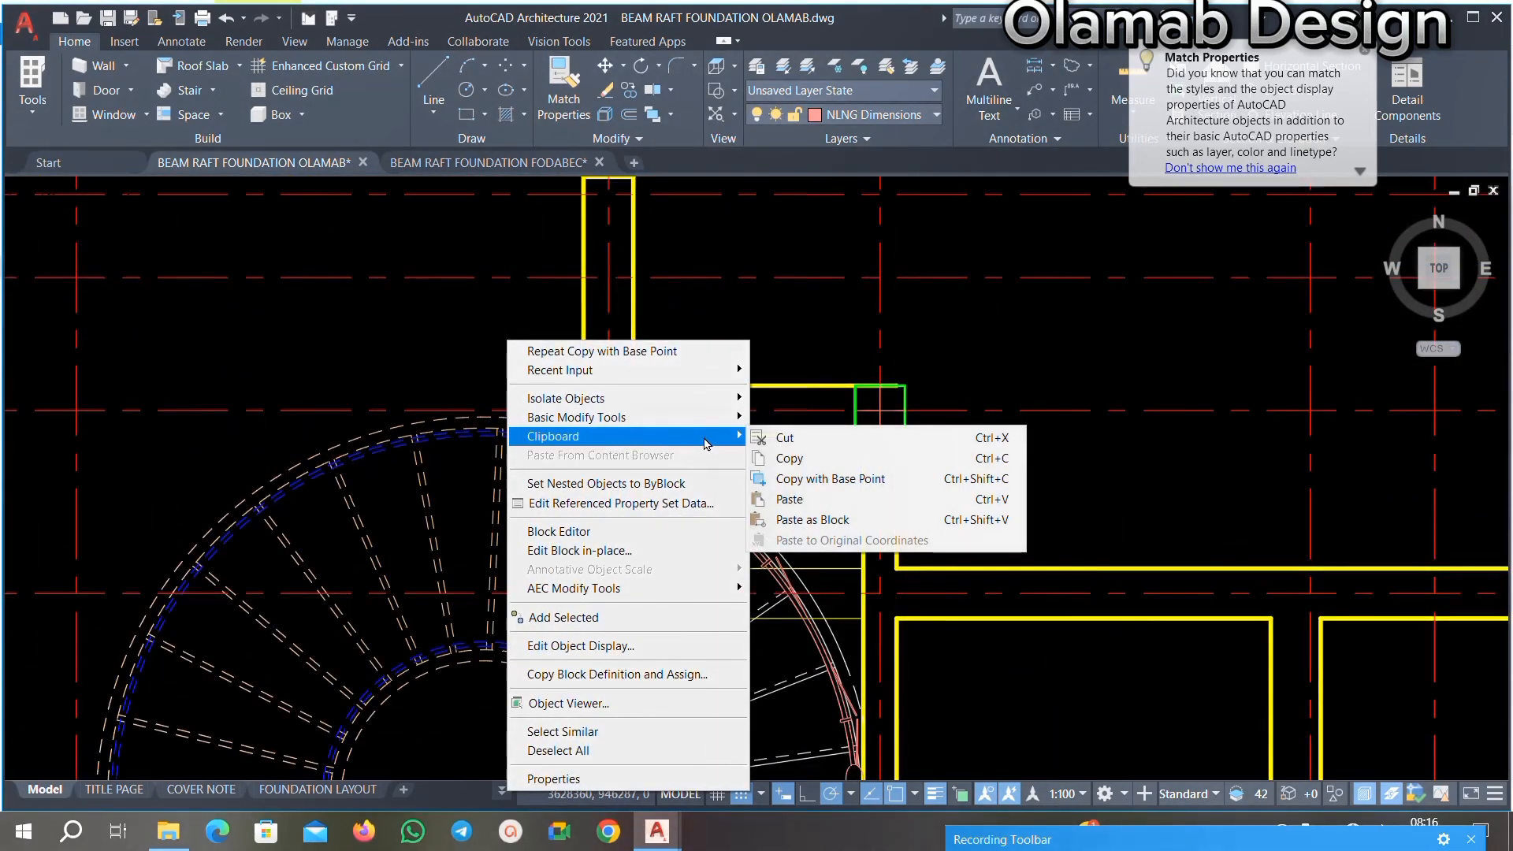
{"action": "left_click", "coordinate": [787, 498]}
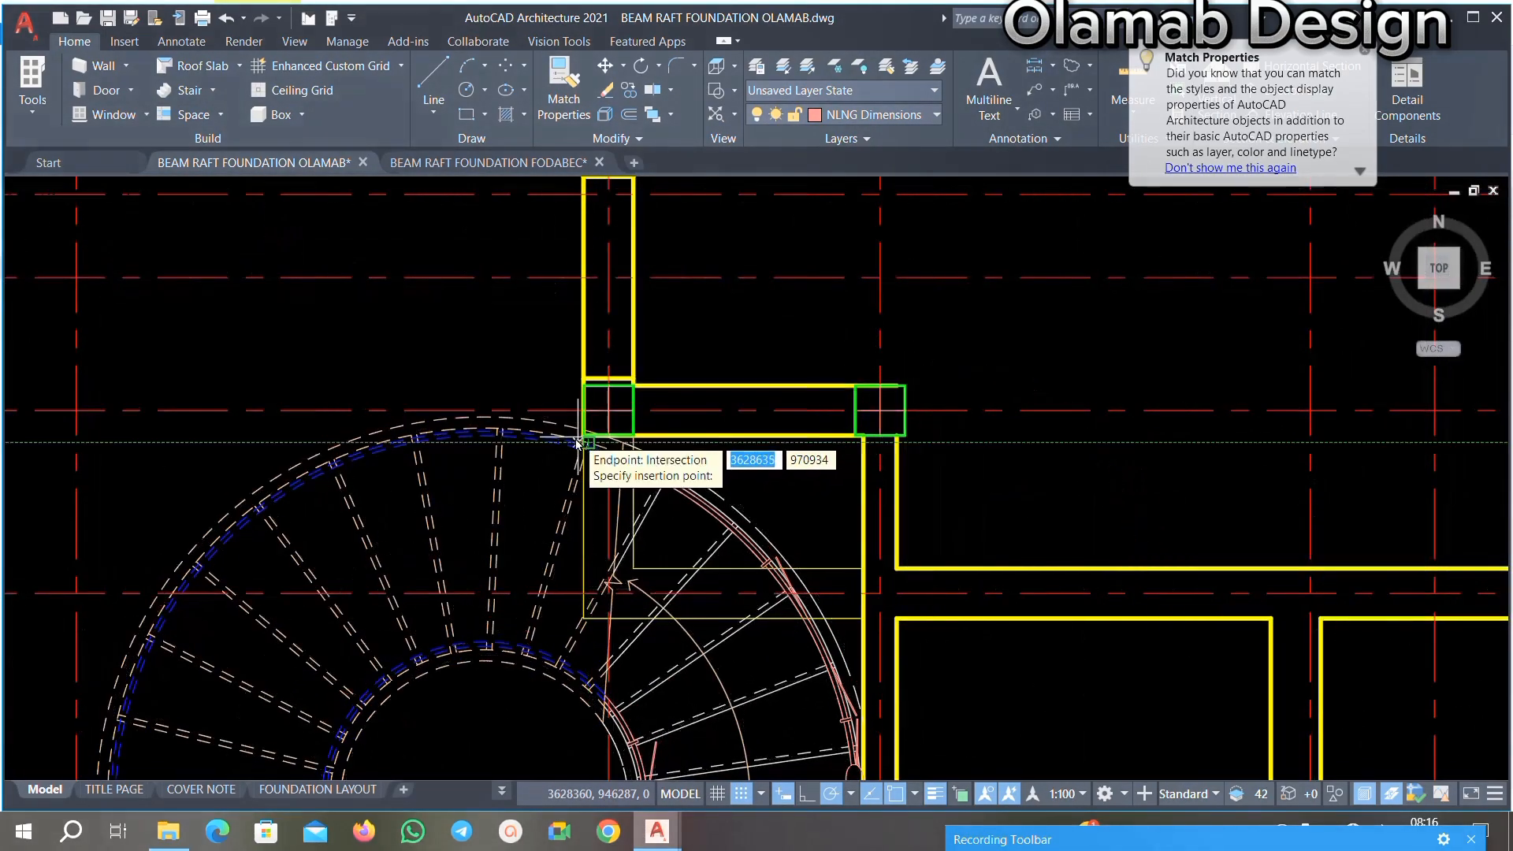
{"action": "scroll", "coordinate": [589, 438], "scroll_direction": "up", "scroll_amount": 6}
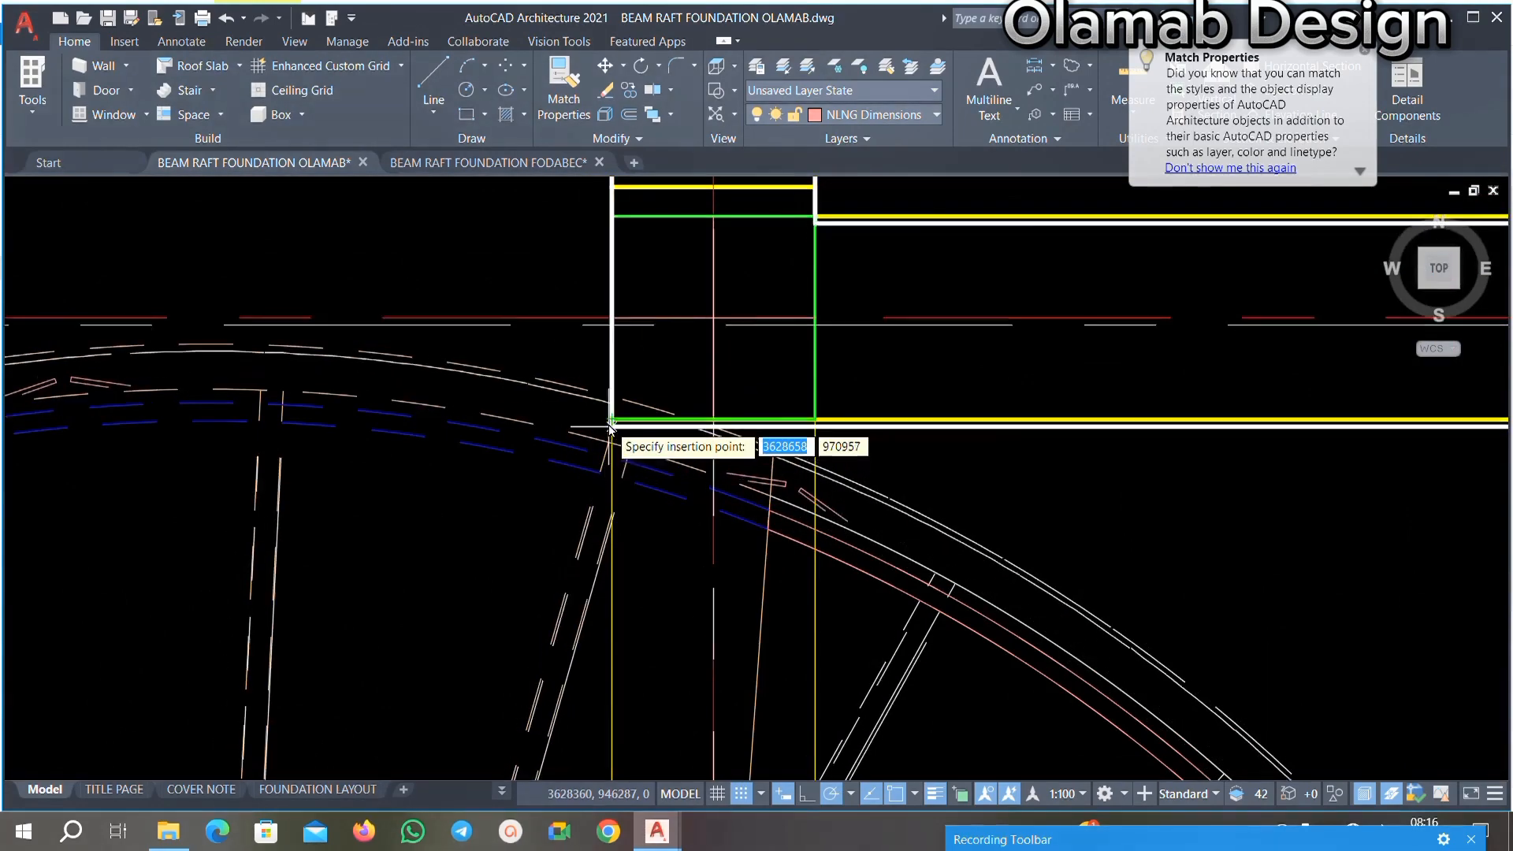
{"action": "left_click", "coordinate": [611, 424]}
{"action": "scroll", "coordinate": [611, 423], "scroll_direction": "down", "scroll_amount": 6}
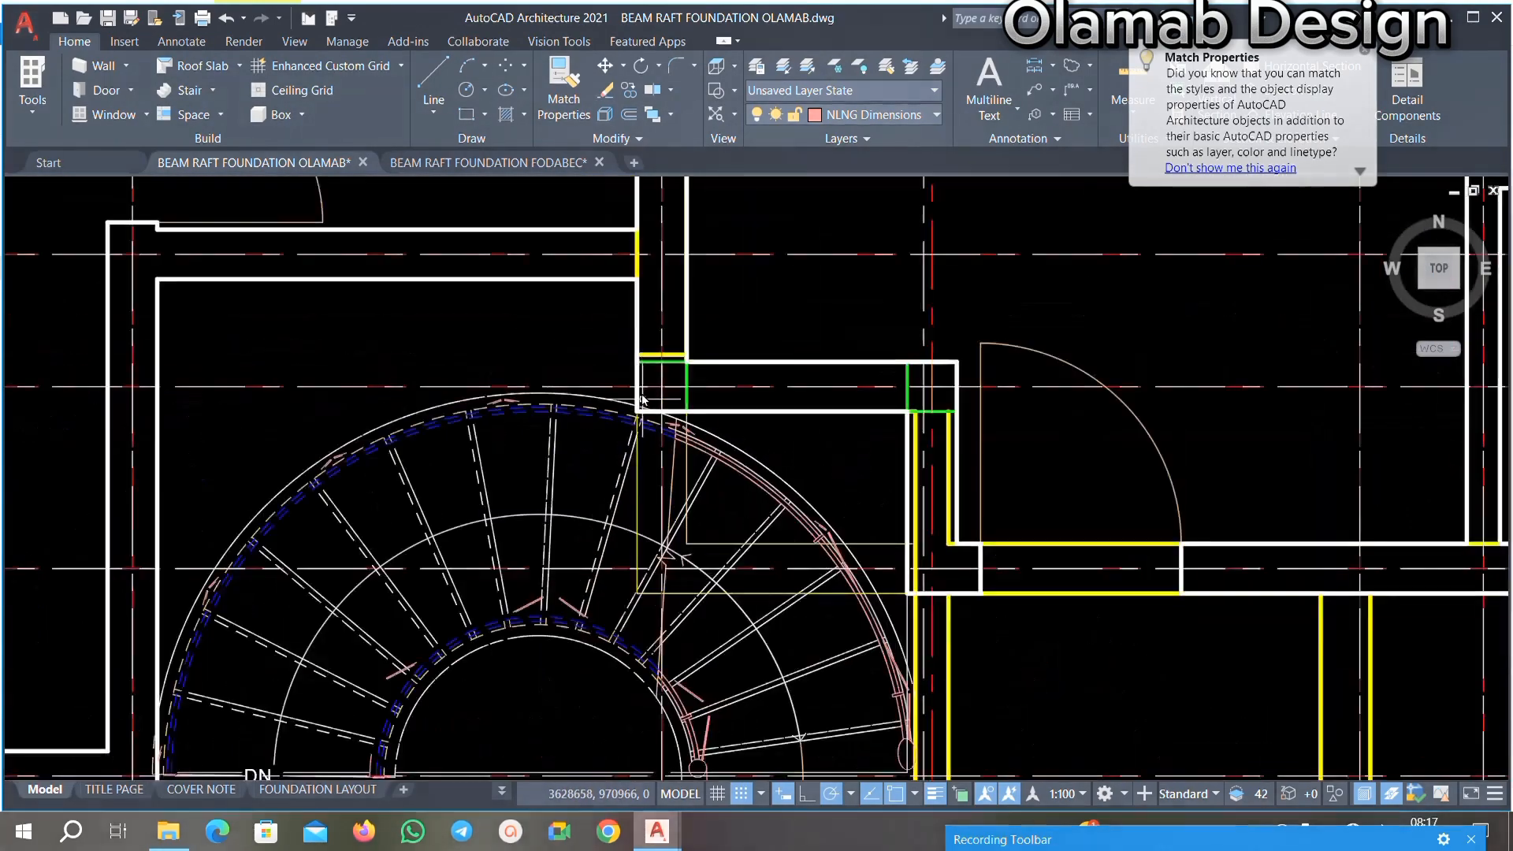
Step: Examine how the pasted white walls line up with the yellow beams and green columns, especially around the northwest rooms
{"action": "scroll", "coordinate": [505, 288], "scroll_direction": "up", "scroll_amount": 5}
{"action": "scroll", "coordinate": [505, 289], "scroll_direction": "down", "scroll_amount": 5}
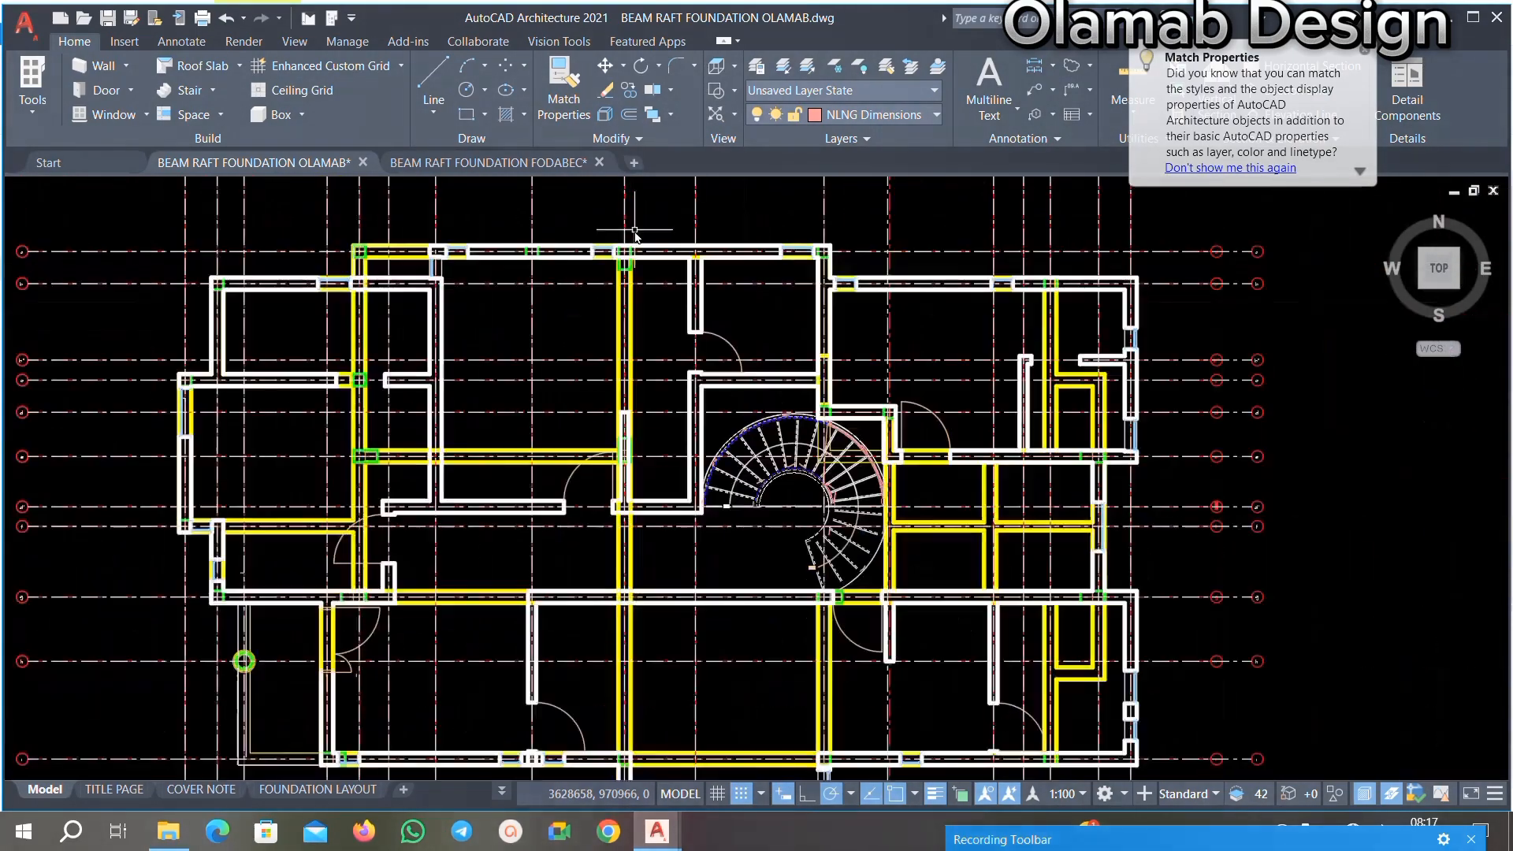
{"action": "scroll", "coordinate": [329, 342], "scroll_direction": "up", "scroll_amount": 4}
{"action": "scroll", "coordinate": [329, 342], "scroll_direction": "down", "scroll_amount": 5}
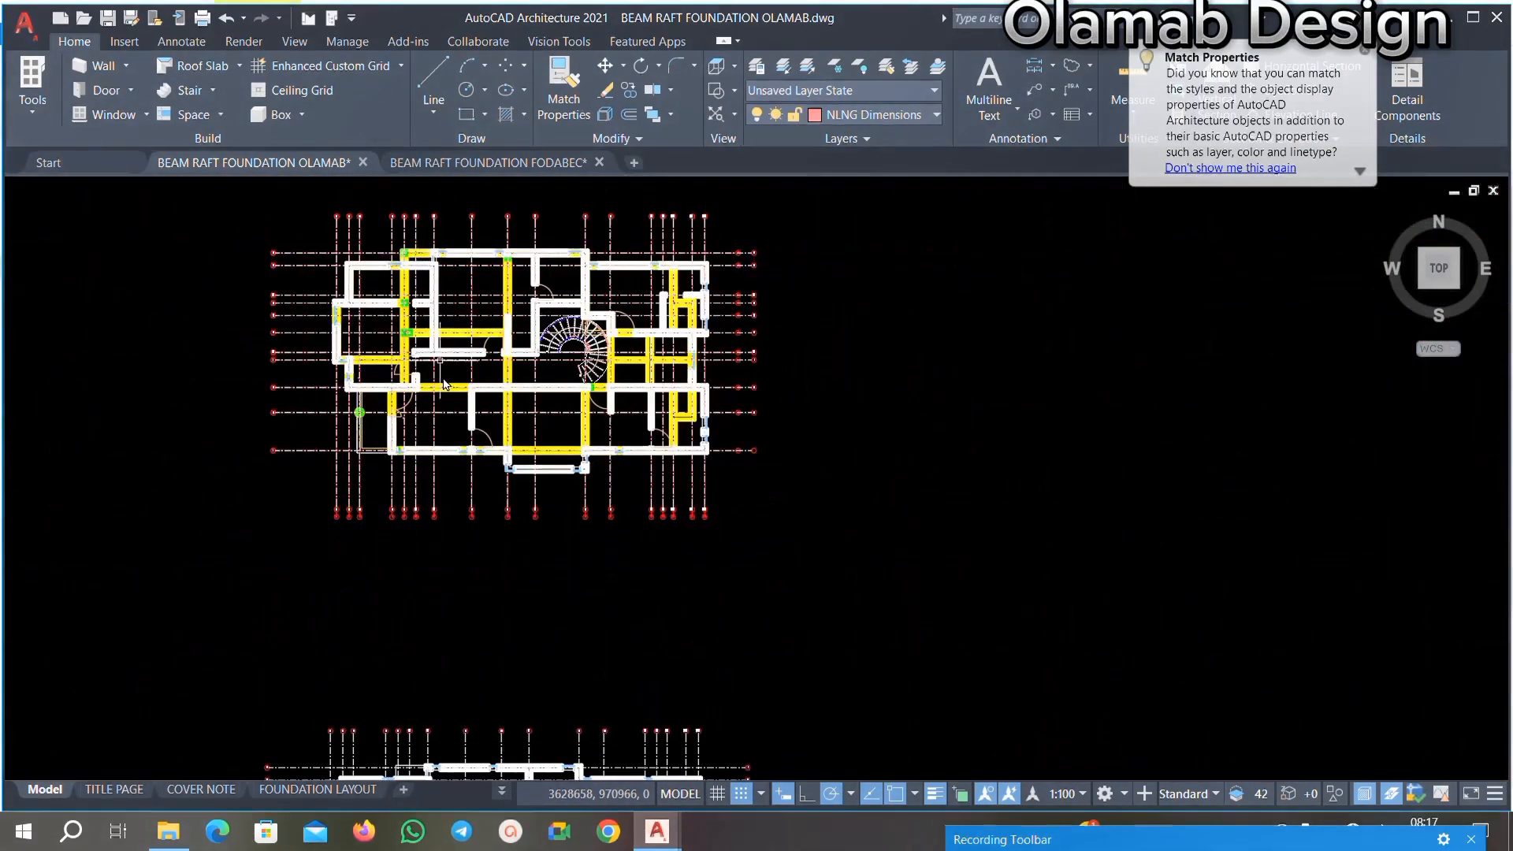
{"action": "scroll", "coordinate": [412, 289], "scroll_direction": "up", "scroll_amount": 3}
{"action": "scroll", "coordinate": [411, 290], "scroll_direction": "up", "scroll_amount": 1}
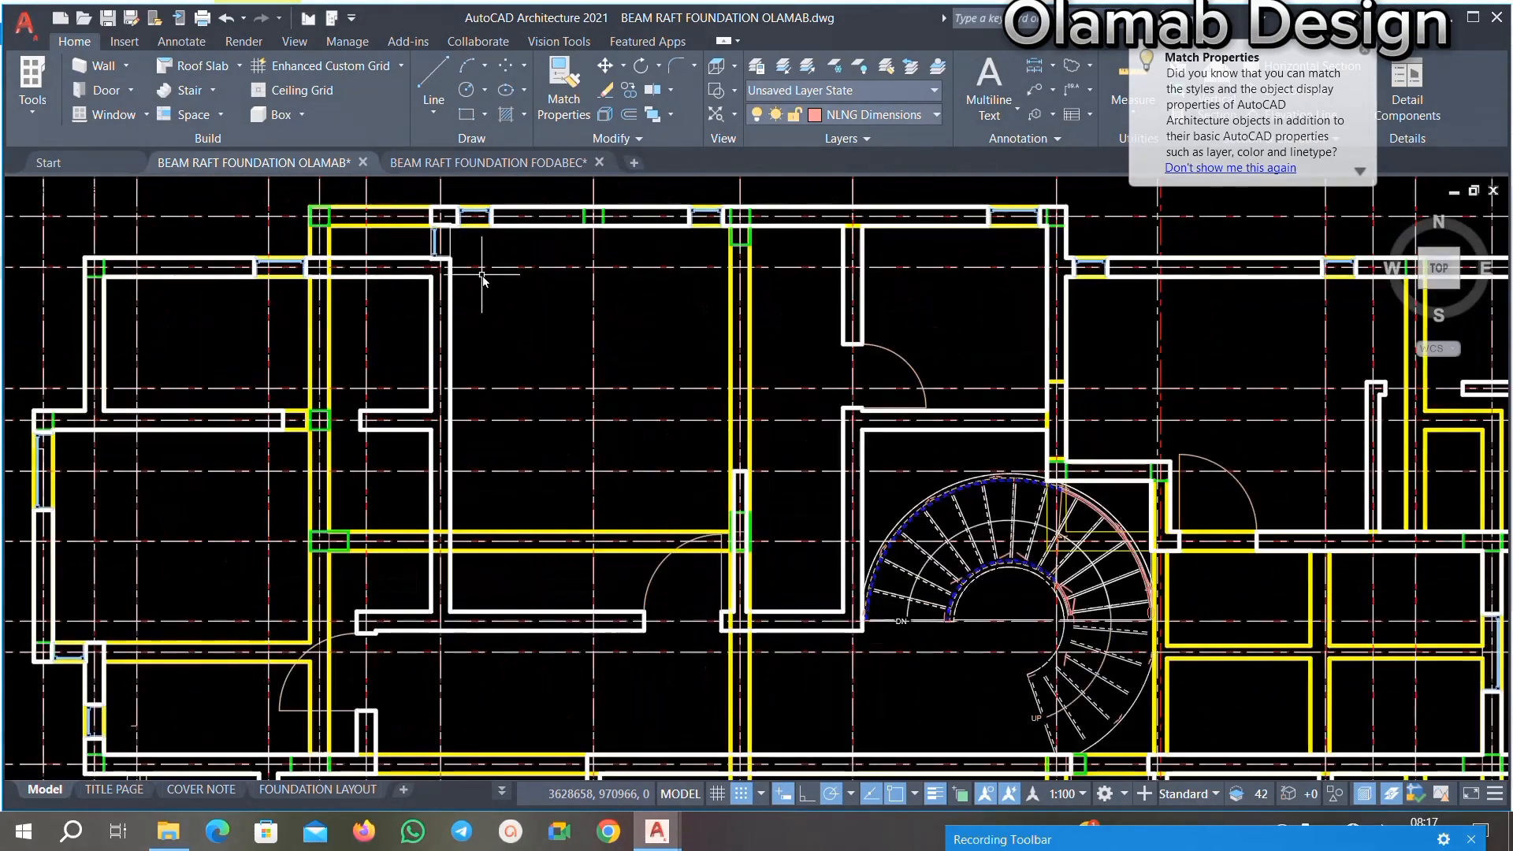
{"action": "scroll", "coordinate": [472, 346], "scroll_direction": "down", "scroll_amount": 4}
{"action": "scroll", "coordinate": [554, 409], "scroll_direction": "up", "scroll_amount": 3}
{"action": "scroll", "coordinate": [554, 409], "scroll_direction": "down", "scroll_amount": 3}
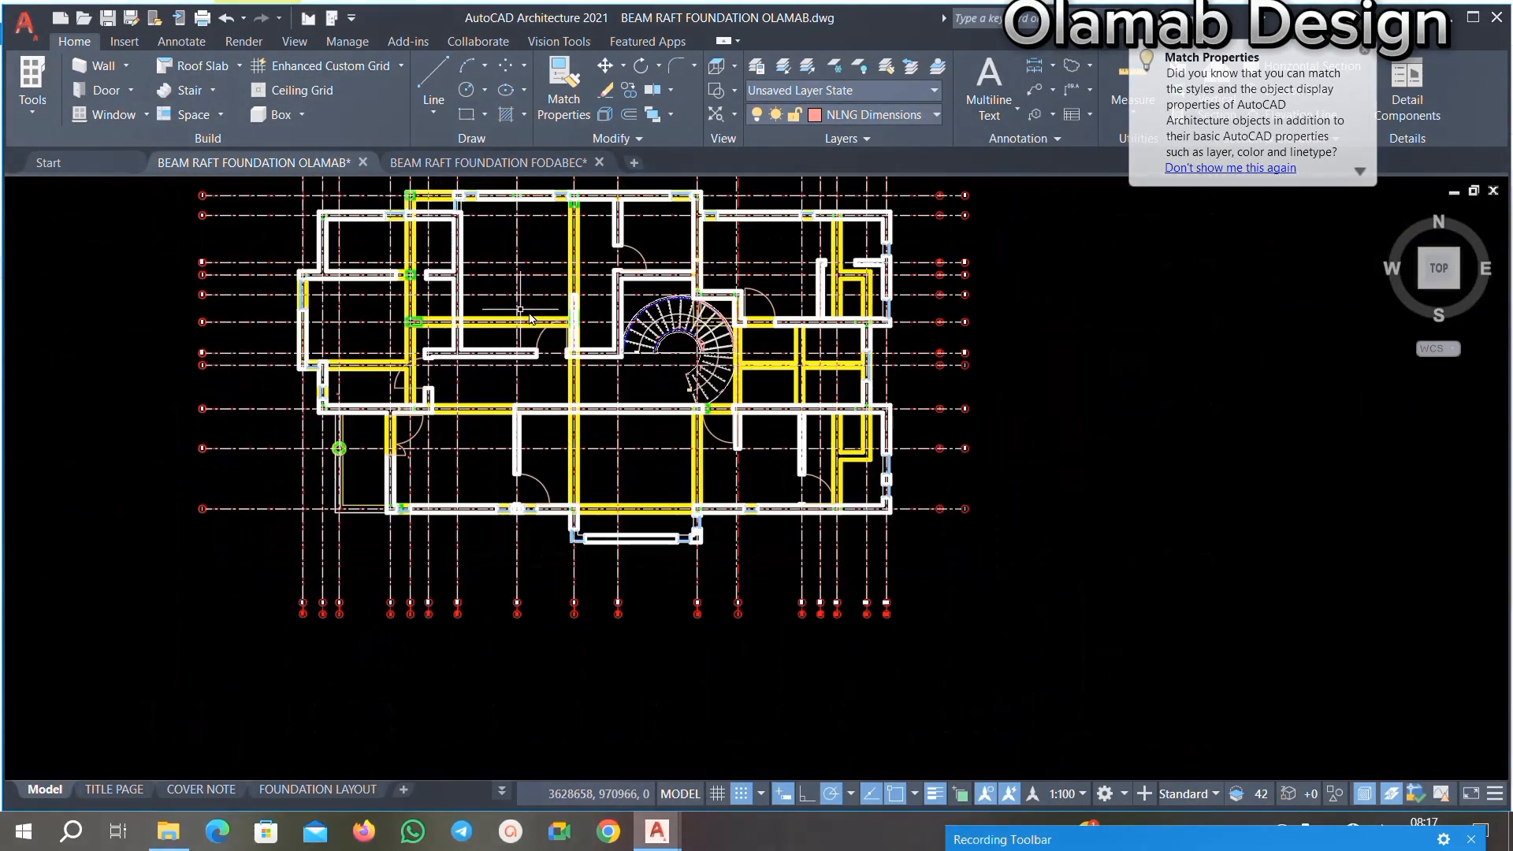
{"action": "scroll", "coordinate": [389, 298], "scroll_direction": "up", "scroll_amount": 5}
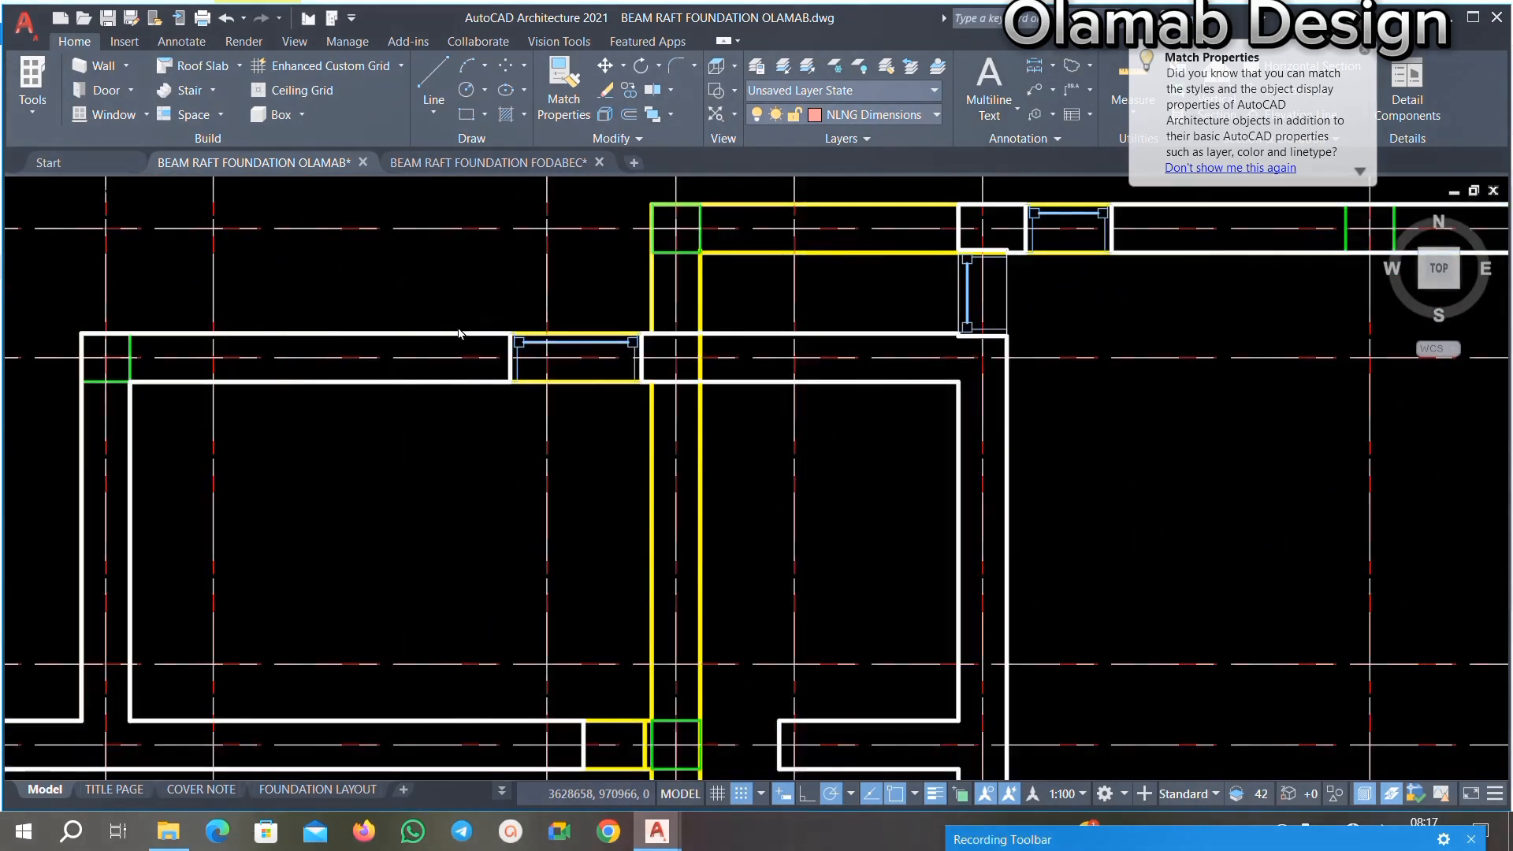
{"action": "scroll", "coordinate": [458, 333], "scroll_direction": "down", "scroll_amount": 5}
{"action": "scroll", "coordinate": [536, 434], "scroll_direction": "up", "scroll_amount": 3}
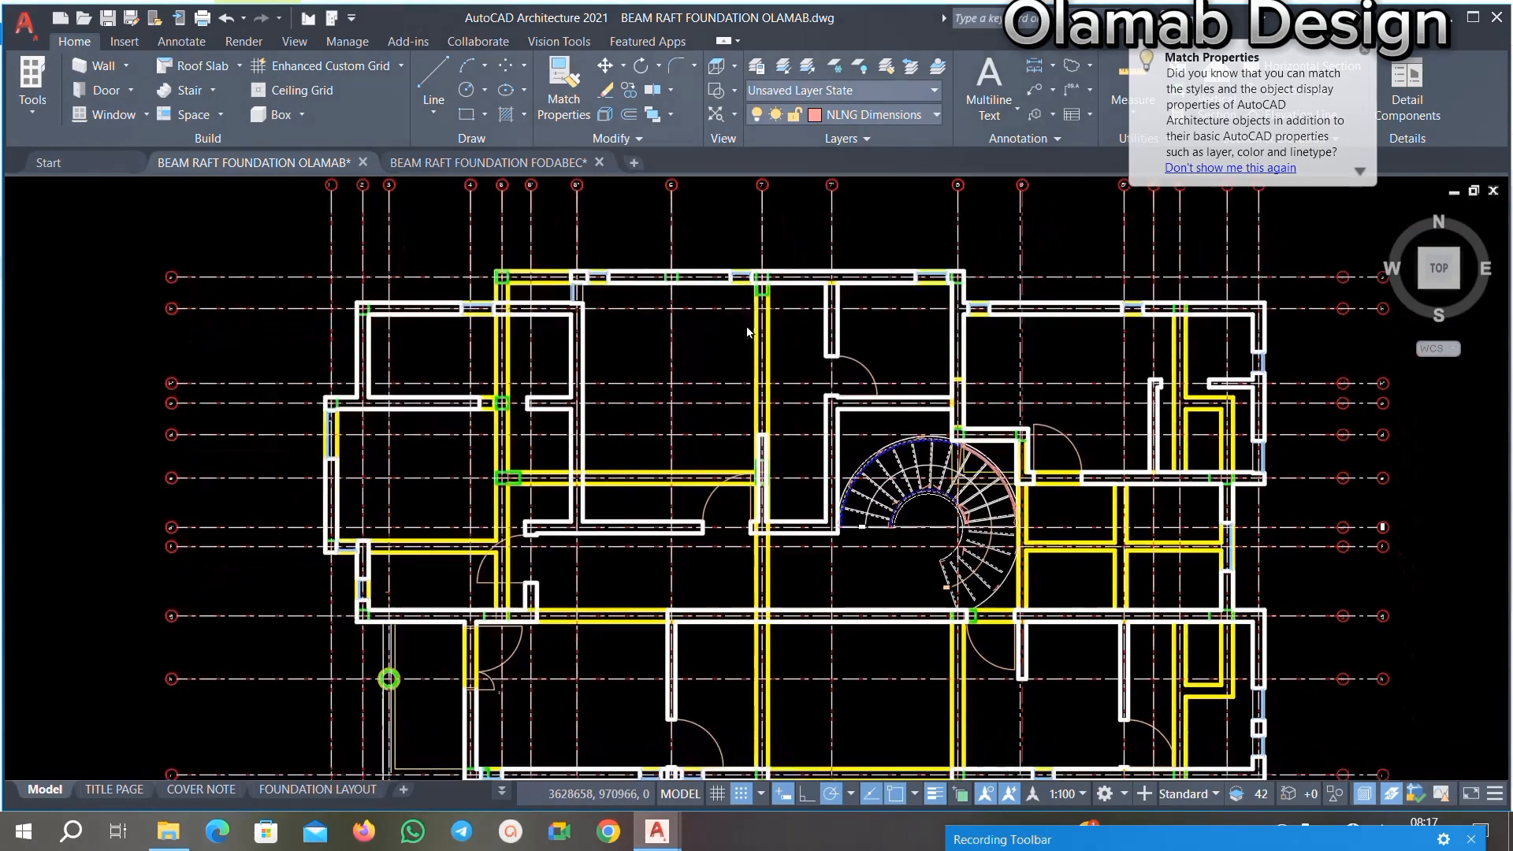
Step: Examine the overlay of white walls and yellow beams from the central rooms and staircase to the plan's southeast corner
{"action": "scroll", "coordinate": [535, 409], "scroll_direction": "down", "scroll_amount": 5}
{"action": "scroll", "coordinate": [539, 386], "scroll_direction": "up", "scroll_amount": 3}
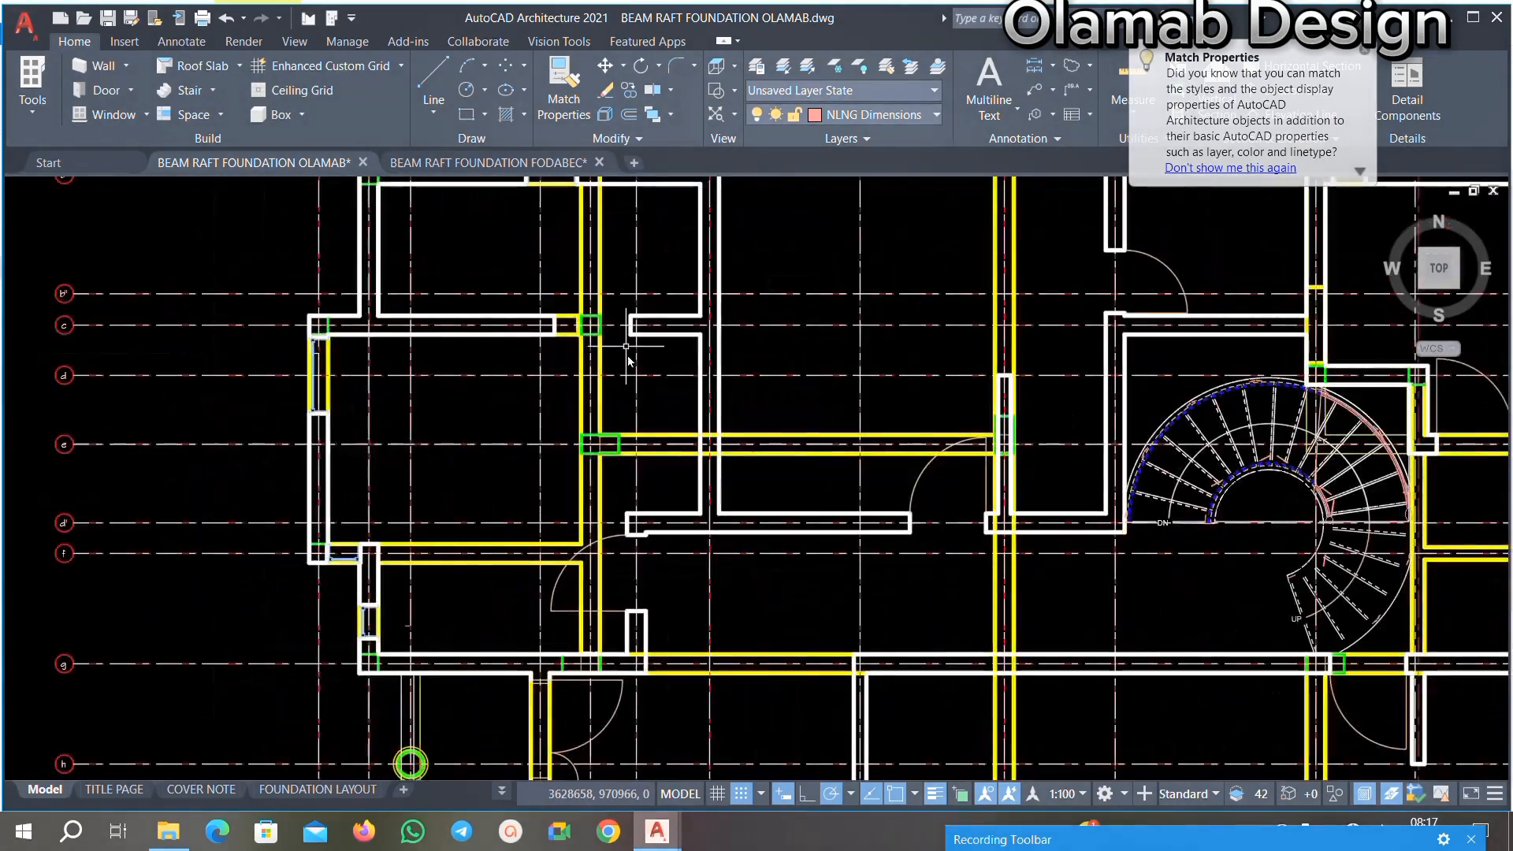
{"action": "scroll", "coordinate": [583, 366], "scroll_direction": "down", "scroll_amount": 3}
{"action": "scroll", "coordinate": [627, 346], "scroll_direction": "up", "scroll_amount": 4}
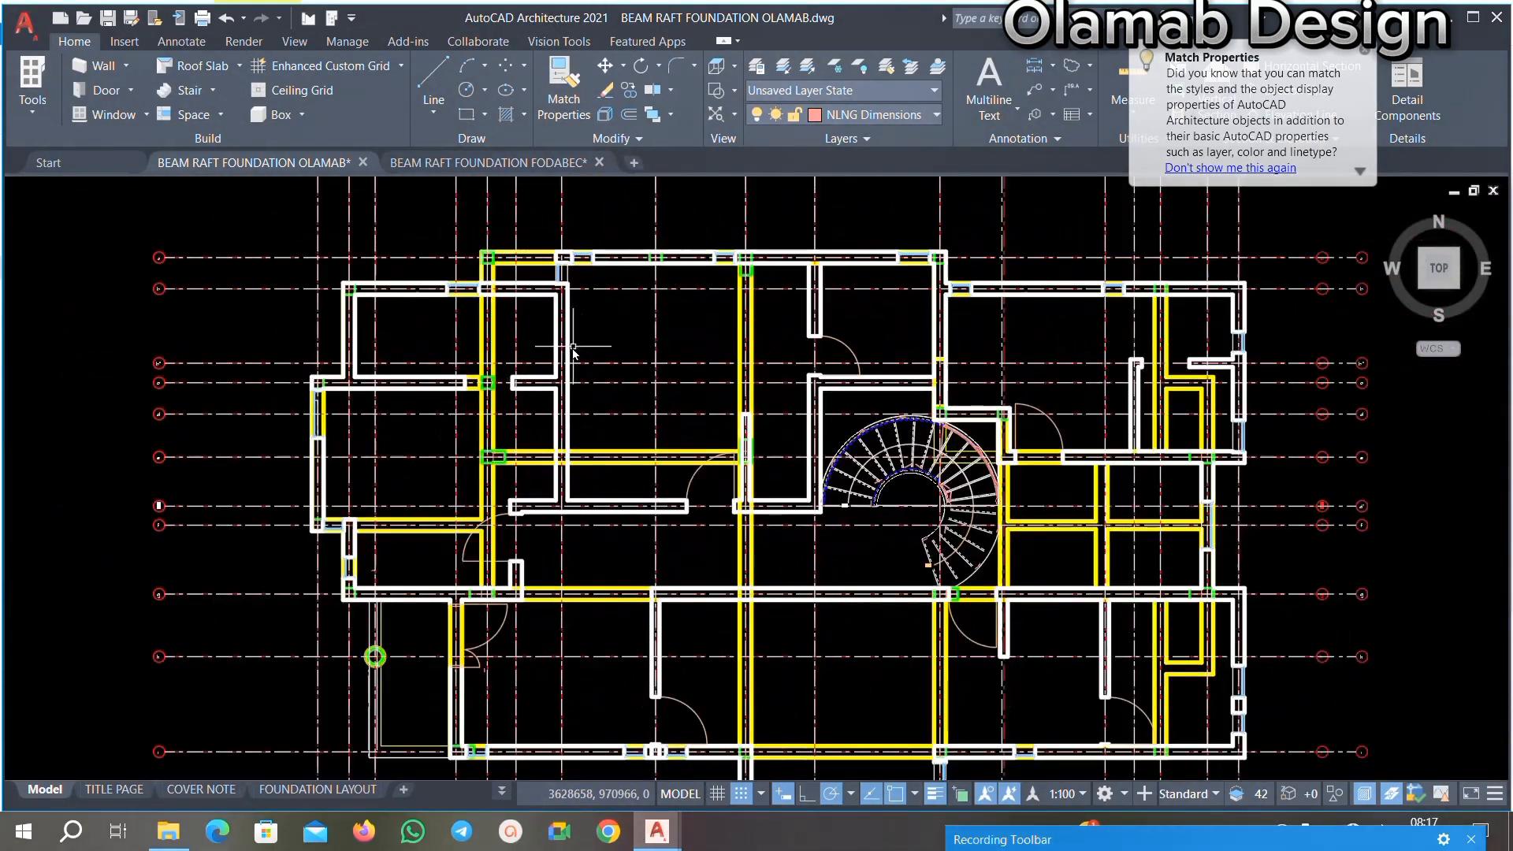
{"action": "scroll", "coordinate": [724, 481], "scroll_direction": "down", "scroll_amount": 4}
{"action": "scroll", "coordinate": [725, 495], "scroll_direction": "up", "scroll_amount": 3}
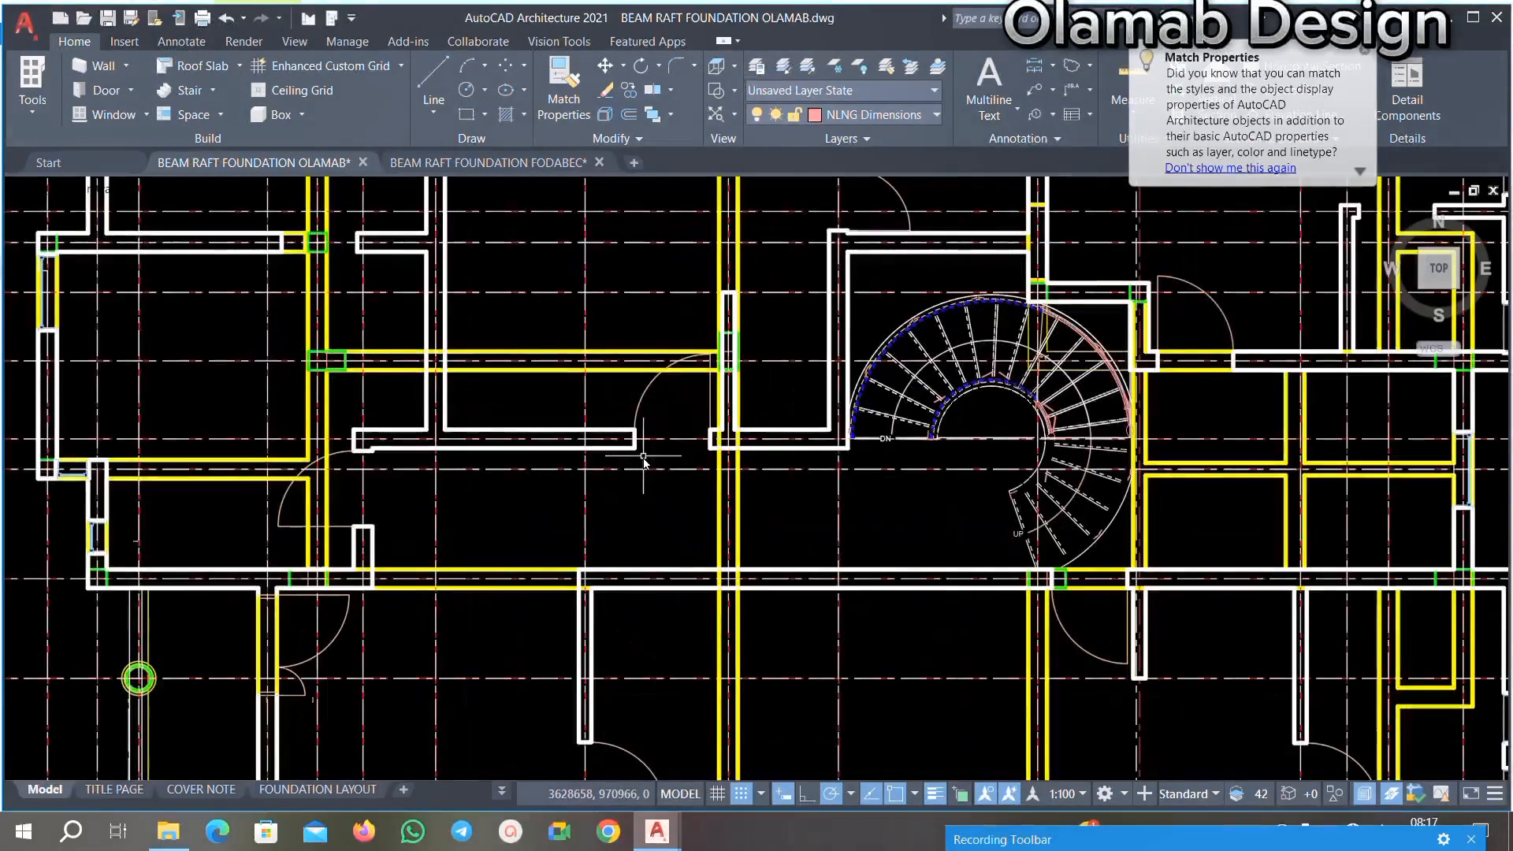
{"action": "scroll", "coordinate": [756, 500], "scroll_direction": "down", "scroll_amount": 4}
{"action": "scroll", "coordinate": [787, 504], "scroll_direction": "up", "scroll_amount": 3}
{"action": "scroll", "coordinate": [832, 508], "scroll_direction": "down", "scroll_amount": 4}
{"action": "scroll", "coordinate": [833, 508], "scroll_direction": "up", "scroll_amount": 5}
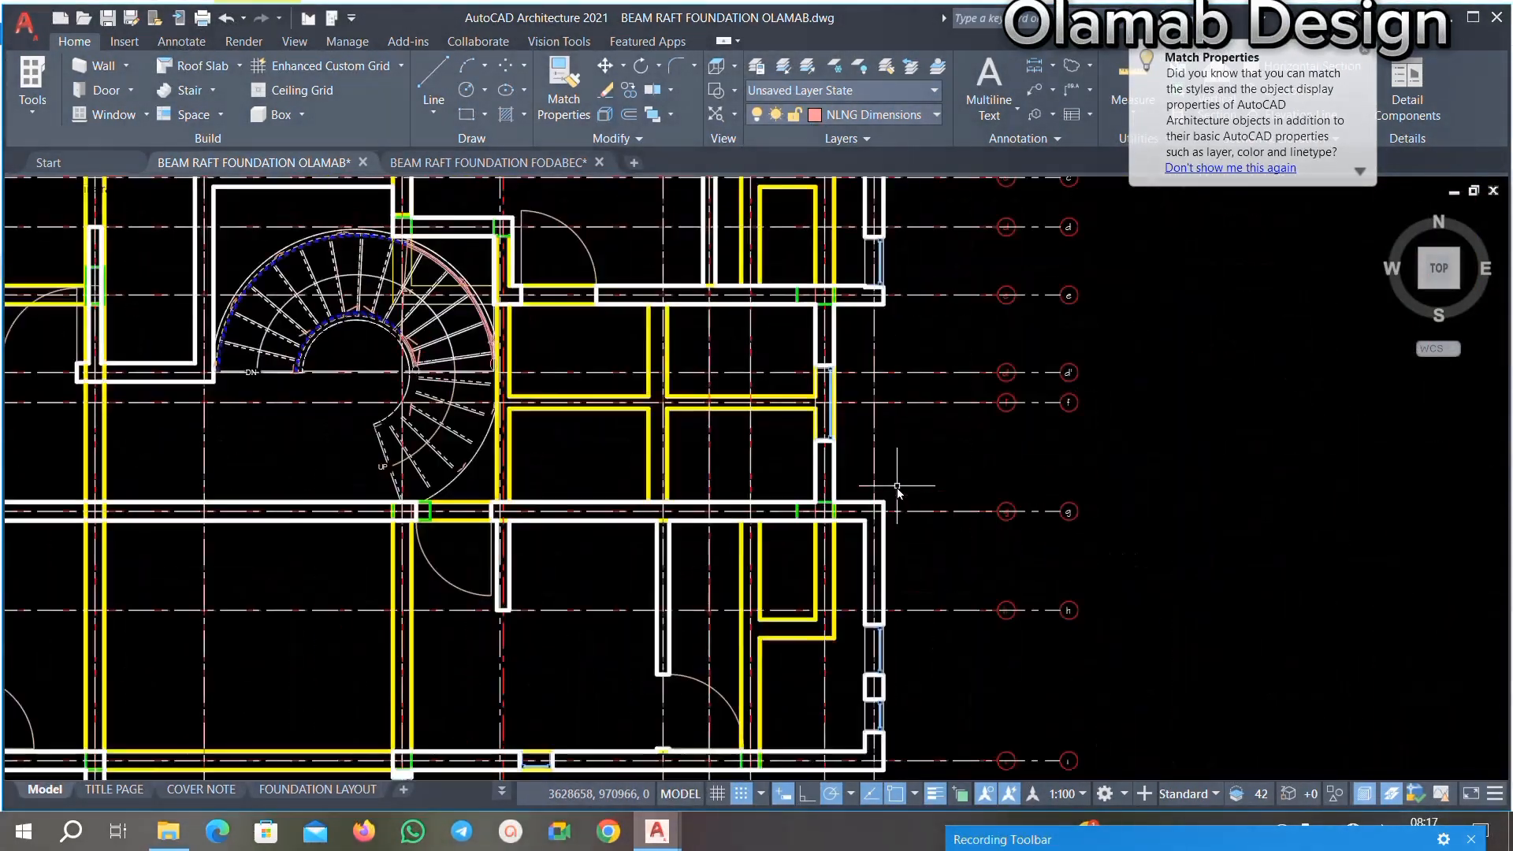
{"action": "scroll", "coordinate": [820, 399], "scroll_direction": "down", "scroll_amount": 1}
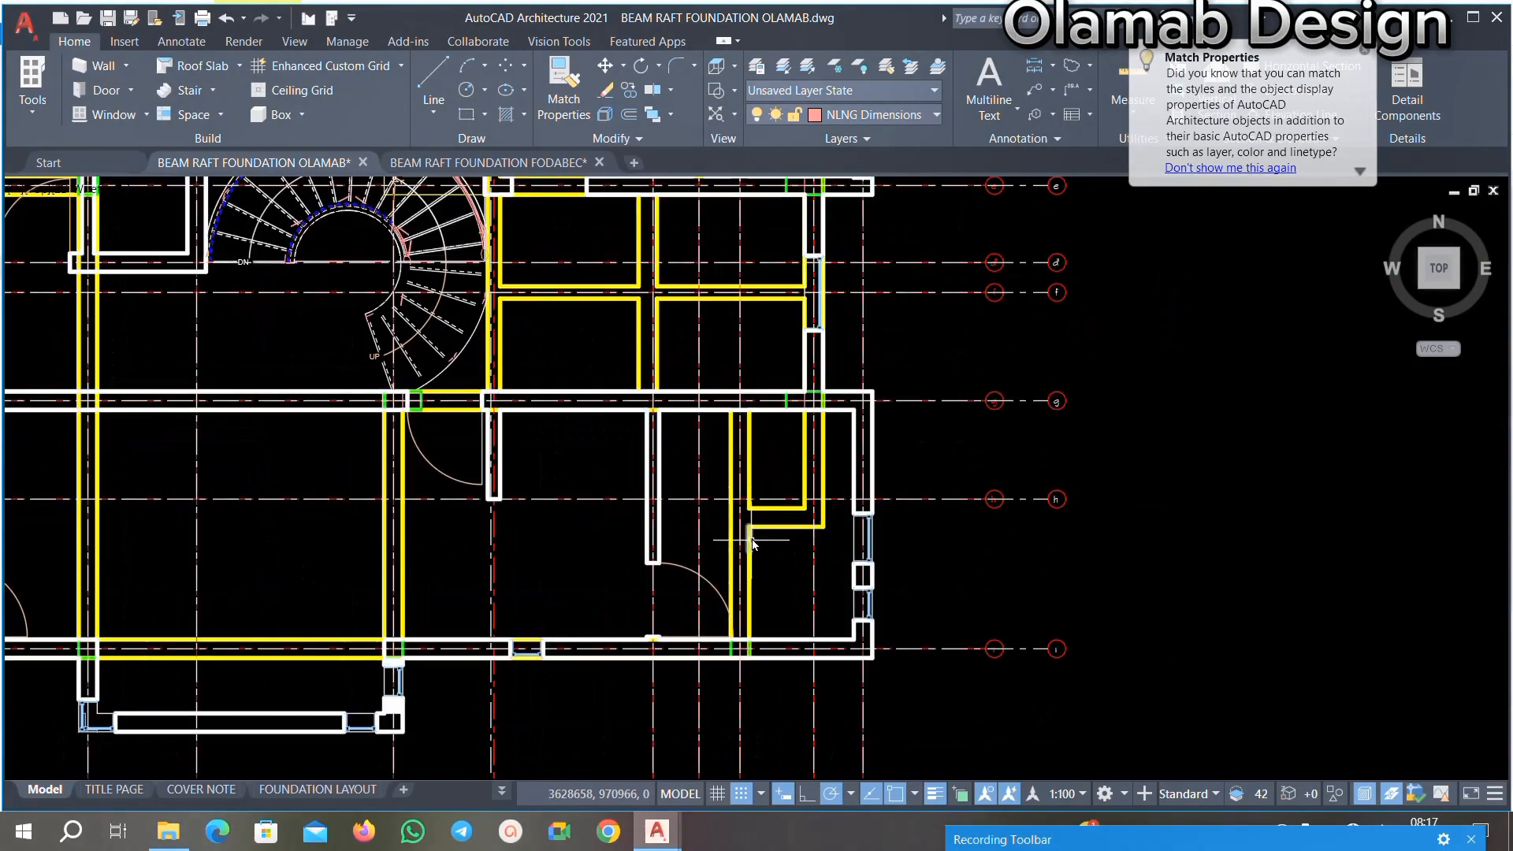
{"action": "scroll", "coordinate": [788, 504], "scroll_direction": "up", "scroll_amount": 3}
{"action": "scroll", "coordinate": [870, 449], "scroll_direction": "down", "scroll_amount": 4}
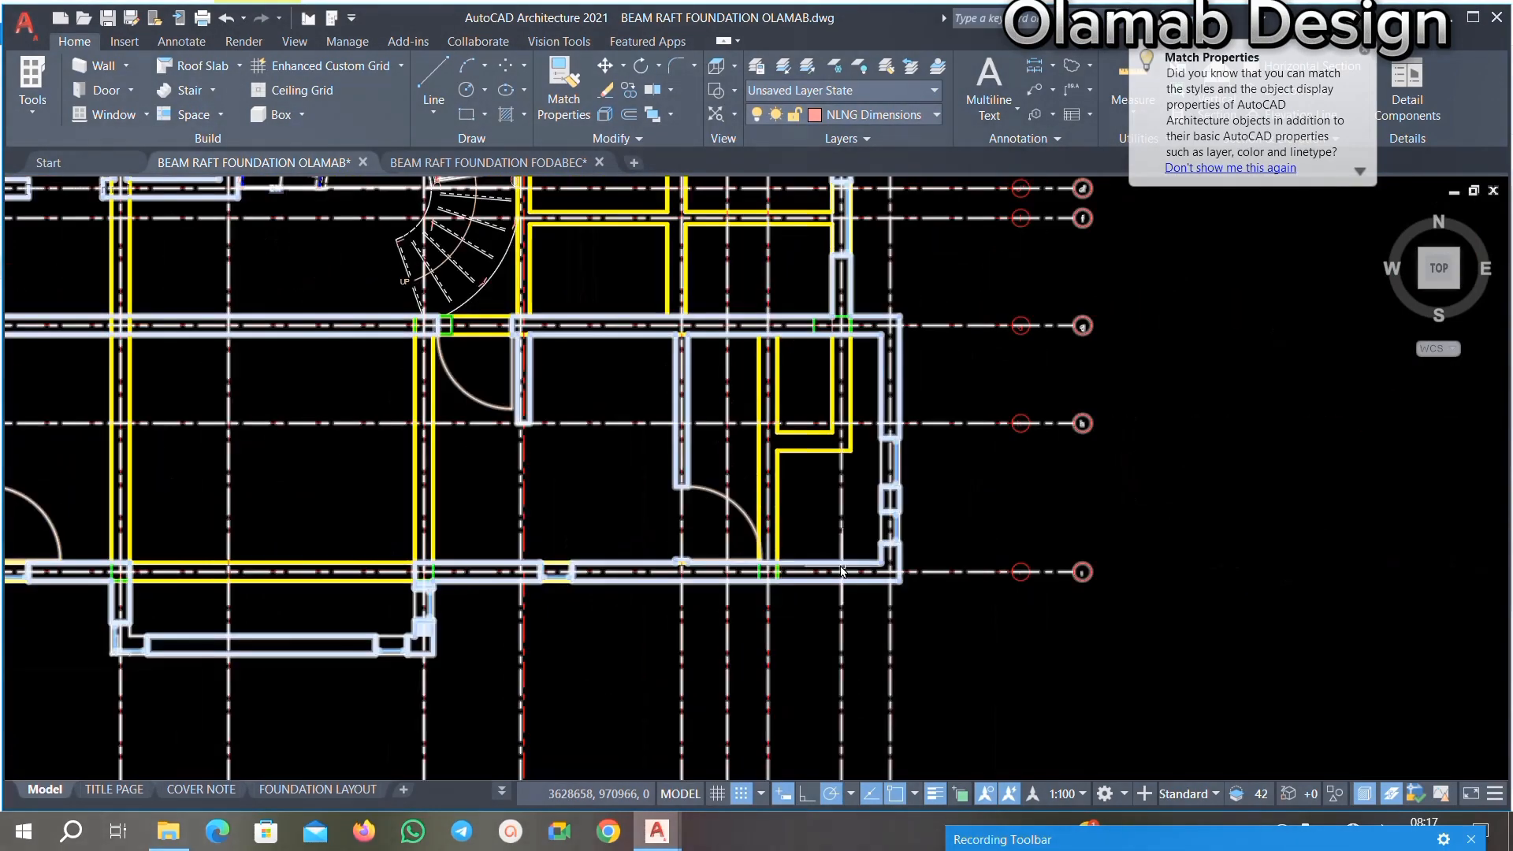
Step: Examine the spiral stair and the rooms south of it on the combined foundation plan with the yellow wall outlines
{"action": "scroll", "coordinate": [858, 333], "scroll_direction": "up", "scroll_amount": 1}
{"action": "middle_click_drag", "start_coordinate": [793, 453], "coordinate": [791, 533]}
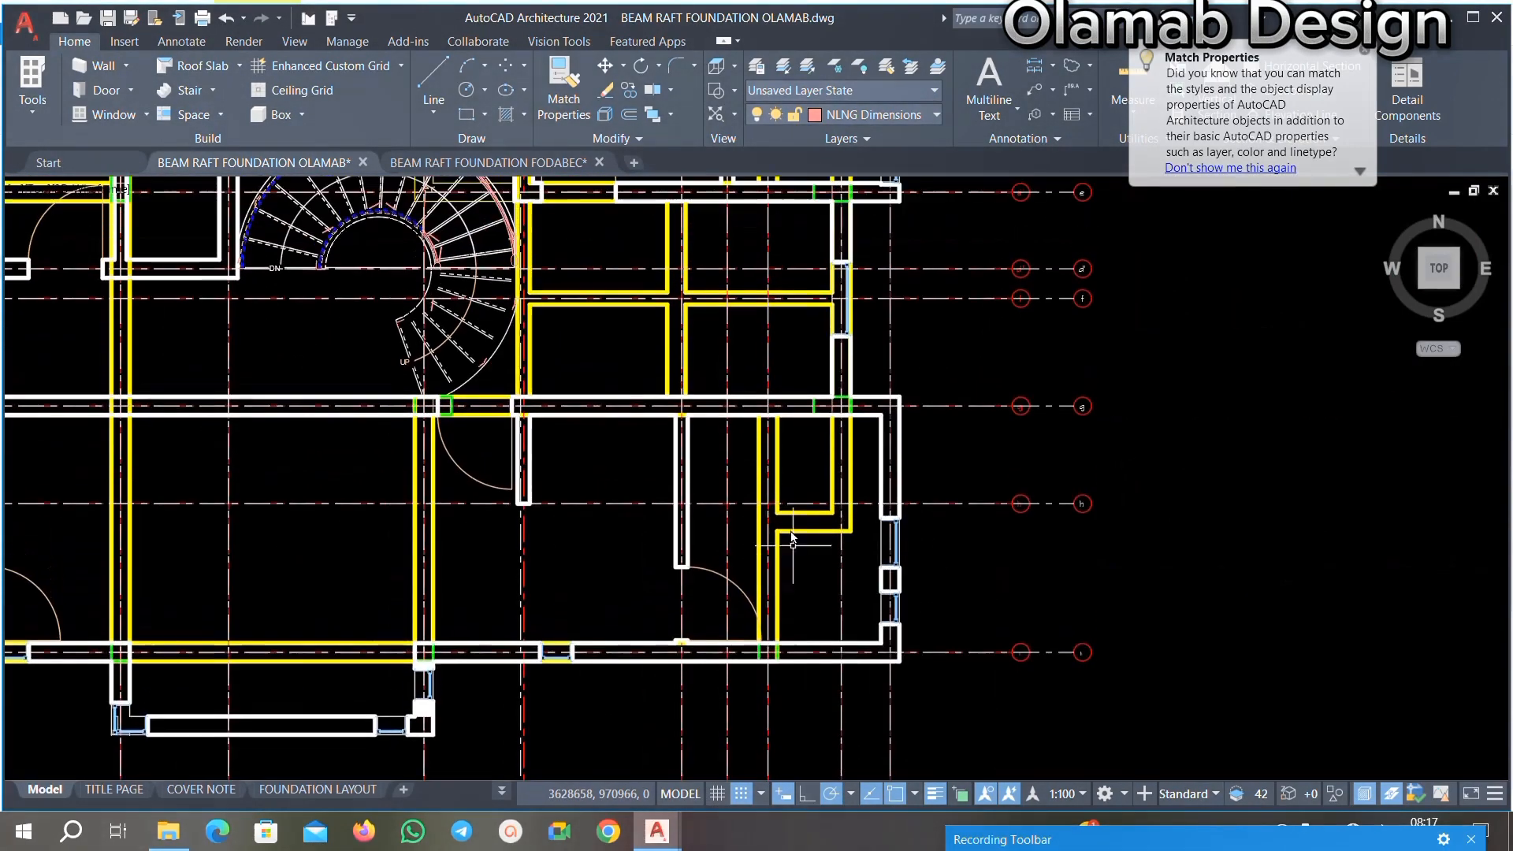
{"action": "scroll", "coordinate": [696, 508], "scroll_direction": "down", "scroll_amount": 7}
{"action": "scroll", "coordinate": [645, 489], "scroll_direction": "up", "scroll_amount": 7}
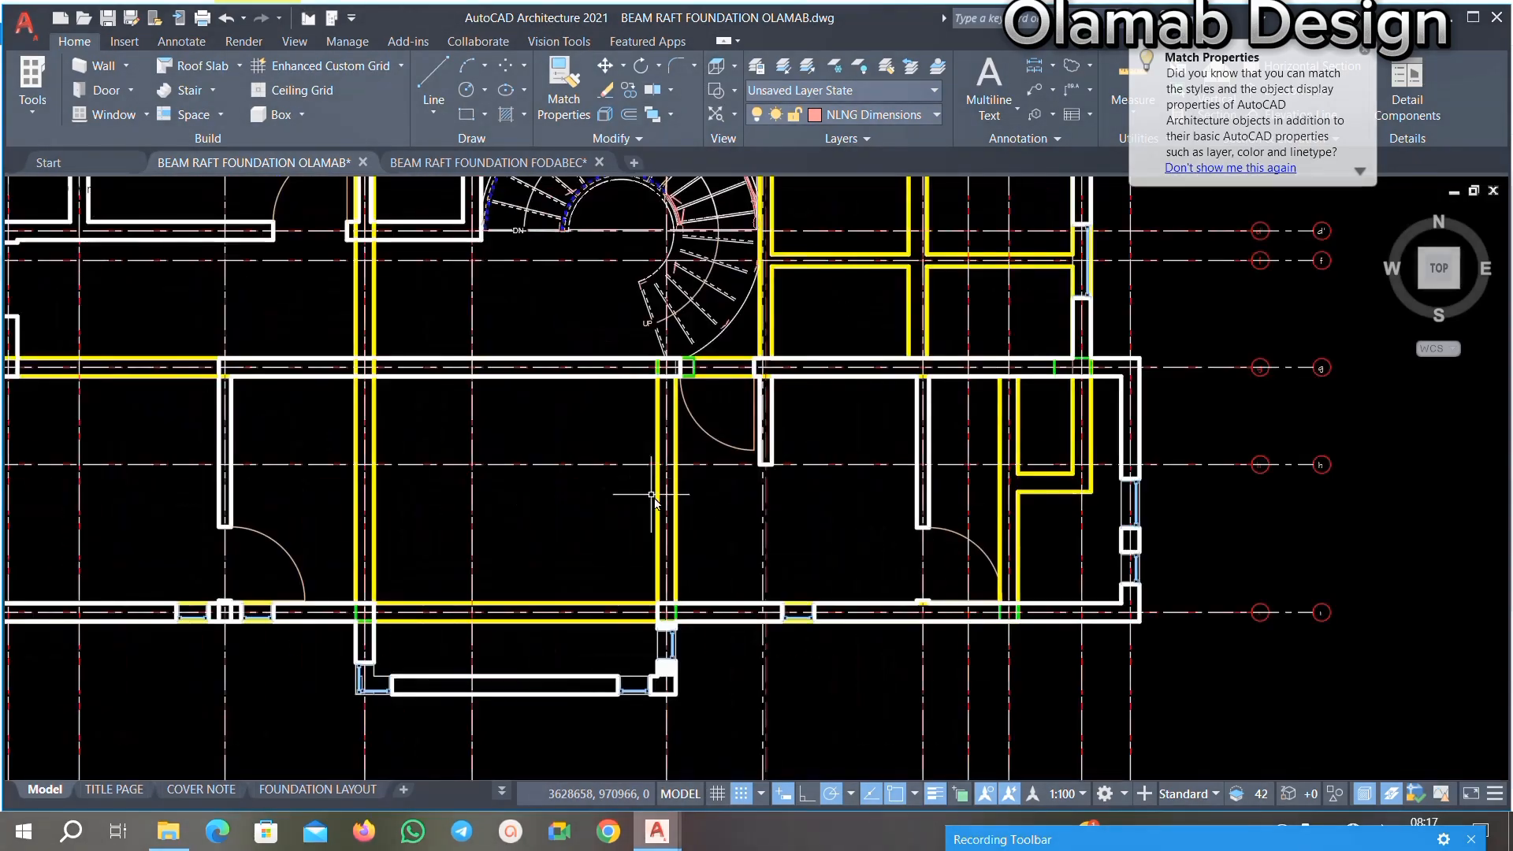
{"action": "scroll", "coordinate": [651, 495], "scroll_direction": "down", "scroll_amount": 2}
{"action": "scroll", "coordinate": [623, 449], "scroll_direction": "up", "scroll_amount": 2}
{"action": "scroll", "coordinate": [664, 482], "scroll_direction": "down", "scroll_amount": 2}
{"action": "middle_click_drag", "start_coordinate": [675, 462], "coordinate": [675, 565]}
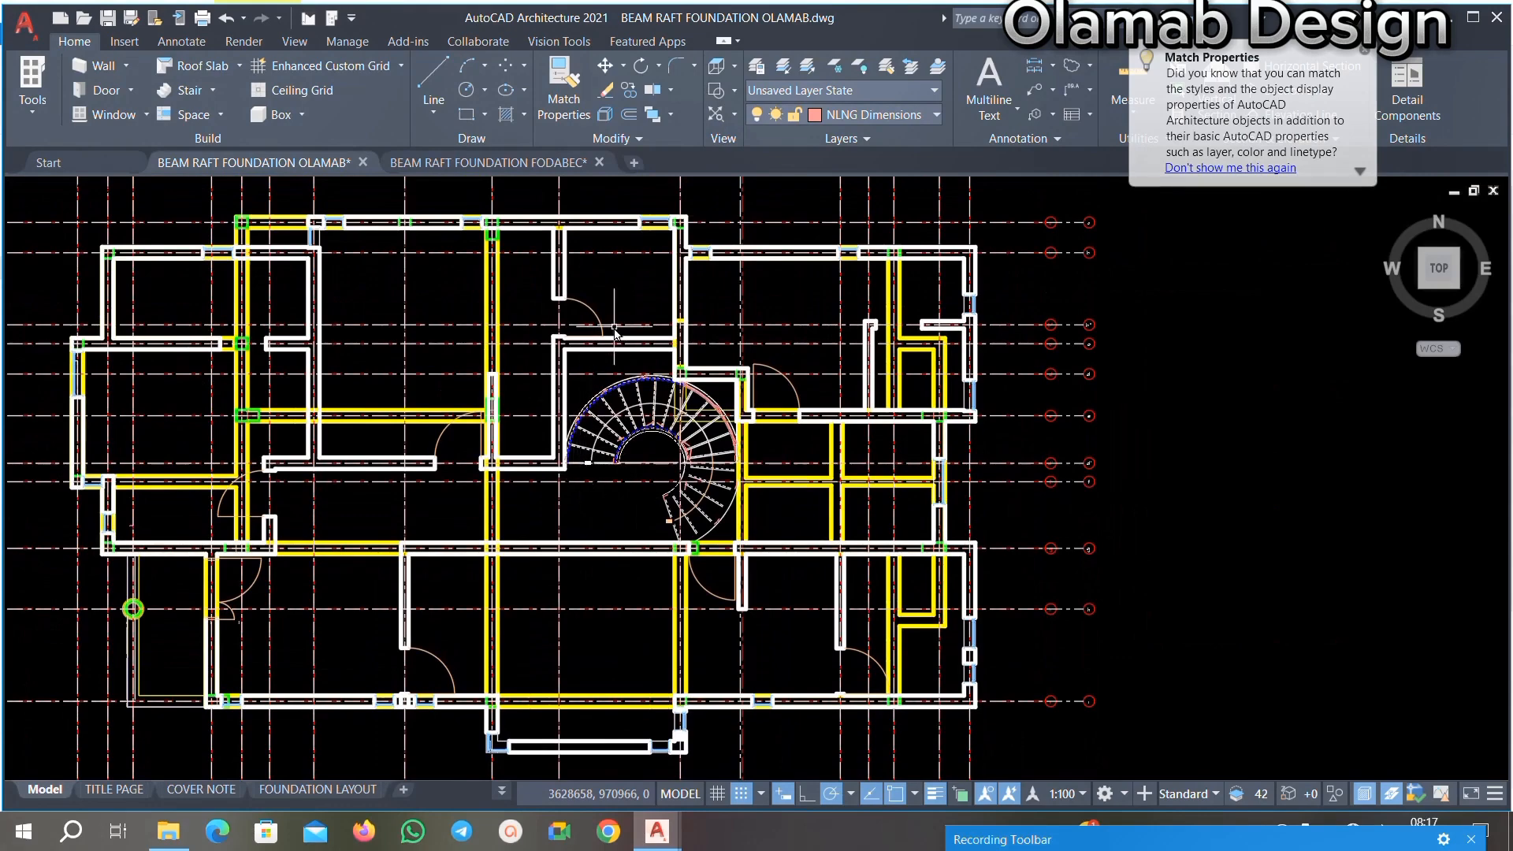
{"action": "scroll", "coordinate": [654, 690], "scroll_direction": "up", "scroll_amount": 1}
{"action": "scroll", "coordinate": [720, 567], "scroll_direction": "down", "scroll_amount": 1}
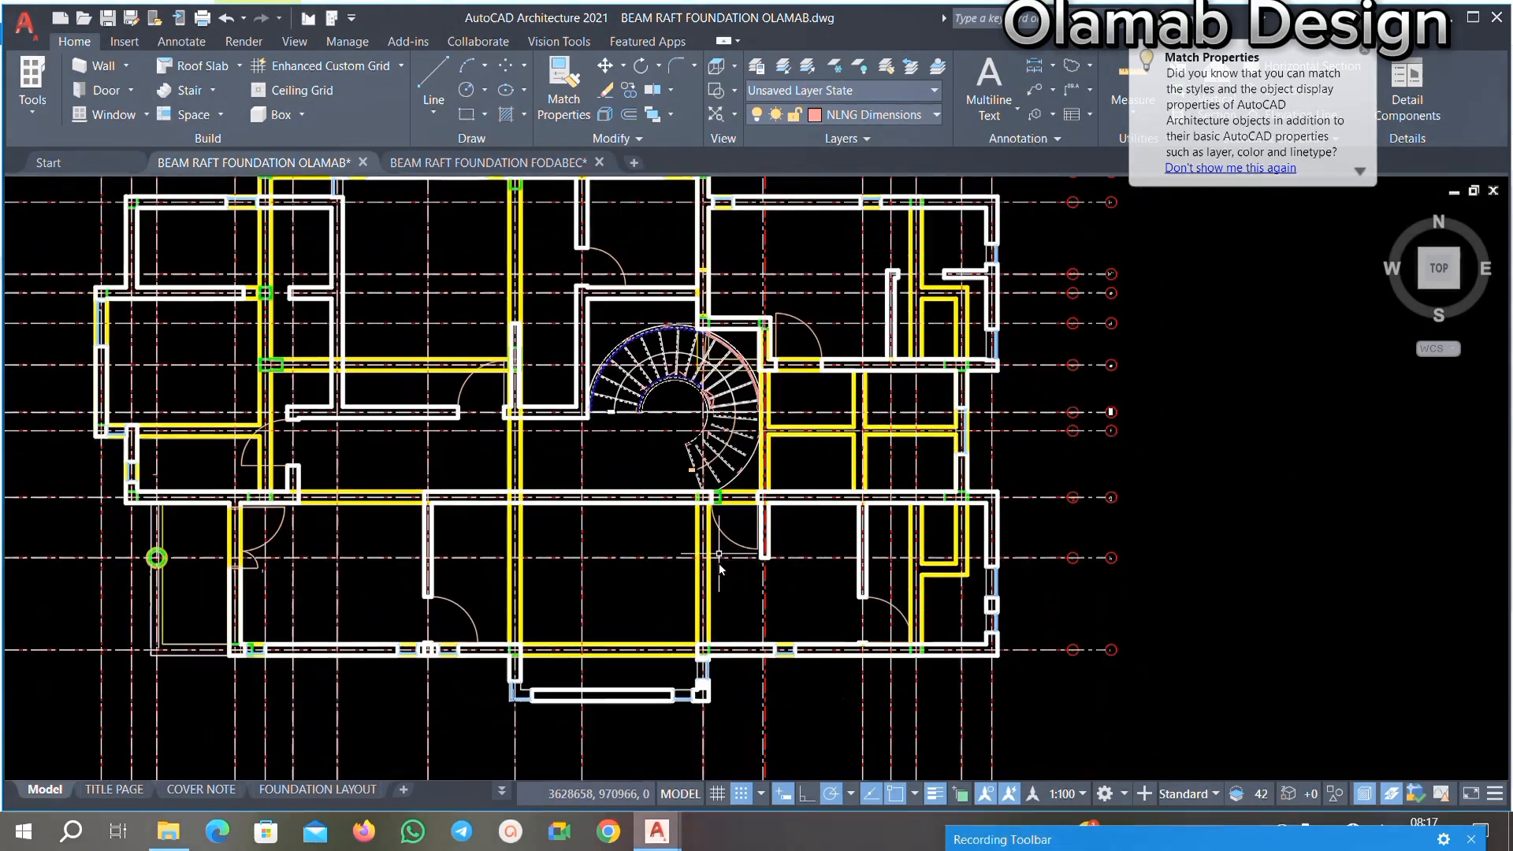
{"action": "scroll", "coordinate": [707, 590], "scroll_direction": "up", "scroll_amount": 1}
{"action": "scroll", "coordinate": [707, 590], "scroll_direction": "down", "scroll_amount": 1}
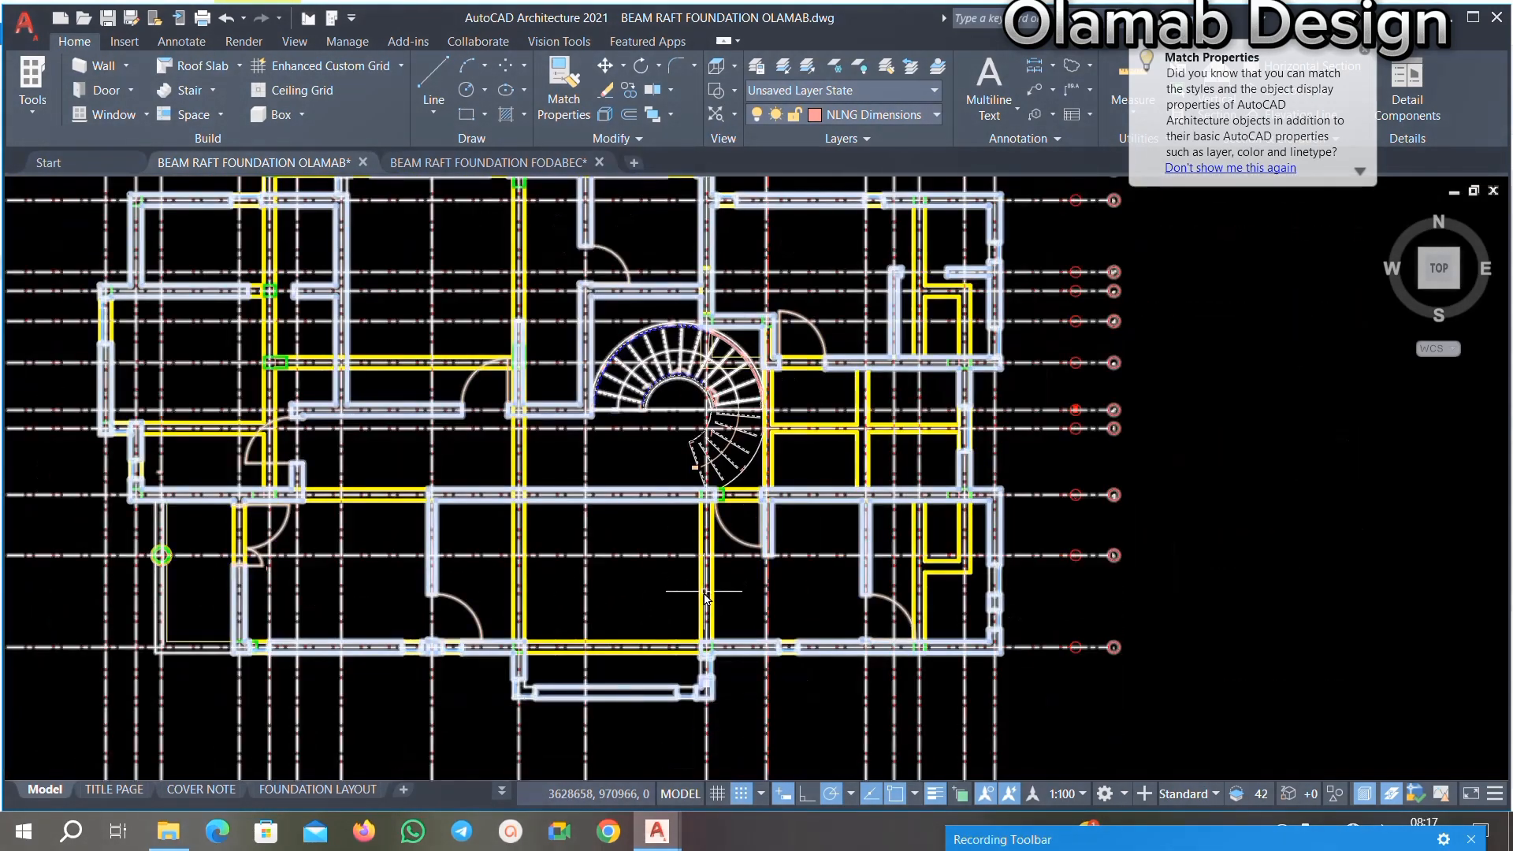
{"action": "scroll", "coordinate": [699, 668], "scroll_direction": "up", "scroll_amount": 2}
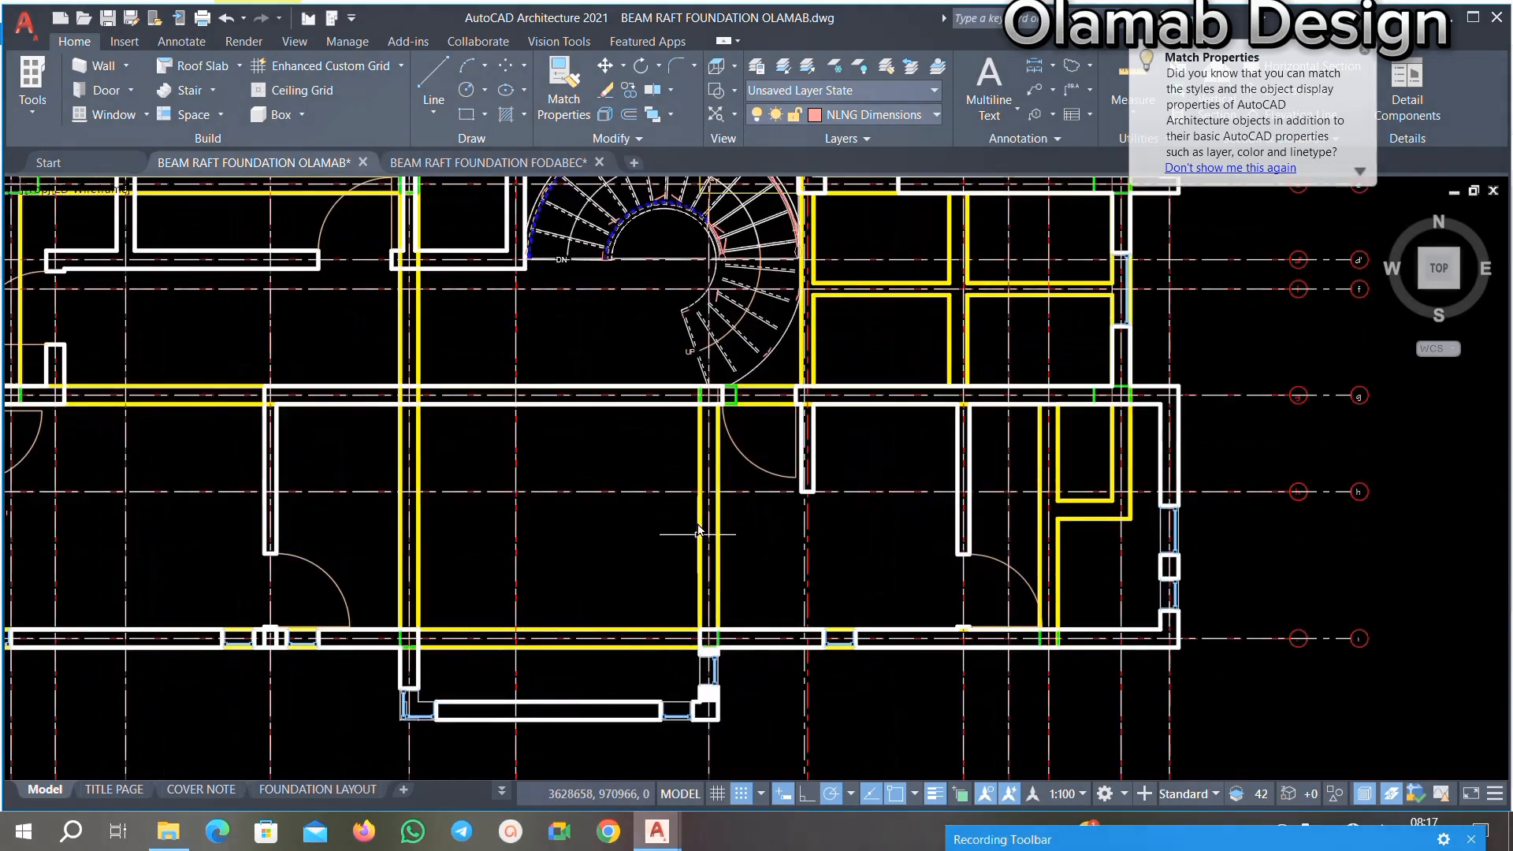
{"action": "scroll", "coordinate": [752, 470], "scroll_direction": "down", "scroll_amount": 2}
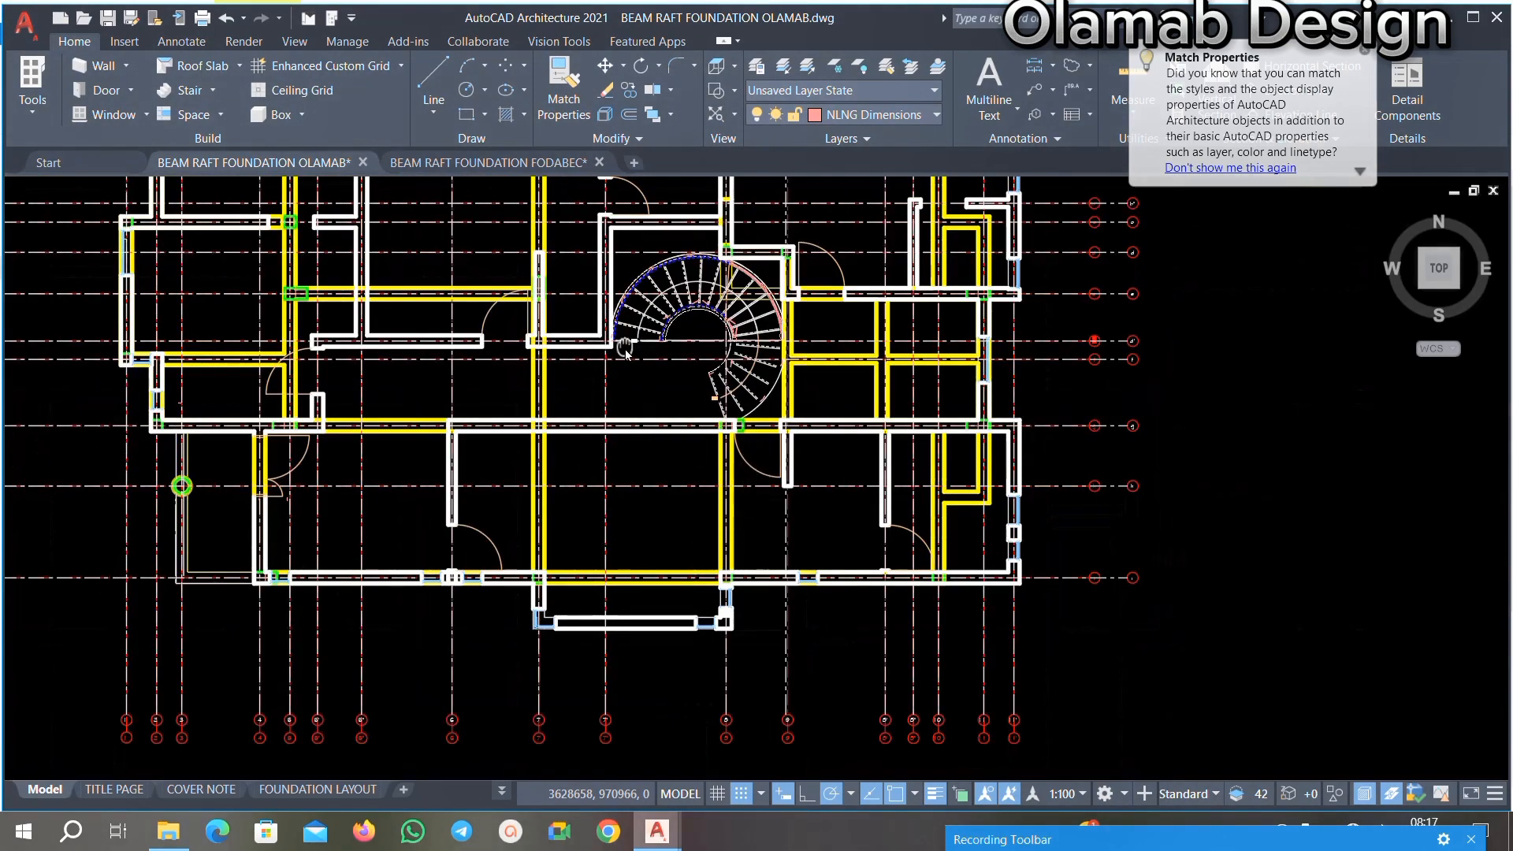
{"action": "scroll", "coordinate": [431, 366], "scroll_direction": "up", "scroll_amount": 2}
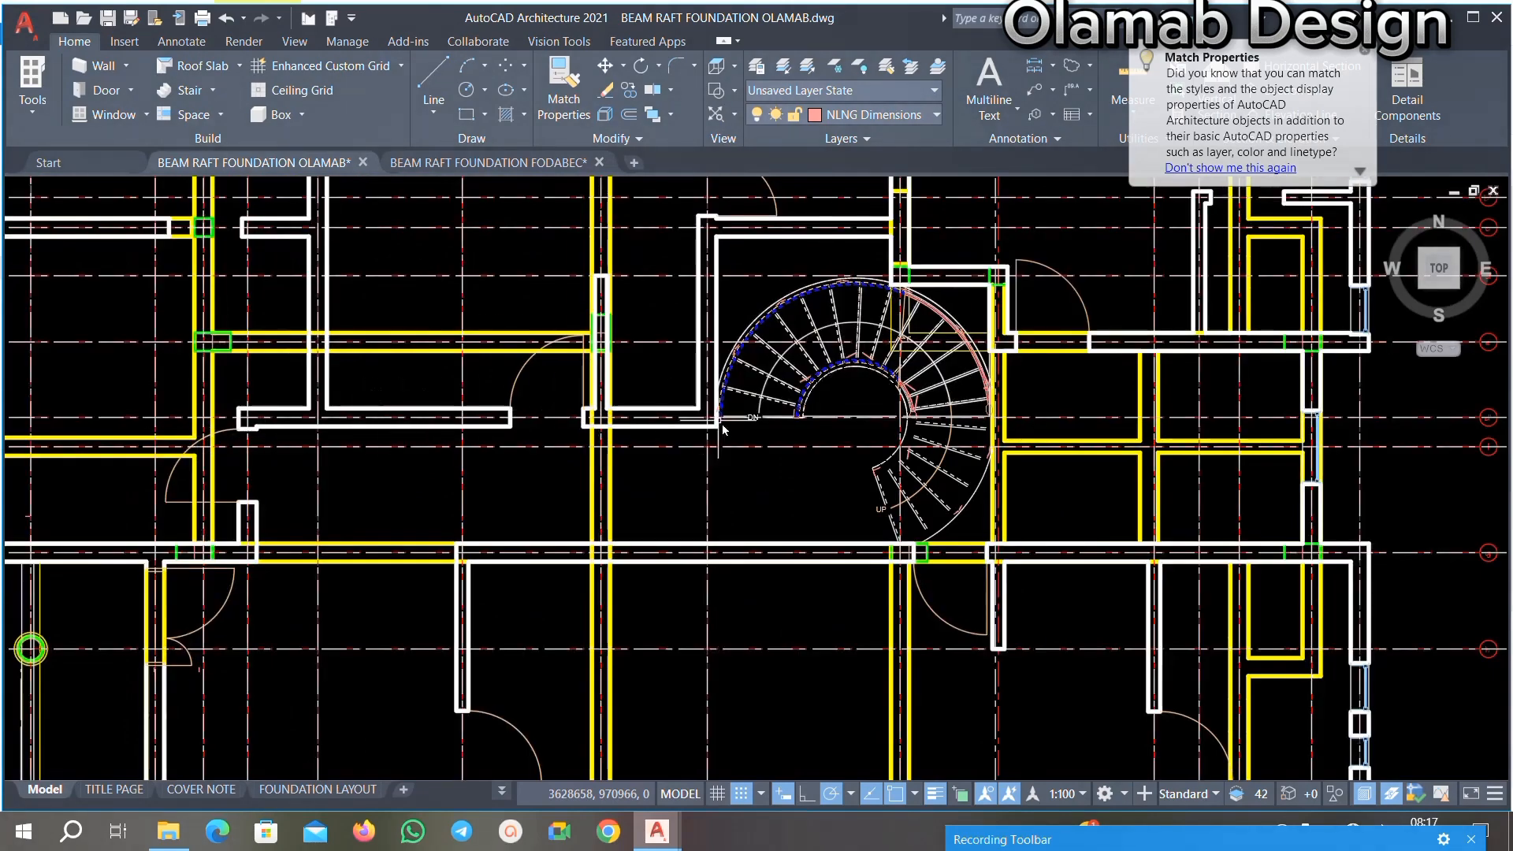
{"action": "scroll", "coordinate": [822, 427], "scroll_direction": "up", "scroll_amount": 2}
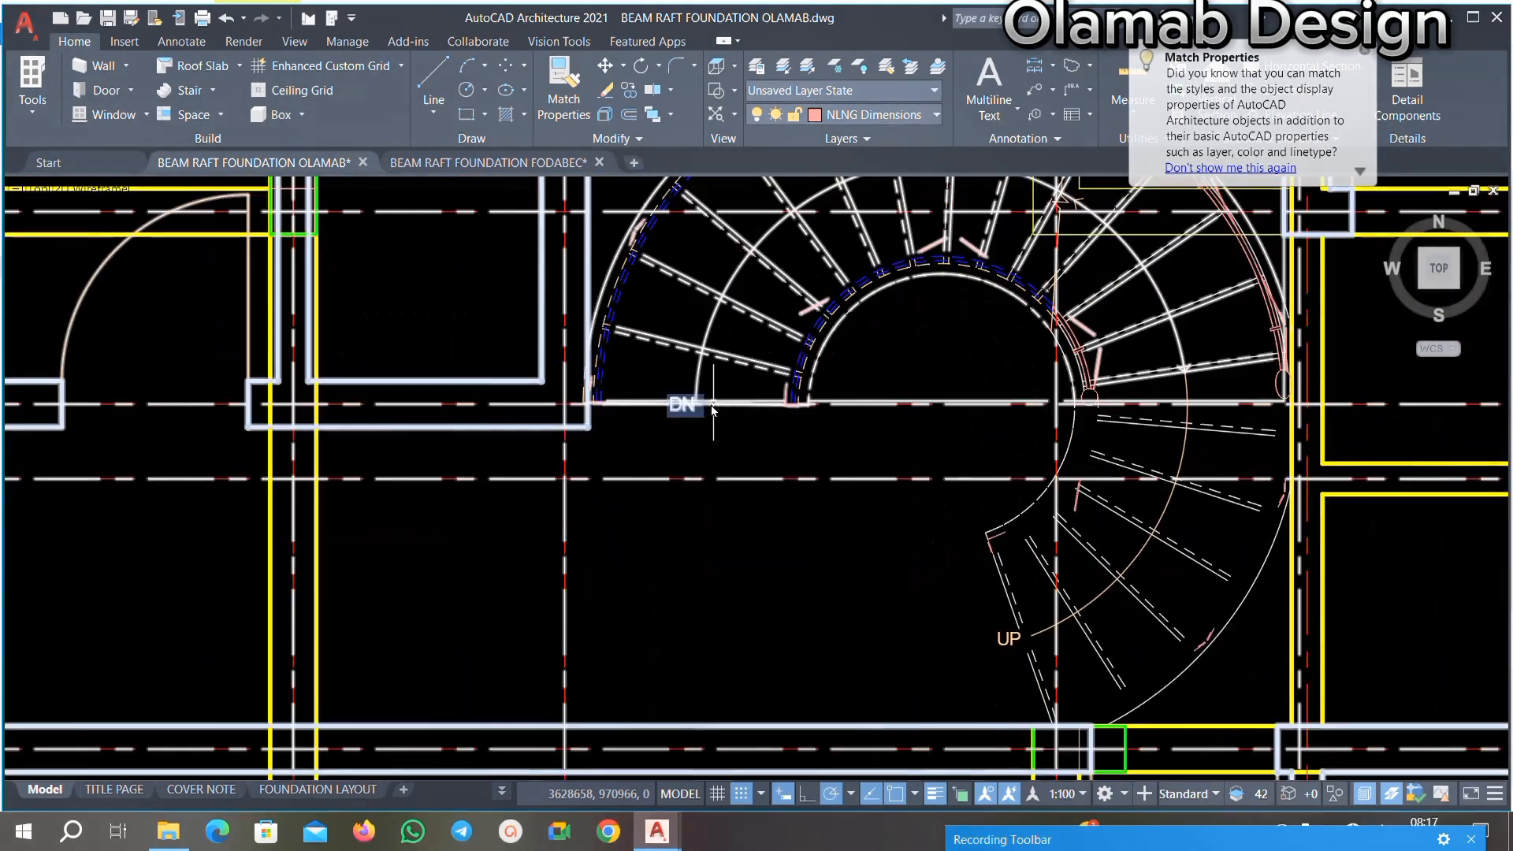
{"action": "scroll", "coordinate": [696, 469], "scroll_direction": "down", "scroll_amount": 8}
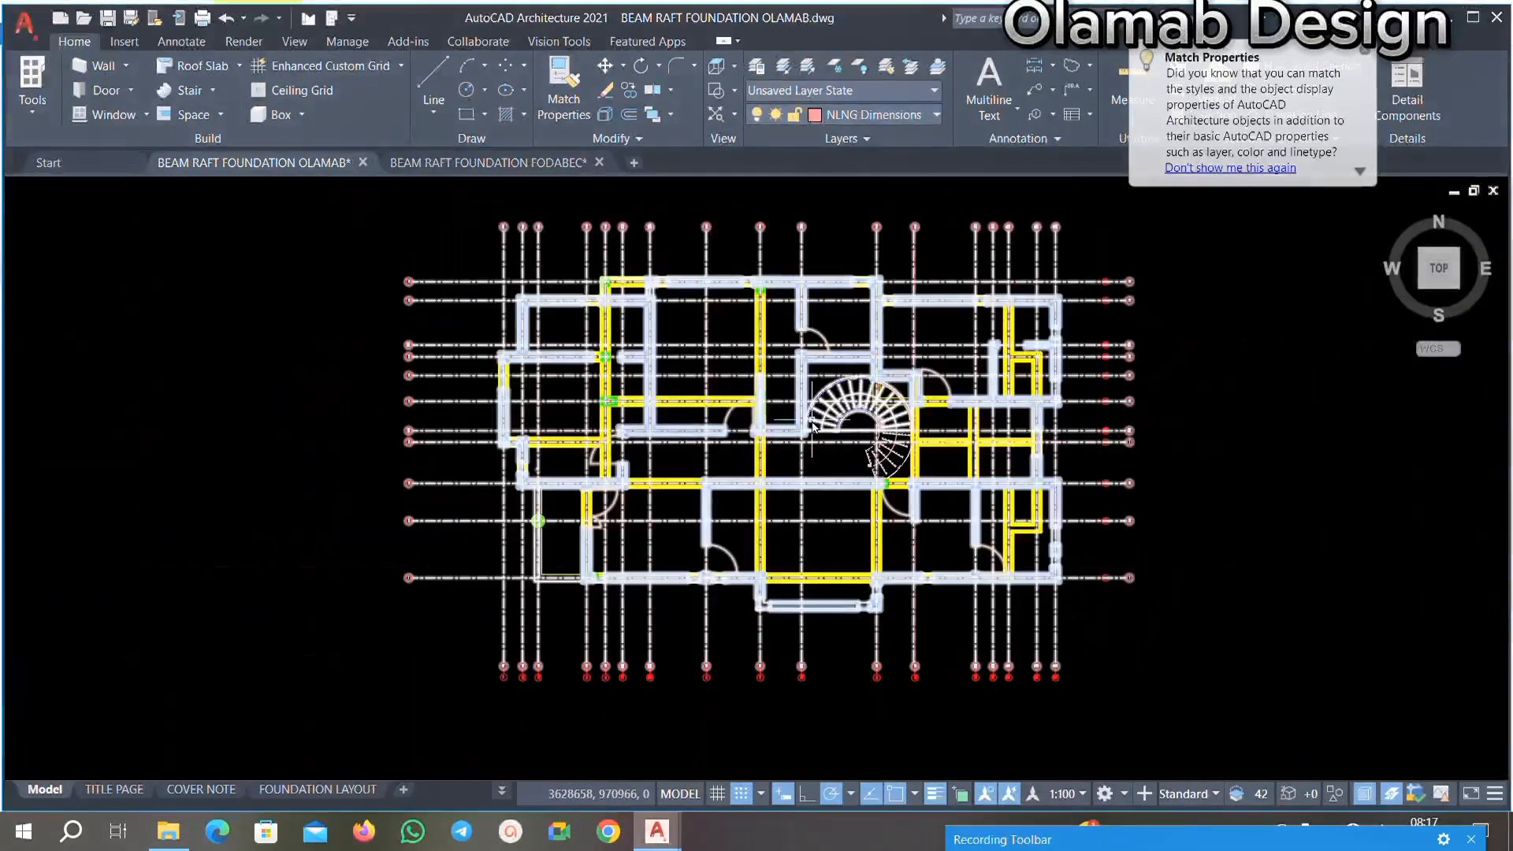
Step: Examine the lobby, staircase and adjoining bedroom walls on the furnished upper floor plan
{"action": "scroll", "coordinate": [260, 658], "scroll_direction": "up", "scroll_amount": 10}
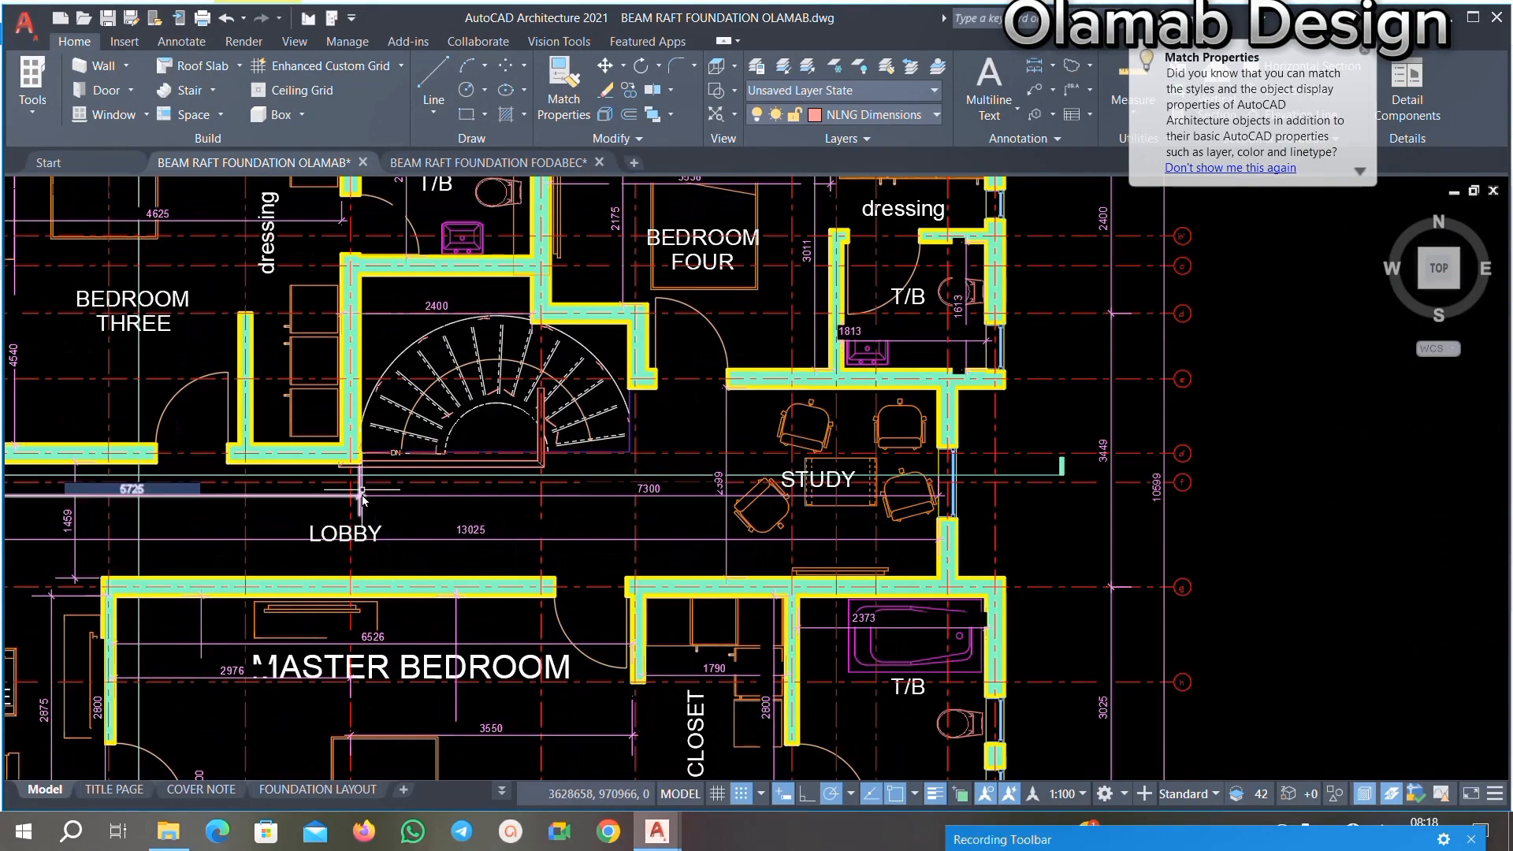
{"action": "scroll", "coordinate": [361, 496], "scroll_direction": "up", "scroll_amount": 3}
{"action": "scroll", "coordinate": [645, 477], "scroll_direction": "down", "scroll_amount": 3}
{"action": "scroll", "coordinate": [433, 541], "scroll_direction": "up", "scroll_amount": 2}
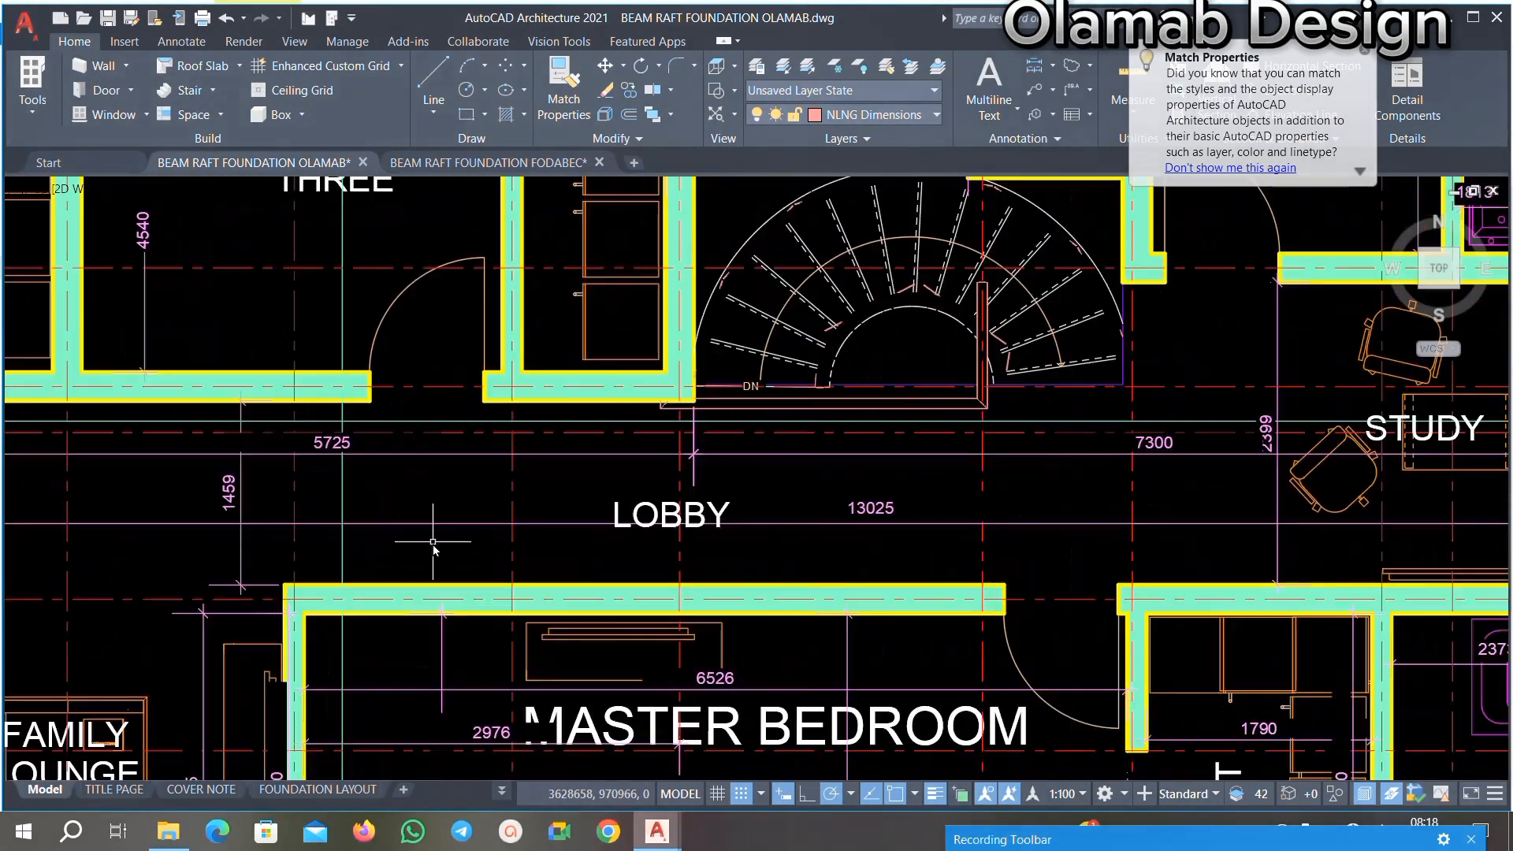
{"action": "scroll", "coordinate": [482, 491], "scroll_direction": "down", "scroll_amount": 2}
{"action": "scroll", "coordinate": [687, 410], "scroll_direction": "up", "scroll_amount": 2}
{"action": "scroll", "coordinate": [522, 499], "scroll_direction": "down", "scroll_amount": 1}
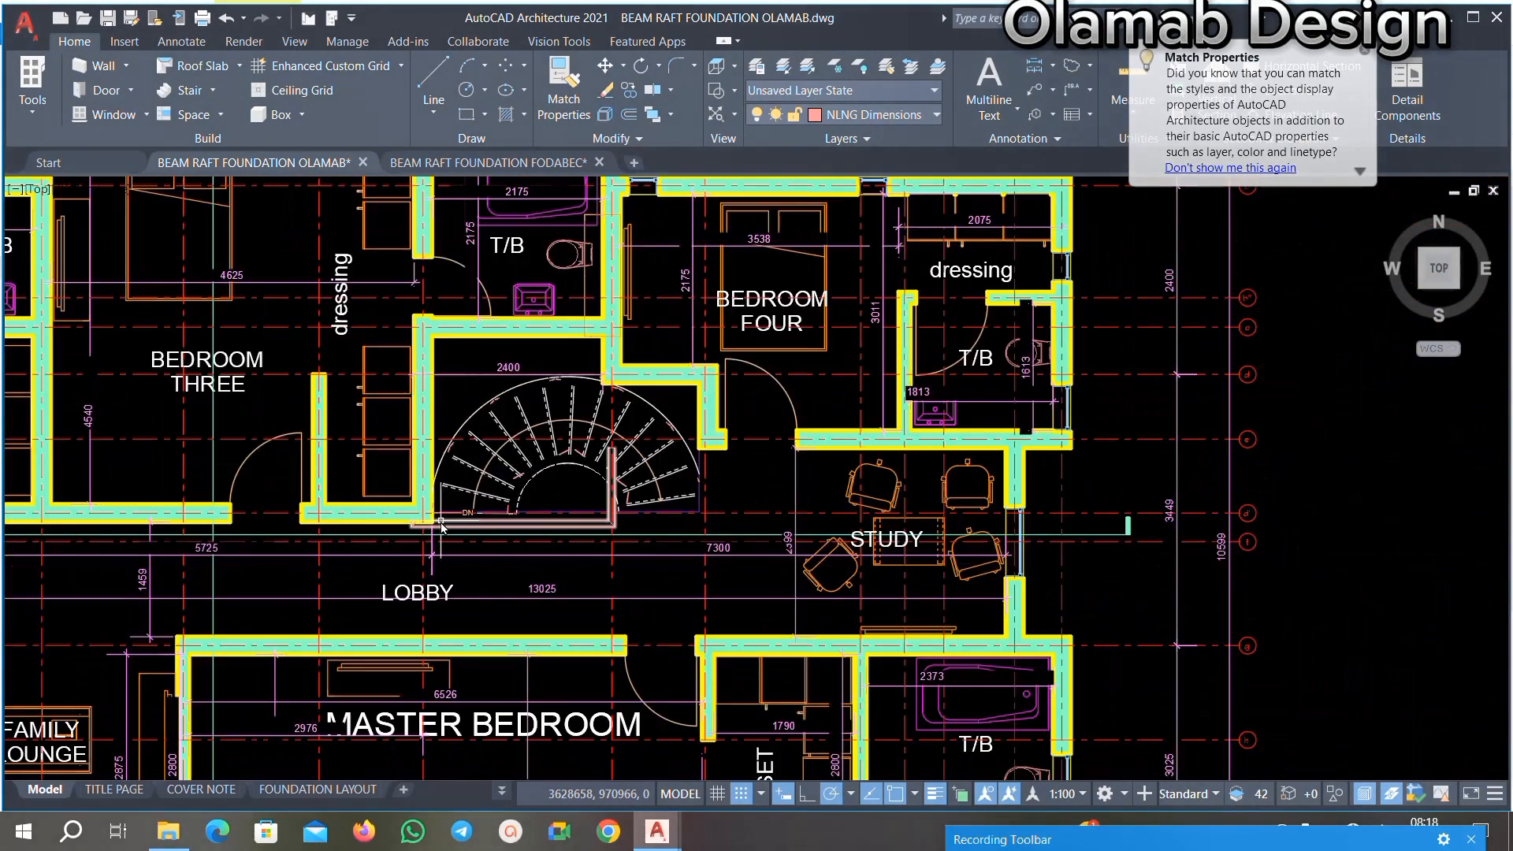
{"action": "scroll", "coordinate": [440, 521], "scroll_direction": "up", "scroll_amount": 1}
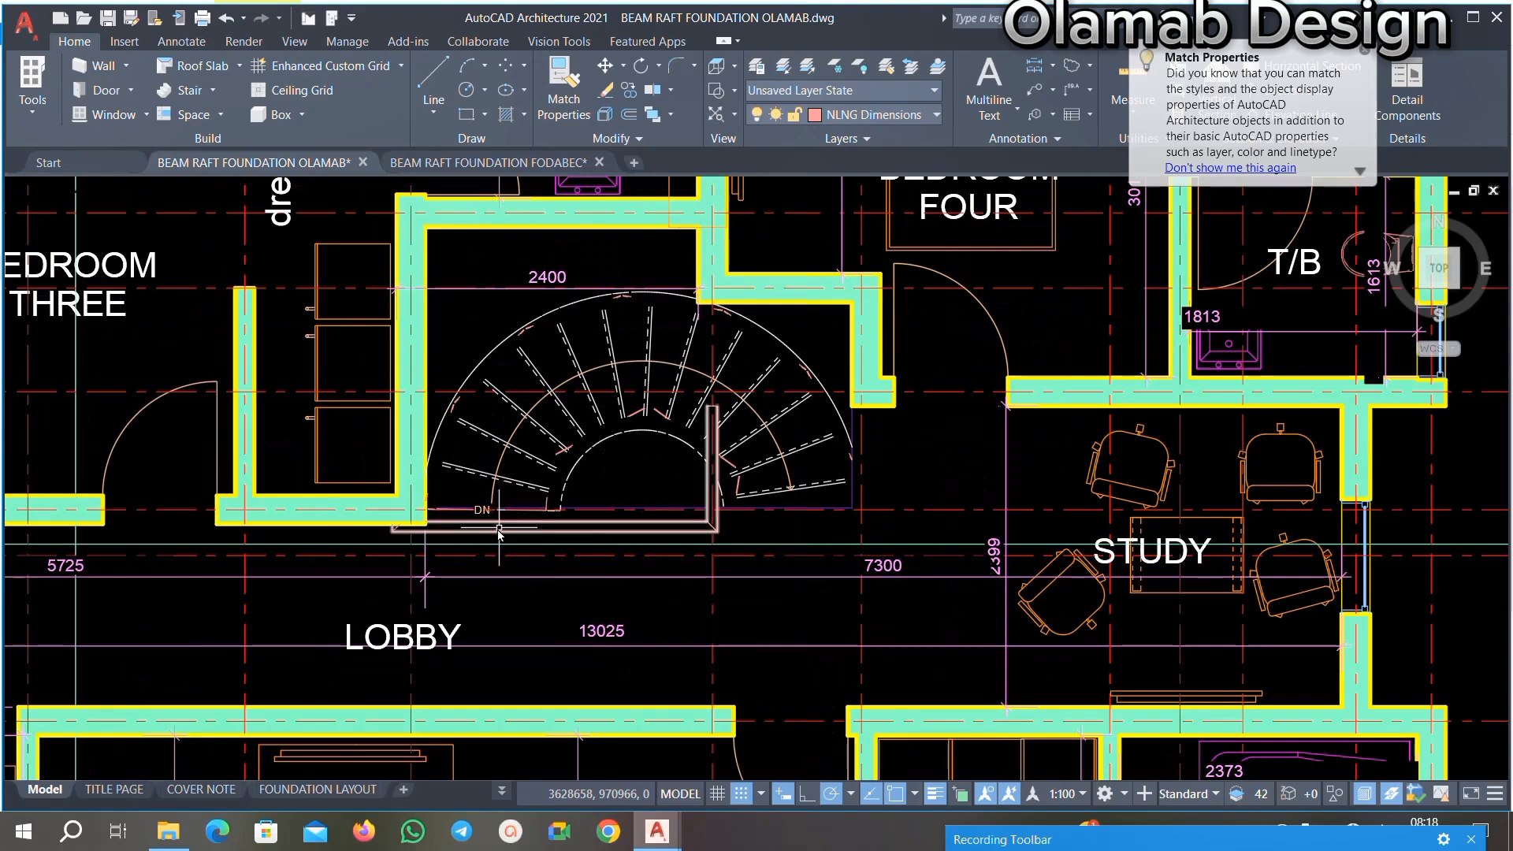
{"action": "scroll", "coordinate": [526, 540], "scroll_direction": "down", "scroll_amount": 3}
{"action": "scroll", "coordinate": [667, 524], "scroll_direction": "up", "scroll_amount": 2}
{"action": "scroll", "coordinate": [827, 449], "scroll_direction": "down", "scroll_amount": 5}
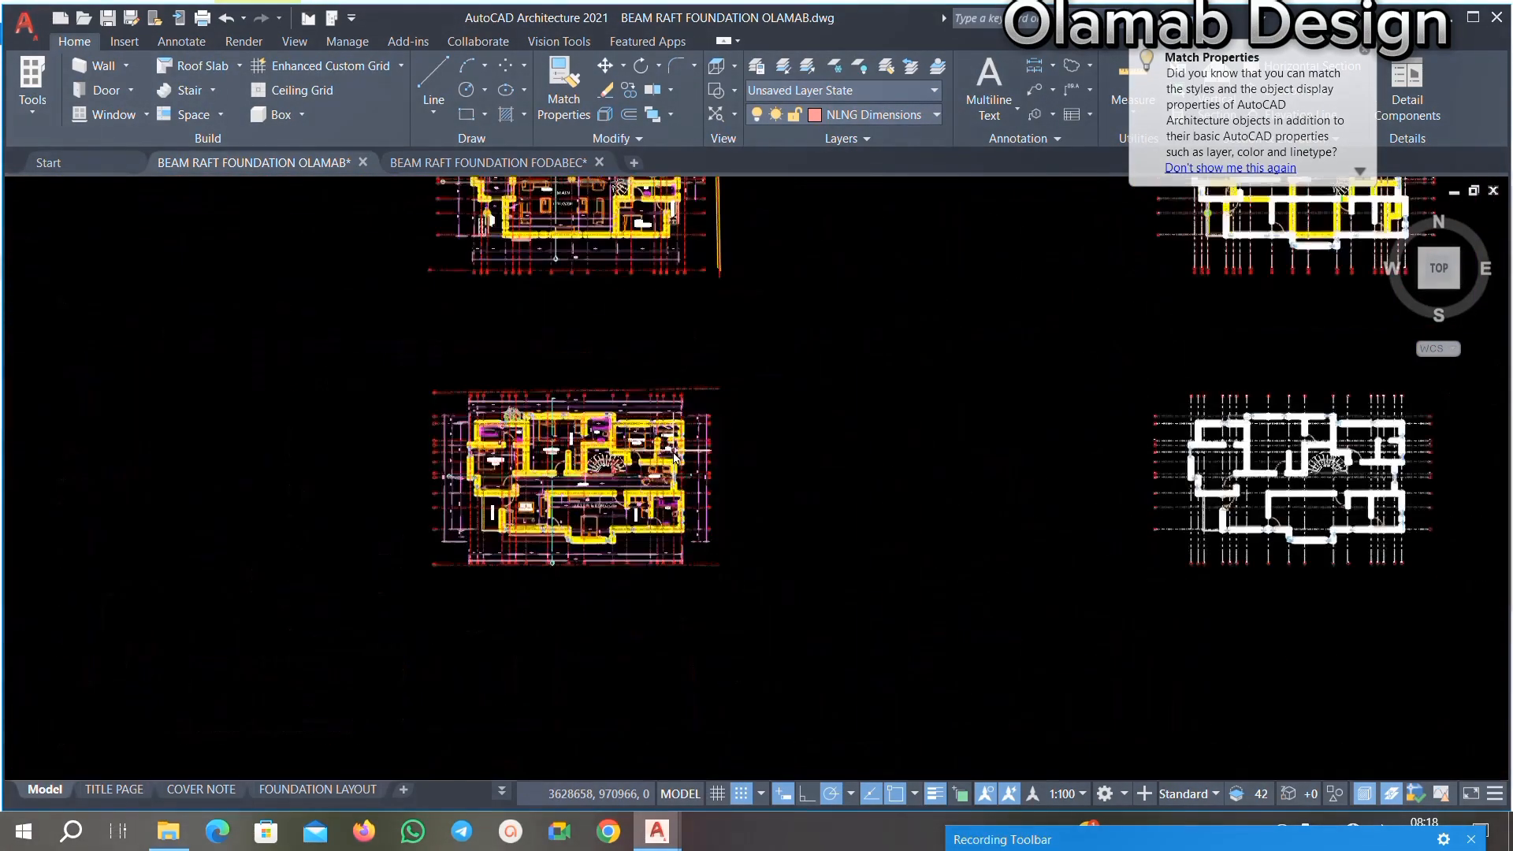
Step: Compare the walls-only upper floor plan with the combined foundation plan above it
{"action": "scroll", "coordinate": [1177, 465], "scroll_direction": "up", "scroll_amount": 2}
{"action": "scroll", "coordinate": [1176, 465], "scroll_direction": "up", "scroll_amount": 2}
{"action": "scroll", "coordinate": [866, 457], "scroll_direction": "down", "scroll_amount": 1}
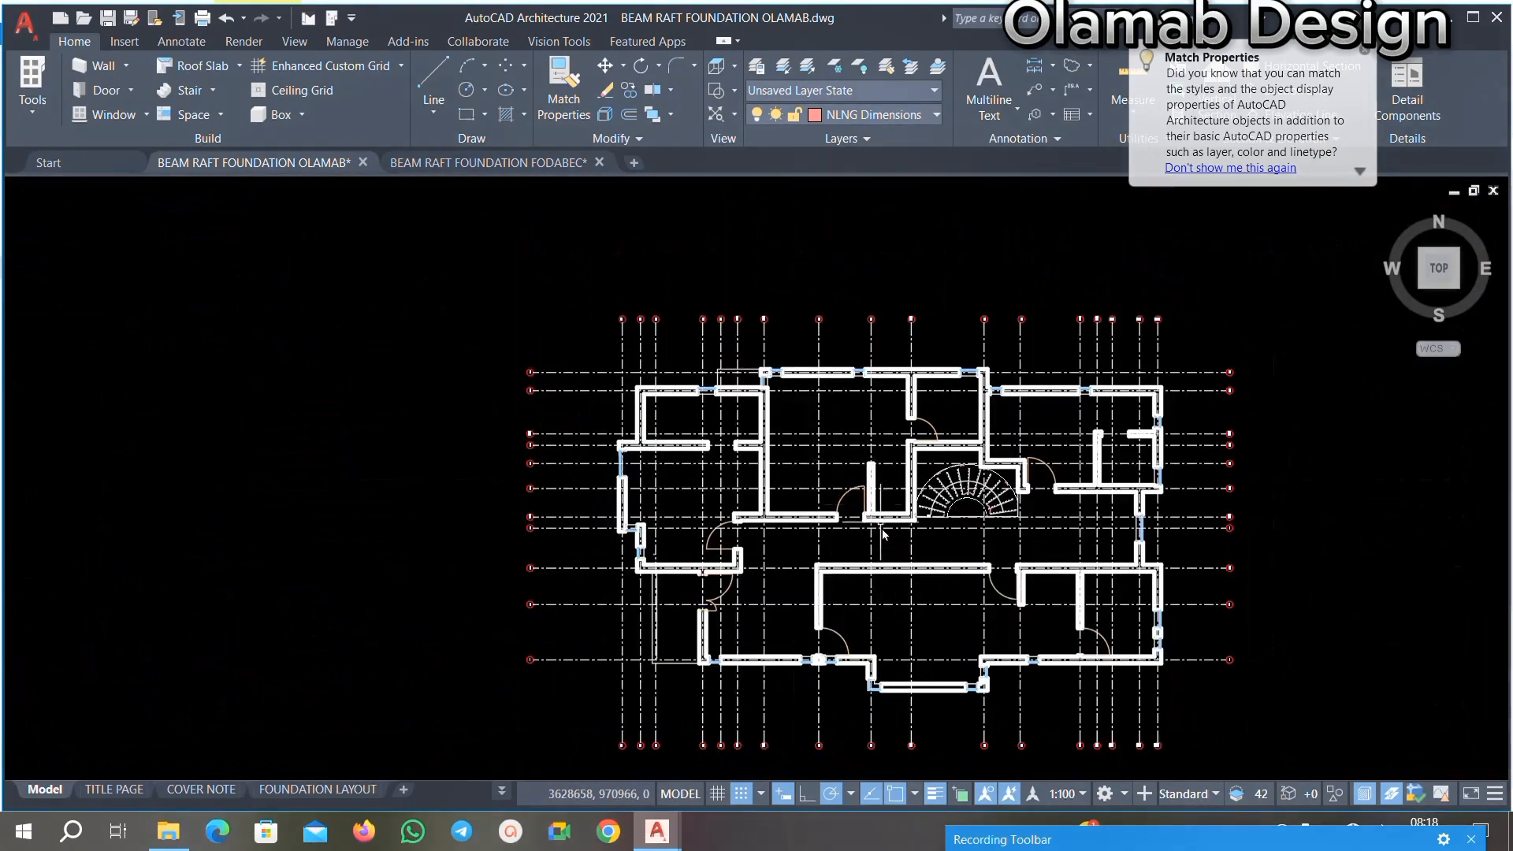
{"action": "scroll", "coordinate": [828, 449], "scroll_direction": "up", "scroll_amount": 1}
{"action": "scroll", "coordinate": [809, 445], "scroll_direction": "down", "scroll_amount": 1}
{"action": "scroll", "coordinate": [808, 443], "scroll_direction": "down", "scroll_amount": 3}
{"action": "scroll", "coordinate": [827, 302], "scroll_direction": "up", "scroll_amount": 4}
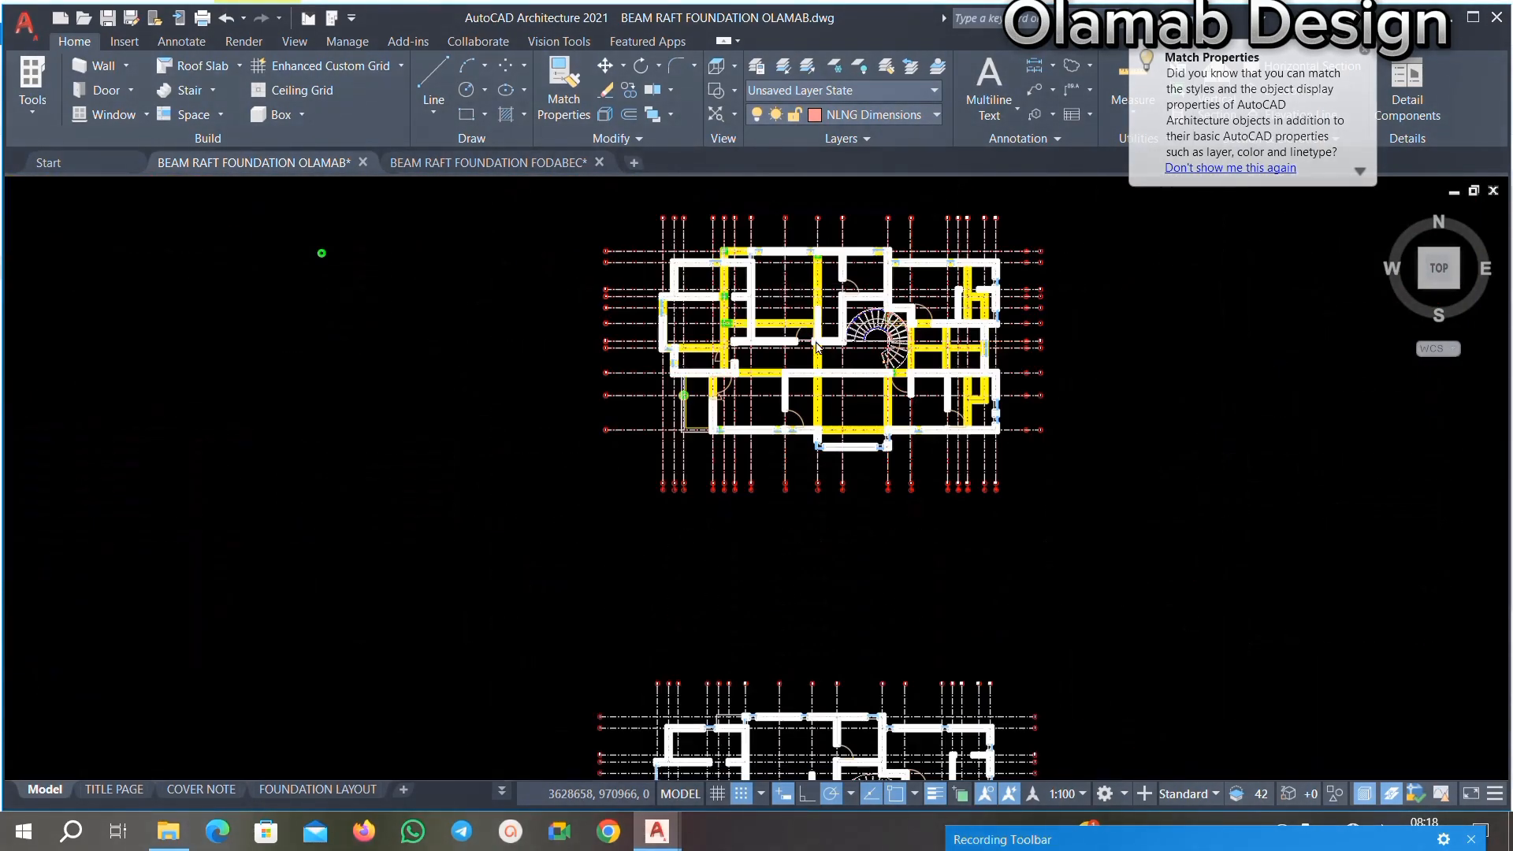
{"action": "scroll", "coordinate": [769, 370], "scroll_direction": "down", "scroll_amount": 1}
{"action": "scroll", "coordinate": [835, 354], "scroll_direction": "up", "scroll_amount": 1}
{"action": "middle_click_drag", "start_coordinate": [856, 462], "coordinate": [776, 403]}
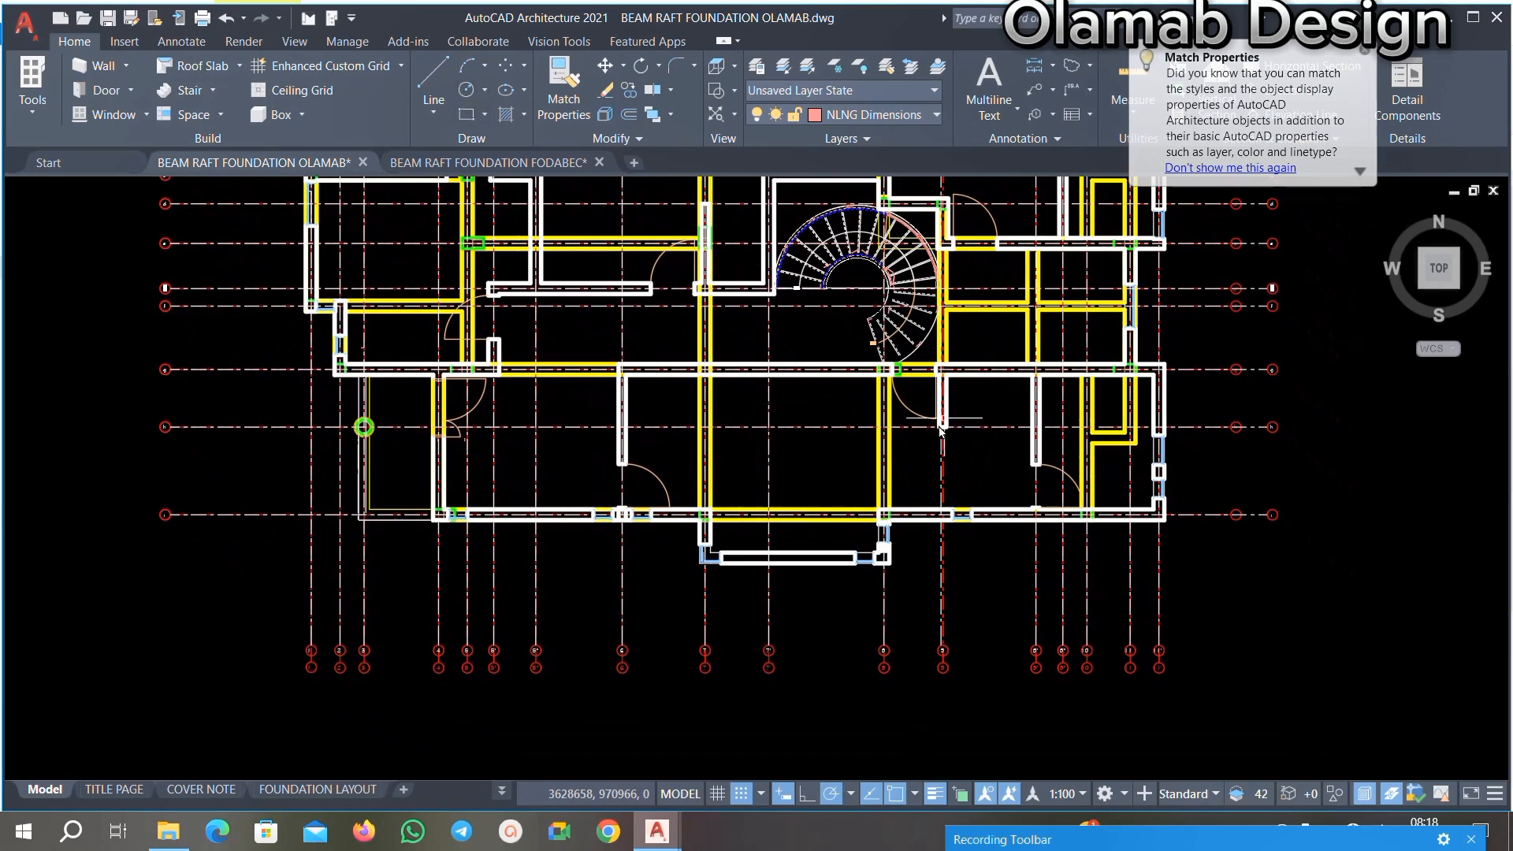
Step: Make A-WALL the current layer
{"action": "scroll", "coordinate": [902, 461], "scroll_direction": "up", "scroll_amount": 5}
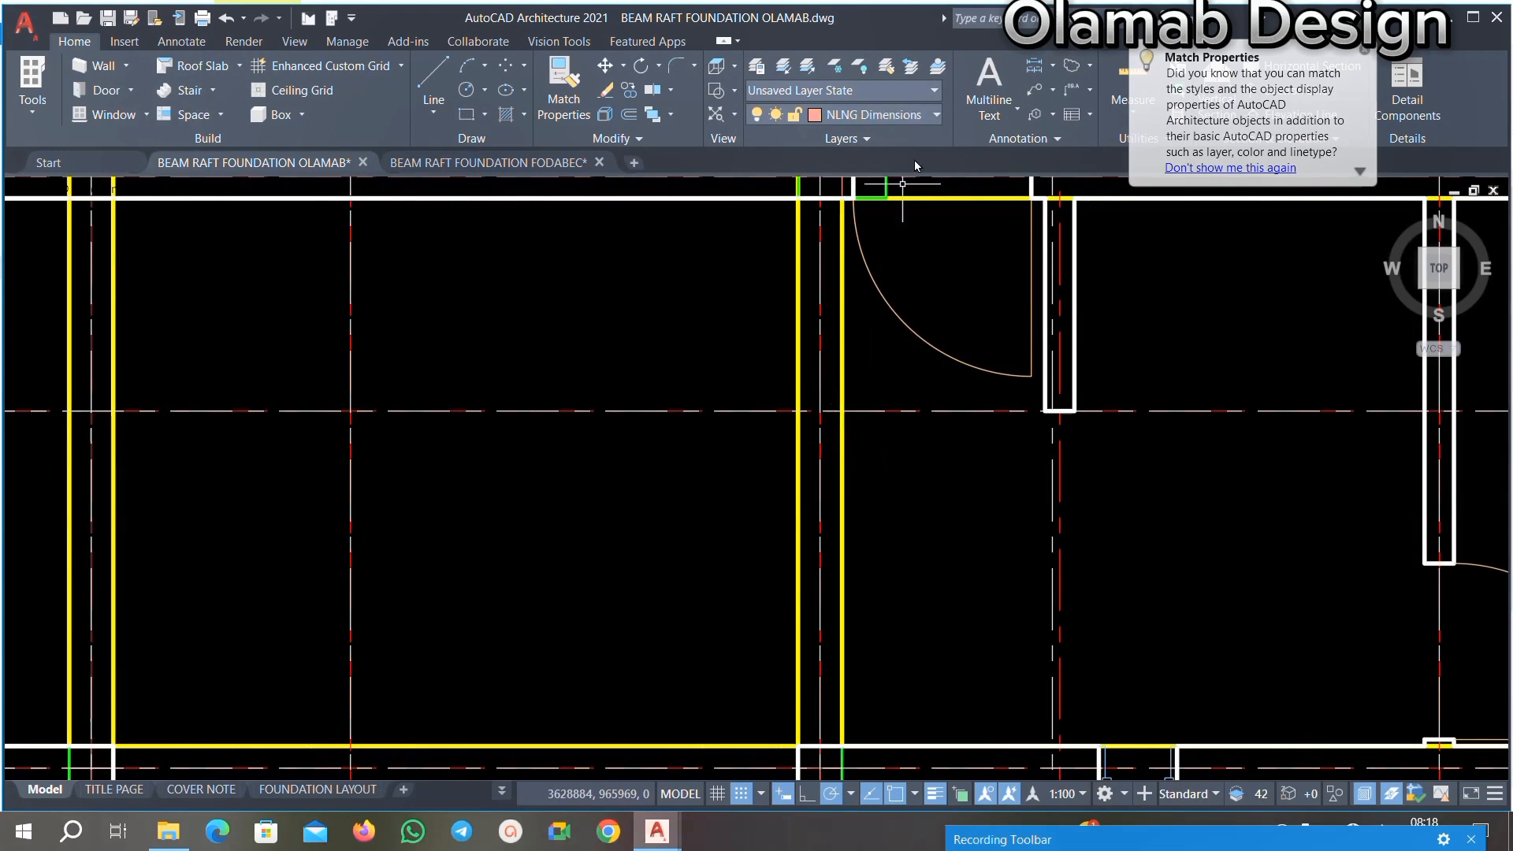
{"action": "left_click", "coordinate": [915, 96]}
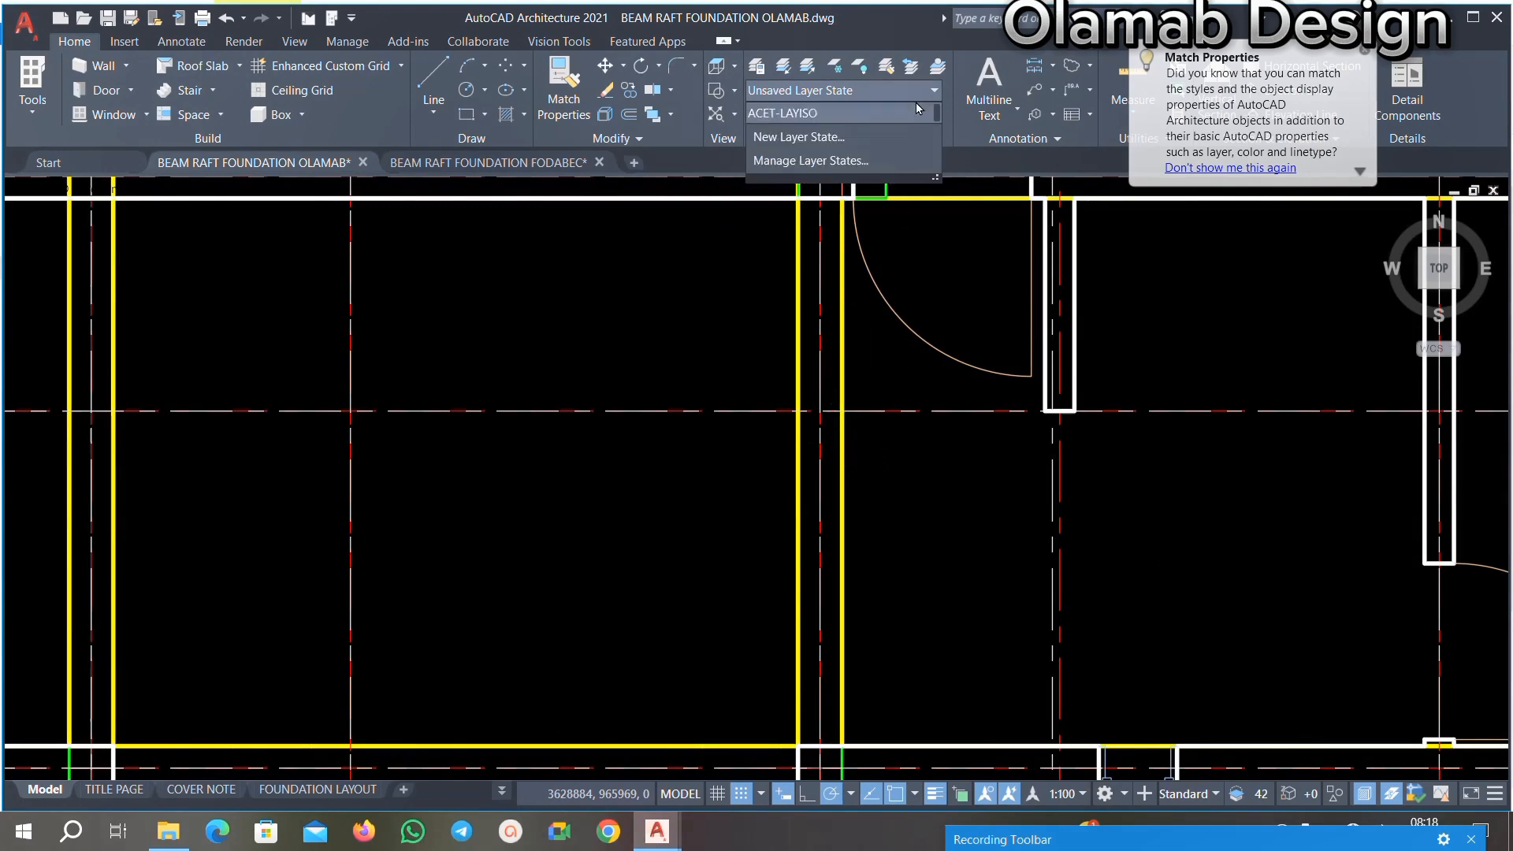
{"action": "left_click", "coordinate": [869, 111]}
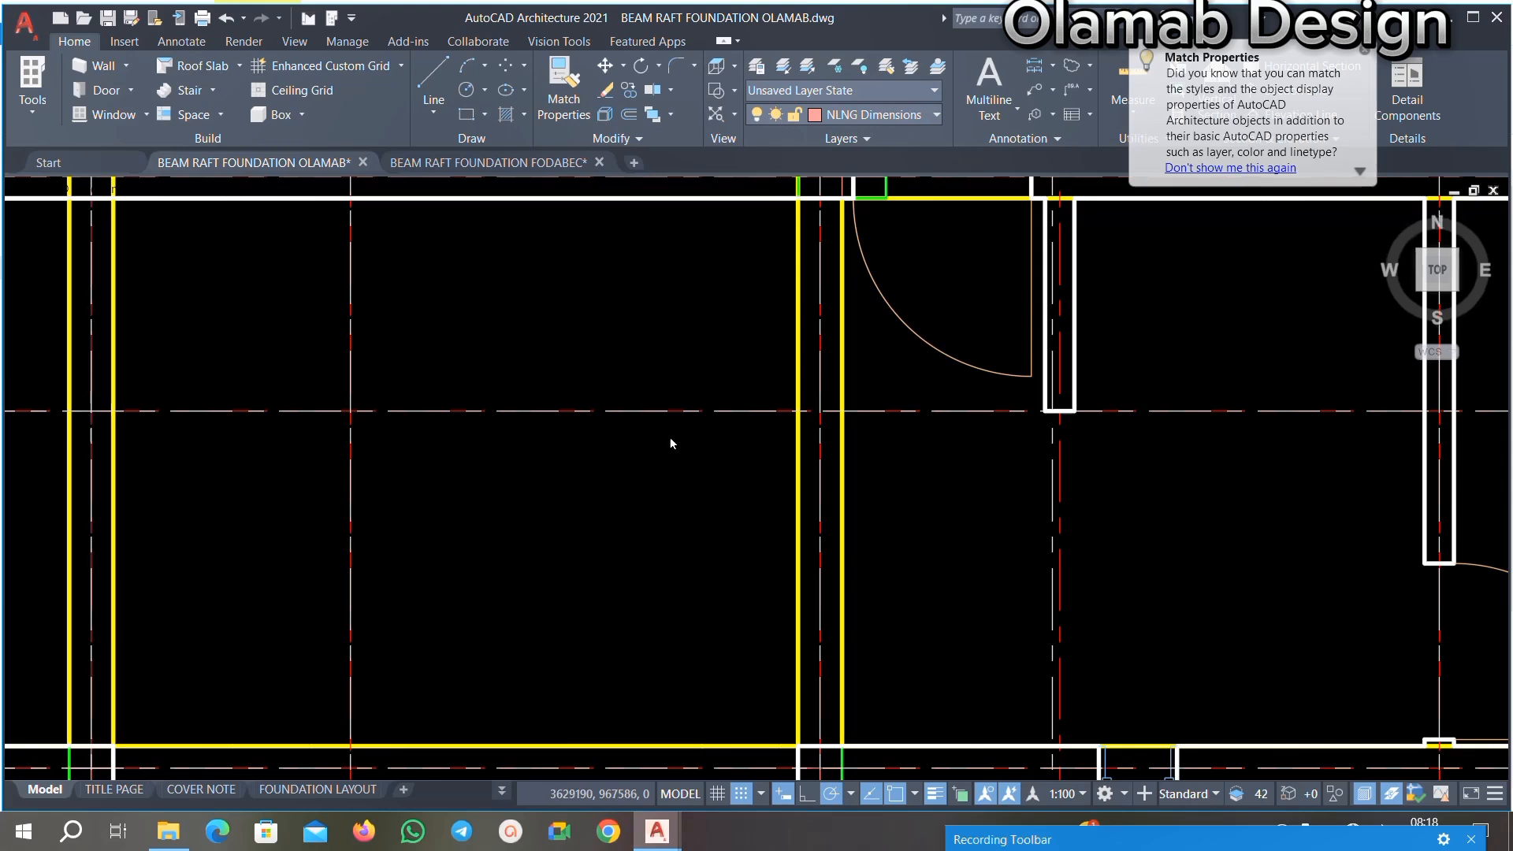
{"action": "scroll", "coordinate": [677, 443], "scroll_direction": "down", "scroll_amount": 2}
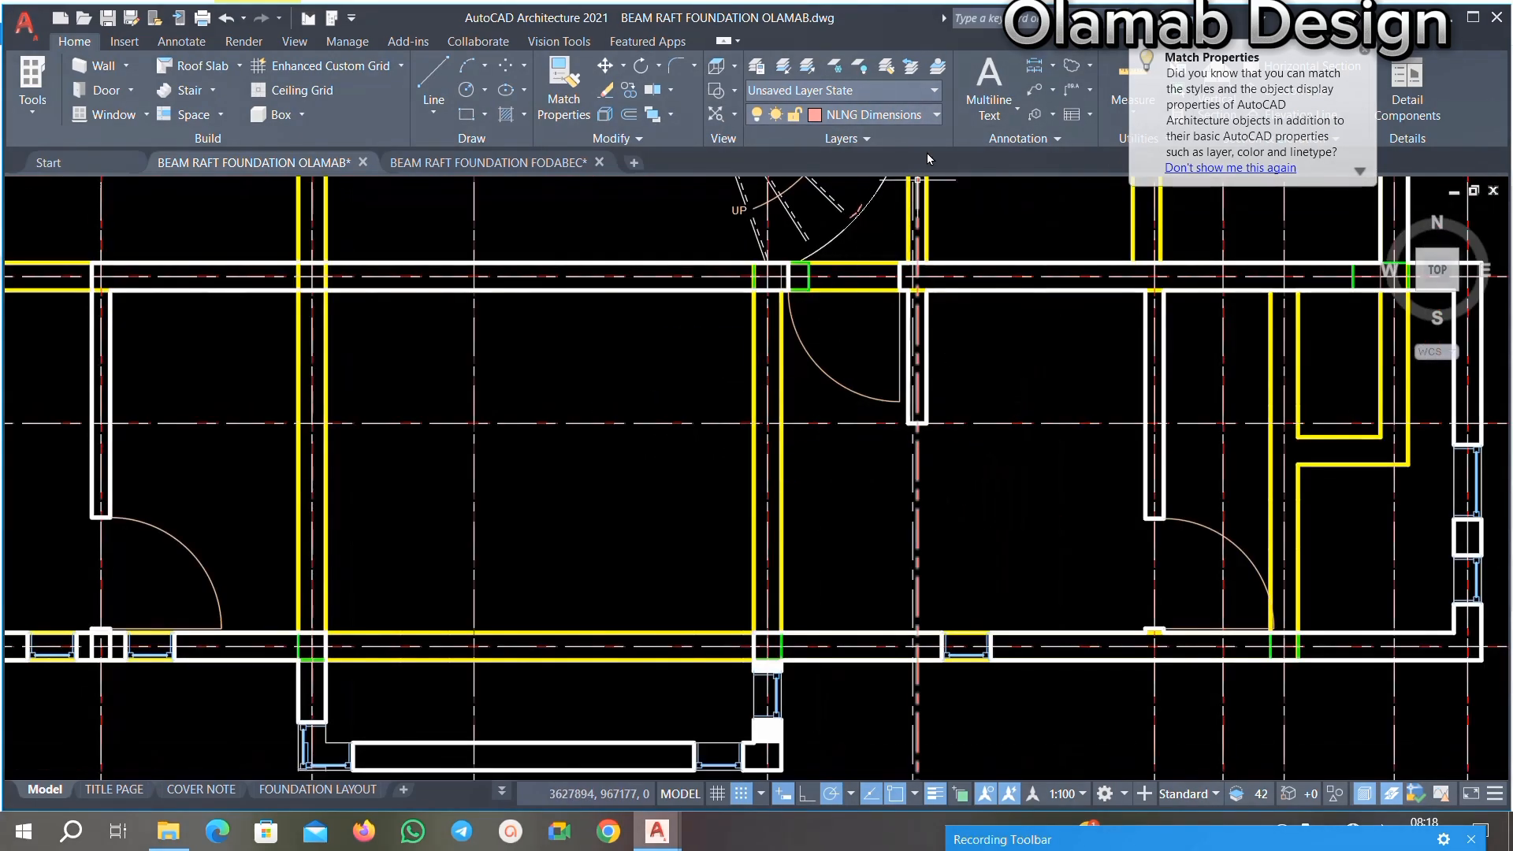
{"action": "left_click", "coordinate": [928, 116]}
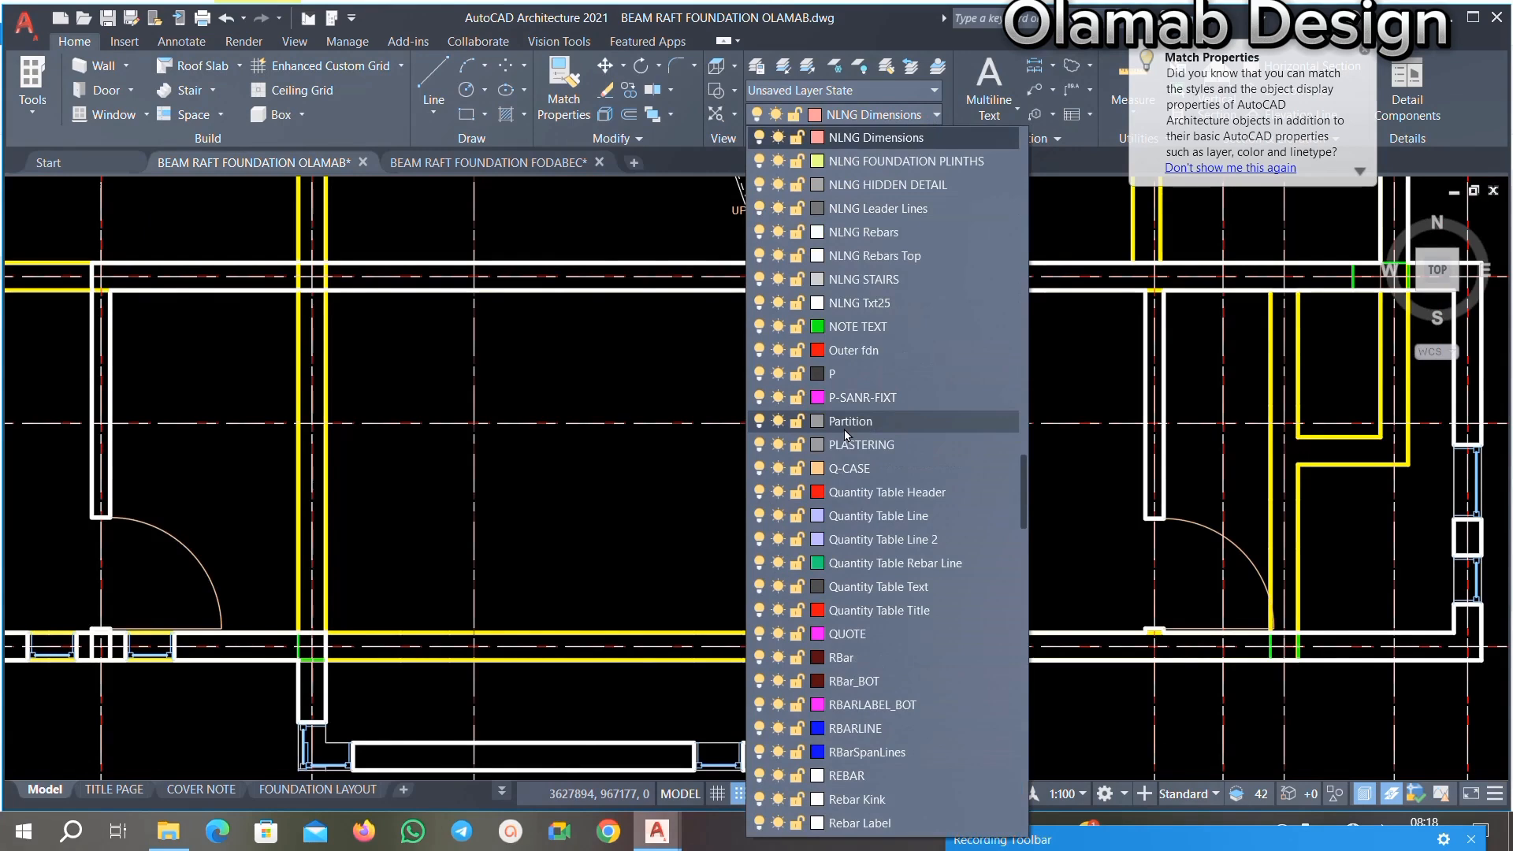
{"action": "key", "text": "a"}
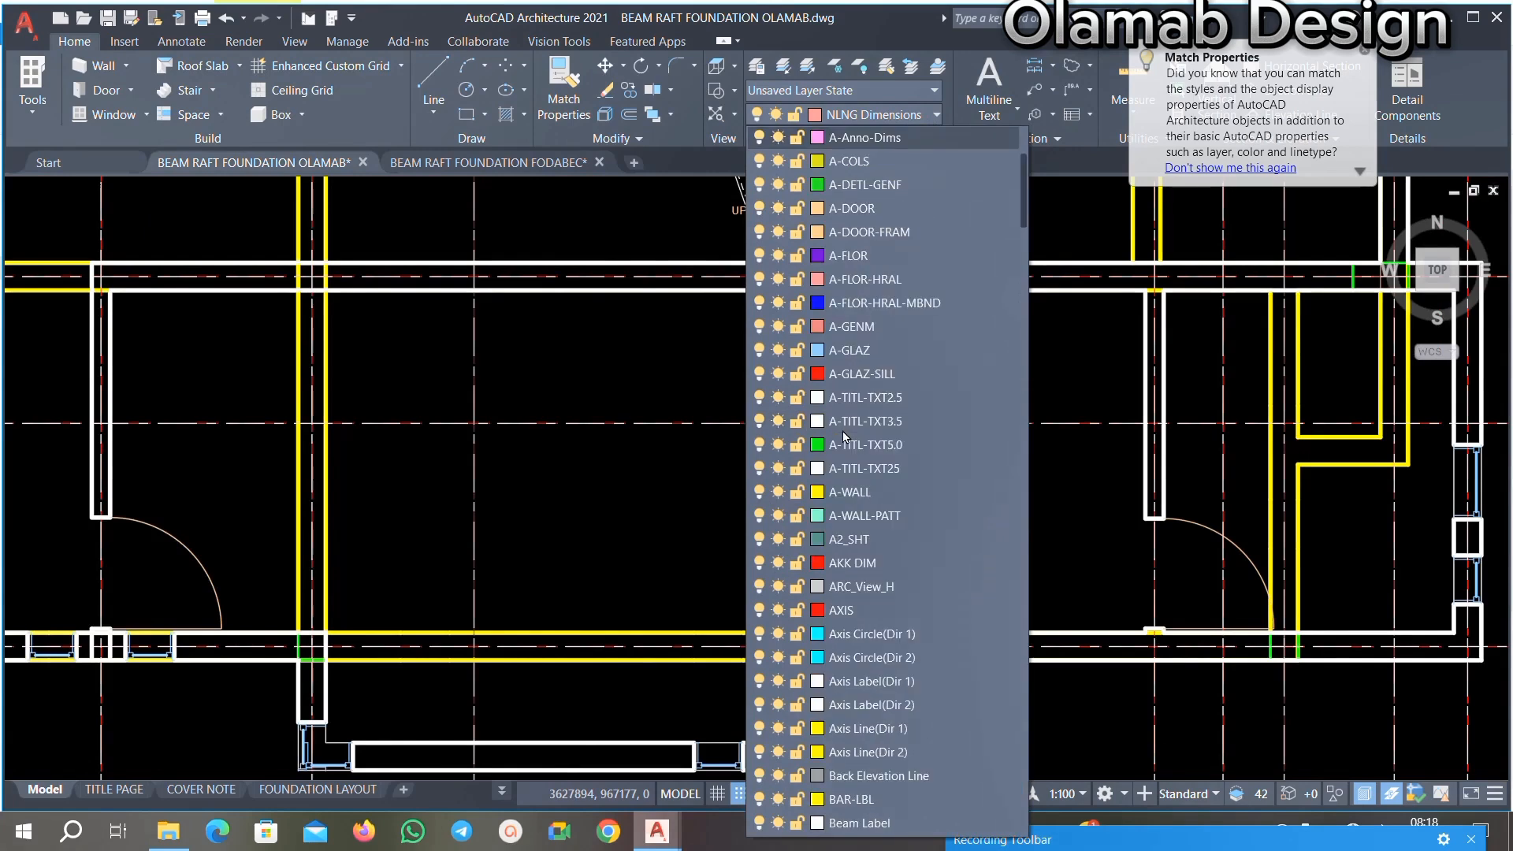
{"action": "left_click", "coordinate": [855, 491]}
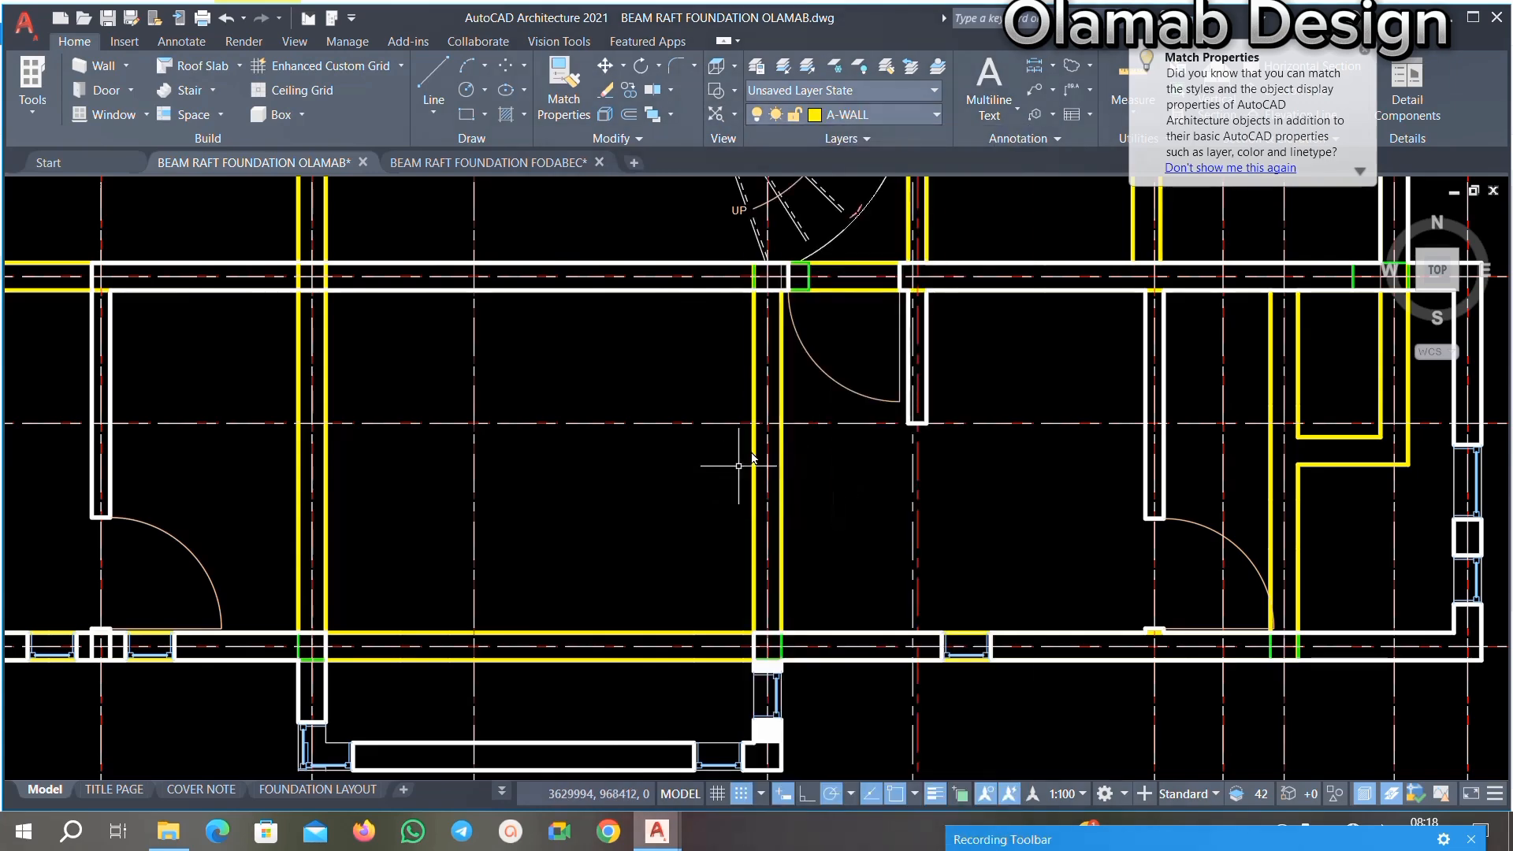
Step: Draw lines along the southeast room's outer wall face, from the column on grid g around both outer corners to the yellow wall at grid i
{"action": "left_click", "coordinate": [436, 76]}
{"action": "scroll", "coordinate": [798, 436], "scroll_direction": "down", "scroll_amount": 5}
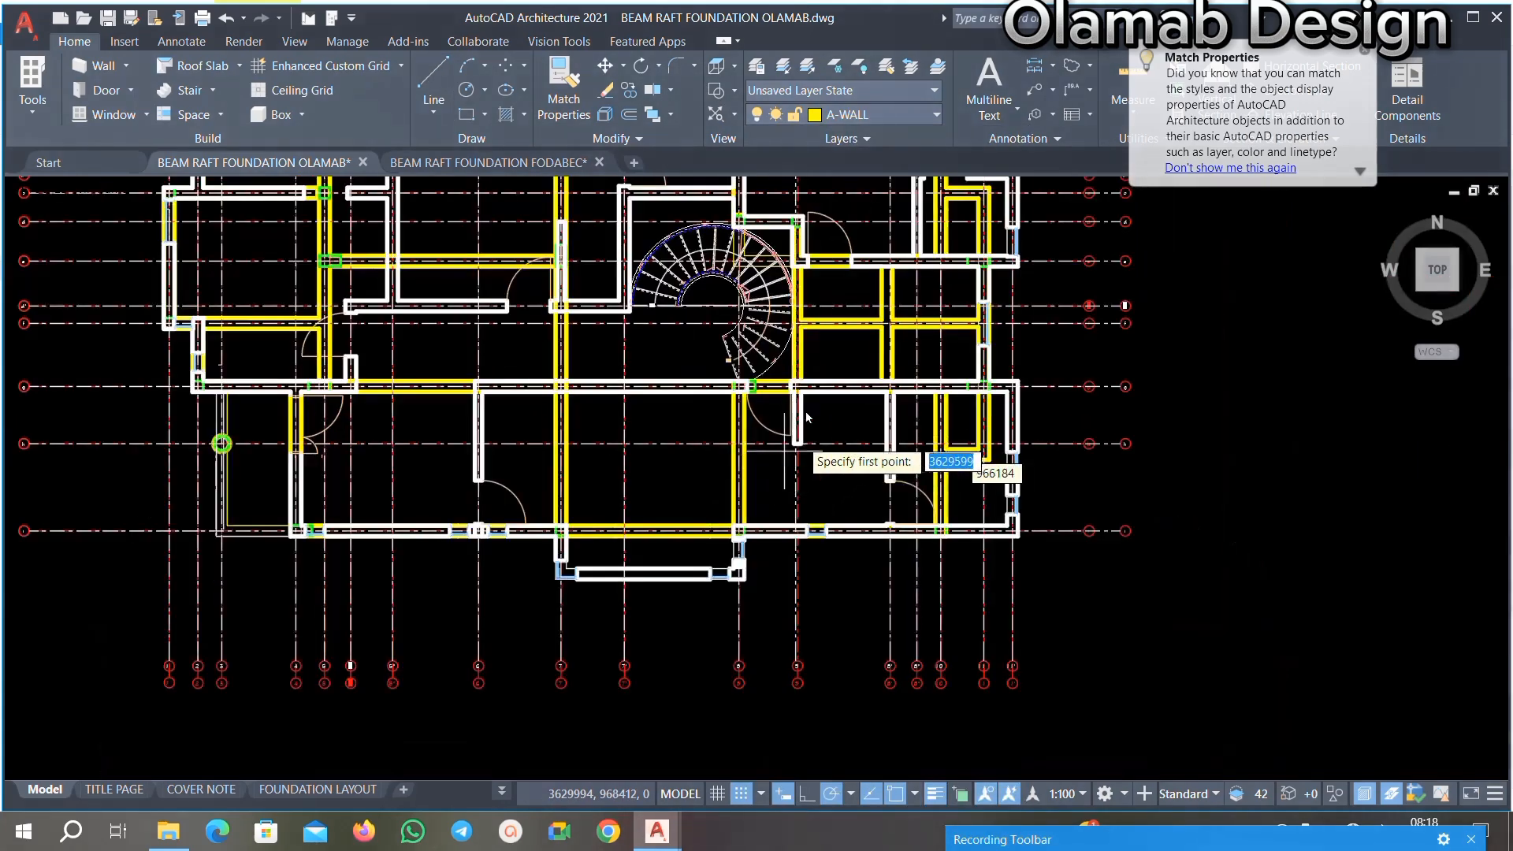
{"action": "scroll", "coordinate": [872, 374], "scroll_direction": "up", "scroll_amount": 2}
{"action": "scroll", "coordinate": [872, 374], "scroll_direction": "up", "scroll_amount": 8}
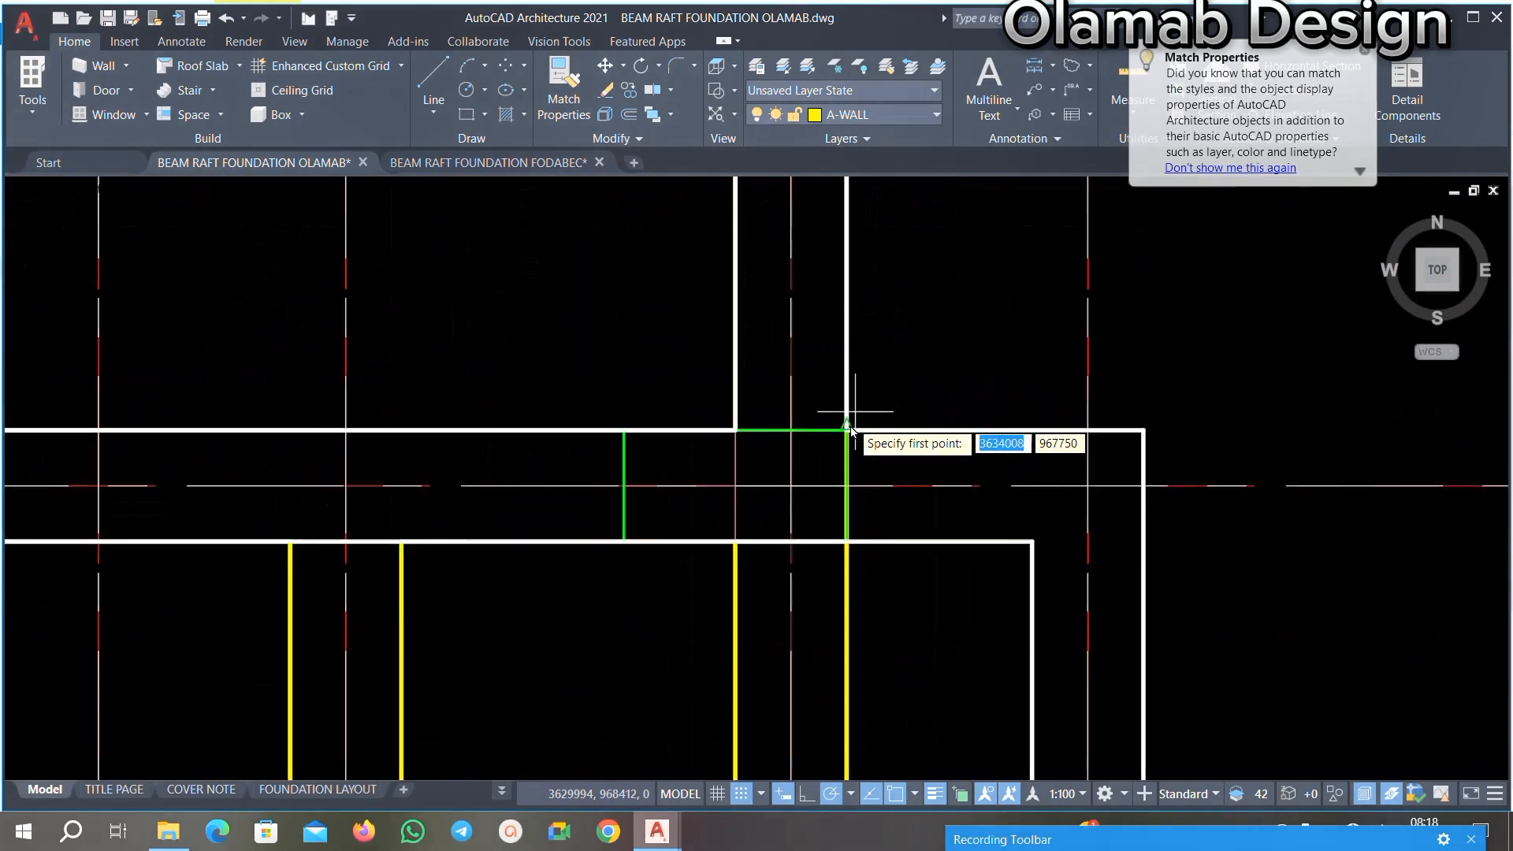
{"action": "left_click", "coordinate": [847, 431]}
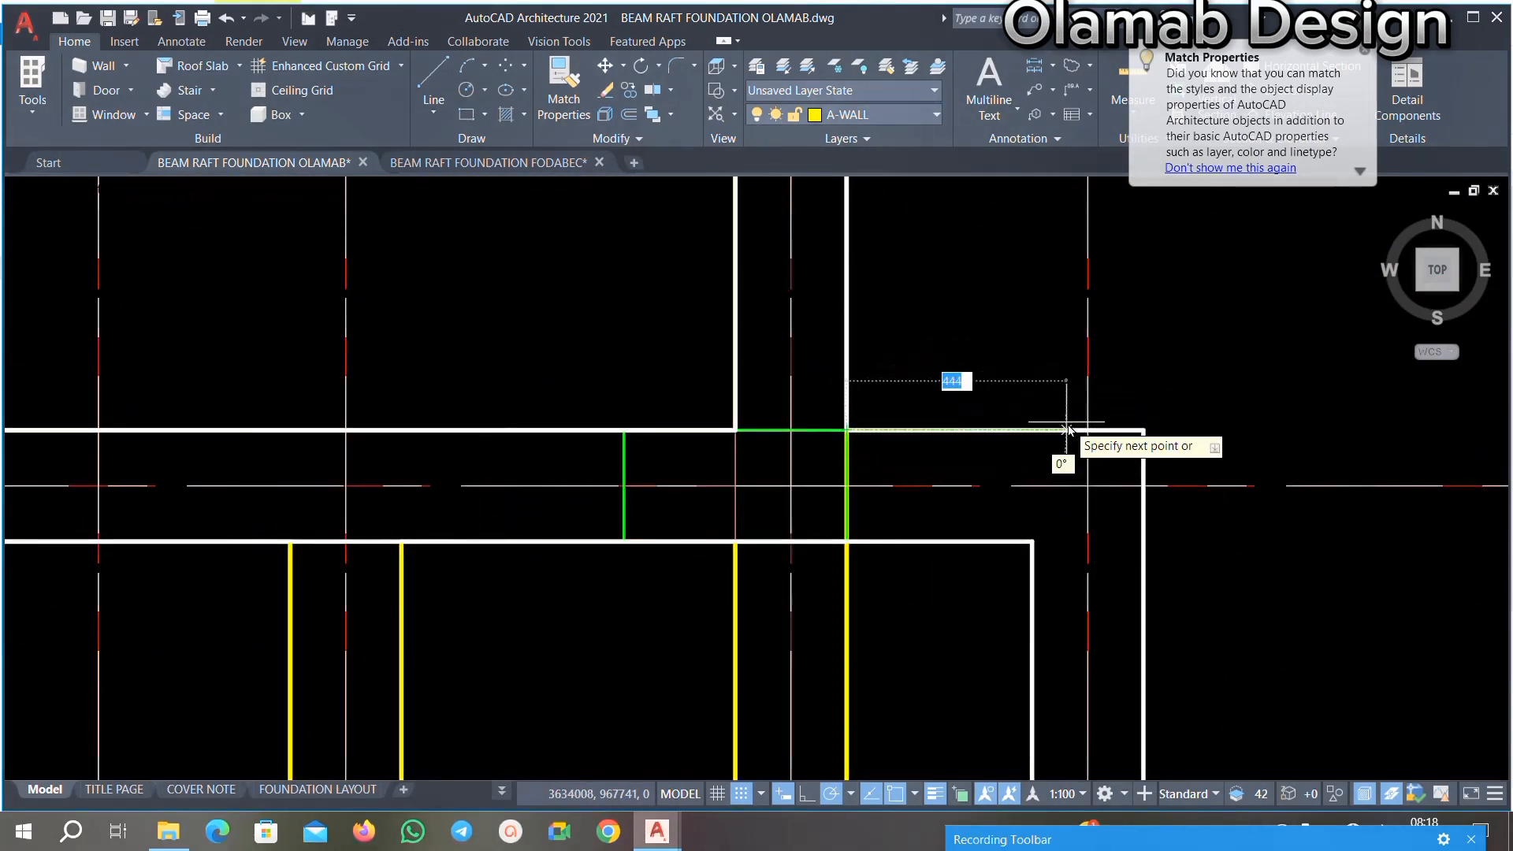
{"action": "scroll", "coordinate": [1127, 370], "scroll_direction": "down", "scroll_amount": 6}
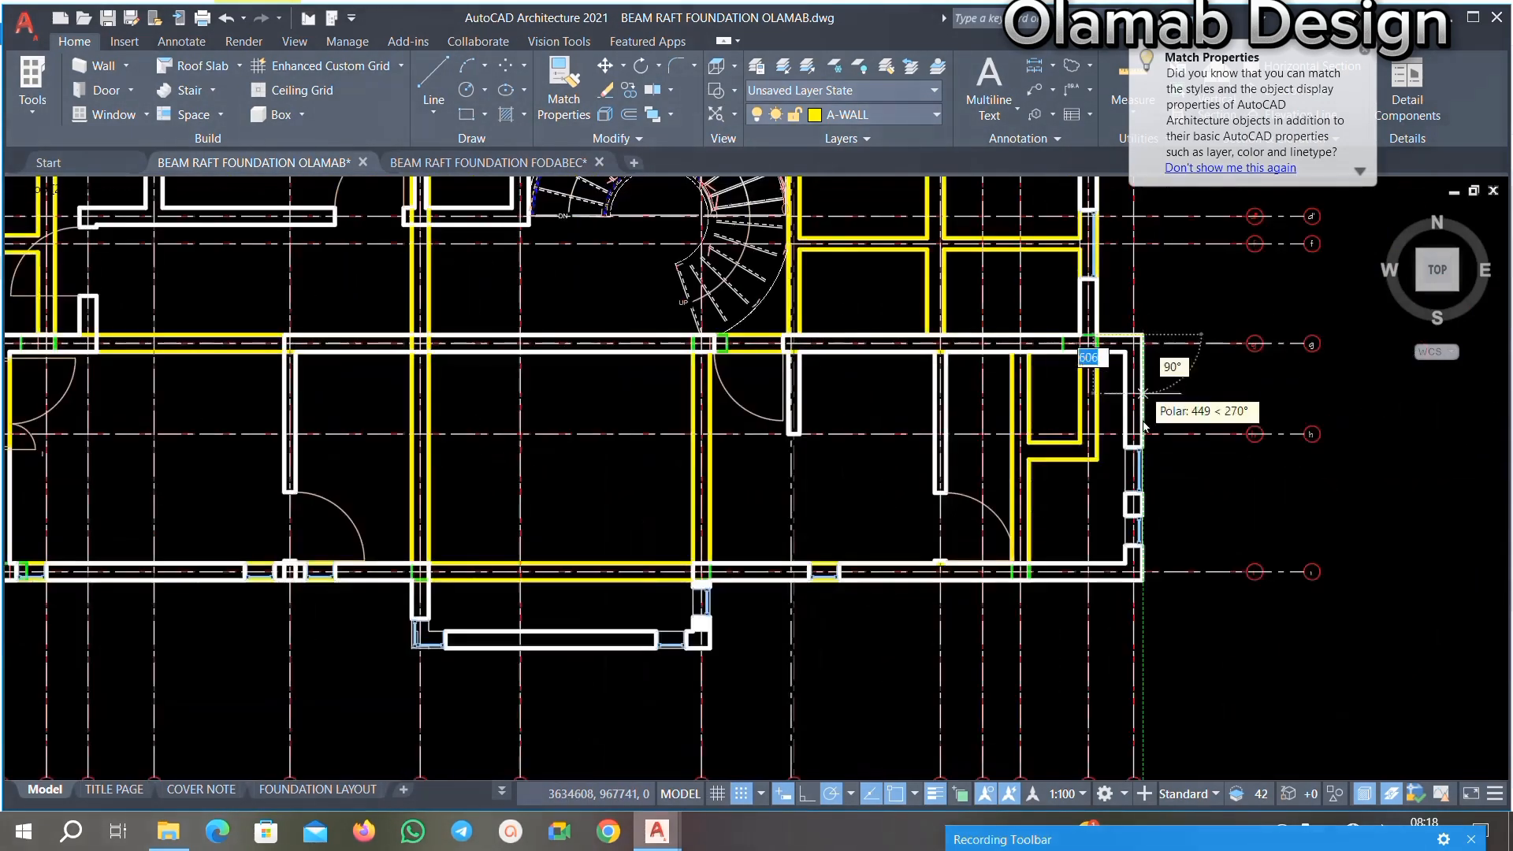
{"action": "scroll", "coordinate": [1103, 441], "scroll_direction": "up", "scroll_amount": 4}
{"action": "left_click", "coordinate": [1150, 652]}
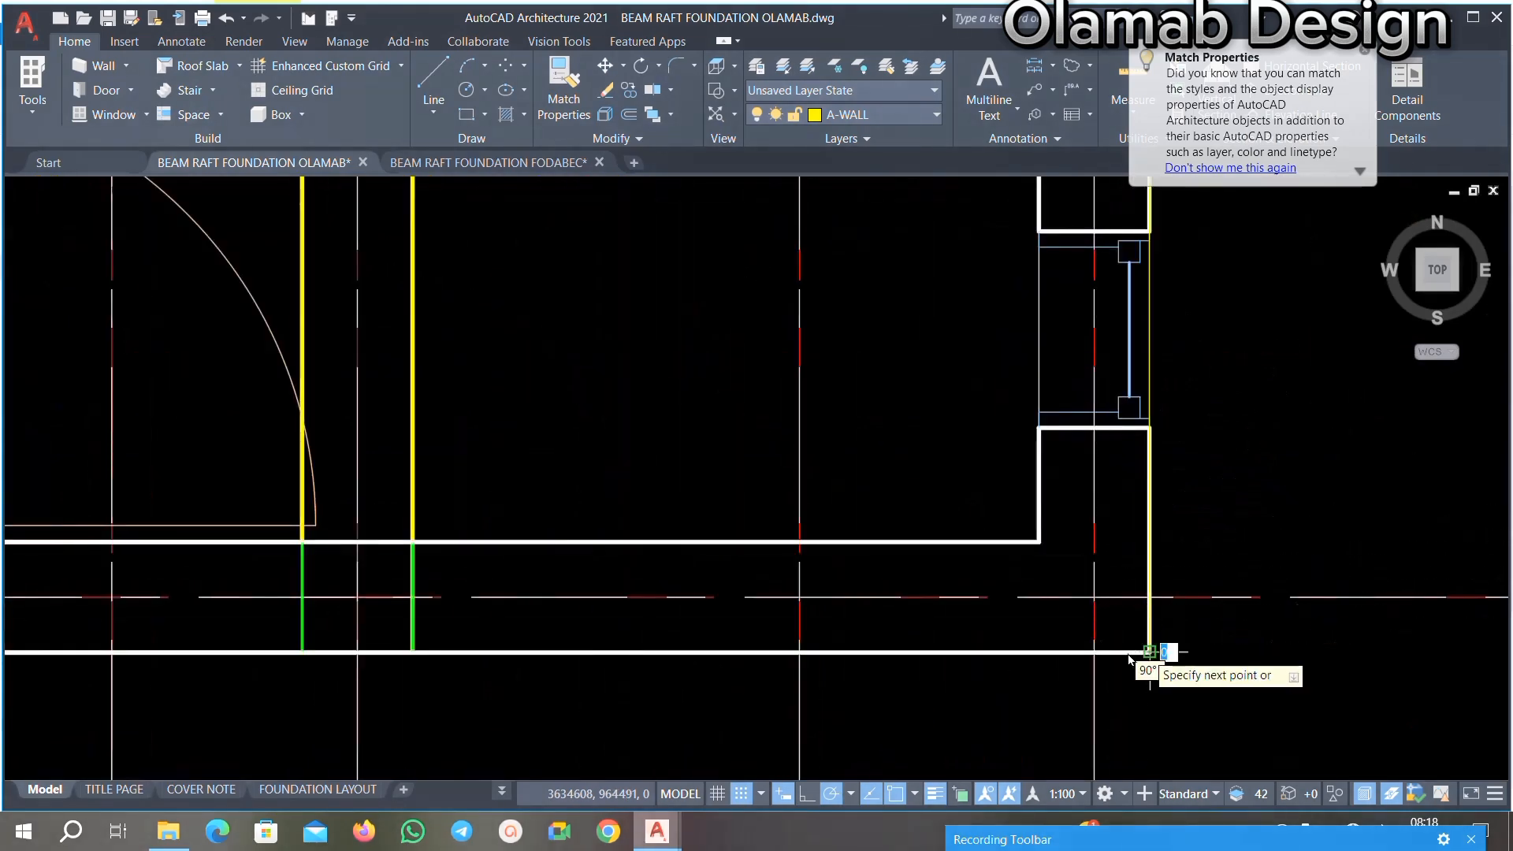
{"action": "left_click", "coordinate": [413, 653]}
{"action": "key", "text": "Escape"}
Step: Draw lines along the southeast room's inner wall face, from the column on grid g around both inner corners to the yellow wall at grid i
{"action": "scroll", "coordinate": [754, 581], "scroll_direction": "down", "scroll_amount": 4}
{"action": "scroll", "coordinate": [755, 581], "scroll_direction": "down", "scroll_amount": 4}
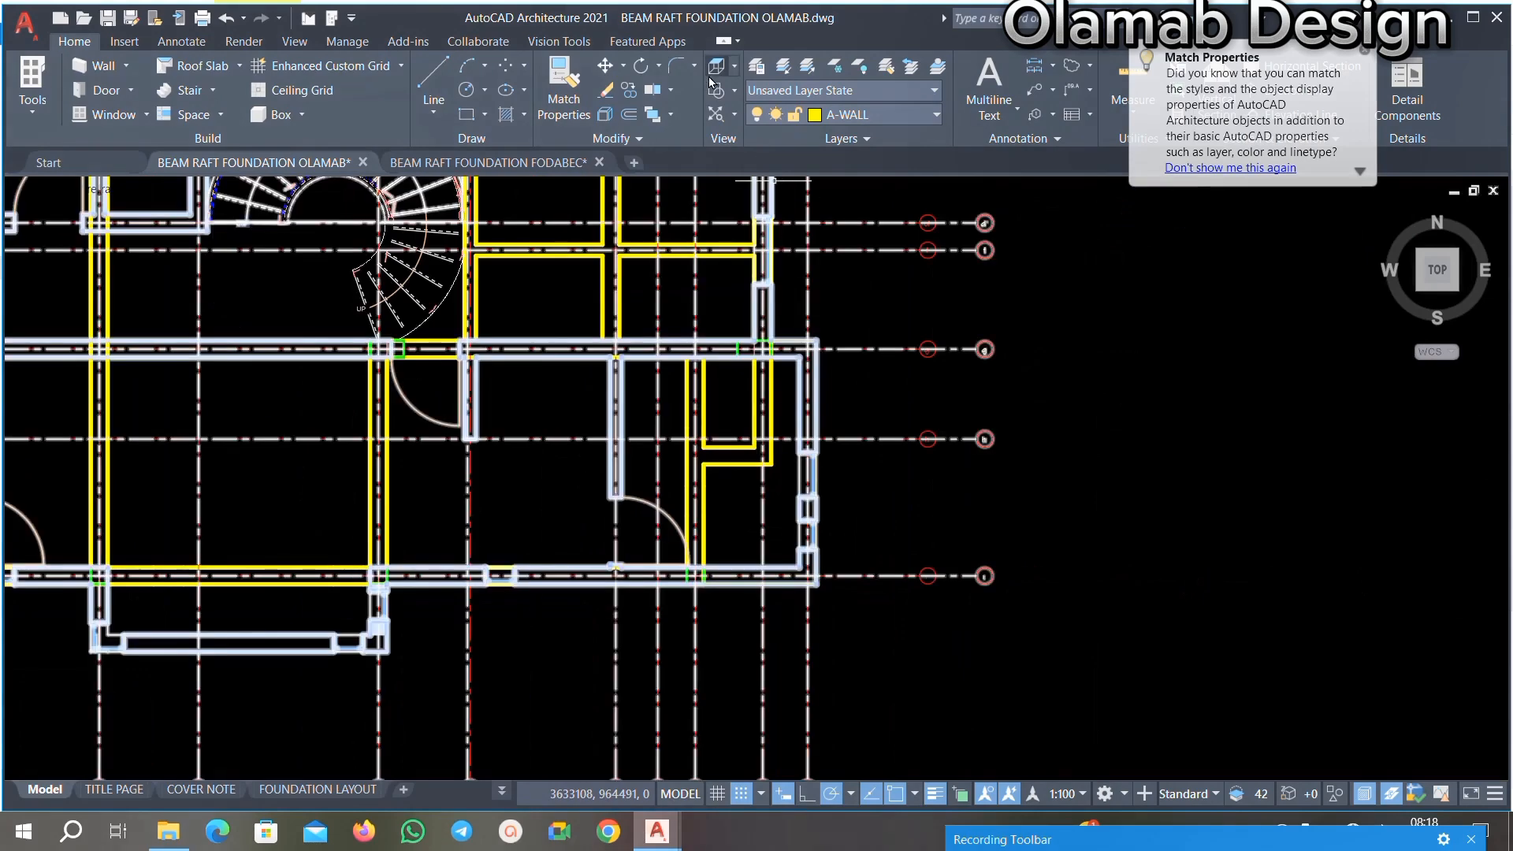
{"action": "left_click", "coordinate": [442, 77]}
{"action": "scroll", "coordinate": [796, 374], "scroll_direction": "up", "scroll_amount": 3}
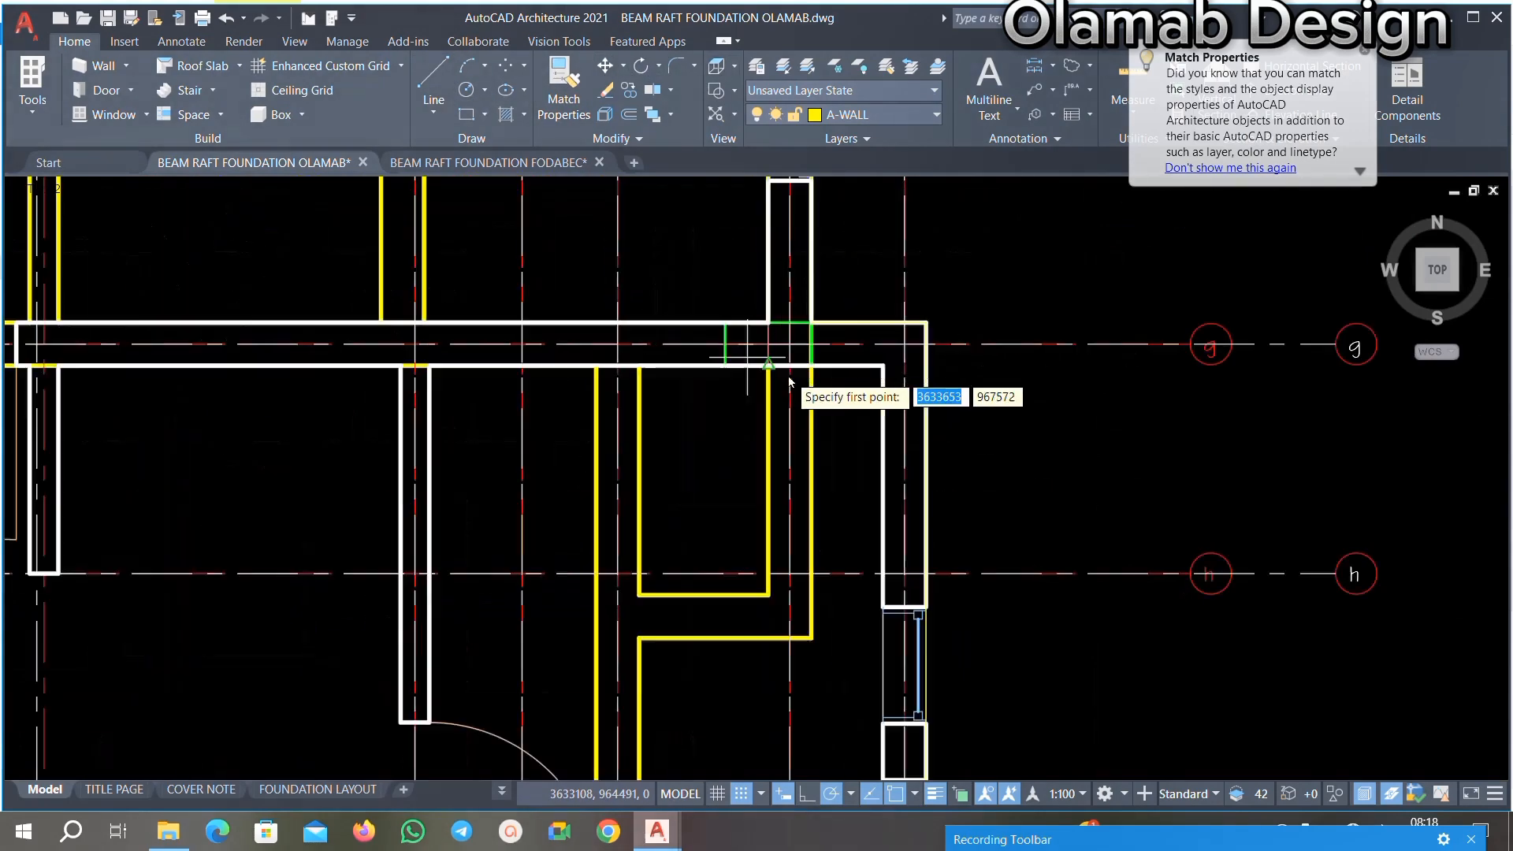
{"action": "scroll", "coordinate": [807, 371], "scroll_direction": "up", "scroll_amount": 2}
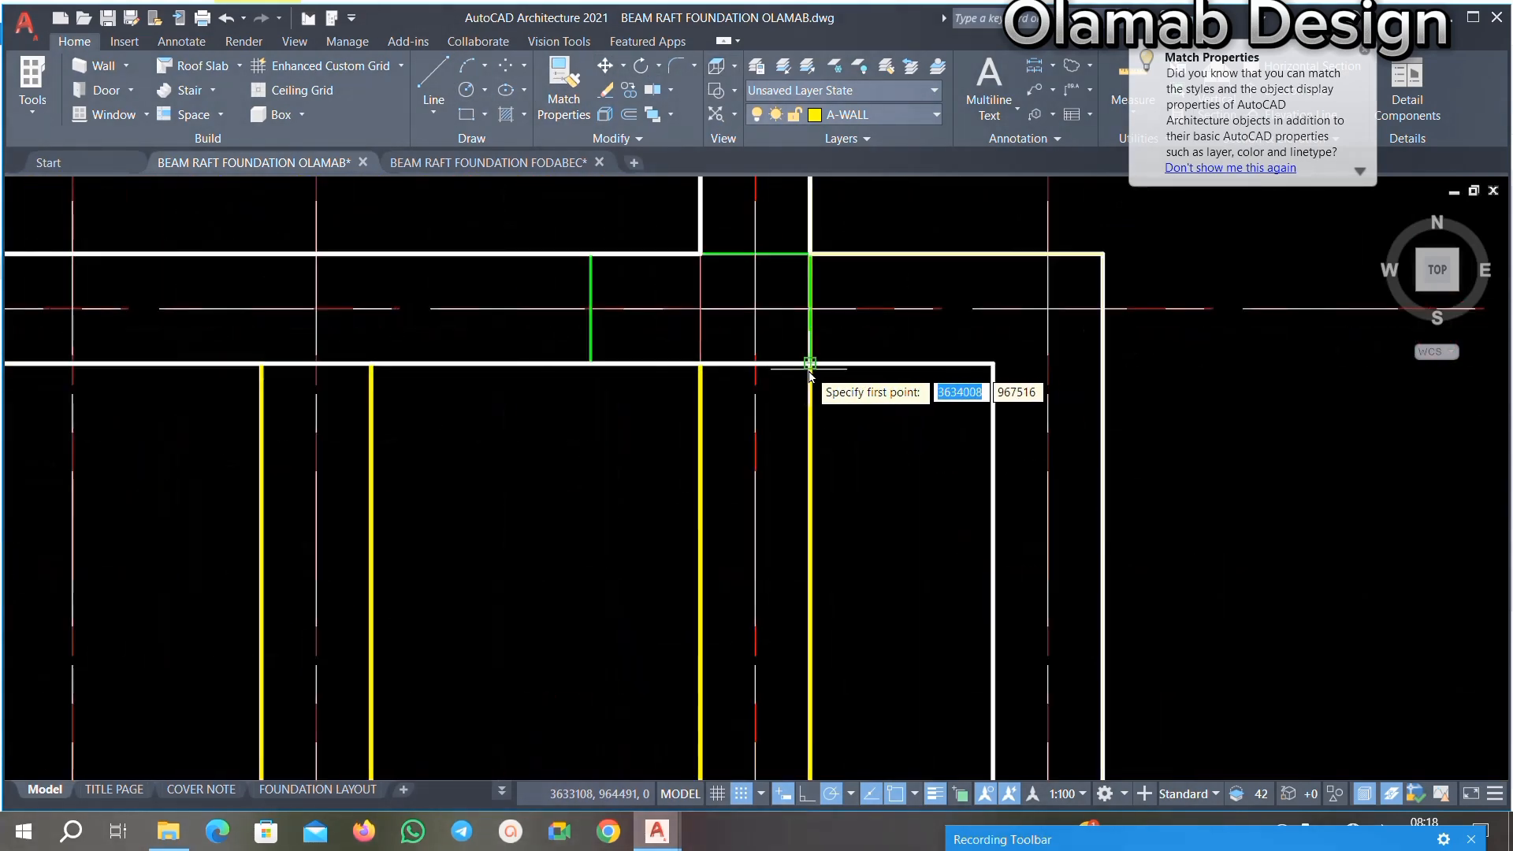
{"action": "left_click", "coordinate": [810, 364]}
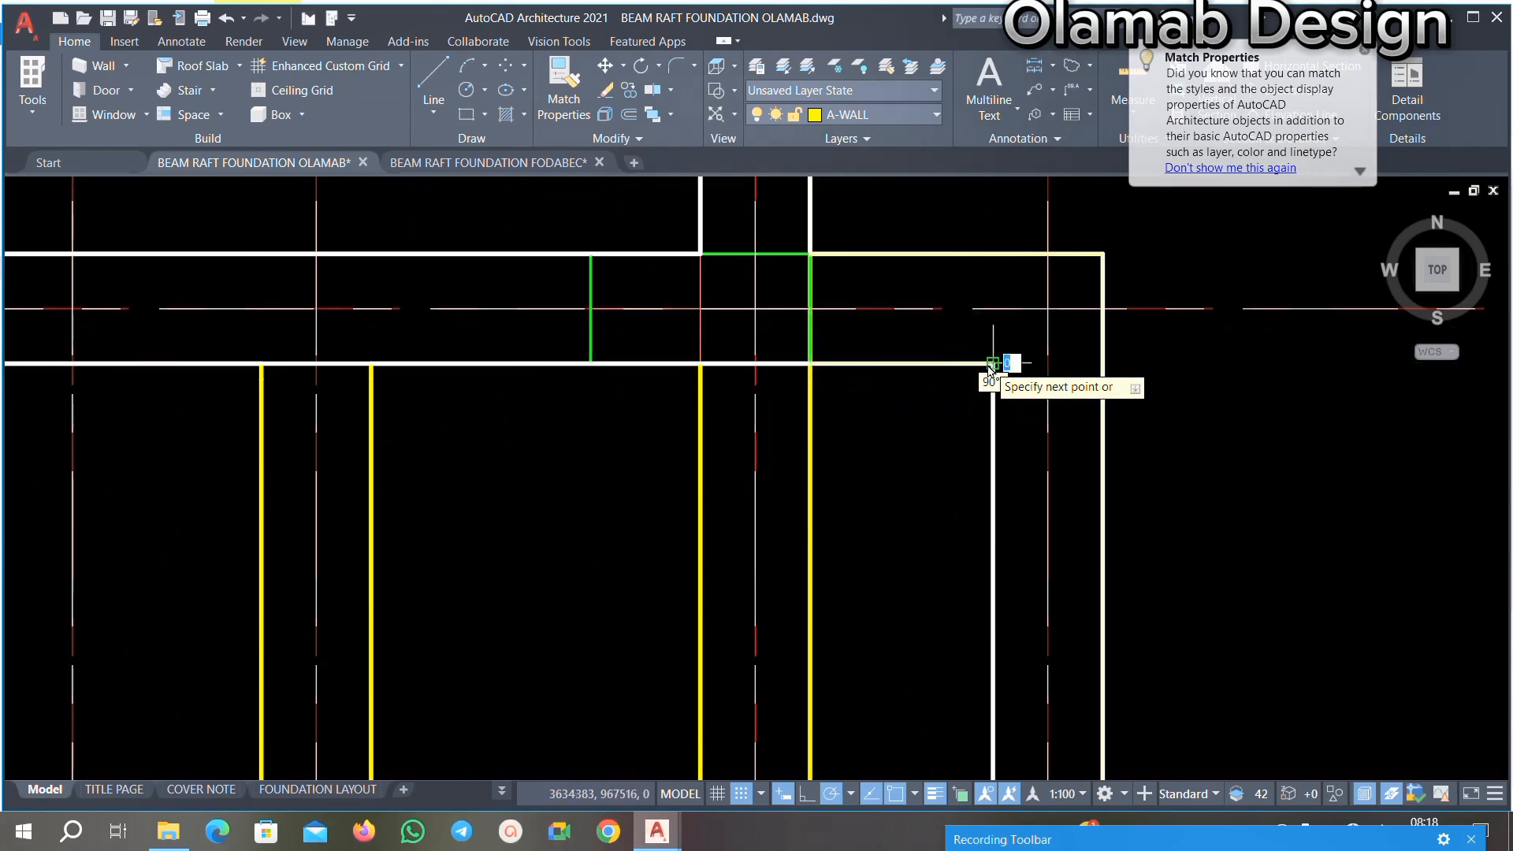
{"action": "scroll", "coordinate": [991, 347], "scroll_direction": "down", "scroll_amount": 3}
{"action": "scroll", "coordinate": [997, 505], "scroll_direction": "up", "scroll_amount": 3}
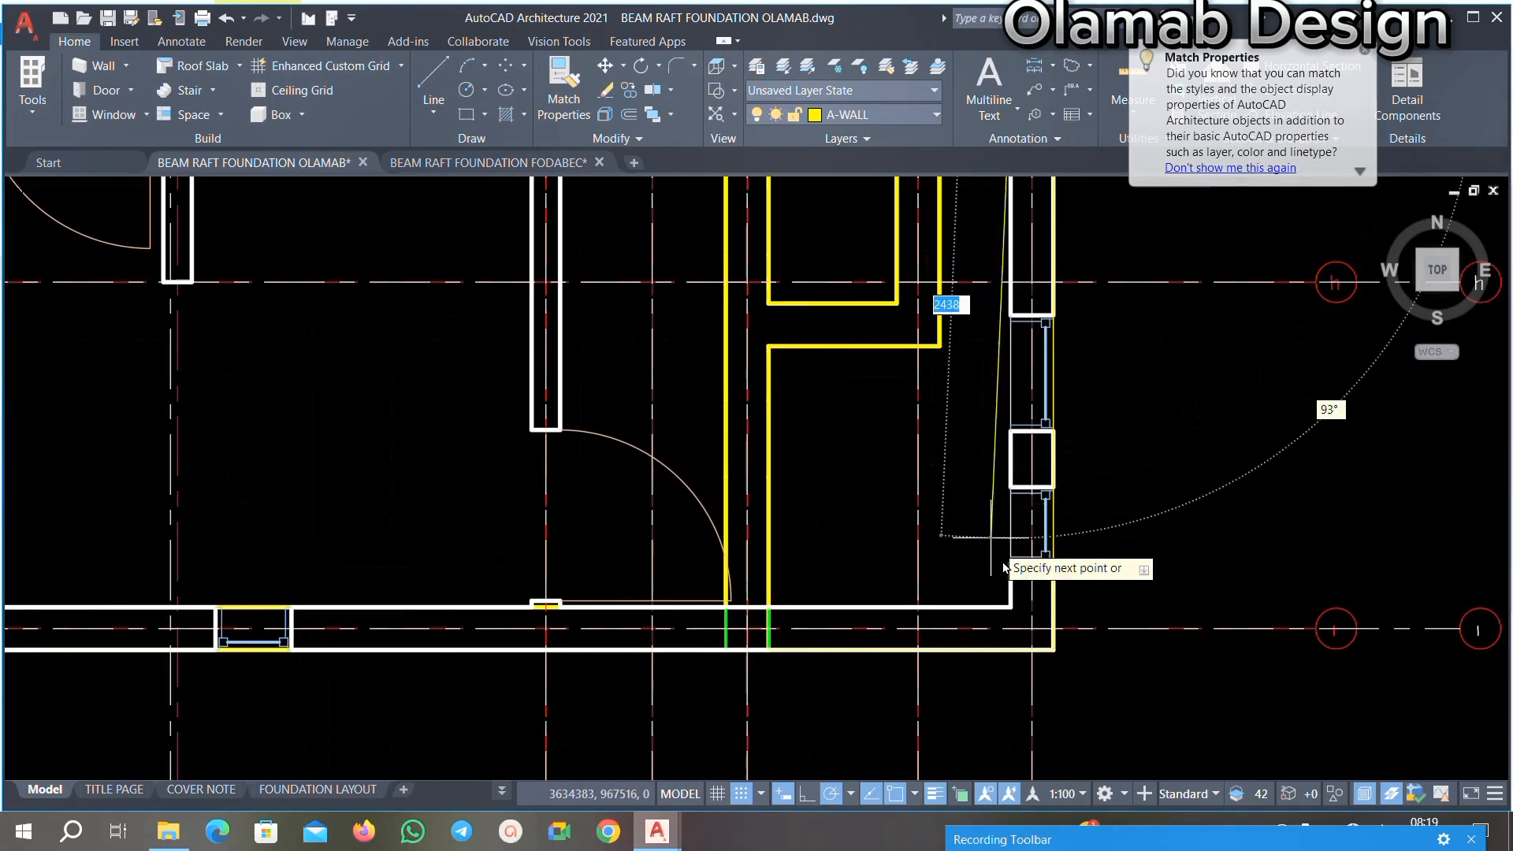
{"action": "left_click", "coordinate": [1011, 607]}
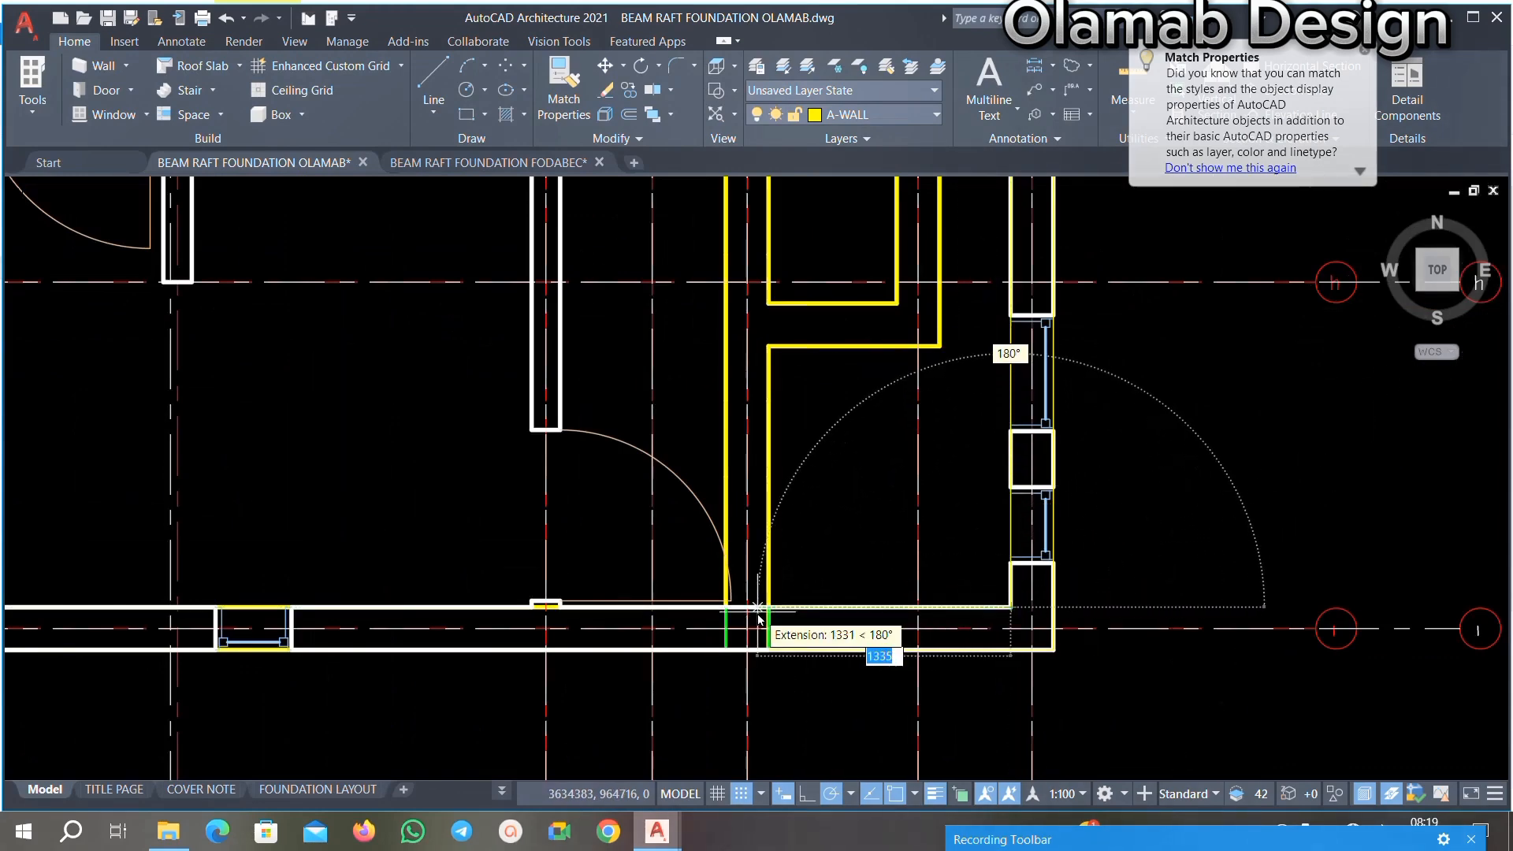
{"action": "left_click", "coordinate": [768, 607]}
{"action": "scroll", "coordinate": [1032, 528], "scroll_direction": "down", "scroll_amount": 5}
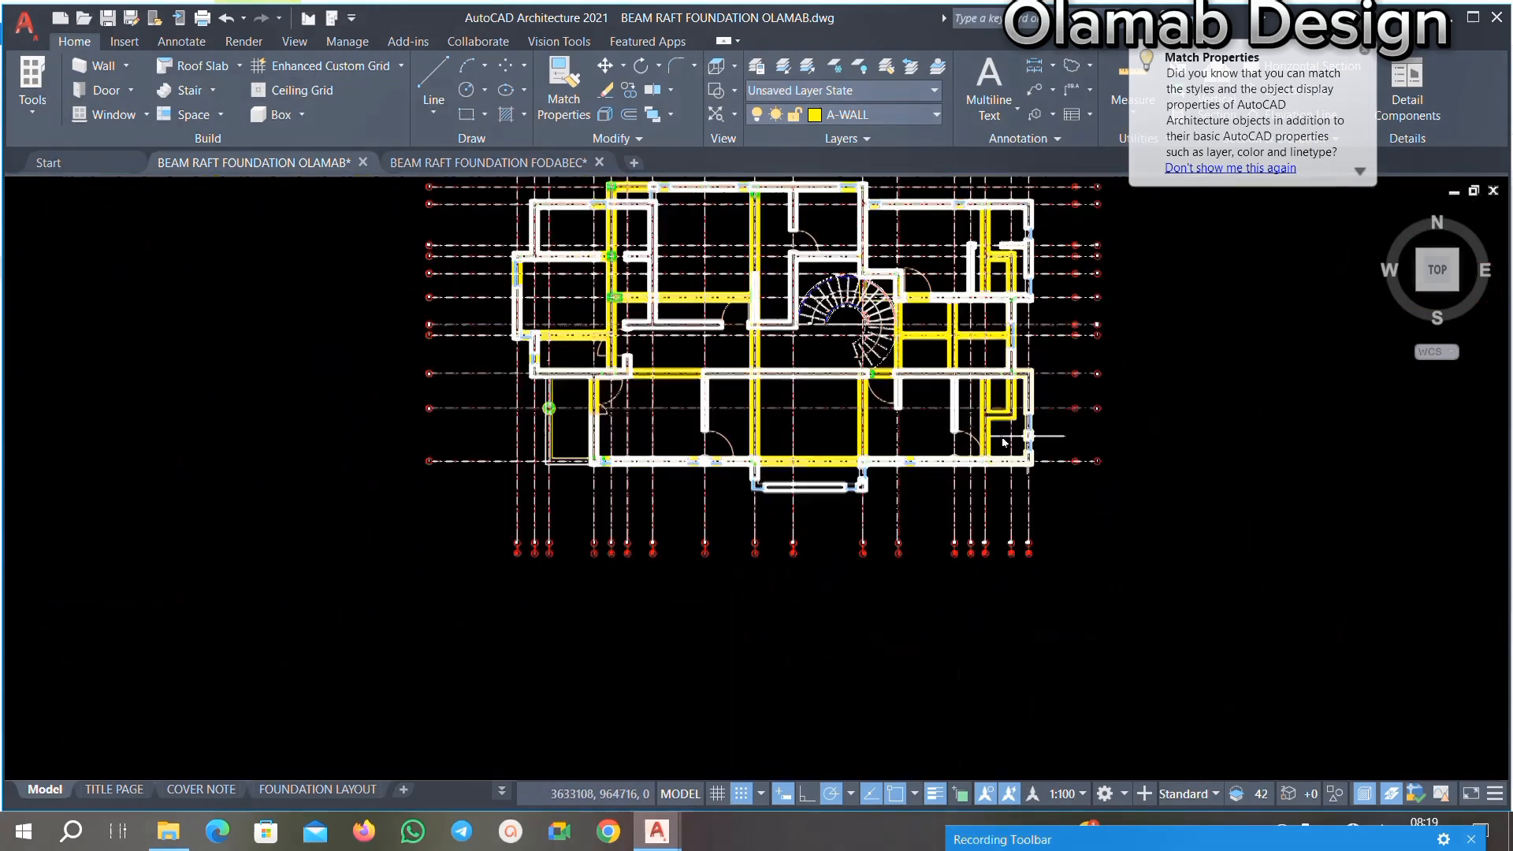
Step: Try to draw a line down the projecting bay's west outer face from the column on grid i to the bay's southwest corner
{"action": "left_click", "coordinate": [442, 70]}
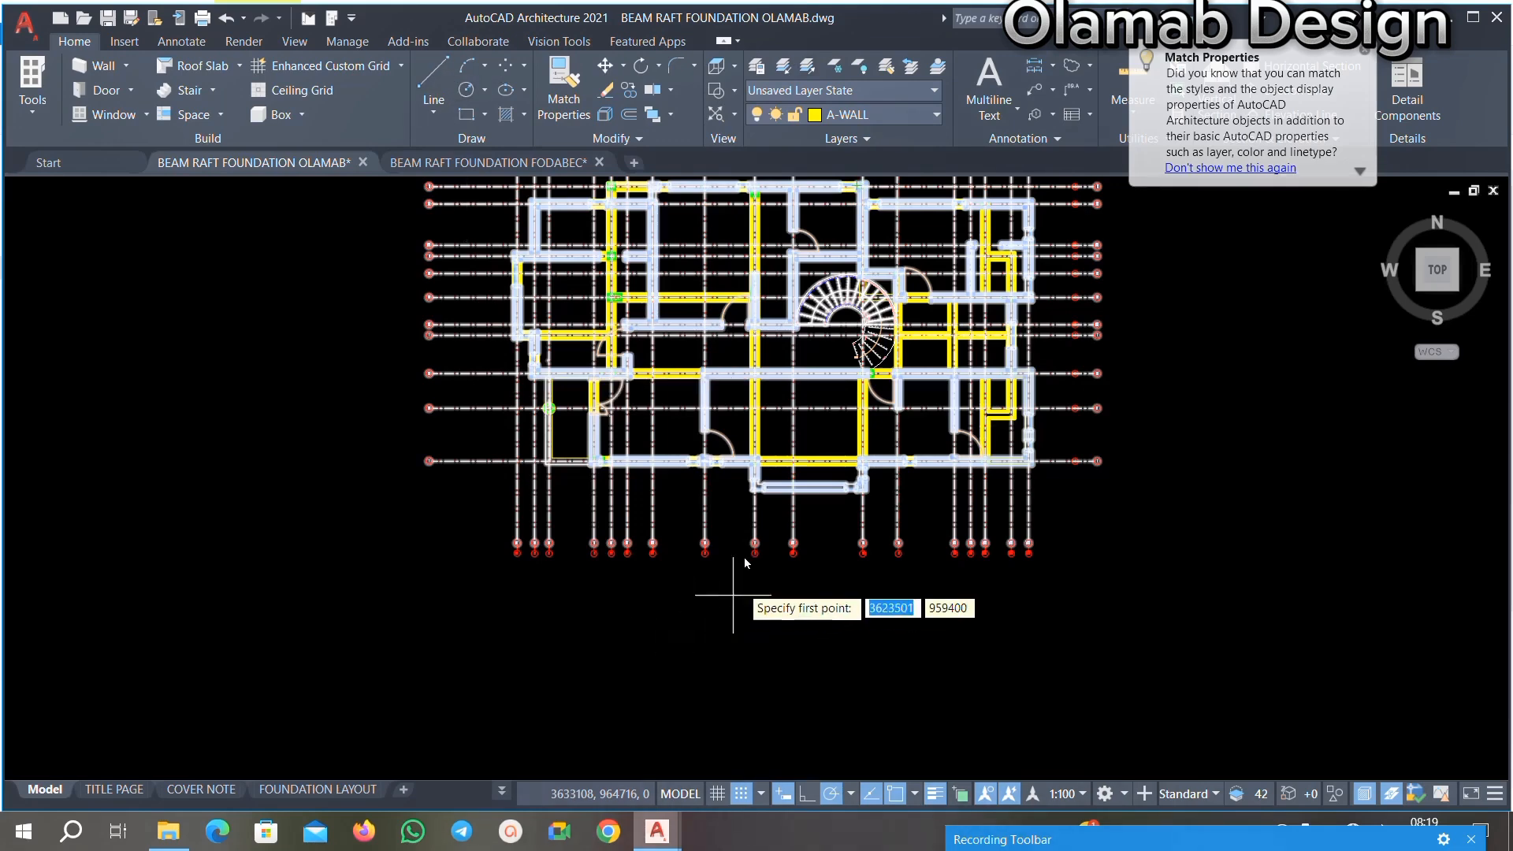
{"action": "scroll", "coordinate": [741, 611], "scroll_direction": "up", "scroll_amount": 6}
{"action": "scroll", "coordinate": [768, 398], "scroll_direction": "up", "scroll_amount": 2}
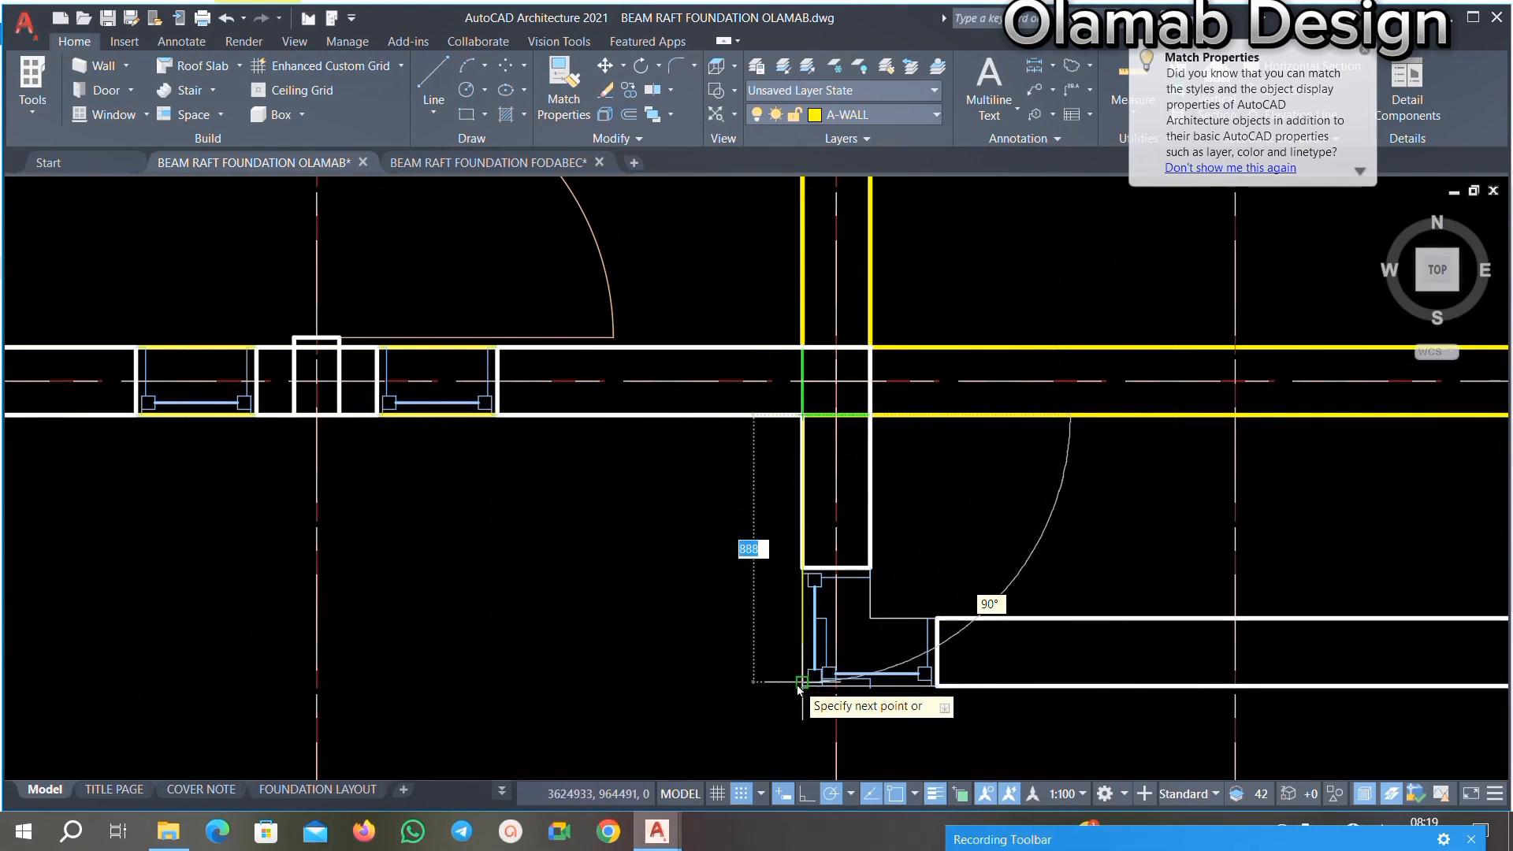
{"action": "scroll", "coordinate": [796, 698], "scroll_direction": "up", "scroll_amount": 8}
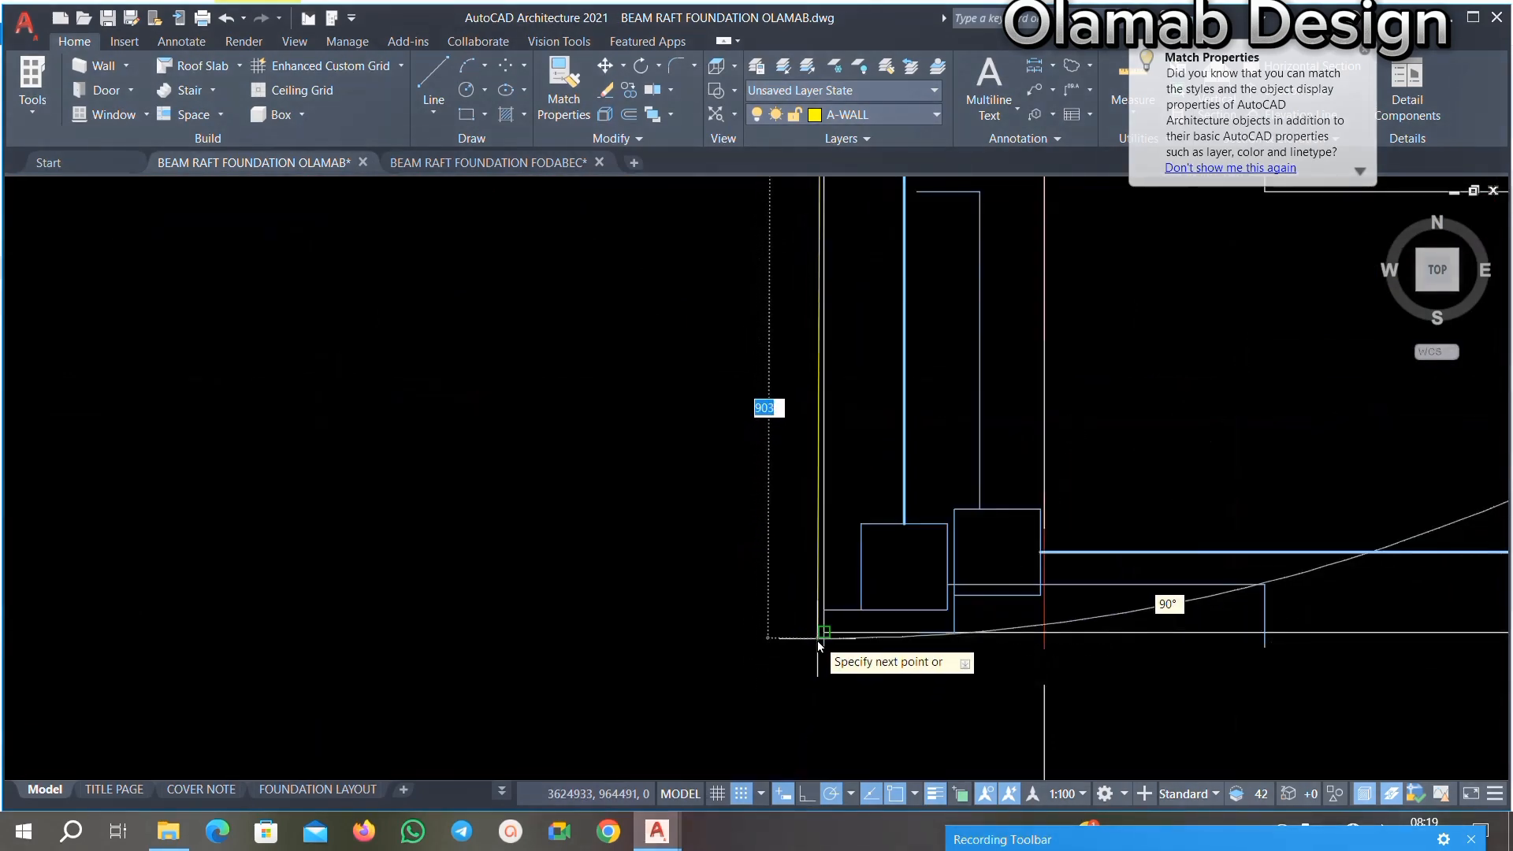
{"action": "scroll", "coordinate": [823, 646], "scroll_direction": "up", "scroll_amount": 3}
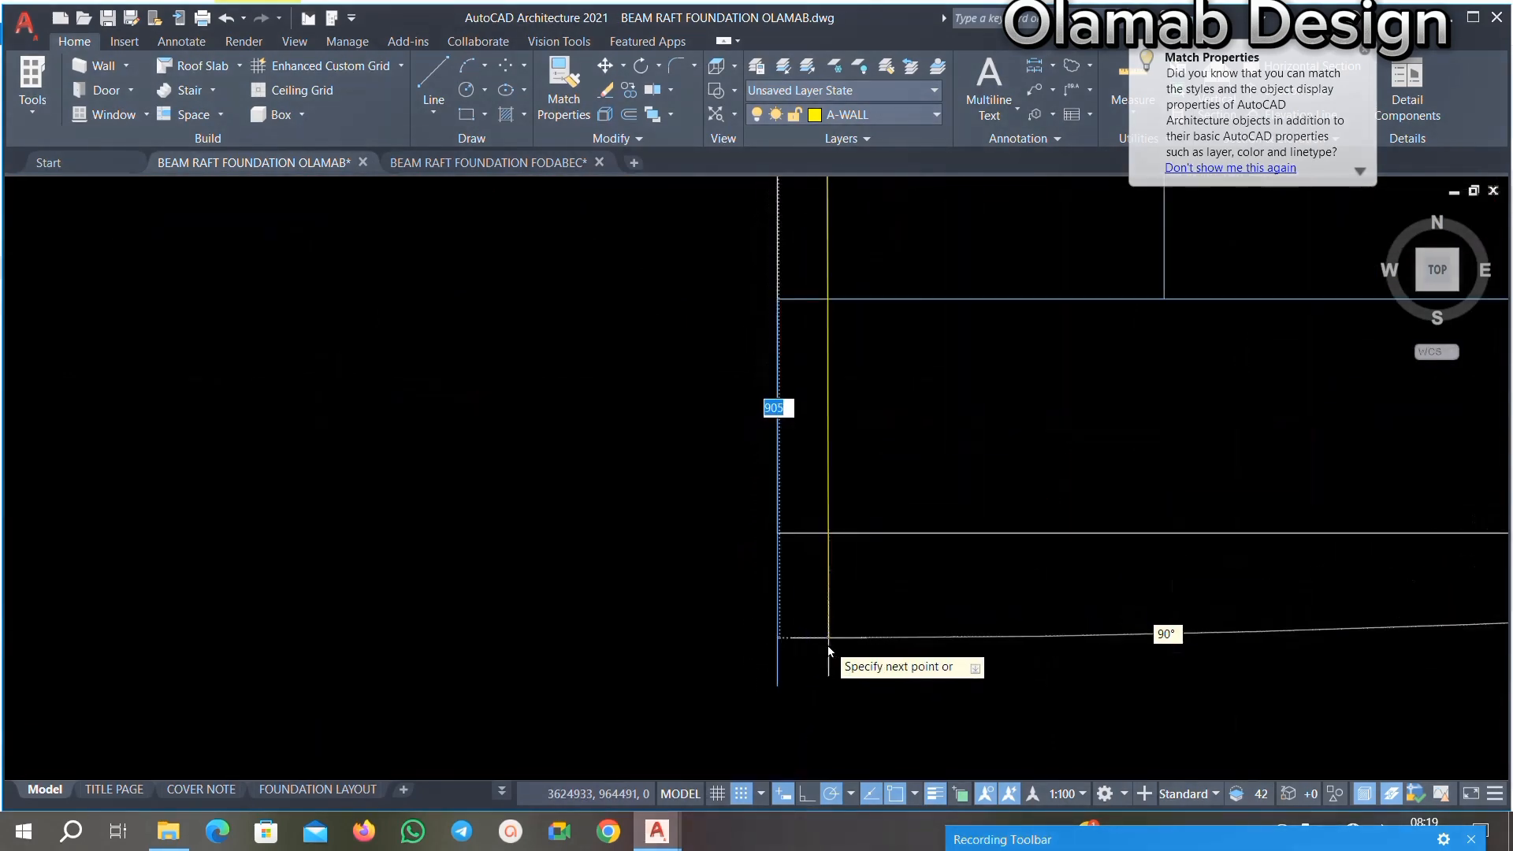
{"action": "left_click", "coordinate": [779, 538]}
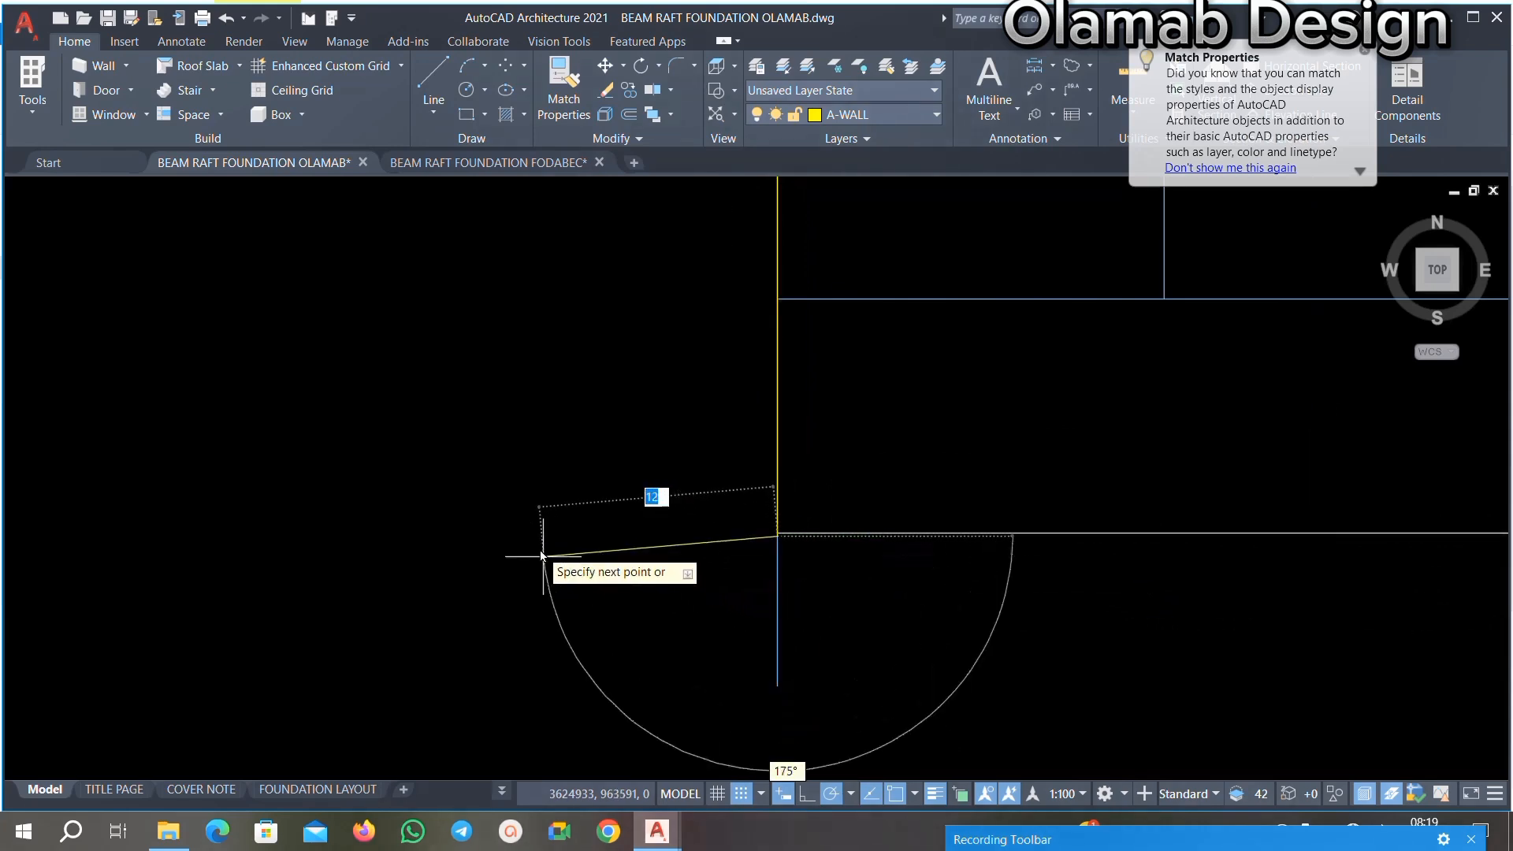
{"action": "key", "text": "Escape"}
Step: Delete the line just drawn on the west outer face of the projecting bay
{"action": "scroll", "coordinate": [704, 531], "scroll_direction": "up", "scroll_amount": 2}
{"action": "scroll", "coordinate": [942, 533], "scroll_direction": "up", "scroll_amount": 2}
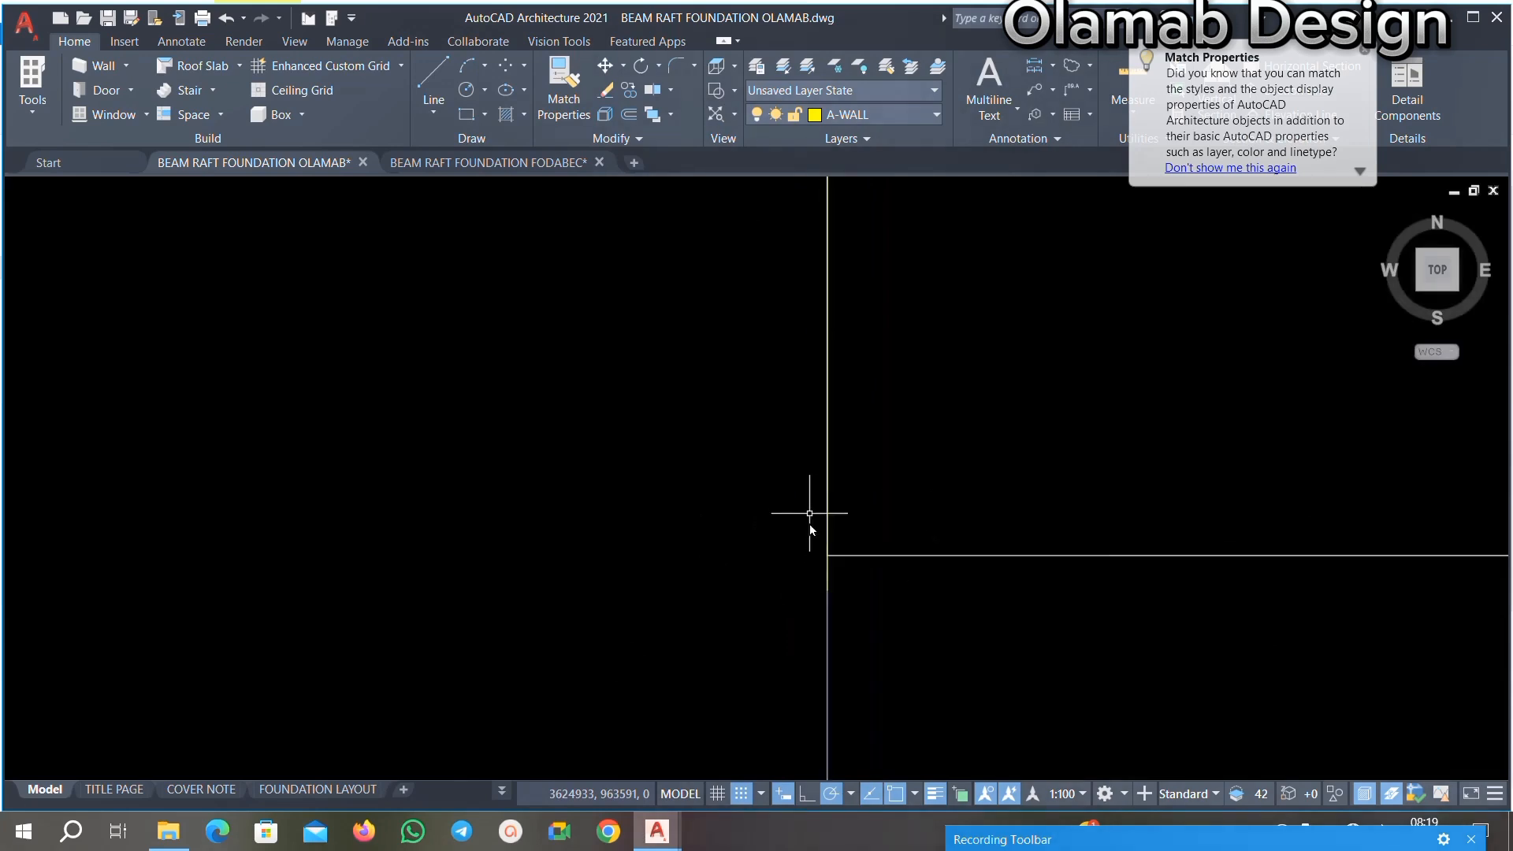
{"action": "scroll", "coordinate": [847, 607], "scroll_direction": "up", "scroll_amount": 1}
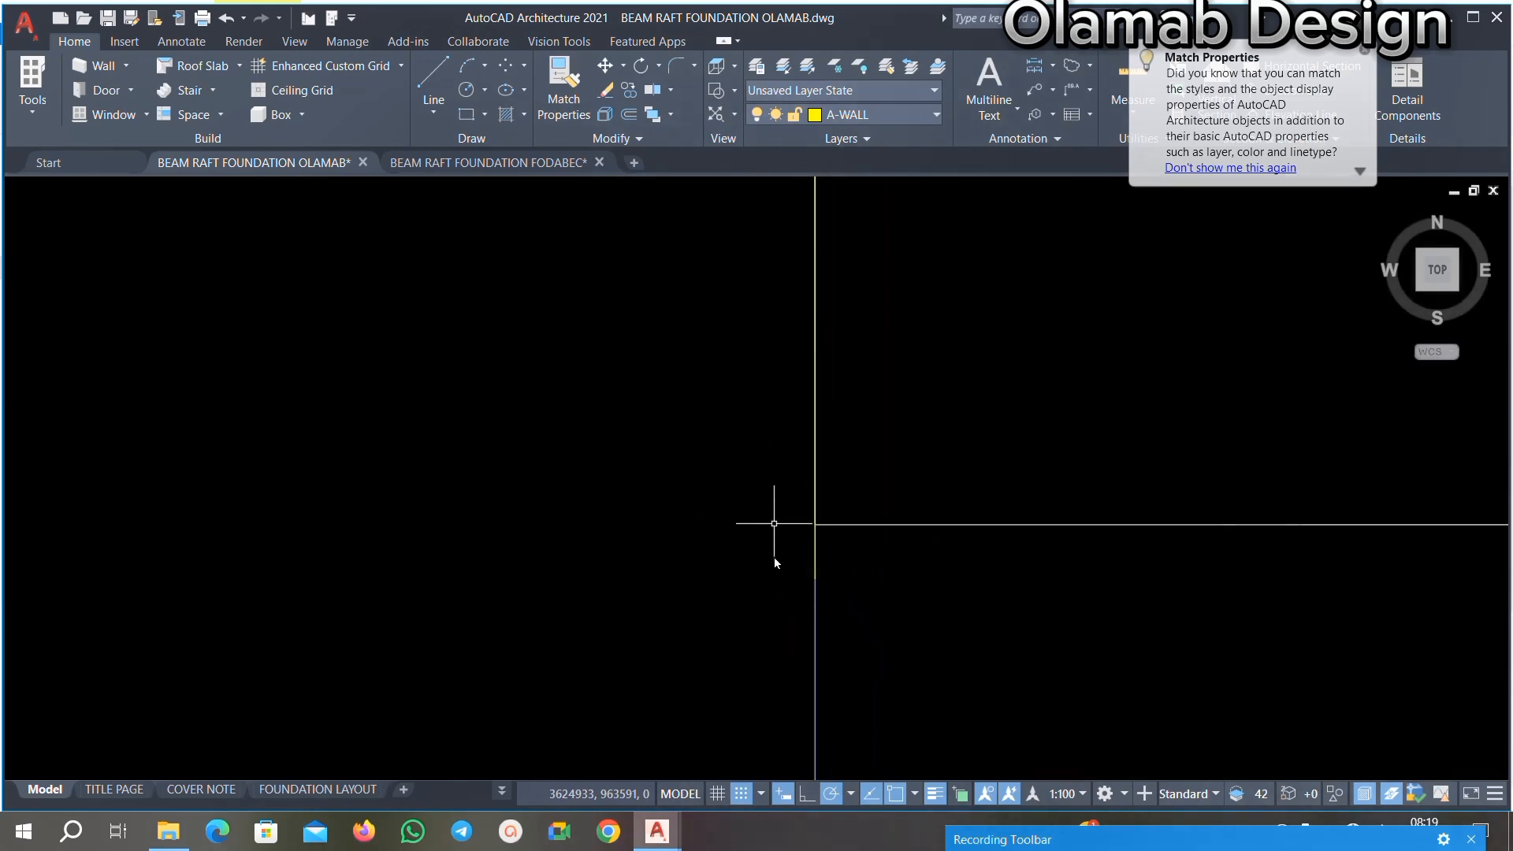
{"action": "left_click", "coordinate": [848, 554]}
{"action": "left_click", "coordinate": [802, 514]}
{"action": "scroll", "coordinate": [760, 510], "scroll_direction": "down", "scroll_amount": 3}
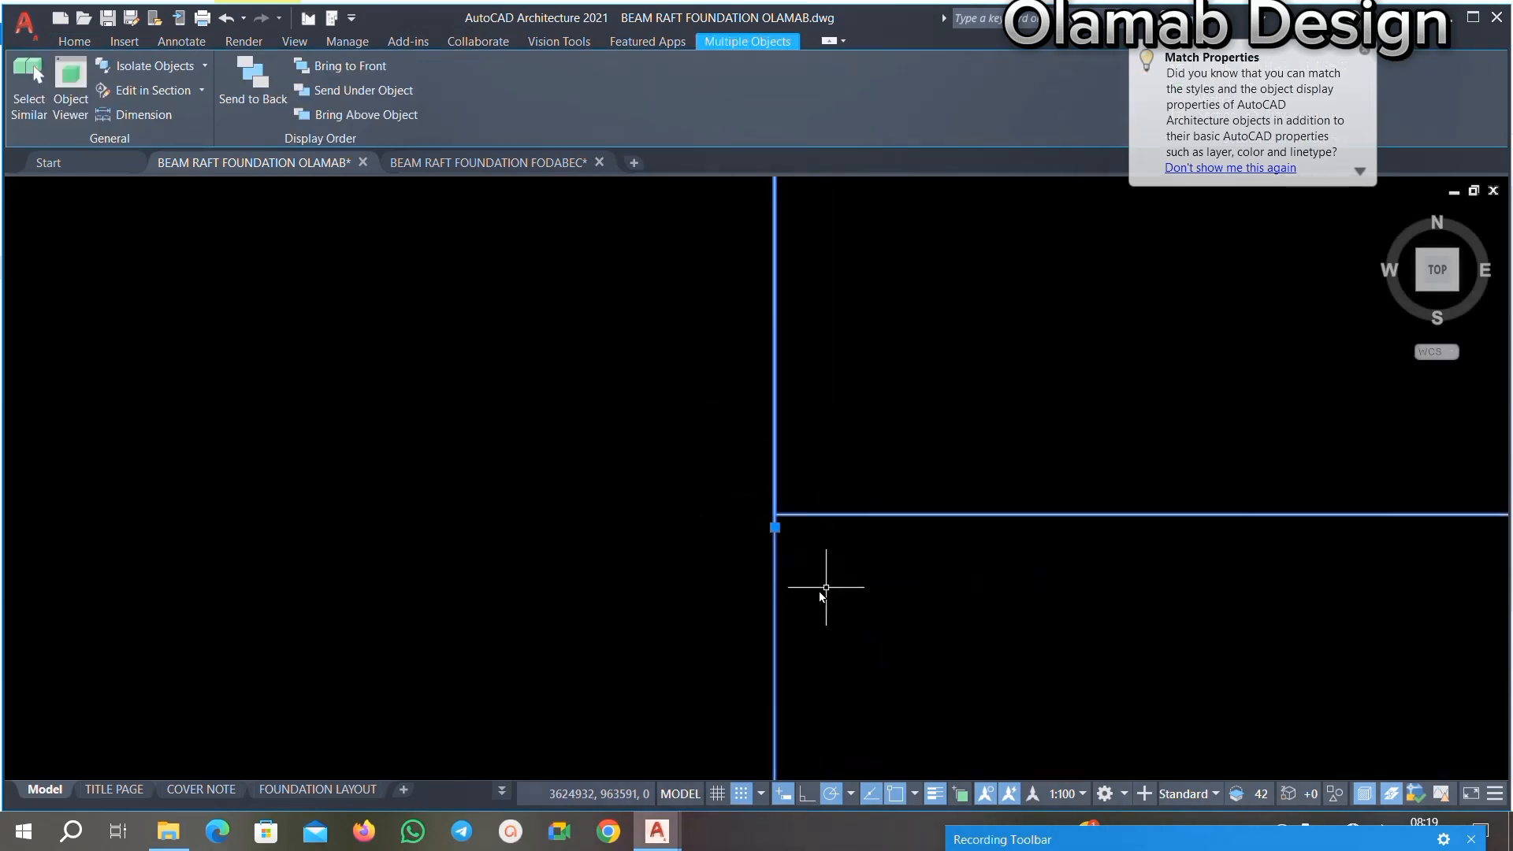
{"action": "scroll", "coordinate": [782, 616], "scroll_direction": "down", "scroll_amount": 3}
{"action": "scroll", "coordinate": [787, 609], "scroll_direction": "down", "scroll_amount": 6}
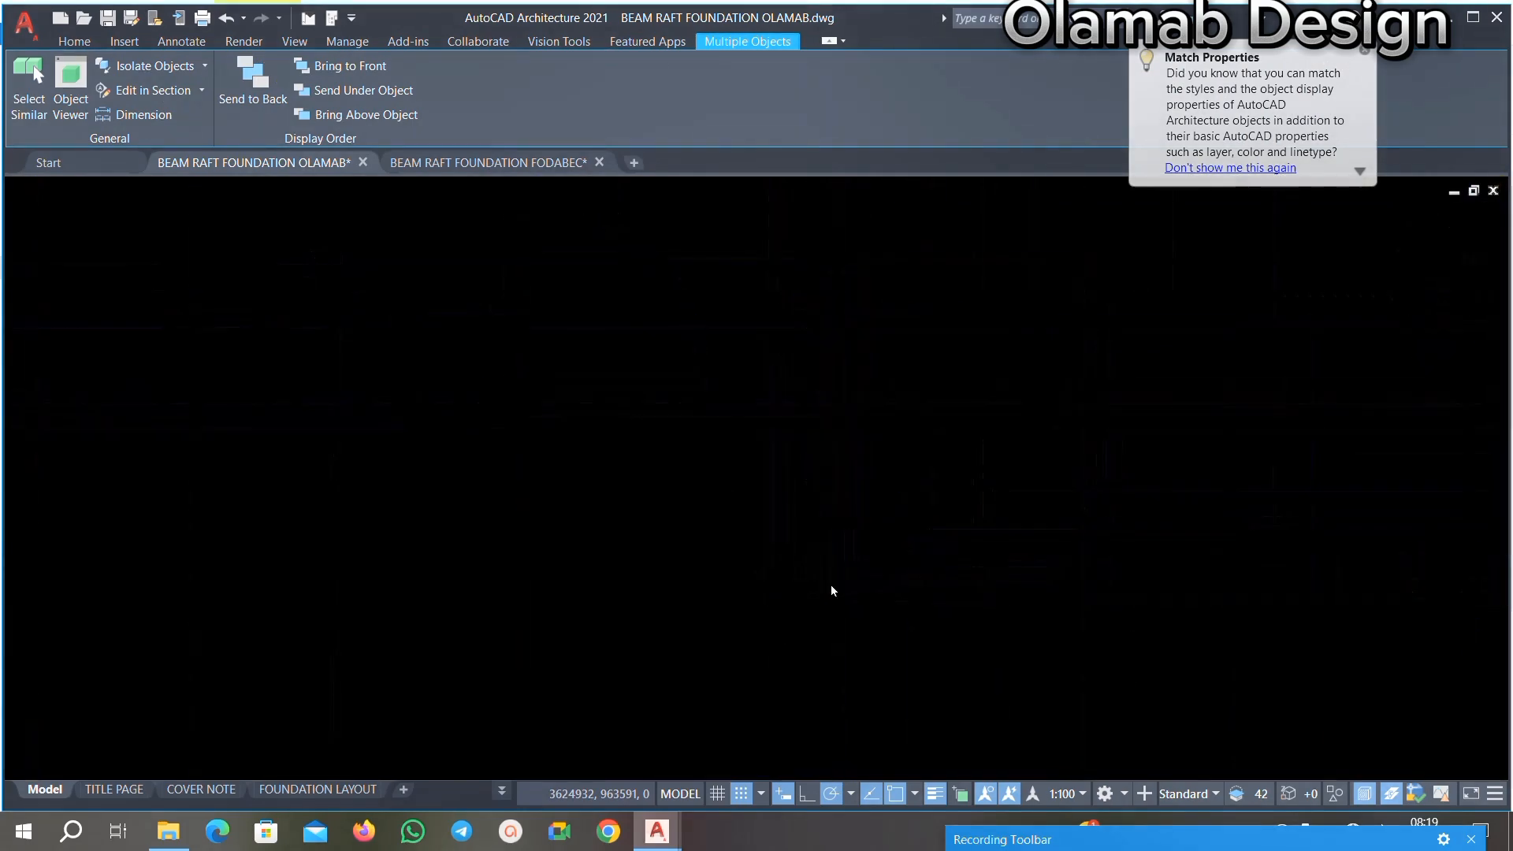
{"action": "key", "text": "Escape"}
{"action": "scroll", "coordinate": [834, 583], "scroll_direction": "up", "scroll_amount": 5}
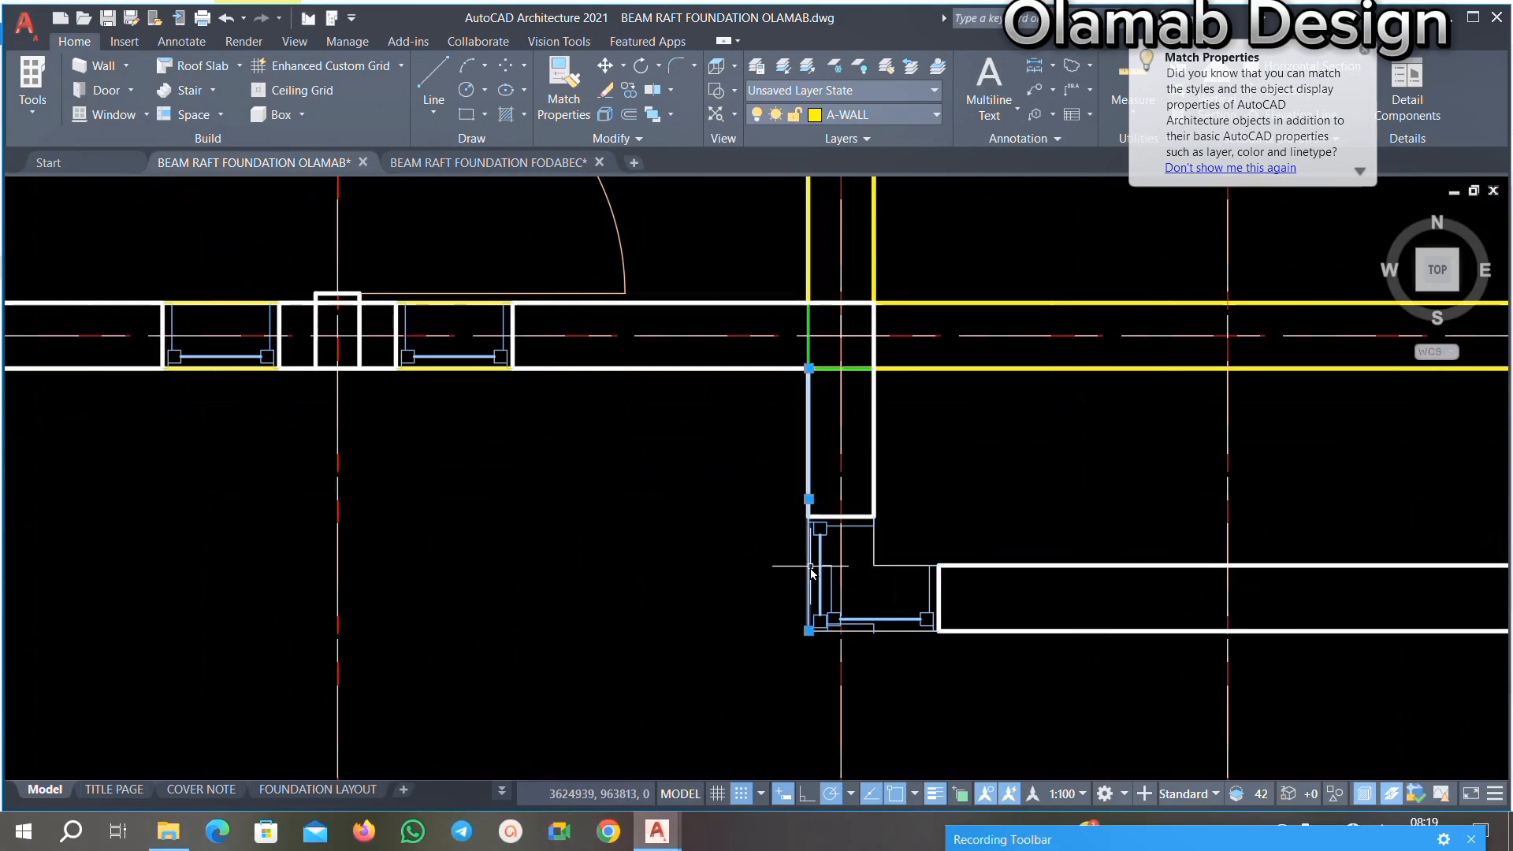
{"action": "scroll", "coordinate": [819, 623], "scroll_direction": "up", "scroll_amount": 6}
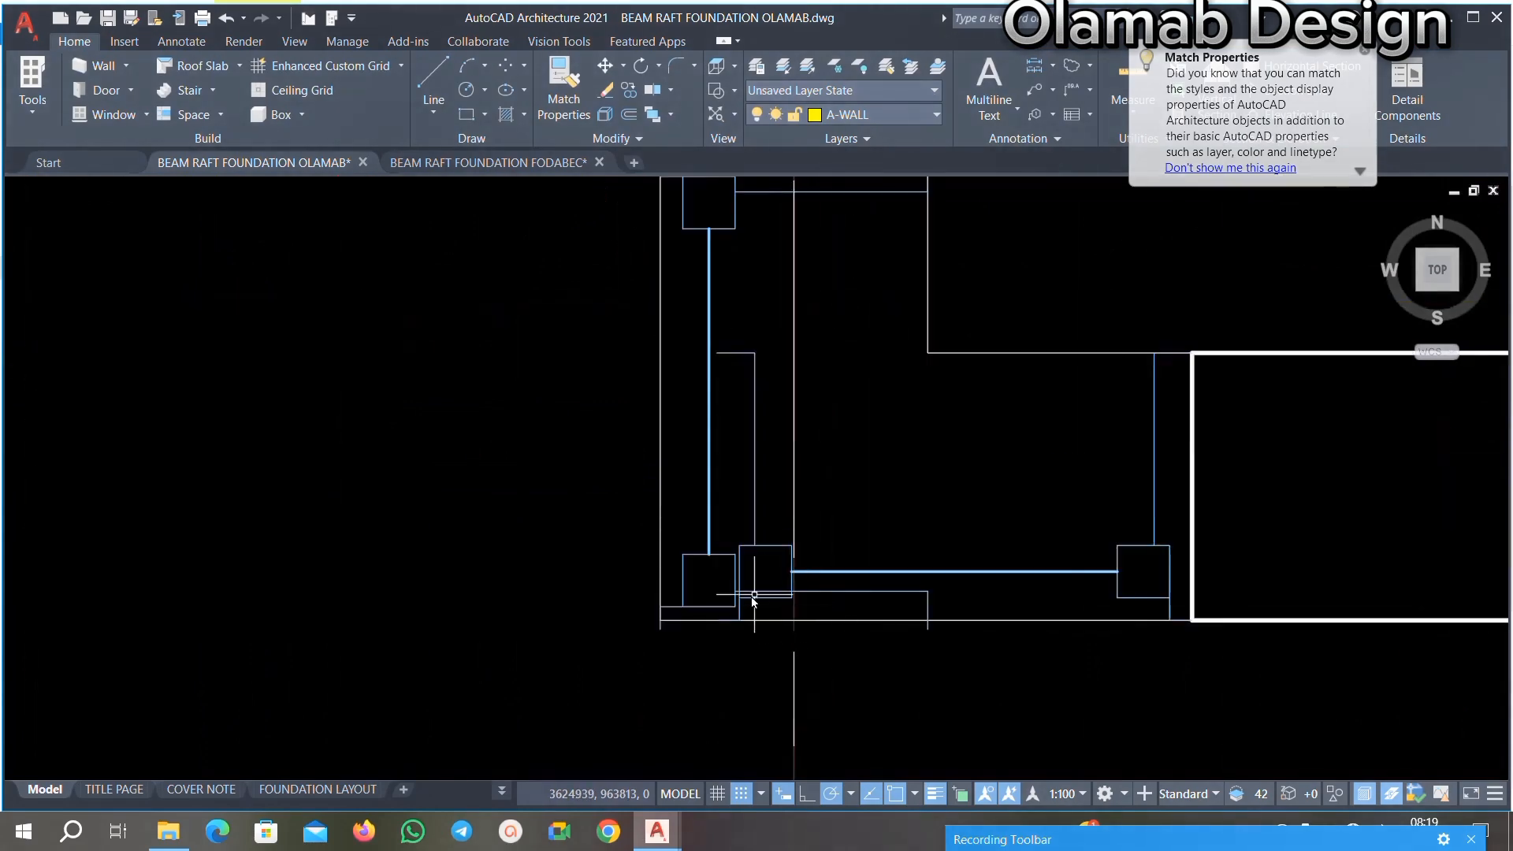
Step: Draw a line along the bay's west outer face from its southwest corner up to the column on grid i
{"action": "left_click", "coordinate": [438, 79]}
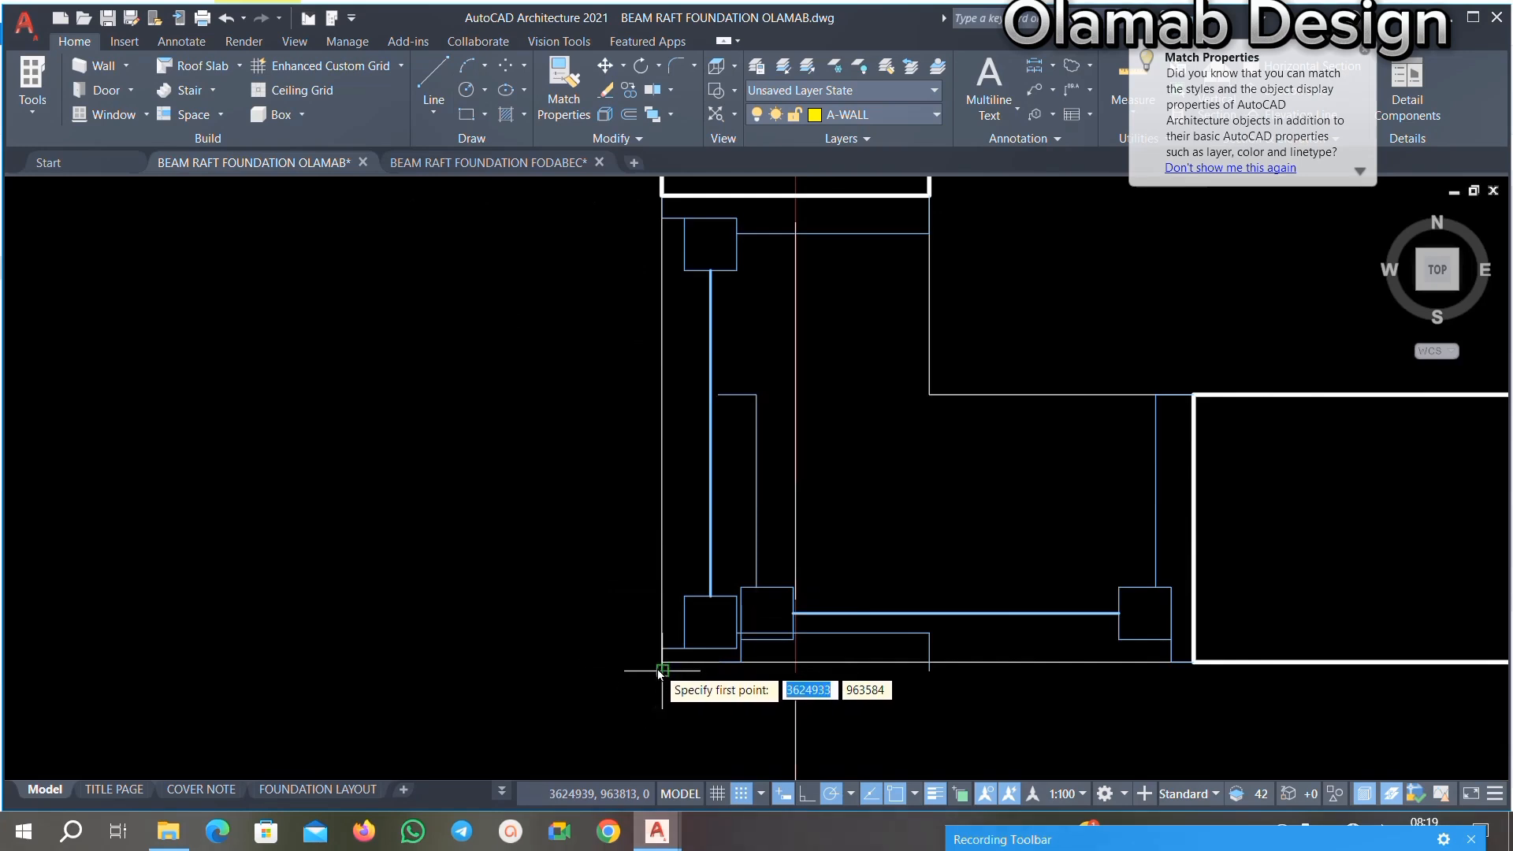
{"action": "left_click", "coordinate": [658, 664]}
{"action": "scroll", "coordinate": [675, 501], "scroll_direction": "down", "scroll_amount": 4}
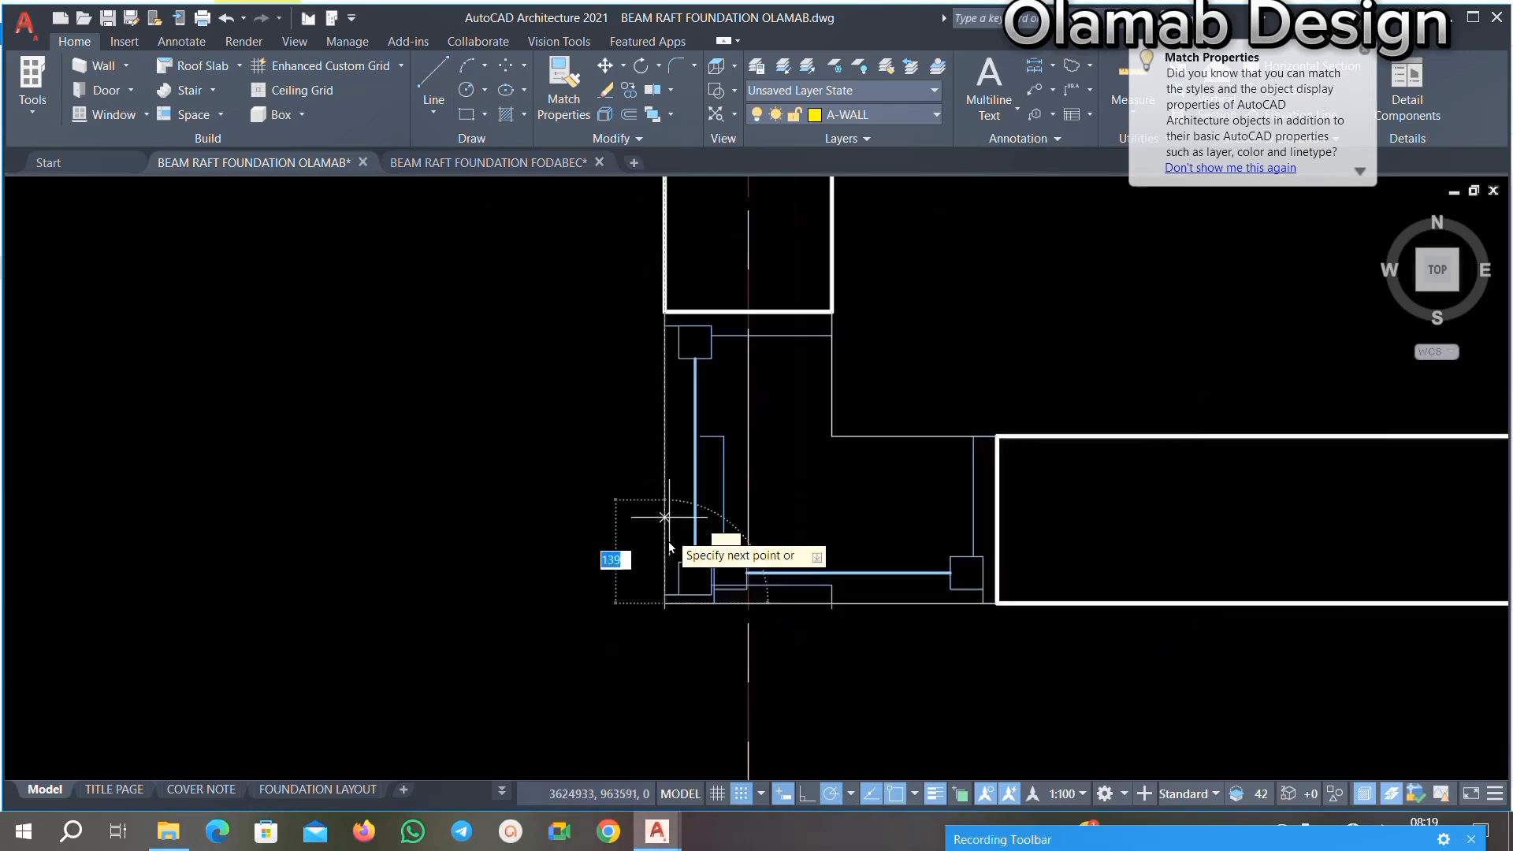
{"action": "scroll", "coordinate": [665, 339], "scroll_direction": "up", "scroll_amount": 4}
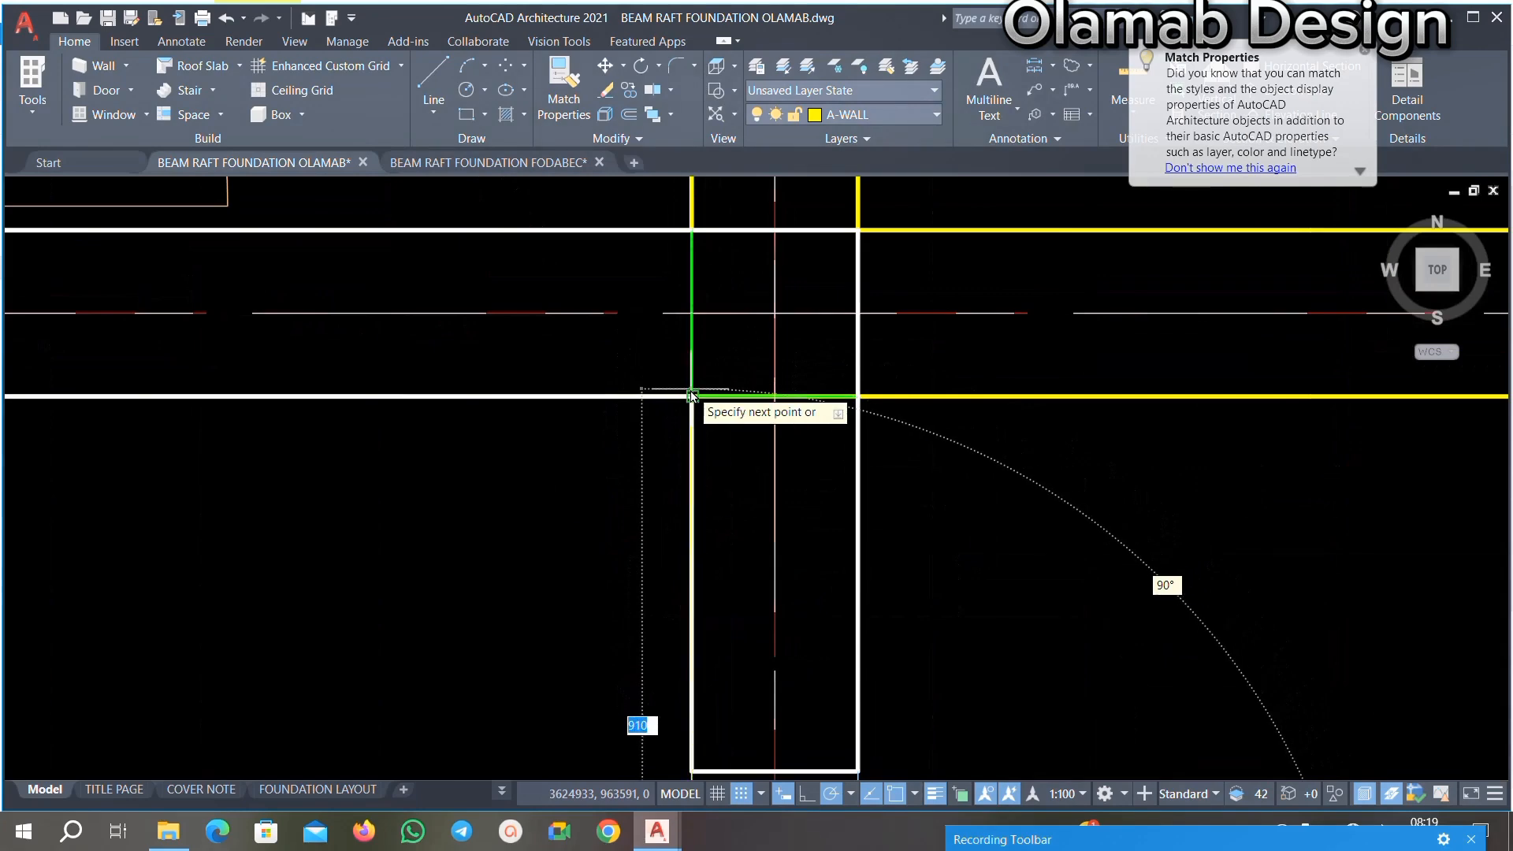
{"action": "left_click", "coordinate": [692, 396]}
{"action": "scroll", "coordinate": [769, 290], "scroll_direction": "down", "scroll_amount": 2}
{"action": "key", "text": "Escape"}
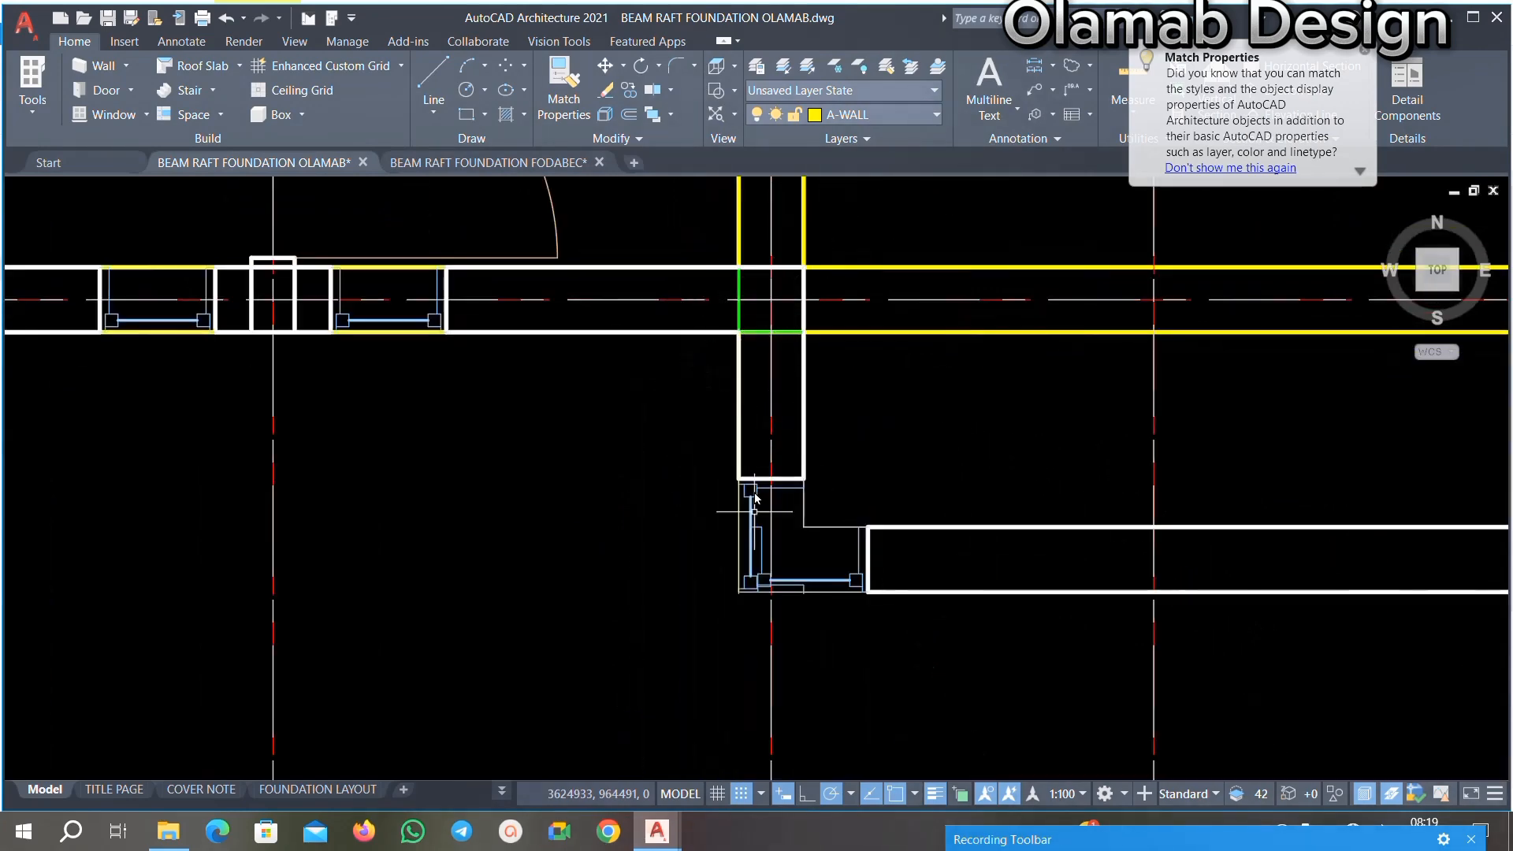
Step: Draw lines along the bay's south and east outer faces, from the southwest corner around to the east column on grid i
{"action": "scroll", "coordinate": [749, 570], "scroll_direction": "up", "scroll_amount": 5}
{"action": "scroll", "coordinate": [754, 653], "scroll_direction": "up", "scroll_amount": 2}
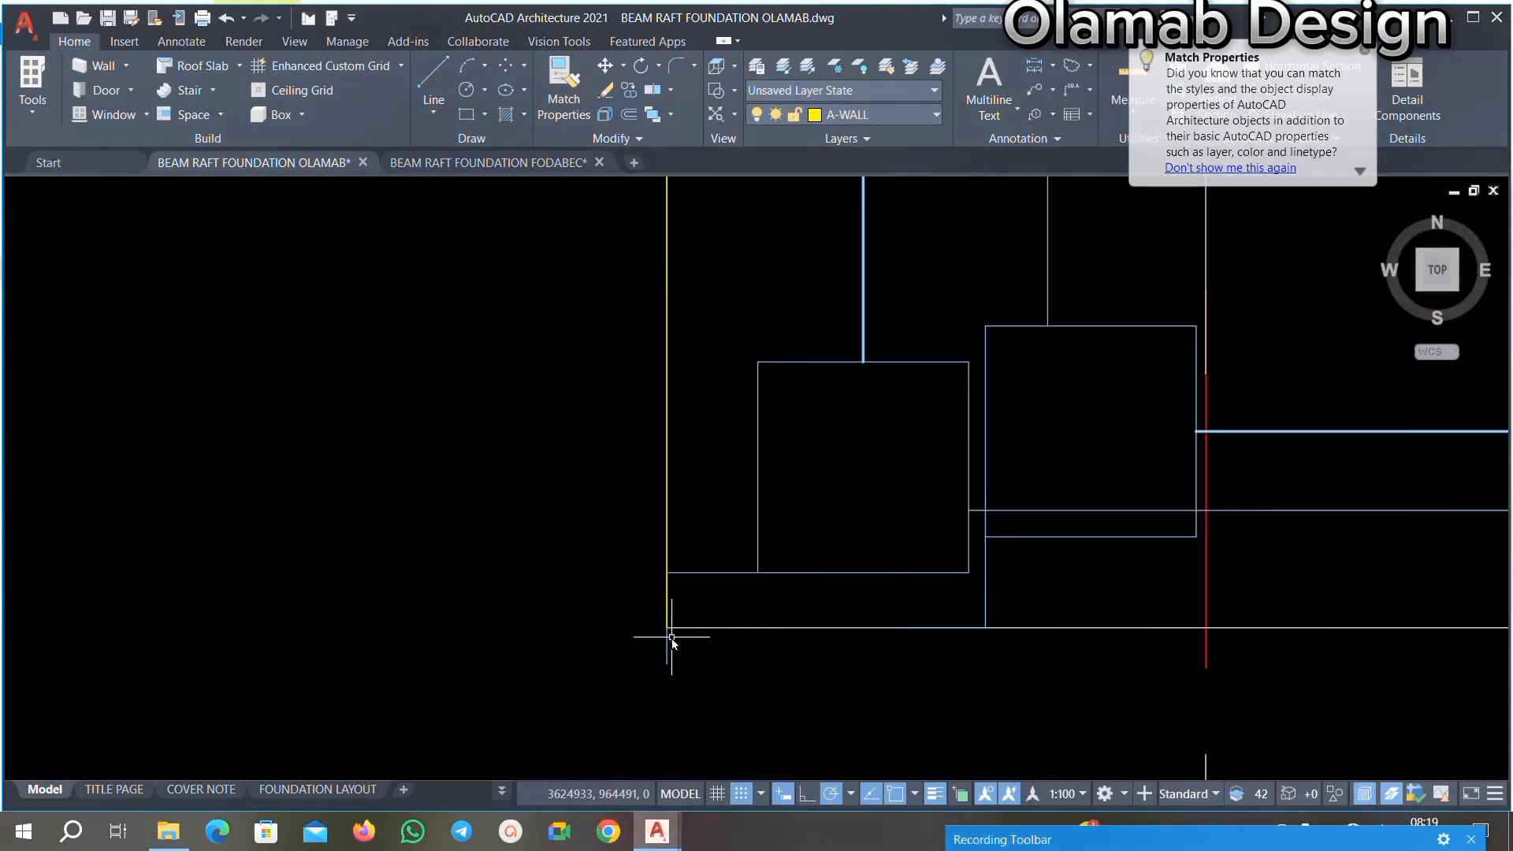
{"action": "left_click", "coordinate": [434, 90]}
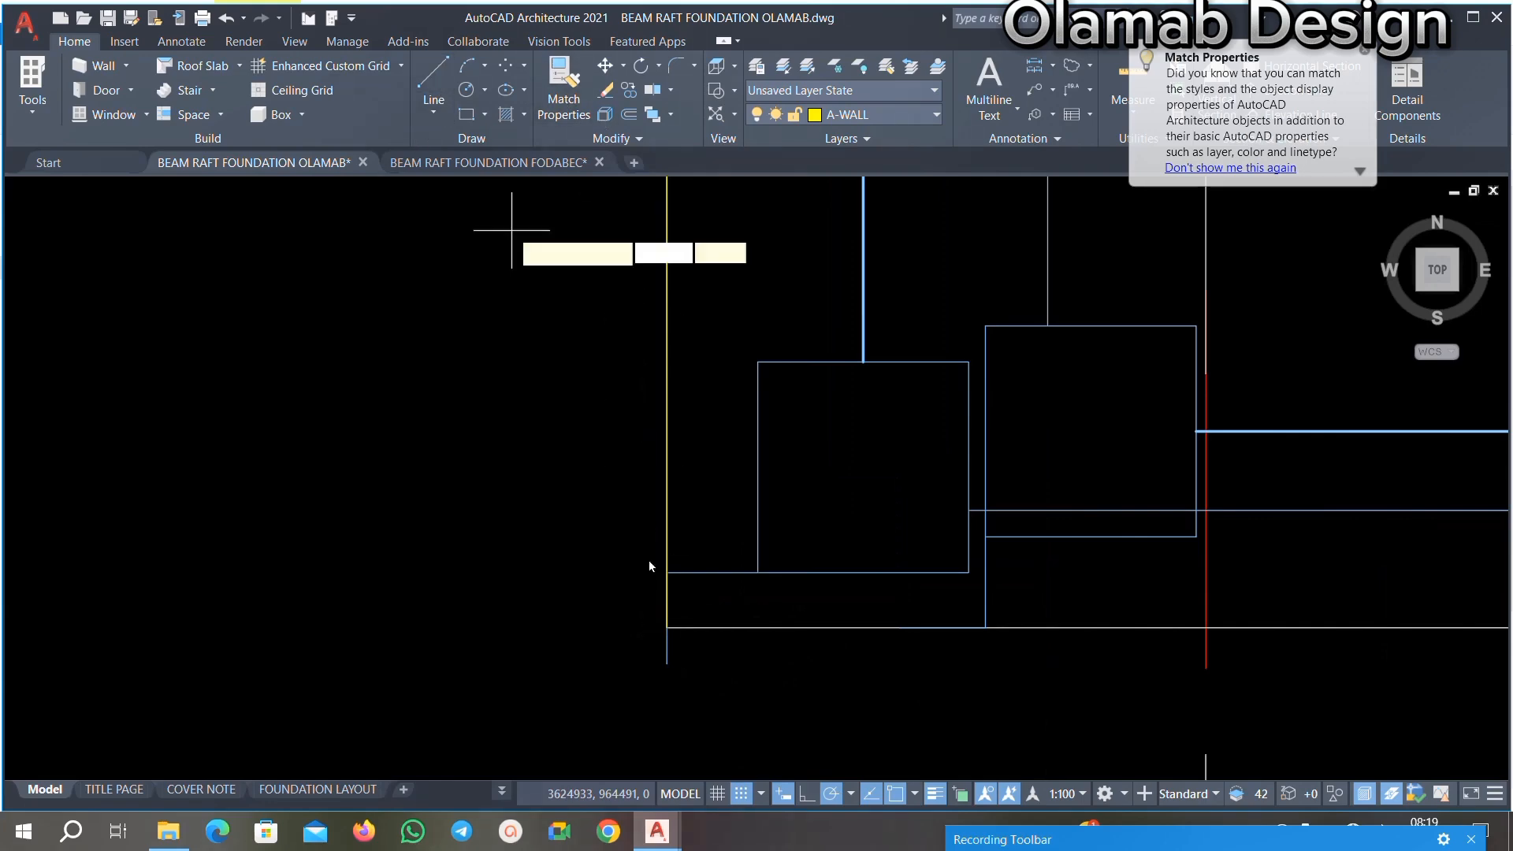
{"action": "scroll", "coordinate": [665, 626], "scroll_direction": "down", "scroll_amount": 6}
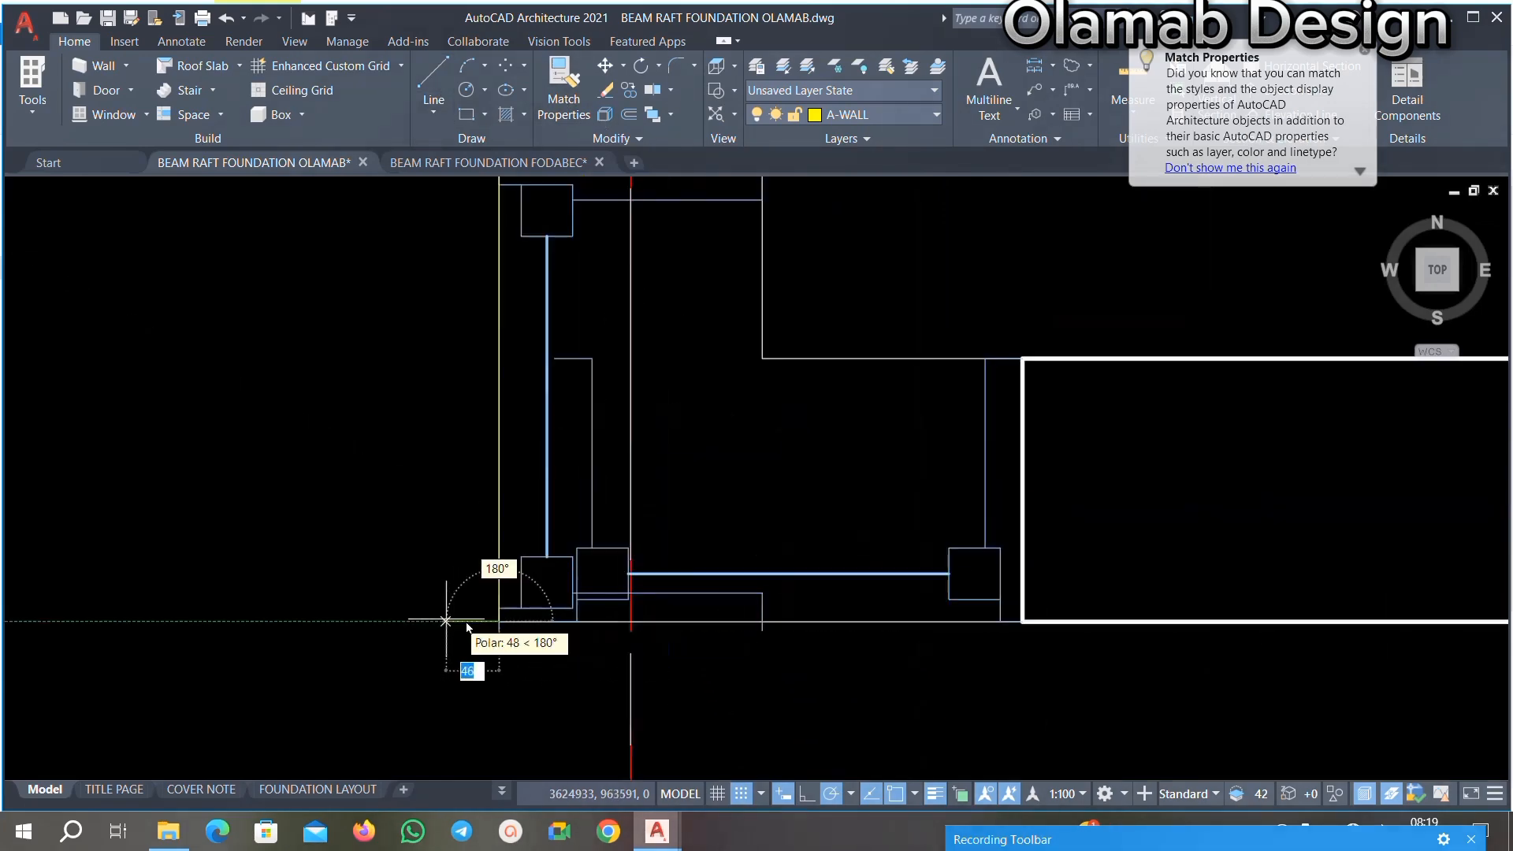
{"action": "scroll", "coordinate": [797, 697], "scroll_direction": "up", "scroll_amount": 3}
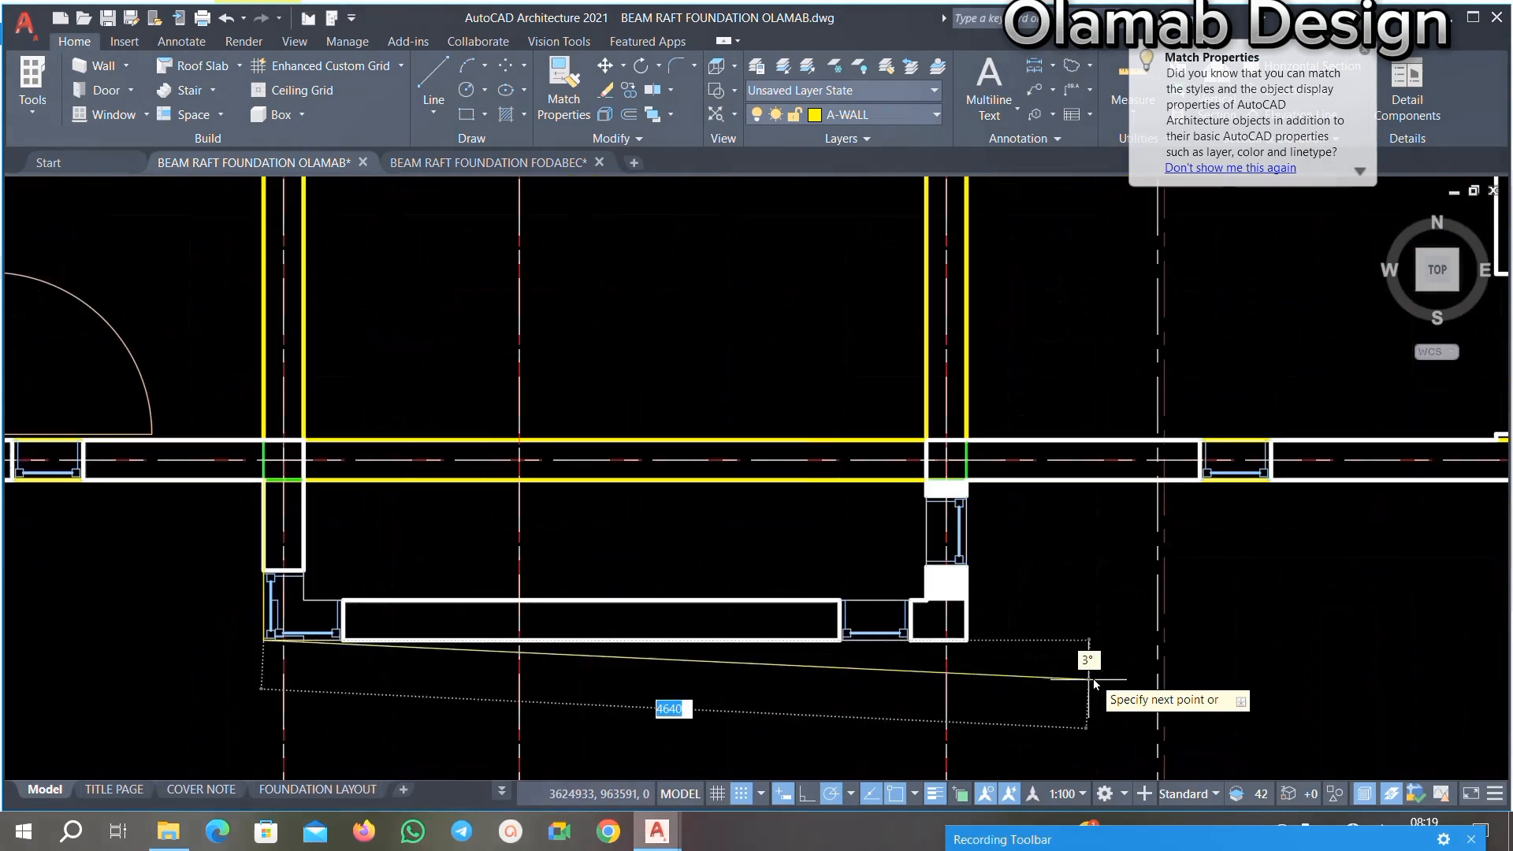
{"action": "left_click", "coordinate": [966, 639]}
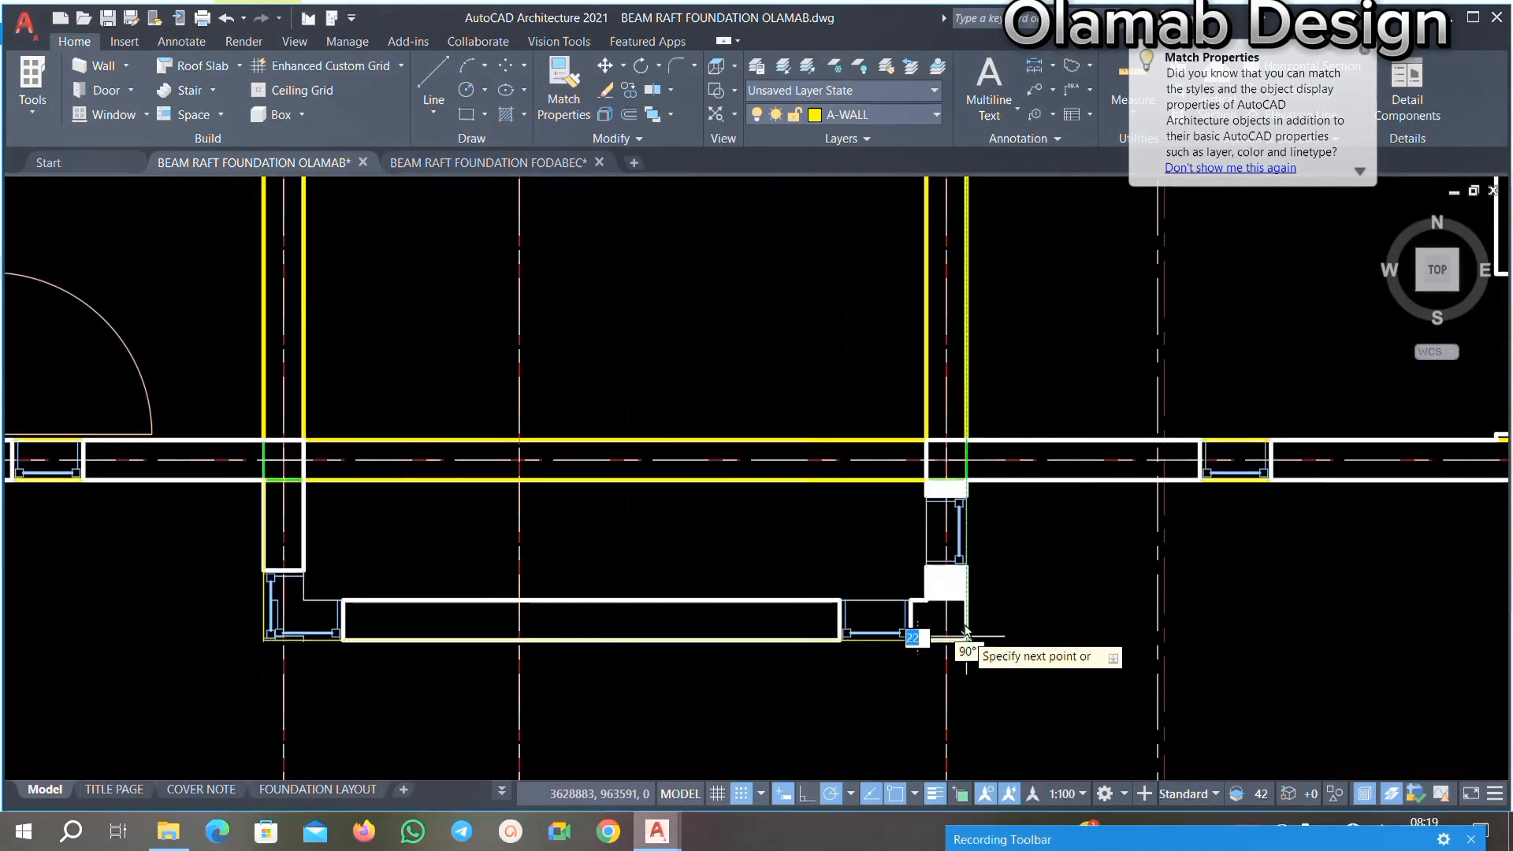
{"action": "scroll", "coordinate": [951, 479], "scroll_direction": "up", "scroll_amount": 2}
{"action": "scroll", "coordinate": [950, 484], "scroll_direction": "up", "scroll_amount": 5}
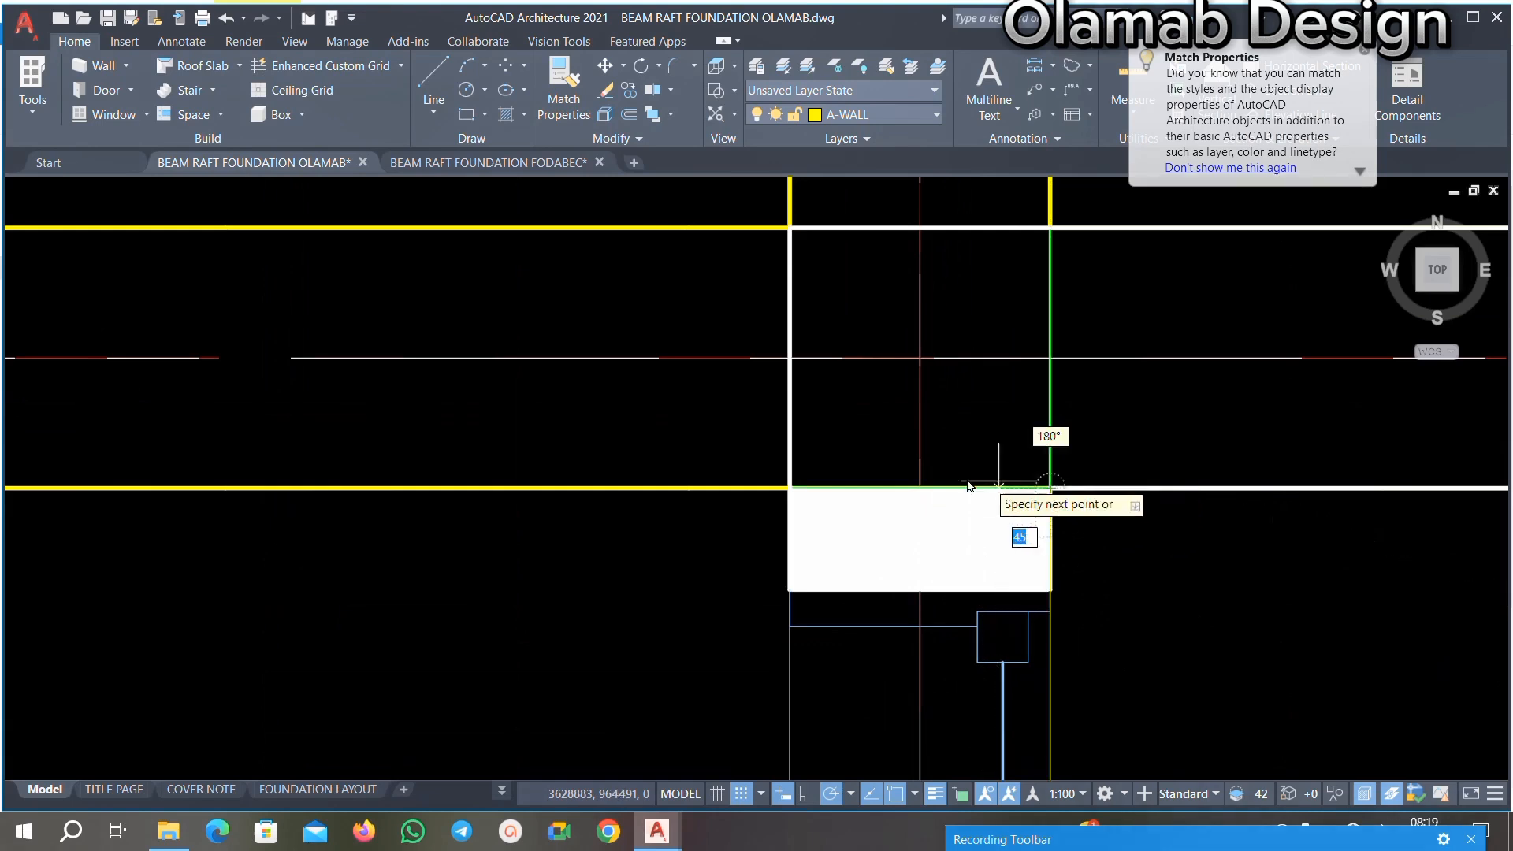
{"action": "scroll", "coordinate": [922, 449], "scroll_direction": "down", "scroll_amount": 4}
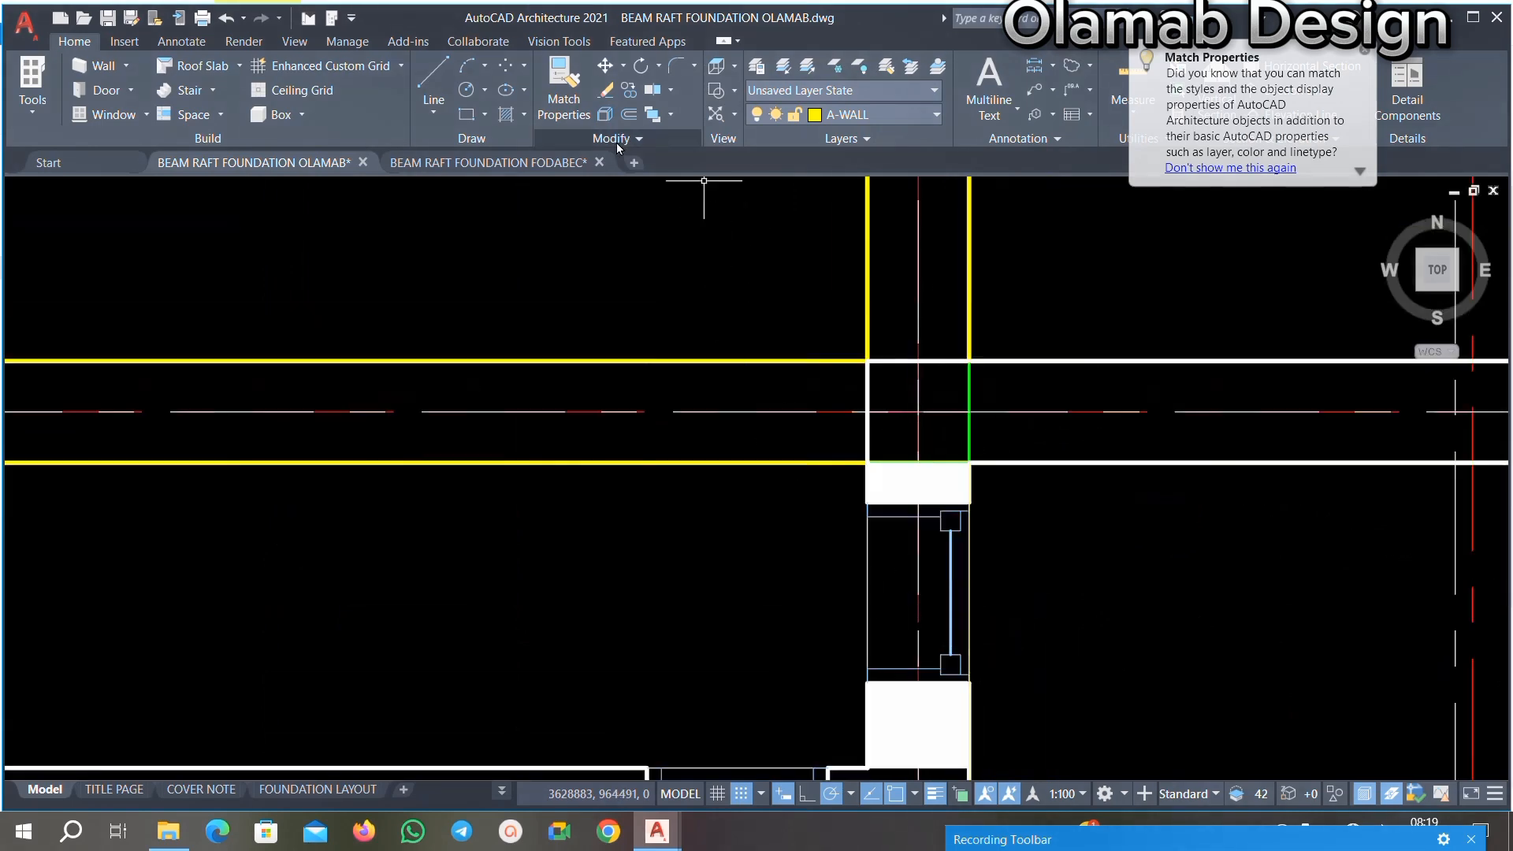
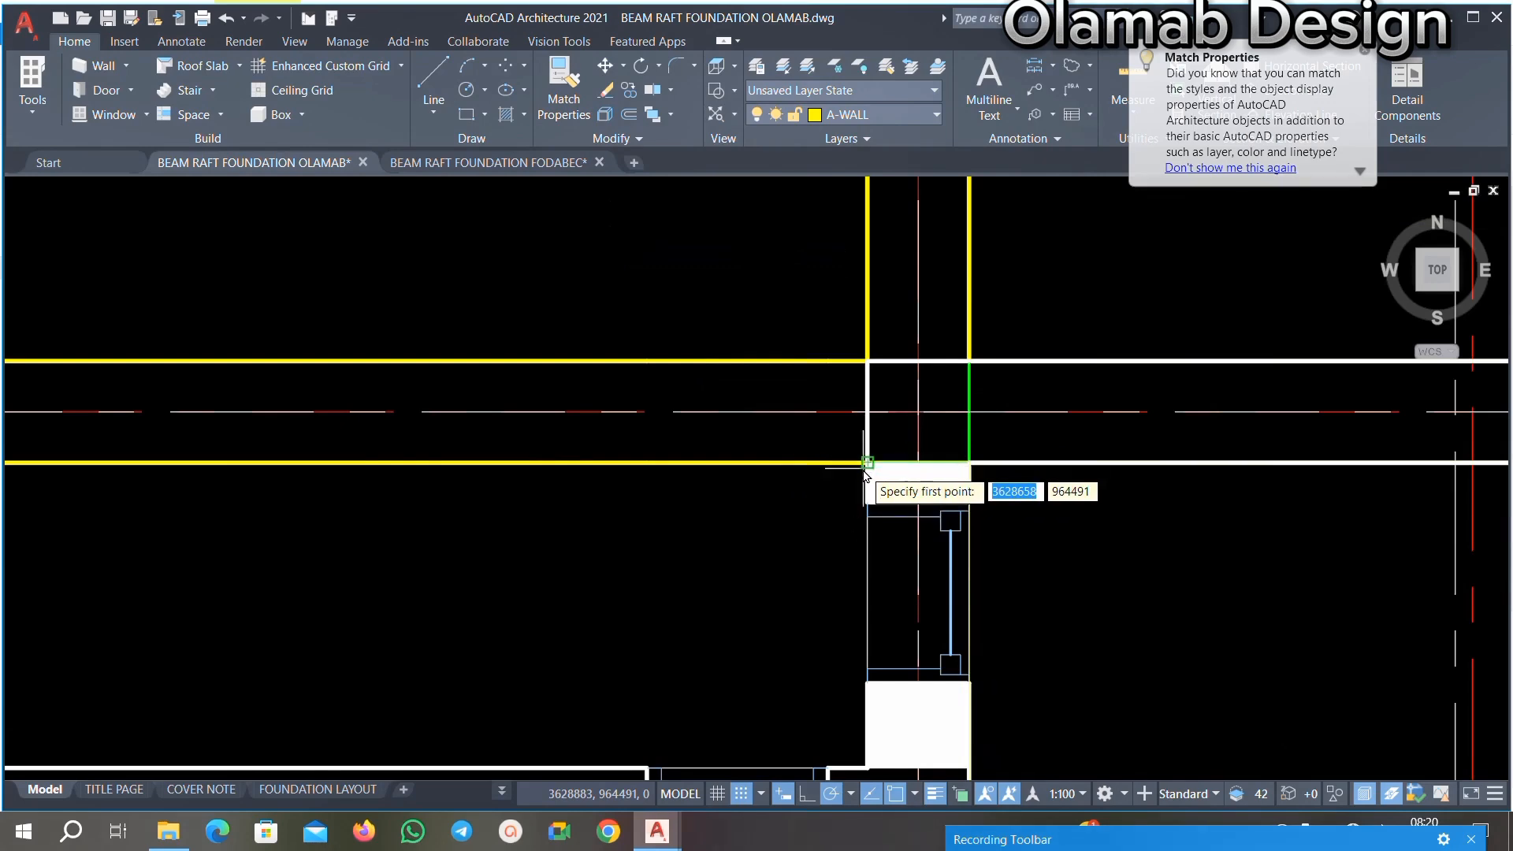
Step: Draw lines along the bay's inner wall faces, from the east column on grid i around both inner corners to the west column
{"action": "scroll", "coordinate": [868, 465], "scroll_direction": "down", "scroll_amount": 4}
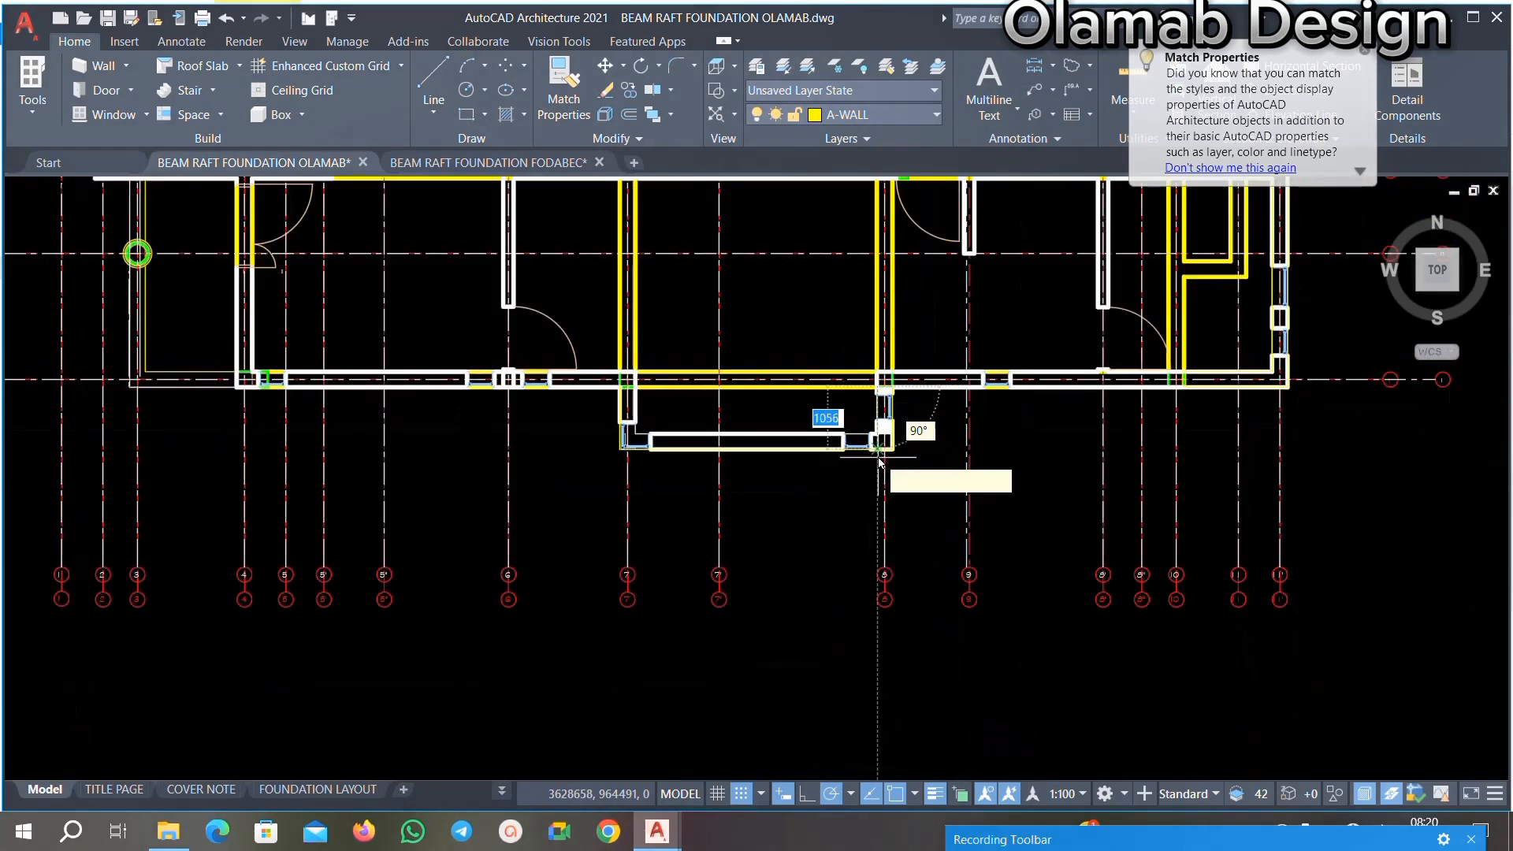
{"action": "scroll", "coordinate": [874, 437], "scroll_direction": "up", "scroll_amount": 4}
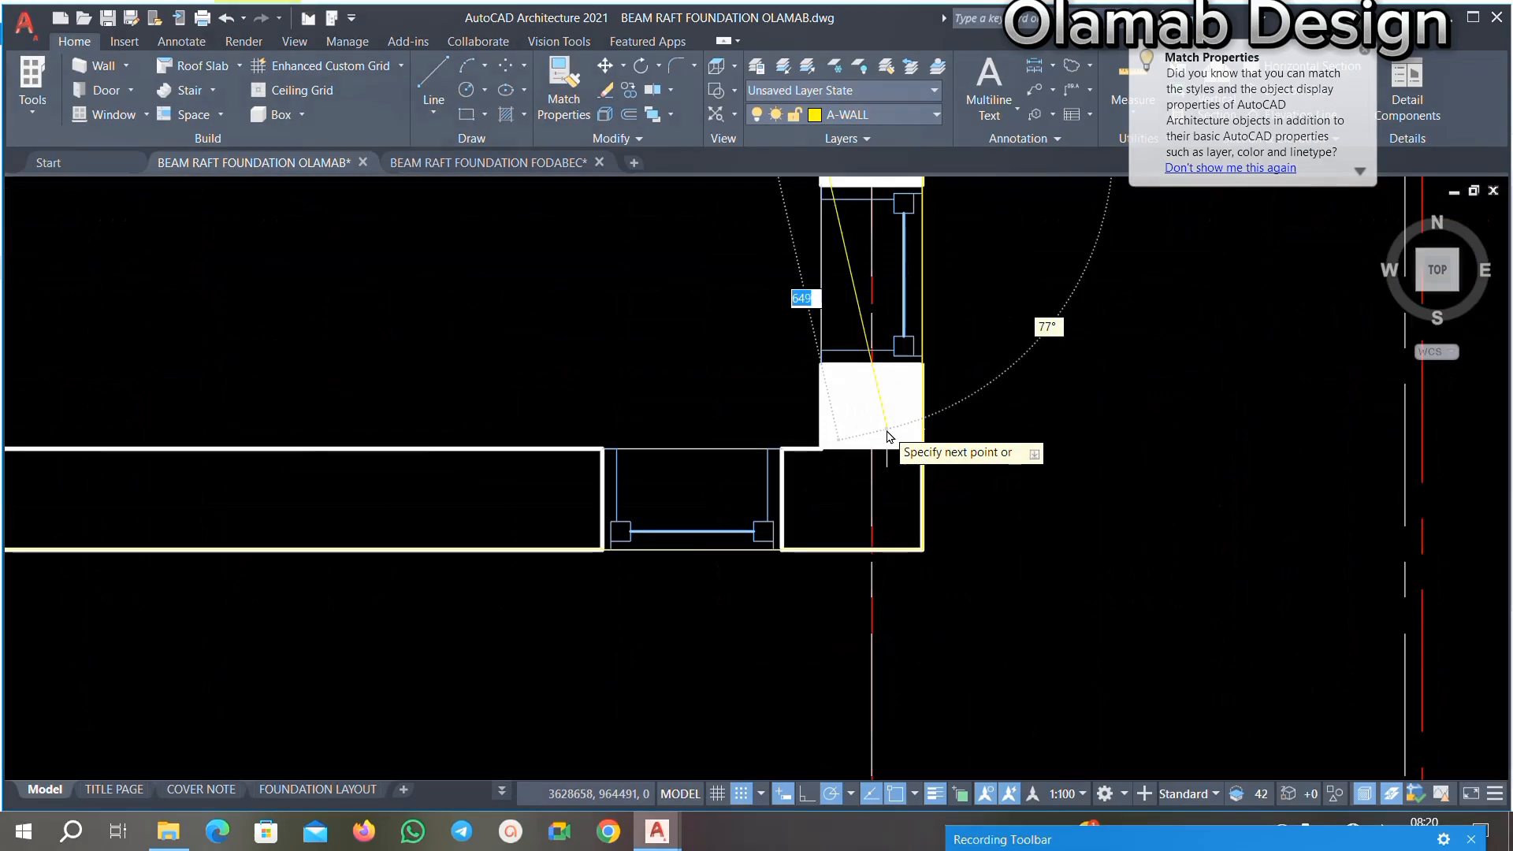
{"action": "left_click", "coordinate": [821, 449]}
{"action": "scroll", "coordinate": [812, 472], "scroll_direction": "down", "scroll_amount": 3}
{"action": "scroll", "coordinate": [477, 455], "scroll_direction": "up", "scroll_amount": 2}
{"action": "scroll", "coordinate": [476, 456], "scroll_direction": "up", "scroll_amount": 2}
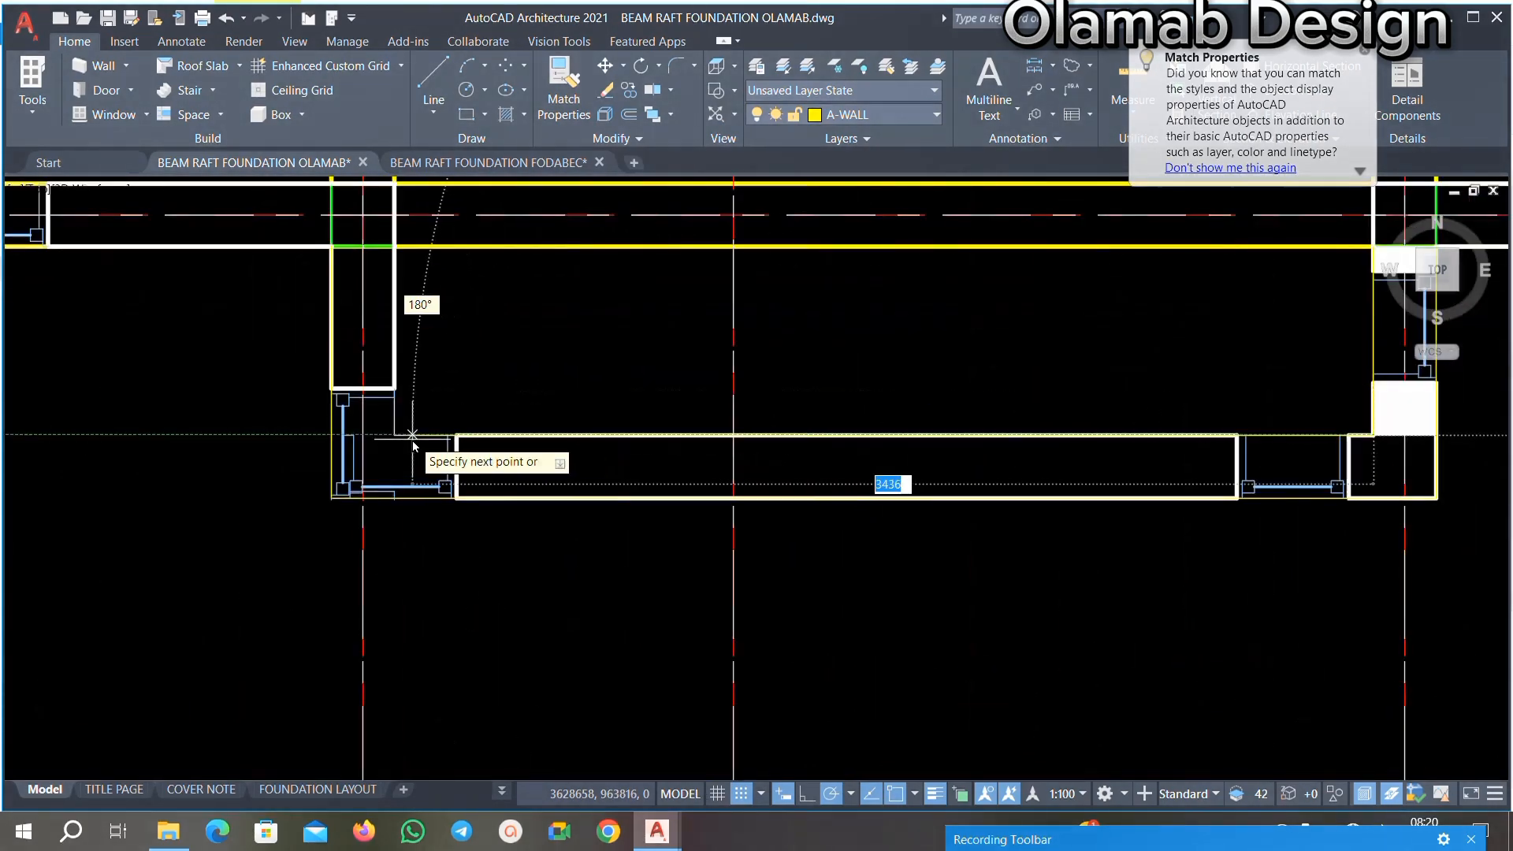
{"action": "left_click", "coordinate": [394, 434]}
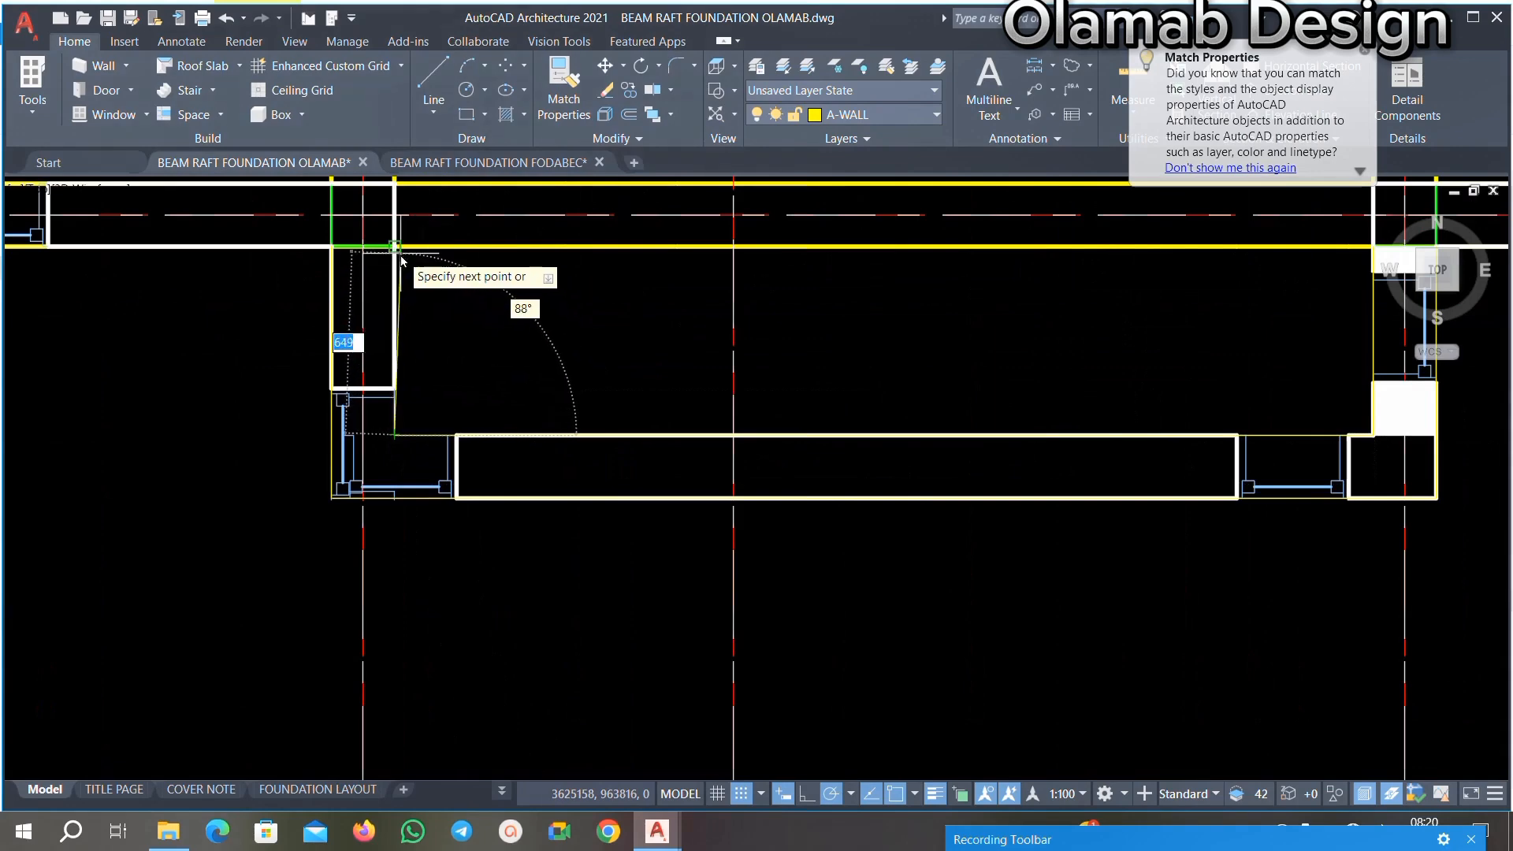
{"action": "key", "text": "Escape"}
{"action": "scroll", "coordinate": [467, 345], "scroll_direction": "down", "scroll_amount": 5}
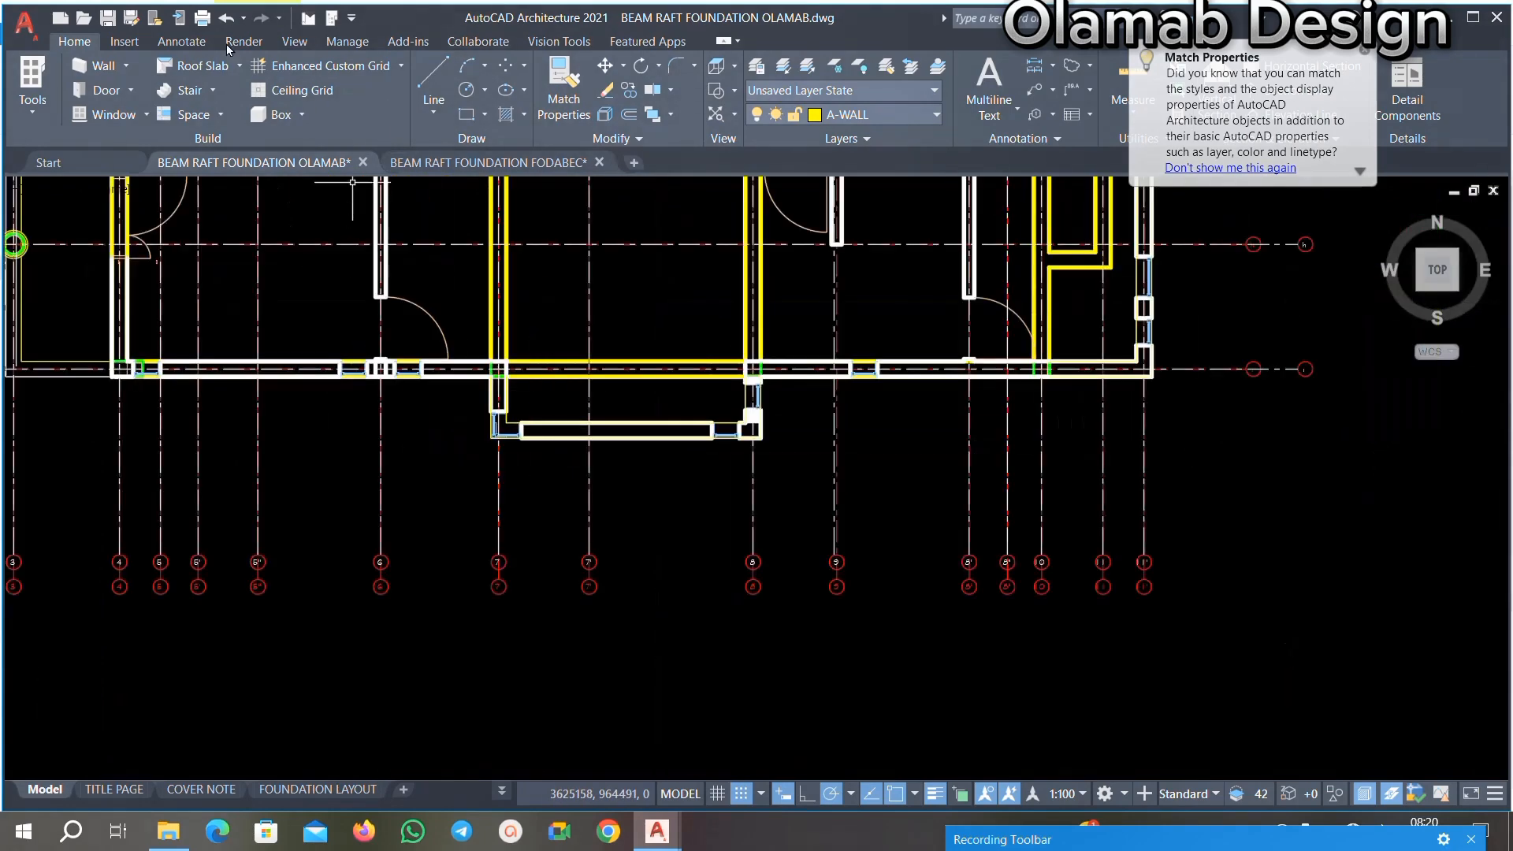
Step: Measure how far the projecting bay extends beyond the grid i wall with a linear dimension, without placing it
{"action": "scroll", "coordinate": [587, 371], "scroll_direction": "down", "scroll_amount": 4}
{"action": "scroll", "coordinate": [552, 319], "scroll_direction": "up", "scroll_amount": 4}
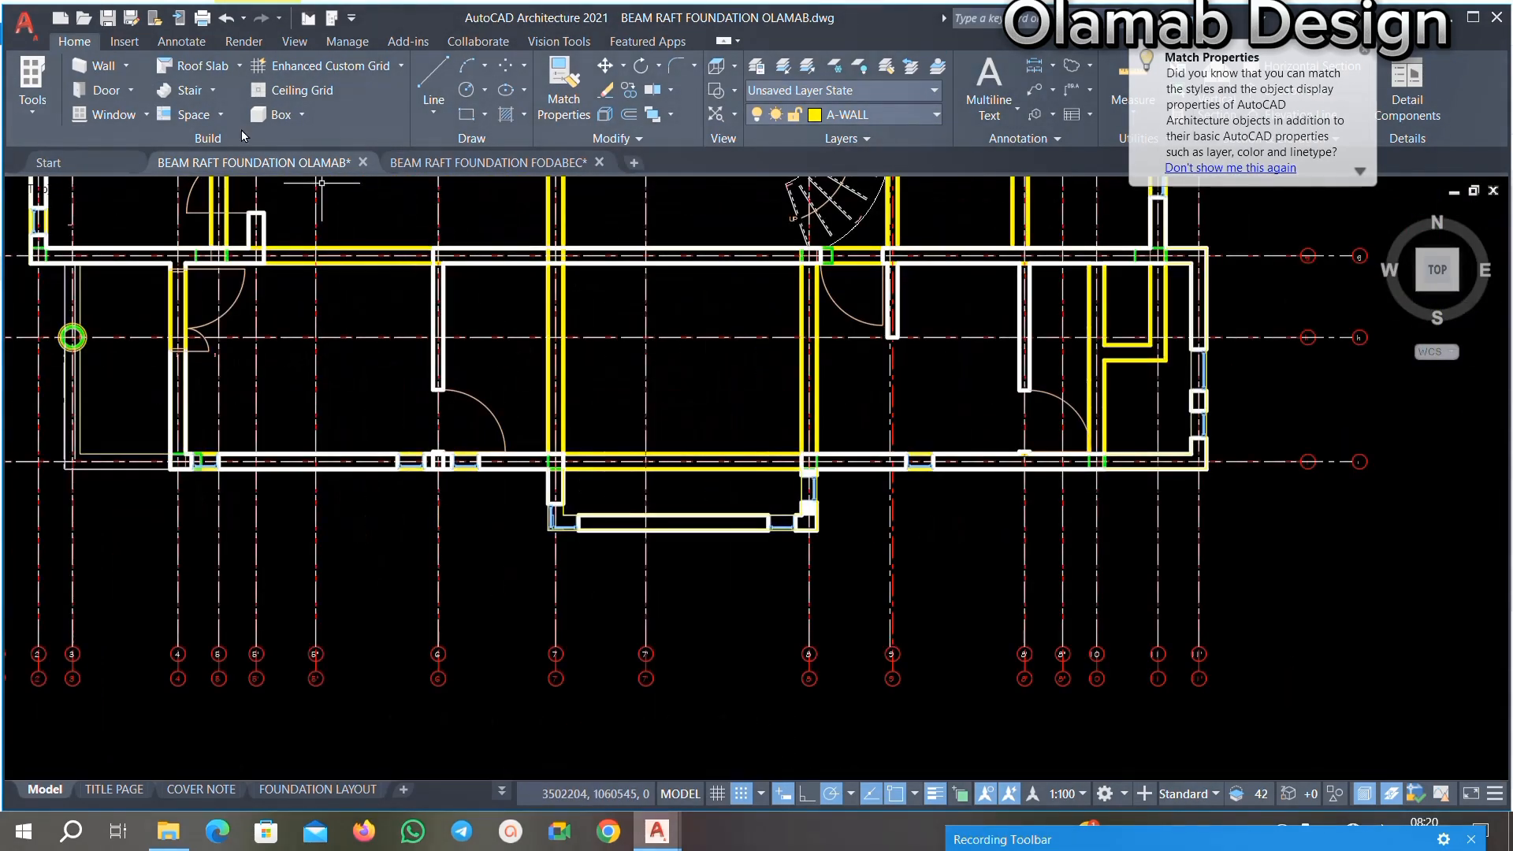
{"action": "left_click", "coordinate": [178, 43]}
{"action": "left_click", "coordinate": [485, 70]}
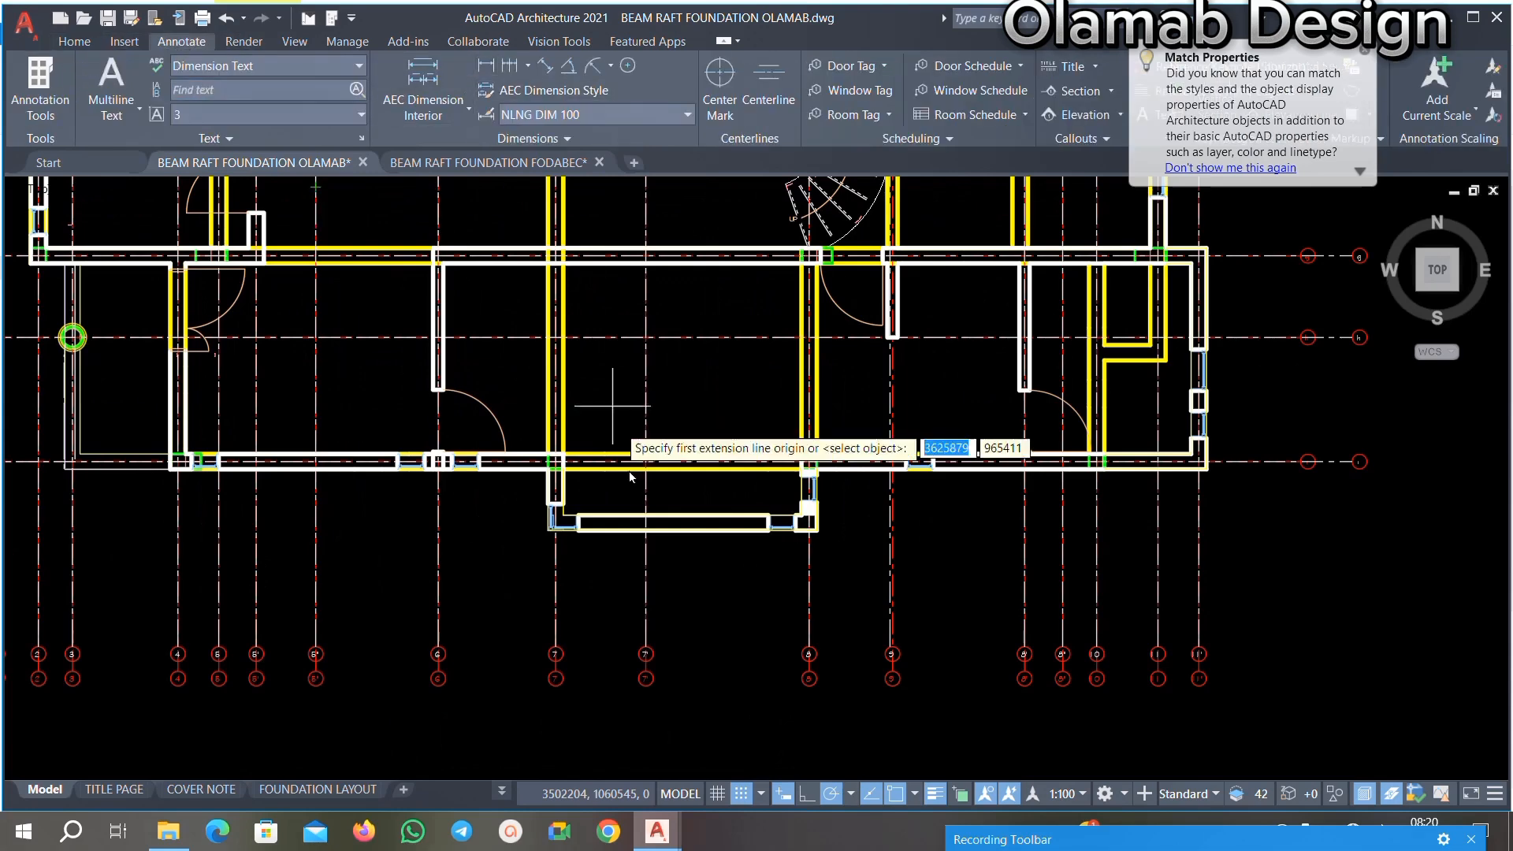
{"action": "scroll", "coordinate": [594, 477], "scroll_direction": "up", "scroll_amount": 4}
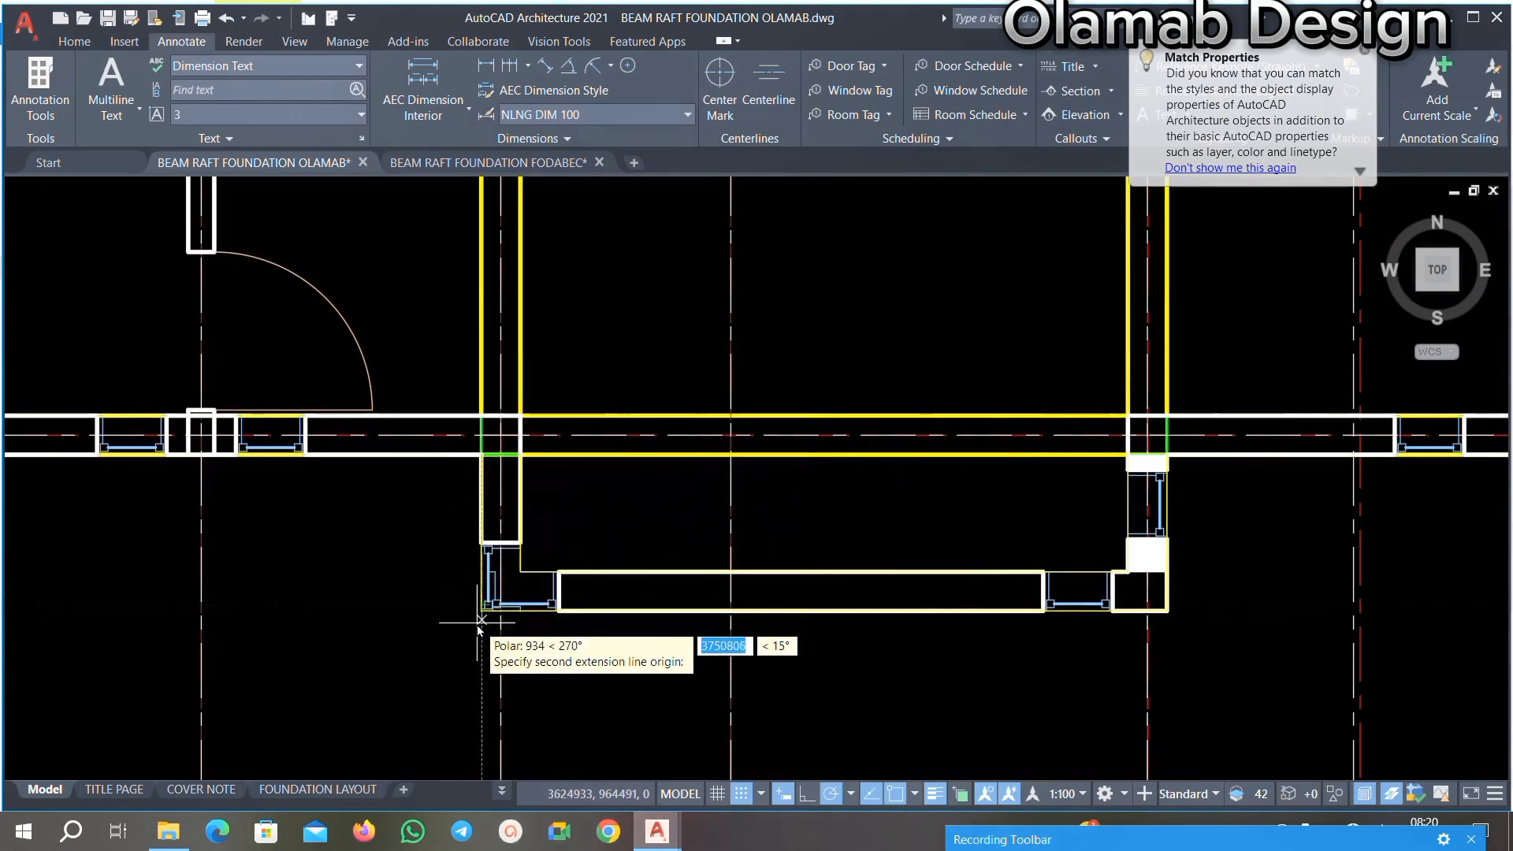
{"action": "scroll", "coordinate": [489, 626], "scroll_direction": "up", "scroll_amount": 3}
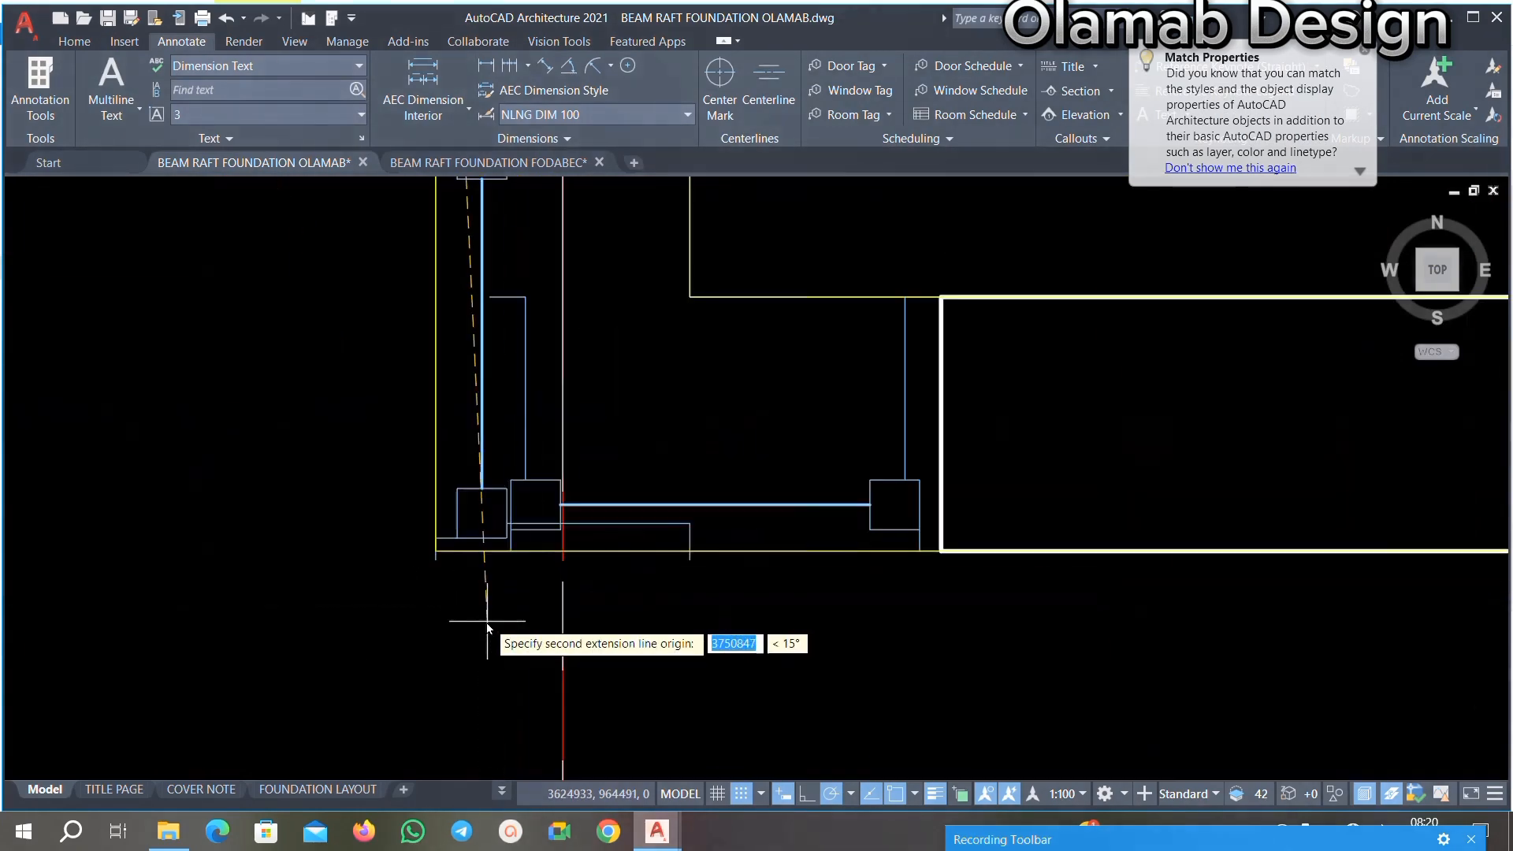
{"action": "left_click", "coordinate": [436, 551]}
{"action": "scroll", "coordinate": [418, 536], "scroll_direction": "down", "scroll_amount": 3}
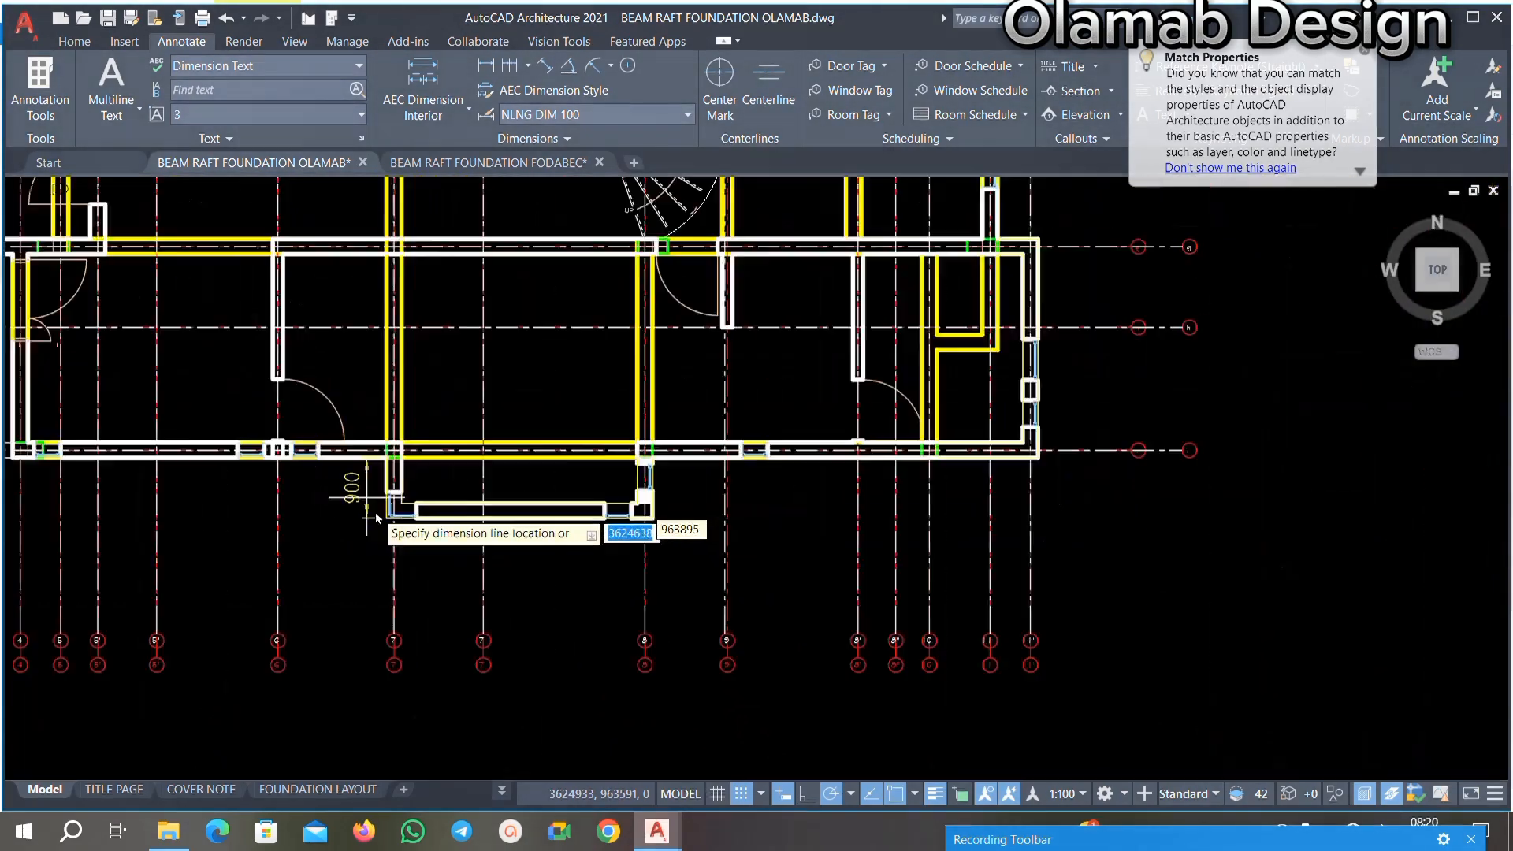
{"action": "scroll", "coordinate": [692, 422], "scroll_direction": "down", "scroll_amount": 3}
Step: Draw a line along the grid b wall's outer face from the east side of the grid 10 column to the northeast corner
{"action": "scroll", "coordinate": [591, 422], "scroll_direction": "up", "scroll_amount": 6}
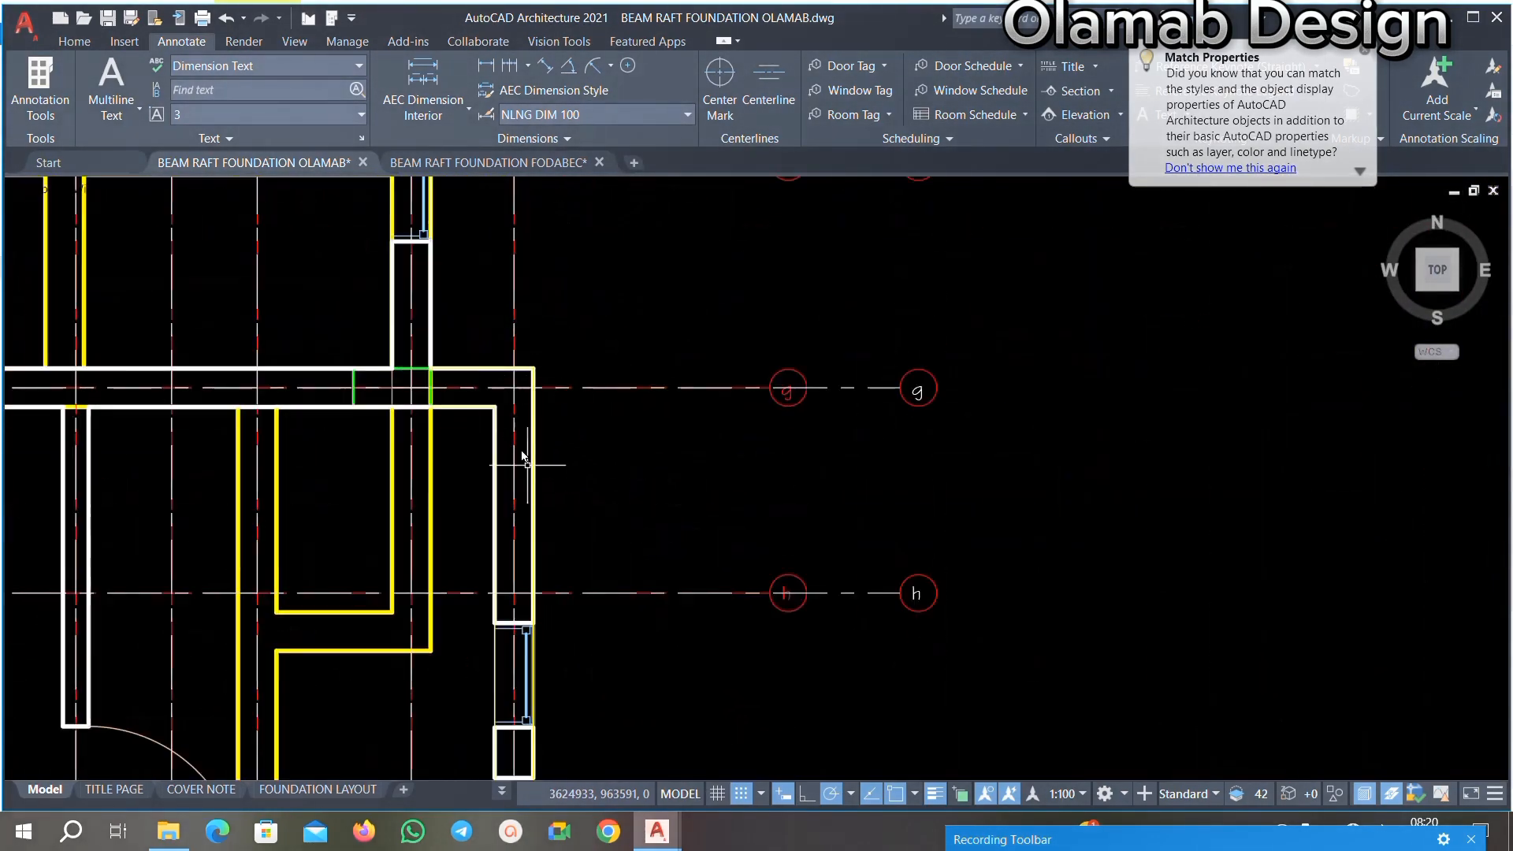
{"action": "scroll", "coordinate": [508, 473], "scroll_direction": "down", "scroll_amount": 5}
{"action": "scroll", "coordinate": [417, 480], "scroll_direction": "up", "scroll_amount": 3}
{"action": "scroll", "coordinate": [492, 528], "scroll_direction": "down", "scroll_amount": 4}
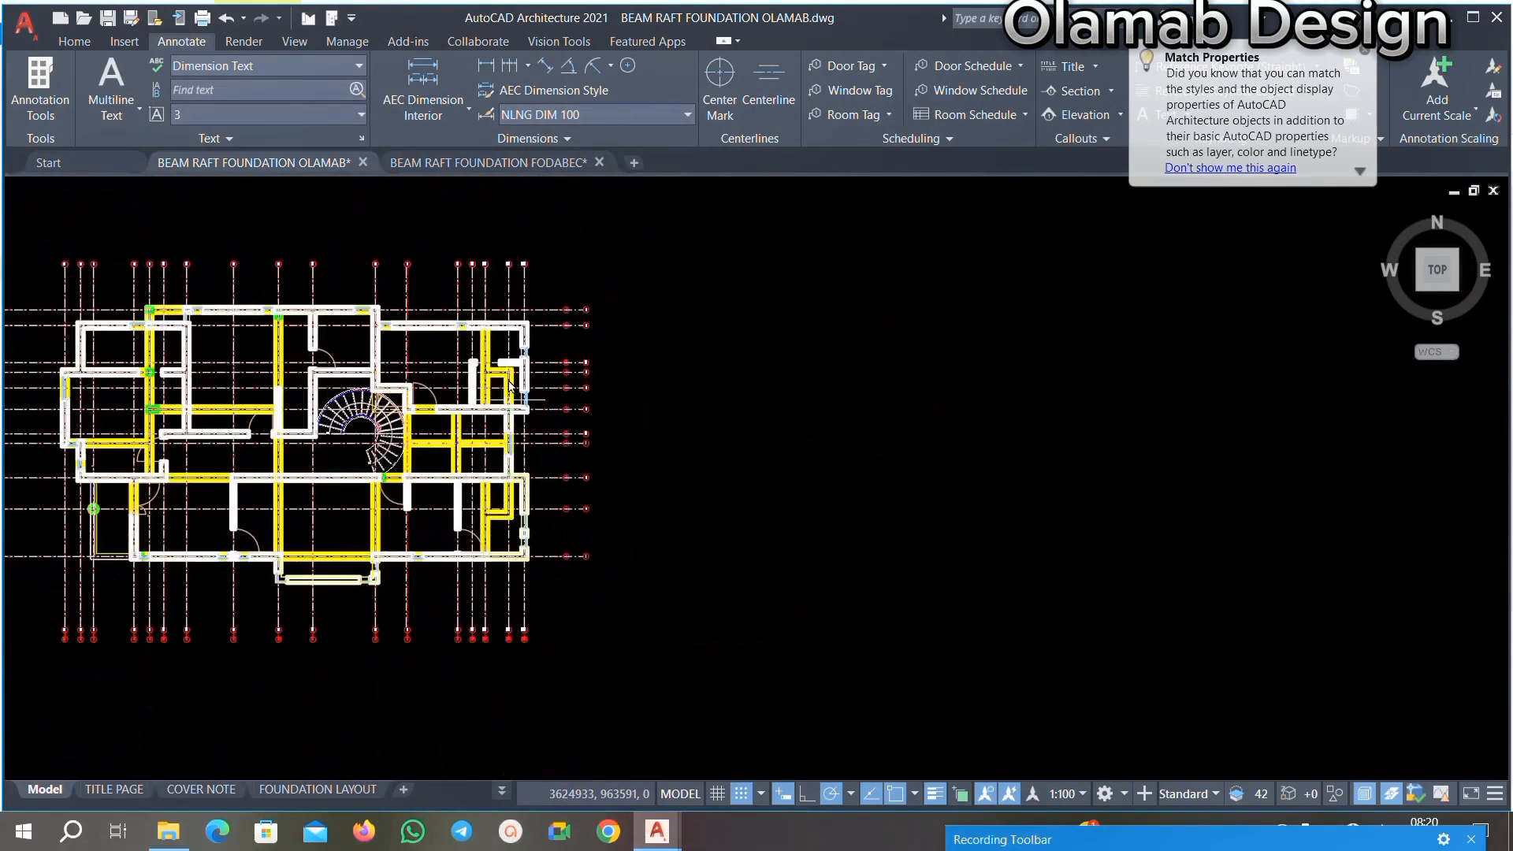
{"action": "scroll", "coordinate": [512, 293], "scroll_direction": "up", "scroll_amount": 6}
{"action": "scroll", "coordinate": [509, 291], "scroll_direction": "up", "scroll_amount": 2}
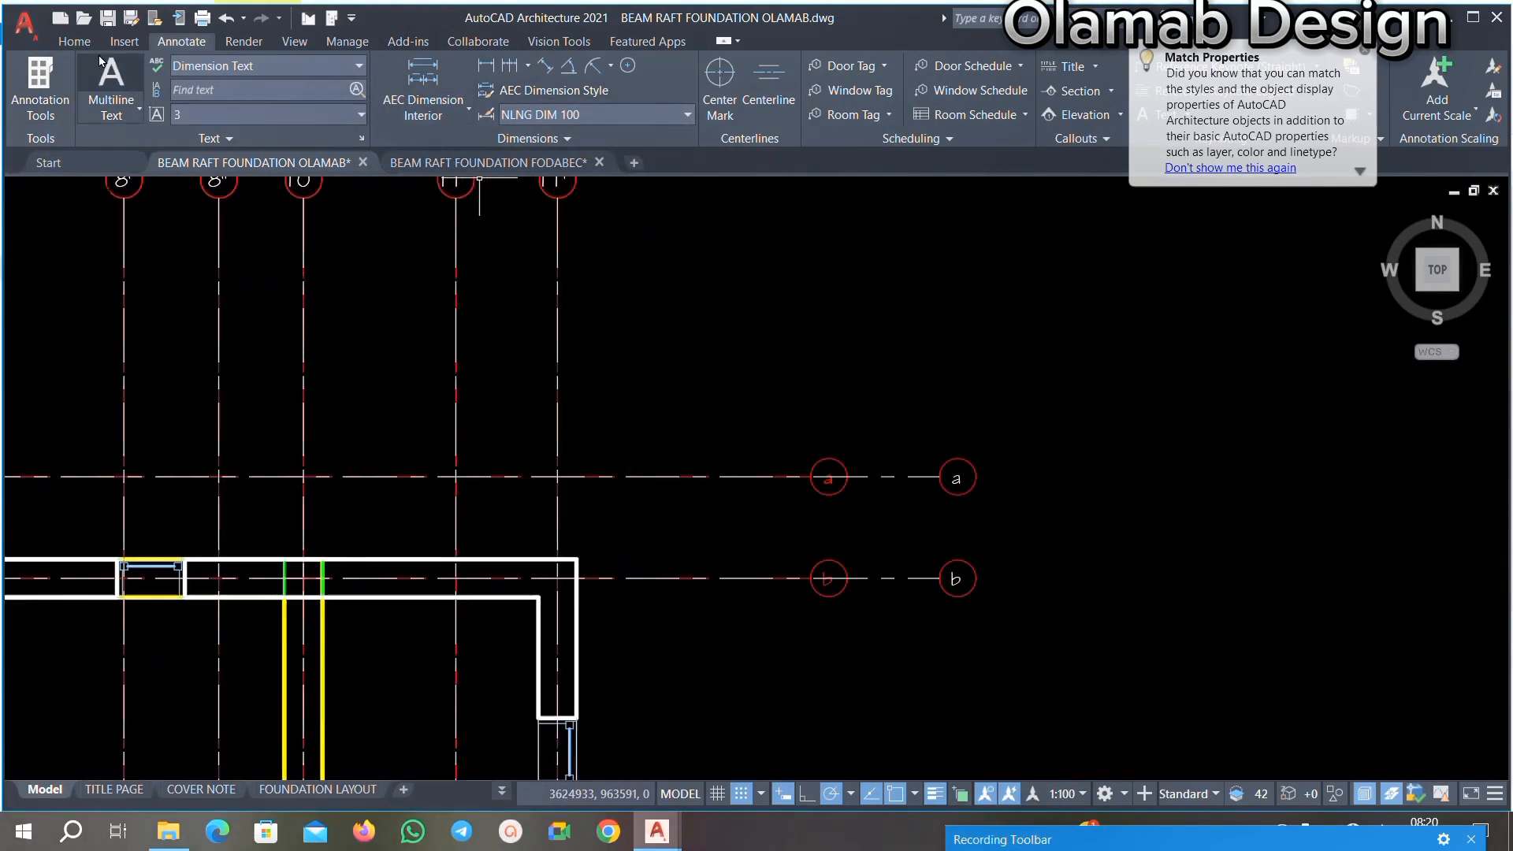
{"action": "left_click", "coordinate": [75, 41]}
{"action": "left_click", "coordinate": [442, 71]}
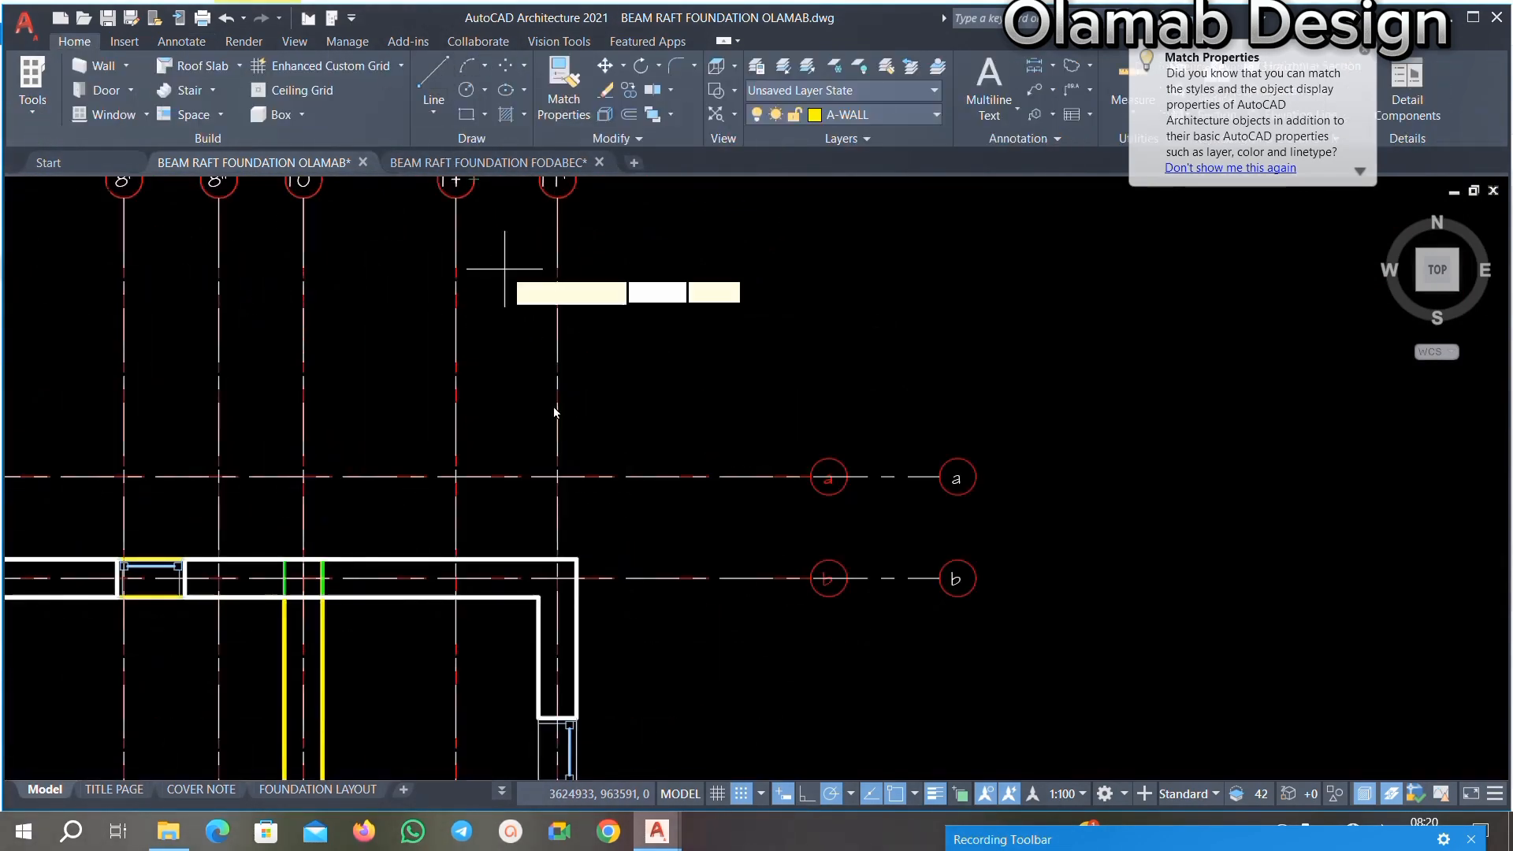
{"action": "scroll", "coordinate": [598, 530], "scroll_direction": "down", "scroll_amount": 3}
{"action": "scroll", "coordinate": [587, 512], "scroll_direction": "up", "scroll_amount": 5}
{"action": "scroll", "coordinate": [602, 465], "scroll_direction": "down", "scroll_amount": 3}
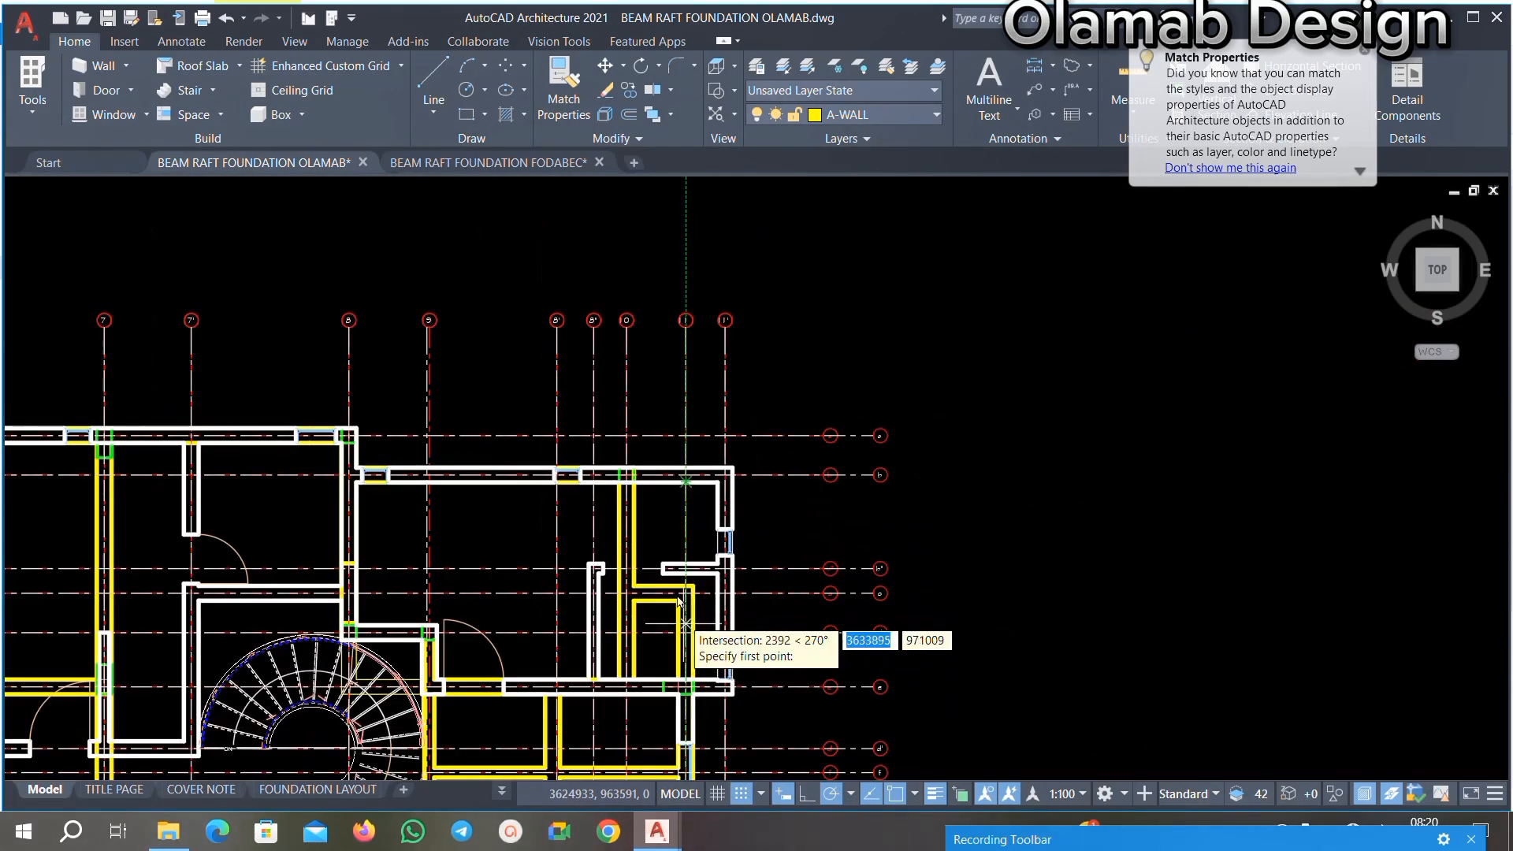
{"action": "scroll", "coordinate": [631, 465], "scroll_direction": "up", "scroll_amount": 6}
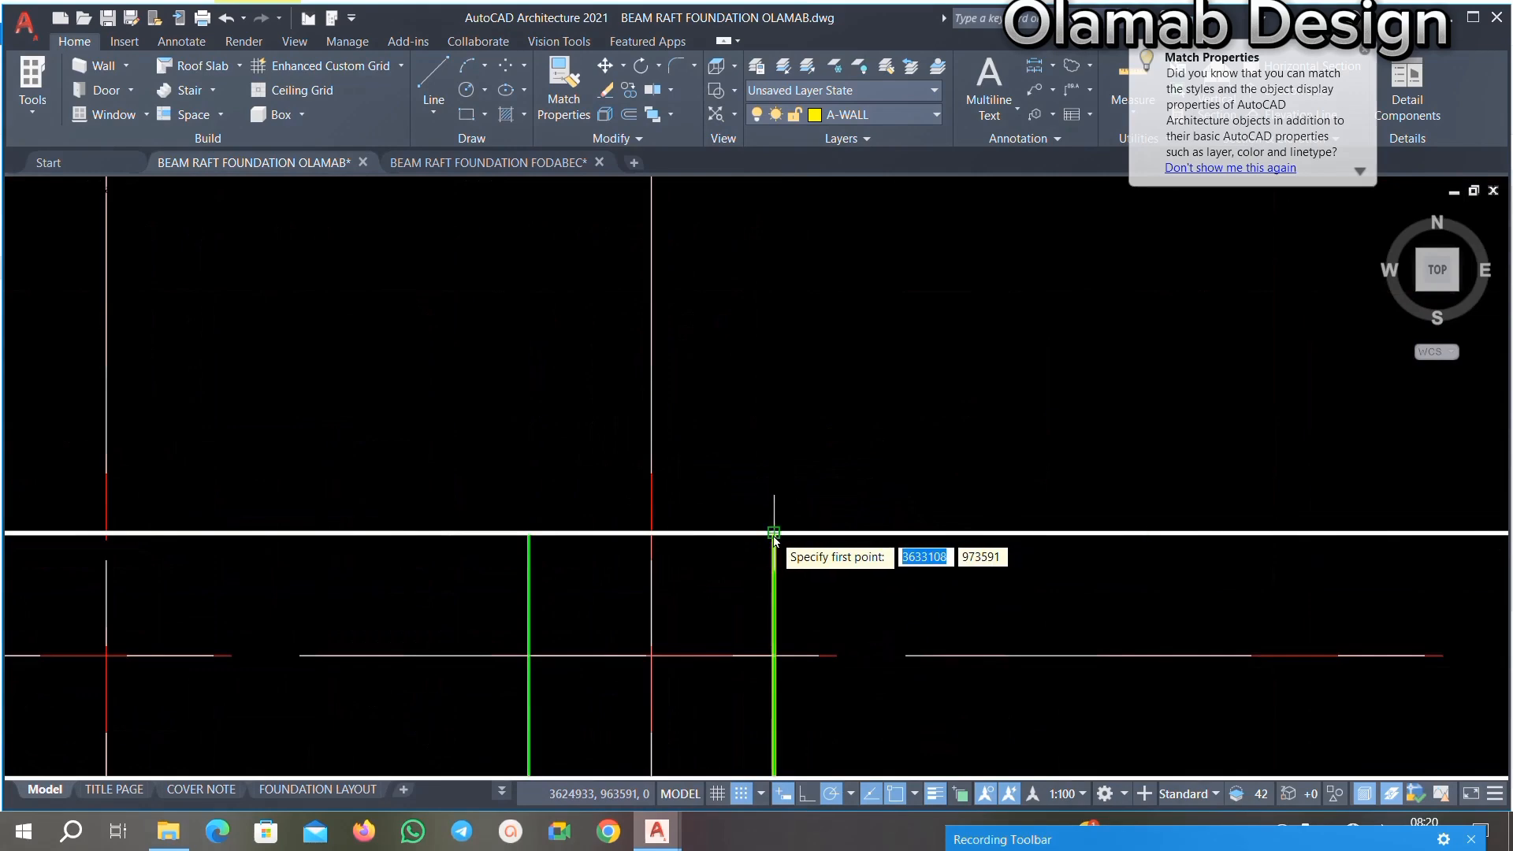
{"action": "left_click", "coordinate": [774, 533]}
{"action": "scroll", "coordinate": [661, 468], "scroll_direction": "down", "scroll_amount": 4}
{"action": "scroll", "coordinate": [955, 504], "scroll_direction": "up", "scroll_amount": 2}
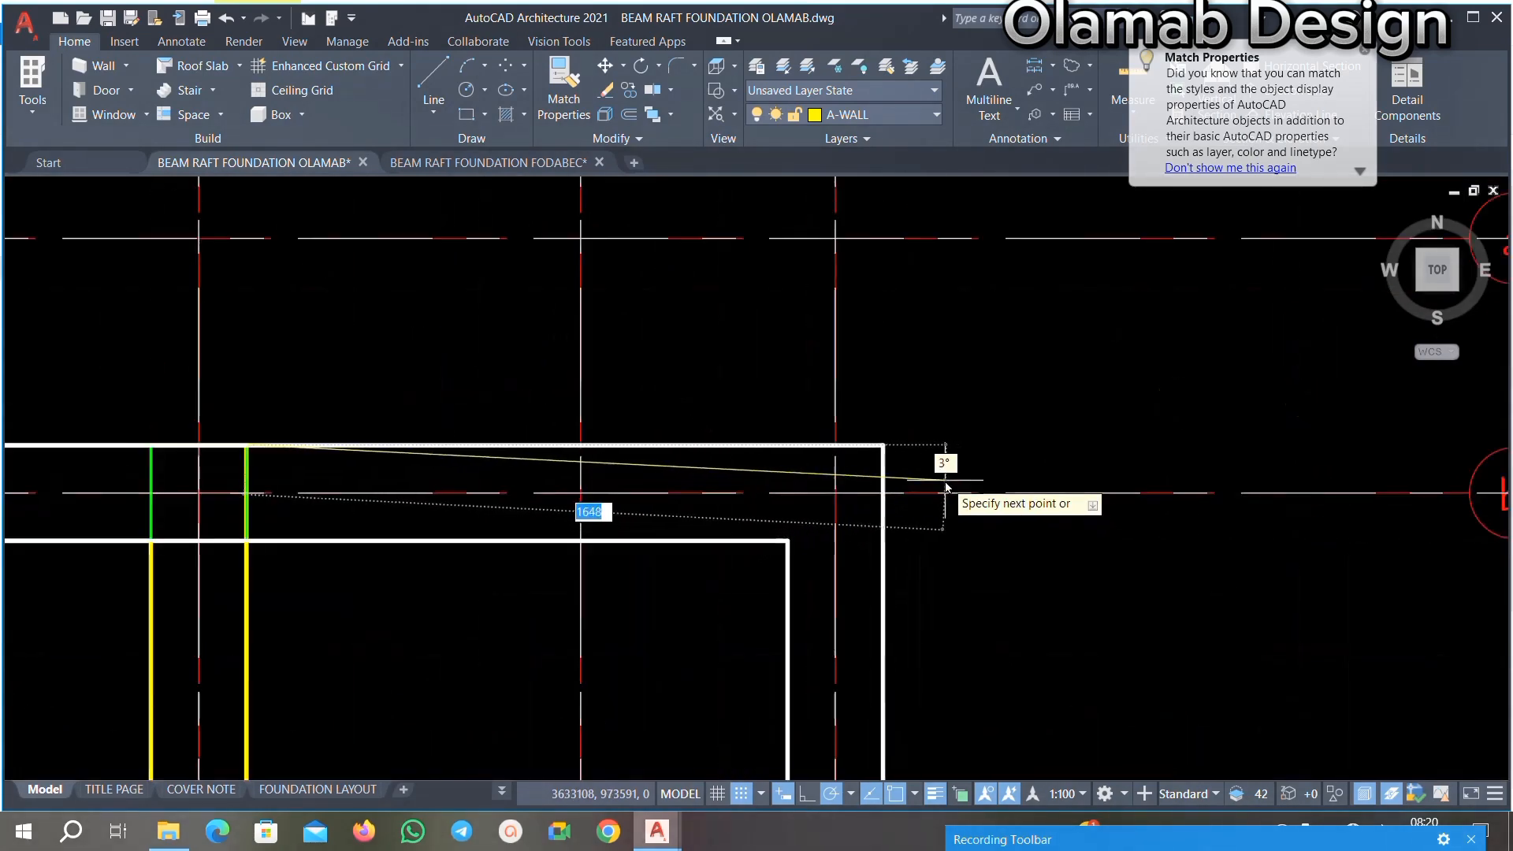
{"action": "left_click", "coordinate": [883, 446]}
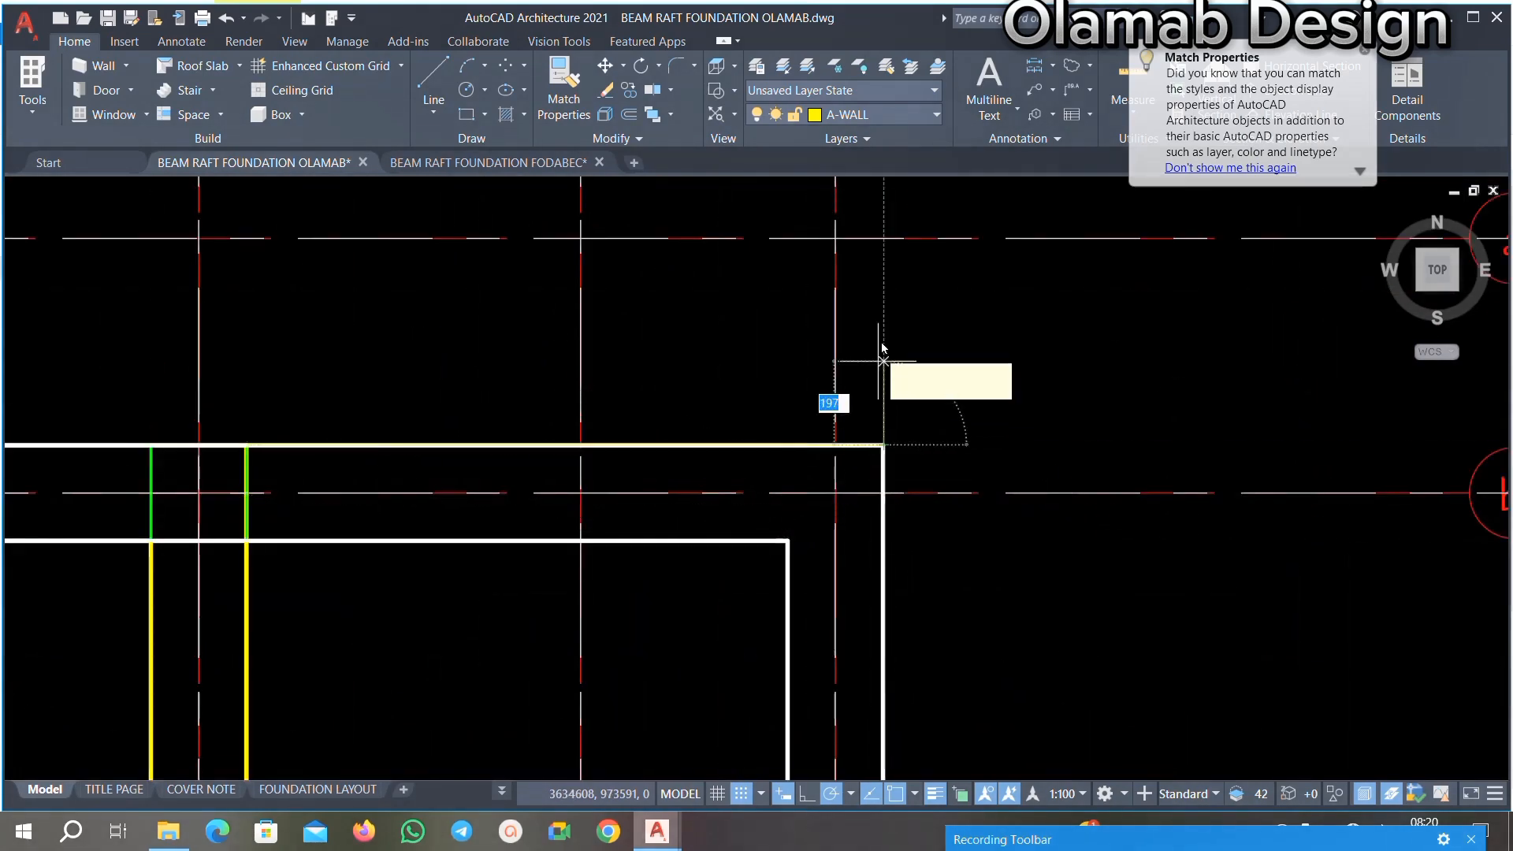
Step: Continue the line down the east outer face to the corner at grid e and back west to the grid 11 column
{"action": "scroll", "coordinate": [872, 440], "scroll_direction": "down", "scroll_amount": 3}
{"action": "scroll", "coordinate": [885, 524], "scroll_direction": "up", "scroll_amount": 2}
{"action": "scroll", "coordinate": [867, 489], "scroll_direction": "down", "scroll_amount": 1}
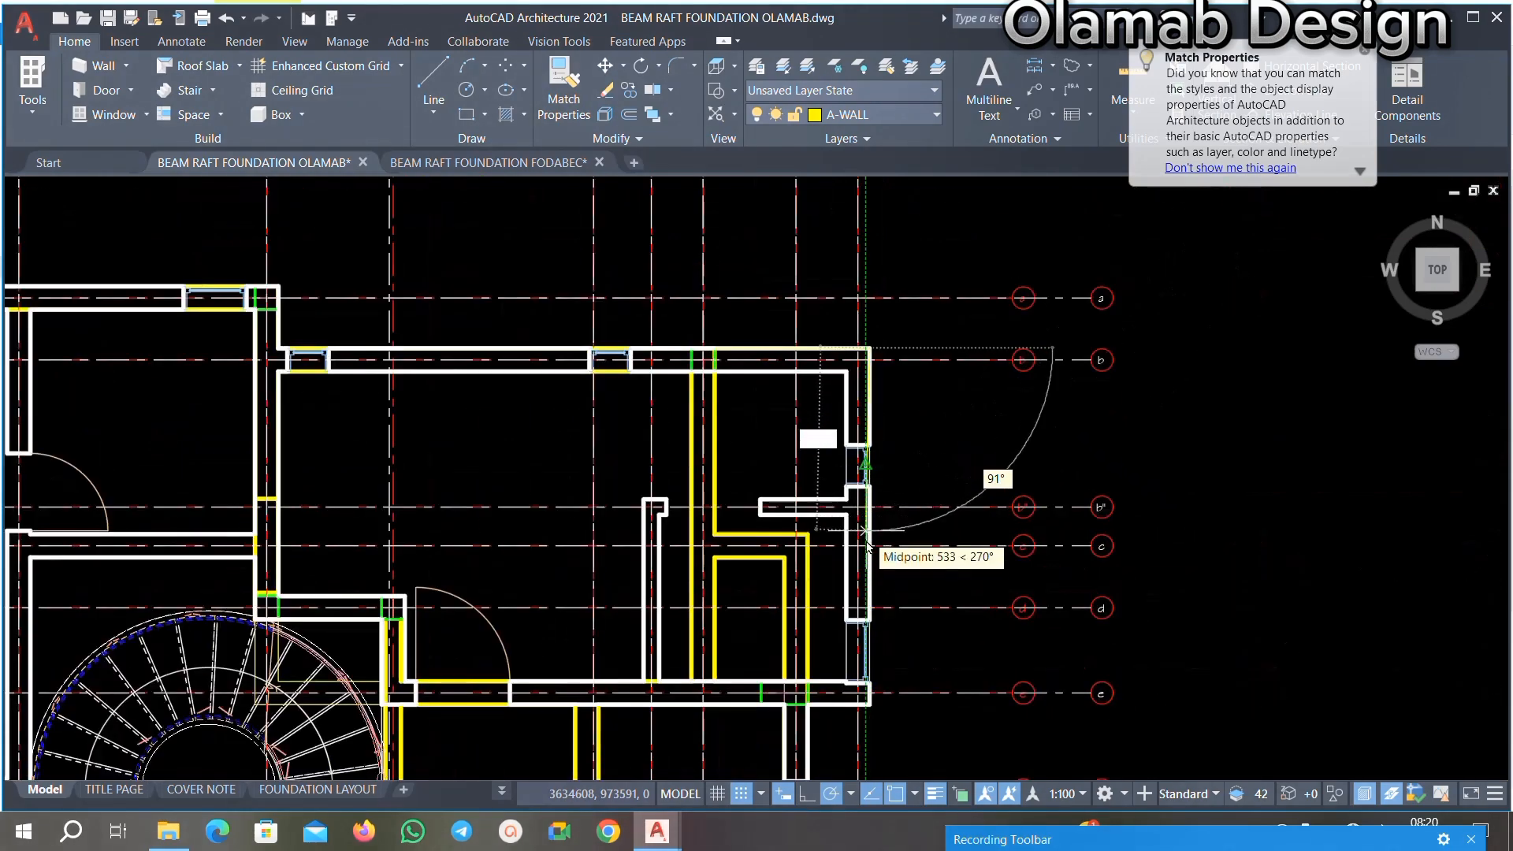
{"action": "scroll", "coordinate": [866, 630], "scroll_direction": "up", "scroll_amount": 4}
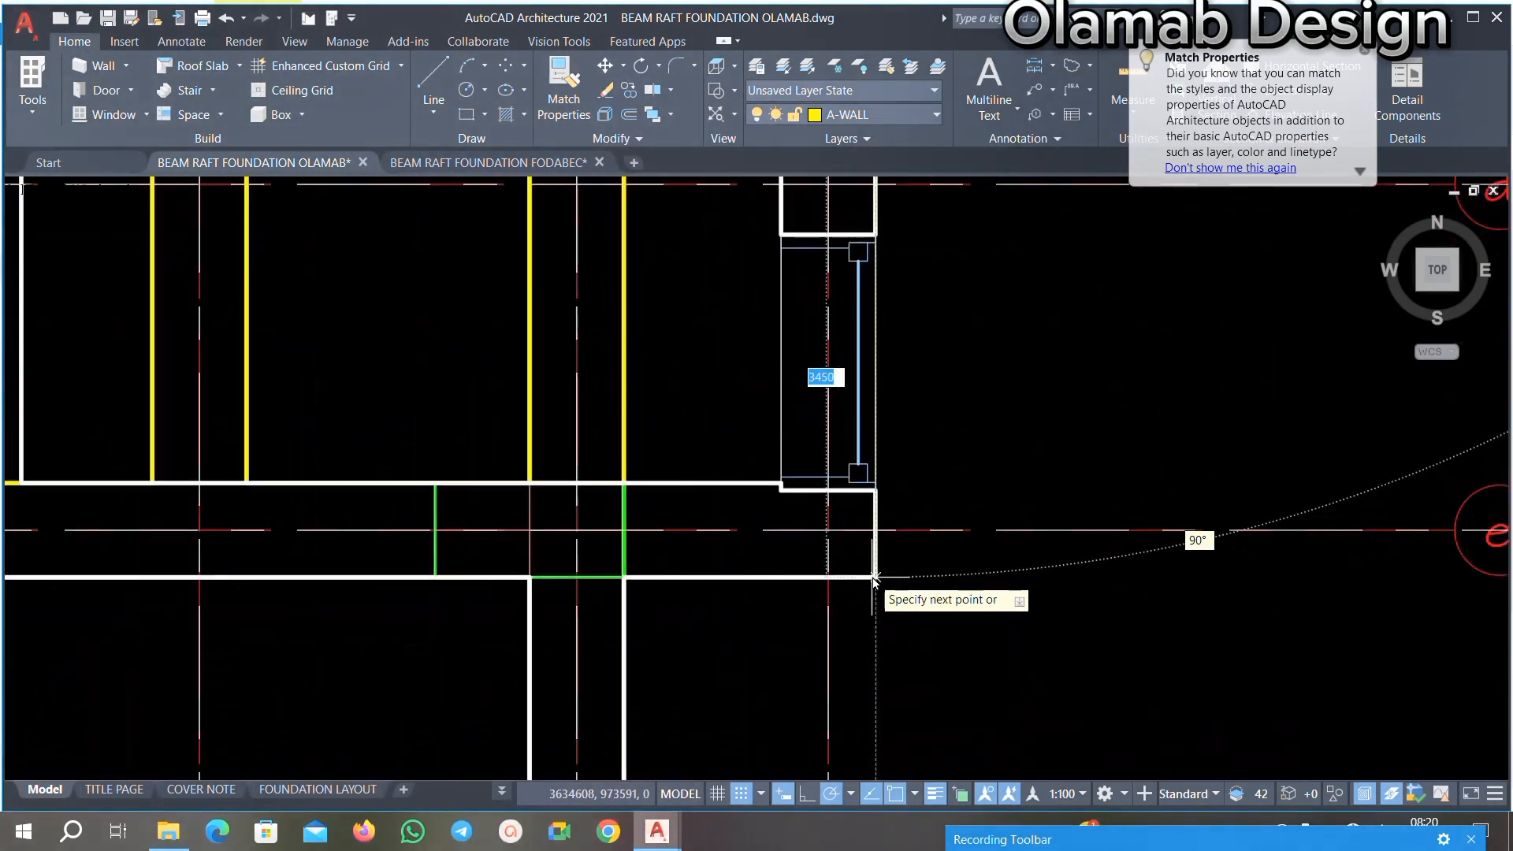
{"action": "left_click", "coordinate": [875, 576]}
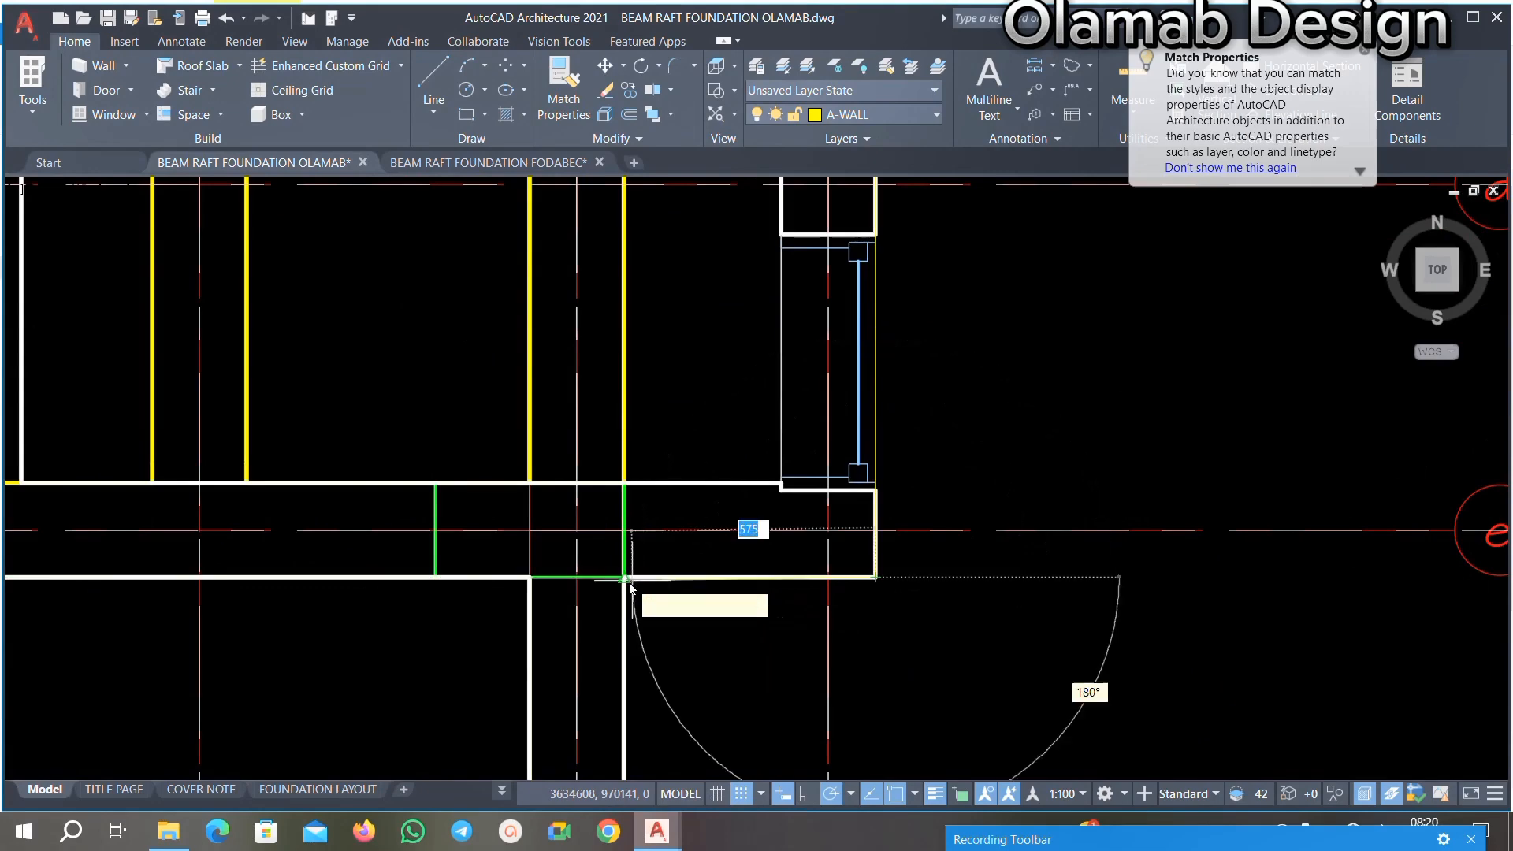
{"action": "scroll", "coordinate": [881, 596], "scroll_direction": "down", "scroll_amount": 4}
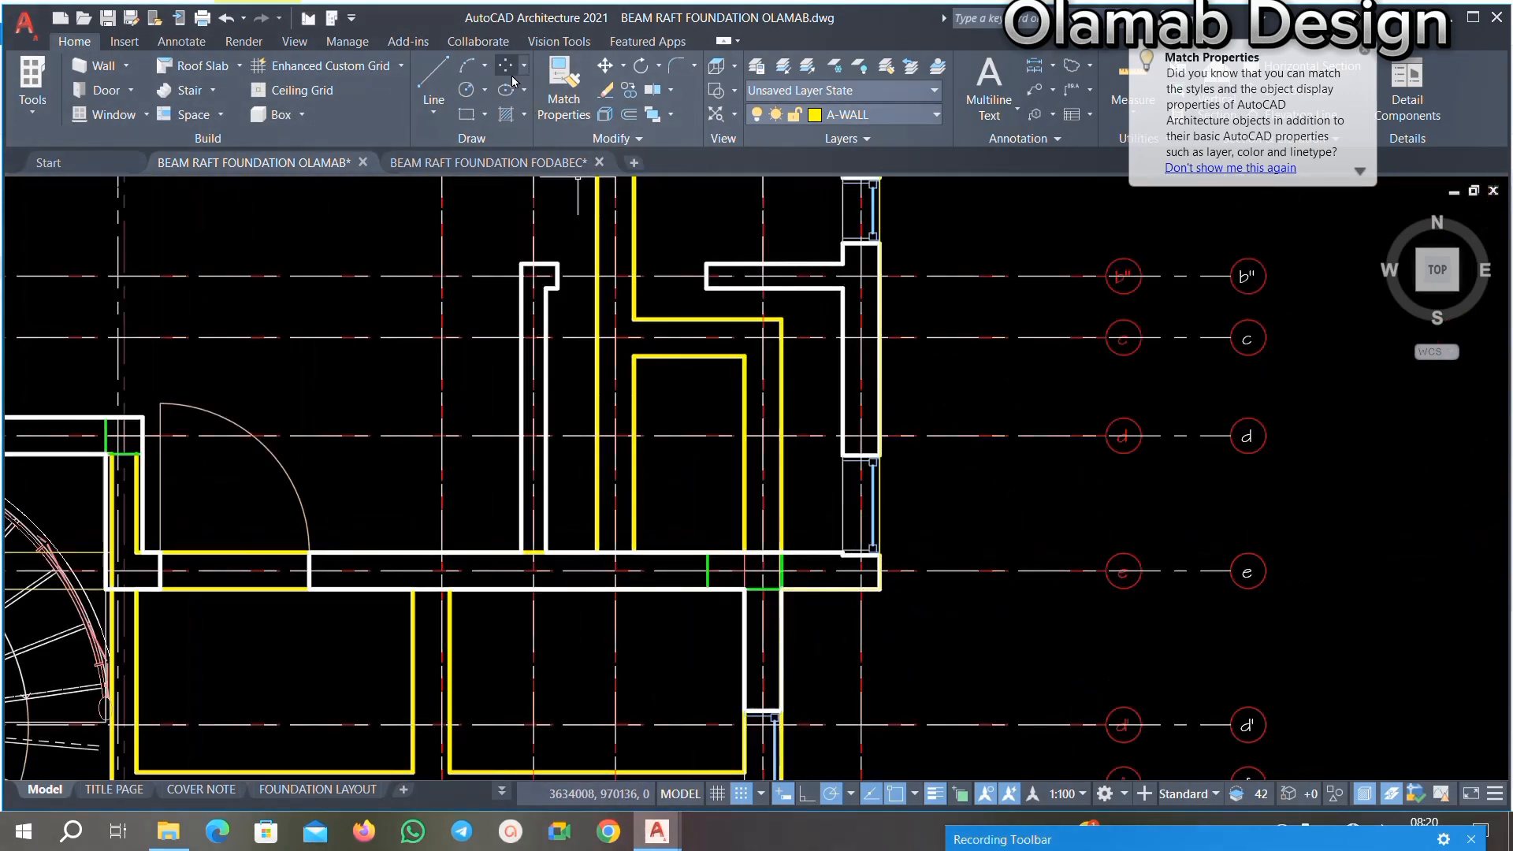
Step: Draw a line along the grid e wall's inner face from the grid 11 column east to the inner corner
{"action": "scroll", "coordinate": [812, 536], "scroll_direction": "up", "scroll_amount": 2}
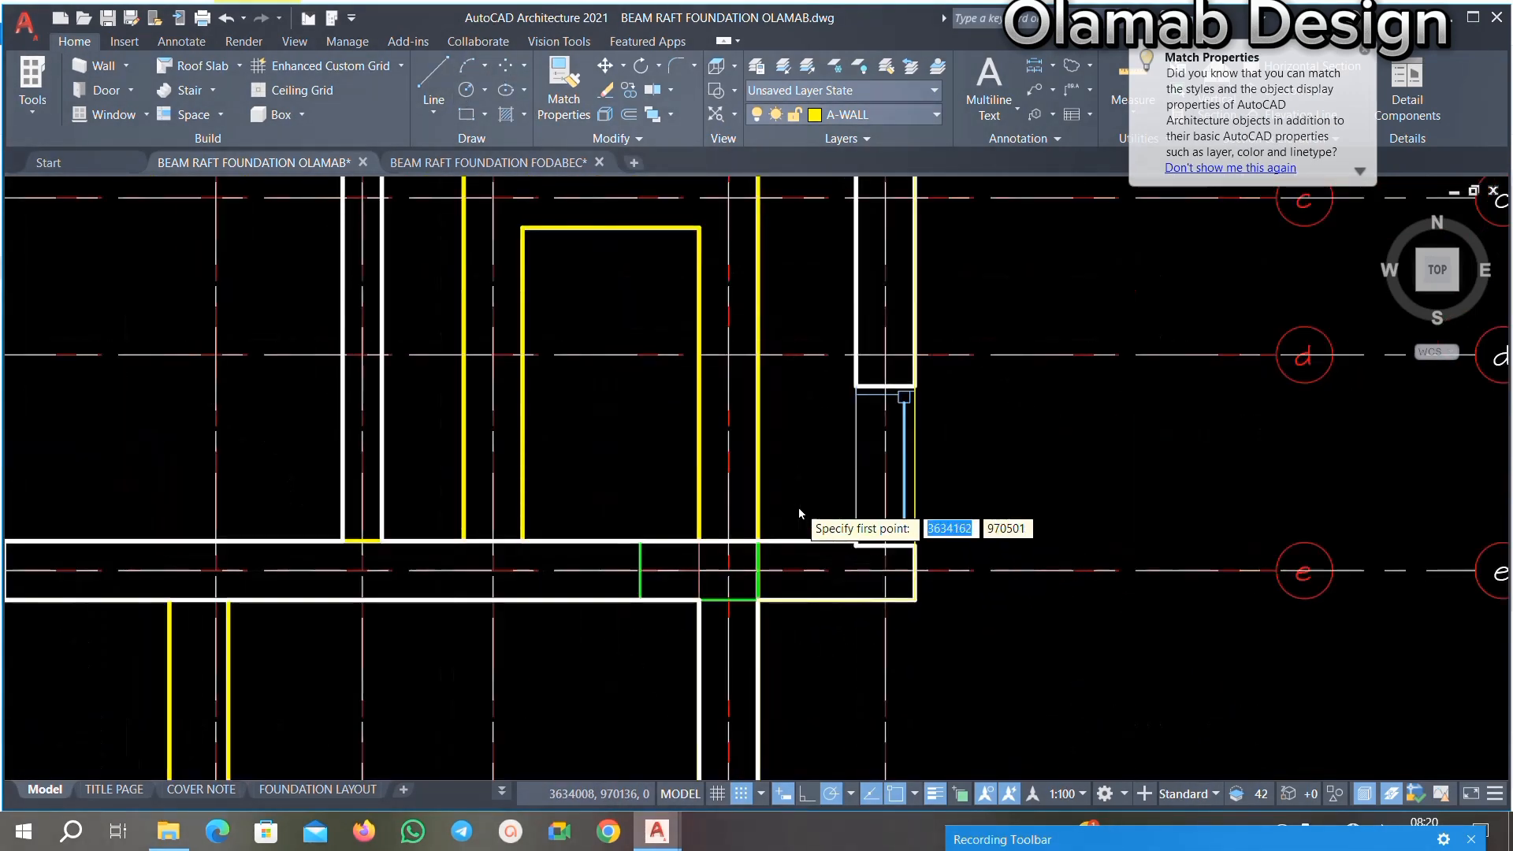
{"action": "scroll", "coordinate": [820, 551], "scroll_direction": "down", "scroll_amount": 2}
{"action": "scroll", "coordinate": [828, 550], "scroll_direction": "up", "scroll_amount": 3}
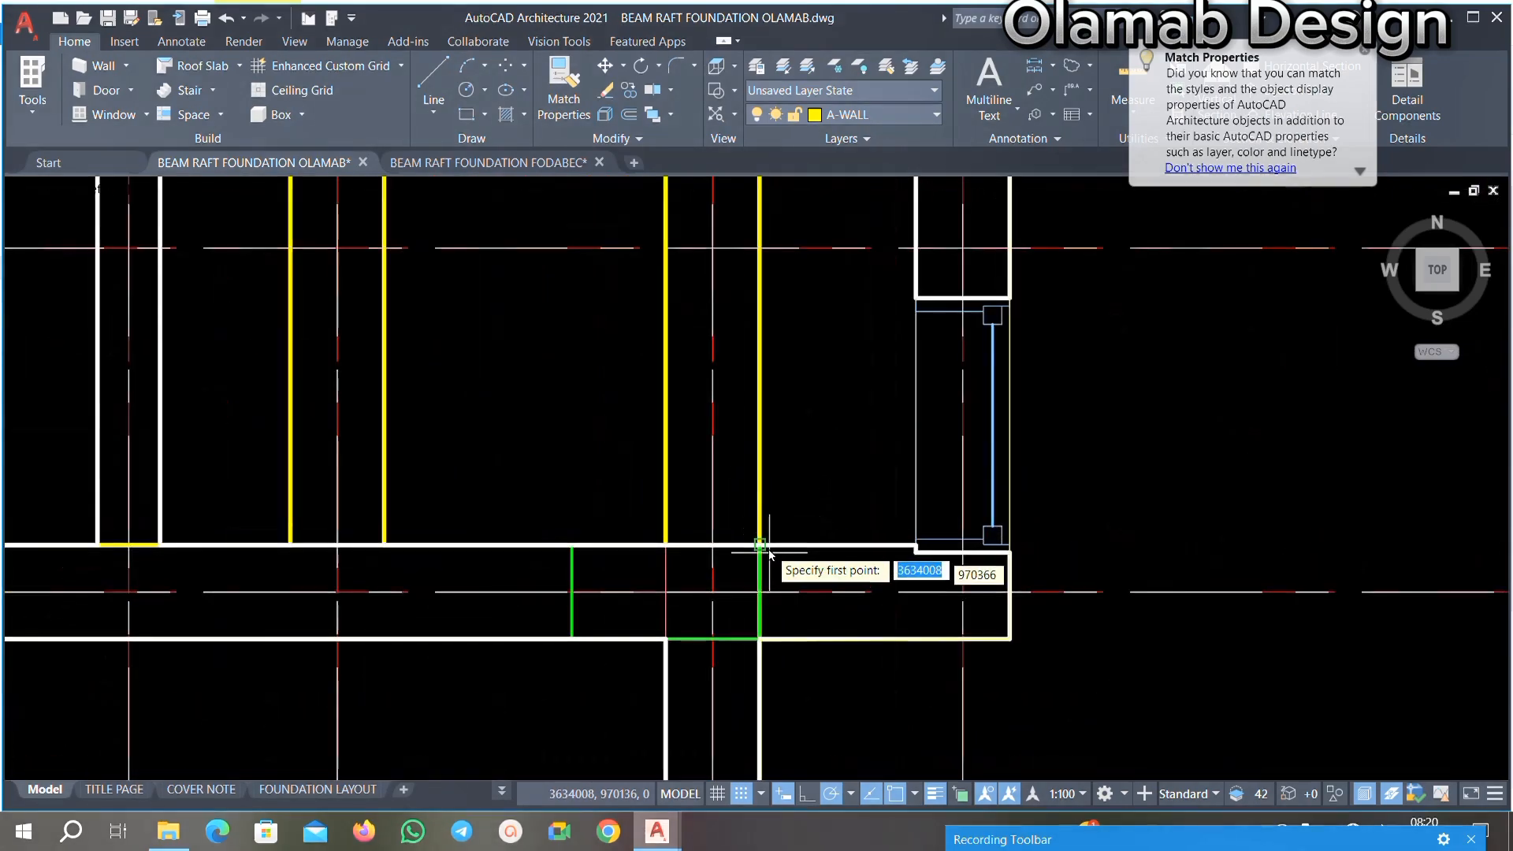
{"action": "scroll", "coordinate": [824, 547], "scroll_direction": "down", "scroll_amount": 6}
{"action": "scroll", "coordinate": [824, 545], "scroll_direction": "up", "scroll_amount": 3}
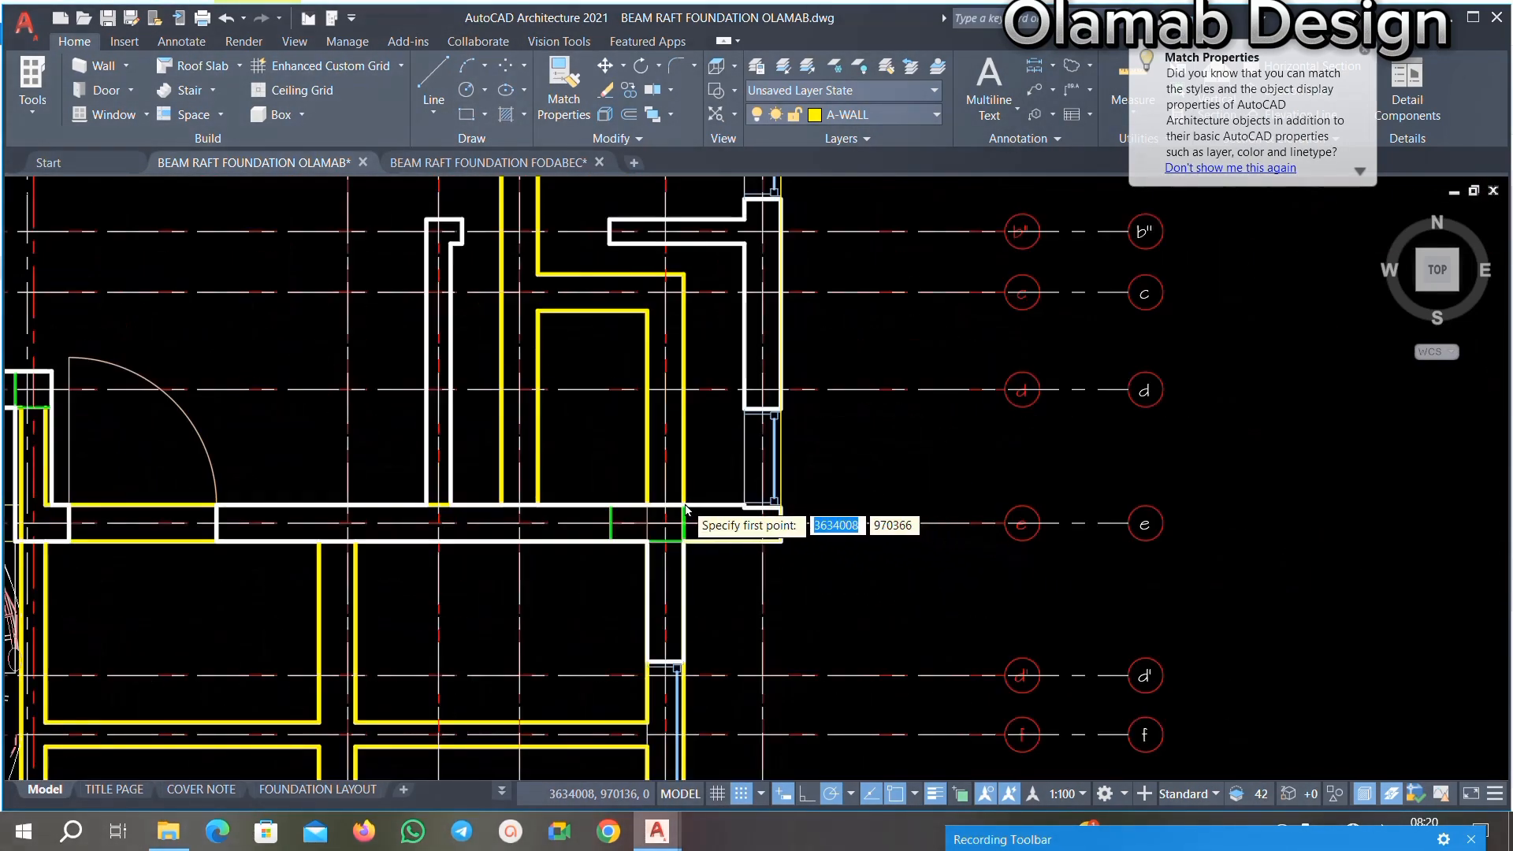
{"action": "scroll", "coordinate": [689, 516], "scroll_direction": "up", "scroll_amount": 2}
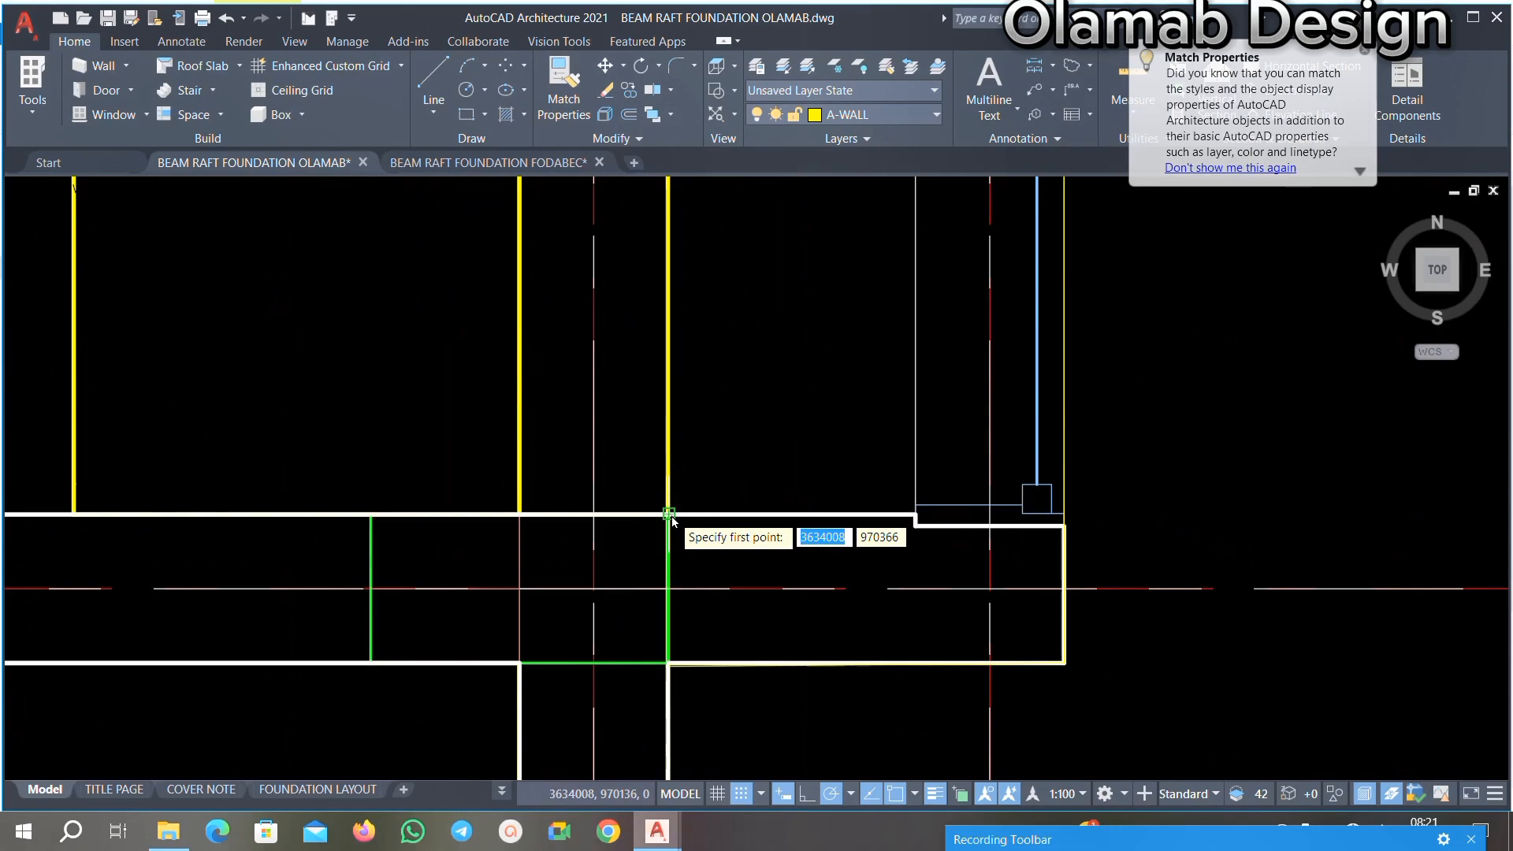
{"action": "left_click", "coordinate": [669, 515]}
{"action": "scroll", "coordinate": [736, 530], "scroll_direction": "down", "scroll_amount": 3}
{"action": "scroll", "coordinate": [771, 530], "scroll_direction": "up", "scroll_amount": 4}
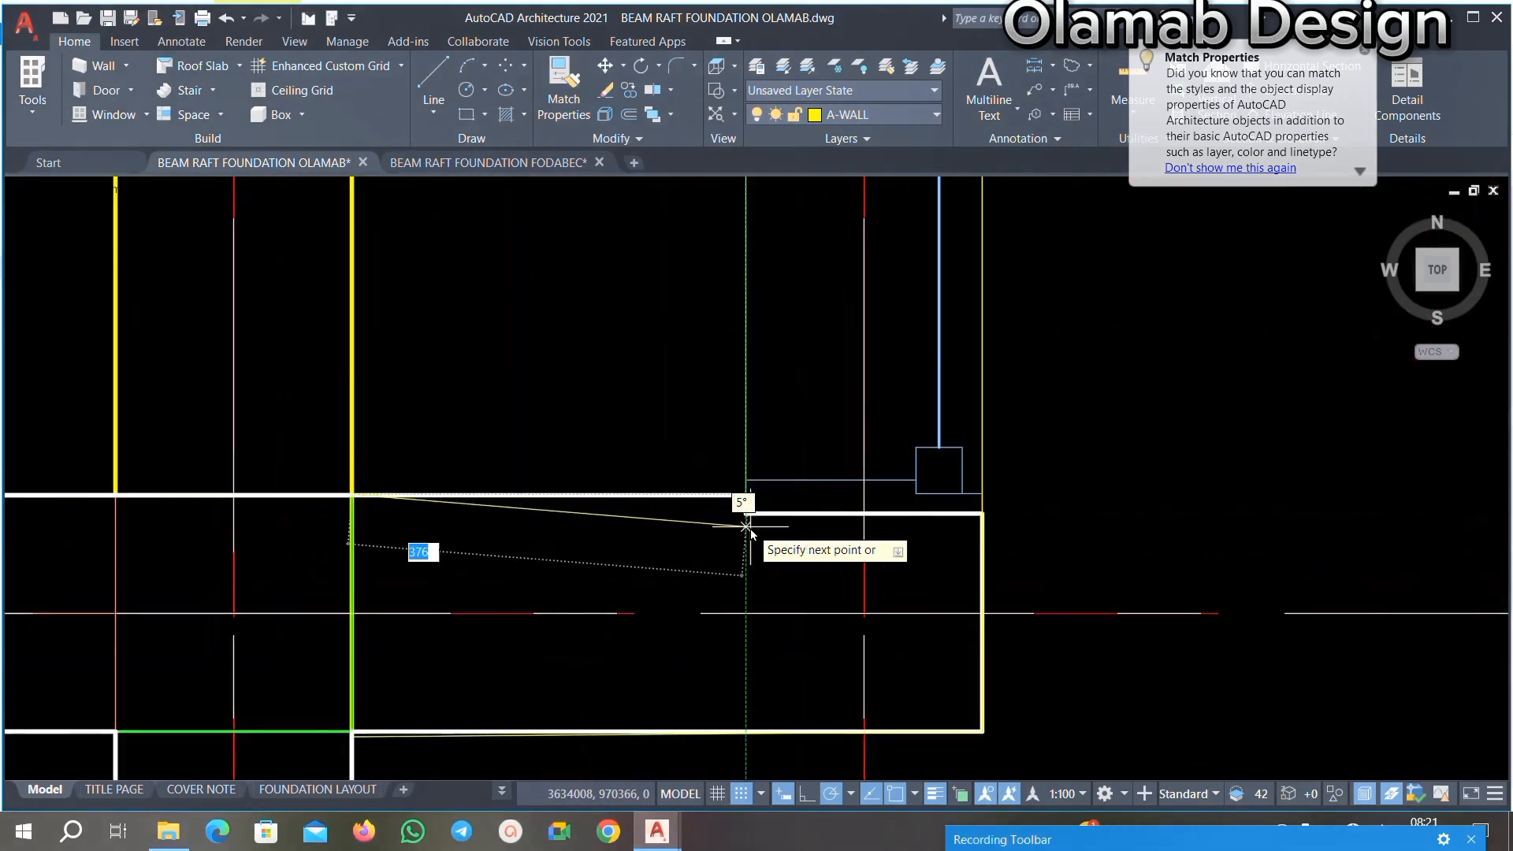
{"action": "scroll", "coordinate": [750, 516], "scroll_direction": "up", "scroll_amount": 2}
{"action": "scroll", "coordinate": [758, 546], "scroll_direction": "down", "scroll_amount": 5}
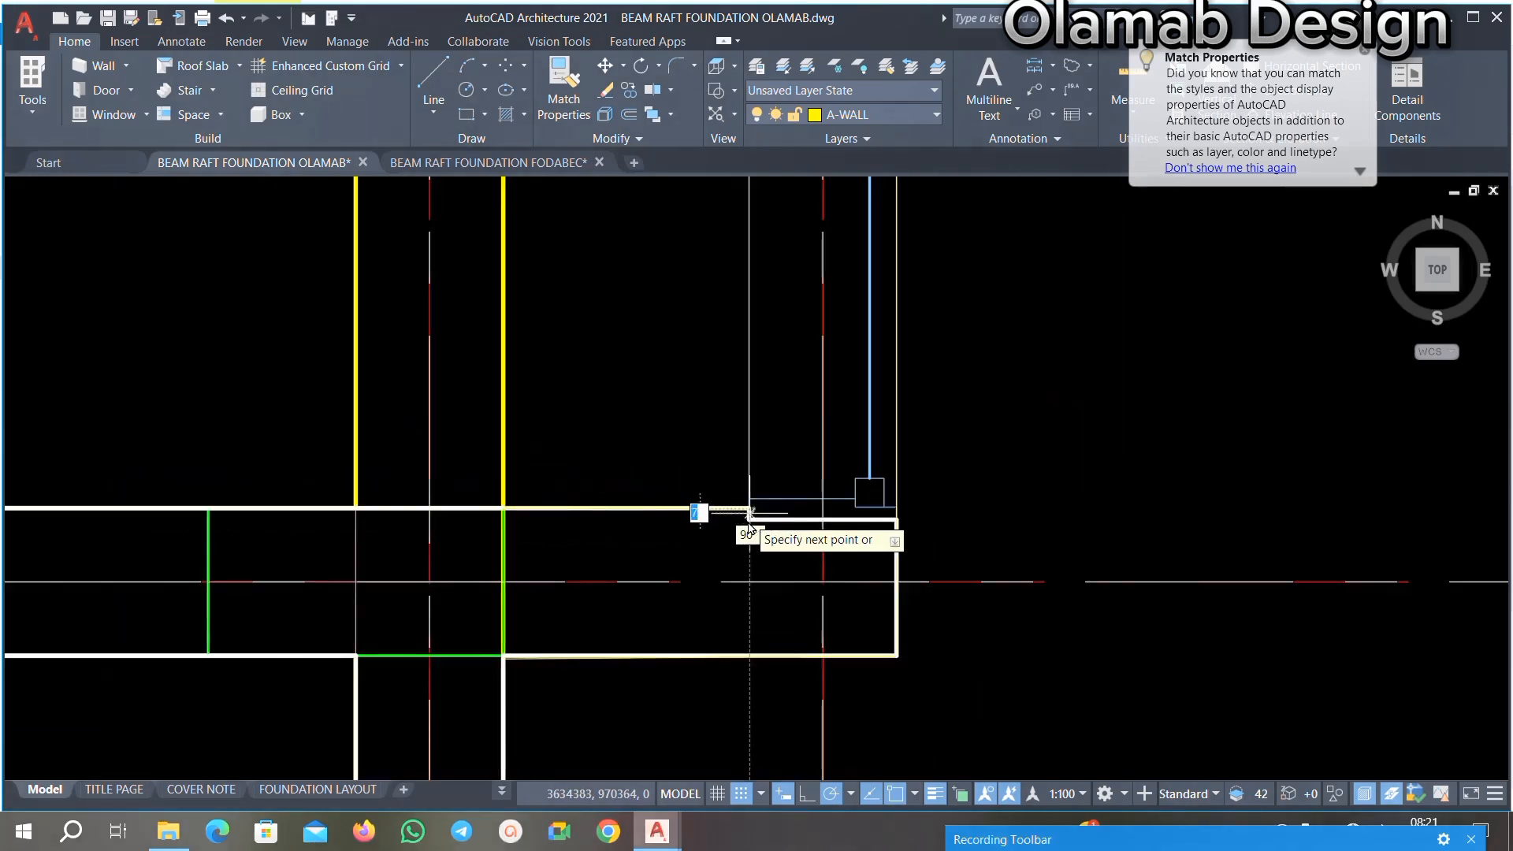
Step: Continue the line up the east wall's inner face to grid b and west along the inner face to the grid 10 column
{"action": "scroll", "coordinate": [761, 295], "scroll_direction": "up", "scroll_amount": 2}
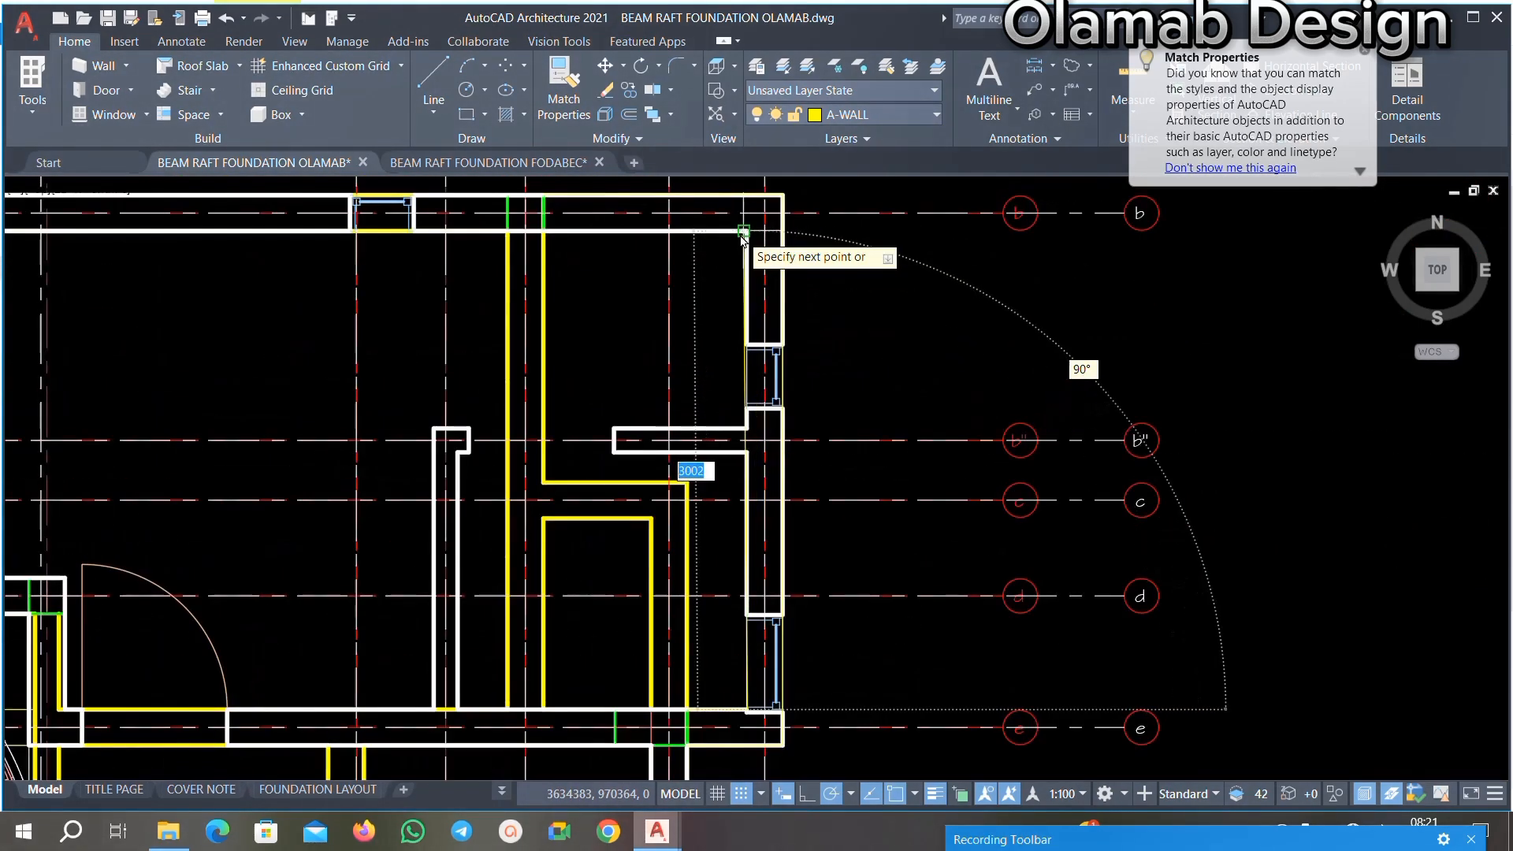
{"action": "left_click", "coordinate": [743, 231]}
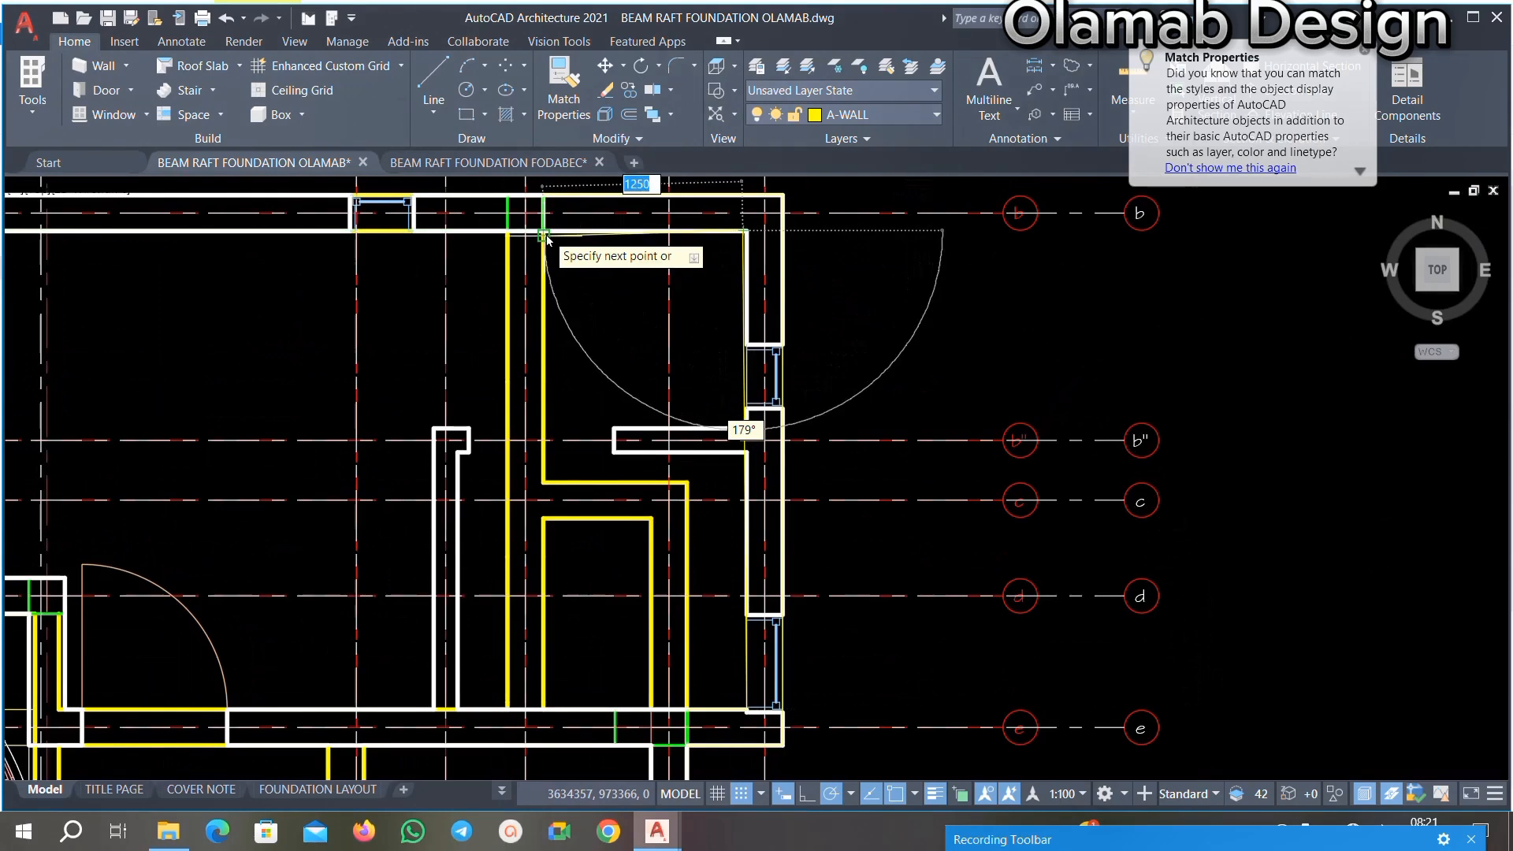
{"action": "scroll", "coordinate": [553, 233], "scroll_direction": "up", "scroll_amount": 3}
{"action": "left_click", "coordinate": [515, 235]}
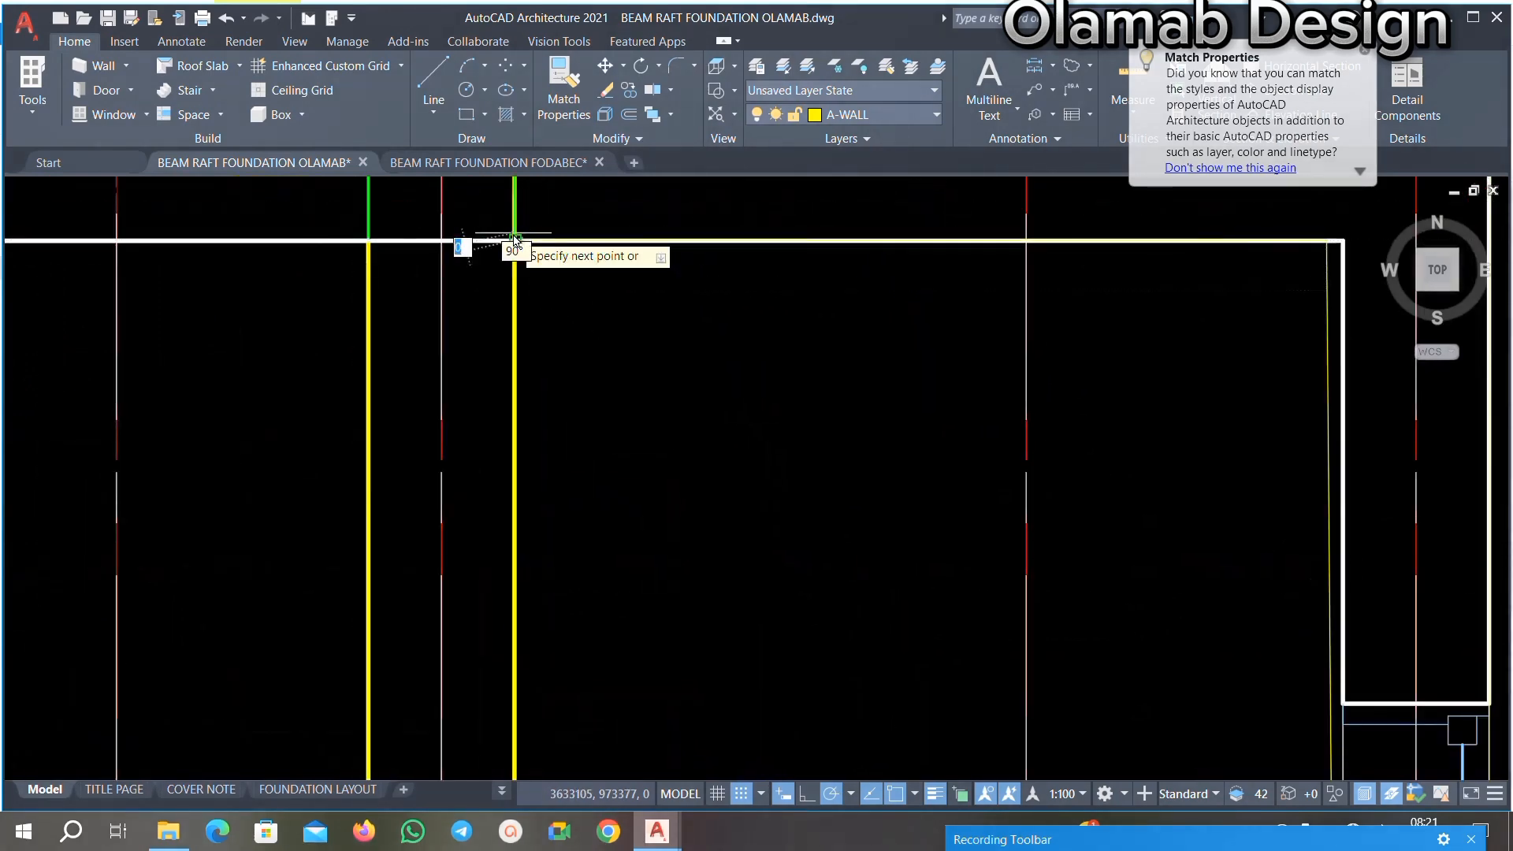
{"action": "scroll", "coordinate": [623, 346], "scroll_direction": "down", "scroll_amount": 2}
{"action": "key", "text": "Escape"}
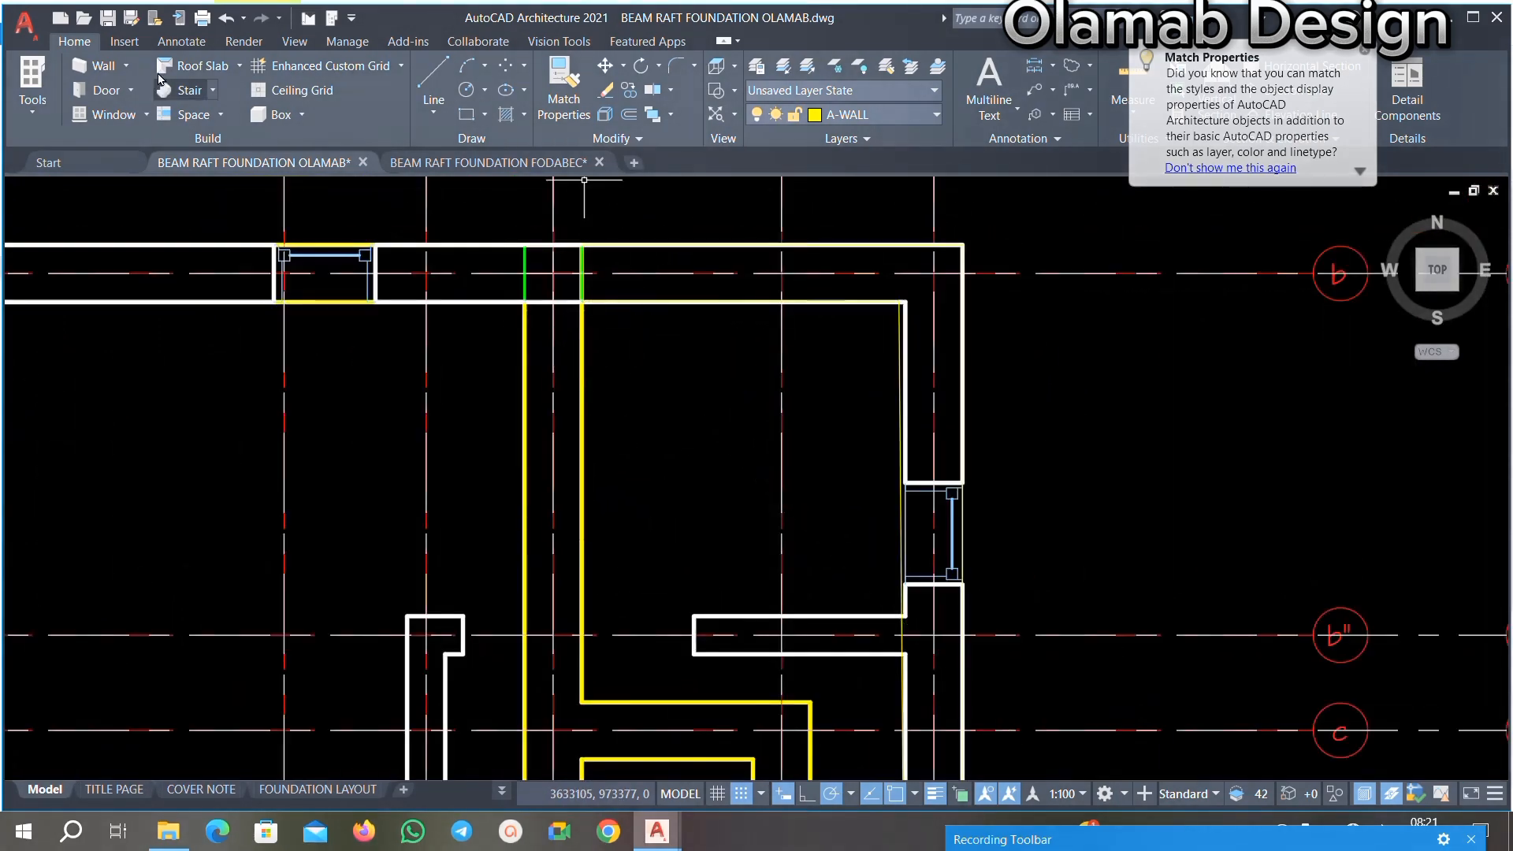
Step: Measure the distance from the grid 10 column to the northeast outer corner on grid b with a linear dimension
{"action": "left_click", "coordinate": [178, 42]}
{"action": "left_click", "coordinate": [486, 66]}
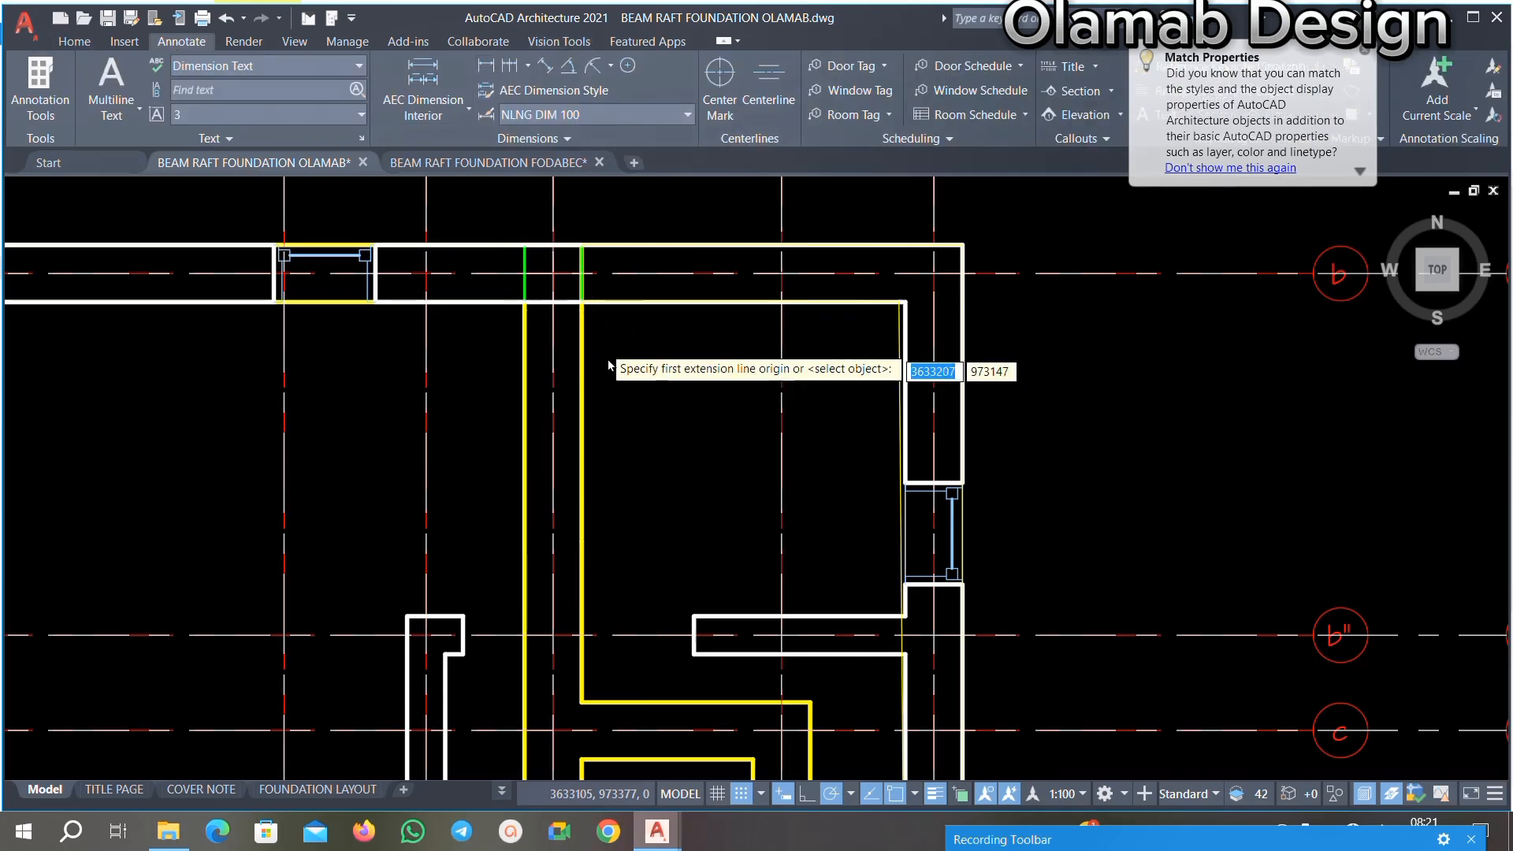
{"action": "scroll", "coordinate": [591, 276], "scroll_direction": "down", "scroll_amount": 2}
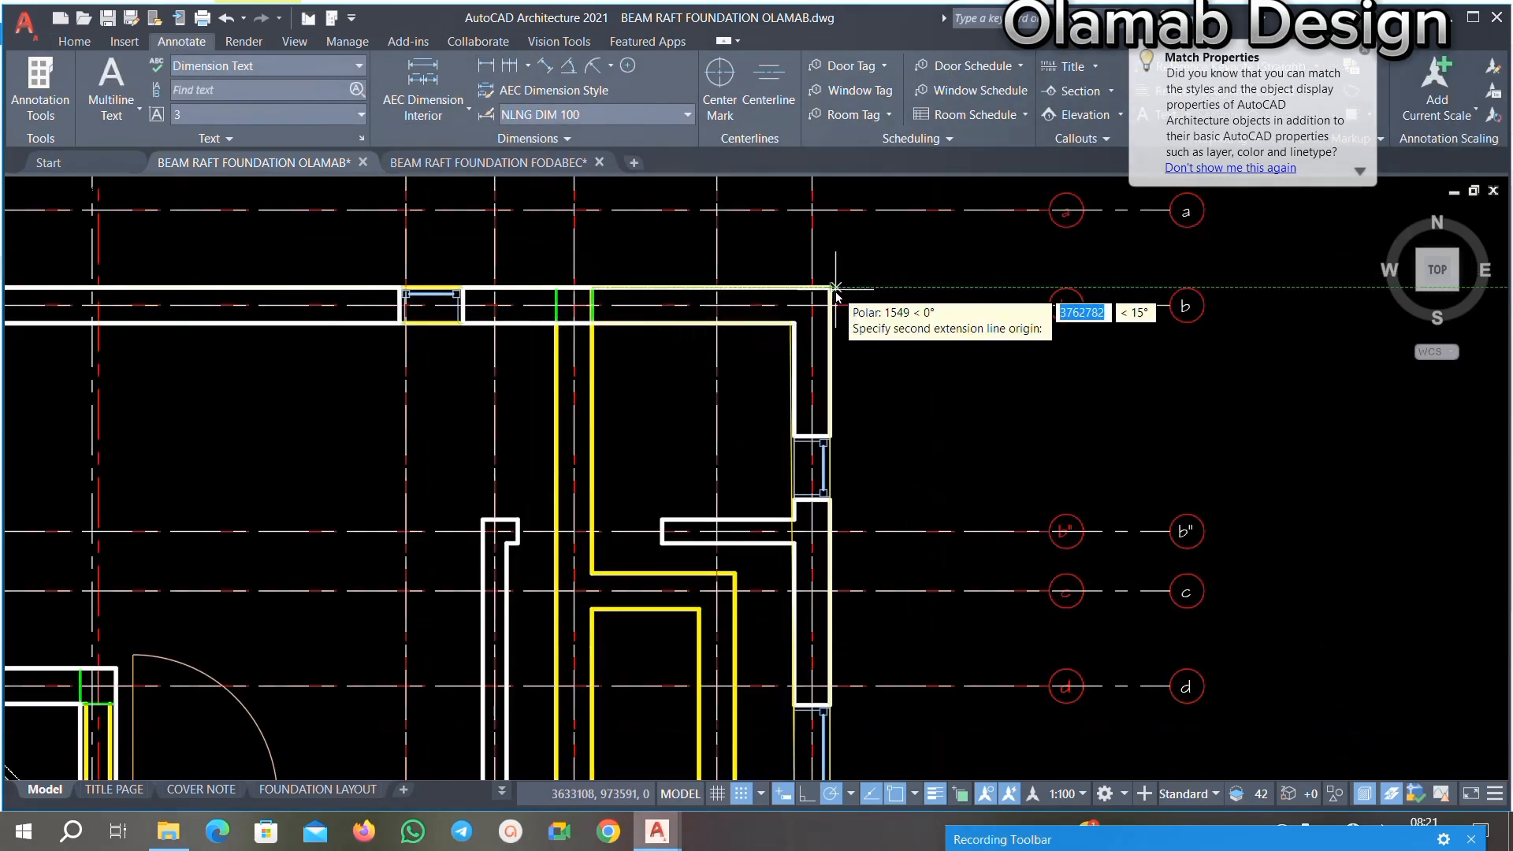
{"action": "left_click", "coordinate": [829, 289]}
{"action": "scroll", "coordinate": [831, 311], "scroll_direction": "down", "scroll_amount": 2}
{"action": "scroll", "coordinate": [752, 277], "scroll_direction": "up", "scroll_amount": 2}
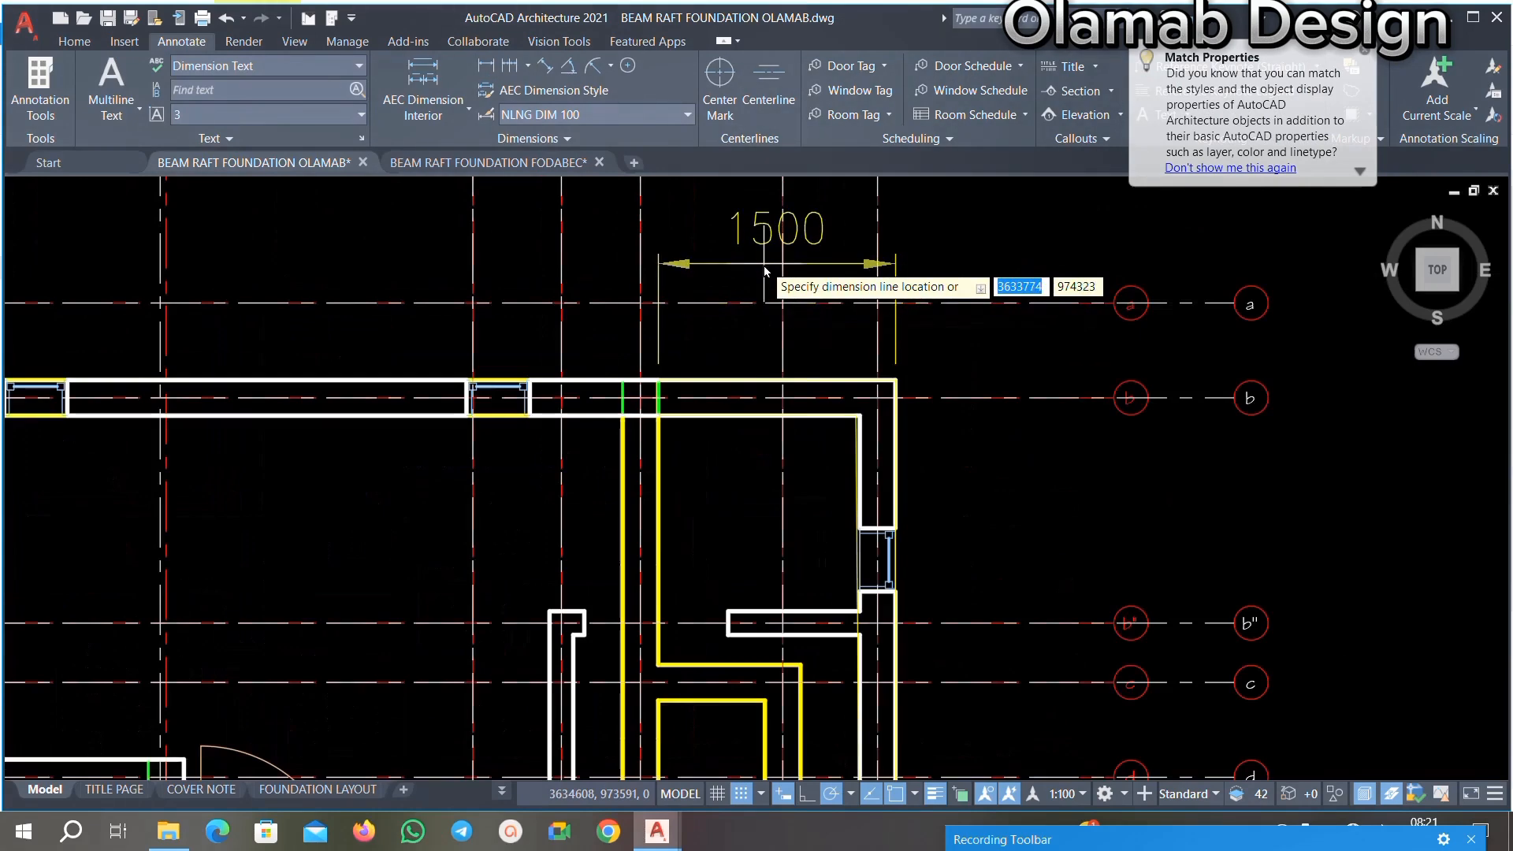
{"action": "scroll", "coordinate": [761, 274], "scroll_direction": "down", "scroll_amount": 2}
{"action": "scroll", "coordinate": [777, 366], "scroll_direction": "up", "scroll_amount": 5}
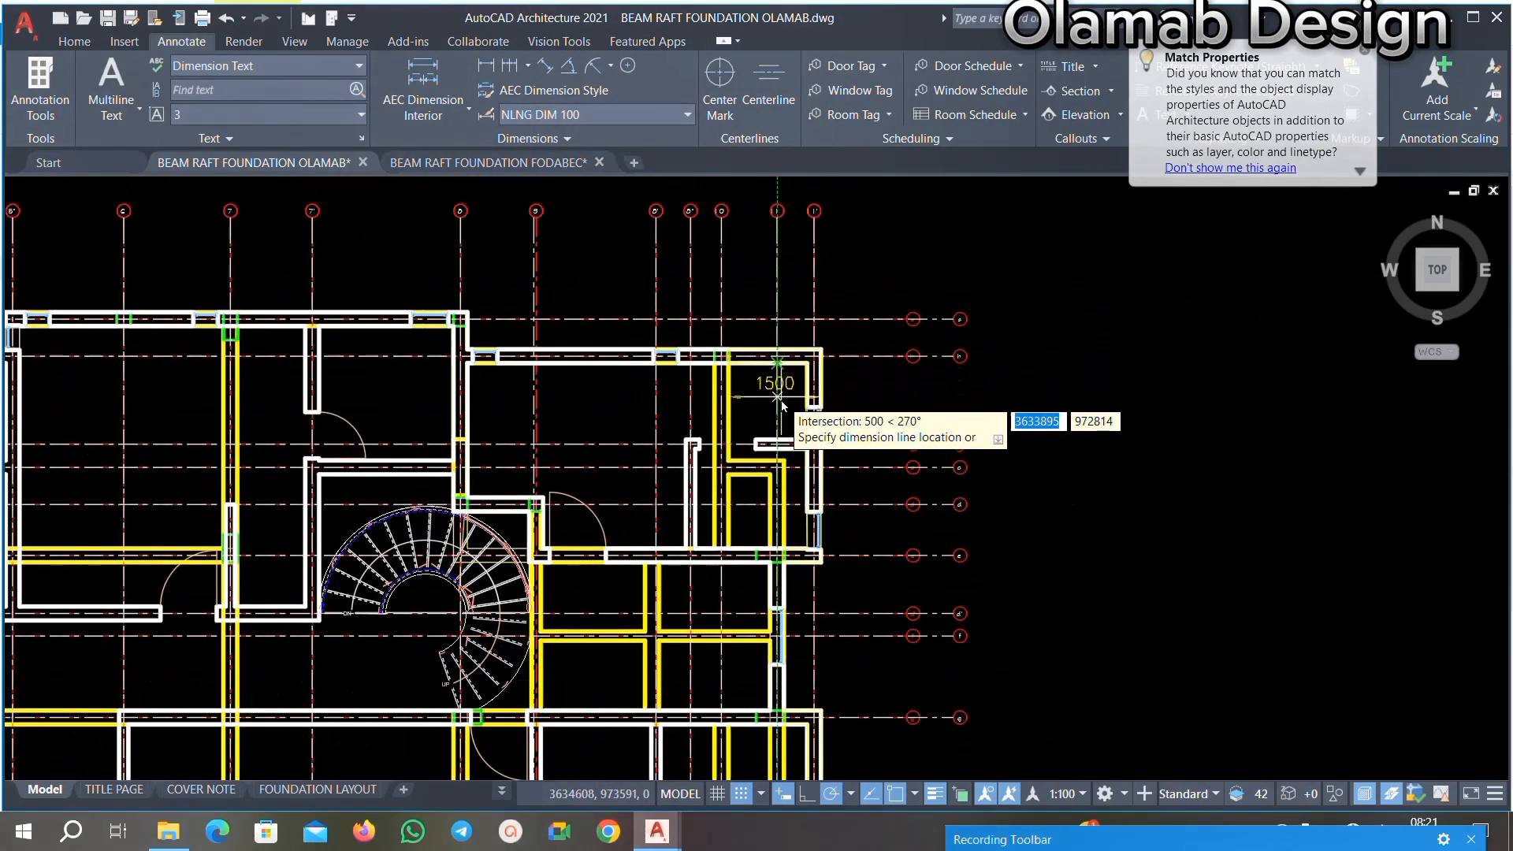
Step: Measure the distance from the grid 11 column to the outer corner on grid e with a linear dimension, then discard it
{"action": "left_click", "coordinate": [483, 68]}
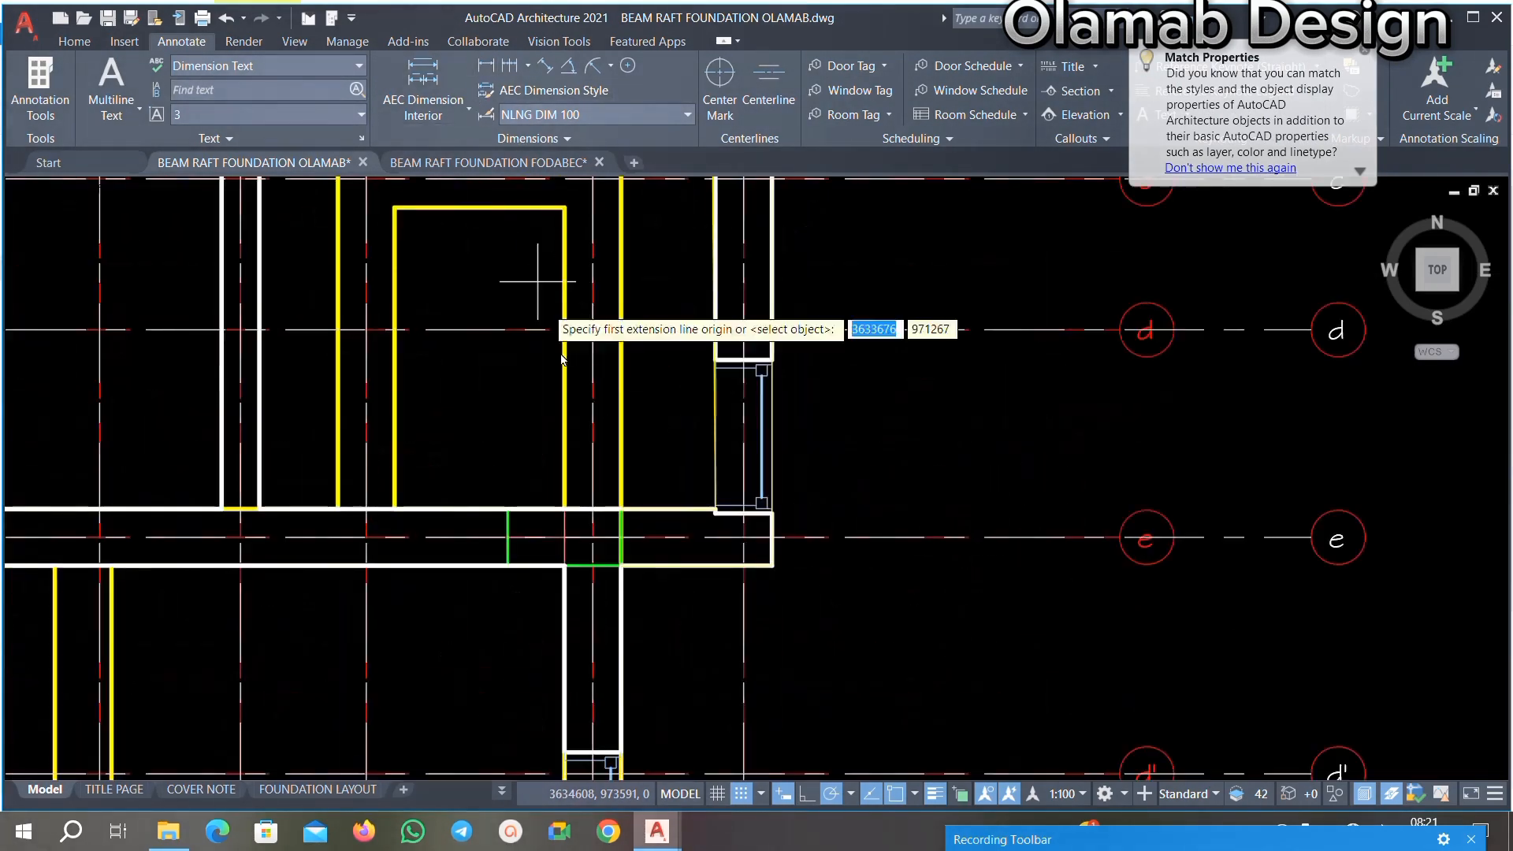
{"action": "left_click", "coordinate": [621, 566]}
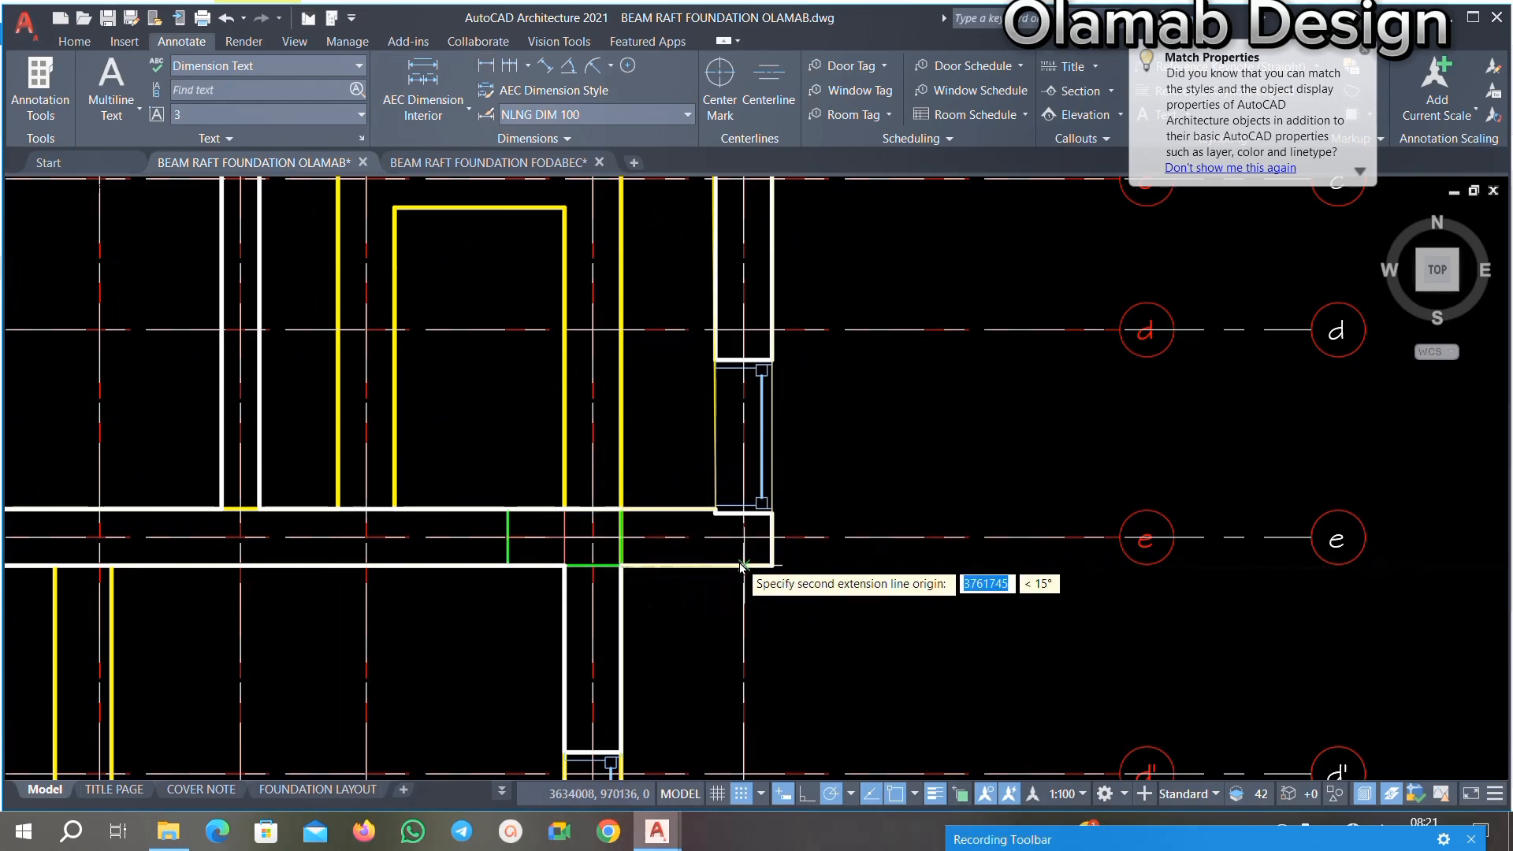
{"action": "left_click", "coordinate": [771, 528]}
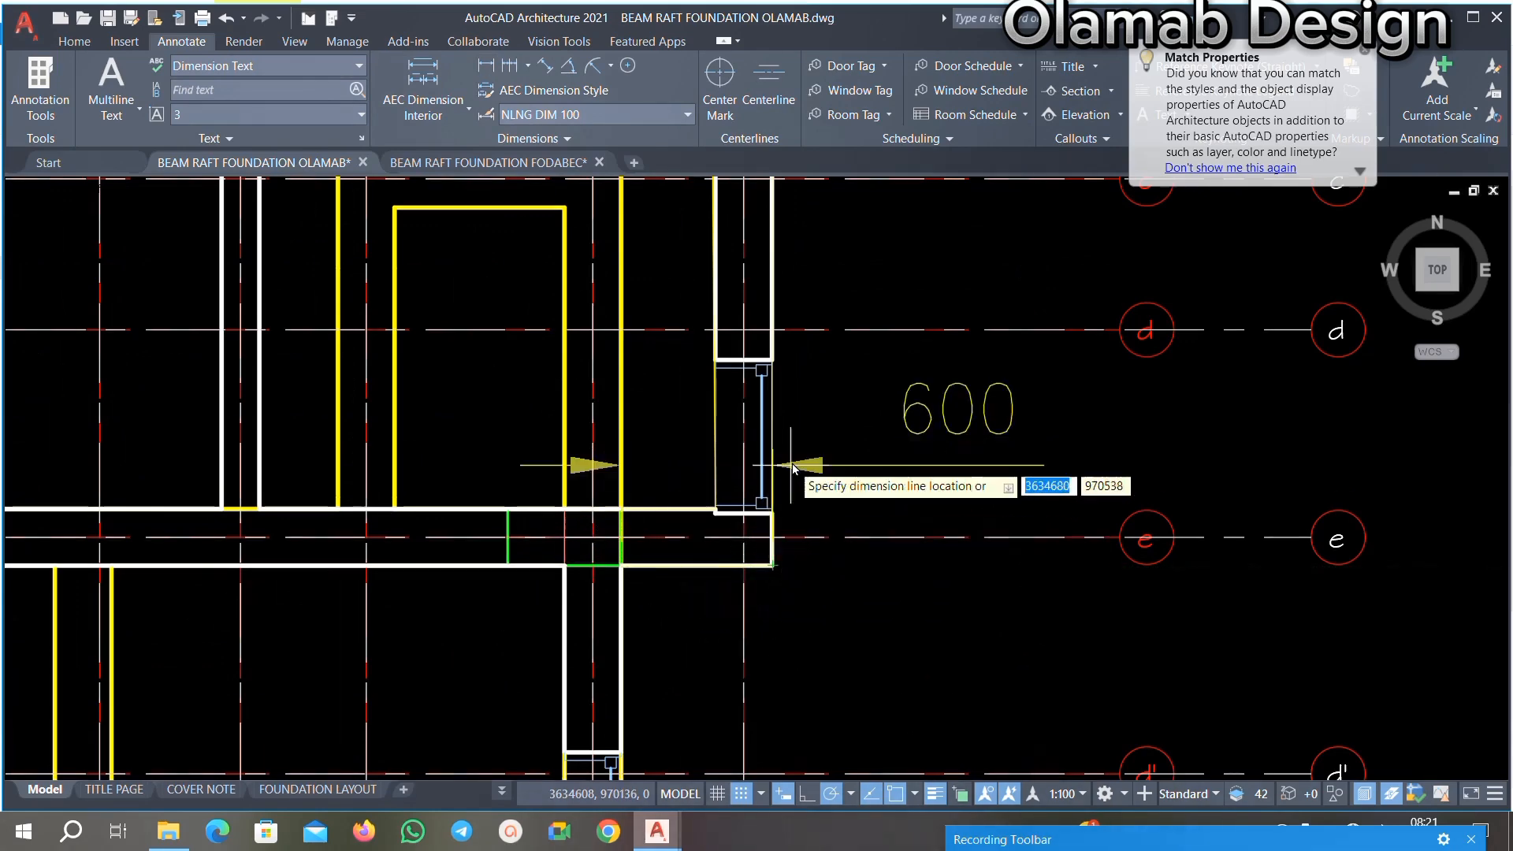
{"action": "scroll", "coordinate": [794, 462], "scroll_direction": "down", "scroll_amount": 4}
{"action": "key", "text": "Escape"}
{"action": "scroll", "coordinate": [793, 463], "scroll_direction": "down", "scroll_amount": 6}
{"action": "scroll", "coordinate": [678, 512], "scroll_direction": "up", "scroll_amount": 2}
{"action": "scroll", "coordinate": [687, 495], "scroll_direction": "up", "scroll_amount": 3}
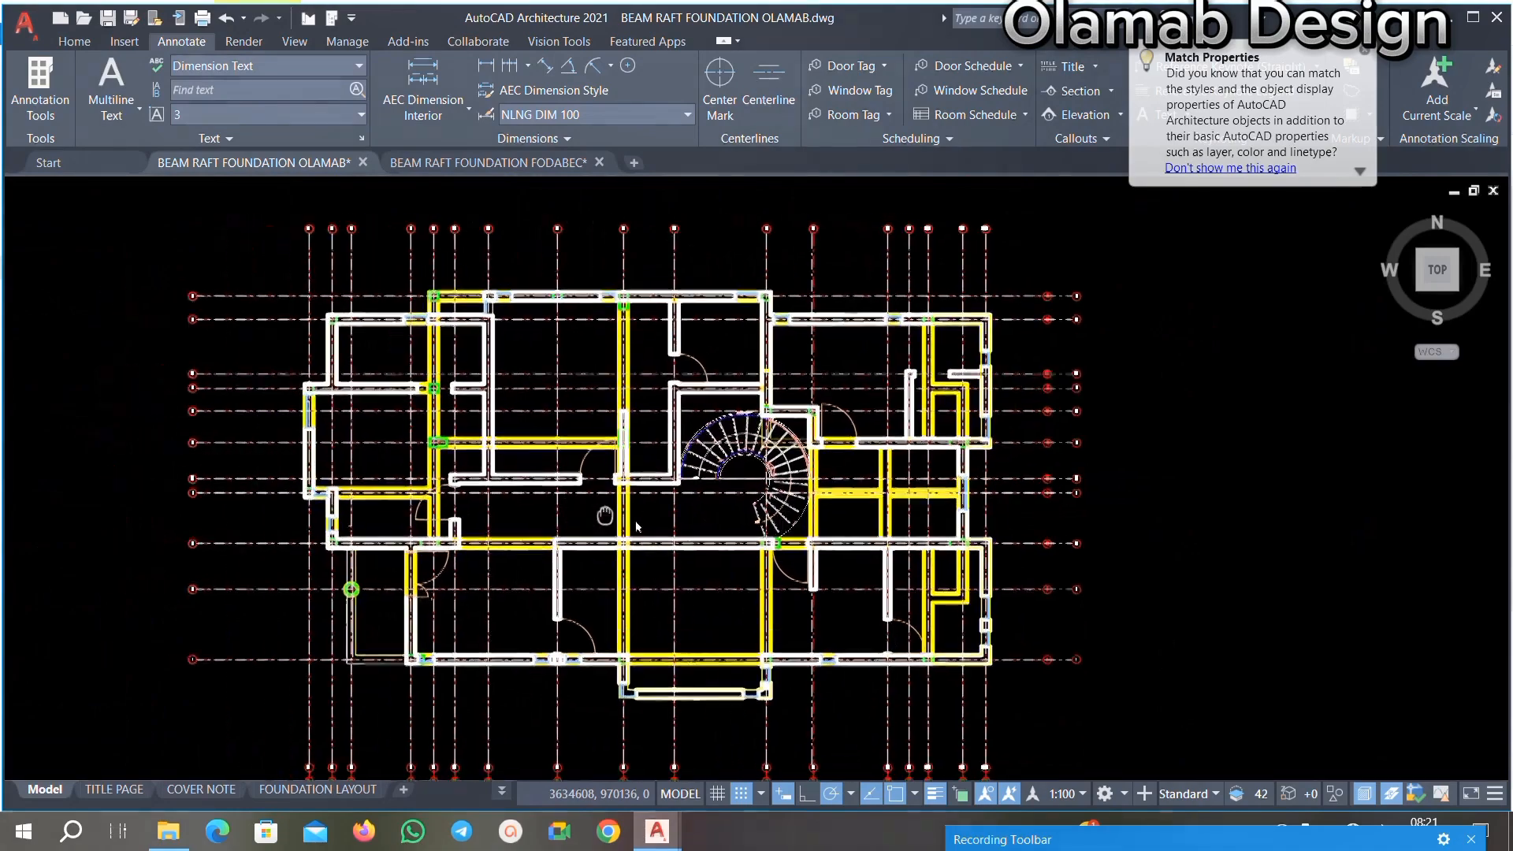
Step: Start a line on the A-WALL layer at the yellow wall west of the corridor, level with the corridor wall's upper face
{"action": "scroll", "coordinate": [503, 461], "scroll_direction": "up", "scroll_amount": 2}
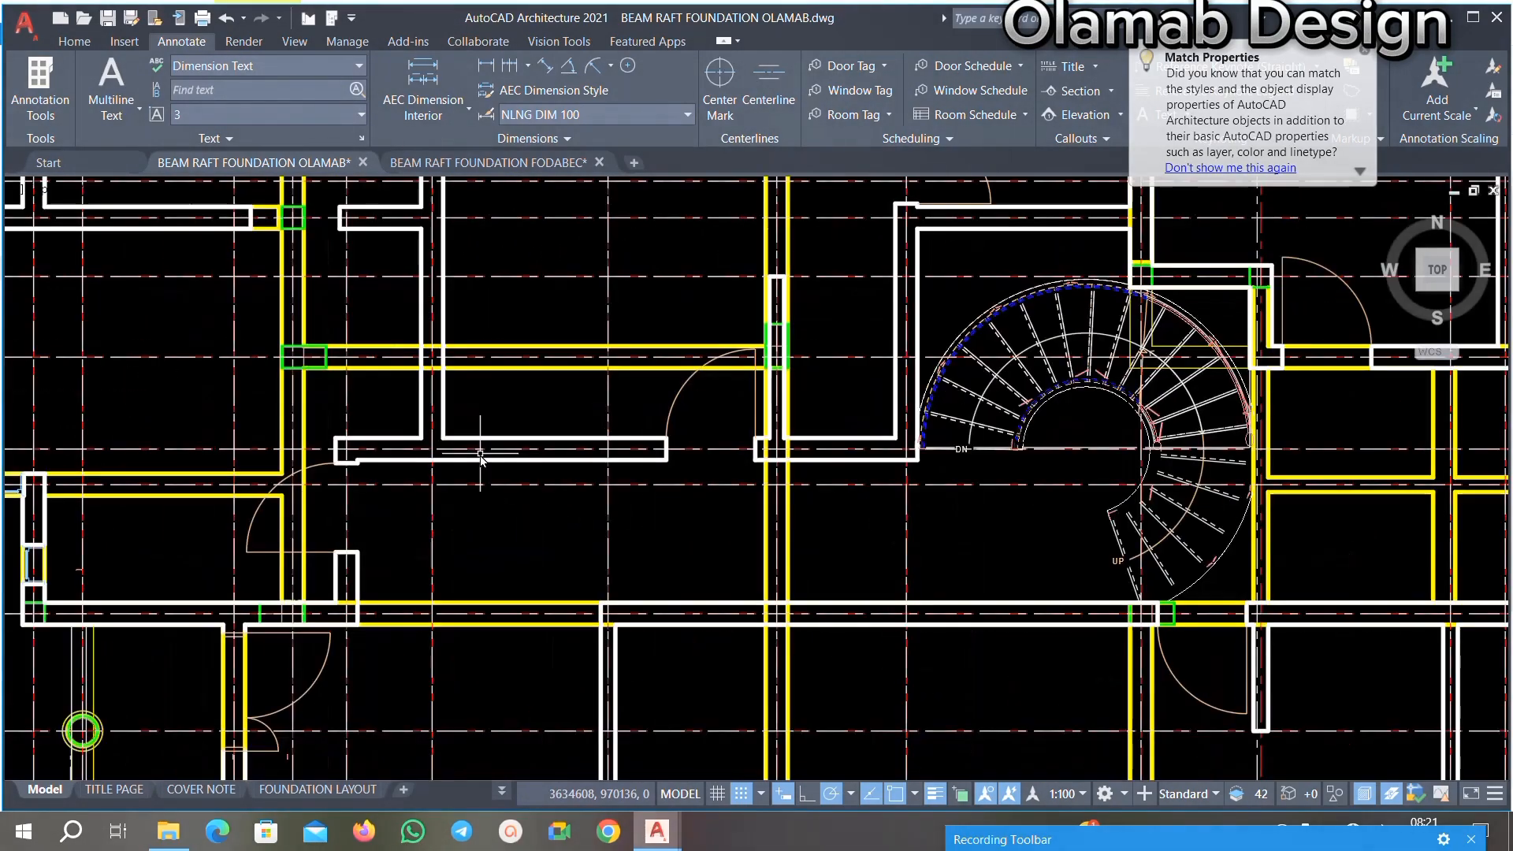
{"action": "scroll", "coordinate": [874, 470], "scroll_direction": "down", "scroll_amount": 2}
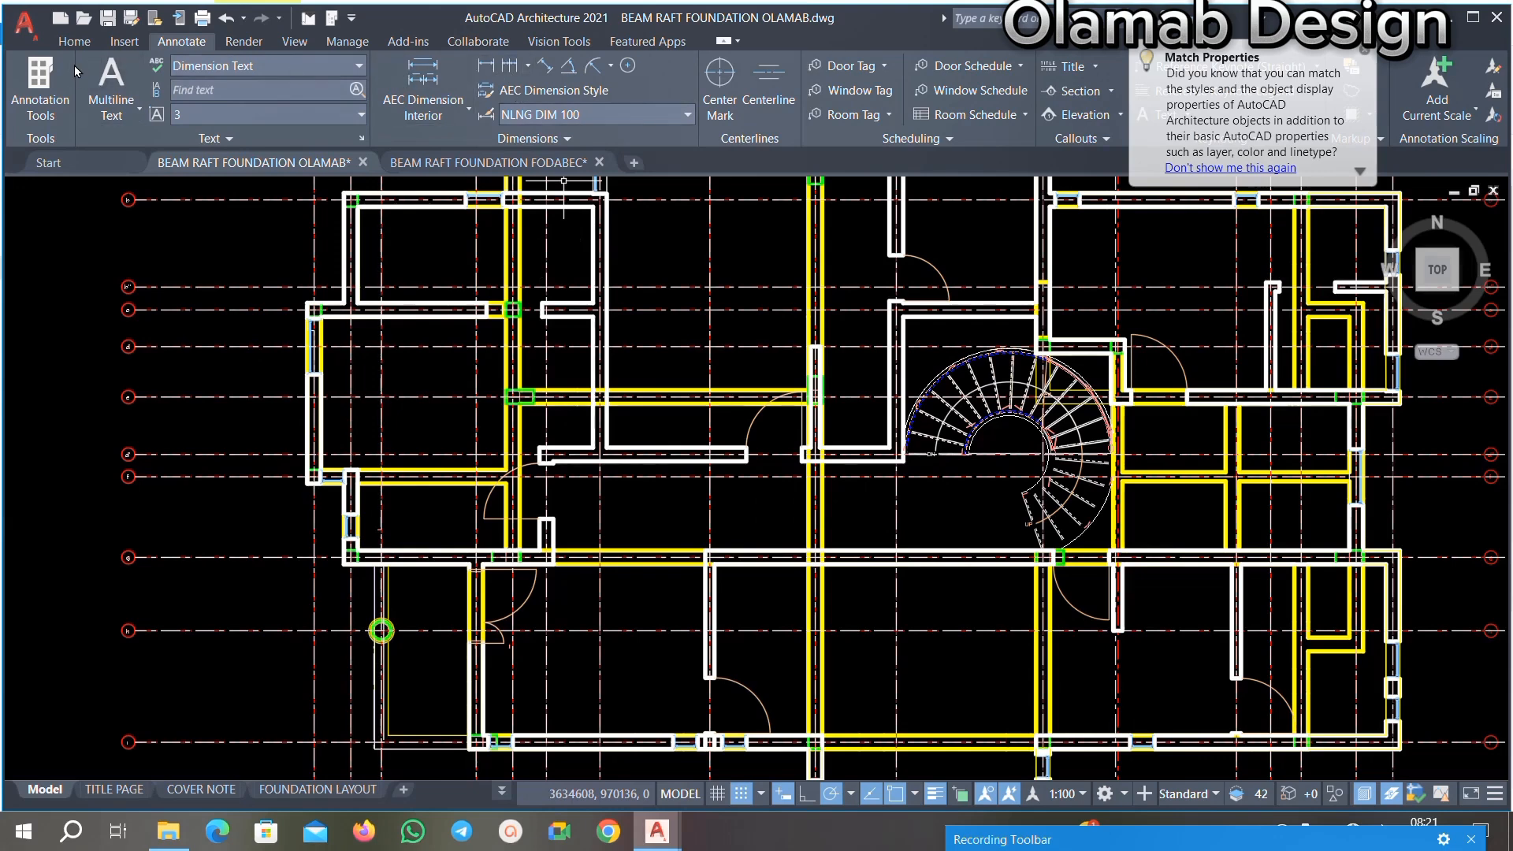
{"action": "key", "text": "ctrl+a"}
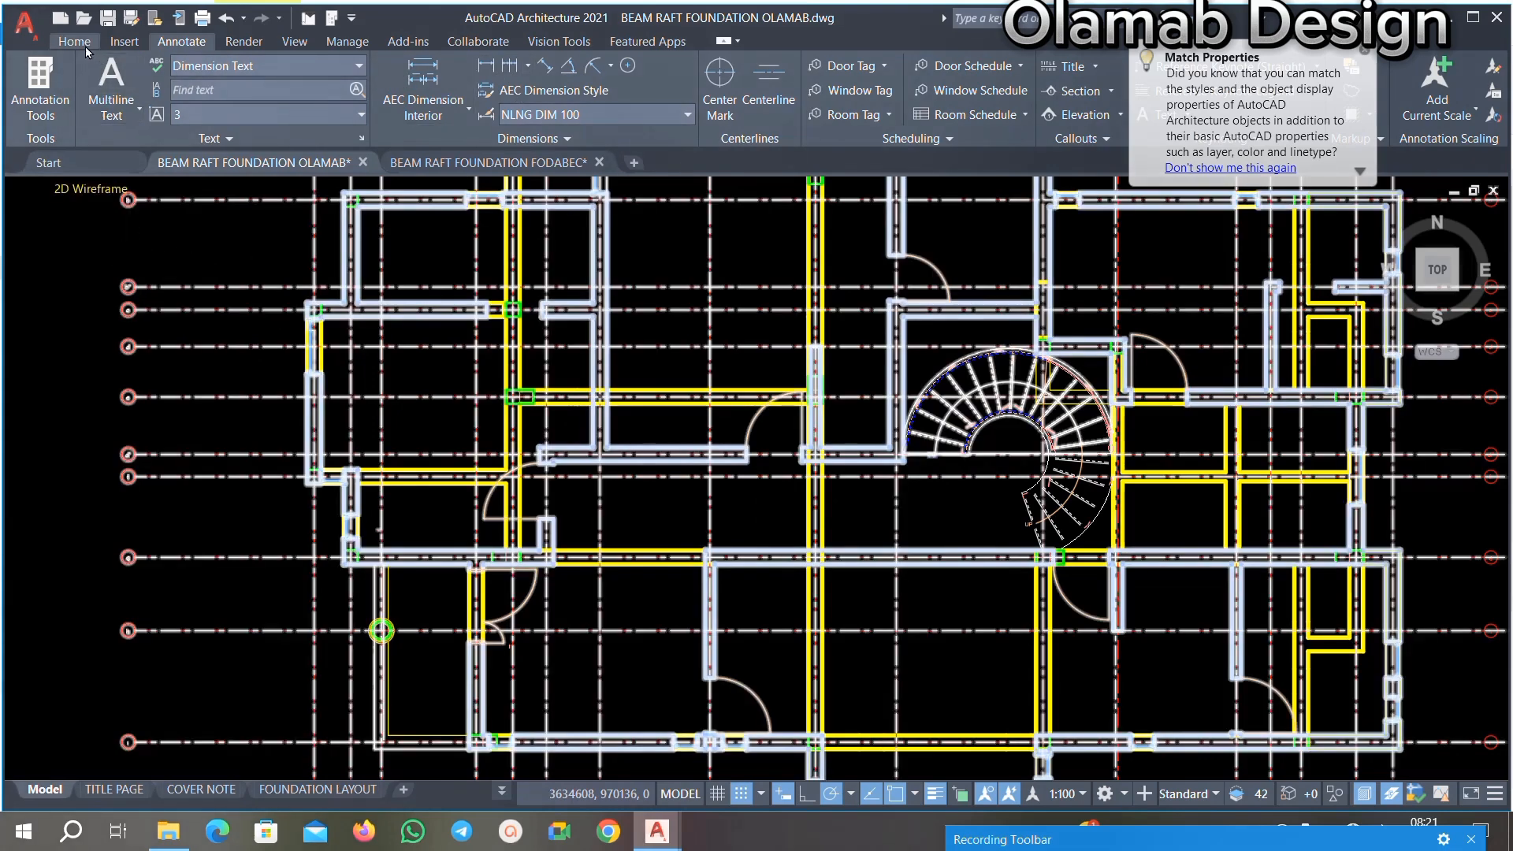
{"action": "left_click", "coordinate": [85, 47]}
{"action": "left_click", "coordinate": [435, 84]}
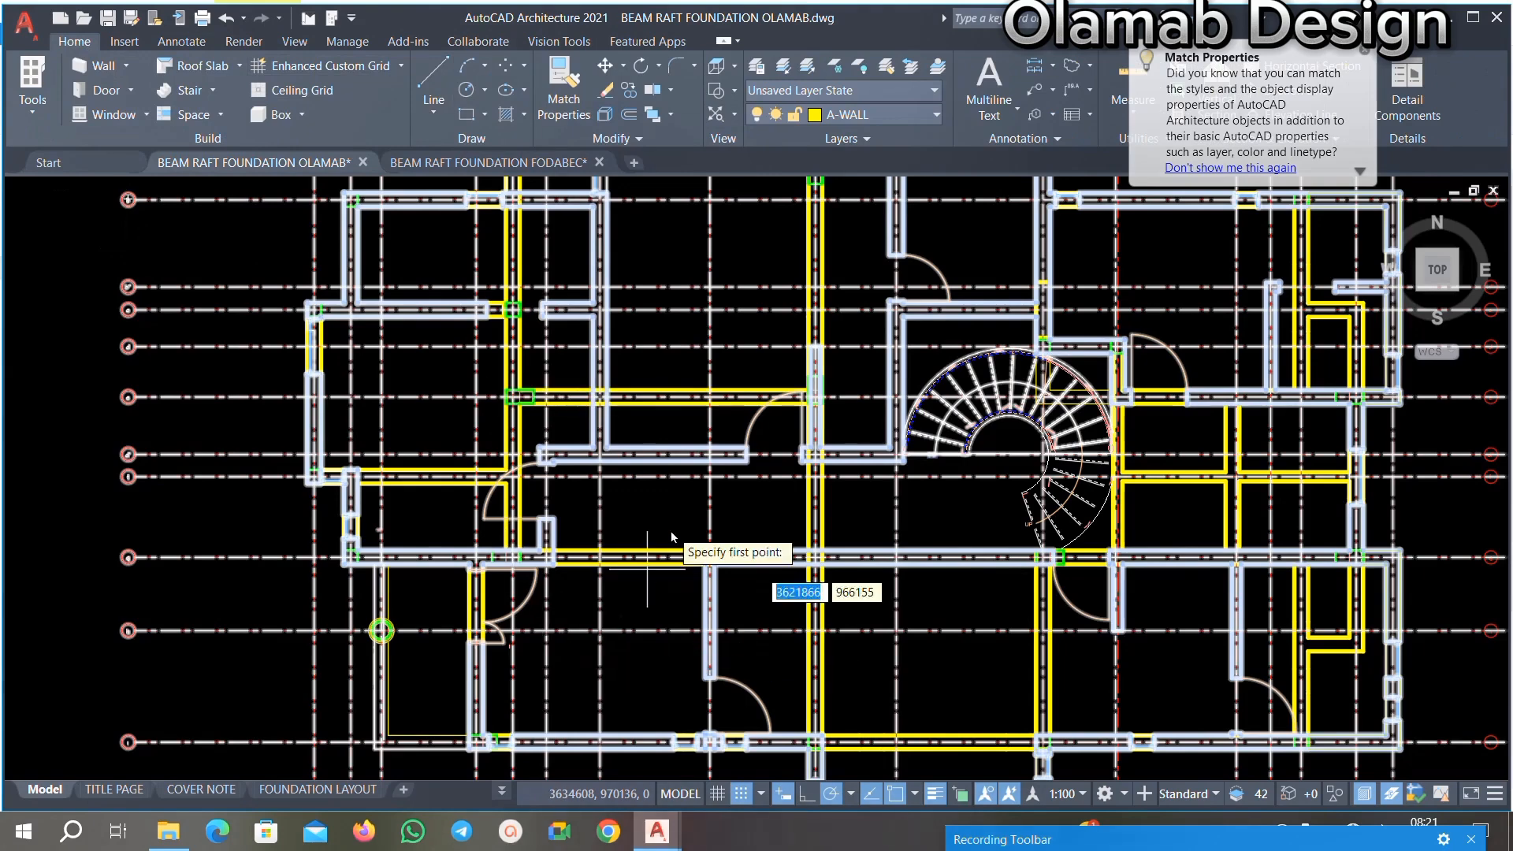
{"action": "scroll", "coordinate": [697, 482], "scroll_direction": "down", "scroll_amount": 1}
{"action": "scroll", "coordinate": [852, 482], "scroll_direction": "up", "scroll_amount": 1}
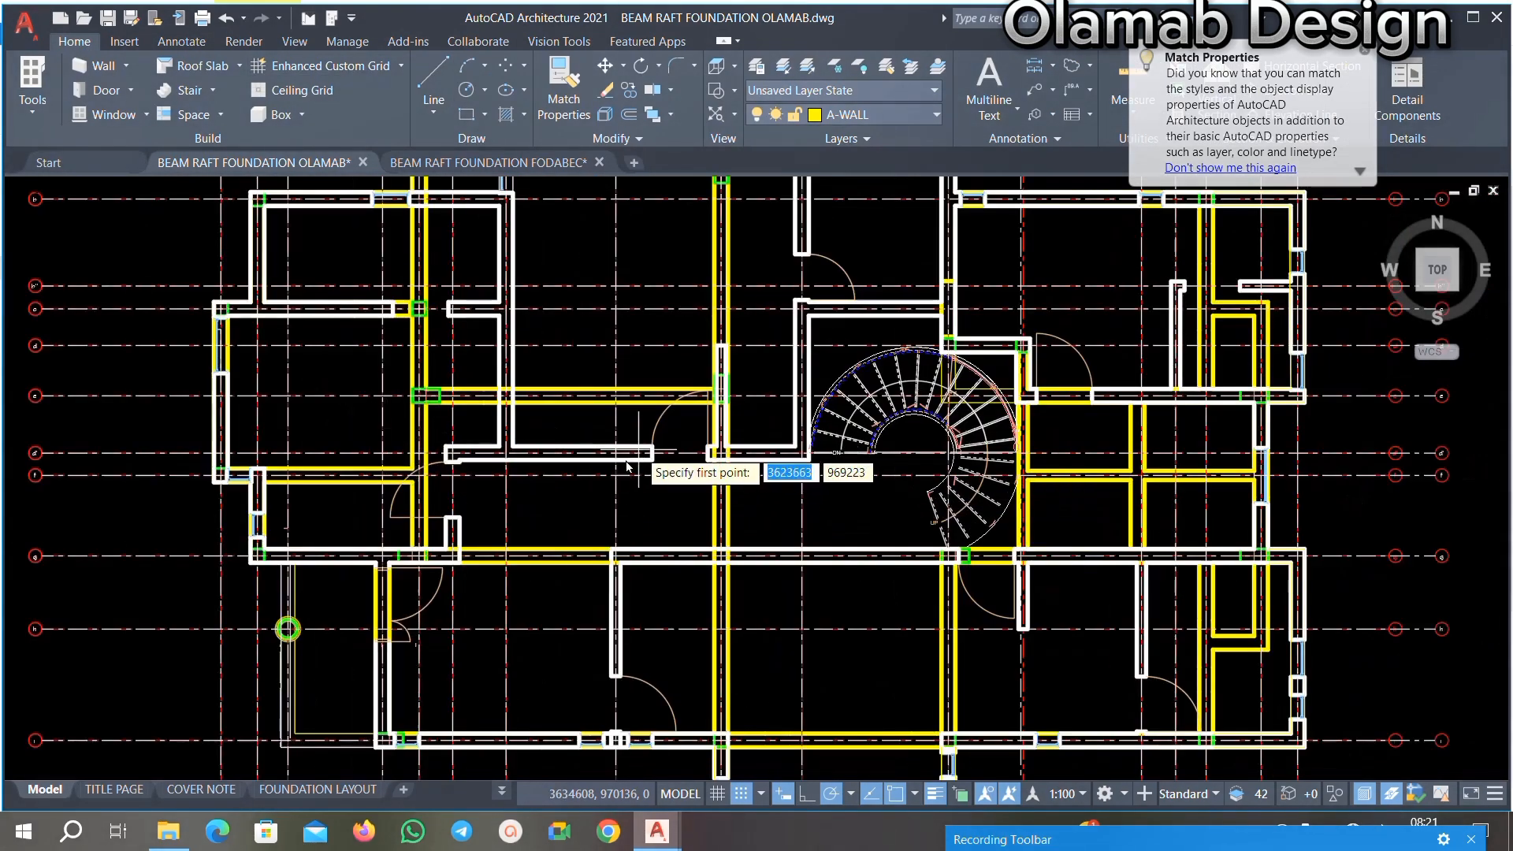
{"action": "scroll", "coordinate": [627, 466], "scroll_direction": "up", "scroll_amount": 3}
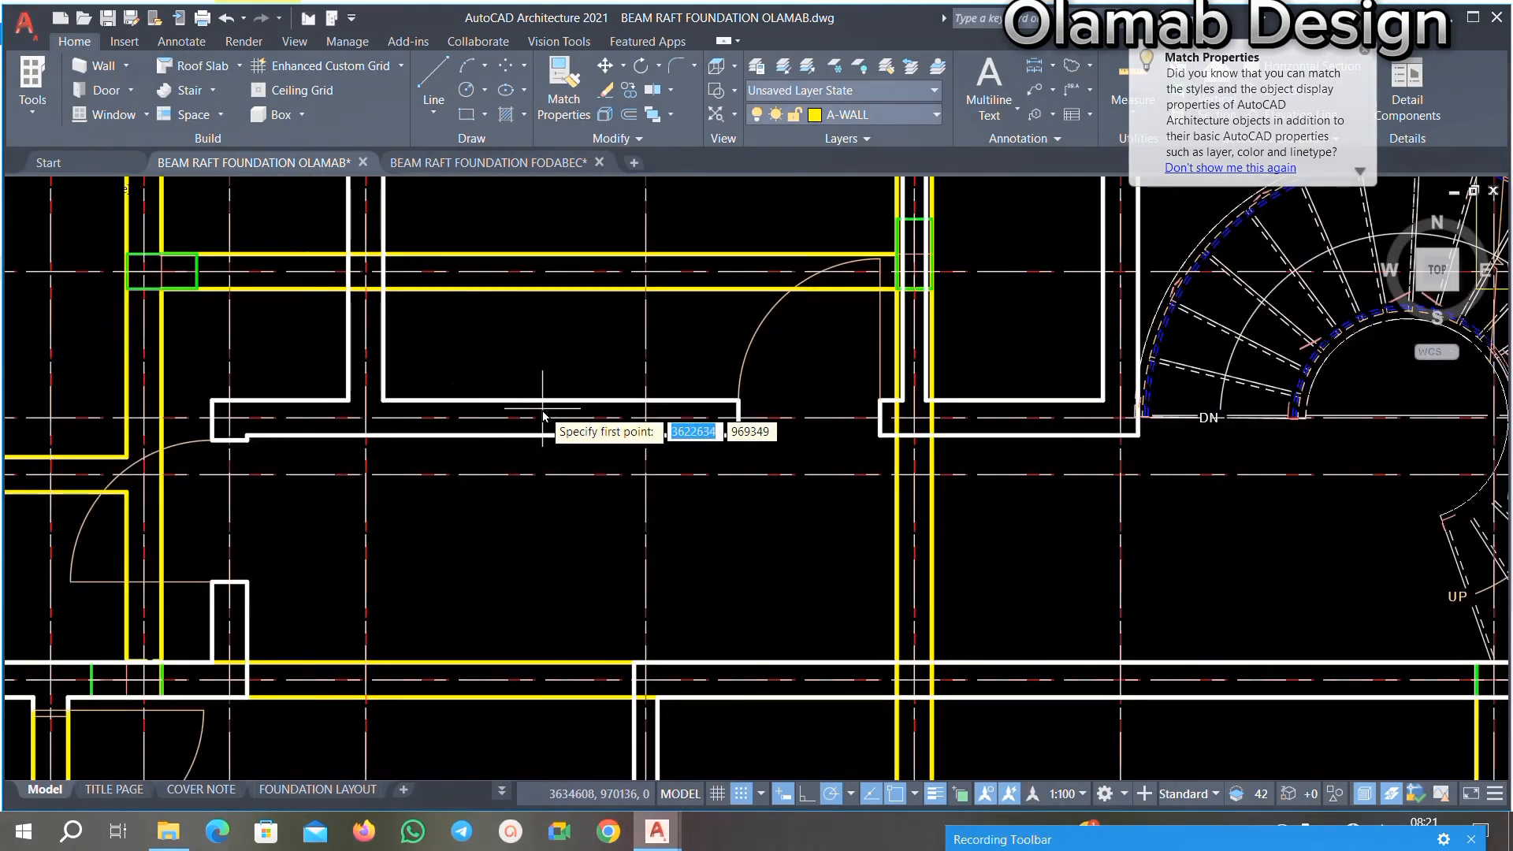
{"action": "scroll", "coordinate": [543, 416], "scroll_direction": "down", "scroll_amount": 2}
{"action": "scroll", "coordinate": [337, 416], "scroll_direction": "up", "scroll_amount": 3}
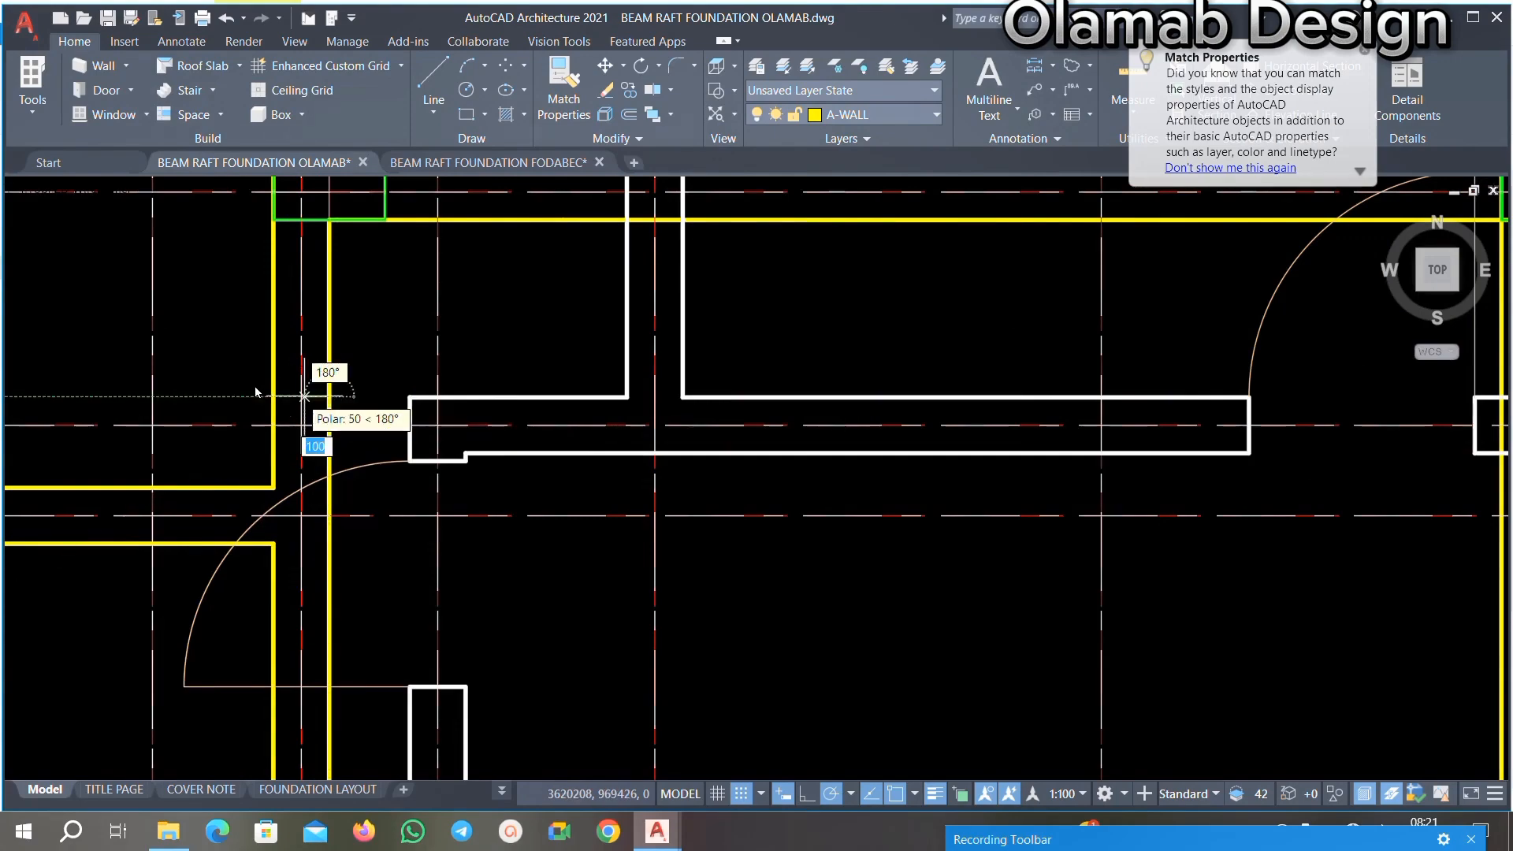
Step: Run the line east across the spiral stair to just past the wall beyond it, about 9957 mm long
{"action": "scroll", "coordinate": [631, 431], "scroll_direction": "down", "scroll_amount": 5}
{"action": "scroll", "coordinate": [726, 432], "scroll_direction": "up", "scroll_amount": 4}
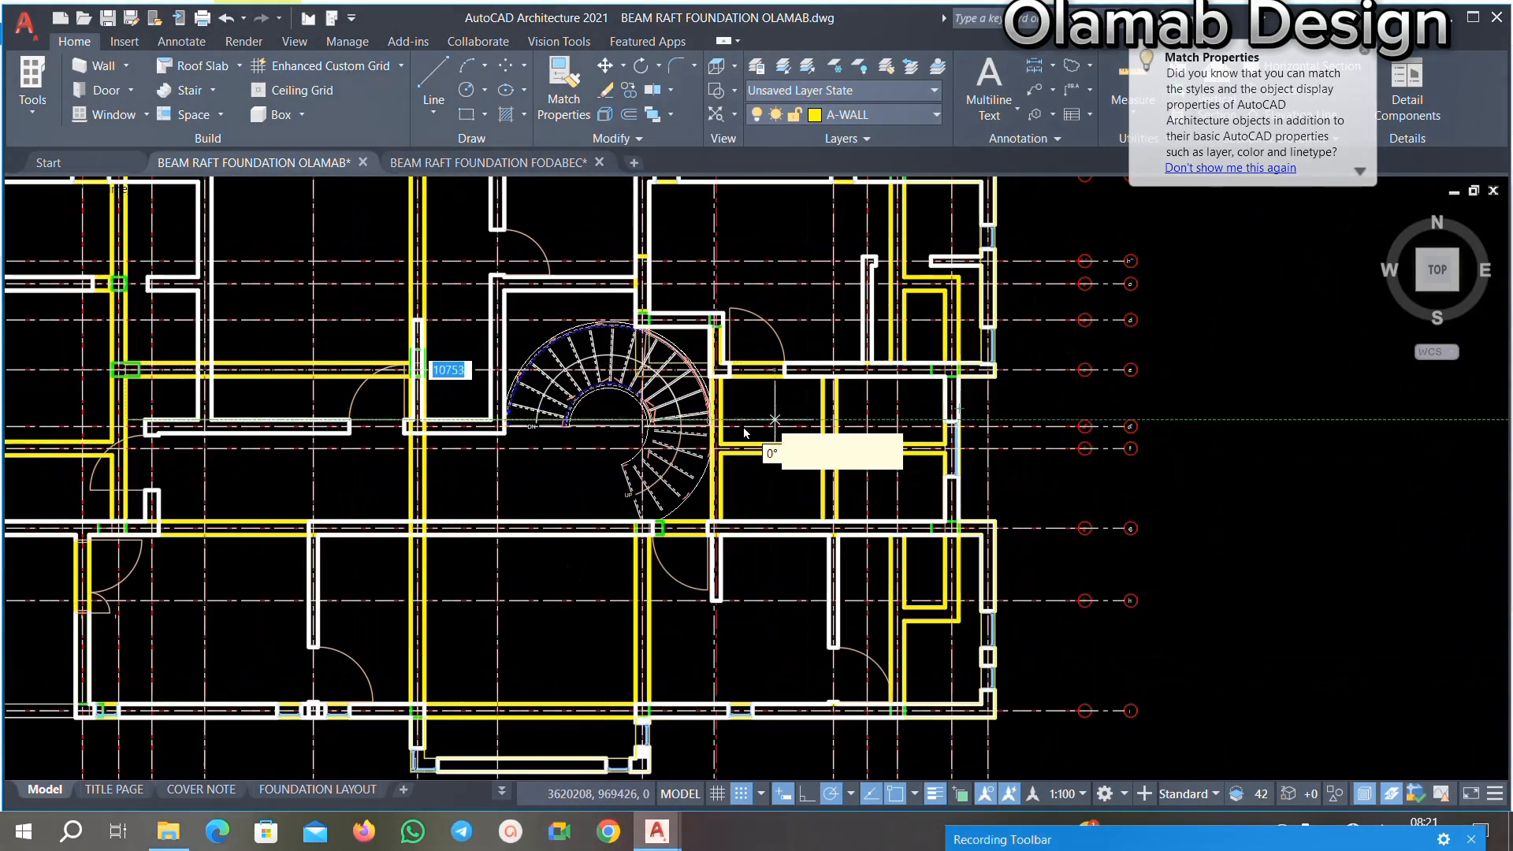
{"action": "scroll", "coordinate": [693, 421], "scroll_direction": "up", "scroll_amount": 4}
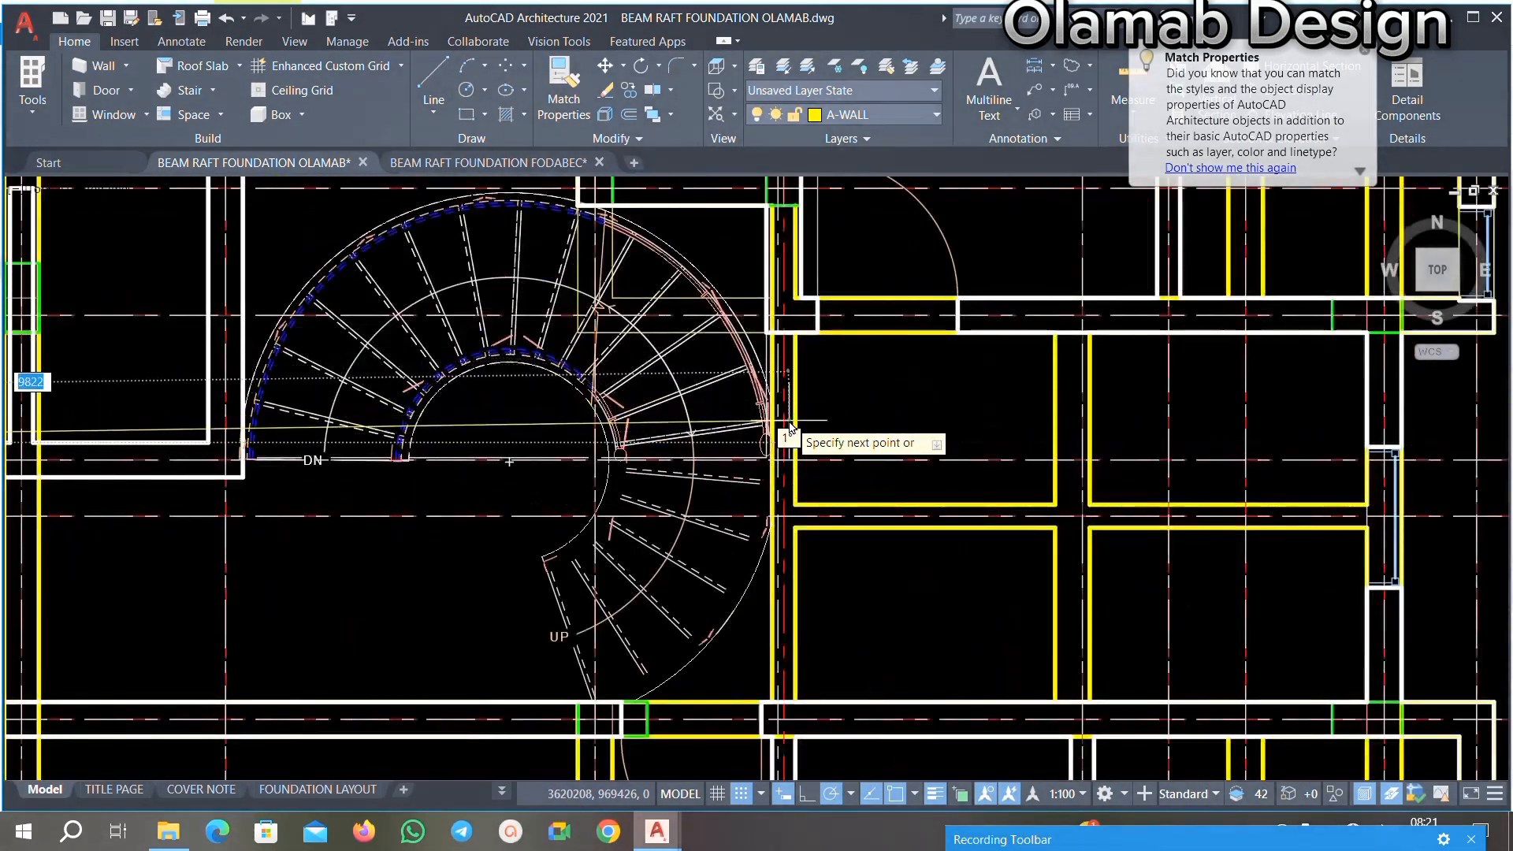
{"action": "scroll", "coordinate": [791, 430], "scroll_direction": "down", "scroll_amount": 5}
{"action": "scroll", "coordinate": [788, 402], "scroll_direction": "up", "scroll_amount": 4}
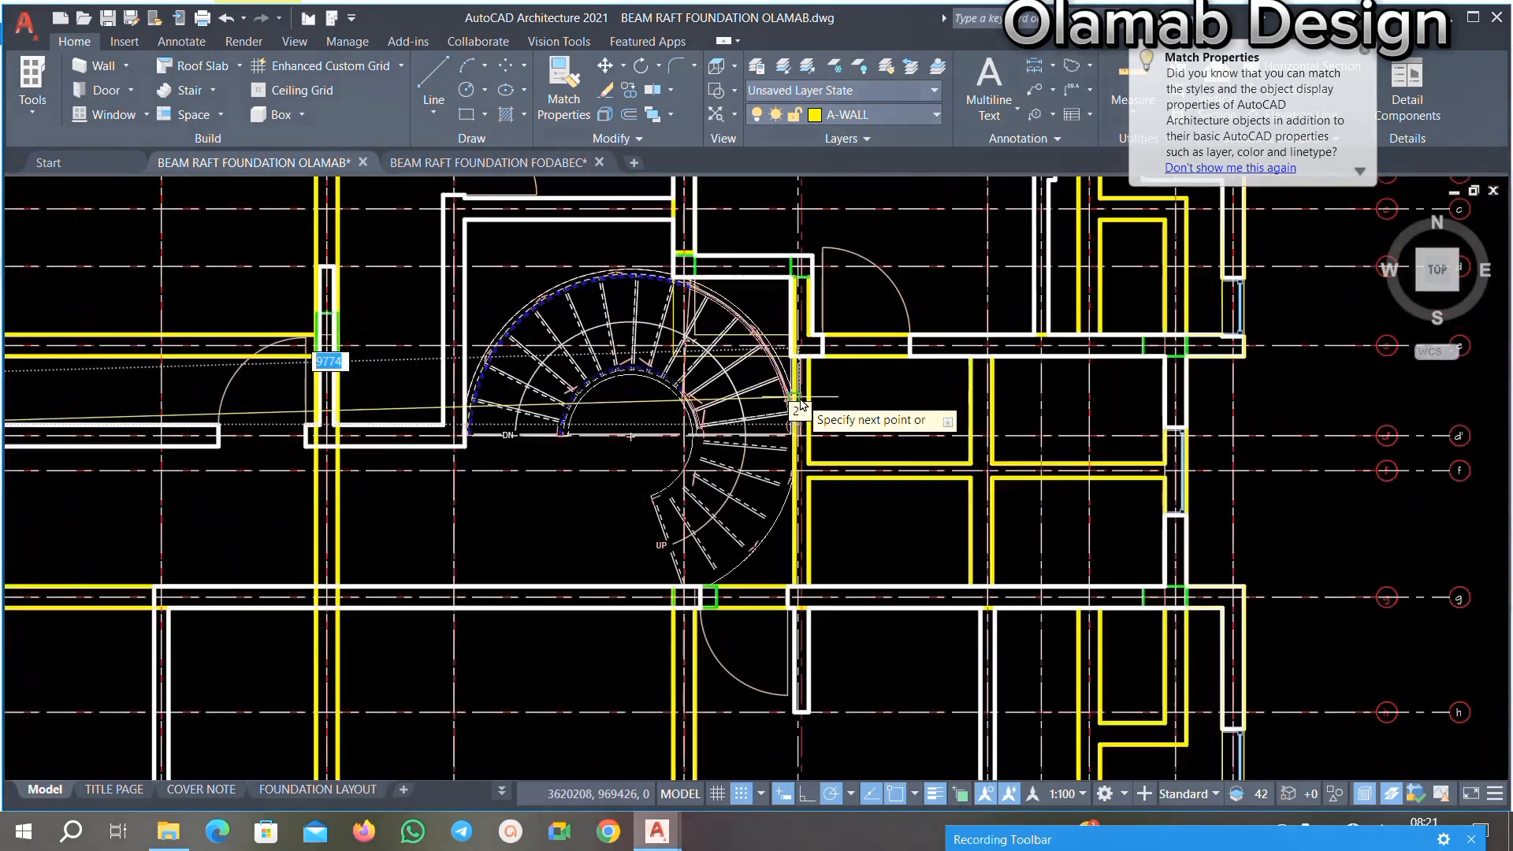
{"action": "scroll", "coordinate": [800, 404], "scroll_direction": "up", "scroll_amount": 2}
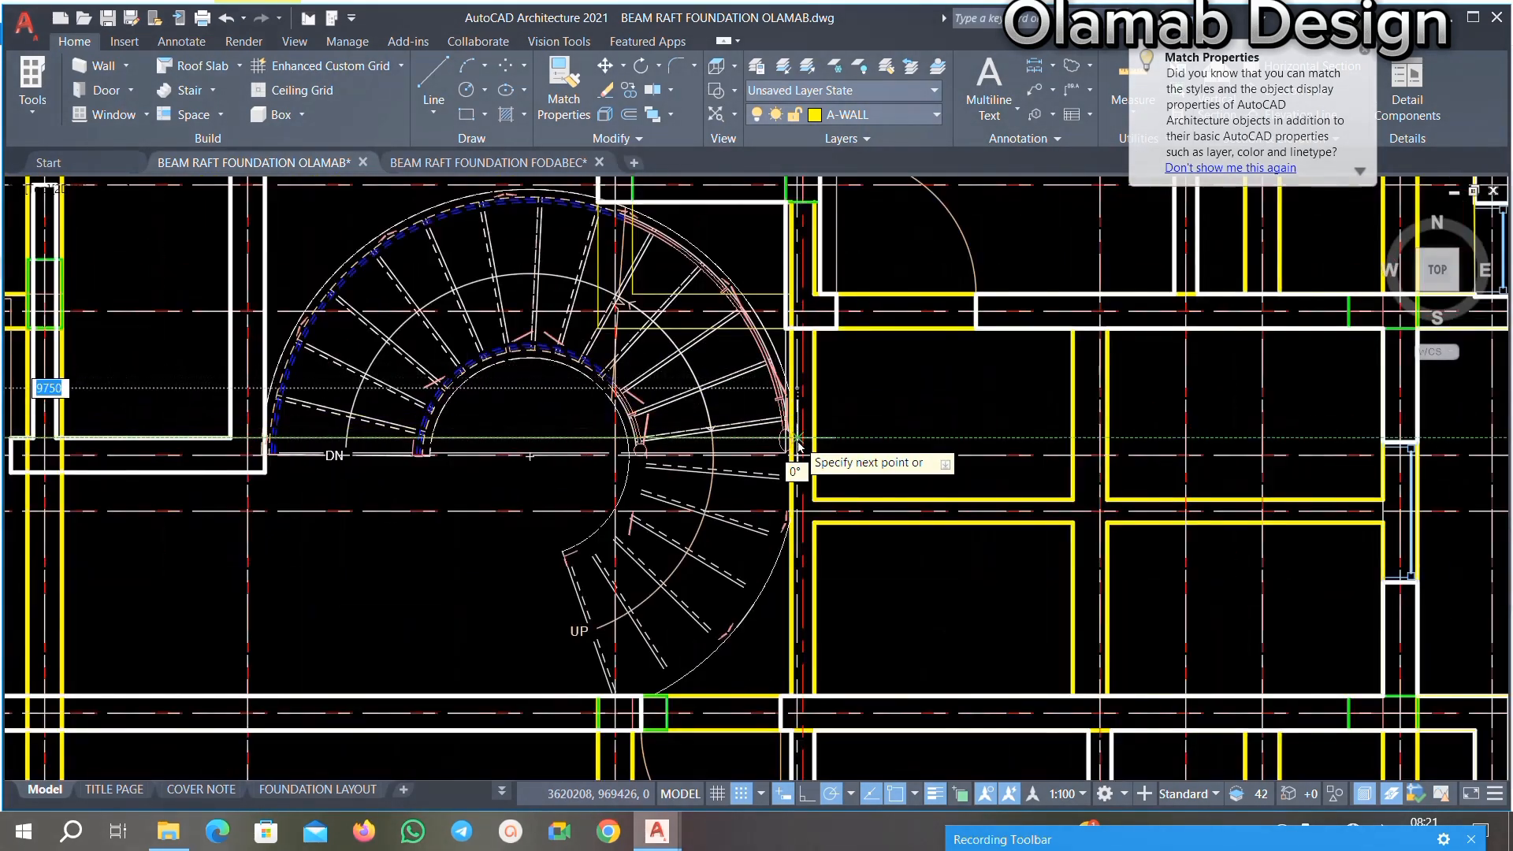
{"action": "scroll", "coordinate": [797, 443], "scroll_direction": "up", "scroll_amount": 4}
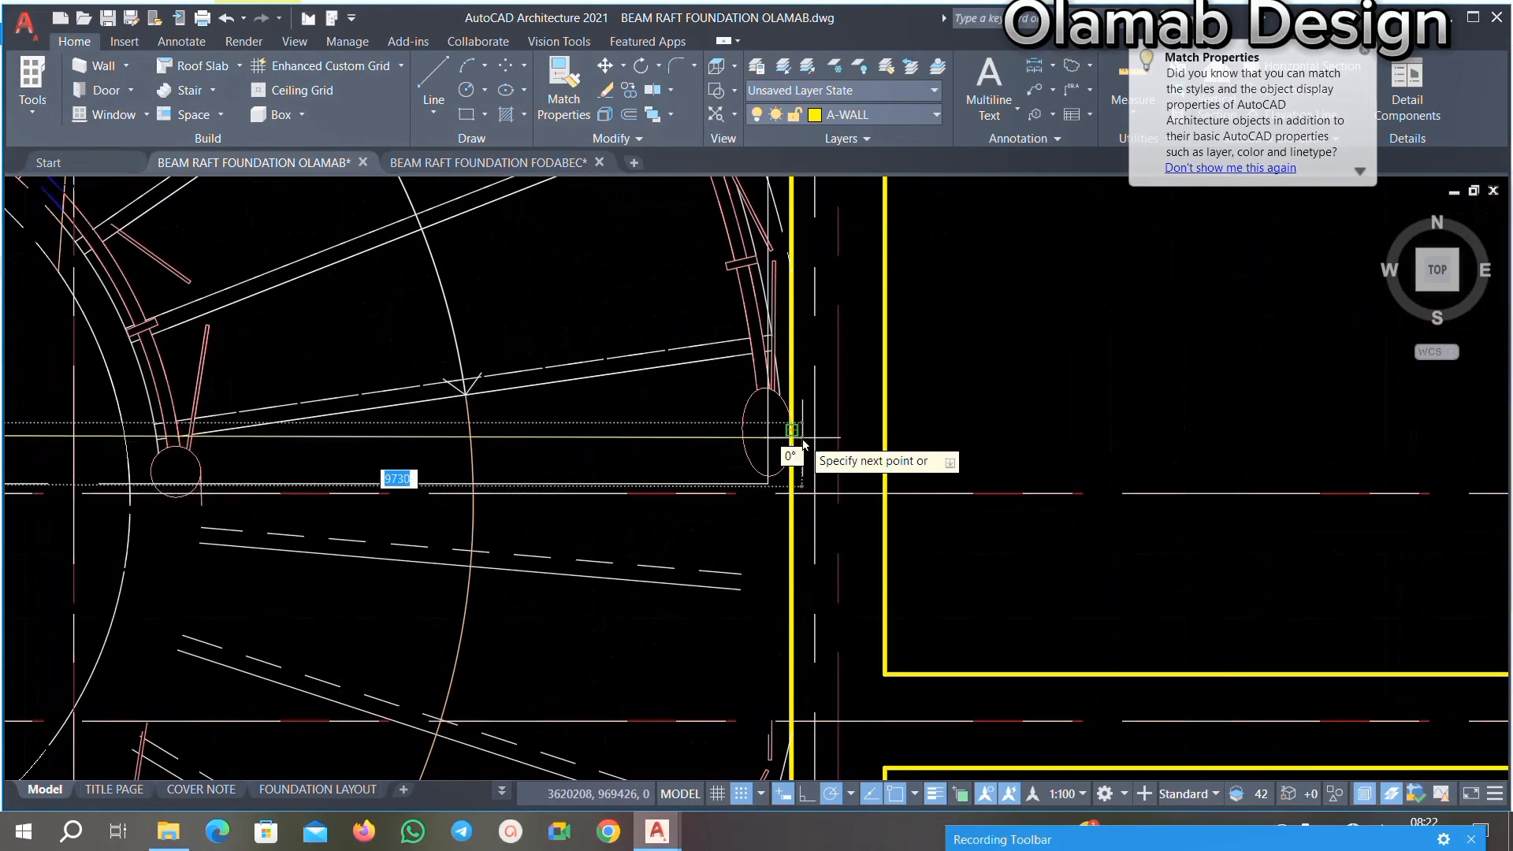
{"action": "scroll", "coordinate": [894, 430], "scroll_direction": "down", "scroll_amount": 5}
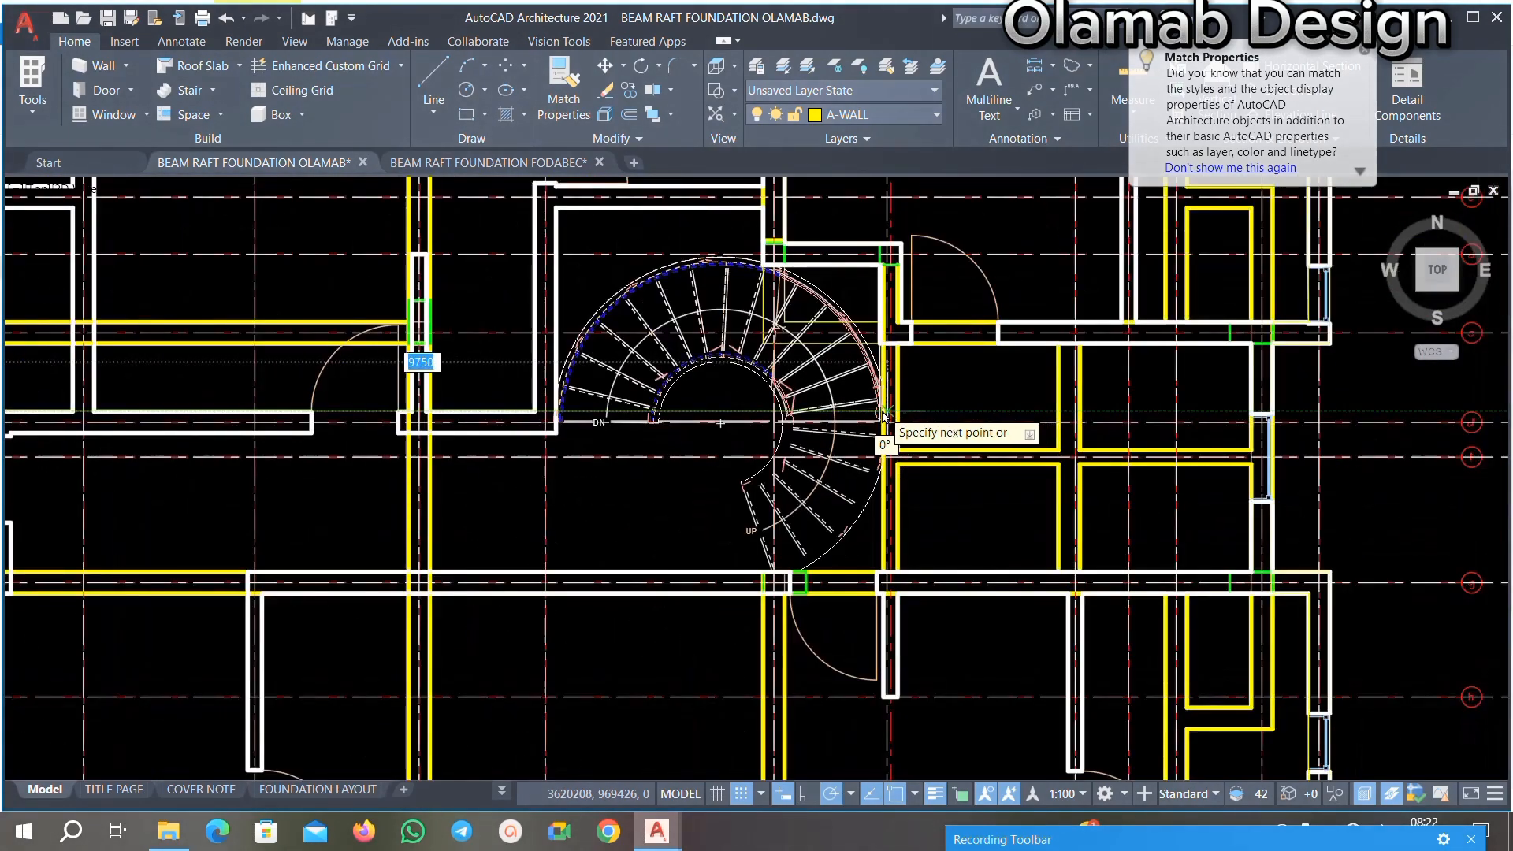
{"action": "scroll", "coordinate": [884, 412], "scroll_direction": "up", "scroll_amount": 4}
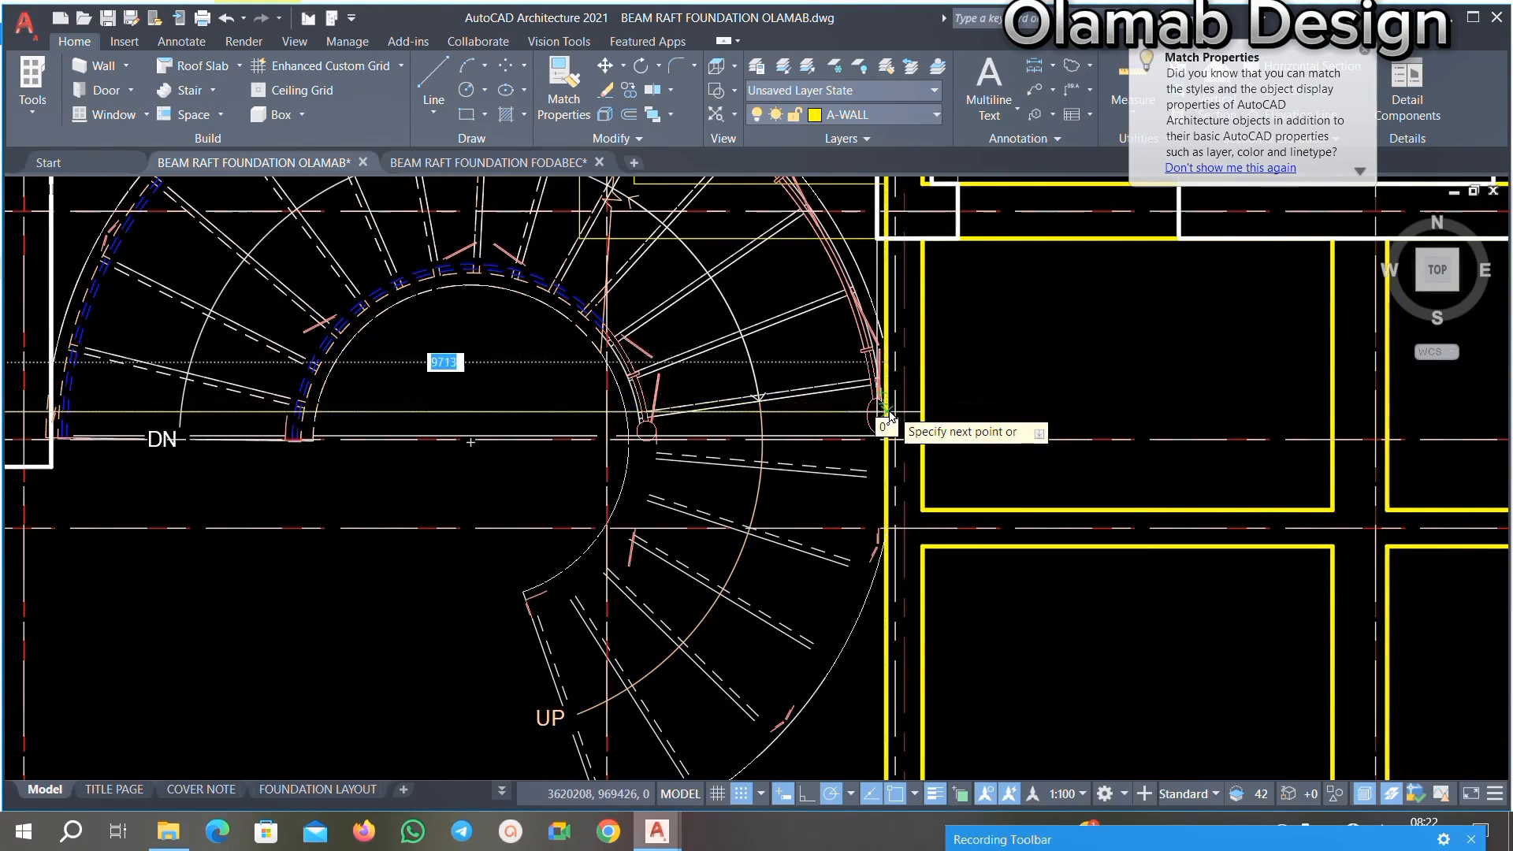
{"action": "scroll", "coordinate": [884, 424], "scroll_direction": "down", "scroll_amount": 5}
{"action": "scroll", "coordinate": [855, 431], "scroll_direction": "up", "scroll_amount": 2}
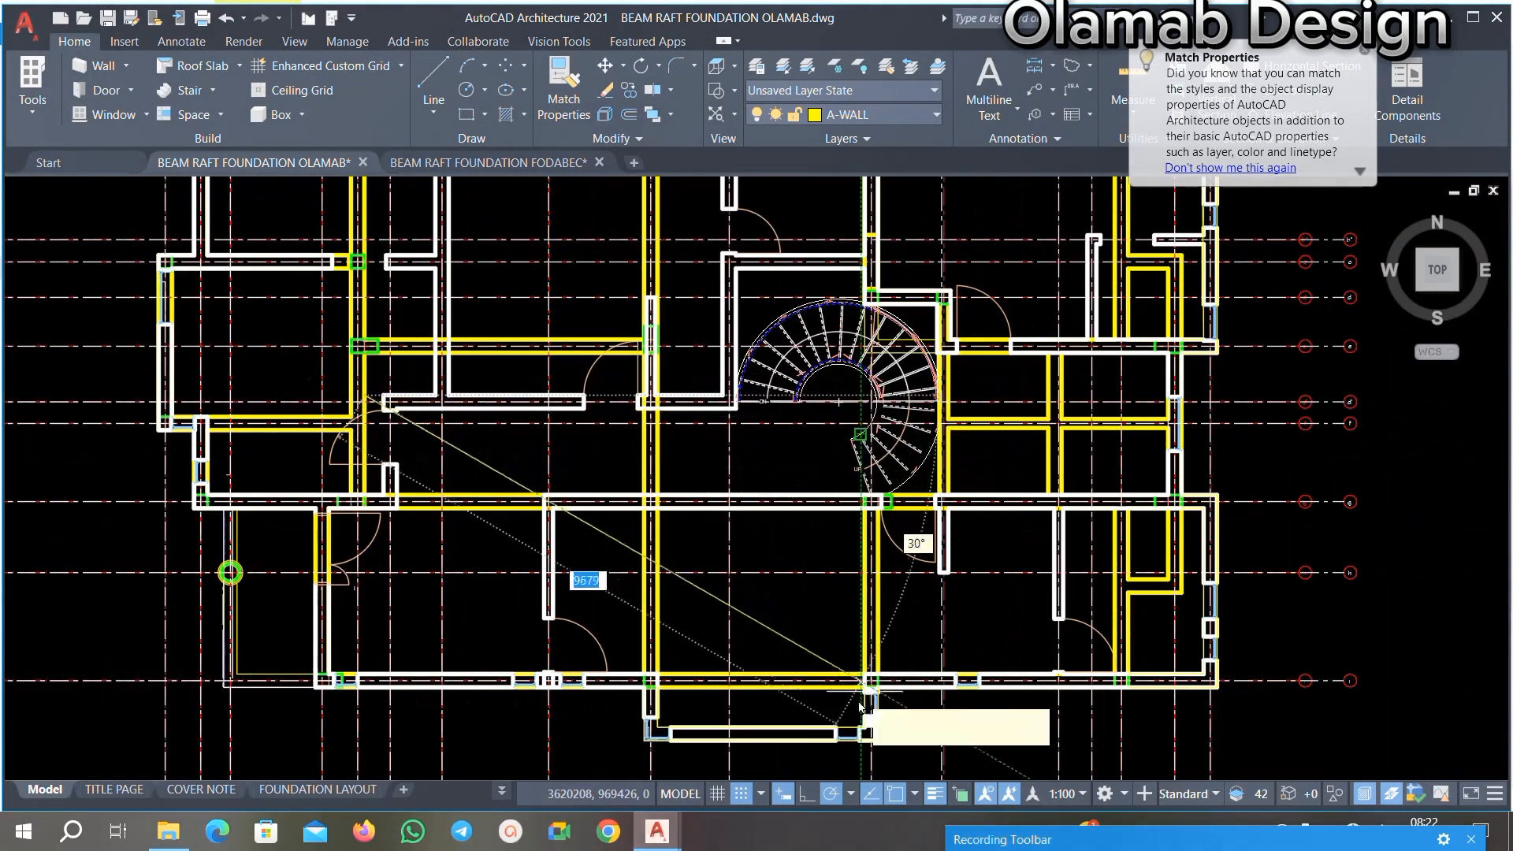
{"action": "left_click", "coordinate": [805, 793]}
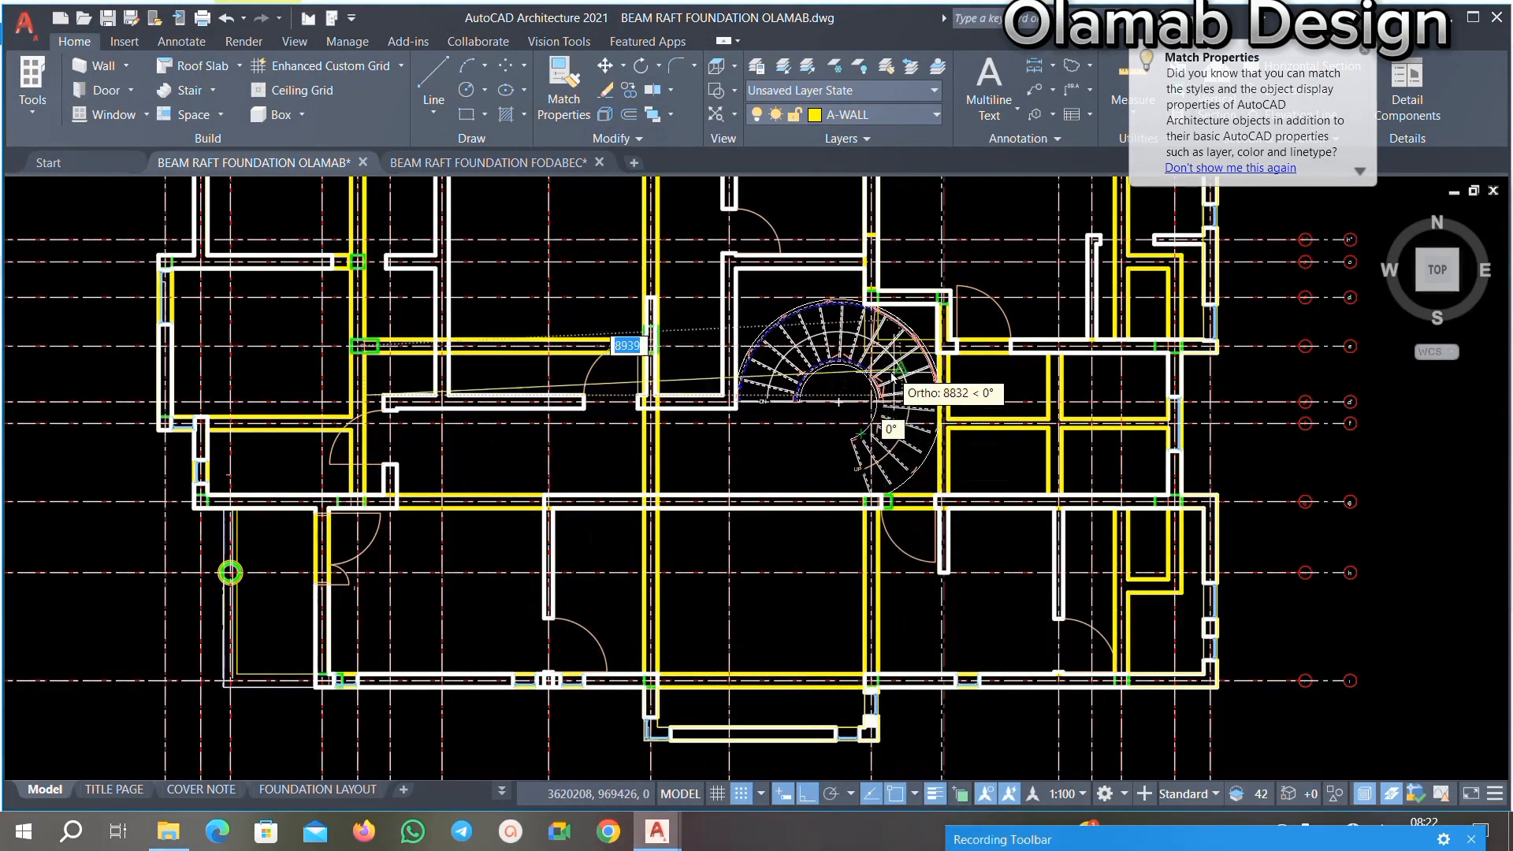
{"action": "scroll", "coordinate": [893, 378], "scroll_direction": "up", "scroll_amount": 2}
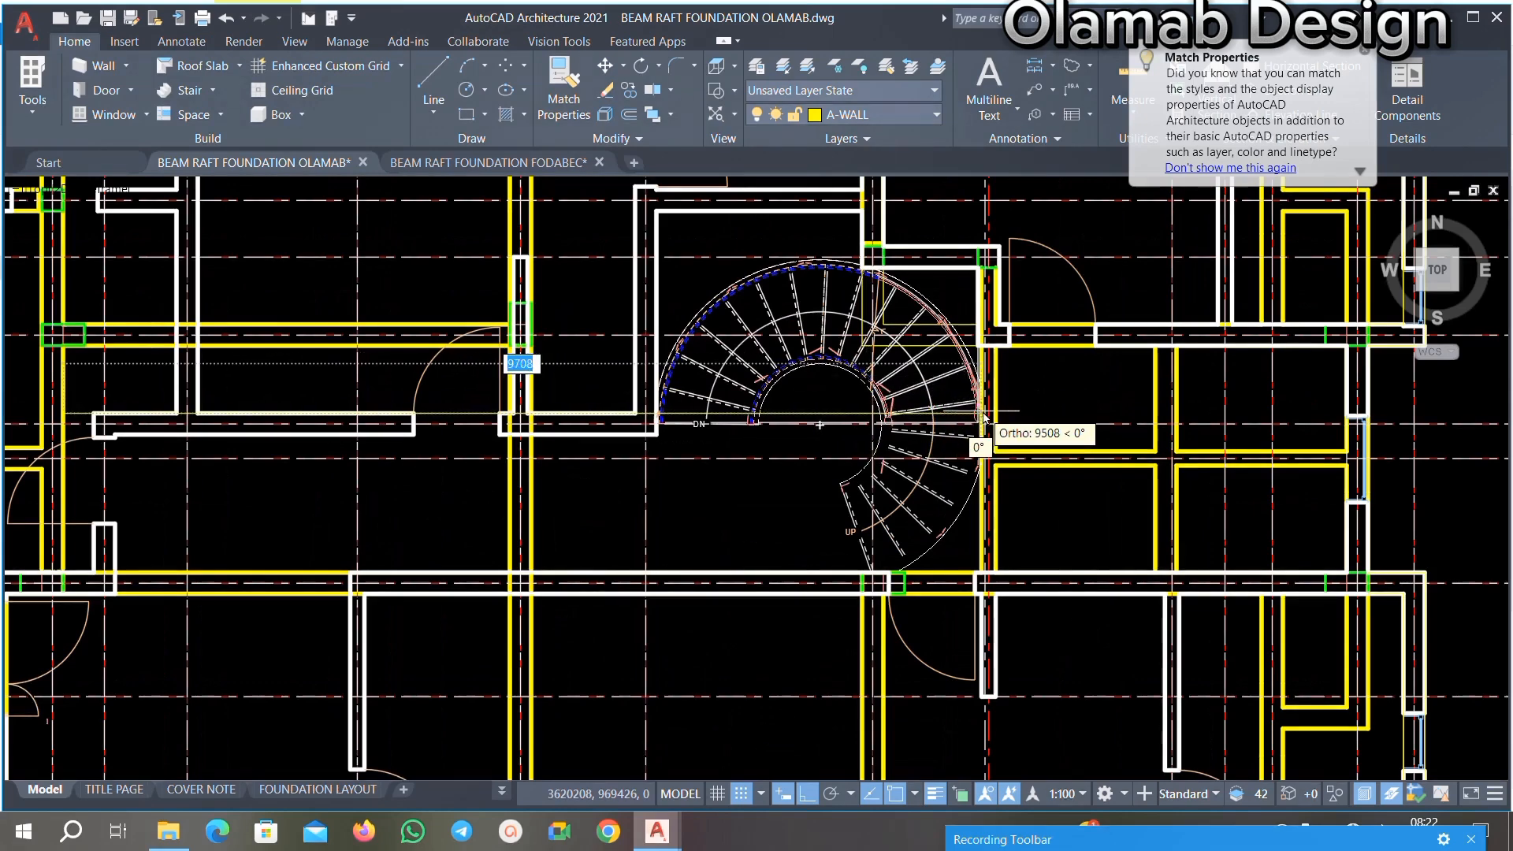
{"action": "scroll", "coordinate": [982, 415], "scroll_direction": "up", "scroll_amount": 2}
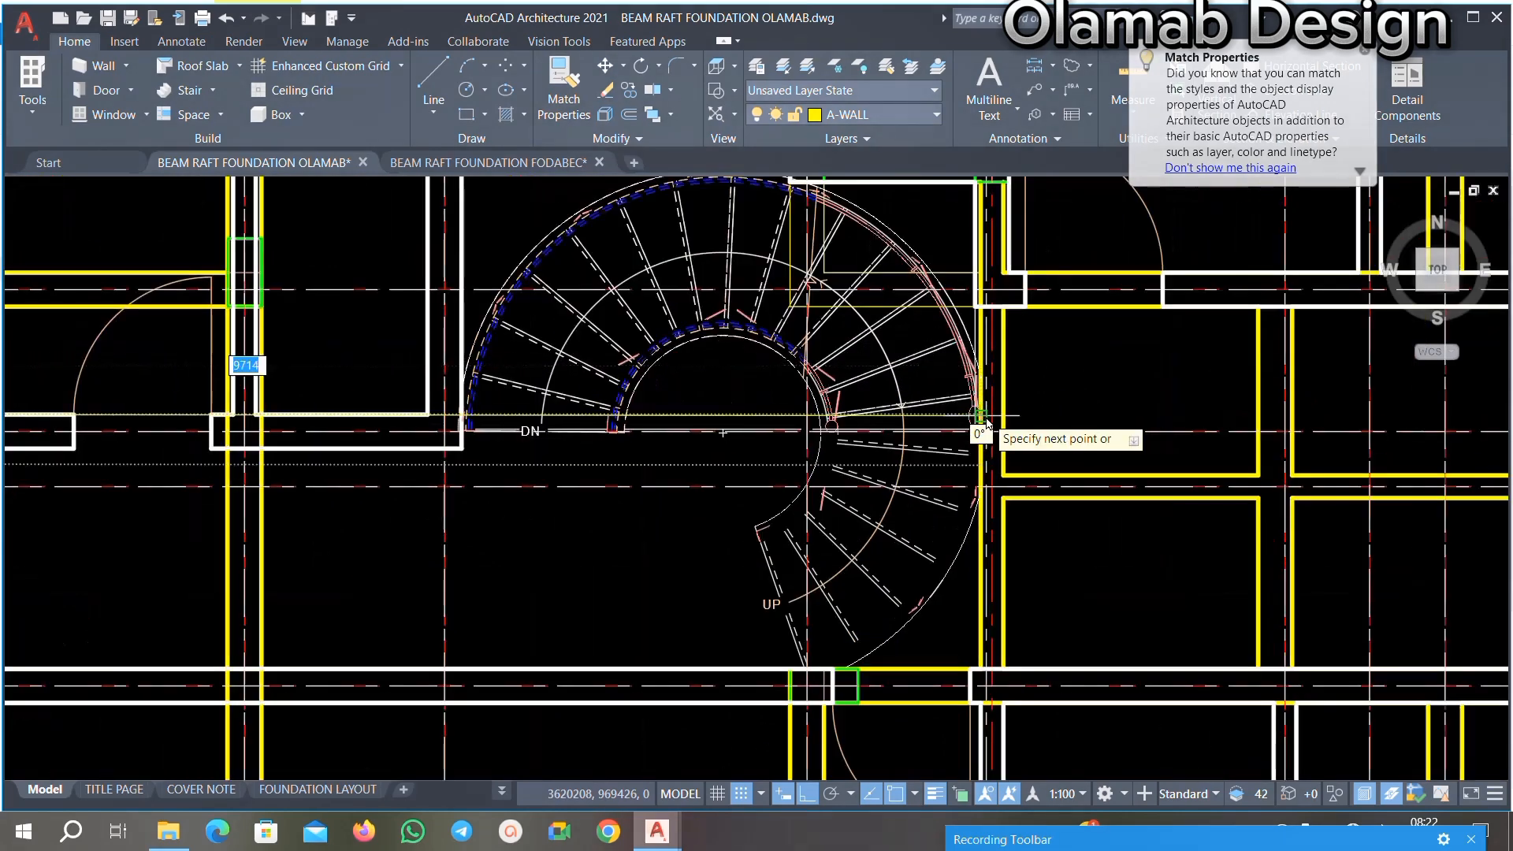
{"action": "scroll", "coordinate": [986, 426], "scroll_direction": "up", "scroll_amount": 2}
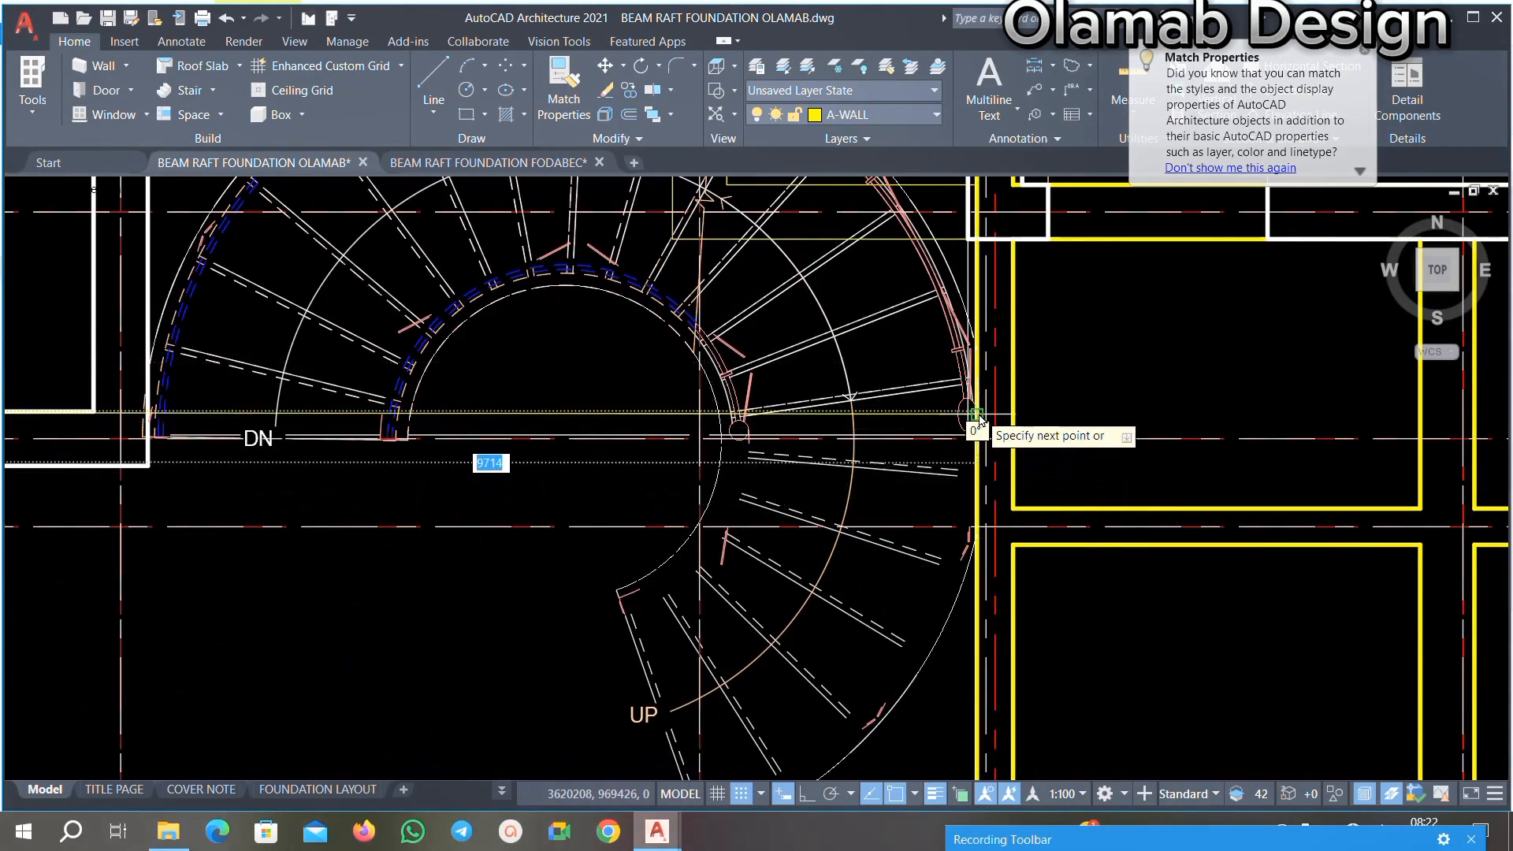
{"action": "scroll", "coordinate": [978, 438], "scroll_direction": "up", "scroll_amount": 2}
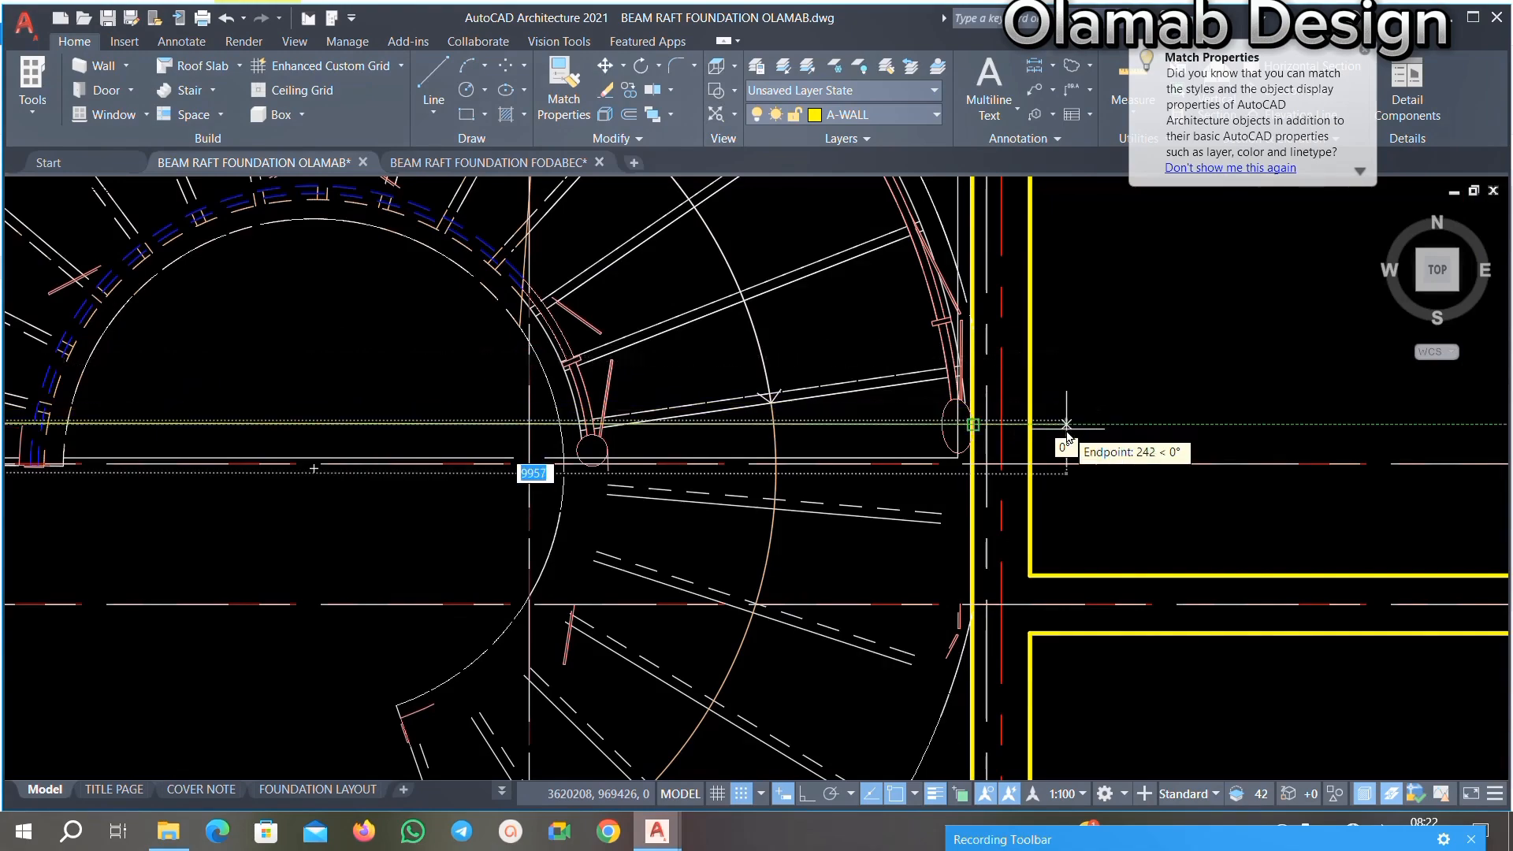
{"action": "left_click", "coordinate": [1065, 428]}
{"action": "scroll", "coordinate": [1138, 278], "scroll_direction": "down", "scroll_amount": 2}
{"action": "key", "text": "Escape"}
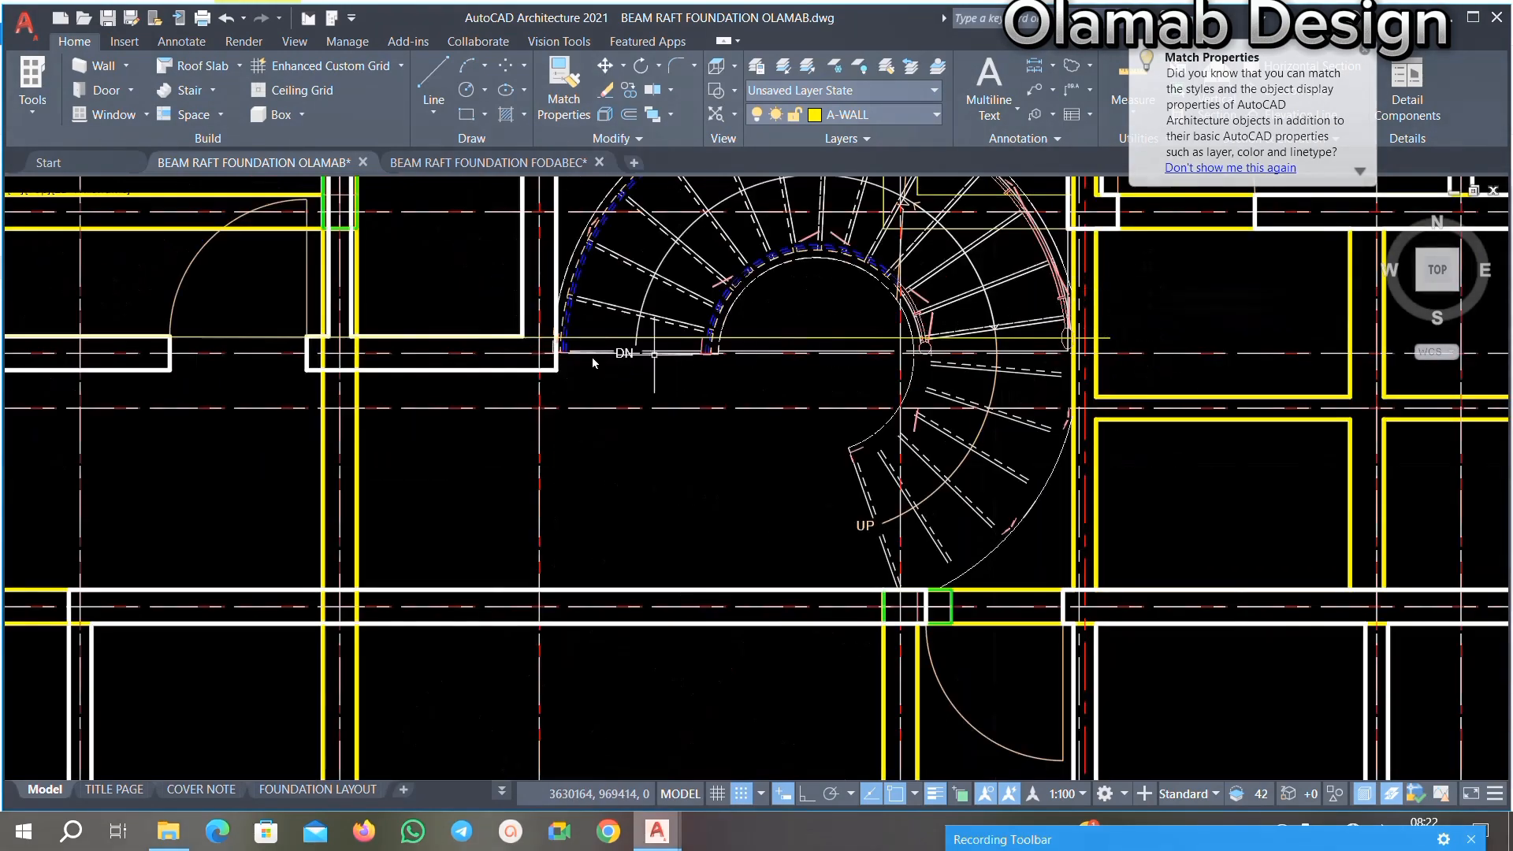
Step: Measure the distance from the new line beside the stair down to the grid g wall's upper face with a linear dimension
{"action": "scroll", "coordinate": [420, 353], "scroll_direction": "up", "scroll_amount": 1}
{"action": "scroll", "coordinate": [547, 394], "scroll_direction": "down", "scroll_amount": 2}
{"action": "scroll", "coordinate": [641, 353], "scroll_direction": "up", "scroll_amount": 2}
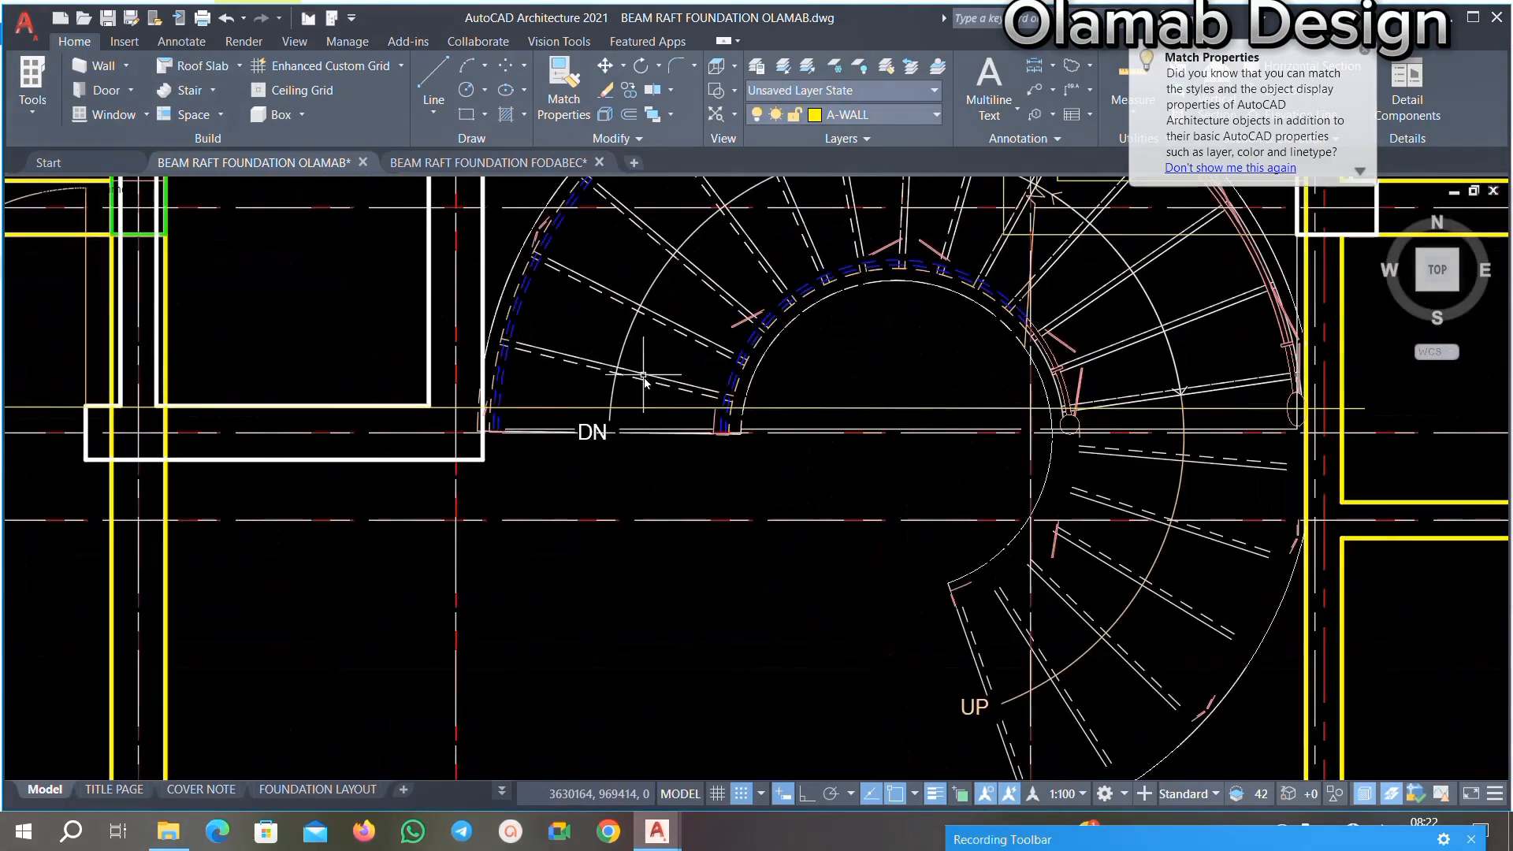
{"action": "scroll", "coordinate": [699, 360], "scroll_direction": "down", "scroll_amount": 2}
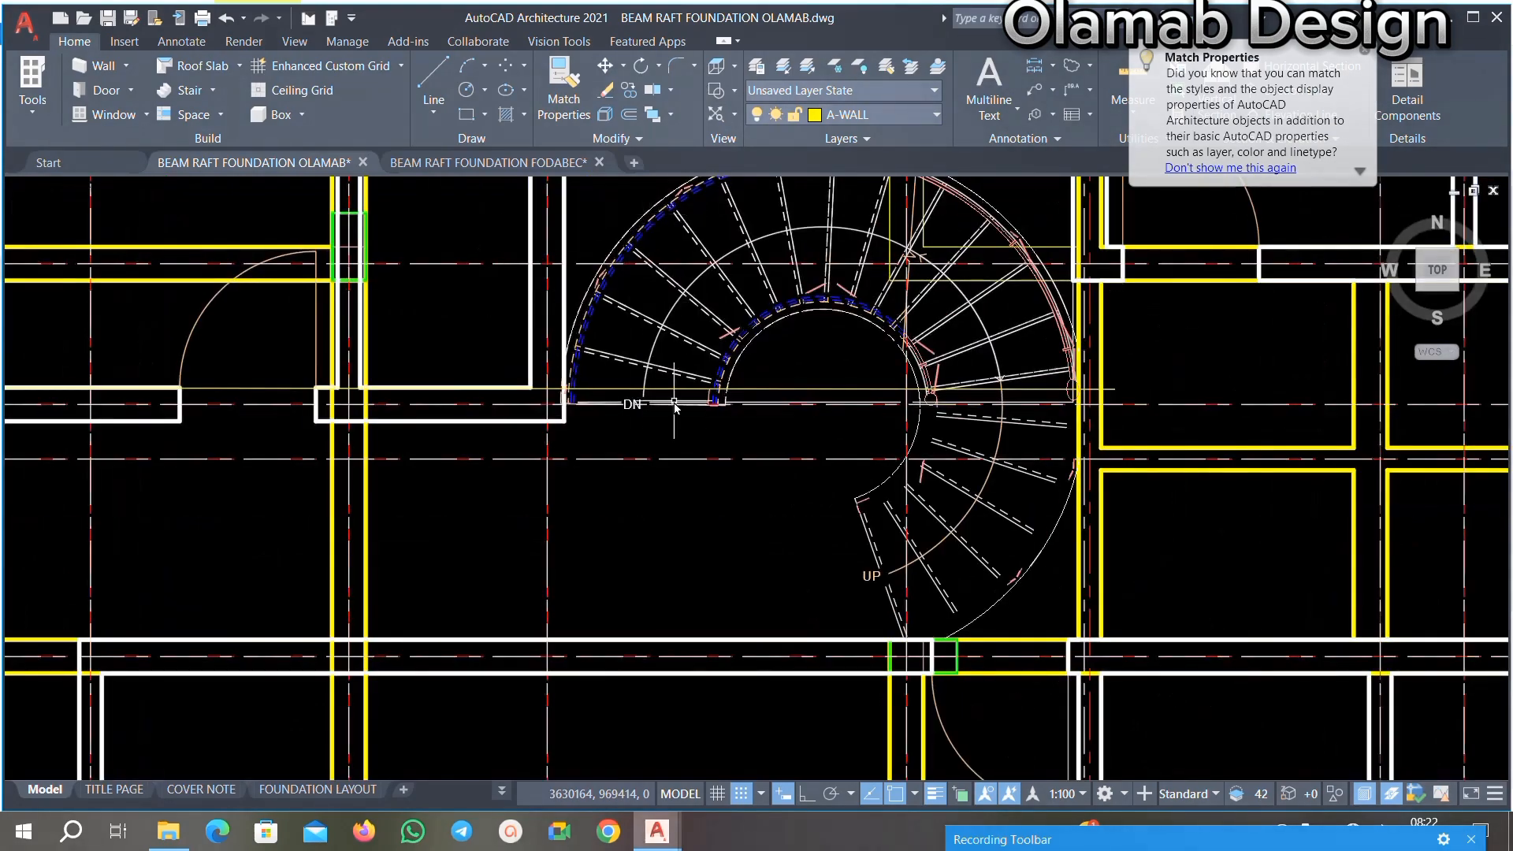
{"action": "scroll", "coordinate": [755, 390], "scroll_direction": "up", "scroll_amount": 3}
{"action": "scroll", "coordinate": [866, 378], "scroll_direction": "down", "scroll_amount": 4}
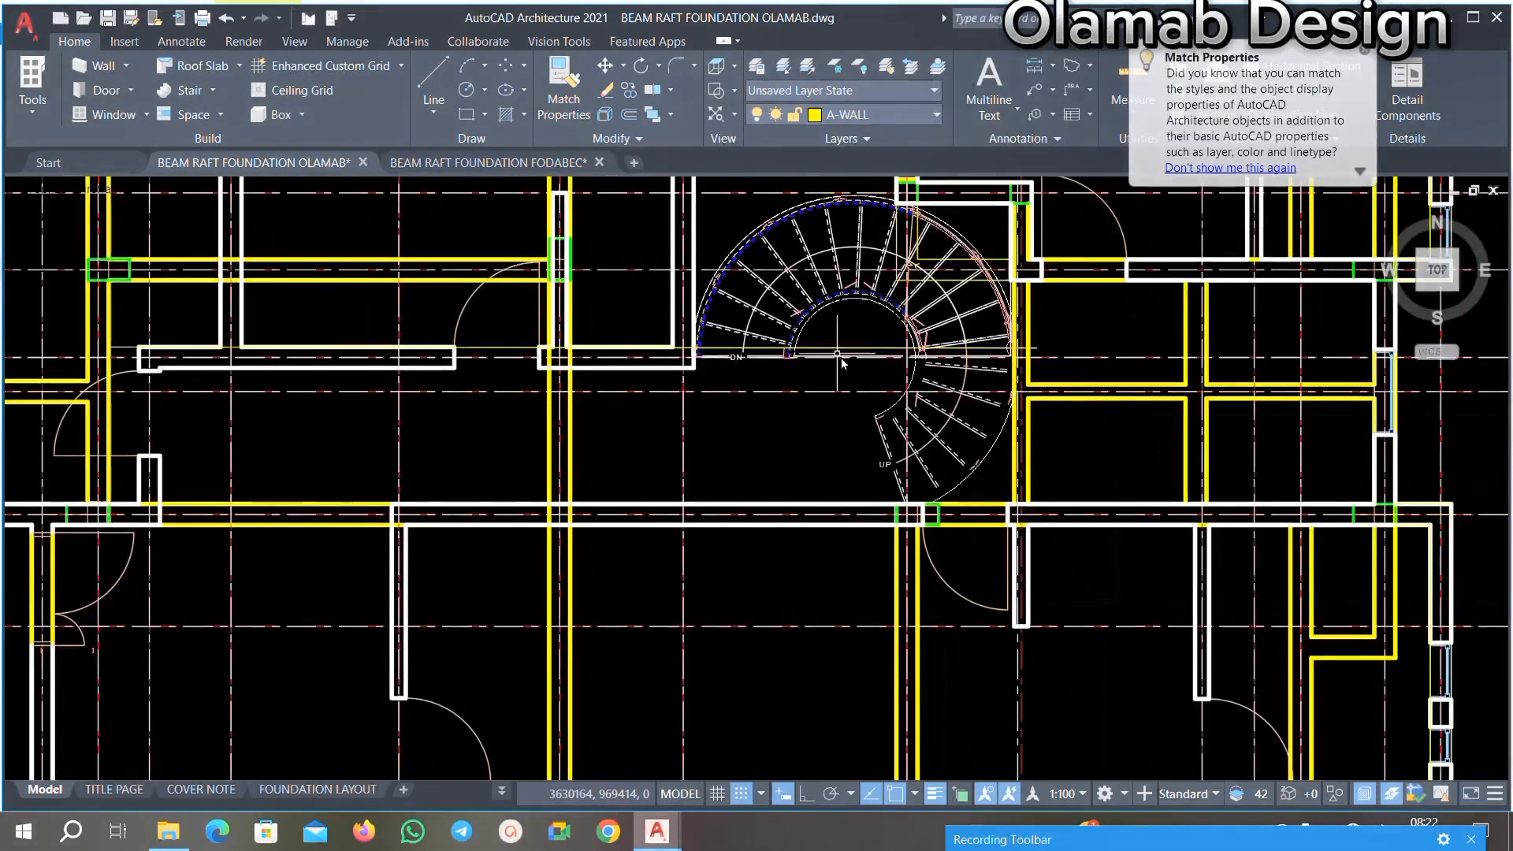
{"action": "scroll", "coordinate": [764, 347], "scroll_direction": "up", "scroll_amount": 3}
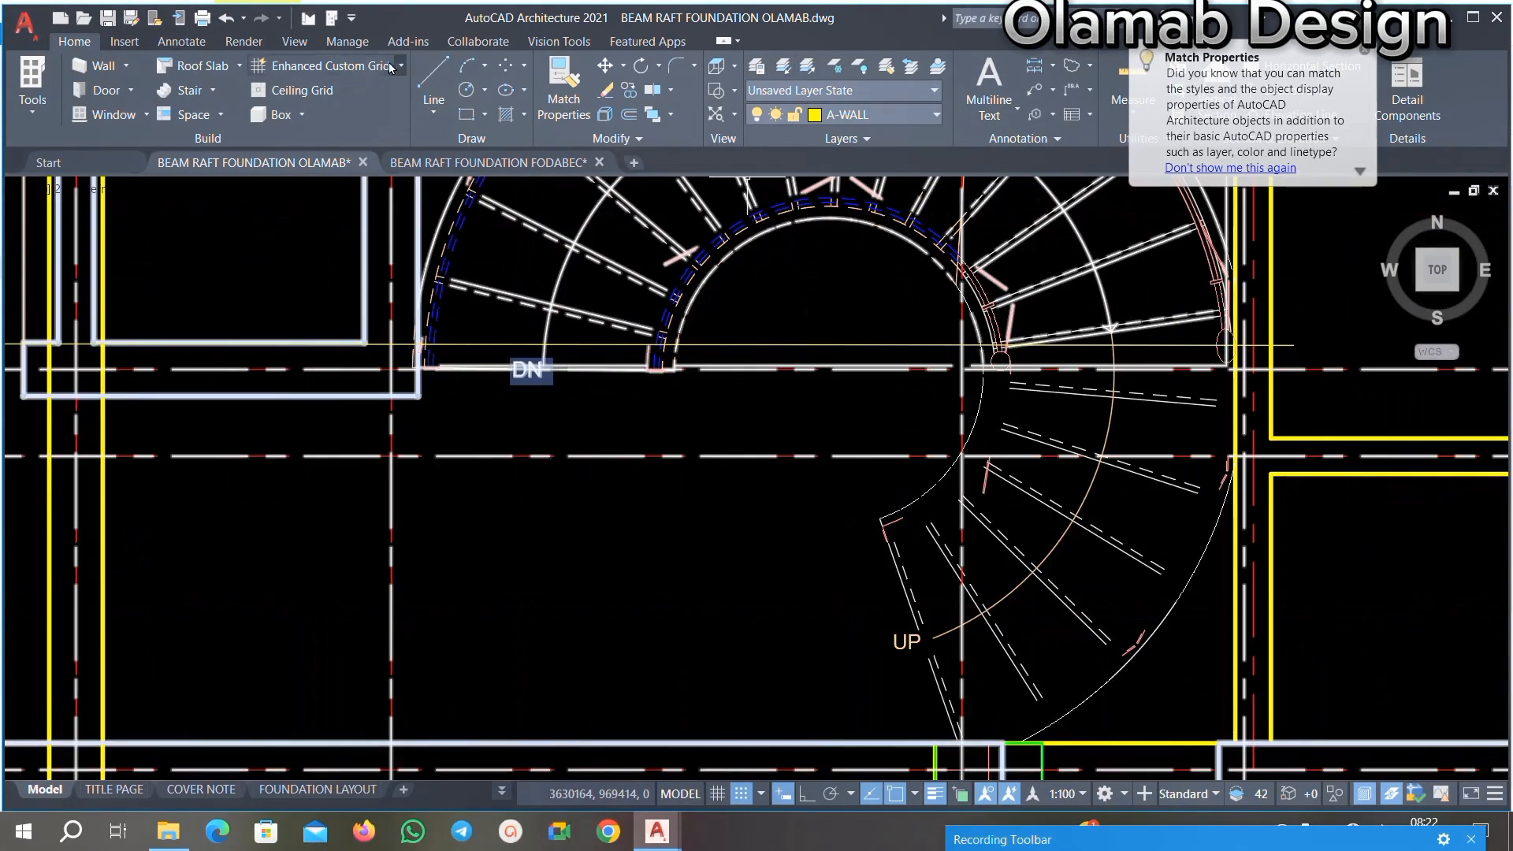
{"action": "left_click", "coordinate": [173, 42]}
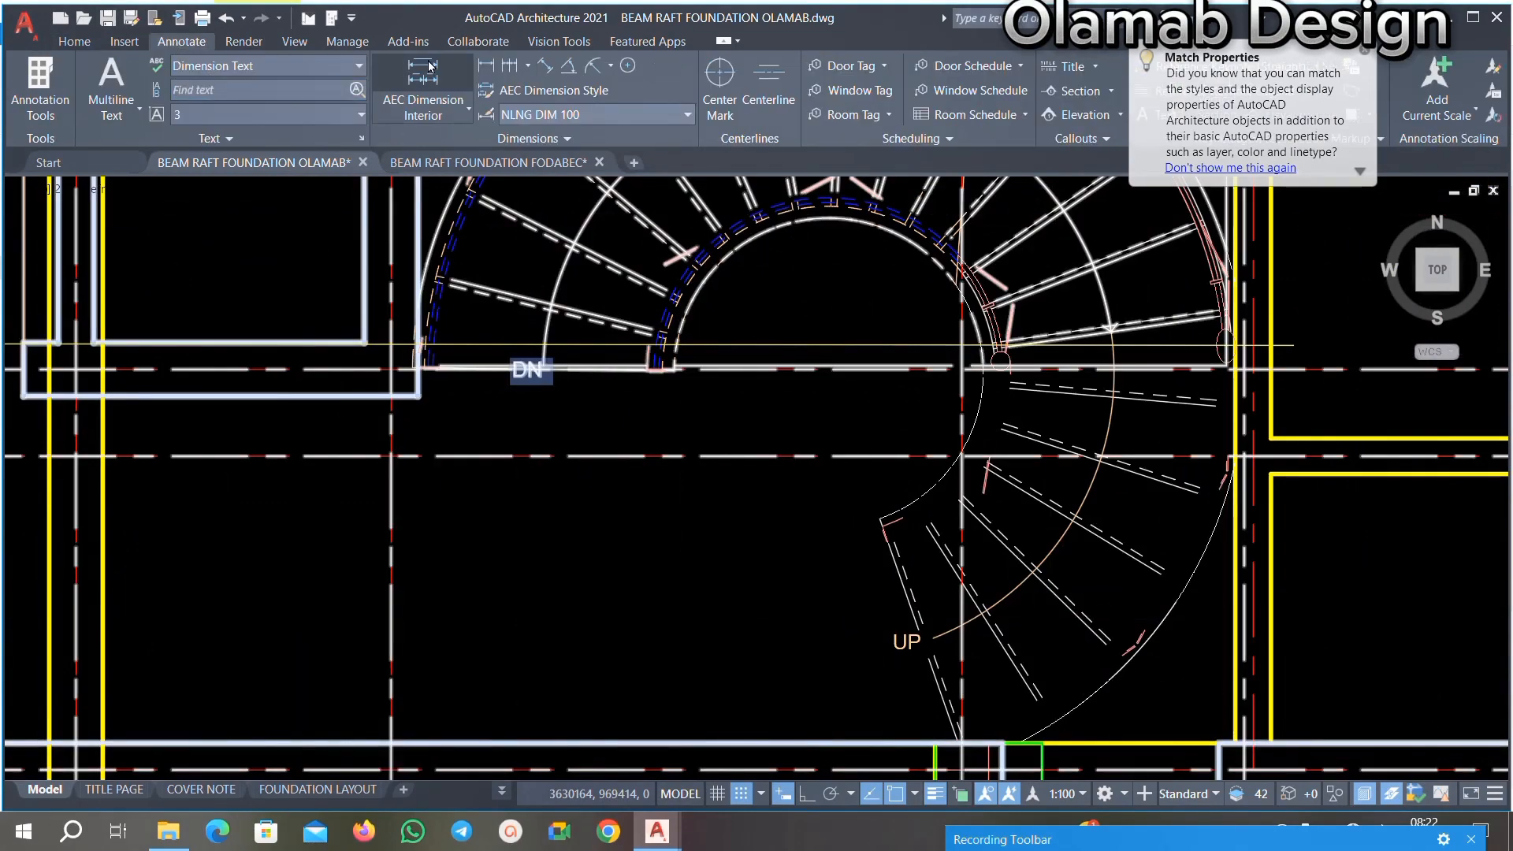
{"action": "left_click", "coordinate": [487, 67]}
{"action": "scroll", "coordinate": [543, 268], "scroll_direction": "down", "scroll_amount": 4}
{"action": "scroll", "coordinate": [561, 320], "scroll_direction": "up", "scroll_amount": 2}
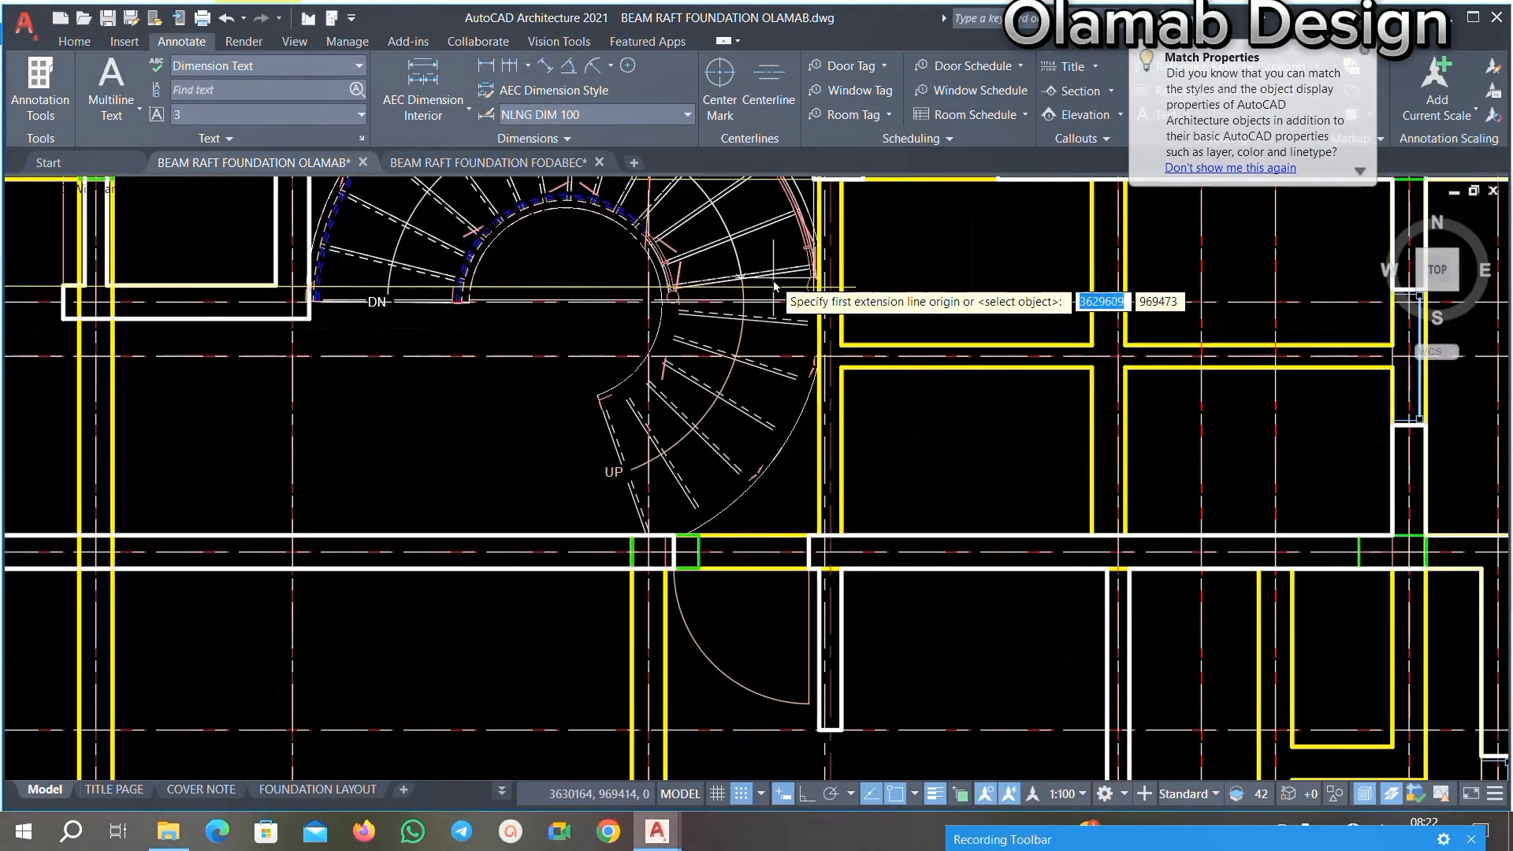
{"action": "scroll", "coordinate": [512, 299], "scroll_direction": "up", "scroll_amount": 5}
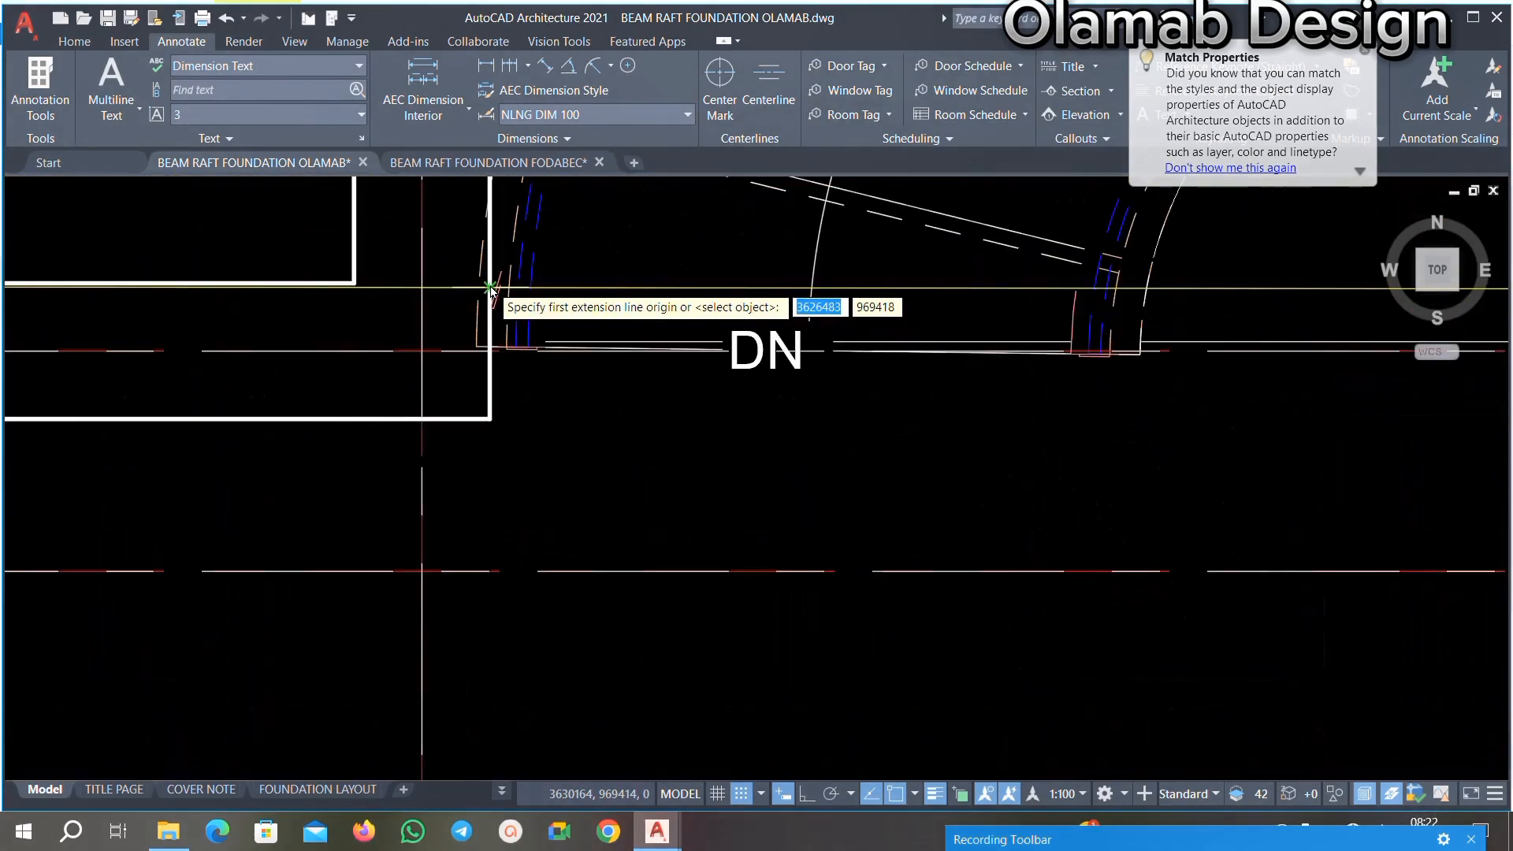
{"action": "scroll", "coordinate": [486, 293], "scroll_direction": "down", "scroll_amount": 4}
{"action": "scroll", "coordinate": [483, 464], "scroll_direction": "up", "scroll_amount": 4}
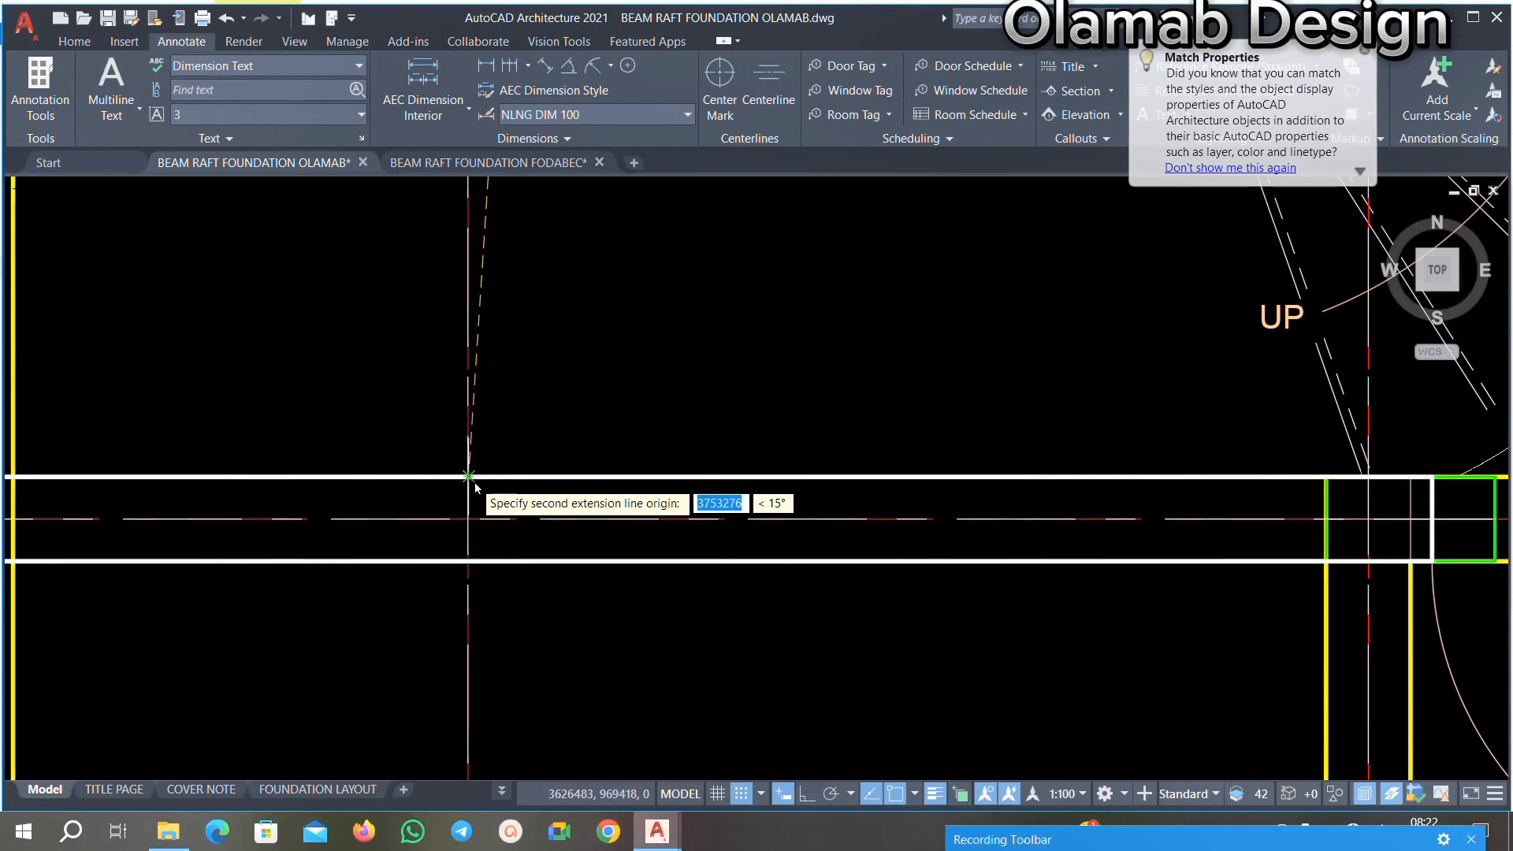
{"action": "left_click", "coordinate": [468, 476]}
{"action": "scroll", "coordinate": [509, 394], "scroll_direction": "down", "scroll_amount": 3}
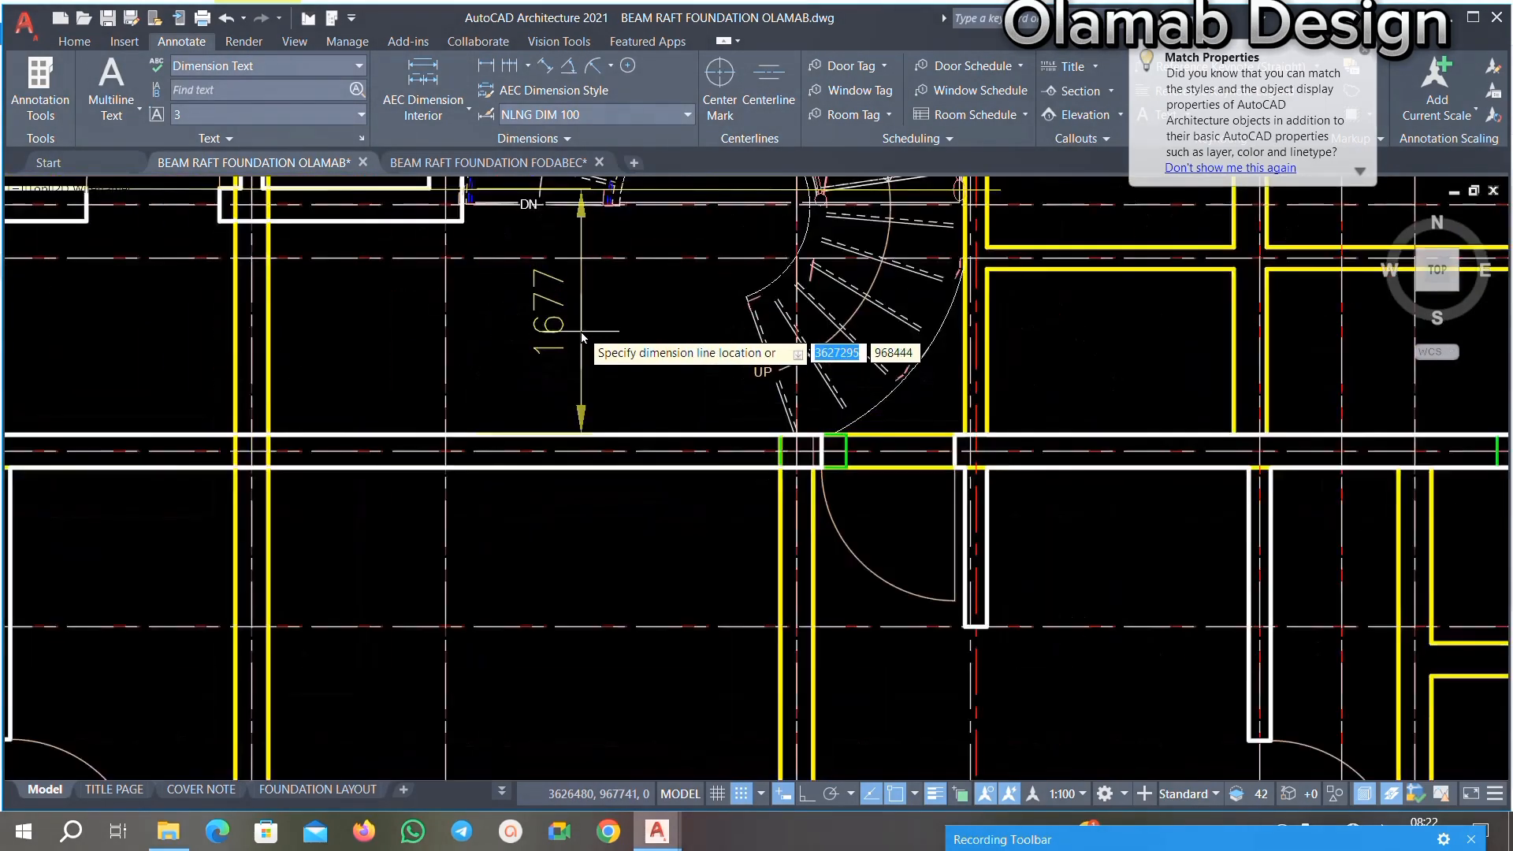
Step: Compare the new line's east end with the dimension preview's upper extension line, then discard the dimension
{"action": "scroll", "coordinate": [582, 336], "scroll_direction": "down", "scroll_amount": 3}
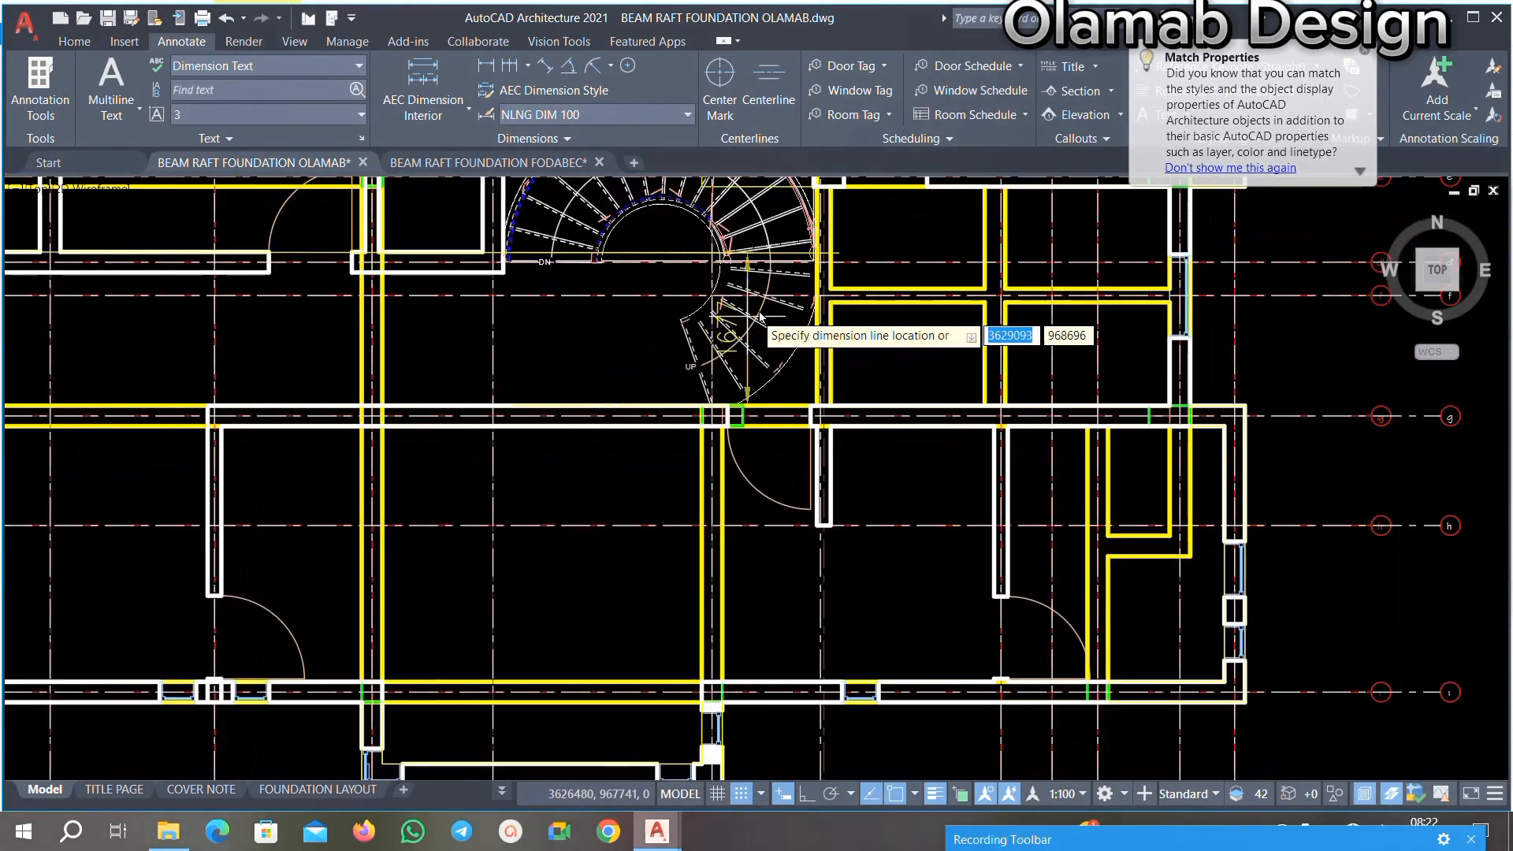
{"action": "scroll", "coordinate": [761, 317], "scroll_direction": "up", "scroll_amount": 10}
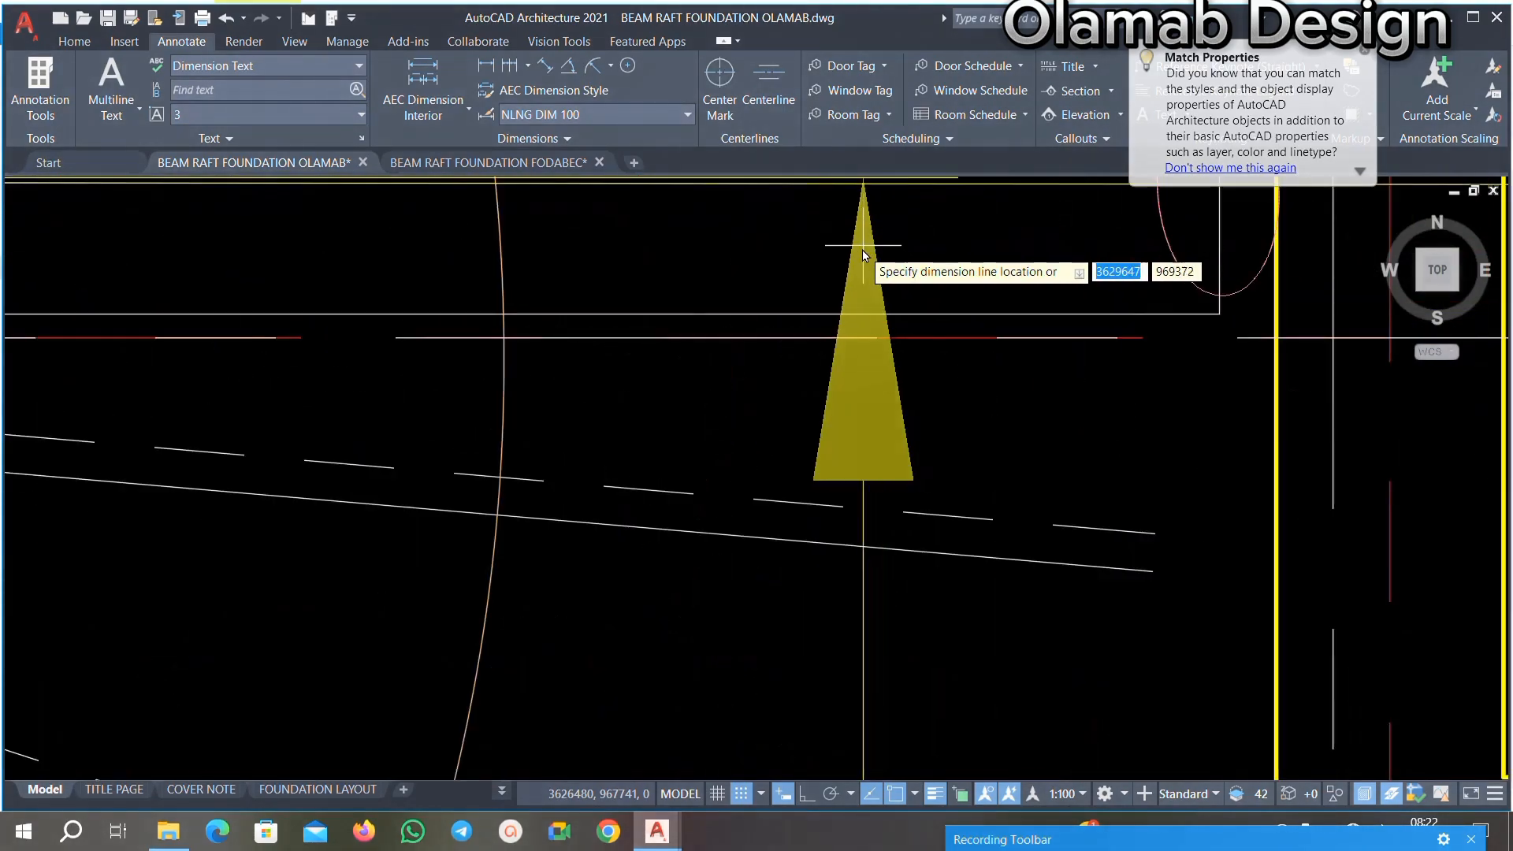
{"action": "scroll", "coordinate": [864, 254], "scroll_direction": "down", "scroll_amount": 4}
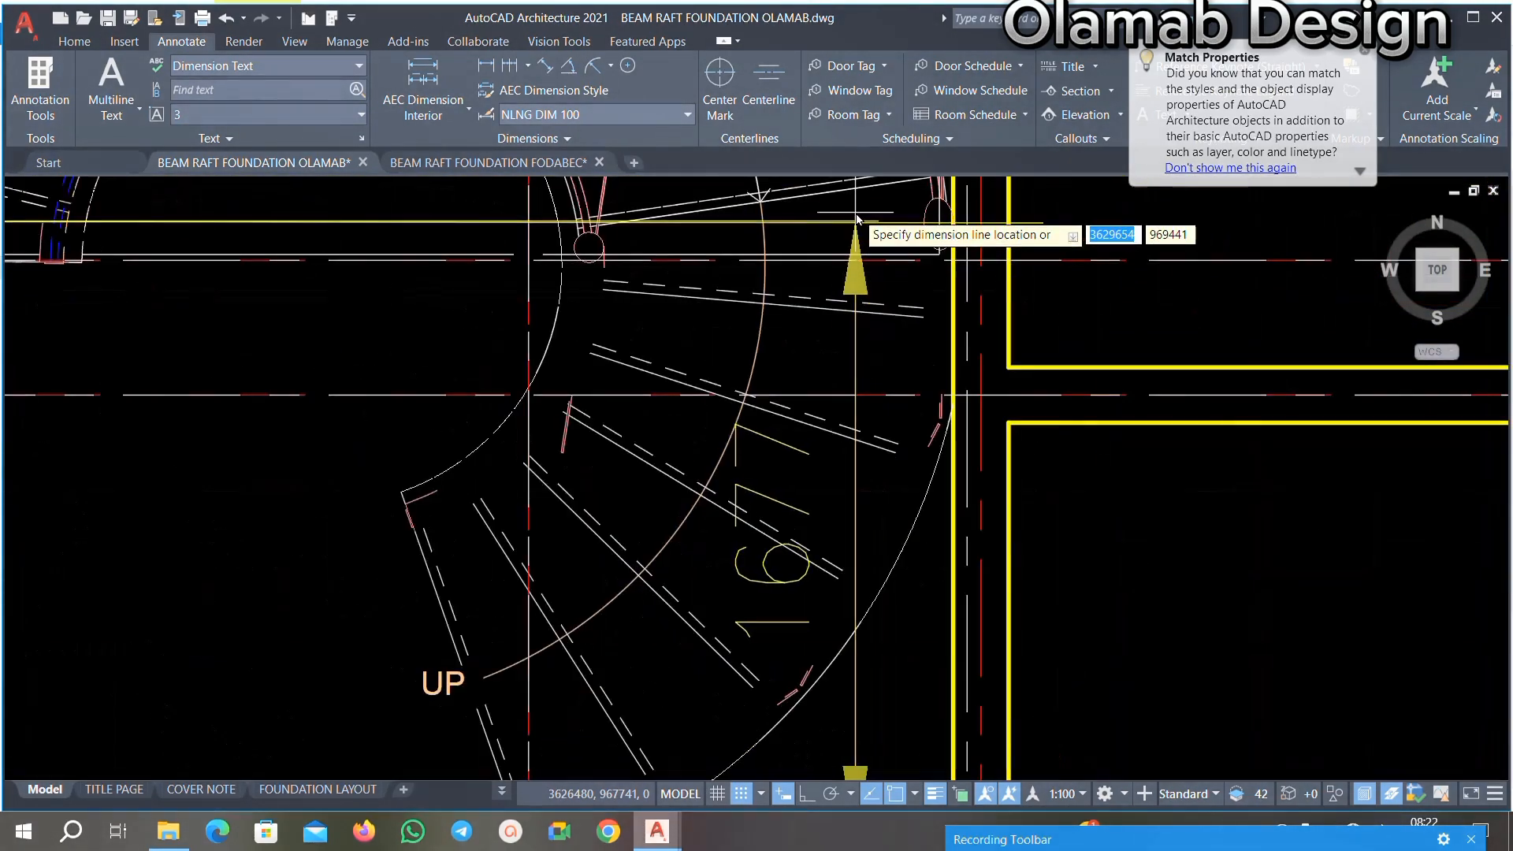
{"action": "scroll", "coordinate": [854, 220], "scroll_direction": "up", "scroll_amount": 3}
{"action": "scroll", "coordinate": [838, 223], "scroll_direction": "down", "scroll_amount": 3}
{"action": "scroll", "coordinate": [834, 223], "scroll_direction": "up", "scroll_amount": 3}
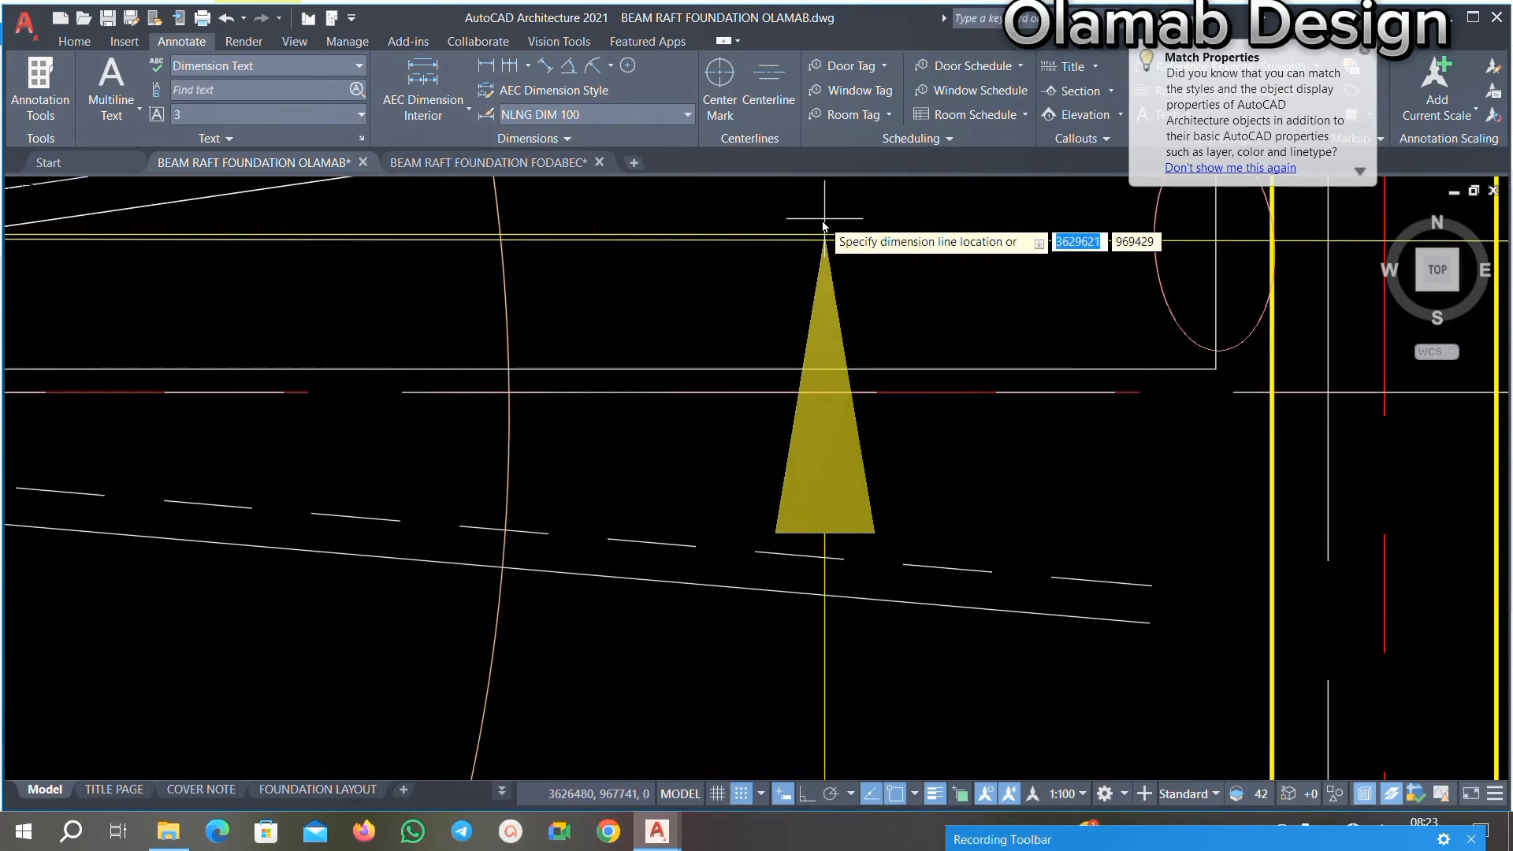
{"action": "key", "text": "Escape"}
Step: Delete the traced line that runs east across the spiral stair
{"action": "scroll", "coordinate": [851, 244], "scroll_direction": "up", "scroll_amount": 2}
{"action": "left_click", "coordinate": [864, 241]}
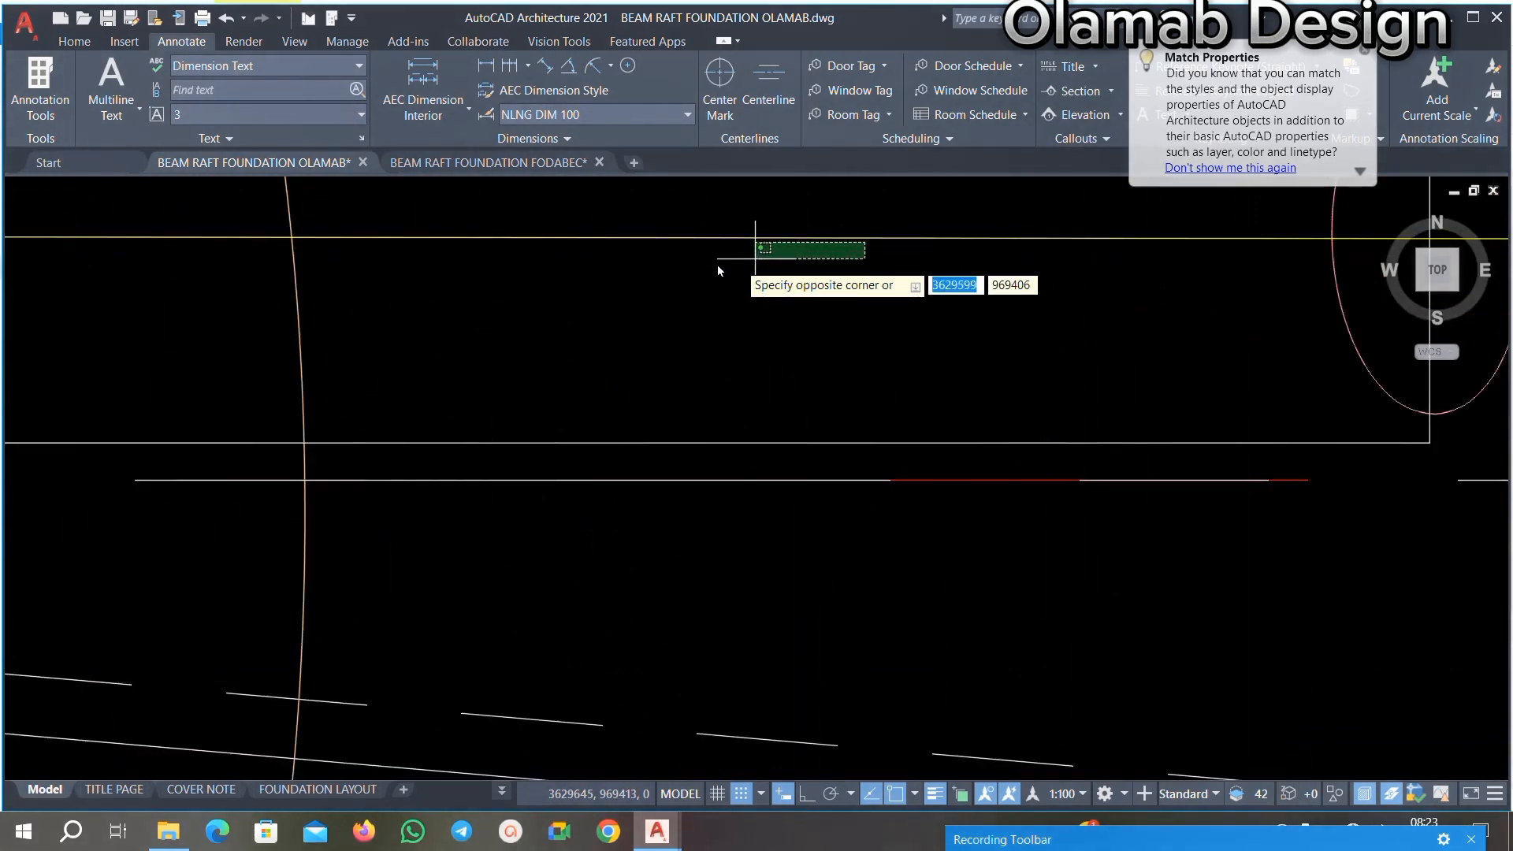
{"action": "left_click", "coordinate": [662, 277]}
{"action": "left_click", "coordinate": [820, 197]}
{"action": "left_click", "coordinate": [634, 317]}
{"action": "key", "text": "Delete"}
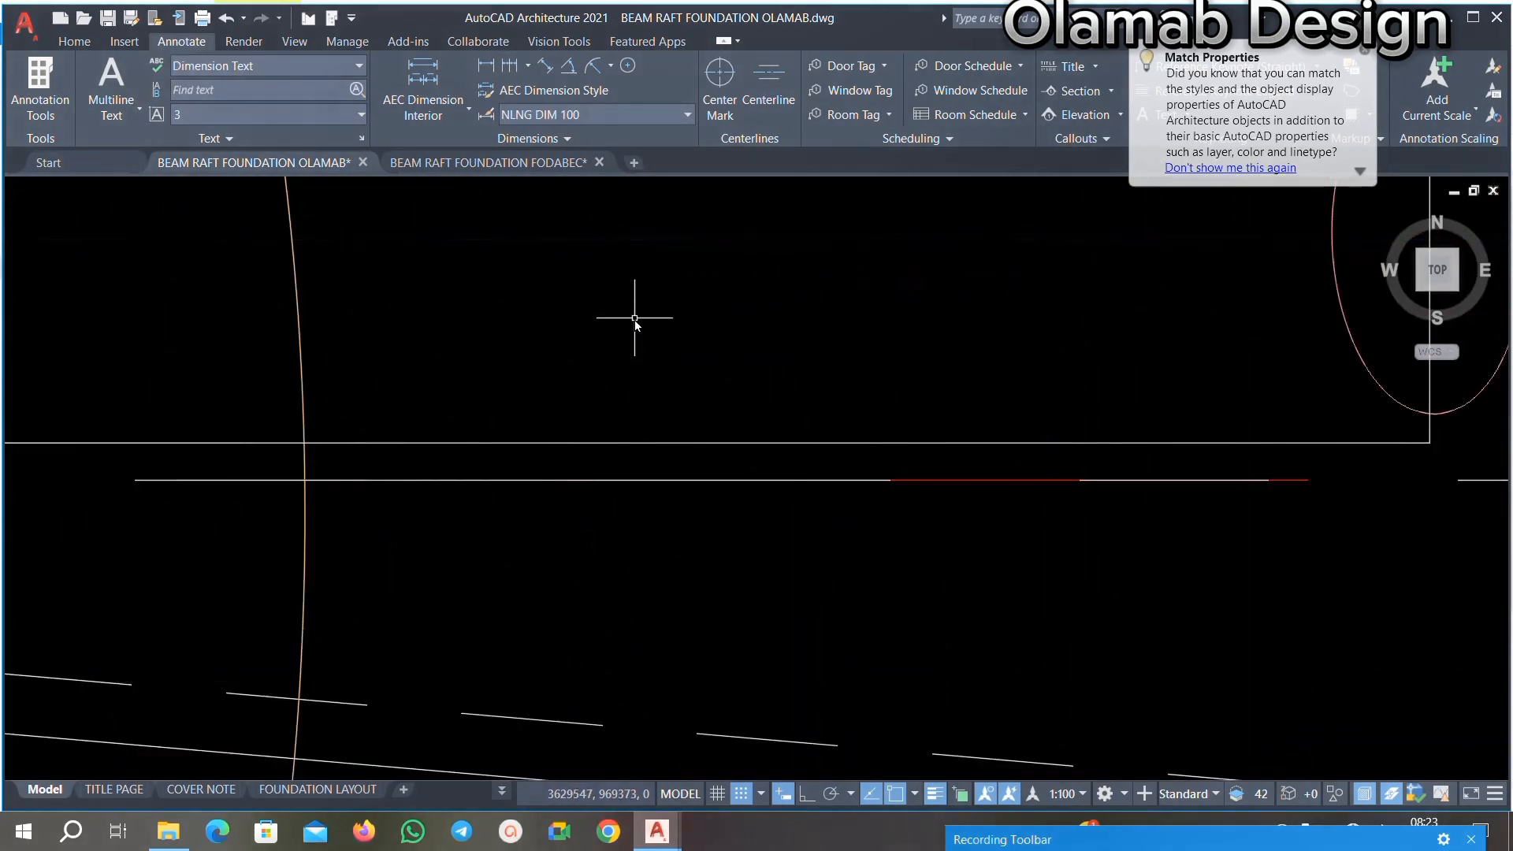
Step: Draw an A-WALL line about 3205 mm long from the corridor wall's lower-face notch corner east to just past the wall's end at the door opening
{"action": "scroll", "coordinate": [634, 317], "scroll_direction": "down", "scroll_amount": 6}
{"action": "scroll", "coordinate": [554, 358], "scroll_direction": "up", "scroll_amount": 2}
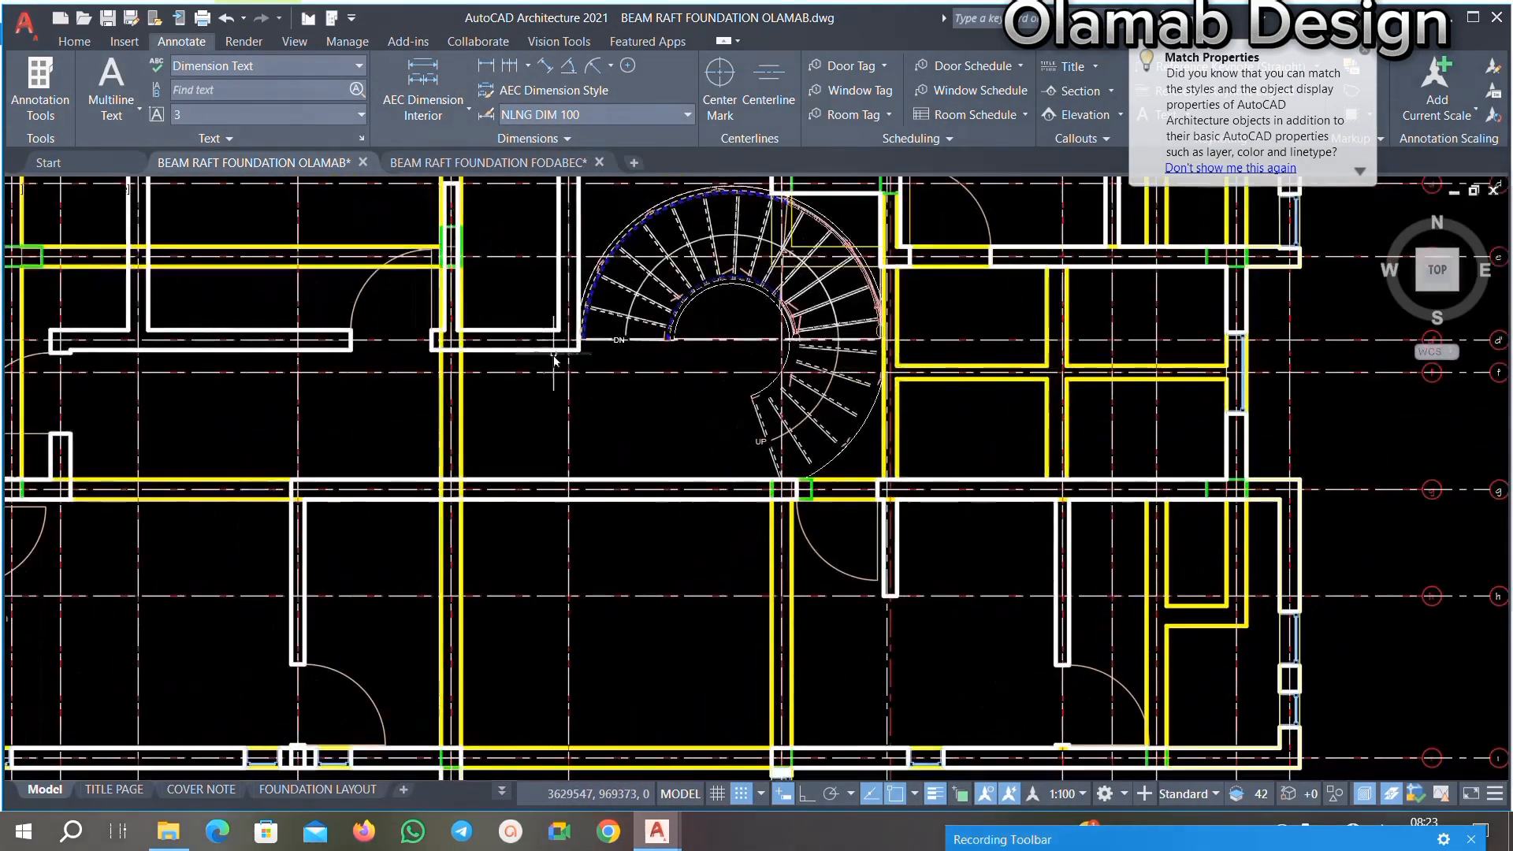
{"action": "scroll", "coordinate": [750, 347], "scroll_direction": "down", "scroll_amount": 3}
{"action": "scroll", "coordinate": [473, 338], "scroll_direction": "up", "scroll_amount": 2}
{"action": "scroll", "coordinate": [558, 354], "scroll_direction": "down", "scroll_amount": 4}
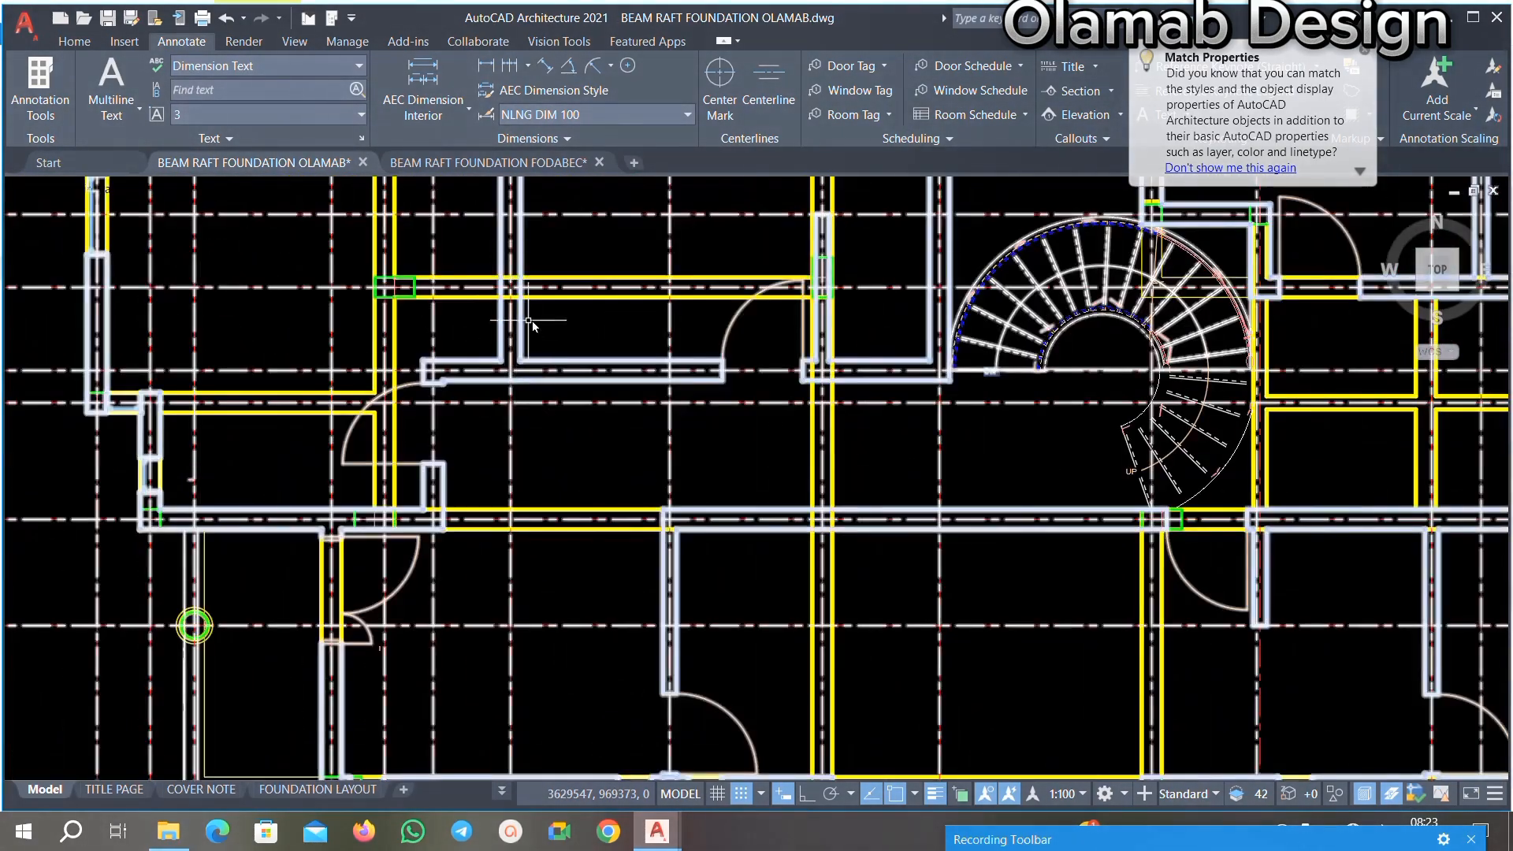
{"action": "scroll", "coordinate": [562, 354], "scroll_direction": "up", "scroll_amount": 4}
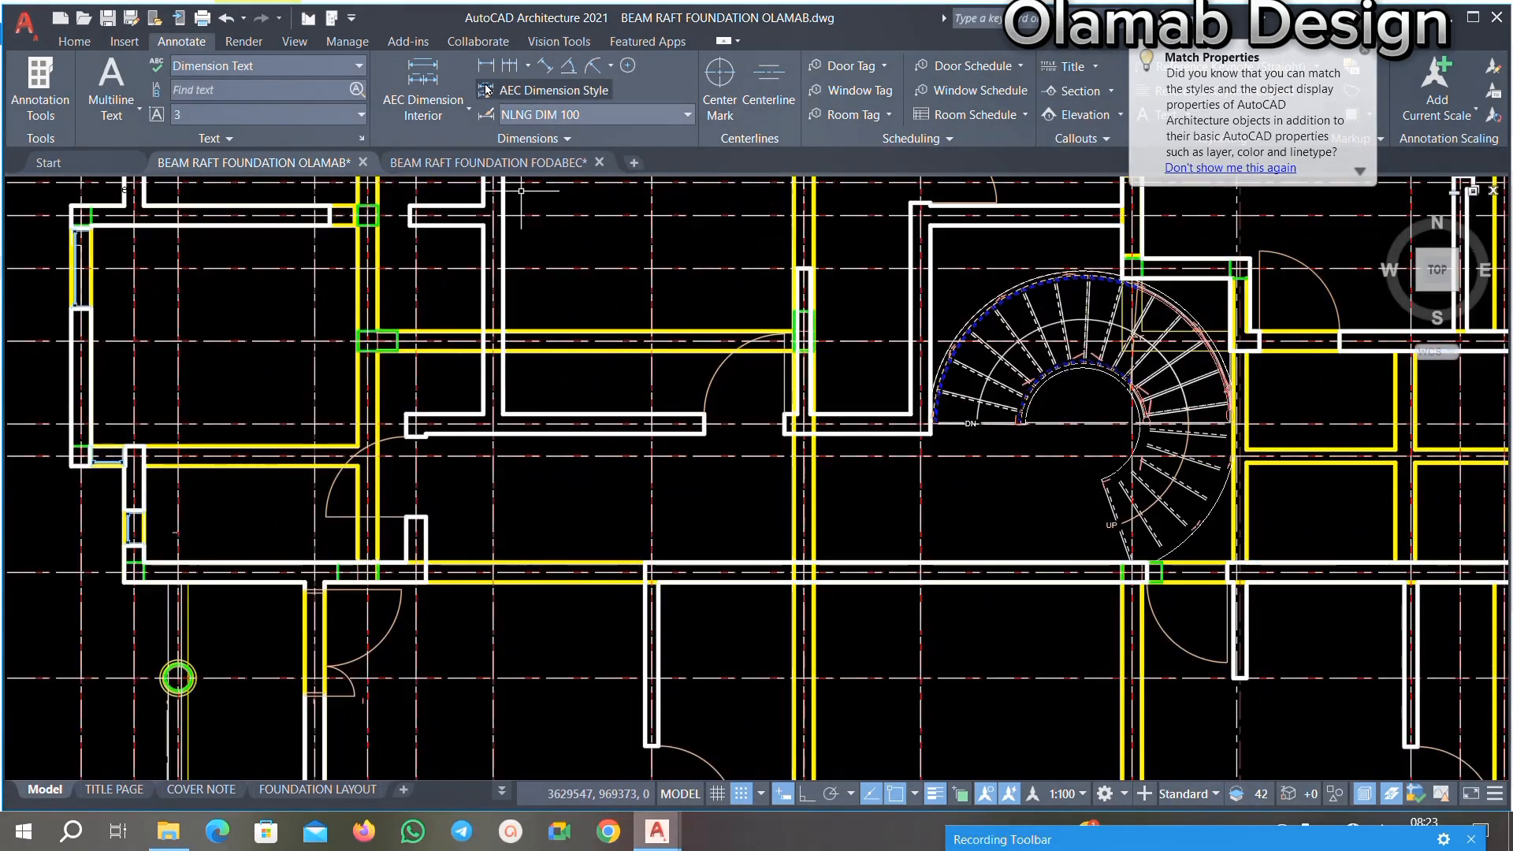
{"action": "left_click", "coordinate": [81, 44]}
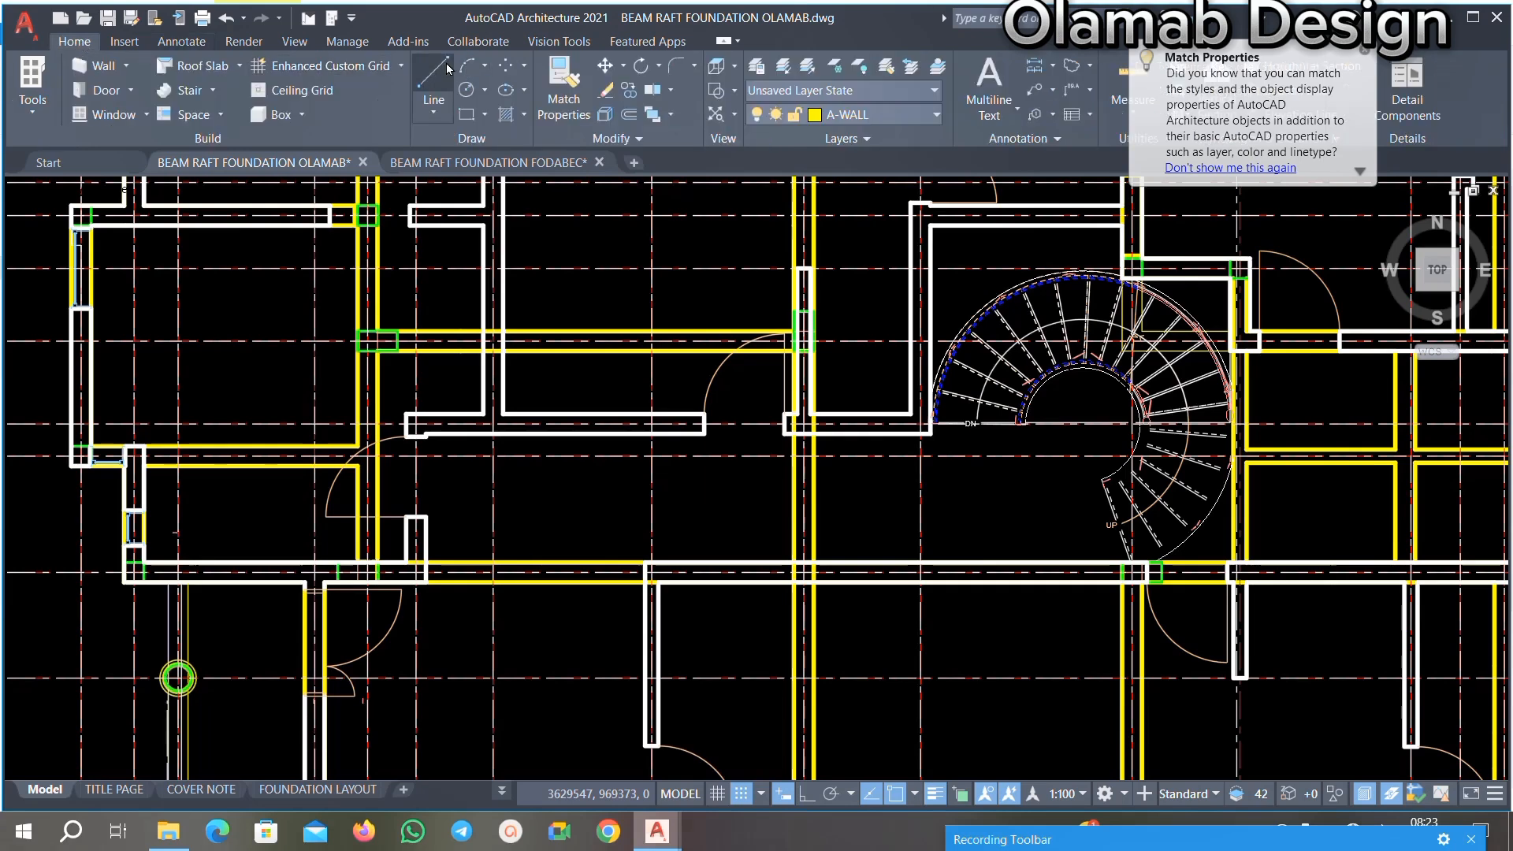
{"action": "left_click", "coordinate": [447, 68]}
{"action": "scroll", "coordinate": [471, 441], "scroll_direction": "up", "scroll_amount": 3}
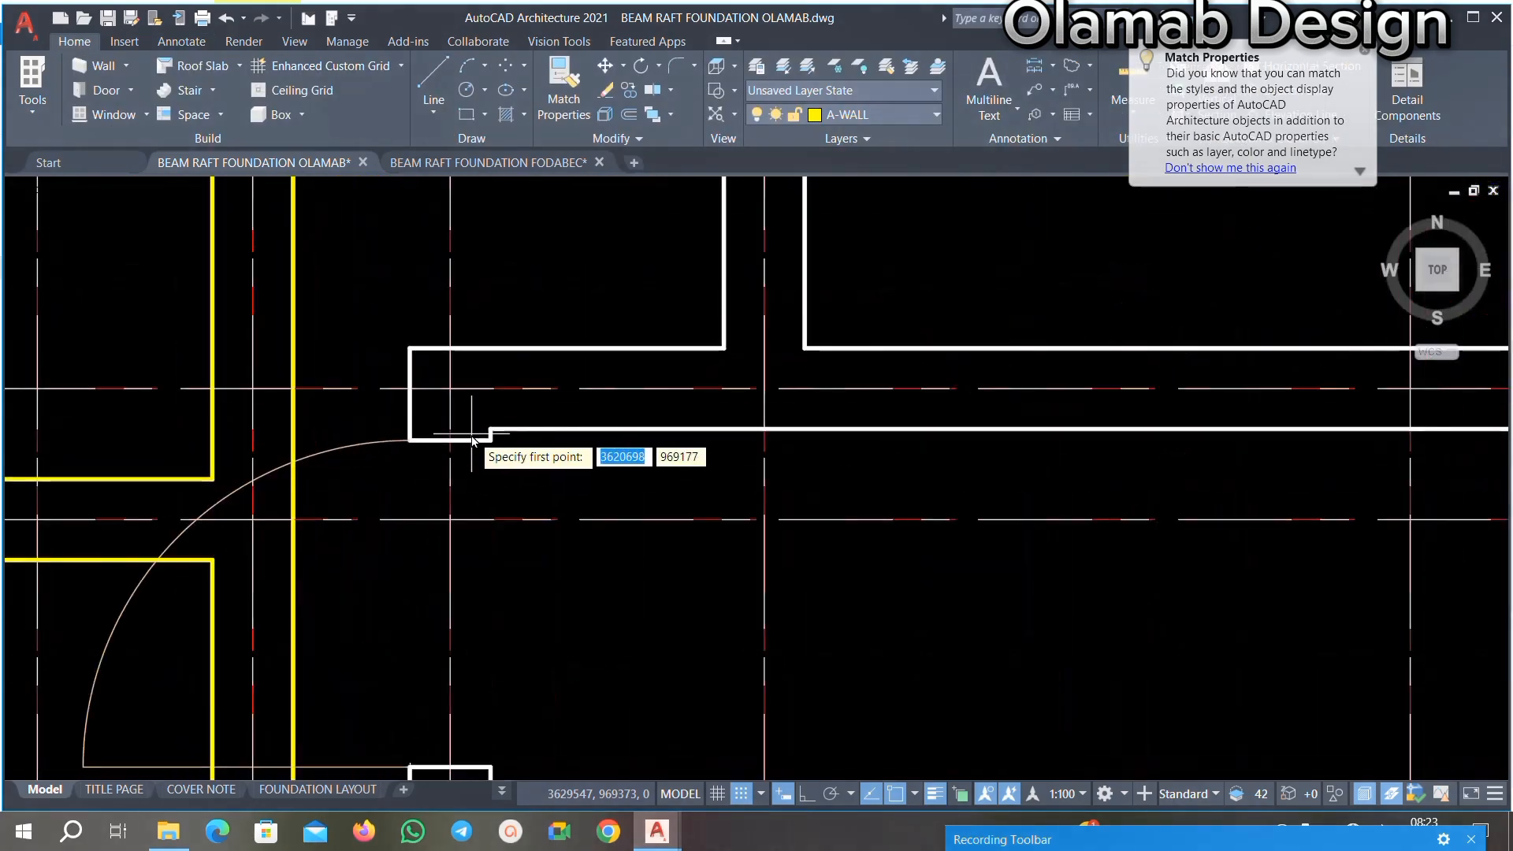
{"action": "left_click", "coordinate": [492, 431]}
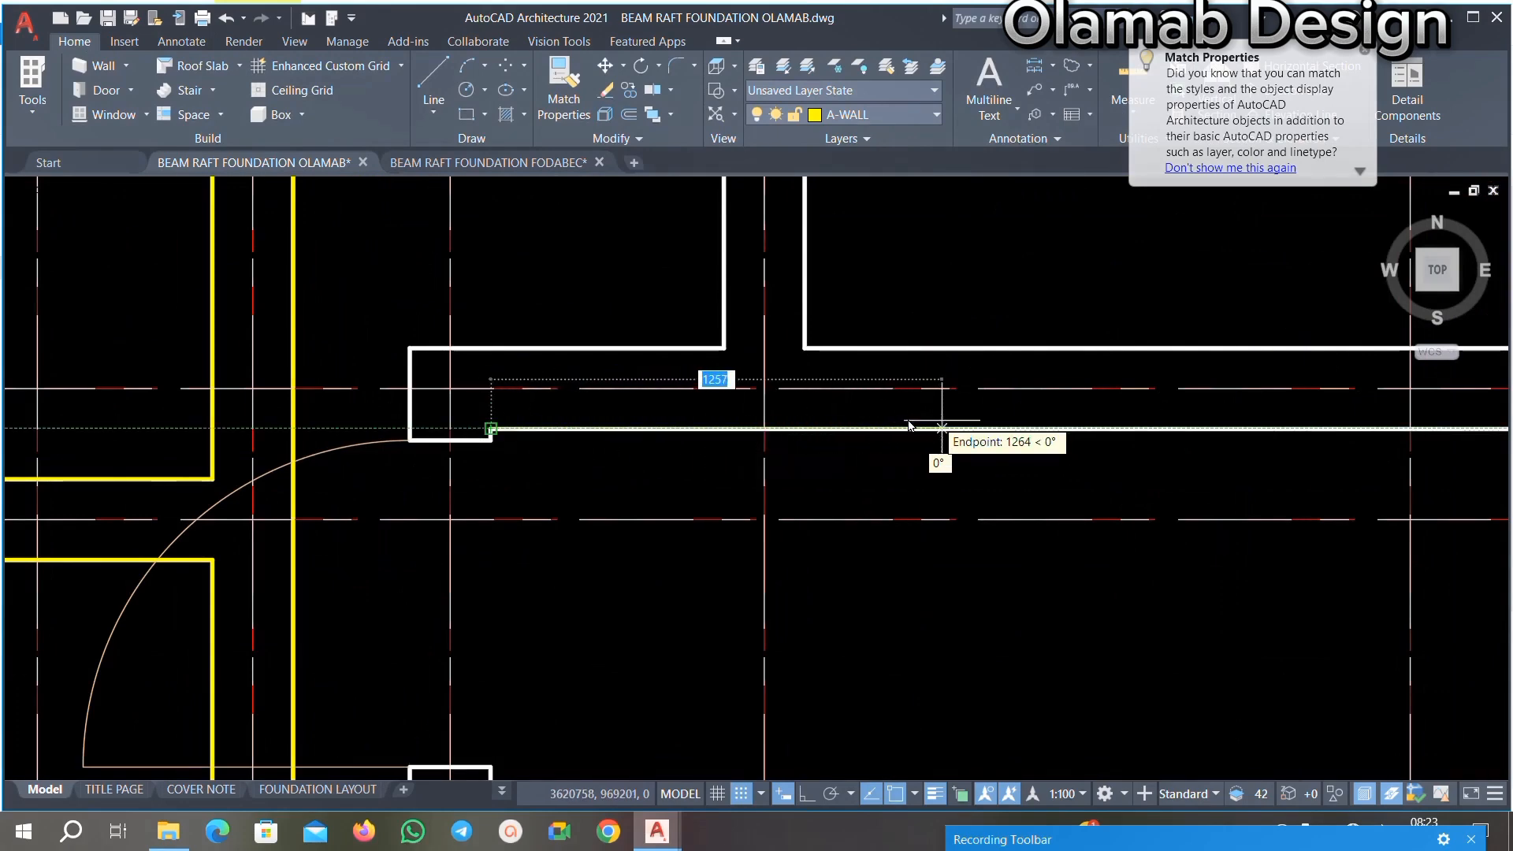
{"action": "scroll", "coordinate": [910, 426], "scroll_direction": "down", "scroll_amount": 3}
{"action": "scroll", "coordinate": [983, 432], "scroll_direction": "up", "scroll_amount": 2}
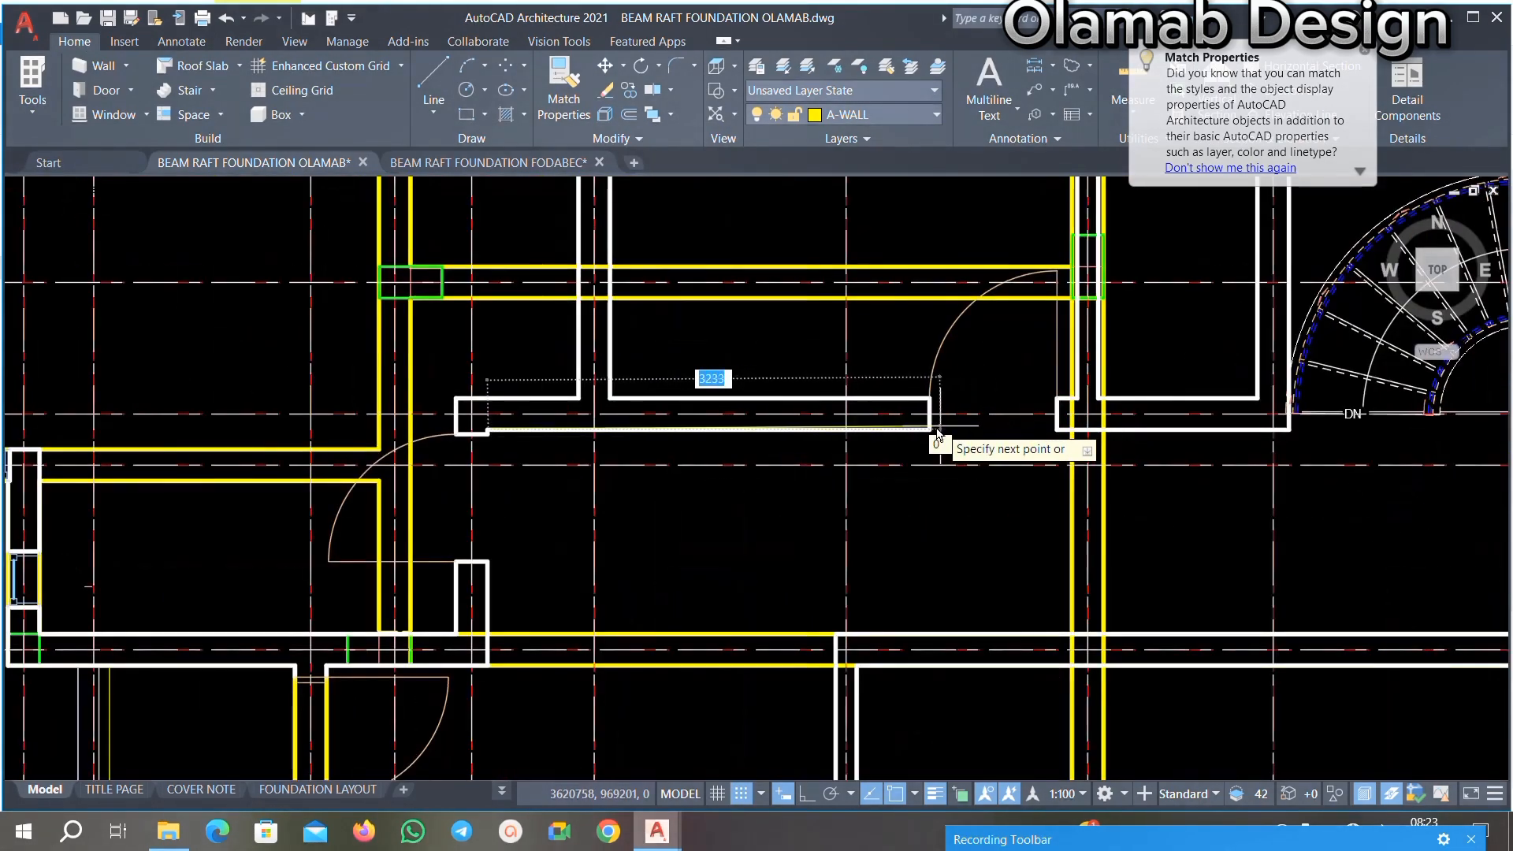
{"action": "scroll", "coordinate": [938, 434], "scroll_direction": "up", "scroll_amount": 5}
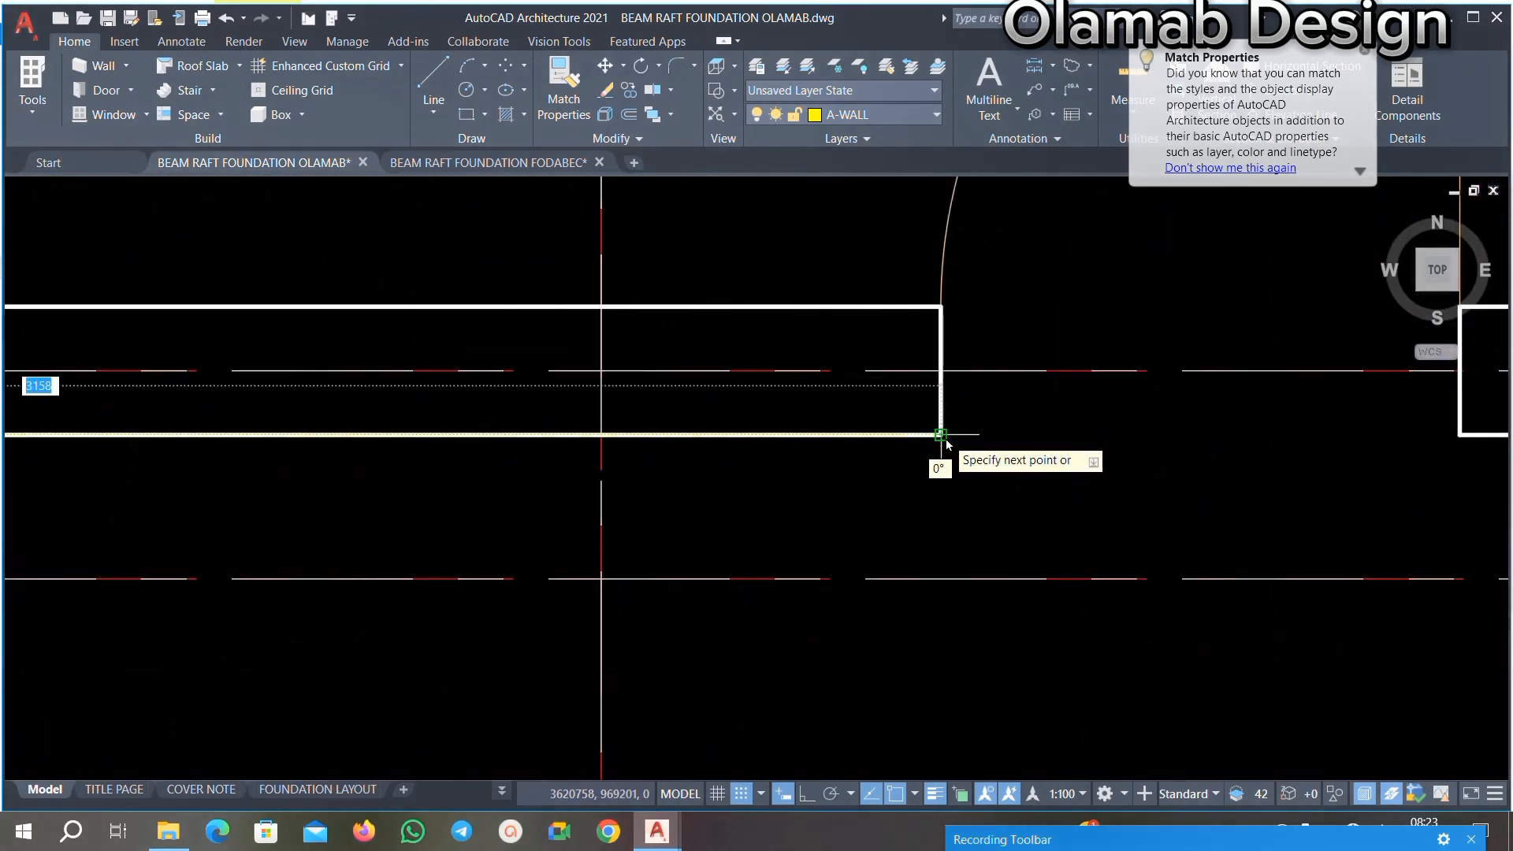
{"action": "left_click", "coordinate": [968, 434]}
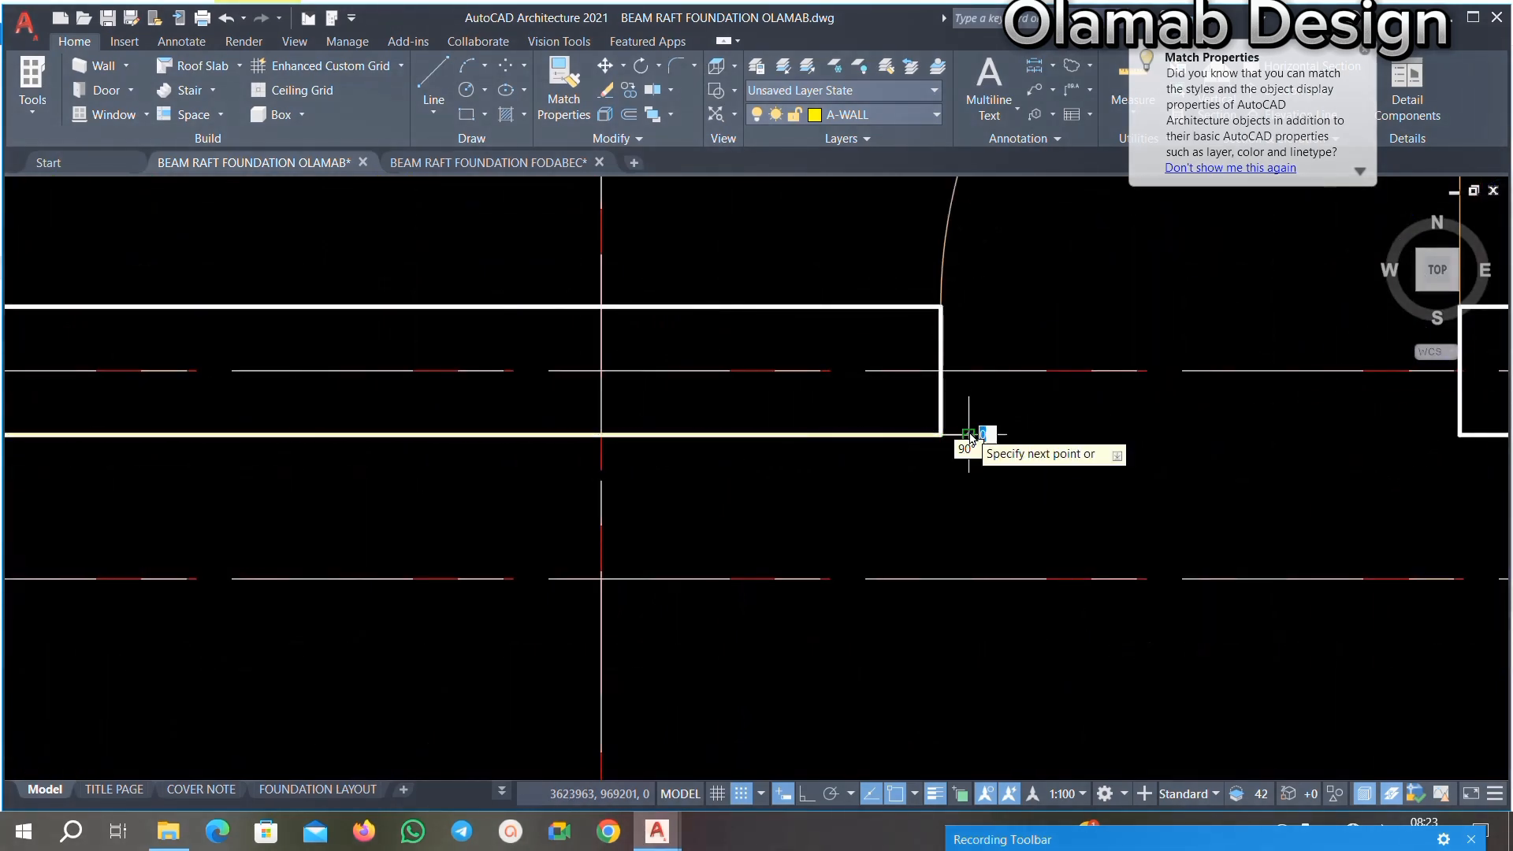
{"action": "key", "text": "Escape"}
Step: Offset the new line 225 mm to the south
{"action": "scroll", "coordinate": [970, 446], "scroll_direction": "up", "scroll_amount": 3}
{"action": "left_click", "coordinate": [914, 490]}
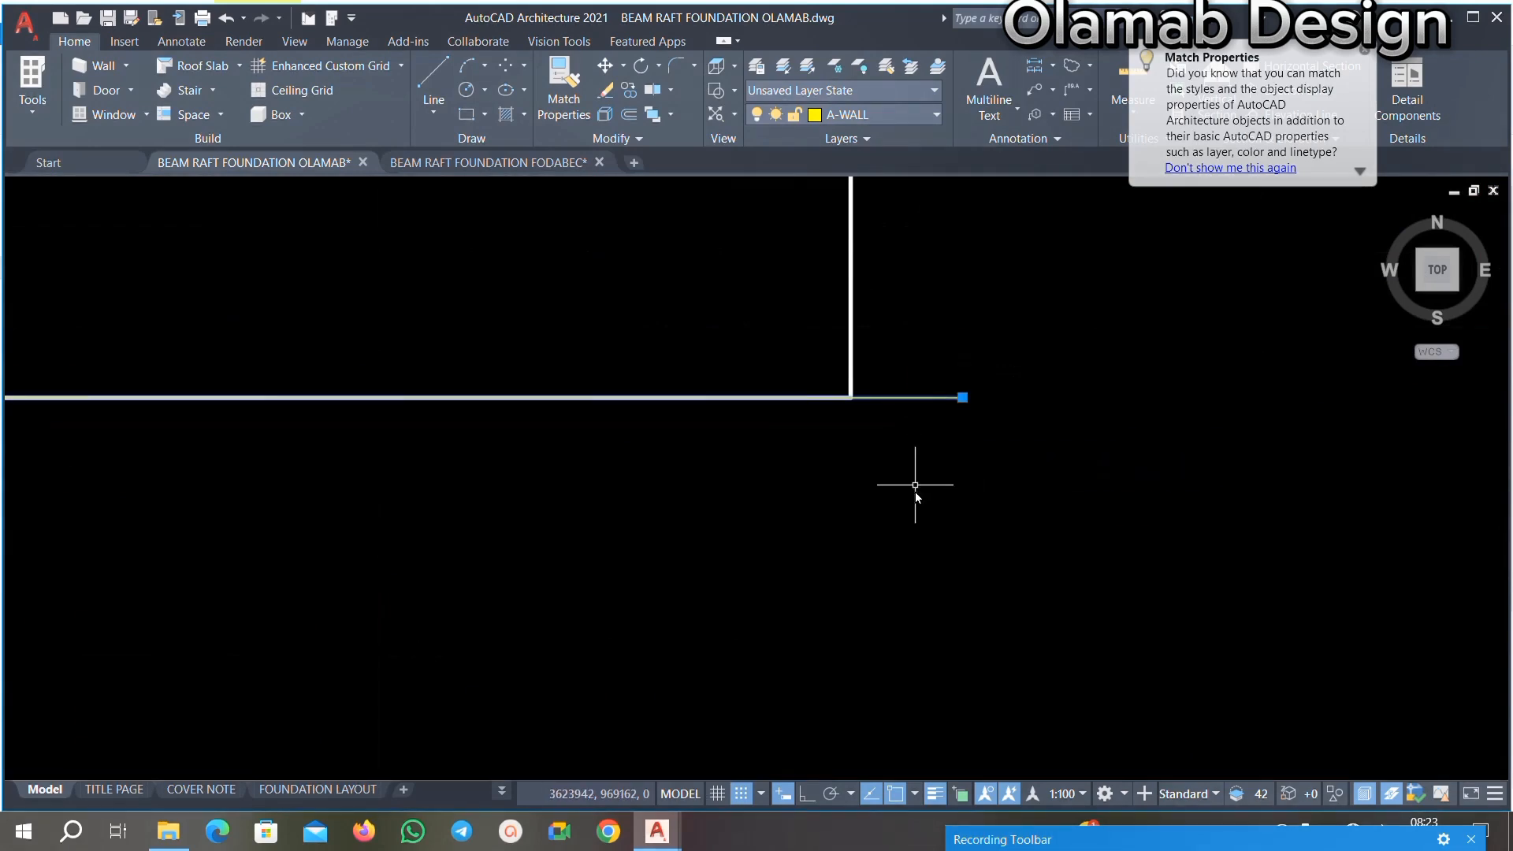
{"action": "type", "text": "oFFSe"}
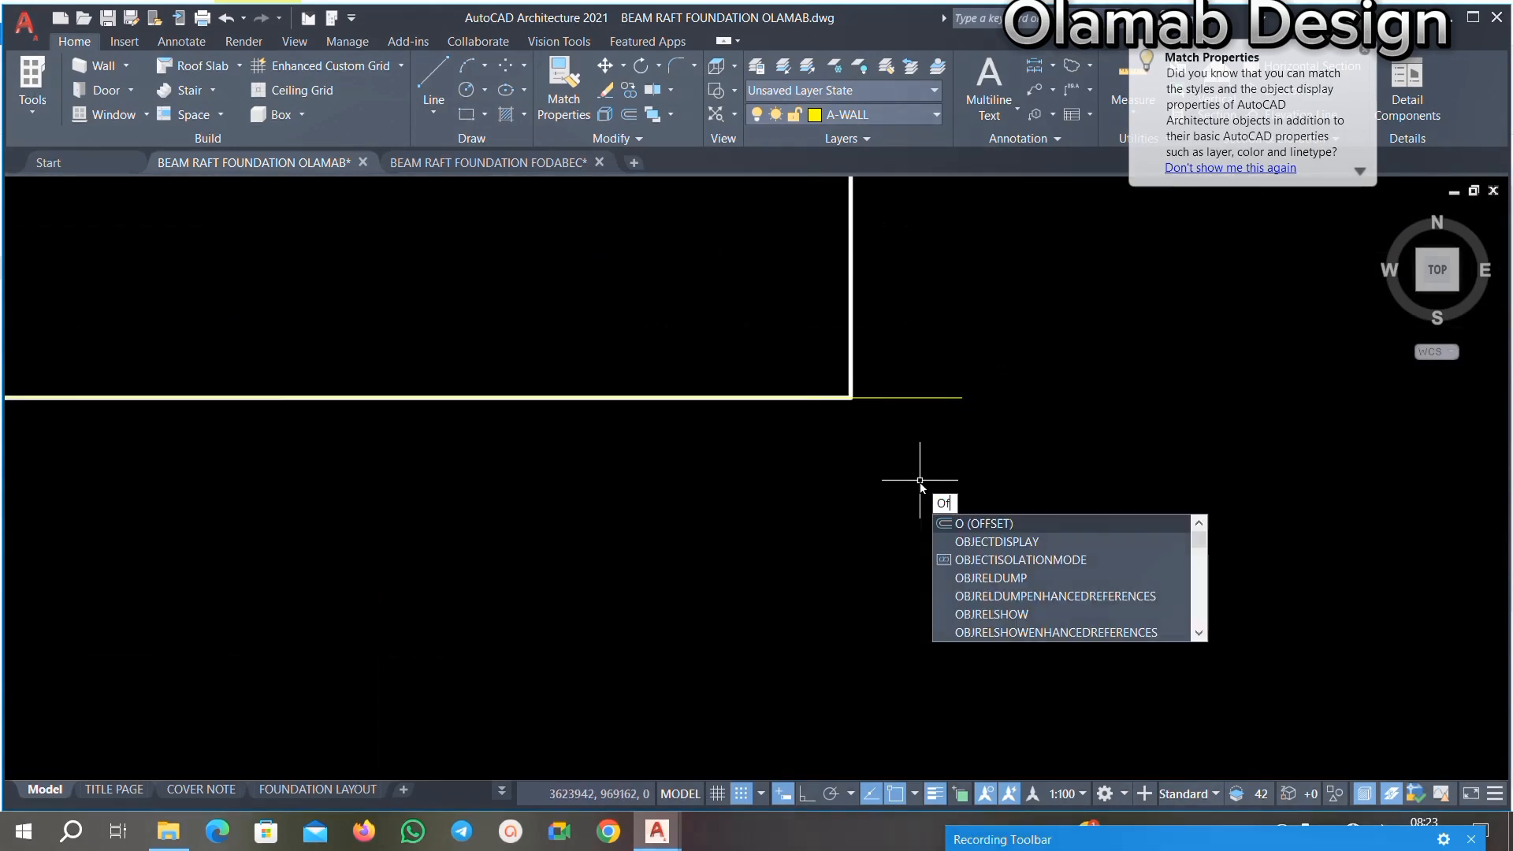
{"action": "type", "text": "t"}
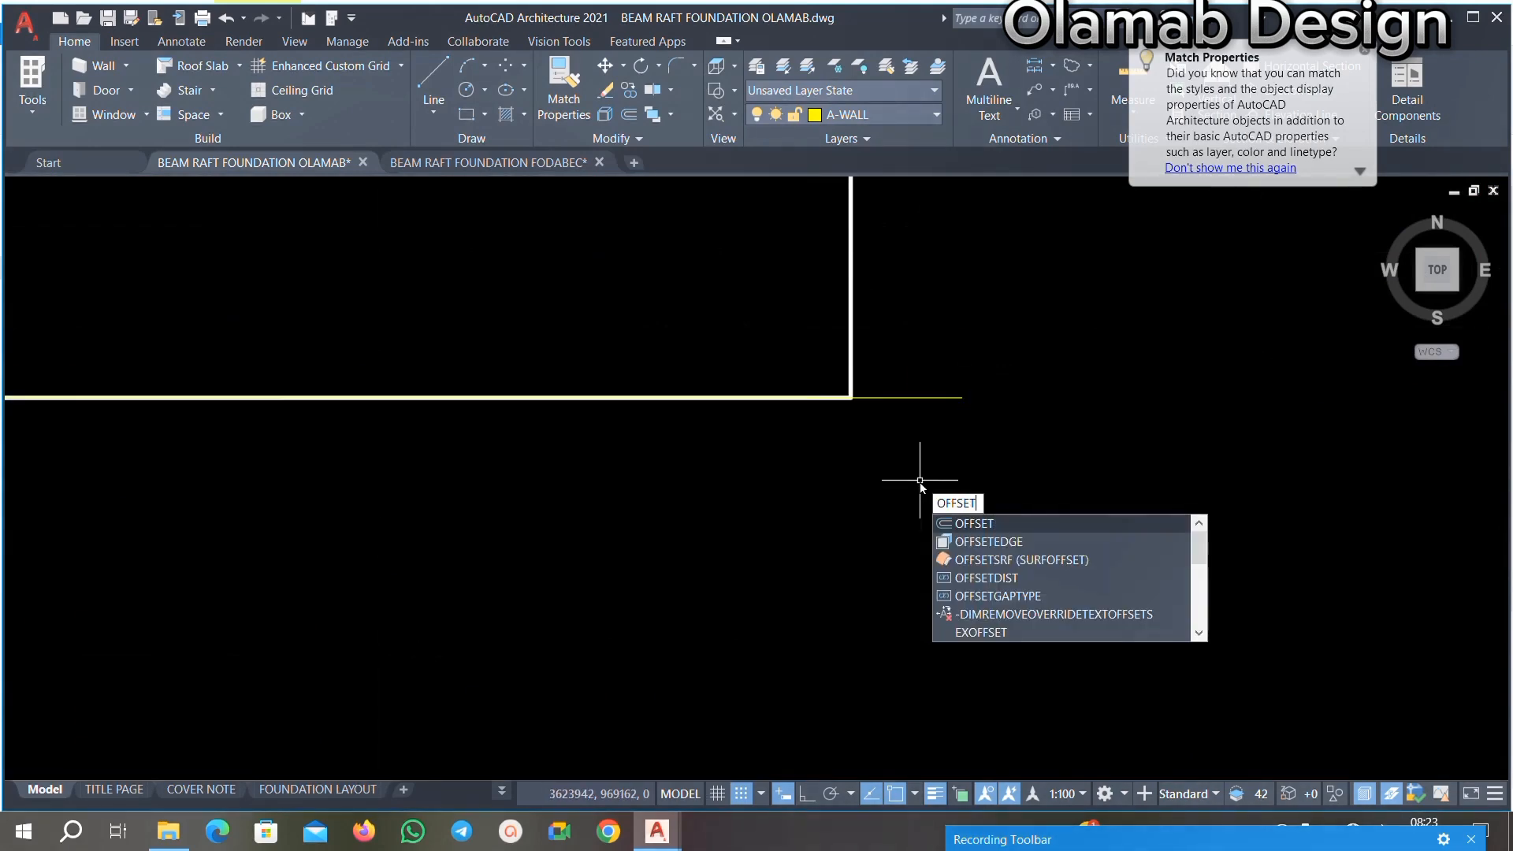
{"action": "key", "text": "Return"}
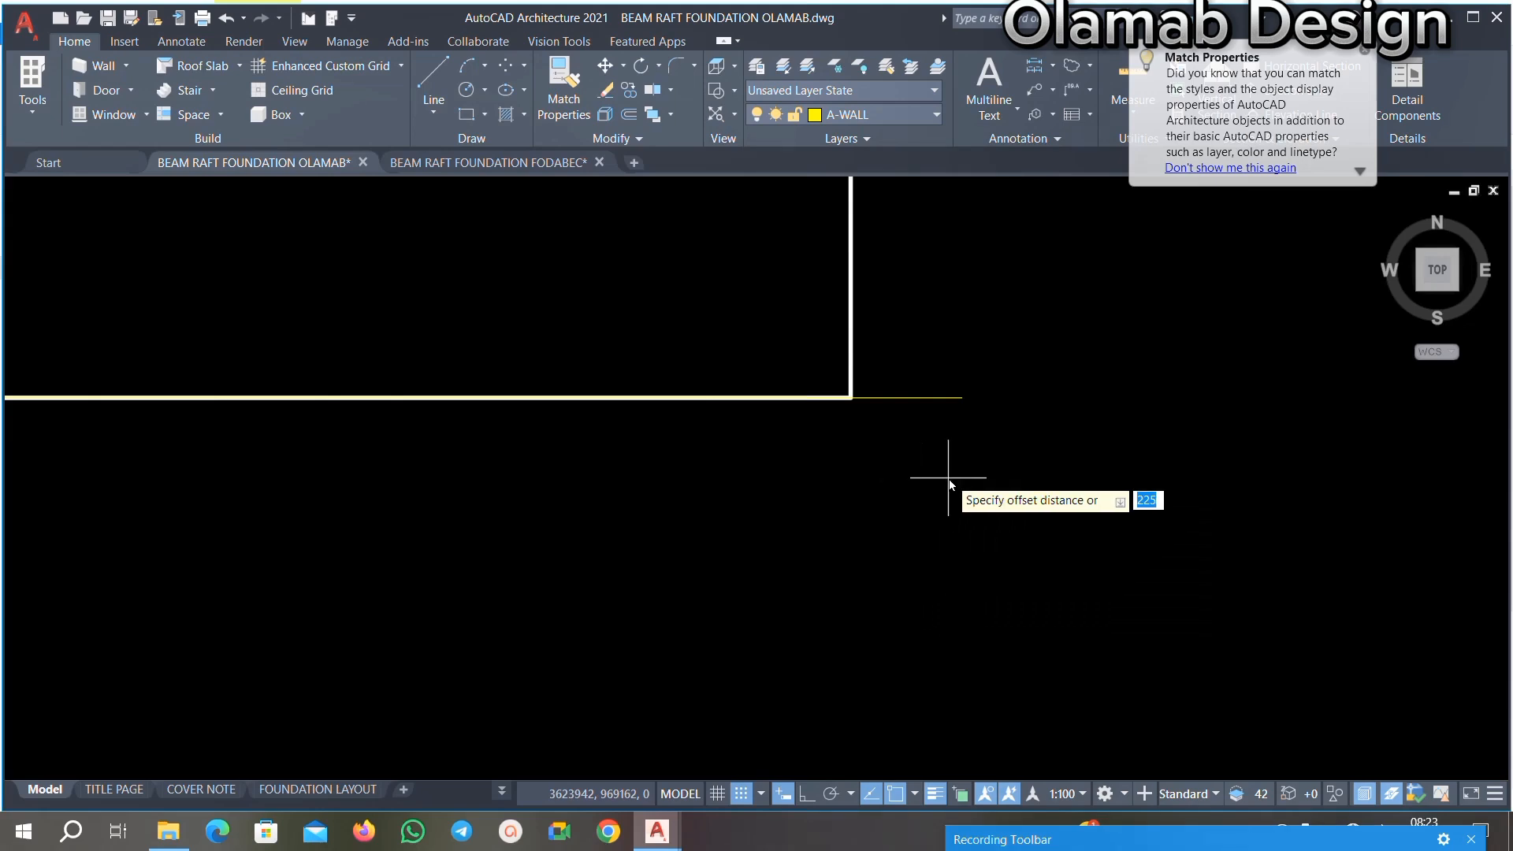
{"action": "key", "text": "Return"}
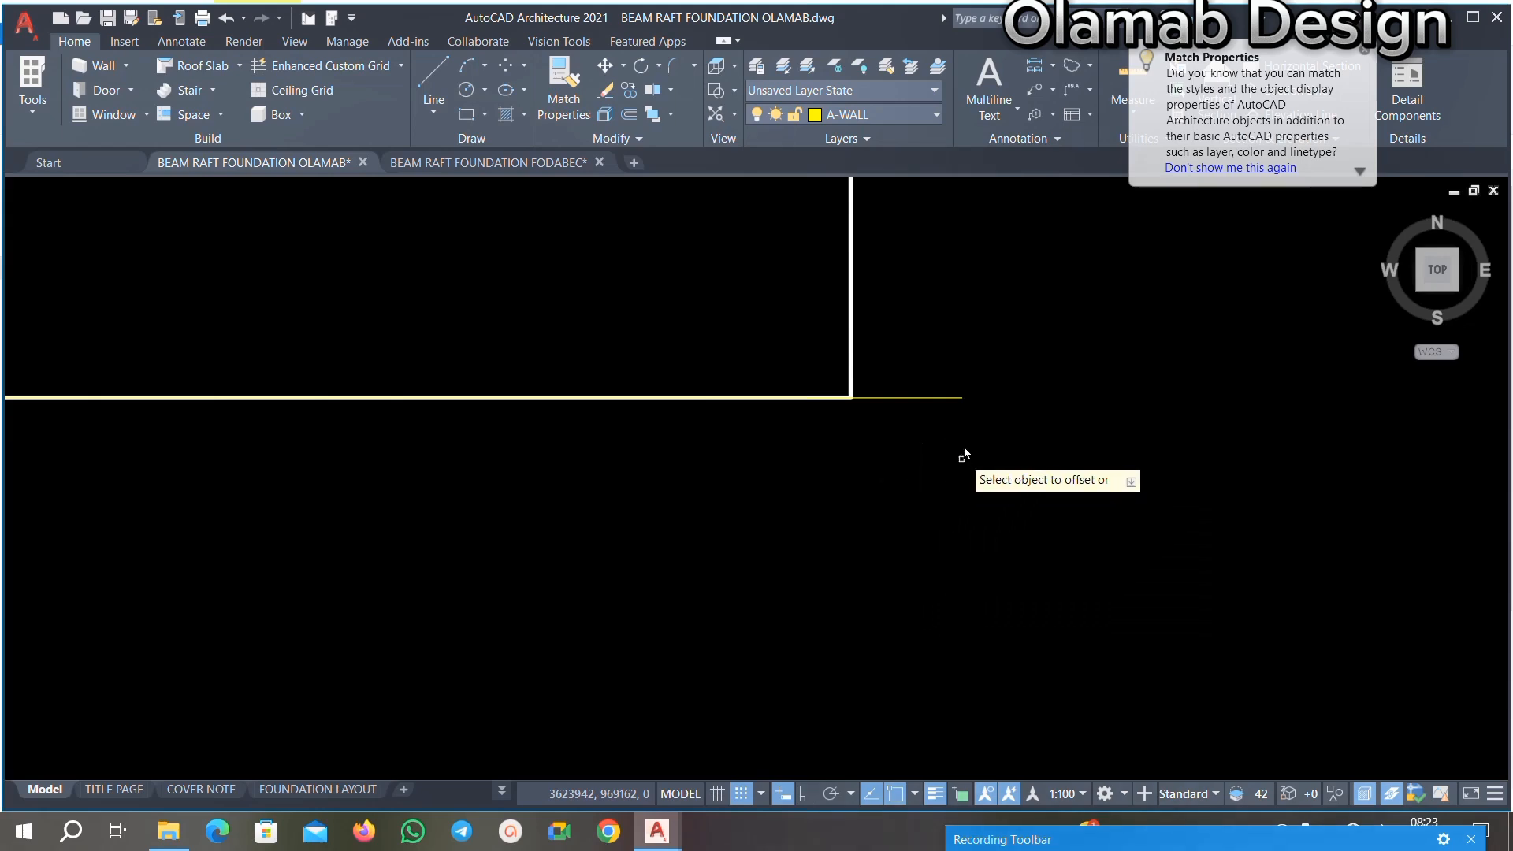
{"action": "left_click", "coordinate": [944, 398]}
{"action": "scroll", "coordinate": [933, 551], "scroll_direction": "down", "scroll_amount": 3}
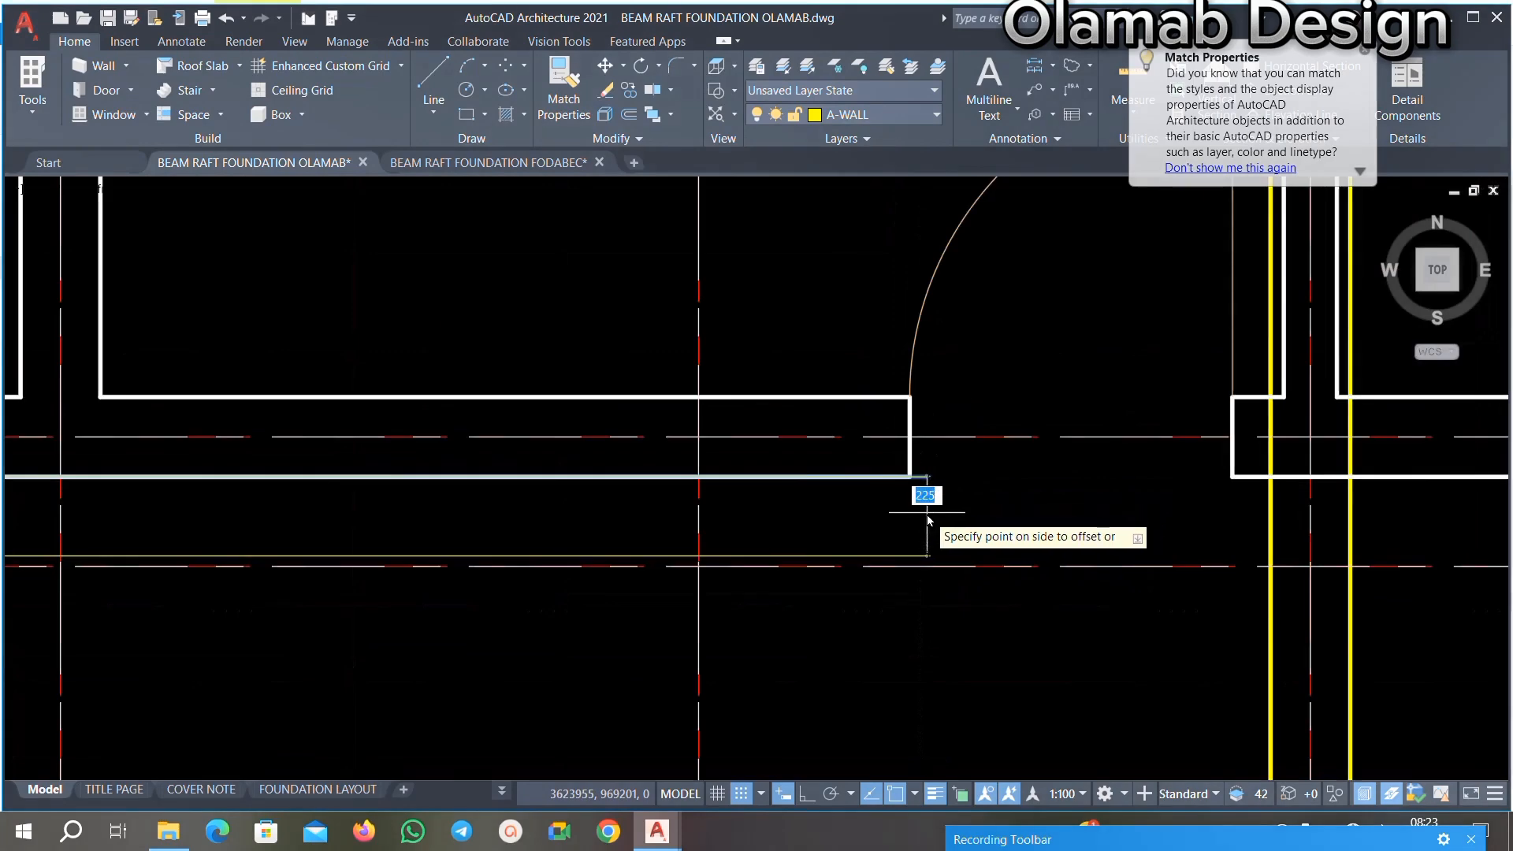
{"action": "left_click", "coordinate": [927, 518]}
{"action": "key", "text": "Escape"}
Step: Extend the original upper line east across the door opening to the next wall
{"action": "scroll", "coordinate": [932, 478], "scroll_direction": "up", "scroll_amount": 5}
{"action": "scroll", "coordinate": [870, 387], "scroll_direction": "down", "scroll_amount": 4}
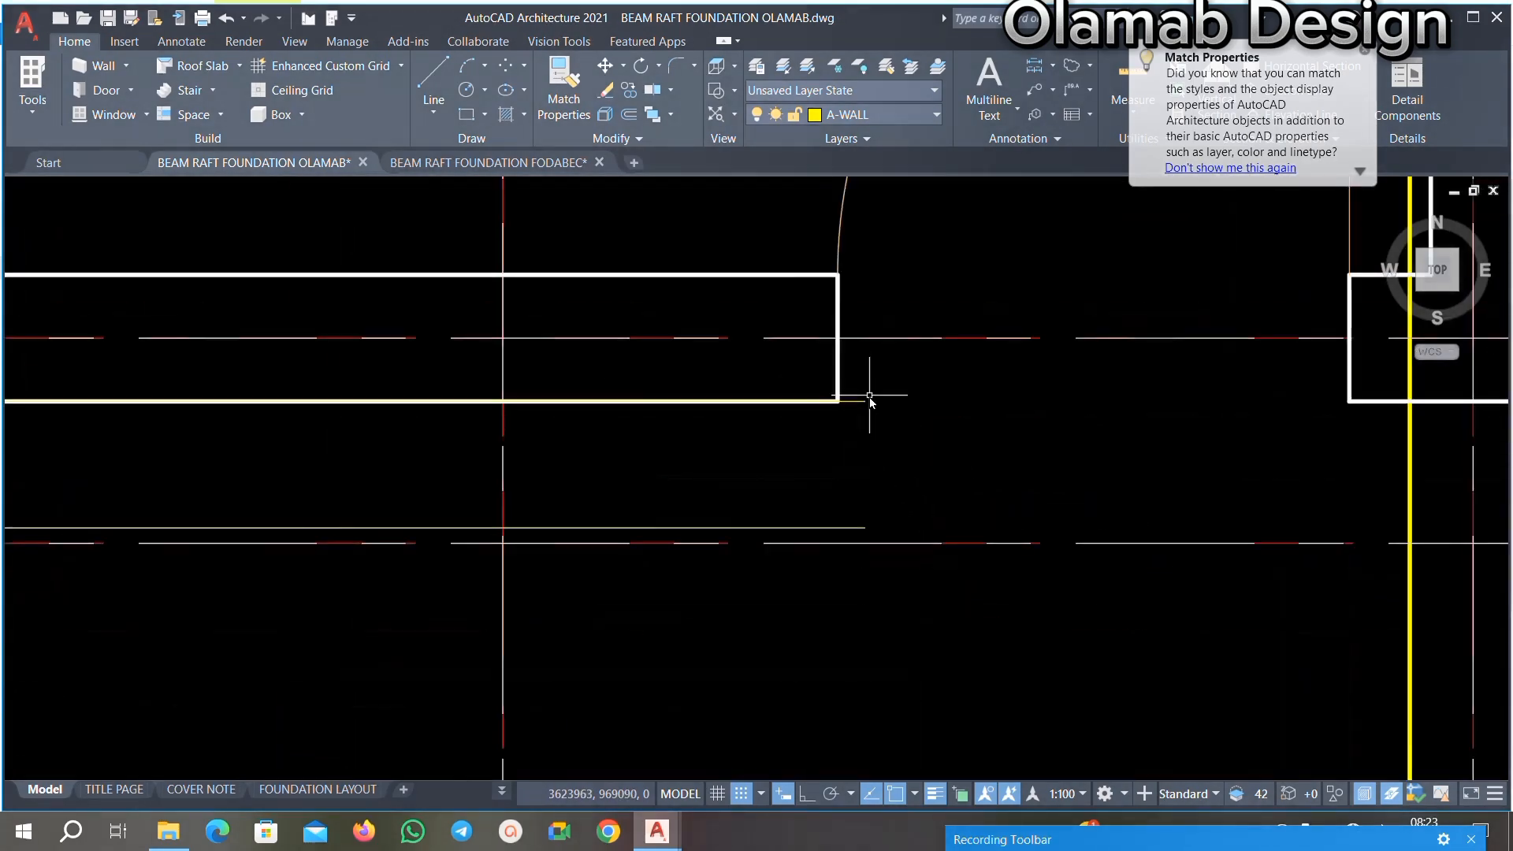
{"action": "scroll", "coordinate": [860, 449], "scroll_direction": "up", "scroll_amount": 1}
{"action": "type", "text": "e"}
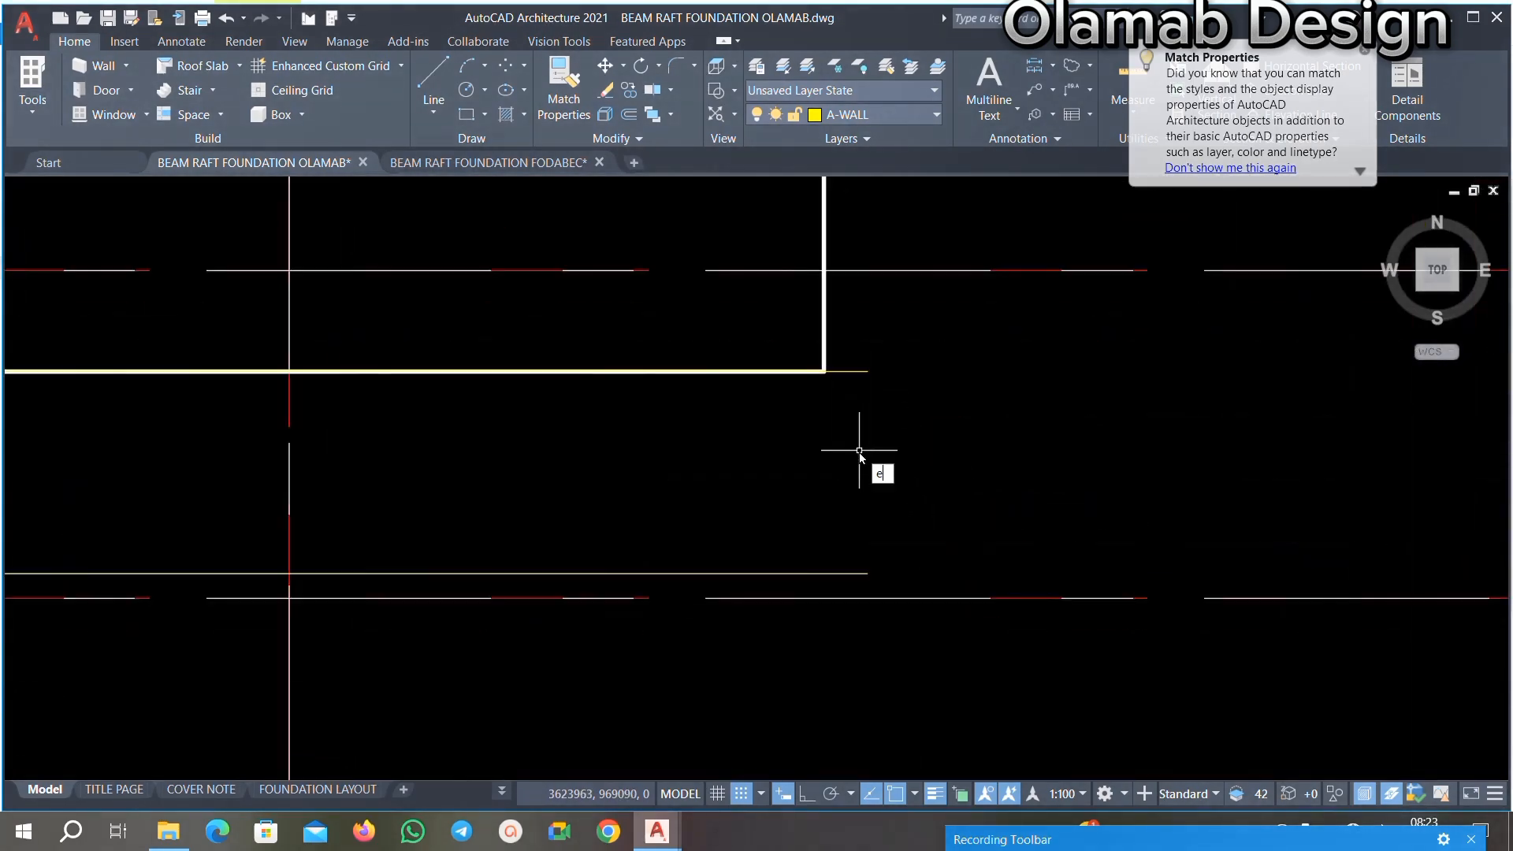
{"action": "type", "text": "xte"}
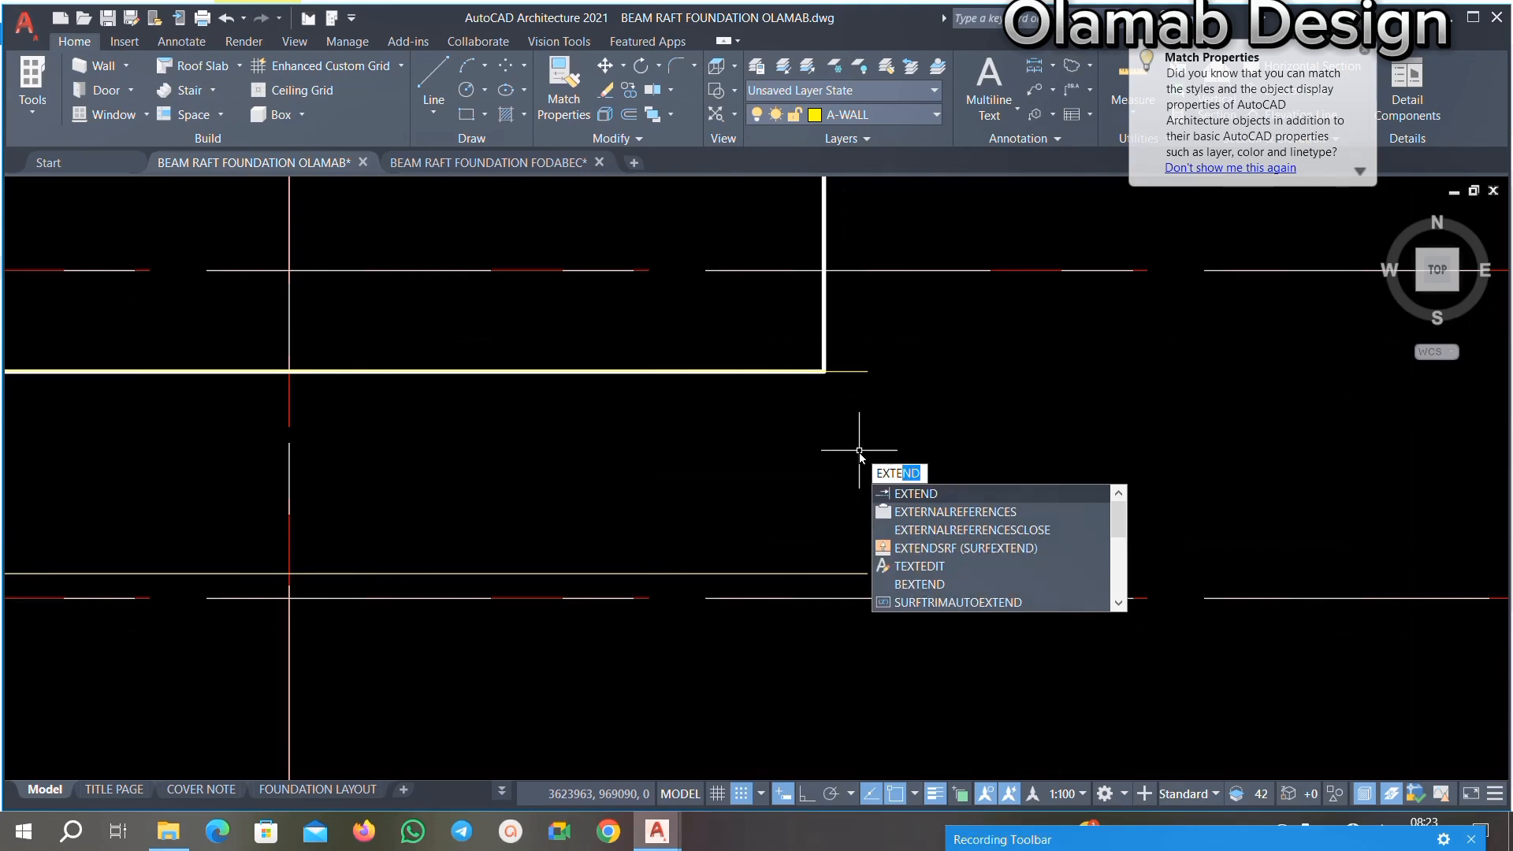
{"action": "type", "text": "nd"}
{"action": "key", "text": "Return"}
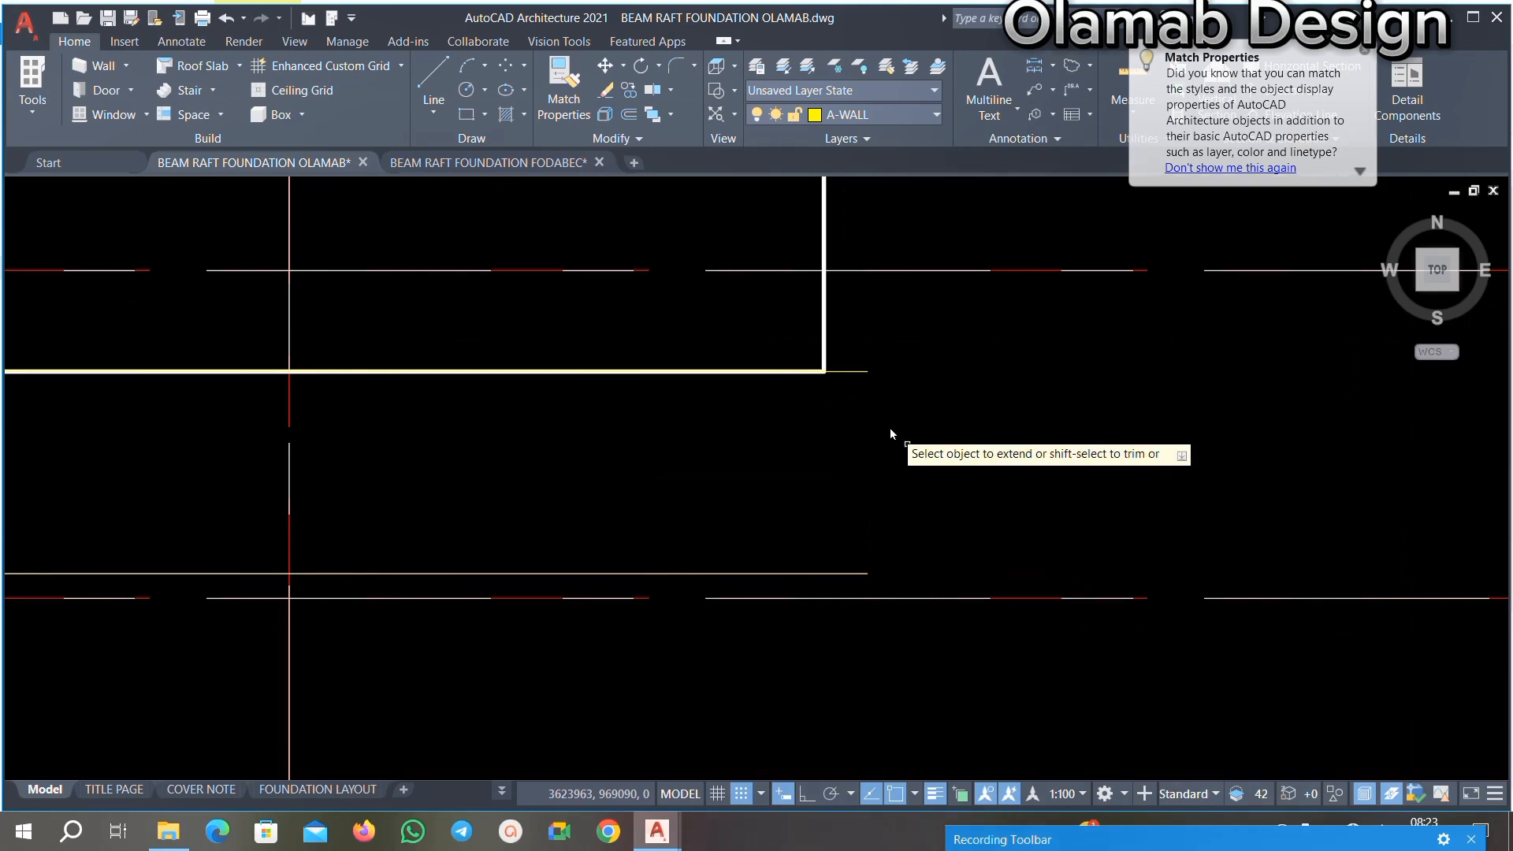
{"action": "left_click", "coordinate": [871, 392]}
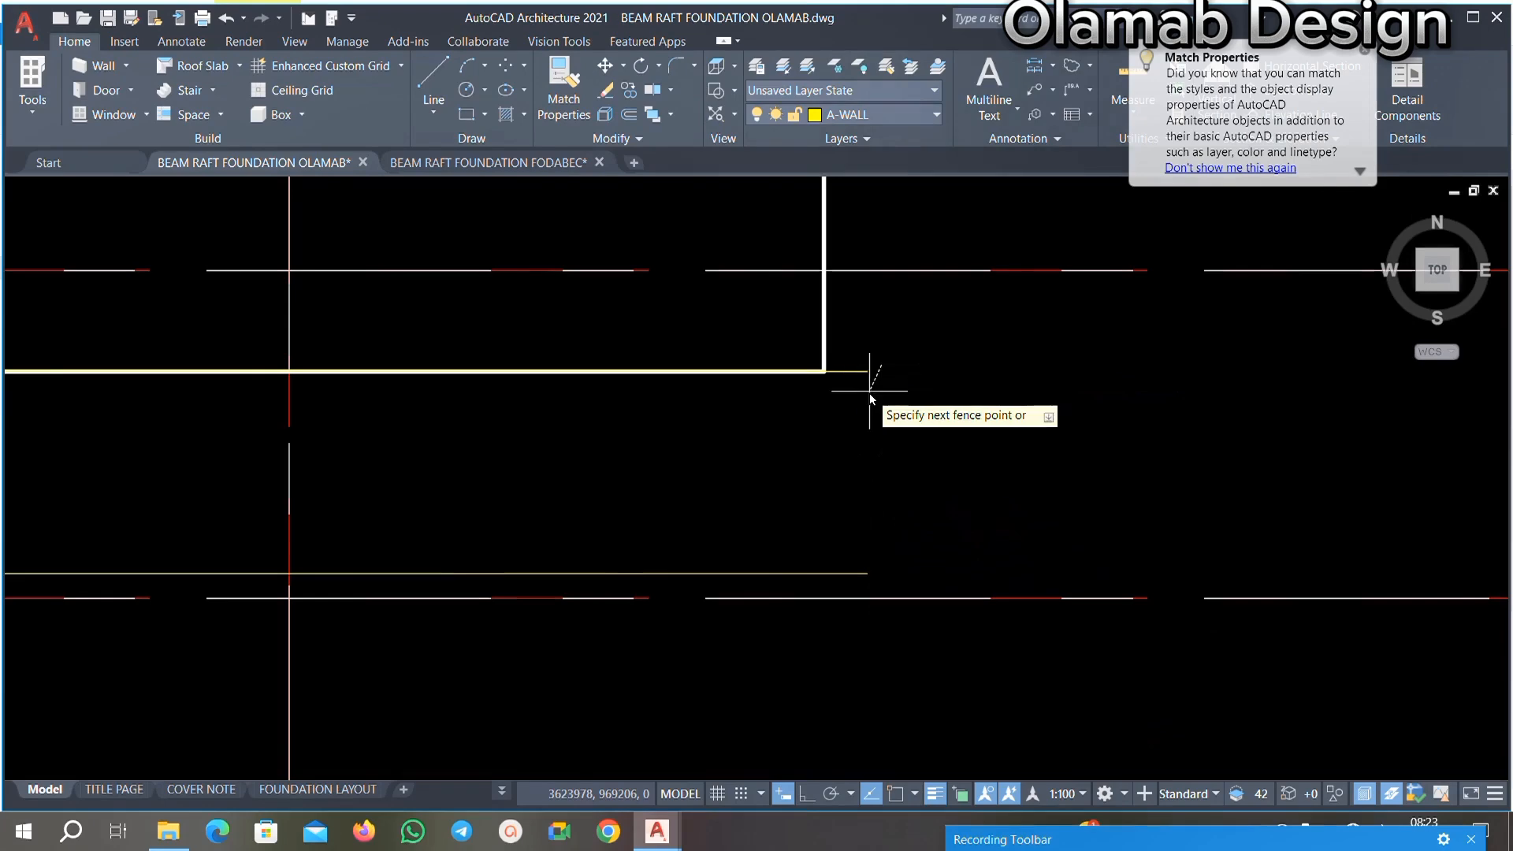
{"action": "left_click", "coordinate": [858, 353]}
{"action": "scroll", "coordinate": [855, 394], "scroll_direction": "down", "scroll_amount": 5}
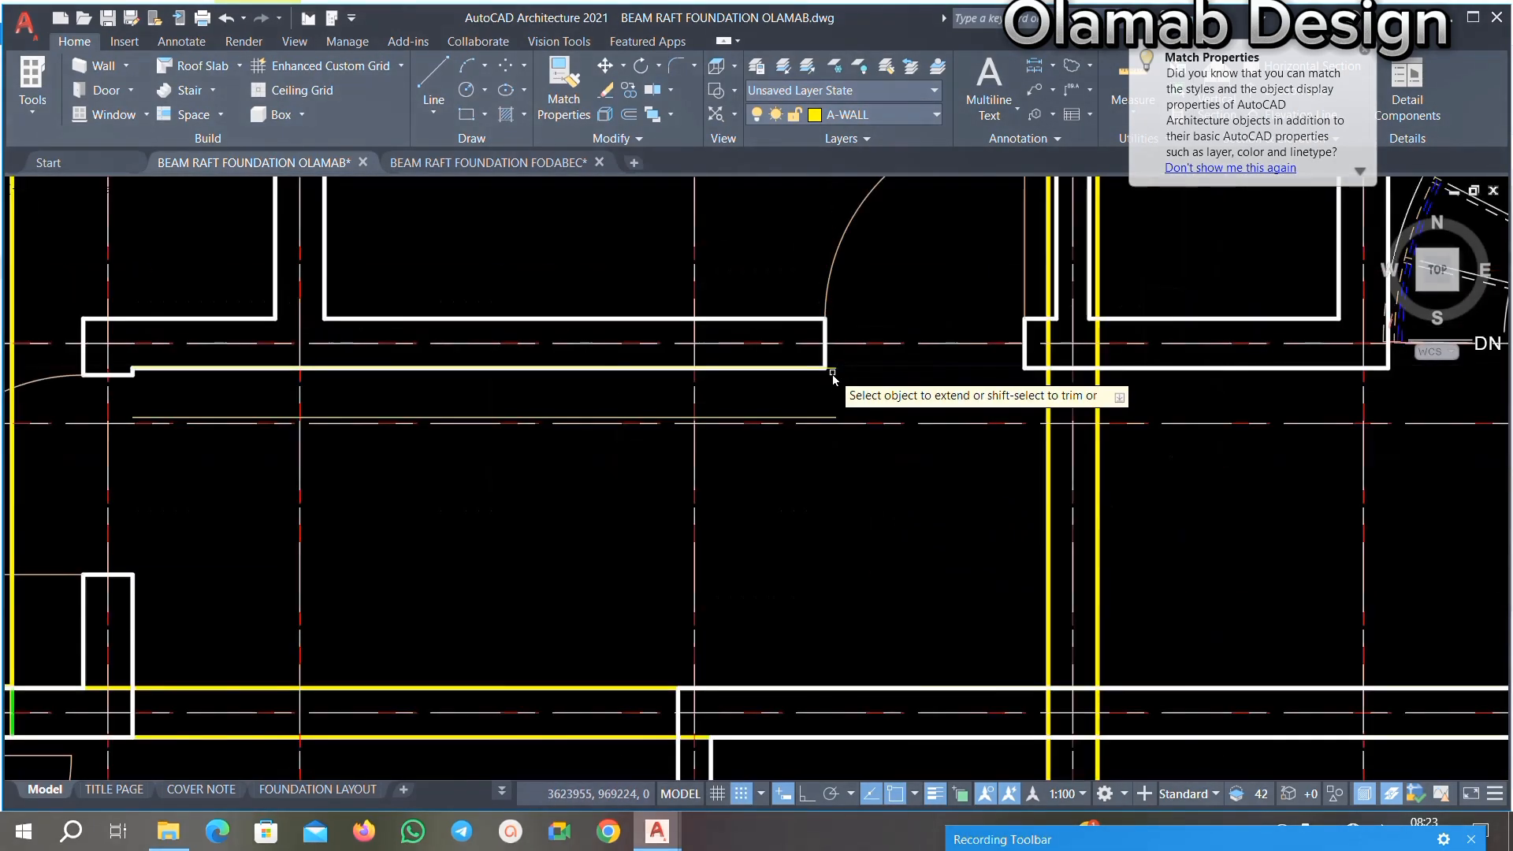
{"action": "left_click", "coordinate": [838, 372]}
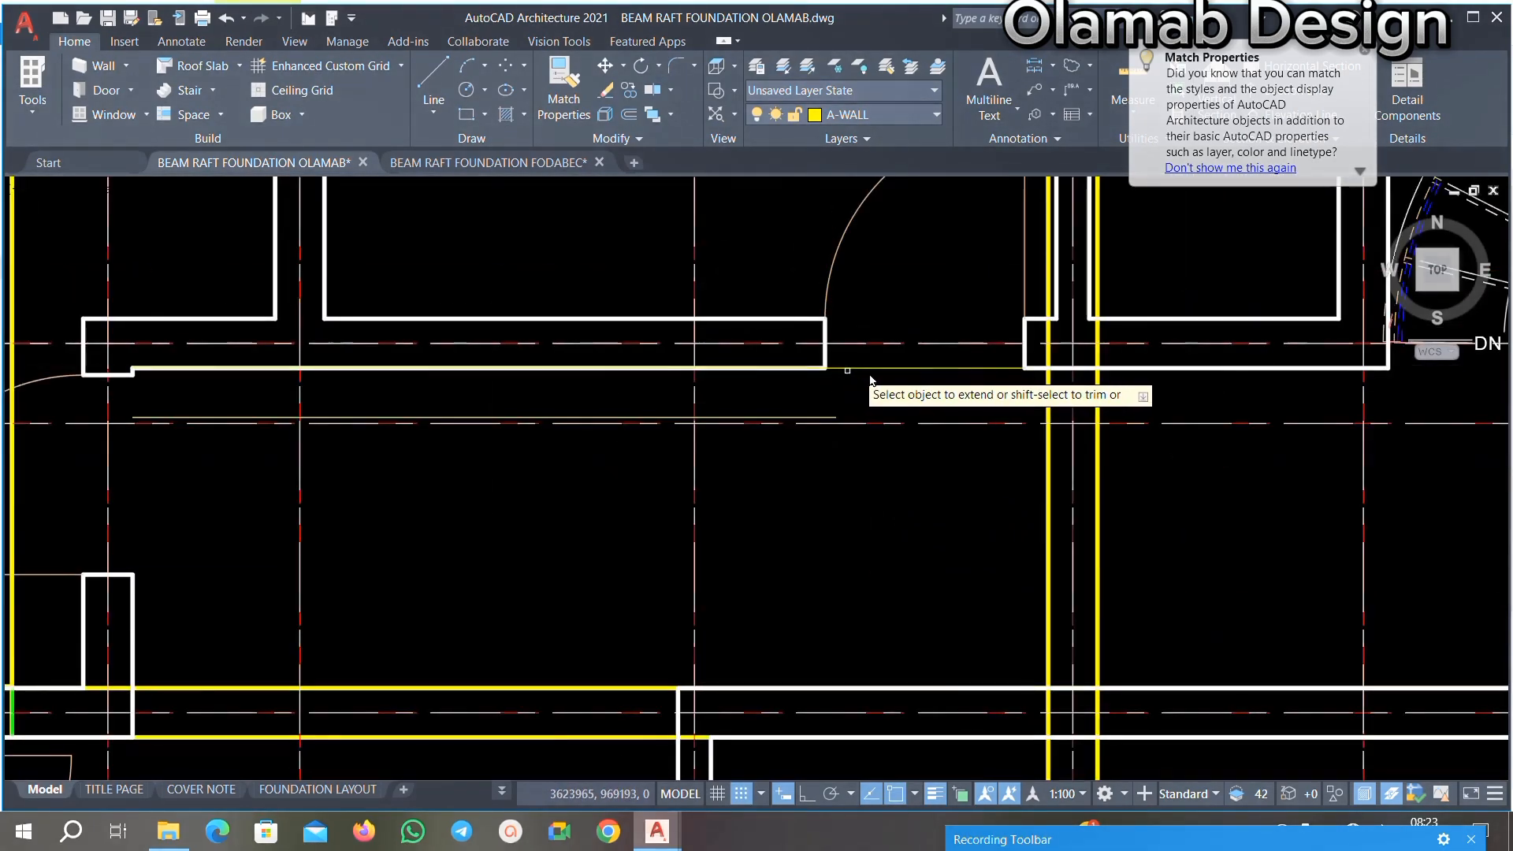
Step: Extend the upper line farther east to the east face of the yellow wall beyond the door opening
{"action": "scroll", "coordinate": [867, 367], "scroll_direction": "down", "scroll_amount": 5}
{"action": "scroll", "coordinate": [858, 386], "scroll_direction": "up", "scroll_amount": 3}
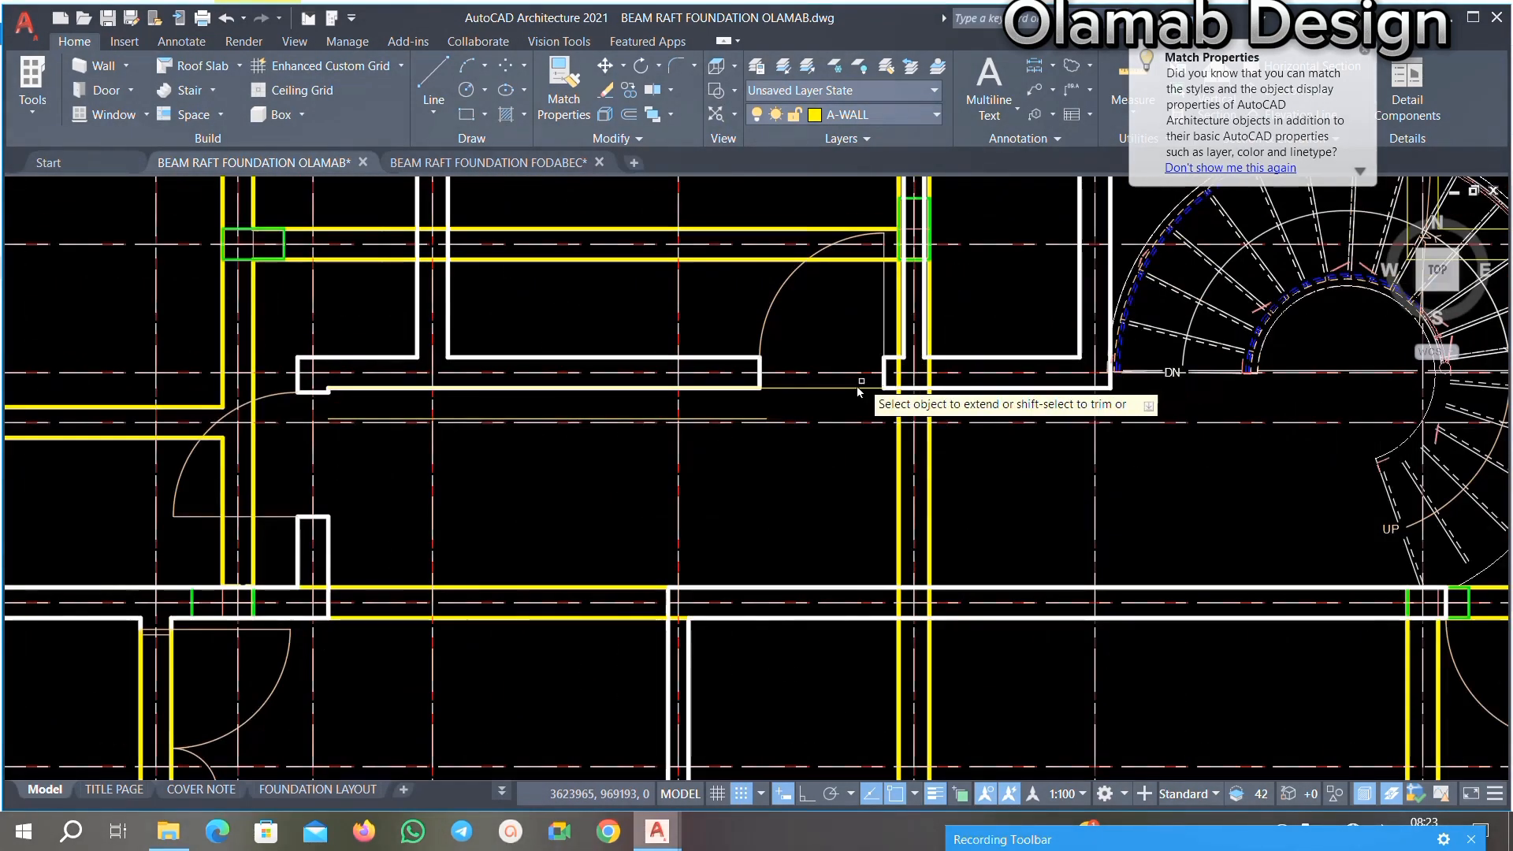
{"action": "scroll", "coordinate": [867, 387], "scroll_direction": "up", "scroll_amount": 5}
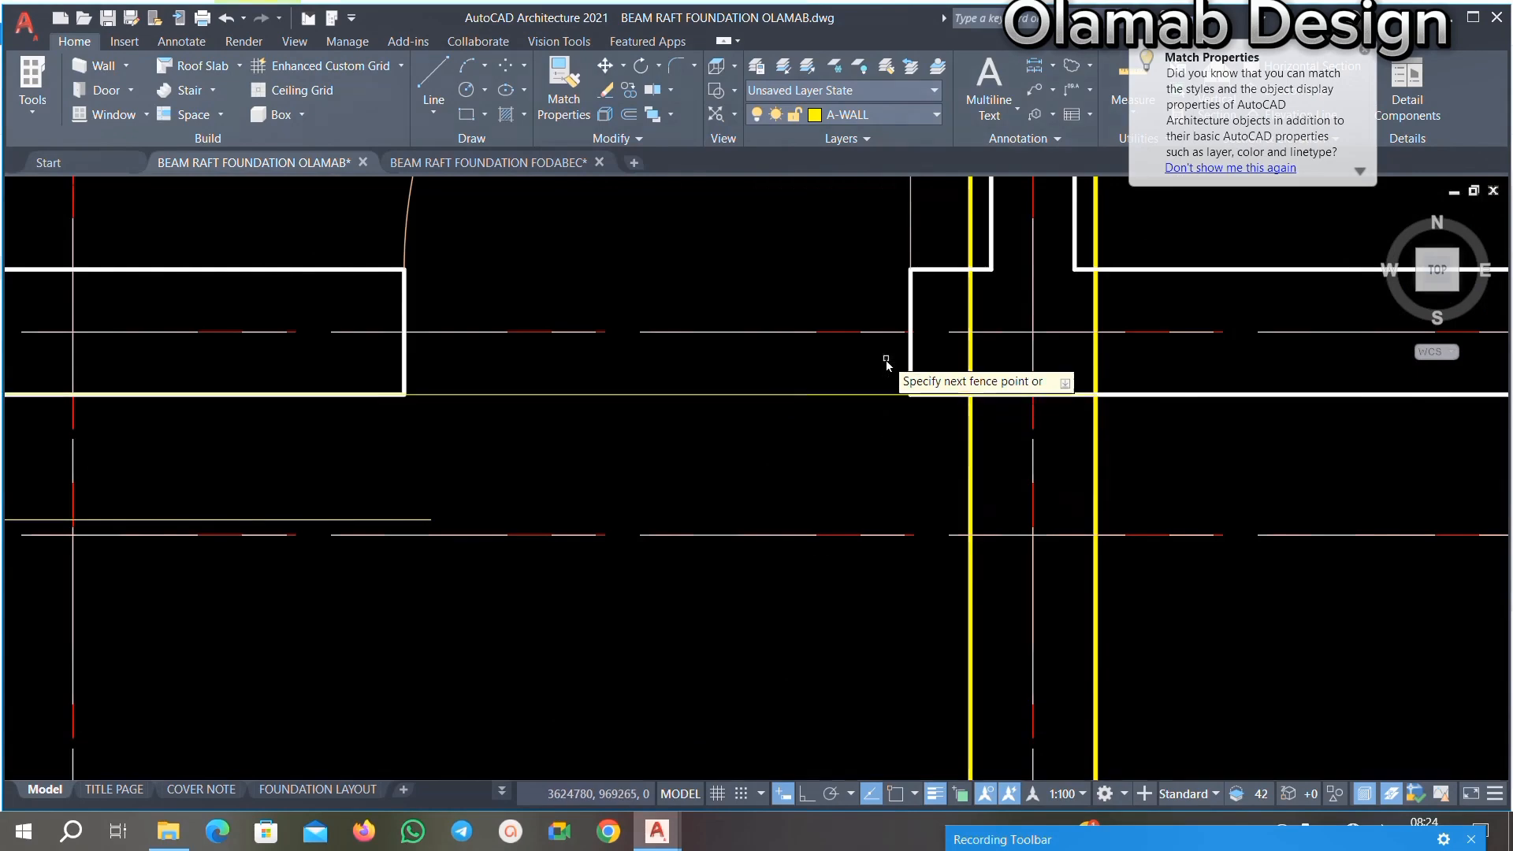
{"action": "key", "text": "Return"}
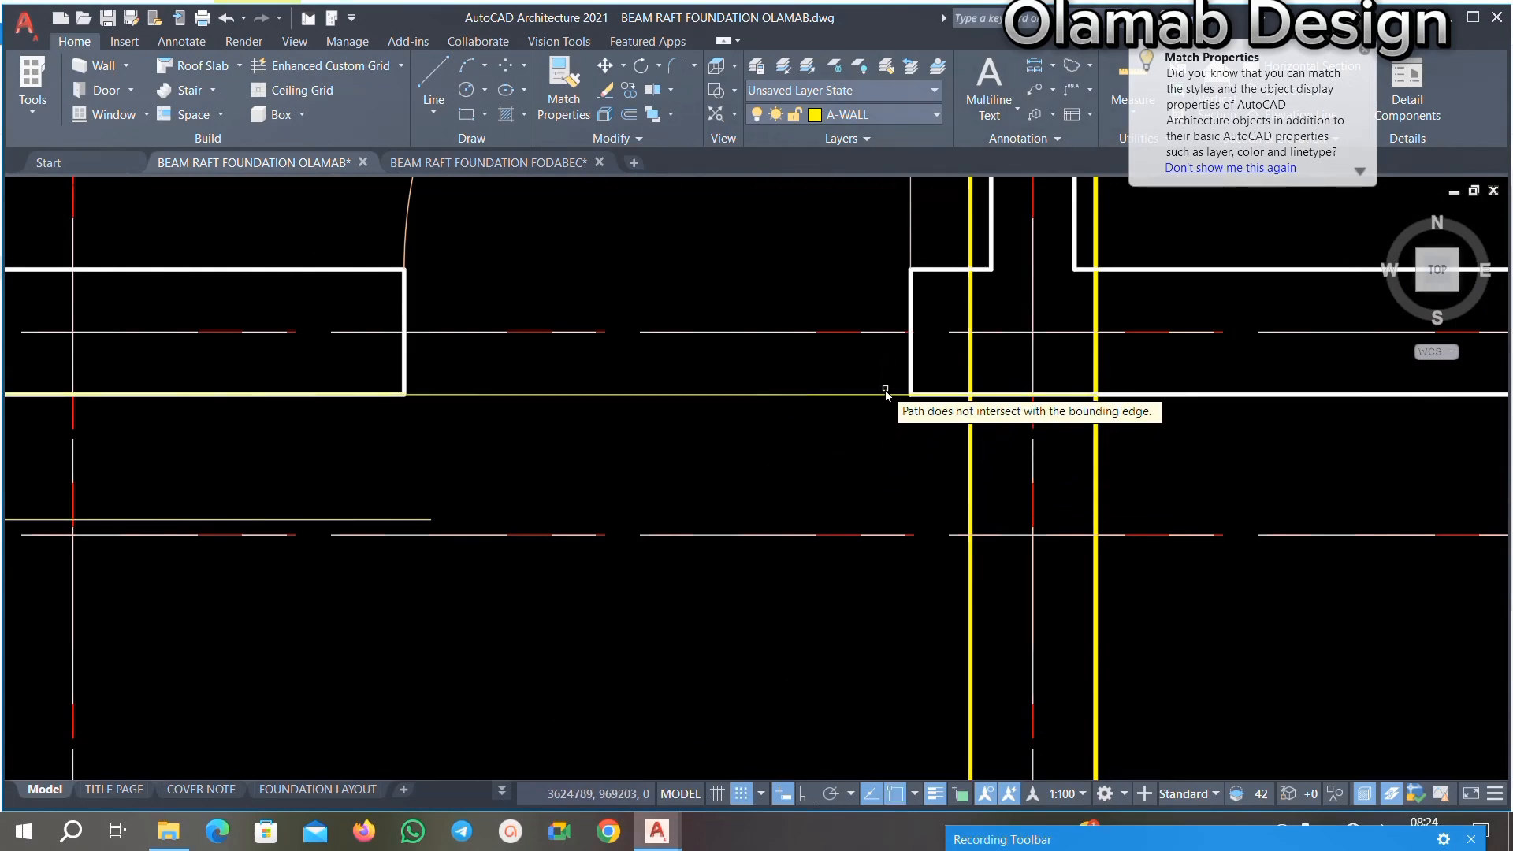
{"action": "left_click", "coordinate": [884, 391]}
{"action": "left_click", "coordinate": [850, 416]}
{"action": "key", "text": "Escape"}
Step: Stretch the upper line's east end to just past the wall corner beside the spiral stair, making it about 5758 mm long
{"action": "scroll", "coordinate": [780, 394], "scroll_direction": "down", "scroll_amount": 3}
{"action": "scroll", "coordinate": [847, 390], "scroll_direction": "up", "scroll_amount": 8}
{"action": "left_click", "coordinate": [848, 384]}
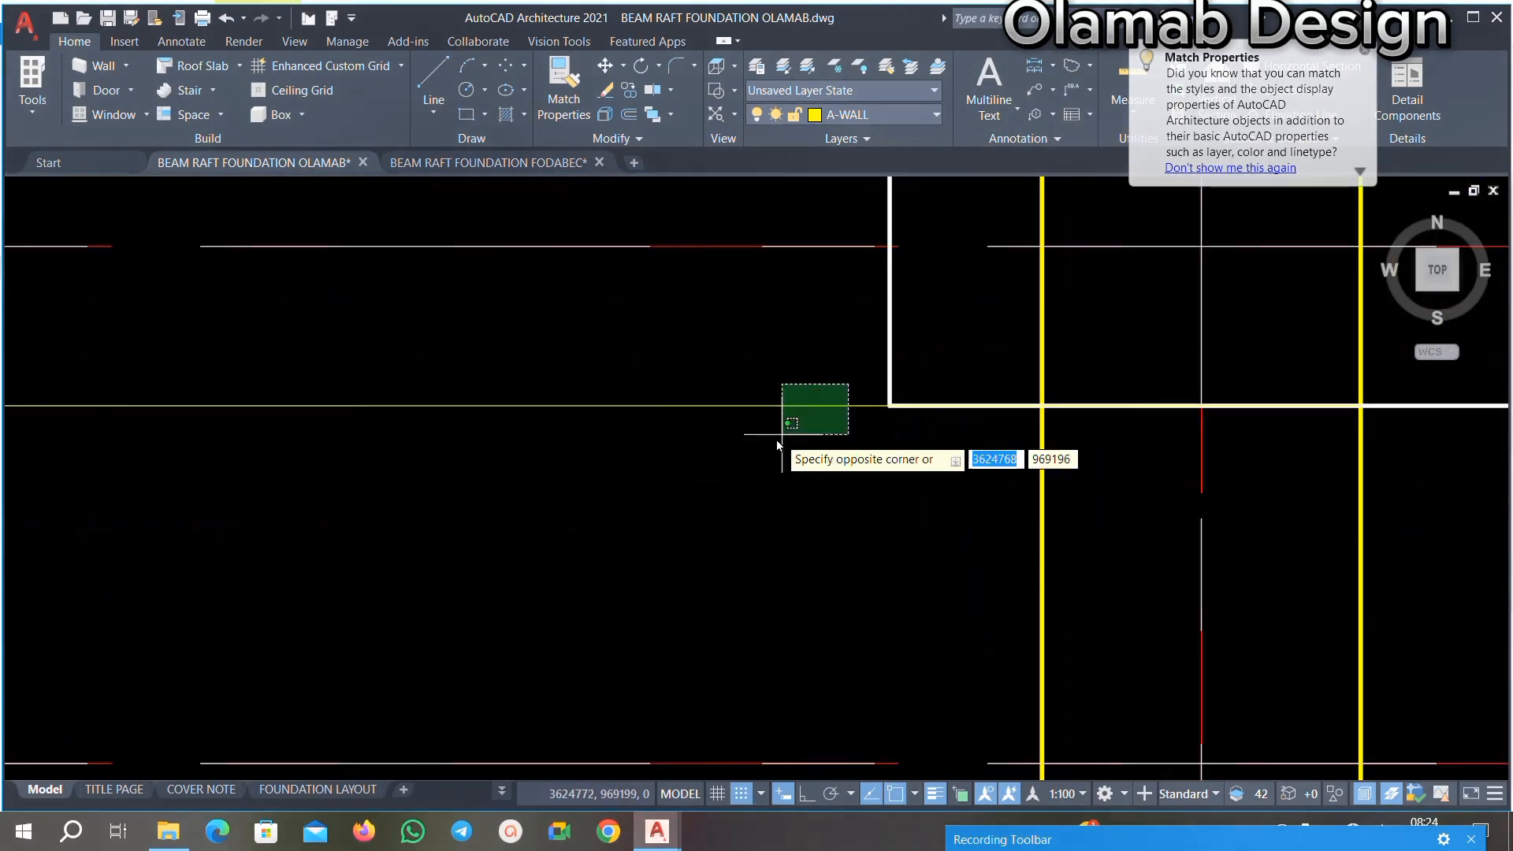
{"action": "left_click", "coordinate": [782, 434]}
{"action": "scroll", "coordinate": [662, 411], "scroll_direction": "down", "scroll_amount": 2}
{"action": "scroll", "coordinate": [1025, 417], "scroll_direction": "up", "scroll_amount": 1}
{"action": "scroll", "coordinate": [658, 414], "scroll_direction": "down", "scroll_amount": 3}
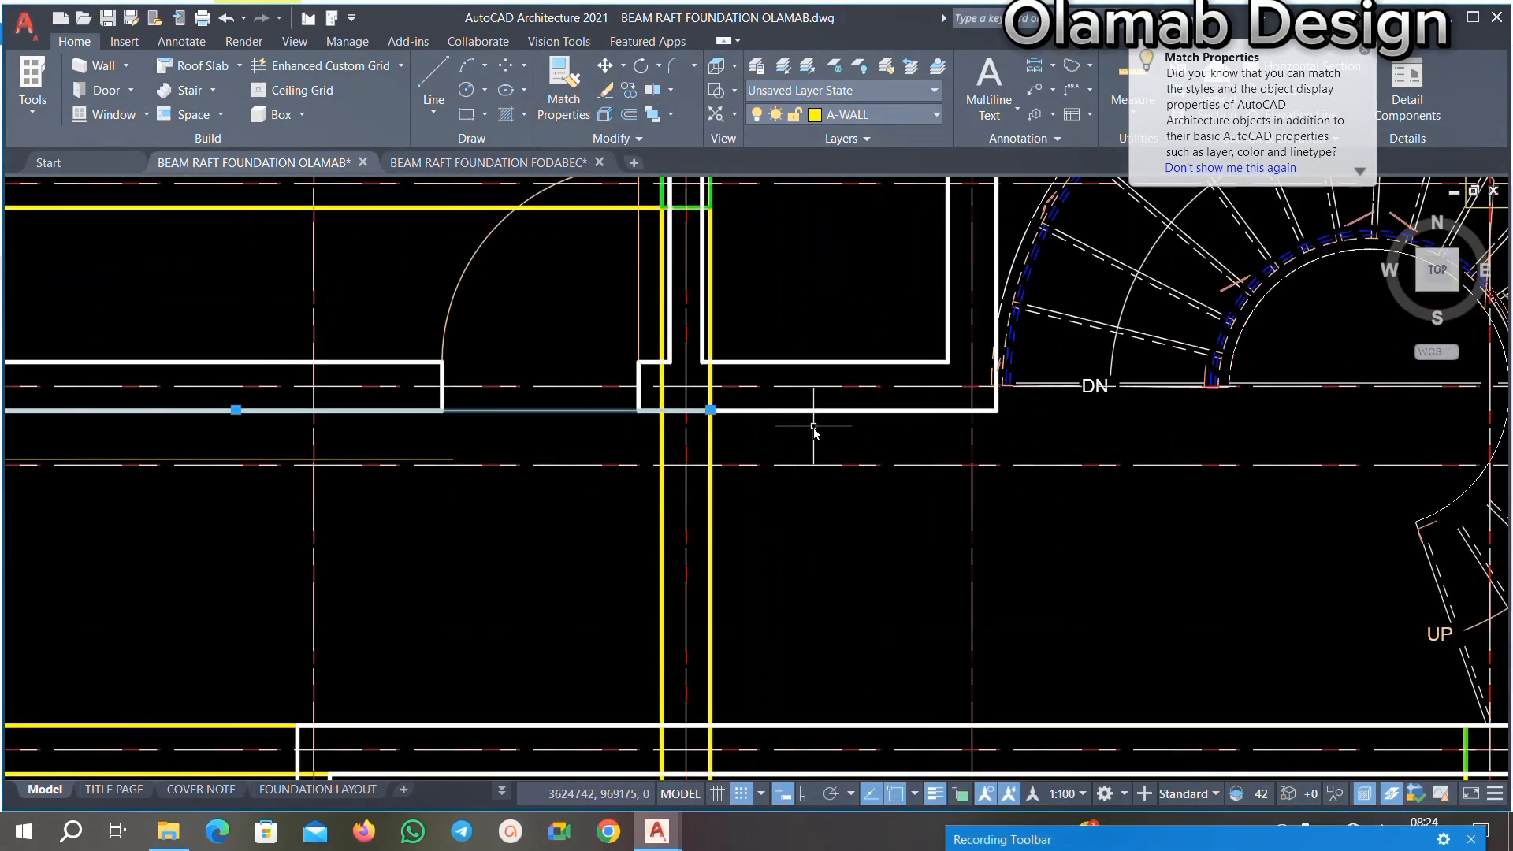
{"action": "scroll", "coordinate": [814, 430], "scroll_direction": "down", "scroll_amount": 3}
{"action": "scroll", "coordinate": [719, 412], "scroll_direction": "up", "scroll_amount": 3}
{"action": "scroll", "coordinate": [644, 422], "scroll_direction": "up", "scroll_amount": 2}
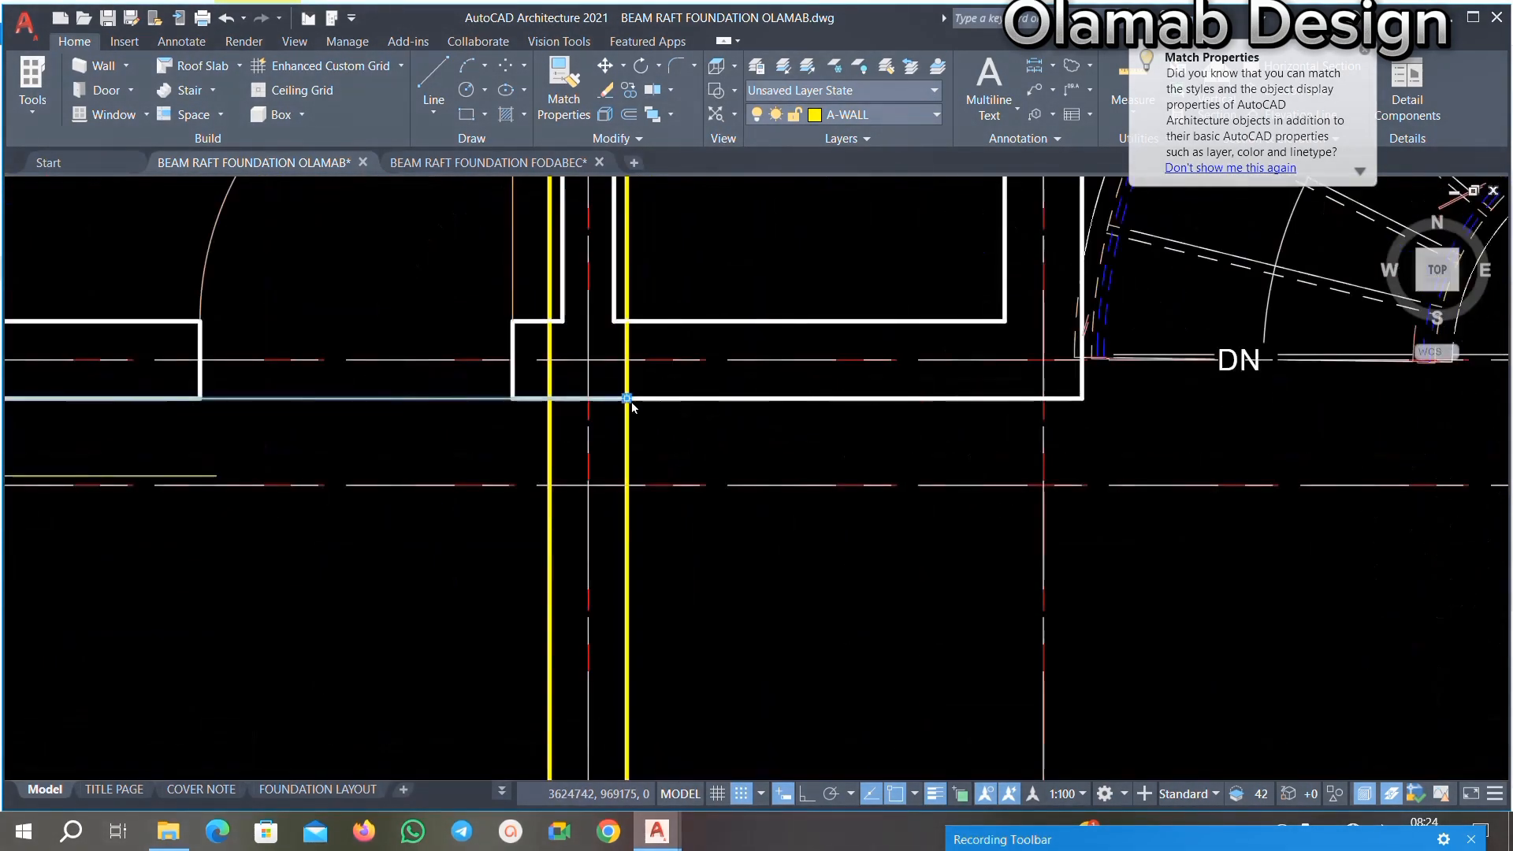
{"action": "left_click", "coordinate": [626, 397]}
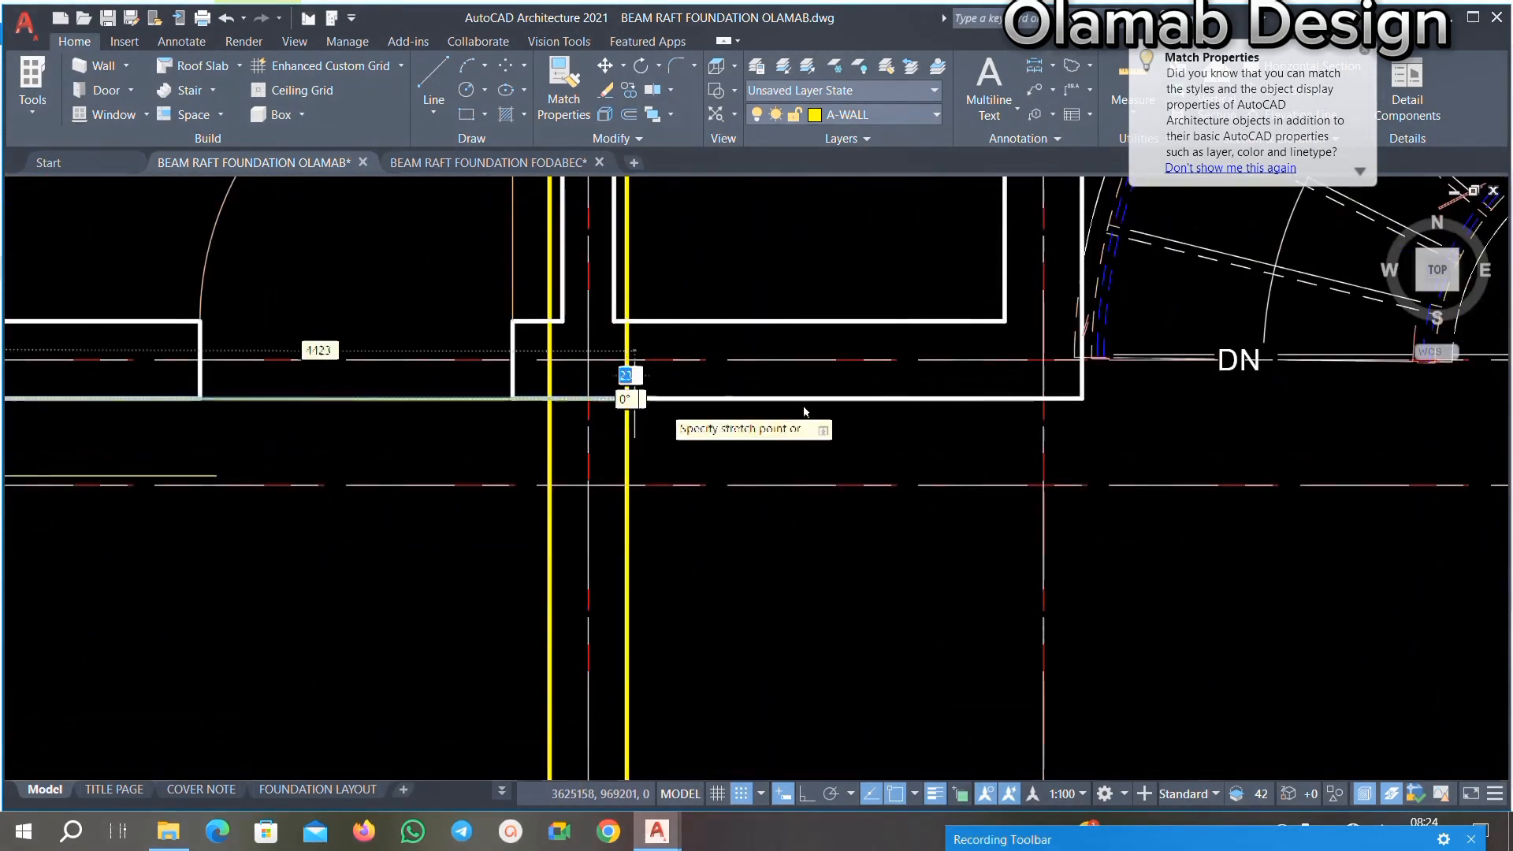
{"action": "left_click", "coordinate": [1091, 398]}
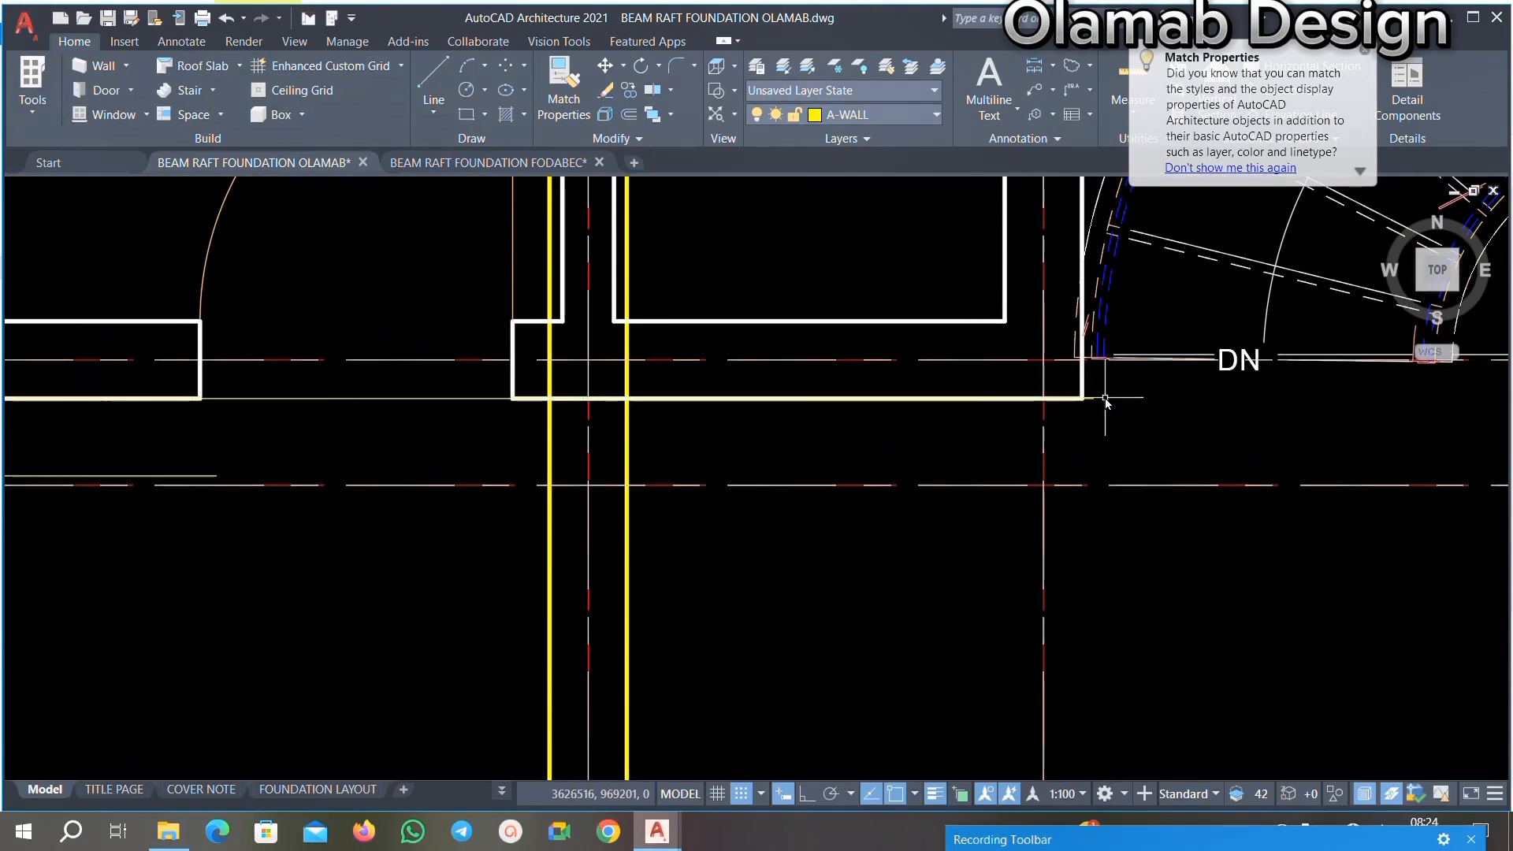
Step: Extend the upper corridor line east past the wall corner to the vertical grid line crossing the spiral stair
{"action": "scroll", "coordinate": [1105, 400], "scroll_direction": "up", "scroll_amount": 5}
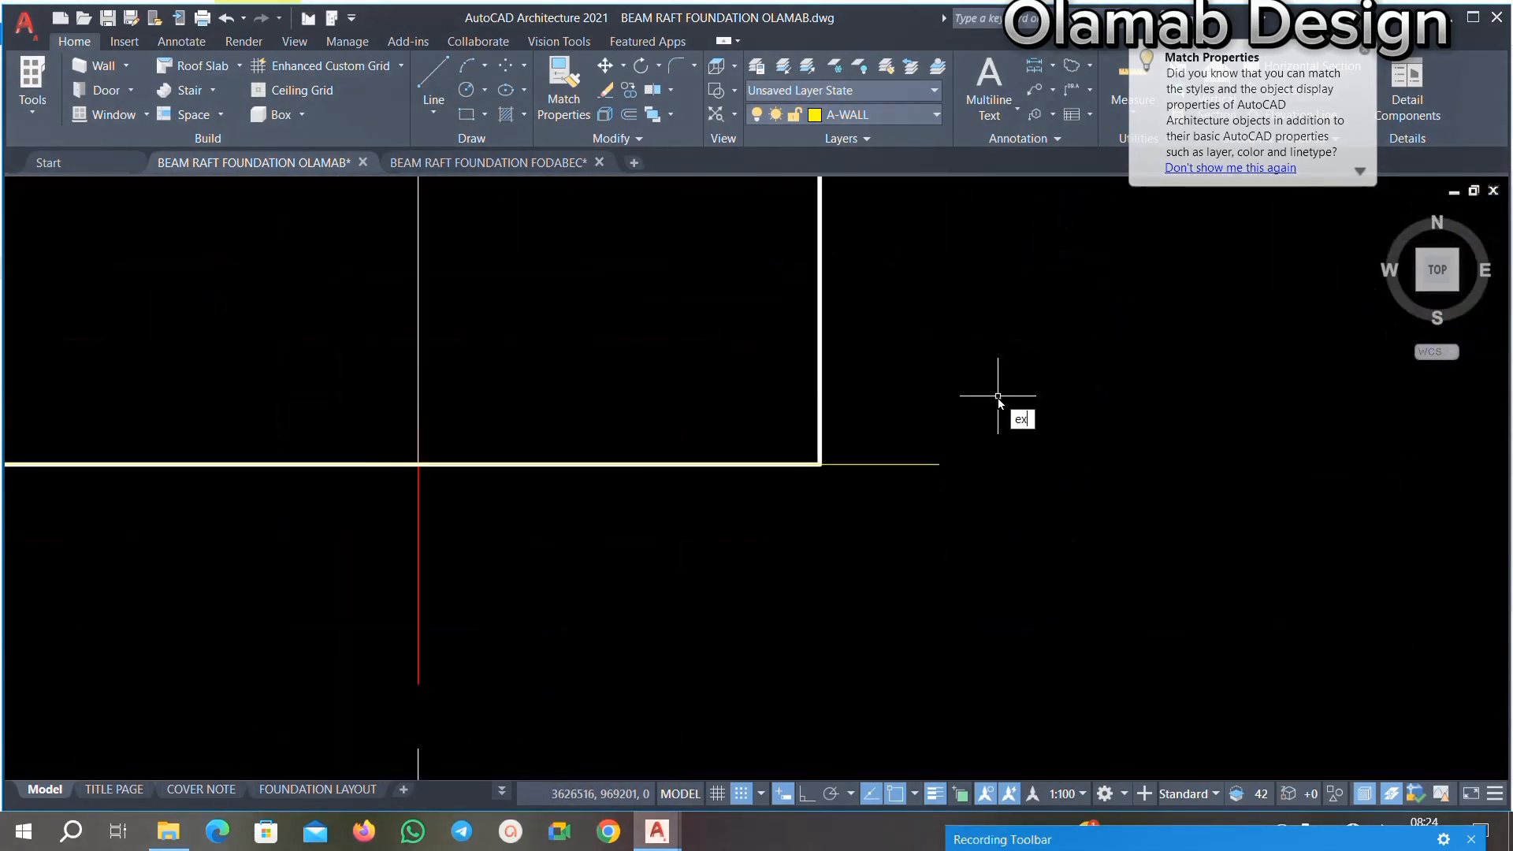
{"action": "type", "text": "tend"}
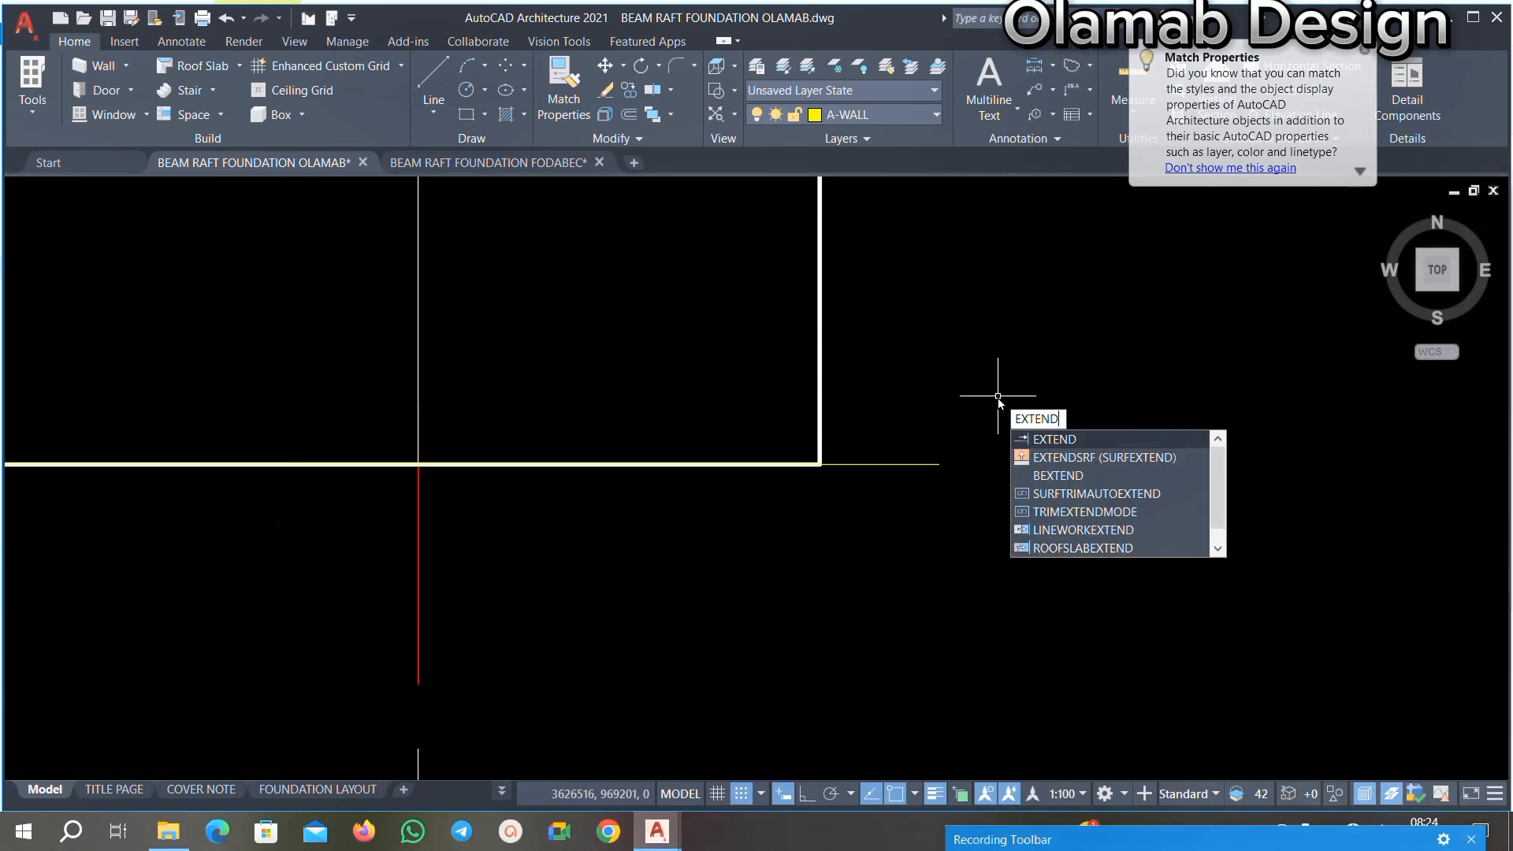
{"action": "key", "text": "Return"}
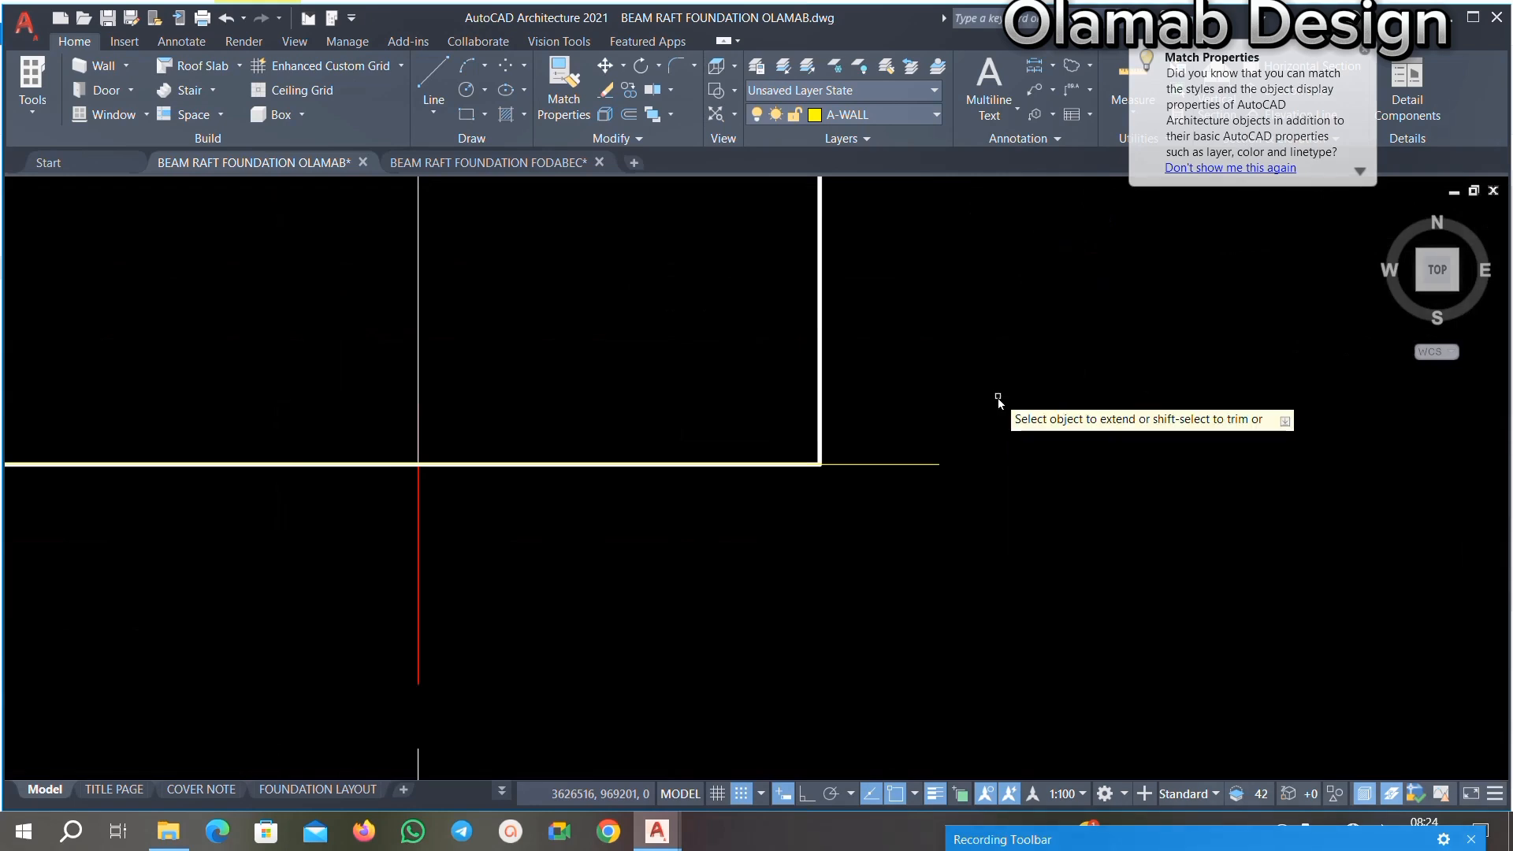
{"action": "left_click", "coordinate": [932, 464]}
{"action": "scroll", "coordinate": [933, 457], "scroll_direction": "down", "scroll_amount": 4}
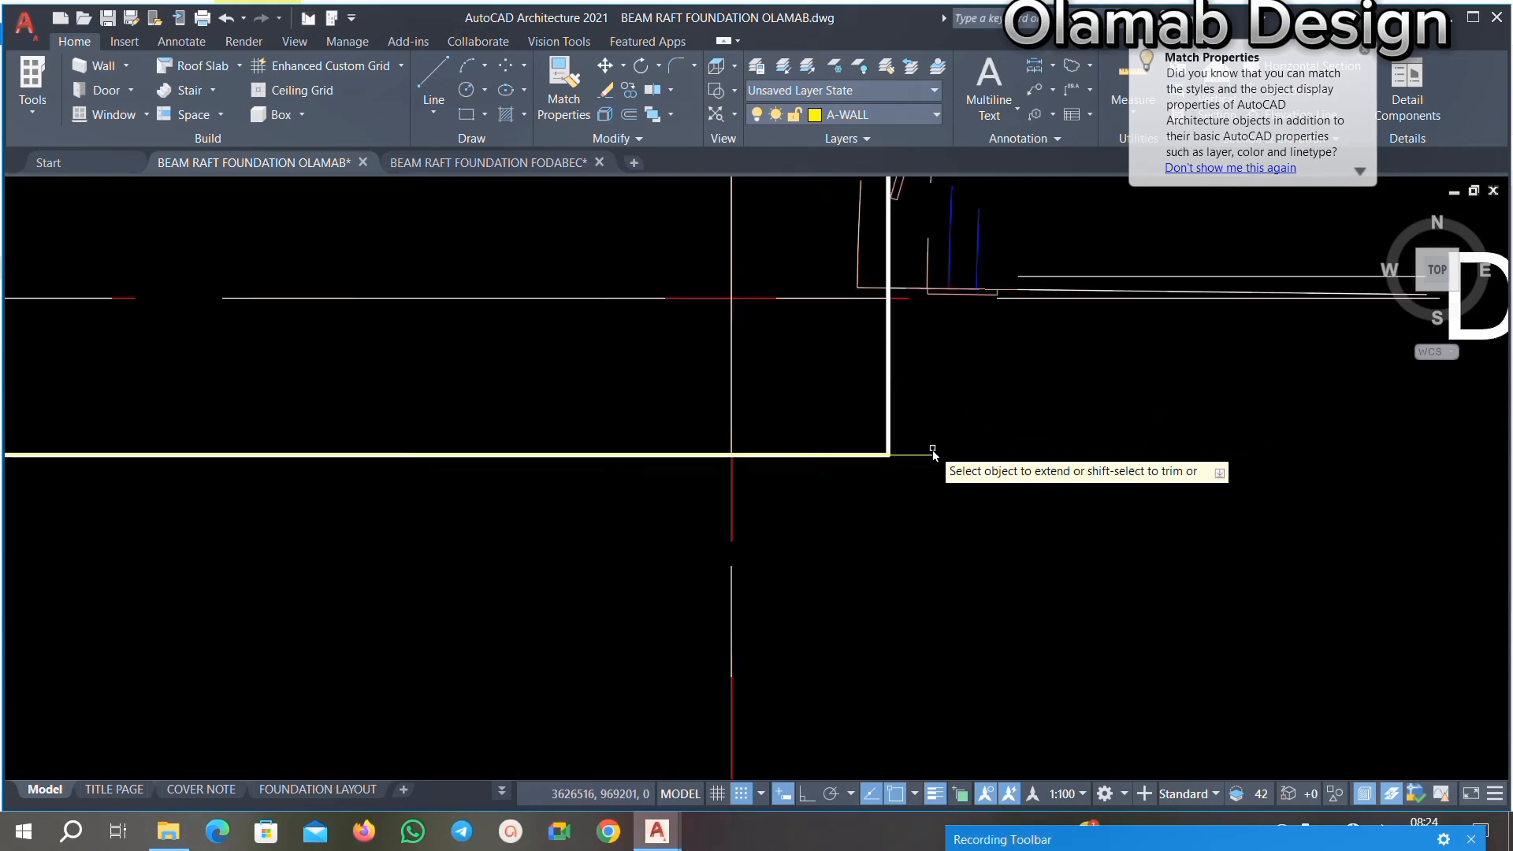
{"action": "scroll", "coordinate": [929, 457], "scroll_direction": "down", "scroll_amount": 2}
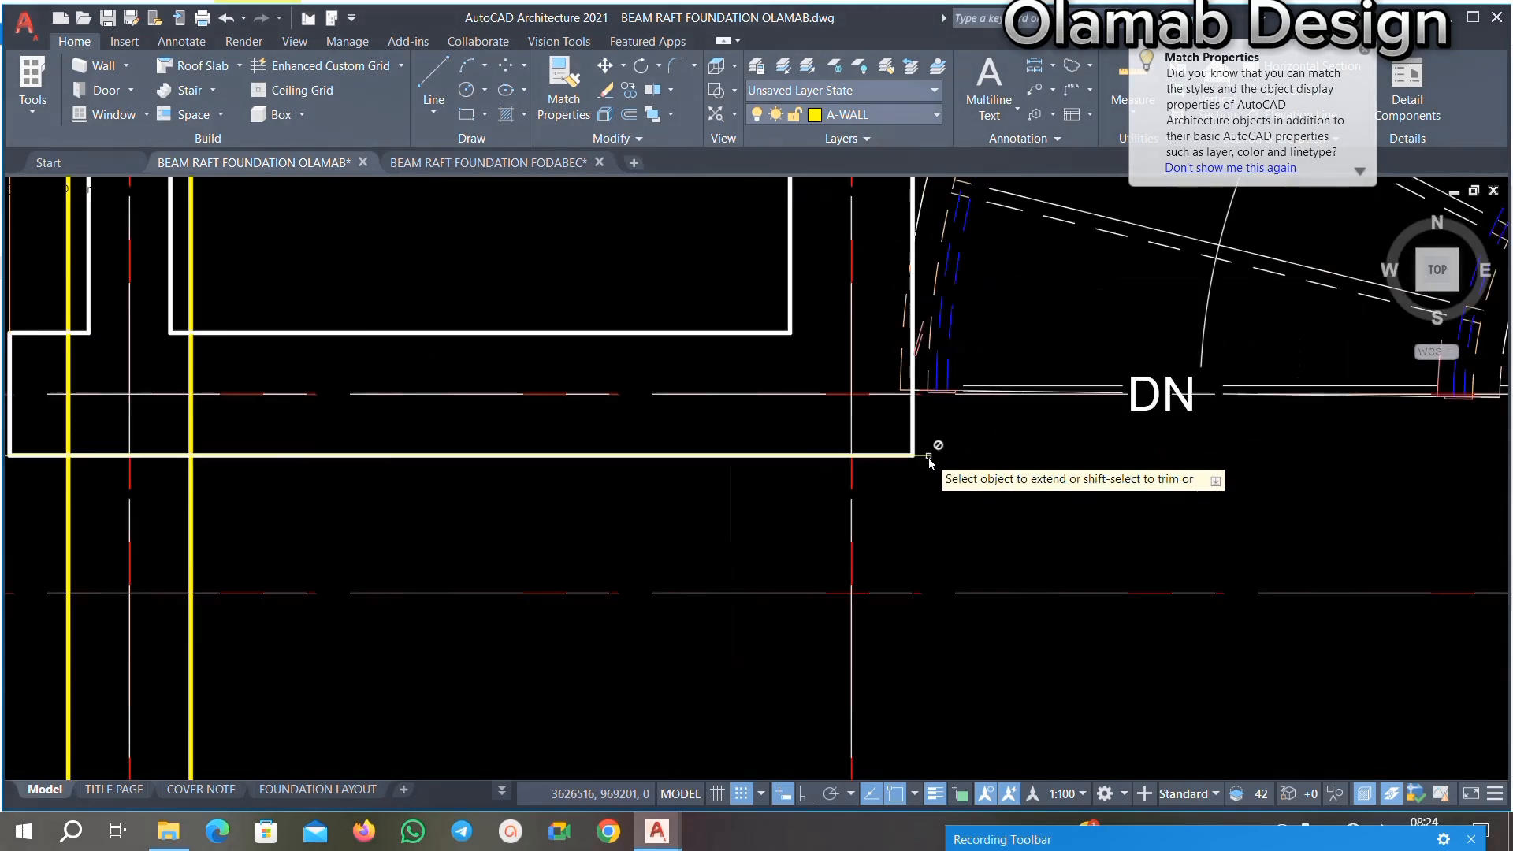
{"action": "scroll", "coordinate": [928, 459], "scroll_direction": "down", "scroll_amount": 1}
{"action": "scroll", "coordinate": [937, 463], "scroll_direction": "up", "scroll_amount": 1}
{"action": "left_click", "coordinate": [929, 457]}
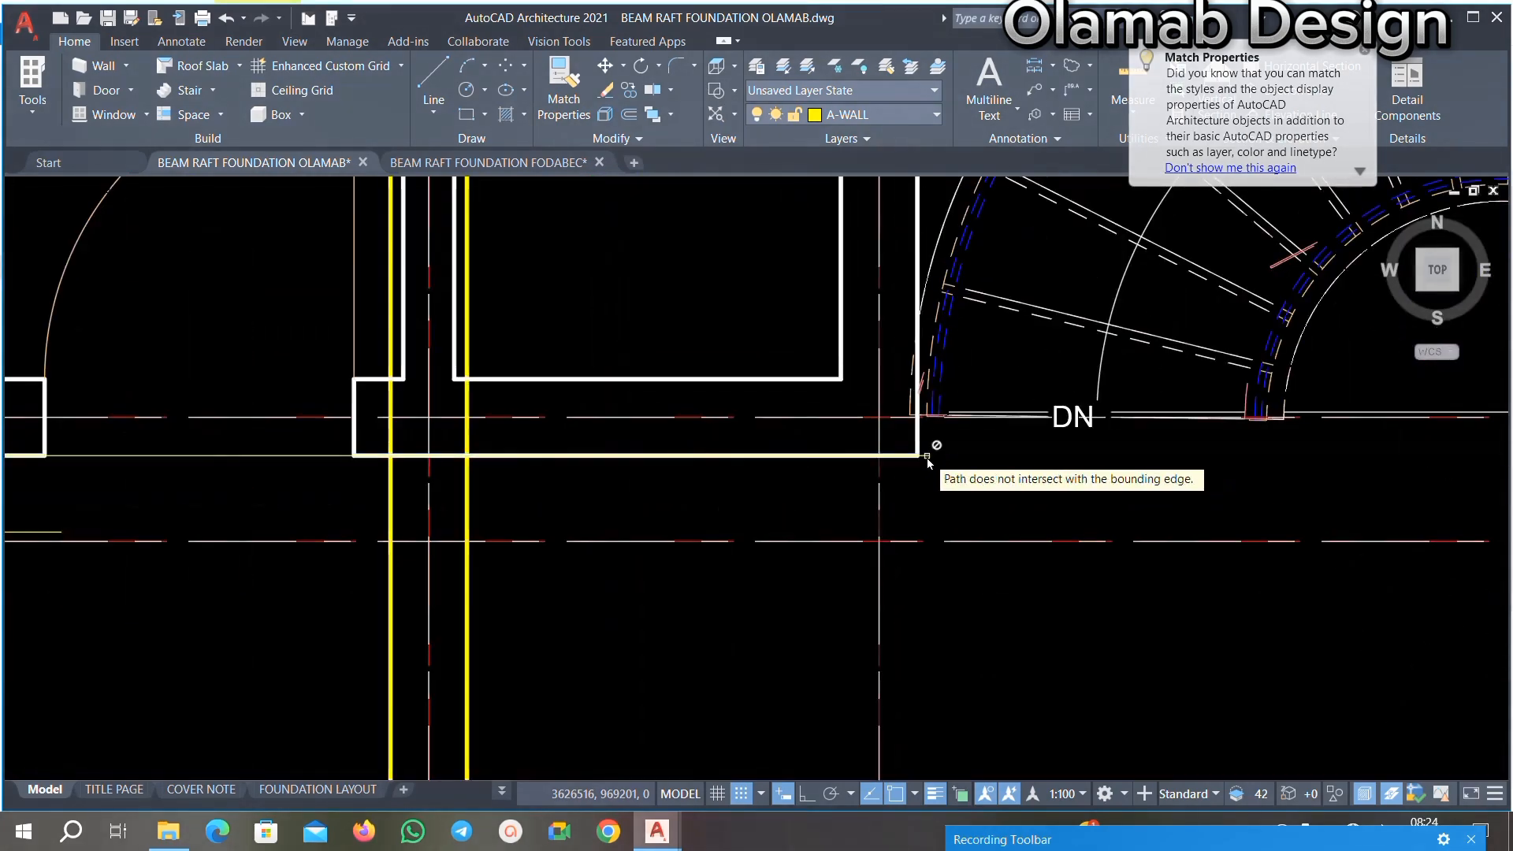
{"action": "scroll", "coordinate": [926, 457], "scroll_direction": "down", "scroll_amount": 2}
{"action": "scroll", "coordinate": [925, 458], "scroll_direction": "down", "scroll_amount": 3}
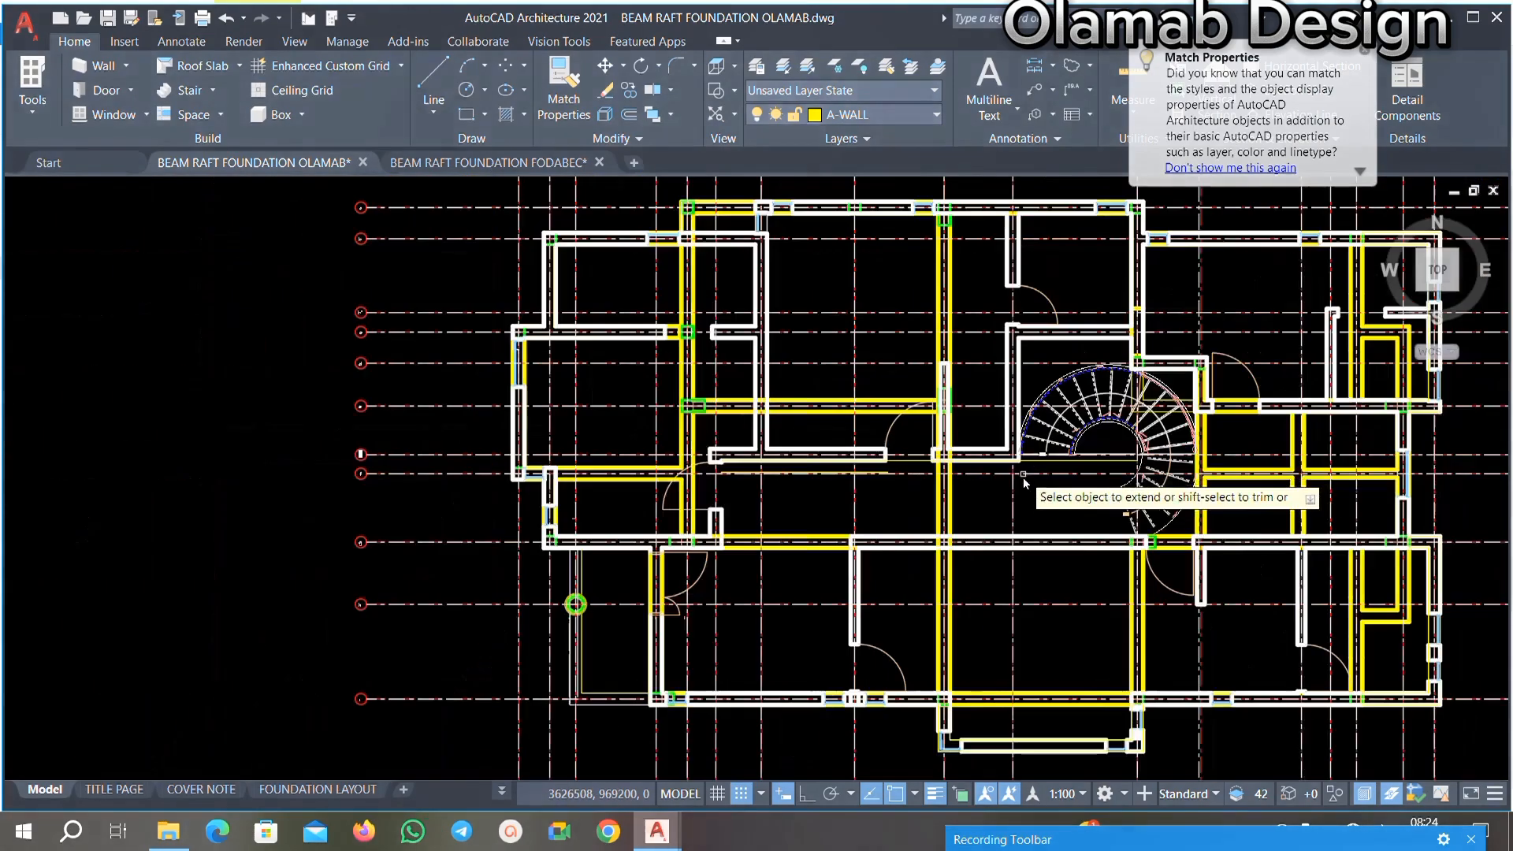
{"action": "scroll", "coordinate": [1040, 477], "scroll_direction": "up", "scroll_amount": 4}
{"action": "scroll", "coordinate": [1048, 400], "scroll_direction": "down", "scroll_amount": 2}
{"action": "left_click", "coordinate": [1047, 400]}
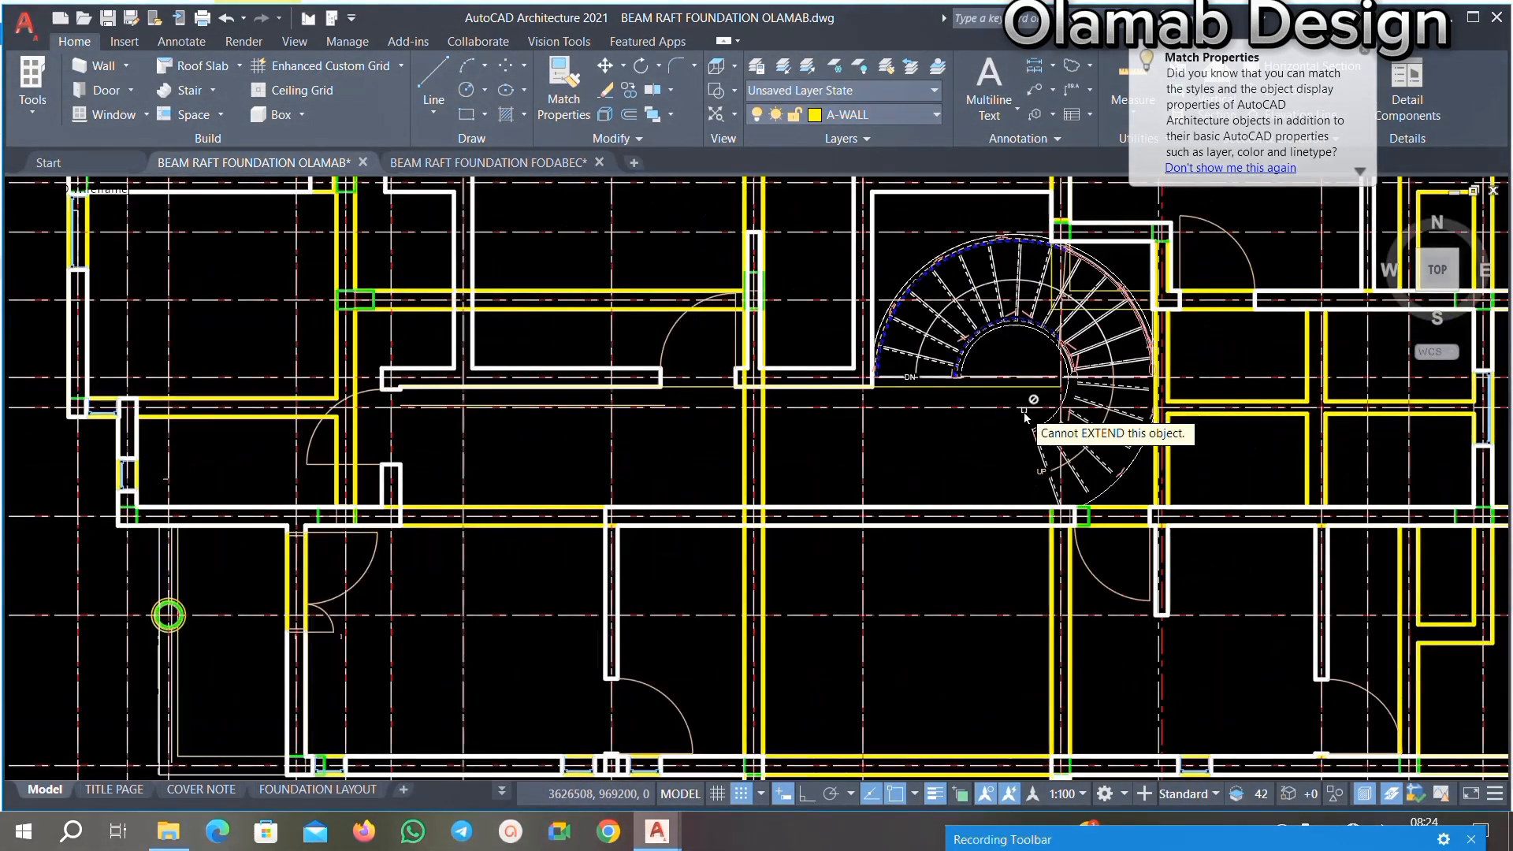
Step: Extend the upper corridor line farther east to the west face of the yellow wall beyond the spiral stair
{"action": "scroll", "coordinate": [1046, 400], "scroll_direction": "up", "scroll_amount": 1}
{"action": "scroll", "coordinate": [1046, 400], "scroll_direction": "down", "scroll_amount": 4}
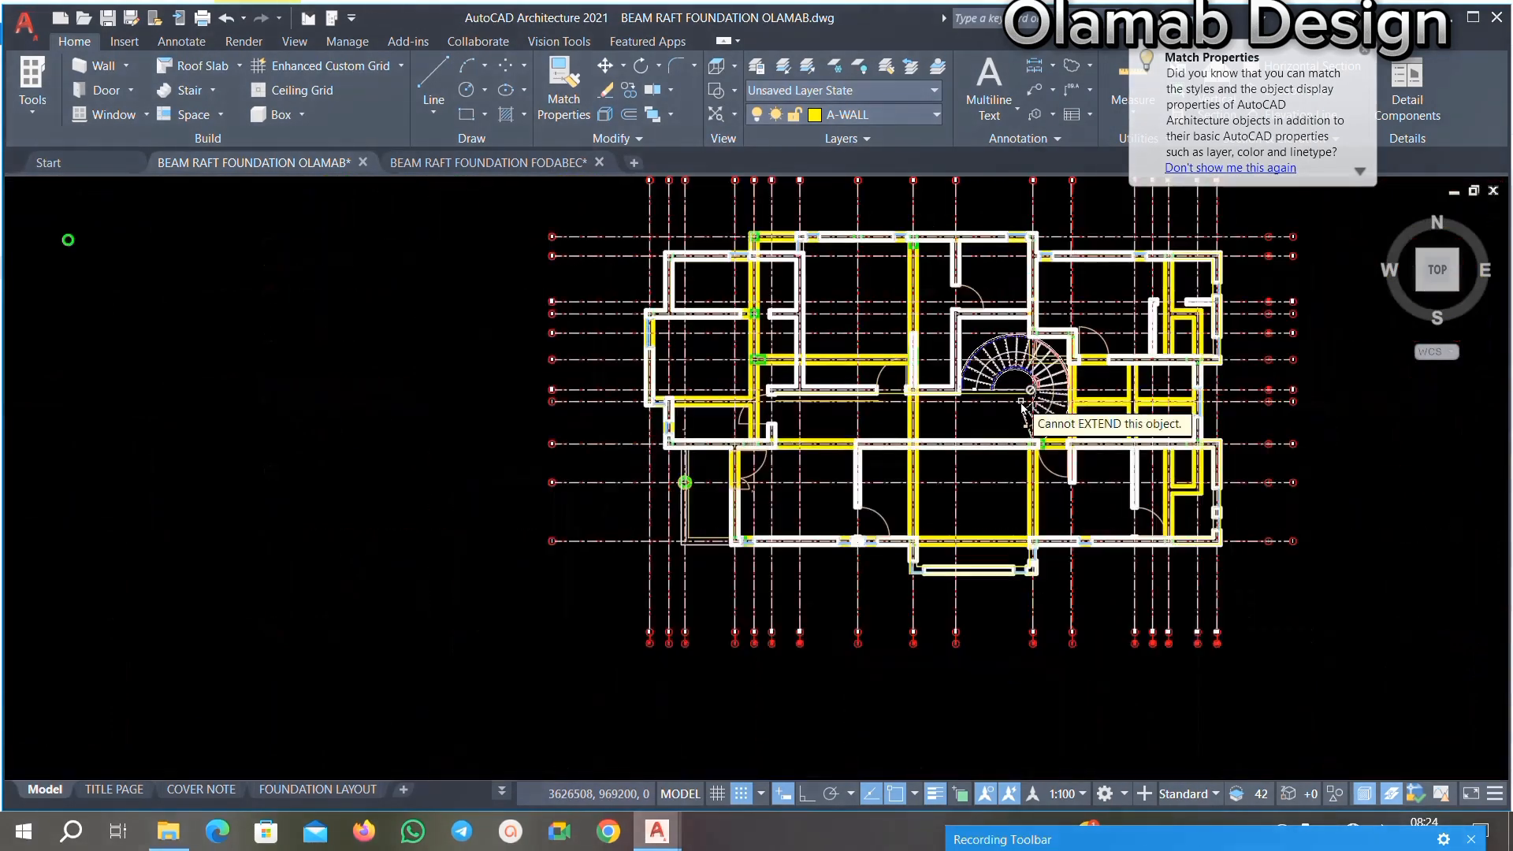
{"action": "scroll", "coordinate": [1055, 398], "scroll_direction": "up", "scroll_amount": 3}
{"action": "scroll", "coordinate": [1062, 406], "scroll_direction": "up", "scroll_amount": 4}
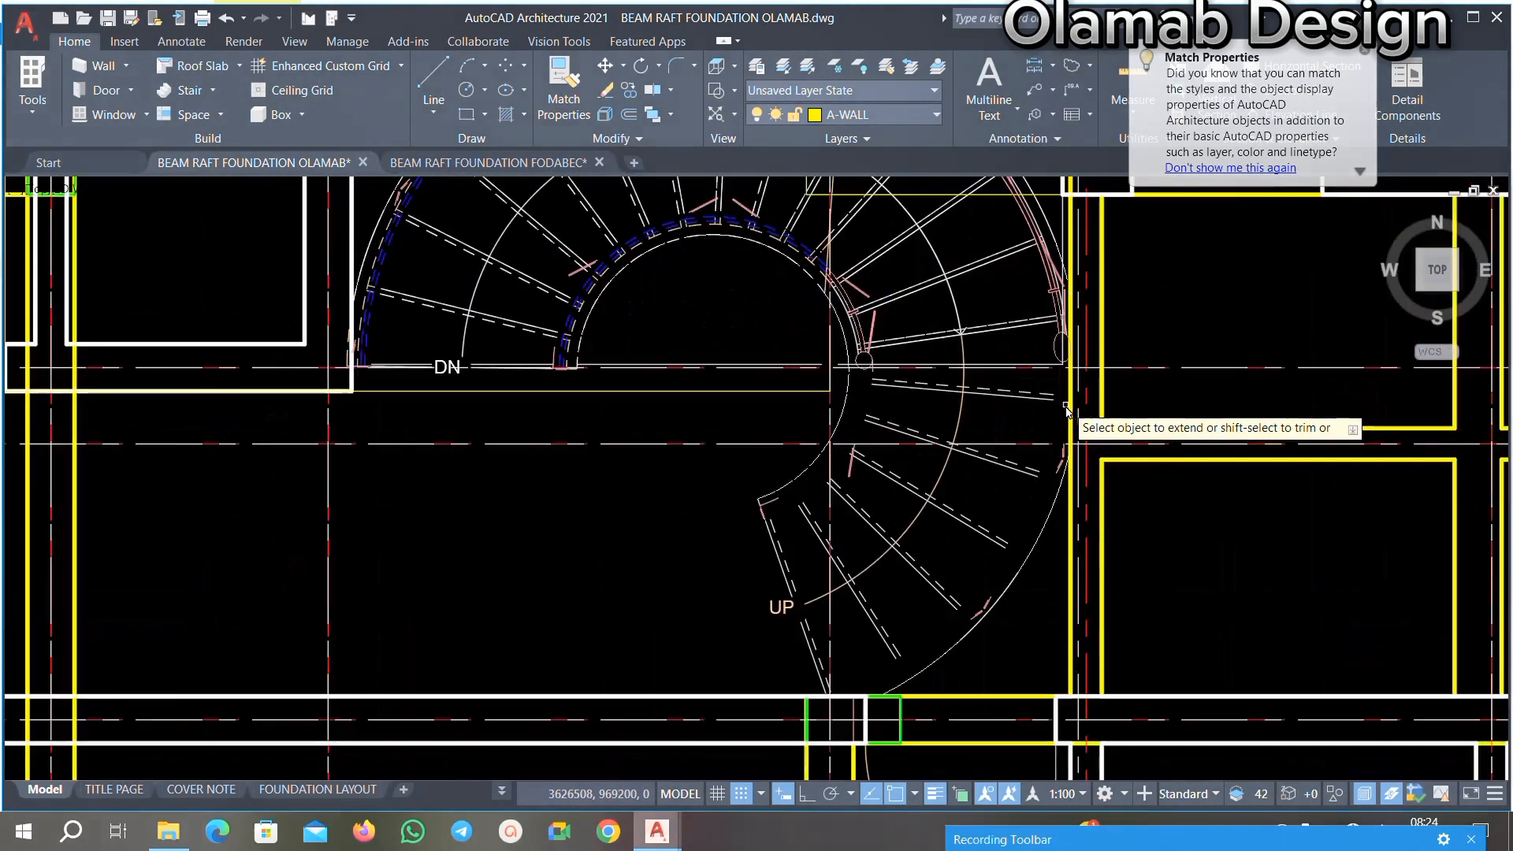
{"action": "left_click", "coordinate": [1056, 410]}
{"action": "scroll", "coordinate": [998, 428], "scroll_direction": "down", "scroll_amount": 4}
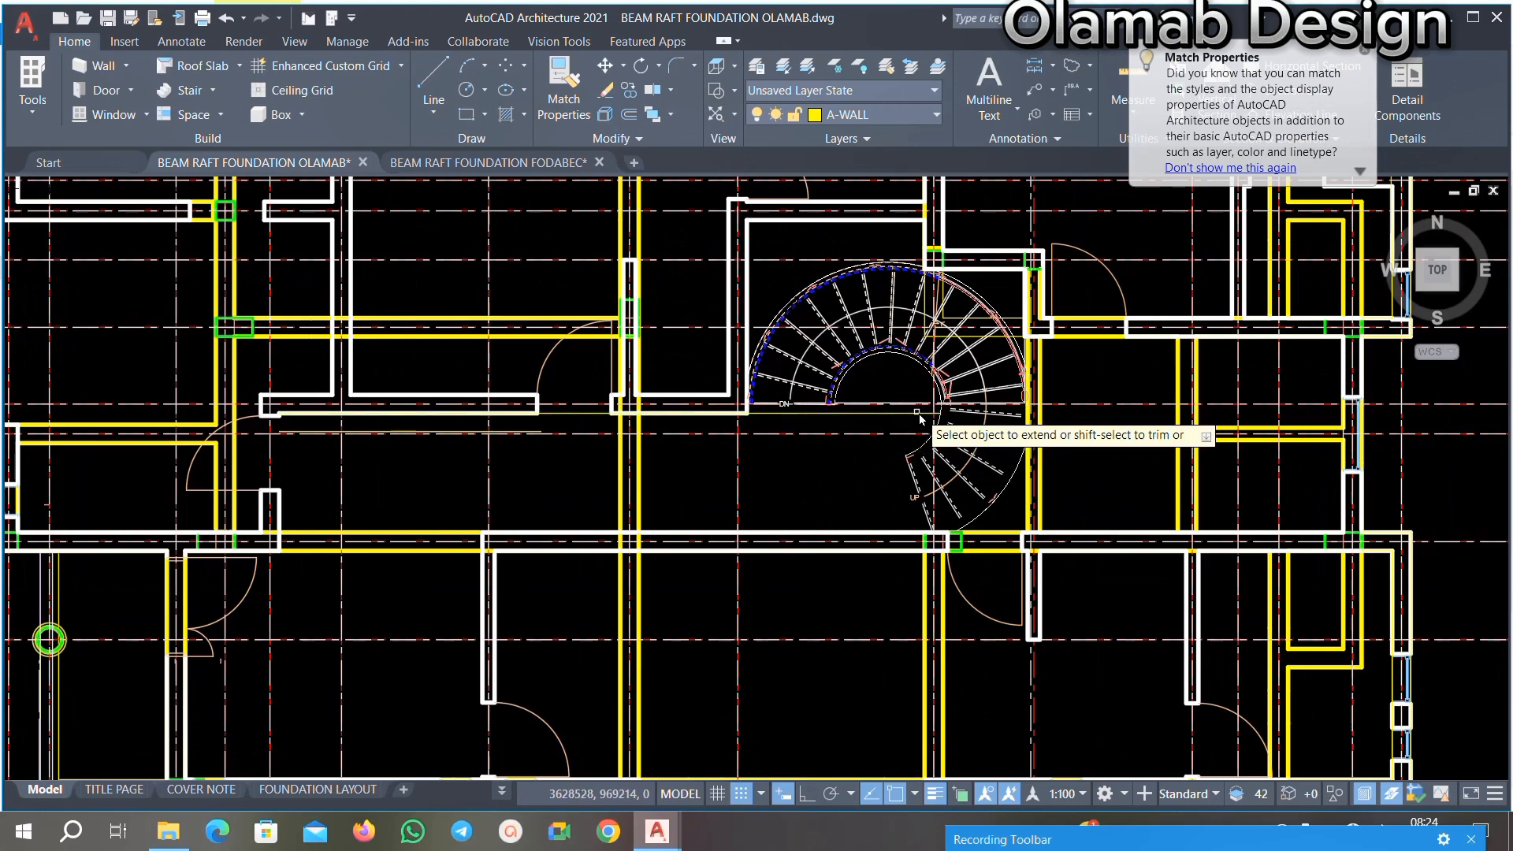
{"action": "scroll", "coordinate": [933, 412], "scroll_direction": "up", "scroll_amount": 5}
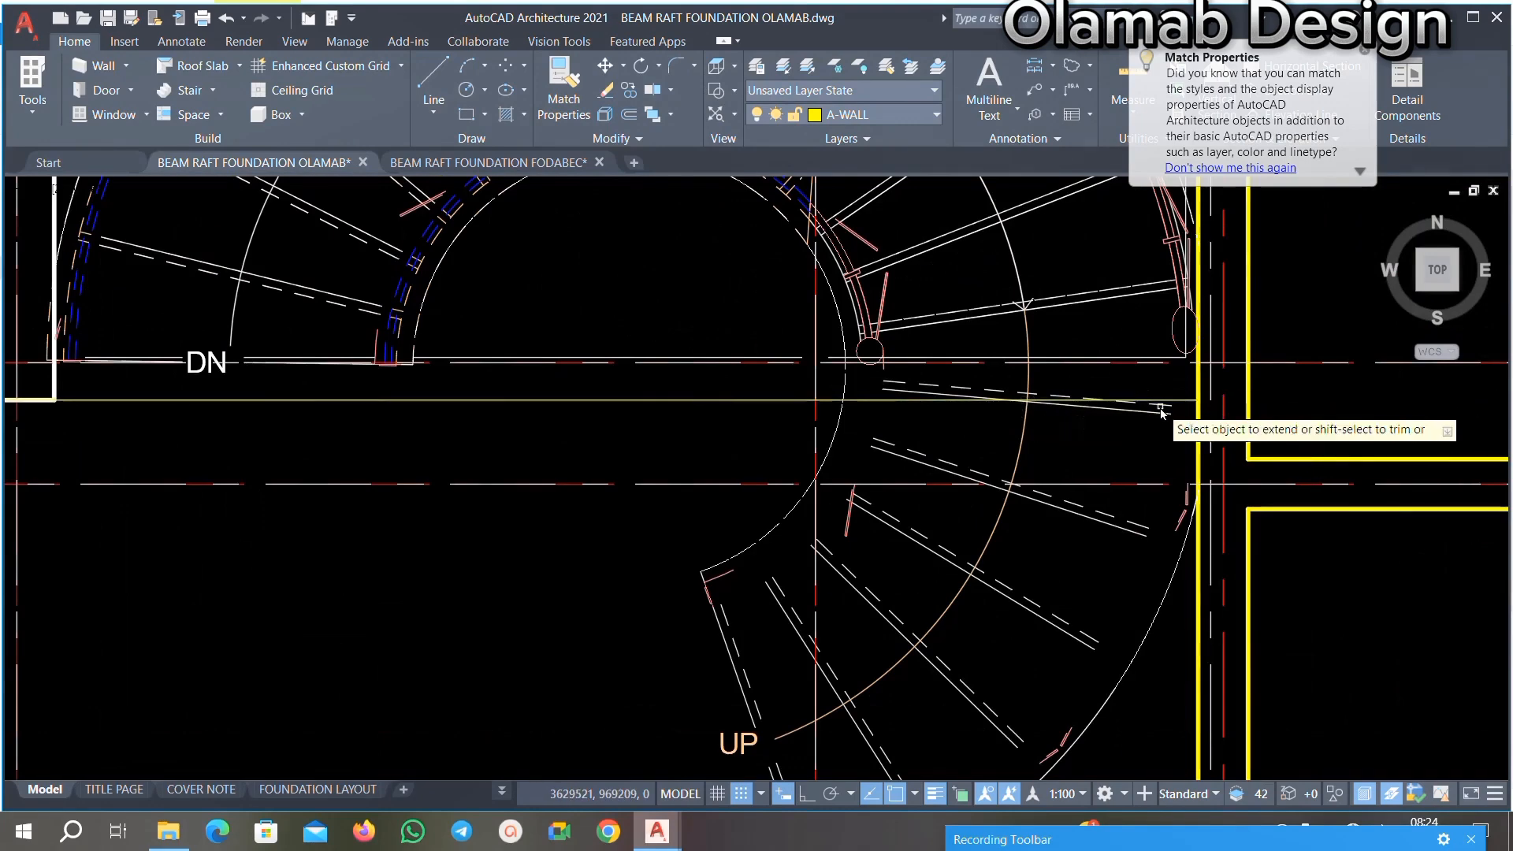
{"action": "scroll", "coordinate": [1066, 404], "scroll_direction": "down", "scroll_amount": 4}
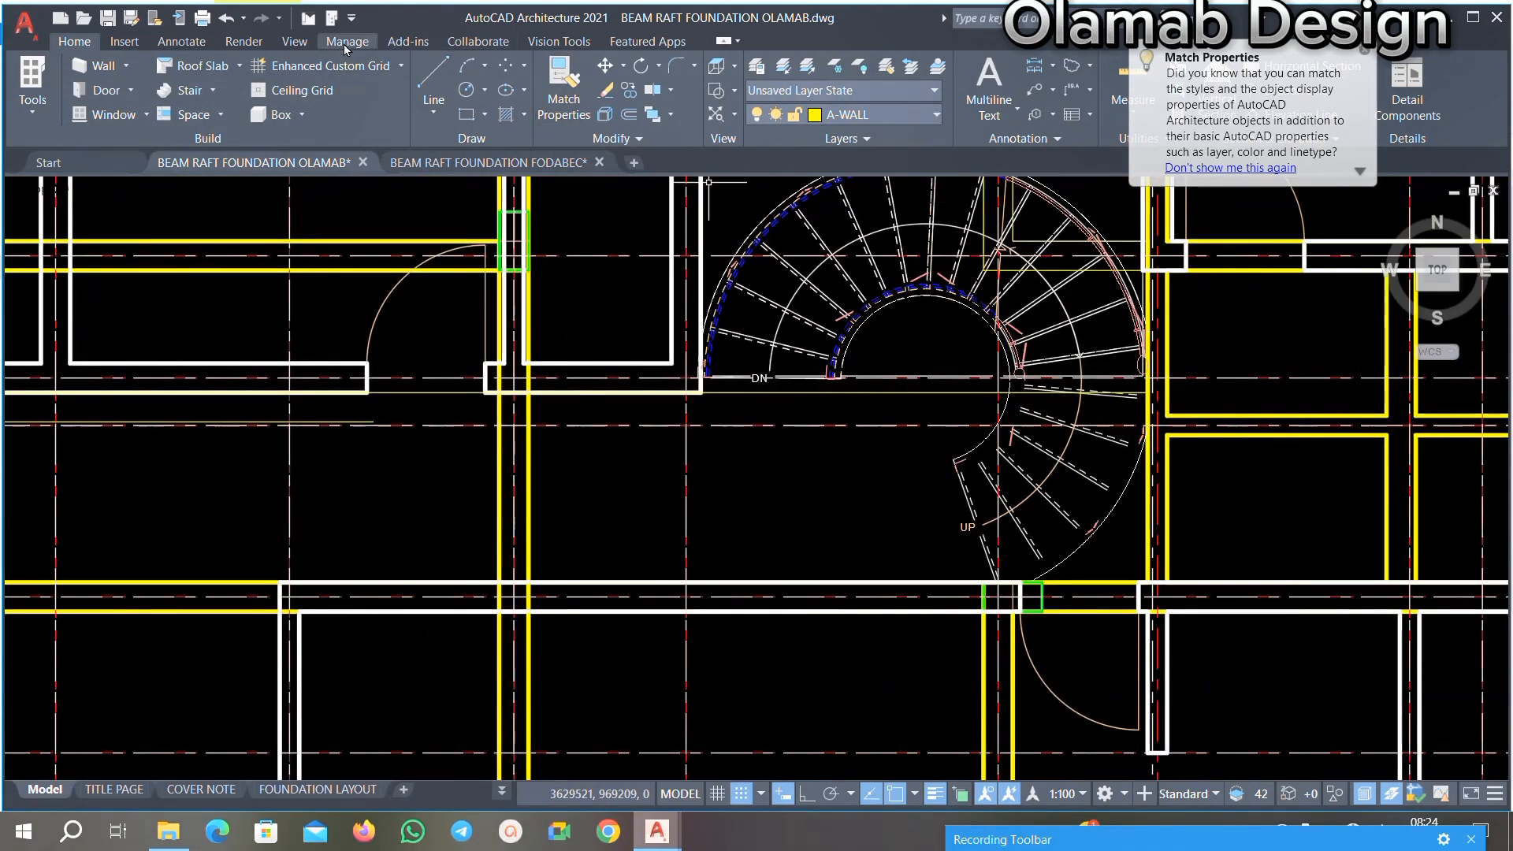
Step: Measure the vertical distance from the extended line's east end to the corridor's south wall with a linear dimension
{"action": "left_click", "coordinate": [170, 43]}
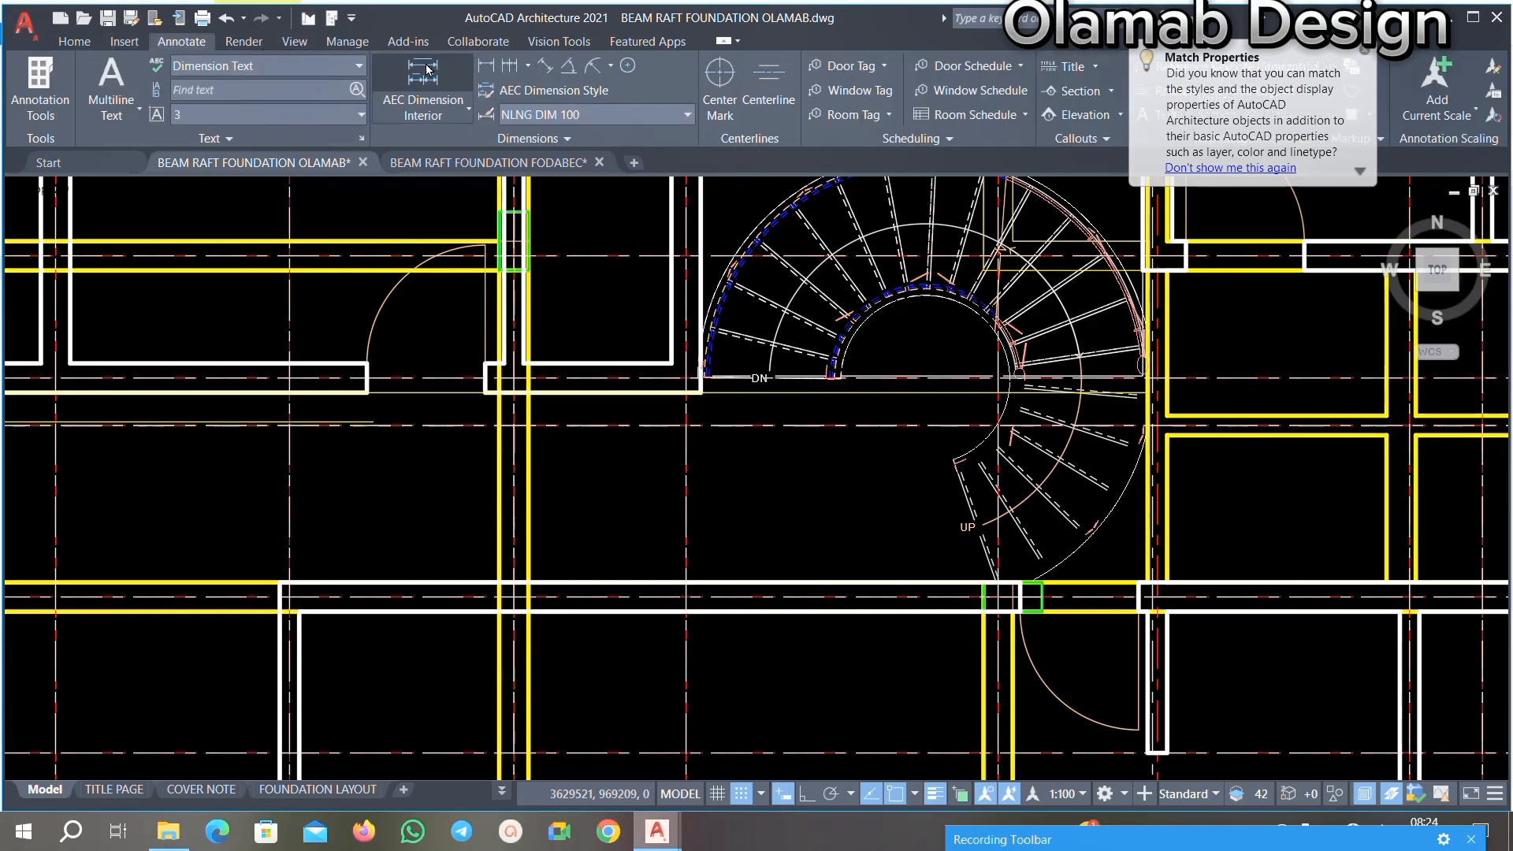
{"action": "left_click", "coordinate": [489, 66]}
{"action": "scroll", "coordinate": [1118, 418], "scroll_direction": "up", "scroll_amount": 2}
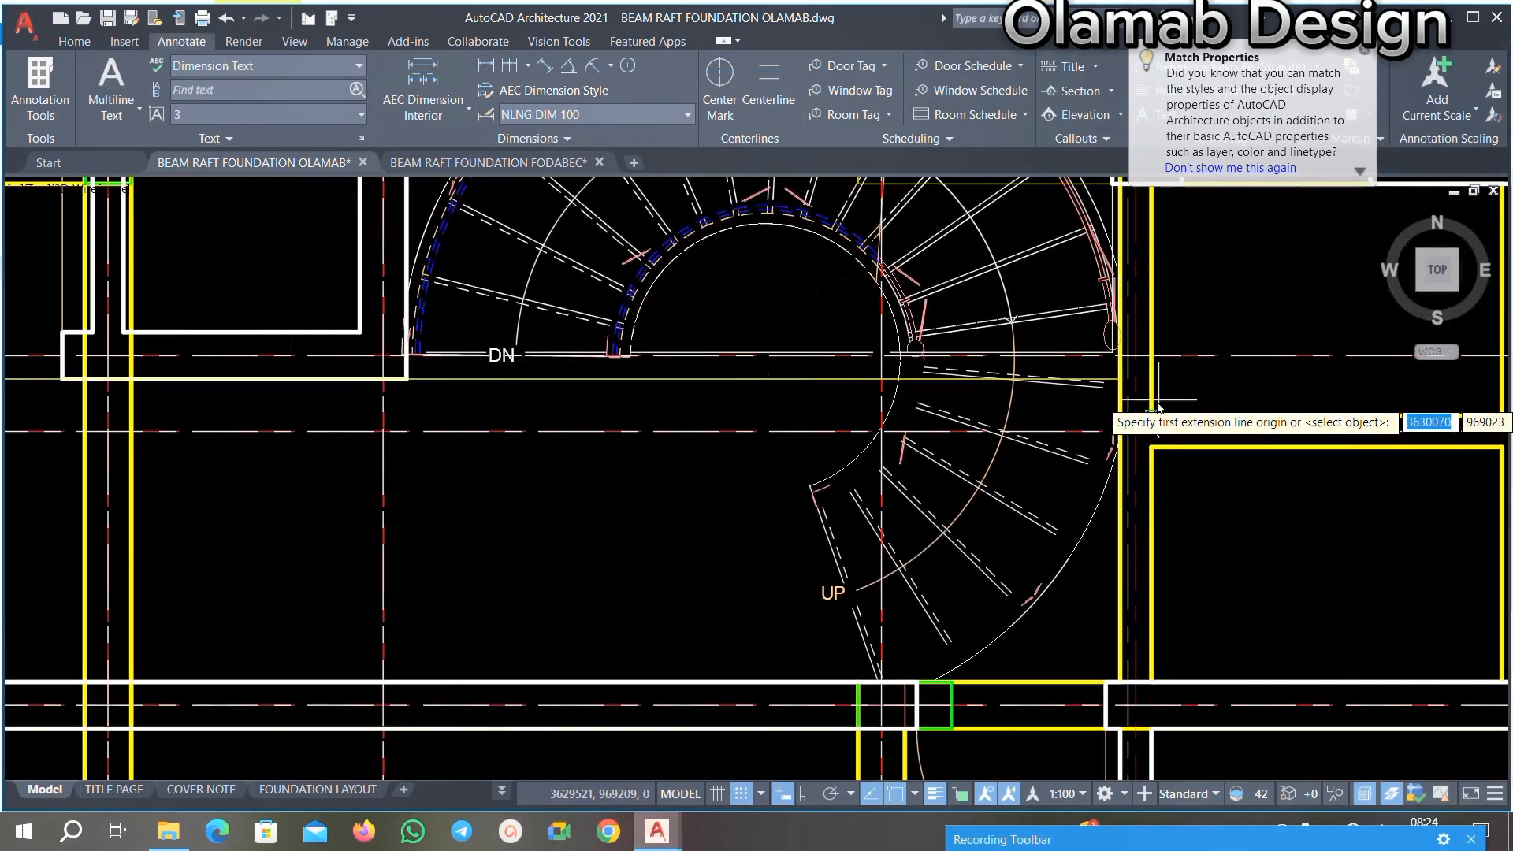
{"action": "left_click", "coordinate": [1120, 380]}
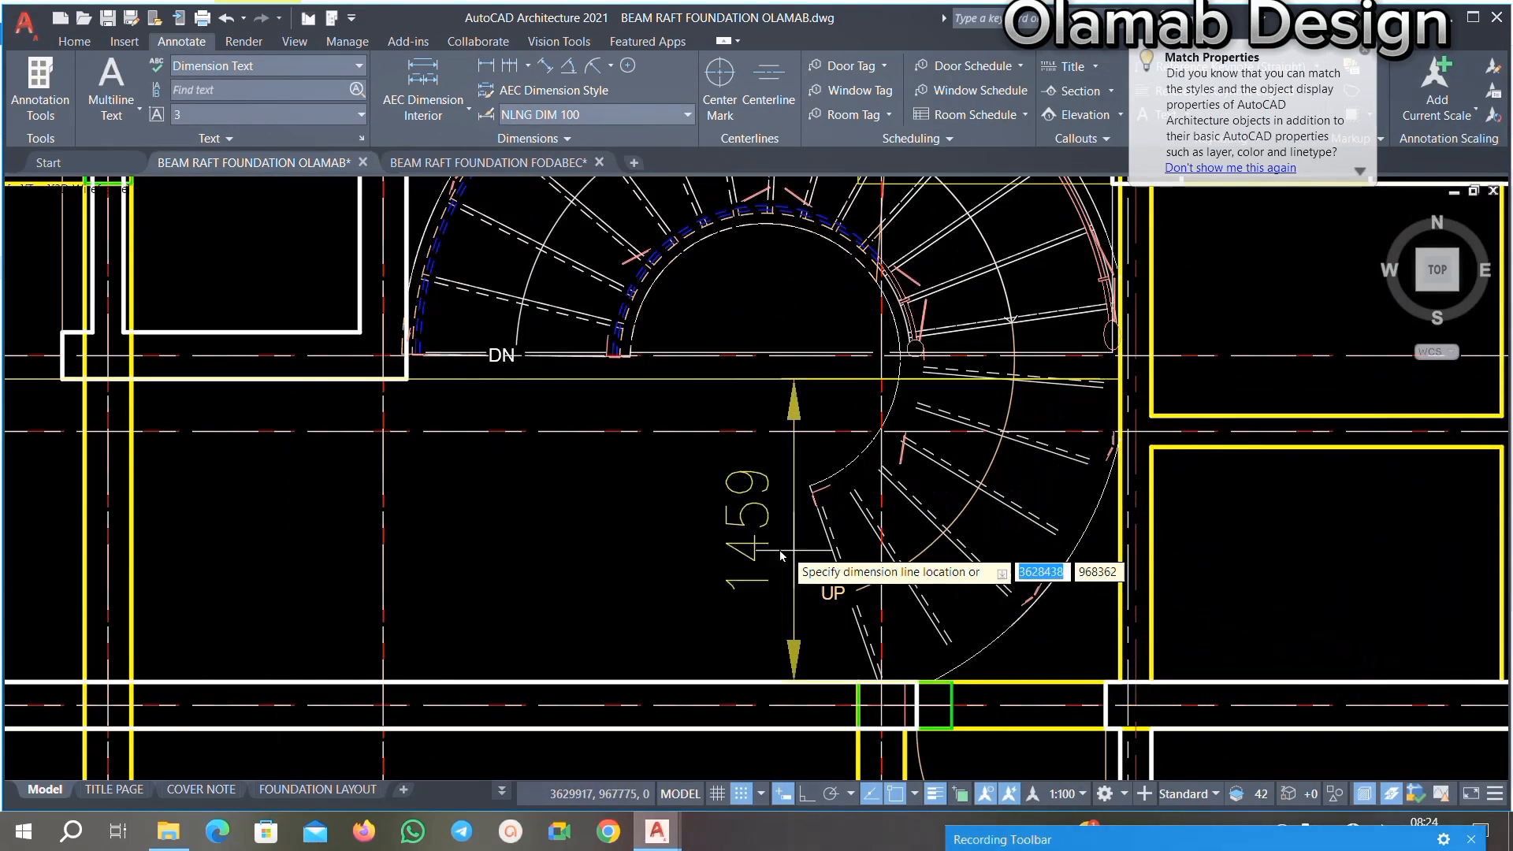
{"action": "scroll", "coordinate": [685, 536], "scroll_direction": "down", "scroll_amount": 10}
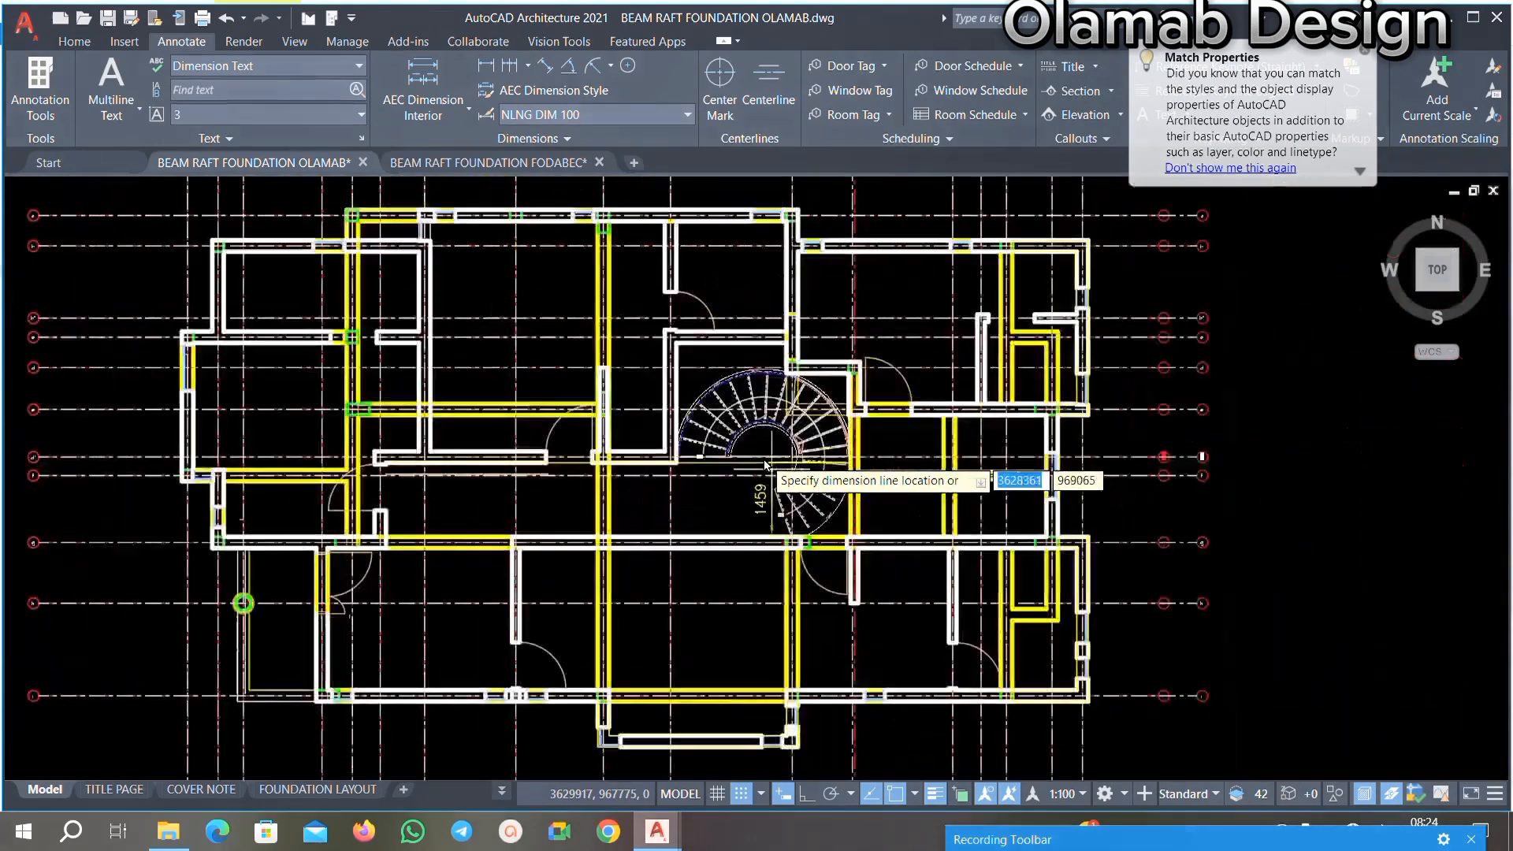
{"action": "scroll", "coordinate": [315, 441], "scroll_direction": "up", "scroll_amount": 10}
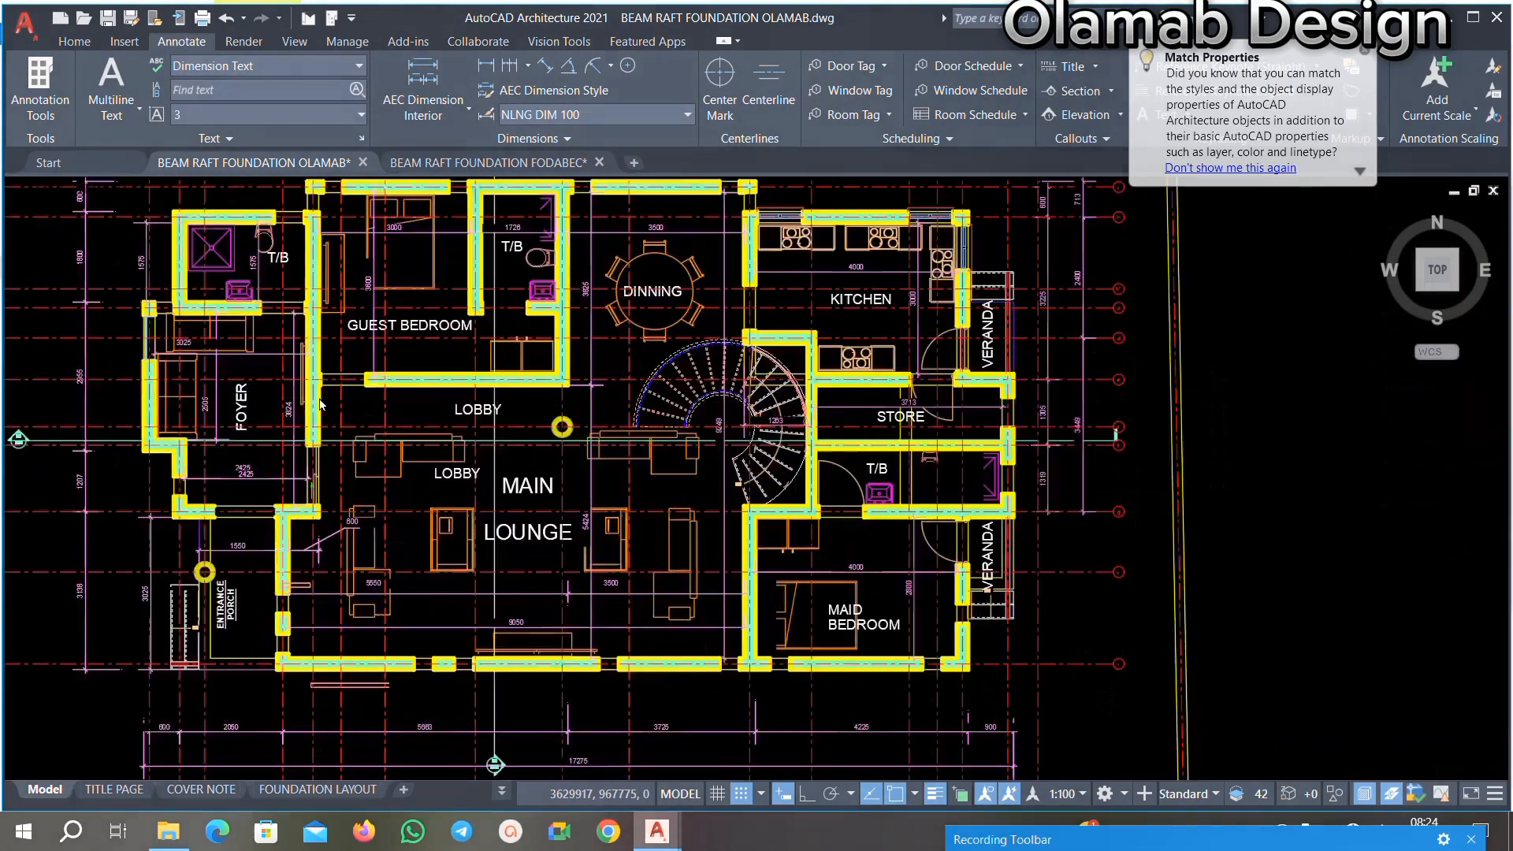
Step: On the furnished main lounge plan, measure from the upper face of the store and T/B partition down to the maid bedroom's north wall
{"action": "scroll", "coordinate": [583, 417], "scroll_direction": "down", "scroll_amount": 4}
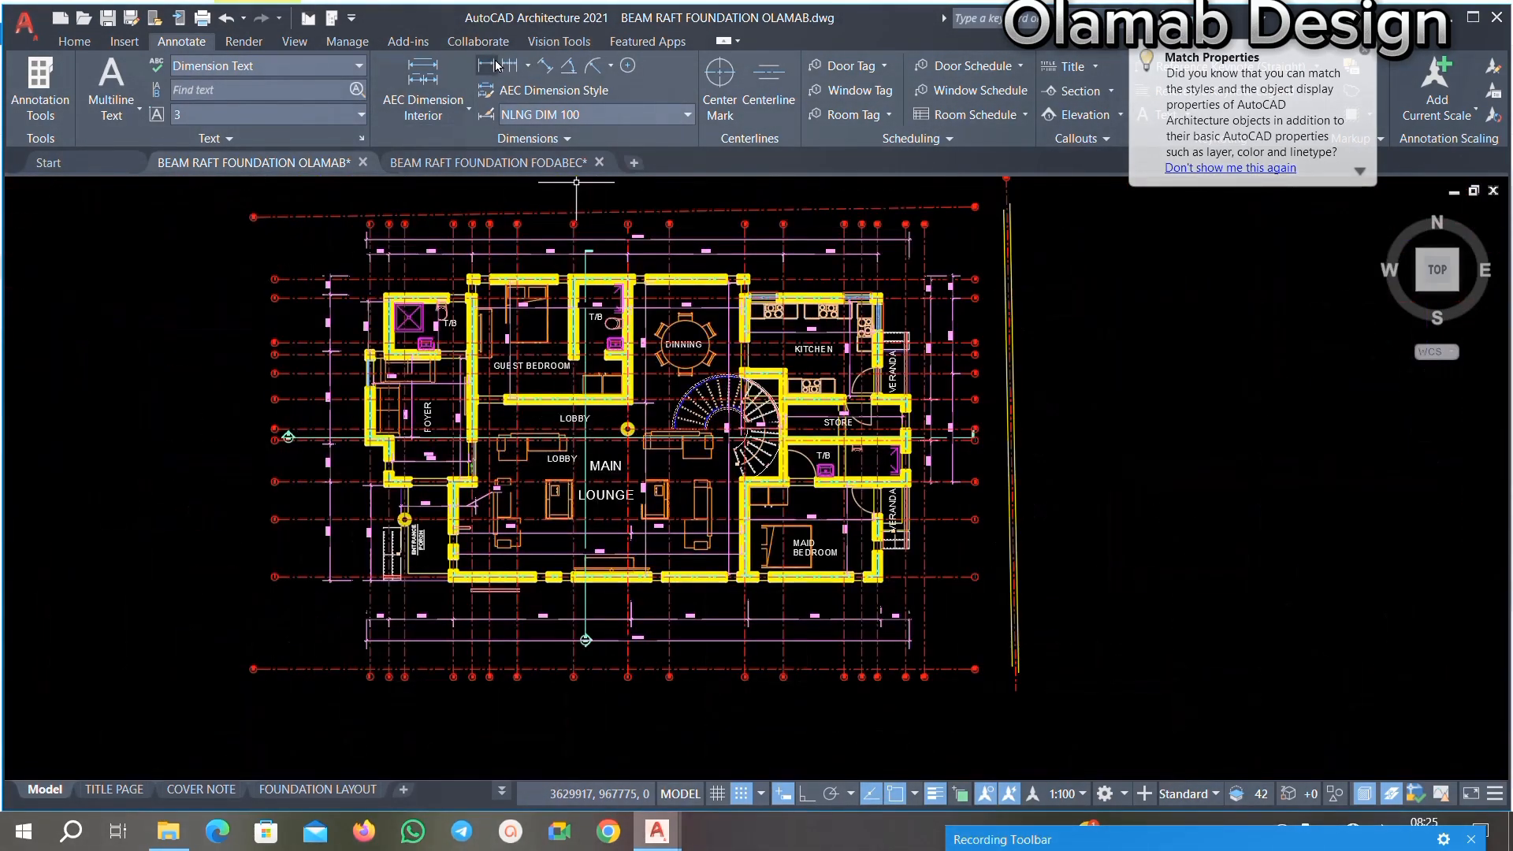
{"action": "scroll", "coordinate": [676, 428], "scroll_direction": "up", "scroll_amount": 4}
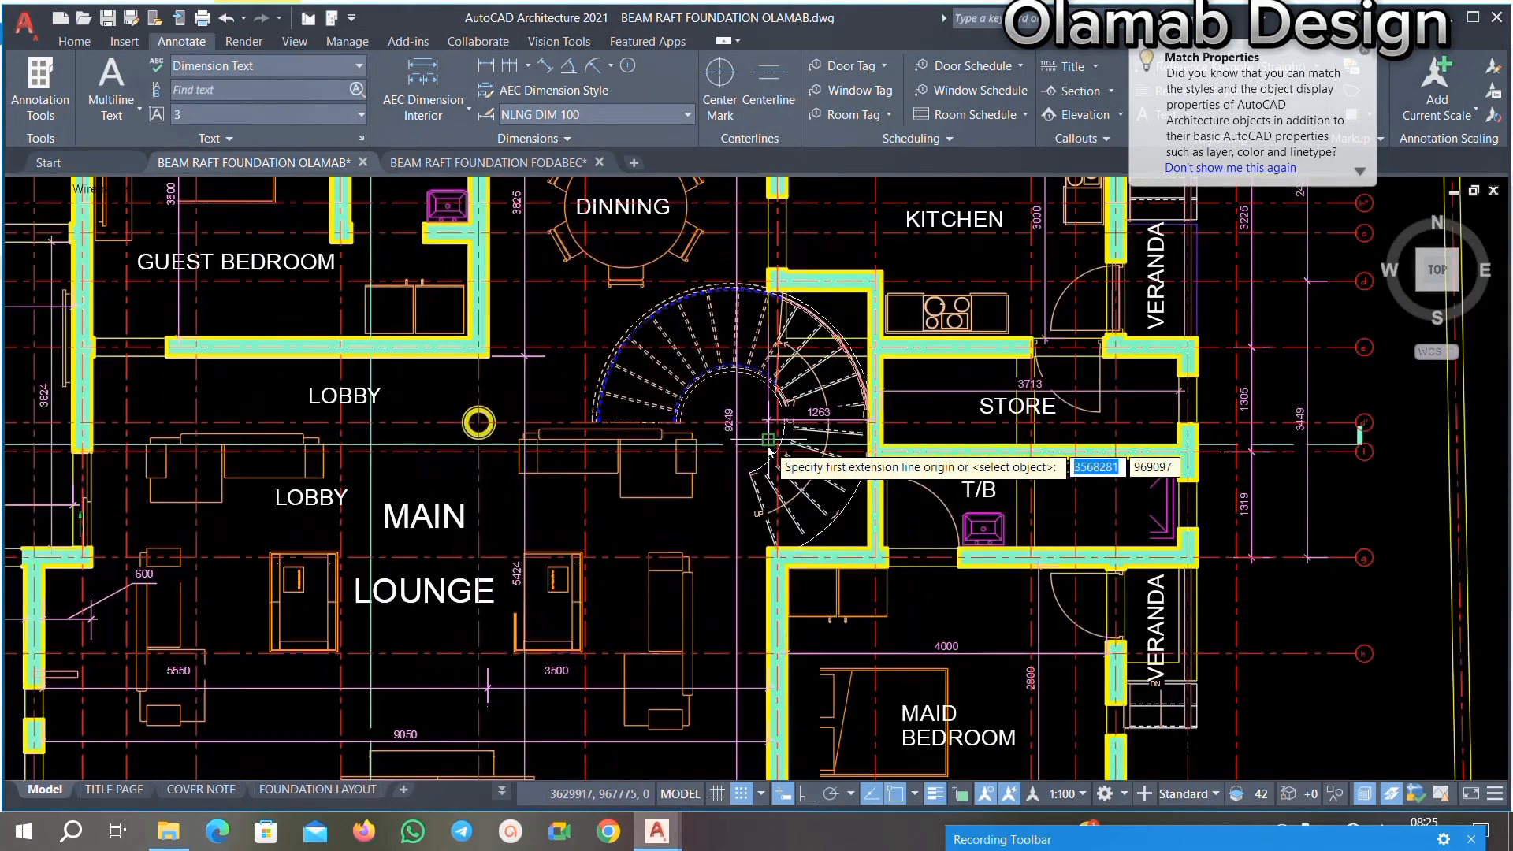
{"action": "scroll", "coordinate": [812, 493], "scroll_direction": "down", "scroll_amount": 2}
{"action": "scroll", "coordinate": [814, 490], "scroll_direction": "up", "scroll_amount": 5}
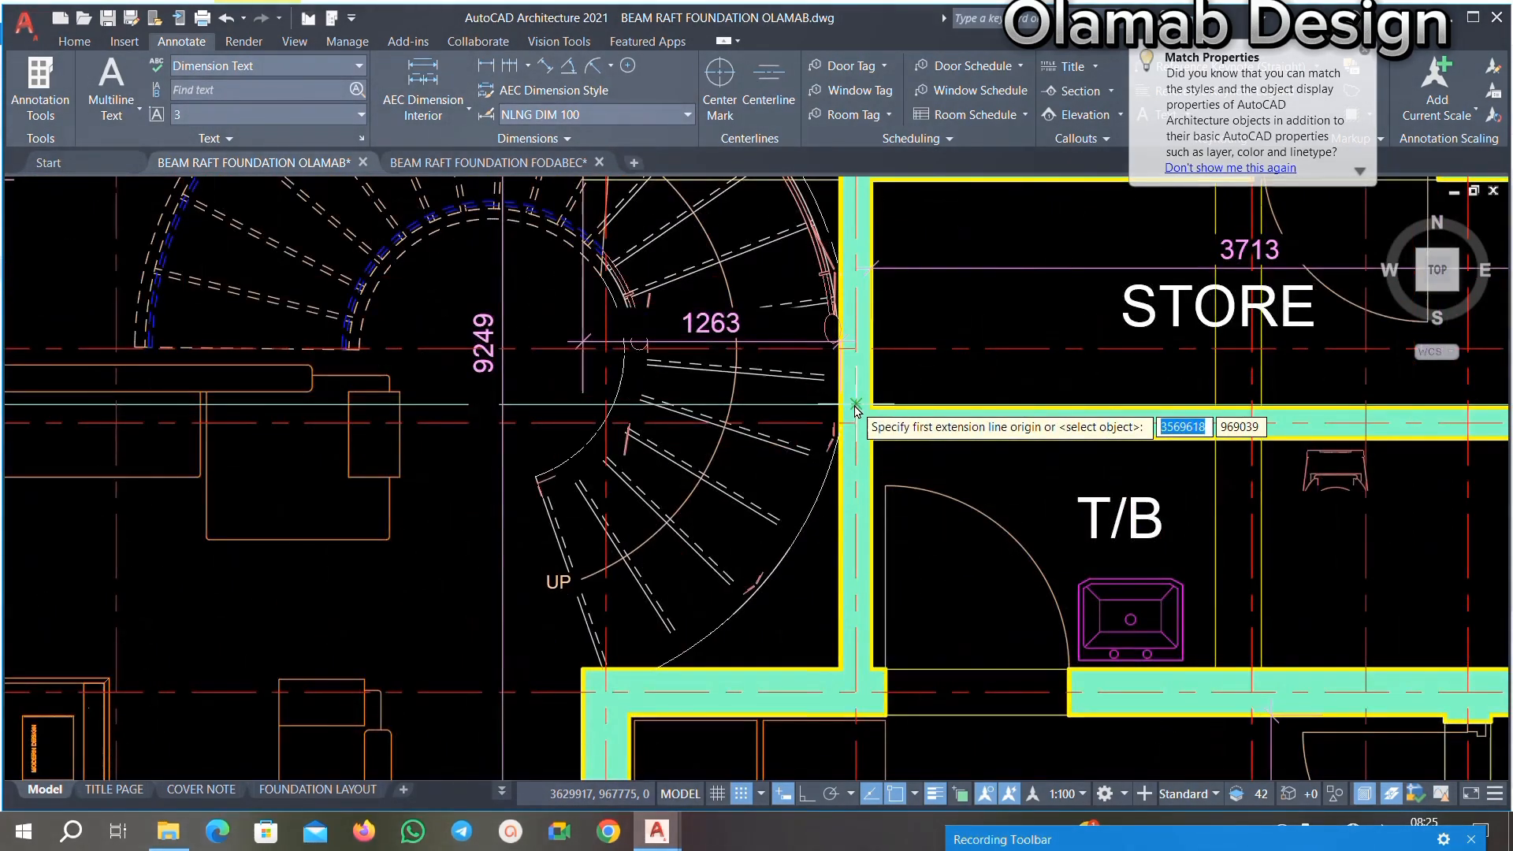
{"action": "left_click", "coordinate": [872, 413]}
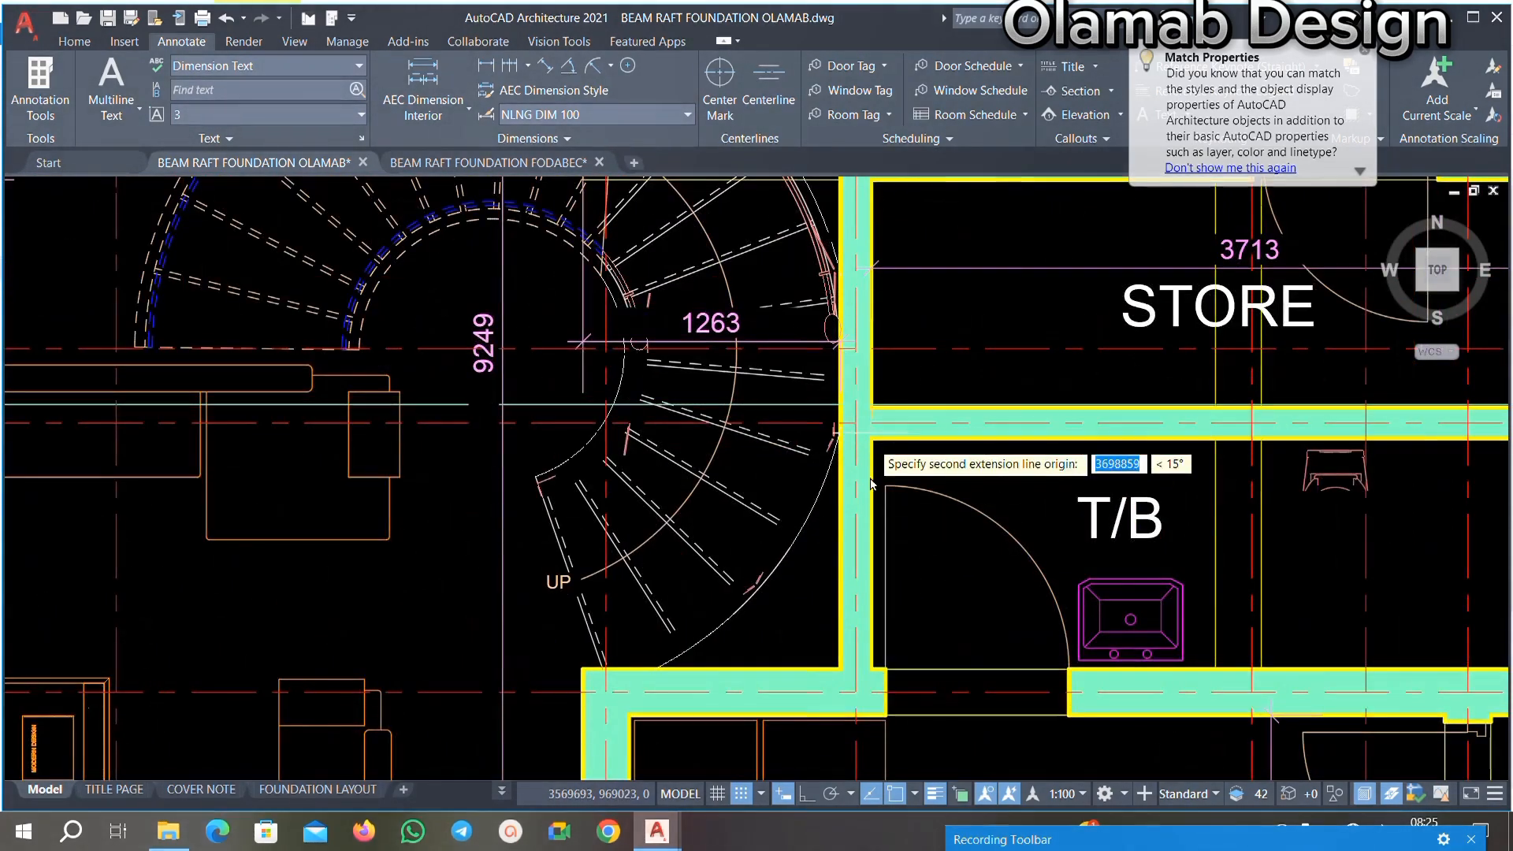
{"action": "left_click", "coordinate": [841, 670]}
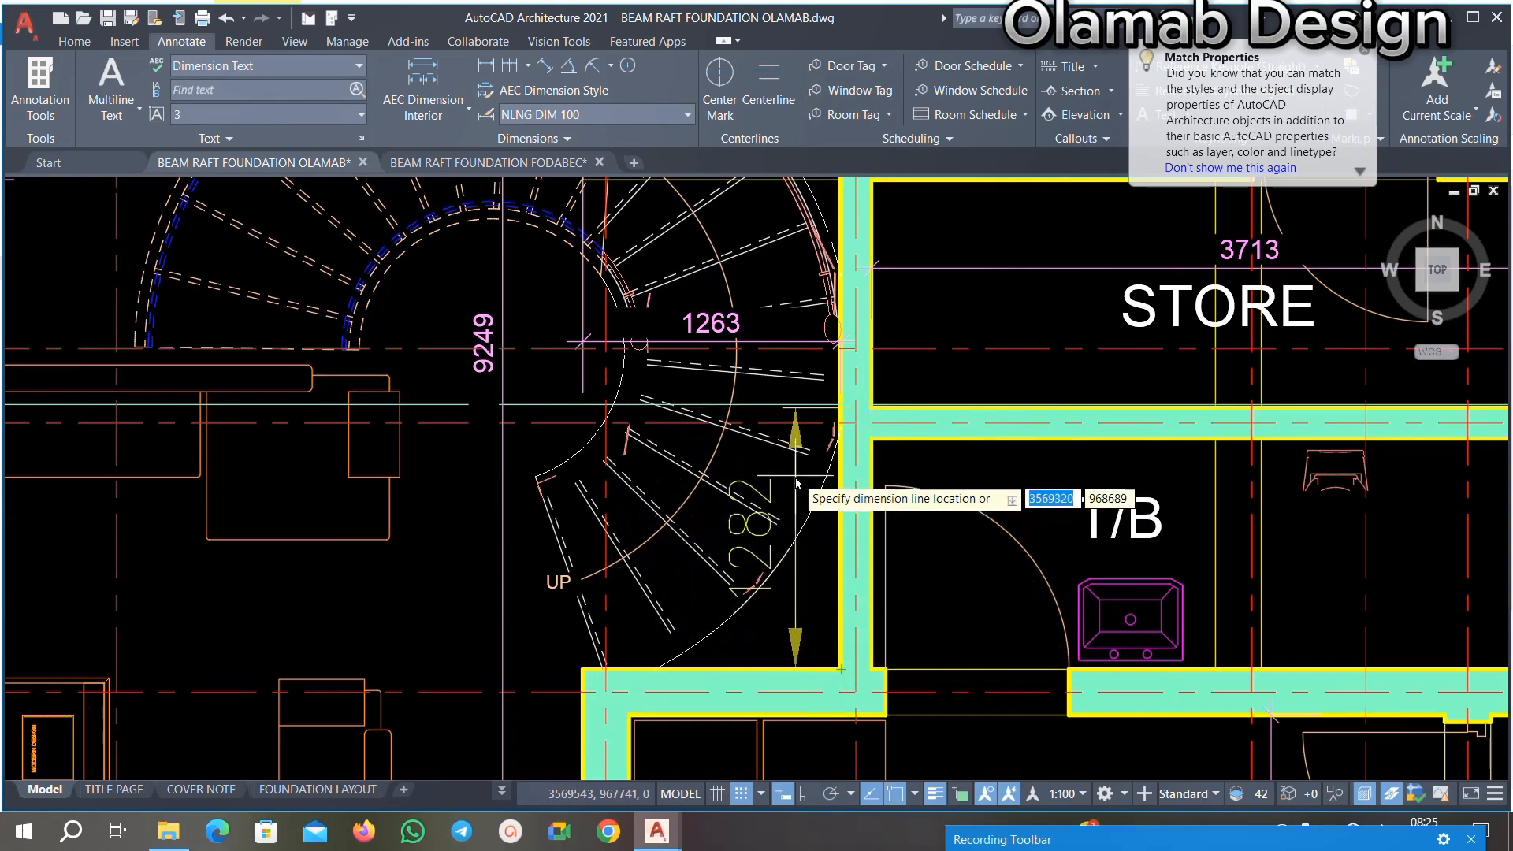
{"action": "scroll", "coordinate": [821, 429], "scroll_direction": "up", "scroll_amount": 1}
{"action": "scroll", "coordinate": [800, 437], "scroll_direction": "up", "scroll_amount": 4}
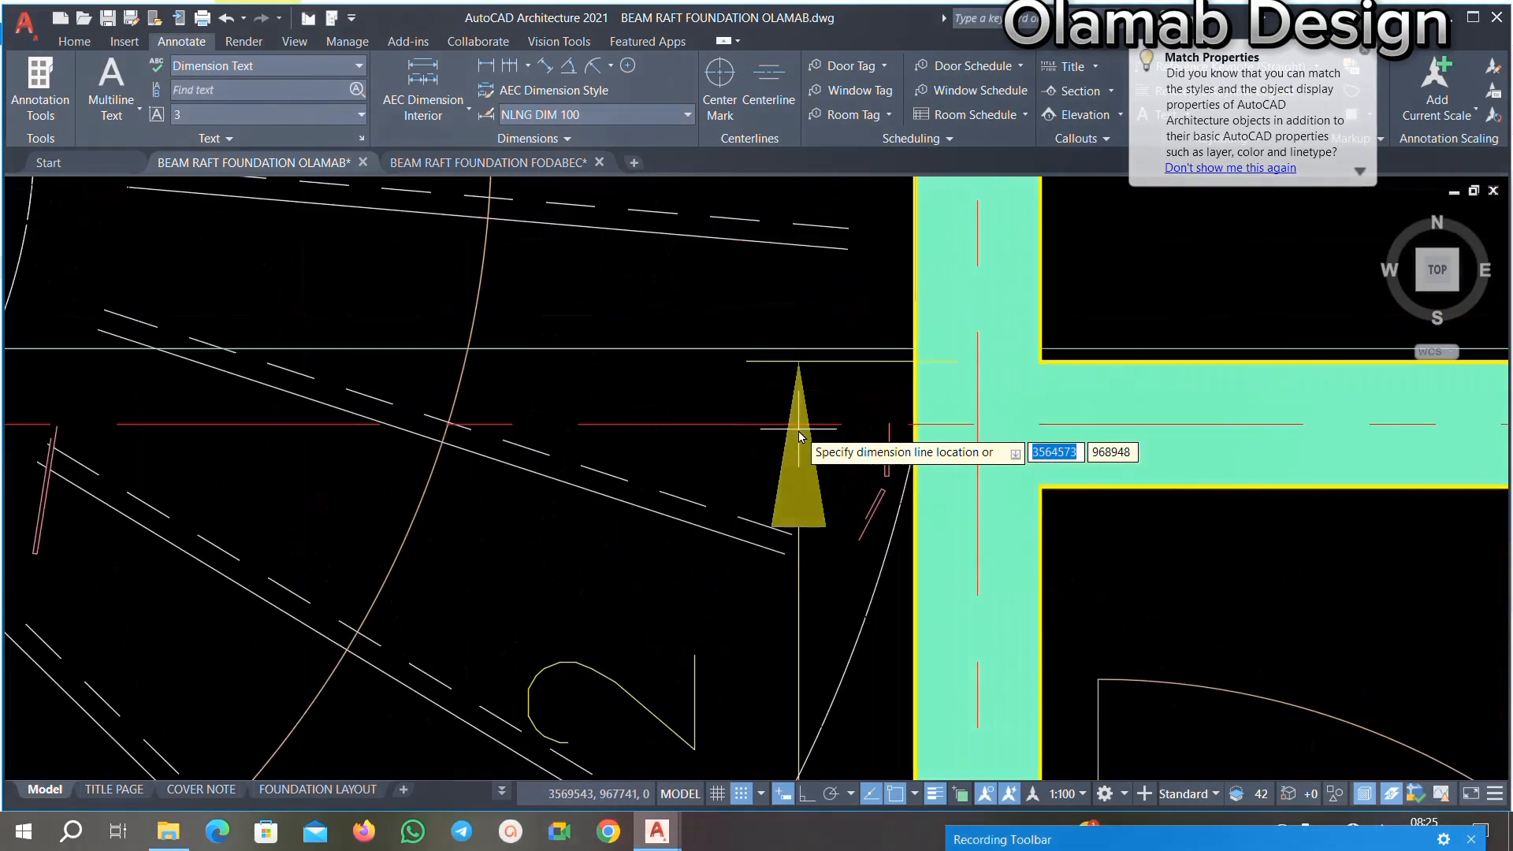
Step: Compare the lobby and foyer wall positions on the furnished lounge plan with the corridor wall lines on the combined foundation outline
{"action": "scroll", "coordinate": [797, 435], "scroll_direction": "down", "scroll_amount": 5}
{"action": "scroll", "coordinate": [840, 403], "scroll_direction": "down", "scroll_amount": 3}
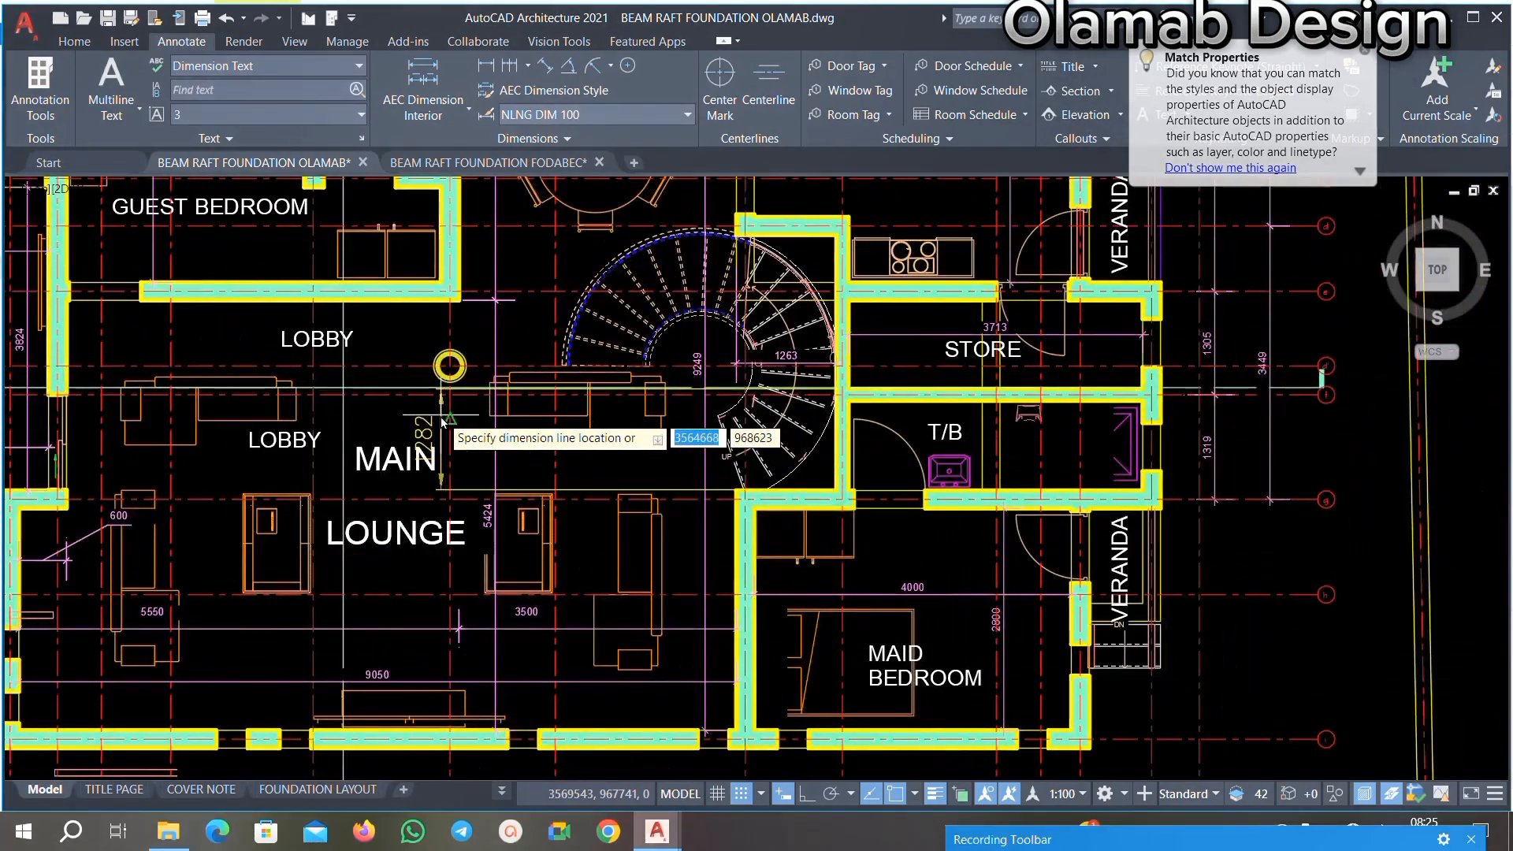
{"action": "scroll", "coordinate": [473, 418], "scroll_direction": "down", "scroll_amount": 2}
{"action": "scroll", "coordinate": [378, 419], "scroll_direction": "up", "scroll_amount": 4}
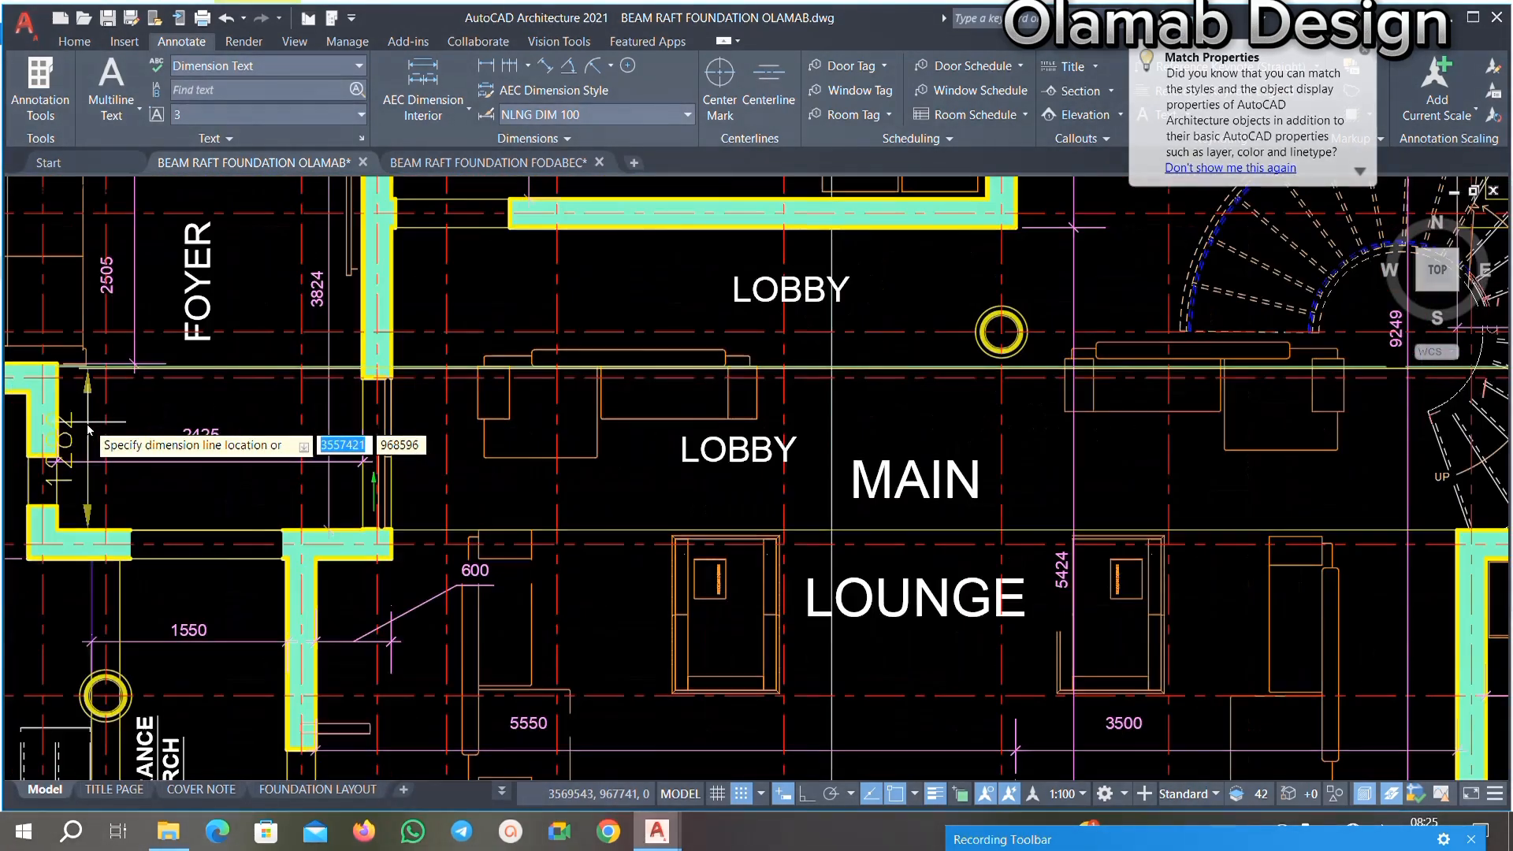
{"action": "scroll", "coordinate": [88, 429], "scroll_direction": "up", "scroll_amount": 2}
{"action": "scroll", "coordinate": [73, 429], "scroll_direction": "down", "scroll_amount": 6}
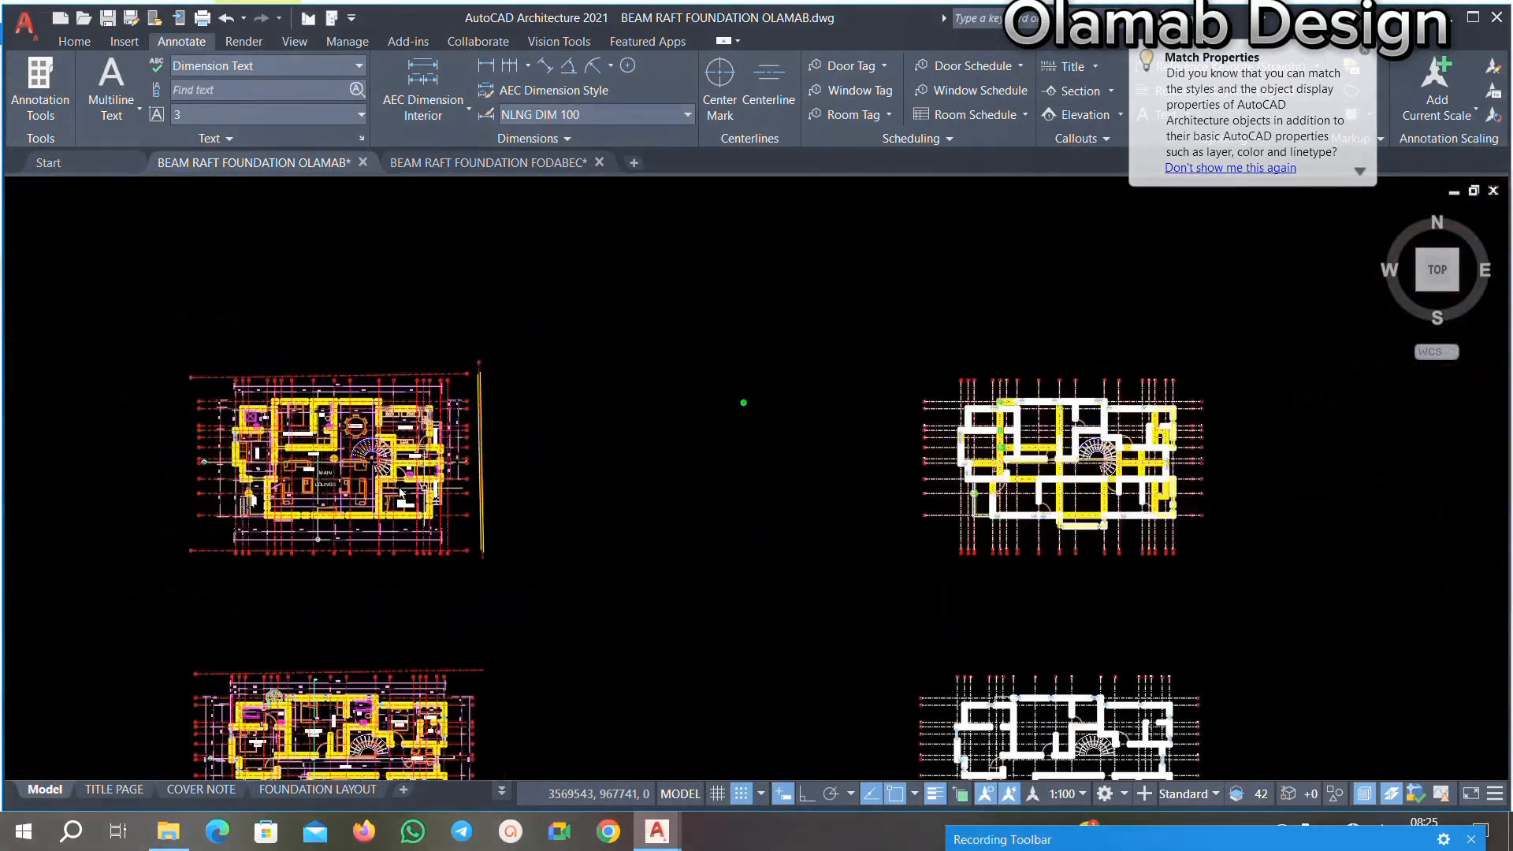
{"action": "scroll", "coordinate": [743, 405], "scroll_direction": "up", "scroll_amount": 2}
{"action": "scroll", "coordinate": [1073, 461], "scroll_direction": "up", "scroll_amount": 3}
{"action": "scroll", "coordinate": [1055, 449], "scroll_direction": "up", "scroll_amount": 4}
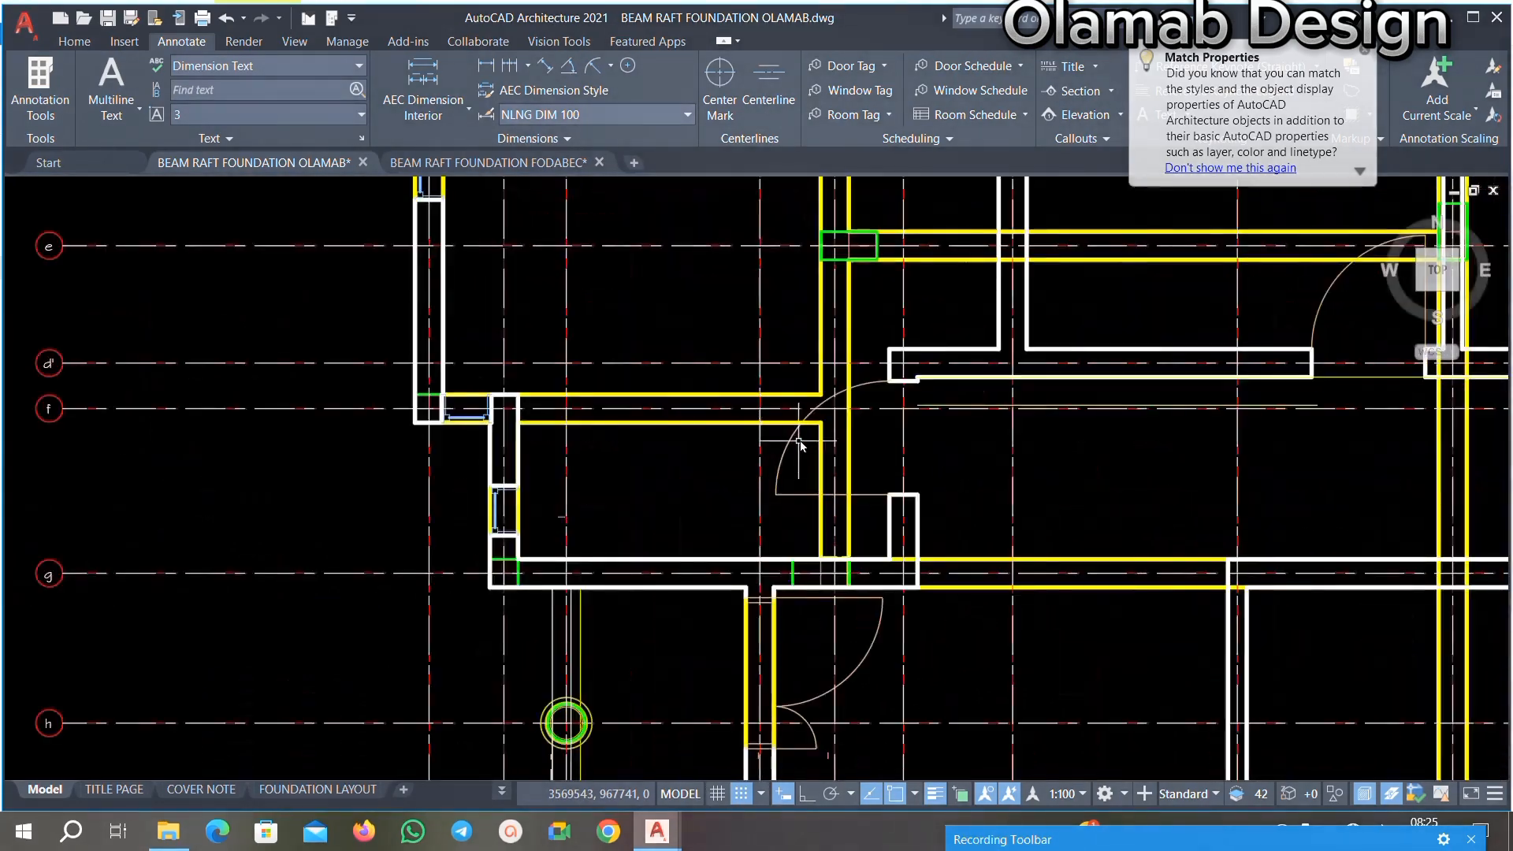
{"action": "scroll", "coordinate": [886, 443], "scroll_direction": "down", "scroll_amount": 5}
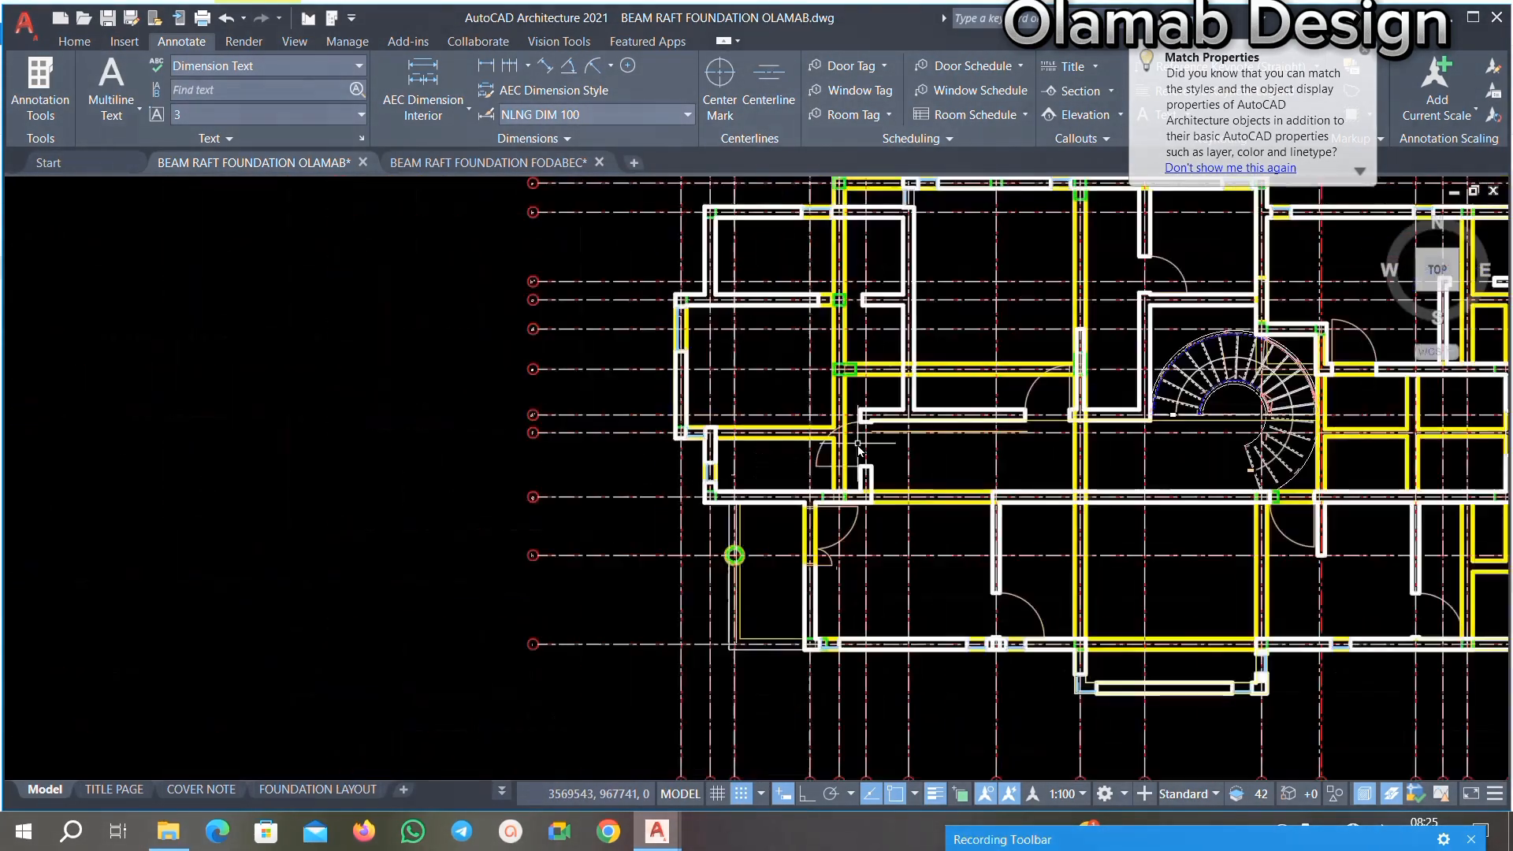
{"action": "scroll", "coordinate": [1006, 443], "scroll_direction": "up", "scroll_amount": 4}
{"action": "scroll", "coordinate": [902, 467], "scroll_direction": "down", "scroll_amount": 5}
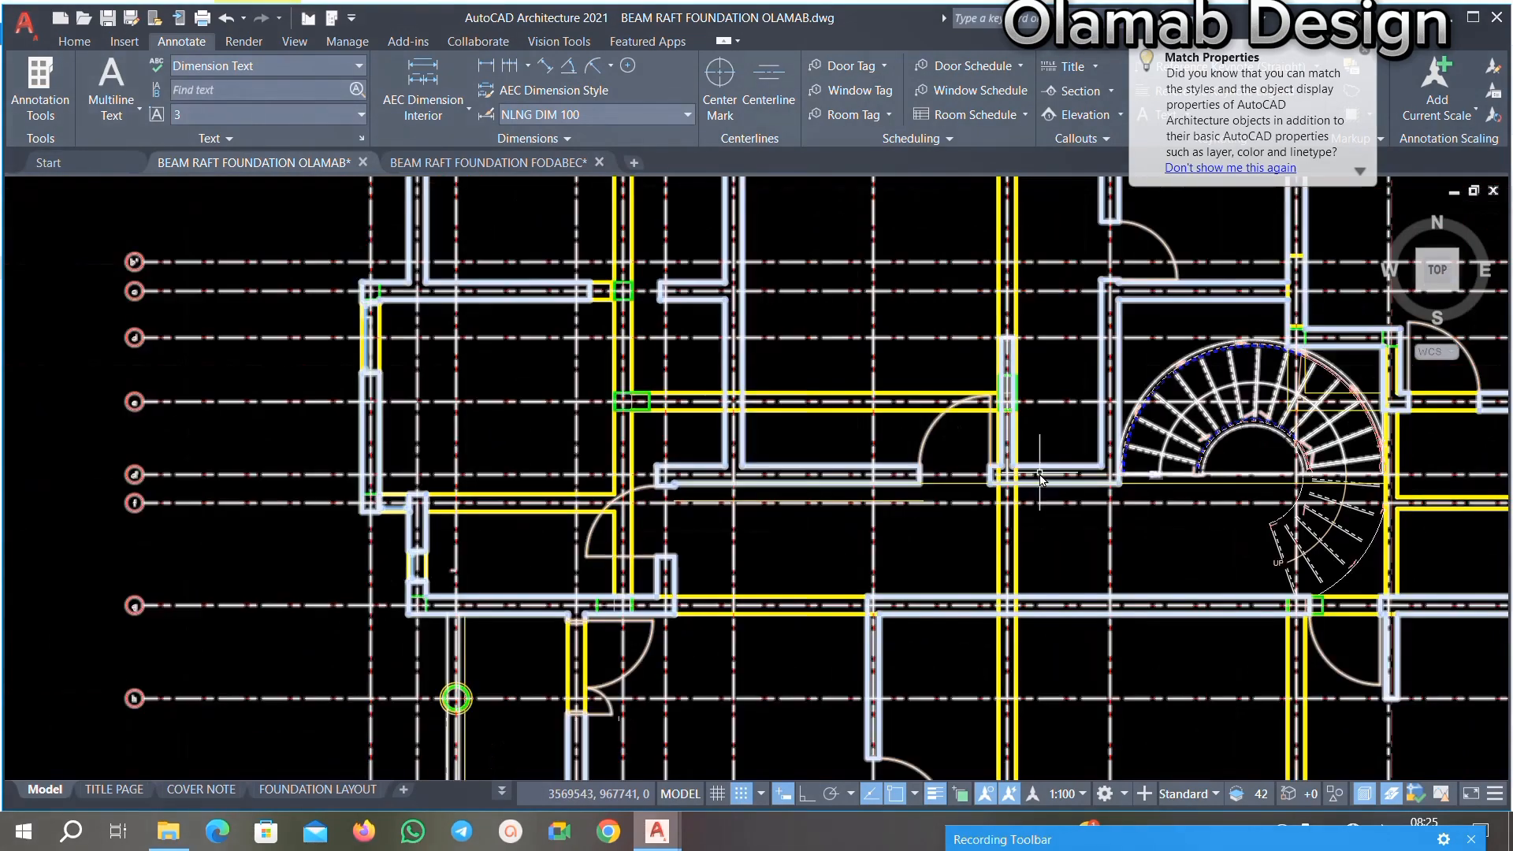
{"action": "scroll", "coordinate": [867, 473], "scroll_direction": "up", "scroll_amount": 3}
{"action": "scroll", "coordinate": [788, 480], "scroll_direction": "down", "scroll_amount": 3}
{"action": "scroll", "coordinate": [782, 482], "scroll_direction": "up", "scroll_amount": 3}
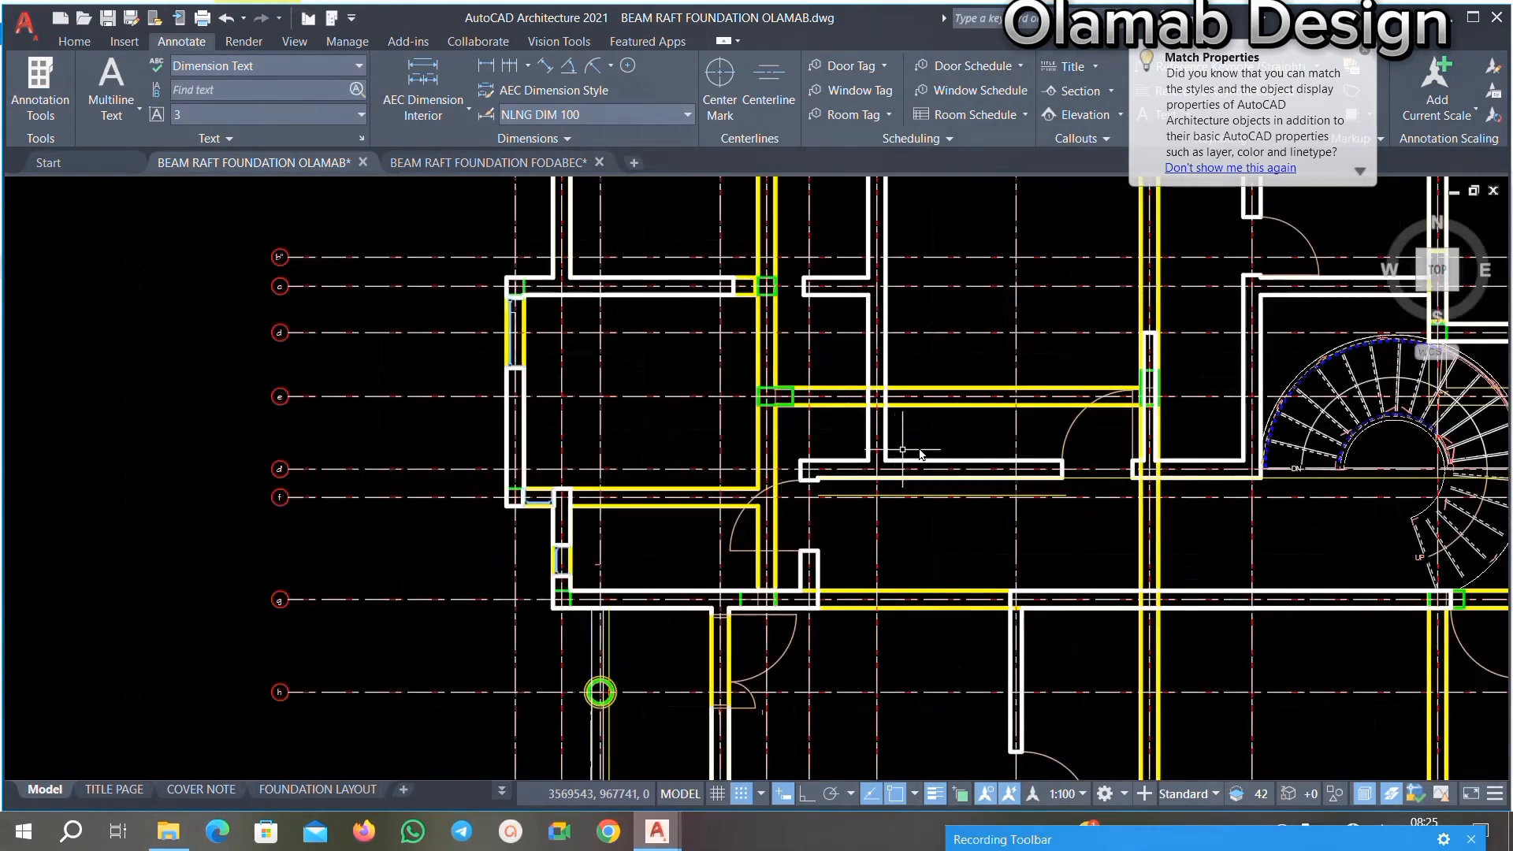
{"action": "scroll", "coordinate": [941, 442], "scroll_direction": "down", "scroll_amount": 5}
{"action": "scroll", "coordinate": [660, 451], "scroll_direction": "down", "scroll_amount": 3}
Step: On the first-floor plan, measure the lobby width from the wall corner beside the stair down to the master bedroom's north wall
{"action": "scroll", "coordinate": [315, 606], "scroll_direction": "up", "scroll_amount": 6}
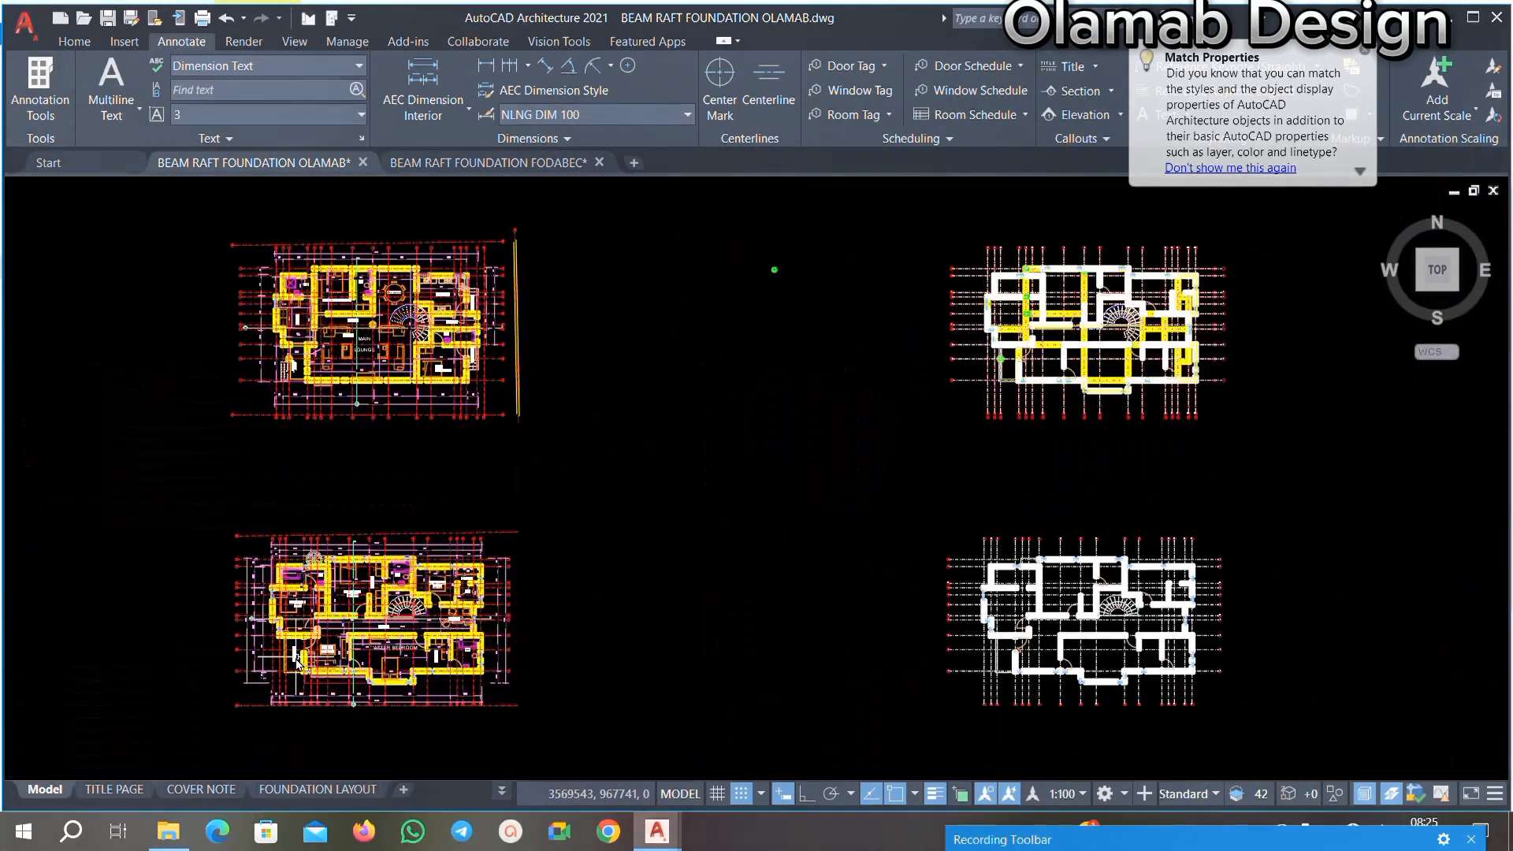
{"action": "scroll", "coordinate": [379, 601], "scroll_direction": "up", "scroll_amount": 2}
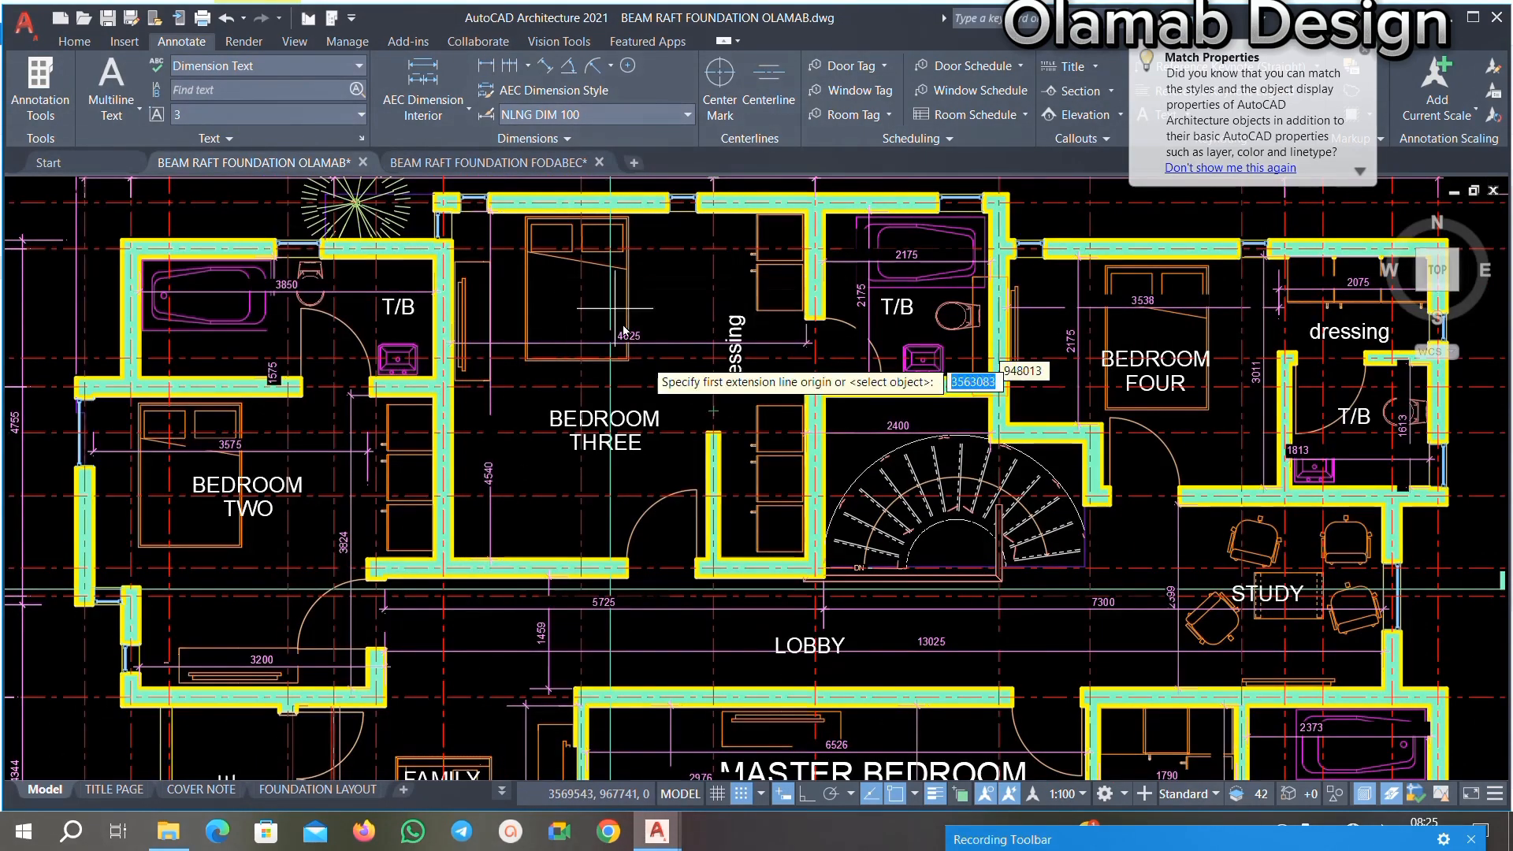
{"action": "scroll", "coordinate": [824, 591], "scroll_direction": "up", "scroll_amount": 6}
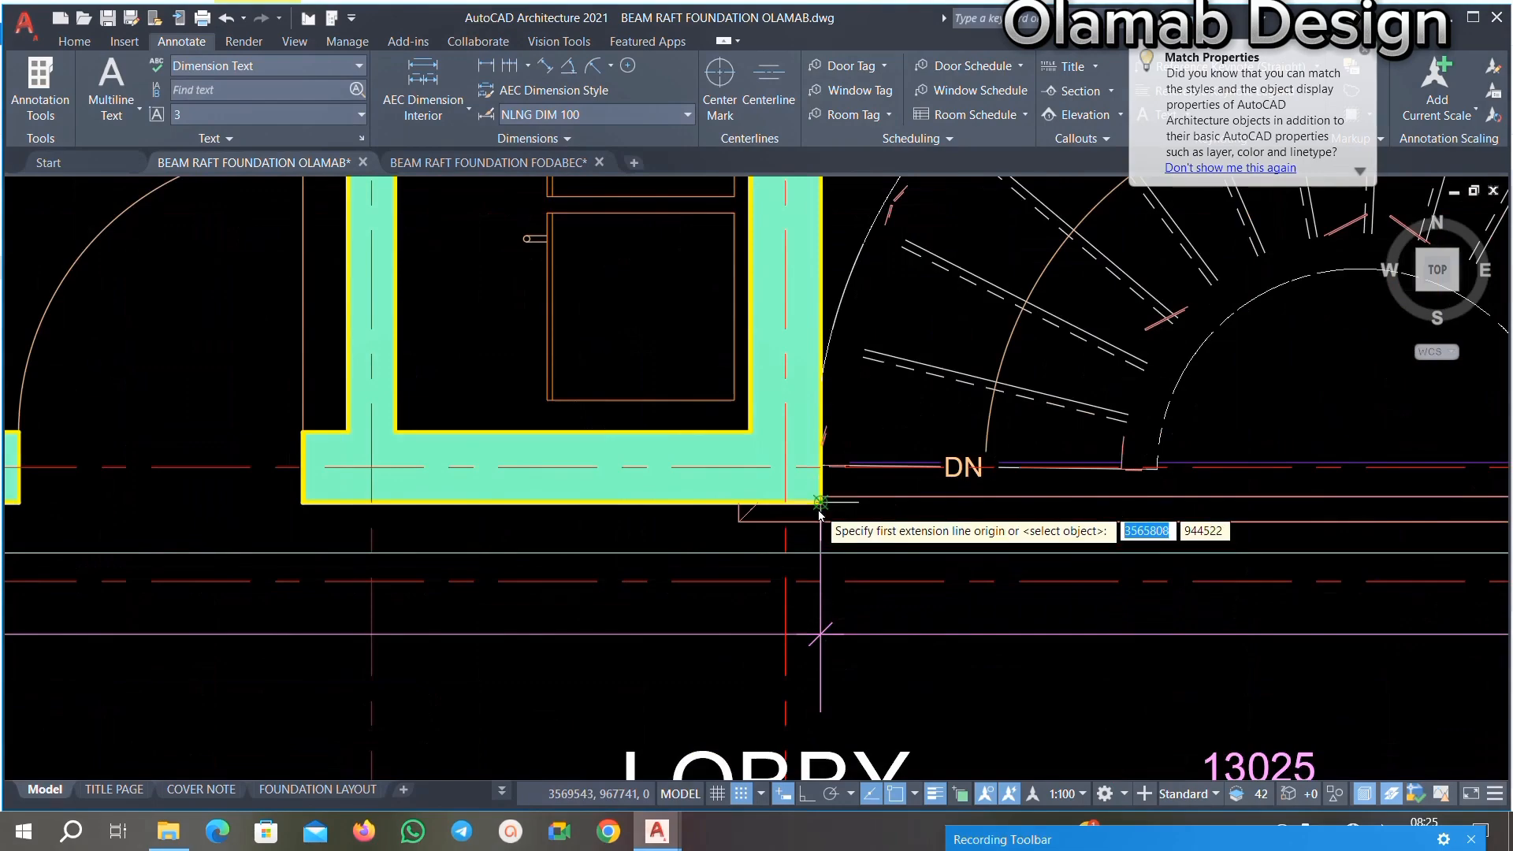
{"action": "scroll", "coordinate": [823, 520], "scroll_direction": "down", "scroll_amount": 5}
{"action": "scroll", "coordinate": [835, 551], "scroll_direction": "up", "scroll_amount": 4}
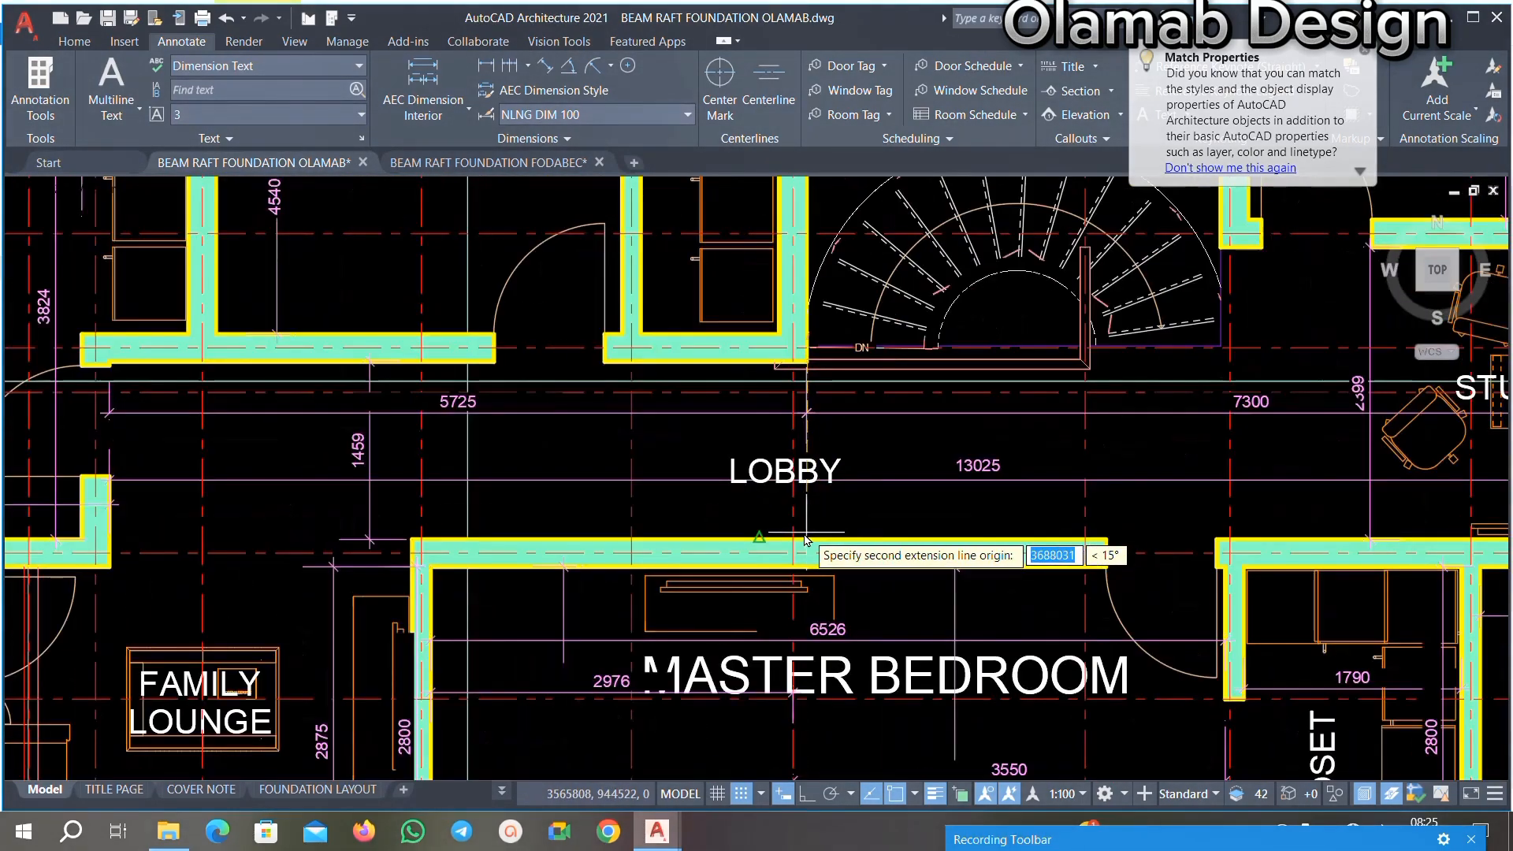
{"action": "left_click", "coordinate": [762, 544]}
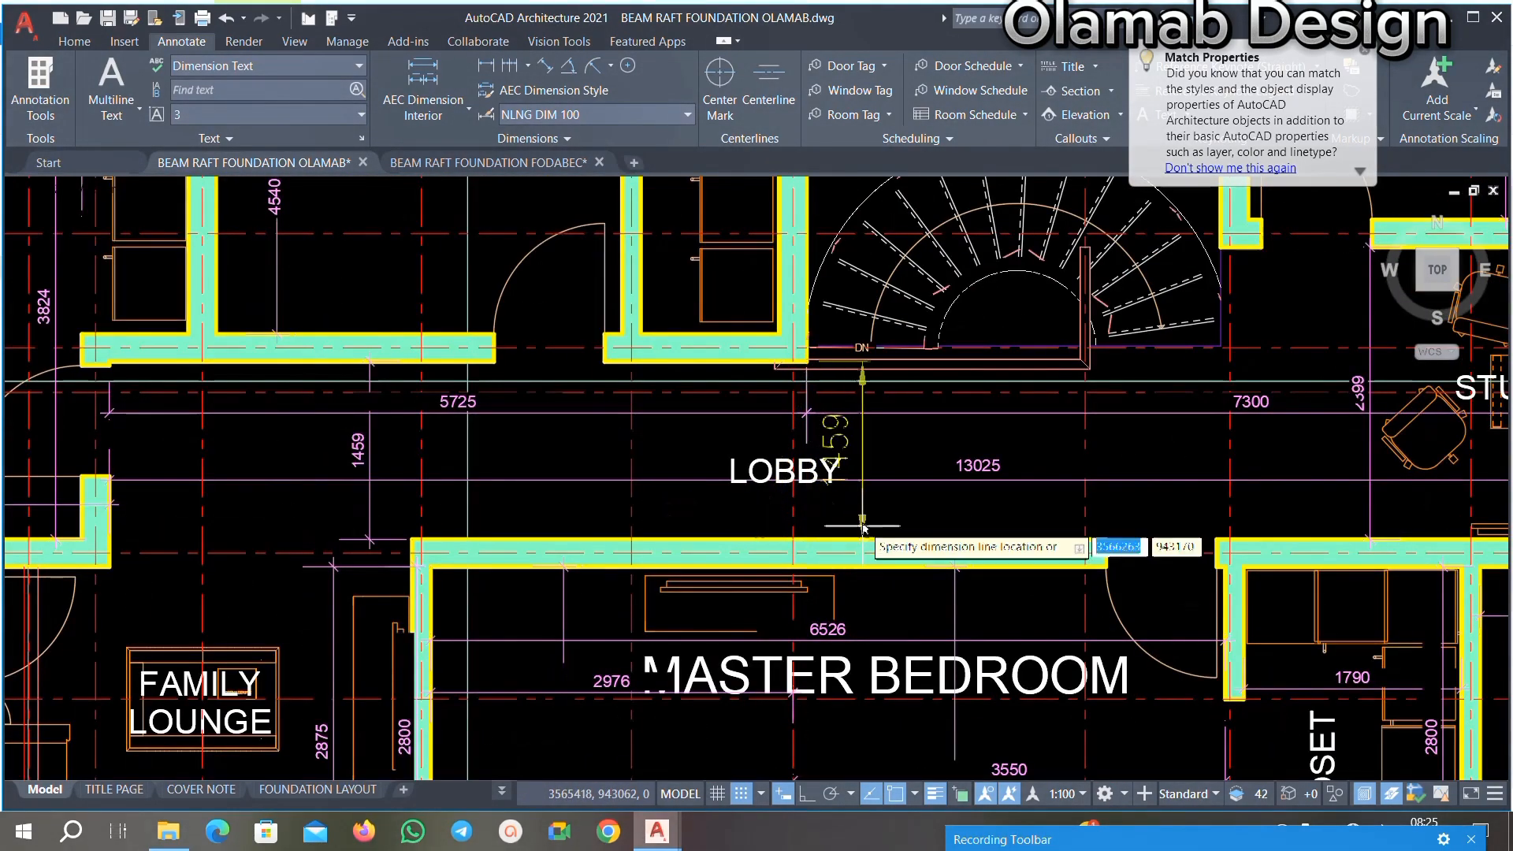
{"action": "scroll", "coordinate": [882, 449], "scroll_direction": "up", "scroll_amount": 5}
{"action": "scroll", "coordinate": [788, 441], "scroll_direction": "down", "scroll_amount": 10}
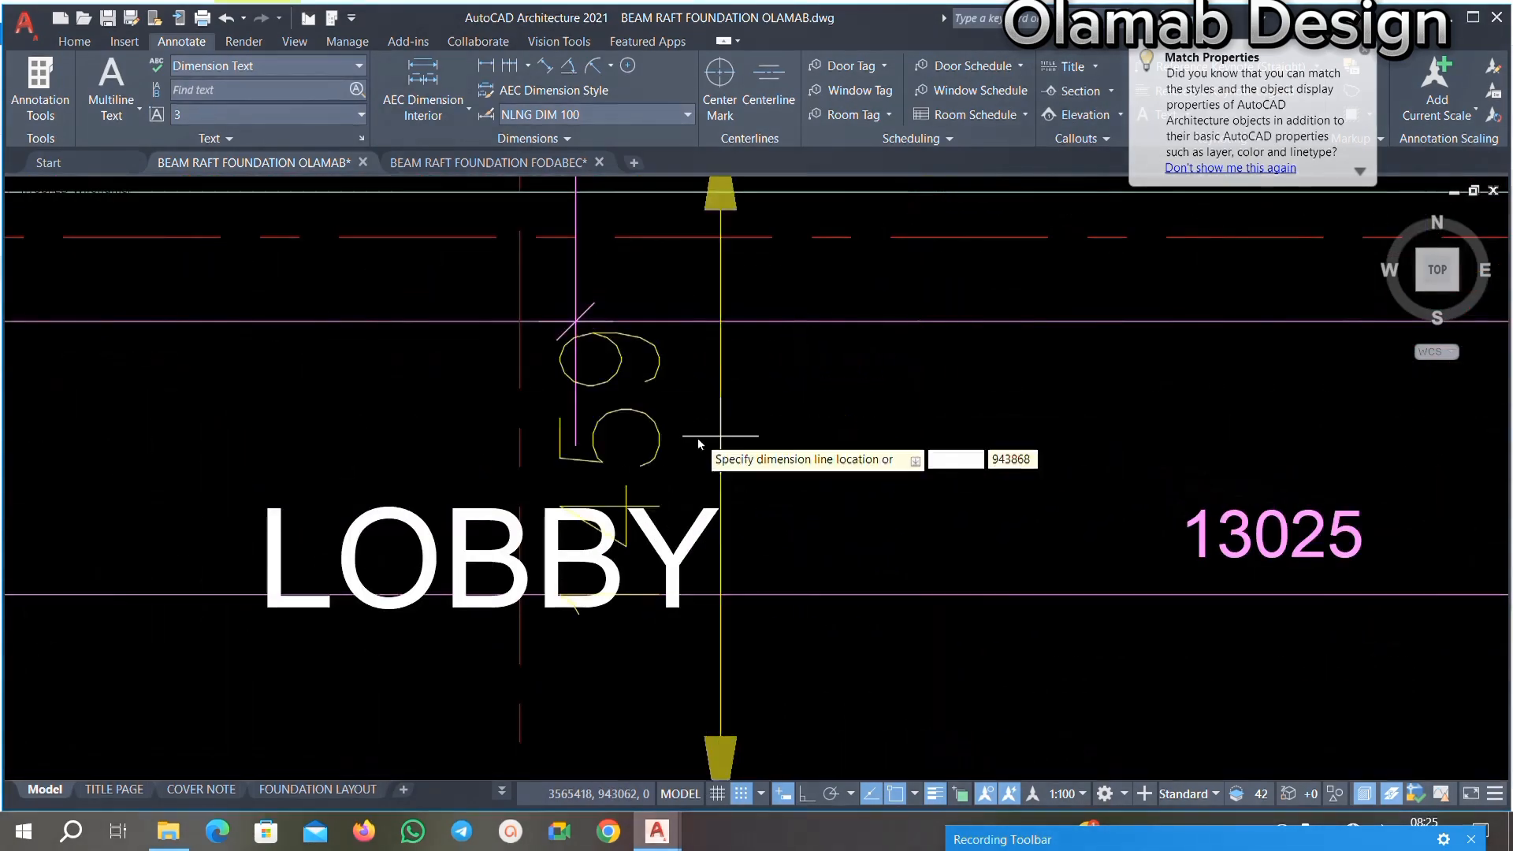
{"action": "scroll", "coordinate": [894, 373], "scroll_direction": "up", "scroll_amount": 3}
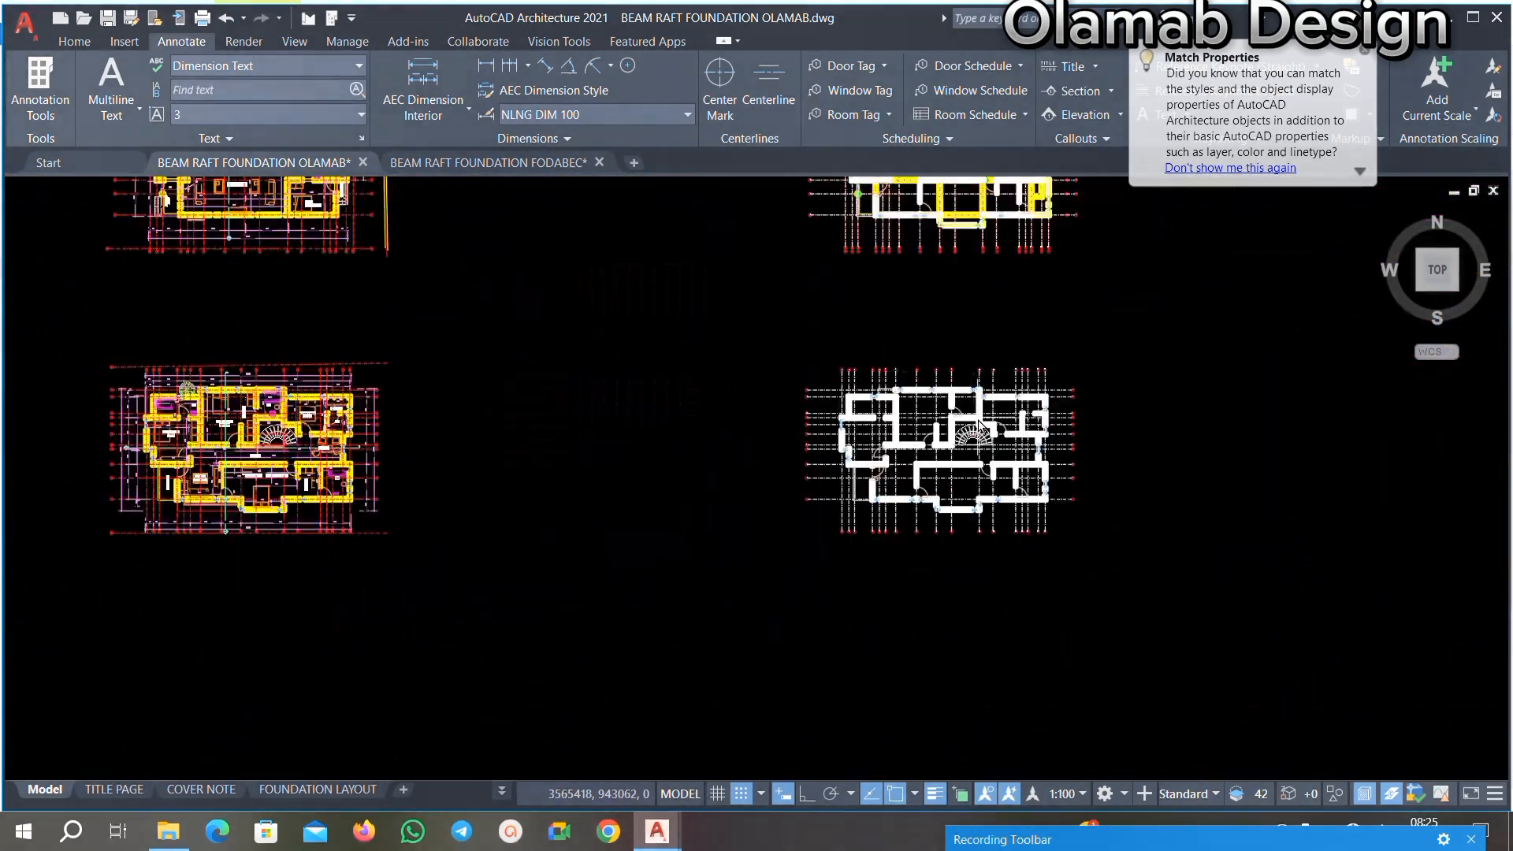
Step: Delete the short lower corridor line below the wall on the combined foundation outline
{"action": "scroll", "coordinate": [819, 402], "scroll_direction": "down", "scroll_amount": 2}
{"action": "scroll", "coordinate": [824, 254], "scroll_direction": "up", "scroll_amount": 2}
{"action": "middle_click_drag", "start_coordinate": [836, 358], "coordinate": [812, 522]}
{"action": "scroll", "coordinate": [811, 504], "scroll_direction": "up", "scroll_amount": 8}
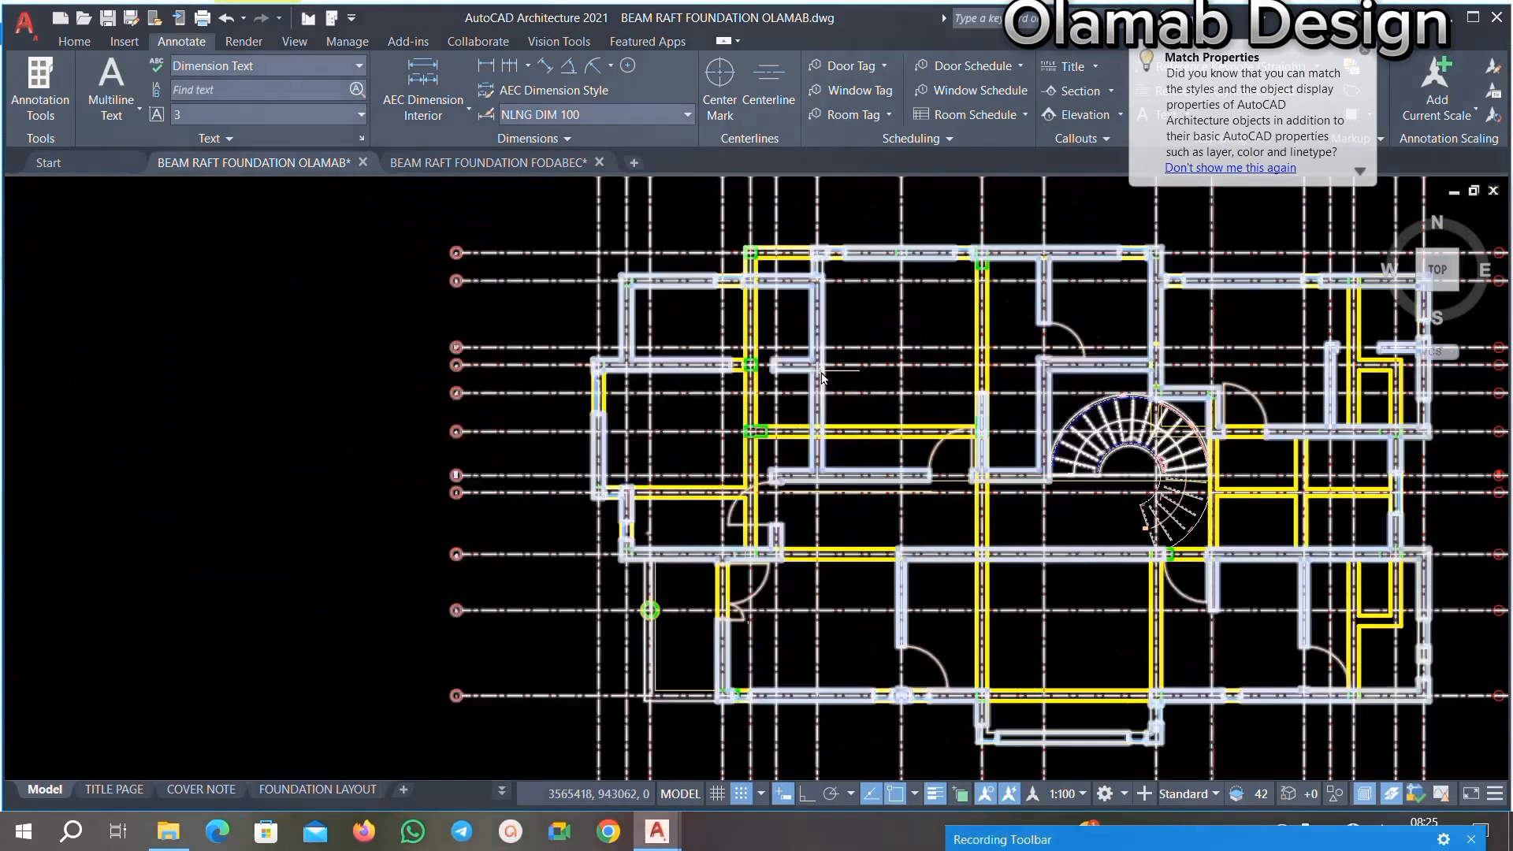
{"action": "scroll", "coordinate": [617, 381], "scroll_direction": "up", "scroll_amount": 3}
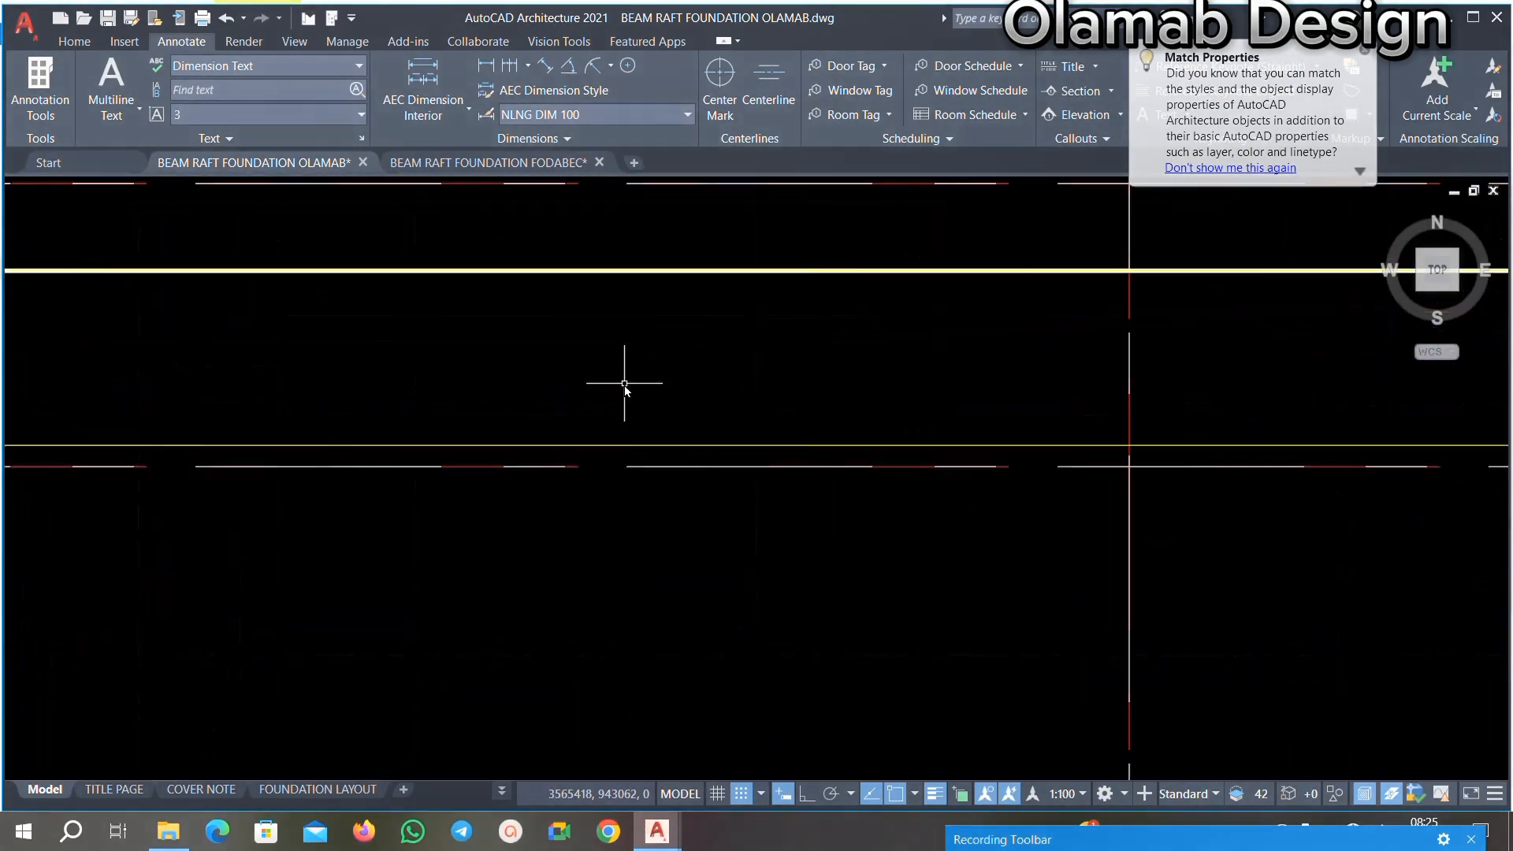
{"action": "scroll", "coordinate": [665, 412], "scroll_direction": "down", "scroll_amount": 5}
{"action": "scroll", "coordinate": [783, 401], "scroll_direction": "up", "scroll_amount": 2}
{"action": "scroll", "coordinate": [783, 401], "scroll_direction": "up", "scroll_amount": 5}
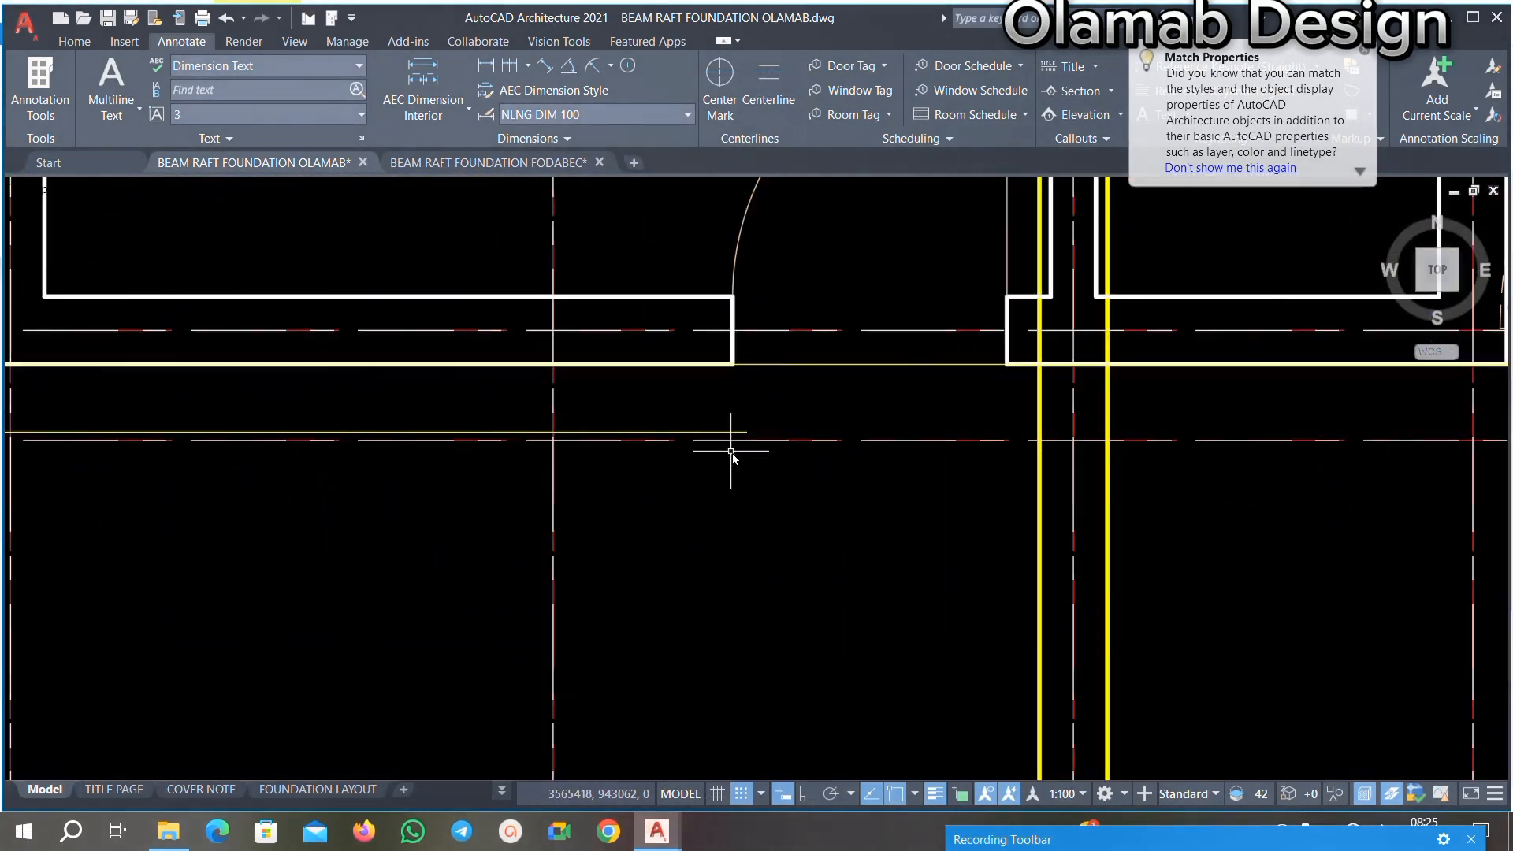
{"action": "left_click", "coordinate": [754, 406]}
{"action": "key", "text": "Escape"}
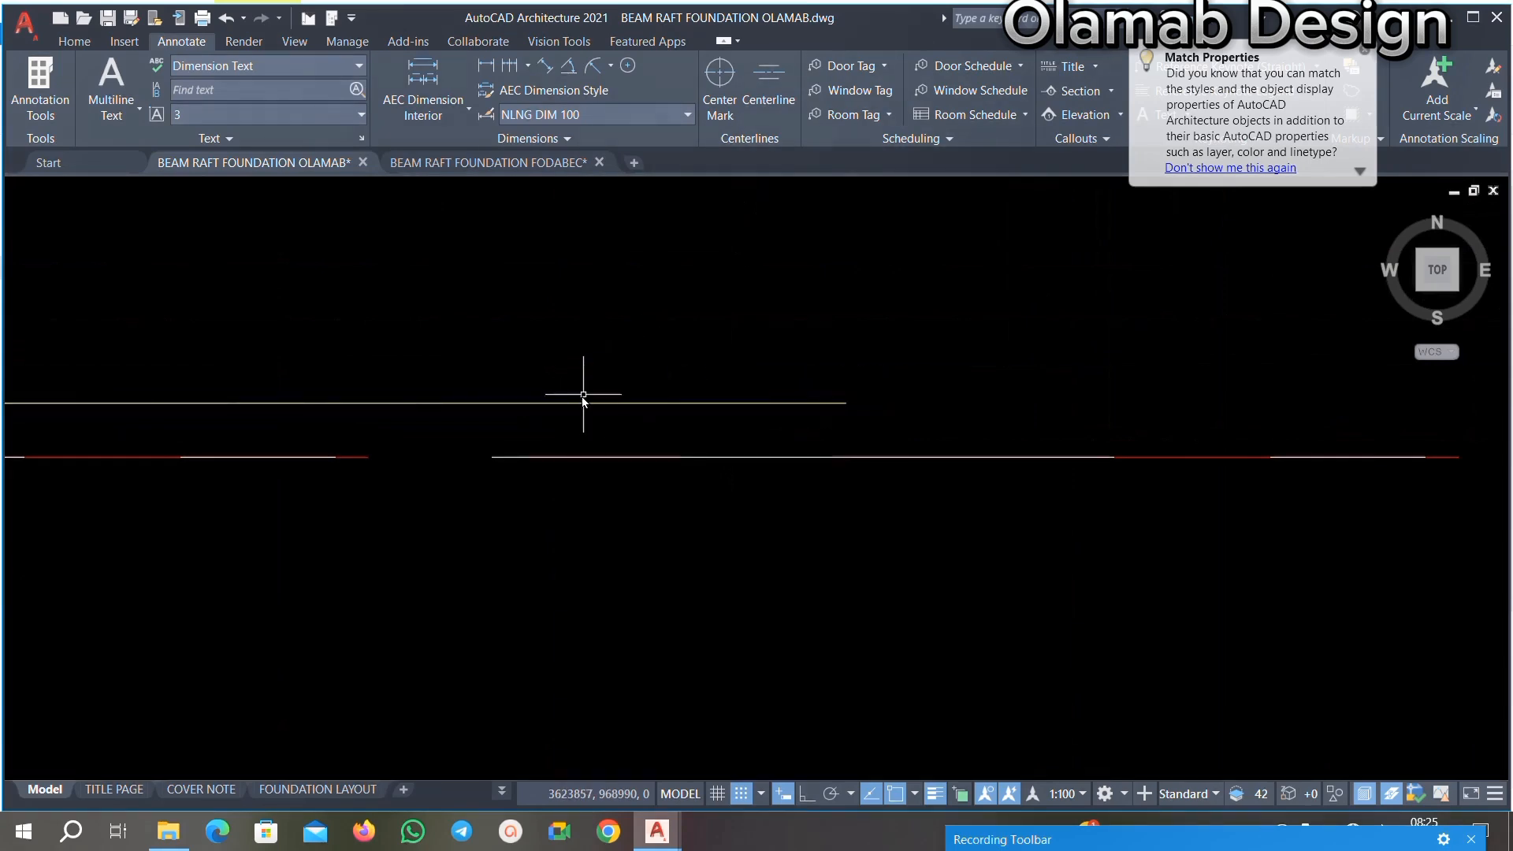
{"action": "scroll", "coordinate": [542, 426], "scroll_direction": "down", "scroll_amount": 5}
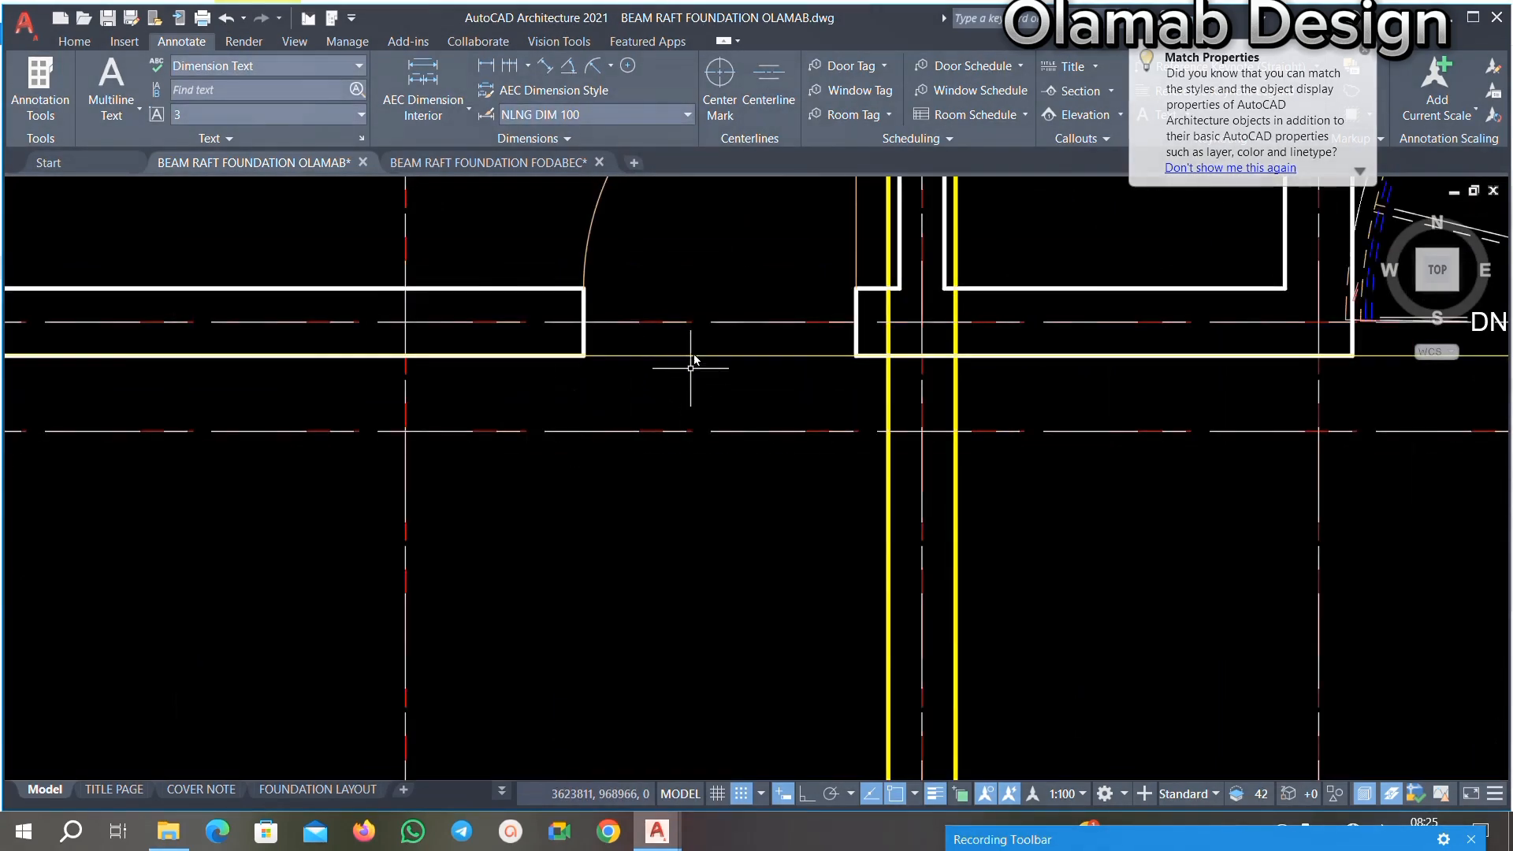
Step: Offset the extended upper corridor line 225 to the south to form the corridor wall's second face
{"action": "scroll", "coordinate": [709, 378], "scroll_direction": "up", "scroll_amount": 2}
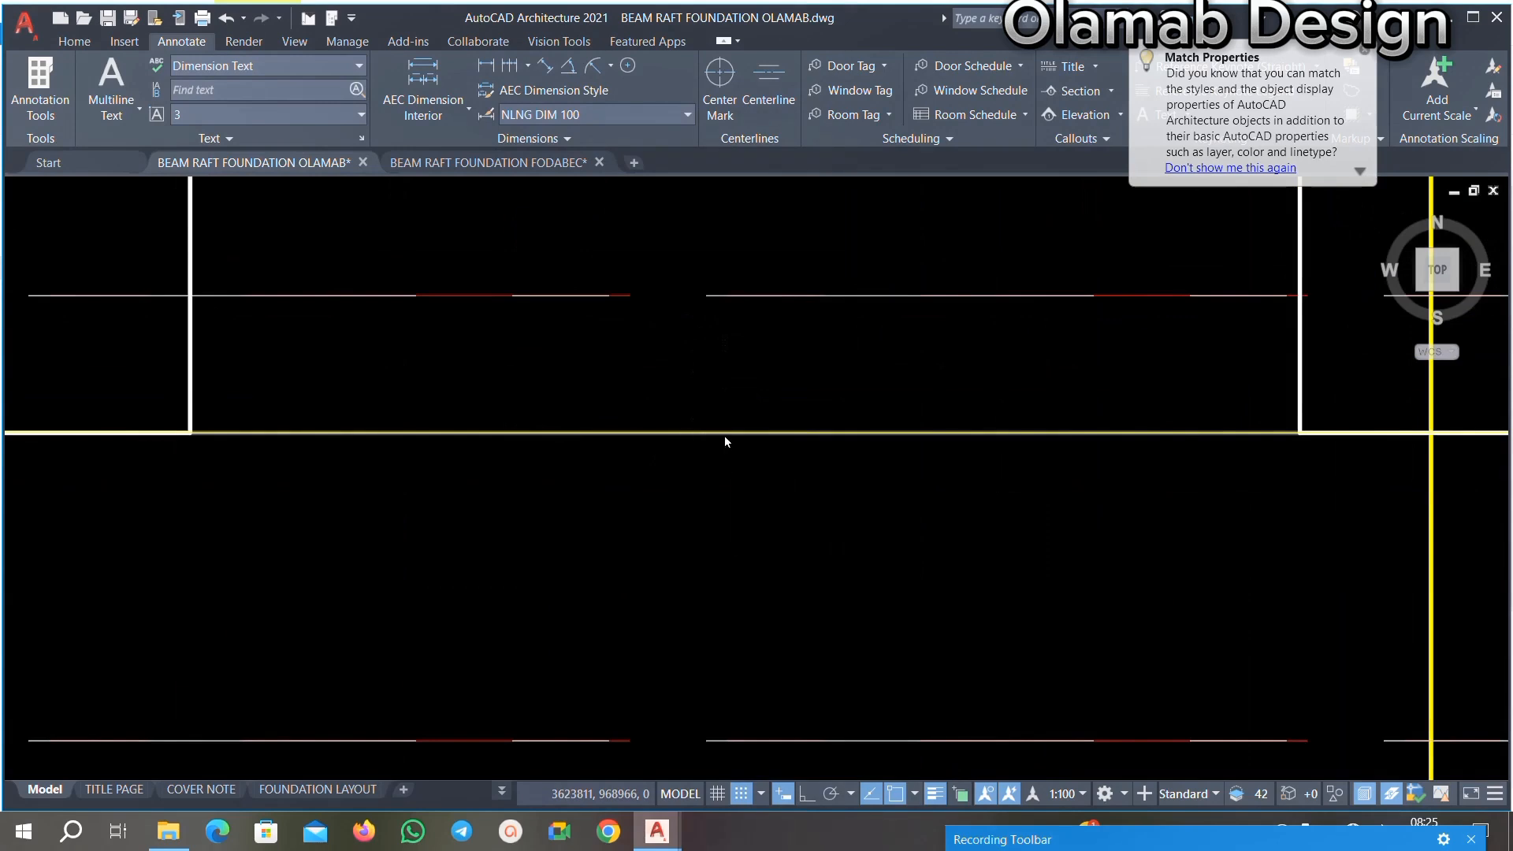
{"action": "type", "text": "t"}
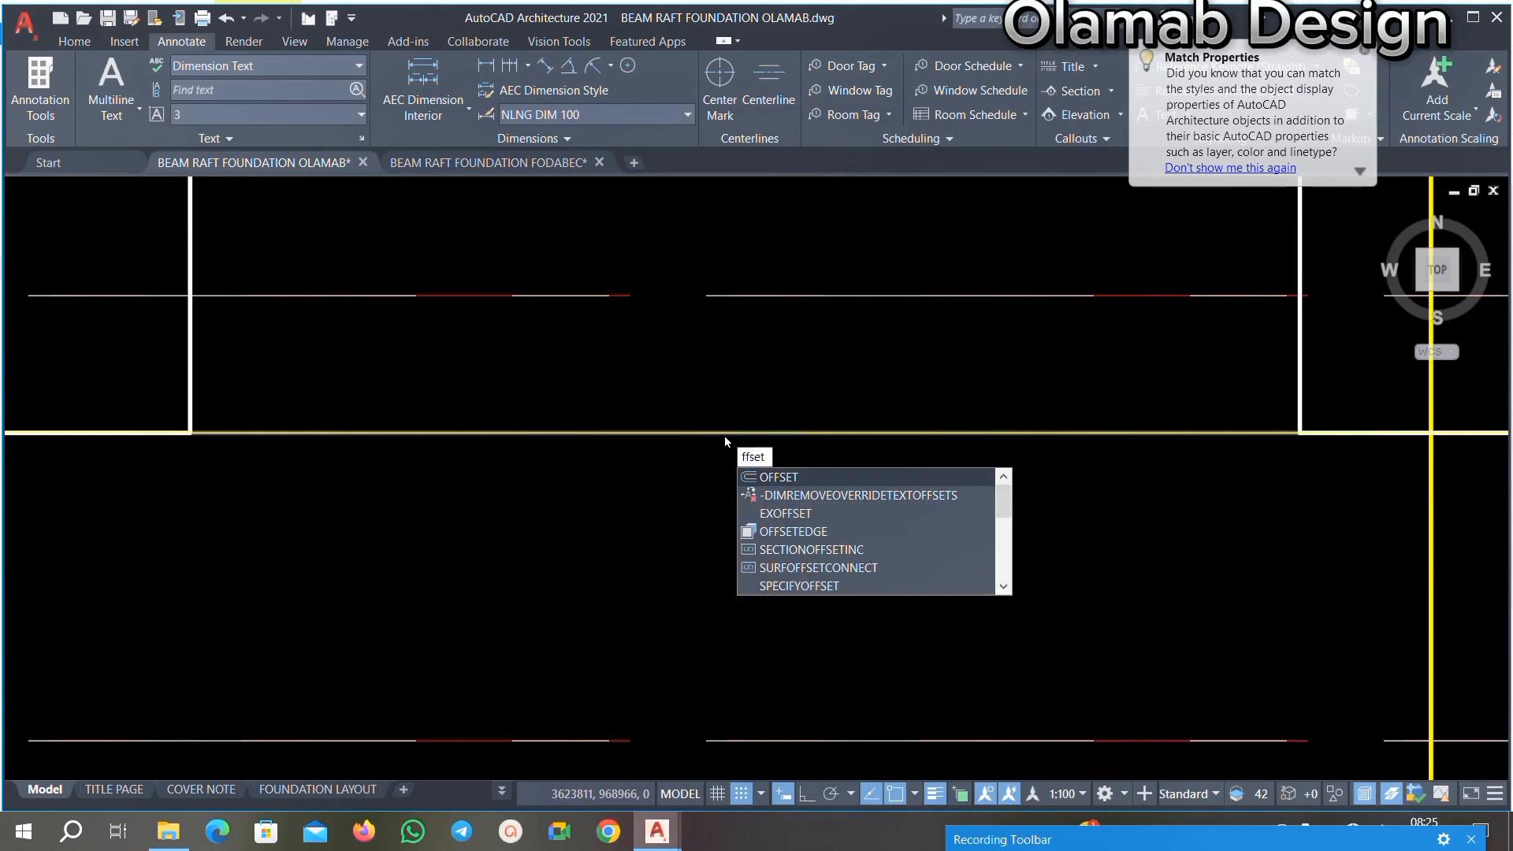
{"action": "key", "text": "Return"}
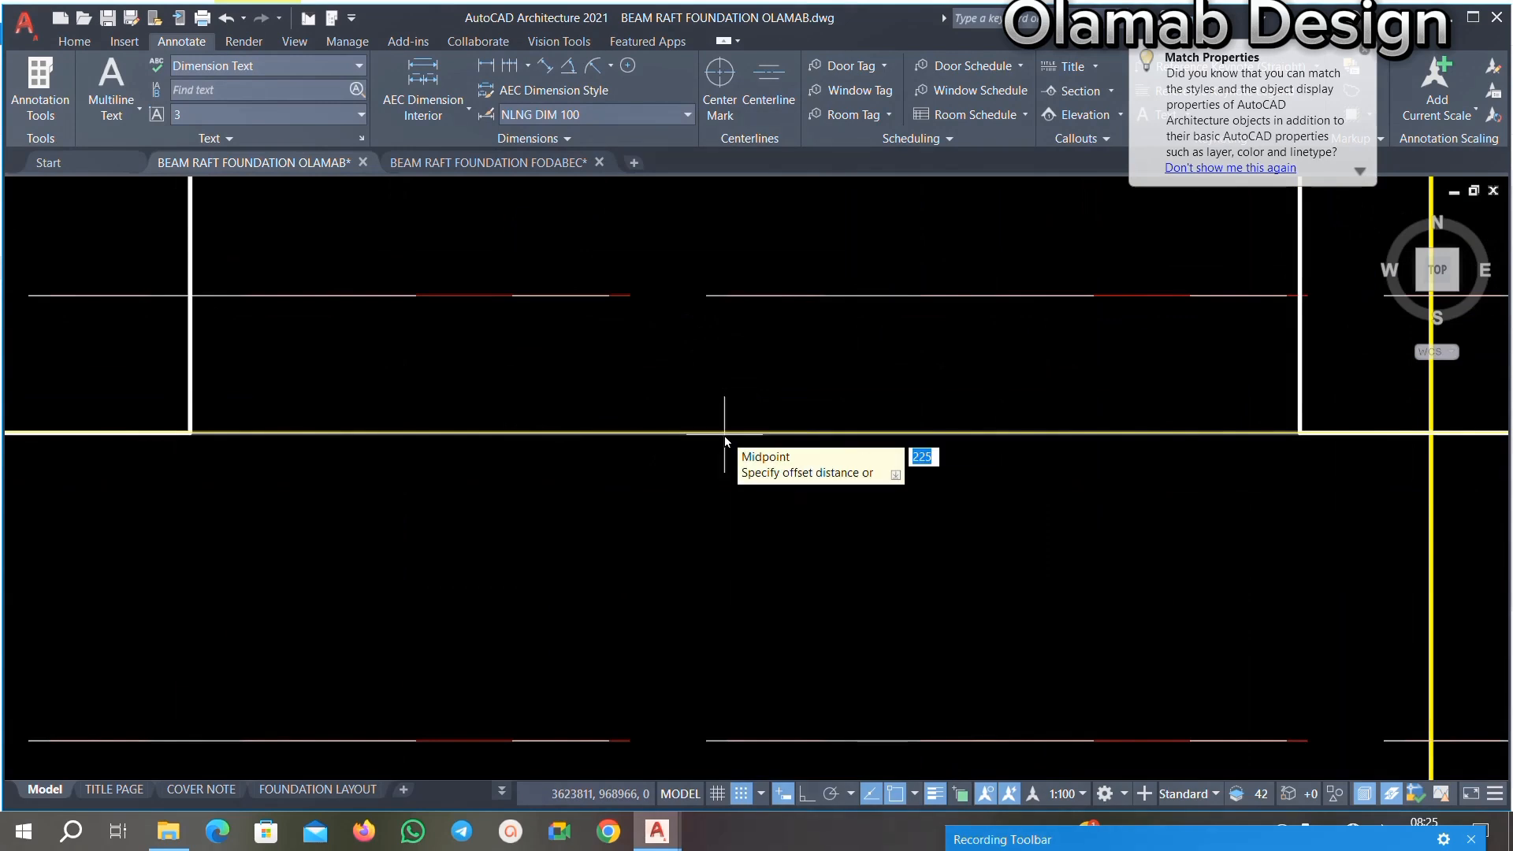
{"action": "key", "text": "Return"}
{"action": "left_click", "coordinate": [835, 432]}
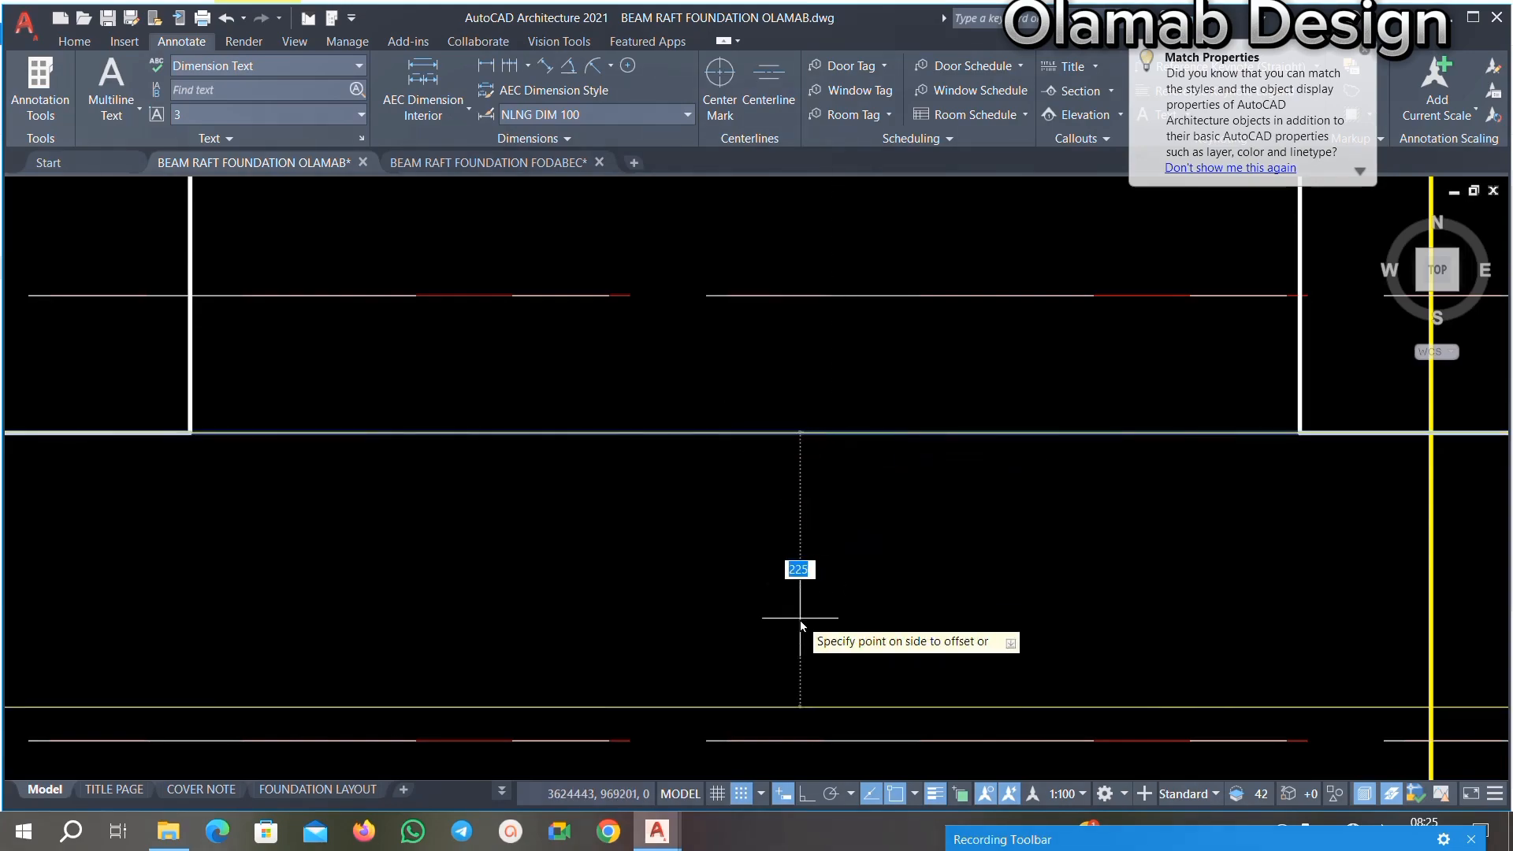
{"action": "left_click", "coordinate": [800, 625]}
{"action": "scroll", "coordinate": [819, 543], "scroll_direction": "down", "scroll_amount": 8}
{"action": "scroll", "coordinate": [736, 469], "scroll_direction": "up", "scroll_amount": 4}
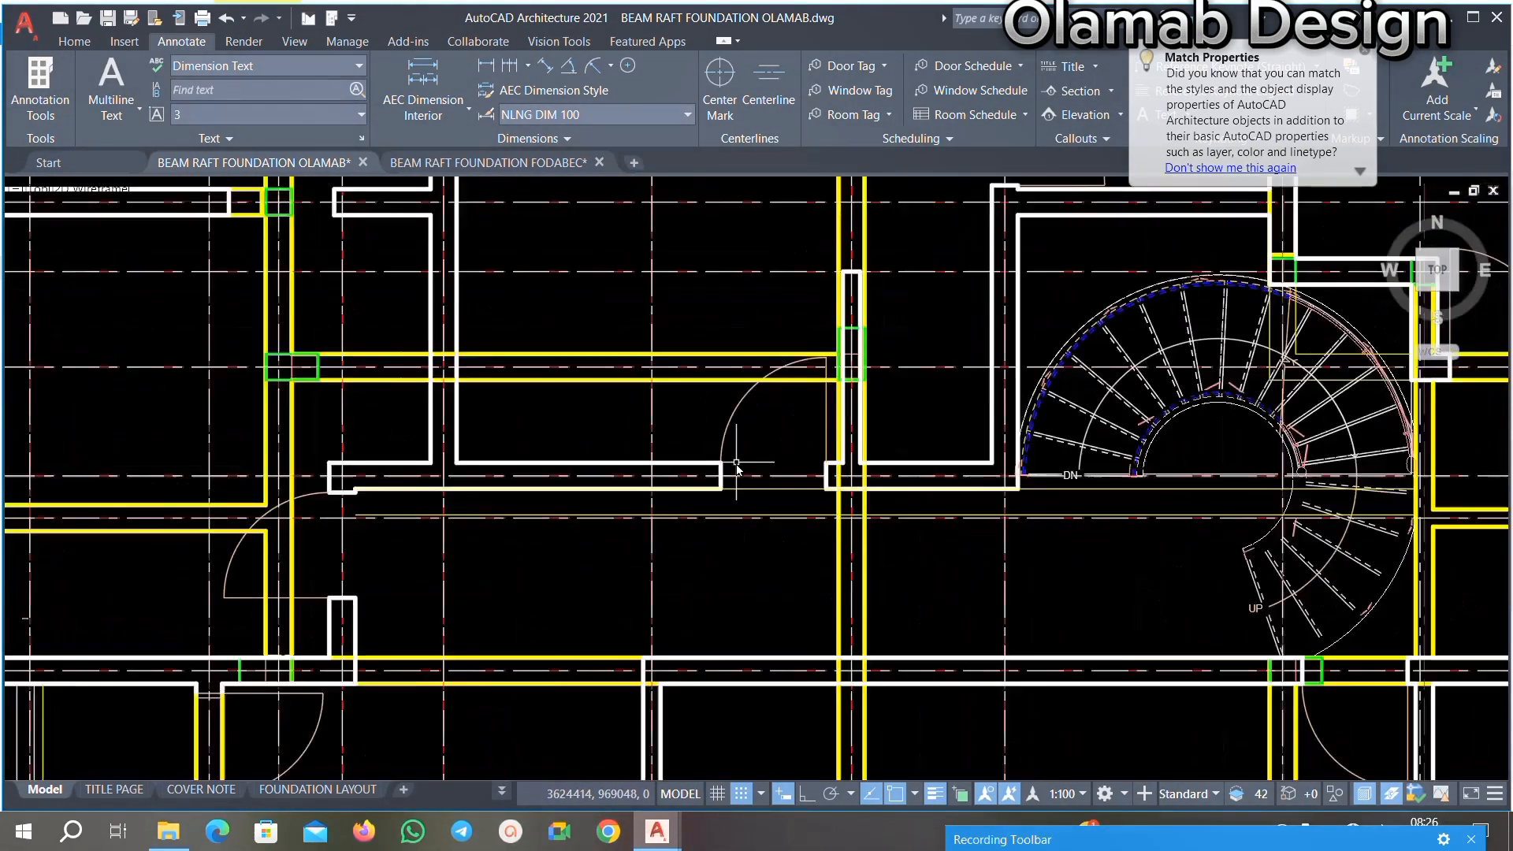
Step: Examine the corridor wall lines at the spiral stair and the eastern and southern walls of the combined outline
{"action": "scroll", "coordinate": [736, 469], "scroll_direction": "down", "scroll_amount": 8}
{"action": "scroll", "coordinate": [888, 492], "scroll_direction": "up", "scroll_amount": 8}
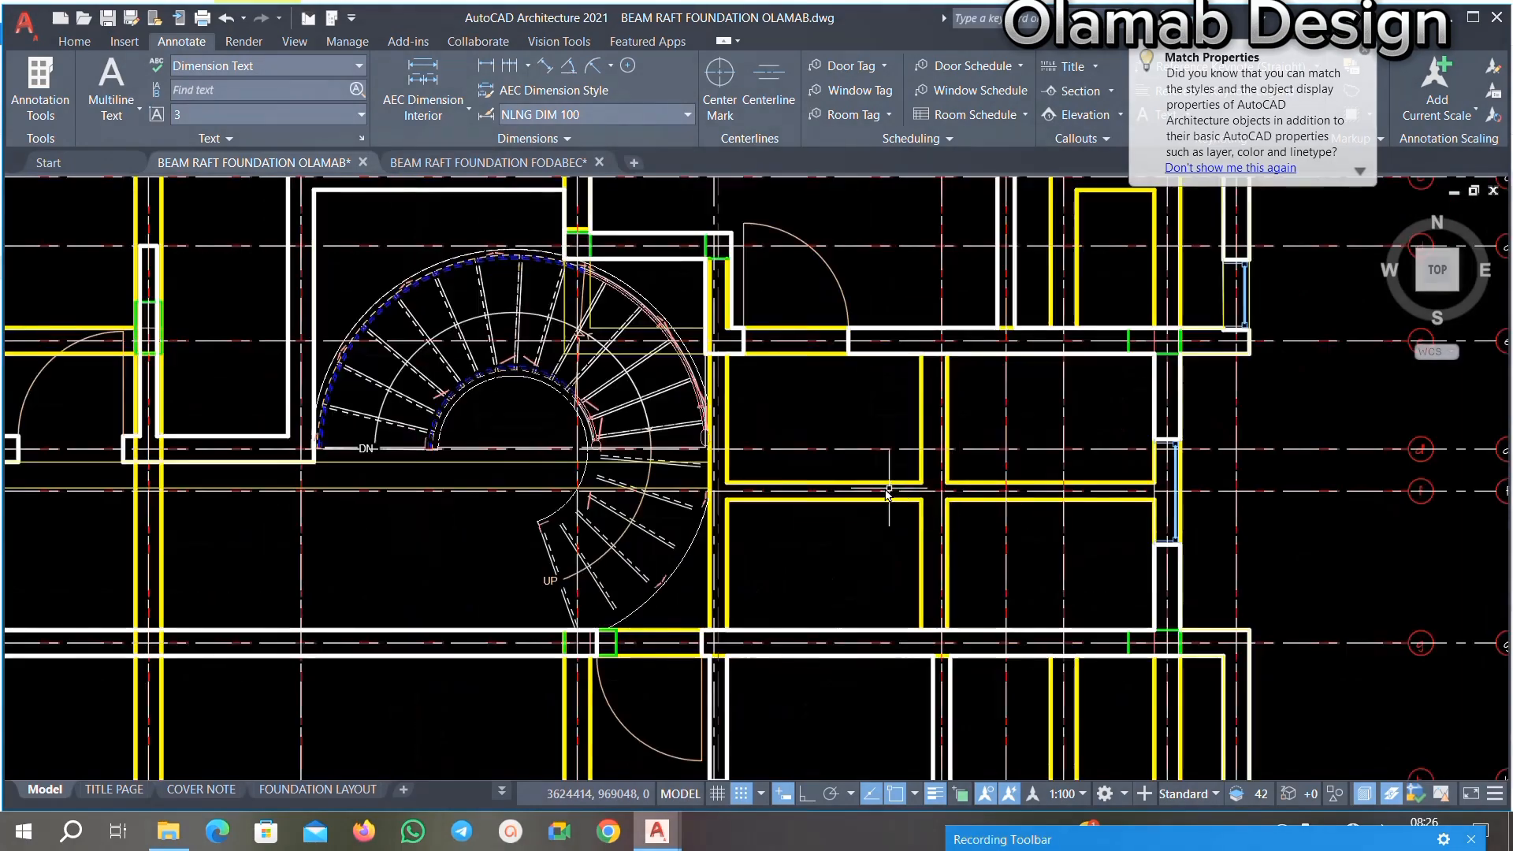
{"action": "scroll", "coordinate": [888, 490], "scroll_direction": "down", "scroll_amount": 3}
{"action": "scroll", "coordinate": [882, 490], "scroll_direction": "up", "scroll_amount": 3}
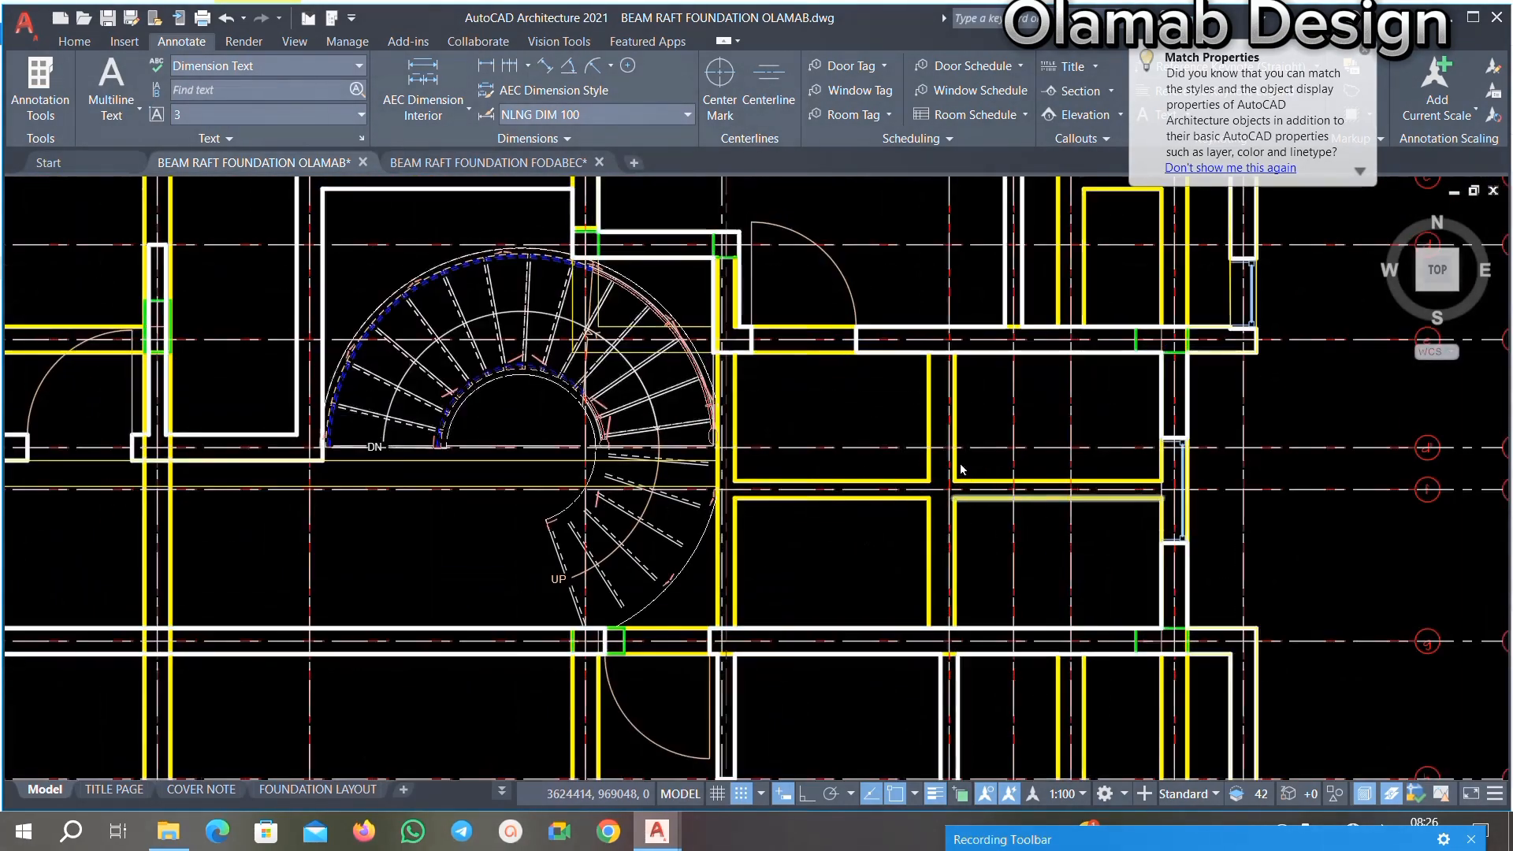
{"action": "scroll", "coordinate": [960, 468], "scroll_direction": "down", "scroll_amount": 6}
{"action": "scroll", "coordinate": [707, 625], "scroll_direction": "up", "scroll_amount": 4}
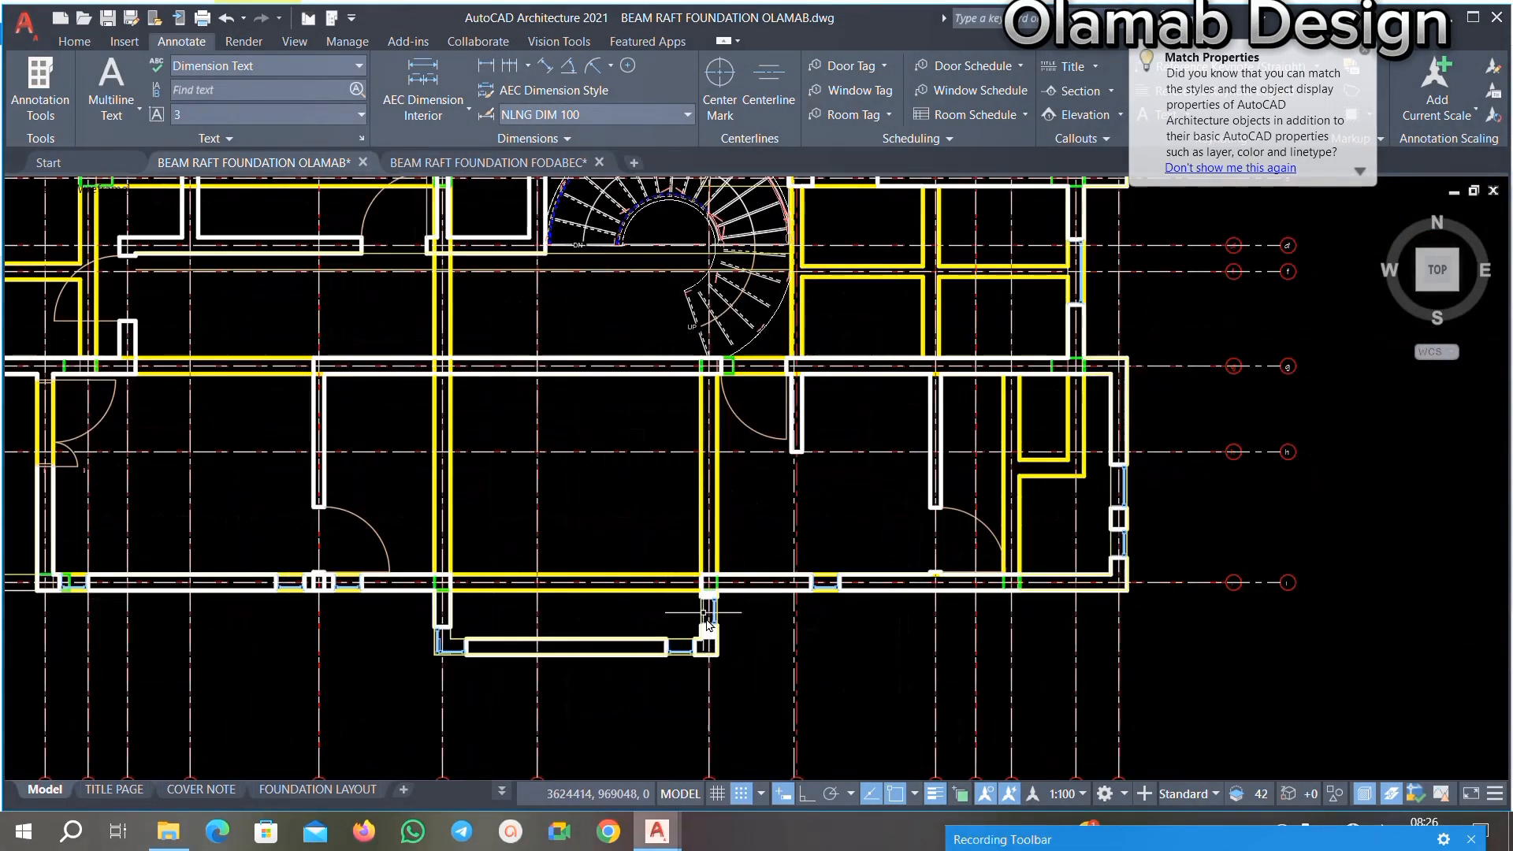
{"action": "scroll", "coordinate": [707, 625], "scroll_direction": "down", "scroll_amount": 2}
{"action": "scroll", "coordinate": [822, 644], "scroll_direction": "down", "scroll_amount": 2}
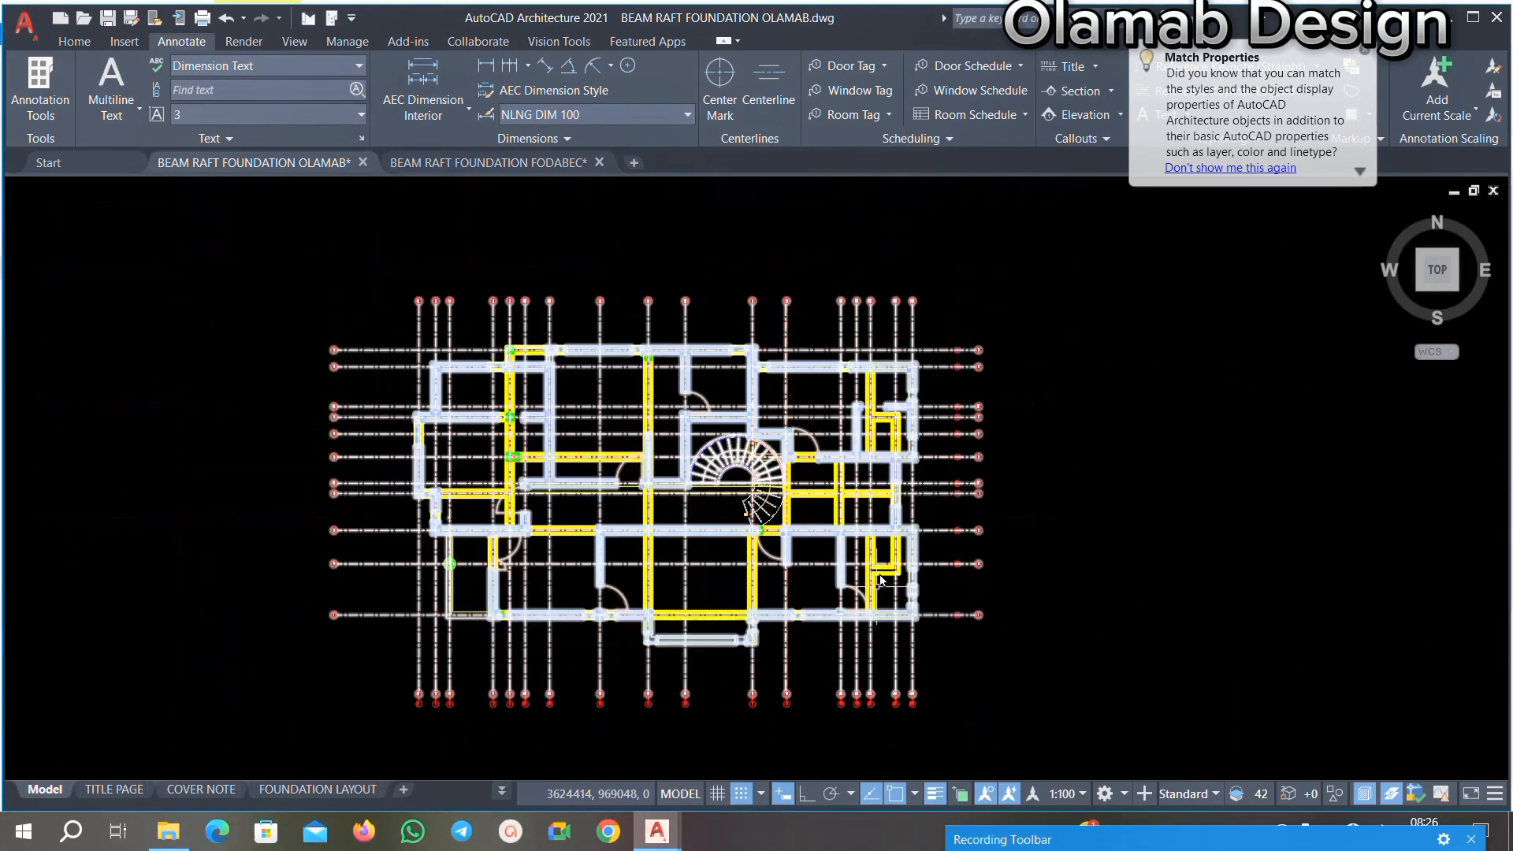
Step: Examine the porch outline and round column west of the double-door entrance on the combined outline
{"action": "scroll", "coordinate": [433, 562], "scroll_direction": "up", "scroll_amount": 2}
{"action": "scroll", "coordinate": [435, 583], "scroll_direction": "up", "scroll_amount": 2}
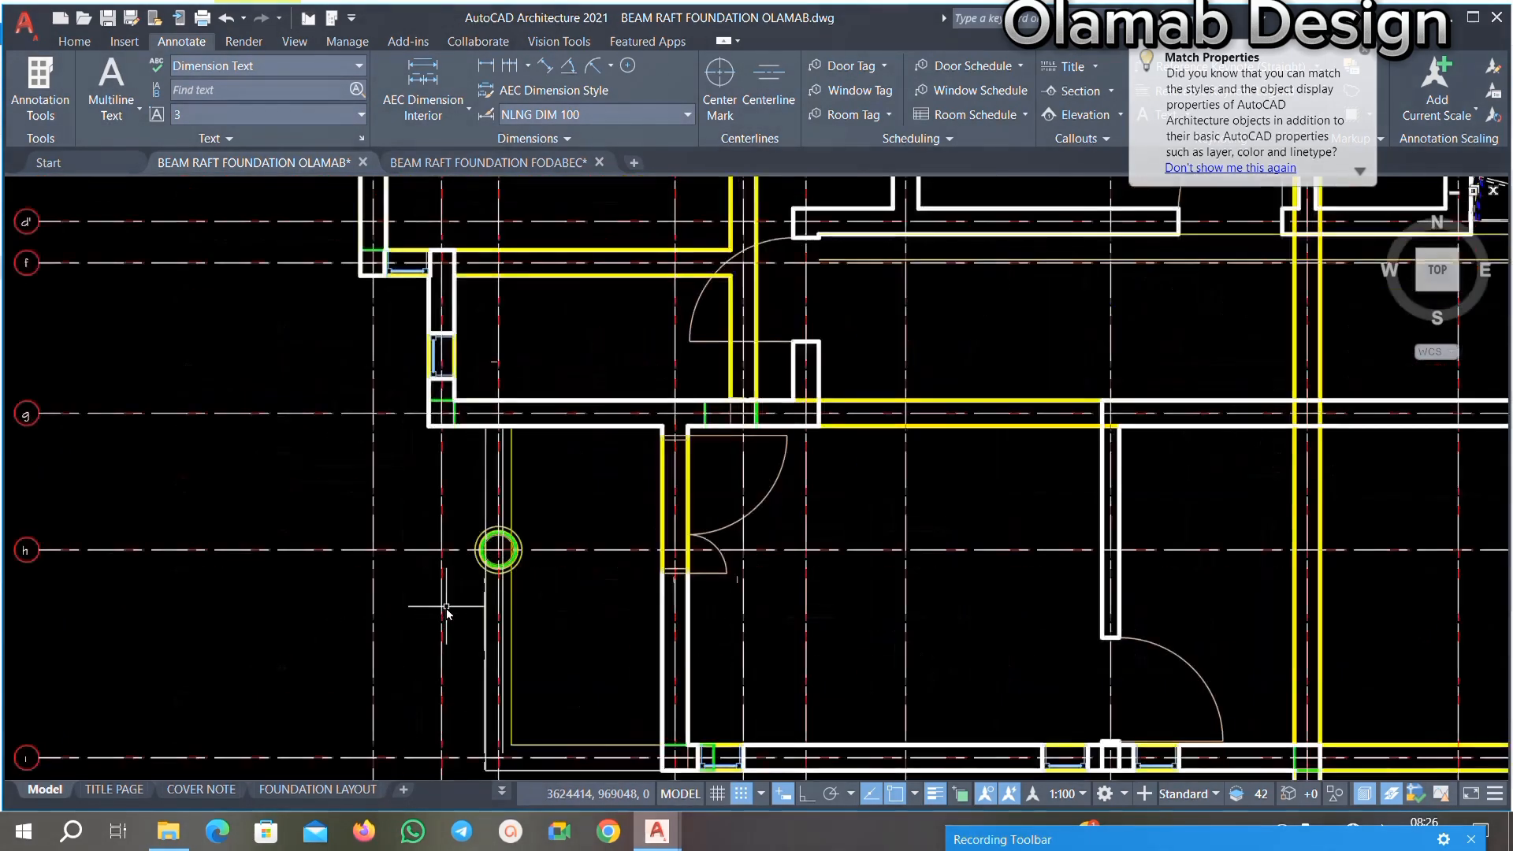
{"action": "scroll", "coordinate": [472, 606], "scroll_direction": "up", "scroll_amount": 1}
{"action": "scroll", "coordinate": [473, 394], "scroll_direction": "up", "scroll_amount": 2}
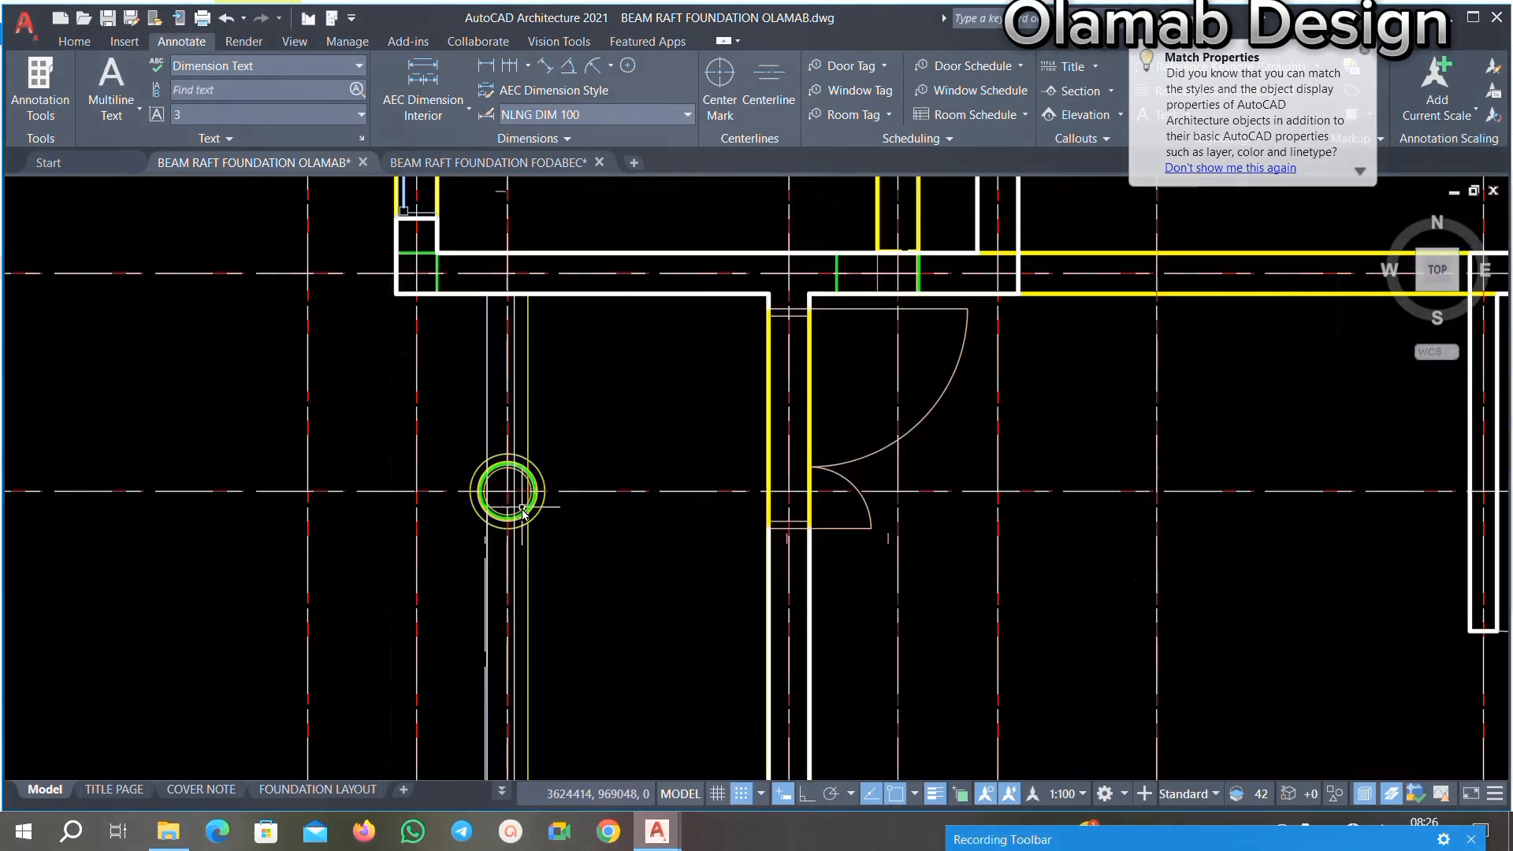
{"action": "scroll", "coordinate": [513, 557], "scroll_direction": "down", "scroll_amount": 2}
{"action": "scroll", "coordinate": [519, 561], "scroll_direction": "up", "scroll_amount": 1}
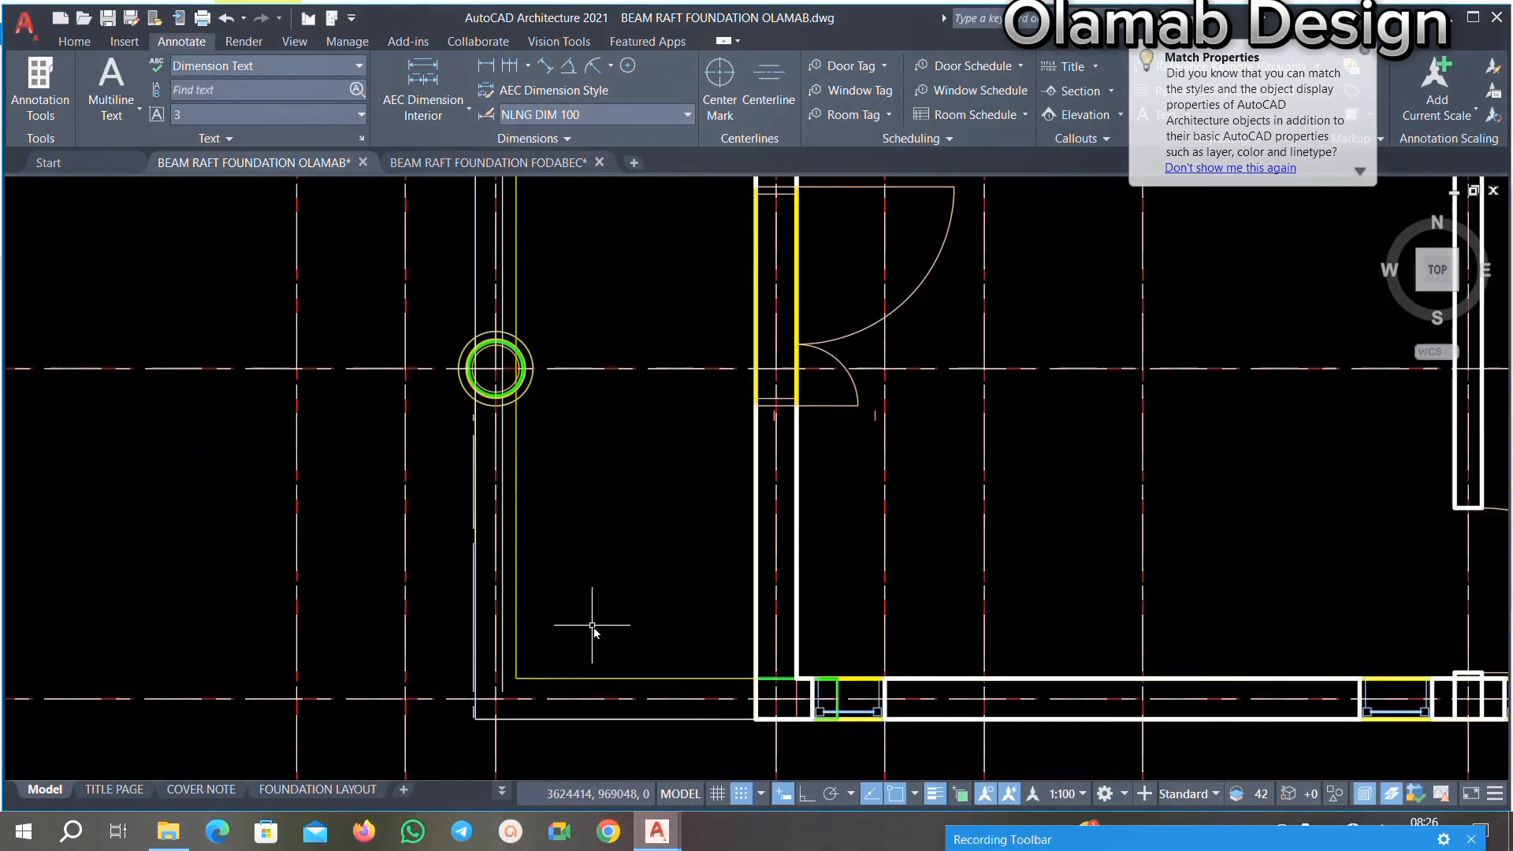
{"action": "scroll", "coordinate": [592, 627], "scroll_direction": "down", "scroll_amount": 1}
{"action": "scroll", "coordinate": [550, 587], "scroll_direction": "up", "scroll_amount": 1}
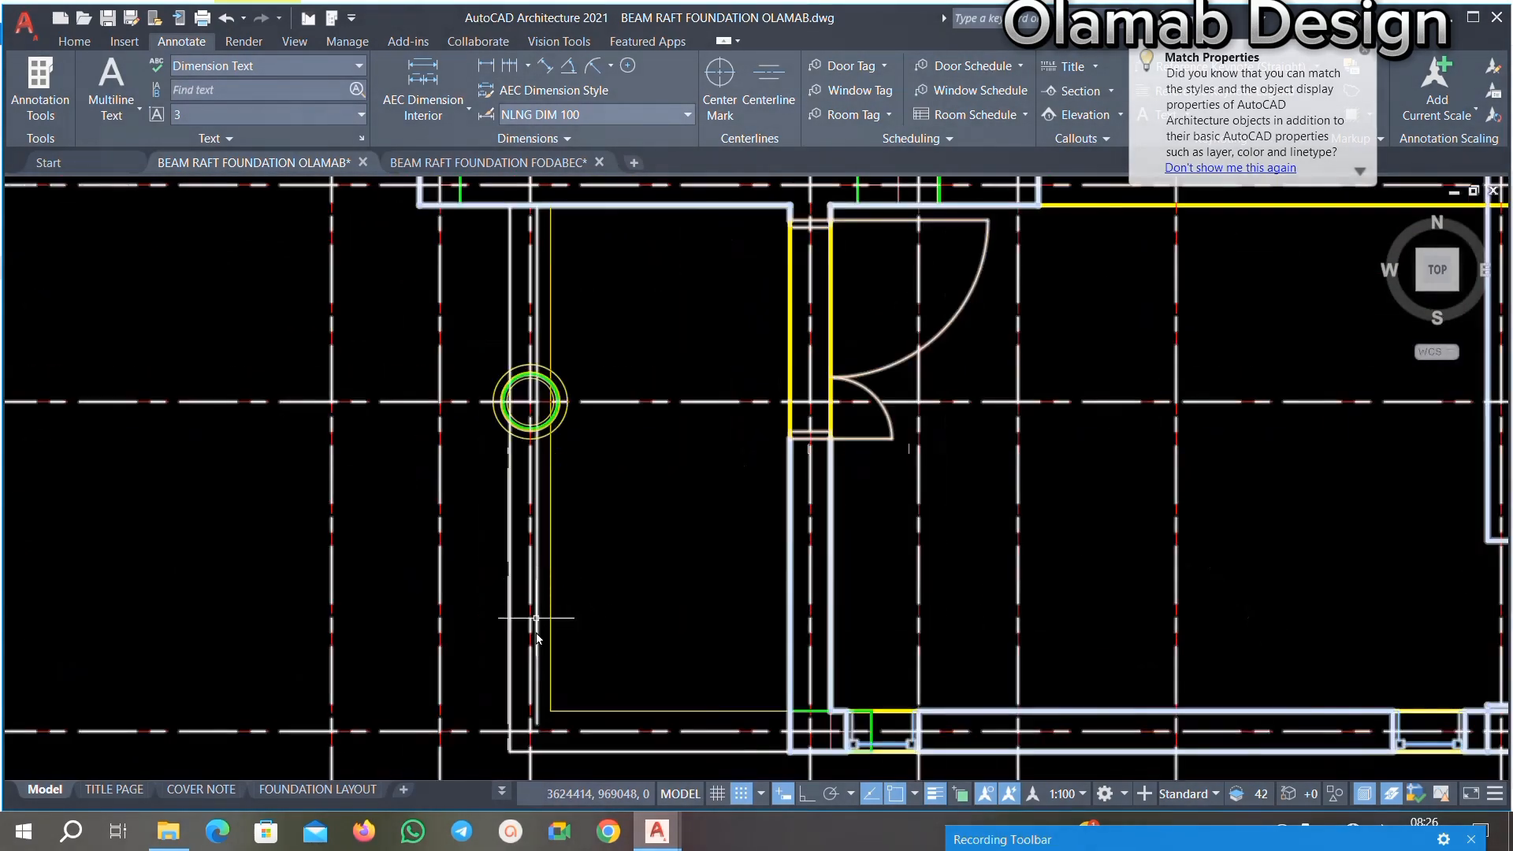
{"action": "scroll", "coordinate": [536, 448], "scroll_direction": "down", "scroll_amount": 1}
Step: Draw the porch's outer western edge from the lower face of the wall north of it down to the porch's southwest corner
{"action": "left_click", "coordinate": [73, 42]}
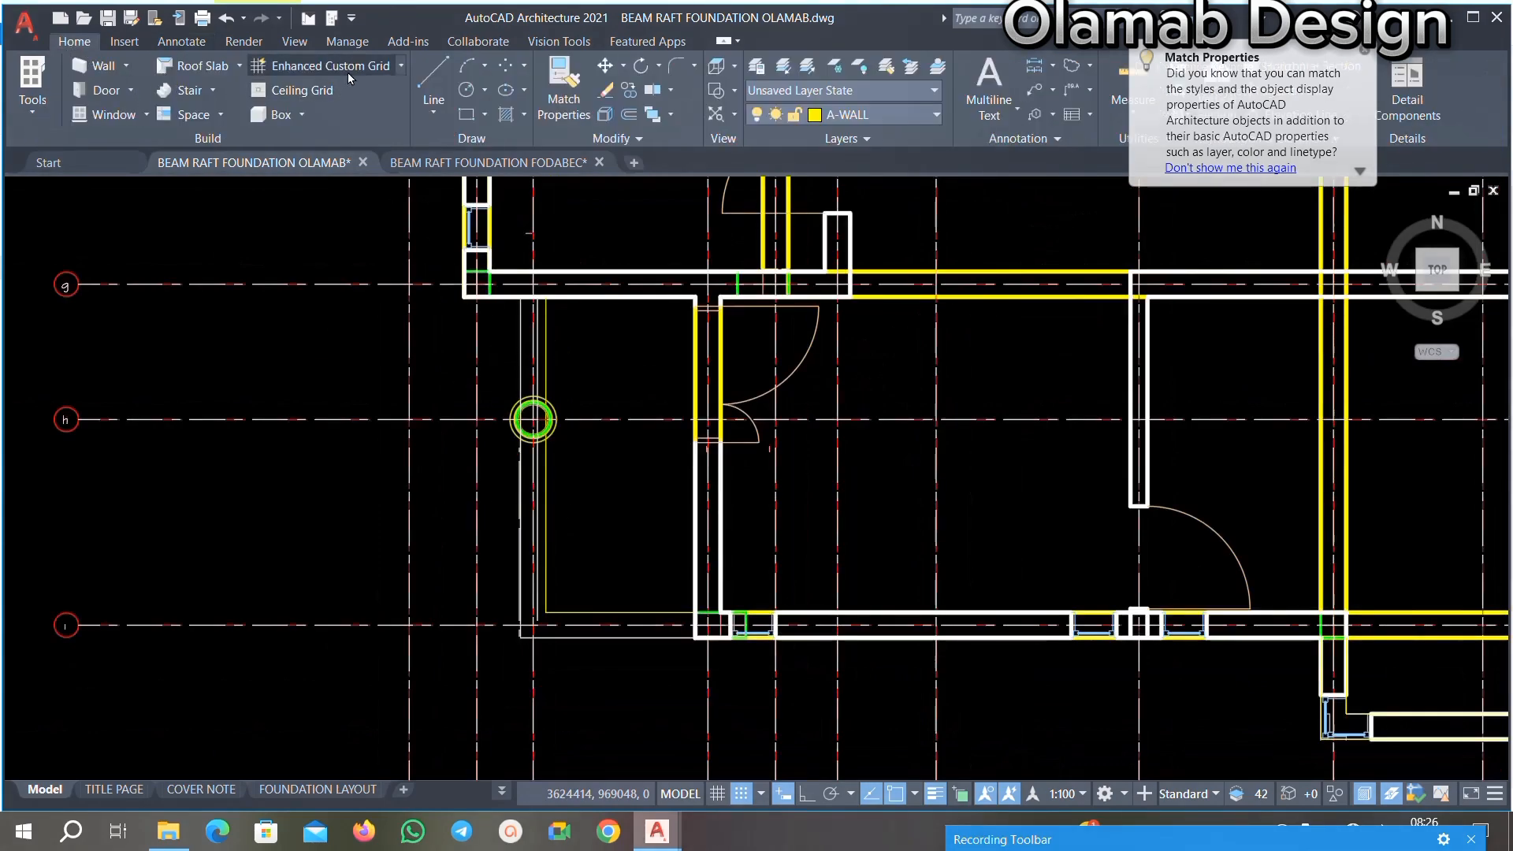
{"action": "scroll", "coordinate": [494, 336], "scroll_direction": "down", "scroll_amount": 1}
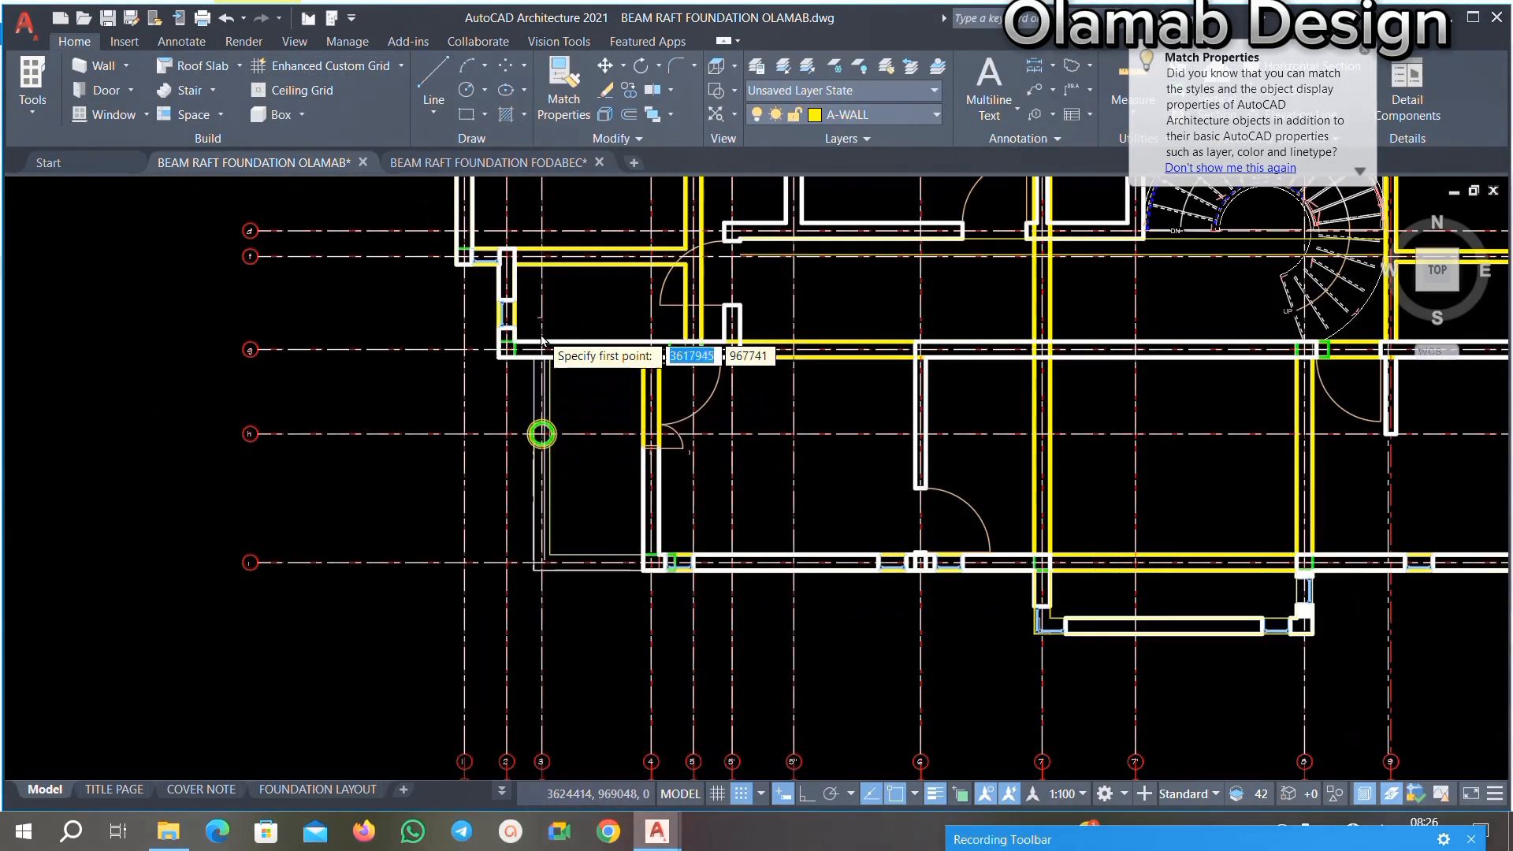
{"action": "scroll", "coordinate": [512, 457], "scroll_direction": "up", "scroll_amount": 2}
{"action": "scroll", "coordinate": [555, 457], "scroll_direction": "down", "scroll_amount": 1}
{"action": "scroll", "coordinate": [549, 418], "scroll_direction": "up", "scroll_amount": 5}
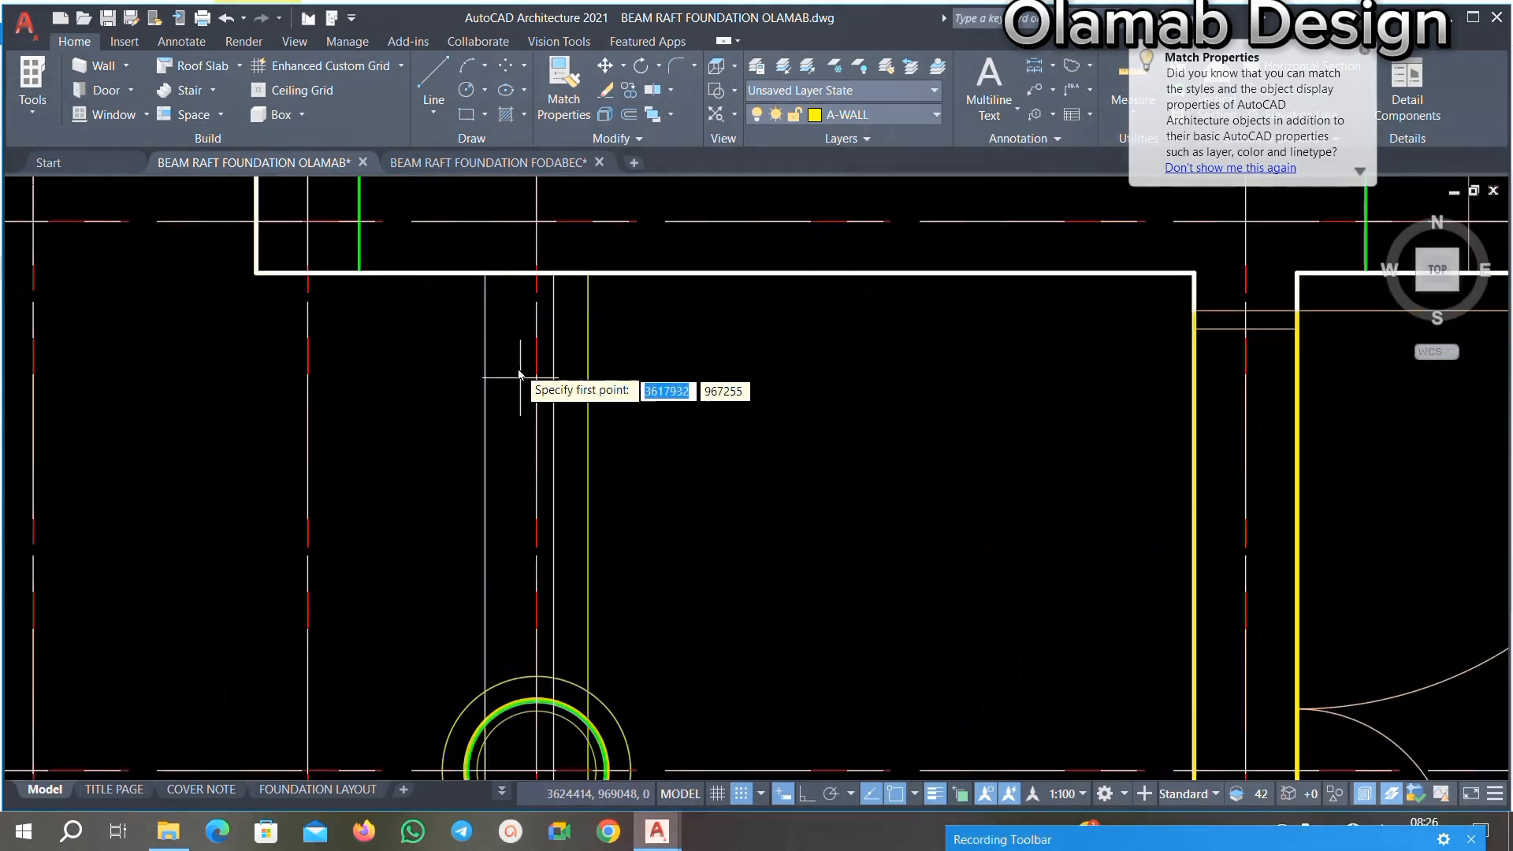
{"action": "scroll", "coordinate": [526, 292], "scroll_direction": "down", "scroll_amount": 4}
{"action": "scroll", "coordinate": [483, 280], "scroll_direction": "up", "scroll_amount": 4}
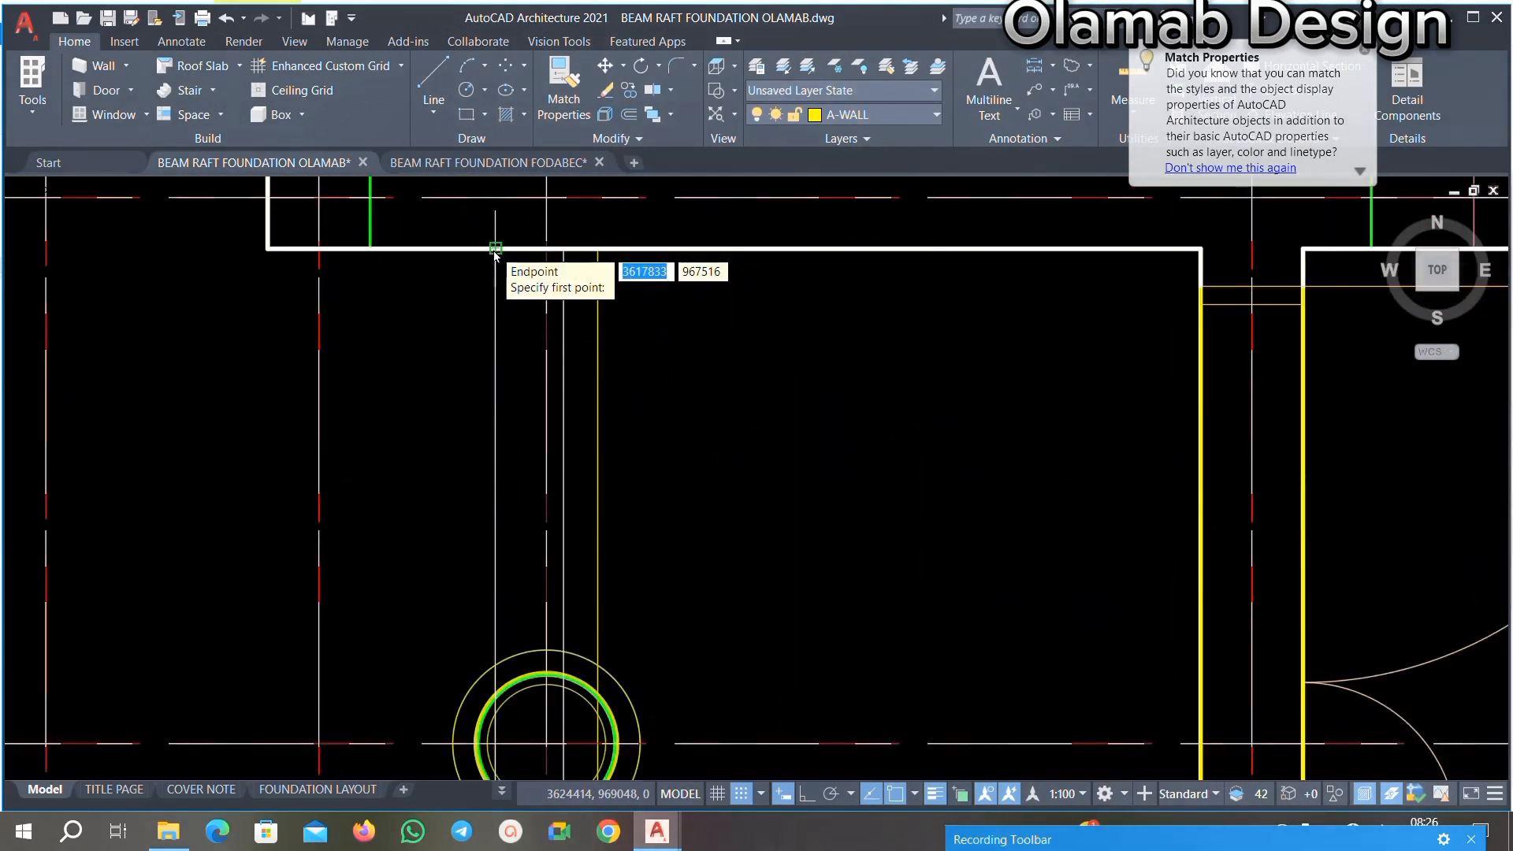
{"action": "left_click", "coordinate": [494, 249]}
{"action": "scroll", "coordinate": [494, 202], "scroll_direction": "down", "scroll_amount": 3}
{"action": "scroll", "coordinate": [503, 425], "scroll_direction": "up", "scroll_amount": 1}
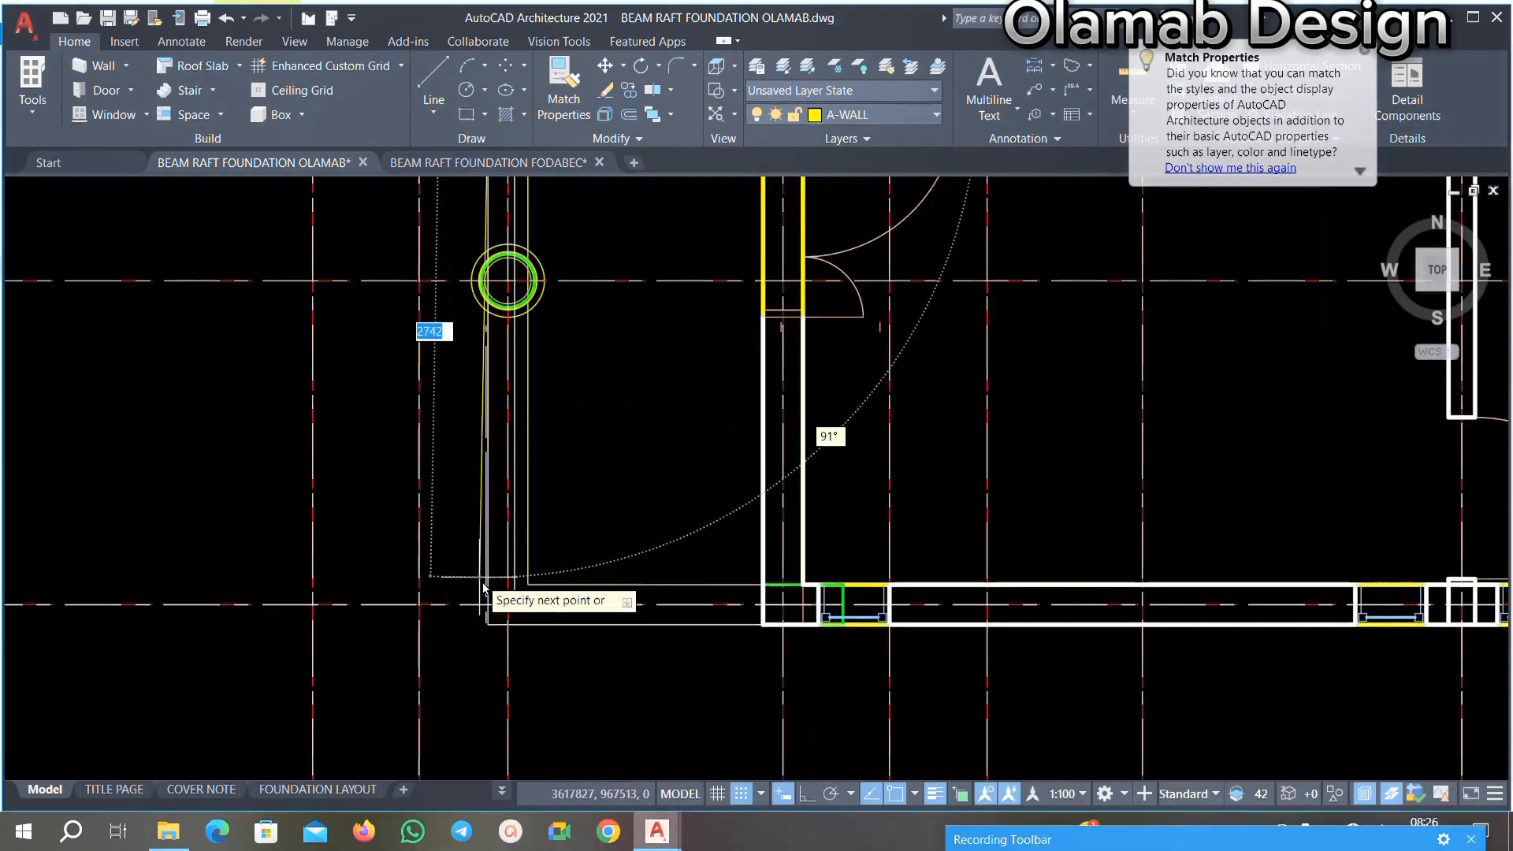
{"action": "scroll", "coordinate": [484, 623], "scroll_direction": "up", "scroll_amount": 3}
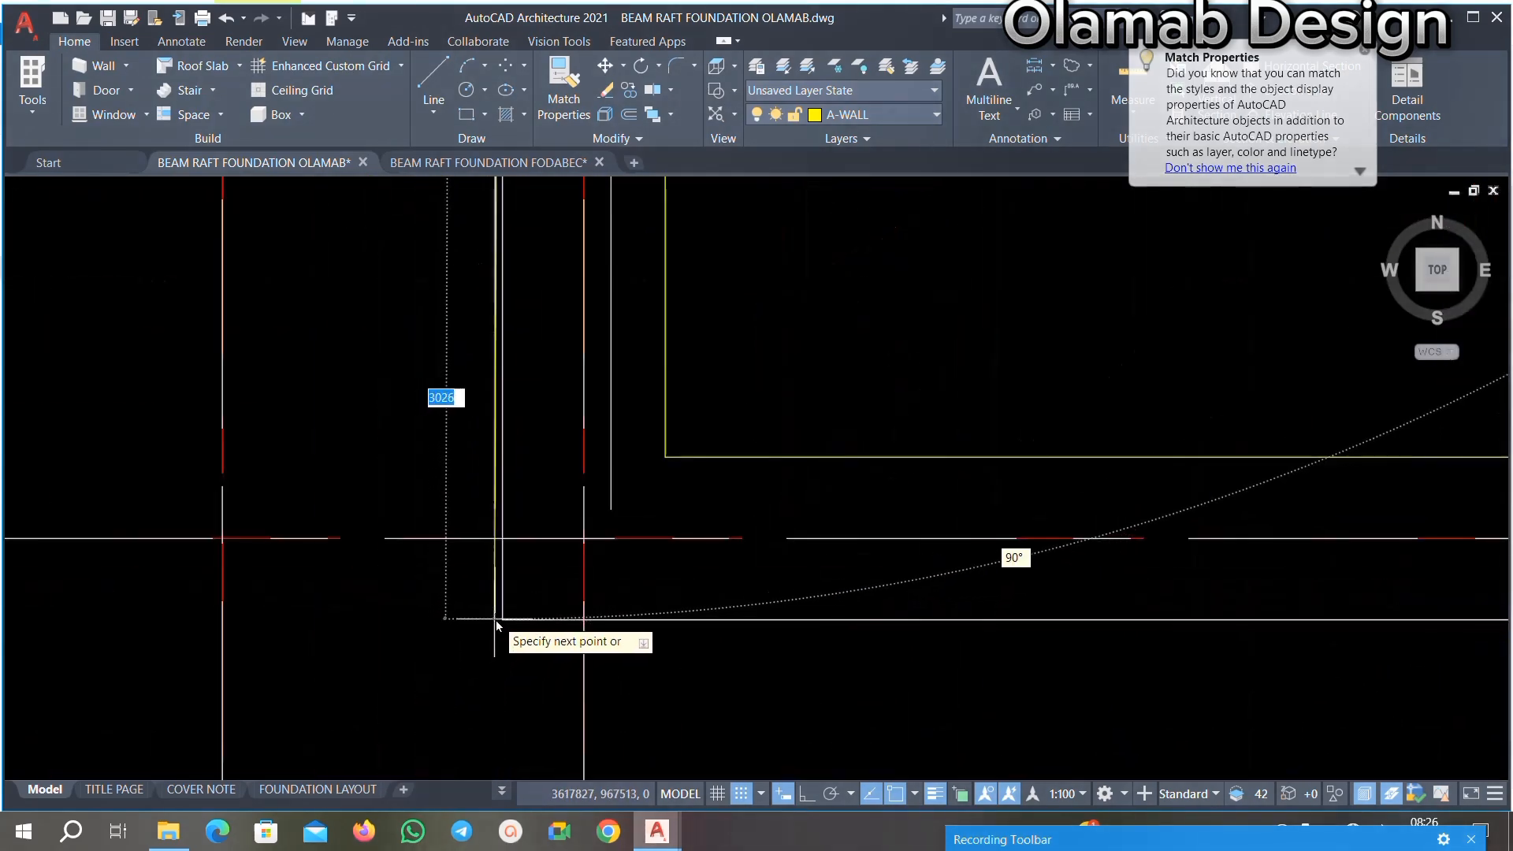
{"action": "scroll", "coordinate": [504, 622], "scroll_direction": "down", "scroll_amount": 5}
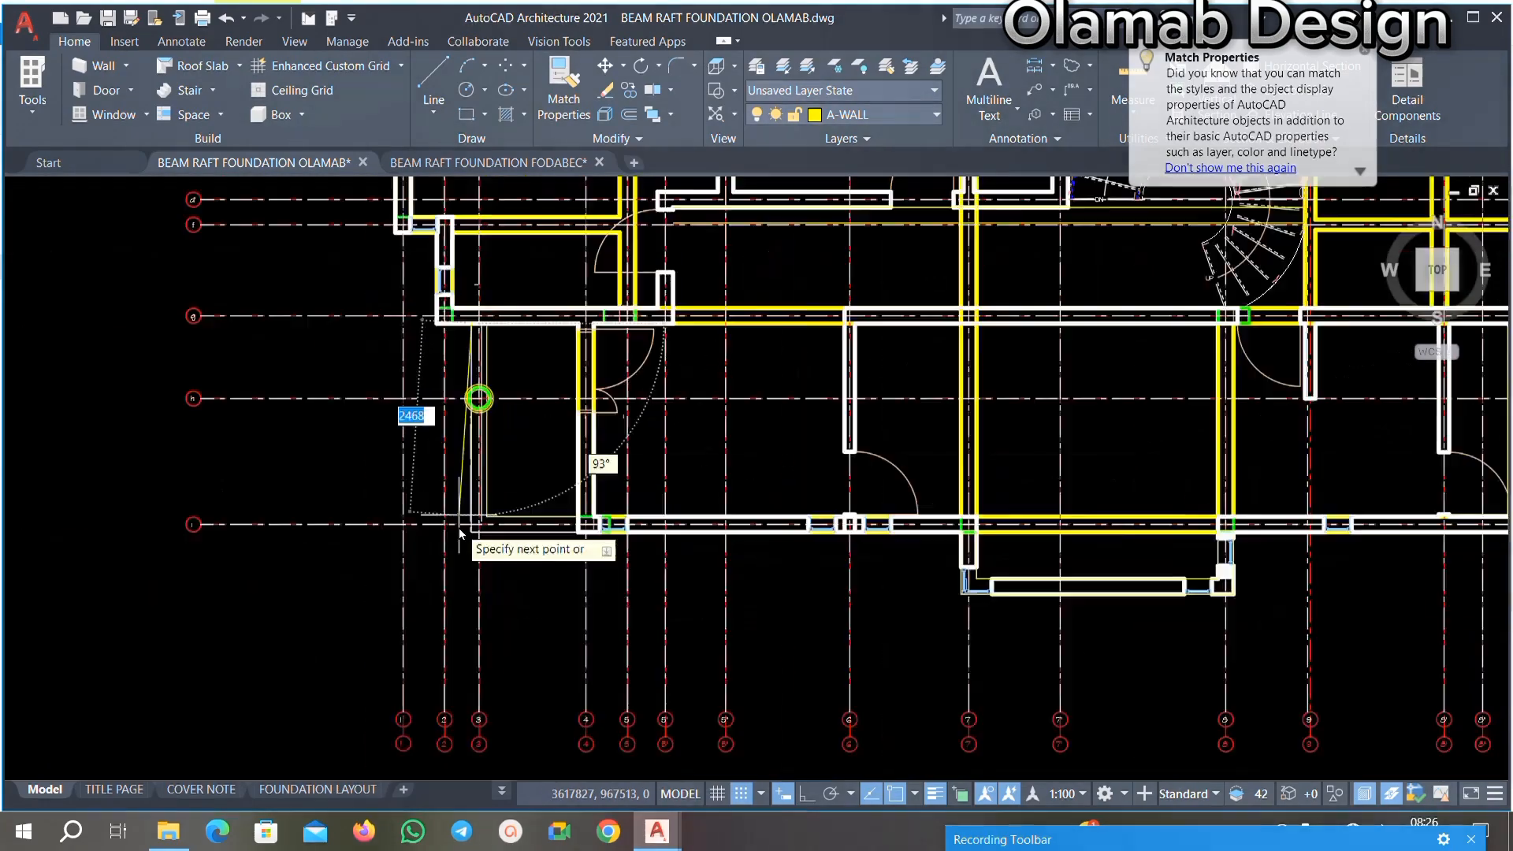
{"action": "scroll", "coordinate": [425, 551], "scroll_direction": "up", "scroll_amount": 3}
{"action": "scroll", "coordinate": [423, 523], "scroll_direction": "down", "scroll_amount": 5}
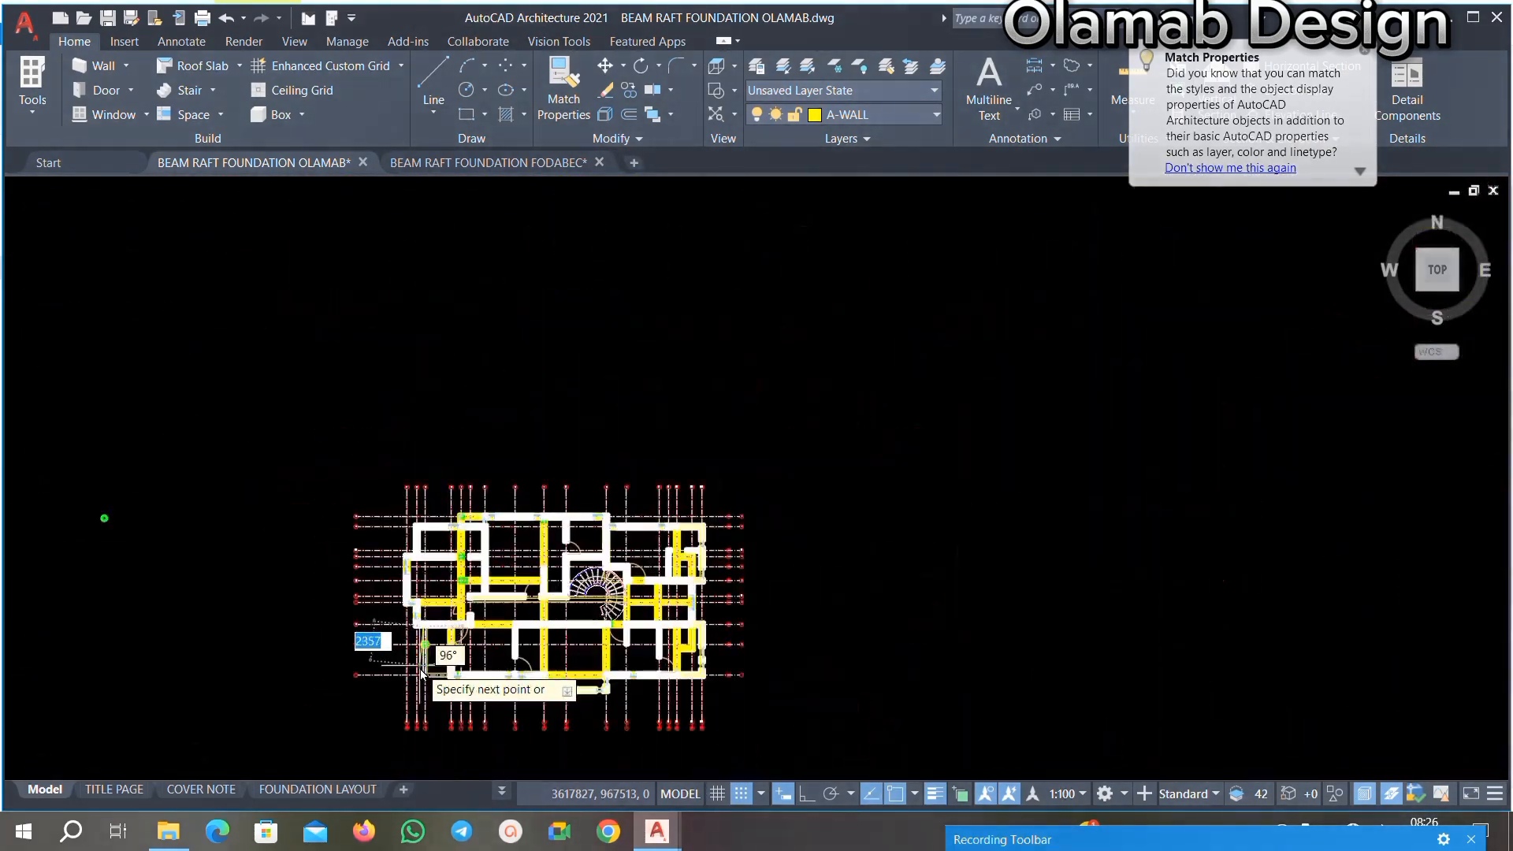
{"action": "scroll", "coordinate": [428, 670], "scroll_direction": "up", "scroll_amount": 4}
{"action": "scroll", "coordinate": [441, 646], "scroll_direction": "up", "scroll_amount": 6}
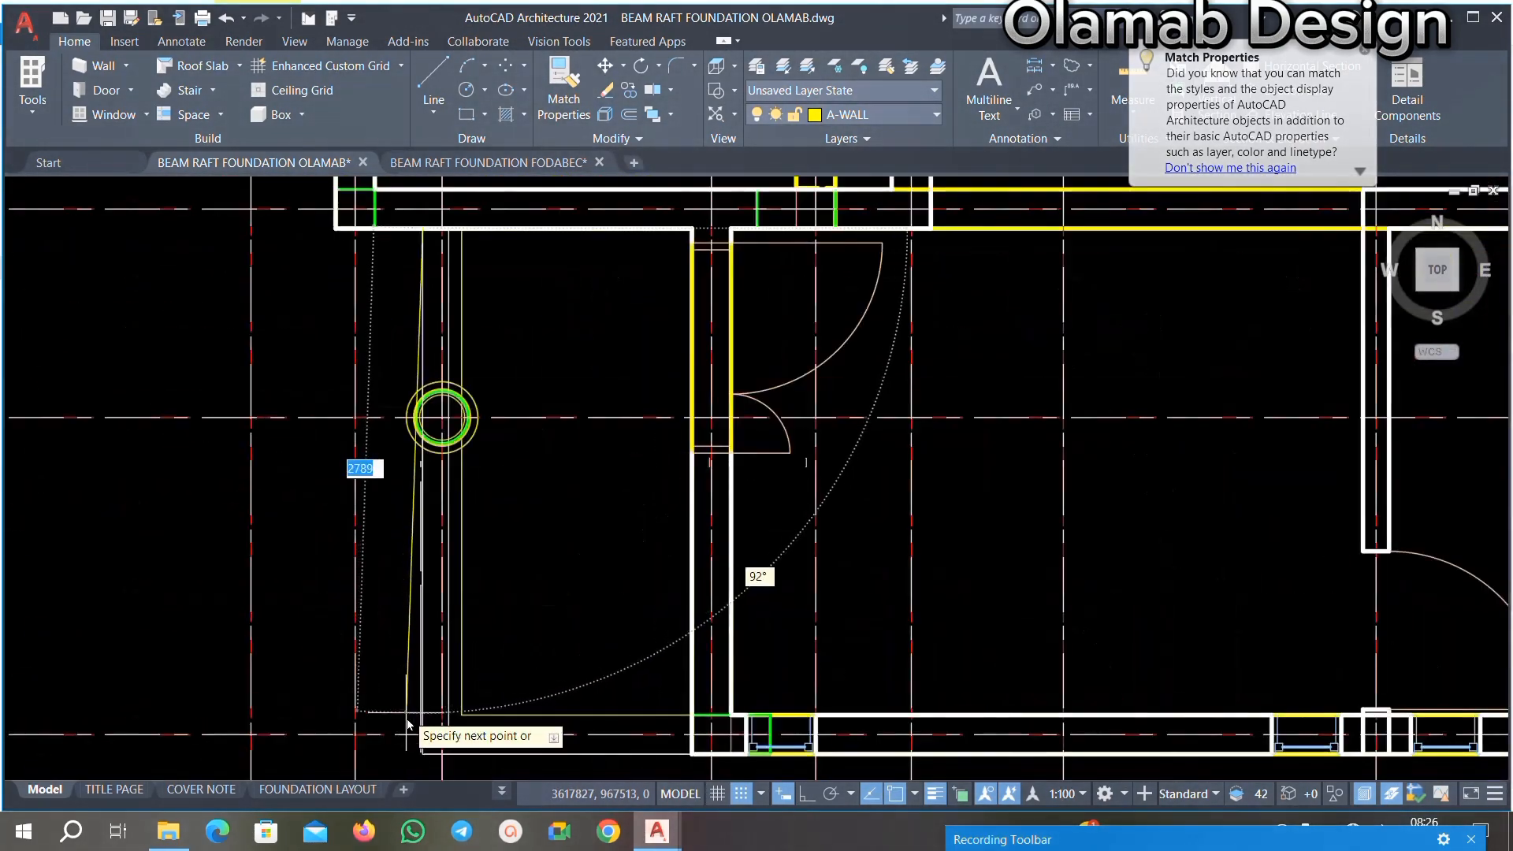
{"action": "scroll", "coordinate": [465, 669], "scroll_direction": "down", "scroll_amount": 3}
{"action": "scroll", "coordinate": [456, 713], "scroll_direction": "up", "scroll_amount": 3}
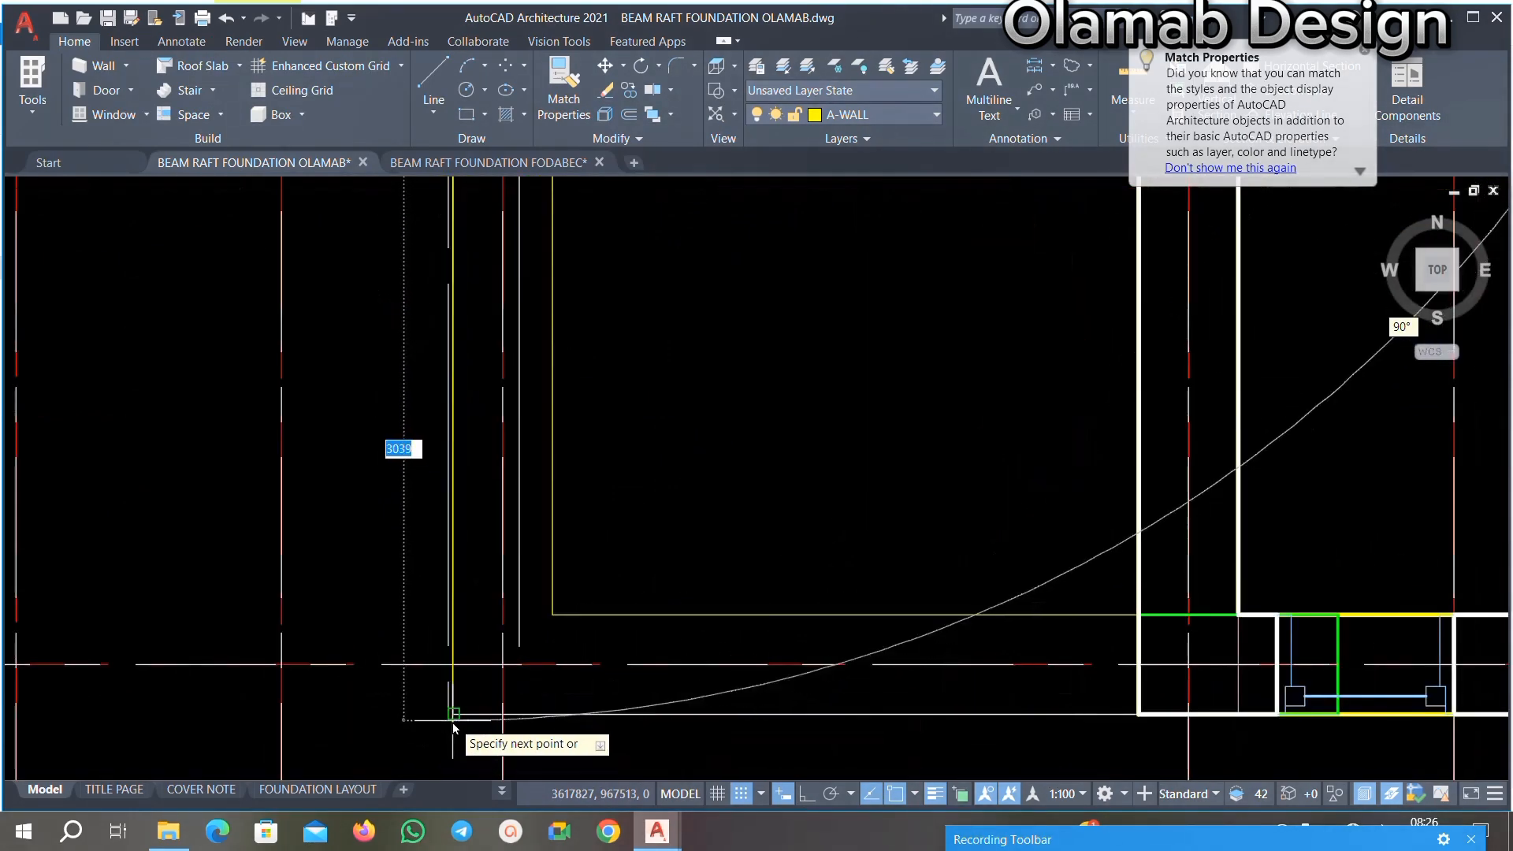
{"action": "left_click", "coordinate": [452, 714]}
Step: Continue the line east along the porch's outer southern edge to the corner of the entrance wall and finish it
{"action": "scroll", "coordinate": [452, 713], "scroll_direction": "down", "scroll_amount": 3}
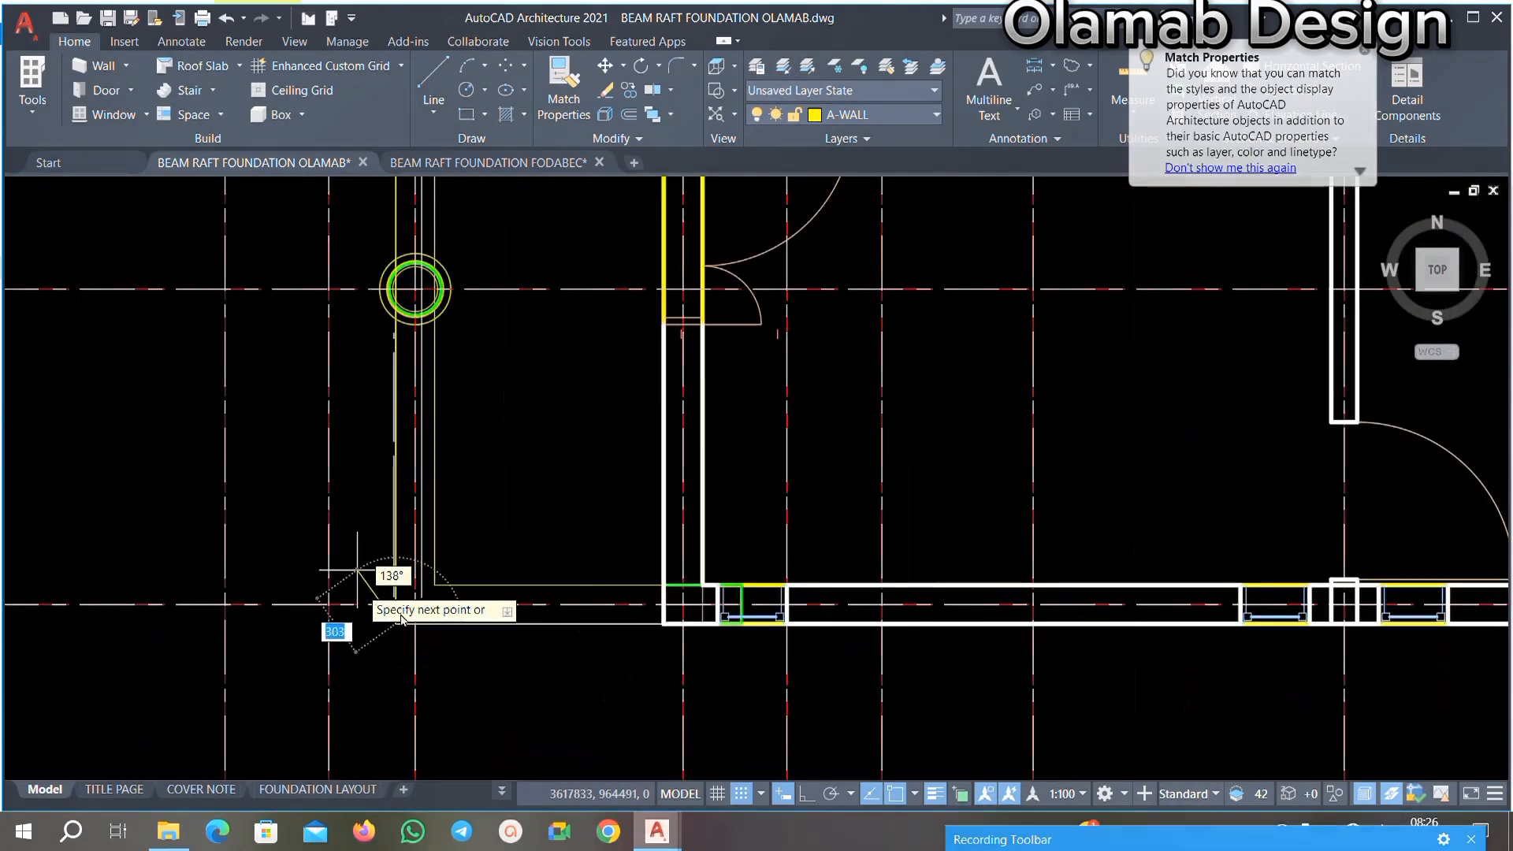
{"action": "scroll", "coordinate": [544, 646], "scroll_direction": "up", "scroll_amount": 3}
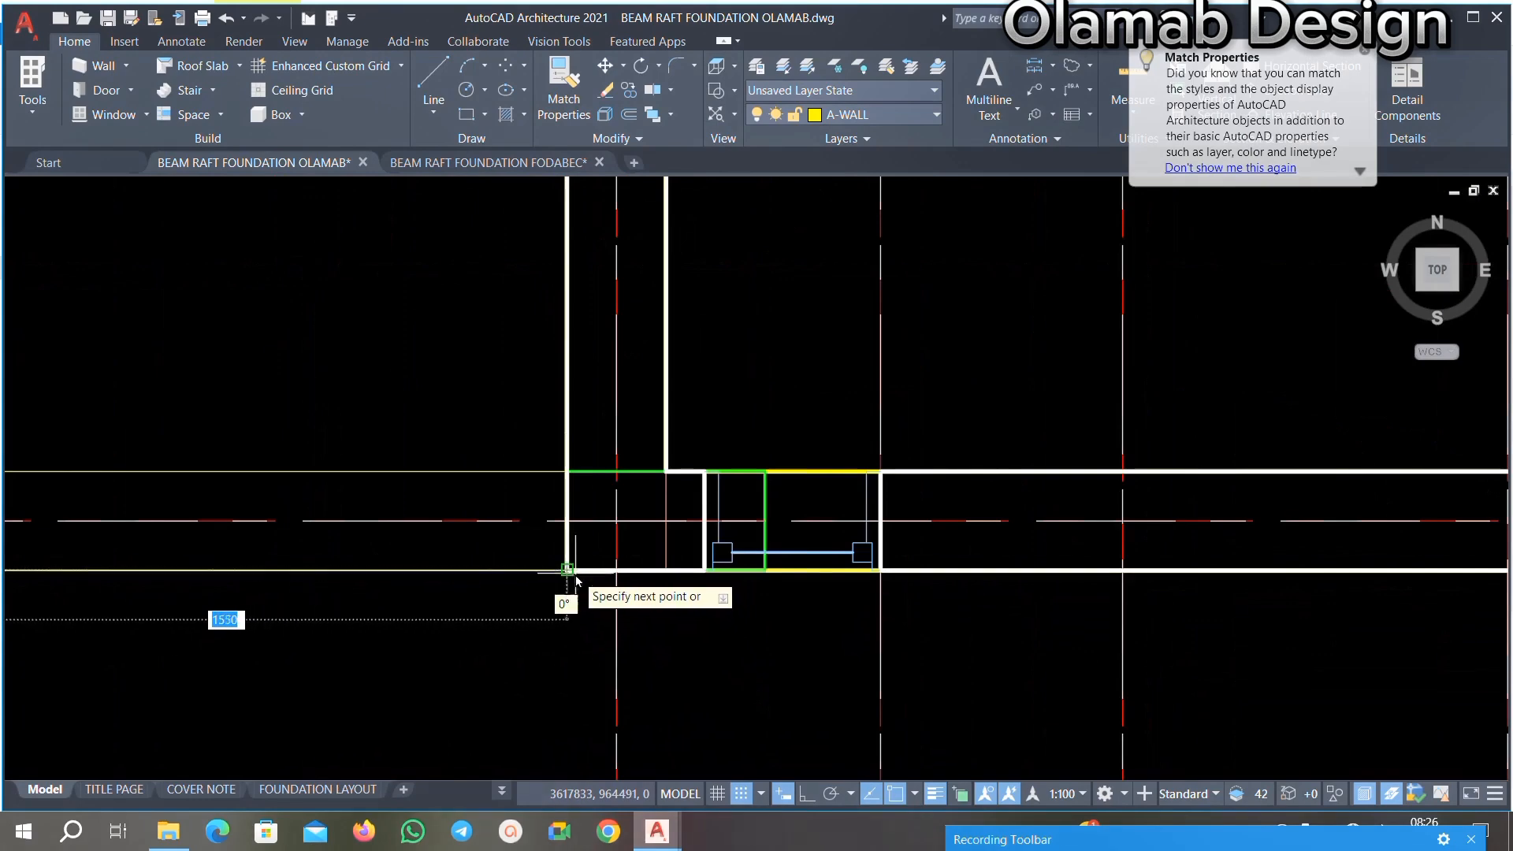
{"action": "left_click", "coordinate": [566, 569]}
{"action": "scroll", "coordinate": [711, 551], "scroll_direction": "down", "scroll_amount": 2}
{"action": "key", "text": "Escape"}
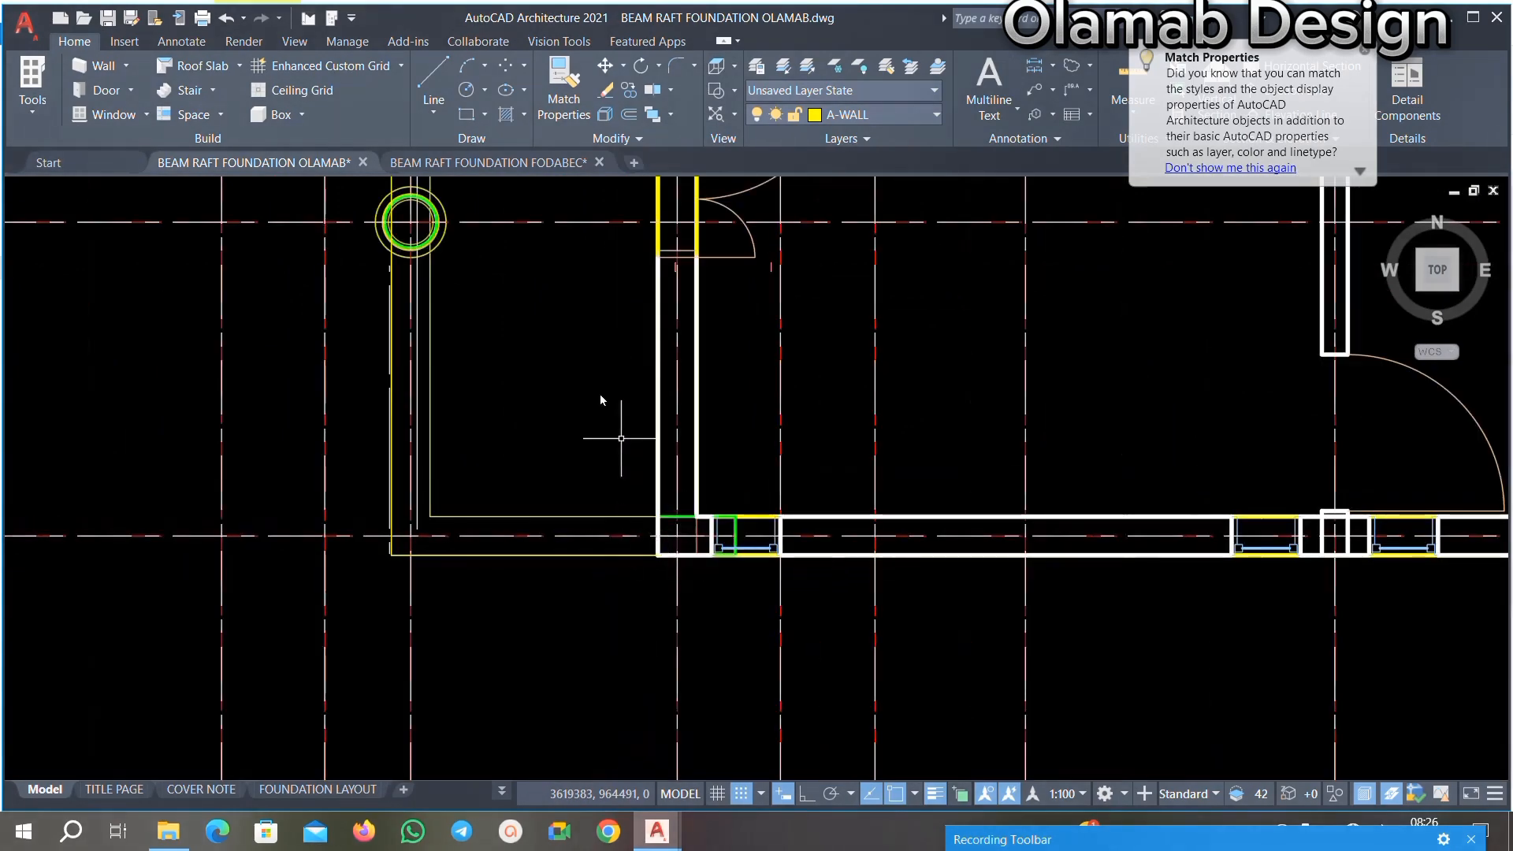
Step: Measure the distance between the outer and inner western porch edges with a linear dimension at the wall north of the column
{"action": "scroll", "coordinate": [592, 394], "scroll_direction": "down", "scroll_amount": 2}
{"action": "middle_click_drag", "start_coordinate": [521, 269], "coordinate": [520, 349]}
{"action": "scroll", "coordinate": [522, 349], "scroll_direction": "up", "scroll_amount": 4}
{"action": "scroll", "coordinate": [523, 349], "scroll_direction": "down", "scroll_amount": 2}
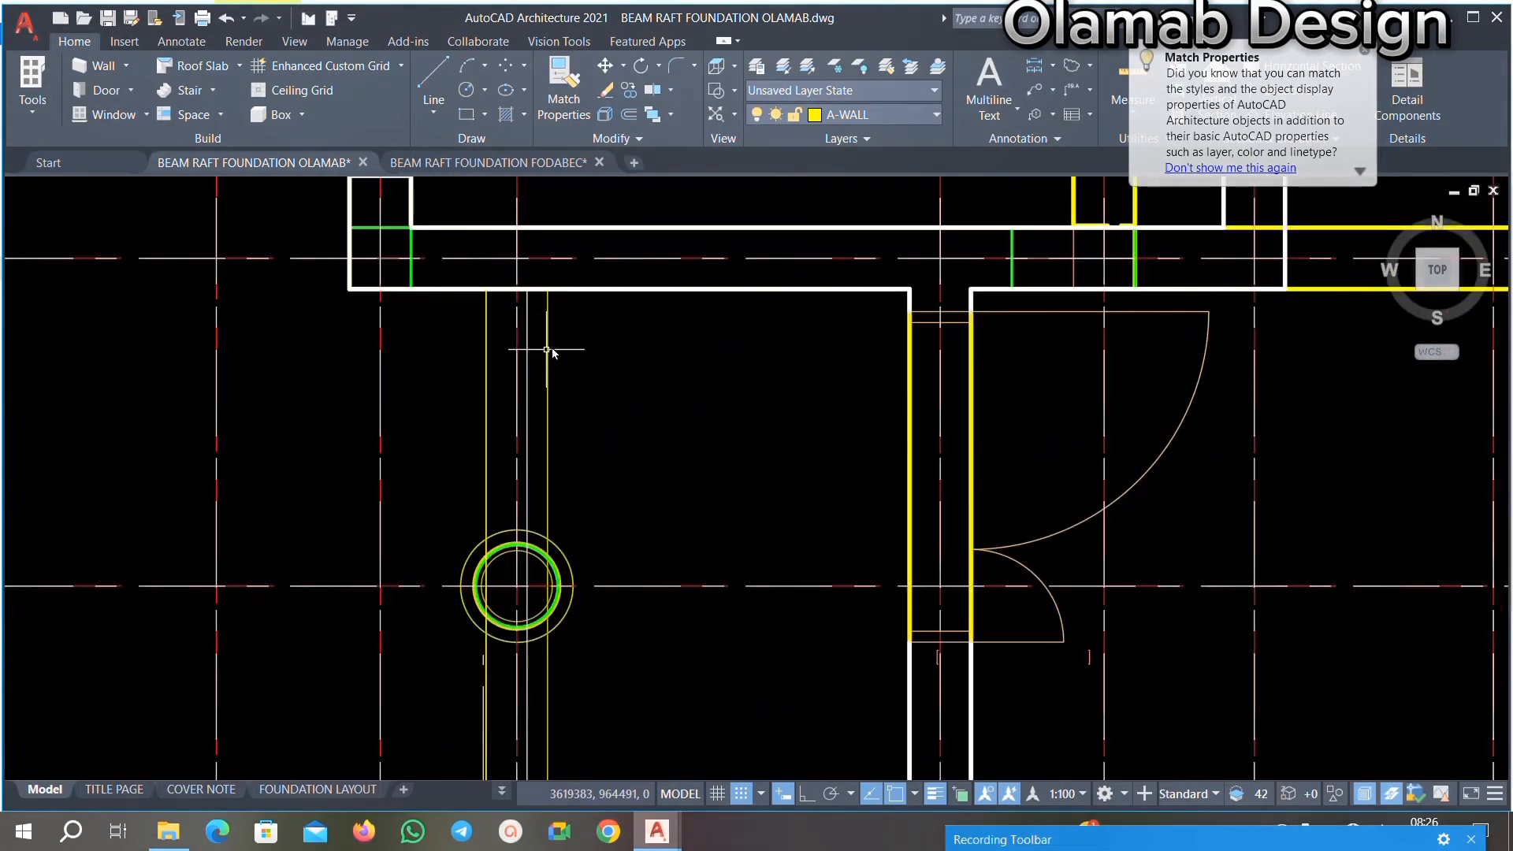
{"action": "scroll", "coordinate": [544, 284], "scroll_direction": "down", "scroll_amount": 3}
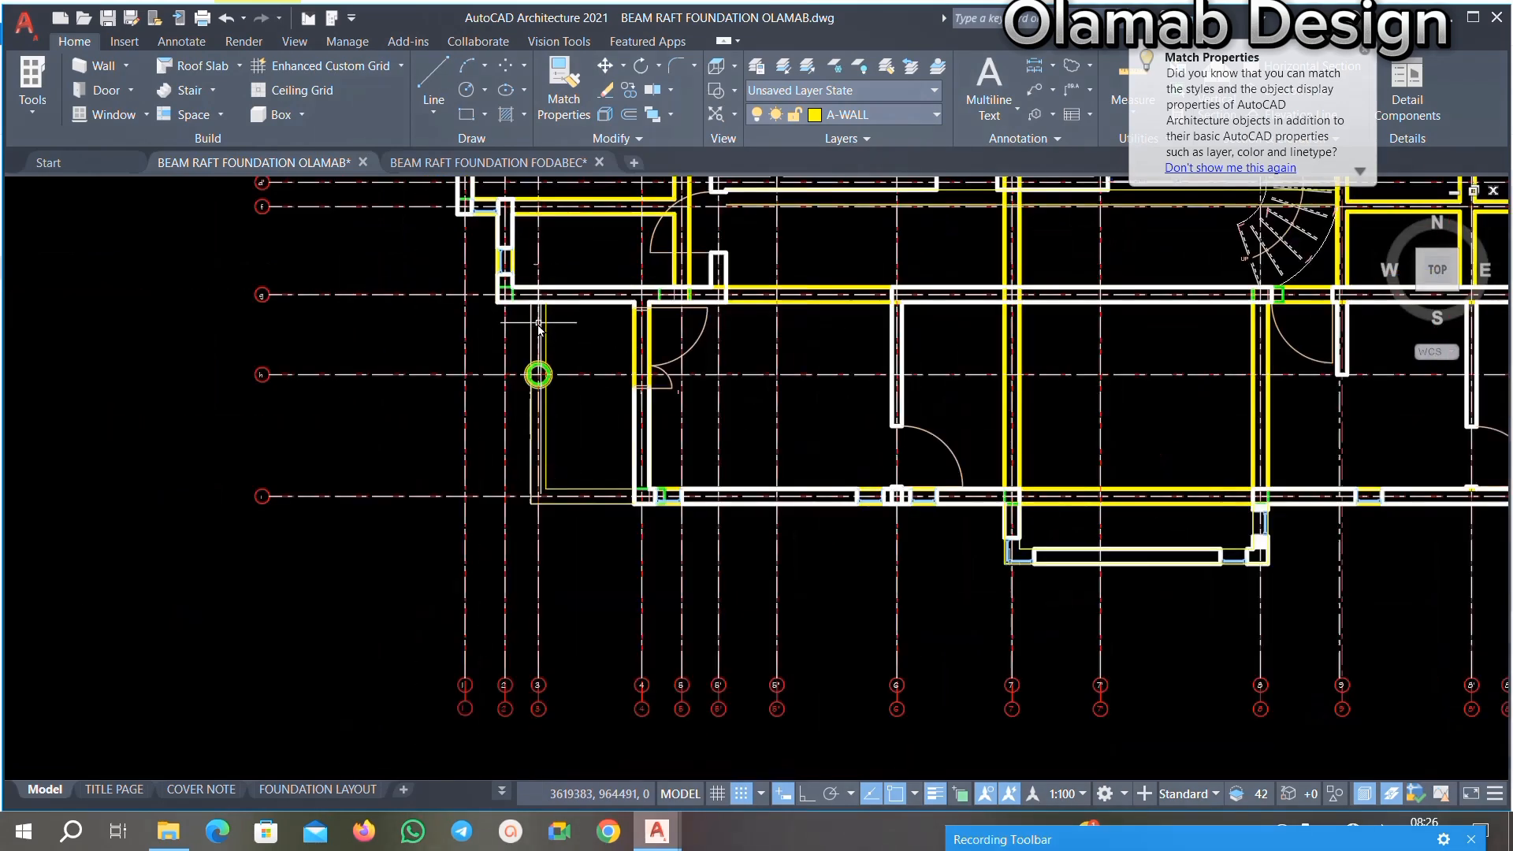
{"action": "key", "text": "Return"}
{"action": "scroll", "coordinate": [564, 352], "scroll_direction": "up", "scroll_amount": 4}
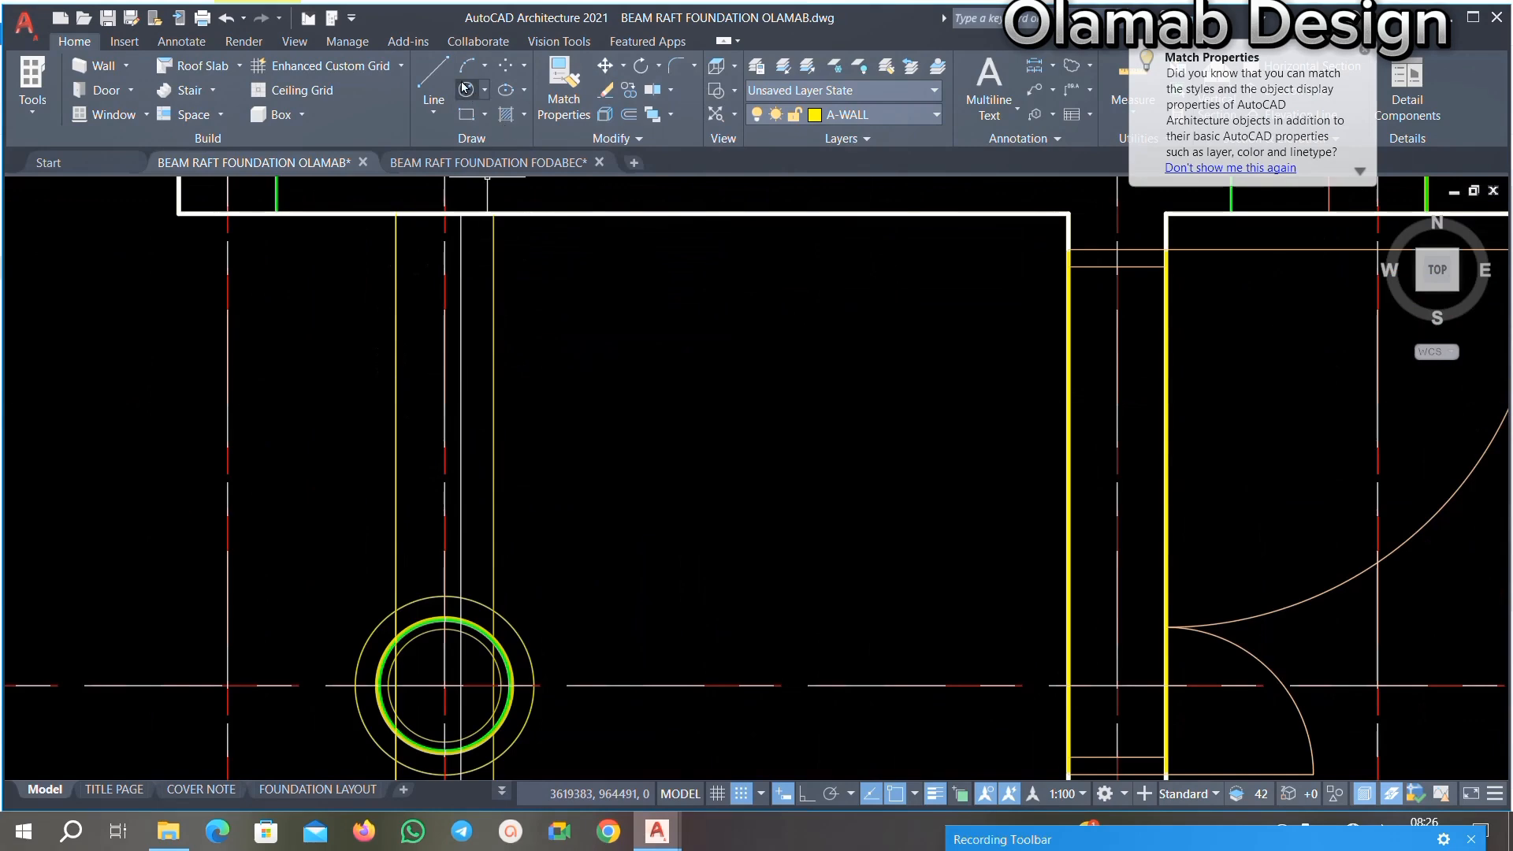
{"action": "scroll", "coordinate": [598, 347], "scroll_direction": "down", "scroll_amount": 2}
{"action": "scroll", "coordinate": [565, 373], "scroll_direction": "up", "scroll_amount": 3}
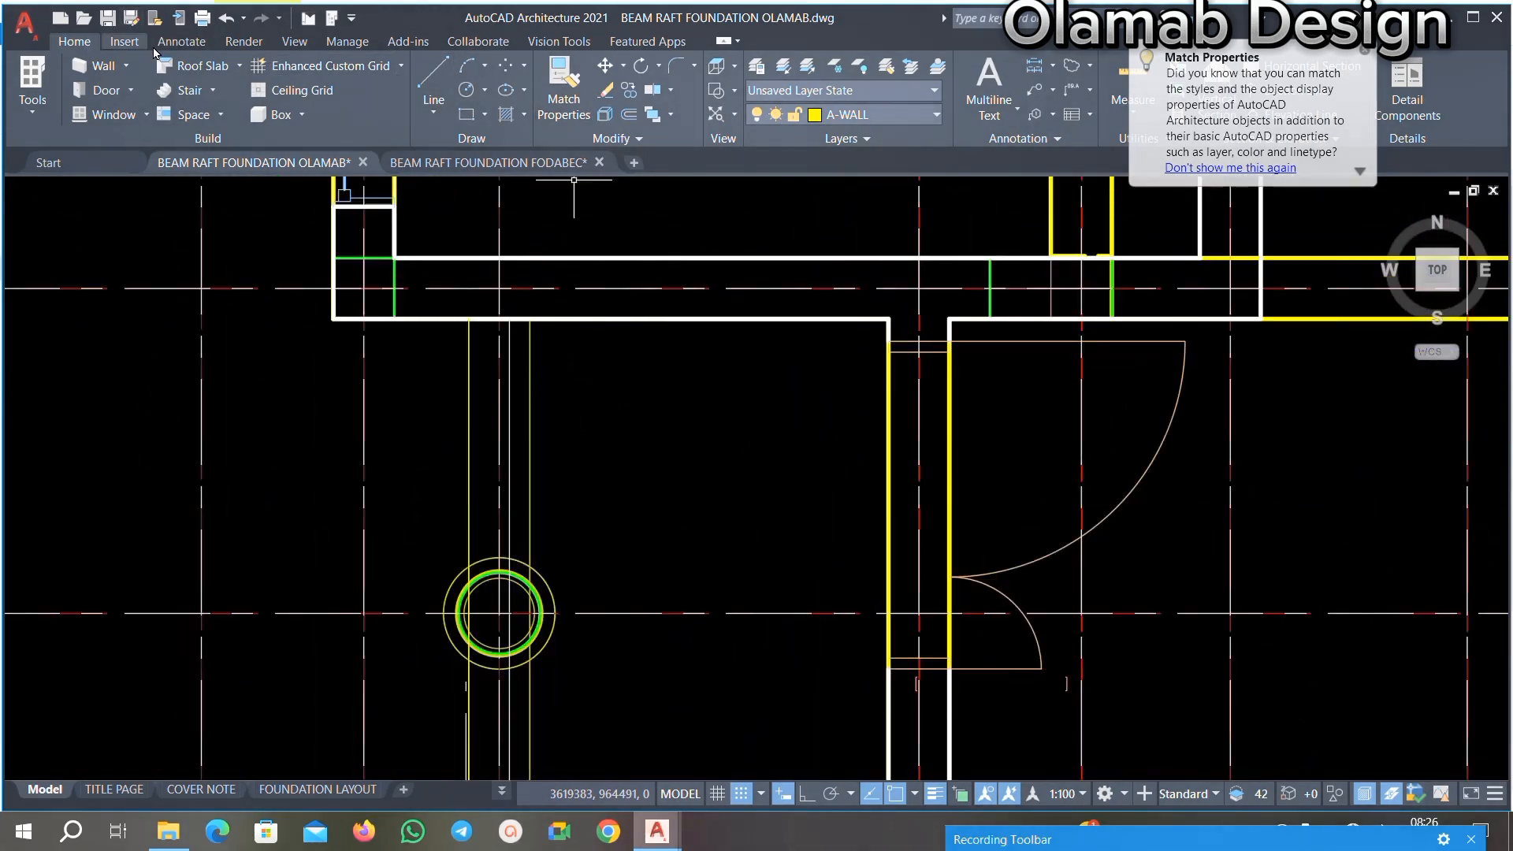
{"action": "left_click", "coordinate": [180, 41]}
{"action": "scroll", "coordinate": [503, 359], "scroll_direction": "up", "scroll_amount": 2}
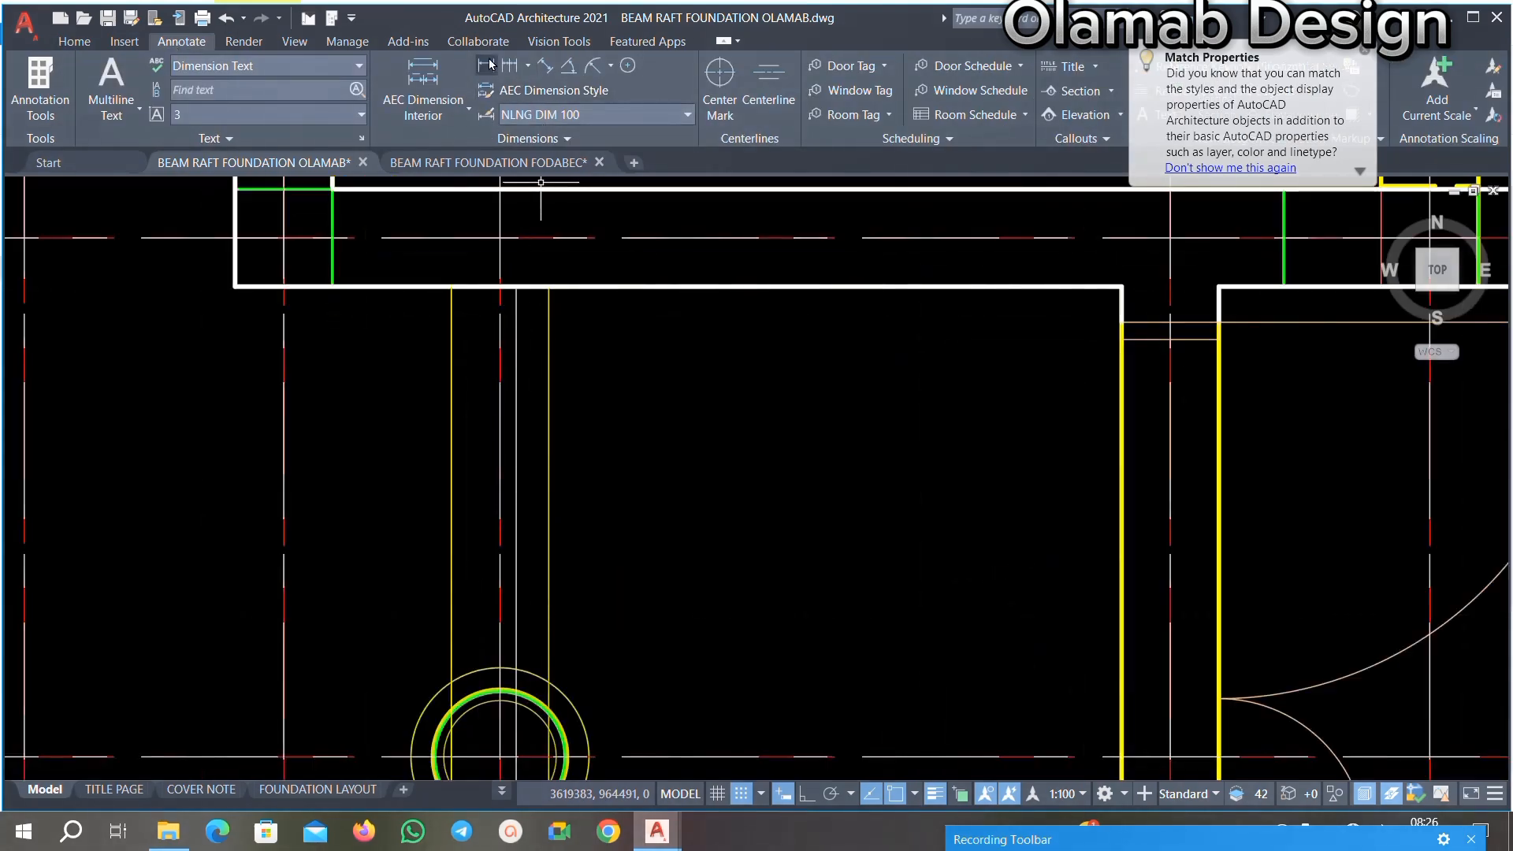
{"action": "left_click", "coordinate": [451, 287]}
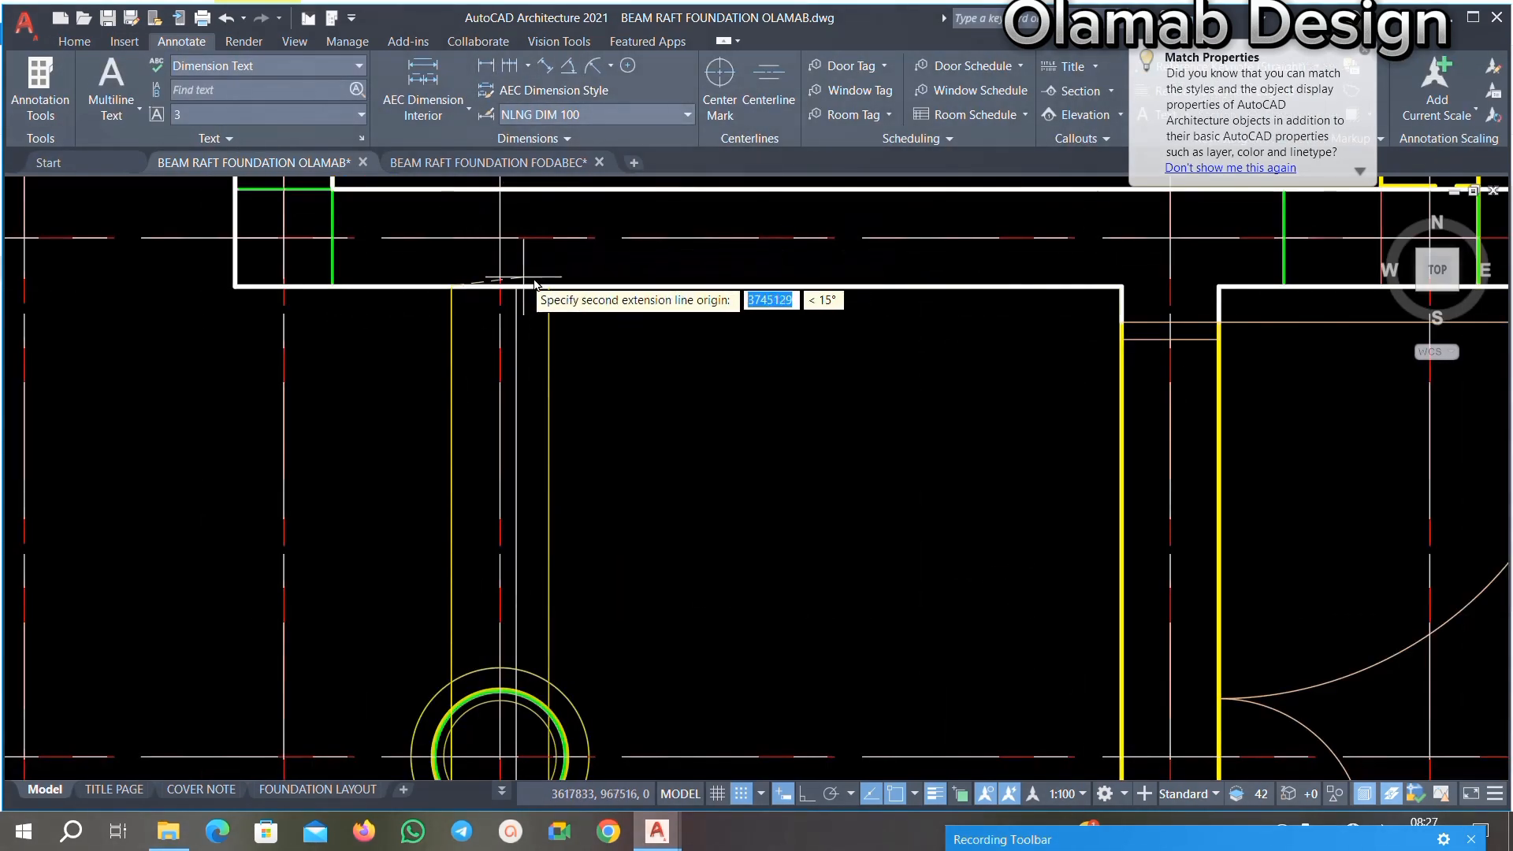
{"action": "left_click", "coordinate": [548, 285]}
{"action": "scroll", "coordinate": [490, 348], "scroll_direction": "down", "scroll_amount": 4}
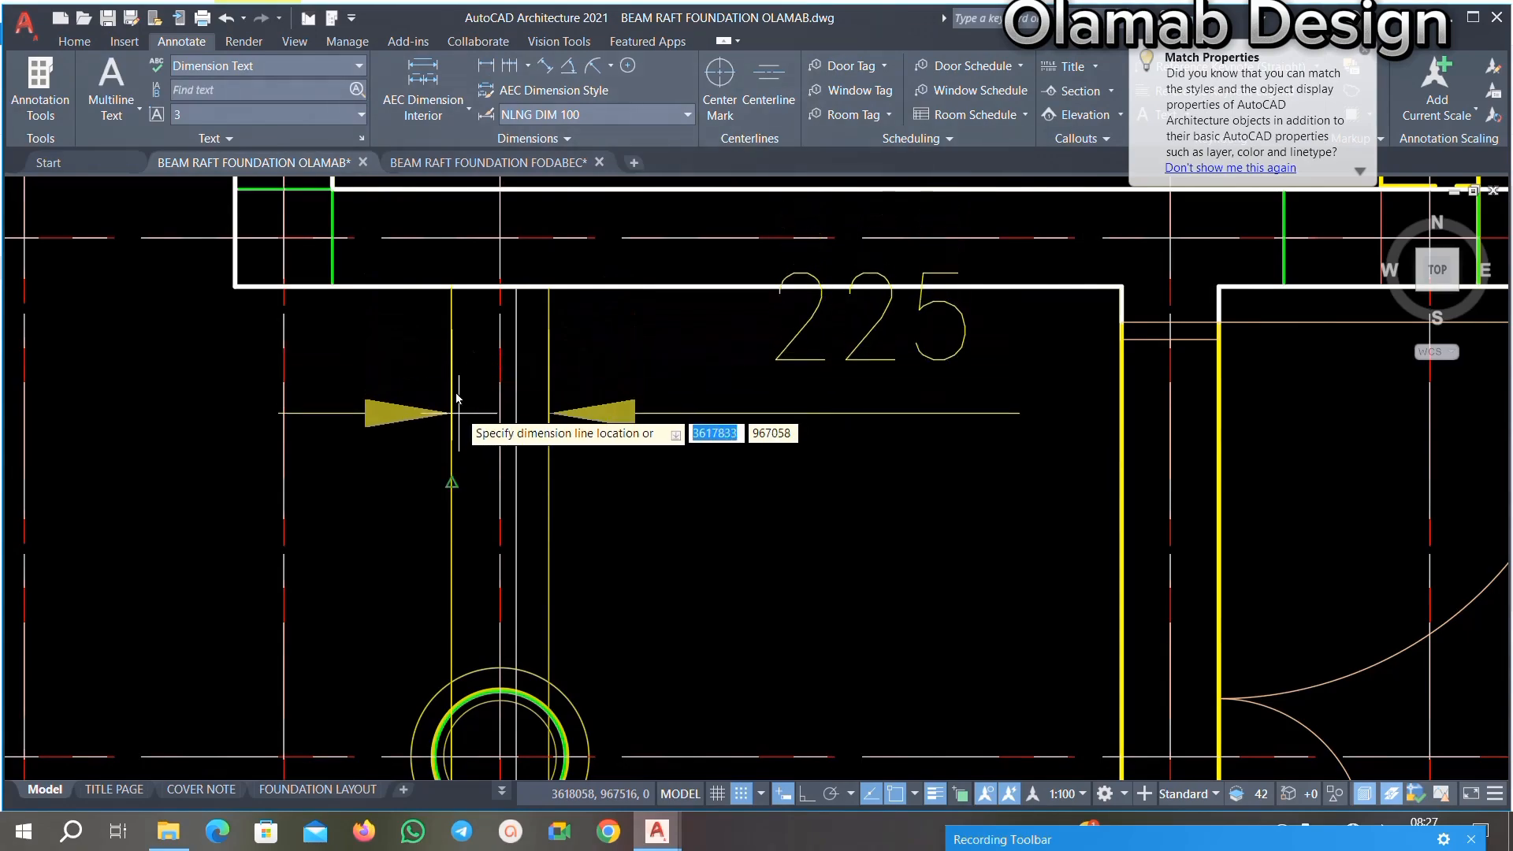
Step: Examine the northern rooms, corridor and spiral stair area of the combined outline for missing wall lines
{"action": "scroll", "coordinate": [410, 397], "scroll_direction": "down", "scroll_amount": 4}
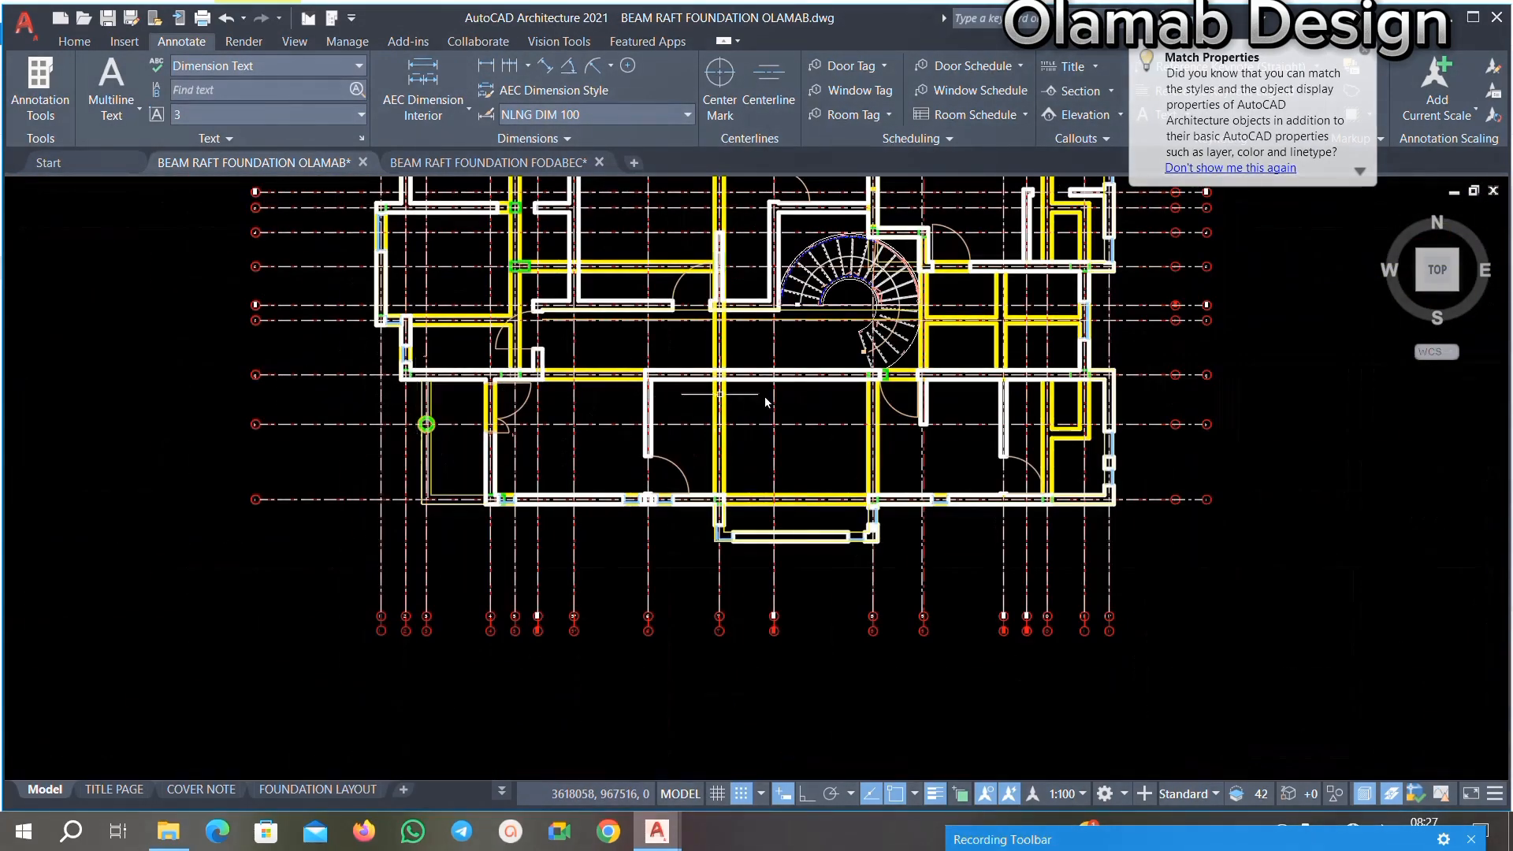
{"action": "scroll", "coordinate": [462, 260], "scroll_direction": "up", "scroll_amount": 8}
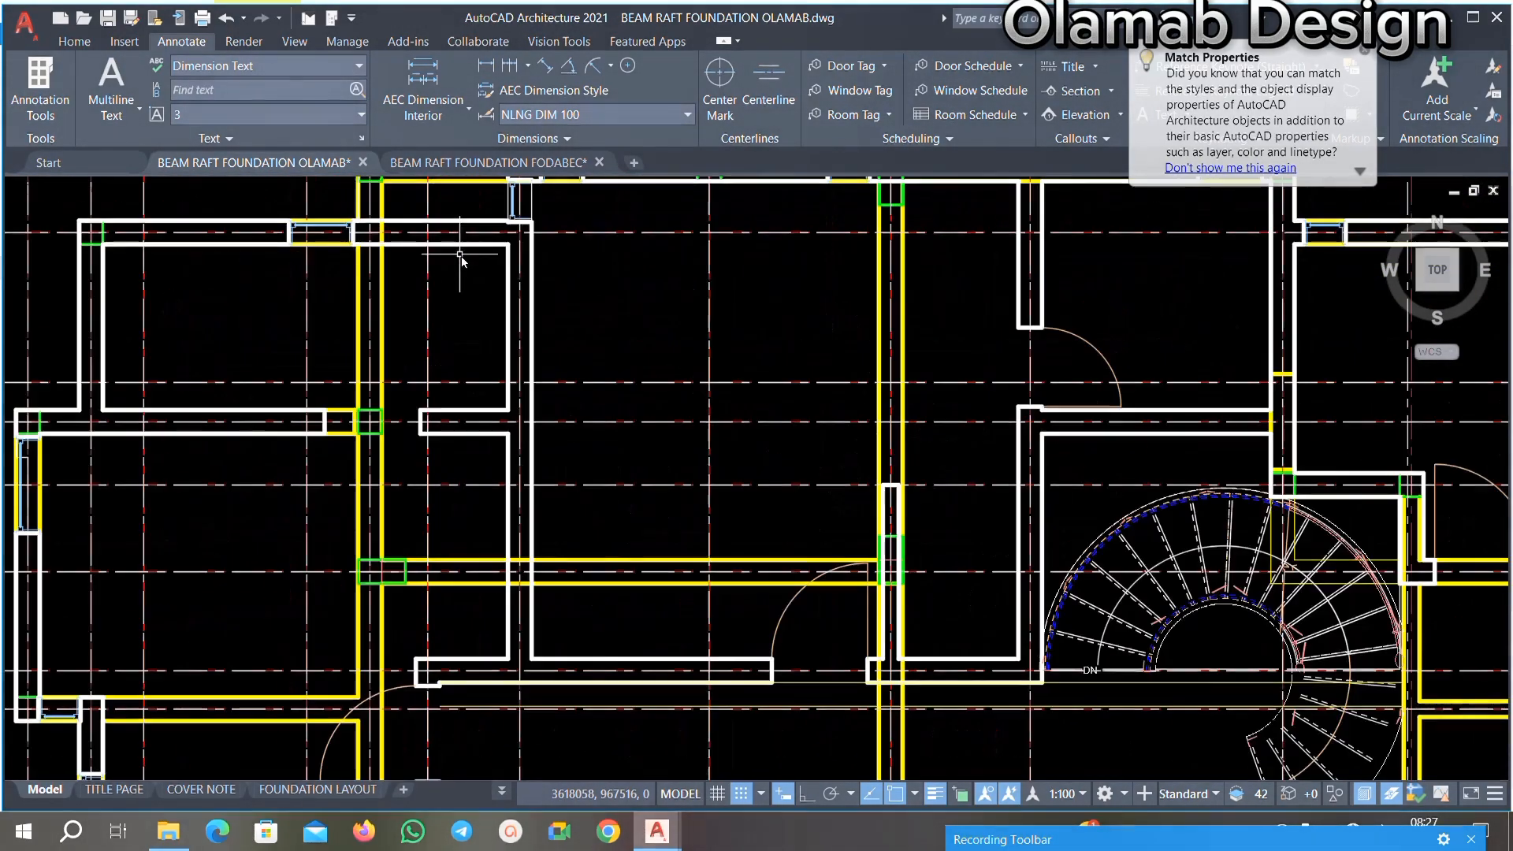
{"action": "scroll", "coordinate": [462, 260], "scroll_direction": "down", "scroll_amount": 5}
{"action": "scroll", "coordinate": [550, 419], "scroll_direction": "up", "scroll_amount": 4}
{"action": "scroll", "coordinate": [544, 425], "scroll_direction": "down", "scroll_amount": 3}
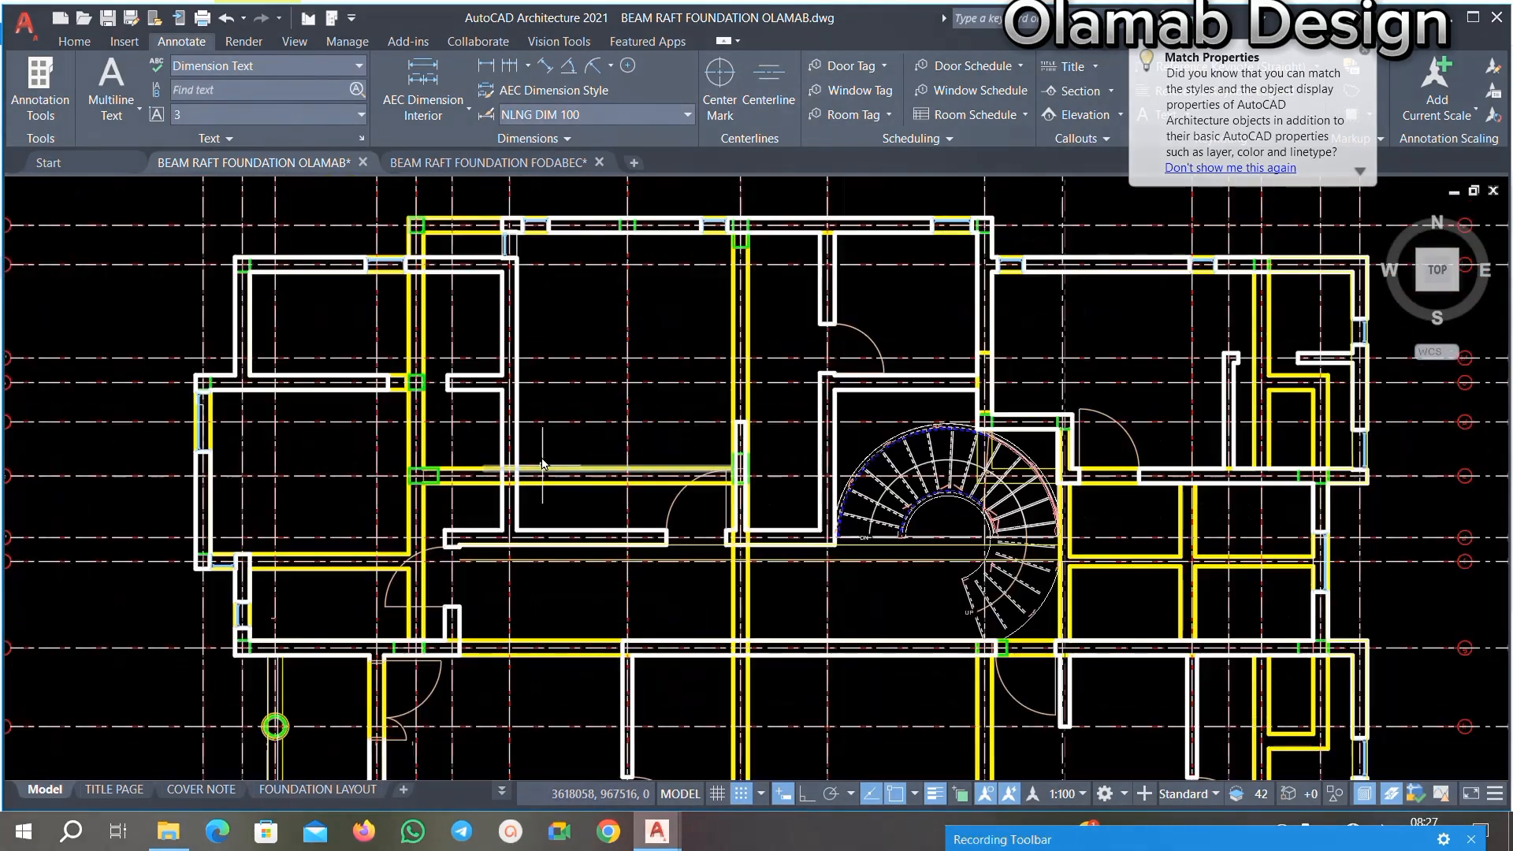
{"action": "scroll", "coordinate": [540, 473], "scroll_direction": "up", "scroll_amount": 4}
{"action": "scroll", "coordinate": [505, 339], "scroll_direction": "down", "scroll_amount": 2}
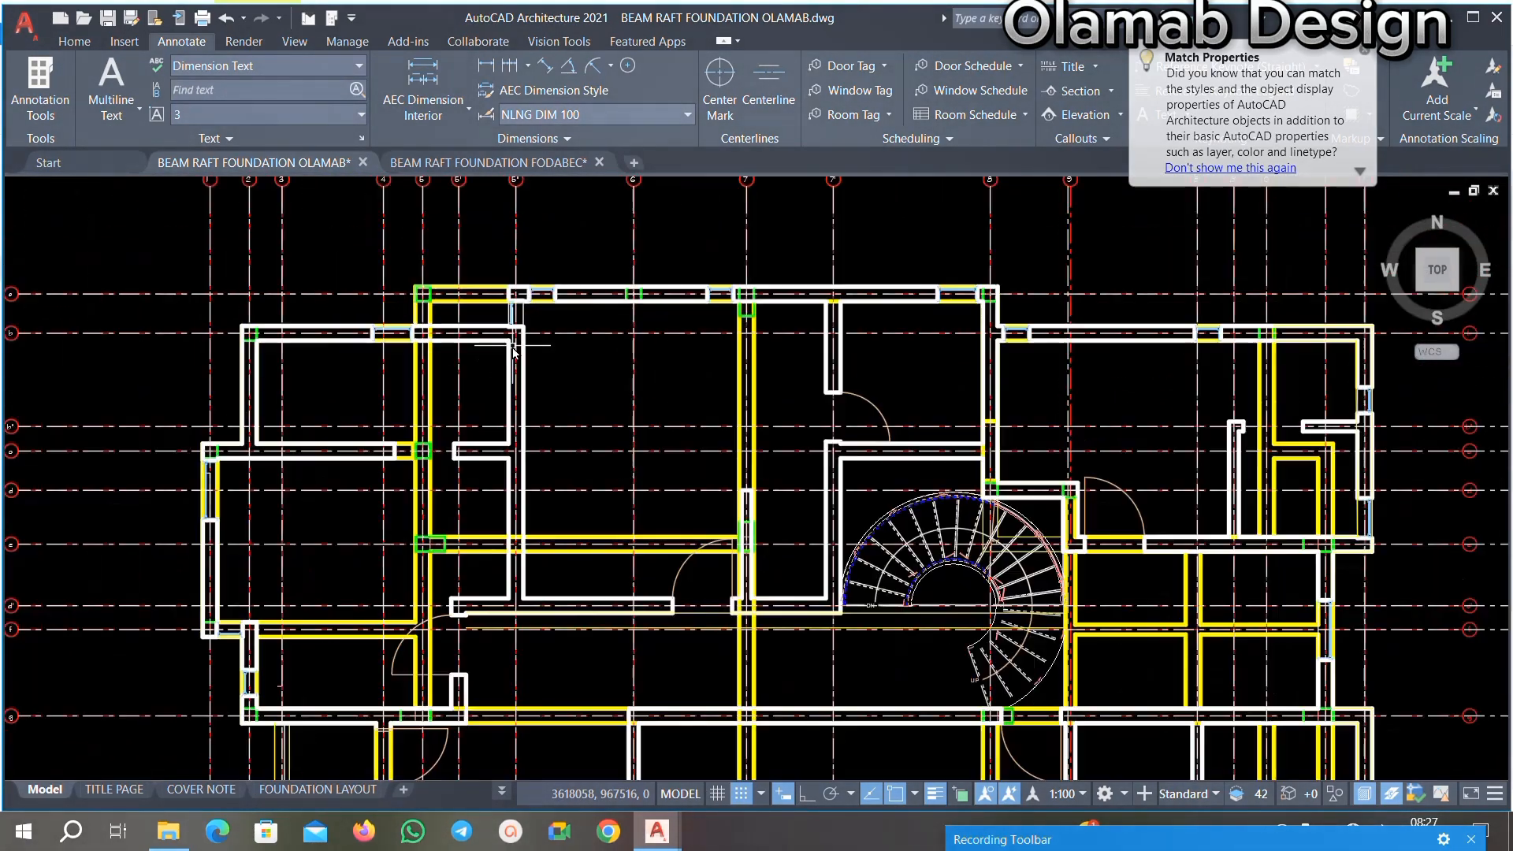
{"action": "middle_click_drag", "start_coordinate": [539, 417], "coordinate": [528, 378]}
{"action": "scroll", "coordinate": [582, 348], "scroll_direction": "up", "scroll_amount": 1}
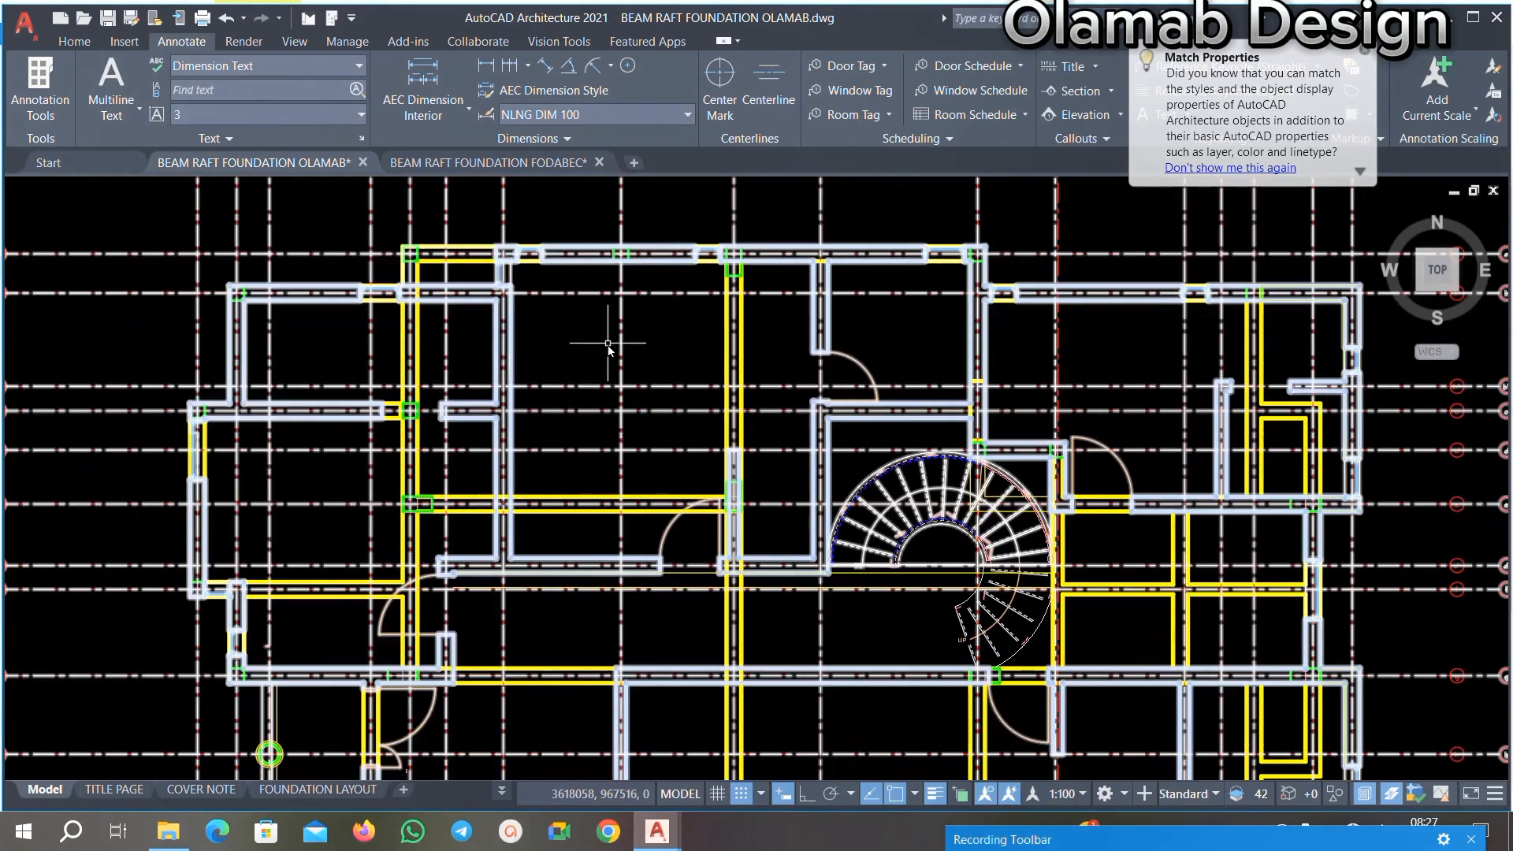
{"action": "scroll", "coordinate": [579, 351], "scroll_direction": "down", "scroll_amount": 1}
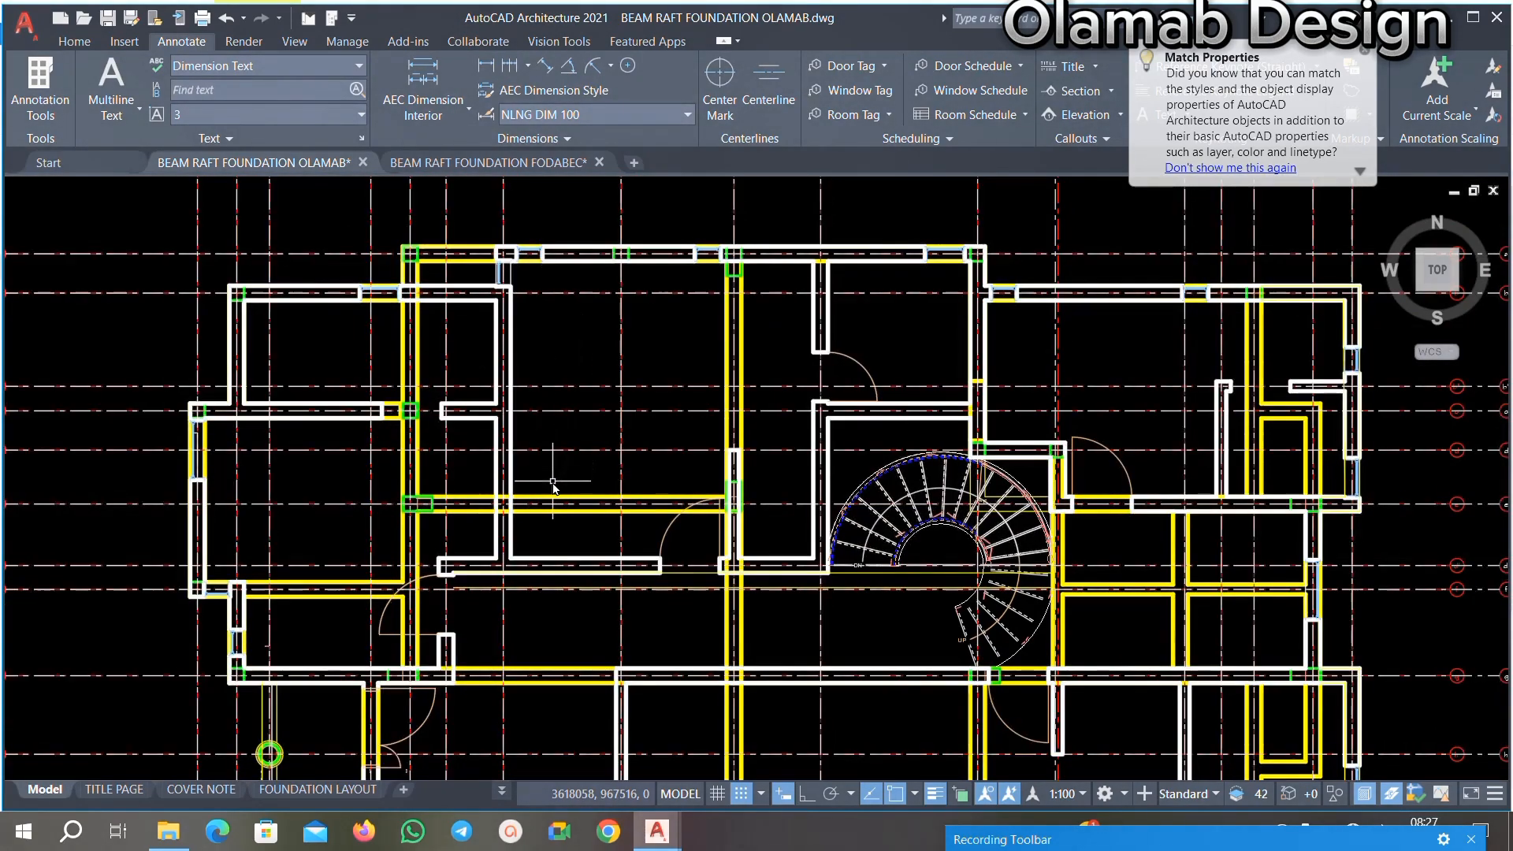
{"action": "scroll", "coordinate": [537, 527], "scroll_direction": "up", "scroll_amount": 1}
{"action": "scroll", "coordinate": [536, 527], "scroll_direction": "down", "scroll_amount": 3}
{"action": "scroll", "coordinate": [548, 515], "scroll_direction": "up", "scroll_amount": 2}
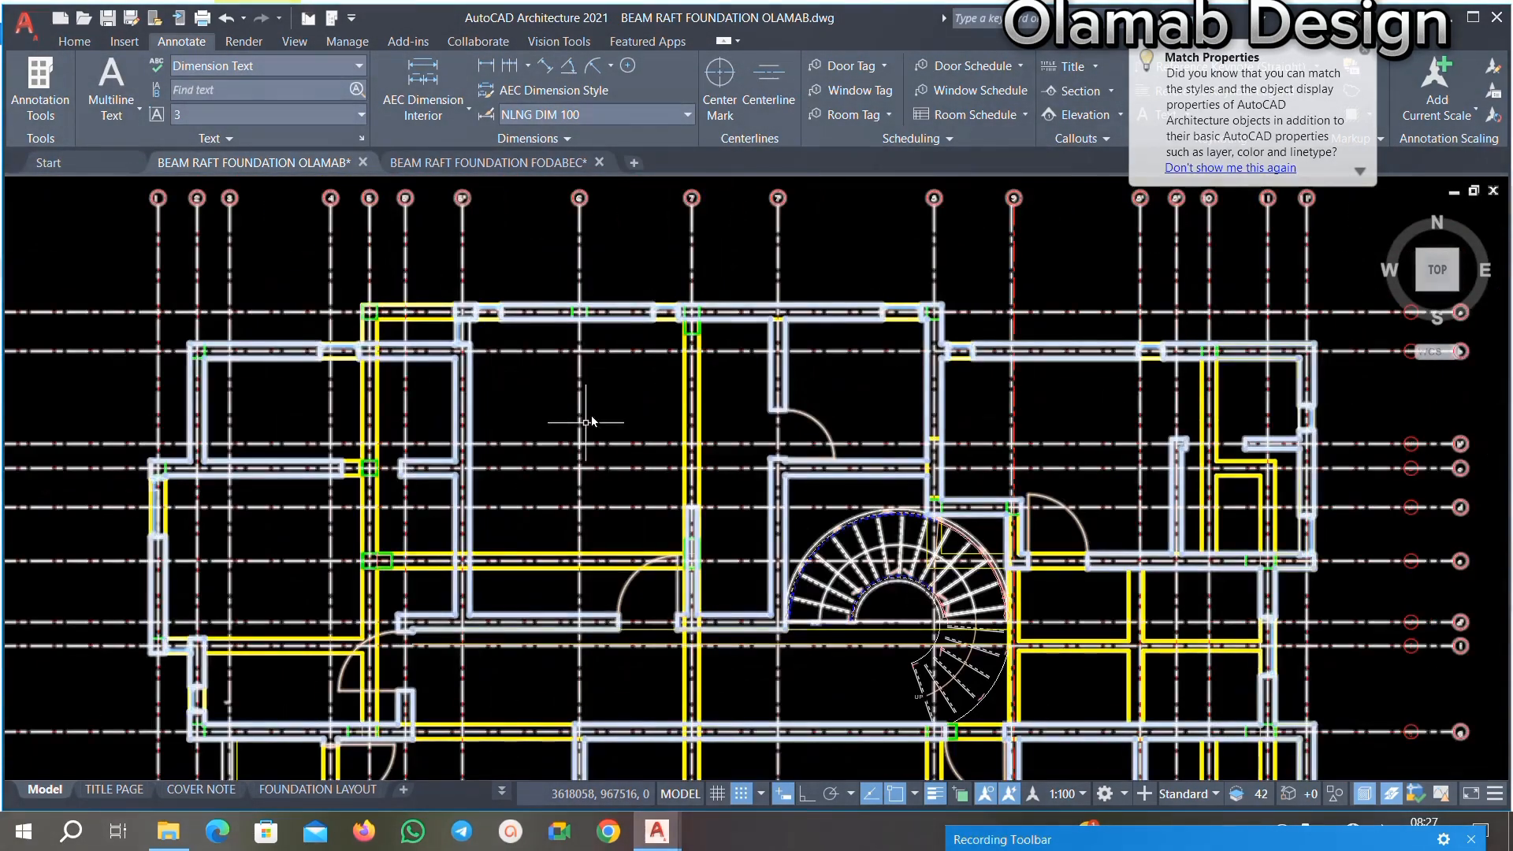
{"action": "scroll", "coordinate": [587, 420], "scroll_direction": "down", "scroll_amount": 1}
{"action": "middle_click_drag", "start_coordinate": [527, 539], "coordinate": [546, 469]}
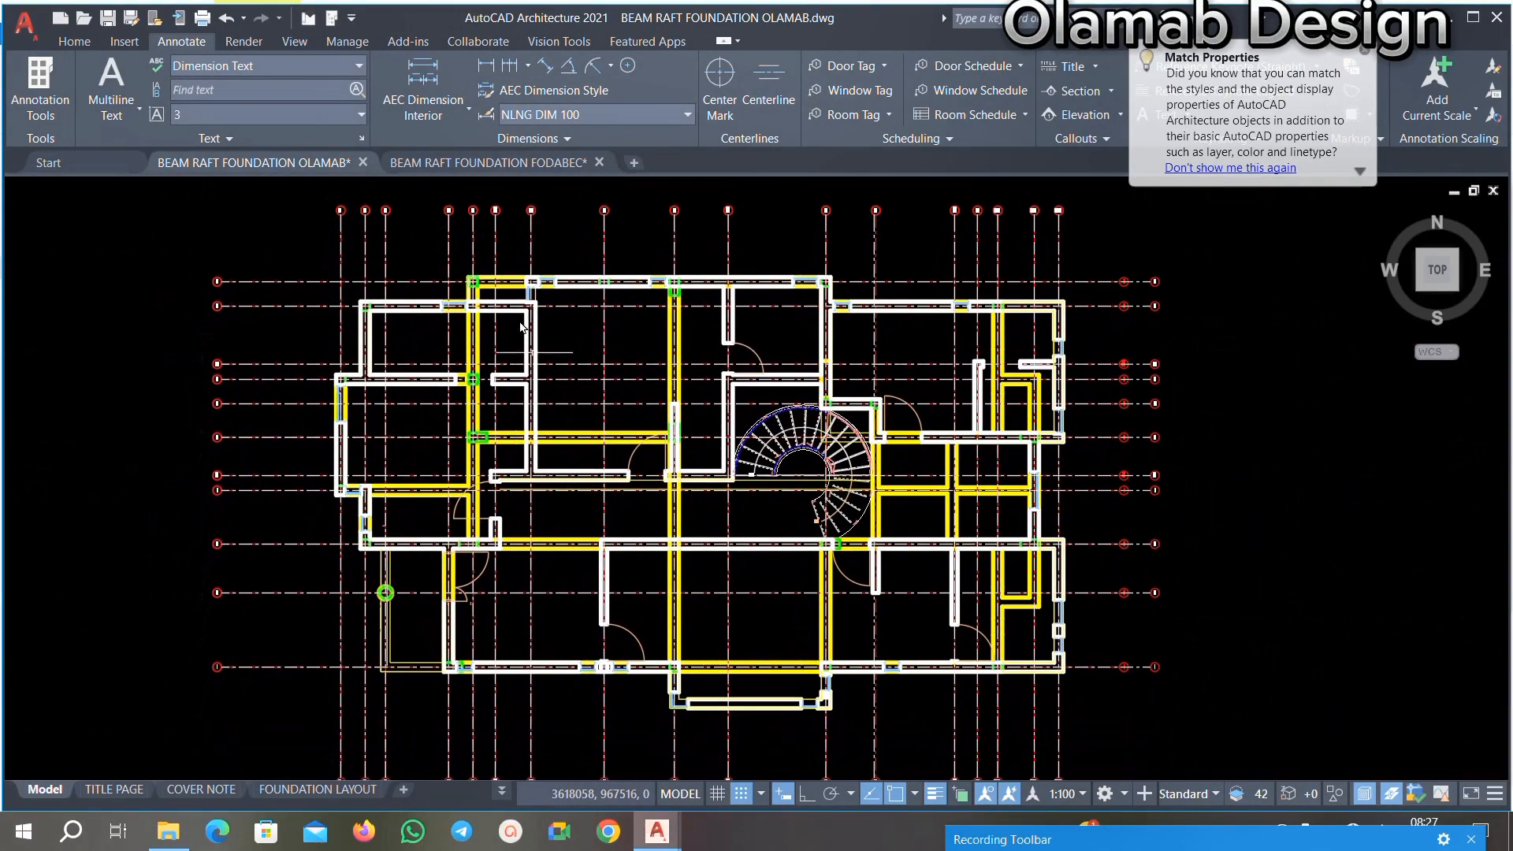
{"action": "scroll", "coordinate": [519, 323], "scroll_direction": "up", "scroll_amount": 1}
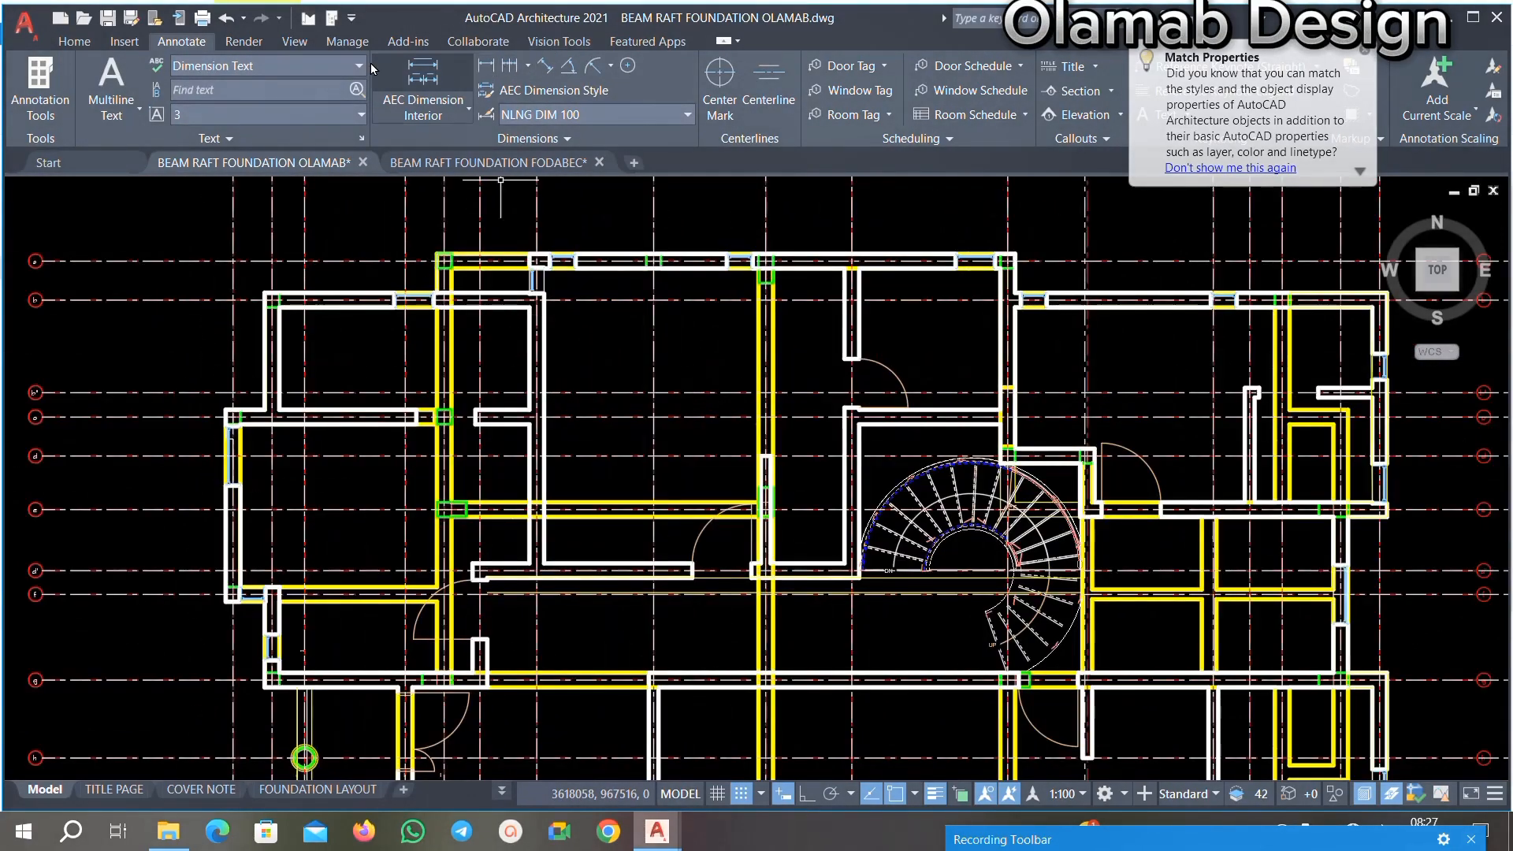
Step: Draw a vertical line from the northern wall's inner face along the western room wall's eastern face down to the corridor's southern wall
{"action": "left_click", "coordinate": [75, 42]}
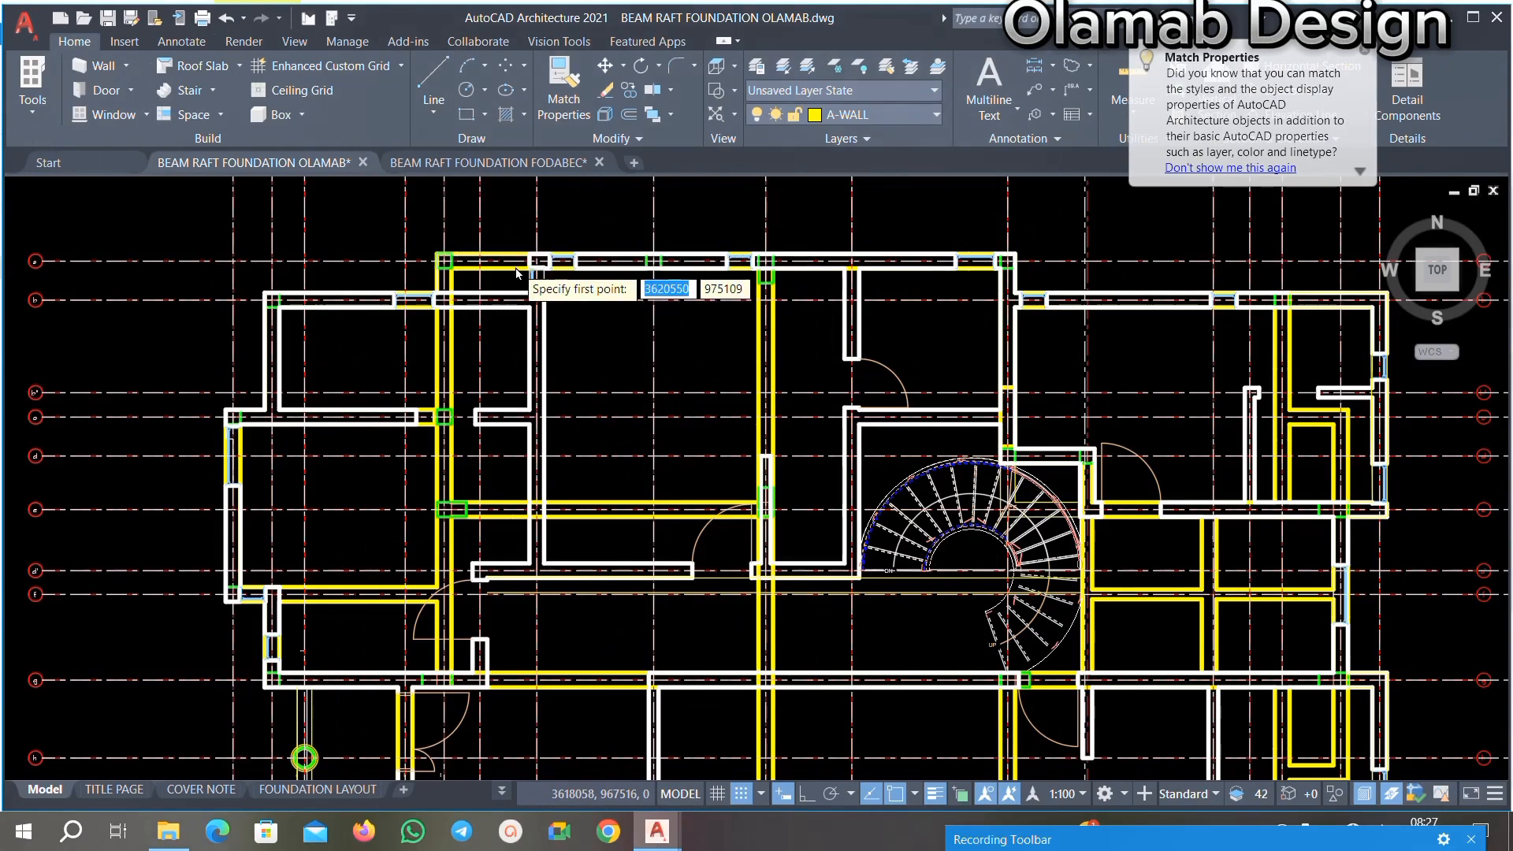
{"action": "scroll", "coordinate": [516, 273], "scroll_direction": "up", "scroll_amount": 5}
{"action": "scroll", "coordinate": [687, 276], "scroll_direction": "up", "scroll_amount": 3}
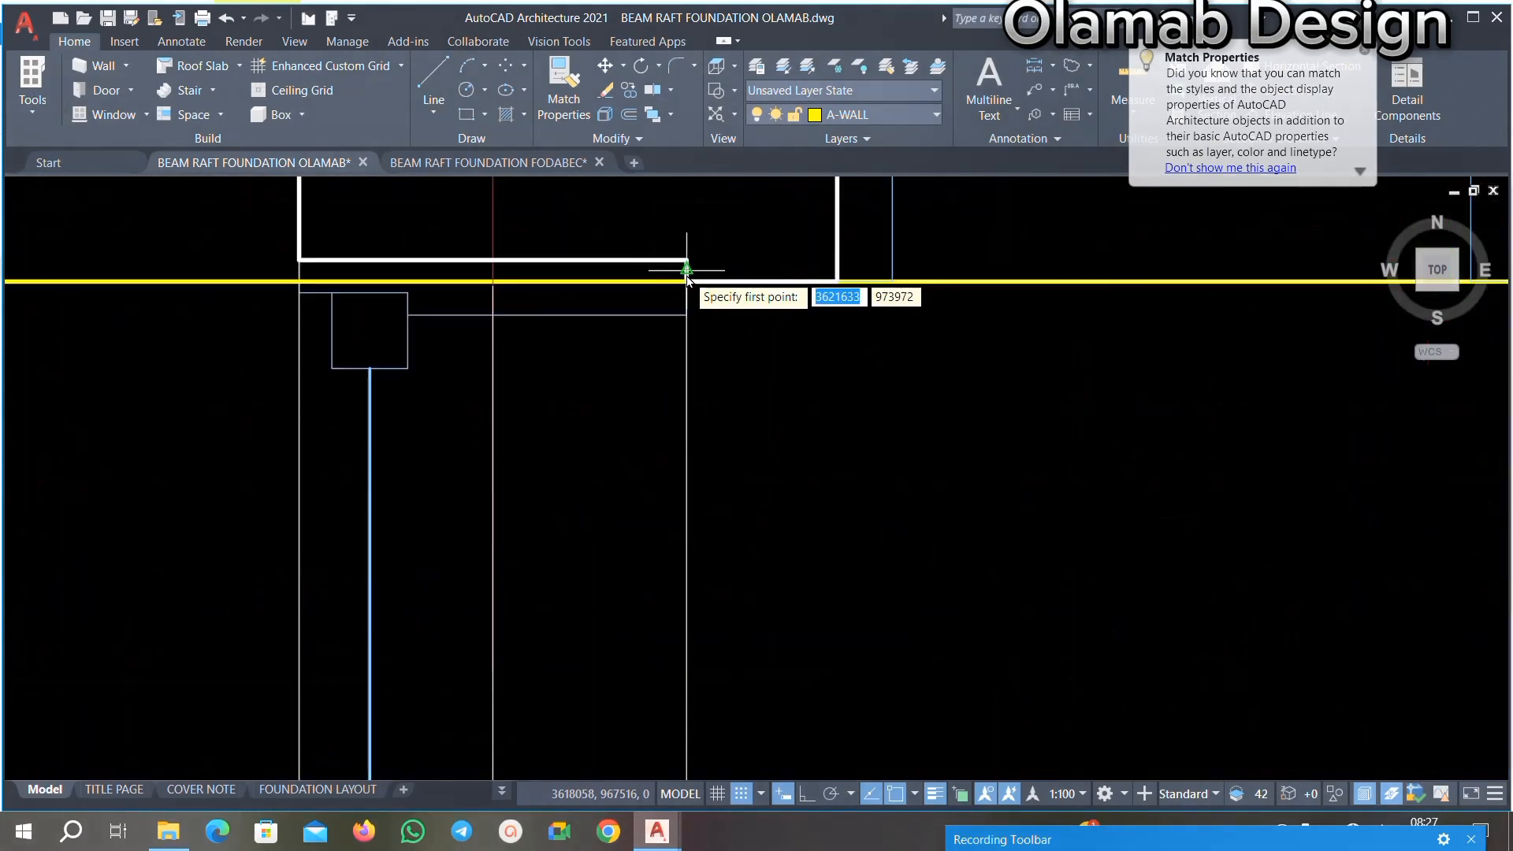
{"action": "left_click", "coordinate": [686, 281]}
{"action": "scroll", "coordinate": [630, 284], "scroll_direction": "down", "scroll_amount": 6}
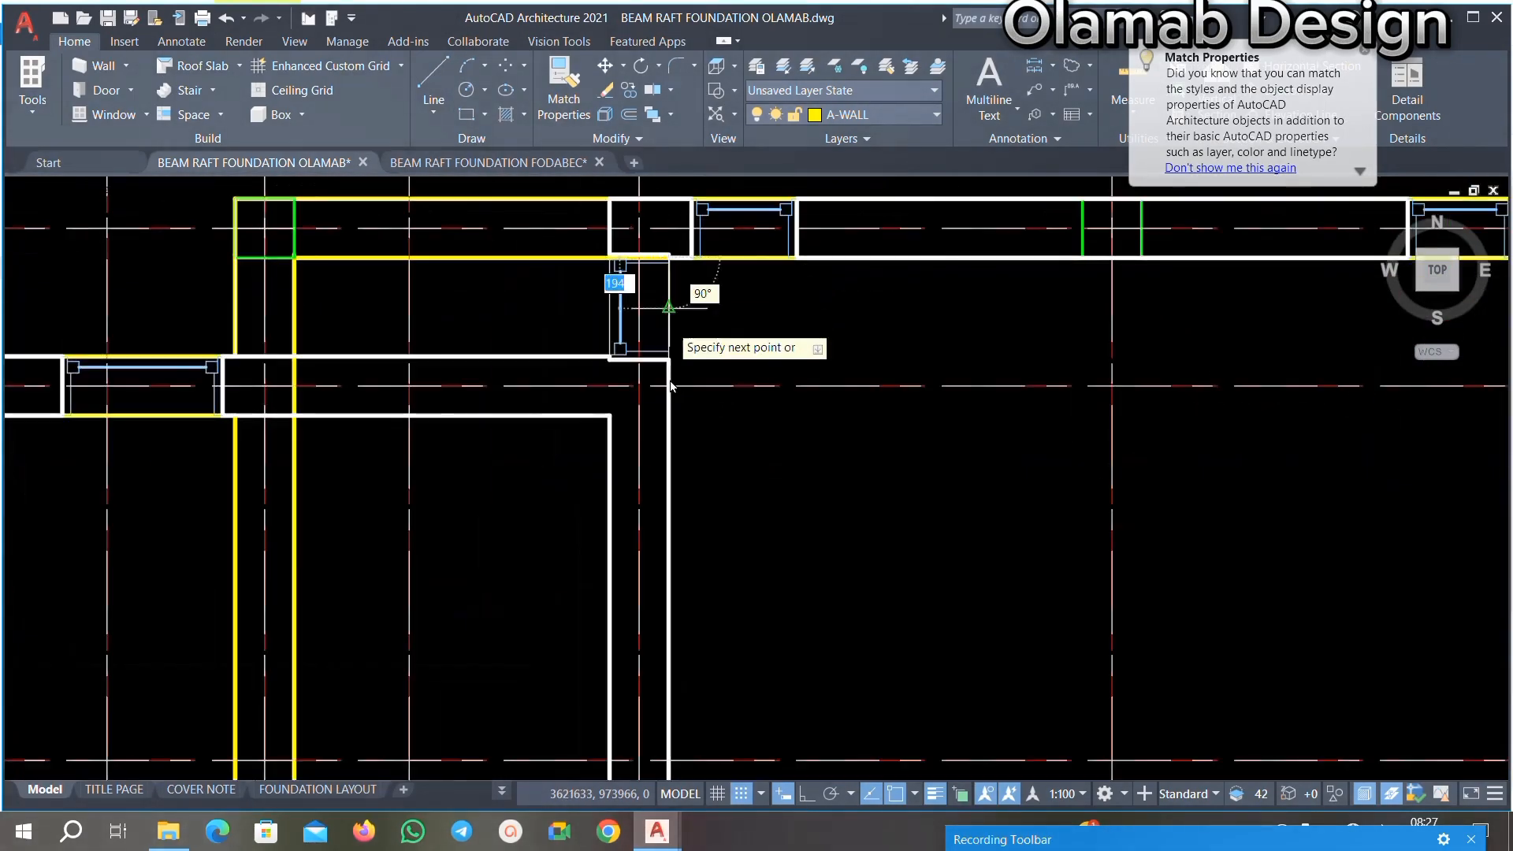
{"action": "scroll", "coordinate": [679, 520], "scroll_direction": "up", "scroll_amount": 1}
{"action": "scroll", "coordinate": [686, 552], "scroll_direction": "down", "scroll_amount": 4}
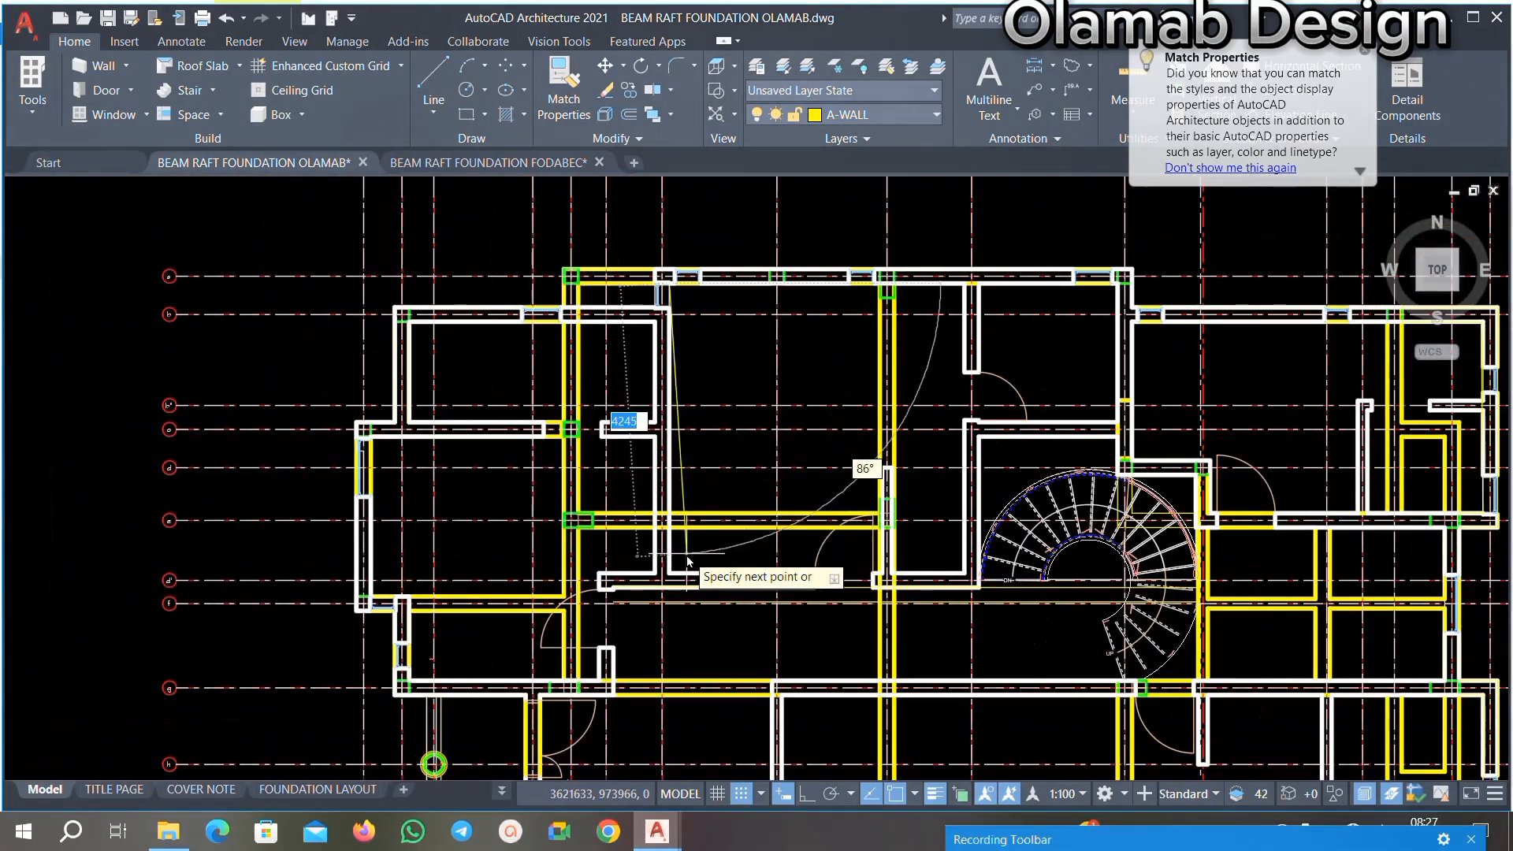
{"action": "scroll", "coordinate": [669, 536], "scroll_direction": "up", "scroll_amount": 6}
{"action": "scroll", "coordinate": [652, 482], "scroll_direction": "down", "scroll_amount": 3}
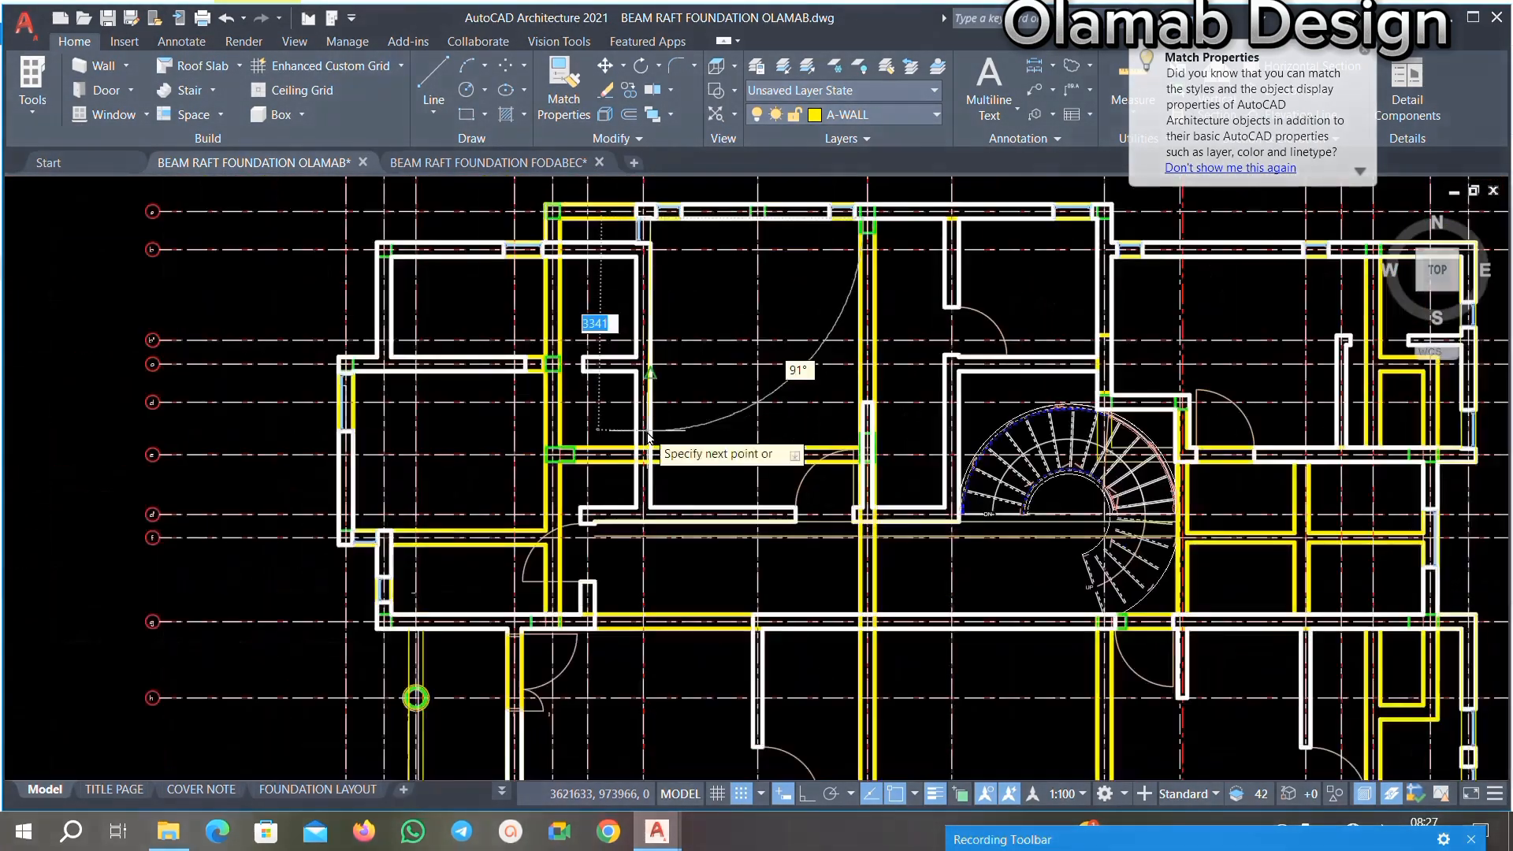
{"action": "scroll", "coordinate": [655, 624], "scroll_direction": "up", "scroll_amount": 2}
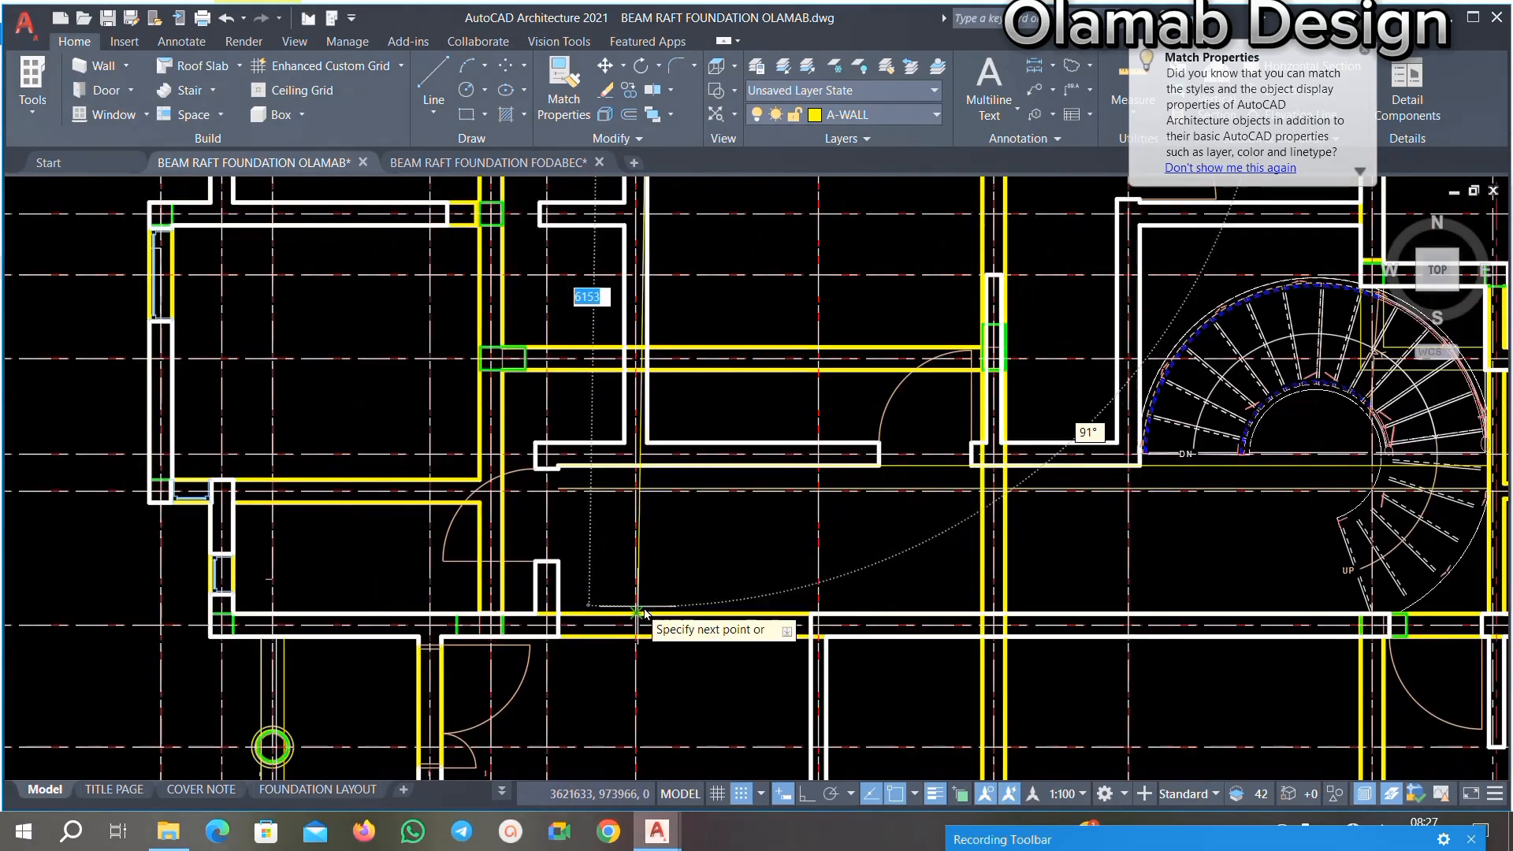
{"action": "scroll", "coordinate": [644, 613], "scroll_direction": "up", "scroll_amount": 2}
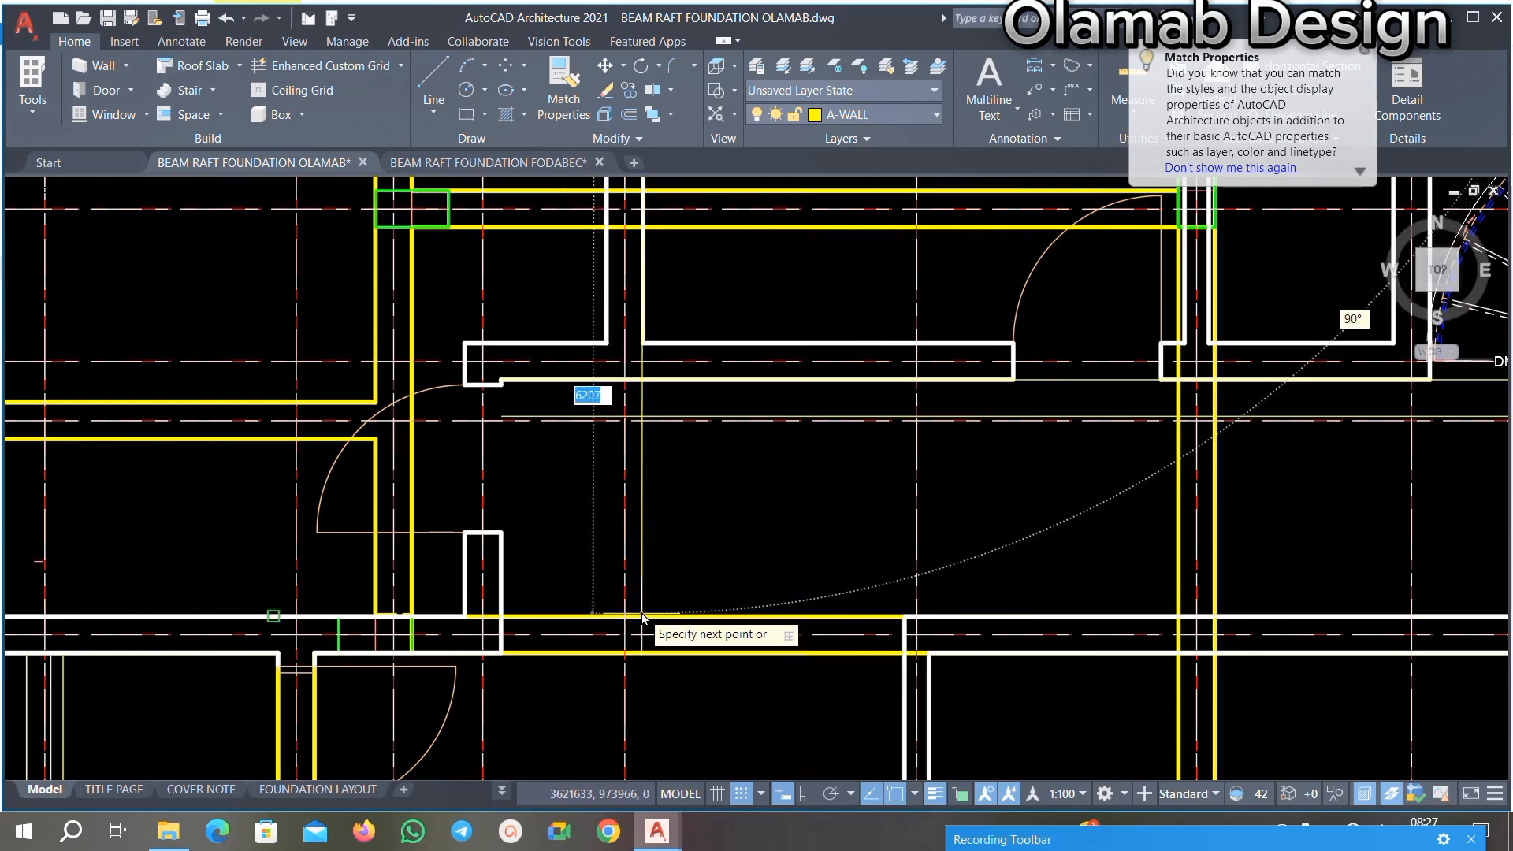
{"action": "scroll", "coordinate": [647, 627], "scroll_direction": "down", "scroll_amount": 5}
{"action": "scroll", "coordinate": [665, 624], "scroll_direction": "up", "scroll_amount": 5}
{"action": "scroll", "coordinate": [614, 509], "scroll_direction": "down", "scroll_amount": 5}
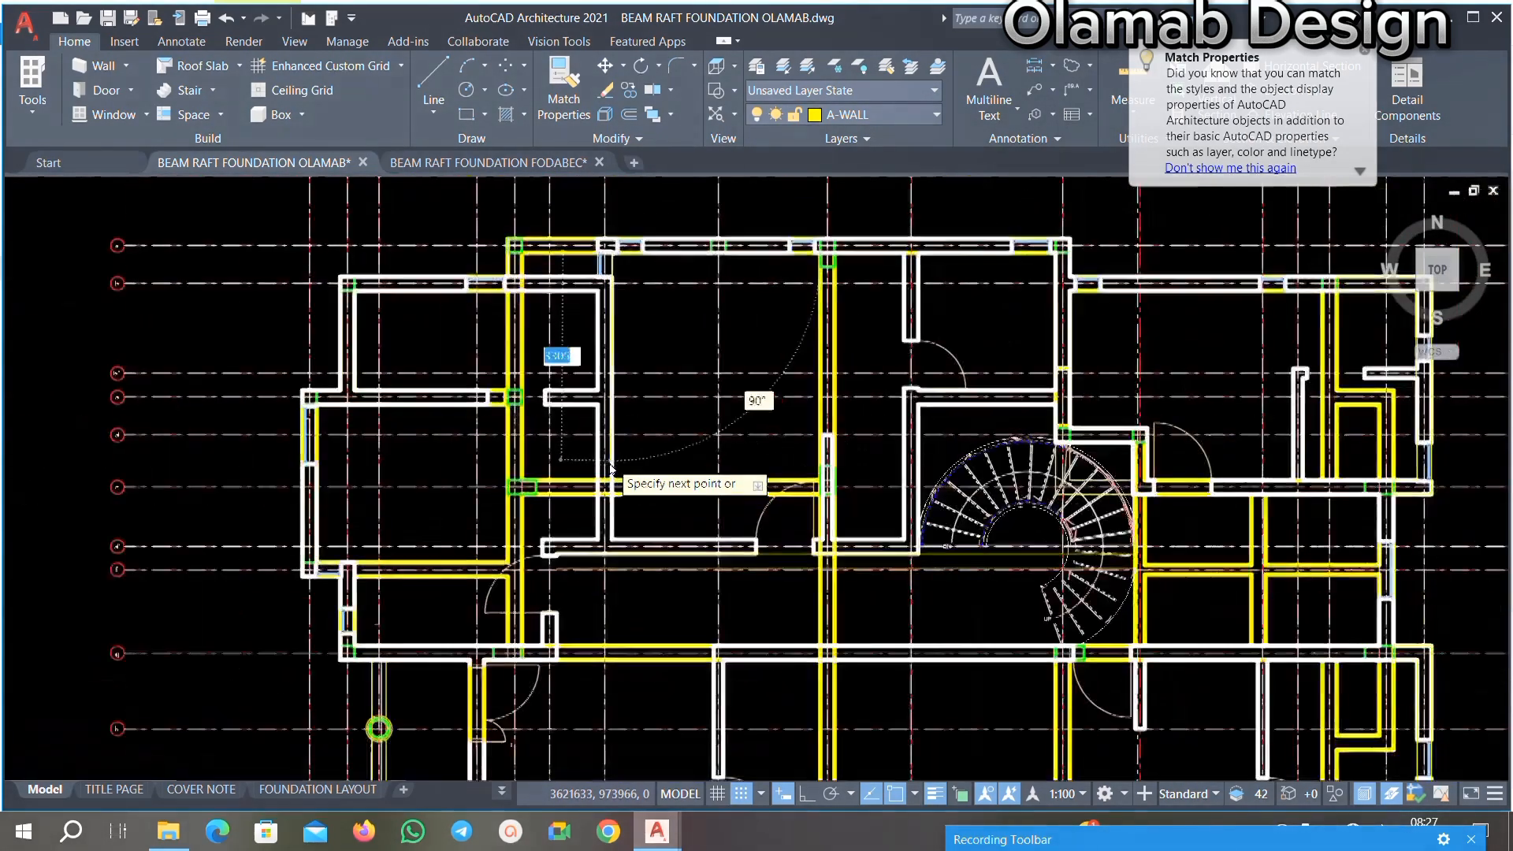
{"action": "scroll", "coordinate": [618, 514], "scroll_direction": "up", "scroll_amount": 4}
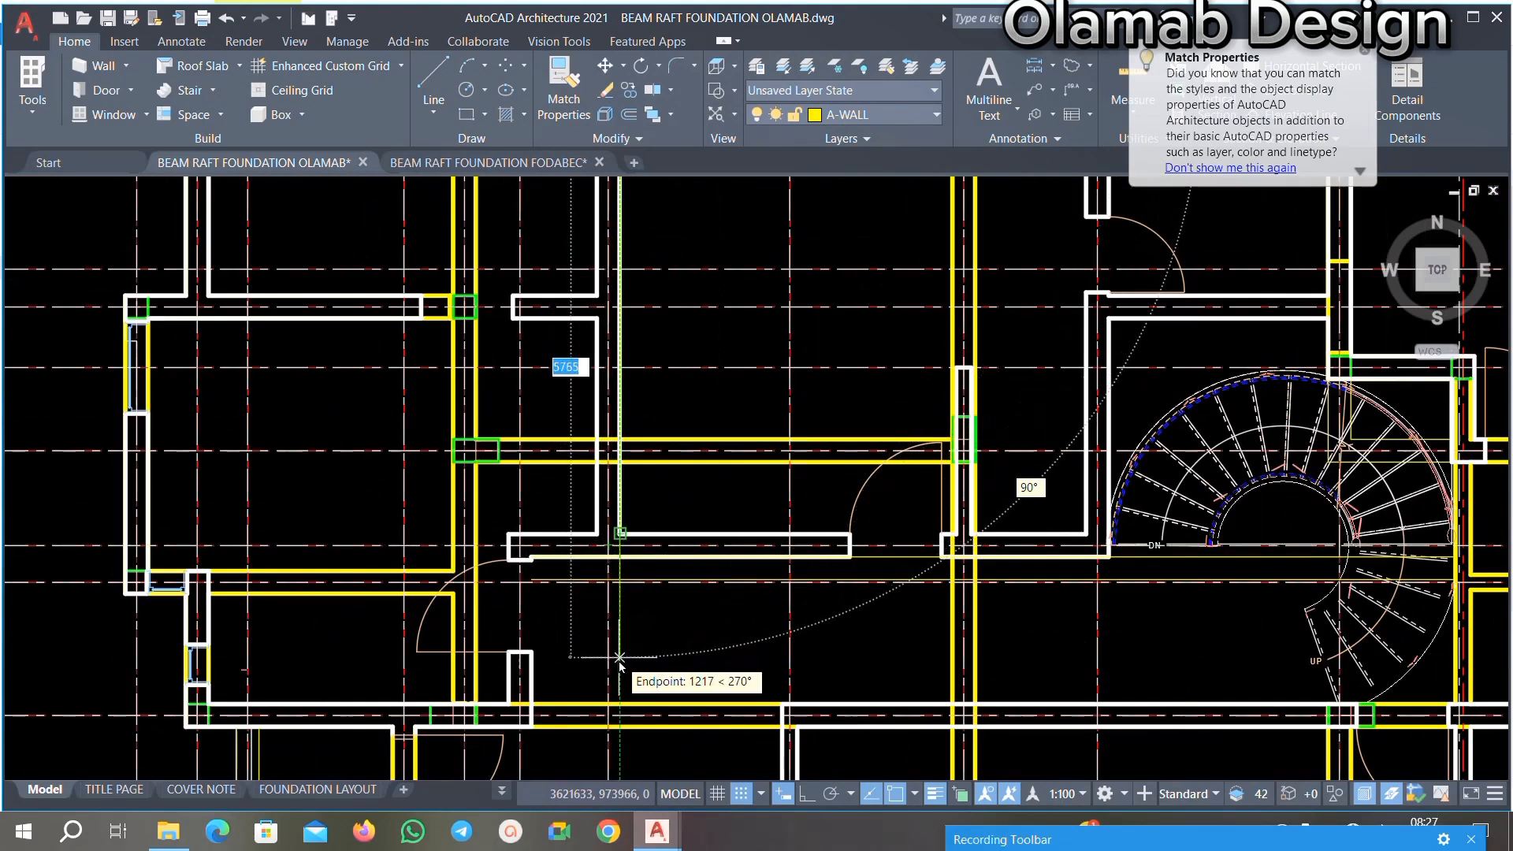
{"action": "left_click", "coordinate": [619, 704]}
{"action": "scroll", "coordinate": [623, 580], "scroll_direction": "down", "scroll_amount": 3}
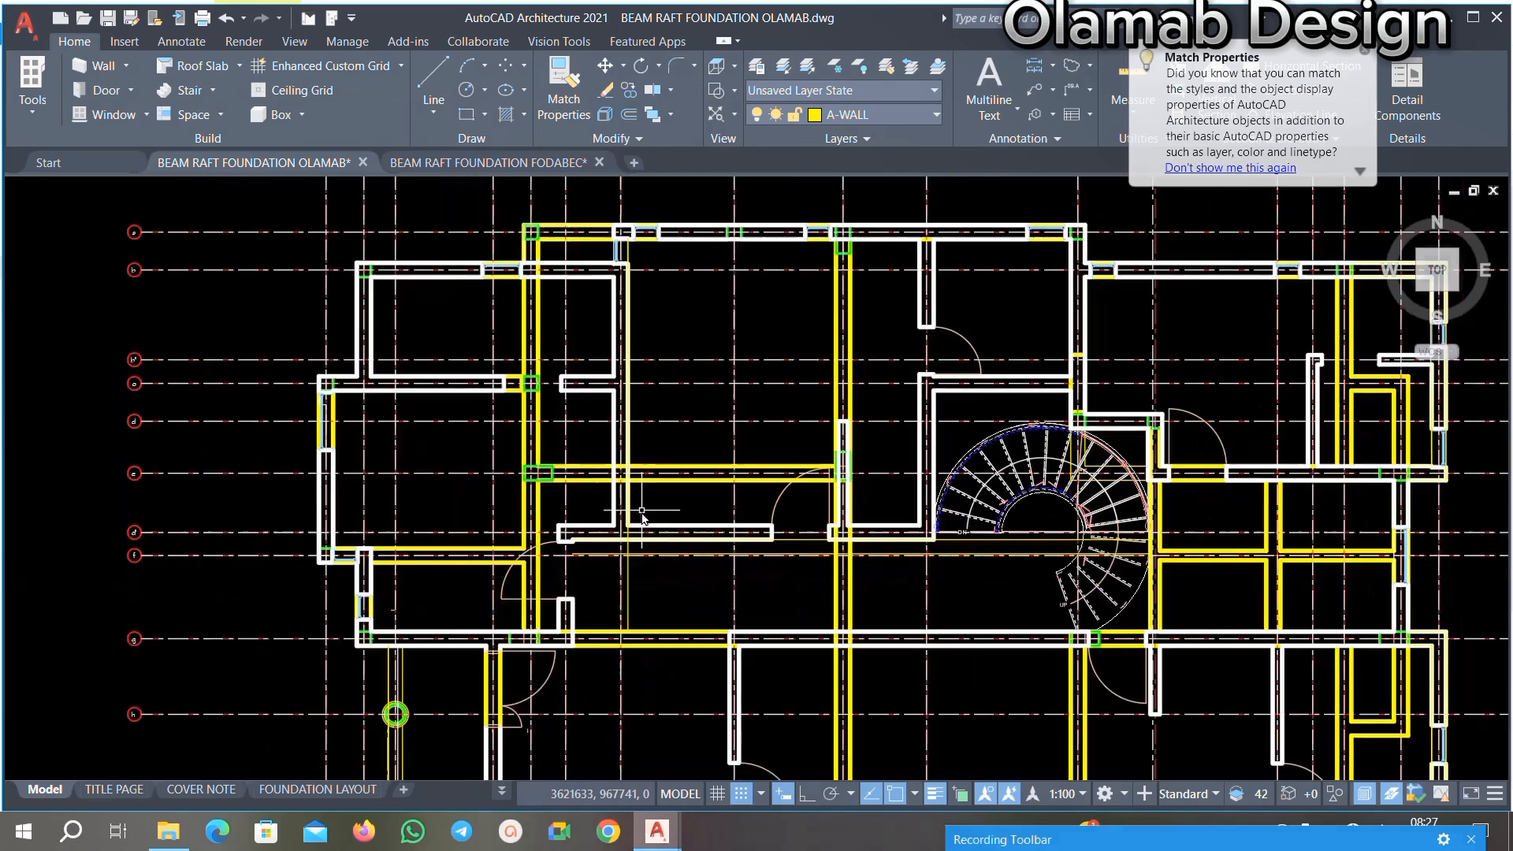
Step: Offset the new vertical line 225 to the west to form the other face across the corridor
{"action": "scroll", "coordinate": [623, 544], "scroll_direction": "up", "scroll_amount": 5}
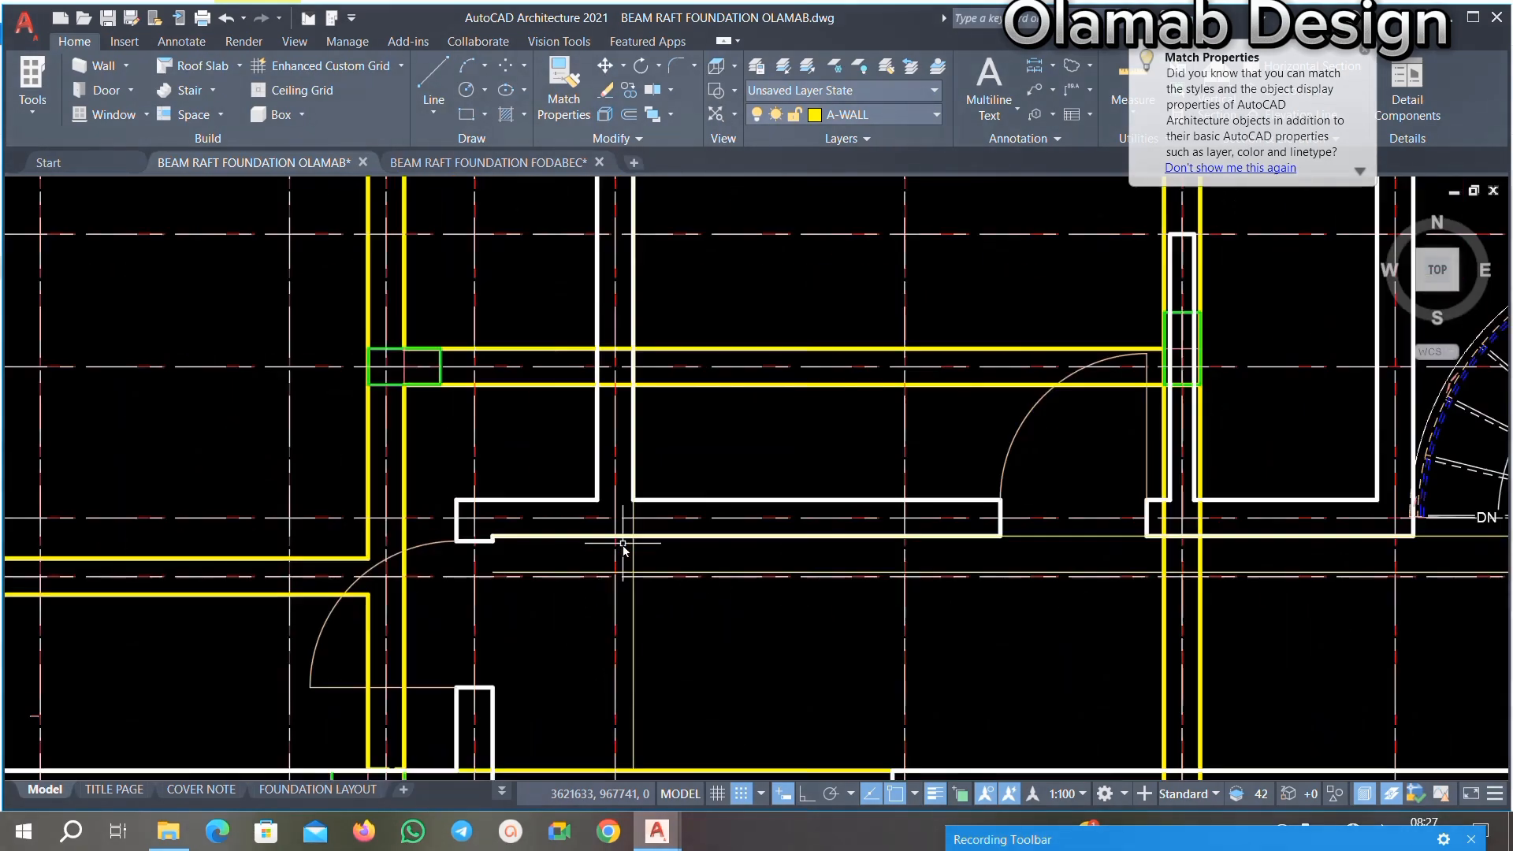
{"action": "type", "text": "f"}
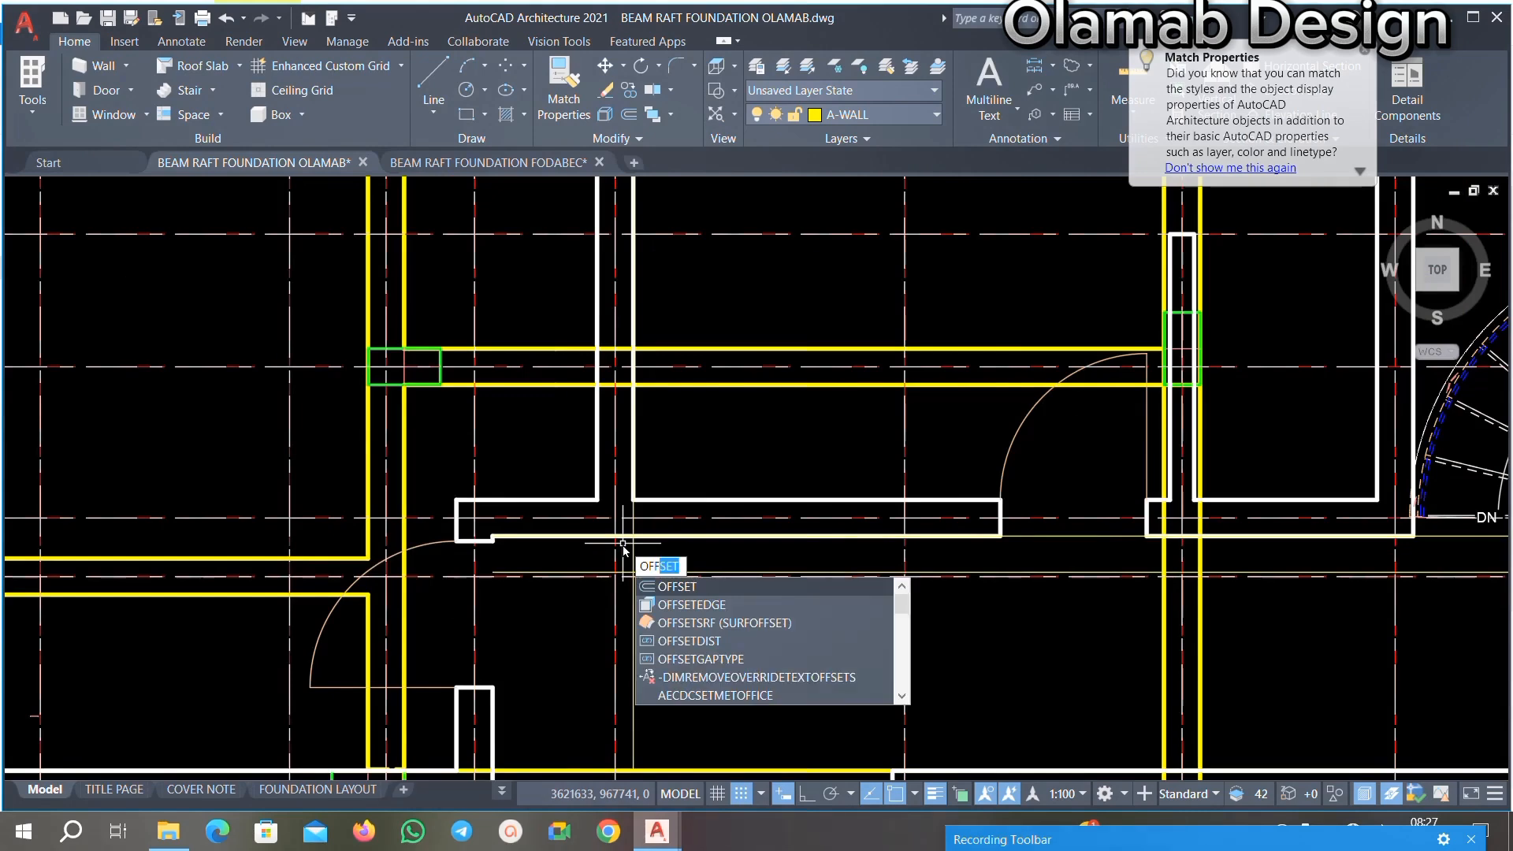
{"action": "key", "text": "Return"}
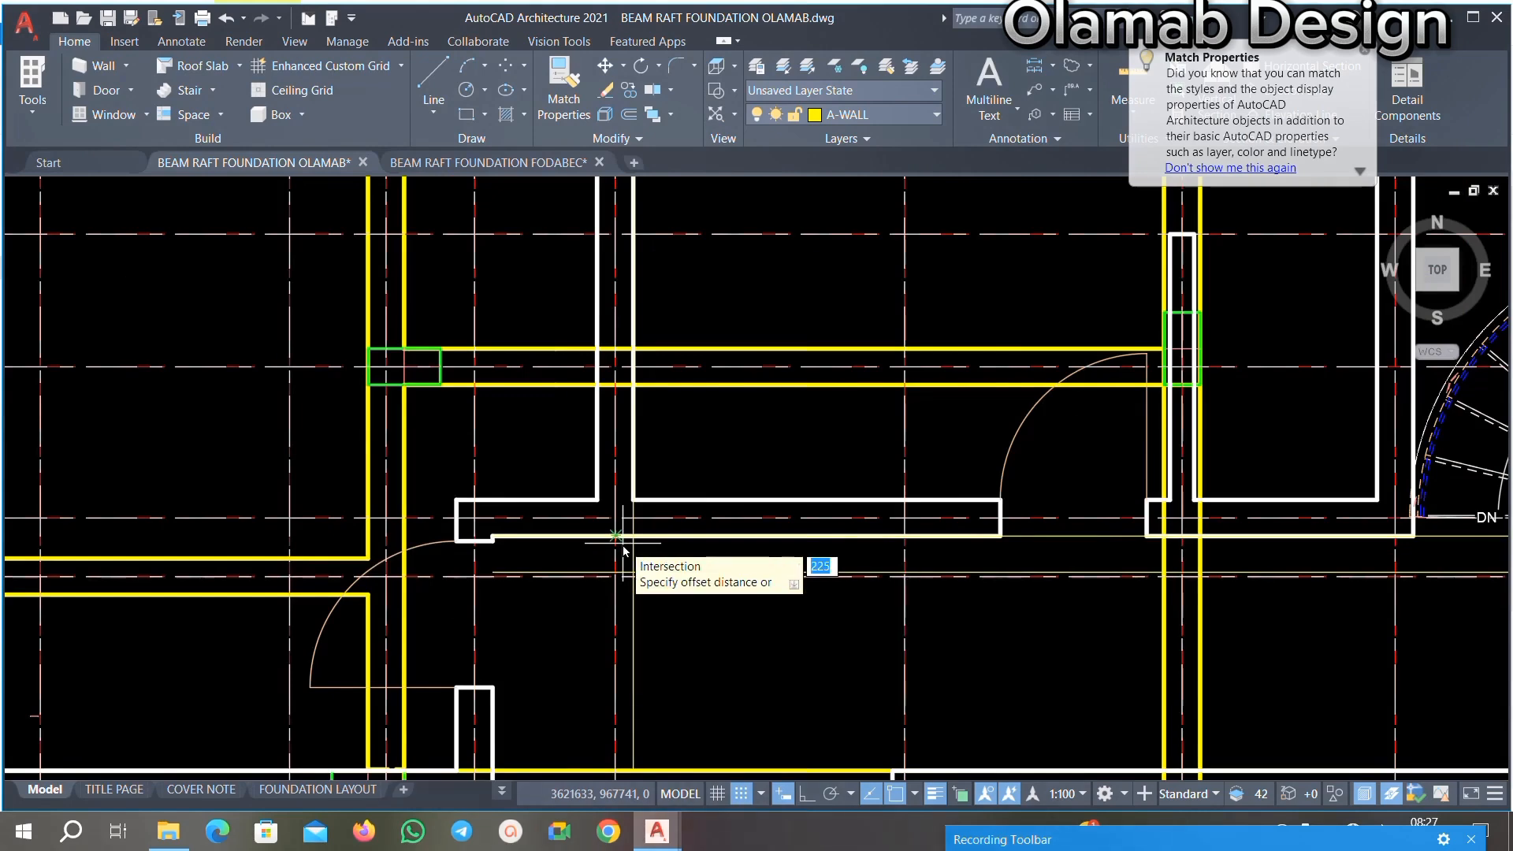
{"action": "scroll", "coordinate": [647, 641], "scroll_direction": "up", "scroll_amount": 4}
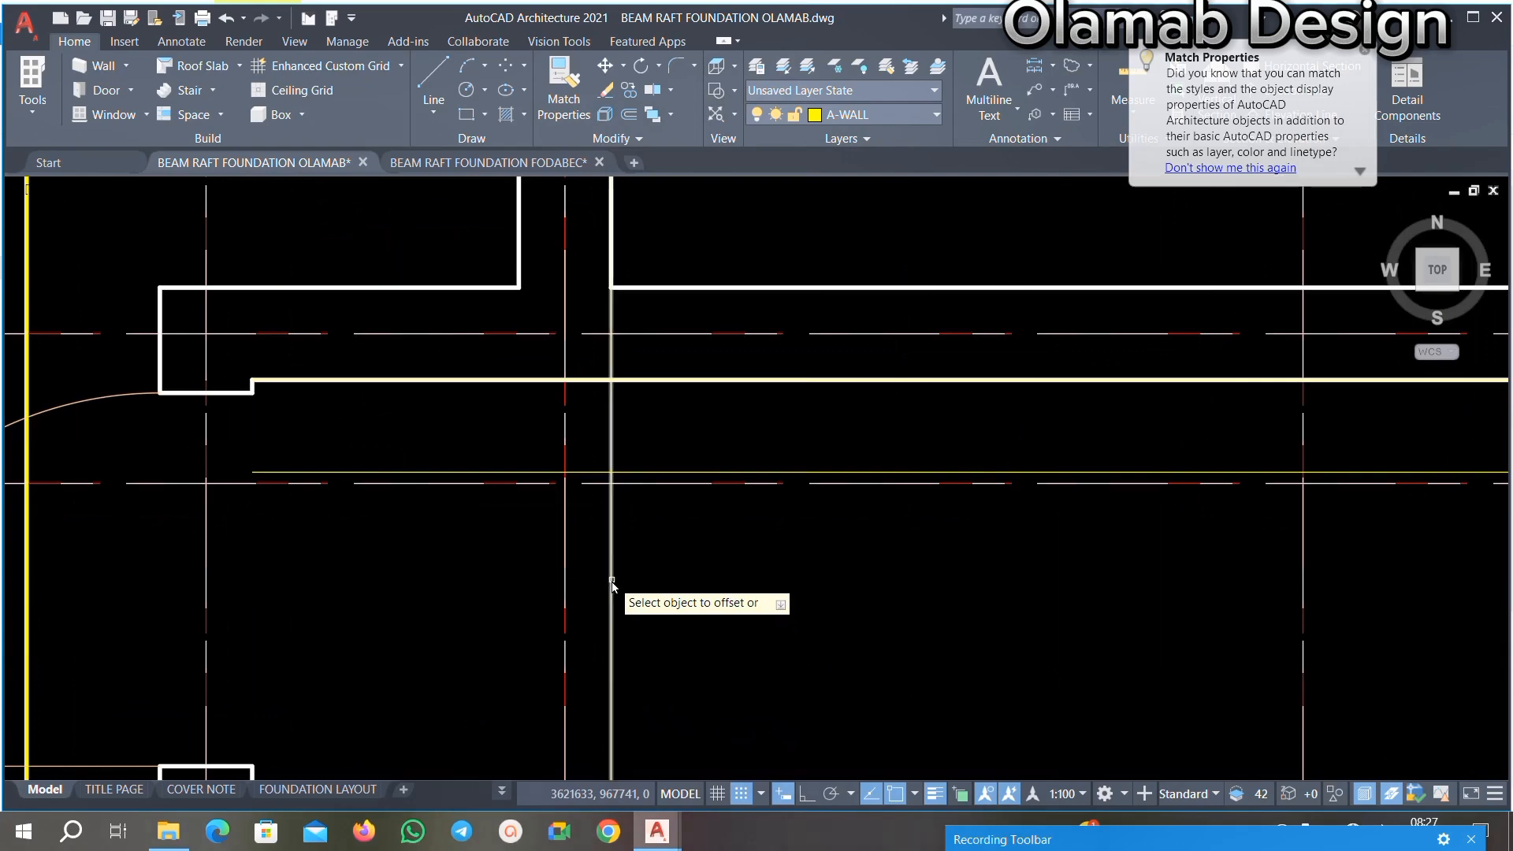
{"action": "key", "text": "Return"}
{"action": "scroll", "coordinate": [382, 612], "scroll_direction": "down", "scroll_amount": 4}
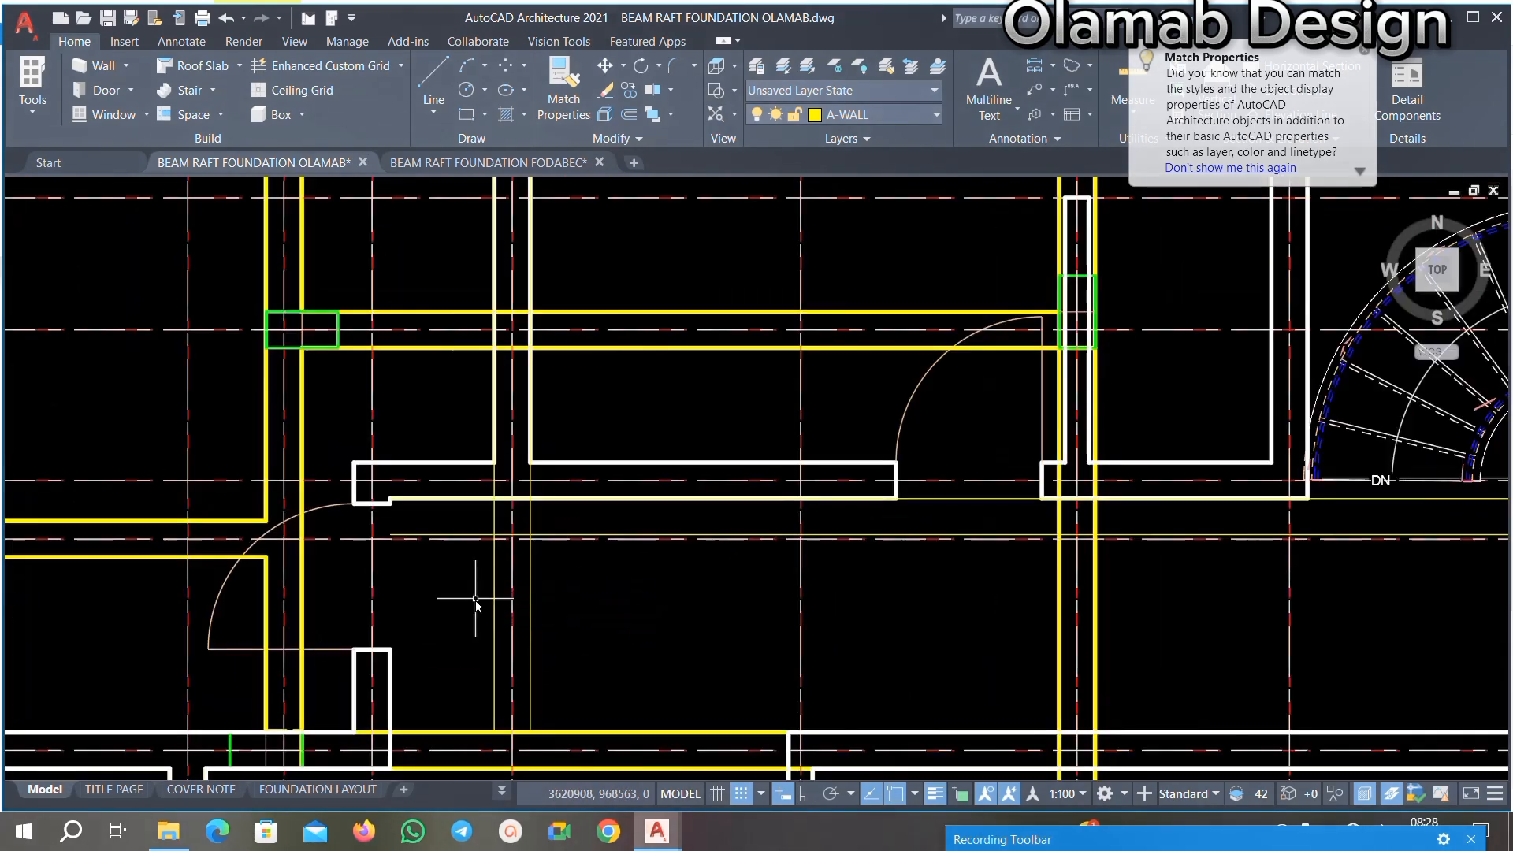
{"action": "scroll", "coordinate": [473, 597], "scroll_direction": "up", "scroll_amount": 2}
{"action": "scroll", "coordinate": [492, 485], "scroll_direction": "up", "scroll_amount": 8}
{"action": "scroll", "coordinate": [517, 359], "scroll_direction": "down", "scroll_amount": 6}
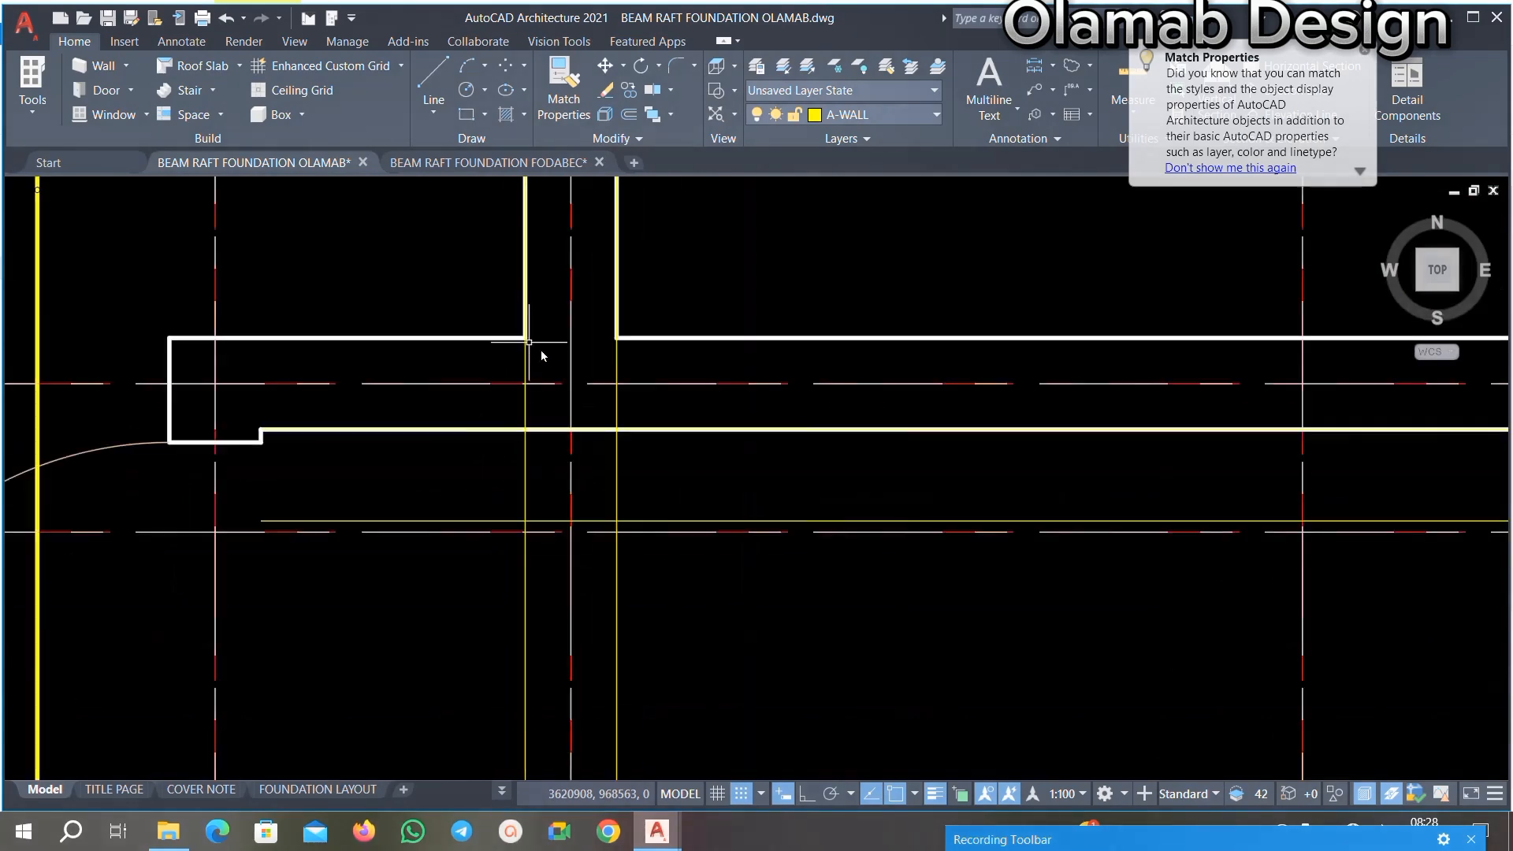
{"action": "scroll", "coordinate": [544, 439], "scroll_direction": "up", "scroll_amount": 2}
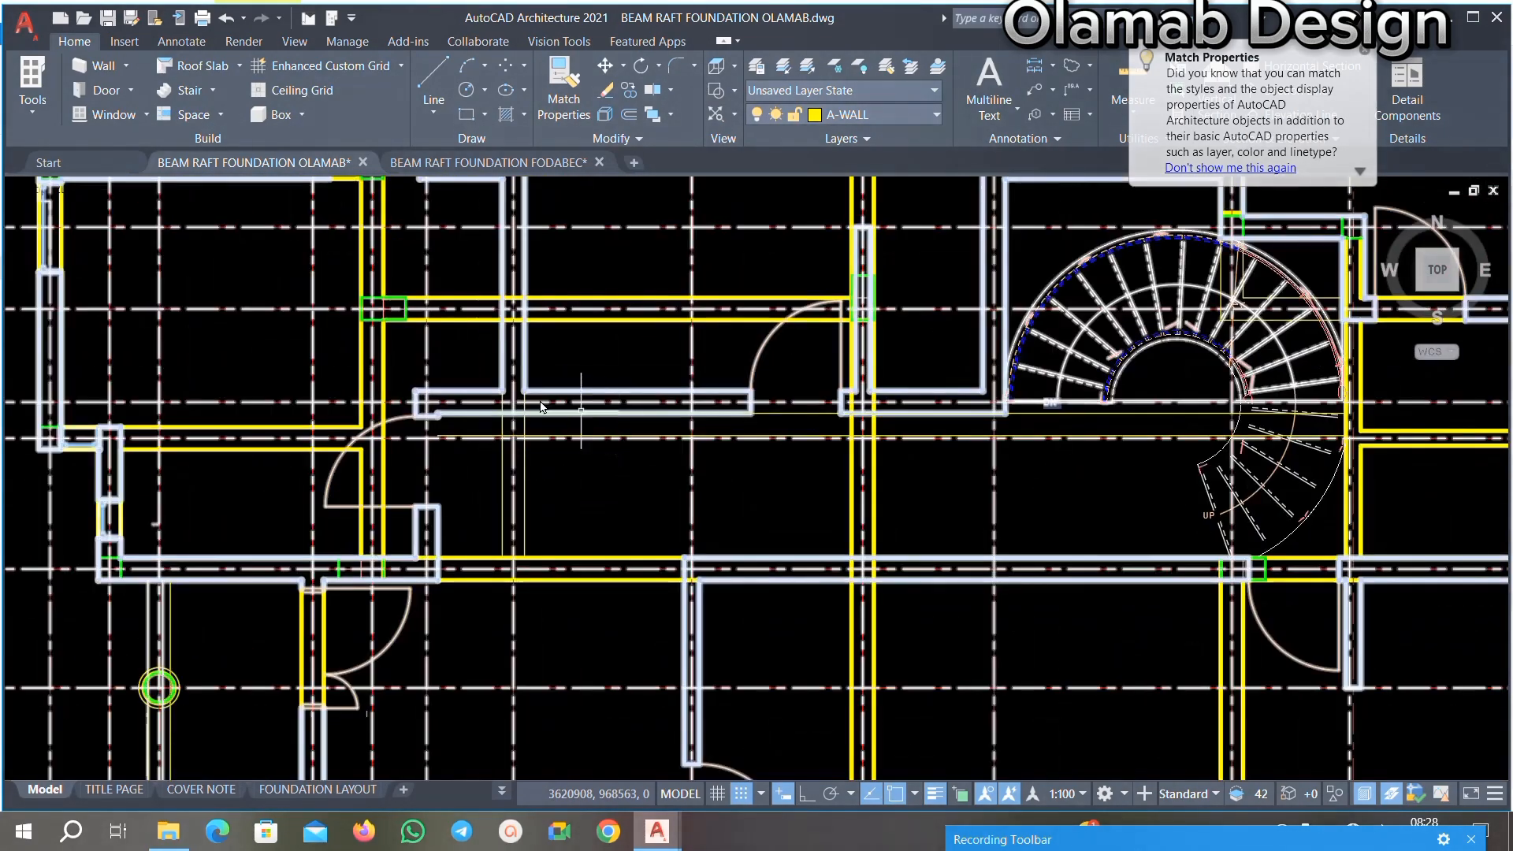
{"action": "scroll", "coordinate": [544, 439], "scroll_direction": "up", "scroll_amount": 8}
{"action": "scroll", "coordinate": [452, 522], "scroll_direction": "up", "scroll_amount": 3}
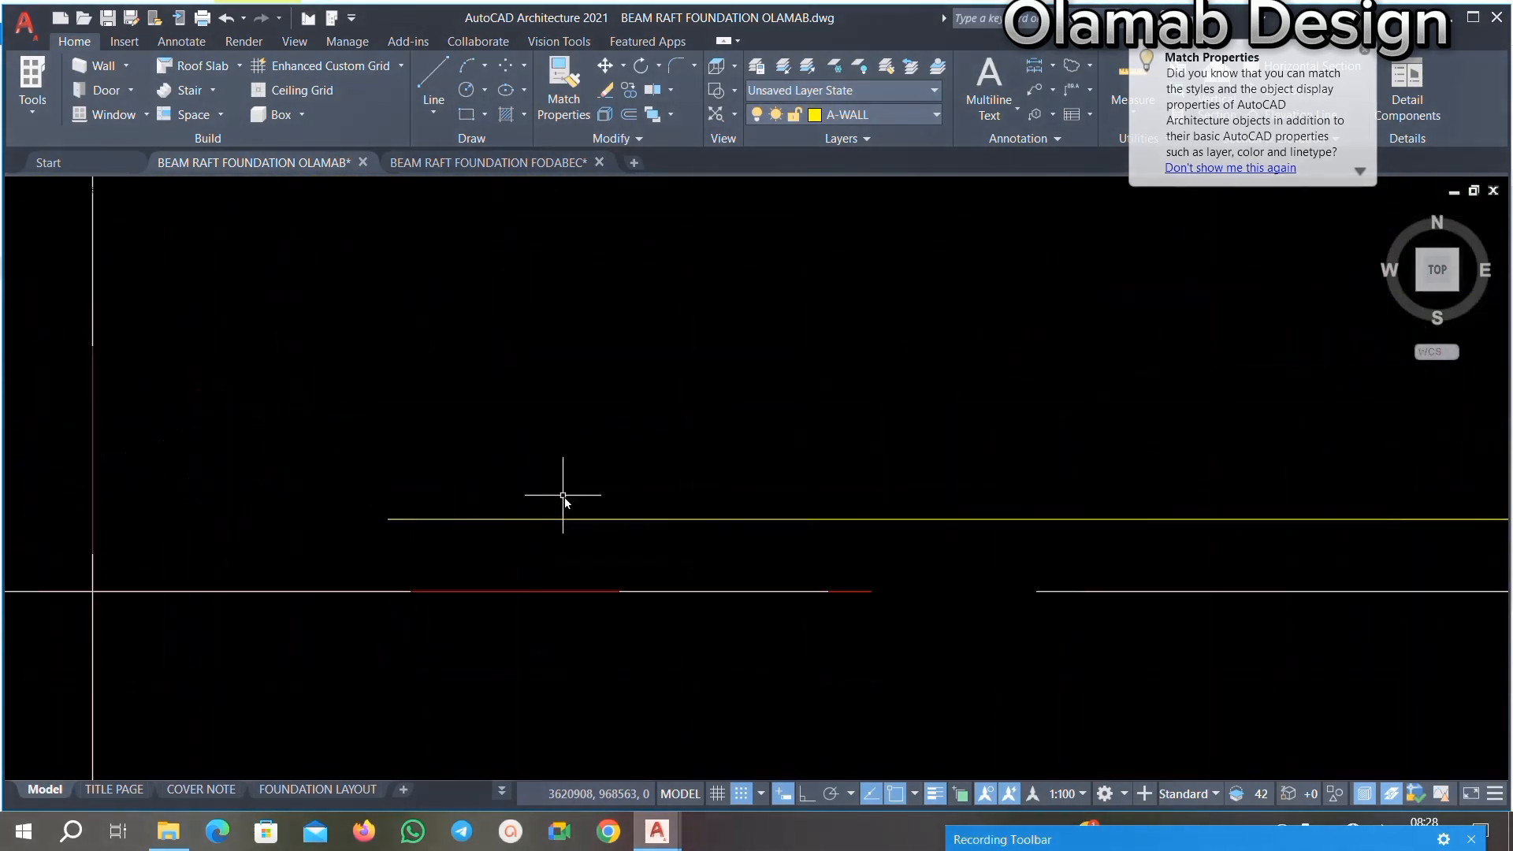
{"action": "left_click", "coordinate": [383, 520]}
{"action": "scroll", "coordinate": [622, 421], "scroll_direction": "down", "scroll_amount": 7}
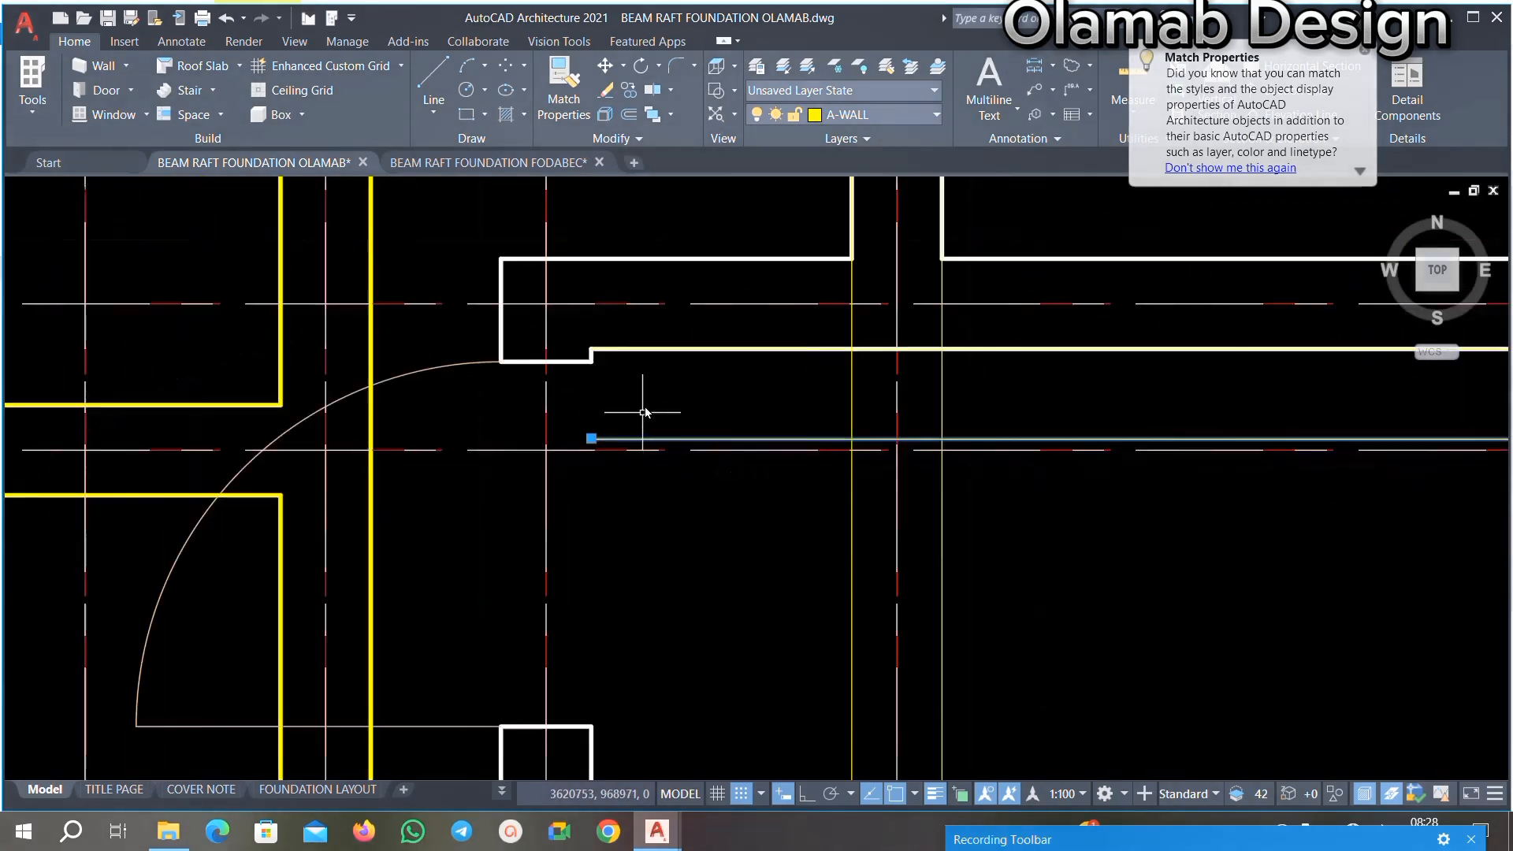
{"action": "scroll", "coordinate": [644, 411], "scroll_direction": "up", "scroll_amount": 3}
{"action": "scroll", "coordinate": [623, 386], "scroll_direction": "down", "scroll_amount": 7}
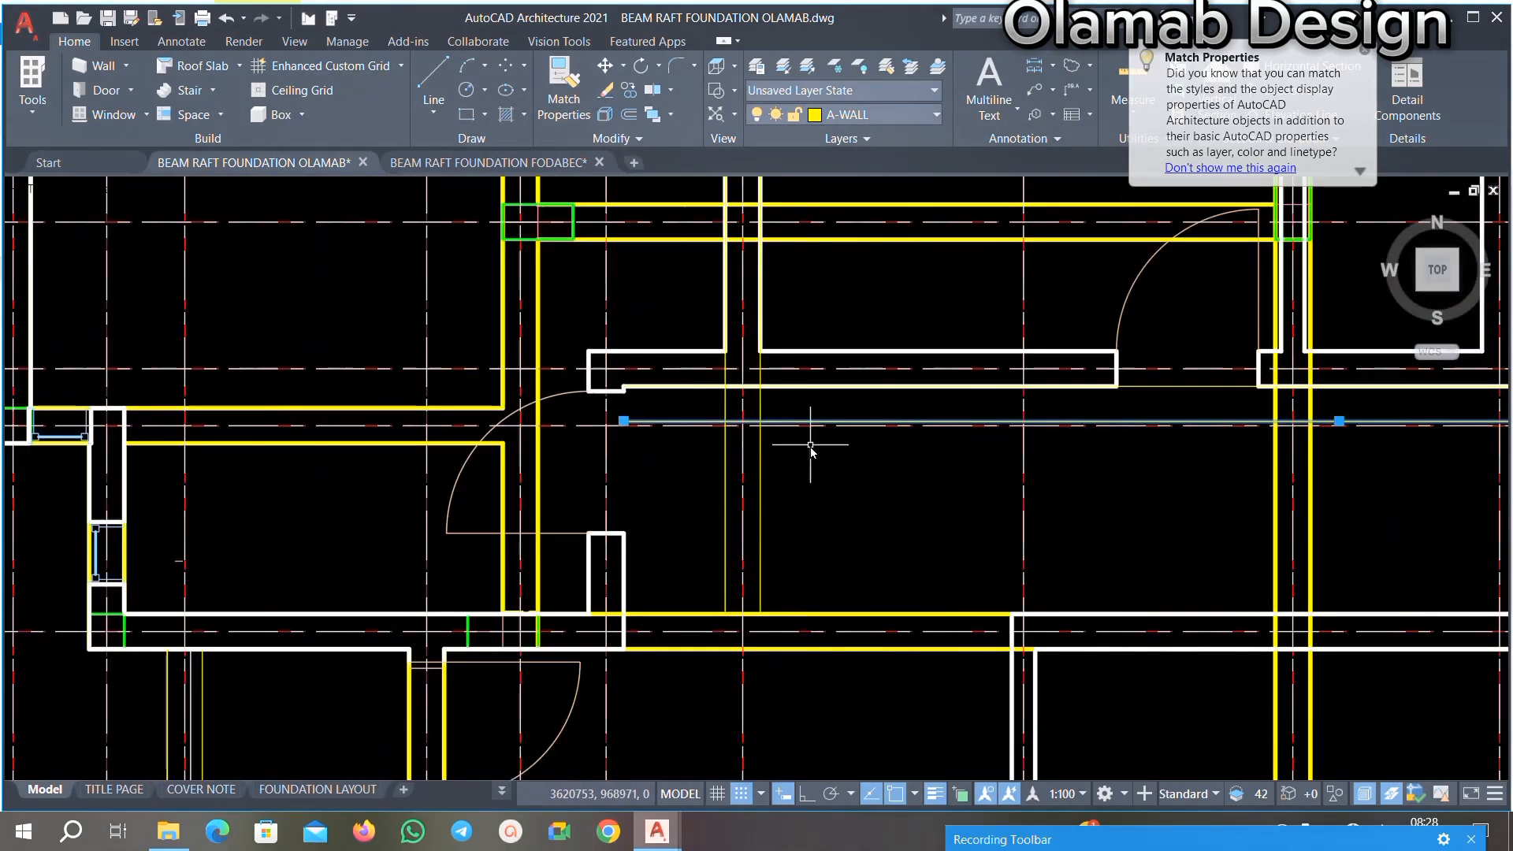
Step: Stretch the western end of the thin line along the corridor's northern wall face to the vertical yellow outline's eastern edge
{"action": "scroll", "coordinate": [766, 493], "scroll_direction": "up", "scroll_amount": 3}
{"action": "scroll", "coordinate": [1165, 433], "scroll_direction": "up", "scroll_amount": 3}
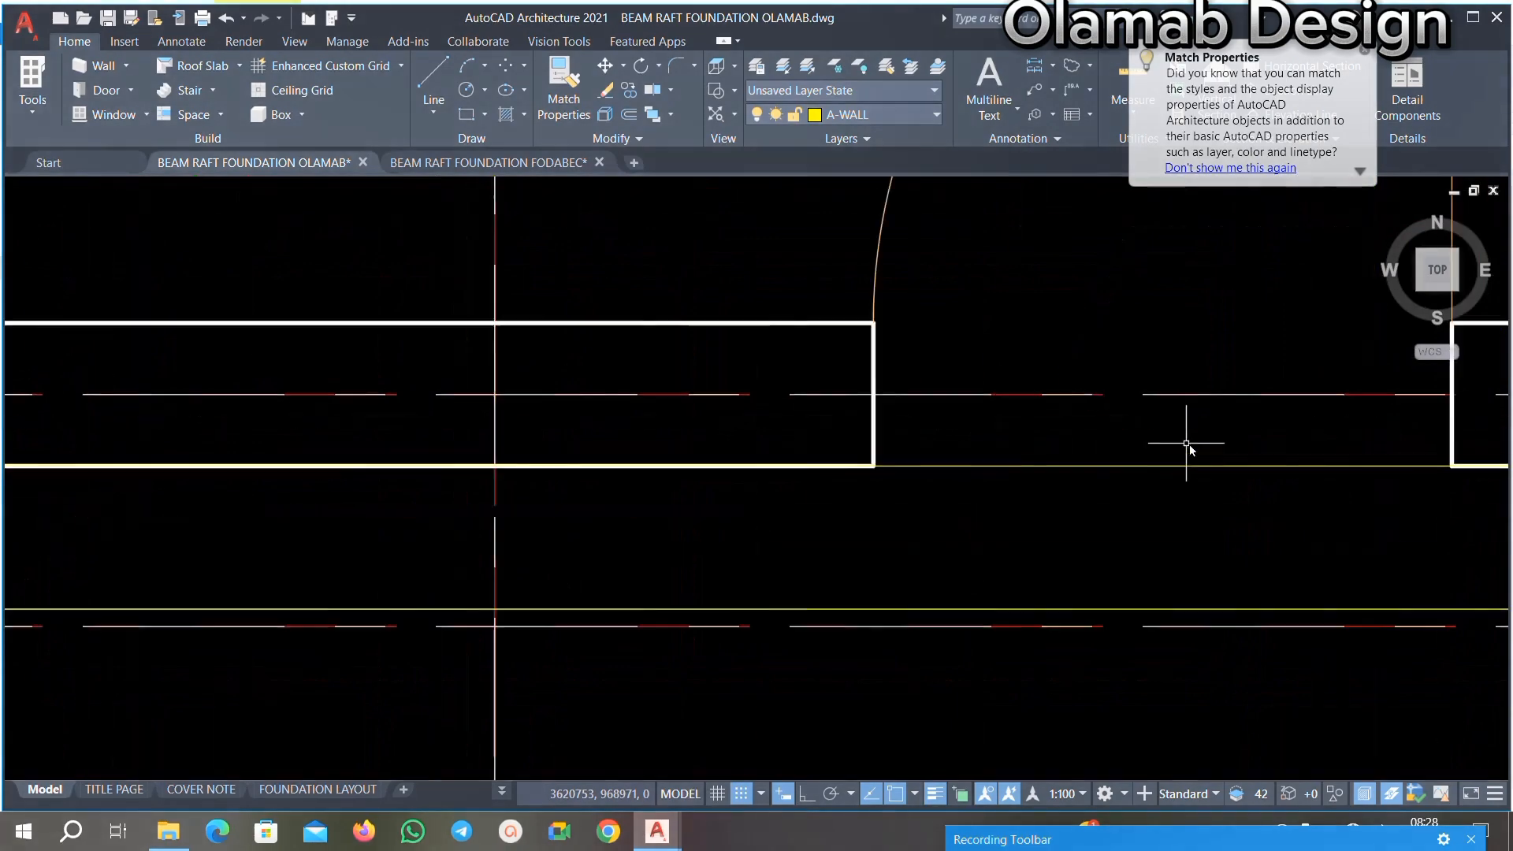
{"action": "scroll", "coordinate": [1006, 428], "scroll_direction": "down", "scroll_amount": 6}
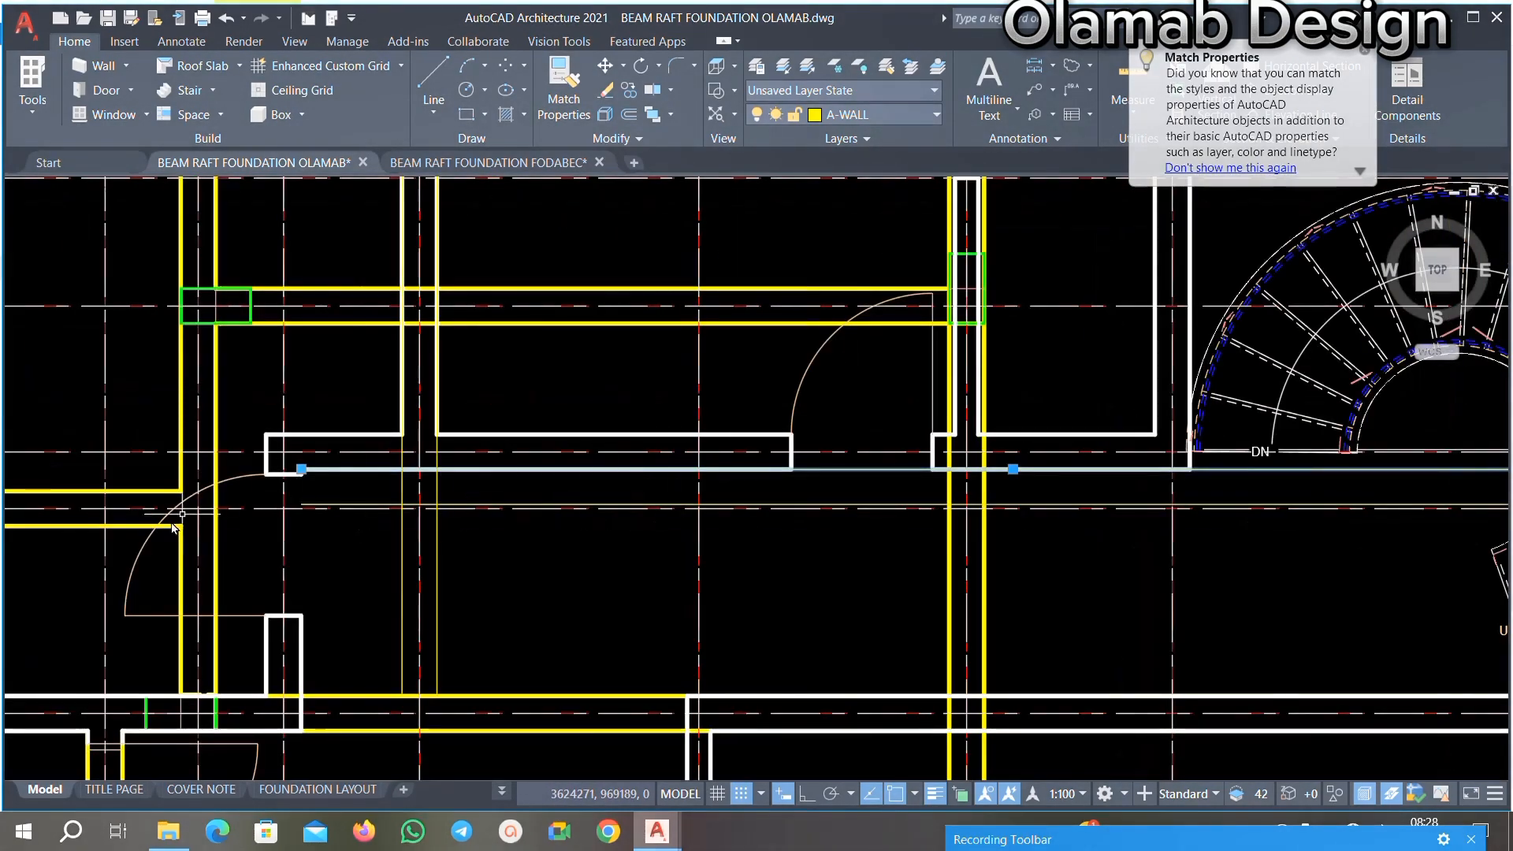
{"action": "scroll", "coordinate": [182, 514], "scroll_direction": "up", "scroll_amount": 4}
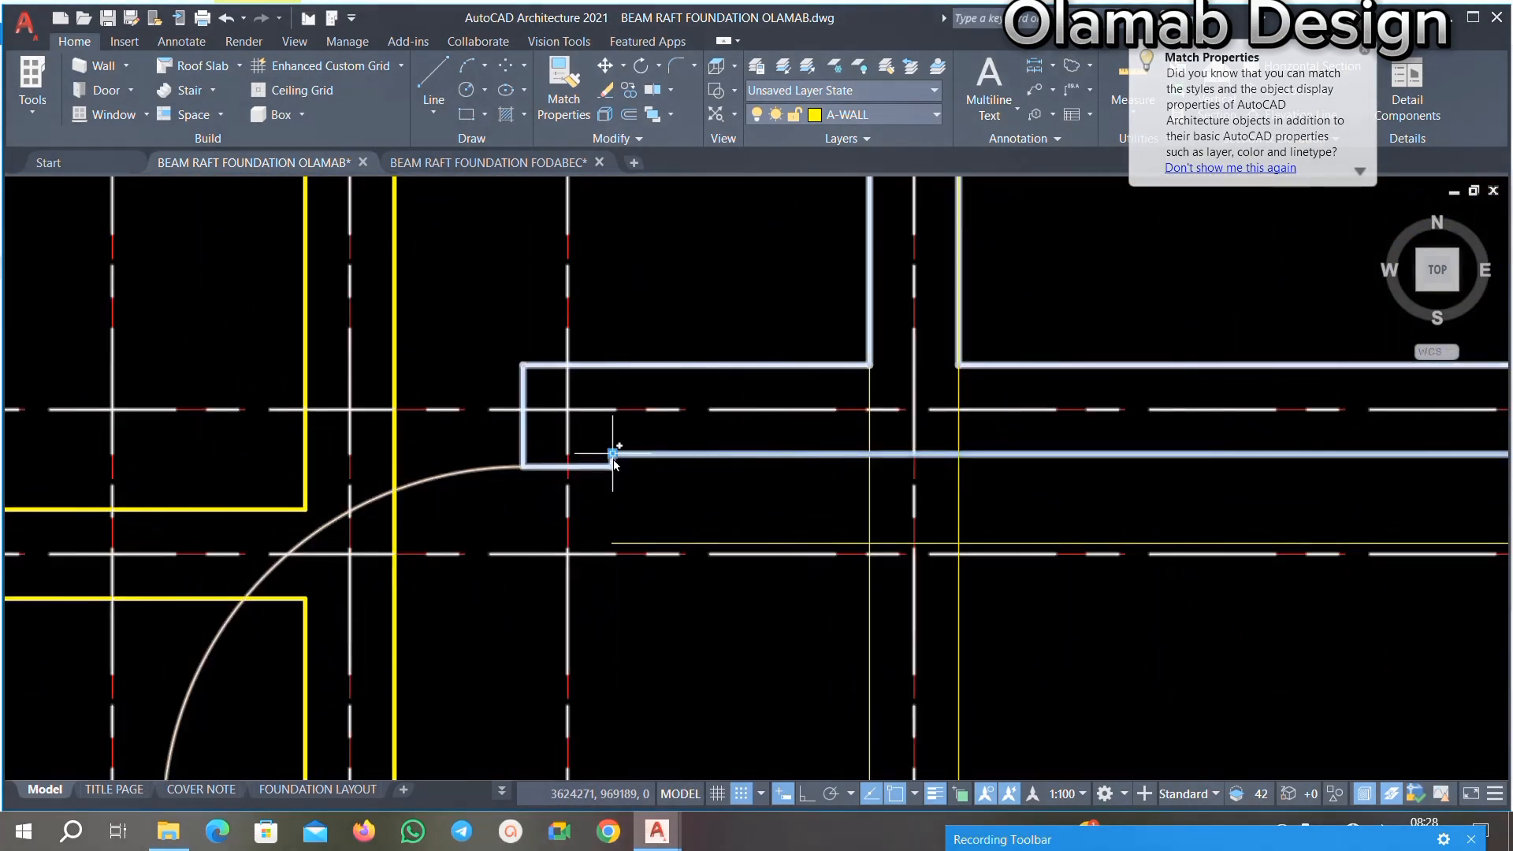
{"action": "left_click", "coordinate": [613, 453]}
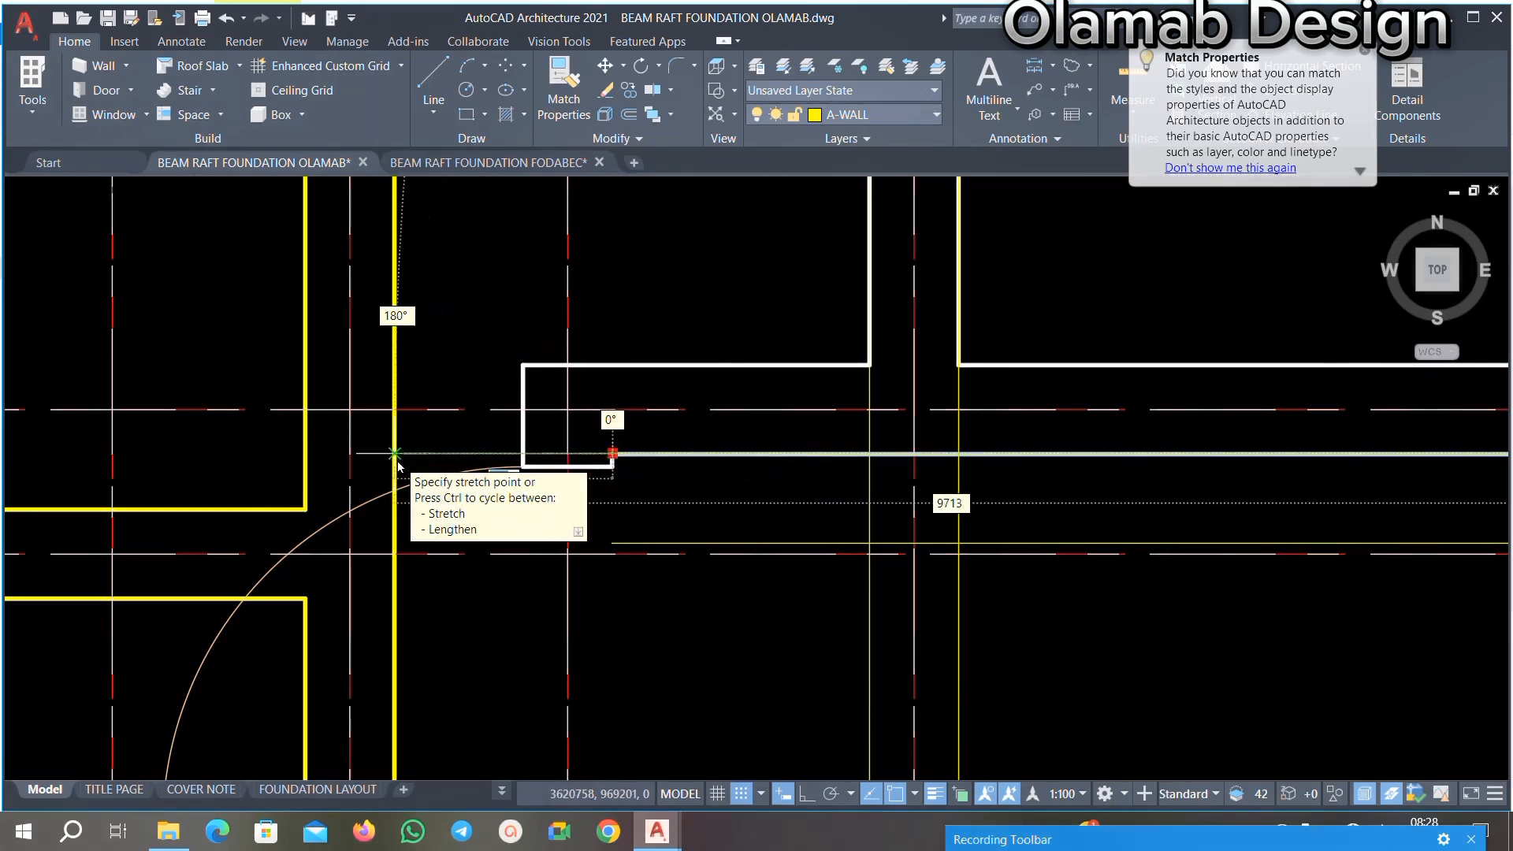
{"action": "left_click", "coordinate": [396, 457]}
{"action": "scroll", "coordinate": [654, 550], "scroll_direction": "up", "scroll_amount": 3}
{"action": "left_click", "coordinate": [643, 477]}
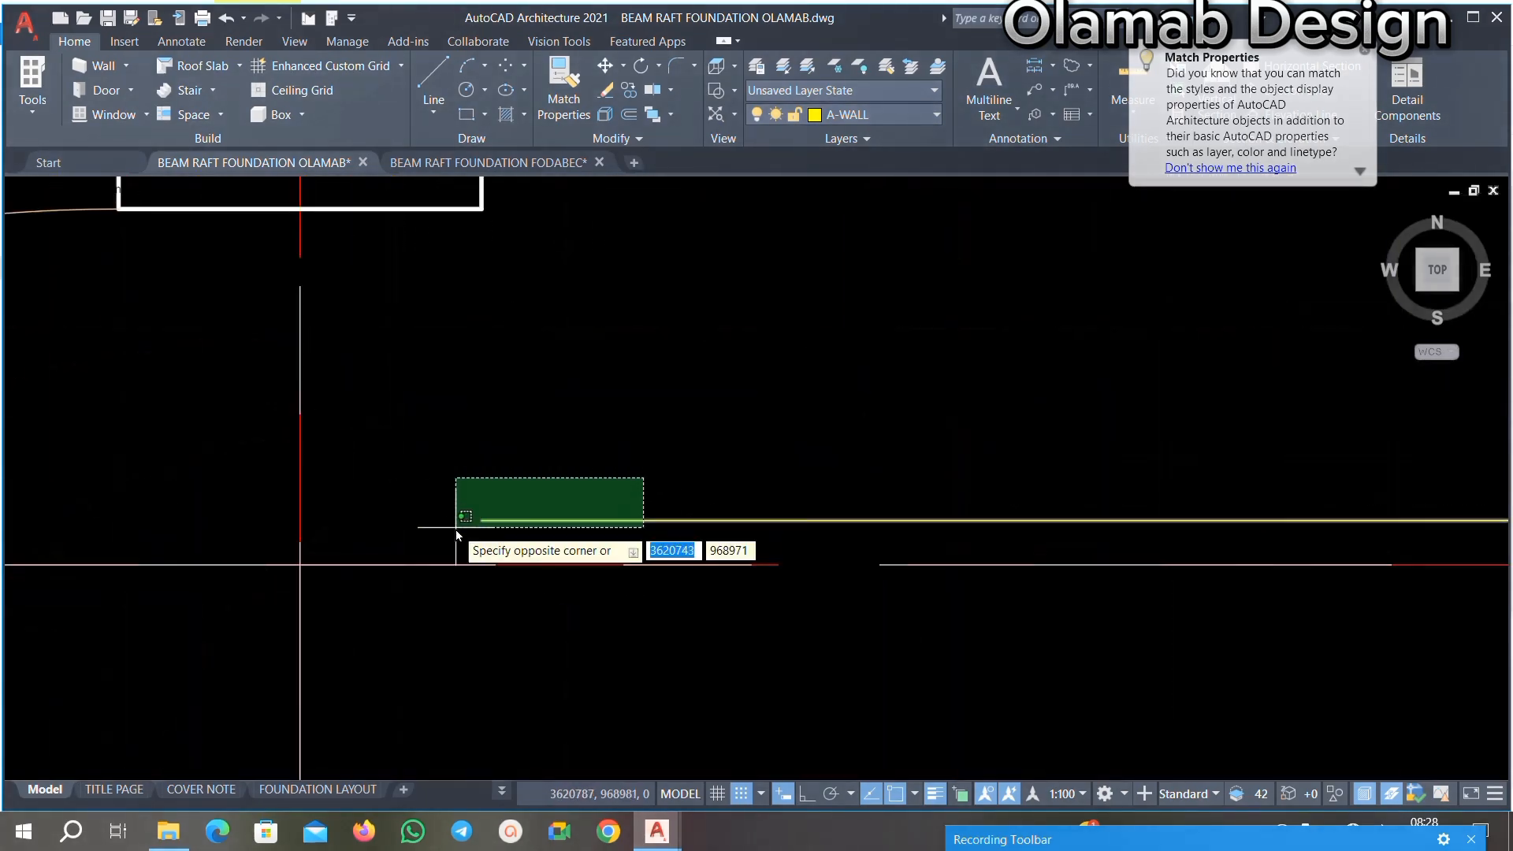
{"action": "left_click", "coordinate": [456, 528]}
{"action": "scroll", "coordinate": [760, 415], "scroll_direction": "down", "scroll_amount": 4}
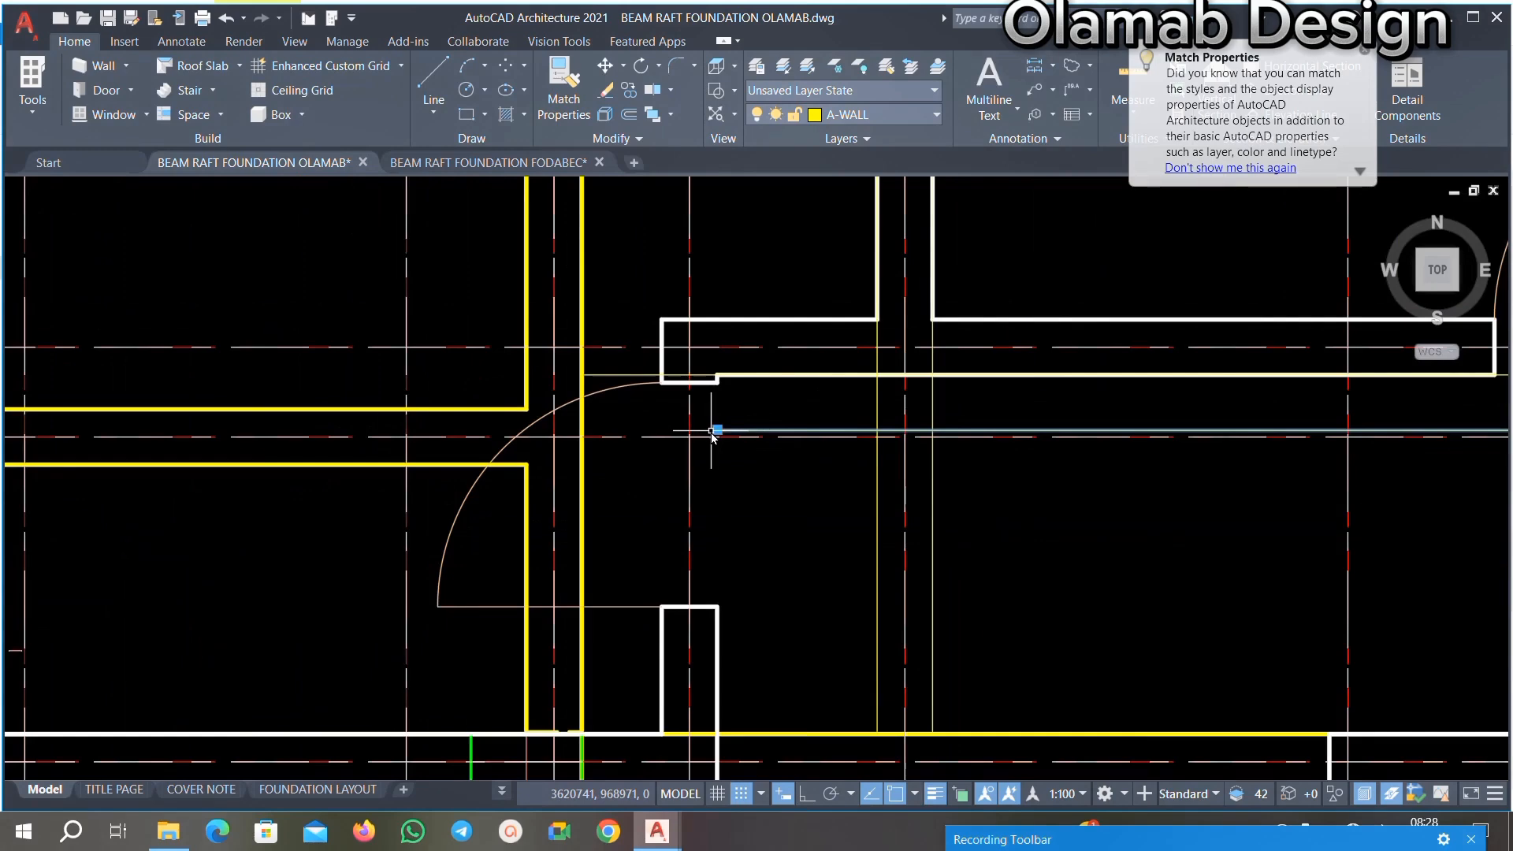
{"action": "left_click", "coordinate": [717, 430]}
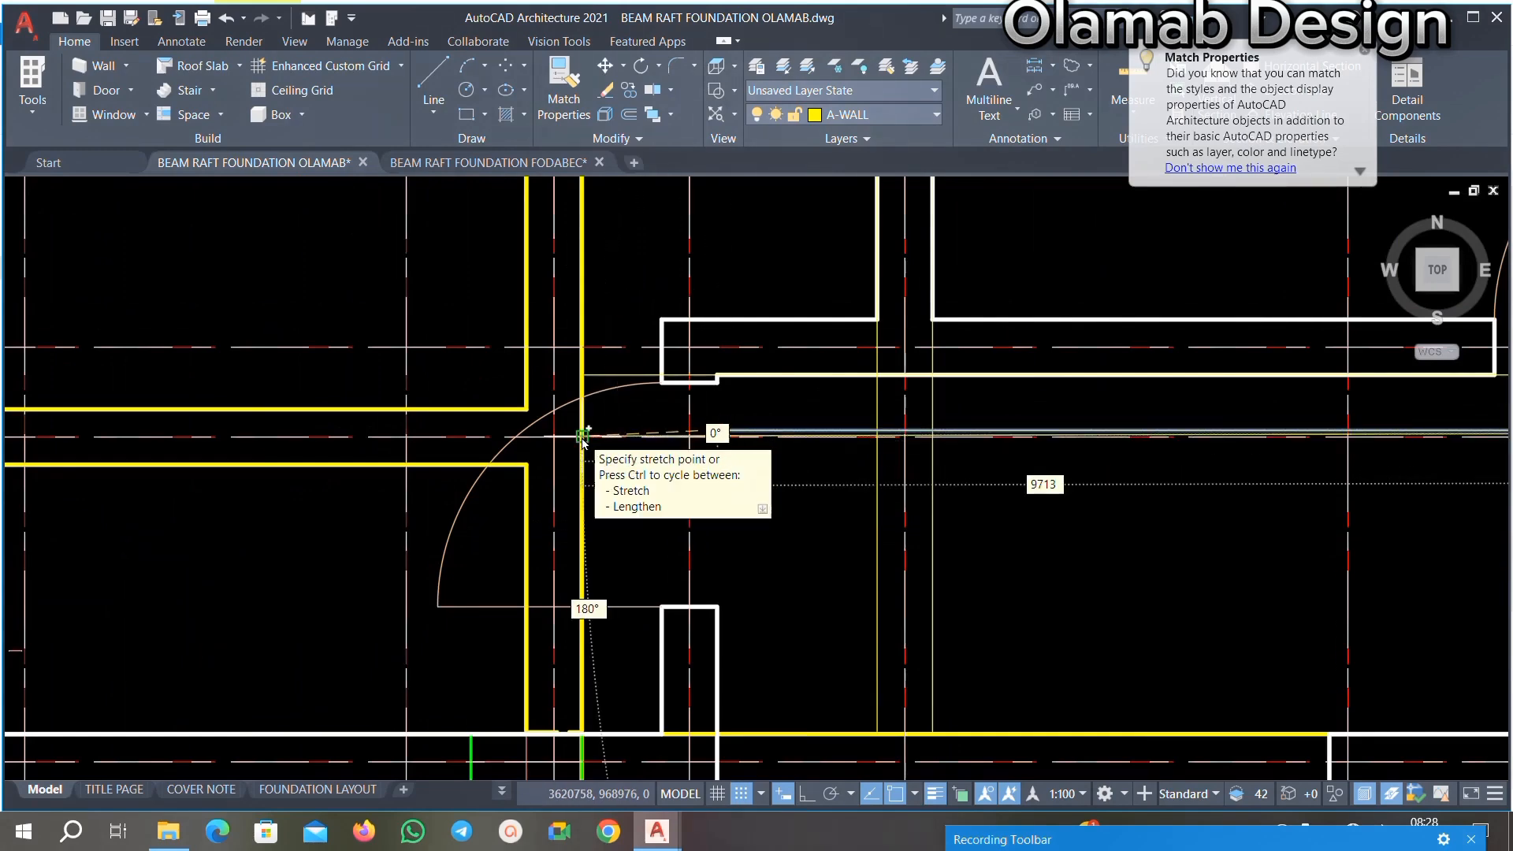
{"action": "scroll", "coordinate": [580, 436], "scroll_direction": "up", "scroll_amount": 4}
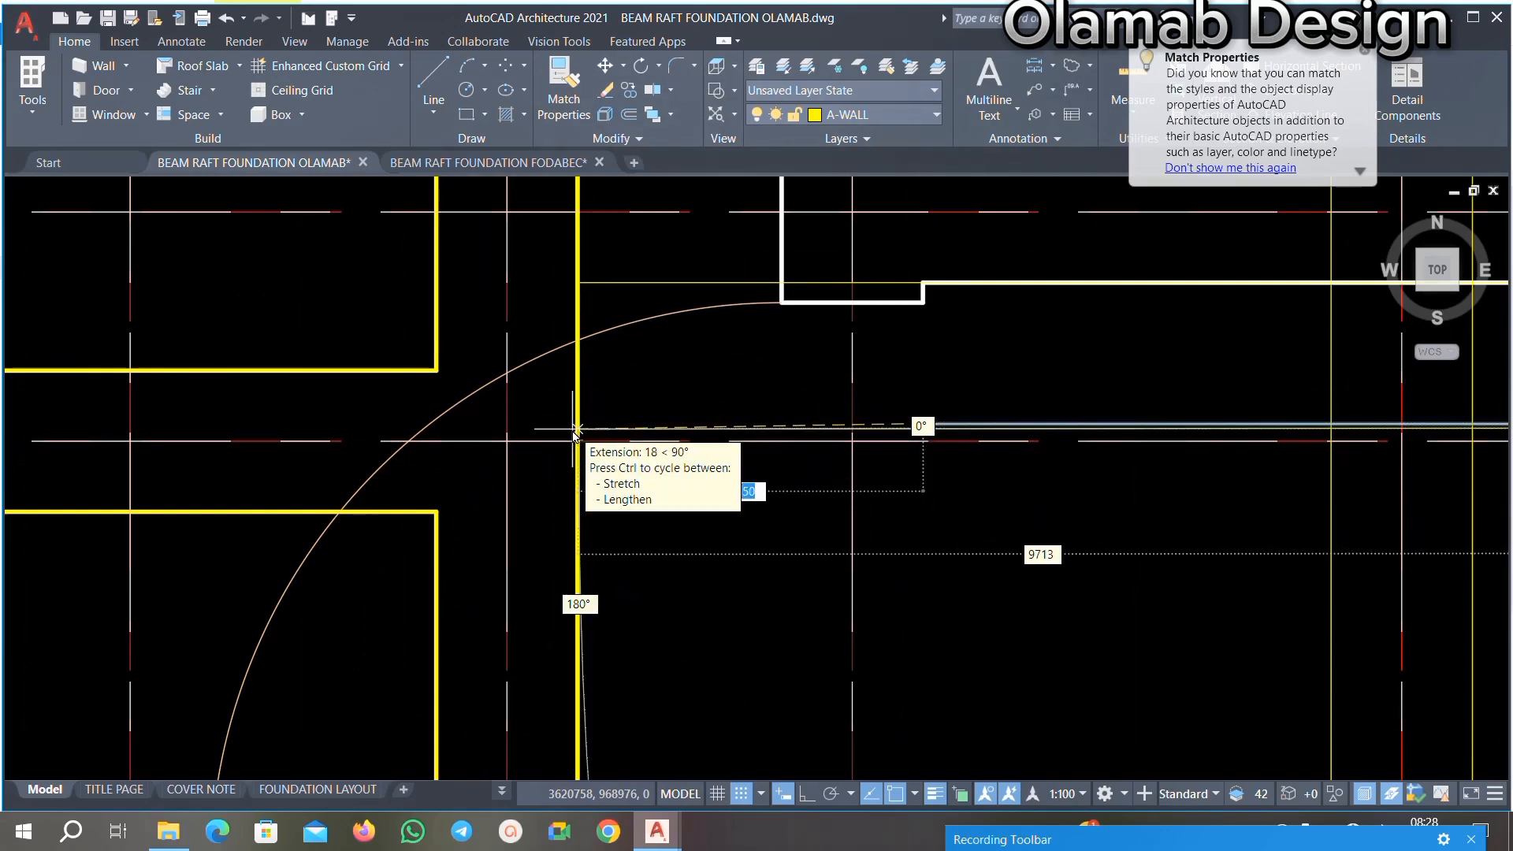
{"action": "key", "text": "Escape"}
{"action": "scroll", "coordinate": [743, 449], "scroll_direction": "down", "scroll_amount": 1}
{"action": "key", "text": "Escape"}
{"action": "scroll", "coordinate": [852, 439], "scroll_direction": "up", "scroll_amount": 1}
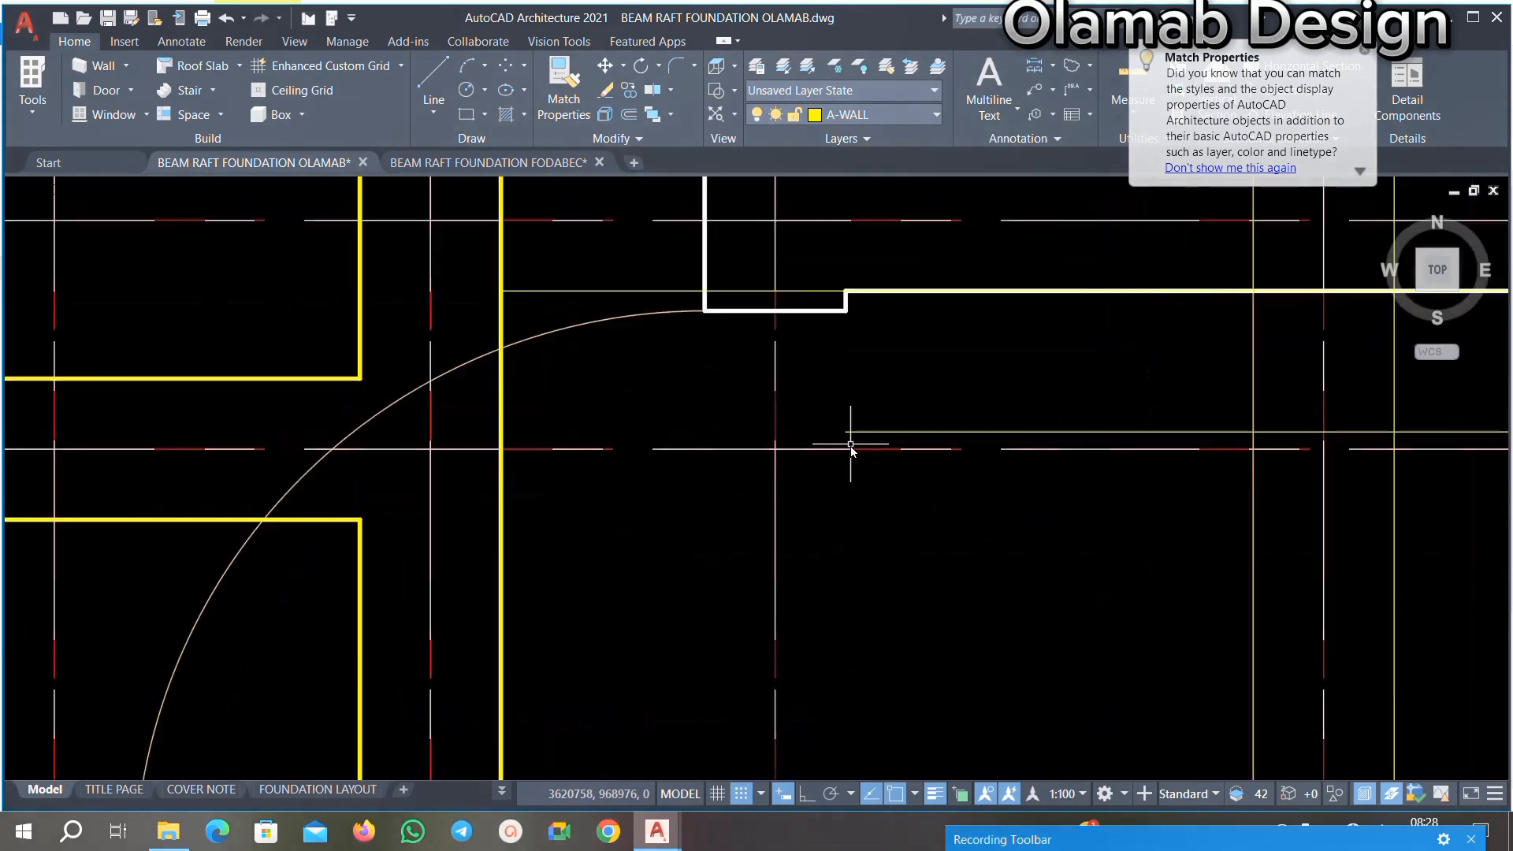
Step: Extend the lower parallel corridor line west past the vertical yellow outline to the door swing arc
{"action": "type", "text": "te"}
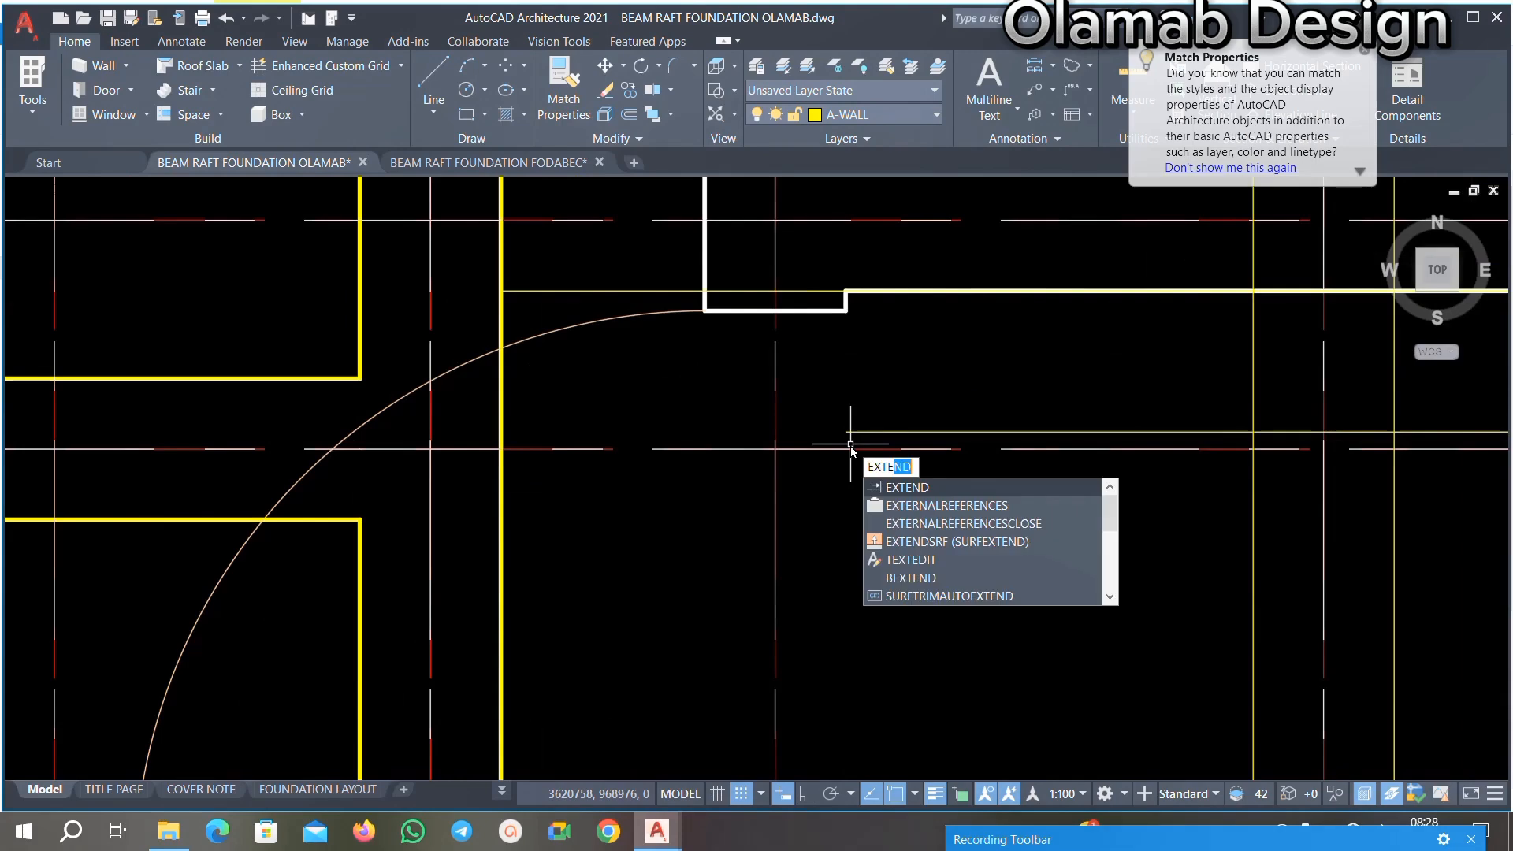
{"action": "key", "text": "Return"}
{"action": "scroll", "coordinate": [849, 446], "scroll_direction": "up", "scroll_amount": 4}
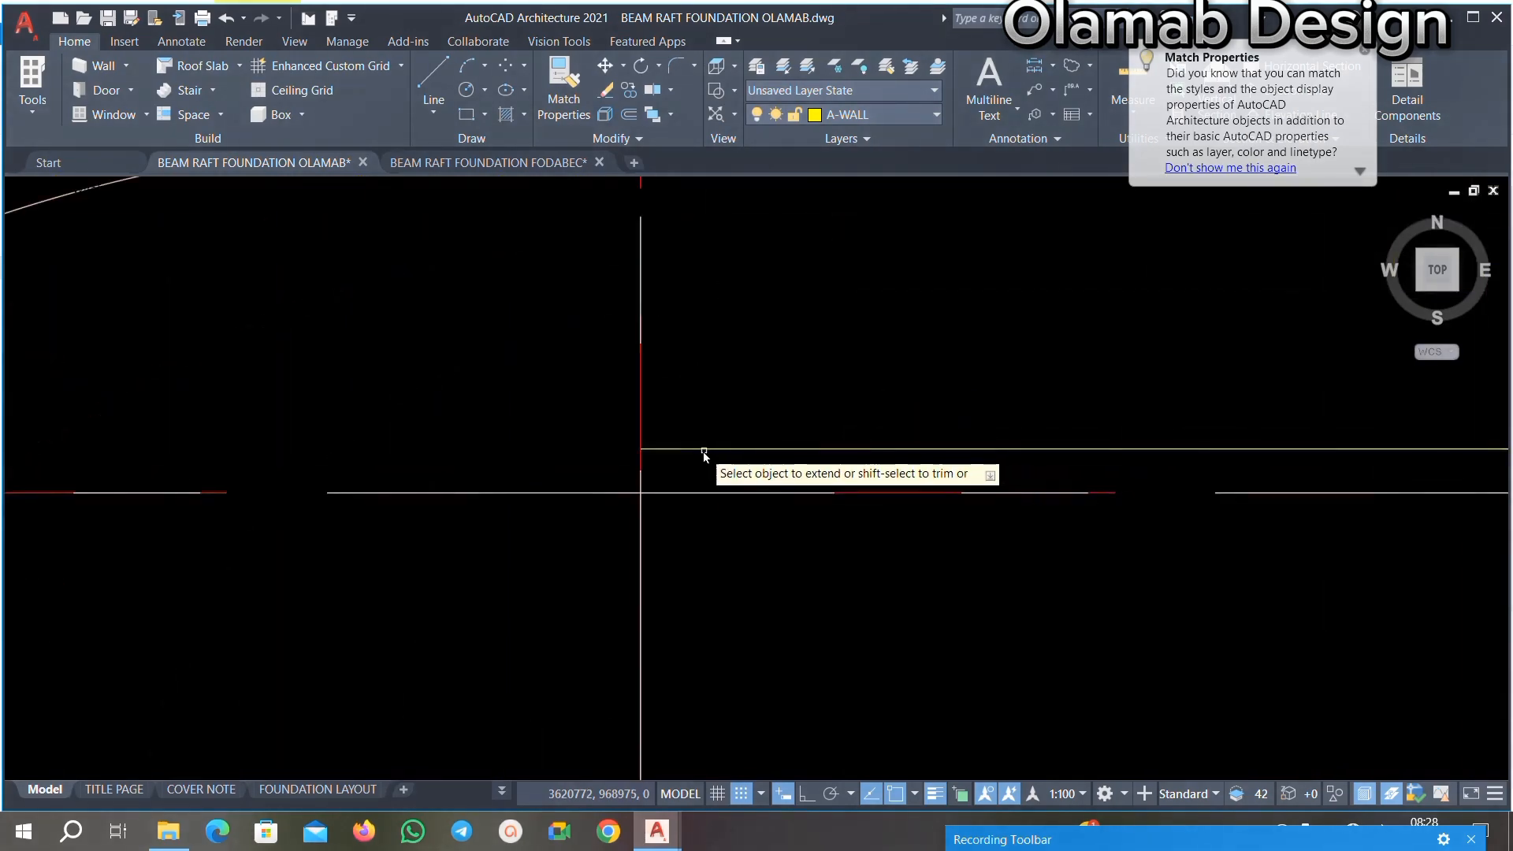
{"action": "scroll", "coordinate": [816, 381], "scroll_direction": "down", "scroll_amount": 3}
{"action": "scroll", "coordinate": [677, 378], "scroll_direction": "up", "scroll_amount": 5}
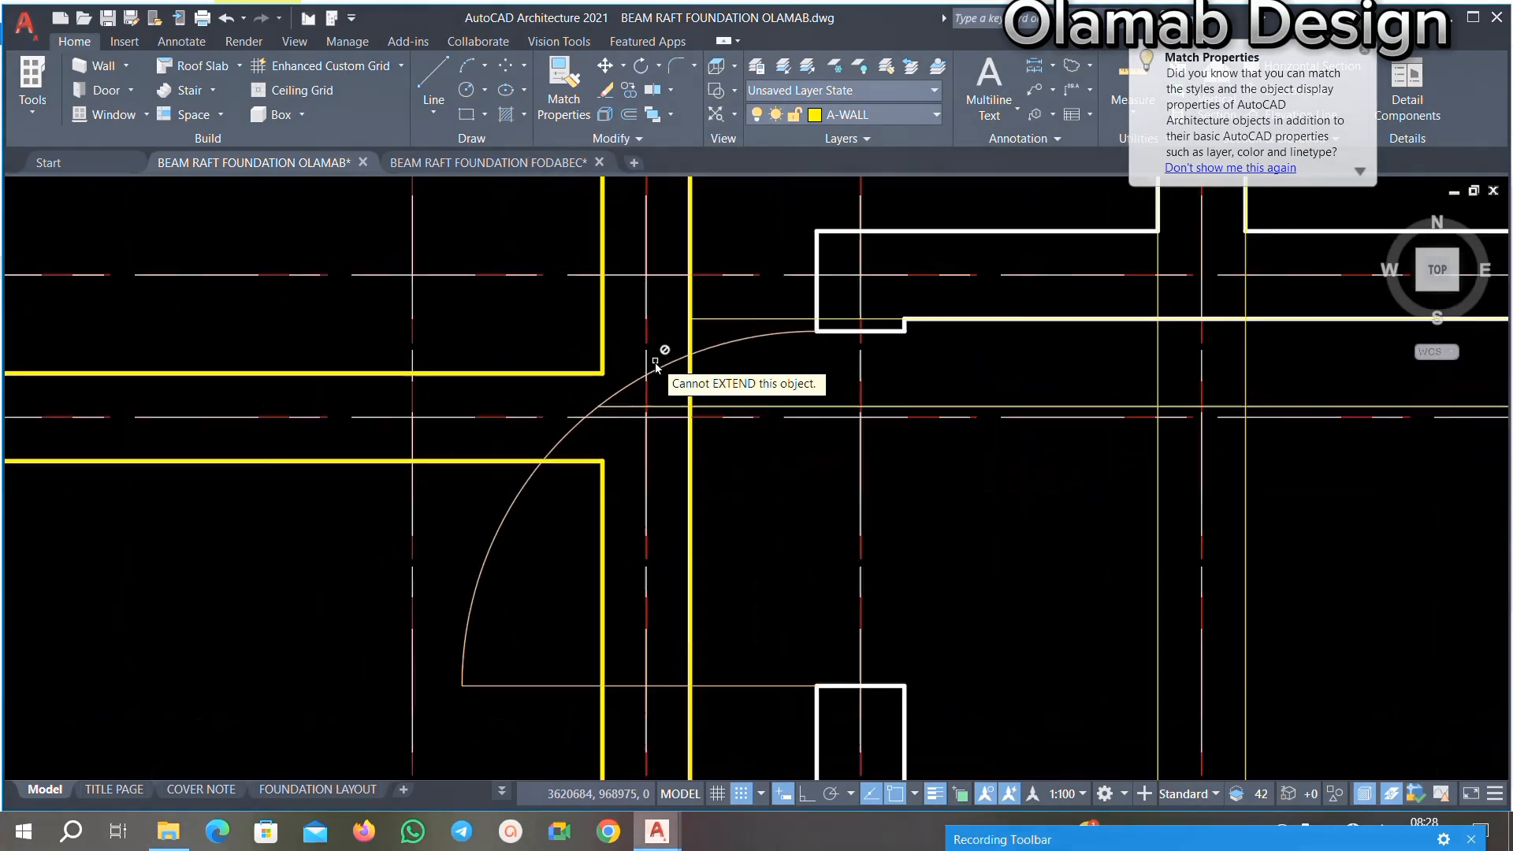
{"action": "left_click", "coordinate": [898, 391]}
{"action": "left_click", "coordinate": [750, 547]}
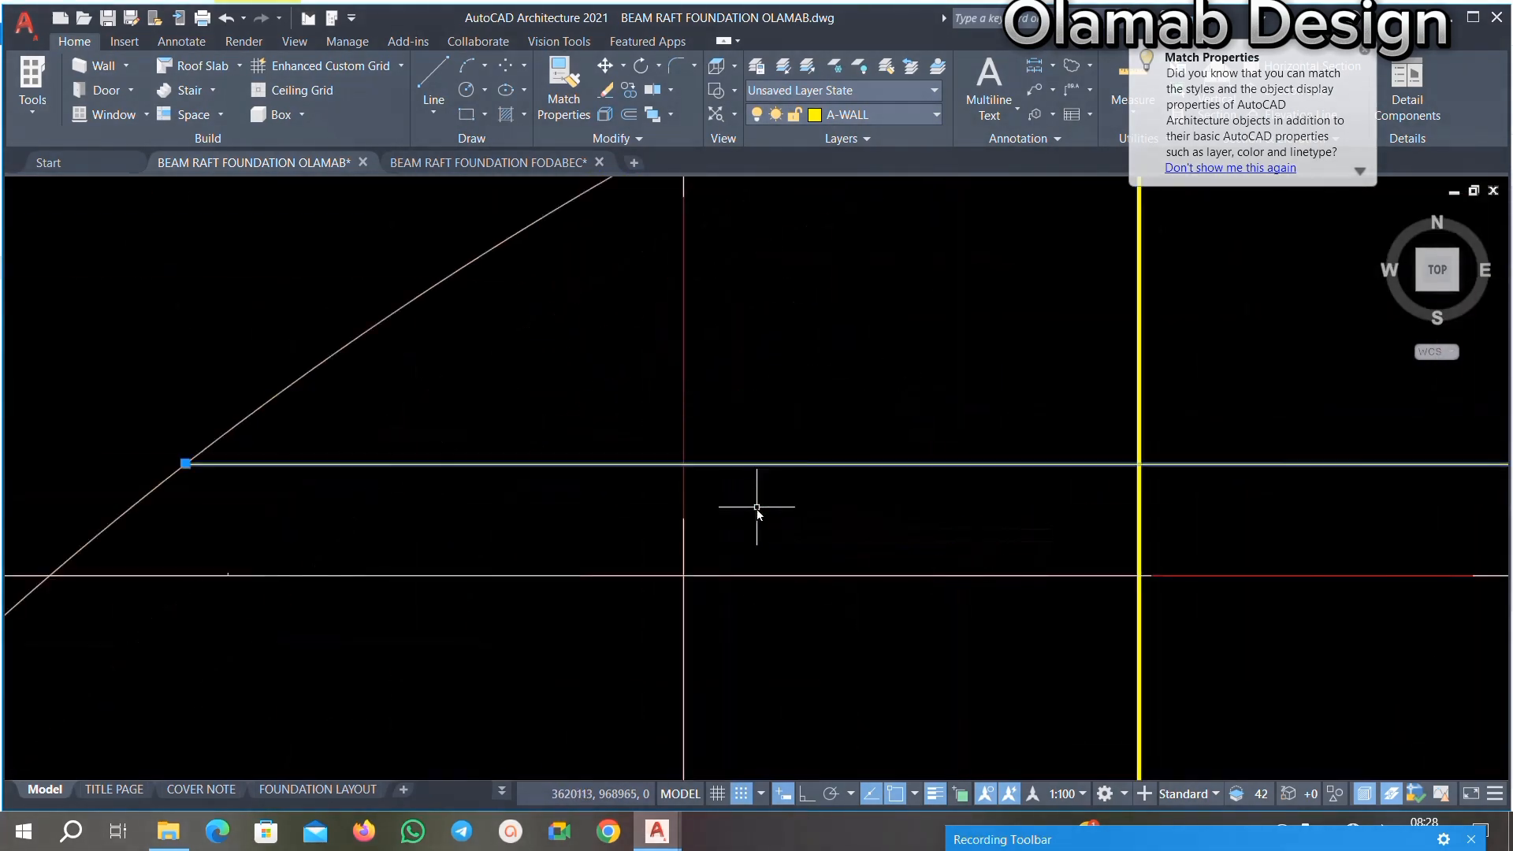
Step: Trim the overrun of the lower corridor line west of the vertical yellow wall outline
{"action": "key", "text": "Escape"}
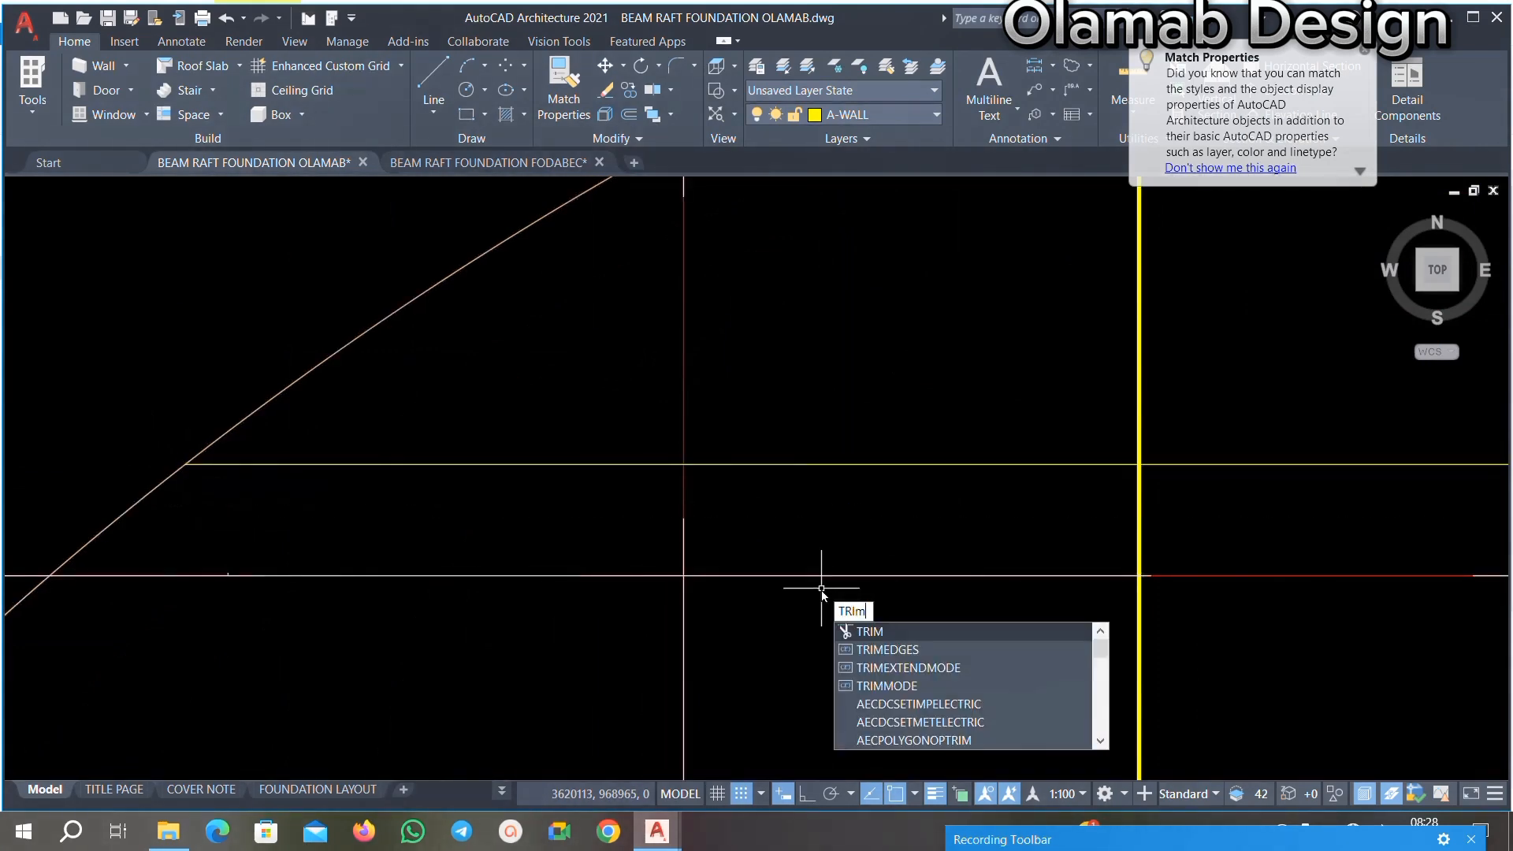
{"action": "key", "text": "Return"}
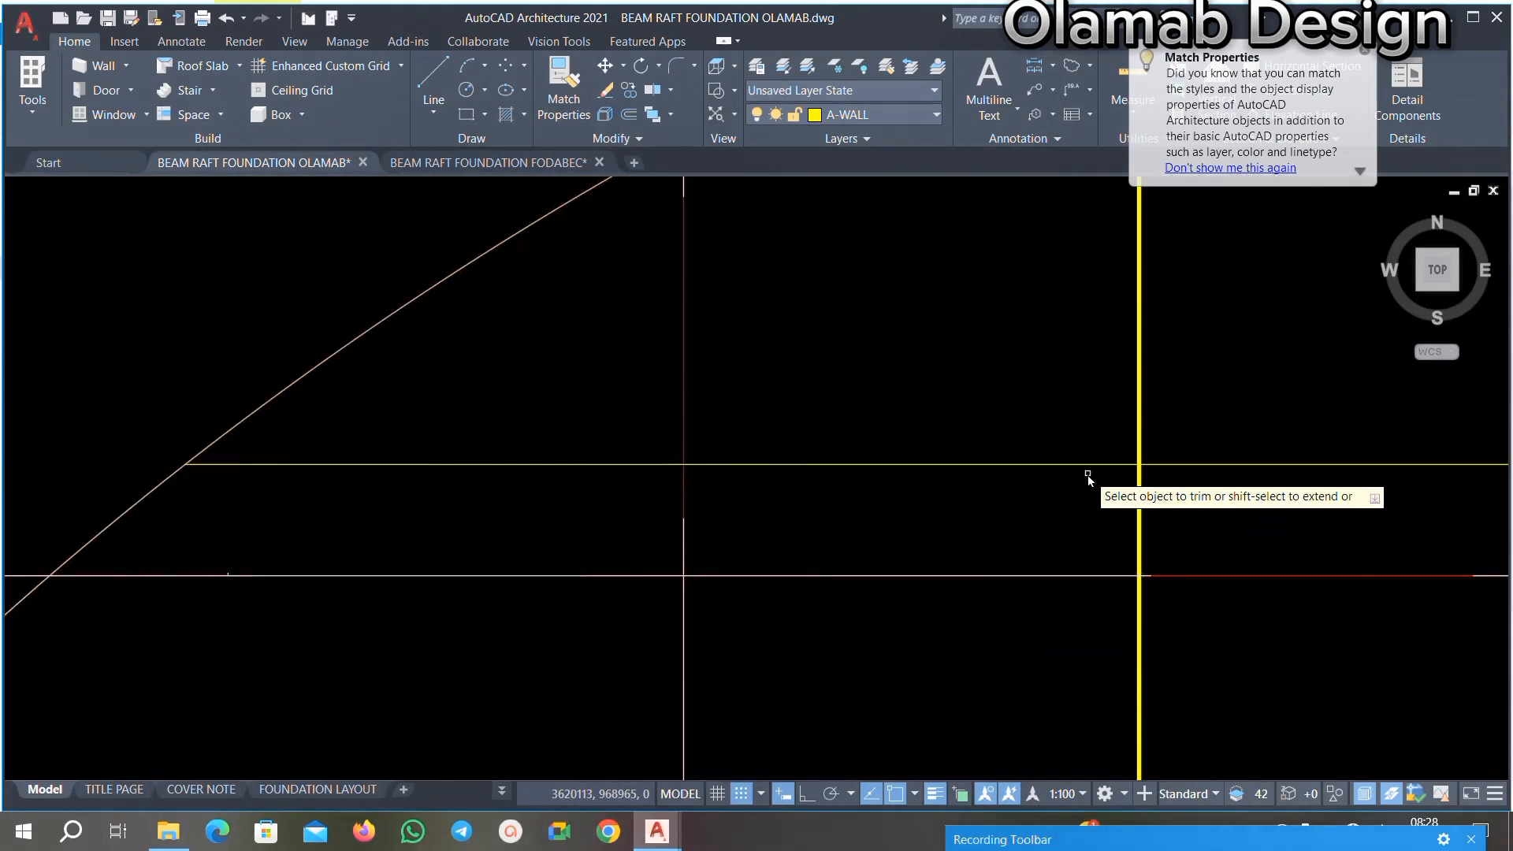
{"action": "left_click", "coordinate": [513, 473]}
{"action": "left_click", "coordinate": [437, 516]}
{"action": "scroll", "coordinate": [432, 513], "scroll_direction": "down", "scroll_amount": 5}
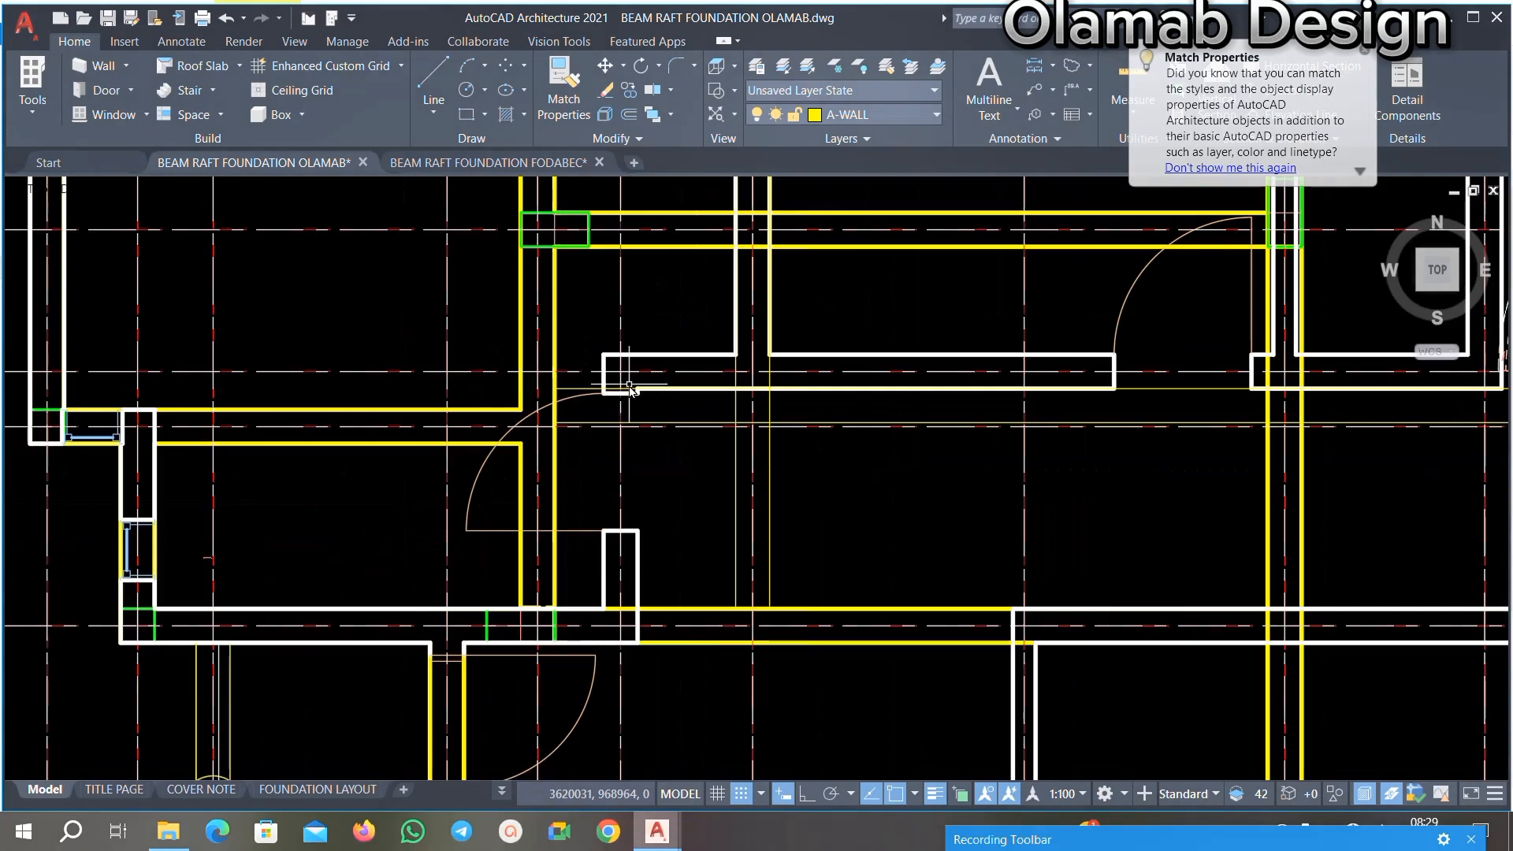
Step: Delete the overlaid white wall plan and its duplicate grid lines from the yellow foundation plan
{"action": "scroll", "coordinate": [688, 413], "scroll_direction": "down", "scroll_amount": 3}
{"action": "scroll", "coordinate": [690, 428], "scroll_direction": "down", "scroll_amount": 2}
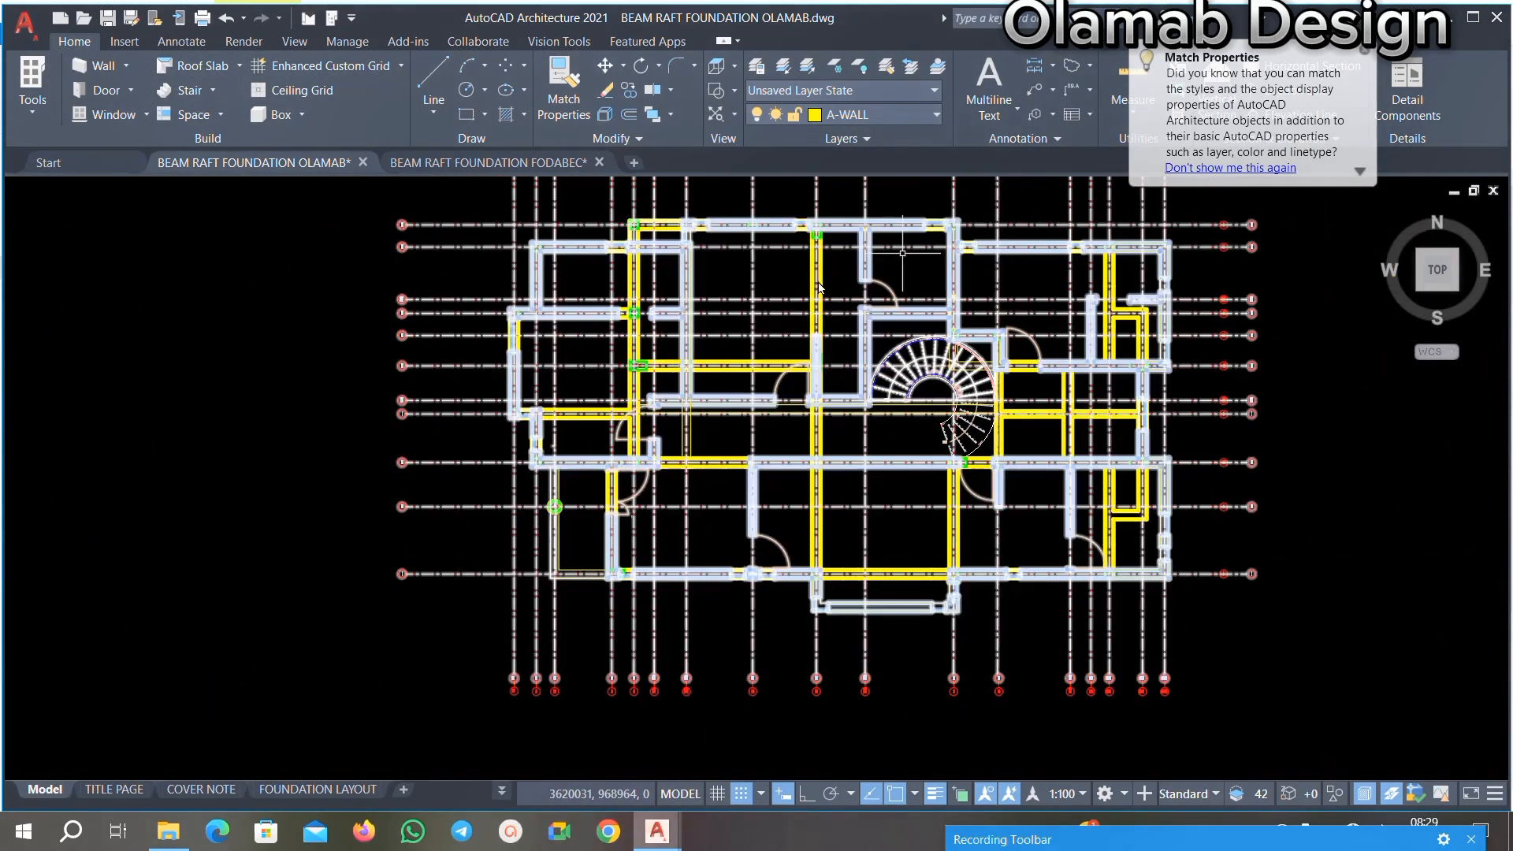
{"action": "scroll", "coordinate": [768, 375], "scroll_direction": "down", "scroll_amount": 2}
{"action": "scroll", "coordinate": [837, 250], "scroll_direction": "up", "scroll_amount": 4}
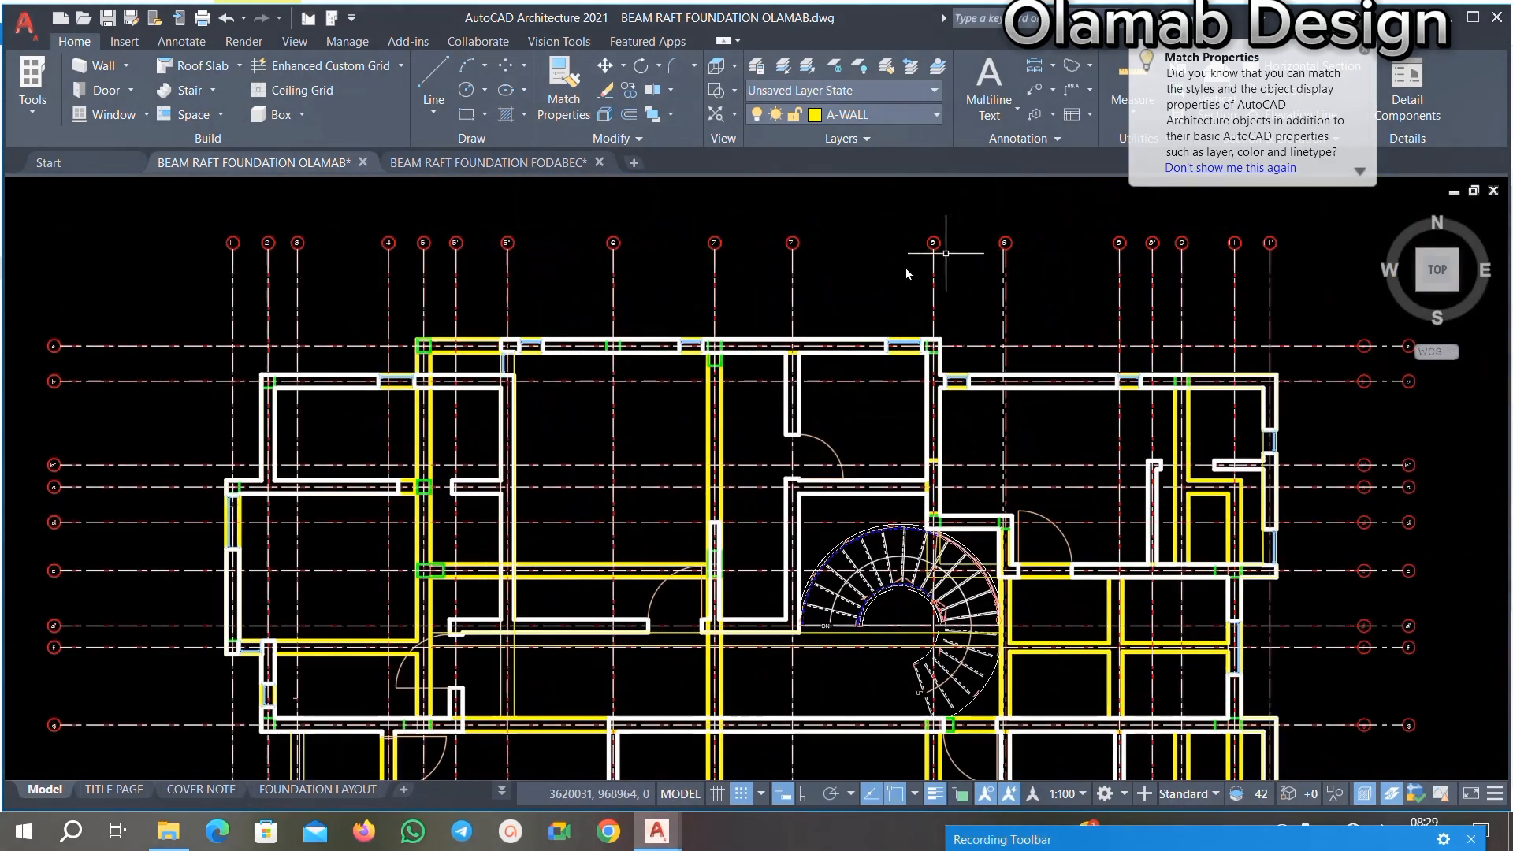
{"action": "left_click", "coordinate": [777, 270]}
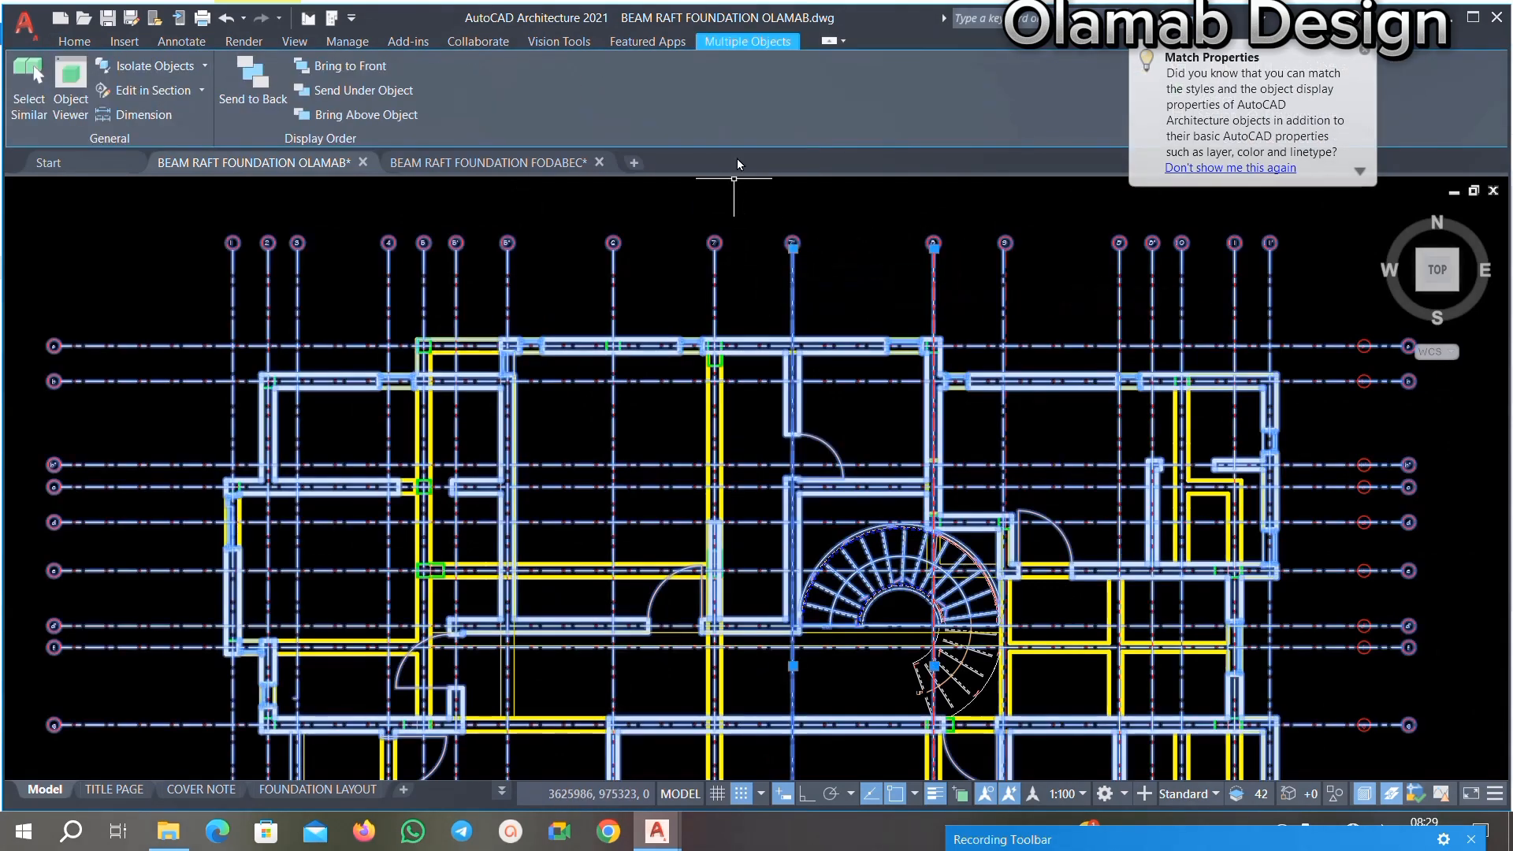
{"action": "scroll", "coordinate": [441, 441], "scroll_direction": "down", "scroll_amount": 6}
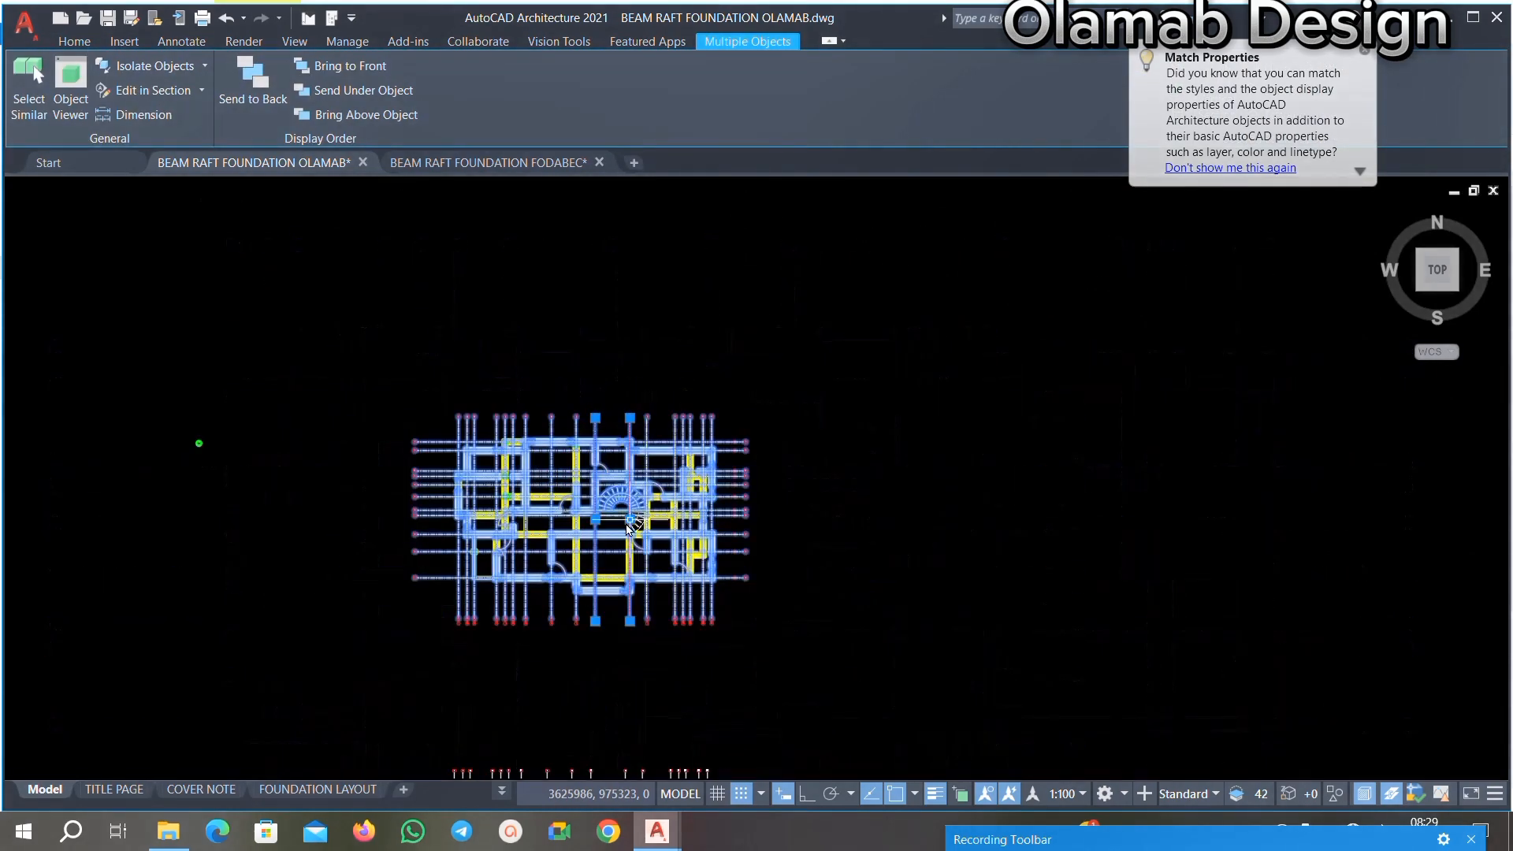
{"action": "scroll", "coordinate": [695, 521], "scroll_direction": "up", "scroll_amount": 2}
{"action": "middle_click_drag", "start_coordinate": [753, 418], "coordinate": [752, 584]}
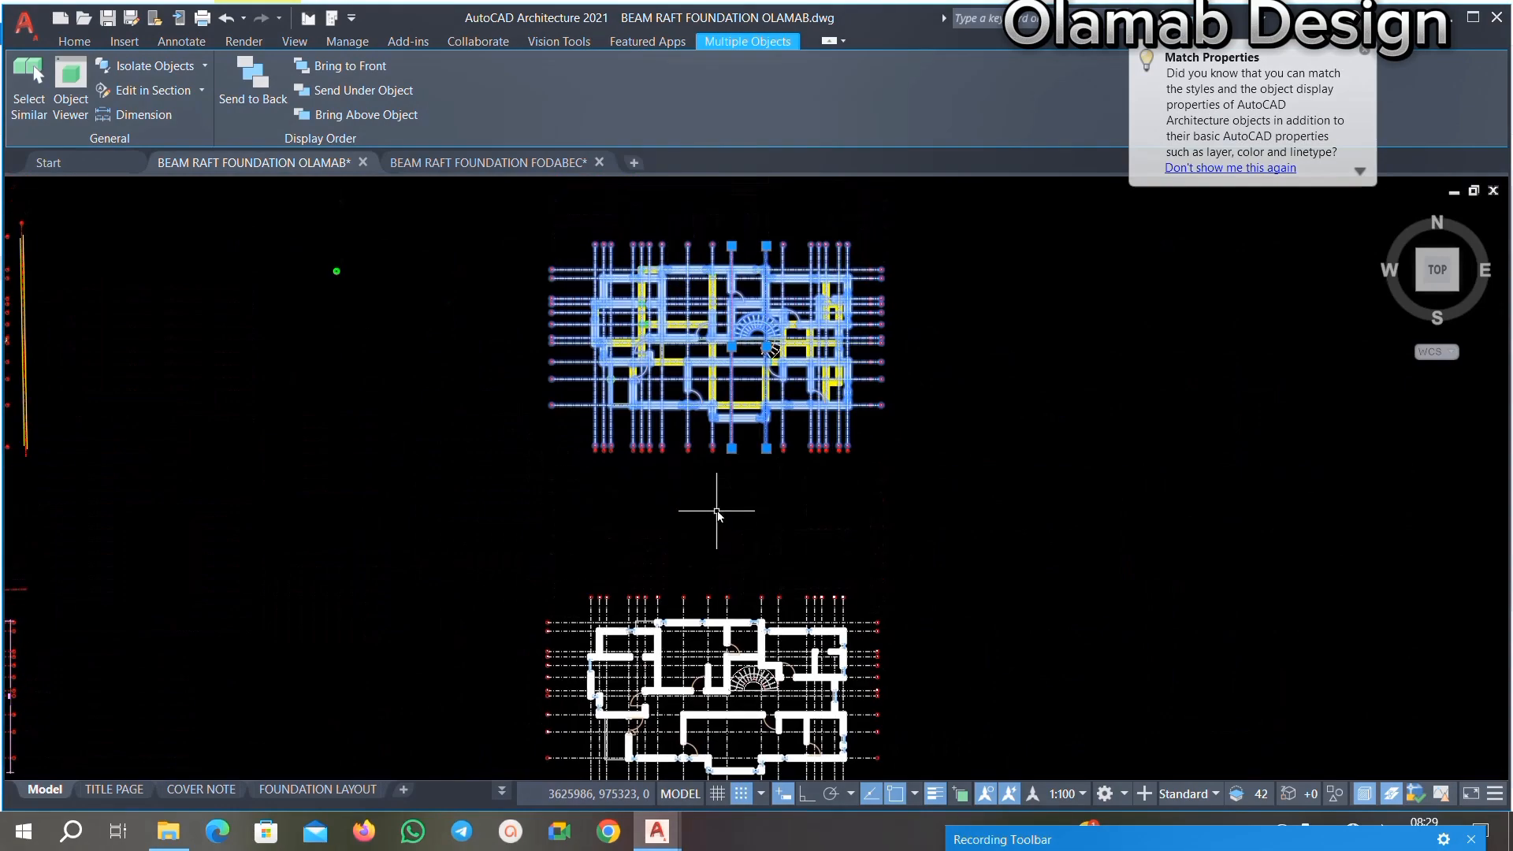
{"action": "scroll", "coordinate": [711, 301], "scroll_direction": "up", "scroll_amount": 1}
{"action": "scroll", "coordinate": [715, 344], "scroll_direction": "down", "scroll_amount": 1}
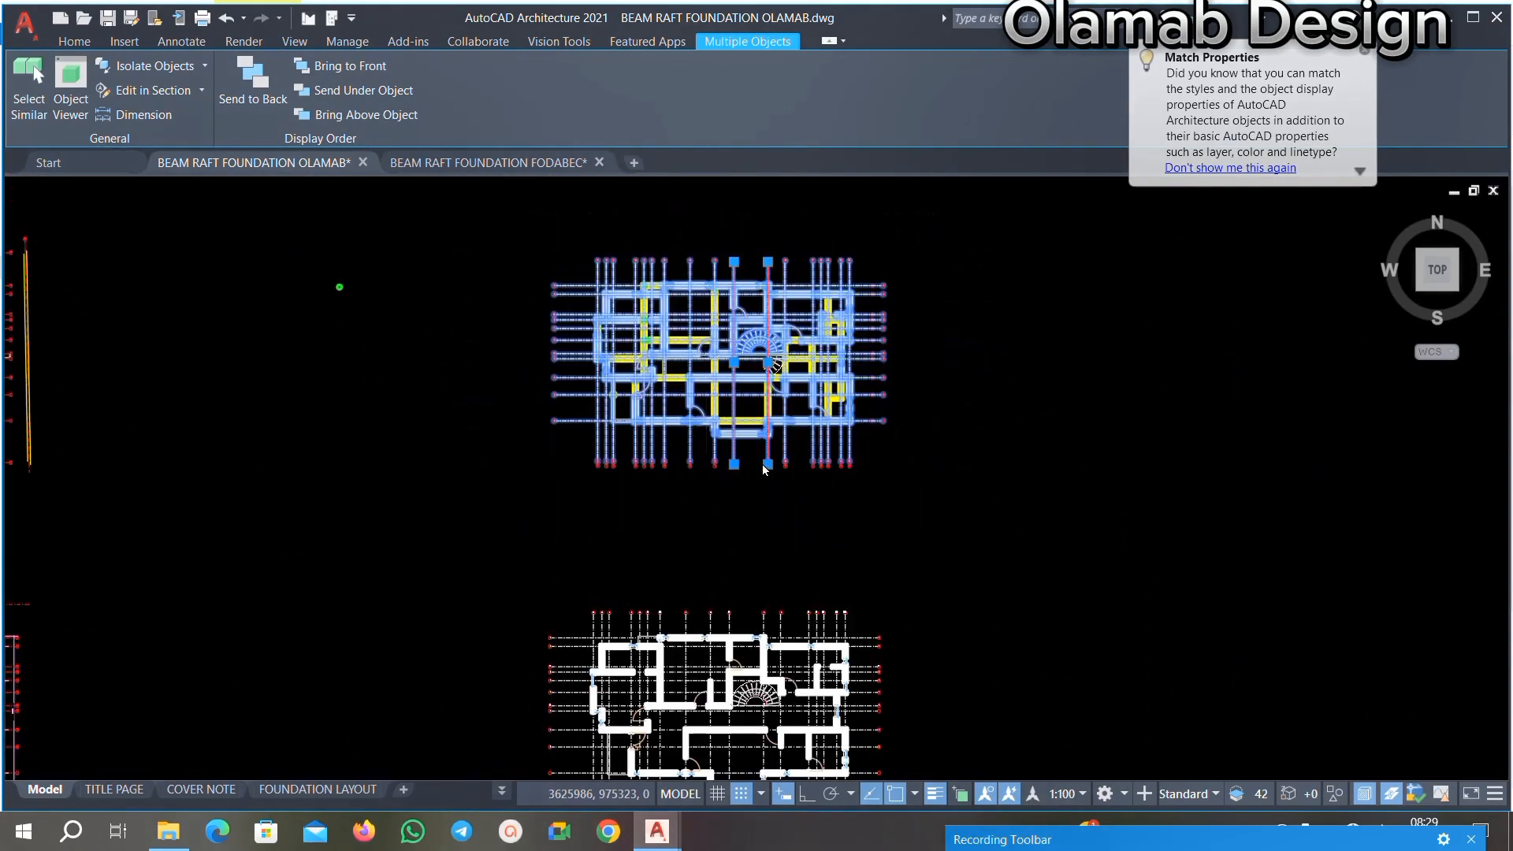
{"action": "scroll", "coordinate": [762, 465], "scroll_direction": "down", "scroll_amount": 2}
{"action": "scroll", "coordinate": [757, 378], "scroll_direction": "up", "scroll_amount": 2}
{"action": "key", "text": "Escape"}
Step: Look over the yellow foundation plan around the staircase, the southern rooms and the partitions east of the stairs
{"action": "scroll", "coordinate": [755, 357], "scroll_direction": "down", "scroll_amount": 3}
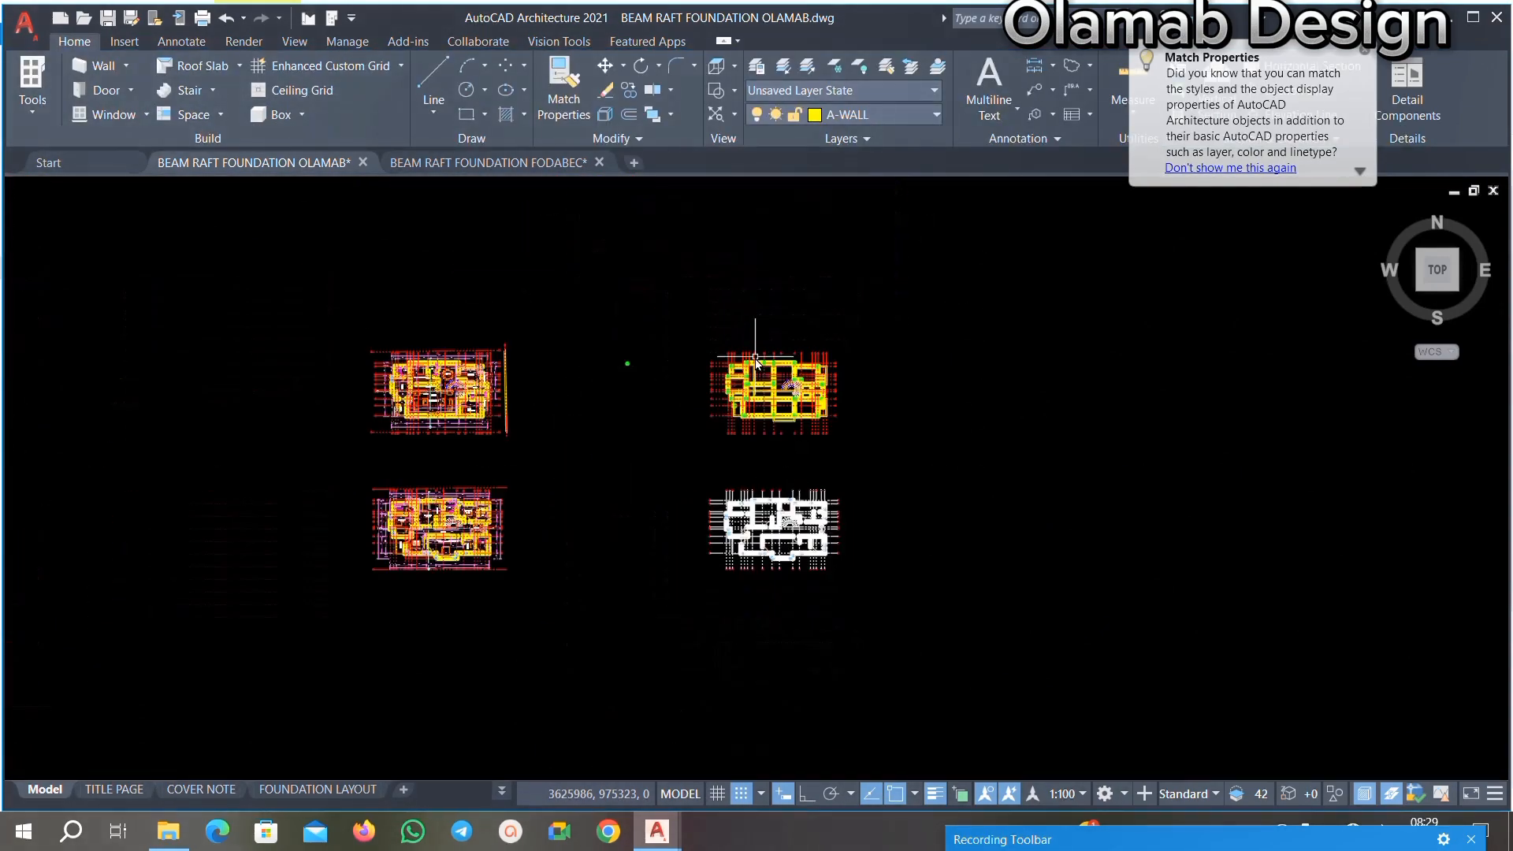
{"action": "scroll", "coordinate": [755, 357], "scroll_direction": "up", "scroll_amount": 6}
{"action": "scroll", "coordinate": [825, 461], "scroll_direction": "up", "scroll_amount": 3}
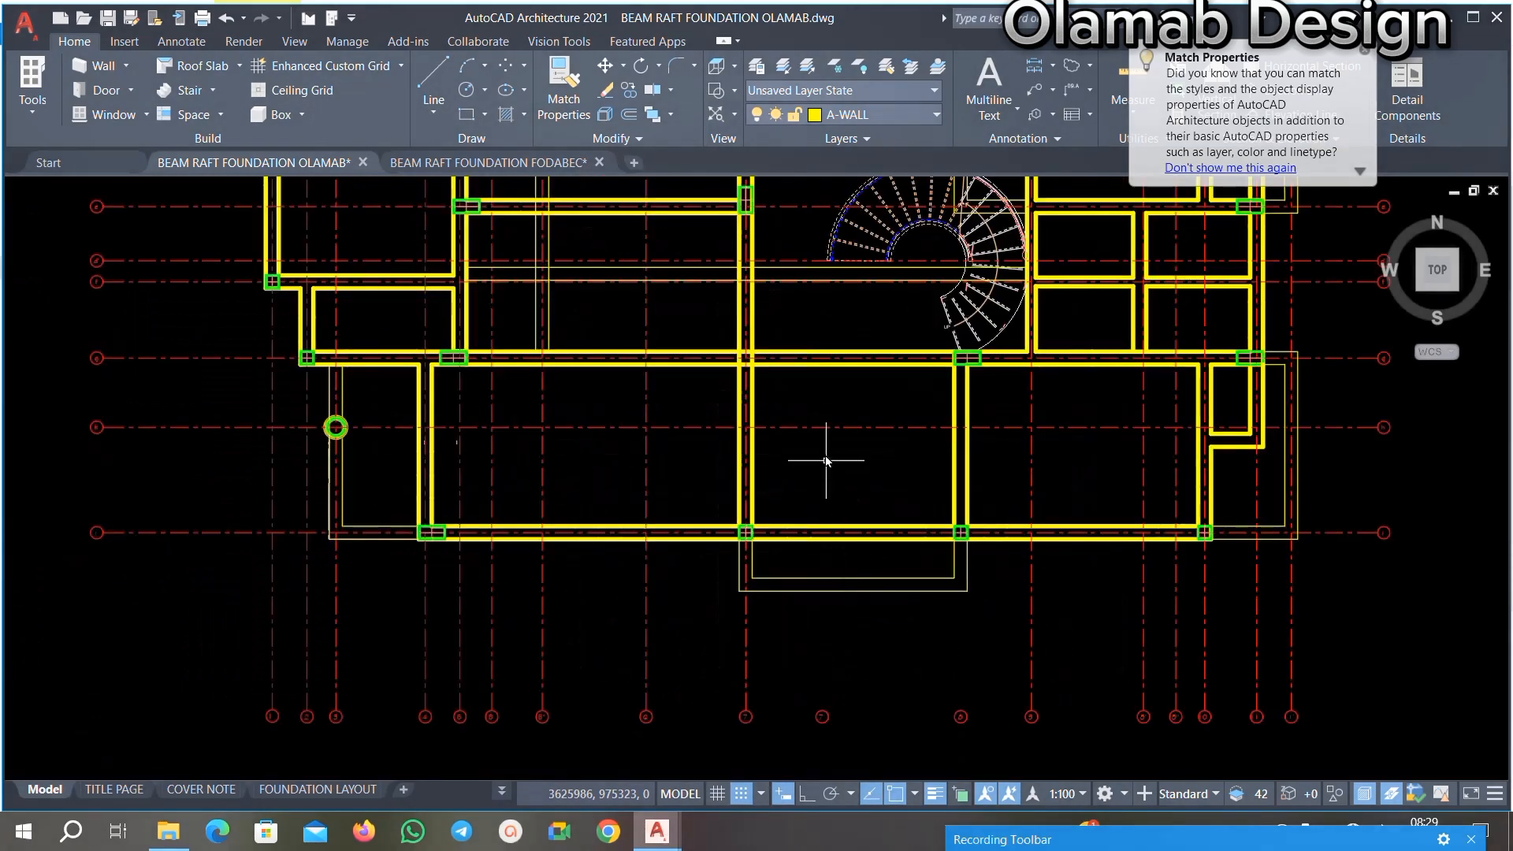
{"action": "scroll", "coordinate": [817, 358], "scroll_direction": "down", "scroll_amount": 3}
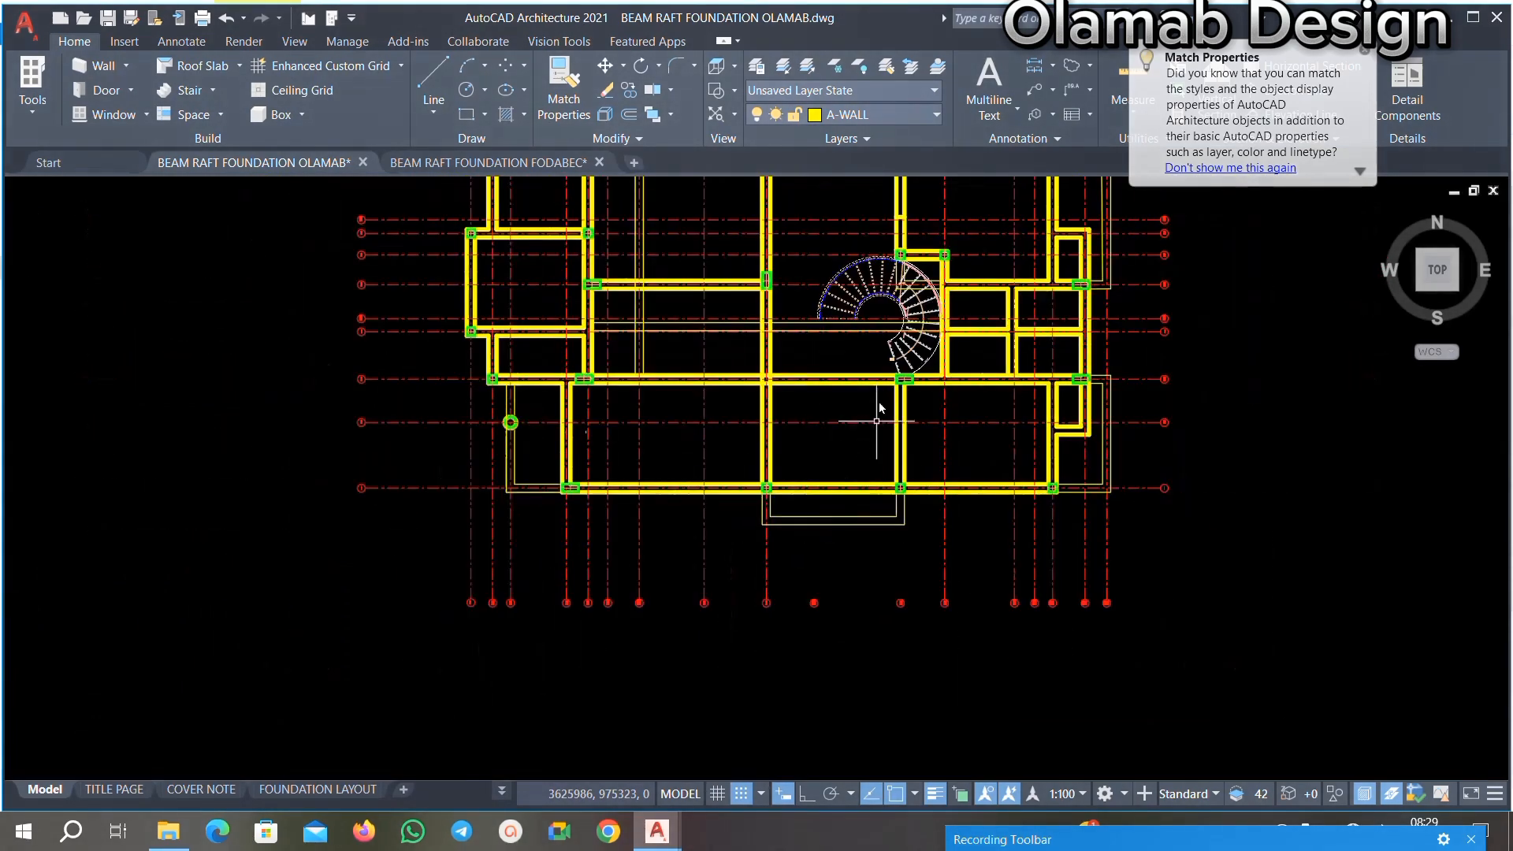
{"action": "scroll", "coordinate": [827, 263], "scroll_direction": "up", "scroll_amount": 2}
{"action": "middle_click_drag", "start_coordinate": [811, 408], "coordinate": [811, 444]}
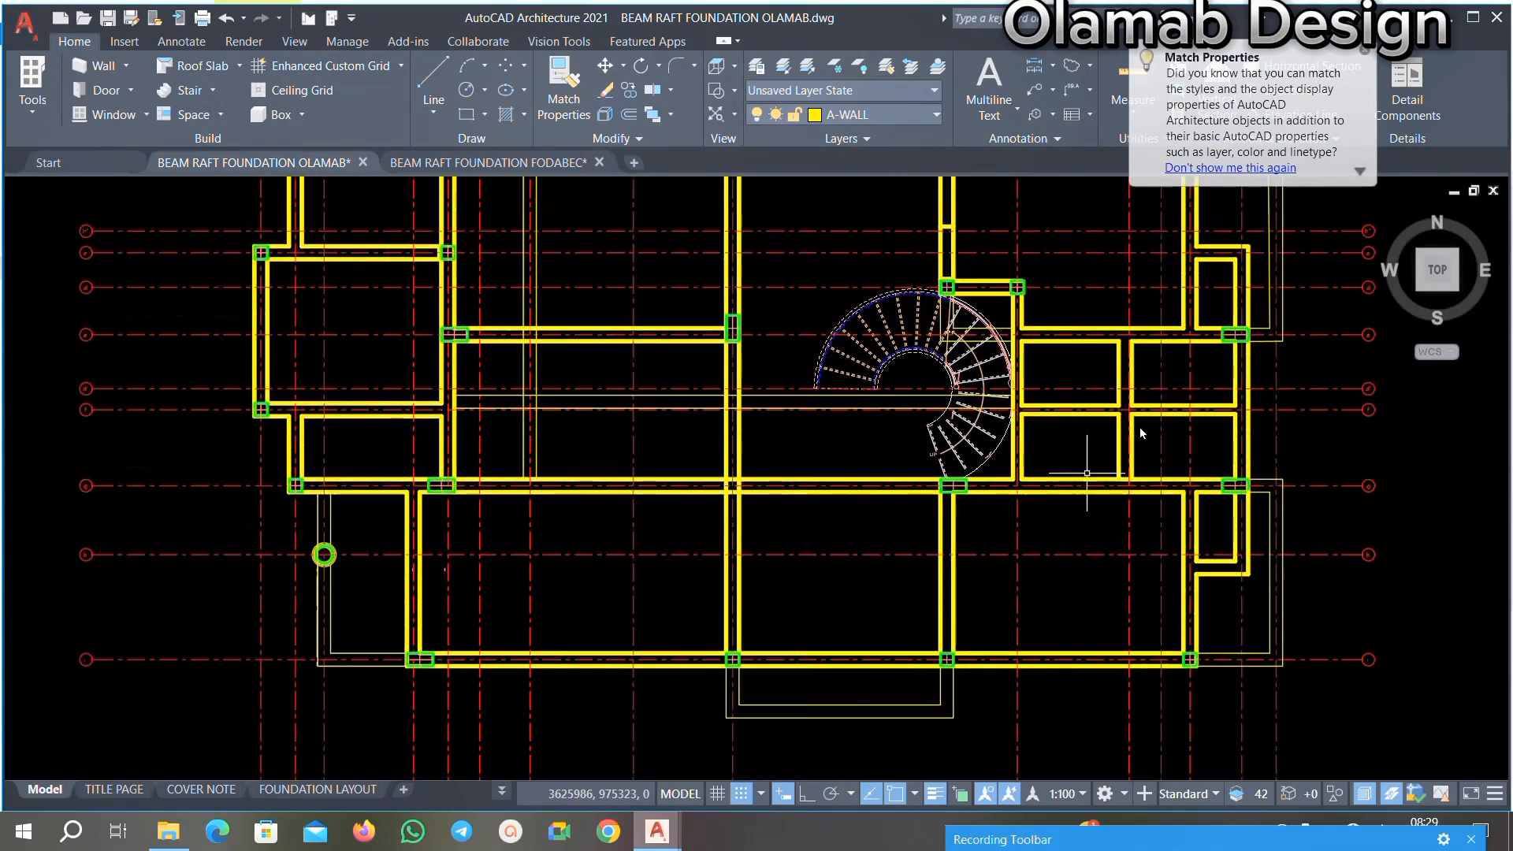
{"action": "scroll", "coordinate": [1144, 419], "scroll_direction": "up", "scroll_amount": 2}
{"action": "scroll", "coordinate": [957, 406], "scroll_direction": "down", "scroll_amount": 1}
{"action": "scroll", "coordinate": [992, 387], "scroll_direction": "up", "scroll_amount": 5}
{"action": "scroll", "coordinate": [992, 387], "scroll_direction": "down", "scroll_amount": 6}
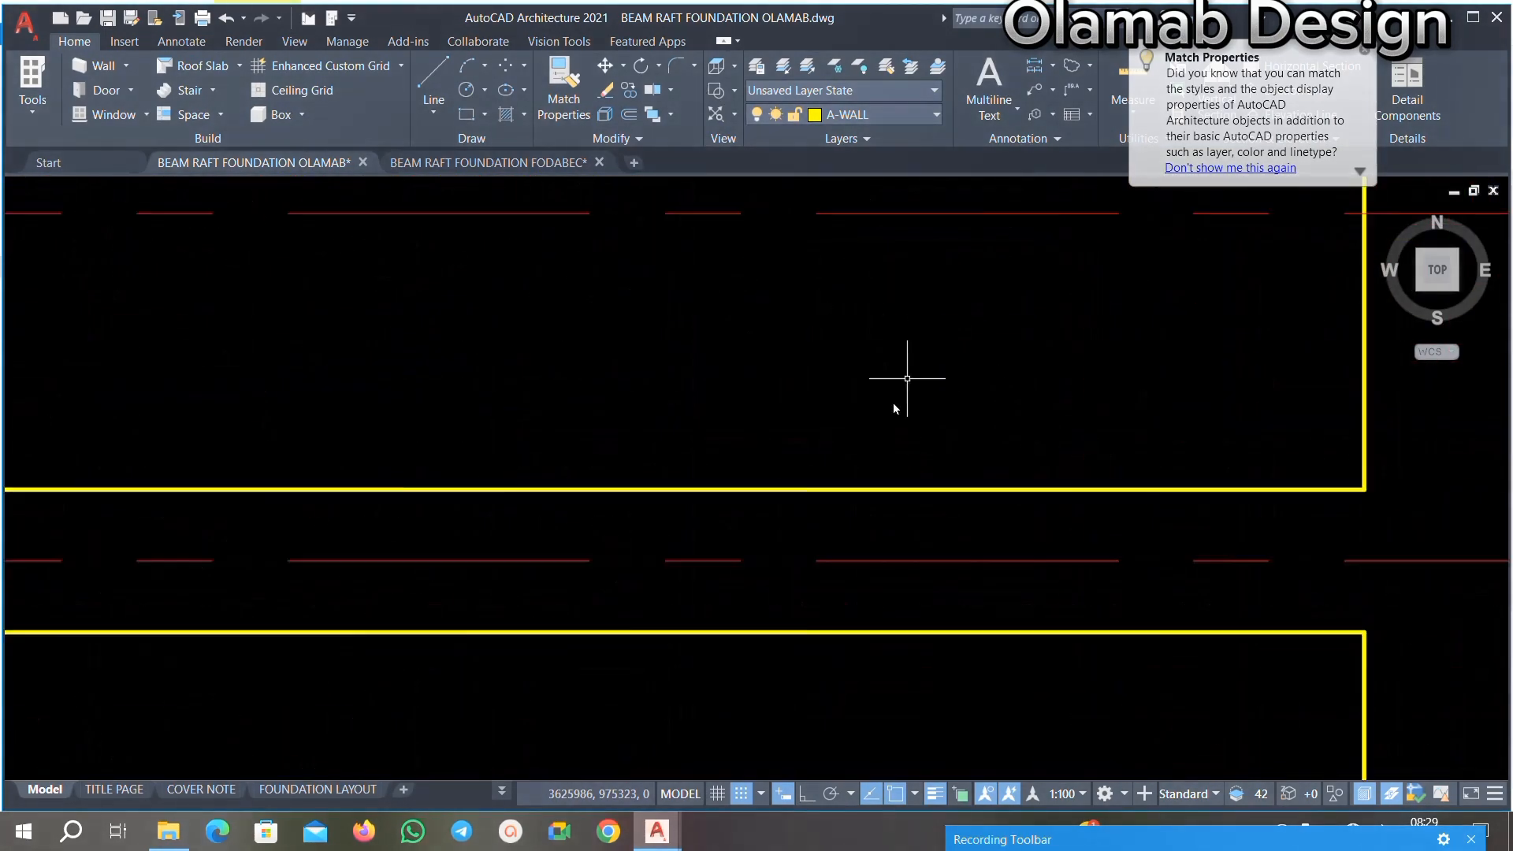
Step: Delete both face lines of the western half of the horizontal partition in the rooms east of the staircase
{"action": "scroll", "coordinate": [928, 386], "scroll_direction": "up", "scroll_amount": 6}
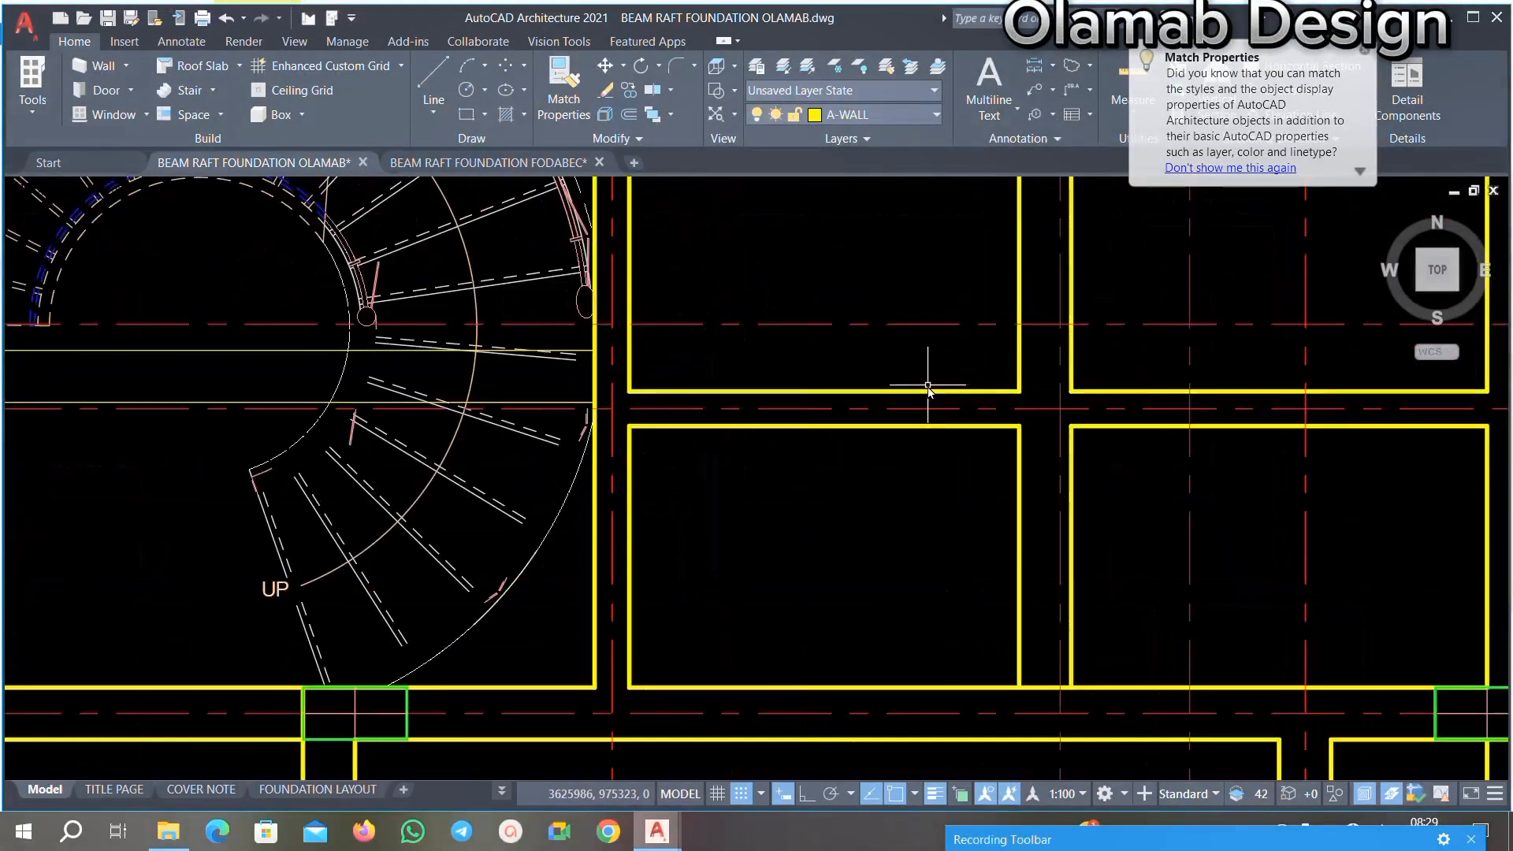
{"action": "scroll", "coordinate": [934, 374], "scroll_direction": "up", "scroll_amount": 5}
{"action": "left_click", "coordinate": [979, 389]}
{"action": "left_click", "coordinate": [723, 448]}
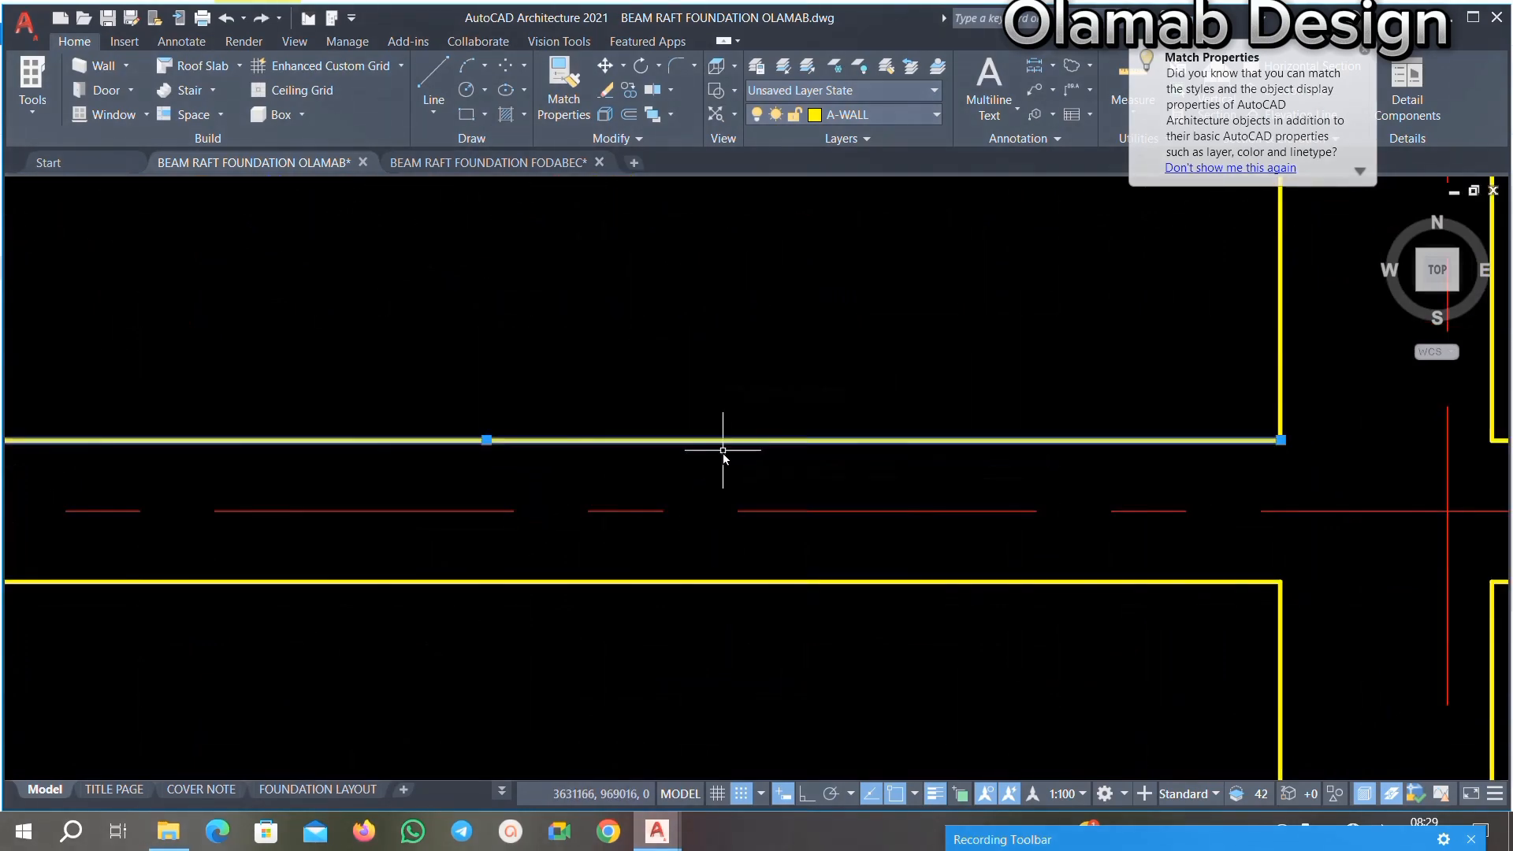
{"action": "scroll", "coordinate": [726, 441], "scroll_direction": "down", "scroll_amount": 4}
{"action": "key", "text": "Delete"}
{"action": "scroll", "coordinate": [788, 501], "scroll_direction": "up", "scroll_amount": 4}
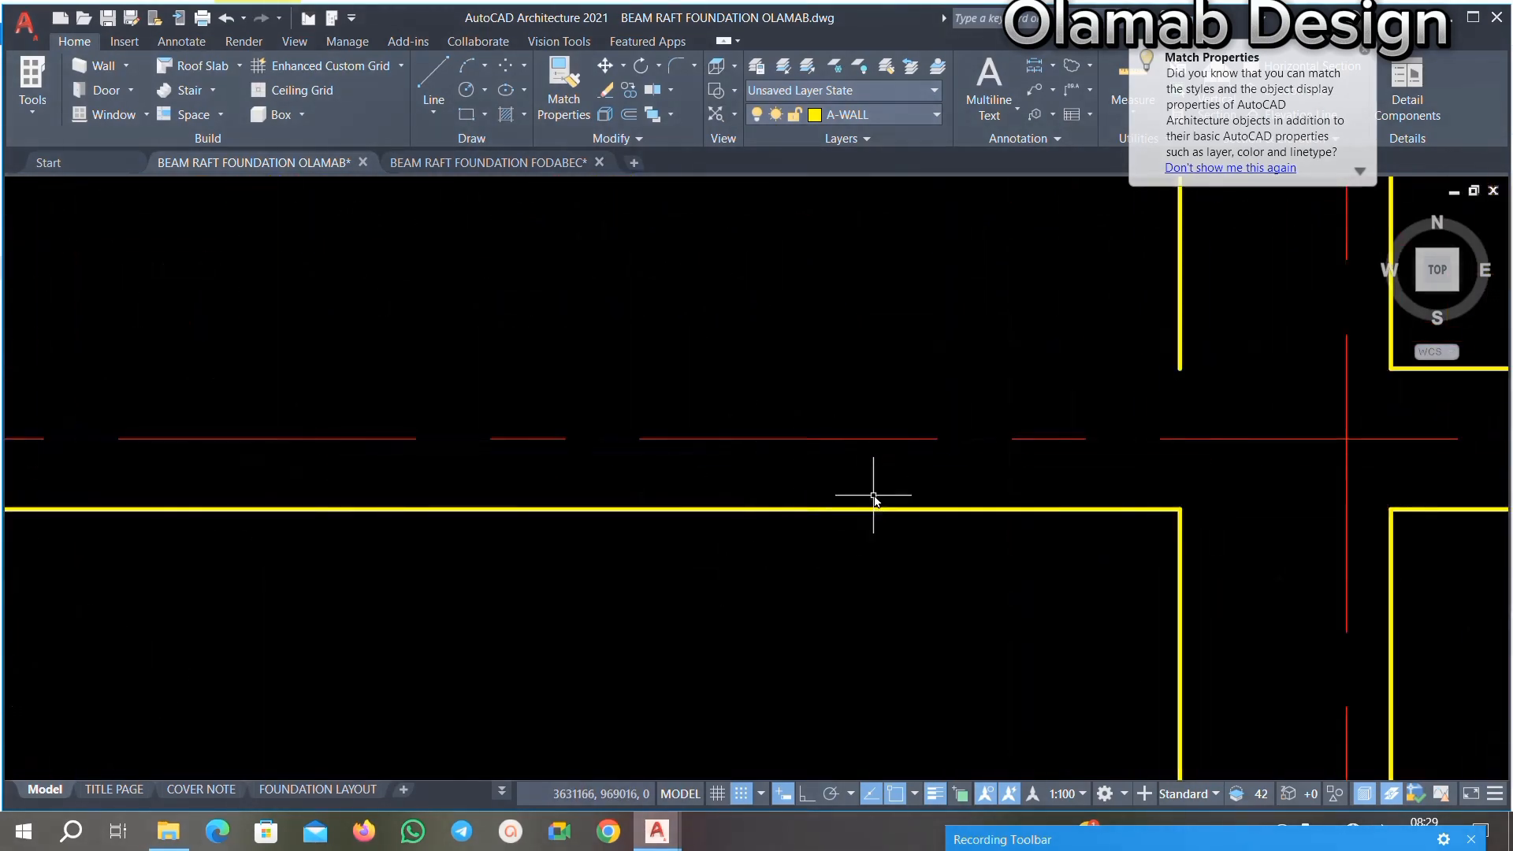
{"action": "left_click", "coordinate": [873, 495]}
{"action": "left_click", "coordinate": [701, 539]}
{"action": "key", "text": "Delete"}
Step: Delete the southern and northern segments of the vertical partition's western face in the rooms east of the staircase
{"action": "scroll", "coordinate": [702, 386], "scroll_direction": "down", "scroll_amount": 6}
{"action": "scroll", "coordinate": [818, 473], "scroll_direction": "up", "scroll_amount": 4}
{"action": "left_click", "coordinate": [841, 453]}
{"action": "left_click", "coordinate": [758, 499]}
{"action": "key", "text": "Delete"}
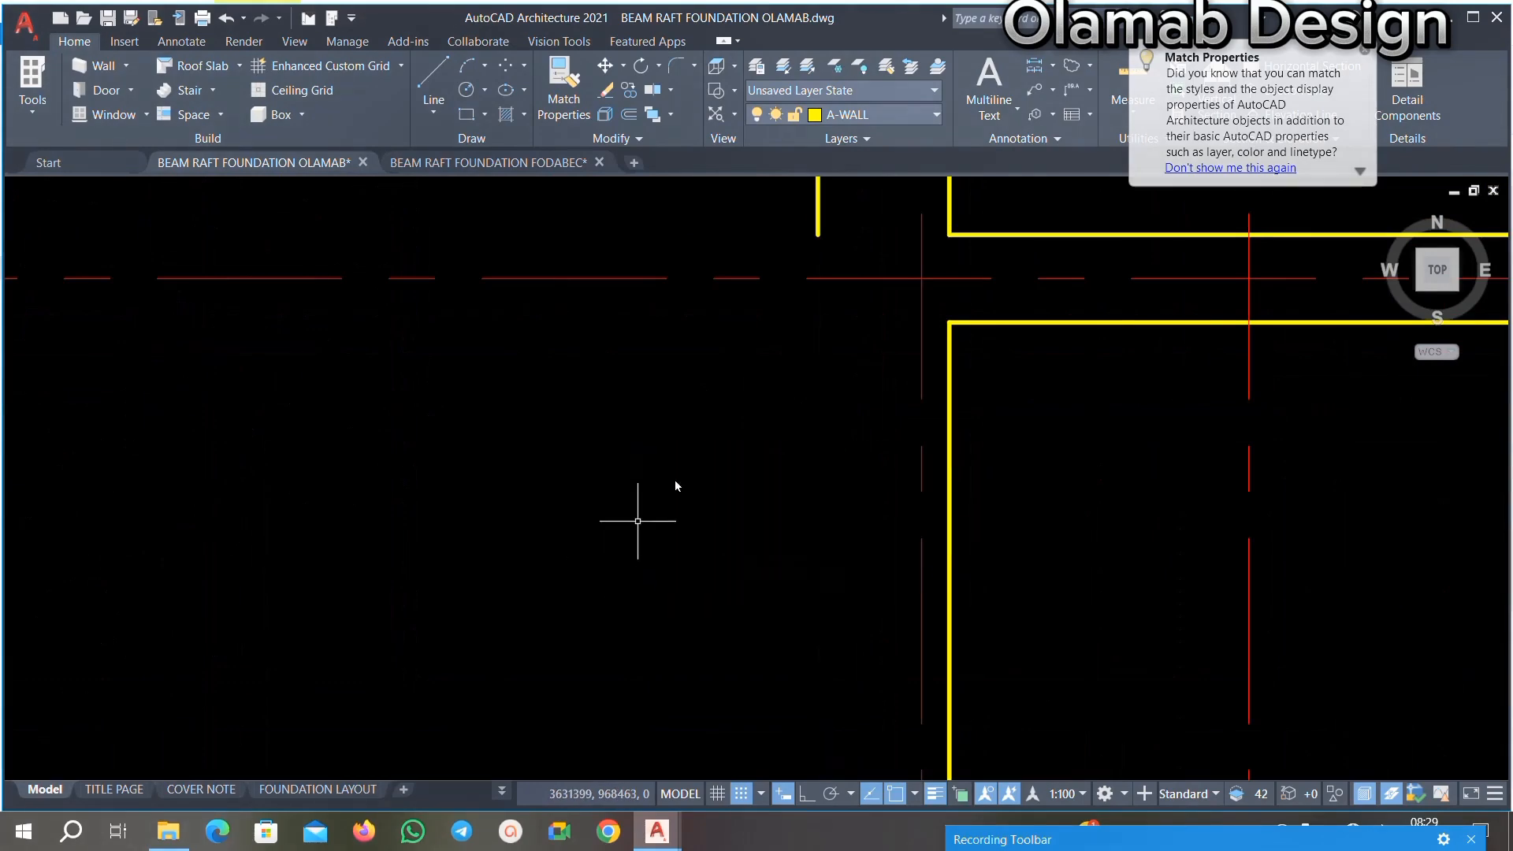
{"action": "scroll", "coordinate": [803, 433], "scroll_direction": "down", "scroll_amount": 5}
{"action": "scroll", "coordinate": [793, 310], "scroll_direction": "up", "scroll_amount": 6}
{"action": "left_click", "coordinate": [709, 328]}
{"action": "left_click", "coordinate": [445, 377]}
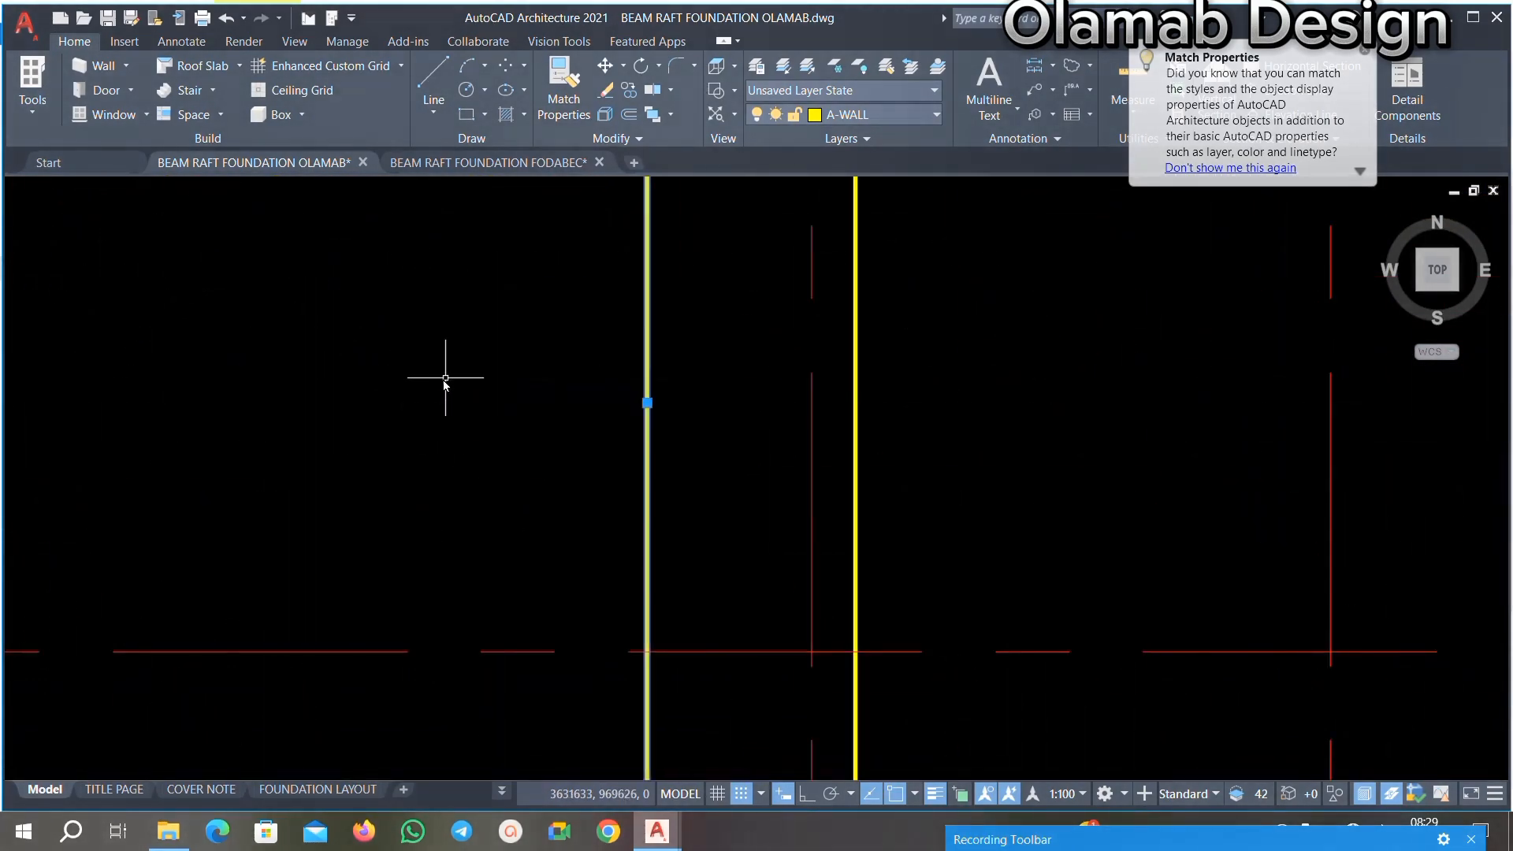
{"action": "key", "text": "Delete"}
Step: Delete the northern segment of the vertical partition's eastern face in the same rooms
{"action": "scroll", "coordinate": [784, 358], "scroll_direction": "down", "scroll_amount": 5}
{"action": "scroll", "coordinate": [802, 353], "scroll_direction": "up", "scroll_amount": 8}
{"action": "left_click", "coordinate": [862, 298]}
{"action": "left_click", "coordinate": [706, 429]}
{"action": "key", "text": "Delete"}
{"action": "scroll", "coordinate": [758, 307], "scroll_direction": "down", "scroll_amount": 8}
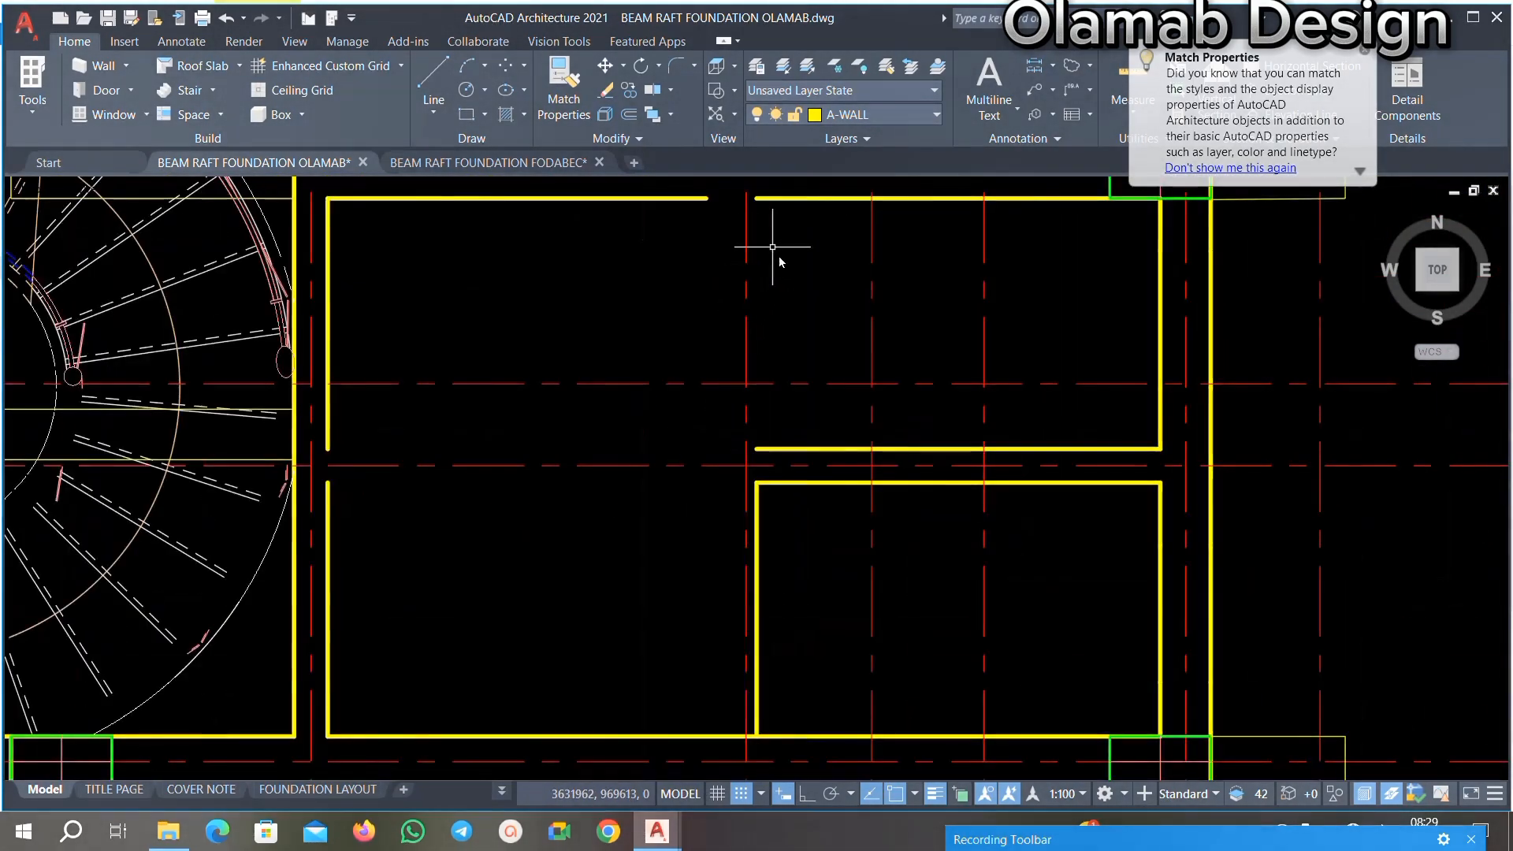
Step: Delete both face lines of the remaining eastern half of the horizontal partition
{"action": "scroll", "coordinate": [807, 321], "scroll_direction": "up", "scroll_amount": 5}
{"action": "scroll", "coordinate": [820, 409], "scroll_direction": "up", "scroll_amount": 4}
{"action": "left_click", "coordinate": [820, 327]}
{"action": "left_click", "coordinate": [708, 517]}
{"action": "key", "text": "Delete"}
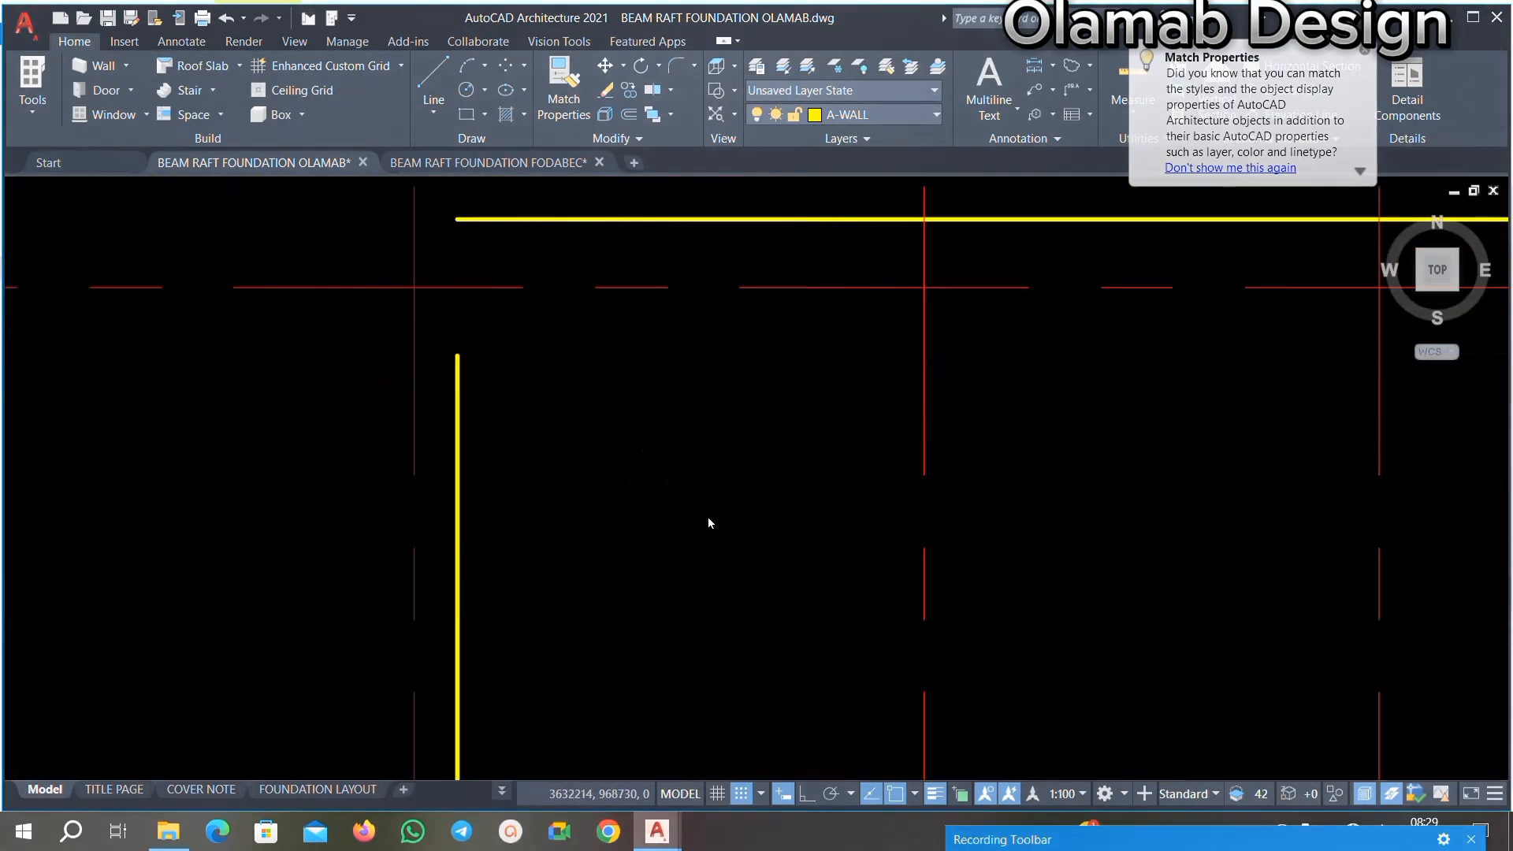
{"action": "scroll", "coordinate": [709, 526], "scroll_direction": "down", "scroll_amount": 4}
{"action": "scroll", "coordinate": [702, 481], "scroll_direction": "up", "scroll_amount": 4}
{"action": "left_click", "coordinate": [701, 511]}
{"action": "key", "text": "Delete"}
{"action": "scroll", "coordinate": [777, 508], "scroll_direction": "down", "scroll_amount": 4}
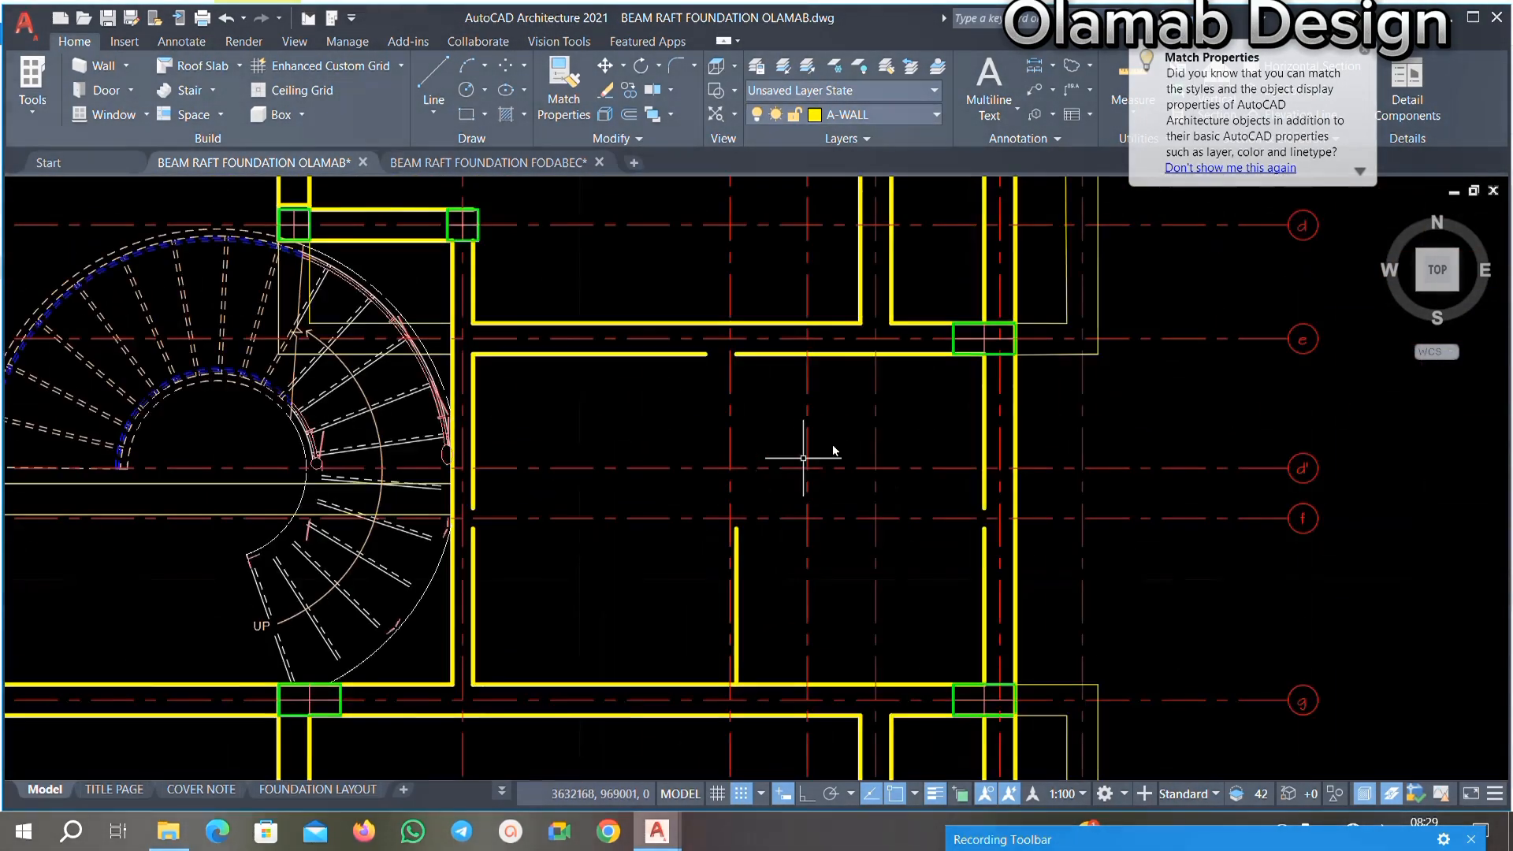
Step: Delete the last remaining vertical partition line, the southern segment of its eastern face
{"action": "scroll", "coordinate": [803, 457], "scroll_direction": "down", "scroll_amount": 3}
{"action": "scroll", "coordinate": [776, 497], "scroll_direction": "up", "scroll_amount": 5}
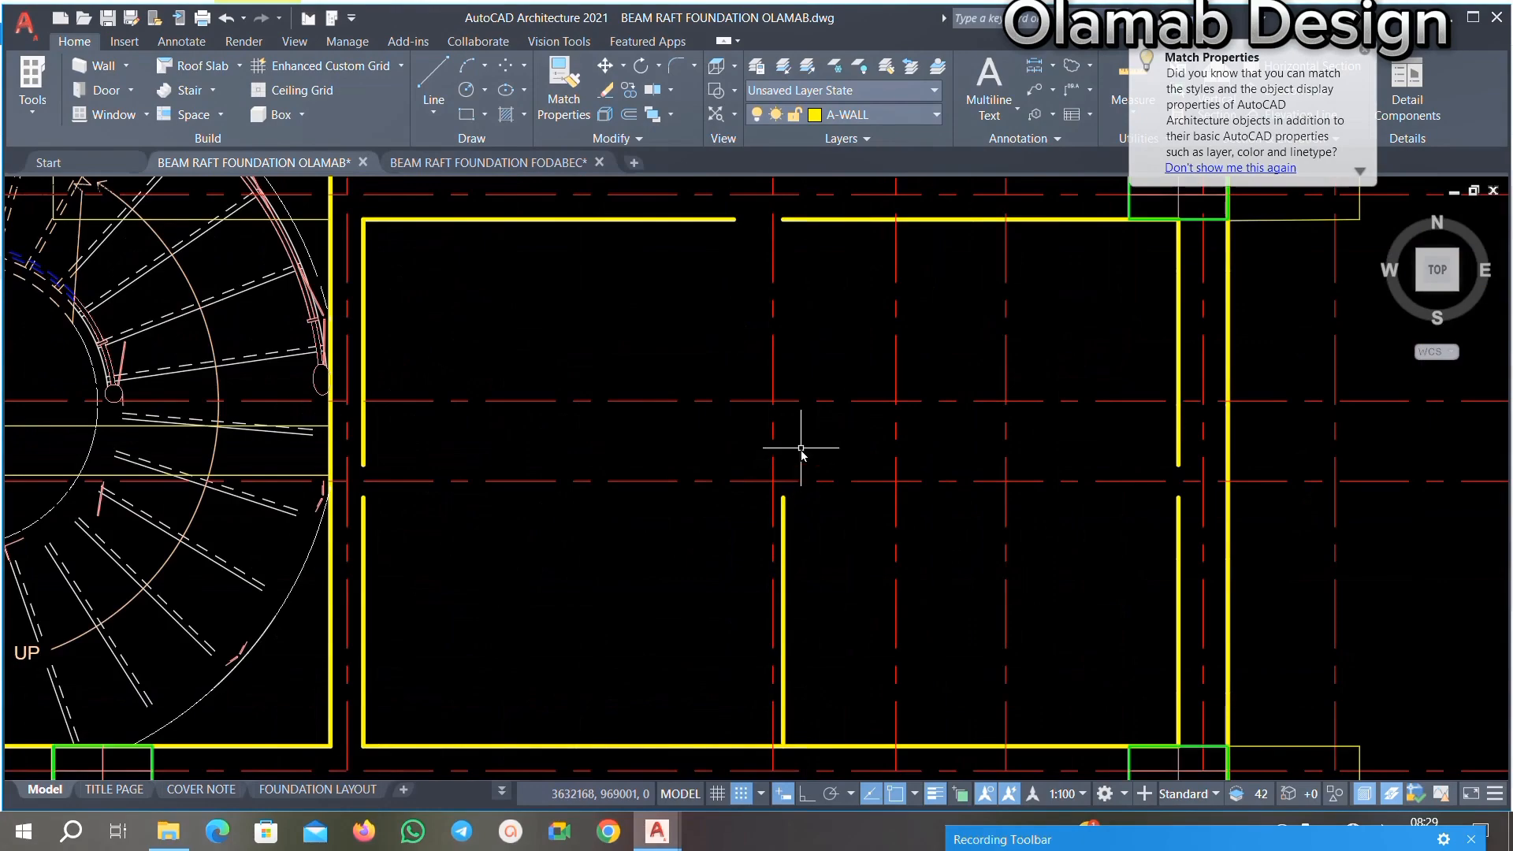
{"action": "scroll", "coordinate": [800, 448], "scroll_direction": "down", "scroll_amount": 3}
{"action": "scroll", "coordinate": [796, 500], "scroll_direction": "up", "scroll_amount": 5}
{"action": "left_click", "coordinate": [841, 464]}
{"action": "left_click", "coordinate": [772, 522]}
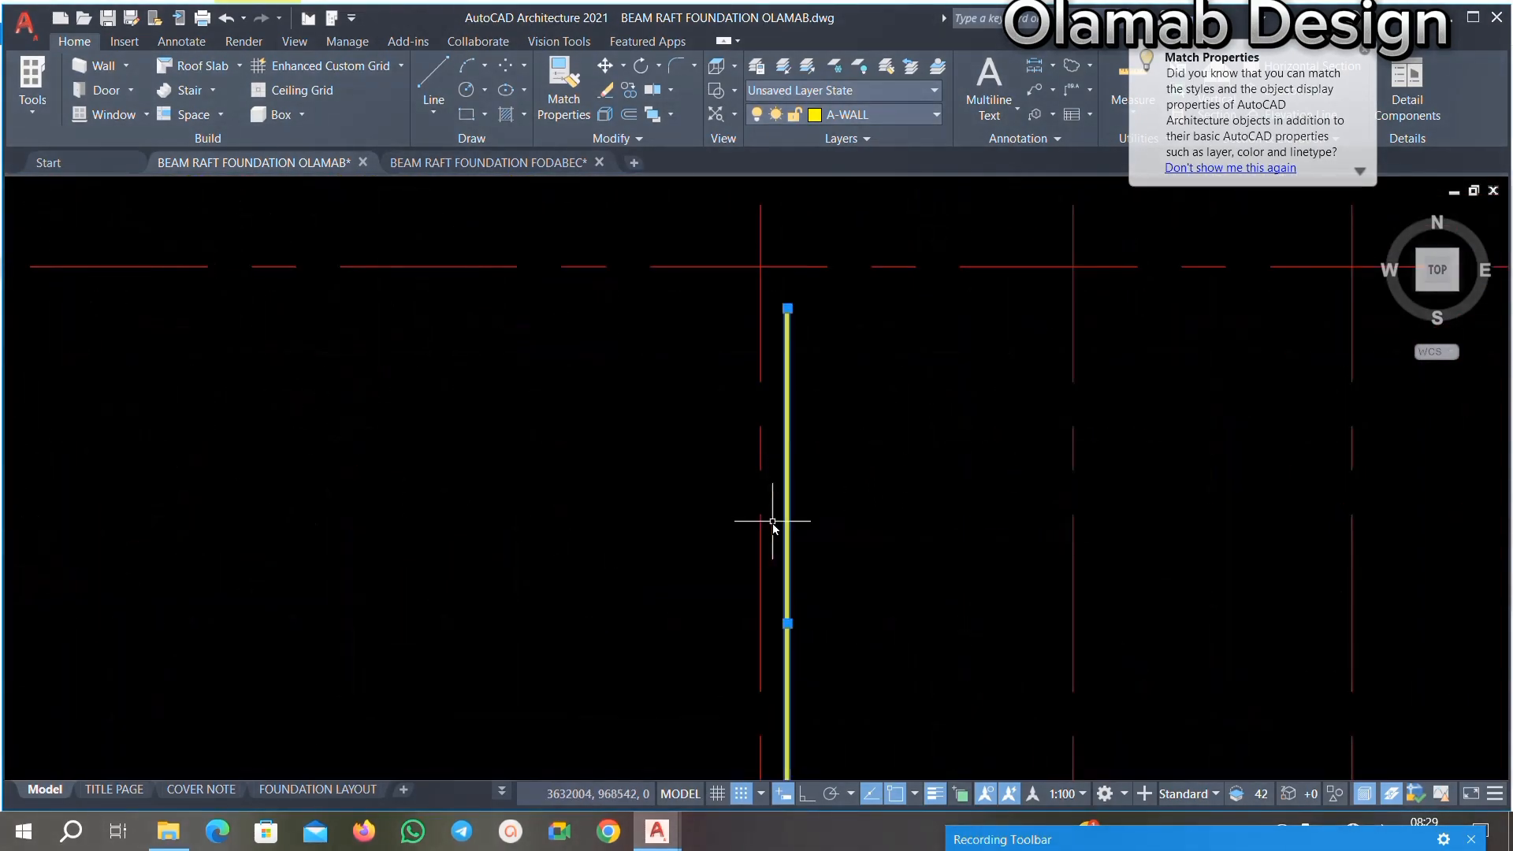
{"action": "scroll", "coordinate": [780, 504], "scroll_direction": "down", "scroll_amount": 4}
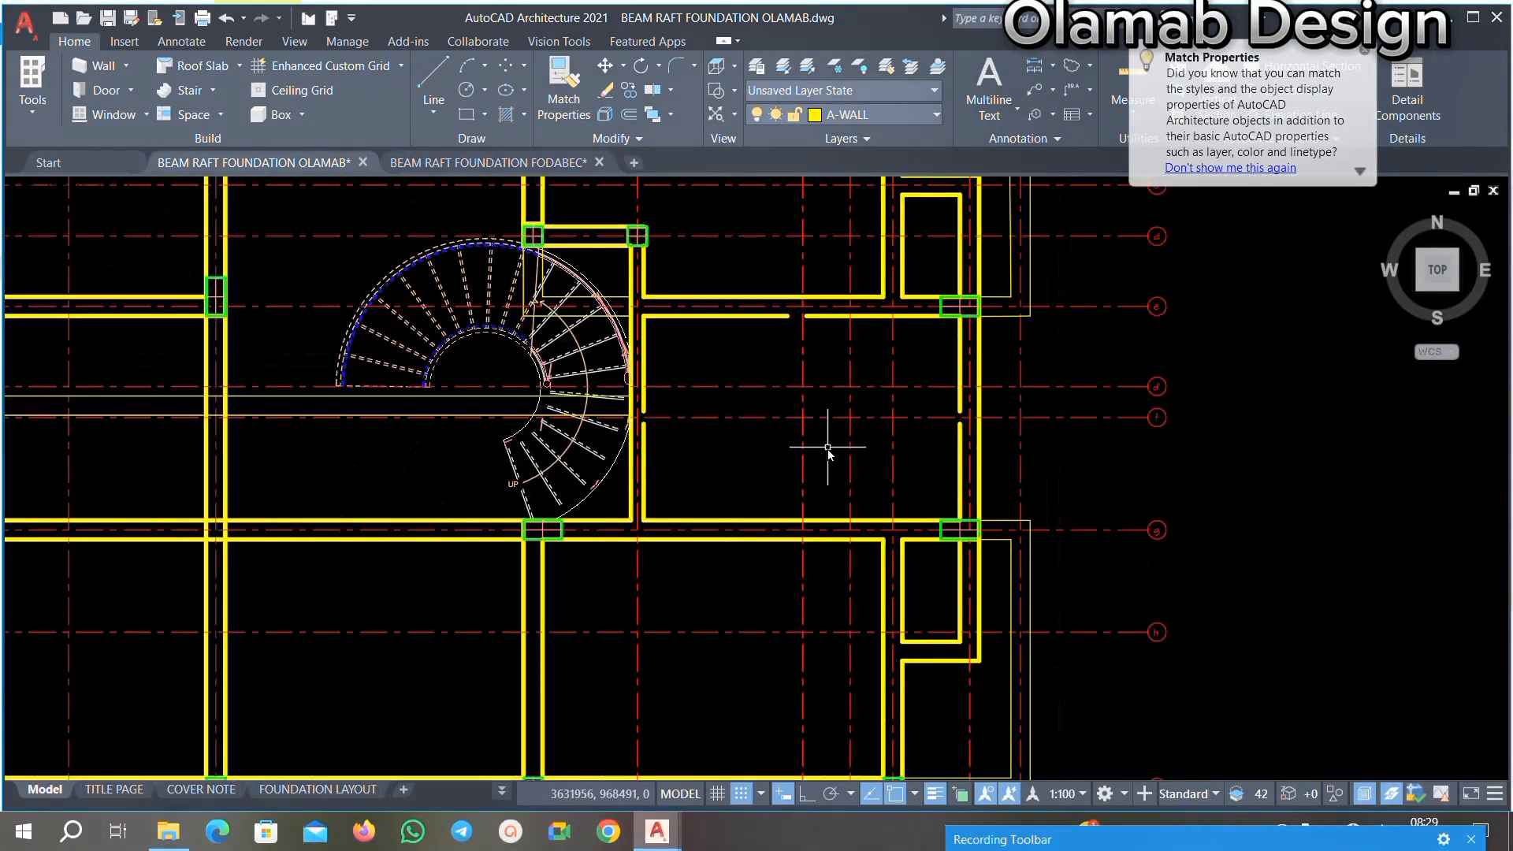
Step: Stretch the western line of the wall face north of the cleared room east to the adjoining line, closing the partition gap
{"action": "scroll", "coordinate": [828, 448], "scroll_direction": "down", "scroll_amount": 5}
{"action": "scroll", "coordinate": [871, 378], "scroll_direction": "up", "scroll_amount": 10}
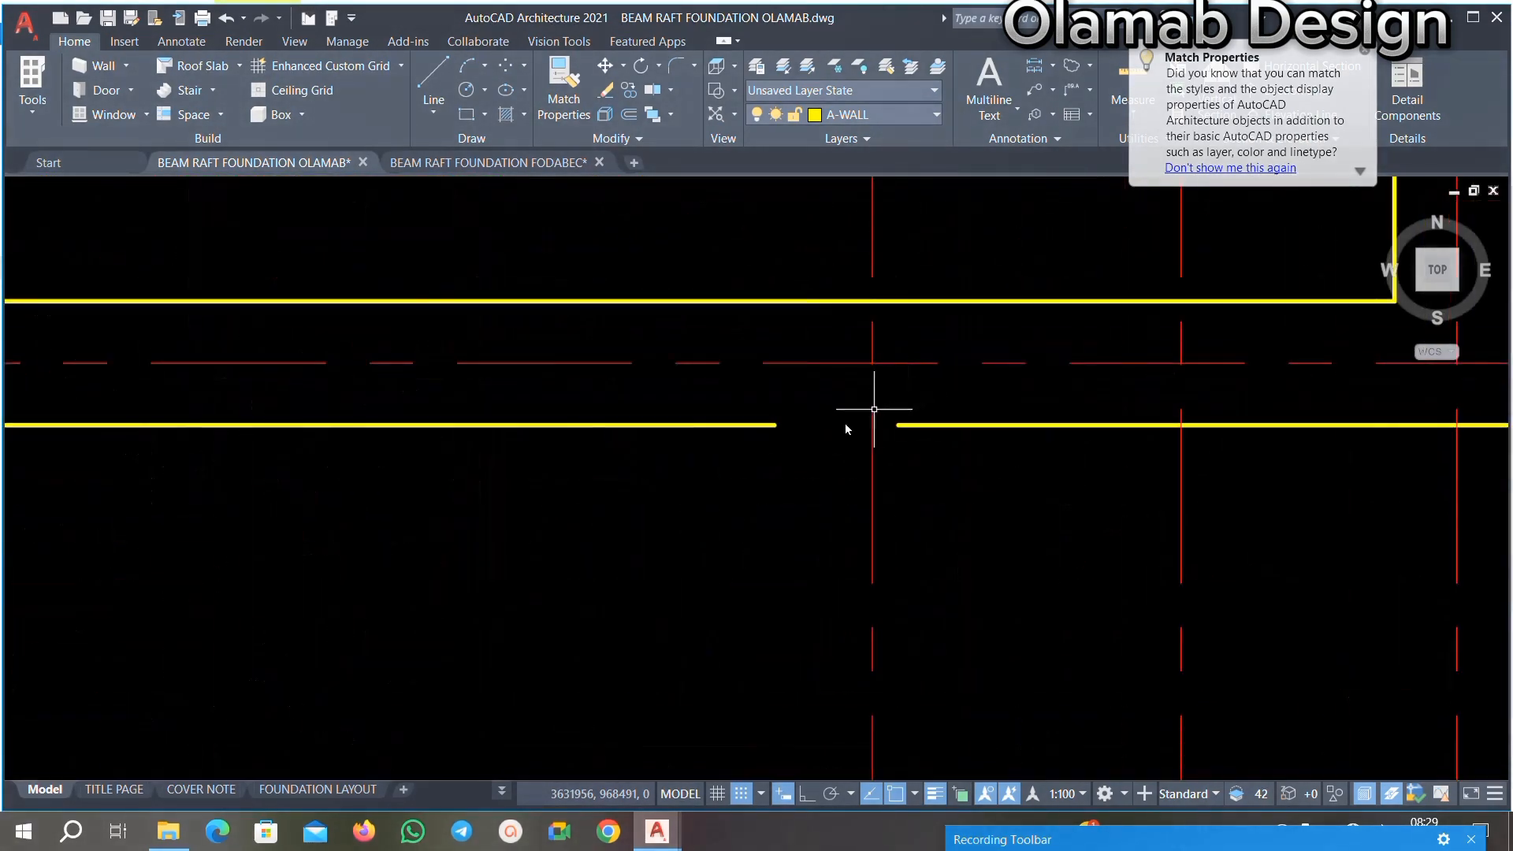
{"action": "left_click", "coordinate": [775, 424]}
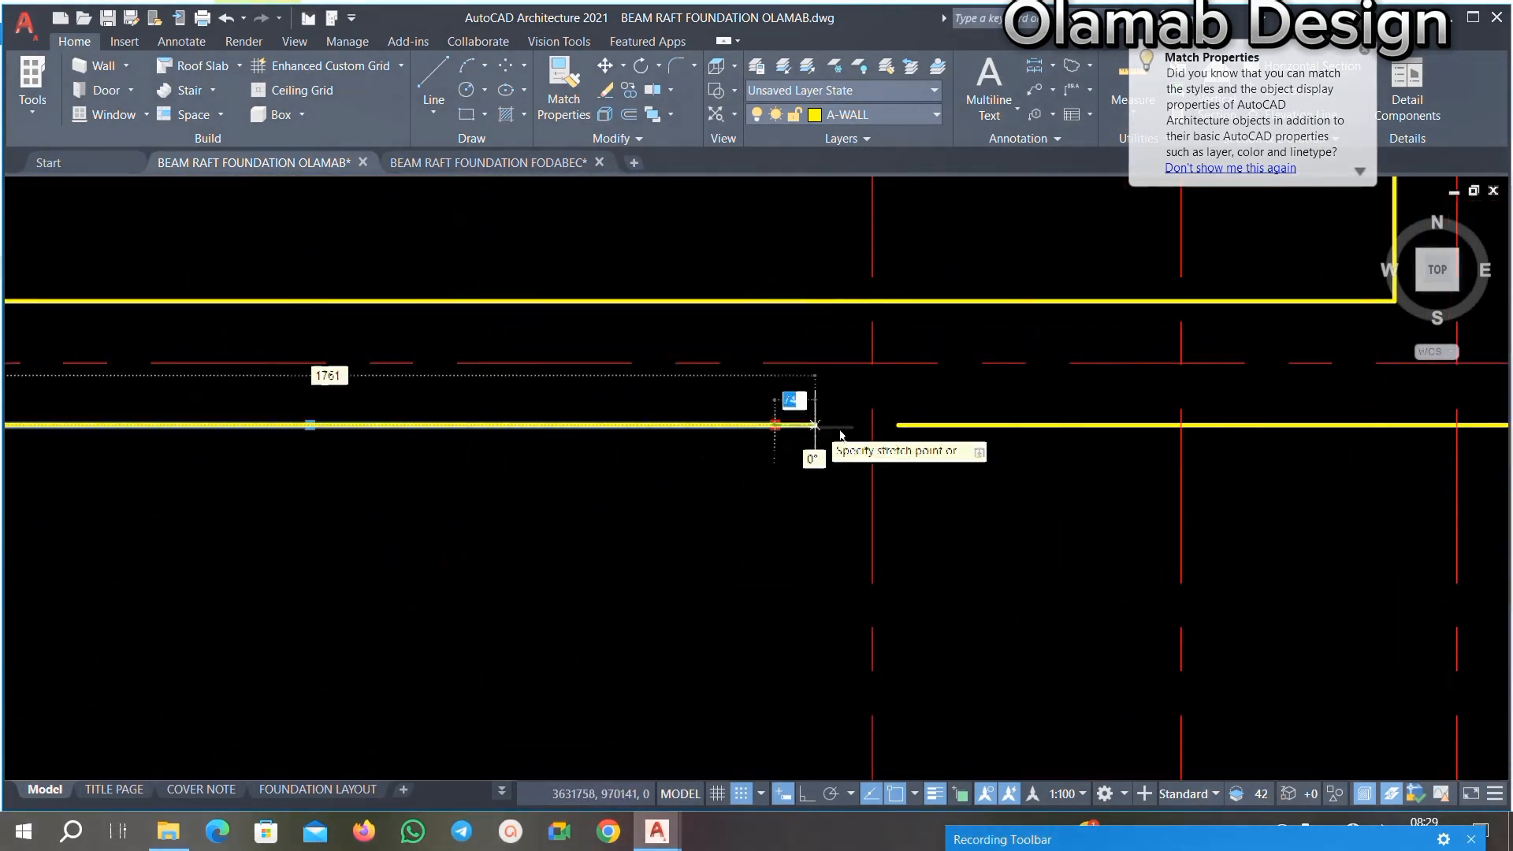
{"action": "left_click", "coordinate": [898, 425]}
Step: Match the two thin vertical lines in the western room to the thick yellow wall line north of the corridor
{"action": "scroll", "coordinate": [902, 431], "scroll_direction": "down", "scroll_amount": 10}
{"action": "middle_click_drag", "start_coordinate": [855, 450], "coordinate": [919, 473]}
{"action": "scroll", "coordinate": [608, 356], "scroll_direction": "up", "scroll_amount": 4}
{"action": "scroll", "coordinate": [693, 373], "scroll_direction": "down", "scroll_amount": 4}
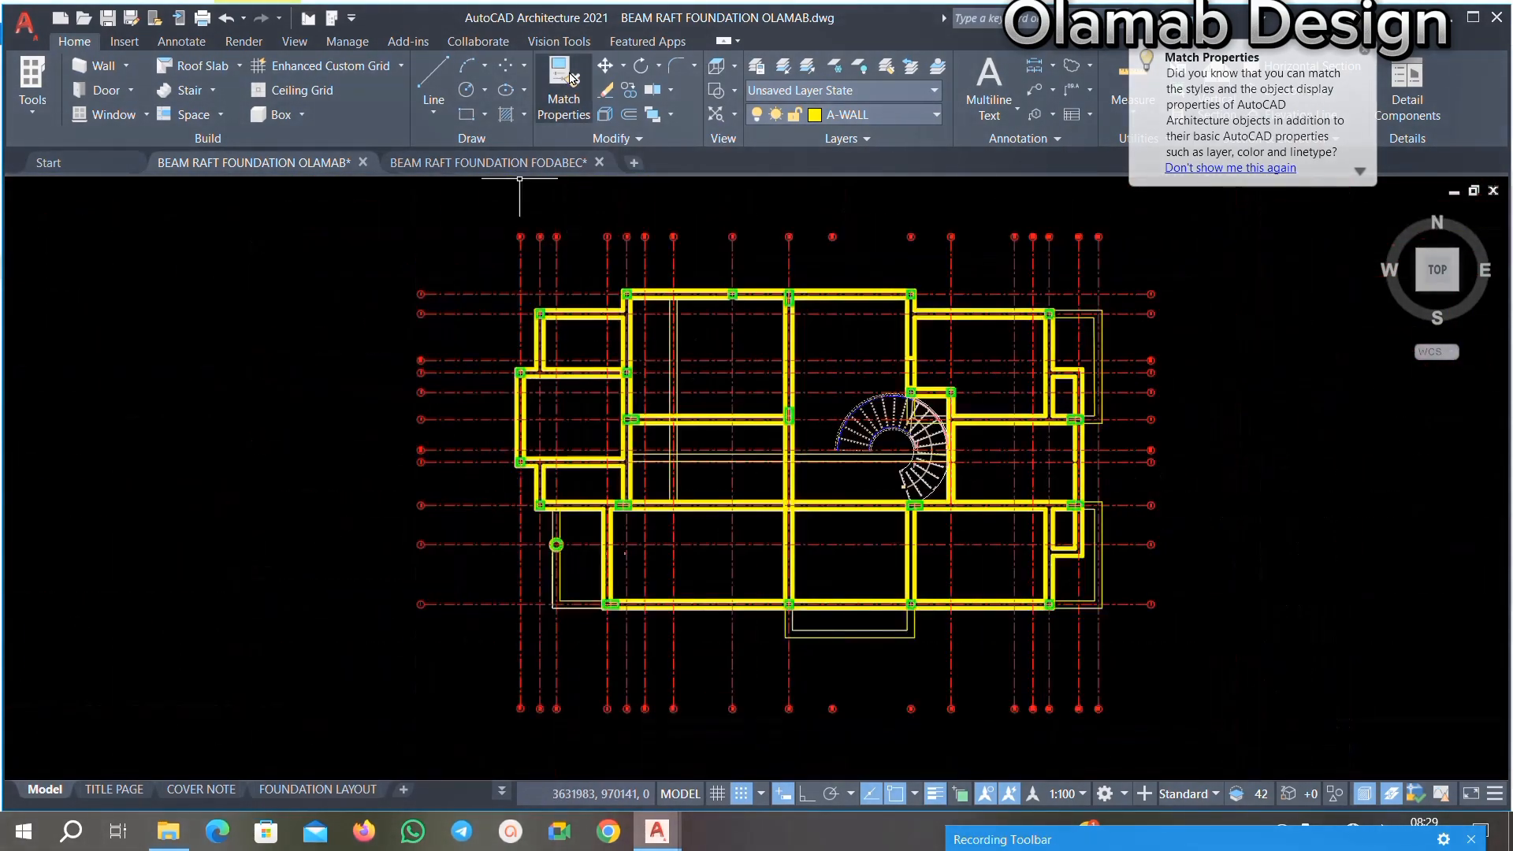
{"action": "left_click", "coordinate": [569, 111]}
{"action": "scroll", "coordinate": [692, 450], "scroll_direction": "up", "scroll_amount": 8}
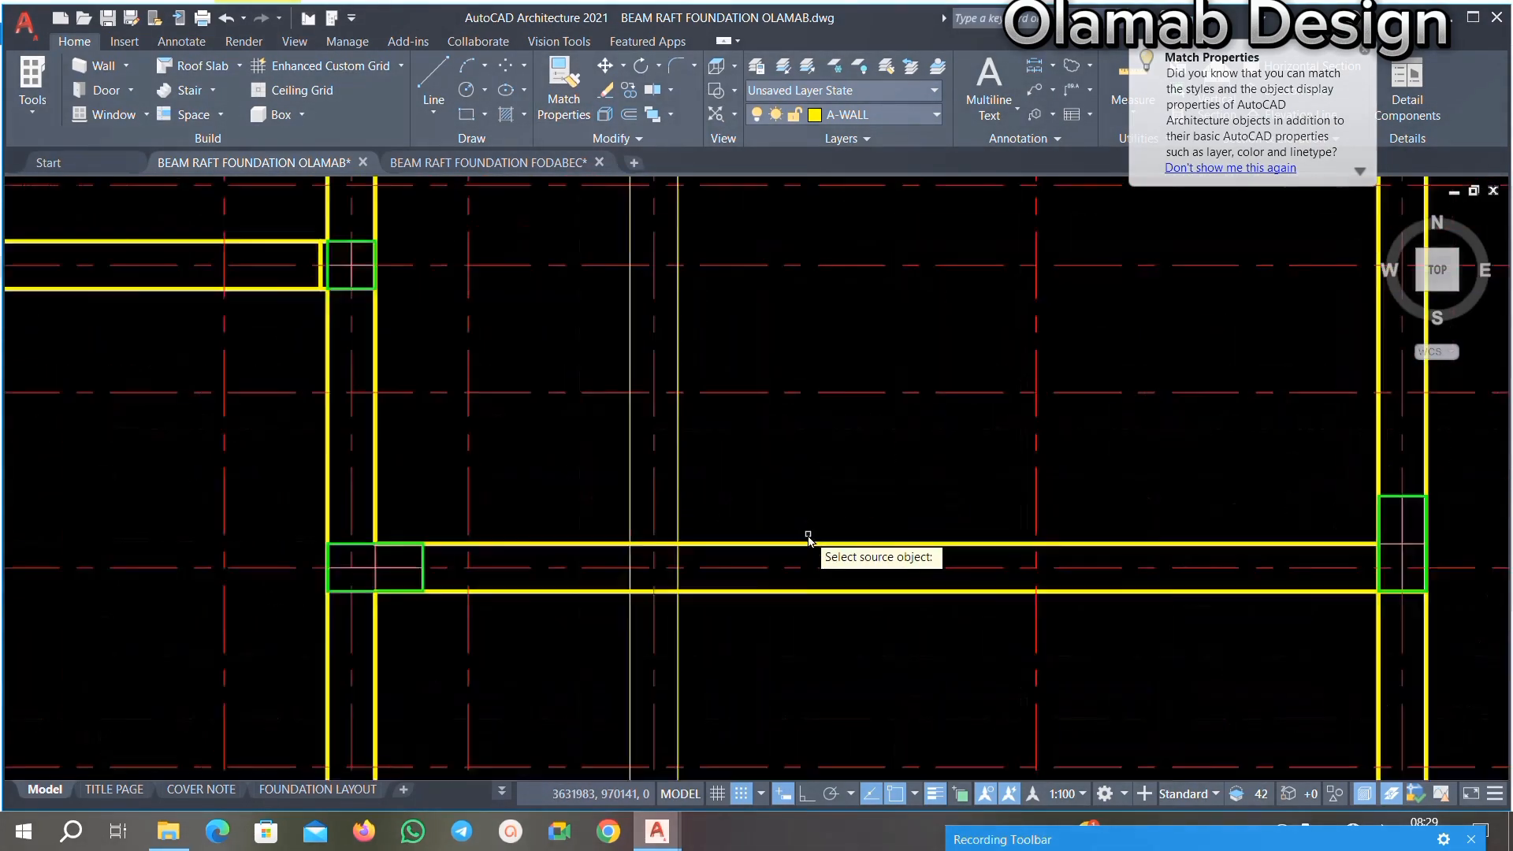
{"action": "left_click", "coordinate": [843, 549]}
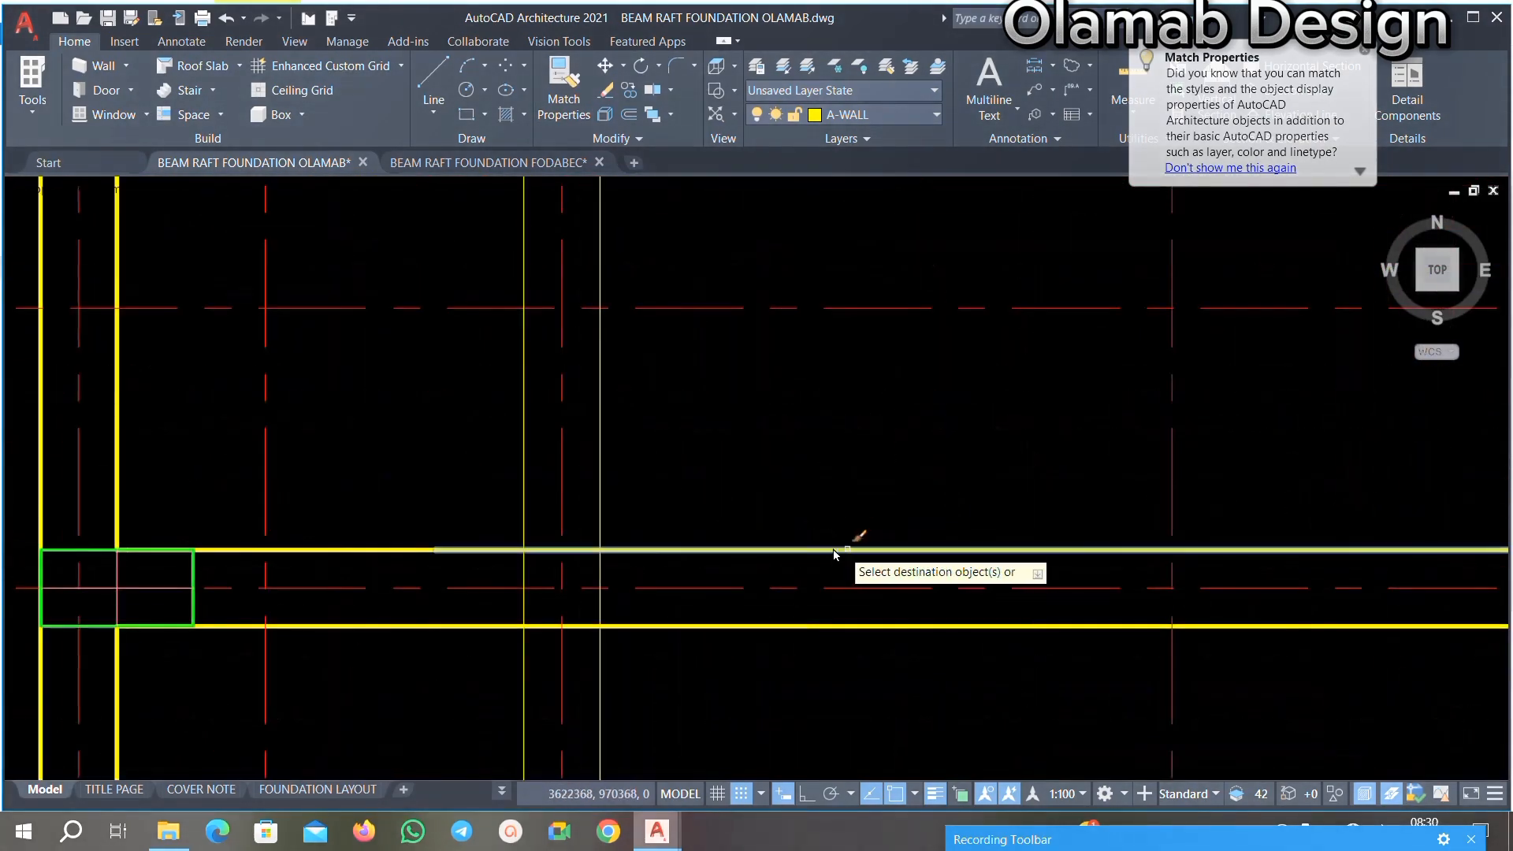
{"action": "scroll", "coordinate": [561, 471], "scroll_direction": "up", "scroll_amount": 2}
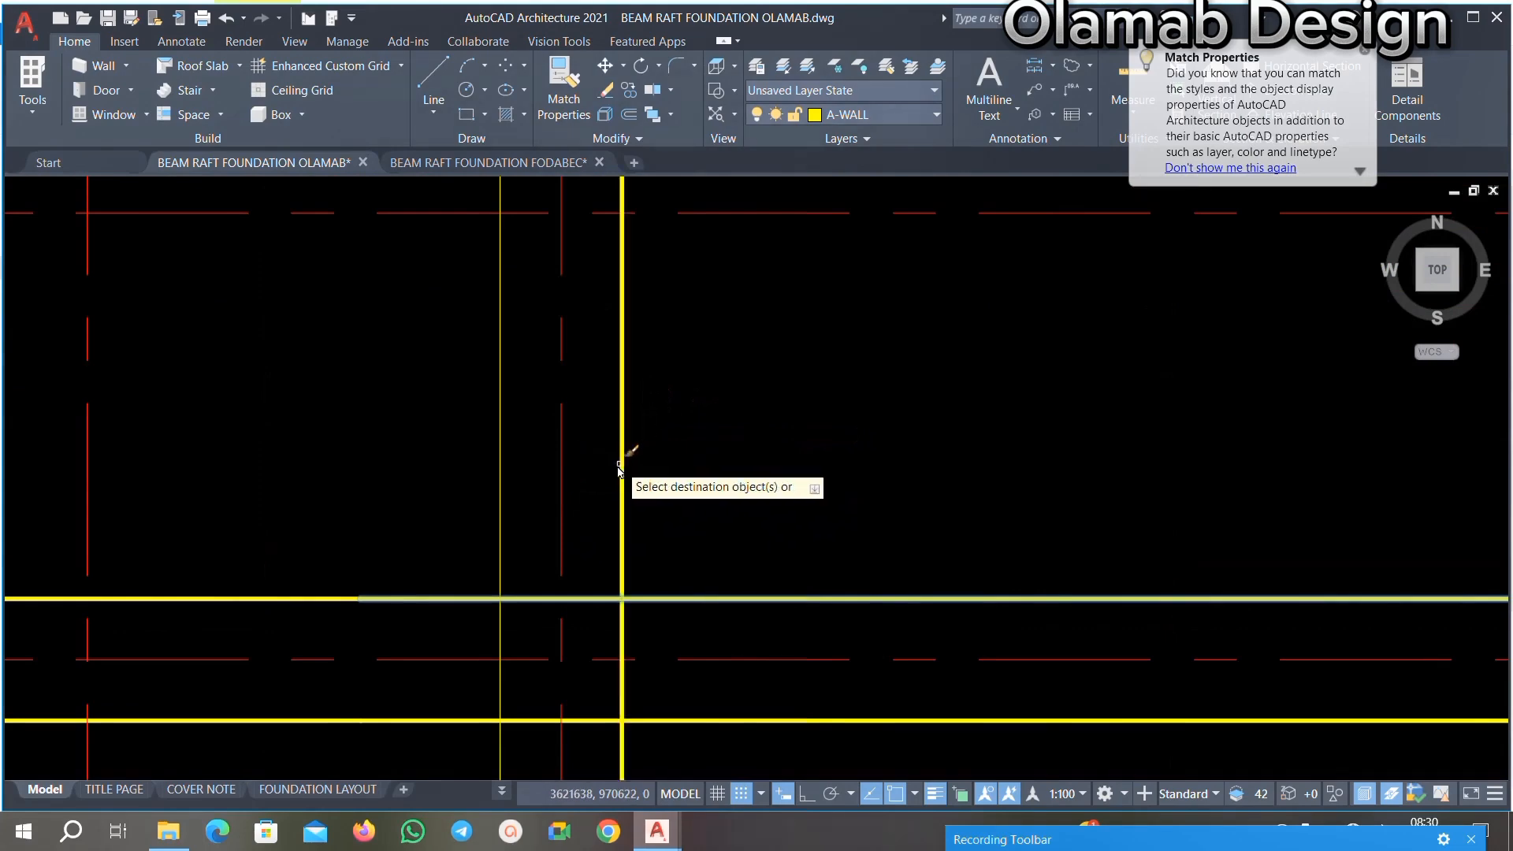
{"action": "left_click", "coordinate": [635, 430]}
{"action": "left_click", "coordinate": [600, 456]}
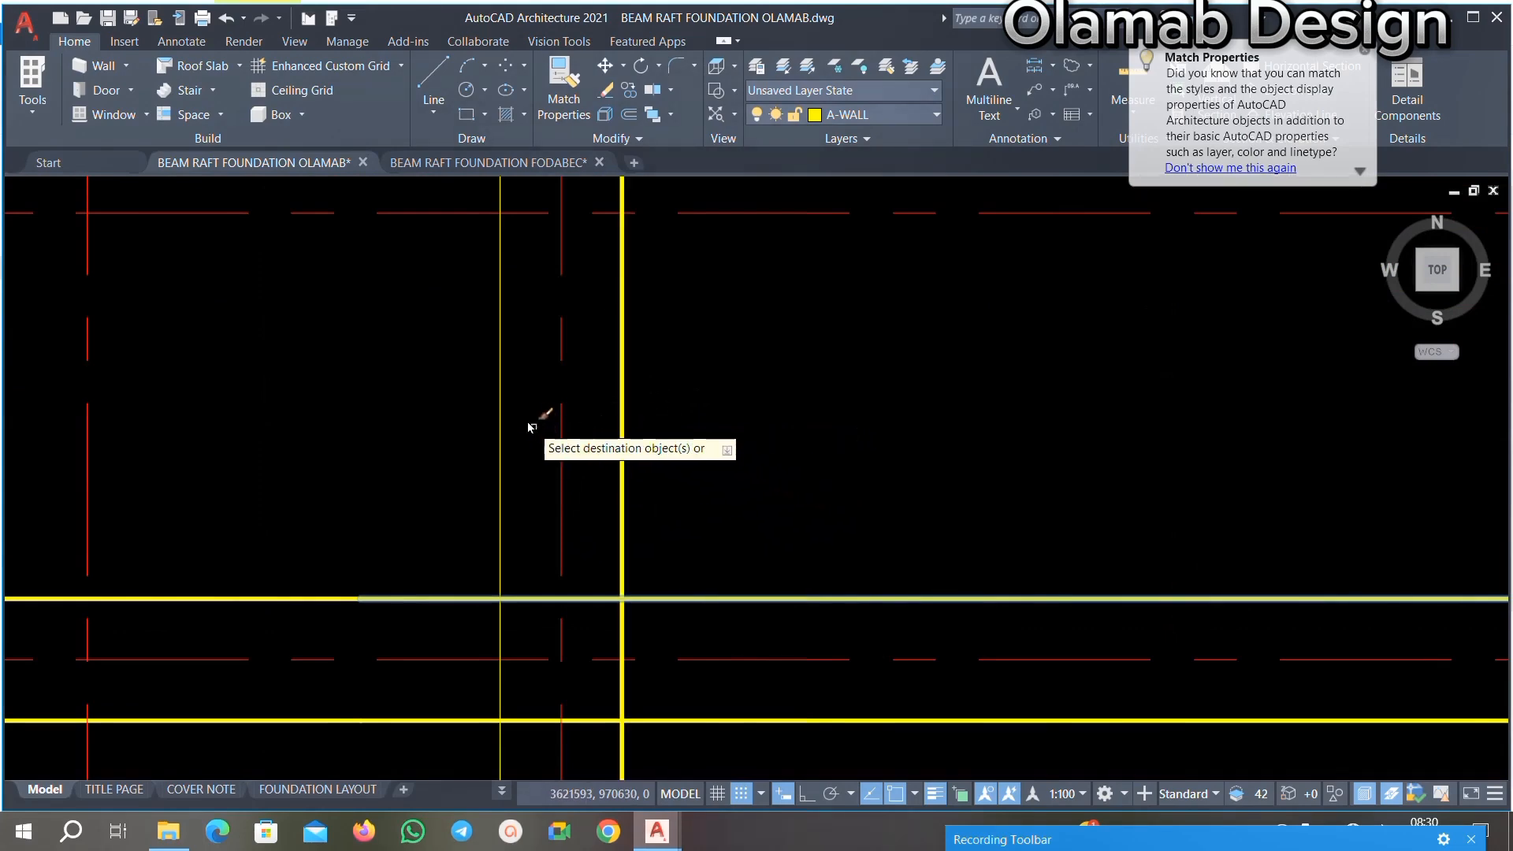
{"action": "scroll", "coordinate": [532, 439], "scroll_direction": "down", "scroll_amount": 3}
{"action": "scroll", "coordinate": [684, 410], "scroll_direction": "down", "scroll_amount": 4}
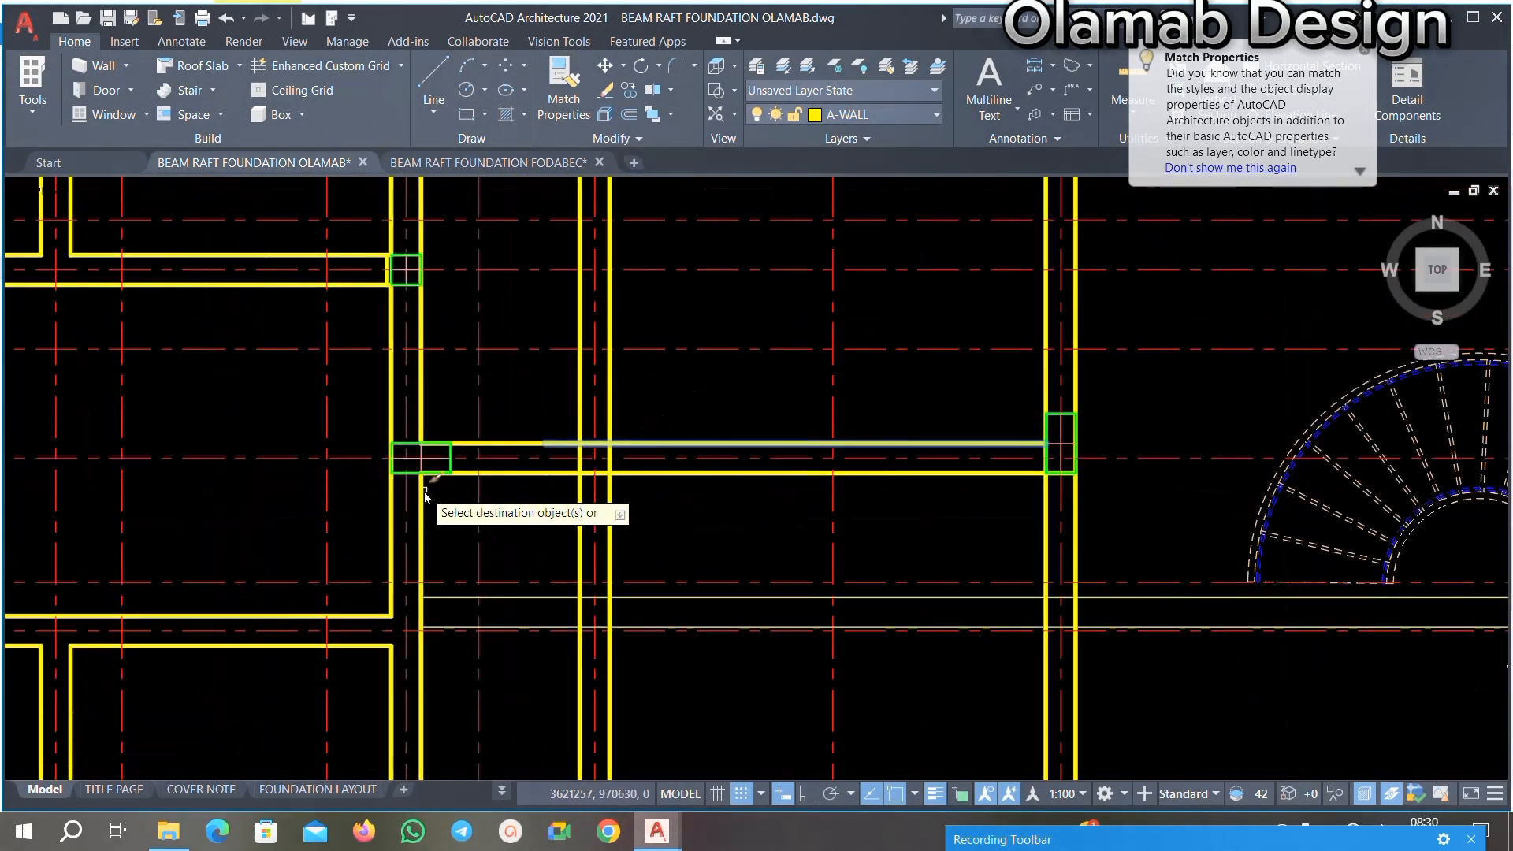
Step: Match the two thin horizontal corridor lines south of the central partition to the thick yellow wall line
{"action": "scroll", "coordinate": [690, 583], "scroll_direction": "up", "scroll_amount": 5}
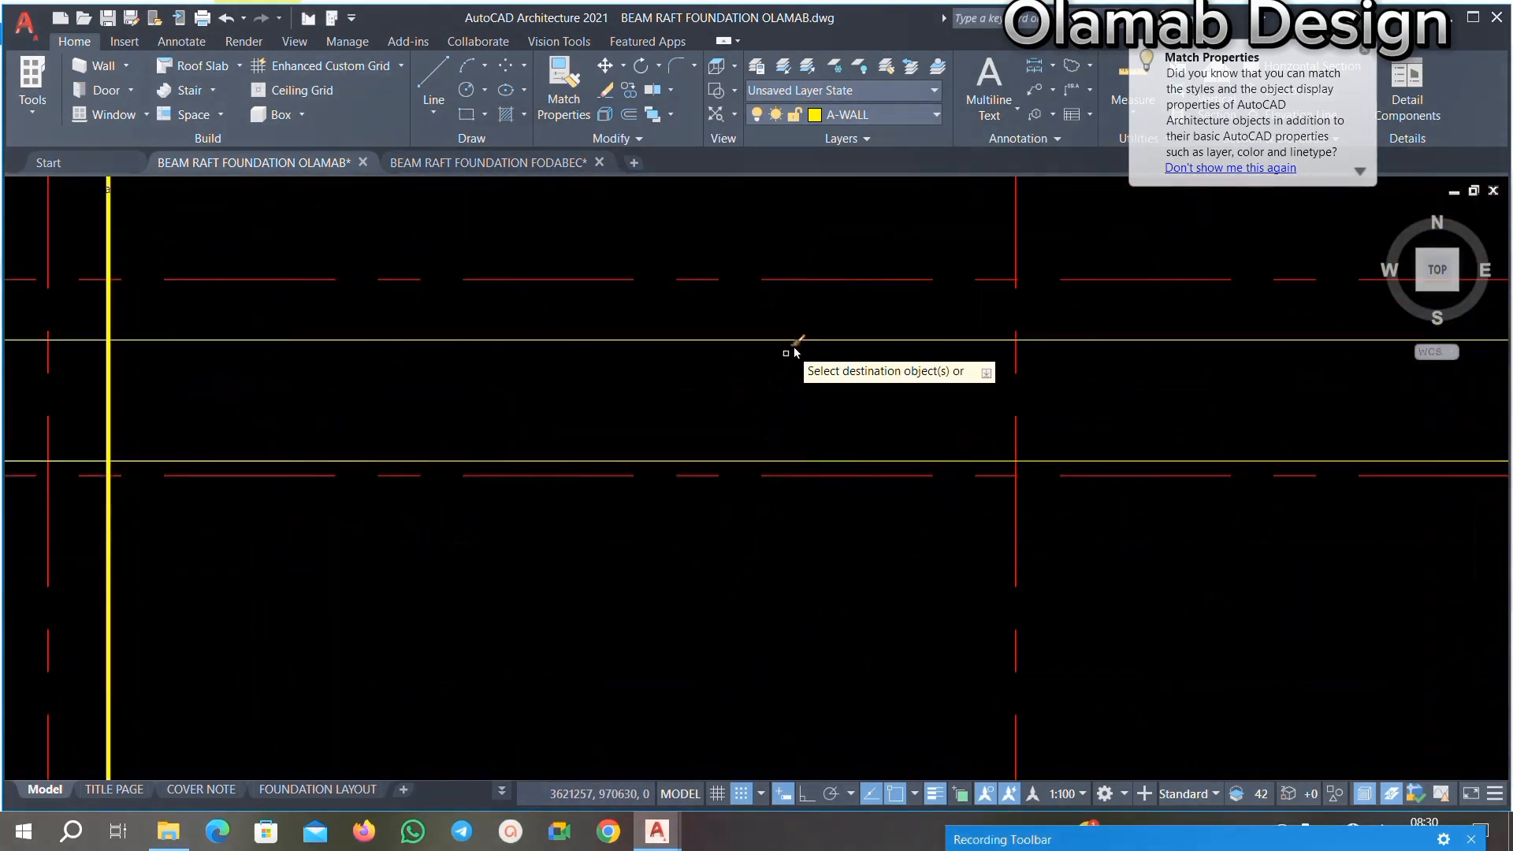
{"action": "left_click", "coordinate": [811, 329]}
{"action": "left_click", "coordinate": [687, 353]}
{"action": "scroll", "coordinate": [676, 455], "scroll_direction": "up", "scroll_amount": 3}
{"action": "left_click", "coordinate": [800, 433]}
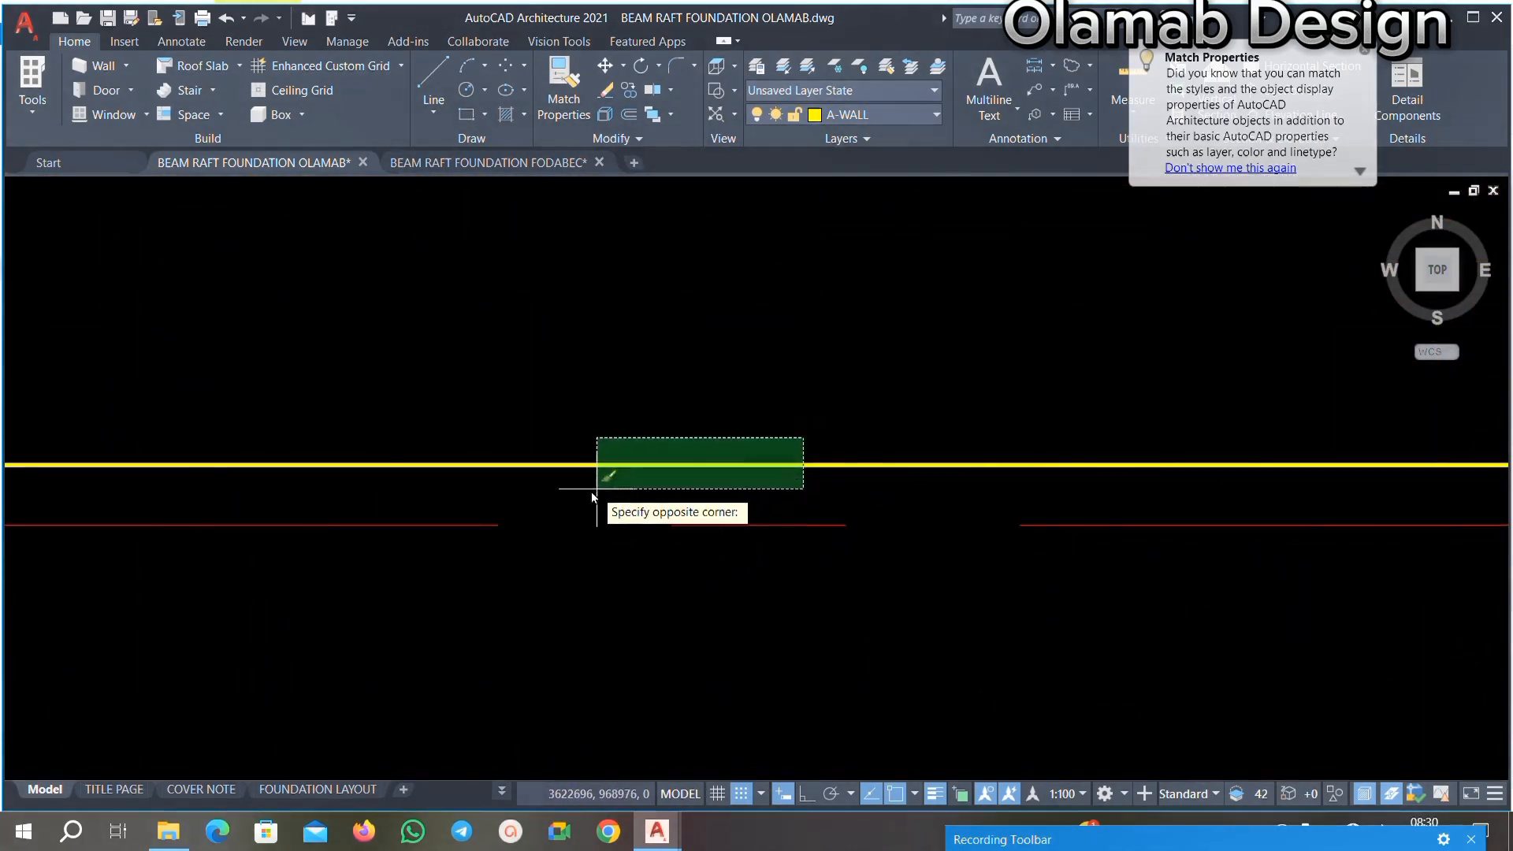
{"action": "left_click", "coordinate": [591, 490]}
{"action": "scroll", "coordinate": [654, 395], "scroll_direction": "down", "scroll_amount": 4}
{"action": "scroll", "coordinate": [654, 395], "scroll_direction": "down", "scroll_amount": 5}
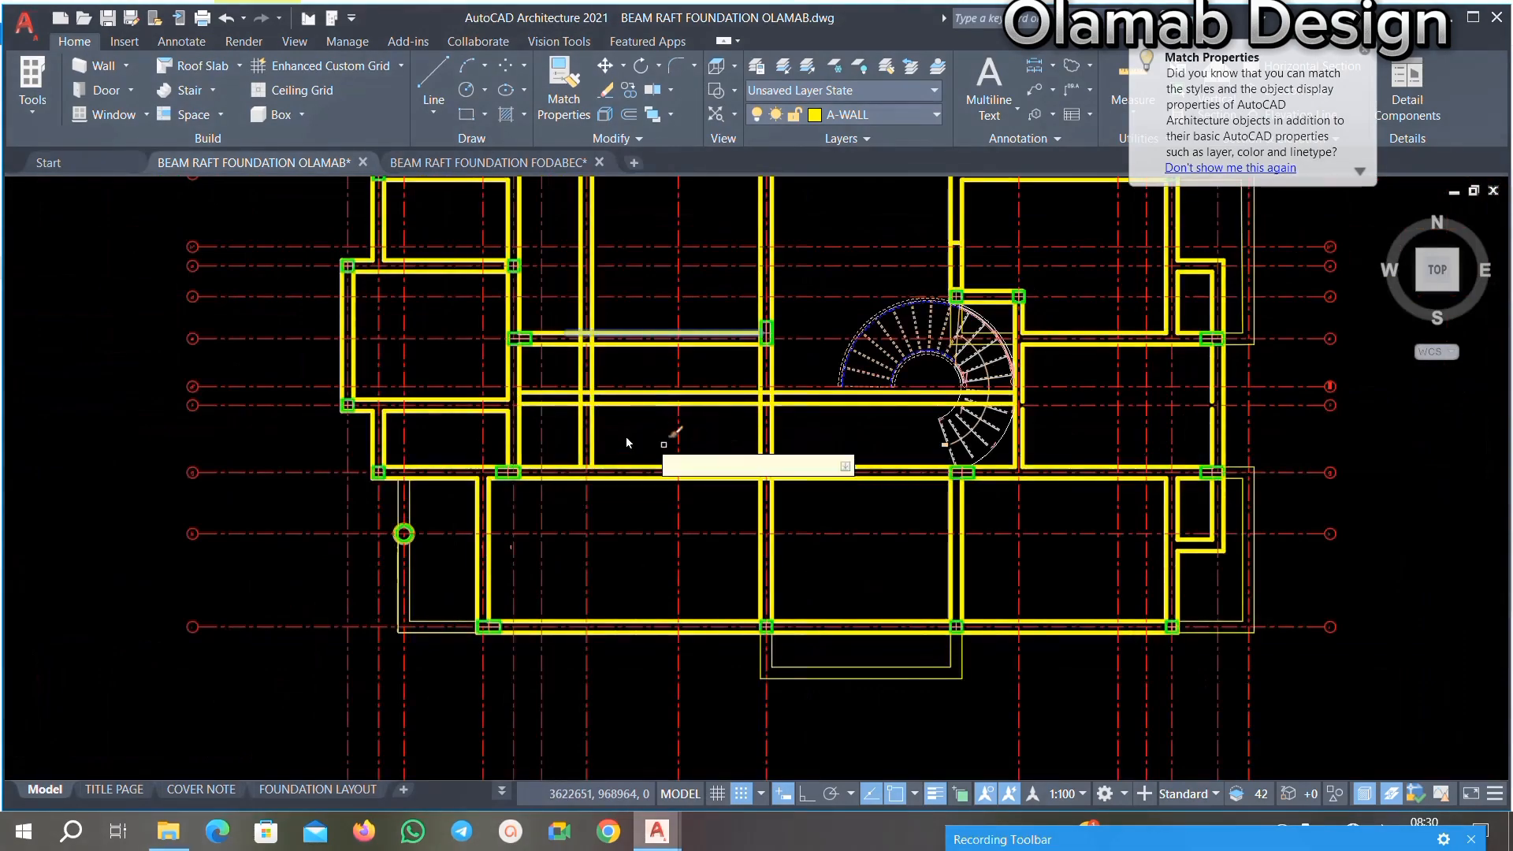
Step: Match the southern and western line pairs of the projection at the middle of the plan's southern side to the thick yellow wall line
{"action": "scroll", "coordinate": [646, 438], "scroll_direction": "down", "scroll_amount": 2}
{"action": "scroll", "coordinate": [684, 403], "scroll_direction": "up", "scroll_amount": 4}
{"action": "scroll", "coordinate": [709, 441], "scroll_direction": "down", "scroll_amount": 2}
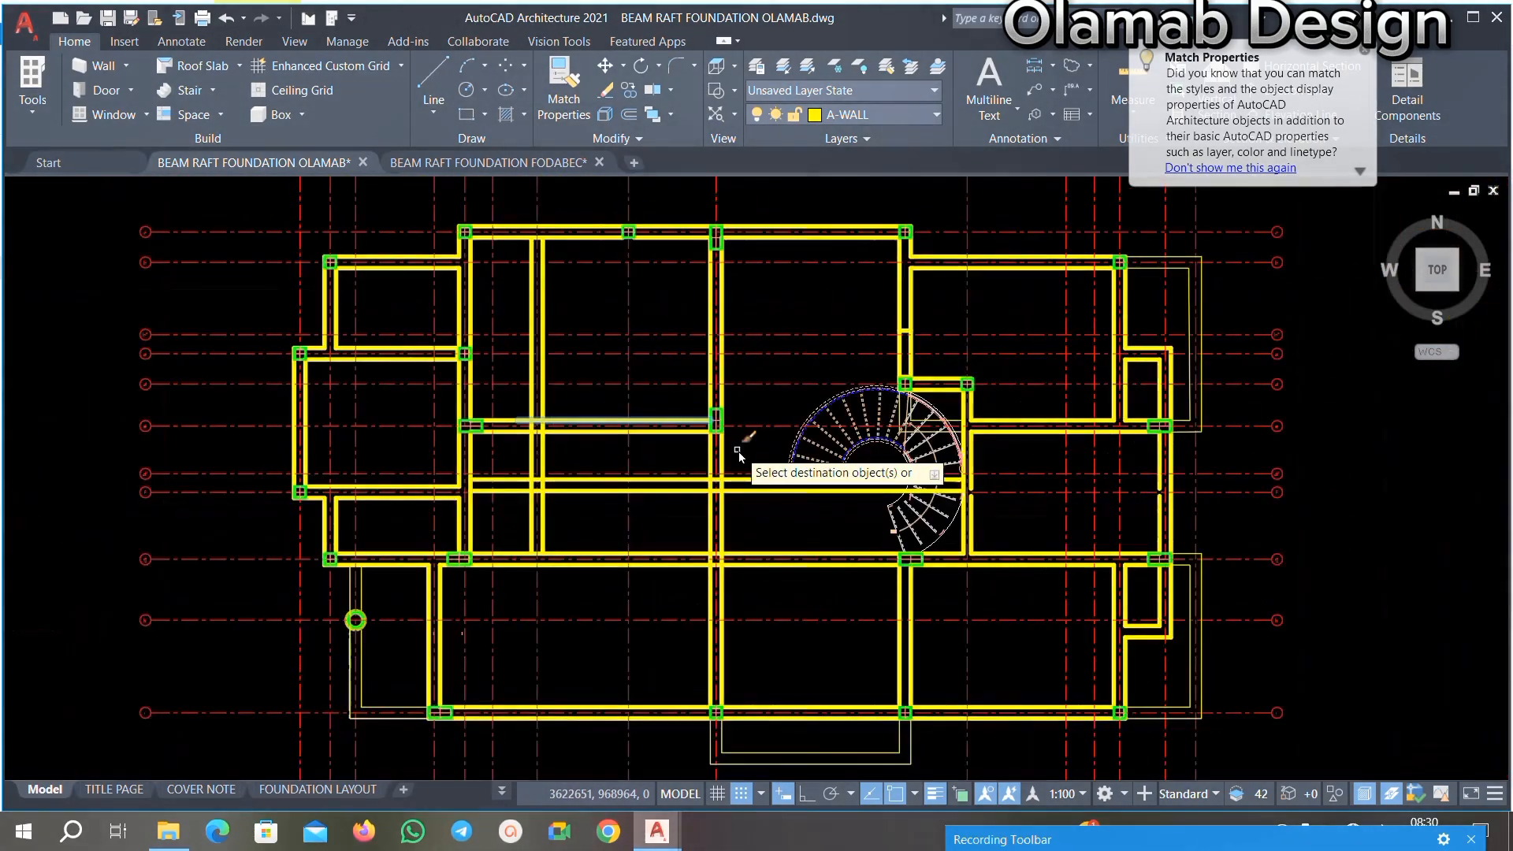
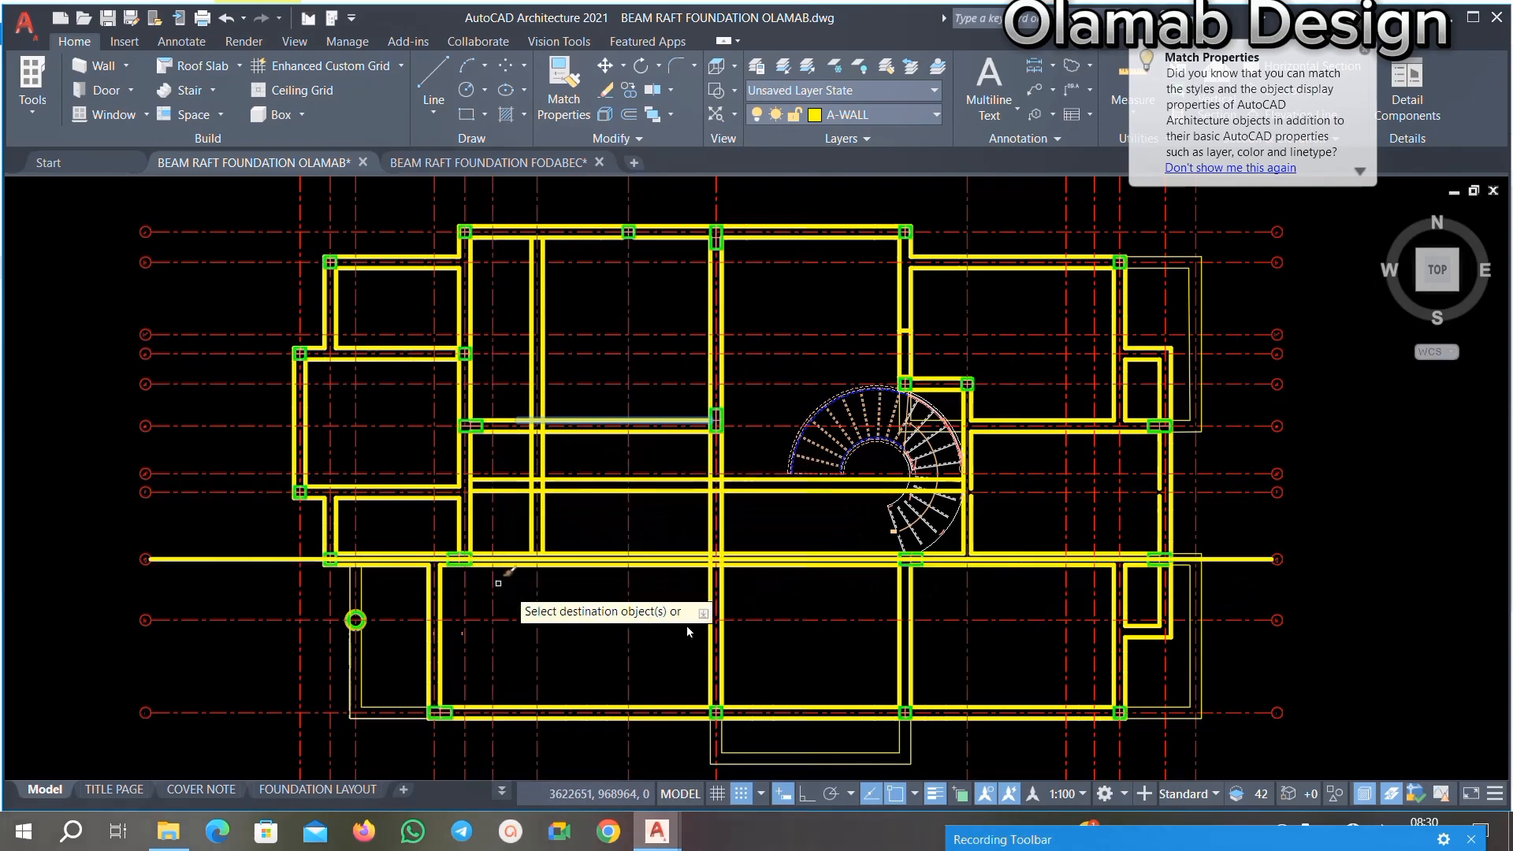
{"action": "scroll", "coordinate": [820, 517], "scroll_direction": "down", "scroll_amount": 3}
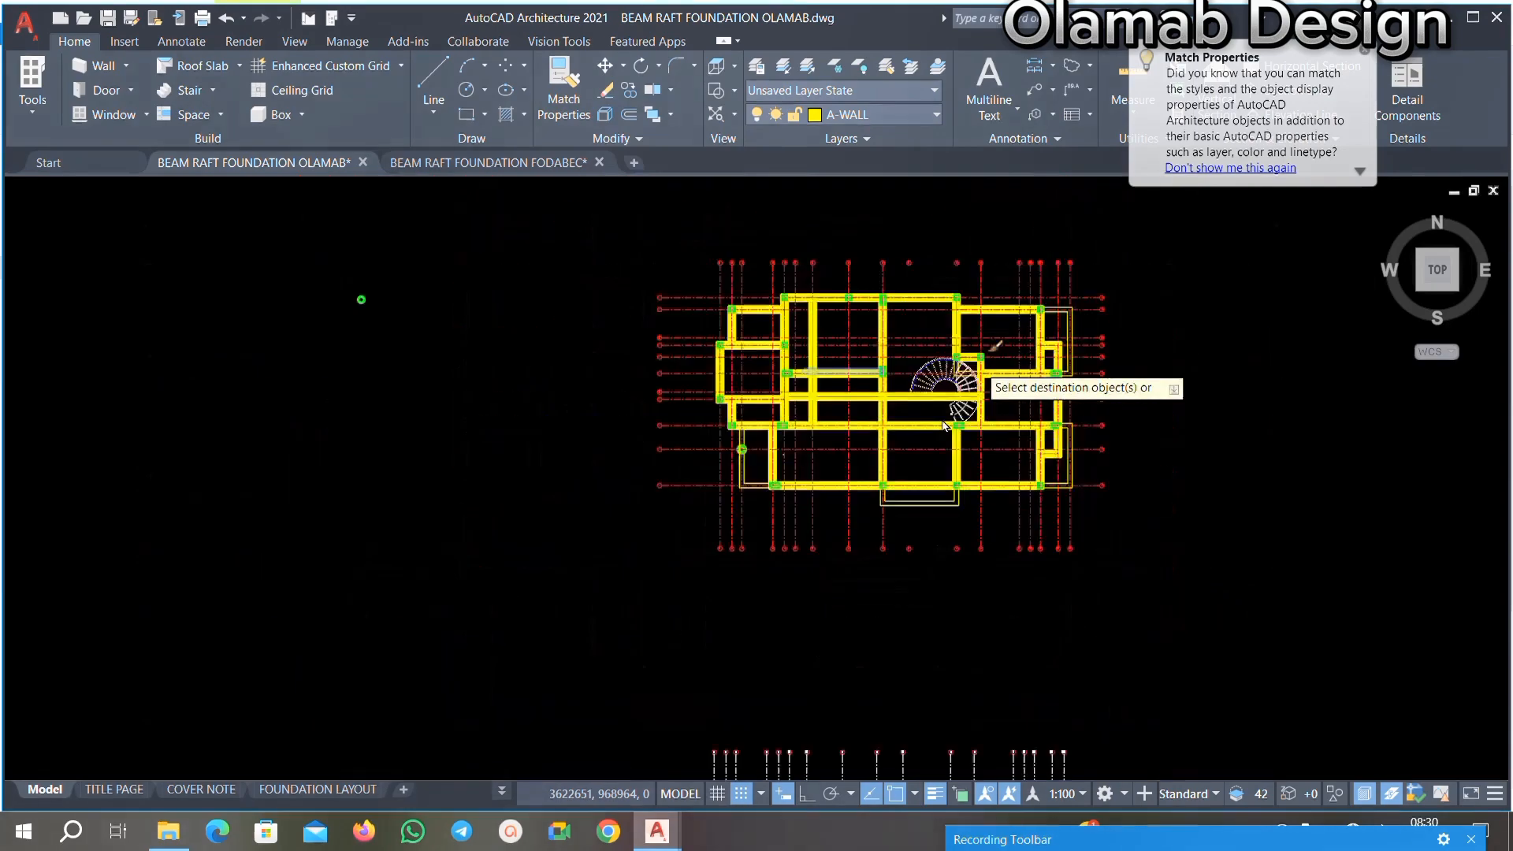
{"action": "scroll", "coordinate": [965, 414], "scroll_direction": "up", "scroll_amount": 7}
{"action": "scroll", "coordinate": [870, 502], "scroll_direction": "down", "scroll_amount": 3}
{"action": "scroll", "coordinate": [843, 570], "scroll_direction": "up", "scroll_amount": 5}
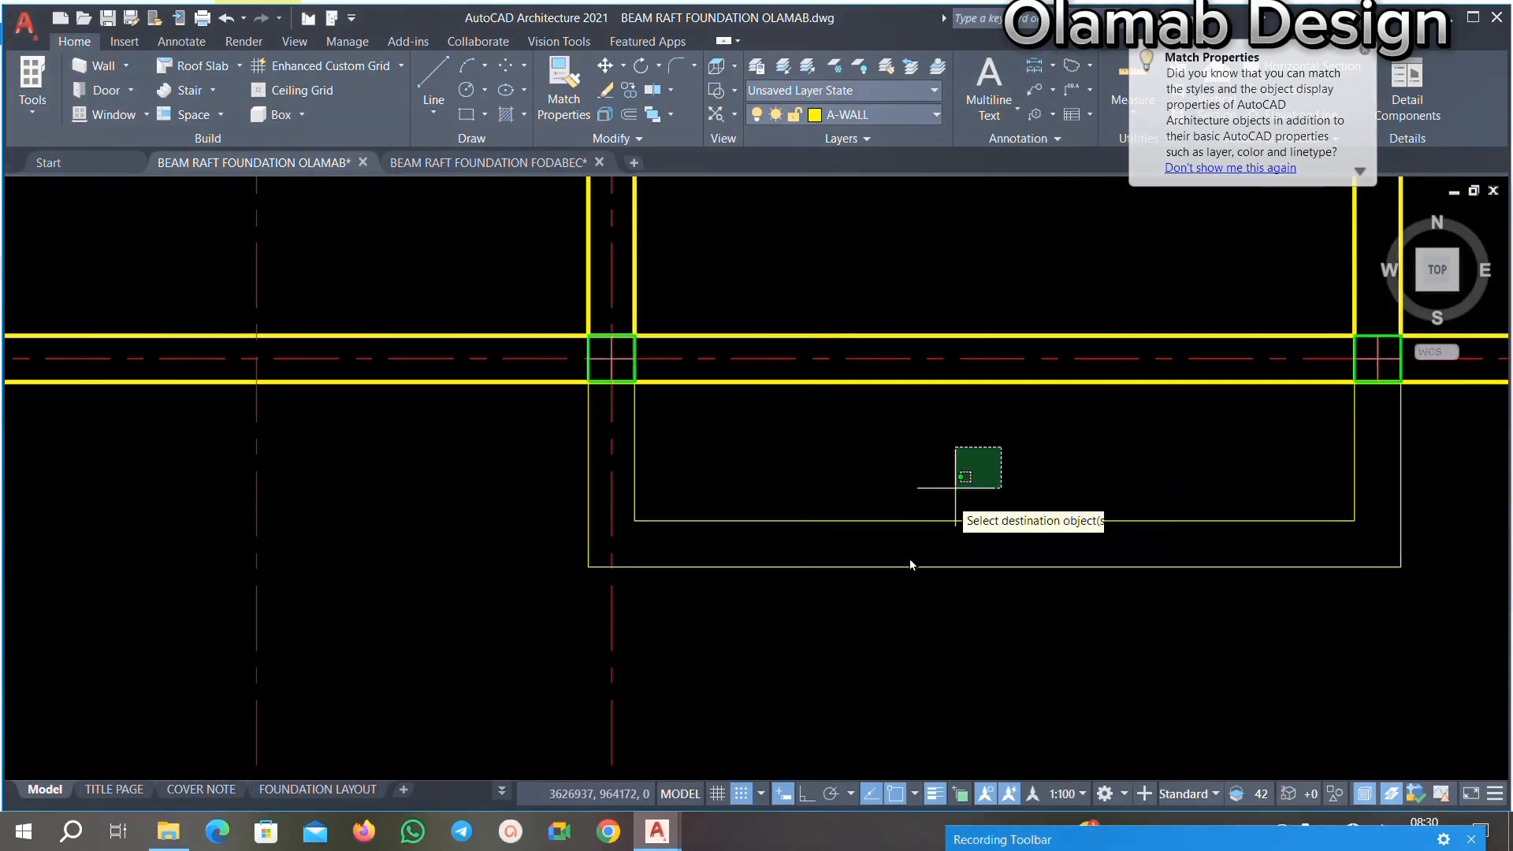
{"action": "scroll", "coordinate": [582, 448], "scroll_direction": "up", "scroll_amount": 6}
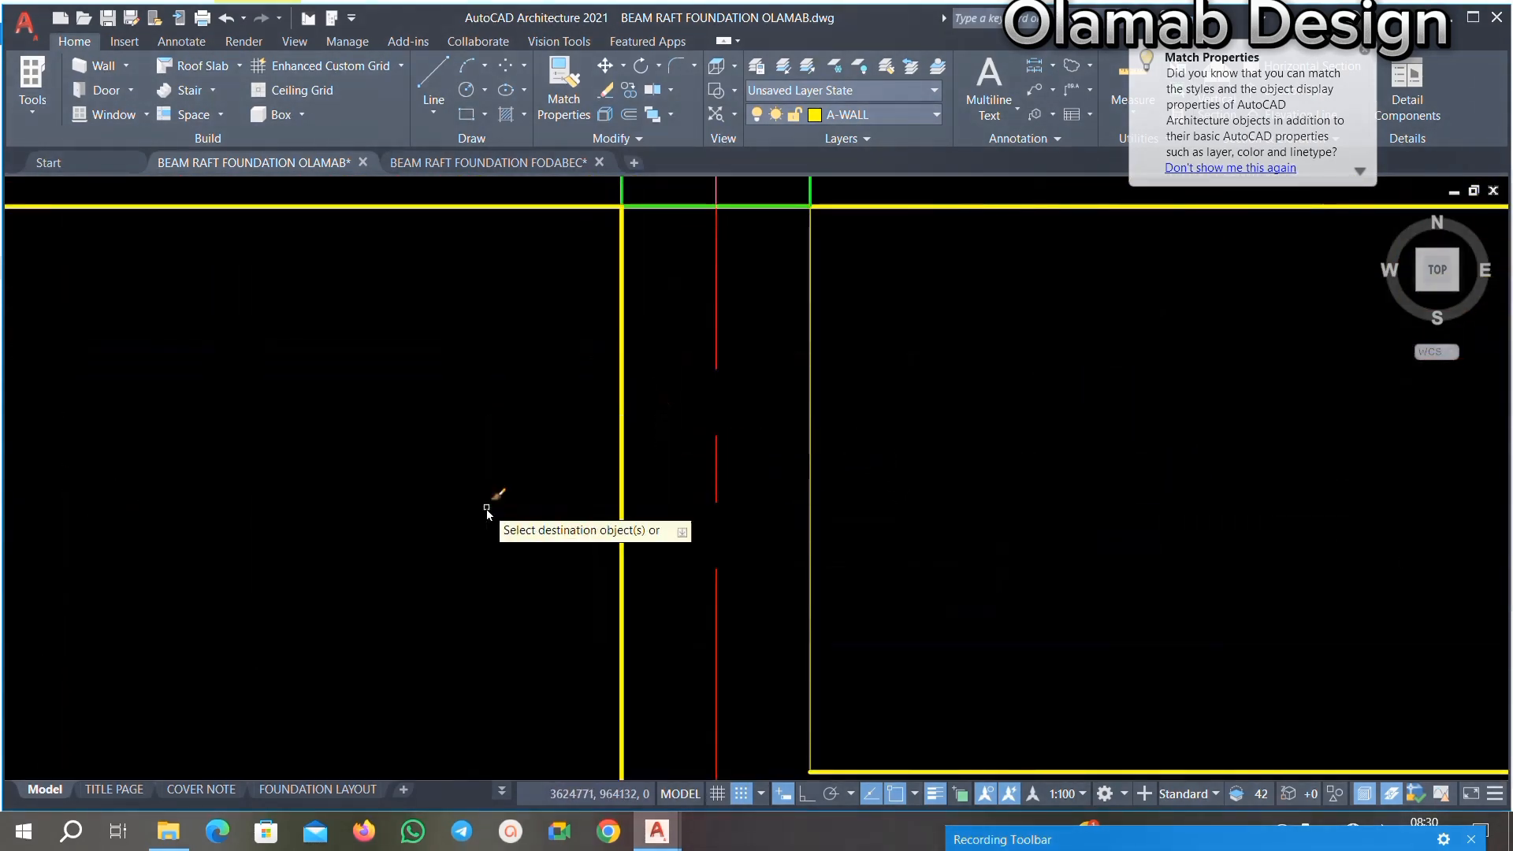
{"action": "scroll", "coordinate": [594, 406], "scroll_direction": "down", "scroll_amount": 5}
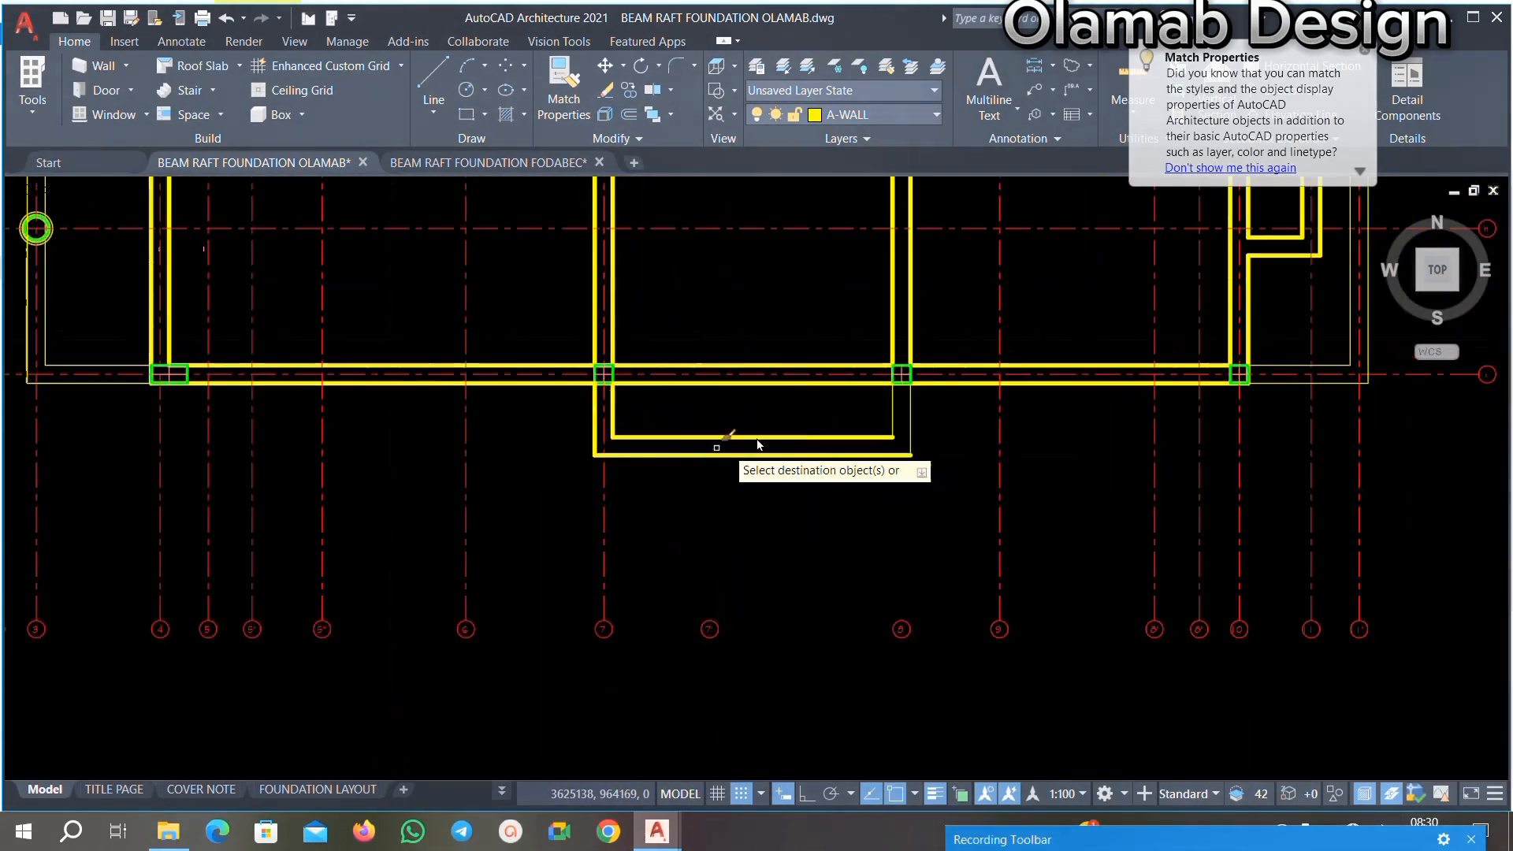
Step: Match the eastern and southern line pairs of the southeastern corner projection to the thick yellow wall line
{"action": "scroll", "coordinate": [1067, 420], "scroll_direction": "up", "scroll_amount": 6}
{"action": "scroll", "coordinate": [1006, 424], "scroll_direction": "up", "scroll_amount": 4}
{"action": "left_click", "coordinate": [1037, 366]}
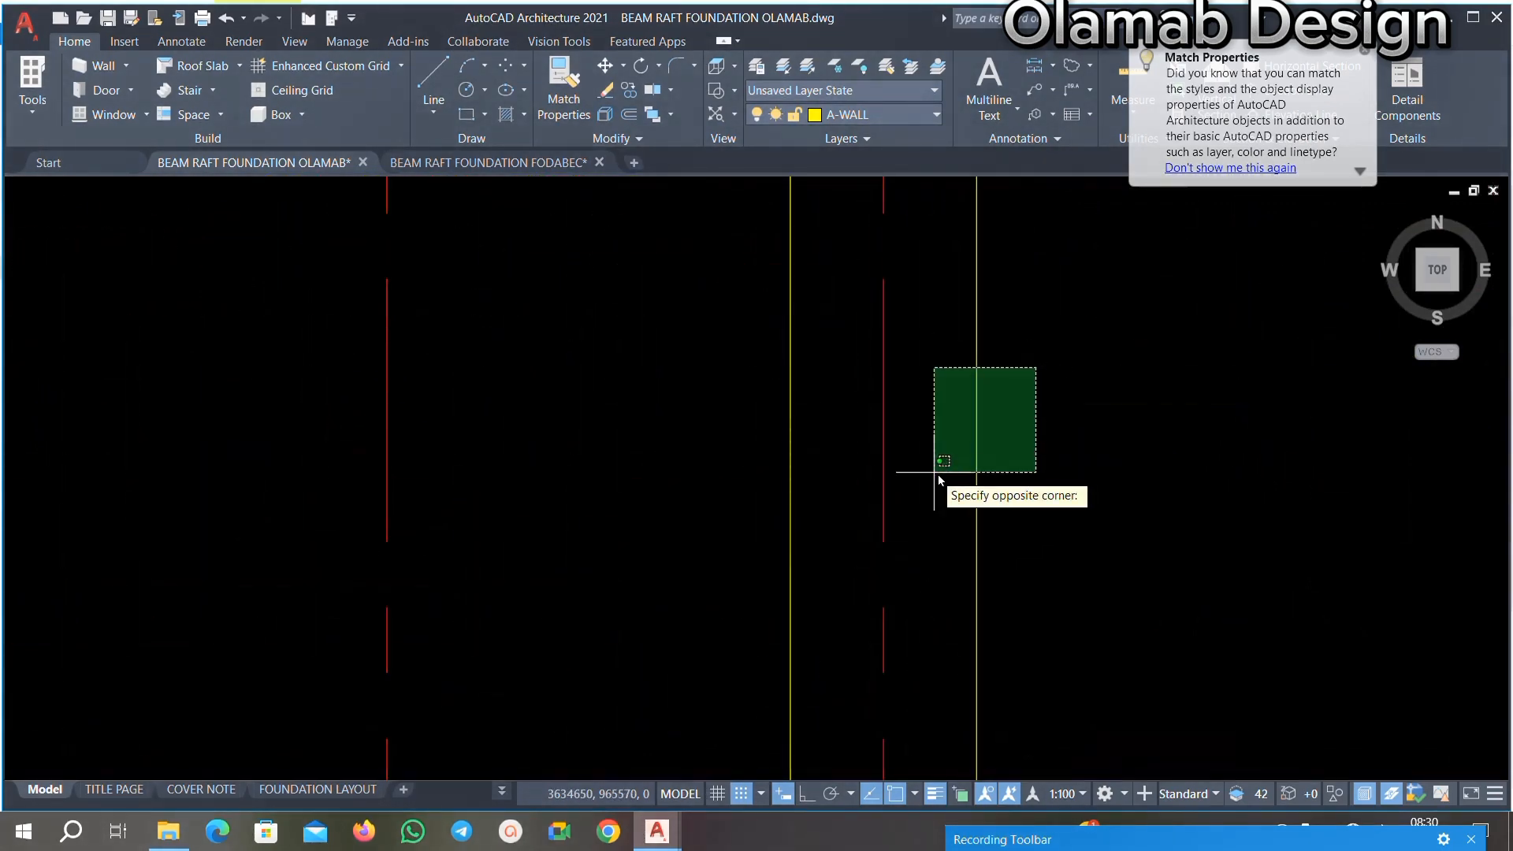
{"action": "left_click", "coordinate": [935, 472]}
{"action": "left_click", "coordinate": [868, 421]}
{"action": "left_click", "coordinate": [717, 503]}
{"action": "scroll", "coordinate": [866, 371], "scroll_direction": "down", "scroll_amount": 6}
{"action": "scroll", "coordinate": [733, 601], "scroll_direction": "up", "scroll_amount": 3}
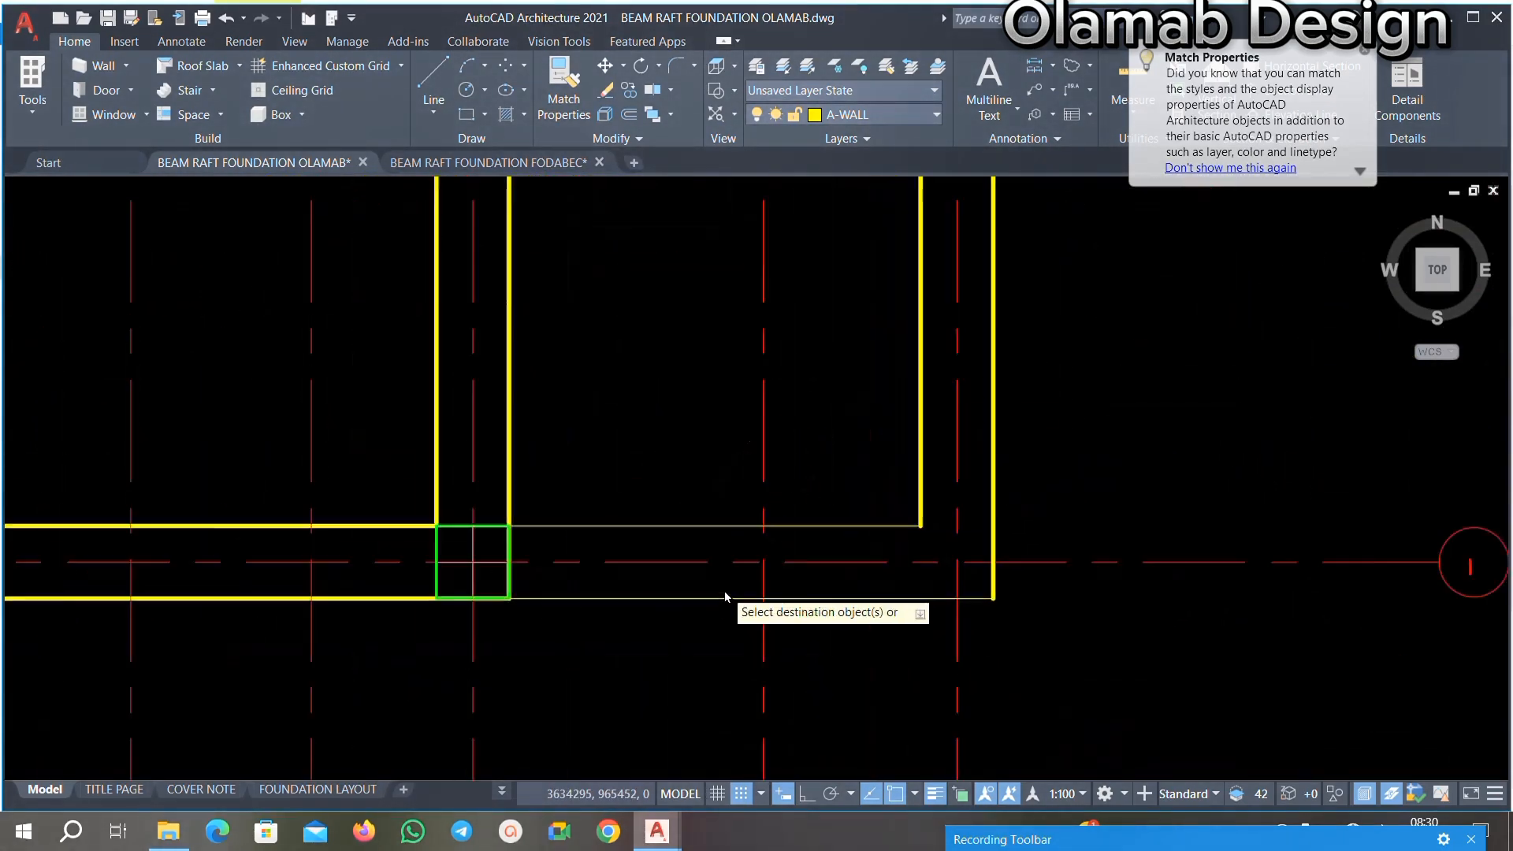
{"action": "scroll", "coordinate": [1090, 601], "scroll_direction": "up", "scroll_amount": 5}
{"action": "scroll", "coordinate": [1055, 344], "scroll_direction": "down", "scroll_amount": 6}
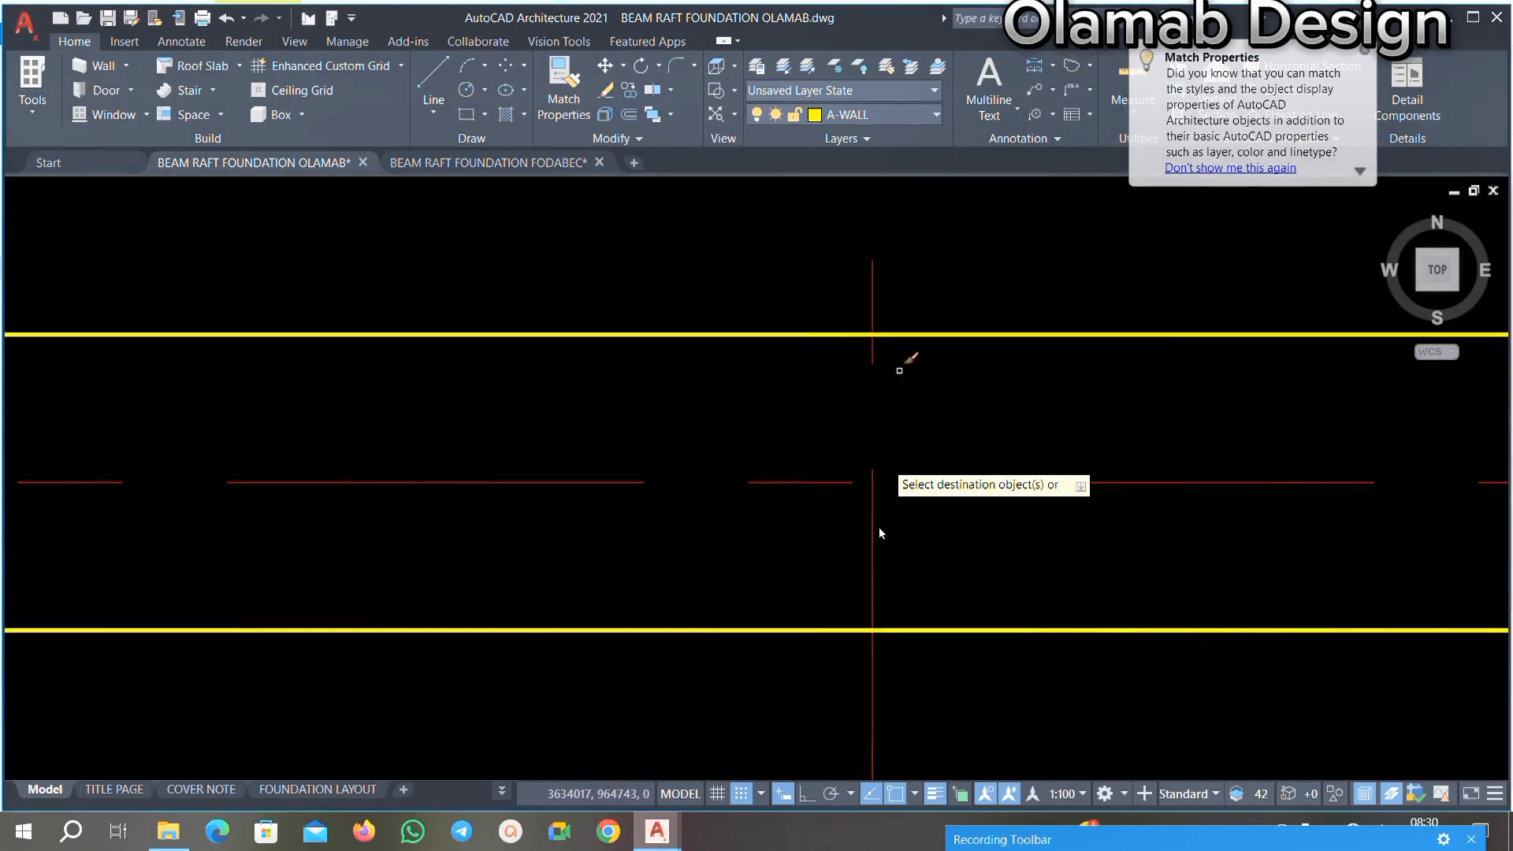
Step: Match the two thin horizontal lines on the northern side of the northeastern corner projection to the thick yellow wall line
{"action": "scroll", "coordinate": [871, 355], "scroll_direction": "down", "scroll_amount": 3}
{"action": "scroll", "coordinate": [899, 237], "scroll_direction": "up", "scroll_amount": 8}
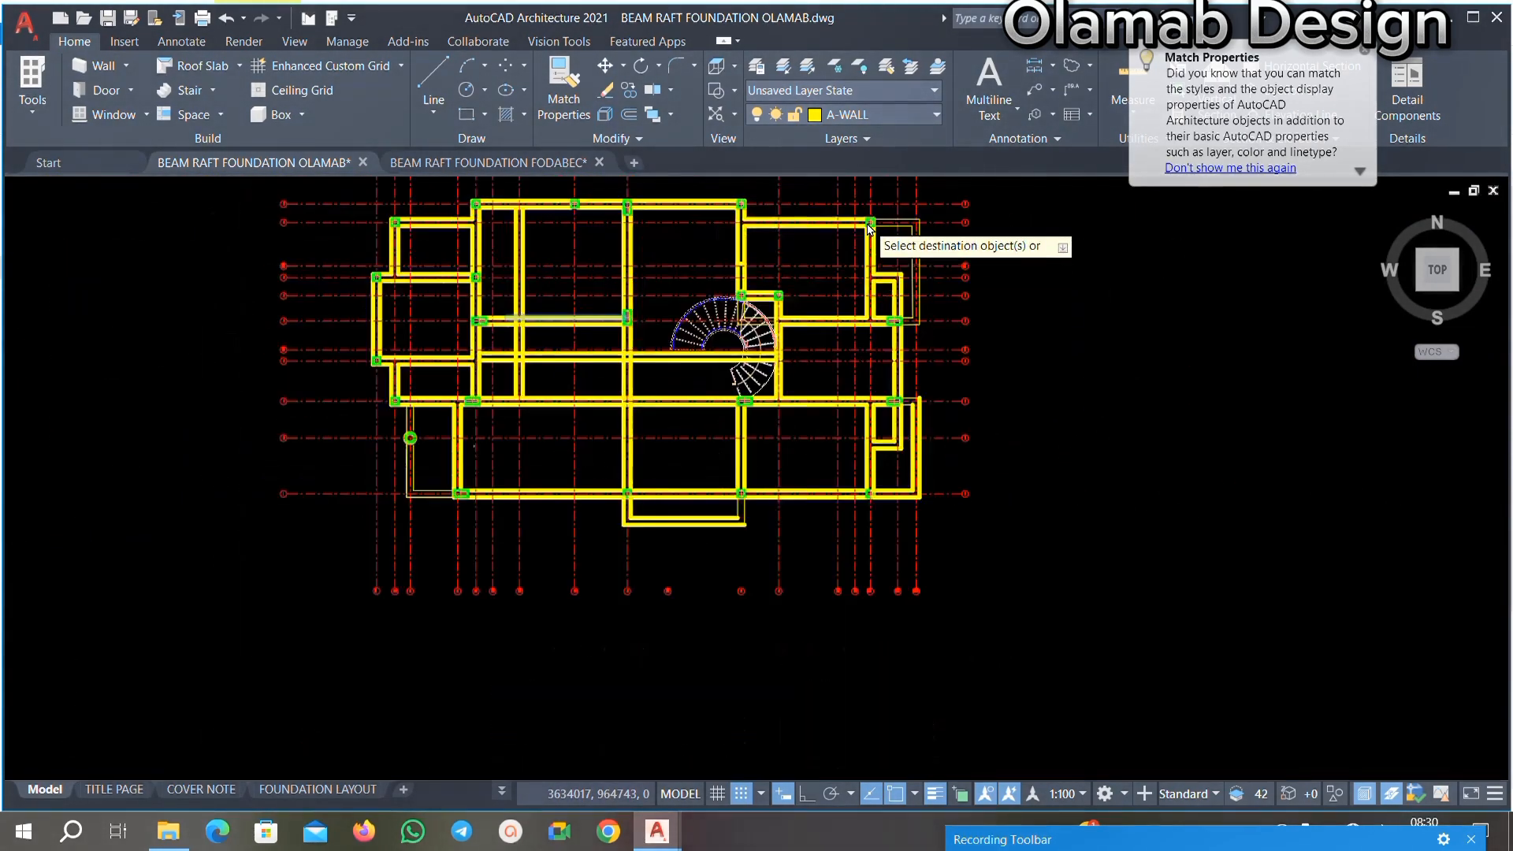
{"action": "scroll", "coordinate": [924, 273], "scroll_direction": "down", "scroll_amount": 5}
{"action": "scroll", "coordinate": [919, 281], "scroll_direction": "up", "scroll_amount": 3}
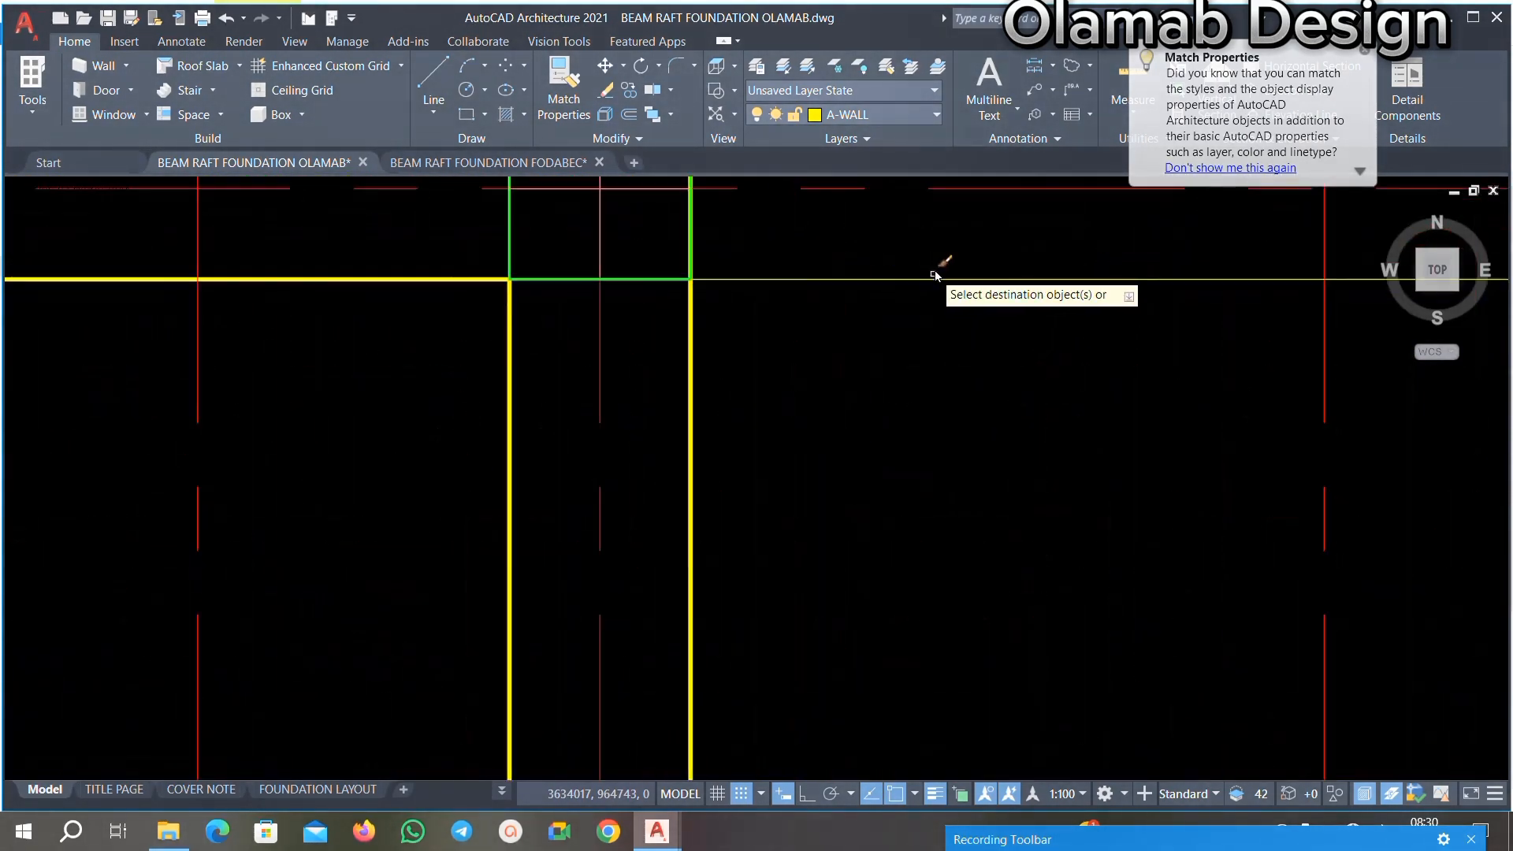
{"action": "scroll", "coordinate": [938, 264], "scroll_direction": "down", "scroll_amount": 2}
{"action": "left_click", "coordinate": [995, 262]}
{"action": "left_click", "coordinate": [959, 273]}
{"action": "scroll", "coordinate": [966, 271], "scroll_direction": "up", "scroll_amount": 2}
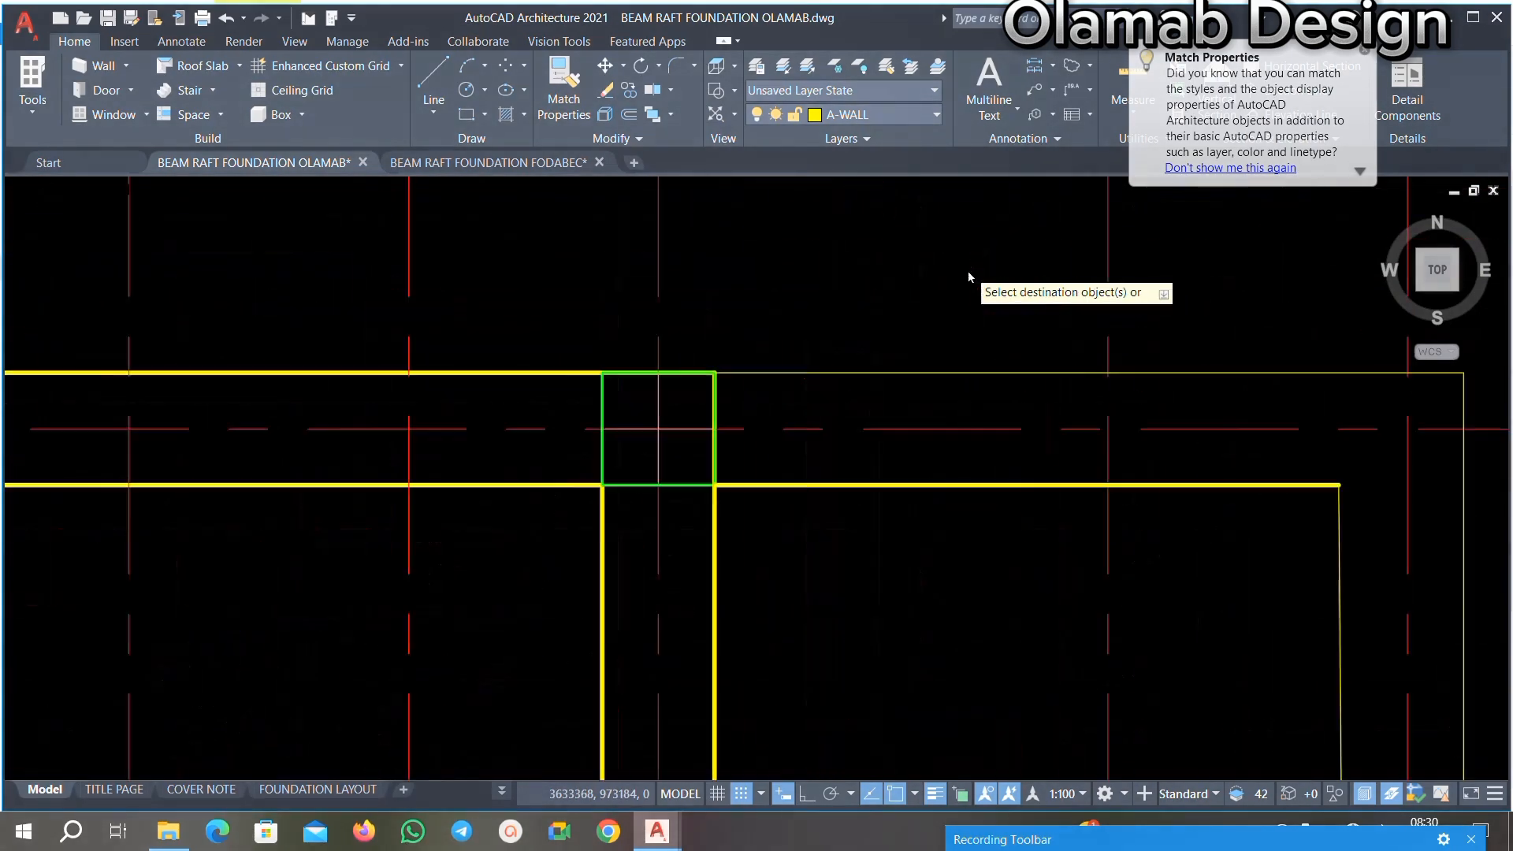
Step: Match the northeastern projection's eastern line pair and its short southern lines along grid e to the thick yellow wall line
{"action": "scroll", "coordinate": [859, 304], "scroll_direction": "down", "scroll_amount": 2}
{"action": "scroll", "coordinate": [969, 410], "scroll_direction": "up", "scroll_amount": 6}
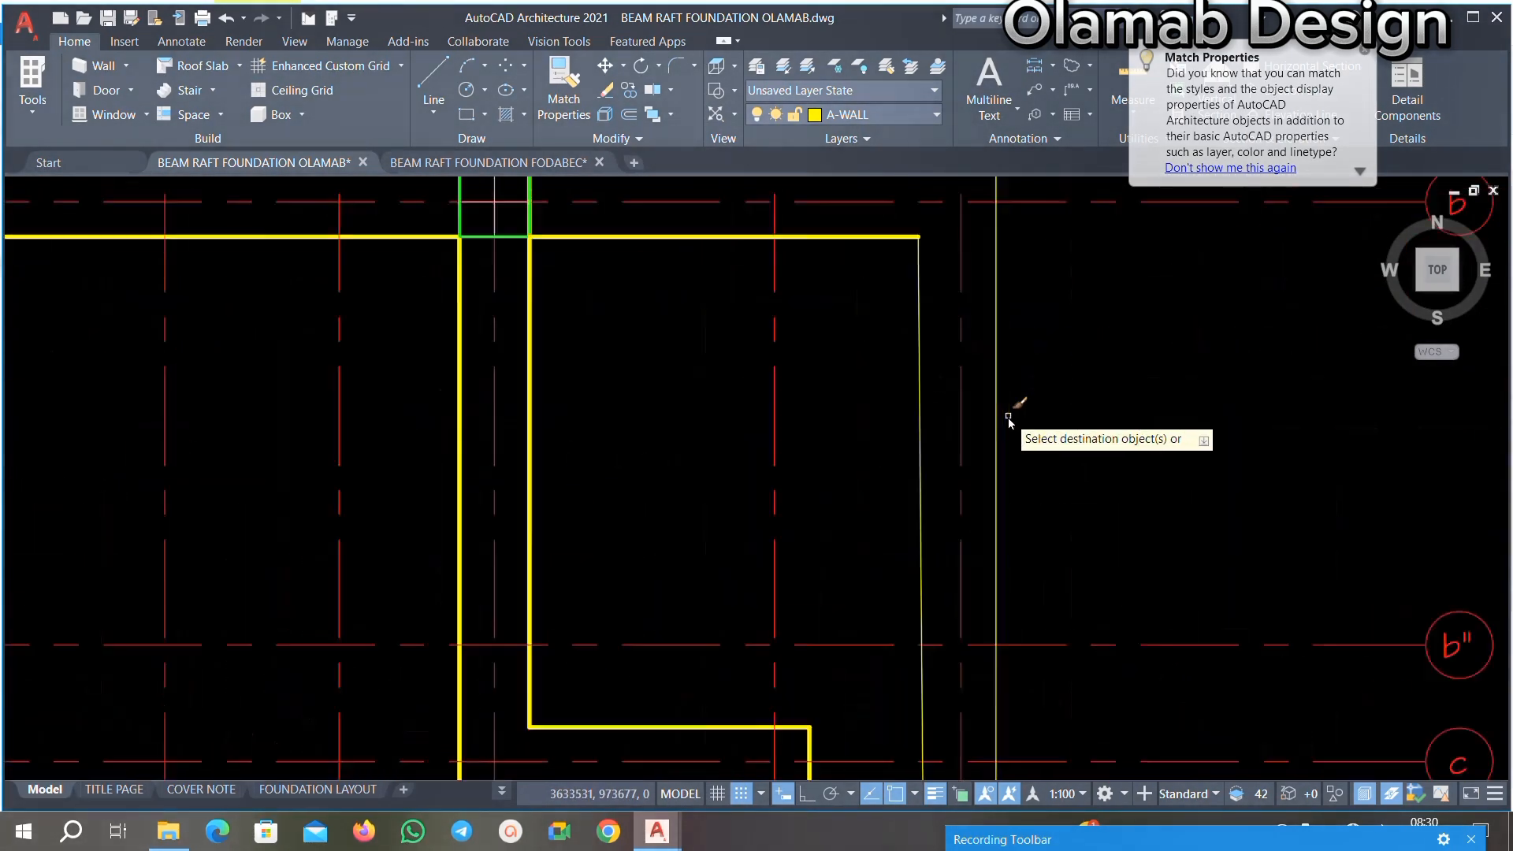
{"action": "scroll", "coordinate": [890, 421], "scroll_direction": "down", "scroll_amount": 8}
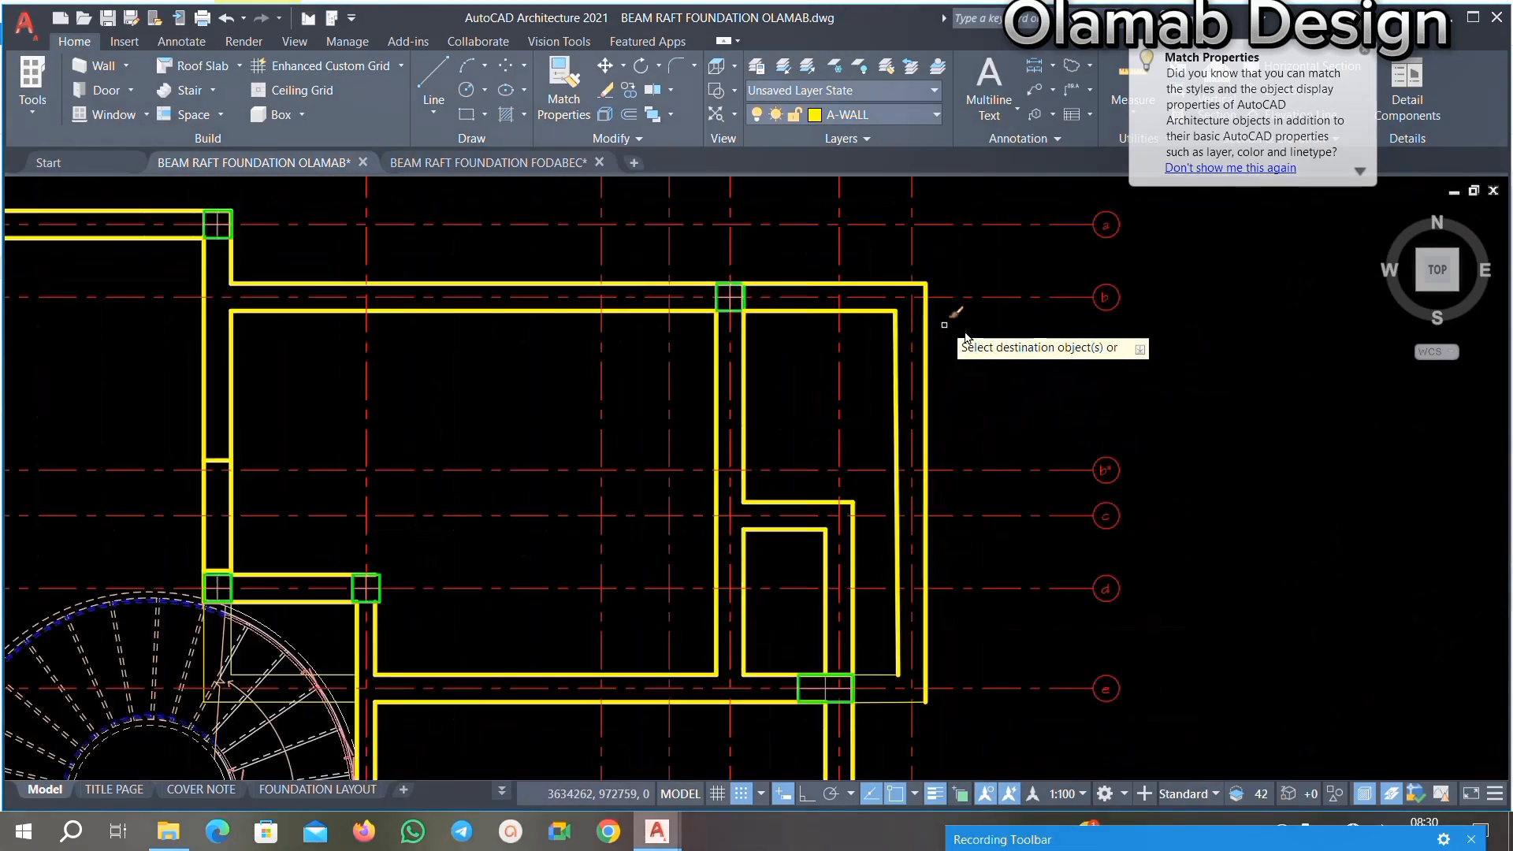
{"action": "scroll", "coordinate": [945, 425], "scroll_direction": "up", "scroll_amount": 8}
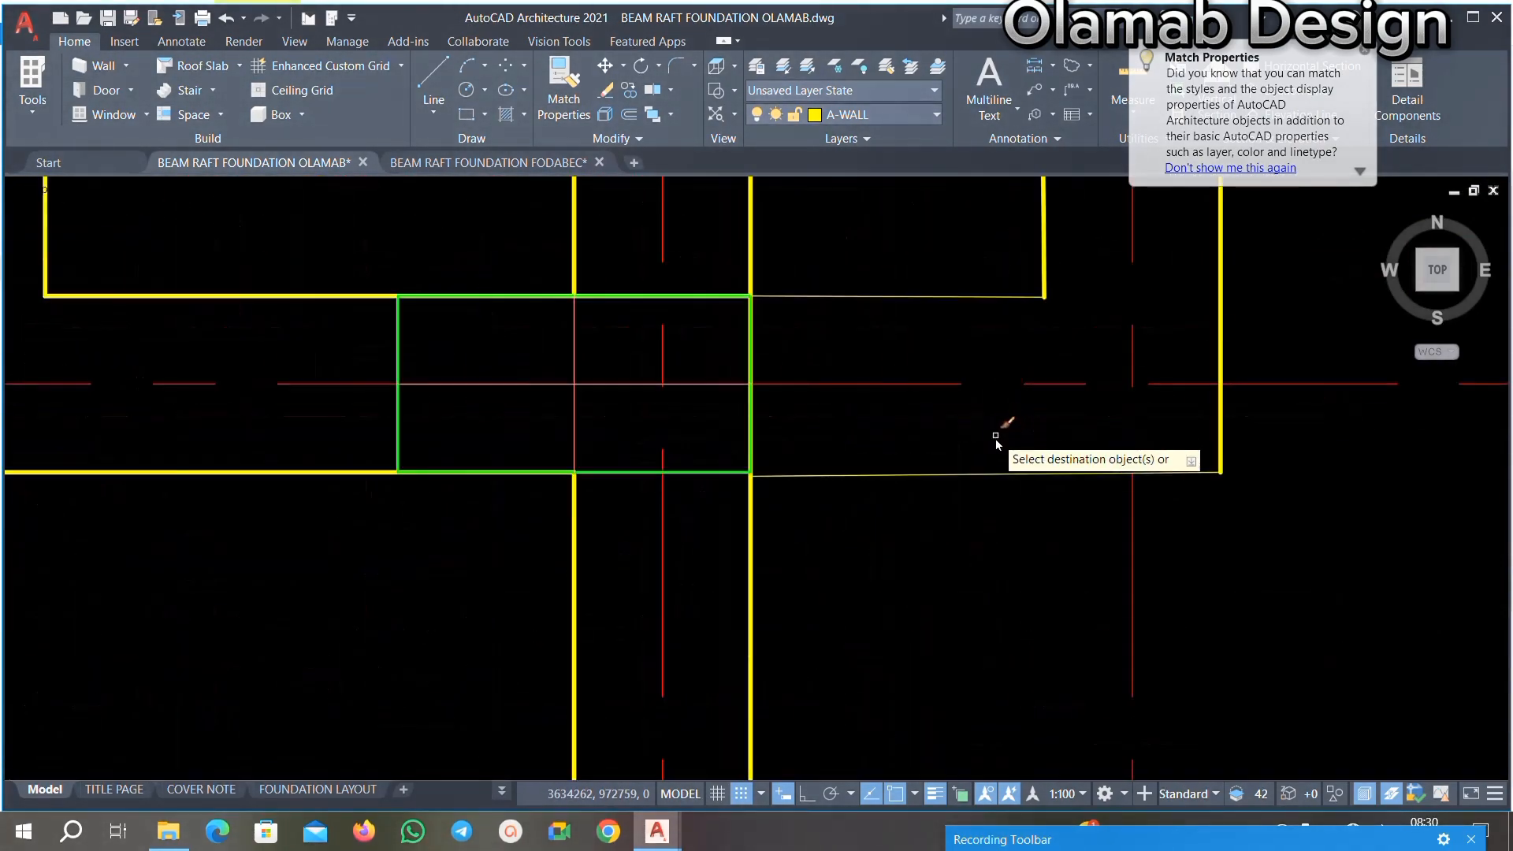
{"action": "scroll", "coordinate": [906, 449], "scroll_direction": "up", "scroll_amount": 1}
{"action": "scroll", "coordinate": [945, 457], "scroll_direction": "up", "scroll_amount": 1}
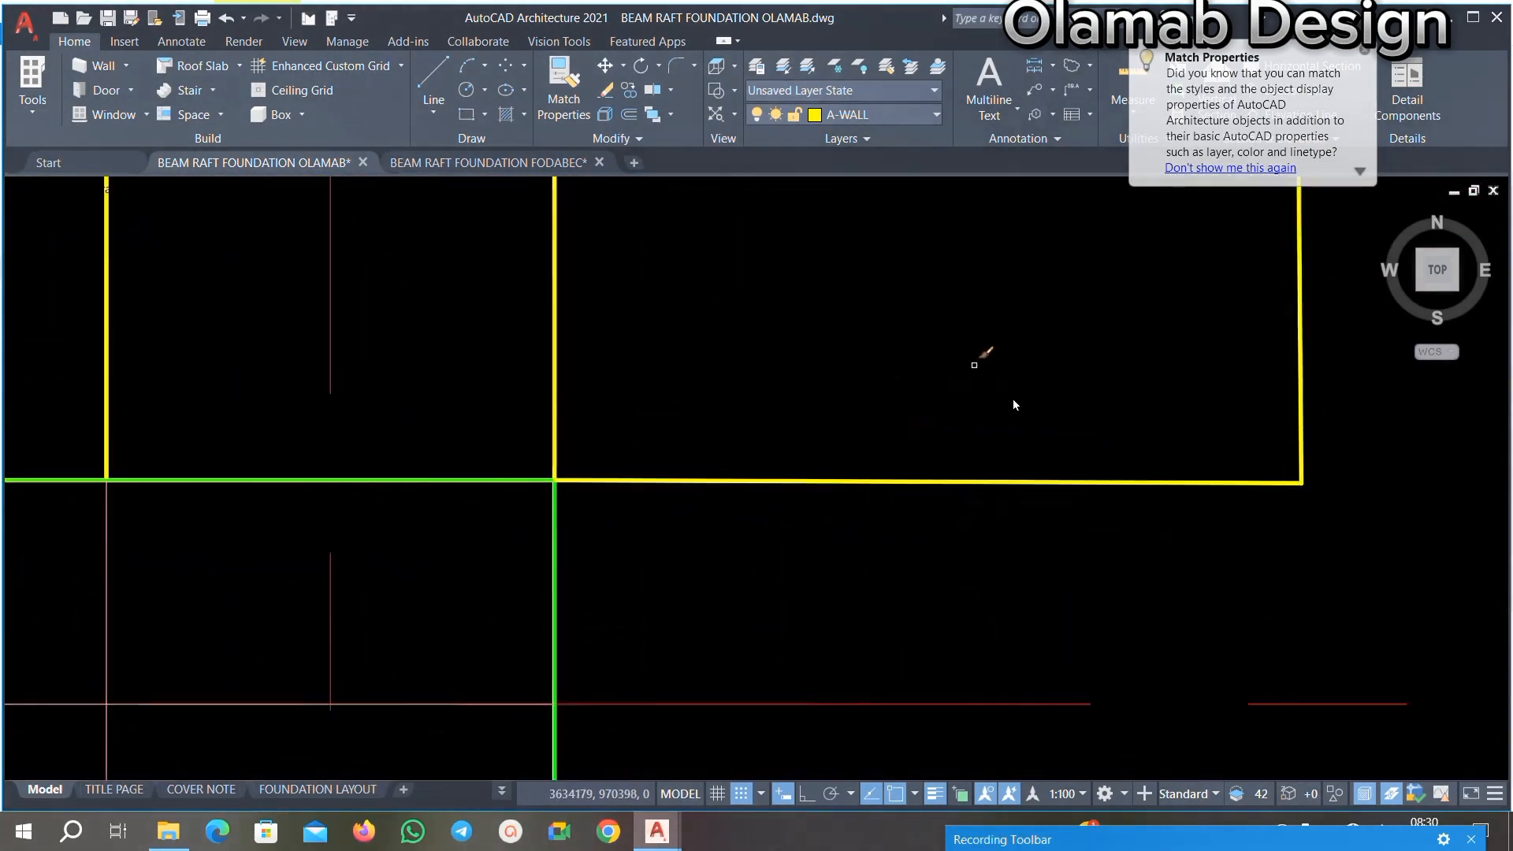
{"action": "scroll", "coordinate": [1013, 398], "scroll_direction": "down", "scroll_amount": 7}
Step: Match both thin vertical lines running through the round column at the southwestern corner to the thick yellow wall line
{"action": "scroll", "coordinate": [523, 504], "scroll_direction": "down", "scroll_amount": 2}
{"action": "scroll", "coordinate": [1064, 457], "scroll_direction": "up", "scroll_amount": 10}
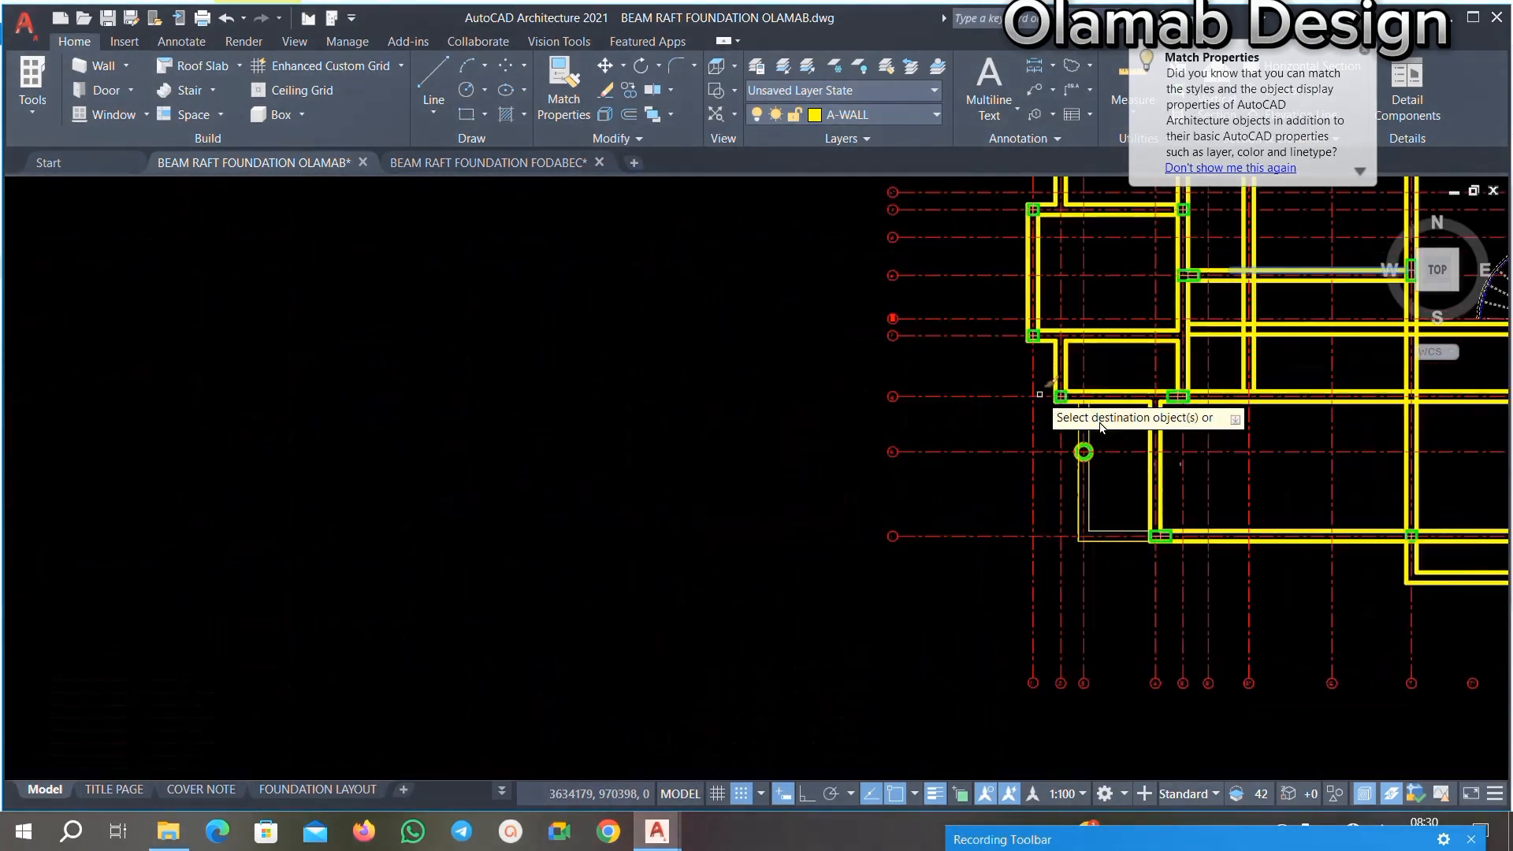
{"action": "scroll", "coordinate": [996, 471], "scroll_direction": "down", "scroll_amount": 6}
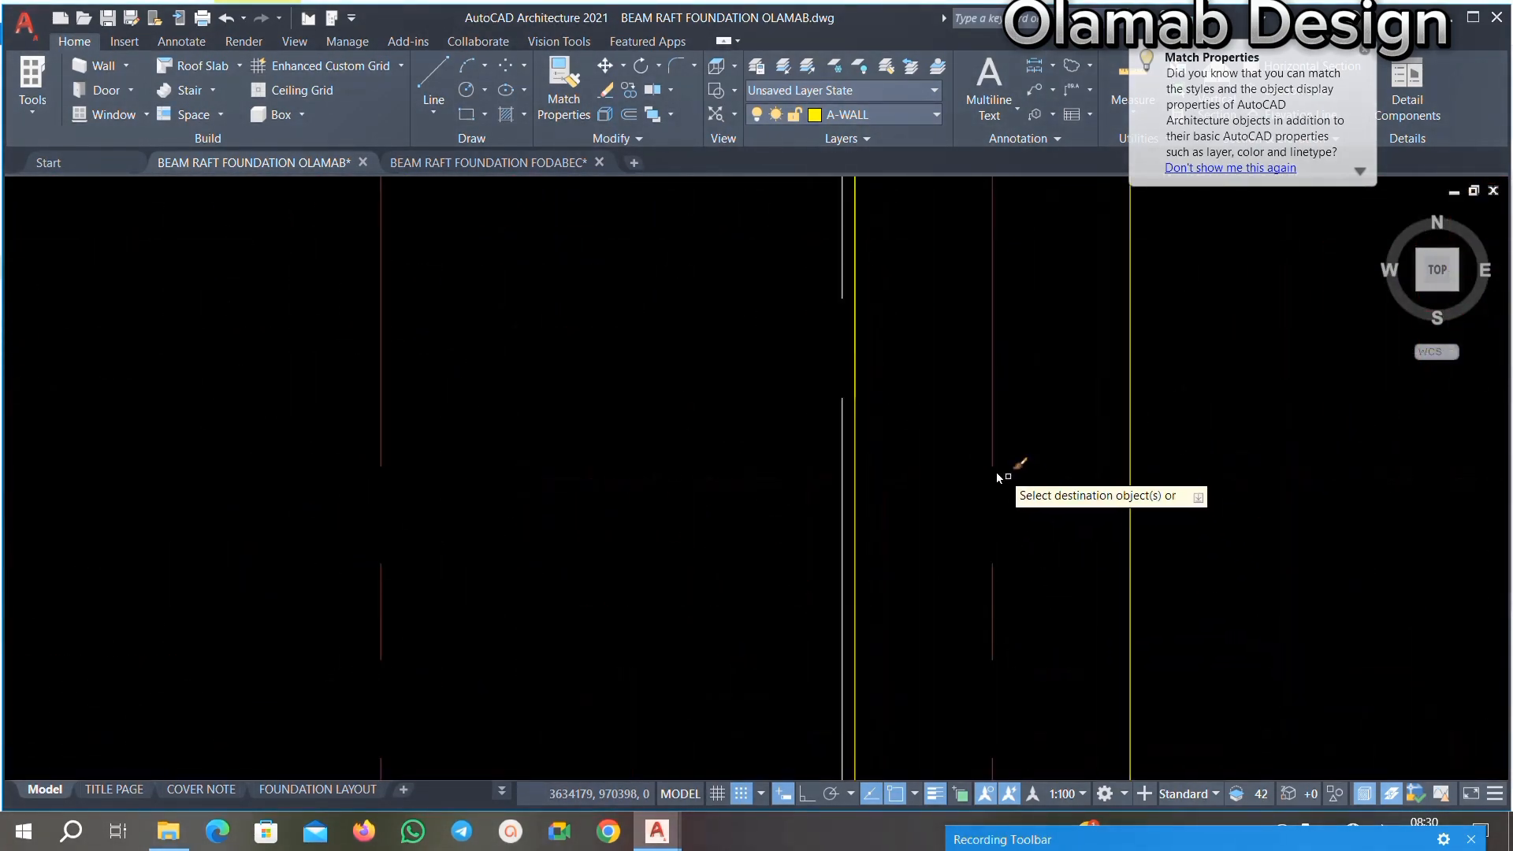
{"action": "scroll", "coordinate": [962, 426], "scroll_direction": "up", "scroll_amount": 3}
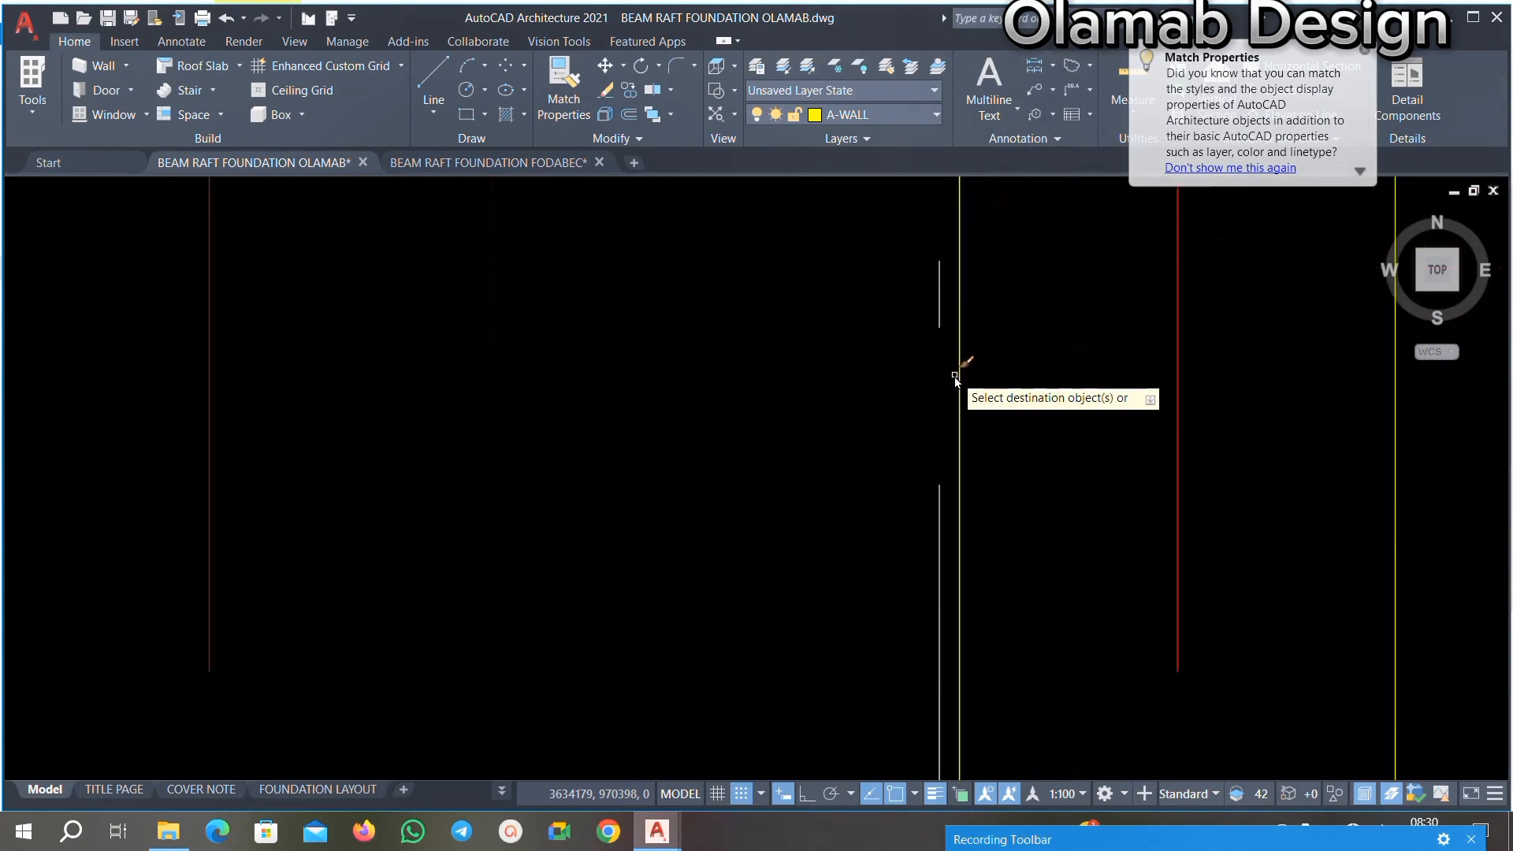
{"action": "scroll", "coordinate": [962, 371], "scroll_direction": "down", "scroll_amount": 5}
{"action": "scroll", "coordinate": [956, 382], "scroll_direction": "up", "scroll_amount": 4}
{"action": "scroll", "coordinate": [962, 384], "scroll_direction": "up", "scroll_amount": 1}
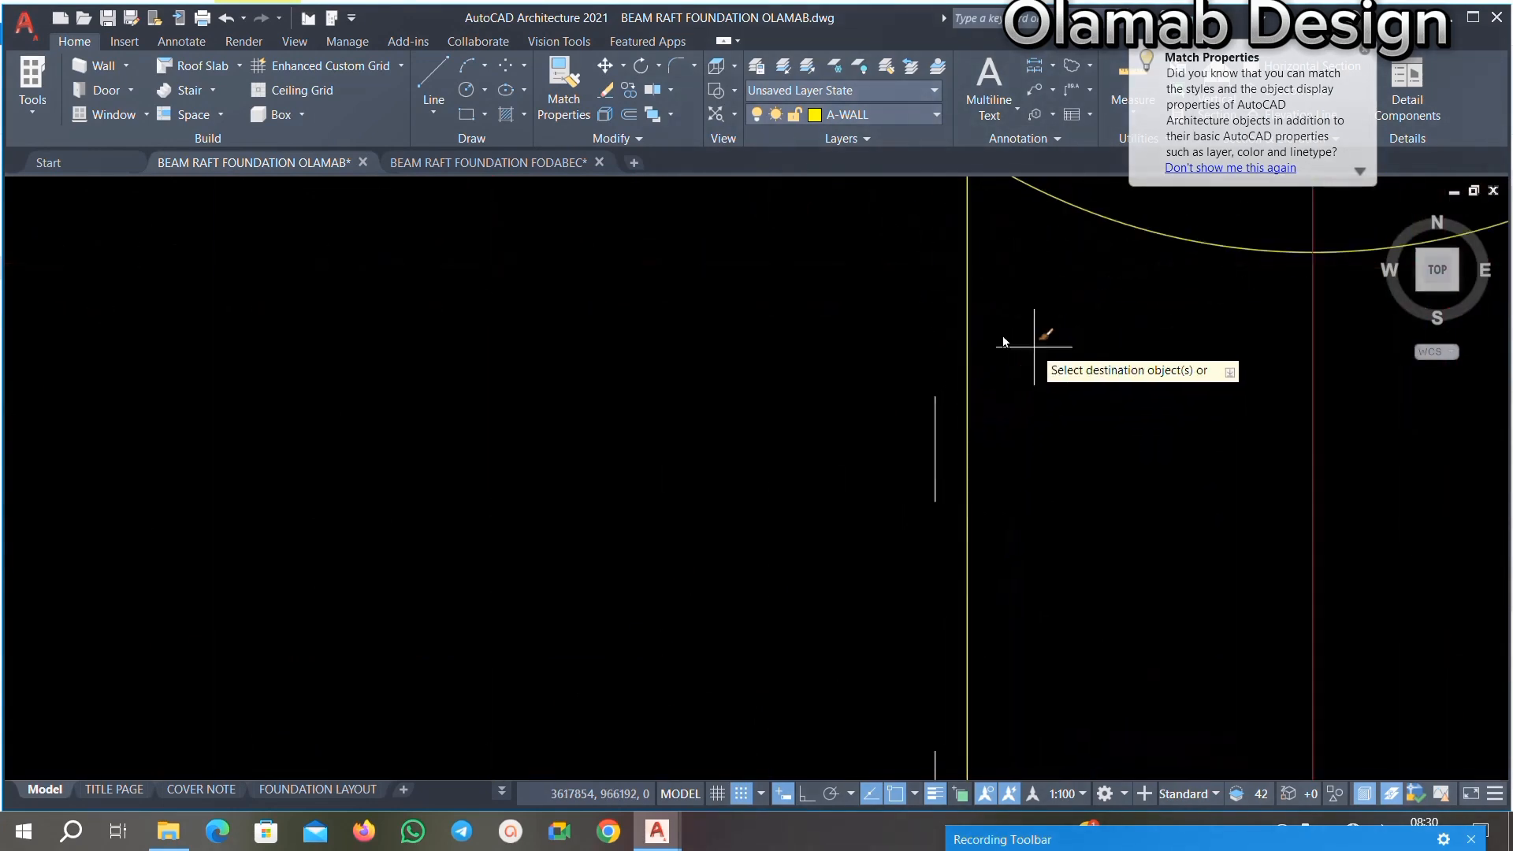
{"action": "left_click", "coordinate": [965, 337]}
{"action": "scroll", "coordinate": [807, 274], "scroll_direction": "down", "scroll_amount": 2}
{"action": "scroll", "coordinate": [1189, 365], "scroll_direction": "up", "scroll_amount": 2}
{"action": "left_click", "coordinate": [1017, 449]}
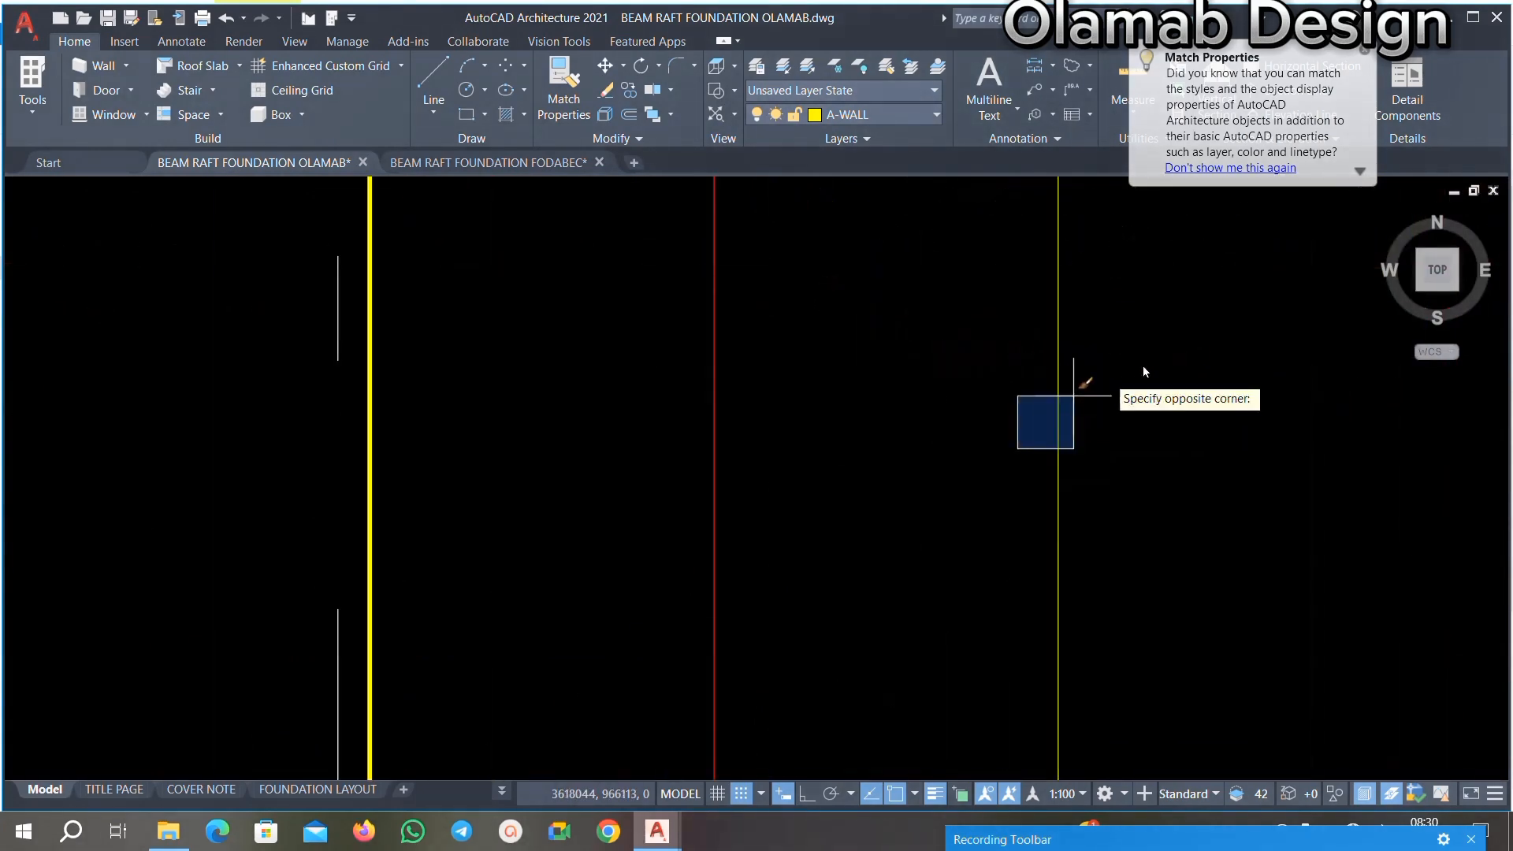
{"action": "left_click", "coordinate": [1168, 354]}
{"action": "left_click", "coordinate": [1144, 353]}
{"action": "left_click", "coordinate": [1032, 422]}
{"action": "scroll", "coordinate": [938, 455], "scroll_direction": "down", "scroll_amount": 6}
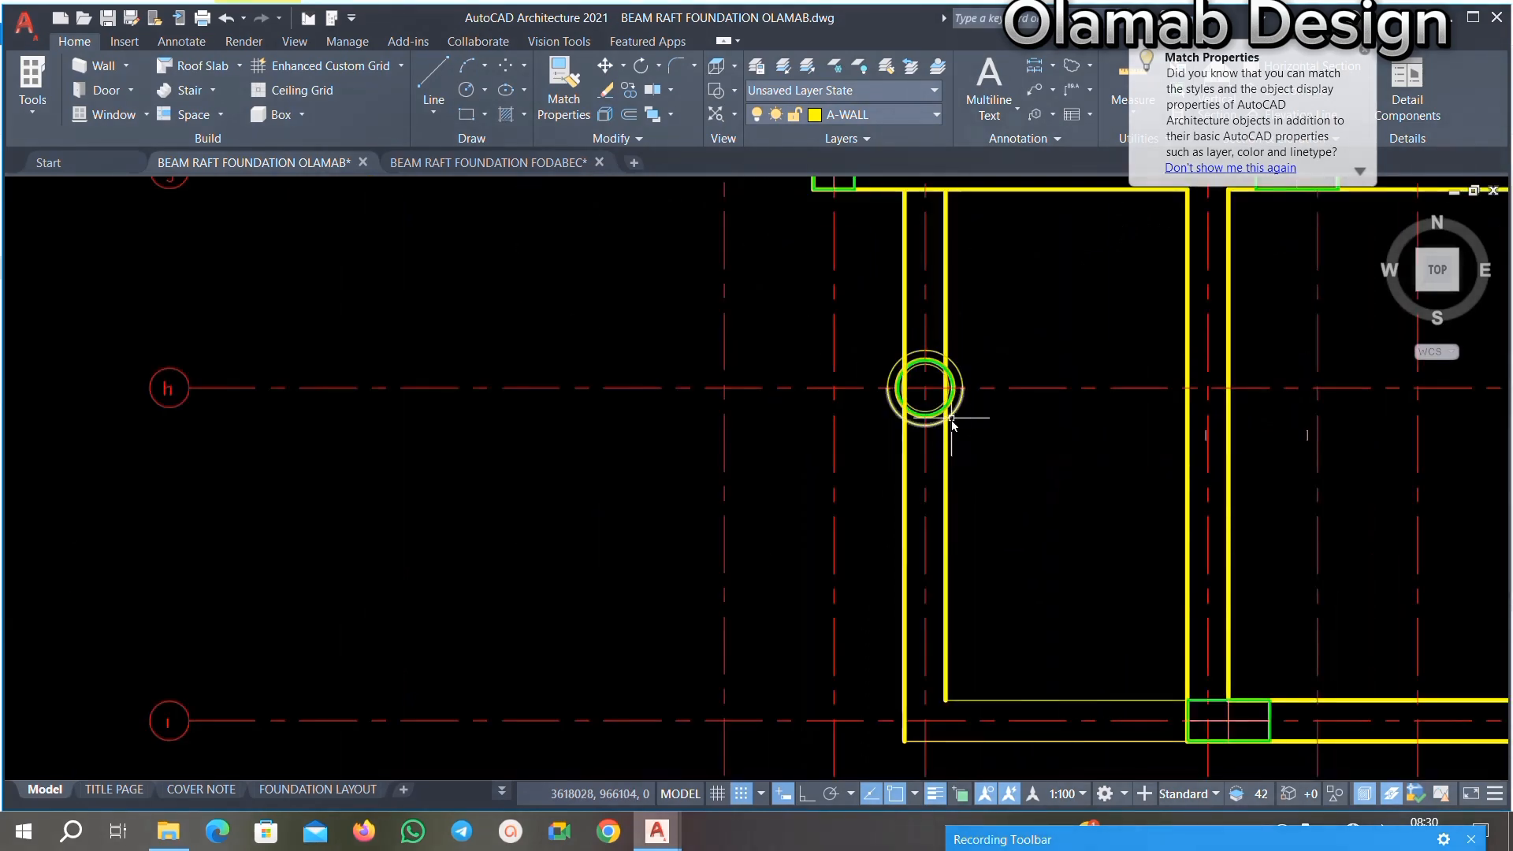
Step: Delete the stray white line segment beside the western wall line, just south of the round column
{"action": "scroll", "coordinate": [951, 424], "scroll_direction": "down", "scroll_amount": 2}
{"action": "scroll", "coordinate": [937, 426], "scroll_direction": "up", "scroll_amount": 8}
{"action": "scroll", "coordinate": [961, 323], "scroll_direction": "up", "scroll_amount": 5}
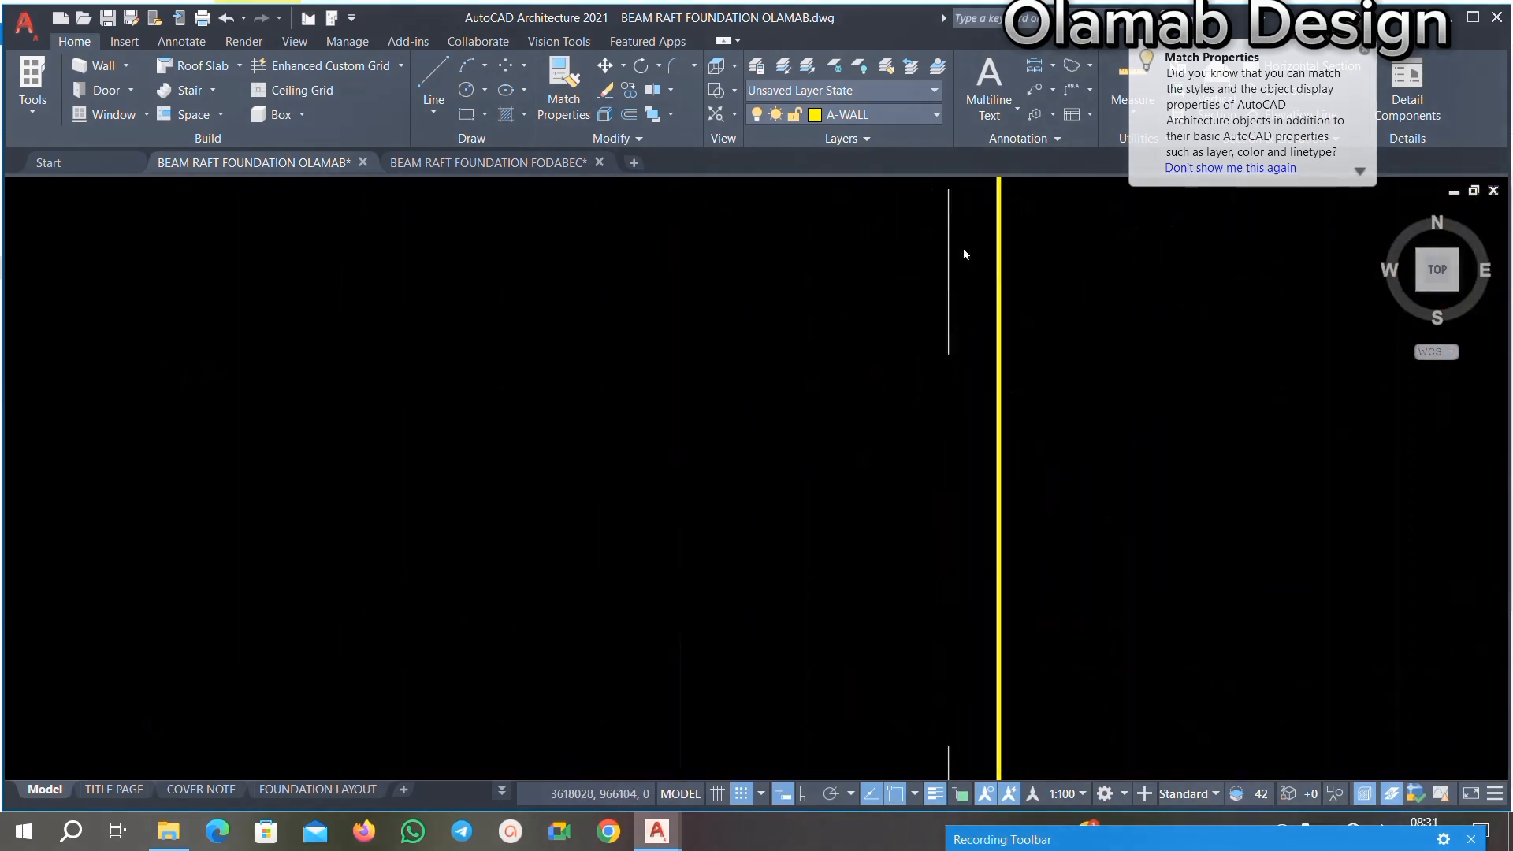
{"action": "scroll", "coordinate": [698, 463], "scroll_direction": "down", "scroll_amount": 4}
{"action": "scroll", "coordinate": [688, 417], "scroll_direction": "down", "scroll_amount": 3}
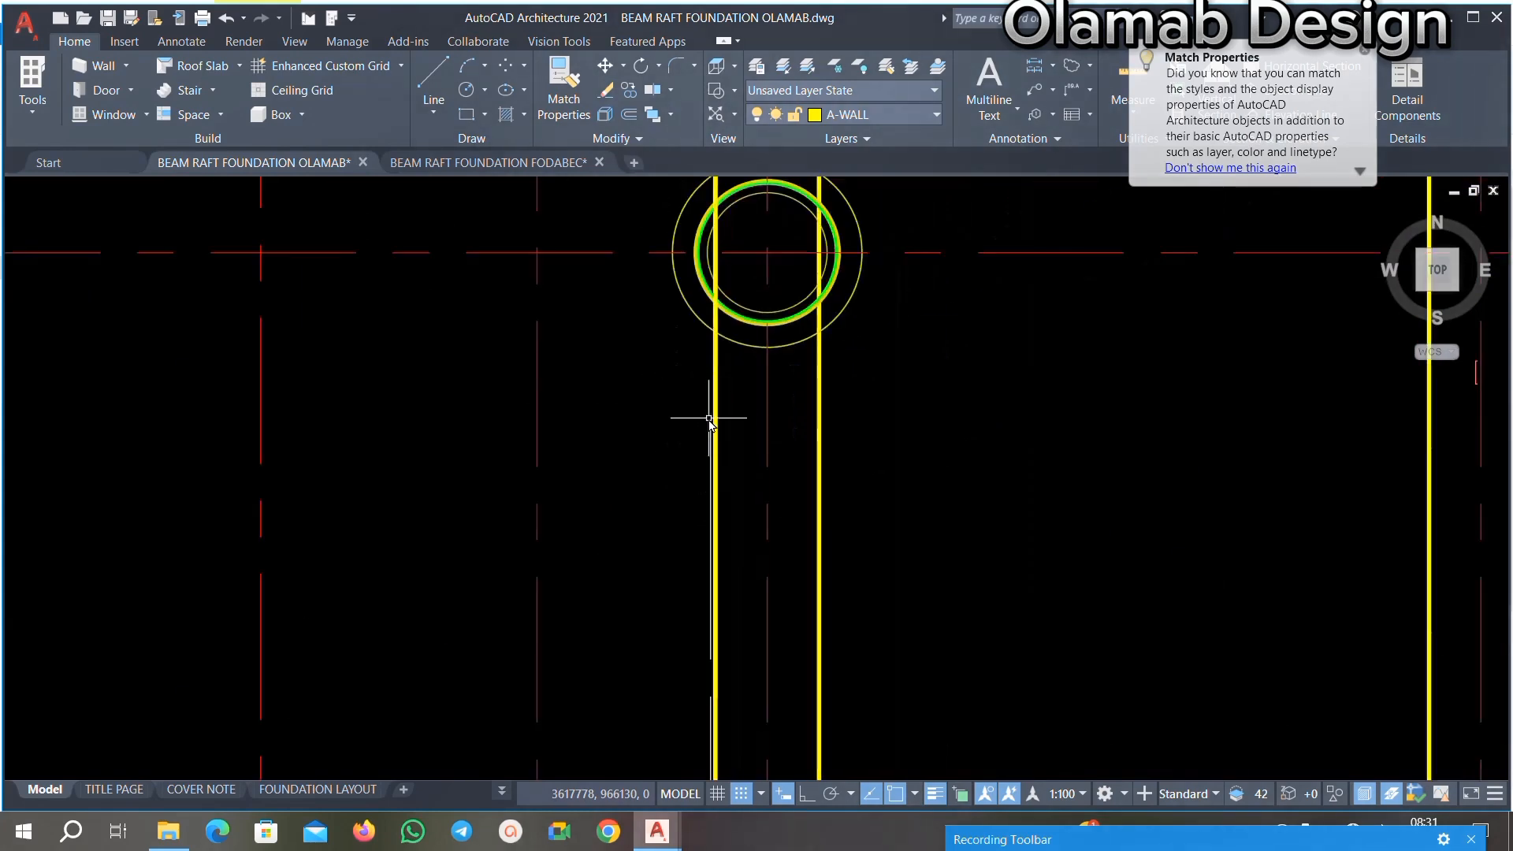
{"action": "scroll", "coordinate": [717, 418], "scroll_direction": "up", "scroll_amount": 5}
{"action": "left_click", "coordinate": [745, 362]}
{"action": "left_click", "coordinate": [611, 579]}
{"action": "key", "text": "Delete"}
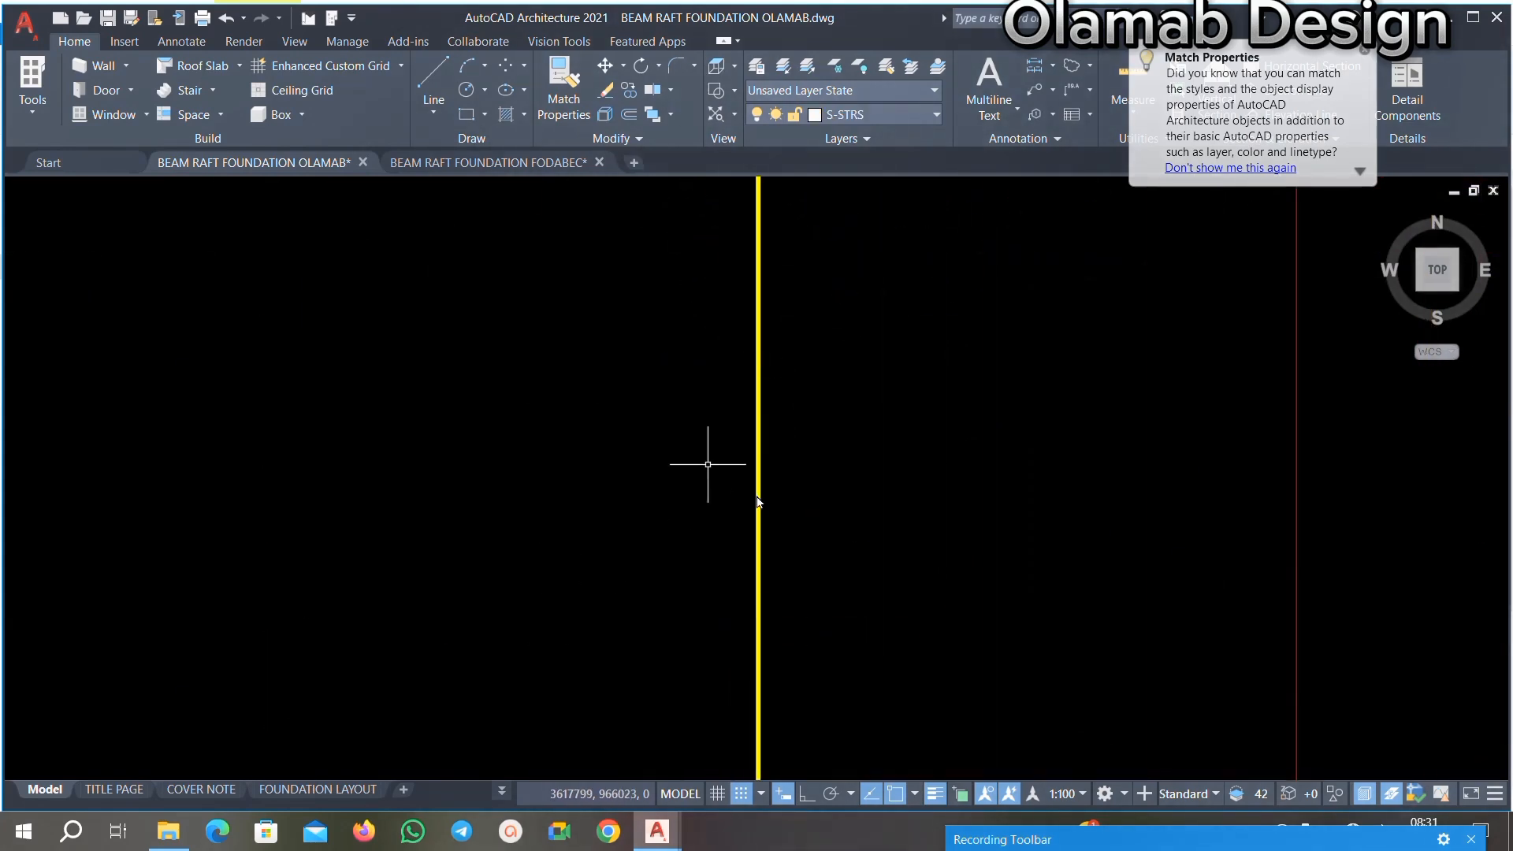
Step: Match the two thin horizontal lines on the southern side of the southwestern corner to its thick yellow vertical wall line
{"action": "scroll", "coordinate": [815, 450], "scroll_direction": "down", "scroll_amount": 5}
{"action": "scroll", "coordinate": [829, 606], "scroll_direction": "up", "scroll_amount": 5}
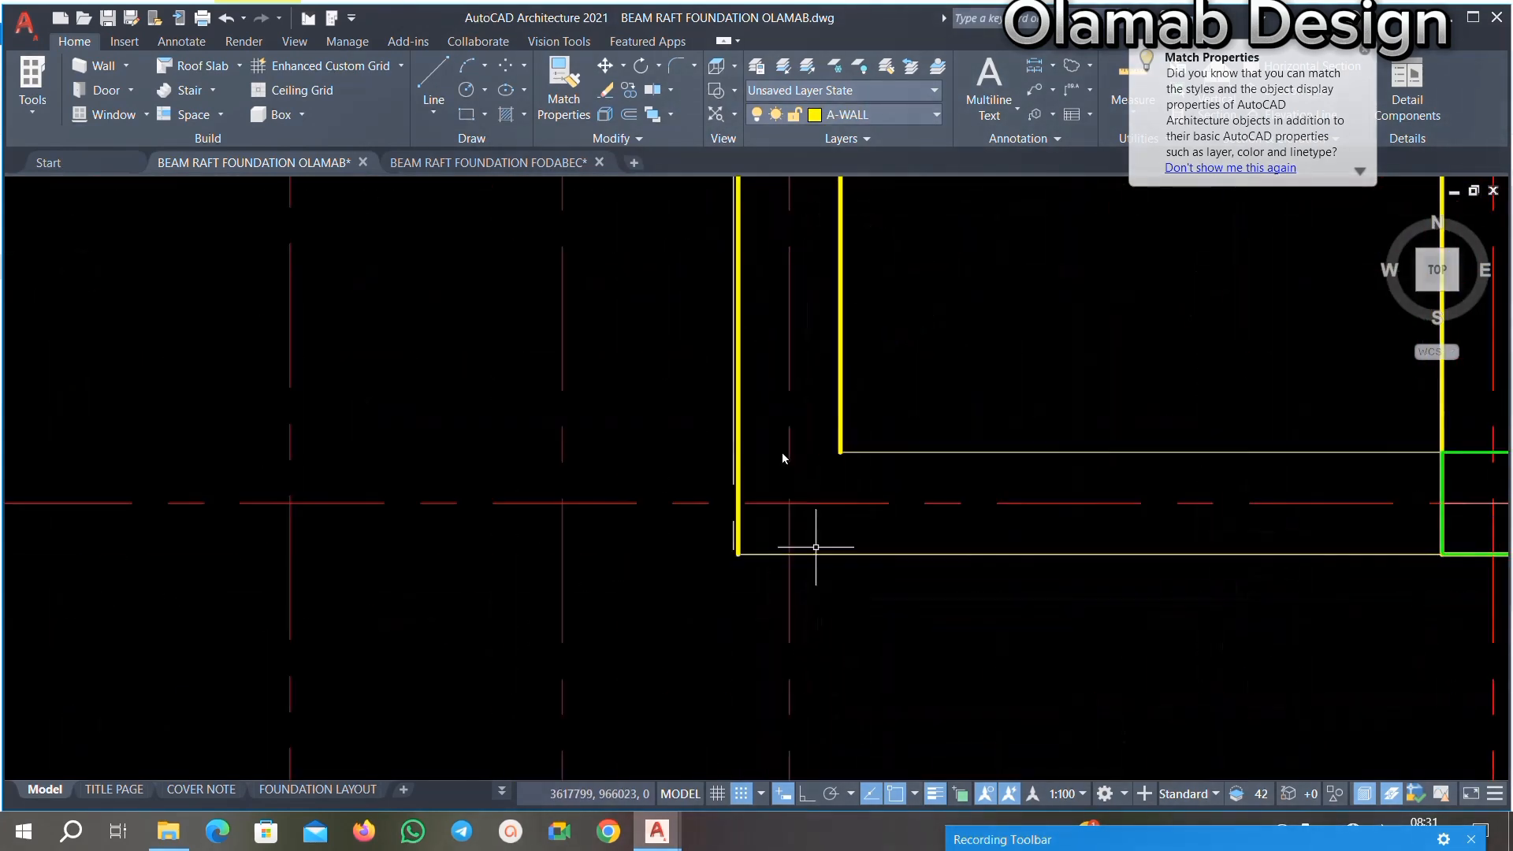
{"action": "scroll", "coordinate": [874, 418], "scroll_direction": "up", "scroll_amount": 4}
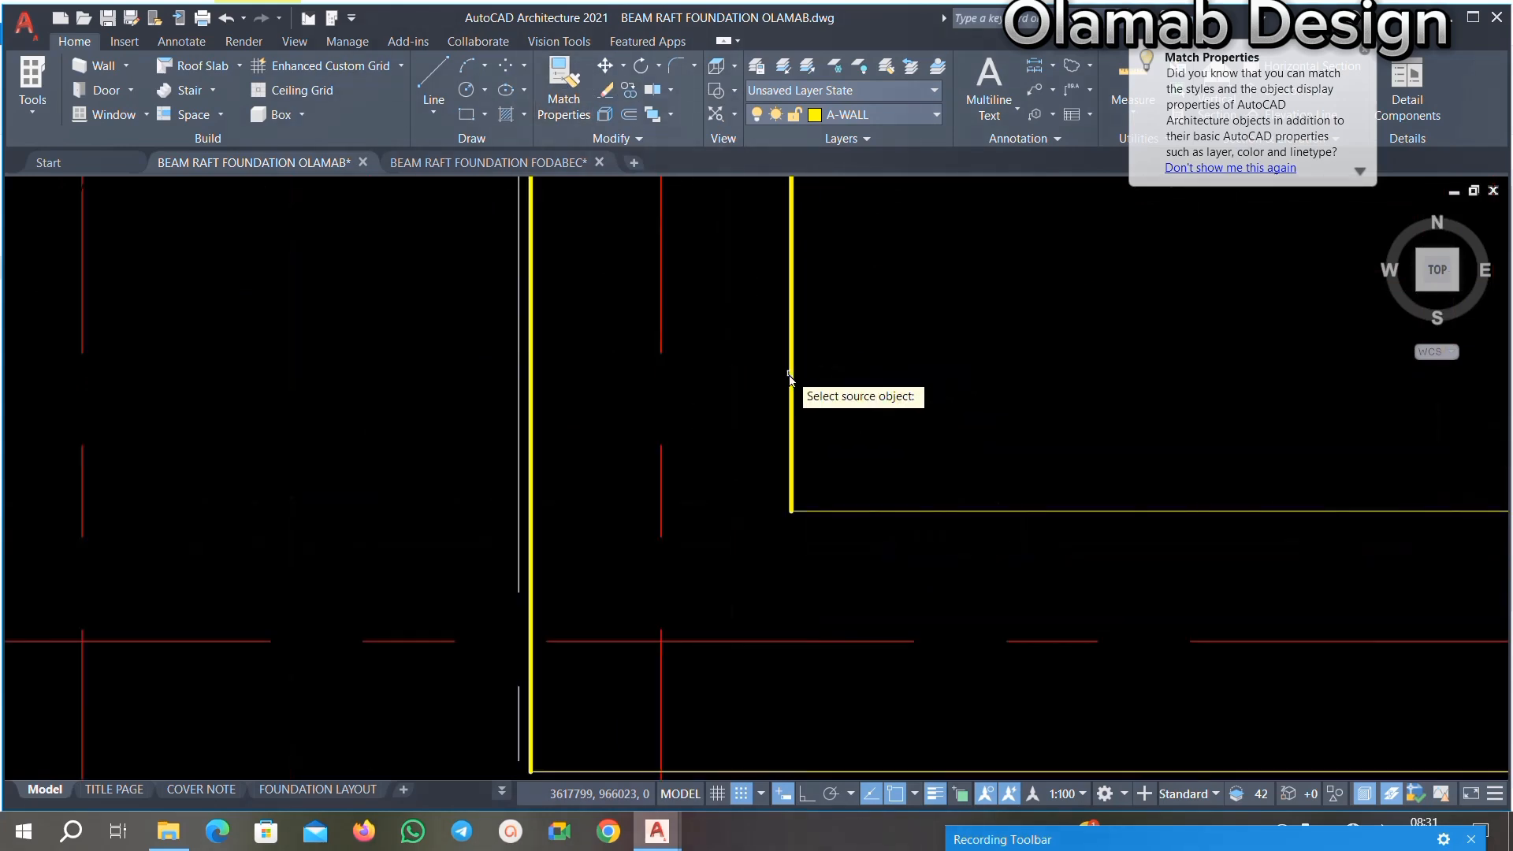
{"action": "left_click", "coordinate": [792, 352]}
{"action": "left_click", "coordinate": [1010, 490]}
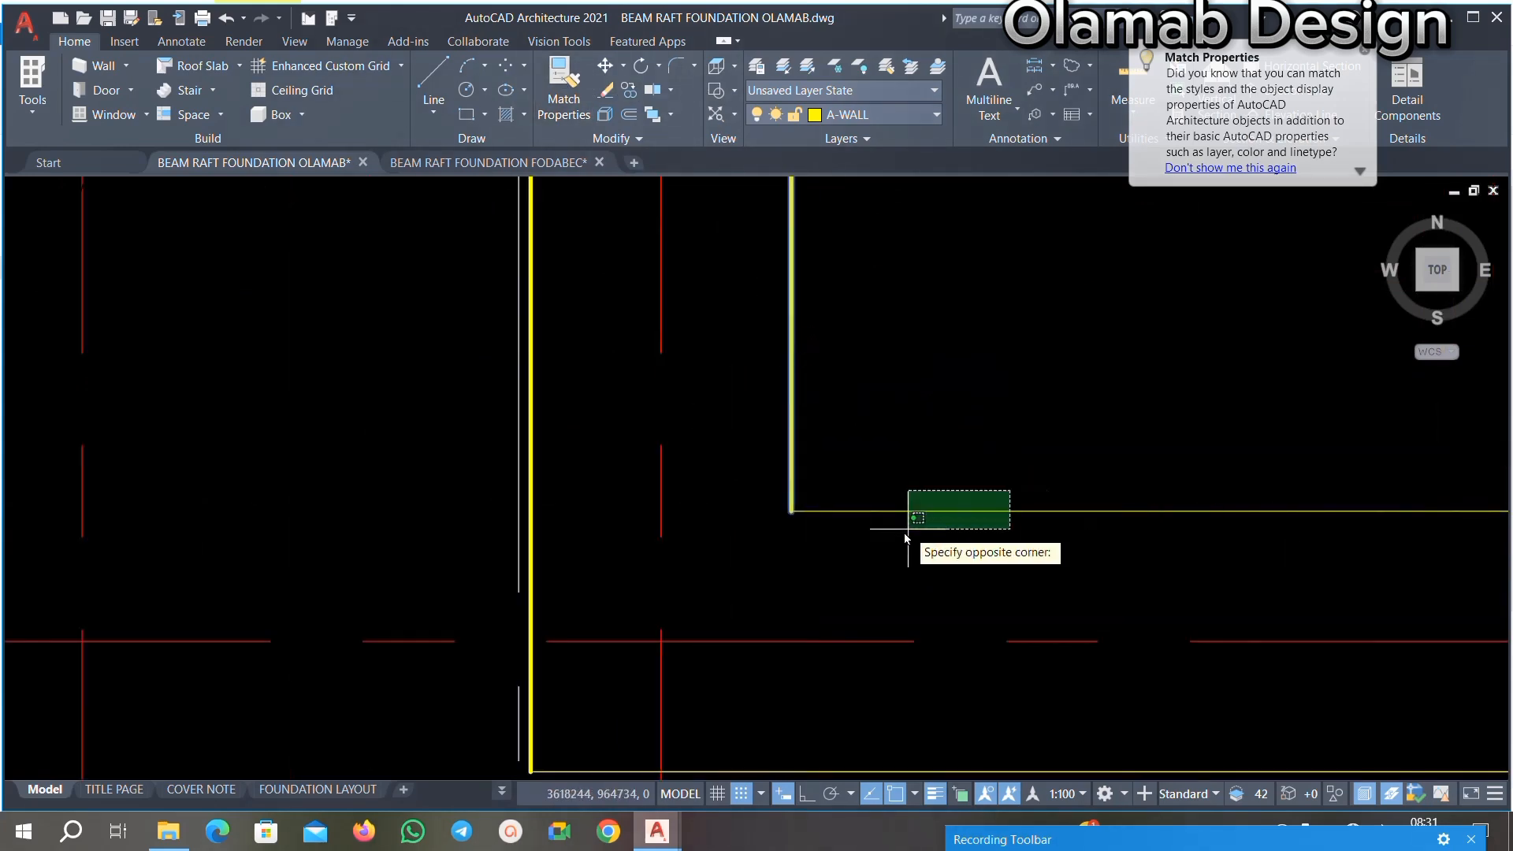
{"action": "left_click", "coordinate": [903, 529]}
{"action": "scroll", "coordinate": [908, 368], "scroll_direction": "down", "scroll_amount": 2}
{"action": "scroll", "coordinate": [934, 520], "scroll_direction": "up", "scroll_amount": 2}
{"action": "left_click", "coordinate": [1053, 563]}
{"action": "left_click", "coordinate": [900, 697]}
{"action": "scroll", "coordinate": [1021, 519], "scroll_direction": "down", "scroll_amount": 2}
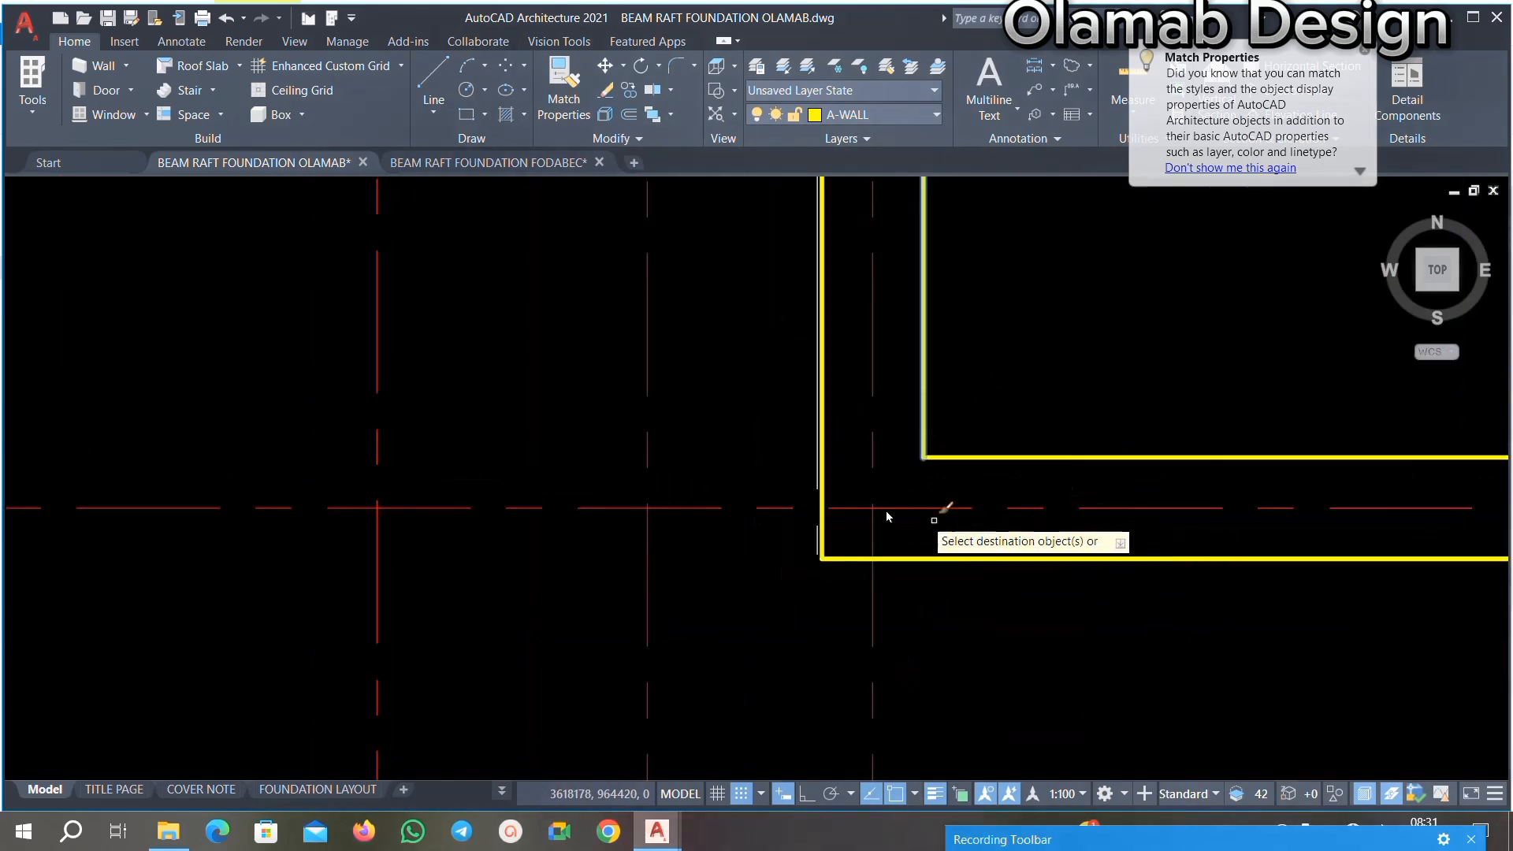
{"action": "key", "text": "Escape"}
Step: Delete the two stray white line segments just west of the western wall line at the building's southwestern corner
{"action": "scroll", "coordinate": [839, 405], "scroll_direction": "up", "scroll_amount": 3}
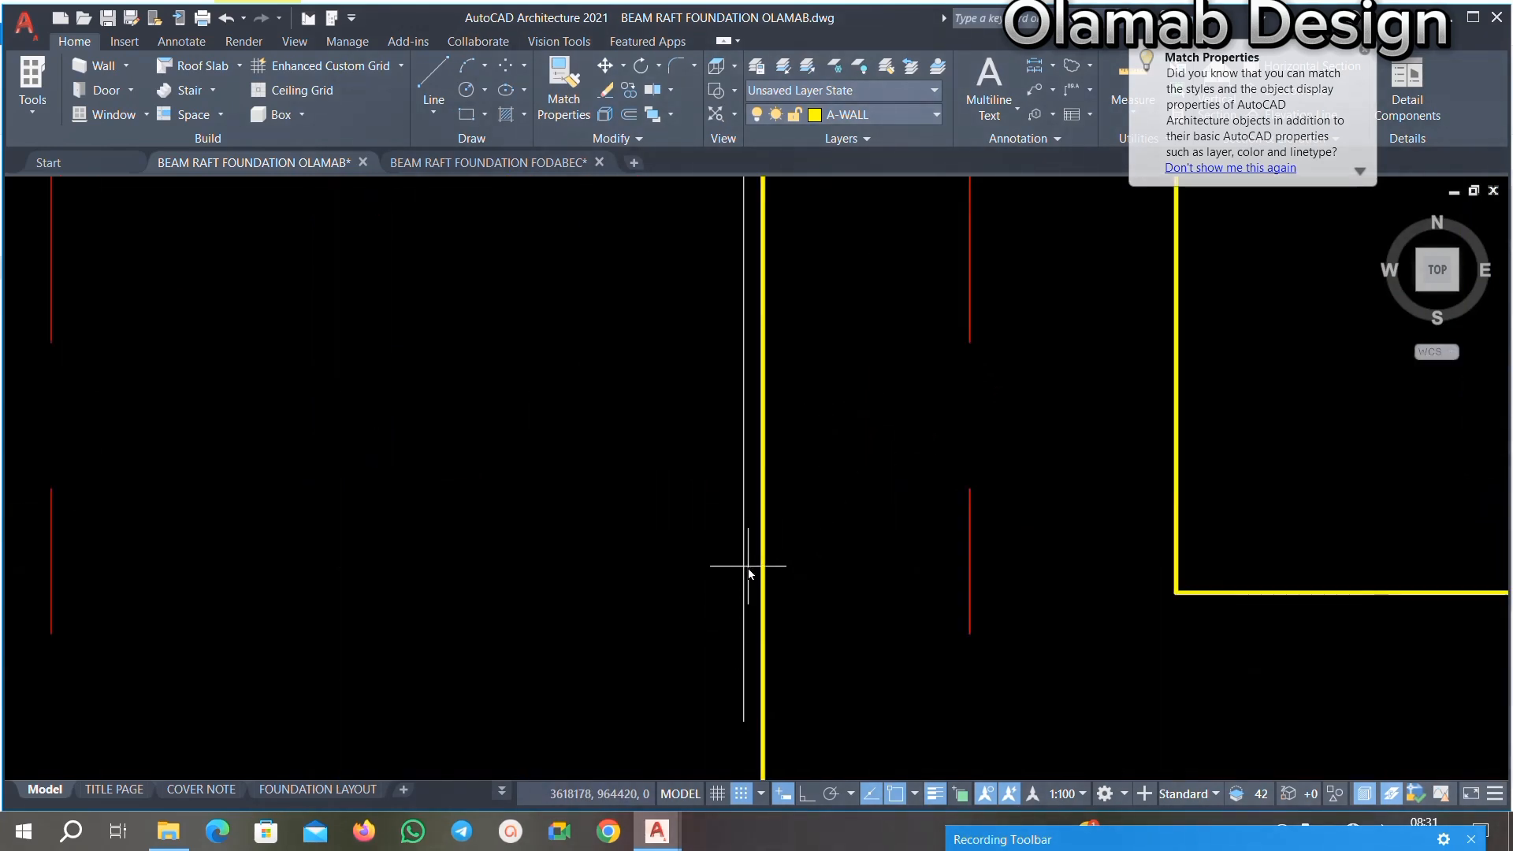
{"action": "left_click", "coordinate": [745, 565]}
{"action": "key", "text": "Delete"}
{"action": "scroll", "coordinate": [738, 440], "scroll_direction": "down", "scroll_amount": 6}
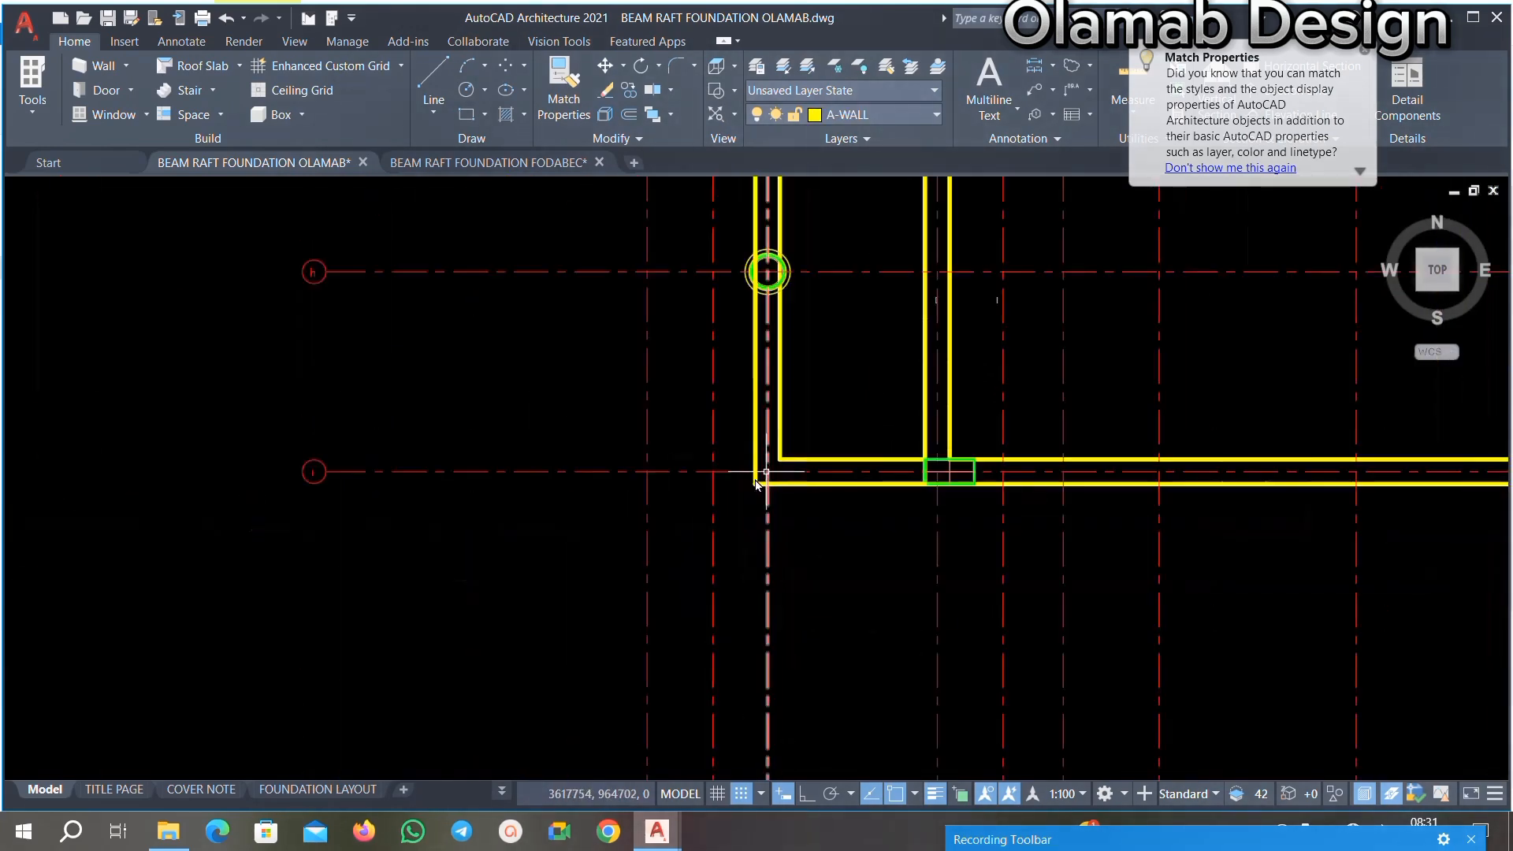
{"action": "scroll", "coordinate": [754, 482], "scroll_direction": "up", "scroll_amount": 3}
{"action": "scroll", "coordinate": [814, 400], "scroll_direction": "up", "scroll_amount": 3}
{"action": "left_click", "coordinate": [619, 615]}
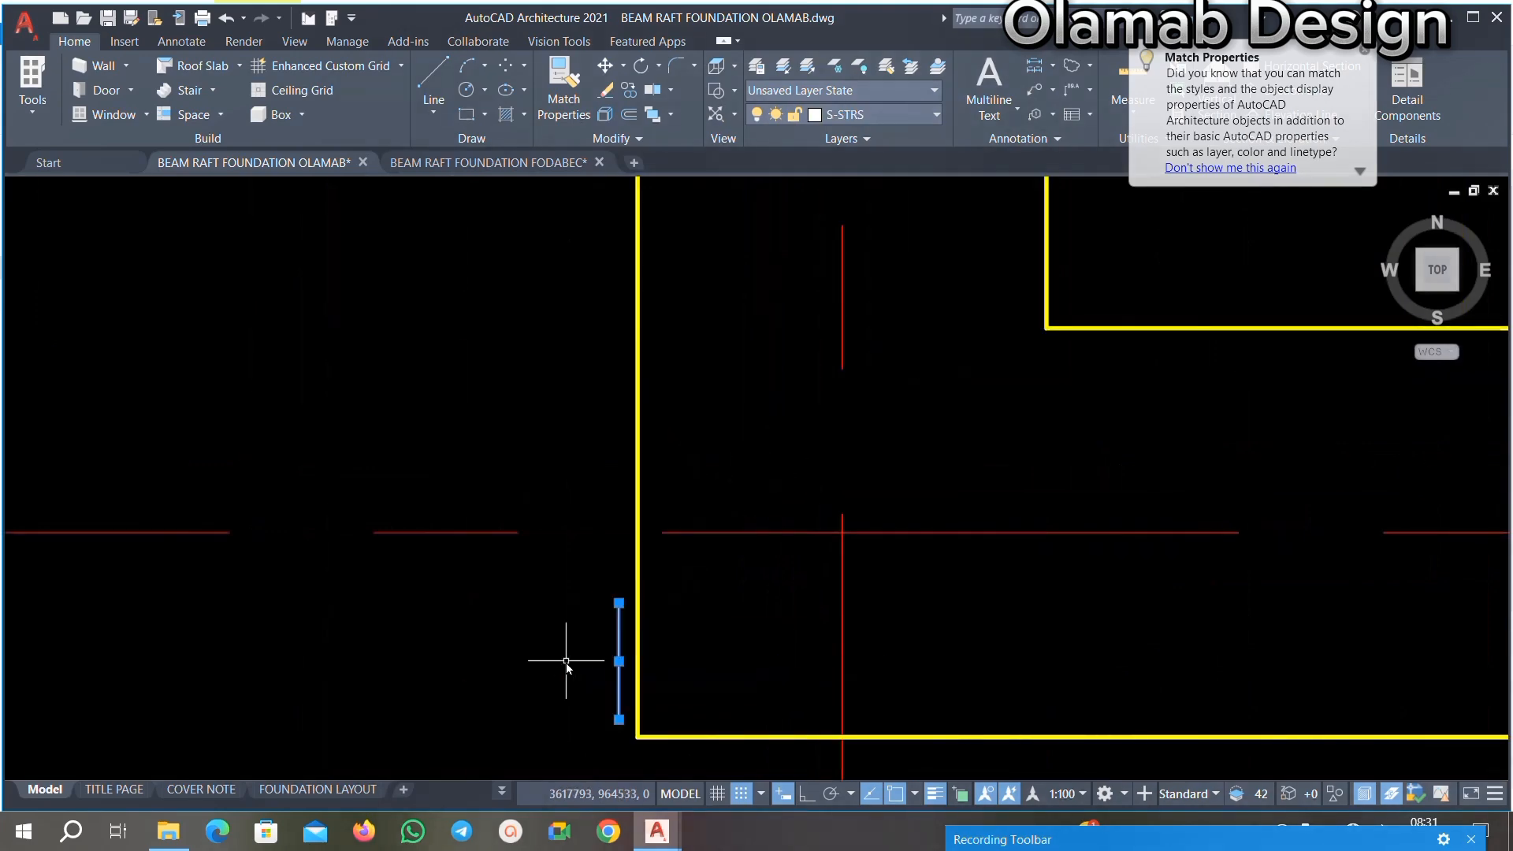
{"action": "key", "text": "Delete"}
{"action": "scroll", "coordinate": [713, 530], "scroll_direction": "down", "scroll_amount": 5}
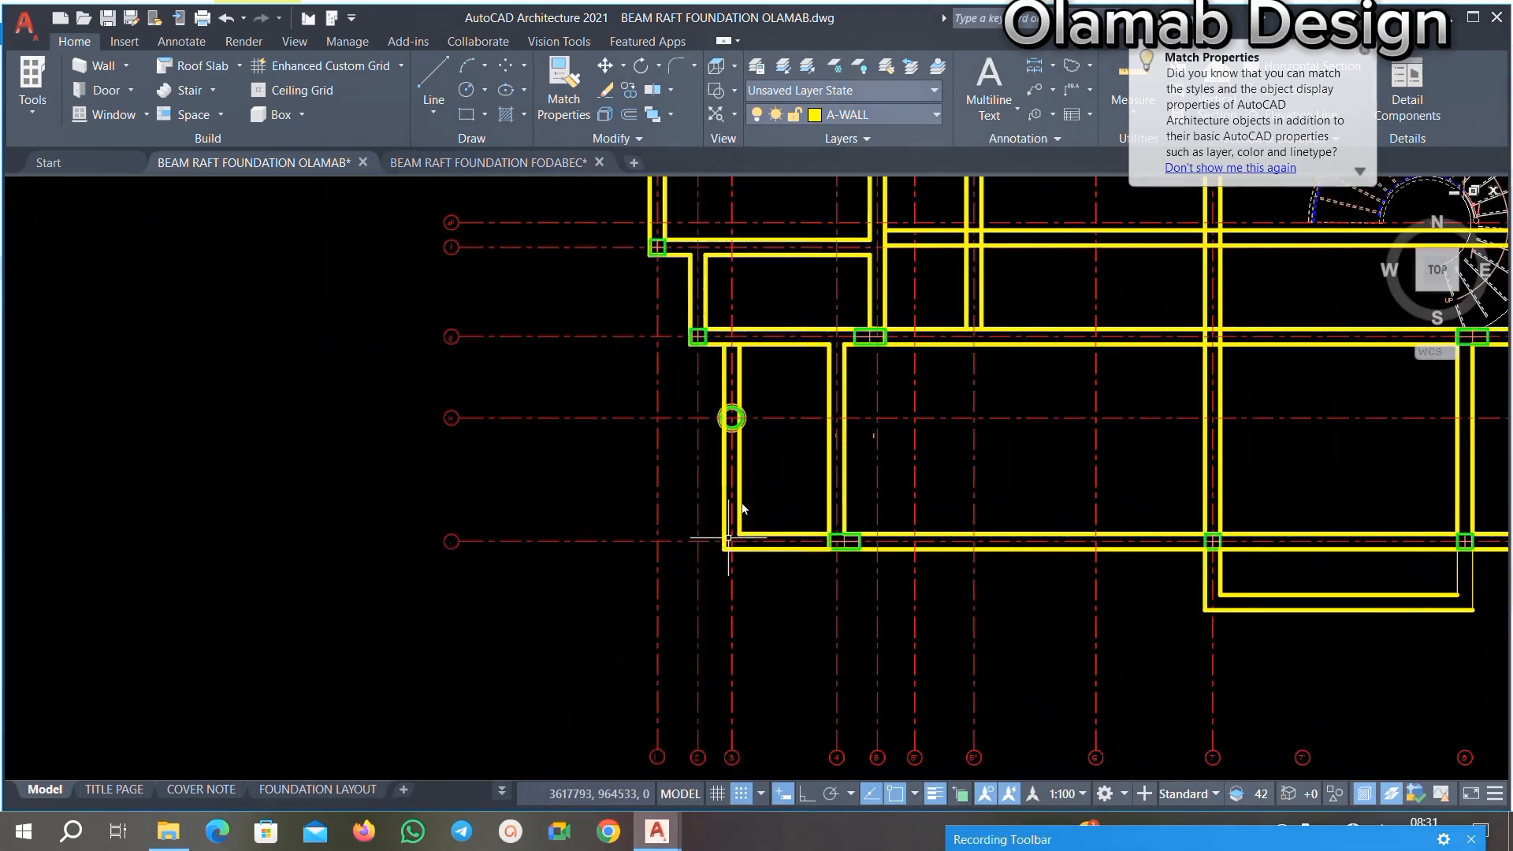
Step: Trim the southern line of the wall running toward the spiral stair where it crosses the interior vertical wall west of the stair
{"action": "mouse_move", "coordinate": [741, 496]}
{"action": "middle_mouse_down"}
{"action": "mouse_move", "coordinate": [649, 536]}
{"action": "mouse_move", "coordinate": [650, 728]}
{"action": "middle_mouse_up"}
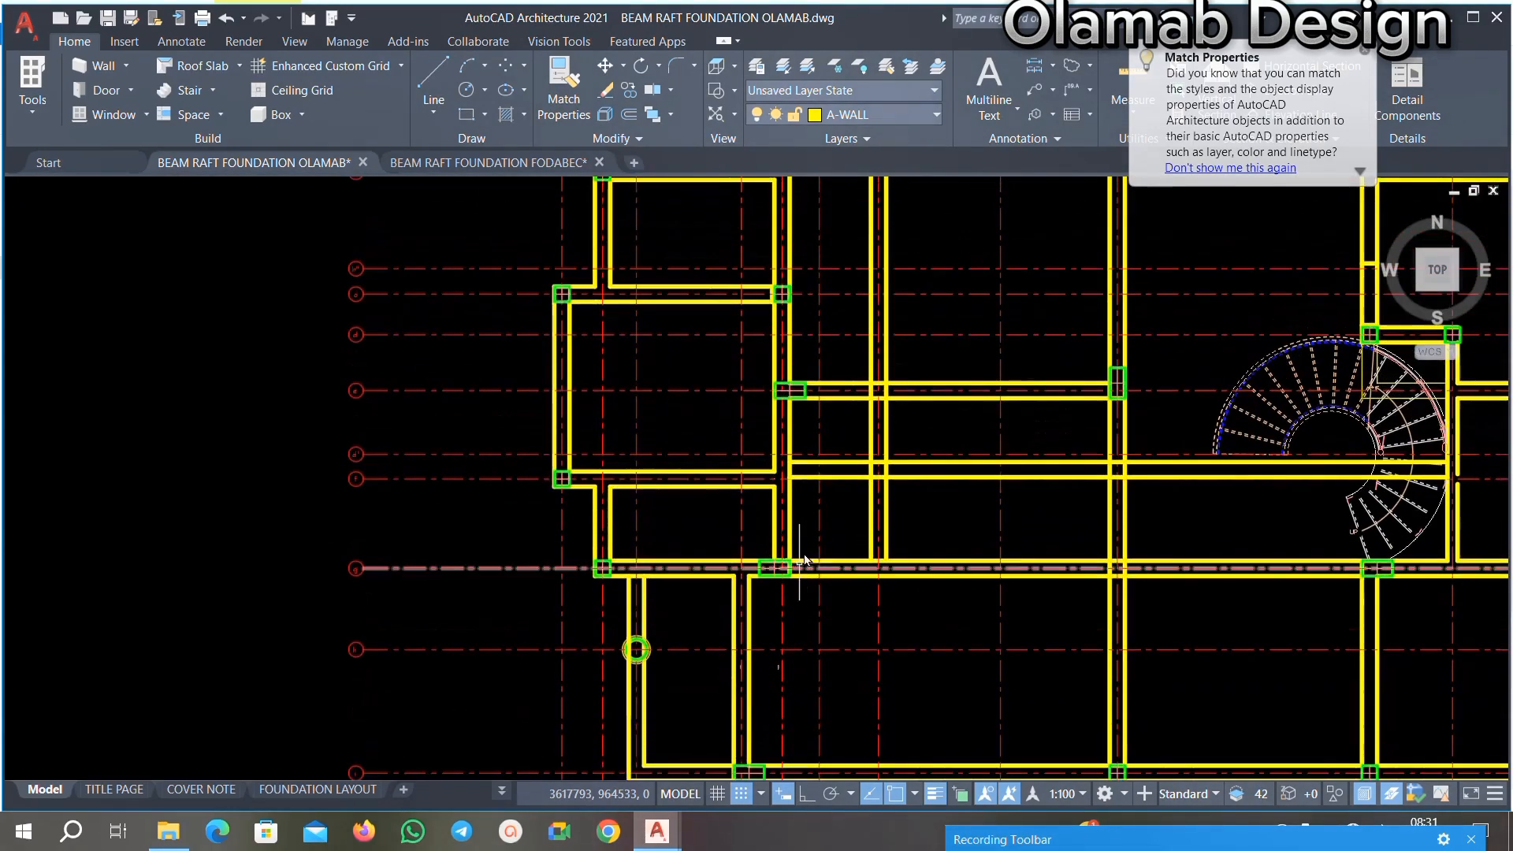
{"action": "type", "text": "r"}
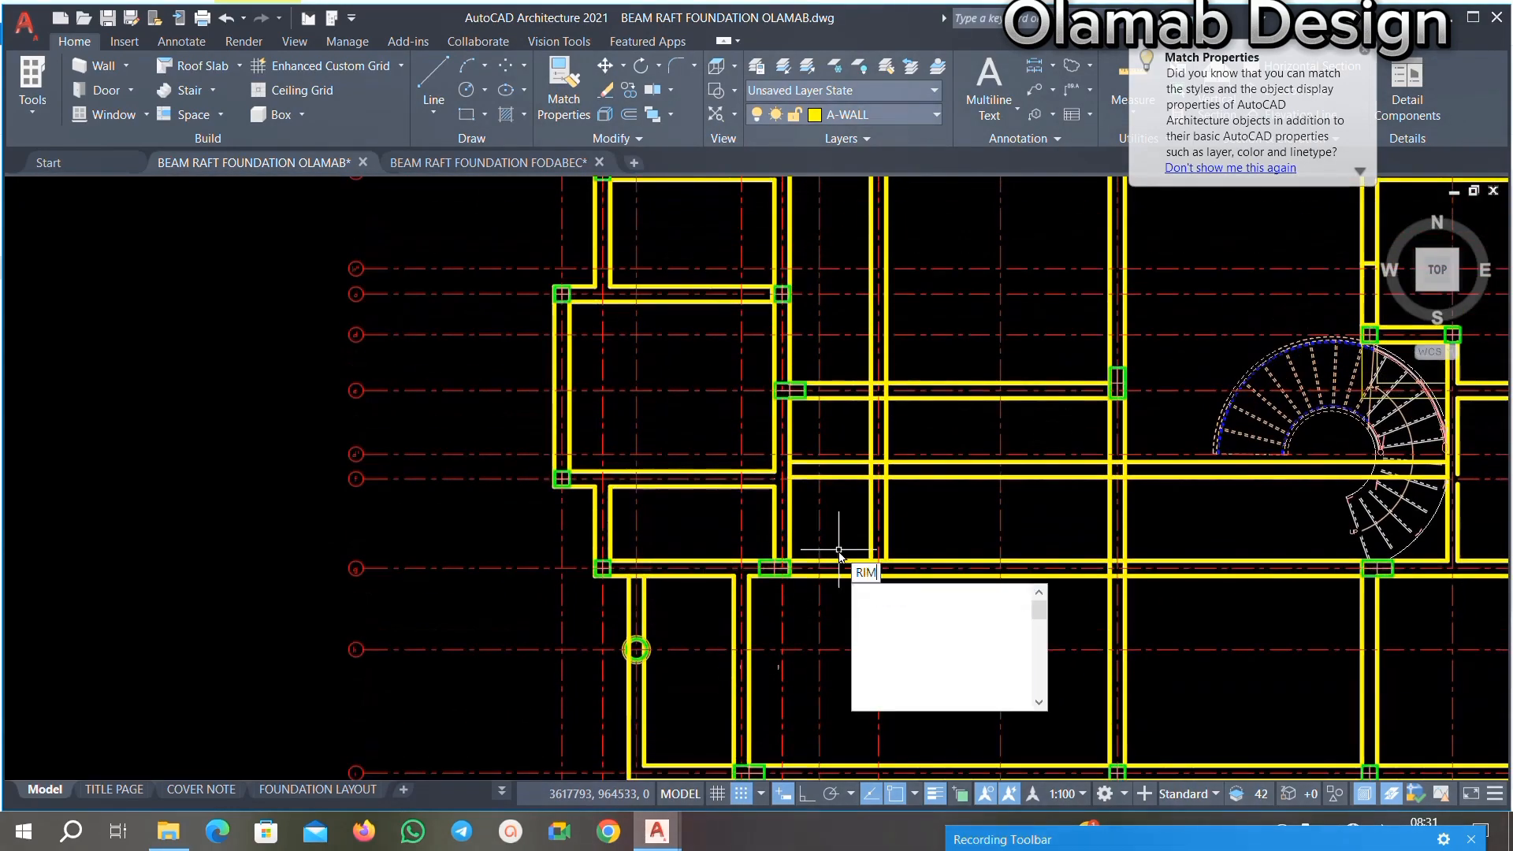
{"action": "key", "text": "Return"}
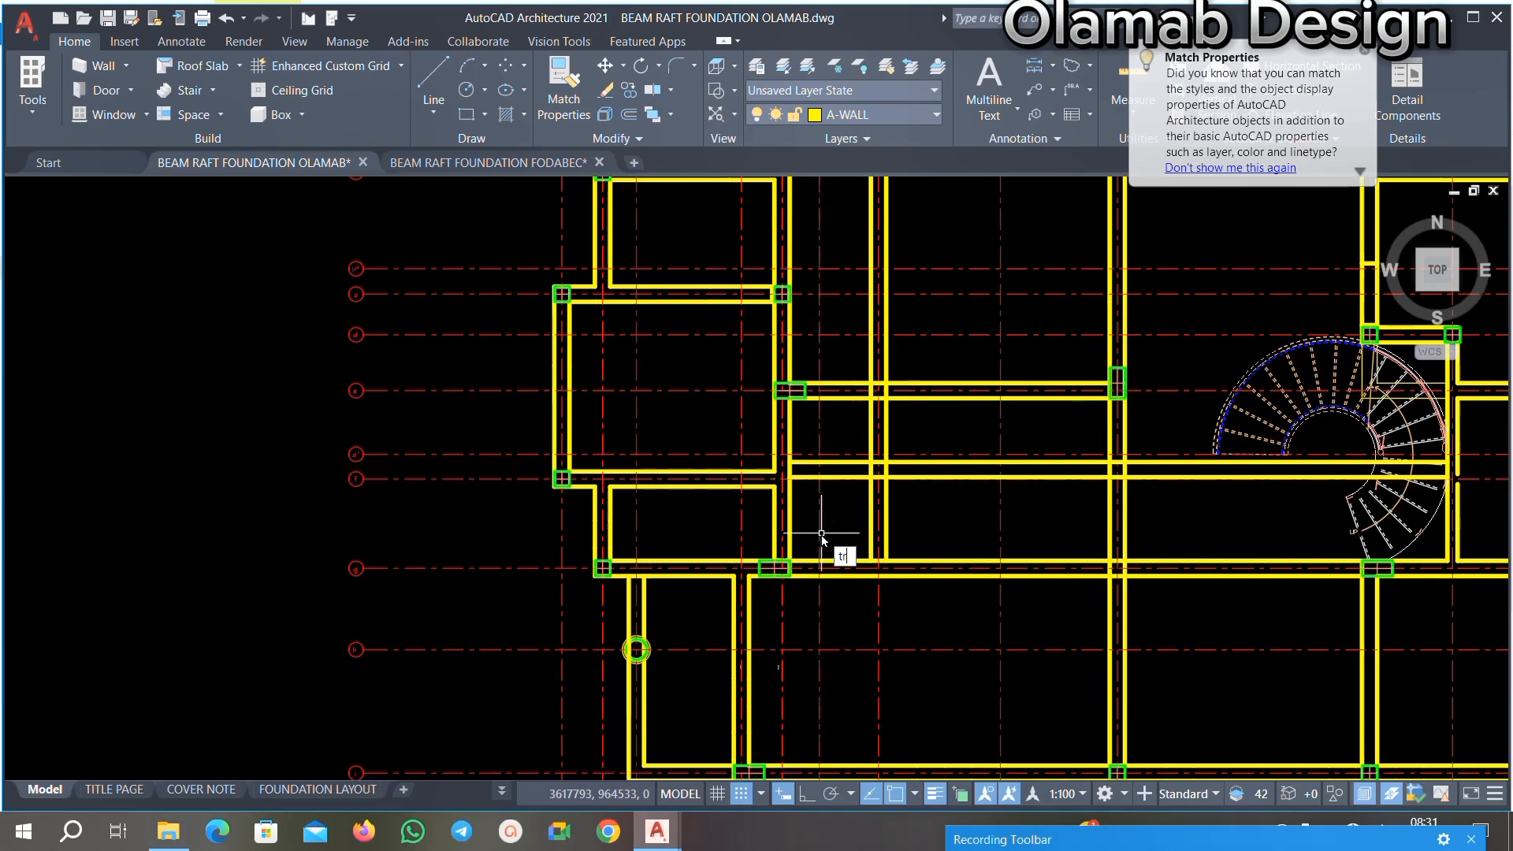
{"action": "type", "text": "trim"}
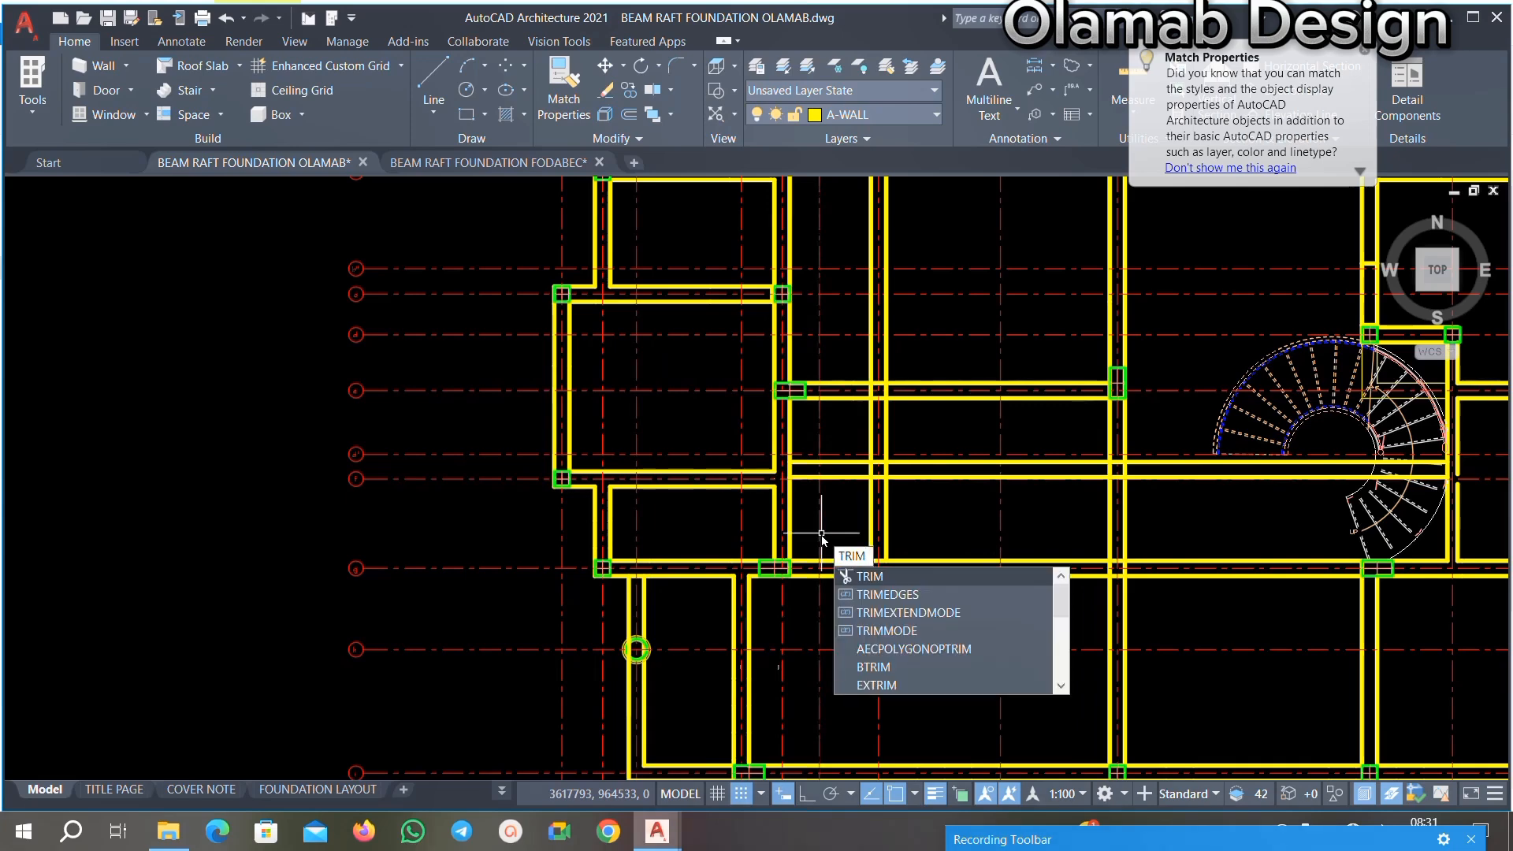
{"action": "key", "text": "Return"}
{"action": "scroll", "coordinate": [852, 370], "scroll_direction": "up", "scroll_amount": 3}
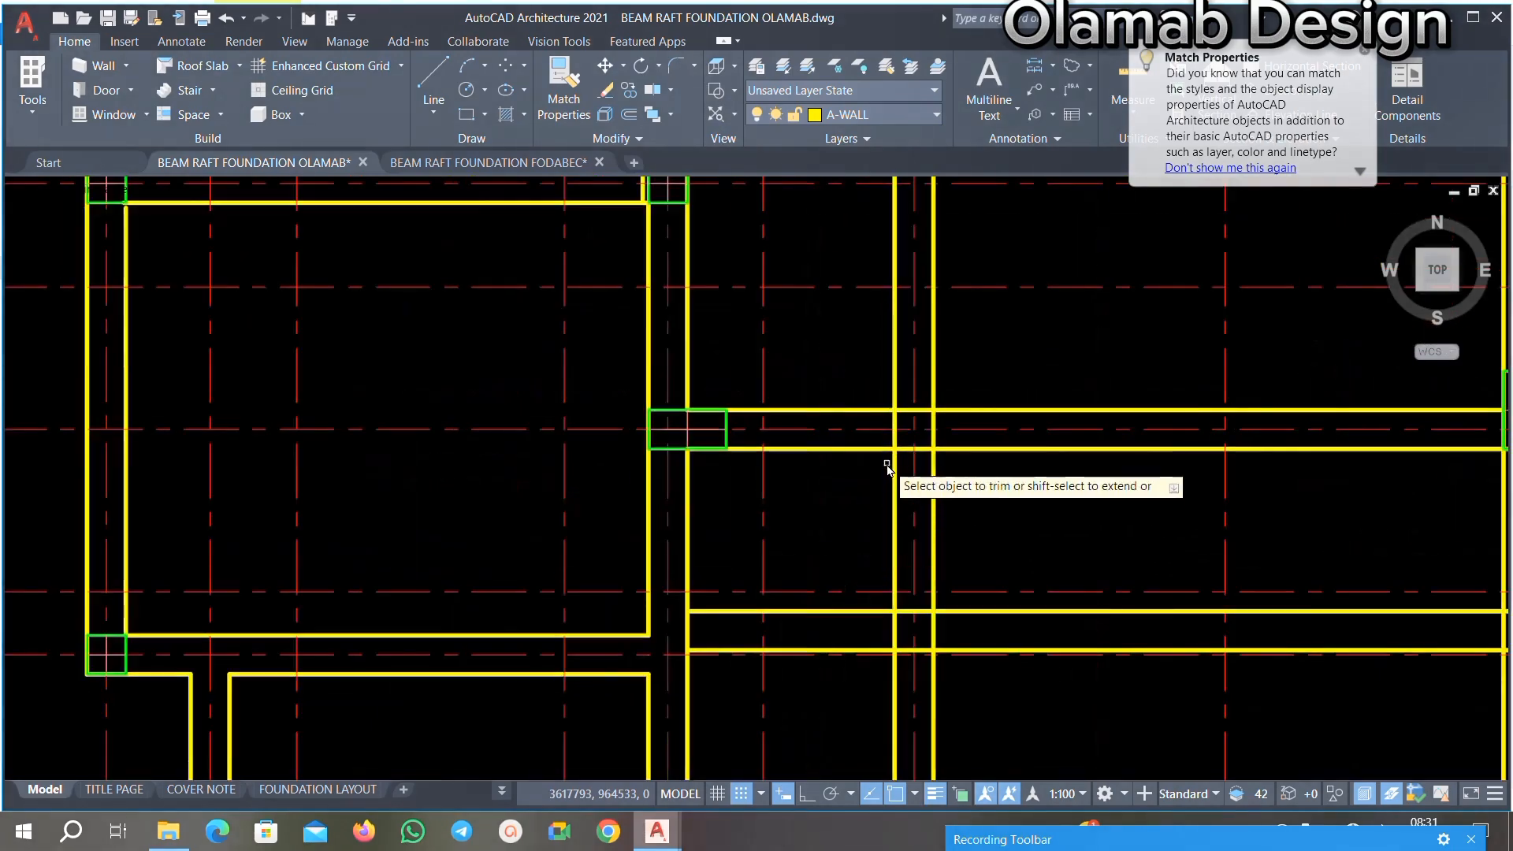
{"action": "scroll", "coordinate": [887, 467], "scroll_direction": "down", "scroll_amount": 8}
{"action": "scroll", "coordinate": [890, 467], "scroll_direction": "up", "scroll_amount": 10}
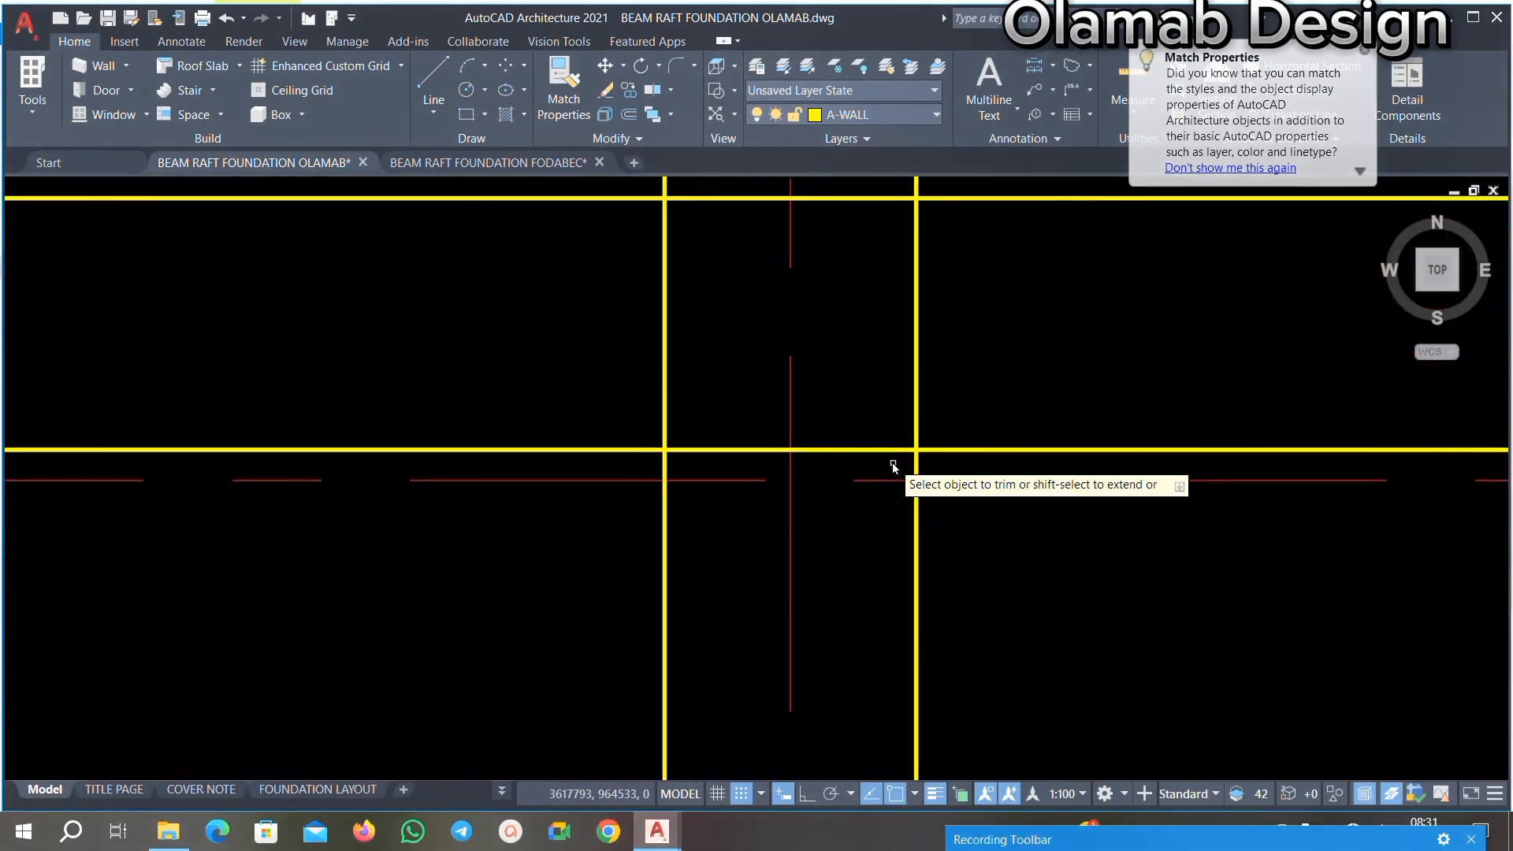
{"action": "left_click", "coordinate": [890, 451]}
{"action": "left_click", "coordinate": [728, 449]}
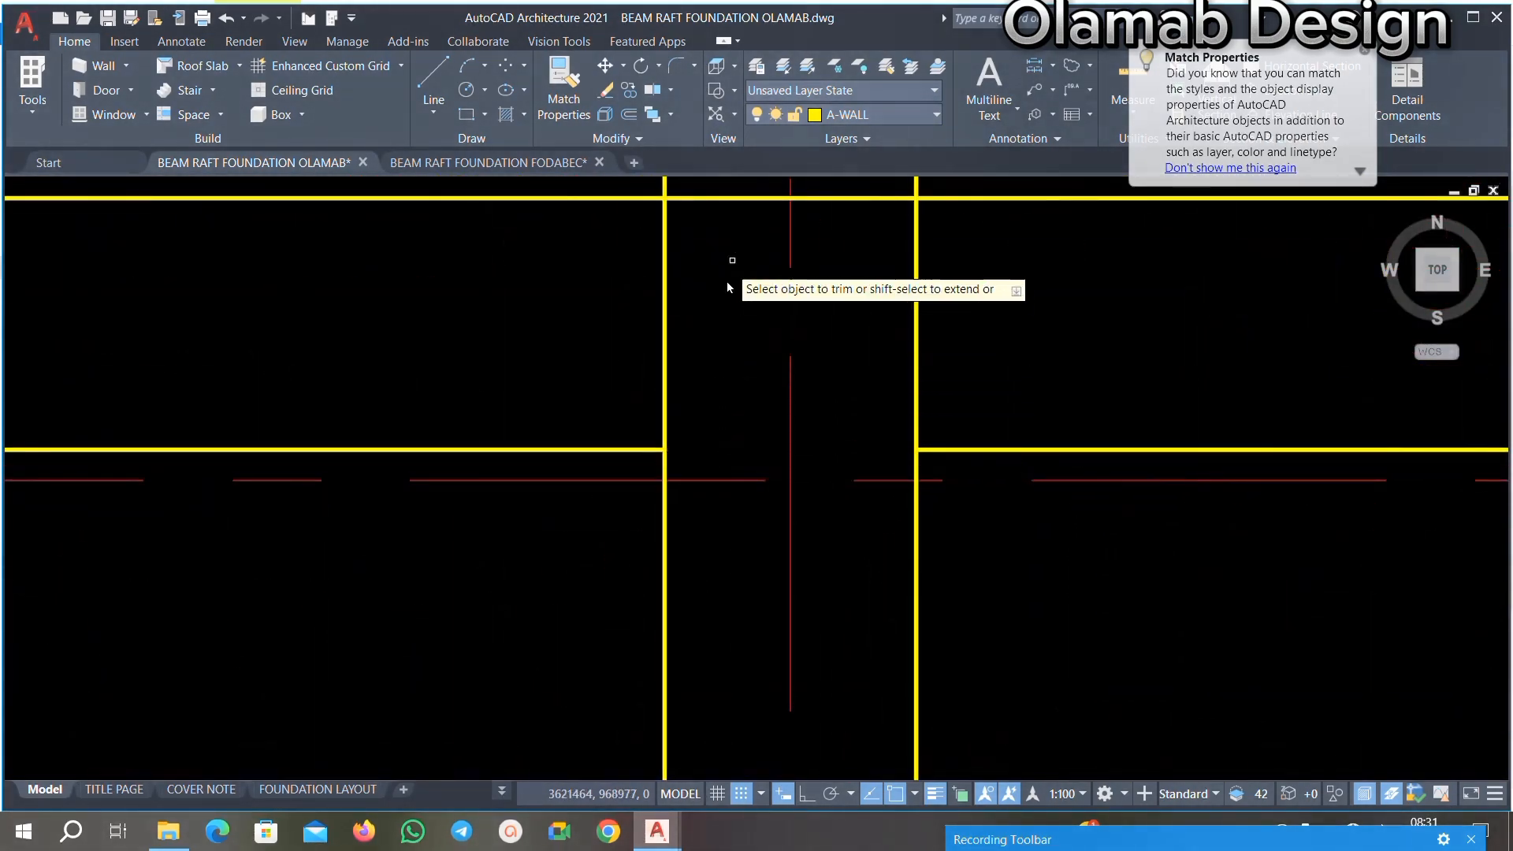
Step: Try trimming the northern horizontal line and western vertical line at that same wall crossing, and undo both trims
{"action": "scroll", "coordinate": [740, 370], "scroll_direction": "down", "scroll_amount": 4}
{"action": "scroll", "coordinate": [737, 310], "scroll_direction": "up", "scroll_amount": 8}
{"action": "left_click", "coordinate": [735, 309]}
{"action": "left_click", "coordinate": [694, 397]}
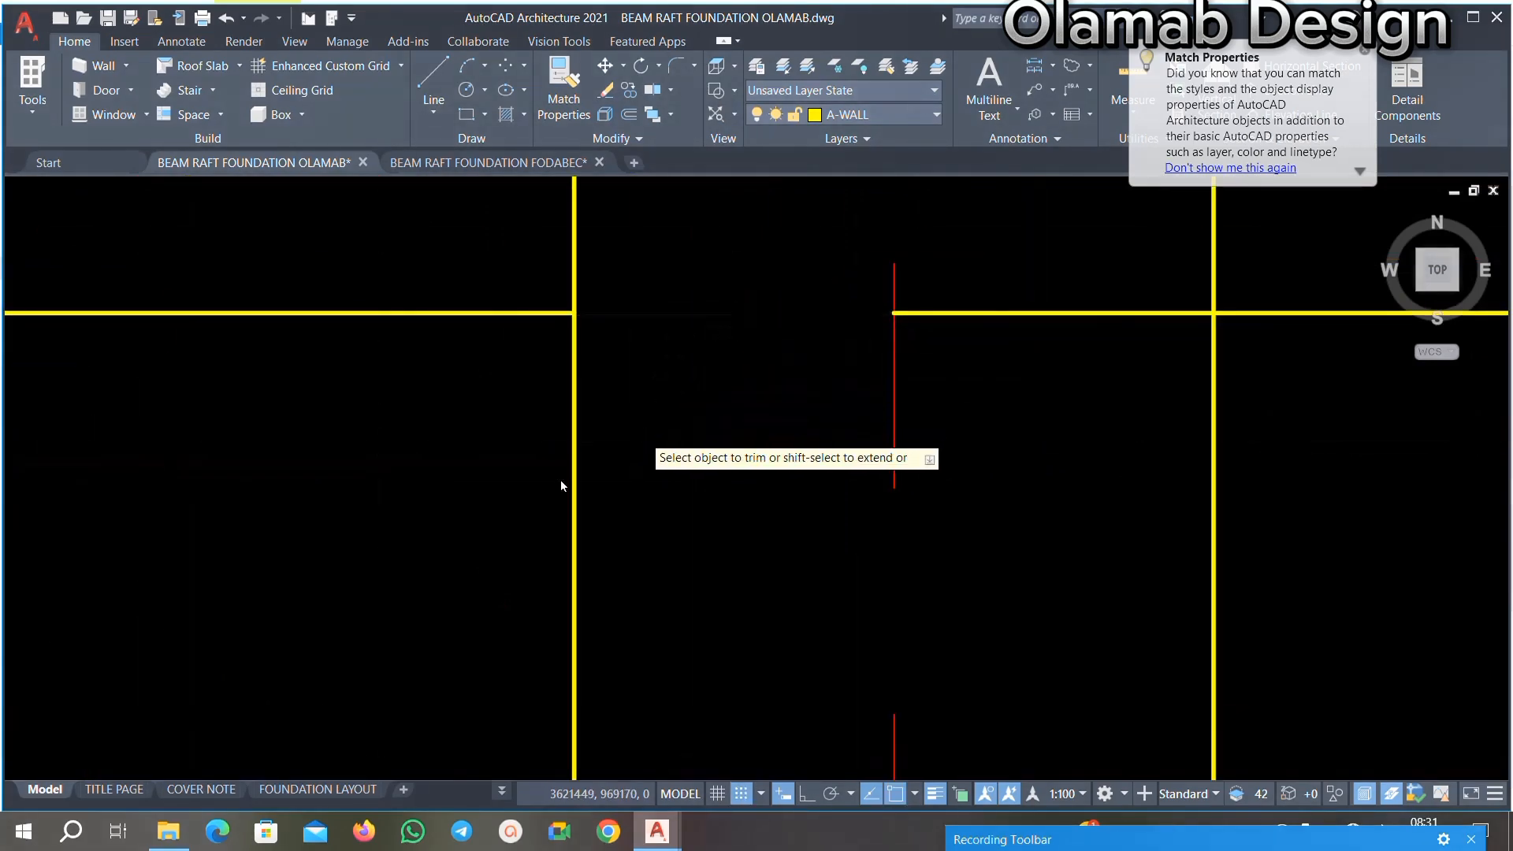
{"action": "left_click", "coordinate": [573, 486]}
{"action": "left_click", "coordinate": [431, 529]}
{"action": "scroll", "coordinate": [573, 421], "scroll_direction": "down", "scroll_amount": 3}
{"action": "scroll", "coordinate": [589, 442], "scroll_direction": "down", "scroll_amount": 6}
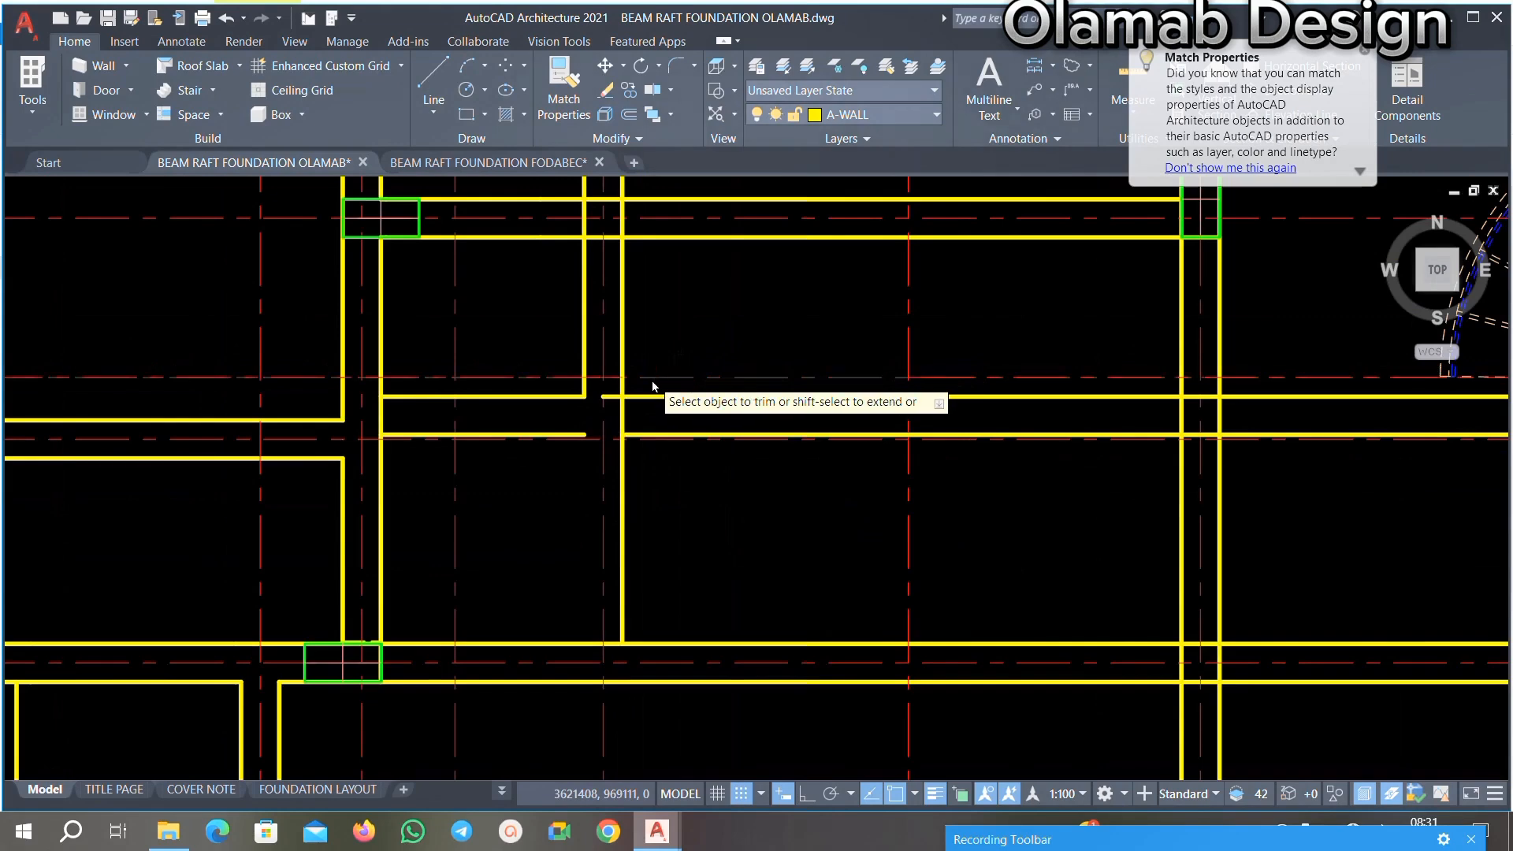
{"action": "key", "text": "ctrl+z"}
{"action": "key", "text": "ctrl+z"}
Step: Trim the western vertical line and the northern horizontal line inside the wall crossing just north of grid f
{"action": "scroll", "coordinate": [658, 401], "scroll_direction": "down", "scroll_amount": 6}
{"action": "scroll", "coordinate": [697, 402], "scroll_direction": "up", "scroll_amount": 8}
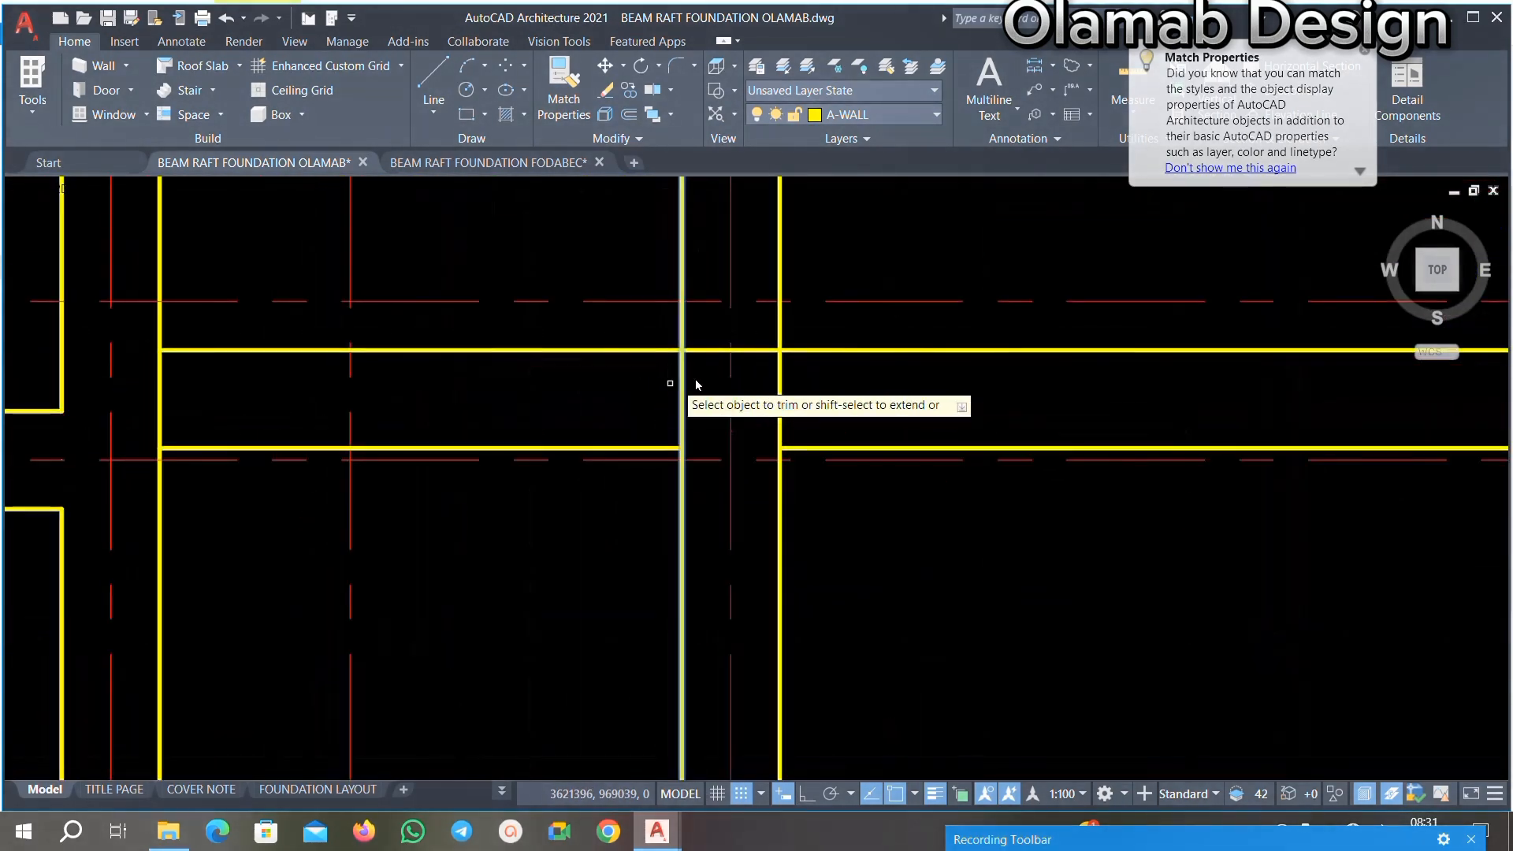
{"action": "left_click", "coordinate": [542, 489]}
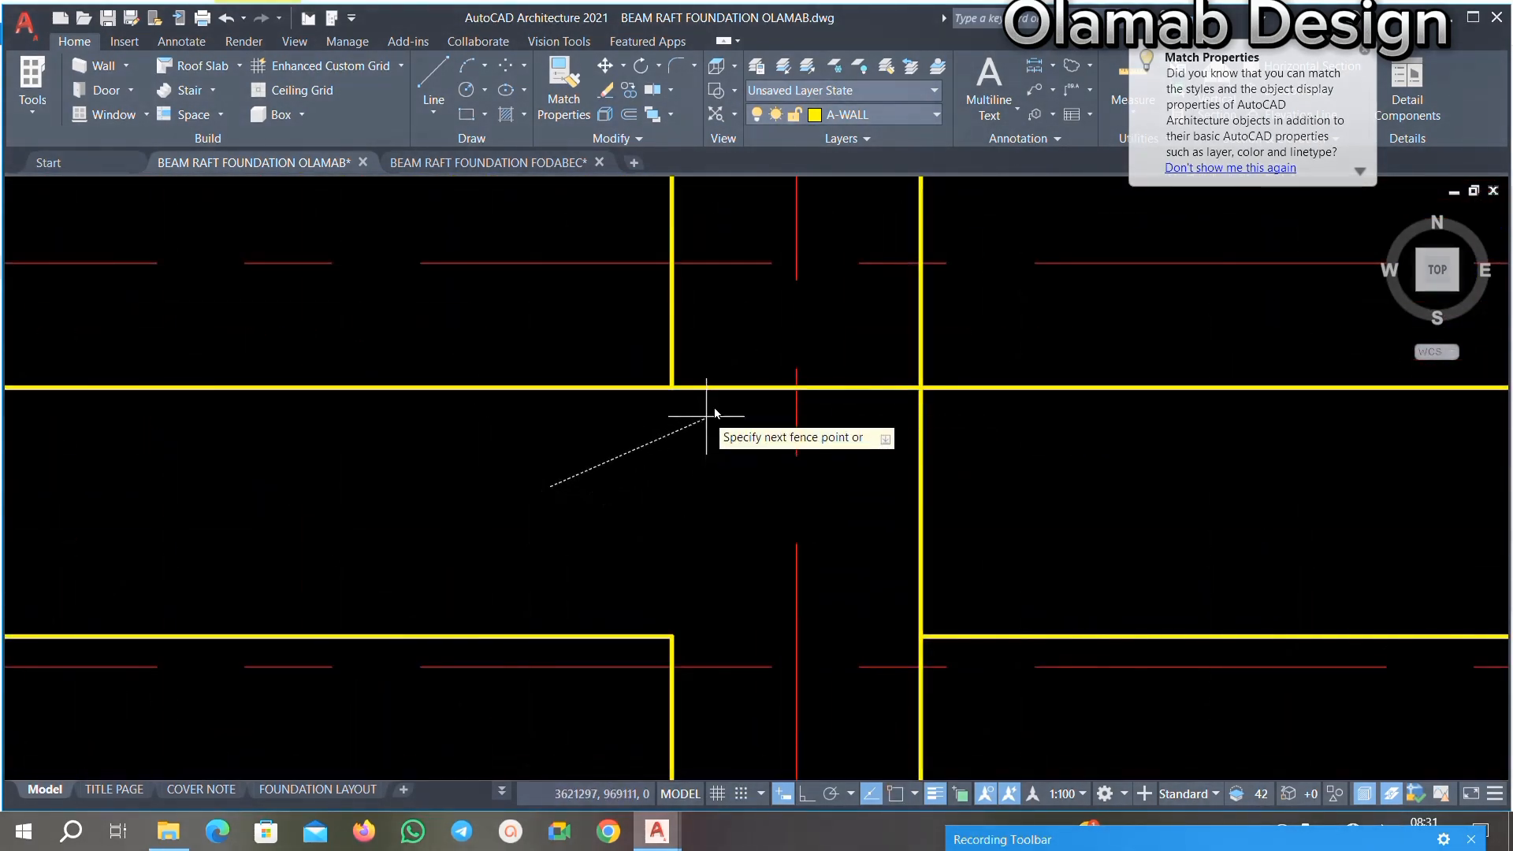
{"action": "right_click", "coordinate": [659, 452]}
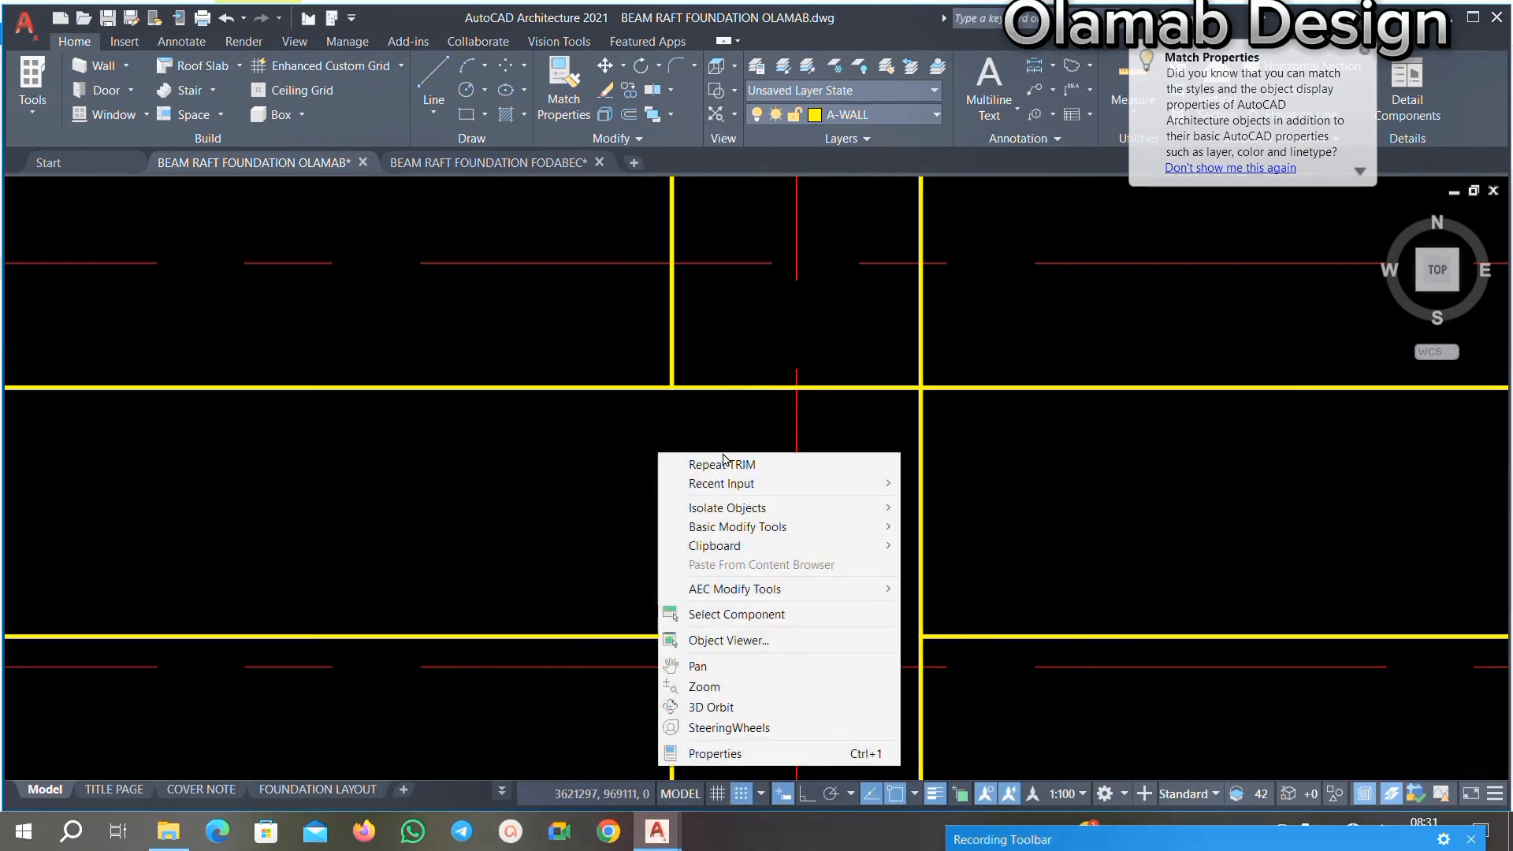
{"action": "left_click", "coordinate": [727, 473]}
{"action": "left_click", "coordinate": [716, 470]}
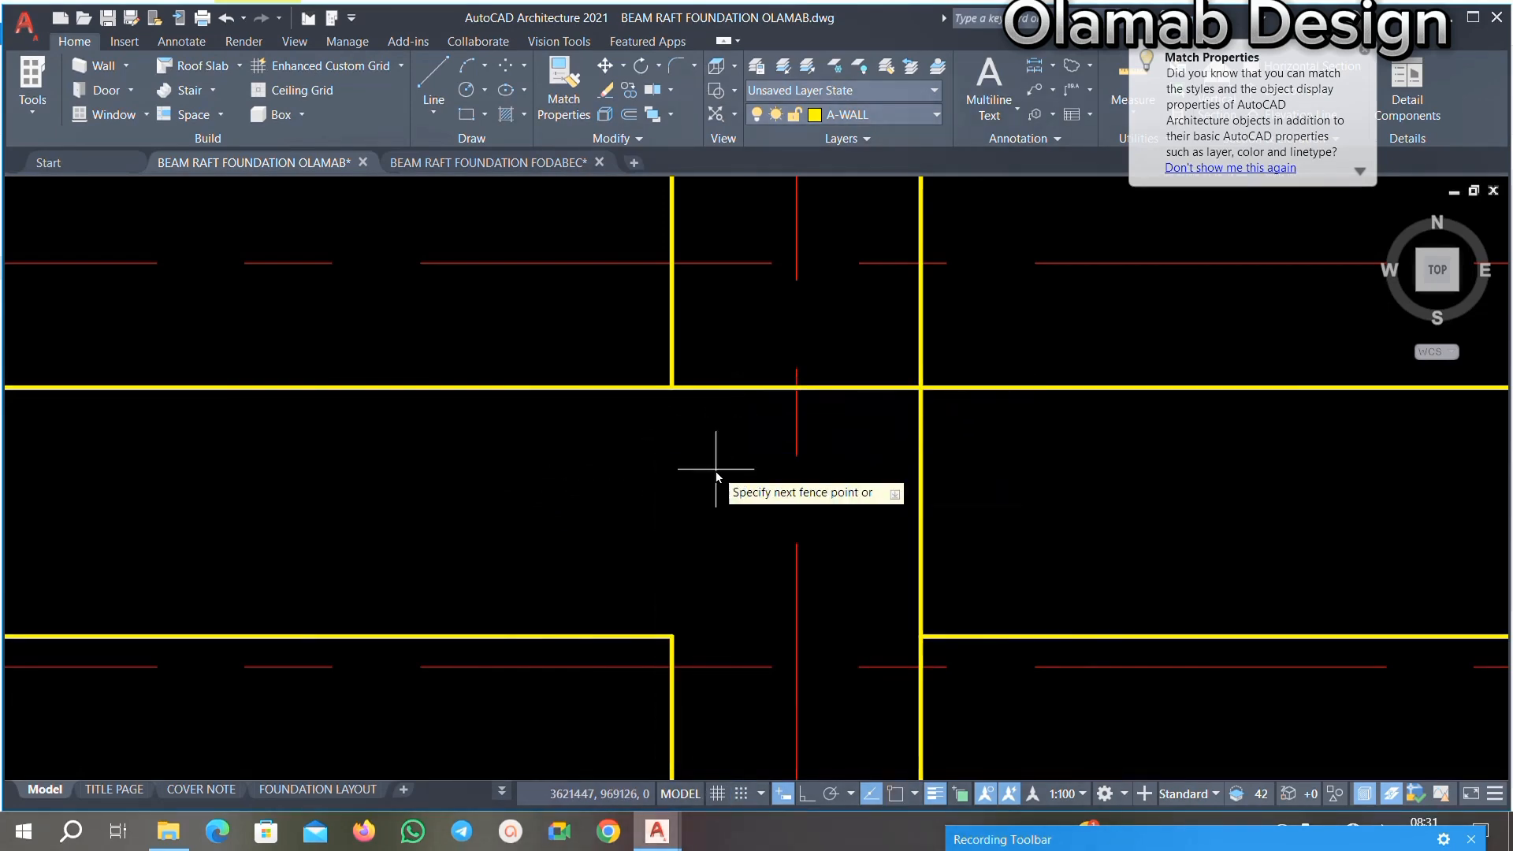
{"action": "left_click", "coordinate": [722, 352]}
Step: Trim the eastern vertical line between the two horizontal wall lines at the crossing just north of grid f
{"action": "scroll", "coordinate": [721, 353], "scroll_direction": "down", "scroll_amount": 1}
{"action": "scroll", "coordinate": [783, 351], "scroll_direction": "up", "scroll_amount": 4}
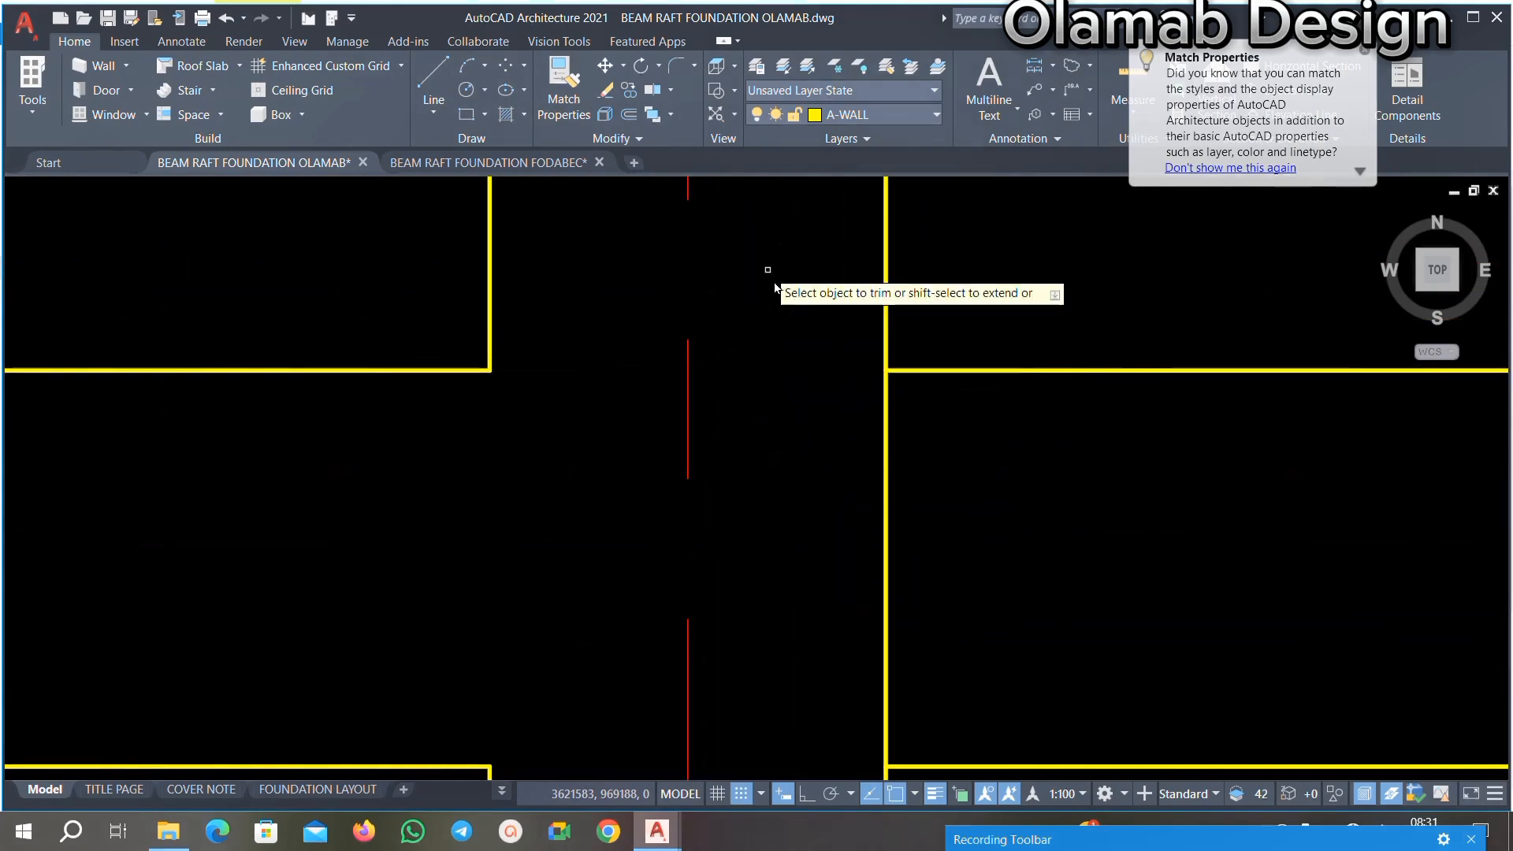
{"action": "scroll", "coordinate": [769, 286], "scroll_direction": "down", "scroll_amount": 6}
{"action": "scroll", "coordinate": [788, 378], "scroll_direction": "up", "scroll_amount": 4}
{"action": "left_click", "coordinate": [875, 343]}
{"action": "left_click", "coordinate": [788, 386]}
{"action": "scroll", "coordinate": [827, 351], "scroll_direction": "down", "scroll_amount": 8}
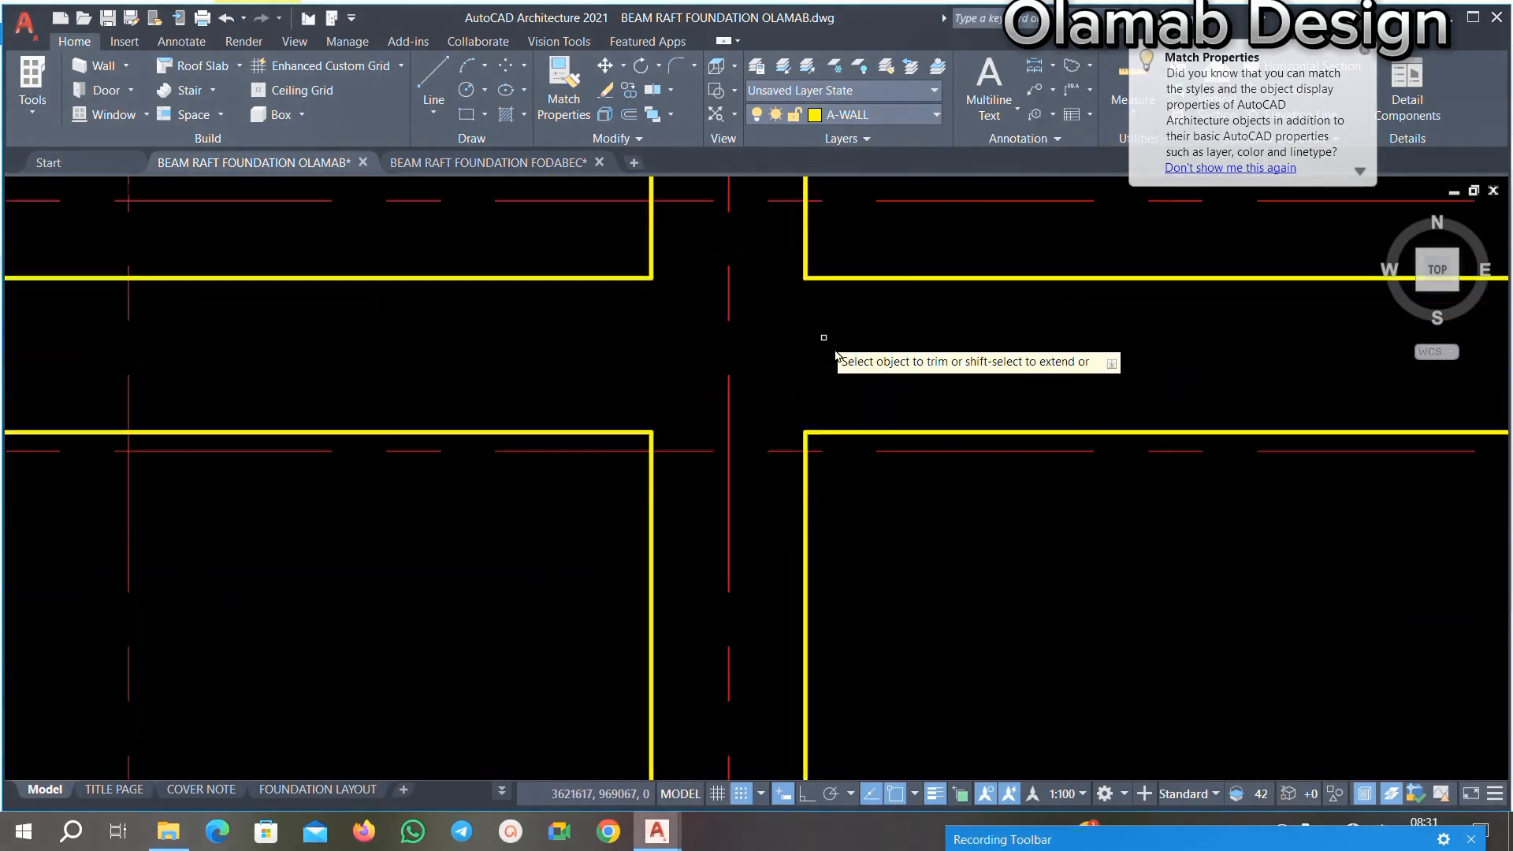
Step: Trim the northern line of the grid g wall between the two vertical wall lines that meet it
{"action": "scroll", "coordinate": [833, 433], "scroll_direction": "up", "scroll_amount": 6}
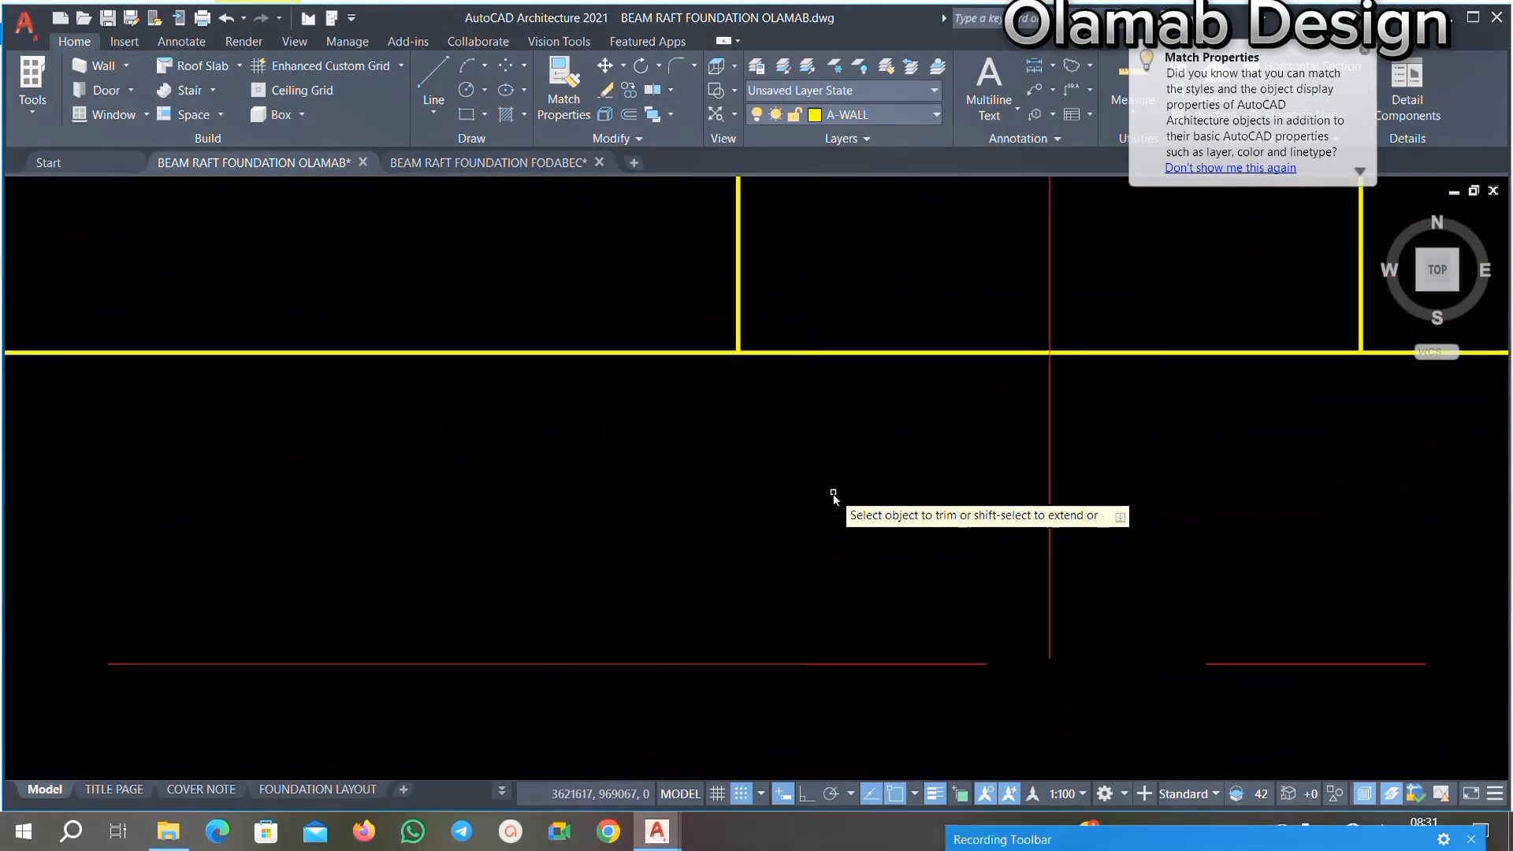
{"action": "left_click", "coordinate": [844, 328]}
{"action": "left_click", "coordinate": [825, 414]}
{"action": "scroll", "coordinate": [784, 400], "scroll_direction": "down", "scroll_amount": 4}
{"action": "scroll", "coordinate": [942, 396], "scroll_direction": "up", "scroll_amount": 6}
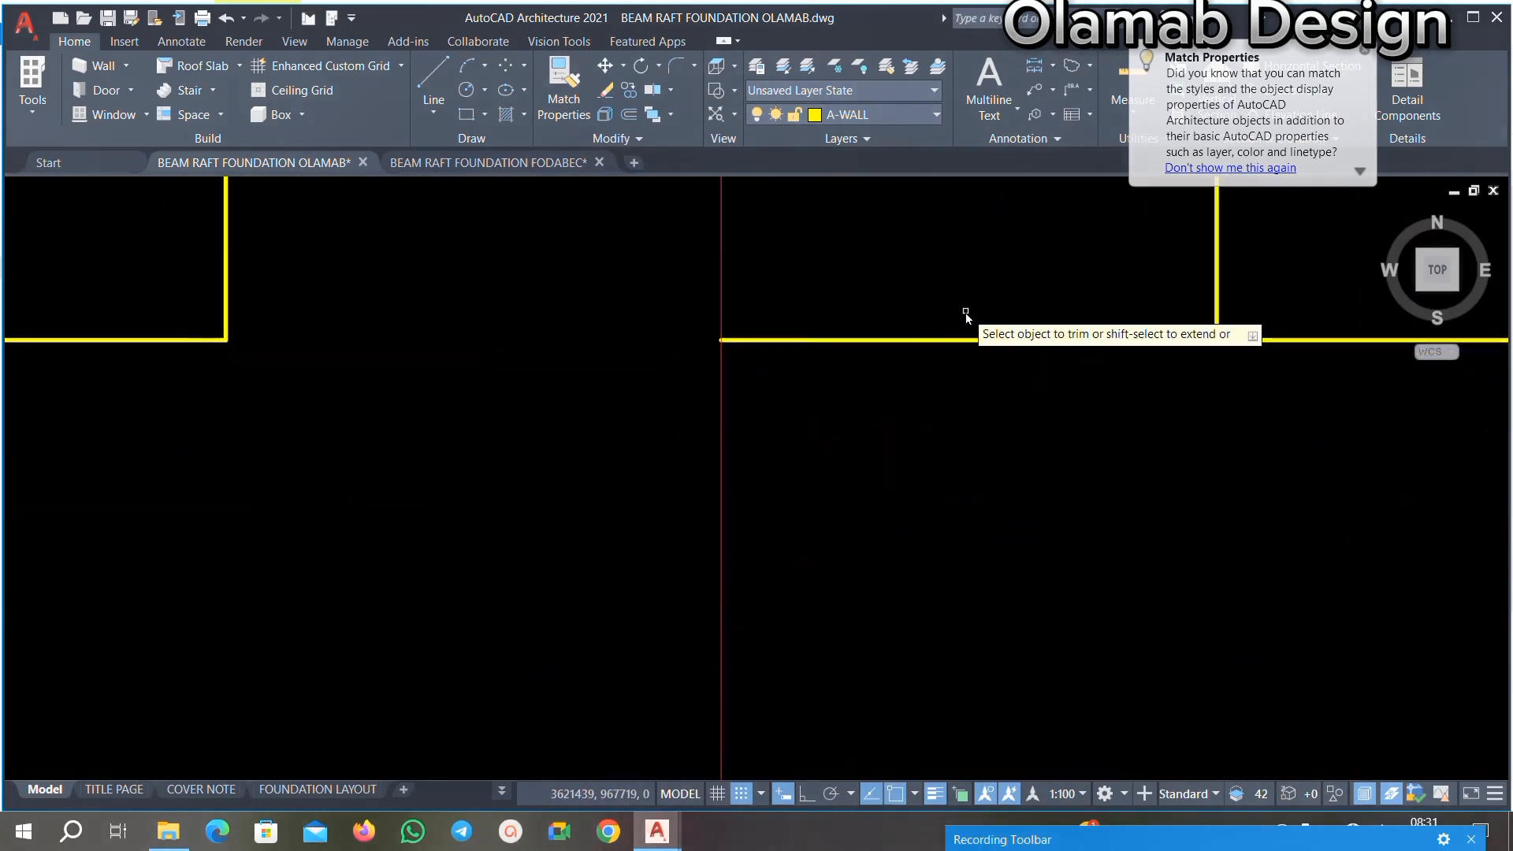
{"action": "left_click", "coordinate": [966, 314]}
{"action": "left_click", "coordinate": [956, 465]}
{"action": "scroll", "coordinate": [956, 471], "scroll_direction": "down", "scroll_amount": 6}
Step: Trim the western half of the northern line and the western vertical line inside the wall crossing on grid e
{"action": "scroll", "coordinate": [959, 268], "scroll_direction": "up", "scroll_amount": 5}
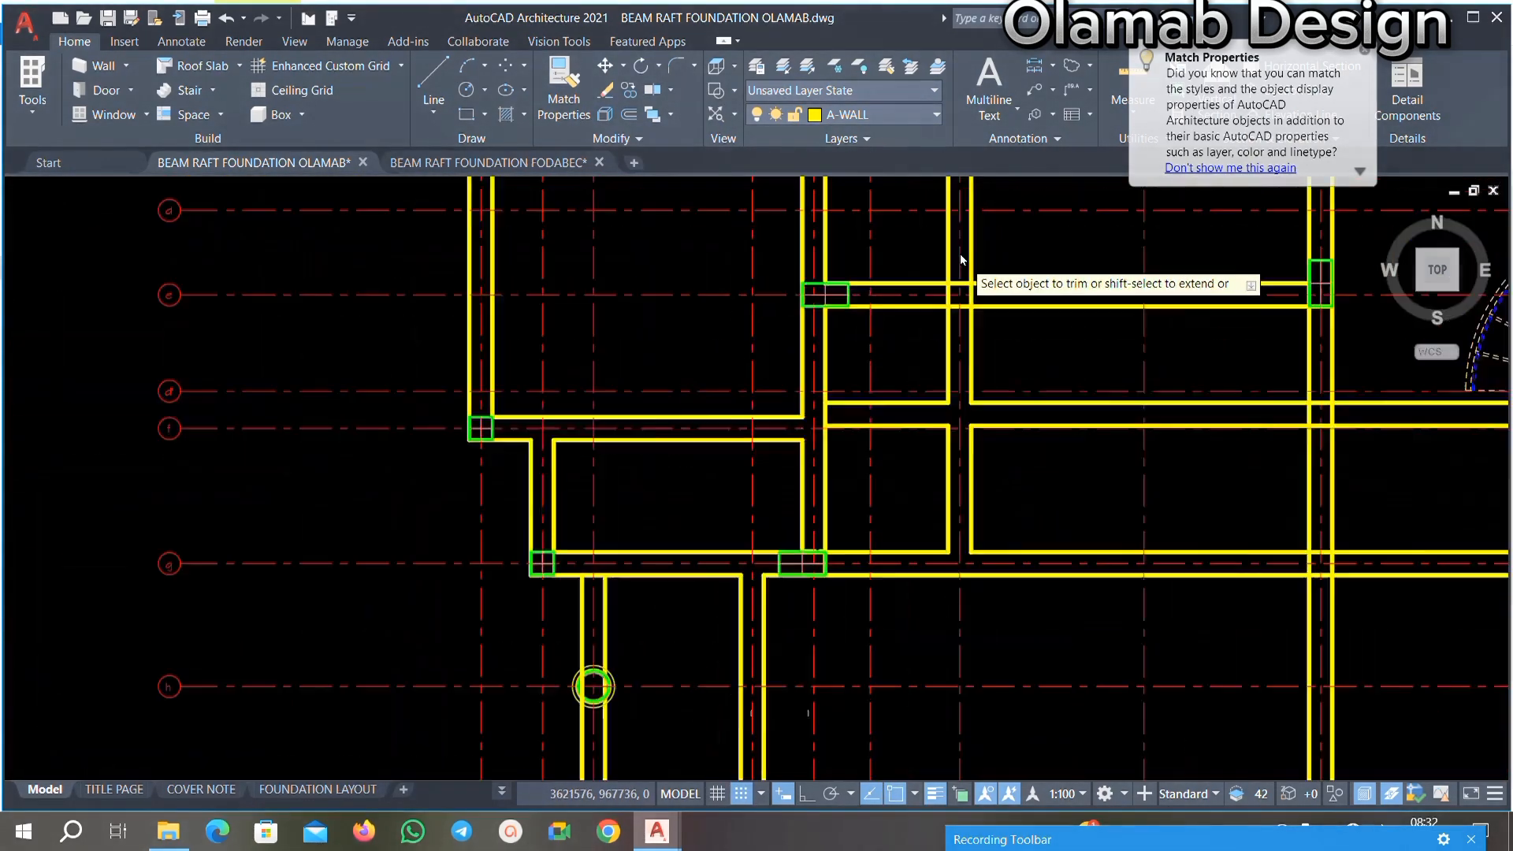
{"action": "scroll", "coordinate": [937, 387], "scroll_direction": "up", "scroll_amount": 5}
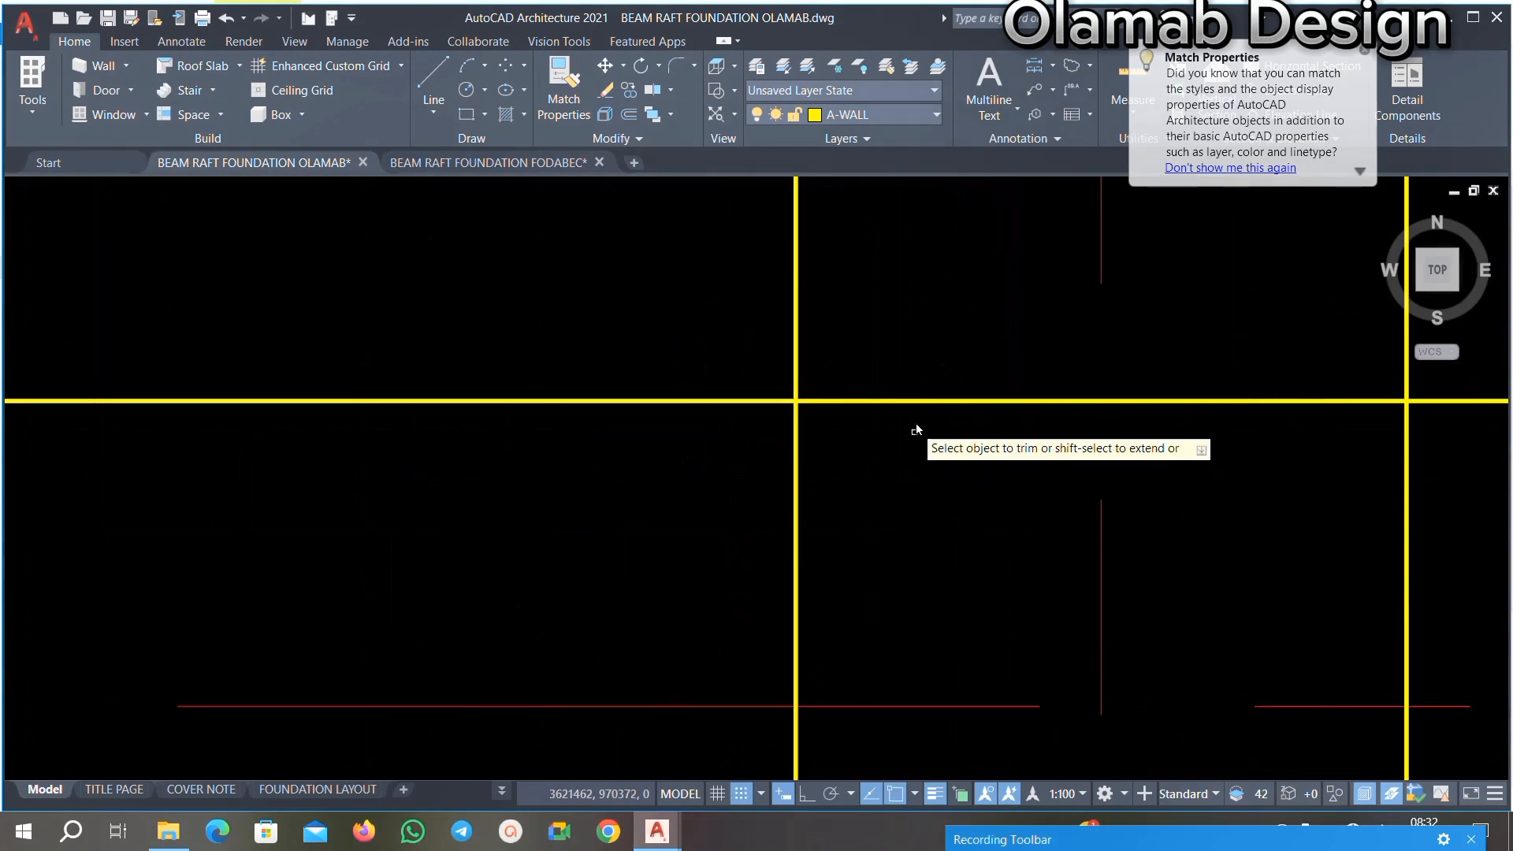
{"action": "left_click", "coordinate": [914, 423]}
{"action": "left_click", "coordinate": [928, 329]}
{"action": "key", "text": "Return"}
{"action": "scroll", "coordinate": [689, 510], "scroll_direction": "down", "scroll_amount": 3}
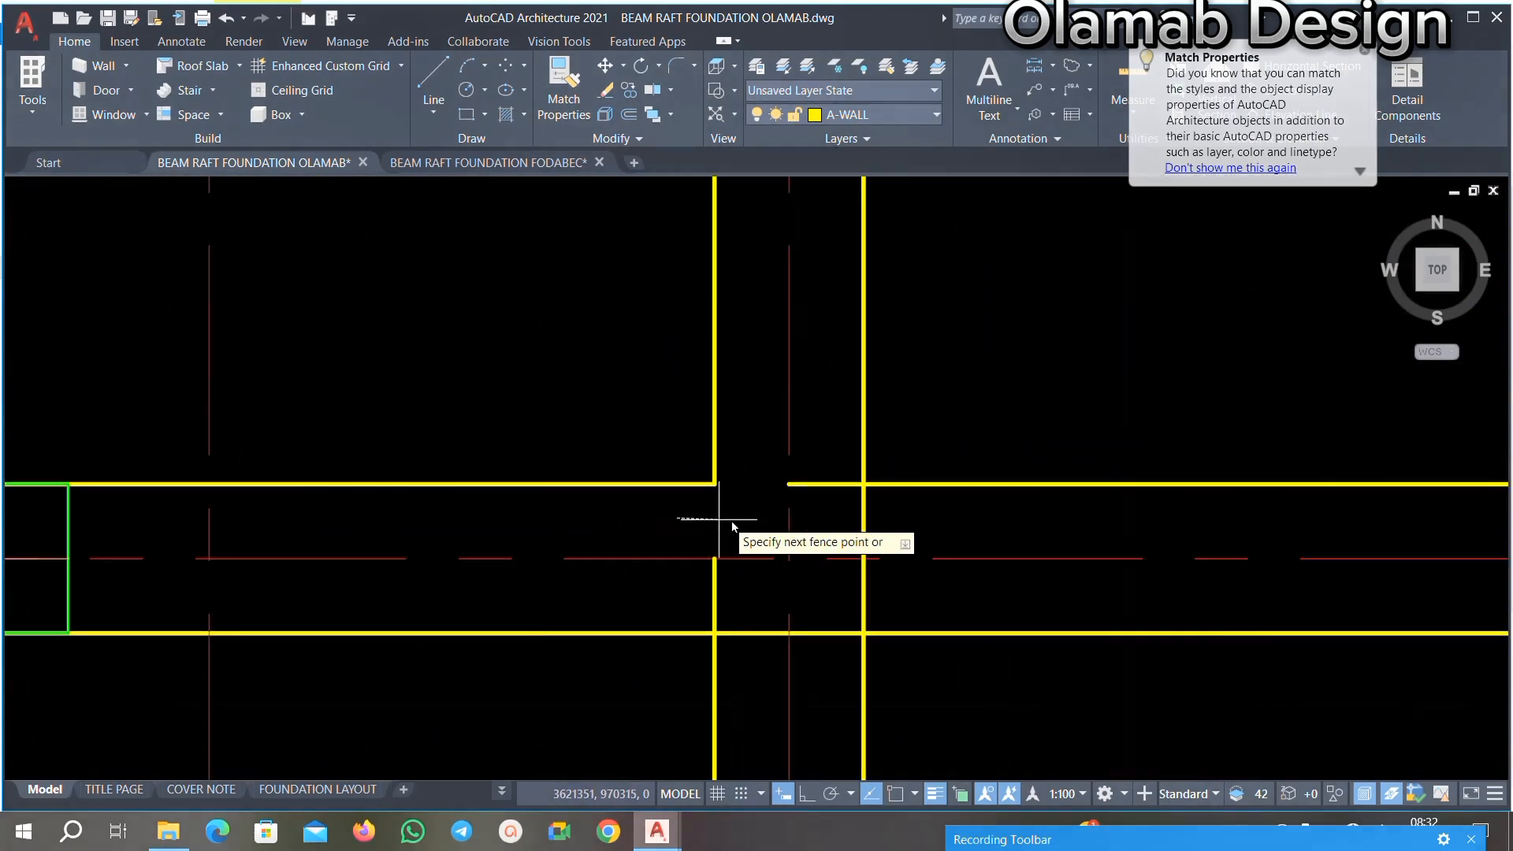
{"action": "left_click", "coordinate": [799, 491]}
{"action": "scroll", "coordinate": [706, 597], "scroll_direction": "up", "scroll_amount": 3}
{"action": "left_click", "coordinate": [814, 598]}
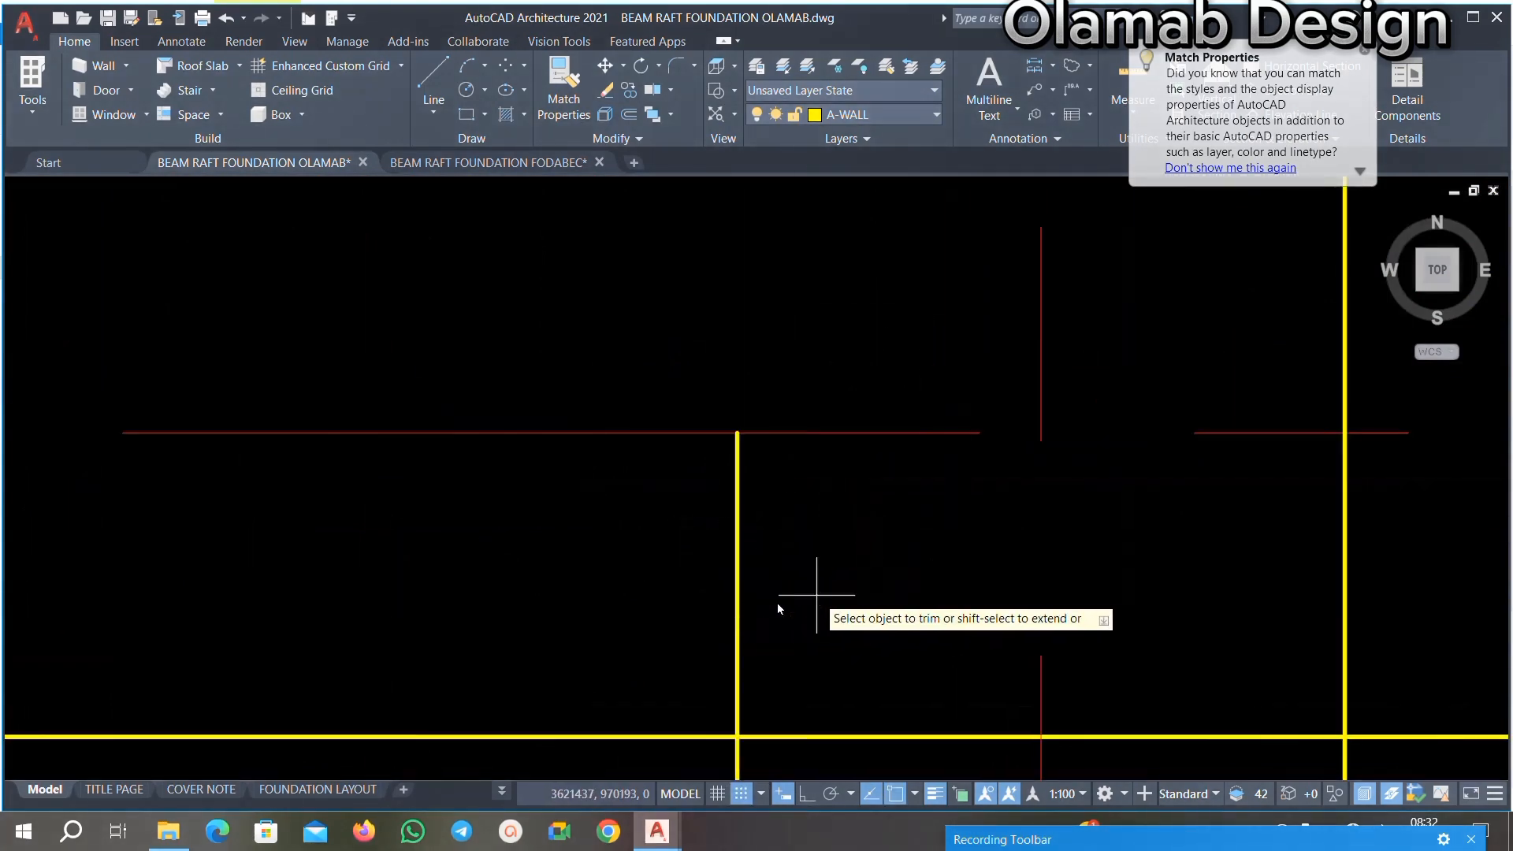
{"action": "left_click", "coordinate": [573, 627]}
Step: Trim the southern horizontal line between the two vertical wall lines at the grid e crossing
{"action": "scroll", "coordinate": [616, 543], "scroll_direction": "down", "scroll_amount": 3}
{"action": "scroll", "coordinate": [684, 633], "scroll_direction": "up", "scroll_amount": 3}
{"action": "left_click", "coordinate": [711, 437]}
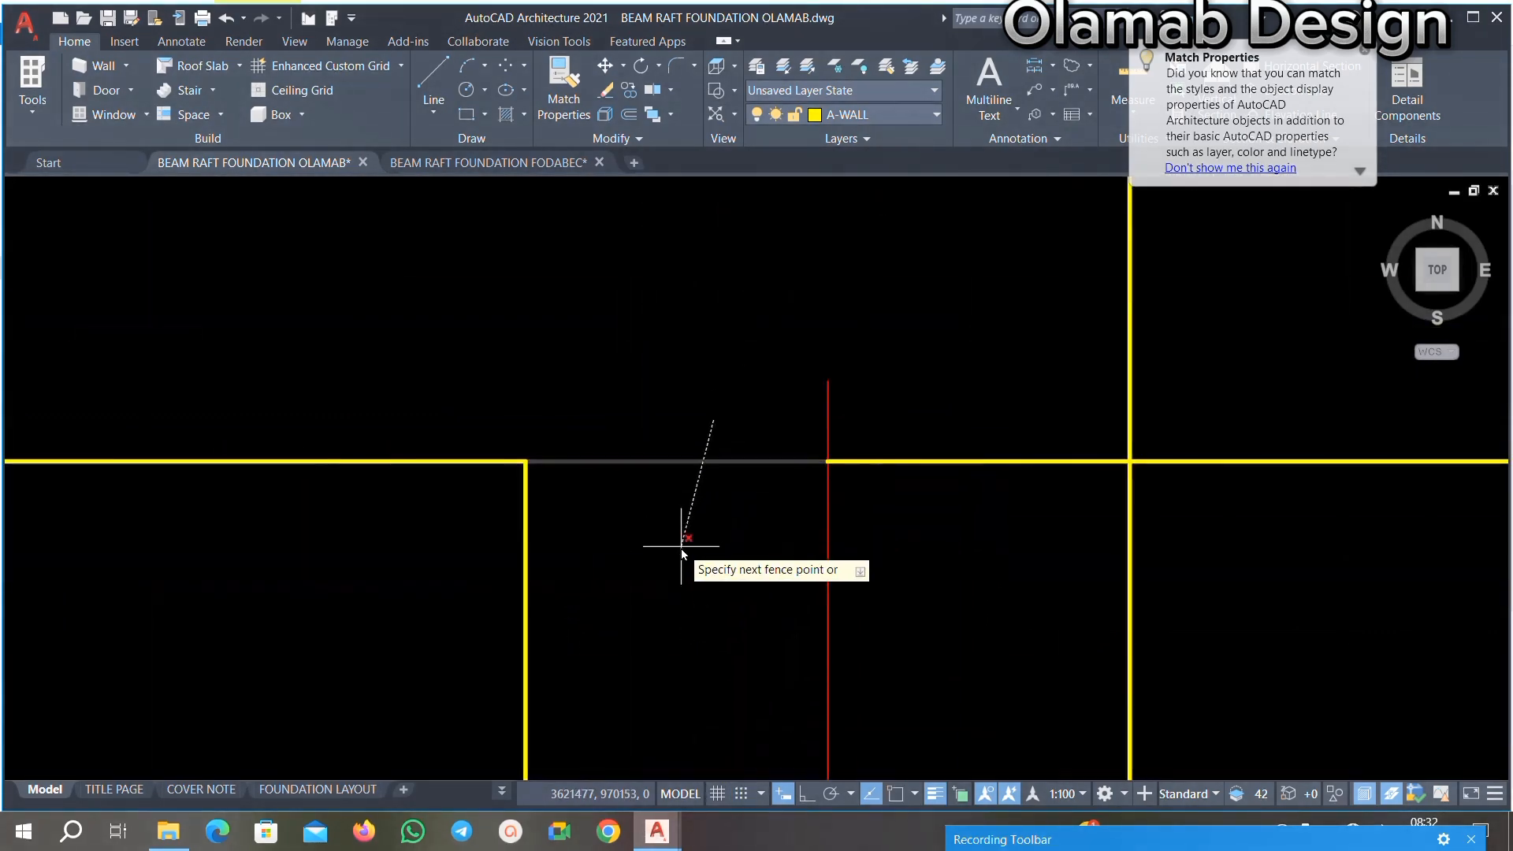
{"action": "left_click", "coordinate": [685, 534]}
{"action": "key", "text": "Return"}
{"action": "scroll", "coordinate": [709, 544], "scroll_direction": "down", "scroll_amount": 3}
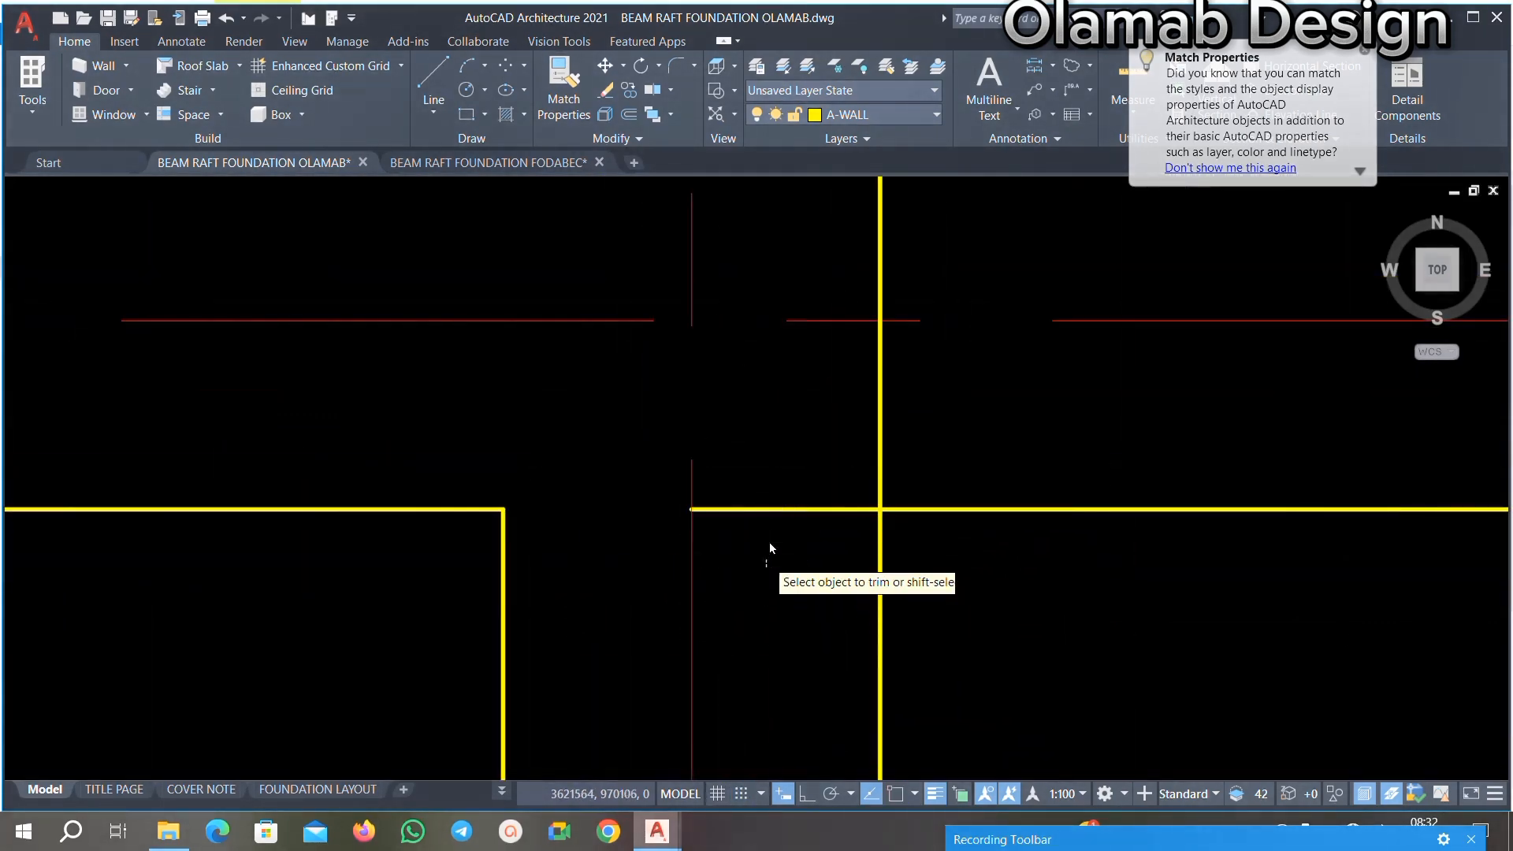
{"action": "scroll", "coordinate": [766, 466], "scroll_direction": "down", "scroll_amount": 3}
Step: Trim the eastern vertical line and the leftover northern line stub inside the grid e wall crossing
{"action": "scroll", "coordinate": [857, 470], "scroll_direction": "up", "scroll_amount": 3}
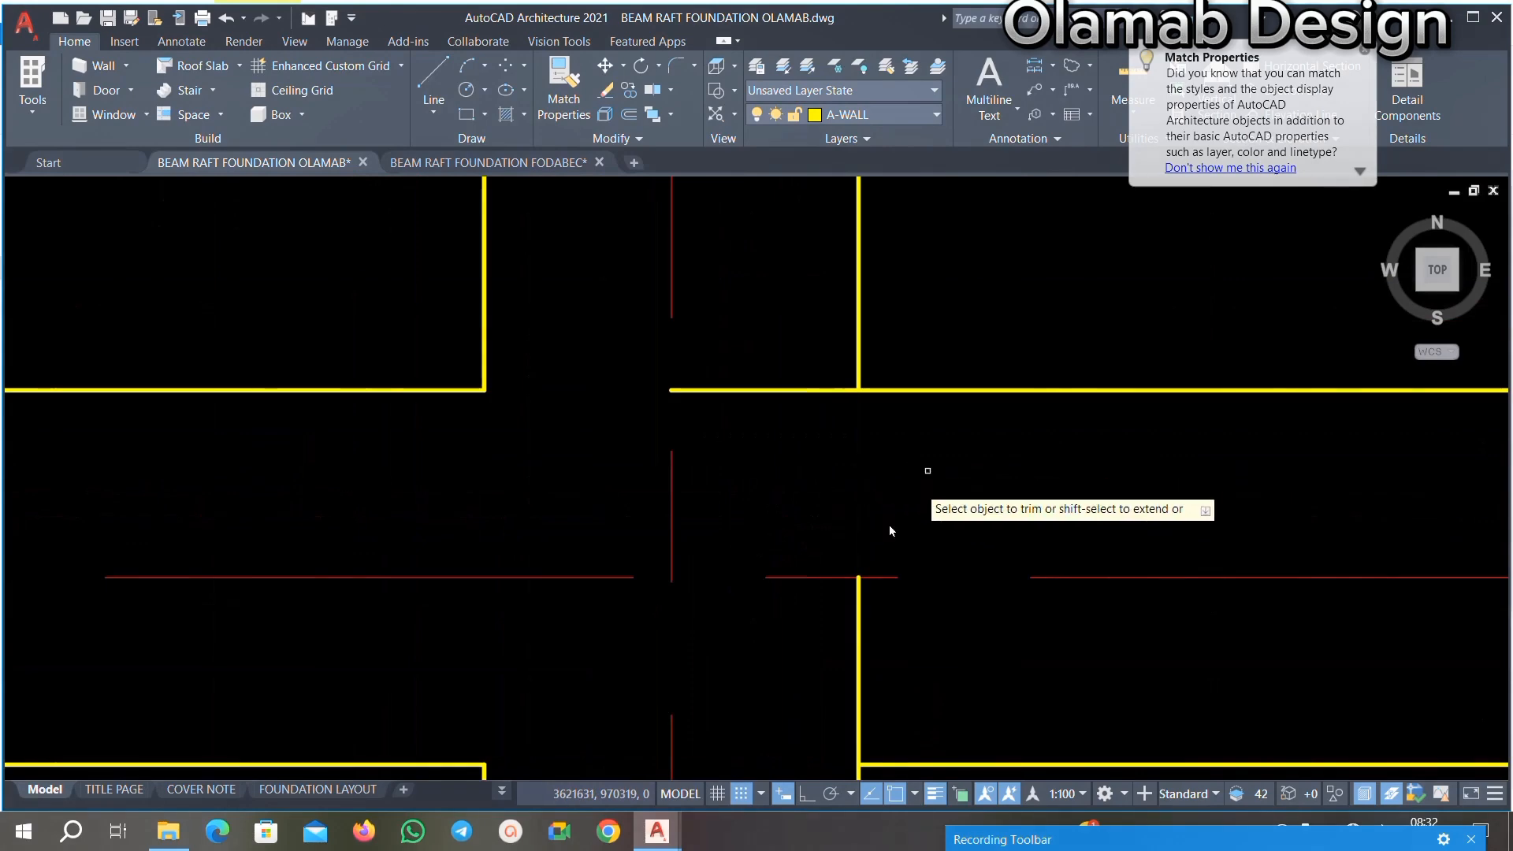
{"action": "left_click", "coordinate": [858, 646]}
{"action": "scroll", "coordinate": [808, 635], "scroll_direction": "down", "scroll_amount": 3}
{"action": "scroll", "coordinate": [809, 634], "scroll_direction": "up", "scroll_amount": 4}
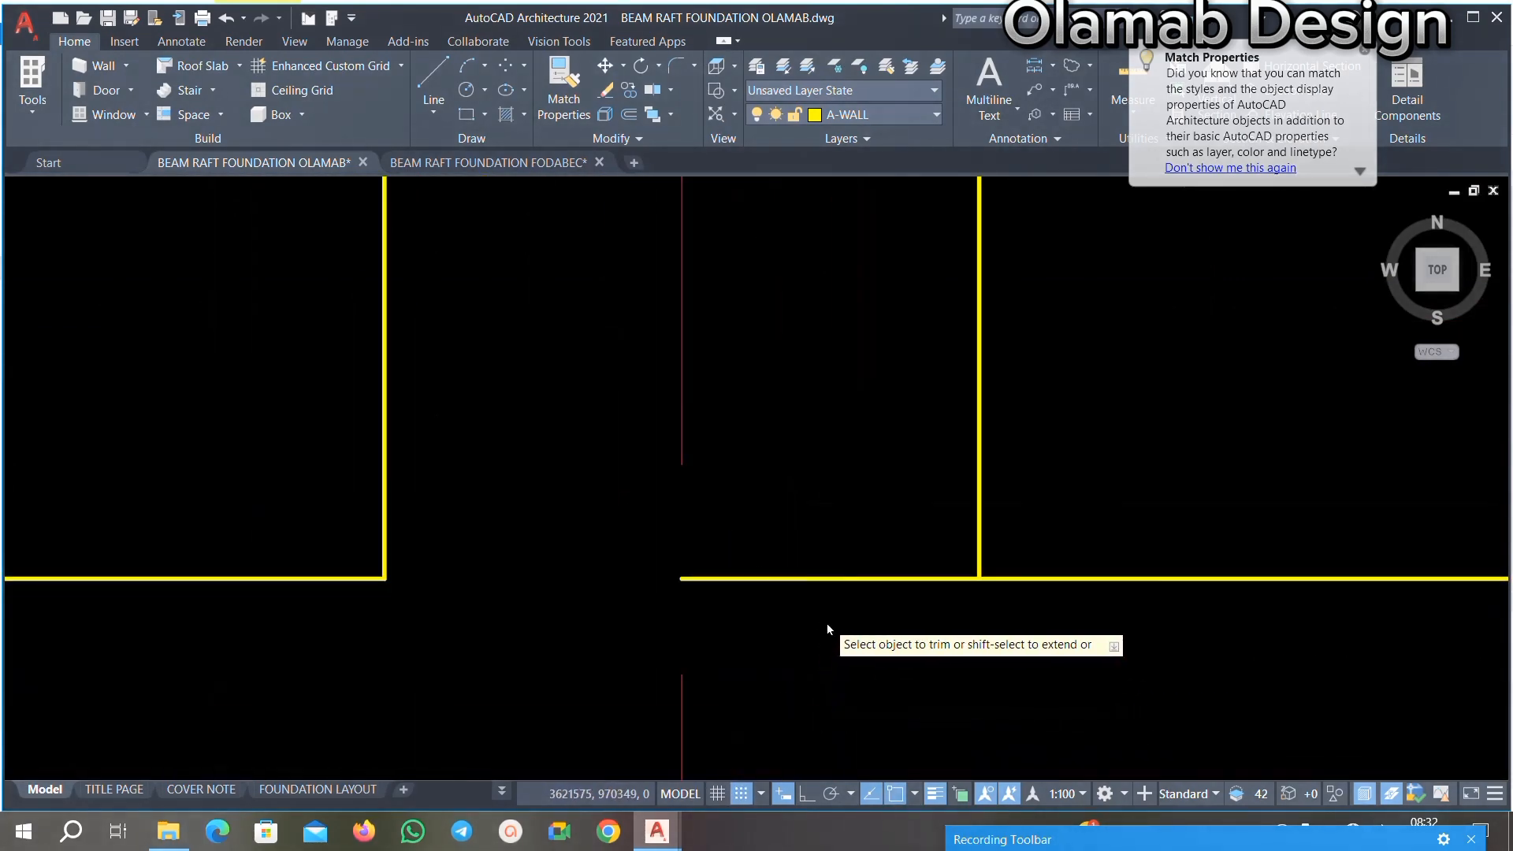
{"action": "left_click", "coordinate": [826, 622]}
{"action": "left_click", "coordinate": [827, 512]}
{"action": "scroll", "coordinate": [798, 538], "scroll_direction": "down", "scroll_amount": 6}
Step: Examine the remaining wall crossings around the spiral stair and central walls for lines that still overlap
{"action": "scroll", "coordinate": [798, 501], "scroll_direction": "down", "scroll_amount": 5}
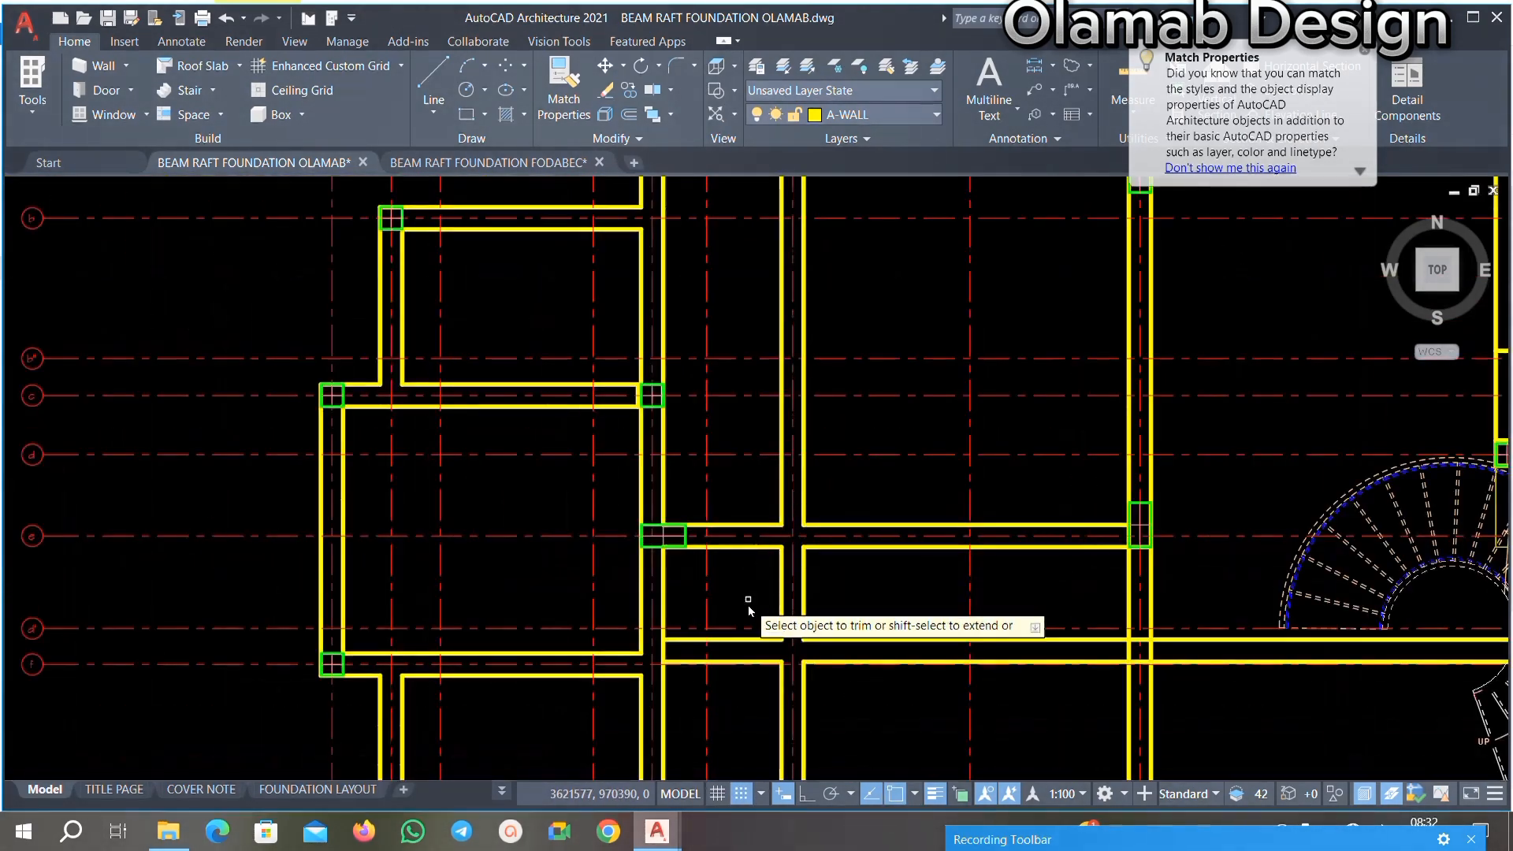
{"action": "scroll", "coordinate": [812, 693], "scroll_direction": "up", "scroll_amount": 3}
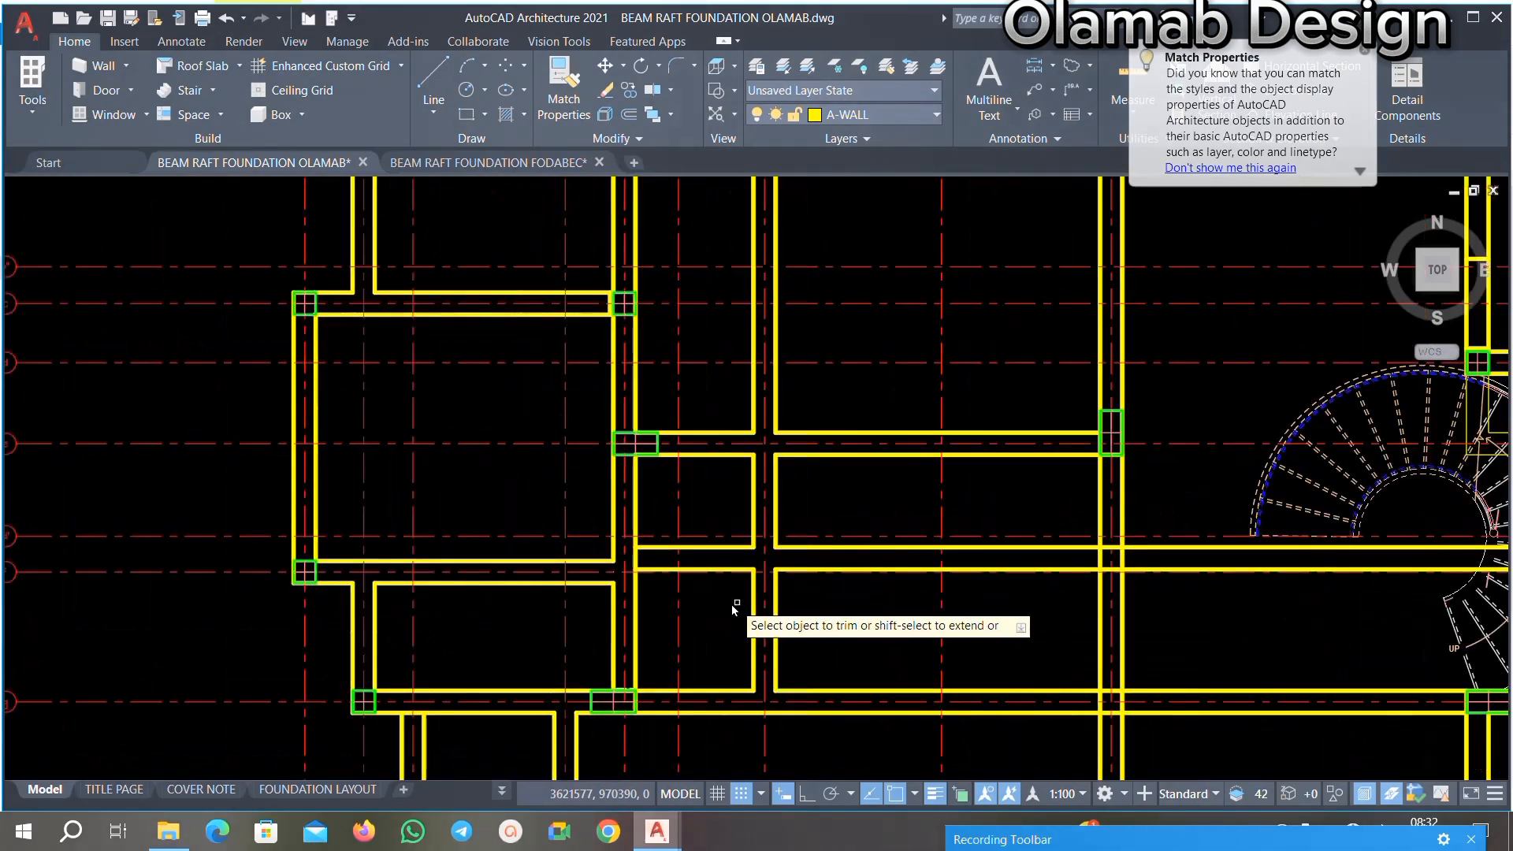
{"action": "scroll", "coordinate": [733, 604], "scroll_direction": "up", "scroll_amount": 2}
{"action": "scroll", "coordinate": [743, 574], "scroll_direction": "down", "scroll_amount": 5}
{"action": "scroll", "coordinate": [752, 571], "scroll_direction": "up", "scroll_amount": 7}
{"action": "scroll", "coordinate": [750, 569], "scroll_direction": "down", "scroll_amount": 5}
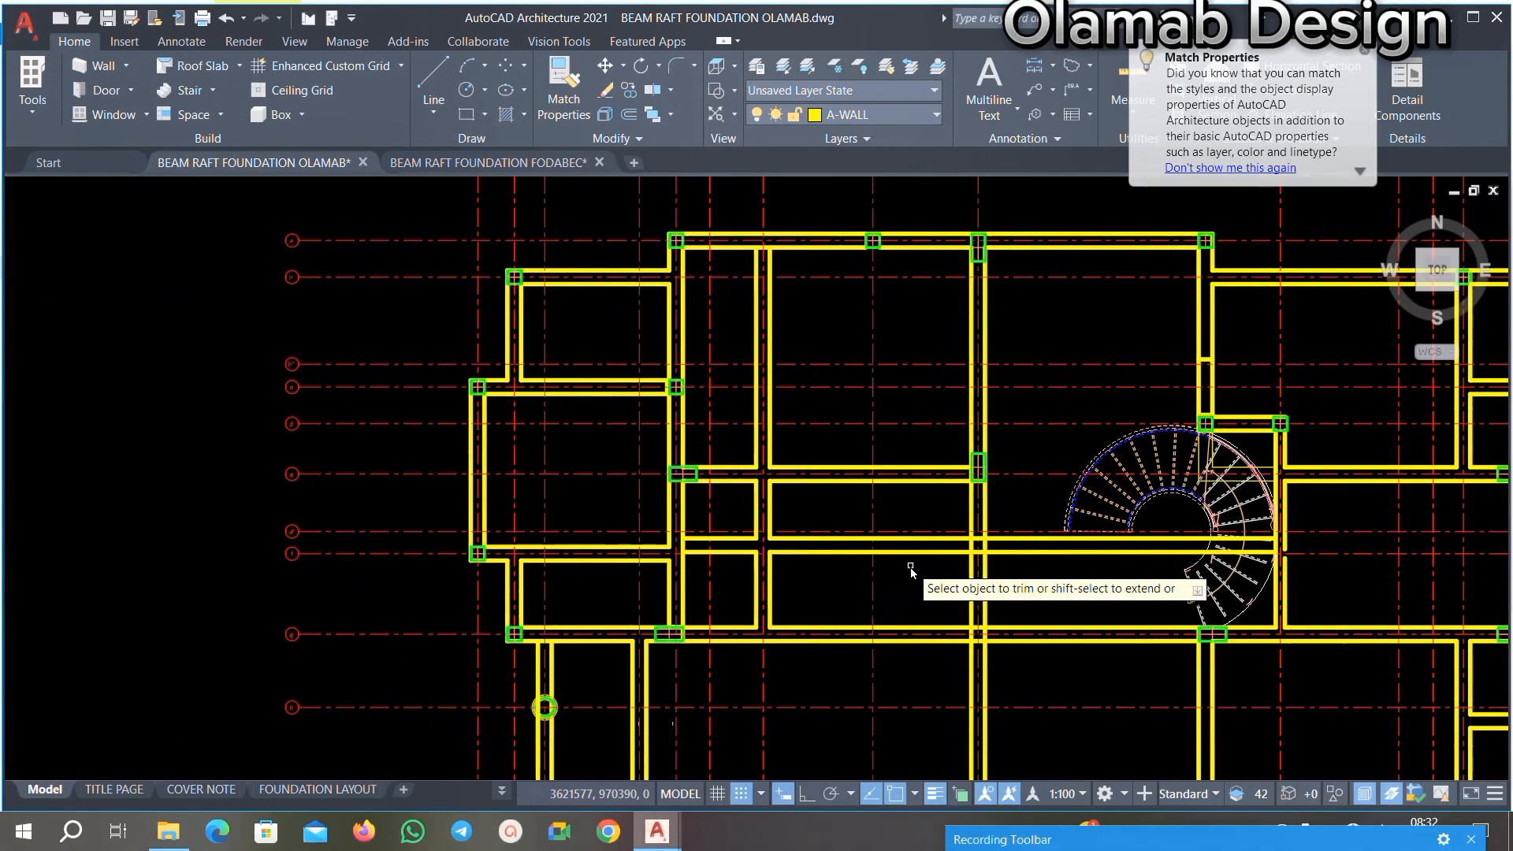
{"action": "scroll", "coordinate": [910, 567], "scroll_direction": "up", "scroll_amount": 4}
{"action": "scroll", "coordinate": [930, 516], "scroll_direction": "down", "scroll_amount": 5}
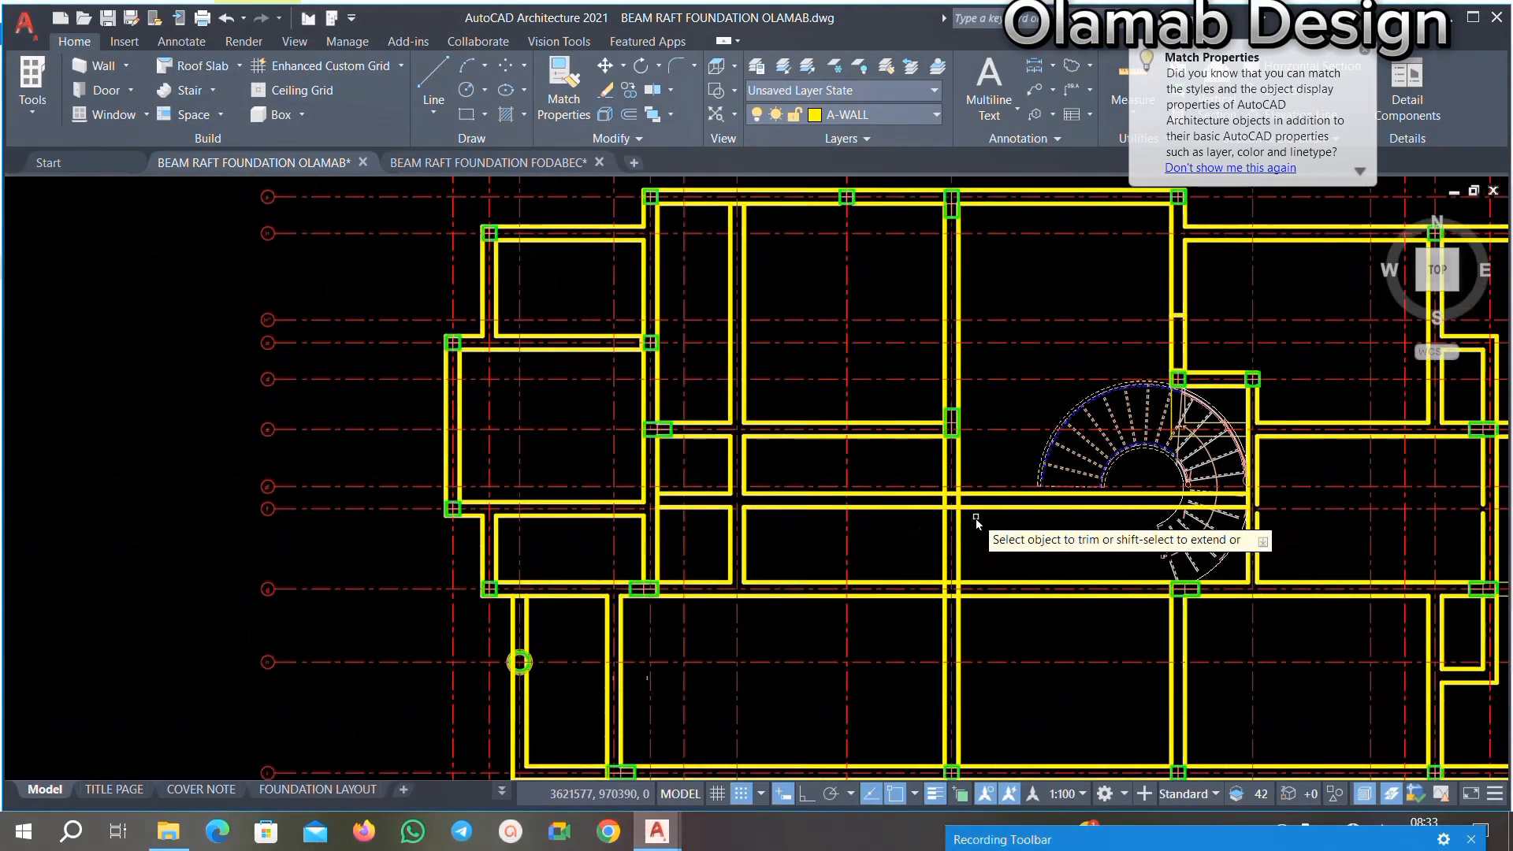
{"action": "scroll", "coordinate": [976, 518], "scroll_direction": "up", "scroll_amount": 2}
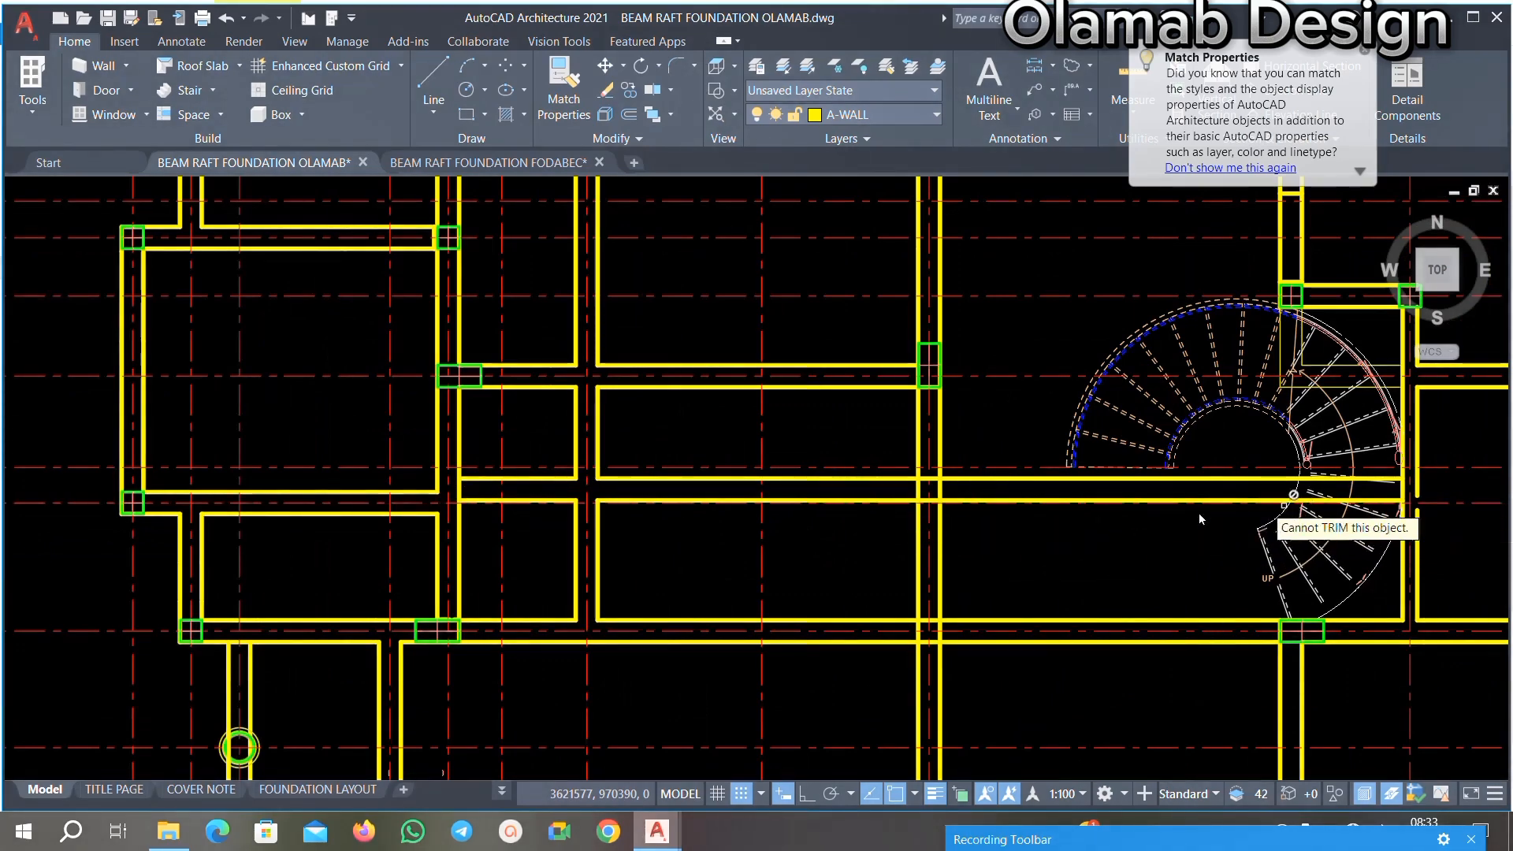
{"action": "scroll", "coordinate": [1138, 530], "scroll_direction": "down", "scroll_amount": 4}
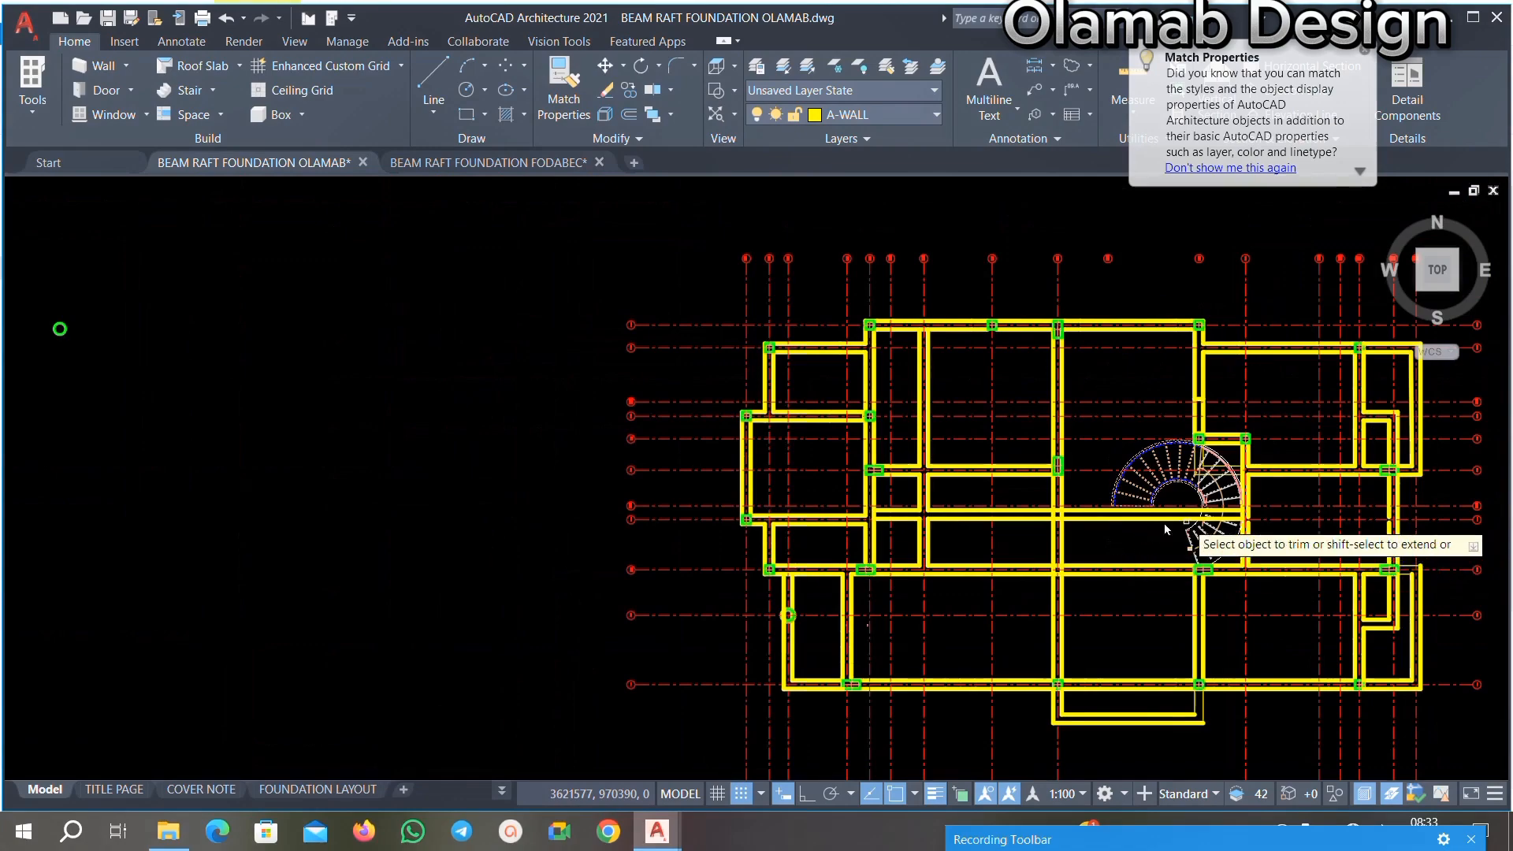
Step: Trim the two horizontal corridor wall lines west of the spiral stair, from the mid-room grid line to the central vertical wall
{"action": "scroll", "coordinate": [1164, 522], "scroll_direction": "up", "scroll_amount": 3}
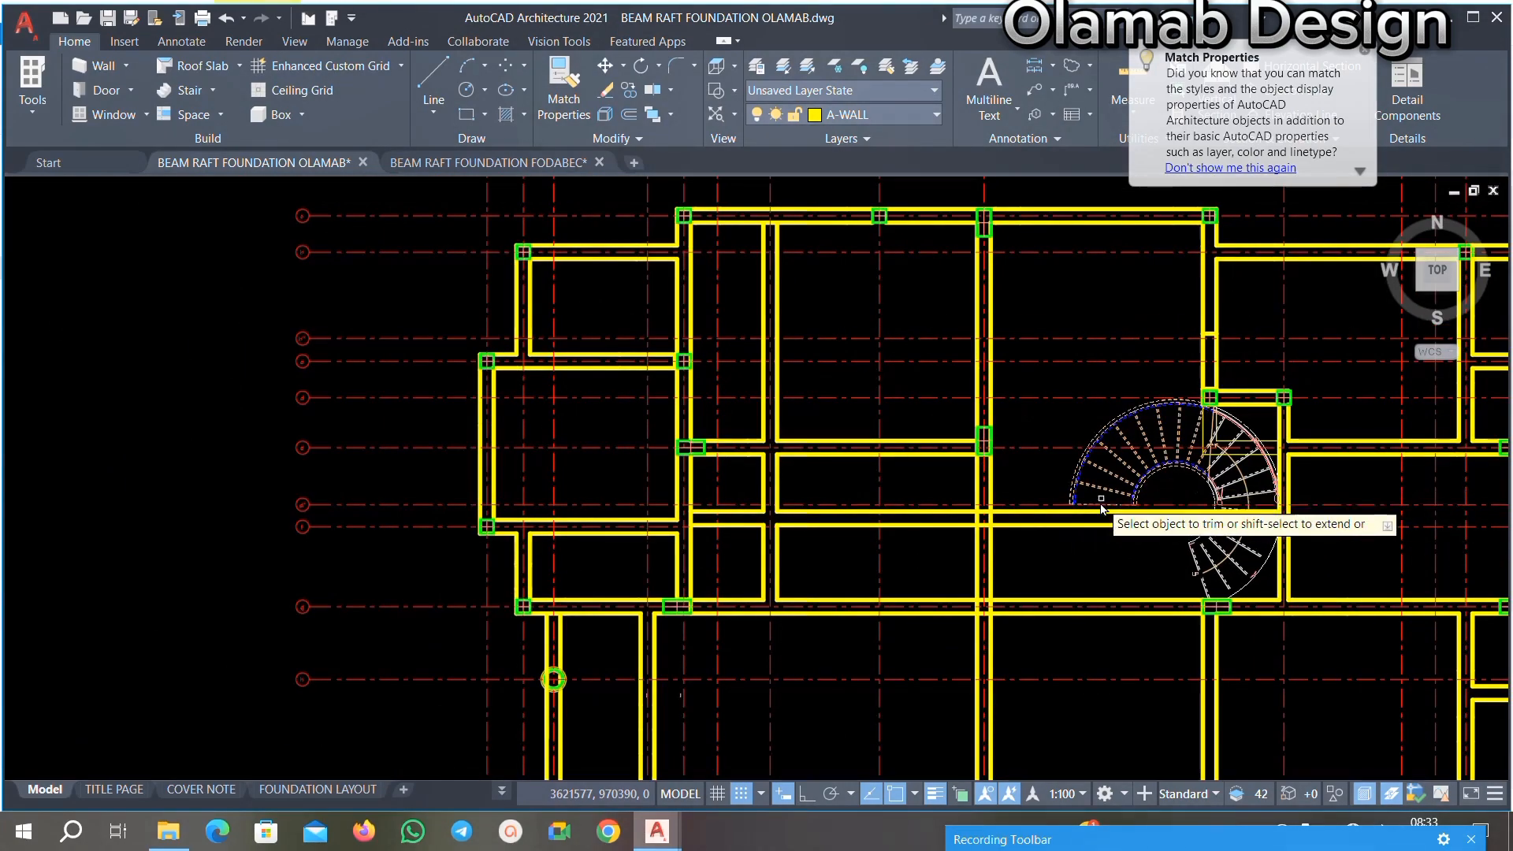
{"action": "scroll", "coordinate": [1059, 552], "scroll_direction": "down", "scroll_amount": 3}
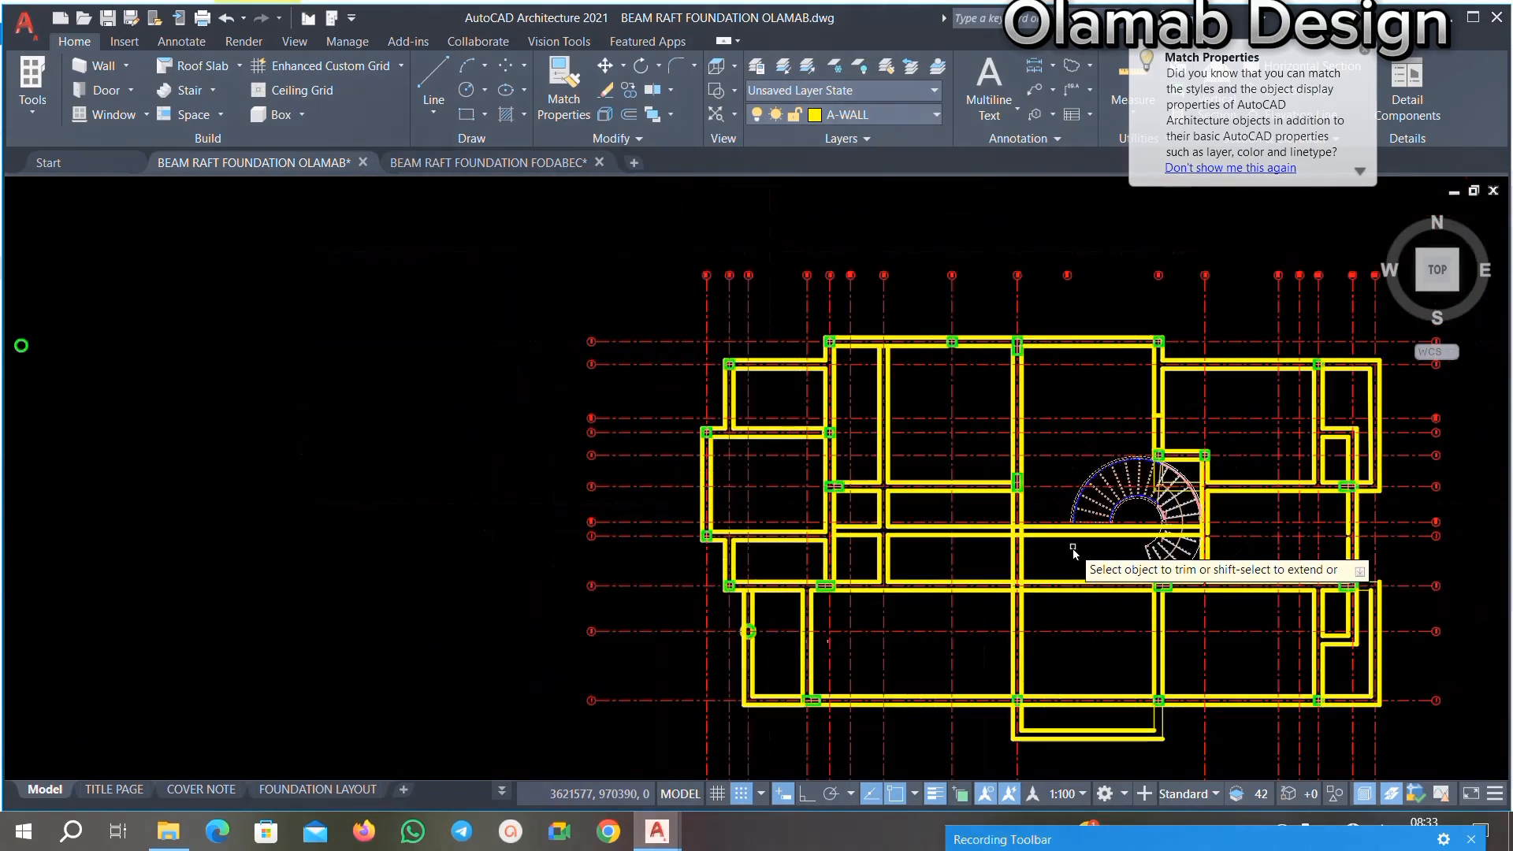
{"action": "scroll", "coordinate": [1054, 571], "scroll_direction": "up", "scroll_amount": 3}
{"action": "scroll", "coordinate": [919, 543], "scroll_direction": "up", "scroll_amount": 3}
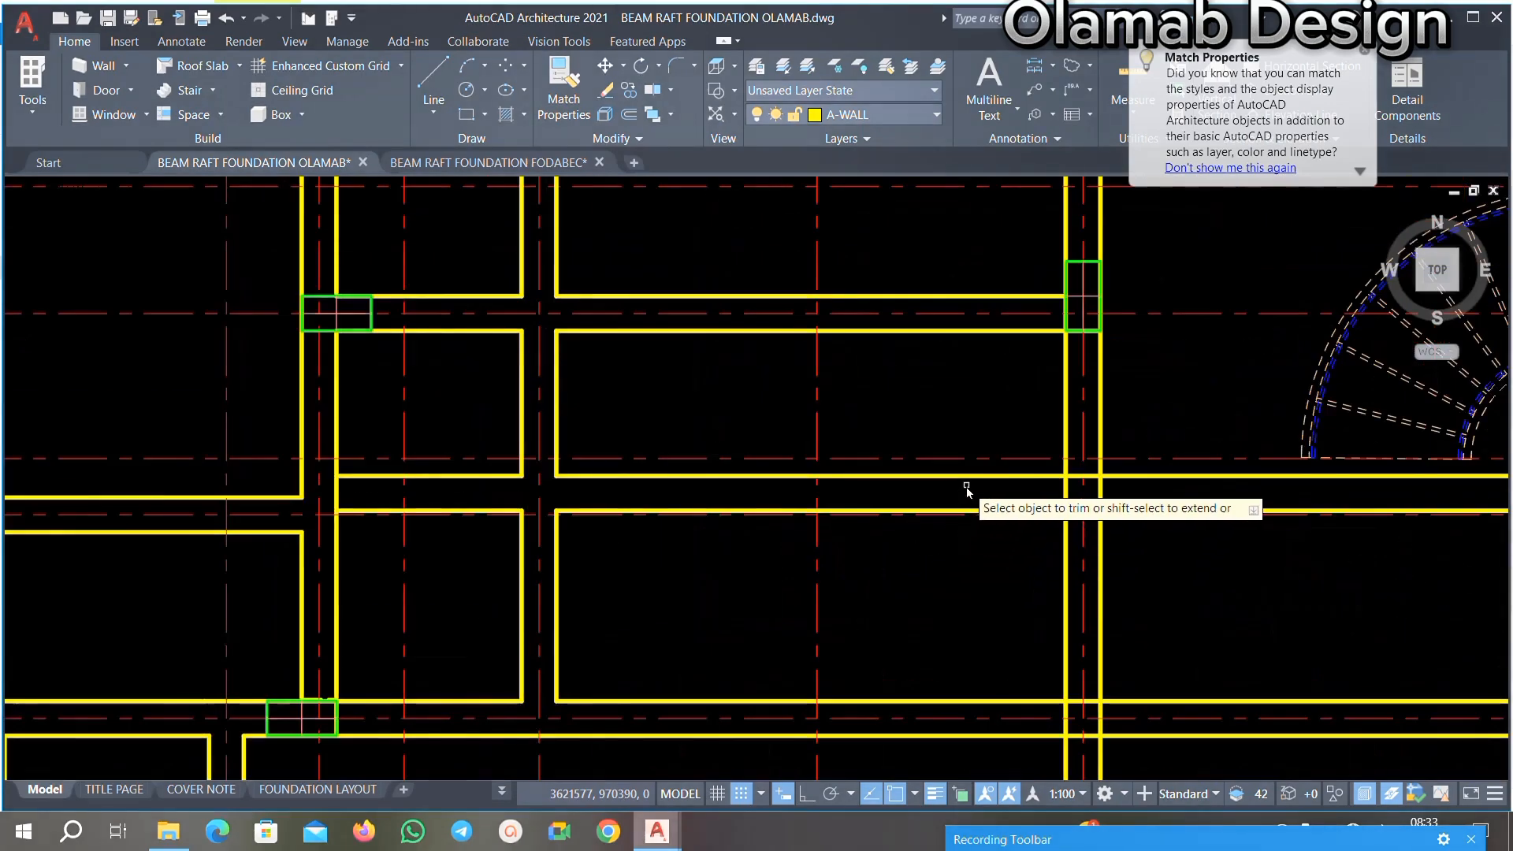
{"action": "scroll", "coordinate": [968, 504], "scroll_direction": "down", "scroll_amount": 1}
{"action": "scroll", "coordinate": [973, 496], "scroll_direction": "down", "scroll_amount": 2}
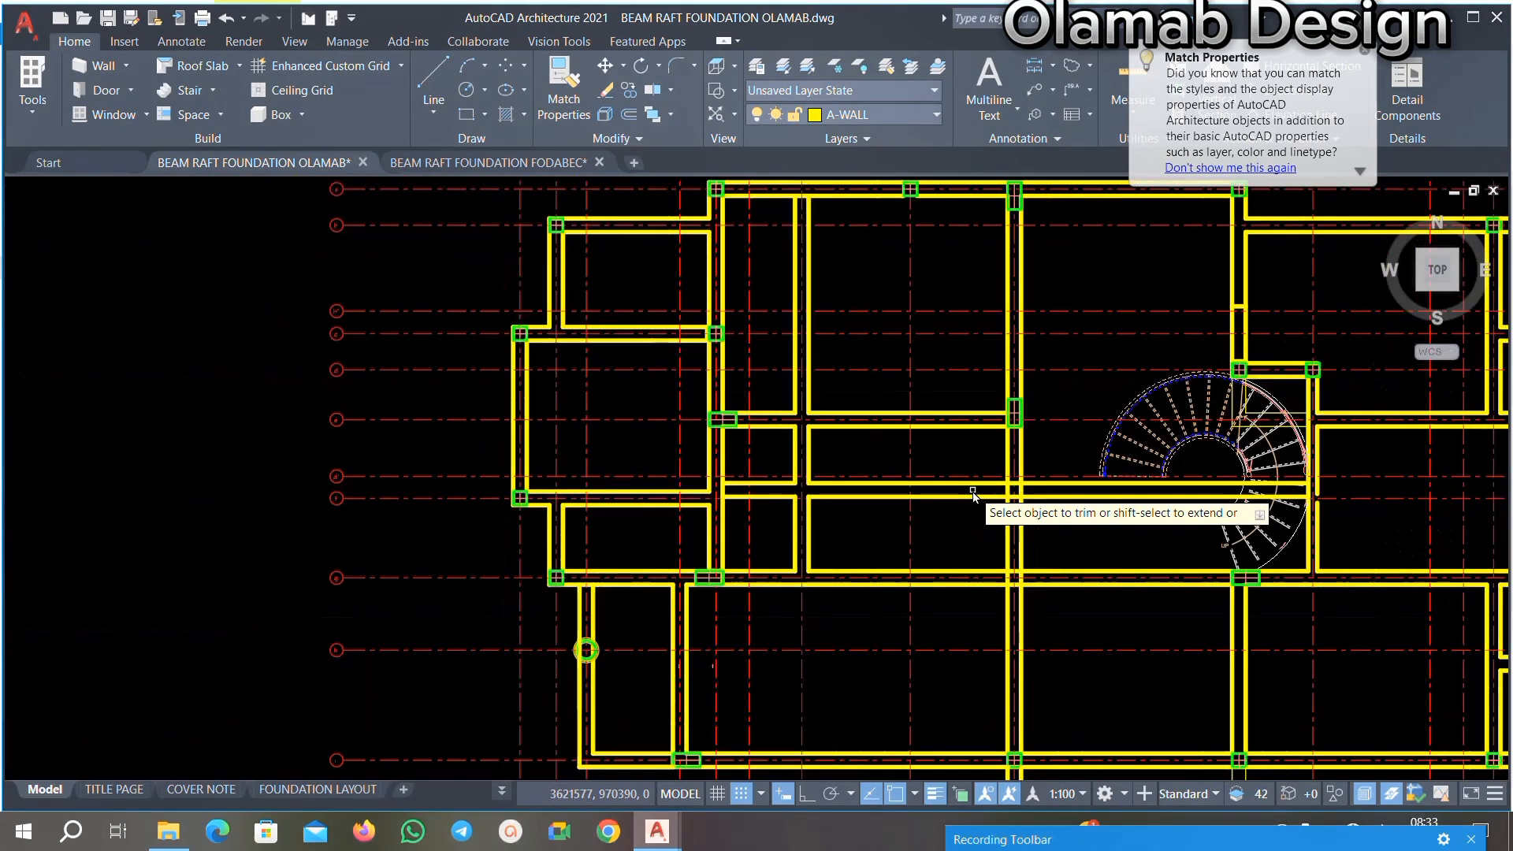
{"action": "scroll", "coordinate": [974, 496], "scroll_direction": "up", "scroll_amount": 4}
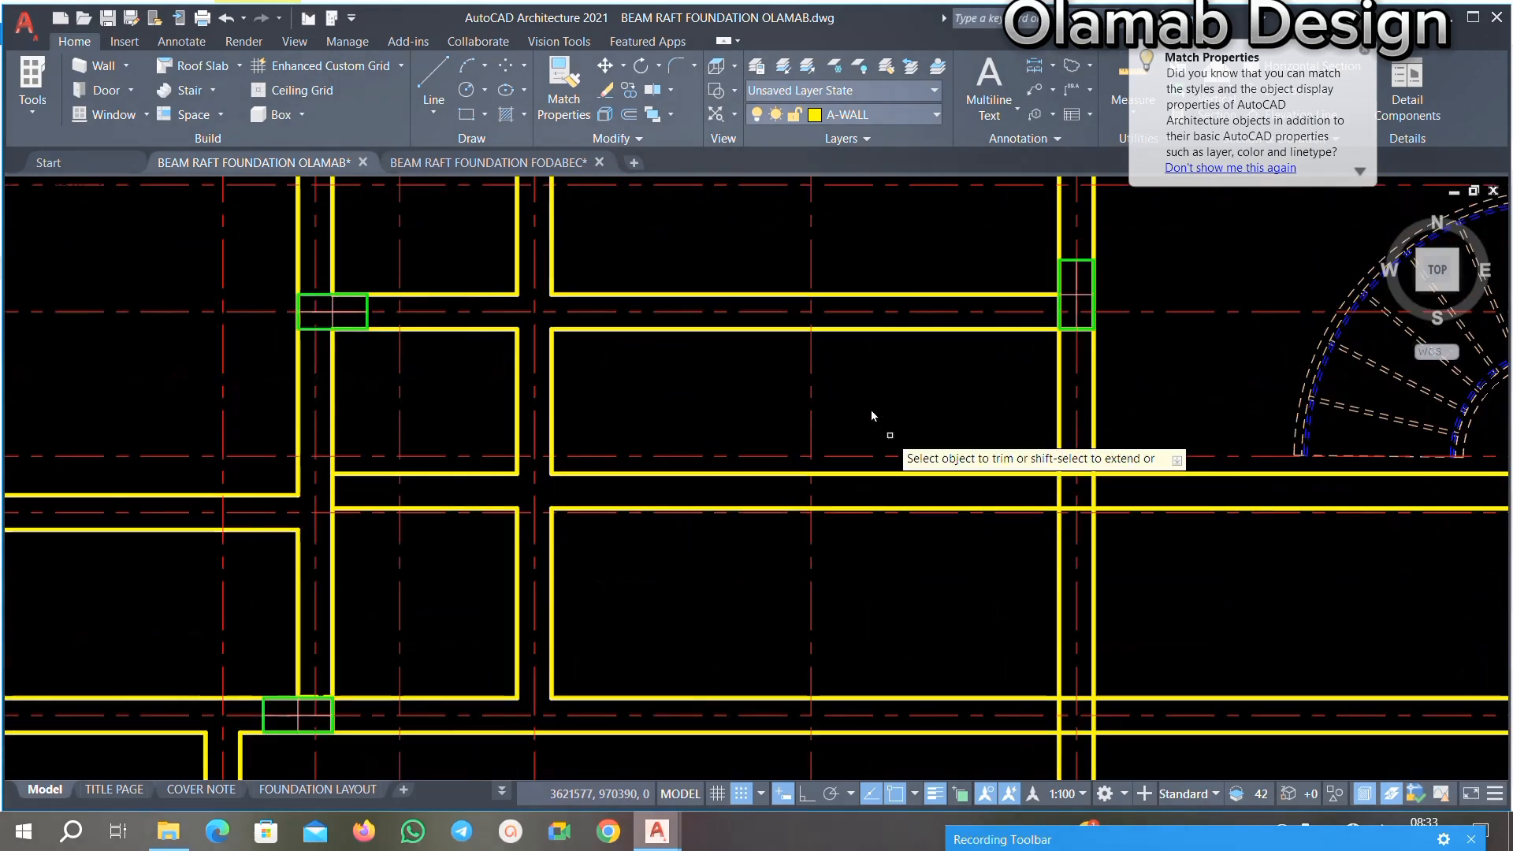
{"action": "scroll", "coordinate": [1038, 488], "scroll_direction": "up", "scroll_amount": 5}
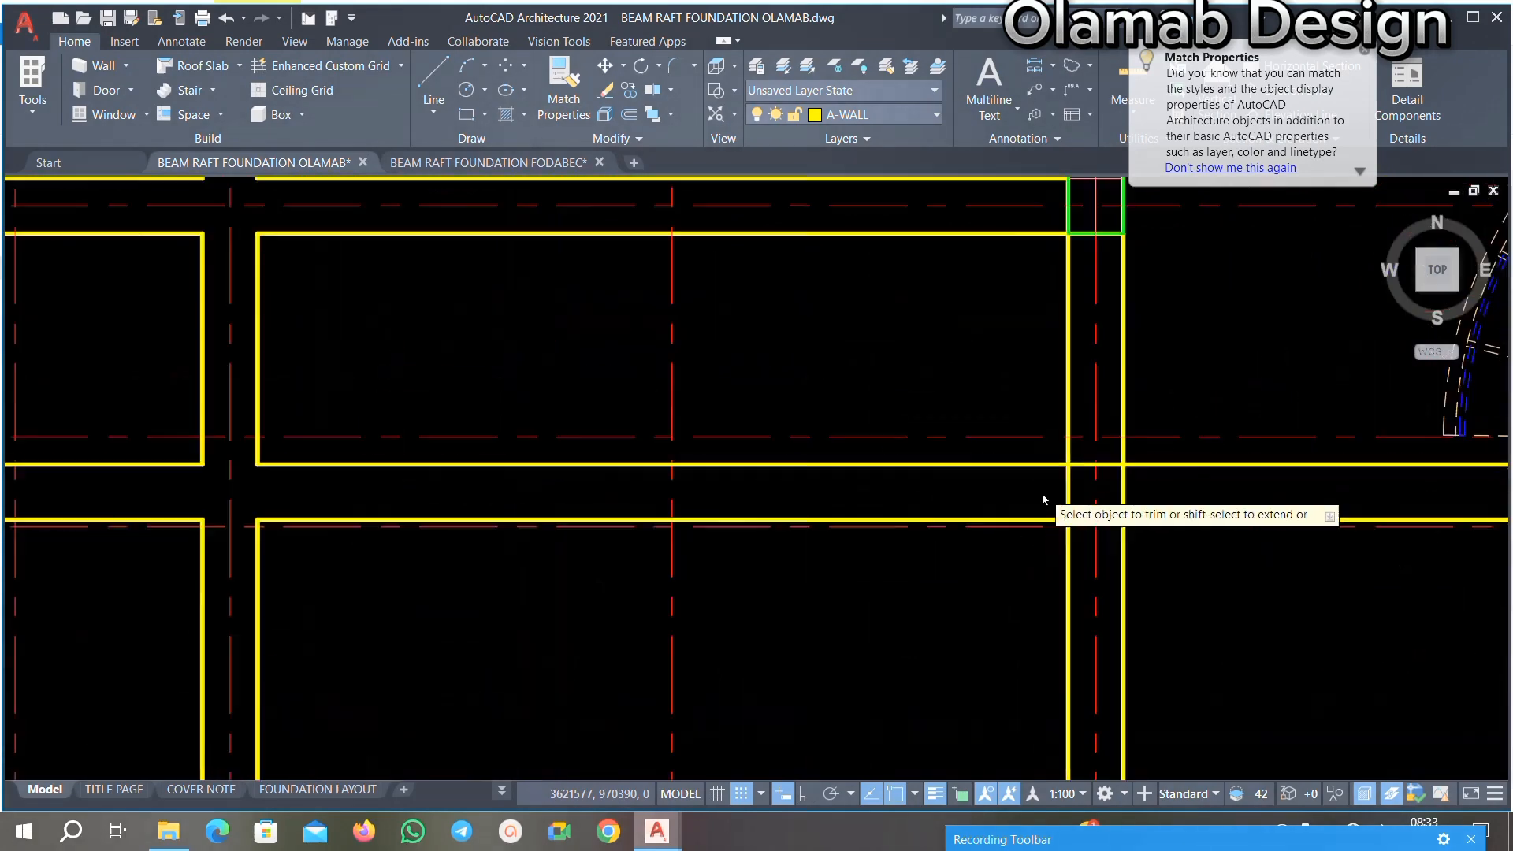
{"action": "left_click", "coordinate": [1048, 426]}
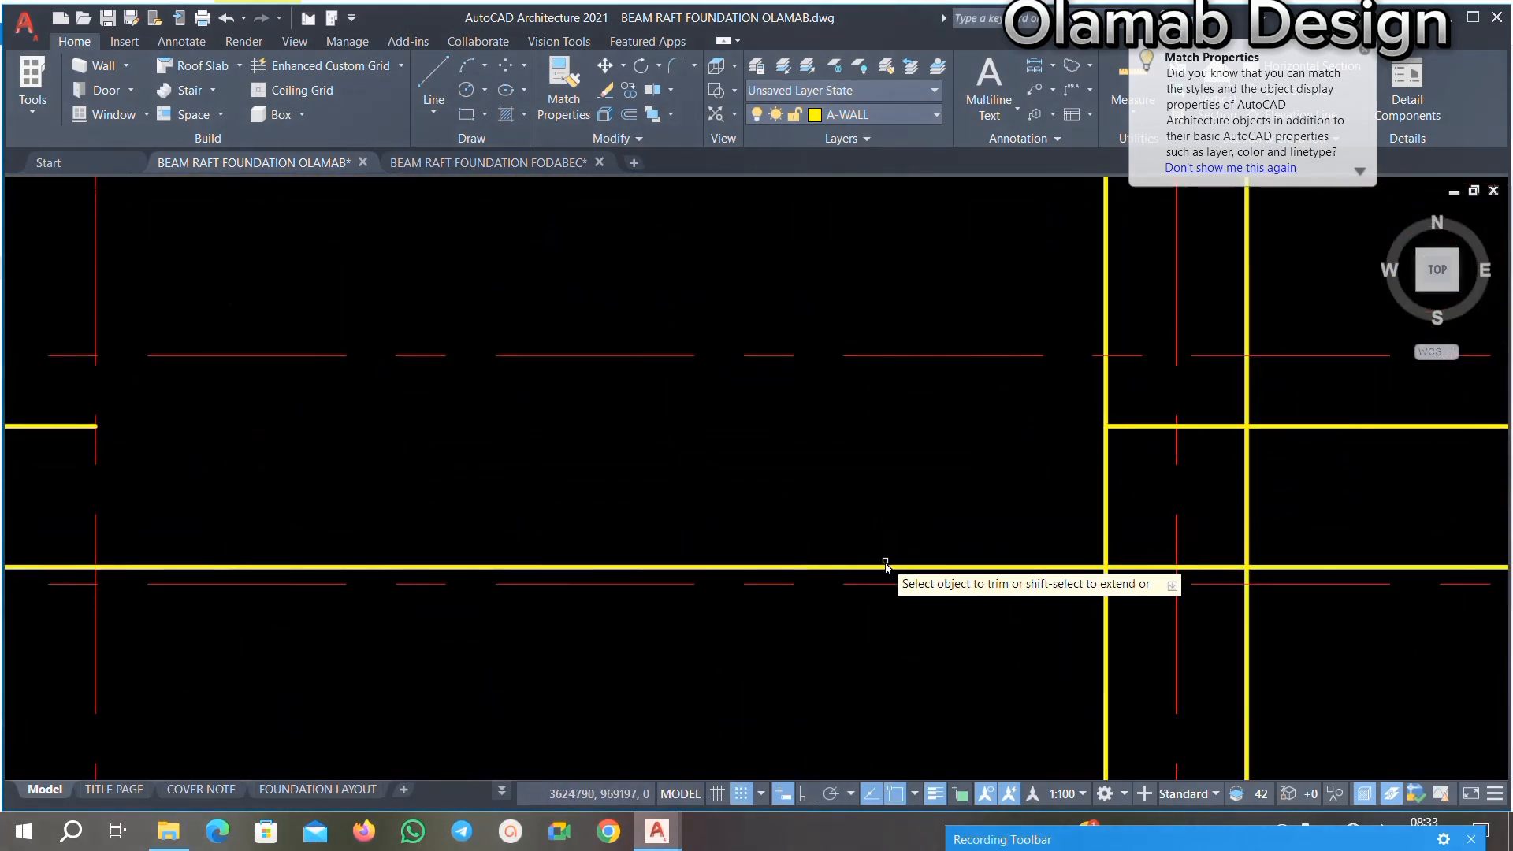
{"action": "left_click", "coordinate": [884, 567]}
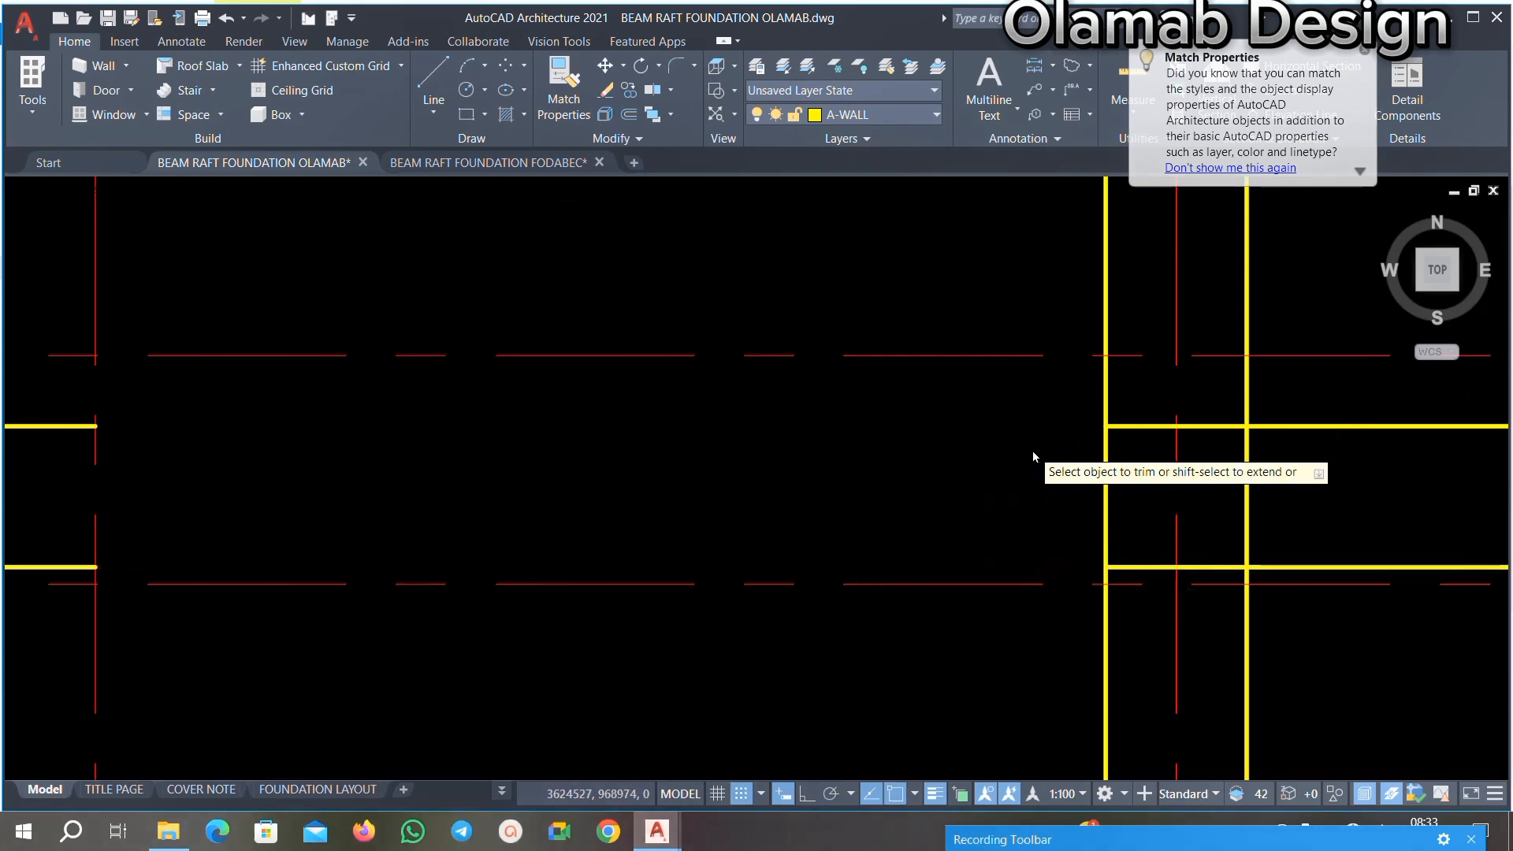
Step: Trim the two leftover horizontal wall line stubs between the western vertical wall and the mid-room grid line
{"action": "scroll", "coordinate": [1033, 450], "scroll_direction": "down", "scroll_amount": 5}
{"action": "scroll", "coordinate": [674, 453], "scroll_direction": "up", "scroll_amount": 4}
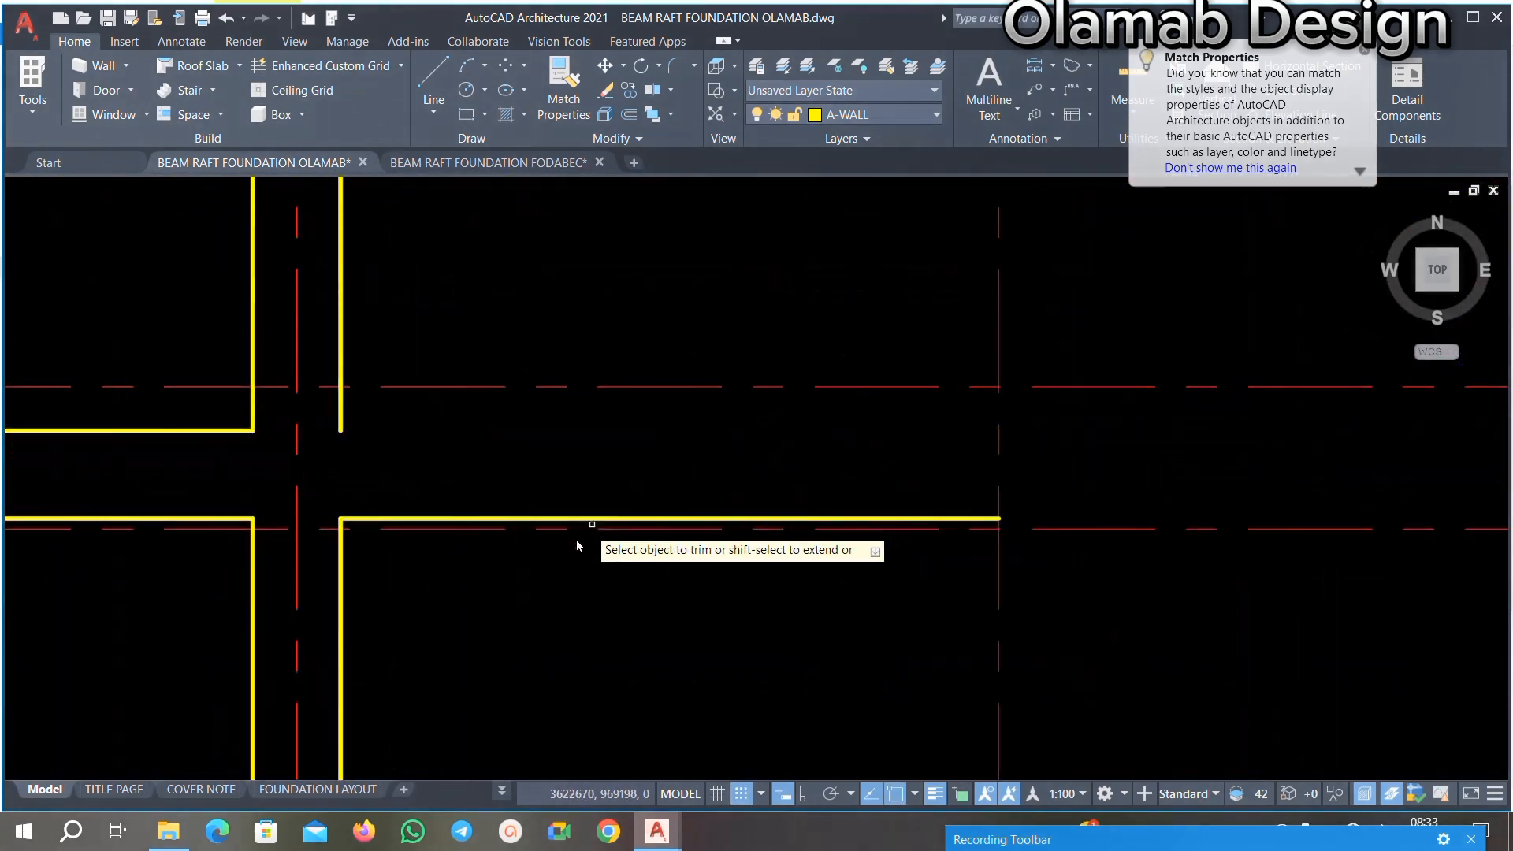
{"action": "scroll", "coordinate": [646, 496], "scroll_direction": "down", "scroll_amount": 5}
{"action": "scroll", "coordinate": [651, 466], "scroll_direction": "up", "scroll_amount": 2}
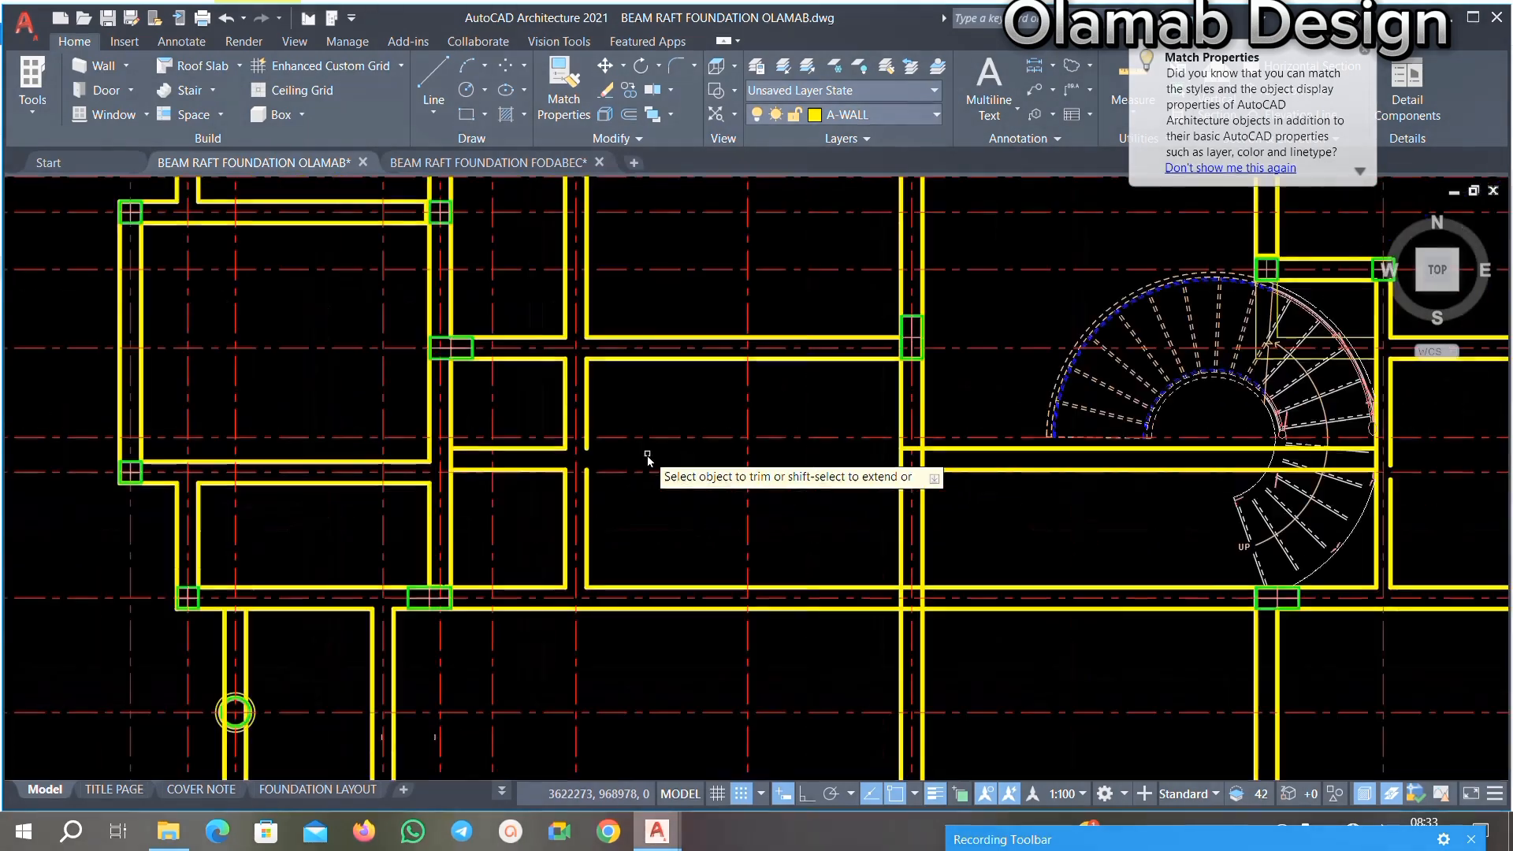
Step: Stretch the western vertical wall's upper east-face line down to meet the lower line, closing the gap where the corridor walls joined
{"action": "scroll", "coordinate": [598, 472], "scroll_direction": "up", "scroll_amount": 1}
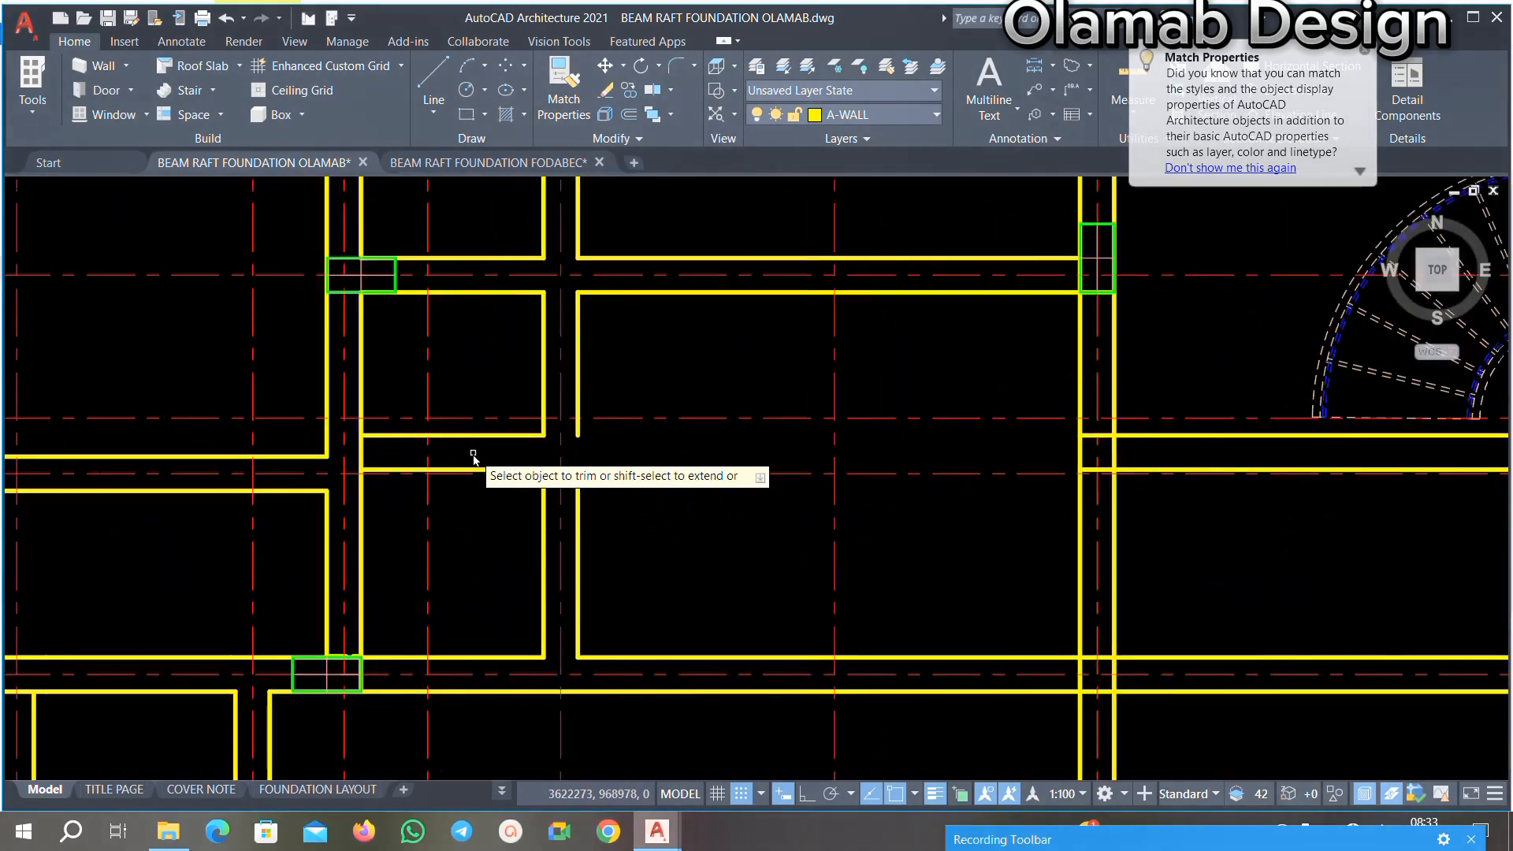
{"action": "scroll", "coordinate": [613, 453], "scroll_direction": "down", "scroll_amount": 5}
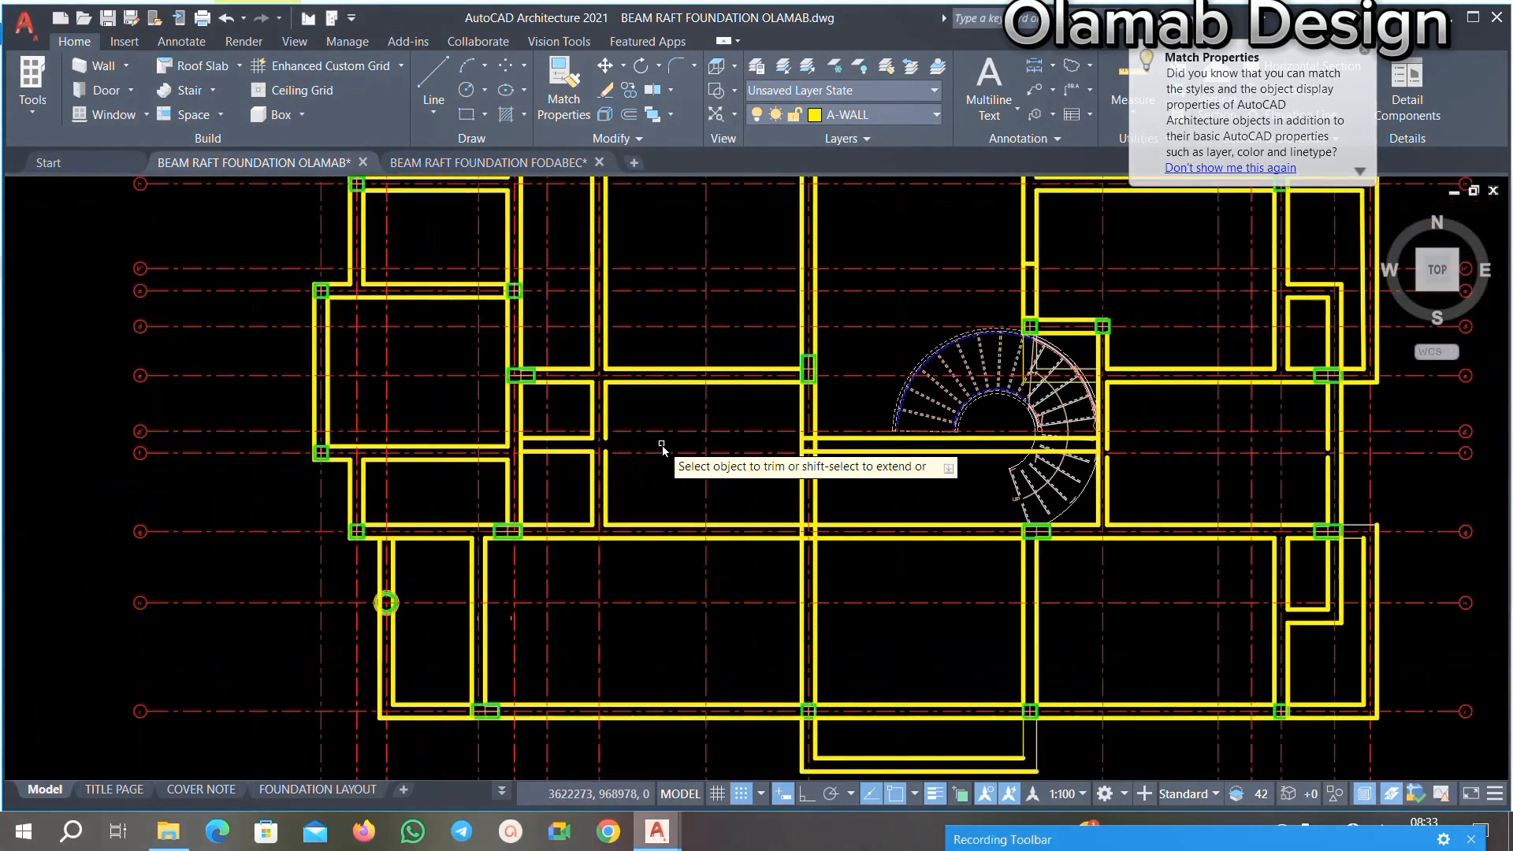
{"action": "scroll", "coordinate": [641, 433], "scroll_direction": "up", "scroll_amount": 6}
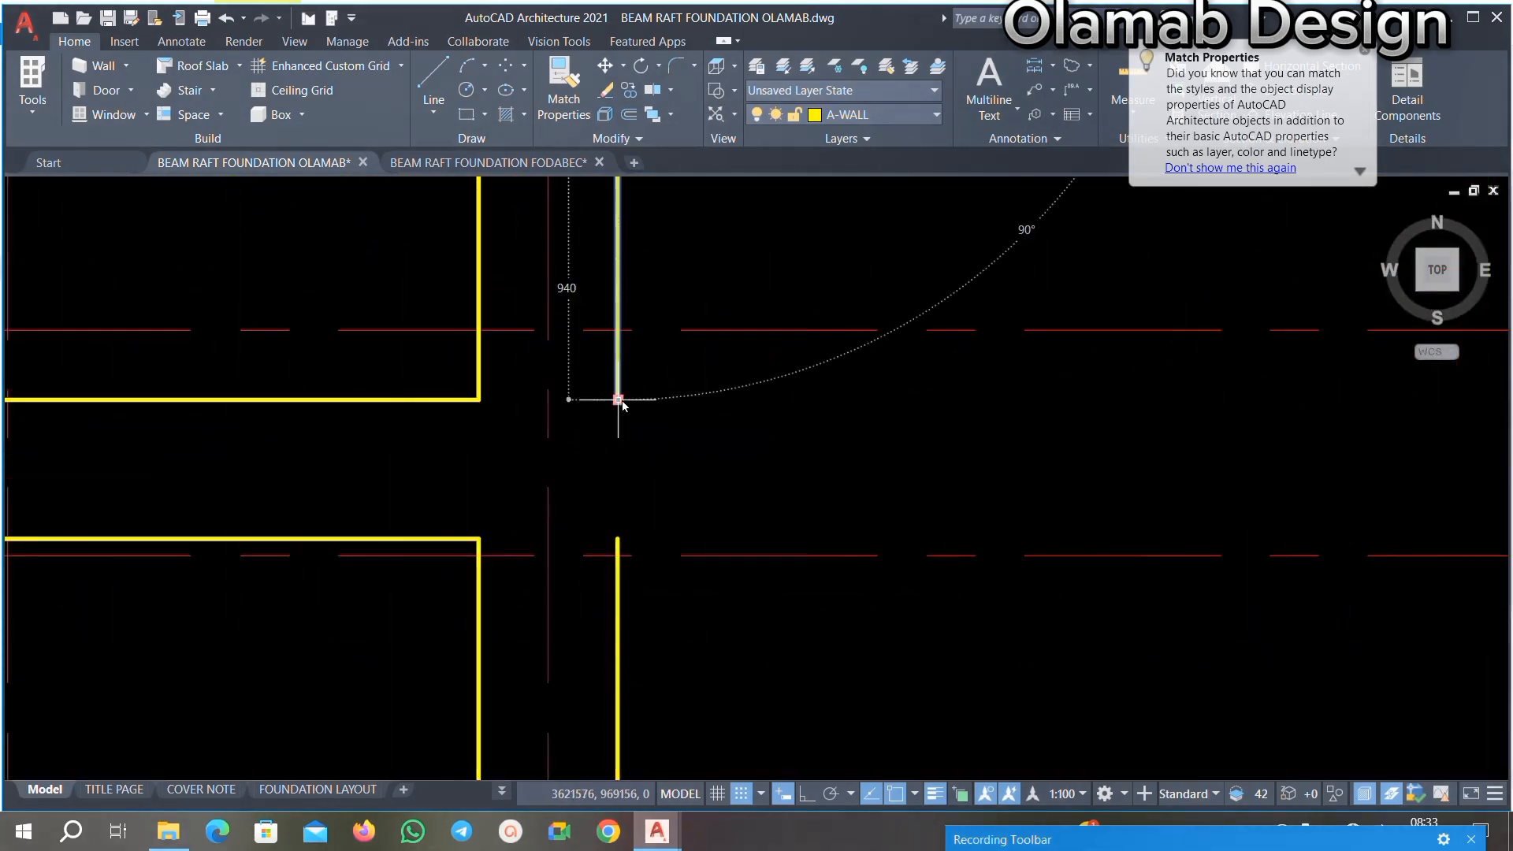
{"action": "scroll", "coordinate": [618, 425], "scroll_direction": "down", "scroll_amount": 4}
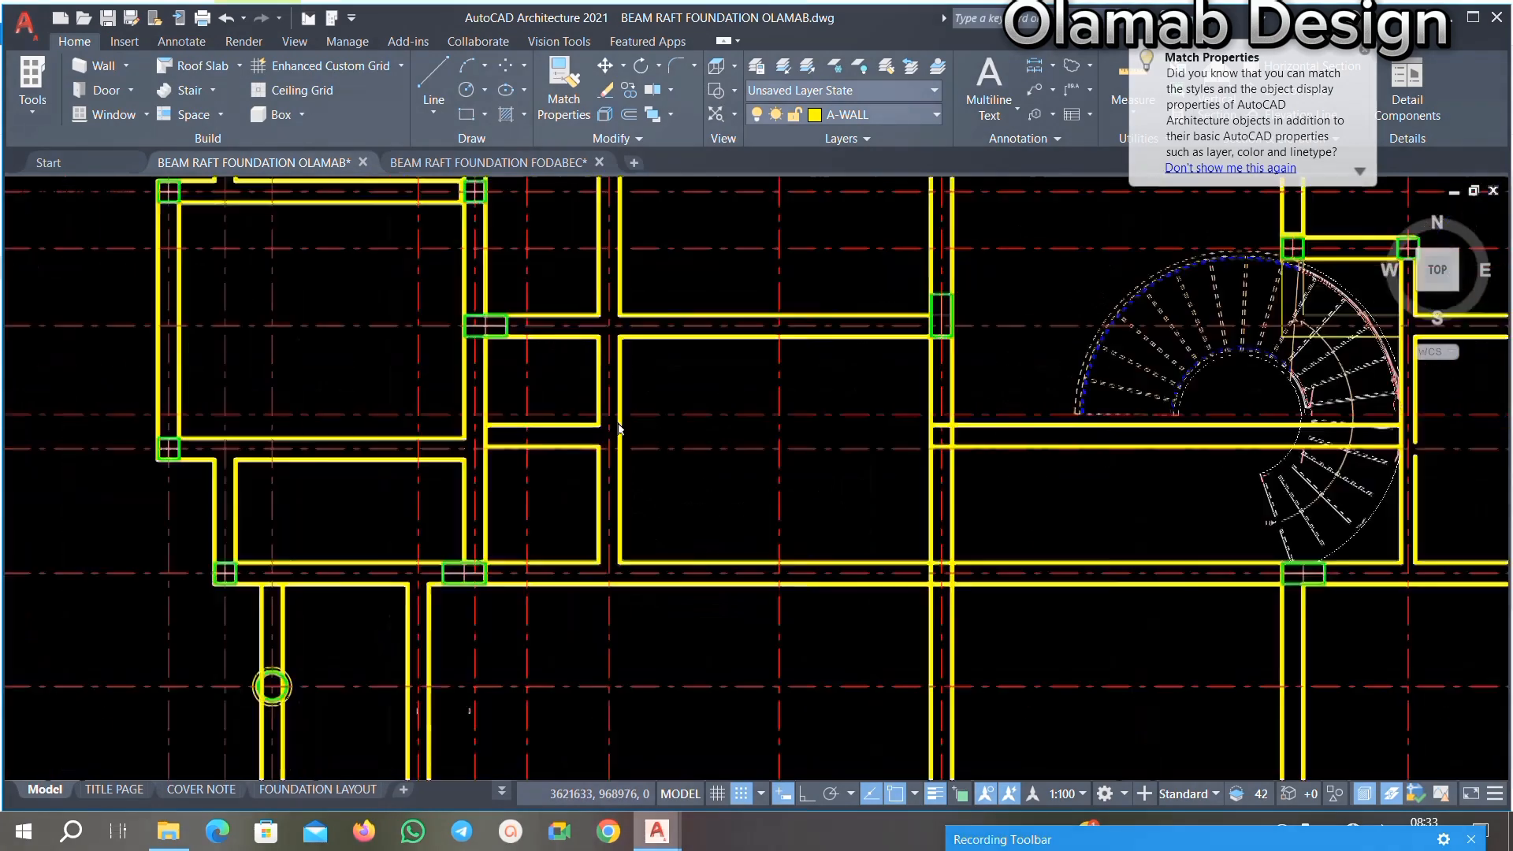
{"action": "scroll", "coordinate": [618, 428], "scroll_direction": "down", "scroll_amount": 4}
{"action": "scroll", "coordinate": [803, 446], "scroll_direction": "up", "scroll_amount": 2}
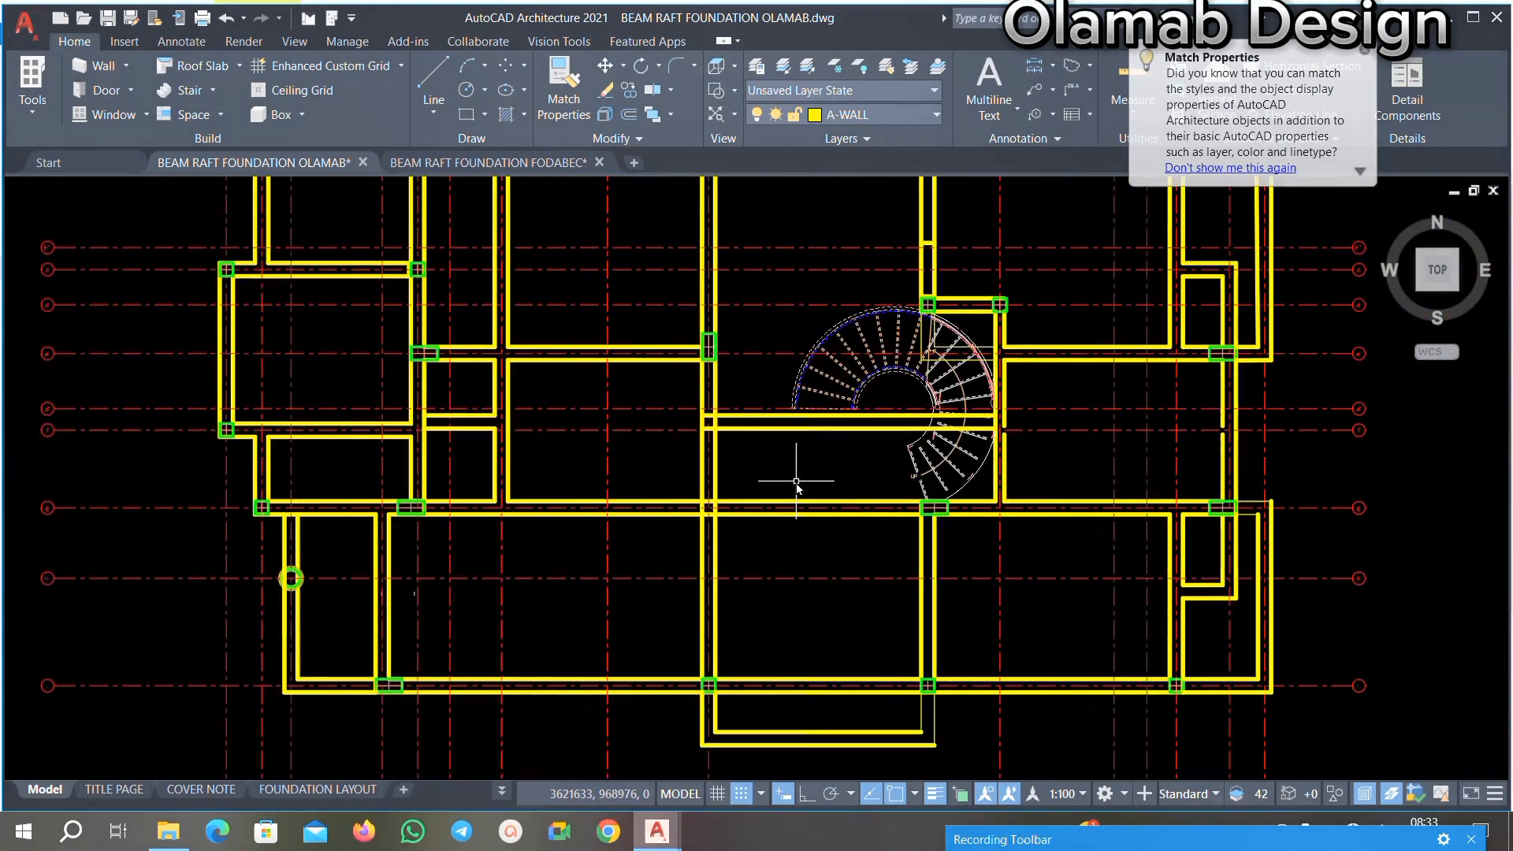
Step: Copy the white floor plan block below the foundation plan to the clipboard, using its upper outer wall corner near grid 8 as base point
{"action": "scroll", "coordinate": [797, 496], "scroll_direction": "down", "scroll_amount": 2}
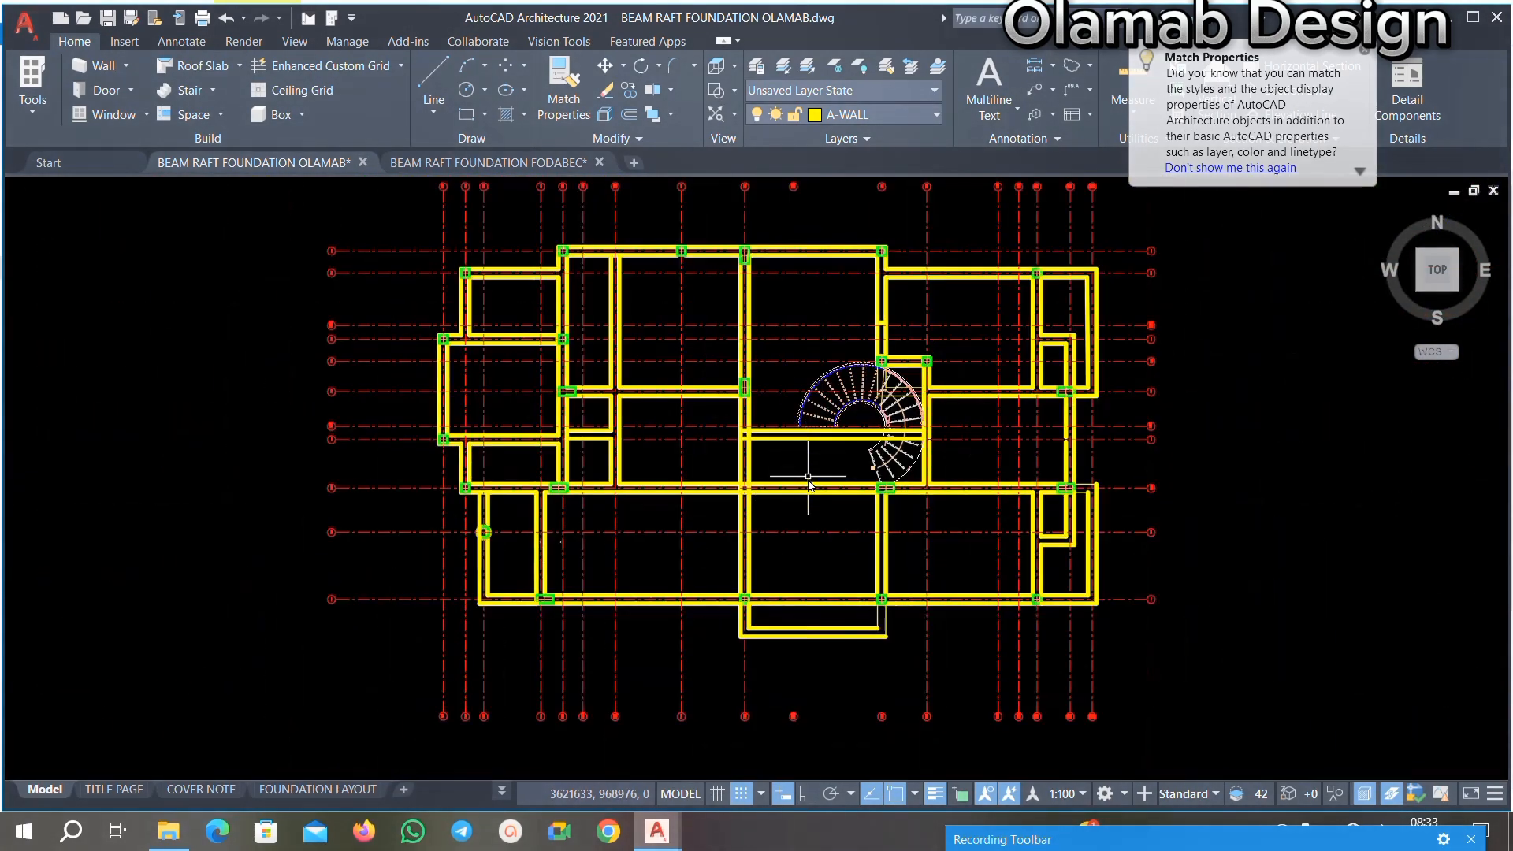
{"action": "scroll", "coordinate": [805, 520], "scroll_direction": "up", "scroll_amount": 1}
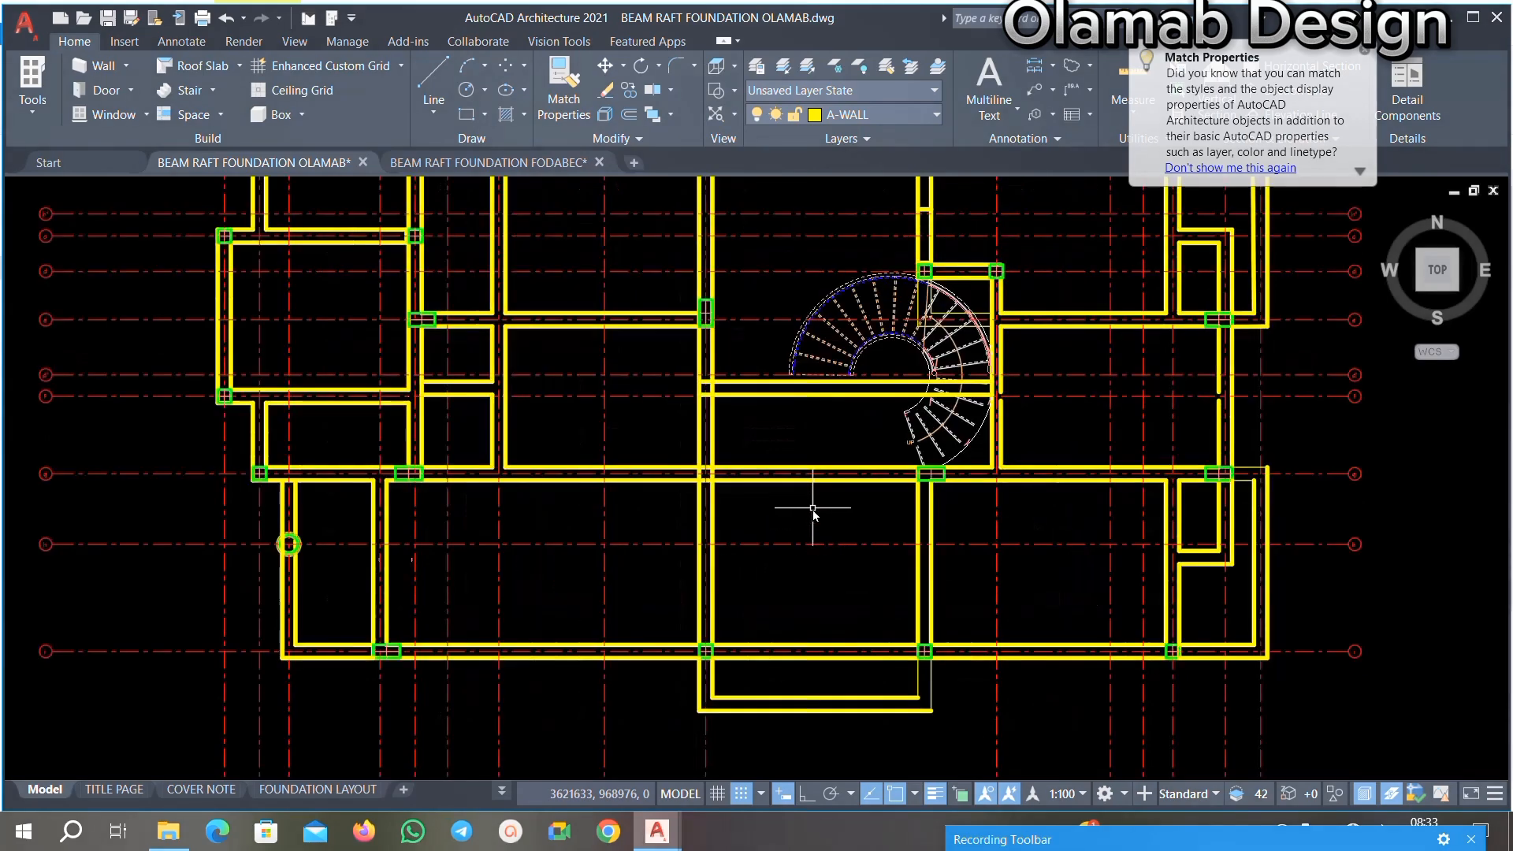
{"action": "scroll", "coordinate": [797, 420], "scroll_direction": "down", "scroll_amount": 2}
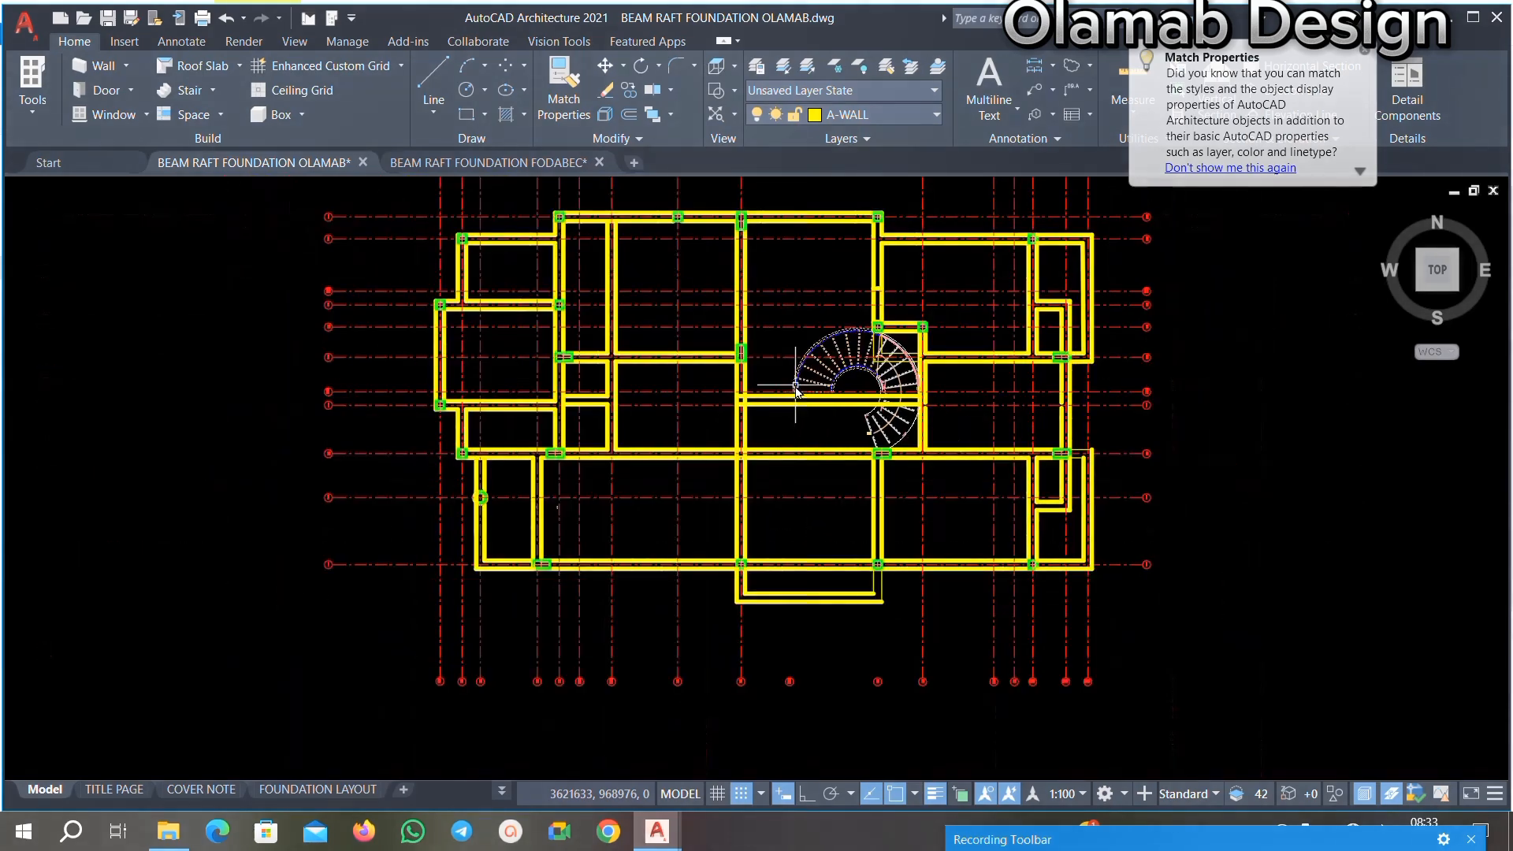
{"action": "scroll", "coordinate": [760, 369], "scroll_direction": "down", "scroll_amount": 3}
{"action": "scroll", "coordinate": [827, 540], "scroll_direction": "up", "scroll_amount": 2}
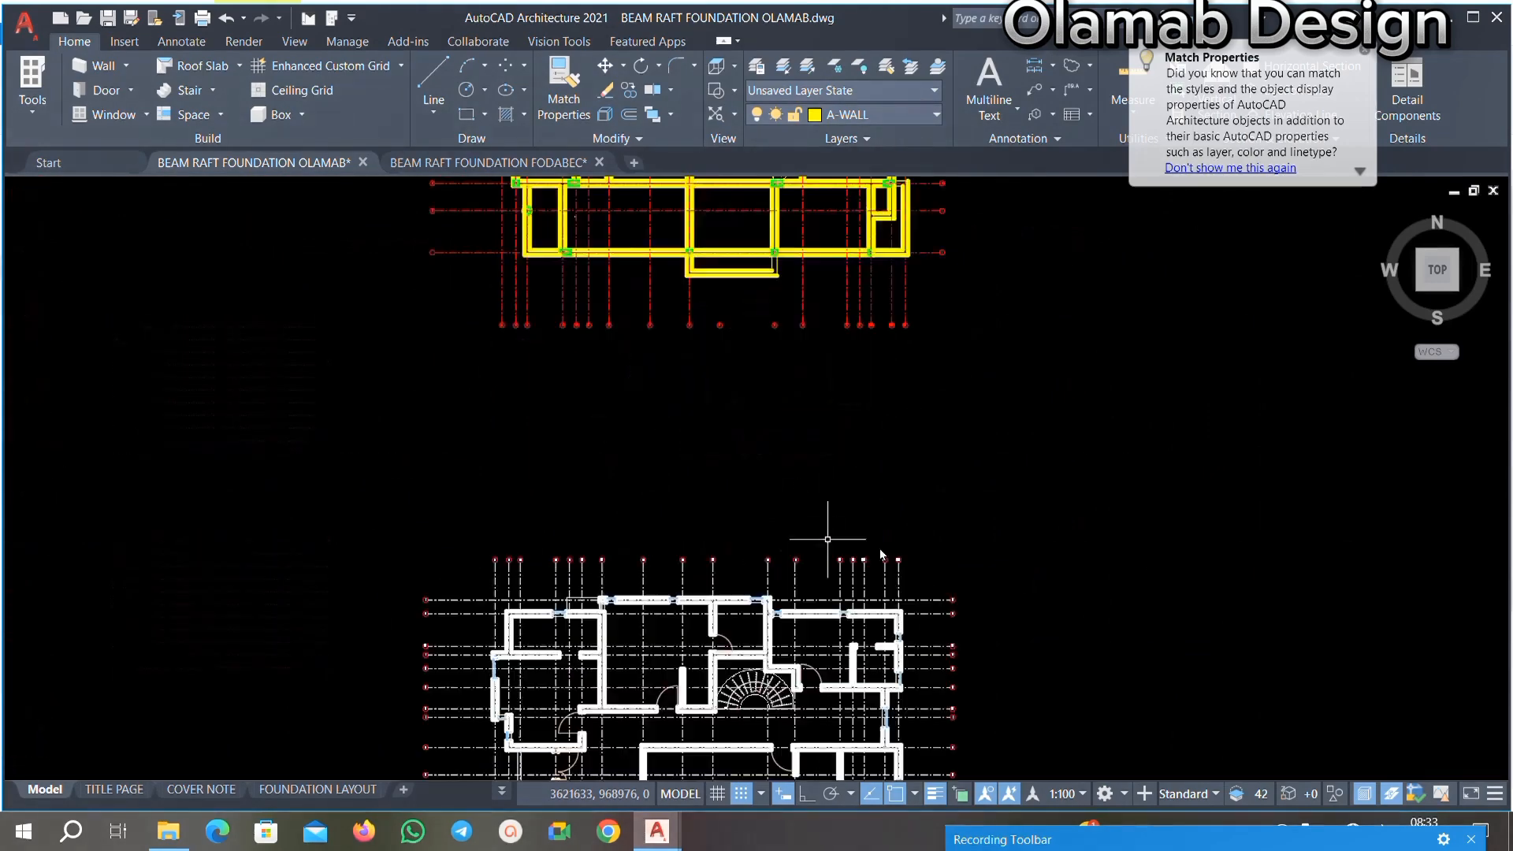
{"action": "left_click", "coordinate": [581, 723]}
{"action": "scroll", "coordinate": [696, 492], "scroll_direction": "down", "scroll_amount": 2}
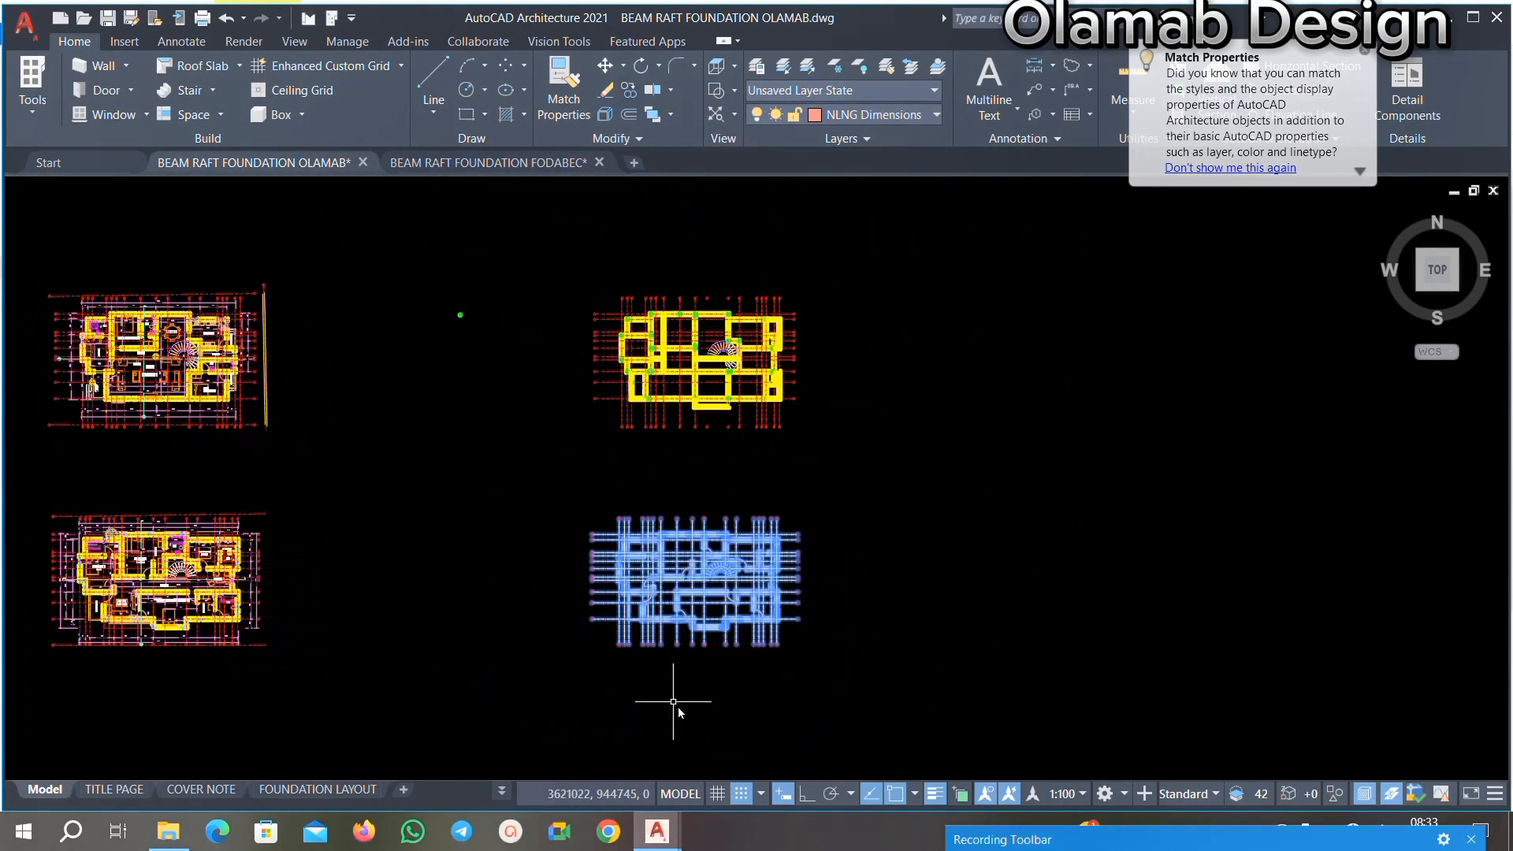
{"action": "scroll", "coordinate": [694, 635], "scroll_direction": "up", "scroll_amount": 5}
{"action": "right_click", "coordinate": [690, 634]}
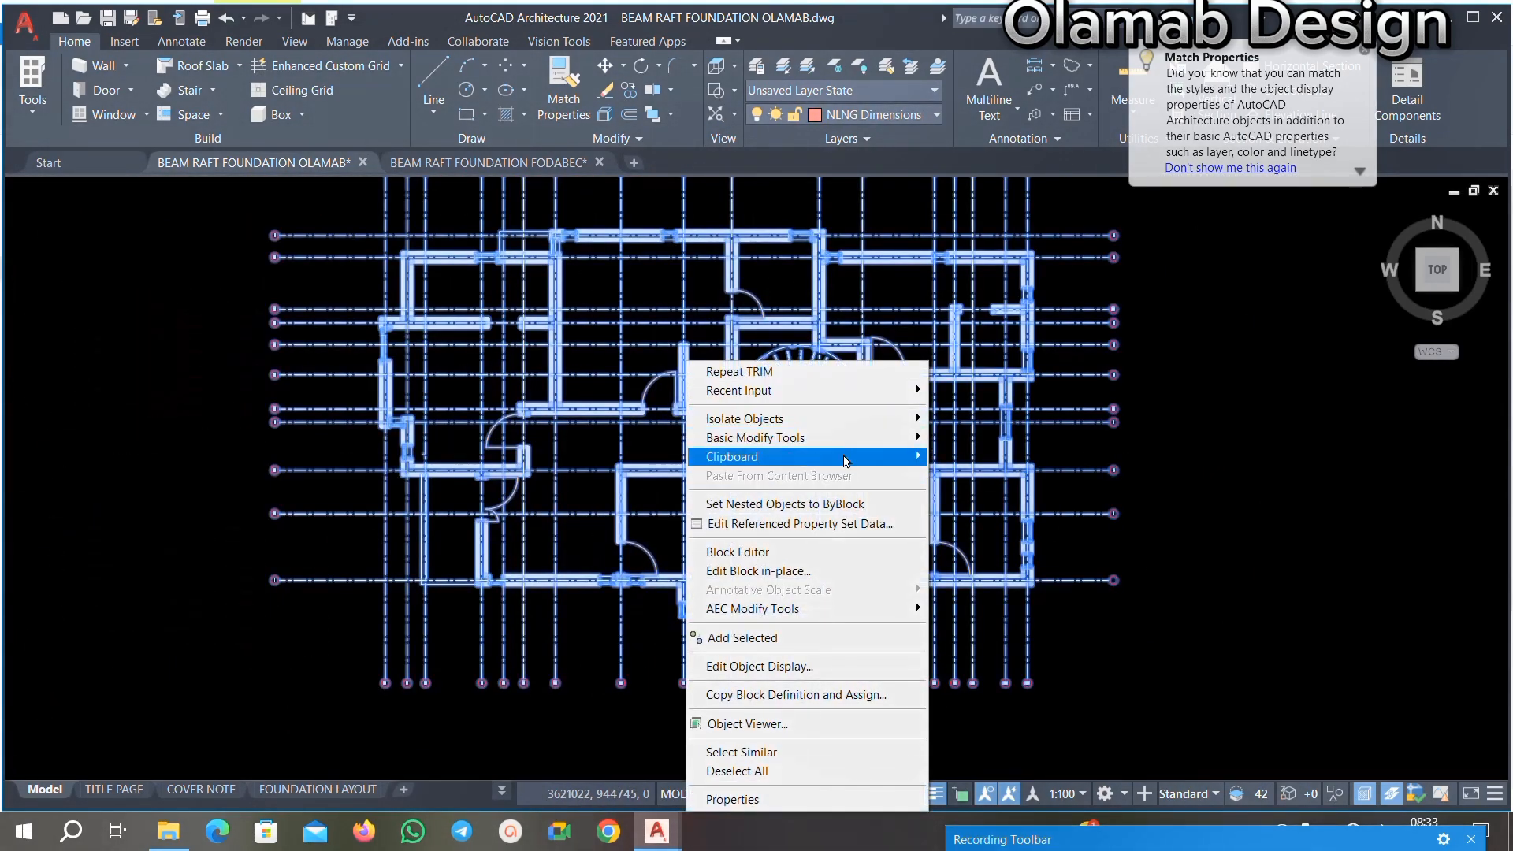
{"action": "mouse_move", "coordinate": [846, 461]}
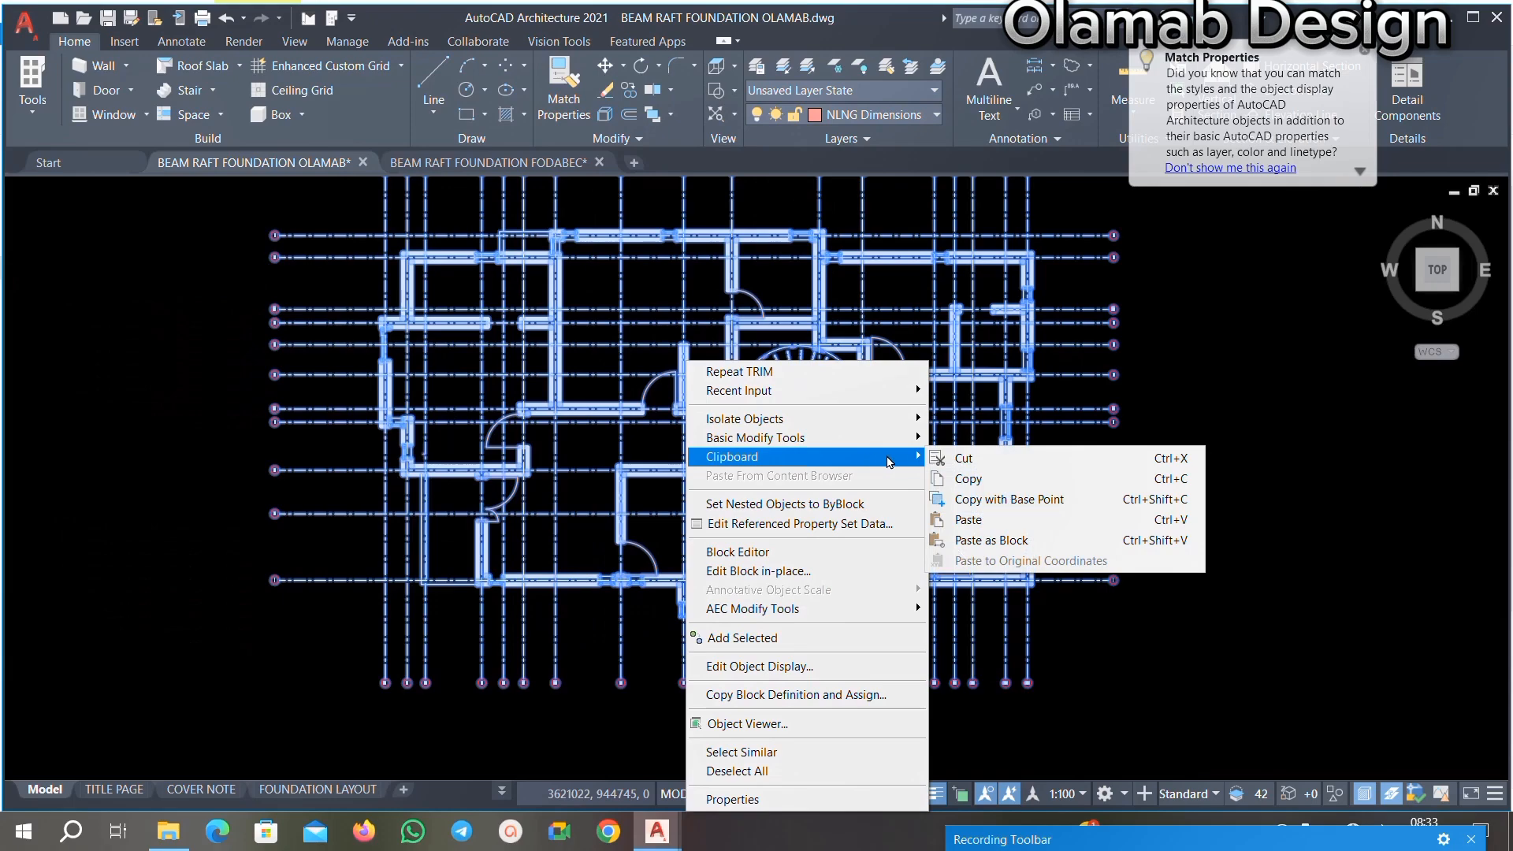
{"action": "left_click", "coordinate": [981, 500]}
{"action": "scroll", "coordinate": [928, 499], "scroll_direction": "down", "scroll_amount": 3}
{"action": "scroll", "coordinate": [885, 480], "scroll_direction": "up", "scroll_amount": 8}
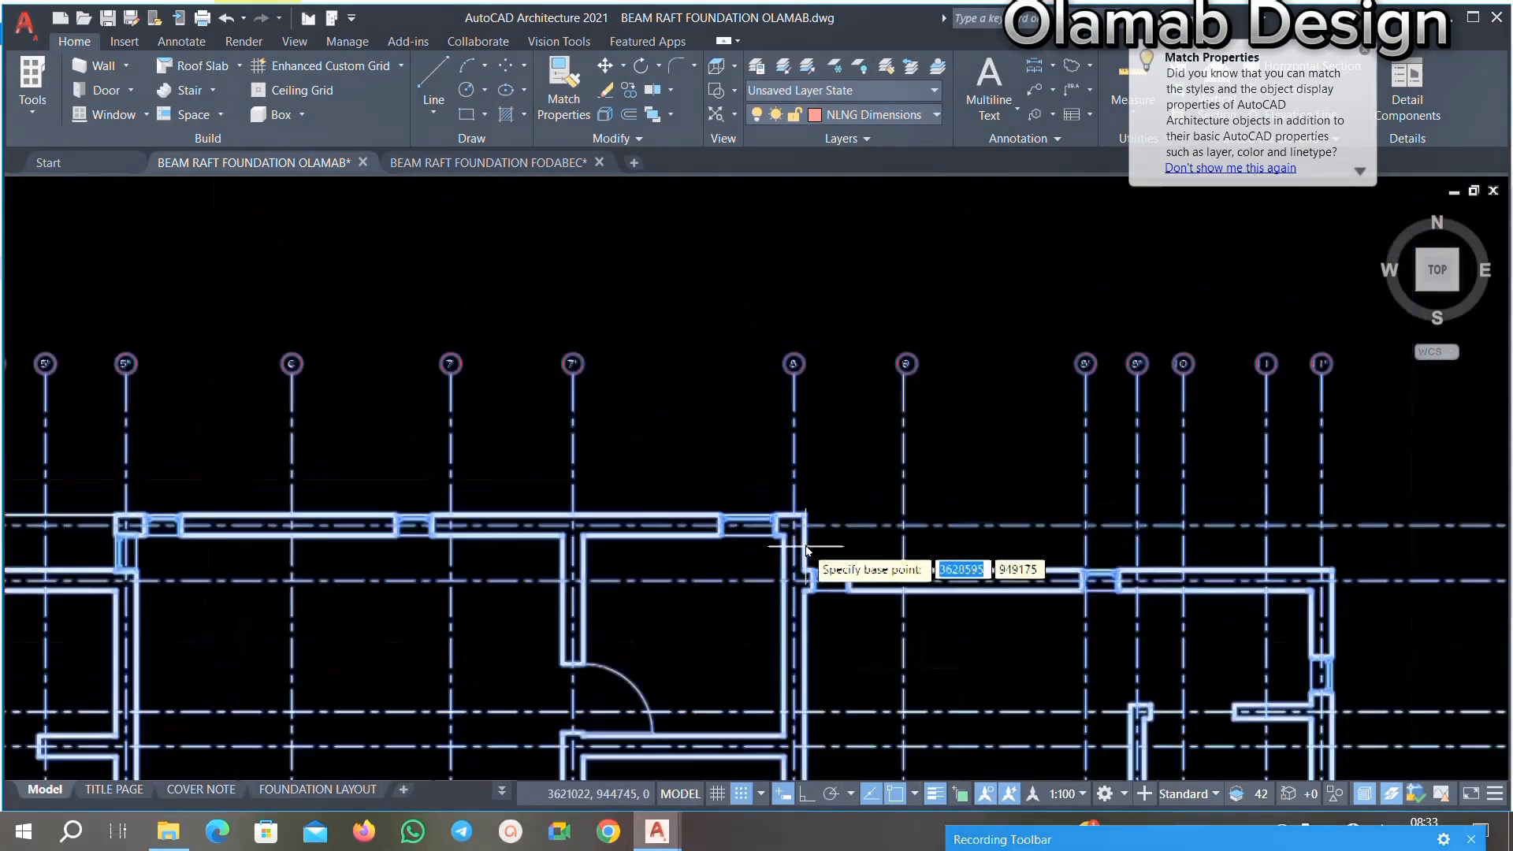
{"action": "scroll", "coordinate": [784, 394], "scroll_direction": "up", "scroll_amount": 5}
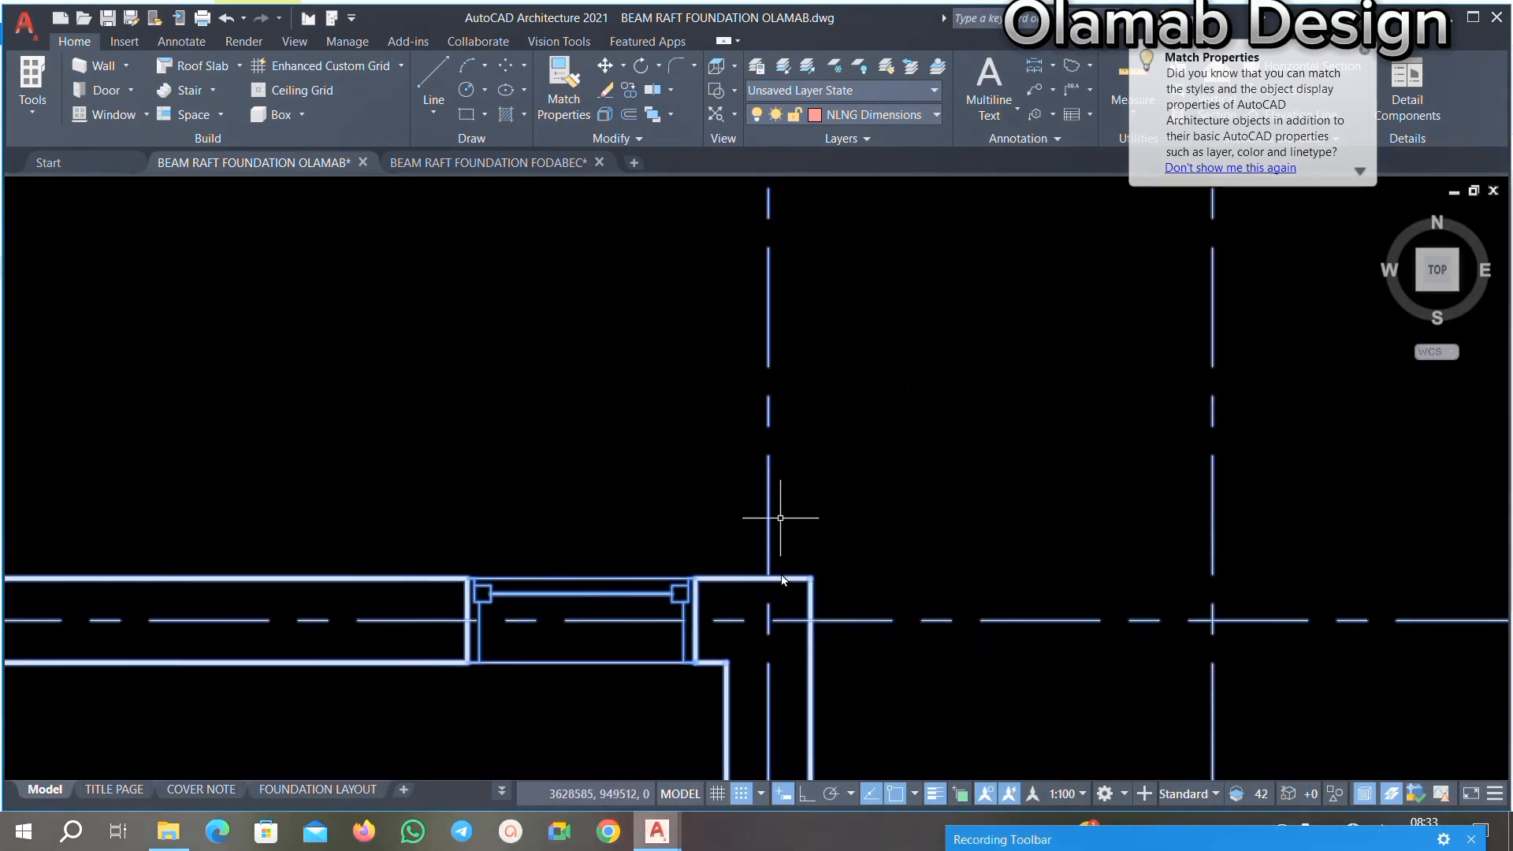
Step: Paste the copied floor plan over the yellow foundation plan, aligned to the outer corner of the matching green column
{"action": "scroll", "coordinate": [788, 567], "scroll_direction": "down", "scroll_amount": 10}
{"action": "scroll", "coordinate": [796, 341], "scroll_direction": "up", "scroll_amount": 10}
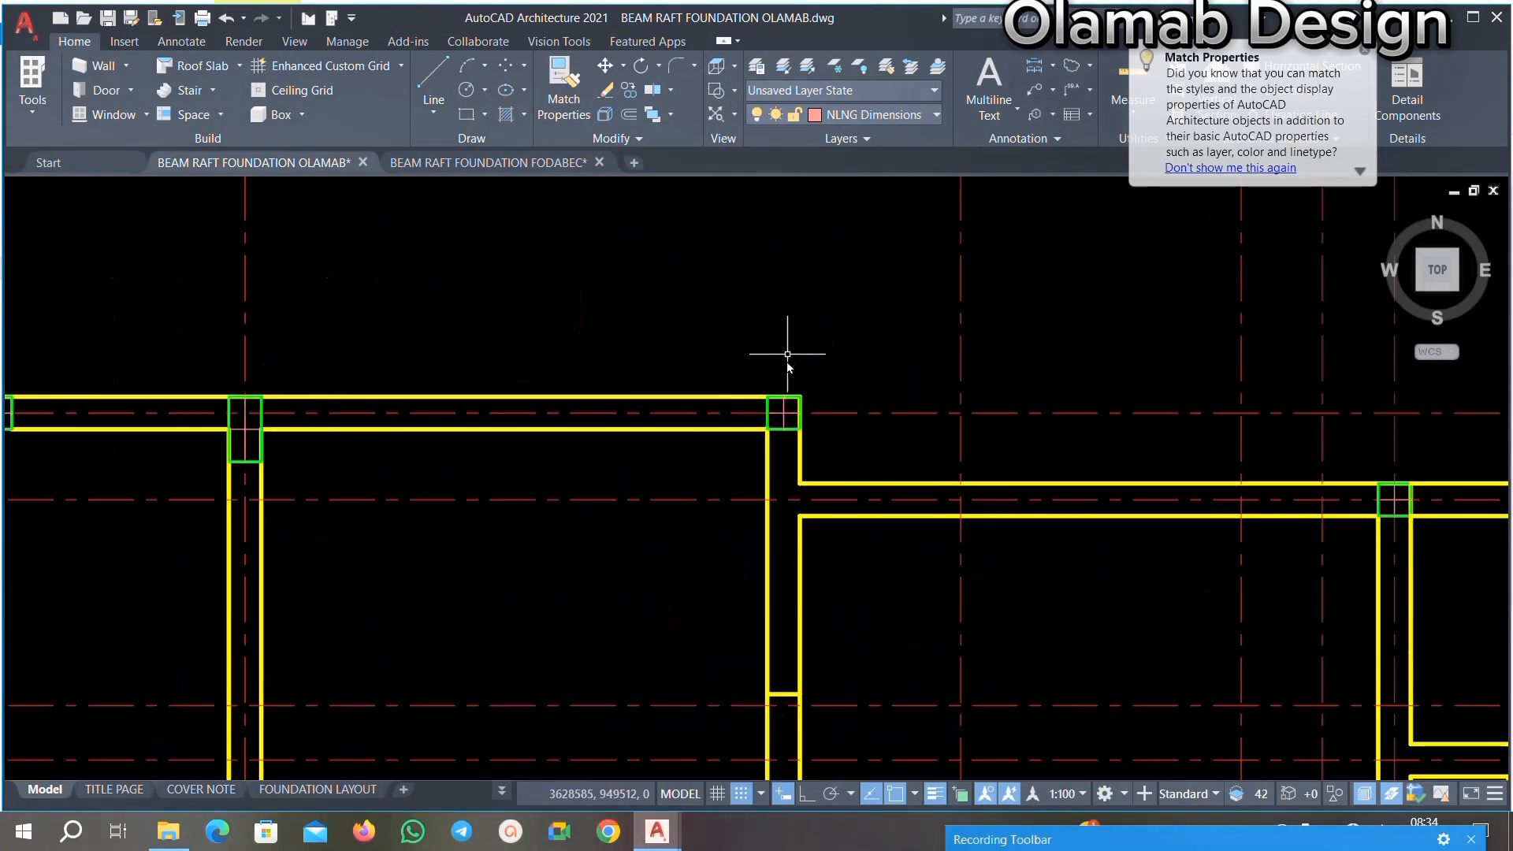
{"action": "middle_click_drag", "start_coordinate": [787, 355], "coordinate": [785, 491]}
{"action": "scroll", "coordinate": [788, 526], "scroll_direction": "up", "scroll_amount": 6}
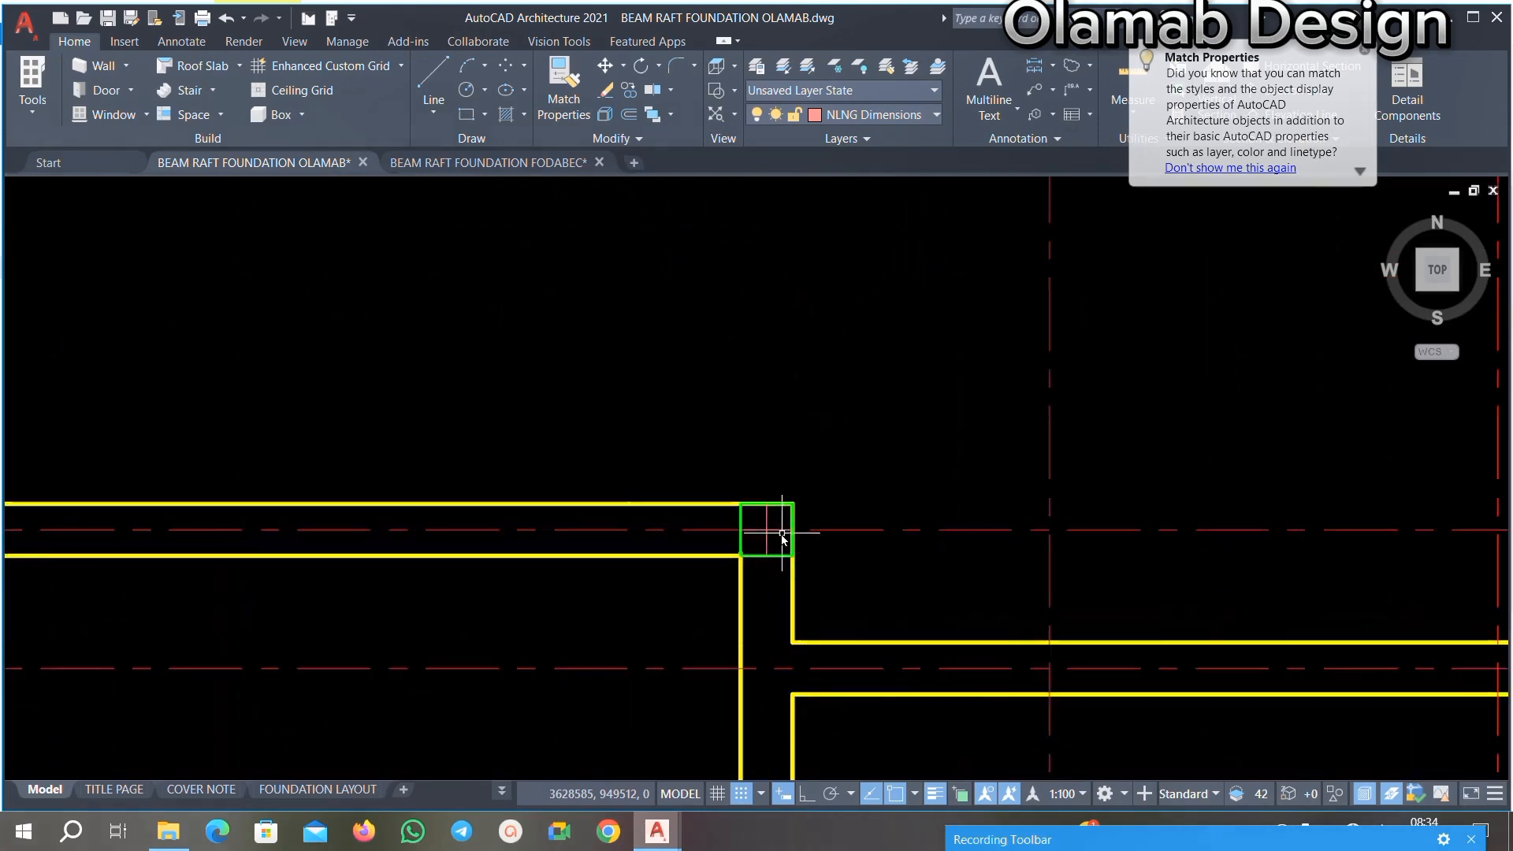
{"action": "right_click", "coordinate": [755, 464]}
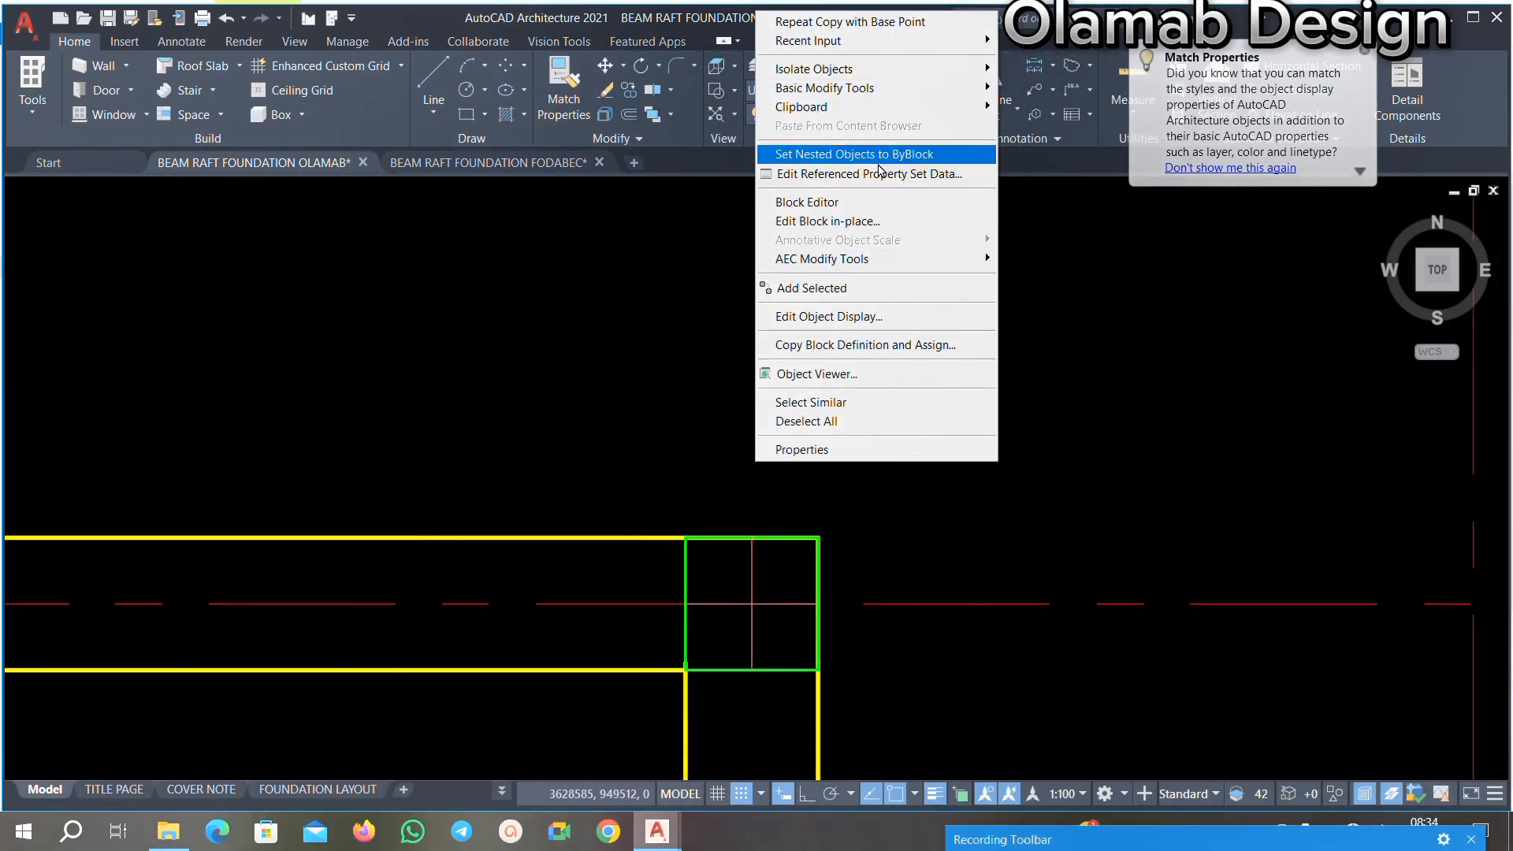
{"action": "mouse_move", "coordinate": [964, 116]}
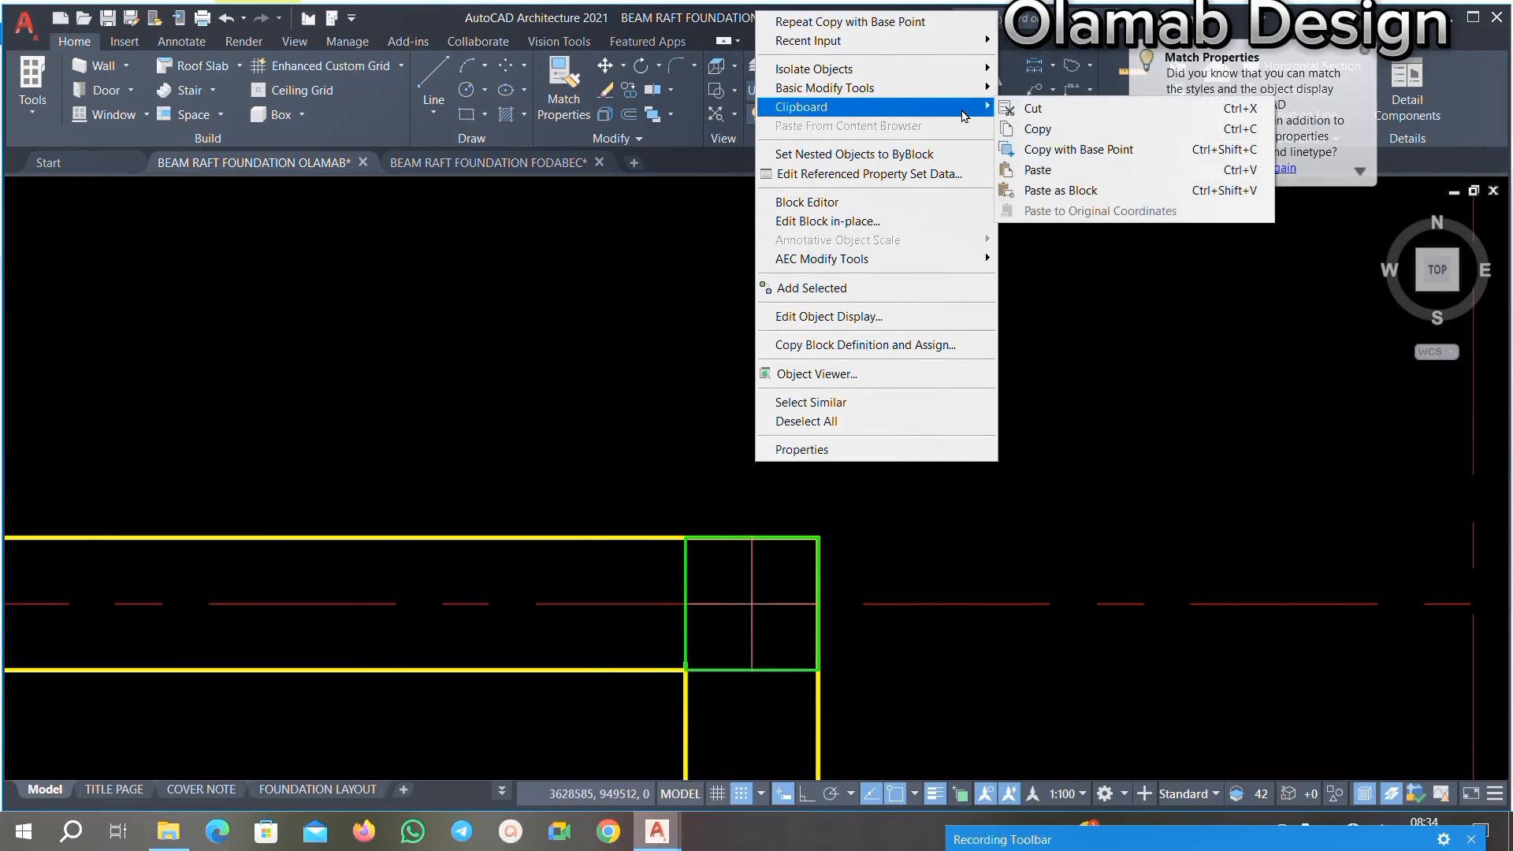
{"action": "left_click", "coordinate": [1035, 169]}
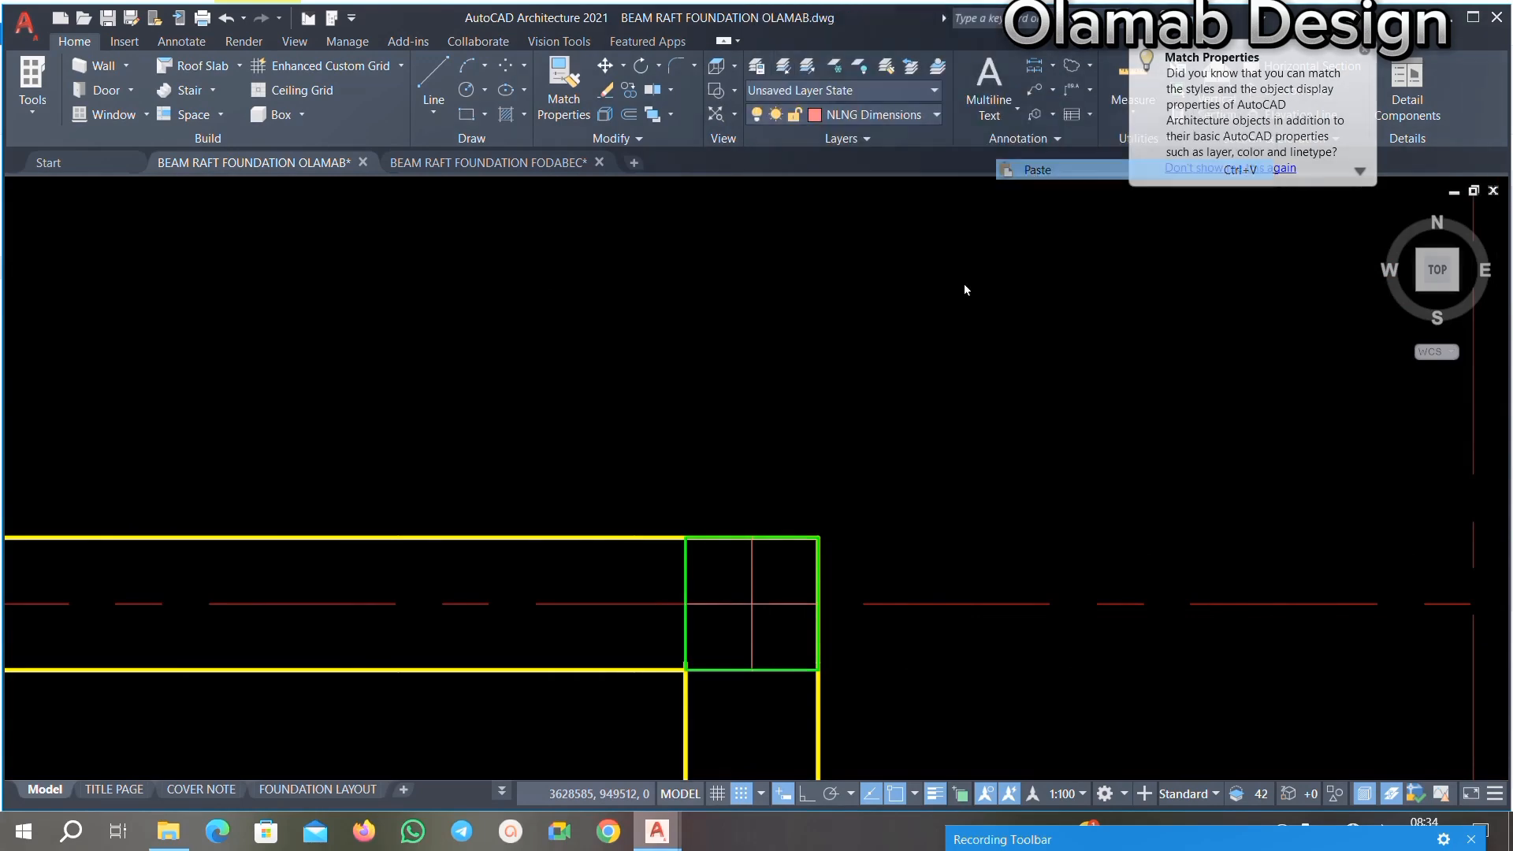
{"action": "left_click", "coordinate": [818, 537]}
{"action": "scroll", "coordinate": [827, 441], "scroll_direction": "down", "scroll_amount": 5}
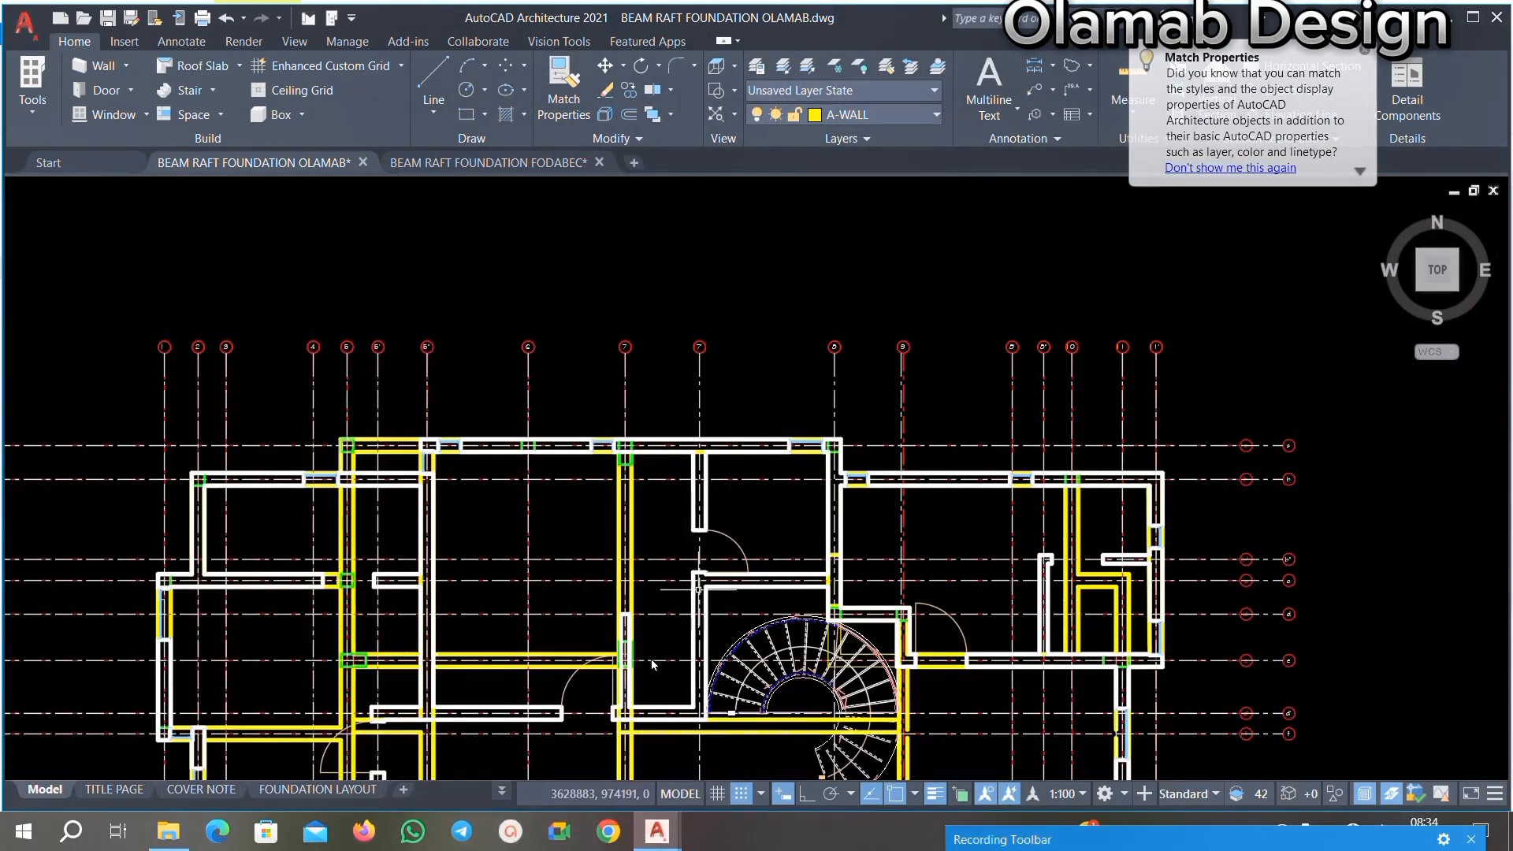
{"action": "middle_click_drag", "start_coordinate": [653, 660], "coordinate": [724, 582]}
{"action": "middle_click_drag", "start_coordinate": [732, 636], "coordinate": [792, 561]}
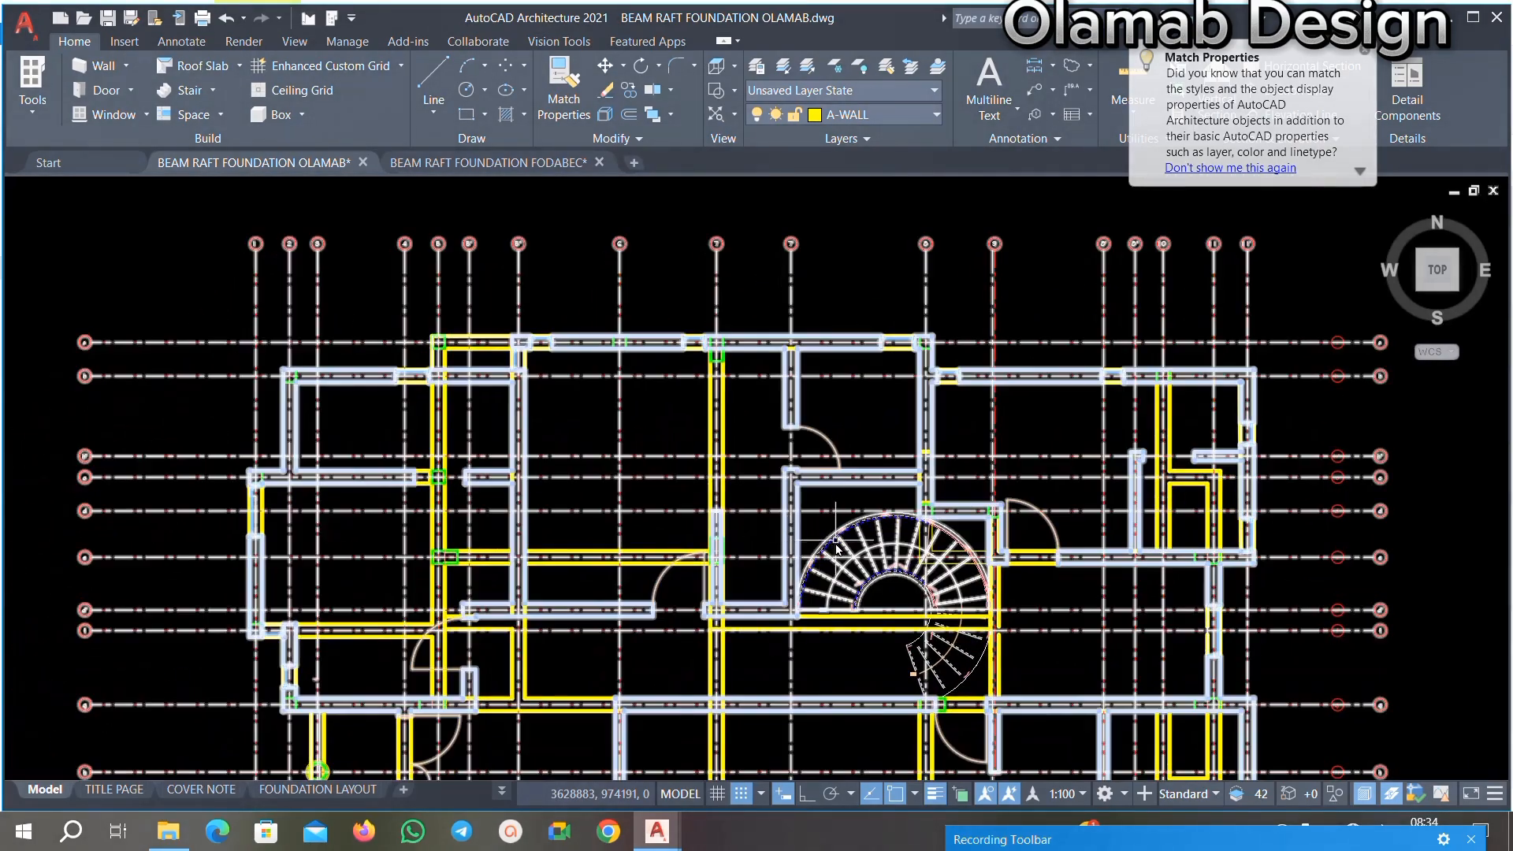
{"action": "scroll", "coordinate": [855, 479], "scroll_direction": "up", "scroll_amount": 3}
{"action": "scroll", "coordinate": [902, 475], "scroll_direction": "down", "scroll_amount": 2}
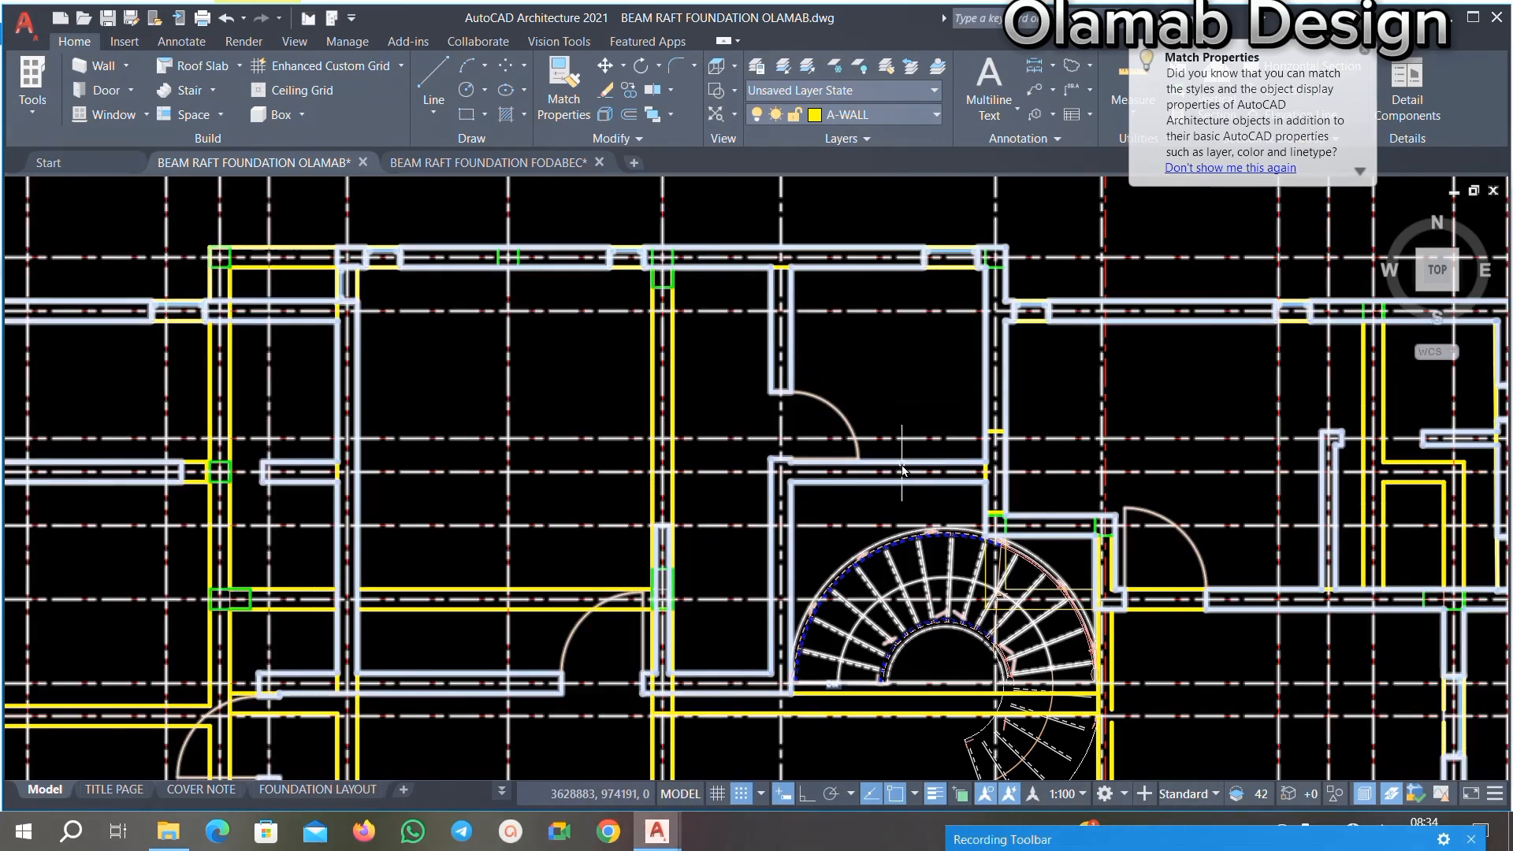
{"action": "left_click", "coordinate": [433, 79]}
{"action": "scroll", "coordinate": [1004, 565], "scroll_direction": "down", "scroll_amount": 5}
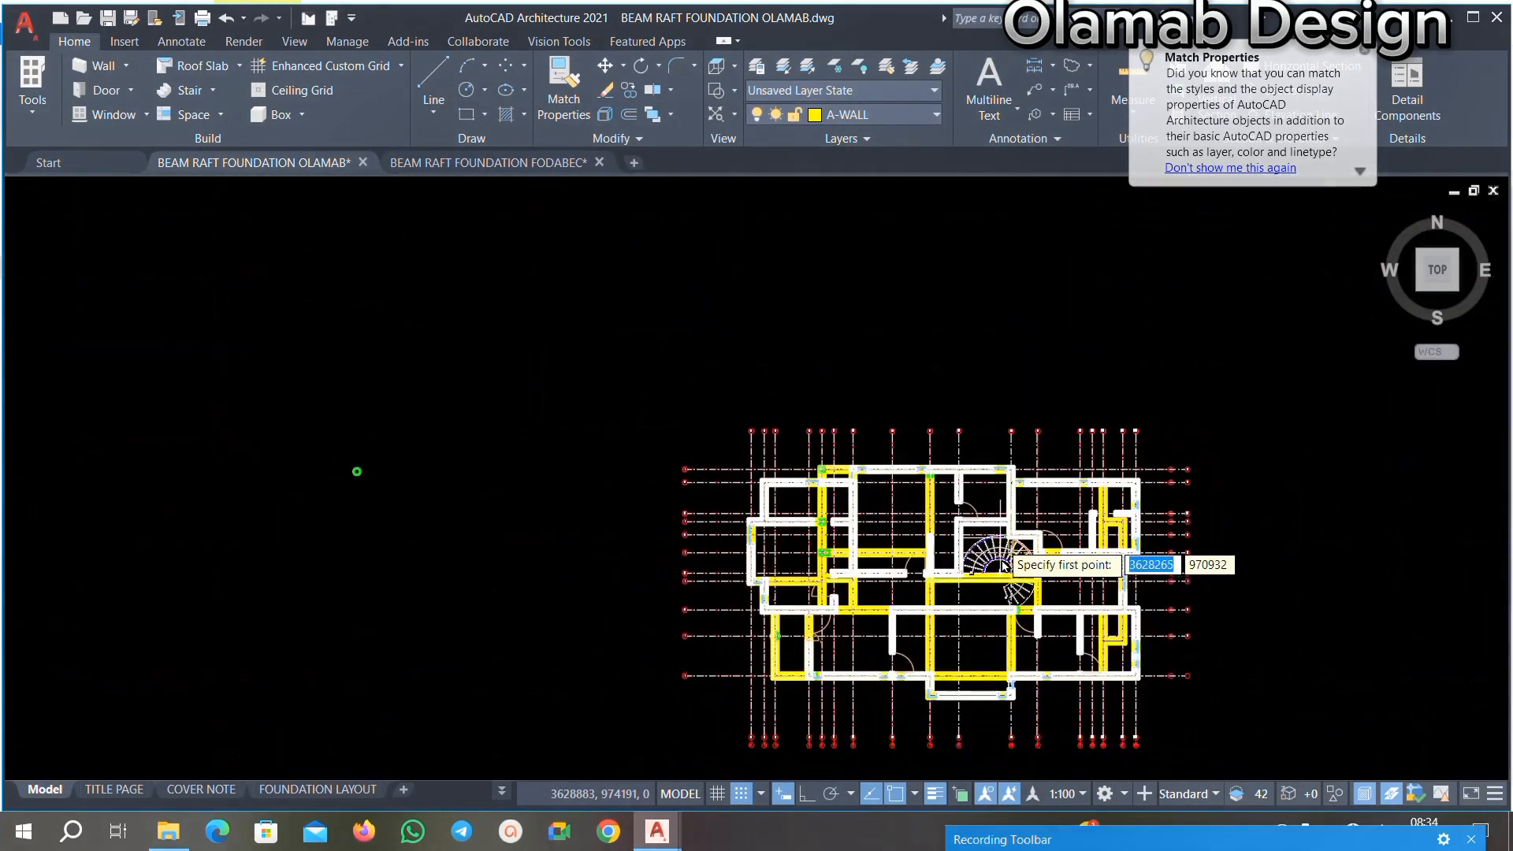
{"action": "scroll", "coordinate": [1004, 564], "scroll_direction": "up", "scroll_amount": 8}
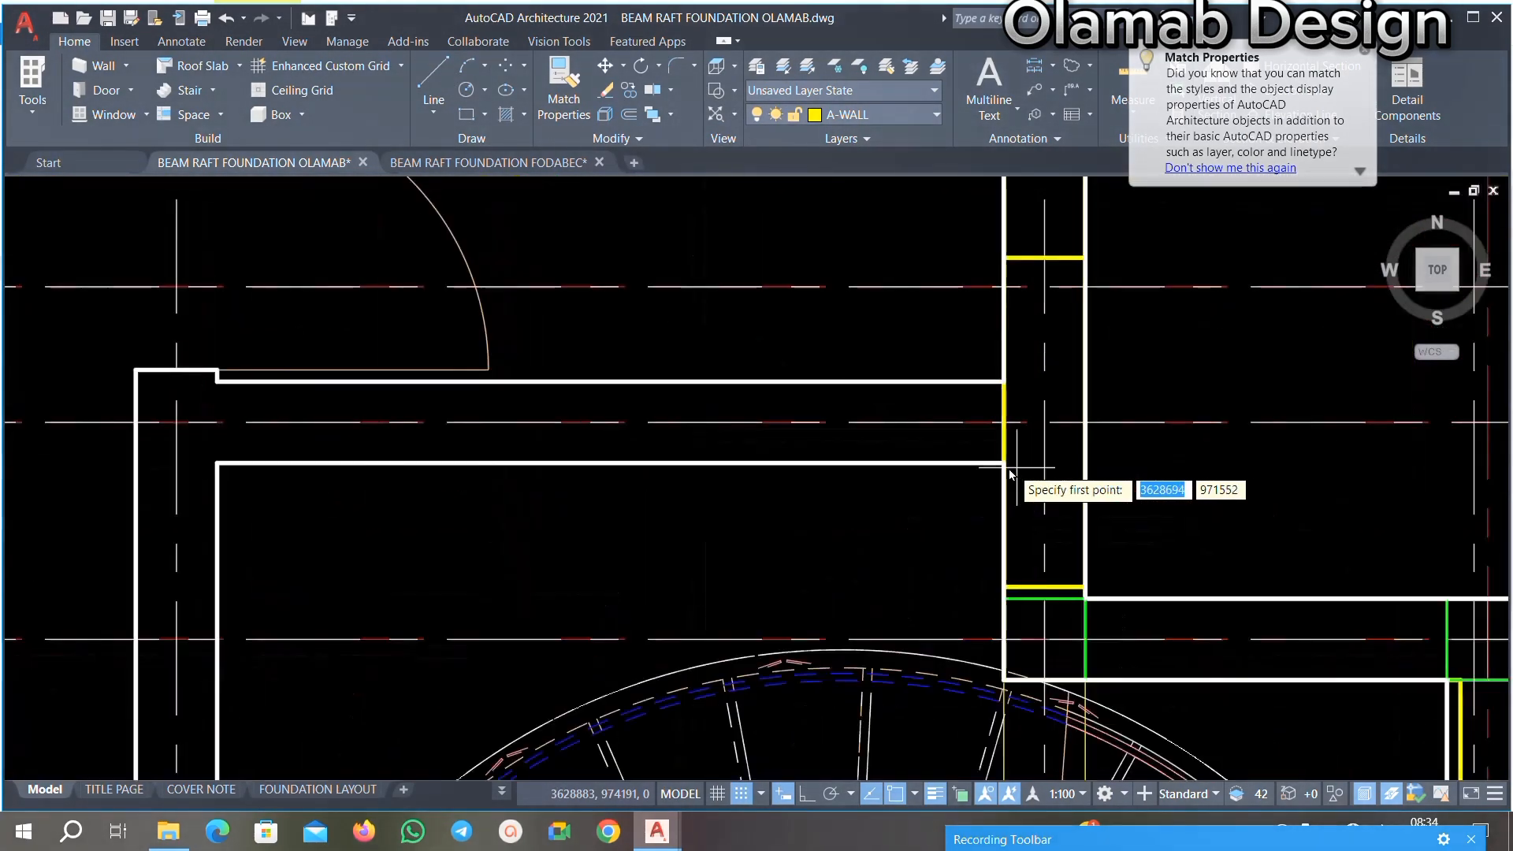
{"action": "left_click", "coordinate": [1003, 463]}
{"action": "scroll", "coordinate": [676, 489], "scroll_direction": "down", "scroll_amount": 2}
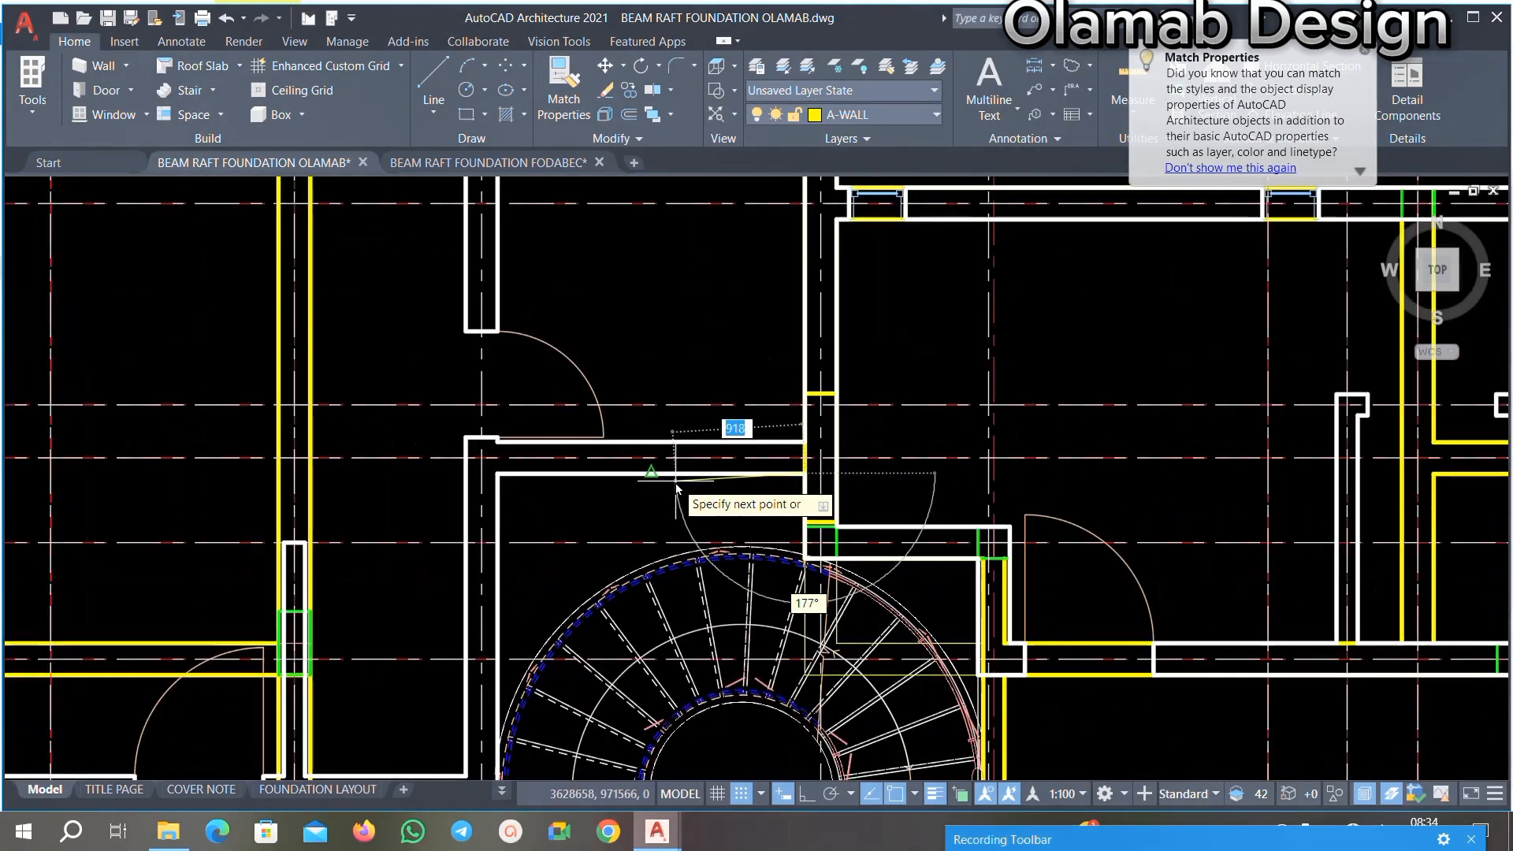
{"action": "scroll", "coordinate": [676, 488], "scroll_direction": "down", "scroll_amount": 4}
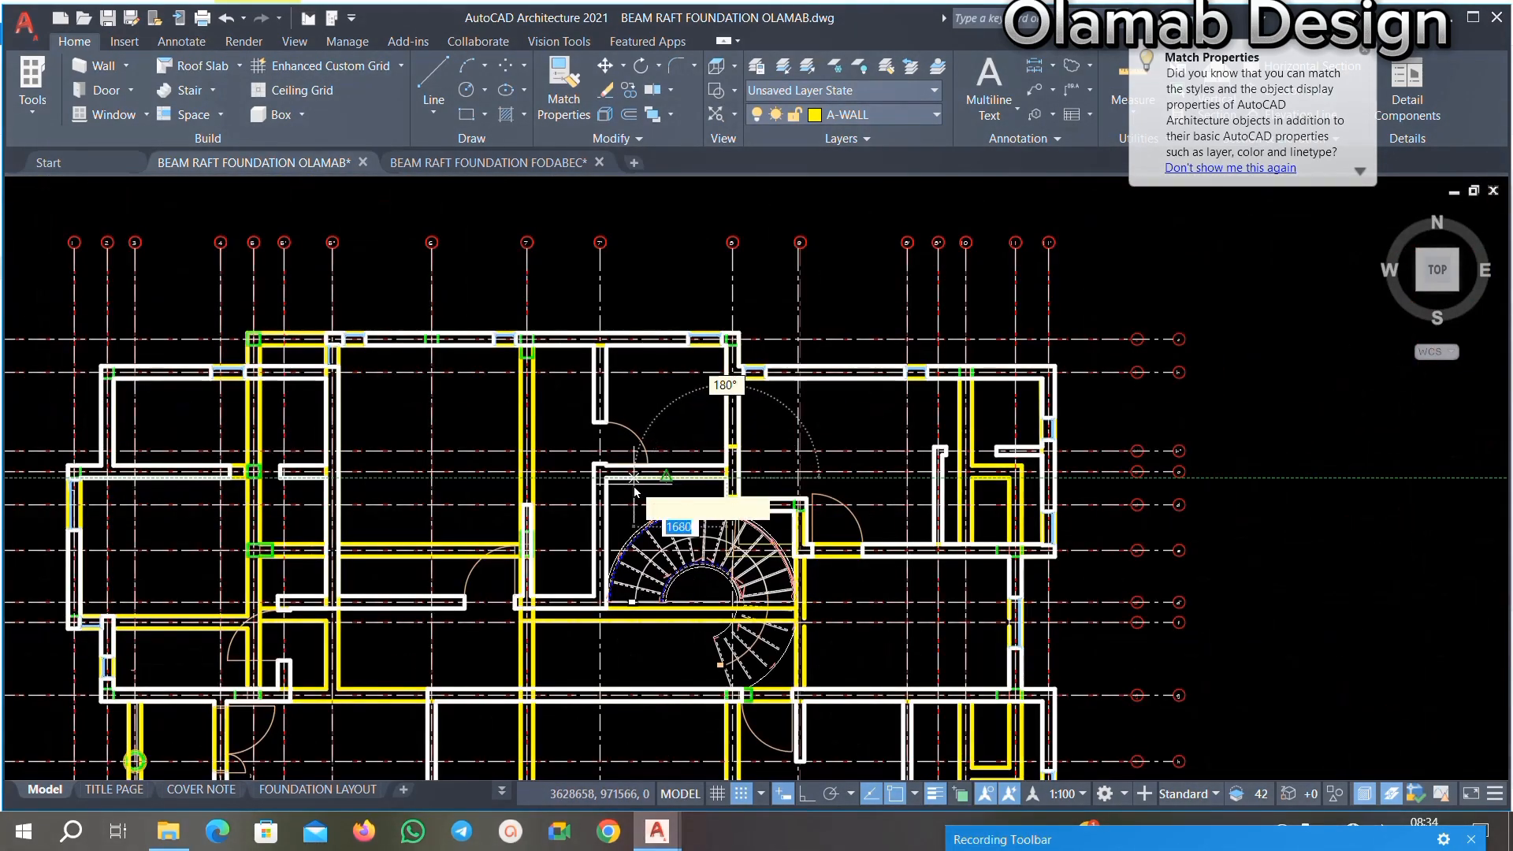
{"action": "scroll", "coordinate": [634, 490], "scroll_direction": "up", "scroll_amount": 2}
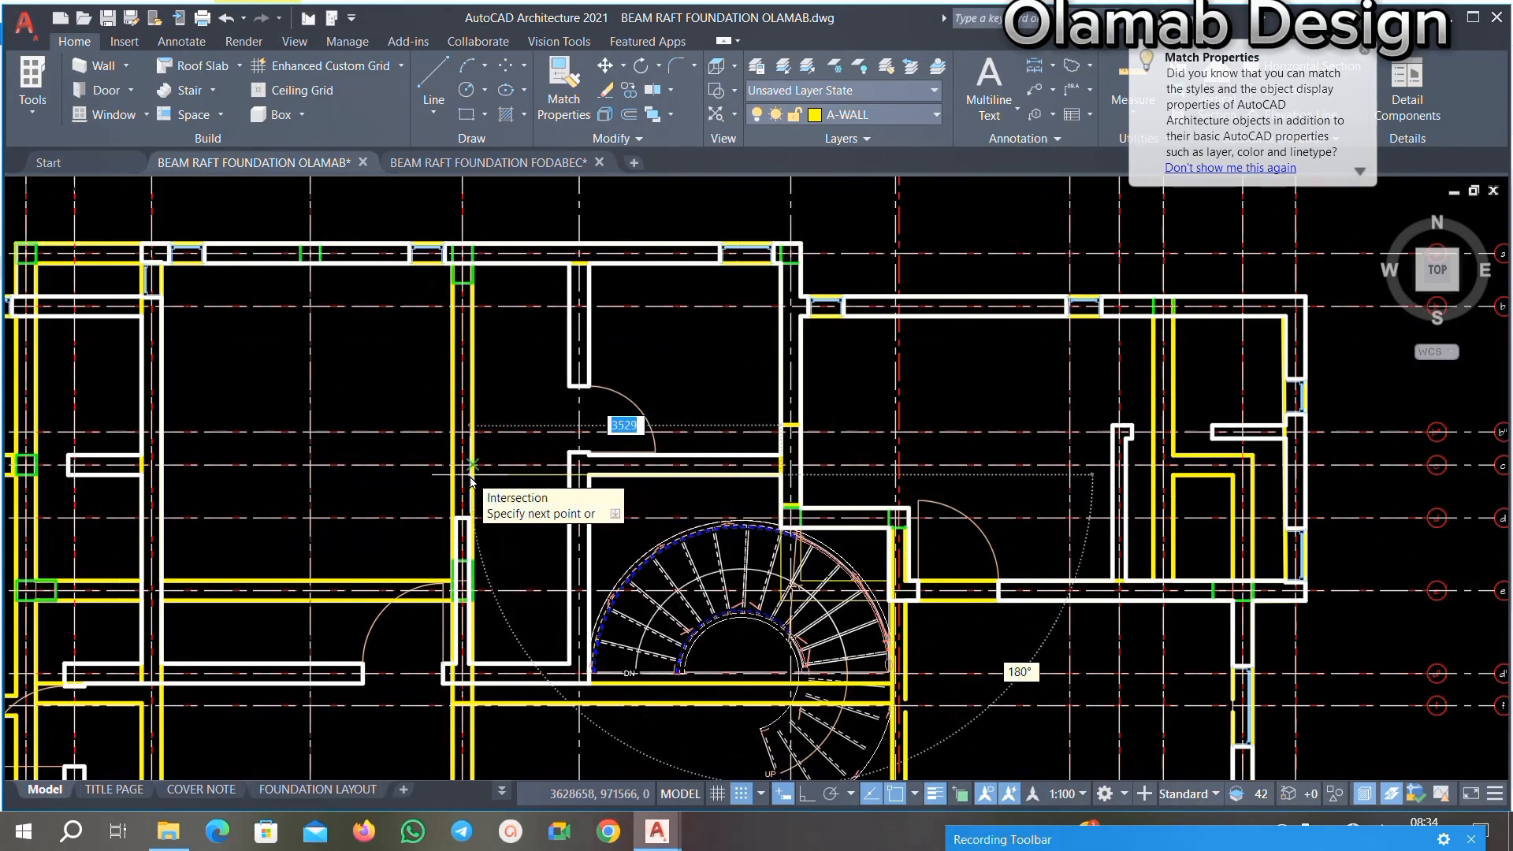
{"action": "scroll", "coordinate": [471, 477], "scroll_direction": "up", "scroll_amount": 2}
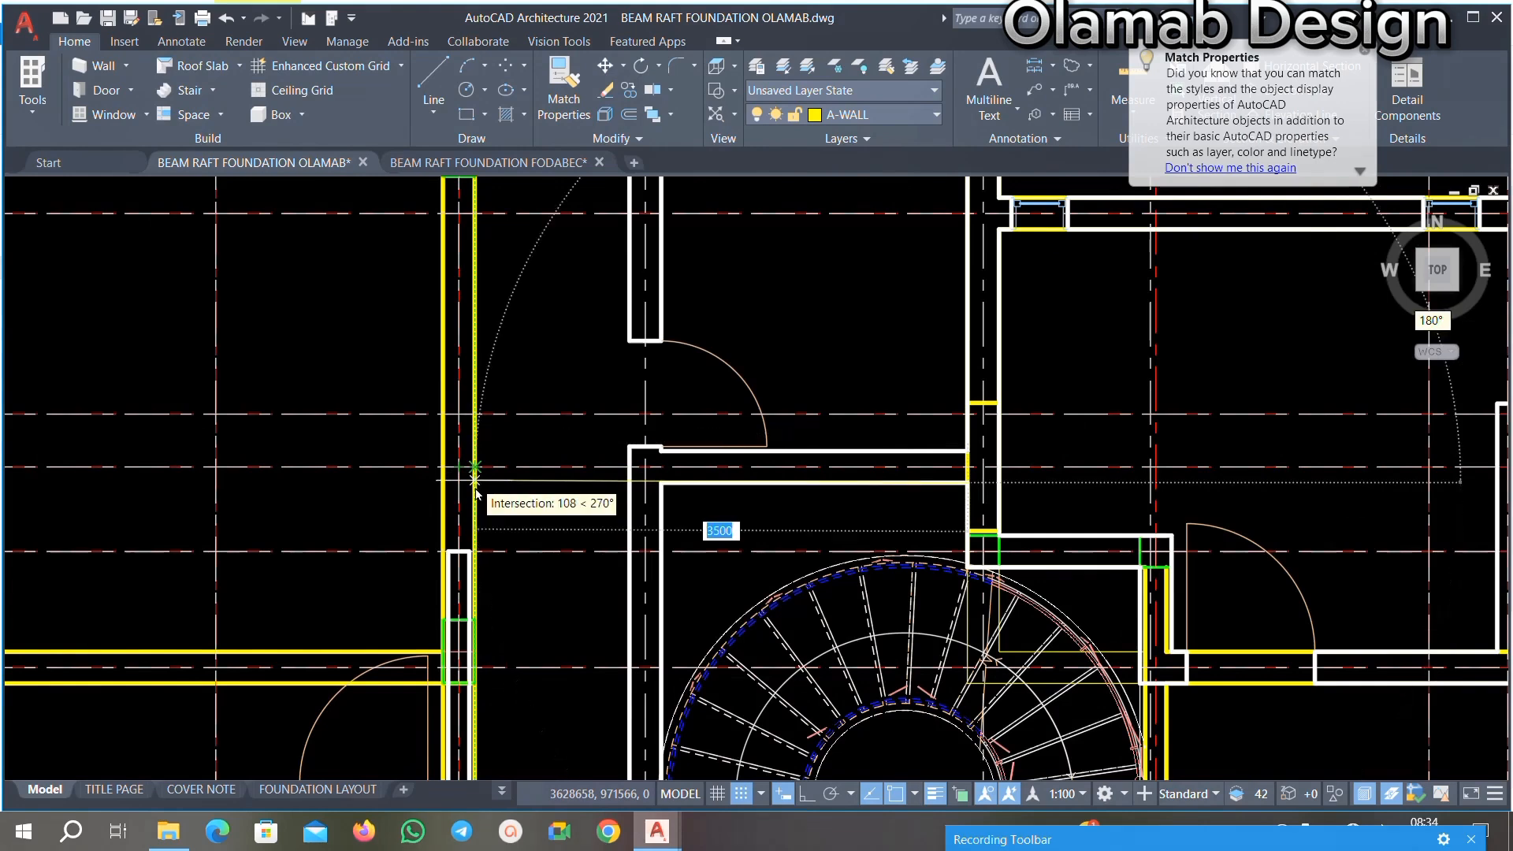
{"action": "key", "text": "Escape"}
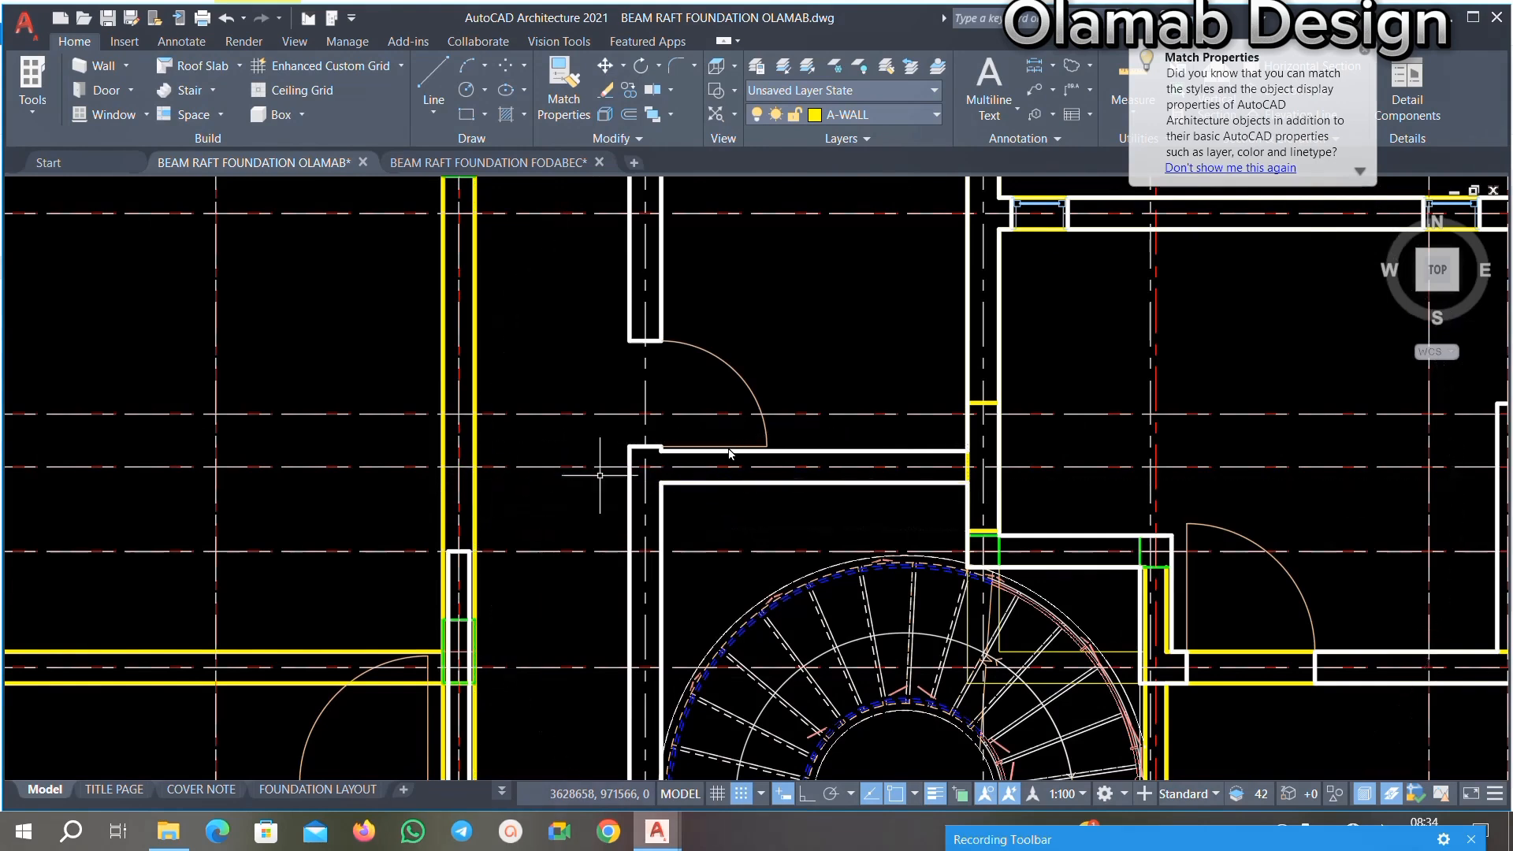
Step: Draw a horizontal line along the lower face of the wall above the spiral stair, starting at its east end and running west past the door-side wall
{"action": "left_click", "coordinate": [438, 85]}
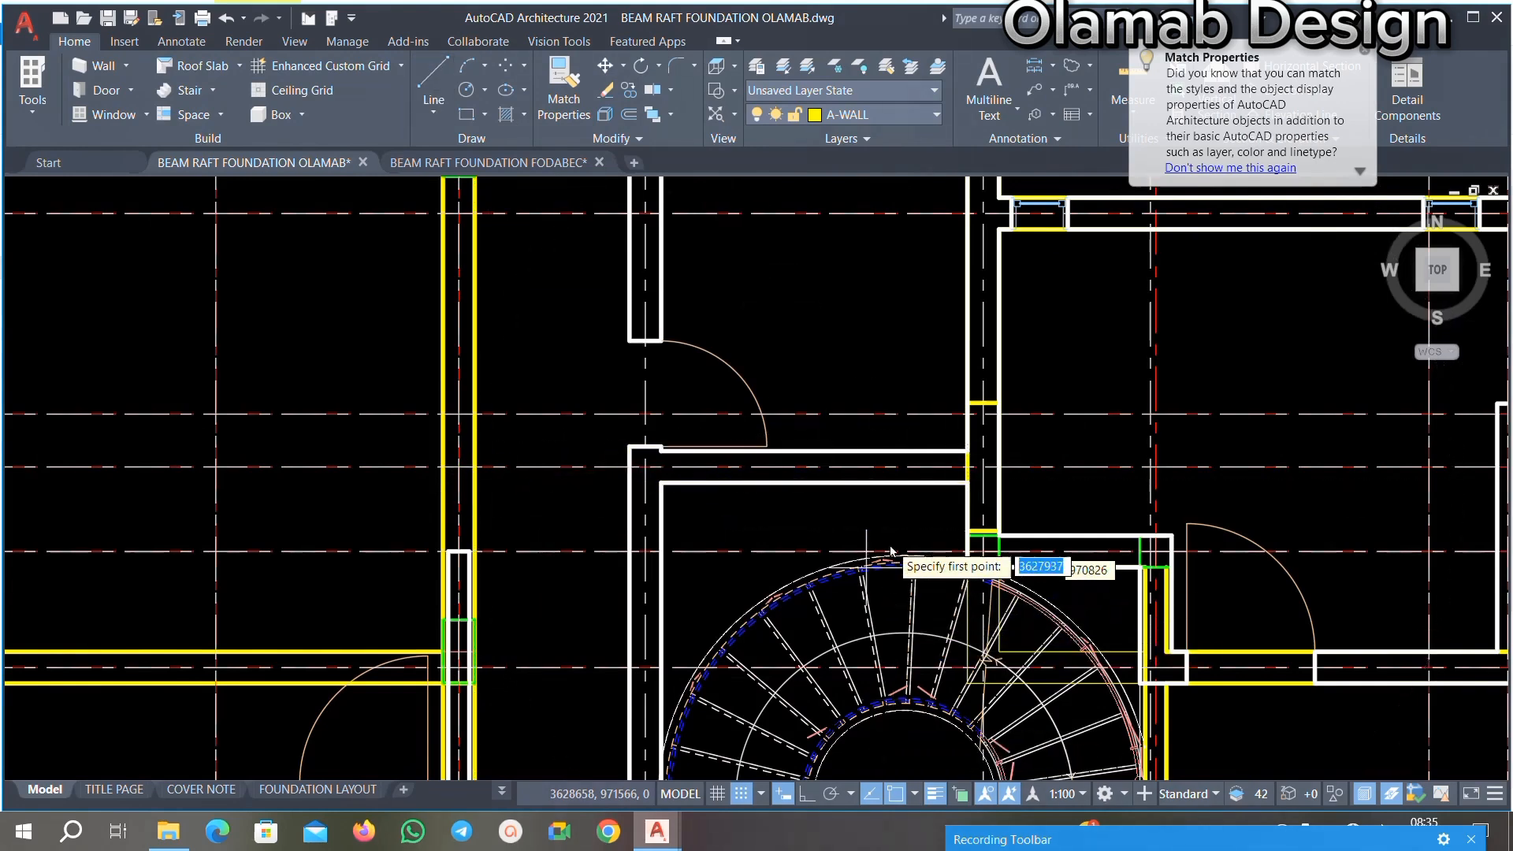
{"action": "scroll", "coordinate": [961, 493], "scroll_direction": "up", "scroll_amount": 2}
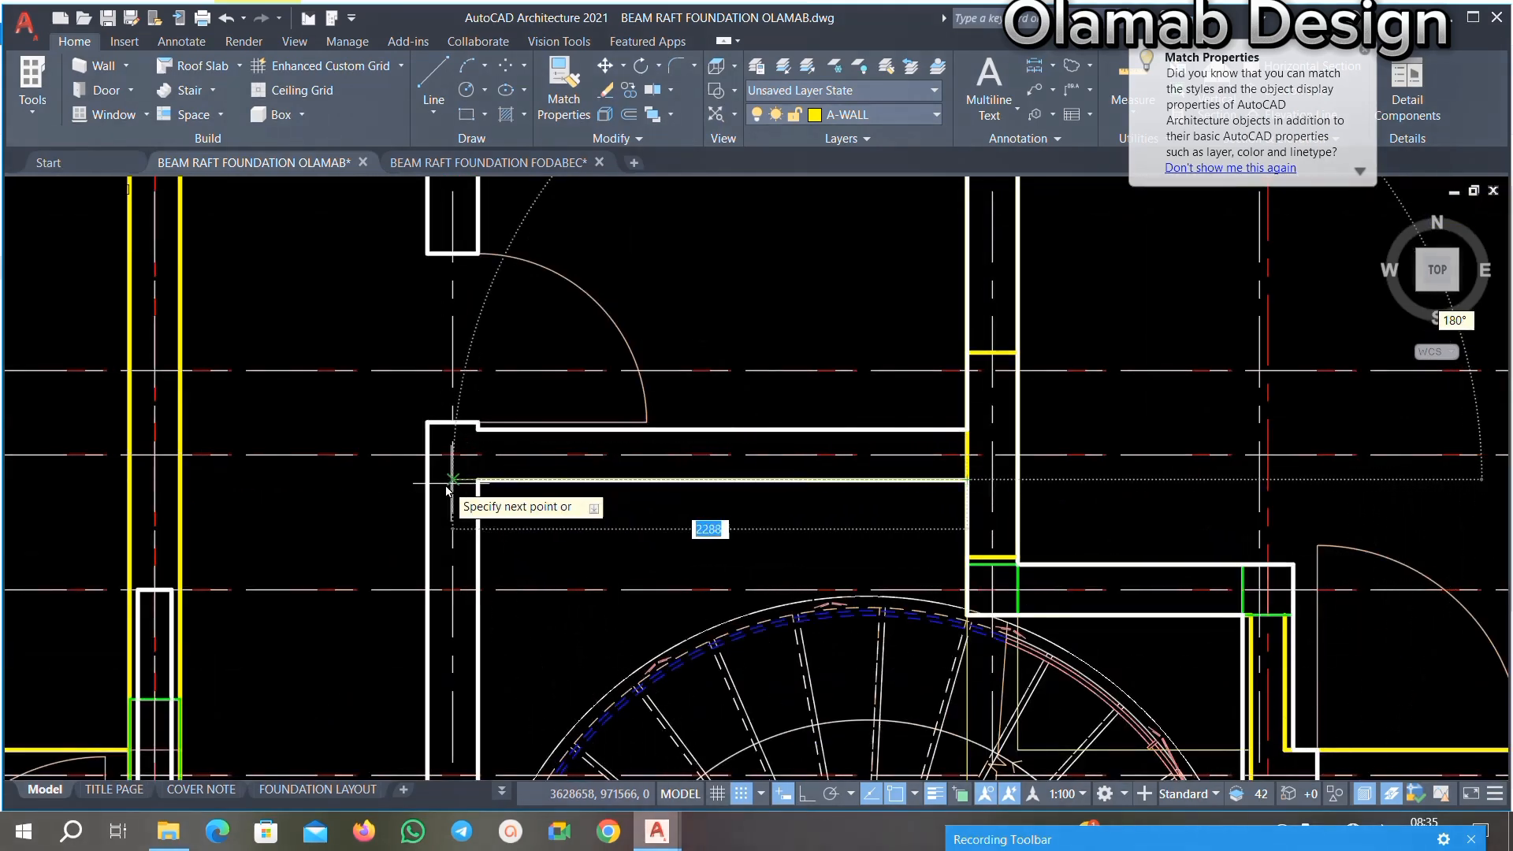
{"action": "left_click", "coordinate": [372, 481]}
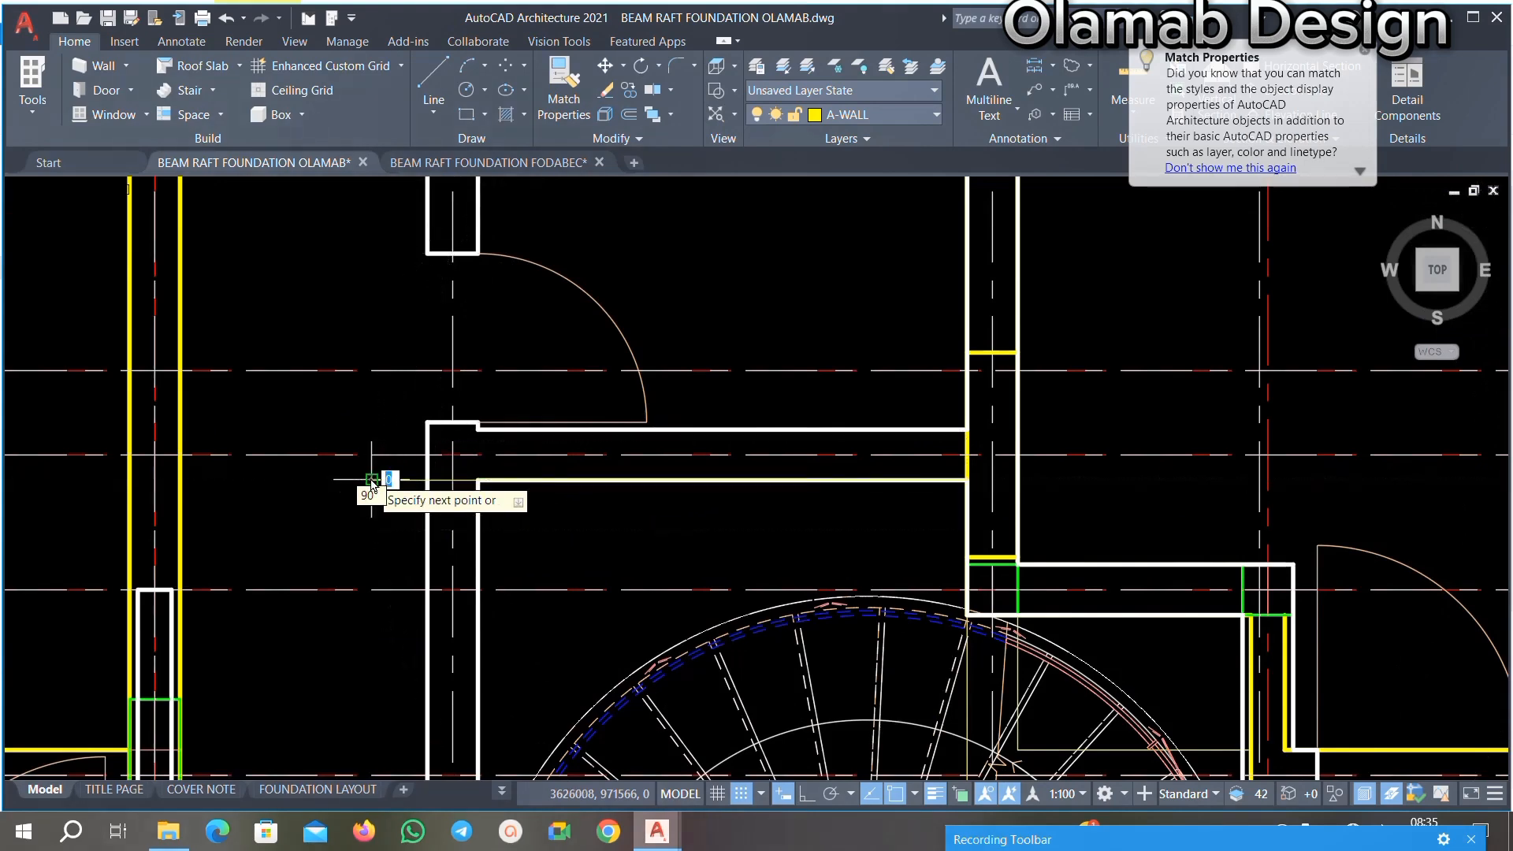
Step: Stretch the new line's west end to the near face of the yellow vertical beam, making the line 3500 long
{"action": "scroll", "coordinate": [397, 470], "scroll_direction": "up", "scroll_amount": 4}
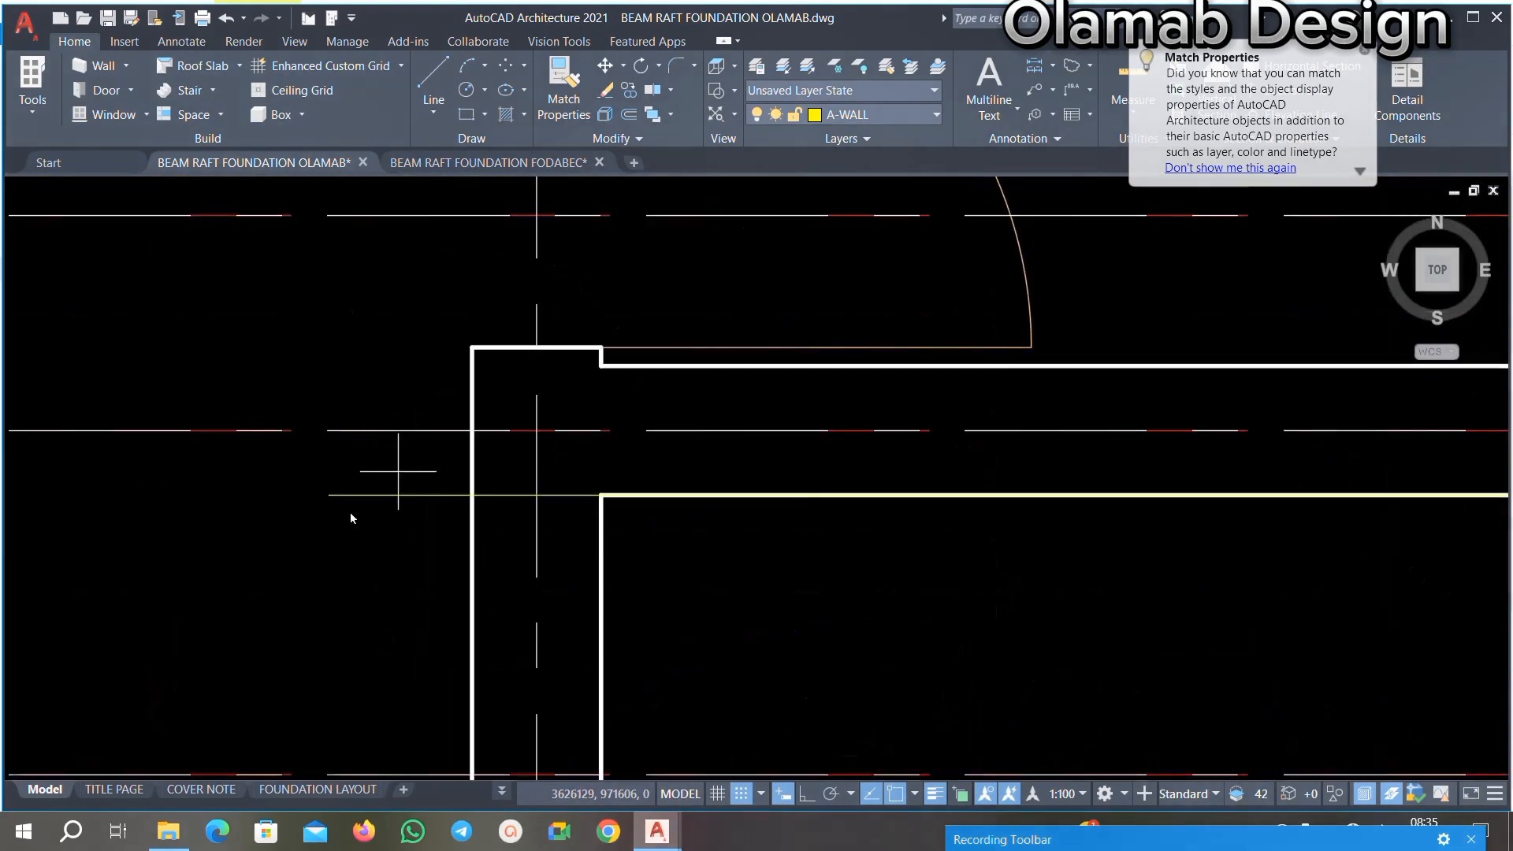
{"action": "left_click", "coordinate": [340, 522]}
{"action": "scroll", "coordinate": [633, 447], "scroll_direction": "down", "scroll_amount": 4}
{"action": "scroll", "coordinate": [512, 482], "scroll_direction": "up", "scroll_amount": 2}
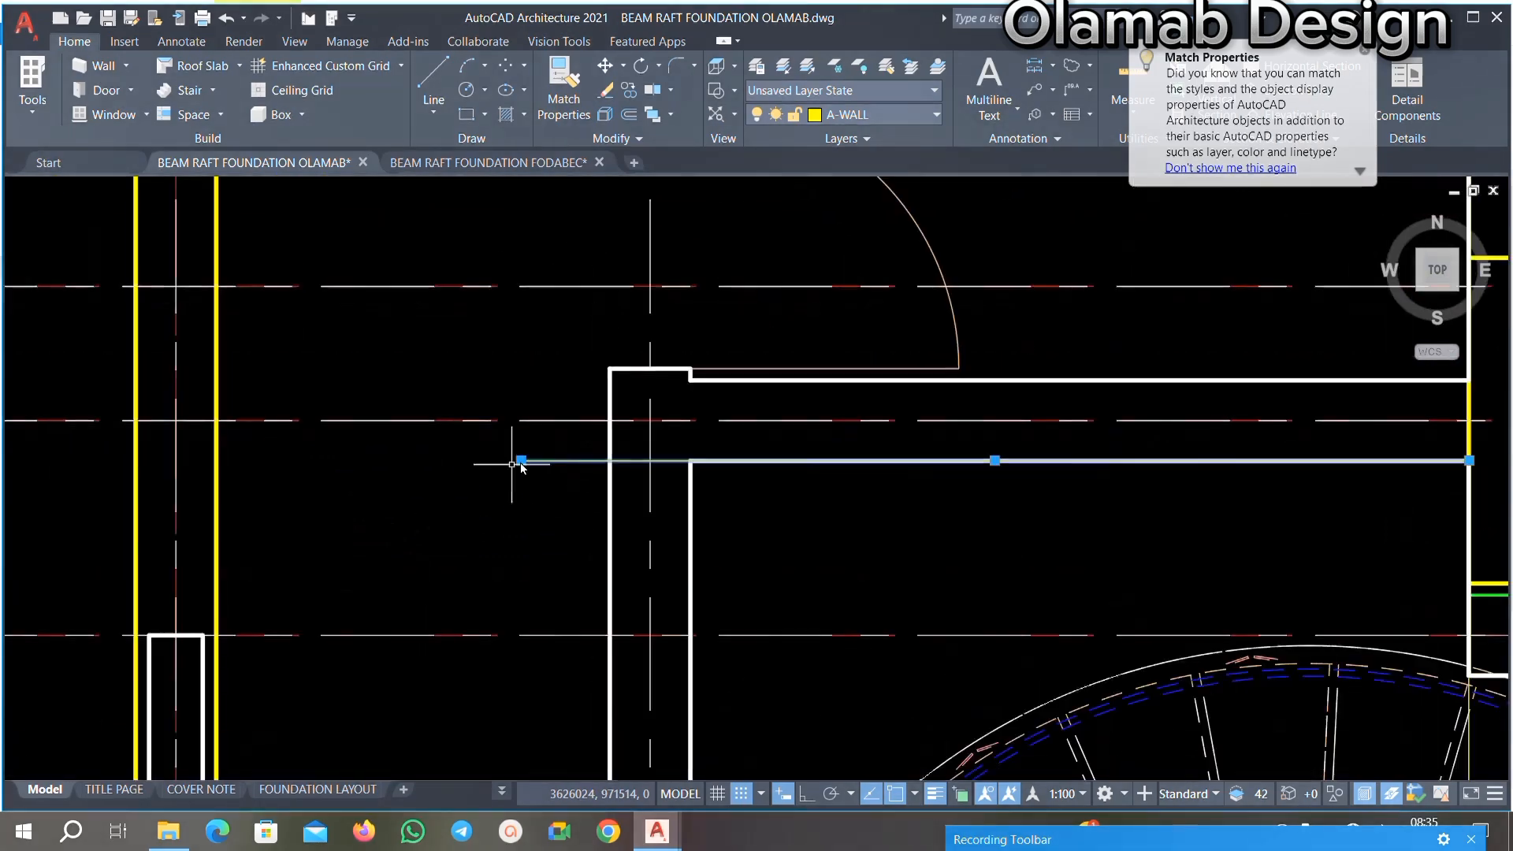
{"action": "middle_click_drag", "start_coordinate": [512, 478], "coordinate": [721, 478]}
{"action": "left_click", "coordinate": [702, 464]}
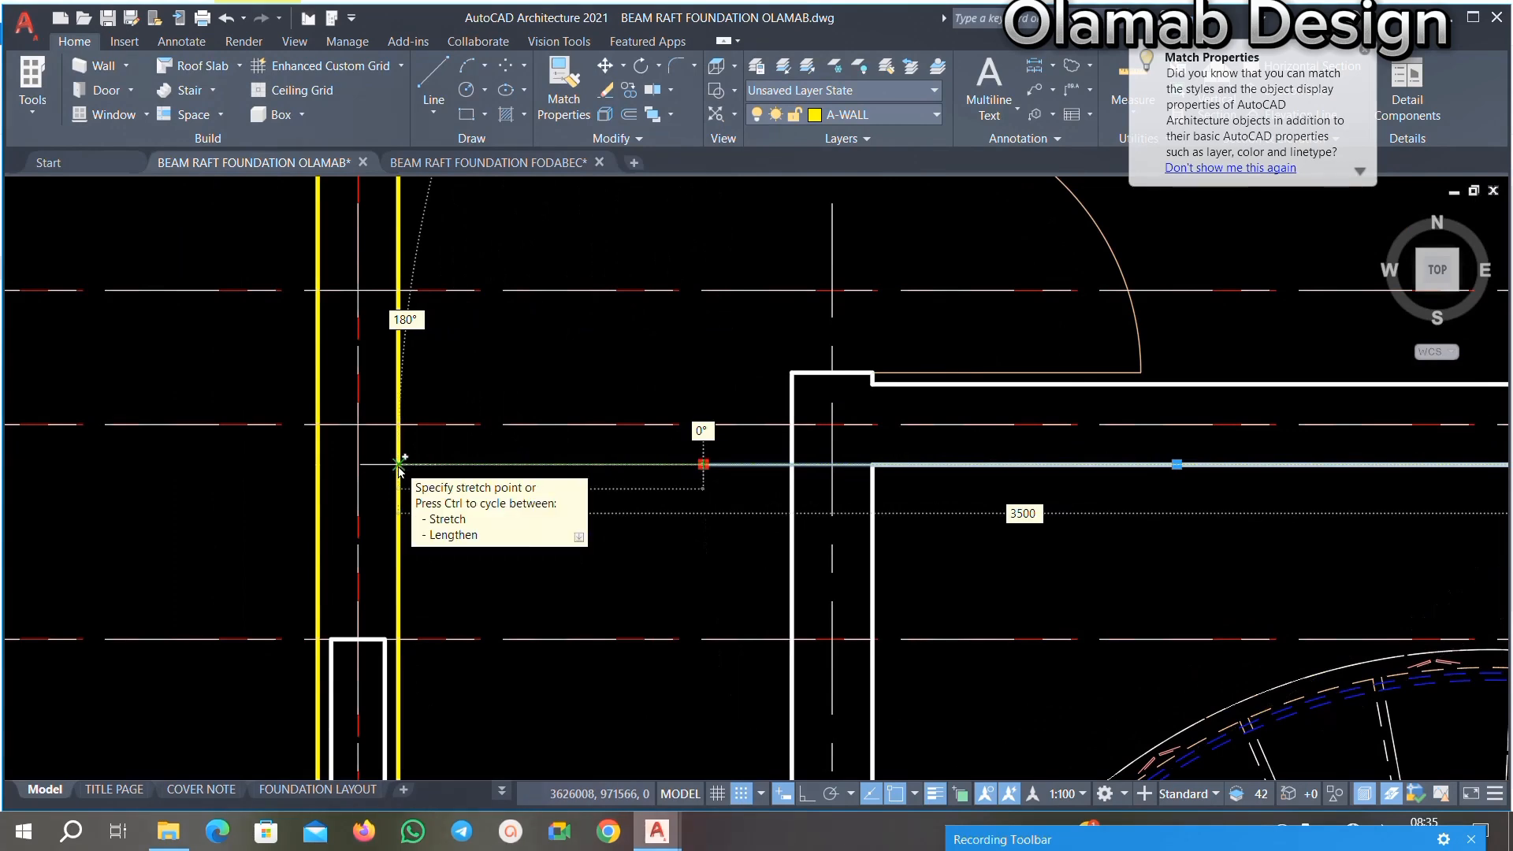
{"action": "left_click", "coordinate": [399, 465]}
{"action": "scroll", "coordinate": [572, 485], "scroll_direction": "down", "scroll_amount": 4}
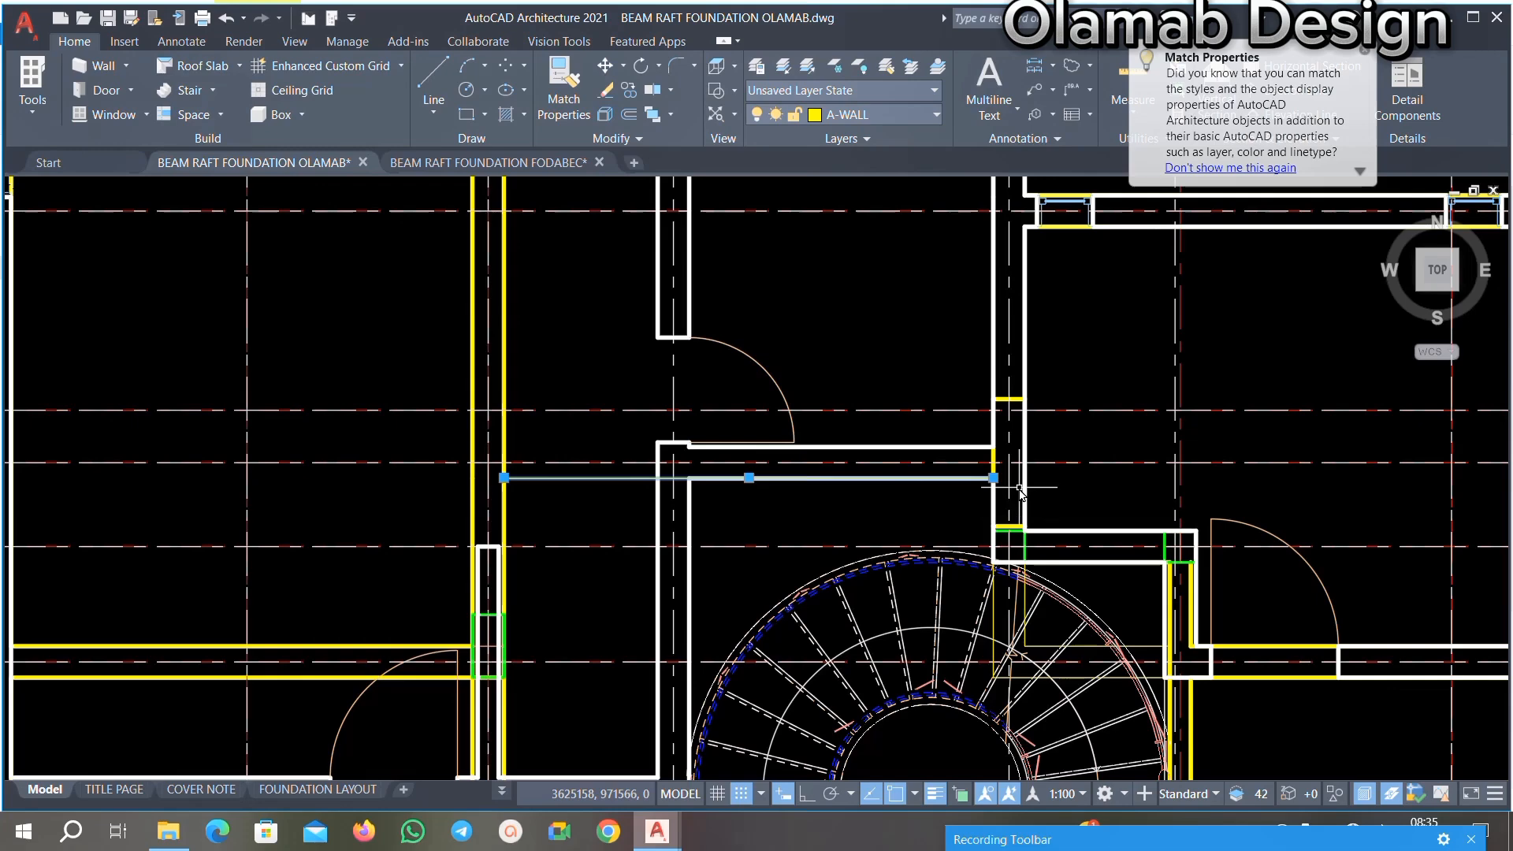
{"action": "scroll", "coordinate": [1037, 493], "scroll_direction": "down", "scroll_amount": 5}
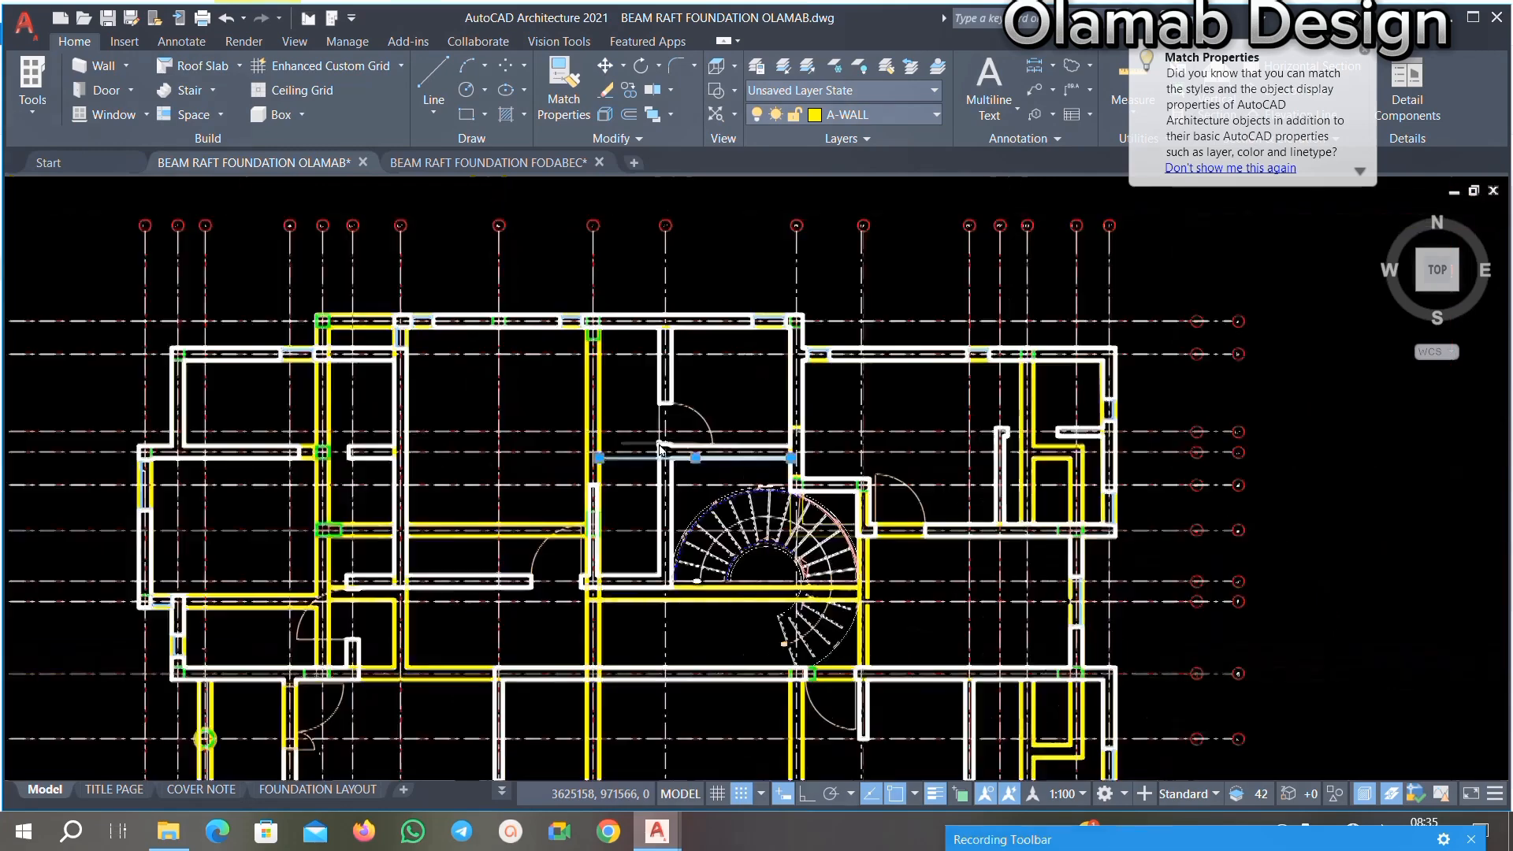
{"action": "scroll", "coordinate": [679, 454], "scroll_direction": "up", "scroll_amount": 4}
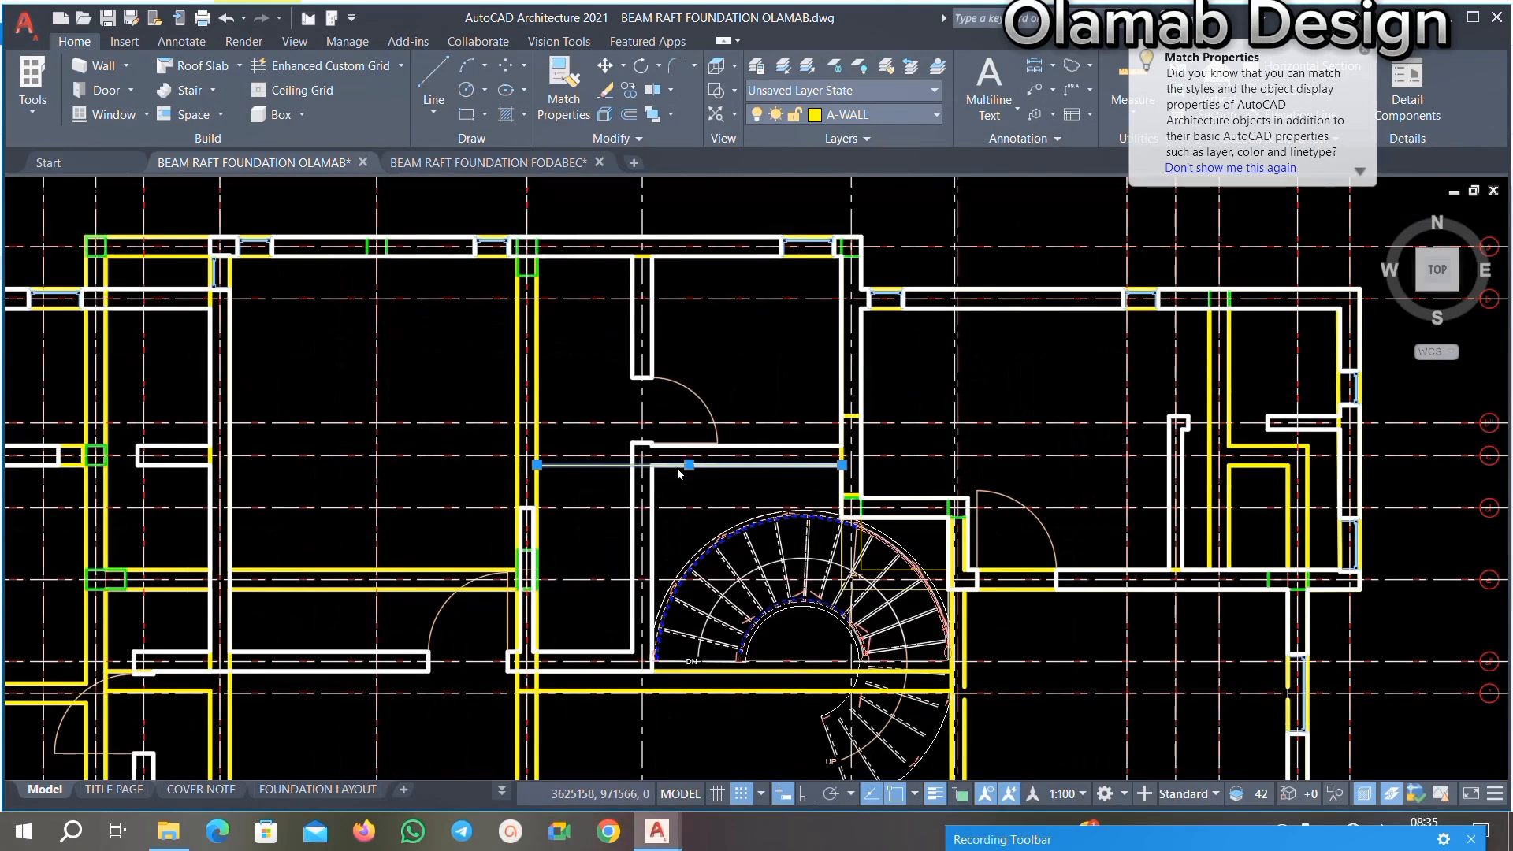
{"action": "scroll", "coordinate": [678, 473], "scroll_direction": "down", "scroll_amount": 3}
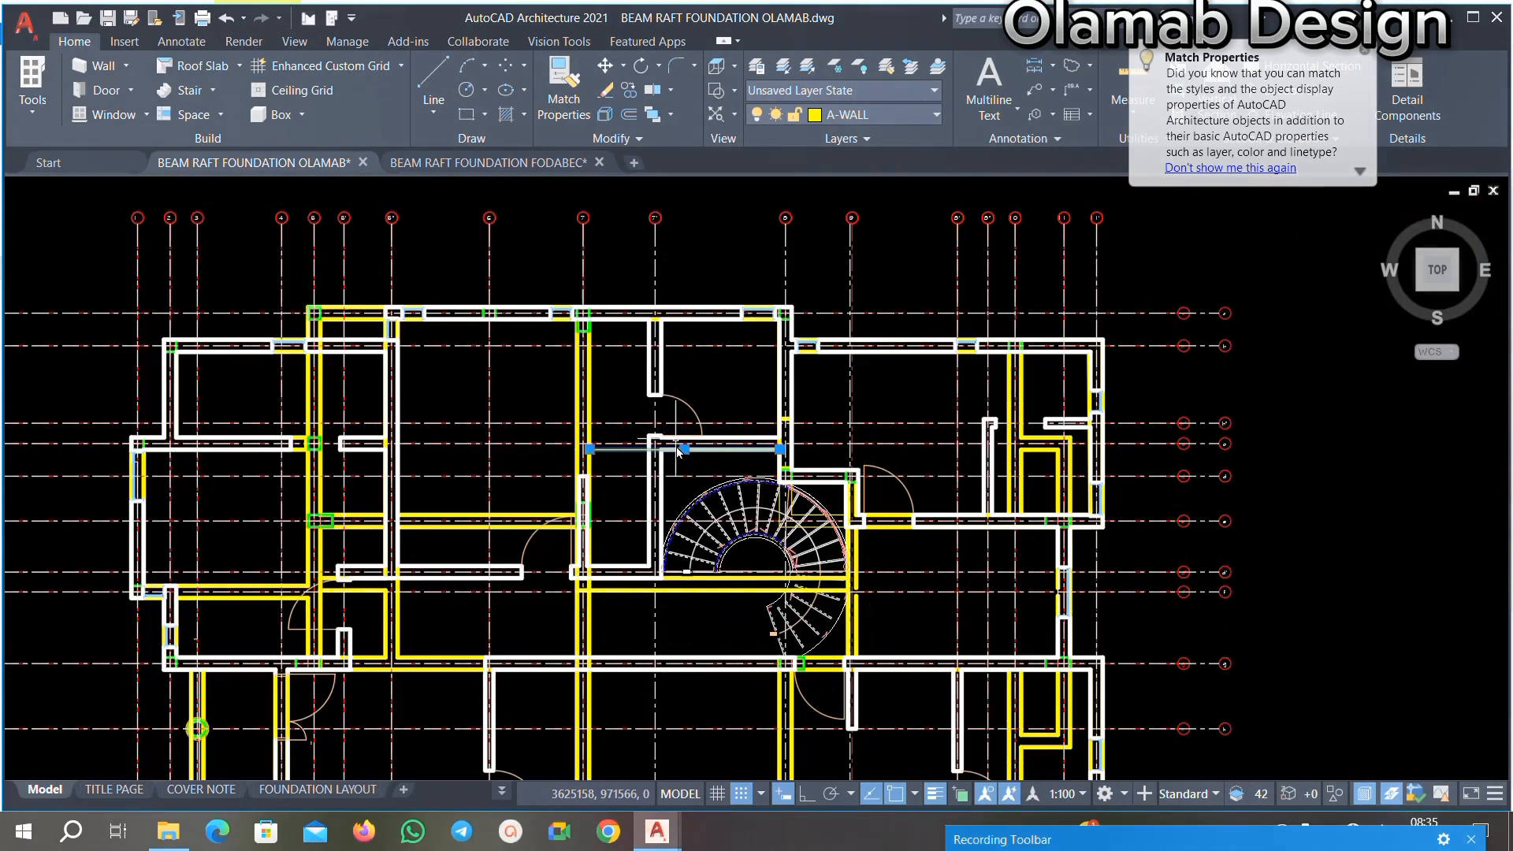
{"action": "scroll", "coordinate": [659, 502], "scroll_direction": "up", "scroll_amount": 2}
{"action": "scroll", "coordinate": [663, 516], "scroll_direction": "down", "scroll_amount": 2}
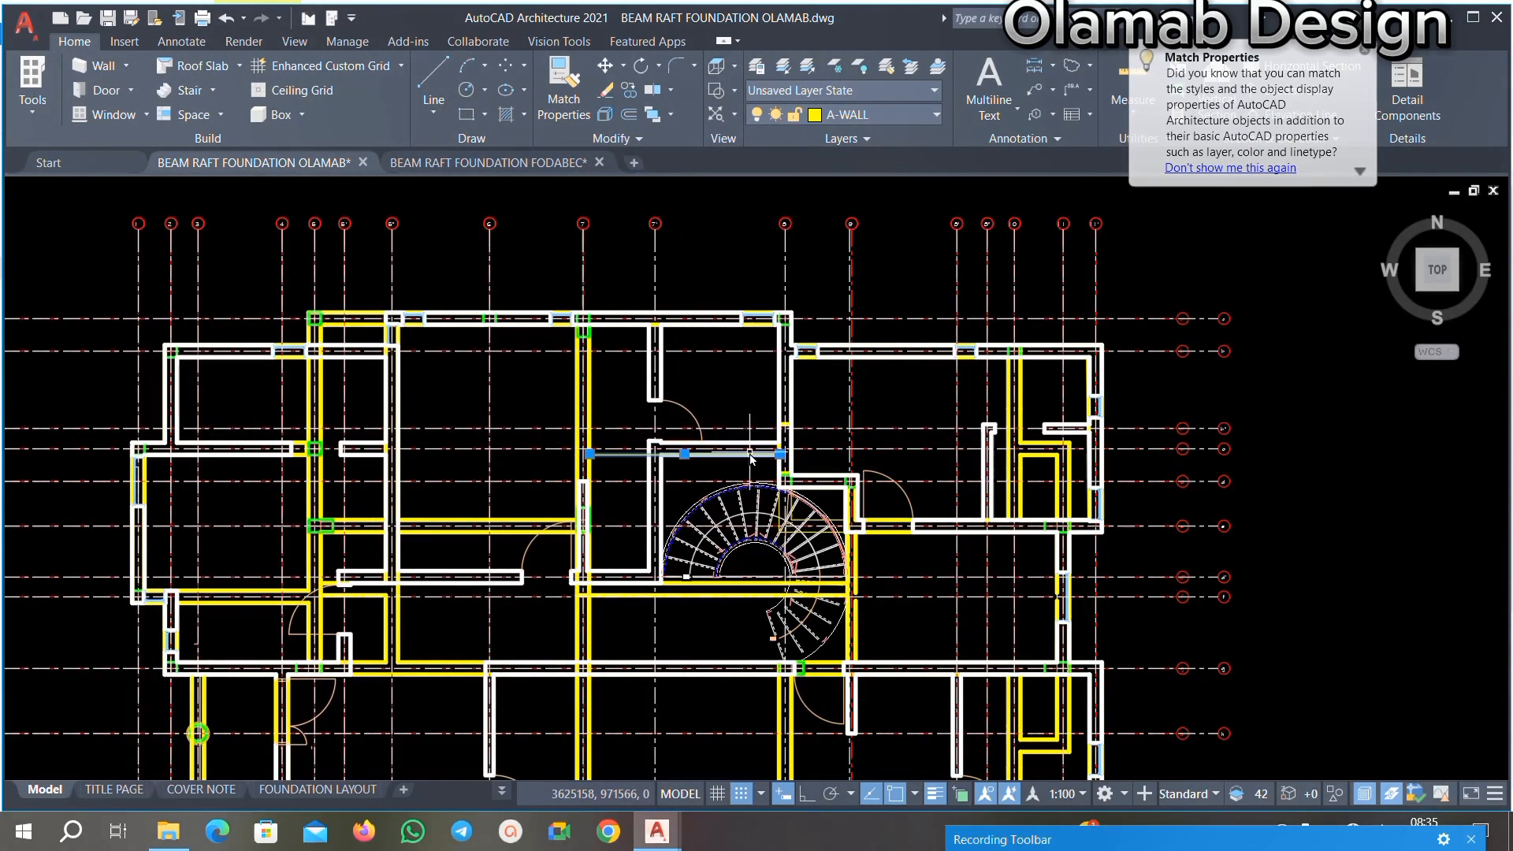
{"action": "scroll", "coordinate": [624, 451], "scroll_direction": "up", "scroll_amount": 2}
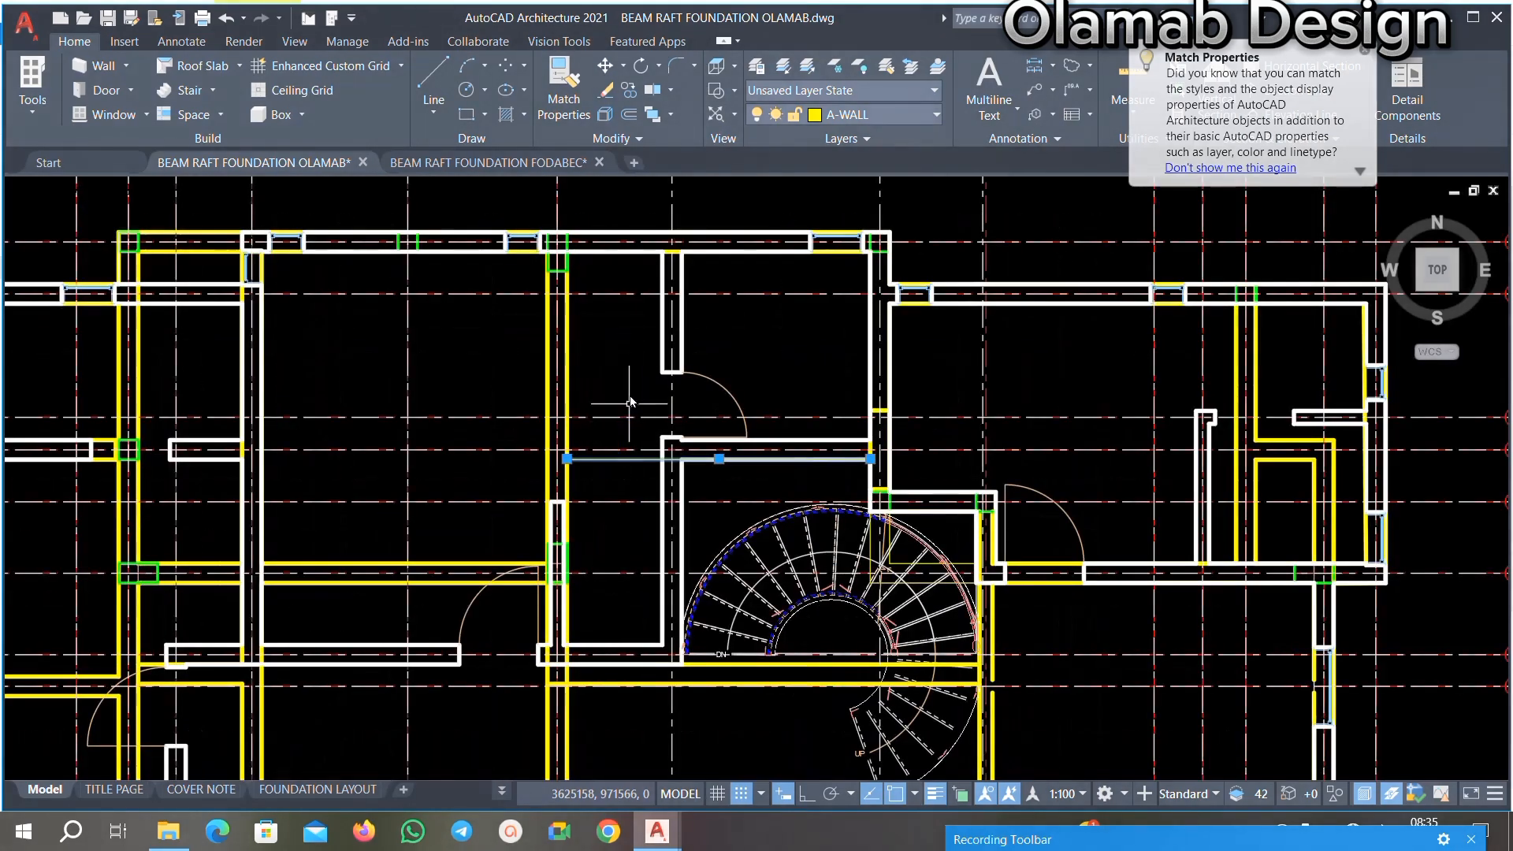
{"action": "scroll", "coordinate": [630, 402], "scroll_direction": "down", "scroll_amount": 3}
{"action": "scroll", "coordinate": [618, 438], "scroll_direction": "up", "scroll_amount": 8}
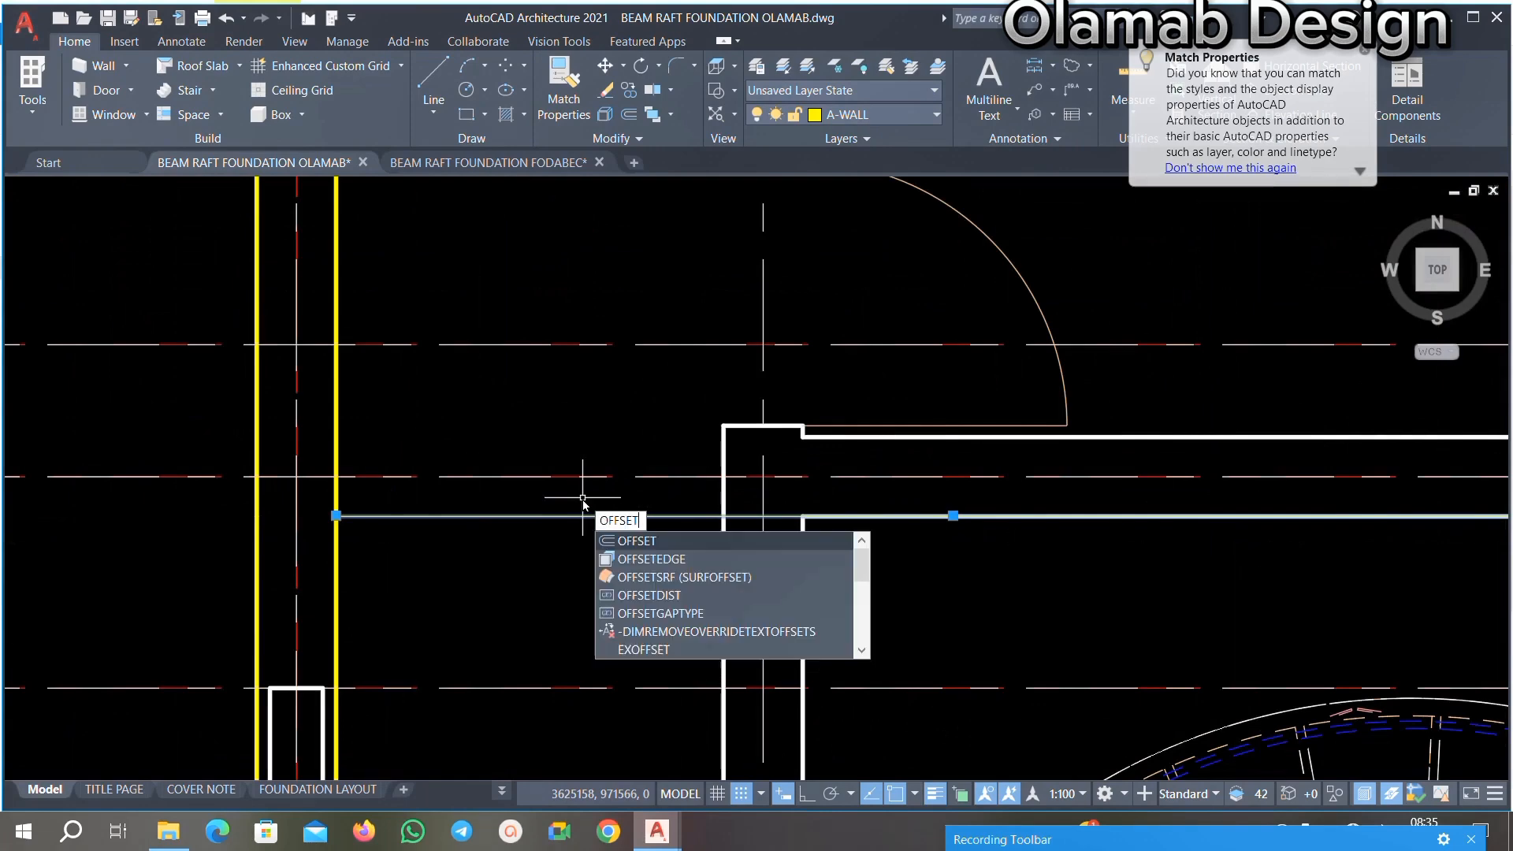
{"action": "key", "text": "Return"}
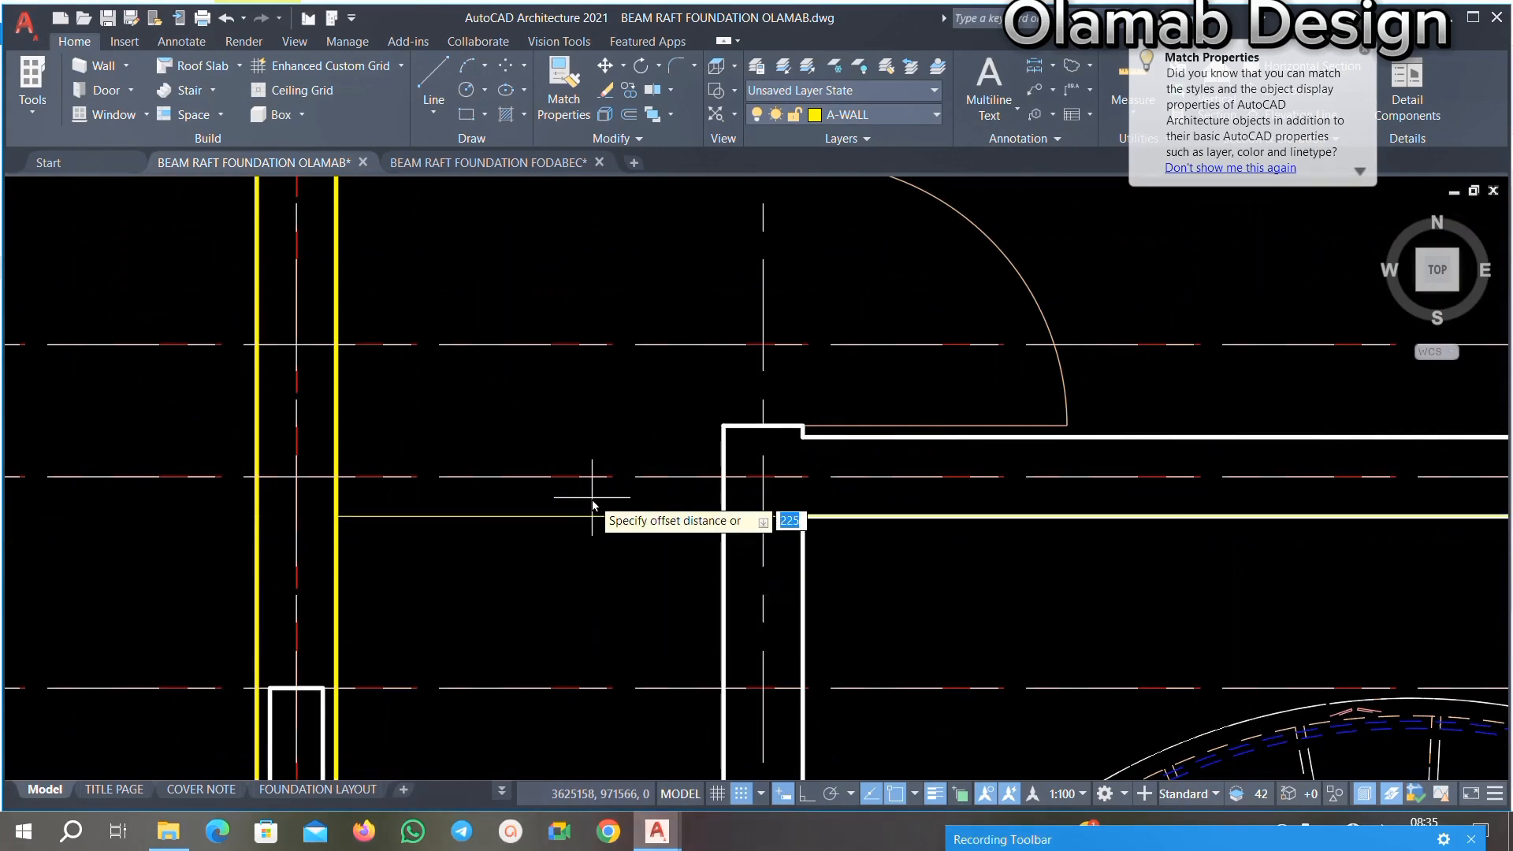
{"action": "key", "text": "Return"}
{"action": "key", "text": "Escape"}
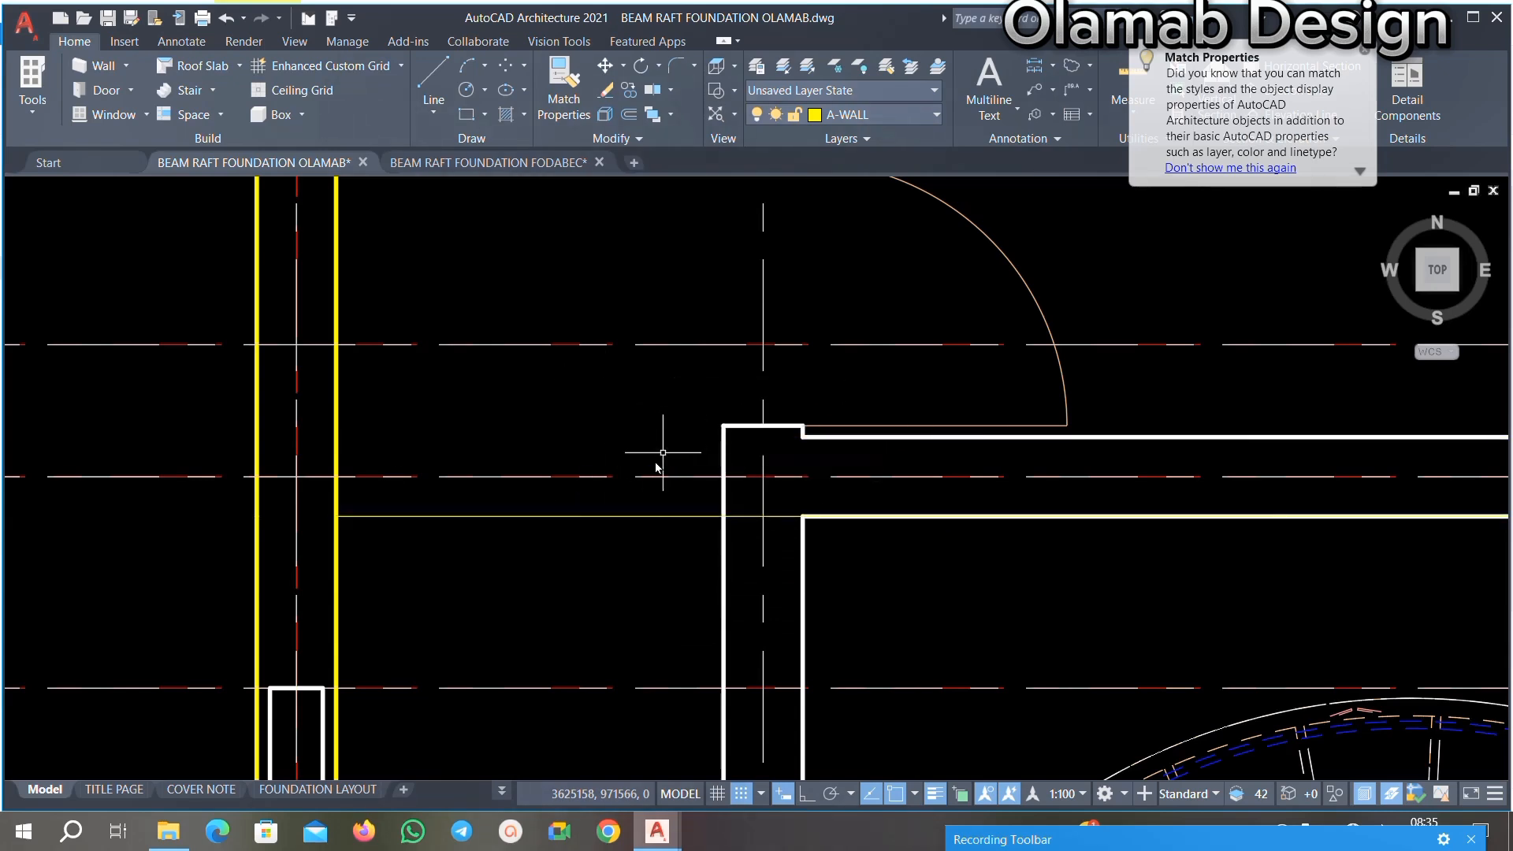
Step: Offset the new horizontal line above the spiral stair 225 upward to form the second edge of the beam
{"action": "left_click", "coordinate": [648, 516]}
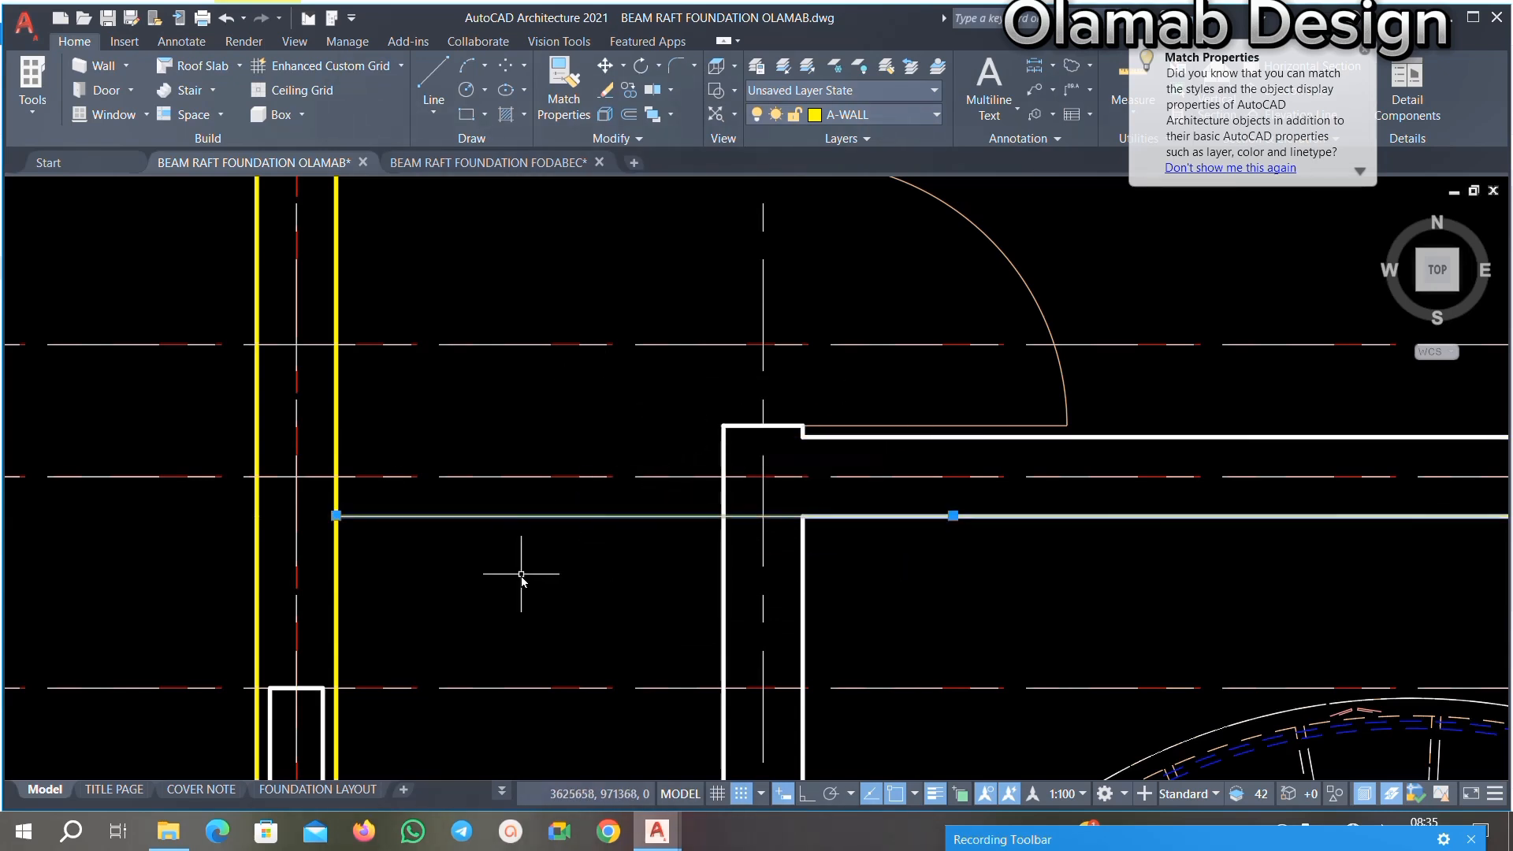
{"action": "right_click", "coordinate": [520, 574]}
{"action": "left_click", "coordinate": [595, 205]}
{"action": "key", "text": "Escape"}
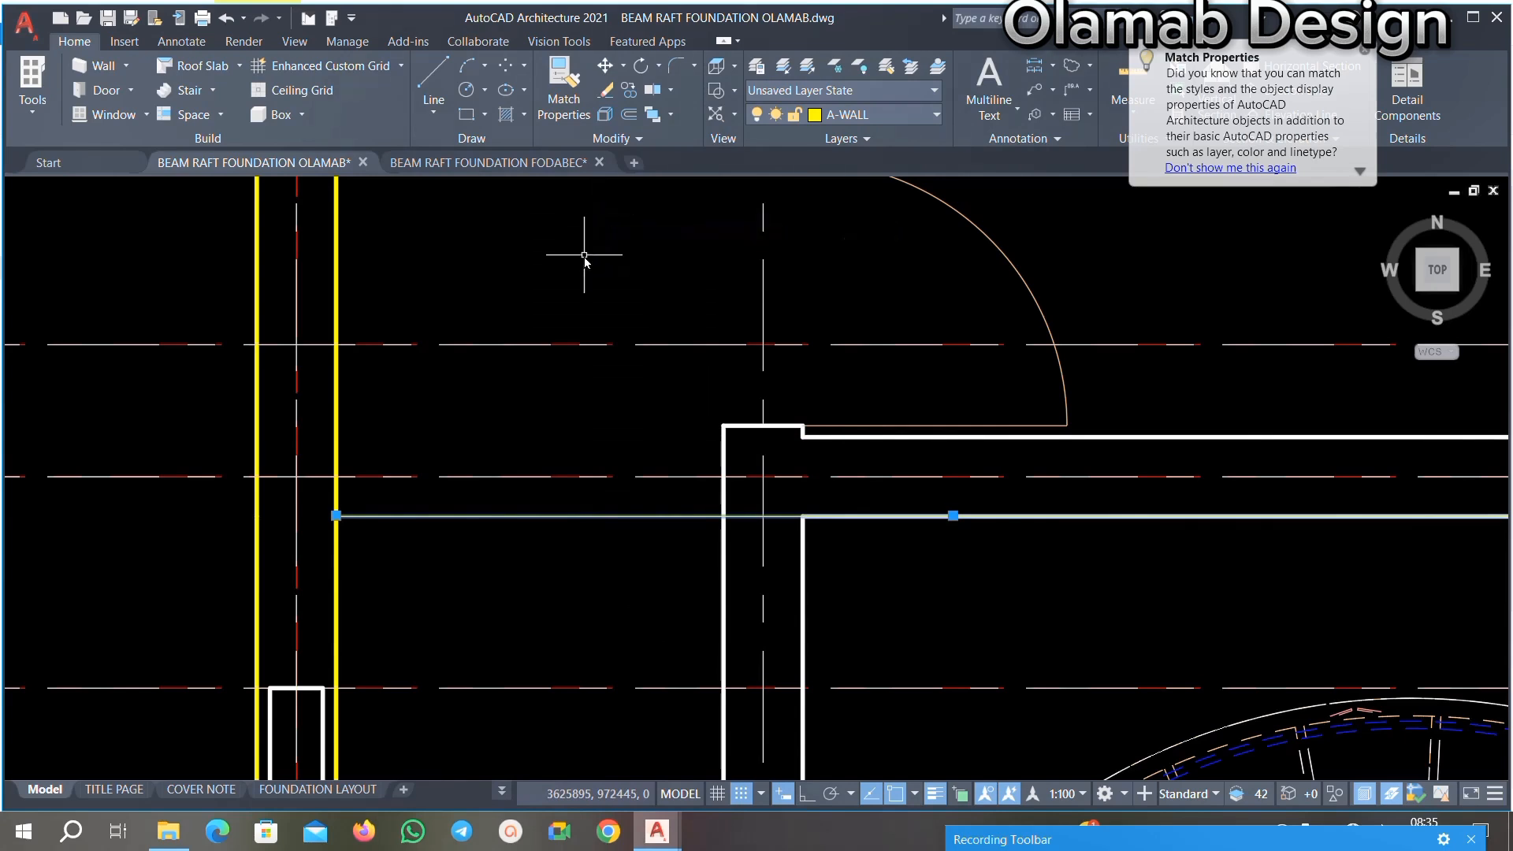
{"action": "right_click", "coordinate": [598, 536]}
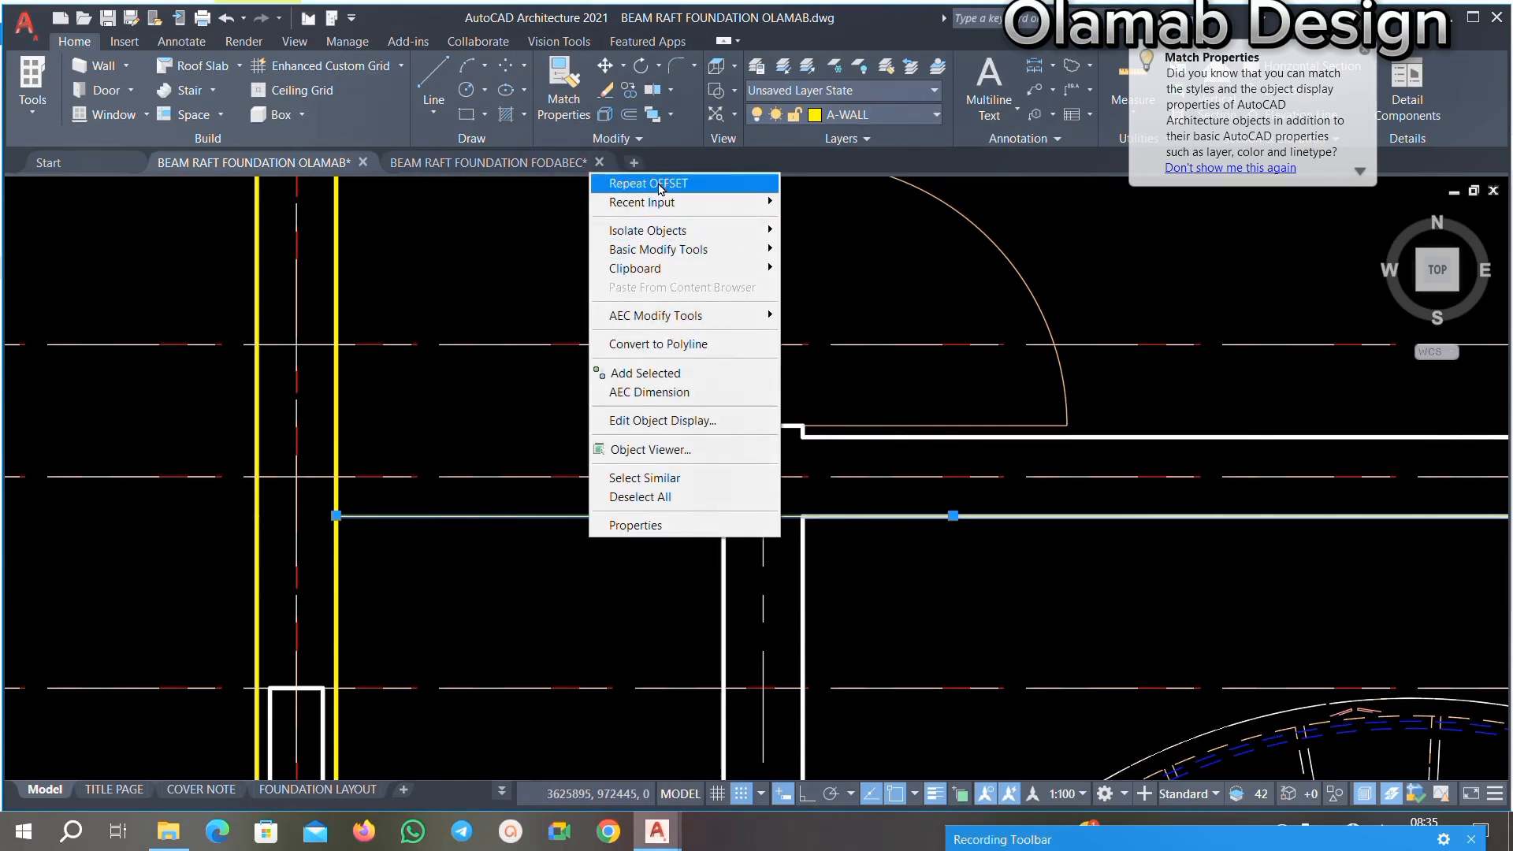
{"action": "left_click", "coordinate": [631, 183]}
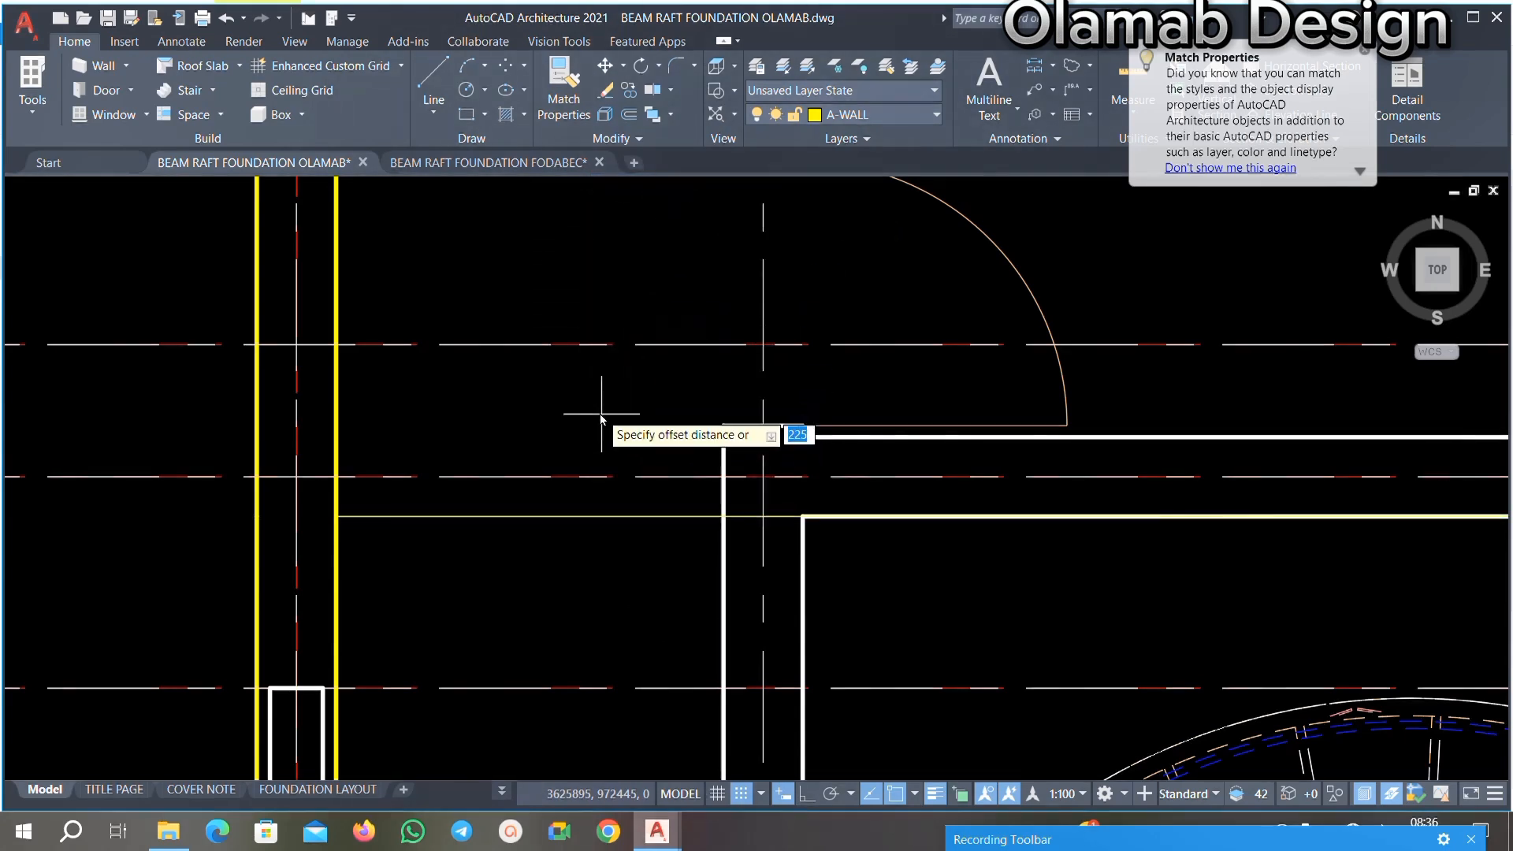
{"action": "key", "text": "Return"}
{"action": "left_click", "coordinate": [591, 393]}
{"action": "scroll", "coordinate": [627, 325], "scroll_direction": "down", "scroll_amount": 2}
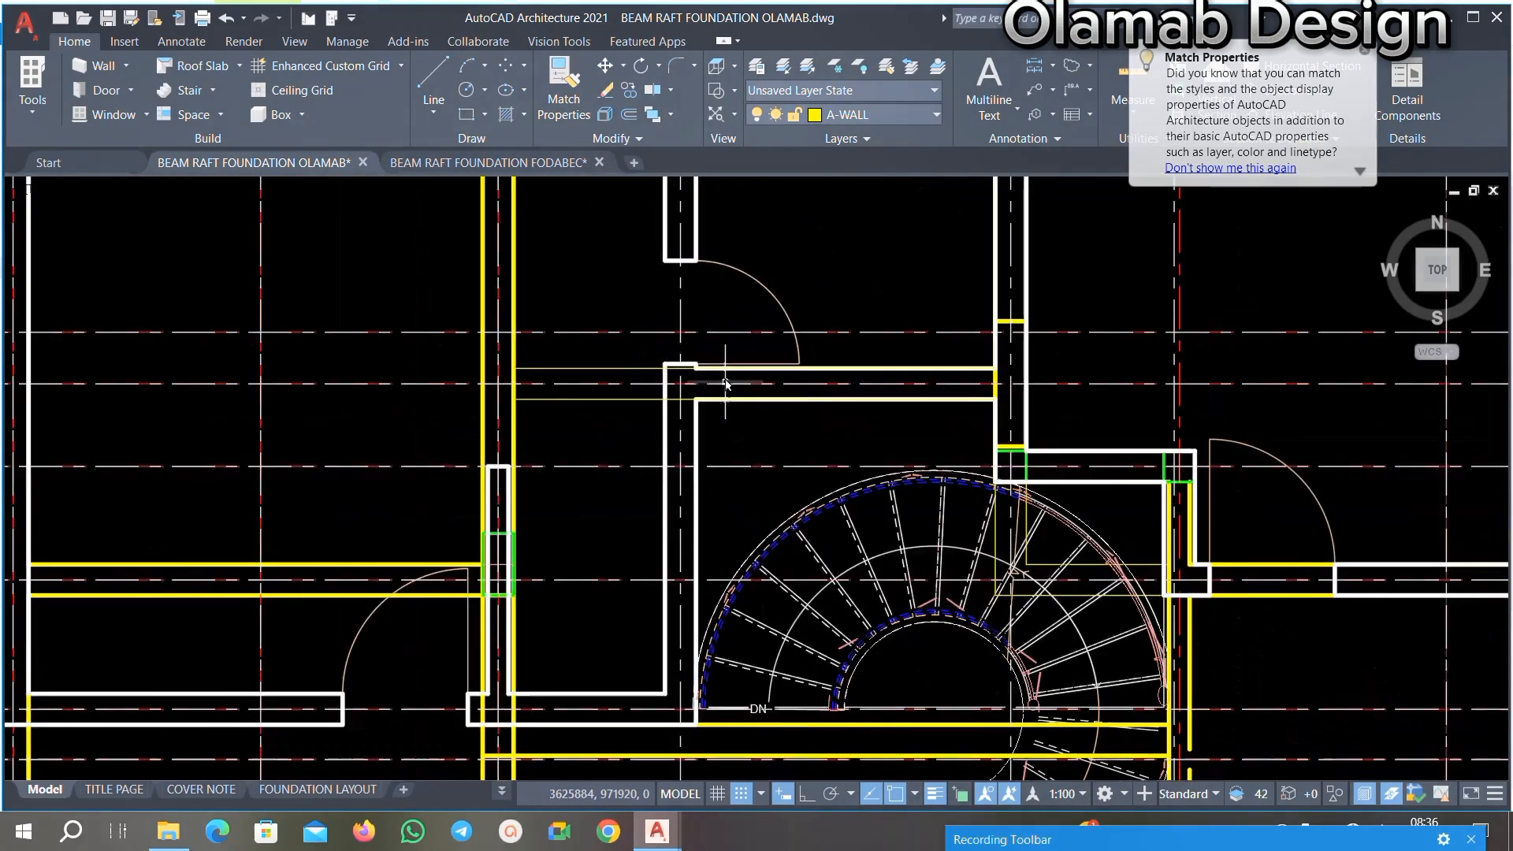
Step: Draw a vertical line 2365 long along the stair-side wall face, from the lower horizontal line down to the yellow beam
{"action": "scroll", "coordinate": [725, 383], "scroll_direction": "down", "scroll_amount": 4}
{"action": "scroll", "coordinate": [737, 432], "scroll_direction": "up", "scroll_amount": 2}
{"action": "scroll", "coordinate": [674, 327], "scroll_direction": "up", "scroll_amount": 2}
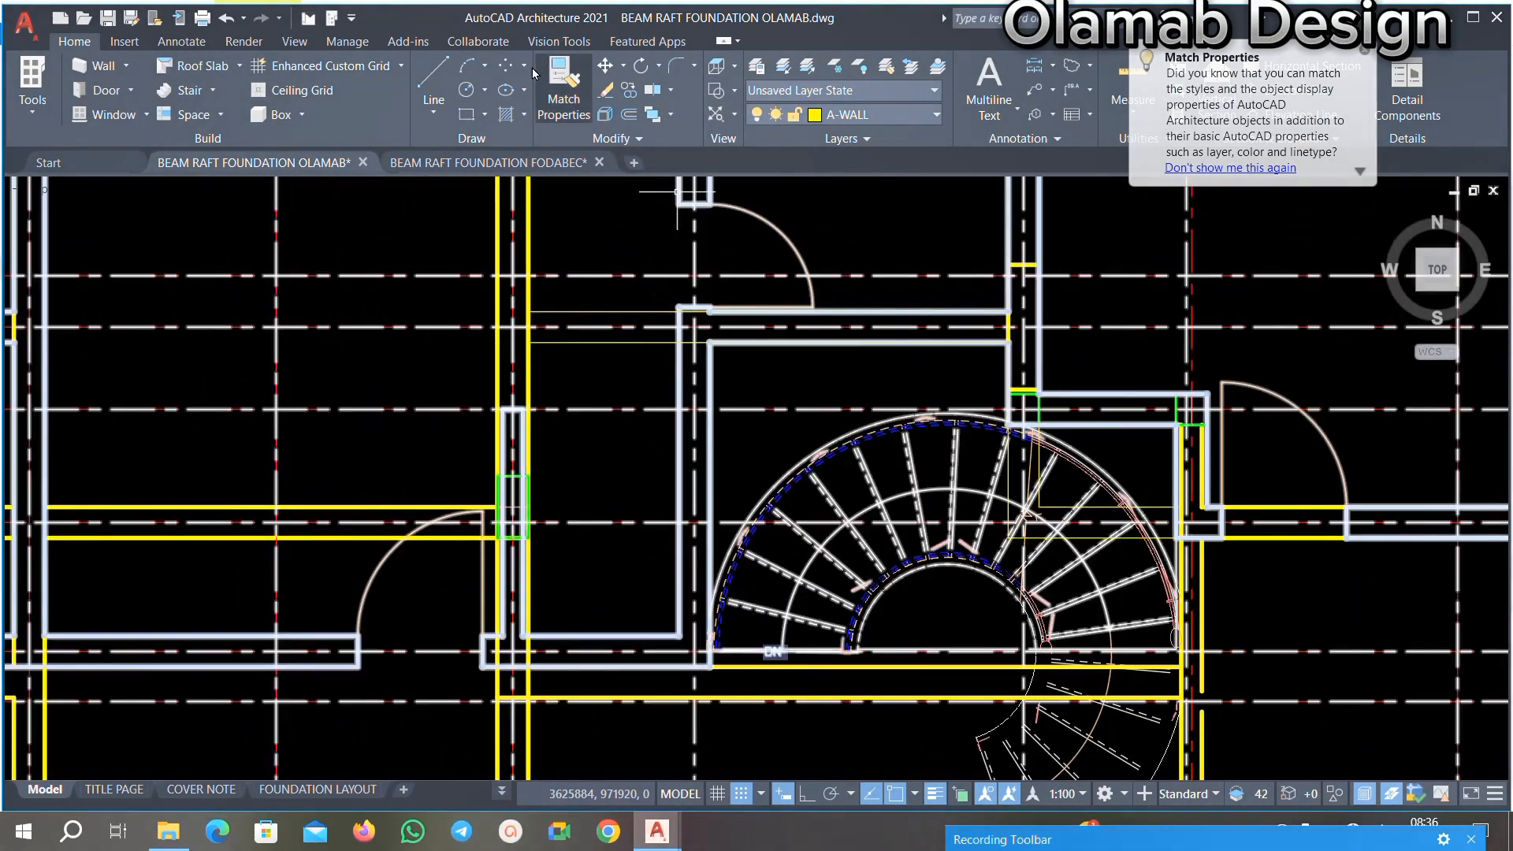
{"action": "left_click", "coordinate": [435, 75]}
{"action": "scroll", "coordinate": [684, 316], "scroll_direction": "up", "scroll_amount": 3}
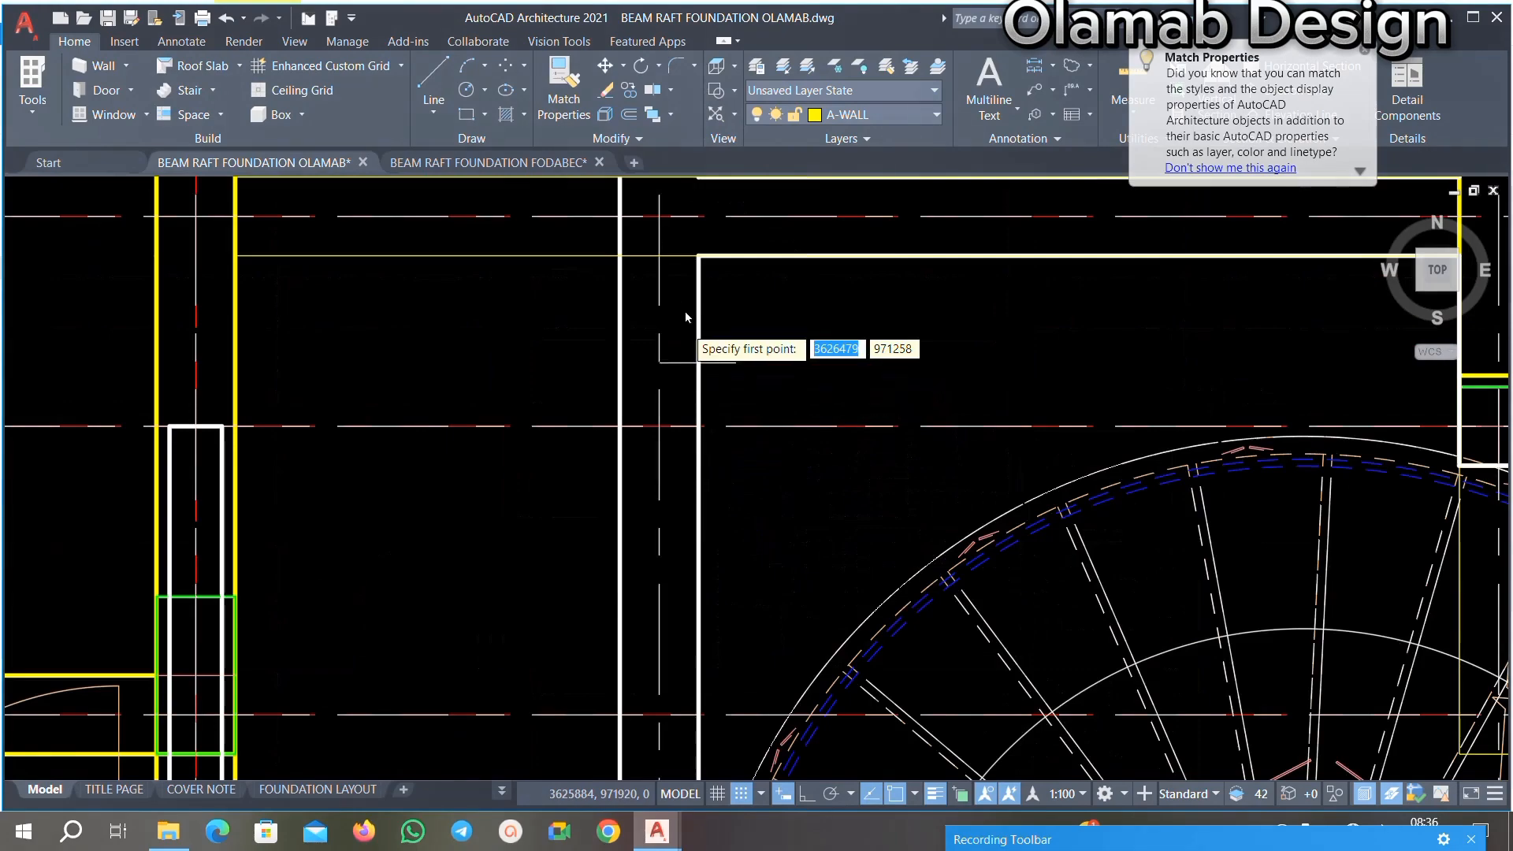
{"action": "left_click", "coordinate": [698, 256]}
{"action": "scroll", "coordinate": [701, 370], "scroll_direction": "down", "scroll_amount": 4}
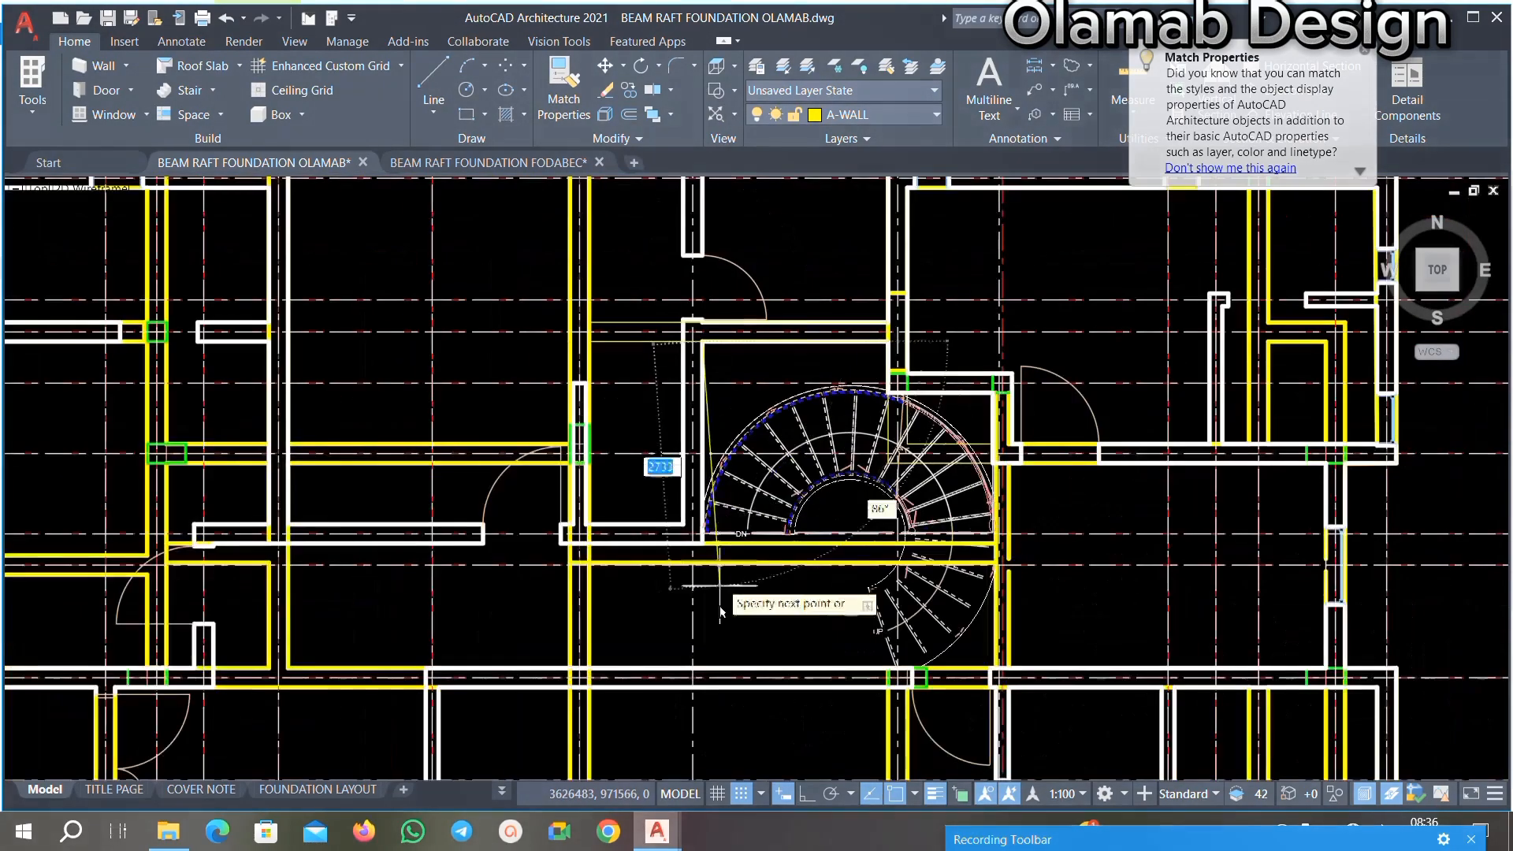
{"action": "scroll", "coordinate": [713, 536], "scroll_direction": "up", "scroll_amount": 5}
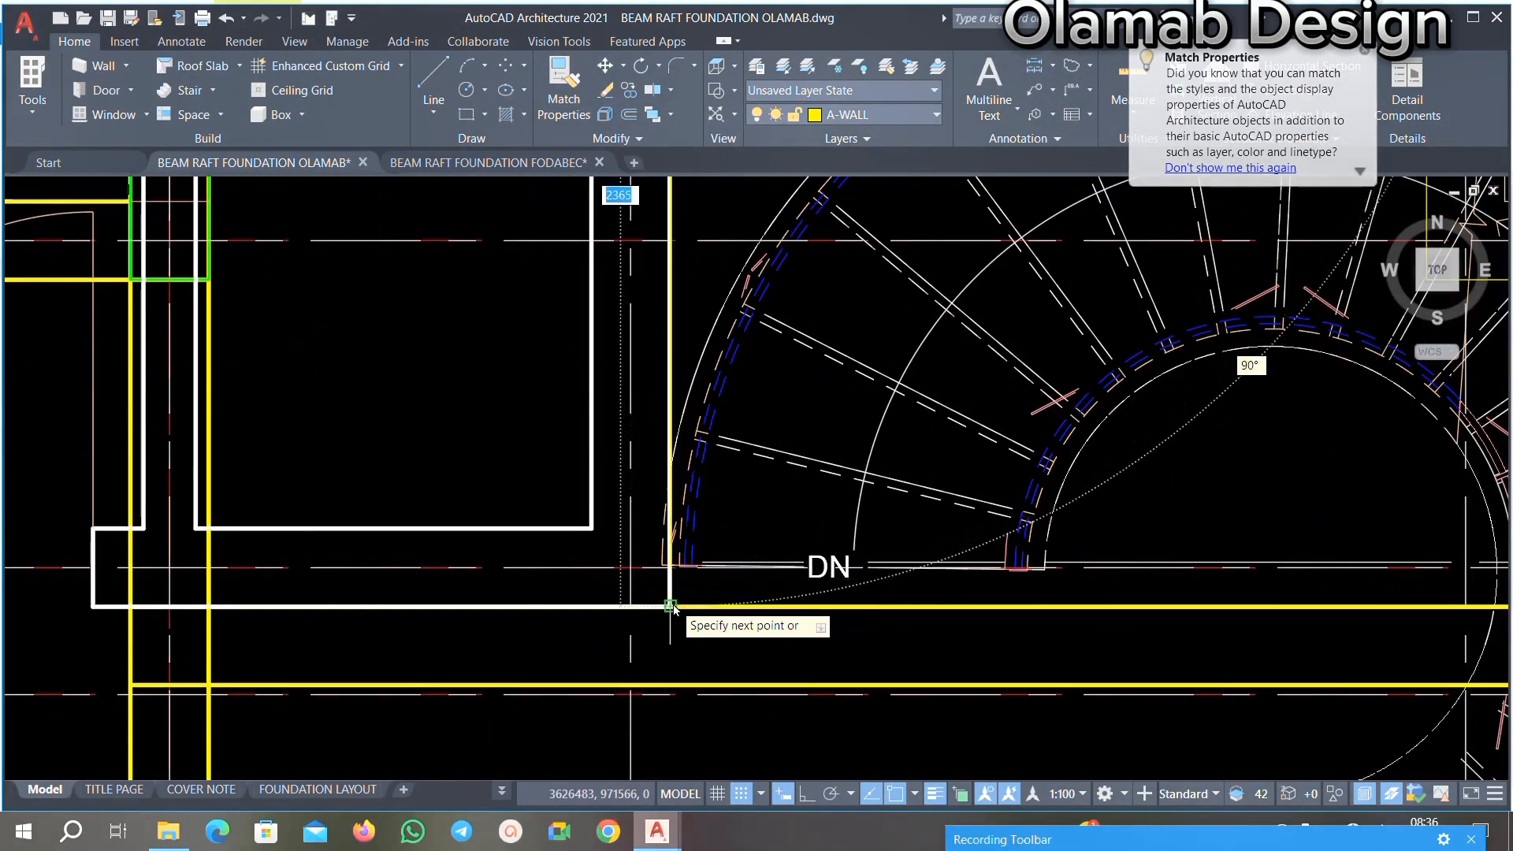
{"action": "scroll", "coordinate": [657, 607], "scroll_direction": "down", "scroll_amount": 3}
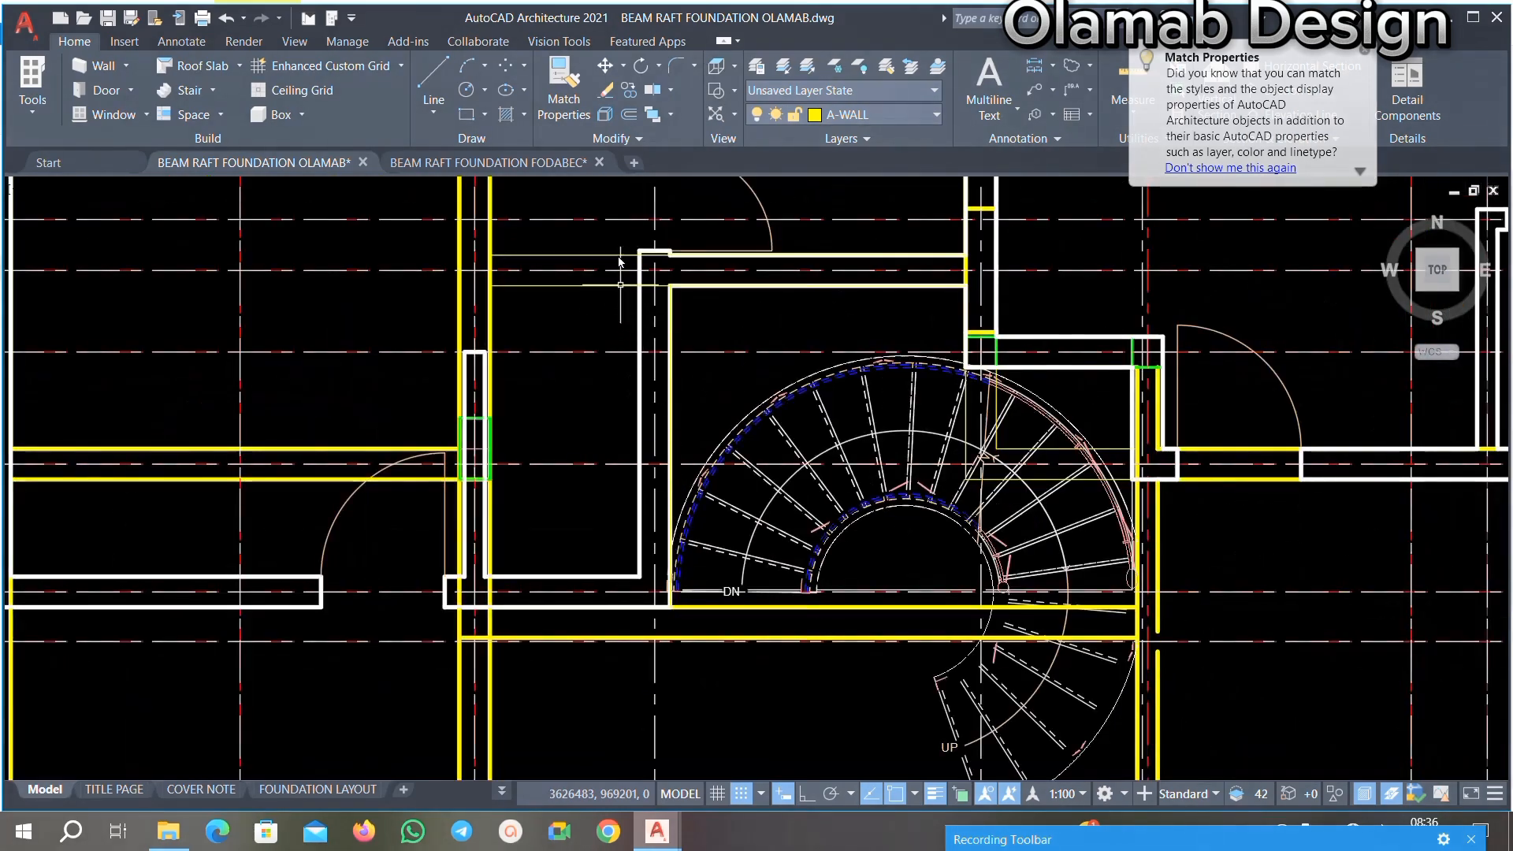
Step: Draw a parallel vertical line 2365 long along the wall's west face, from the lower horizontal line down to the level of the yellow beam
{"action": "scroll", "coordinate": [629, 341], "scroll_direction": "up", "scroll_amount": 2}
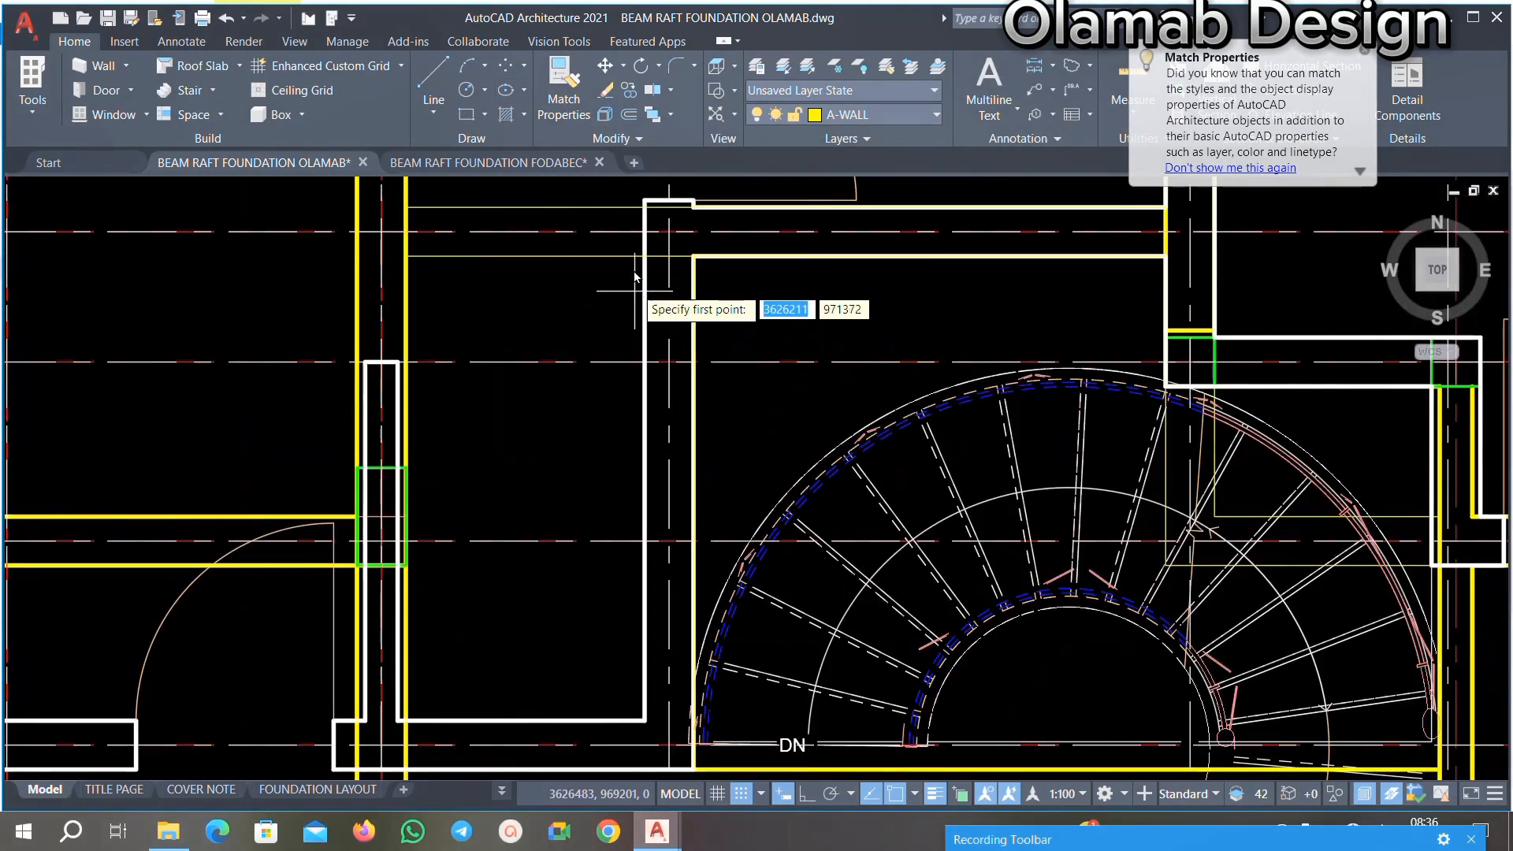
{"action": "left_click", "coordinate": [643, 256]}
{"action": "scroll", "coordinate": [644, 256], "scroll_direction": "down", "scroll_amount": 5}
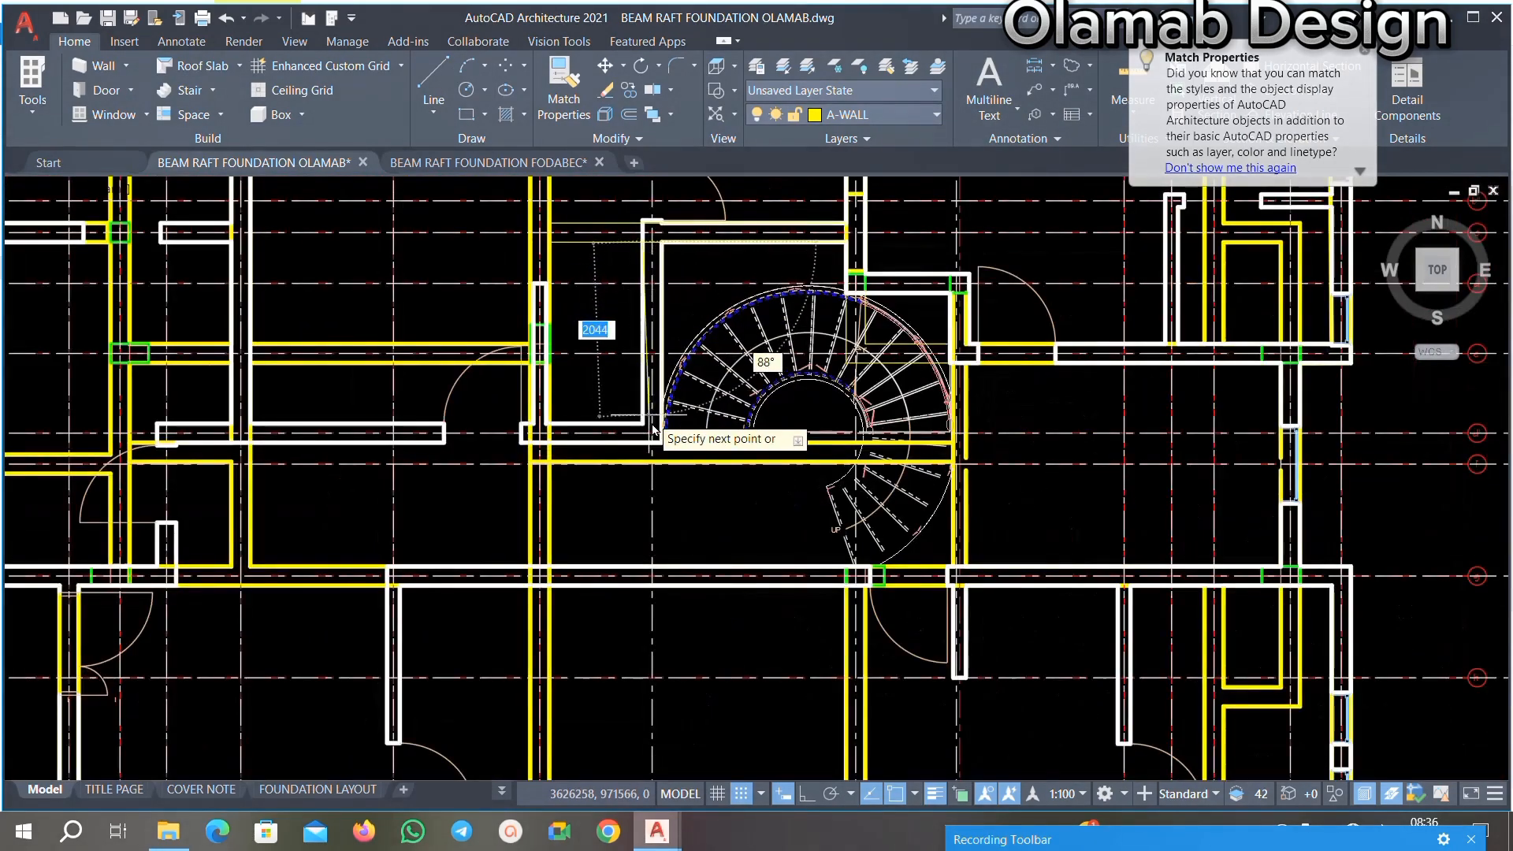
{"action": "scroll", "coordinate": [658, 455], "scroll_direction": "up", "scroll_amount": 5}
{"action": "scroll", "coordinate": [628, 461], "scroll_direction": "down", "scroll_amount": 5}
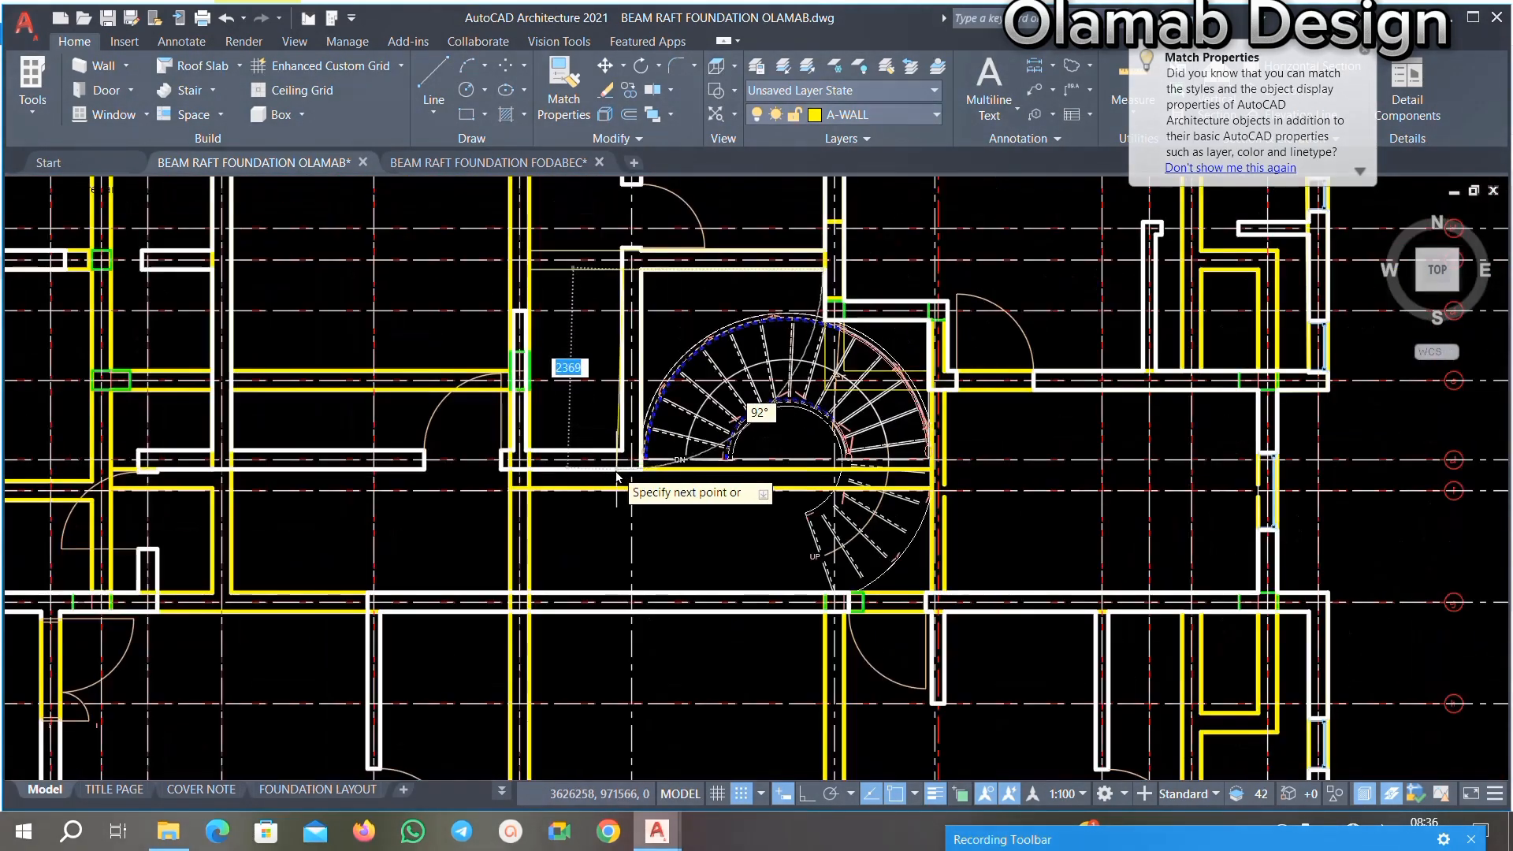
{"action": "scroll", "coordinate": [628, 455], "scroll_direction": "up", "scroll_amount": 5}
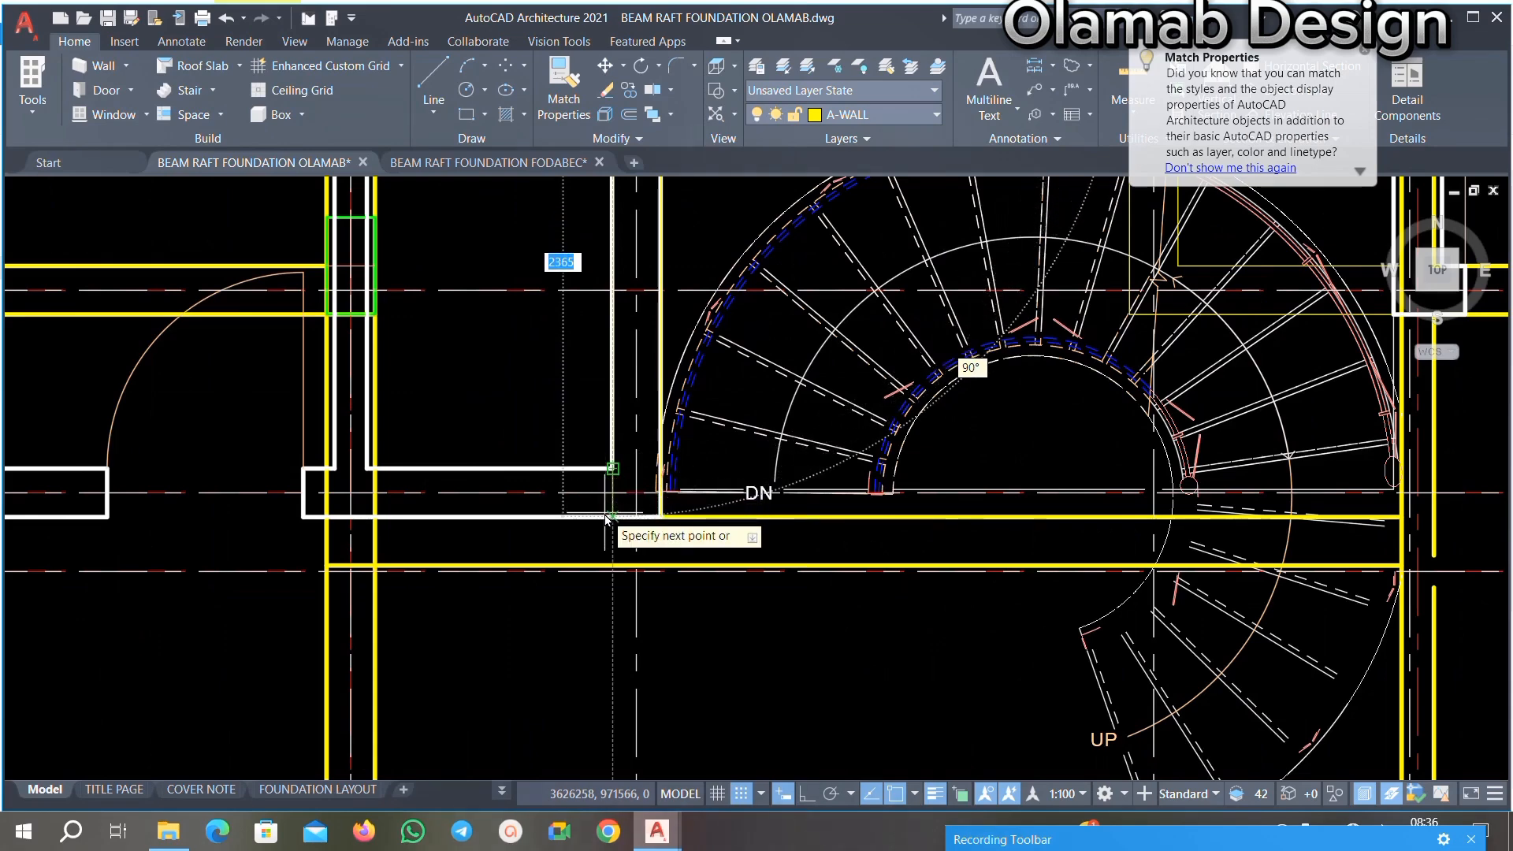
Step: Move the overlaid white floor plan off the foundation plan into the empty space below the other plans
{"action": "scroll", "coordinate": [552, 516], "scroll_direction": "down", "scroll_amount": 8}
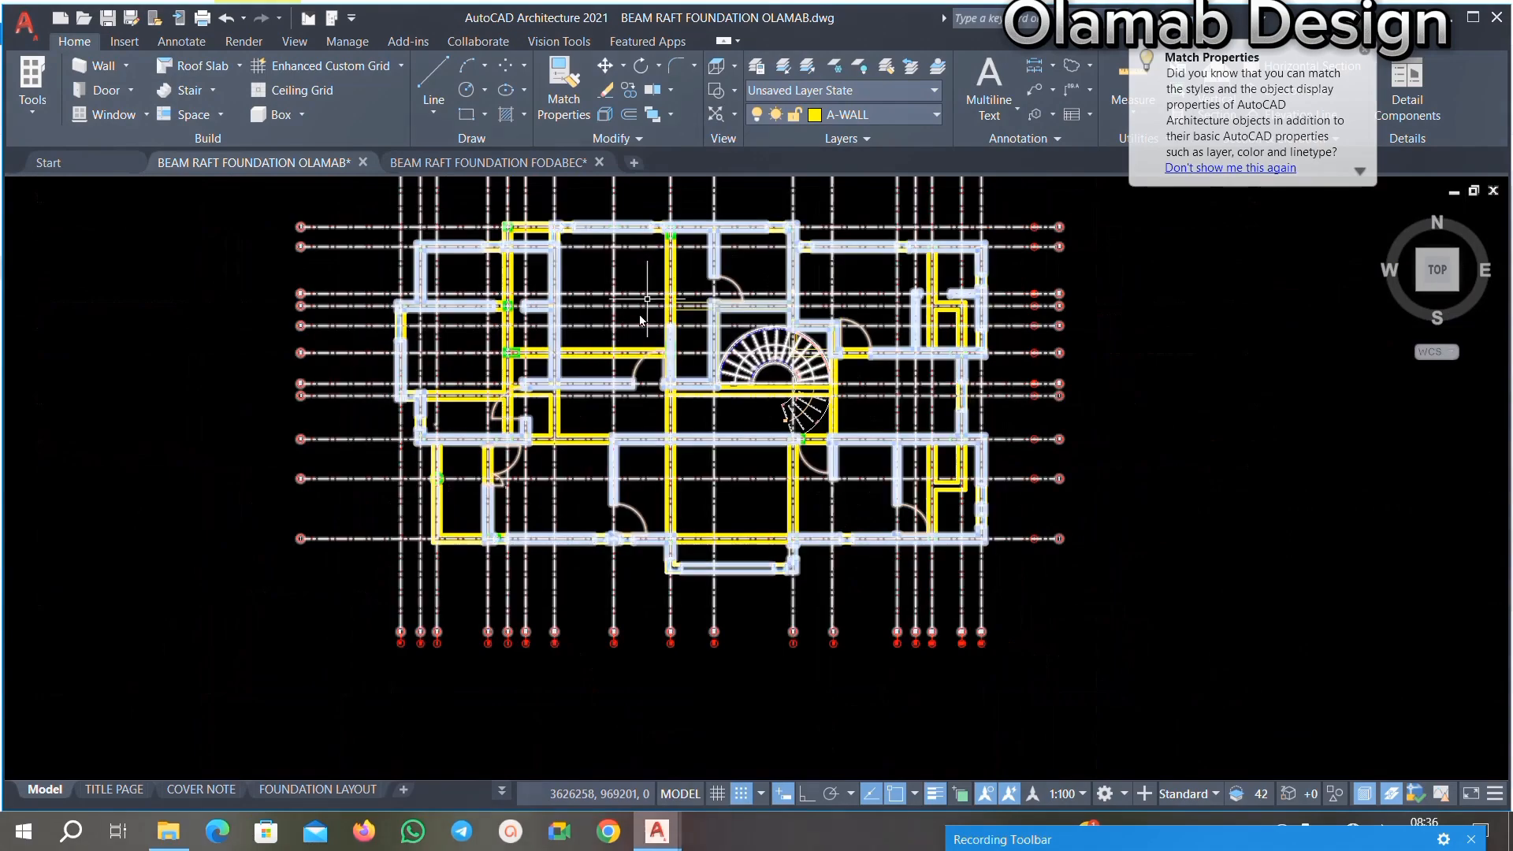
{"action": "scroll", "coordinate": [533, 374], "scroll_direction": "up", "scroll_amount": 3}
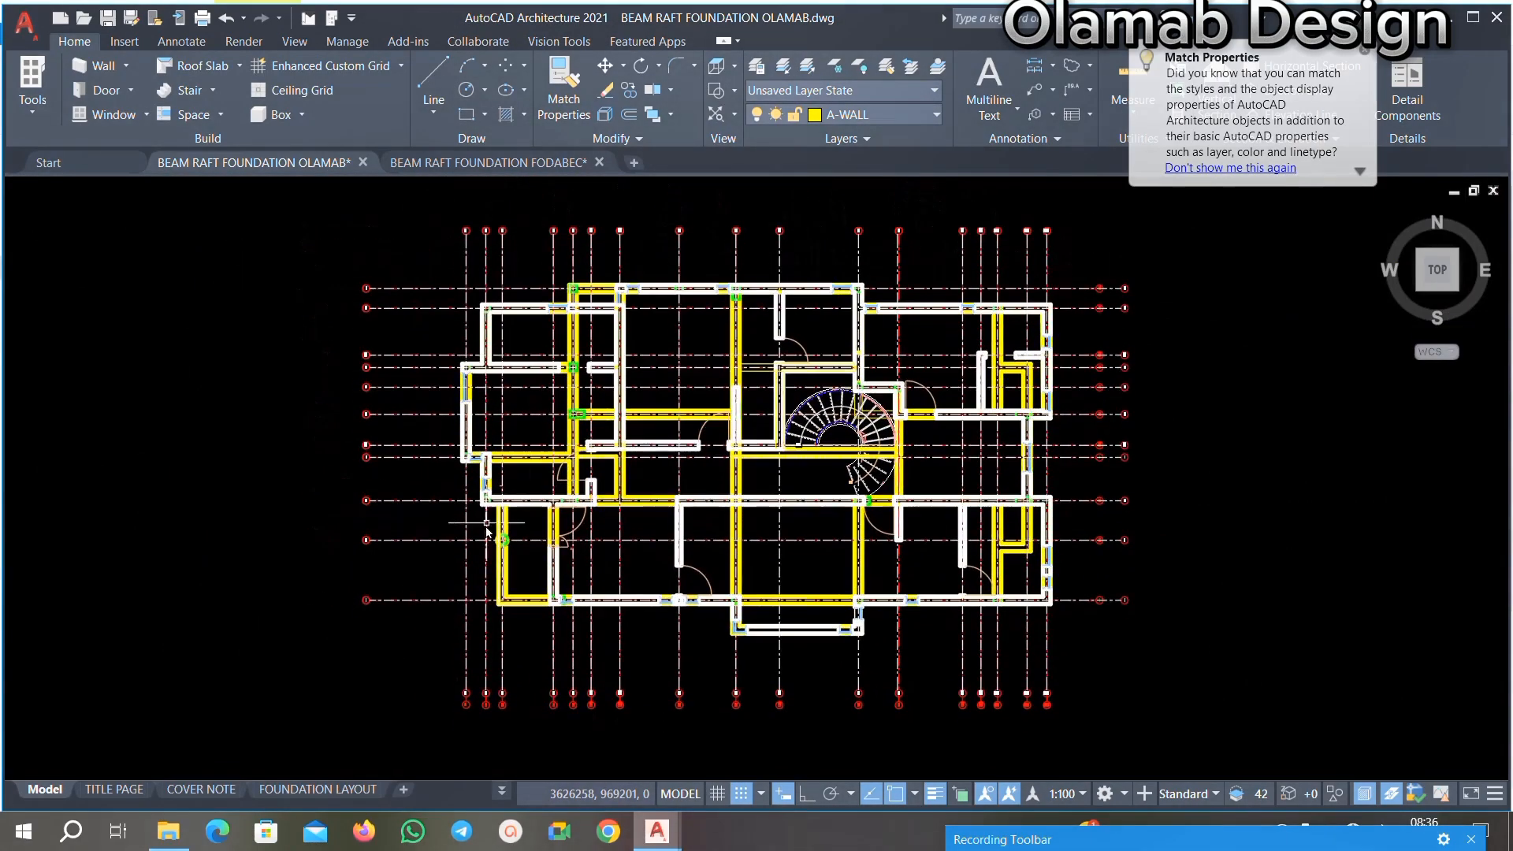
{"action": "scroll", "coordinate": [533, 374], "scroll_direction": "up", "scroll_amount": 5}
{"action": "scroll", "coordinate": [540, 354], "scroll_direction": "down", "scroll_amount": 8}
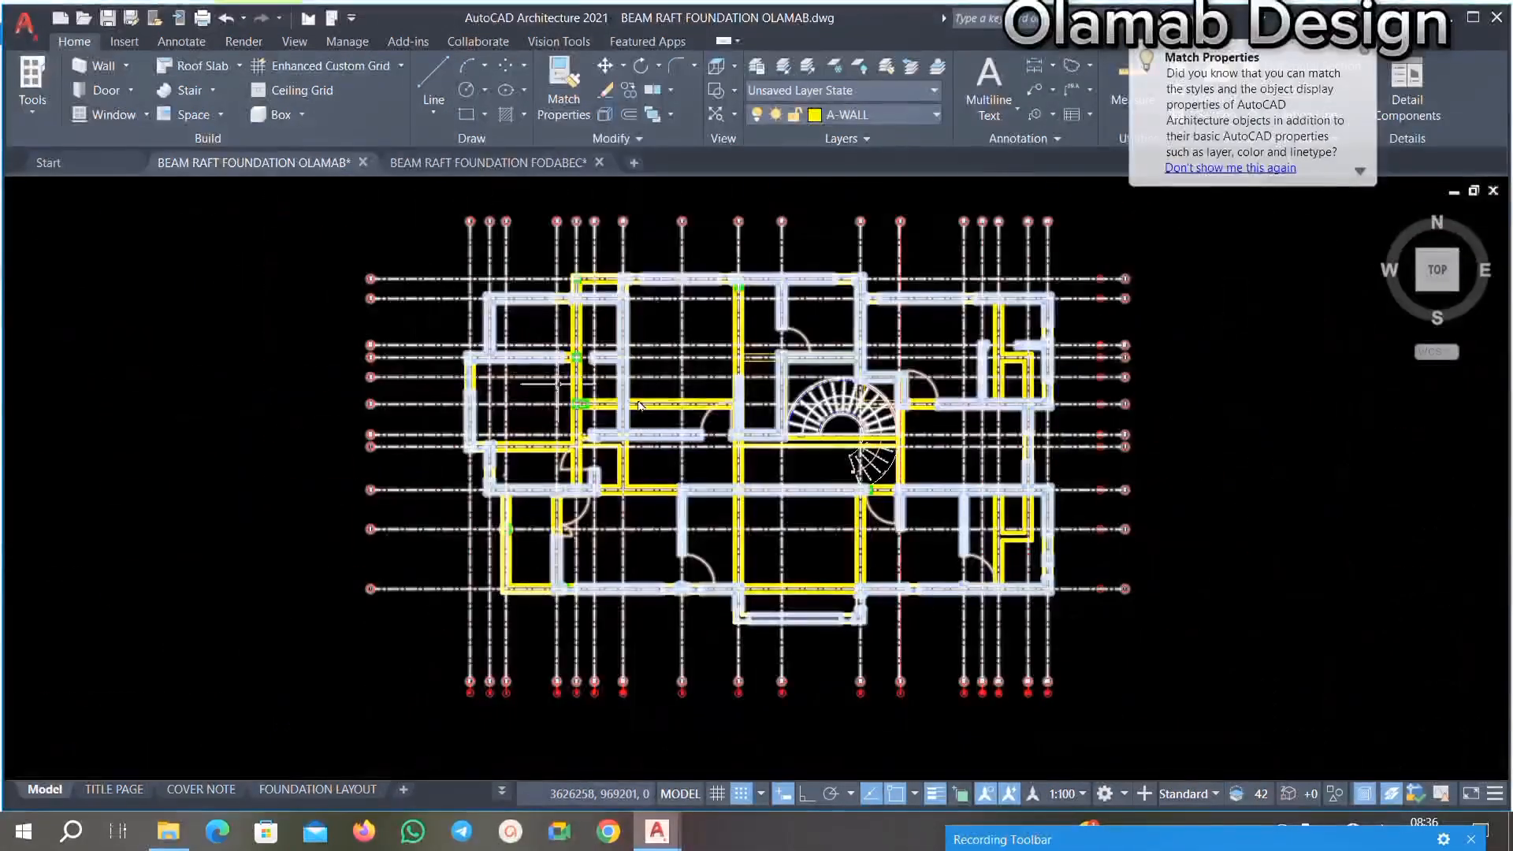
{"action": "scroll", "coordinate": [659, 394], "scroll_direction": "up", "scroll_amount": 3}
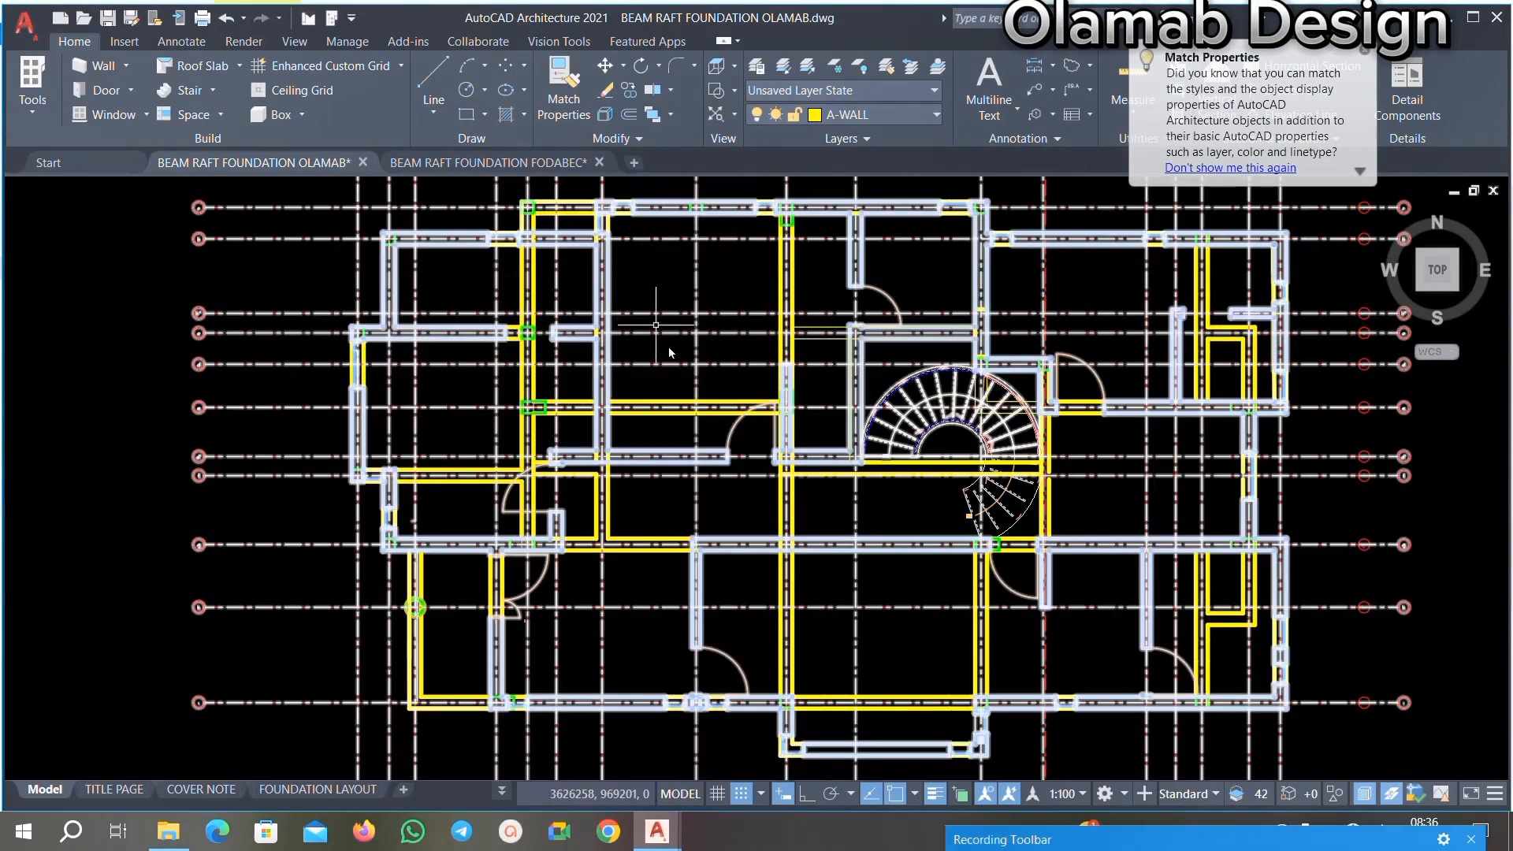
{"action": "scroll", "coordinate": [690, 510], "scroll_direction": "down", "scroll_amount": 3}
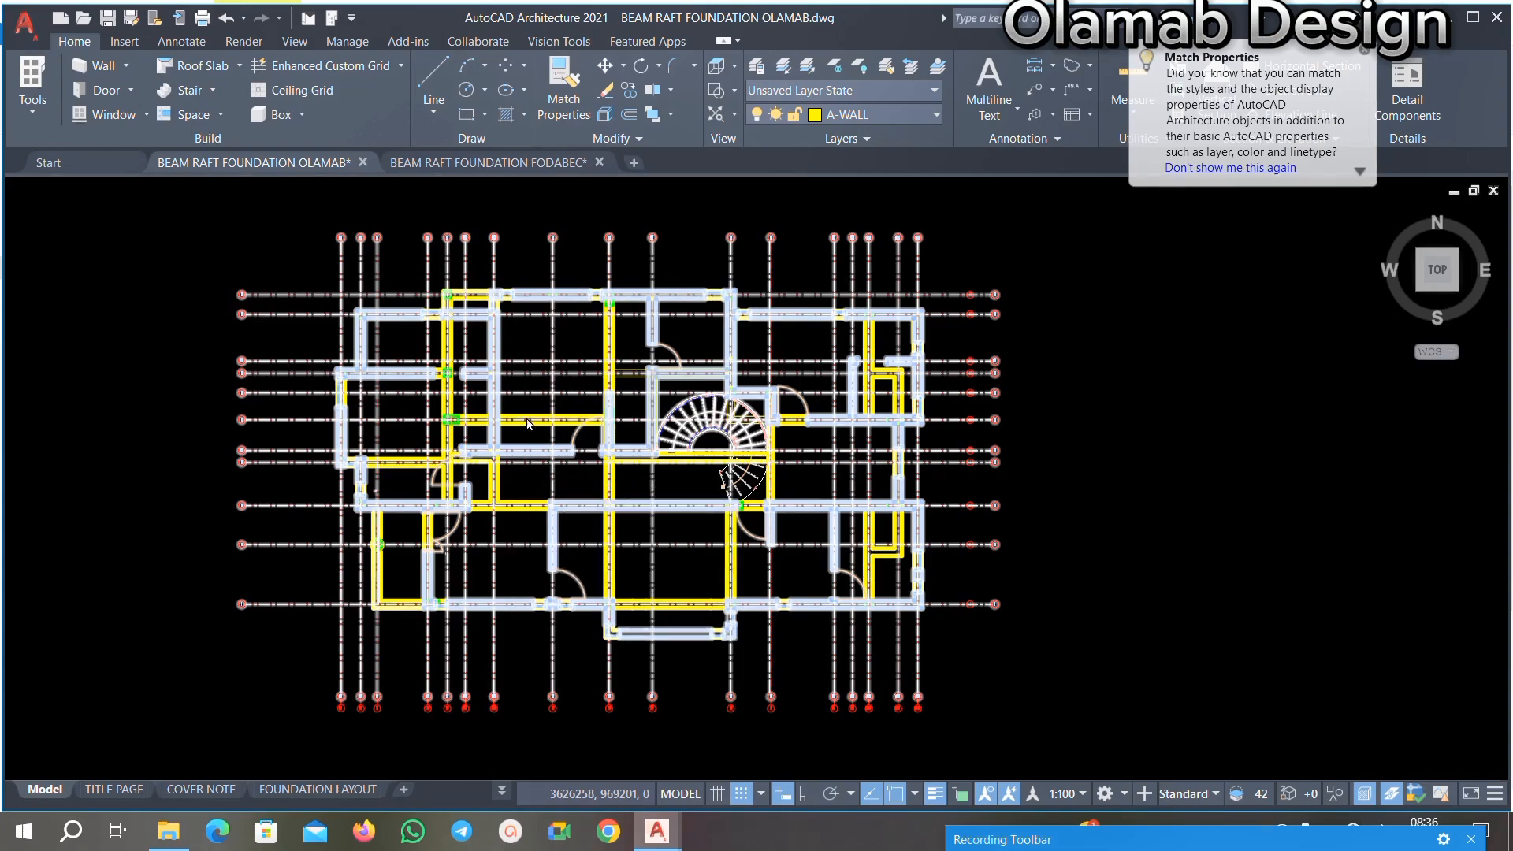
{"action": "middle_click_drag", "start_coordinate": [629, 404], "coordinate": [517, 442]}
{"action": "scroll", "coordinate": [654, 320], "scroll_direction": "up", "scroll_amount": 4}
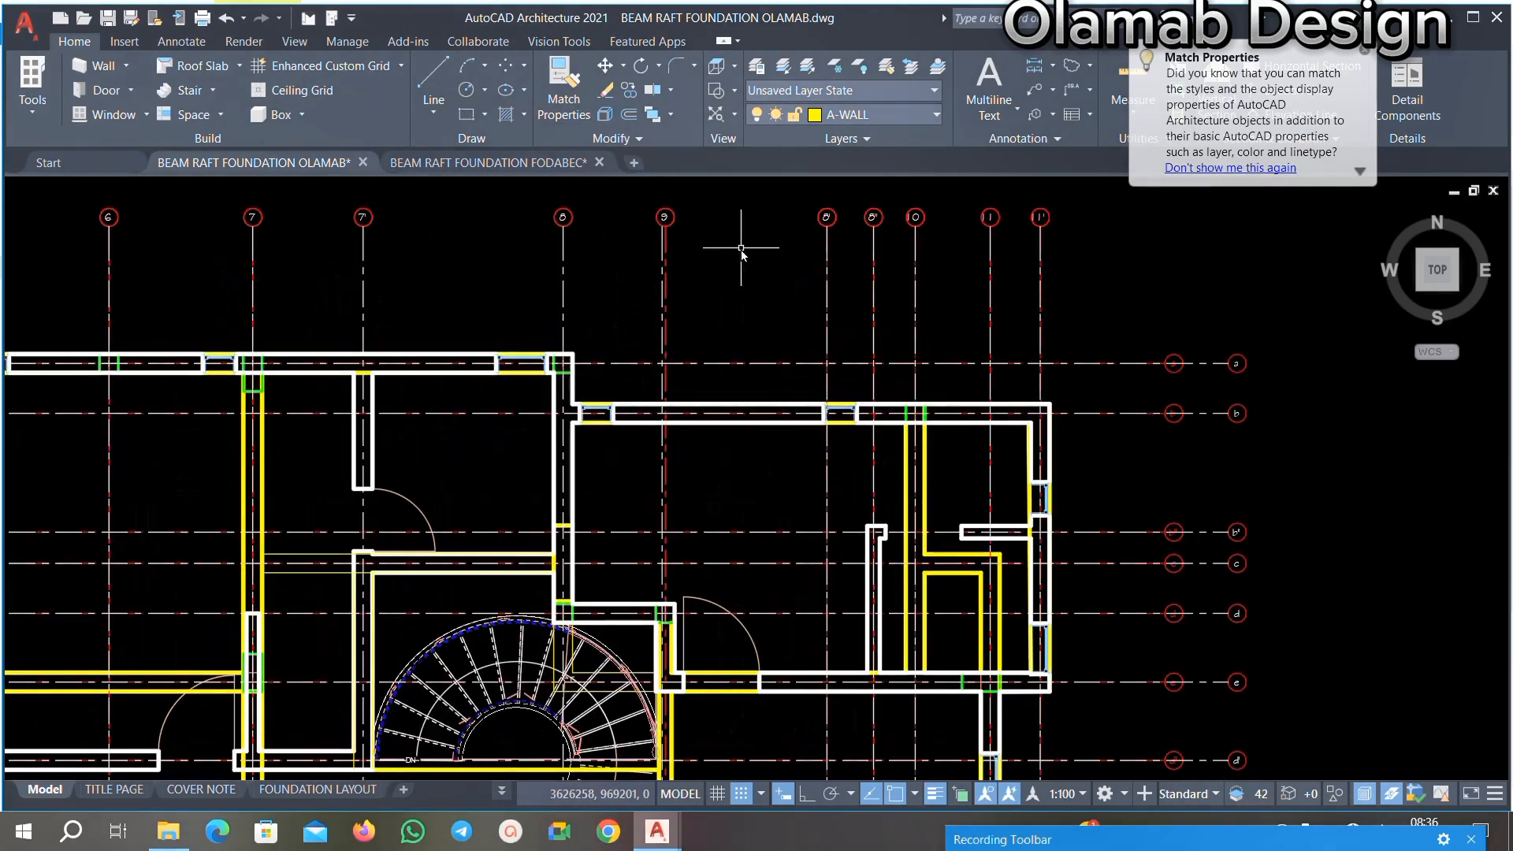
{"action": "scroll", "coordinate": [615, 264], "scroll_direction": "down", "scroll_amount": 2}
{"action": "key", "text": "ctrl+a"}
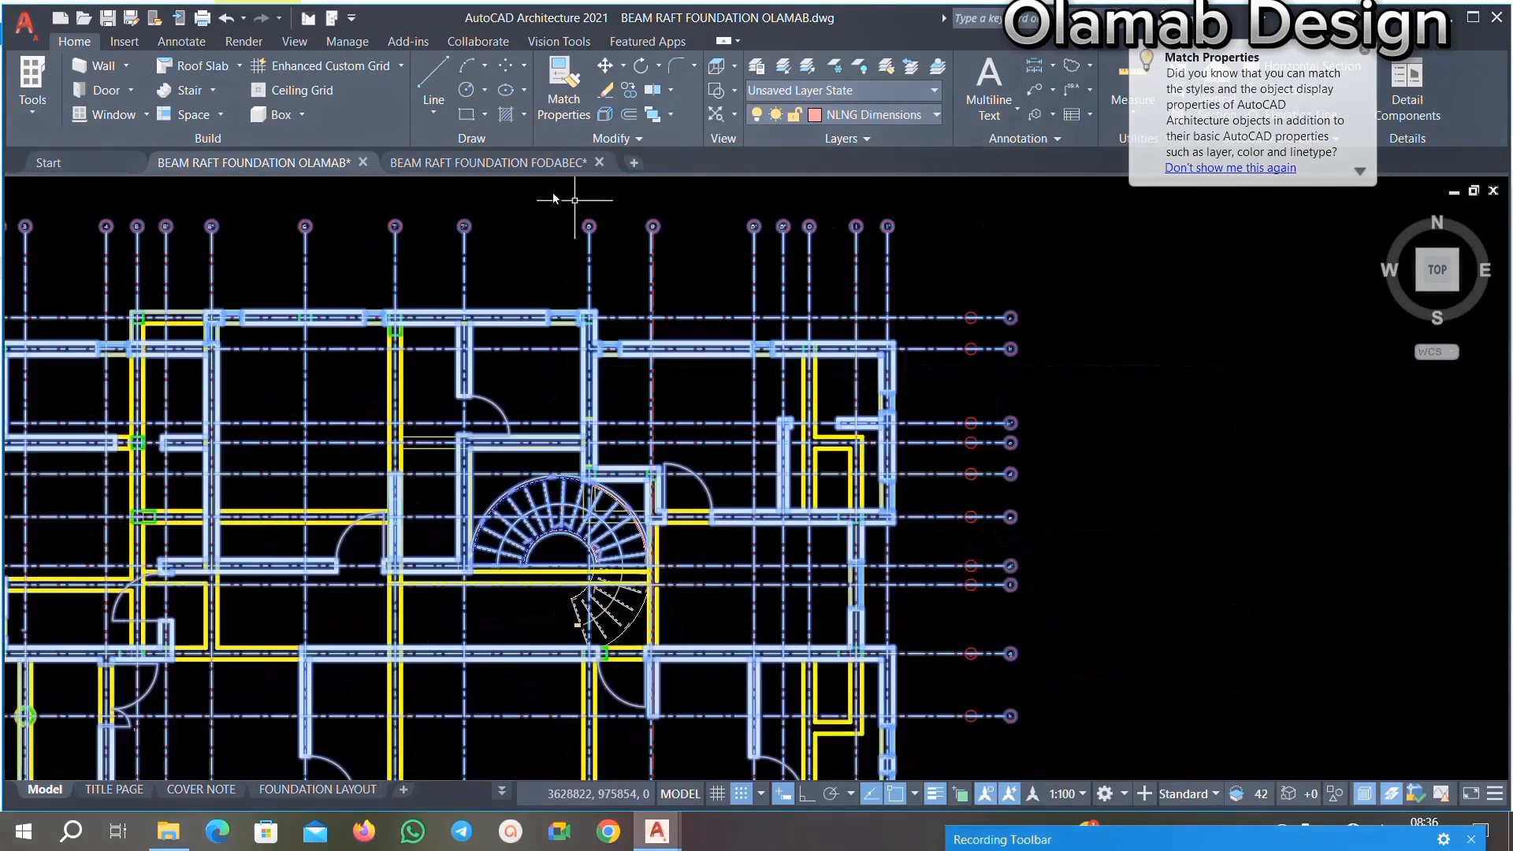
{"action": "left_click", "coordinate": [588, 506]}
{"action": "scroll", "coordinate": [591, 351], "scroll_direction": "down", "scroll_amount": 11}
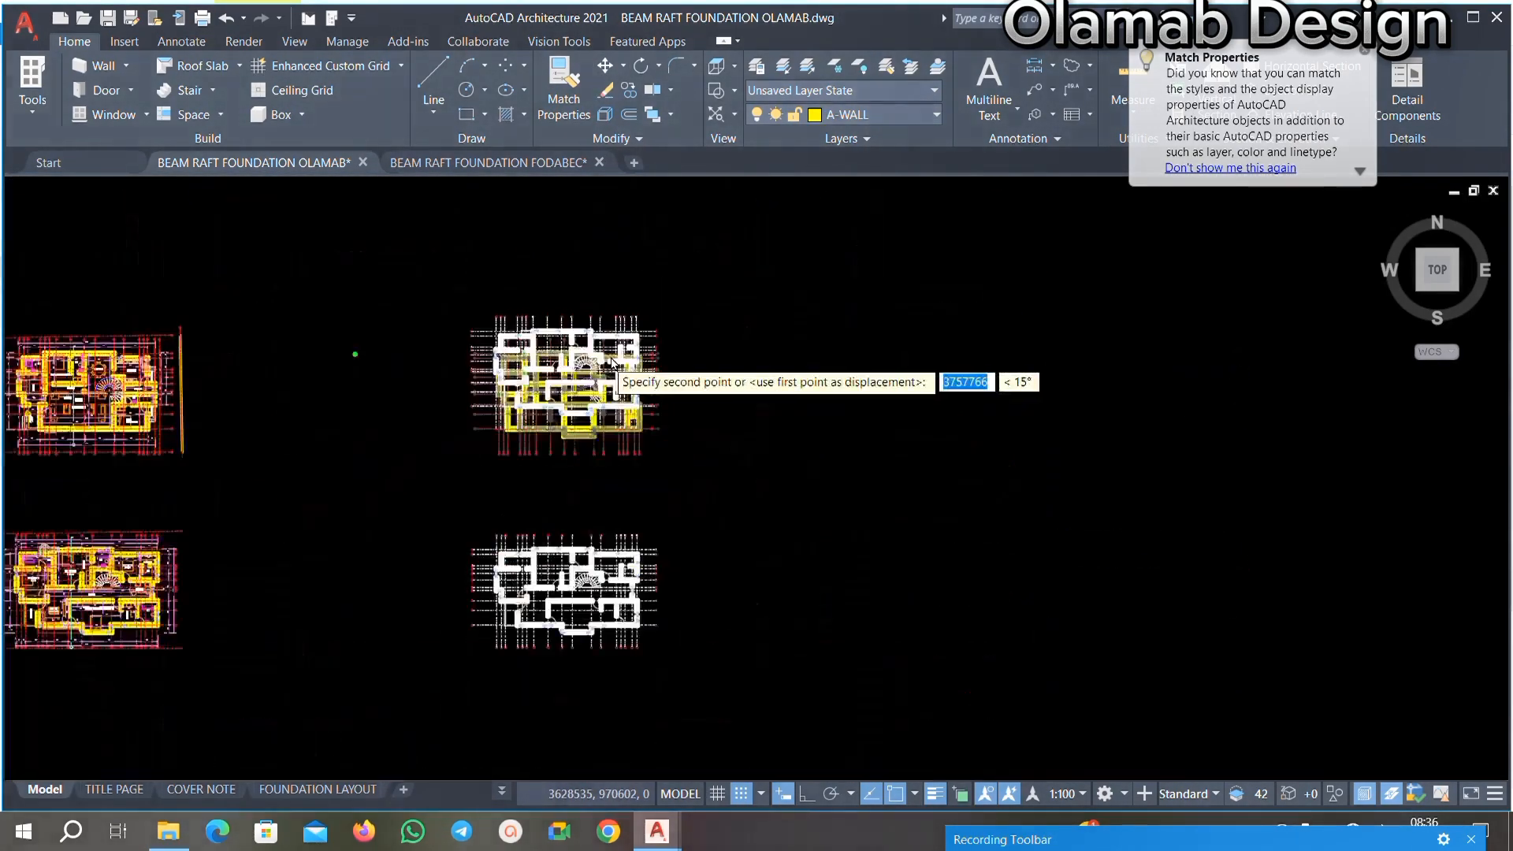
{"action": "scroll", "coordinate": [654, 468], "scroll_direction": "up", "scroll_amount": 4}
{"action": "left_click", "coordinate": [708, 555]}
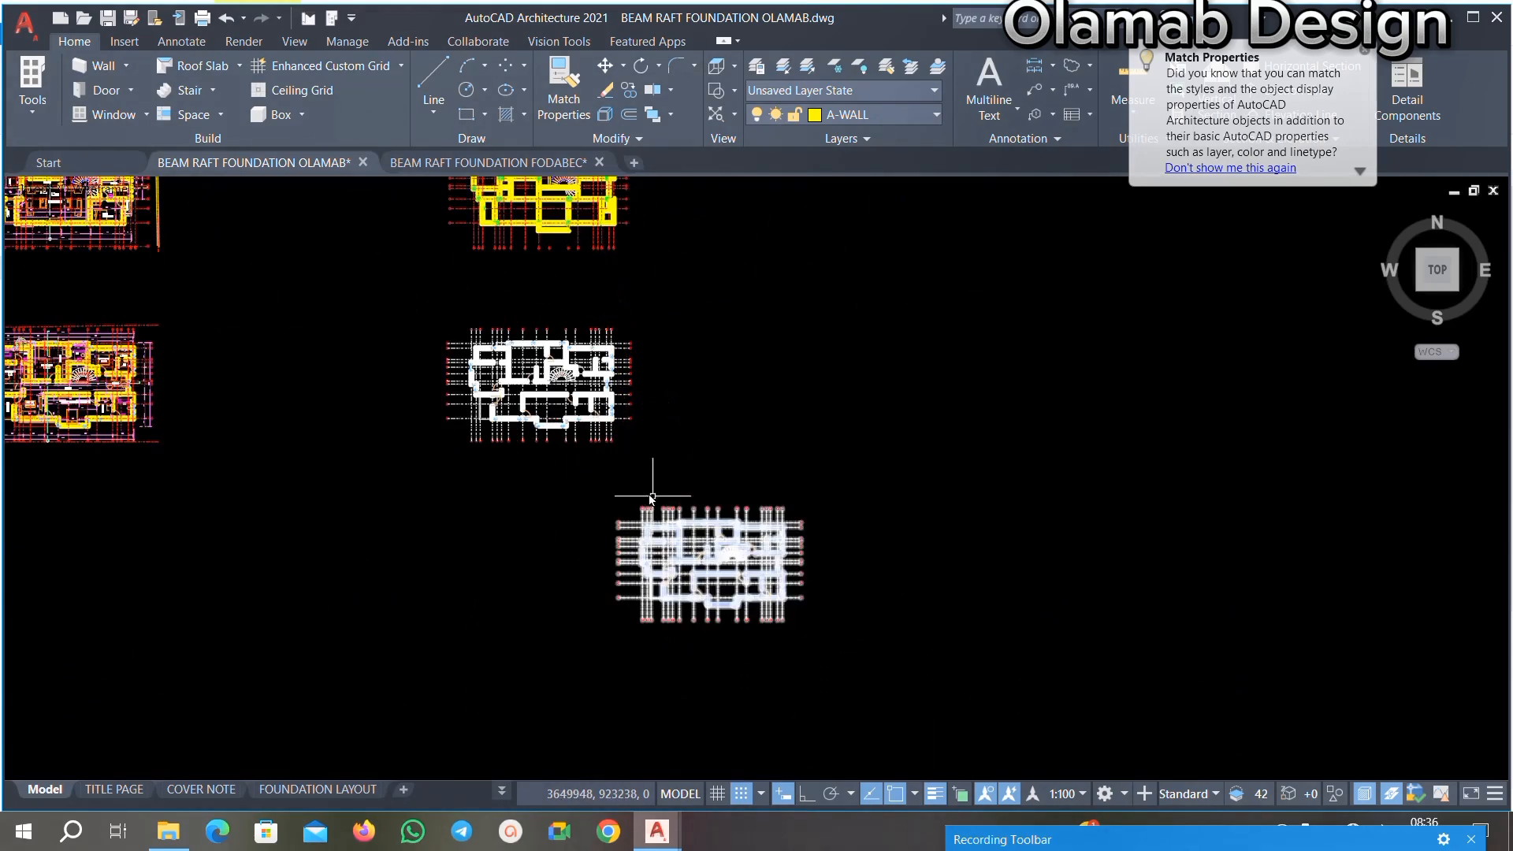
Step: Delete the floor plan copy that was moved away from the foundation plan
{"action": "scroll", "coordinate": [795, 512], "scroll_direction": "up", "scroll_amount": 4}
{"action": "left_click", "coordinate": [795, 475]}
{"action": "left_click", "coordinate": [418, 644]}
{"action": "scroll", "coordinate": [655, 611], "scroll_direction": "down", "scroll_amount": 4}
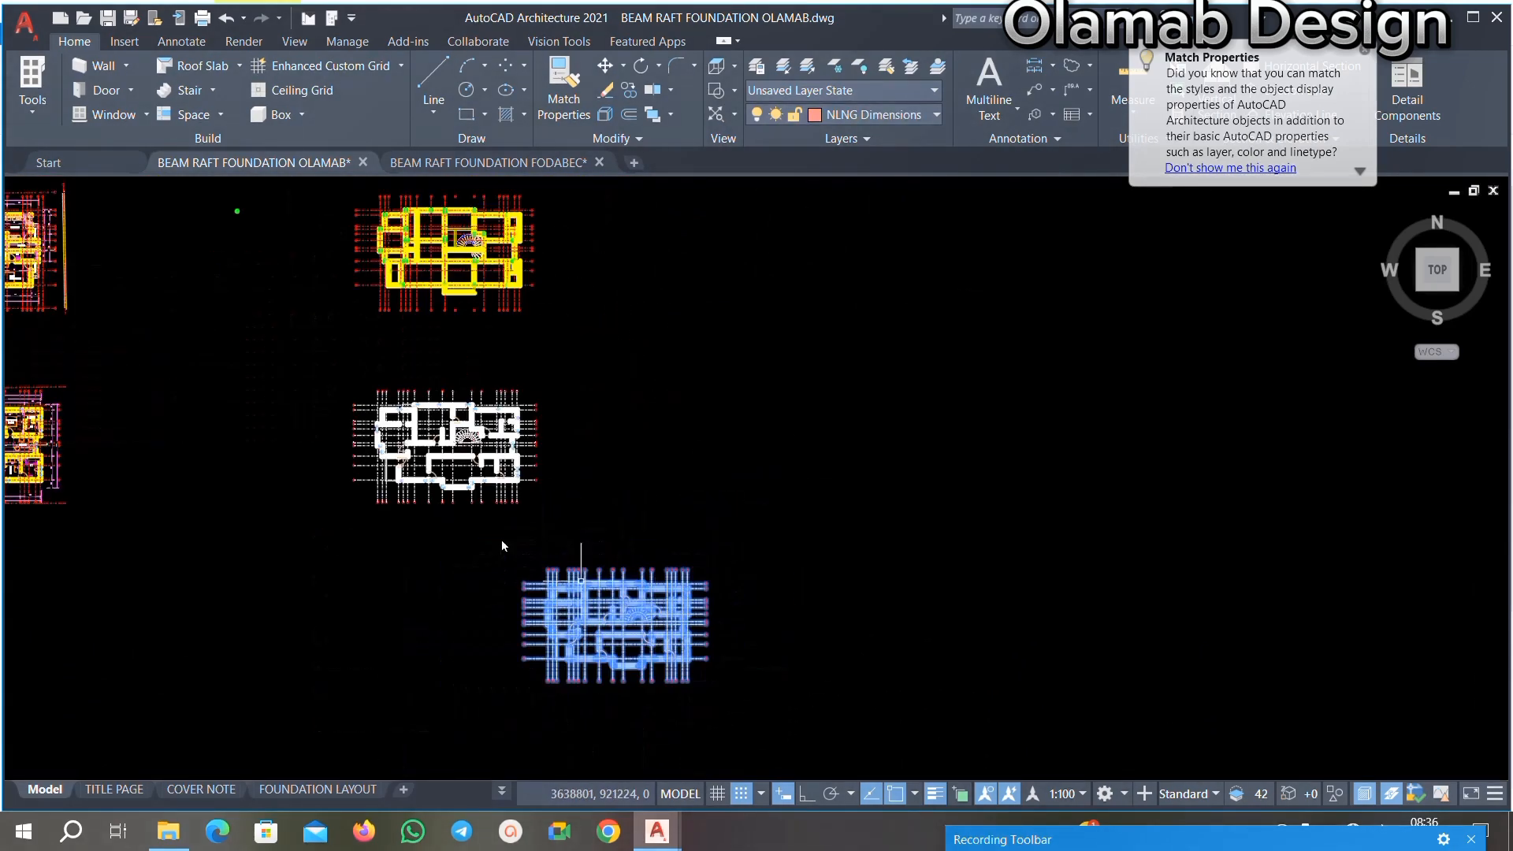
{"action": "scroll", "coordinate": [418, 362], "scroll_direction": "up", "scroll_amount": 4}
{"action": "scroll", "coordinate": [587, 435], "scroll_direction": "down", "scroll_amount": 4}
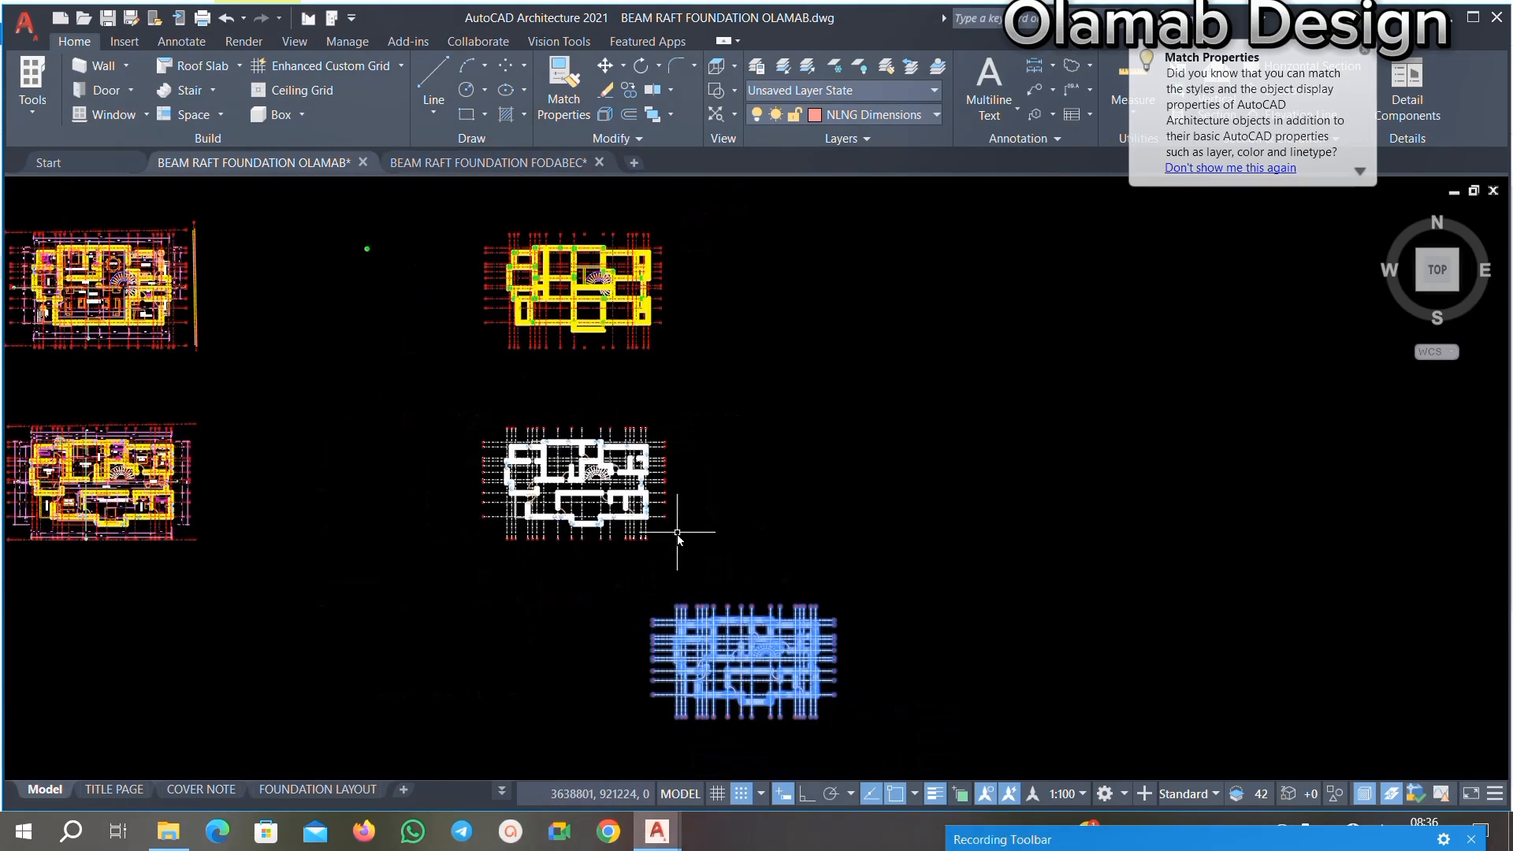
{"action": "key", "text": "Delete"}
Step: Match the properties of the thick yellow vertical beam line onto the two new horizontal and two new vertical lines beside the spiral stair
{"action": "scroll", "coordinate": [604, 318], "scroll_direction": "up", "scroll_amount": 10}
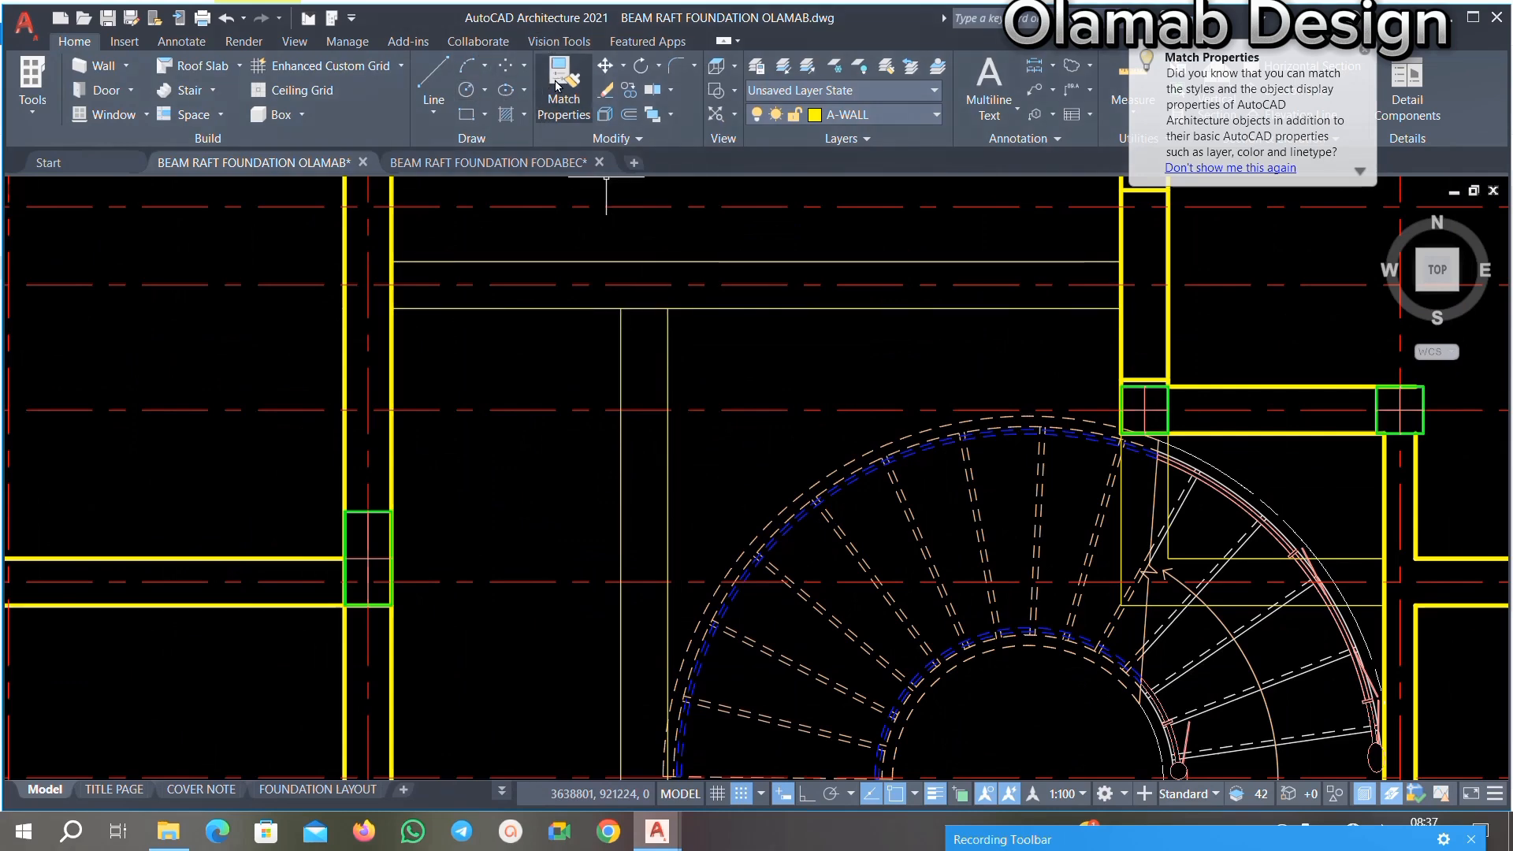
{"action": "scroll", "coordinate": [405, 399], "scroll_direction": "up", "scroll_amount": 6}
{"action": "left_click", "coordinate": [372, 338]}
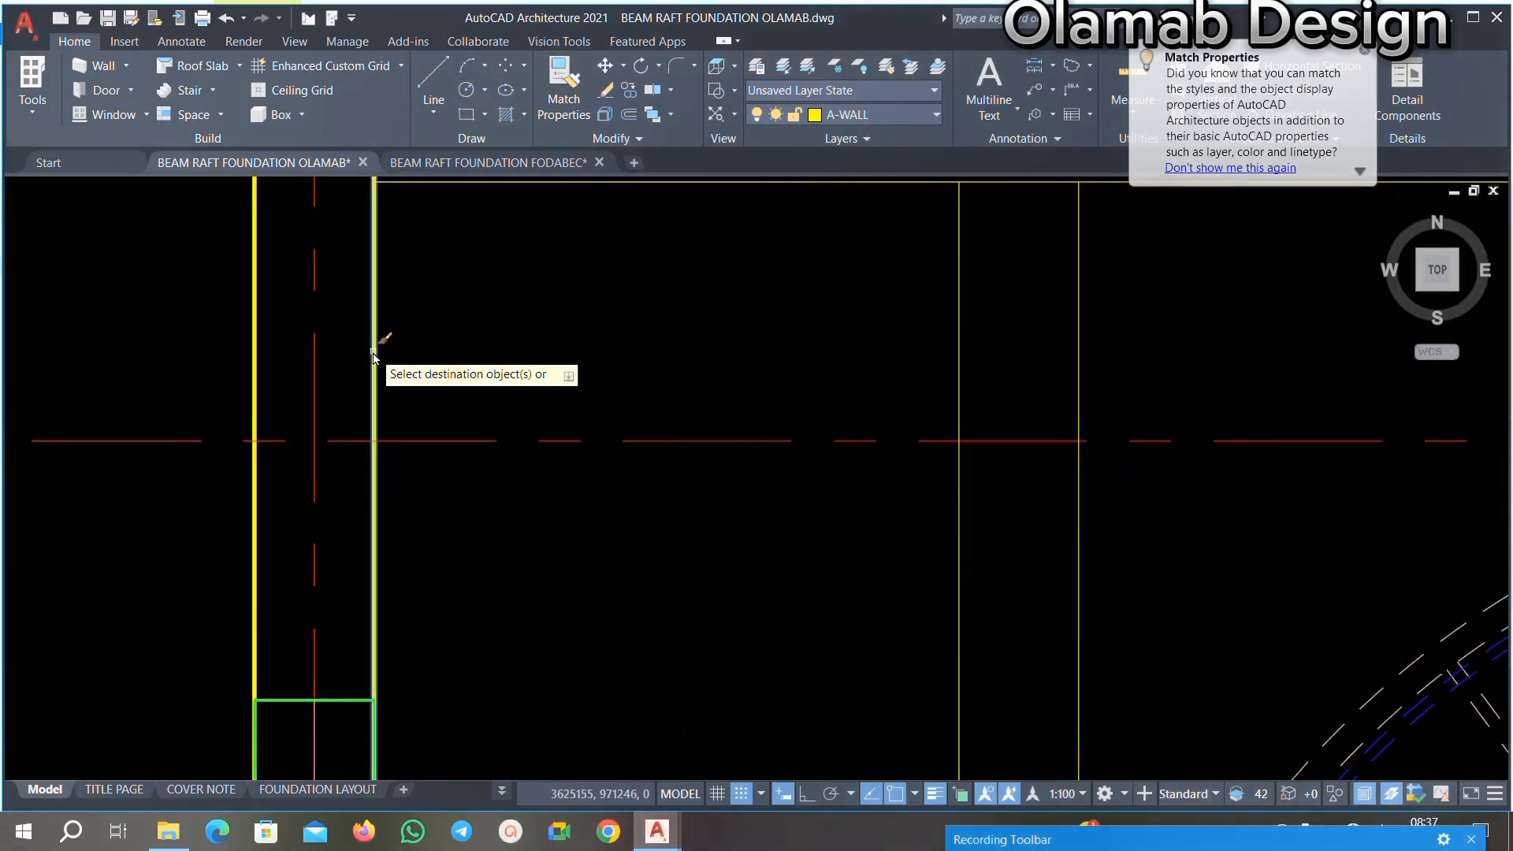
{"action": "scroll", "coordinate": [542, 298], "scroll_direction": "down", "scroll_amount": 5}
{"action": "scroll", "coordinate": [542, 298], "scroll_direction": "up", "scroll_amount": 6}
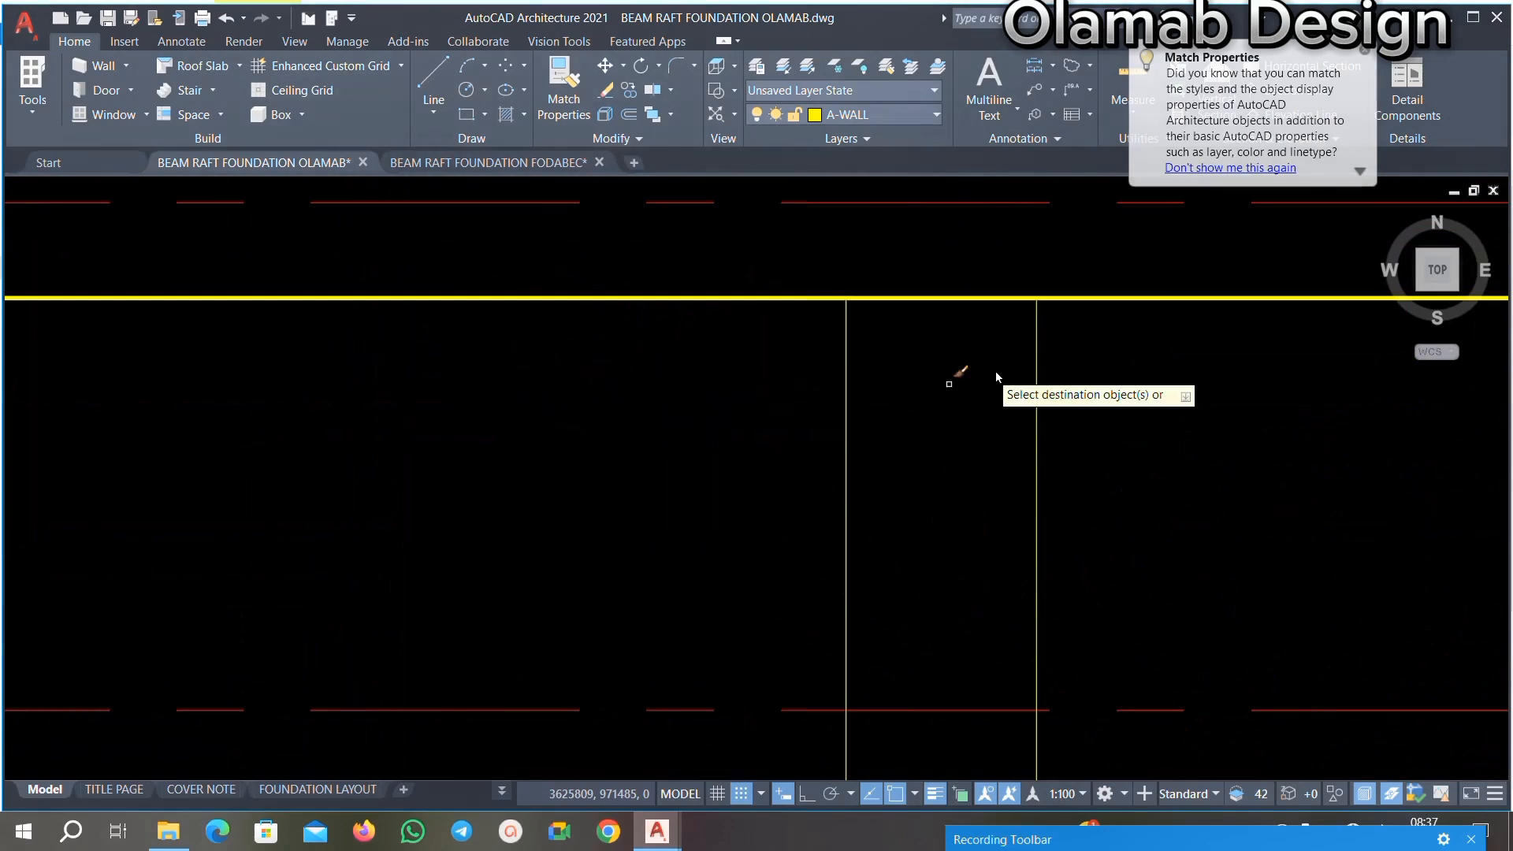
{"action": "left_click", "coordinate": [710, 443]}
{"action": "left_click", "coordinate": [1067, 397]}
{"action": "left_click", "coordinate": [963, 438]}
{"action": "scroll", "coordinate": [888, 437], "scroll_direction": "down", "scroll_amount": 4}
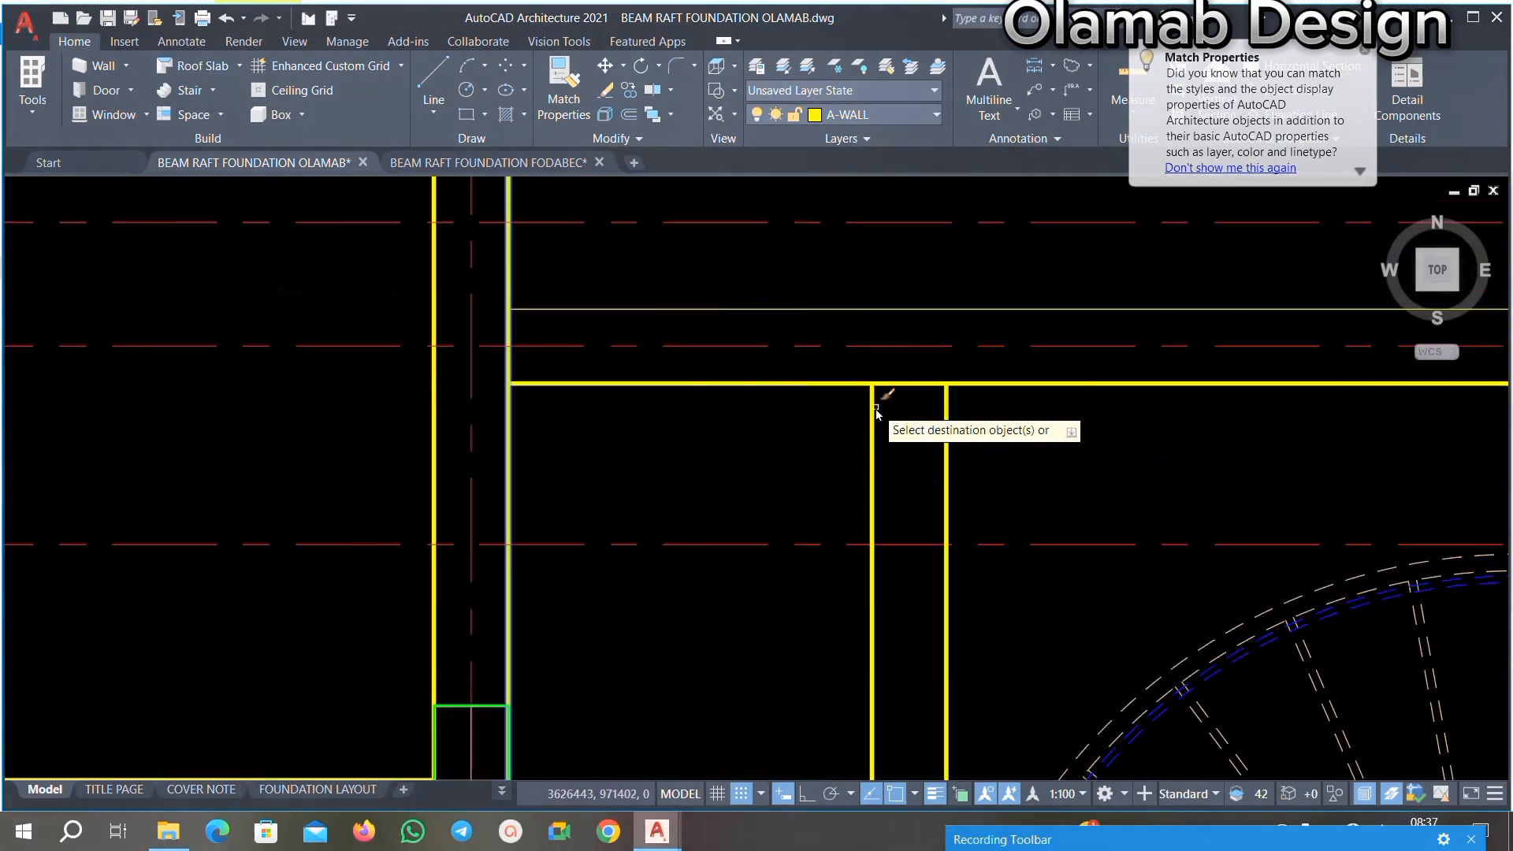
{"action": "scroll", "coordinate": [838, 307], "scroll_direction": "up", "scroll_amount": 6}
{"action": "scroll", "coordinate": [811, 288], "scroll_direction": "down", "scroll_amount": 5}
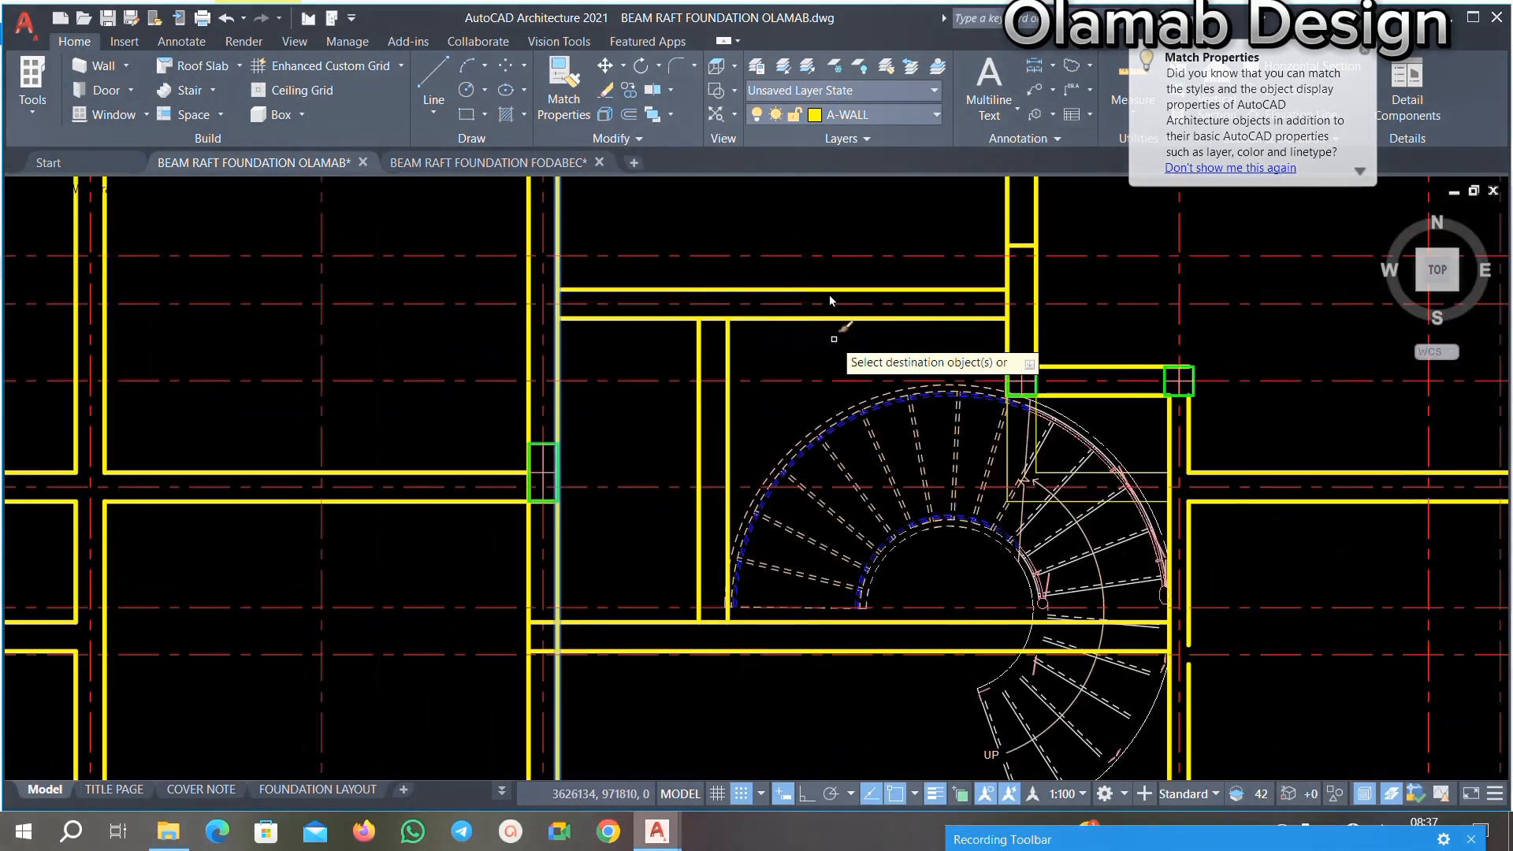
{"action": "scroll", "coordinate": [807, 436], "scroll_direction": "up", "scroll_amount": 3}
{"action": "scroll", "coordinate": [701, 433], "scroll_direction": "down", "scroll_amount": 6}
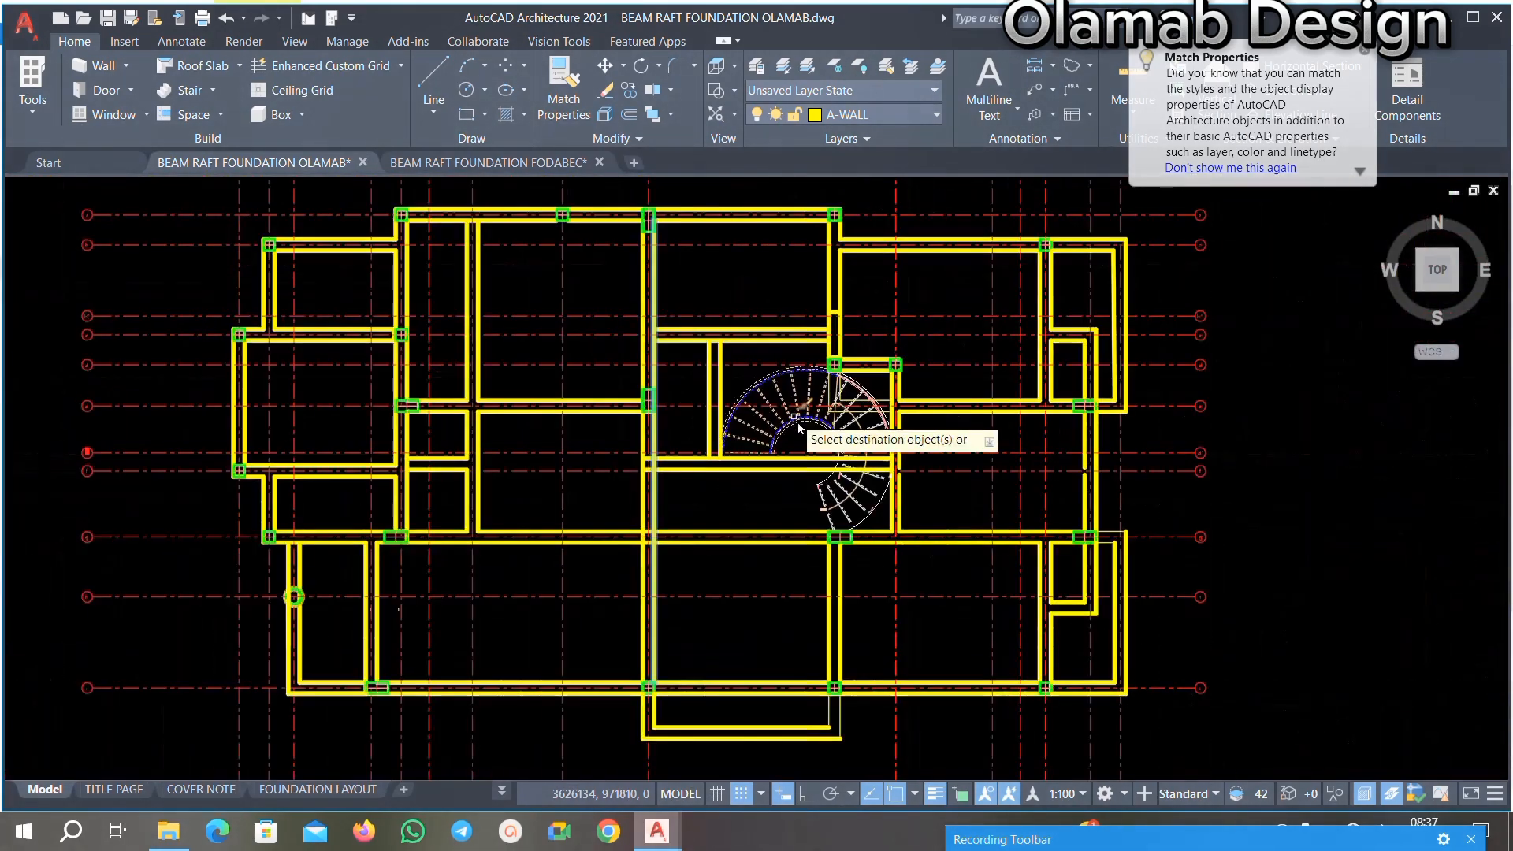
Step: Trim the horizontal beam lines between the faces of the short vertical beam west of the spiral stair, at its north and south ends
{"action": "scroll", "coordinate": [701, 445], "scroll_direction": "up", "scroll_amount": 4}
{"action": "scroll", "coordinate": [866, 394], "scroll_direction": "down", "scroll_amount": 3}
{"action": "scroll", "coordinate": [1065, 362], "scroll_direction": "up", "scroll_amount": 2}
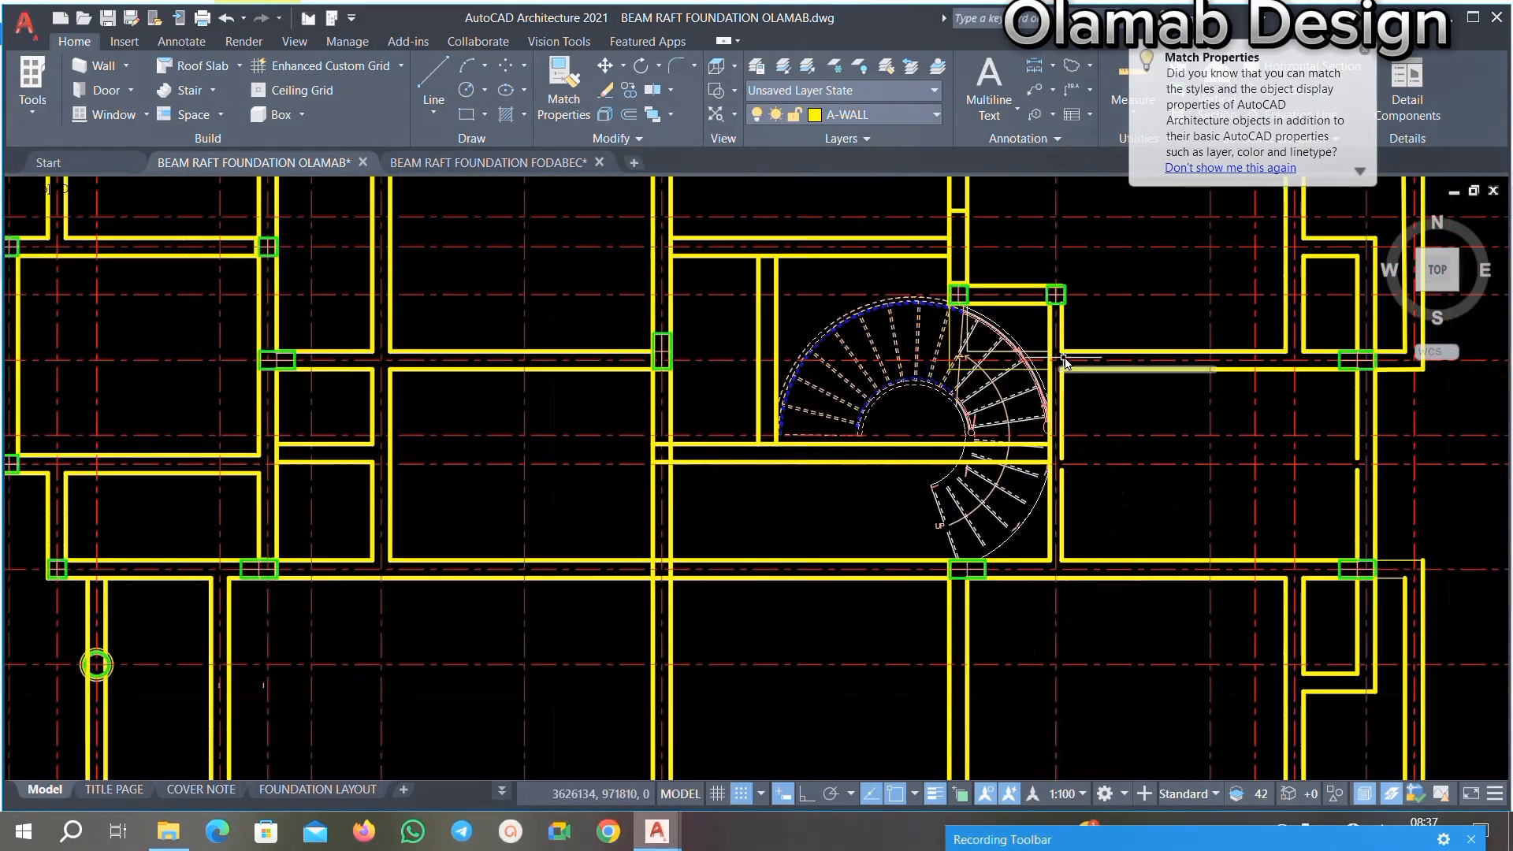
{"action": "scroll", "coordinate": [734, 405], "scroll_direction": "down", "scroll_amount": 4}
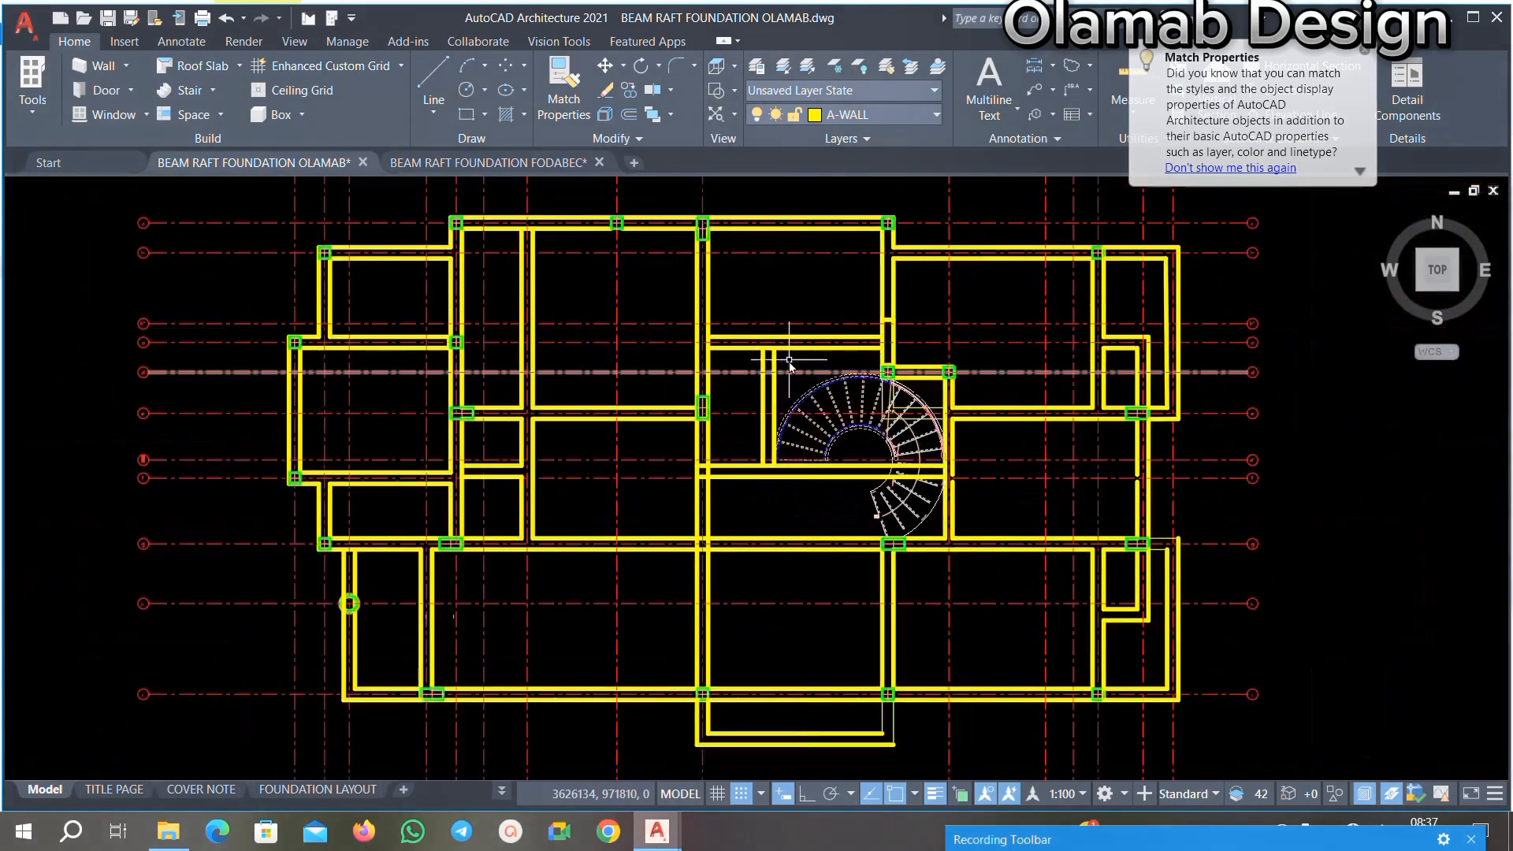
{"action": "scroll", "coordinate": [756, 398], "scroll_direction": "up", "scroll_amount": 5}
{"action": "type", "text": "RIm"}
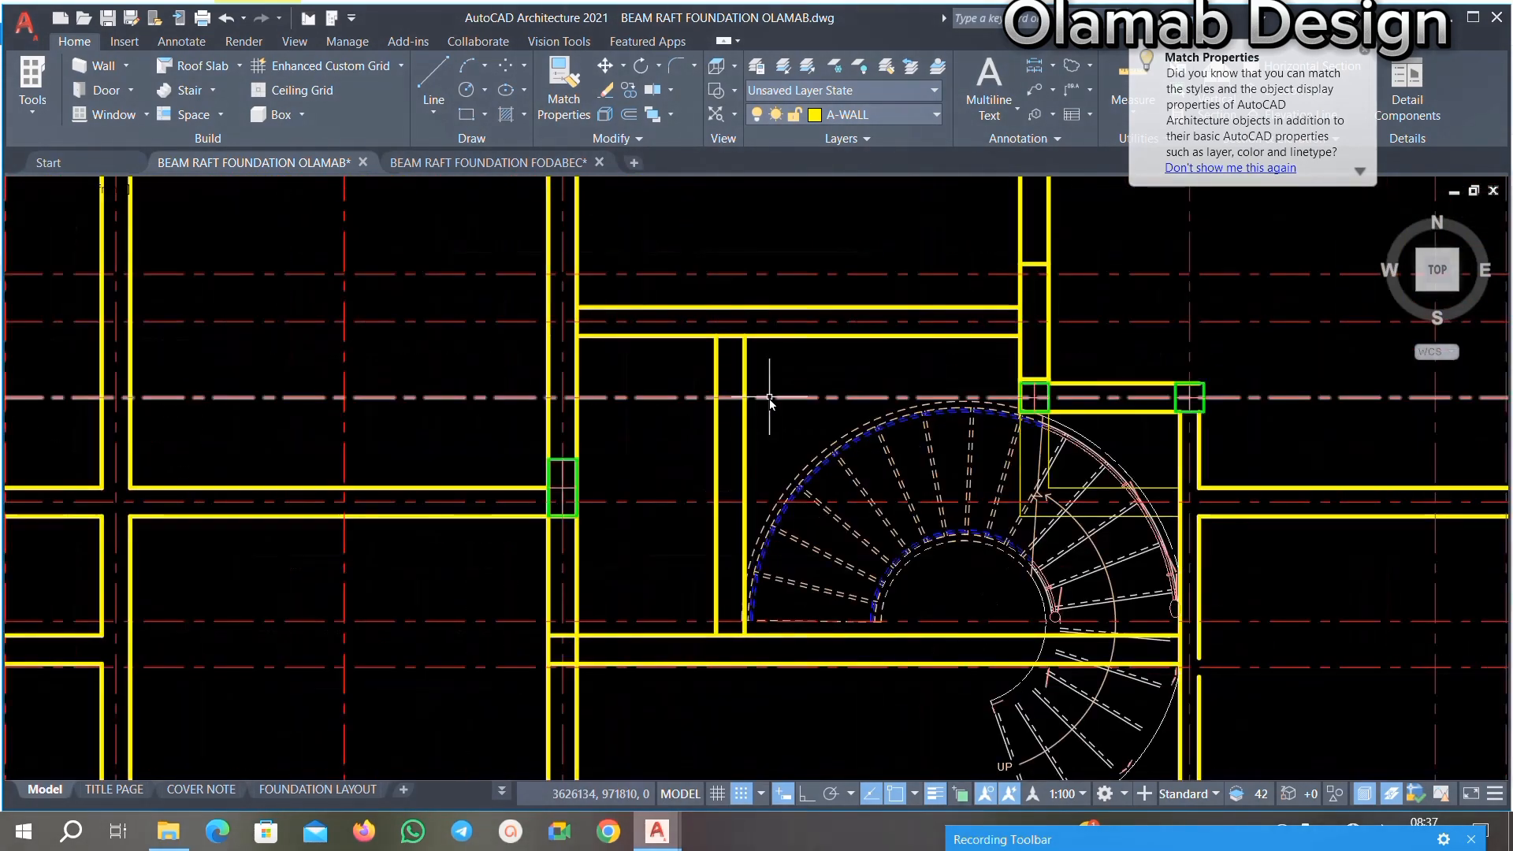
{"action": "key", "text": "Return"}
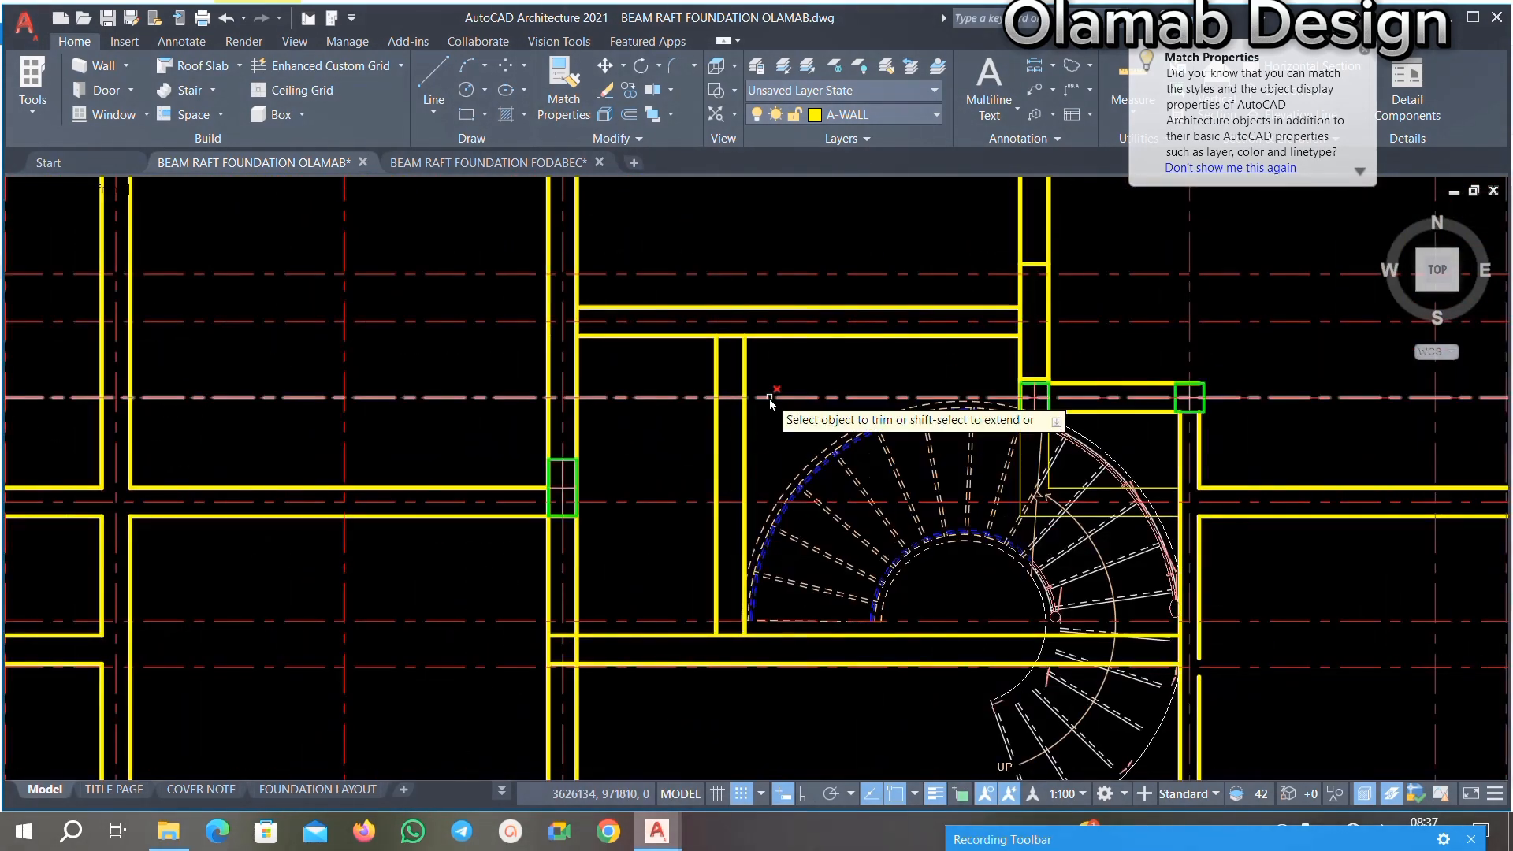
{"action": "scroll", "coordinate": [731, 305], "scroll_direction": "up", "scroll_amount": 2}
{"action": "scroll", "coordinate": [732, 310], "scroll_direction": "up", "scroll_amount": 2}
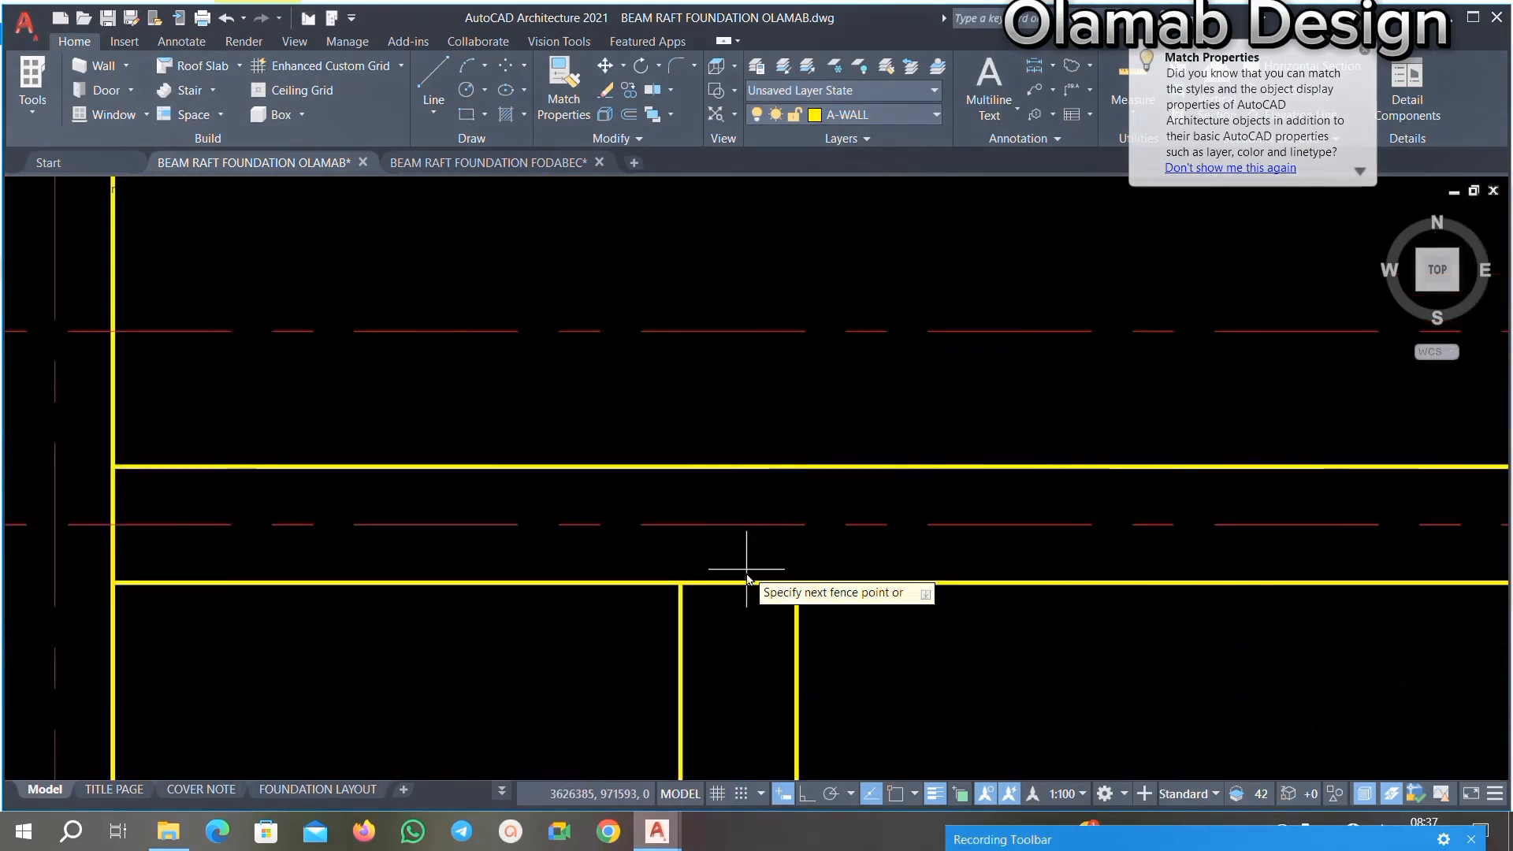
{"action": "scroll", "coordinate": [741, 508], "scroll_direction": "down", "scroll_amount": 5}
{"action": "scroll", "coordinate": [738, 737], "scroll_direction": "up", "scroll_amount": 8}
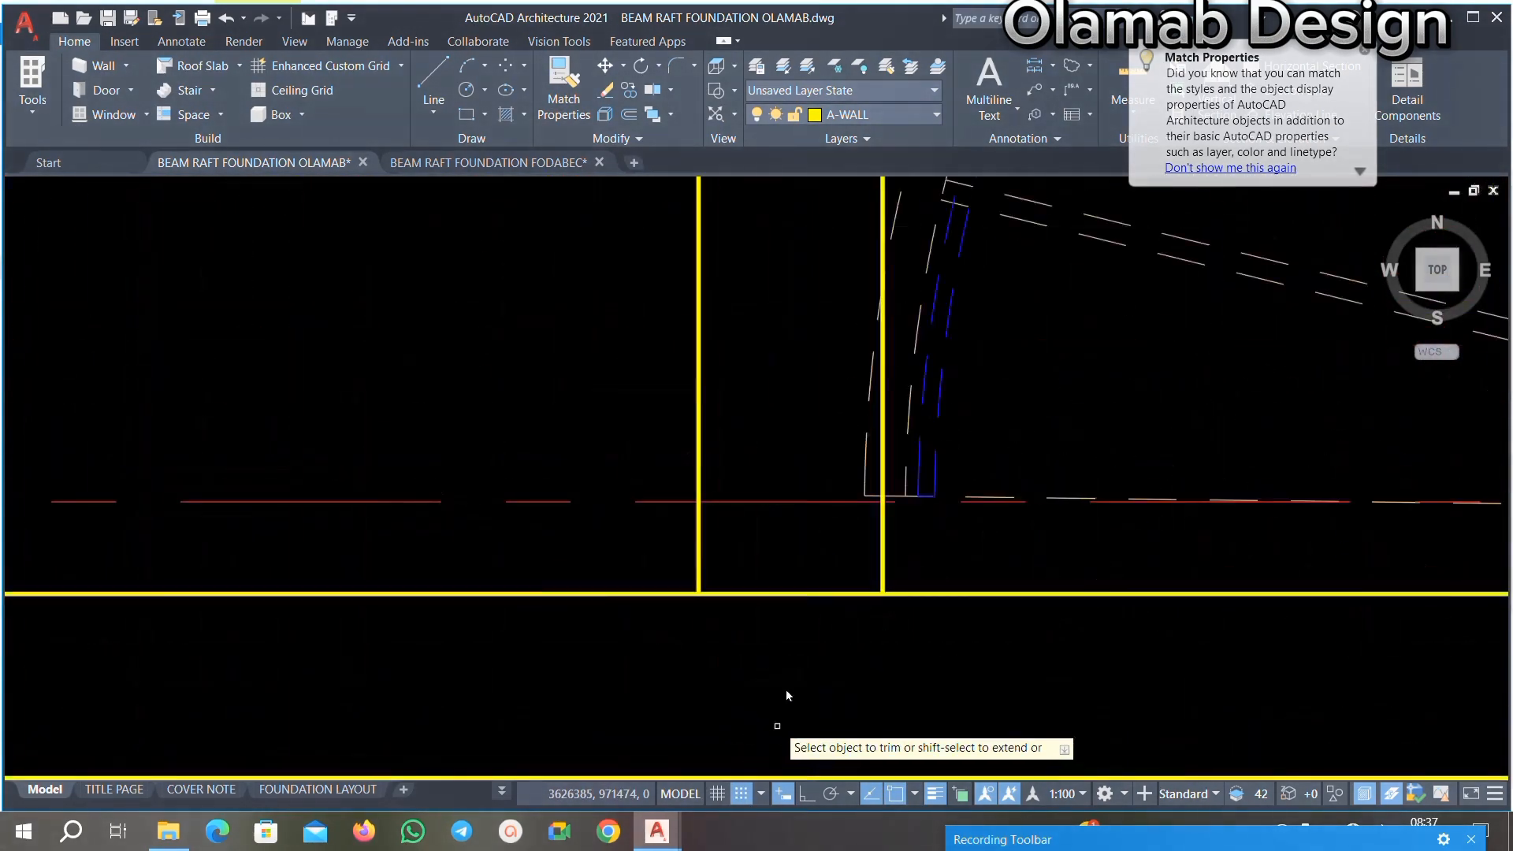
{"action": "scroll", "coordinate": [749, 561], "scroll_direction": "down", "scroll_amount": 8}
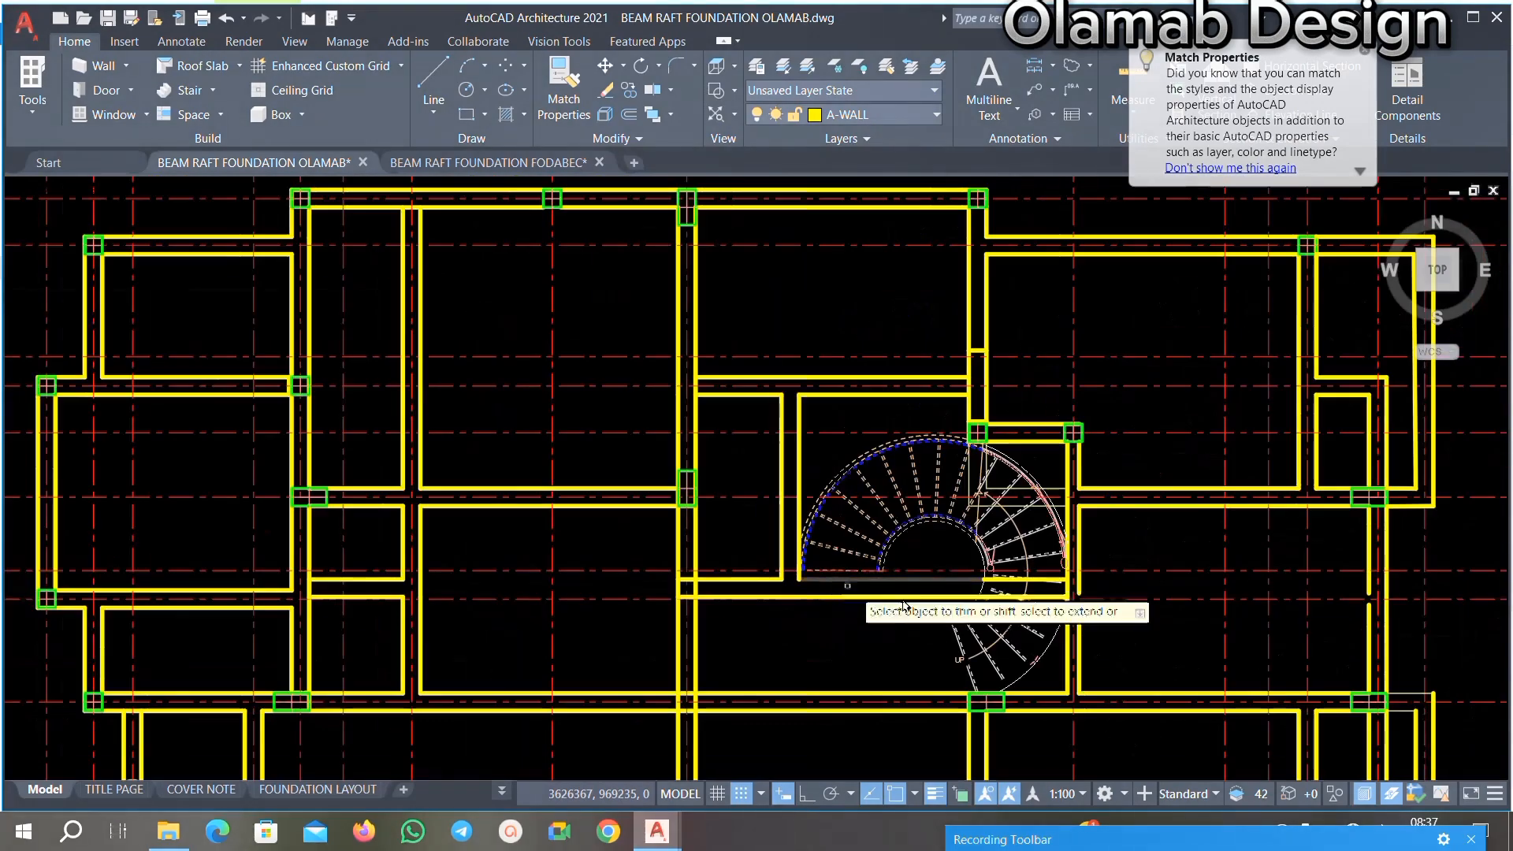
Step: Trim the overlapping lines where the horizontal beam south of the stair meets the long vertical beam, leaving an open T-junction
{"action": "scroll", "coordinate": [711, 587], "scroll_direction": "up", "scroll_amount": 5}
{"action": "scroll", "coordinate": [711, 587], "scroll_direction": "up", "scroll_amount": 6}
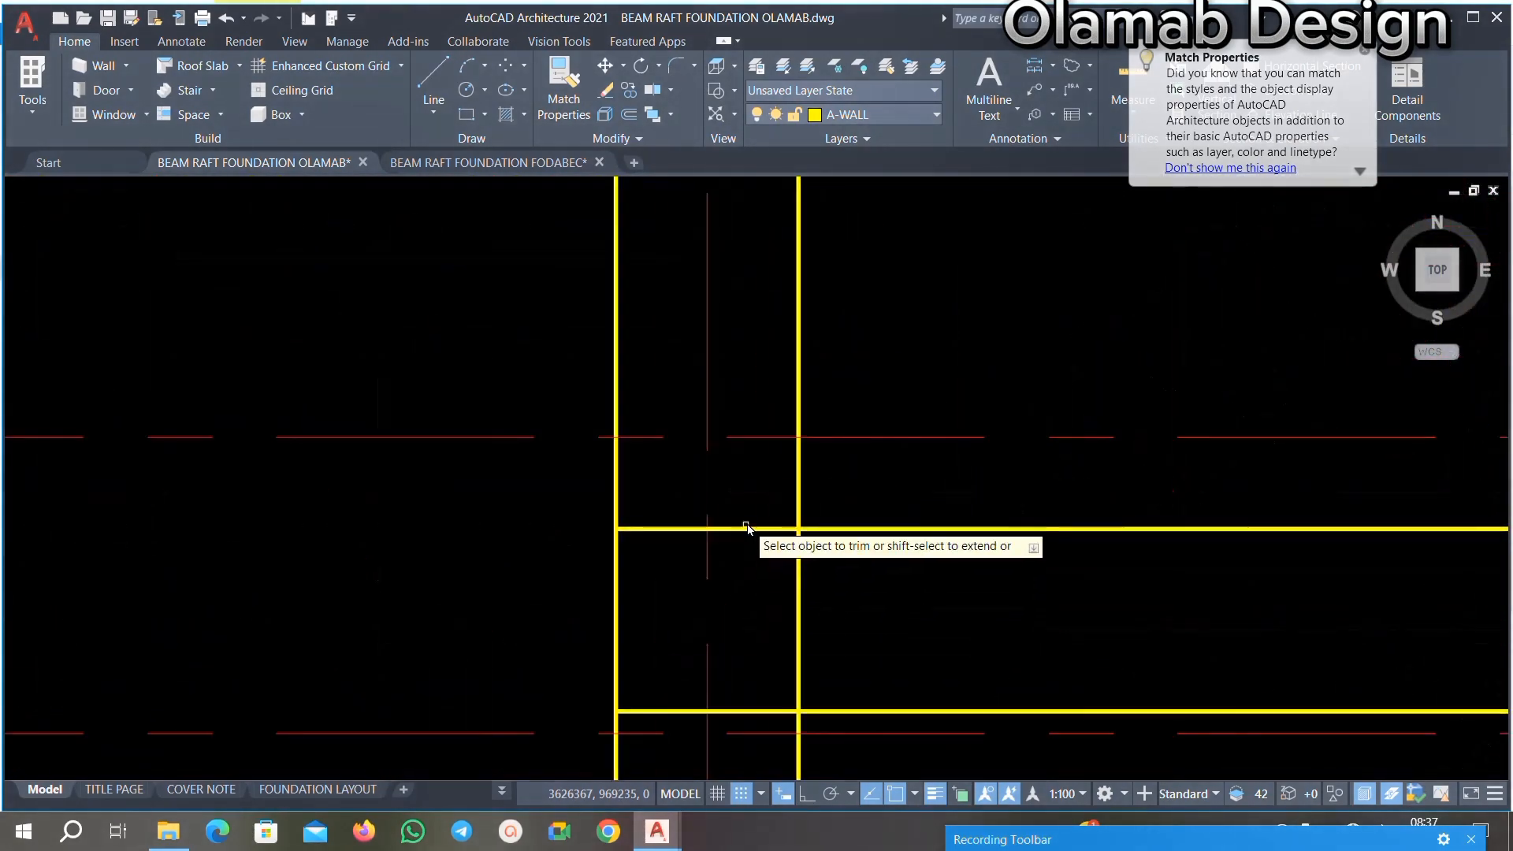
{"action": "mouse_move", "coordinate": [748, 520]}
{"action": "left_mouse_down"}
{"action": "mouse_move", "coordinate": [770, 601]}
{"action": "mouse_move", "coordinate": [839, 599]}
{"action": "left_mouse_up"}
{"action": "mouse_move", "coordinate": [691, 591]}
{"action": "left_mouse_down"}
{"action": "mouse_move", "coordinate": [659, 544]}
{"action": "mouse_move", "coordinate": [652, 470]}
{"action": "mouse_move", "coordinate": [683, 356]}
{"action": "left_mouse_up"}
{"action": "scroll", "coordinate": [672, 555], "scroll_direction": "down", "scroll_amount": 5}
{"action": "scroll", "coordinate": [664, 381], "scroll_direction": "up", "scroll_amount": 8}
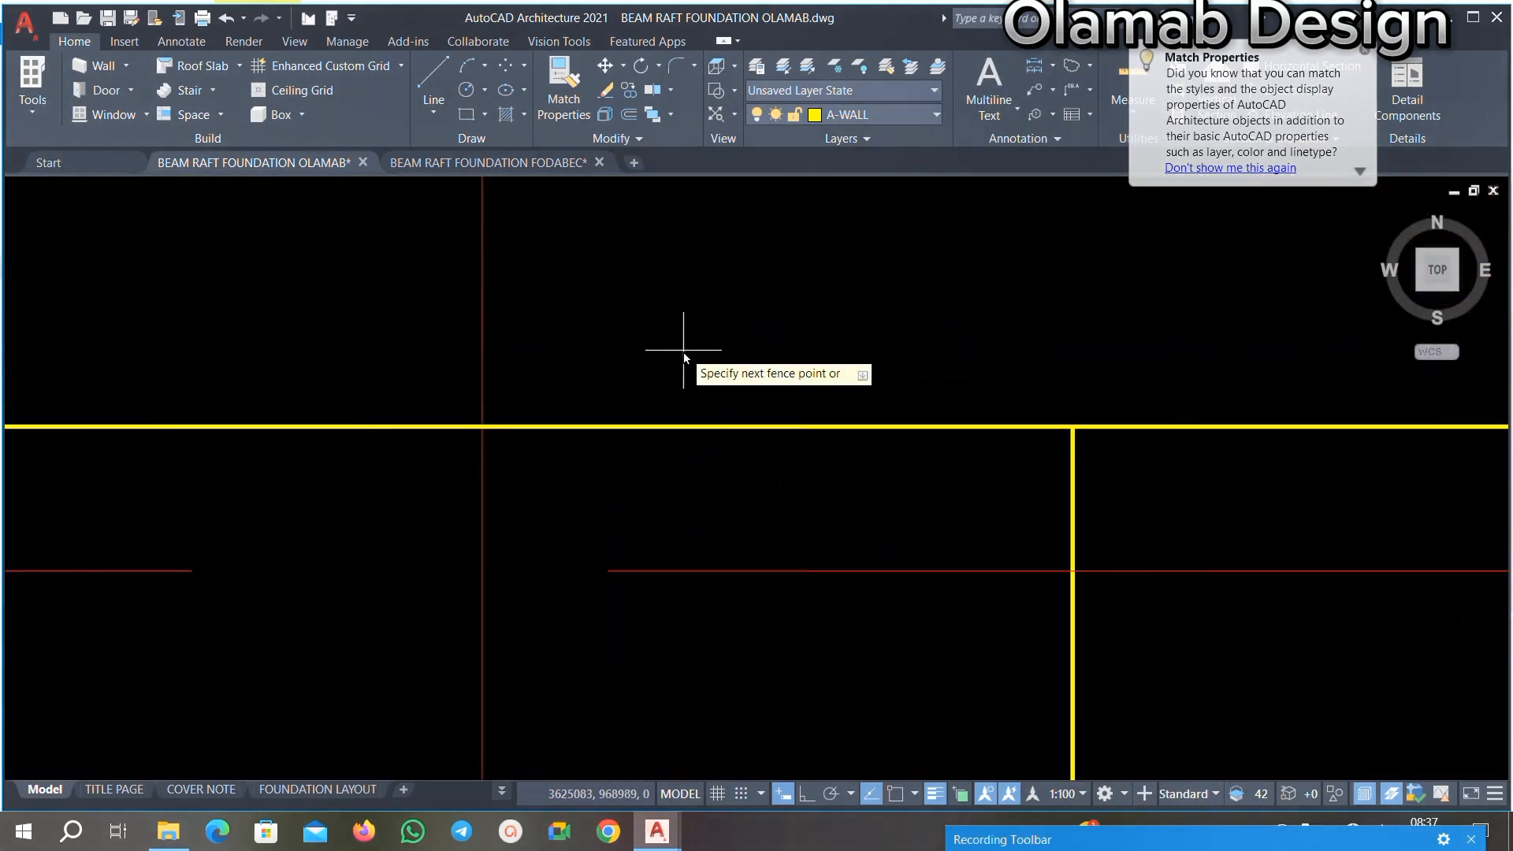
{"action": "left_click_drag", "start_coordinate": [702, 466], "coordinate": [731, 420]}
{"action": "scroll", "coordinate": [731, 419], "scroll_direction": "down", "scroll_amount": 4}
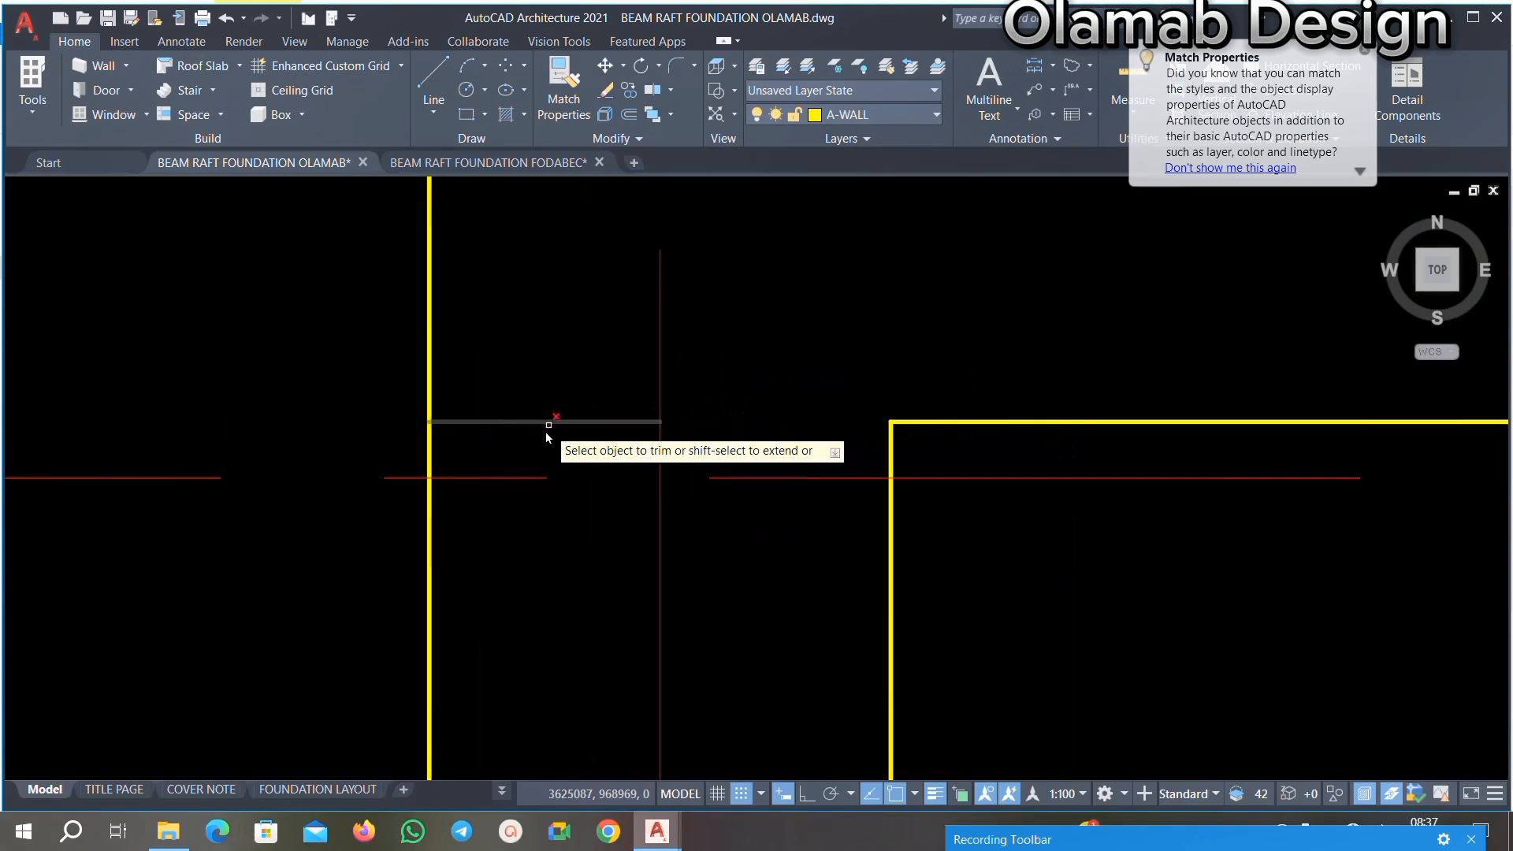
{"action": "left_click_drag", "start_coordinate": [545, 436], "coordinate": [551, 386]}
{"action": "scroll", "coordinate": [572, 378], "scroll_direction": "down", "scroll_amount": 5}
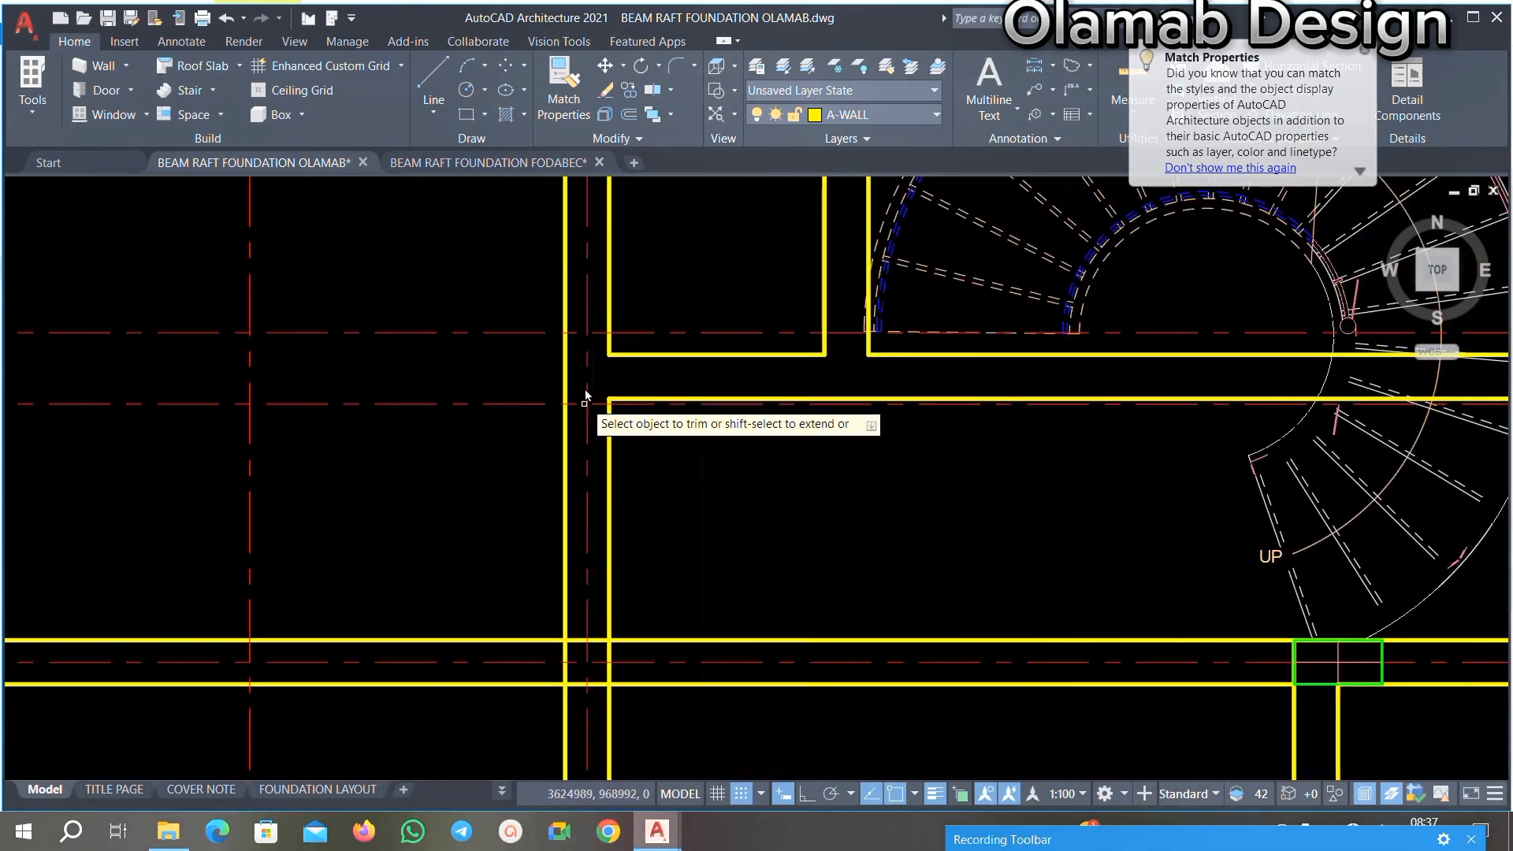
Step: Trim all four beam lines inside the crossing of the long vertical beam and the long horizontal beam southwest of the stair
{"action": "scroll", "coordinate": [578, 544], "scroll_direction": "up", "scroll_amount": 8}
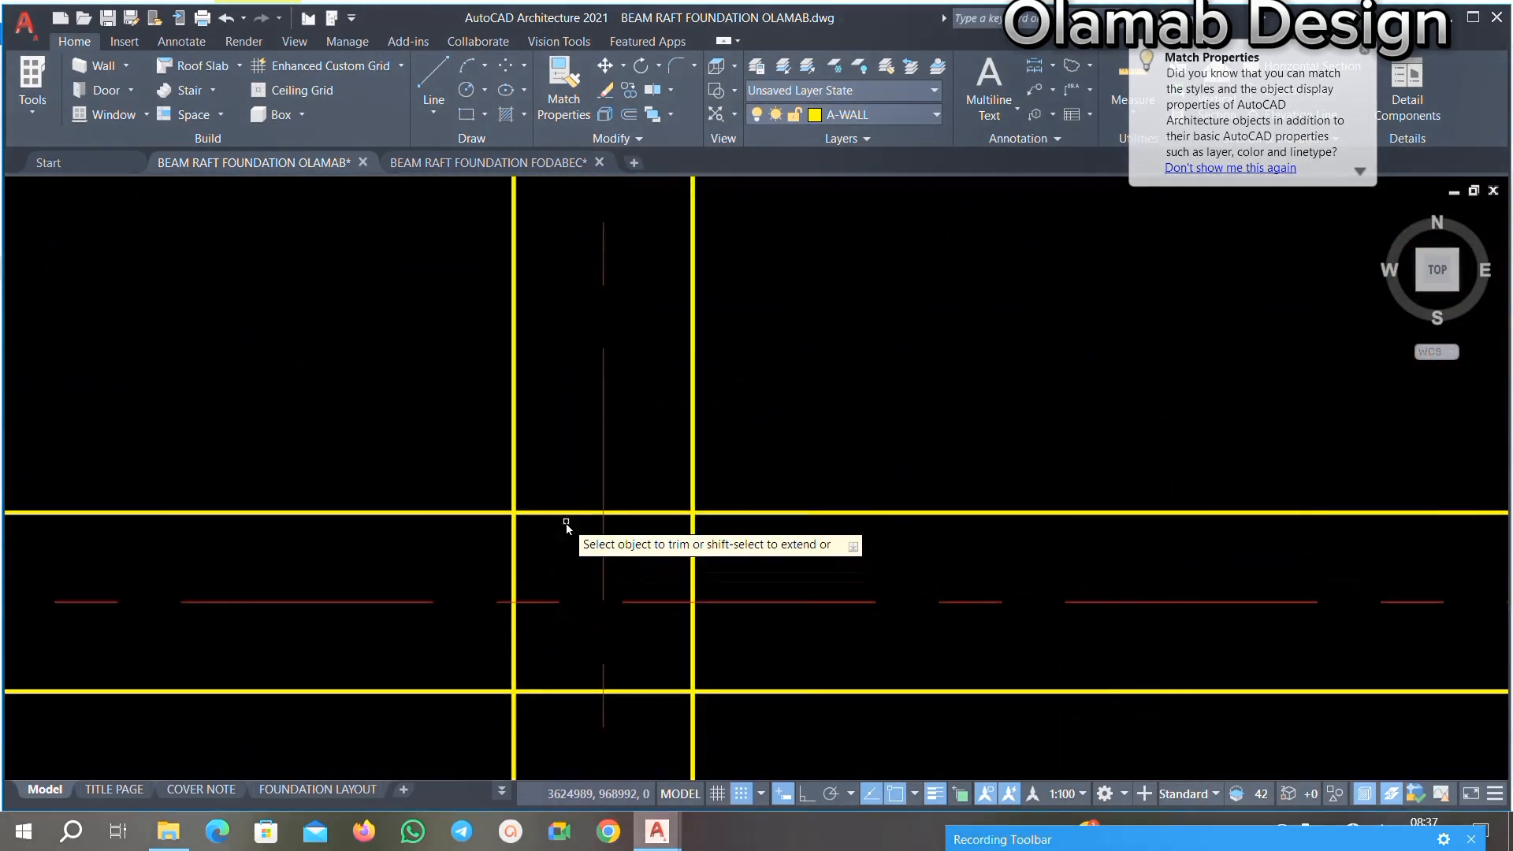
{"action": "left_click_drag", "start_coordinate": [565, 521], "coordinate": [564, 482]}
{"action": "left_click_drag", "start_coordinate": [642, 557], "coordinate": [652, 489]}
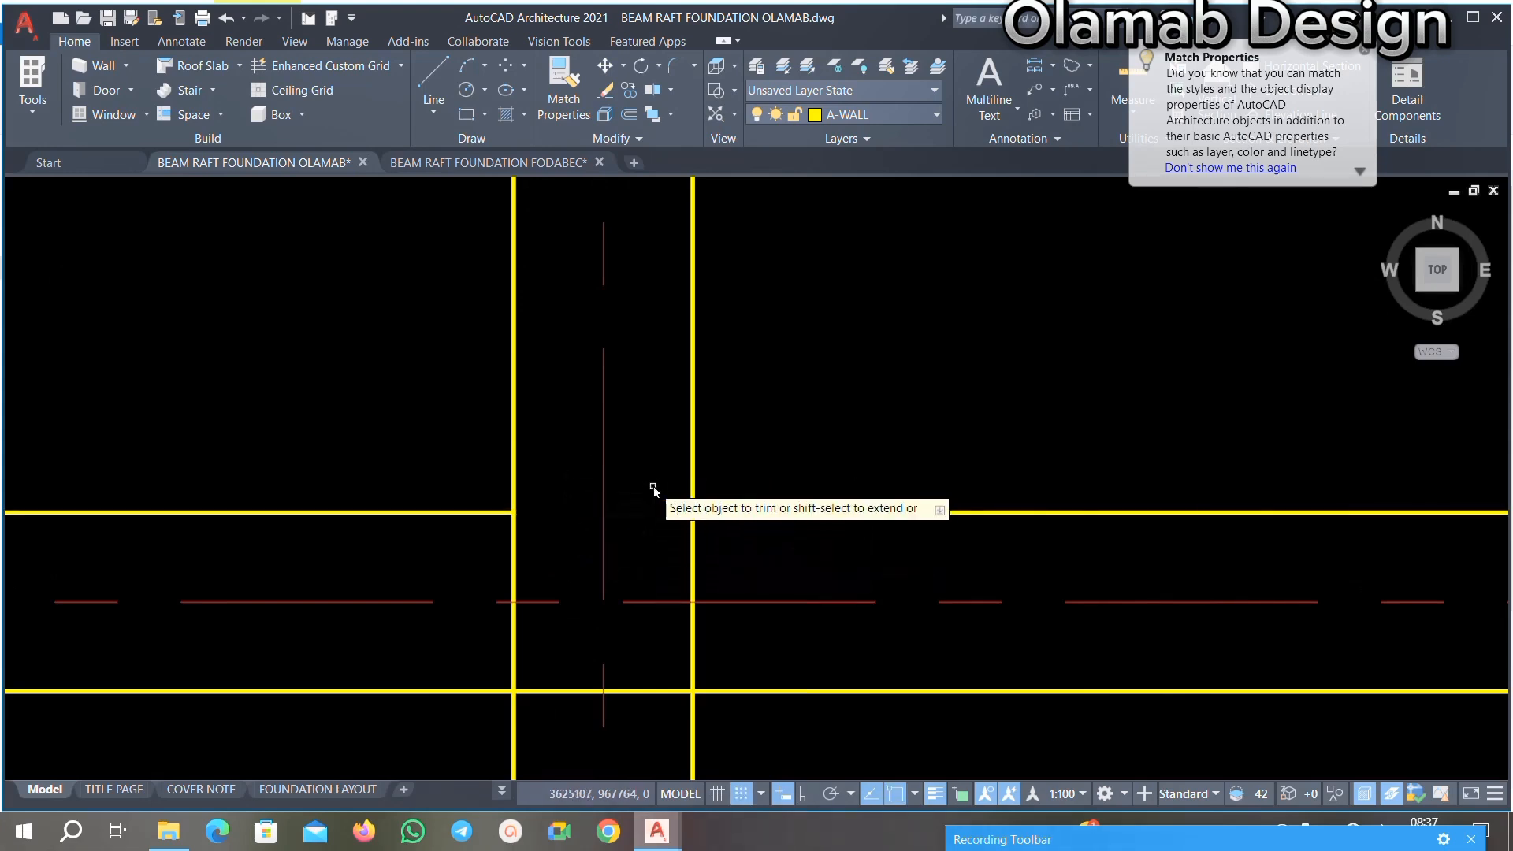
{"action": "left_click_drag", "start_coordinate": [497, 557], "coordinate": [578, 549]}
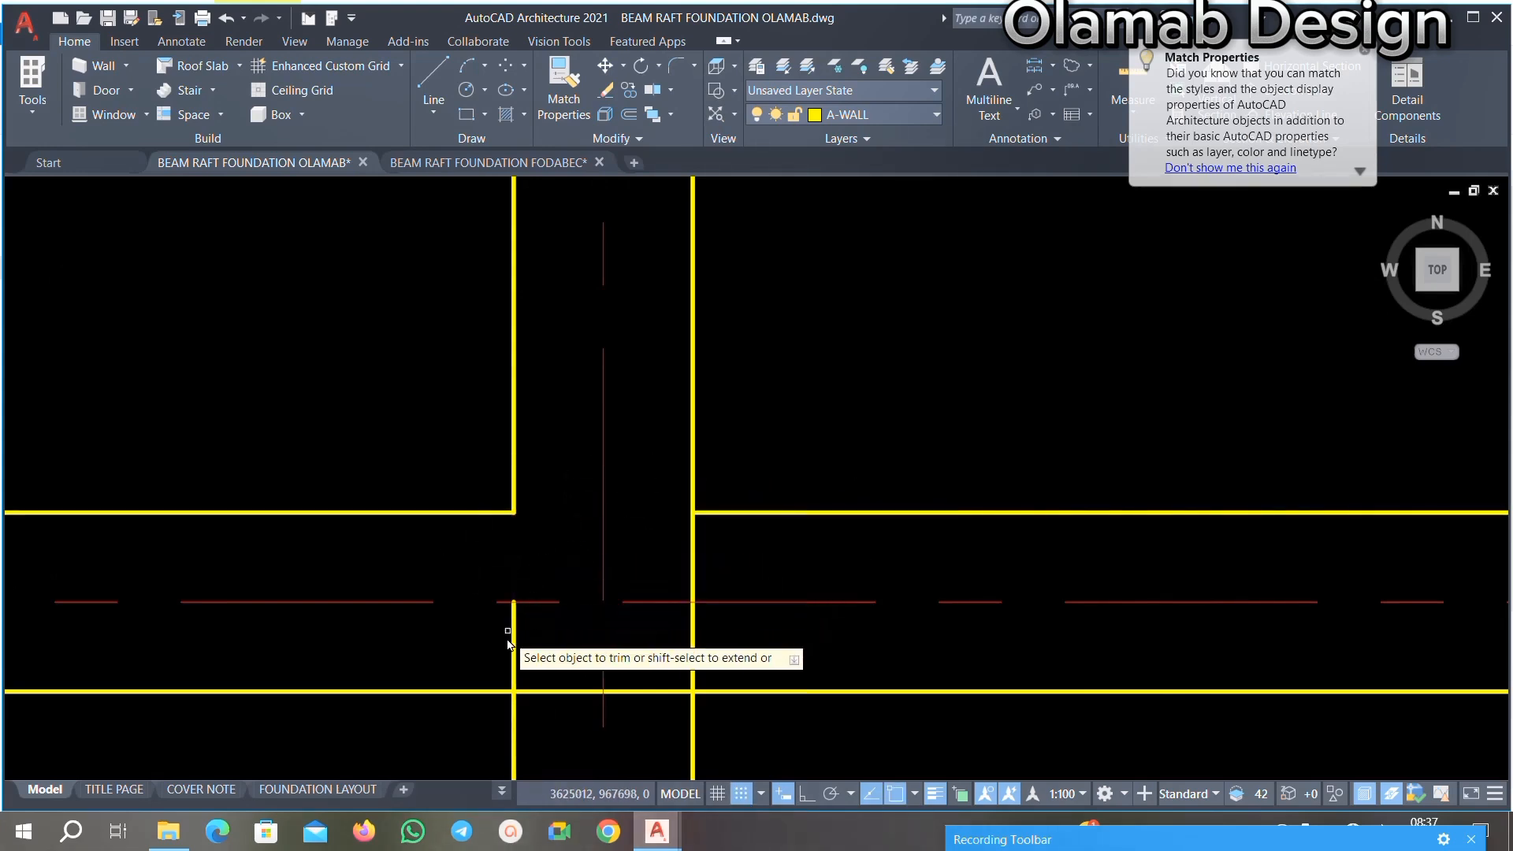
{"action": "mouse_move", "coordinate": [508, 642]}
{"action": "left_mouse_down"}
{"action": "mouse_move", "coordinate": [524, 648]}
{"action": "mouse_move", "coordinate": [482, 654]}
{"action": "mouse_move", "coordinate": [812, 633]}
{"action": "left_mouse_up"}
{"action": "left_click", "coordinate": [555, 689]}
{"action": "left_click", "coordinate": [812, 633]}
{"action": "left_click", "coordinate": [642, 682]}
{"action": "left_click", "coordinate": [650, 720]}
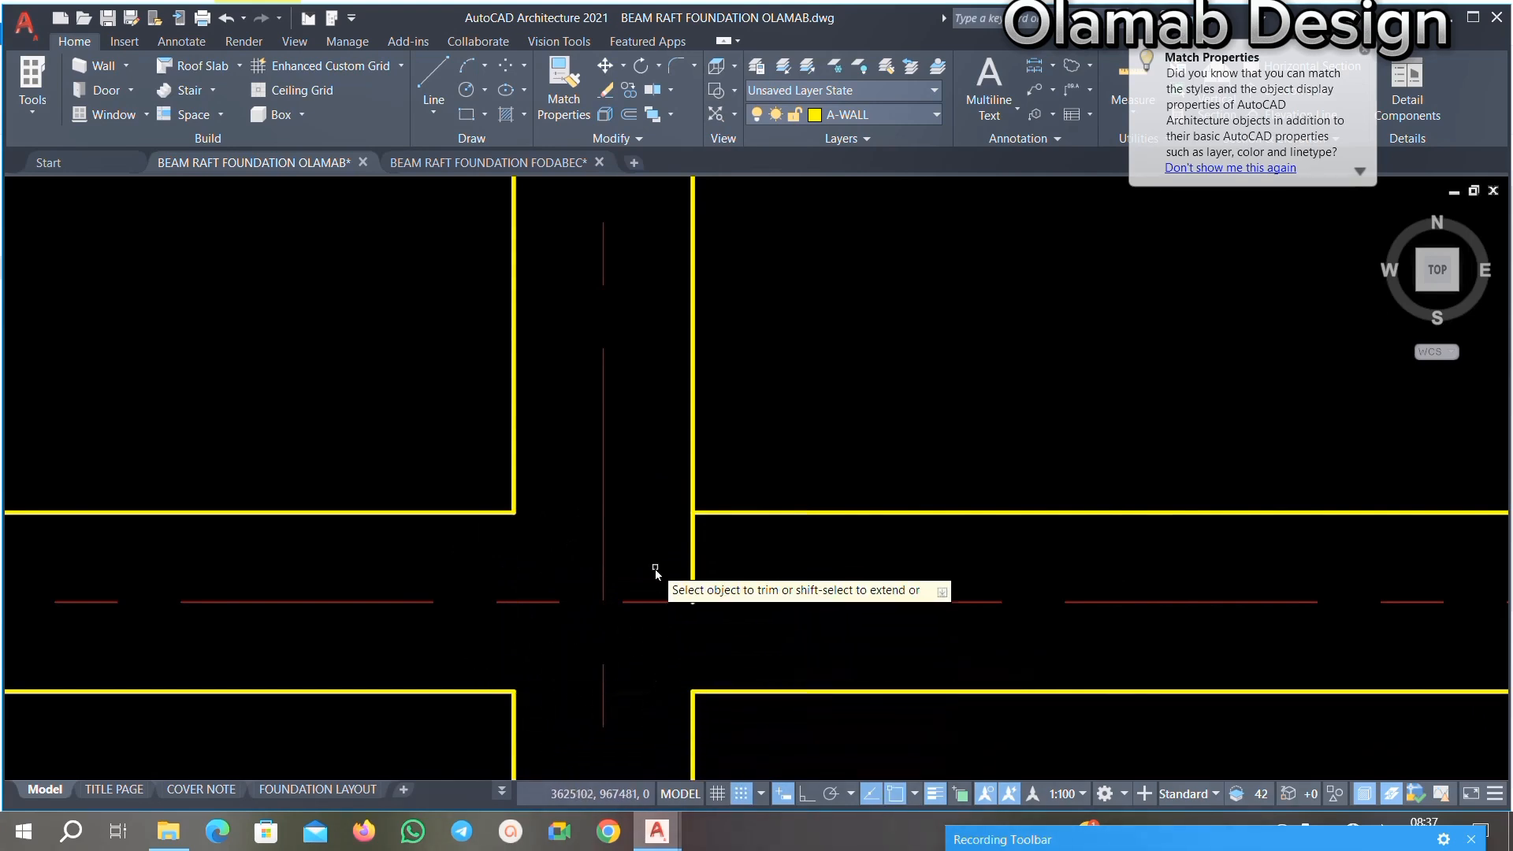
{"action": "left_click", "coordinate": [732, 555]}
{"action": "left_click", "coordinate": [637, 574]}
{"action": "scroll", "coordinate": [679, 561], "scroll_direction": "down", "scroll_amount": 5}
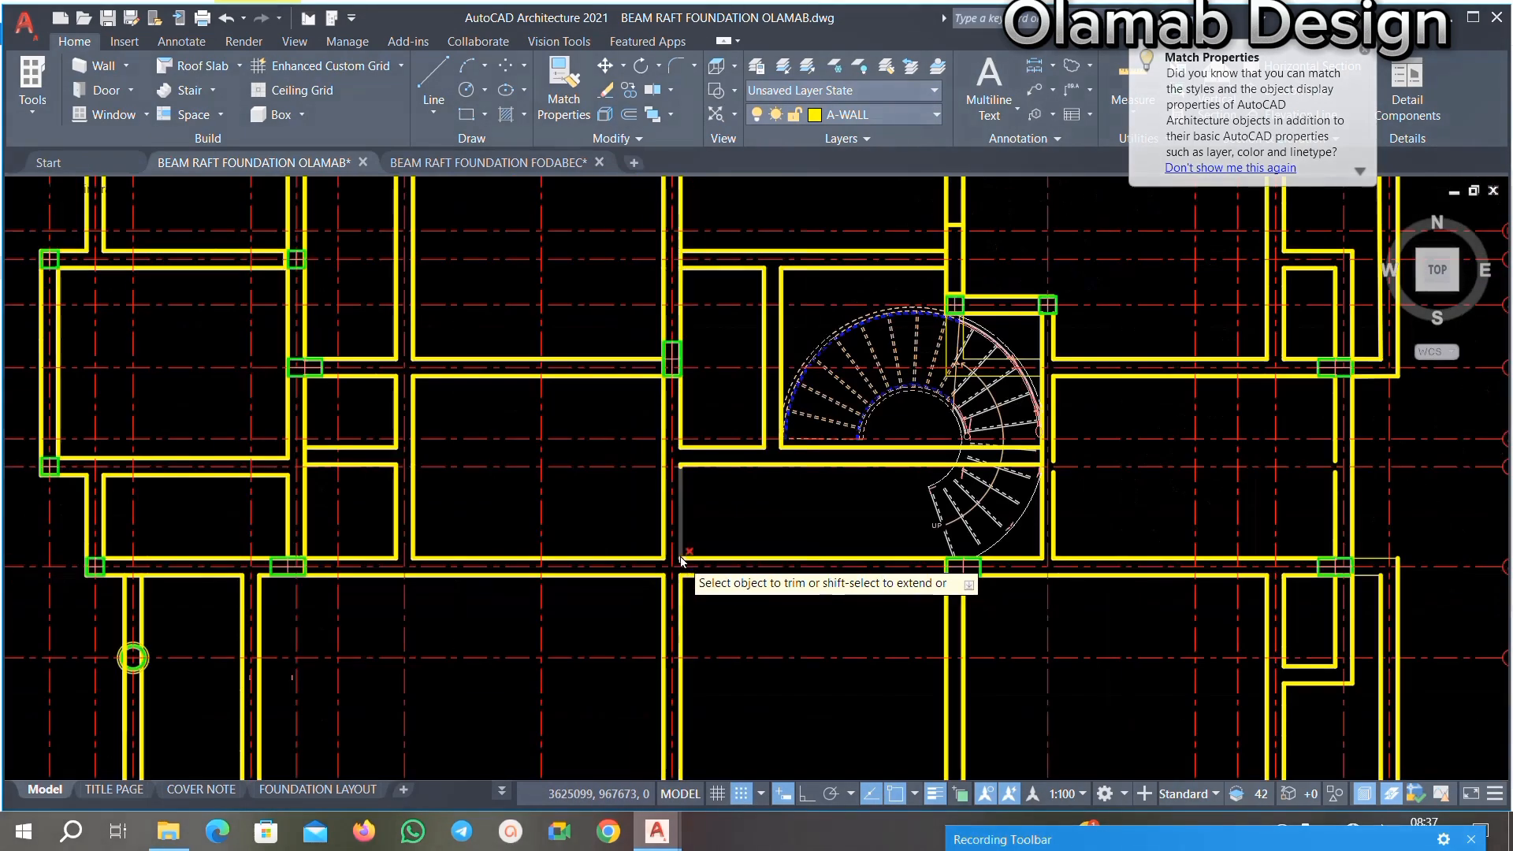
Step: Trim the vertical beam's west face between the two horizontal beam lines at the east side of the spiral stair
{"action": "scroll", "coordinate": [1016, 595], "scroll_direction": "up", "scroll_amount": 2}
{"action": "scroll", "coordinate": [812, 560], "scroll_direction": "up", "scroll_amount": 2}
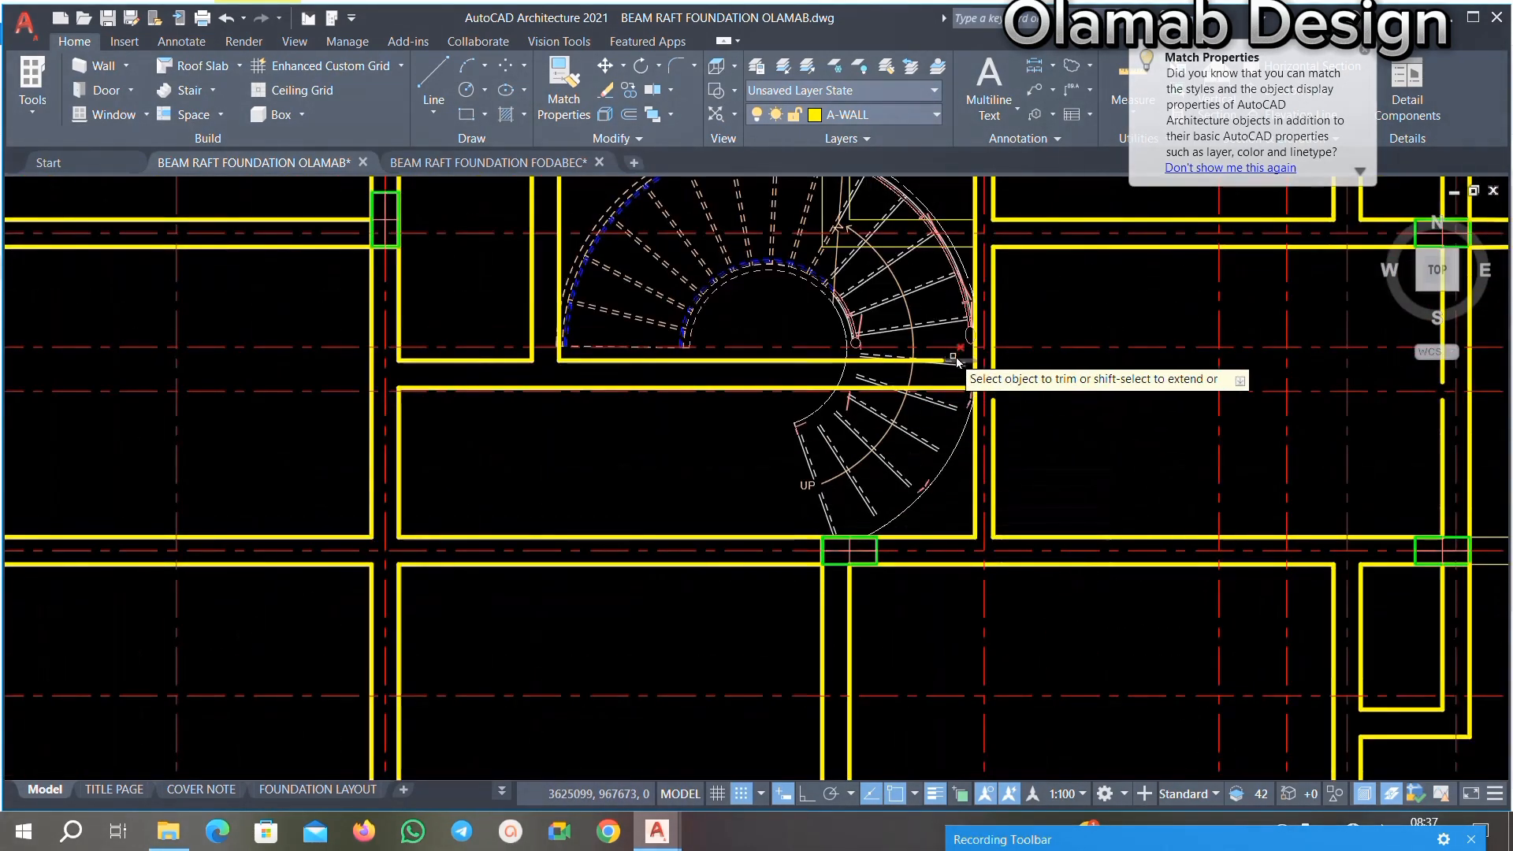
{"action": "scroll", "coordinate": [985, 394], "scroll_direction": "up", "scroll_amount": 6}
{"action": "left_click", "coordinate": [1015, 391]}
{"action": "left_click", "coordinate": [942, 407]}
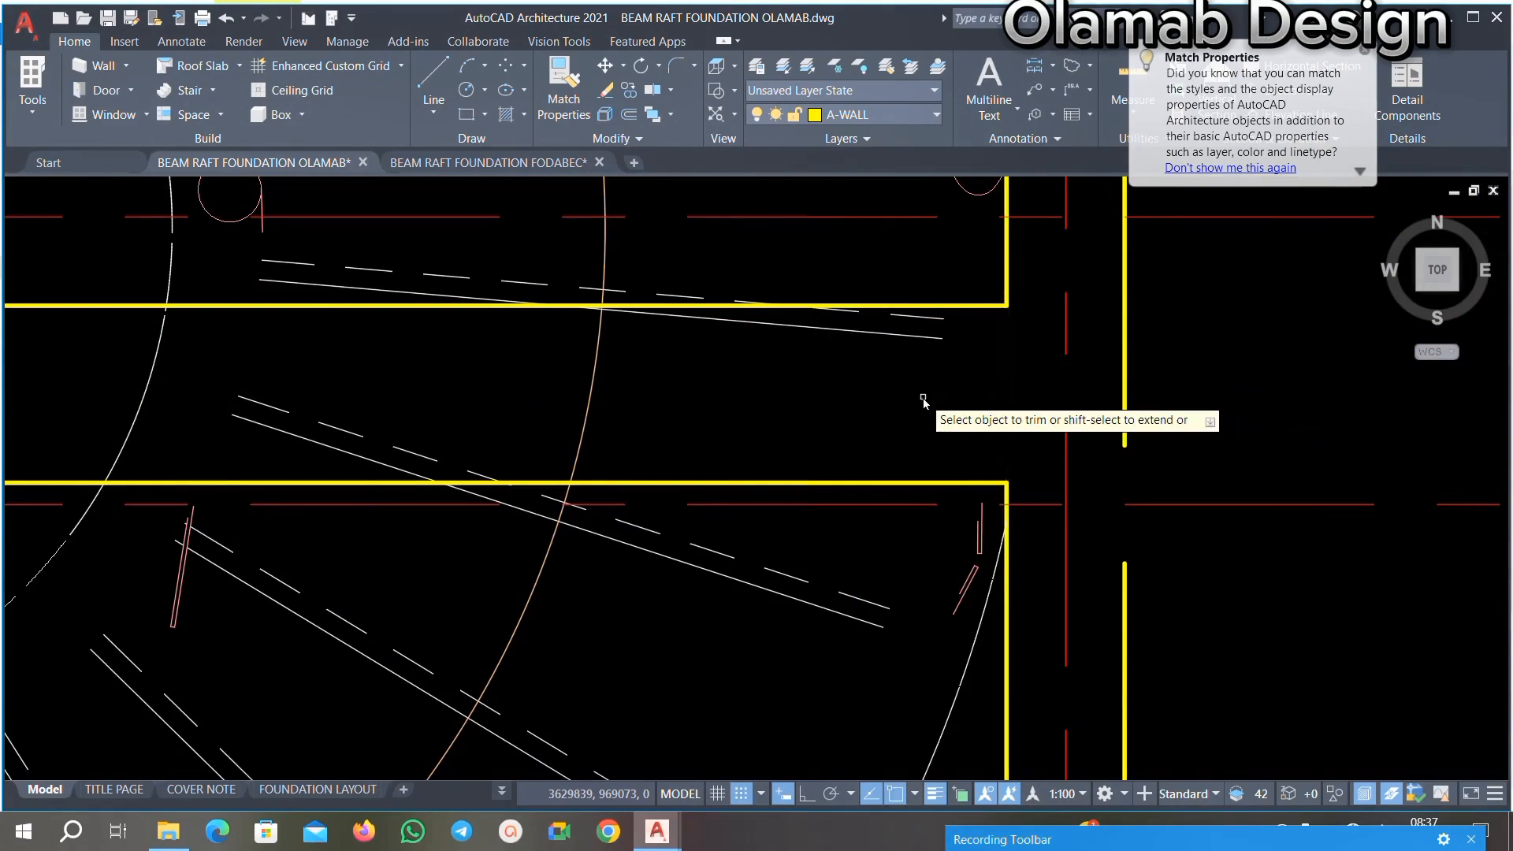
{"action": "scroll", "coordinate": [926, 403], "scroll_direction": "down", "scroll_amount": 3}
{"action": "scroll", "coordinate": [934, 381], "scroll_direction": "down", "scroll_amount": 7}
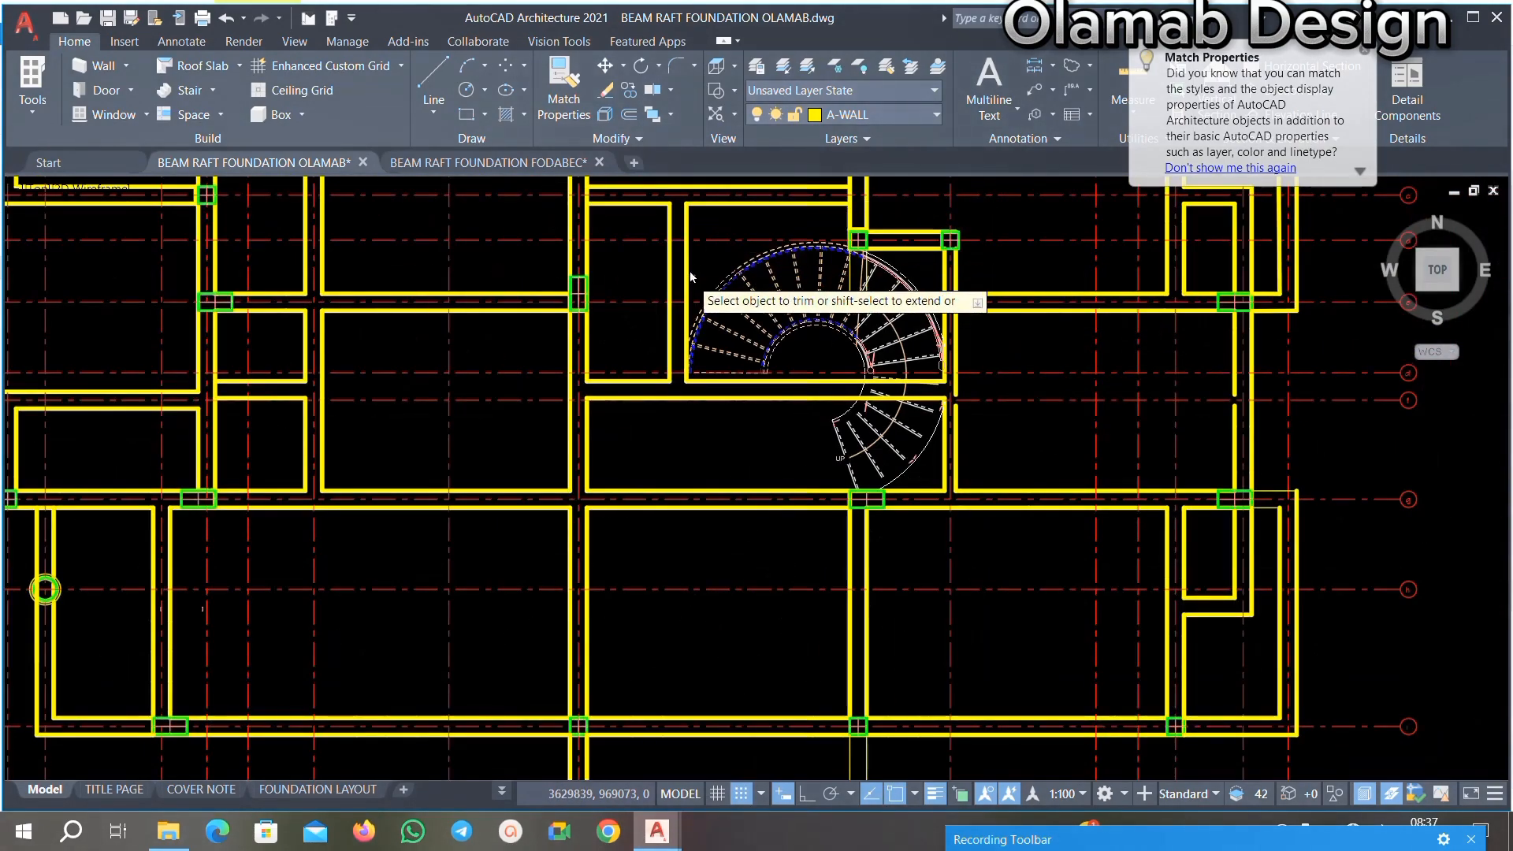
Step: Examine the beam junctions around the spiral stair and across the foundation plan for lines that still need trimming
{"action": "scroll", "coordinate": [717, 340], "scroll_direction": "up", "scroll_amount": 3}
{"action": "scroll", "coordinate": [646, 315], "scroll_direction": "up", "scroll_amount": 2}
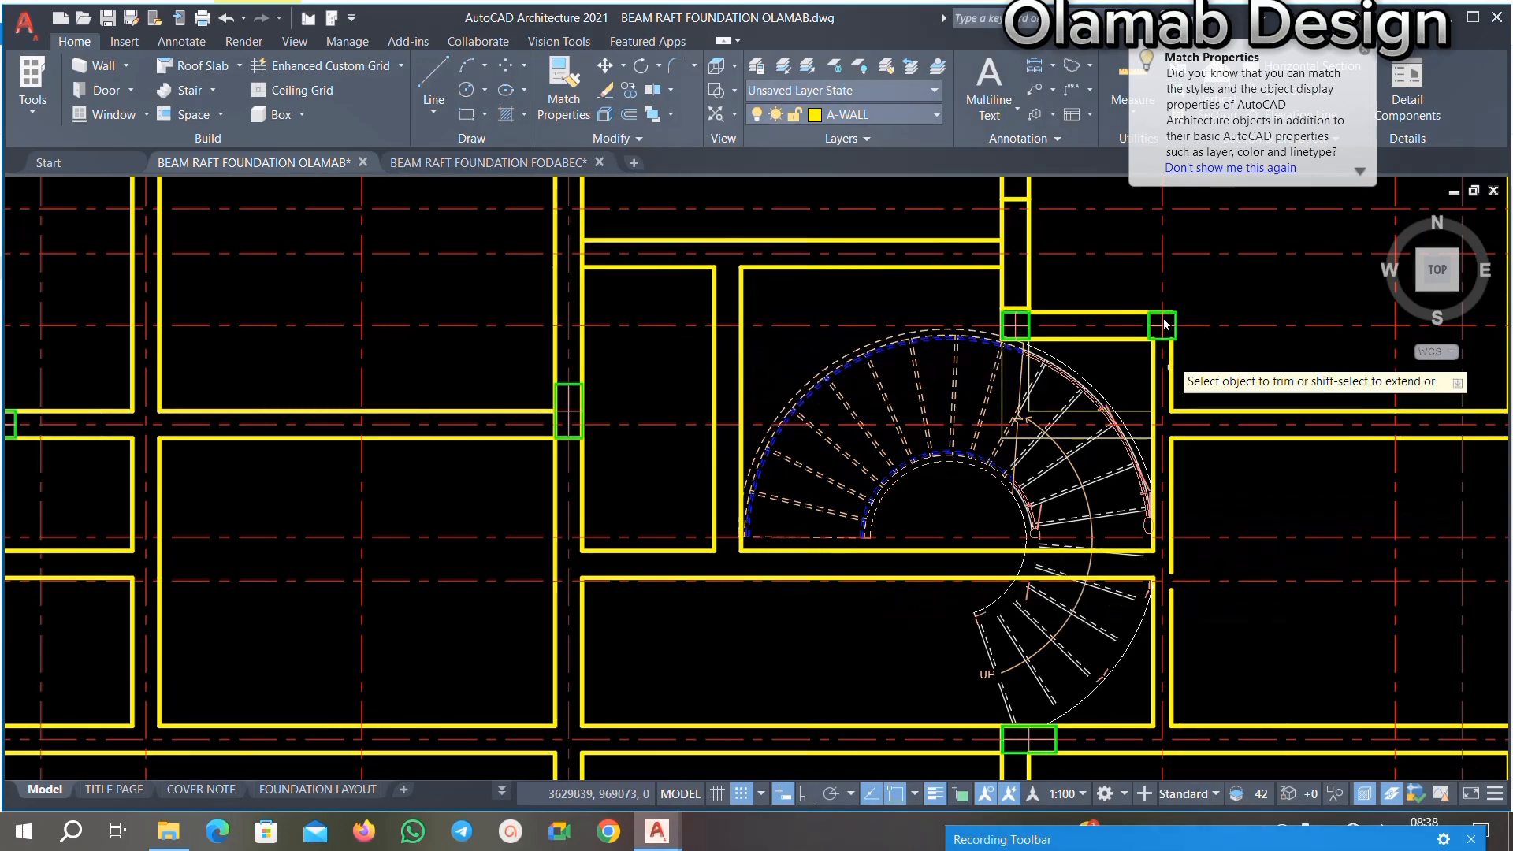
{"action": "scroll", "coordinate": [611, 520], "scroll_direction": "down", "scroll_amount": 2}
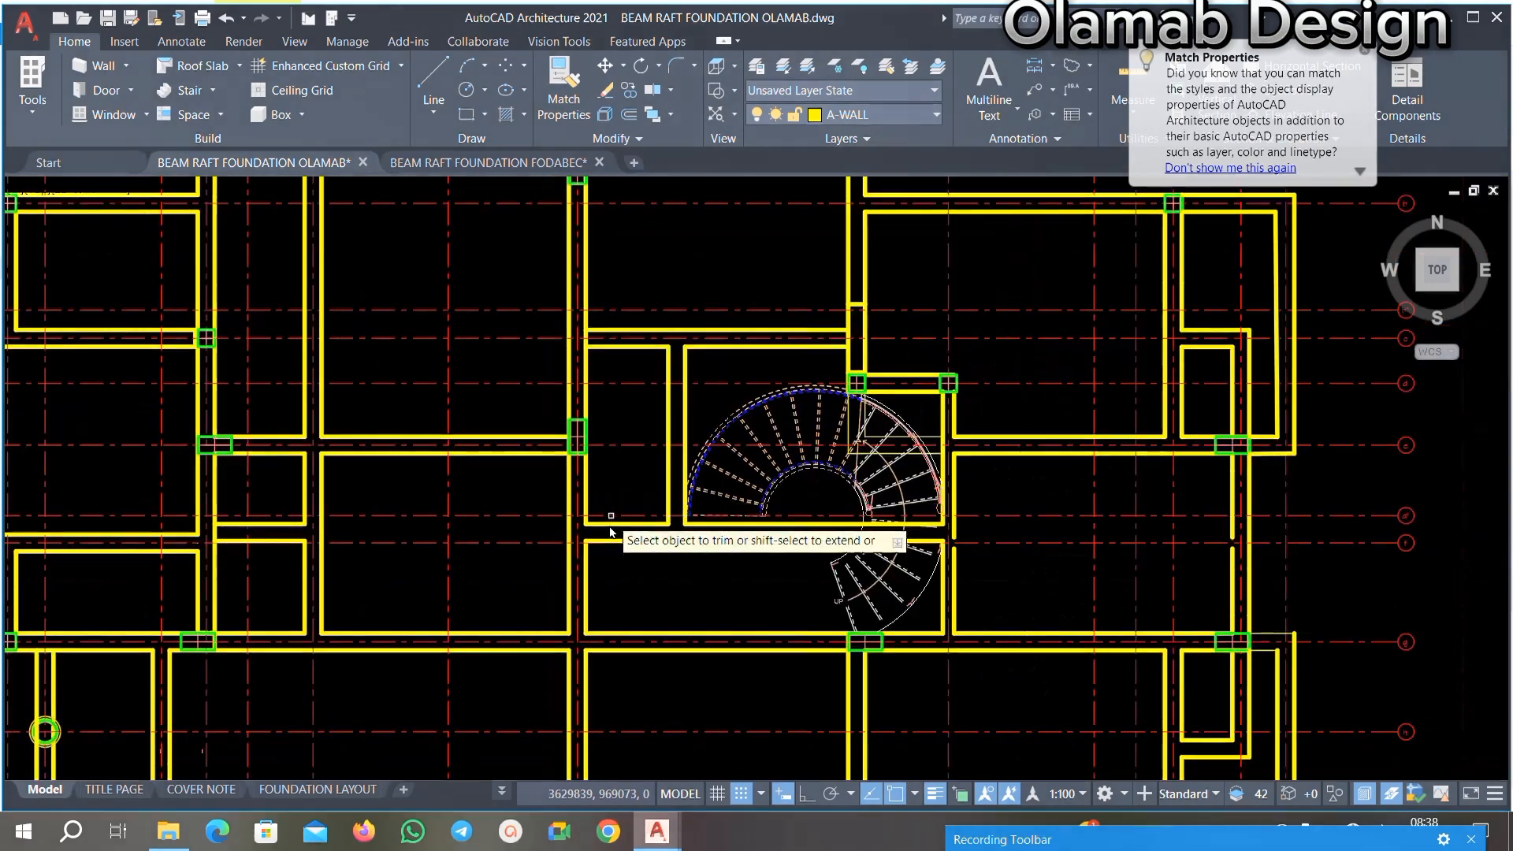
{"action": "scroll", "coordinate": [611, 530], "scroll_direction": "down", "scroll_amount": 2}
{"action": "scroll", "coordinate": [571, 612], "scroll_direction": "up", "scroll_amount": 2}
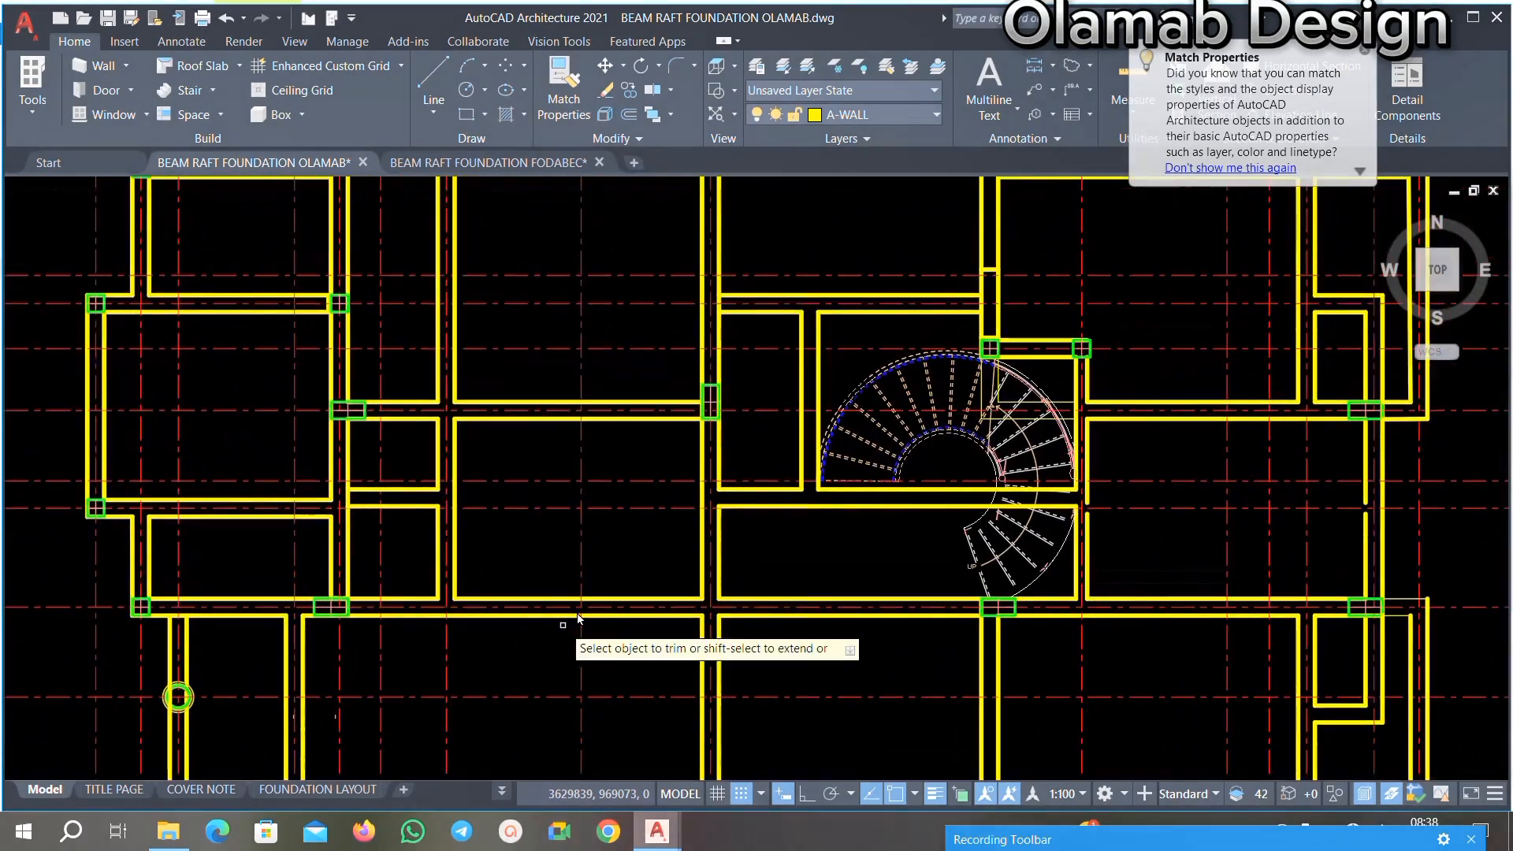
{"action": "scroll", "coordinate": [788, 551], "scroll_direction": "down", "scroll_amount": 2}
{"action": "scroll", "coordinate": [1017, 477], "scroll_direction": "up", "scroll_amount": 2}
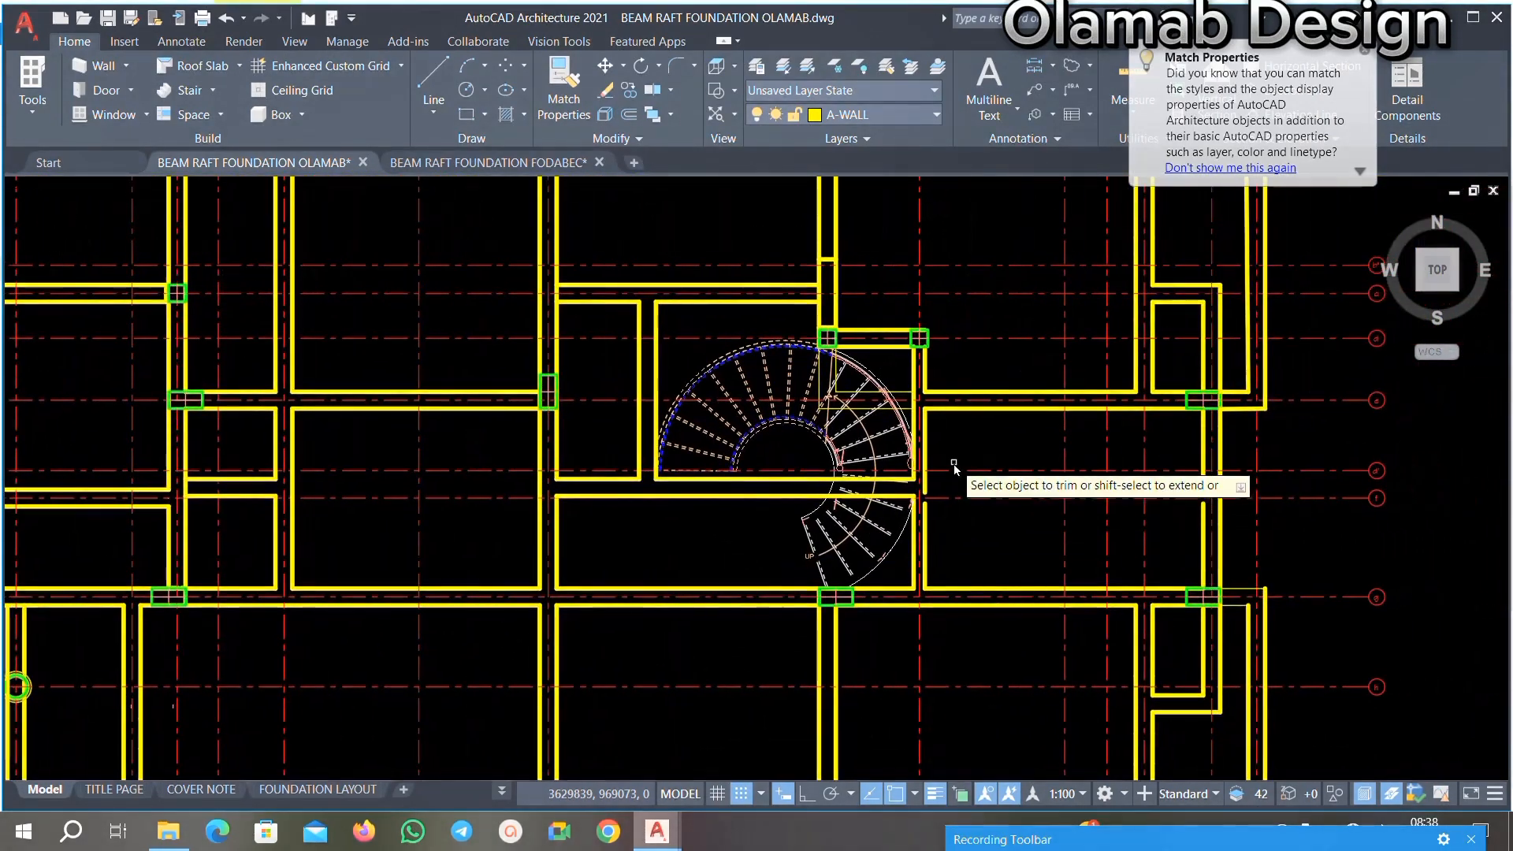
{"action": "scroll", "coordinate": [953, 465], "scroll_direction": "down", "scroll_amount": 3}
{"action": "scroll", "coordinate": [653, 405], "scroll_direction": "up", "scroll_amount": 4}
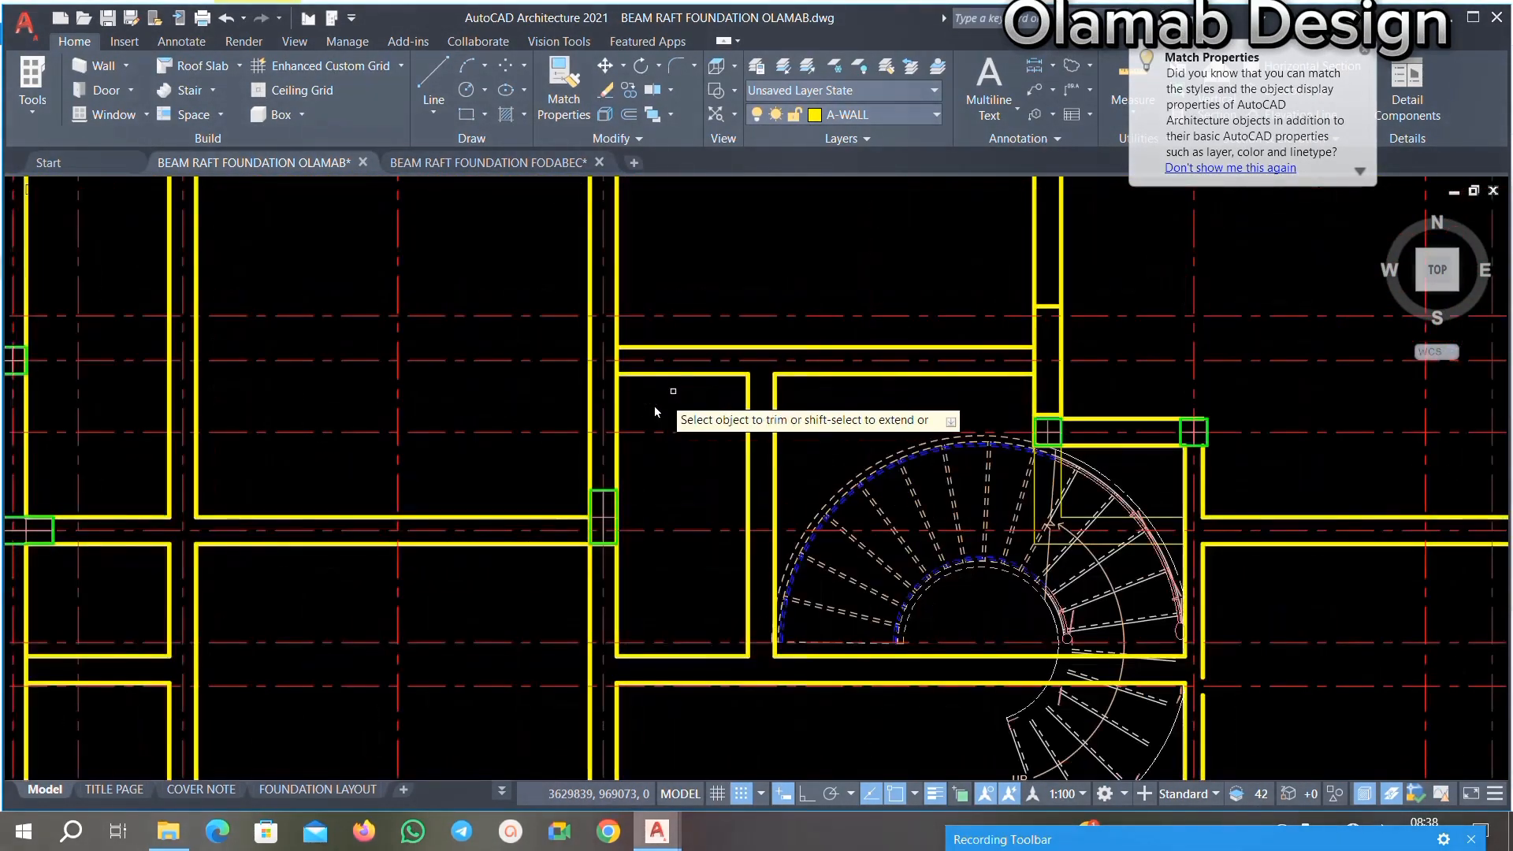
{"action": "scroll", "coordinate": [654, 405], "scroll_direction": "down", "scroll_amount": 3}
{"action": "scroll", "coordinate": [631, 473], "scroll_direction": "up", "scroll_amount": 2}
{"action": "middle_click_drag", "start_coordinate": [631, 473], "coordinate": [643, 497]}
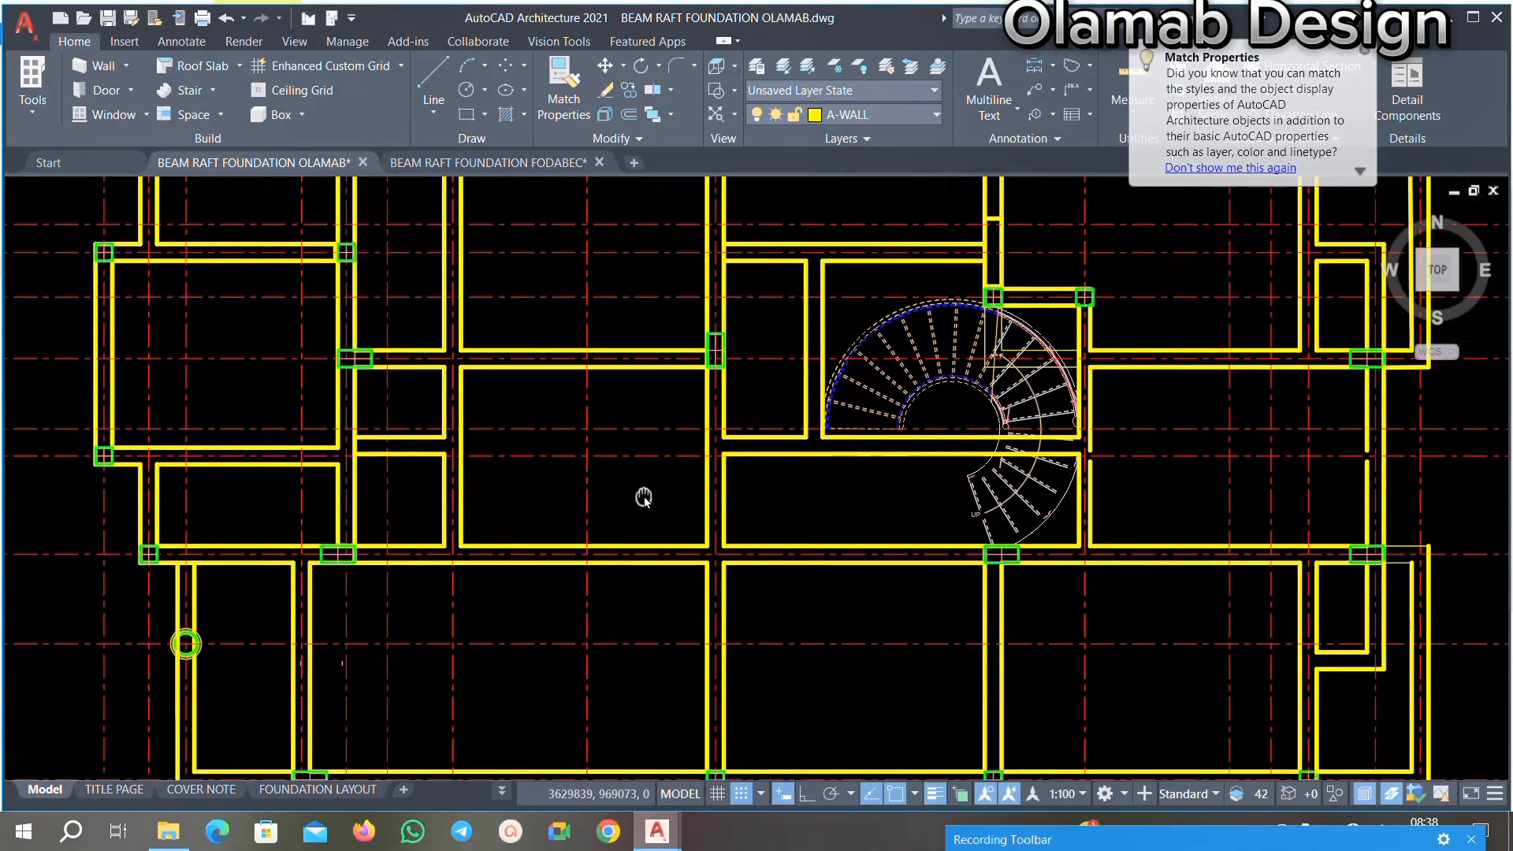
{"action": "scroll", "coordinate": [848, 583], "scroll_direction": "down", "scroll_amount": 5}
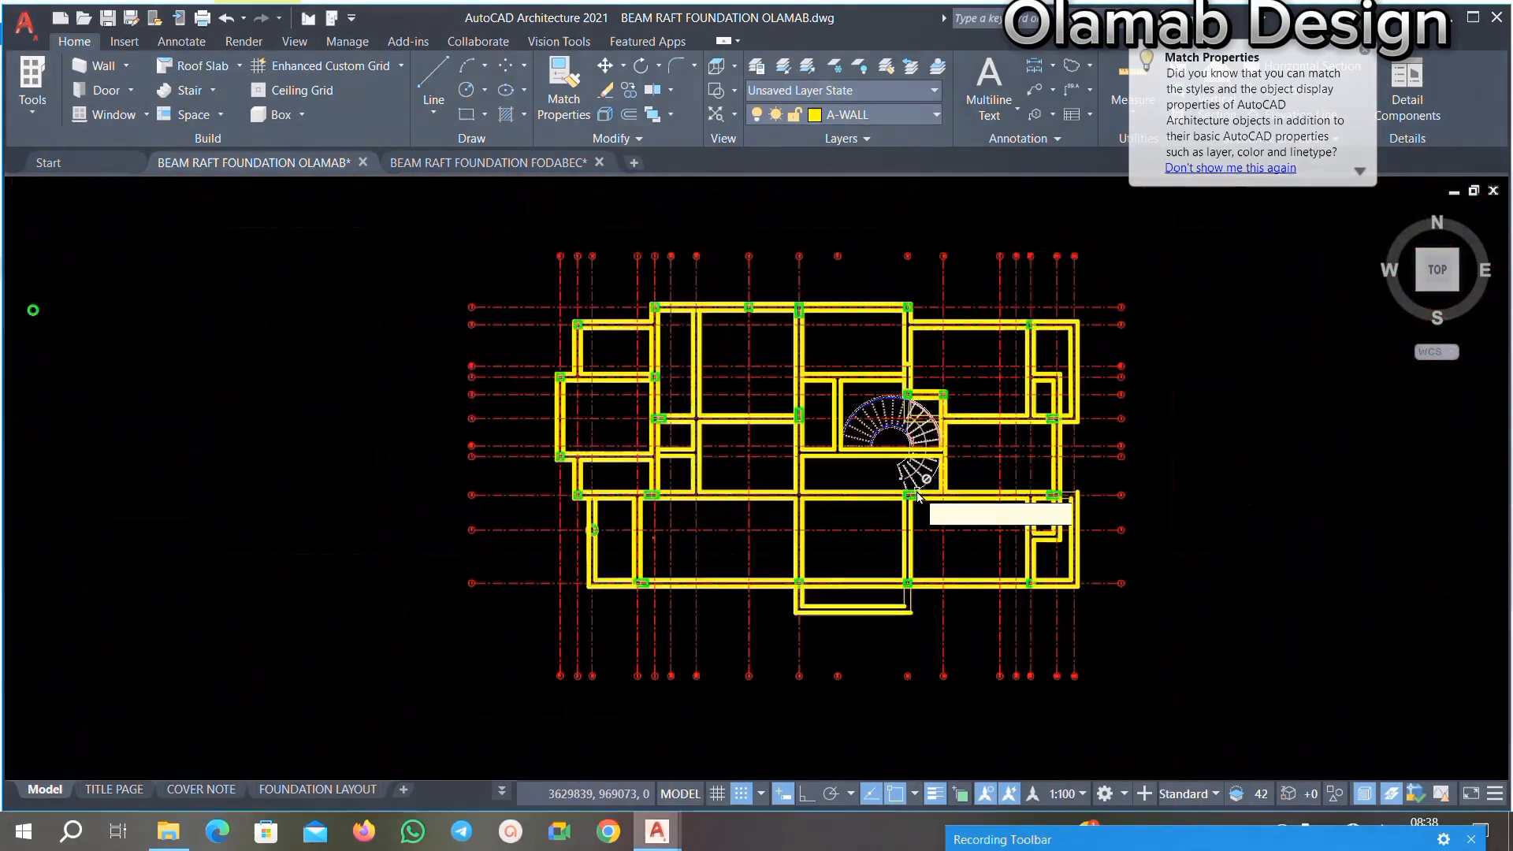
{"action": "scroll", "coordinate": [827, 457], "scroll_direction": "up", "scroll_amount": 4}
{"action": "scroll", "coordinate": [861, 513], "scroll_direction": "up", "scroll_amount": 1}
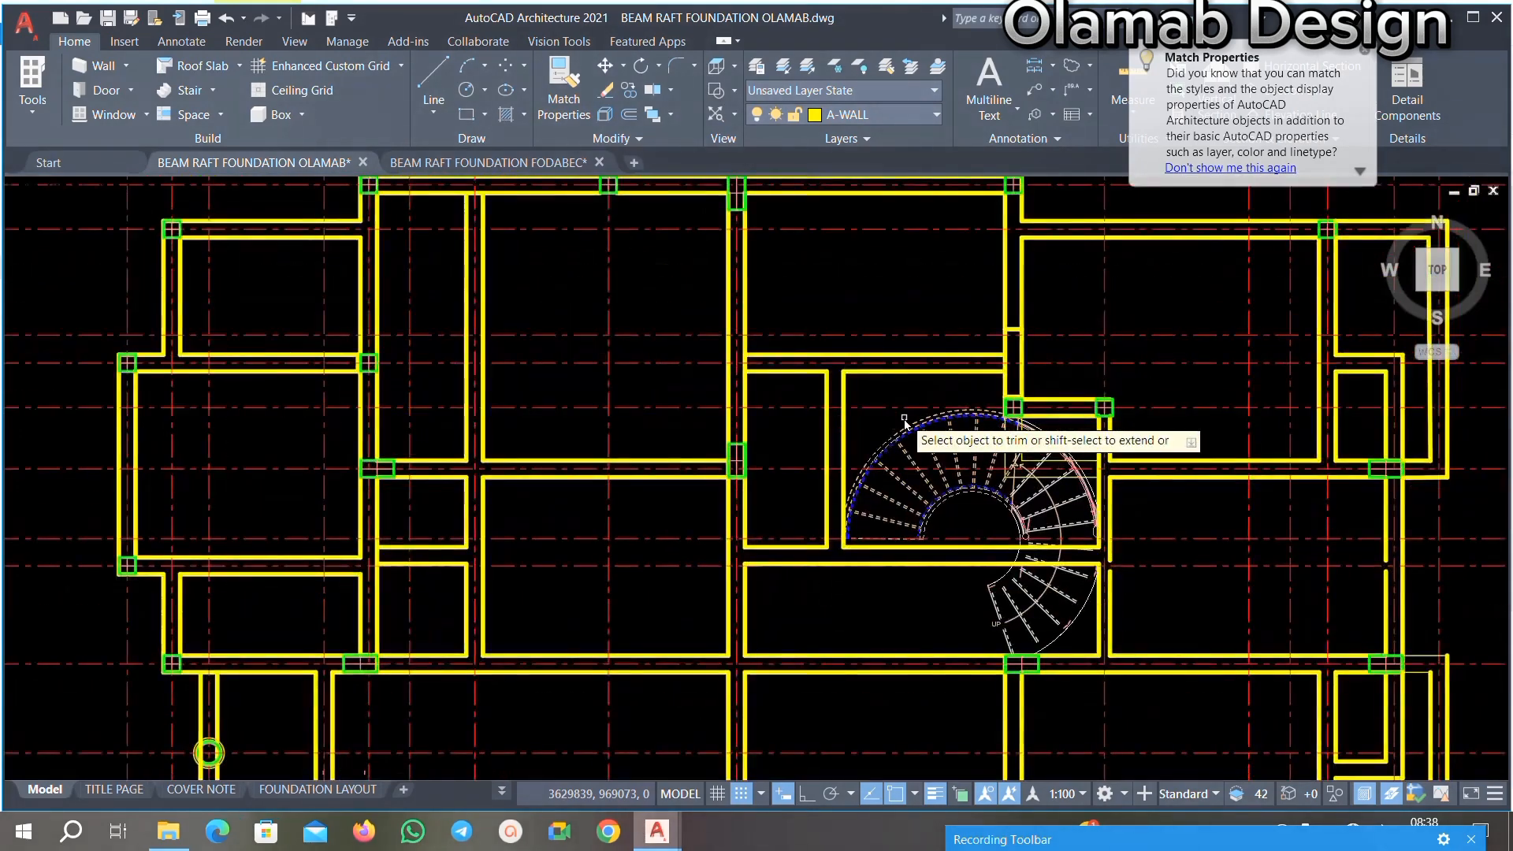
Step: Trim the stray line across the vertical beam north of the stair and that beam's west face between the adjoining horizontal beam lines
{"action": "scroll", "coordinate": [875, 449], "scroll_direction": "down", "scroll_amount": 2}
{"action": "scroll", "coordinate": [927, 388], "scroll_direction": "up", "scroll_amount": 7}
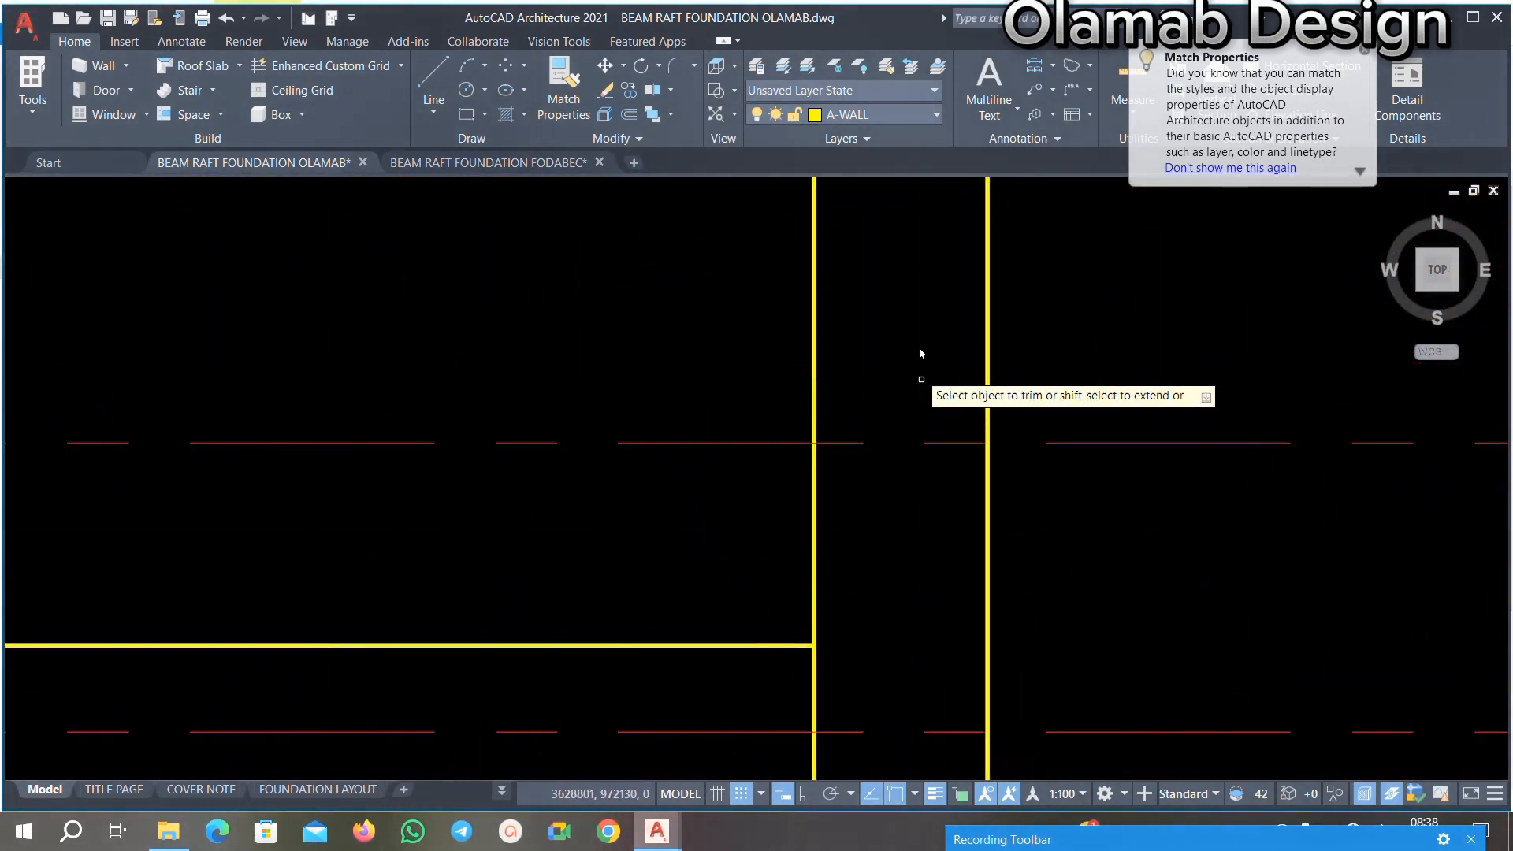
{"action": "scroll", "coordinate": [919, 352], "scroll_direction": "down", "scroll_amount": 5}
{"action": "scroll", "coordinate": [875, 399], "scroll_direction": "up", "scroll_amount": 4}
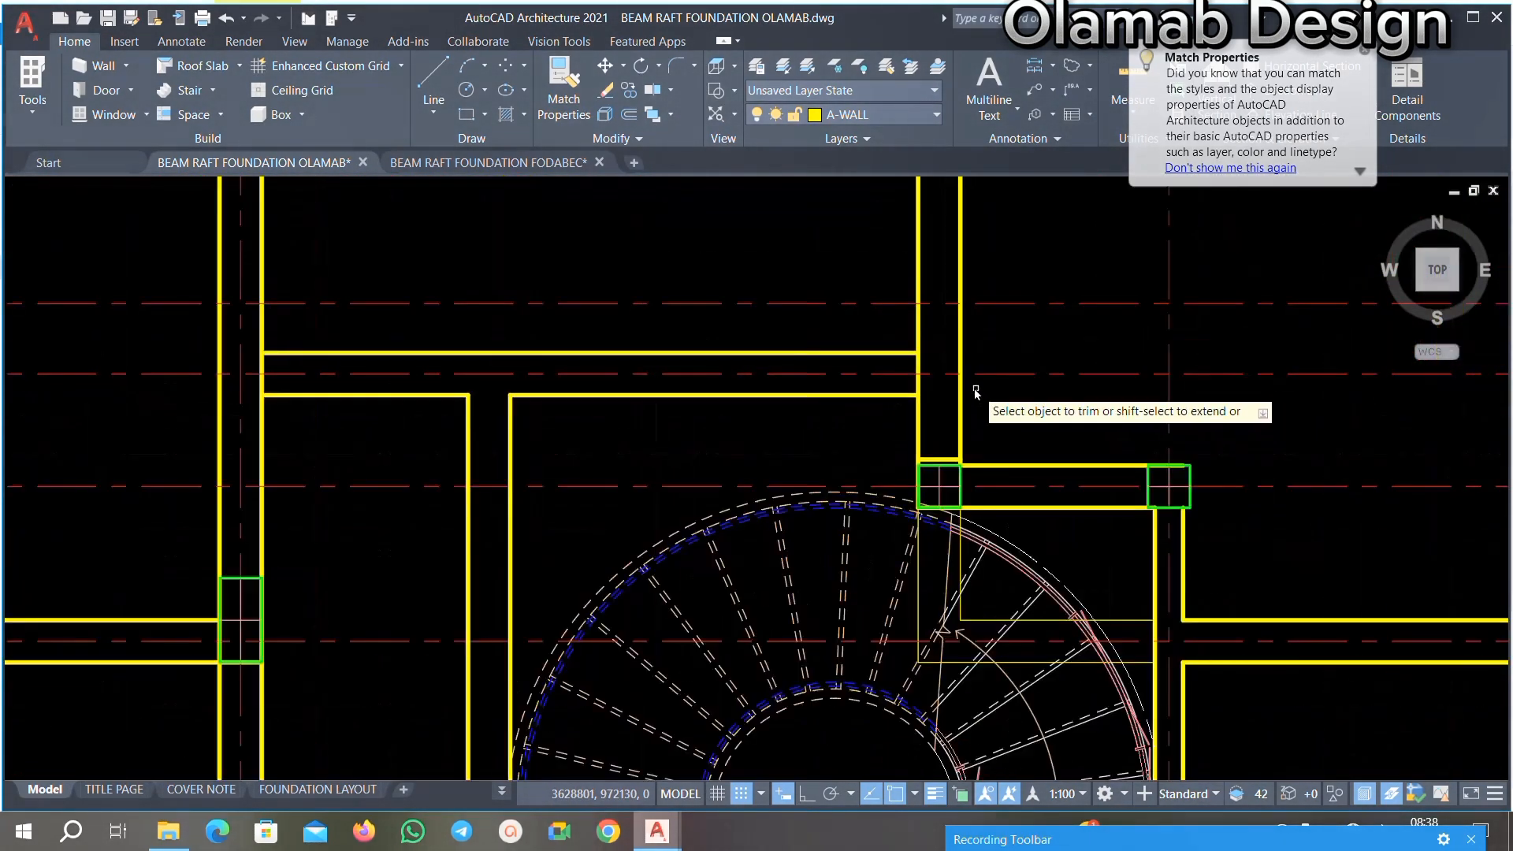
{"action": "scroll", "coordinate": [975, 392], "scroll_direction": "up", "scroll_amount": 3}
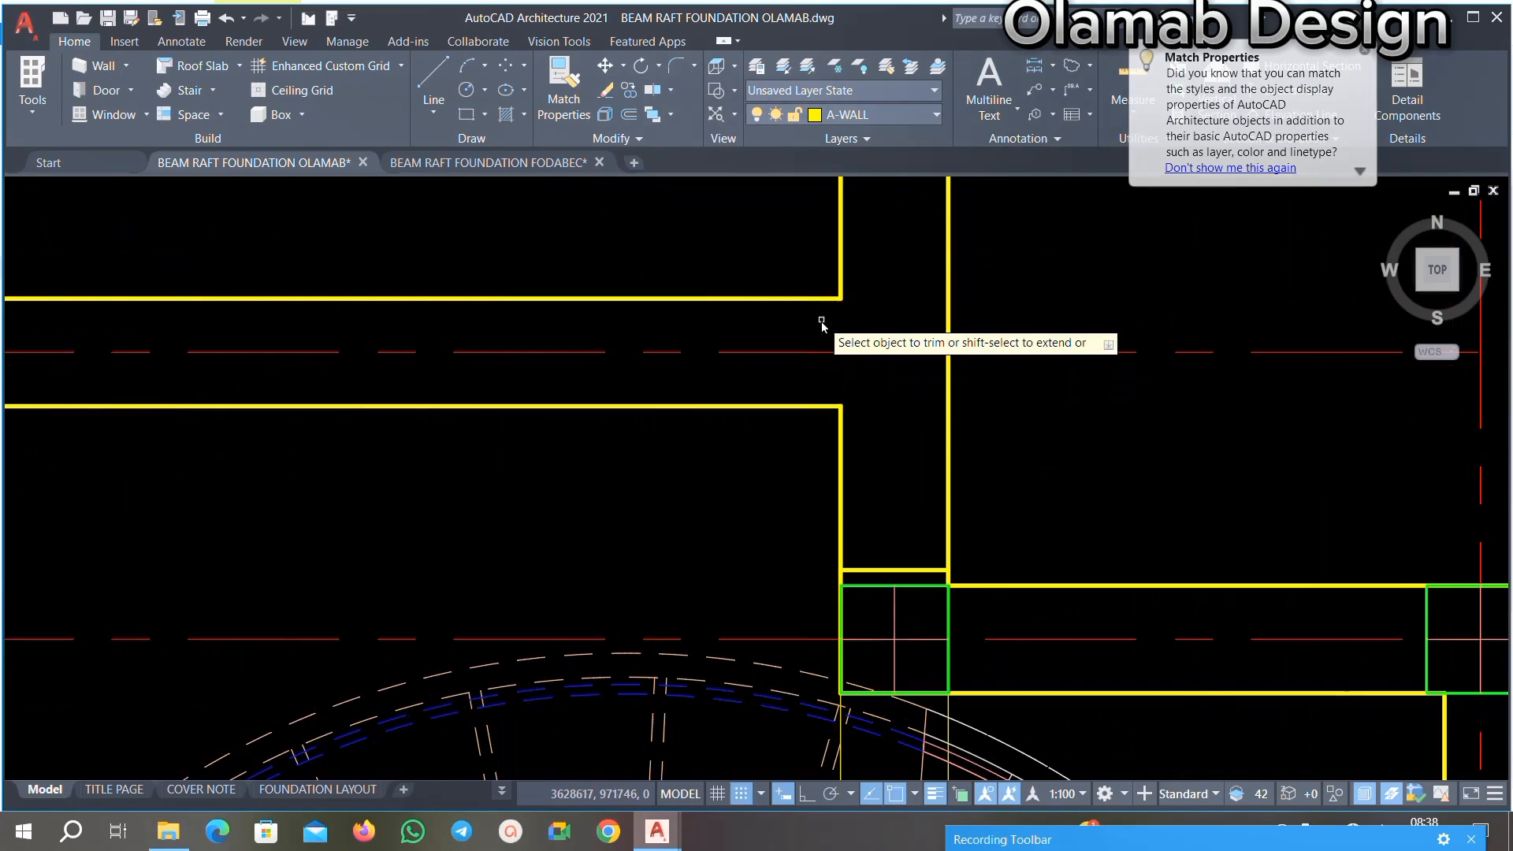
Step: Trim the long vertical beam's east face between the two horizontal beam lines northwest of the spiral stair
{"action": "scroll", "coordinate": [875, 347], "scroll_direction": "down", "scroll_amount": 5}
{"action": "scroll", "coordinate": [698, 362], "scroll_direction": "up", "scroll_amount": 6}
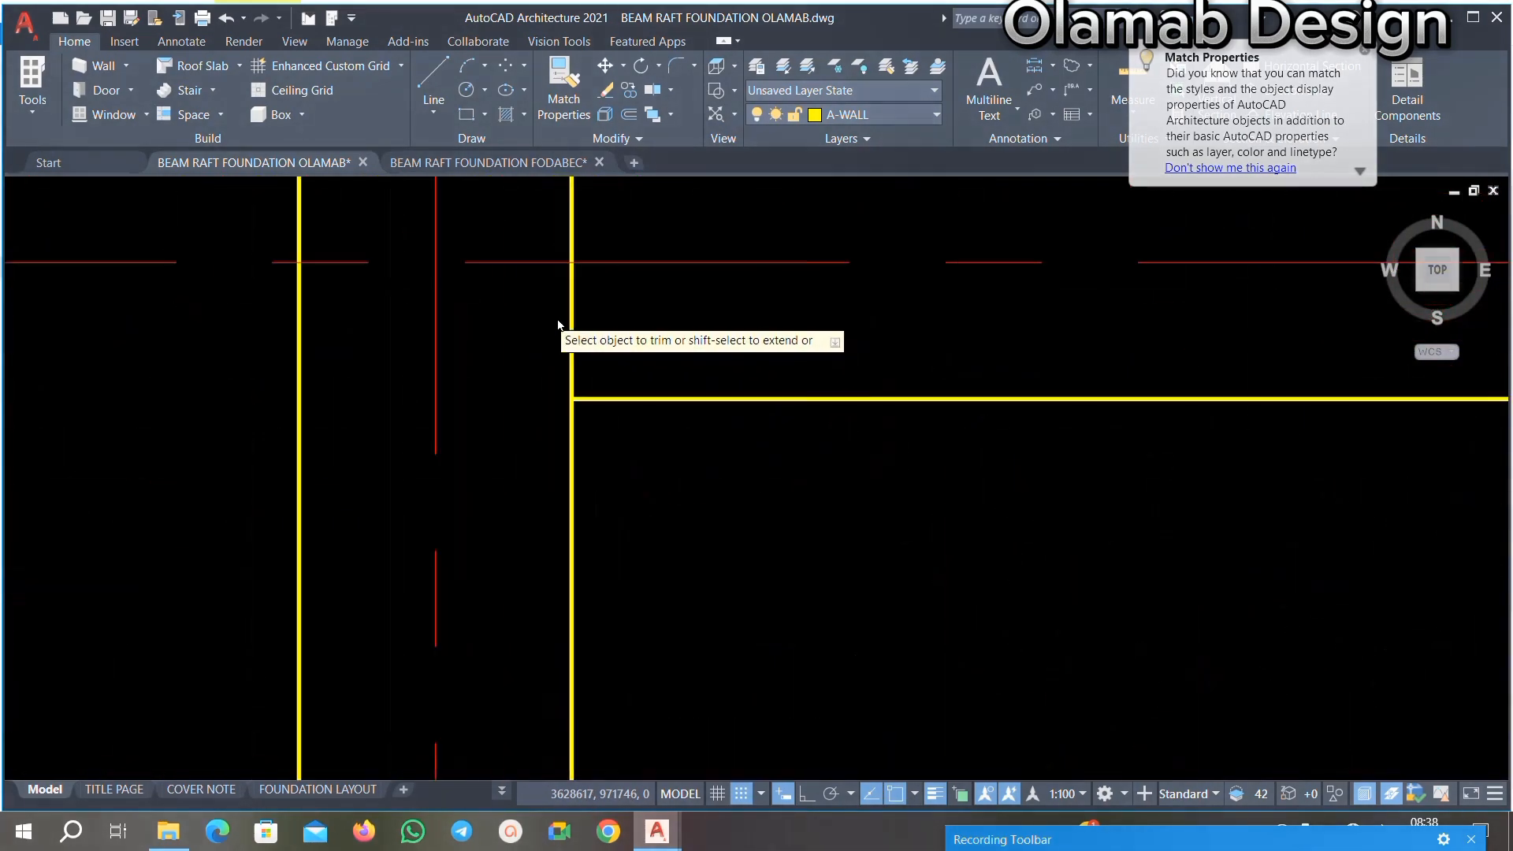
{"action": "scroll", "coordinate": [574, 347], "scroll_direction": "down", "scroll_amount": 2}
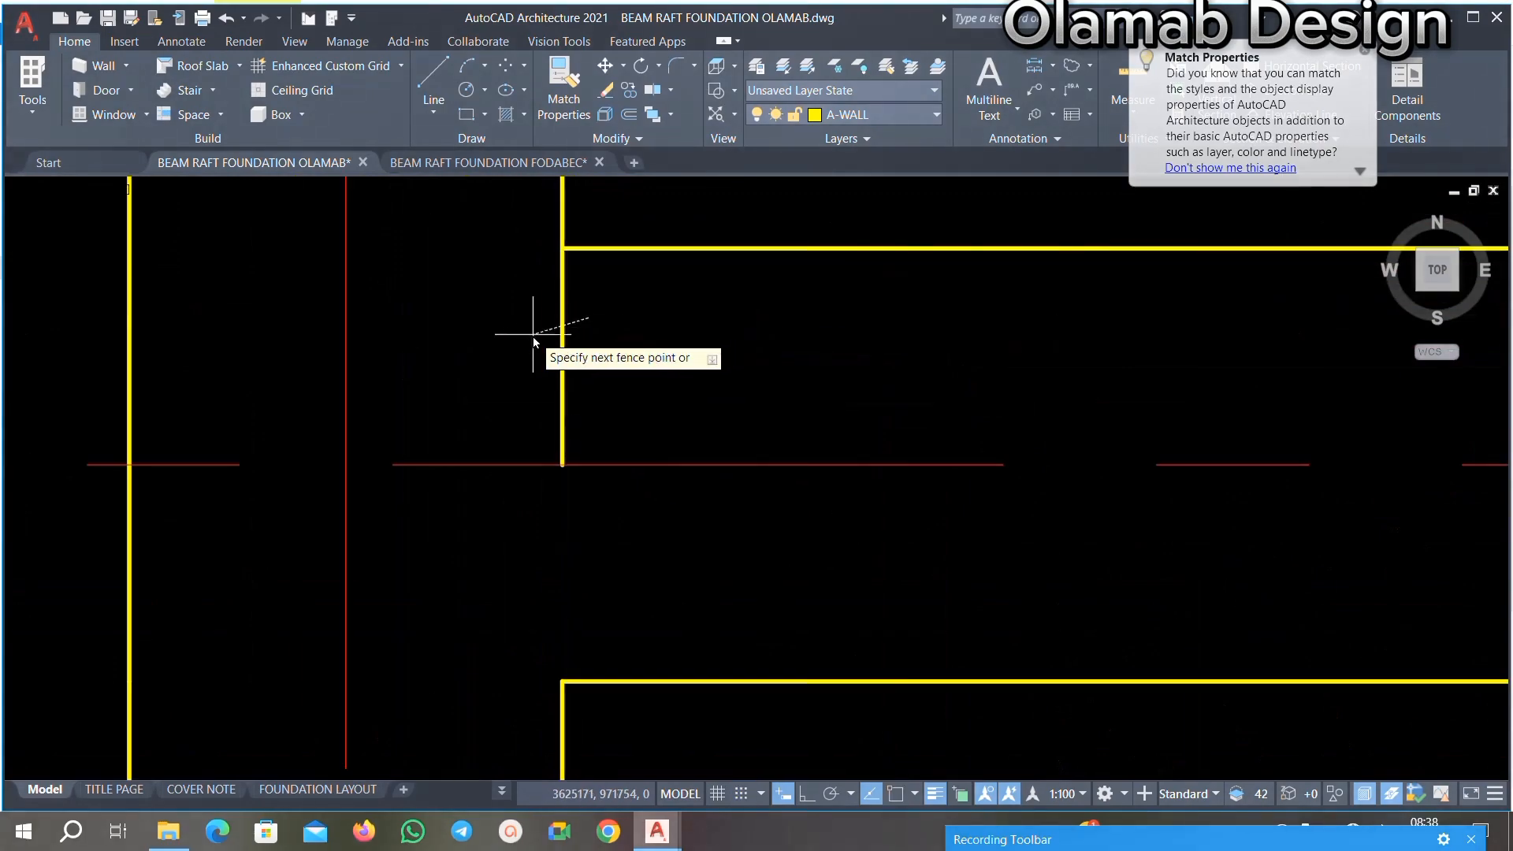
{"action": "scroll", "coordinate": [534, 327], "scroll_direction": "down", "scroll_amount": 5}
{"action": "scroll", "coordinate": [799, 571], "scroll_direction": "down", "scroll_amount": 6}
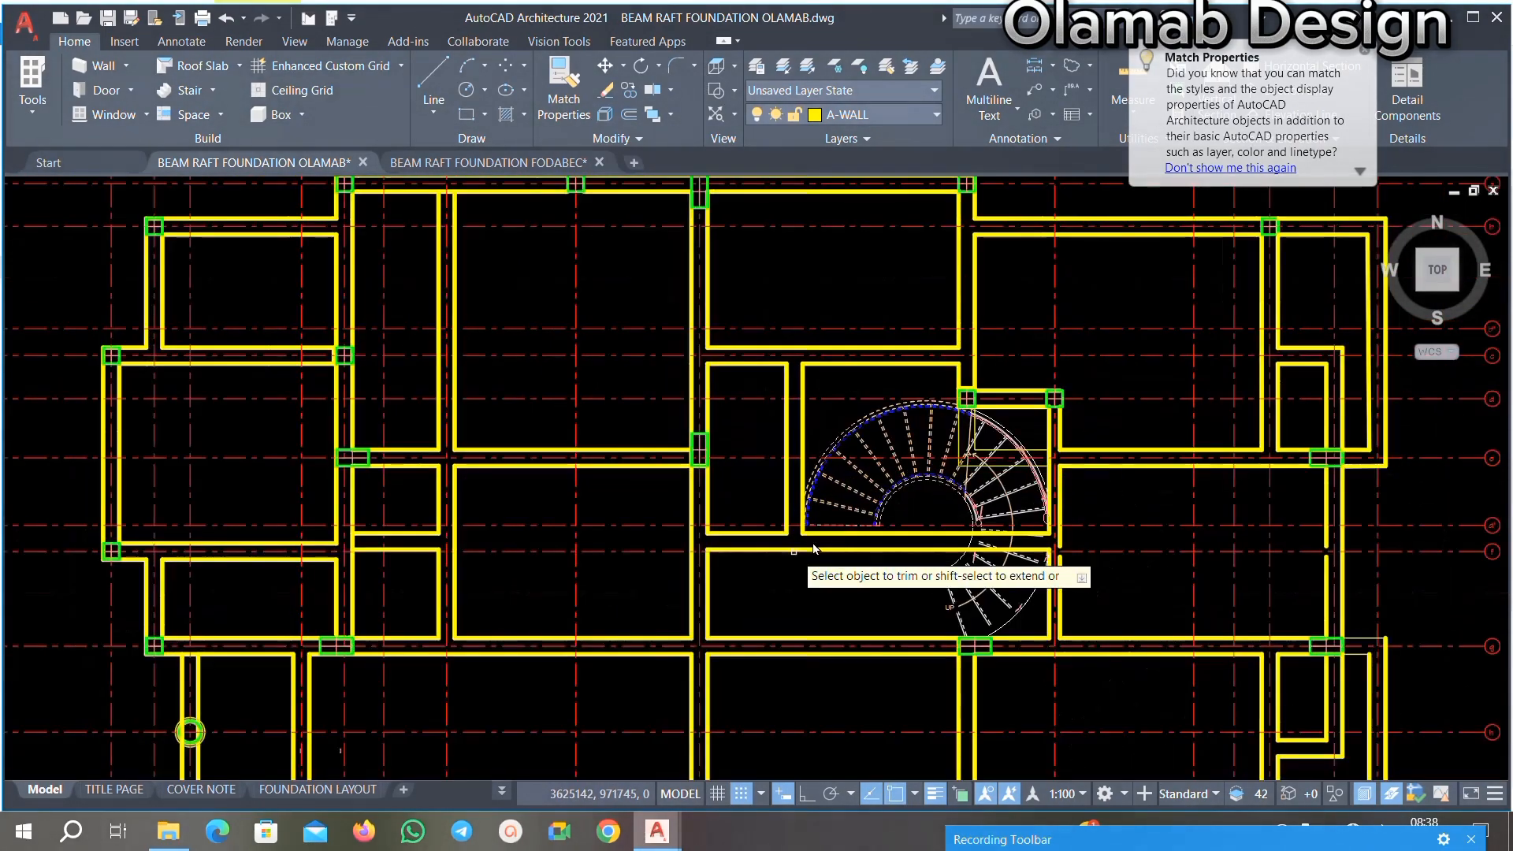
{"action": "scroll", "coordinate": [885, 465], "scroll_direction": "up", "scroll_amount": 7}
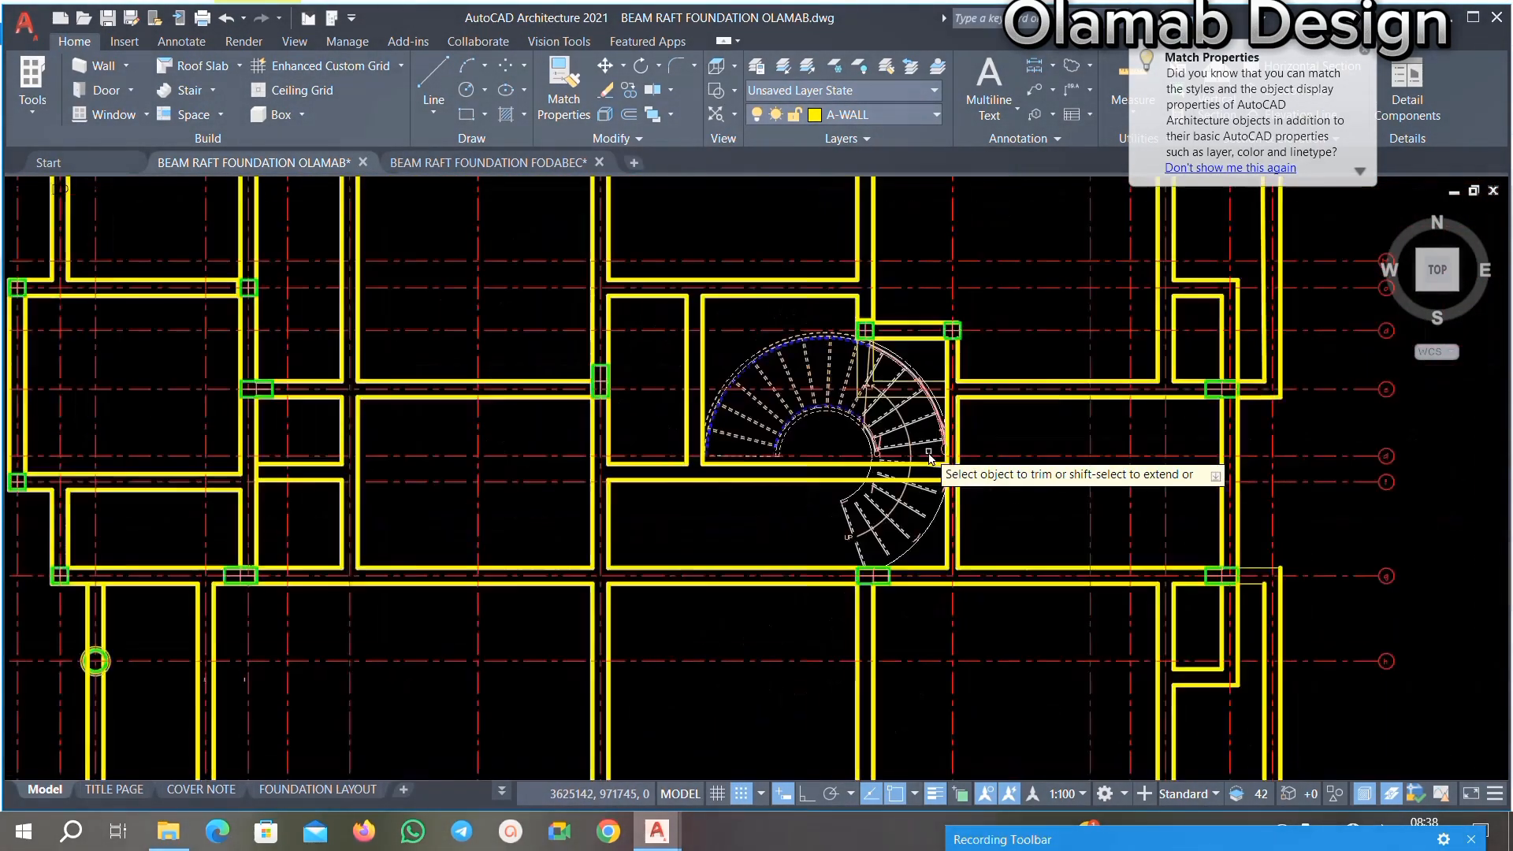
{"action": "scroll", "coordinate": [788, 527], "scroll_direction": "down", "scroll_amount": 6}
{"action": "scroll", "coordinate": [761, 544], "scroll_direction": "up", "scroll_amount": 6}
{"action": "middle_click_drag", "start_coordinate": [758, 508], "coordinate": [827, 561]}
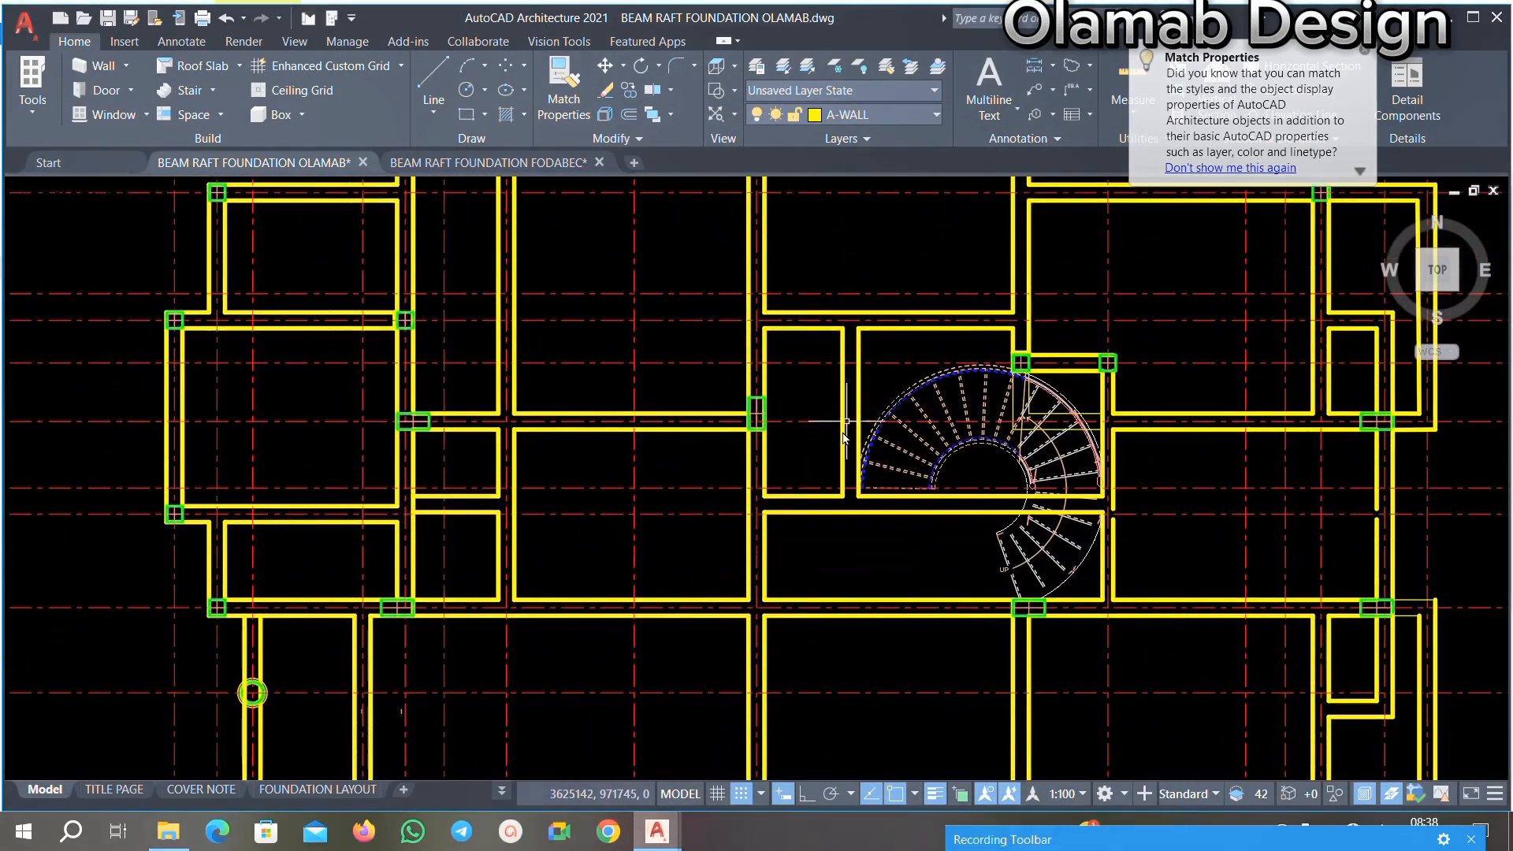
Step: Examine the gridlines and bubbles along the foundation plan's north side, especially between grids 6 and 9
{"action": "scroll", "coordinate": [844, 438], "scroll_direction": "down", "scroll_amount": 5}
{"action": "scroll", "coordinate": [866, 347], "scroll_direction": "up", "scroll_amount": 6}
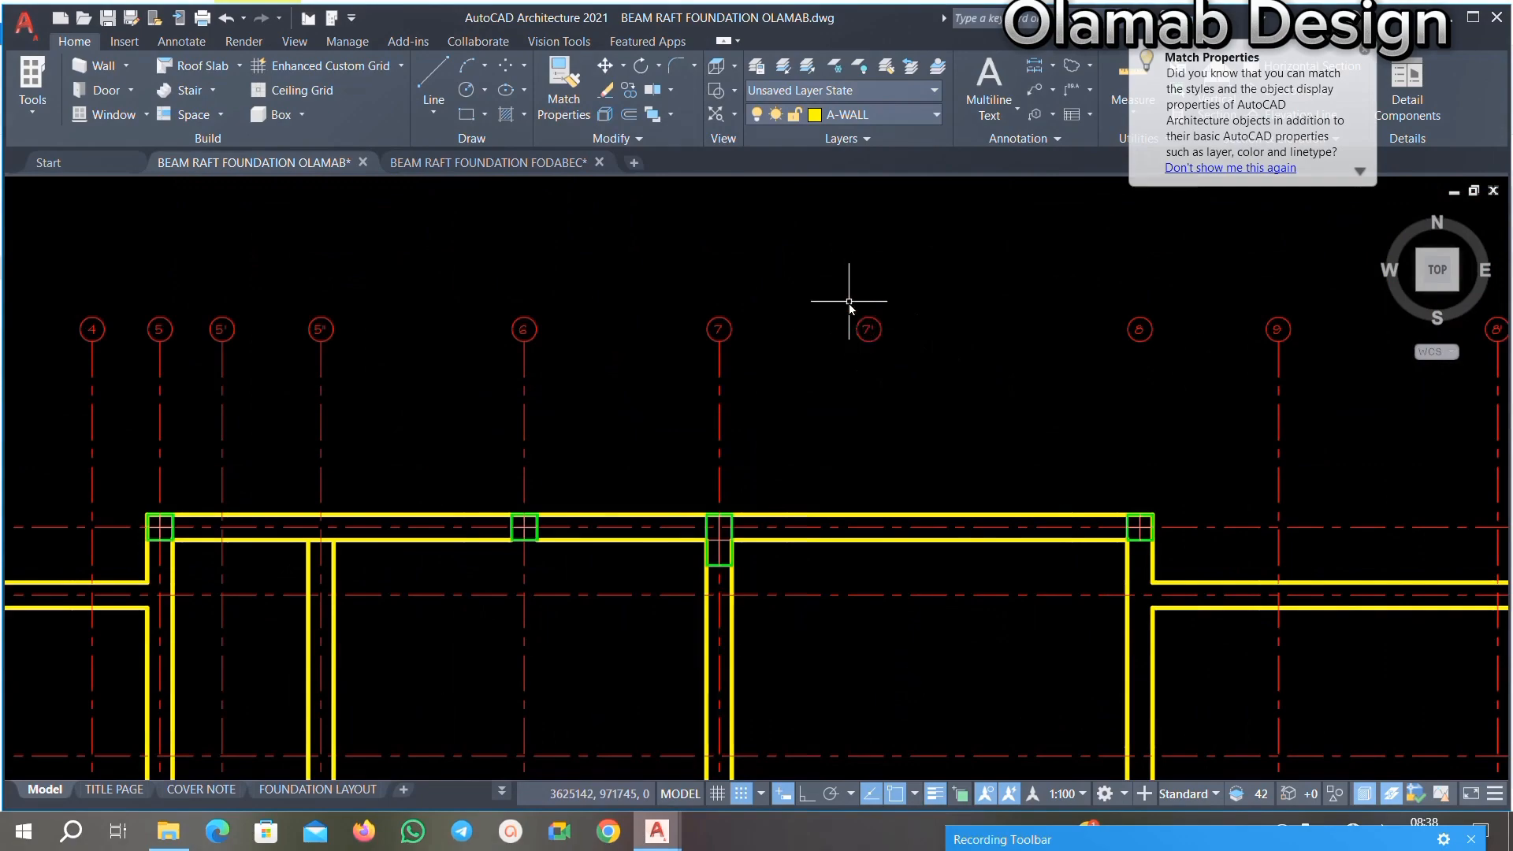
{"action": "scroll", "coordinate": [866, 331], "scroll_direction": "down", "scroll_amount": 5}
{"action": "scroll", "coordinate": [945, 375], "scroll_direction": "up", "scroll_amount": 3}
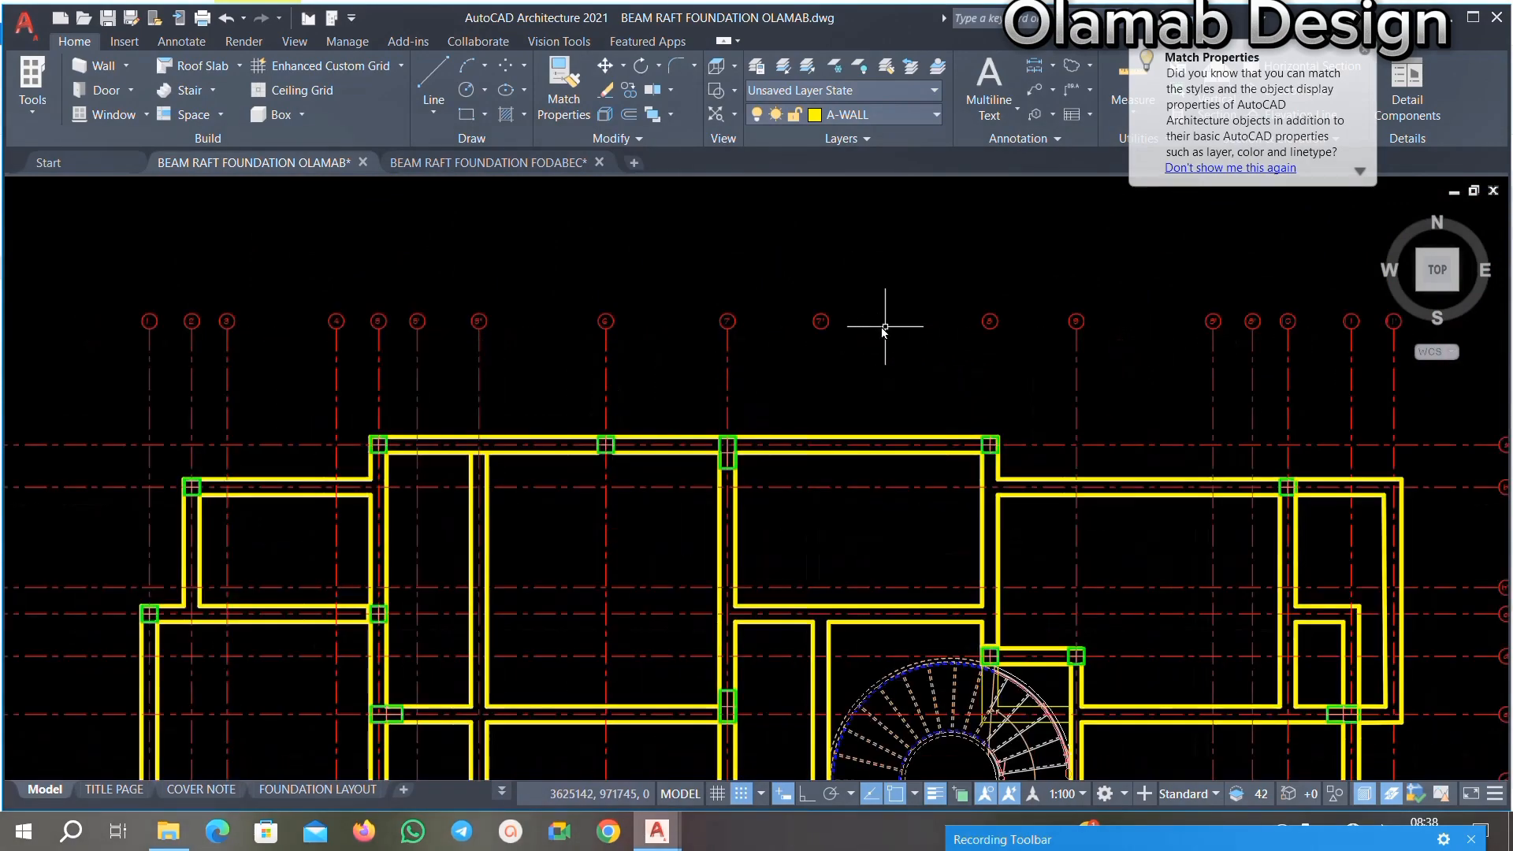
{"action": "scroll", "coordinate": [840, 331], "scroll_direction": "up", "scroll_amount": 4}
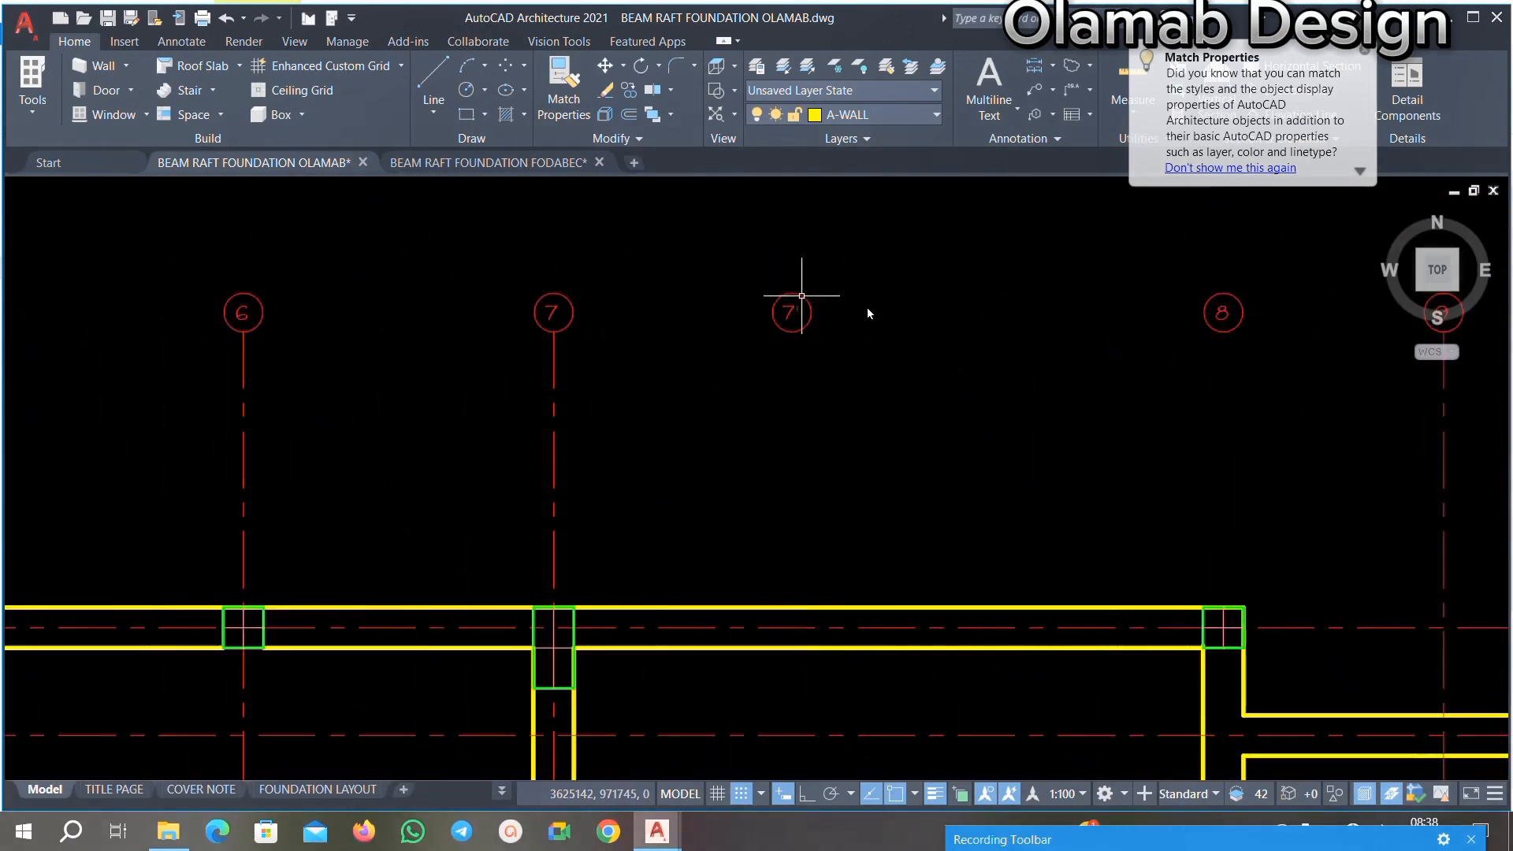
{"action": "scroll", "coordinate": [867, 313], "scroll_direction": "down", "scroll_amount": 5}
{"action": "scroll", "coordinate": [875, 311], "scroll_direction": "up", "scroll_amount": 2}
{"action": "scroll", "coordinate": [885, 295], "scroll_direction": "down", "scroll_amount": 7}
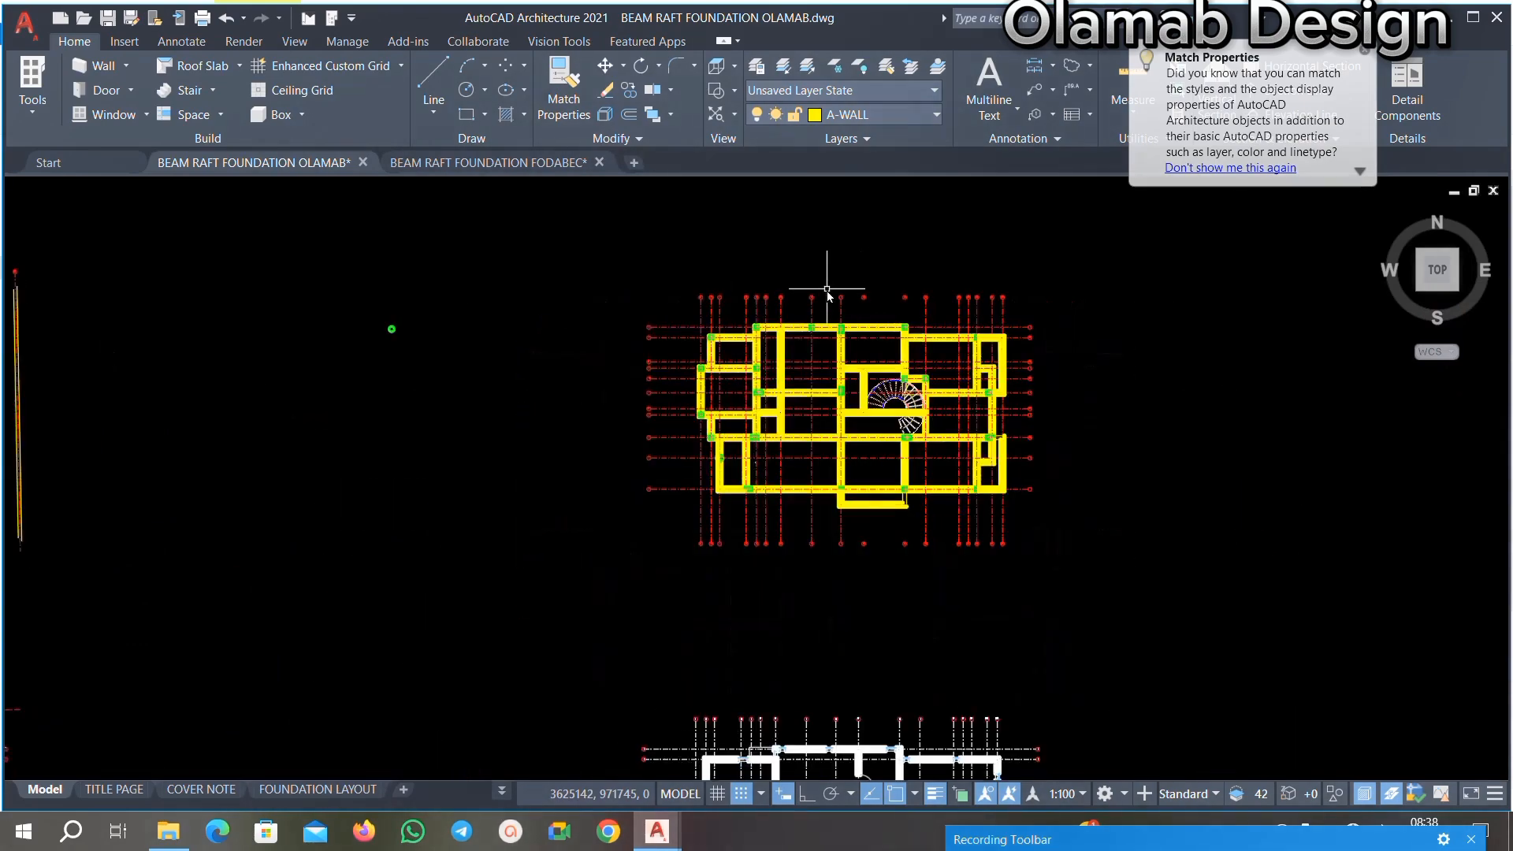
{"action": "scroll", "coordinate": [614, 355], "scroll_direction": "up", "scroll_amount": 2}
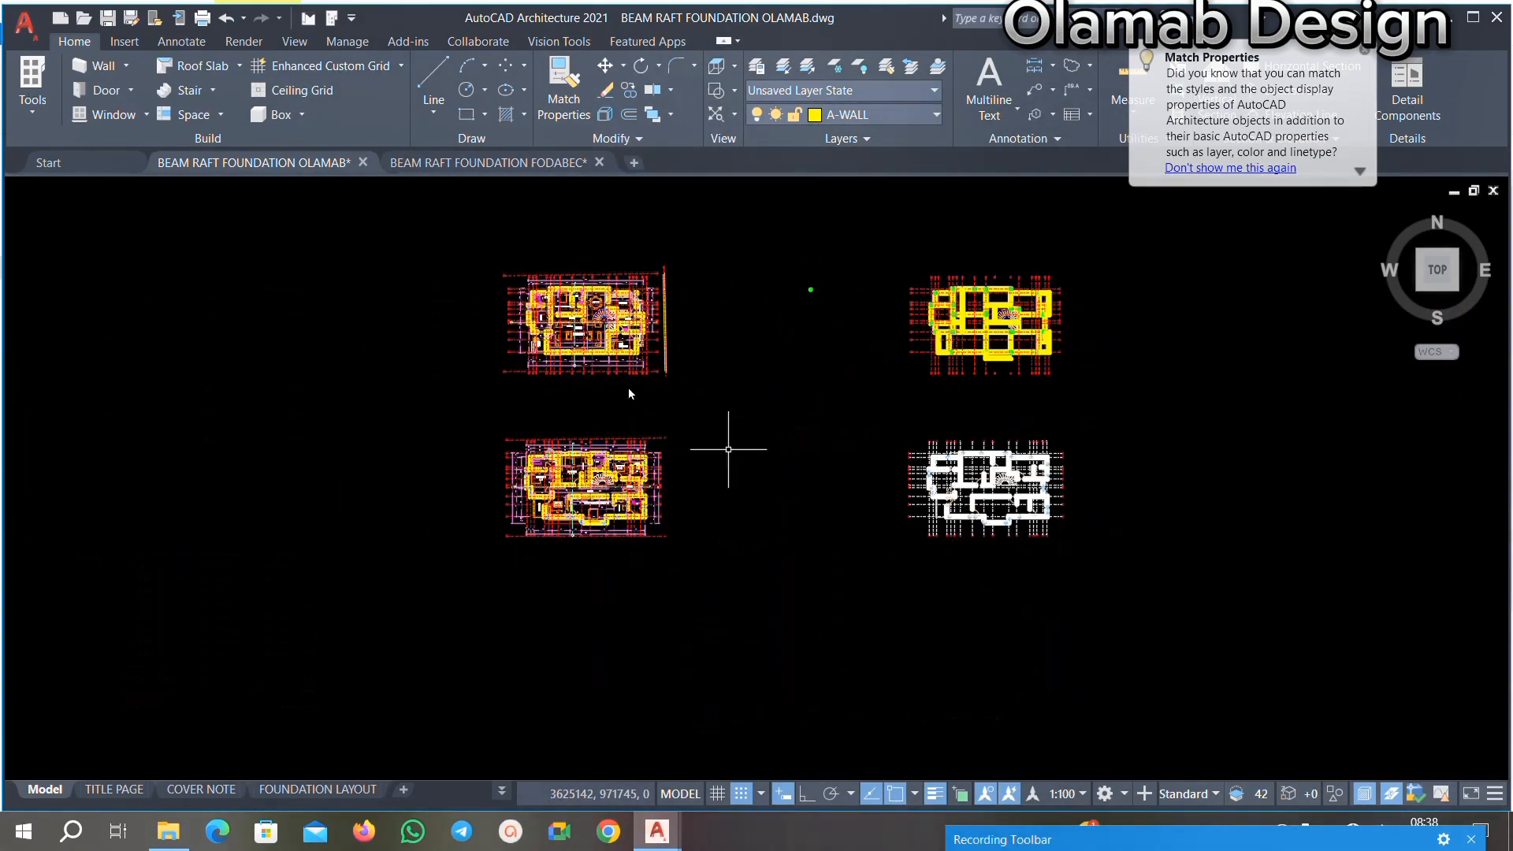
Step: Select gridlines 7' and 8 with their north bubbles on the floor plan with the dining room
{"action": "scroll", "coordinate": [512, 256], "scroll_direction": "up", "scroll_amount": 4}
{"action": "scroll", "coordinate": [823, 314], "scroll_direction": "up", "scroll_amount": 4}
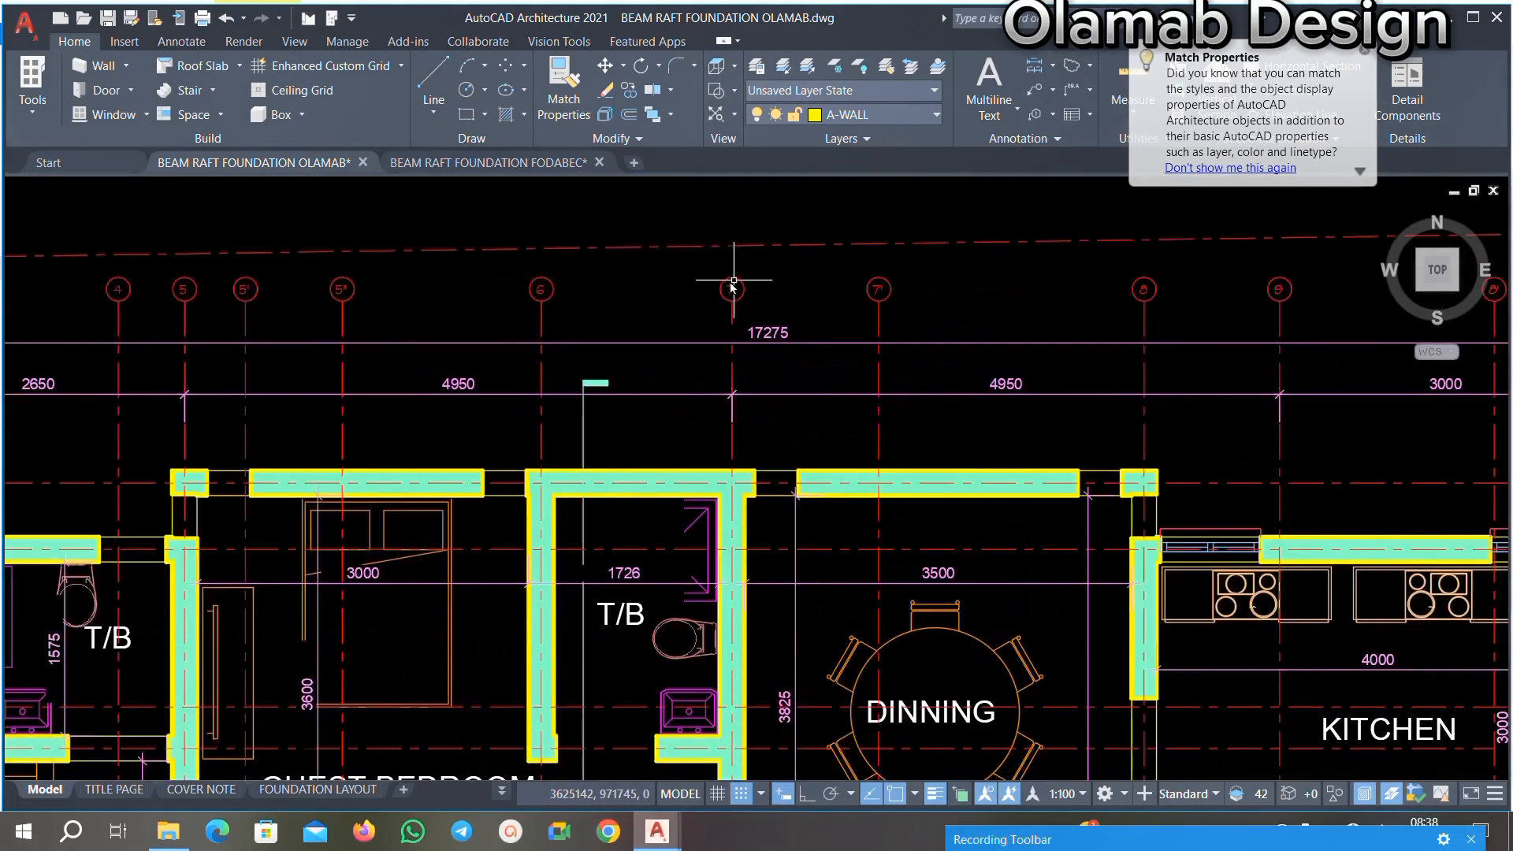
{"action": "scroll", "coordinate": [870, 314], "scroll_direction": "up", "scroll_amount": 4}
{"action": "left_click", "coordinate": [766, 313]}
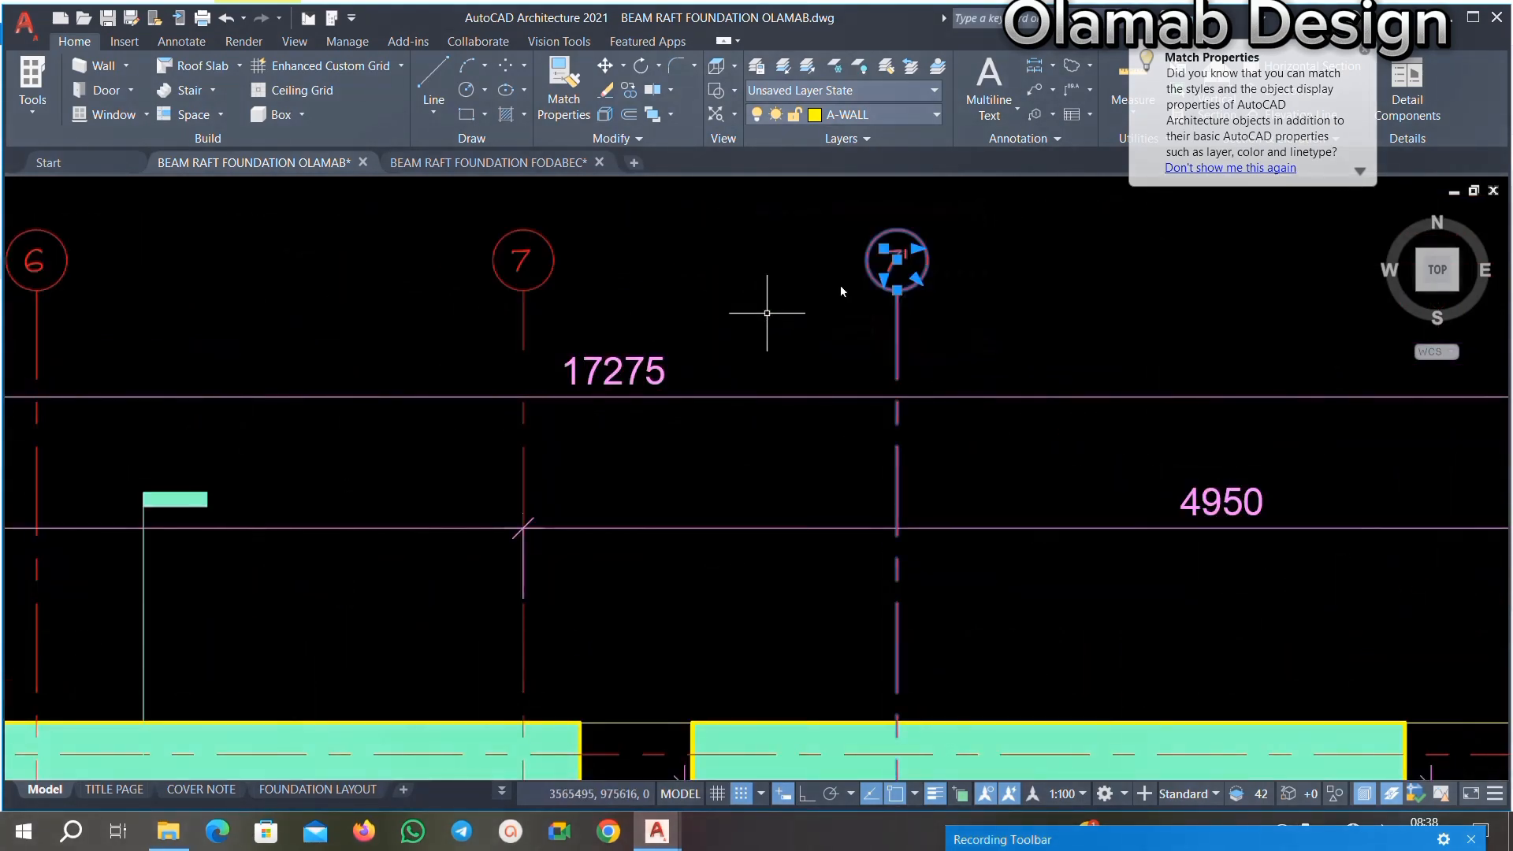
{"action": "scroll", "coordinate": [976, 287], "scroll_direction": "down", "scroll_amount": 3}
{"action": "scroll", "coordinate": [692, 285], "scroll_direction": "up", "scroll_amount": 1}
{"action": "scroll", "coordinate": [1265, 279], "scroll_direction": "up", "scroll_amount": 1}
{"action": "middle_click_drag", "start_coordinate": [1265, 279], "coordinate": [1008, 326]}
{"action": "middle_click_drag", "start_coordinate": [1505, 318], "coordinate": [1226, 344]}
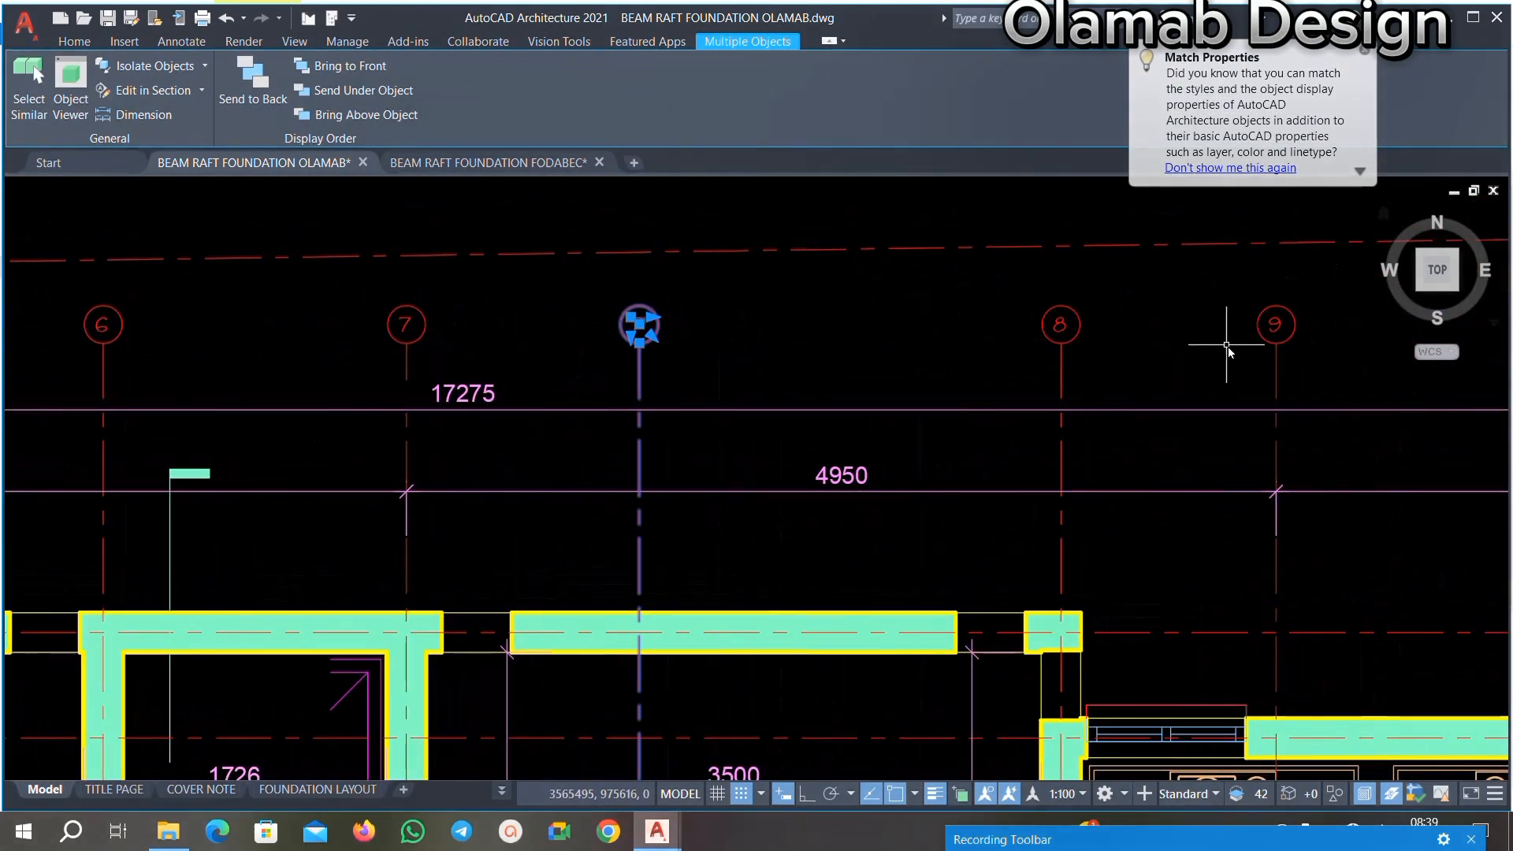
{"action": "left_click", "coordinate": [1156, 287]}
{"action": "left_click", "coordinate": [1014, 345]}
Step: Add the south bubbles 7' and 8 to the selection and copy it with the base point at the wall's outer northeast corner on grid 8
{"action": "scroll", "coordinate": [1003, 320], "scroll_direction": "down", "scroll_amount": 3}
{"action": "scroll", "coordinate": [1039, 346], "scroll_direction": "up", "scroll_amount": 4}
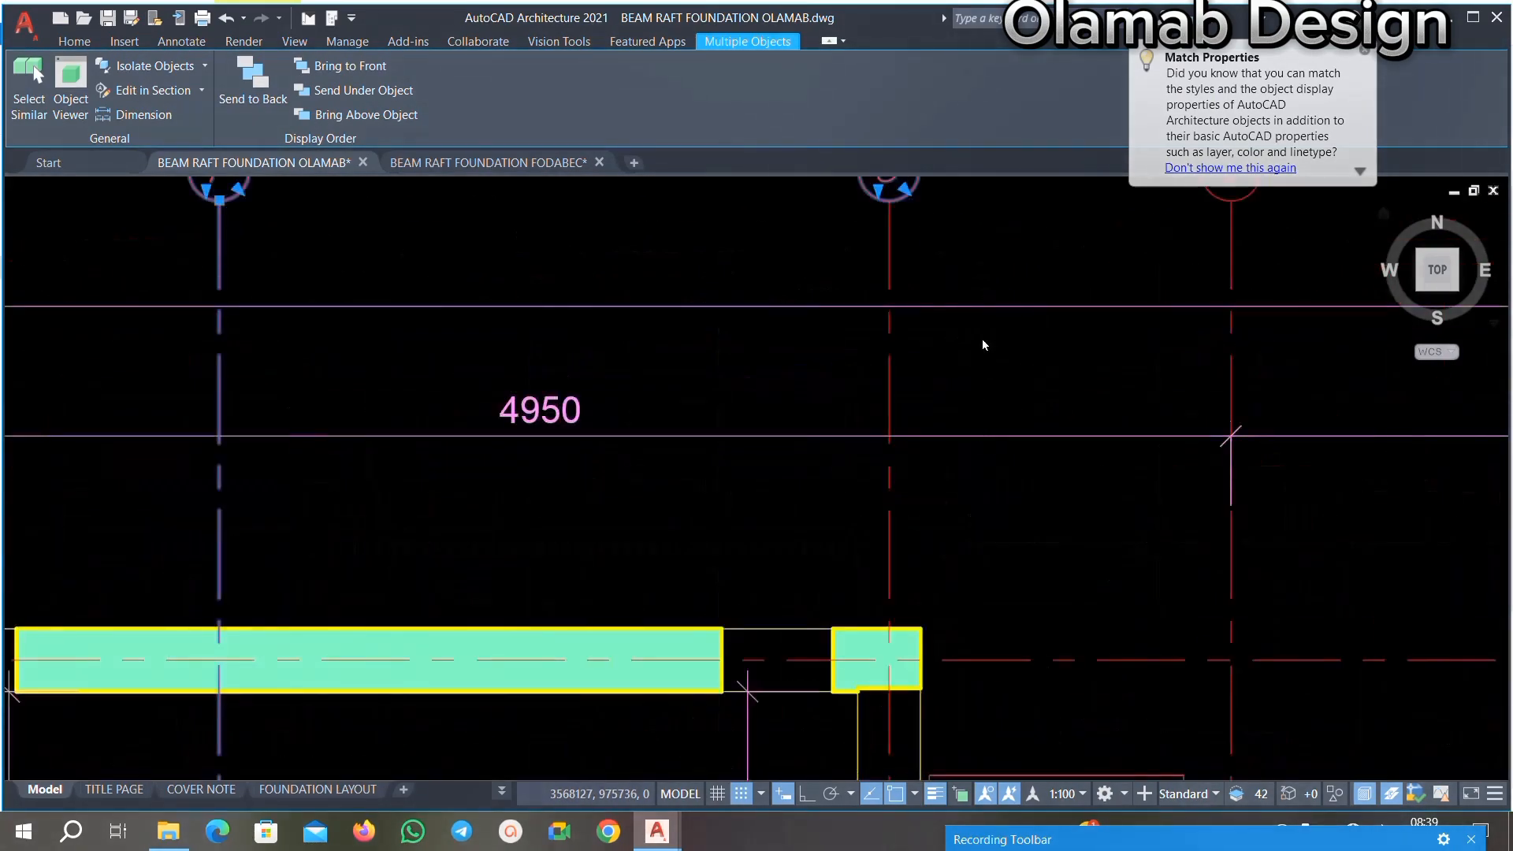
{"action": "scroll", "coordinate": [924, 310], "scroll_direction": "down", "scroll_amount": 6}
{"action": "scroll", "coordinate": [975, 668], "scroll_direction": "up", "scroll_amount": 5}
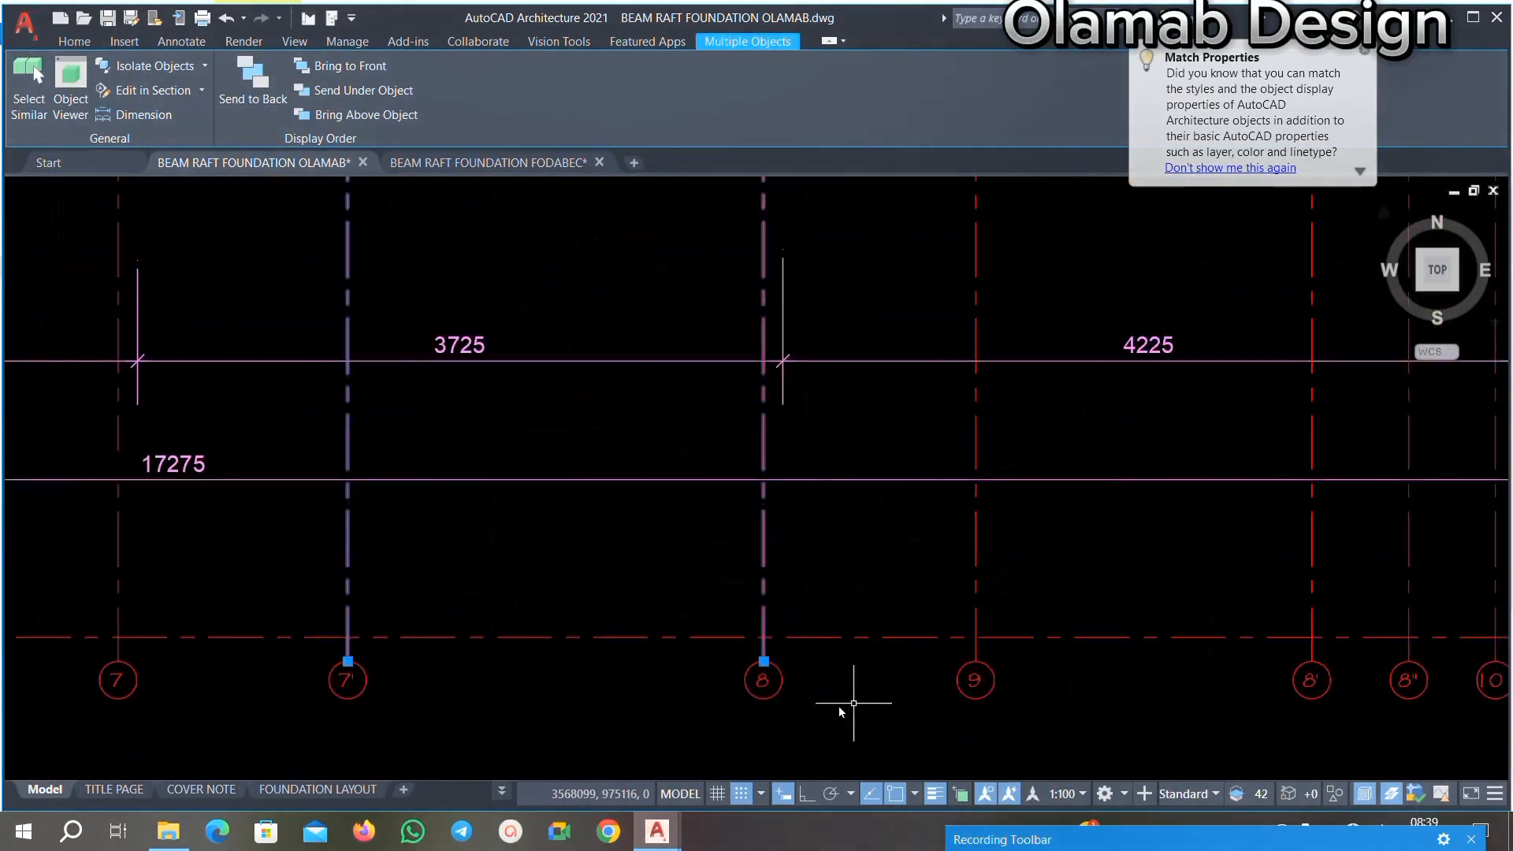
{"action": "scroll", "coordinate": [854, 698], "scroll_direction": "down", "scroll_amount": 2}
{"action": "scroll", "coordinate": [979, 557], "scroll_direction": "up", "scroll_amount": 2}
{"action": "left_click", "coordinate": [1000, 609]}
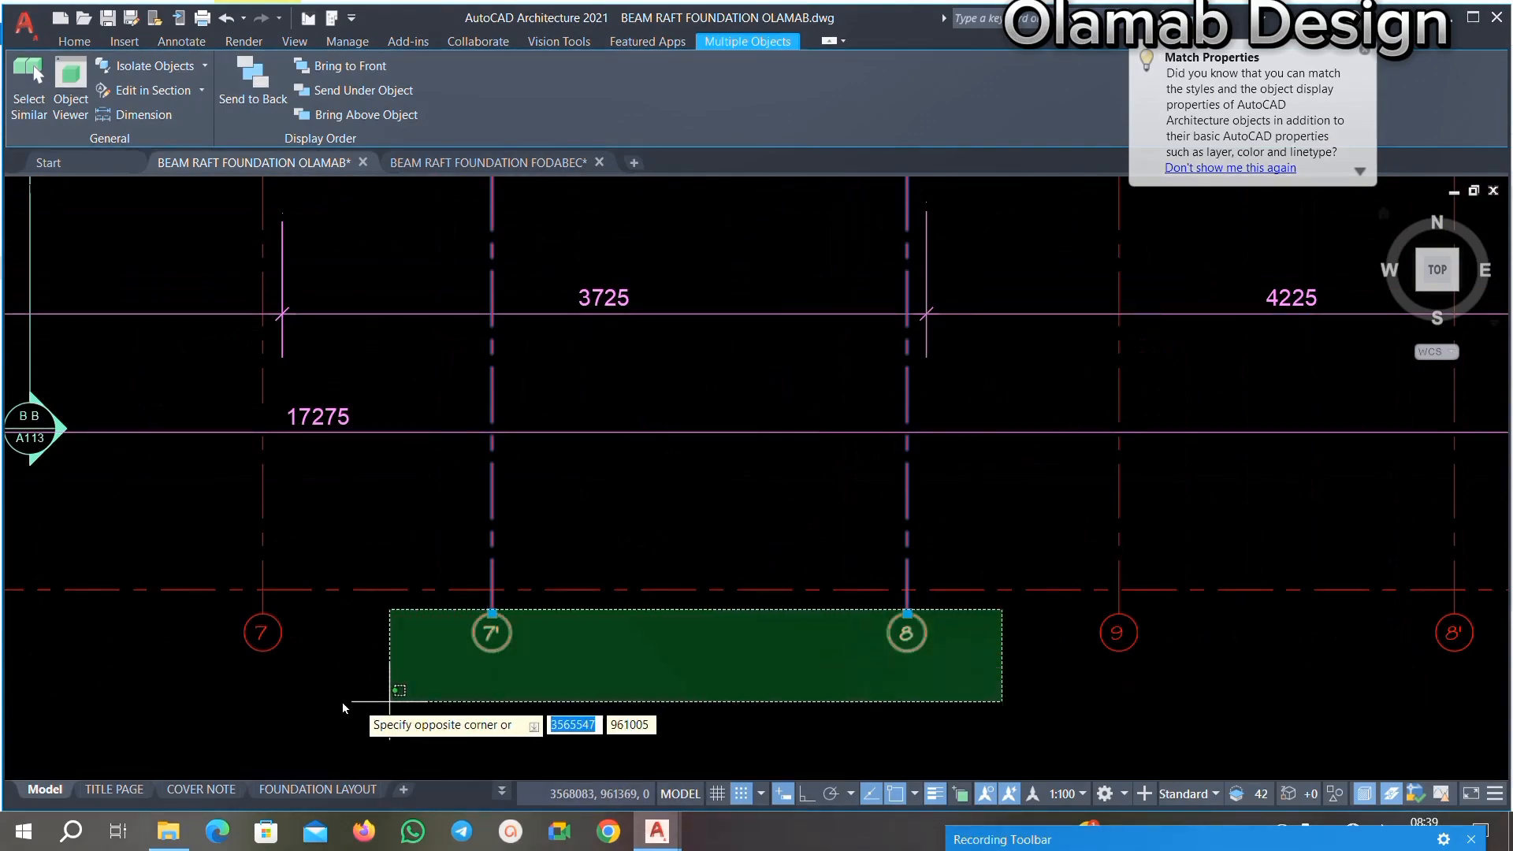
{"action": "left_click", "coordinate": [398, 703]}
{"action": "scroll", "coordinate": [738, 442], "scroll_direction": "down", "scroll_amount": 5}
{"action": "scroll", "coordinate": [780, 362], "scroll_direction": "up", "scroll_amount": 8}
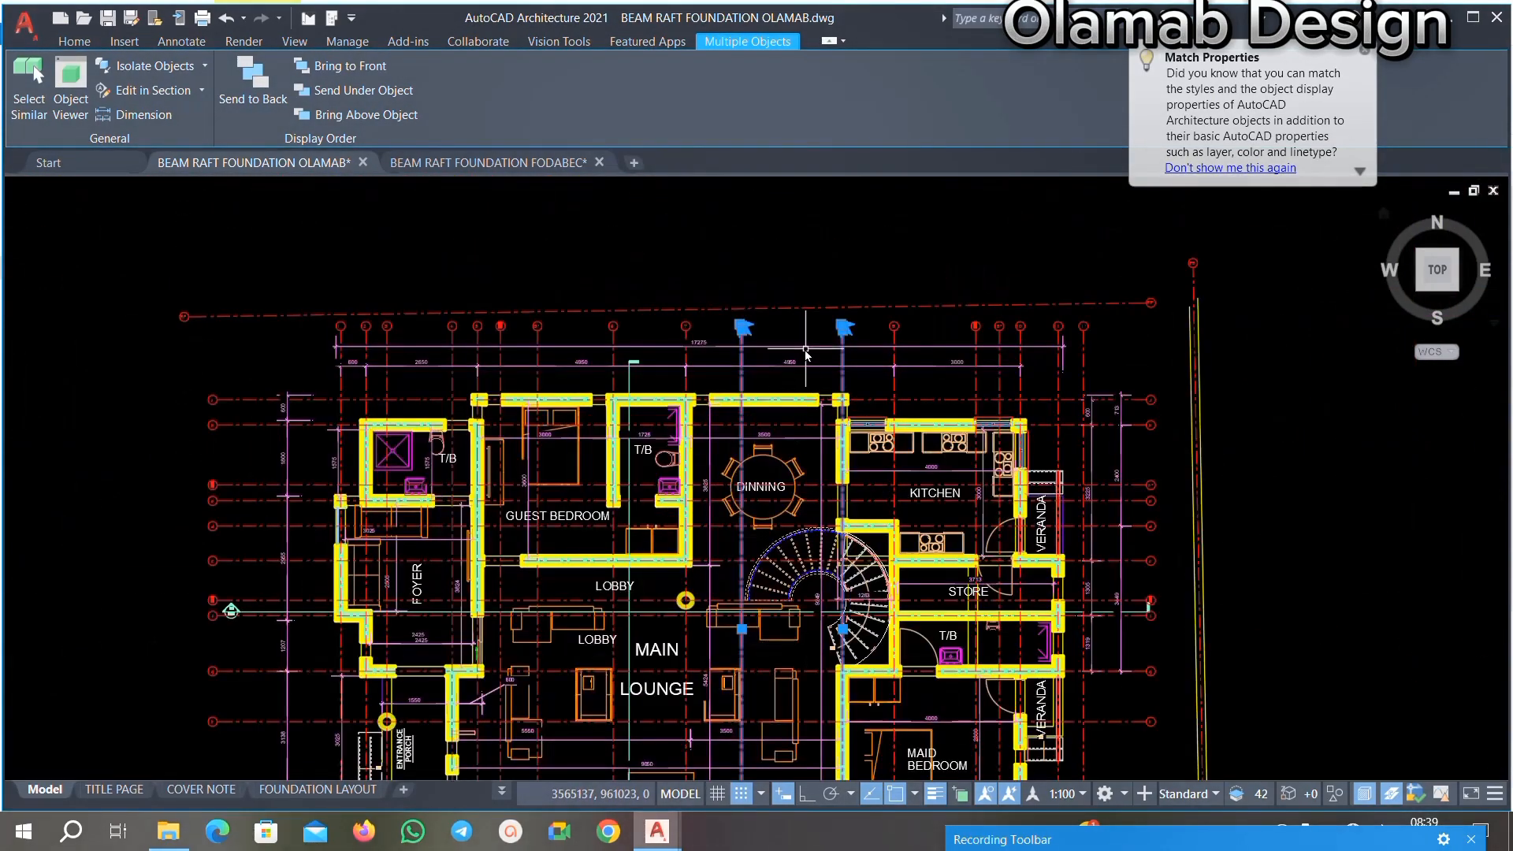
{"action": "right_click", "coordinate": [783, 349]}
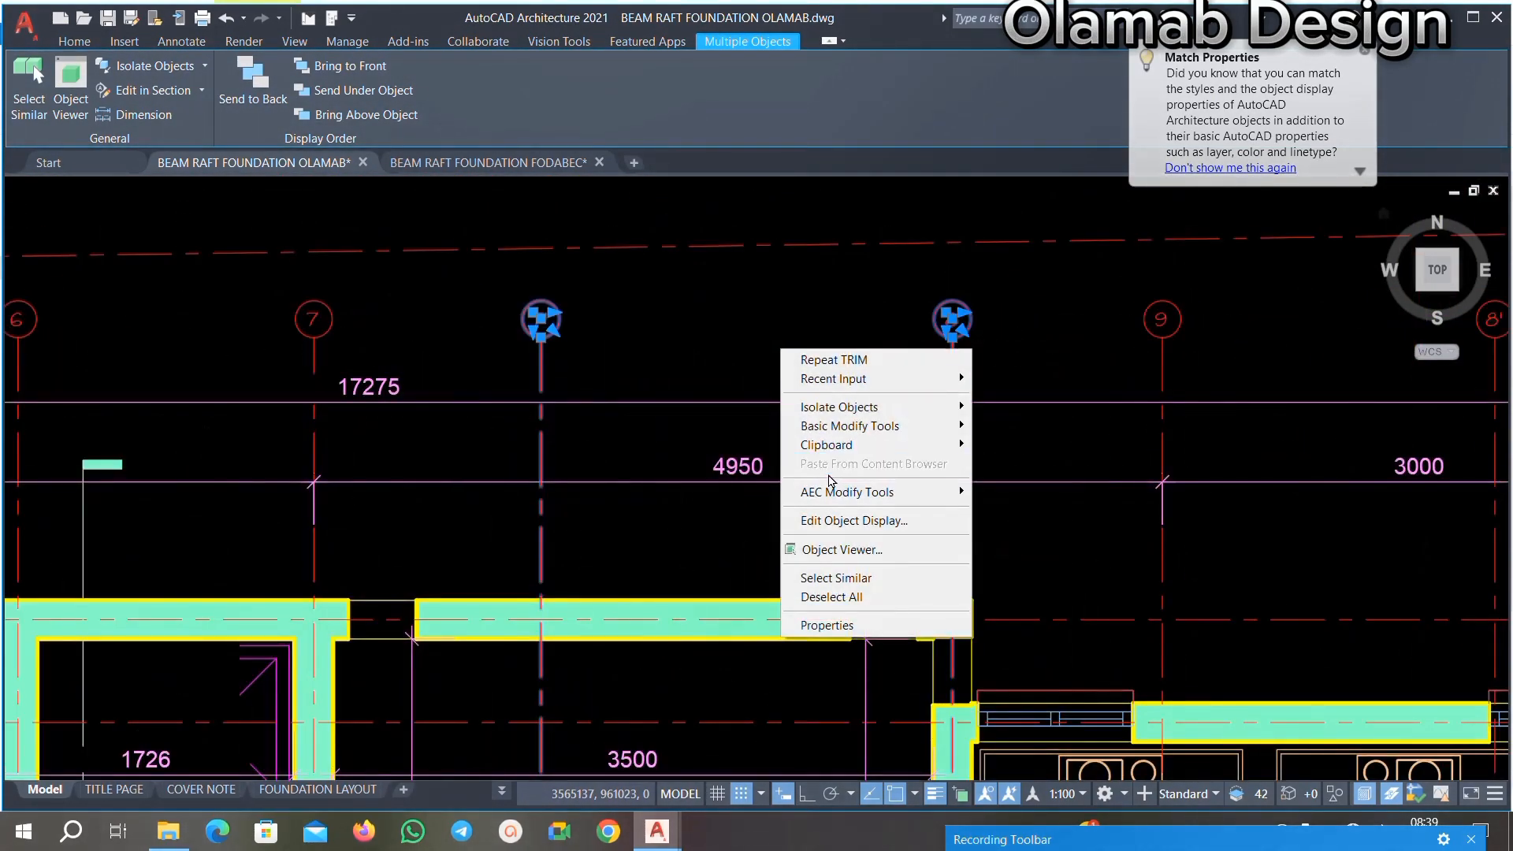
{"action": "mouse_move", "coordinate": [882, 446]}
{"action": "left_click", "coordinate": [1013, 496]}
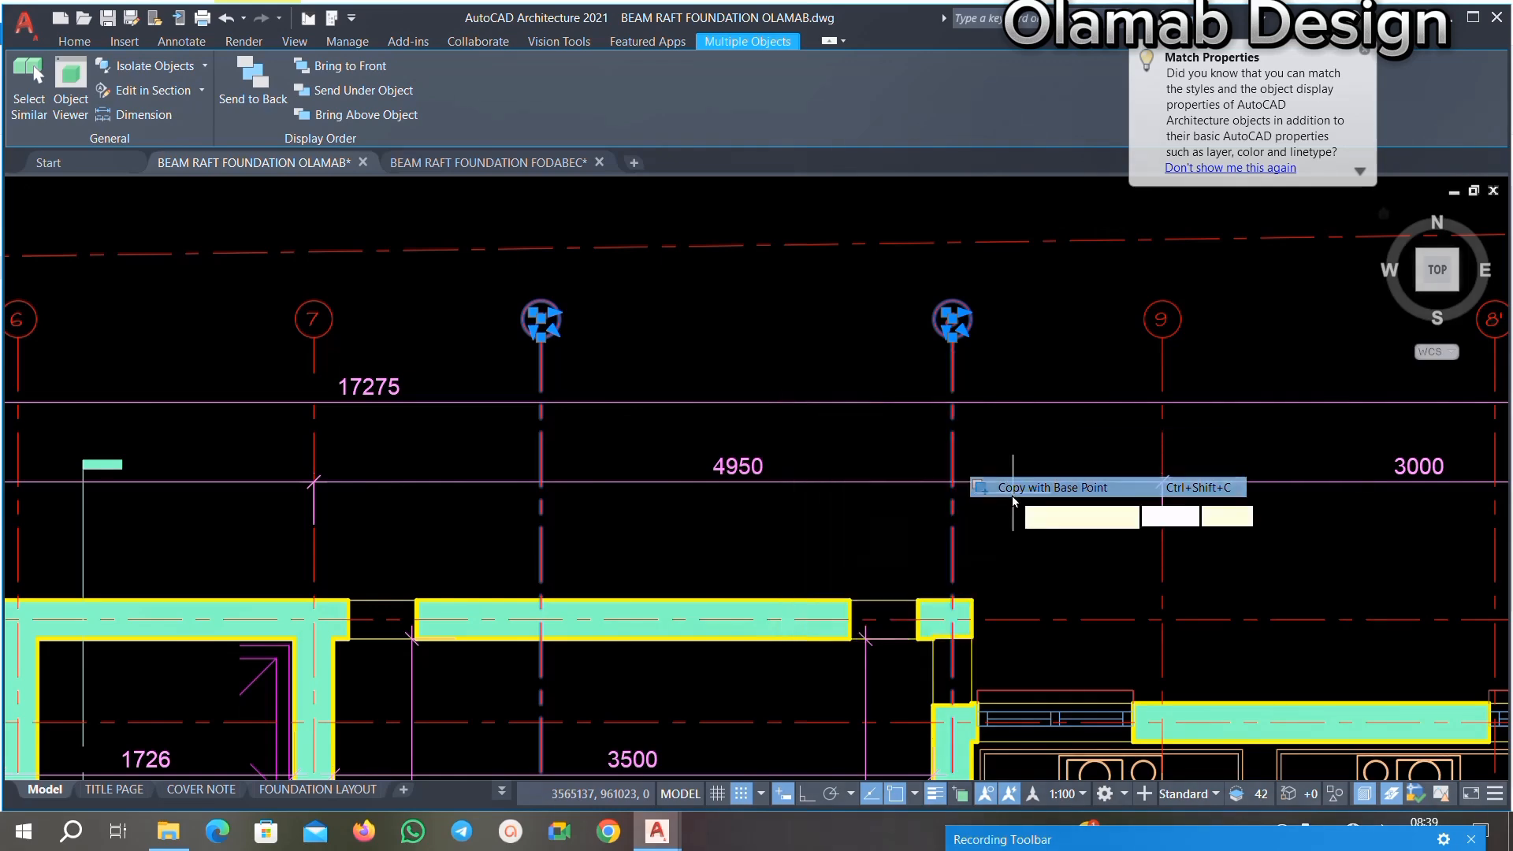
{"action": "scroll", "coordinate": [942, 506], "scroll_direction": "down", "scroll_amount": 2}
{"action": "scroll", "coordinate": [953, 552], "scroll_direction": "up", "scroll_amount": 2}
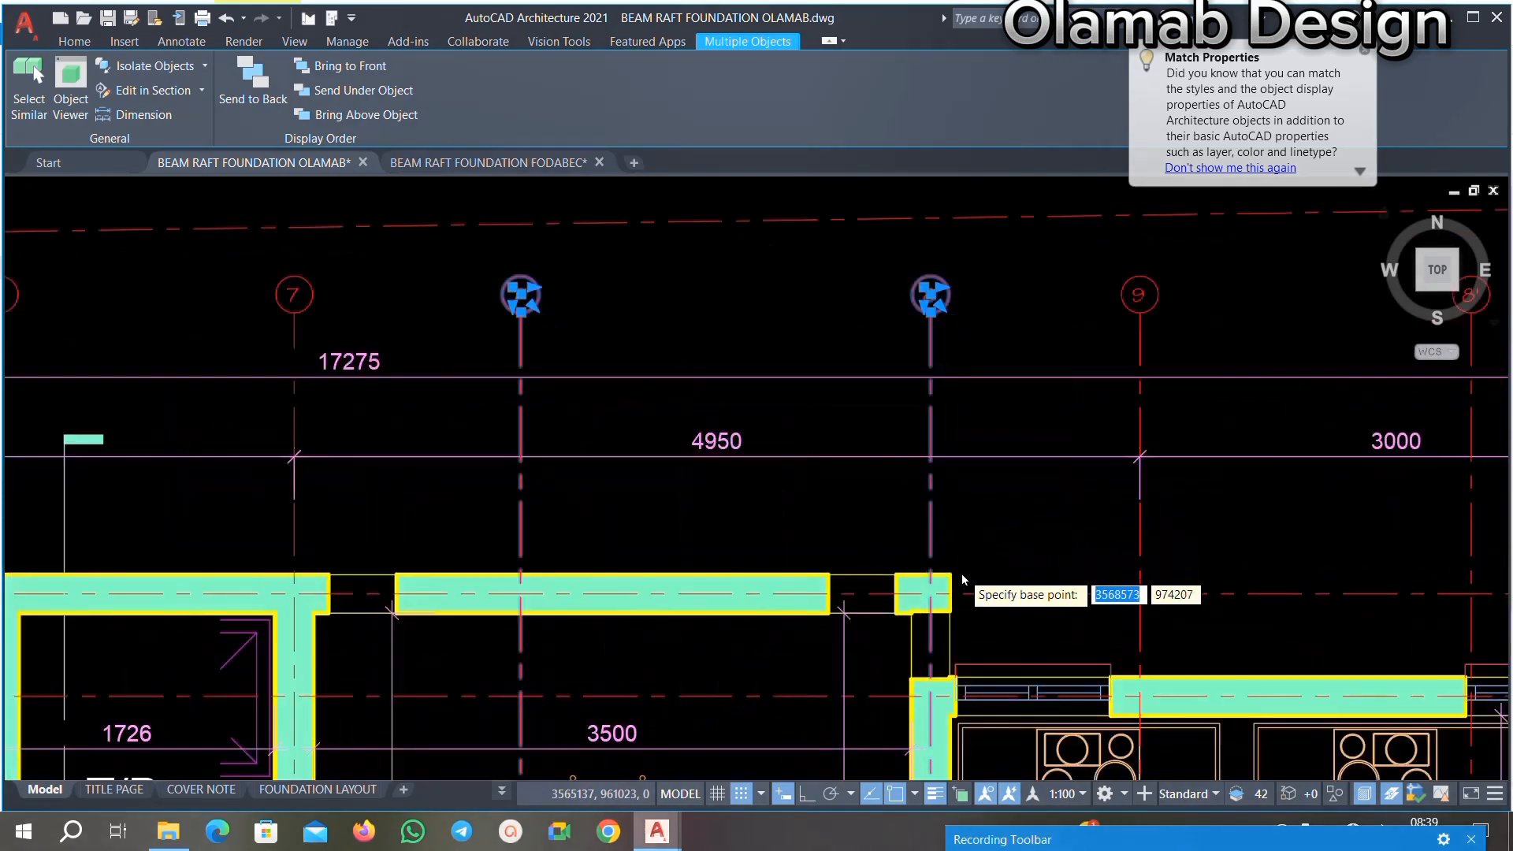
{"action": "scroll", "coordinate": [962, 576], "scroll_direction": "up", "scroll_amount": 3}
{"action": "scroll", "coordinate": [720, 538], "scroll_direction": "down", "scroll_amount": 6}
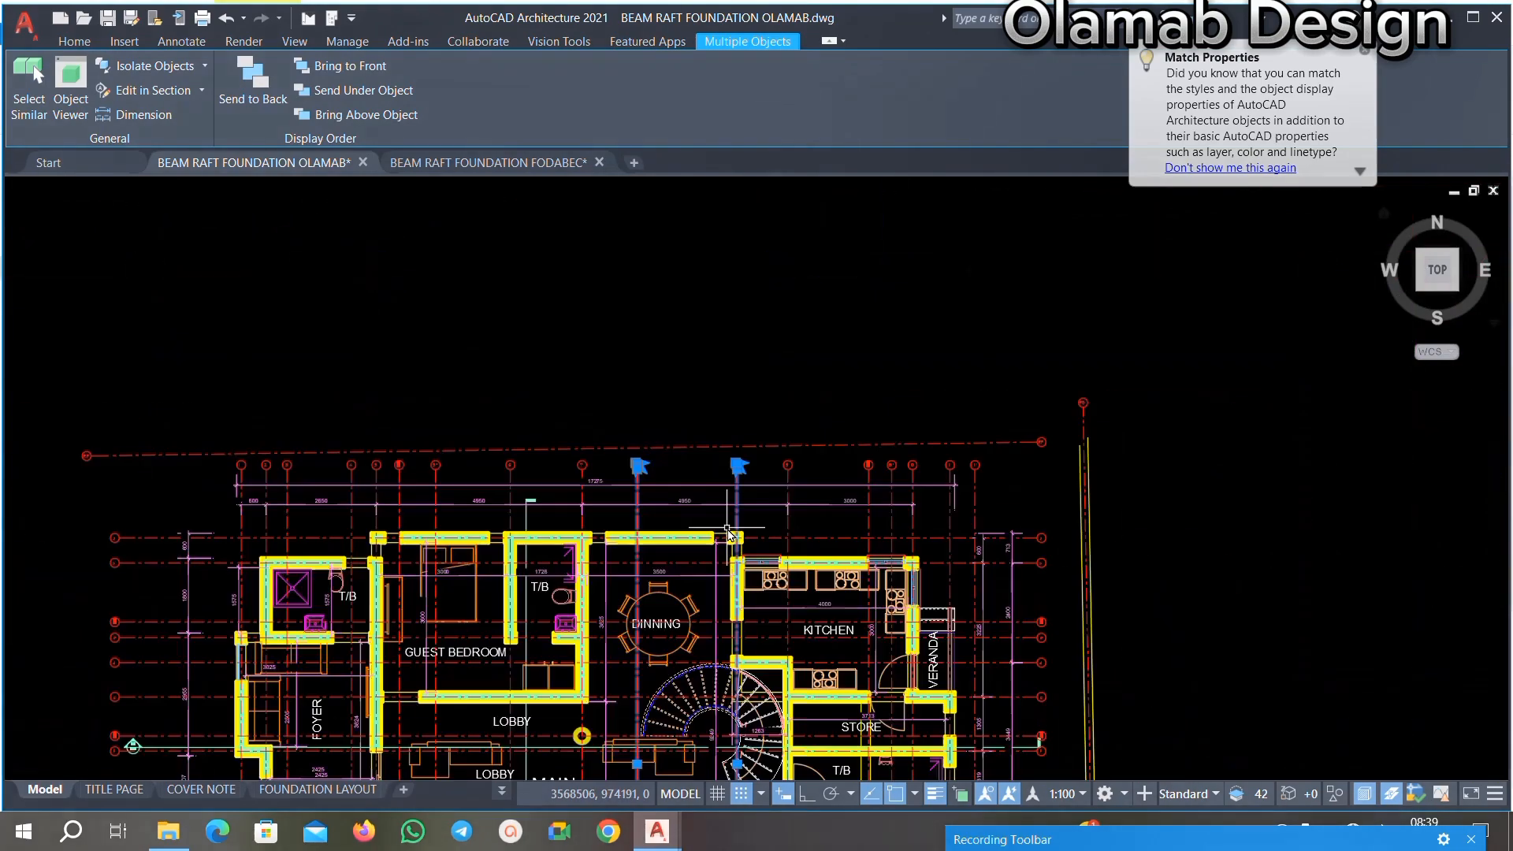
Step: Try to paste the copied gridlines and bubbles 7' and 8 into the foundation plan
{"action": "scroll", "coordinate": [1210, 534], "scroll_direction": "up", "scroll_amount": 4}
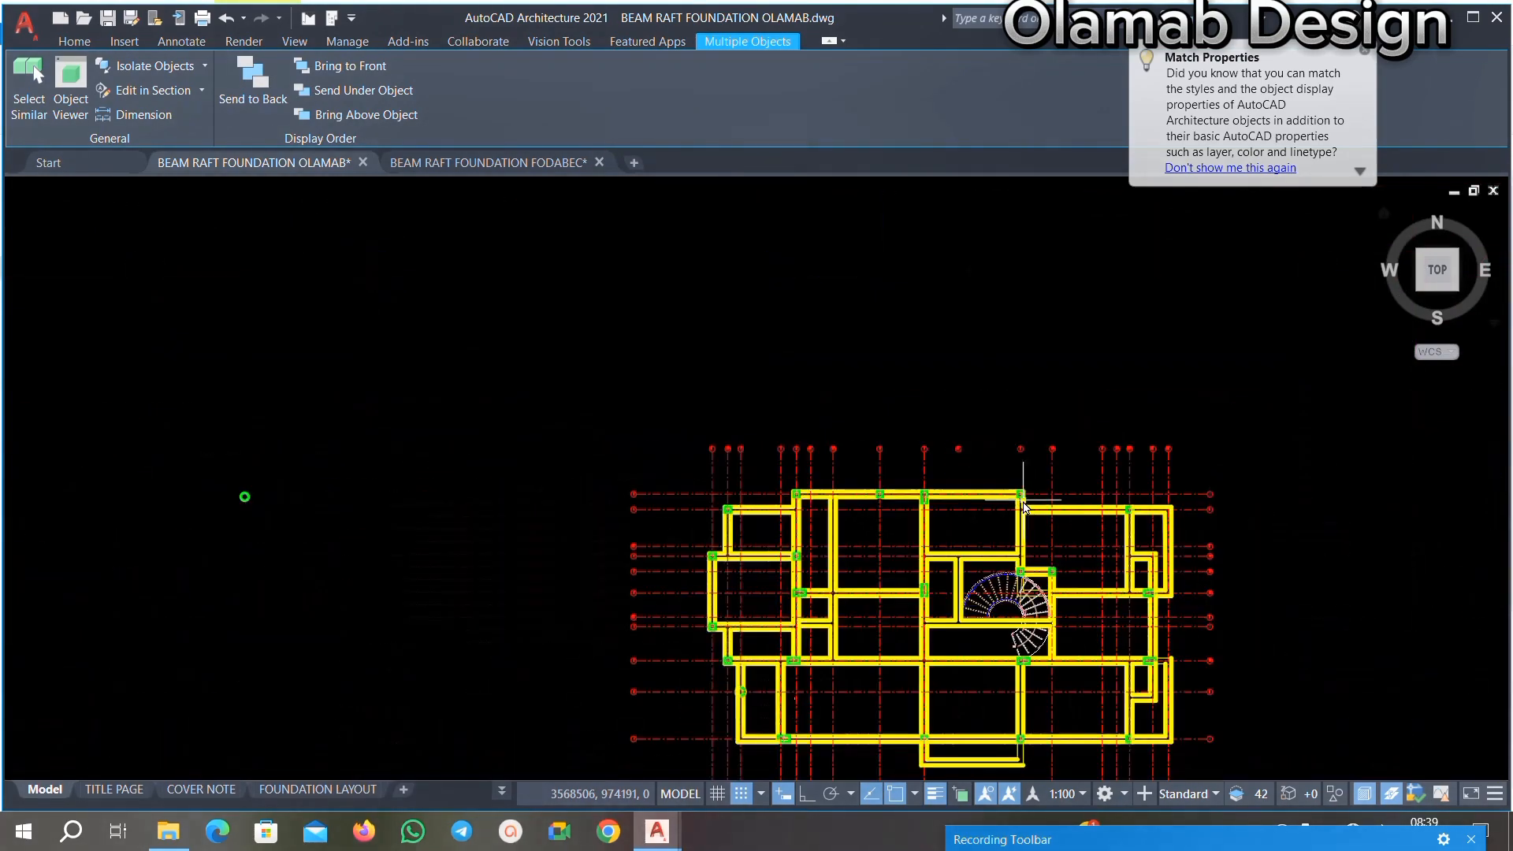
{"action": "scroll", "coordinate": [1023, 504], "scroll_direction": "up", "scroll_amount": 4}
{"action": "scroll", "coordinate": [888, 378], "scroll_direction": "down", "scroll_amount": 2}
{"action": "right_click", "coordinate": [903, 392]}
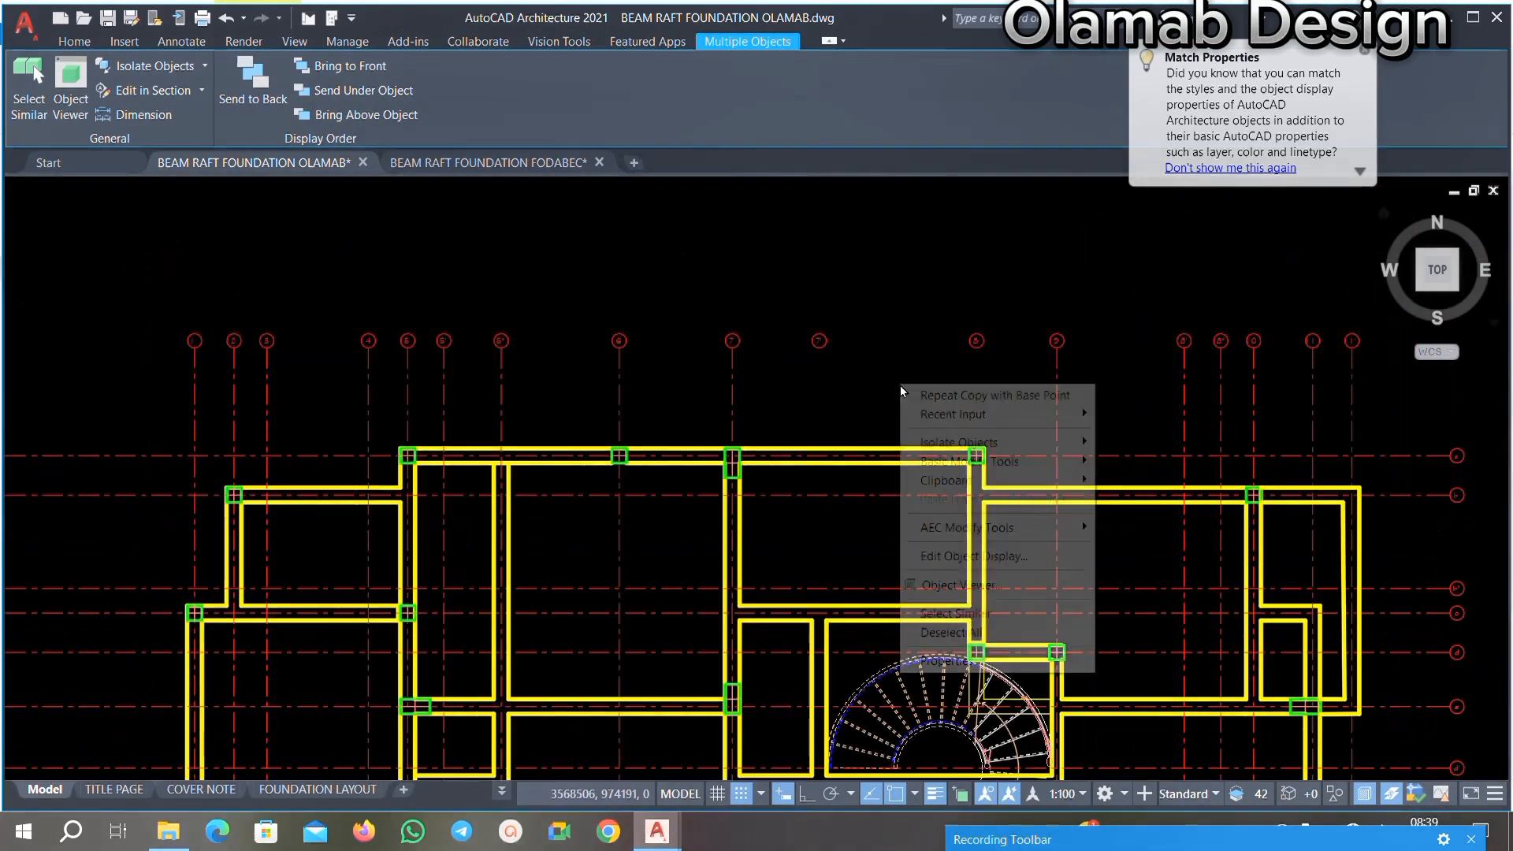
{"action": "mouse_move", "coordinate": [1024, 480]}
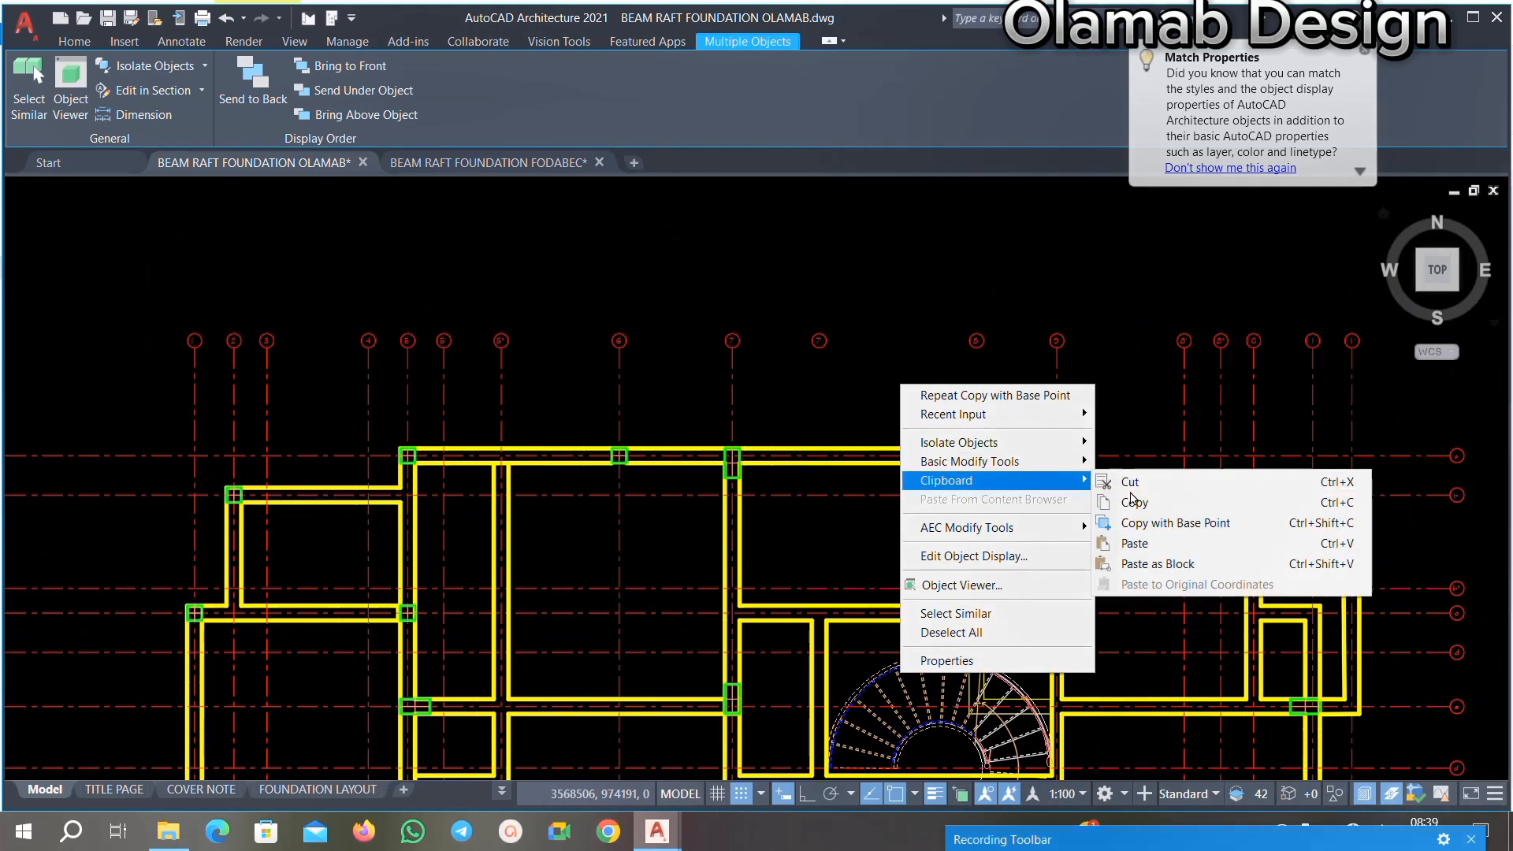
{"action": "left_click", "coordinate": [1144, 543]}
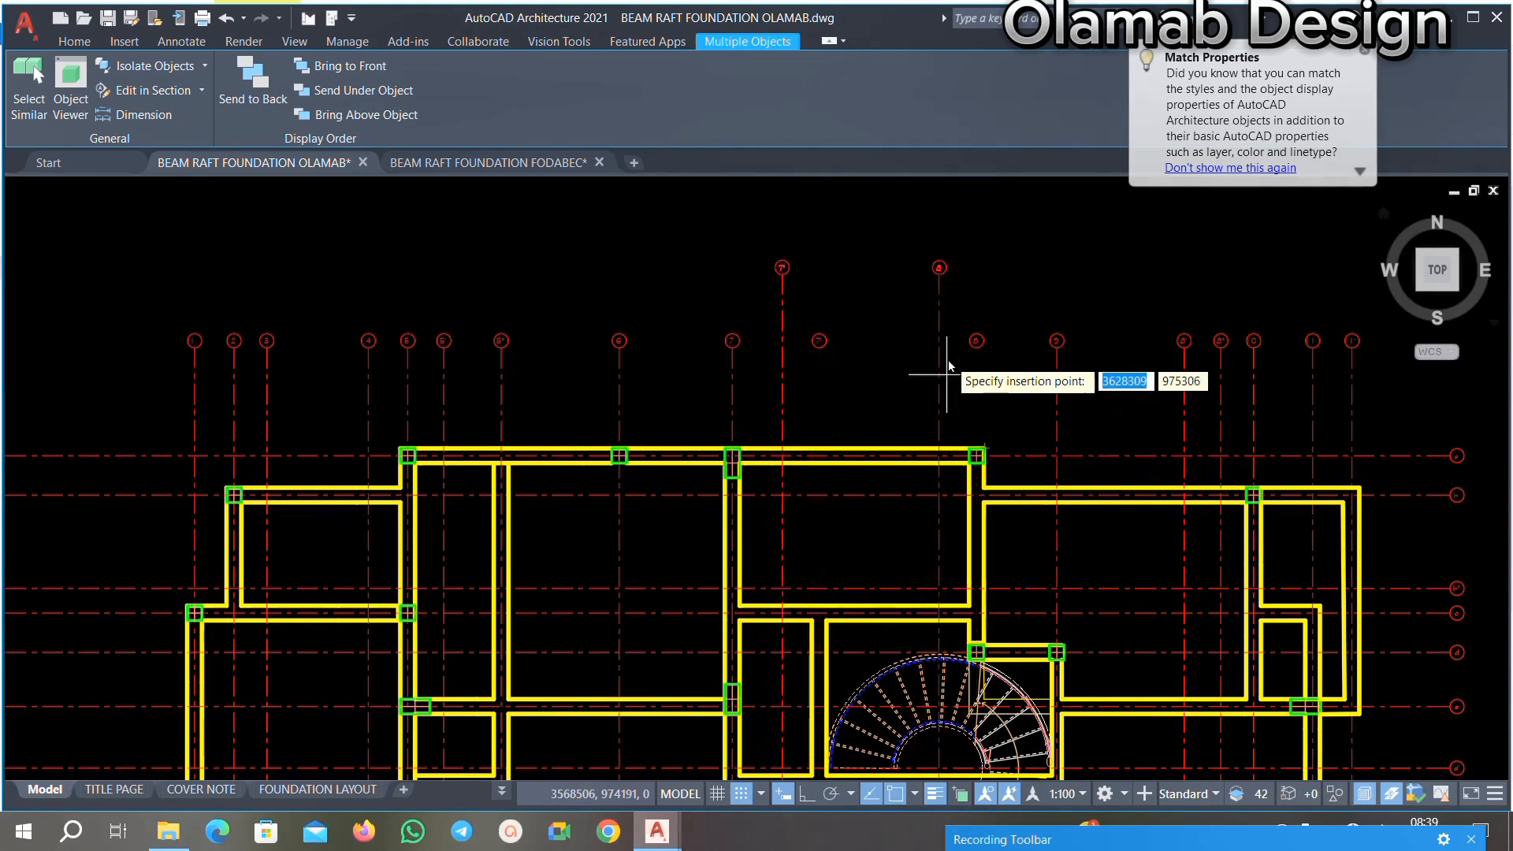
{"action": "scroll", "coordinate": [973, 472], "scroll_direction": "down", "scroll_amount": 6}
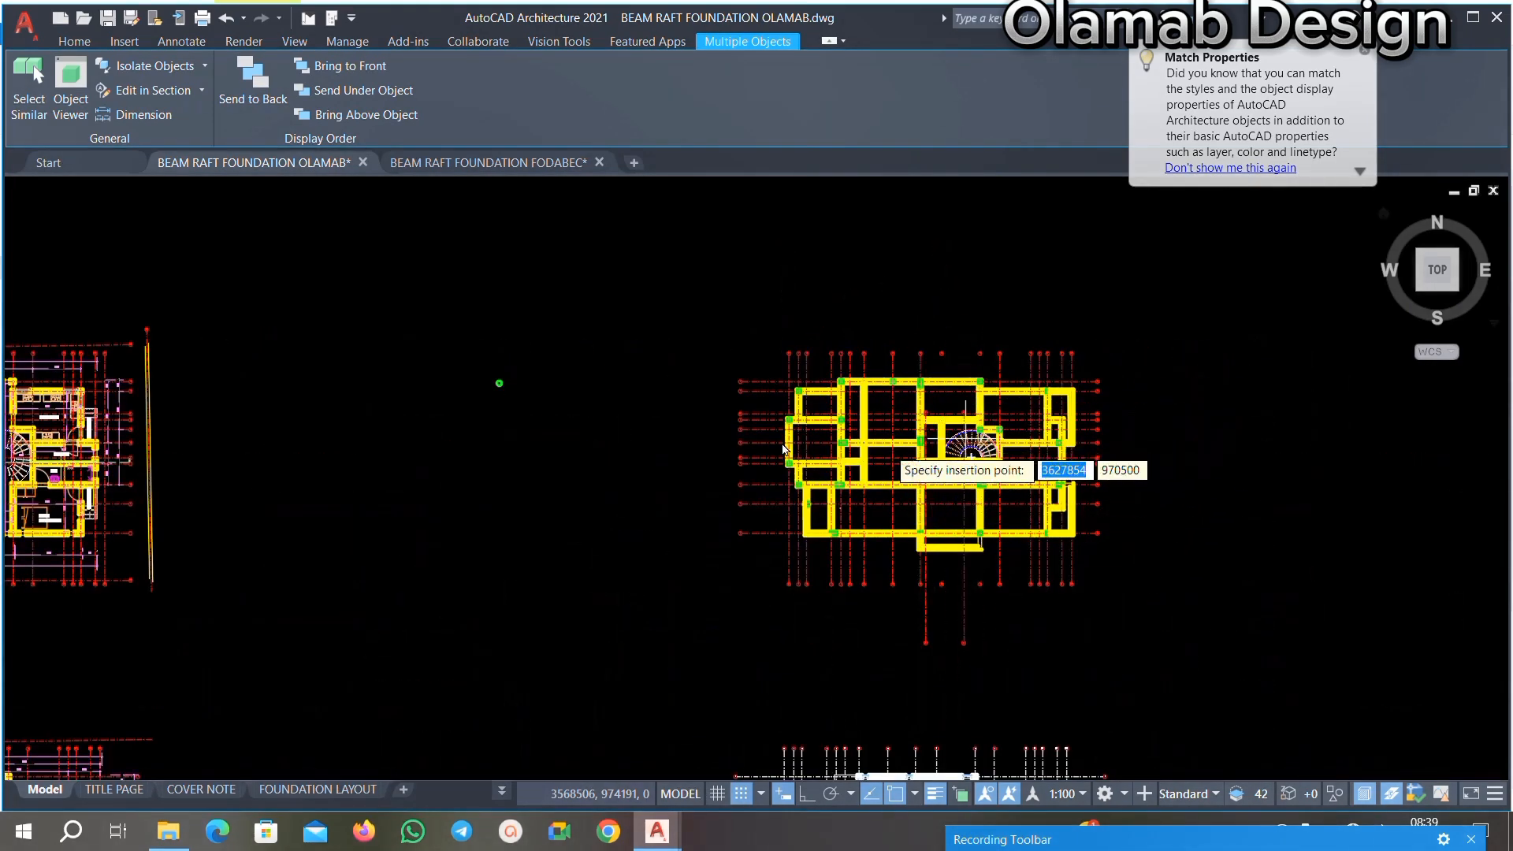
{"action": "left_click", "coordinate": [977, 471]}
{"action": "scroll", "coordinate": [980, 338], "scroll_direction": "up", "scroll_amount": 6}
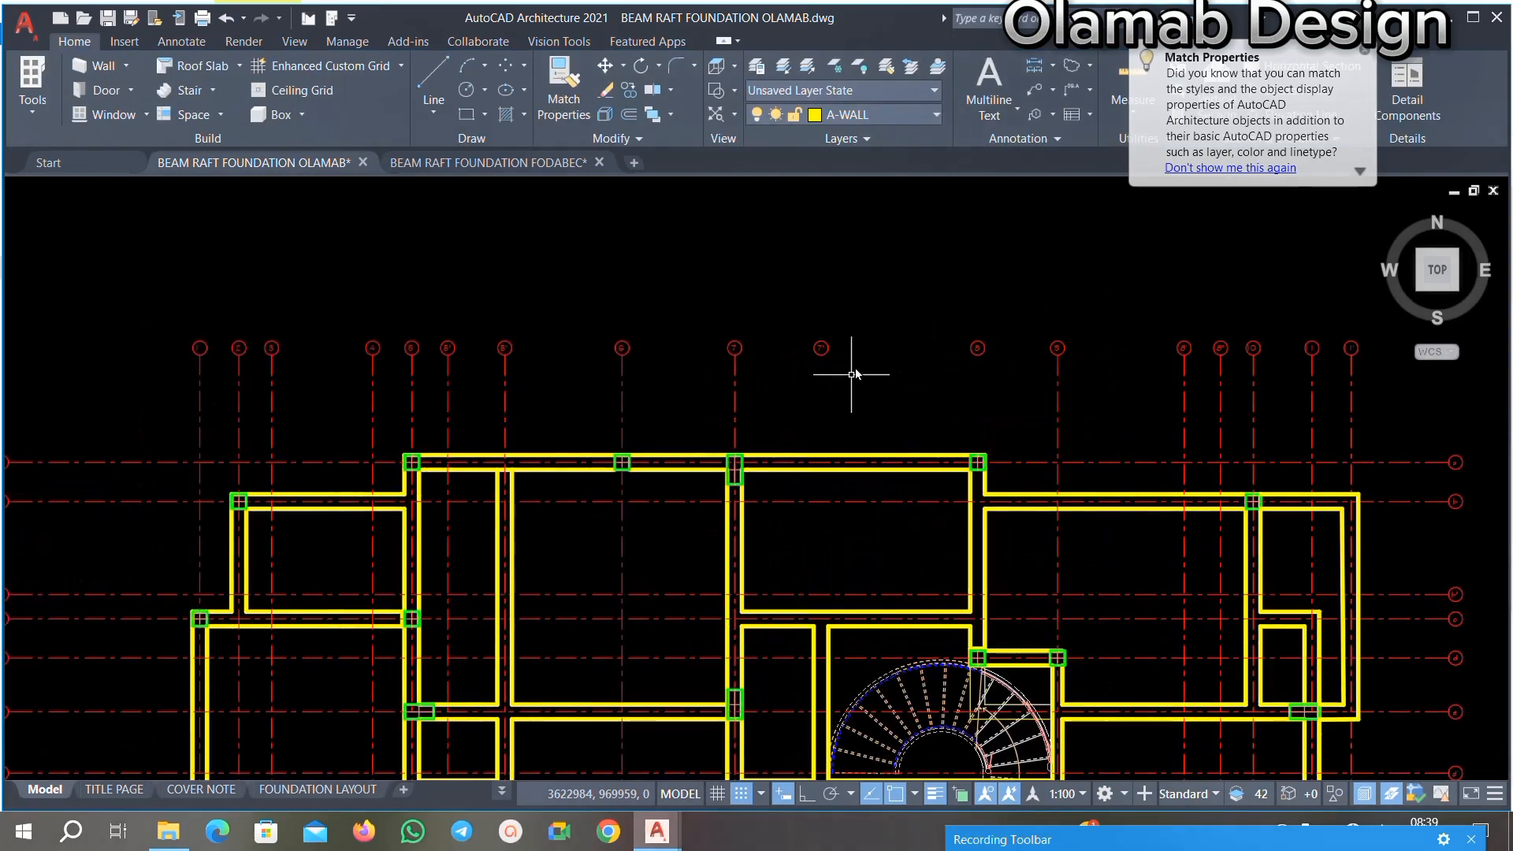
Step: Copy only gridlines 7' and 8 from the floor plan, without bubbles, using the wall's outer northeast corner on grid 8 as base point
{"action": "scroll", "coordinate": [856, 373], "scroll_direction": "down", "scroll_amount": 6}
{"action": "scroll", "coordinate": [257, 364], "scroll_direction": "up", "scroll_amount": 6}
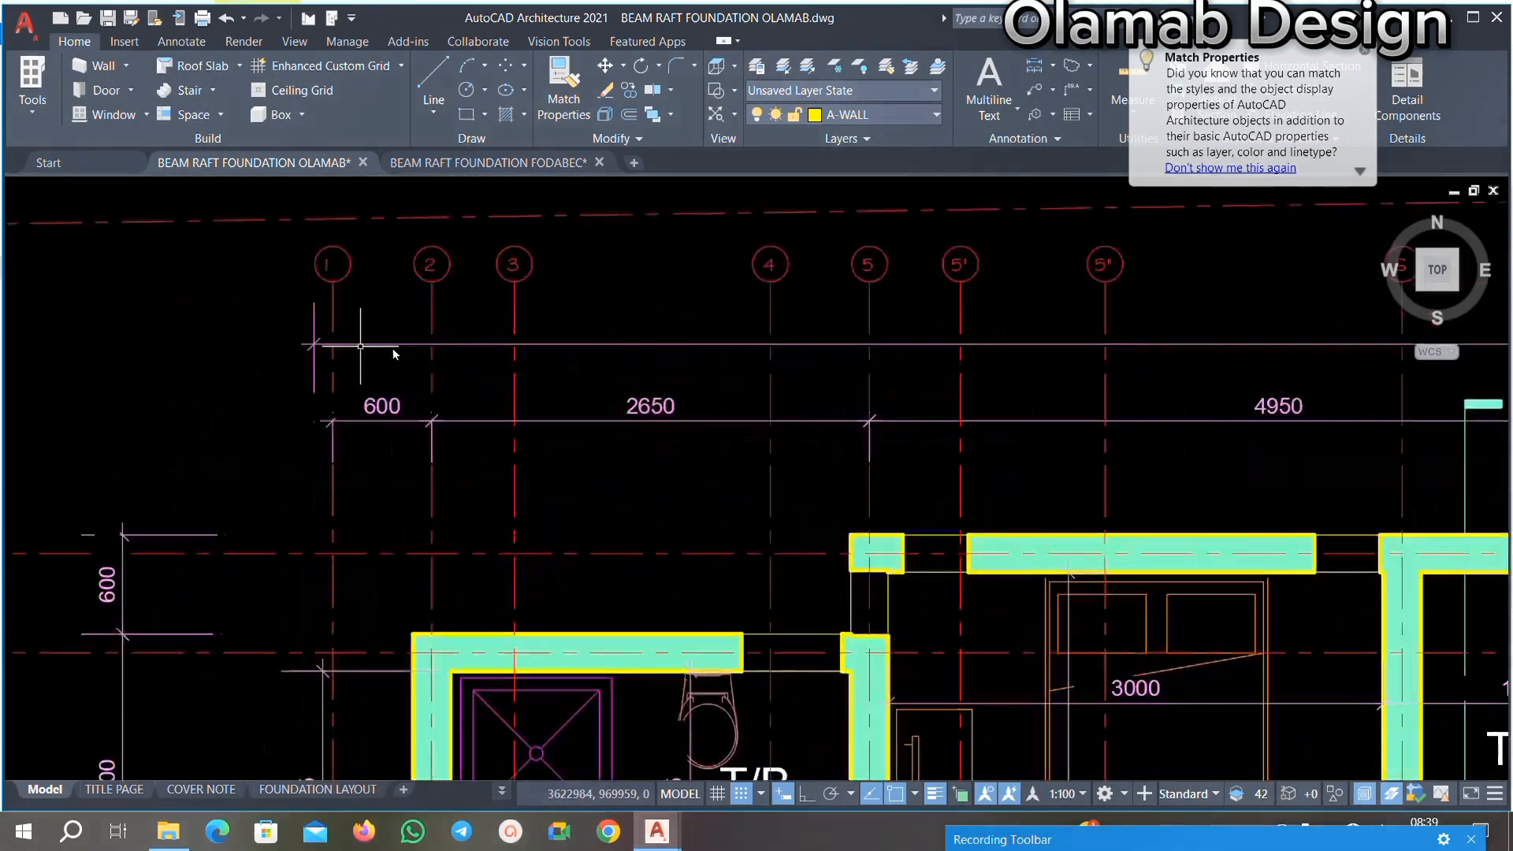
{"action": "scroll", "coordinate": [895, 347], "scroll_direction": "down", "scroll_amount": 4}
{"action": "scroll", "coordinate": [1195, 337], "scroll_direction": "down", "scroll_amount": 1}
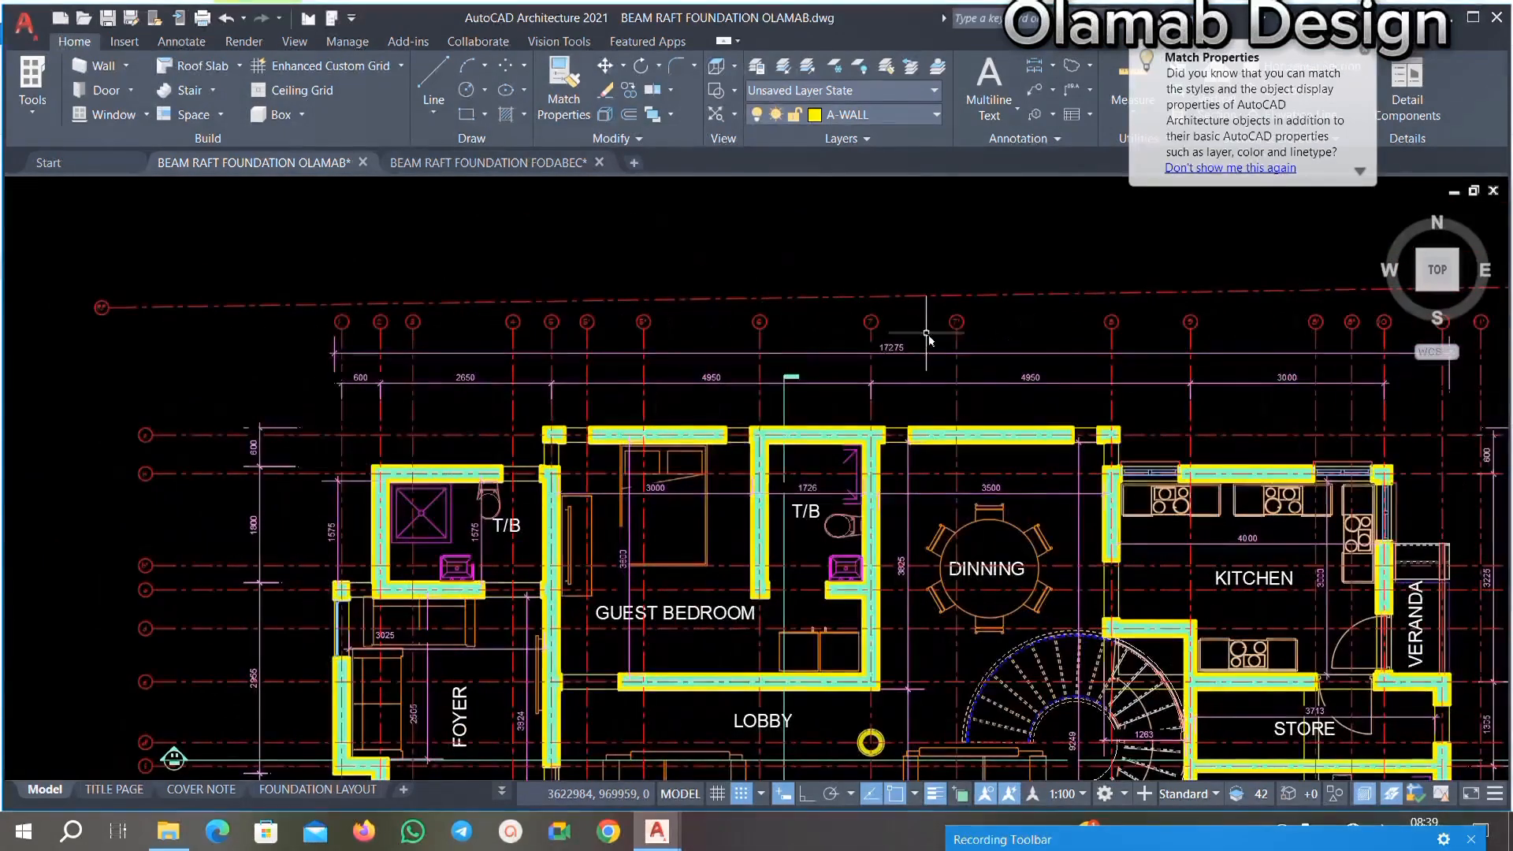
{"action": "scroll", "coordinate": [1090, 330], "scroll_direction": "up", "scroll_amount": 6}
{"action": "left_click", "coordinate": [1016, 318]}
{"action": "left_click", "coordinate": [840, 349]}
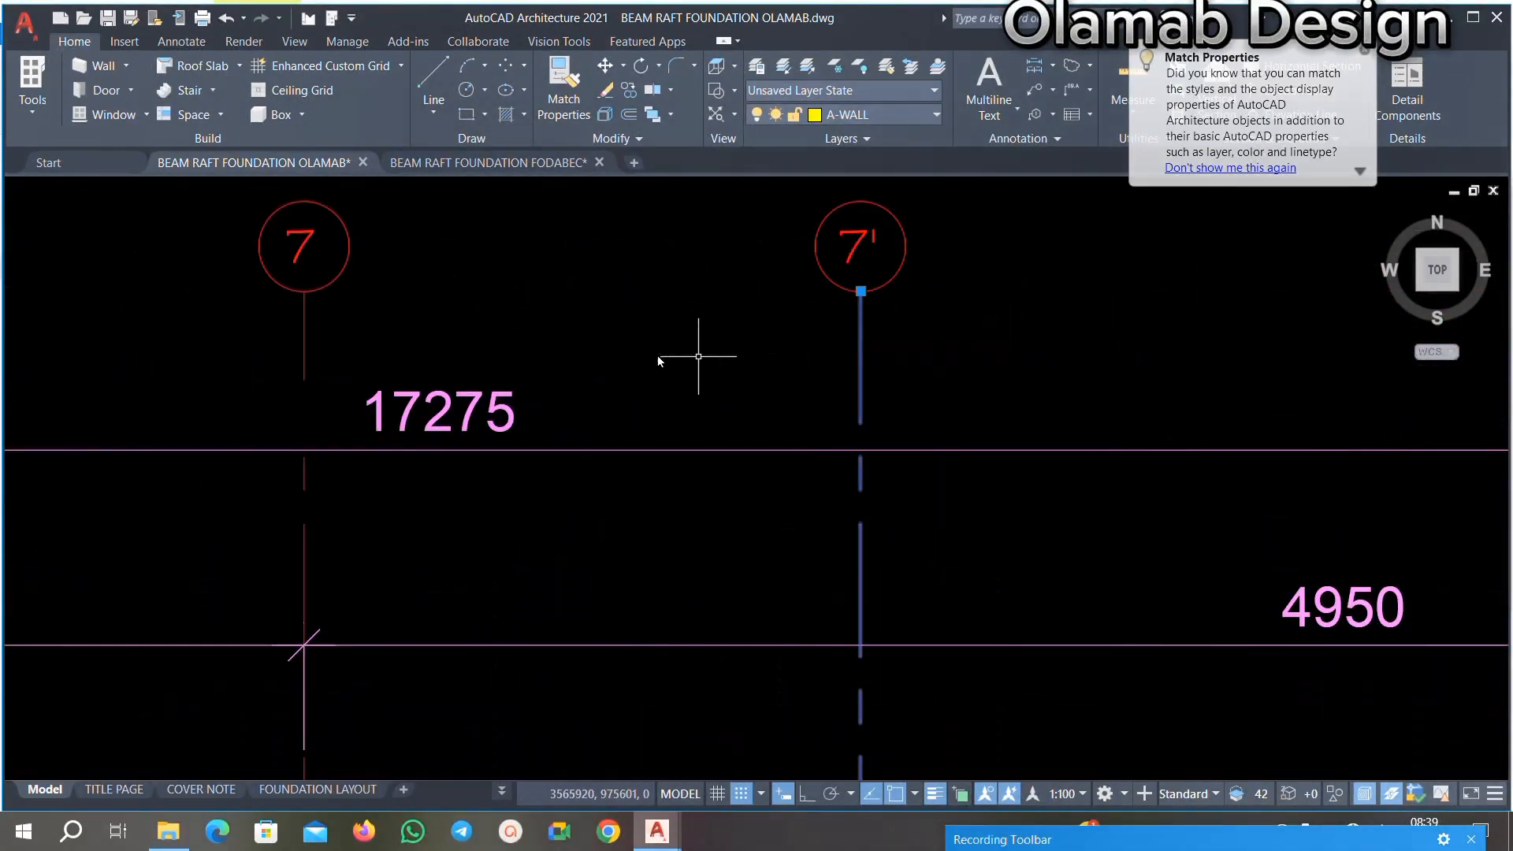
{"action": "scroll", "coordinate": [691, 352], "scroll_direction": "down", "scroll_amount": 4}
{"action": "scroll", "coordinate": [895, 347], "scroll_direction": "up", "scroll_amount": 3}
{"action": "scroll", "coordinate": [762, 320], "scroll_direction": "down", "scroll_amount": 4}
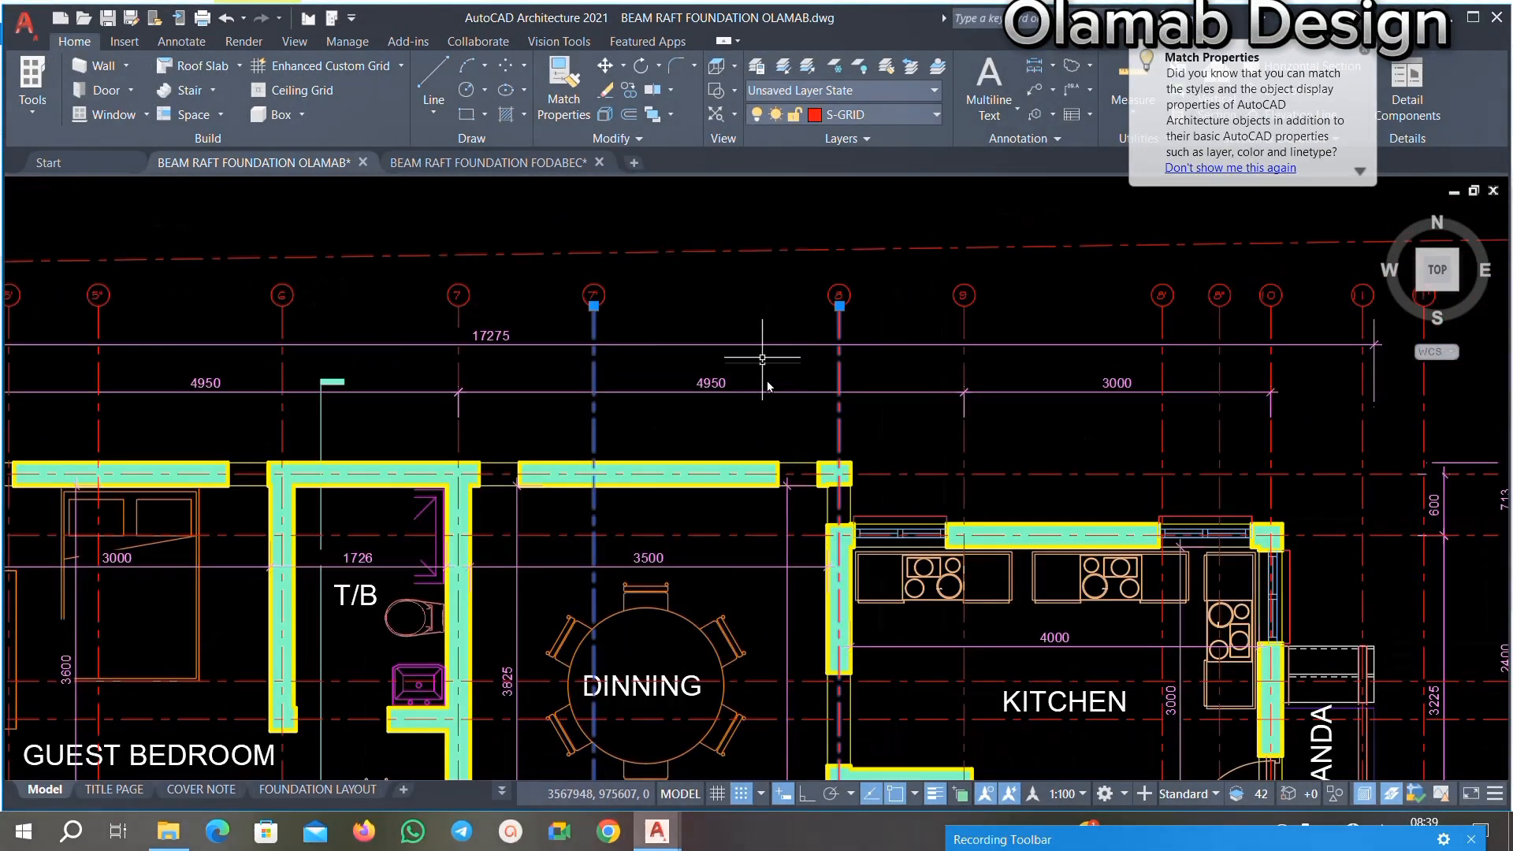
{"action": "right_click", "coordinate": [776, 374]}
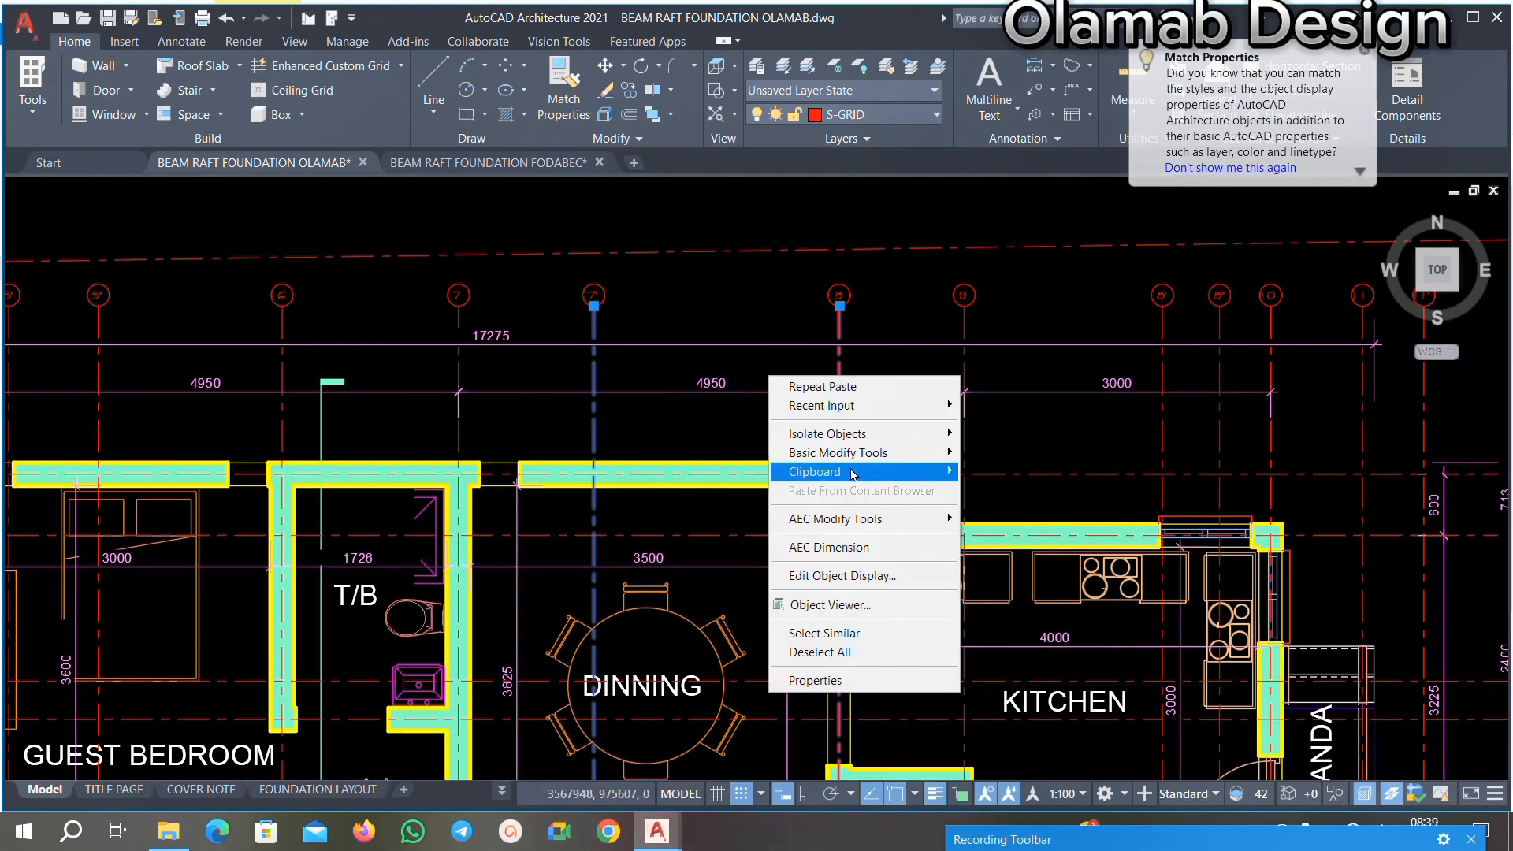
{"action": "mouse_move", "coordinate": [922, 471]}
{"action": "left_click", "coordinate": [1017, 513]}
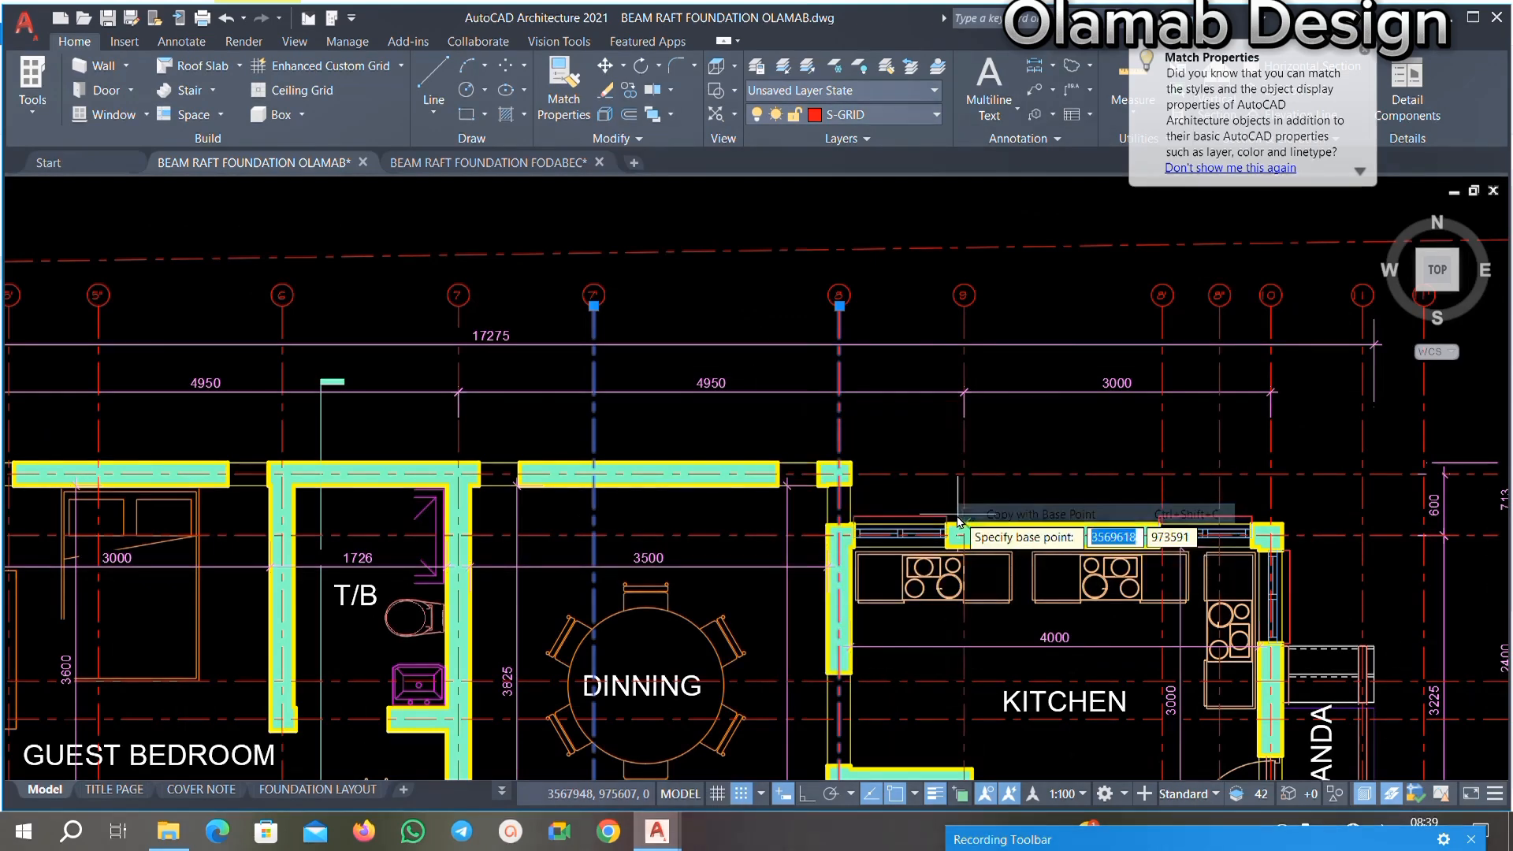
{"action": "scroll", "coordinate": [860, 468], "scroll_direction": "up", "scroll_amount": 3}
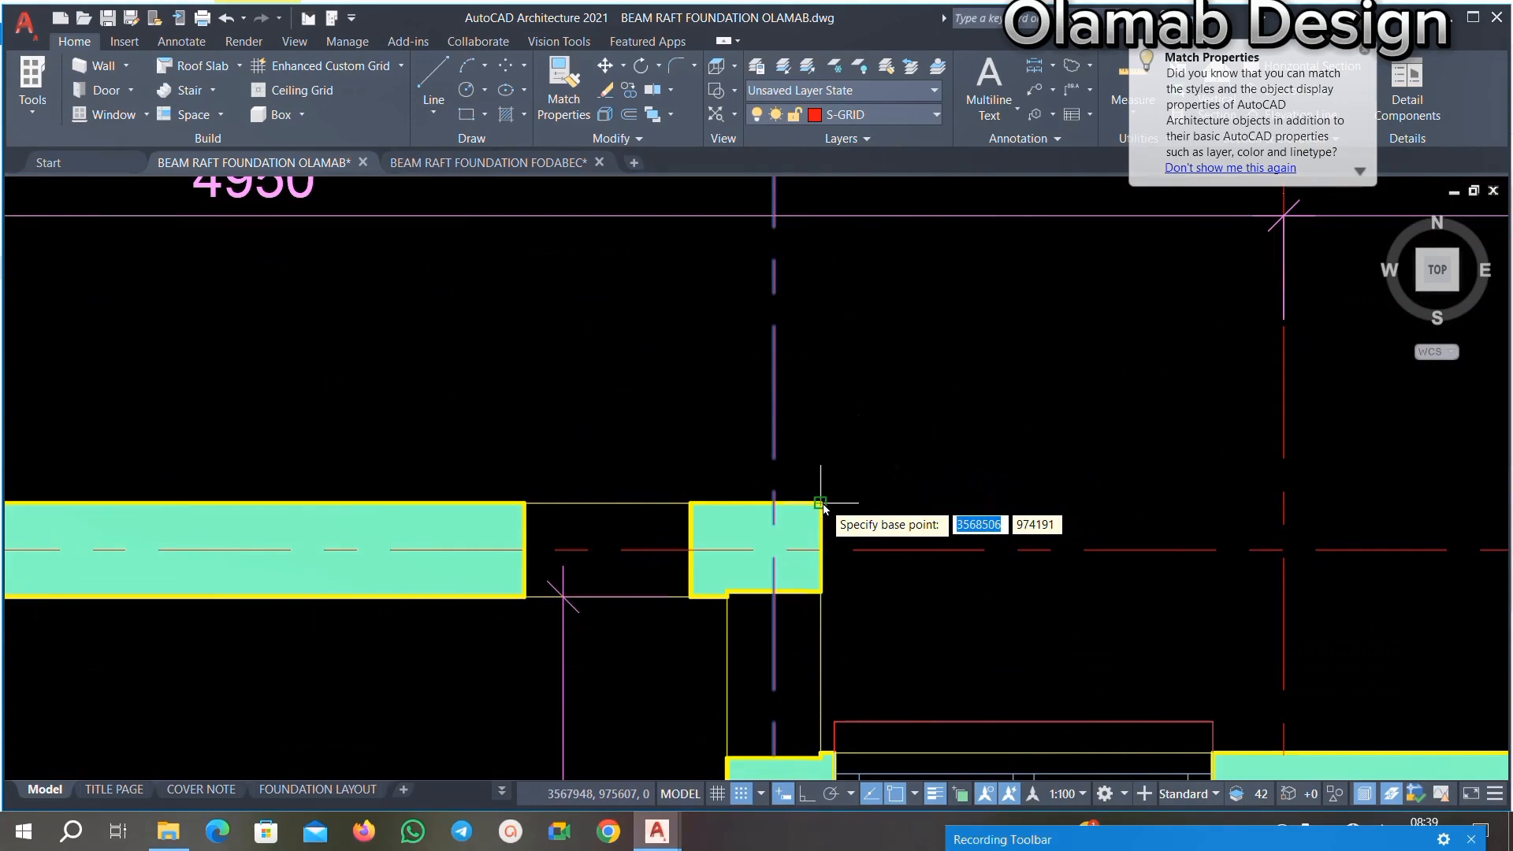
Step: Paste gridlines 7' and 8 into the foundation plan at the outer northeast corner of the column on grid 8
{"action": "scroll", "coordinate": [704, 432], "scroll_direction": "down", "scroll_amount": 9}
{"action": "scroll", "coordinate": [1151, 465], "scroll_direction": "up", "scroll_amount": 3}
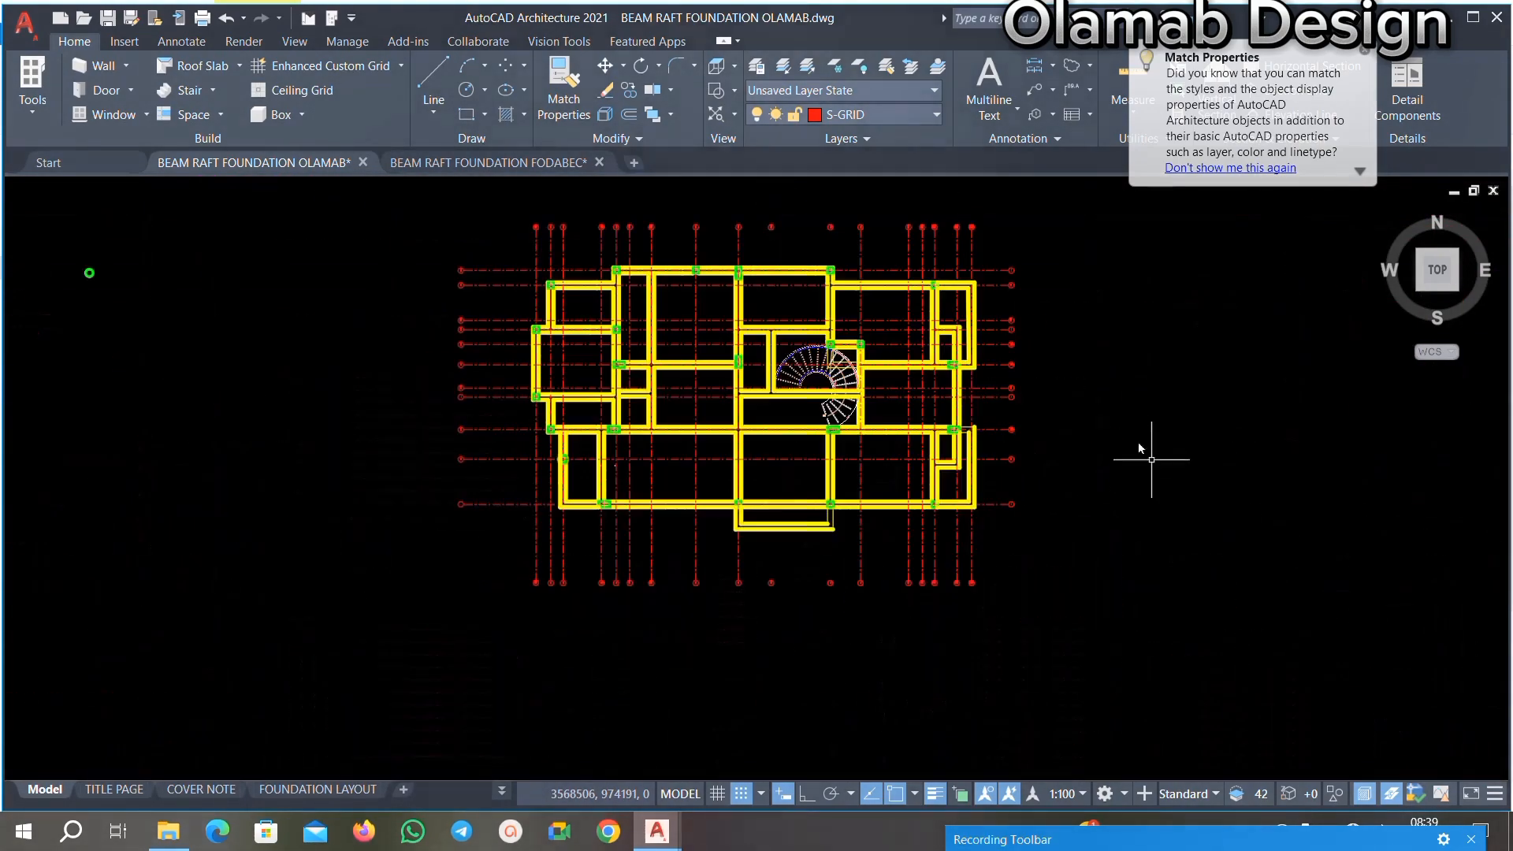
{"action": "scroll", "coordinate": [799, 343], "scroll_direction": "up", "scroll_amount": 6}
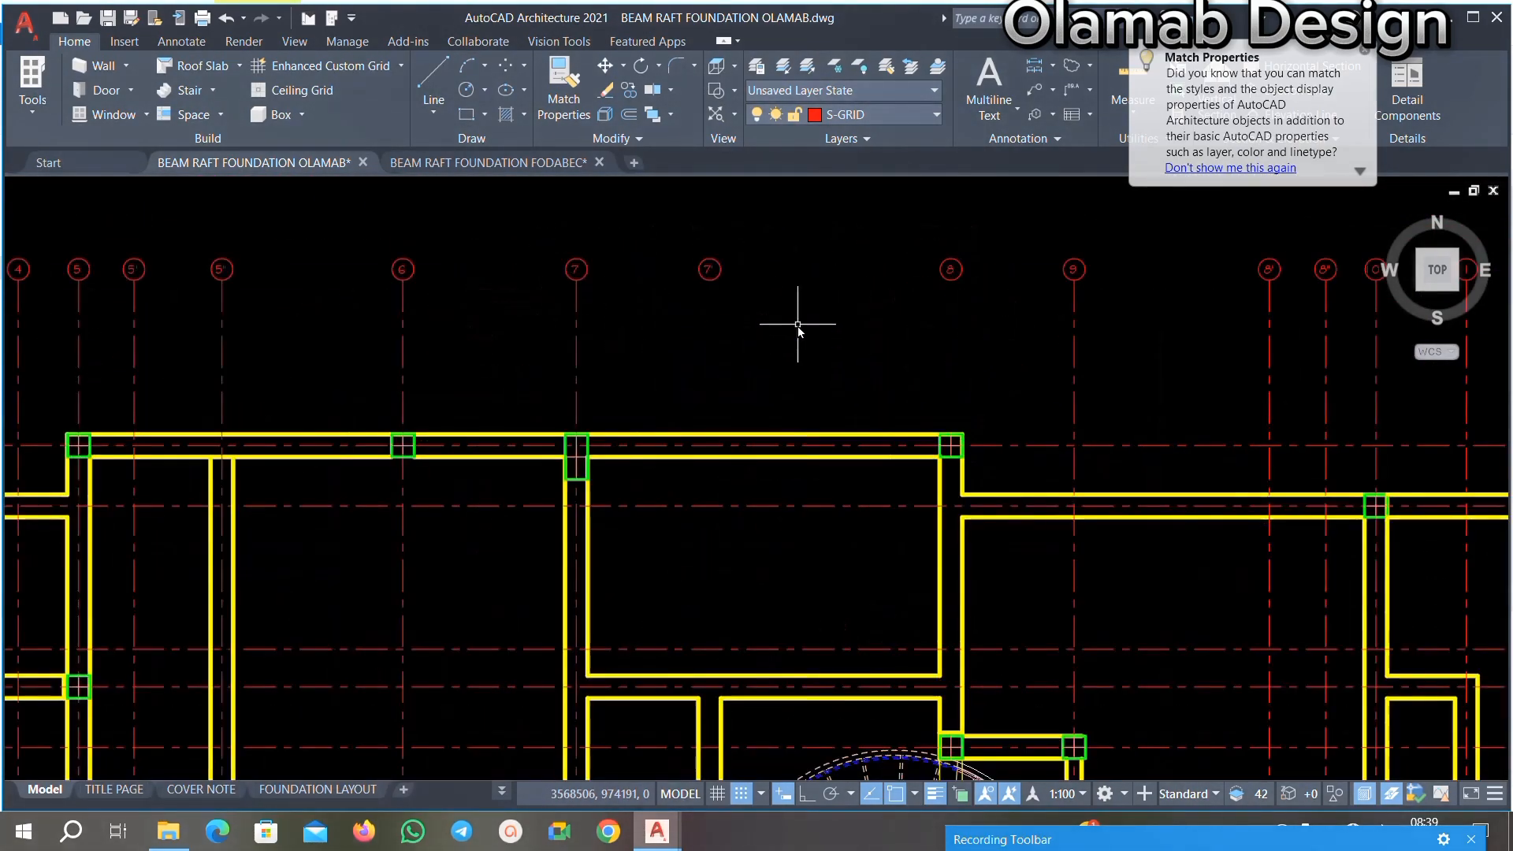
{"action": "right_click", "coordinate": [797, 323]}
{"action": "mouse_move", "coordinate": [953, 424]}
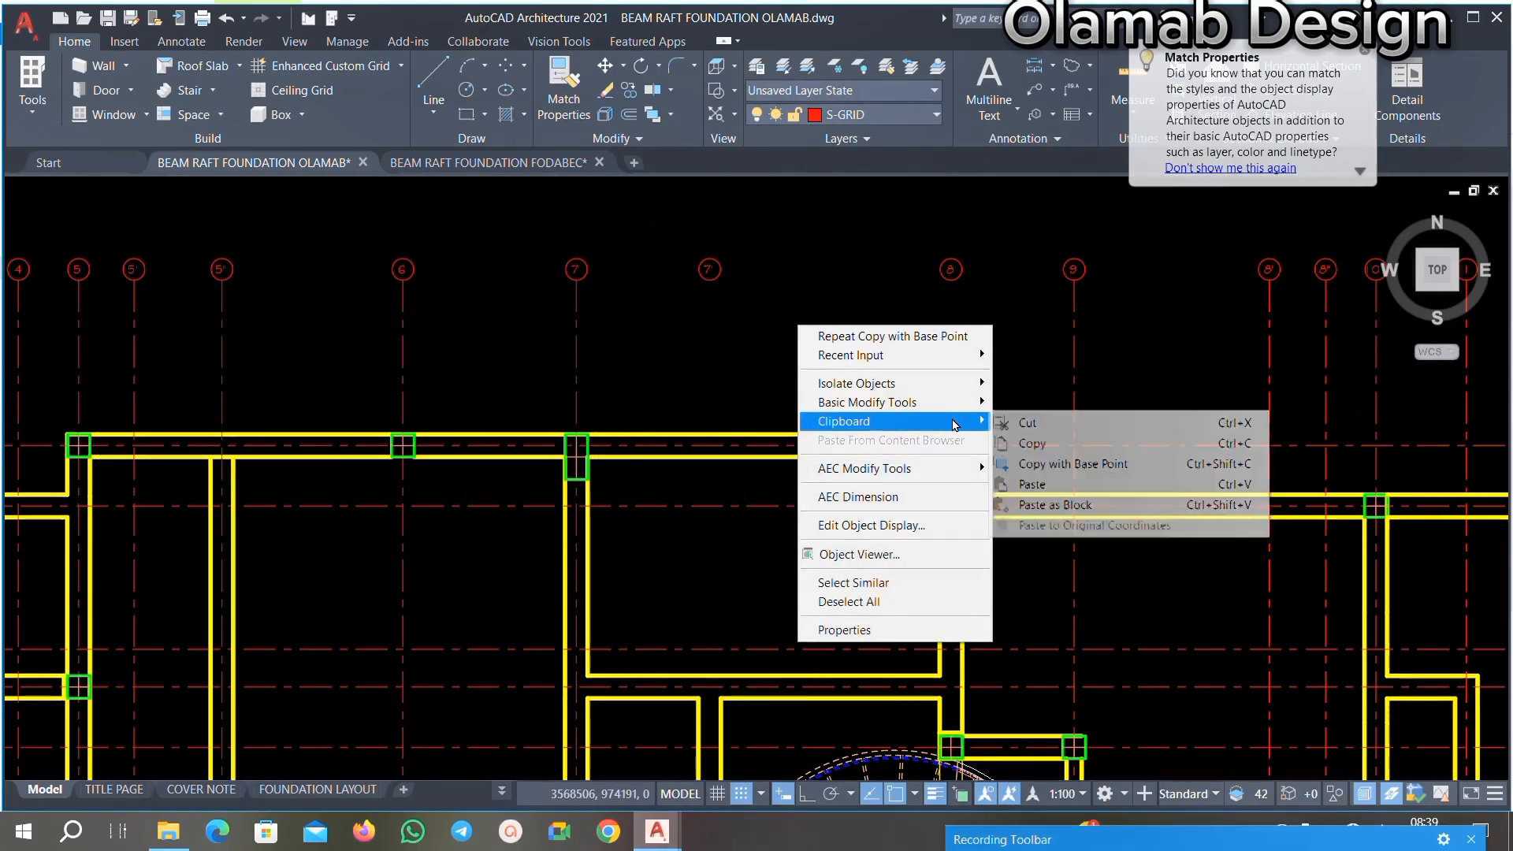
{"action": "left_click", "coordinate": [1032, 484]}
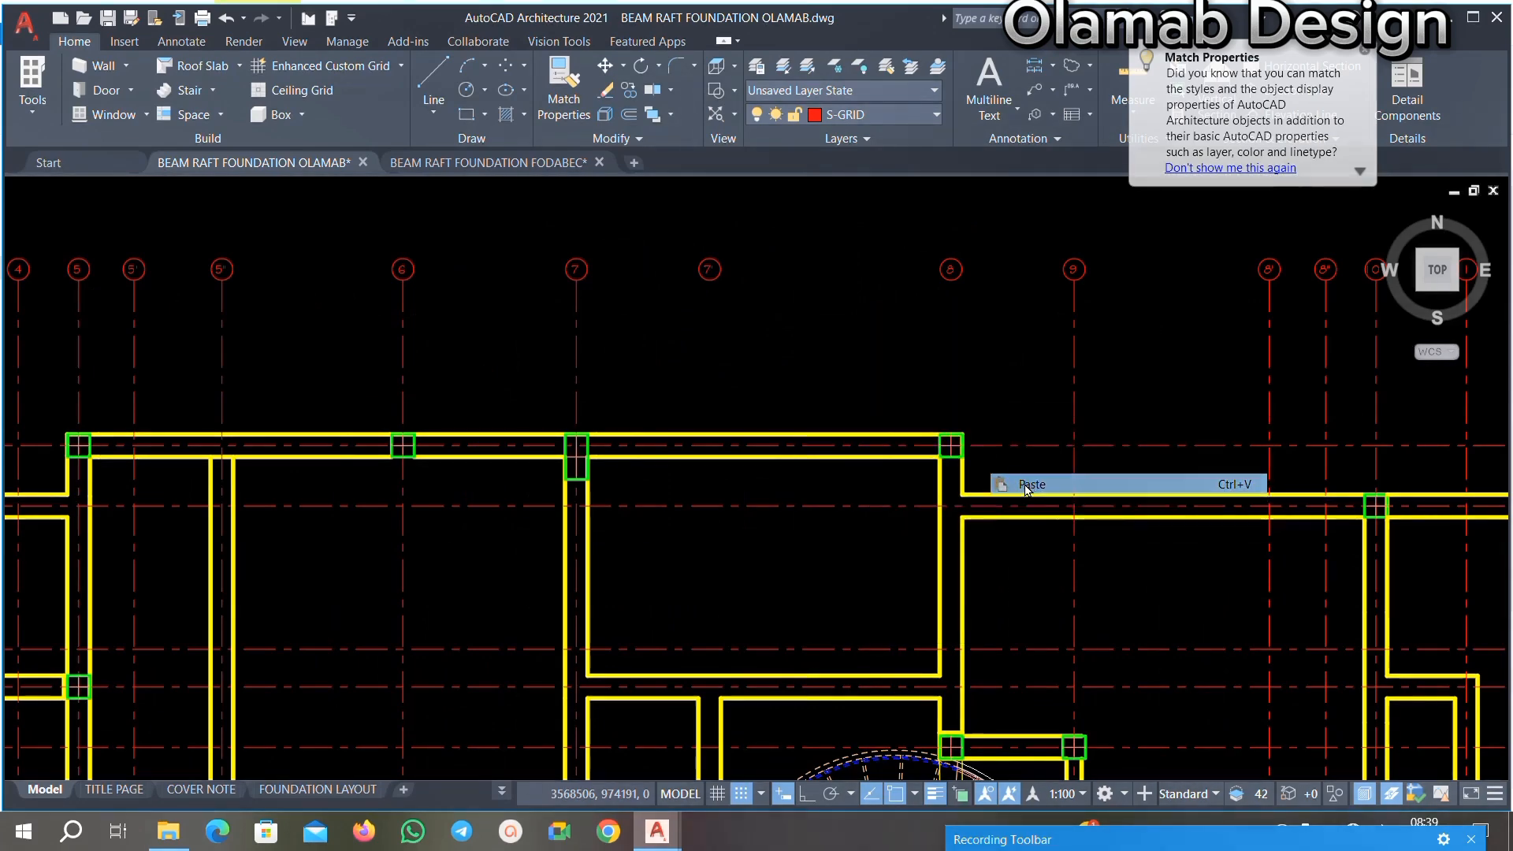
{"action": "left_click", "coordinate": [967, 436]}
{"action": "scroll", "coordinate": [966, 412], "scroll_direction": "down", "scroll_amount": 5}
{"action": "scroll", "coordinate": [936, 347], "scroll_direction": "down", "scroll_amount": 4}
{"action": "scroll", "coordinate": [926, 444], "scroll_direction": "up", "scroll_amount": 4}
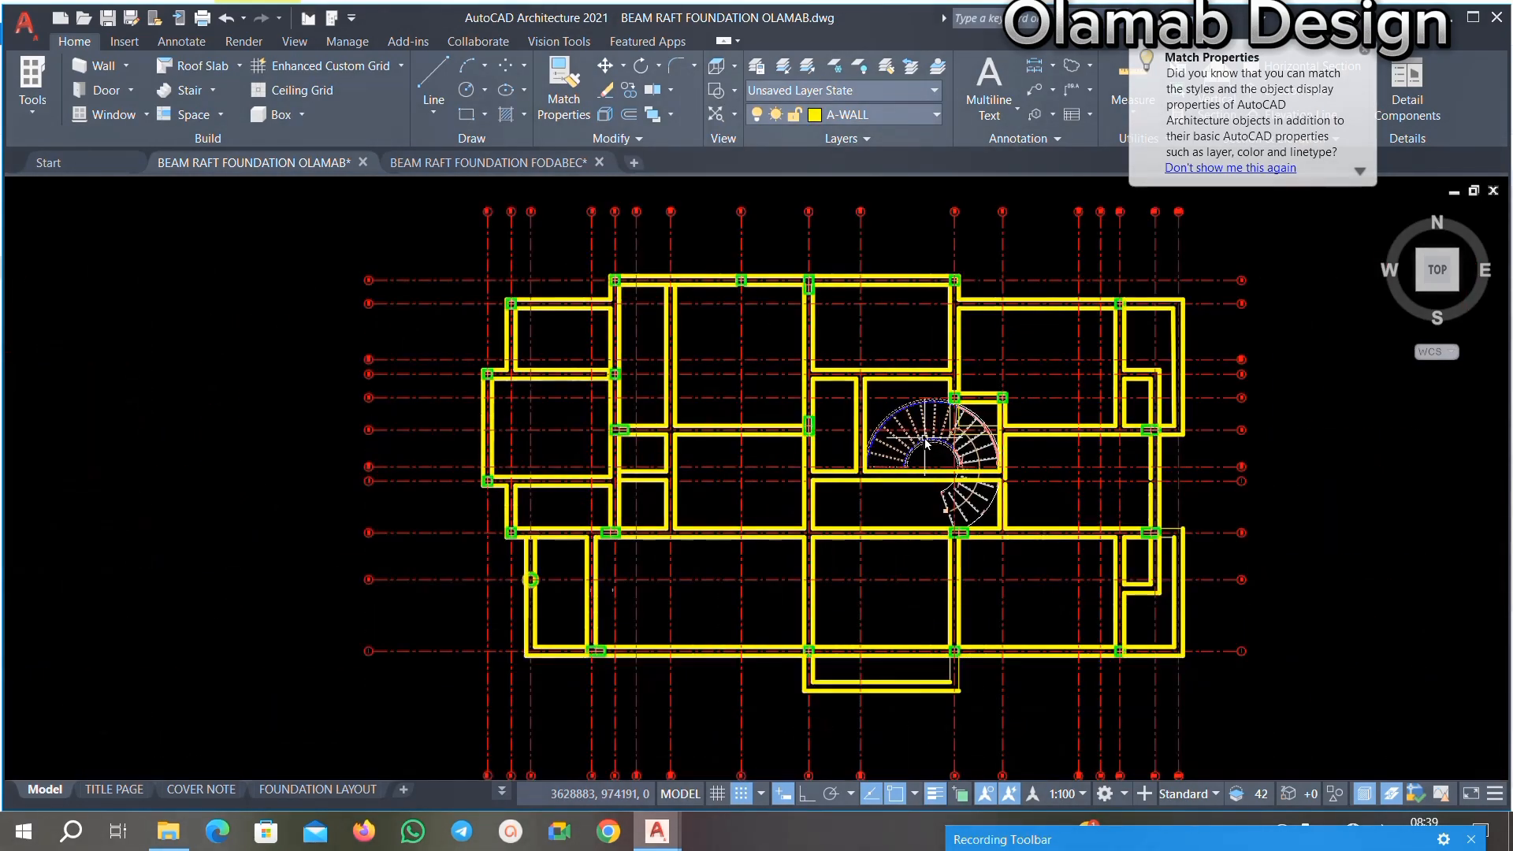
{"action": "middle_click_drag", "start_coordinate": [869, 336], "coordinate": [837, 373]}
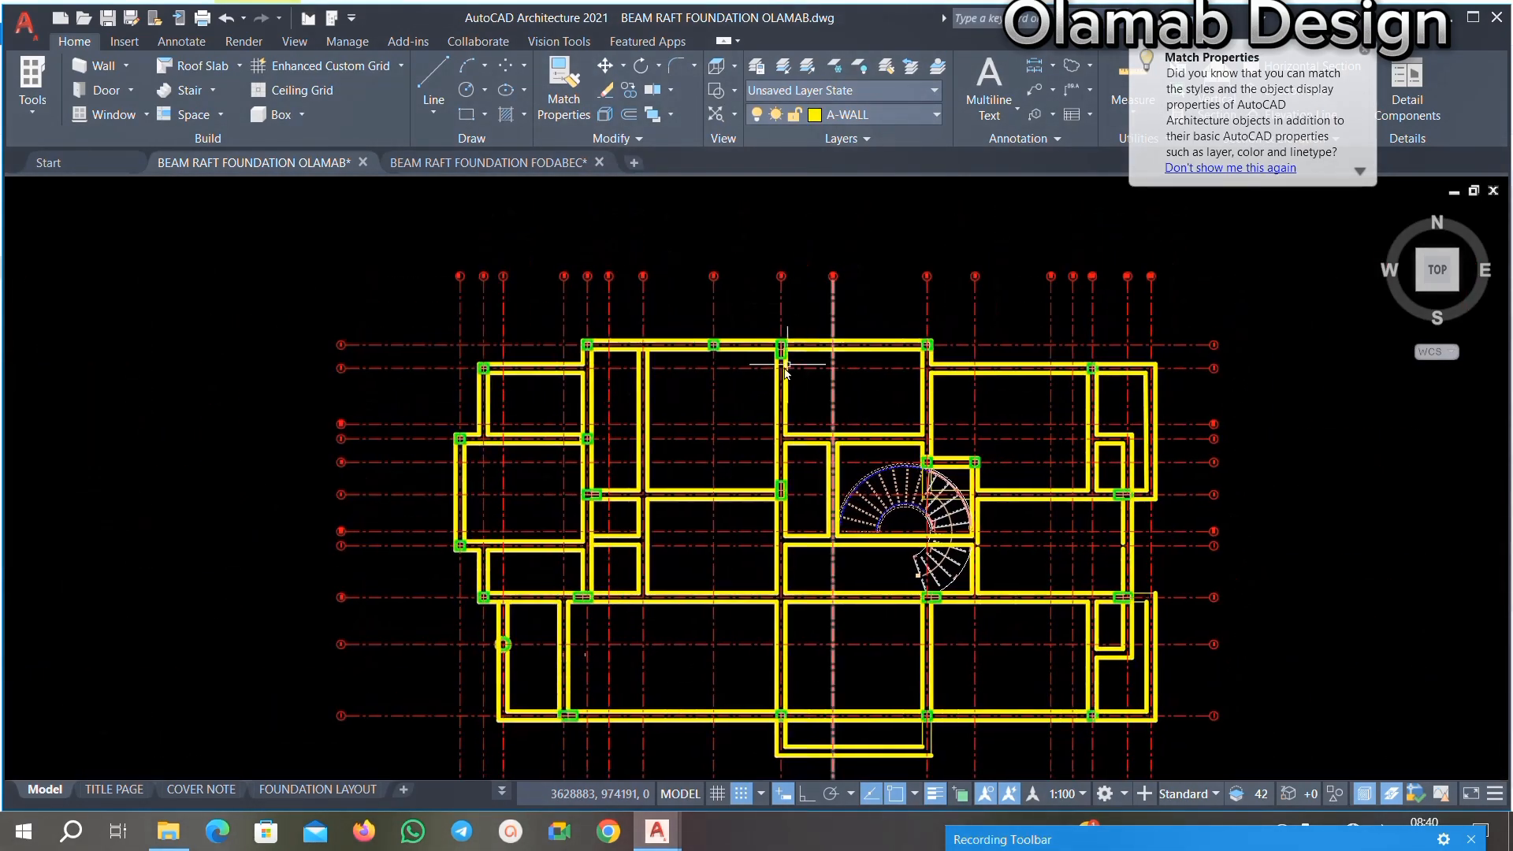
Step: Compare the foundation plan's beams, columns and gridlines with the floor plan drawn below it
{"action": "scroll", "coordinate": [758, 444], "scroll_direction": "up", "scroll_amount": 6}
{"action": "scroll", "coordinate": [810, 457], "scroll_direction": "down", "scroll_amount": 6}
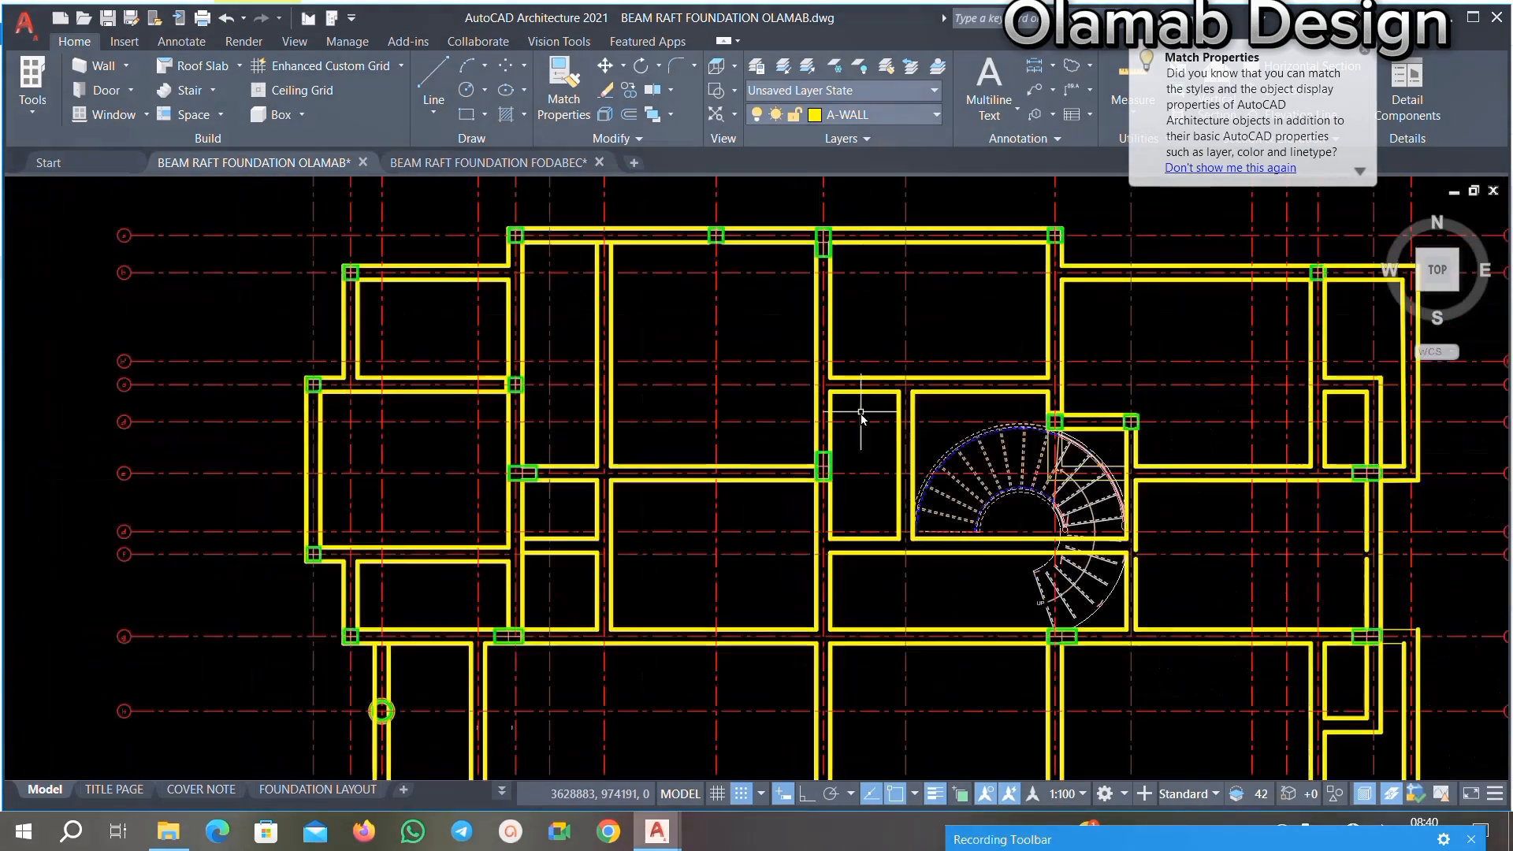
{"action": "scroll", "coordinate": [881, 429], "scroll_direction": "down", "scroll_amount": 5}
{"action": "scroll", "coordinate": [856, 360], "scroll_direction": "up", "scroll_amount": 3}
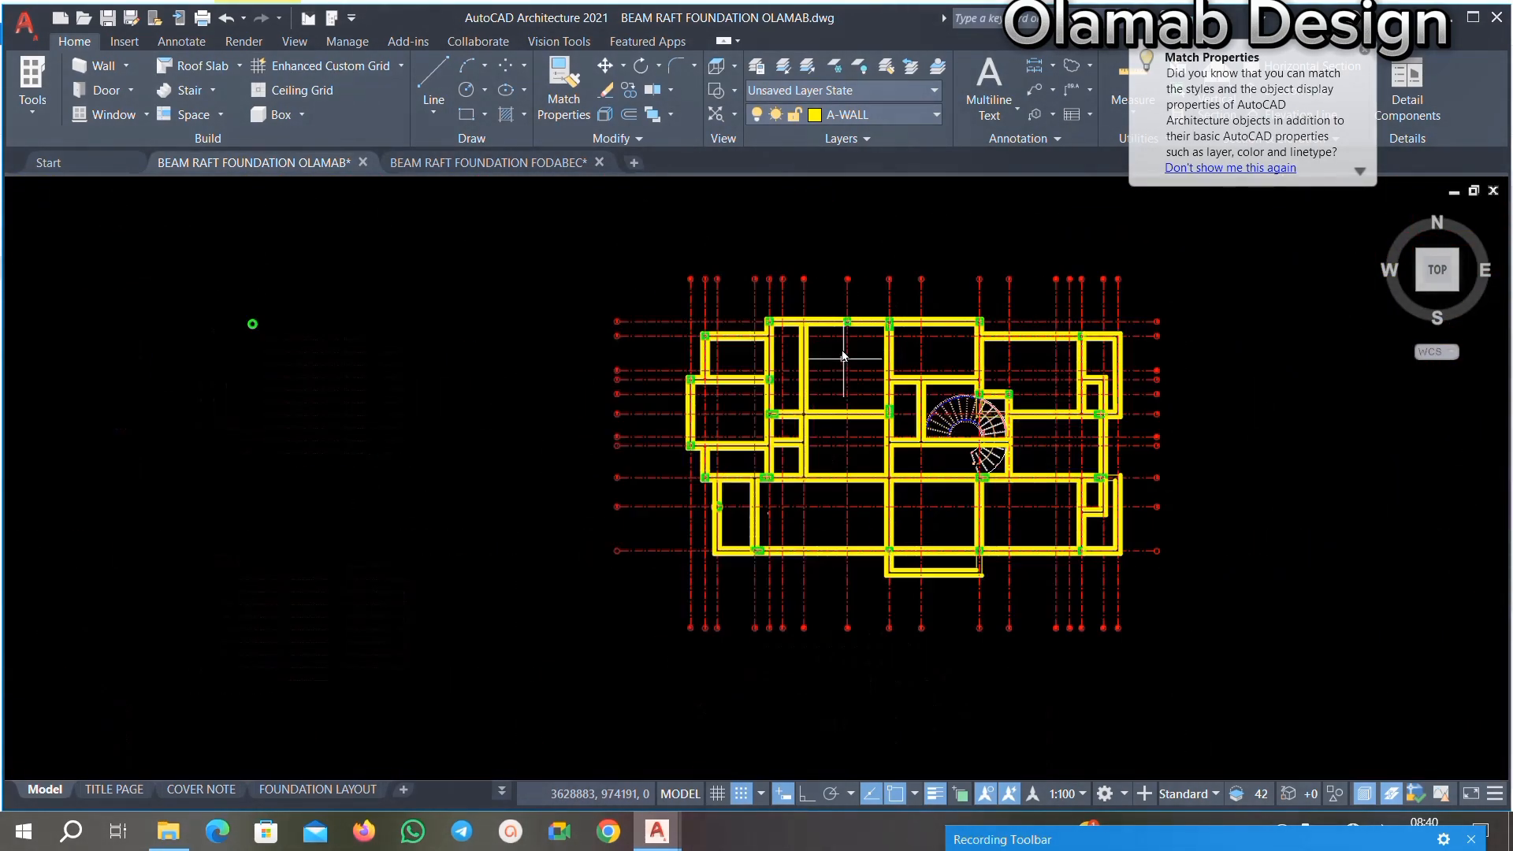
{"action": "scroll", "coordinate": [858, 553], "scroll_direction": "down", "scroll_amount": 2}
{"action": "middle_click_drag", "start_coordinate": [868, 617], "coordinate": [871, 500]}
{"action": "scroll", "coordinate": [811, 552], "scroll_direction": "up", "scroll_amount": 2}
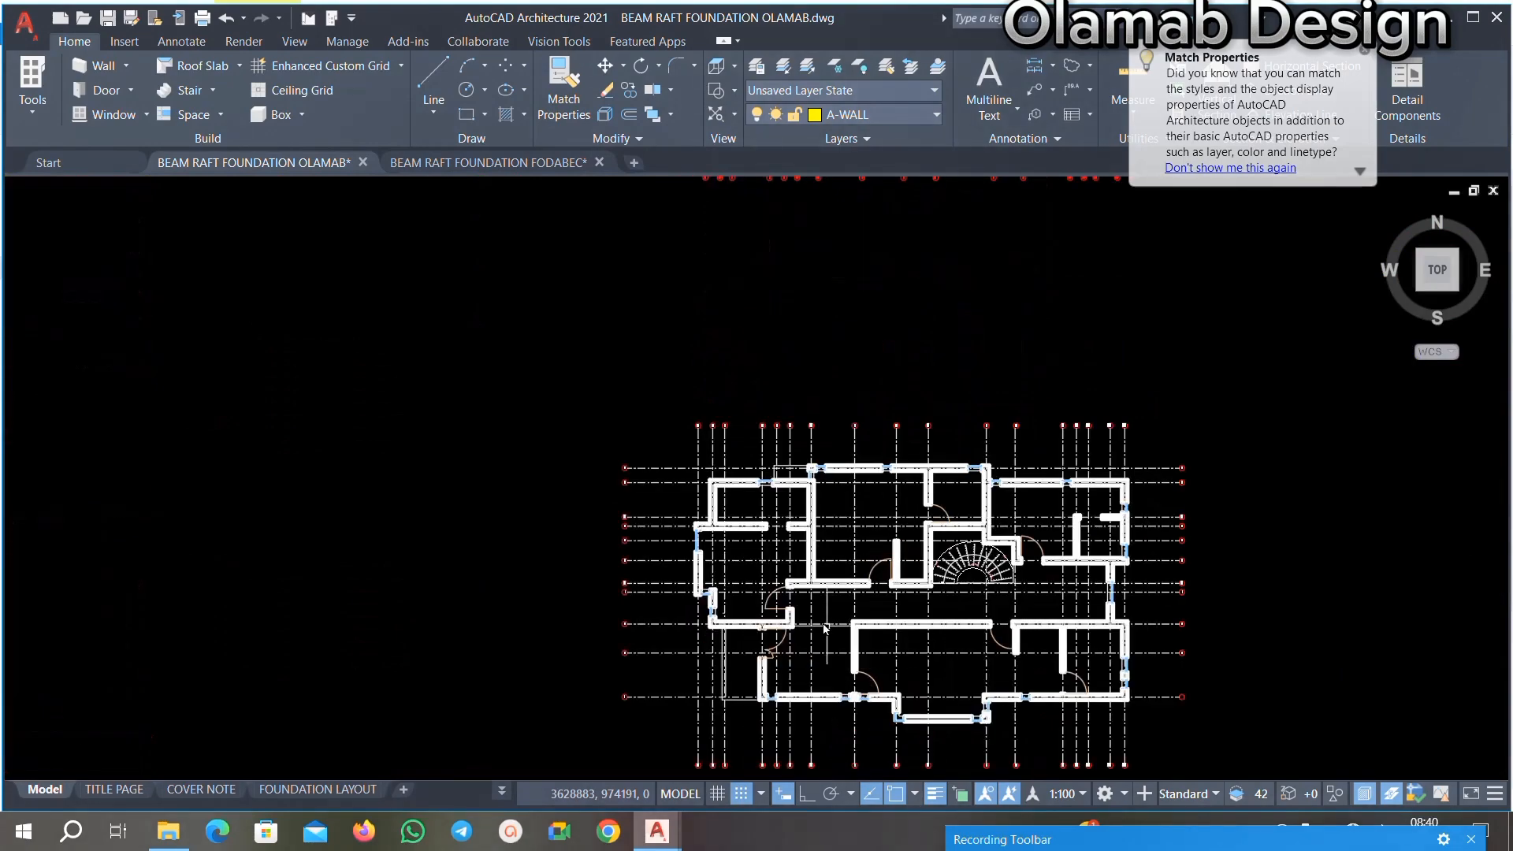
{"action": "scroll", "coordinate": [853, 487], "scroll_direction": "down", "scroll_amount": 2}
{"action": "middle_click_drag", "start_coordinate": [875, 365], "coordinate": [853, 489]}
{"action": "middle_click_drag", "start_coordinate": [788, 238], "coordinate": [787, 404]}
{"action": "scroll", "coordinate": [782, 402], "scroll_direction": "up", "scroll_amount": 3}
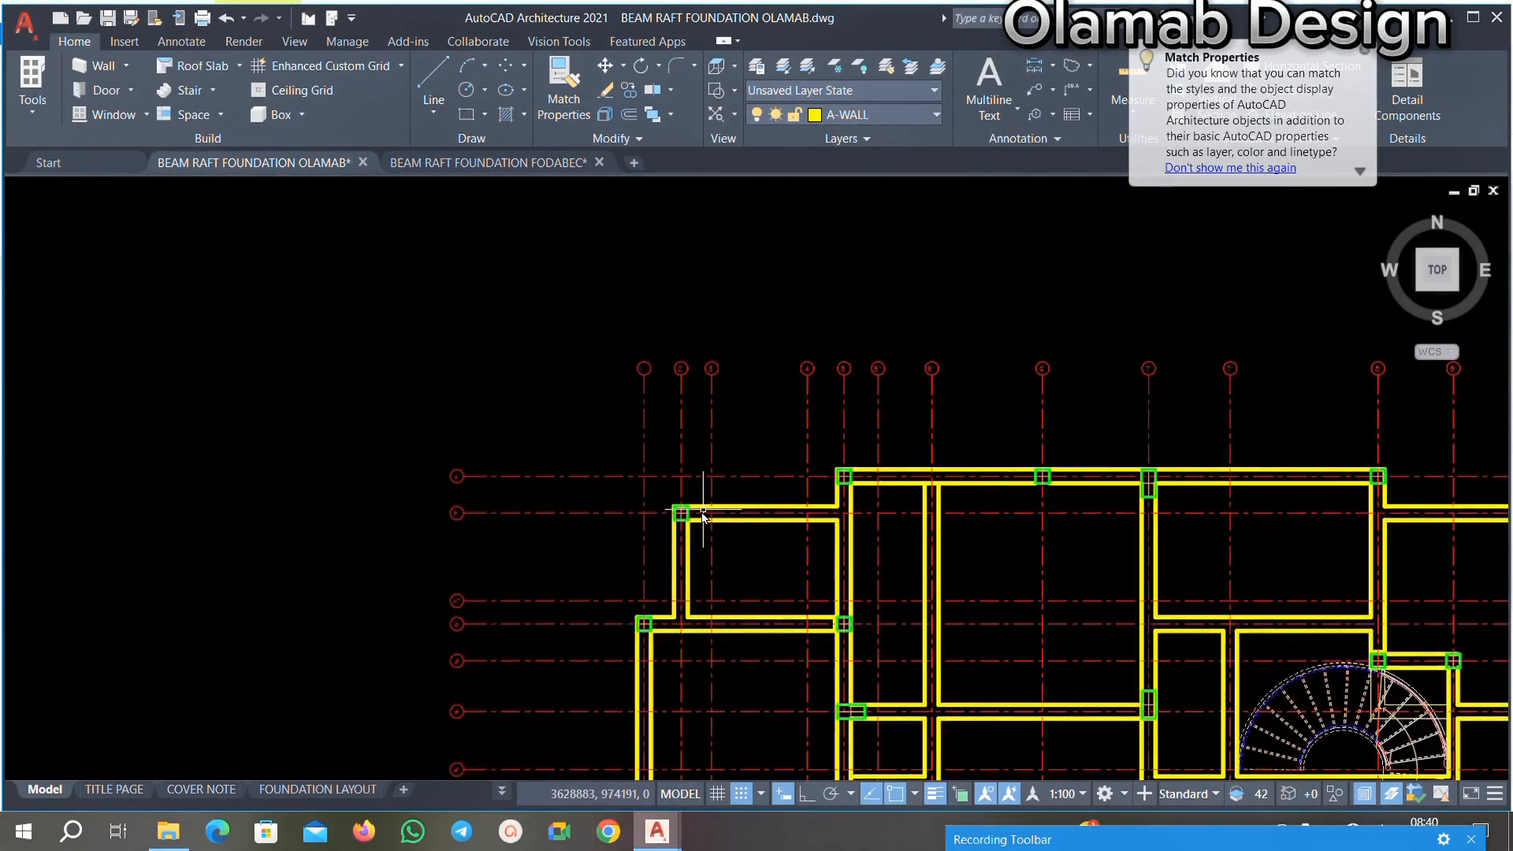
Step: Select the square columns at grids 2/b and 5/a and extend the selection to all similar columns
{"action": "scroll", "coordinate": [703, 510], "scroll_direction": "up", "scroll_amount": 4}
{"action": "scroll", "coordinate": [594, 541], "scroll_direction": "up", "scroll_amount": 2}
{"action": "scroll", "coordinate": [543, 491], "scroll_direction": "down", "scroll_amount": 3}
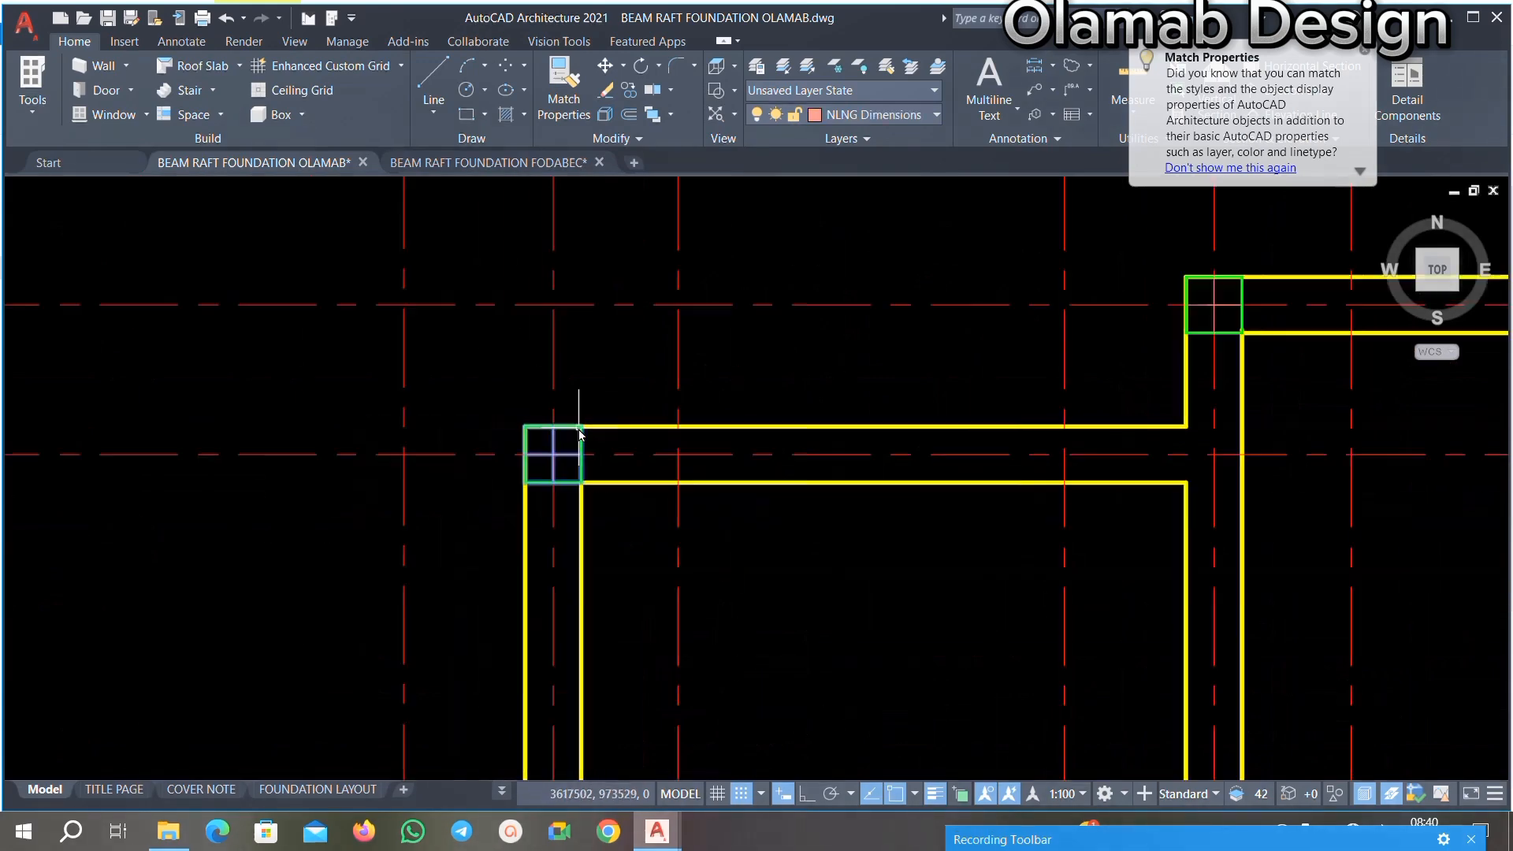
{"action": "scroll", "coordinate": [885, 439], "scroll_direction": "down", "scroll_amount": 2}
{"action": "scroll", "coordinate": [912, 379], "scroll_direction": "up", "scroll_amount": 4}
{"action": "scroll", "coordinate": [912, 379], "scroll_direction": "up", "scroll_amount": 2}
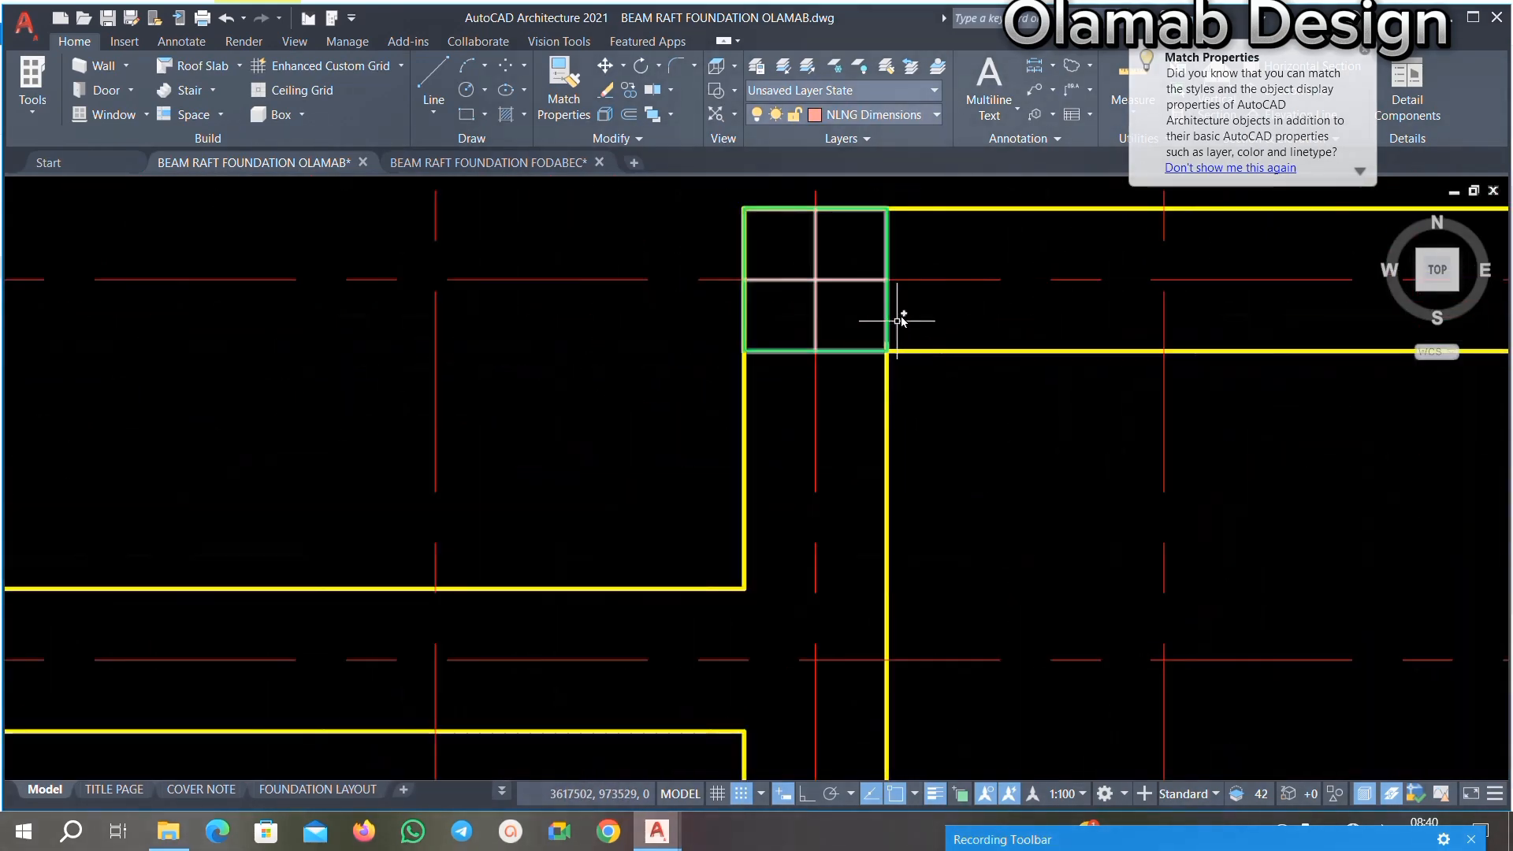
{"action": "scroll", "coordinate": [862, 308], "scroll_direction": "down", "scroll_amount": 8}
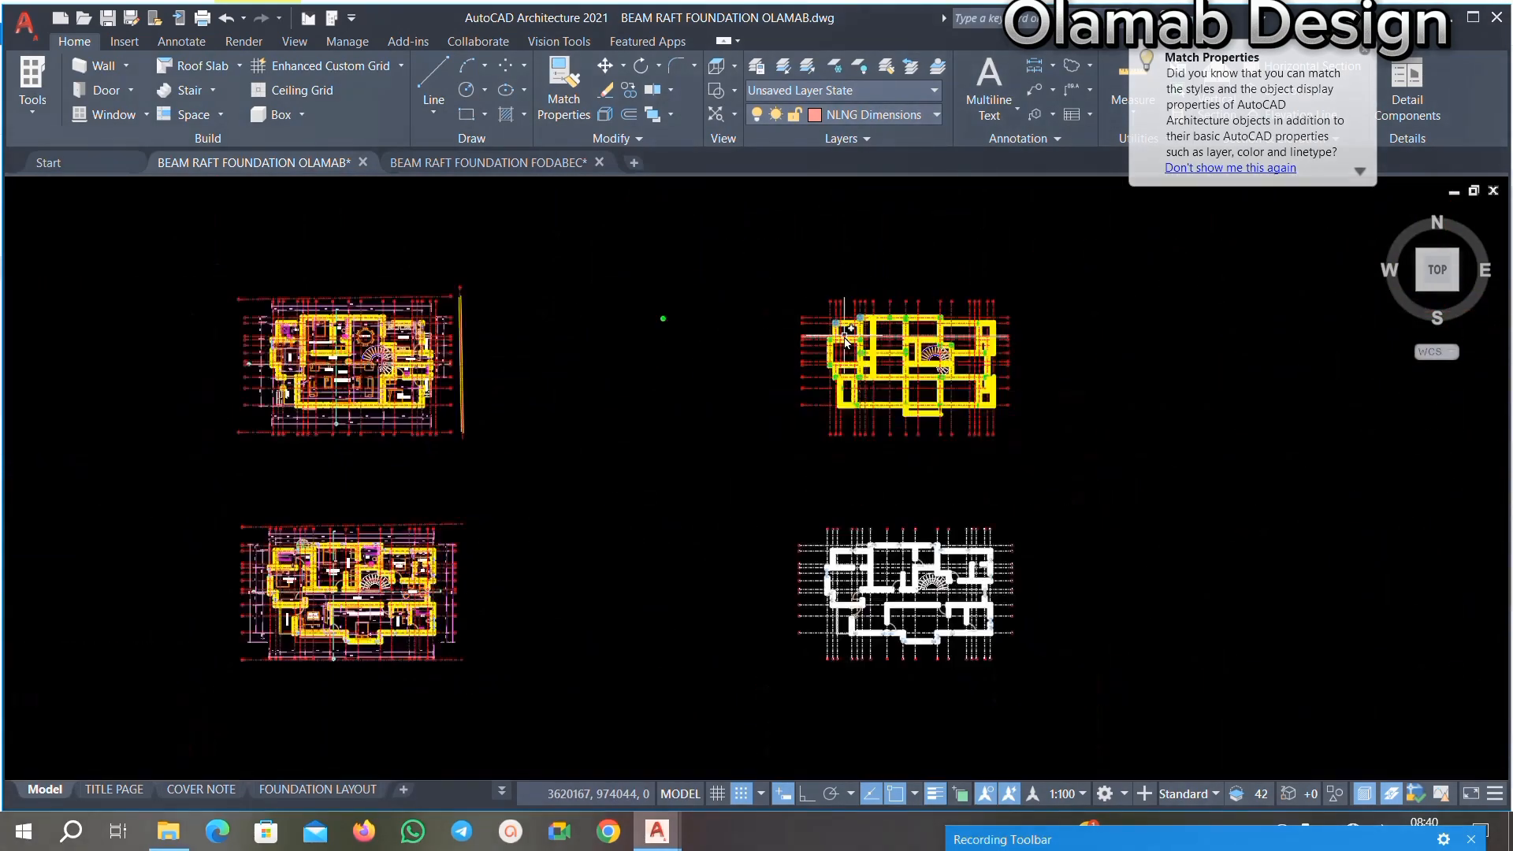
{"action": "scroll", "coordinate": [470, 385], "scroll_direction": "down", "scroll_amount": 5}
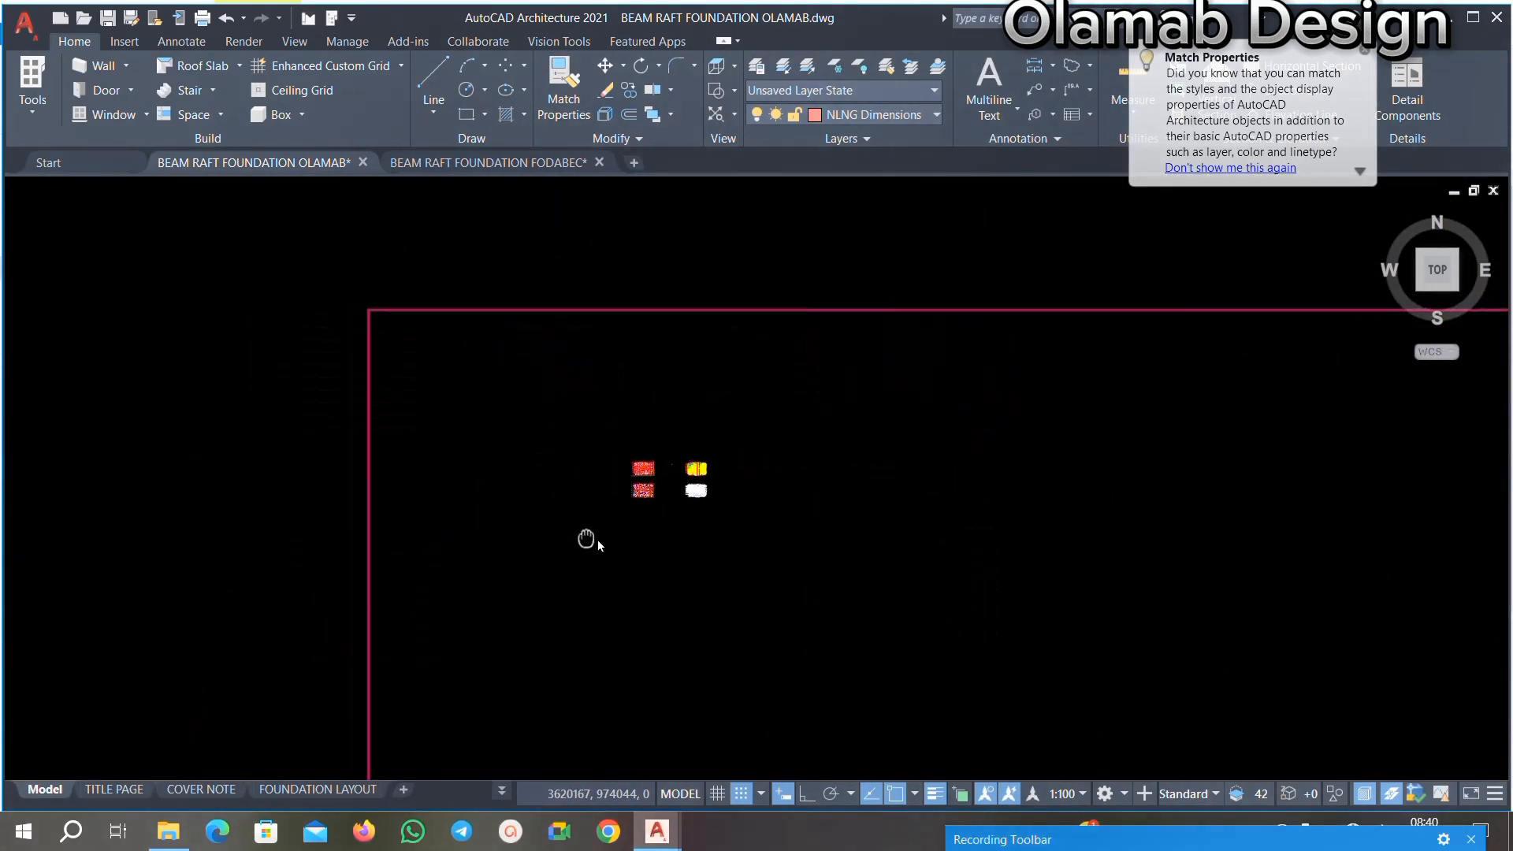
{"action": "scroll", "coordinate": [800, 399], "scroll_direction": "up", "scroll_amount": 10}
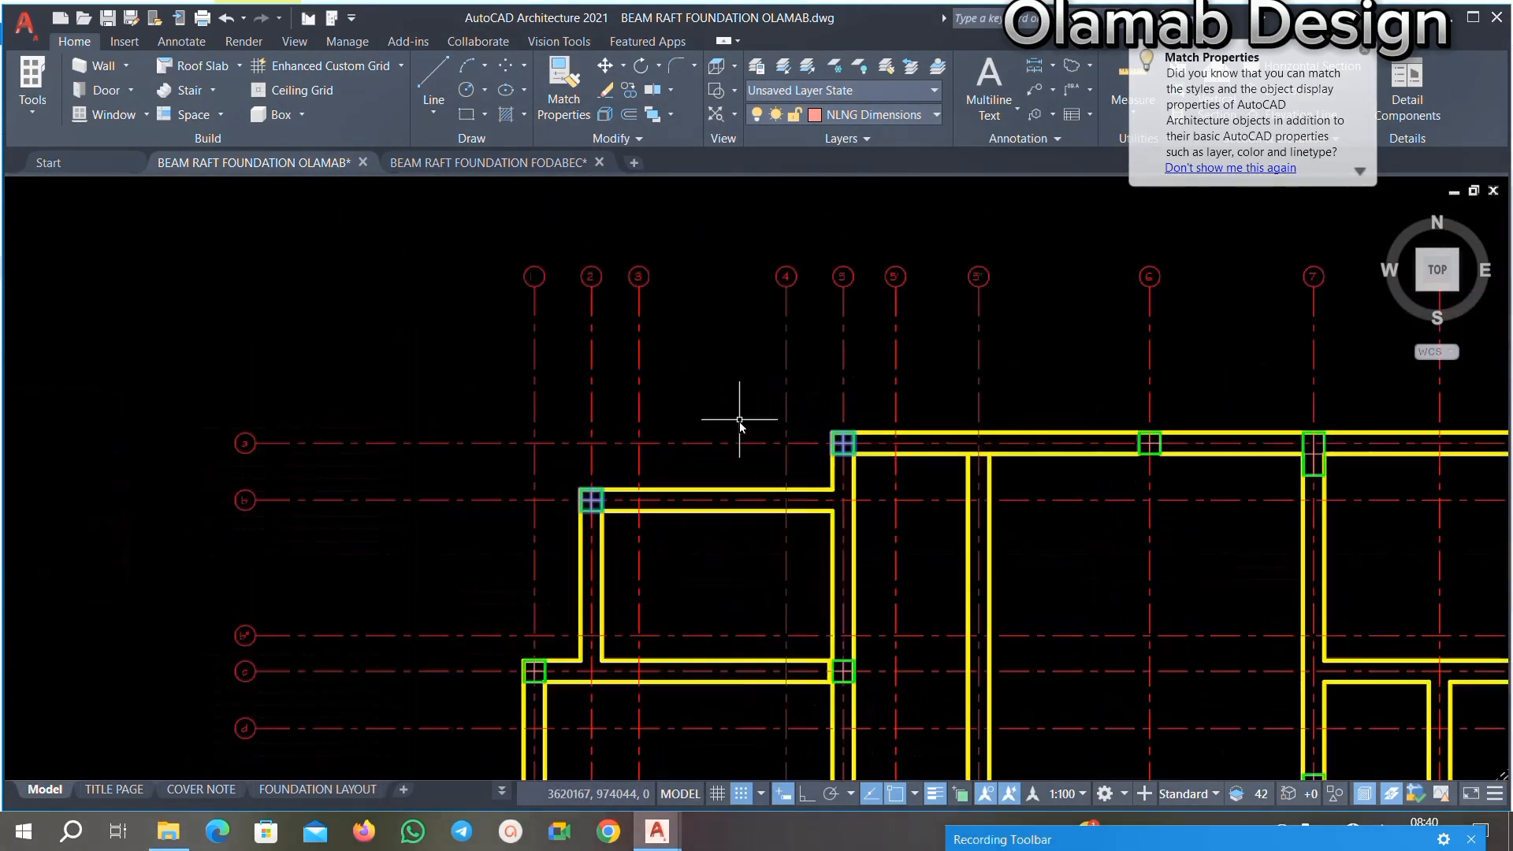
{"action": "right_click", "coordinate": [628, 465]}
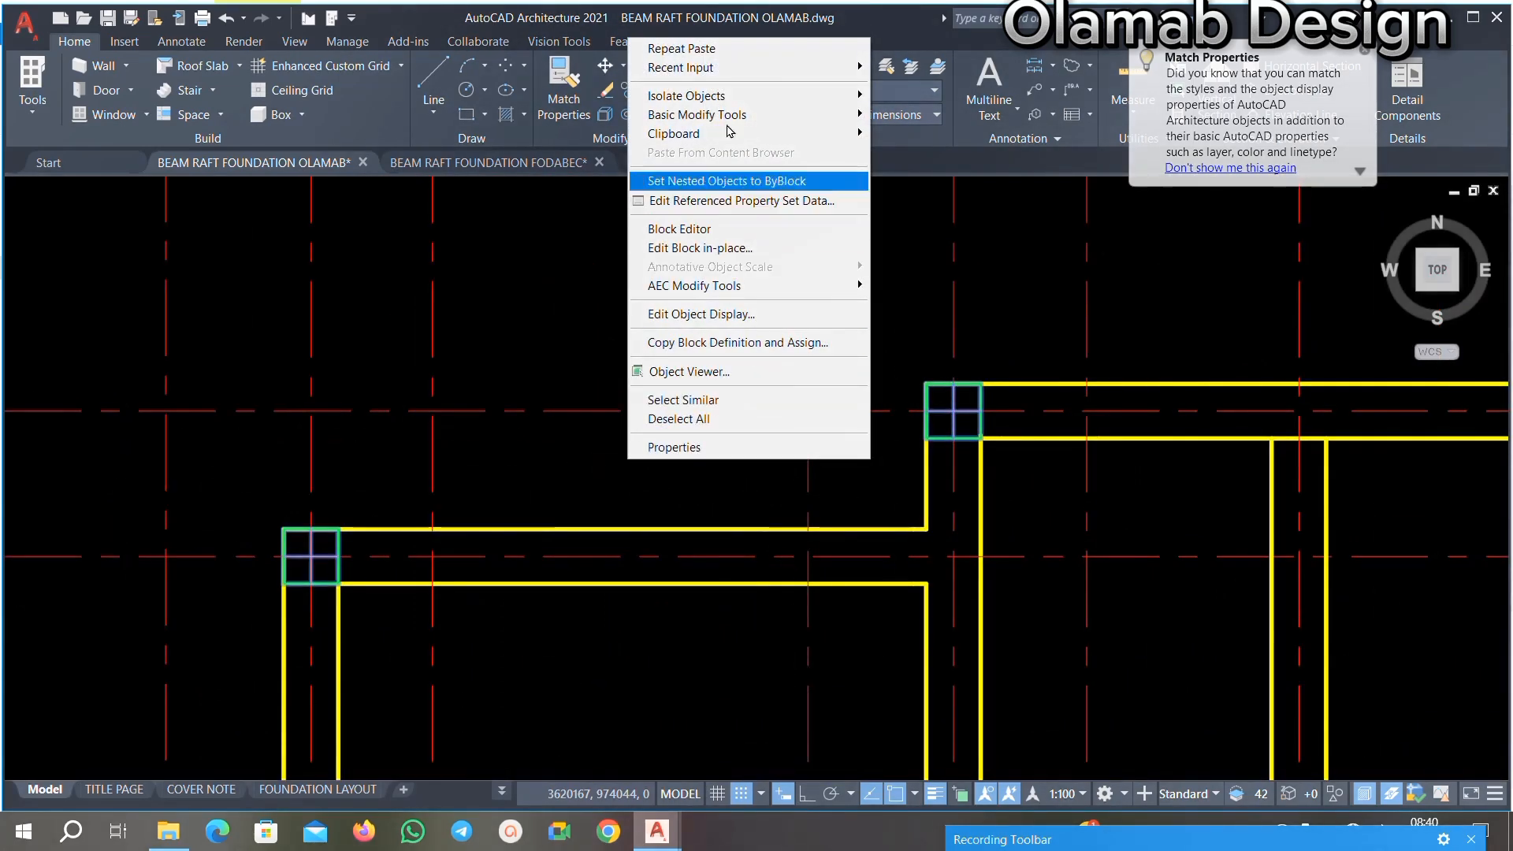
{"action": "mouse_move", "coordinate": [780, 141]}
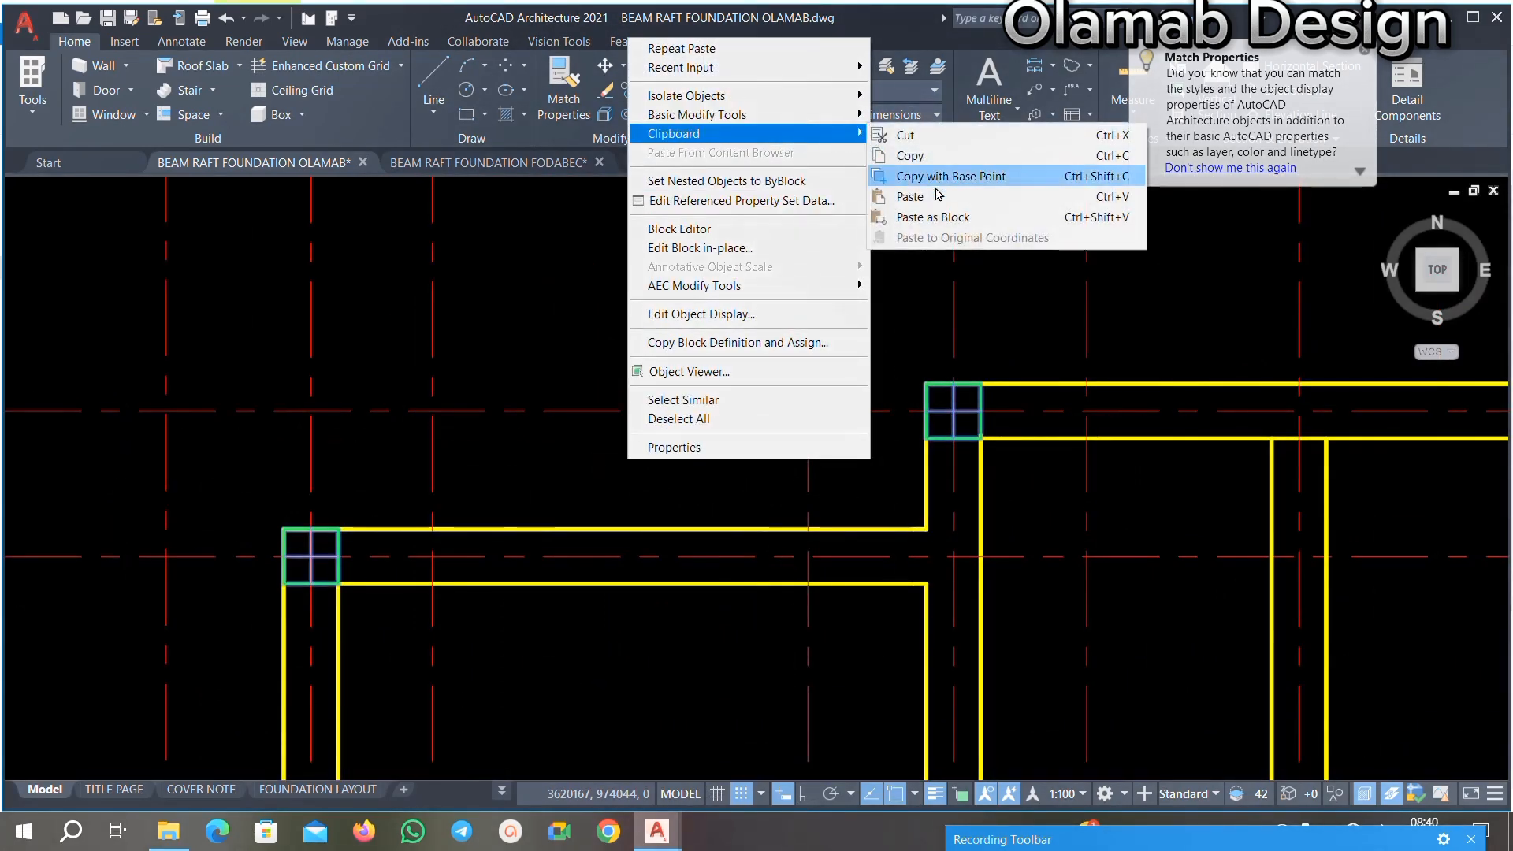
{"action": "left_click", "coordinate": [697, 402]}
{"action": "scroll", "coordinate": [739, 446], "scroll_direction": "down", "scroll_amount": 10}
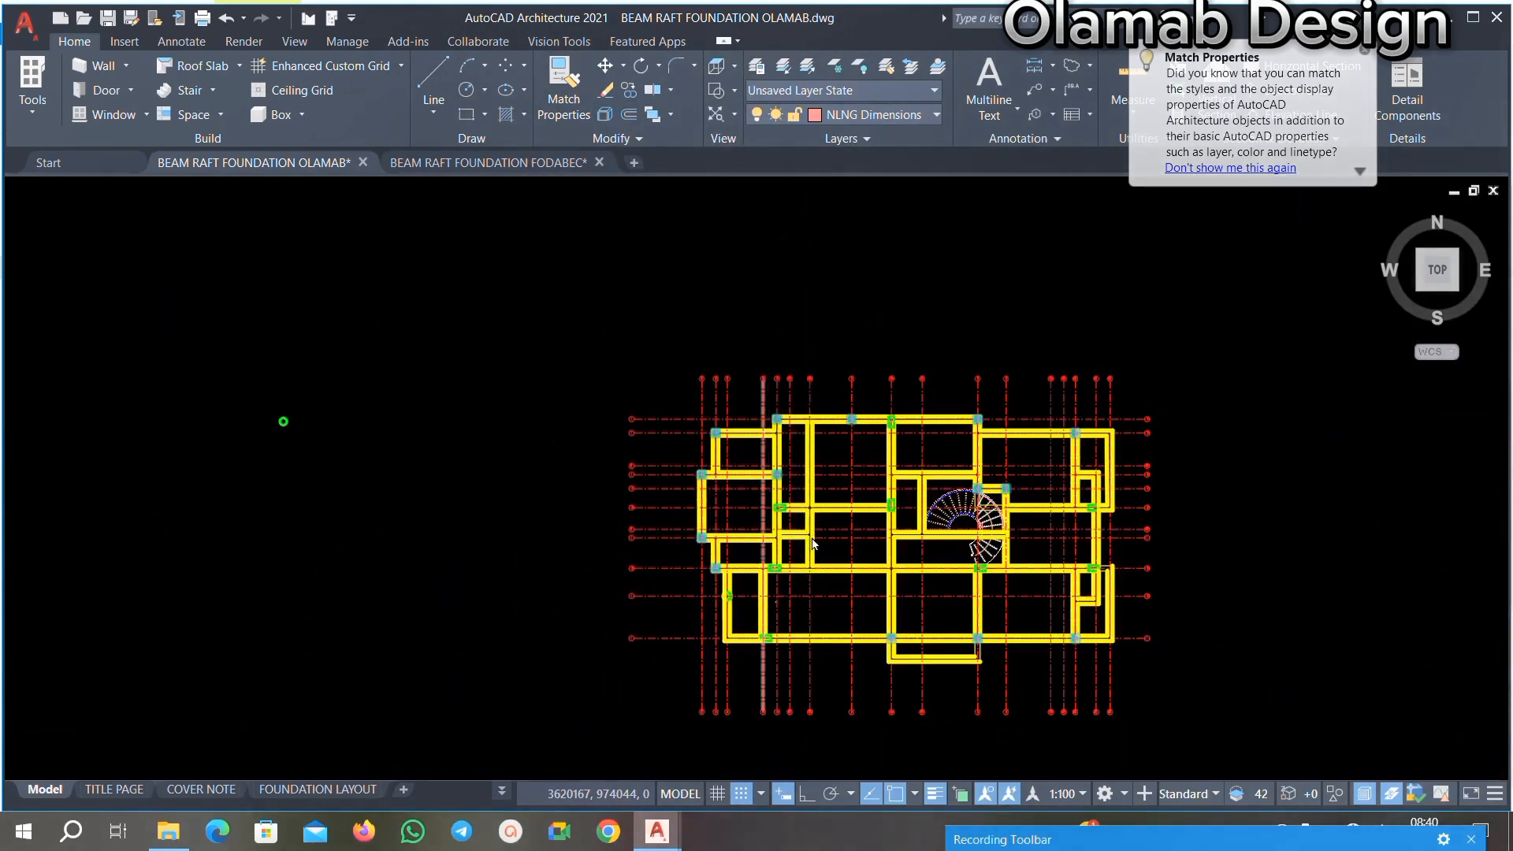
Step: Add the rectangular column on grid 5 and all columns similar to it to the selection
{"action": "scroll", "coordinate": [812, 542], "scroll_direction": "up", "scroll_amount": 10}
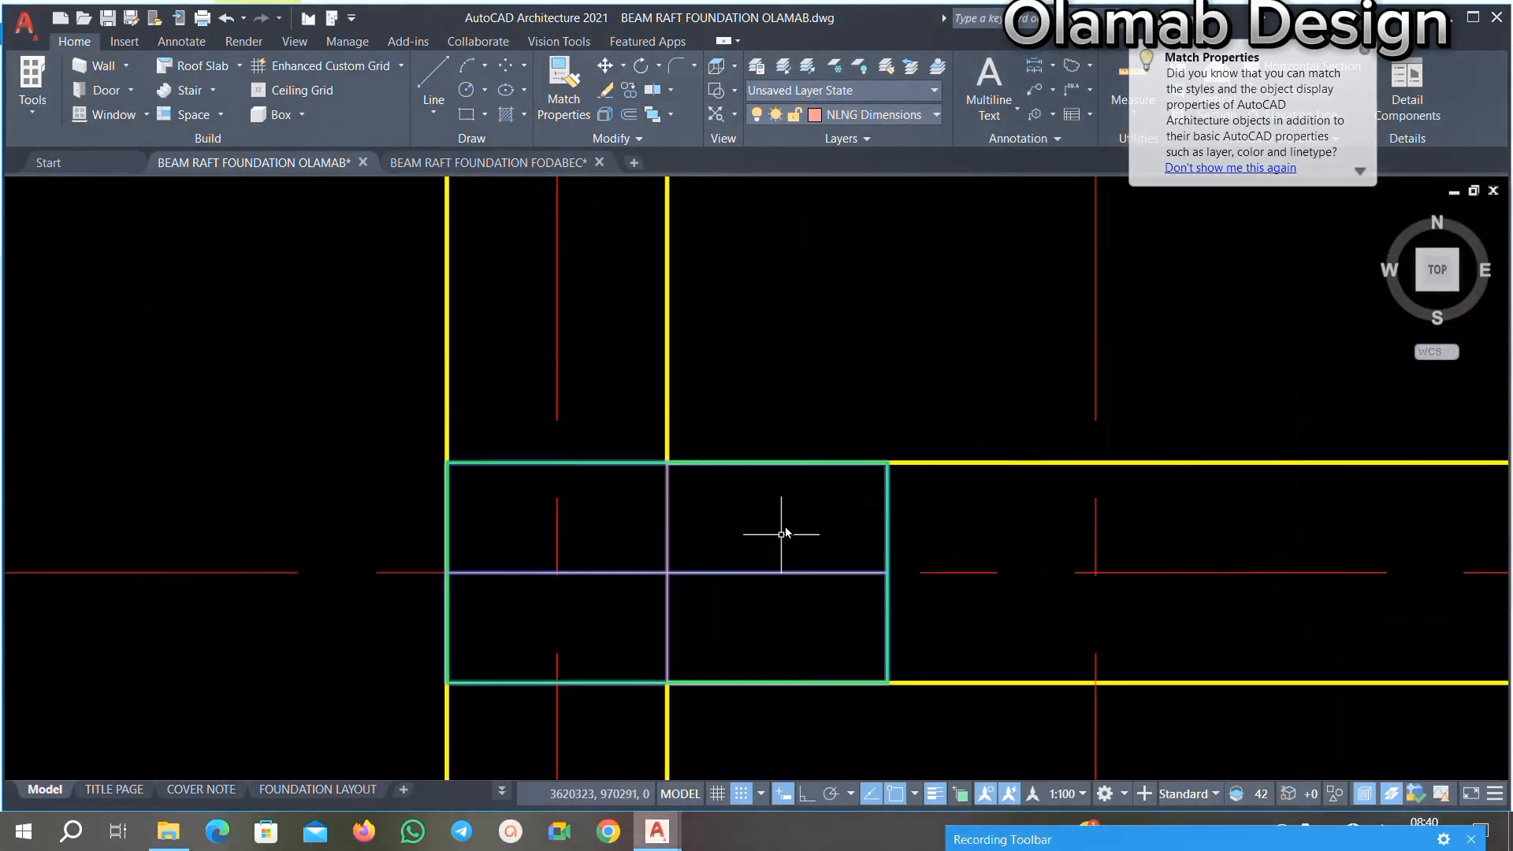
{"action": "scroll", "coordinate": [788, 528], "scroll_direction": "down", "scroll_amount": 6}
{"action": "scroll", "coordinate": [831, 504], "scroll_direction": "up", "scroll_amount": 4}
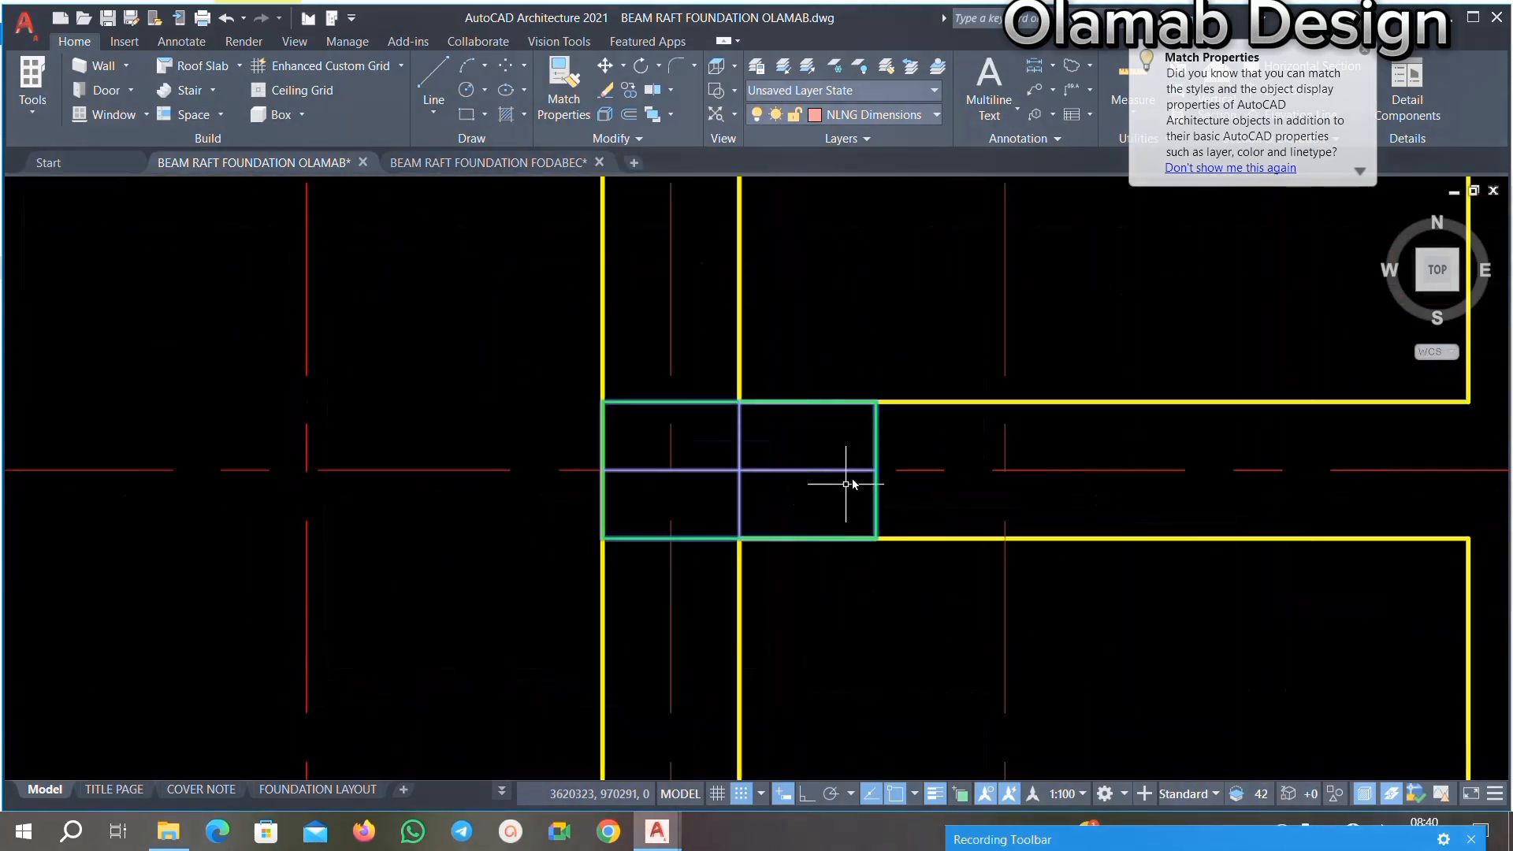
{"action": "right_click", "coordinate": [888, 432]}
{"action": "left_click", "coordinate": [949, 374]}
{"action": "scroll", "coordinate": [867, 414], "scroll_direction": "down", "scroll_amount": 10}
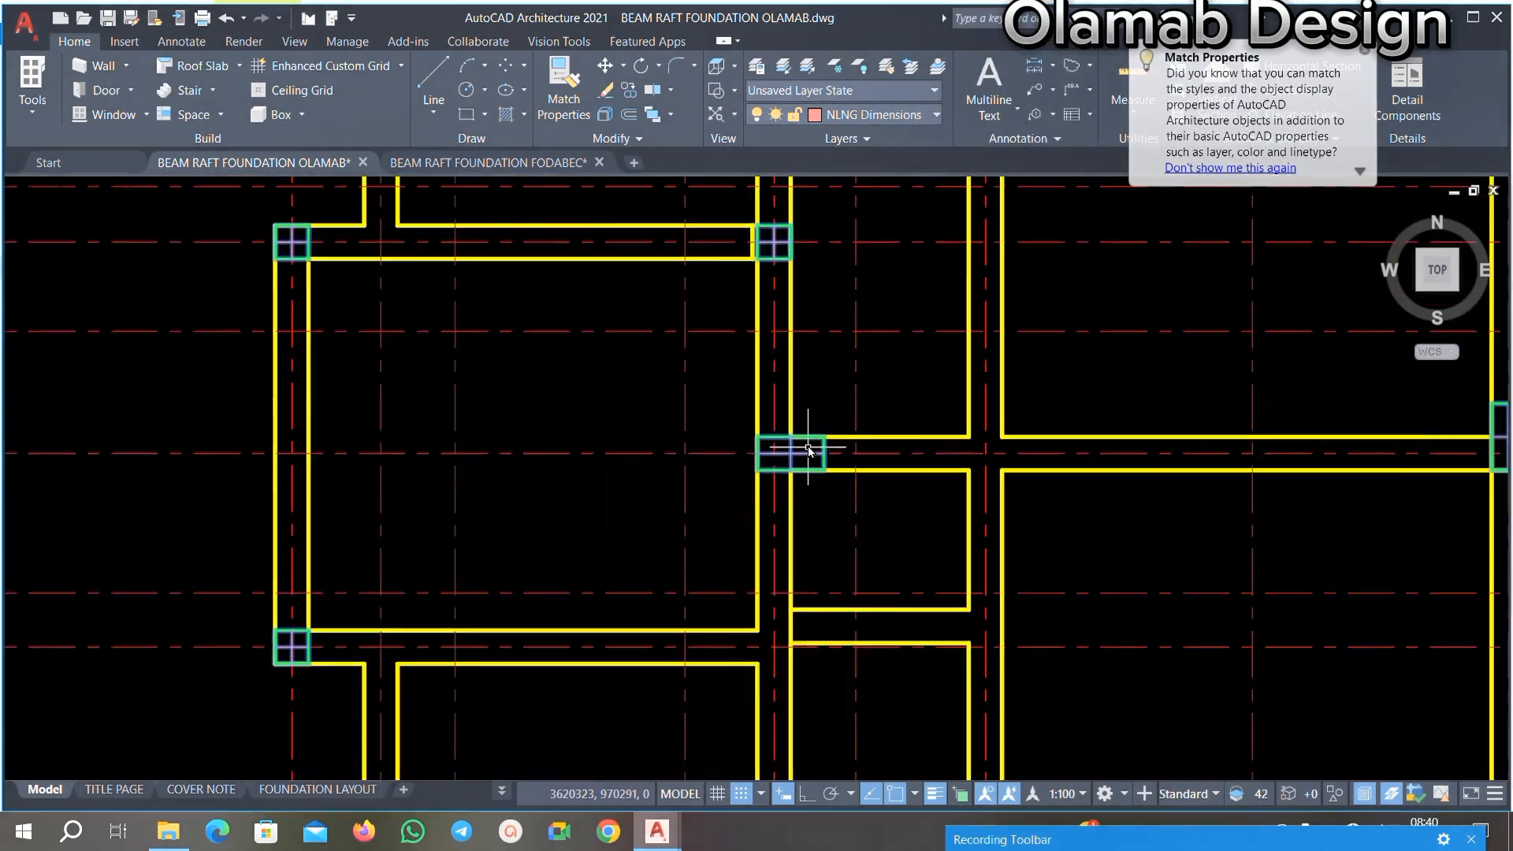
{"action": "scroll", "coordinate": [898, 496], "scroll_direction": "up", "scroll_amount": 4}
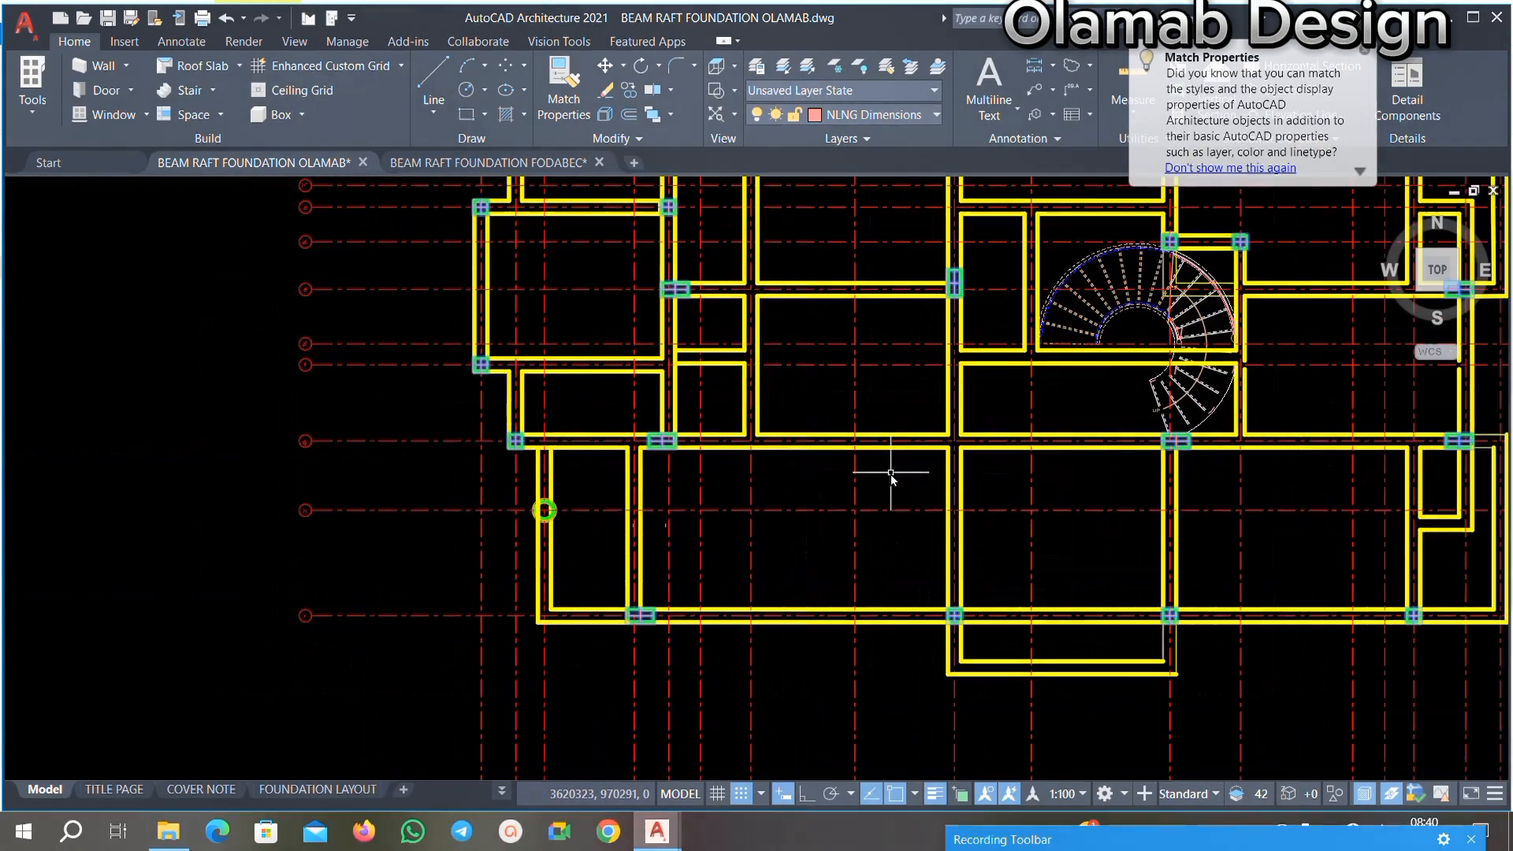
Step: Examine where the grips of the selected columns lie relative to the drawing frames
{"action": "scroll", "coordinate": [766, 477], "scroll_direction": "down", "scroll_amount": 10}
{"action": "scroll", "coordinate": [766, 477], "scroll_direction": "down", "scroll_amount": 15}
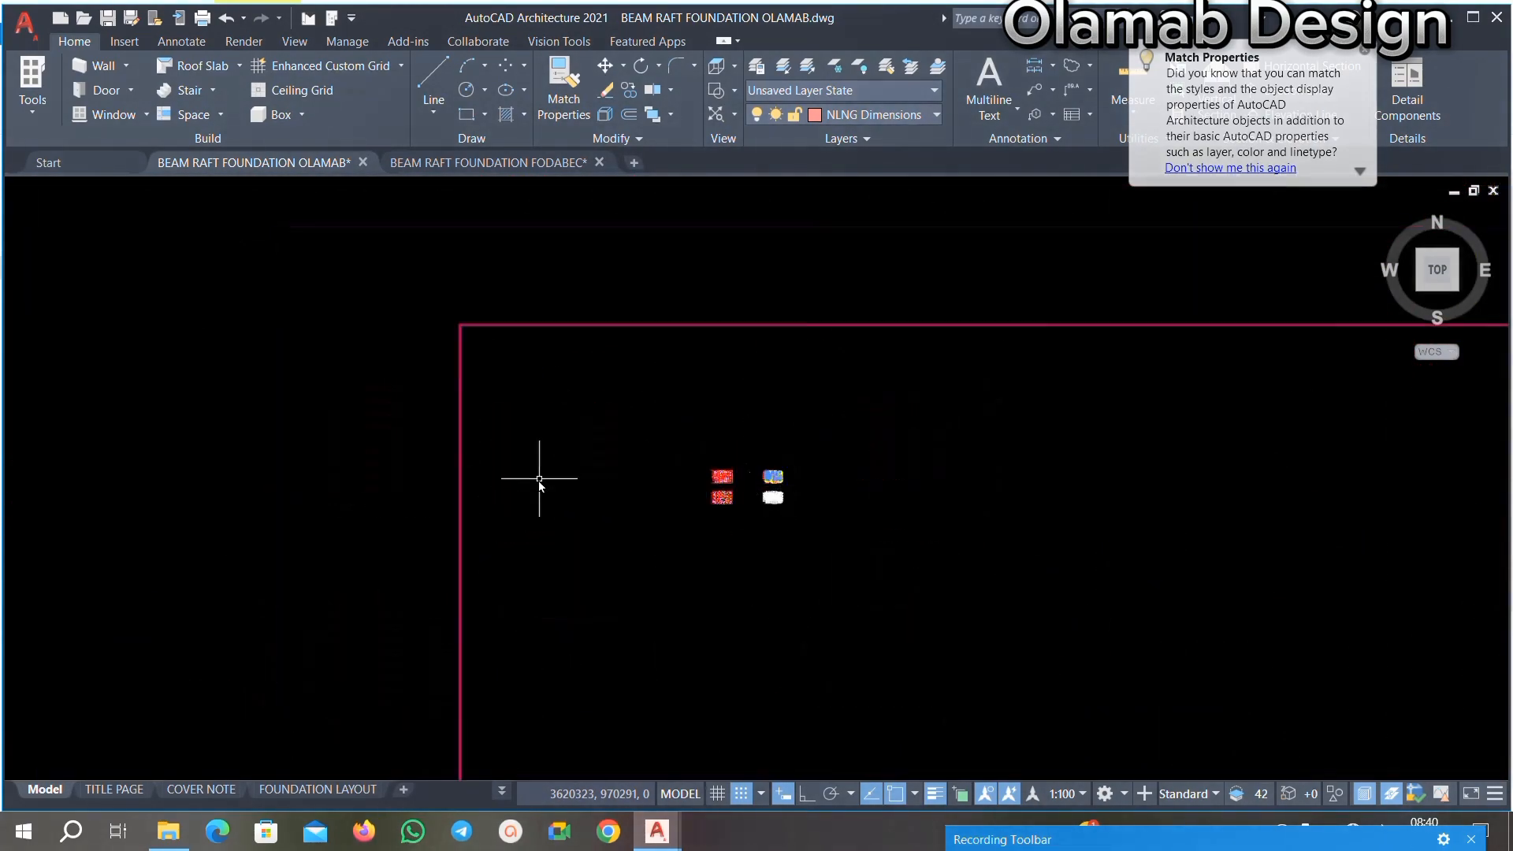
{"action": "middle_click_drag", "start_coordinate": [211, 521], "coordinate": [476, 538]}
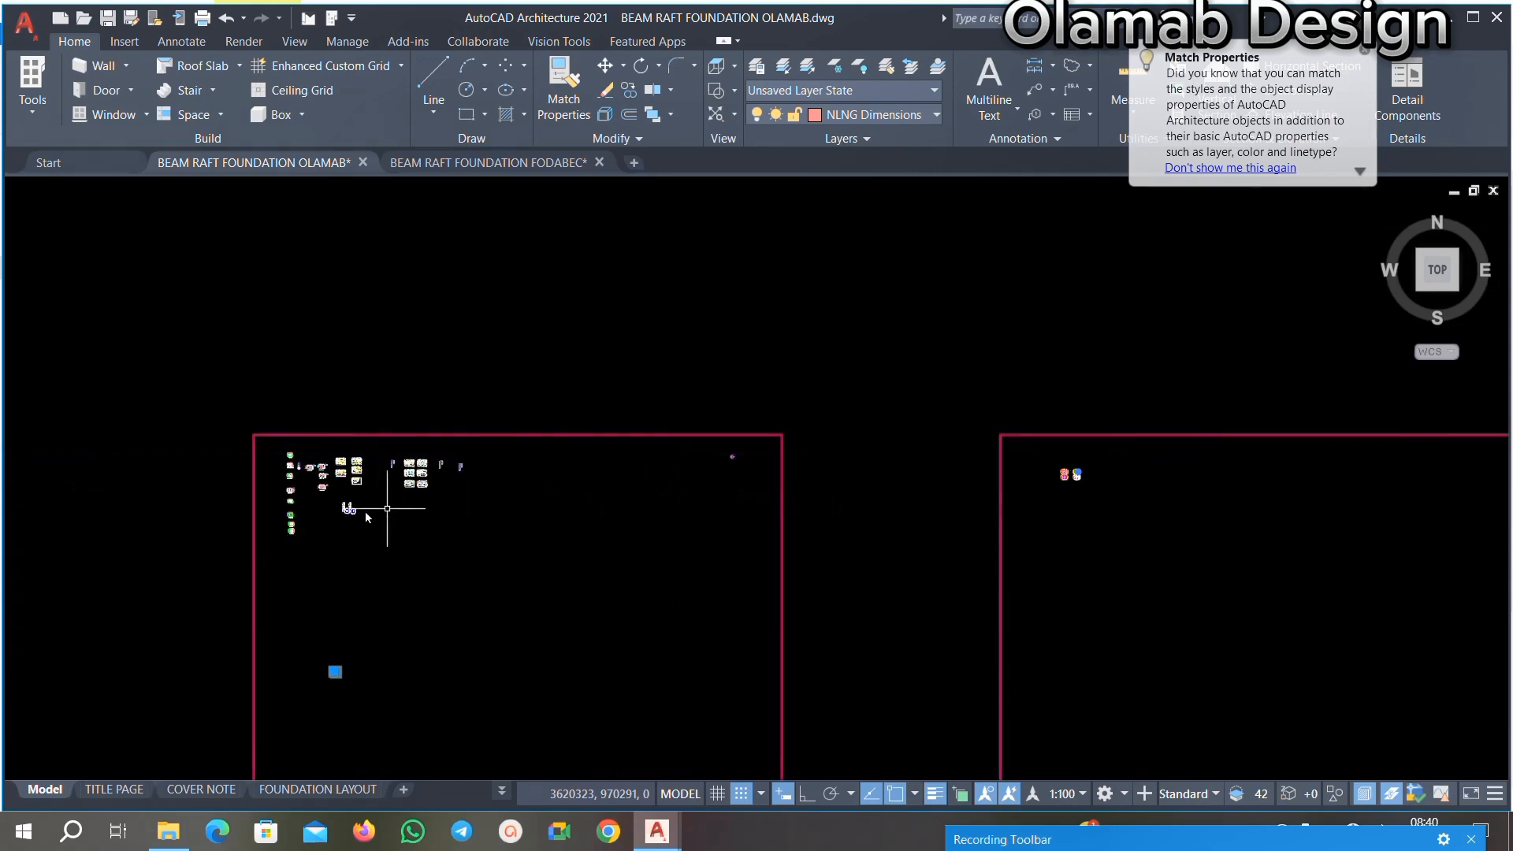
{"action": "scroll", "coordinate": [303, 508], "scroll_direction": "up", "scroll_amount": 2}
{"action": "middle_click_drag", "start_coordinate": [396, 687], "coordinate": [467, 496]}
{"action": "scroll", "coordinate": [422, 620], "scroll_direction": "up", "scroll_amount": 1}
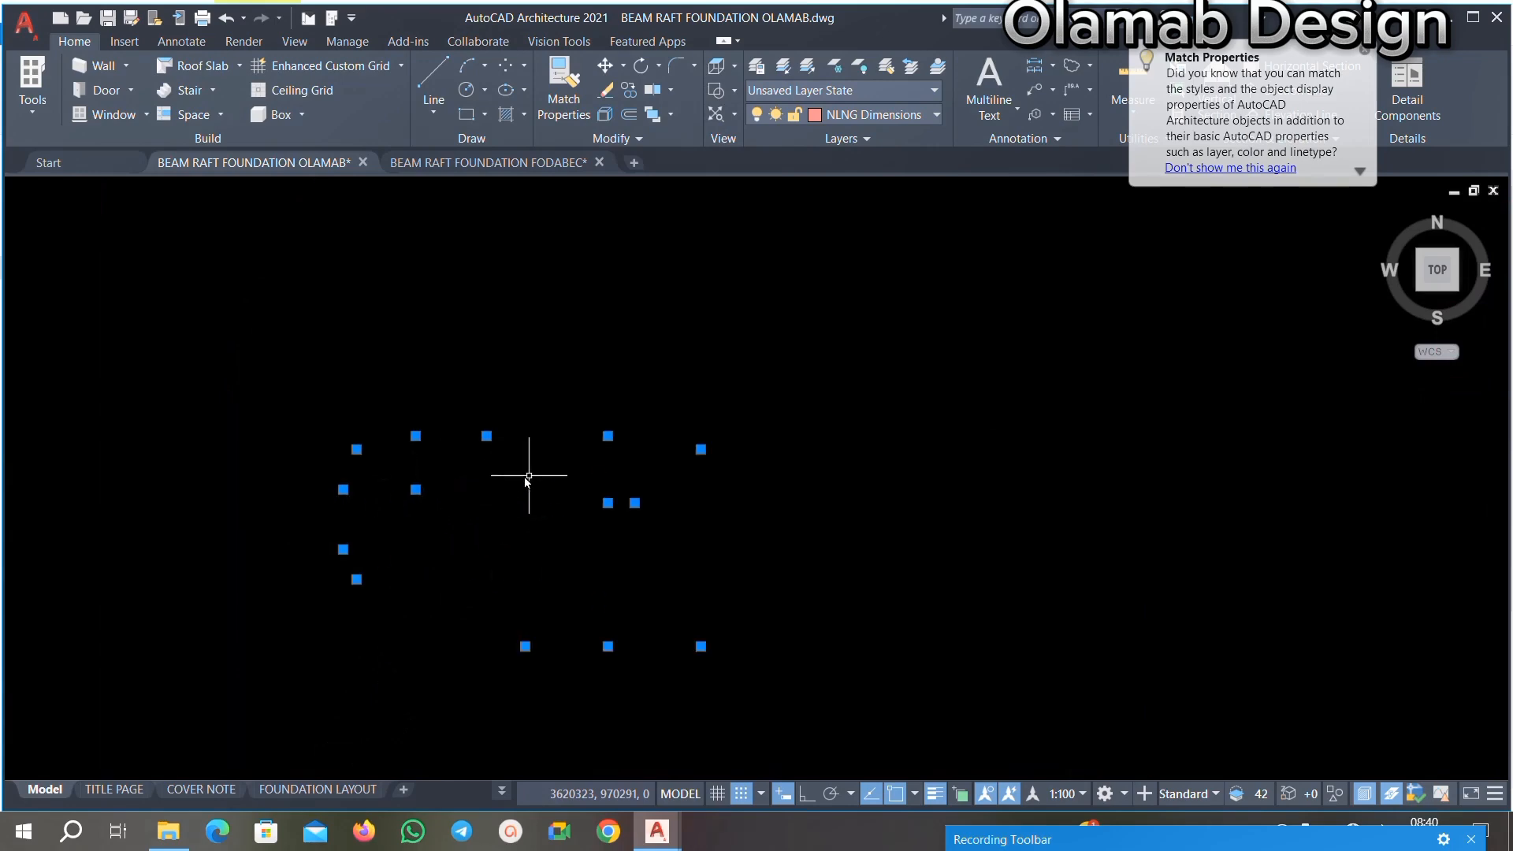
{"action": "scroll", "coordinate": [596, 482], "scroll_direction": "down", "scroll_amount": 3}
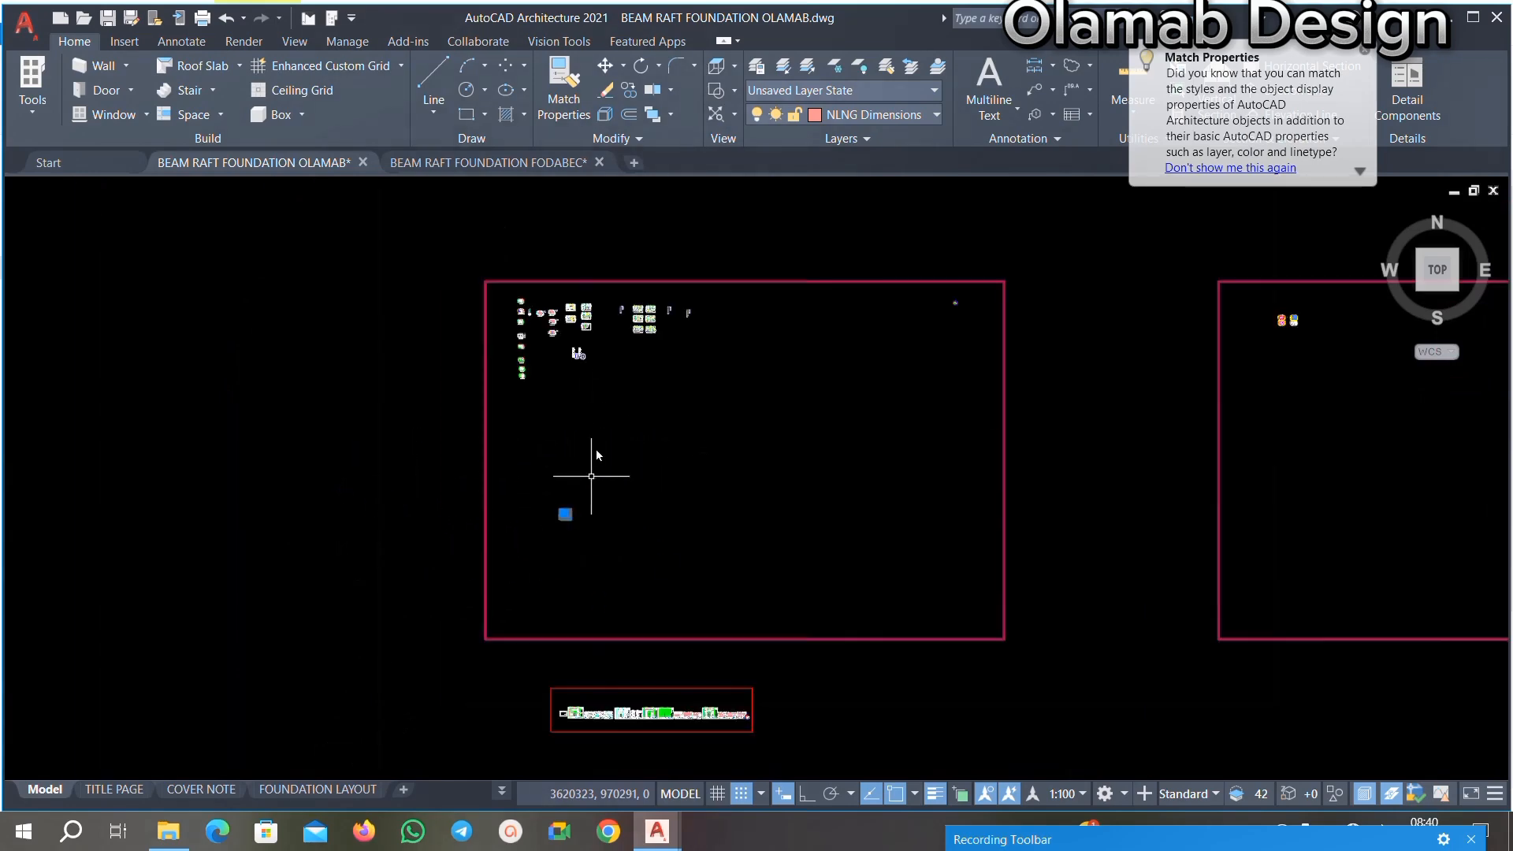
Step: Examine the raft foundation layout and slab reinforcement drawings in the neighbouring frame, and clear the column selection
{"action": "scroll", "coordinate": [541, 297], "scroll_direction": "up", "scroll_amount": 2}
{"action": "scroll", "coordinate": [622, 351], "scroll_direction": "up", "scroll_amount": 2}
{"action": "scroll", "coordinate": [840, 383], "scroll_direction": "up", "scroll_amount": 1}
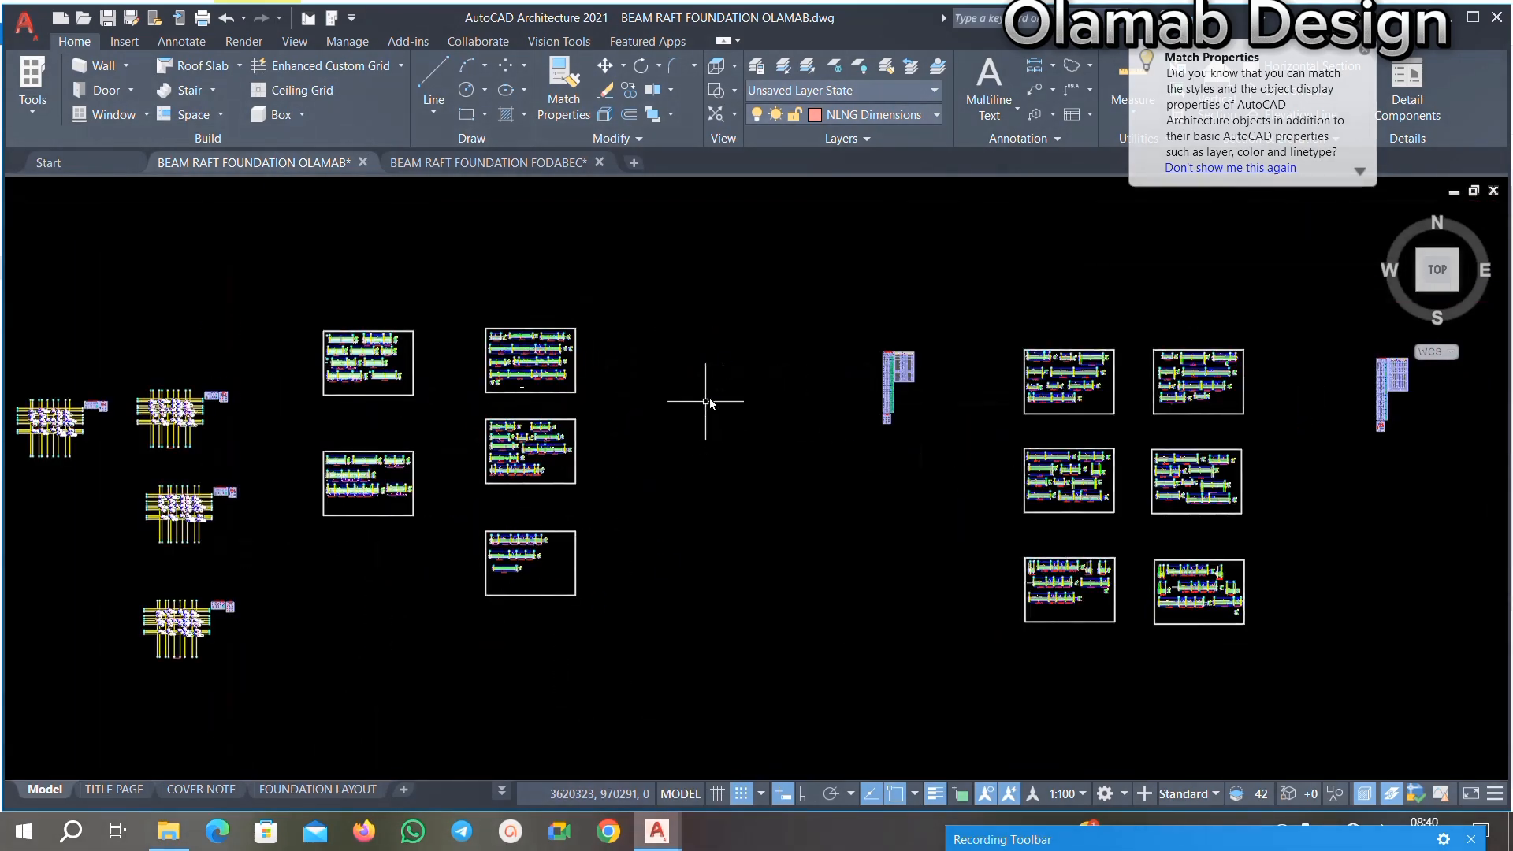
{"action": "scroll", "coordinate": [709, 402], "scroll_direction": "down", "scroll_amount": 3}
{"action": "scroll", "coordinate": [473, 404], "scroll_direction": "up", "scroll_amount": 2}
{"action": "scroll", "coordinate": [409, 378], "scroll_direction": "up", "scroll_amount": 2}
{"action": "scroll", "coordinate": [301, 356], "scroll_direction": "up", "scroll_amount": 2}
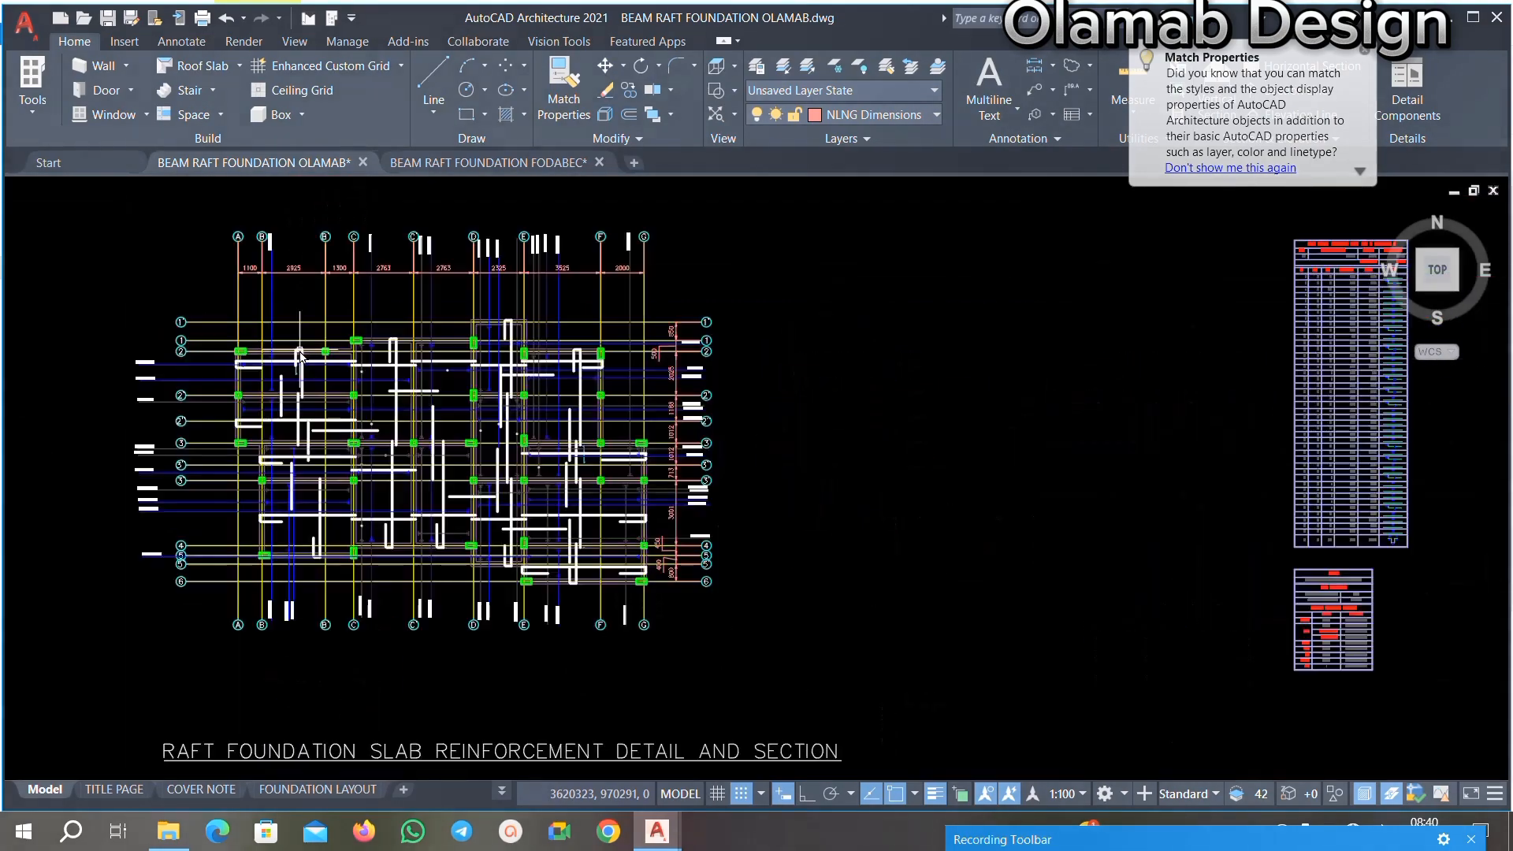
{"action": "scroll", "coordinate": [299, 356], "scroll_direction": "up", "scroll_amount": 1}
{"action": "scroll", "coordinate": [418, 466], "scroll_direction": "down", "scroll_amount": 4}
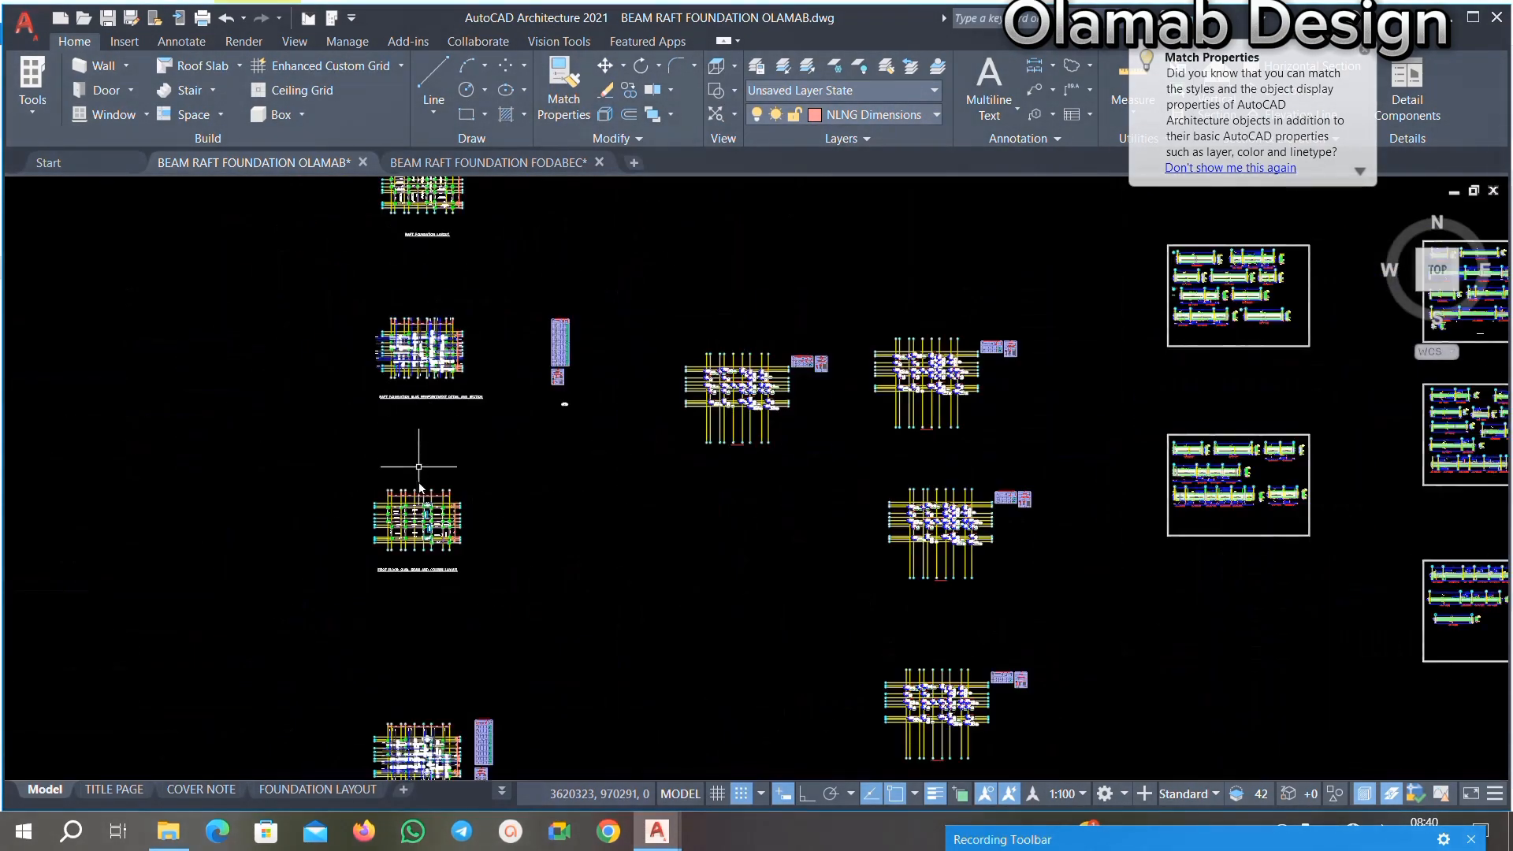
{"action": "scroll", "coordinate": [418, 466], "scroll_direction": "up", "scroll_amount": 3}
{"action": "scroll", "coordinate": [516, 356], "scroll_direction": "down", "scroll_amount": 2}
{"action": "scroll", "coordinate": [564, 406], "scroll_direction": "down", "scroll_amount": 1}
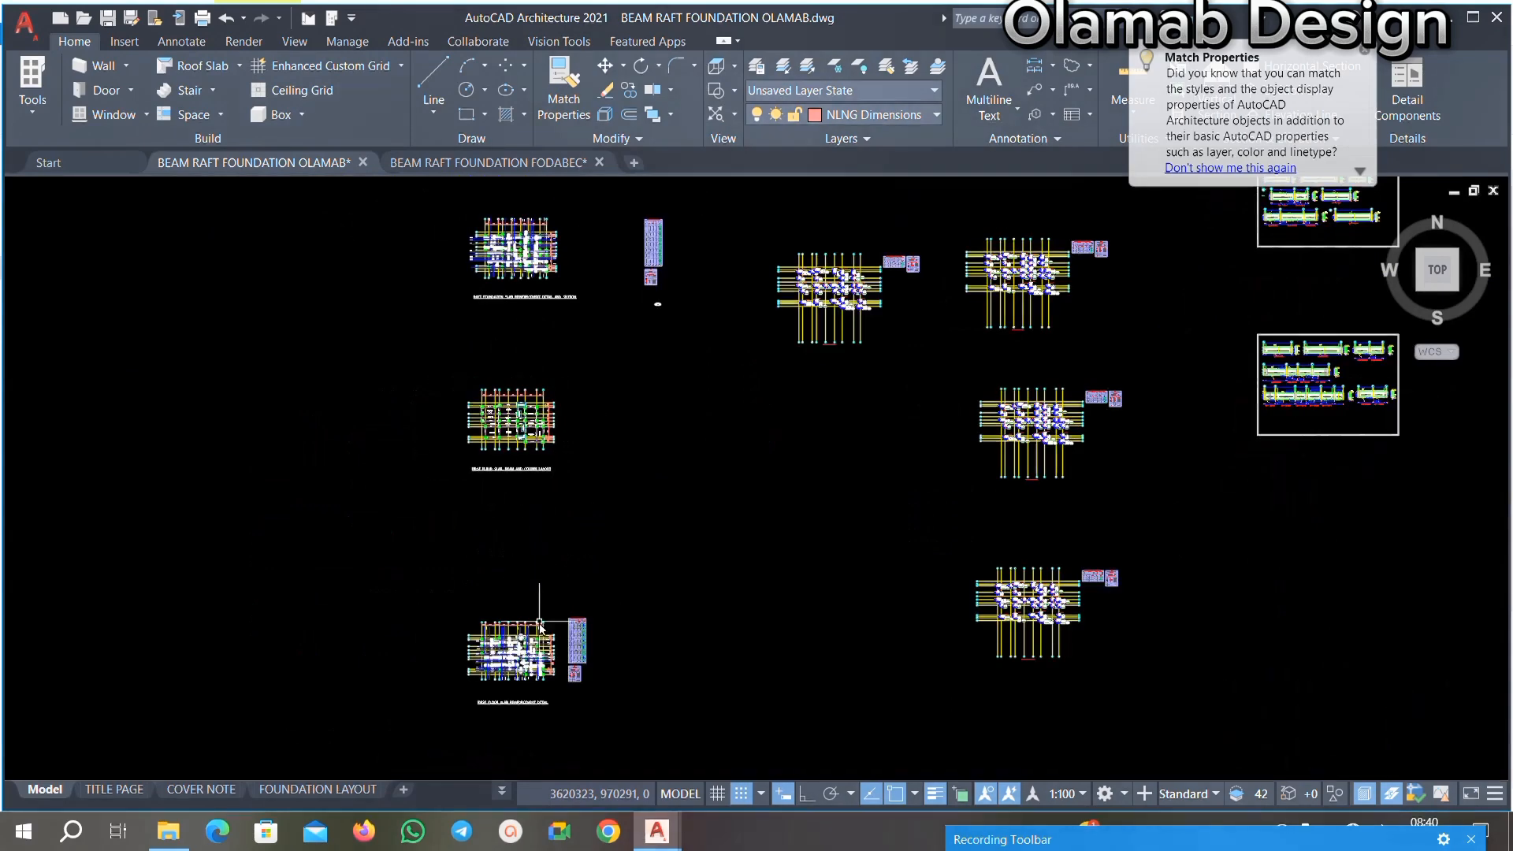
{"action": "scroll", "coordinate": [529, 697], "scroll_direction": "up", "scroll_amount": 3}
{"action": "scroll", "coordinate": [475, 392], "scroll_direction": "down", "scroll_amount": 3}
{"action": "scroll", "coordinate": [475, 392], "scroll_direction": "down", "scroll_amount": 6}
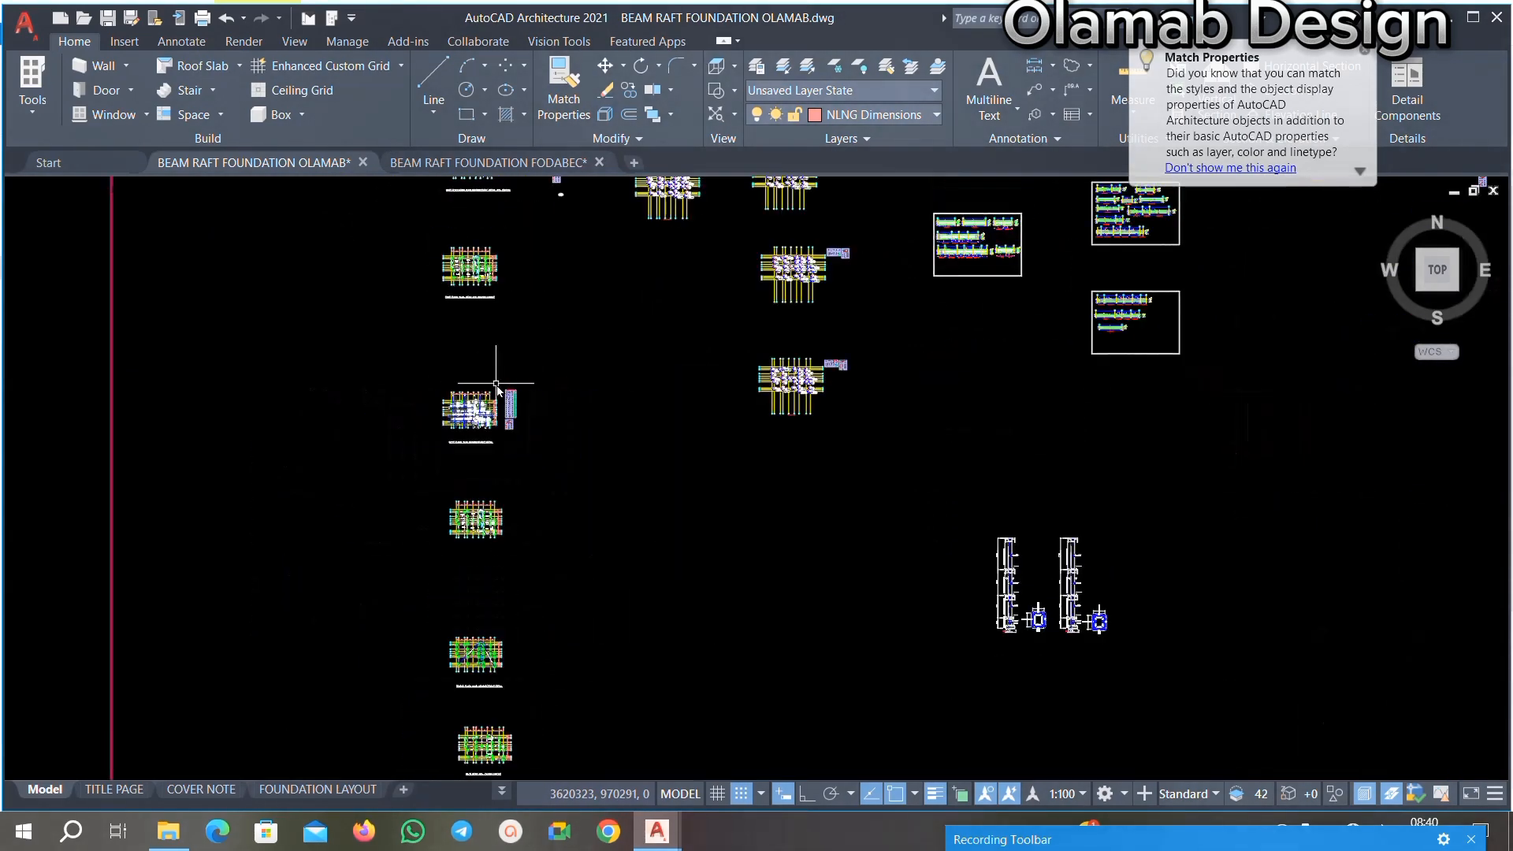
{"action": "scroll", "coordinate": [607, 564], "scroll_direction": "up", "scroll_amount": 4}
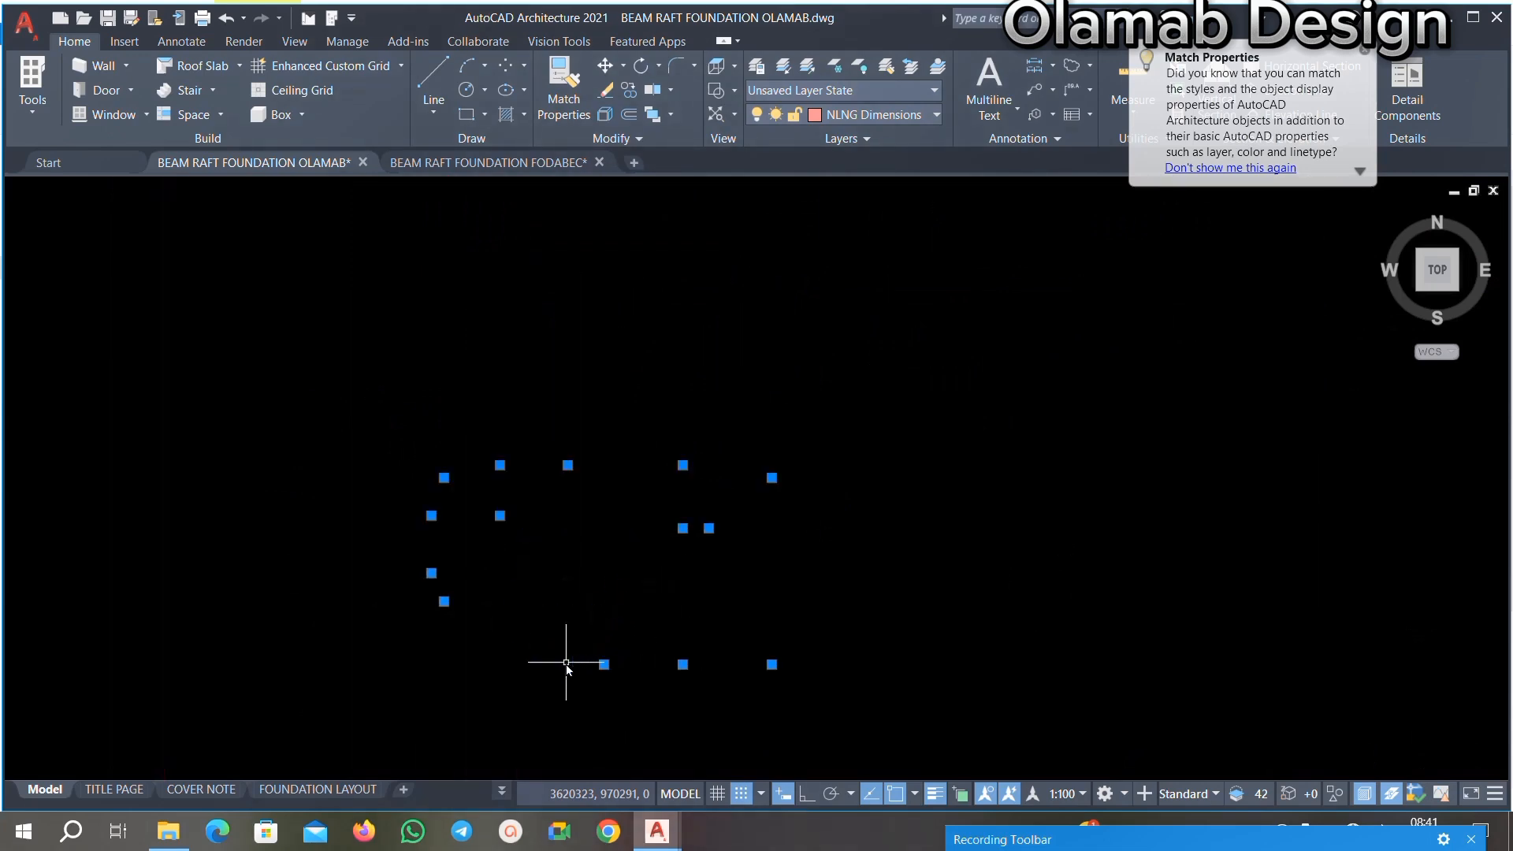
{"action": "scroll", "coordinate": [579, 575], "scroll_direction": "down", "scroll_amount": 4}
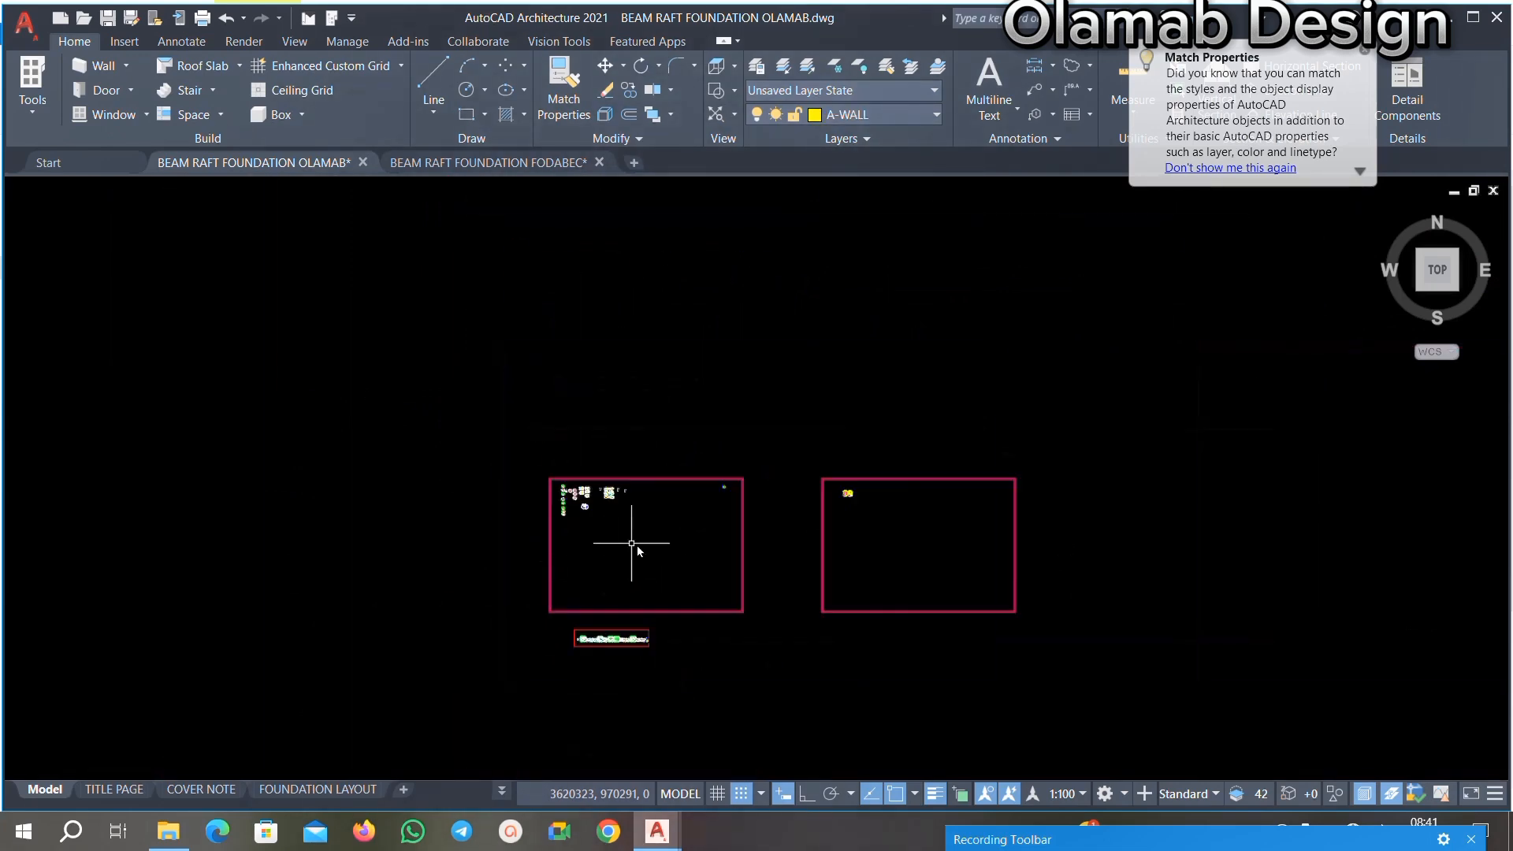
Step: Select the square column at grid 5/a in the foundation plan together with all similar columns
{"action": "scroll", "coordinate": [820, 483], "scroll_direction": "up", "scroll_amount": 5}
{"action": "scroll", "coordinate": [895, 449], "scroll_direction": "up", "scroll_amount": 7}
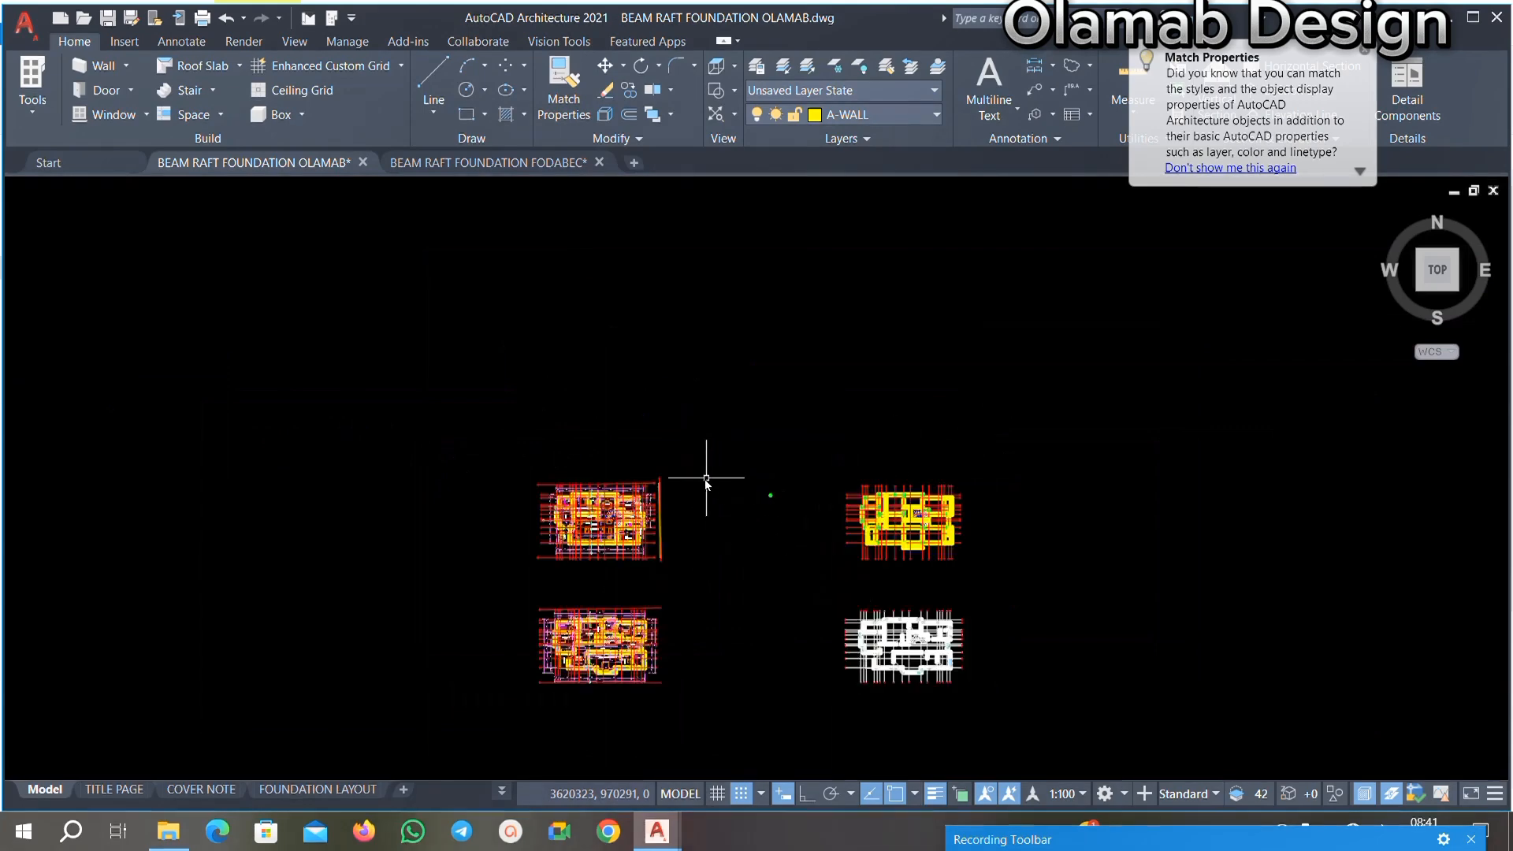
{"action": "scroll", "coordinate": [950, 467], "scroll_direction": "up", "scroll_amount": 6}
{"action": "scroll", "coordinate": [857, 463], "scroll_direction": "up", "scroll_amount": 1}
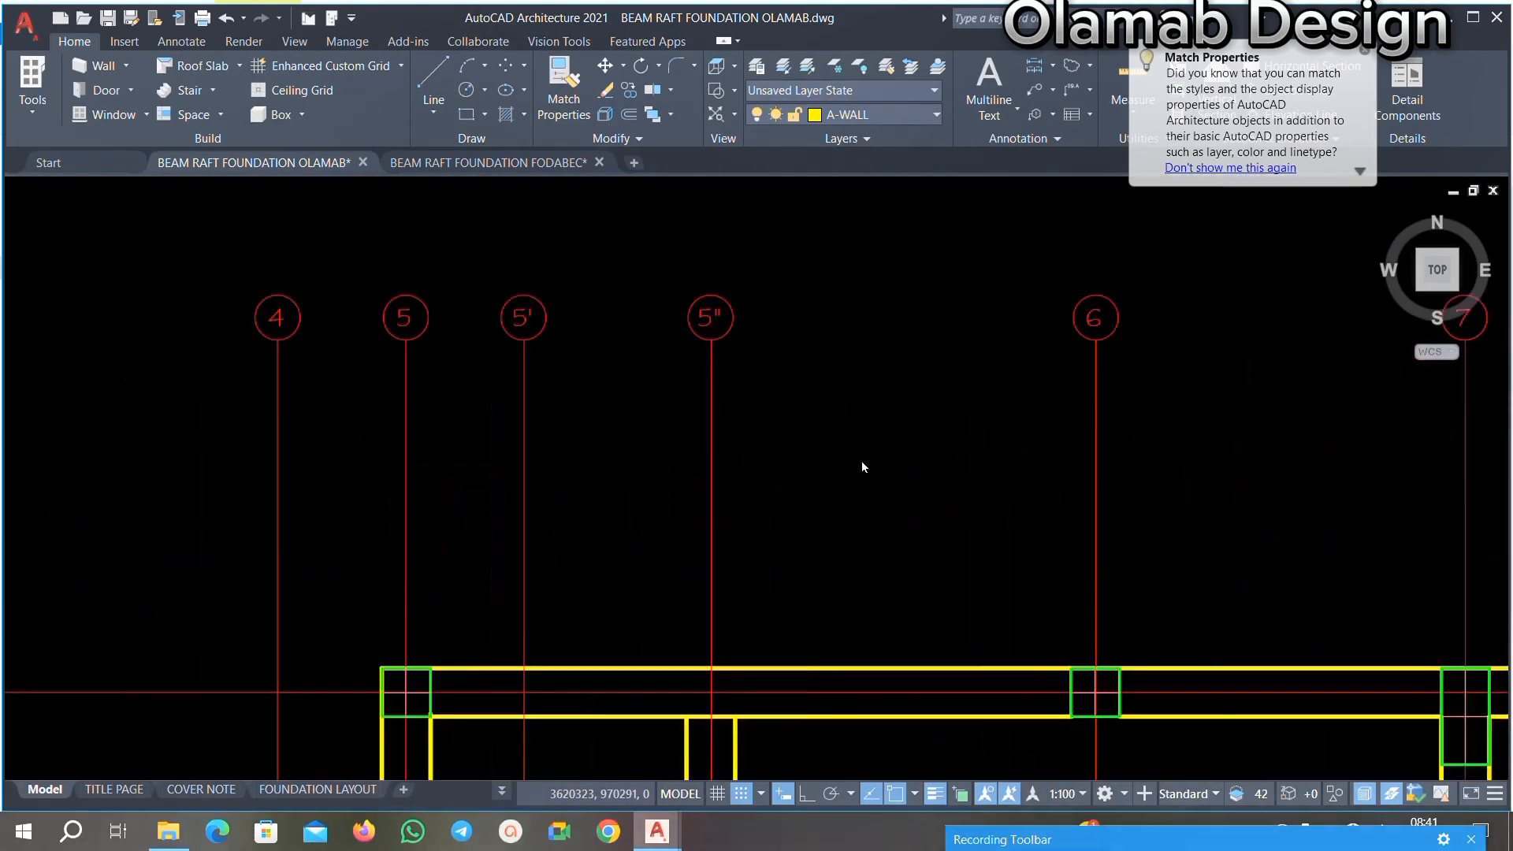
{"action": "scroll", "coordinate": [861, 465], "scroll_direction": "down", "scroll_amount": 2}
{"action": "scroll", "coordinate": [699, 551], "scroll_direction": "up", "scroll_amount": 2}
{"action": "middle_click", "coordinate": [688, 559]}
{"action": "middle_click", "coordinate": [688, 559]}
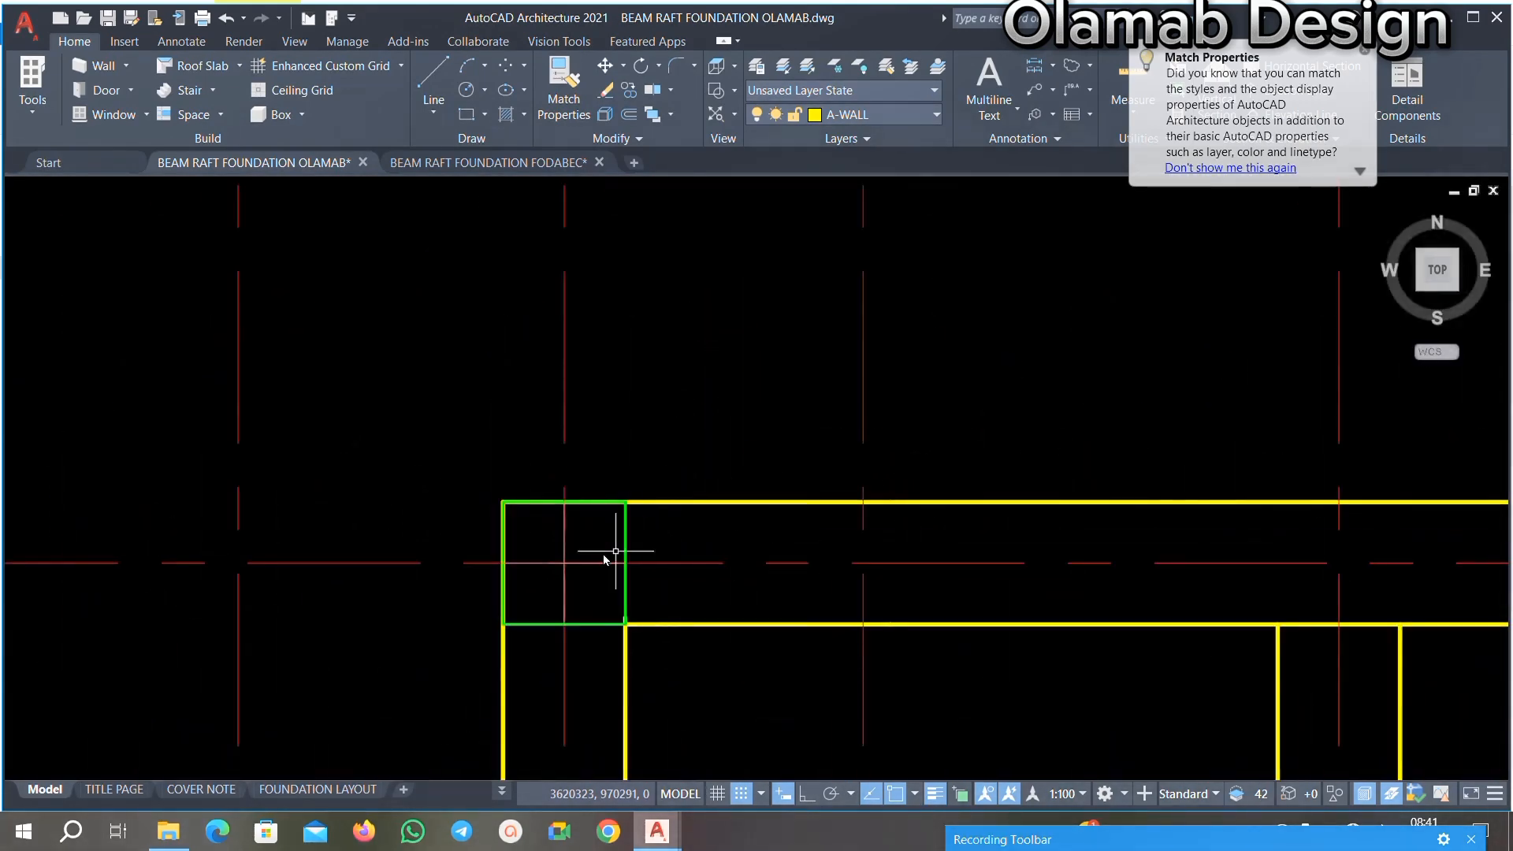
{"action": "scroll", "coordinate": [589, 555], "scroll_direction": "up", "scroll_amount": 4}
{"action": "left_click", "coordinate": [762, 475]}
{"action": "left_click", "coordinate": [646, 522]}
{"action": "scroll", "coordinate": [700, 476], "scroll_direction": "down", "scroll_amount": 2}
{"action": "right_click", "coordinate": [700, 485]}
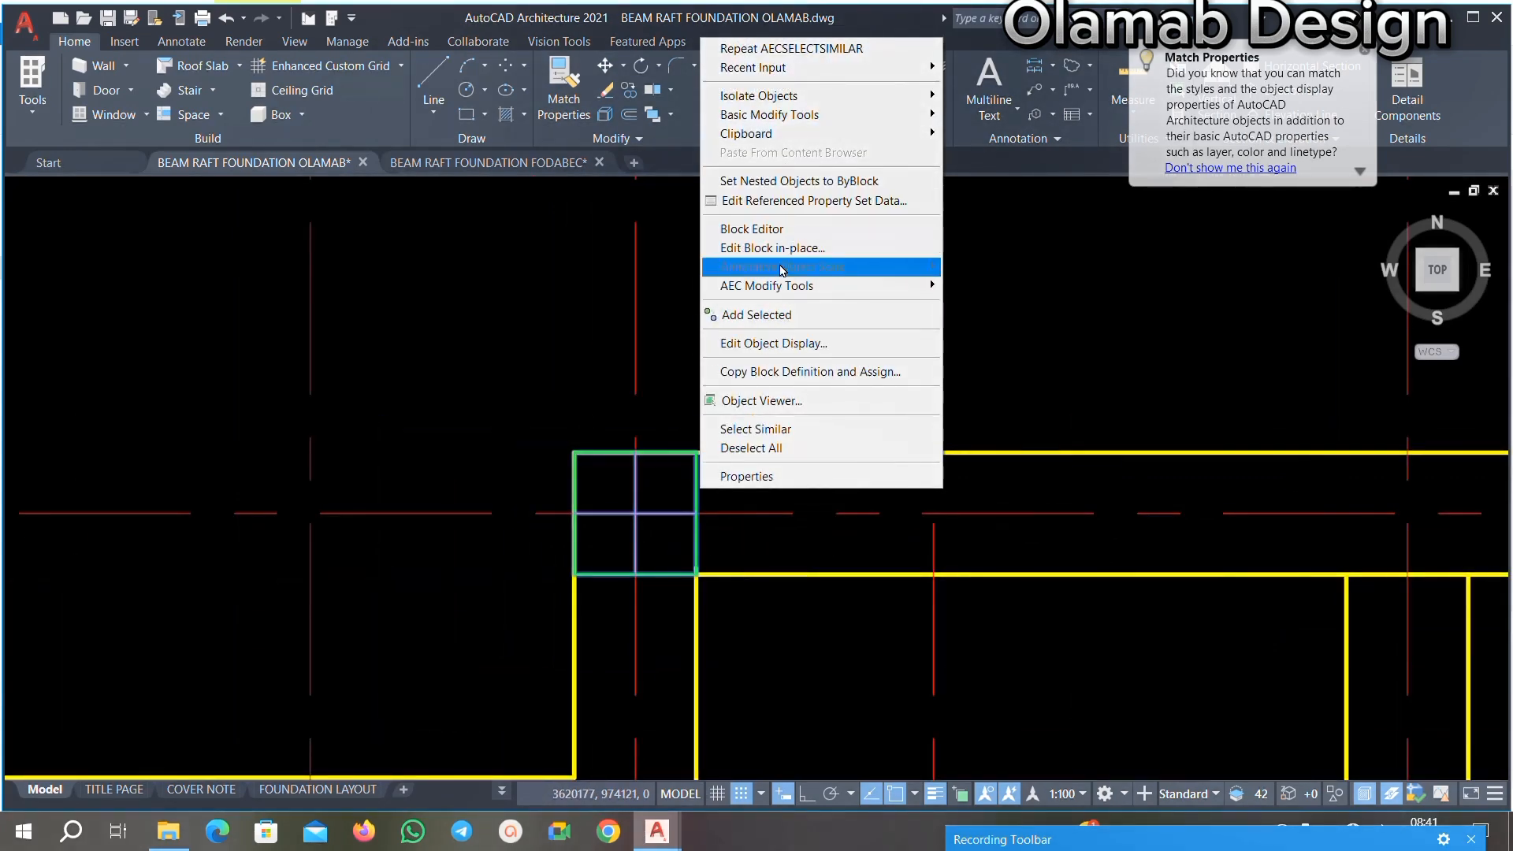
{"action": "left_click", "coordinate": [755, 429]}
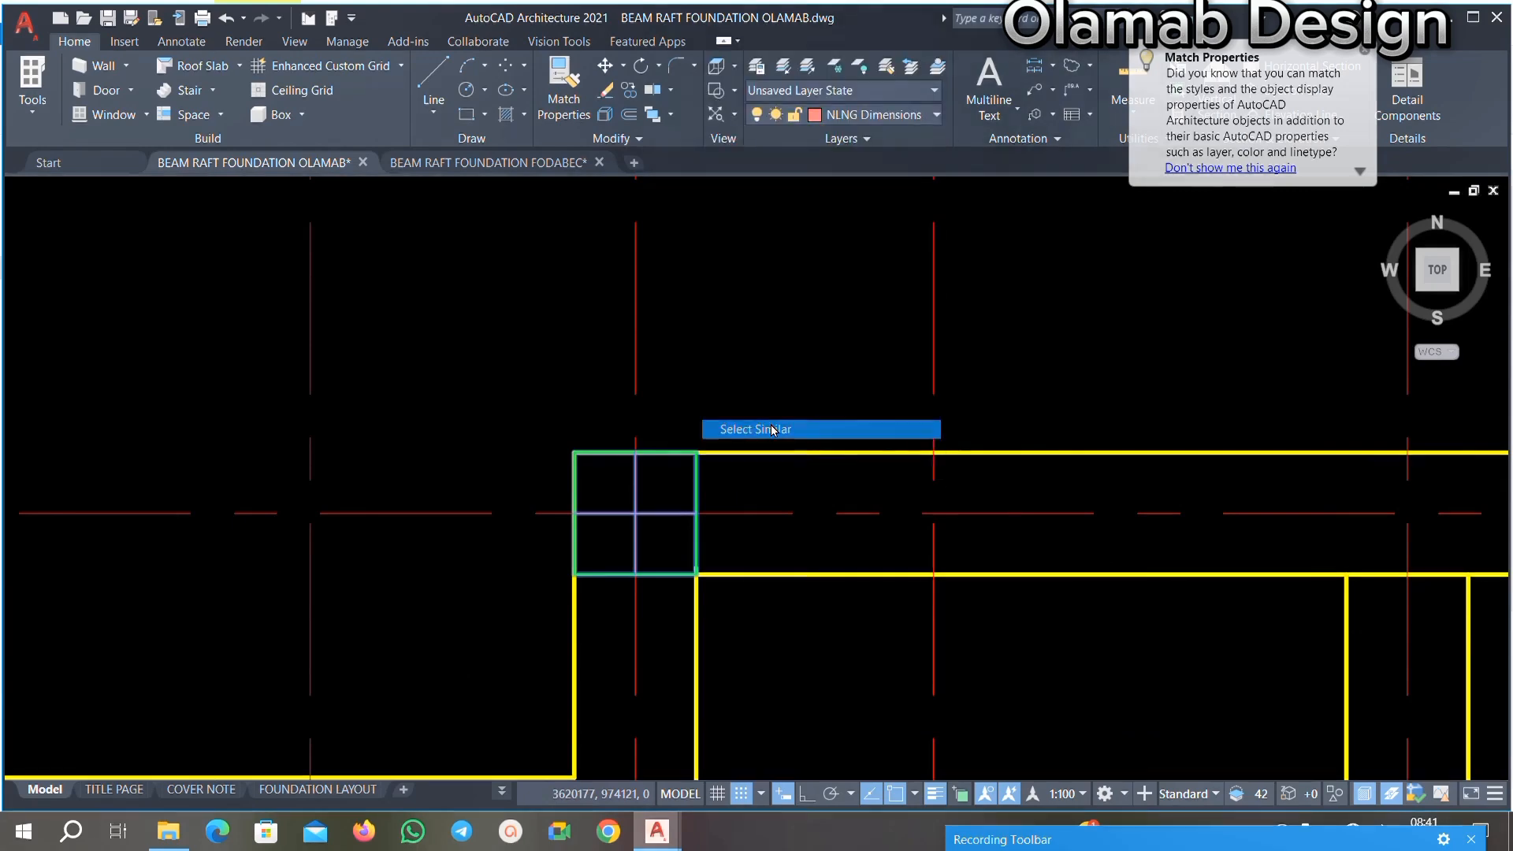
Step: Add the rectangular column at grid 5/e and all columns similar to it to the selection in the foundation plan
{"action": "scroll", "coordinate": [733, 347], "scroll_direction": "down", "scroll_amount": 5}
{"action": "scroll", "coordinate": [714, 584], "scroll_direction": "up", "scroll_amount": 4}
{"action": "scroll", "coordinate": [779, 556], "scroll_direction": "up", "scroll_amount": 4}
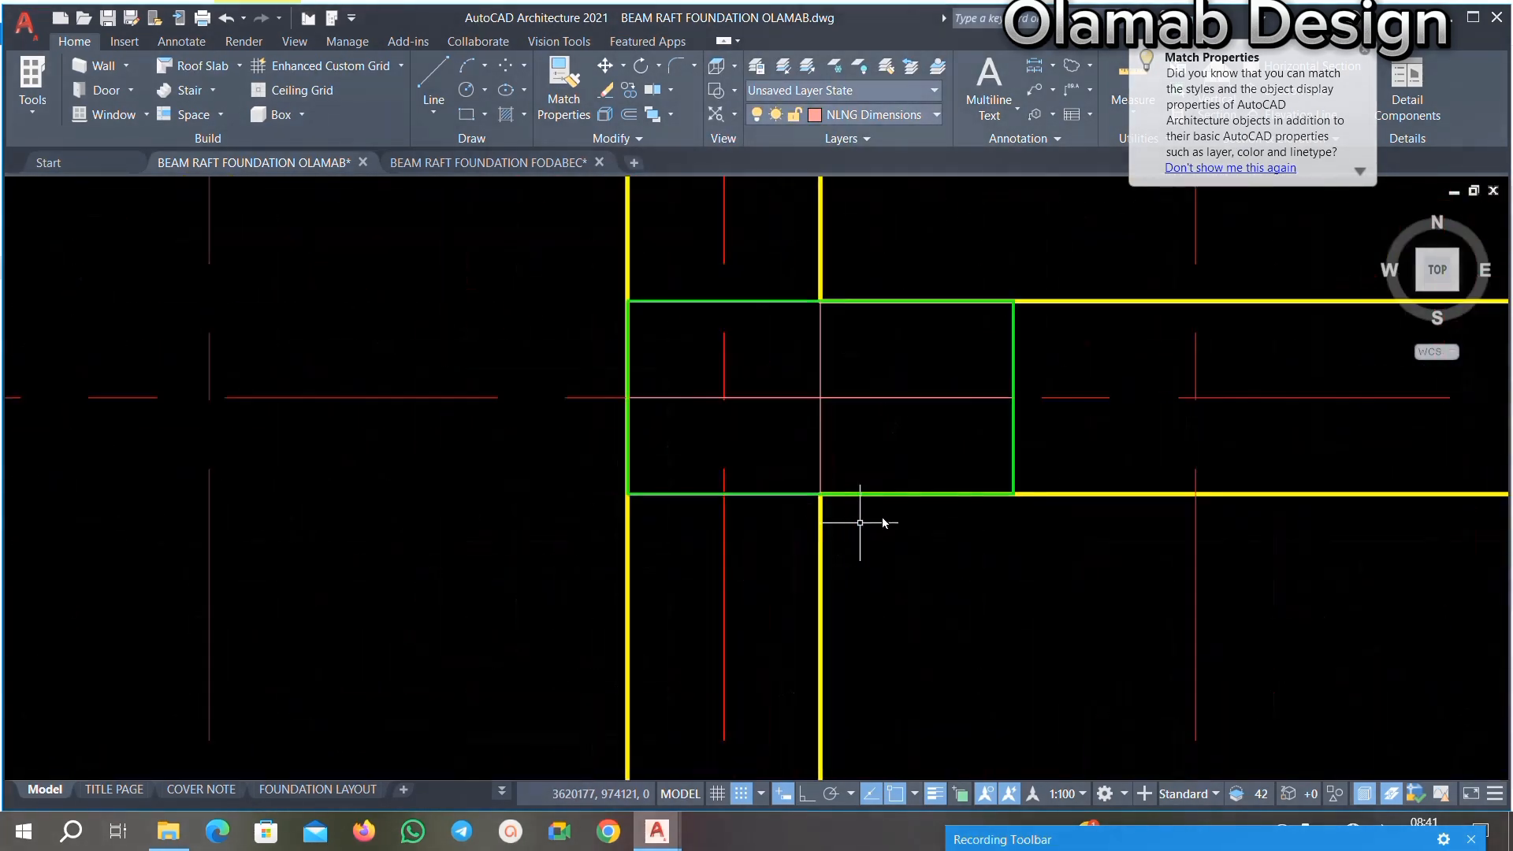
{"action": "left_click", "coordinate": [1036, 452]}
{"action": "left_click", "coordinate": [940, 431]}
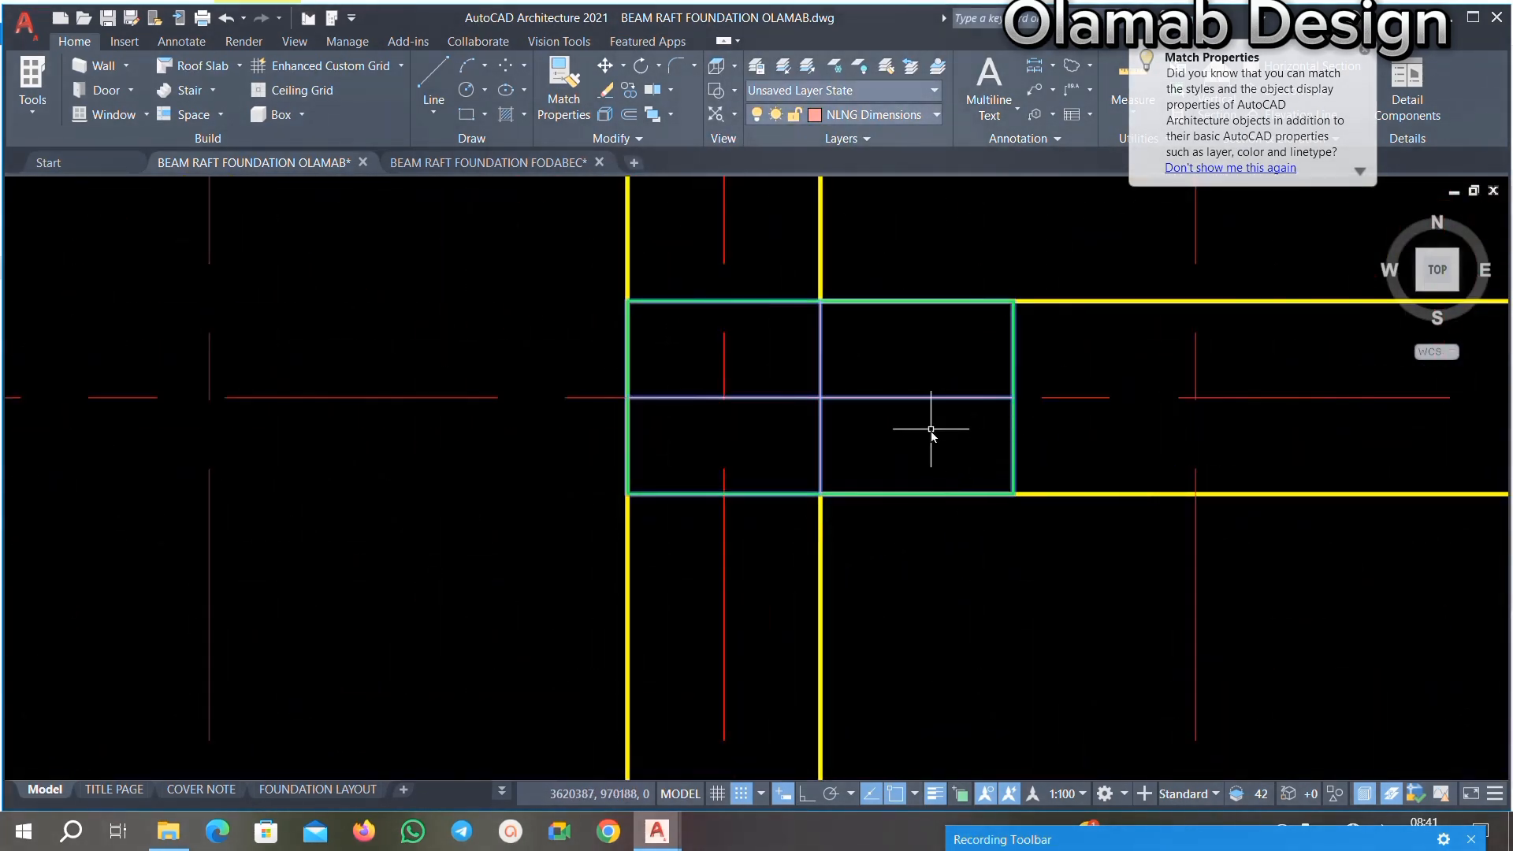
{"action": "scroll", "coordinate": [870, 418], "scroll_direction": "down", "scroll_amount": 3}
{"action": "scroll", "coordinate": [870, 412], "scroll_direction": "up", "scroll_amount": 4}
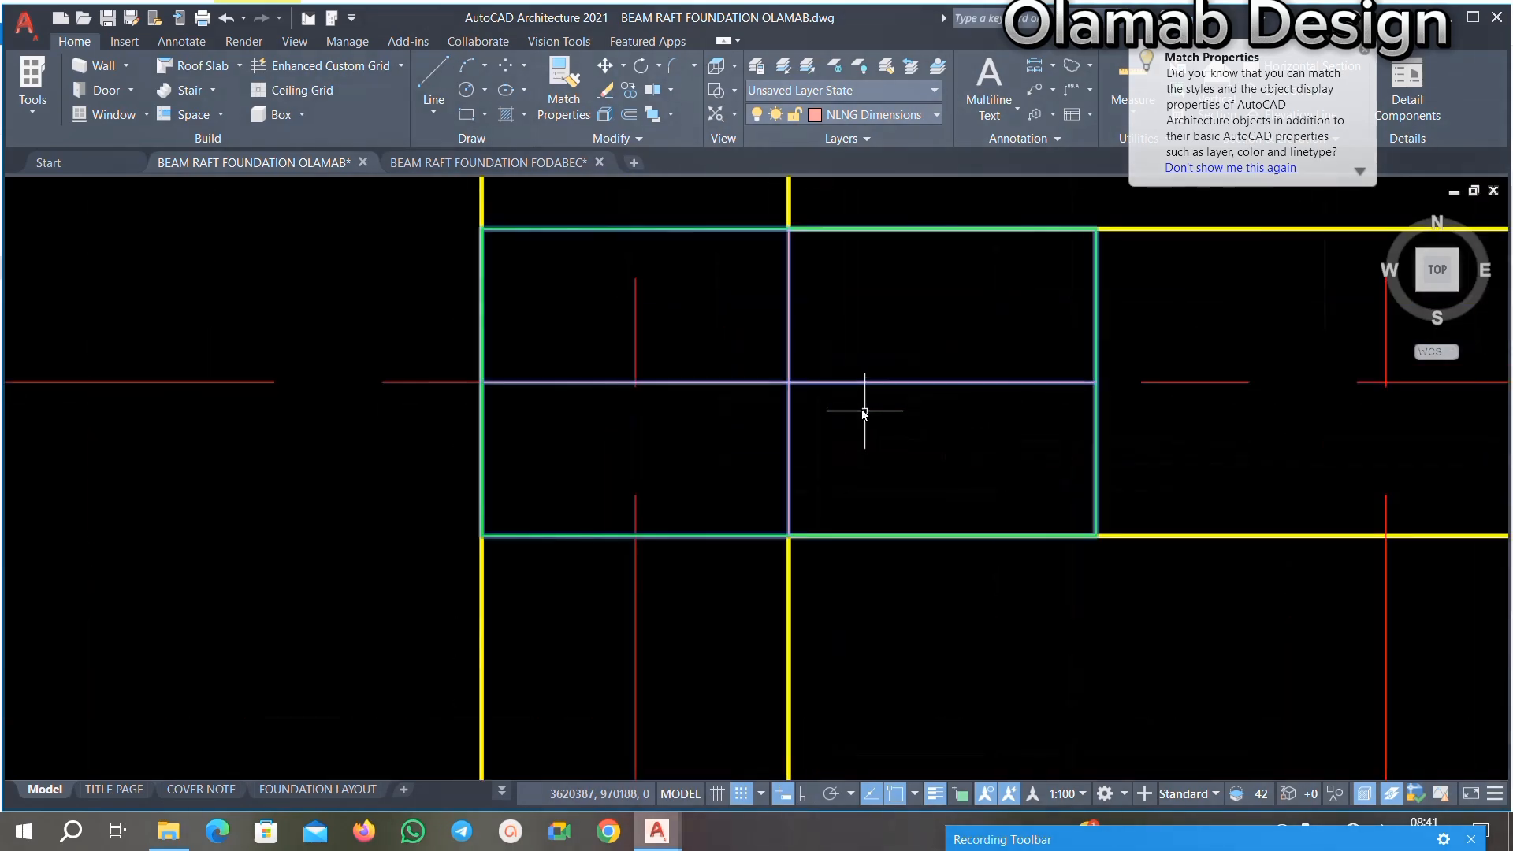
{"action": "scroll", "coordinate": [871, 412], "scroll_direction": "down", "scroll_amount": 7}
{"action": "scroll", "coordinate": [858, 406], "scroll_direction": "up", "scroll_amount": 4}
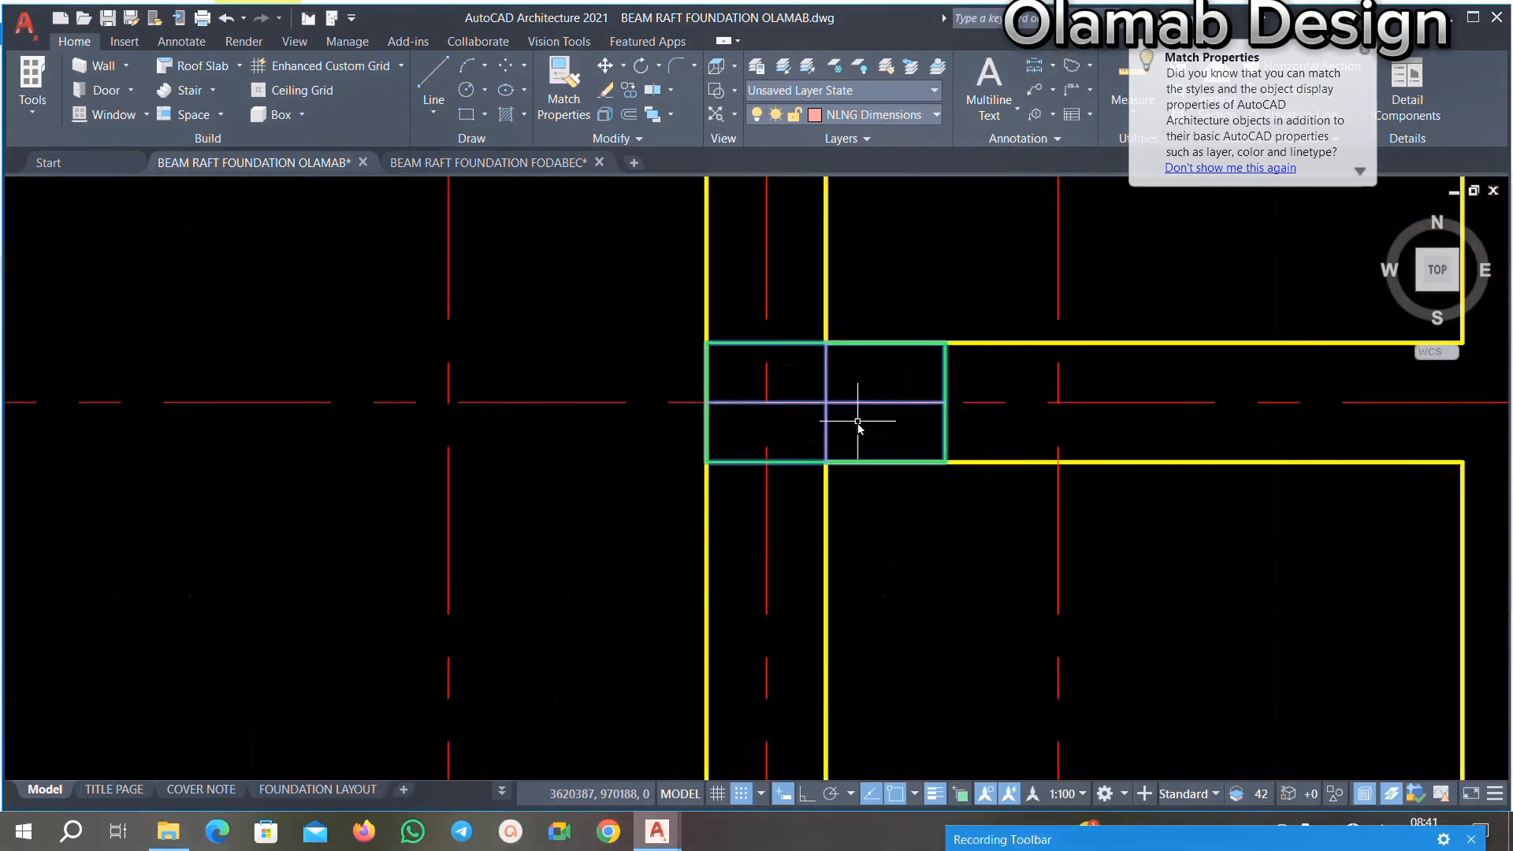
{"action": "right_click", "coordinate": [858, 422]}
{"action": "left_click", "coordinate": [930, 754]}
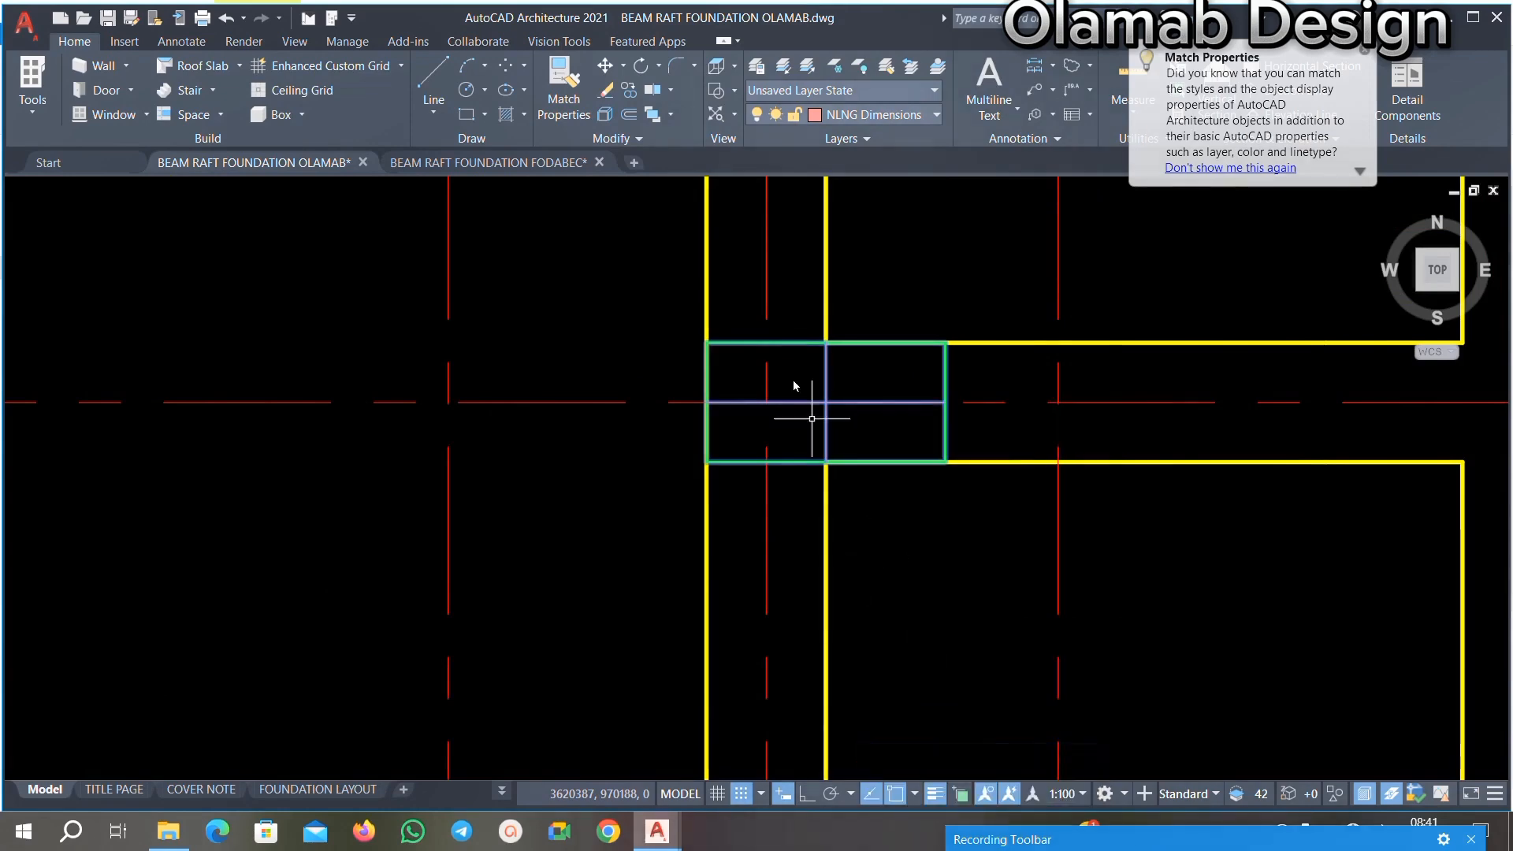
Step: Copy the selected foundation columns to the clipboard with the upper-right outer corner of the column at grid 8/a as base point
{"action": "scroll", "coordinate": [796, 399], "scroll_direction": "down", "scroll_amount": 6}
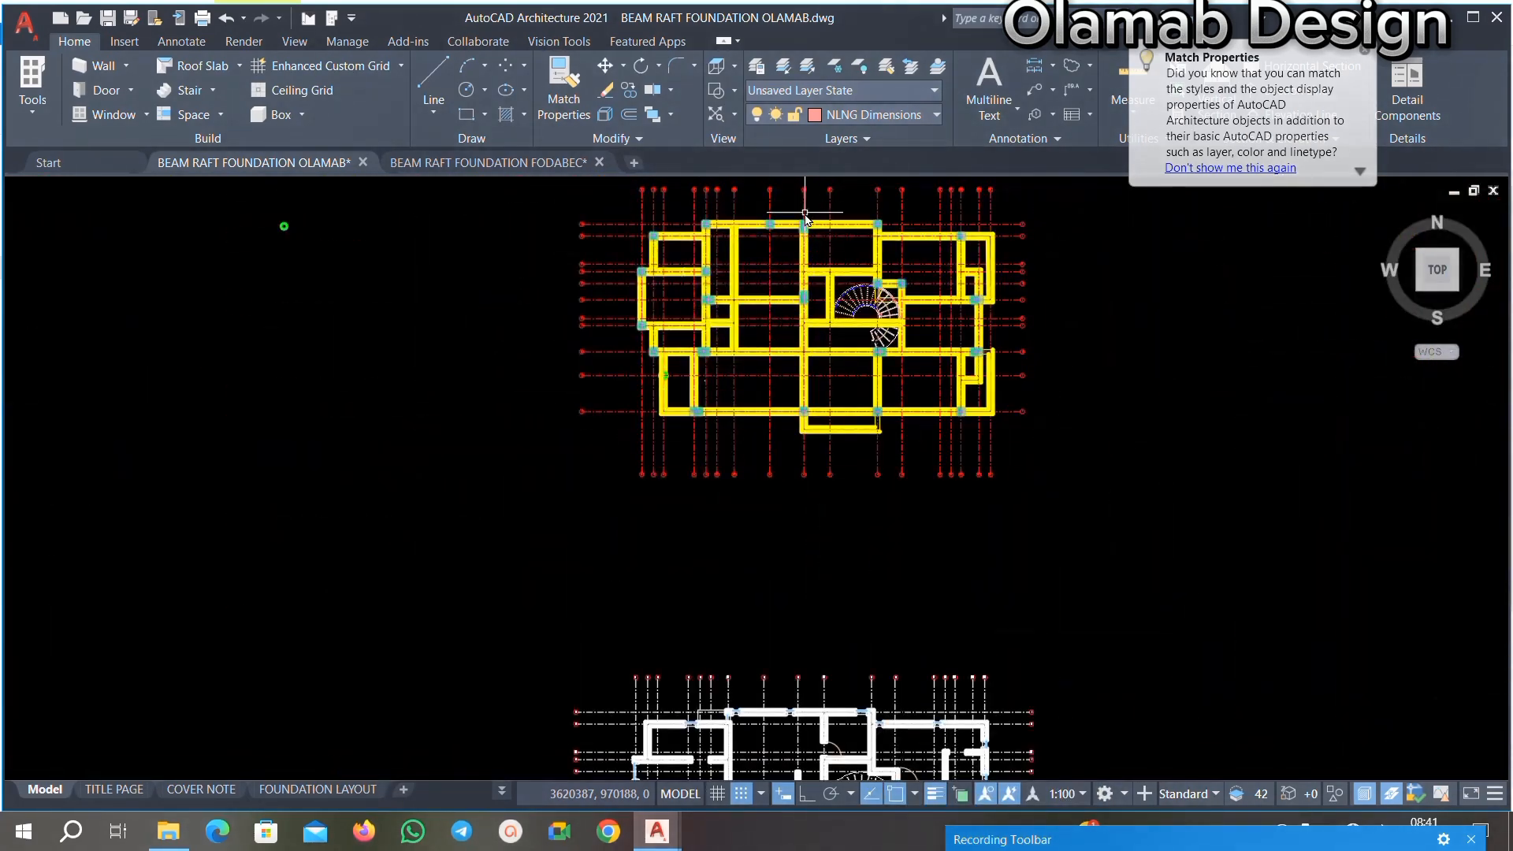
{"action": "scroll", "coordinate": [878, 228], "scroll_direction": "up", "scroll_amount": 2}
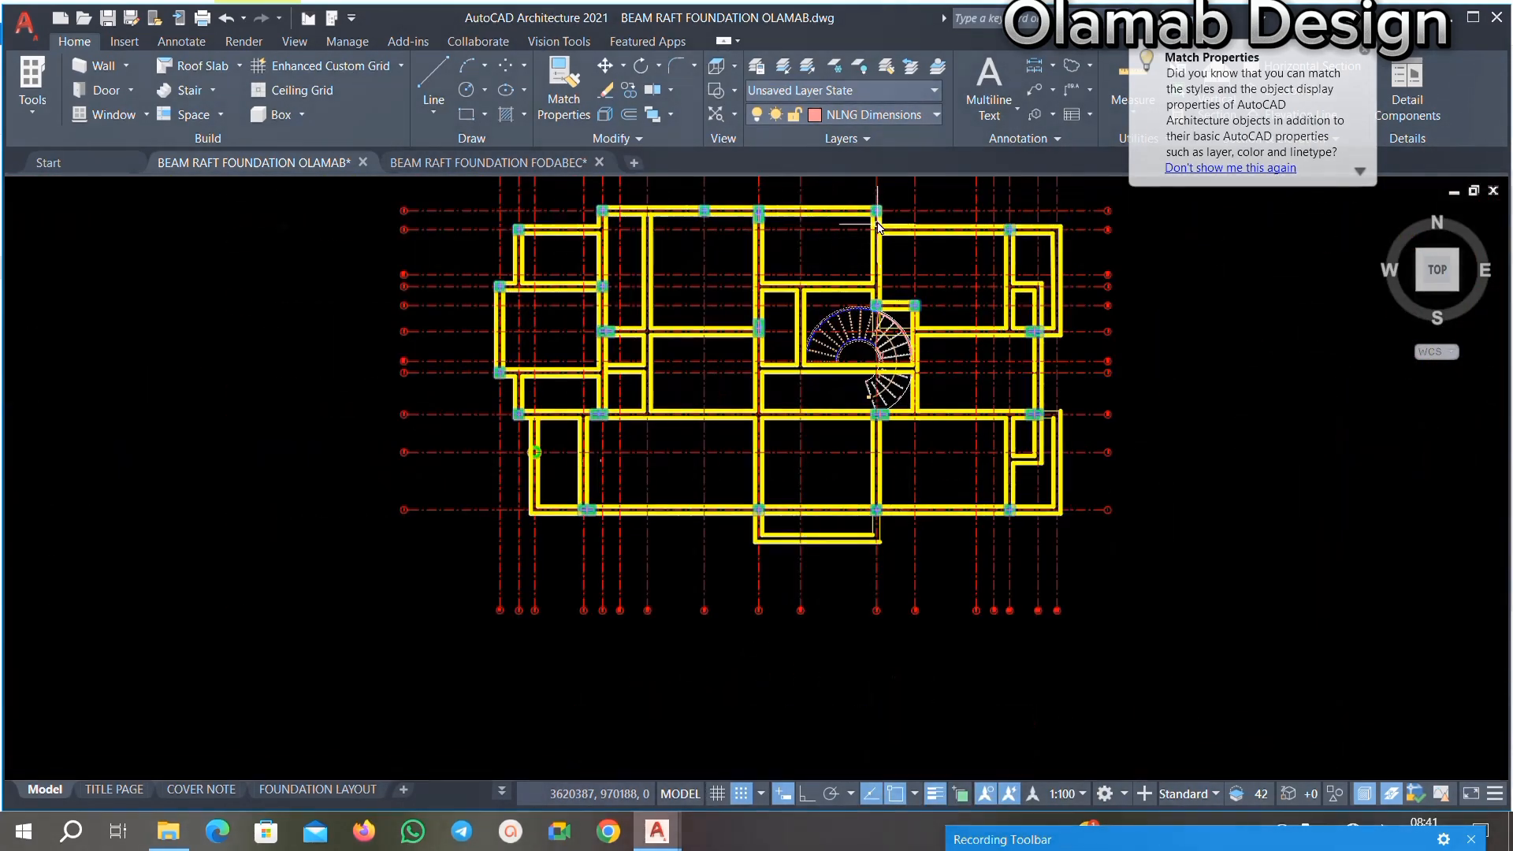
{"action": "scroll", "coordinate": [834, 370], "scroll_direction": "up", "scroll_amount": 1}
{"action": "scroll", "coordinate": [814, 453], "scroll_direction": "down", "scroll_amount": 1}
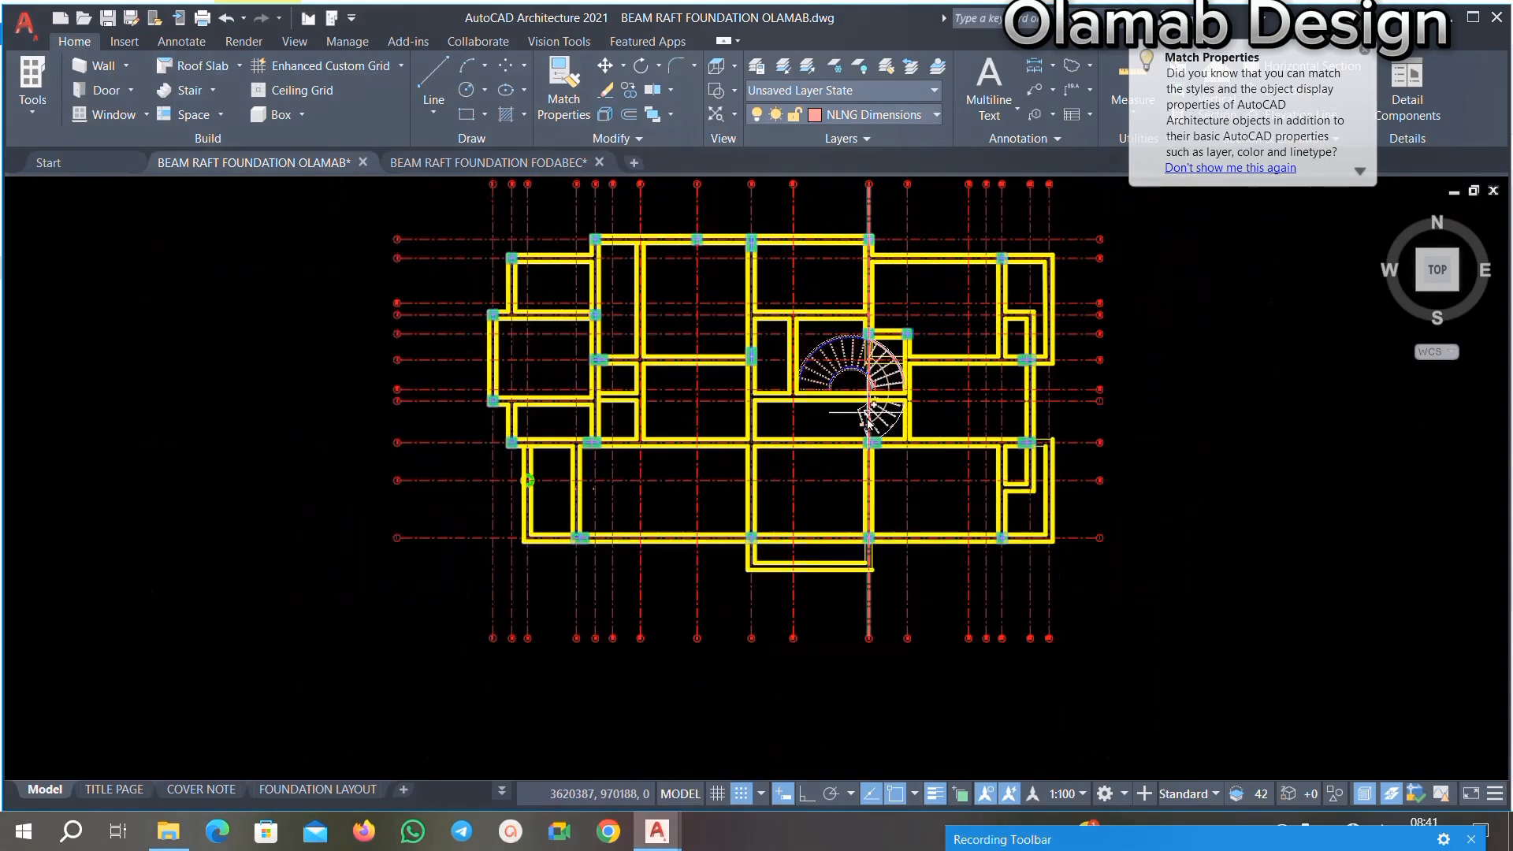
{"action": "scroll", "coordinate": [855, 473], "scroll_direction": "up", "scroll_amount": 1}
{"action": "scroll", "coordinate": [843, 504], "scroll_direction": "down", "scroll_amount": 1}
{"action": "scroll", "coordinate": [847, 260], "scroll_direction": "up", "scroll_amount": 5}
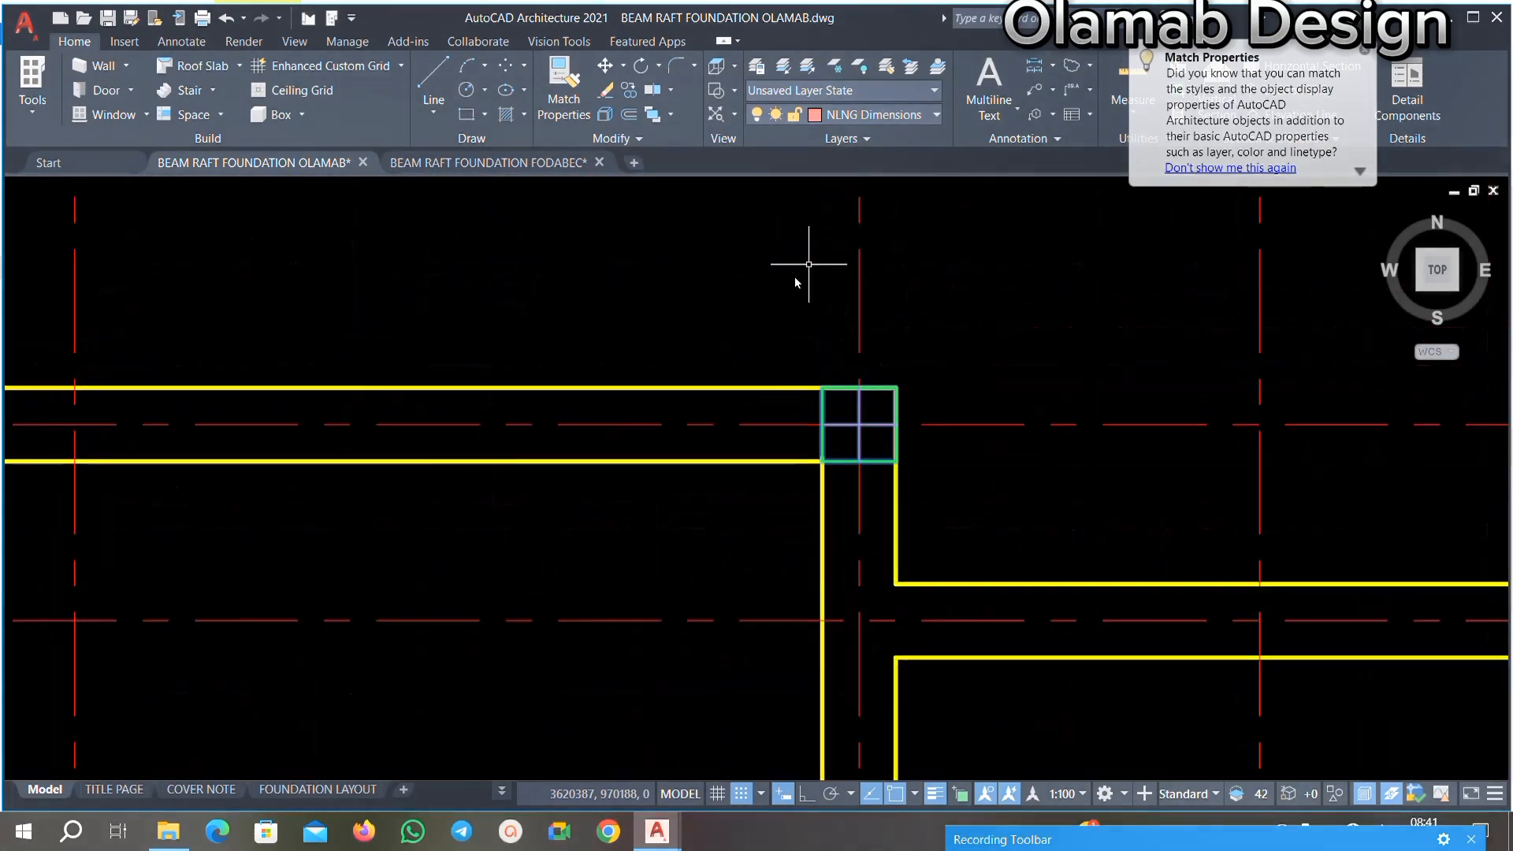
{"action": "right_click", "coordinate": [768, 296]}
{"action": "mouse_move", "coordinate": [968, 392]}
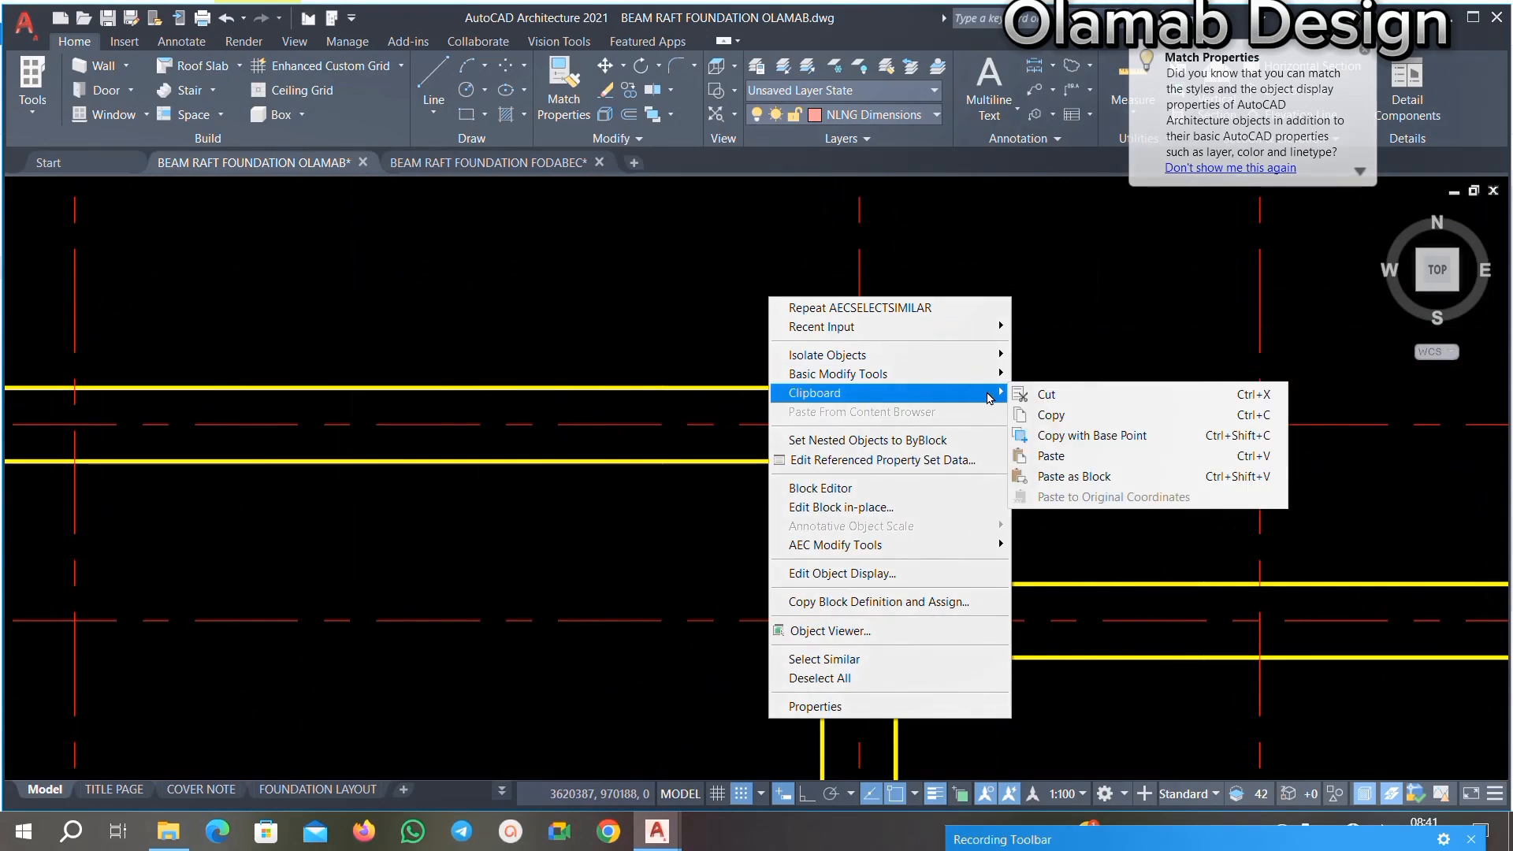
{"action": "left_click", "coordinate": [1063, 441]}
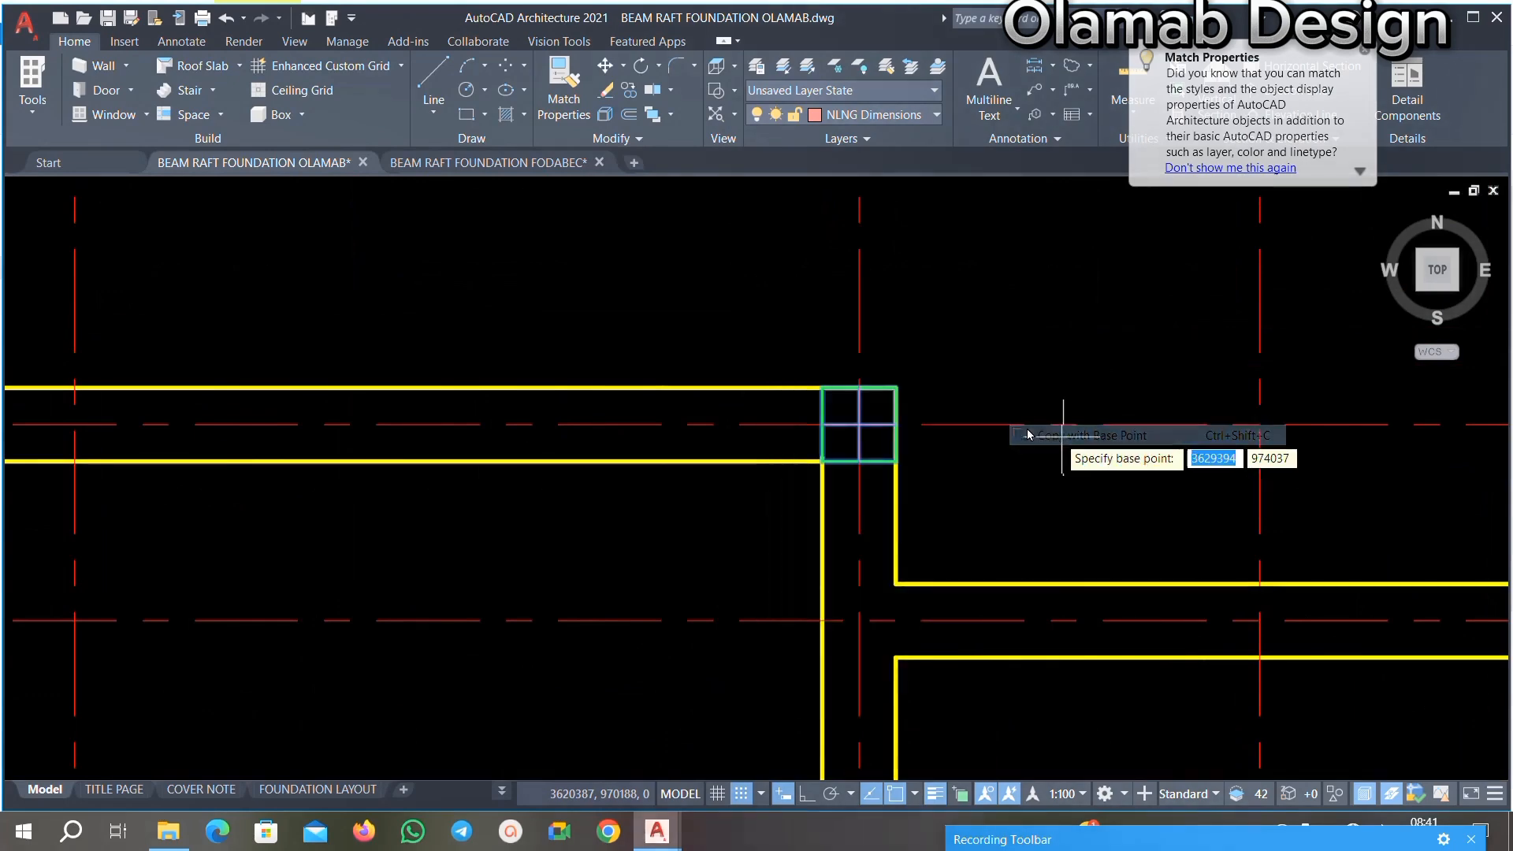
{"action": "scroll", "coordinate": [896, 379], "scroll_direction": "down", "scroll_amount": 5}
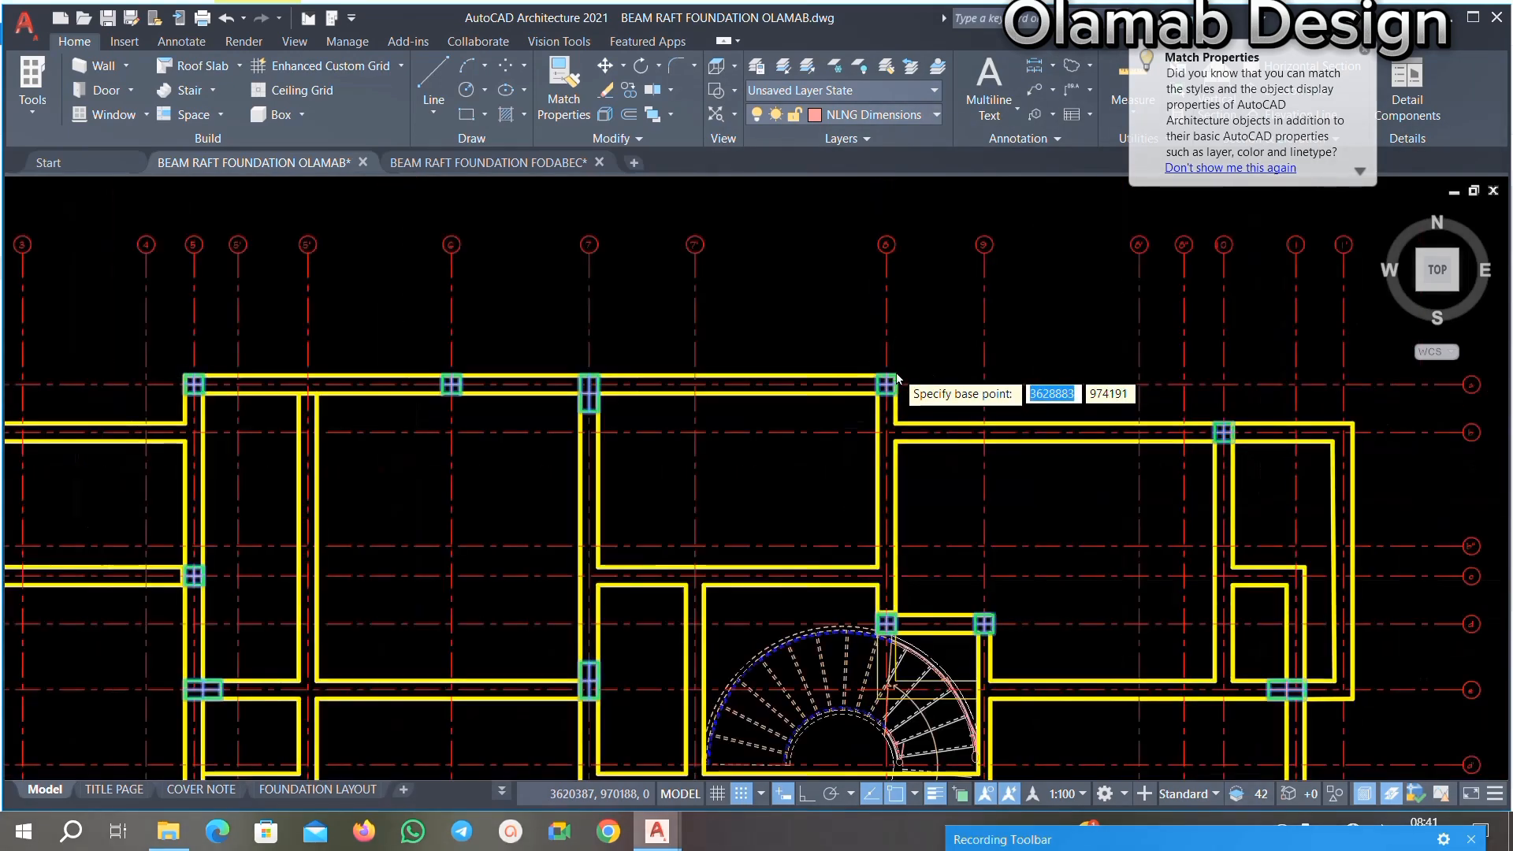
{"action": "scroll", "coordinate": [896, 379], "scroll_direction": "up", "scroll_amount": 5}
{"action": "left_click", "coordinate": [890, 400]}
Step: Paste the copied columns into the white-walled floor plan below, inserting them at the outer wall corner on grid 8
{"action": "scroll", "coordinate": [894, 350], "scroll_direction": "down", "scroll_amount": 6}
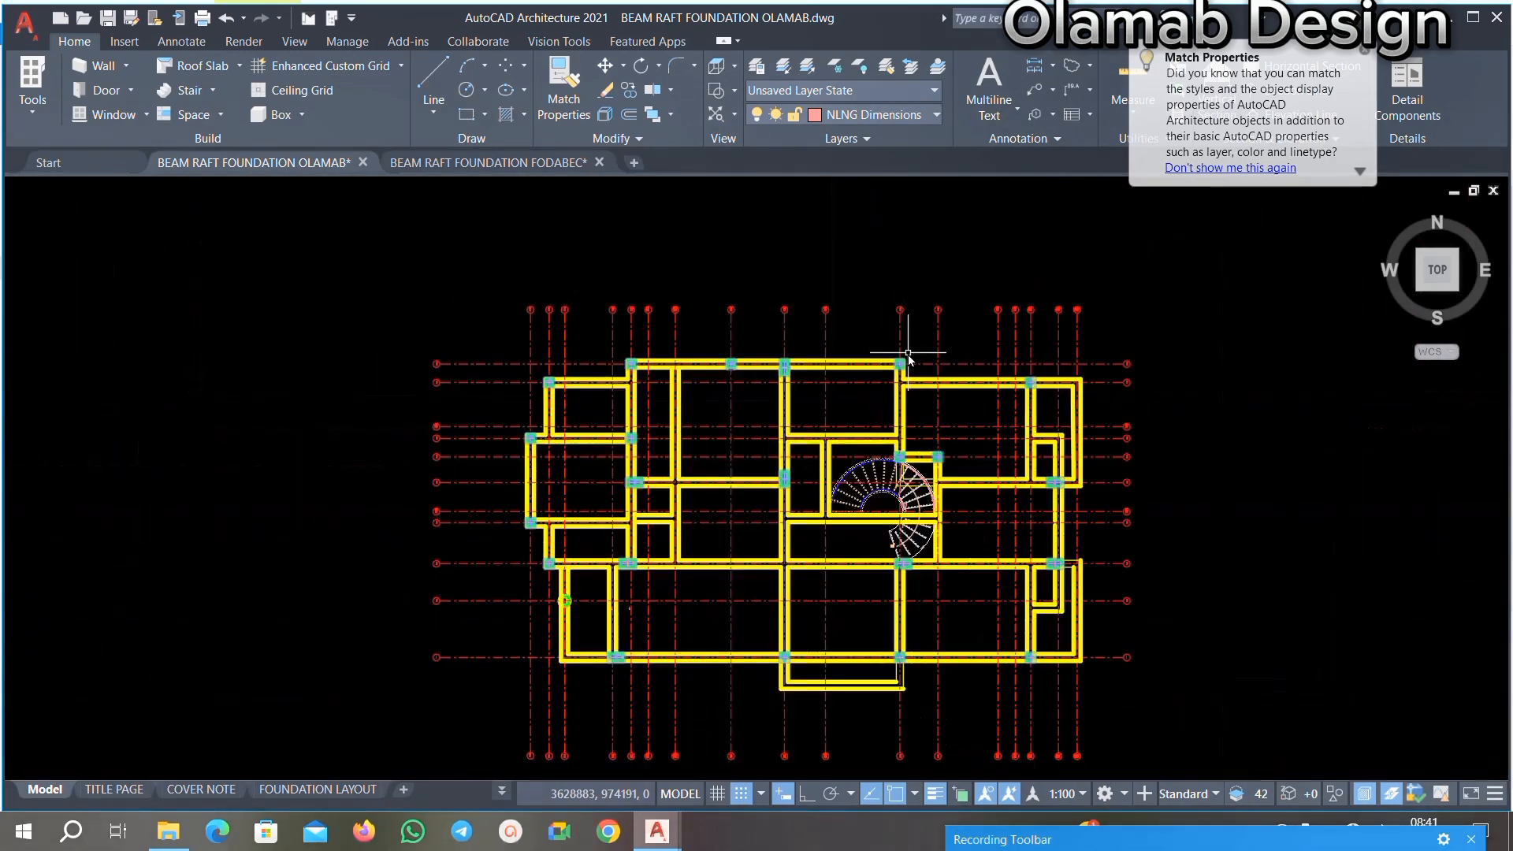
{"action": "scroll", "coordinate": [880, 587], "scroll_direction": "up", "scroll_amount": 2}
{"action": "scroll", "coordinate": [871, 551], "scroll_direction": "down", "scroll_amount": 3}
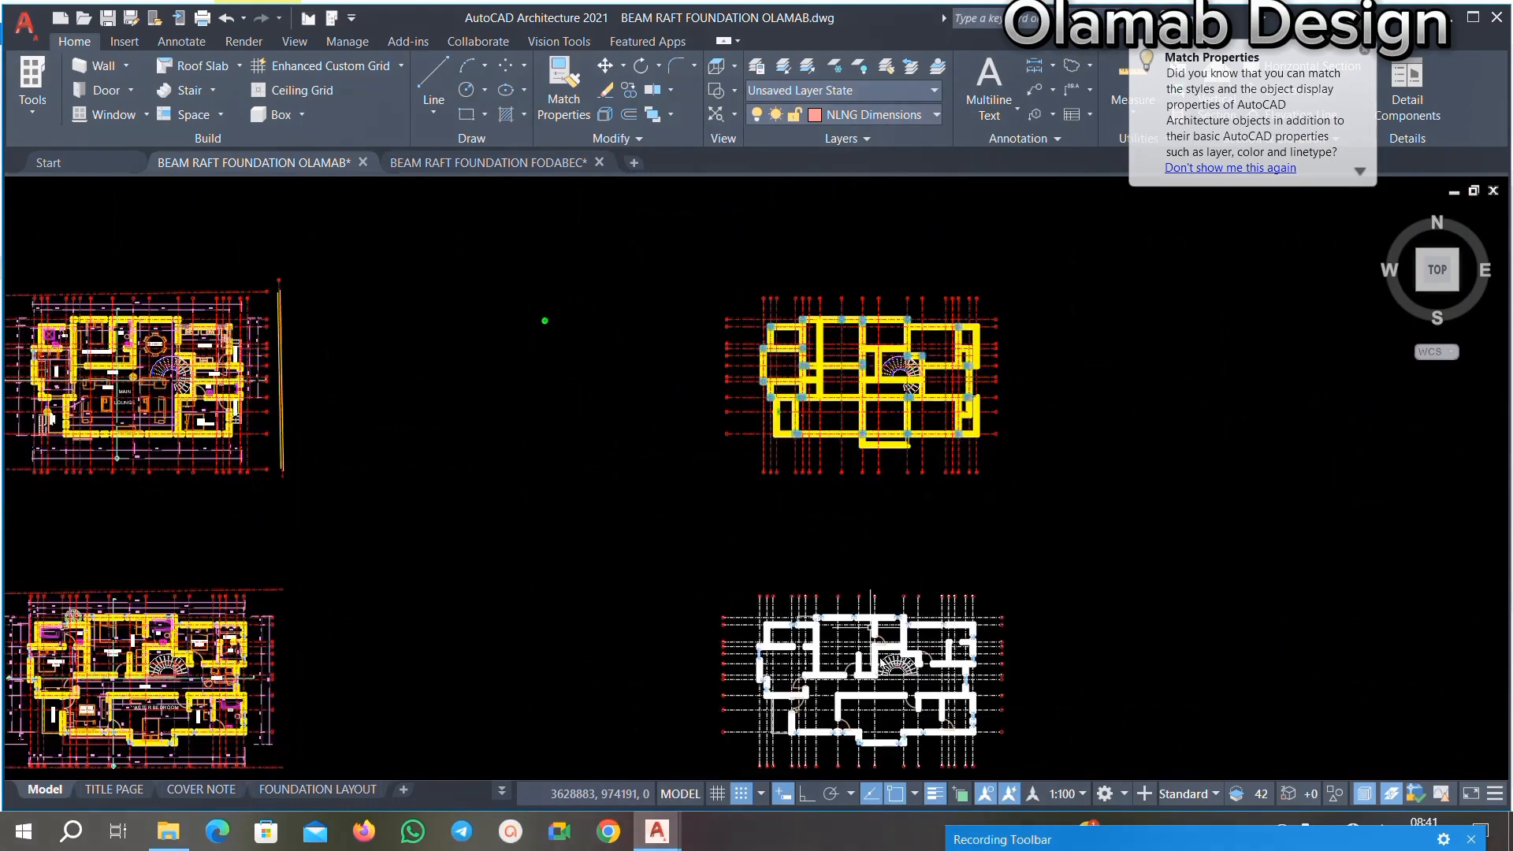
{"action": "scroll", "coordinate": [871, 504], "scroll_direction": "up", "scroll_amount": 10}
{"action": "right_click", "coordinate": [795, 421]}
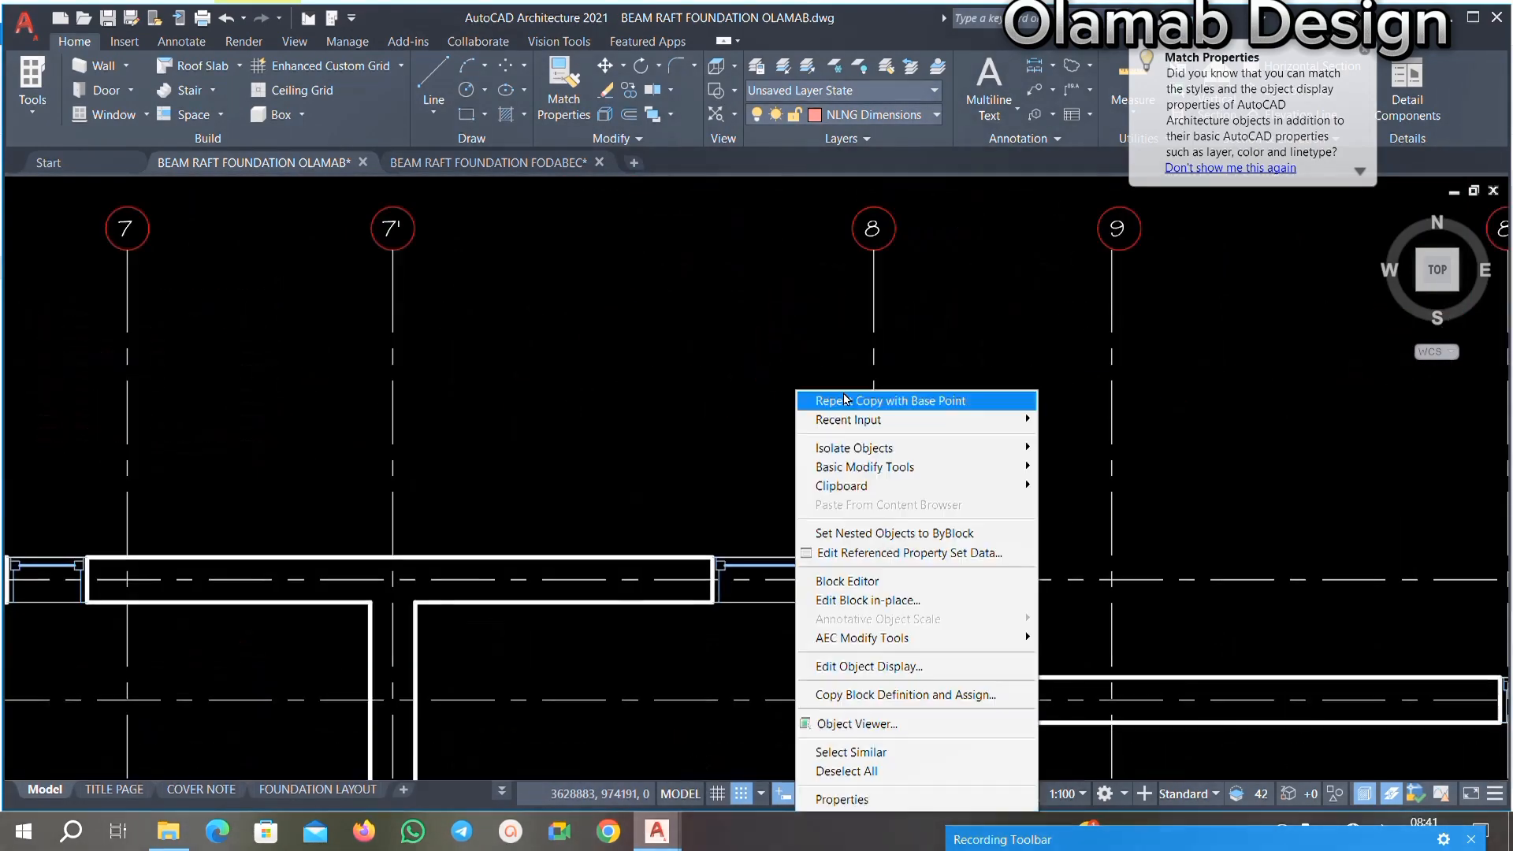
{"action": "mouse_move", "coordinate": [974, 492]}
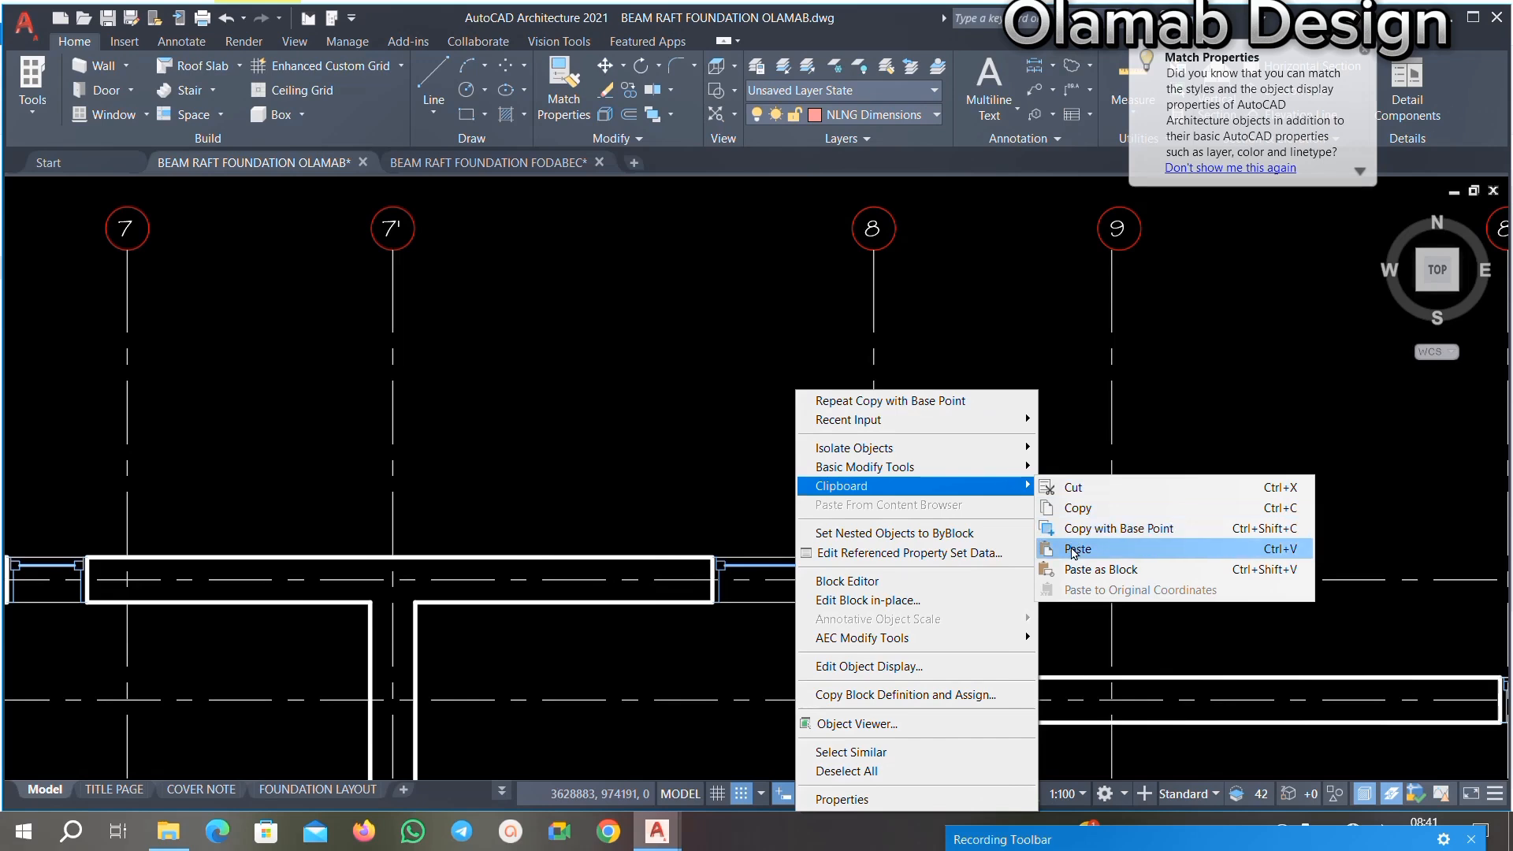
{"action": "left_click", "coordinate": [1072, 551]}
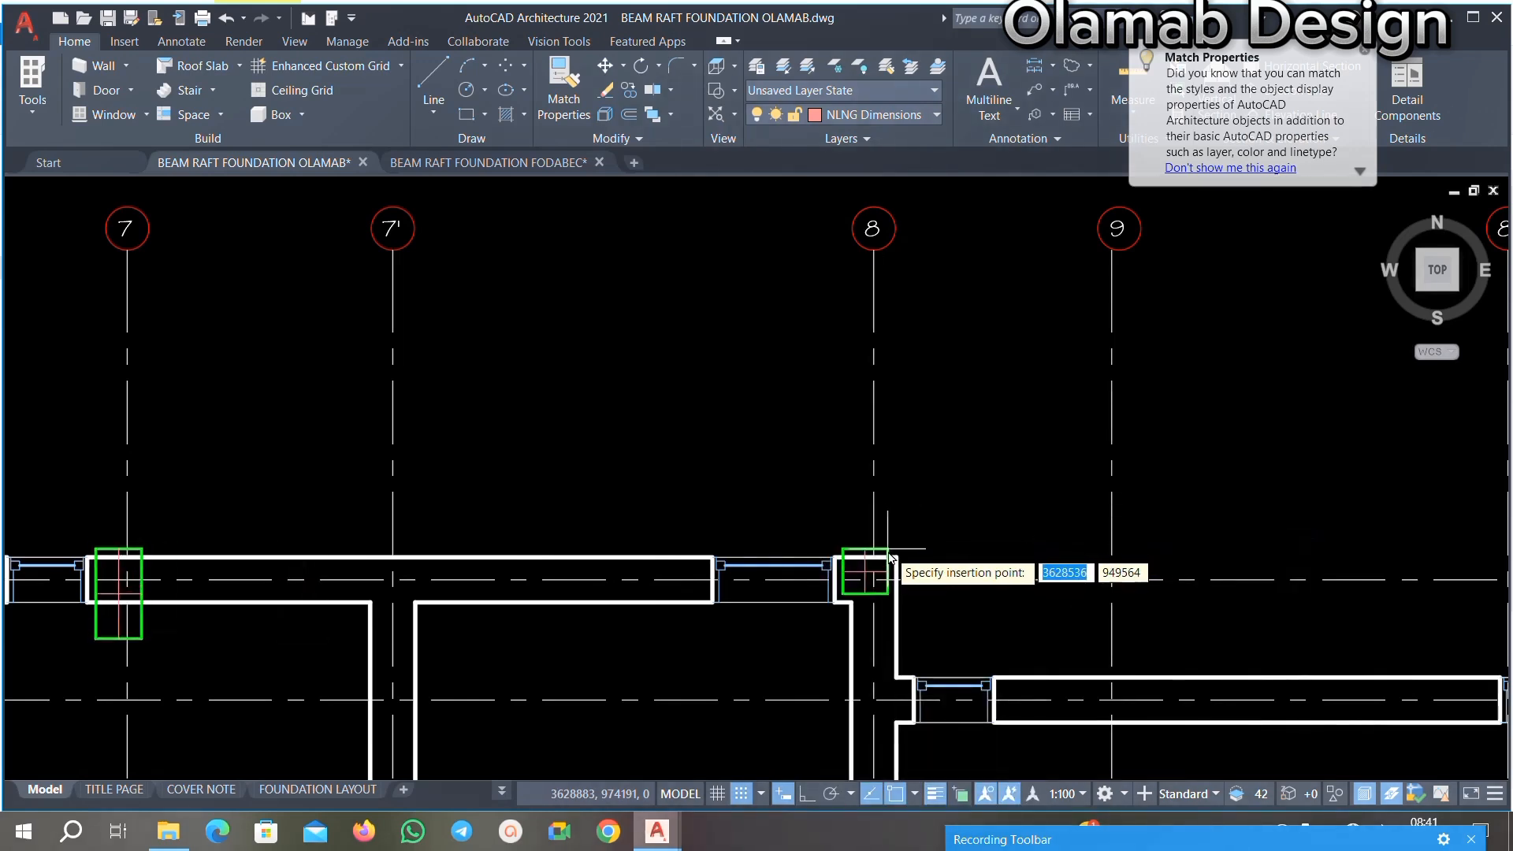
{"action": "left_click", "coordinate": [895, 558]}
Step: Examine where the pasted columns fall relative to the walls and door openings of the floor plan
{"action": "scroll", "coordinate": [943, 421], "scroll_direction": "down", "scroll_amount": 6}
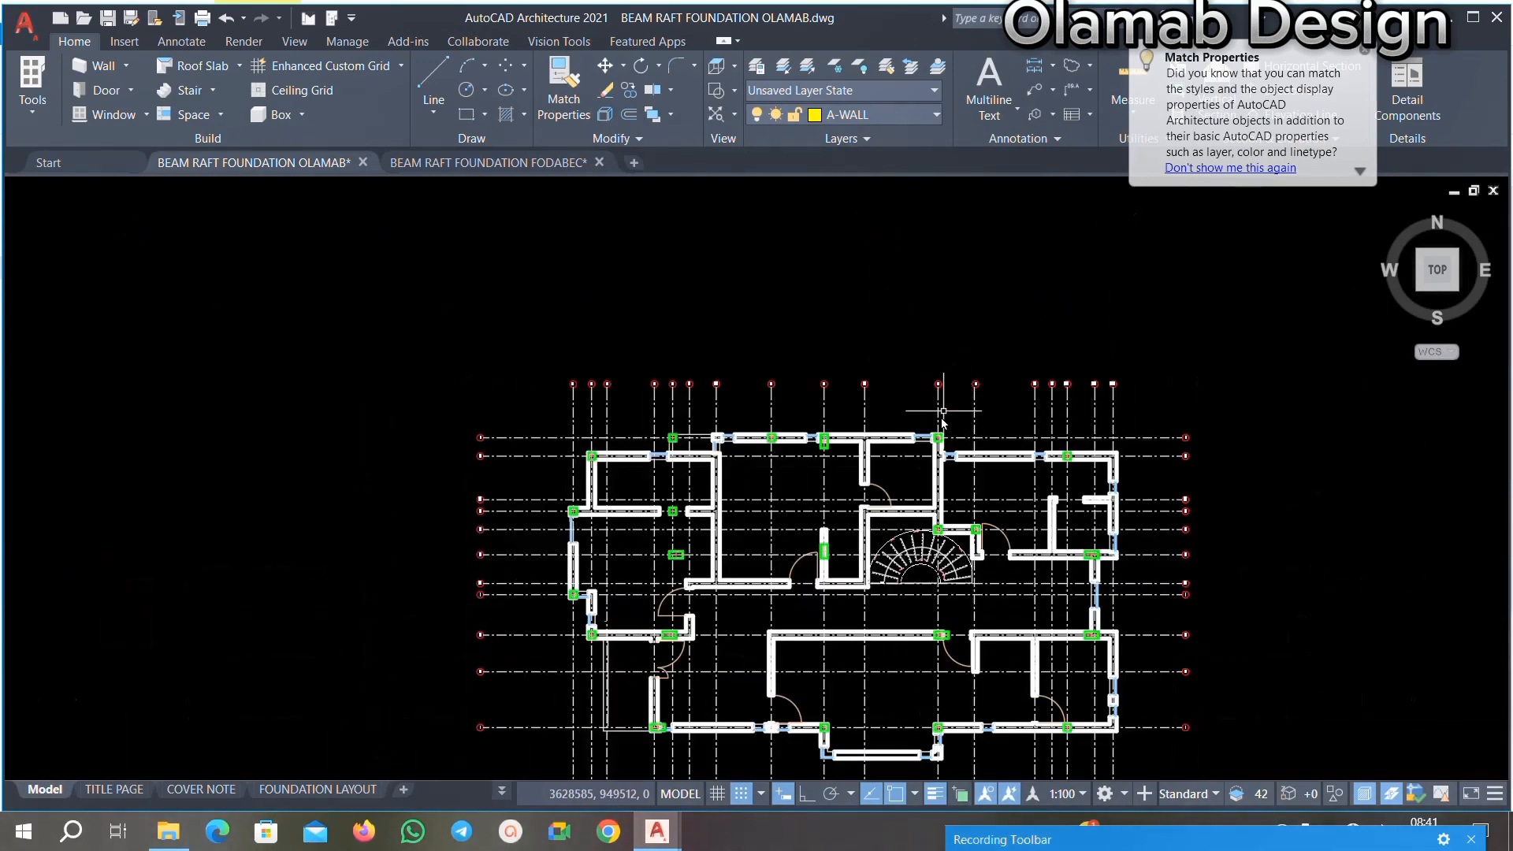
{"action": "scroll", "coordinate": [816, 415], "scroll_direction": "up", "scroll_amount": 4}
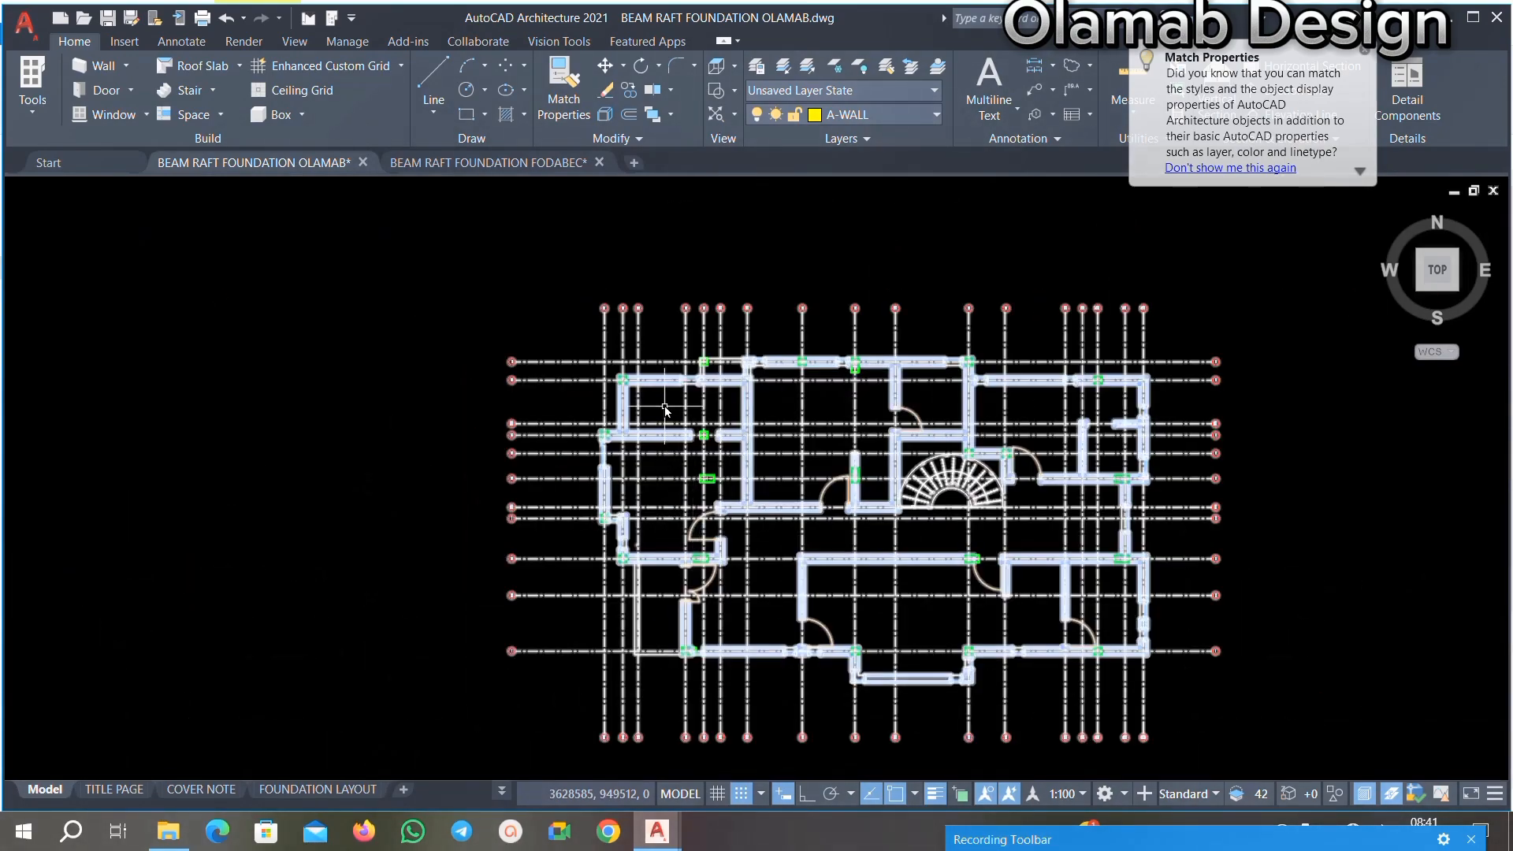
{"action": "scroll", "coordinate": [748, 342], "scroll_direction": "up", "scroll_amount": 3}
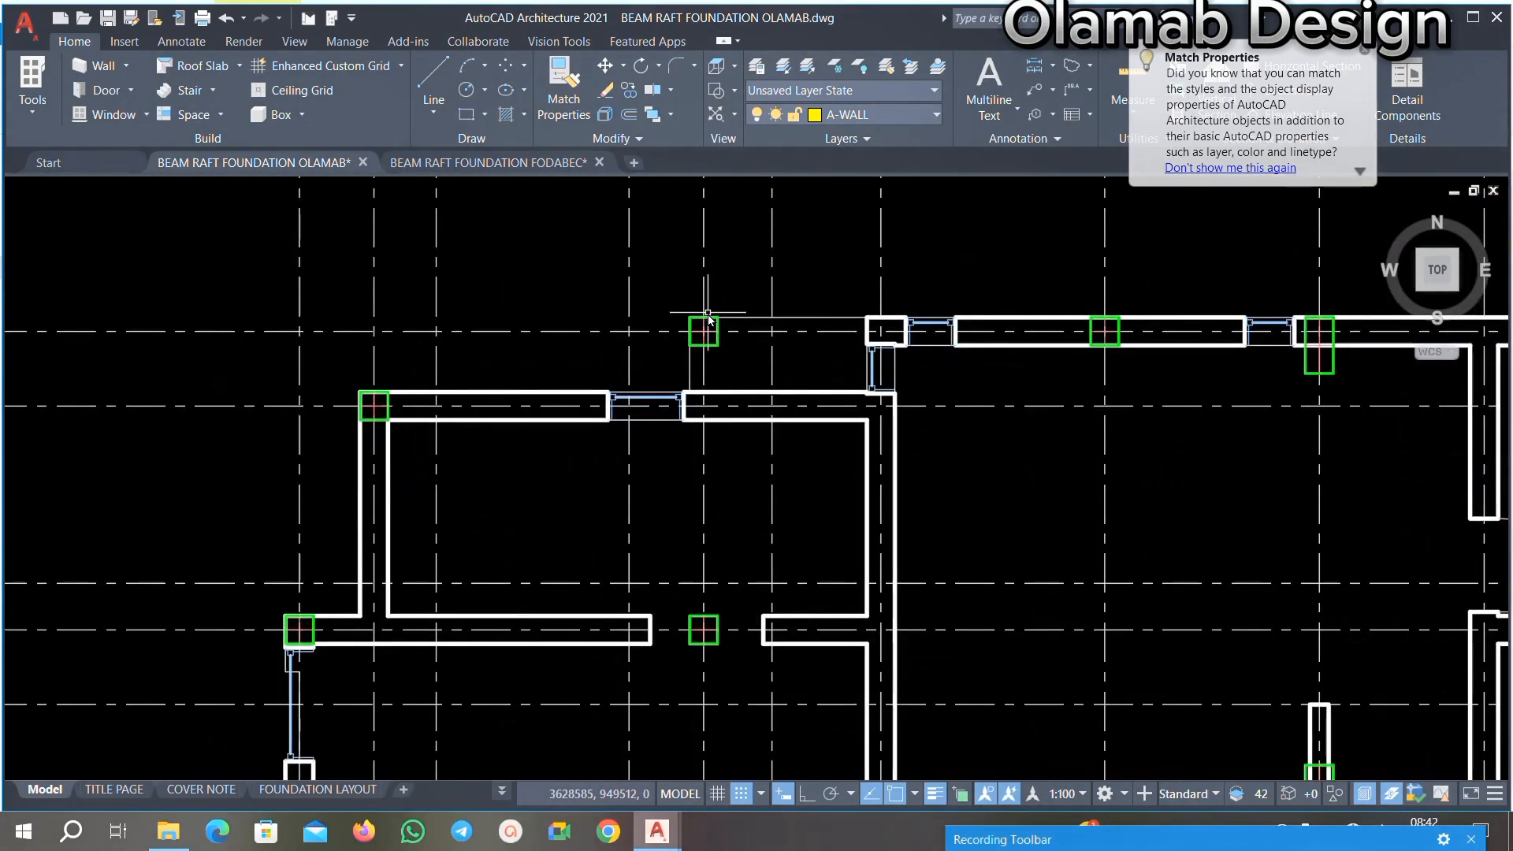
{"action": "scroll", "coordinate": [793, 352], "scroll_direction": "down", "scroll_amount": 5}
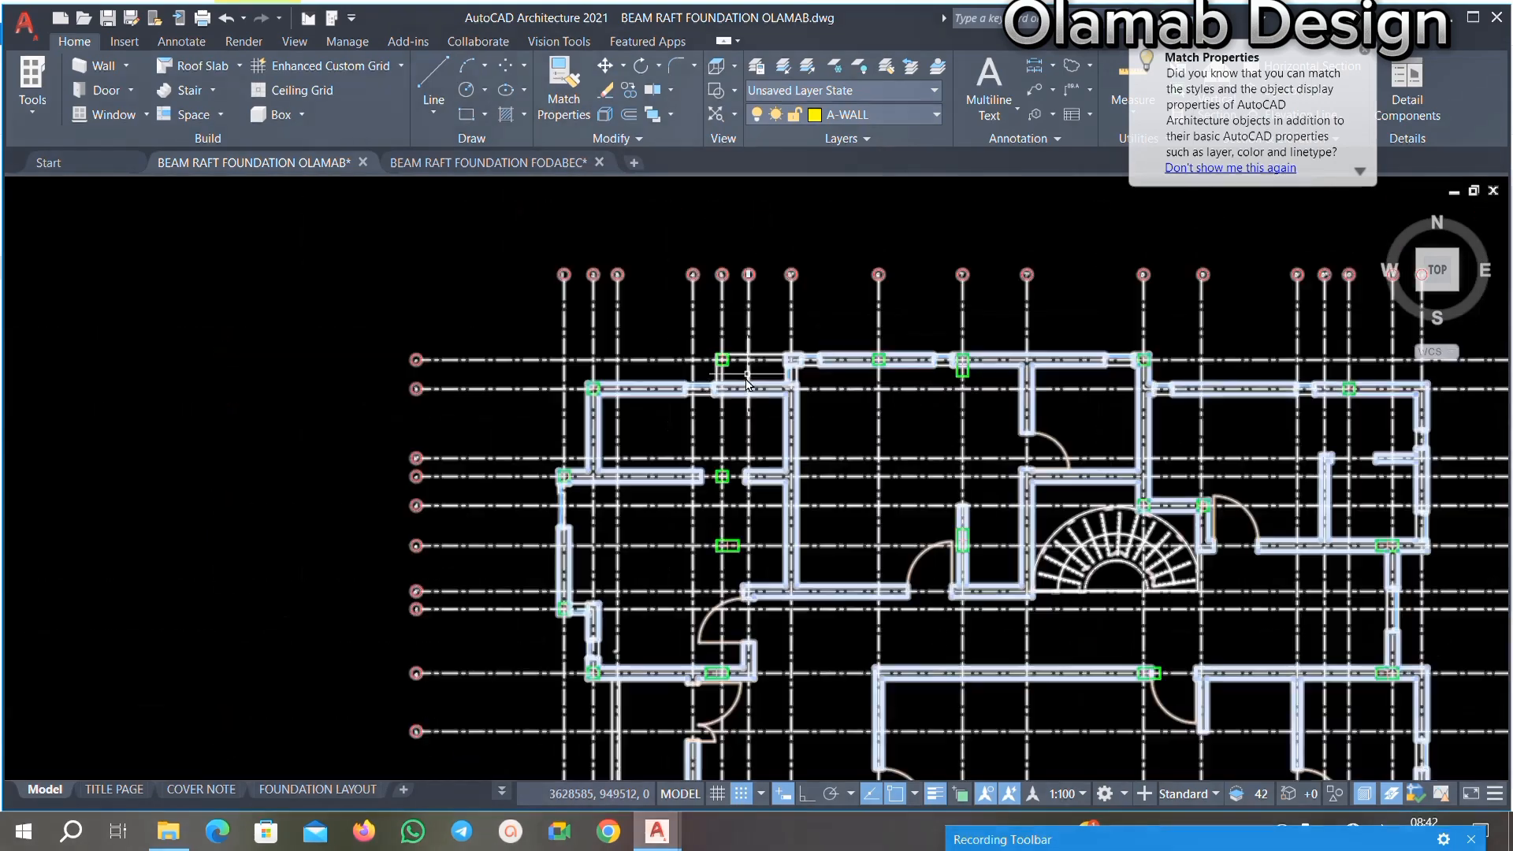
{"action": "scroll", "coordinate": [690, 496], "scroll_direction": "up", "scroll_amount": 3}
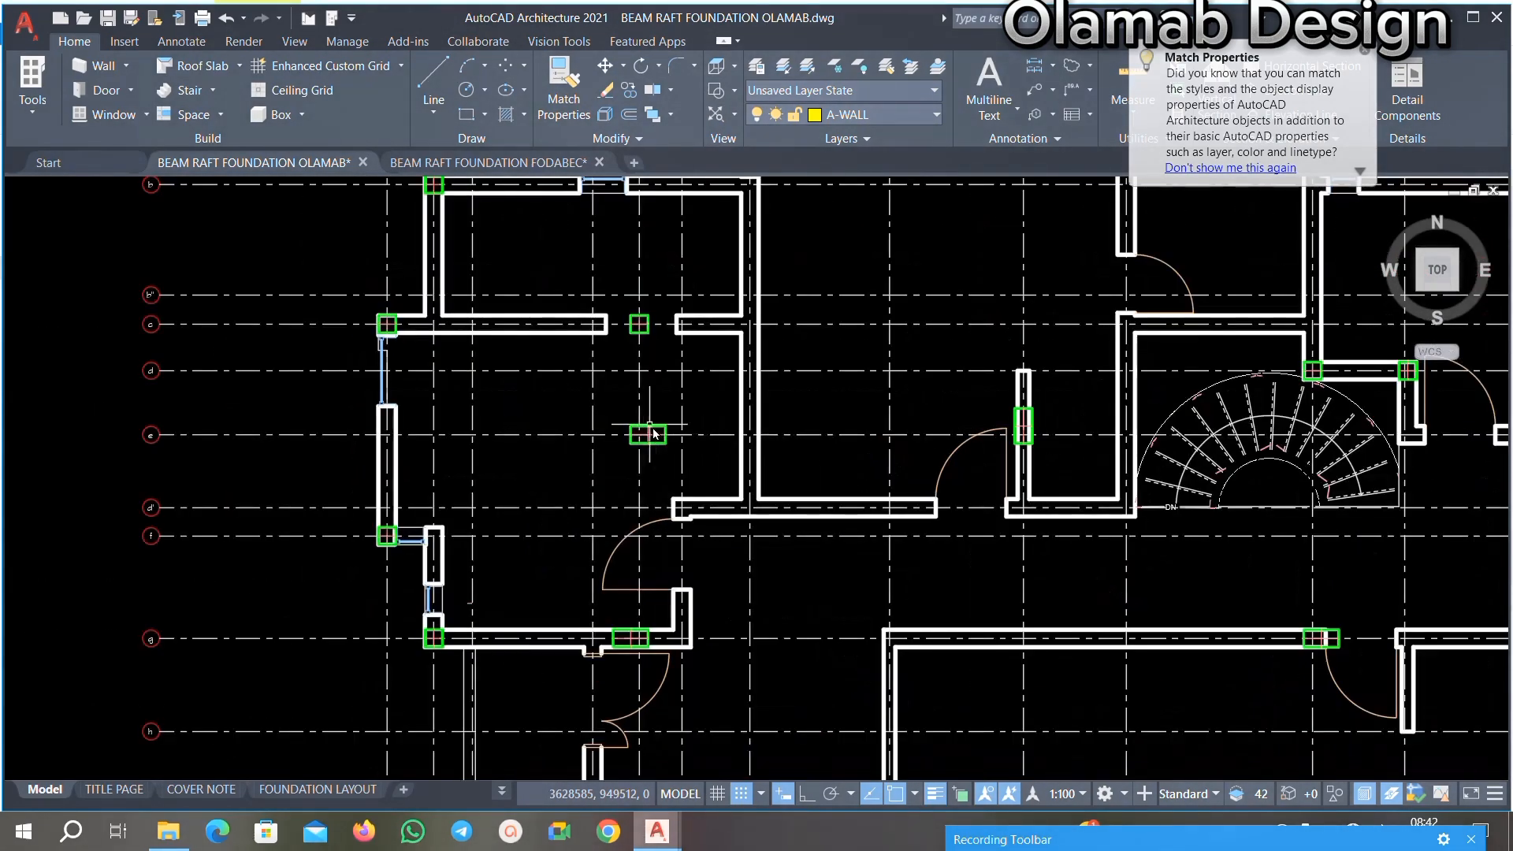
{"action": "scroll", "coordinate": [627, 345], "scroll_direction": "down", "scroll_amount": 2}
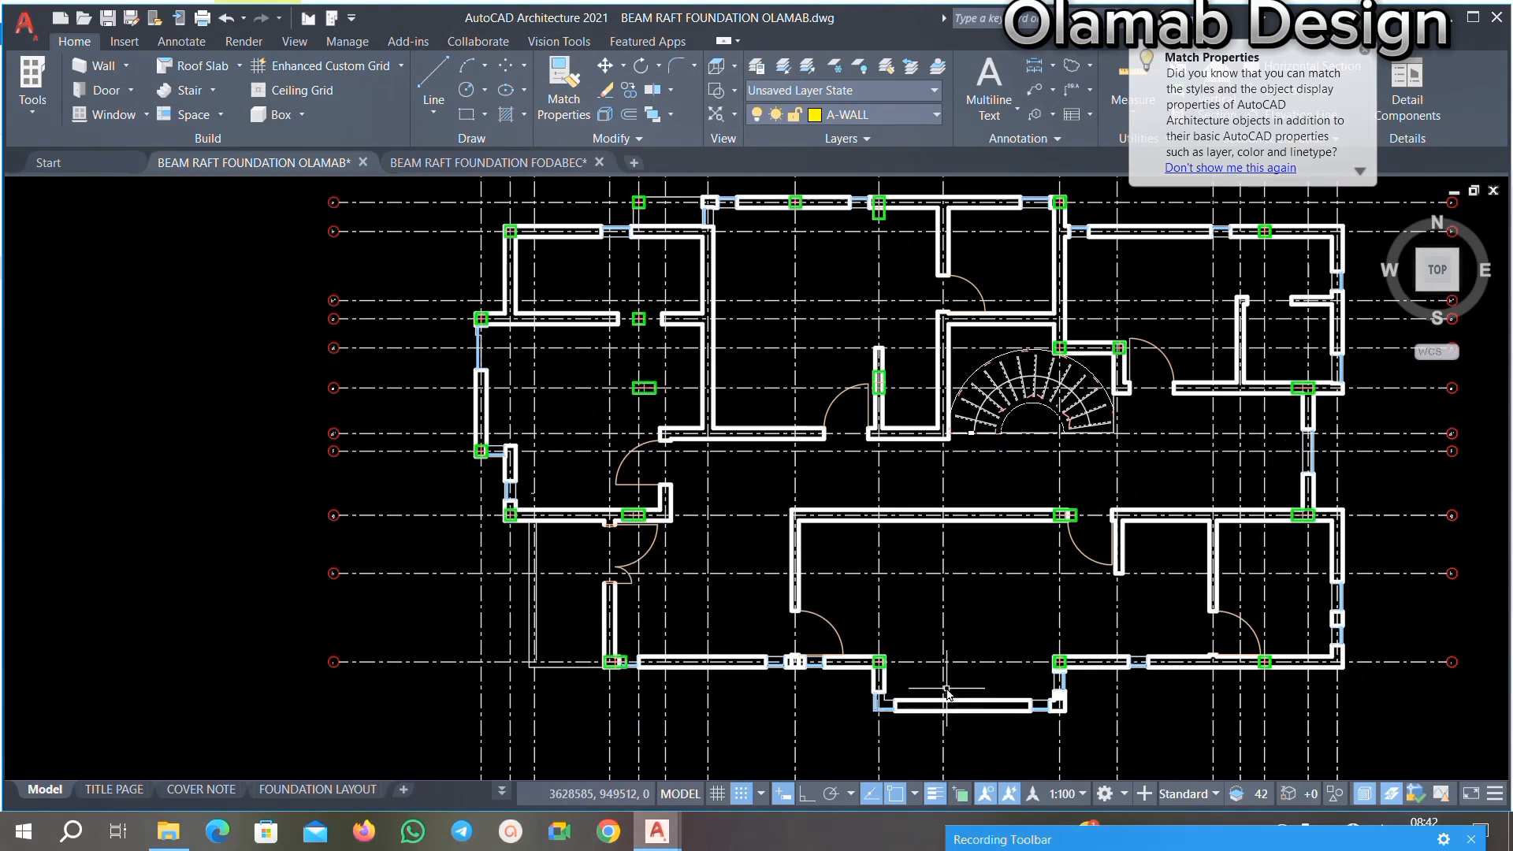
{"action": "key", "text": "ctrl+a"}
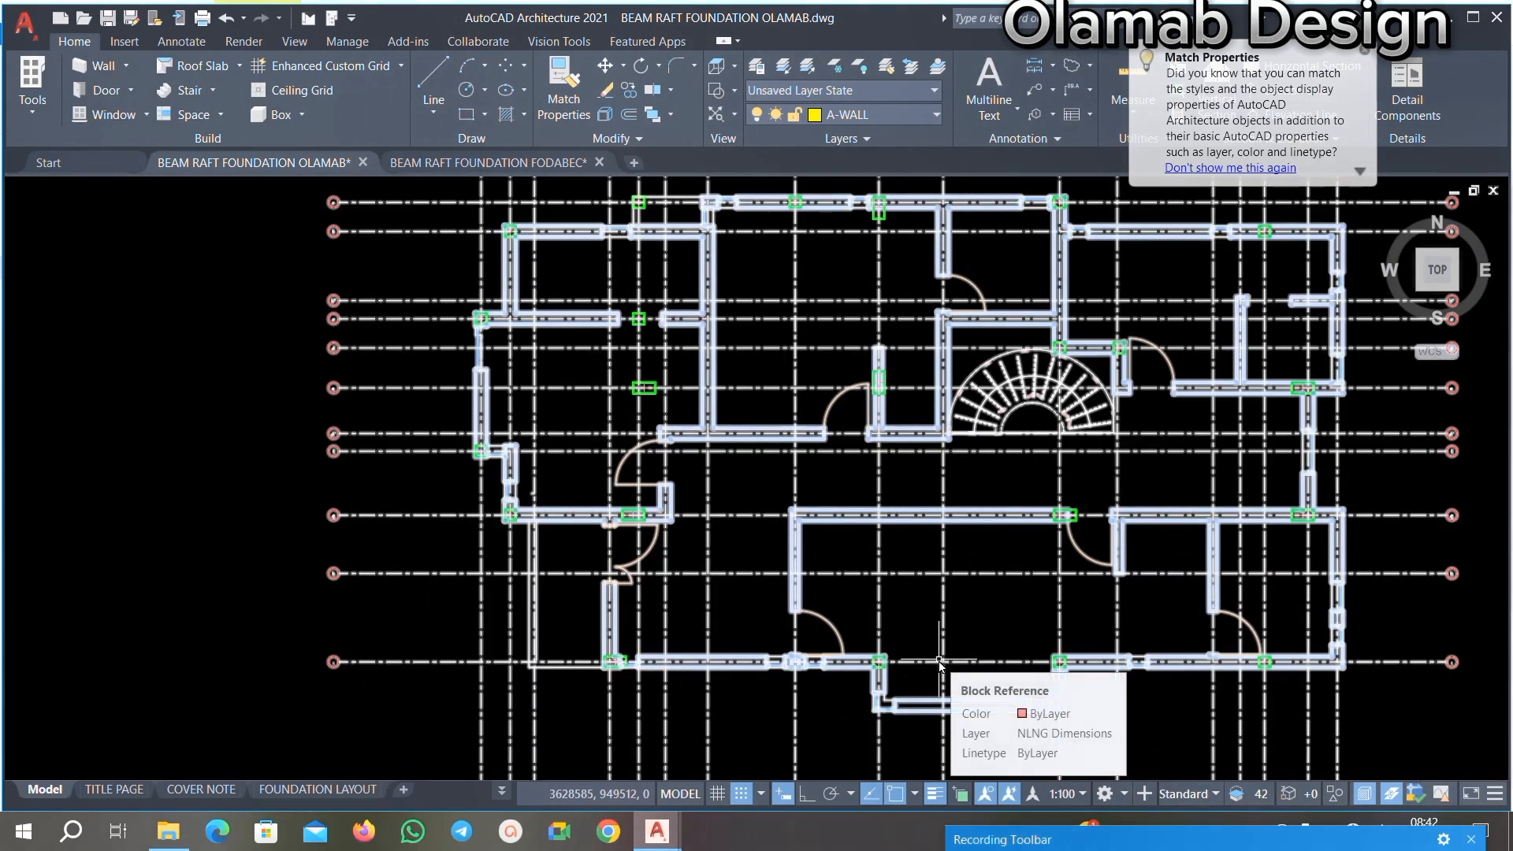
{"action": "scroll", "coordinate": [692, 497], "scroll_direction": "down", "scroll_amount": 3}
{"action": "scroll", "coordinate": [670, 430], "scroll_direction": "up", "scroll_amount": 3}
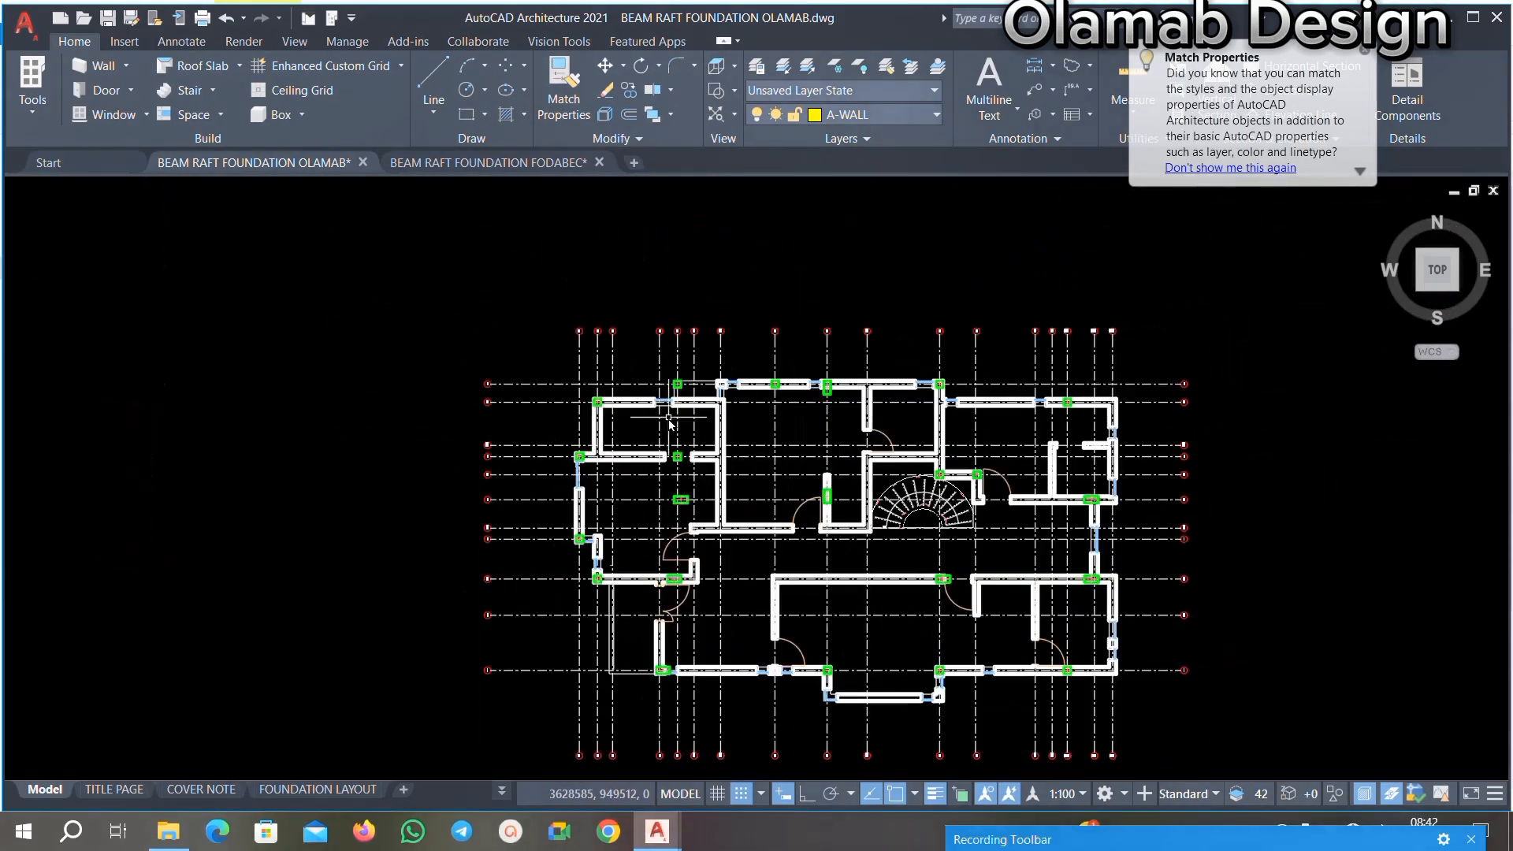
Step: Delete the two free-standing columns on grid 5 in the floor plan, the rectangular one at grid e and the square one at grid c
{"action": "scroll", "coordinate": [685, 512], "scroll_direction": "up", "scroll_amount": 4}
{"action": "scroll", "coordinate": [713, 483], "scroll_direction": "up", "scroll_amount": 4}
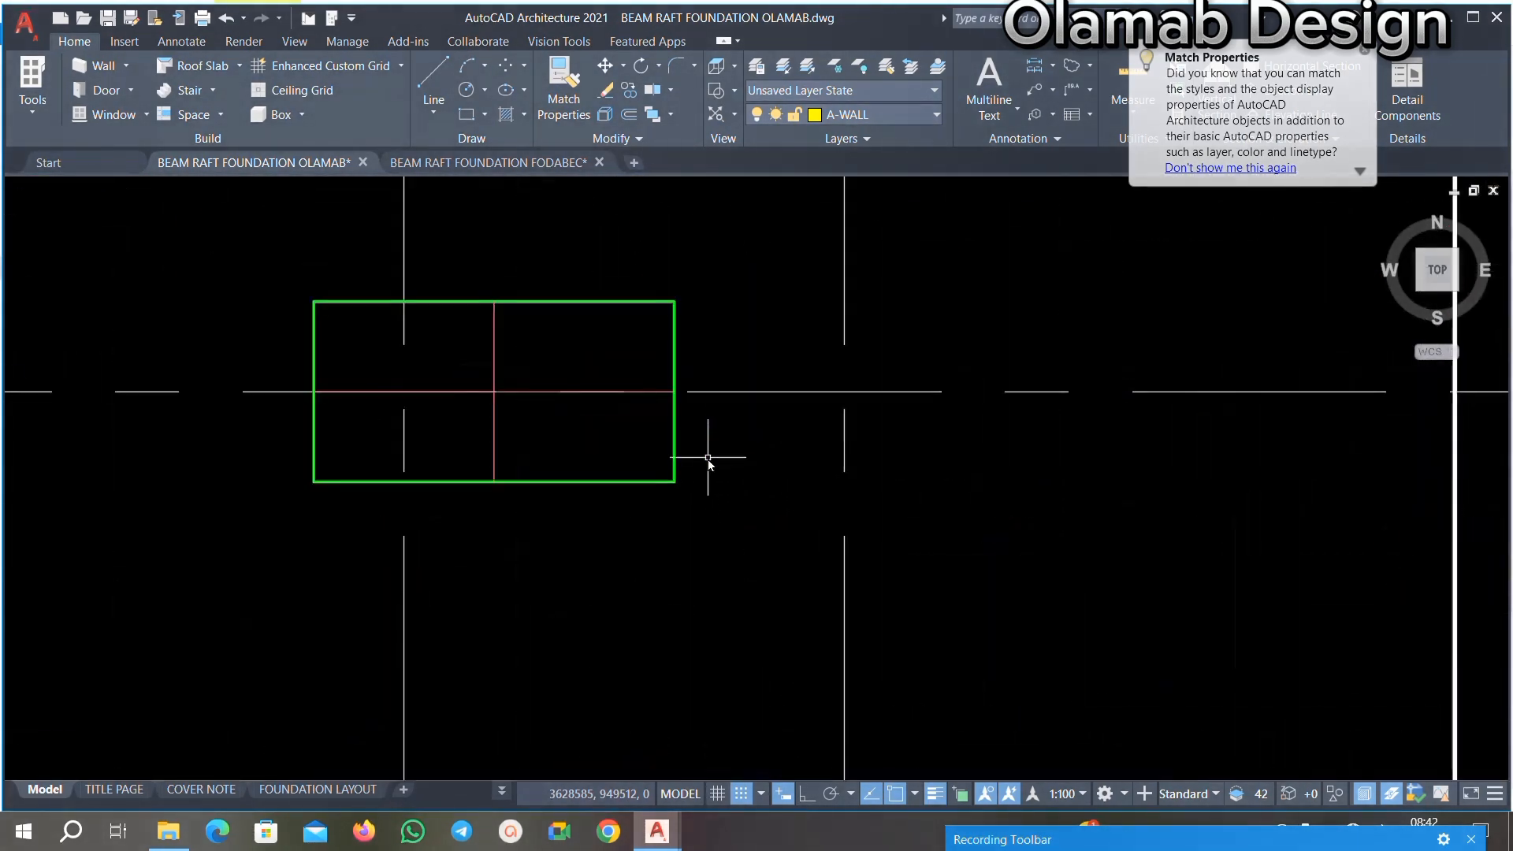
{"action": "scroll", "coordinate": [658, 517], "scroll_direction": "down", "scroll_amount": 1}
{"action": "scroll", "coordinate": [737, 339], "scroll_direction": "down", "scroll_amount": 6}
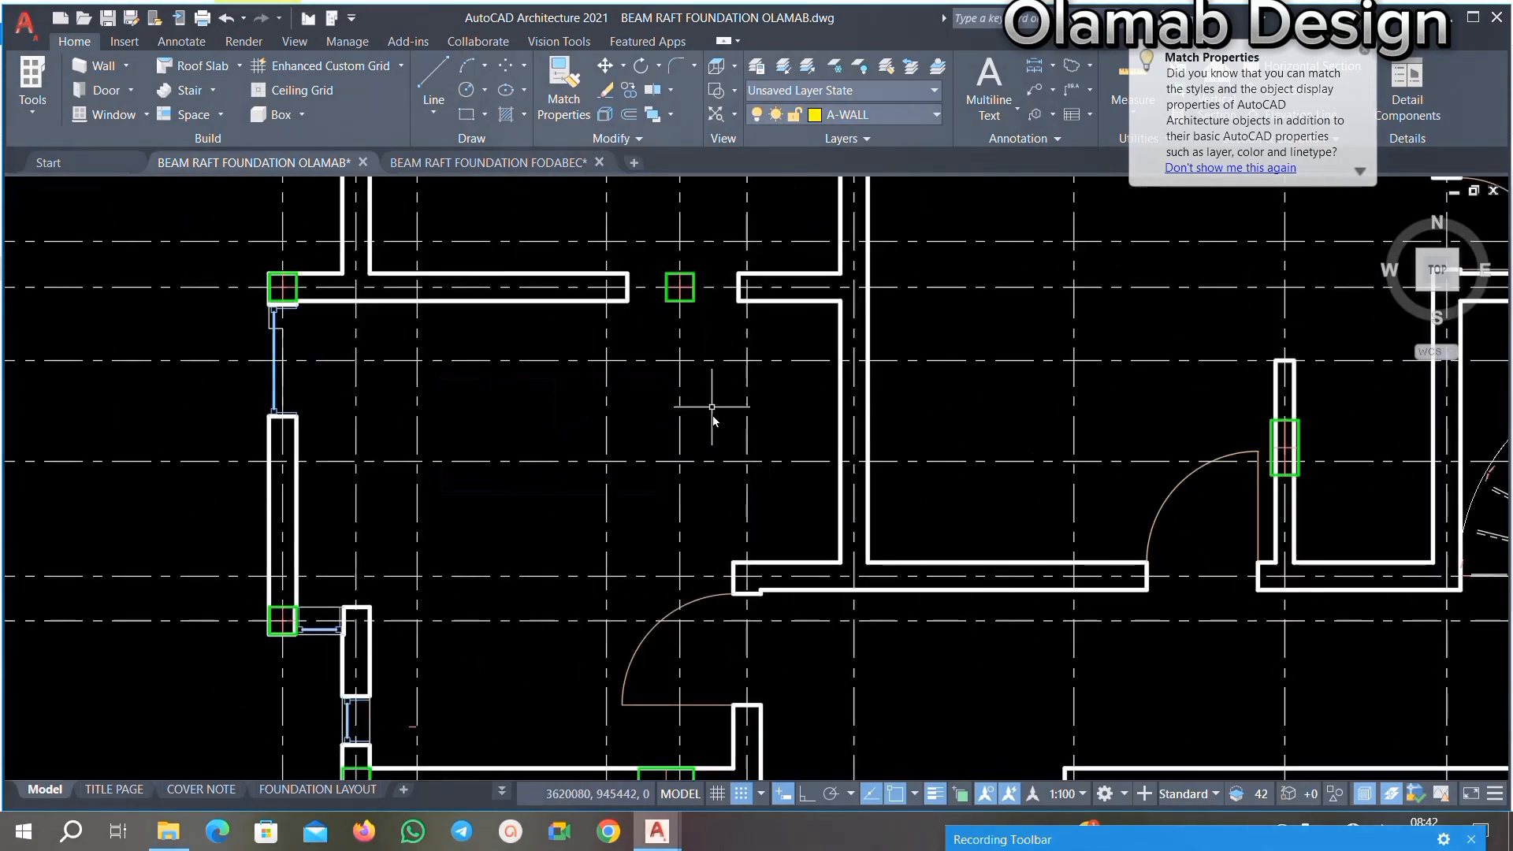
{"action": "scroll", "coordinate": [691, 245], "scroll_direction": "up", "scroll_amount": 8}
{"action": "left_click", "coordinate": [741, 380]}
{"action": "left_click", "coordinate": [673, 433]}
{"action": "key", "text": "Delete"}
{"action": "scroll", "coordinate": [718, 350], "scroll_direction": "down", "scroll_amount": 5}
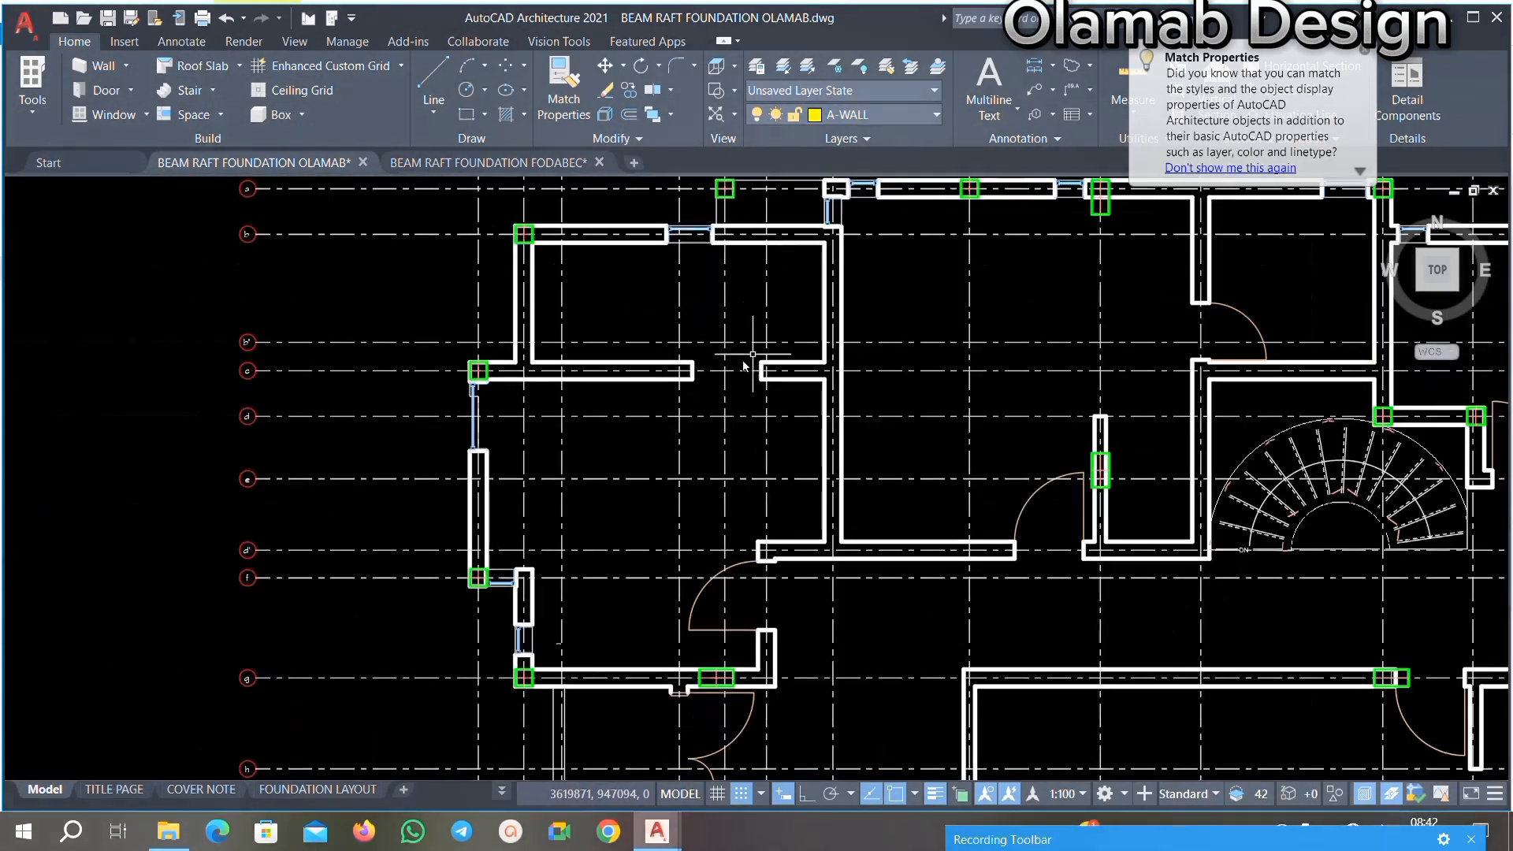
Step: Examine how the remaining columns sit on the floor plan's walls, especially the rectangular columns on grid 7
{"action": "scroll", "coordinate": [527, 520], "scroll_direction": "down", "scroll_amount": 2}
{"action": "scroll", "coordinate": [611, 405], "scroll_direction": "up", "scroll_amount": 4}
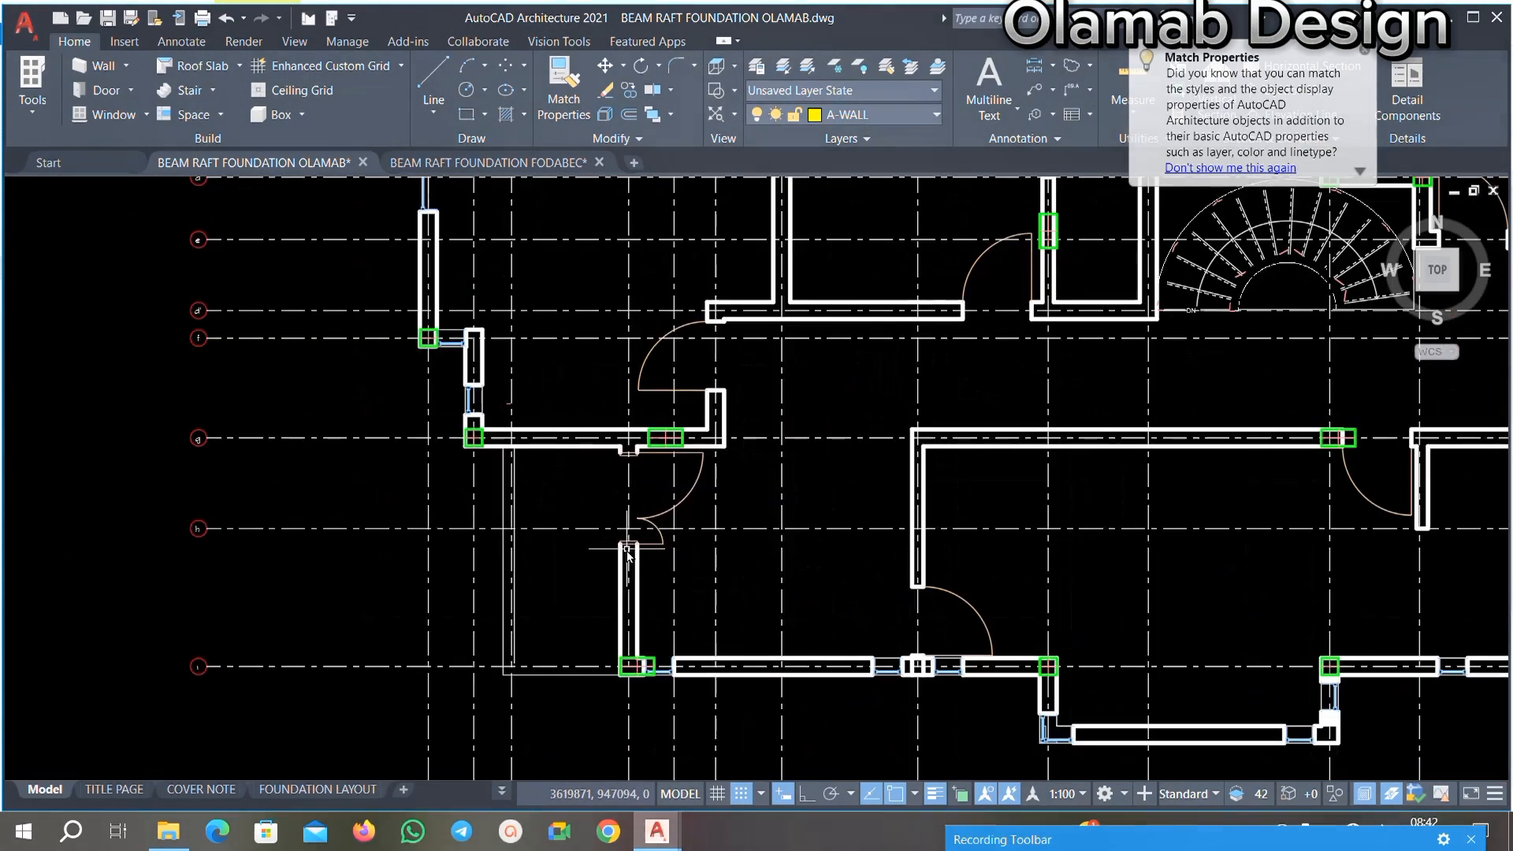
{"action": "scroll", "coordinate": [564, 517], "scroll_direction": "down", "scroll_amount": 2}
{"action": "scroll", "coordinate": [599, 451], "scroll_direction": "down", "scroll_amount": 1}
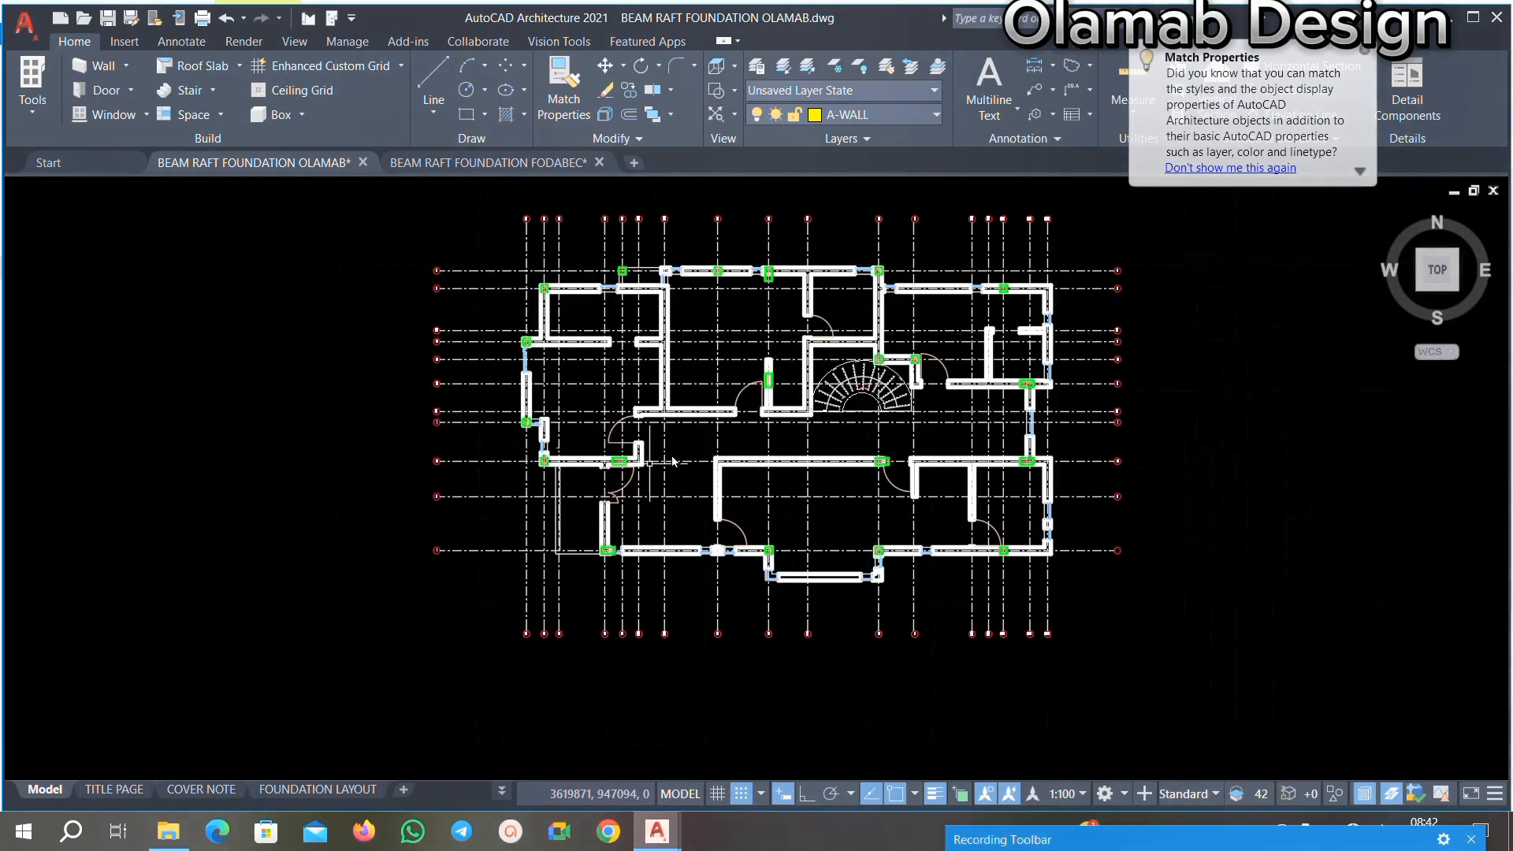
{"action": "scroll", "coordinate": [694, 443], "scroll_direction": "up", "scroll_amount": 3}
{"action": "scroll", "coordinate": [703, 445], "scroll_direction": "down", "scroll_amount": 4}
{"action": "scroll", "coordinate": [702, 445], "scroll_direction": "up", "scroll_amount": 7}
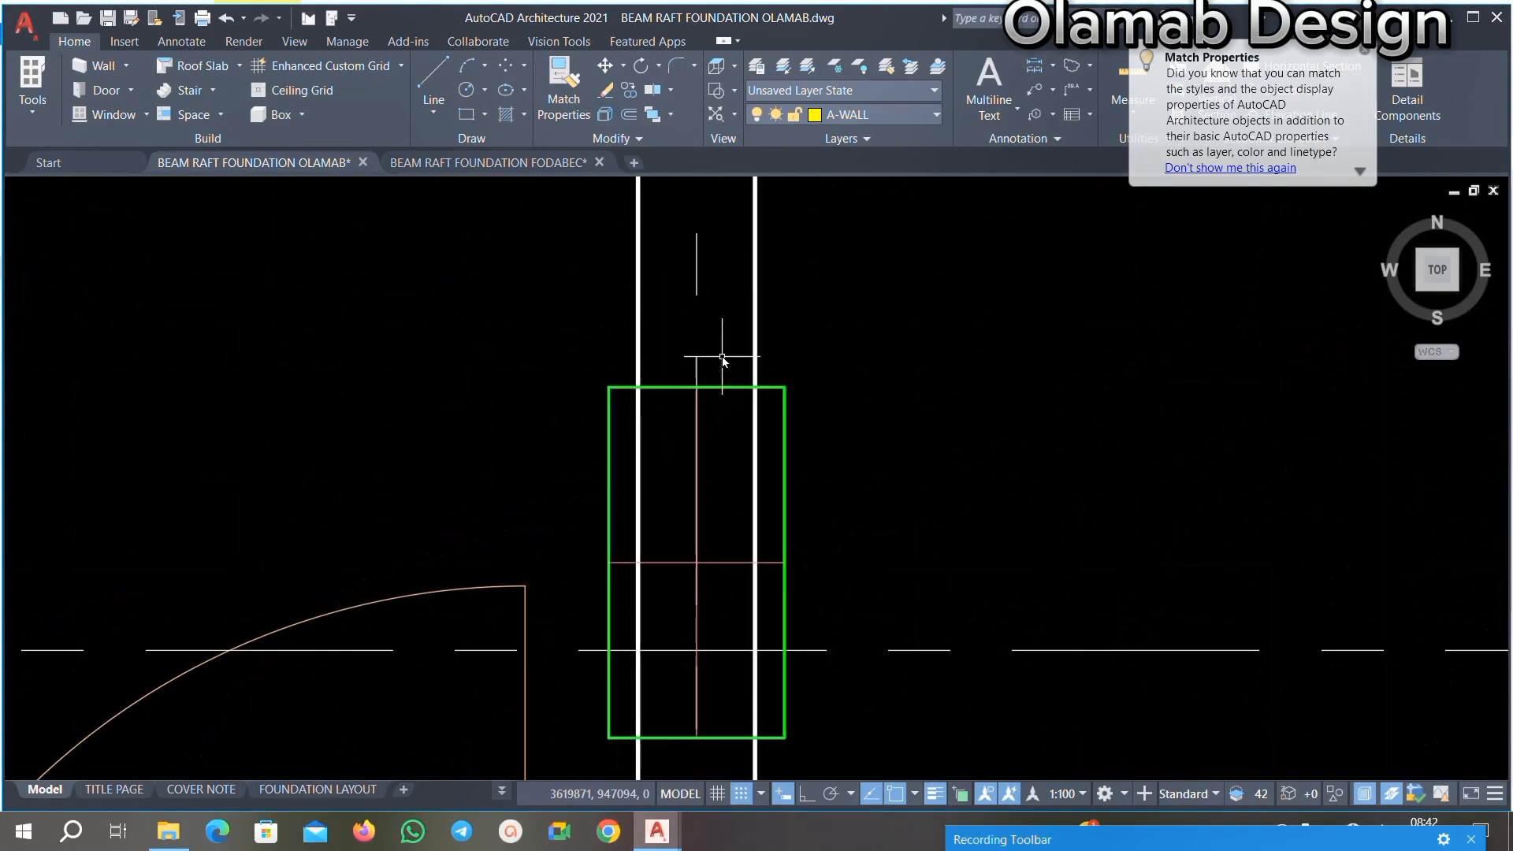
{"action": "scroll", "coordinate": [717, 362], "scroll_direction": "down", "scroll_amount": 8}
{"action": "scroll", "coordinate": [710, 380], "scroll_direction": "up", "scroll_amount": 5}
{"action": "scroll", "coordinate": [712, 371], "scroll_direction": "up", "scroll_amount": 2}
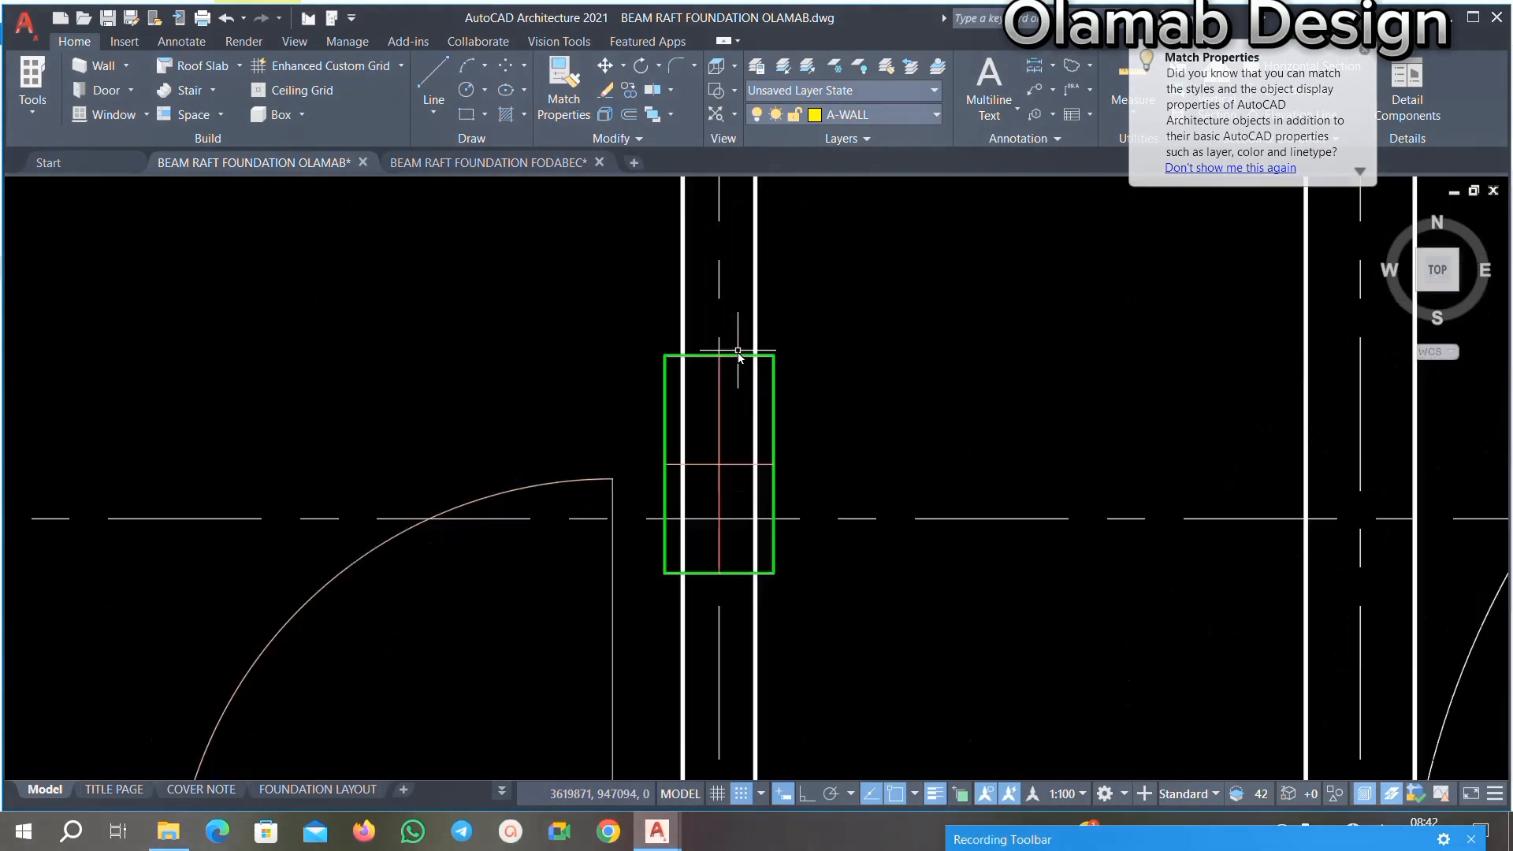
{"action": "scroll", "coordinate": [780, 359], "scroll_direction": "down", "scroll_amount": 8}
{"action": "scroll", "coordinate": [808, 364], "scroll_direction": "down", "scroll_amount": 4}
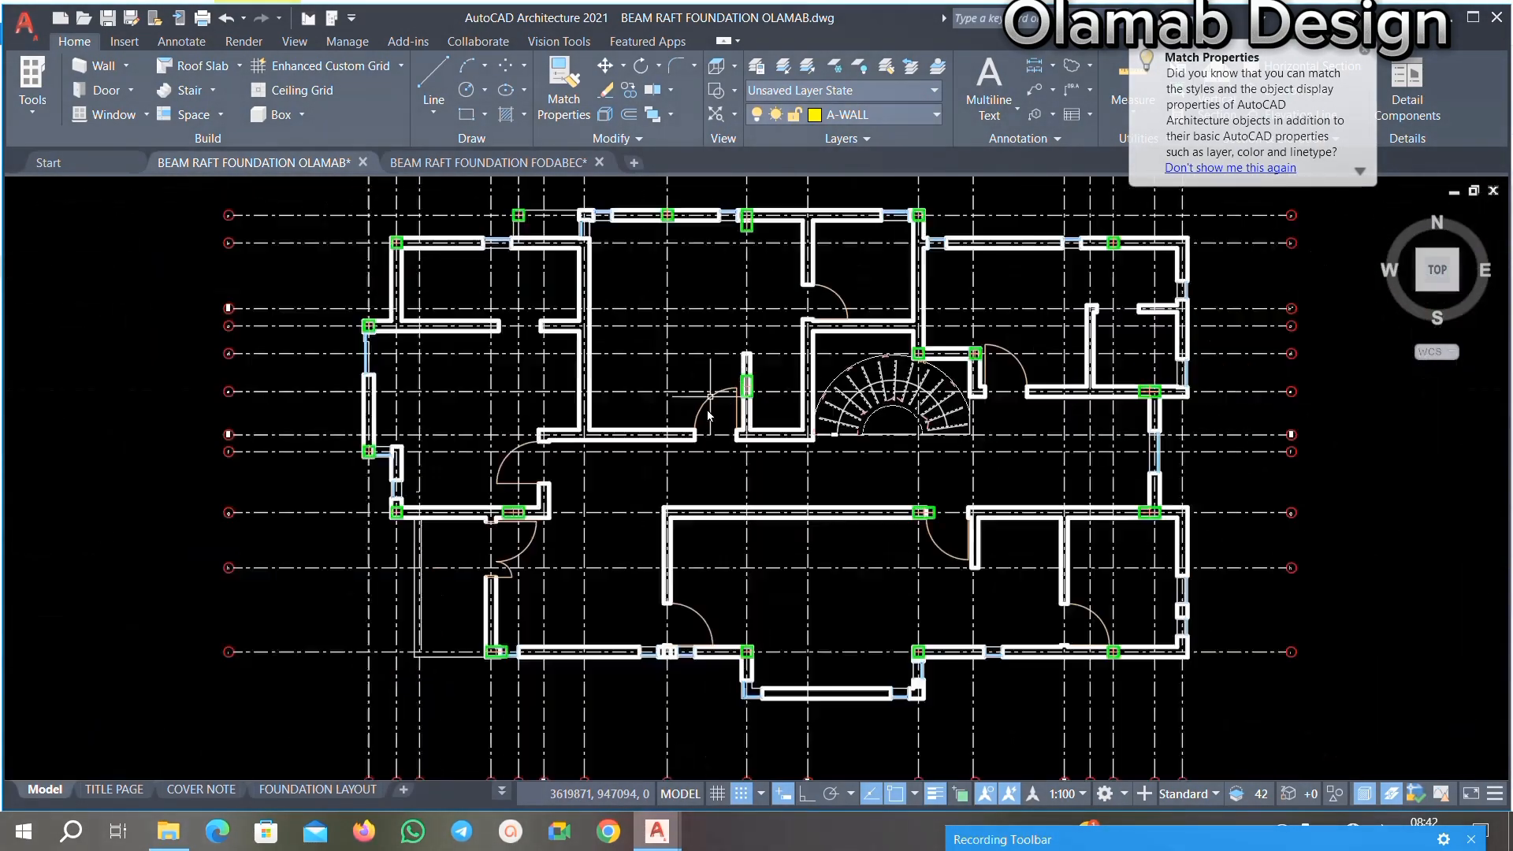
{"action": "scroll", "coordinate": [675, 360], "scroll_direction": "up", "scroll_amount": 9}
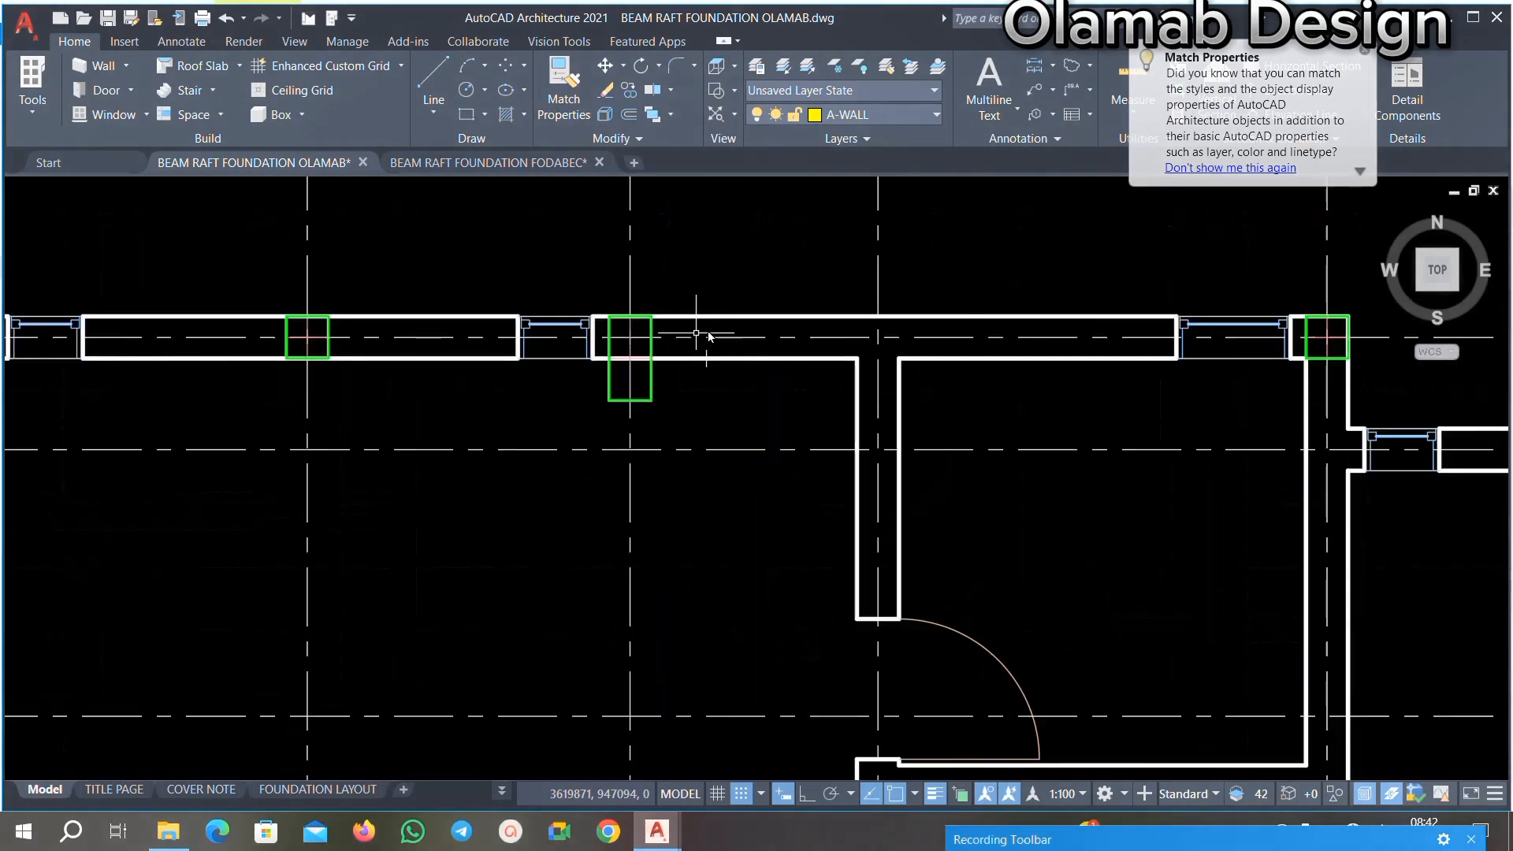
{"action": "scroll", "coordinate": [678, 441], "scroll_direction": "down", "scroll_amount": 6}
{"action": "scroll", "coordinate": [685, 583], "scroll_direction": "up", "scroll_amount": 5}
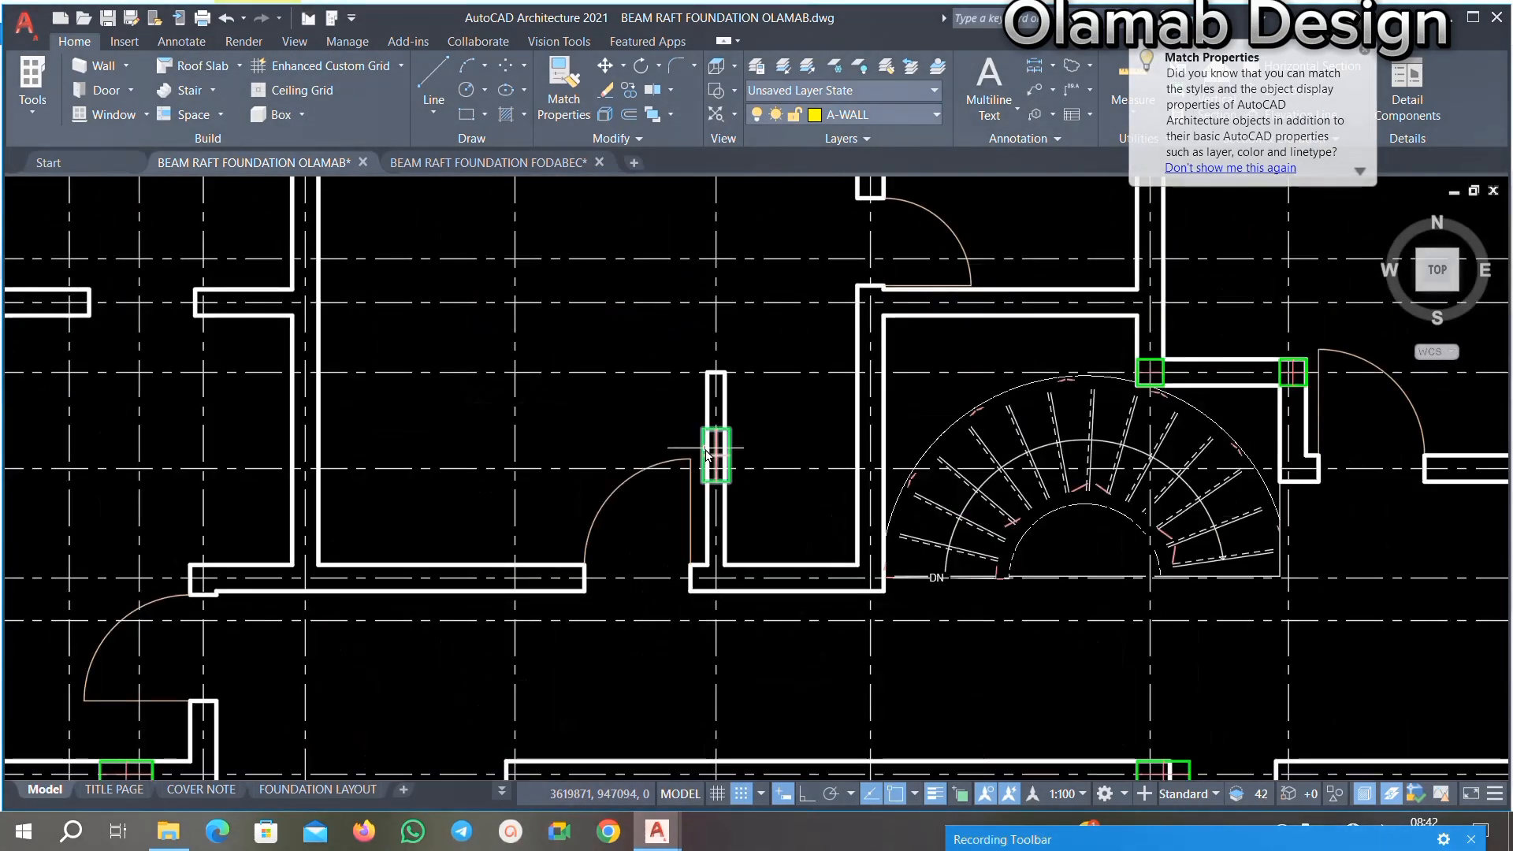
Step: Delete the free-standing square column outside the walls on grid 5, along the floor plan's uppermost grid line
{"action": "scroll", "coordinate": [706, 453], "scroll_direction": "down", "scroll_amount": 7}
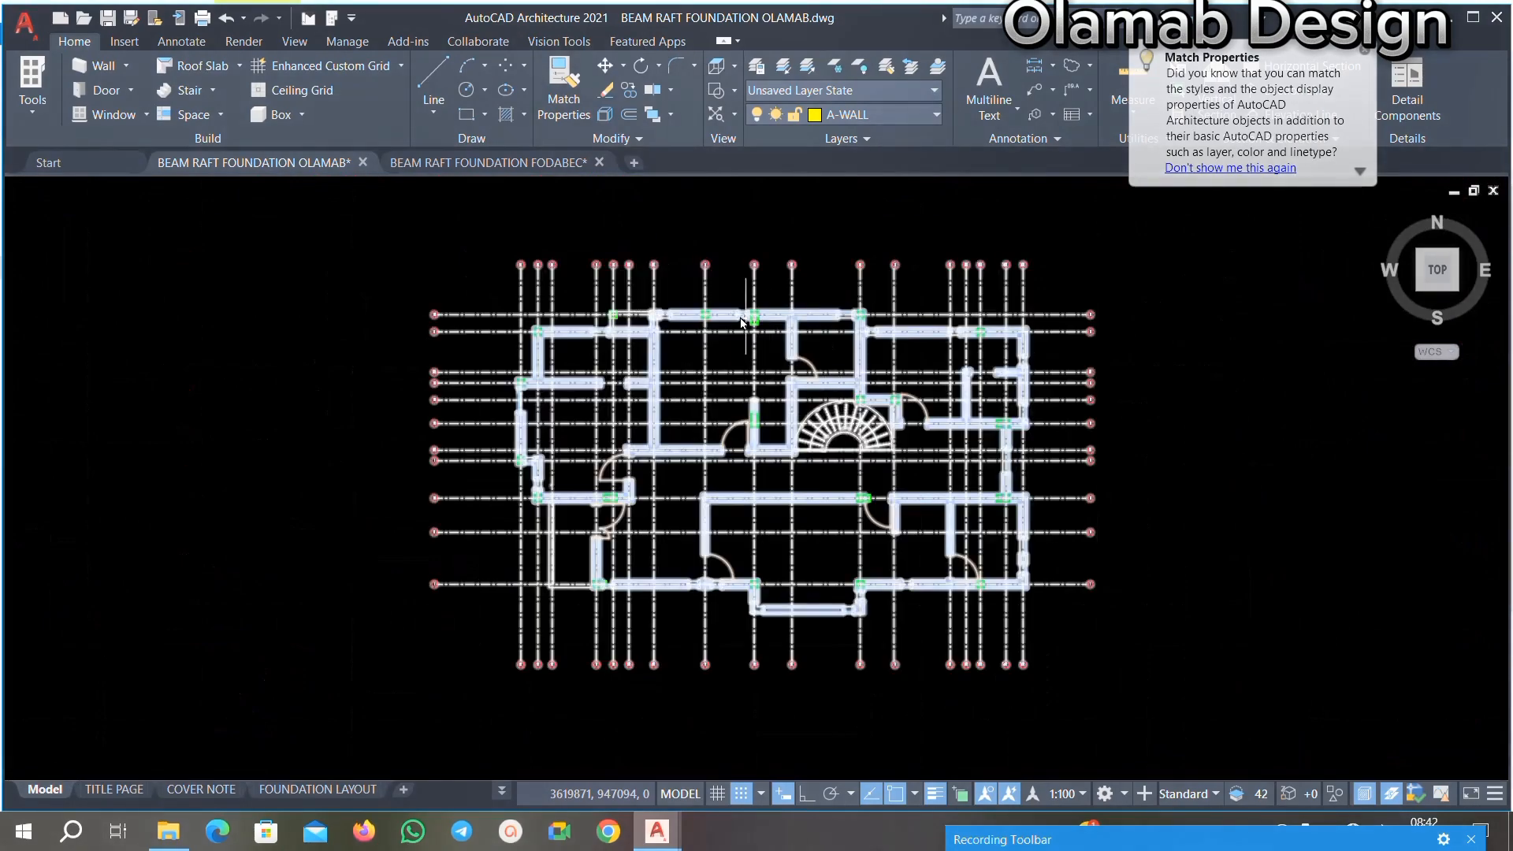
{"action": "scroll", "coordinate": [741, 321], "scroll_direction": "up", "scroll_amount": 5}
{"action": "scroll", "coordinate": [780, 327], "scroll_direction": "up", "scroll_amount": 4}
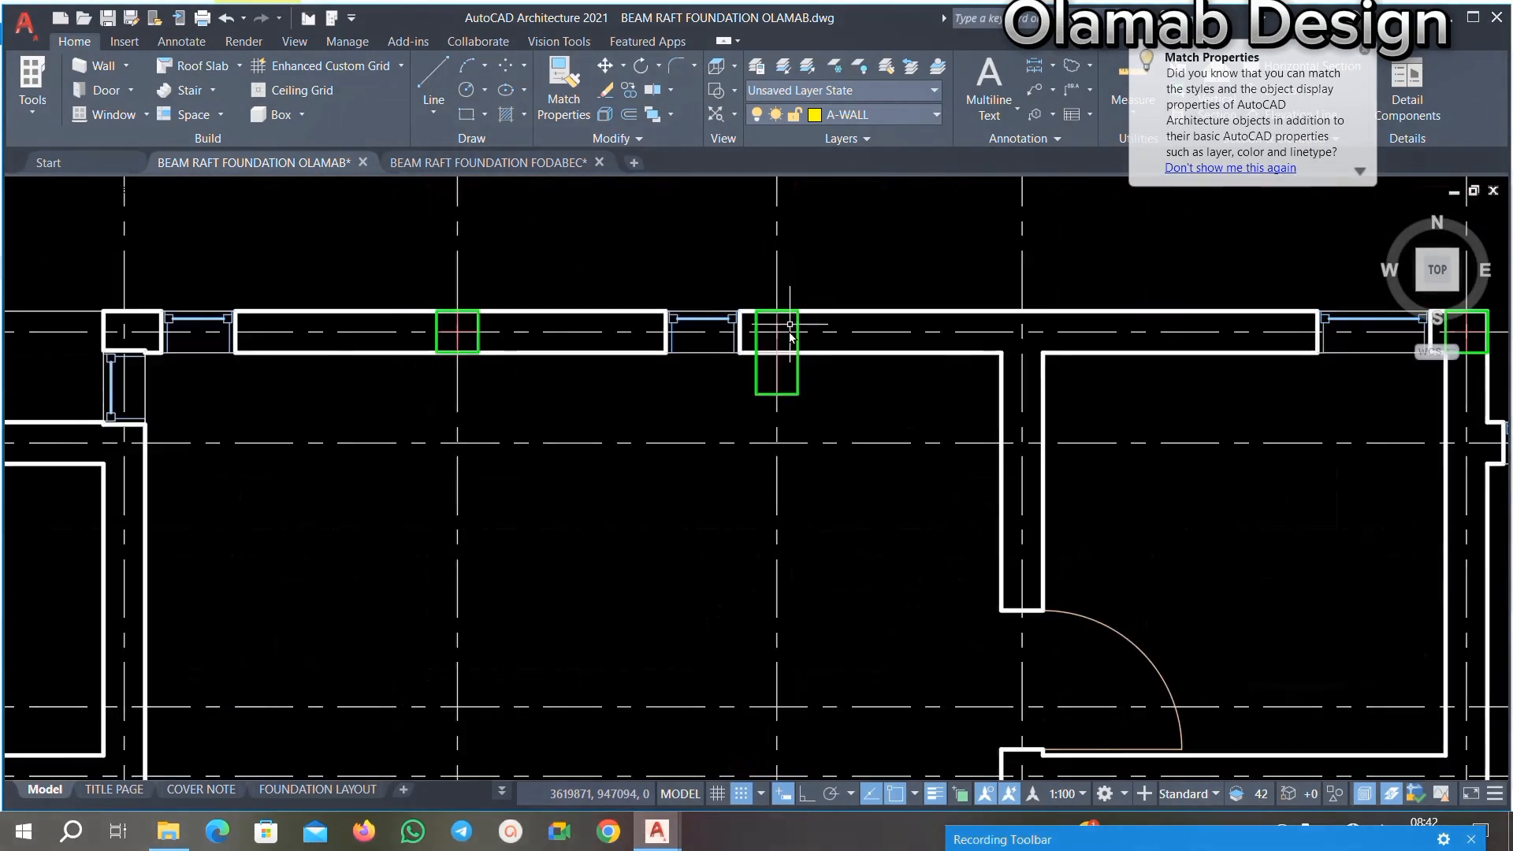
{"action": "scroll", "coordinate": [756, 338], "scroll_direction": "down", "scroll_amount": 8}
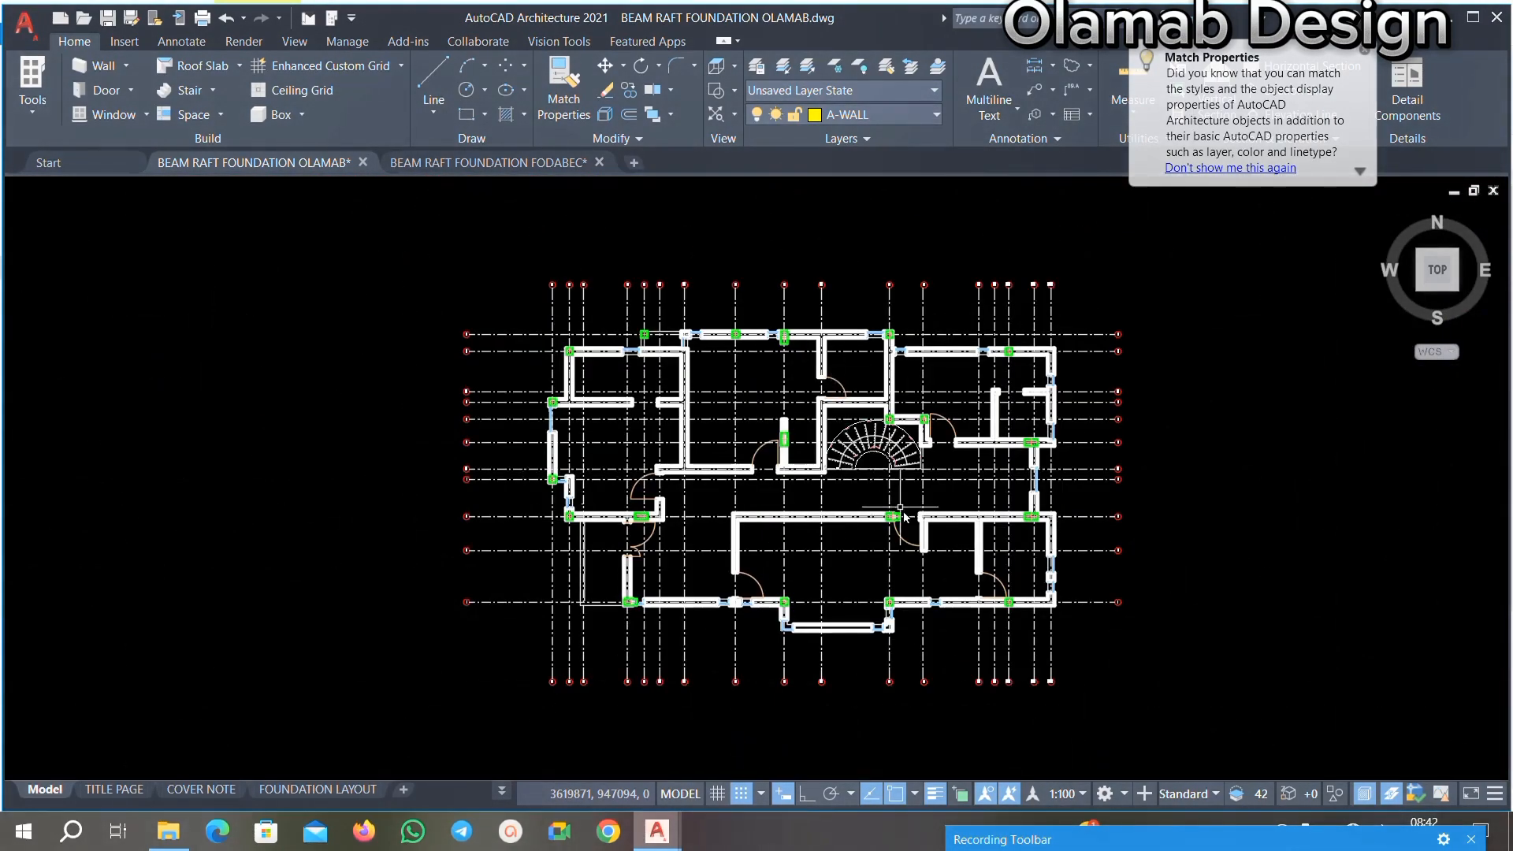
{"action": "scroll", "coordinate": [816, 568], "scroll_direction": "up", "scroll_amount": 1}
{"action": "middle_click_drag", "start_coordinate": [478, 536], "coordinate": [692, 598]}
{"action": "middle_click_drag", "start_coordinate": [923, 547], "coordinate": [868, 553]}
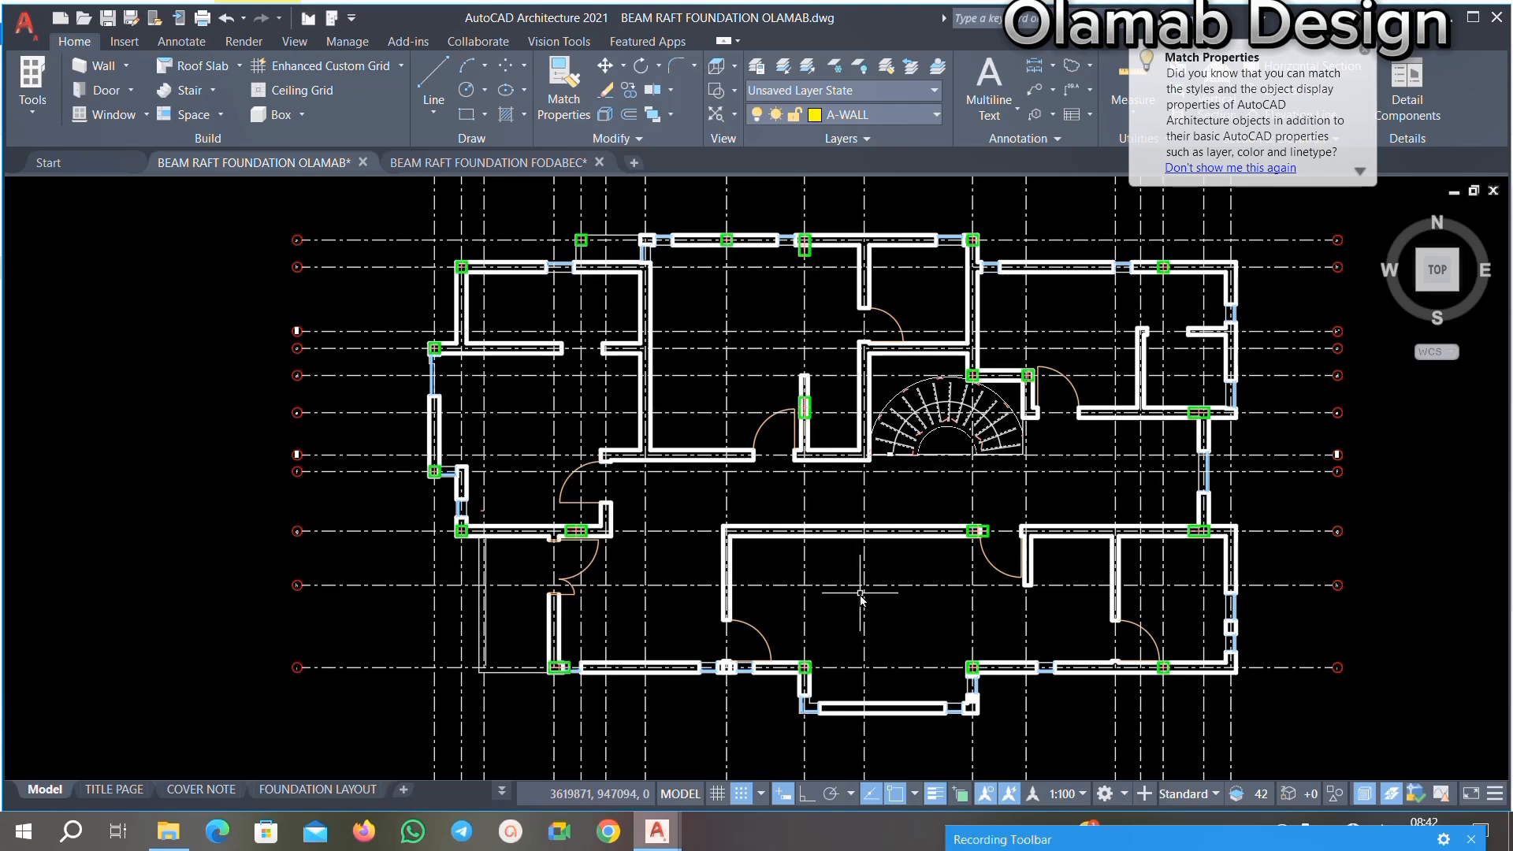
{"action": "scroll", "coordinate": [860, 595], "scroll_direction": "up", "scroll_amount": 8}
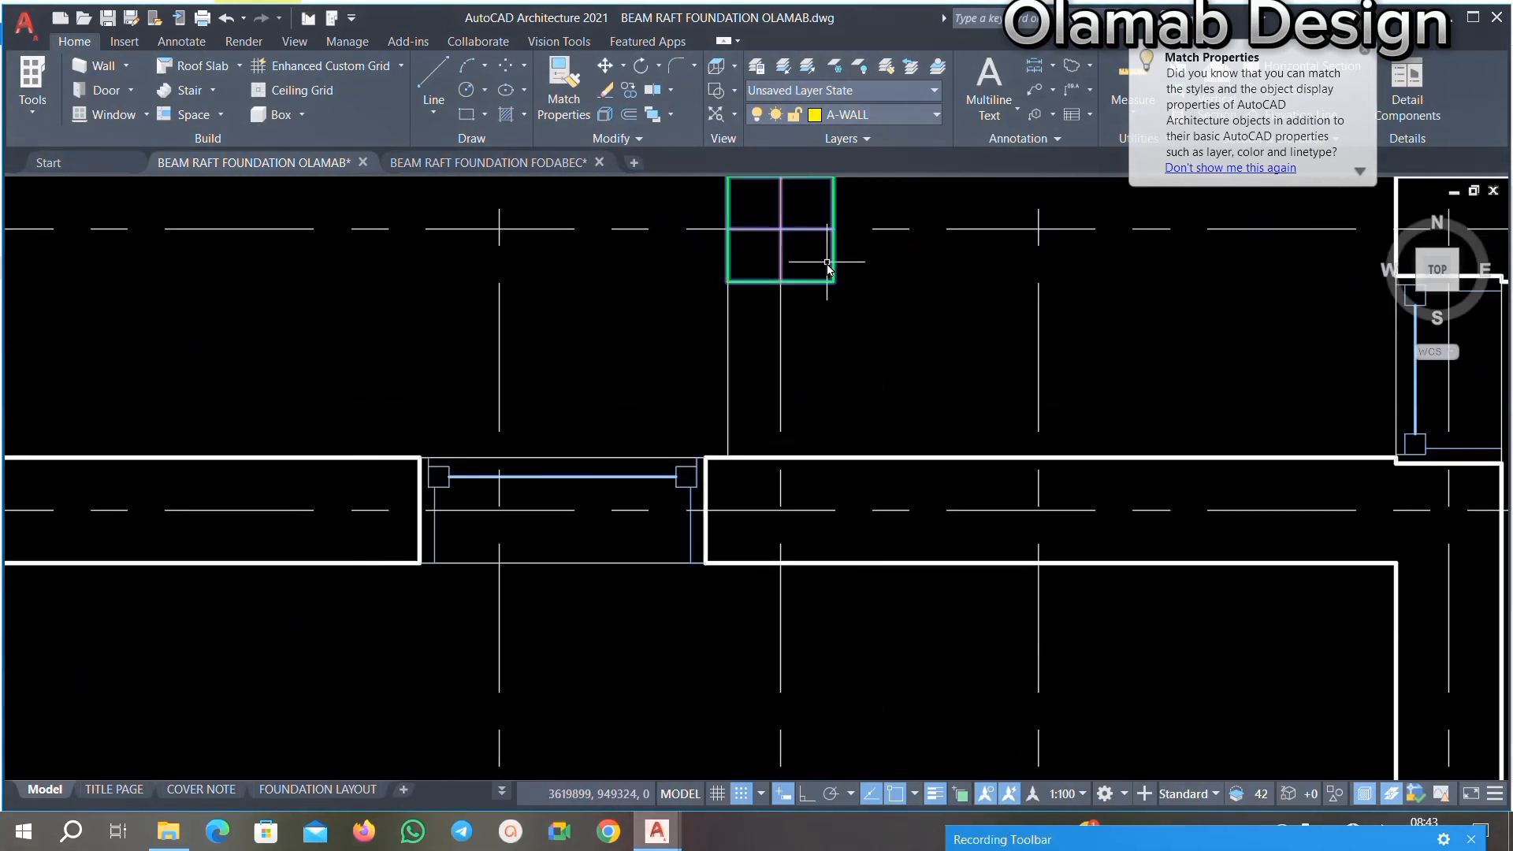
{"action": "key", "text": "Delete"}
Step: Copy the square column at the wall corner on grid 2, by its centre, to the two wall junctions on grid 5"
{"action": "scroll", "coordinate": [853, 285], "scroll_direction": "down", "scroll_amount": 3}
{"action": "scroll", "coordinate": [554, 335], "scroll_direction": "up", "scroll_amount": 4}
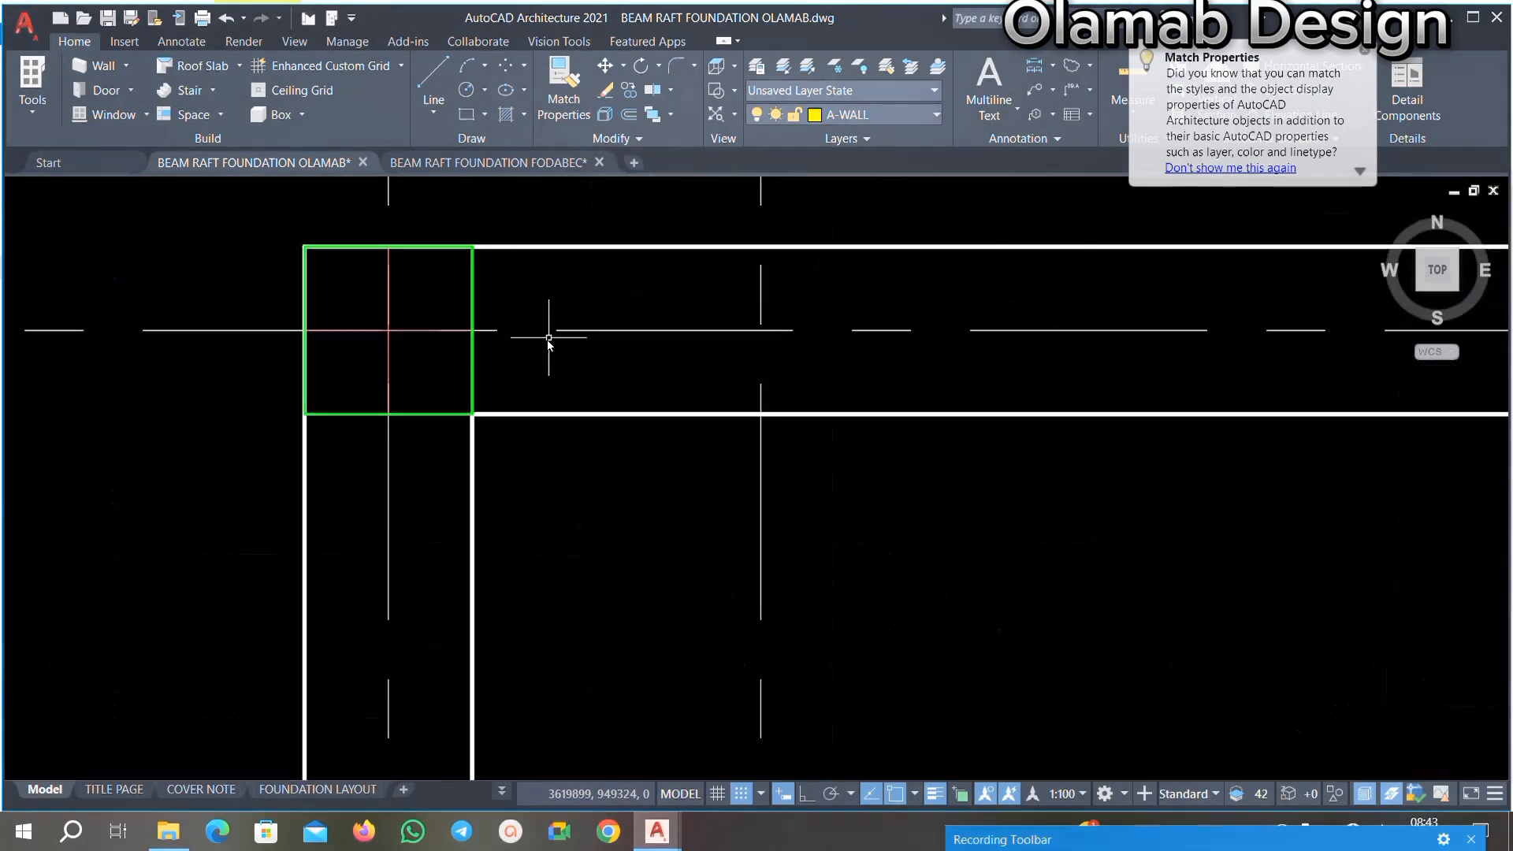
{"action": "left_click", "coordinate": [493, 358]}
{"action": "left_click", "coordinate": [432, 381]}
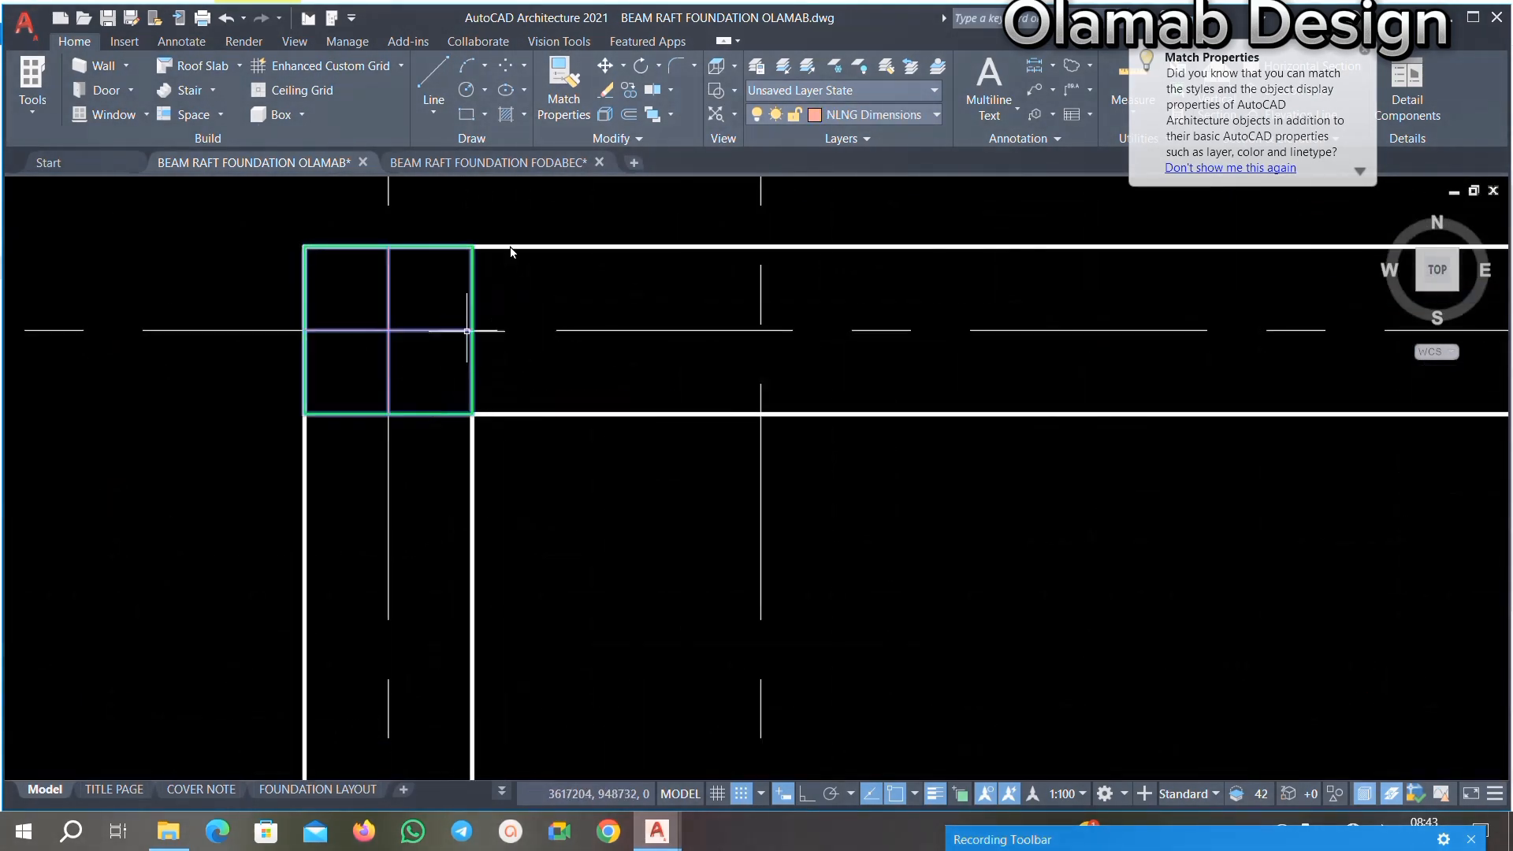
{"action": "left_click", "coordinate": [629, 91]}
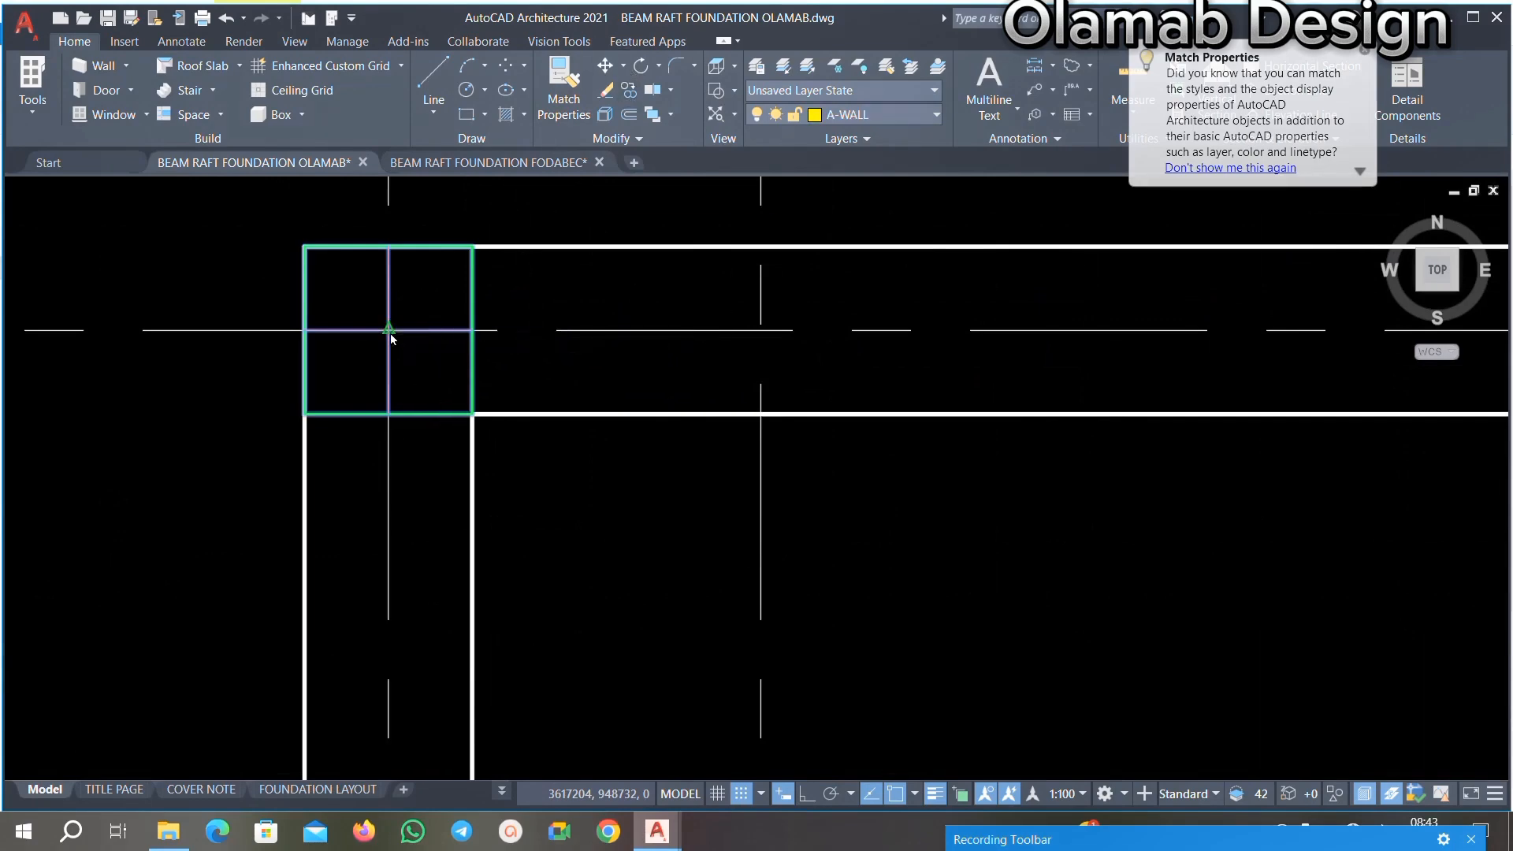
{"action": "left_click", "coordinate": [389, 329]}
{"action": "scroll", "coordinate": [388, 329], "scroll_direction": "down", "scroll_amount": 4}
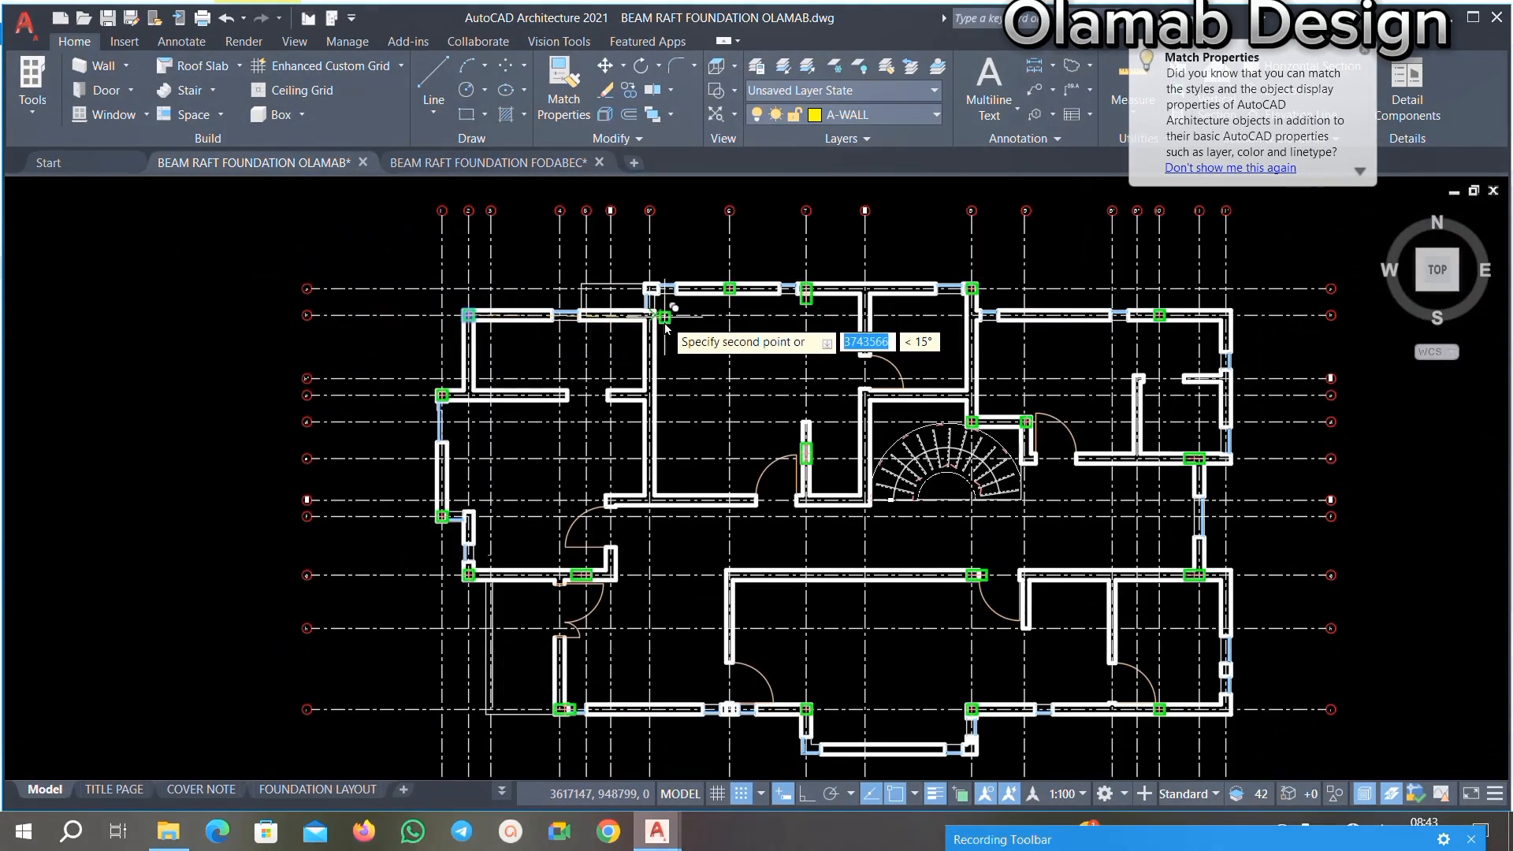
{"action": "scroll", "coordinate": [615, 394], "scroll_direction": "up", "scroll_amount": 4}
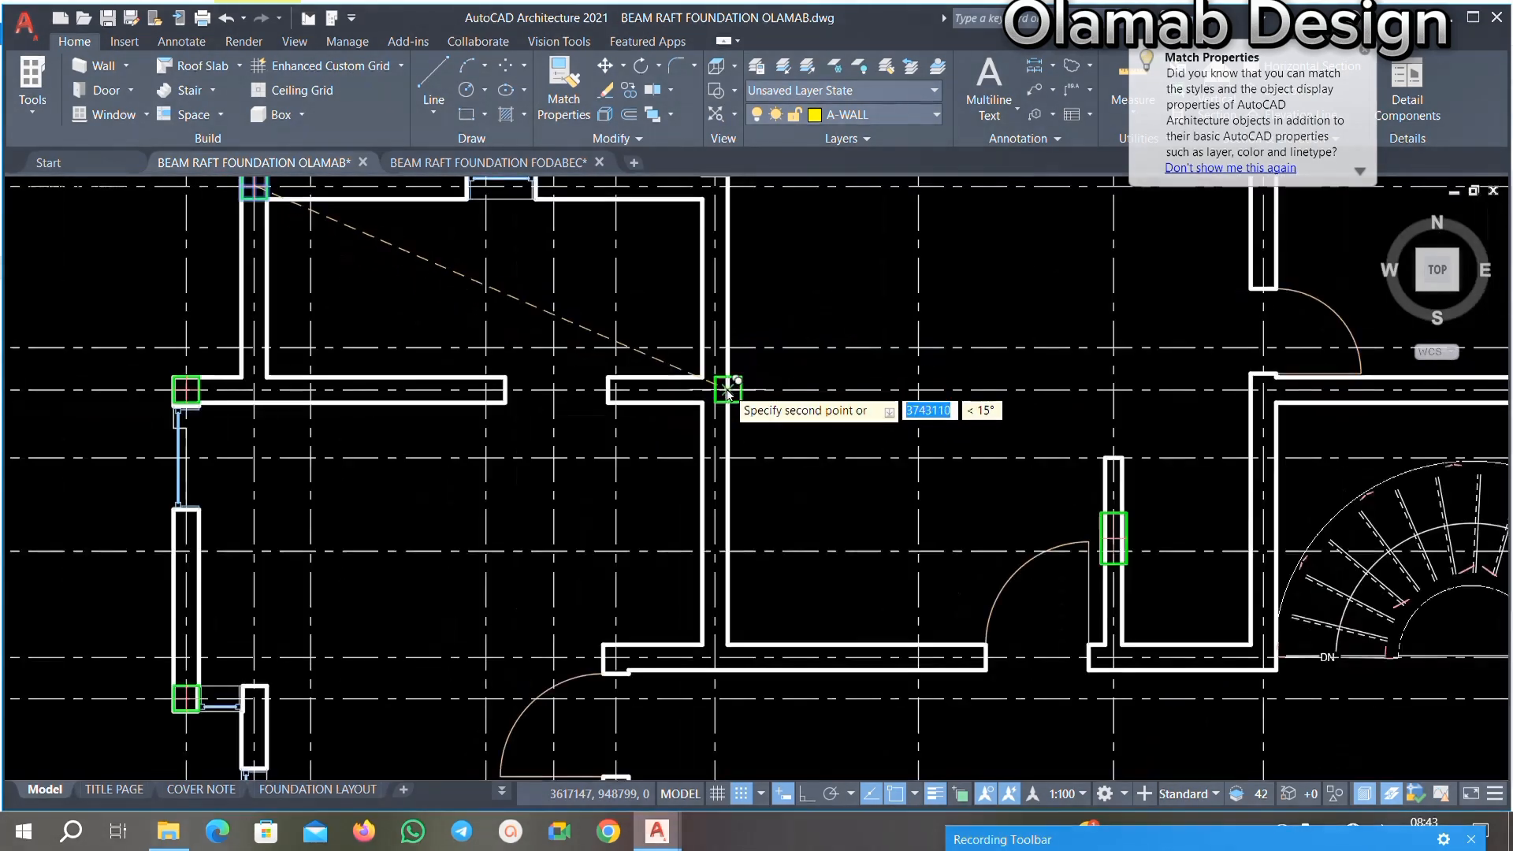
{"action": "scroll", "coordinate": [726, 393], "scroll_direction": "up", "scroll_amount": 2}
{"action": "scroll", "coordinate": [712, 398], "scroll_direction": "down", "scroll_amount": 6}
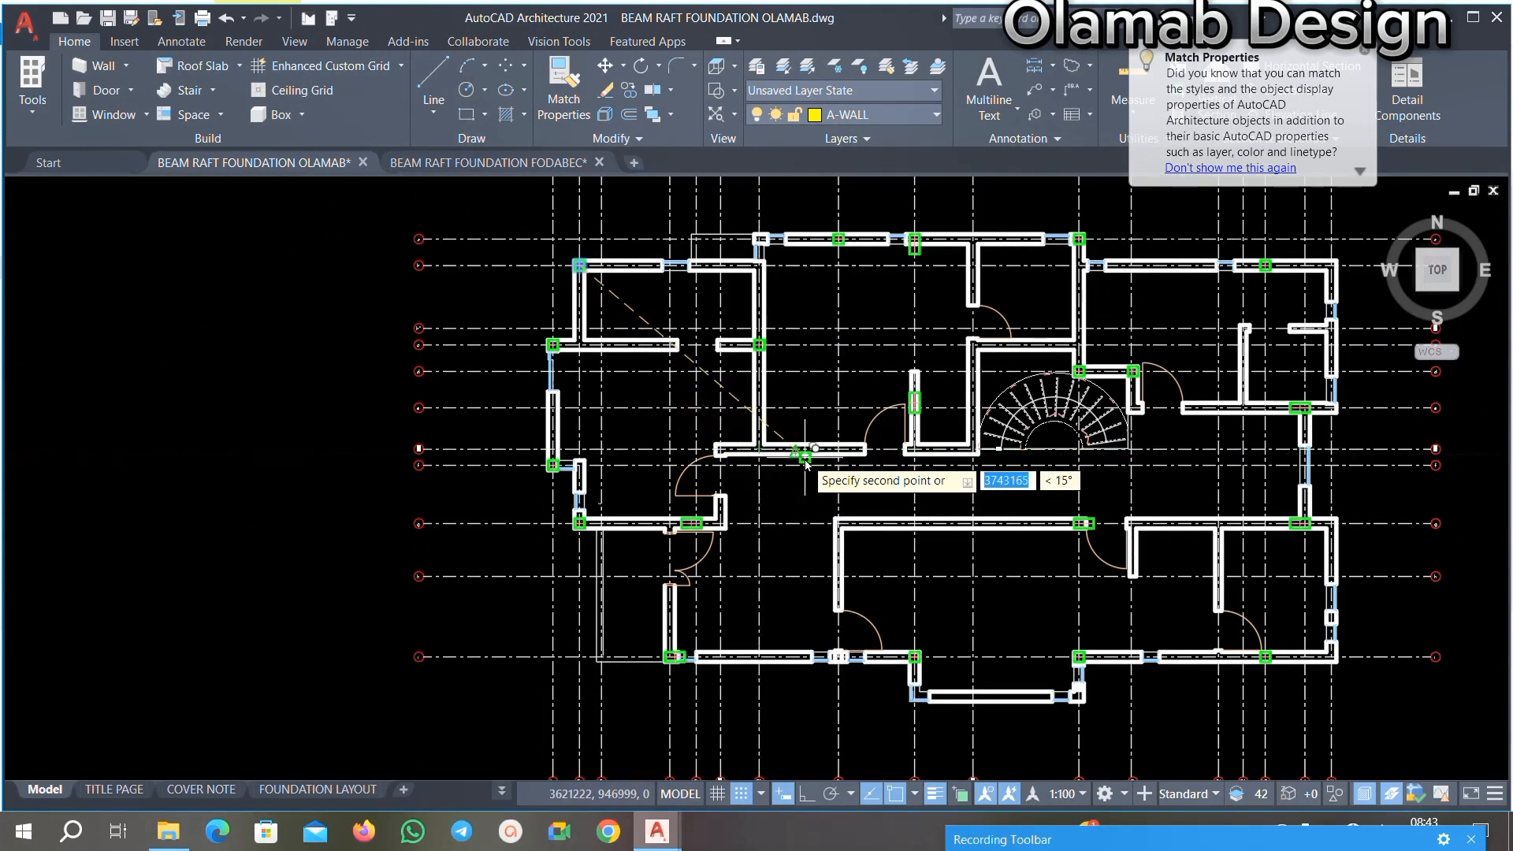
{"action": "scroll", "coordinate": [805, 463], "scroll_direction": "up", "scroll_amount": 5}
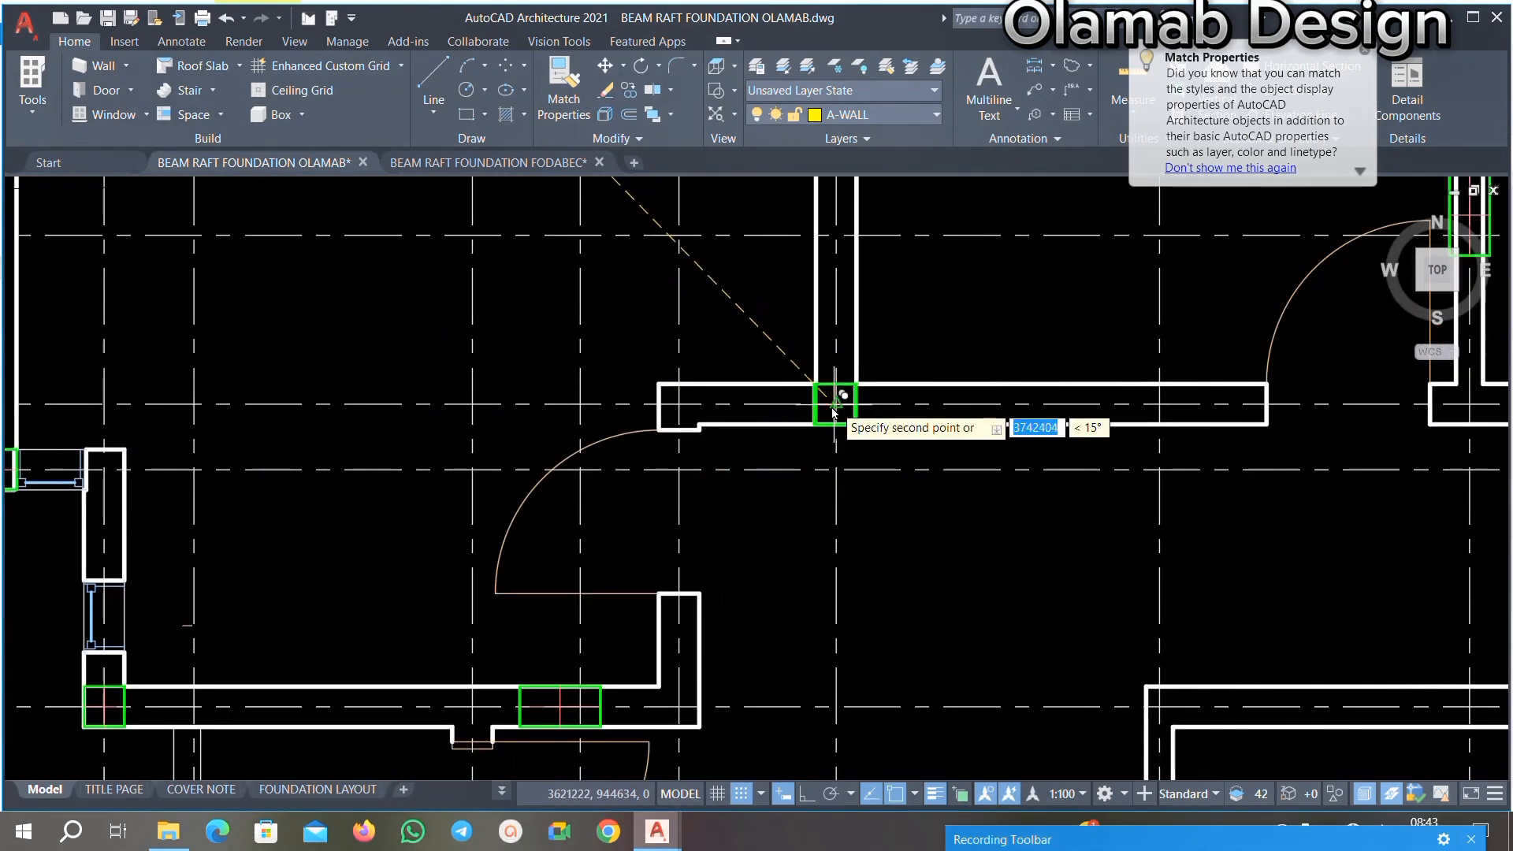
{"action": "scroll", "coordinate": [833, 410], "scroll_direction": "down", "scroll_amount": 5}
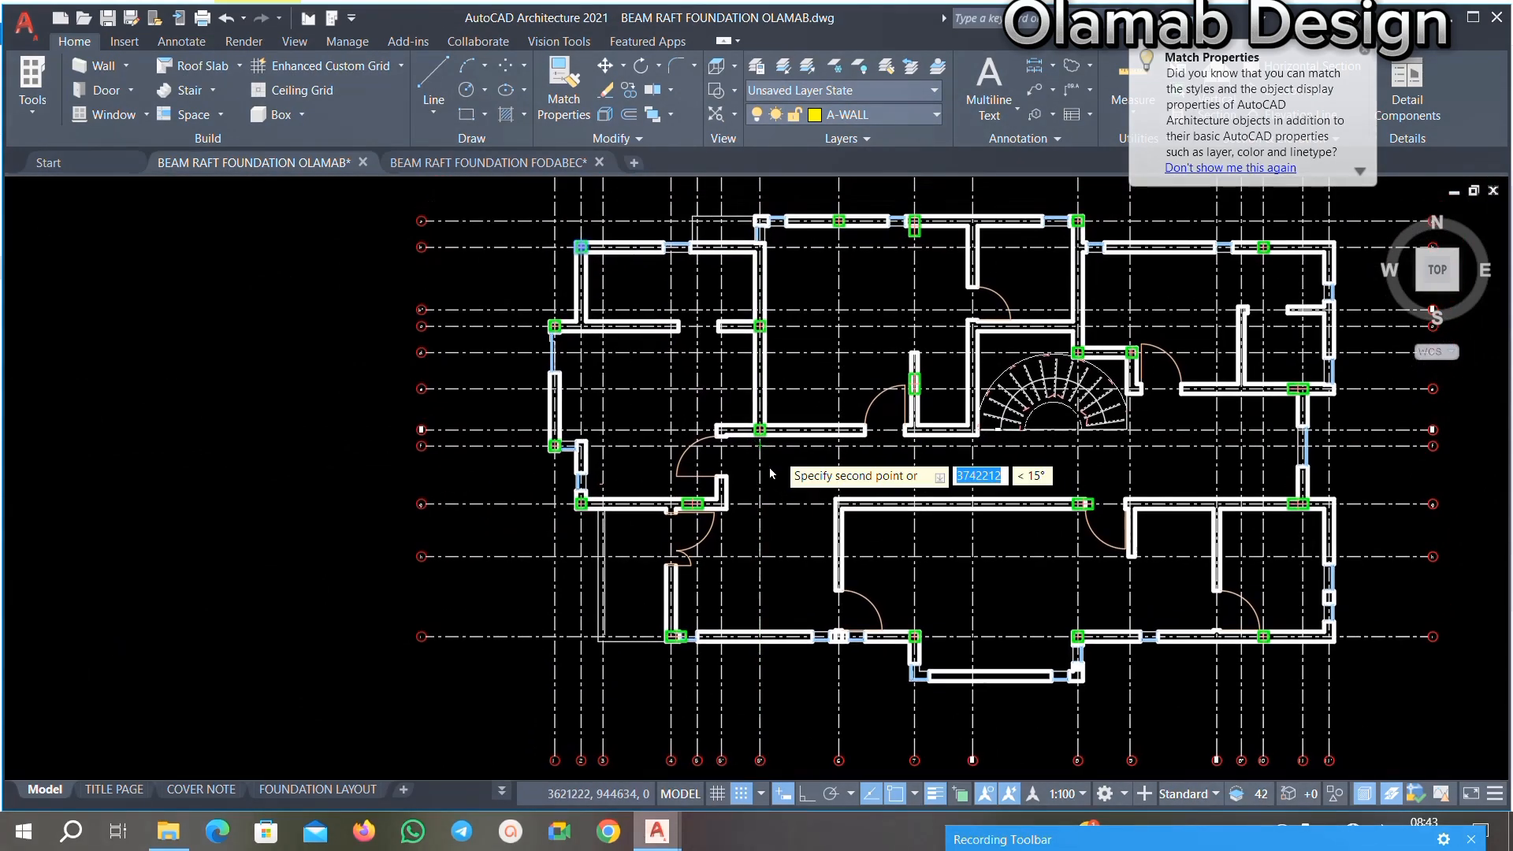
{"action": "mouse_move", "coordinate": [769, 468]}
{"action": "middle_mouse_down"}
{"action": "mouse_move", "coordinate": [686, 480]}
{"action": "mouse_move", "coordinate": [665, 519]}
{"action": "middle_mouse_up"}
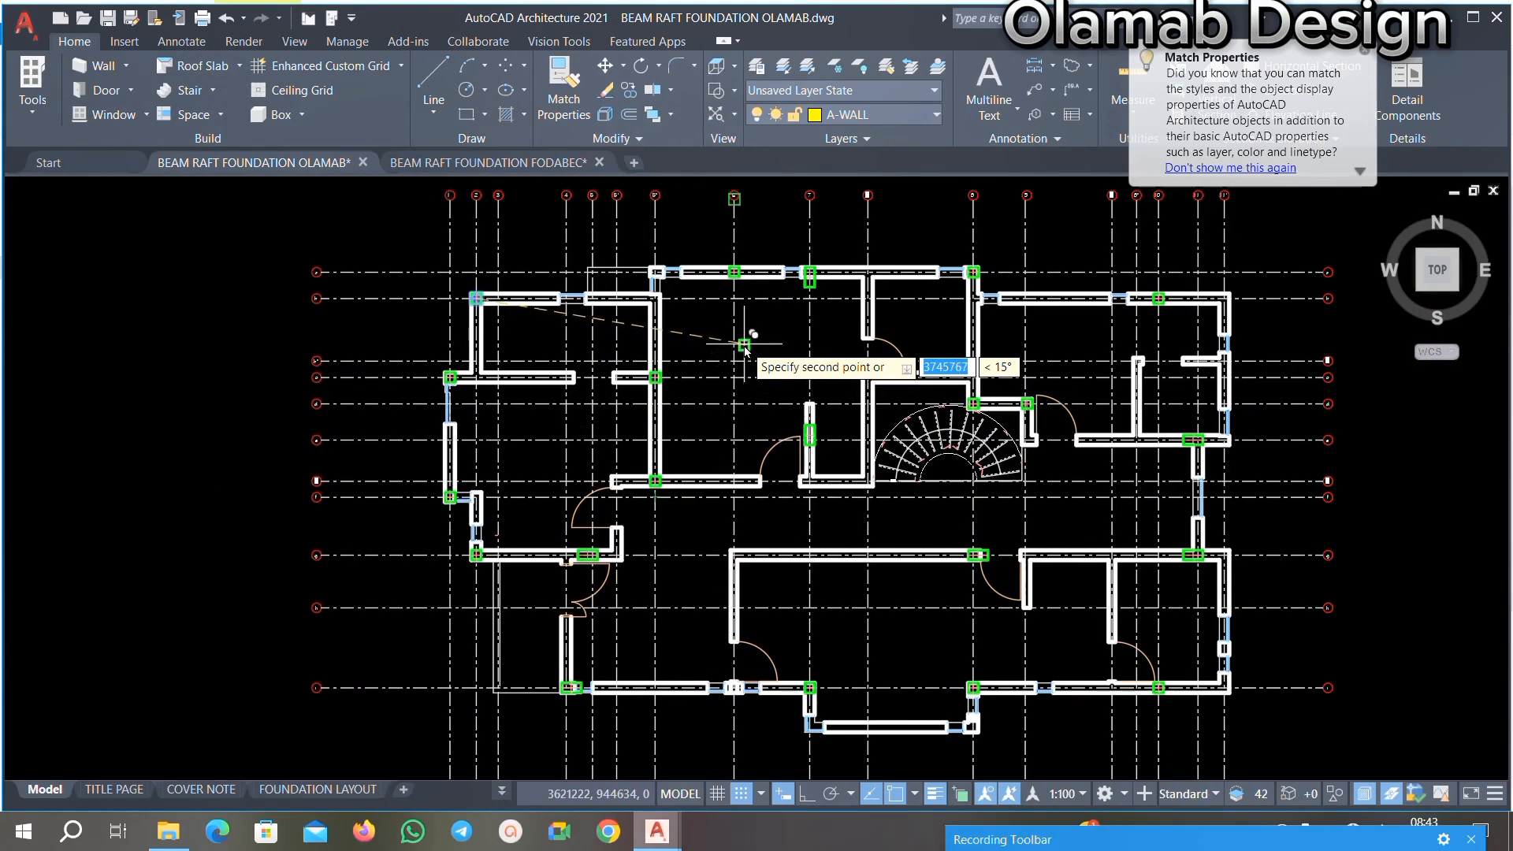
Step: Delete the rectangular column on grid 7 that projects from the floor plan's uppermost outer wall
{"action": "scroll", "coordinate": [747, 259], "scroll_direction": "up", "scroll_amount": 5}
{"action": "scroll", "coordinate": [907, 310], "scroll_direction": "up", "scroll_amount": 2}
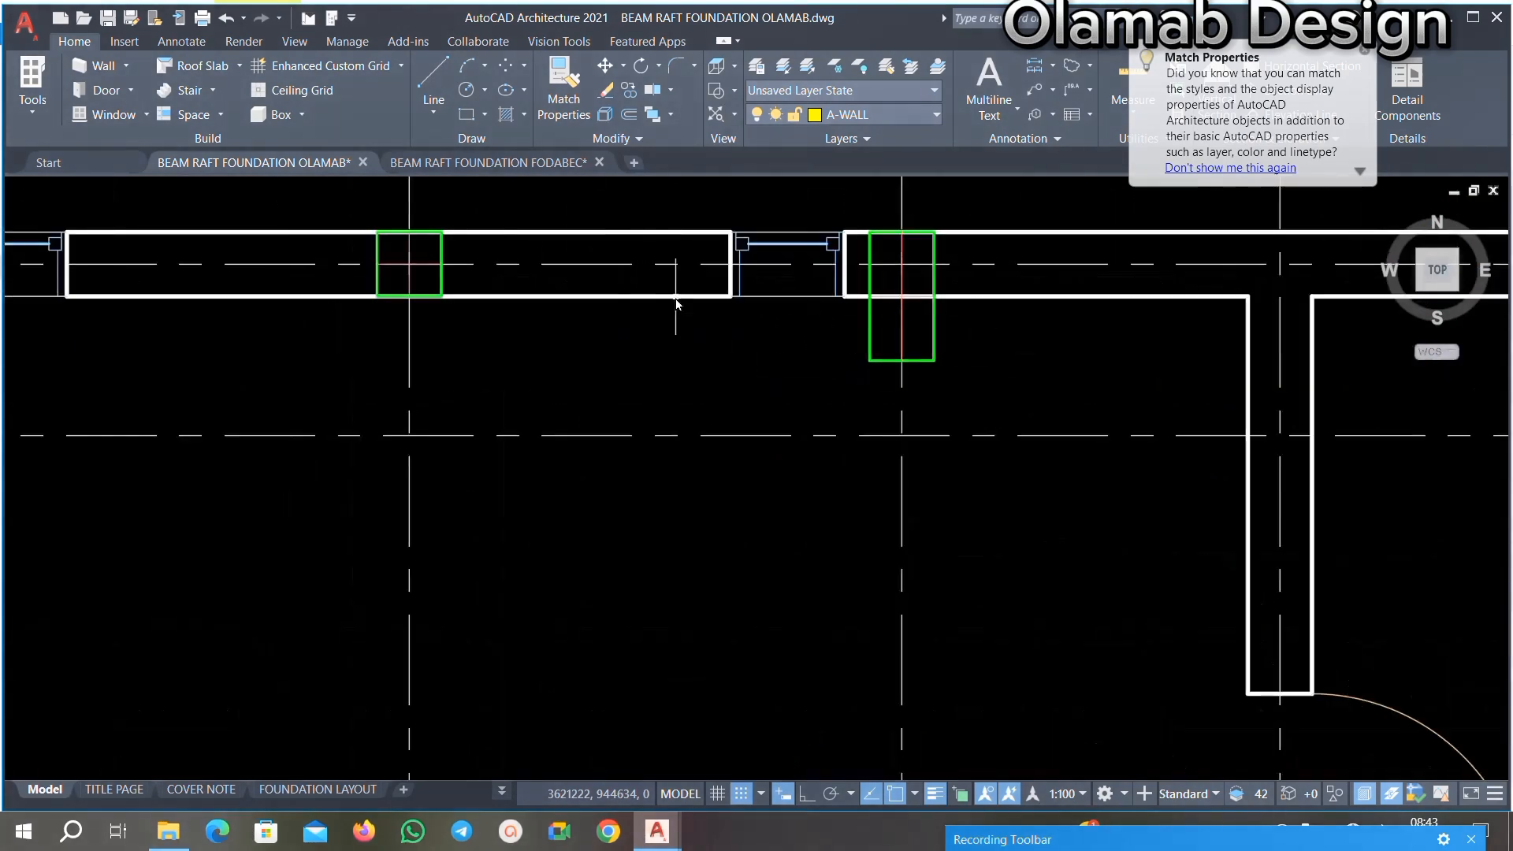
{"action": "scroll", "coordinate": [676, 300], "scroll_direction": "down", "scroll_amount": 2}
{"action": "scroll", "coordinate": [792, 307], "scroll_direction": "up", "scroll_amount": 3}
{"action": "left_click", "coordinate": [733, 320]}
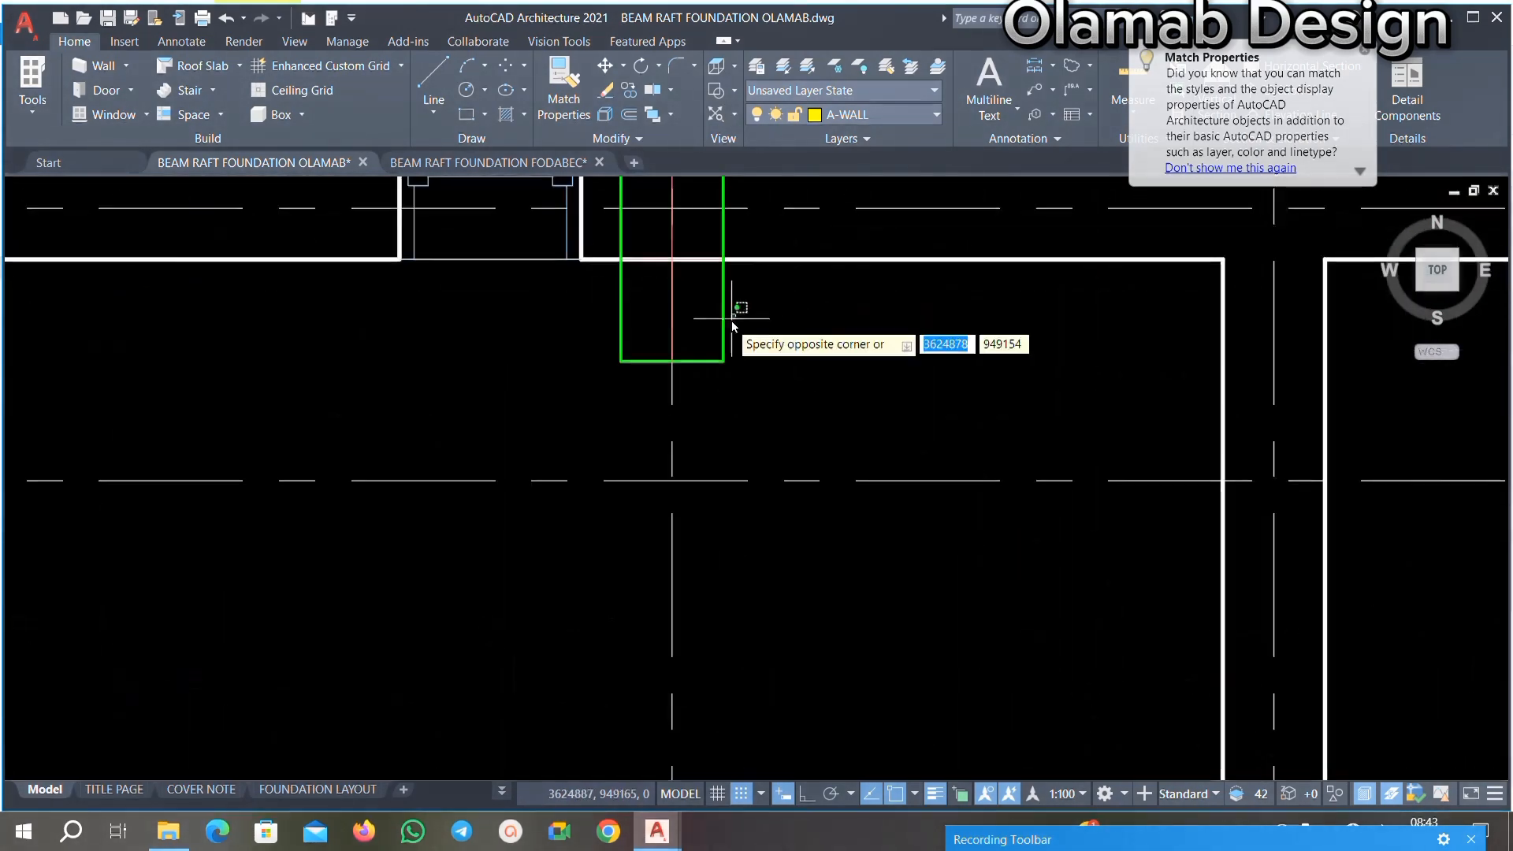
{"action": "left_click", "coordinate": [705, 348]}
{"action": "scroll", "coordinate": [757, 339], "scroll_direction": "down", "scroll_amount": 5}
{"action": "scroll", "coordinate": [483, 243], "scroll_direction": "up", "scroll_amount": 7}
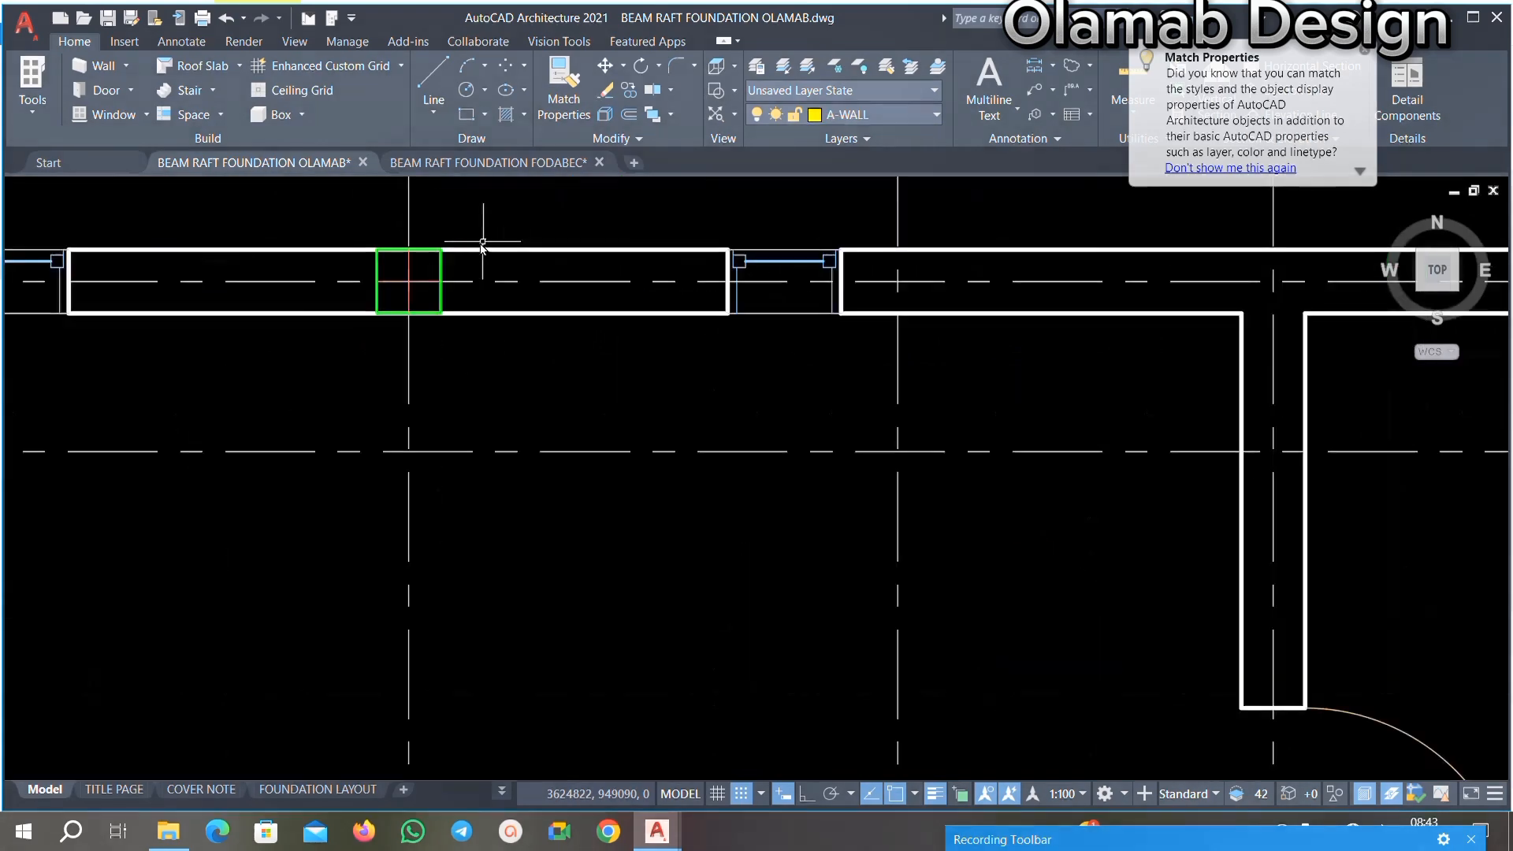
Step: Move the square column on grid 6 along the uppermost wall to the wall's centreline intersection with grid 7
{"action": "left_click", "coordinate": [605, 67]}
{"action": "left_click", "coordinate": [304, 339]}
{"action": "scroll", "coordinate": [329, 341], "scroll_direction": "down", "scroll_amount": 3}
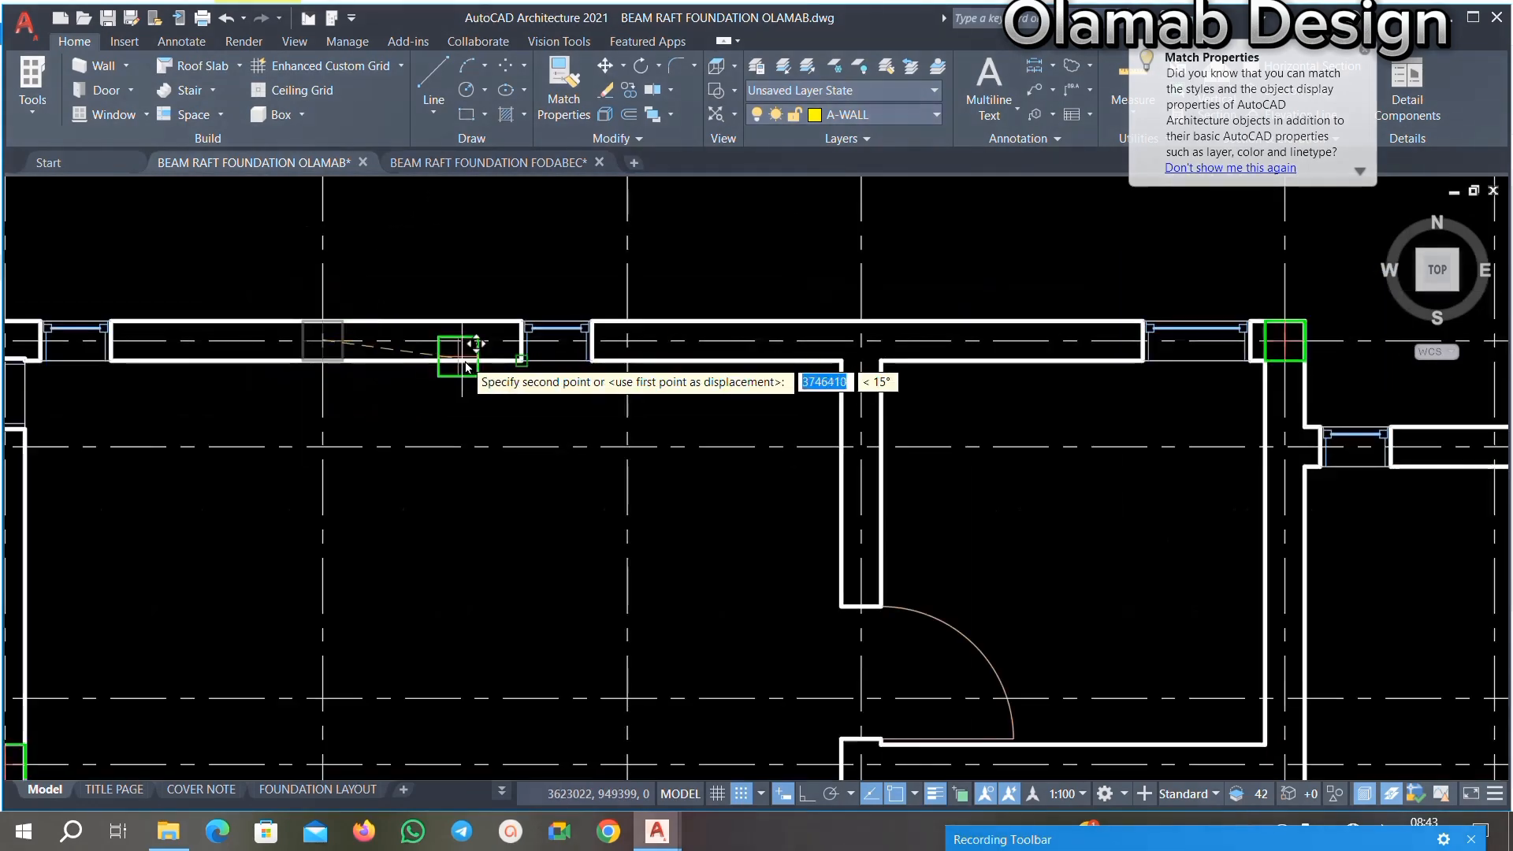
{"action": "scroll", "coordinate": [627, 367], "scroll_direction": "down", "scroll_amount": 2}
{"action": "scroll", "coordinate": [620, 358], "scroll_direction": "up", "scroll_amount": 2}
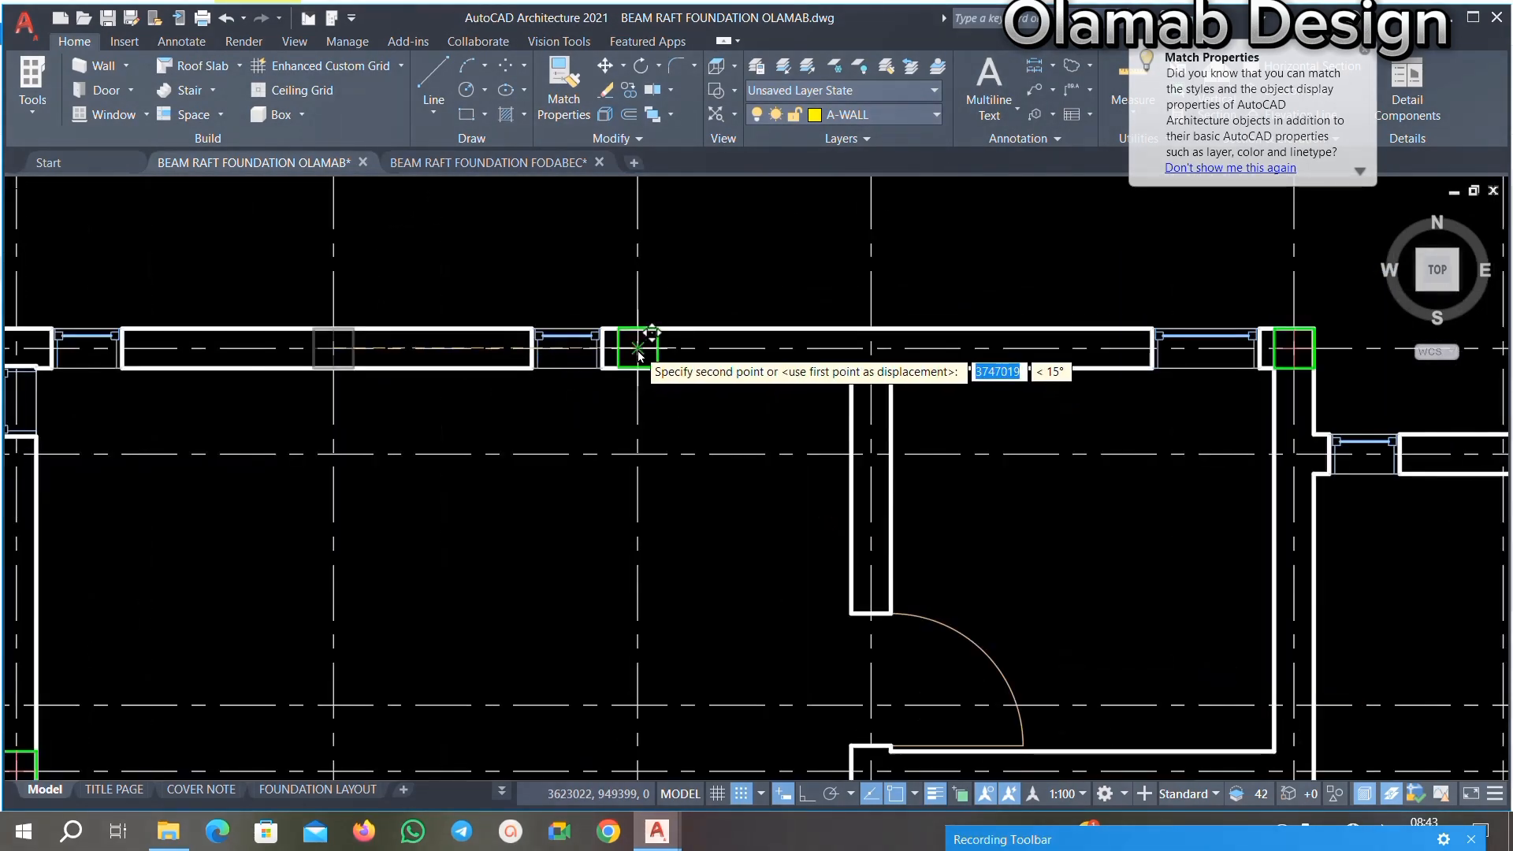
{"action": "left_click", "coordinate": [638, 354]}
{"action": "scroll", "coordinate": [638, 354], "scroll_direction": "down", "scroll_amount": 3}
Step: Copy the square column on grid 7 in the uppermost wall to a free spot inside the projecting bay near grid 7
{"action": "scroll", "coordinate": [732, 433], "scroll_direction": "up", "scroll_amount": 5}
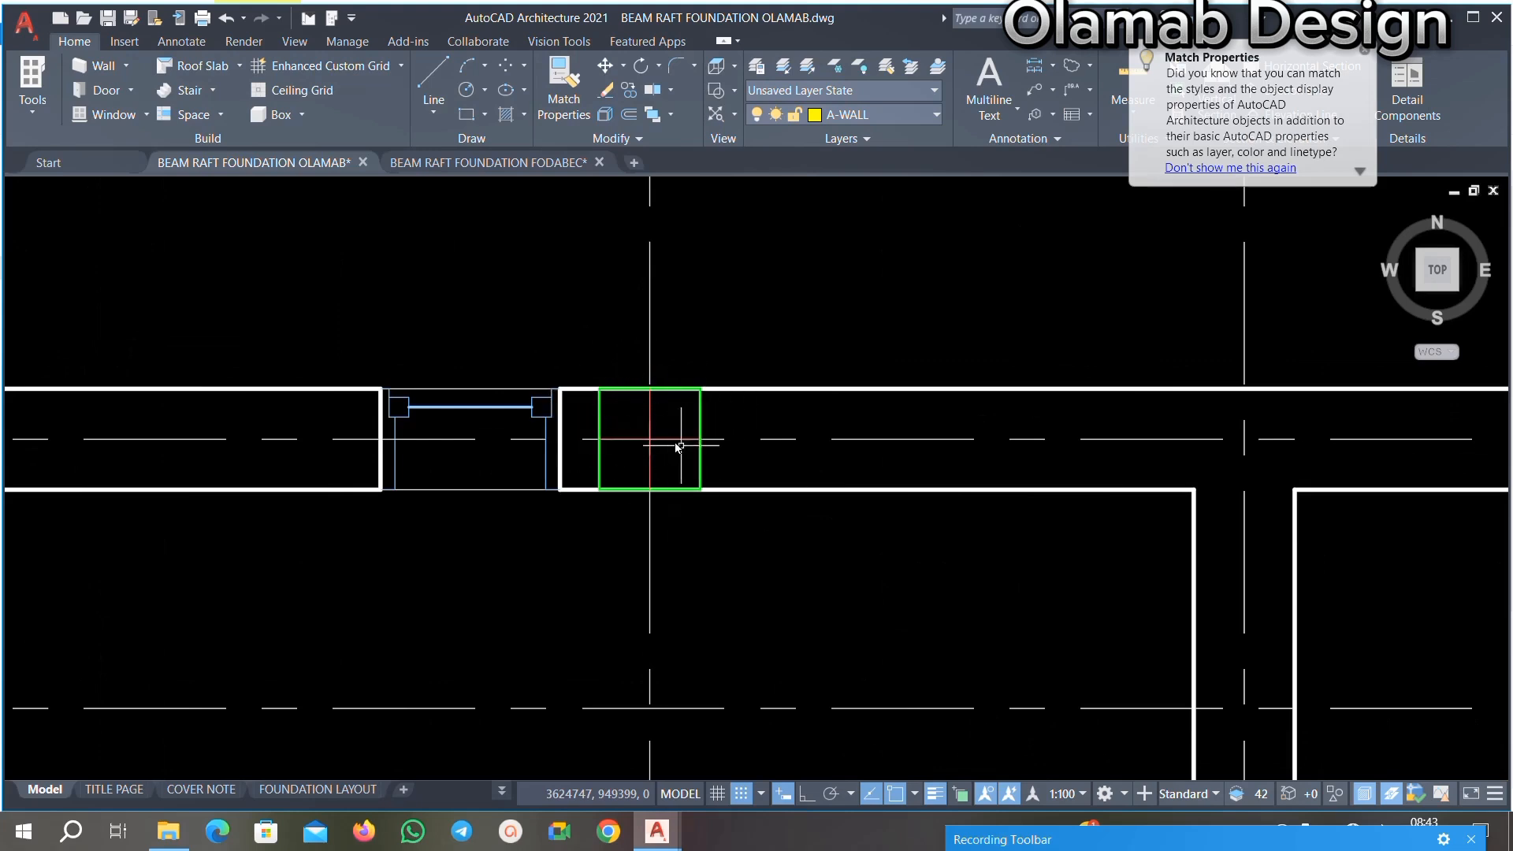
{"action": "scroll", "coordinate": [662, 402], "scroll_direction": "up", "scroll_amount": 2}
{"action": "left_click", "coordinate": [784, 422]}
{"action": "left_click", "coordinate": [729, 439]}
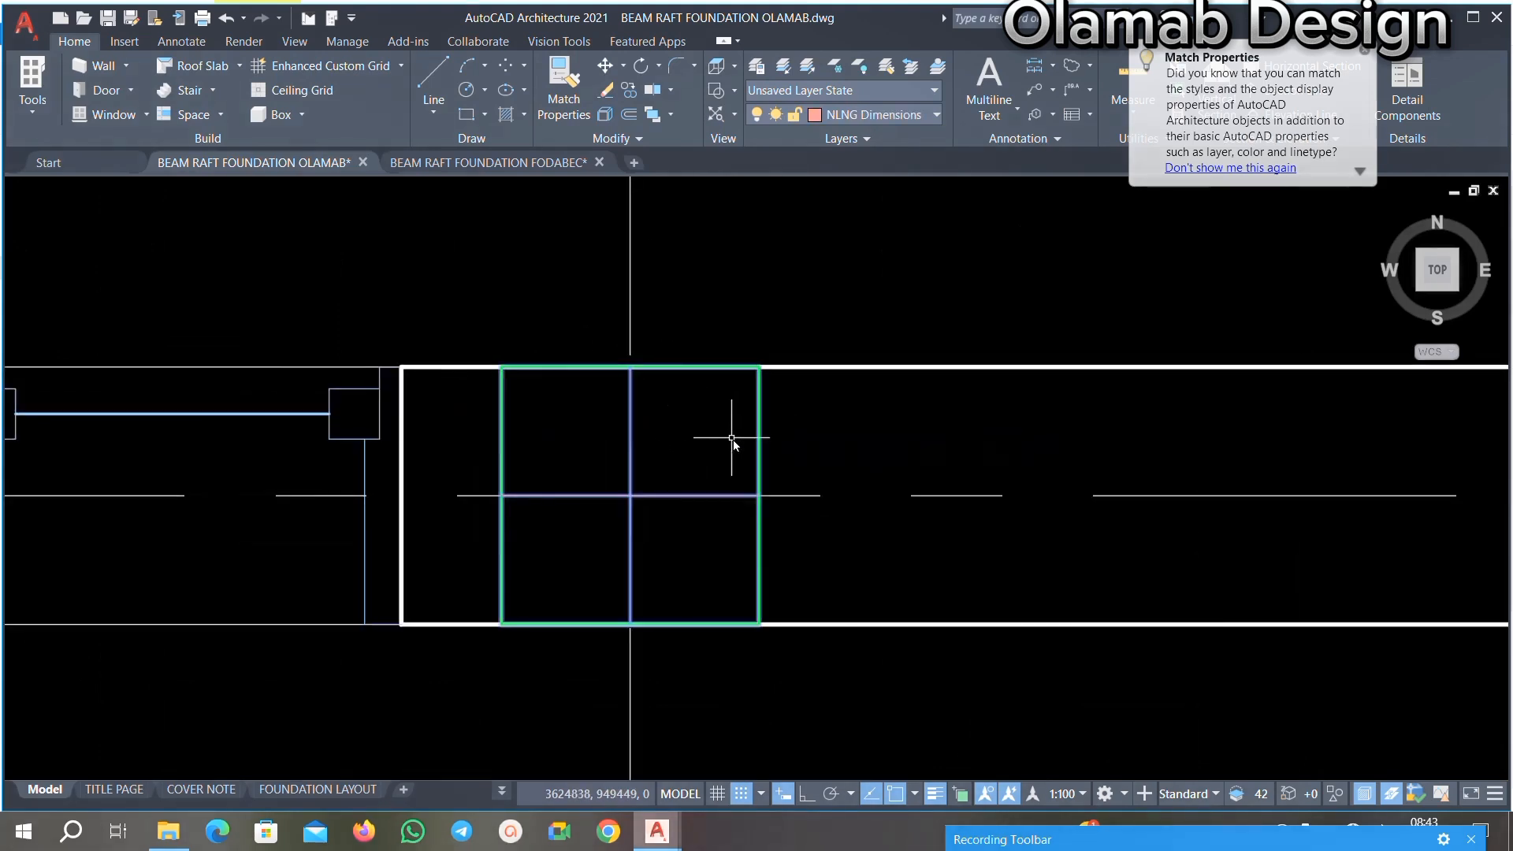
{"action": "scroll", "coordinate": [732, 378], "scroll_direction": "down", "scroll_amount": 2}
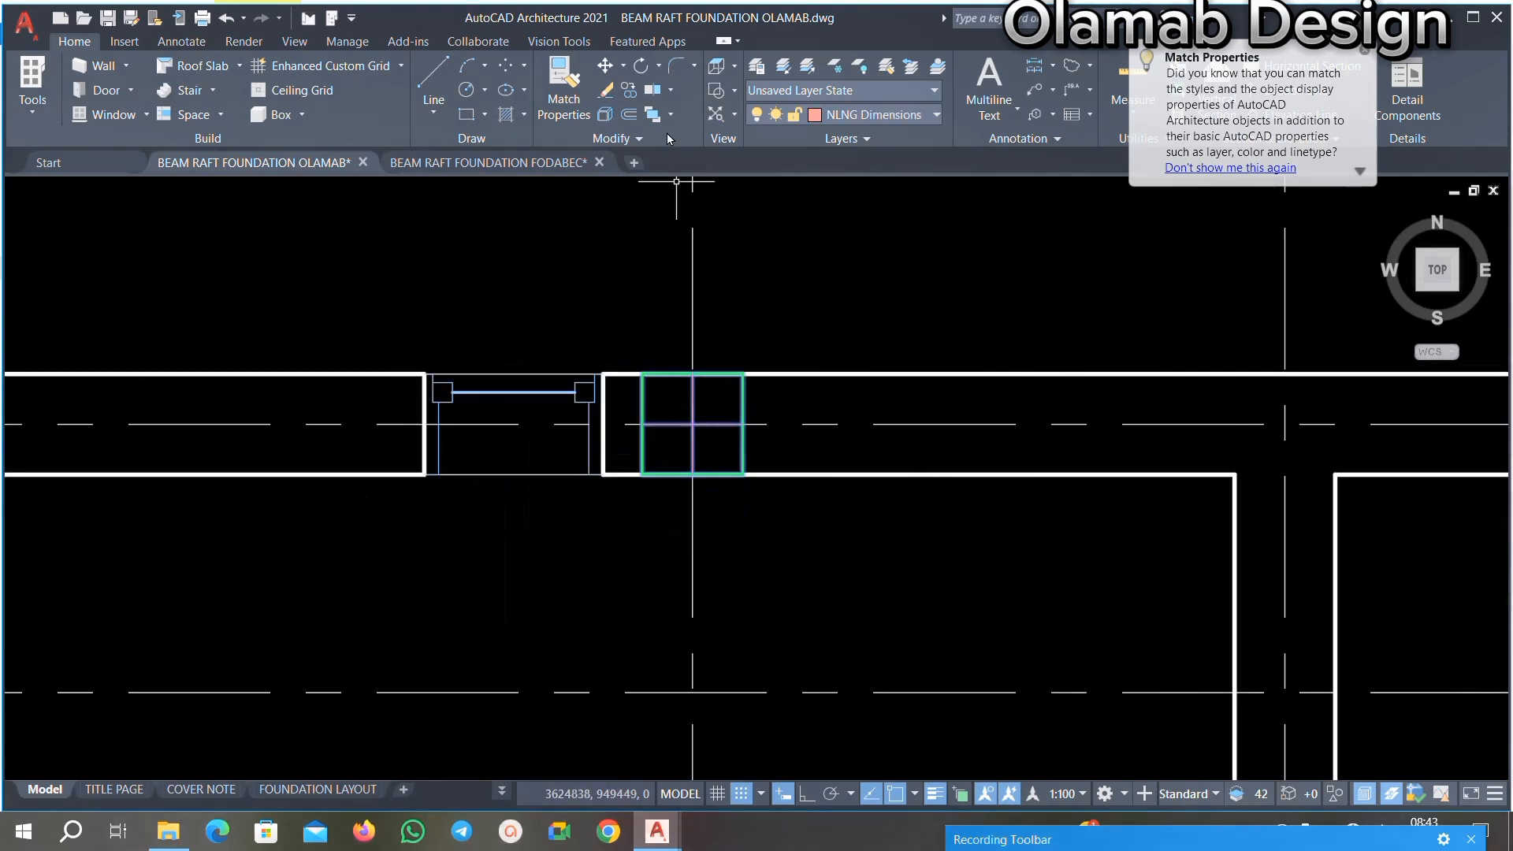
{"action": "left_click", "coordinate": [625, 92]}
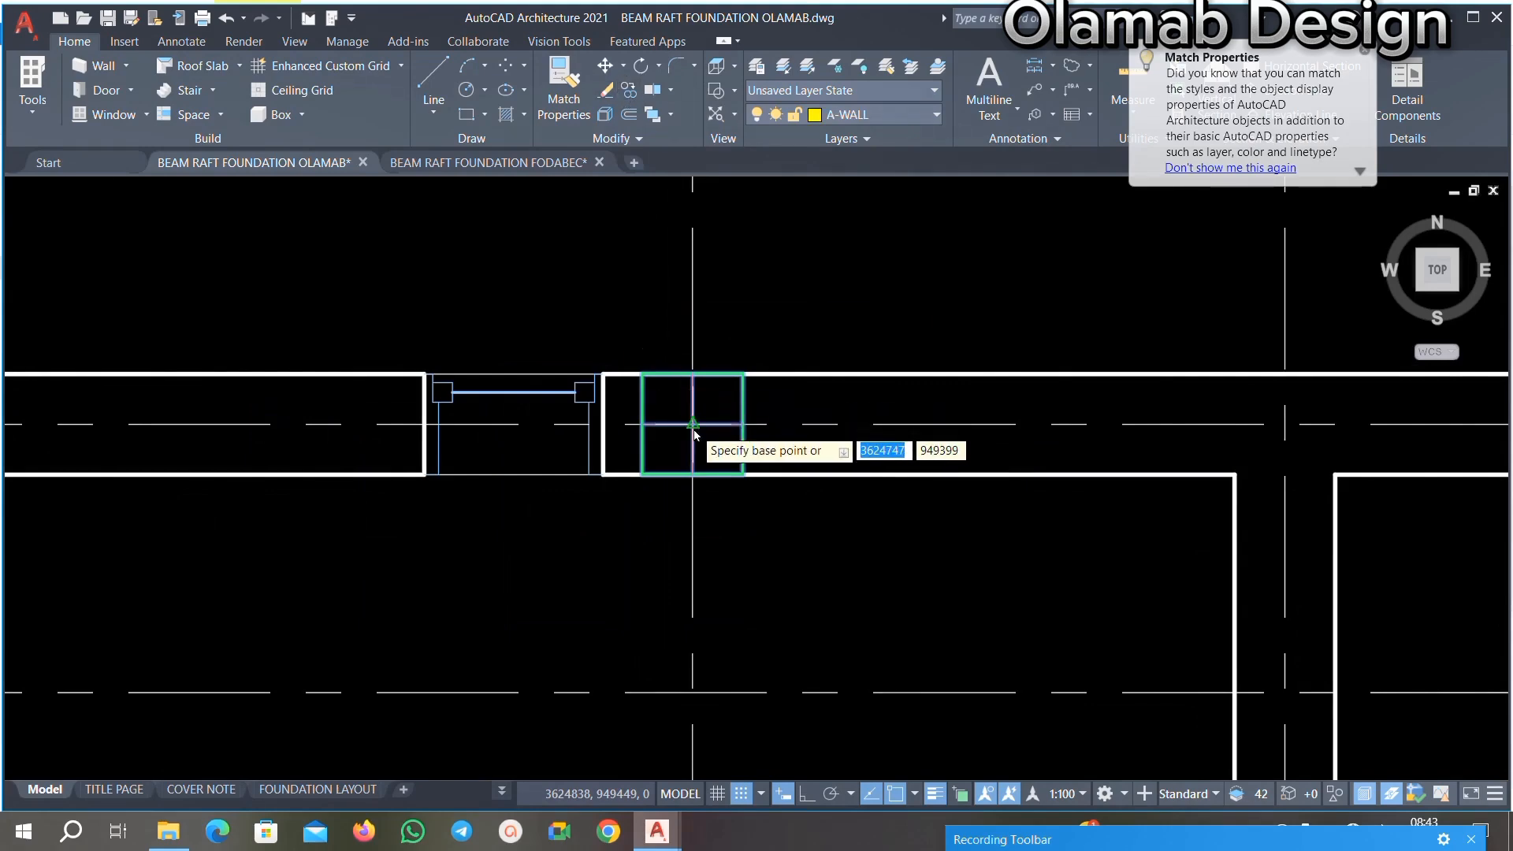
{"action": "left_click", "coordinate": [694, 433]}
{"action": "scroll", "coordinate": [706, 272], "scroll_direction": "down", "scroll_amount": 5}
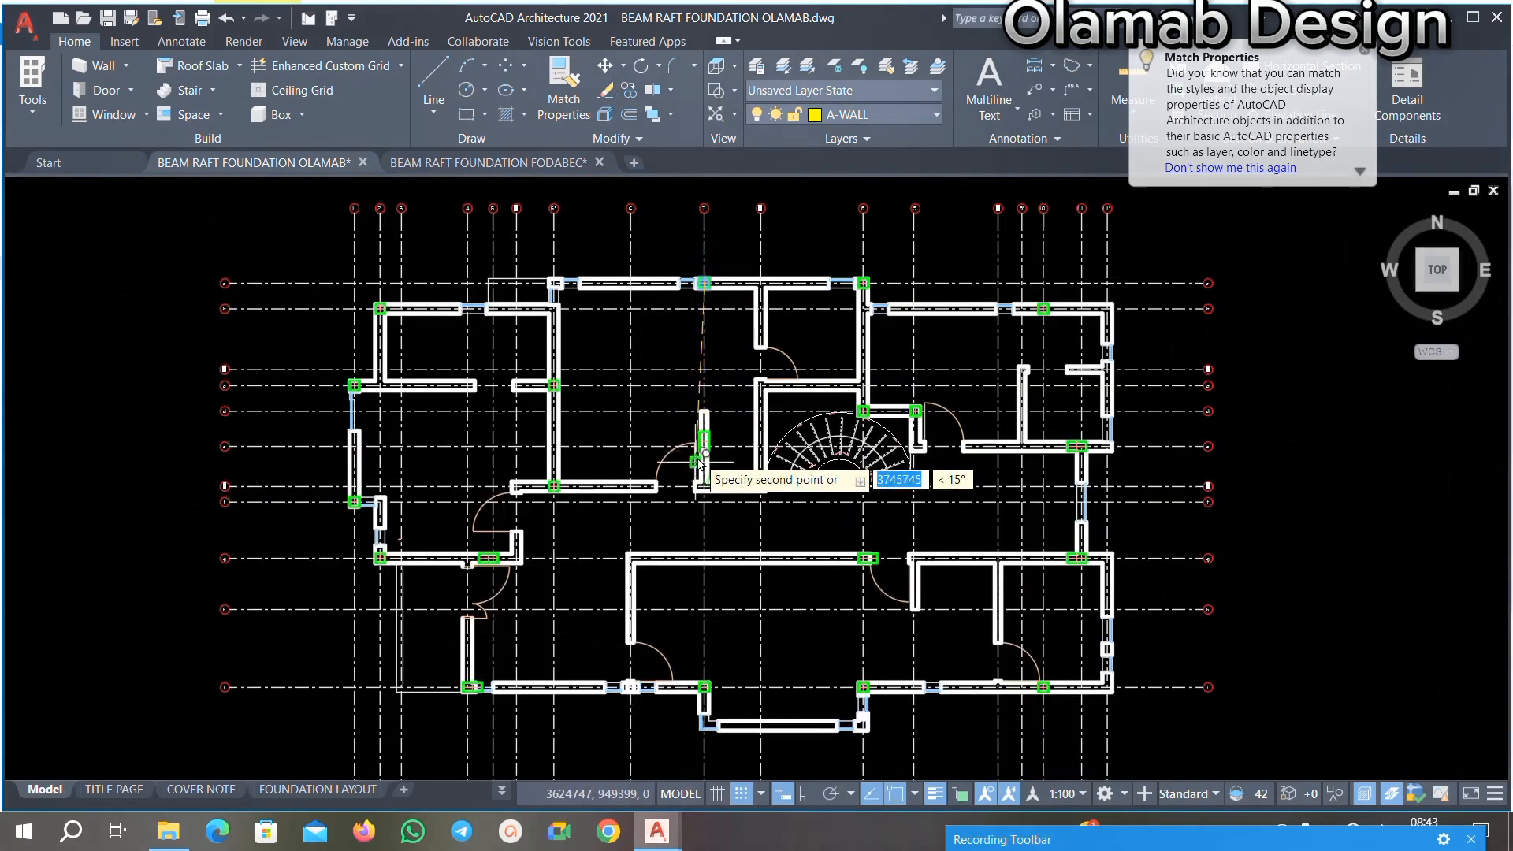
{"action": "scroll", "coordinate": [698, 462], "scroll_direction": "up", "scroll_amount": 3}
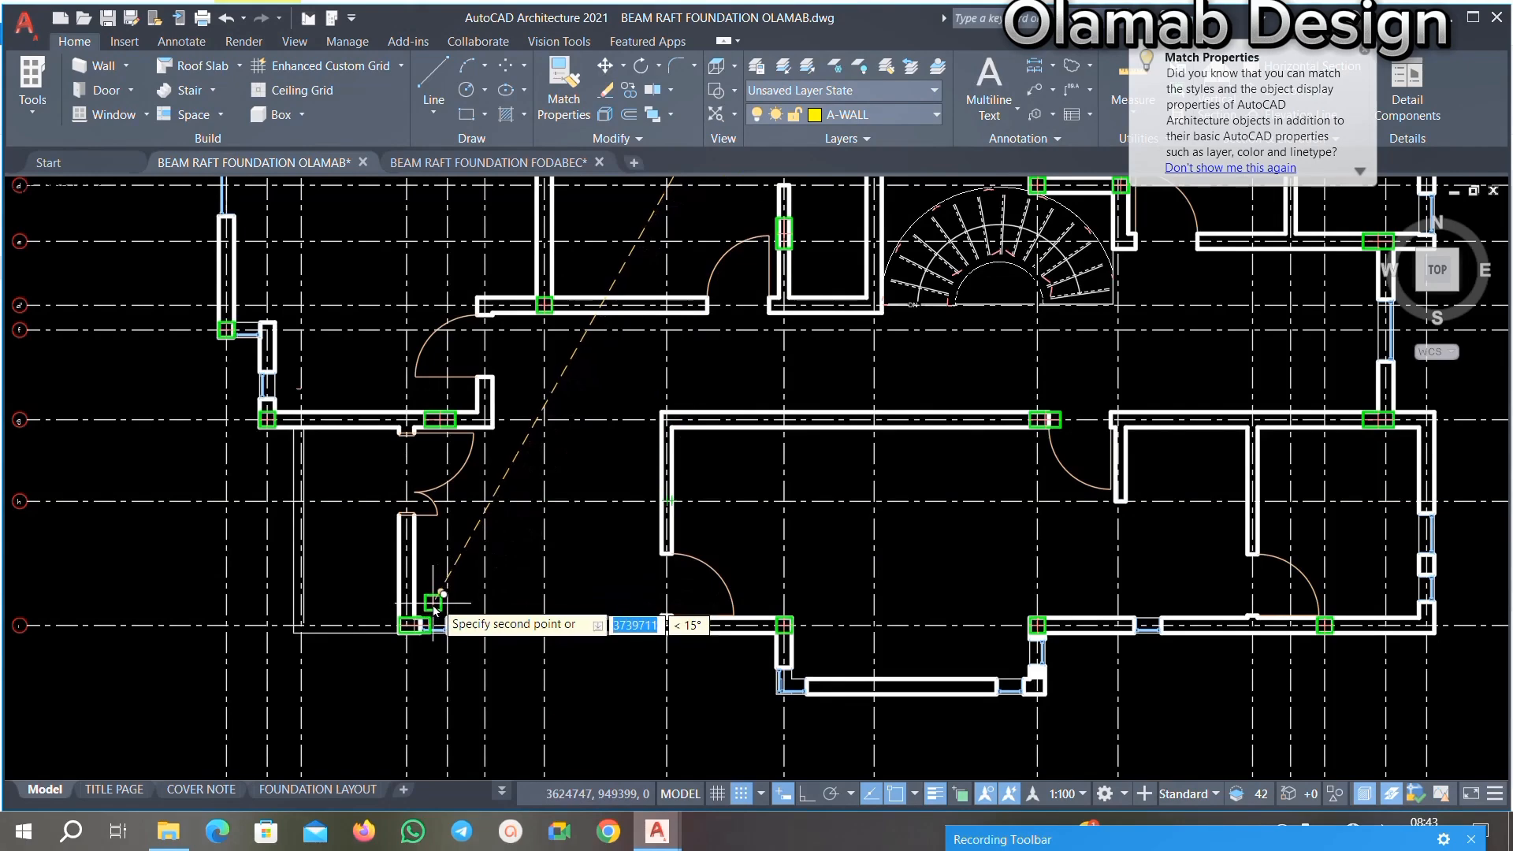
{"action": "scroll", "coordinate": [540, 523], "scroll_direction": "down", "scroll_amount": 3}
{"action": "scroll", "coordinate": [410, 447], "scroll_direction": "up", "scroll_amount": 3}
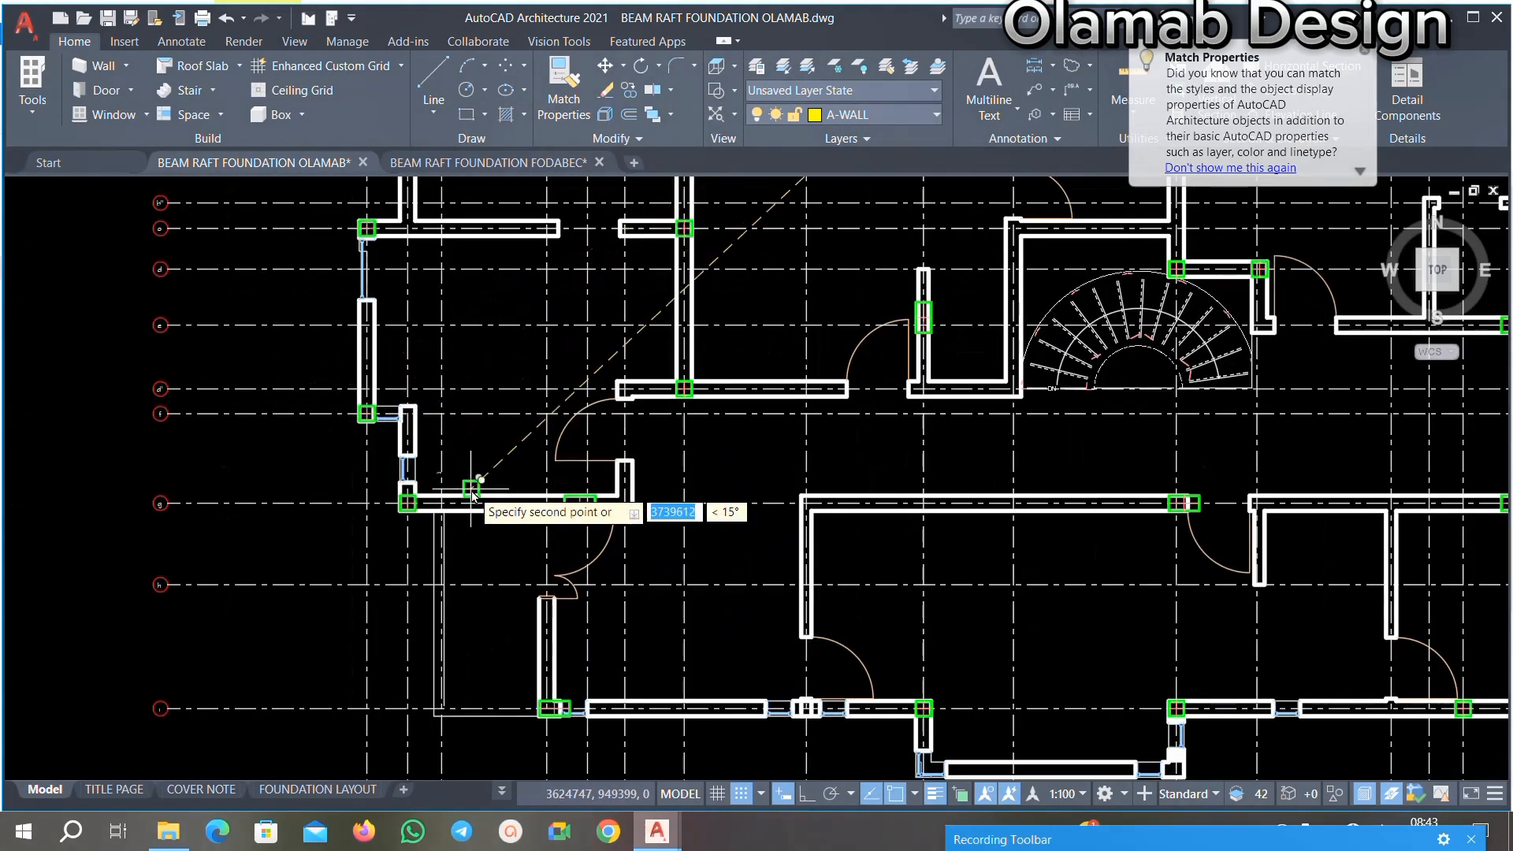
{"action": "scroll", "coordinate": [514, 437], "scroll_direction": "down", "scroll_amount": 2}
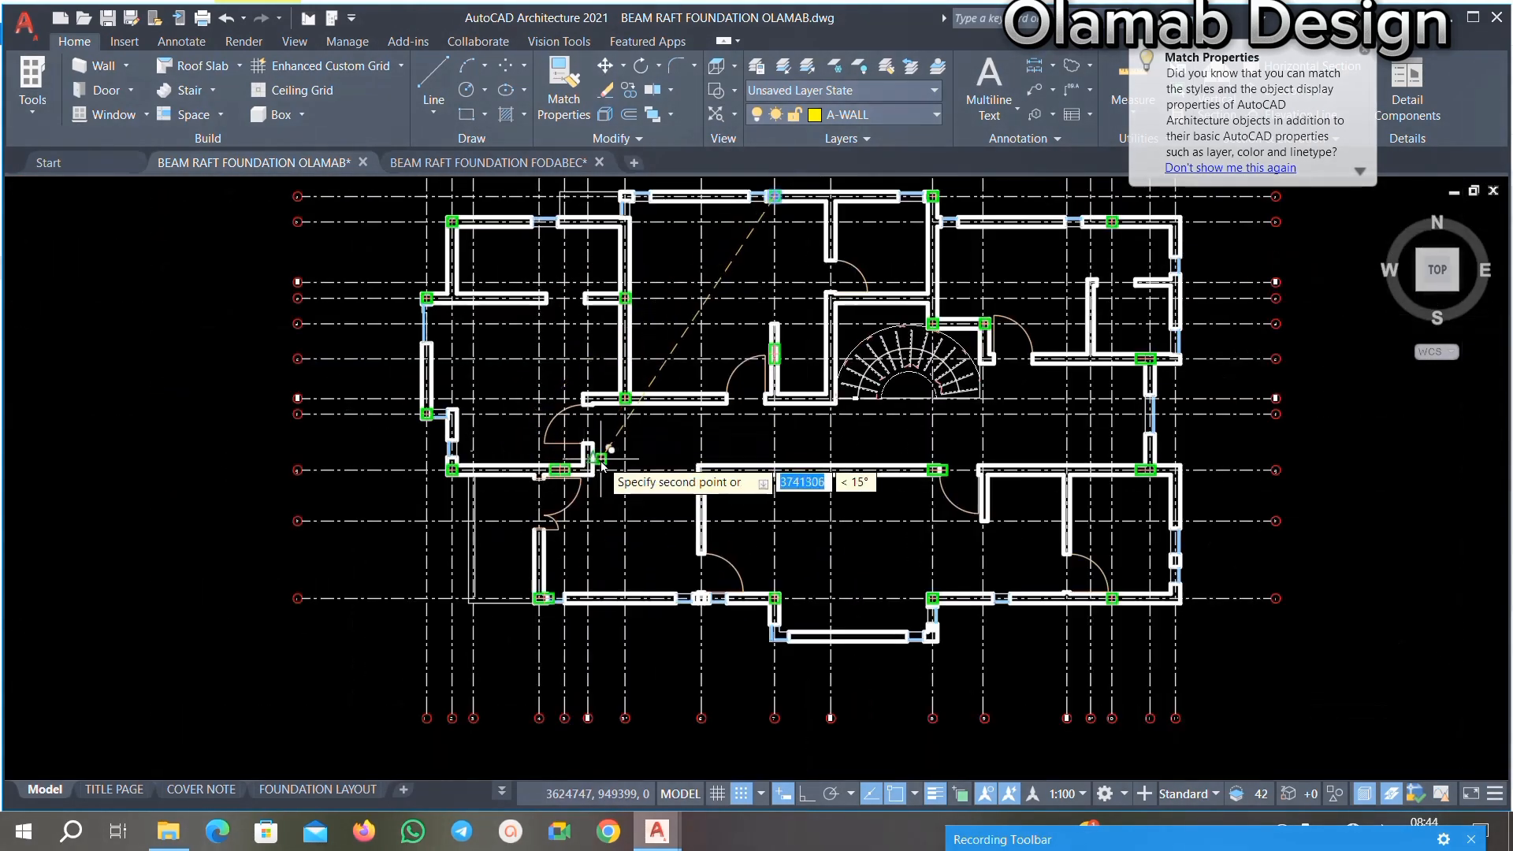
{"action": "scroll", "coordinate": [745, 611], "scroll_direction": "up", "scroll_amount": 5}
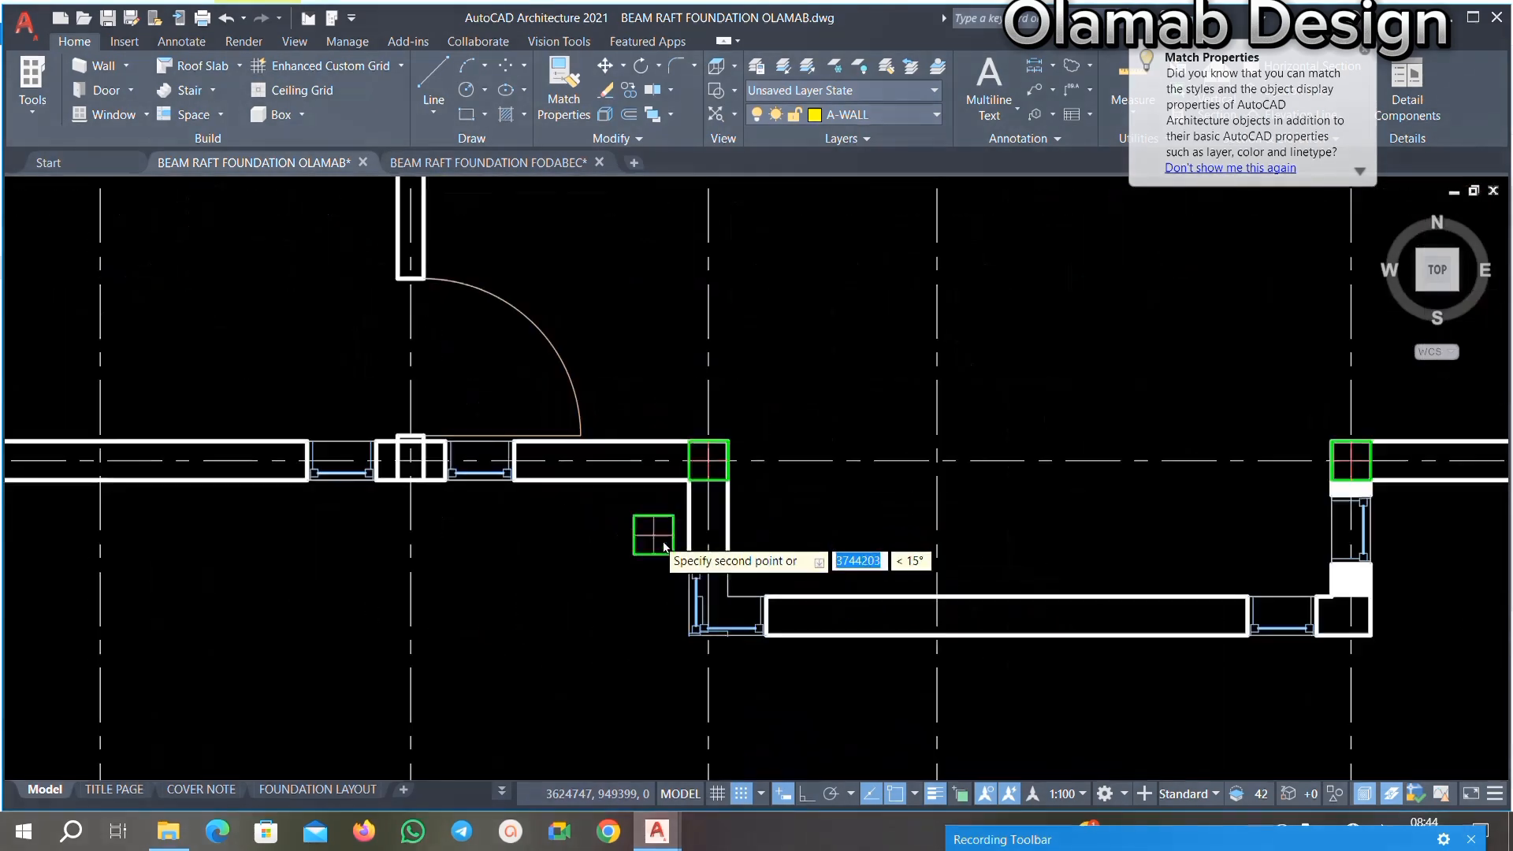
{"action": "scroll", "coordinate": [787, 603], "scroll_direction": "down", "scroll_amount": 2}
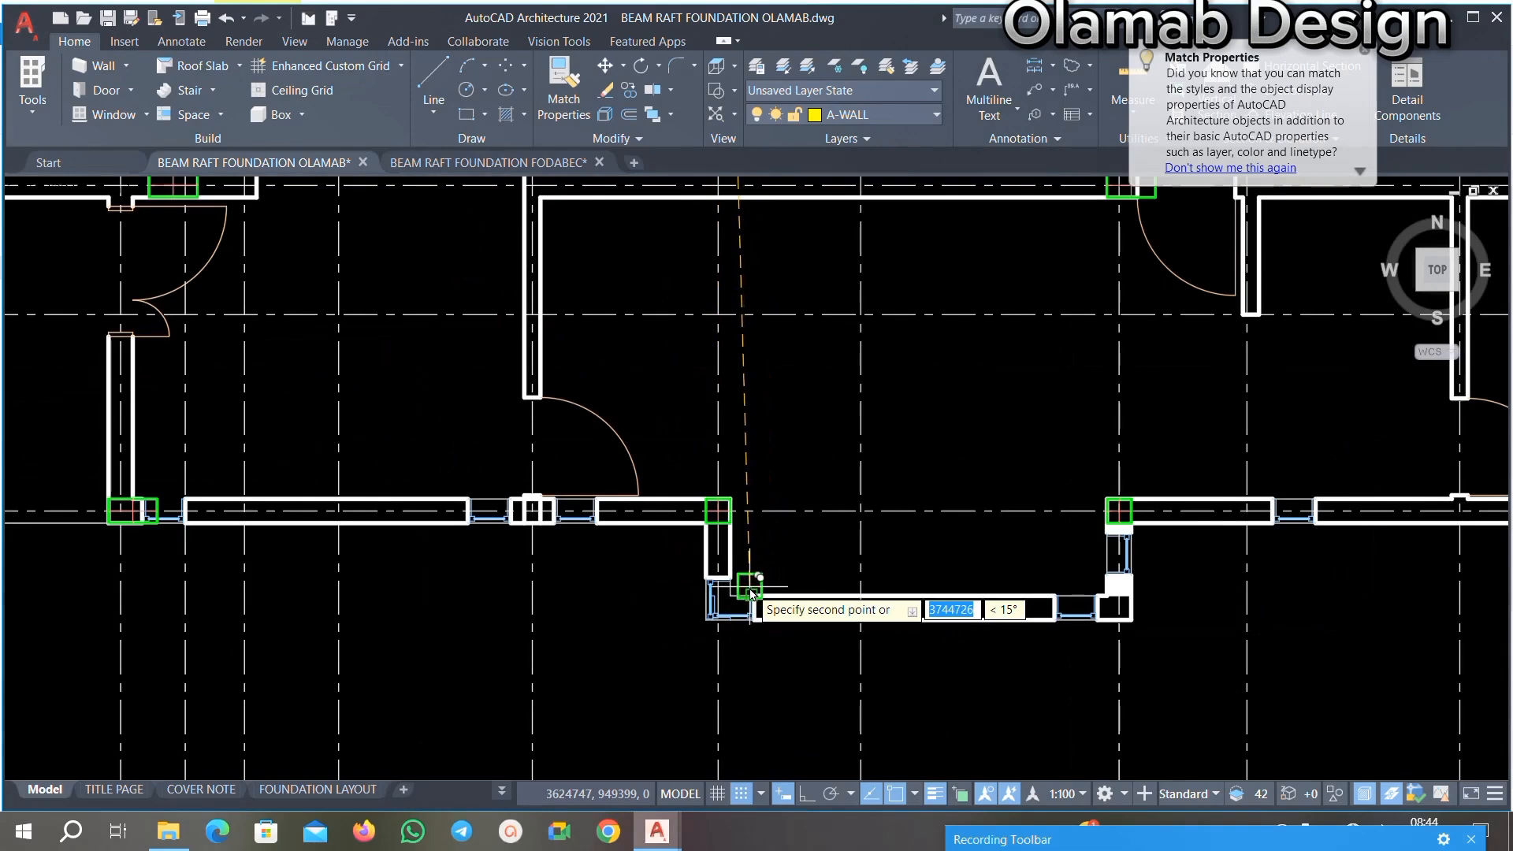
{"action": "scroll", "coordinate": [756, 583], "scroll_direction": "up", "scroll_amount": 4}
{"action": "scroll", "coordinate": [769, 569], "scroll_direction": "up", "scroll_amount": 4}
Step: Copy the loose column inside the bay, by its lower-left corner, onto the bay's outer corner on grid 7
{"action": "left_click", "coordinate": [945, 478]}
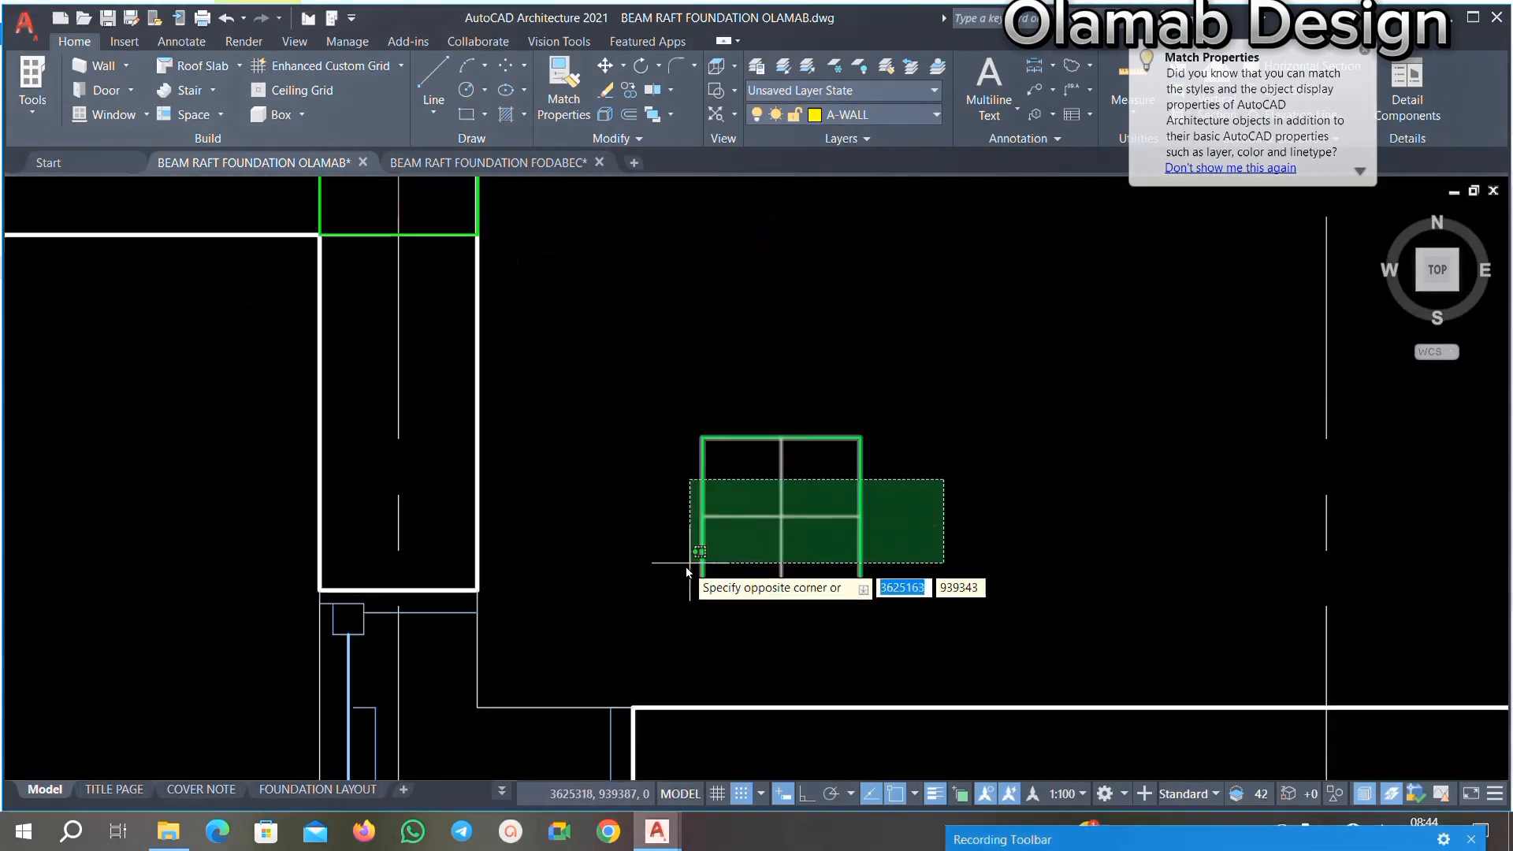
{"action": "left_click", "coordinate": [686, 565]}
{"action": "scroll", "coordinate": [928, 439], "scroll_direction": "down", "scroll_amount": 4}
{"action": "scroll", "coordinate": [889, 490], "scroll_direction": "up", "scroll_amount": 4}
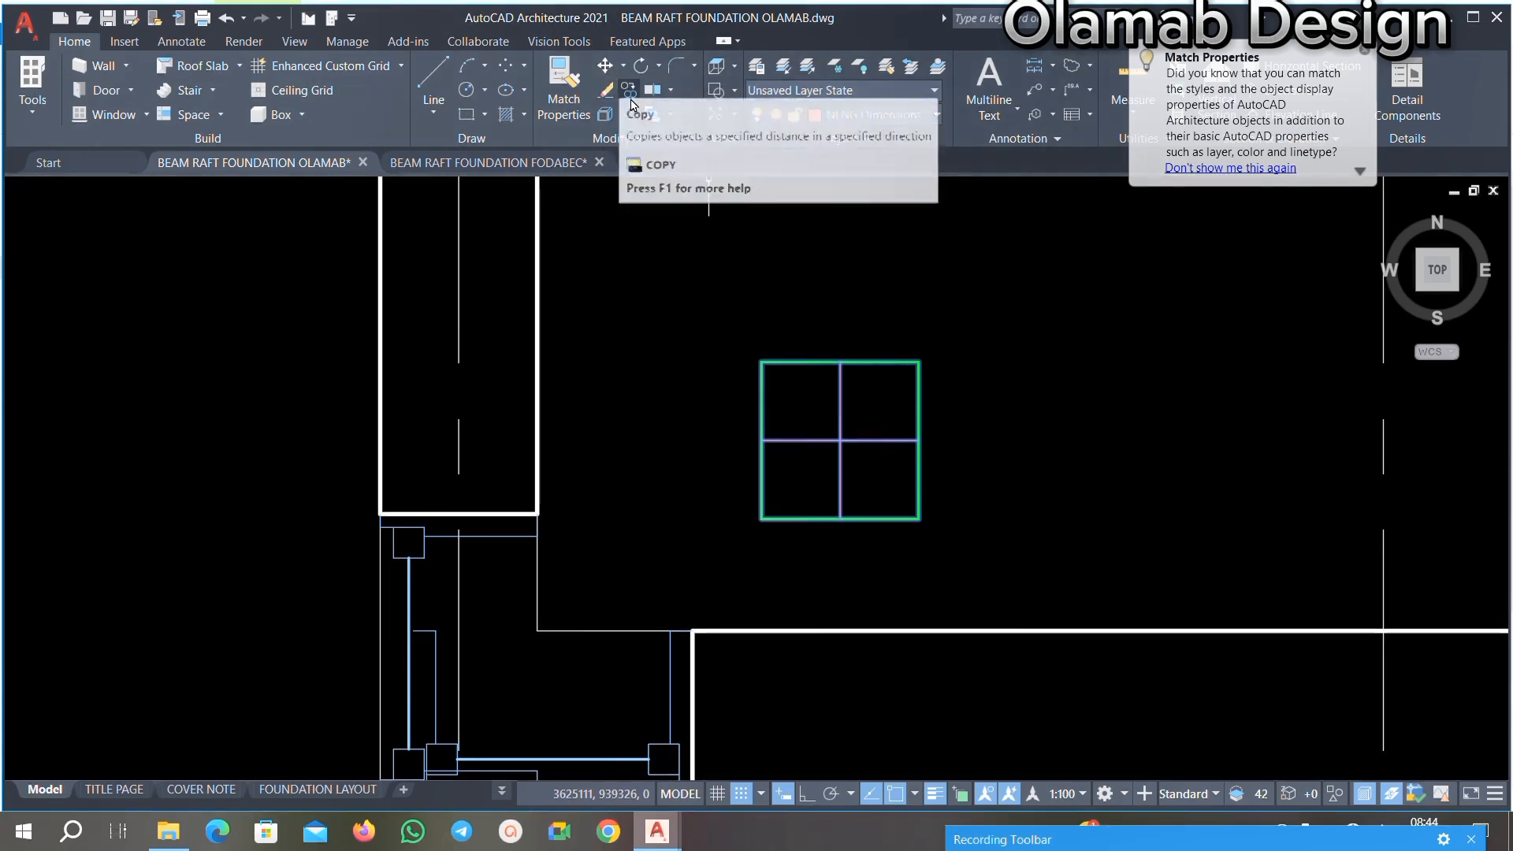
{"action": "left_click", "coordinate": [604, 66]}
{"action": "left_click", "coordinate": [763, 525]}
{"action": "scroll", "coordinate": [794, 449], "scroll_direction": "down", "scroll_amount": 3}
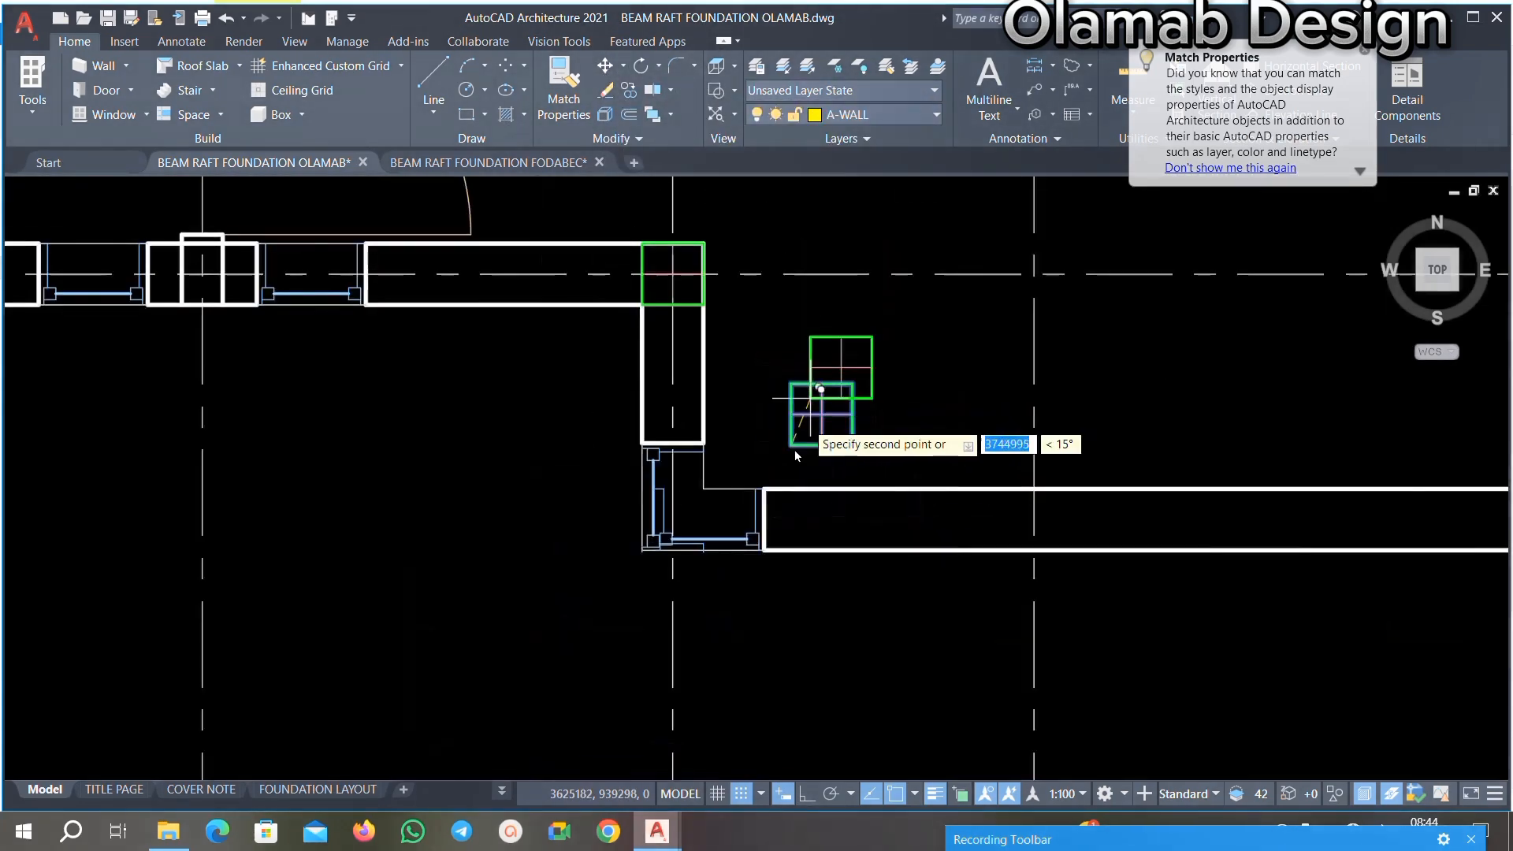
{"action": "scroll", "coordinate": [670, 536], "scroll_direction": "up", "scroll_amount": 3}
{"action": "scroll", "coordinate": [606, 583], "scroll_direction": "up", "scroll_amount": 4}
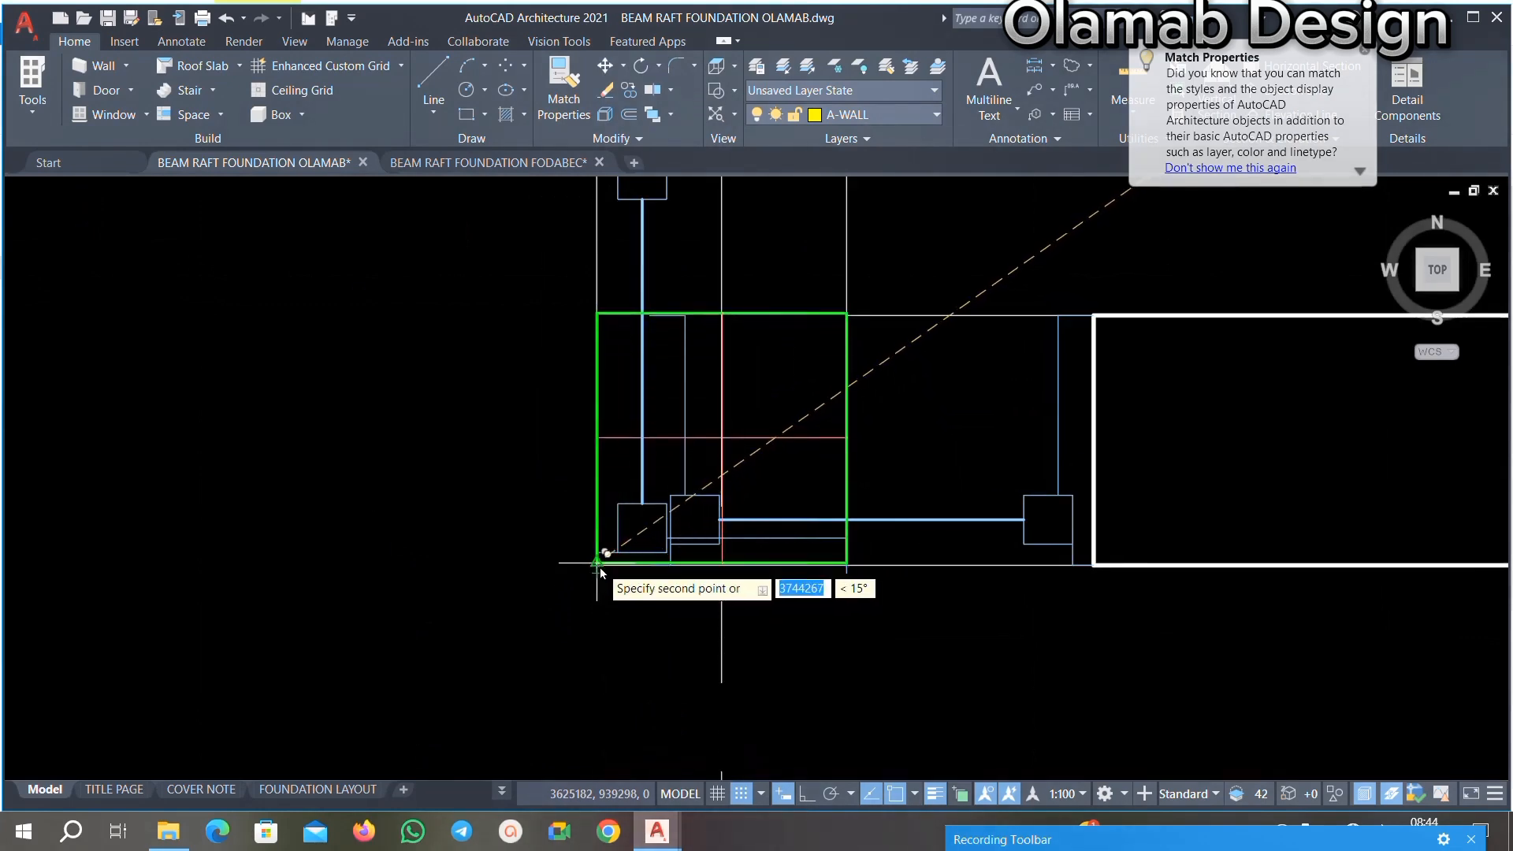
{"action": "scroll", "coordinate": [599, 569], "scroll_direction": "up", "scroll_amount": 4}
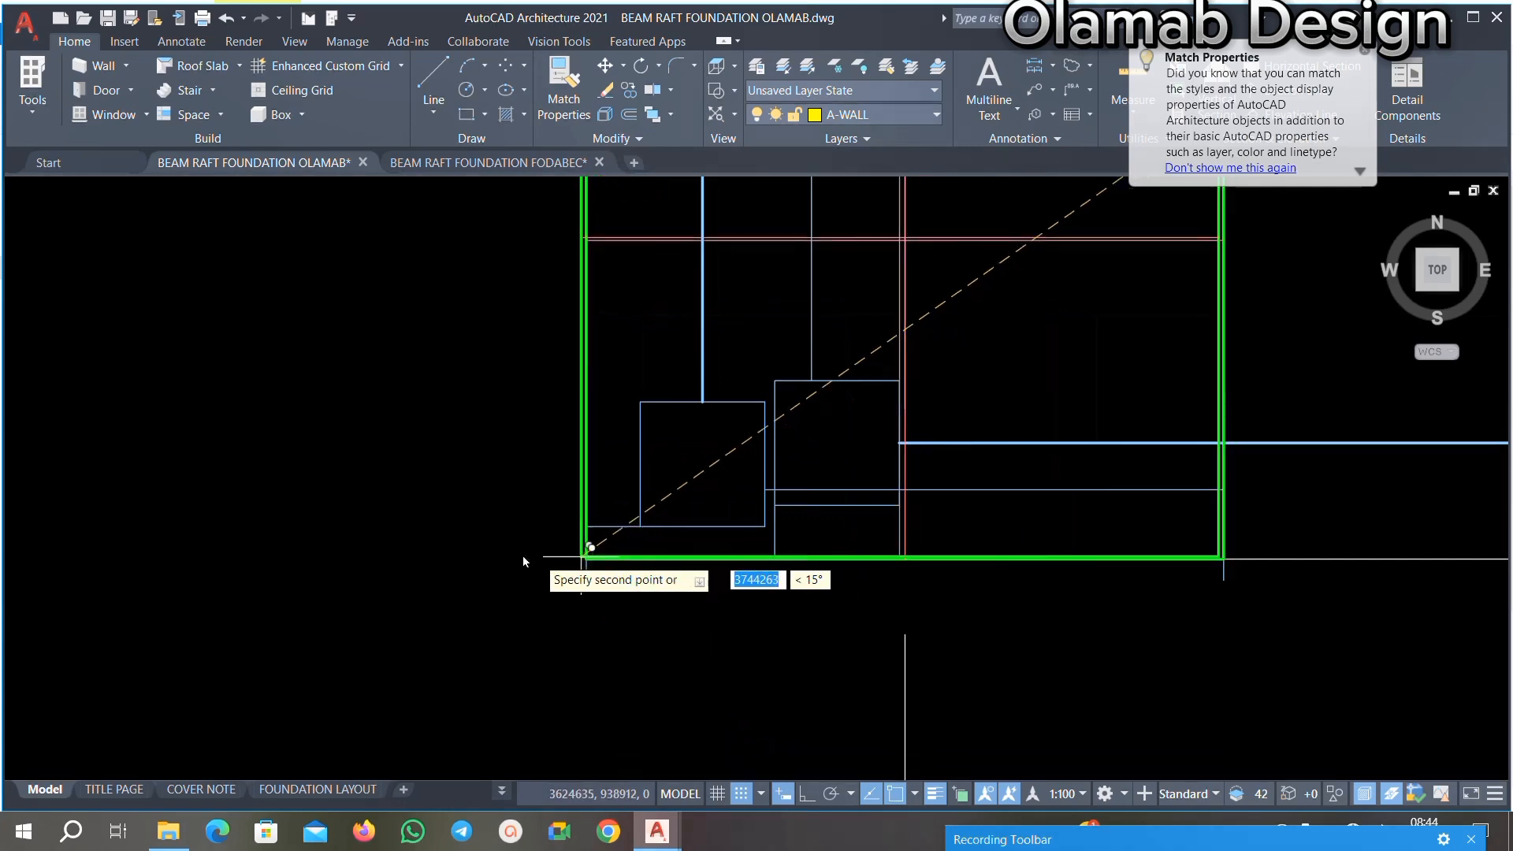
{"action": "scroll", "coordinate": [522, 555], "scroll_direction": "down", "scroll_amount": 5}
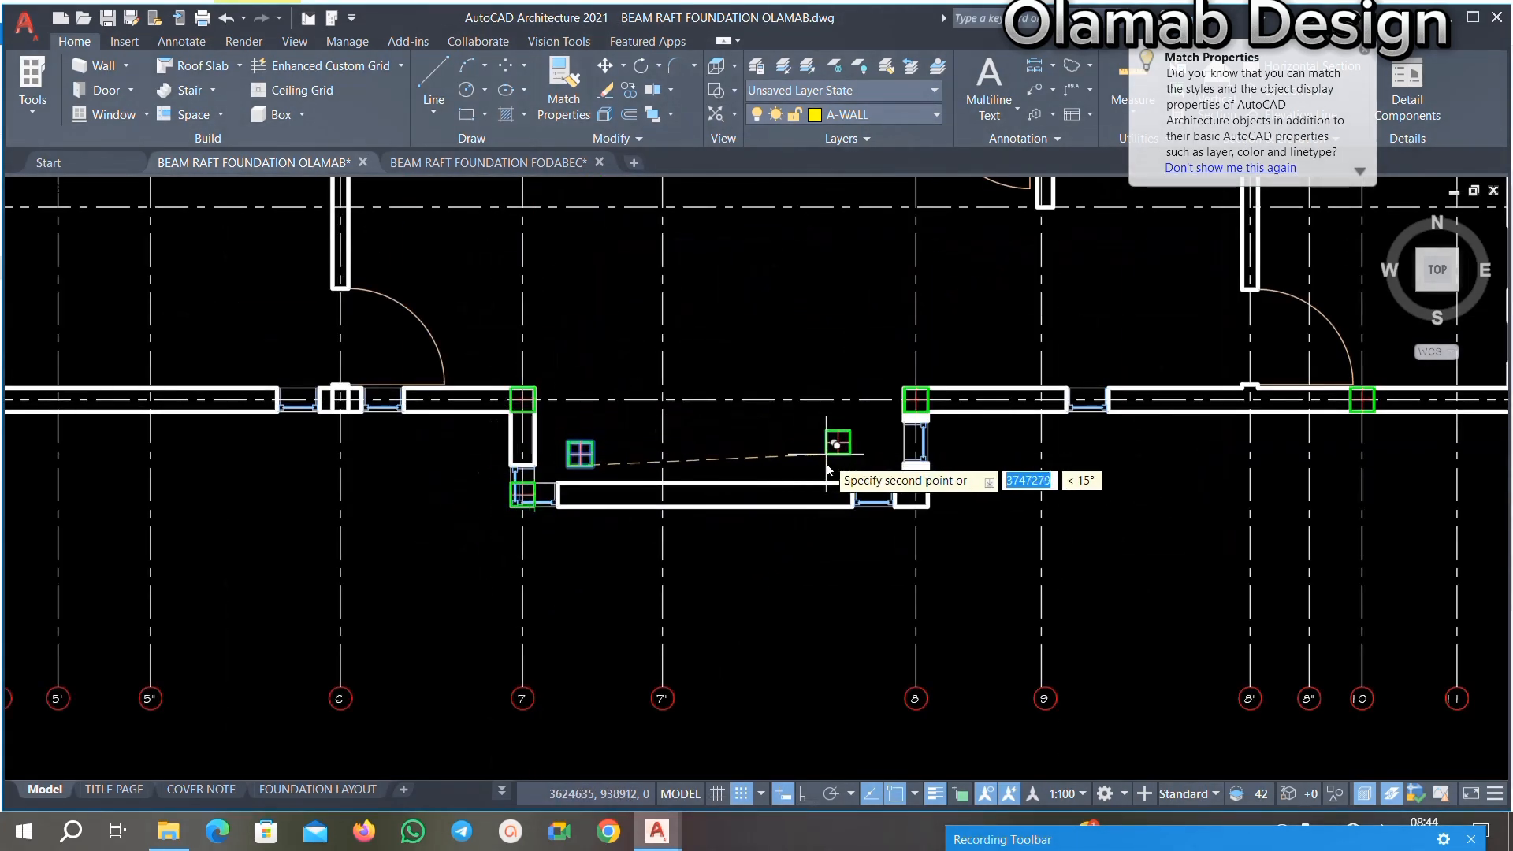
Step: Place another copy of the loose column at a free spot inside the projecting bay near grid 8
{"action": "scroll", "coordinate": [918, 536], "scroll_direction": "up", "scroll_amount": 2}
{"action": "scroll", "coordinate": [863, 429], "scroll_direction": "up", "scroll_amount": 2}
{"action": "left_click", "coordinate": [870, 438]}
Step: Copy the loose column near grid 8, by its lower-right corner, onto the bay's outer corner on grid 8
{"action": "scroll", "coordinate": [870, 438], "scroll_direction": "up", "scroll_amount": 4}
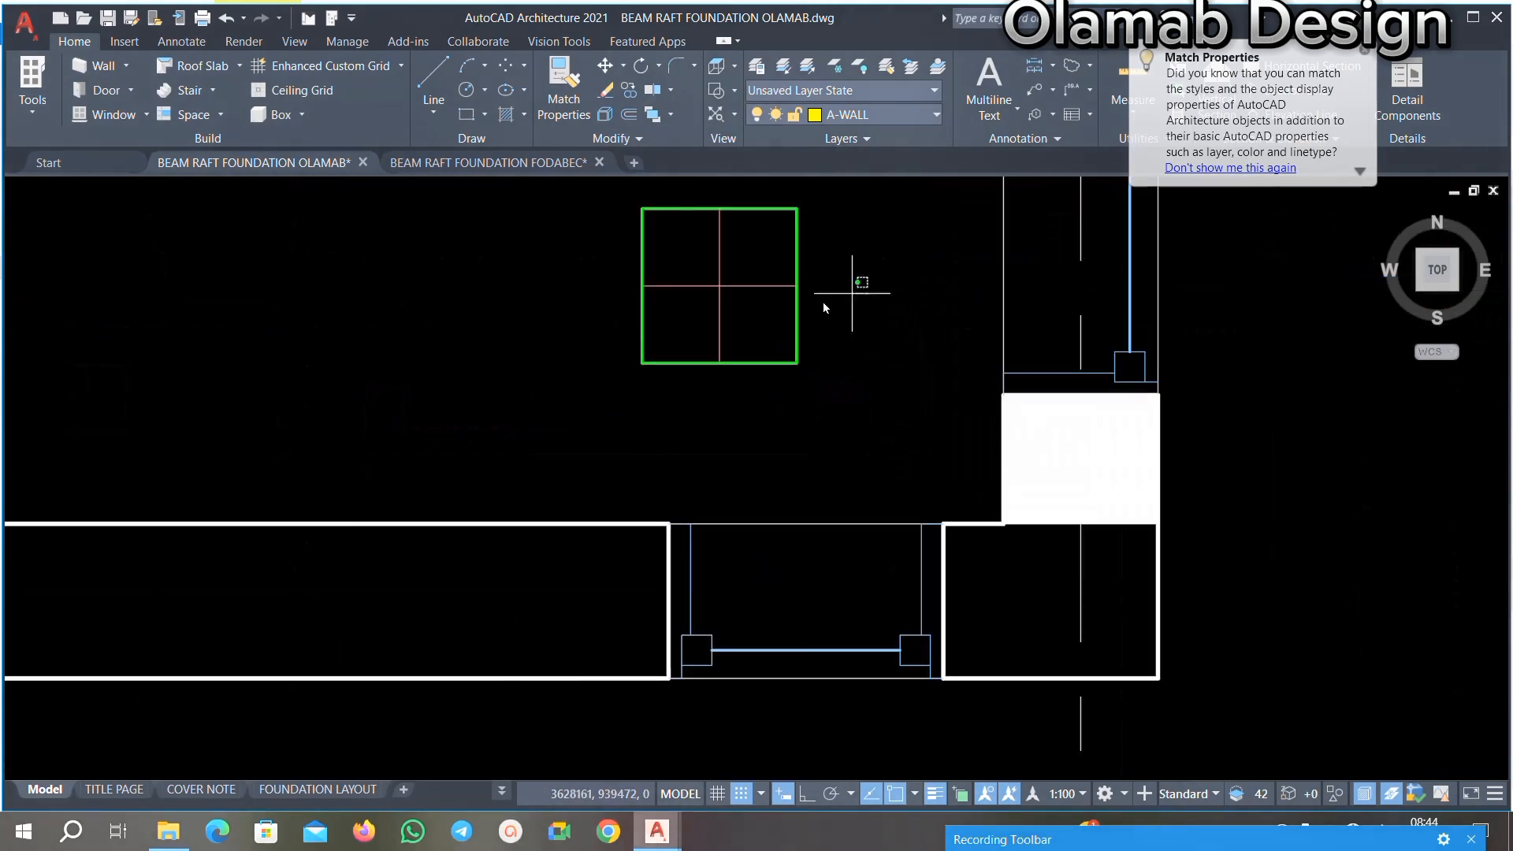
{"action": "left_click", "coordinate": [628, 111]}
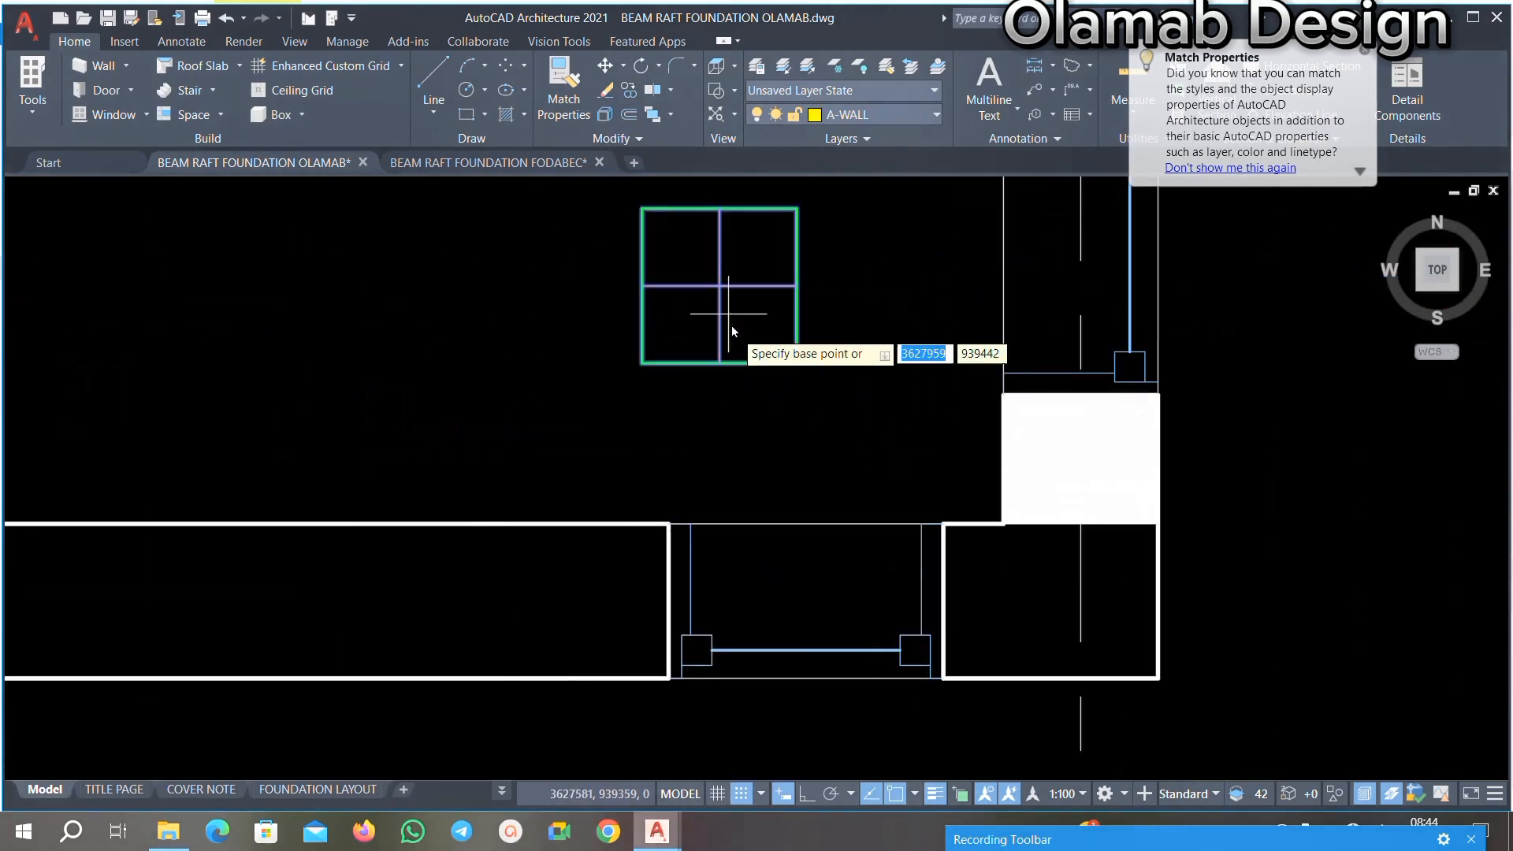
{"action": "left_click", "coordinate": [797, 364]}
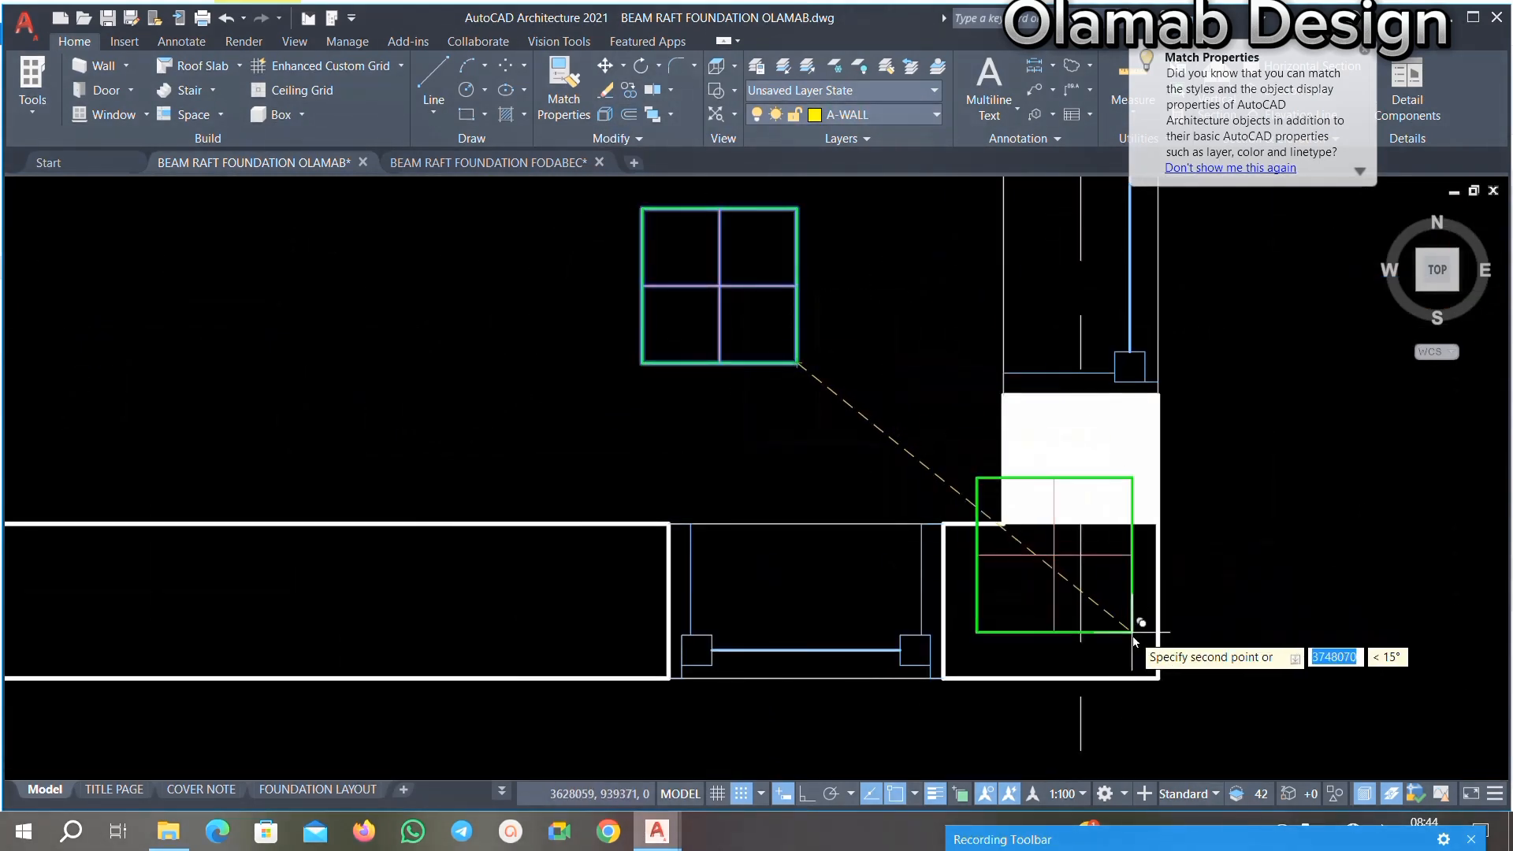
{"action": "left_click", "coordinate": [1154, 678]}
{"action": "scroll", "coordinate": [1066, 571], "scroll_direction": "down", "scroll_amount": 4}
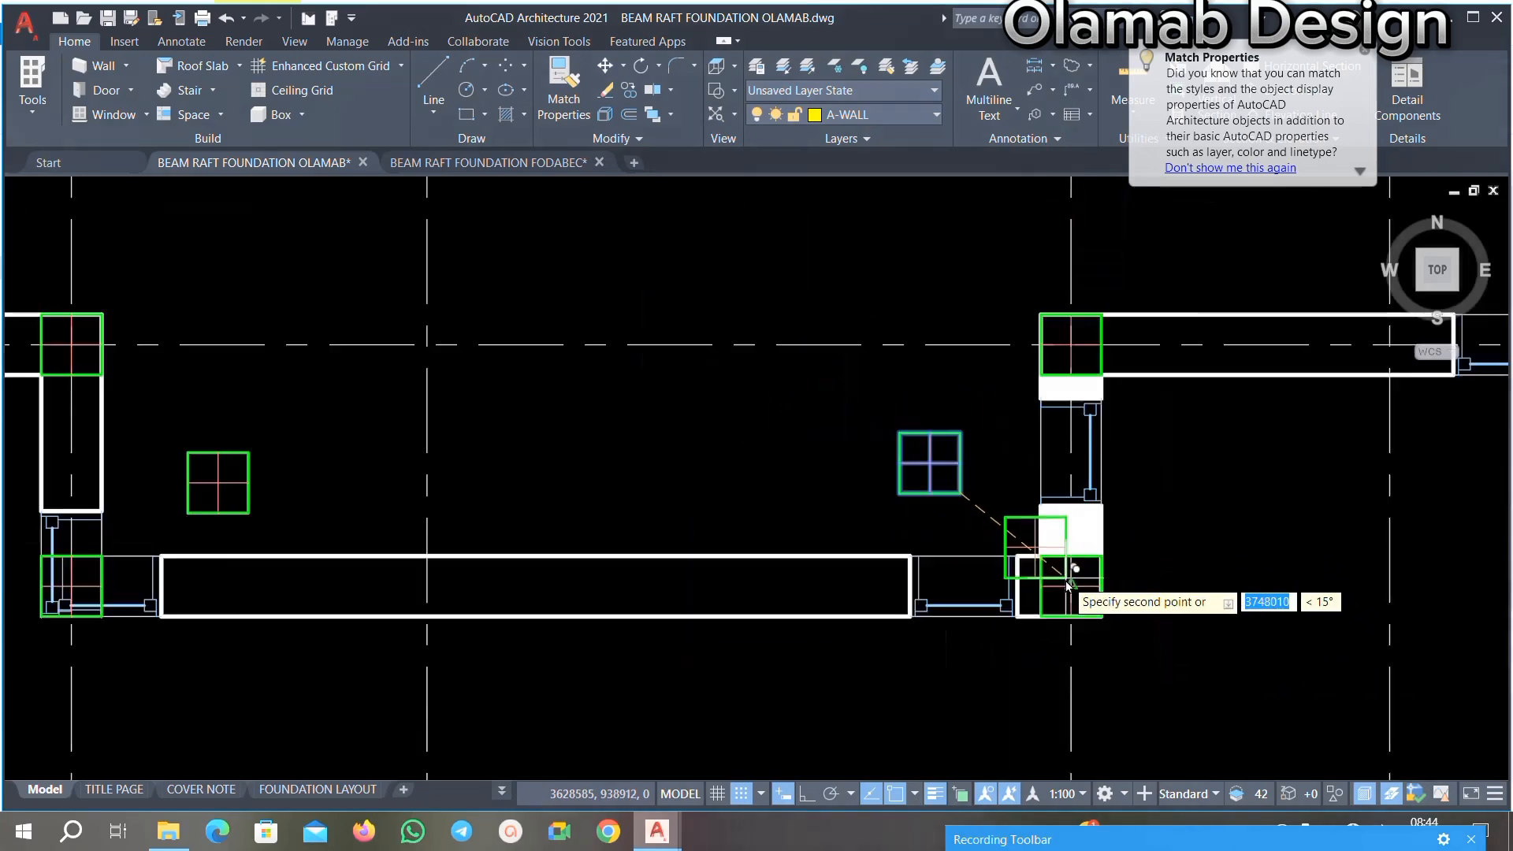
{"action": "key", "text": "Escape"}
Step: Copy the loose column near grid 8, by its centre, to a free spot below the interior wall's door-side end on grid 8
{"action": "scroll", "coordinate": [979, 465], "scroll_direction": "down", "scroll_amount": 2}
{"action": "scroll", "coordinate": [982, 473], "scroll_direction": "up", "scroll_amount": 6}
{"action": "left_click", "coordinate": [952, 329]}
{"action": "key", "text": "Escape"}
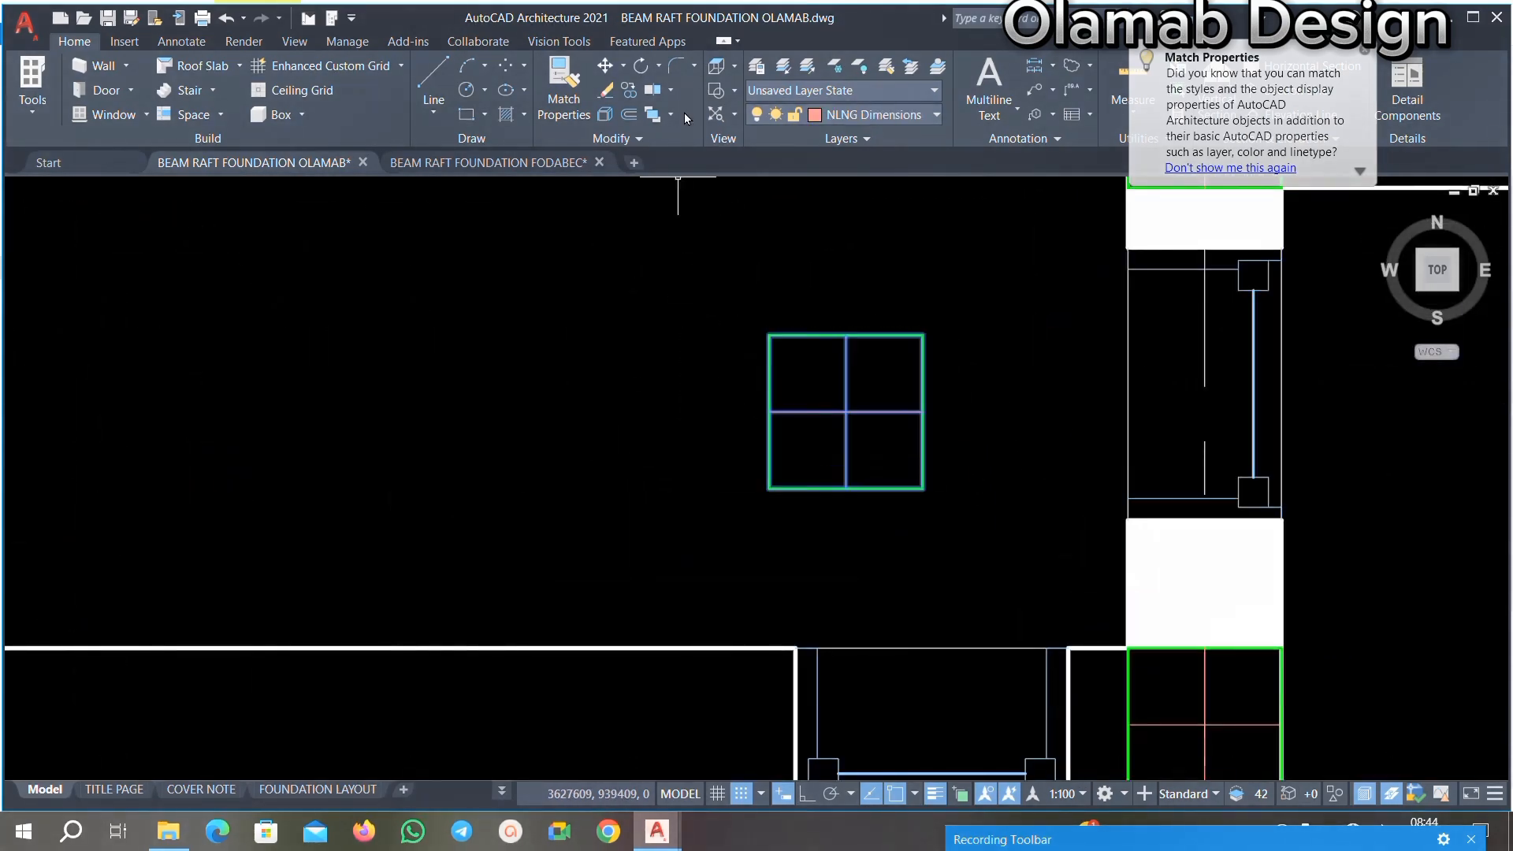
{"action": "left_click", "coordinate": [627, 89]}
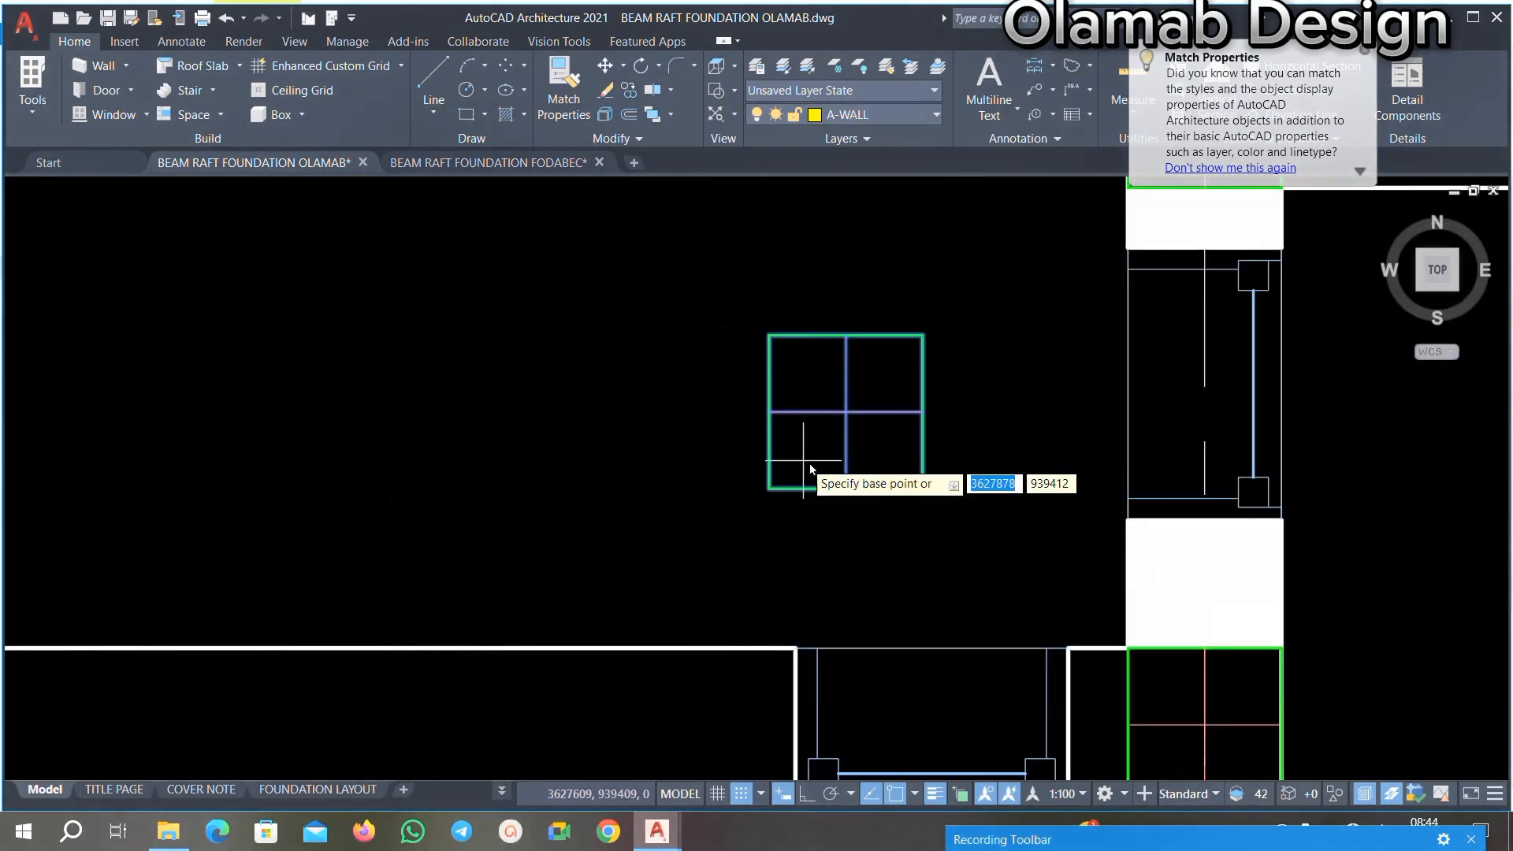
{"action": "left_click", "coordinate": [845, 411]}
{"action": "scroll", "coordinate": [846, 412], "scroll_direction": "down", "scroll_amount": 5}
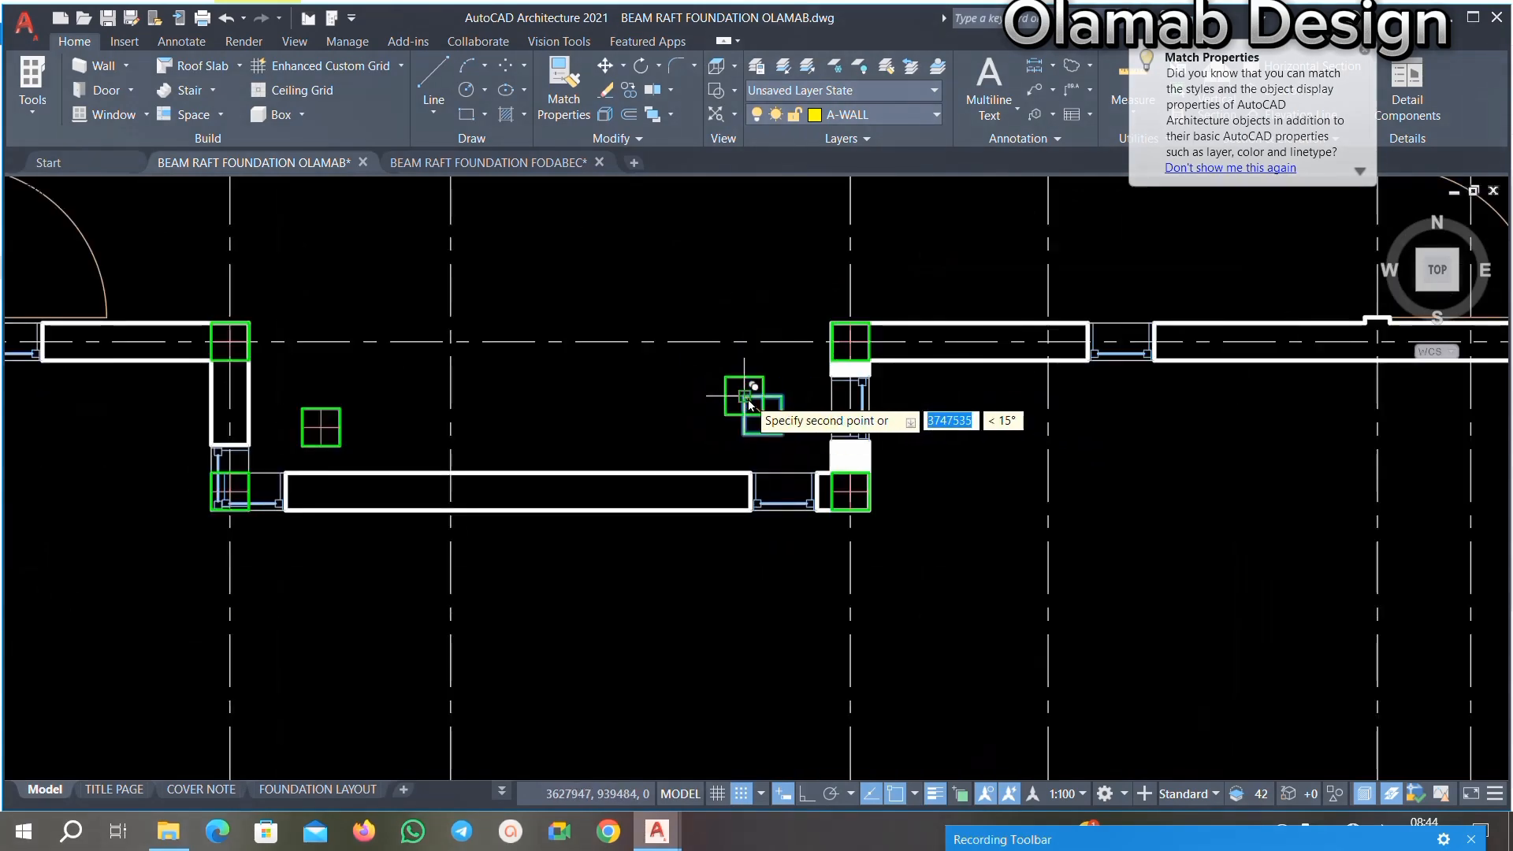
{"action": "scroll", "coordinate": [748, 404], "scroll_direction": "down", "scroll_amount": 6}
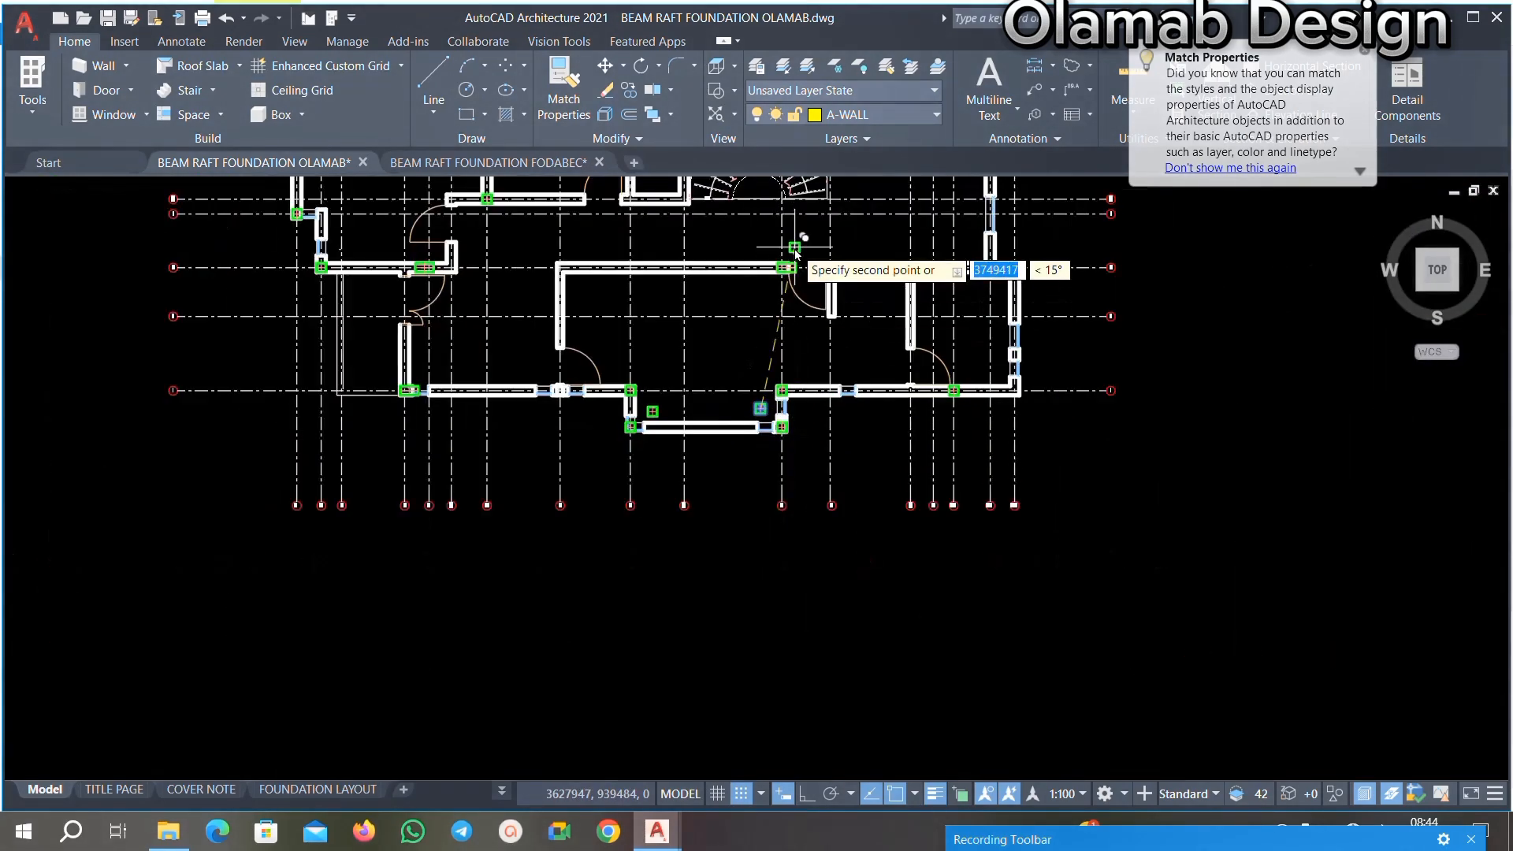
{"action": "scroll", "coordinate": [813, 290], "scroll_direction": "up", "scroll_amount": 6}
{"action": "scroll", "coordinate": [758, 316], "scroll_direction": "up", "scroll_amount": 4}
{"action": "left_click", "coordinate": [306, 535]}
{"action": "key", "text": "Escape"}
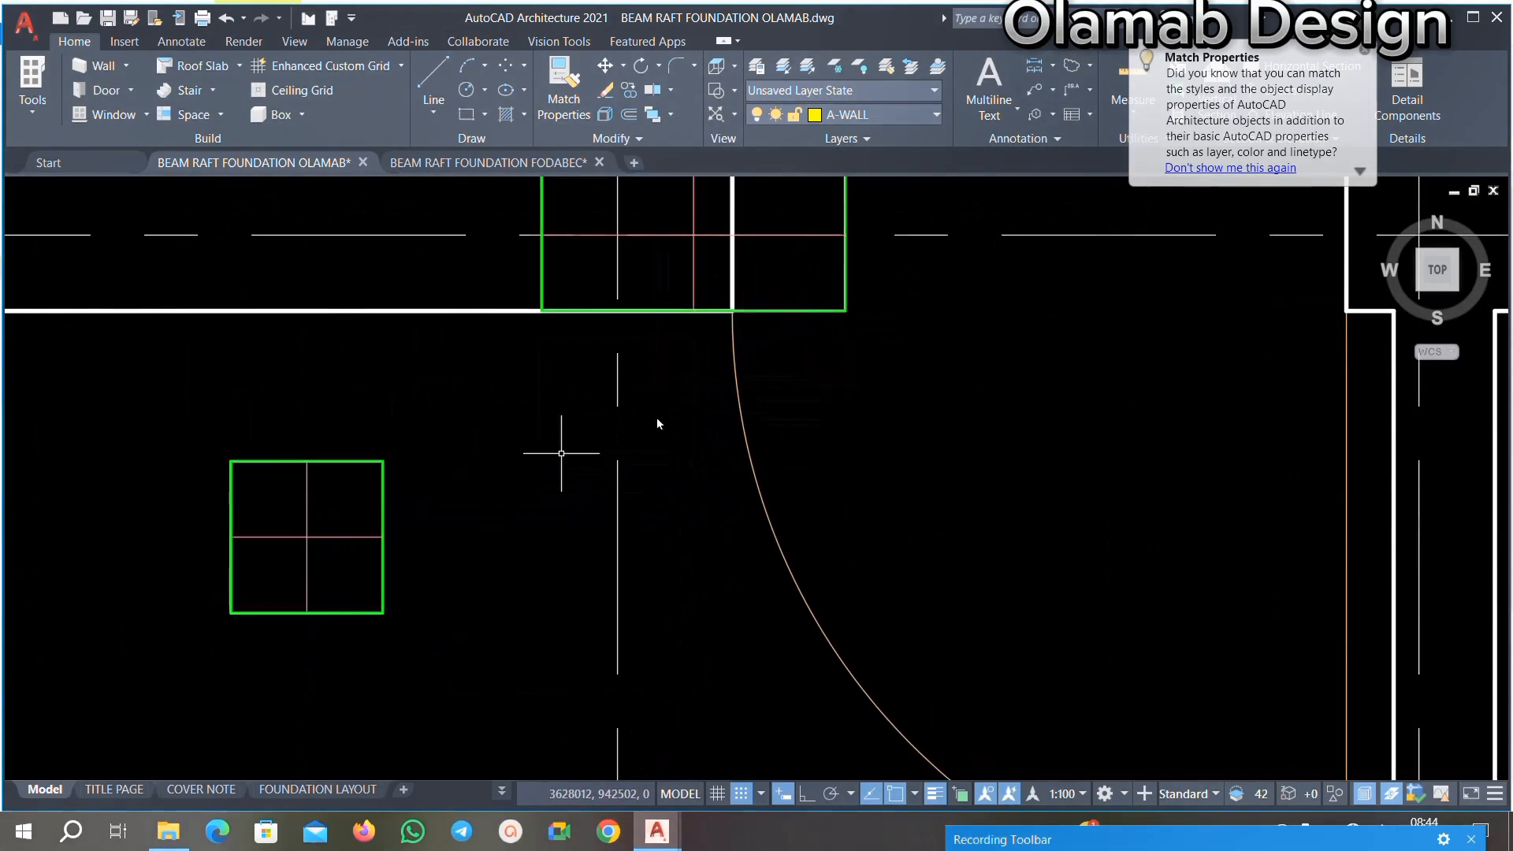
Step: Delete the rectangular column that projects past the interior wall's end beside the door on grid 8
{"action": "scroll", "coordinate": [838, 293], "scroll_direction": "up", "scroll_amount": 2}
{"action": "scroll", "coordinate": [867, 300], "scroll_direction": "down", "scroll_amount": 3}
{"action": "scroll", "coordinate": [902, 441], "scroll_direction": "up", "scroll_amount": 3}
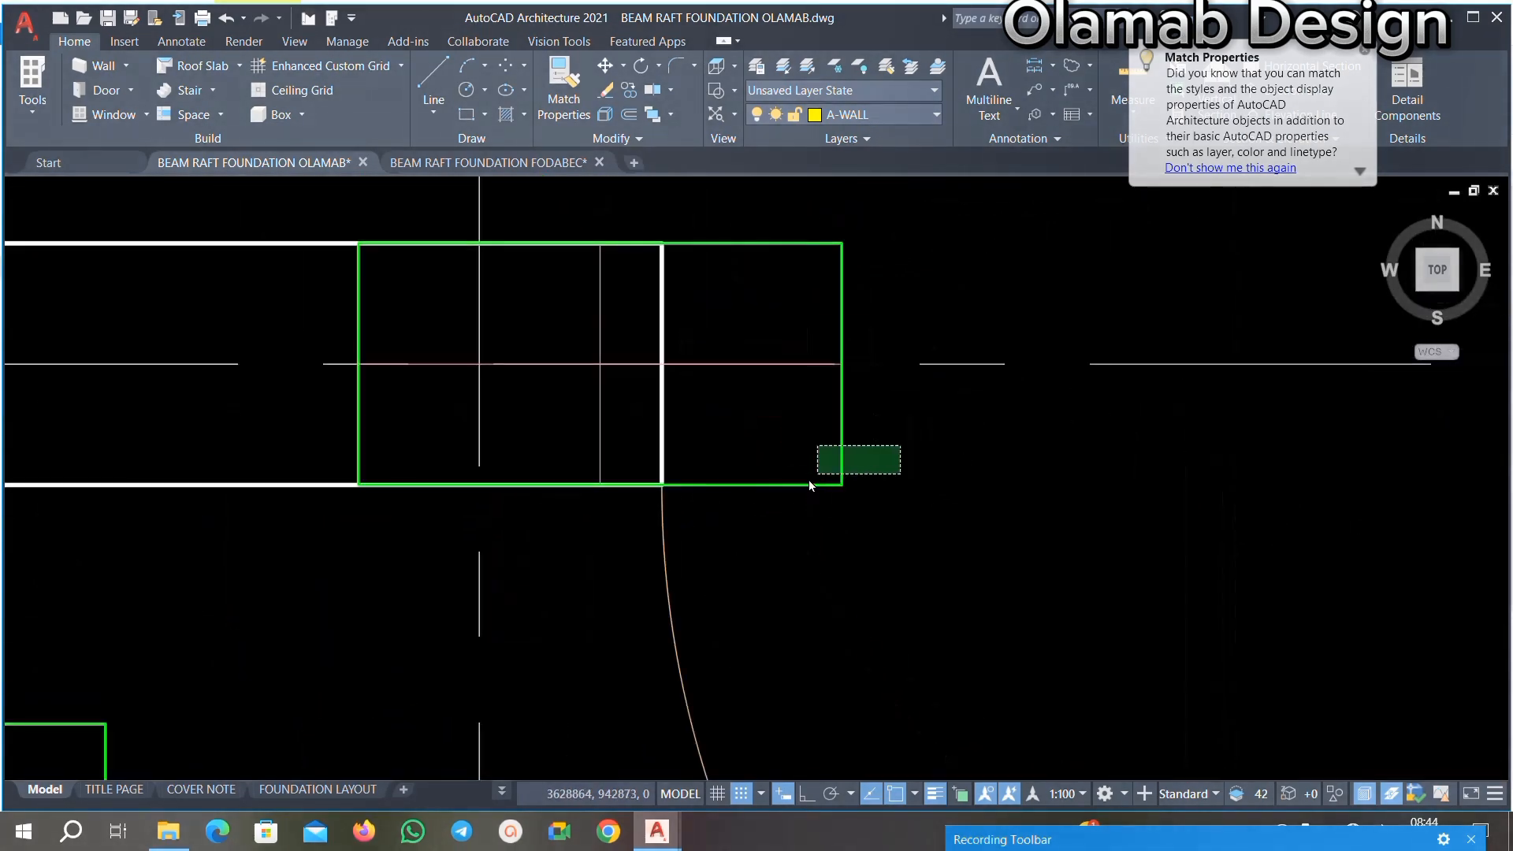
{"action": "left_click", "coordinate": [782, 486]}
{"action": "key", "text": "Delete"}
Step: Move the loose square column below the interior wall, by its centre, to the wall's centreline intersection with grid 8
{"action": "scroll", "coordinate": [723, 504], "scroll_direction": "up", "scroll_amount": 4}
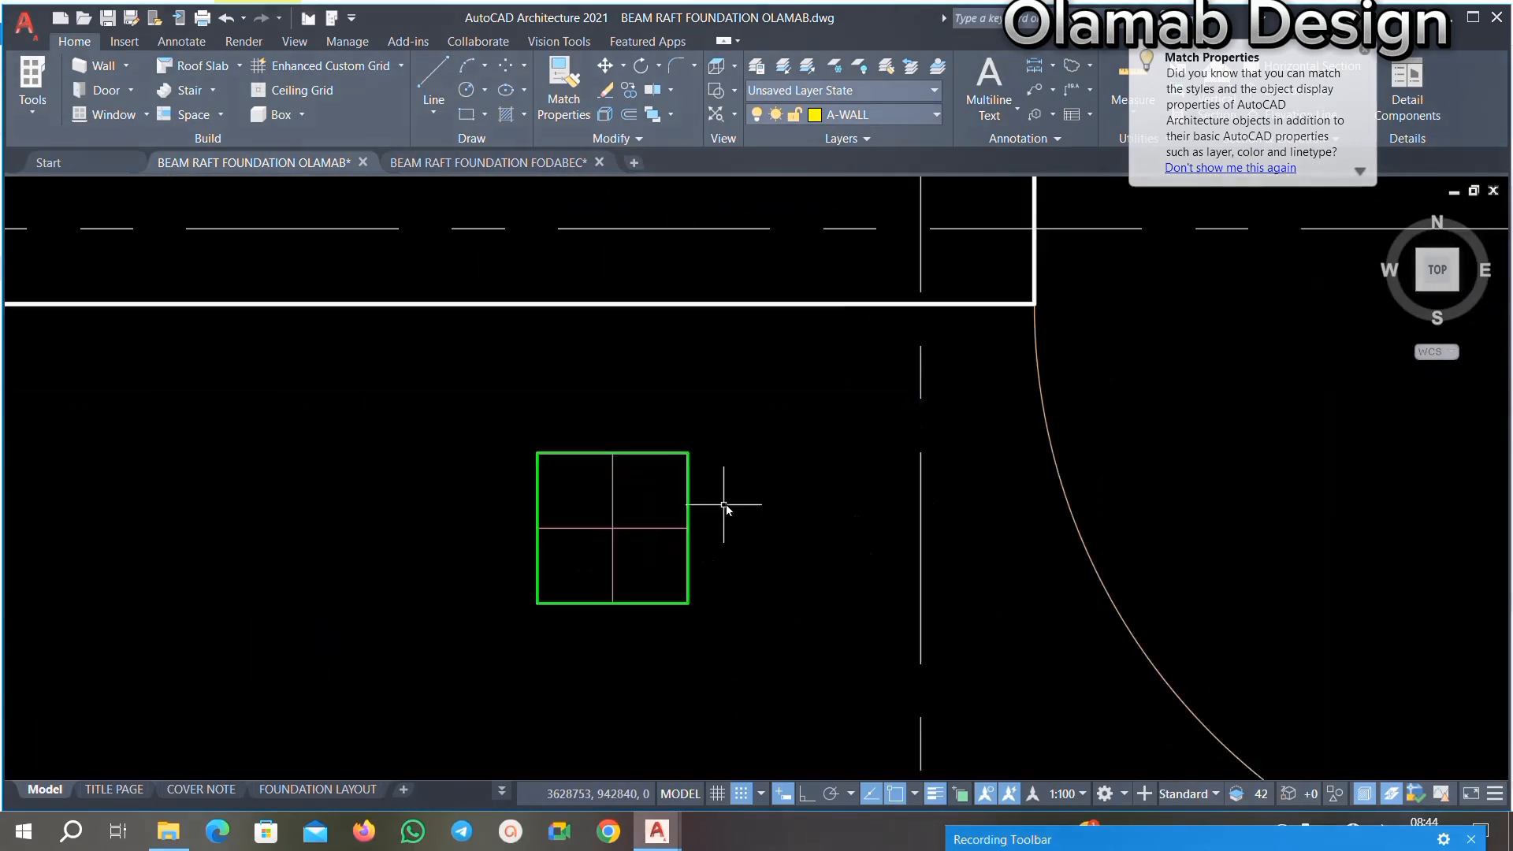
{"action": "left_click", "coordinate": [605, 67]}
{"action": "left_click", "coordinate": [612, 528]}
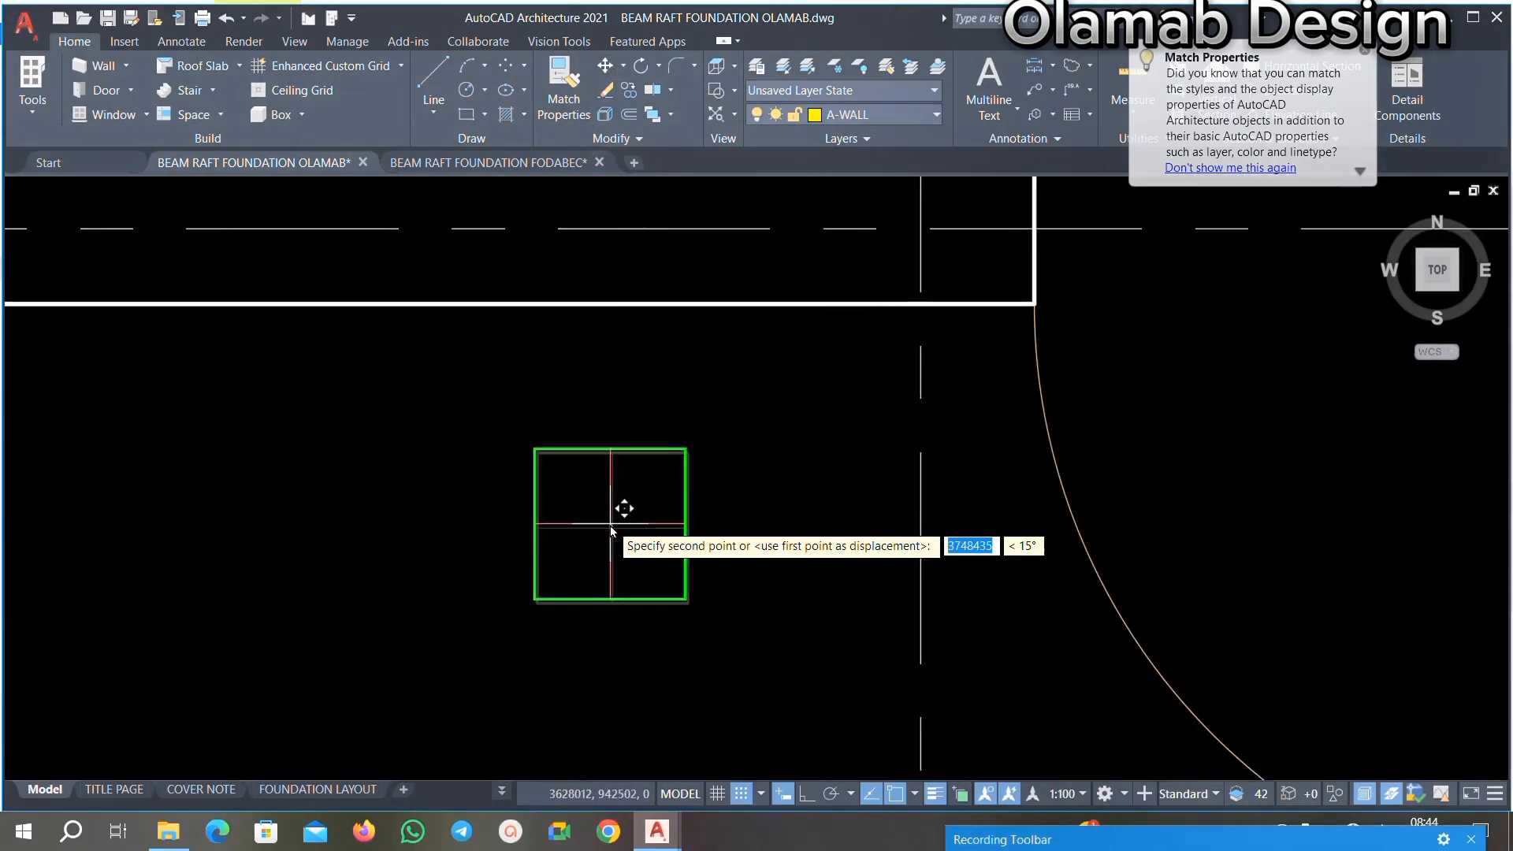
{"action": "scroll", "coordinate": [622, 516], "scroll_direction": "down", "scroll_amount": 4}
{"action": "scroll", "coordinate": [733, 454], "scroll_direction": "up", "scroll_amount": 4}
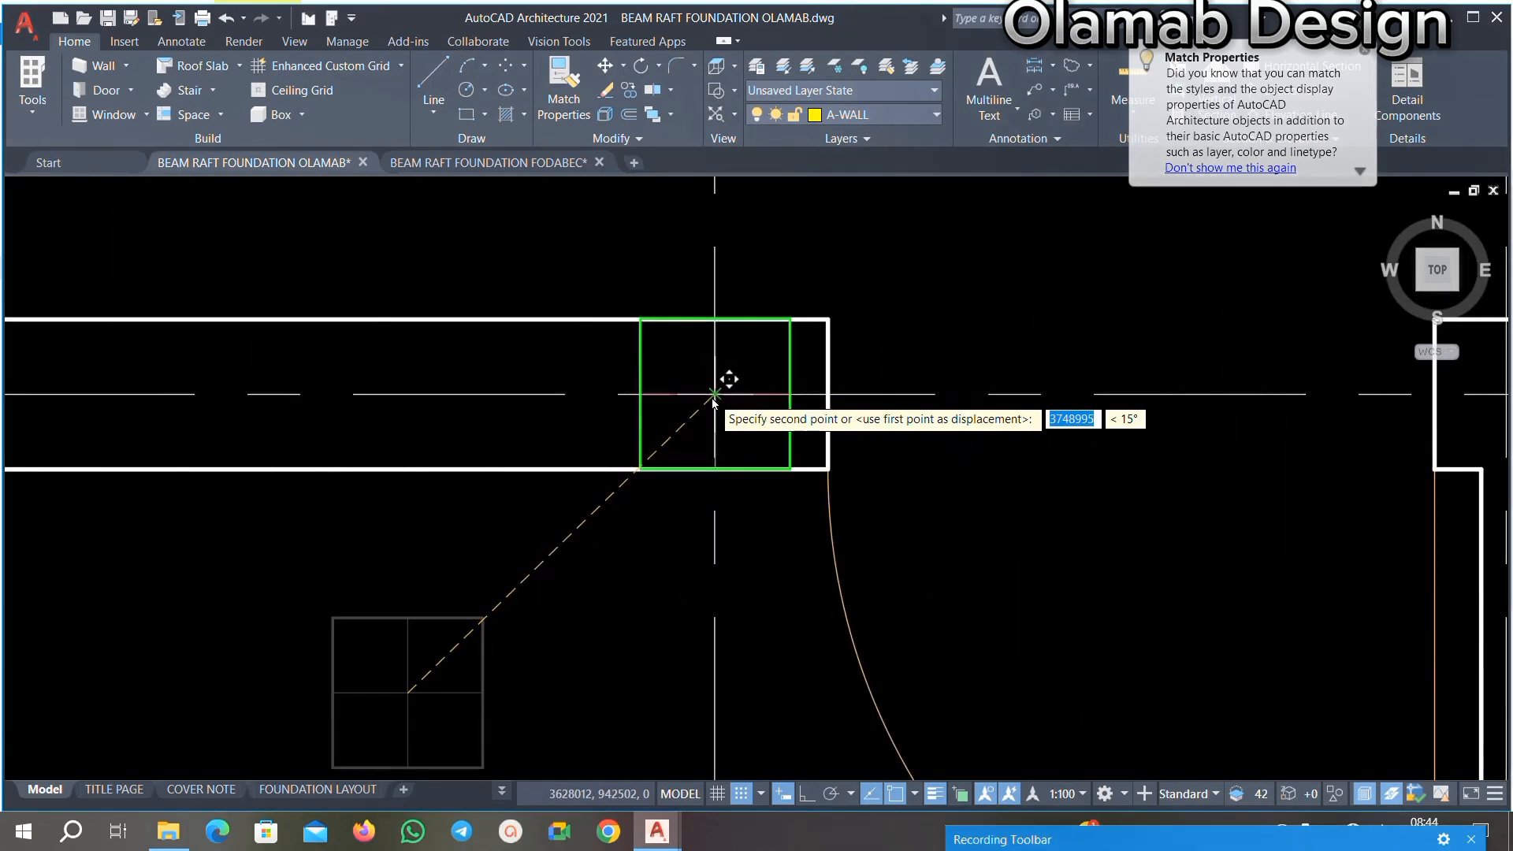
{"action": "left_click", "coordinate": [714, 394]}
Step: Copy the square column at the interior wall's end on grid 8, by its centre, to the same wall's centreline intersection with grid 7
{"action": "scroll", "coordinate": [797, 320], "scroll_direction": "down", "scroll_amount": 5}
{"action": "scroll", "coordinate": [801, 317], "scroll_direction": "up", "scroll_amount": 9}
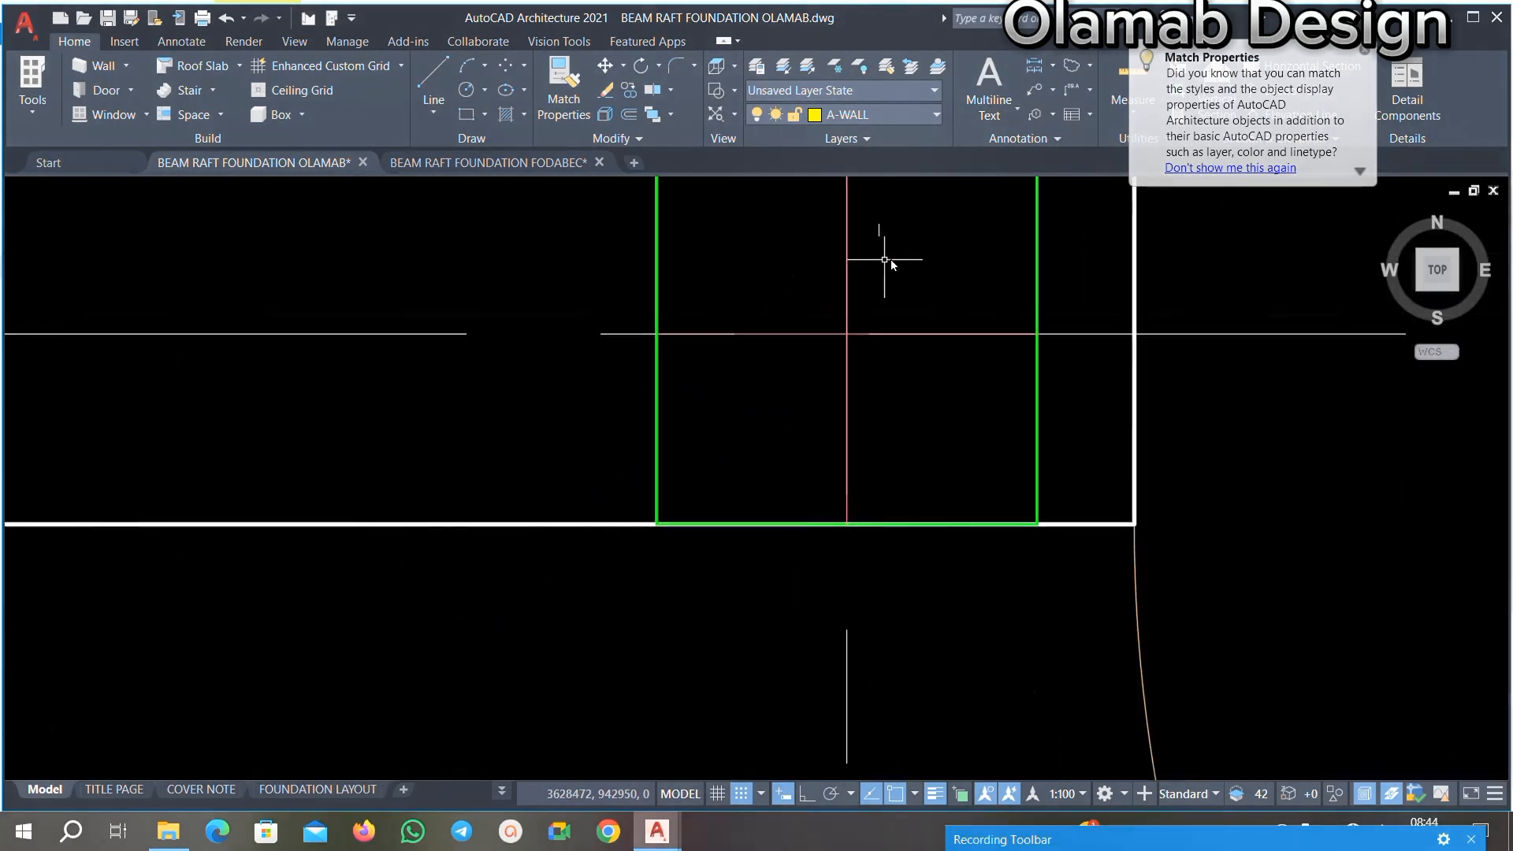
{"action": "left_click", "coordinate": [575, 249]}
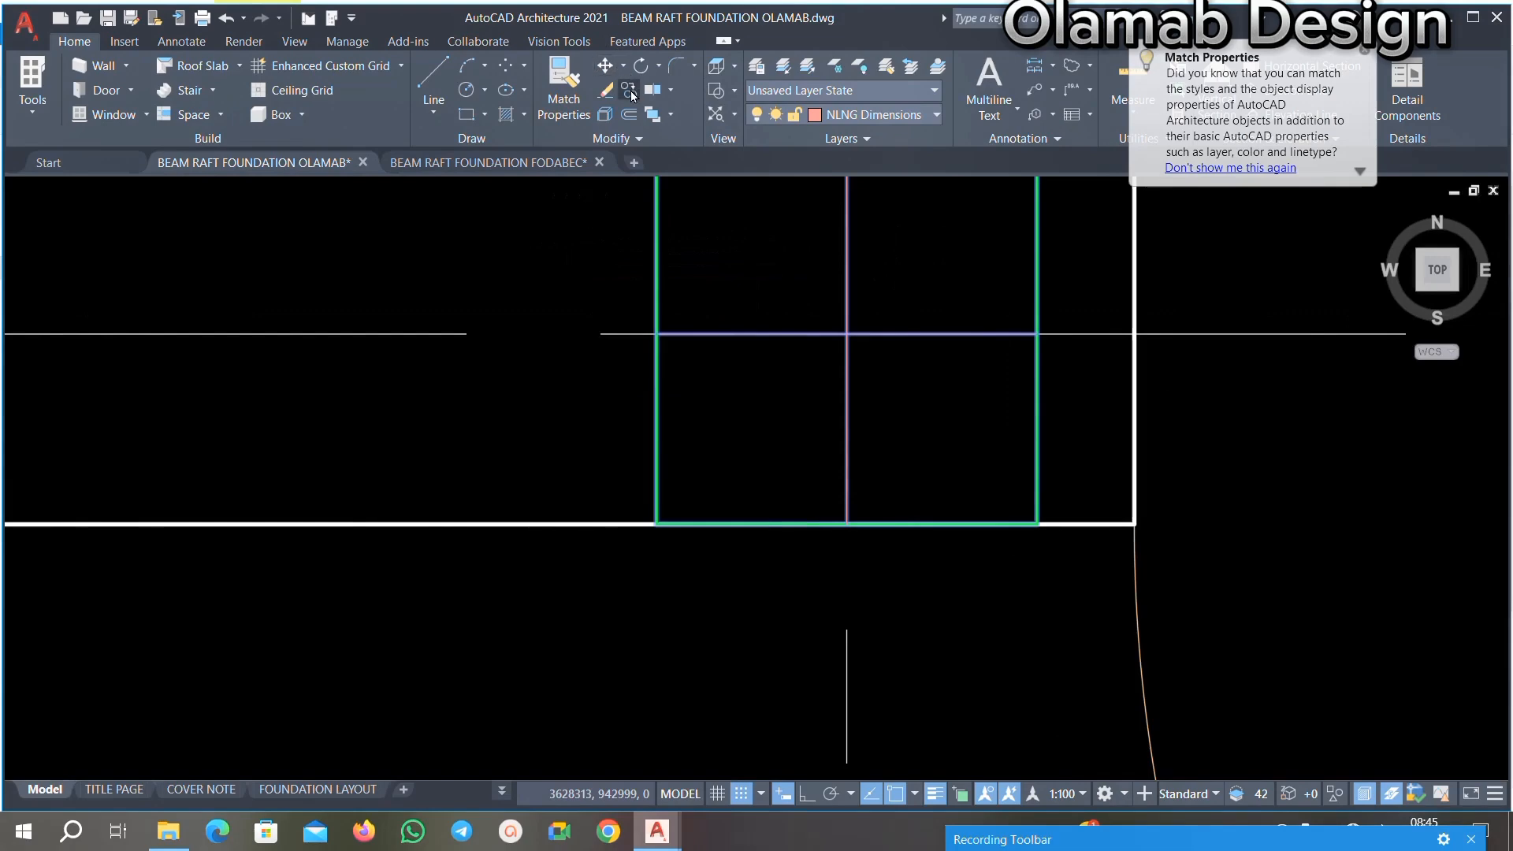
{"action": "left_click", "coordinate": [850, 335]}
{"action": "scroll", "coordinate": [849, 337], "scroll_direction": "down", "scroll_amount": 6}
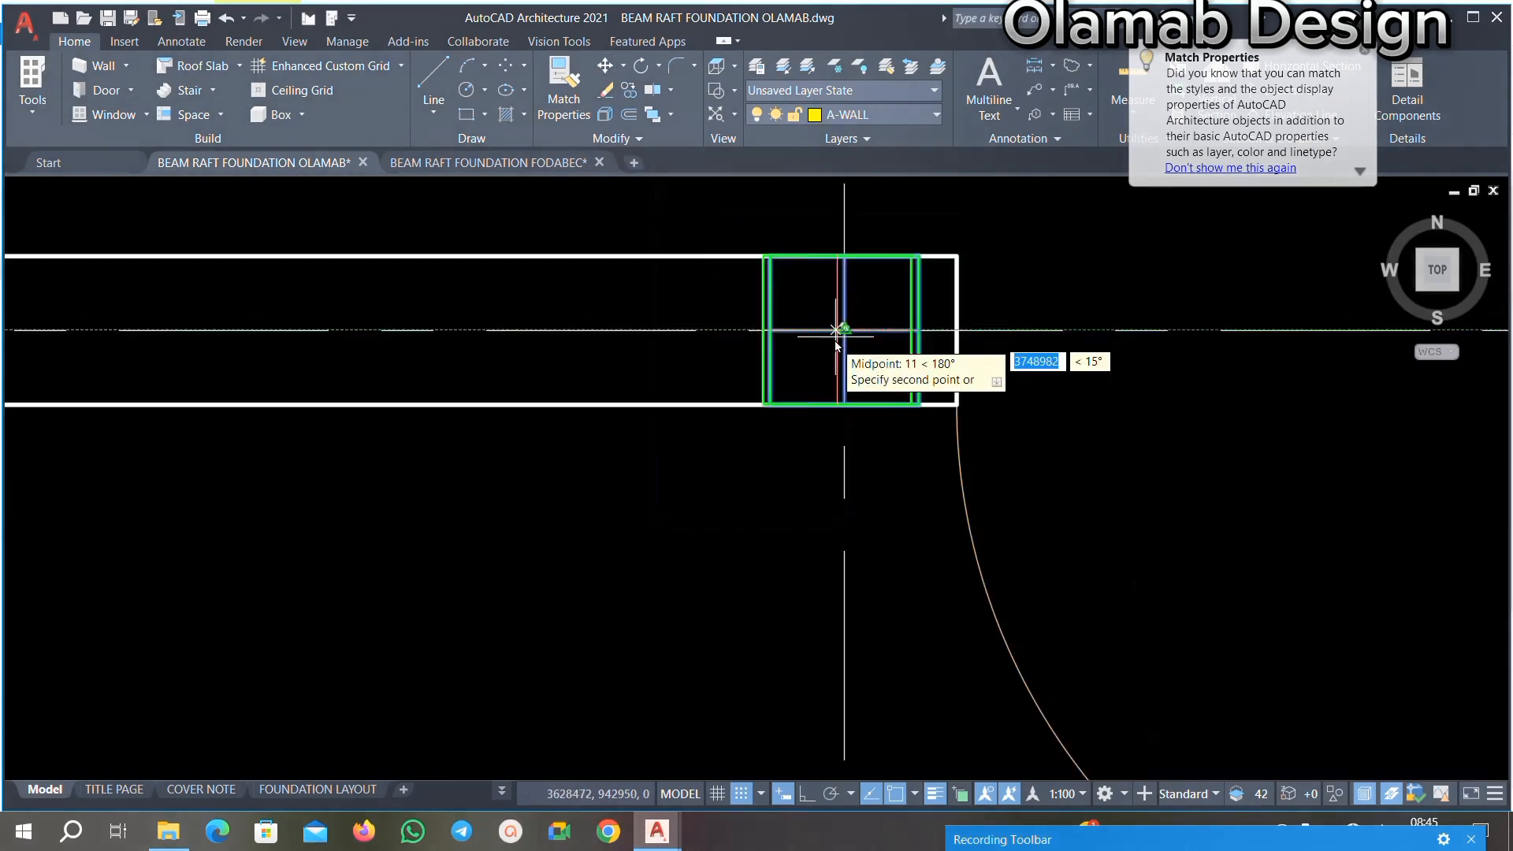
{"action": "scroll", "coordinate": [720, 382], "scroll_direction": "down", "scroll_amount": 6}
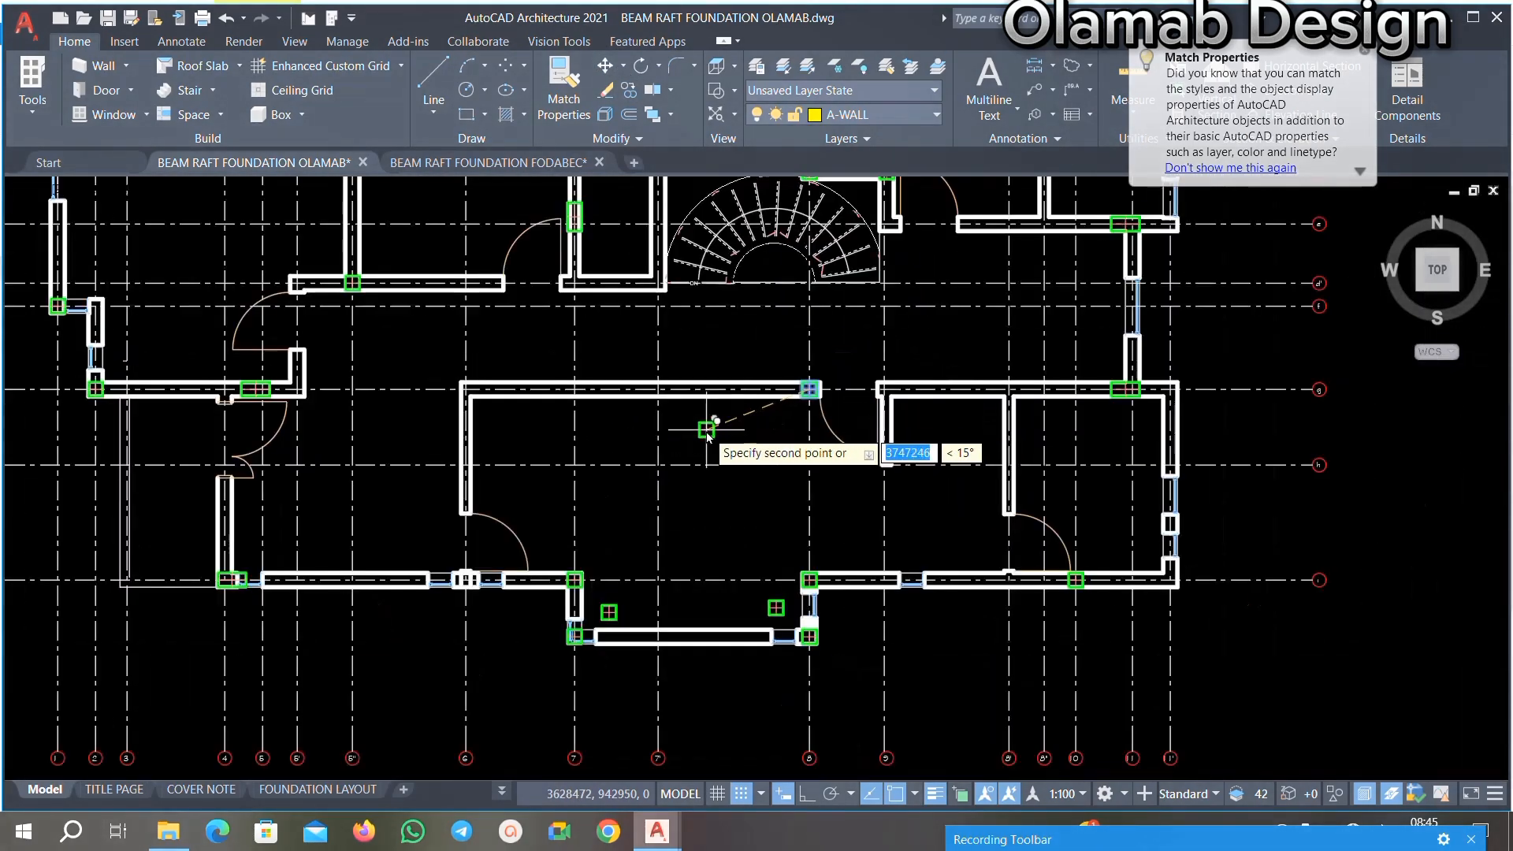
{"action": "scroll", "coordinate": [664, 376], "scroll_direction": "down", "scroll_amount": 1}
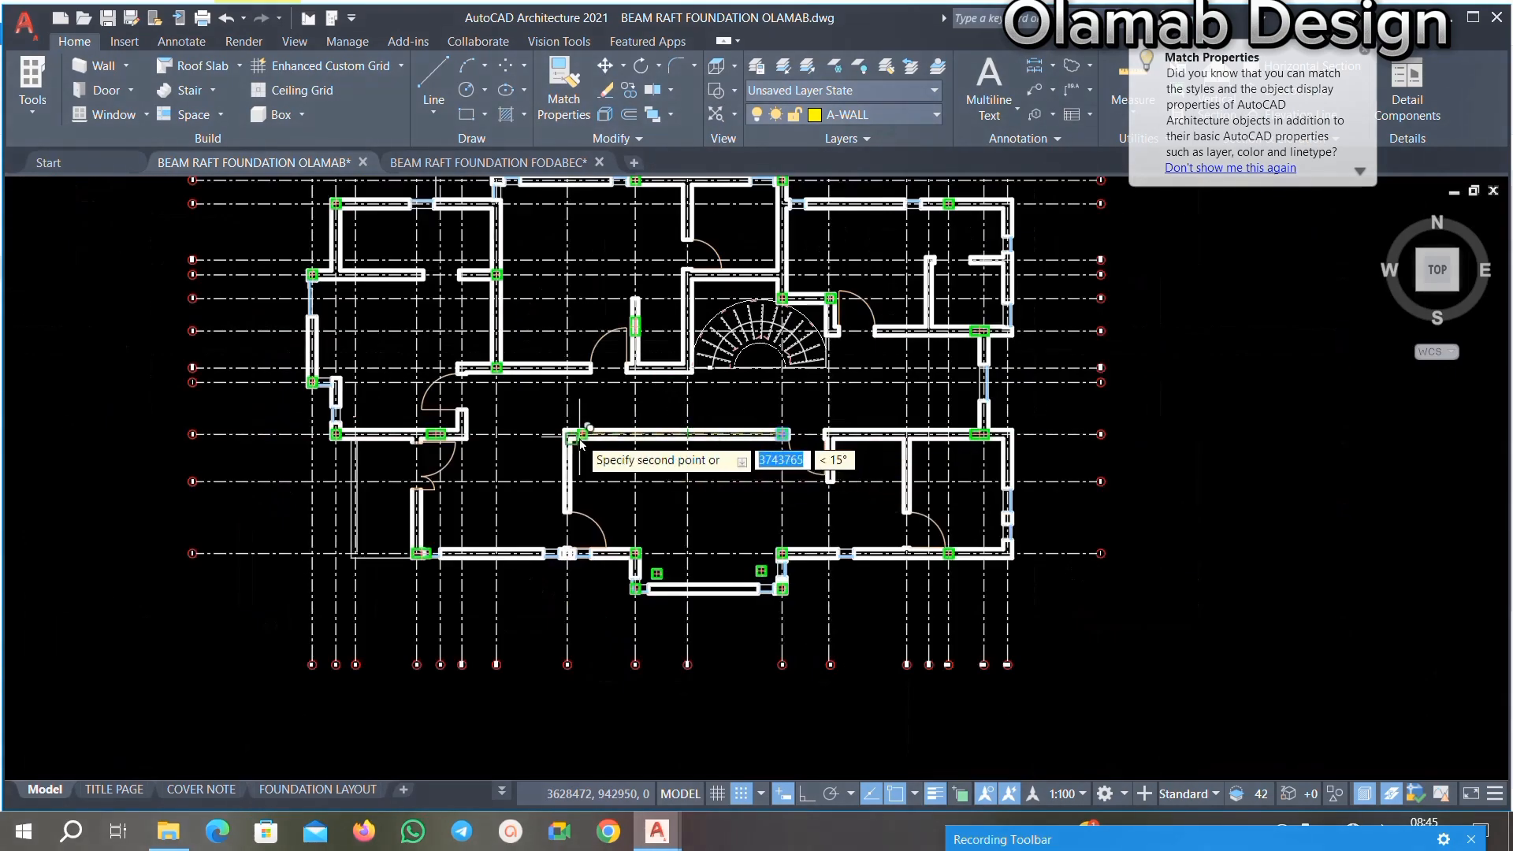
{"action": "scroll", "coordinate": [575, 431], "scroll_direction": "up", "scroll_amount": 1}
{"action": "scroll", "coordinate": [562, 436], "scroll_direction": "down", "scroll_amount": 2}
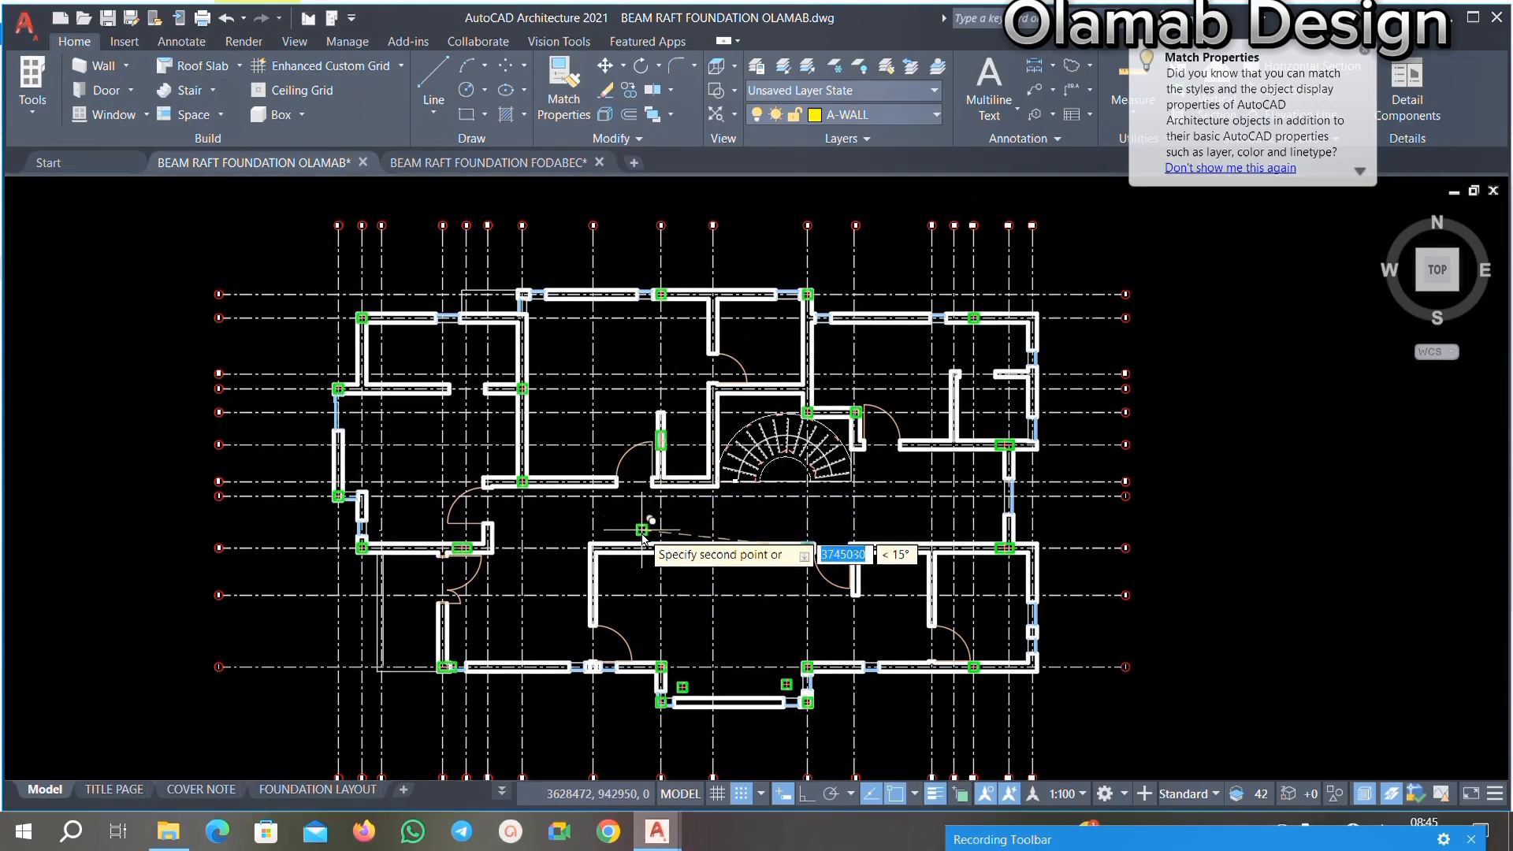
{"action": "scroll", "coordinate": [614, 567], "scroll_direction": "up", "scroll_amount": 2}
{"action": "scroll", "coordinate": [699, 534], "scroll_direction": "up", "scroll_amount": 2}
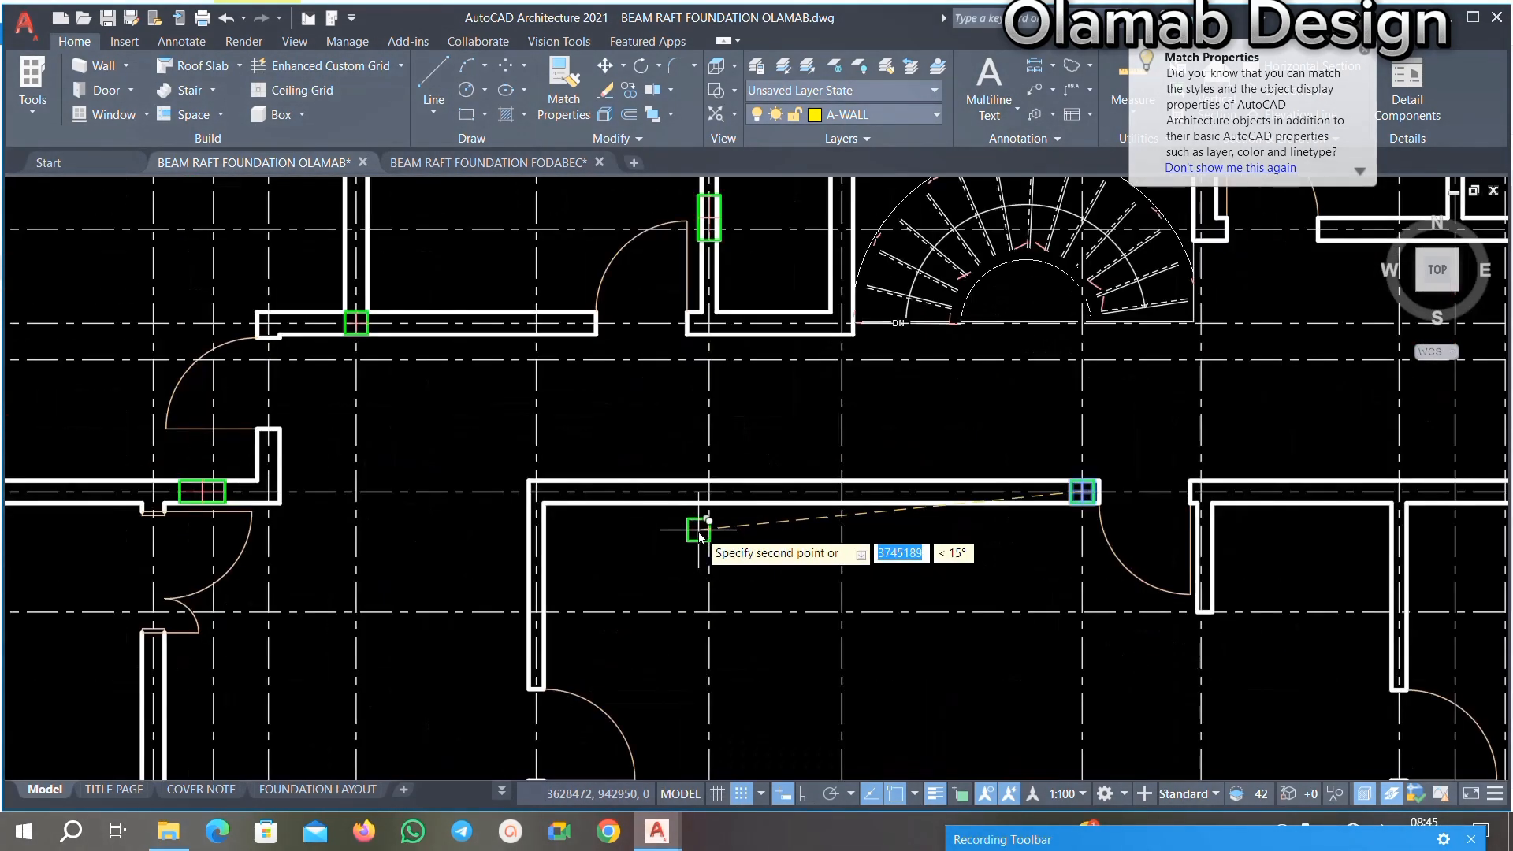
{"action": "scroll", "coordinate": [698, 533], "scroll_direction": "up", "scroll_amount": 2}
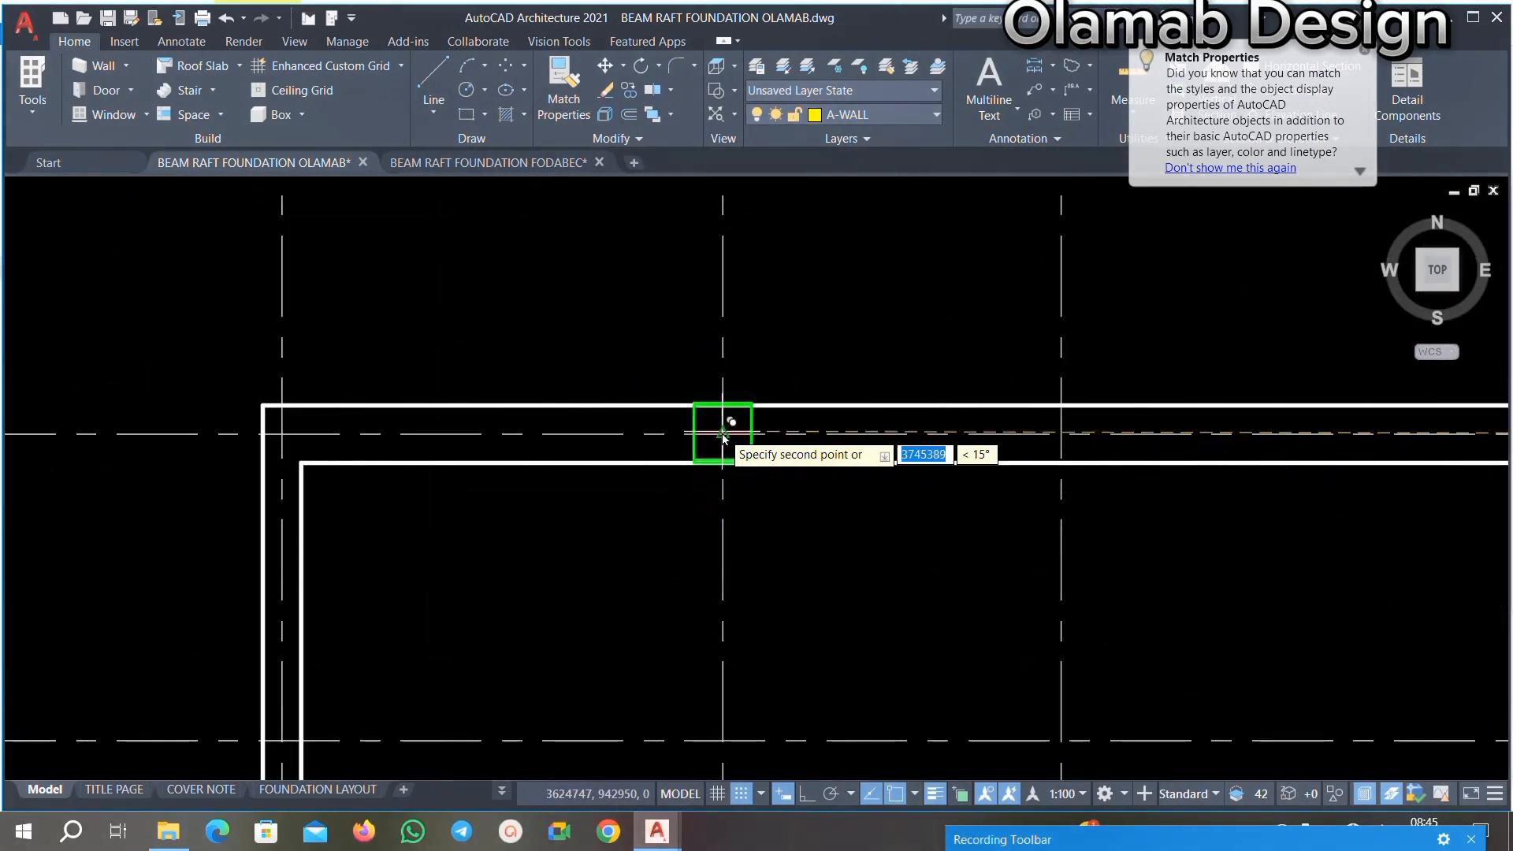
{"action": "scroll", "coordinate": [723, 435], "scroll_direction": "down", "scroll_amount": 5}
{"action": "scroll", "coordinate": [759, 552], "scroll_direction": "down", "scroll_amount": 2}
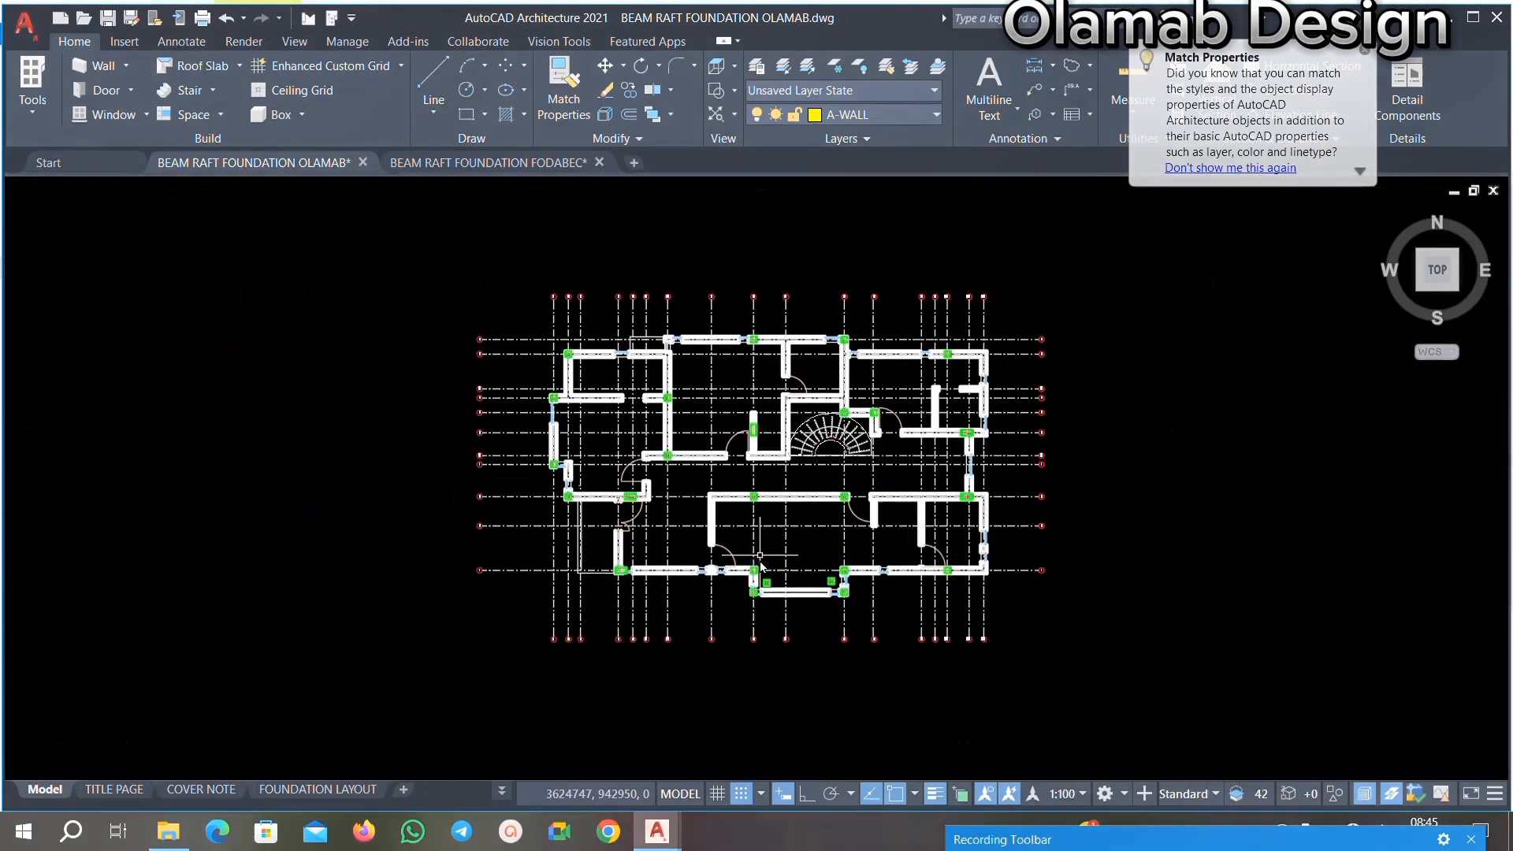
Step: Delete the rectangular column in the short vertical wall on grid 7 beside the door left of the staircase
{"action": "scroll", "coordinate": [761, 565], "scroll_direction": "up", "scroll_amount": 4}
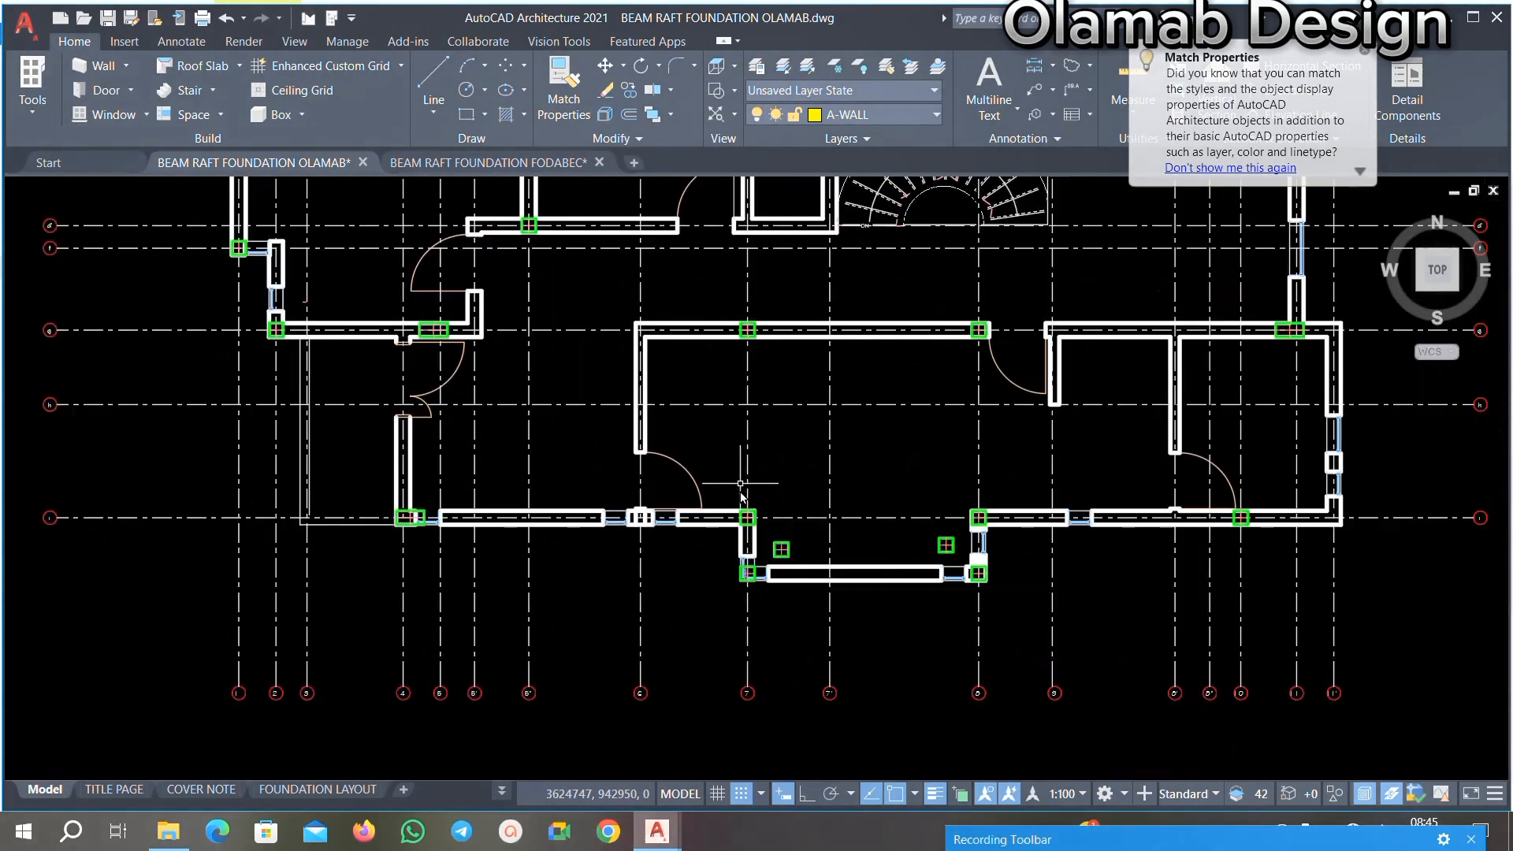
{"action": "scroll", "coordinate": [741, 493], "scroll_direction": "down", "scroll_amount": 4}
{"action": "scroll", "coordinate": [670, 457], "scroll_direction": "up", "scroll_amount": 9}
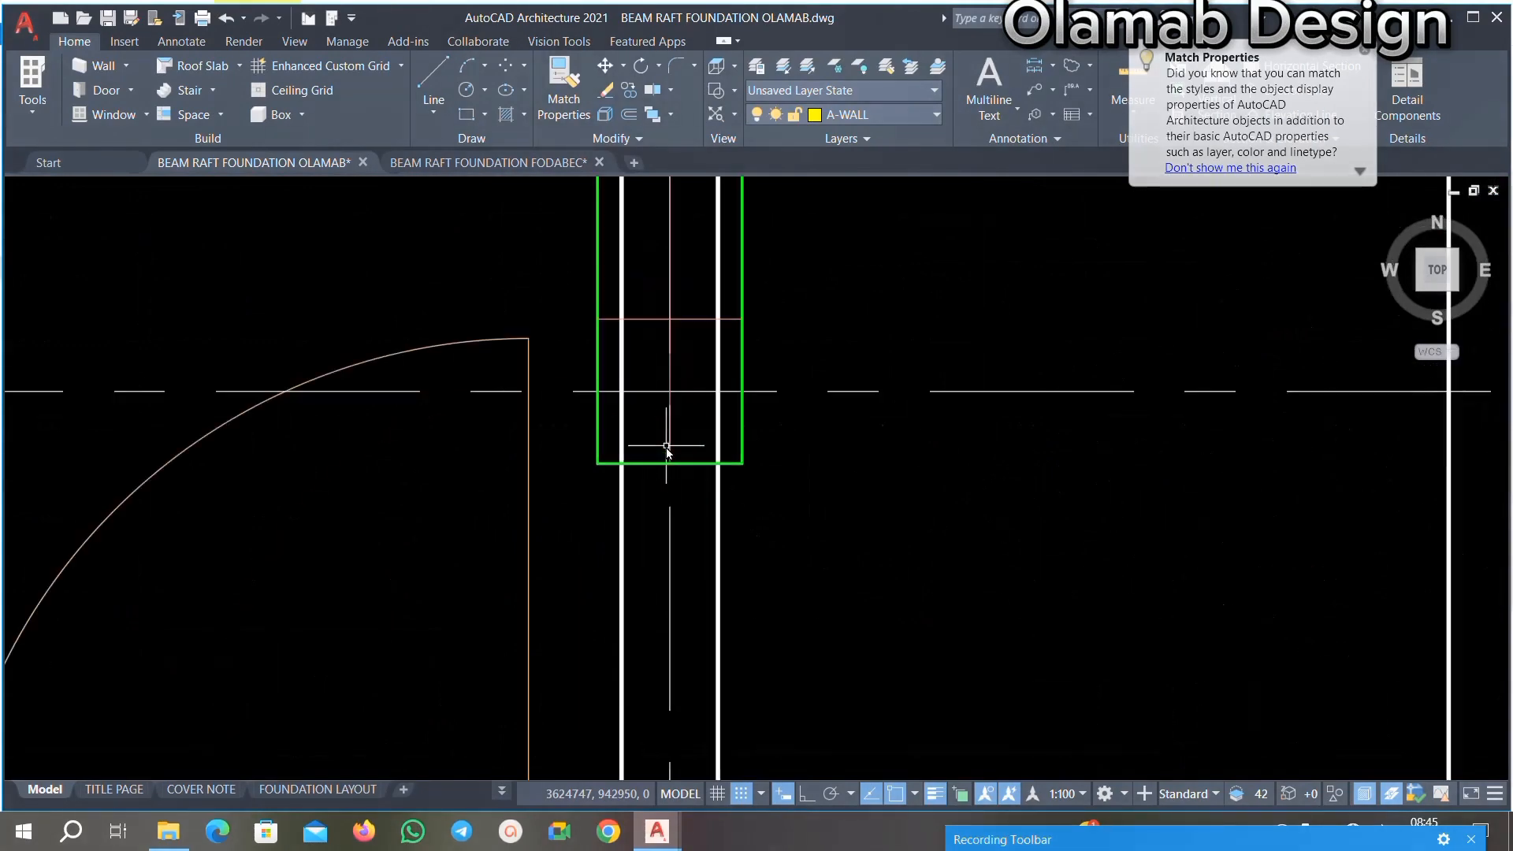
{"action": "scroll", "coordinate": [688, 470], "scroll_direction": "up", "scroll_amount": 3}
{"action": "left_click", "coordinate": [702, 436]}
{"action": "key", "text": "Delete"}
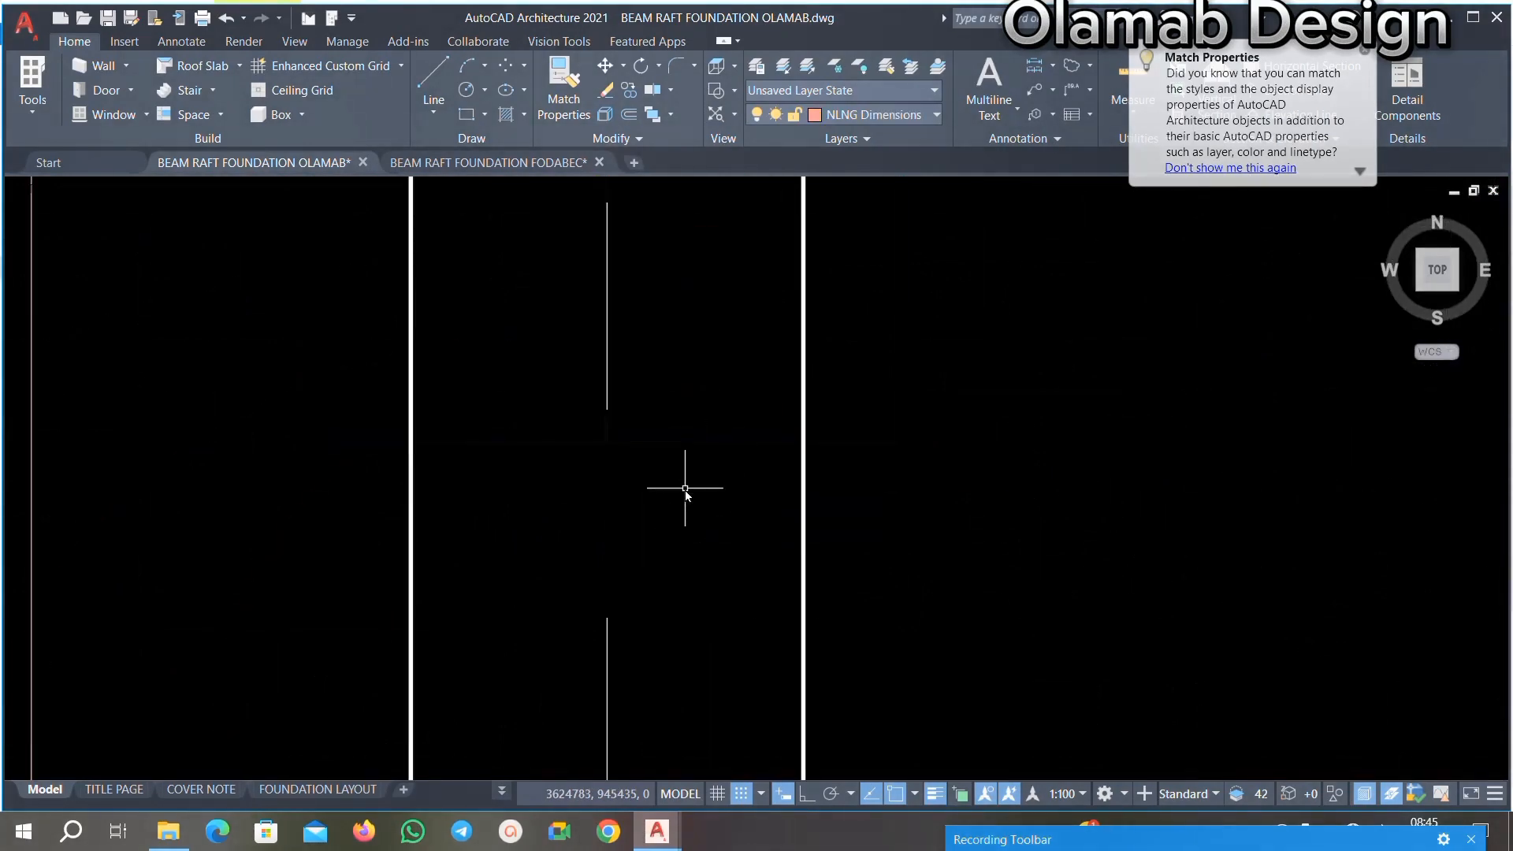
Step: Copy the interior wall's square column on grid 7, by its centre, to the foot of the short vertical wall left of the staircase
{"action": "scroll", "coordinate": [761, 364], "scroll_direction": "down", "scroll_amount": 3}
{"action": "scroll", "coordinate": [761, 318], "scroll_direction": "down", "scroll_amount": 3}
{"action": "scroll", "coordinate": [768, 567], "scroll_direction": "up", "scroll_amount": 6}
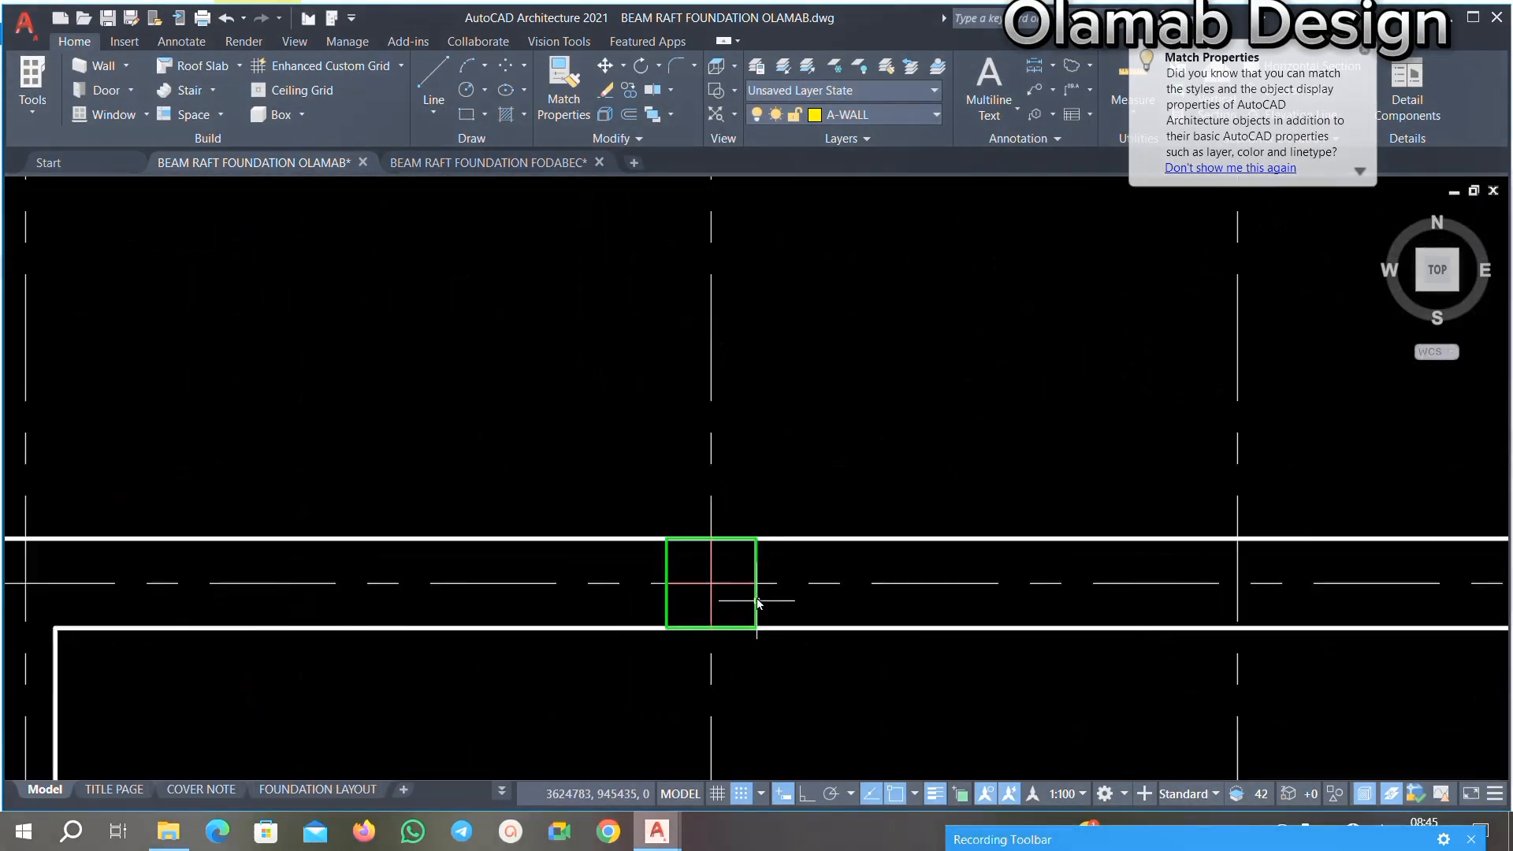
{"action": "left_click", "coordinate": [708, 502]}
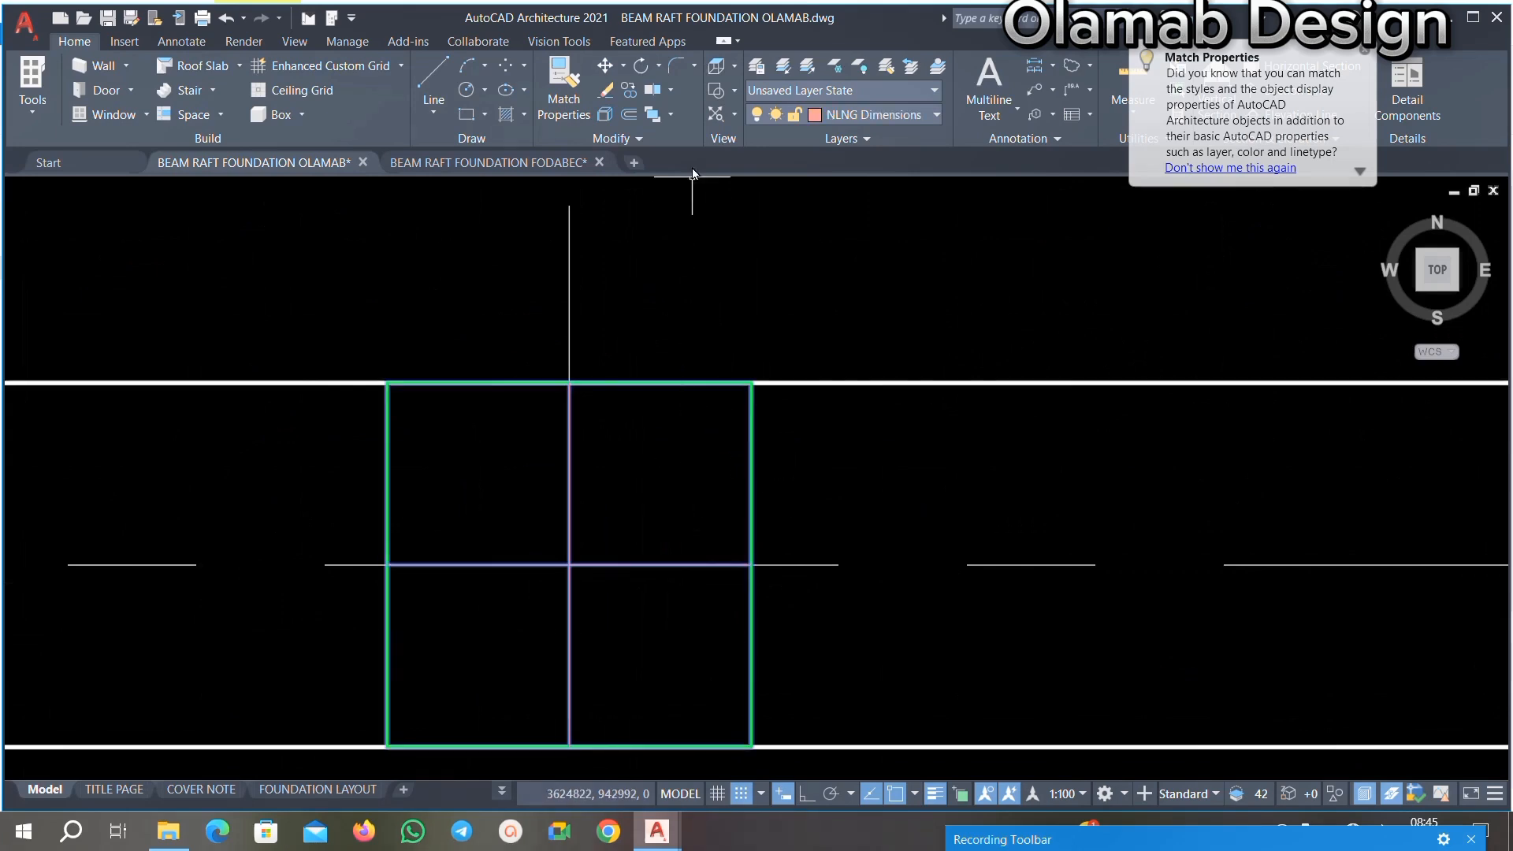
{"action": "left_click", "coordinate": [604, 67]}
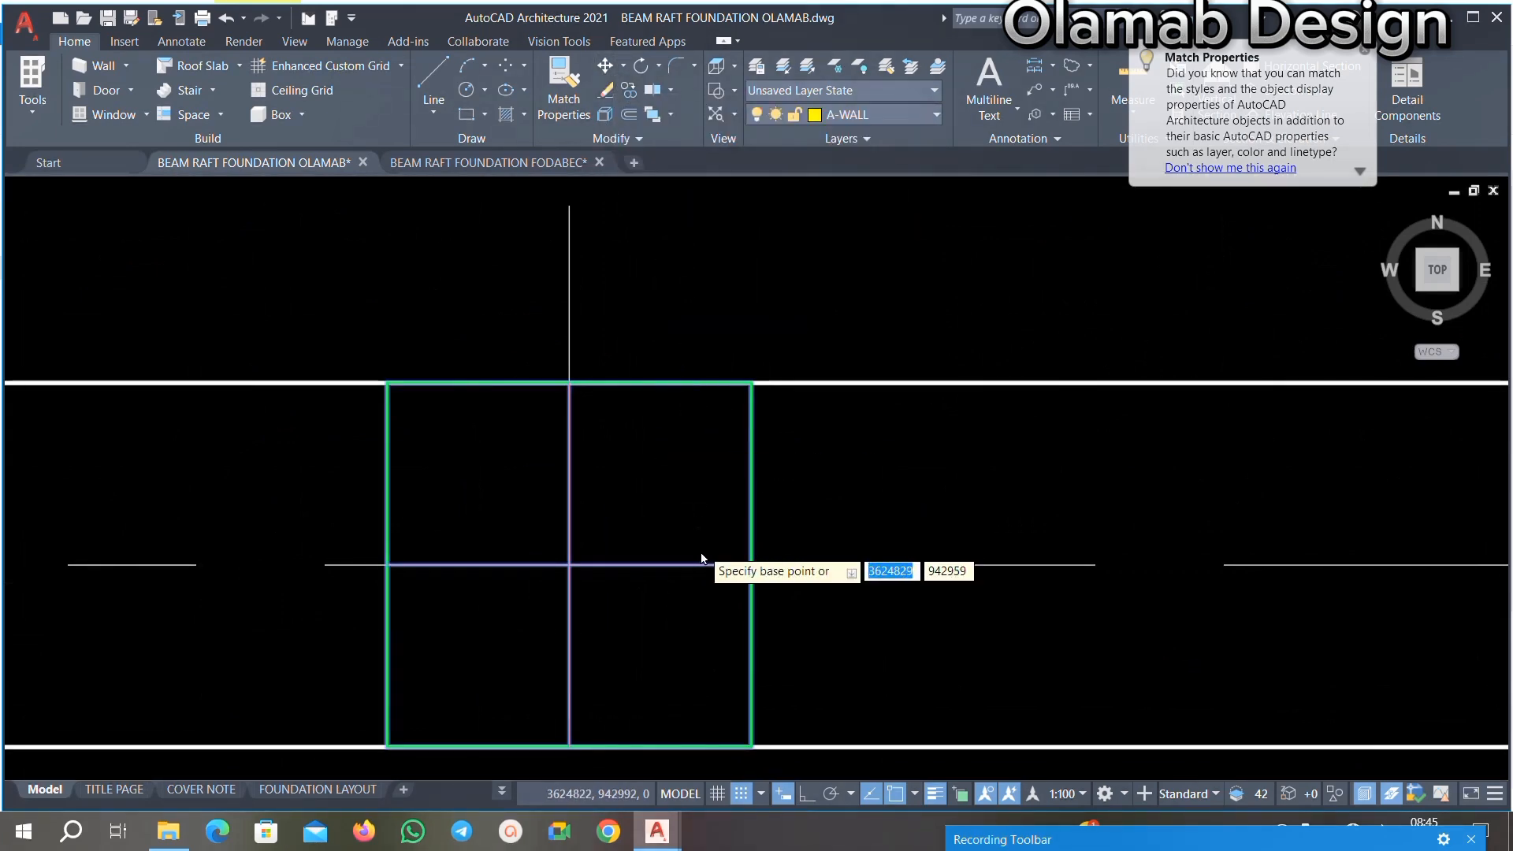
{"action": "scroll", "coordinate": [702, 558], "scroll_direction": "down", "scroll_amount": 4}
{"action": "scroll", "coordinate": [678, 496], "scroll_direction": "down", "scroll_amount": 8}
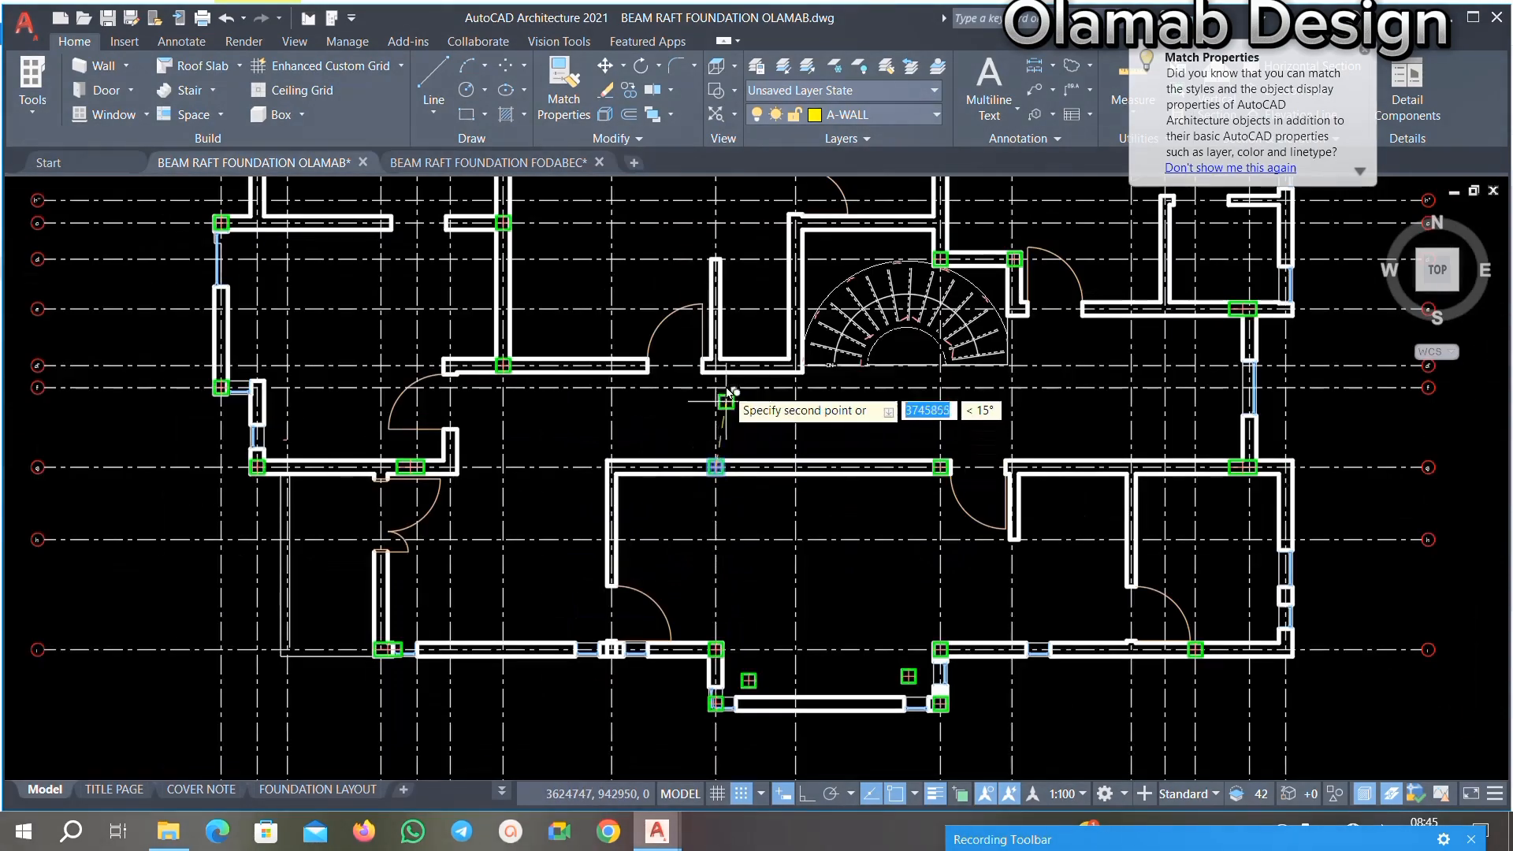
{"action": "scroll", "coordinate": [712, 378], "scroll_direction": "up", "scroll_amount": 8}
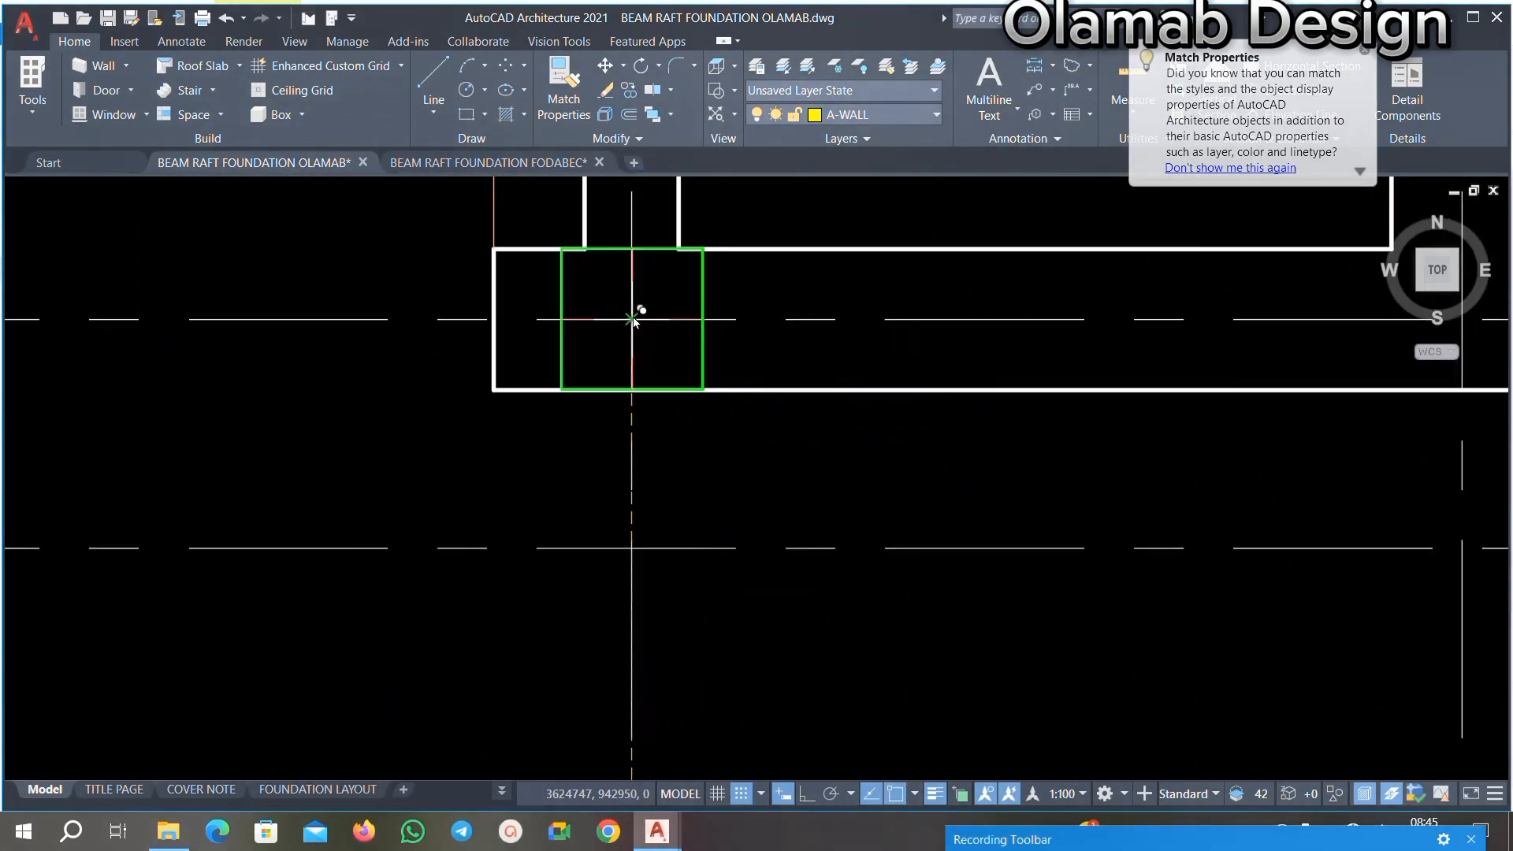
{"action": "scroll", "coordinate": [632, 319], "scroll_direction": "down", "scroll_amount": 6}
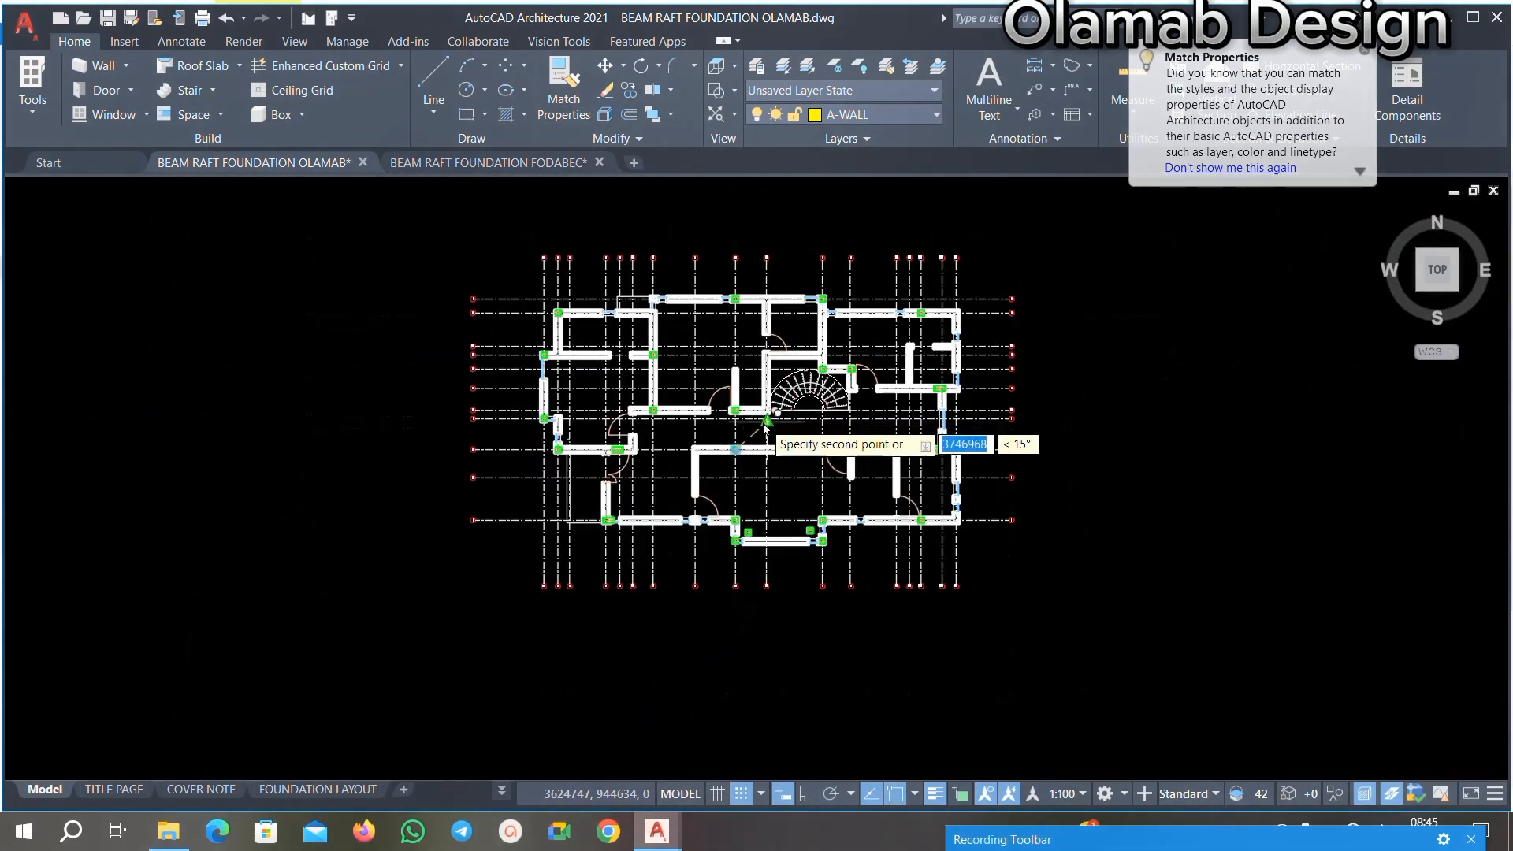
Step: Copy the interior wall's square column on grid 7, by its centre, to the upper right exterior wall corner on grid 11'
{"action": "scroll", "coordinate": [838, 400], "scroll_direction": "up", "scroll_amount": 2}
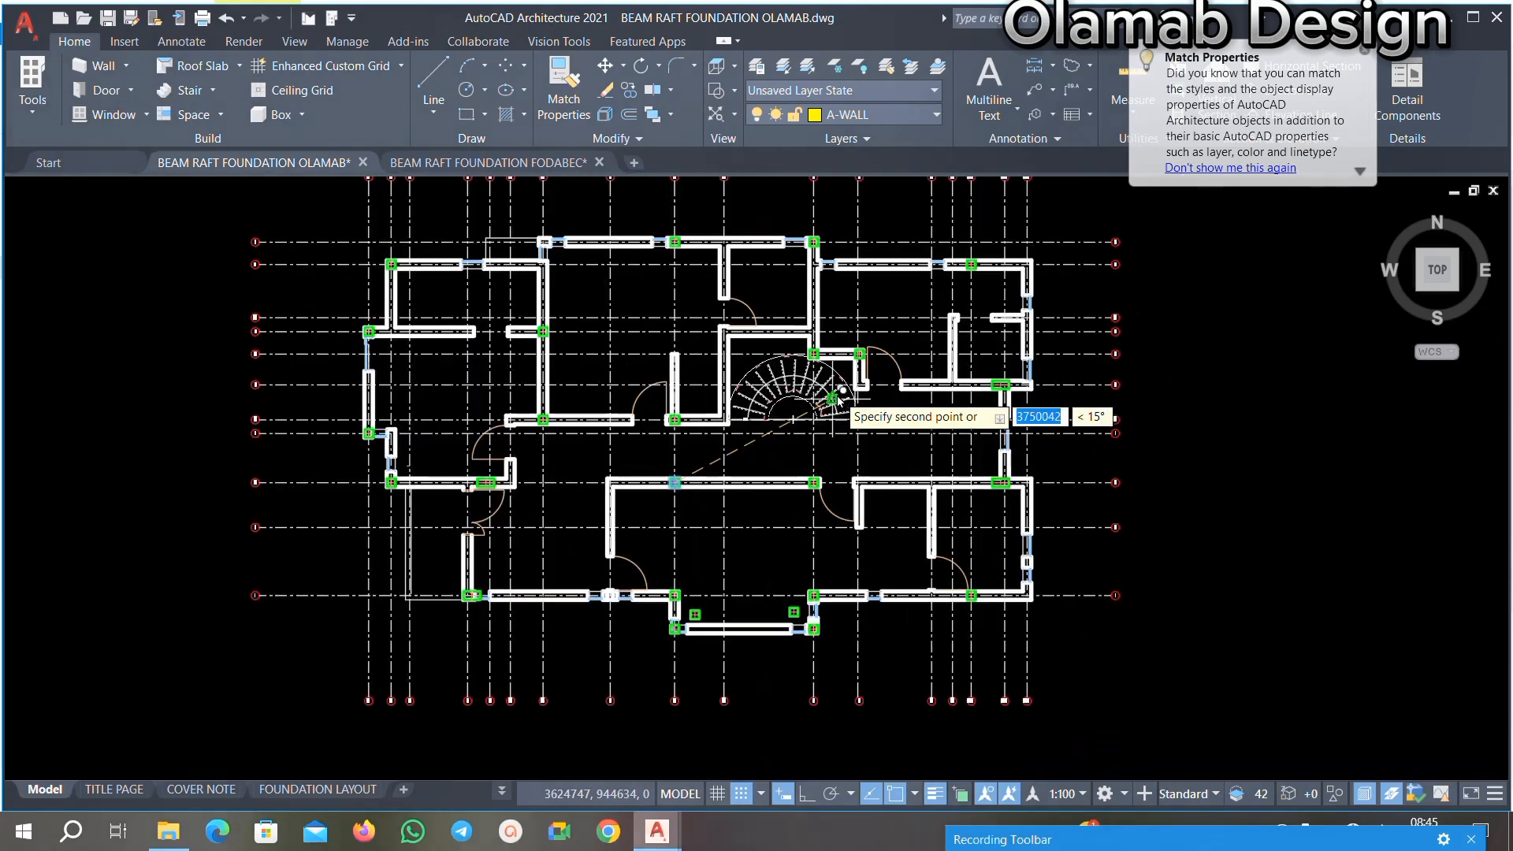
{"action": "scroll", "coordinate": [831, 494], "scroll_direction": "up", "scroll_amount": 2}
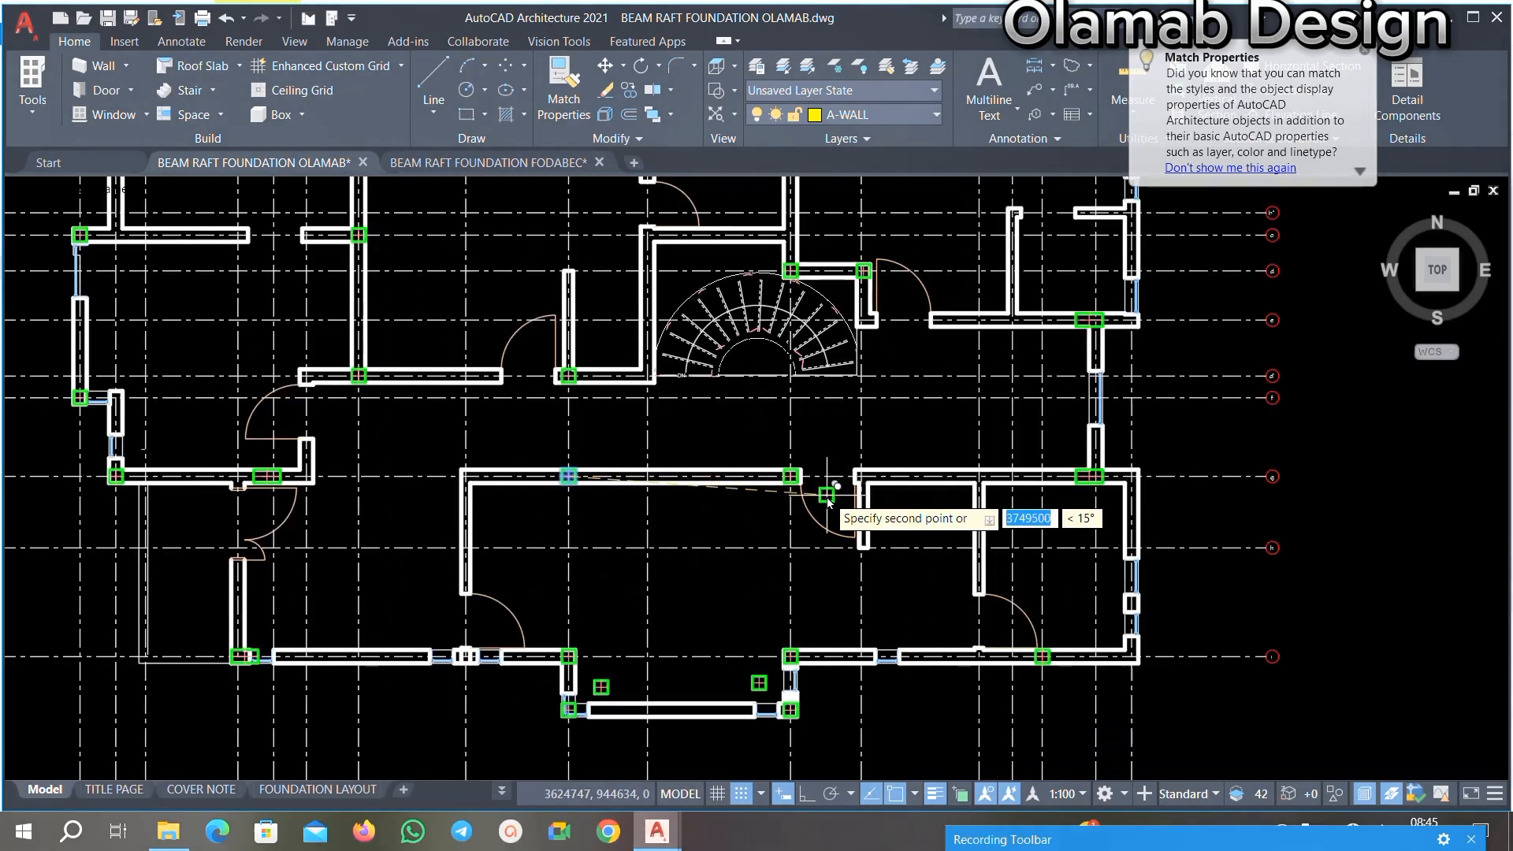
{"action": "scroll", "coordinate": [833, 512], "scroll_direction": "down", "scroll_amount": 2}
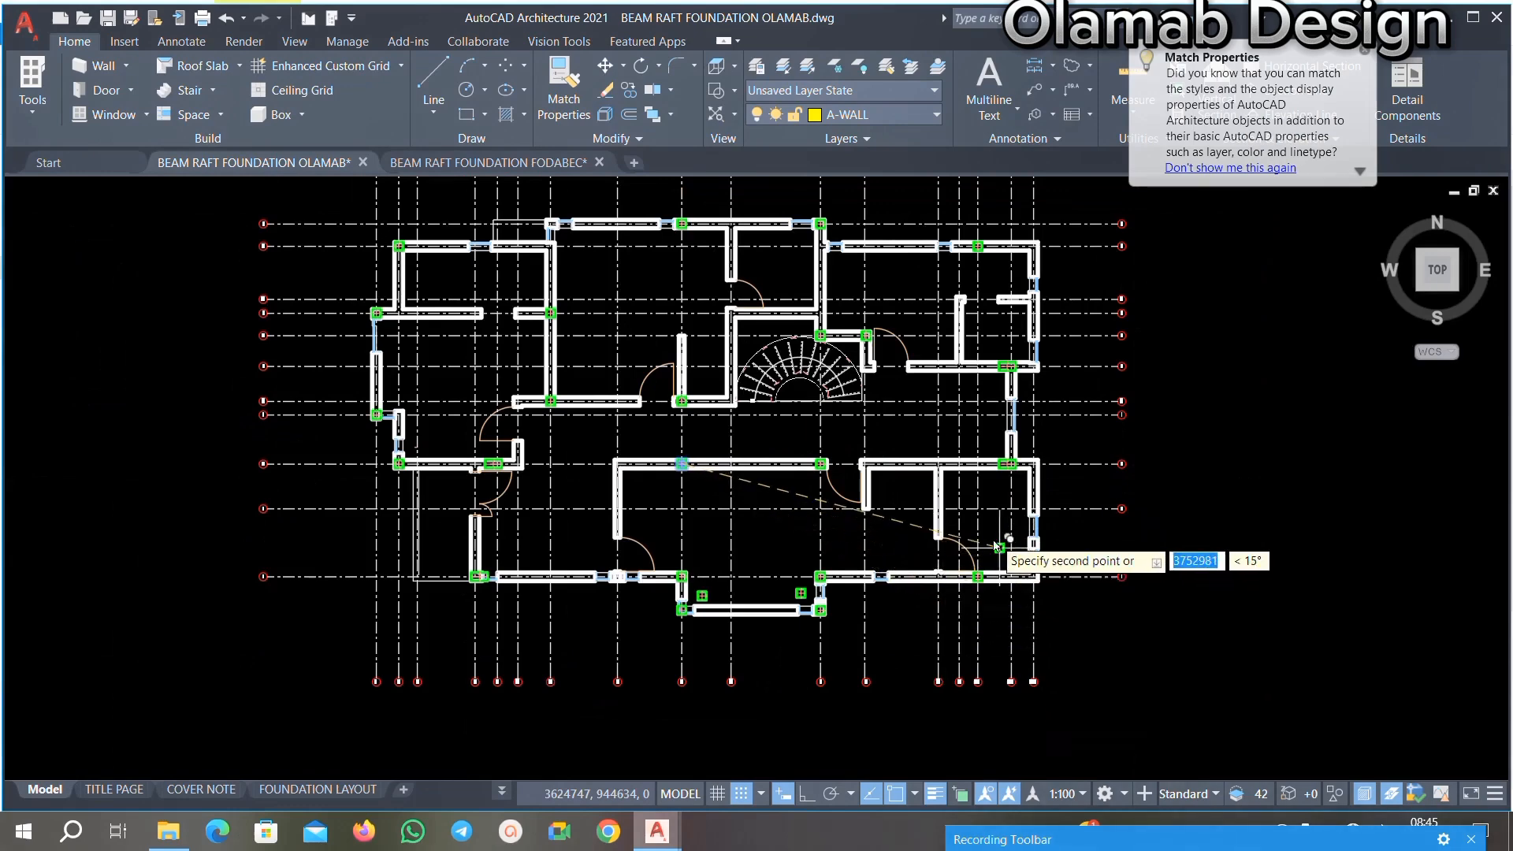
{"action": "left_click", "coordinate": [1010, 467]}
{"action": "scroll", "coordinate": [1064, 339], "scroll_direction": "up", "scroll_amount": 8}
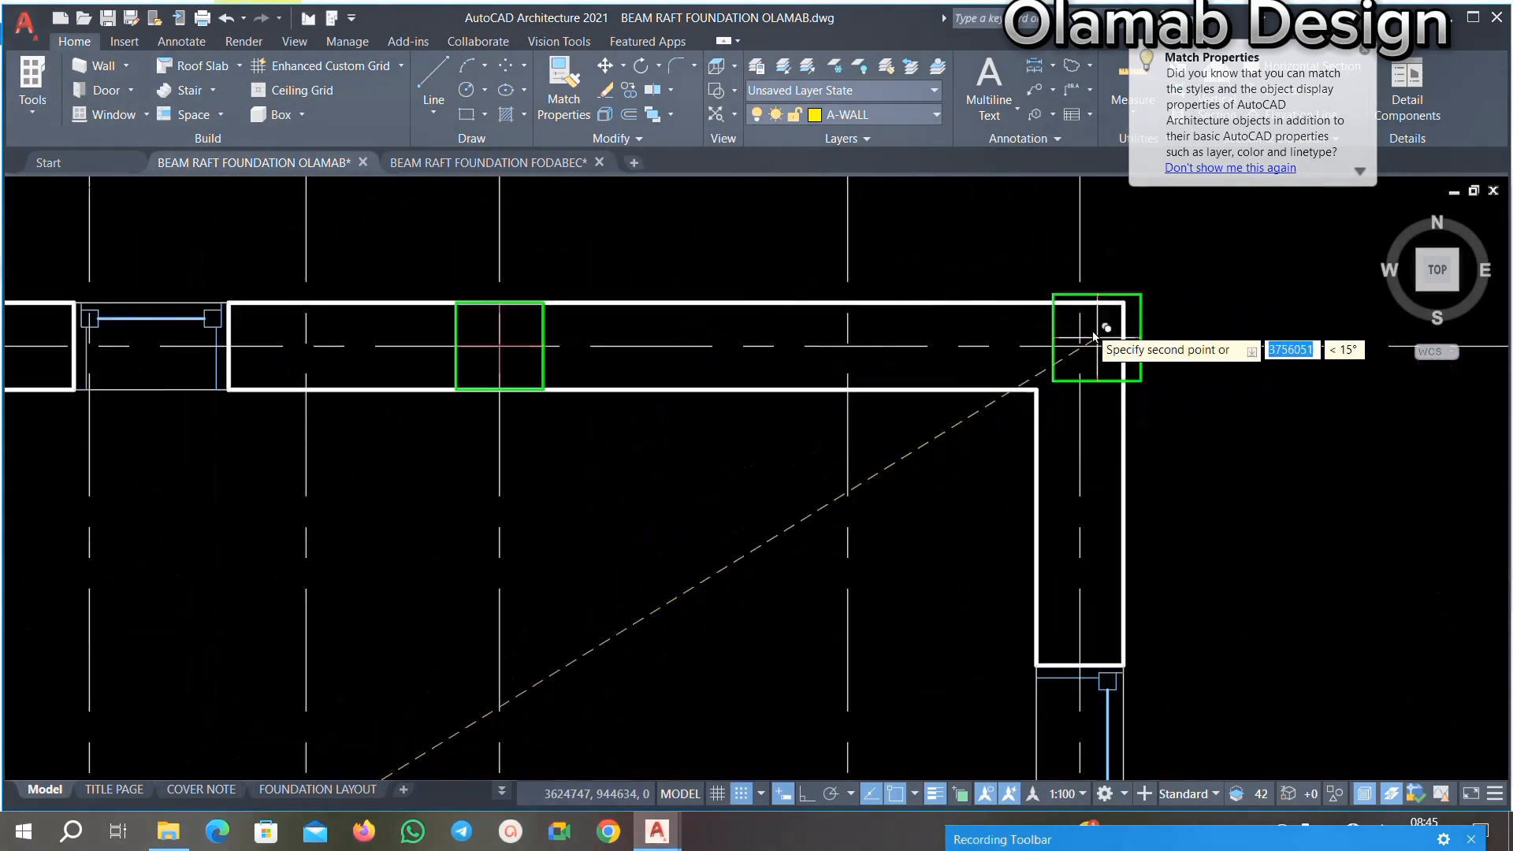
{"action": "scroll", "coordinate": [1048, 253], "scroll_direction": "down", "scroll_amount": 8}
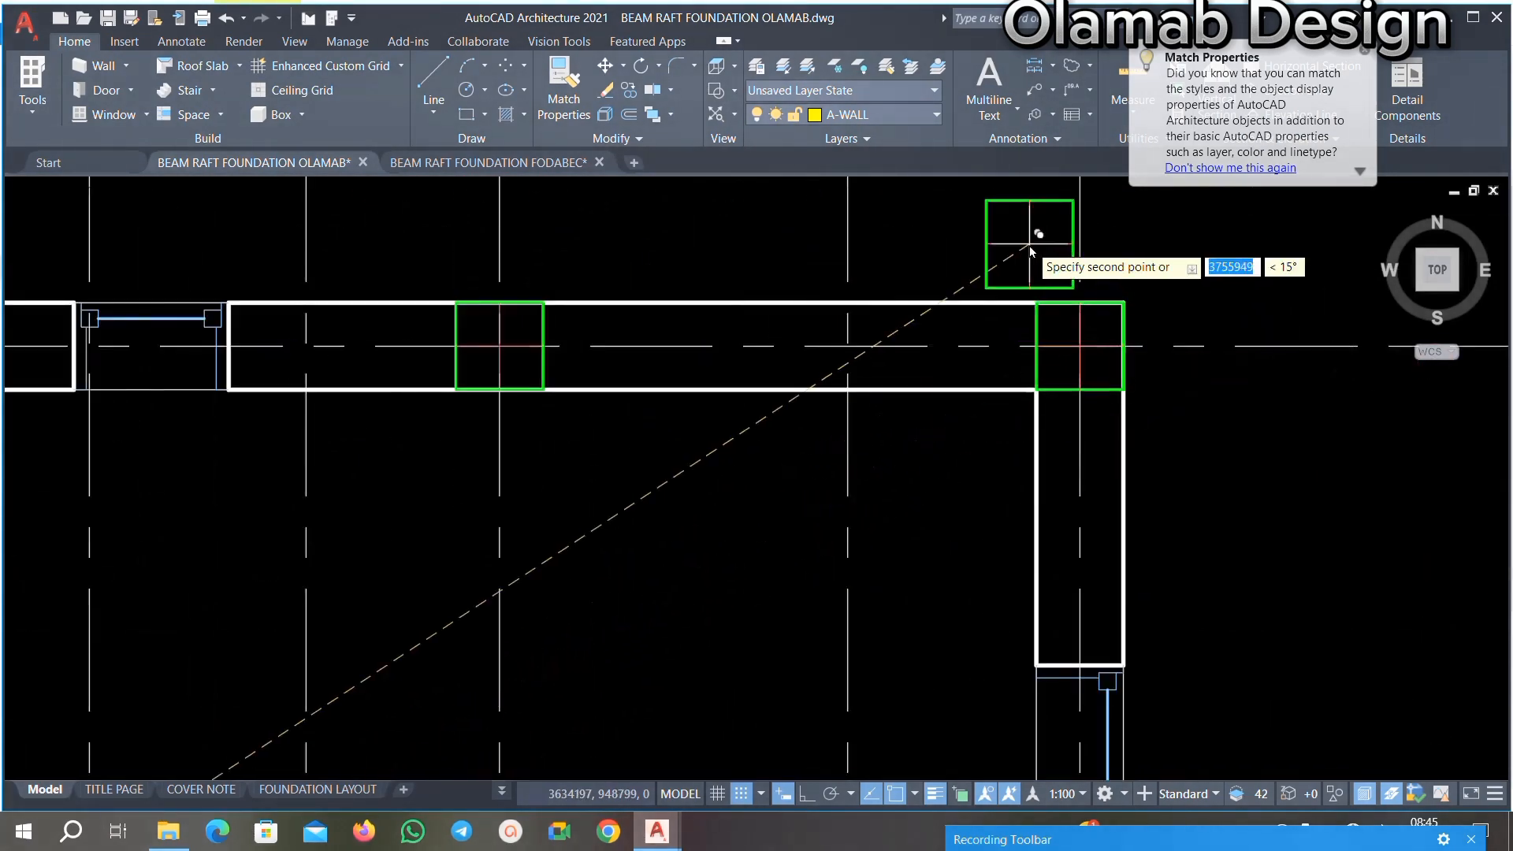
Step: Place another copy of the square column, by its centre, at the lower right exterior wall corner on grid 11'
{"action": "scroll", "coordinate": [1030, 574], "scroll_direction": "up", "scroll_amount": 8}
{"action": "scroll", "coordinate": [1024, 508], "scroll_direction": "down", "scroll_amount": 4}
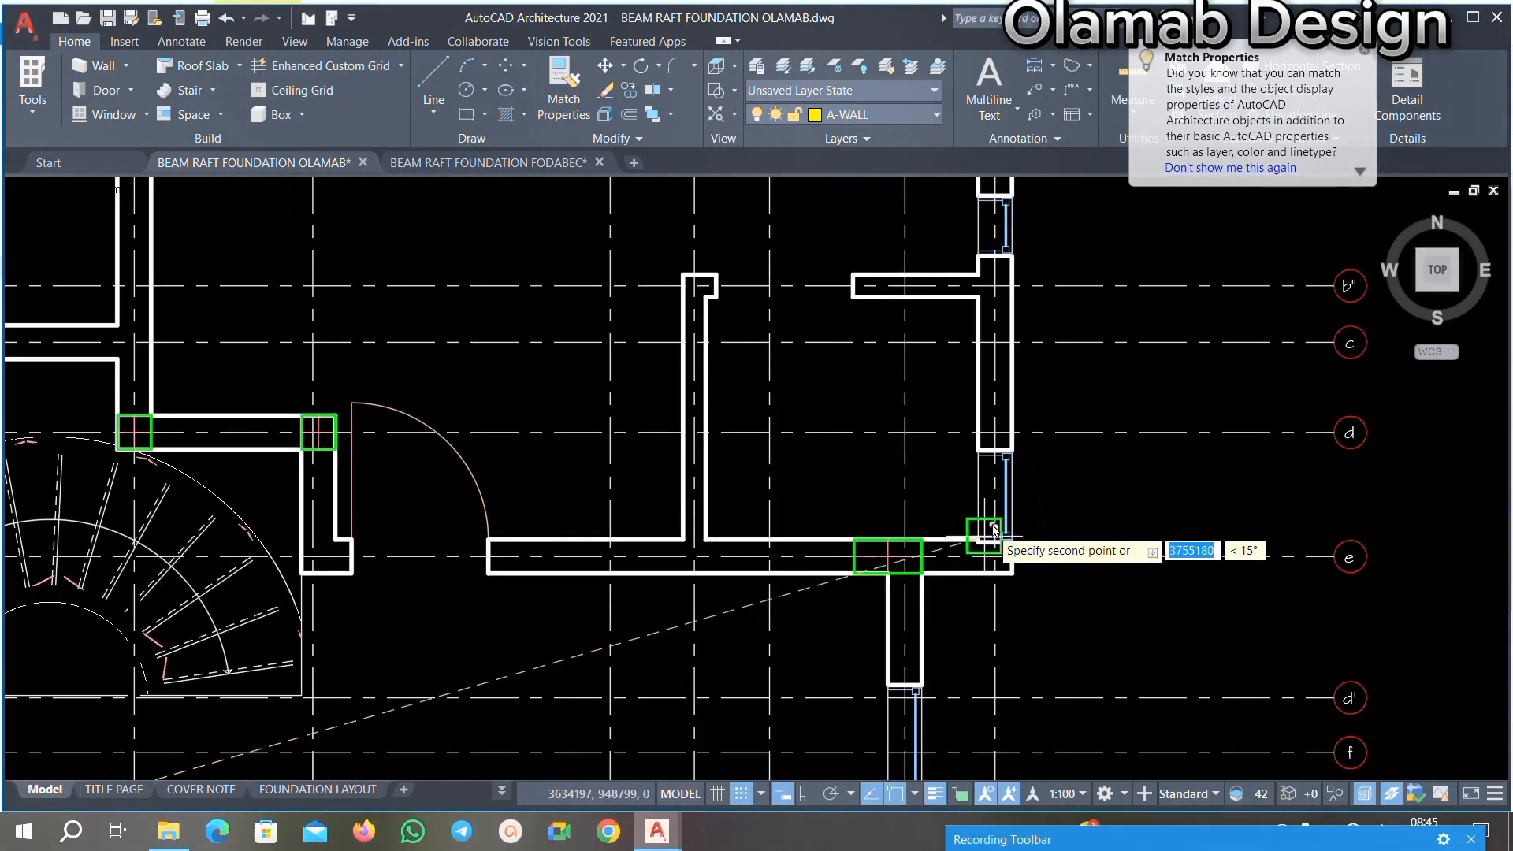
{"action": "scroll", "coordinate": [990, 284], "scroll_direction": "down", "scroll_amount": 3}
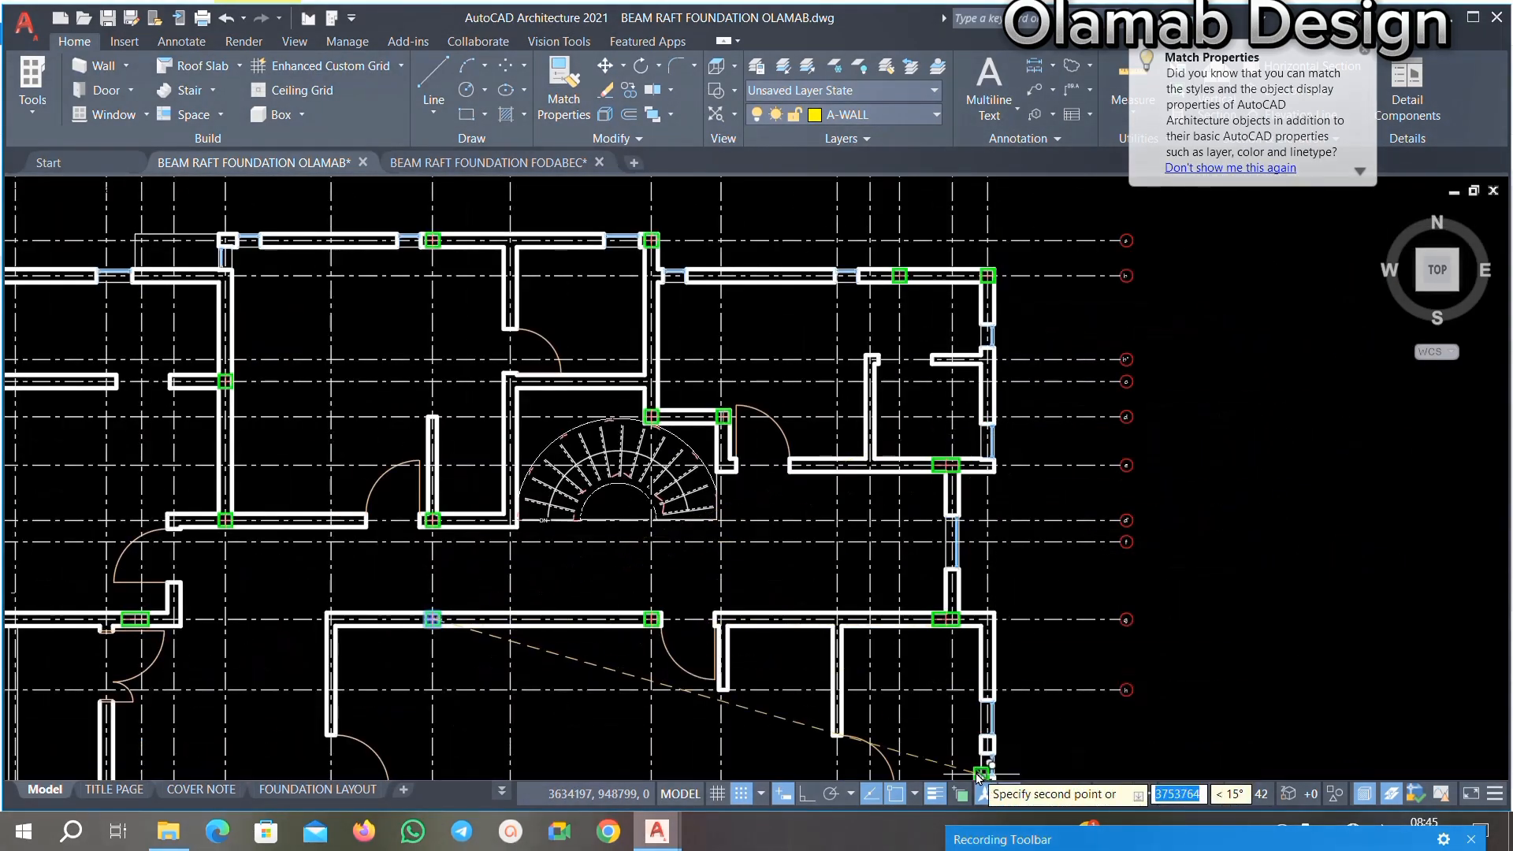
{"action": "middle_click_drag", "start_coordinate": [984, 601], "coordinate": [1002, 484]}
{"action": "scroll", "coordinate": [995, 504], "scroll_direction": "down", "scroll_amount": 4}
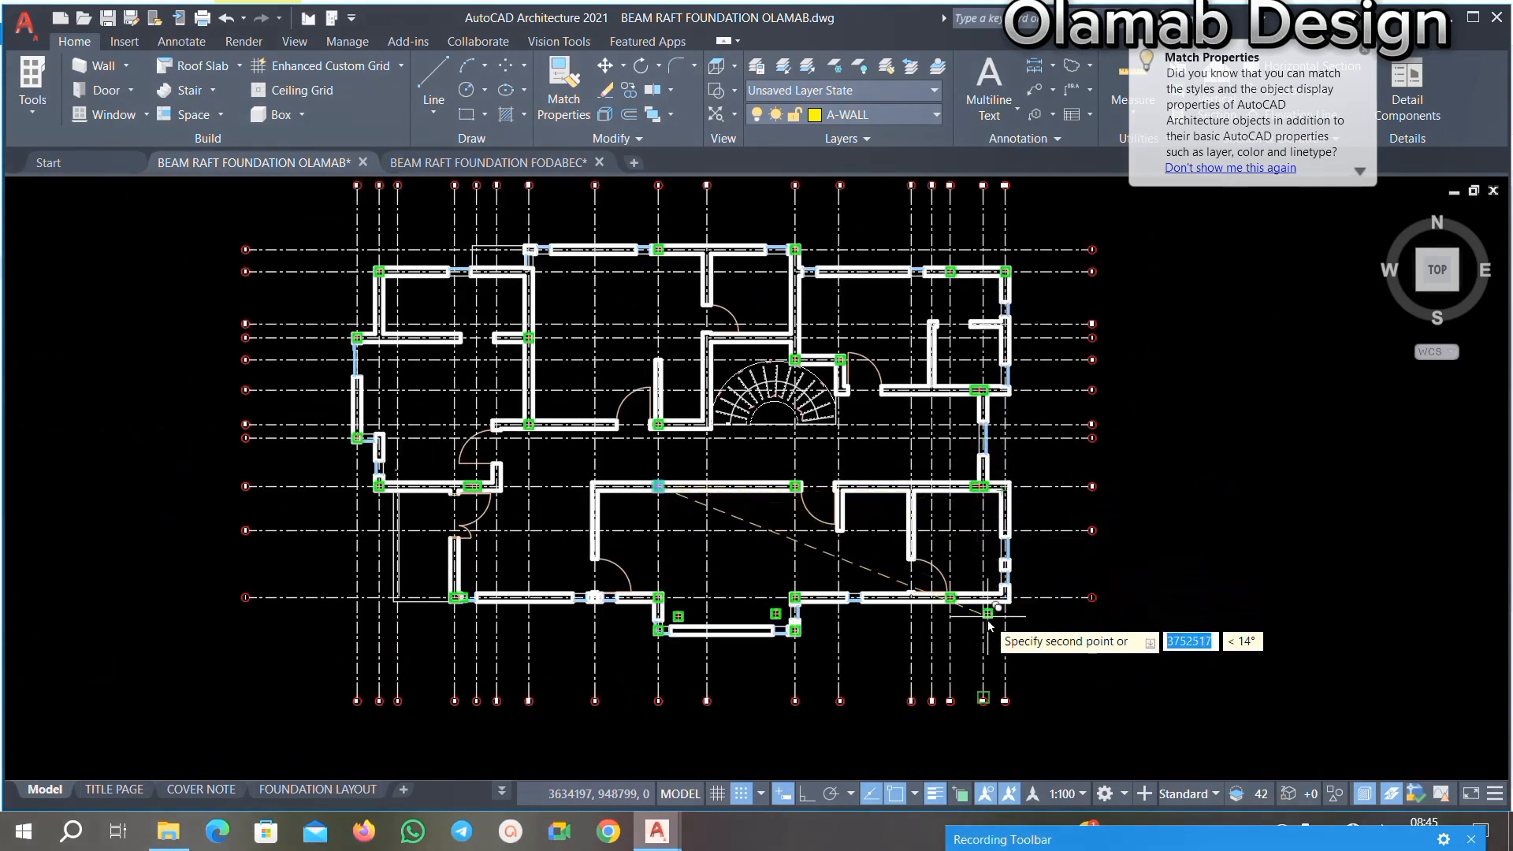
{"action": "scroll", "coordinate": [990, 616], "scroll_direction": "up", "scroll_amount": 4}
{"action": "scroll", "coordinate": [1029, 564], "scroll_direction": "up", "scroll_amount": 5}
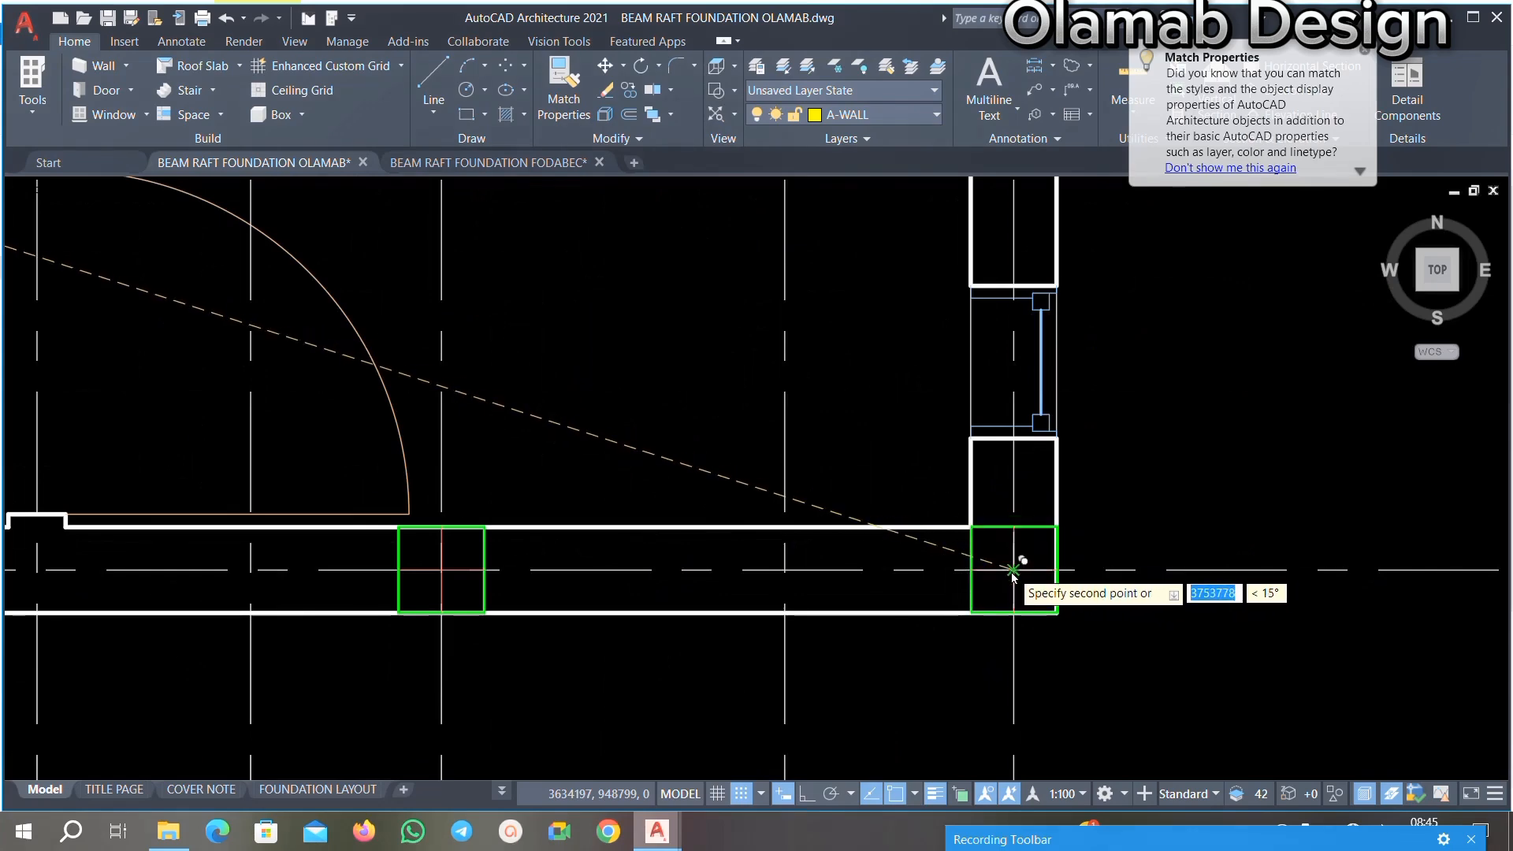
{"action": "scroll", "coordinate": [1012, 575], "scroll_direction": "down", "scroll_amount": 6}
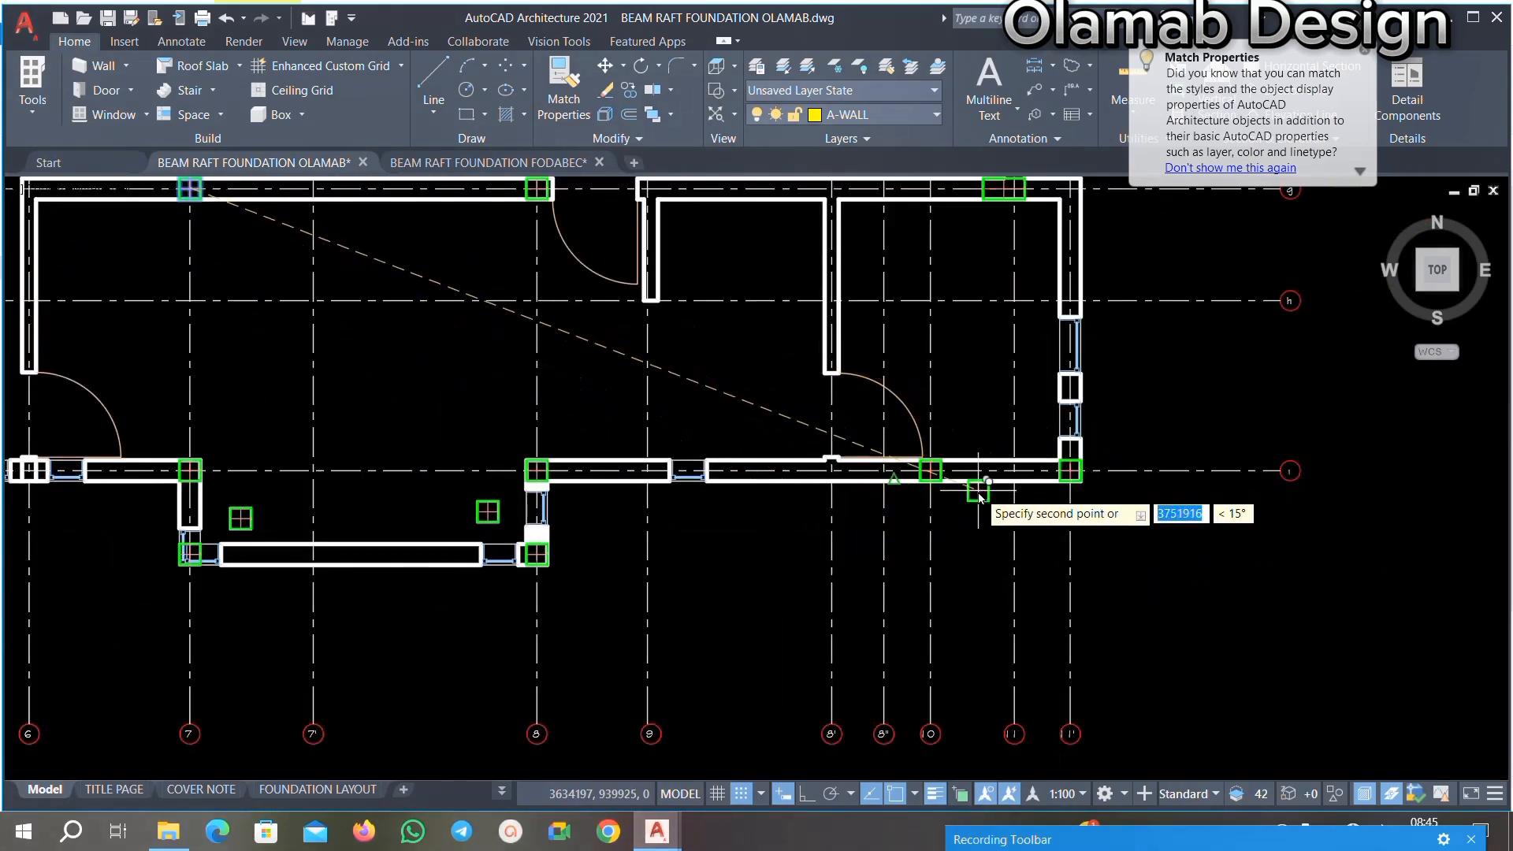
{"action": "scroll", "coordinate": [950, 434], "scroll_direction": "down", "scroll_amount": 6}
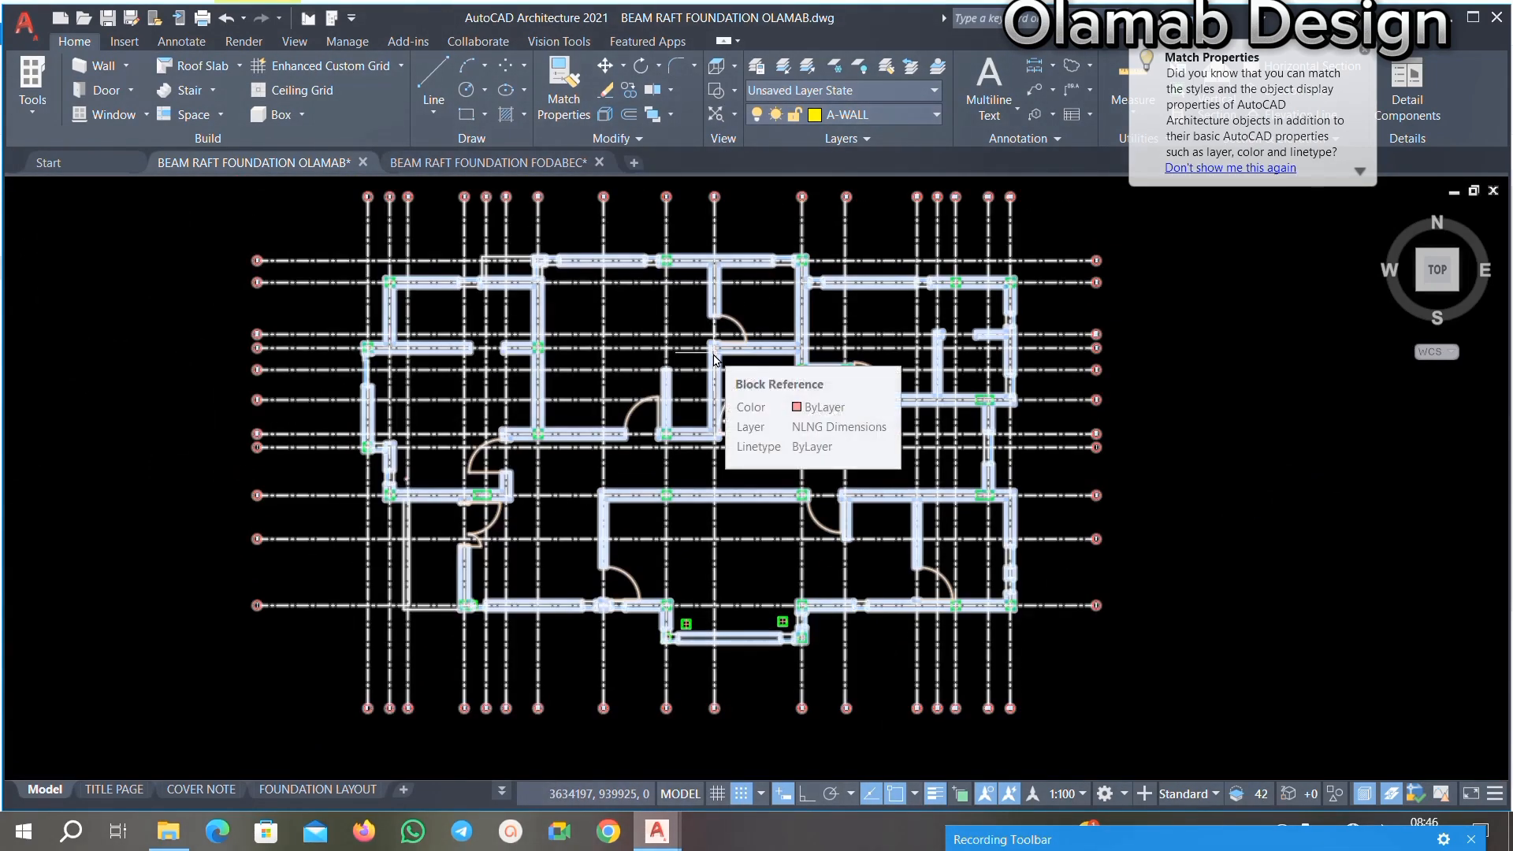
Step: Copy the square column on grid 7 in the upper exterior wall, by its centre, to that wall's left corner on grid a
{"action": "middle_click_drag", "start_coordinate": [633, 458], "coordinate": [652, 491]}
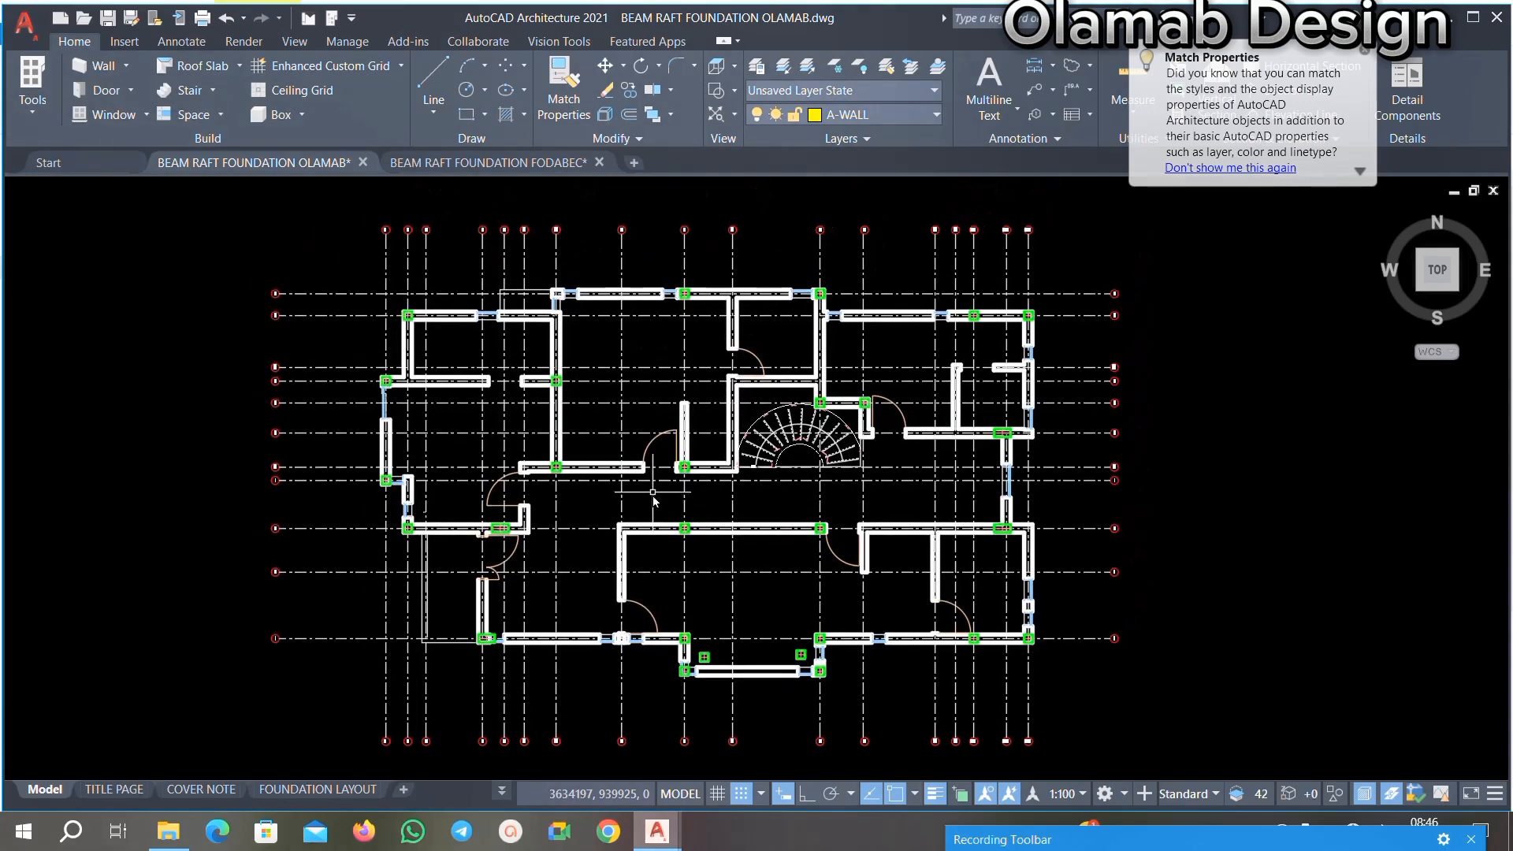
{"action": "scroll", "coordinate": [614, 467], "scroll_direction": "up", "scroll_amount": 1}
{"action": "scroll", "coordinate": [694, 371], "scroll_direction": "down", "scroll_amount": 1}
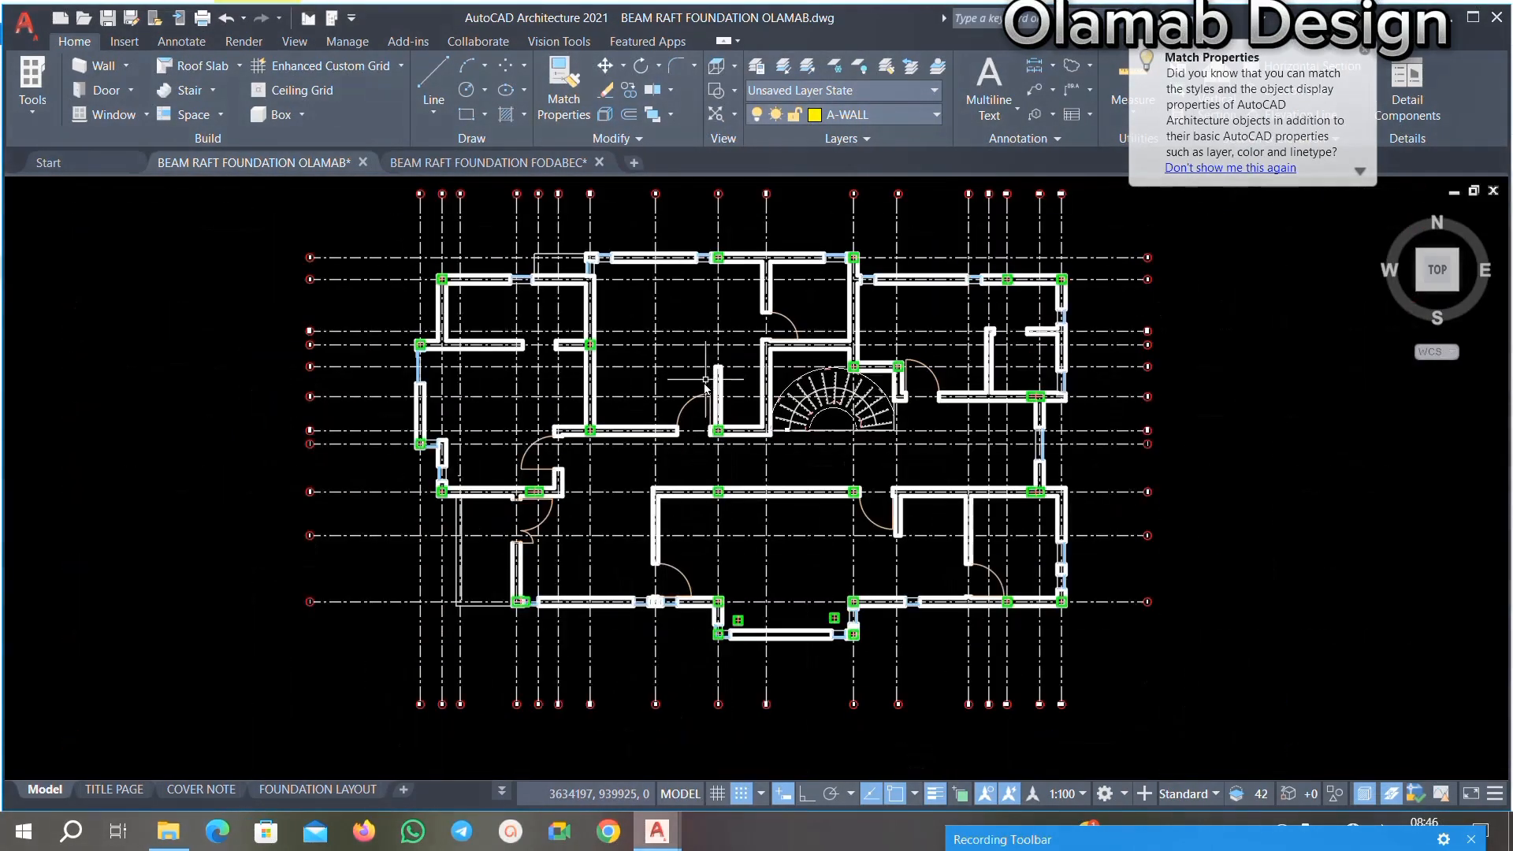
{"action": "scroll", "coordinate": [630, 449], "scroll_direction": "up", "scroll_amount": 2}
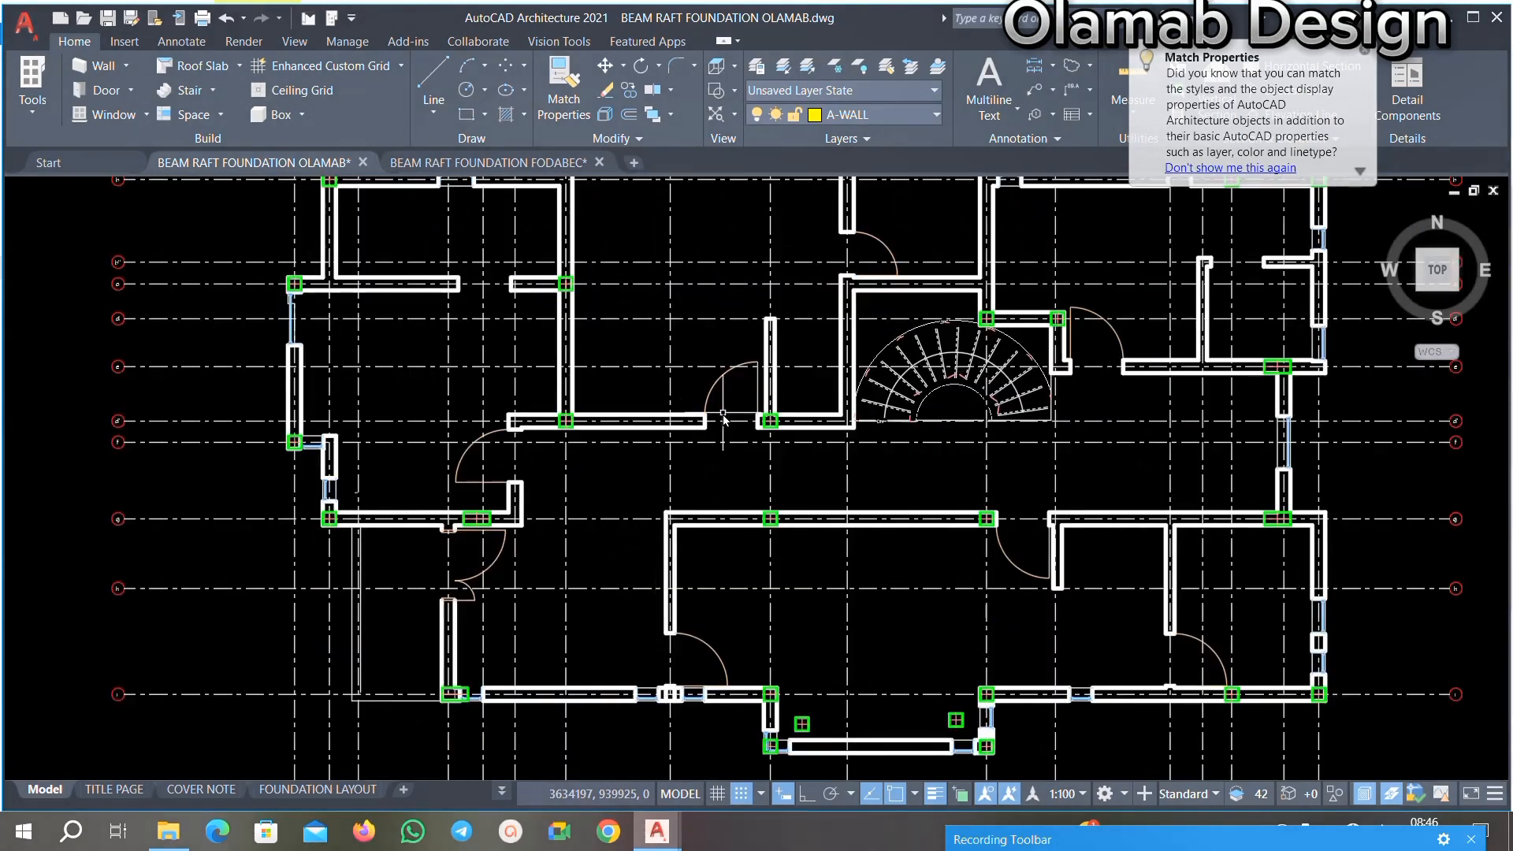
{"action": "scroll", "coordinate": [723, 417], "scroll_direction": "down", "scroll_amount": 3}
{"action": "scroll", "coordinate": [1111, 383], "scroll_direction": "up", "scroll_amount": 10}
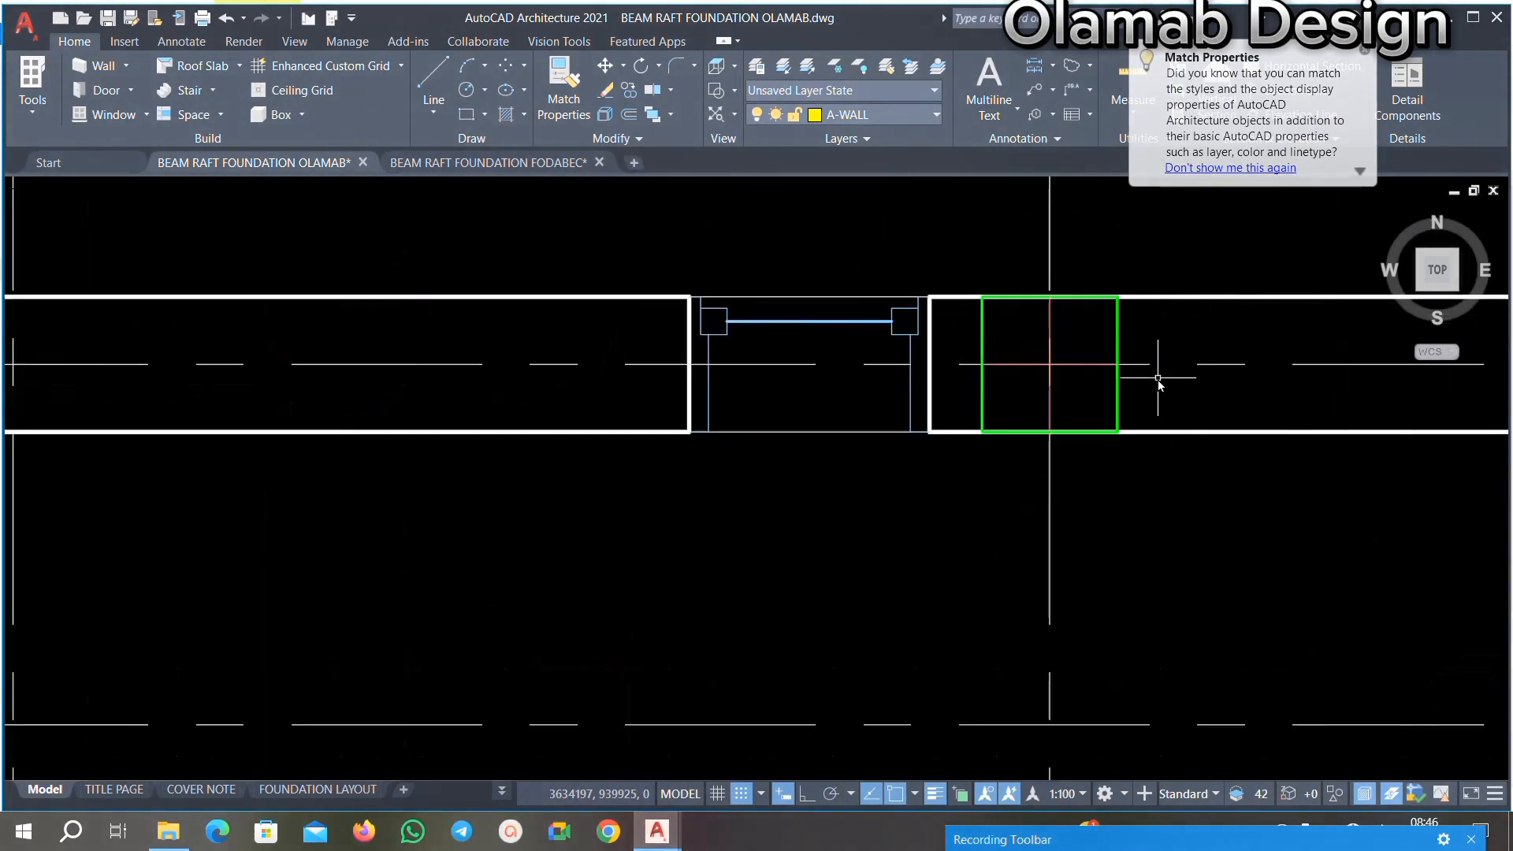
{"action": "left_click", "coordinate": [1049, 364]}
{"action": "scroll", "coordinate": [1055, 324], "scroll_direction": "down", "scroll_amount": 10}
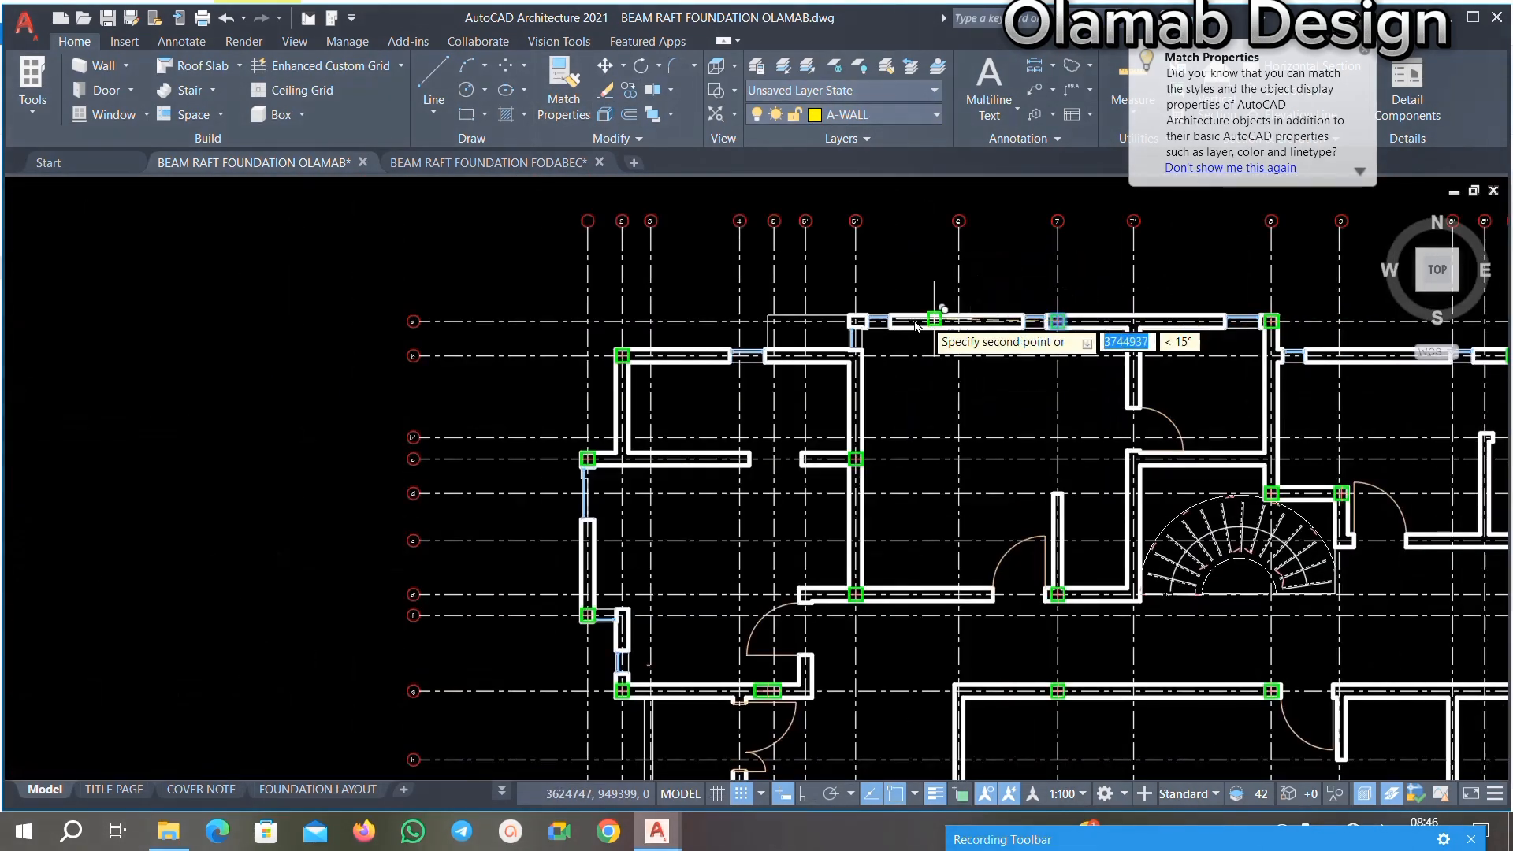
{"action": "scroll", "coordinate": [916, 326], "scroll_direction": "up", "scroll_amount": 10}
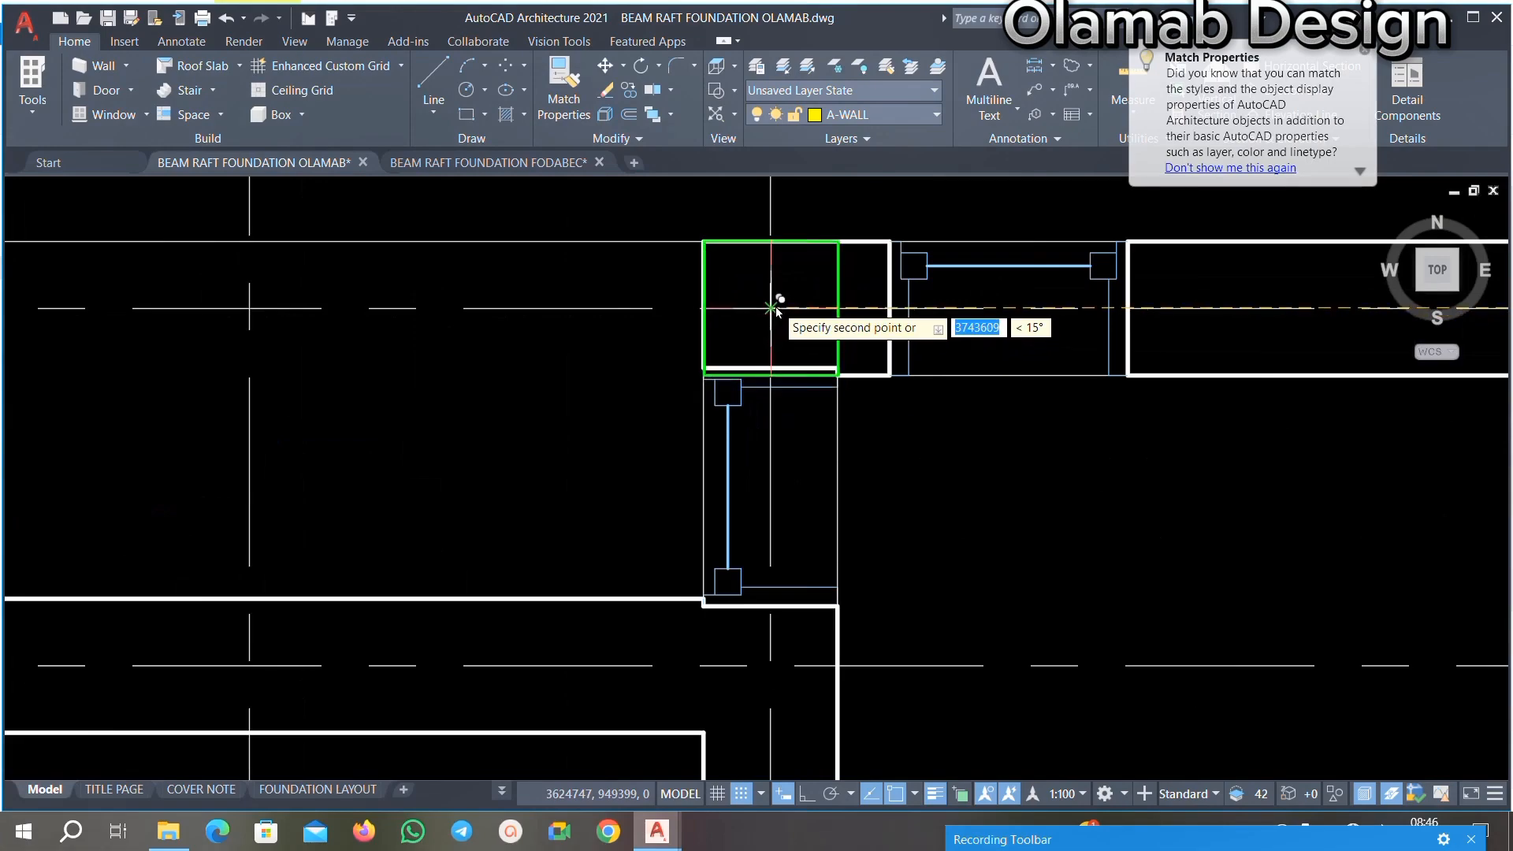
{"action": "left_click", "coordinate": [837, 374]}
{"action": "scroll", "coordinate": [837, 376], "scroll_direction": "down", "scroll_amount": 10}
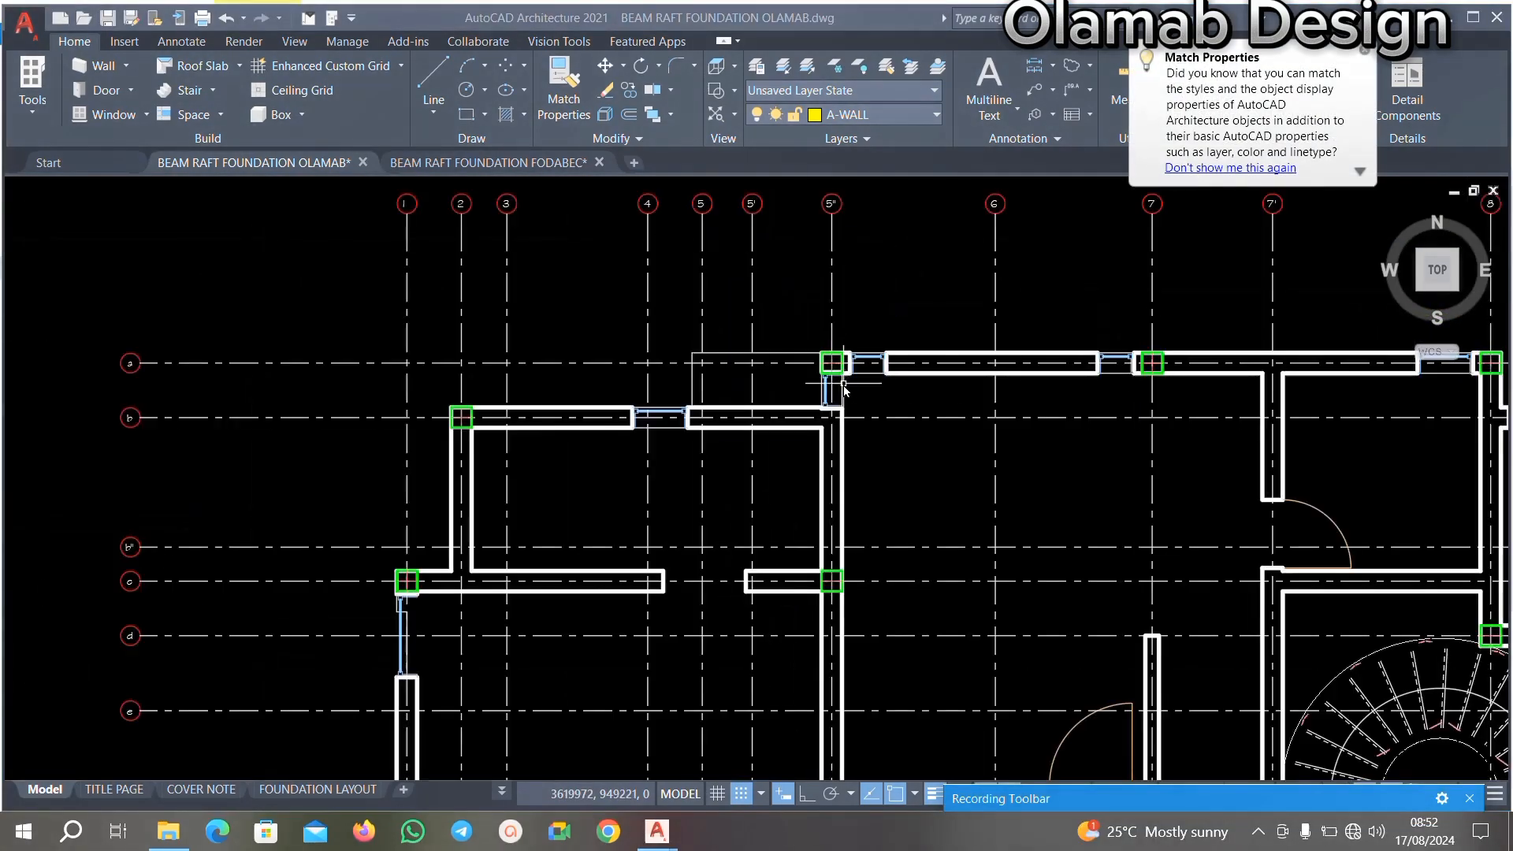
Step: Examine the column layout around the lower bay and across the floor plan and its neighbouring plans
{"action": "scroll", "coordinate": [837, 381], "scroll_direction": "down", "scroll_amount": 5}
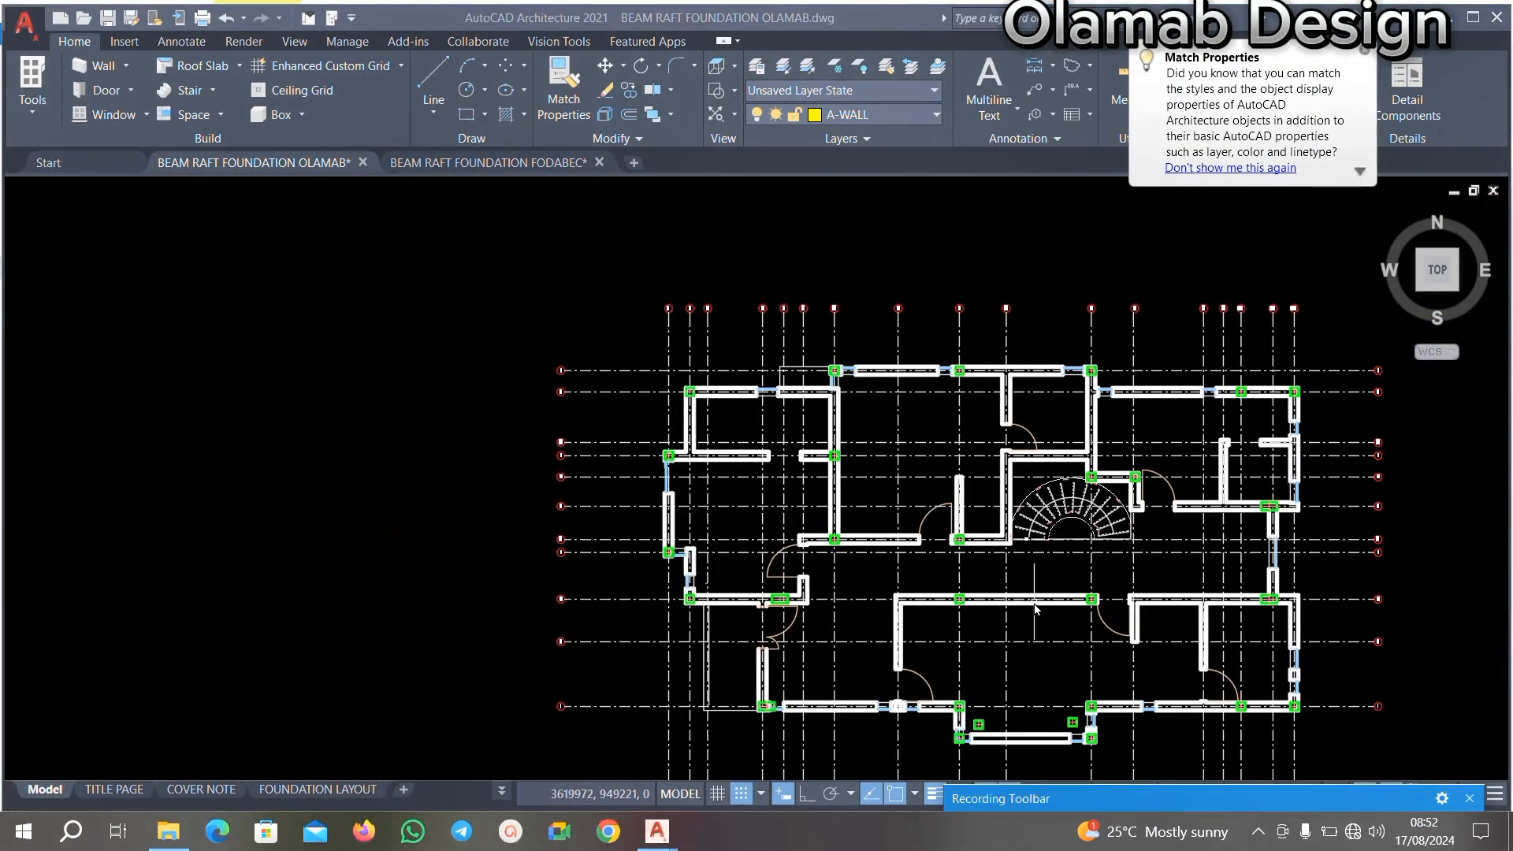
{"action": "scroll", "coordinate": [1034, 609], "scroll_direction": "down", "scroll_amount": 2}
{"action": "scroll", "coordinate": [1023, 627], "scroll_direction": "up", "scroll_amount": 6}
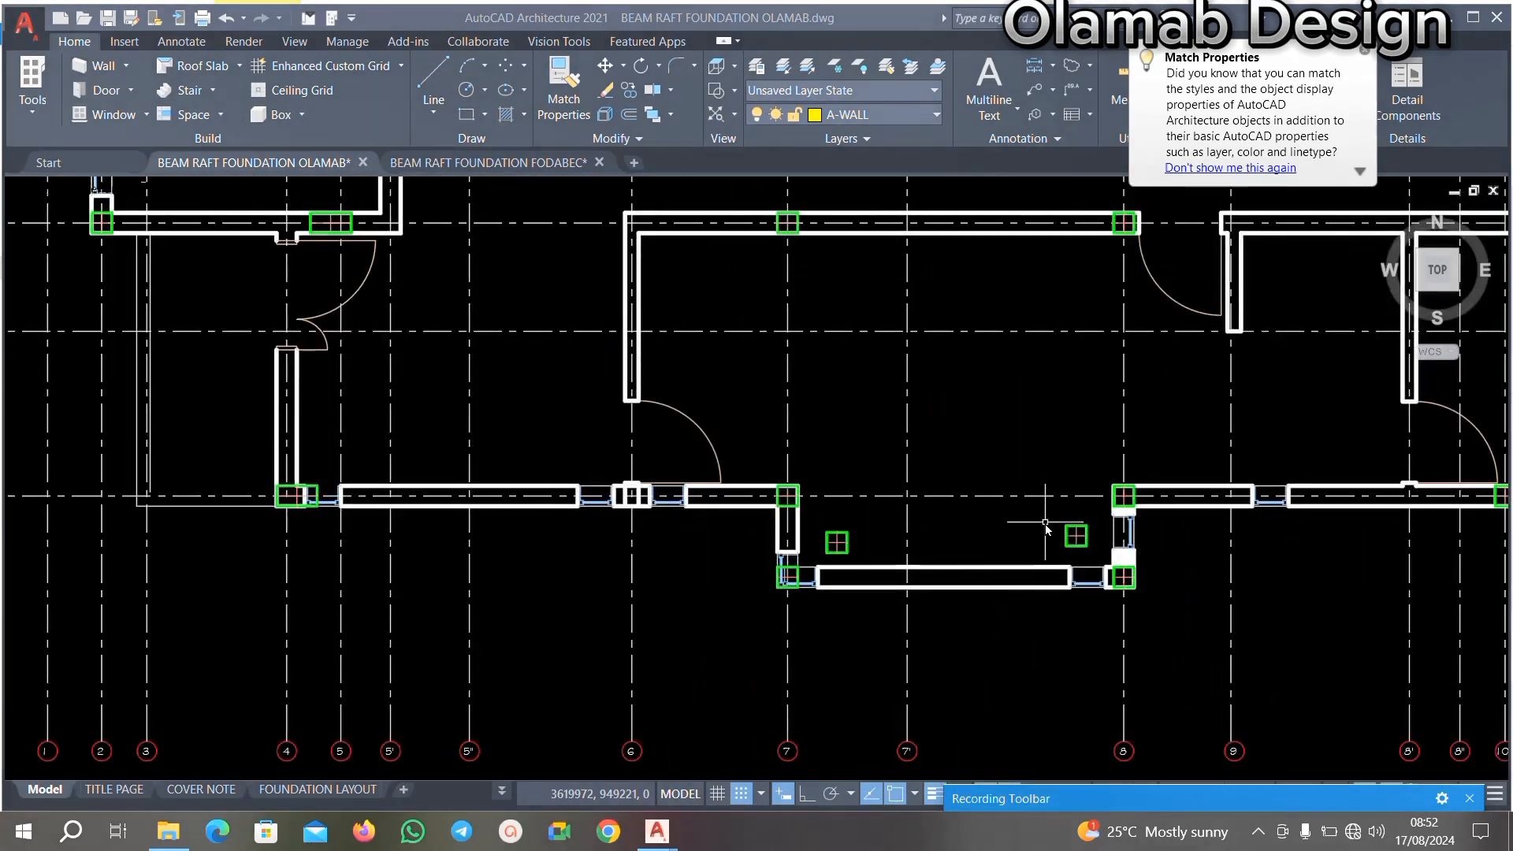
{"action": "scroll", "coordinate": [969, 484], "scroll_direction": "down", "scroll_amount": 4}
{"action": "scroll", "coordinate": [985, 488], "scroll_direction": "up", "scroll_amount": 3}
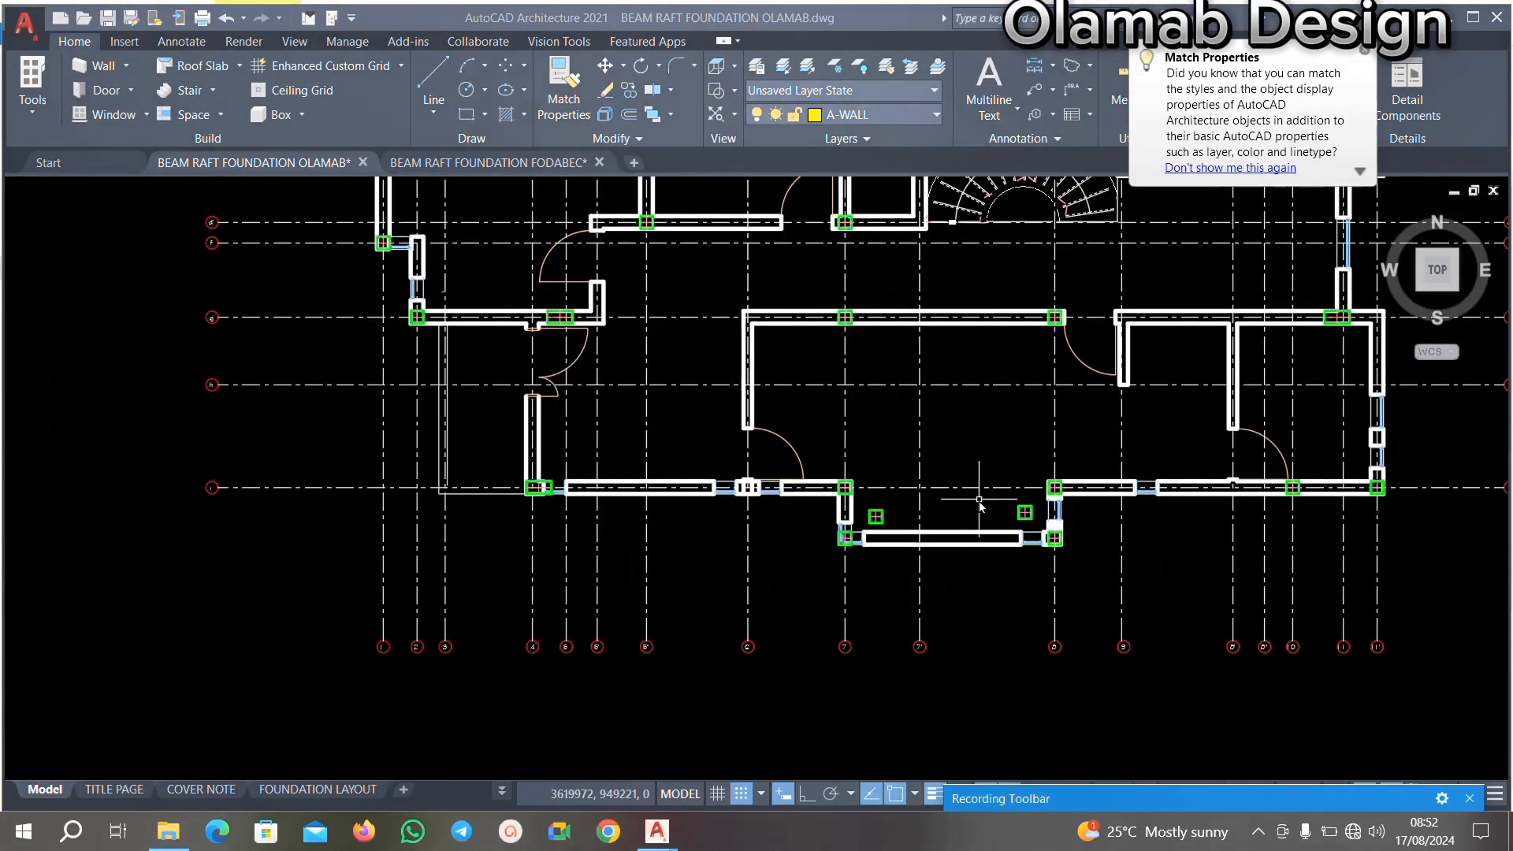
{"action": "scroll", "coordinate": [979, 504], "scroll_direction": "down", "scroll_amount": 4}
{"action": "scroll", "coordinate": [1001, 331], "scroll_direction": "up", "scroll_amount": 3}
{"action": "scroll", "coordinate": [946, 380], "scroll_direction": "down", "scroll_amount": 7}
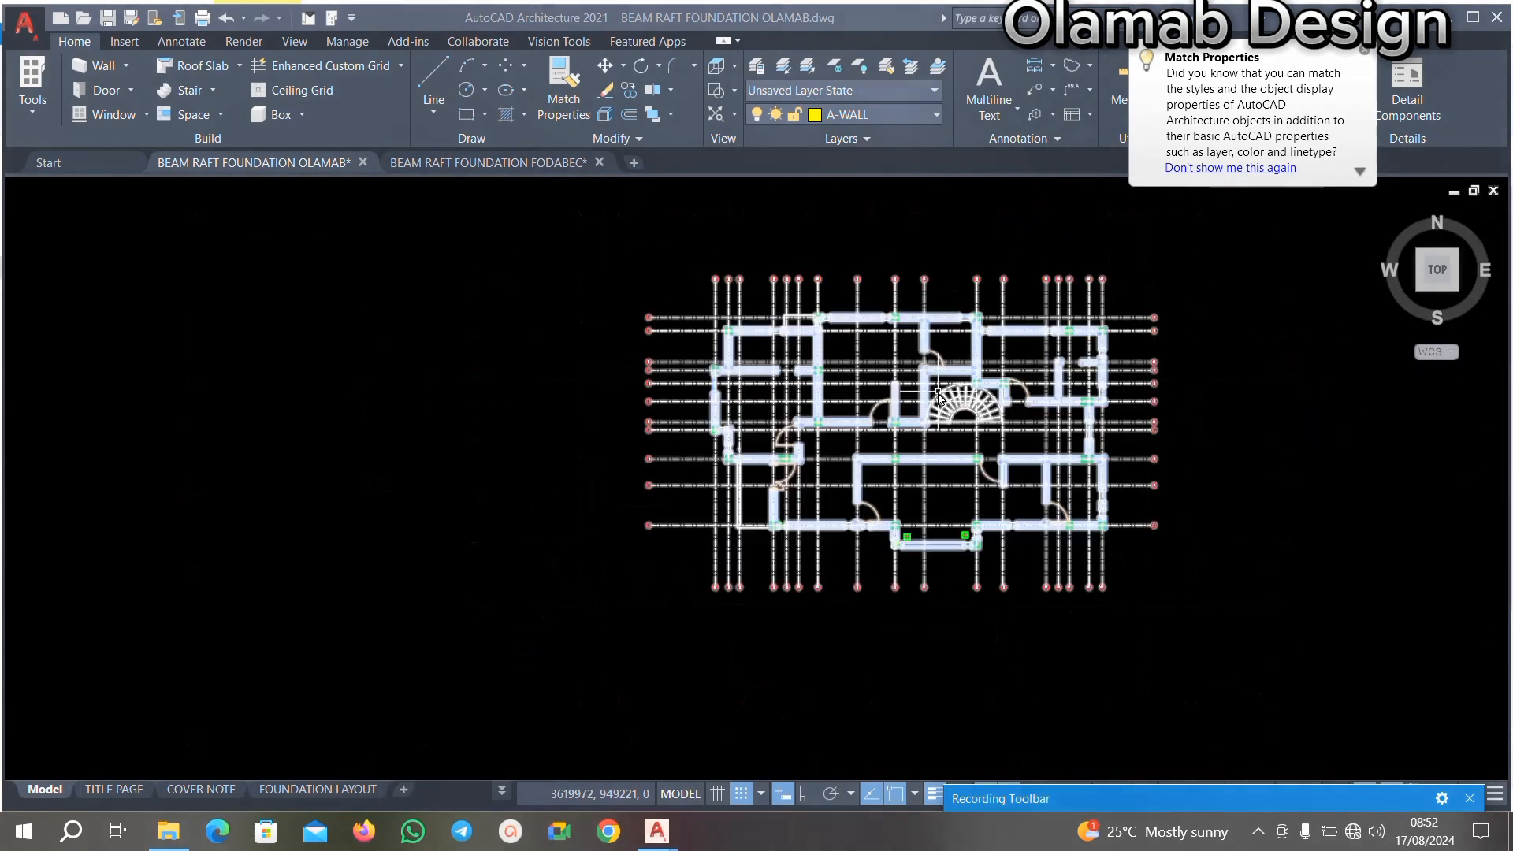
{"action": "middle_click_drag", "start_coordinate": [932, 263], "coordinate": [927, 327]}
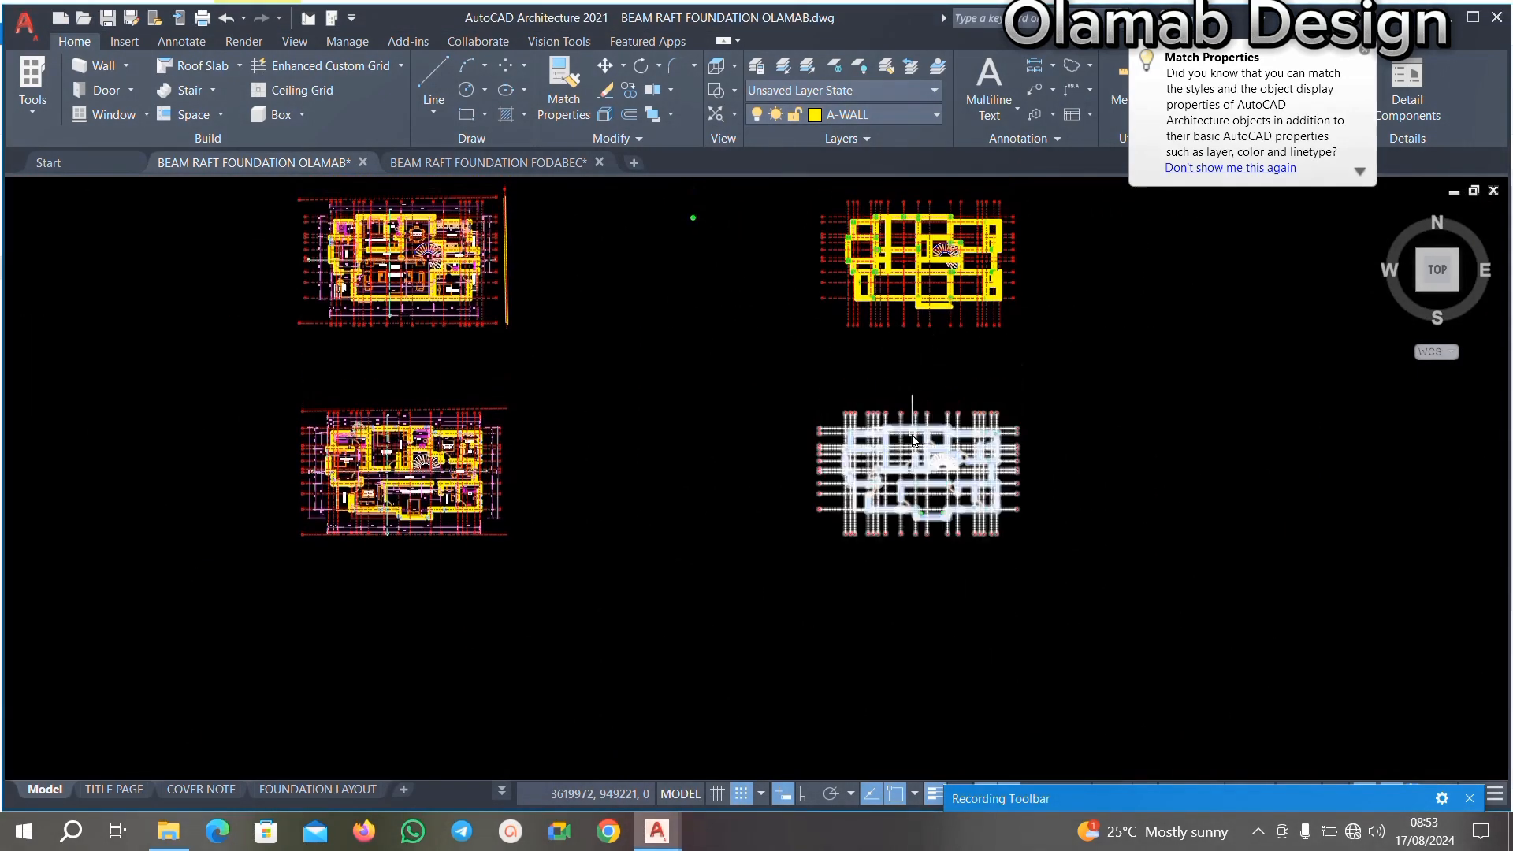
{"action": "scroll", "coordinate": [919, 421], "scroll_direction": "up", "scroll_amount": 4}
{"action": "scroll", "coordinate": [915, 411], "scroll_direction": "down", "scroll_amount": 4}
Step: Delete the two loose square columns inside the lower bay between grids 7 and 8
{"action": "scroll", "coordinate": [925, 476], "scroll_direction": "up", "scroll_amount": 7}
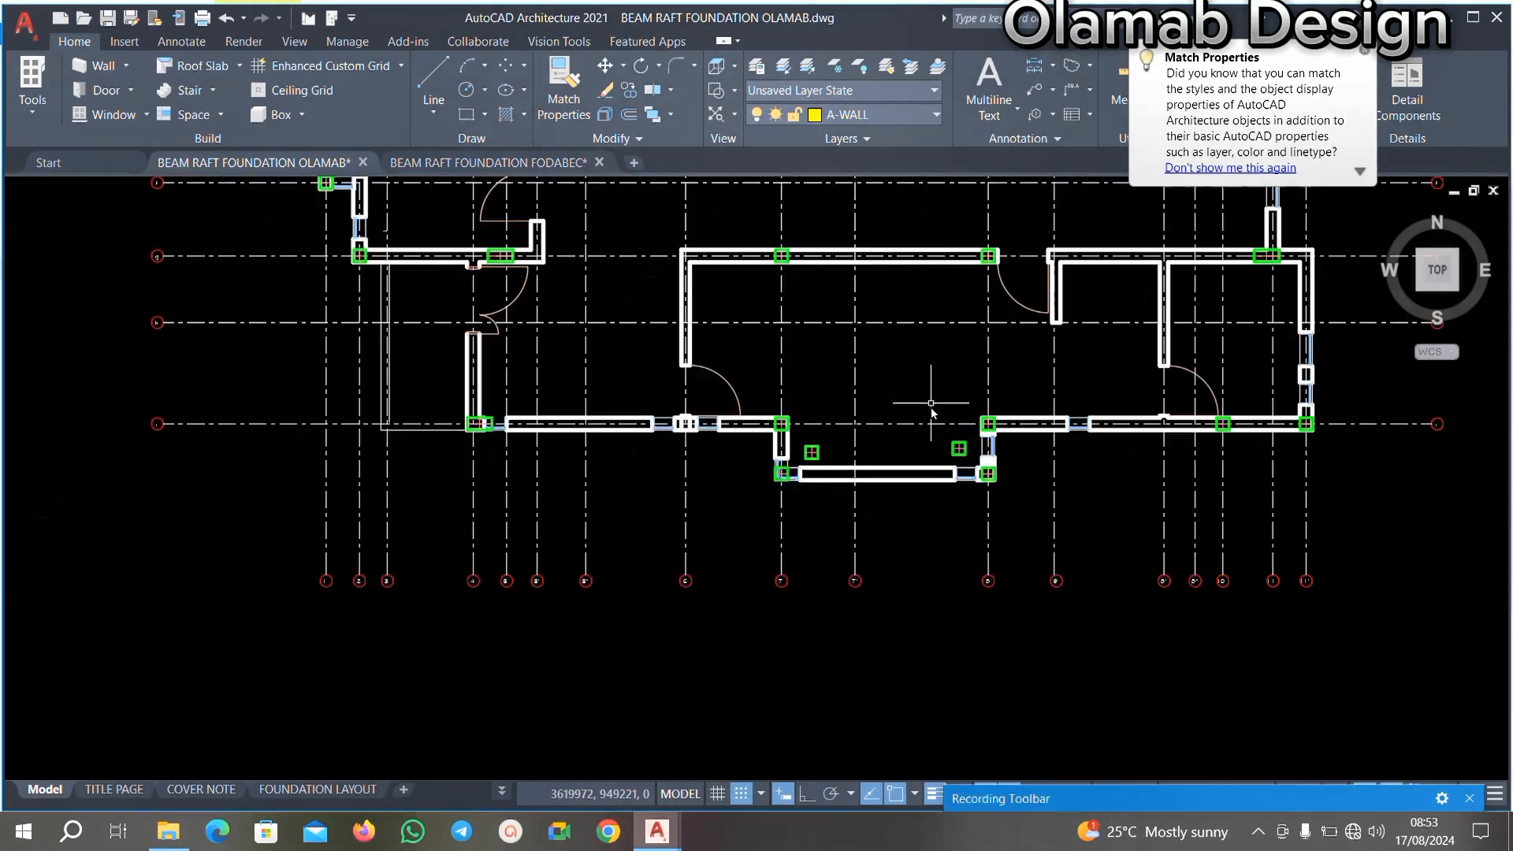
{"action": "scroll", "coordinate": [1011, 493], "scroll_direction": "up", "scroll_amount": 3}
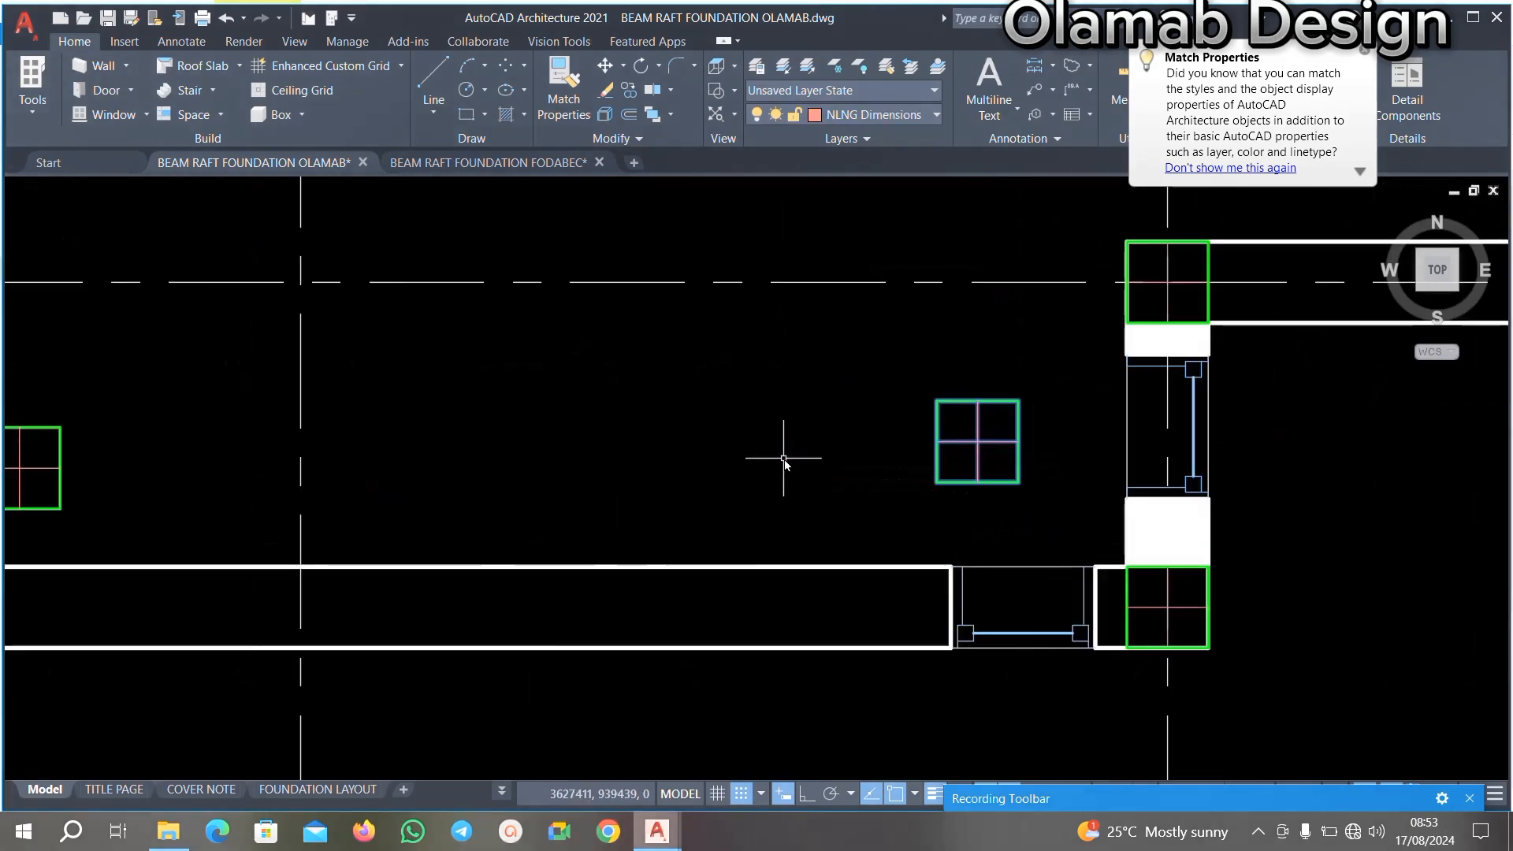
{"action": "key", "text": "Delete"}
{"action": "scroll", "coordinate": [873, 403], "scroll_direction": "down", "scroll_amount": 3}
{"action": "scroll", "coordinate": [666, 399], "scroll_direction": "up", "scroll_amount": 5}
{"action": "left_click", "coordinate": [758, 407]}
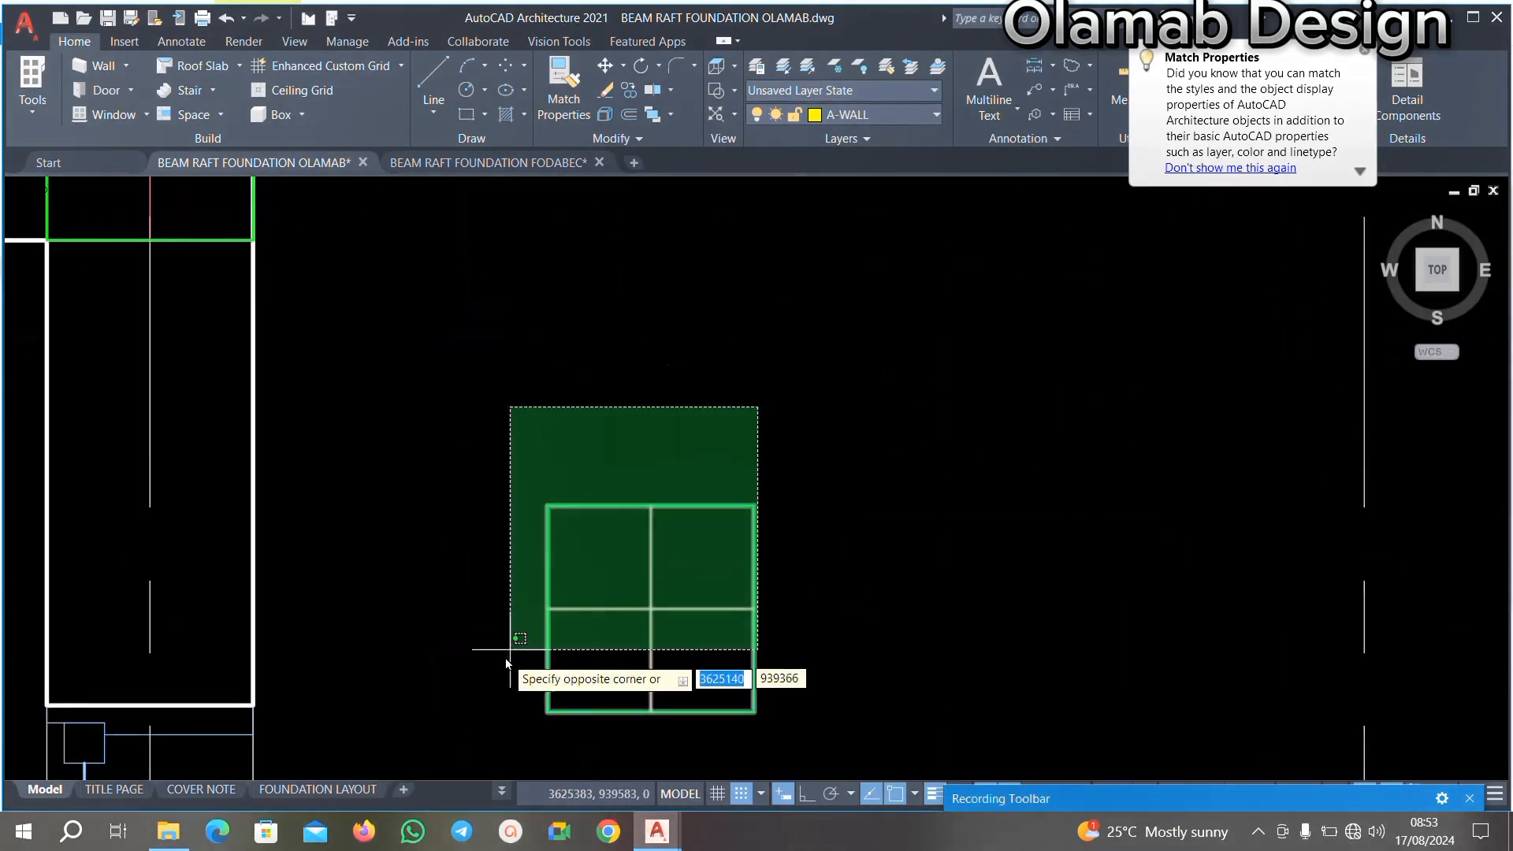
{"action": "left_click", "coordinate": [509, 650]}
{"action": "key", "text": "Delete"}
{"action": "scroll", "coordinate": [758, 469], "scroll_direction": "down", "scroll_amount": 5}
{"action": "scroll", "coordinate": [776, 476], "scroll_direction": "down", "scroll_amount": 2}
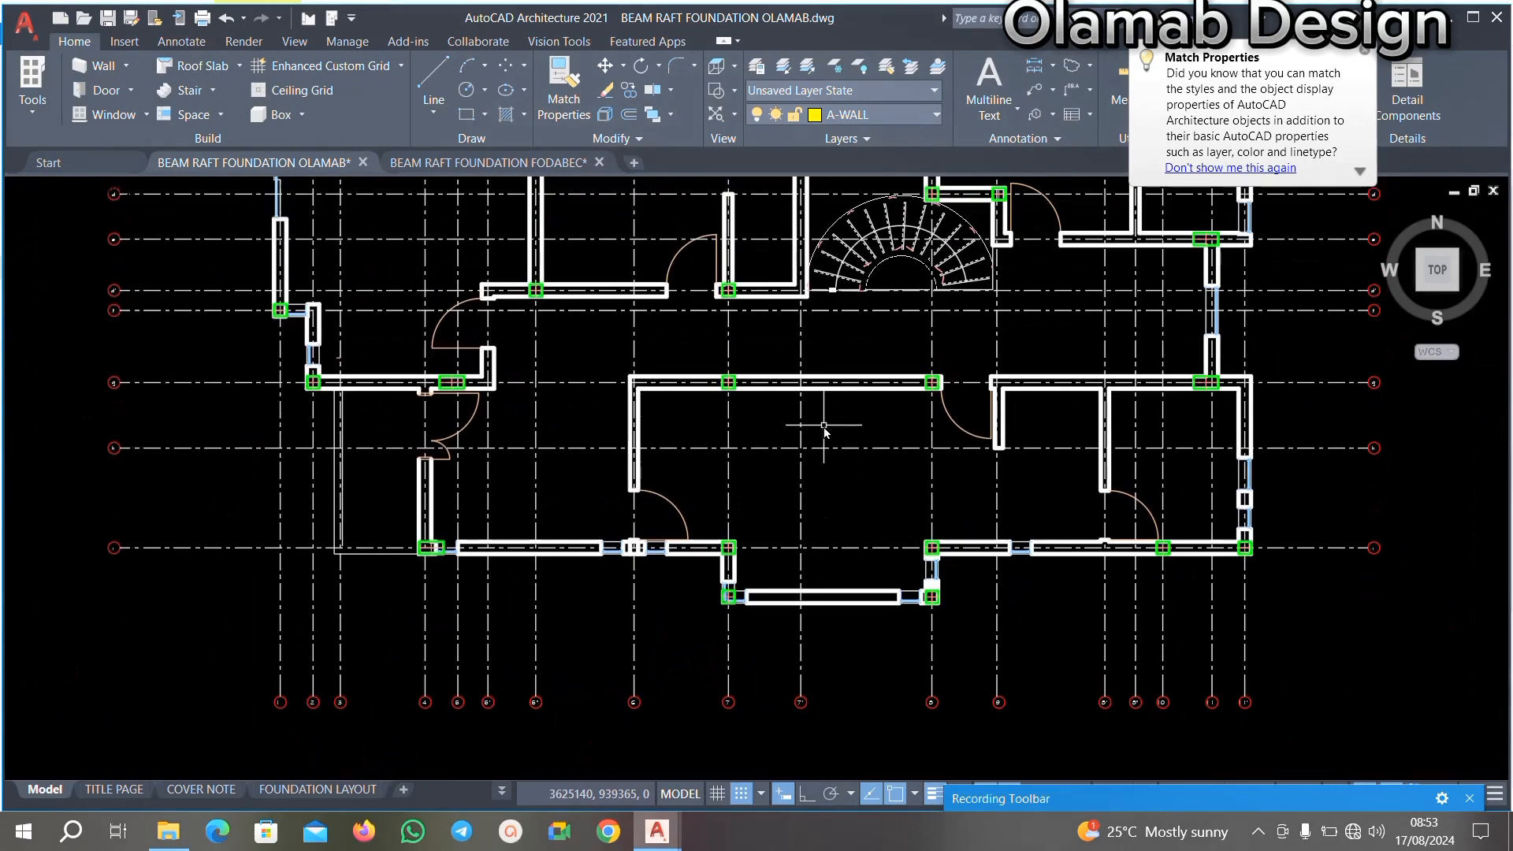
Step: Review the column positions along the floor plan's walls and on the foundation plan above it
{"action": "scroll", "coordinate": [823, 426], "scroll_direction": "down", "scroll_amount": 3}
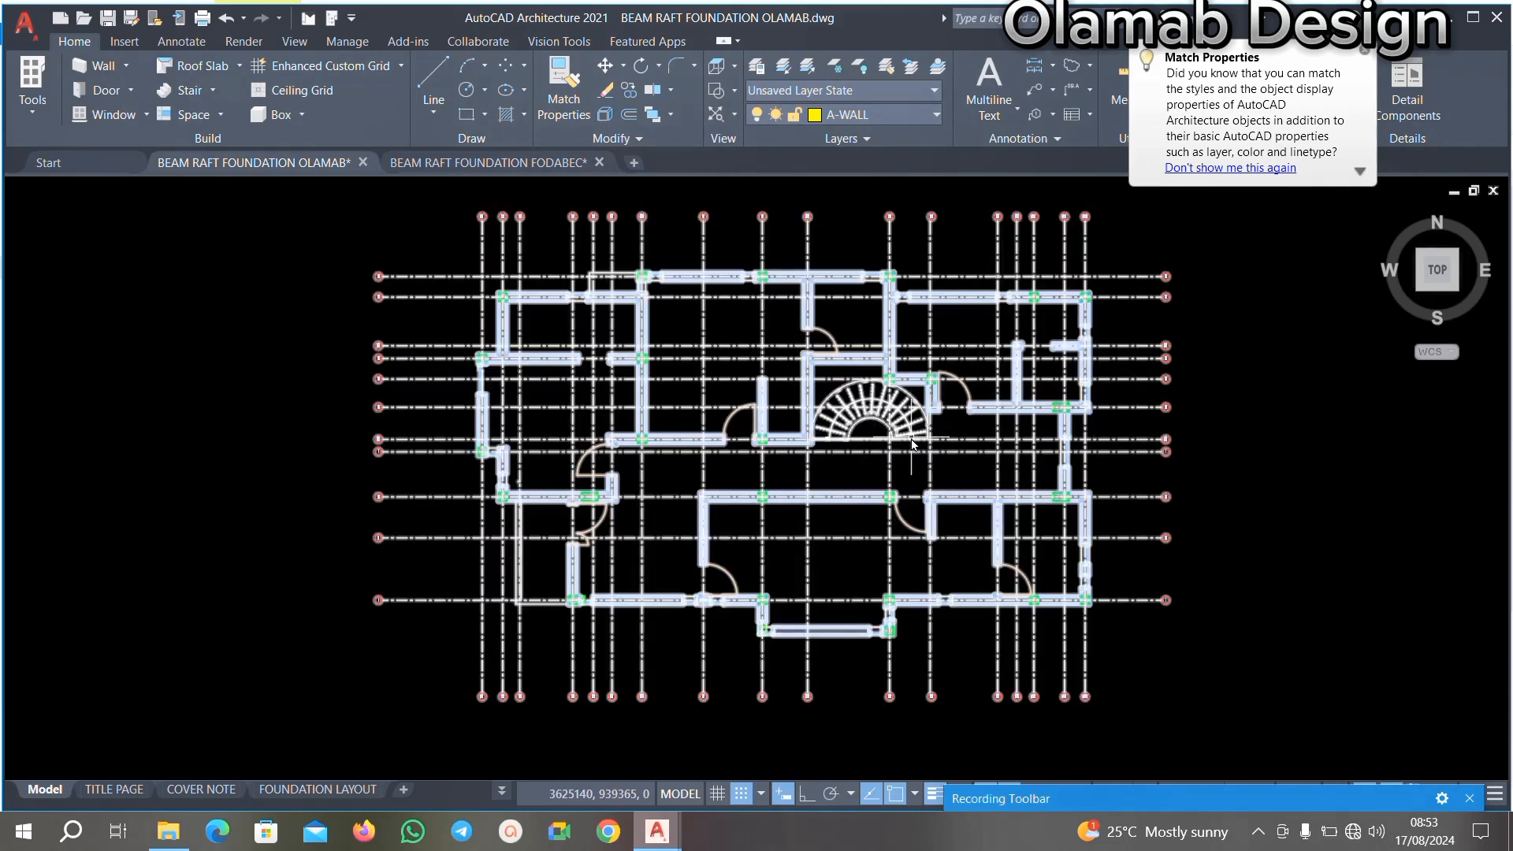
{"action": "scroll", "coordinate": [925, 426], "scroll_direction": "up", "scroll_amount": 2}
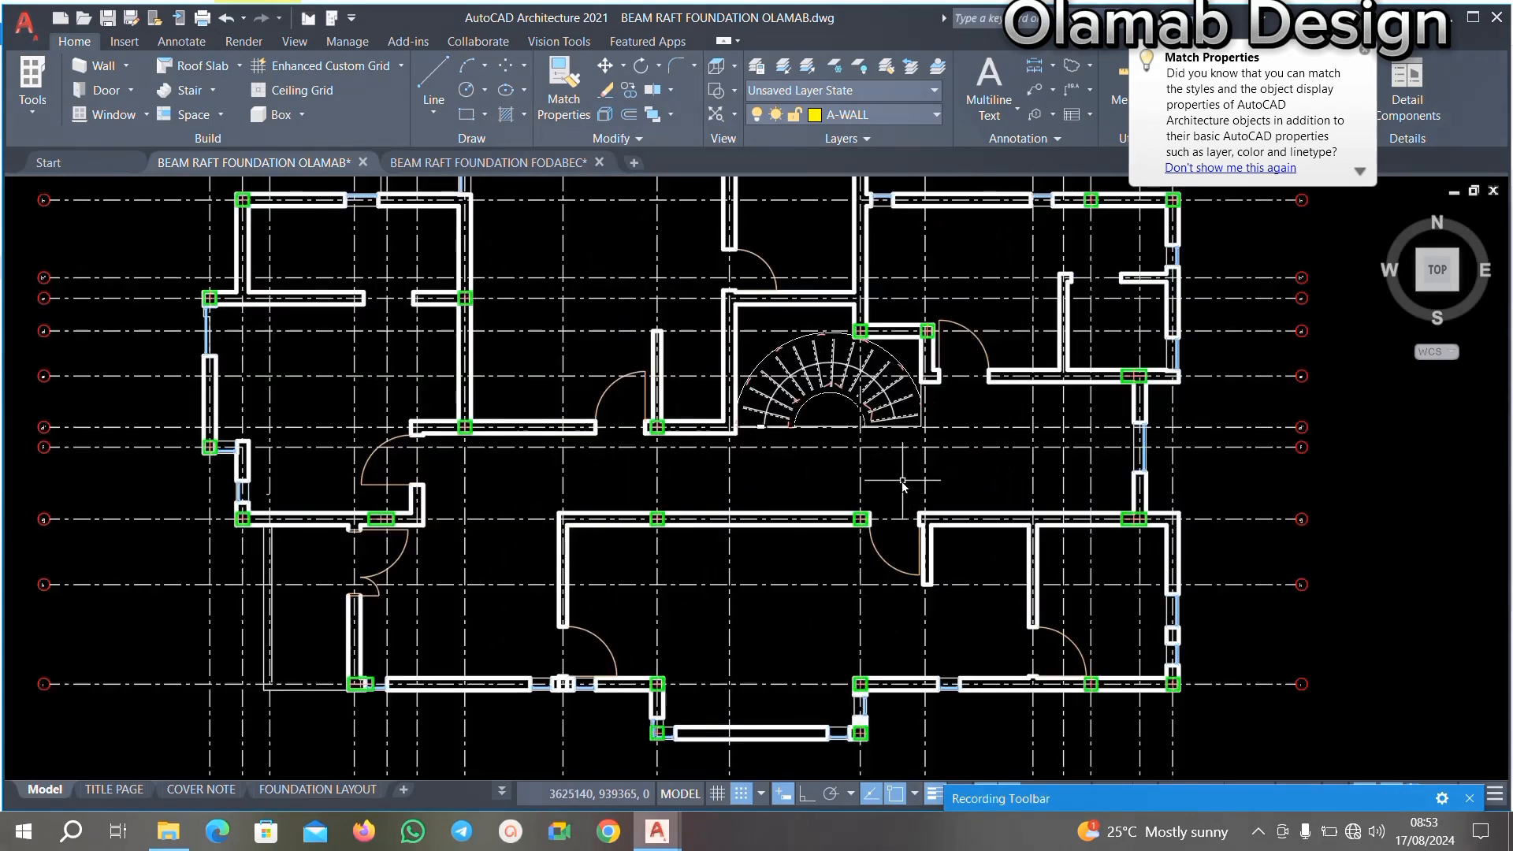
{"action": "scroll", "coordinate": [946, 387], "scroll_direction": "down", "scroll_amount": 4}
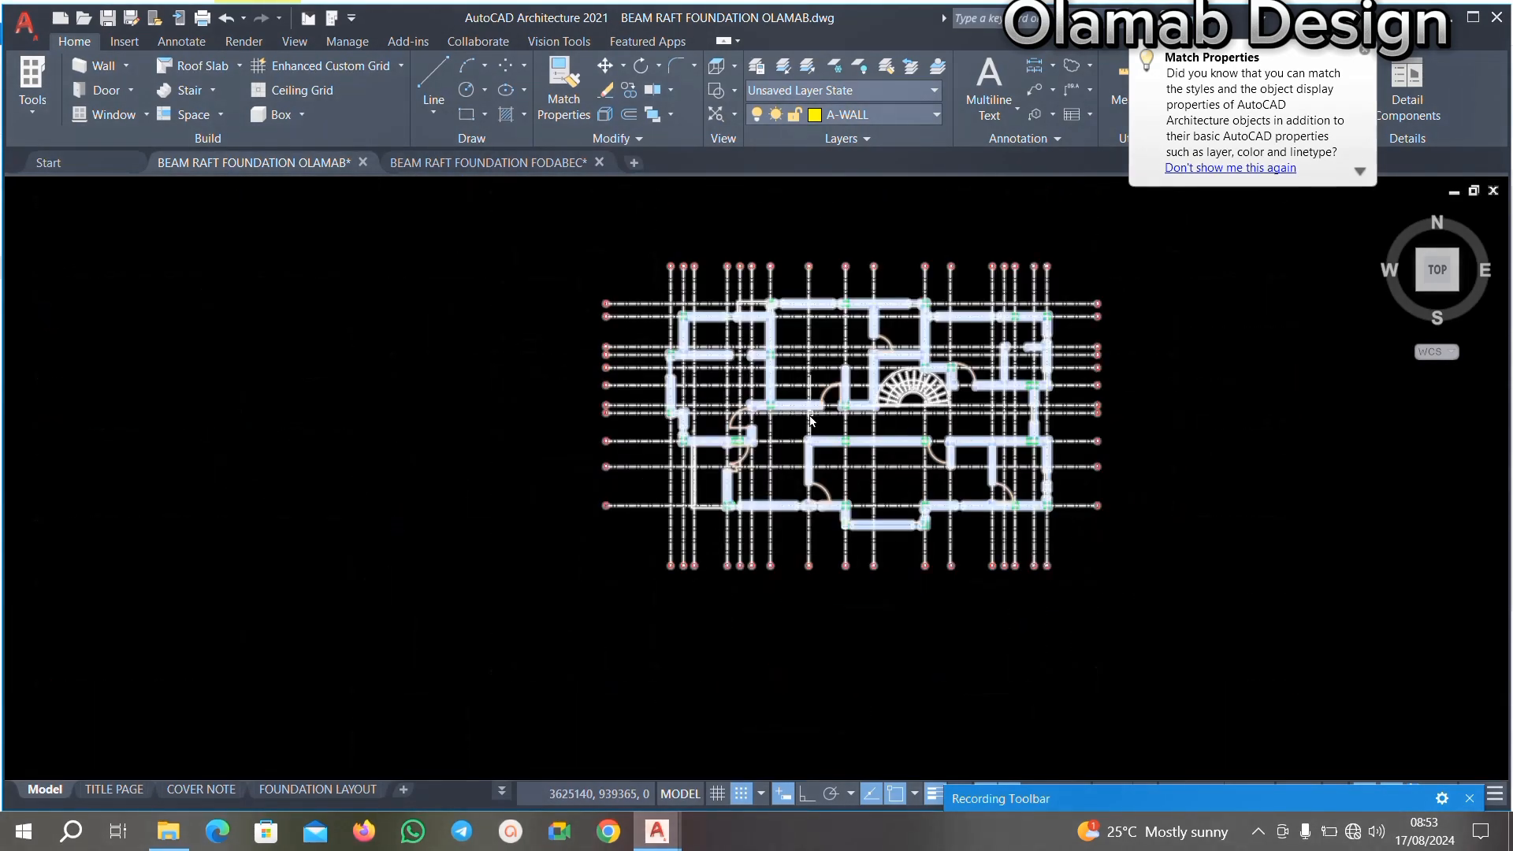
{"action": "scroll", "coordinate": [792, 463], "scroll_direction": "up", "scroll_amount": 3}
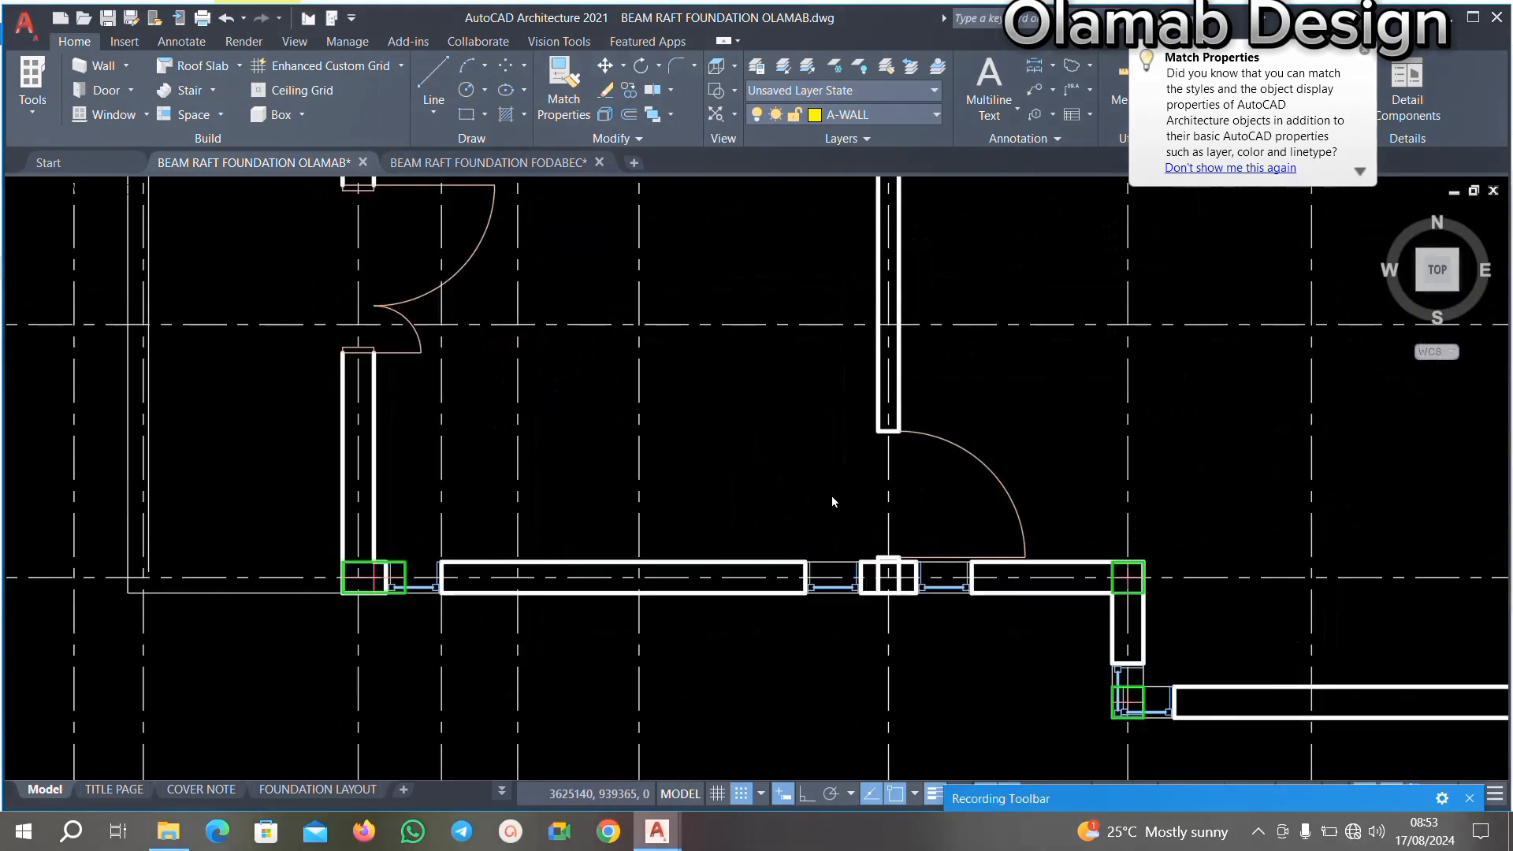
{"action": "scroll", "coordinate": [778, 469], "scroll_direction": "down", "scroll_amount": 2}
{"action": "middle_click_drag", "start_coordinate": [680, 312], "coordinate": [743, 376]}
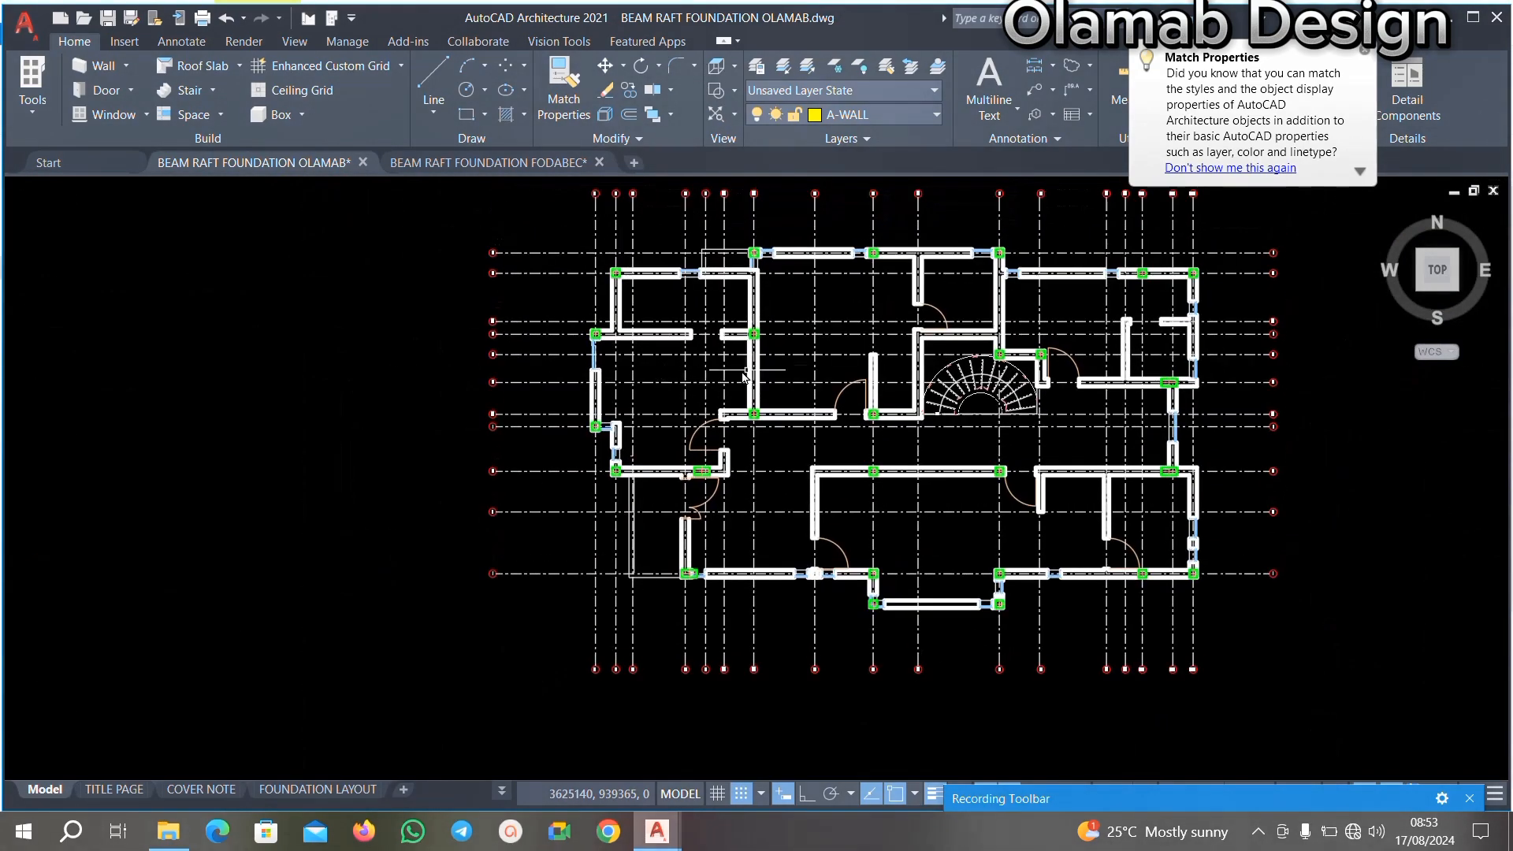
{"action": "key", "text": "ctrl+a"}
{"action": "scroll", "coordinate": [776, 420], "scroll_direction": "down", "scroll_amount": 3}
{"action": "scroll", "coordinate": [865, 340], "scroll_direction": "down", "scroll_amount": 5}
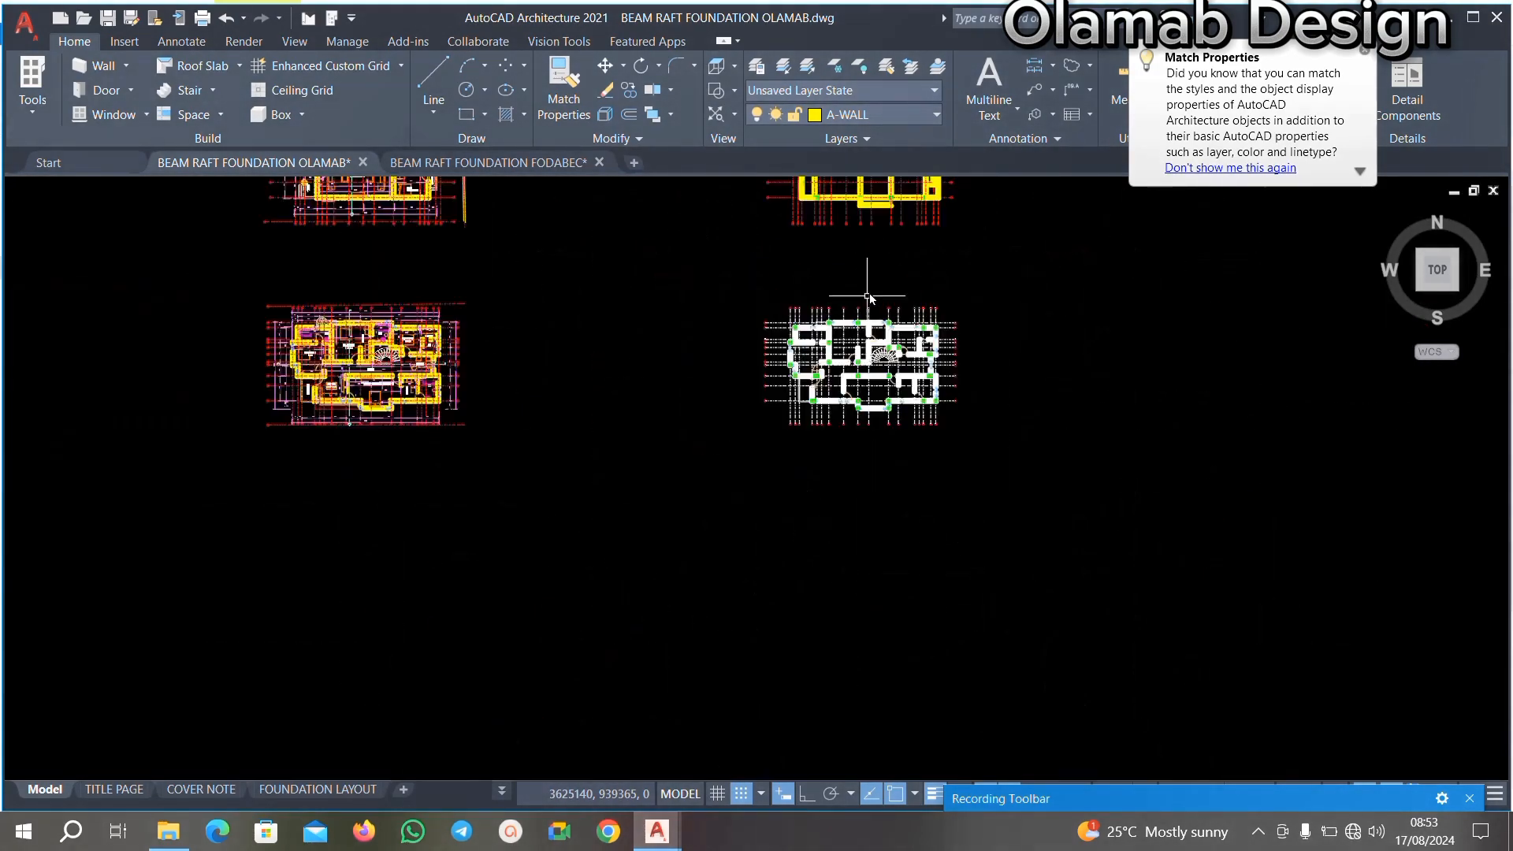
{"action": "scroll", "coordinate": [720, 273], "scroll_direction": "up", "scroll_amount": 5}
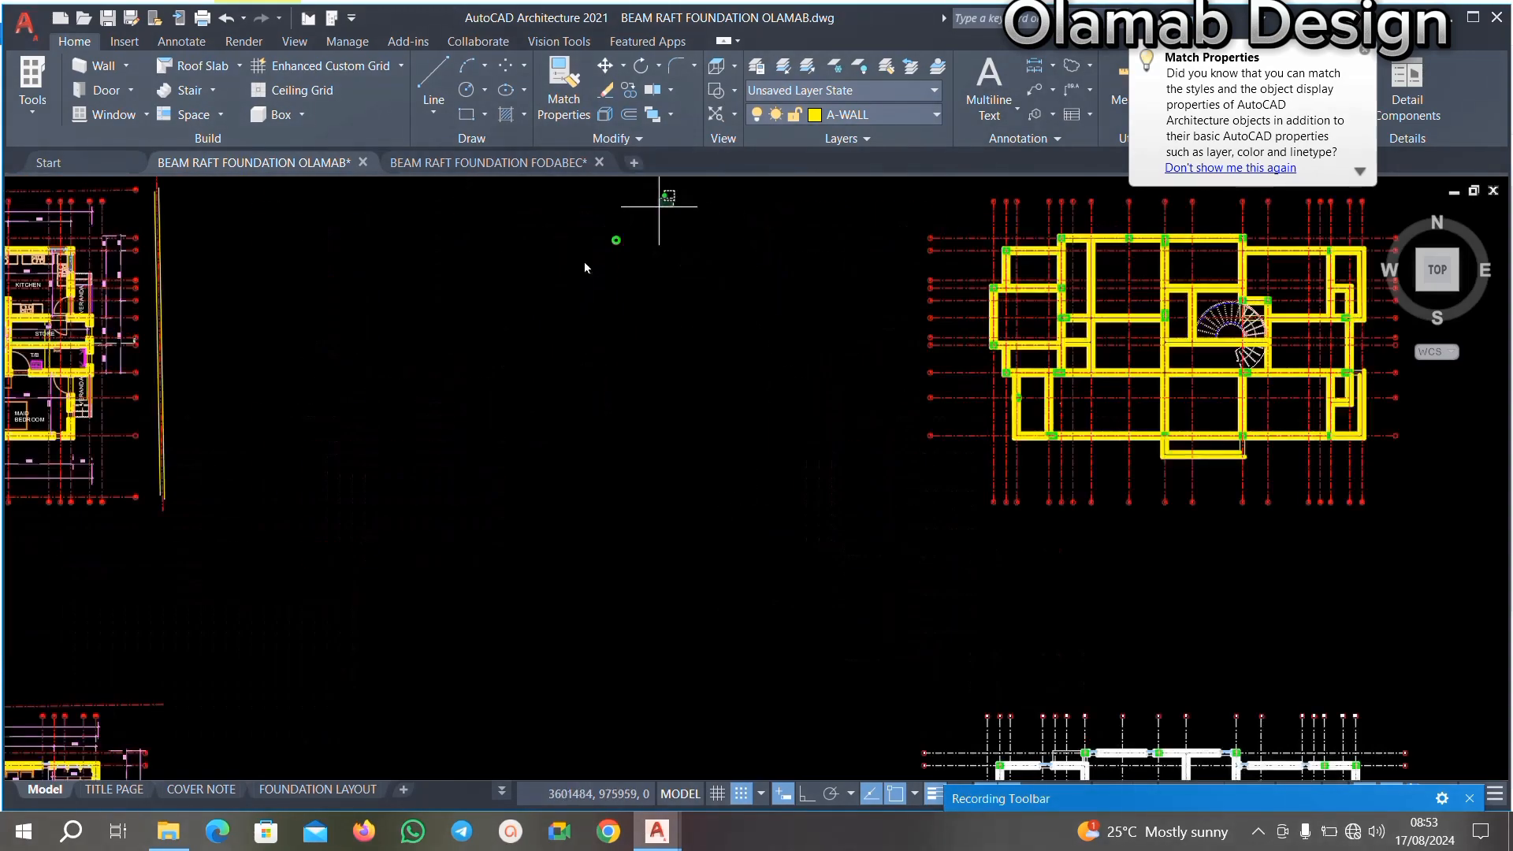
{"action": "scroll", "coordinate": [622, 390], "scroll_direction": "down", "scroll_amount": 5}
{"action": "scroll", "coordinate": [693, 406], "scroll_direction": "up", "scroll_amount": 12}
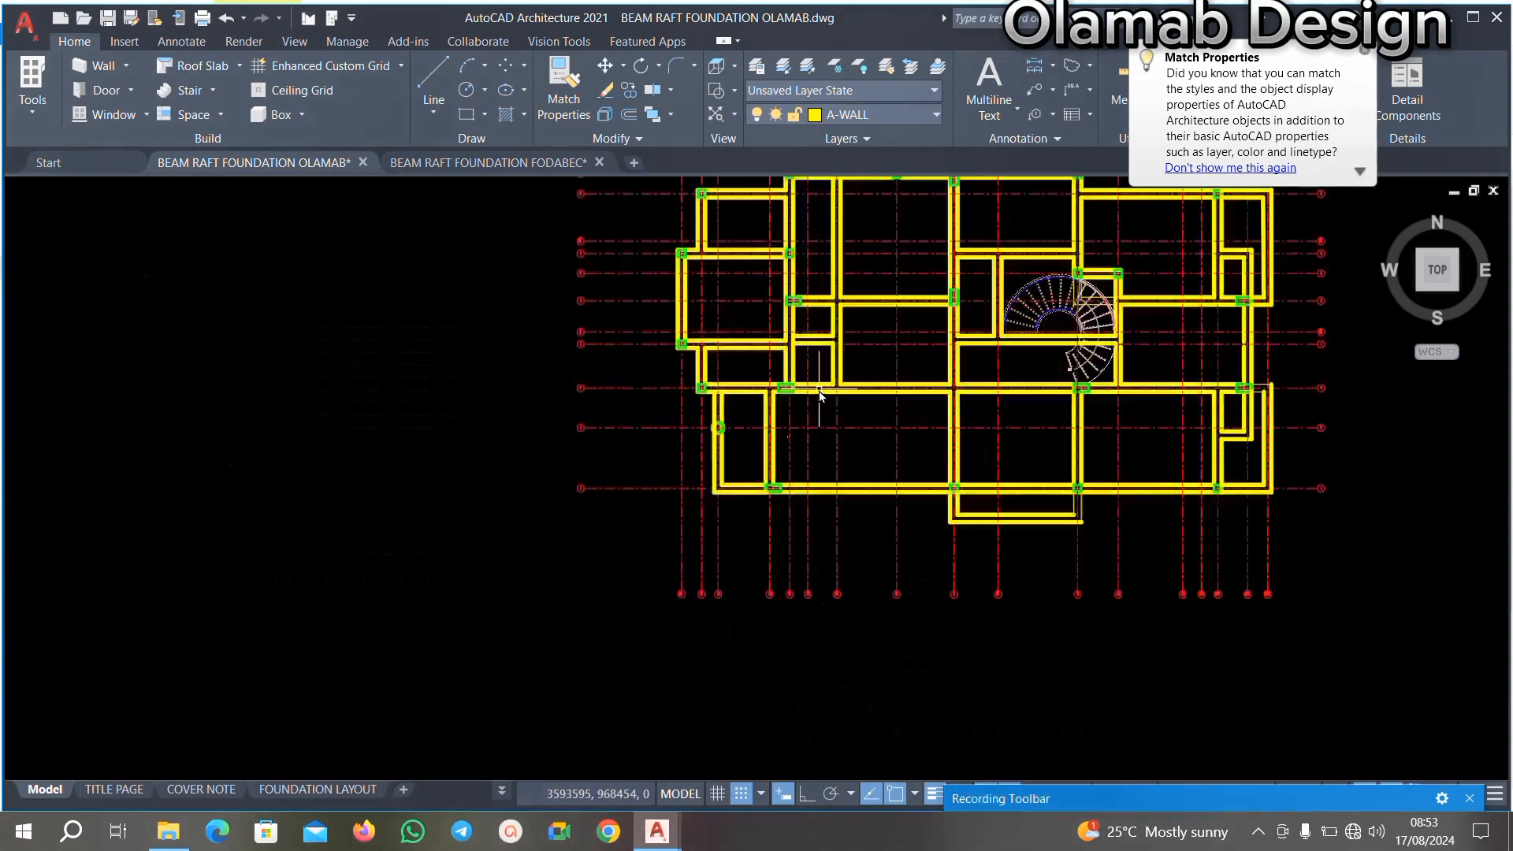
Step: Match the thin wall lines on the right side of the lower bay at grid 8 to the thick exterior wall line's properties
{"action": "scroll", "coordinate": [747, 435], "scroll_direction": "down", "scroll_amount": 6}
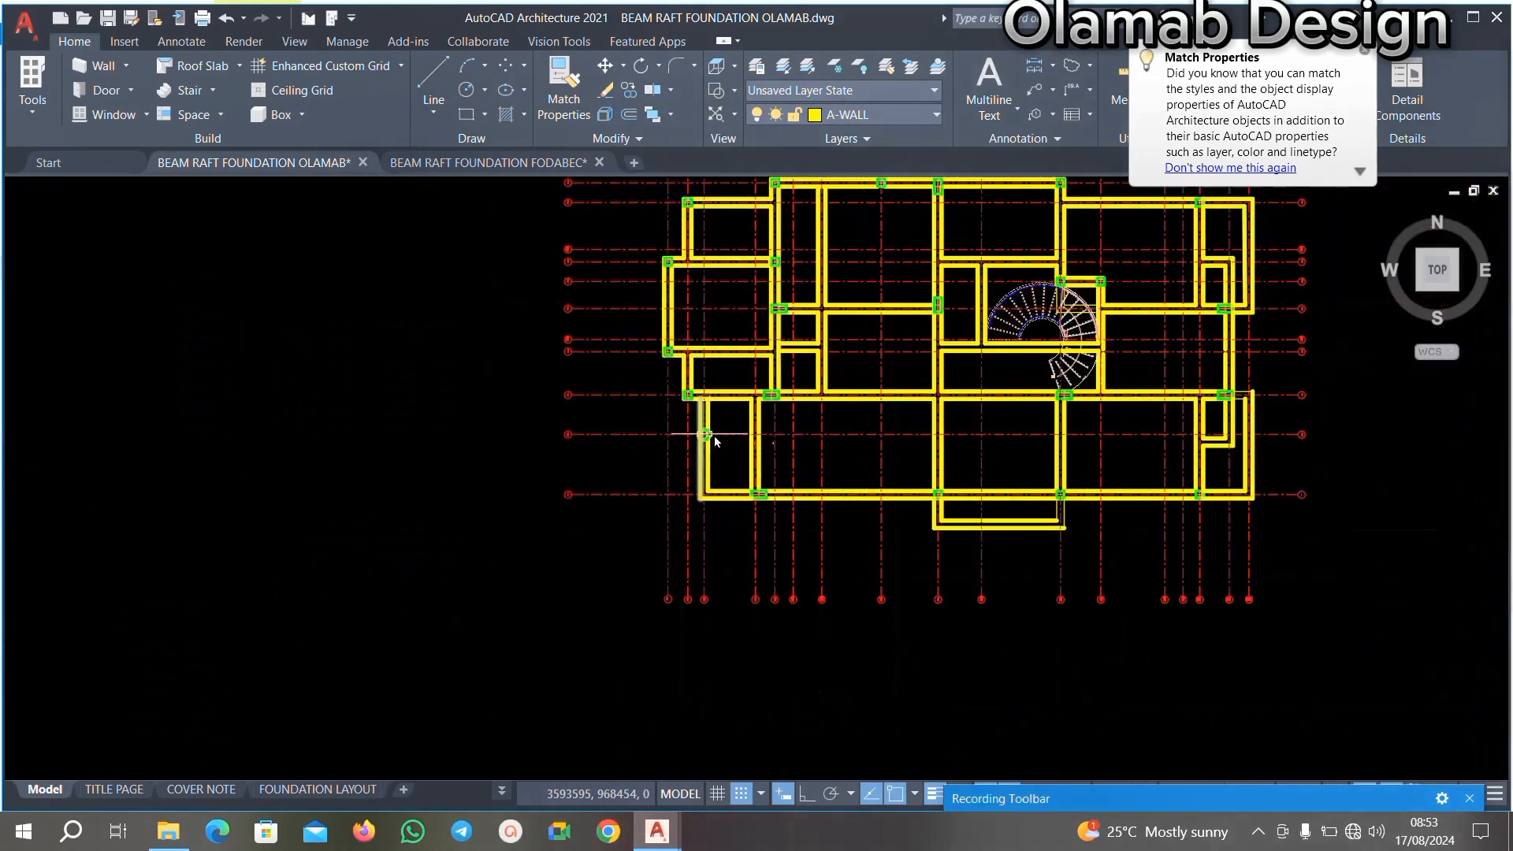
{"action": "middle_click_drag", "start_coordinate": [1386, 413], "coordinate": [1032, 413]}
{"action": "scroll", "coordinate": [745, 475], "scroll_direction": "up", "scroll_amount": 4}
{"action": "left_click", "coordinate": [560, 96]}
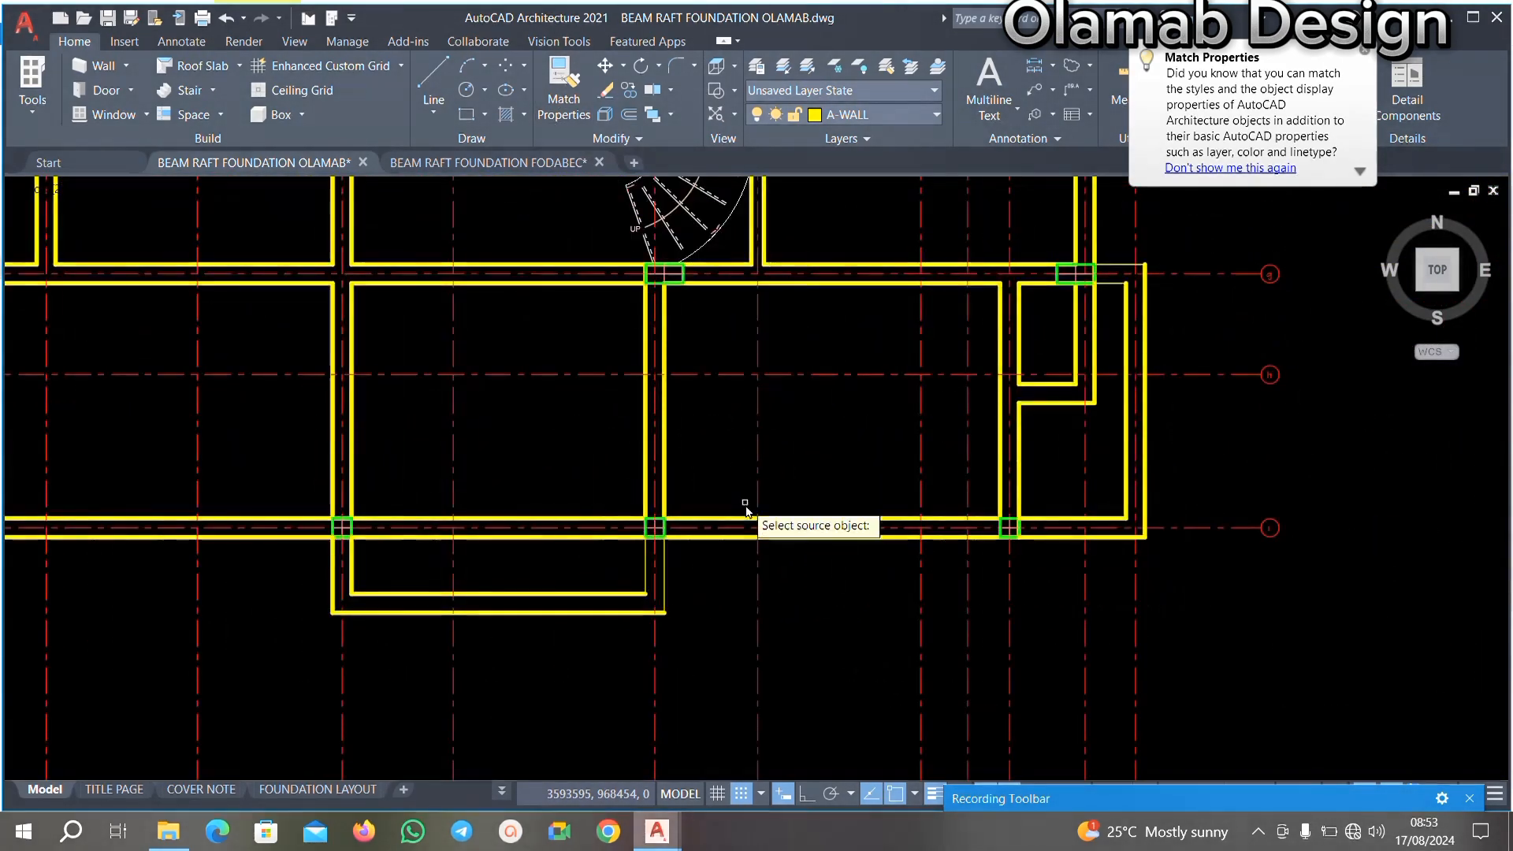
{"action": "scroll", "coordinate": [768, 518], "scroll_direction": "up", "scroll_amount": 6}
{"action": "left_click", "coordinate": [874, 536]}
{"action": "scroll", "coordinate": [885, 530], "scroll_direction": "down", "scroll_amount": 3}
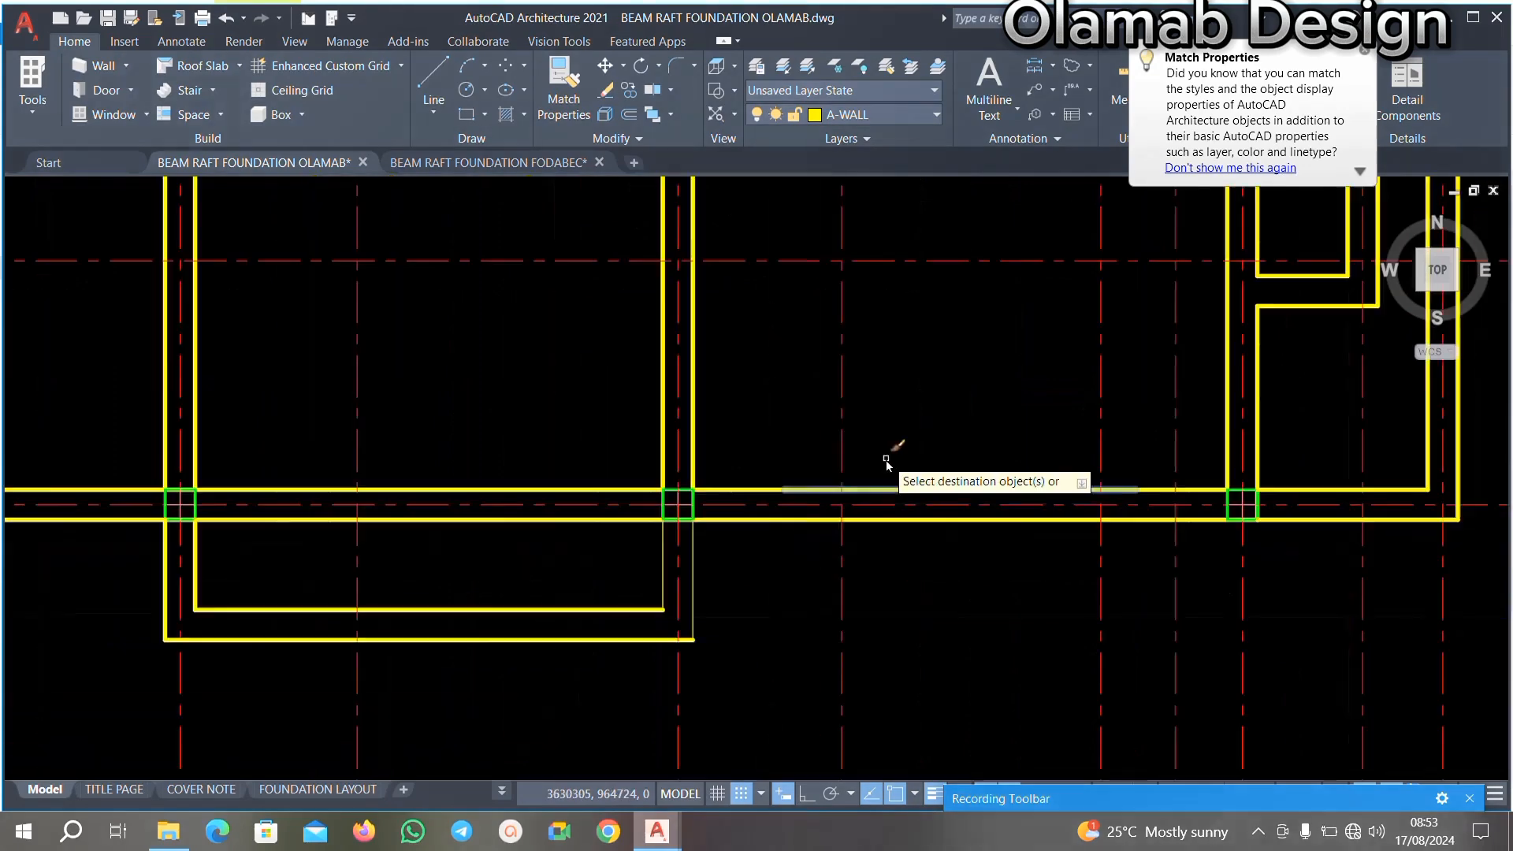
{"action": "scroll", "coordinate": [679, 575], "scroll_direction": "up", "scroll_amount": 5}
{"action": "left_click", "coordinate": [599, 534]}
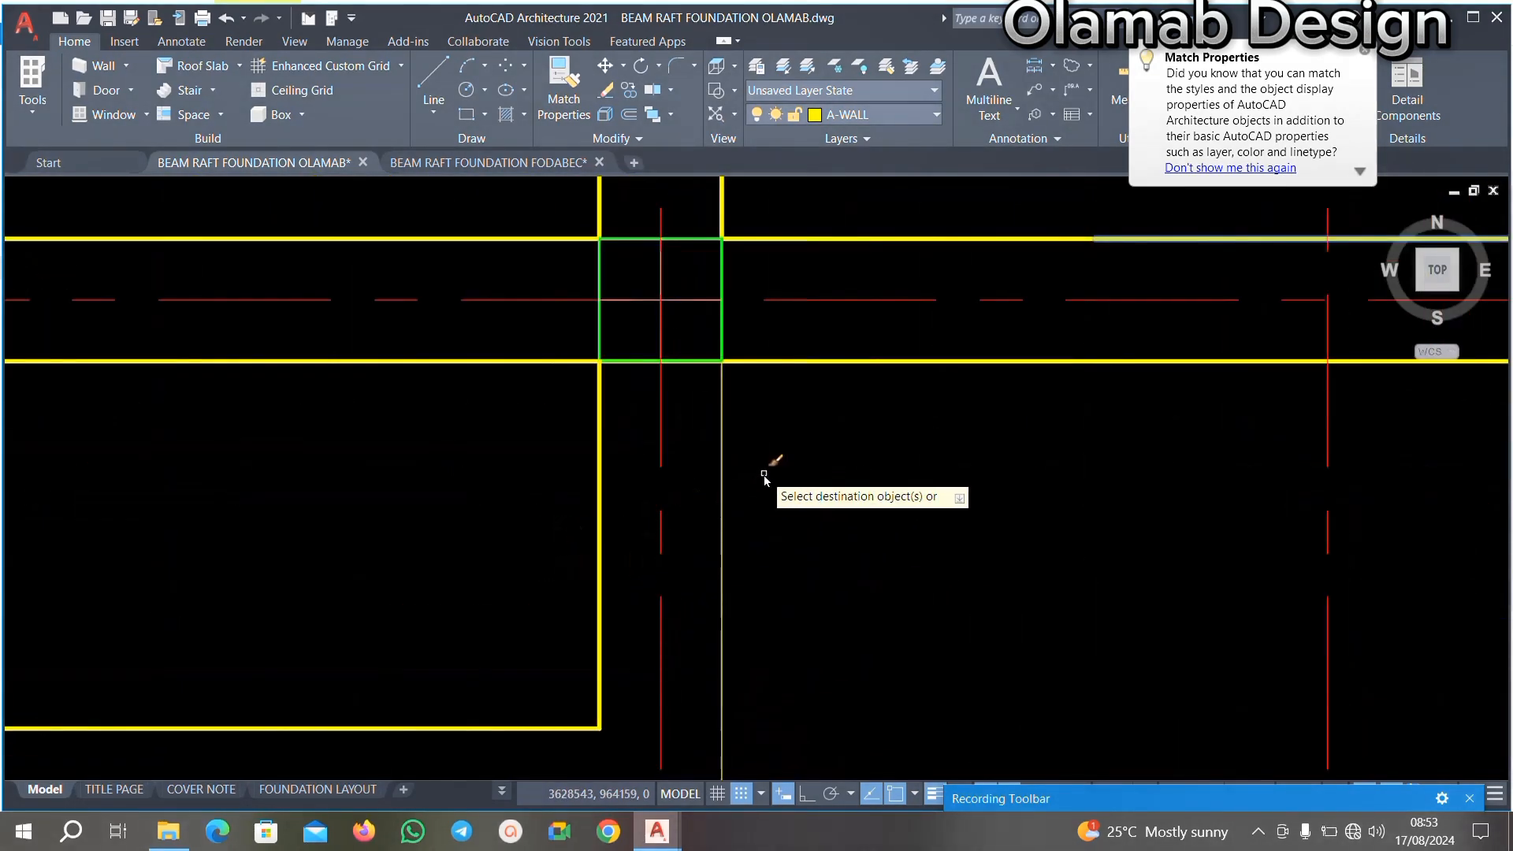
{"action": "scroll", "coordinate": [740, 441], "scroll_direction": "down", "scroll_amount": 4}
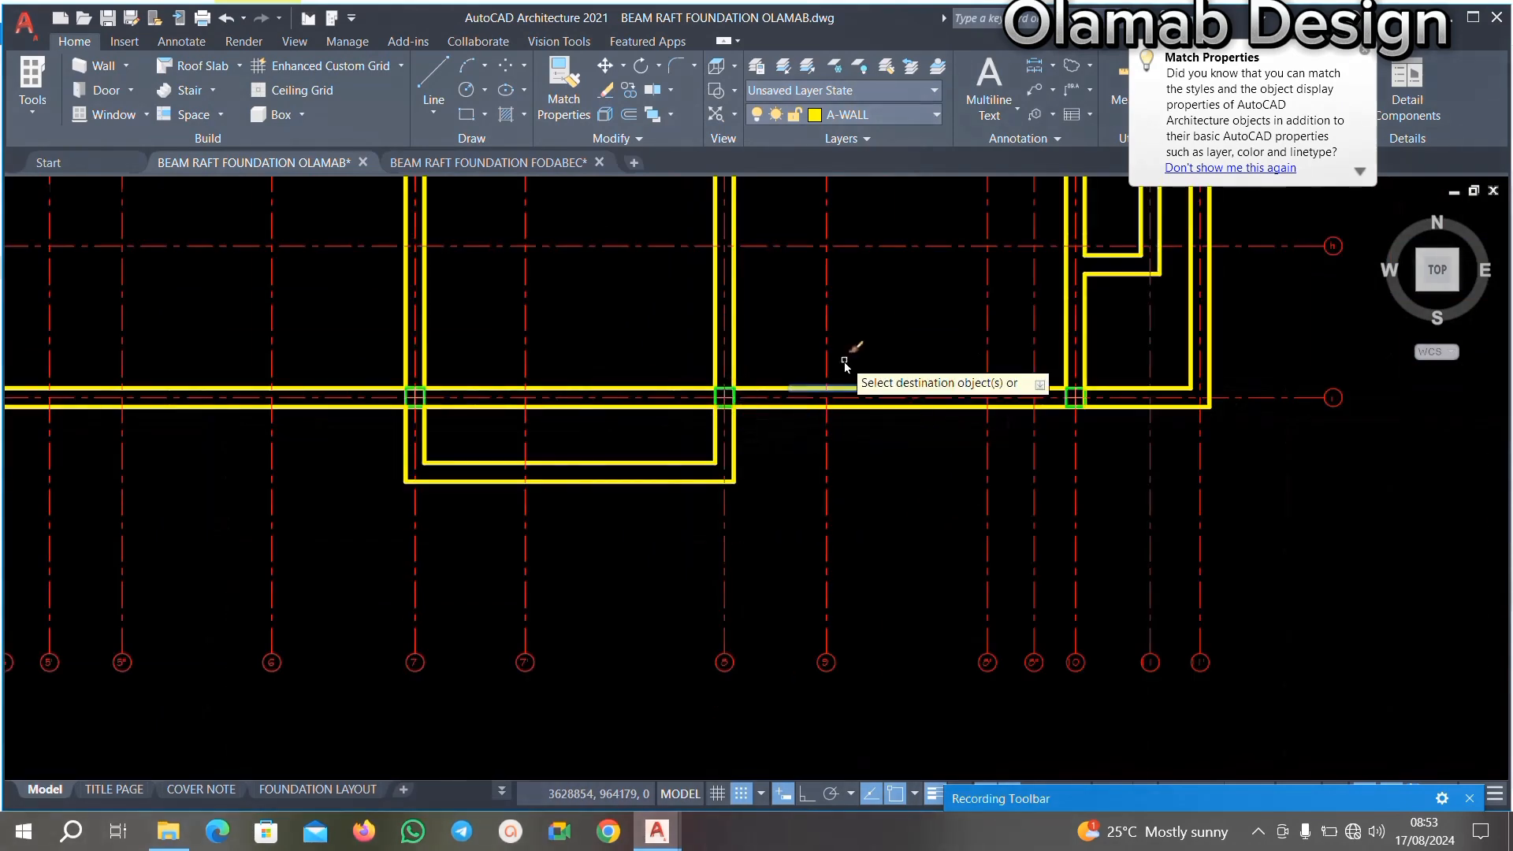
Step: Match the thin wall lines on grid g, between the column and the right exterior wall, to the same thick wall line properties
{"action": "scroll", "coordinate": [787, 394], "scroll_direction": "down", "scroll_amount": 2}
{"action": "scroll", "coordinate": [717, 421], "scroll_direction": "up", "scroll_amount": 4}
{"action": "scroll", "coordinate": [978, 386], "scroll_direction": "down", "scroll_amount": 2}
{"action": "scroll", "coordinate": [911, 296], "scroll_direction": "up", "scroll_amount": 5}
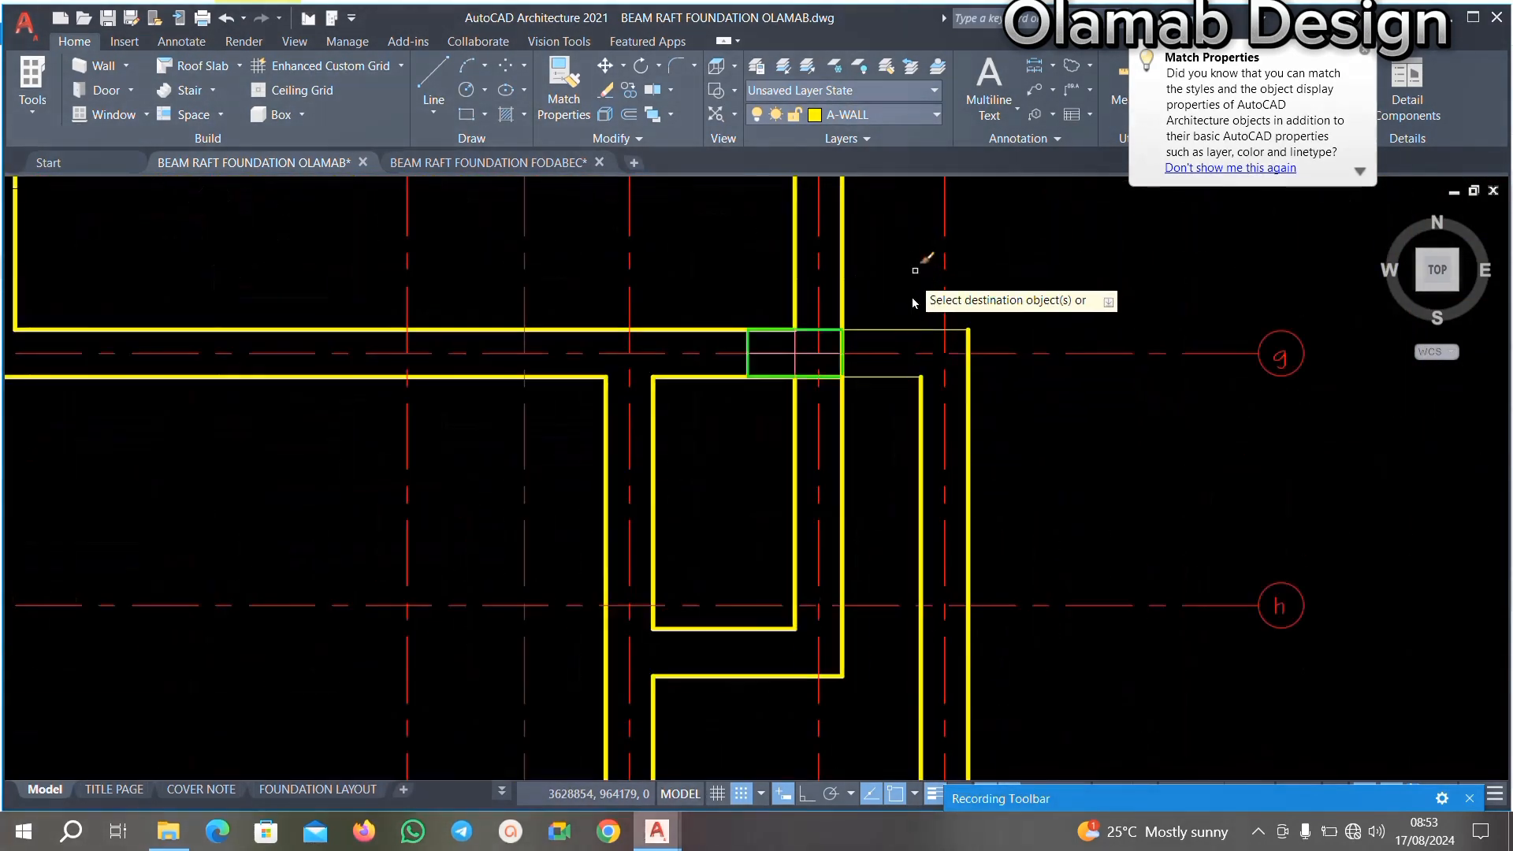
{"action": "left_click", "coordinate": [932, 296]}
{"action": "left_click", "coordinate": [853, 344]}
{"action": "left_click", "coordinate": [802, 489]}
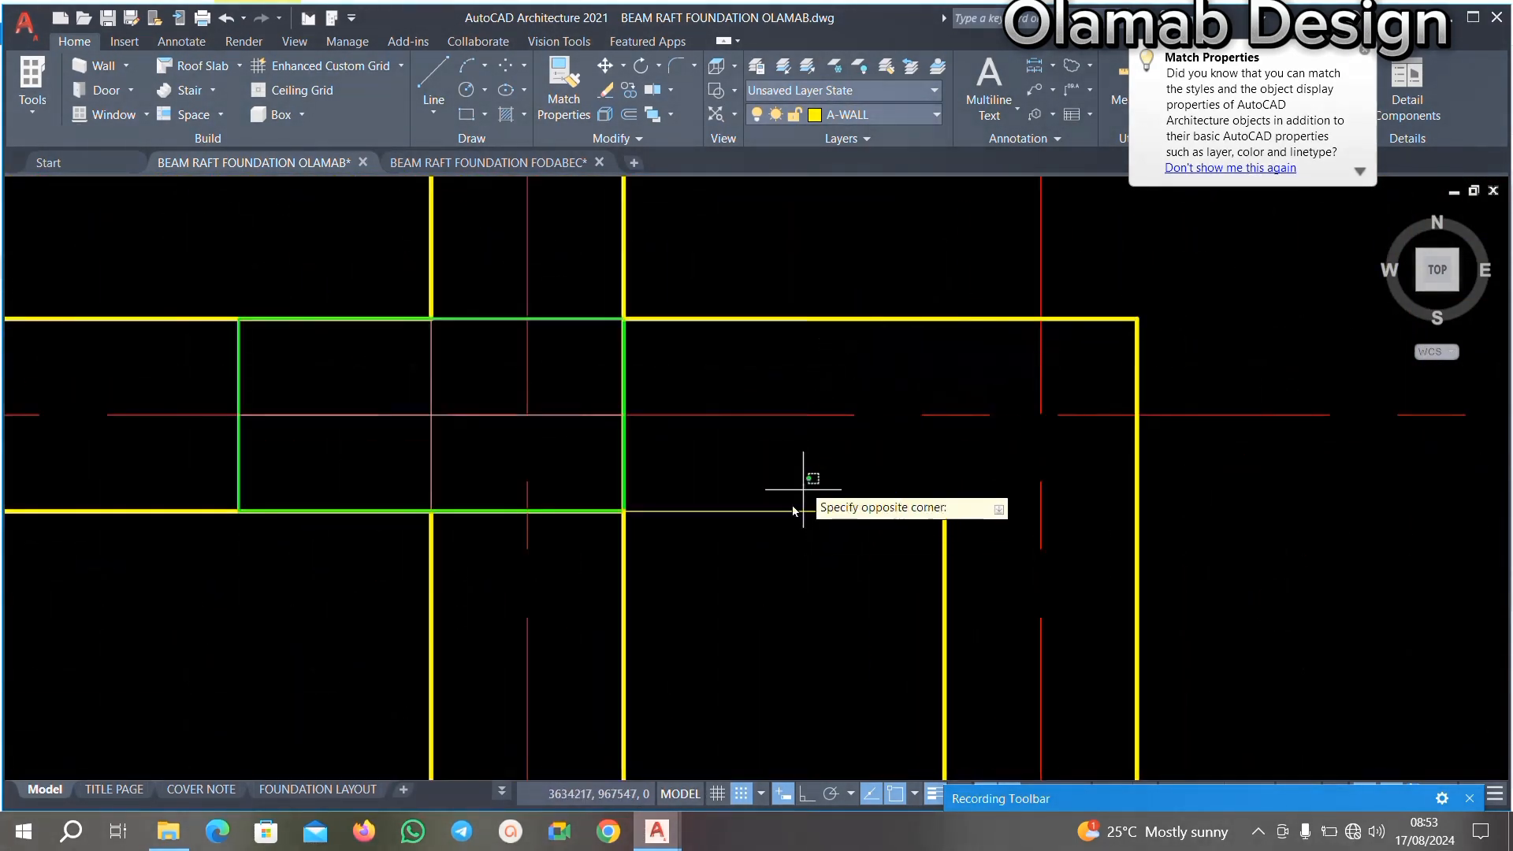
{"action": "left_click", "coordinate": [727, 561]}
{"action": "scroll", "coordinate": [803, 489], "scroll_direction": "down", "scroll_amount": 5}
{"action": "scroll", "coordinate": [815, 268], "scroll_direction": "down", "scroll_amount": 4}
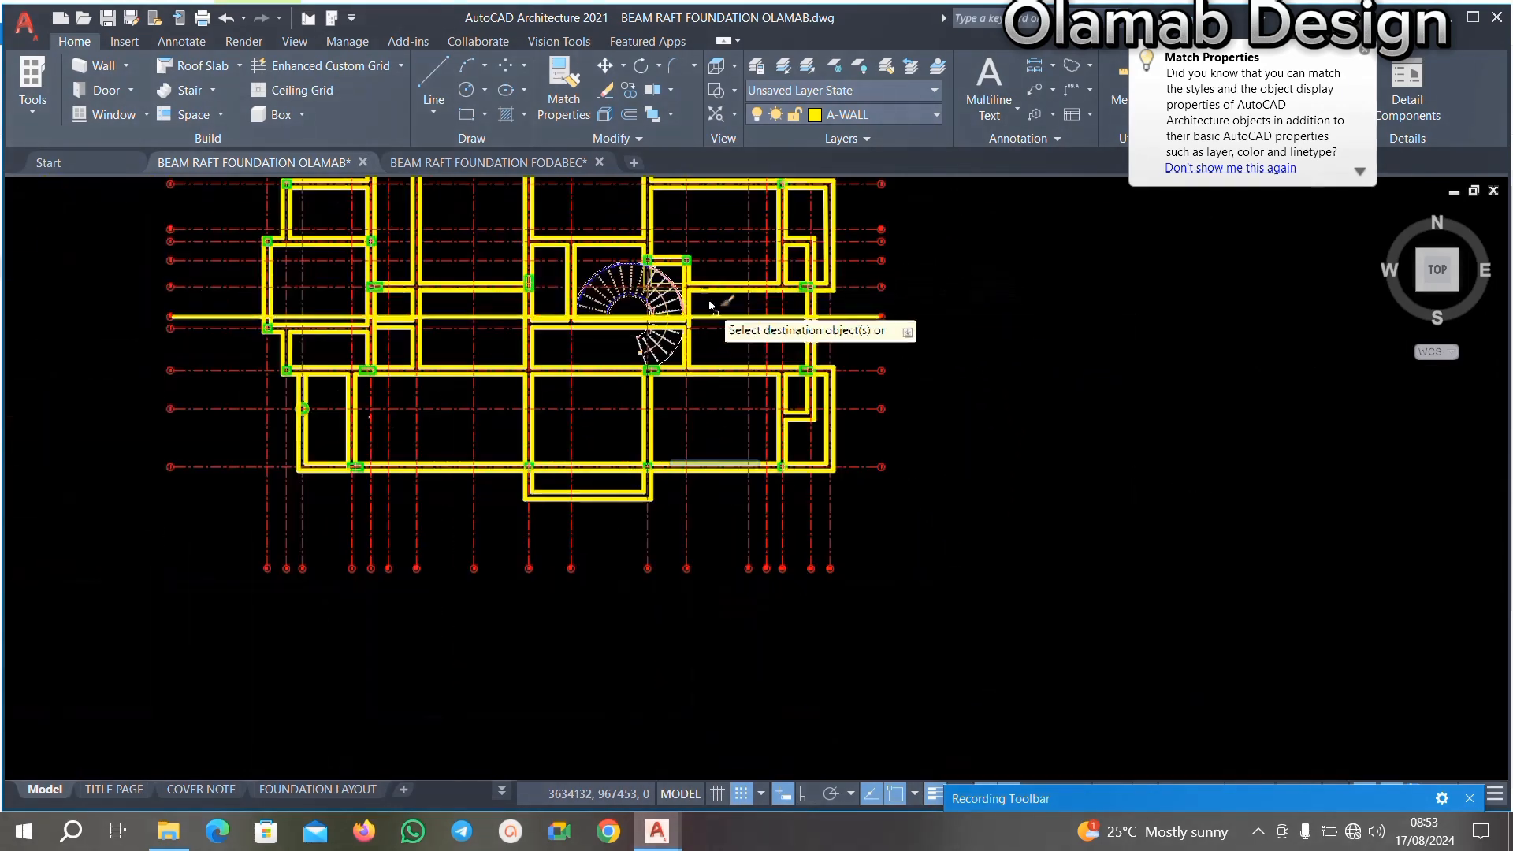
{"action": "scroll", "coordinate": [679, 316], "scroll_direction": "down", "scroll_amount": 3}
{"action": "scroll", "coordinate": [644, 292], "scroll_direction": "up", "scroll_amount": 3}
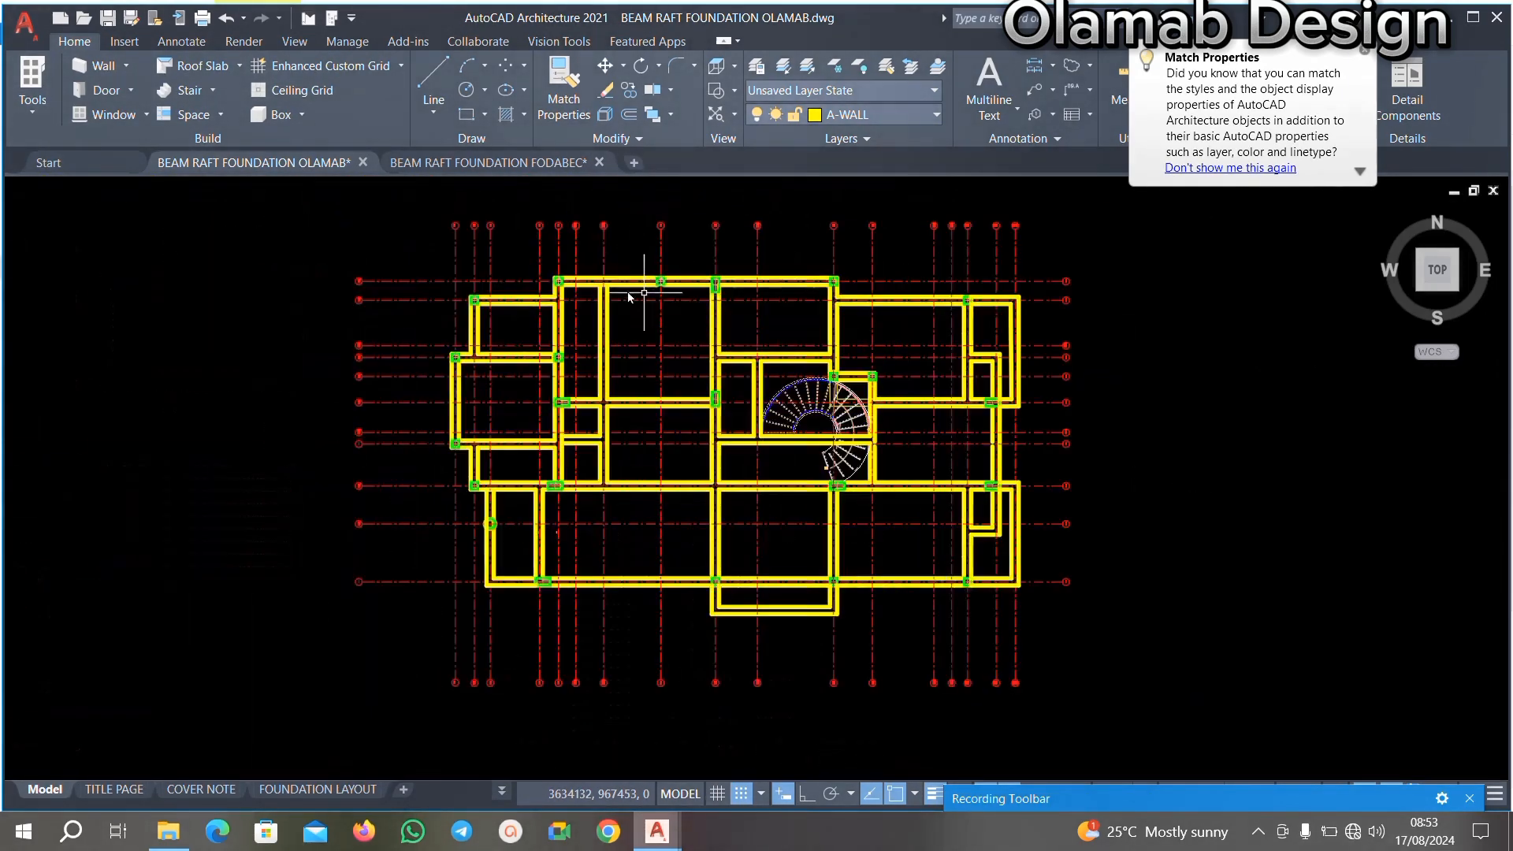
Step: Delete the grid bubble circles along the upper ends of the floor plan's vertical grid lines
{"action": "scroll", "coordinate": [575, 240], "scroll_direction": "up", "scroll_amount": 4}
{"action": "scroll", "coordinate": [586, 254], "scroll_direction": "down", "scroll_amount": 2}
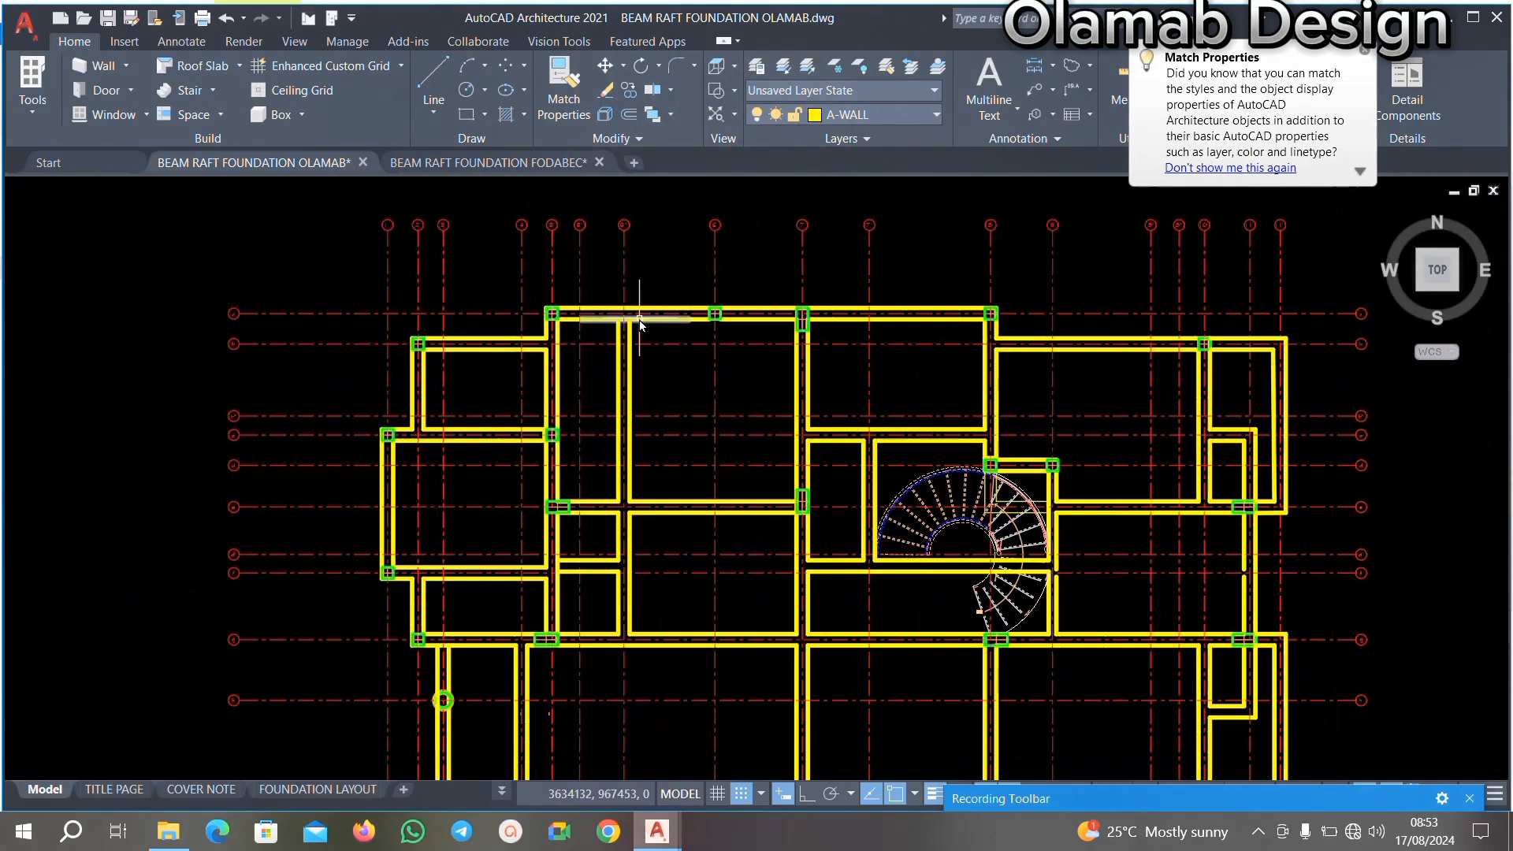
{"action": "scroll", "coordinate": [679, 350], "scroll_direction": "down", "scroll_amount": 2}
{"action": "scroll", "coordinate": [885, 276], "scroll_direction": "up", "scroll_amount": 5}
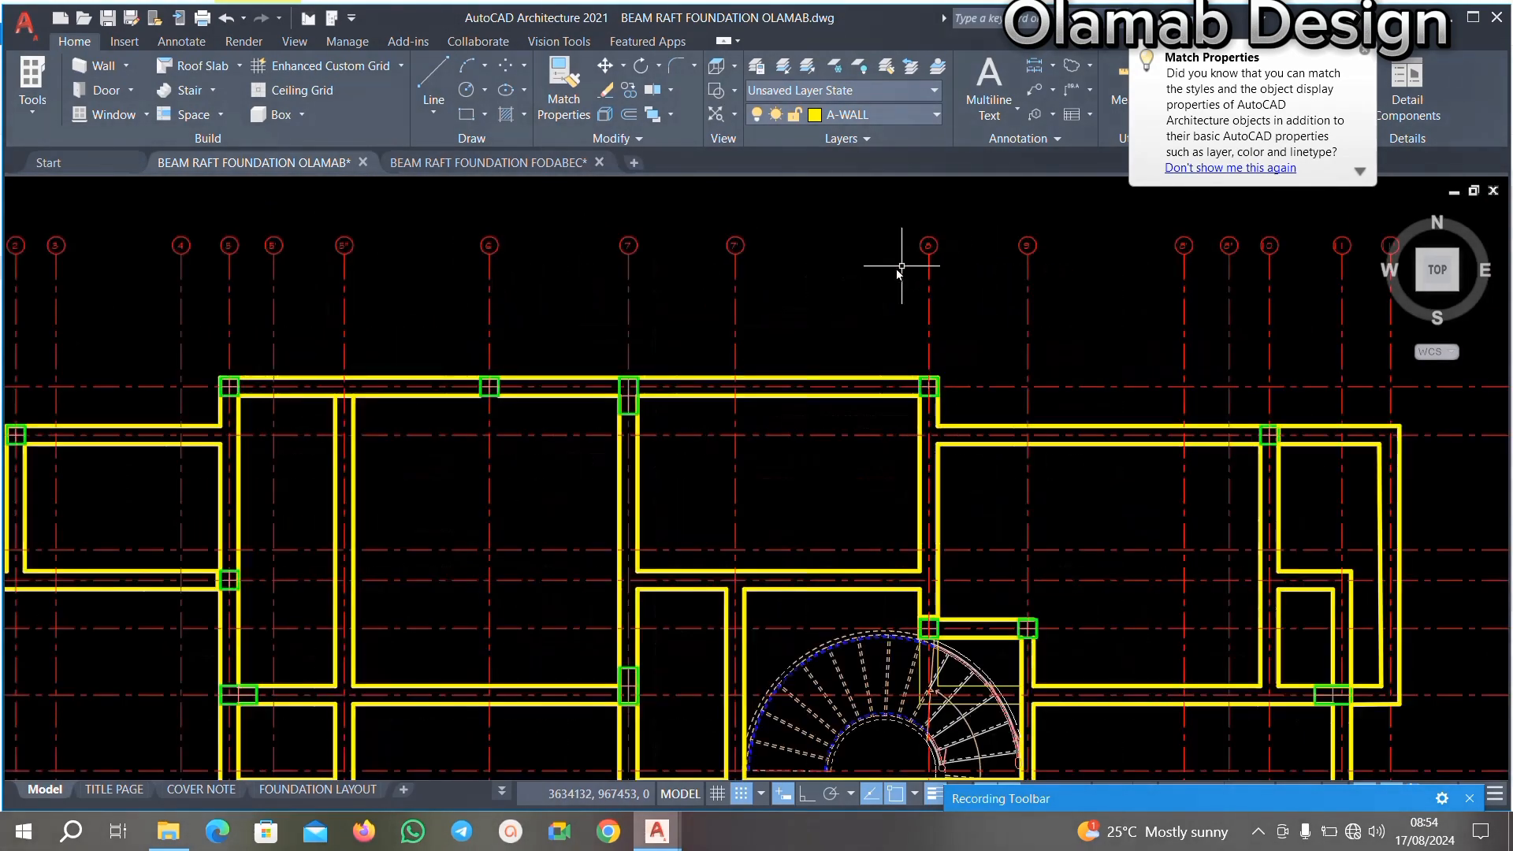
{"action": "scroll", "coordinate": [944, 279], "scroll_direction": "down", "scroll_amount": 2}
{"action": "left_click", "coordinate": [1222, 258]}
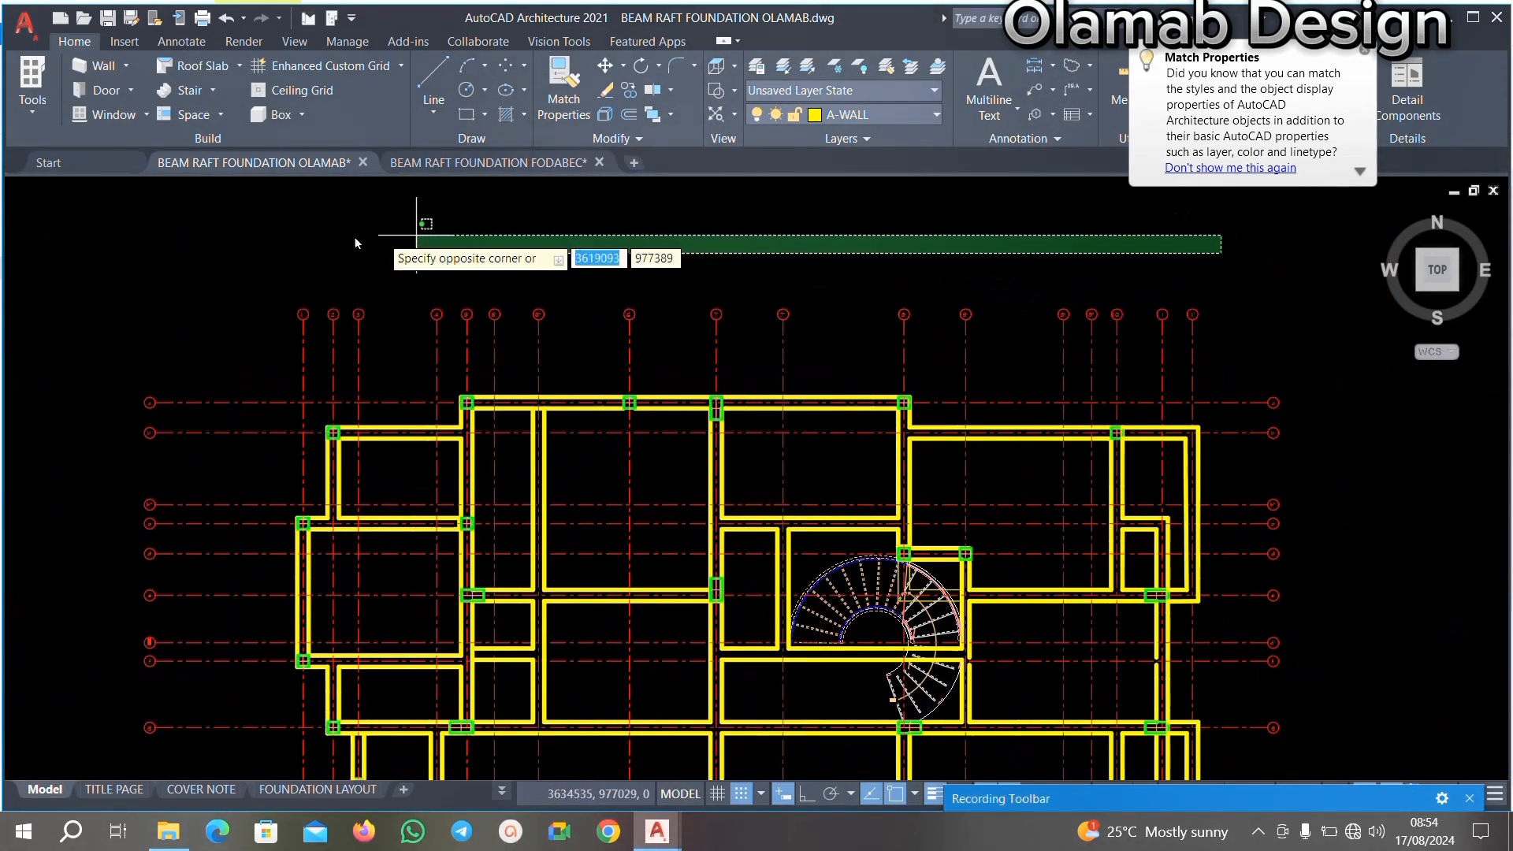
{"action": "left_click", "coordinate": [192, 309]}
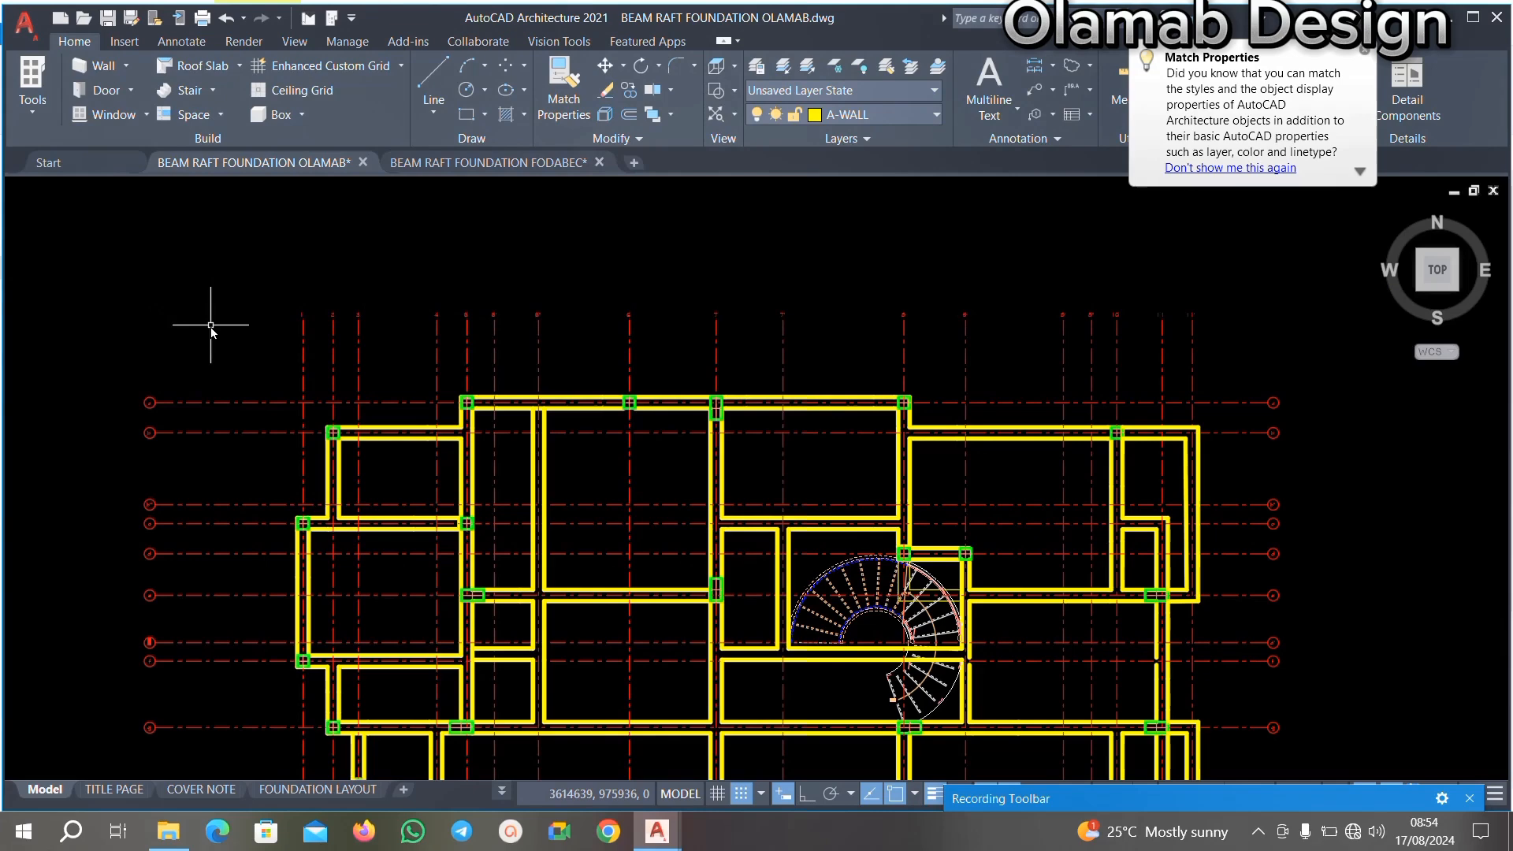
Step: Delete the leftover grid numbers 1 to 5'' above the floor plan's vertical grid lines
{"action": "scroll", "coordinate": [457, 347], "scroll_direction": "down", "scroll_amount": 3}
{"action": "scroll", "coordinate": [524, 331], "scroll_direction": "up", "scroll_amount": 8}
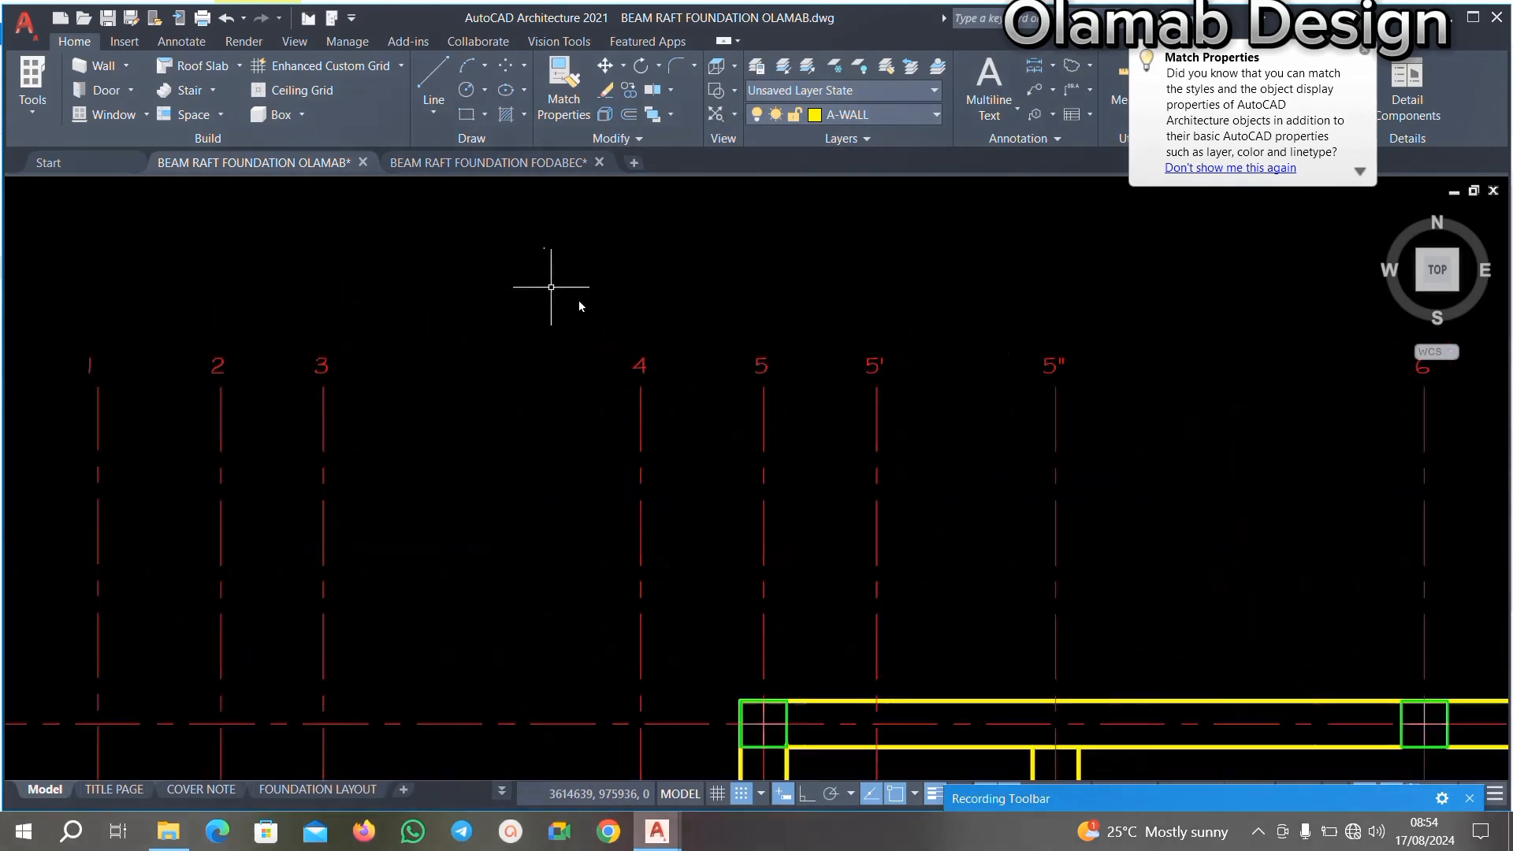
{"action": "scroll", "coordinate": [614, 283], "scroll_direction": "down", "scroll_amount": 4}
{"action": "scroll", "coordinate": [674, 276], "scroll_direction": "up", "scroll_amount": 2}
{"action": "left_click", "coordinate": [927, 301]}
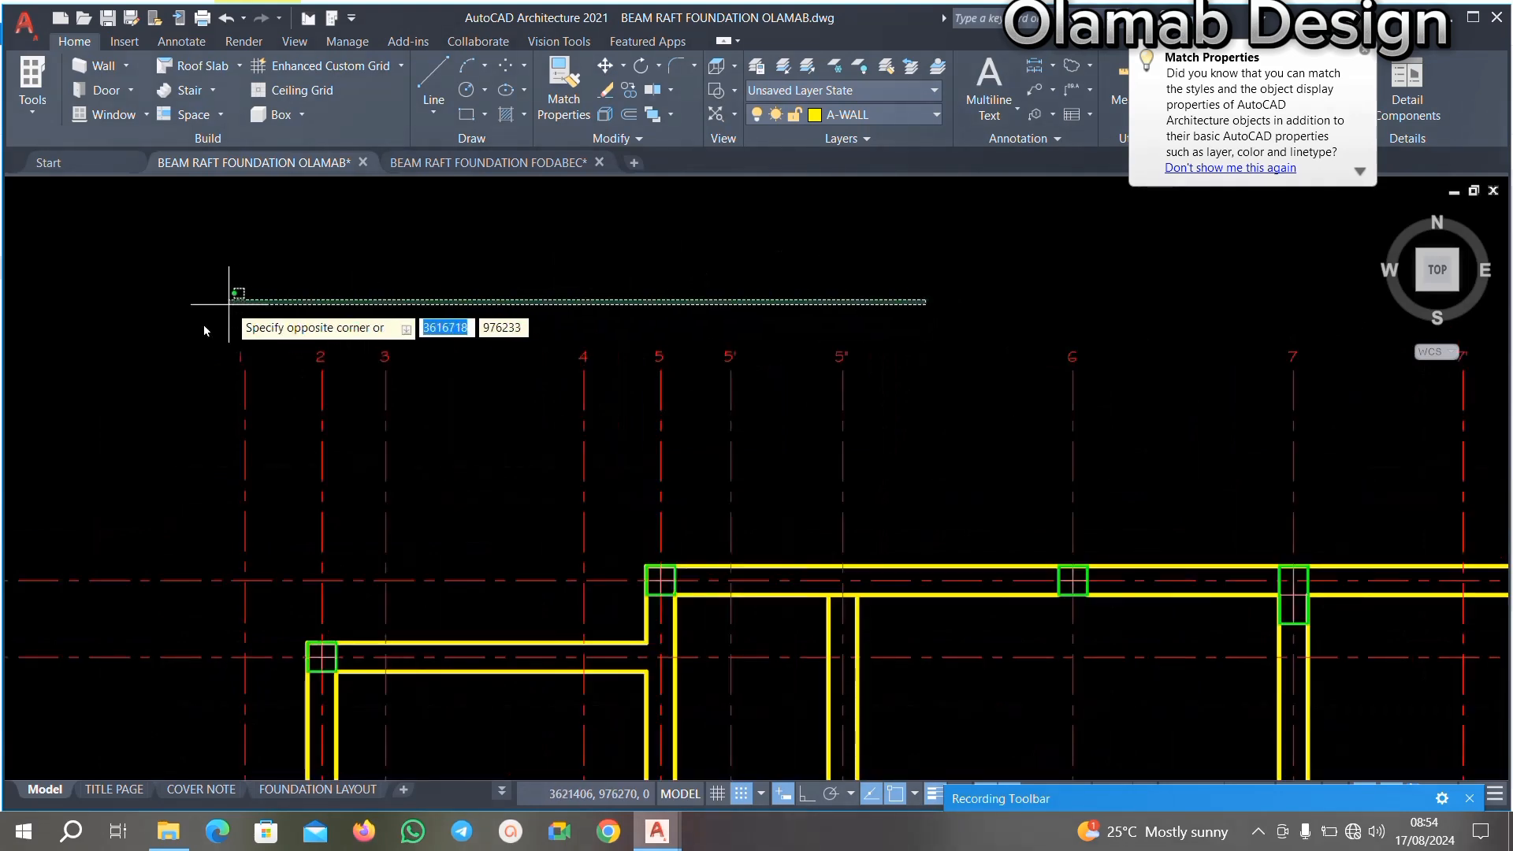
{"action": "left_click", "coordinate": [172, 354]}
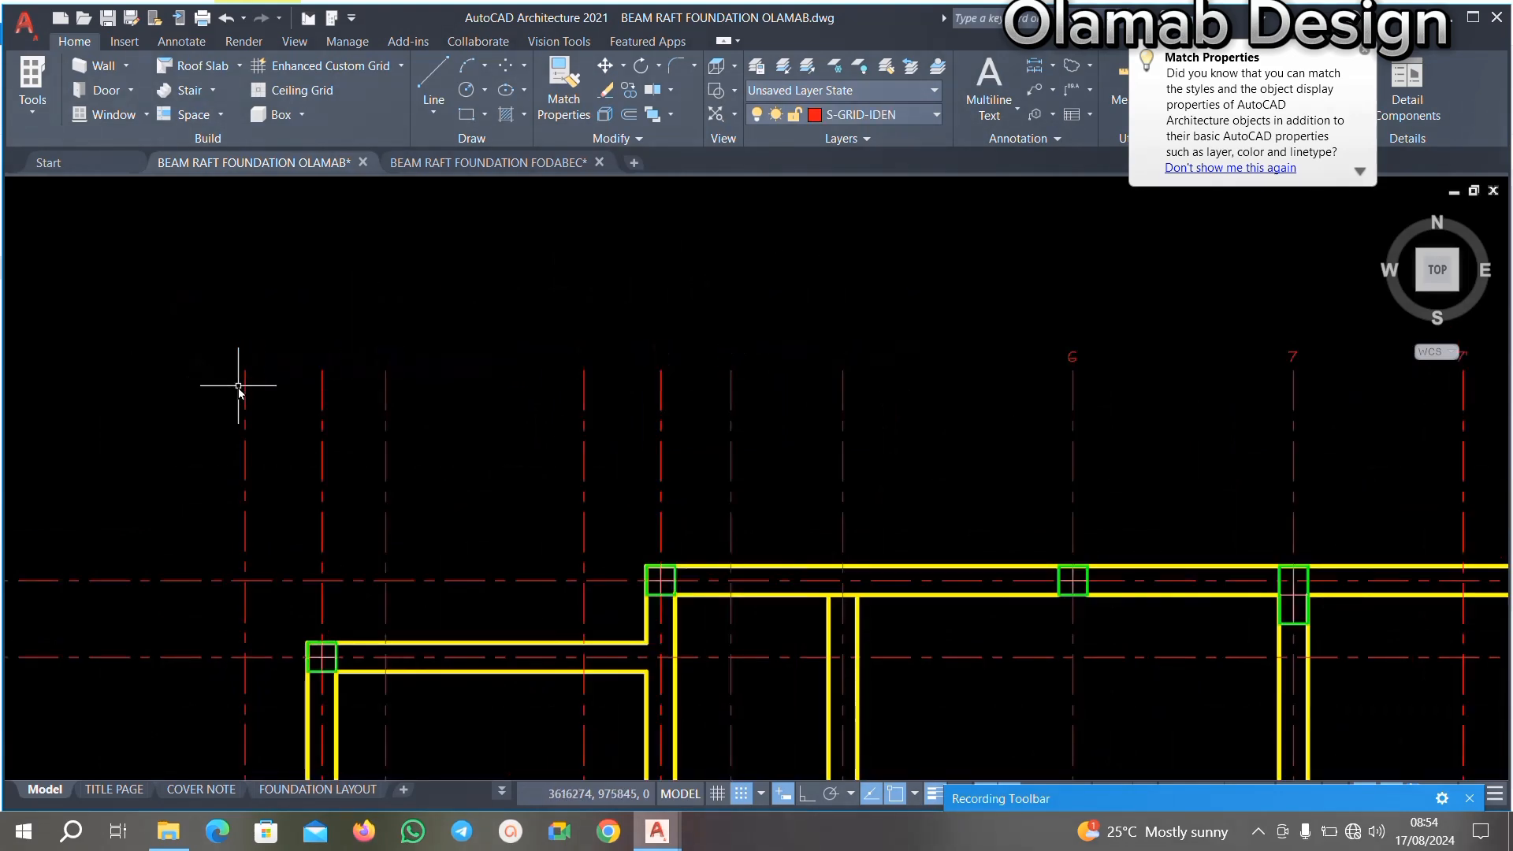
Step: Delete the grid numbers 6, 7 and 7' above the floor plan
{"action": "scroll", "coordinate": [464, 400], "scroll_direction": "down", "scroll_amount": 1}
{"action": "scroll", "coordinate": [1150, 357], "scroll_direction": "up", "scroll_amount": 2}
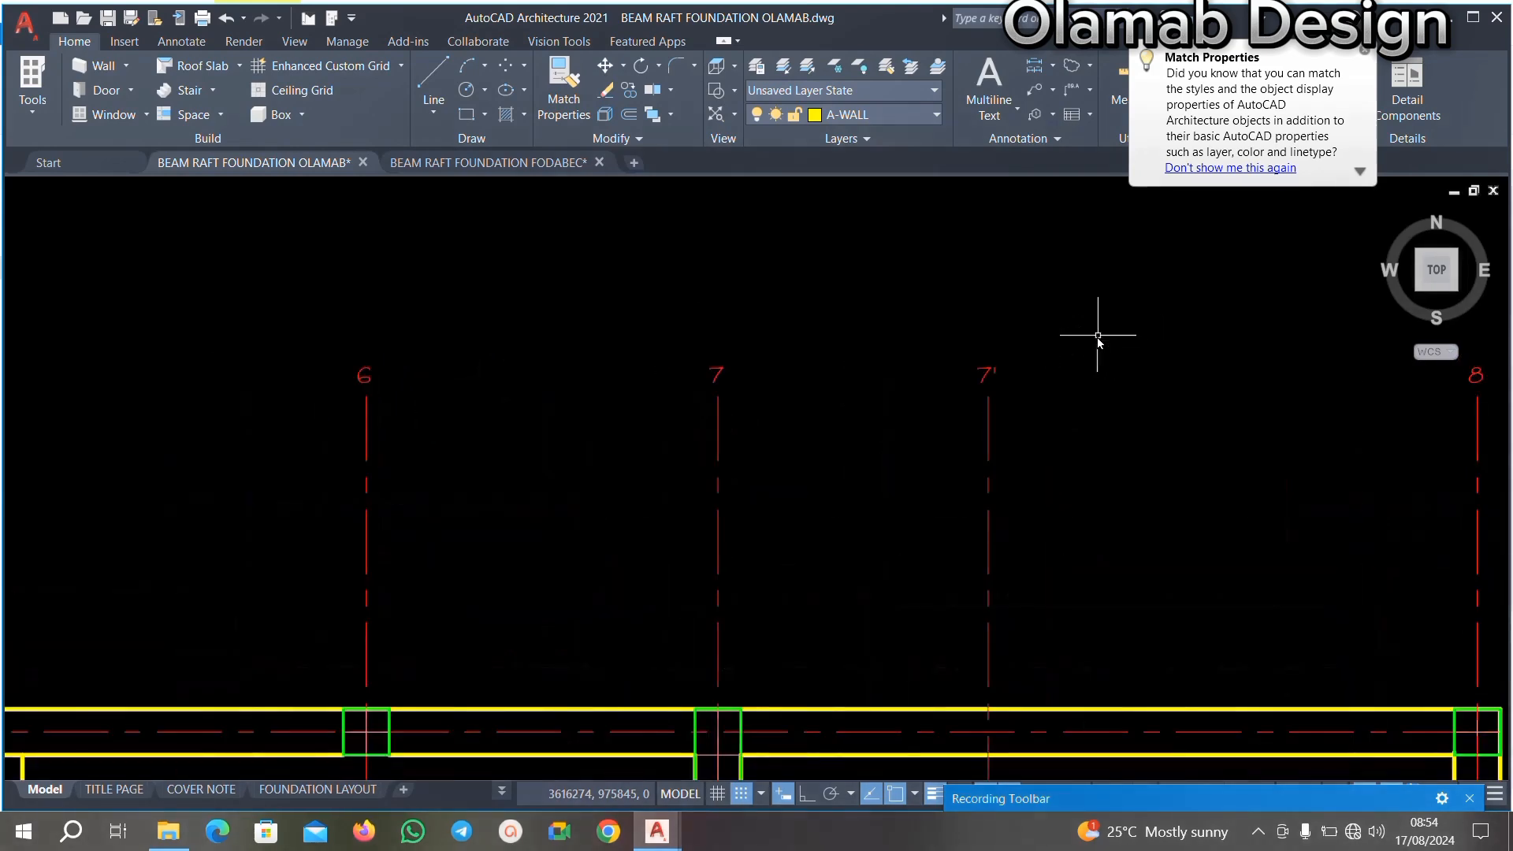
{"action": "left_click", "coordinate": [1109, 306]}
{"action": "left_click", "coordinate": [286, 378]}
{"action": "key", "text": "Delete"}
Step: Delete the remaining grid numbers above the floor plan, from grid 8 to the rightmost grid line
{"action": "scroll", "coordinate": [463, 332], "scroll_direction": "down", "scroll_amount": 2}
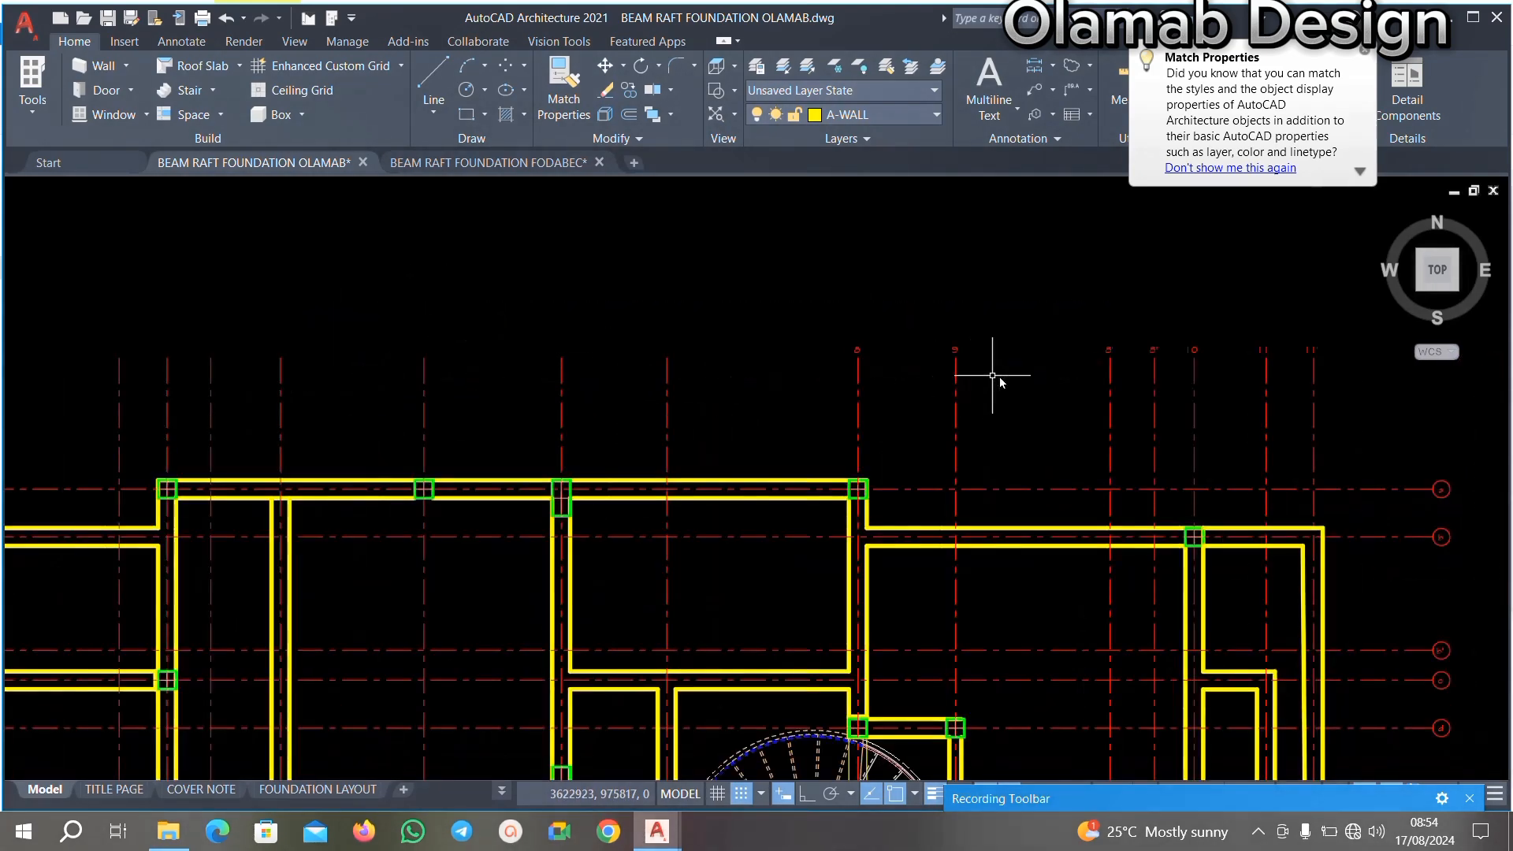
{"action": "scroll", "coordinate": [995, 331], "scroll_direction": "up", "scroll_amount": 2}
{"action": "left_click", "coordinate": [996, 294]}
{"action": "left_click", "coordinate": [533, 261]}
{"action": "key", "text": "Delete"}
{"action": "scroll", "coordinate": [715, 327], "scroll_direction": "down", "scroll_amount": 3}
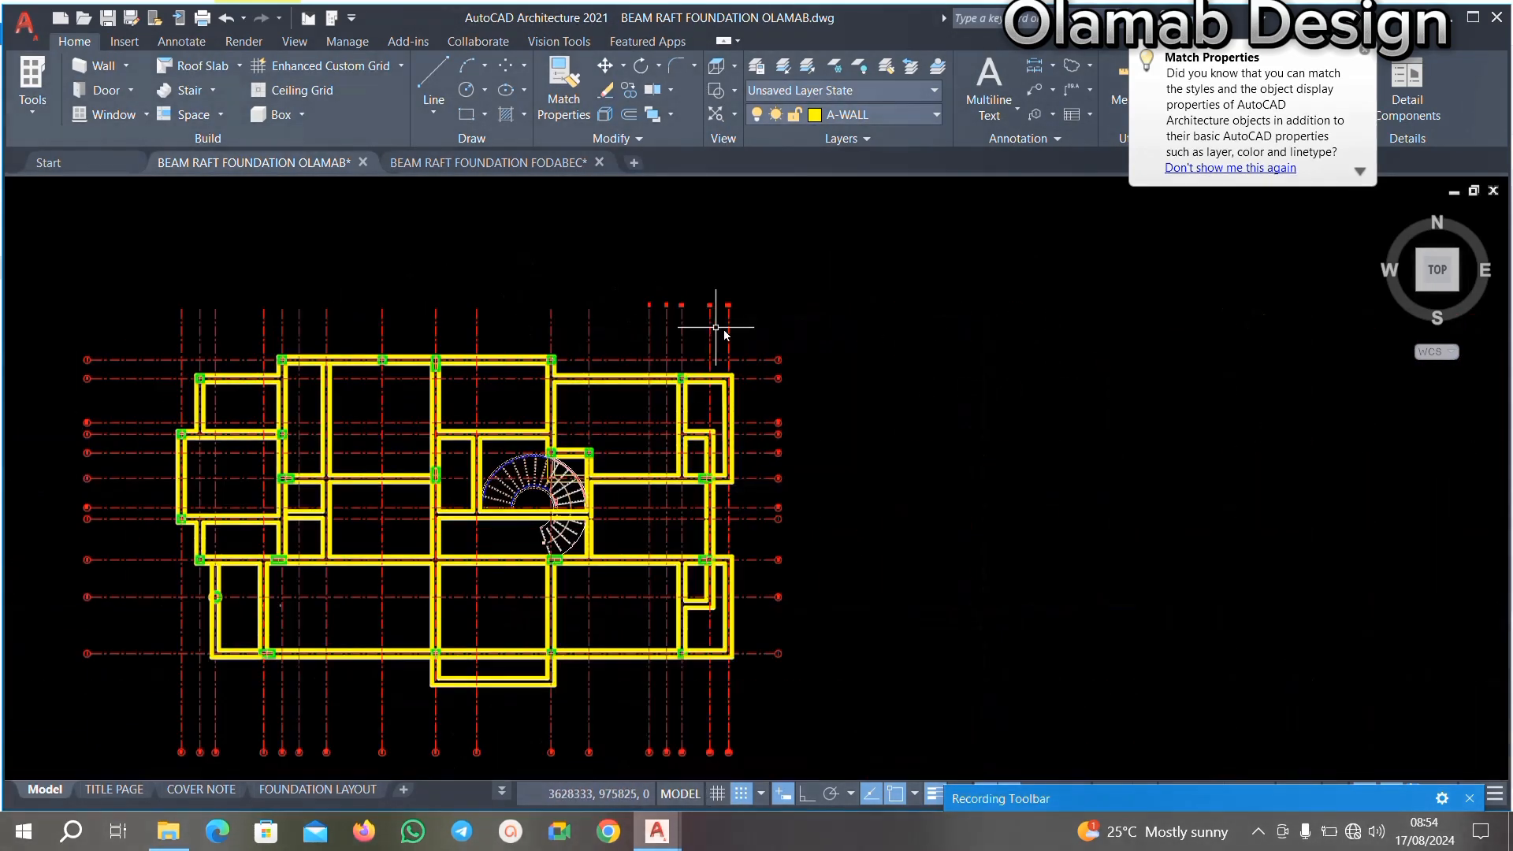
{"action": "scroll", "coordinate": [698, 312], "scroll_direction": "up", "scroll_amount": 5}
{"action": "left_click", "coordinate": [378, 334]}
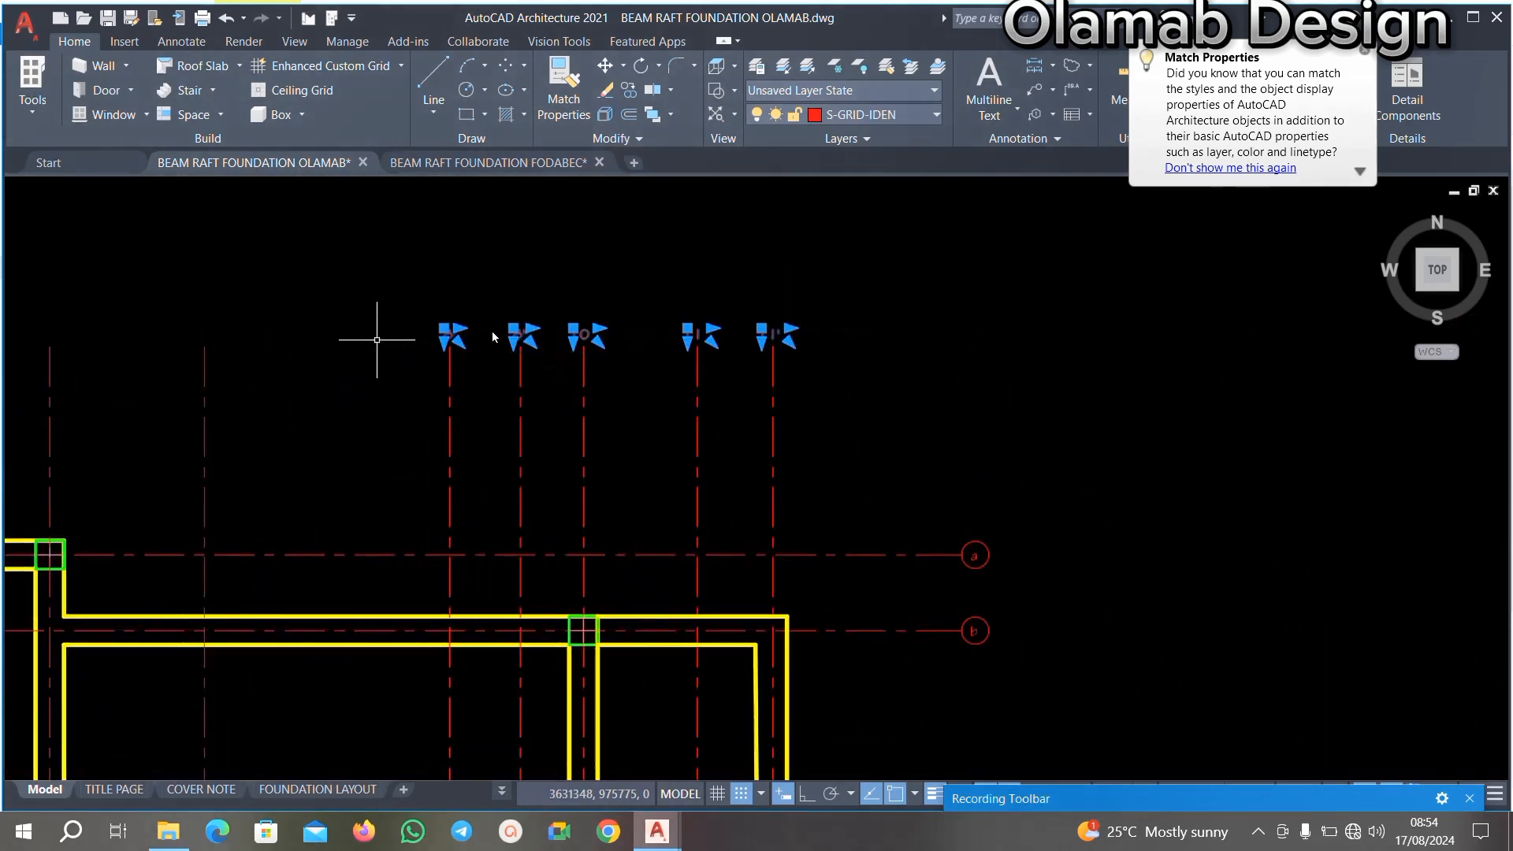
{"action": "key", "text": "Delete"}
Step: Delete the grid bubble circles at the right ends of the floor plan's horizontal grid lines
{"action": "scroll", "coordinate": [796, 310], "scroll_direction": "down", "scroll_amount": 3}
{"action": "scroll", "coordinate": [810, 300], "scroll_direction": "up", "scroll_amount": 5}
{"action": "scroll", "coordinate": [810, 300], "scroll_direction": "down", "scroll_amount": 3}
{"action": "left_click", "coordinate": [882, 285]}
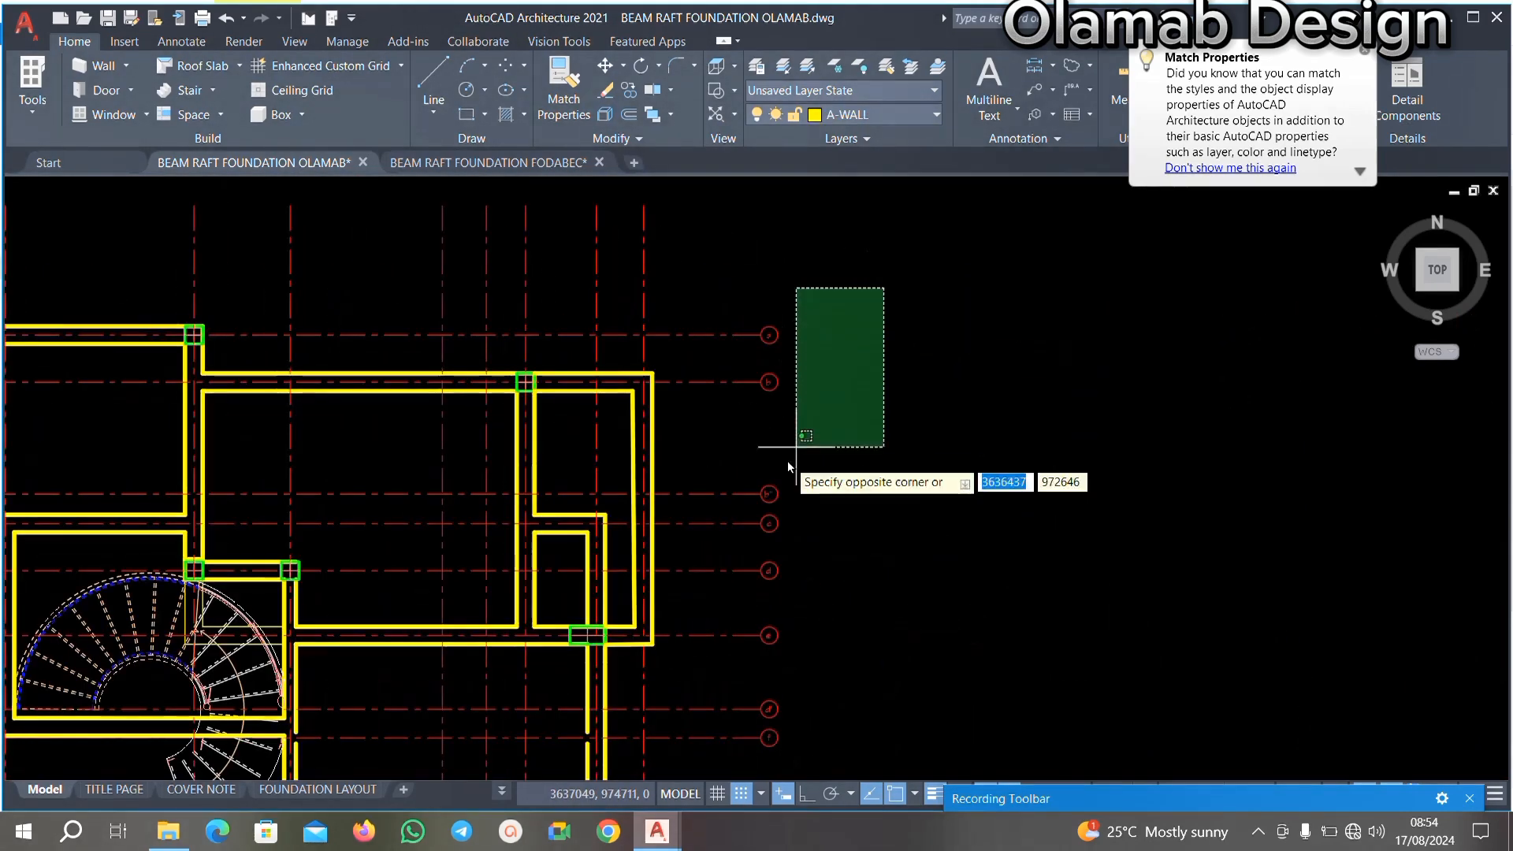
{"action": "scroll", "coordinate": [787, 460], "scroll_direction": "down", "scroll_amount": 3}
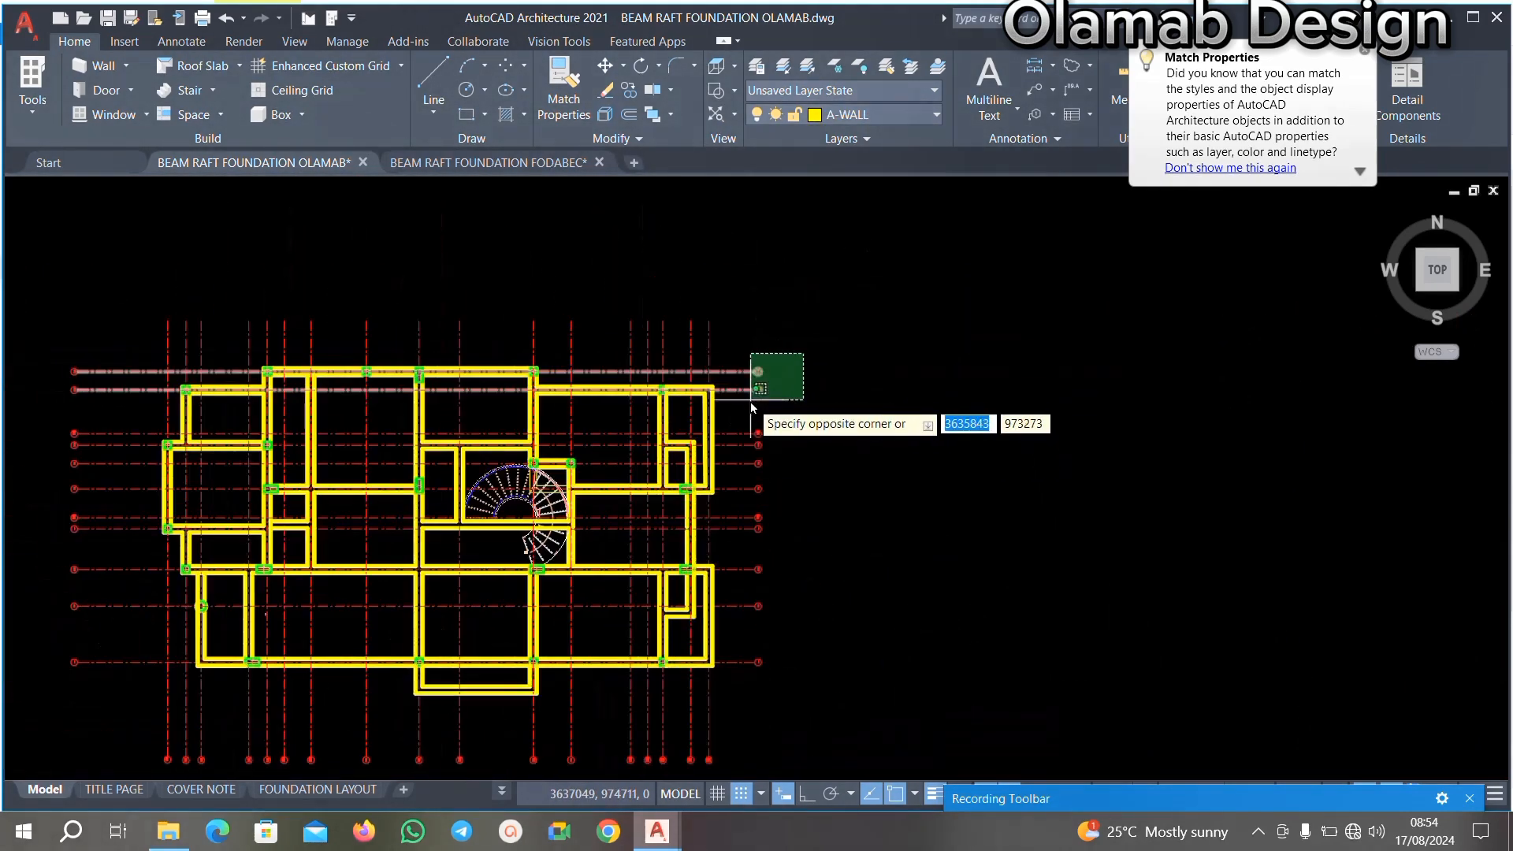
{"action": "left_click", "coordinate": [761, 687]}
{"action": "key", "text": "Delete"}
{"action": "scroll", "coordinate": [783, 362], "scroll_direction": "up", "scroll_amount": 3}
{"action": "left_click", "coordinate": [739, 361]}
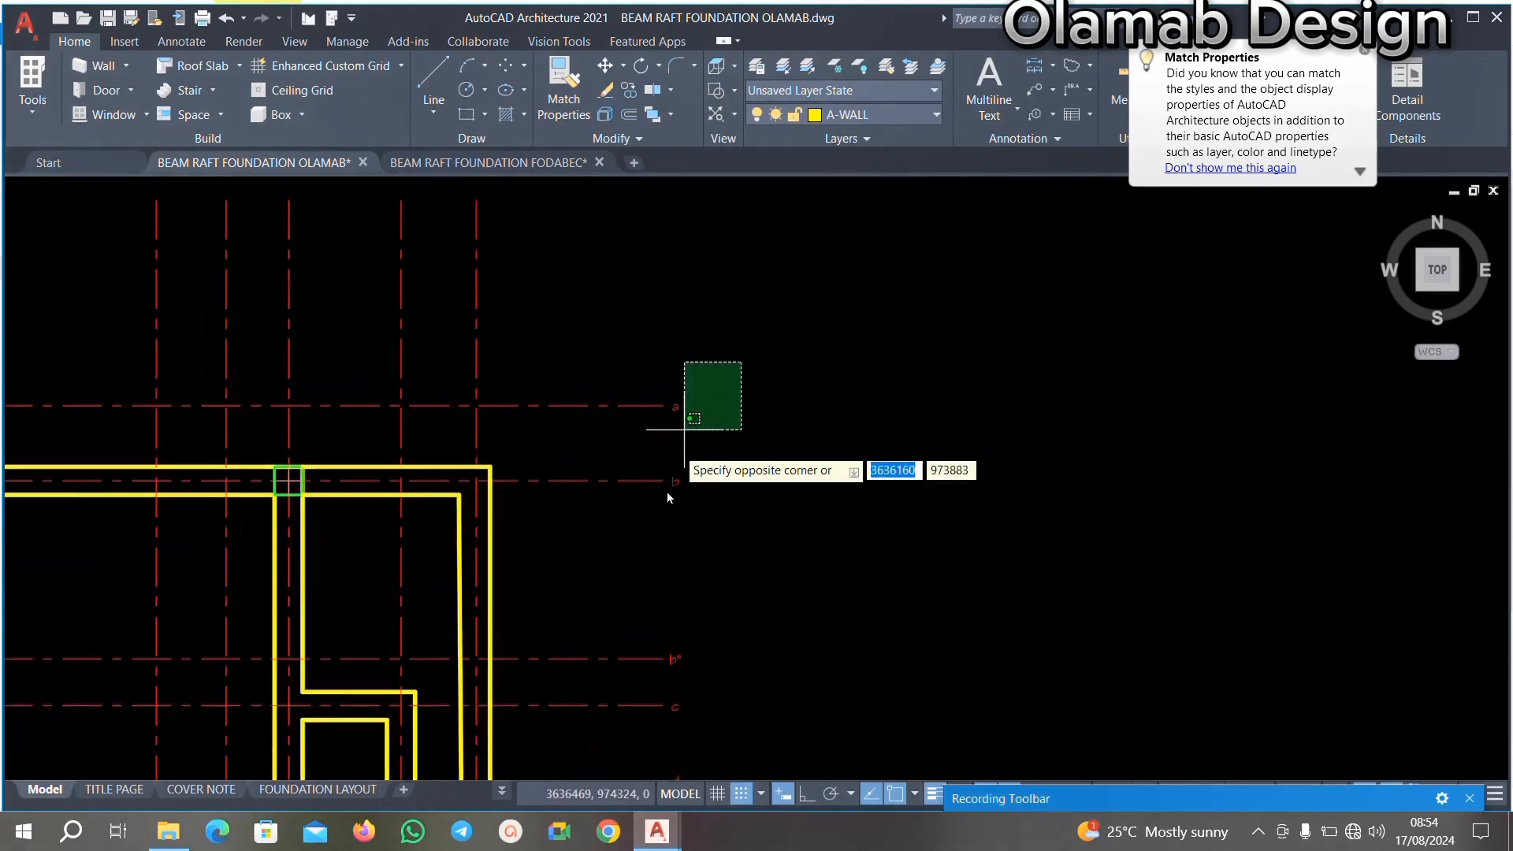
{"action": "scroll", "coordinate": [671, 412], "scroll_direction": "down", "scroll_amount": 2}
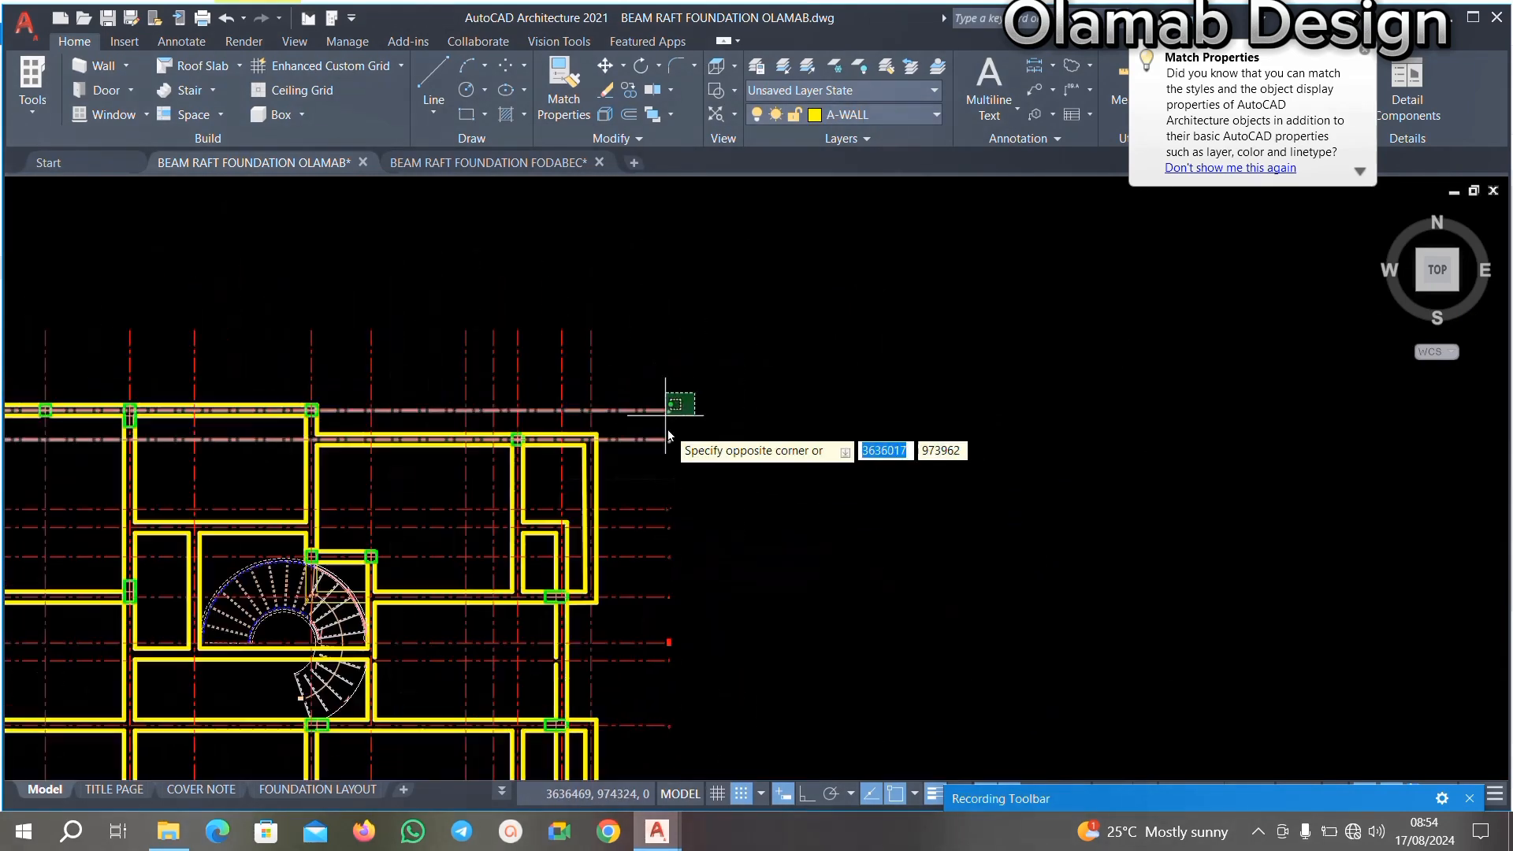
{"action": "left_click", "coordinate": [671, 653]}
{"action": "scroll", "coordinate": [694, 420], "scroll_direction": "up", "scroll_amount": 3}
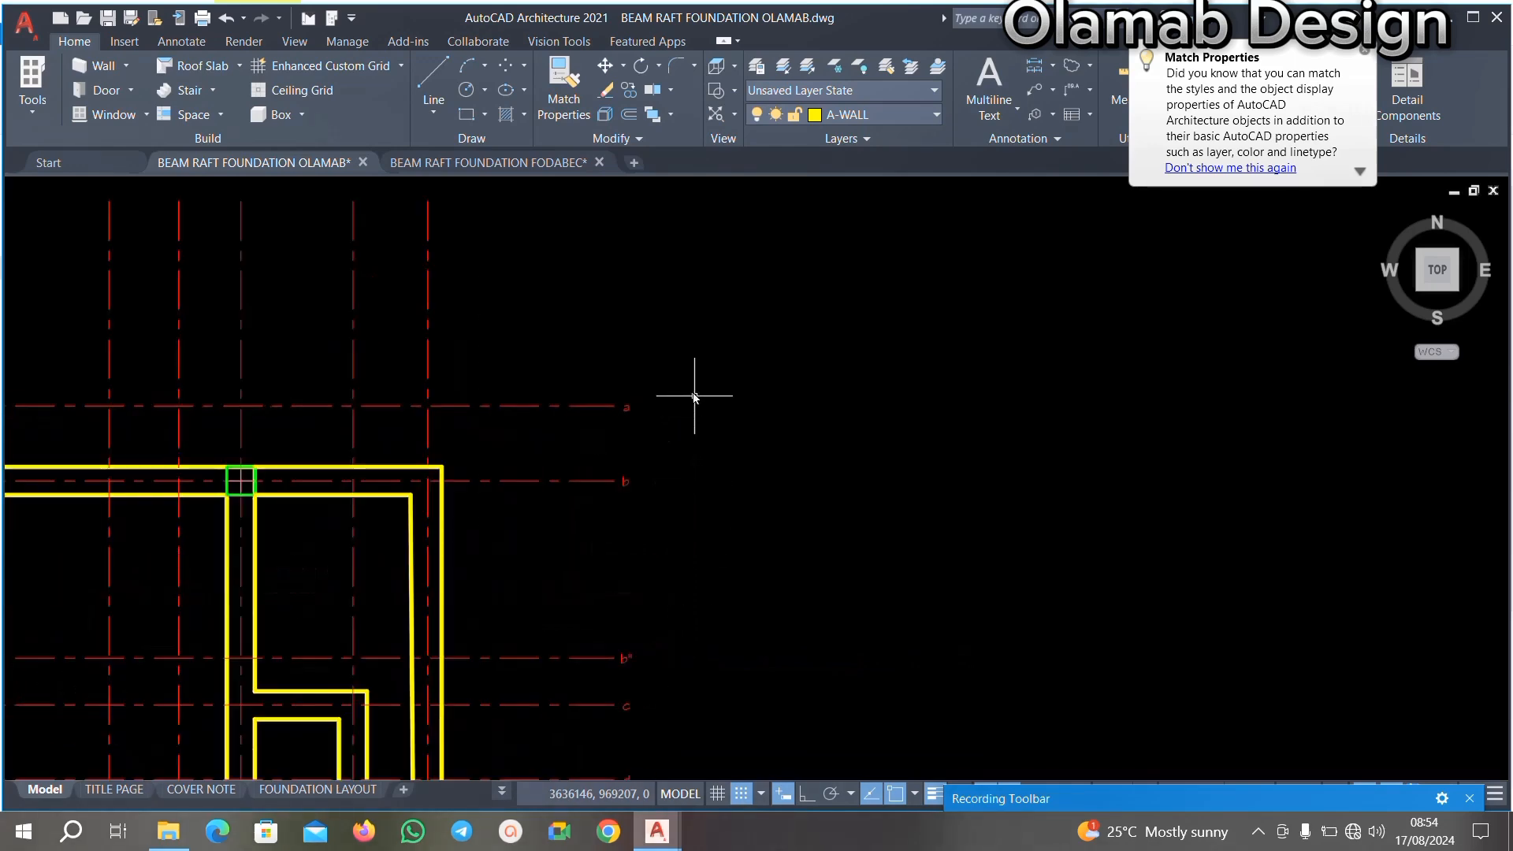
Step: Delete the leftover grid letters at the right ends of the floor plan's horizontal grid lines
{"action": "left_click", "coordinate": [688, 339]}
{"action": "scroll", "coordinate": [615, 508], "scroll_direction": "down", "scroll_amount": 6}
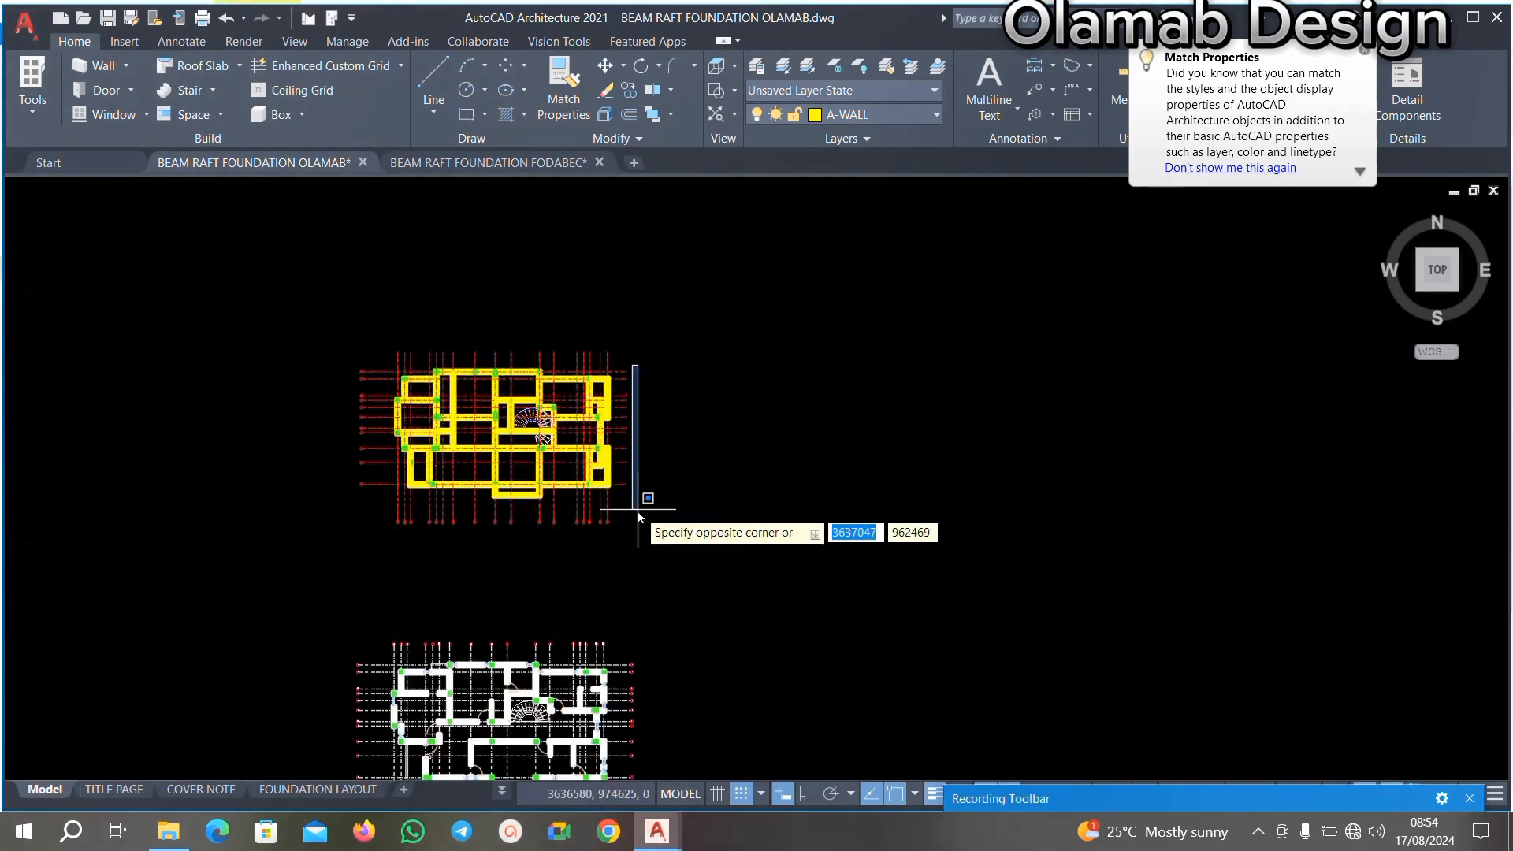
{"action": "scroll", "coordinate": [621, 370], "scroll_direction": "up", "scroll_amount": 4}
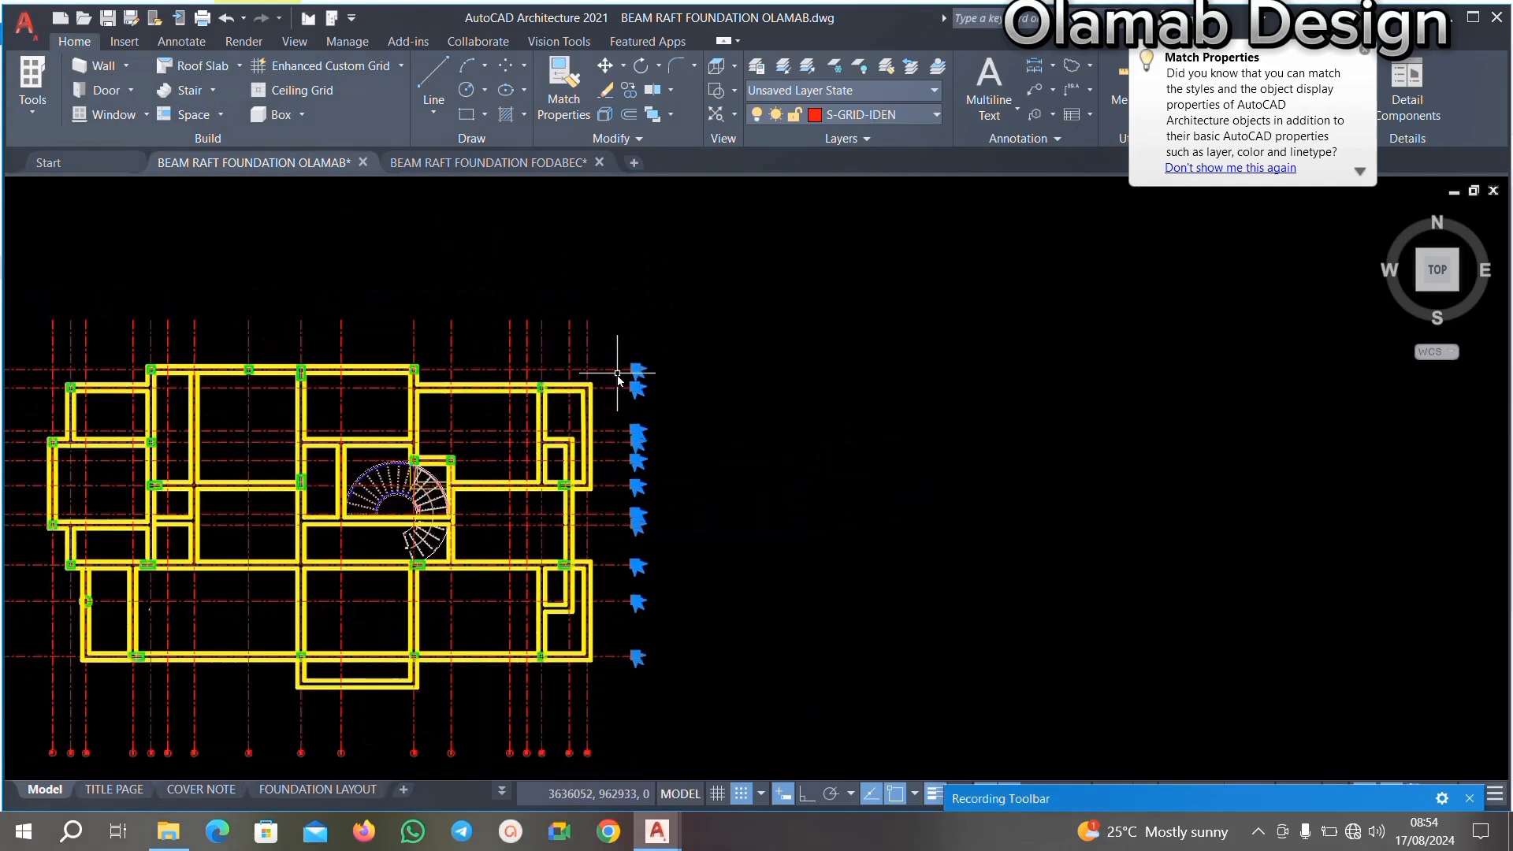
{"action": "scroll", "coordinate": [619, 338], "scroll_direction": "up", "scroll_amount": 4}
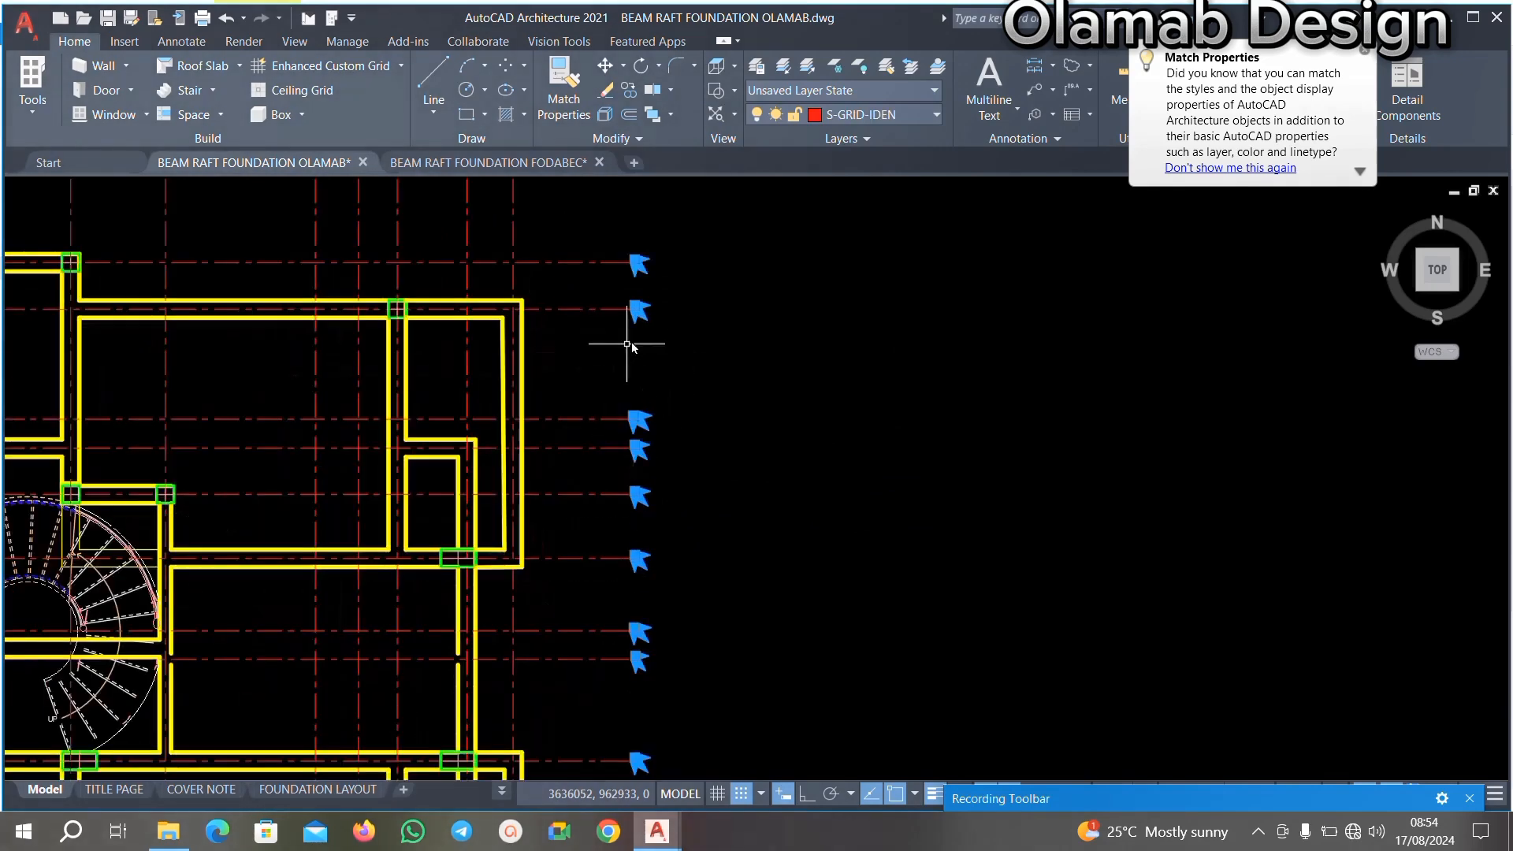
{"action": "scroll", "coordinate": [626, 249], "scroll_direction": "down", "scroll_amount": 4}
{"action": "left_click", "coordinate": [618, 309]}
{"action": "scroll", "coordinate": [619, 267], "scroll_direction": "up", "scroll_amount": 2}
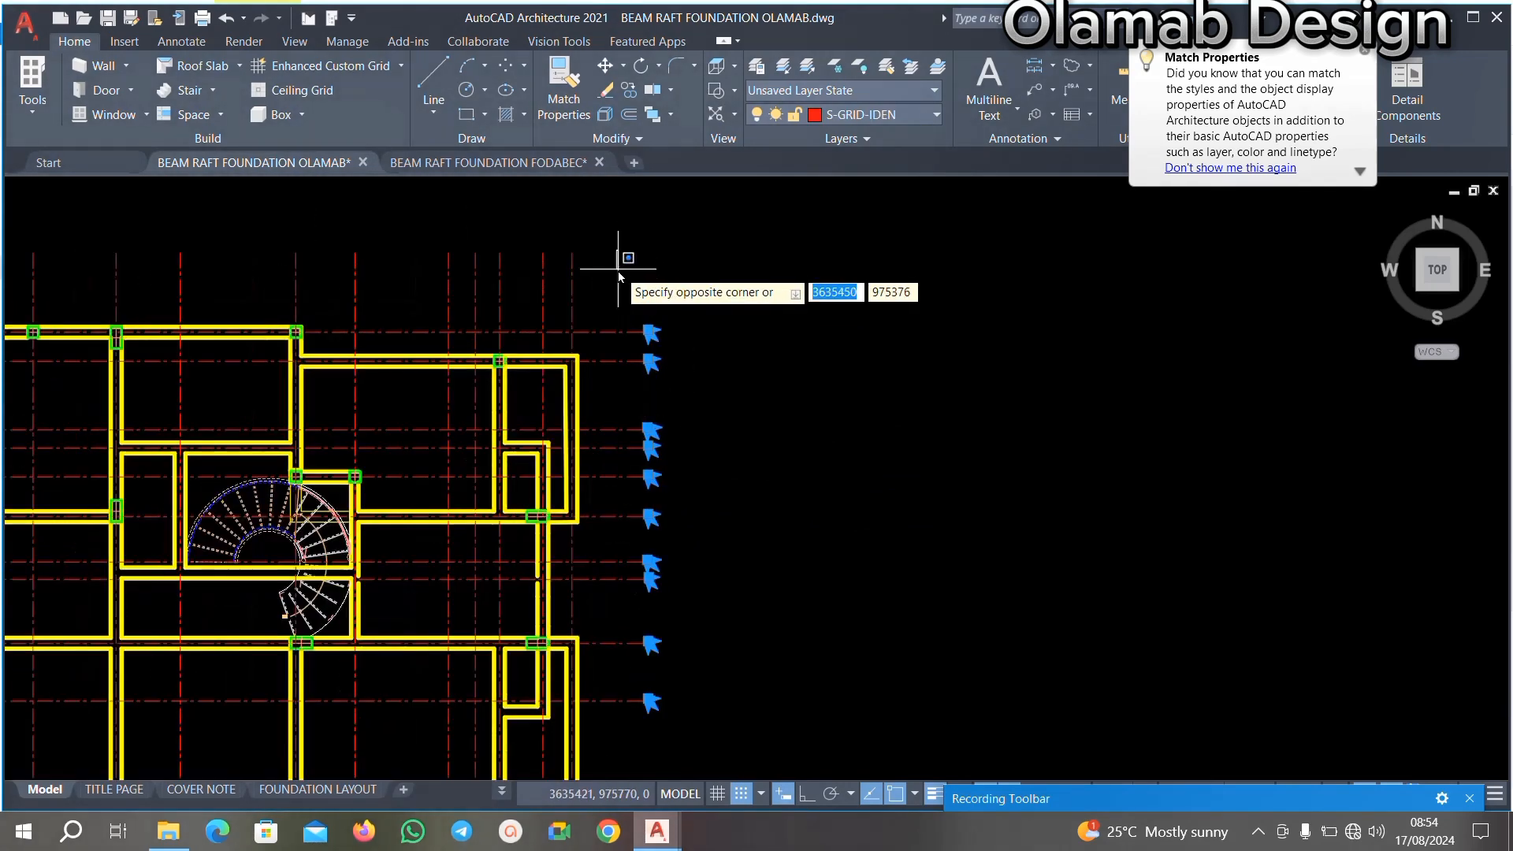
{"action": "left_click", "coordinate": [618, 277]}
{"action": "scroll", "coordinate": [651, 496], "scroll_direction": "up", "scroll_amount": 3}
{"action": "scroll", "coordinate": [641, 494], "scroll_direction": "down", "scroll_amount": 7}
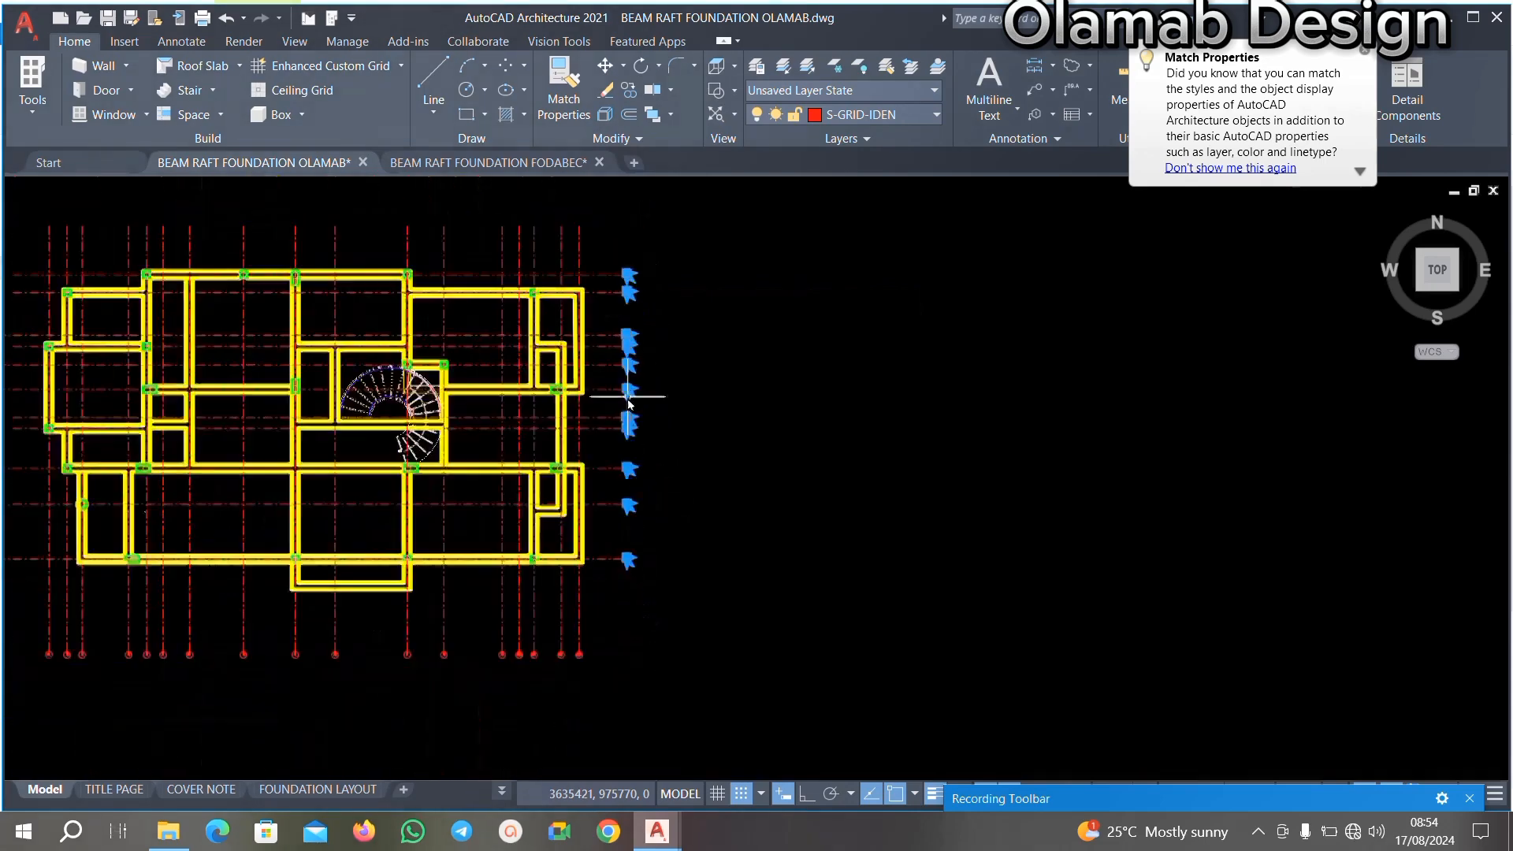
{"action": "scroll", "coordinate": [640, 536], "scroll_direction": "up", "scroll_amount": 4}
{"action": "key", "text": "Escape"}
Step: Delete the grid bubbles and numbers at the lower ends of the floor plan's vertical grid lines, keeping the grid lines
{"action": "scroll", "coordinate": [739, 540], "scroll_direction": "down", "scroll_amount": 5}
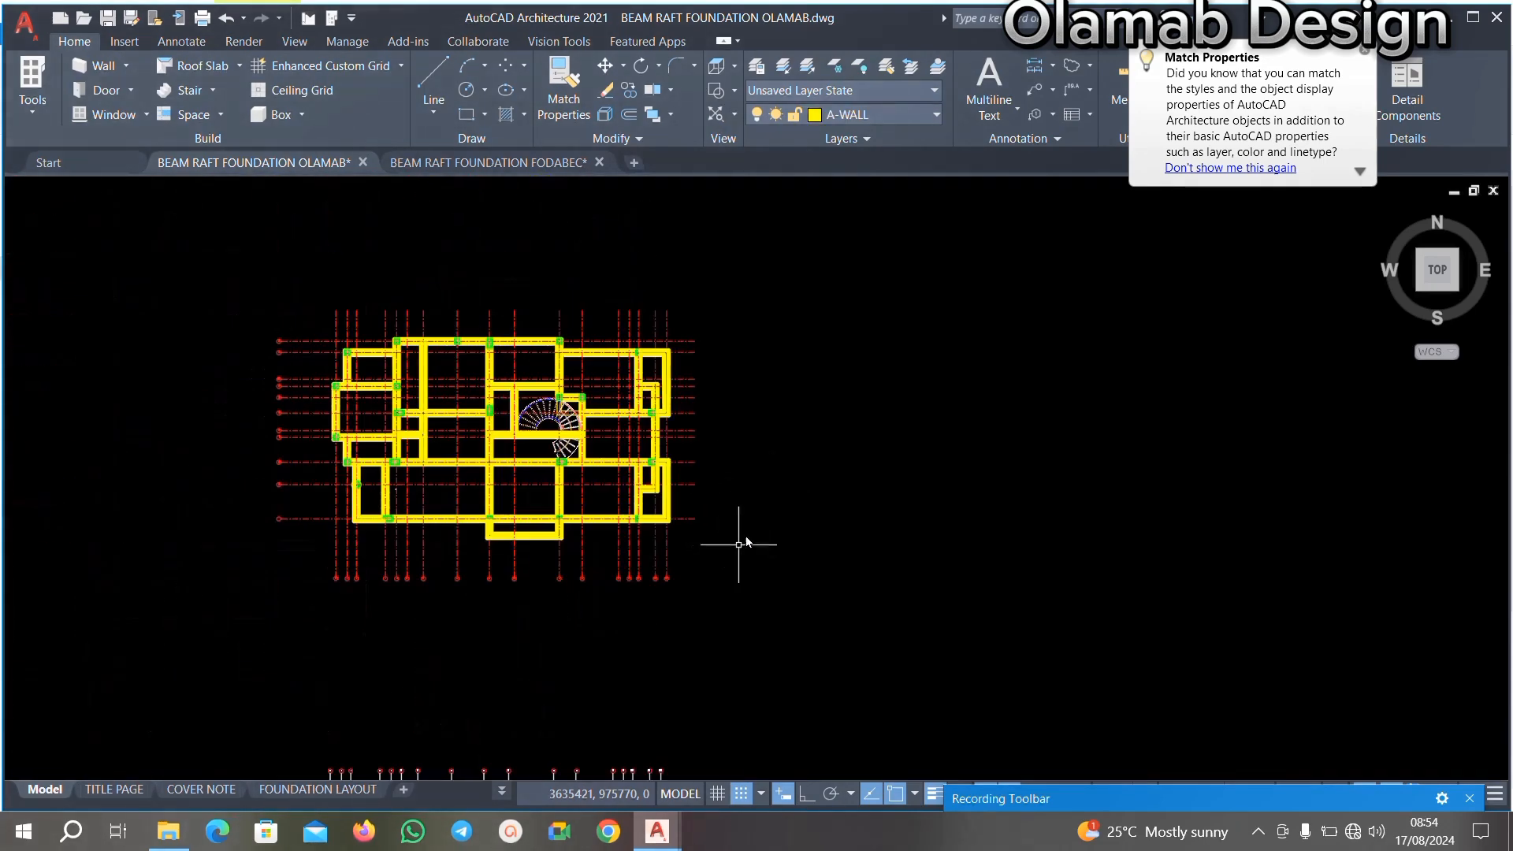
{"action": "scroll", "coordinate": [590, 601], "scroll_direction": "up", "scroll_amount": 5}
{"action": "left_click", "coordinate": [1016, 479]}
{"action": "scroll", "coordinate": [418, 555], "scroll_direction": "down", "scroll_amount": 5}
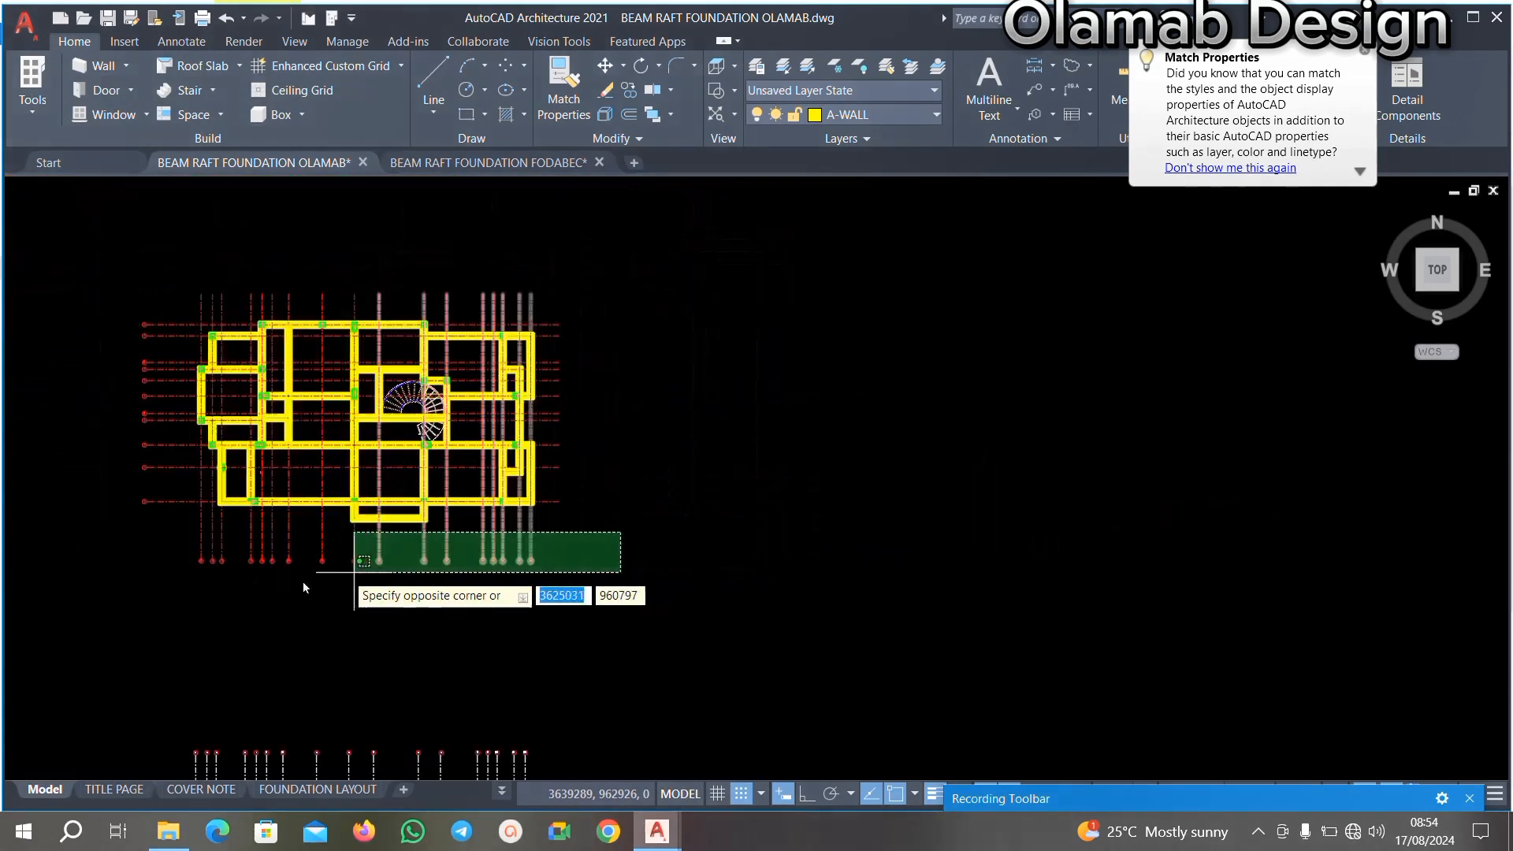
{"action": "left_click", "coordinate": [129, 591]}
{"action": "scroll", "coordinate": [109, 539], "scroll_direction": "up", "scroll_amount": 4}
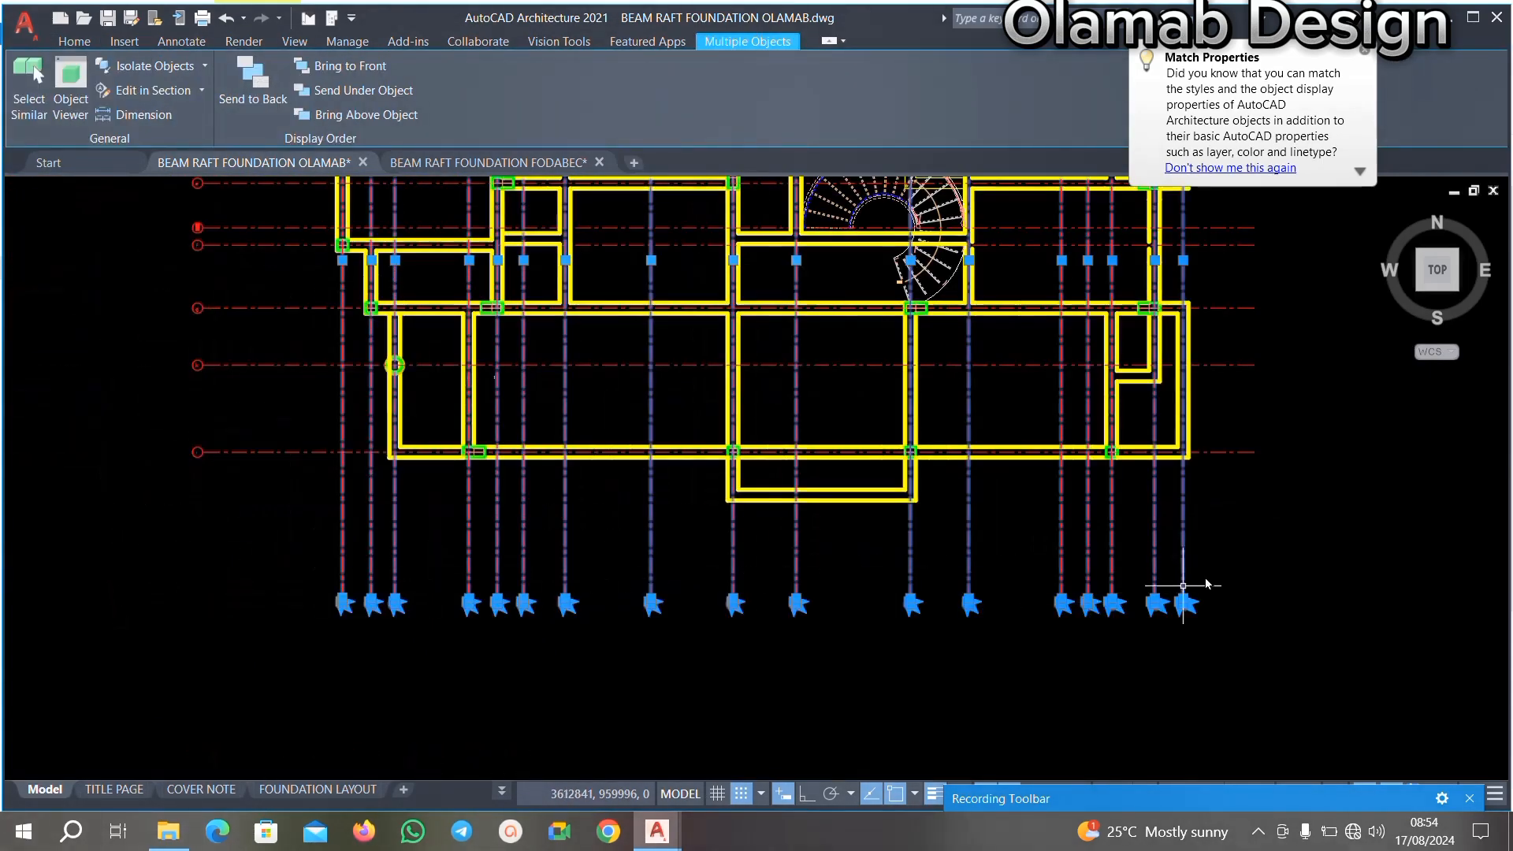
{"action": "left_click", "coordinate": [1294, 526], "text": "shift"}
{"action": "left_click", "coordinate": [132, 523], "text": "shift"}
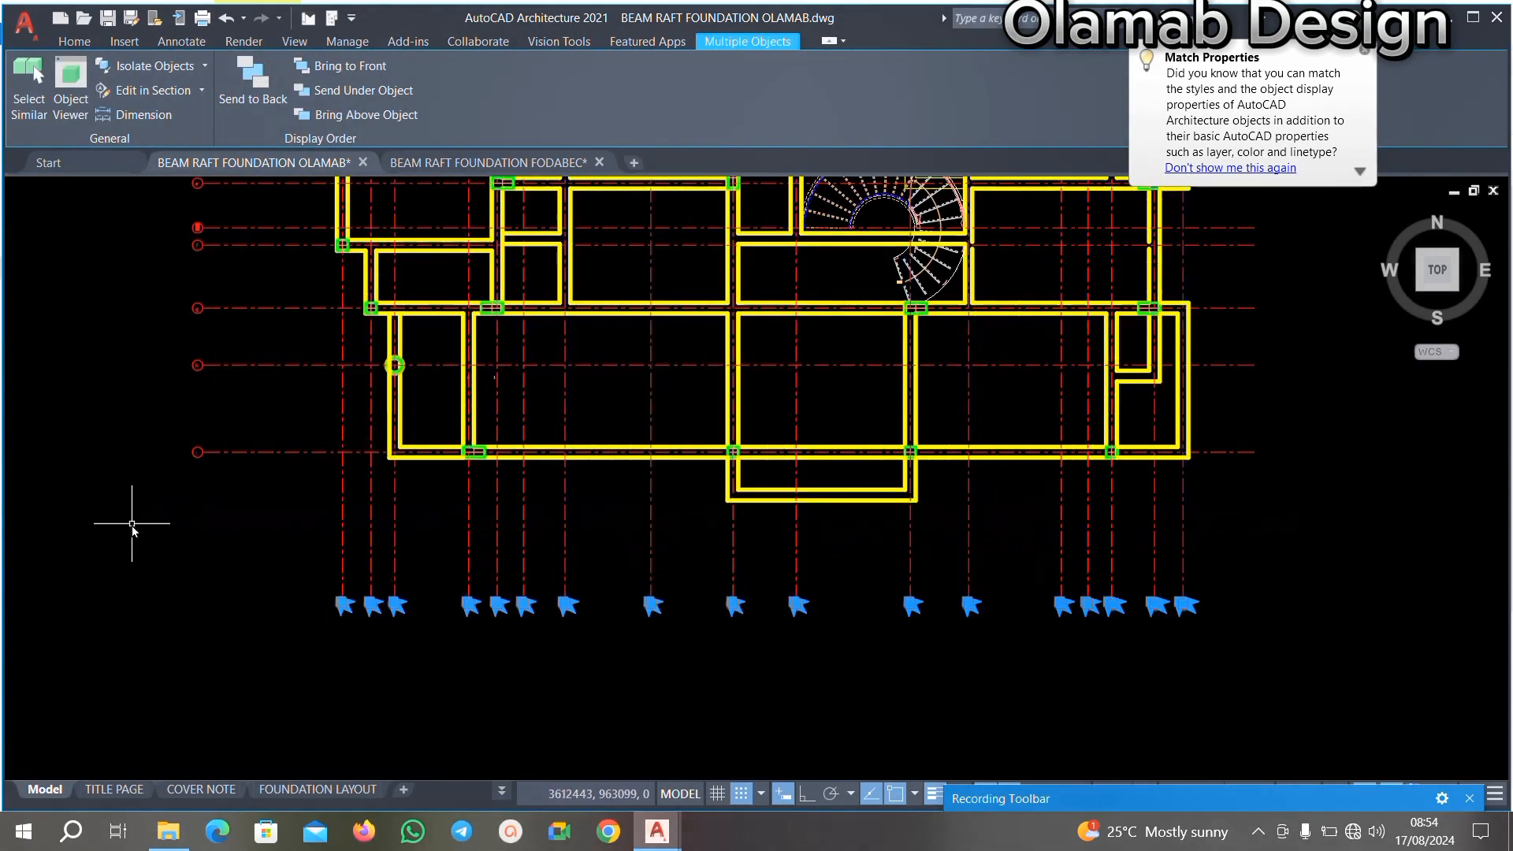
{"action": "scroll", "coordinate": [536, 532], "scroll_direction": "down", "scroll_amount": 6}
{"action": "scroll", "coordinate": [579, 368], "scroll_direction": "up", "scroll_amount": 5}
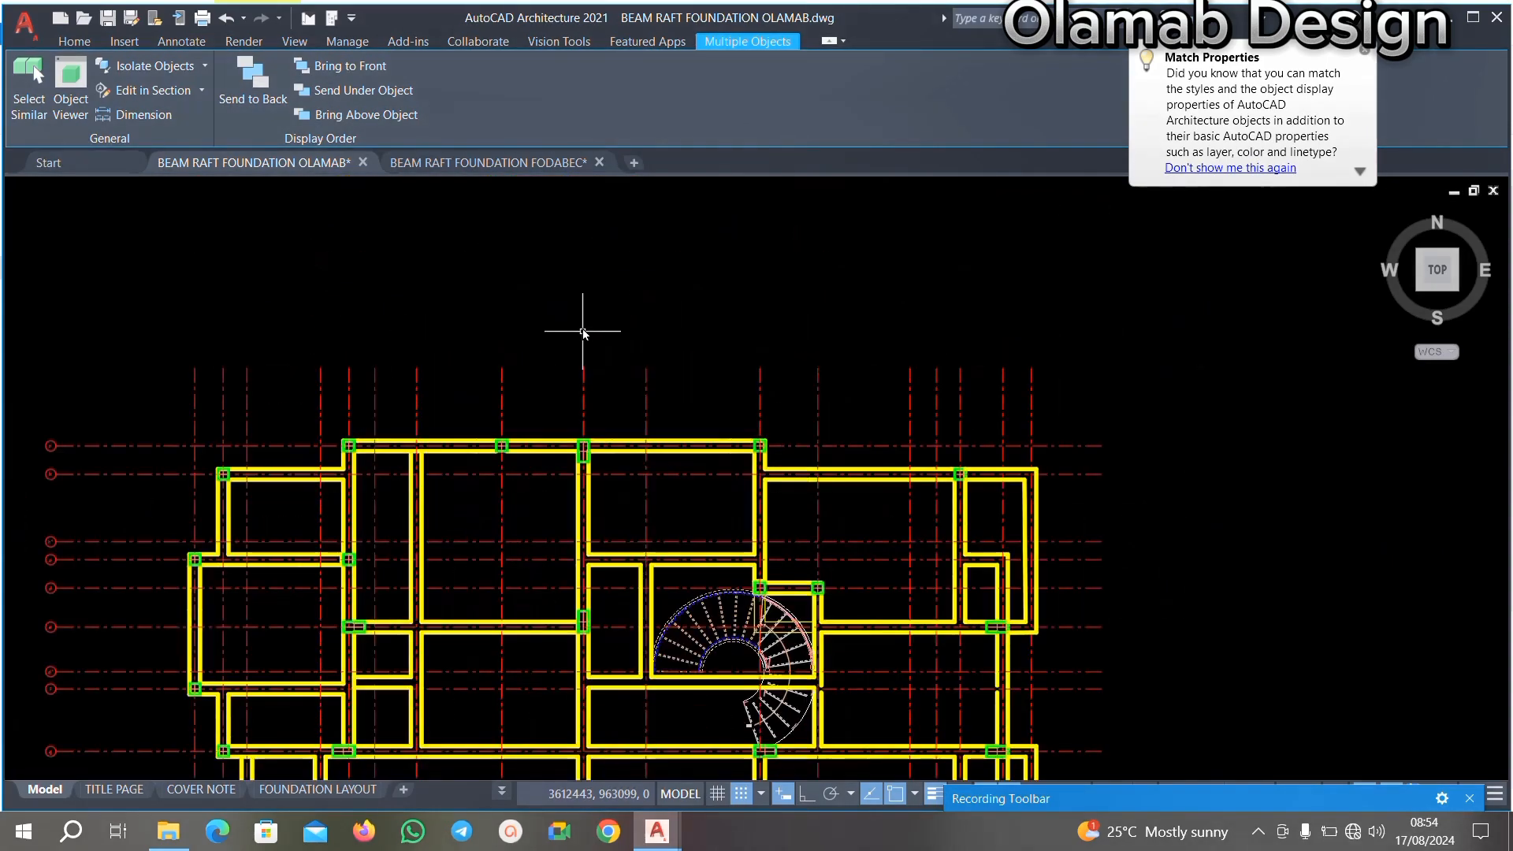
{"action": "scroll", "coordinate": [713, 347], "scroll_direction": "down", "scroll_amount": 3}
{"action": "key", "text": "Escape"}
Step: Delete the grid bubbles and letters at the left ends of the horizontal grid lines, keeping the grid lines
{"action": "scroll", "coordinate": [430, 394], "scroll_direction": "up", "scroll_amount": 2}
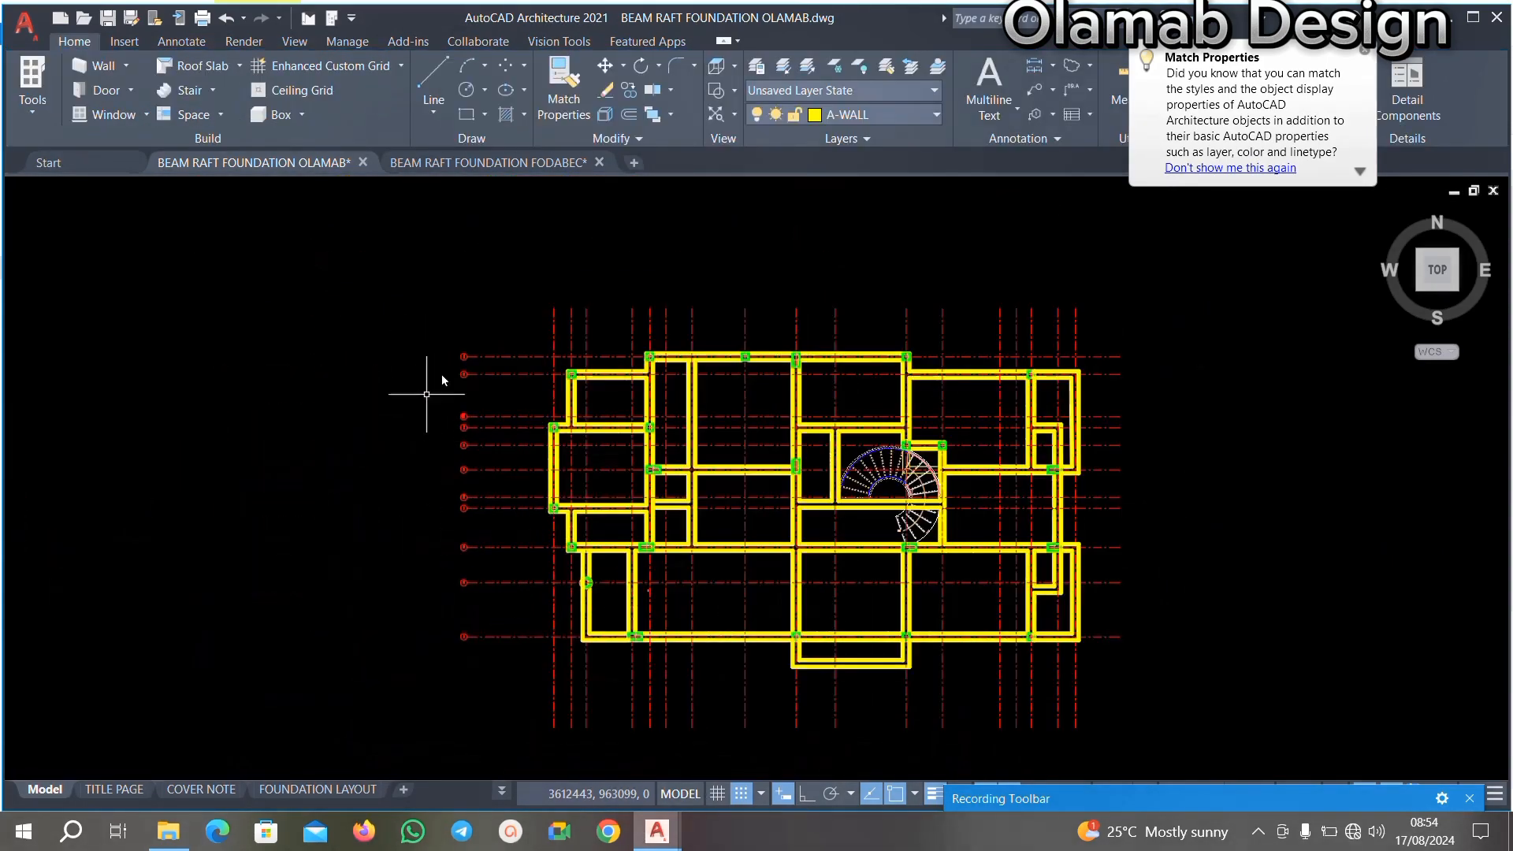
{"action": "left_click", "coordinate": [501, 268]}
{"action": "left_click", "coordinate": [354, 690]}
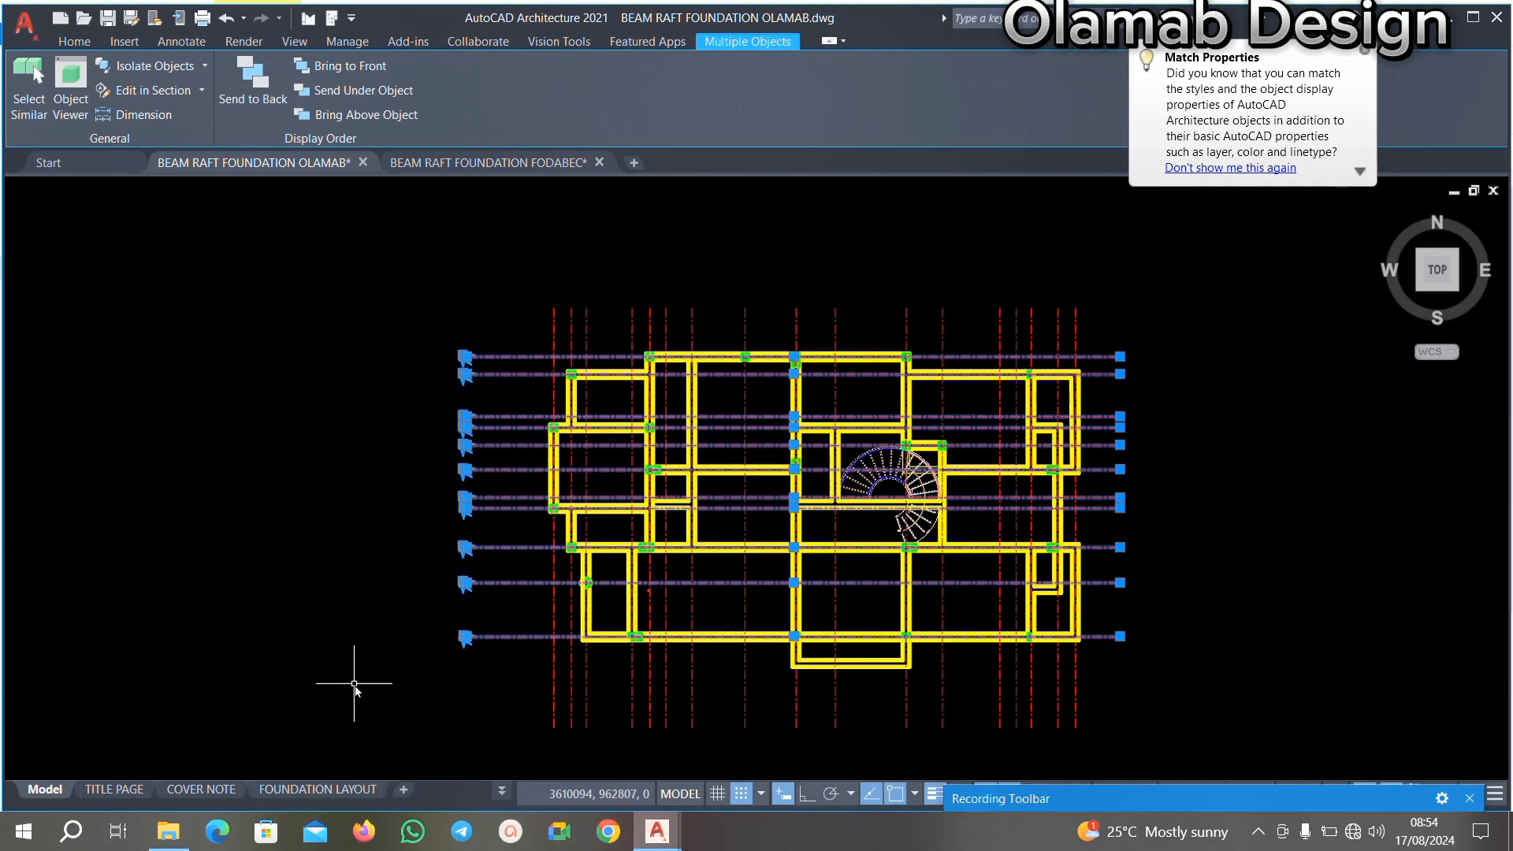
{"action": "left_click", "coordinate": [530, 307]}
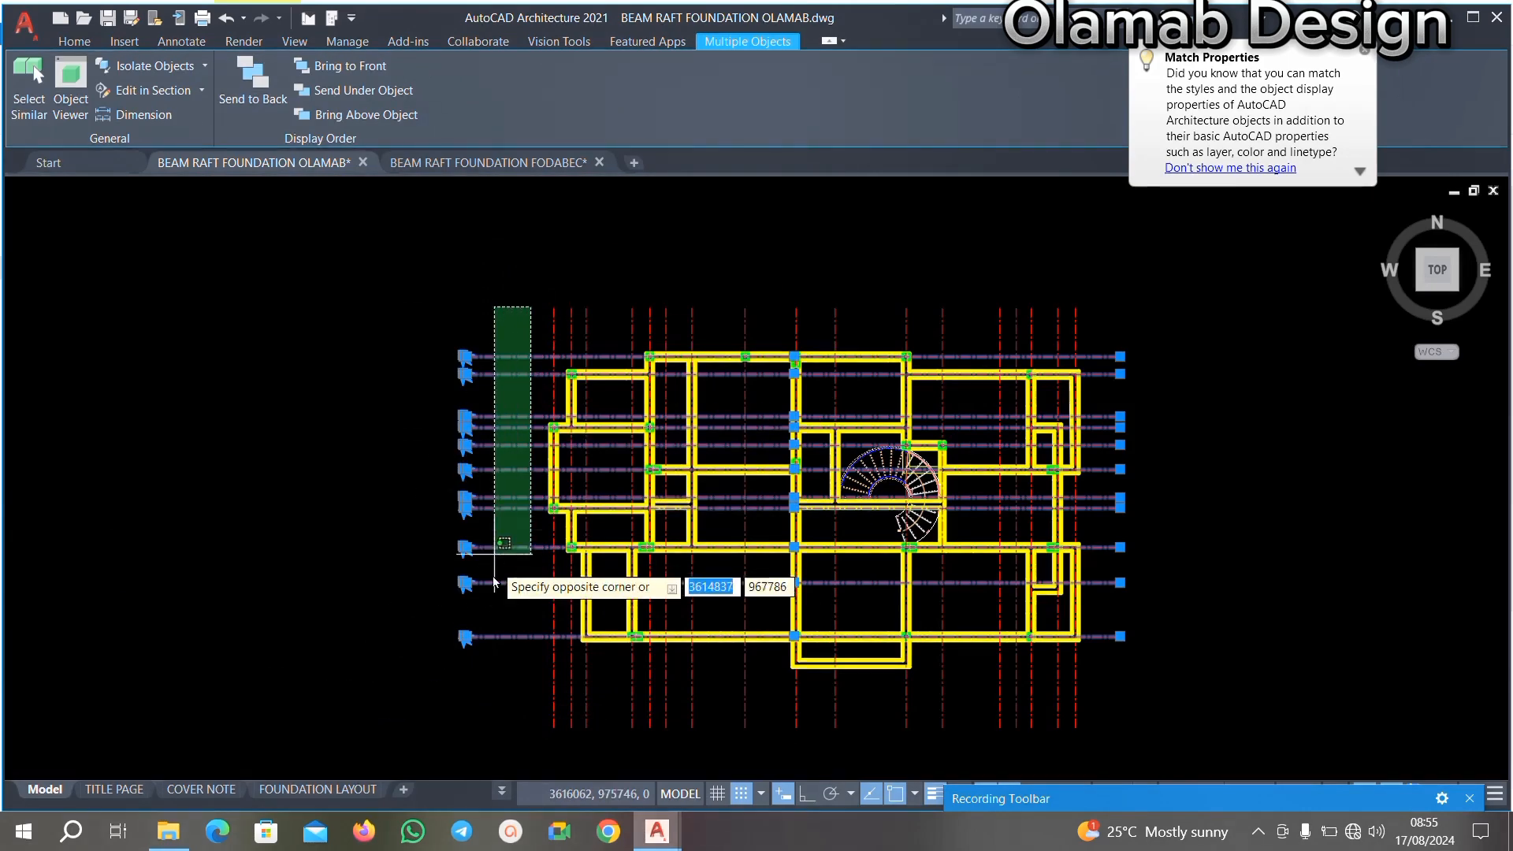
{"action": "left_click", "coordinate": [502, 681], "text": "shift"}
{"action": "key", "text": "Escape"}
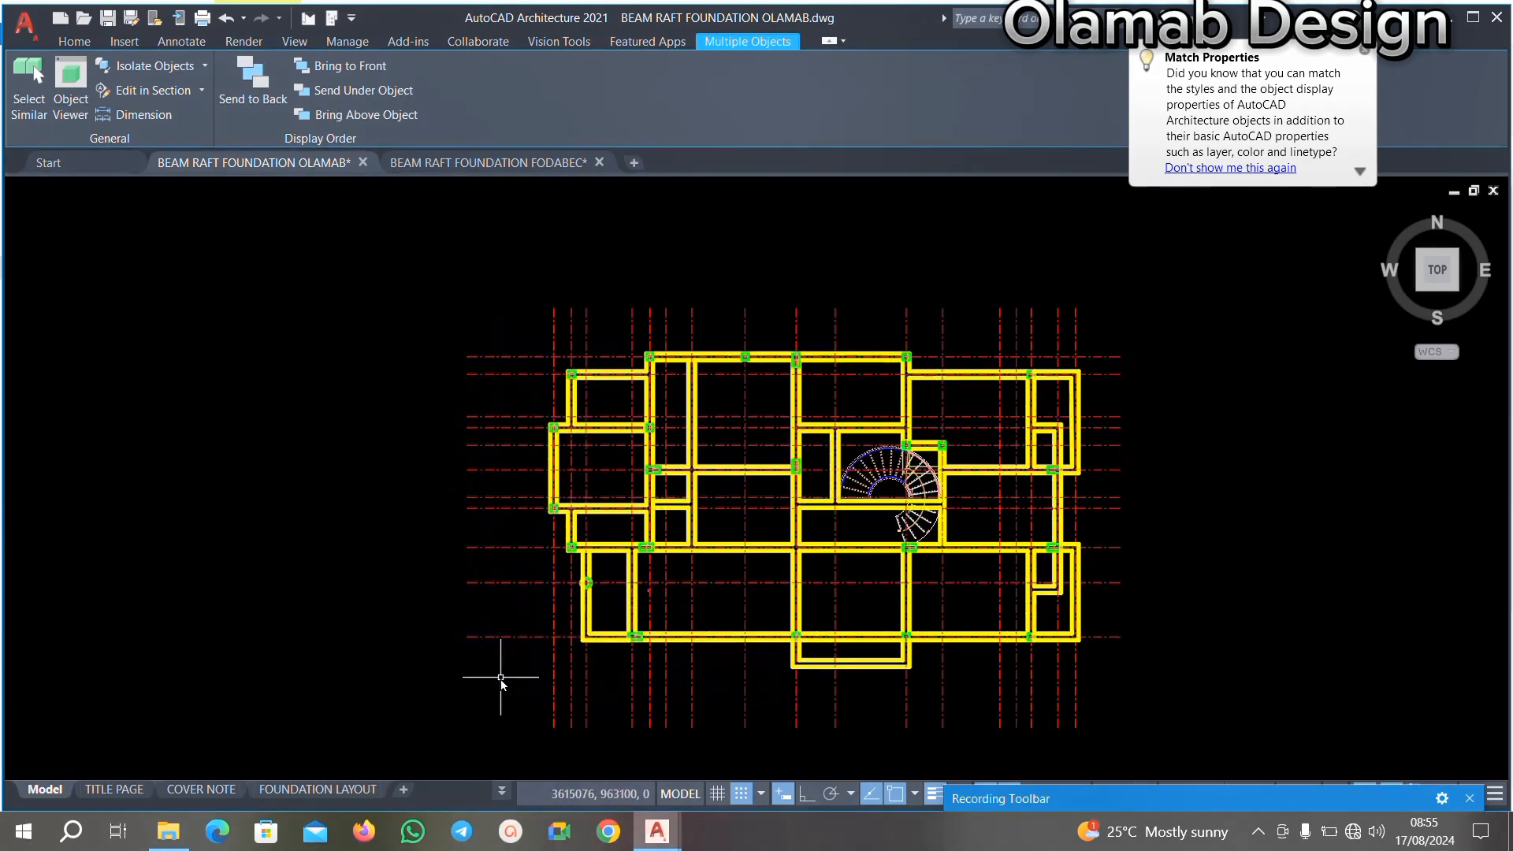
Step: Explode the square column block at the corner of the floor plan's upper-left room
{"action": "scroll", "coordinate": [650, 475], "scroll_direction": "down", "scroll_amount": 2}
{"action": "scroll", "coordinate": [665, 449], "scroll_direction": "up", "scroll_amount": 3}
{"action": "scroll", "coordinate": [715, 457], "scroll_direction": "down", "scroll_amount": 1}
{"action": "scroll", "coordinate": [715, 461], "scroll_direction": "up", "scroll_amount": 4}
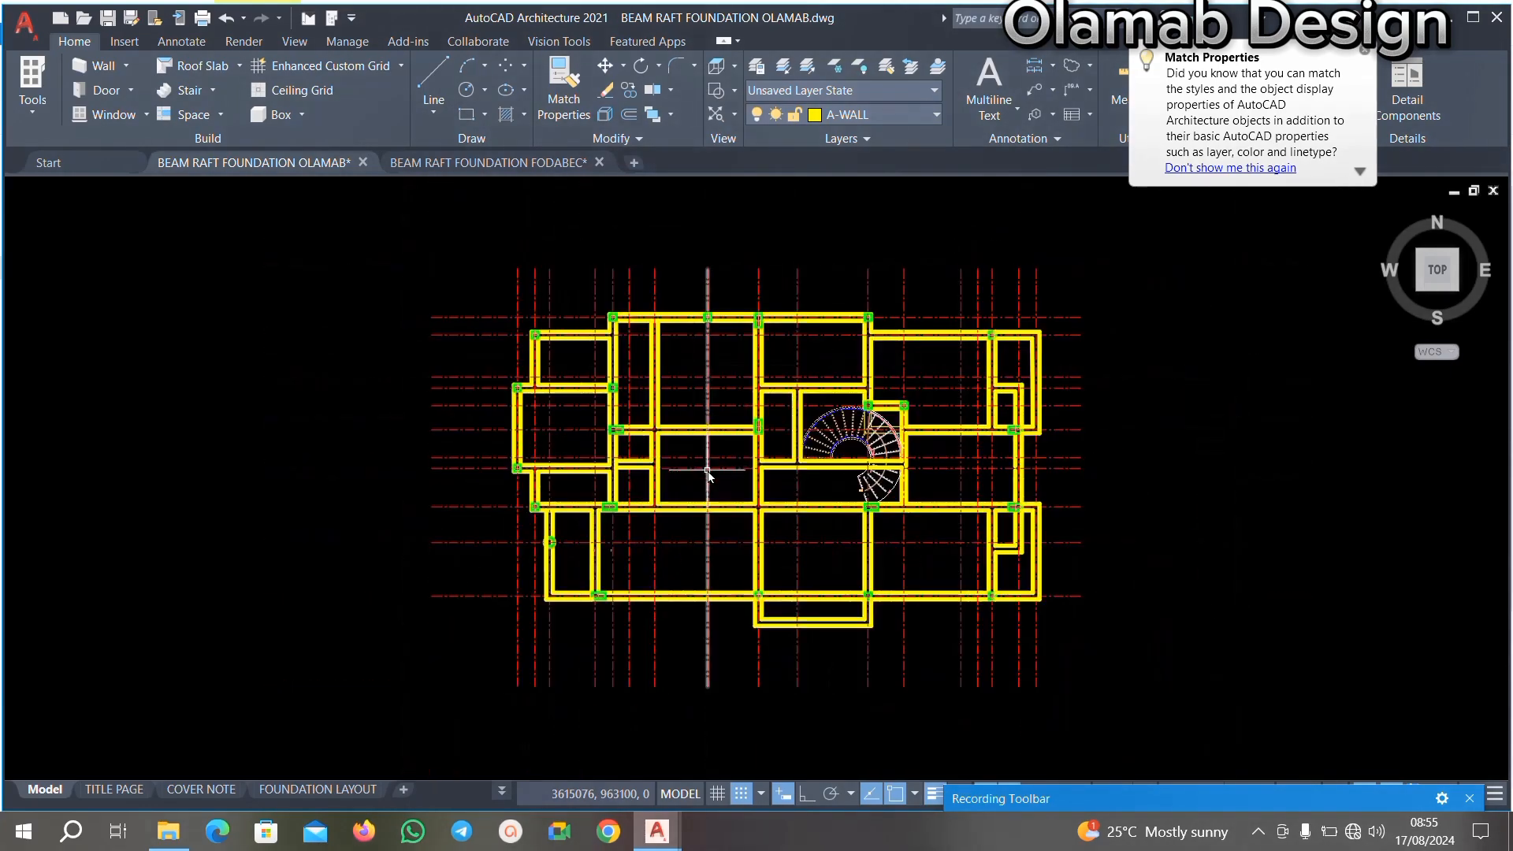
{"action": "scroll", "coordinate": [745, 427], "scroll_direction": "down", "scroll_amount": 2}
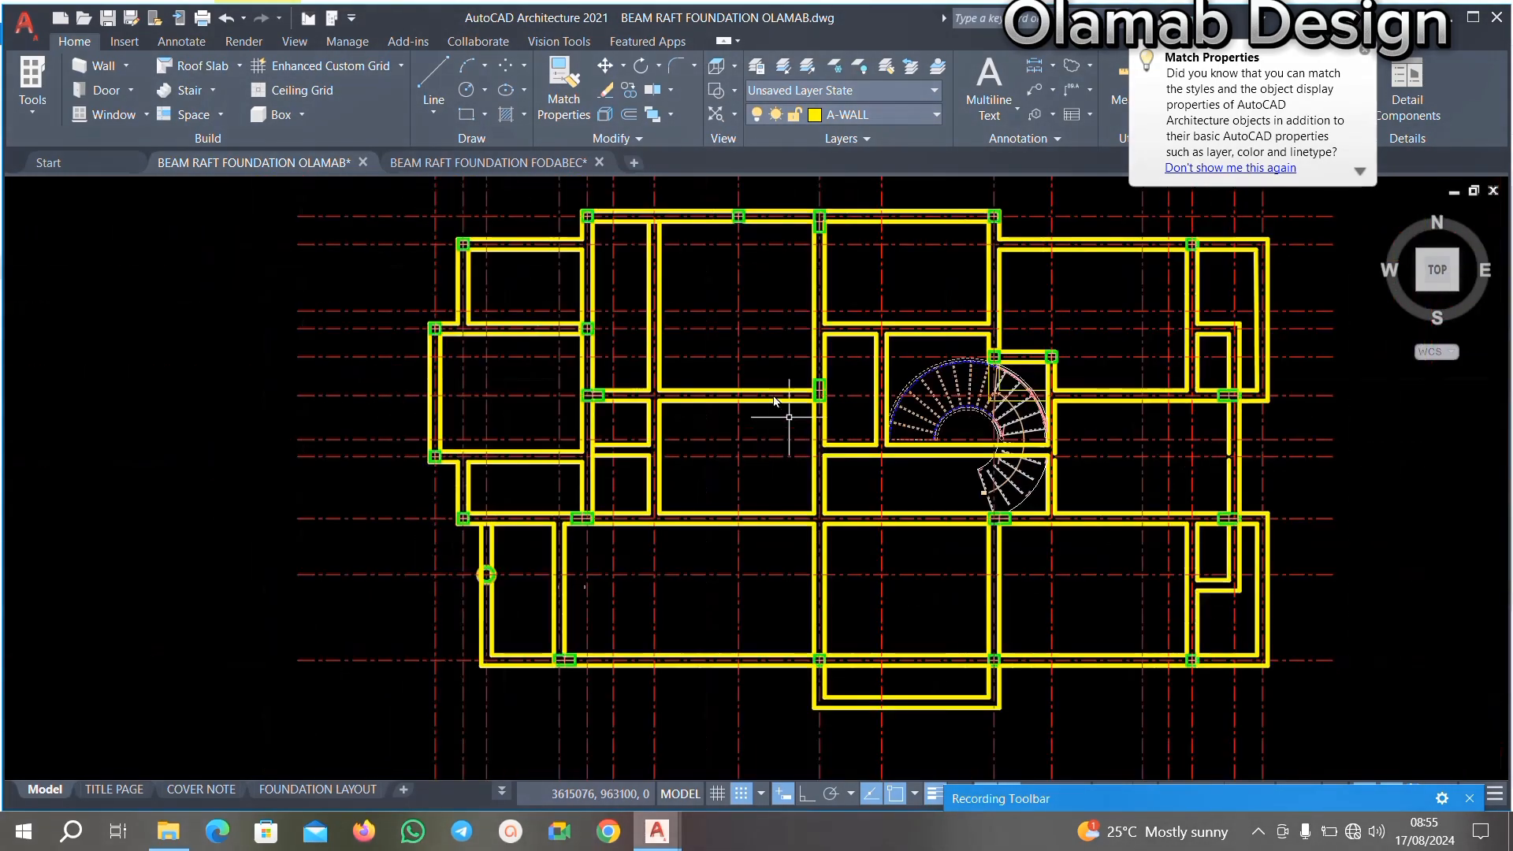
{"action": "scroll", "coordinate": [579, 345], "scroll_direction": "up", "scroll_amount": 2}
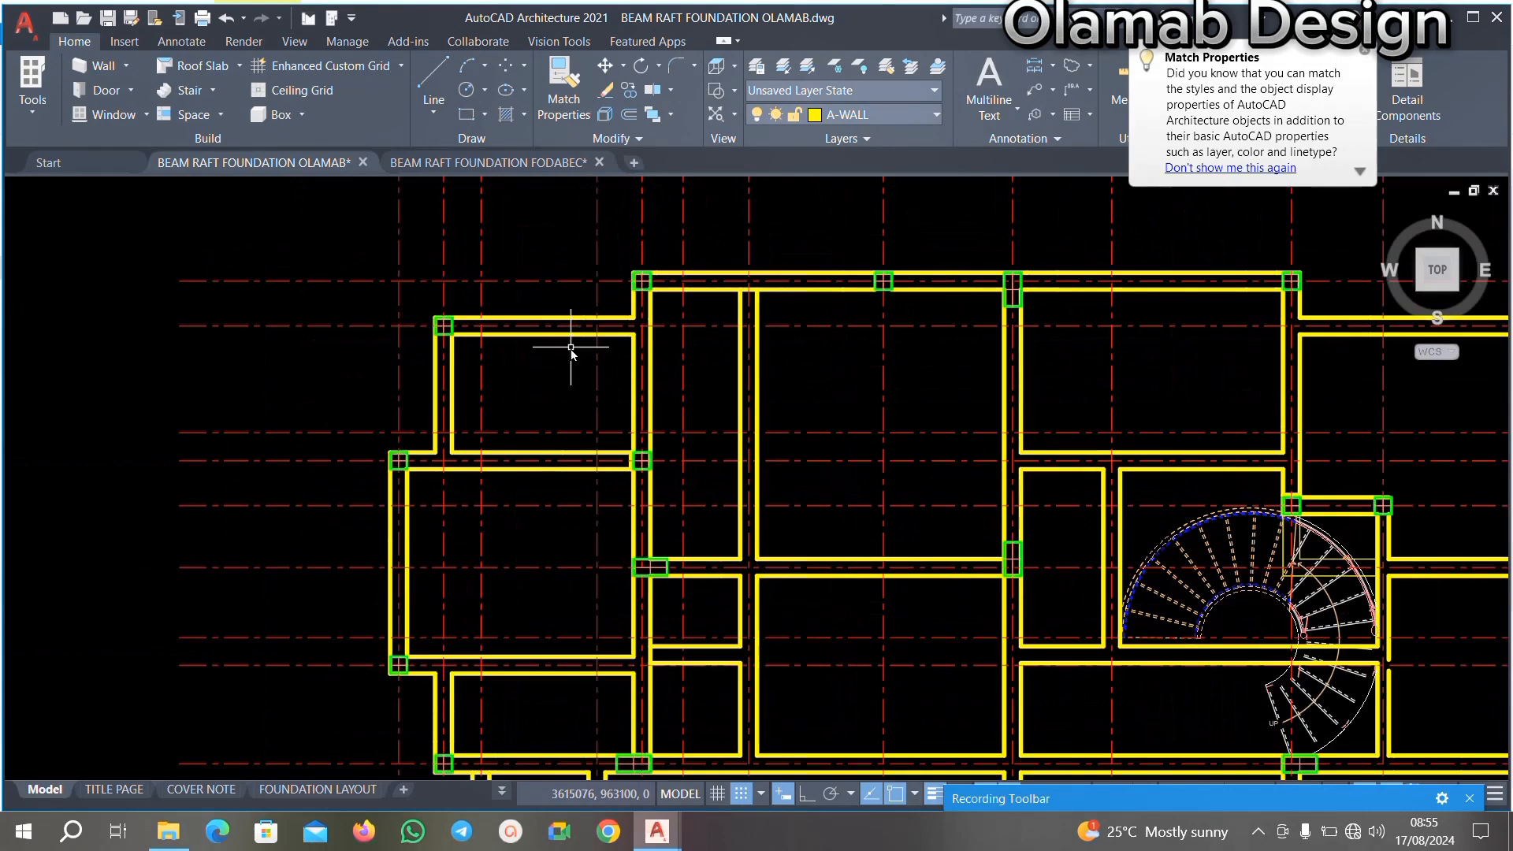
{"action": "scroll", "coordinate": [571, 352], "scroll_direction": "up", "scroll_amount": 8}
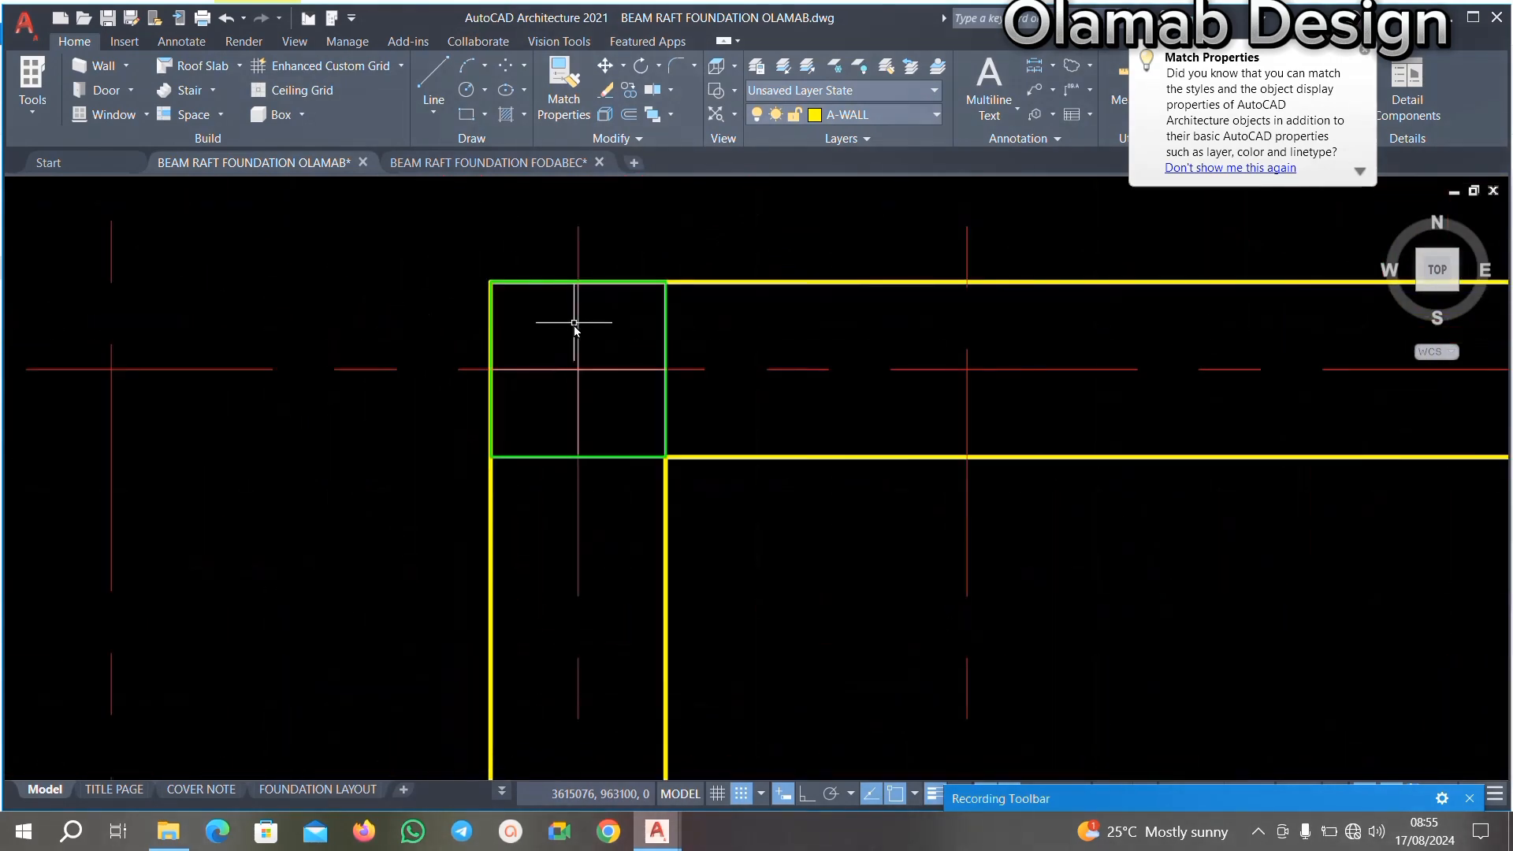
{"action": "left_click", "coordinate": [576, 319]}
{"action": "scroll", "coordinate": [560, 341], "scroll_direction": "down", "scroll_amount": 5}
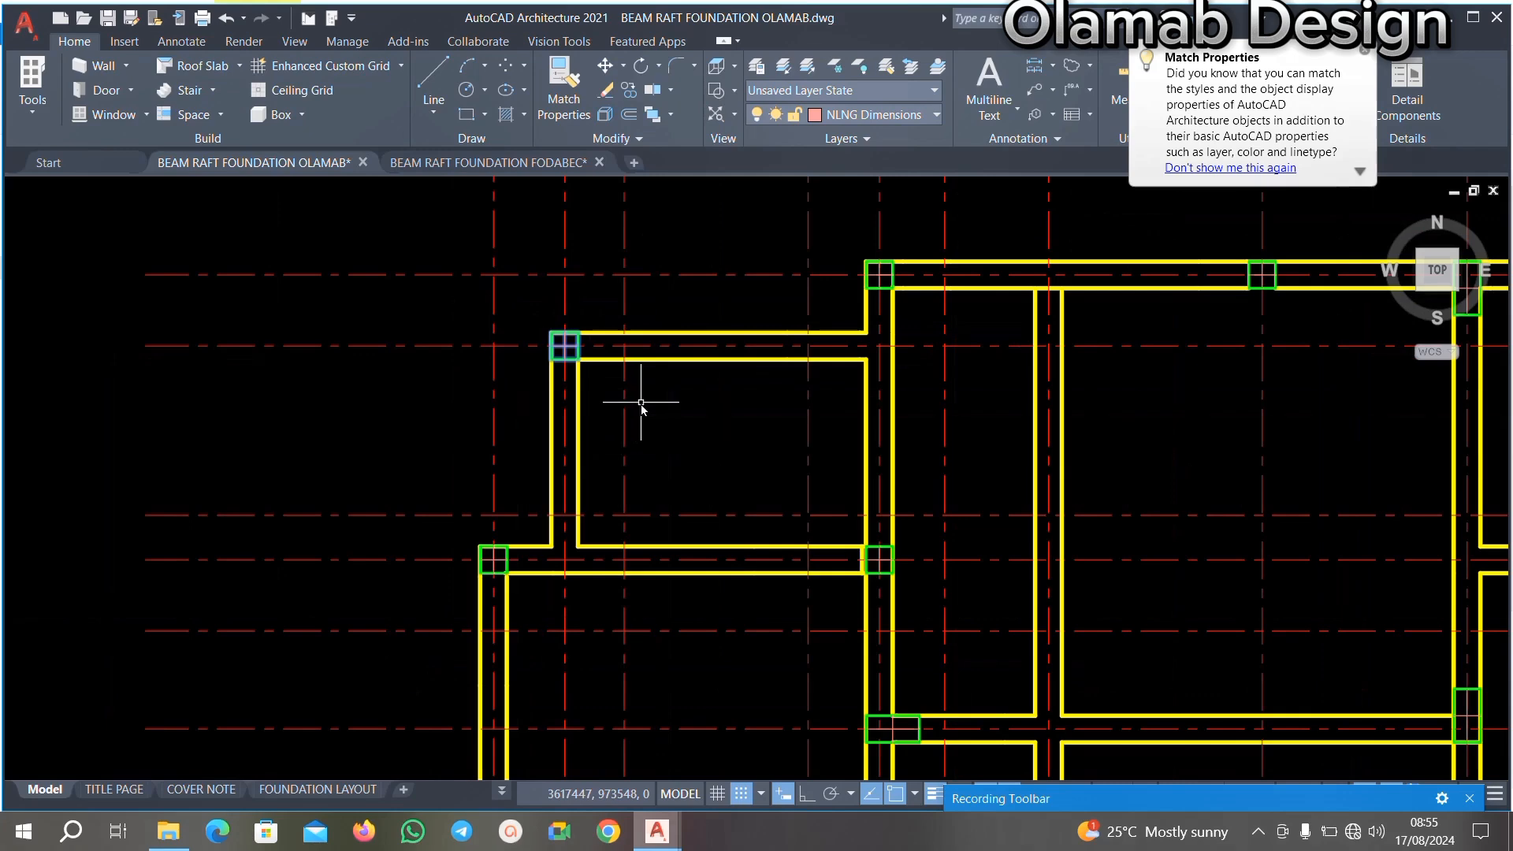
{"action": "type", "text": "xp"}
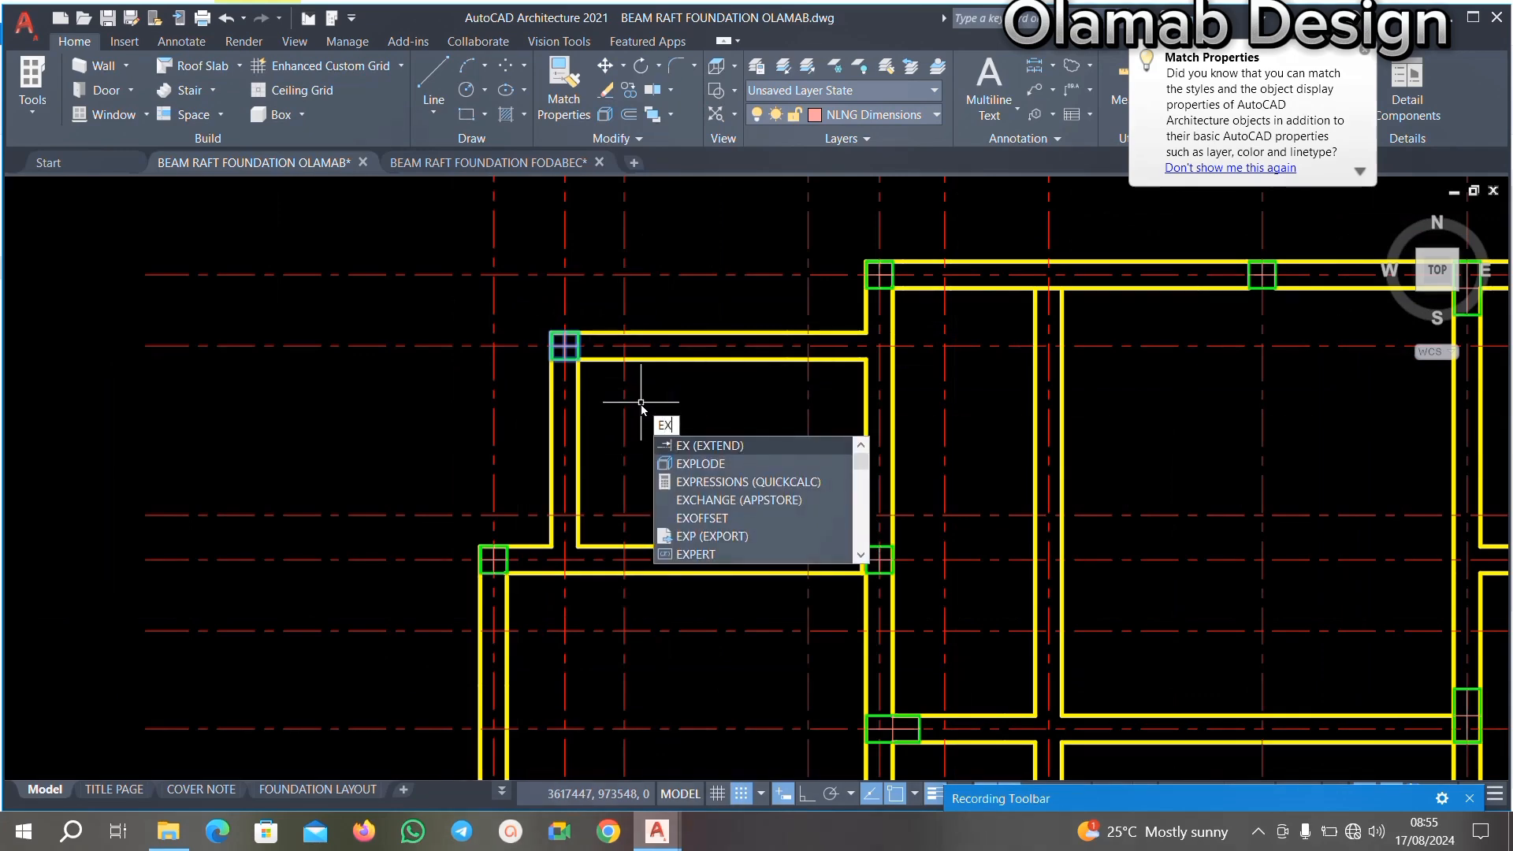
{"action": "type", "text": "lode"}
{"action": "key", "text": "Return"}
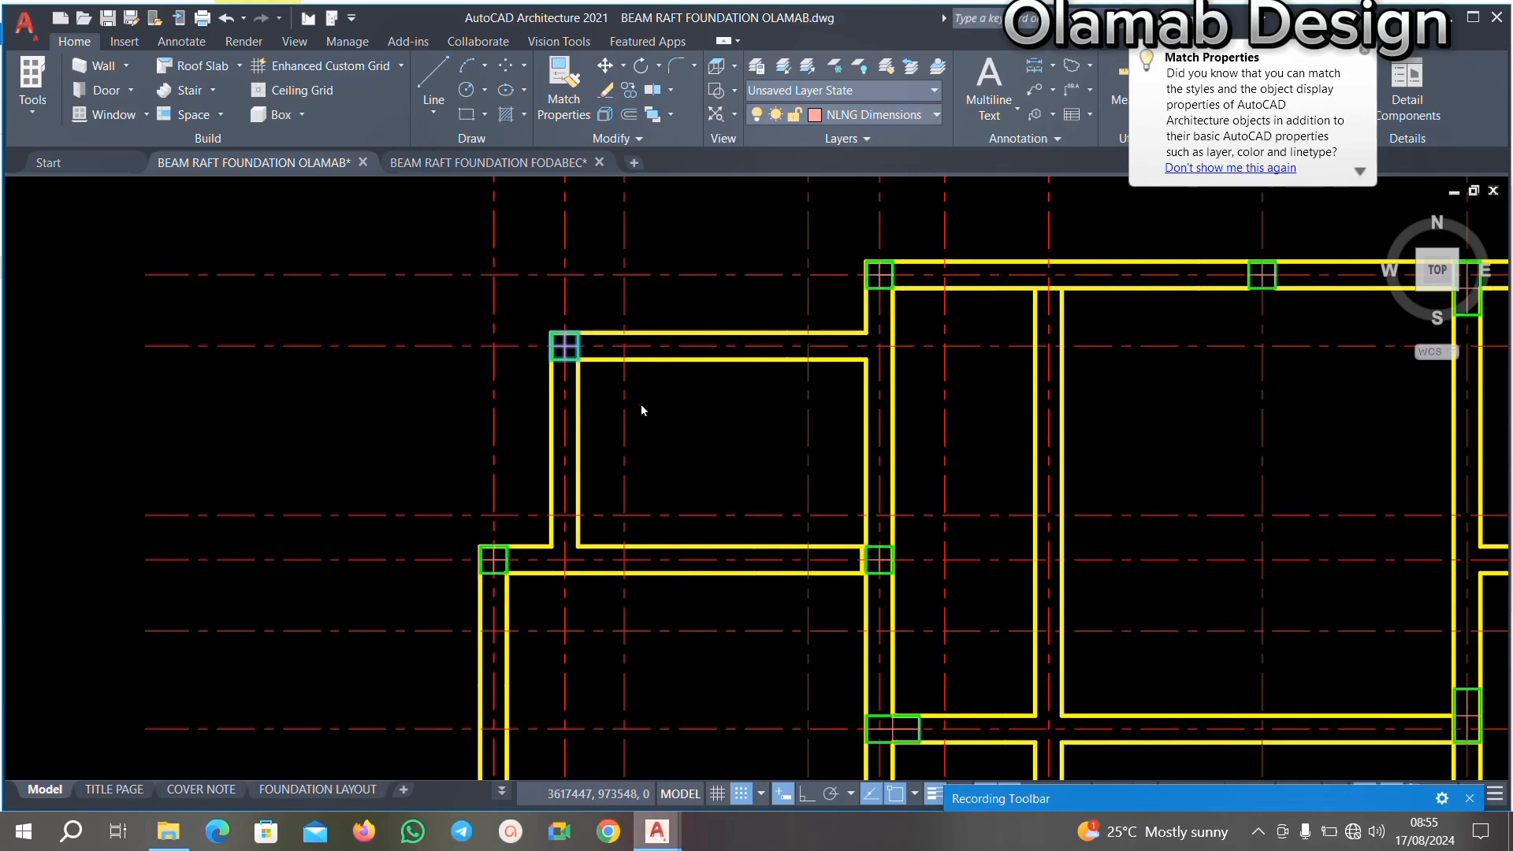
Step: Explode the horizontal rectangular column block on the interior wall junction together with all similar column blocks
{"action": "scroll", "coordinate": [644, 404], "scroll_direction": "down", "scroll_amount": 3}
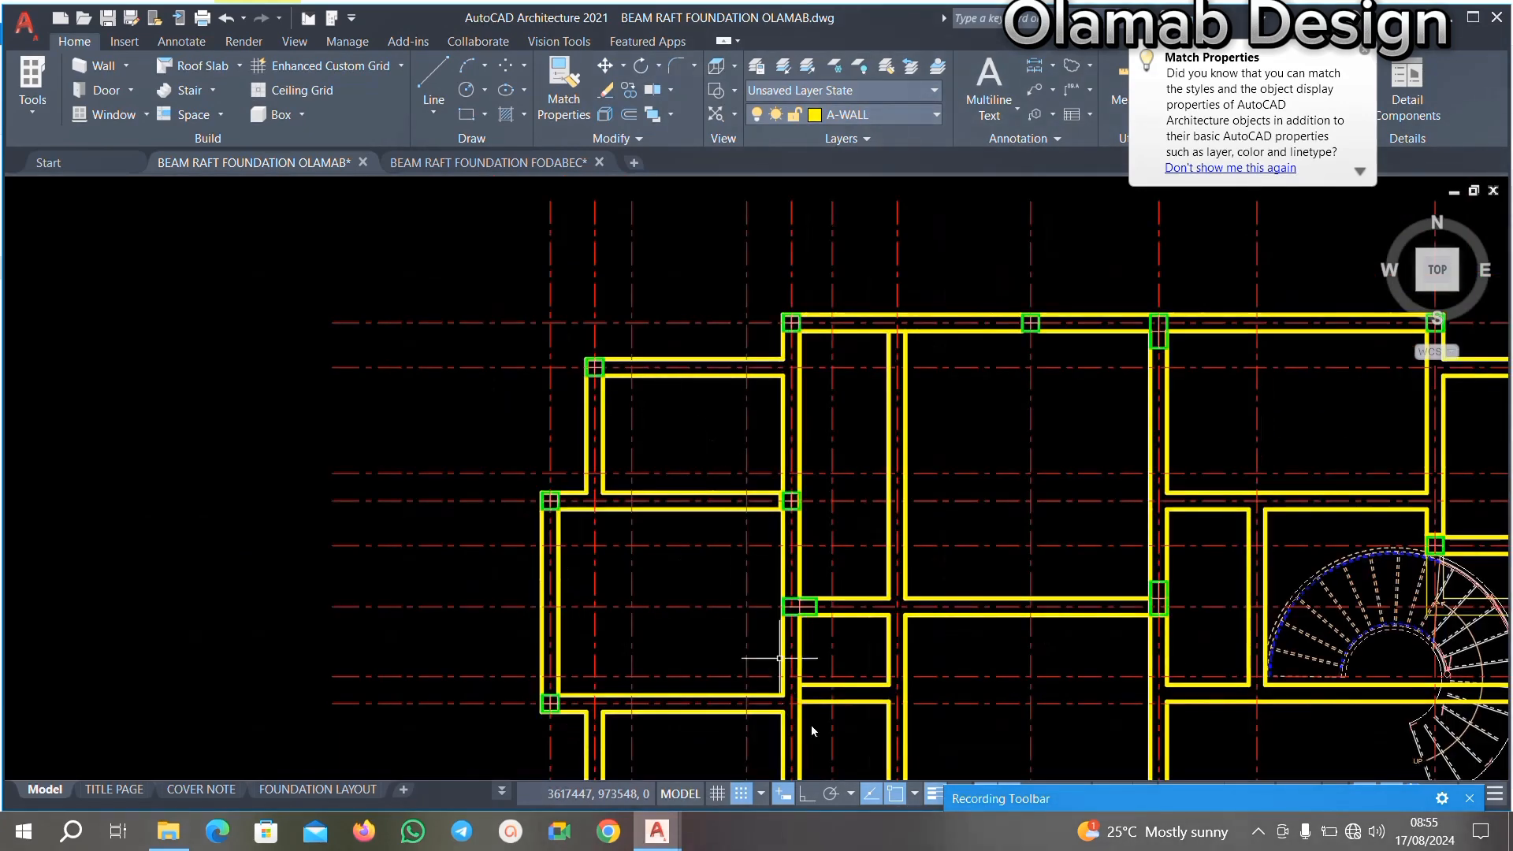
{"action": "scroll", "coordinate": [779, 423], "scroll_direction": "up", "scroll_amount": 6}
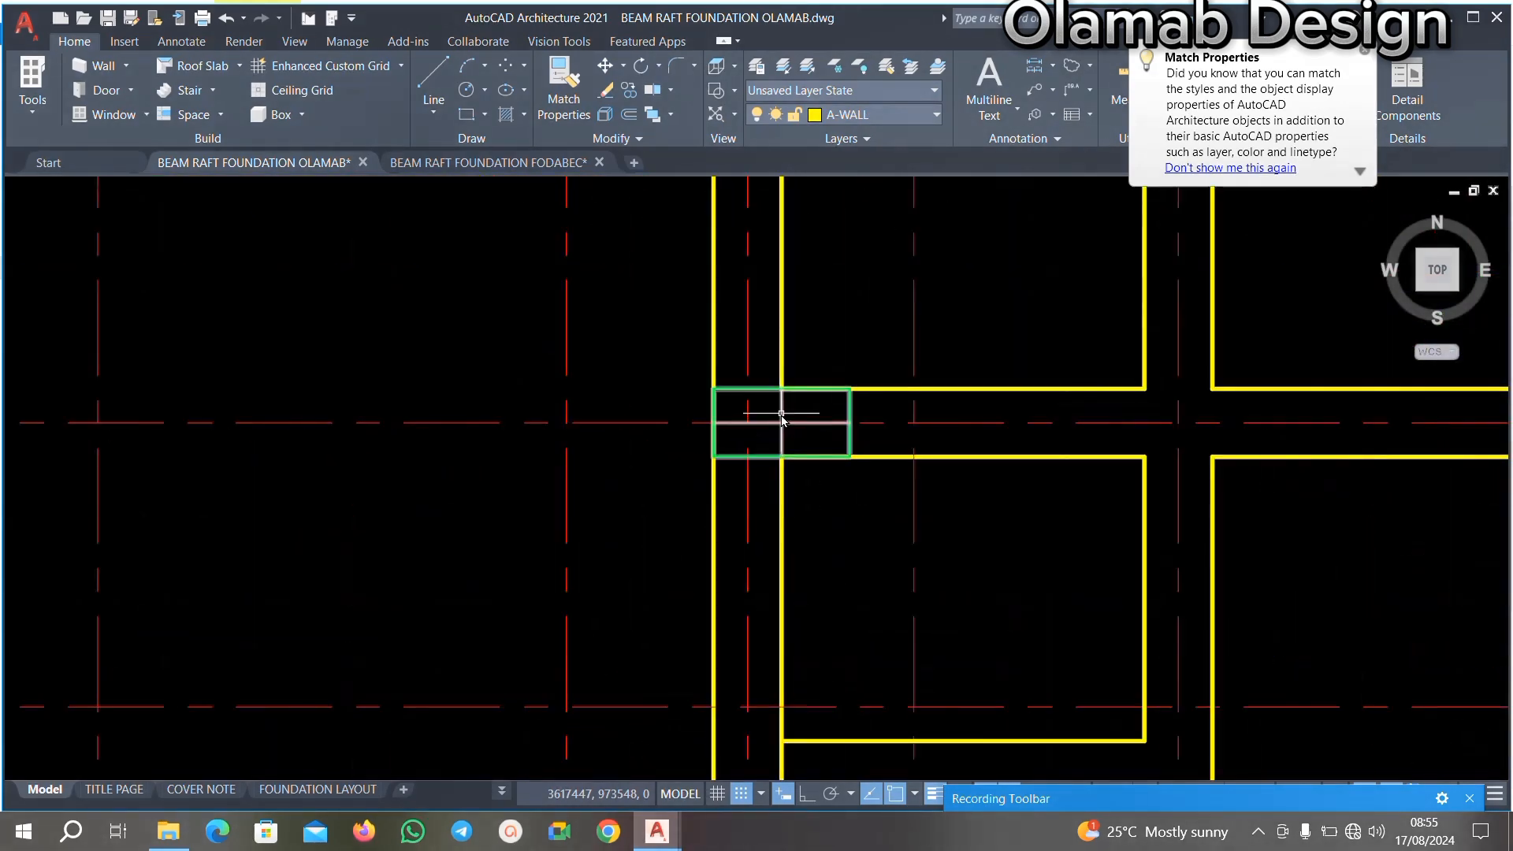
{"action": "left_click", "coordinate": [781, 420]}
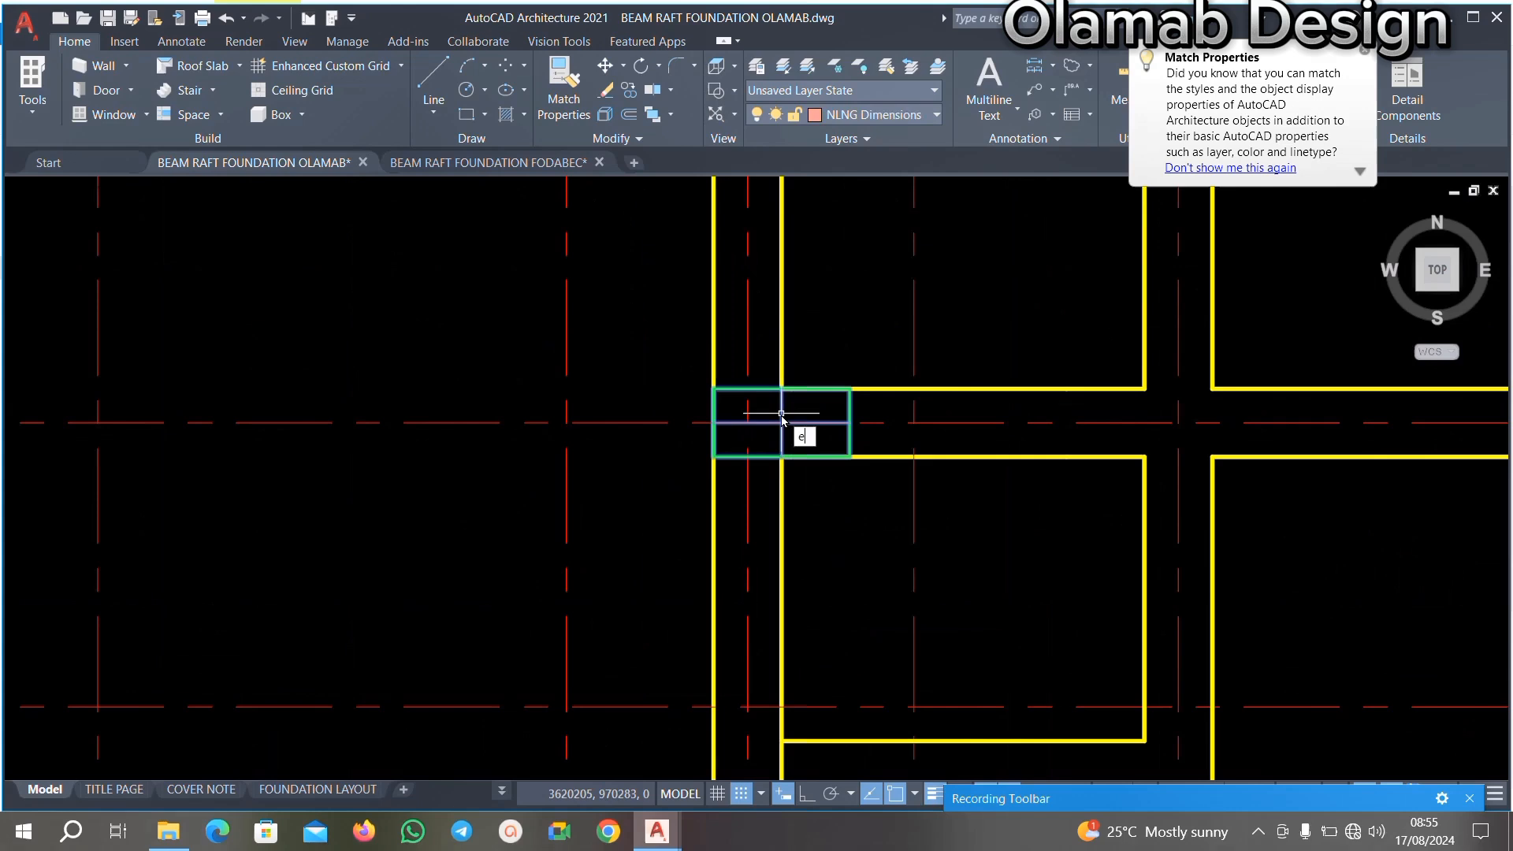
{"action": "key", "text": "Return"}
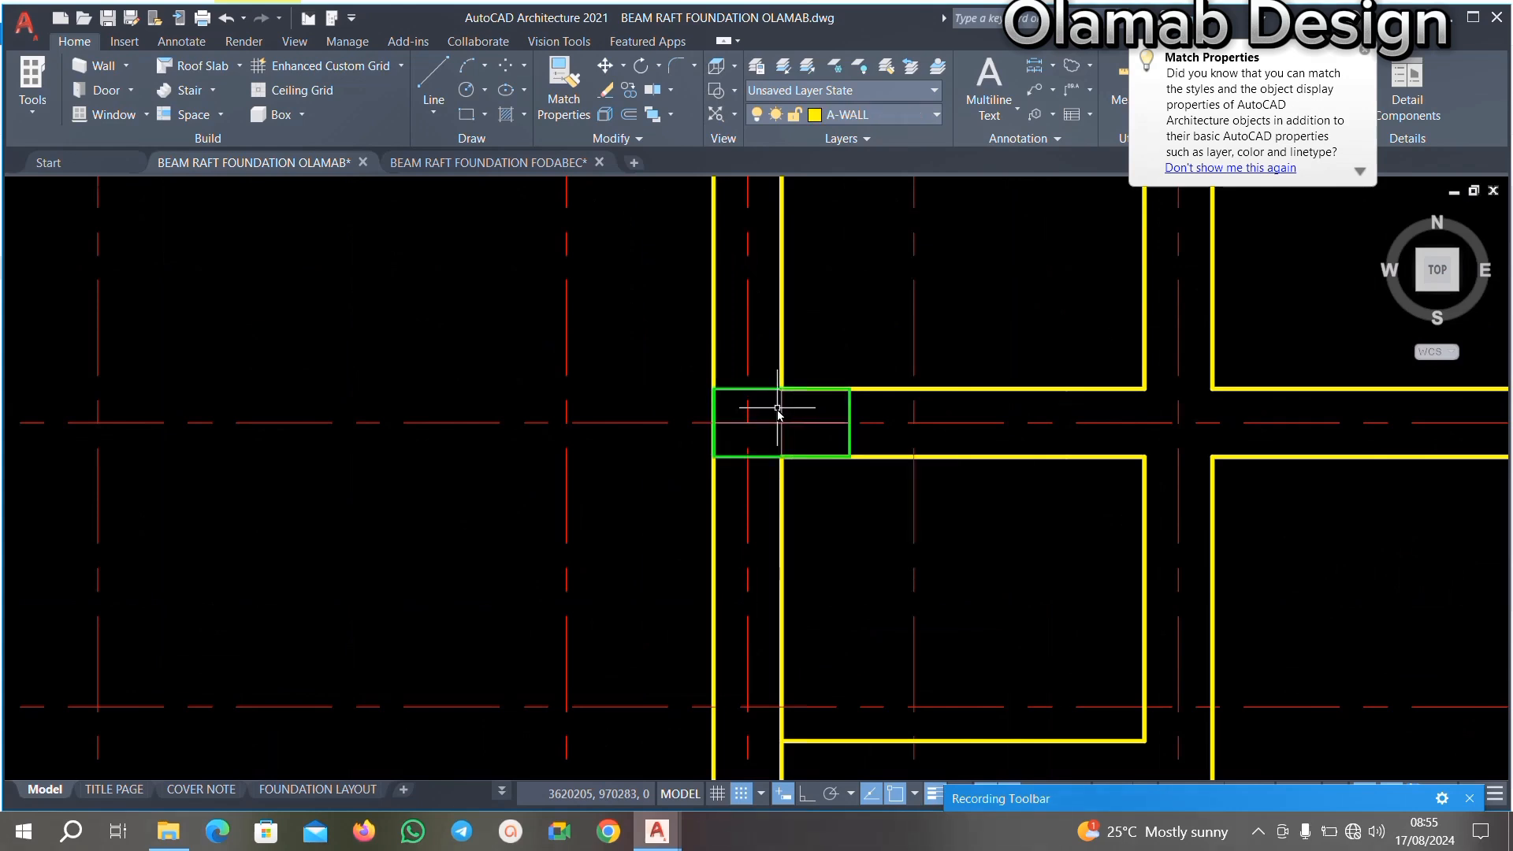
{"action": "left_click", "coordinate": [779, 420]}
{"action": "right_click", "coordinate": [780, 419]}
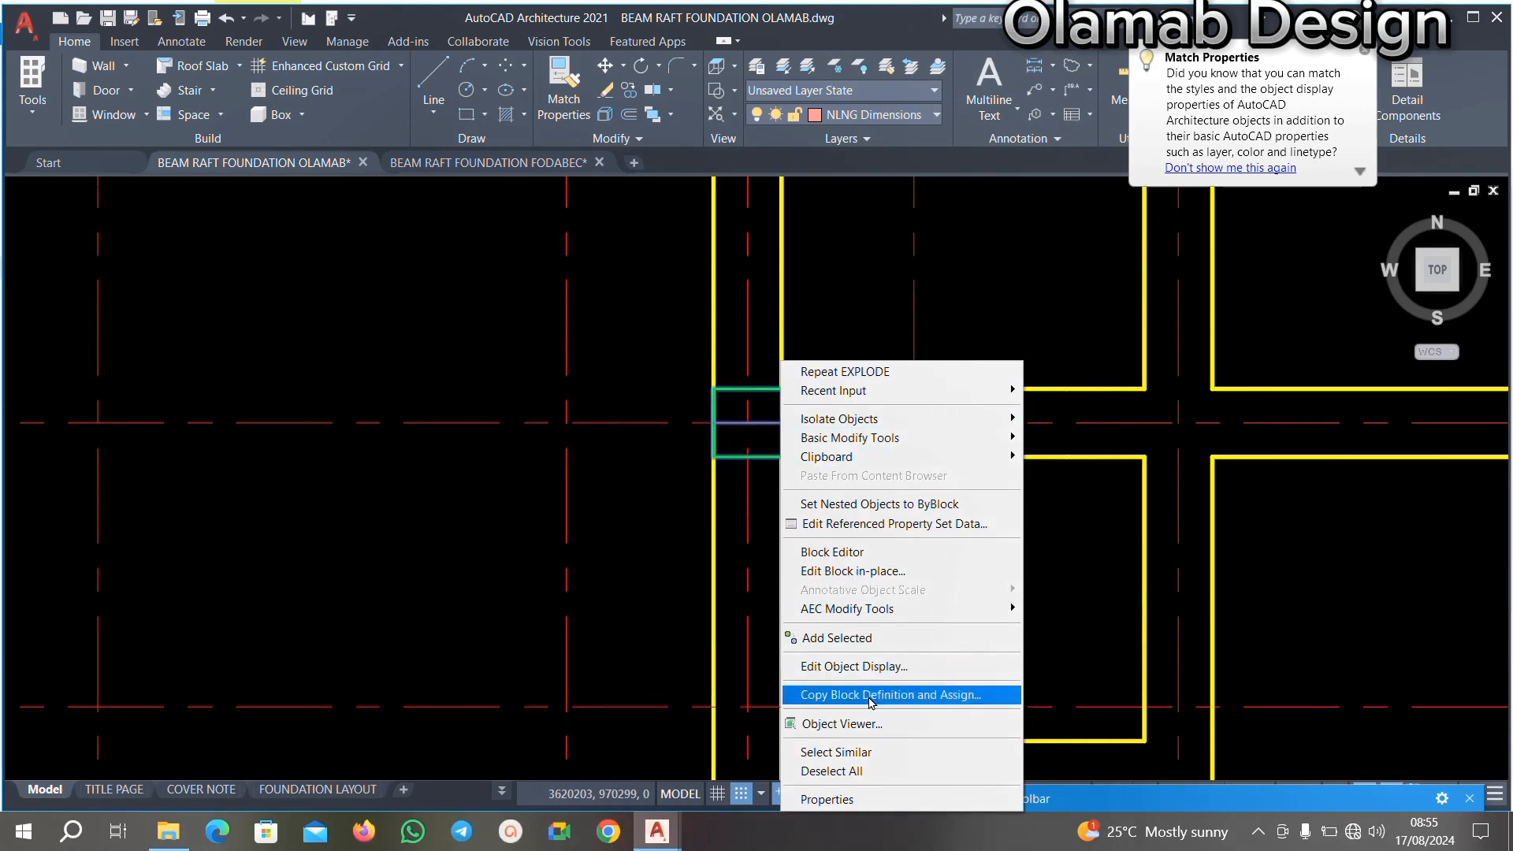
{"action": "left_click", "coordinate": [878, 753]}
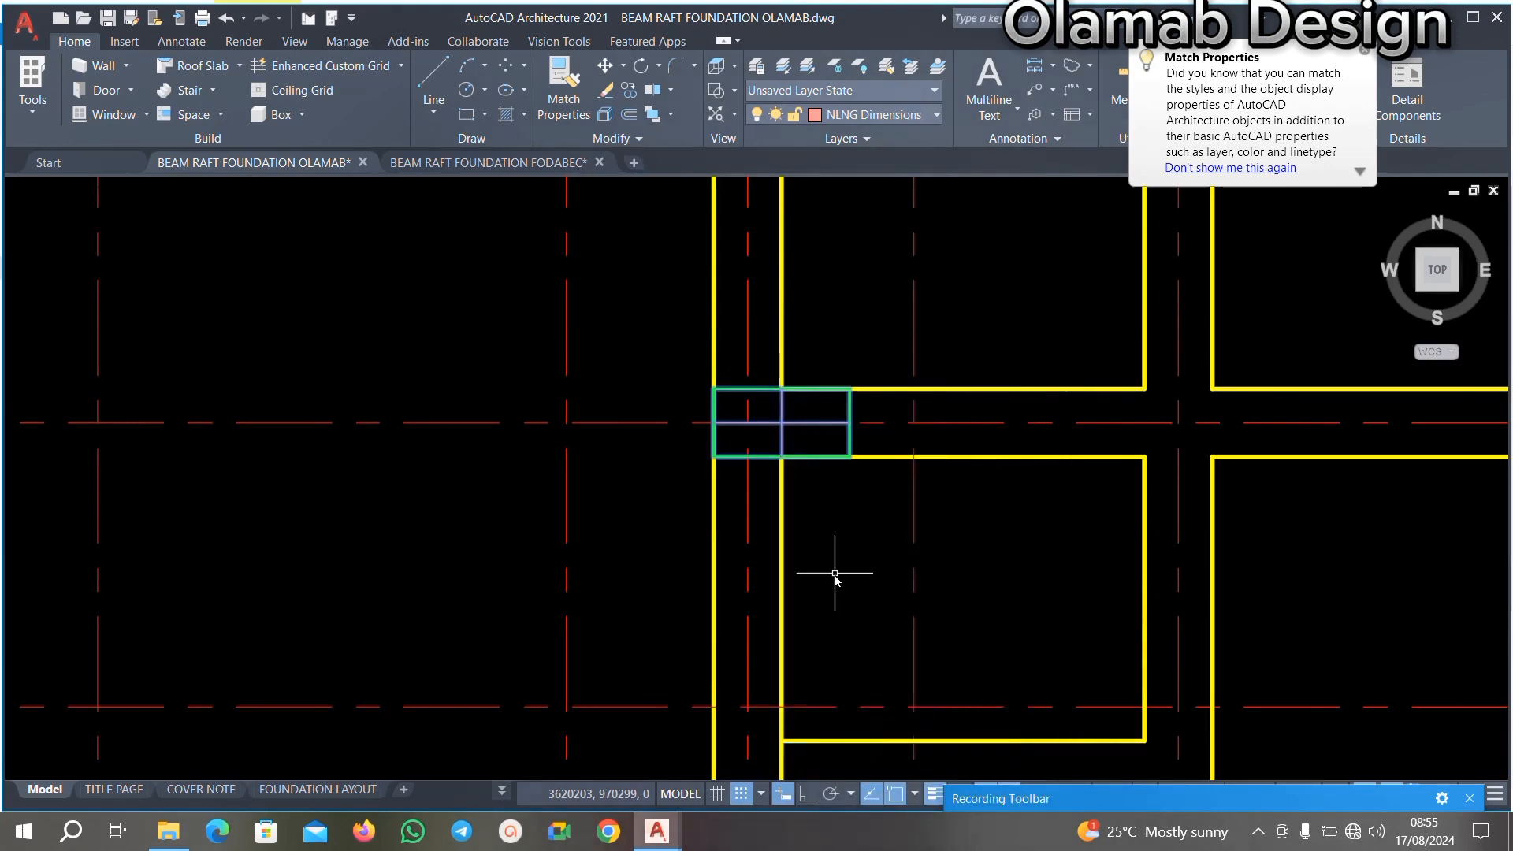
{"action": "type", "text": "exp"}
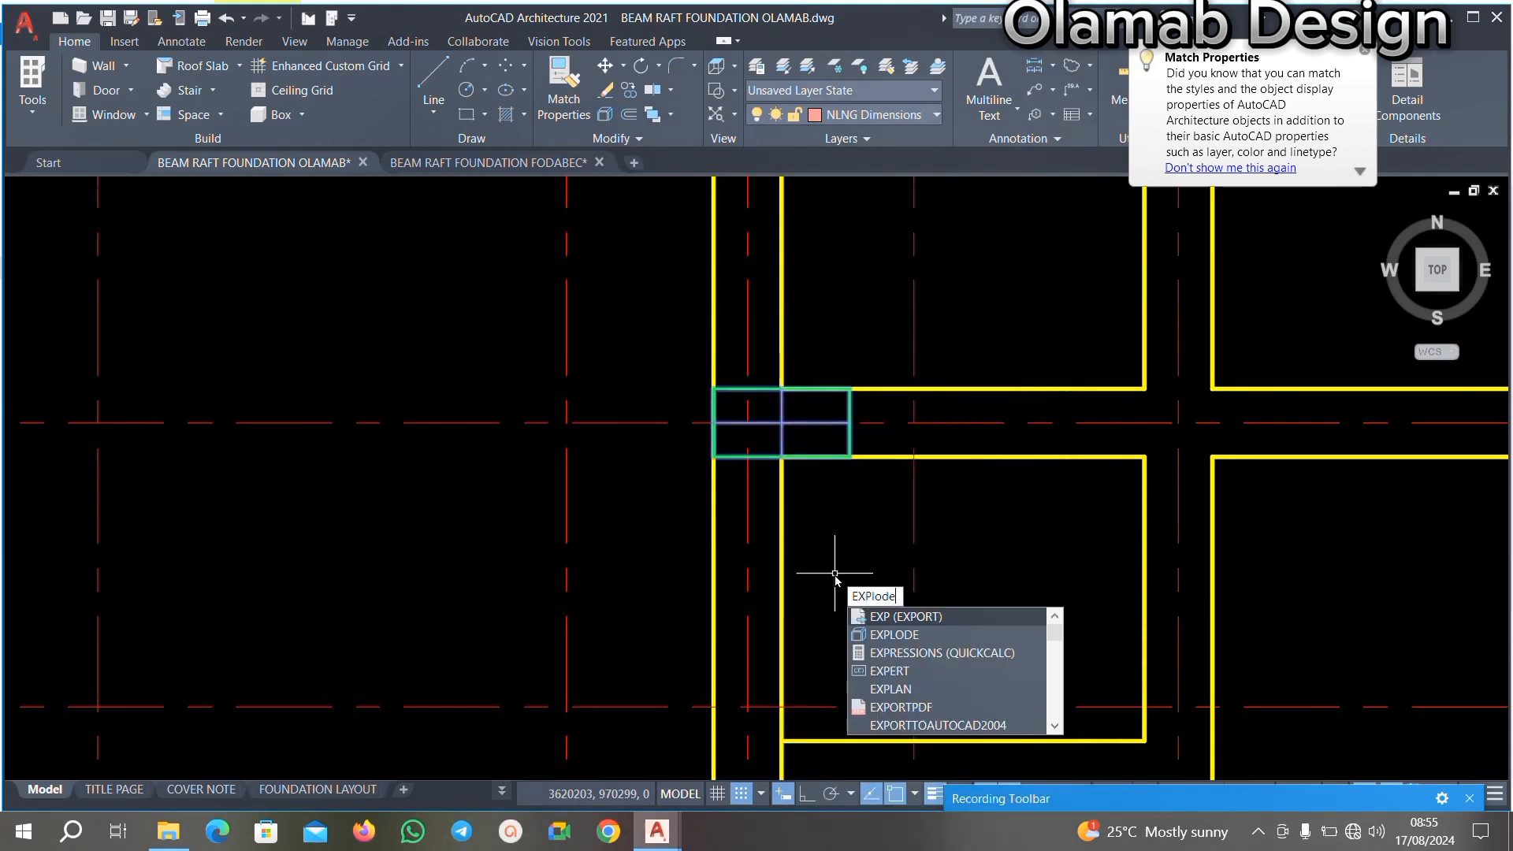
{"action": "type", "text": "l"}
{"action": "key", "text": "Return"}
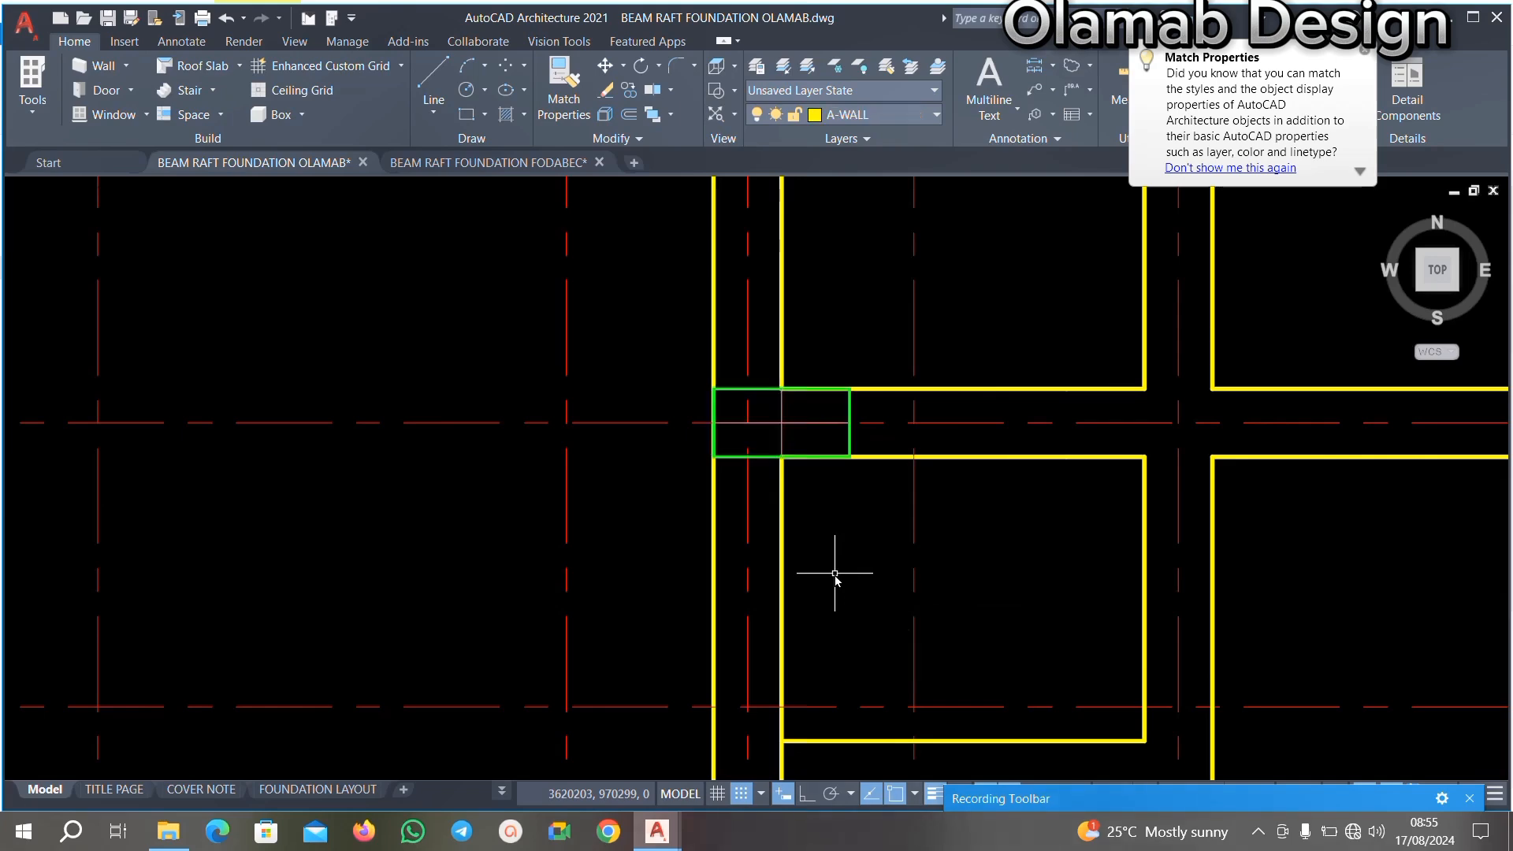
Step: Explode the square column block at the outer corner of the plan's leftmost room together with all similar column blocks
{"action": "scroll", "coordinate": [835, 573], "scroll_direction": "down", "scroll_amount": 5}
{"action": "scroll", "coordinate": [557, 449], "scroll_direction": "up", "scroll_amount": 5}
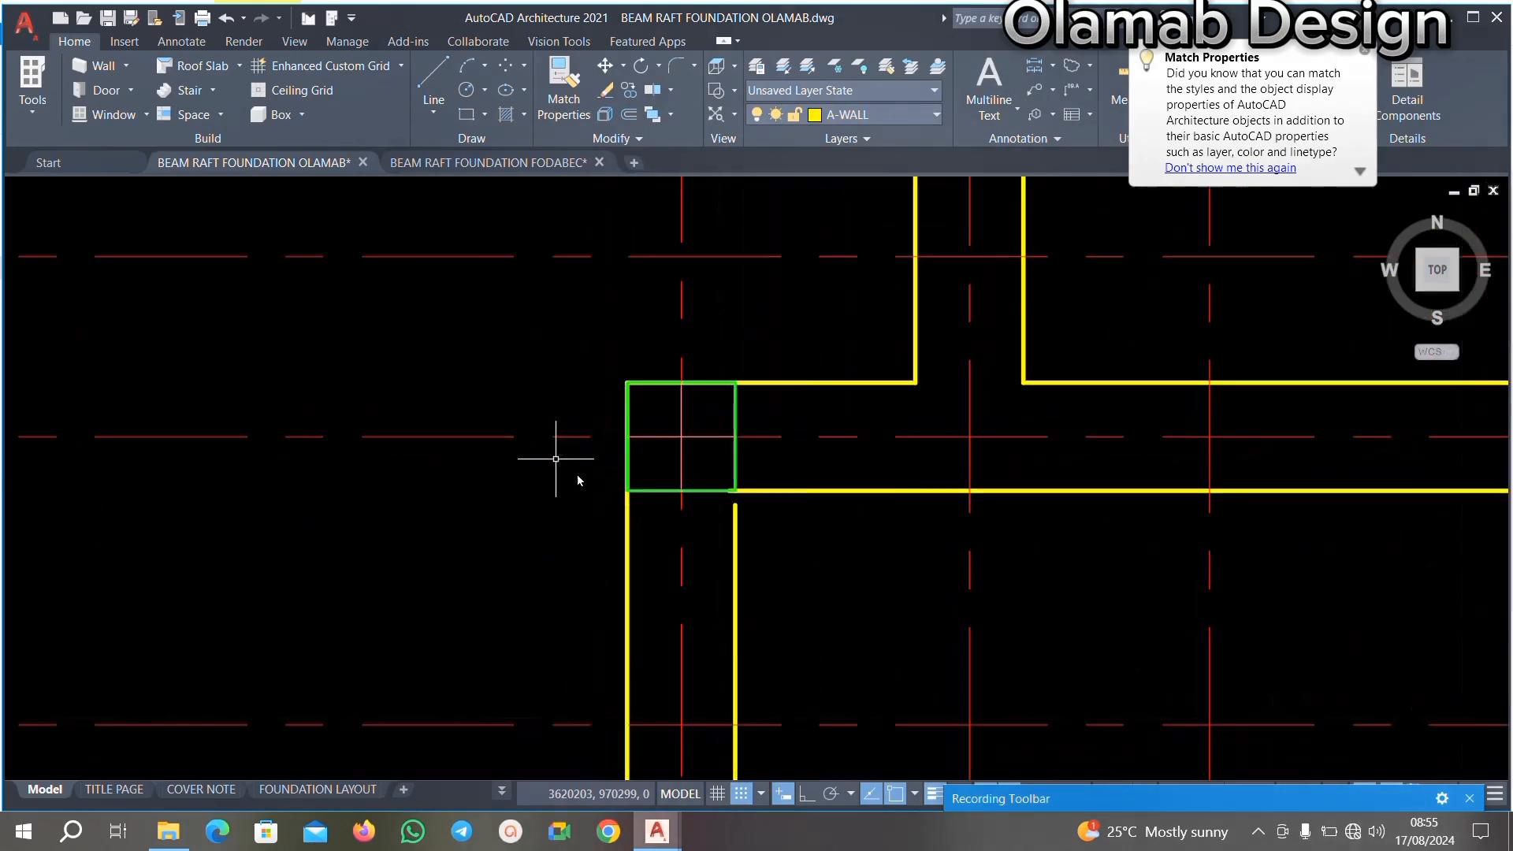
{"action": "left_click", "coordinate": [679, 446]}
{"action": "right_click", "coordinate": [681, 444]}
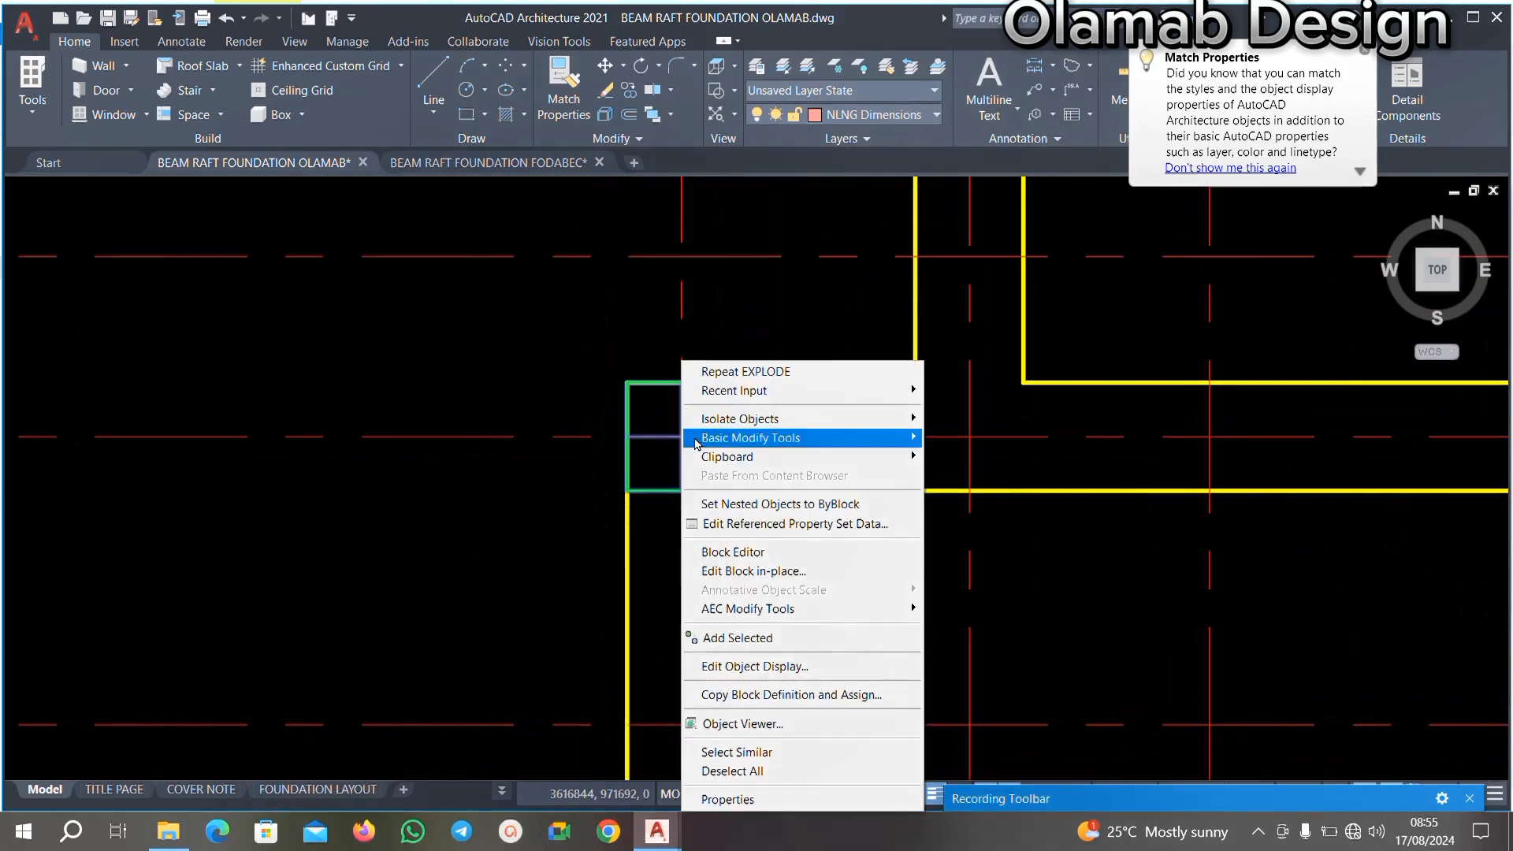
{"action": "left_click", "coordinate": [737, 751]}
{"action": "scroll", "coordinate": [684, 370], "scroll_direction": "down", "scroll_amount": 5}
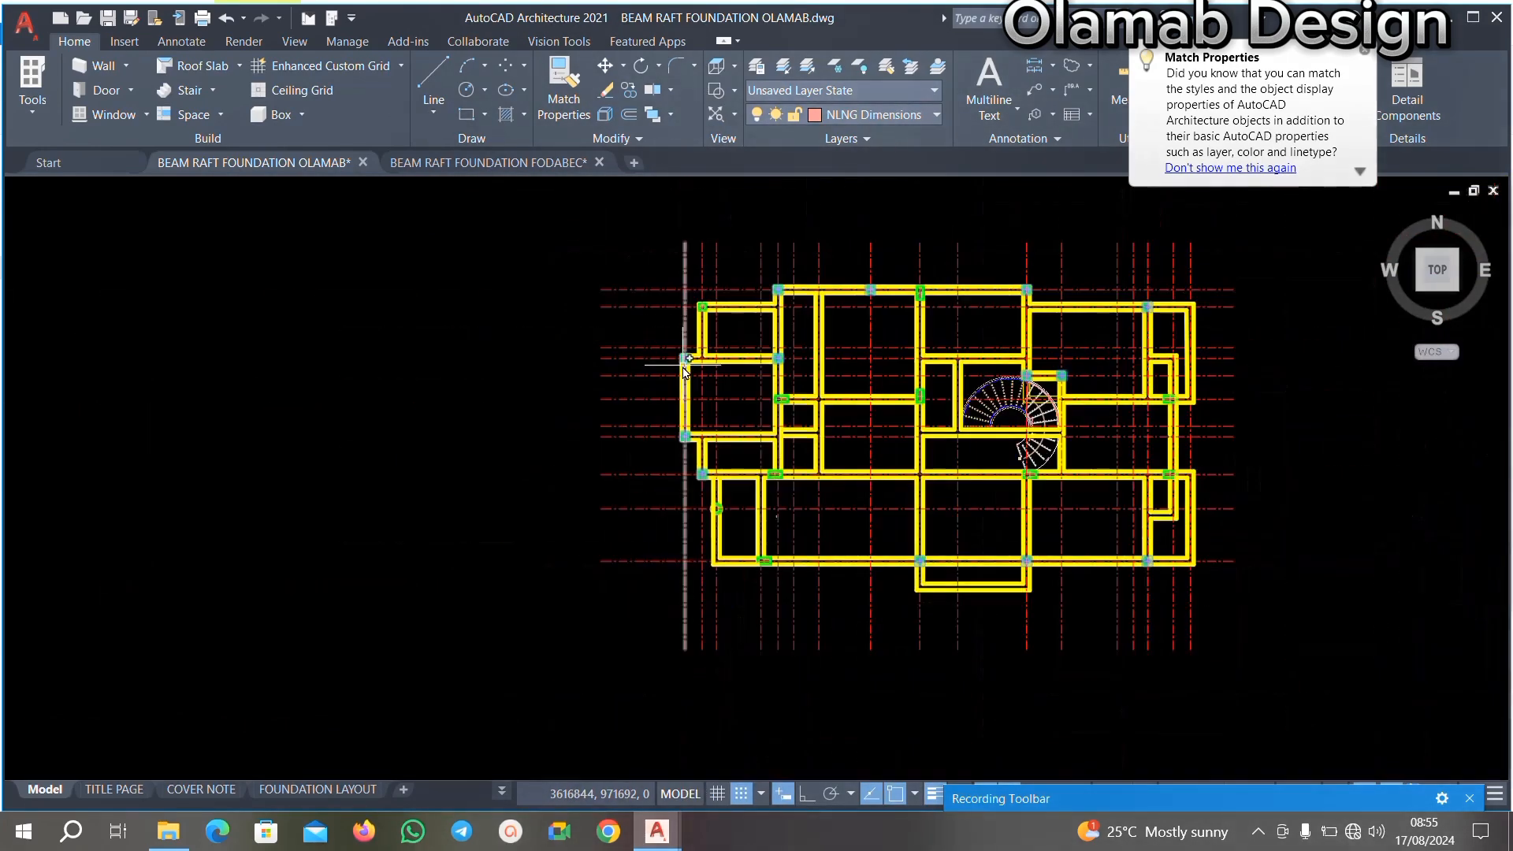
{"action": "scroll", "coordinate": [685, 370], "scroll_direction": "up", "scroll_amount": 4}
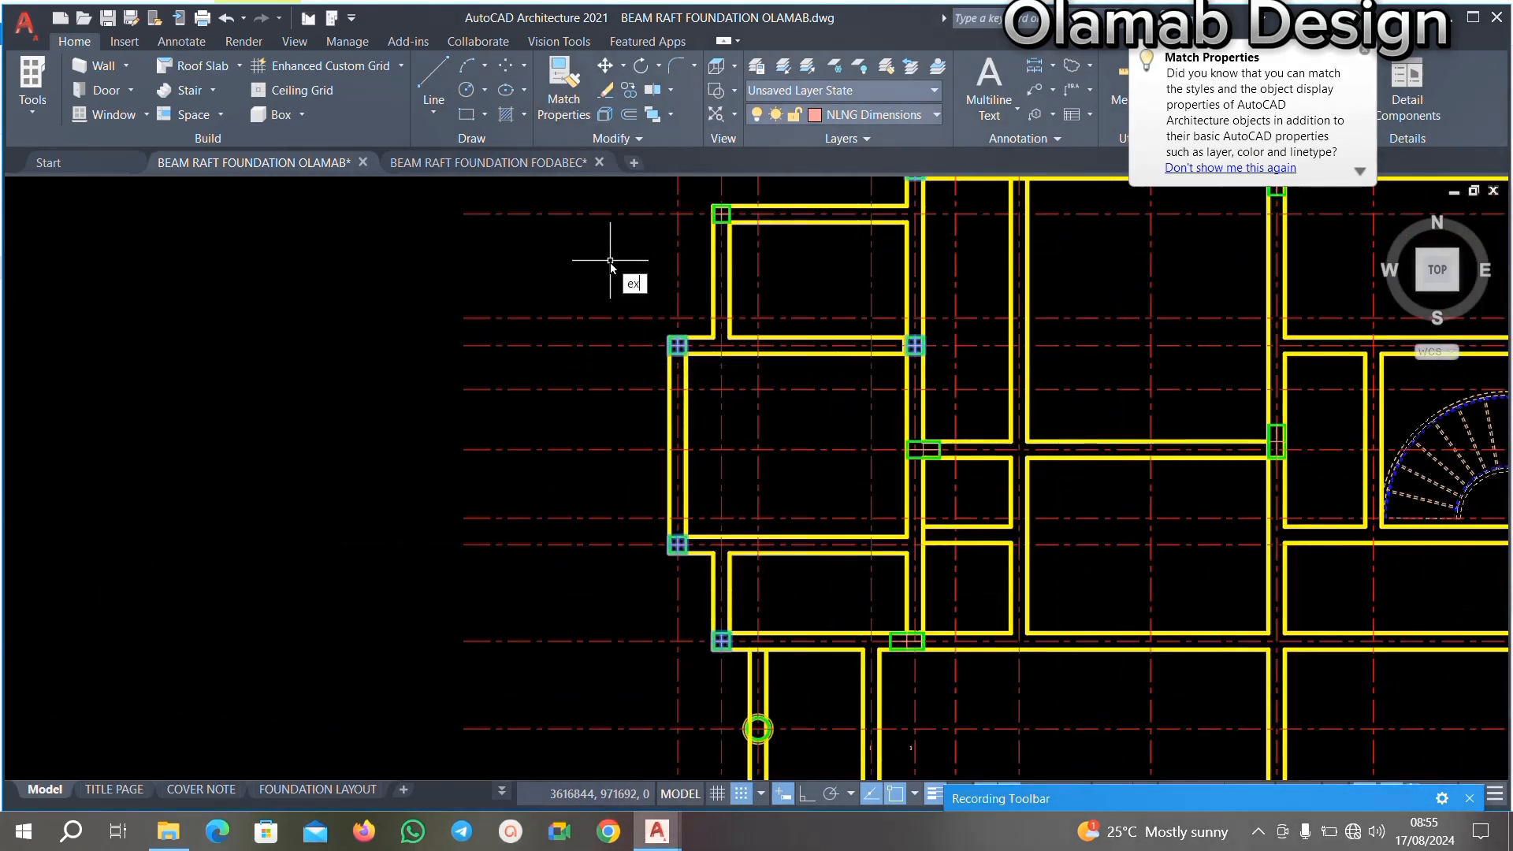
{"action": "type", "text": "e"}
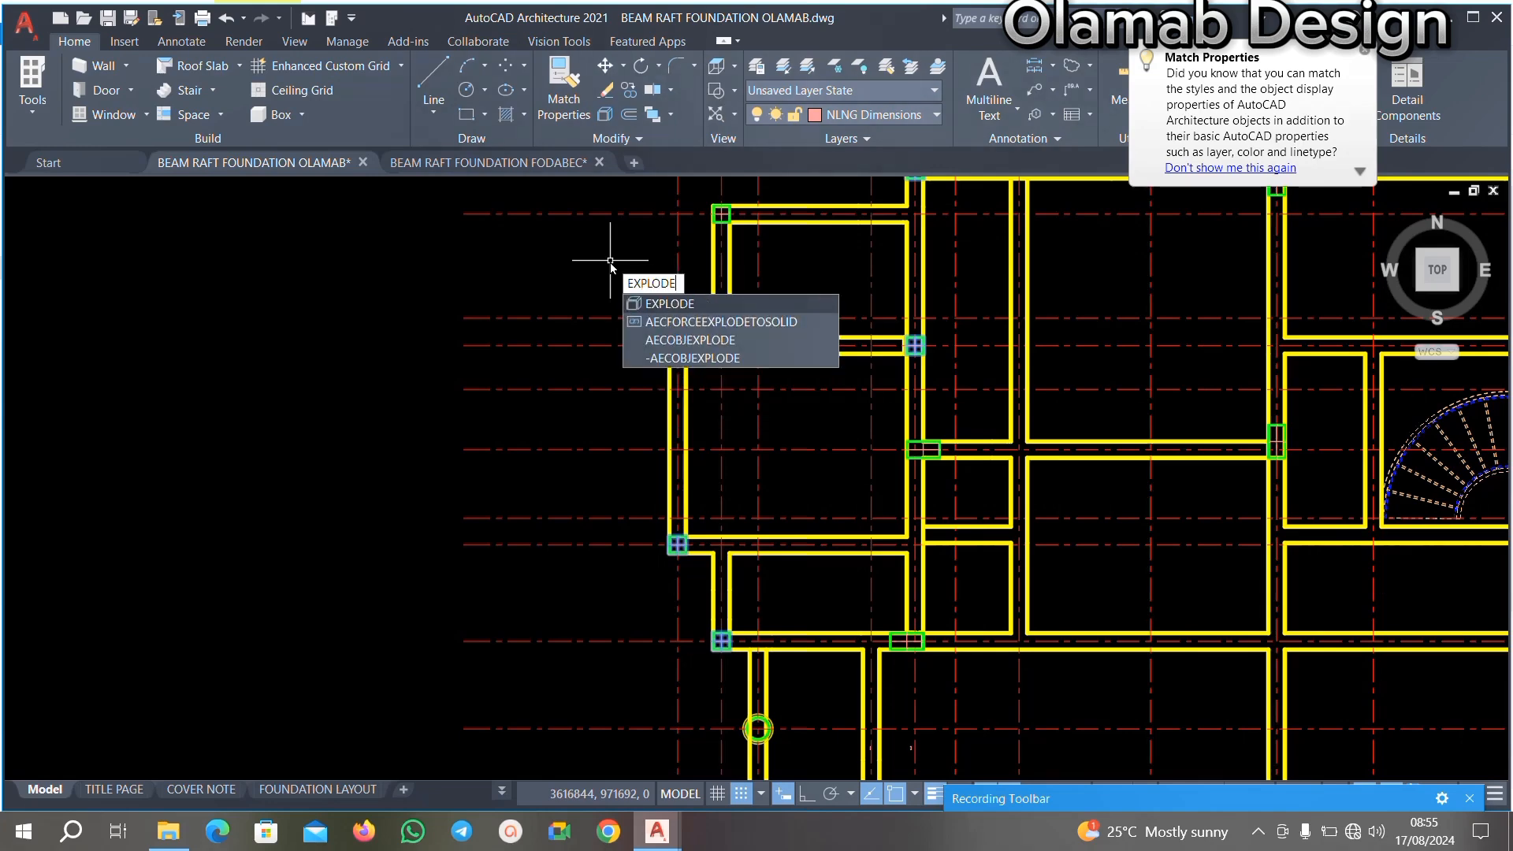
{"action": "key", "text": "Return"}
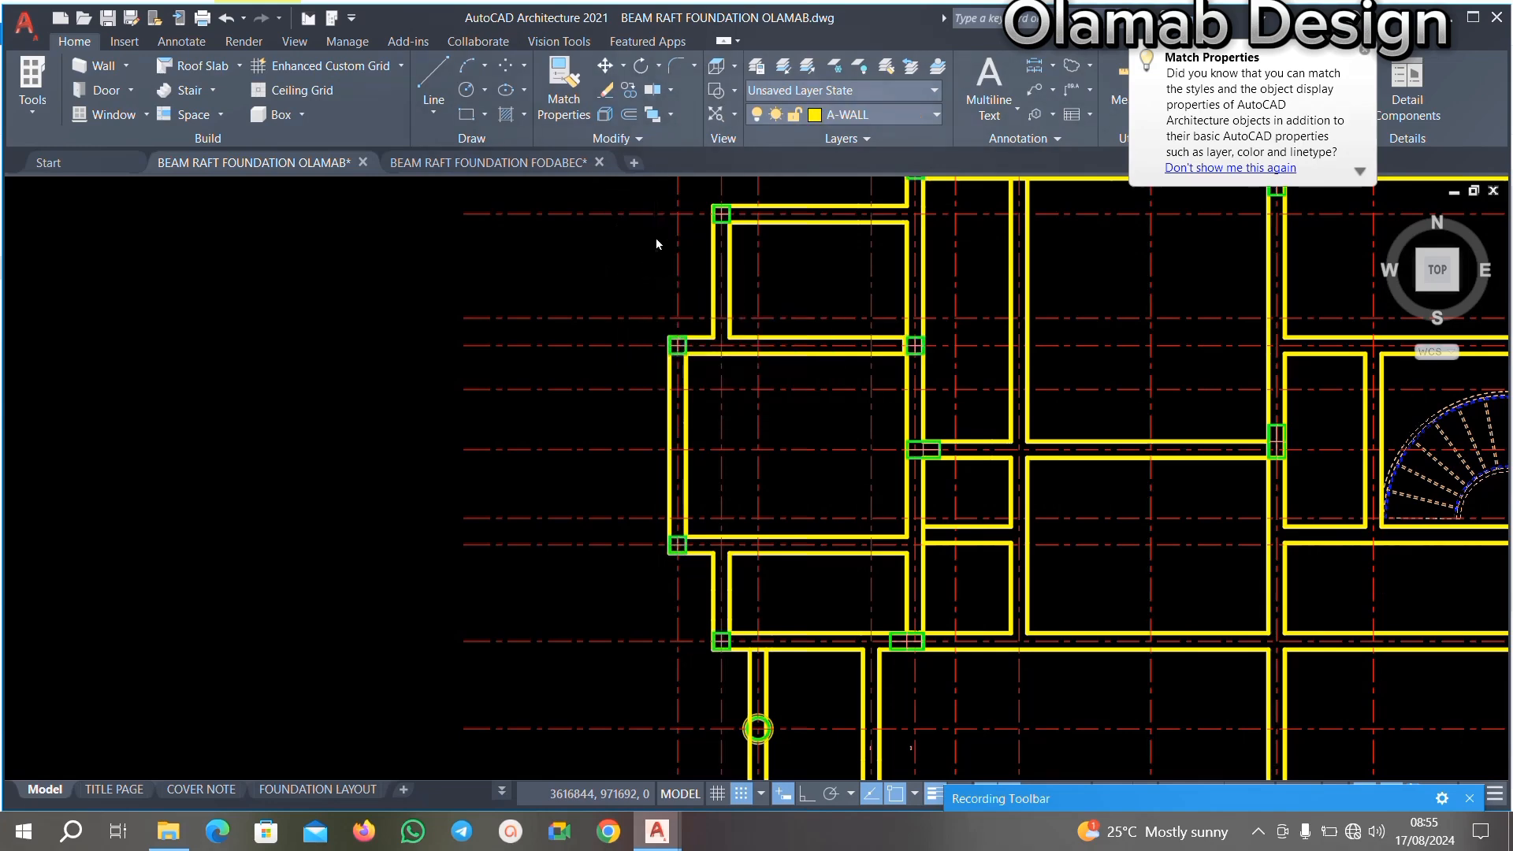
Step: Delete the inner cross lines of the column at the leftmost room's outer corner together with all similar lines across the plans
{"action": "scroll", "coordinate": [676, 341], "scroll_direction": "up", "scroll_amount": 8}
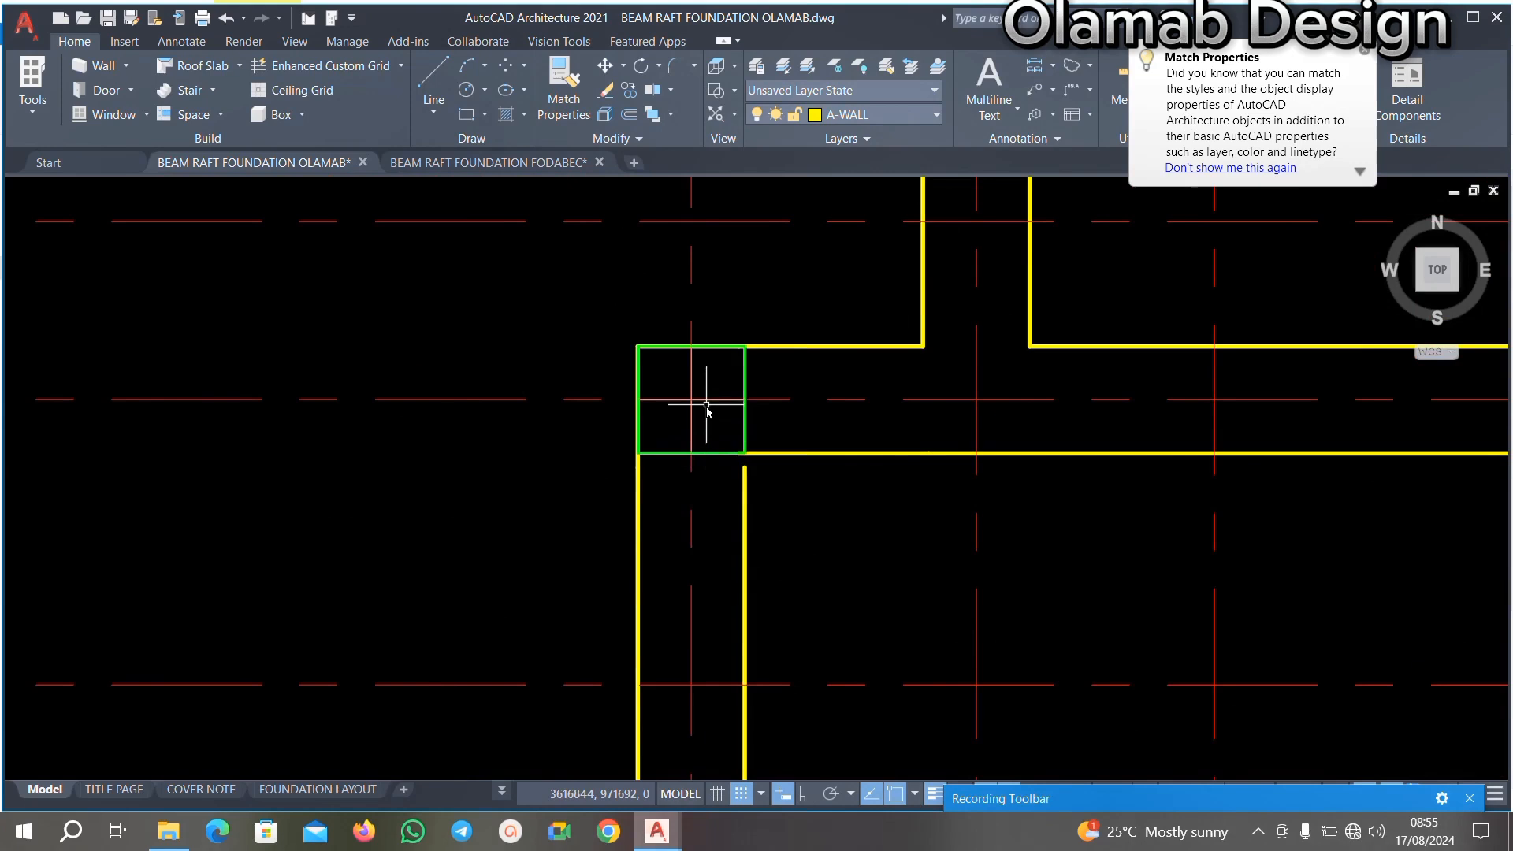
{"action": "left_click", "coordinate": [706, 402]}
{"action": "right_click", "coordinate": [708, 403]}
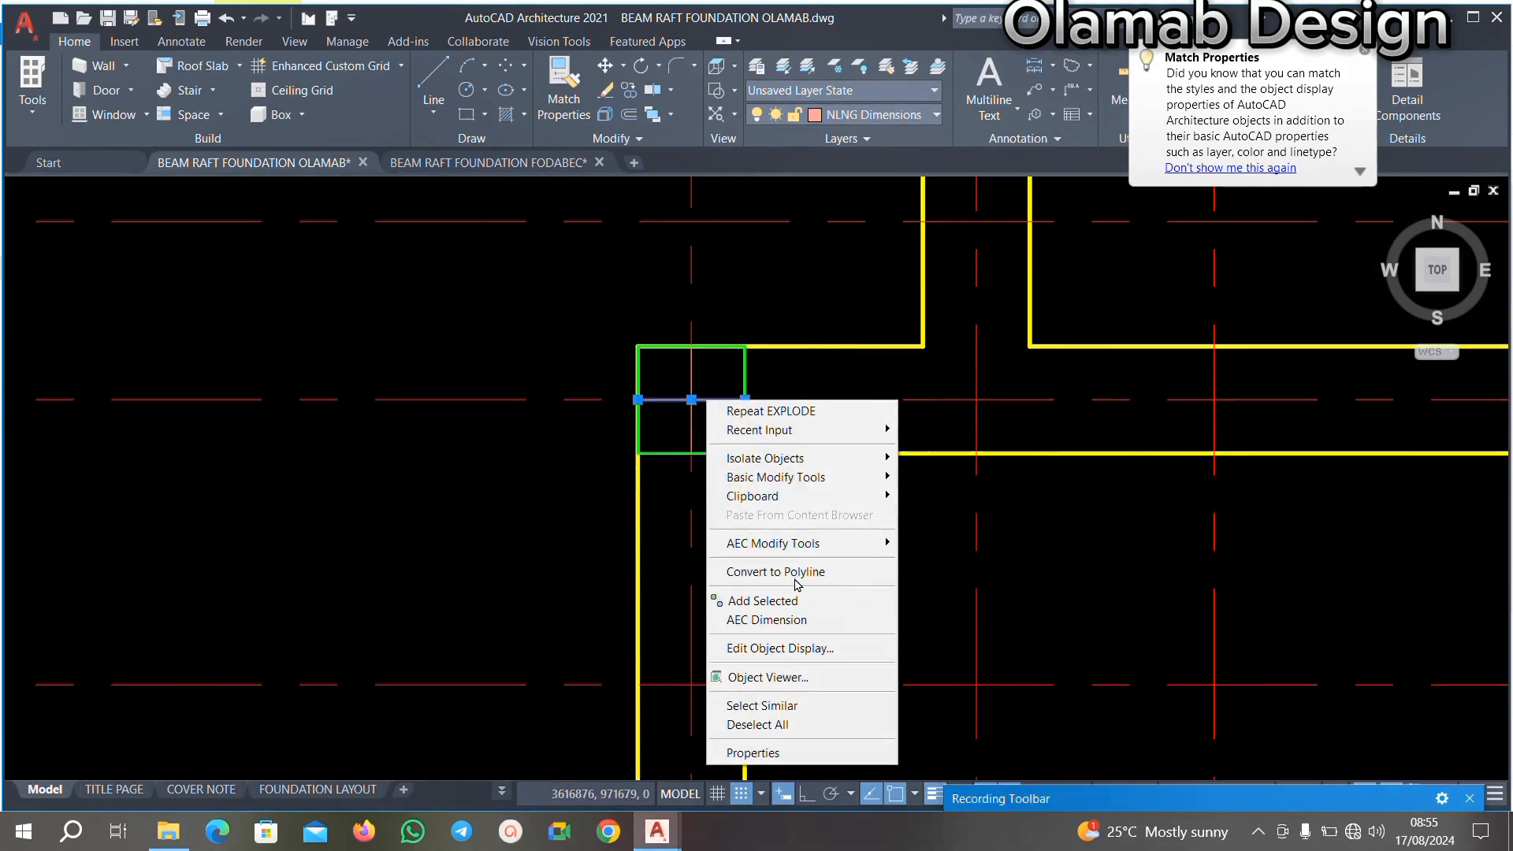
{"action": "left_click", "coordinate": [828, 715]}
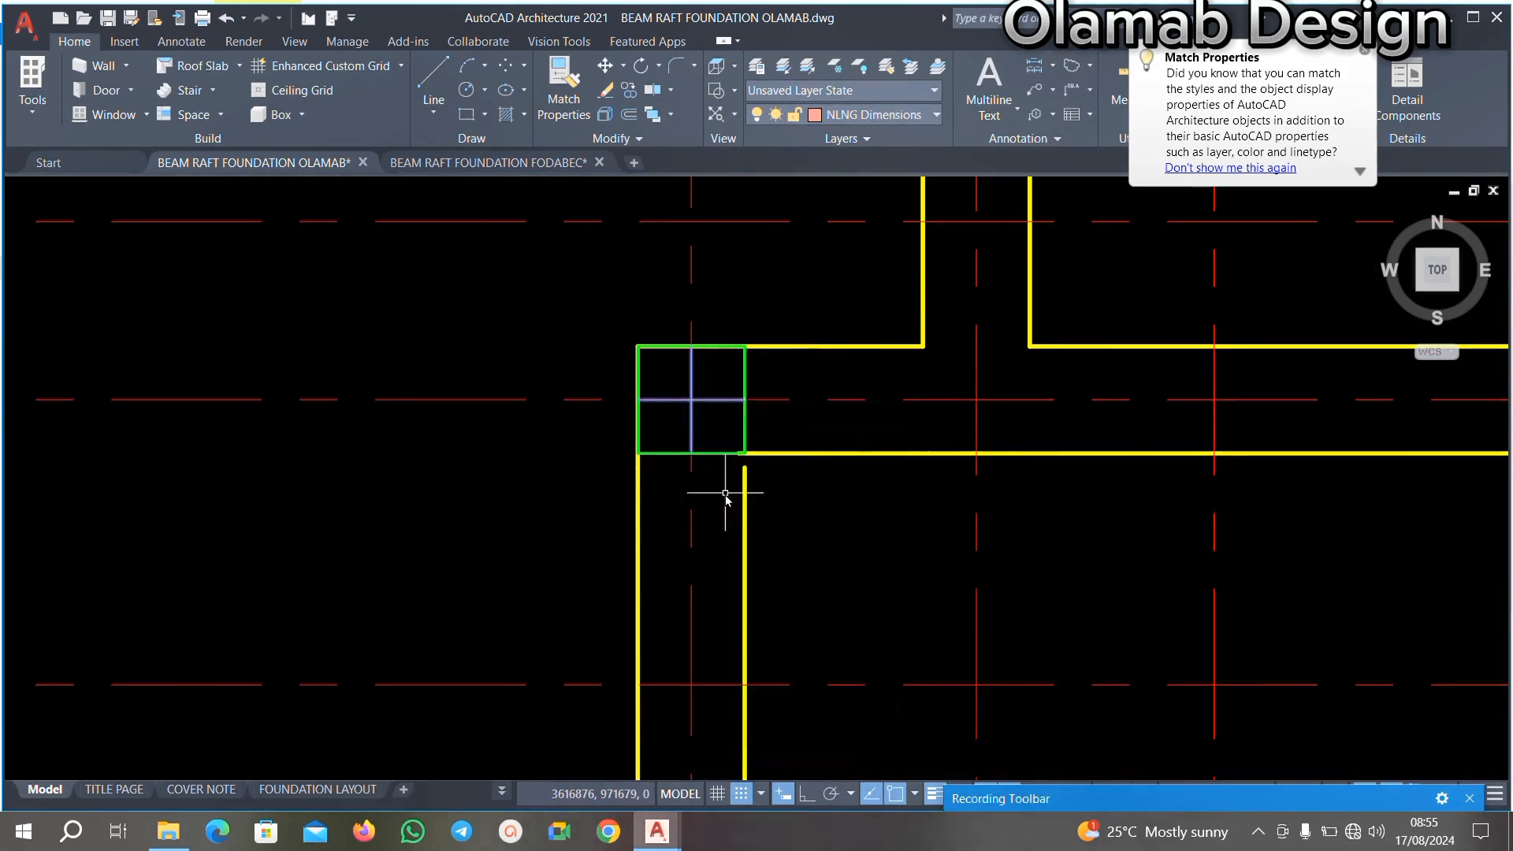
{"action": "scroll", "coordinate": [729, 499], "scroll_direction": "down", "scroll_amount": 10}
{"action": "scroll", "coordinate": [890, 457], "scroll_direction": "up", "scroll_amount": 4}
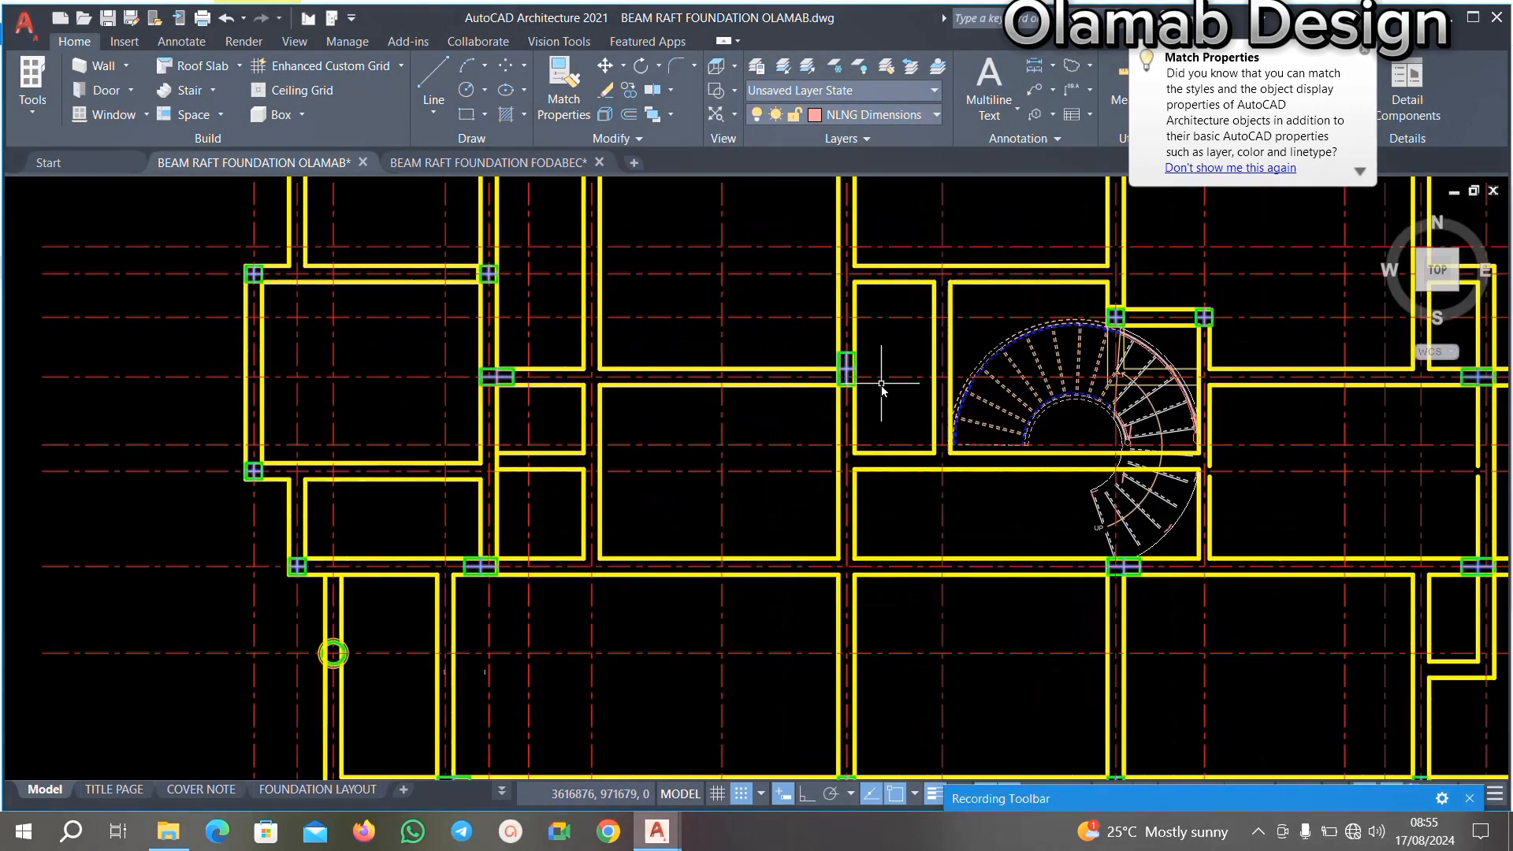
{"action": "scroll", "coordinate": [877, 385], "scroll_direction": "down", "scroll_amount": 8}
{"action": "scroll", "coordinate": [874, 672], "scroll_direction": "up", "scroll_amount": 10}
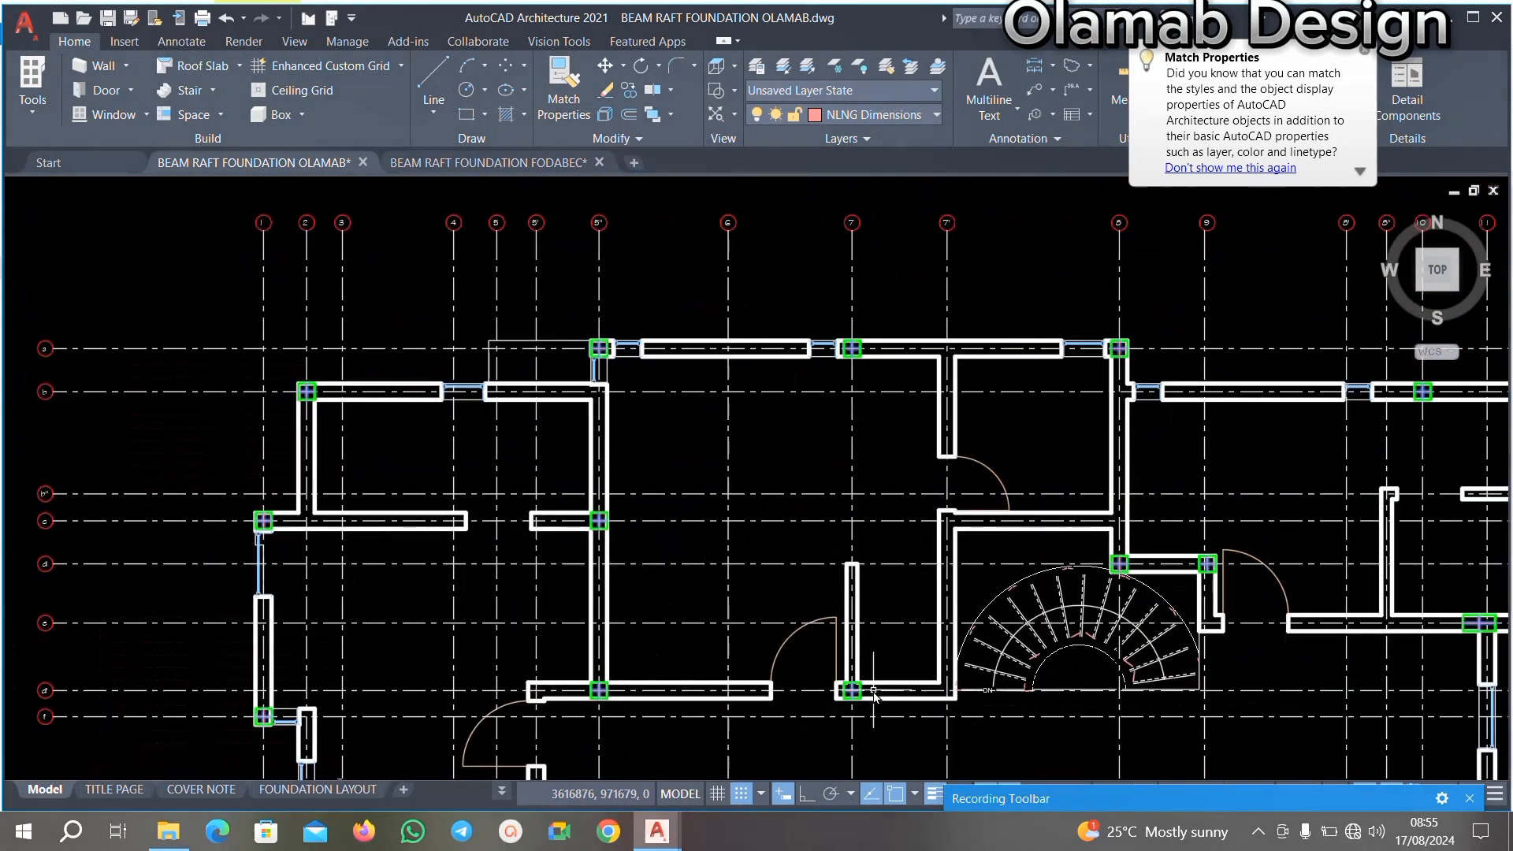
{"action": "scroll", "coordinate": [850, 563], "scroll_direction": "down", "scroll_amount": 1}
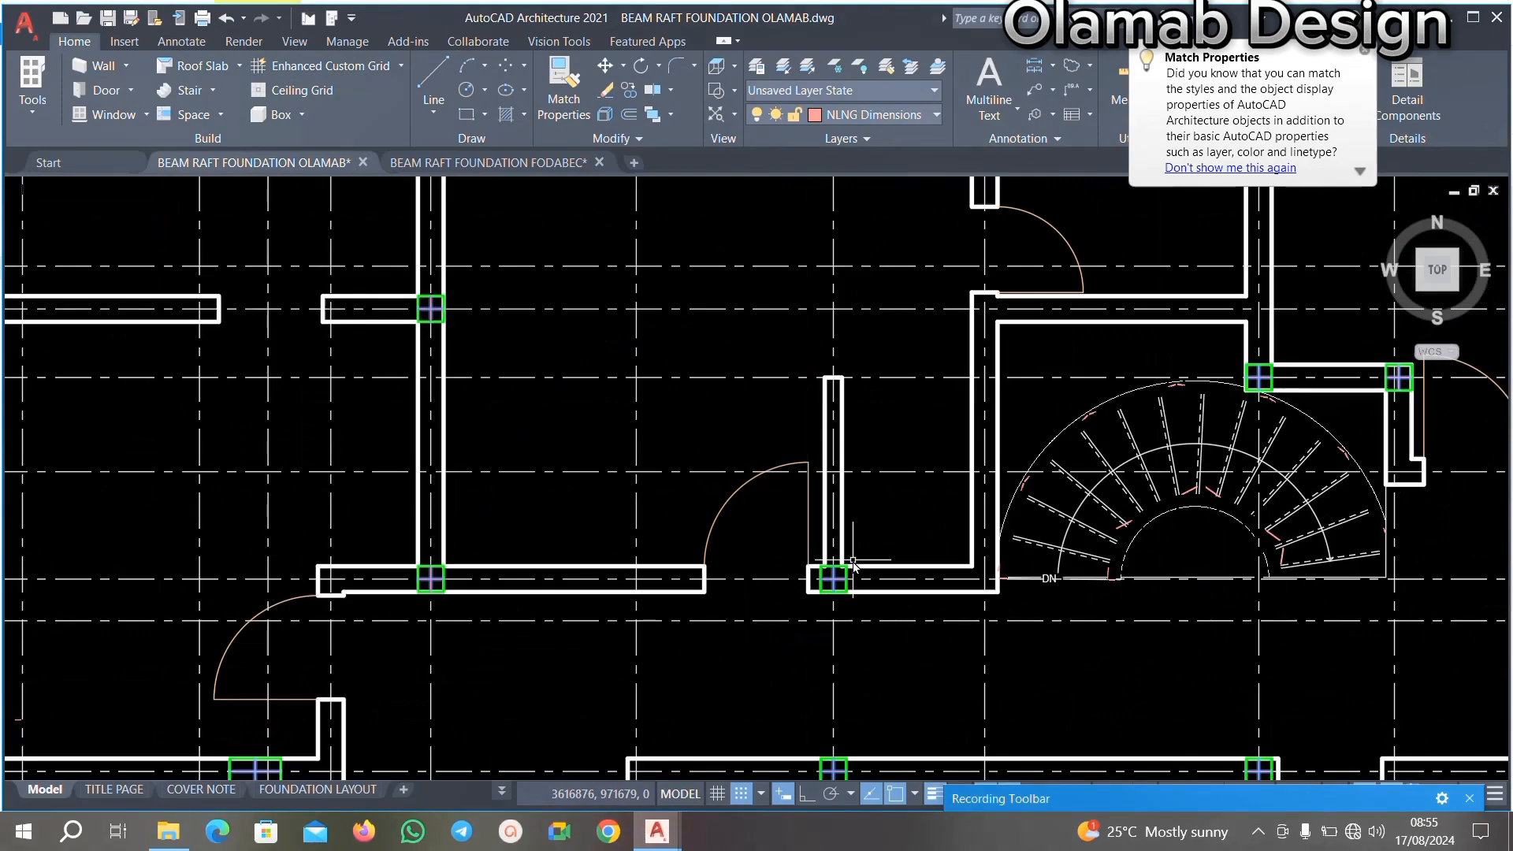
{"action": "scroll", "coordinate": [854, 551], "scroll_direction": "down", "scroll_amount": 8}
{"action": "scroll", "coordinate": [848, 236], "scroll_direction": "up", "scroll_amount": 7}
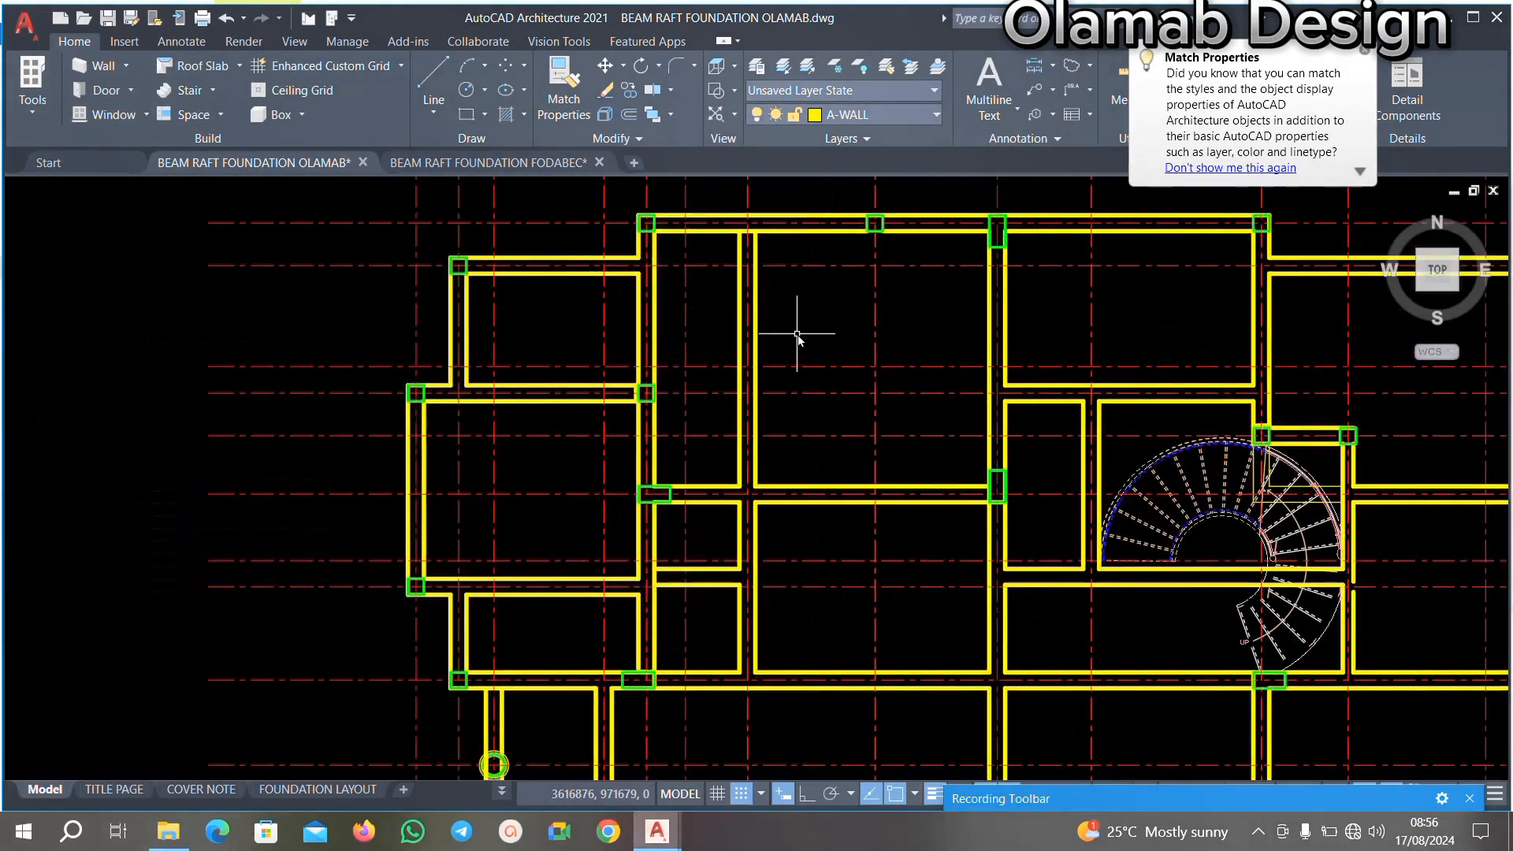
Step: Check the layer of the upper-left square column outline and highlight all similar column outlines across the foundation plan
{"action": "scroll", "coordinate": [726, 208], "scroll_direction": "up", "scroll_amount": 5}
{"action": "scroll", "coordinate": [692, 271], "scroll_direction": "down", "scroll_amount": 8}
{"action": "scroll", "coordinate": [701, 309], "scroll_direction": "up", "scroll_amount": 8}
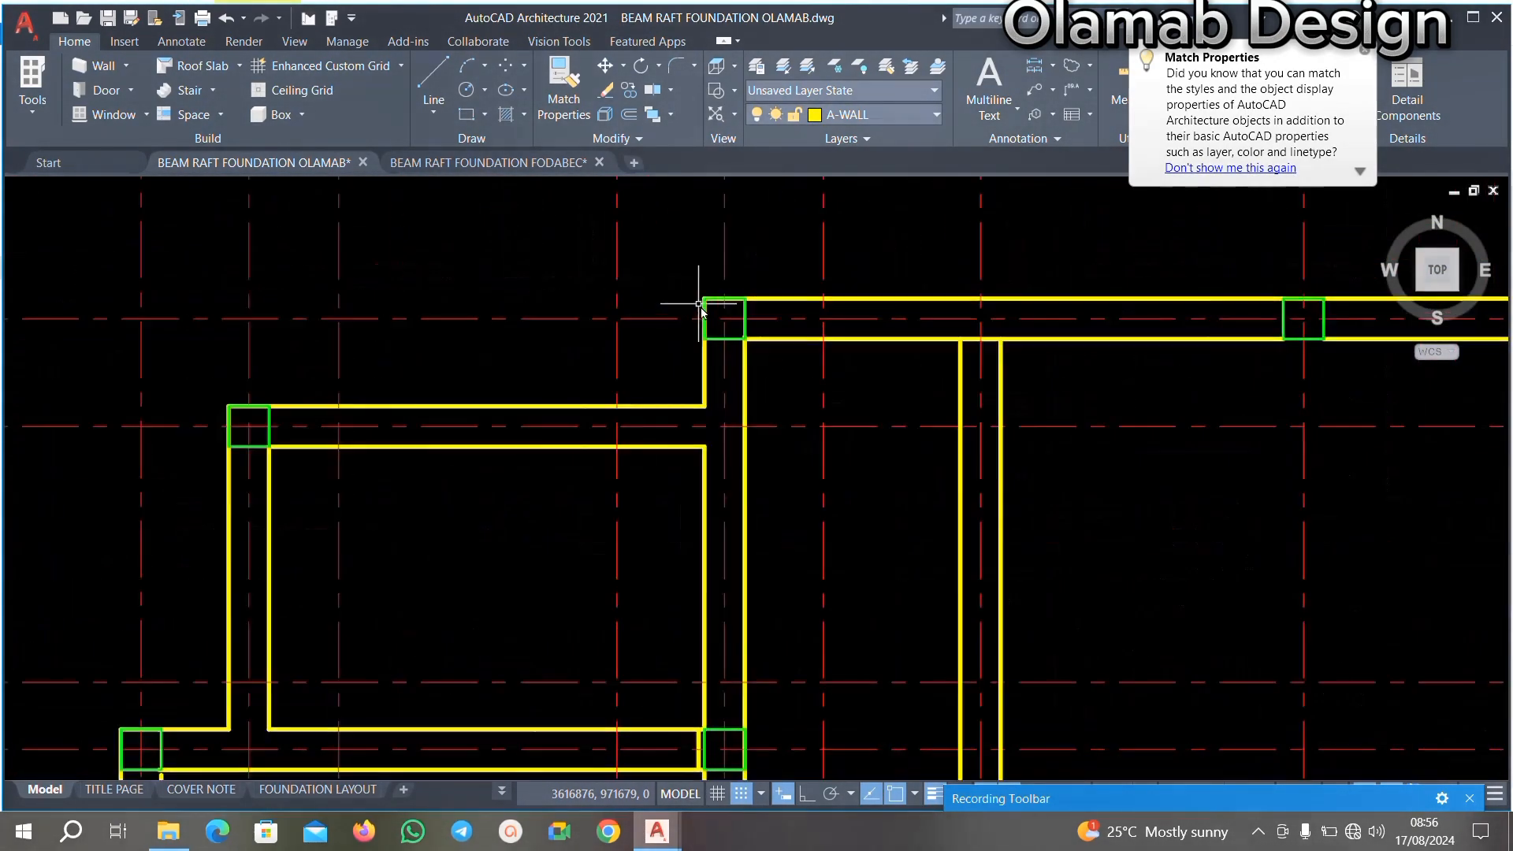
{"action": "scroll", "coordinate": [724, 317], "scroll_direction": "up", "scroll_amount": 4}
{"action": "left_click", "coordinate": [803, 351]}
{"action": "left_click", "coordinate": [806, 363]}
{"action": "right_click", "coordinate": [801, 370]}
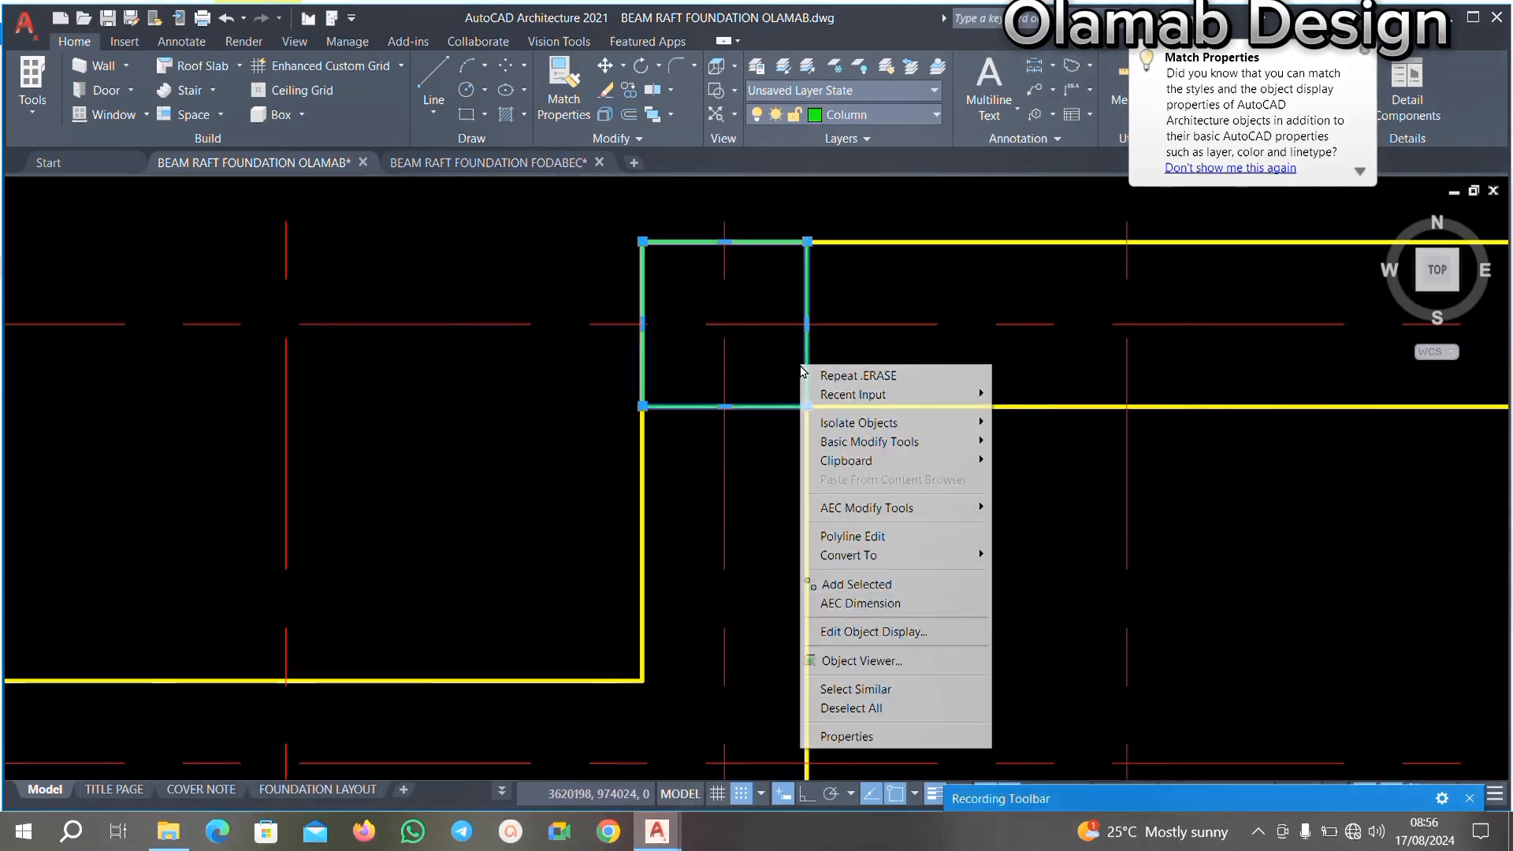
{"action": "left_click", "coordinate": [880, 690]}
{"action": "scroll", "coordinate": [615, 327], "scroll_direction": "down", "scroll_amount": 4}
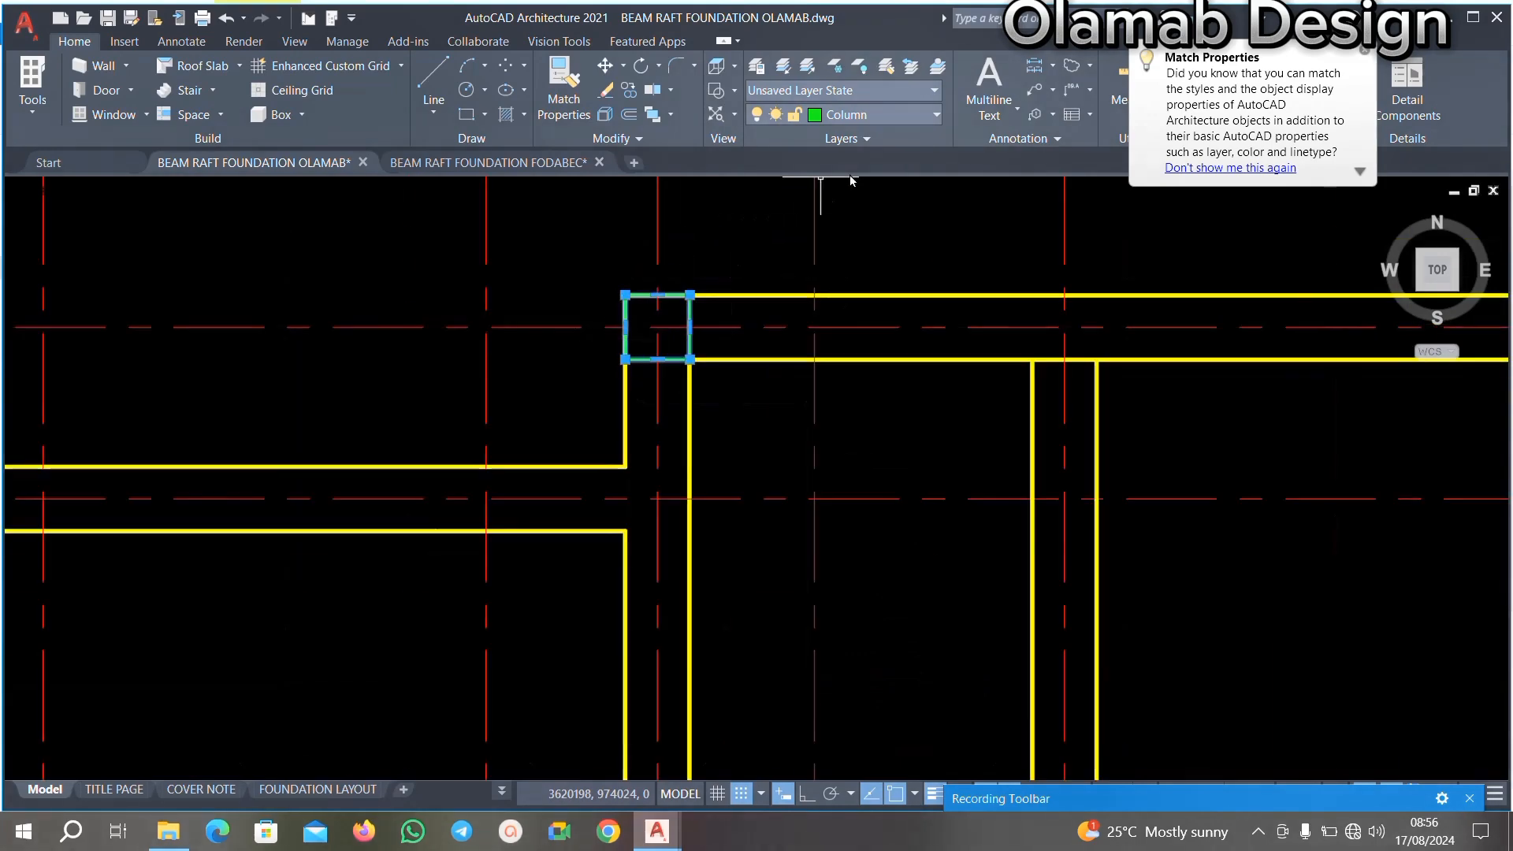
{"action": "scroll", "coordinate": [756, 252], "scroll_direction": "down", "scroll_amount": 3}
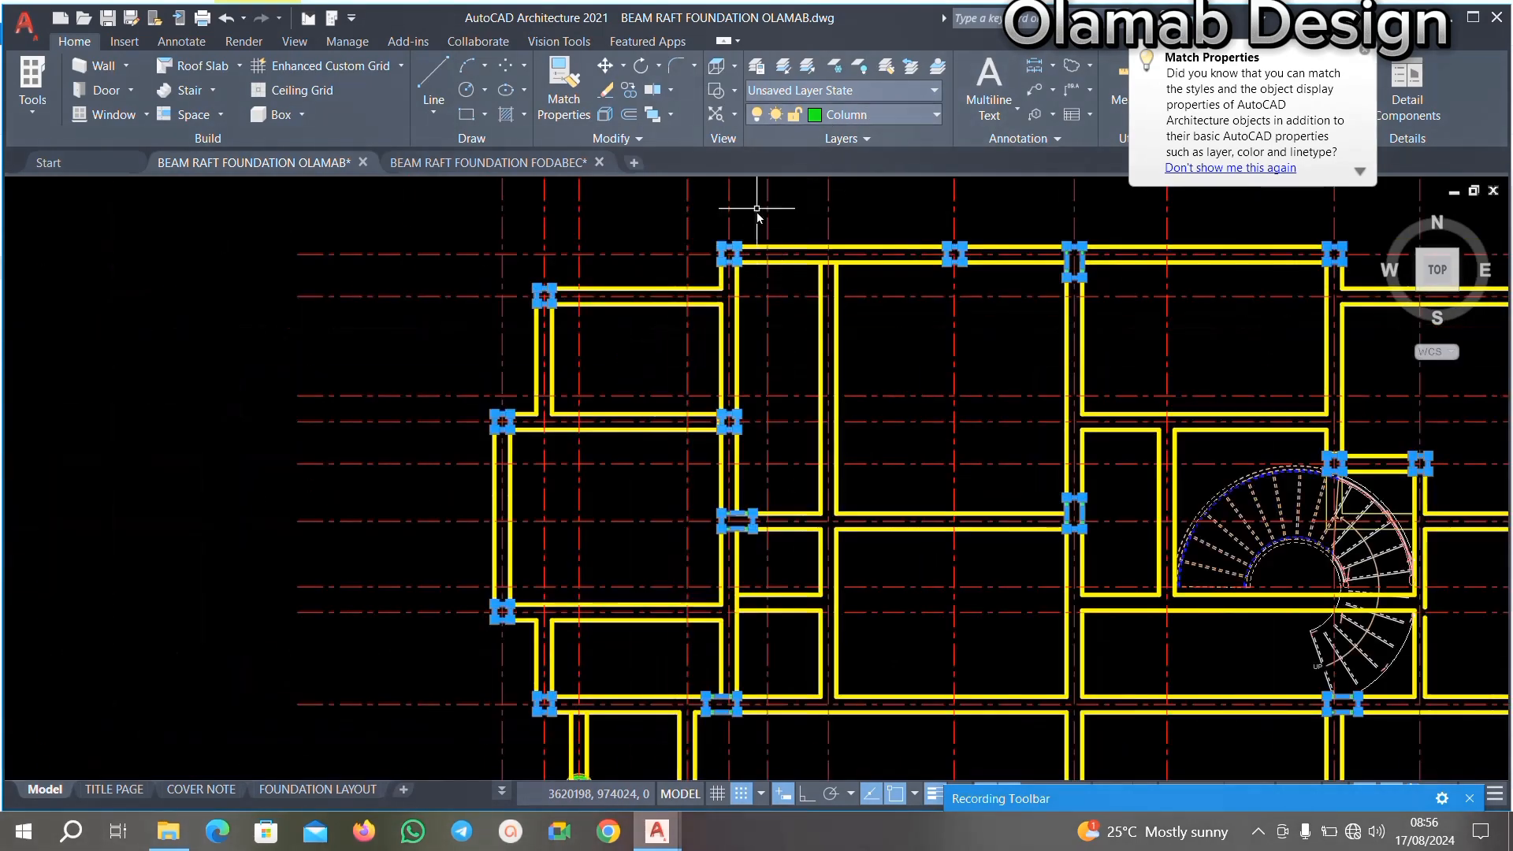
{"action": "scroll", "coordinate": [757, 209], "scroll_direction": "down", "scroll_amount": 5}
{"action": "scroll", "coordinate": [834, 246], "scroll_direction": "up", "scroll_amount": 3}
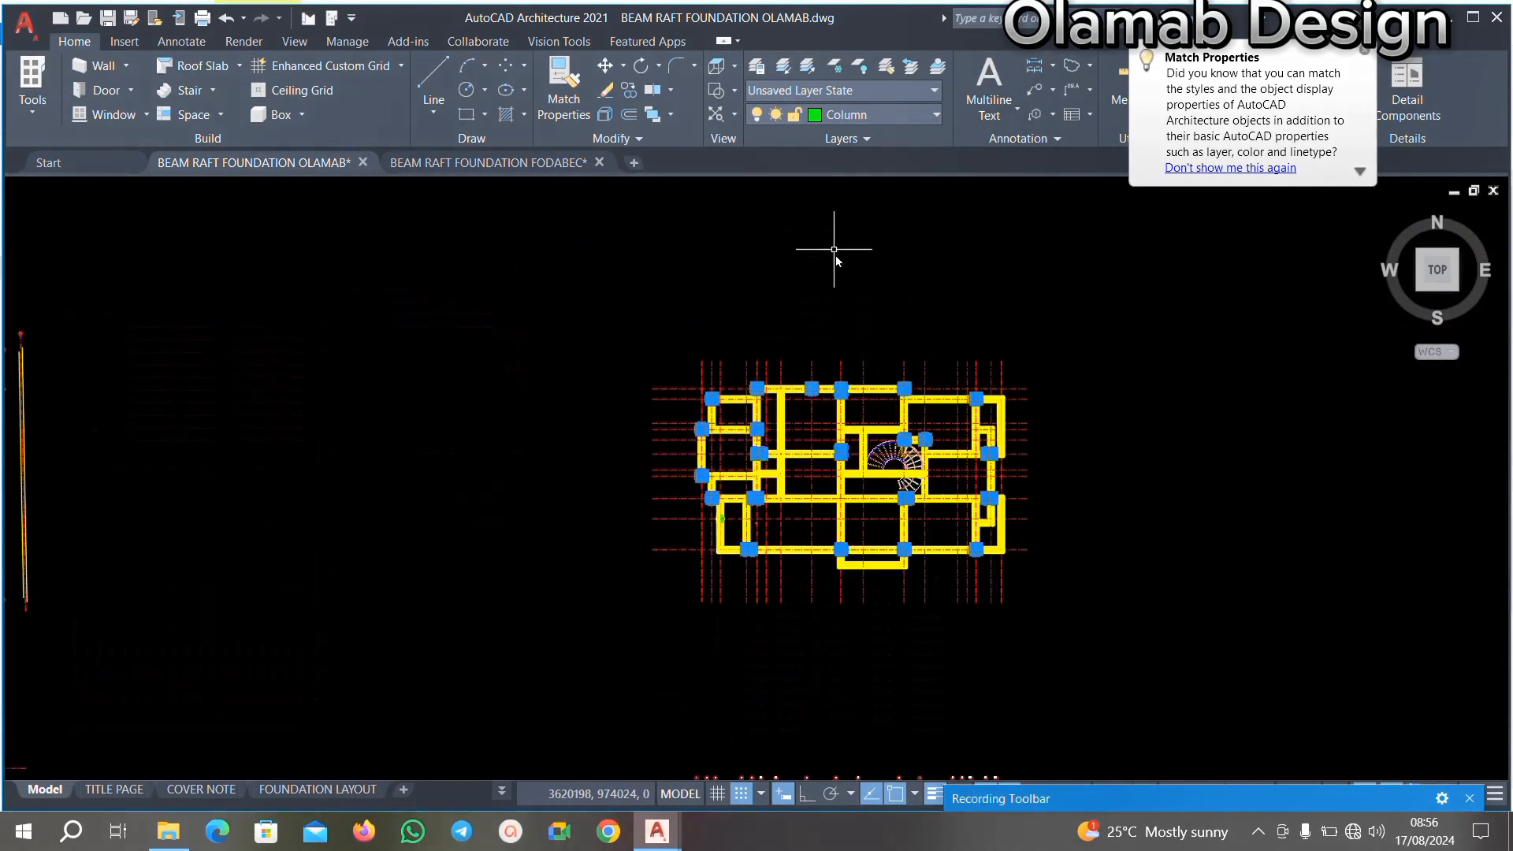
{"action": "scroll", "coordinate": [873, 303], "scroll_direction": "down", "scroll_amount": 2}
{"action": "scroll", "coordinate": [869, 340], "scroll_direction": "up", "scroll_amount": 8}
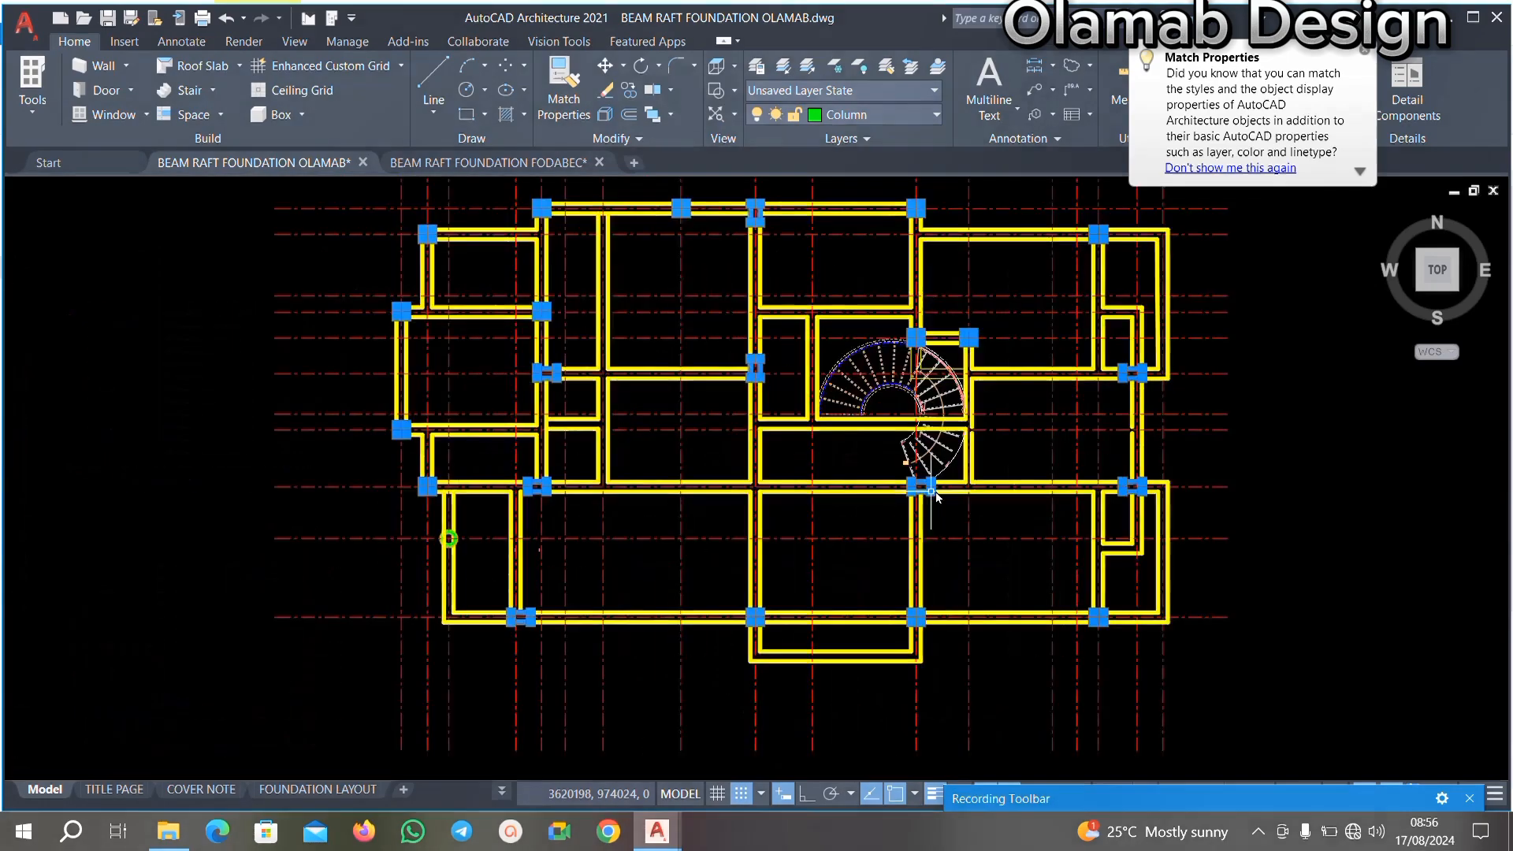
{"action": "scroll", "coordinate": [845, 404], "scroll_direction": "down", "scroll_amount": 5}
{"action": "key", "text": "Escape"}
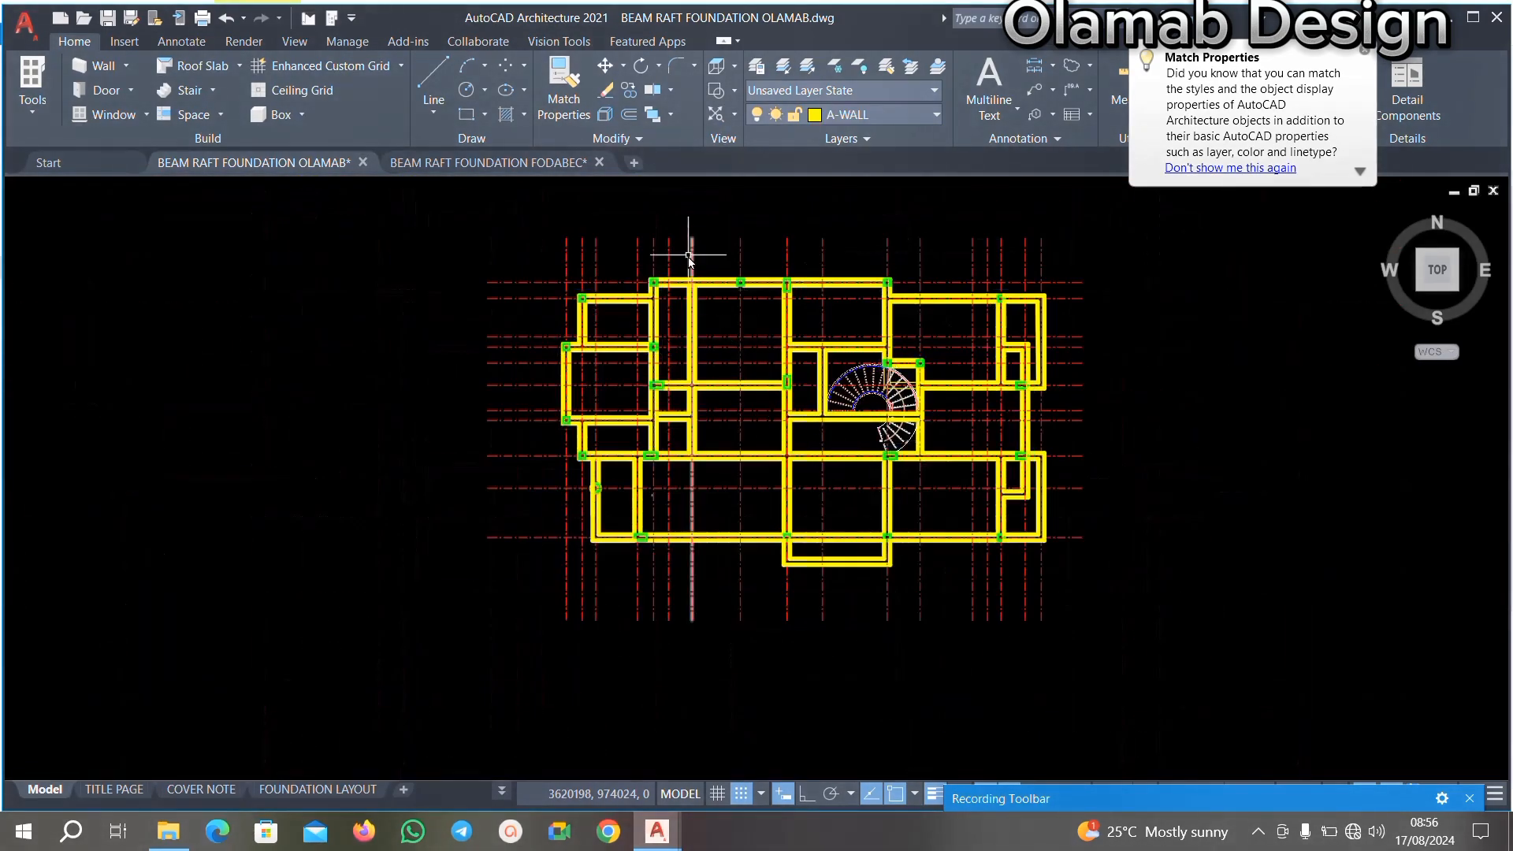
Step: Move all vertical and horizontal grid lines of the foundation plan to the Grid layer
{"action": "scroll", "coordinate": [693, 243], "scroll_direction": "up", "scroll_amount": 3}
{"action": "scroll", "coordinate": [899, 295], "scroll_direction": "down", "scroll_amount": 3}
{"action": "scroll", "coordinate": [899, 294], "scroll_direction": "up", "scroll_amount": 4}
{"action": "left_click", "coordinate": [1334, 463]}
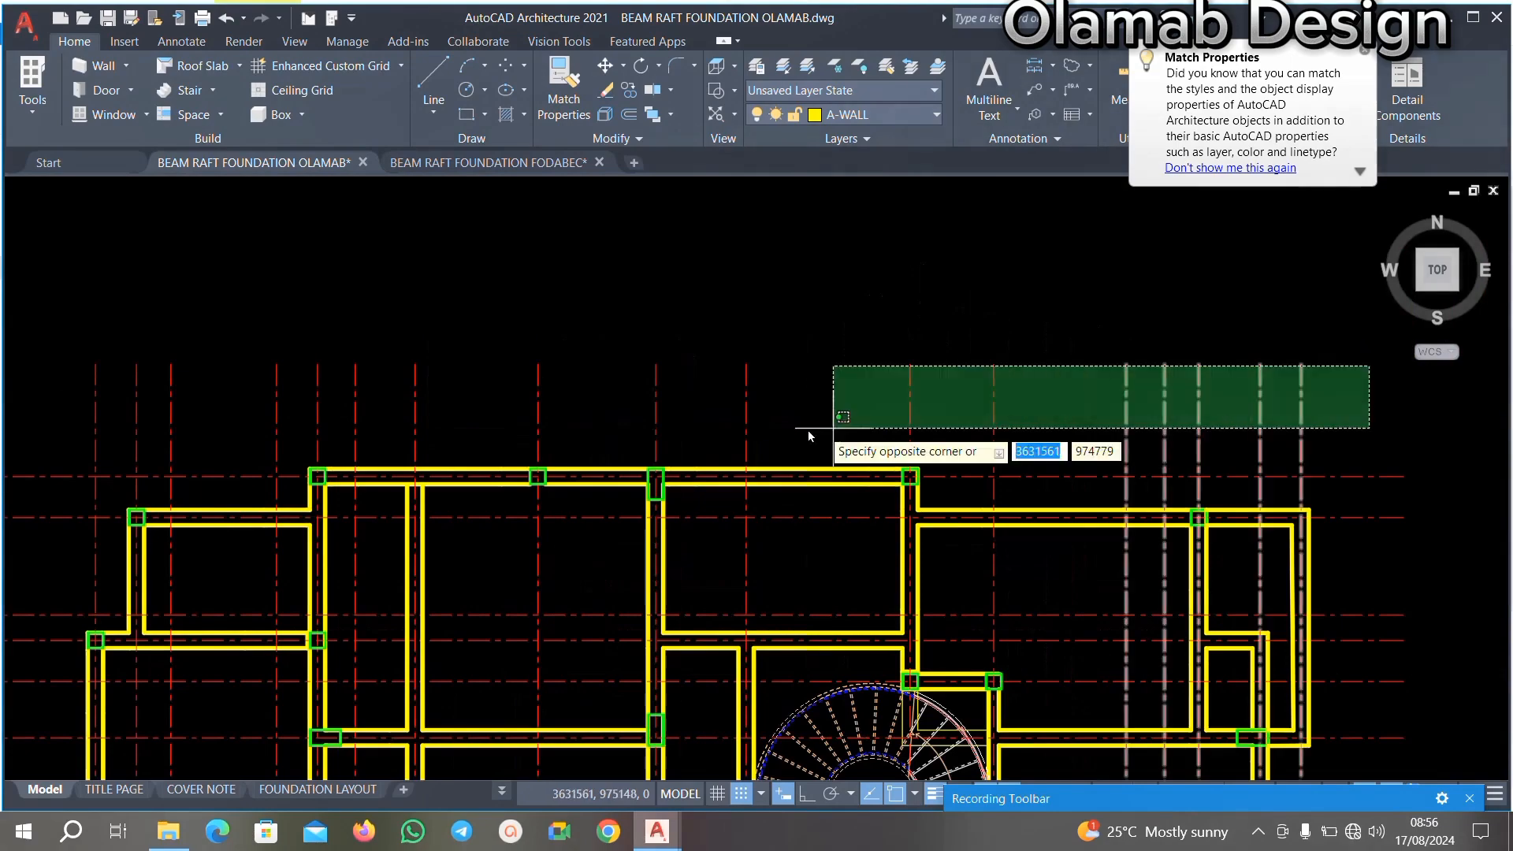
{"action": "scroll", "coordinate": [788, 465], "scroll_direction": "down", "scroll_amount": 4}
{"action": "left_click", "coordinate": [449, 408]}
{"action": "scroll", "coordinate": [541, 337], "scroll_direction": "down", "scroll_amount": 3}
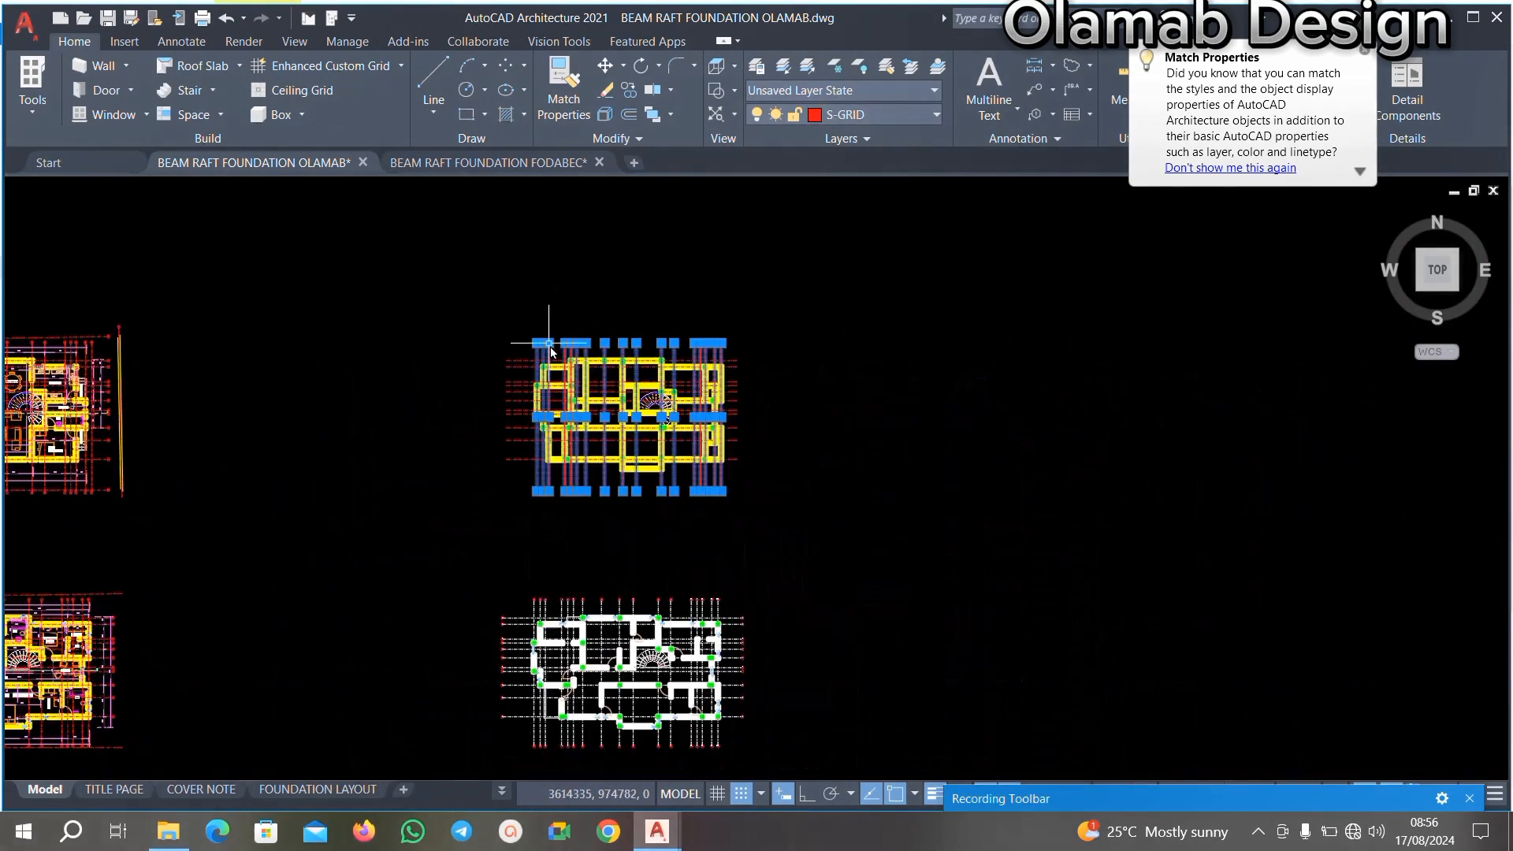
{"action": "scroll", "coordinate": [517, 318], "scroll_direction": "up", "scroll_amount": 3}
{"action": "scroll", "coordinate": [479, 301], "scroll_direction": "down", "scroll_amount": 2}
{"action": "scroll", "coordinate": [478, 298], "scroll_direction": "up", "scroll_amount": 2}
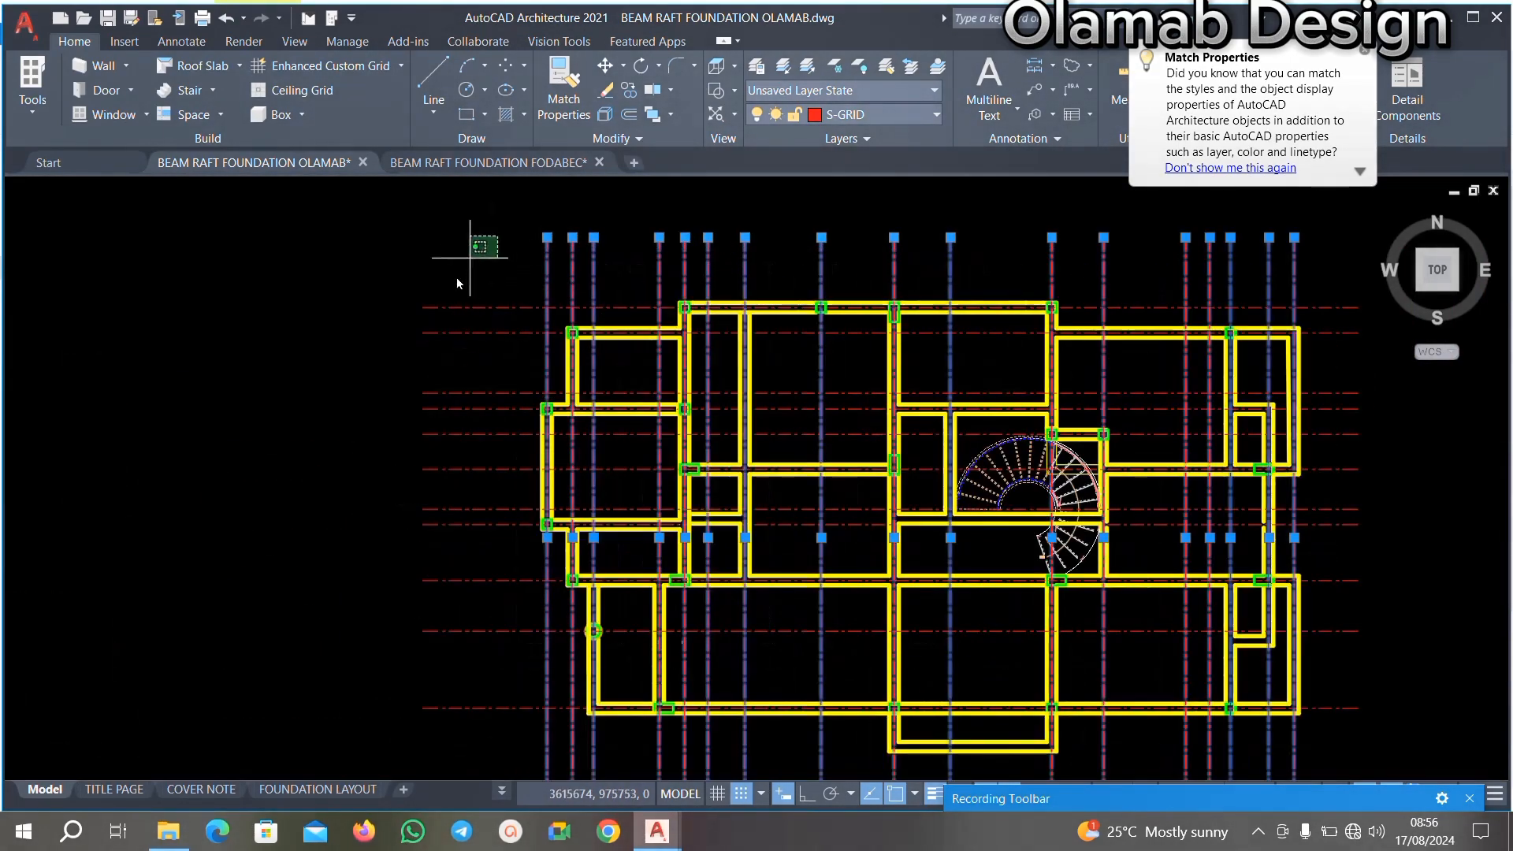
{"action": "scroll", "coordinate": [469, 248], "scroll_direction": "down", "scroll_amount": 1}
{"action": "left_click", "coordinate": [457, 253]}
{"action": "left_click", "coordinate": [336, 604]}
{"action": "scroll", "coordinate": [1013, 297], "scroll_direction": "up", "scroll_amount": 2}
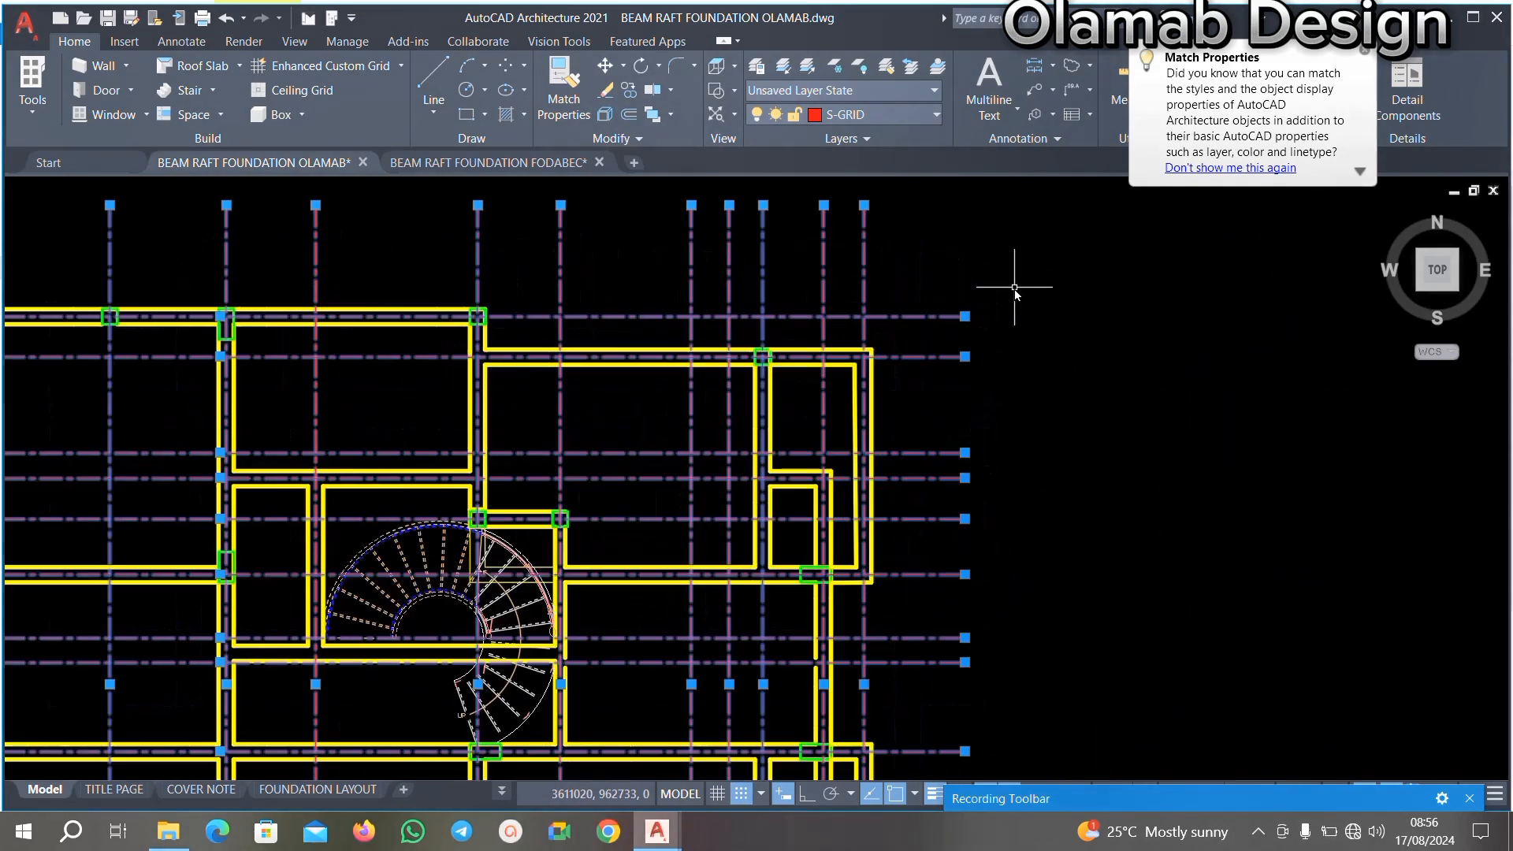
{"action": "scroll", "coordinate": [759, 260], "scroll_direction": "down", "scroll_amount": 2}
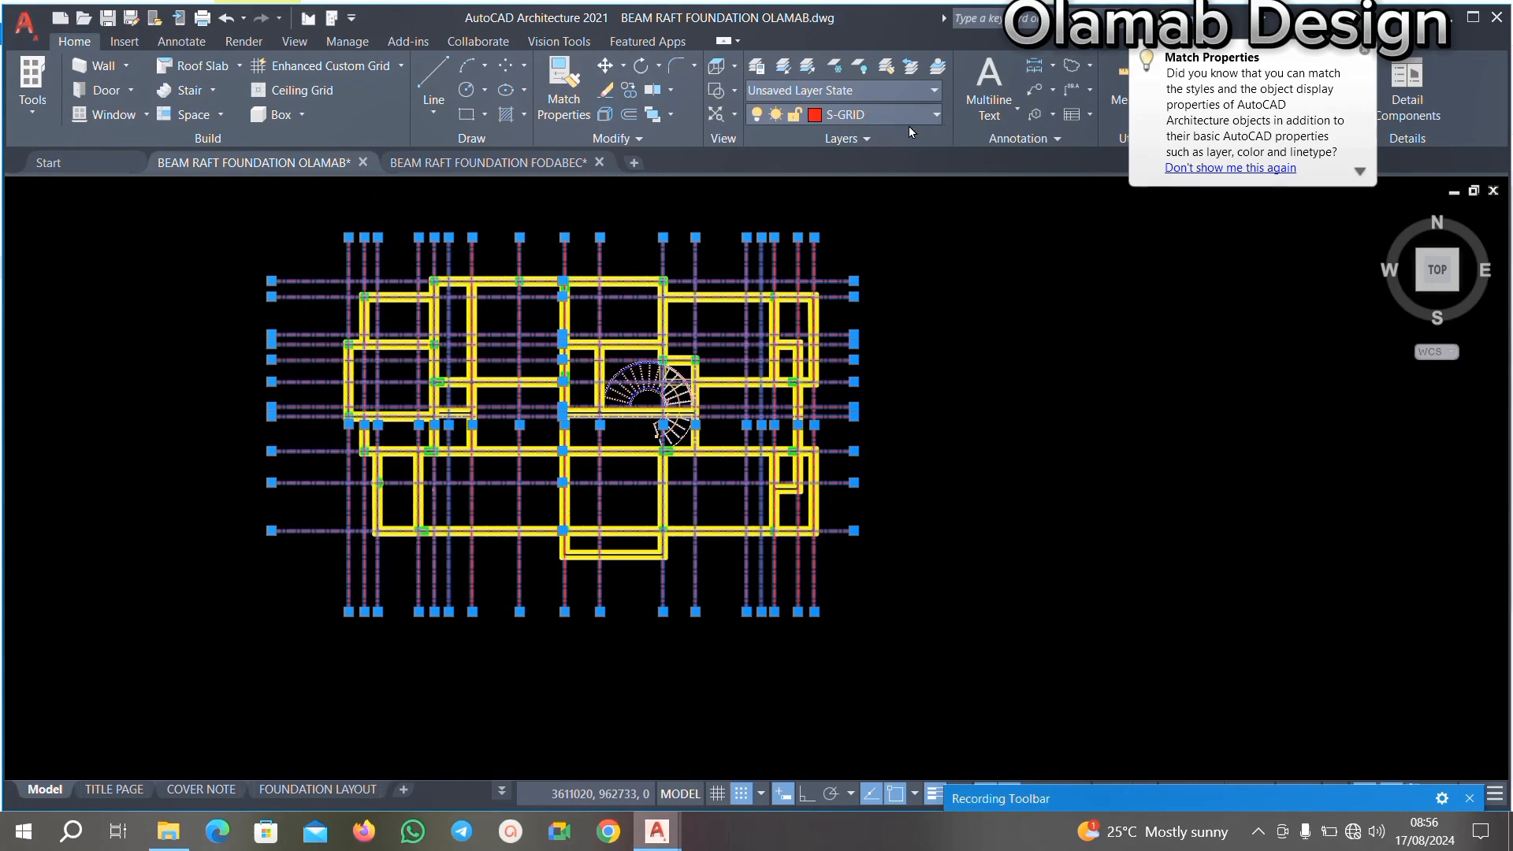
{"action": "left_click", "coordinate": [867, 114]}
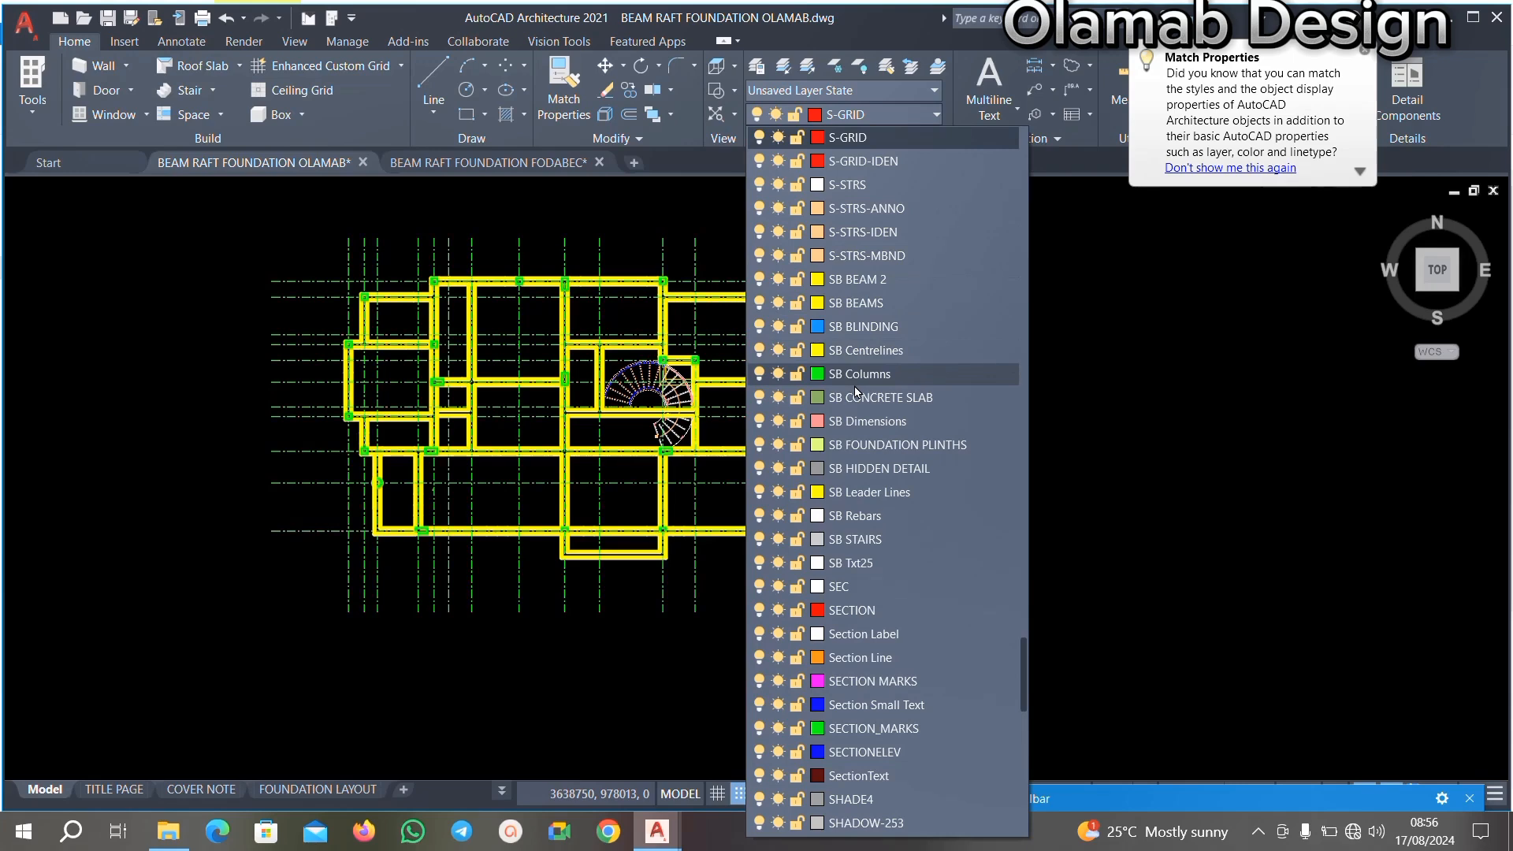
{"action": "scroll", "coordinate": [855, 392], "scroll_direction": "up", "scroll_amount": 15}
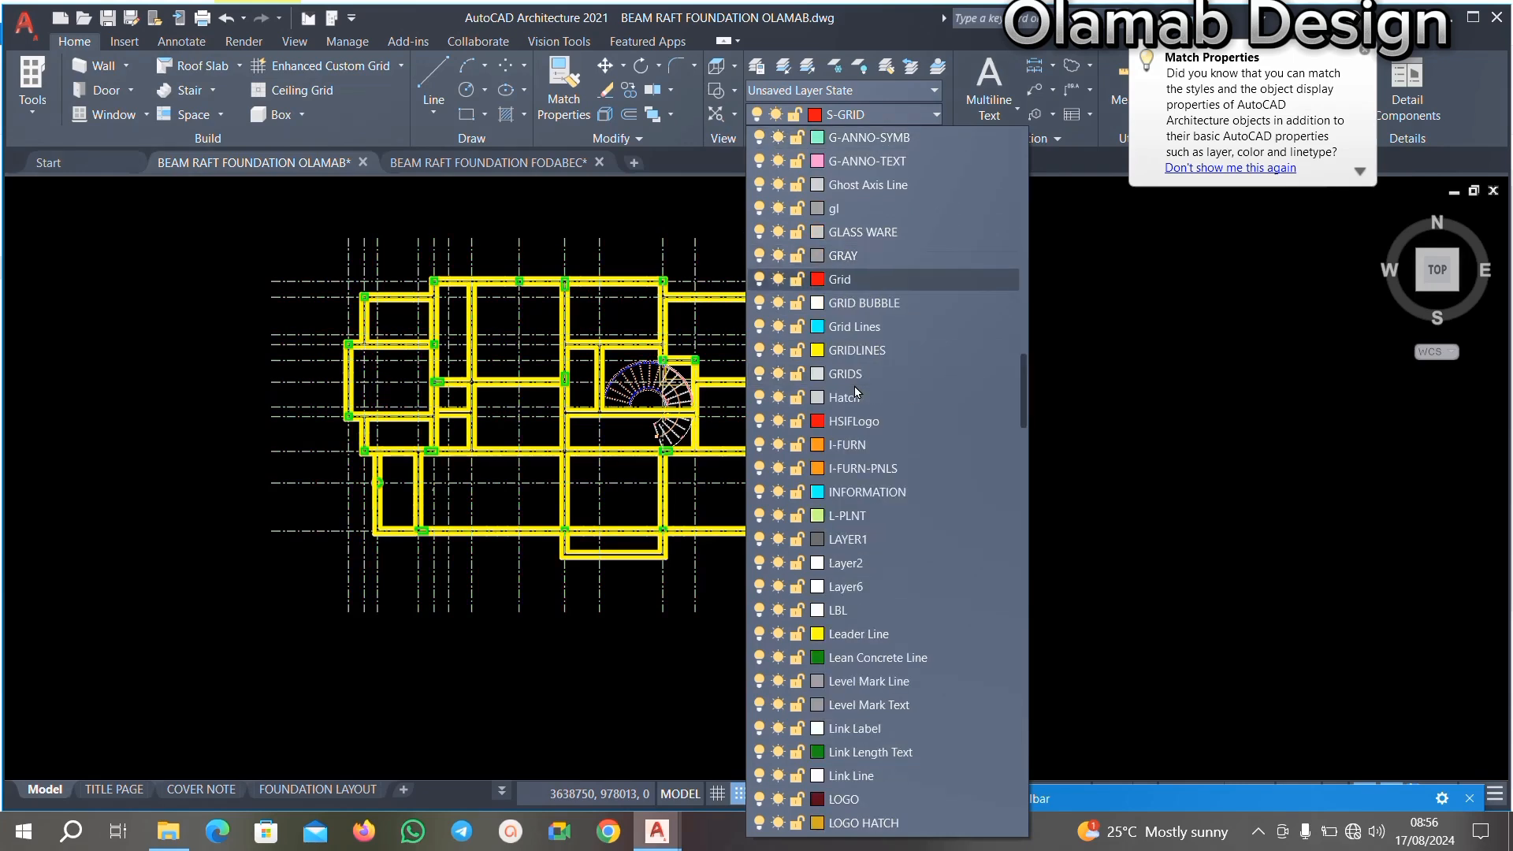
{"action": "left_click", "coordinate": [860, 281]}
{"action": "key", "text": "Escape"}
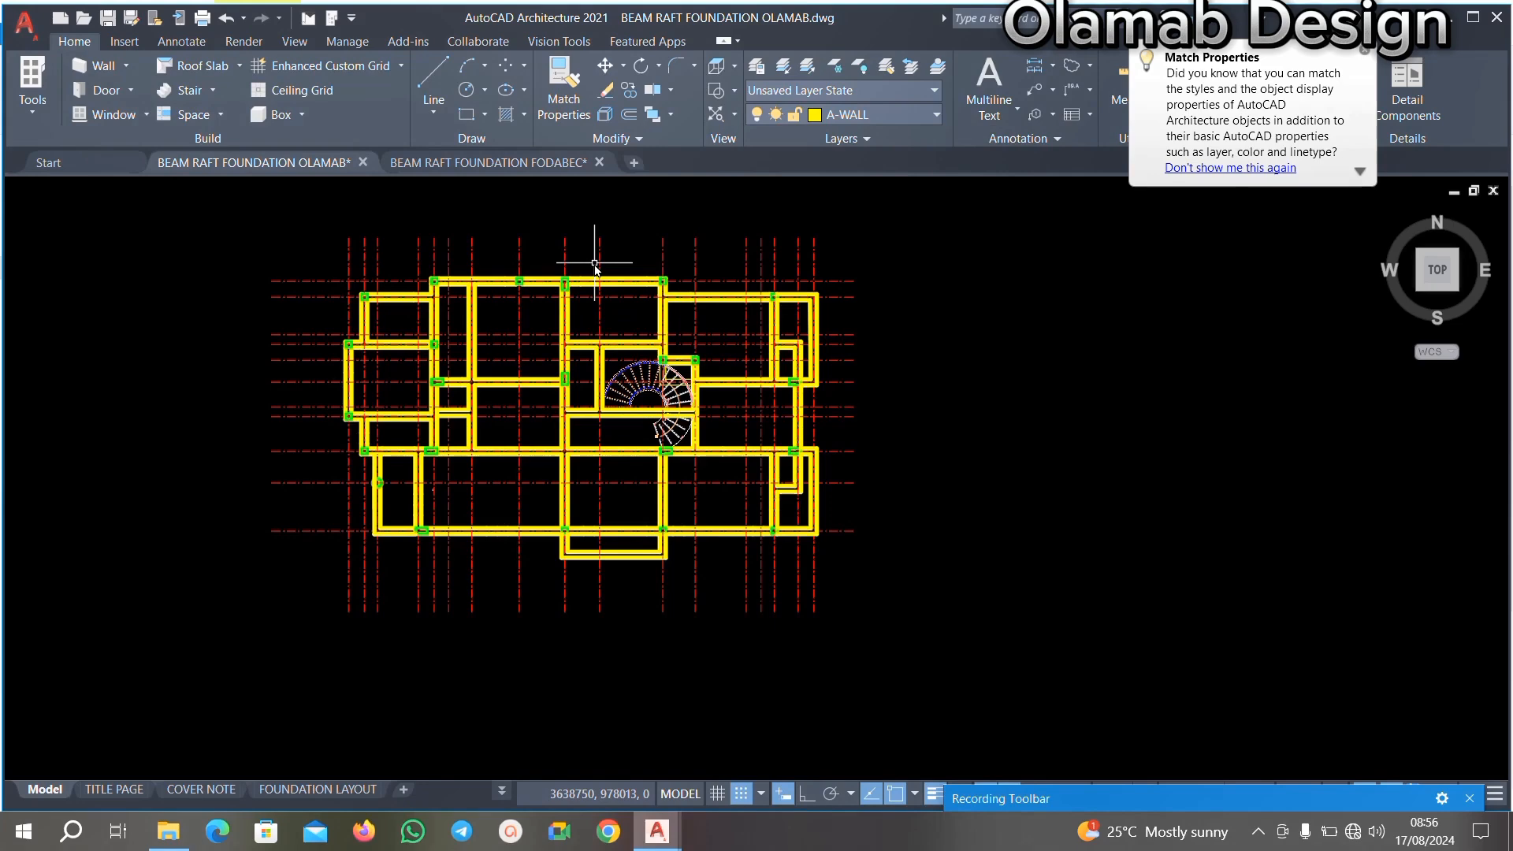
{"action": "scroll", "coordinate": [551, 260], "scroll_direction": "down", "scroll_amount": 5}
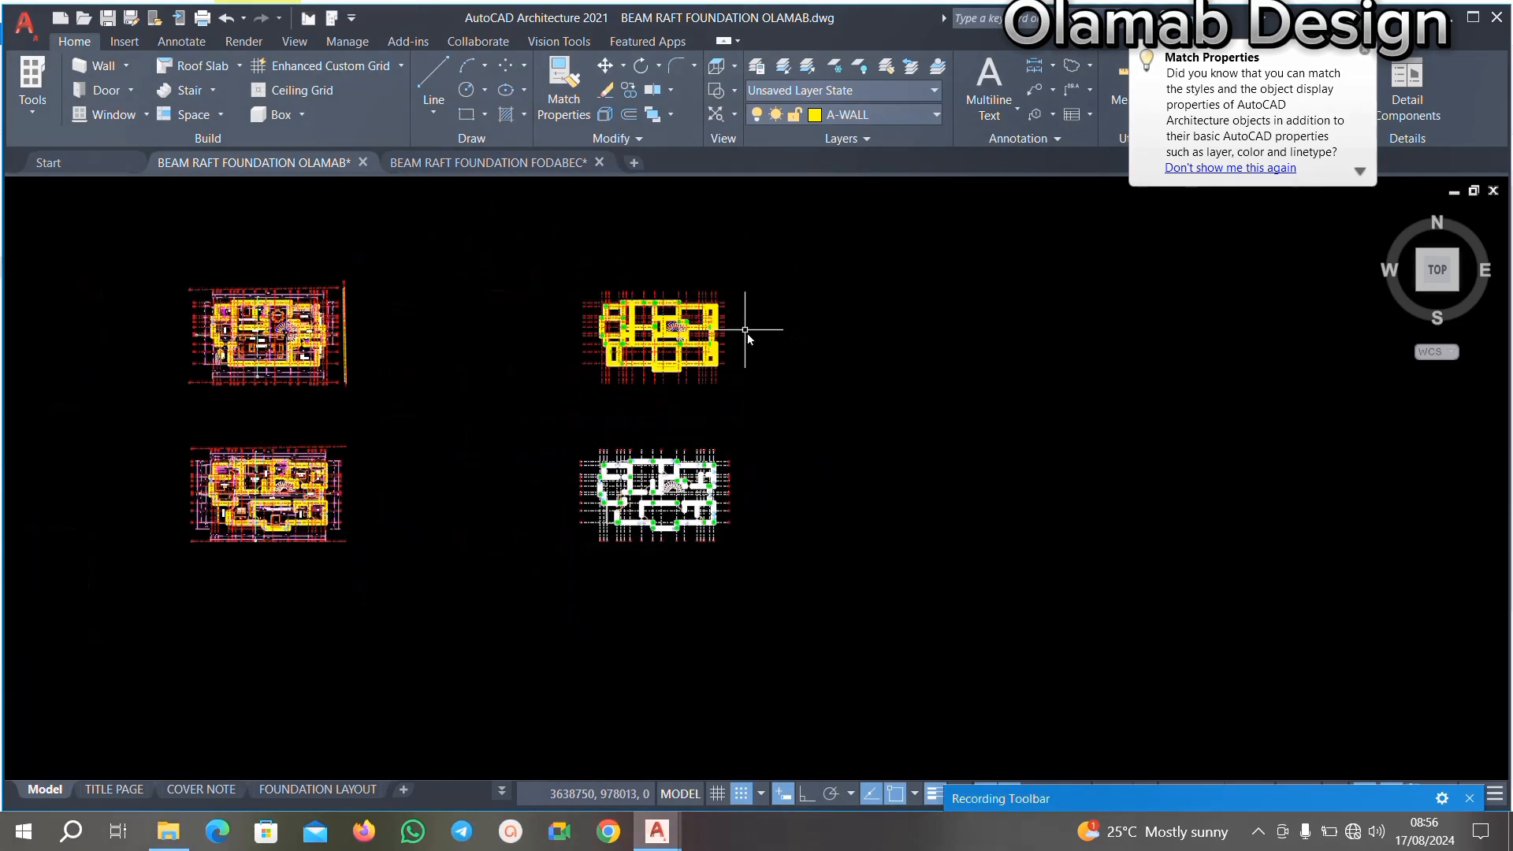
{"action": "scroll", "coordinate": [646, 260], "scroll_direction": "up", "scroll_amount": 4}
{"action": "scroll", "coordinate": [759, 320], "scroll_direction": "down", "scroll_amount": 3}
{"action": "scroll", "coordinate": [758, 319], "scroll_direction": "up", "scroll_amount": 4}
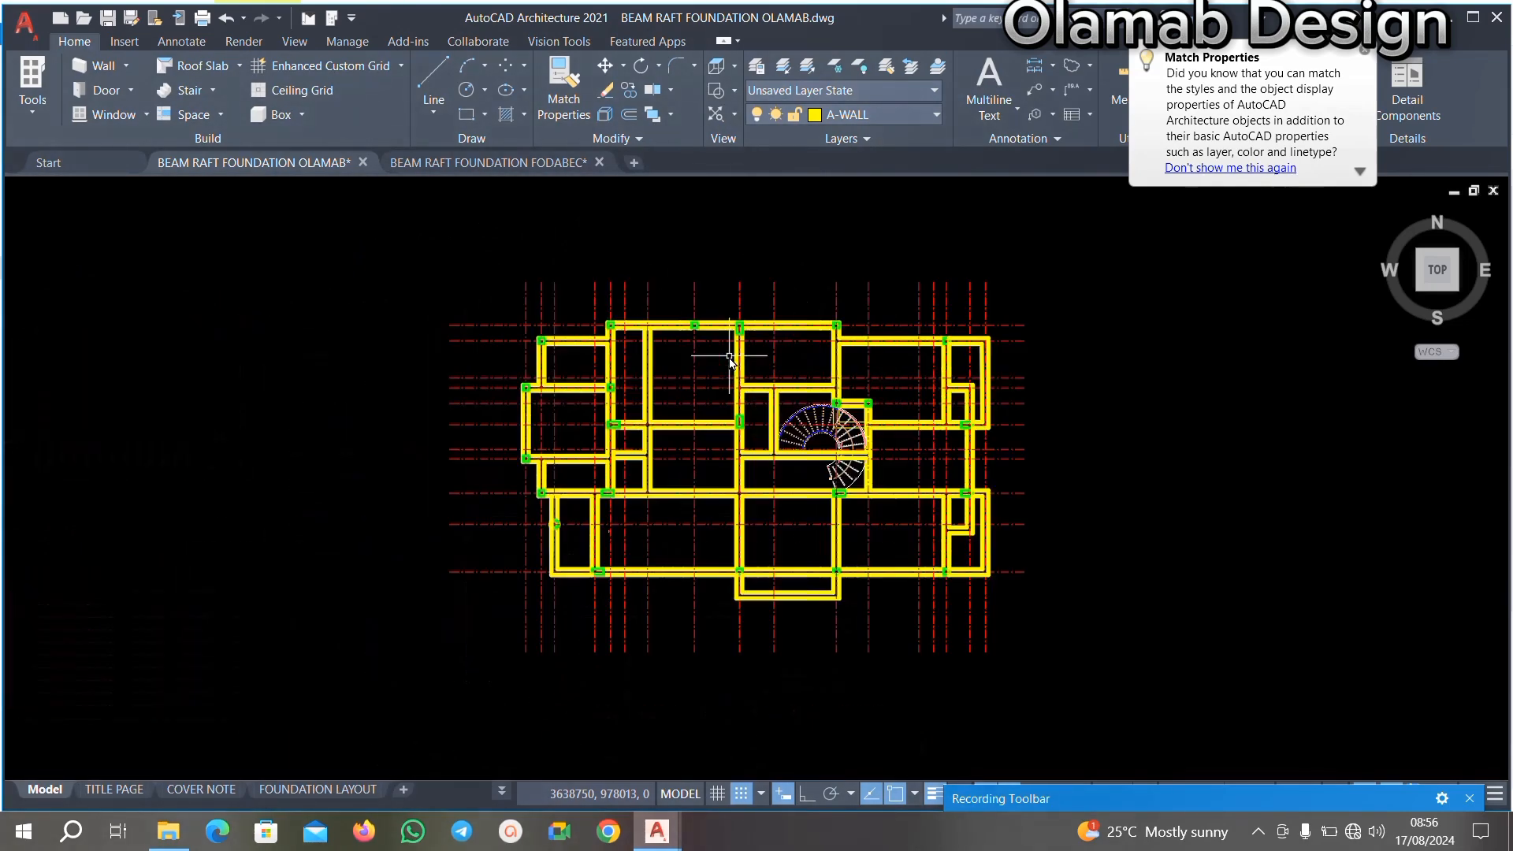
{"action": "scroll", "coordinate": [733, 338], "scroll_direction": "down", "scroll_amount": 4}
{"action": "scroll", "coordinate": [794, 352], "scroll_direction": "up", "scroll_amount": 4}
{"action": "scroll", "coordinate": [711, 414], "scroll_direction": "down", "scroll_amount": 2}
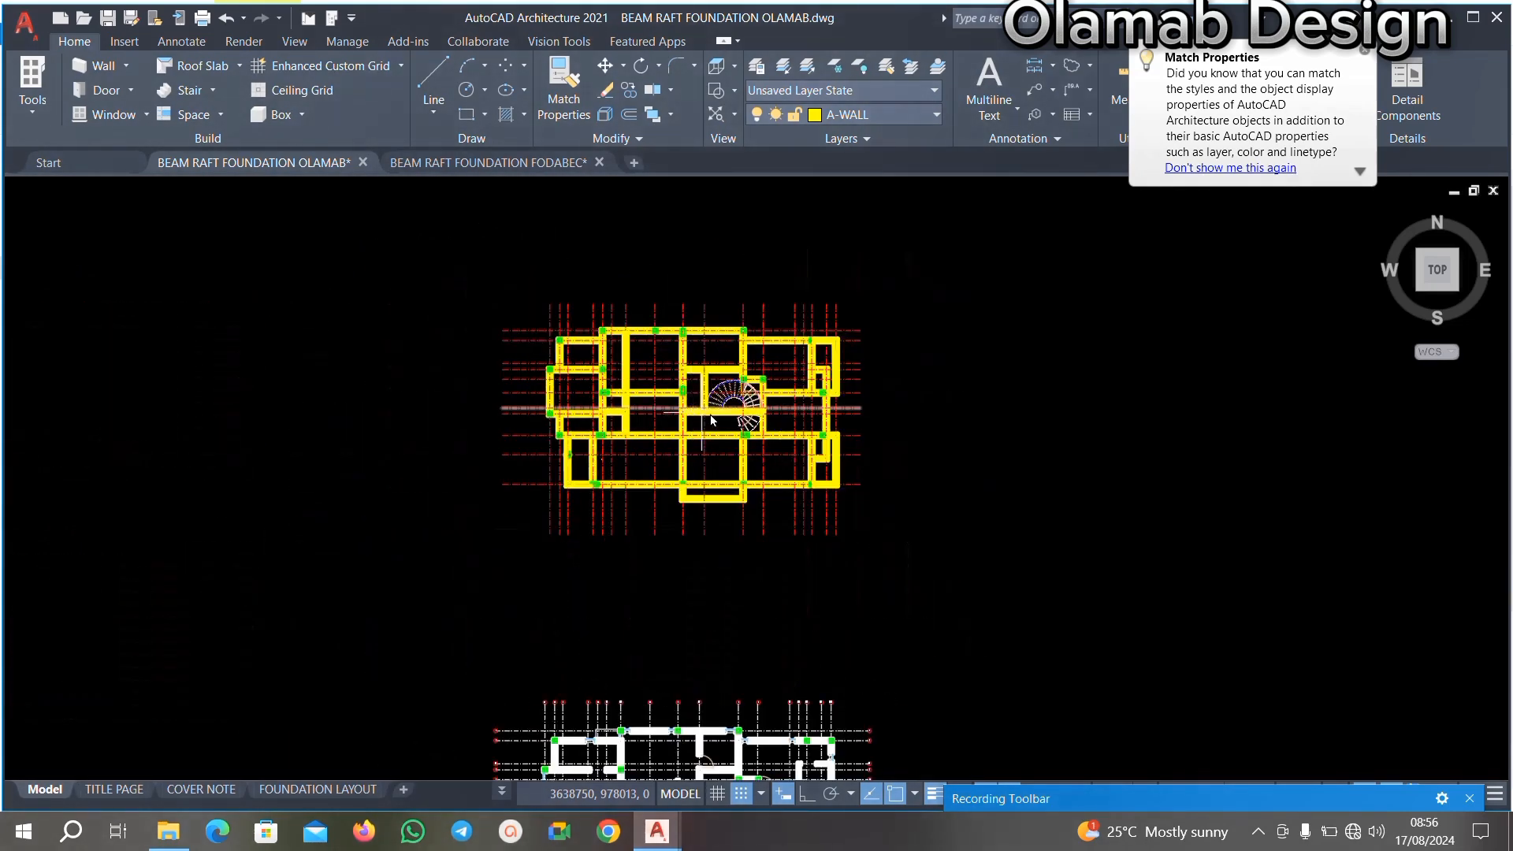
{"action": "scroll", "coordinate": [800, 378], "scroll_direction": "up", "scroll_amount": 4}
{"action": "scroll", "coordinate": [800, 377], "scroll_direction": "down", "scroll_amount": 3}
{"action": "scroll", "coordinate": [787, 347], "scroll_direction": "up", "scroll_amount": 1}
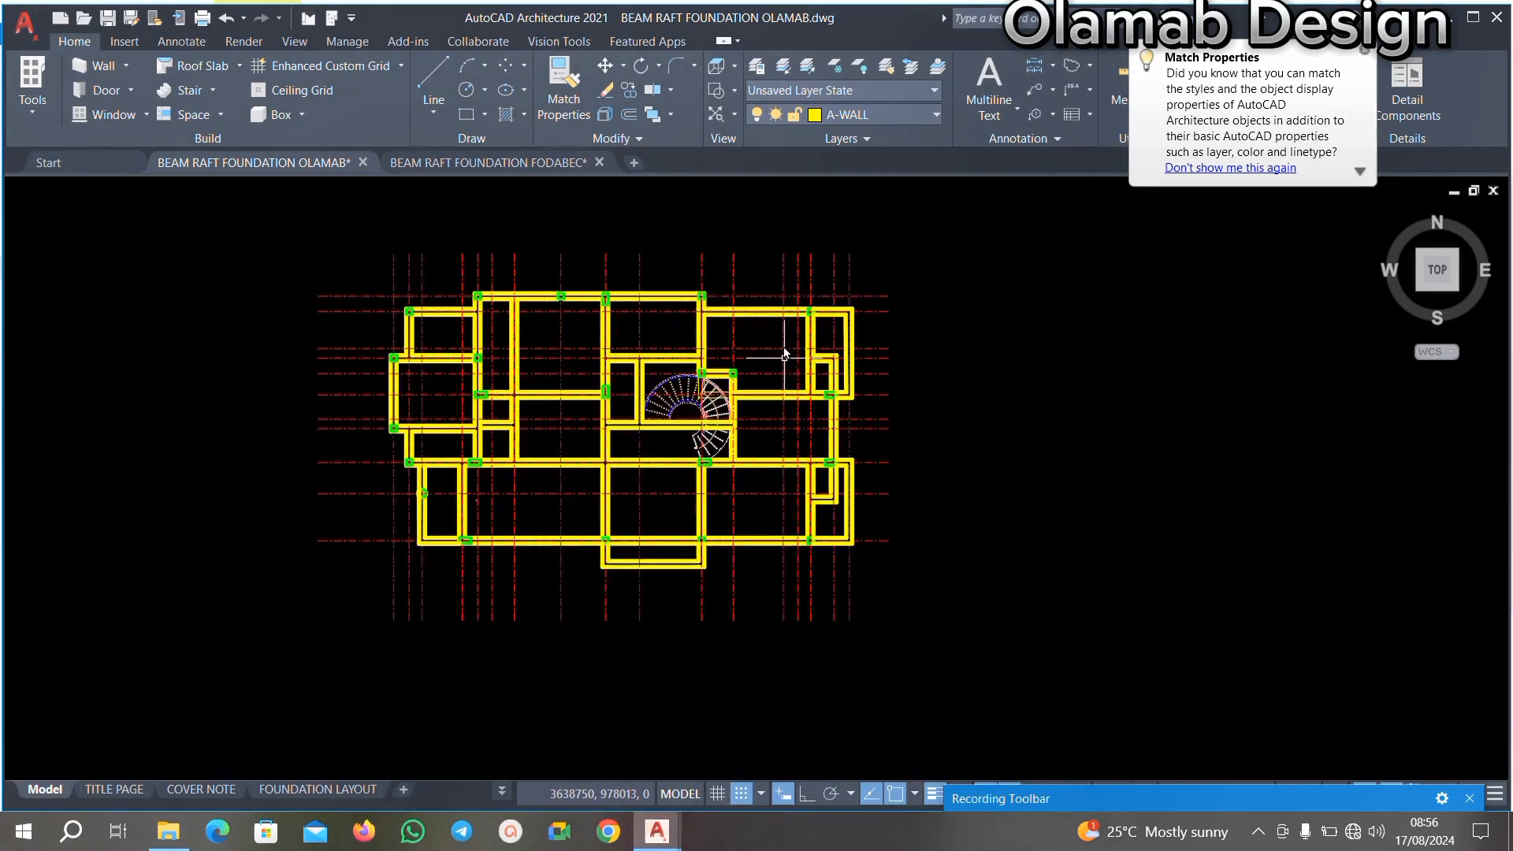
{"action": "scroll", "coordinate": [835, 393], "scroll_direction": "down", "scroll_amount": 3}
{"action": "scroll", "coordinate": [855, 339], "scroll_direction": "down", "scroll_amount": 3}
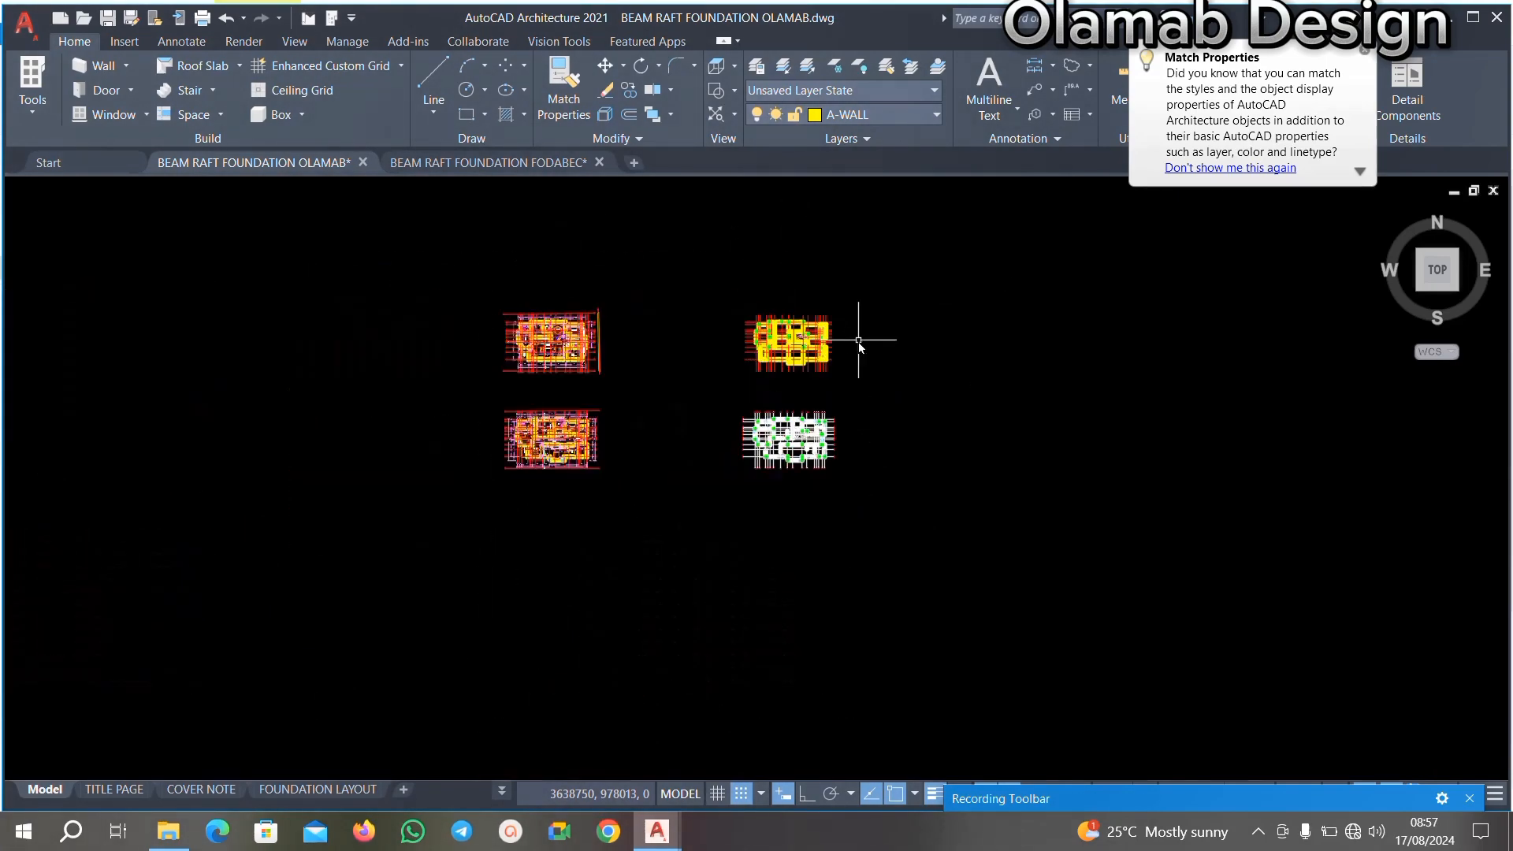
{"action": "scroll", "coordinate": [811, 285], "scroll_direction": "up", "scroll_amount": 3}
{"action": "scroll", "coordinate": [841, 394], "scroll_direction": "up", "scroll_amount": 4}
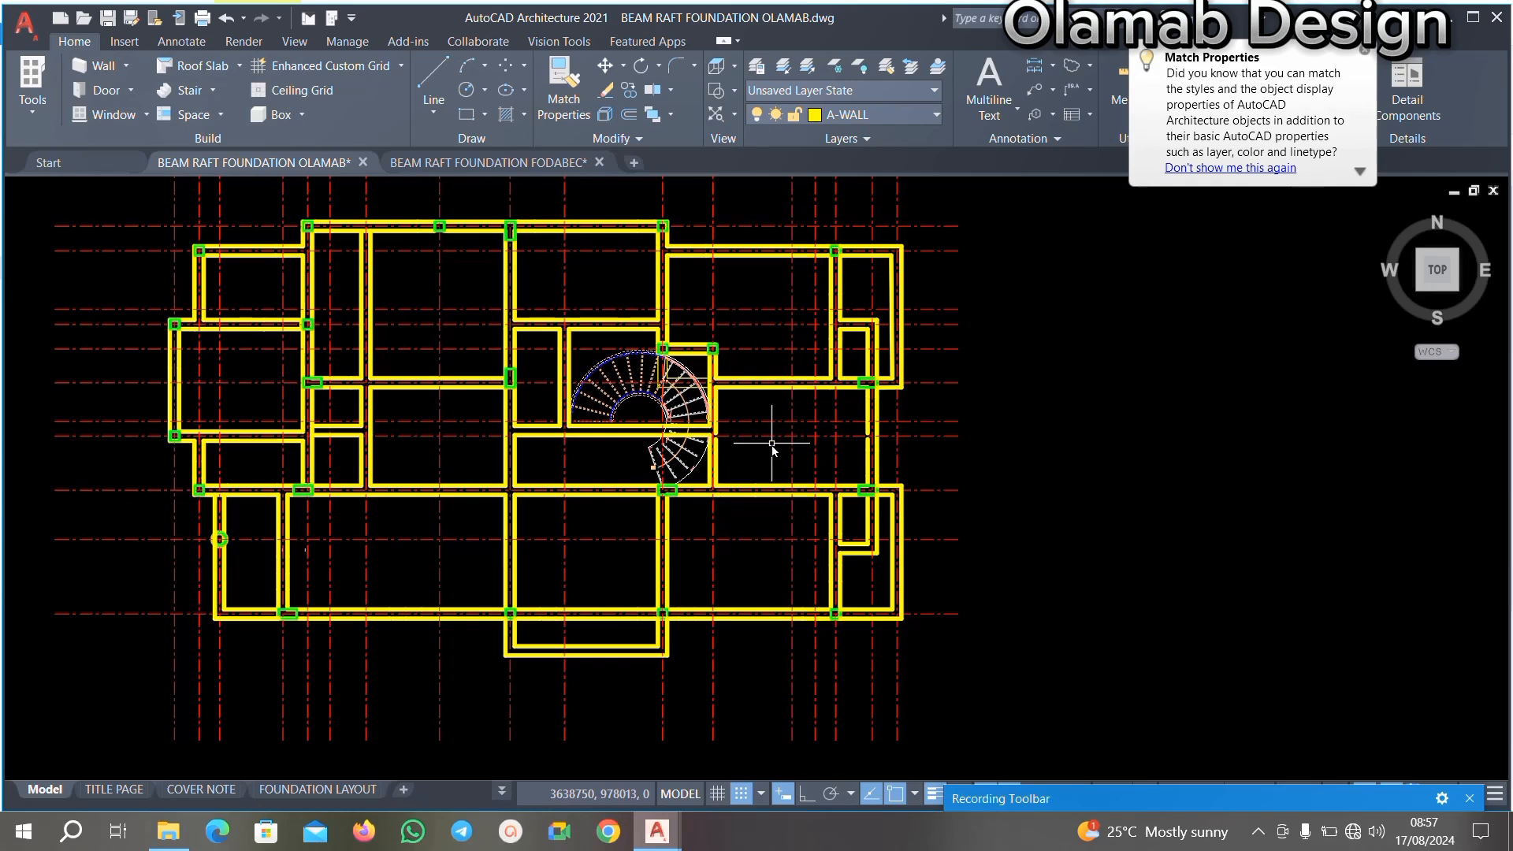
{"action": "scroll", "coordinate": [778, 445], "scroll_direction": "down", "scroll_amount": 4}
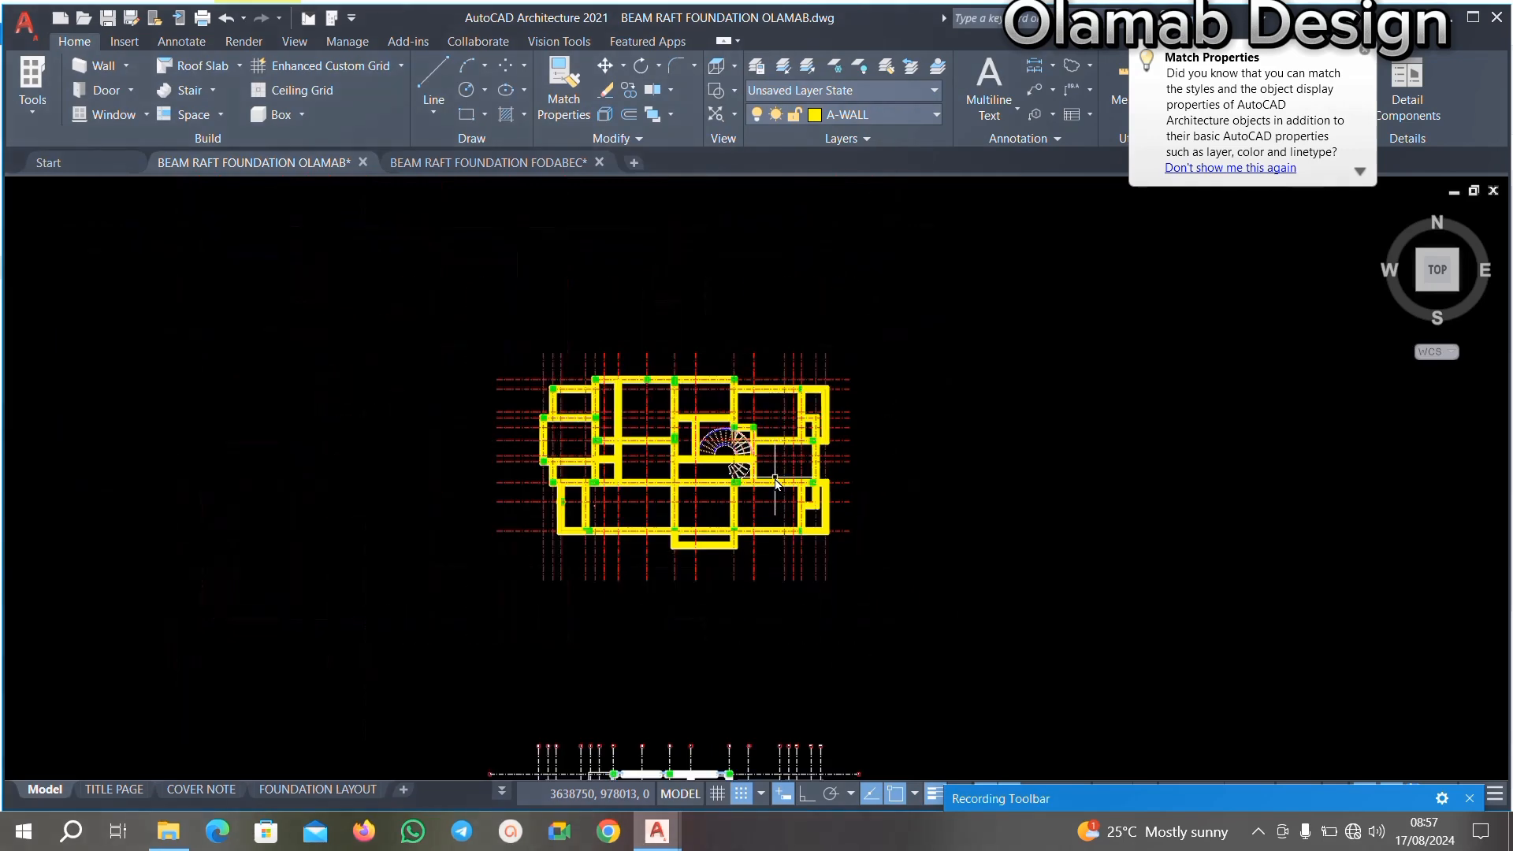
{"action": "scroll", "coordinate": [720, 426], "scroll_direction": "up", "scroll_amount": 4}
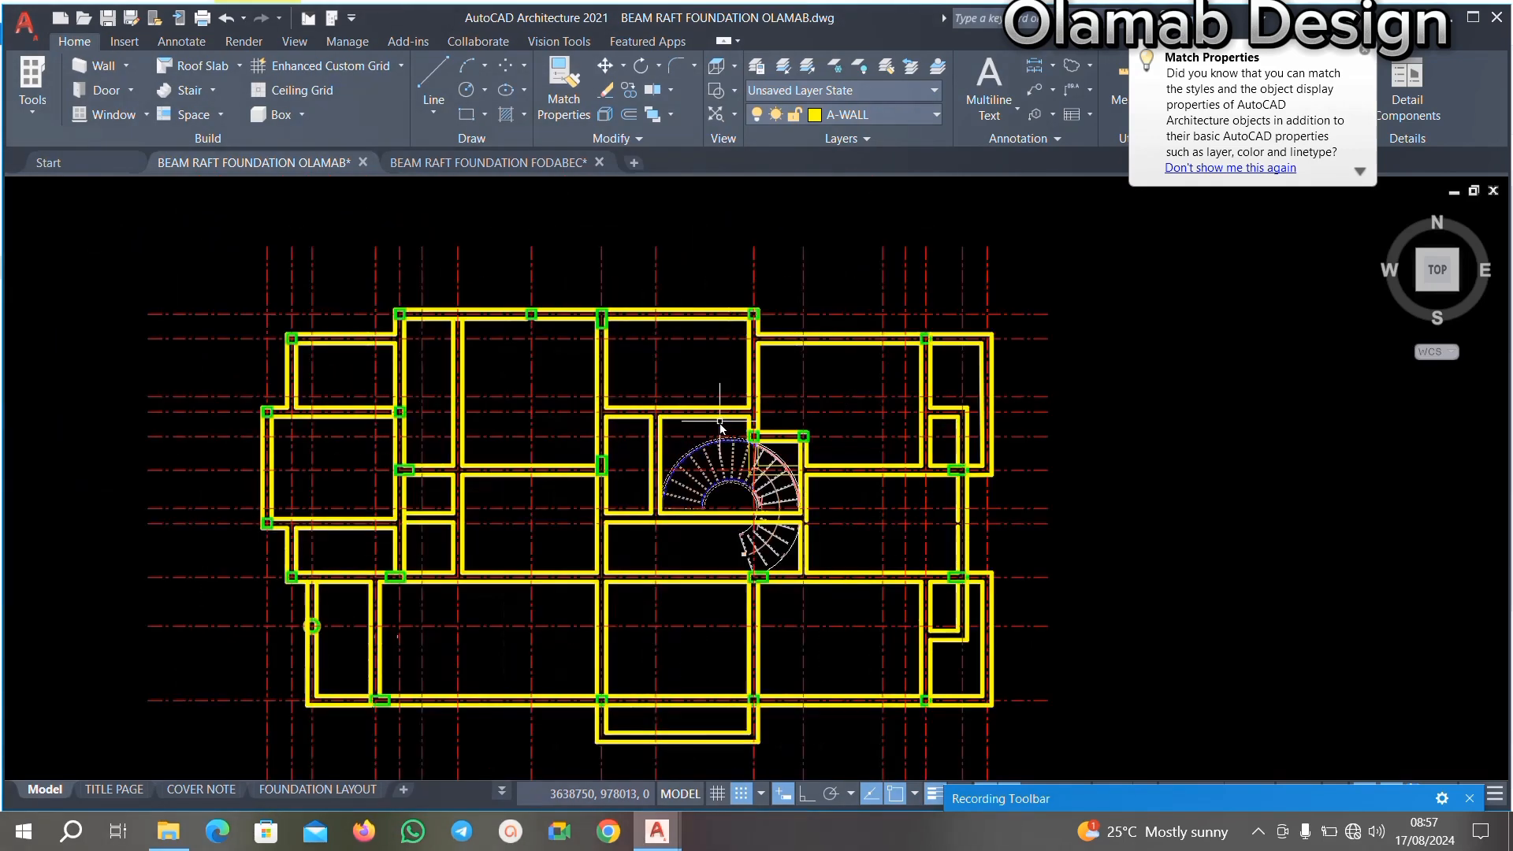
{"action": "scroll", "coordinate": [726, 425], "scroll_direction": "up", "scroll_amount": 2}
{"action": "scroll", "coordinate": [701, 402], "scroll_direction": "down", "scroll_amount": 5}
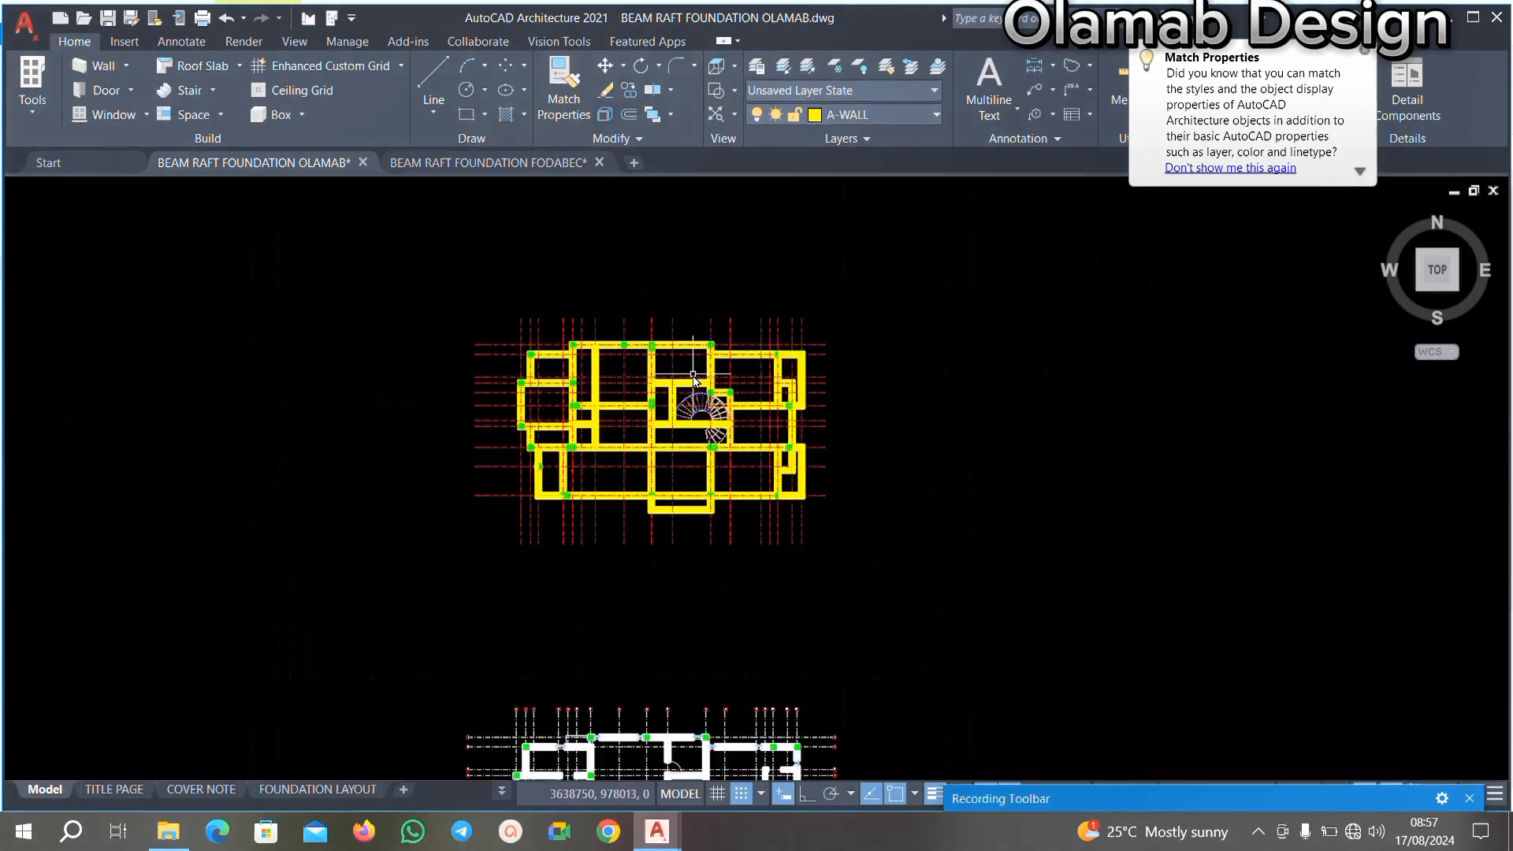